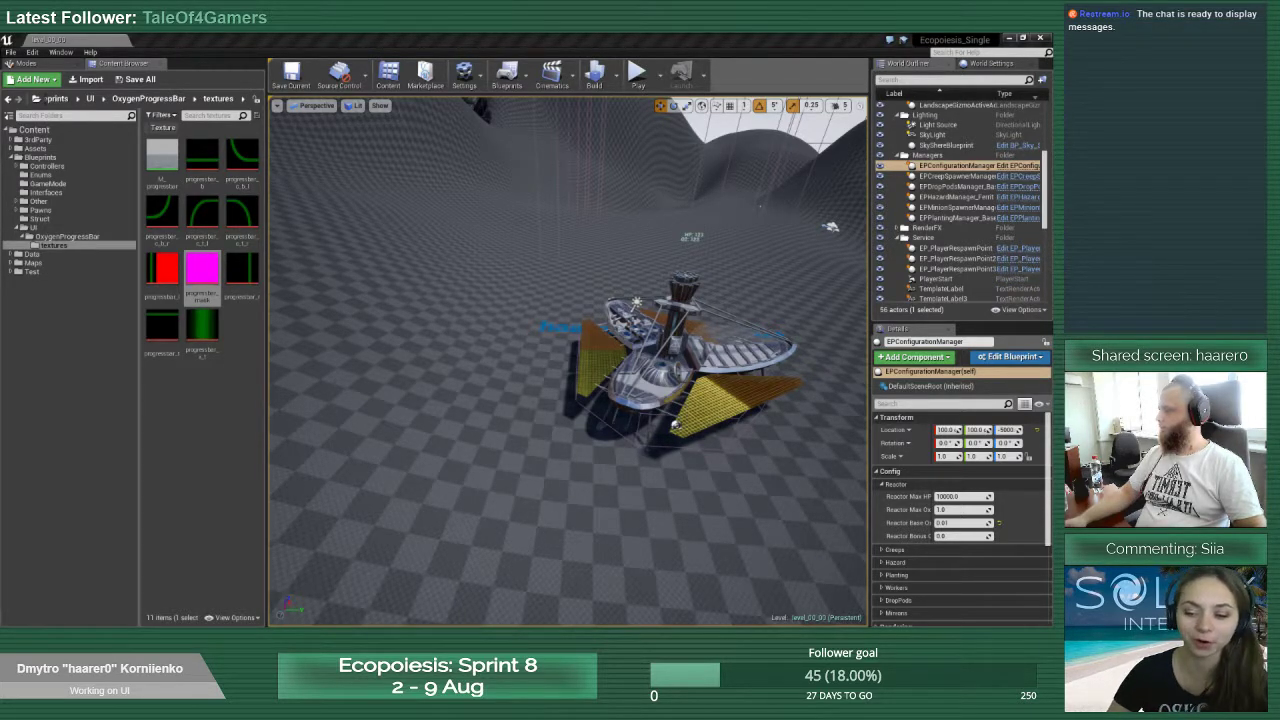
pyautogui.rightClick(423, 314)
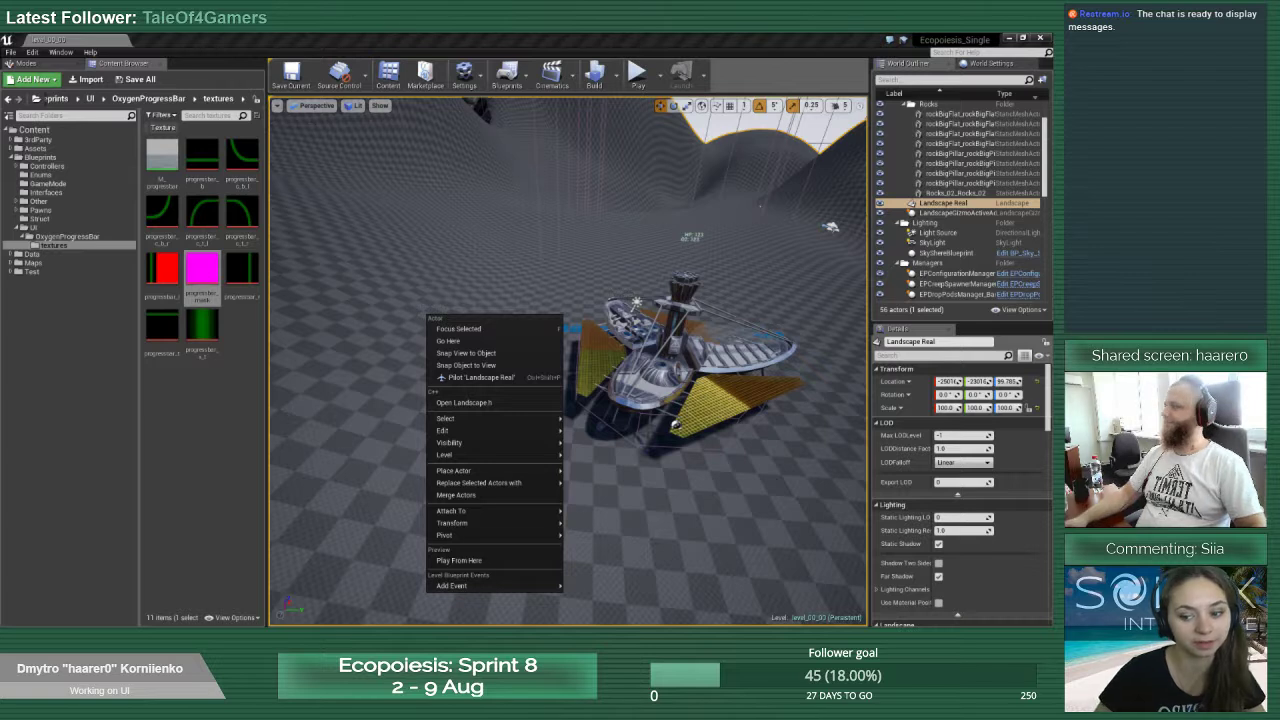
pyautogui.press('Escape')
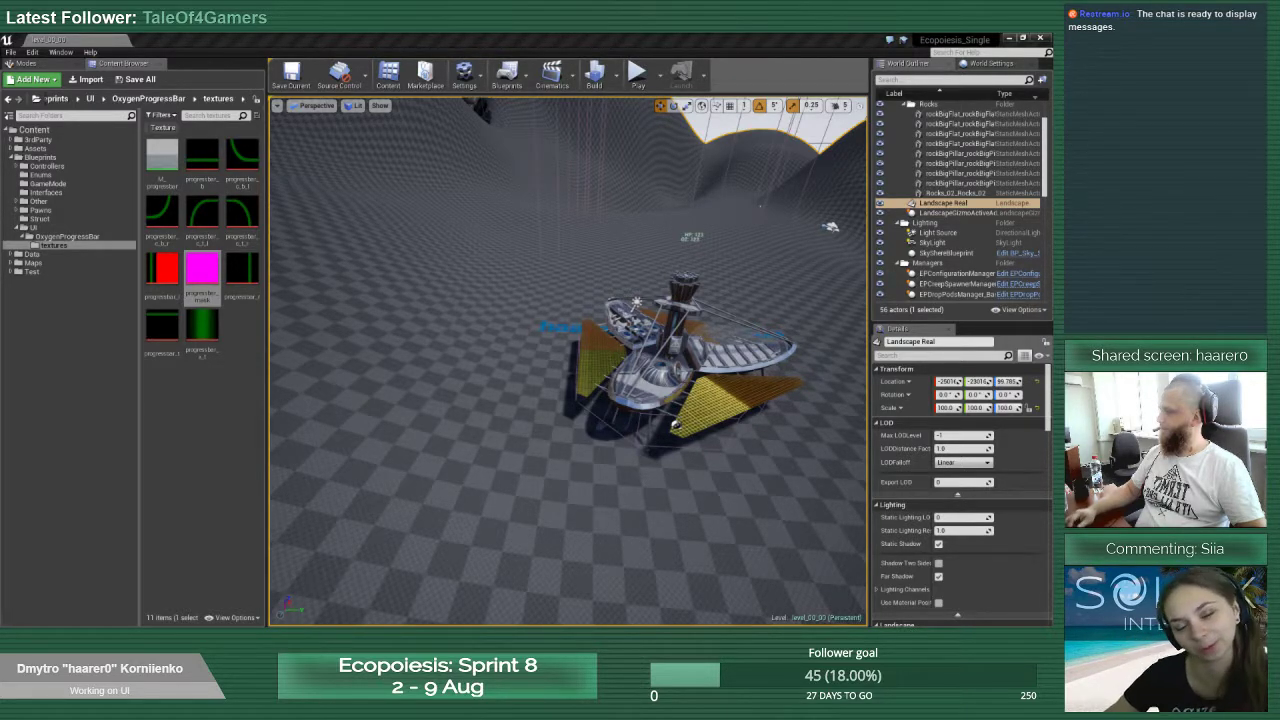
pyautogui.moveTo(424, 267); pyautogui.dragTo(500, 185, button='right')
# Show the contents of the OxygenProgressBar folder in the project's UI assets
pyautogui.click(56, 238)
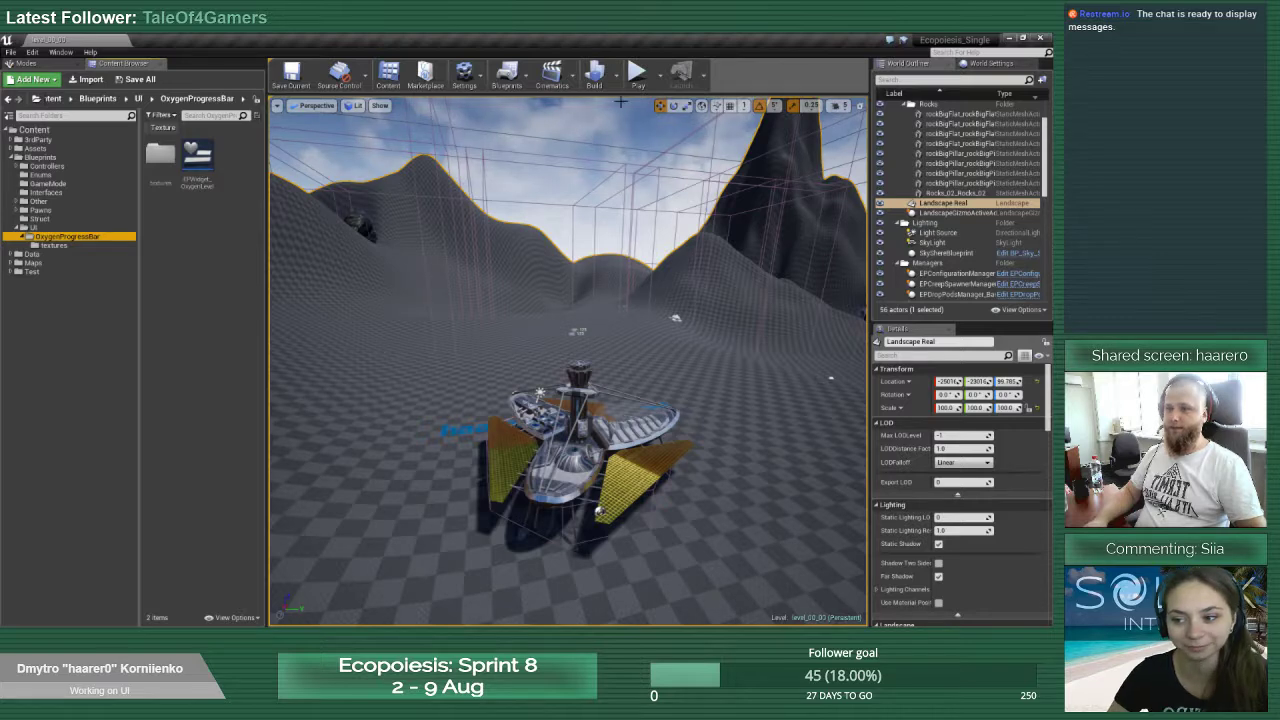
pyautogui.moveTo(622, 260); pyautogui.dragTo(543, 333, button='right')
pyautogui.press('s')
pyautogui.press('w')
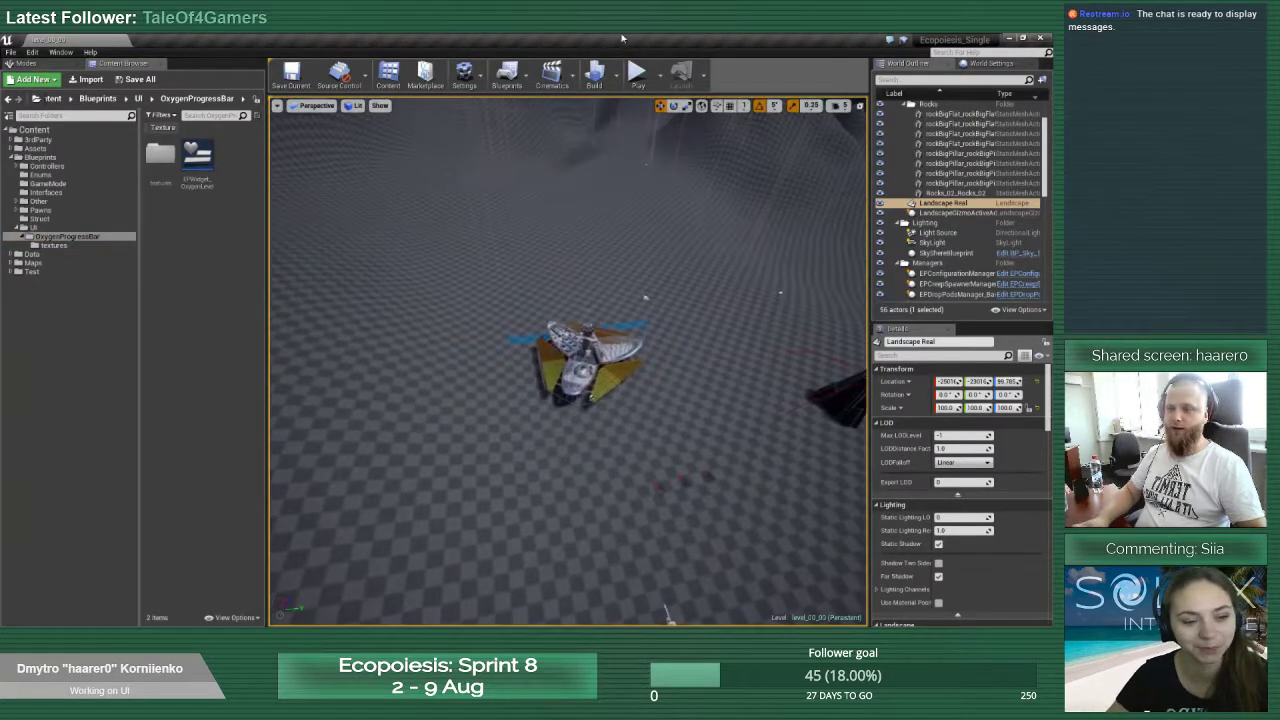
# Play the level and steer the character around the reactor to examine the HP and oxygen progress bar in game
pyautogui.click(637, 72)
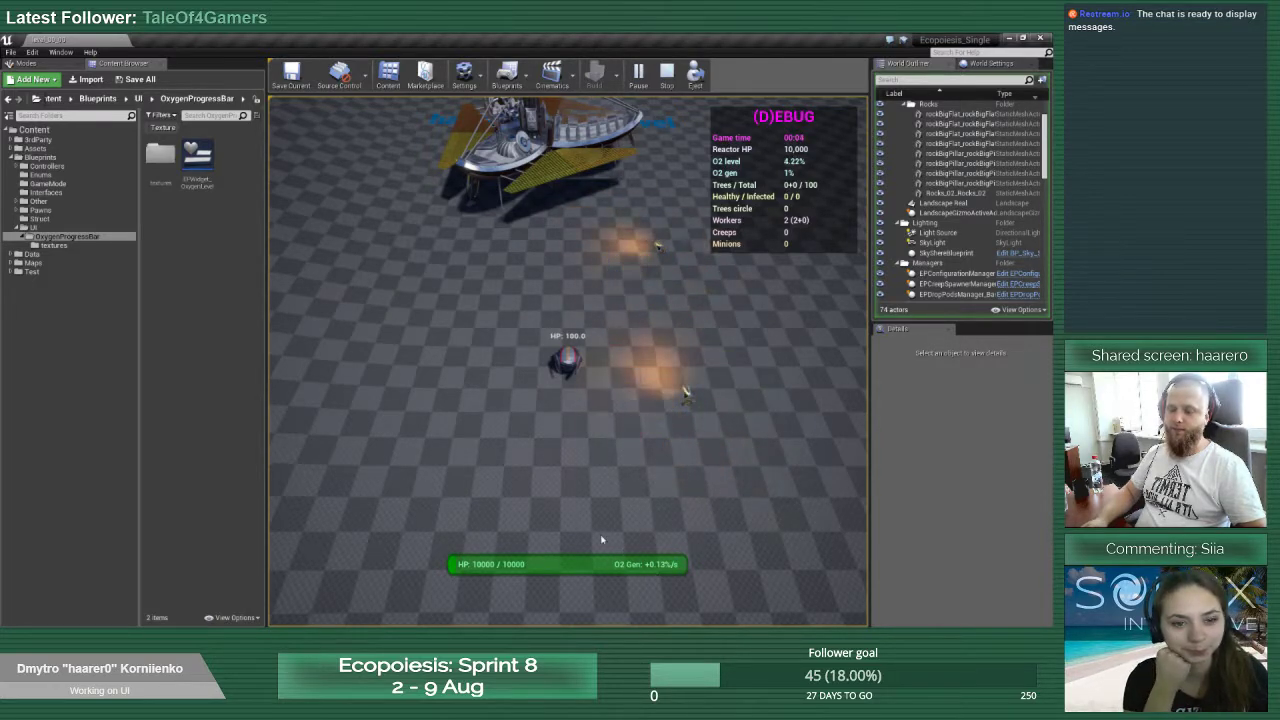
pyautogui.press('a')
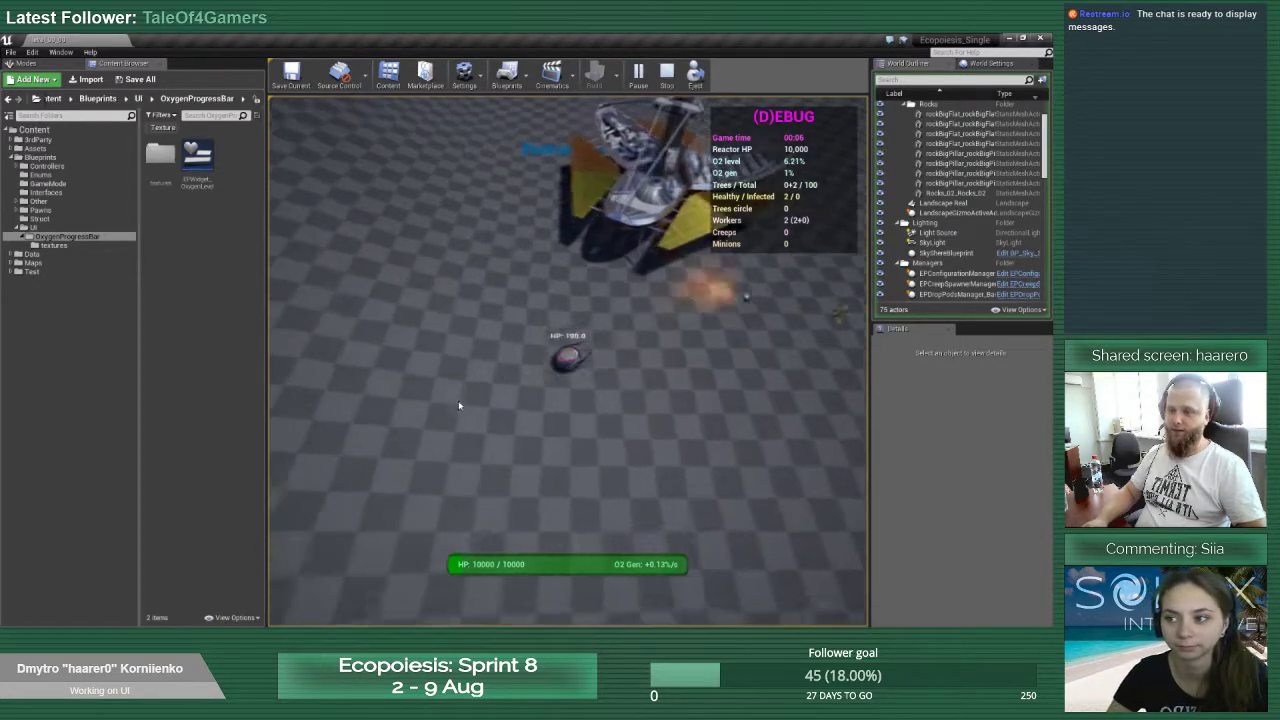
pyautogui.press('d')
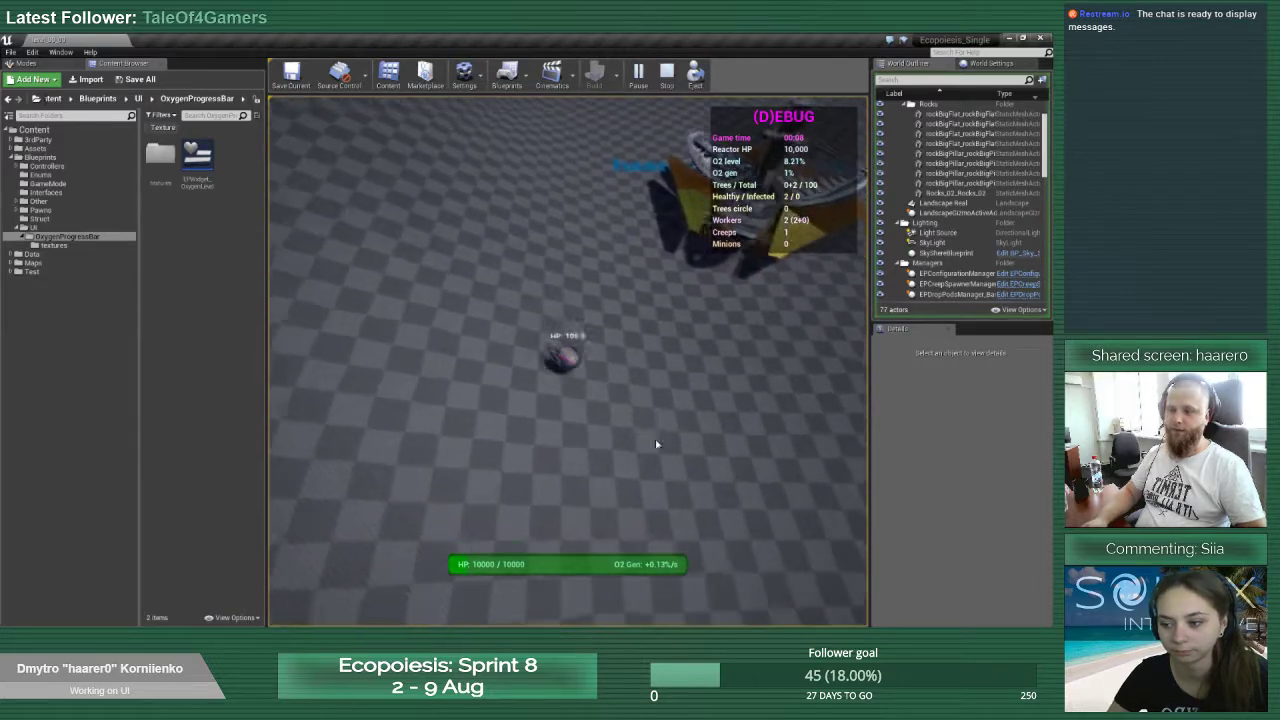
pyautogui.press('s')
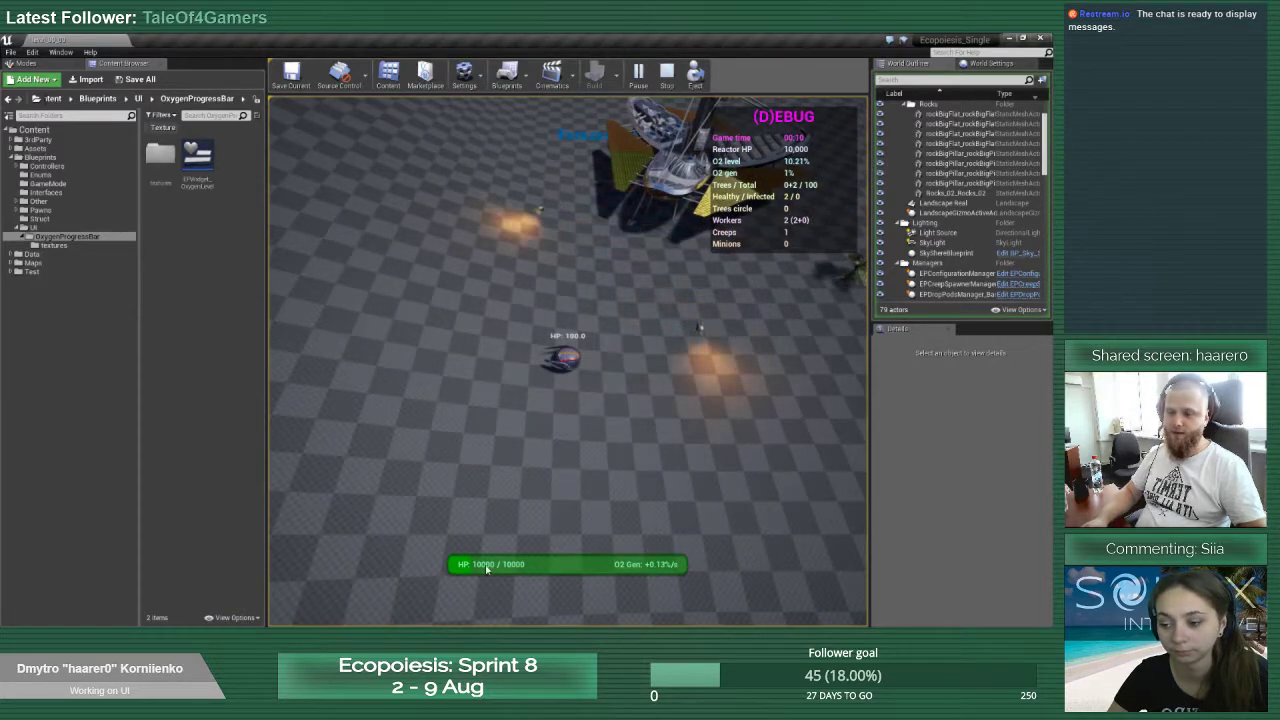
pyautogui.press('d')
pyautogui.press('s')
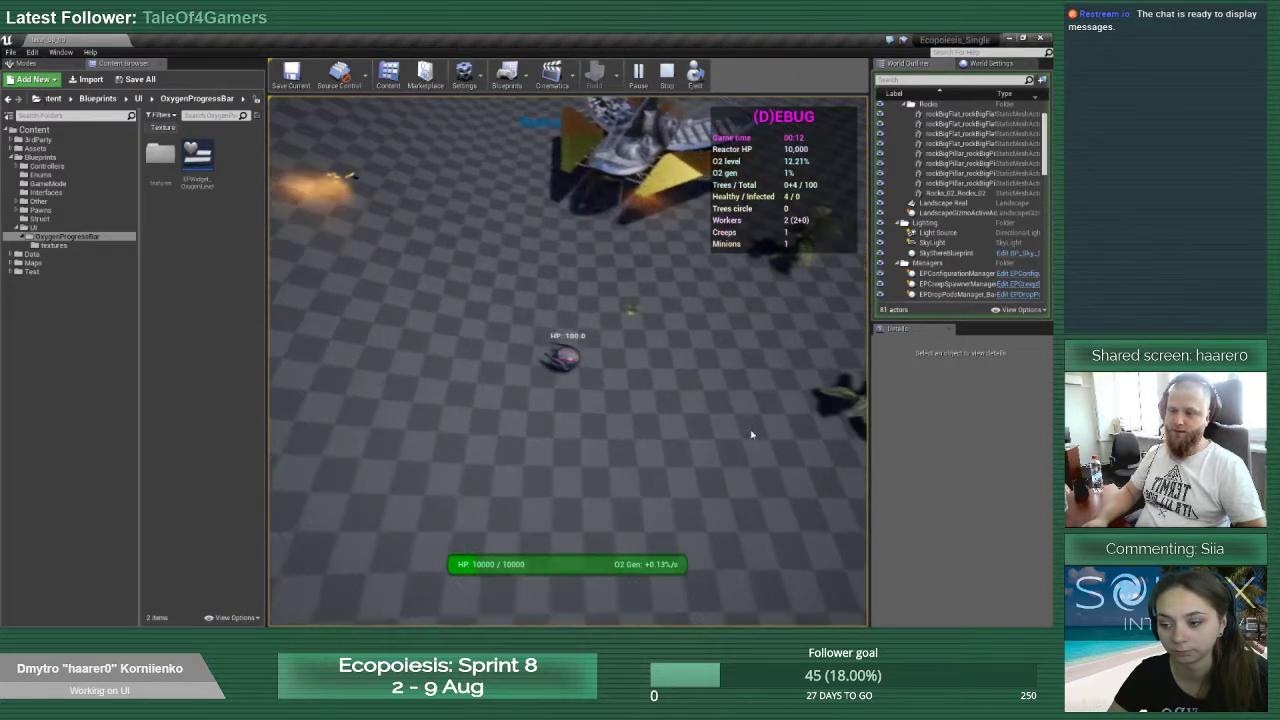
pyautogui.press('d')
pyautogui.press('w')
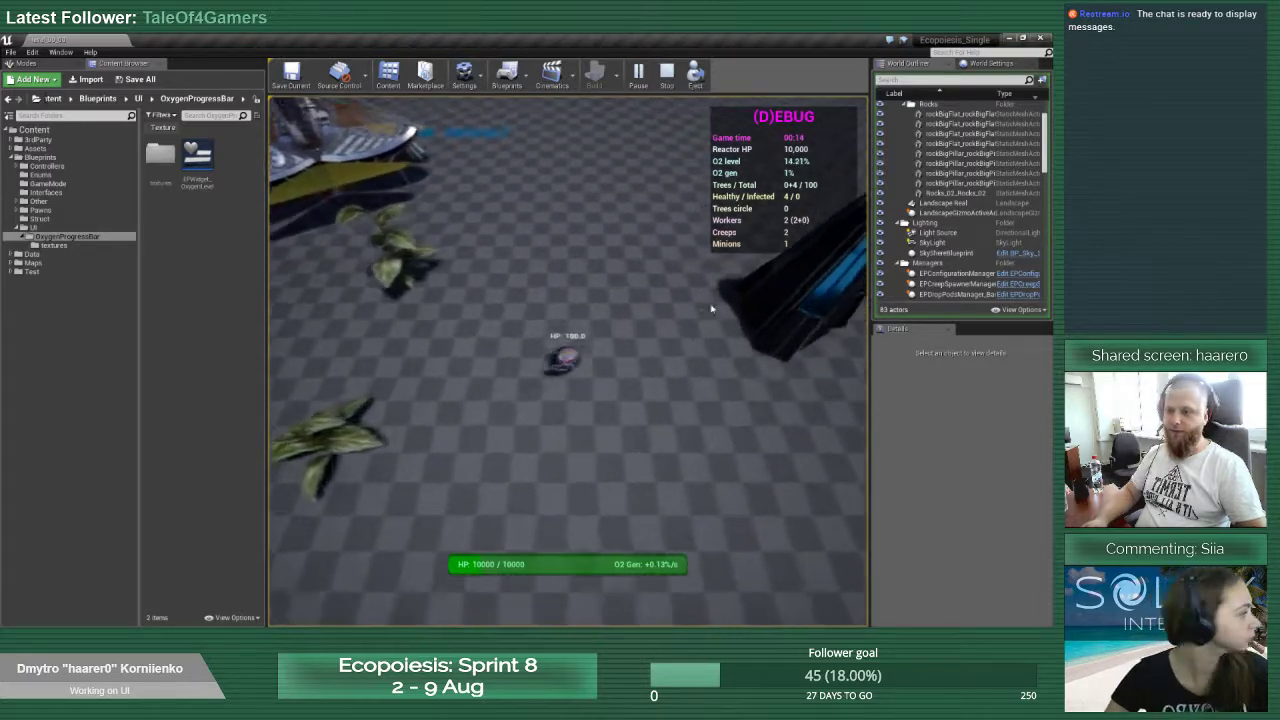
pyautogui.press('s')
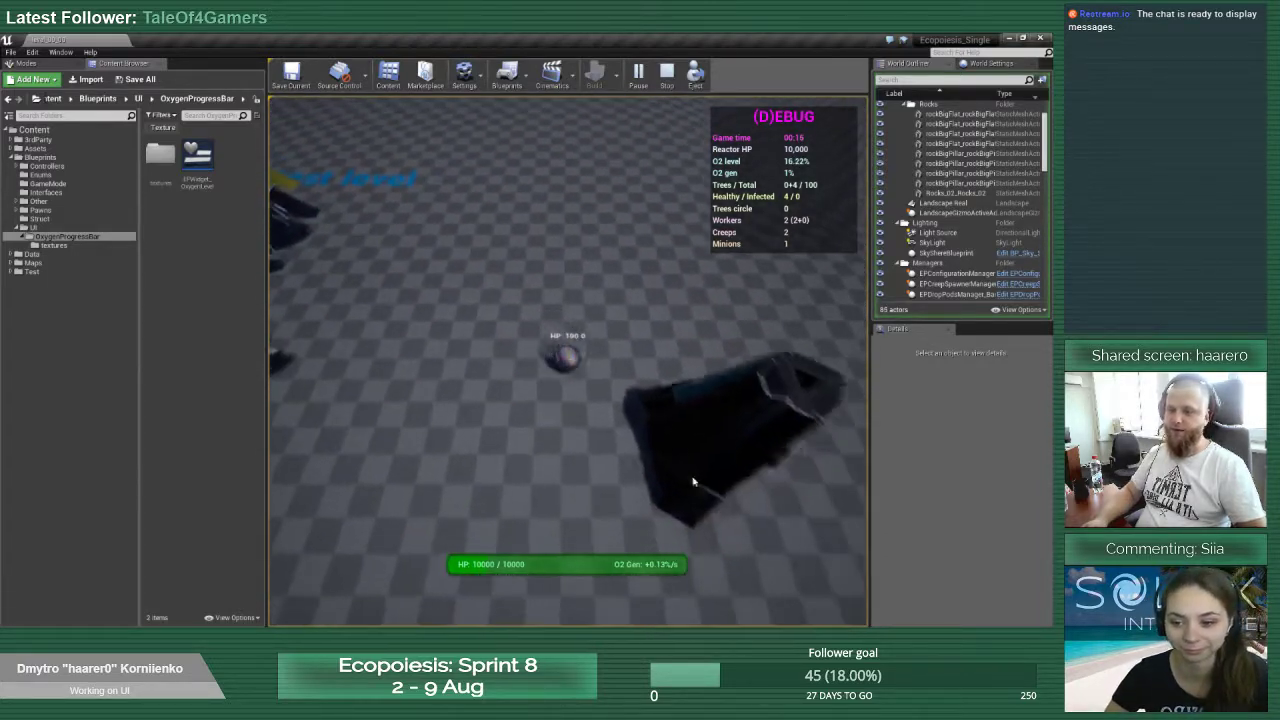
pyautogui.press('d')
pyautogui.press('s')
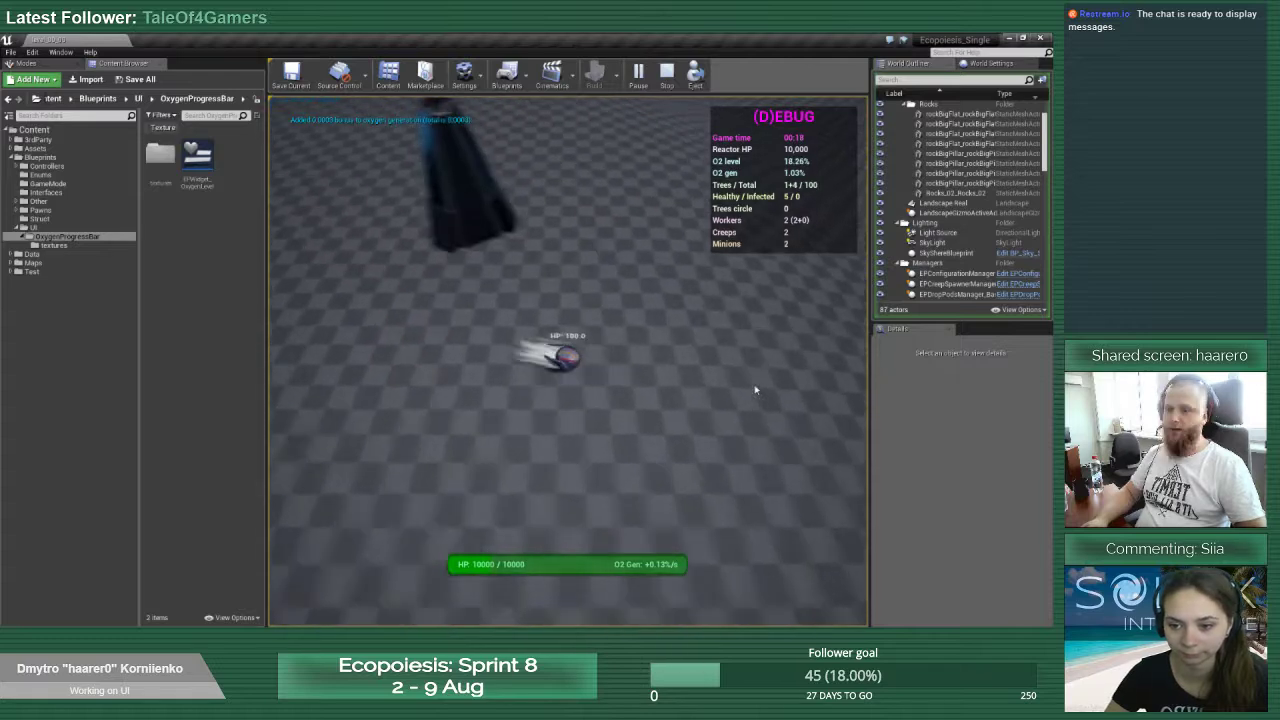
pyautogui.press('a')
pyautogui.press('a')
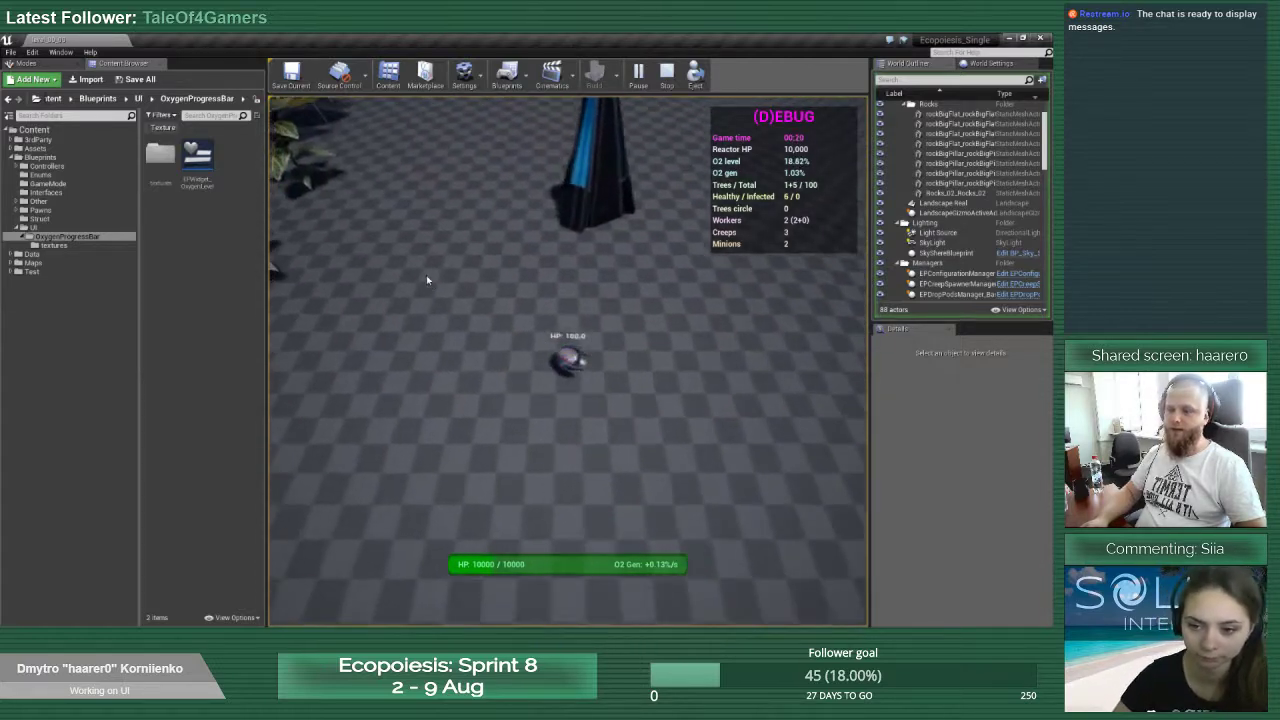
pyautogui.press('w')
pyautogui.press('w')
pyautogui.press('a')
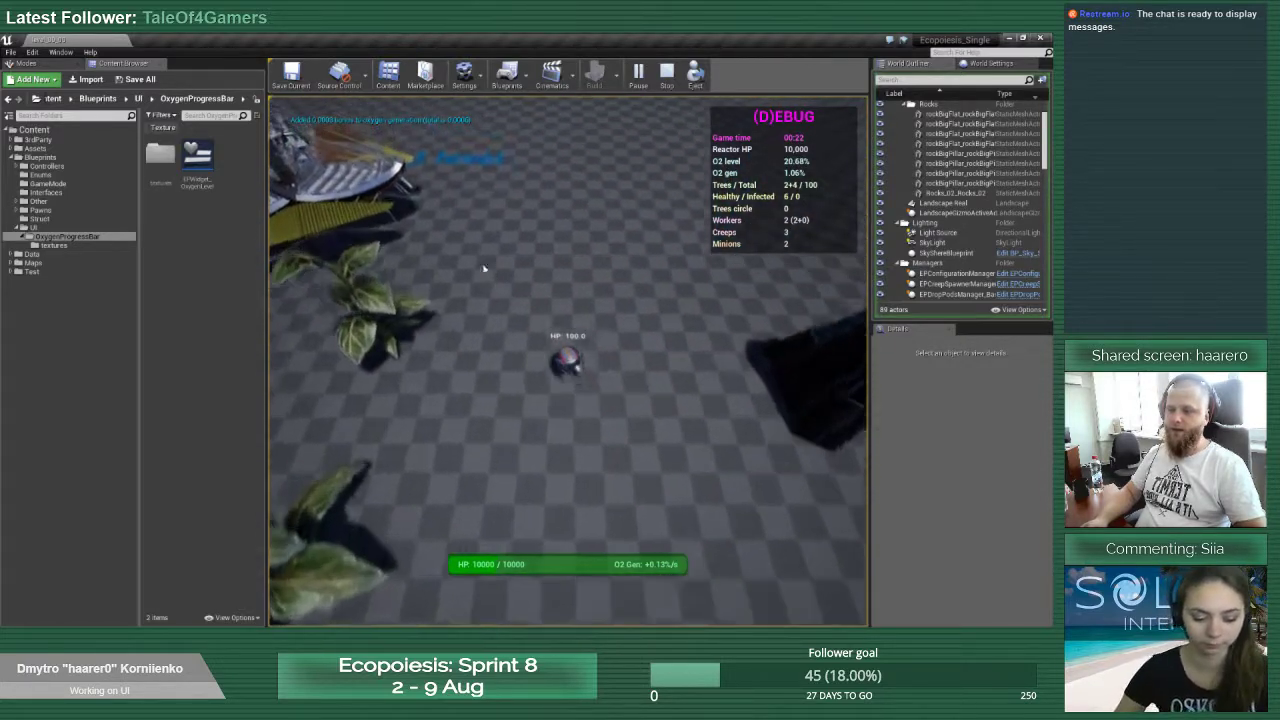
pyautogui.press('a')
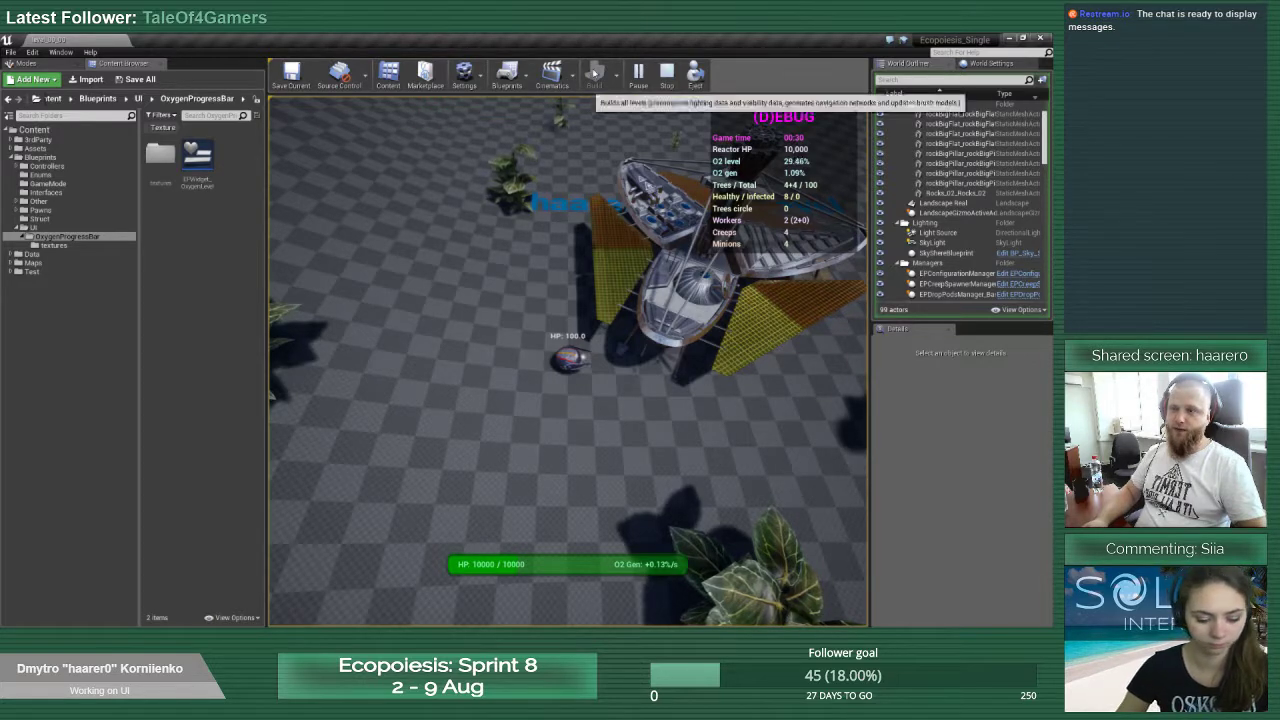
pyautogui.press('w')
pyautogui.press('d')
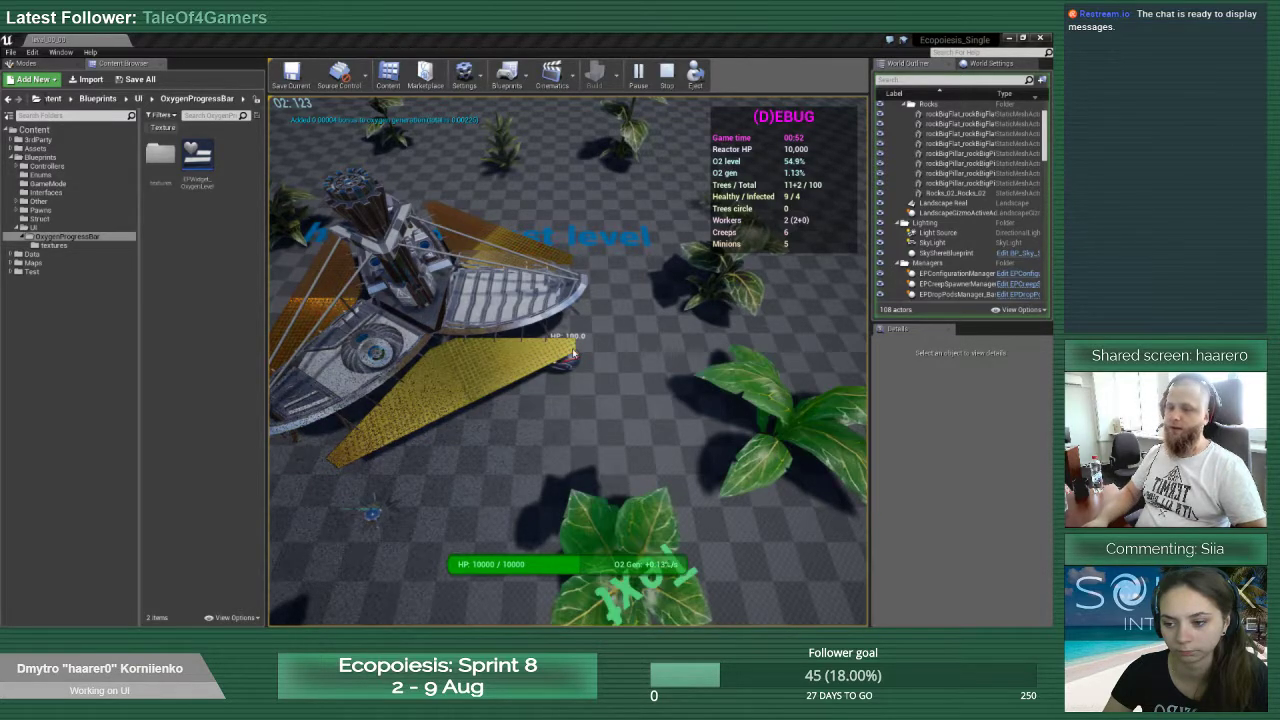
# Continue the play test among the plants beside the reactor while watching the progress bar, and end the play session
pyautogui.click(708, 392)
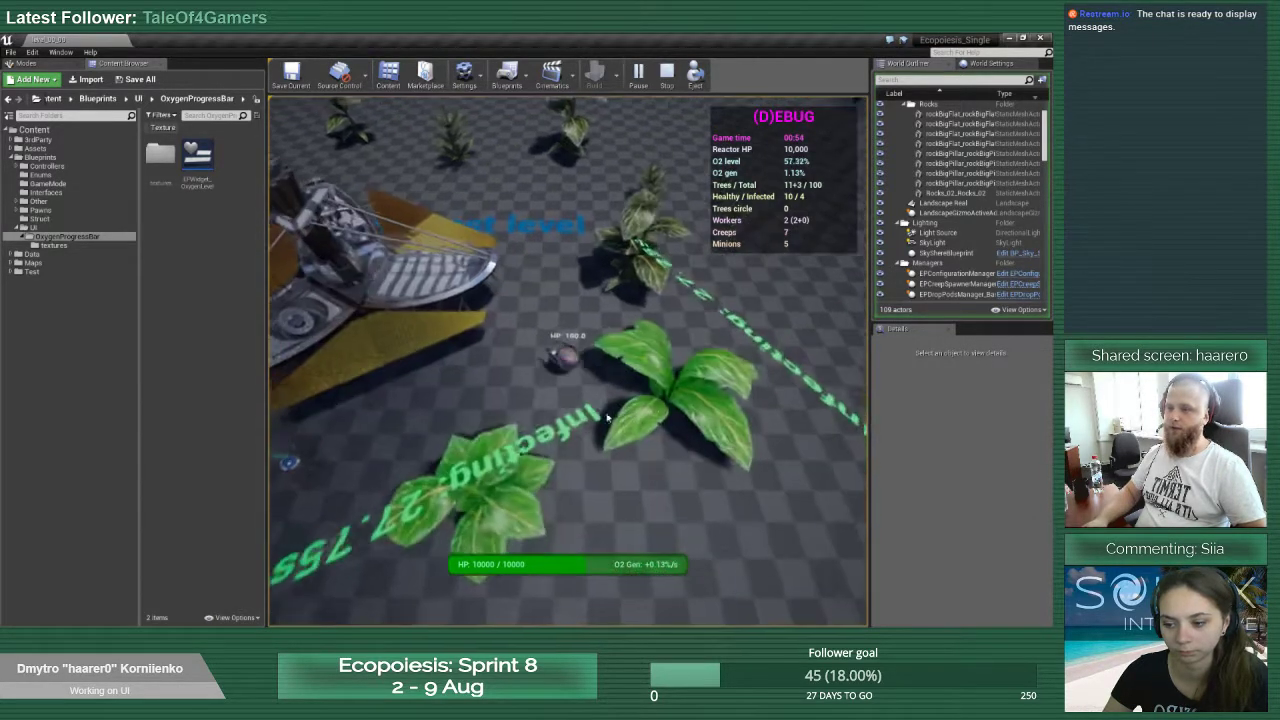
pyautogui.click(517, 366)
pyautogui.click(546, 290)
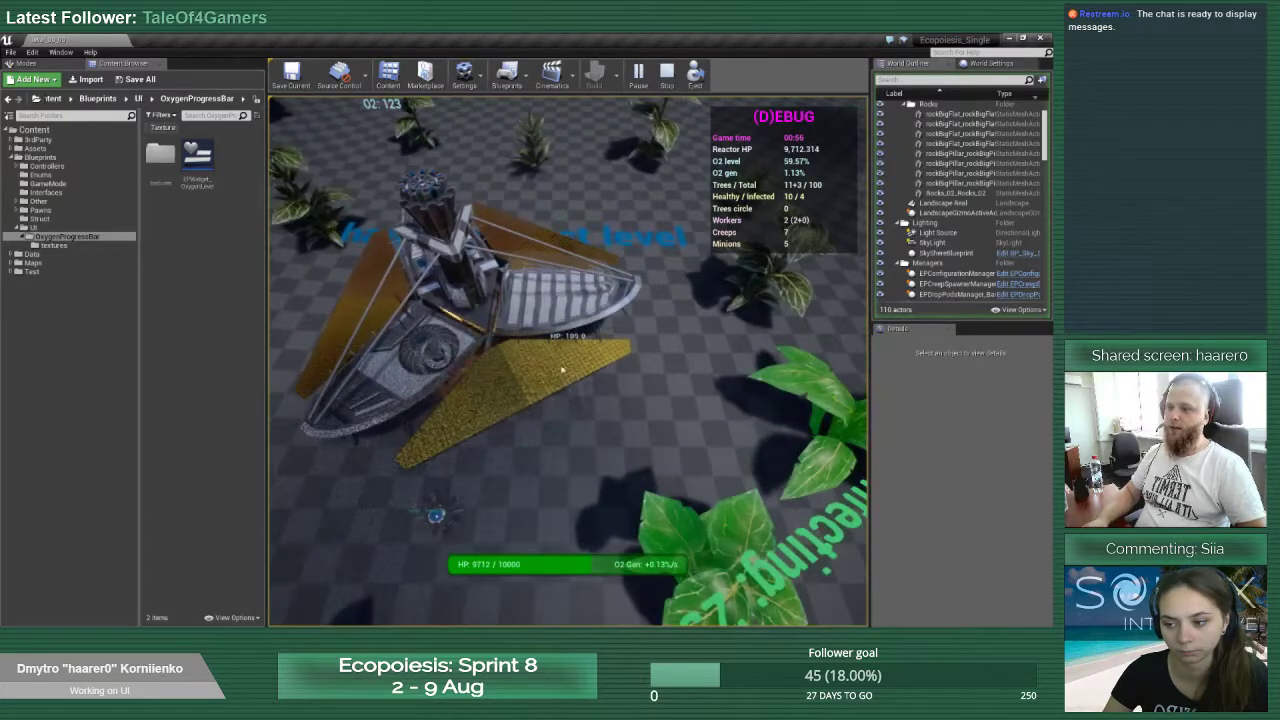
pyautogui.click(532, 472)
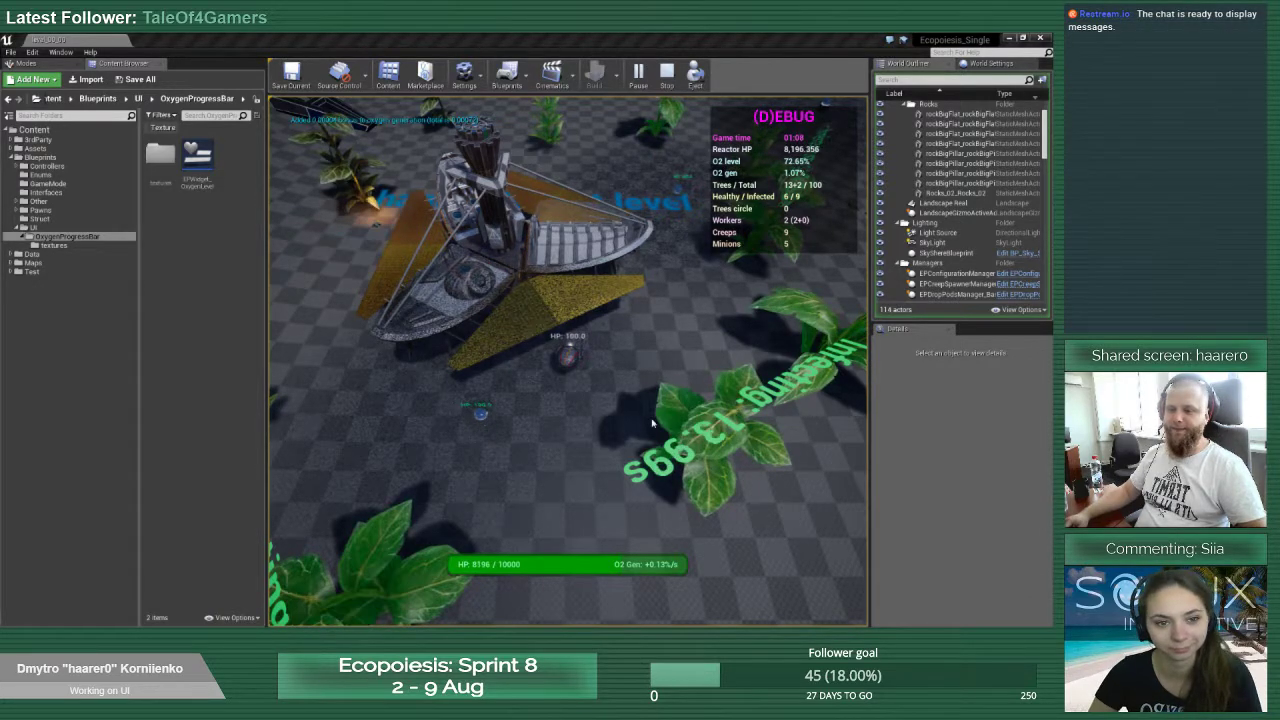
pyautogui.press('s')
pyautogui.press('d')
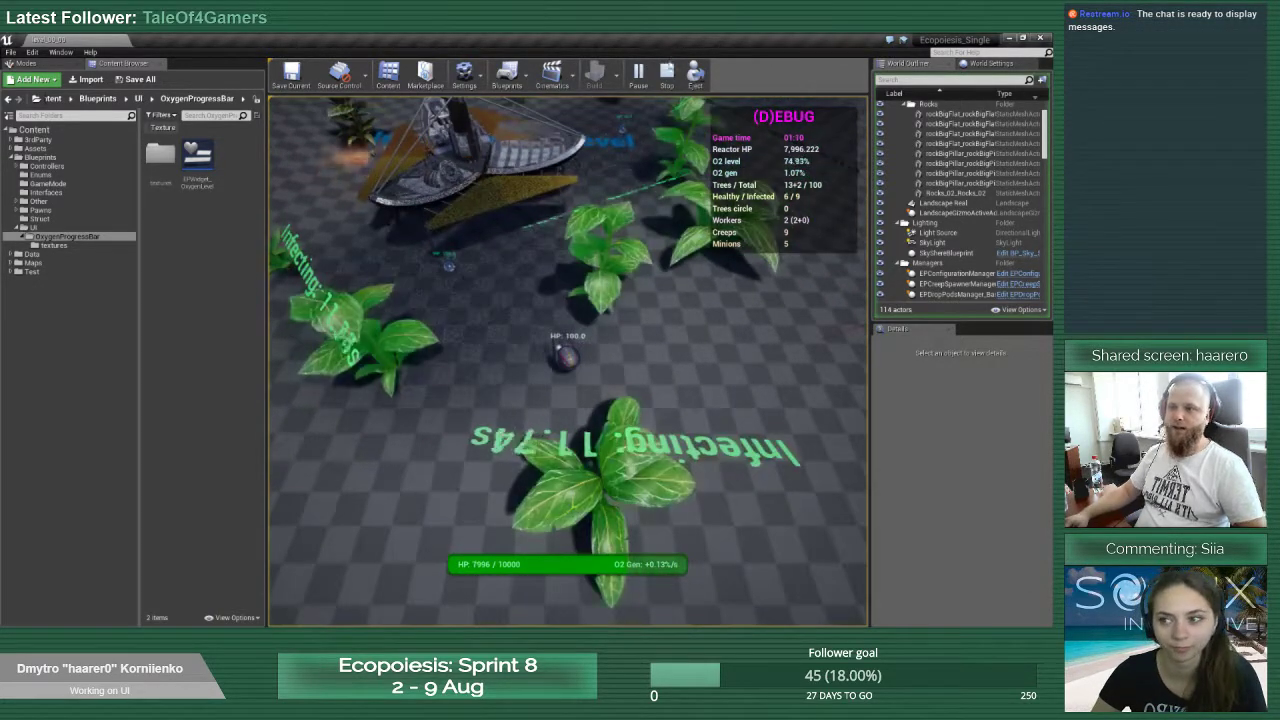
pyautogui.press('Escape')
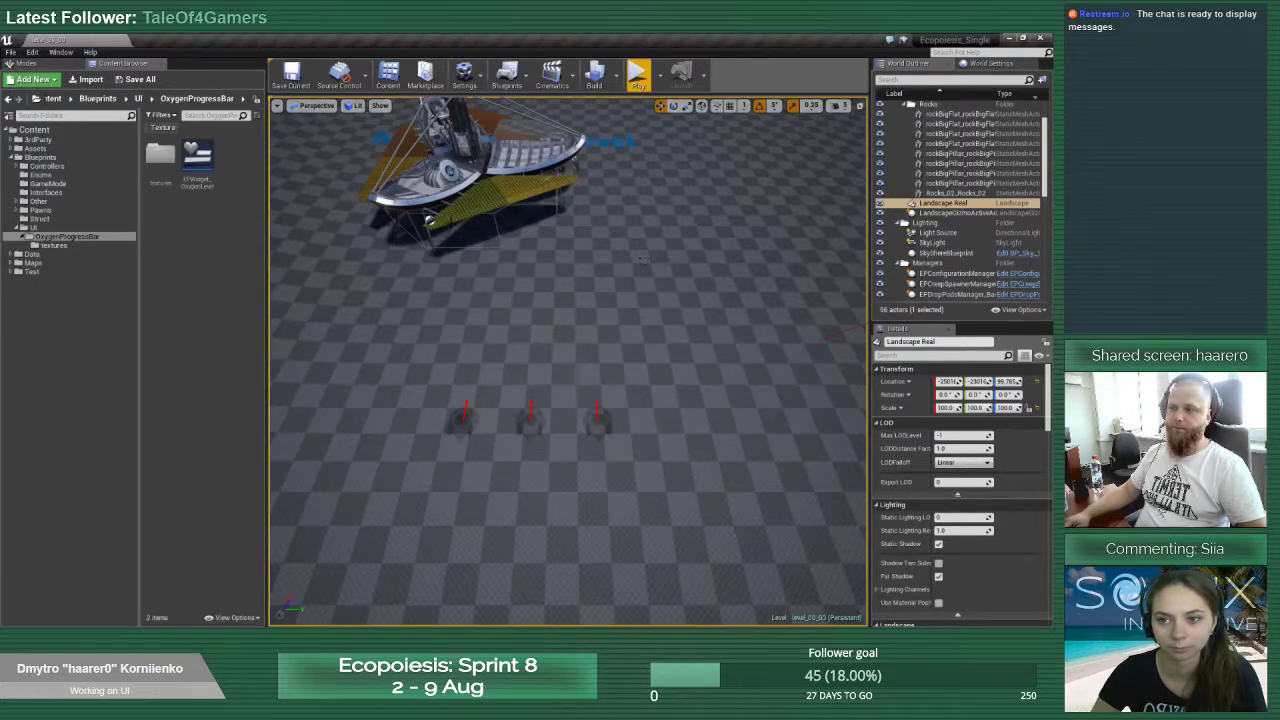
# Open the EPWidget_OxygenLevel widget for editing and select its Progress Bar element
pyautogui.doubleClick(200, 166)
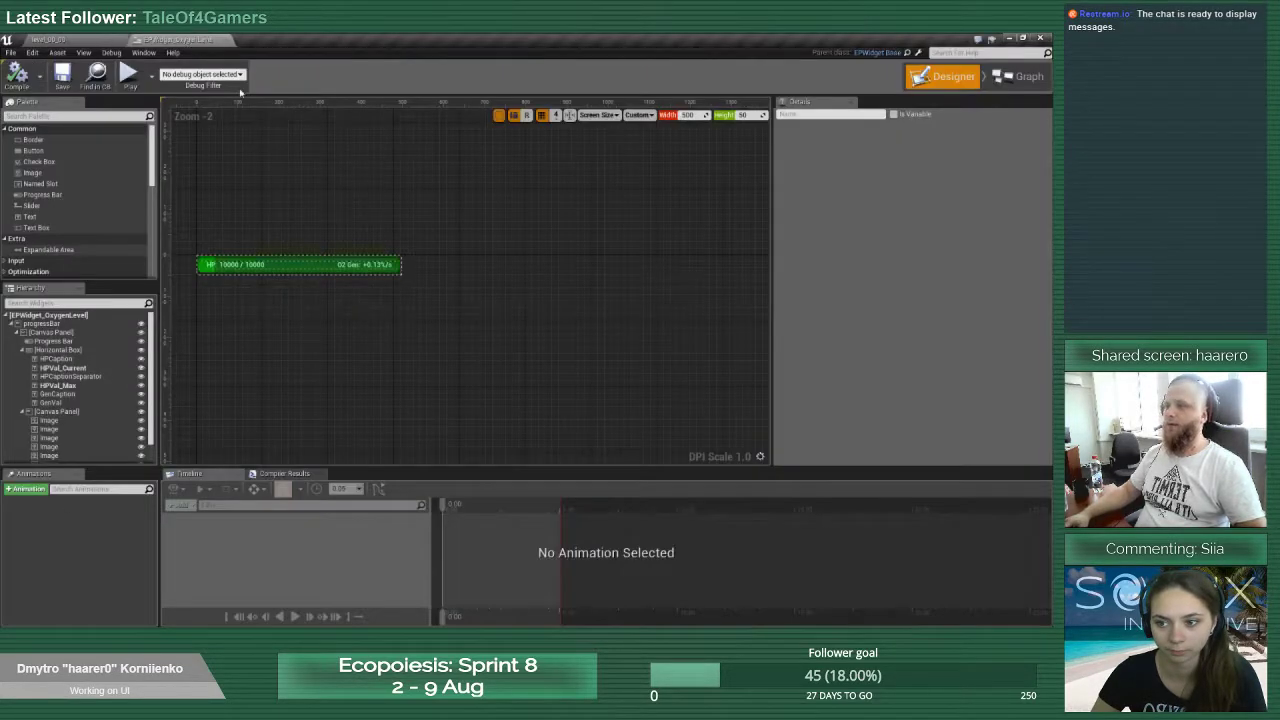
pyautogui.scroll(5, 478, 288)
pyautogui.moveTo(282, 336); pyautogui.dragTo(422, 279, button='right')
pyautogui.click(68, 342)
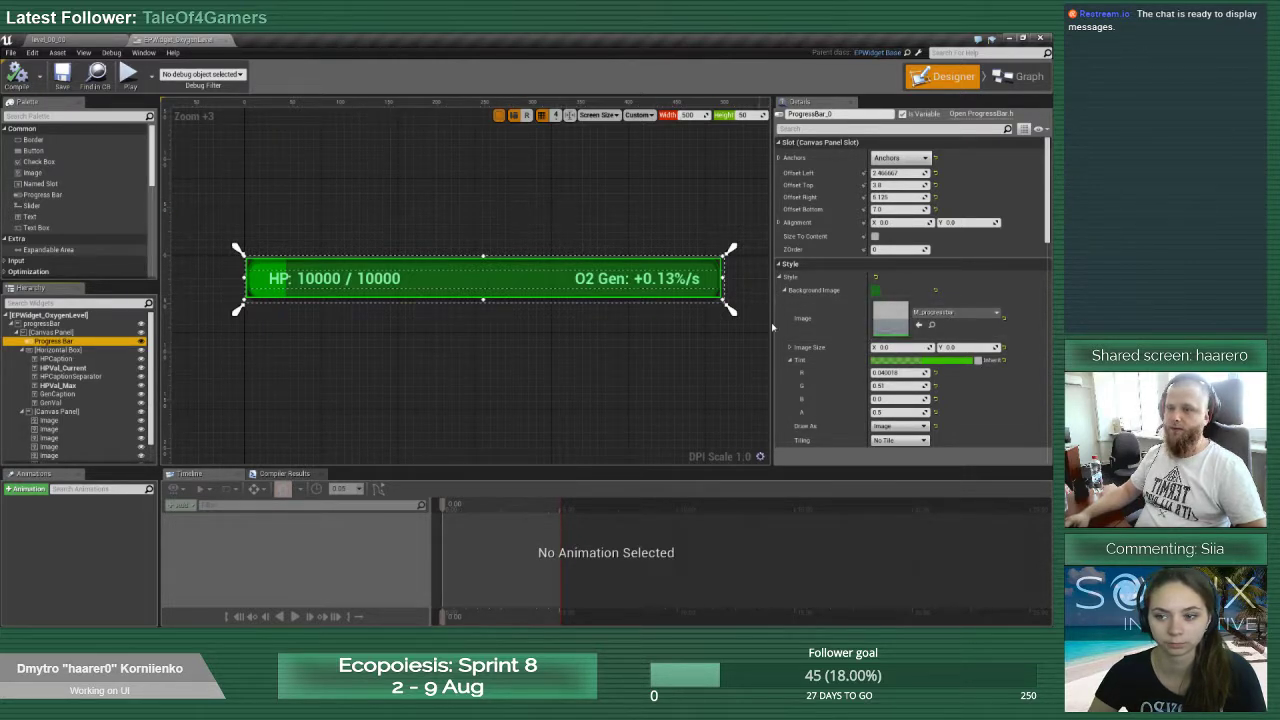
# Open the M_progressbar material used as the bar's background image and inspect its color and Texture Sample nodes
pyautogui.click(933, 325)
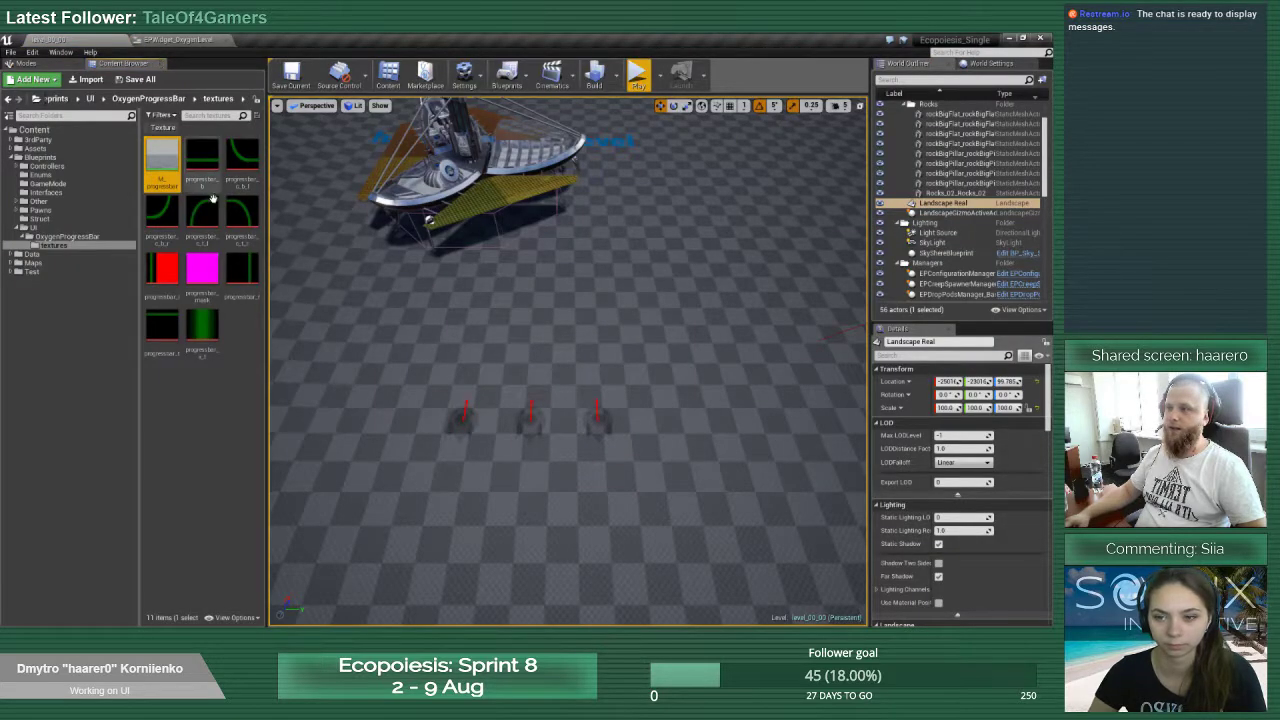
pyautogui.doubleClick(170, 158)
pyautogui.moveTo(314, 186); pyautogui.dragTo(423, 240, button='right')
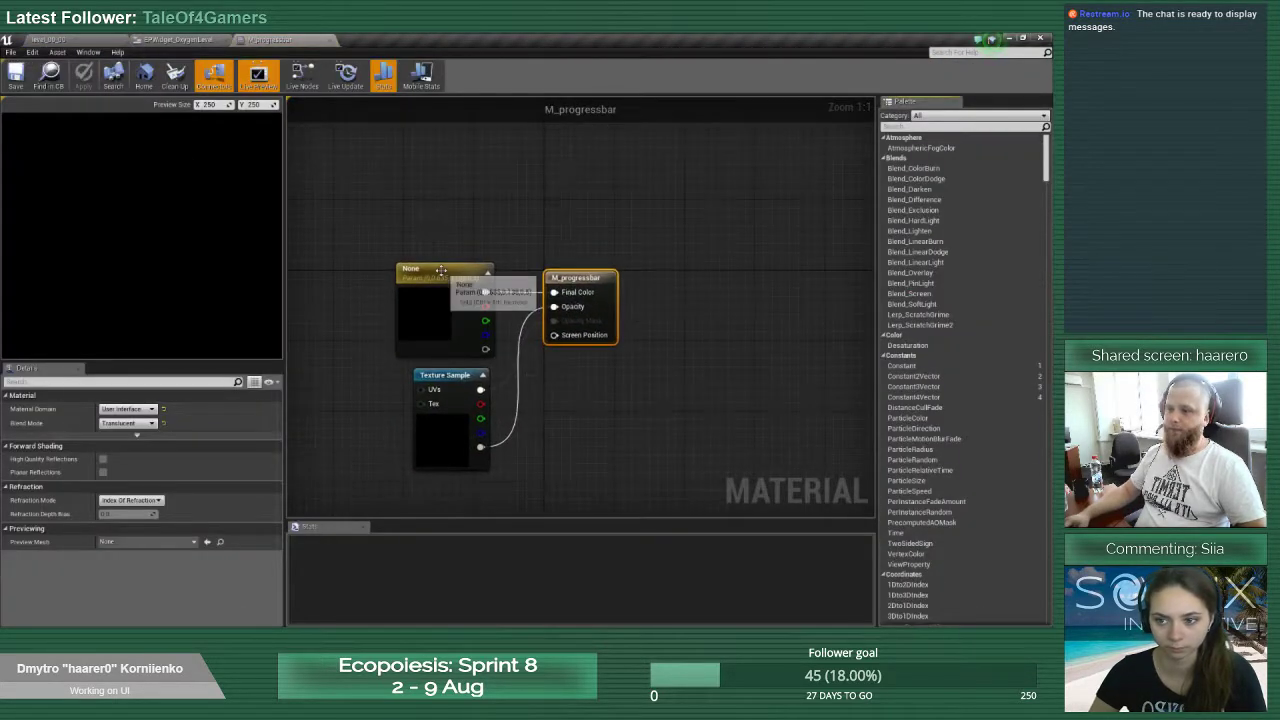
pyautogui.click(428, 279)
pyautogui.click(440, 378)
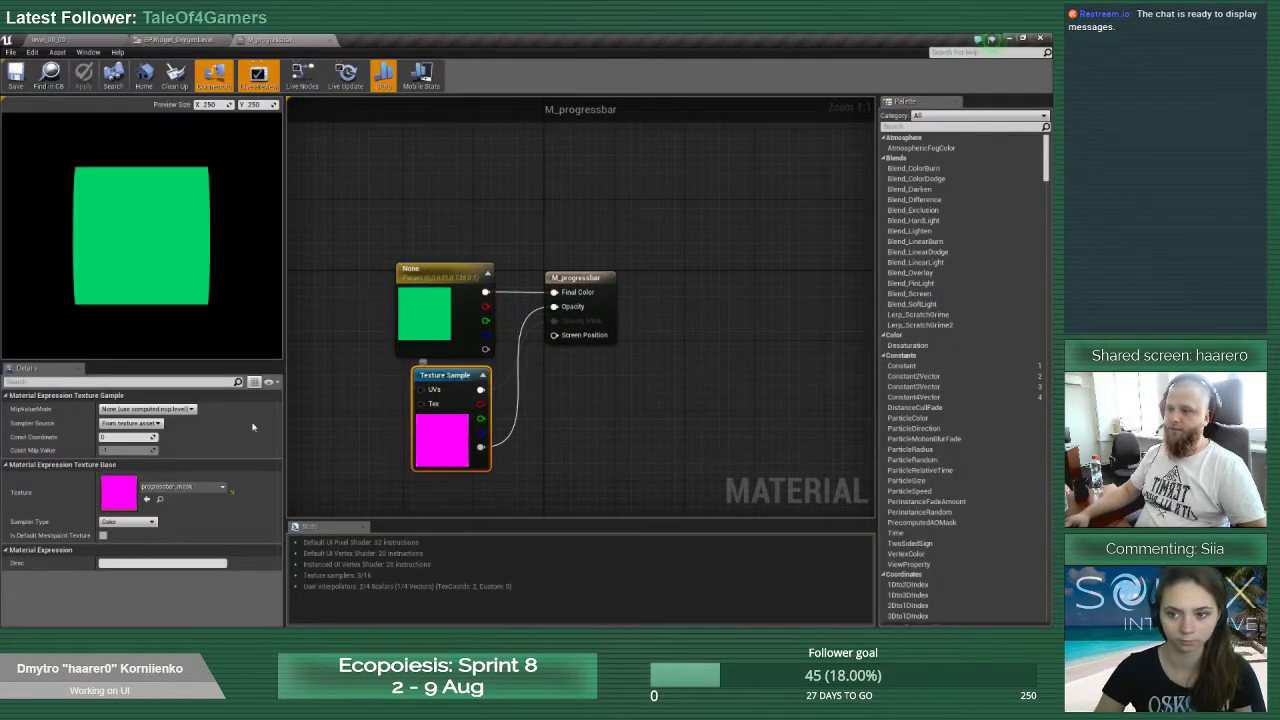
# Locate and view the progressbar_mask texture used by the Texture Sample node, and return to the M_progressbar material
pyautogui.click(161, 499)
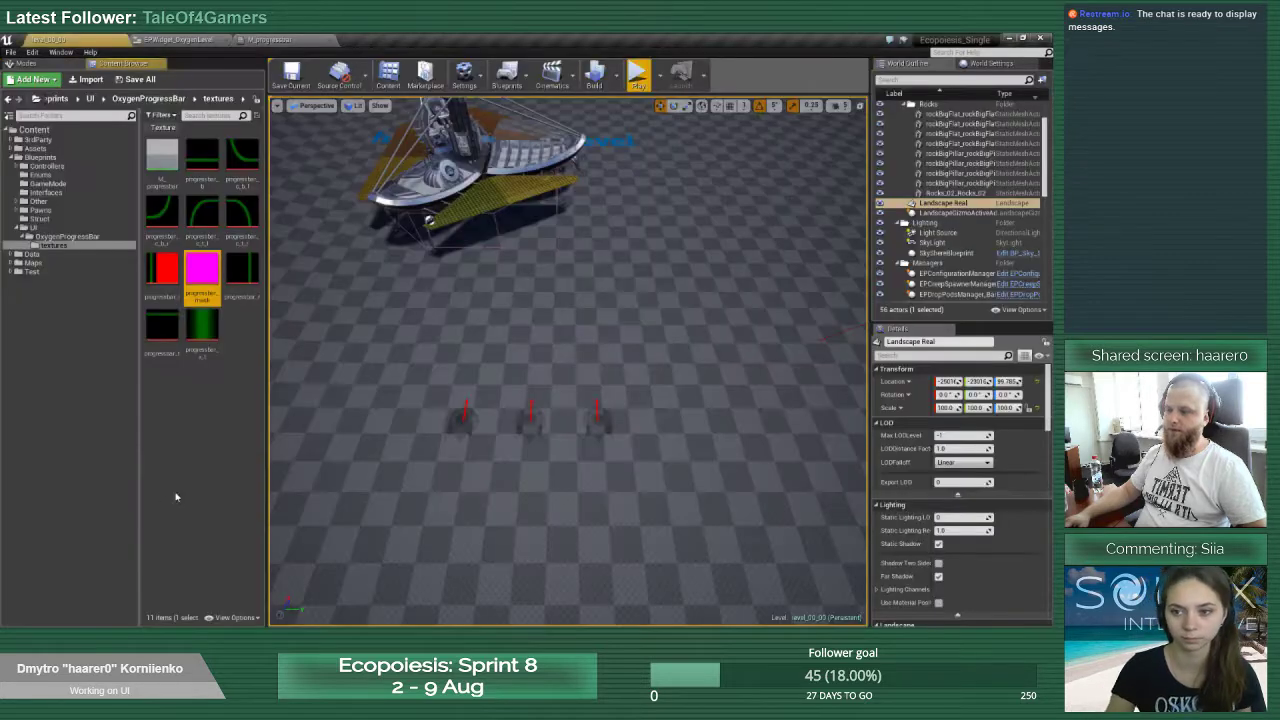
pyautogui.doubleClick(198, 270)
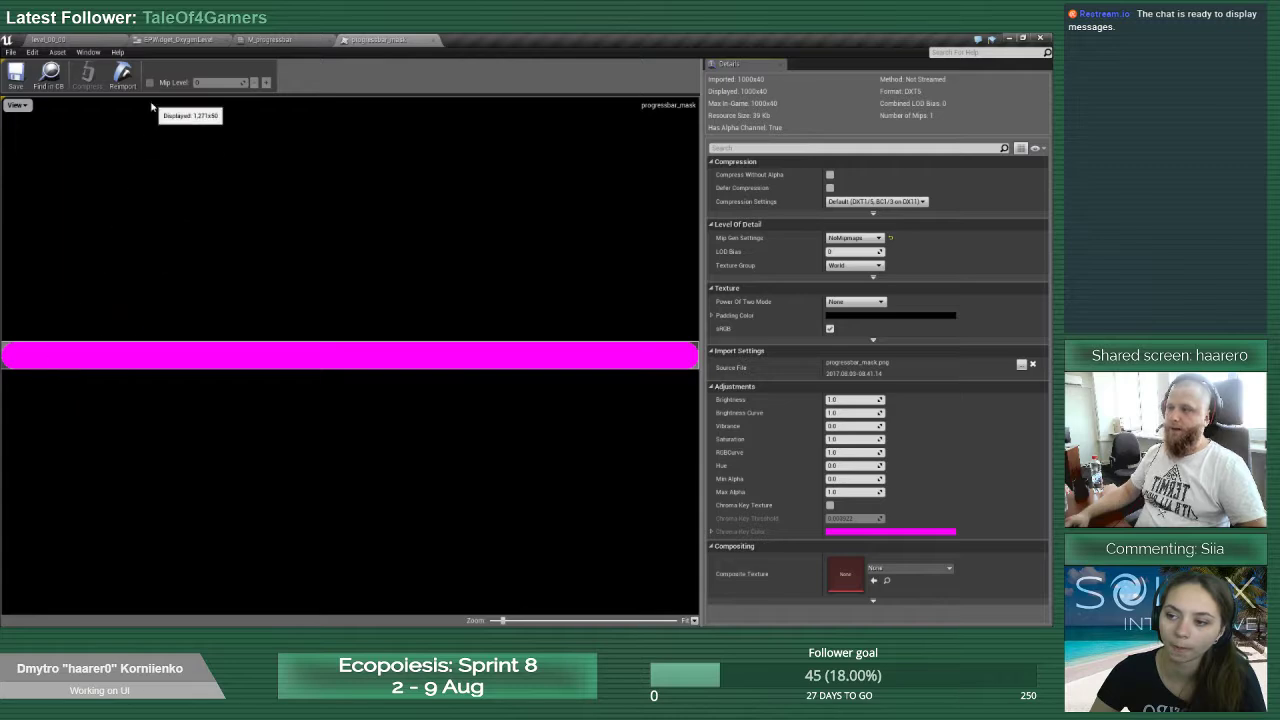
pyautogui.click(276, 42)
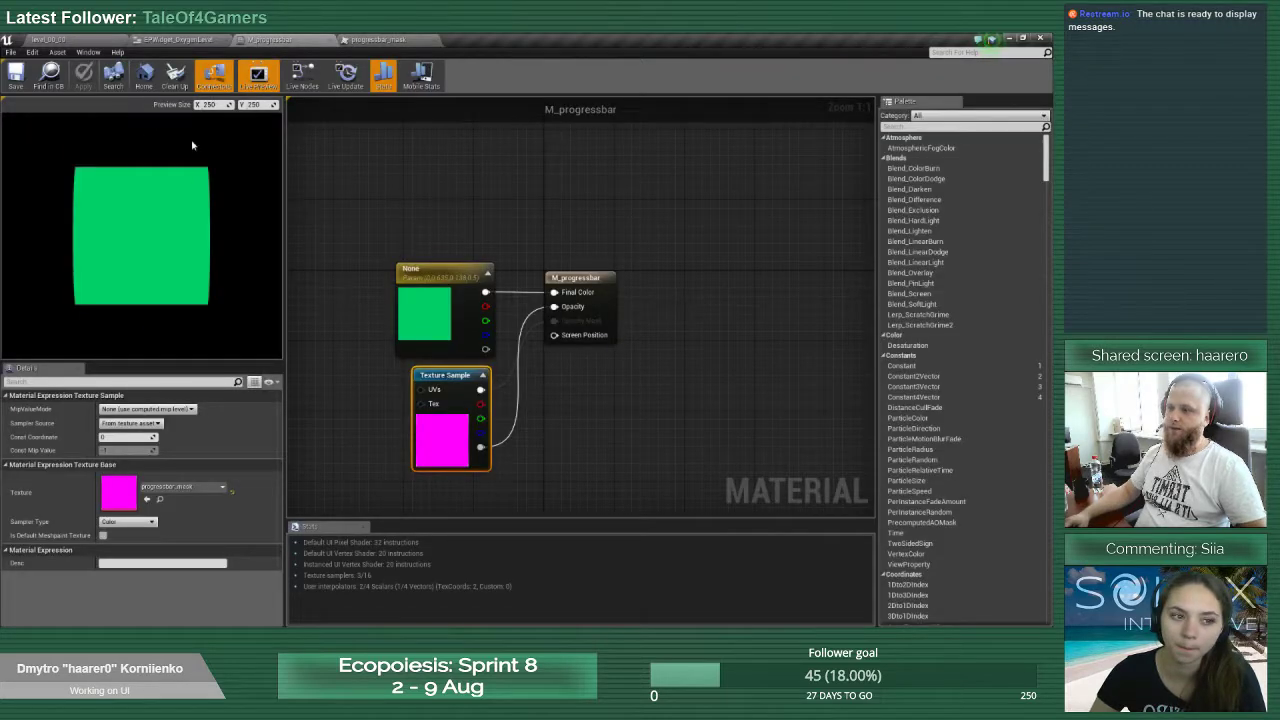
# Return to the oxygen level widget and examine the Progress Bar's background, fill and marquee image settings
pyautogui.click(186, 41)
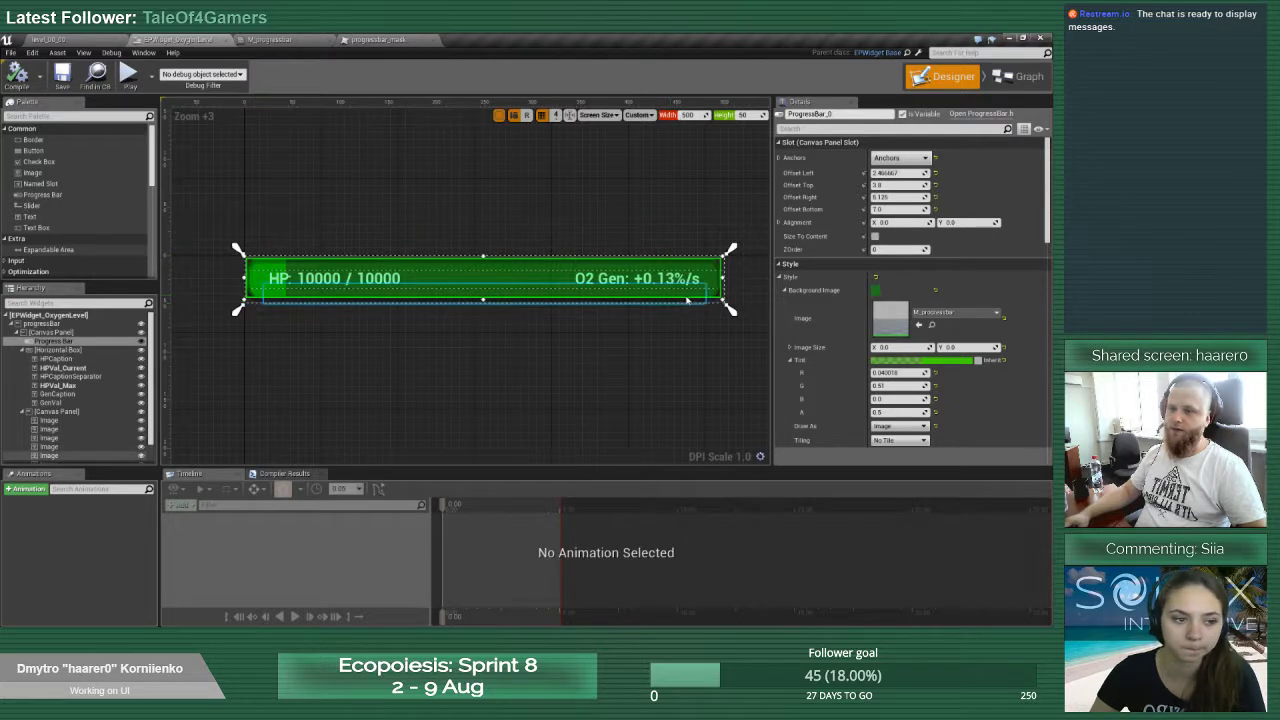
pyautogui.scroll(-3, 930, 345)
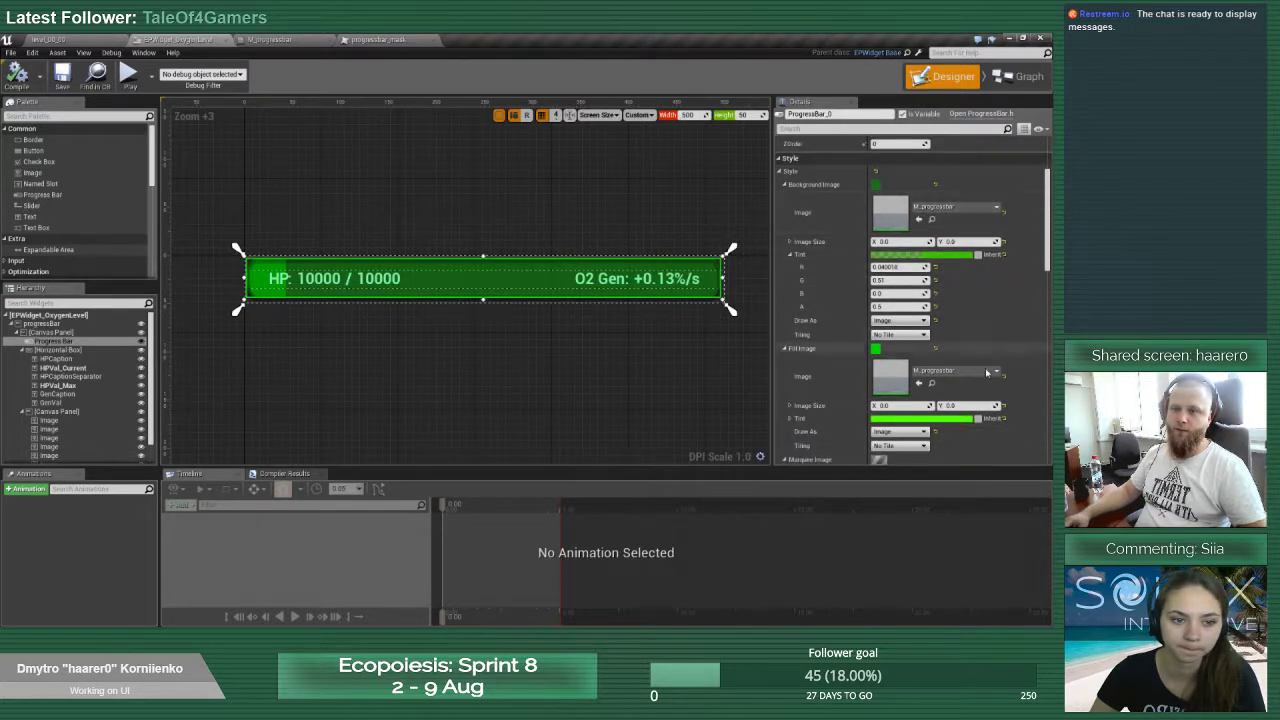
pyautogui.scroll(-2, 966, 387)
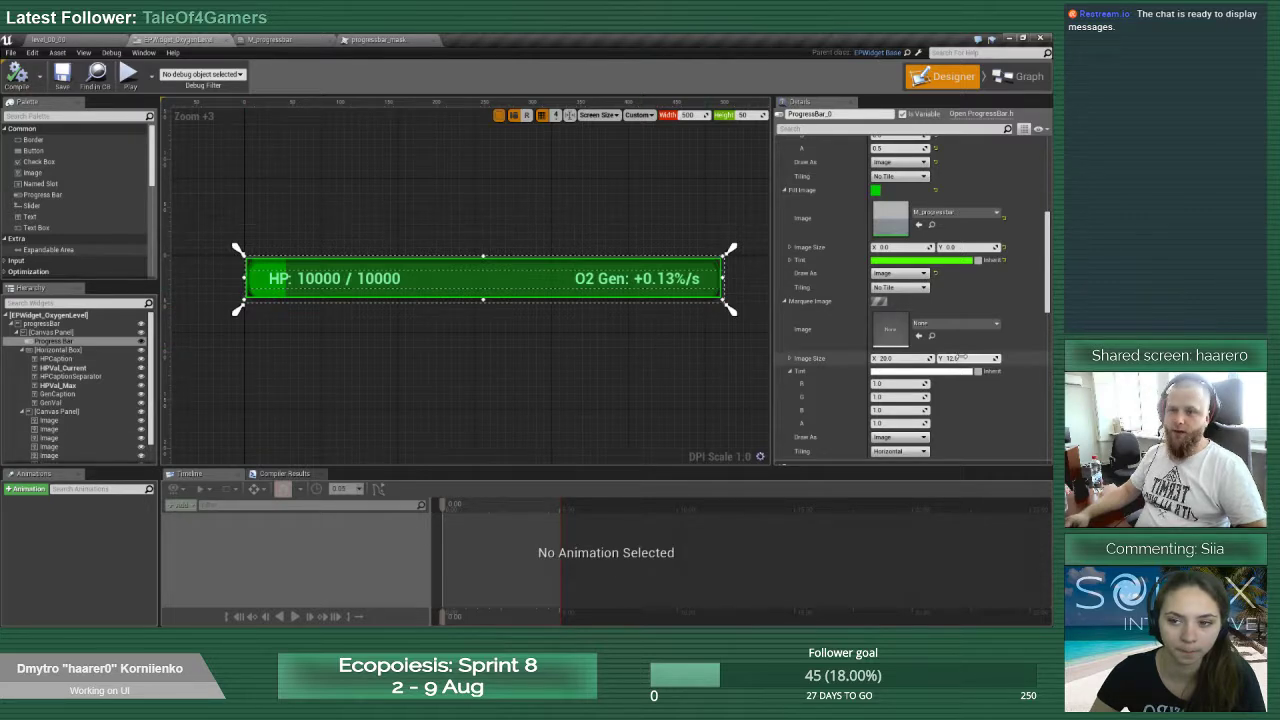
pyautogui.scroll(-2, 665, 378)
pyautogui.scroll(-1, 665, 378)
pyautogui.scroll(5, 481, 307)
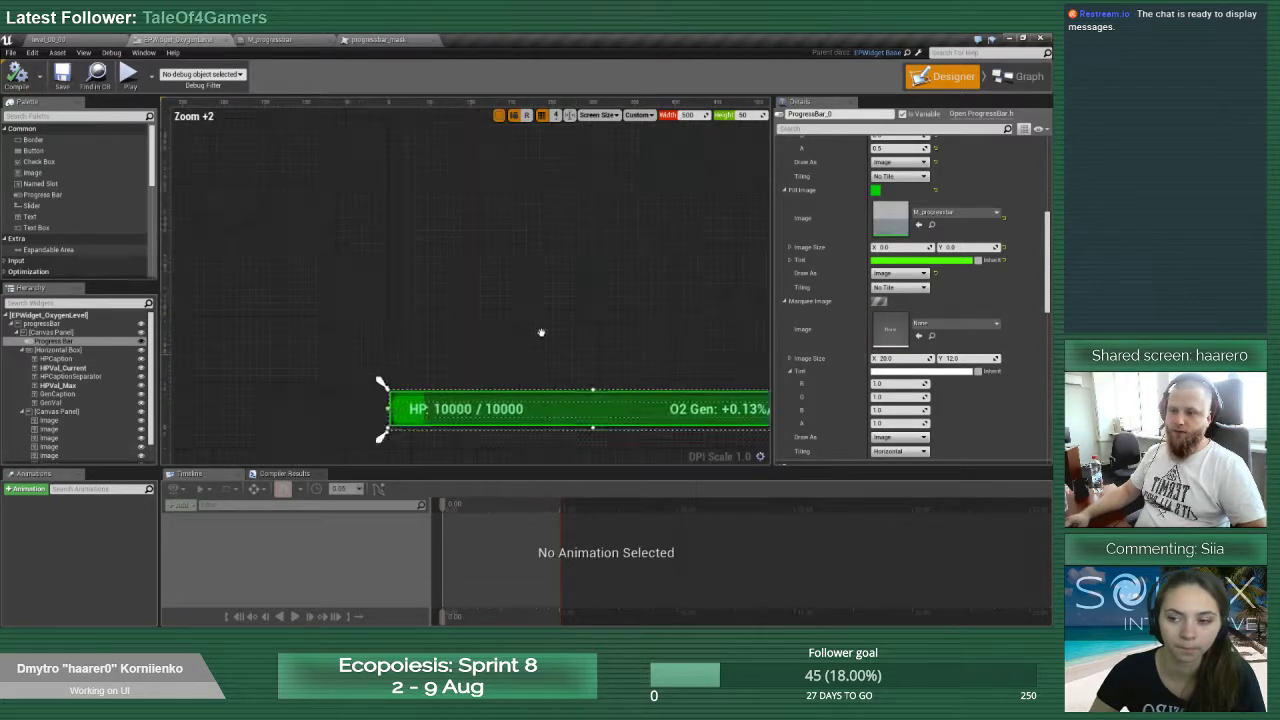
pyautogui.moveTo(481, 307); pyautogui.dragTo(318, 208, button='right')
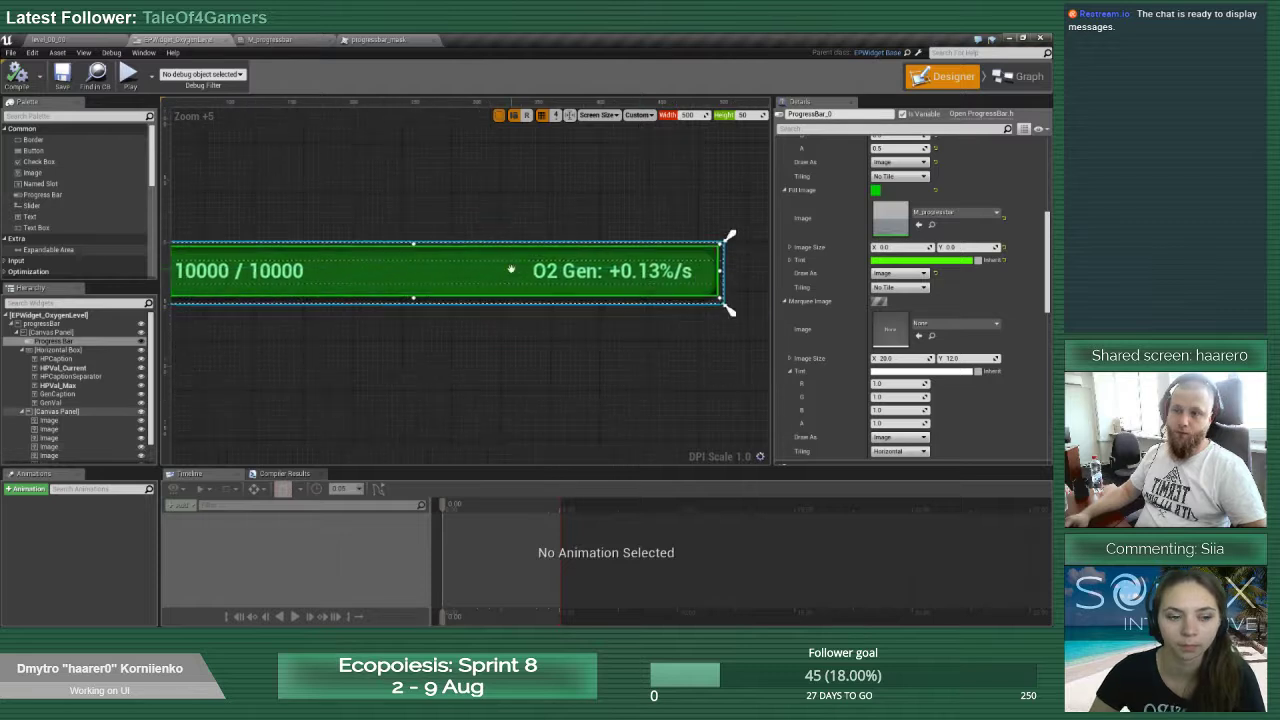
pyautogui.scroll(-1, 939, 345)
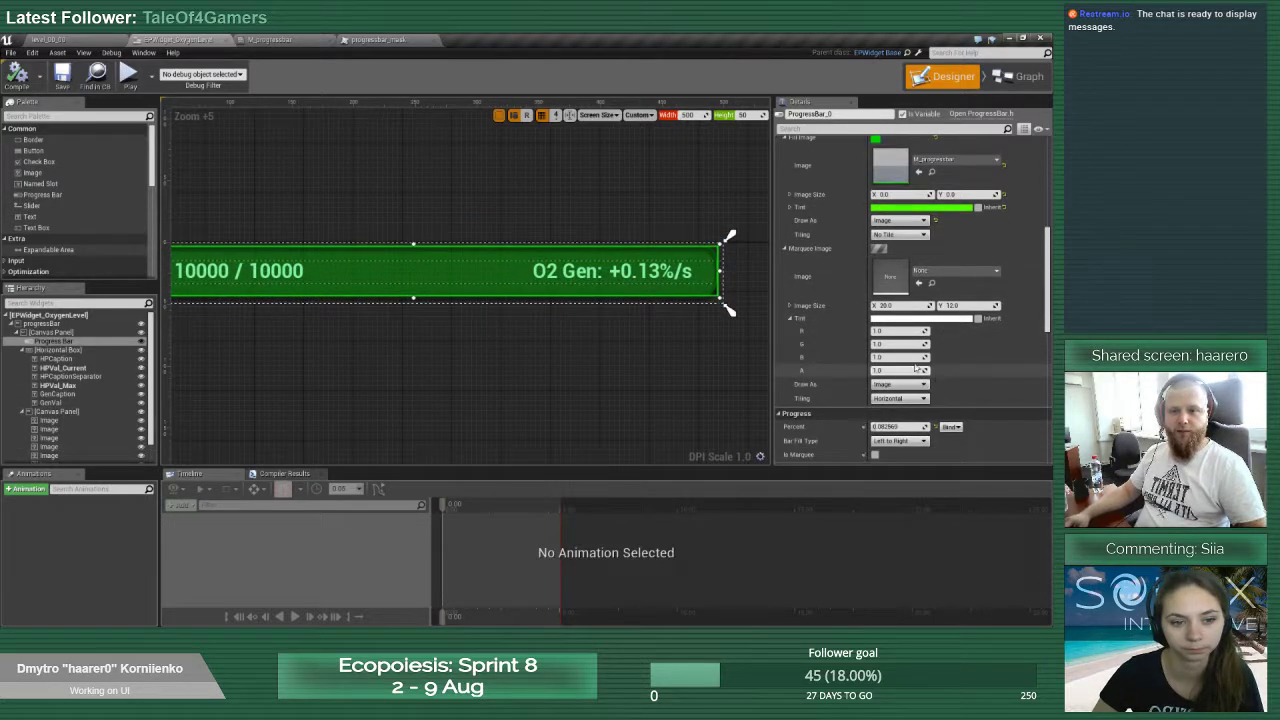
# Set the Progress Bar's fill image tint alpha to 0.5 and its background image tint alpha to 0.2
pyautogui.scroll(2, 915, 369)
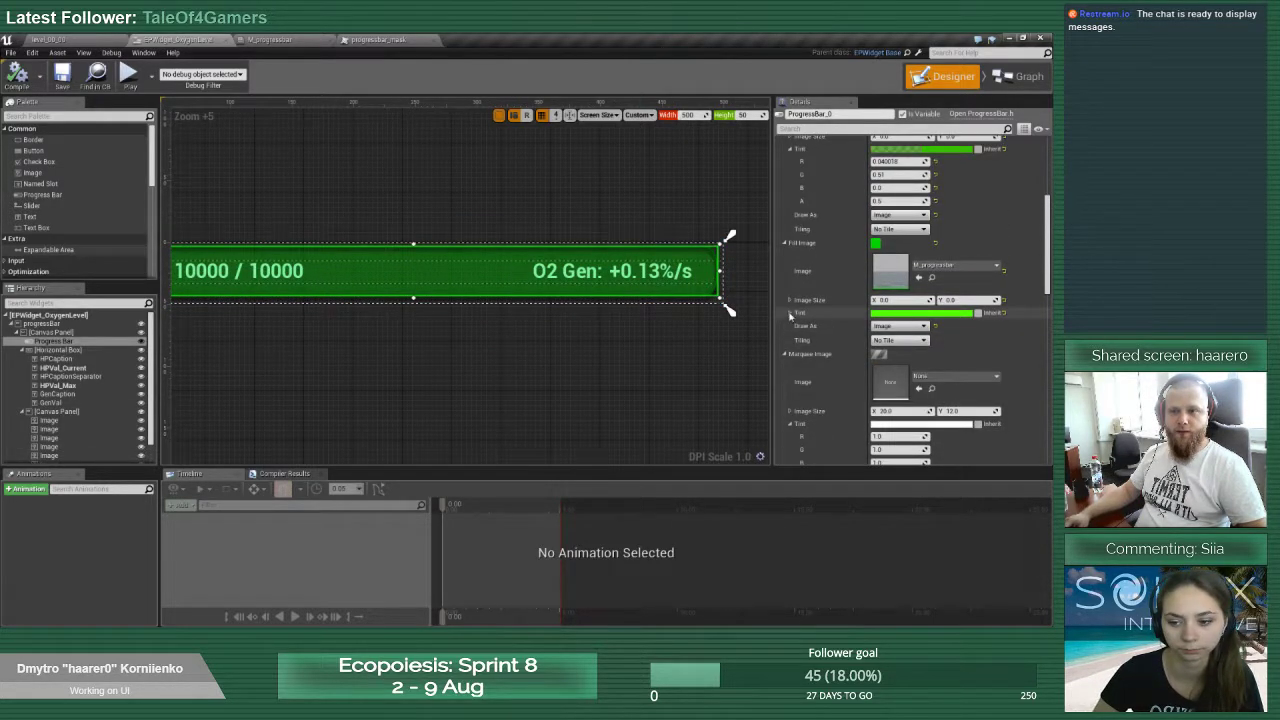
pyautogui.click(789, 313)
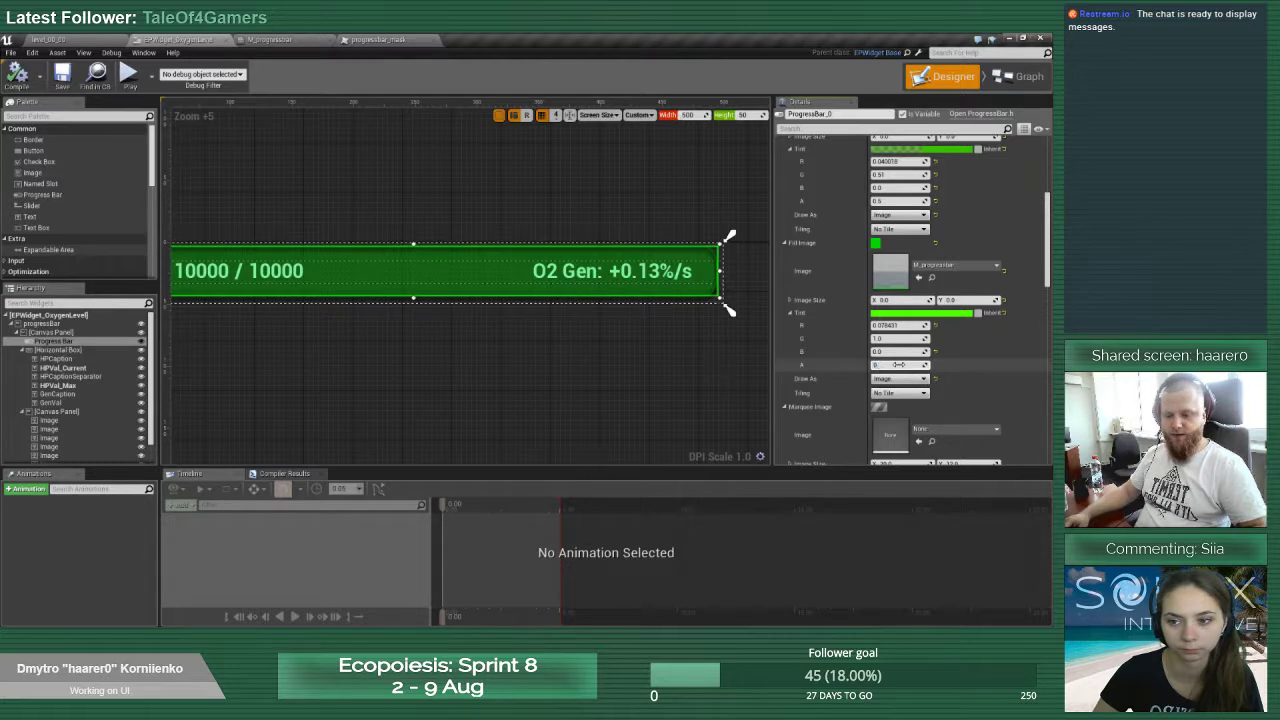
pyautogui.moveTo(521, 381); pyautogui.dragTo(663, 381, button='right')
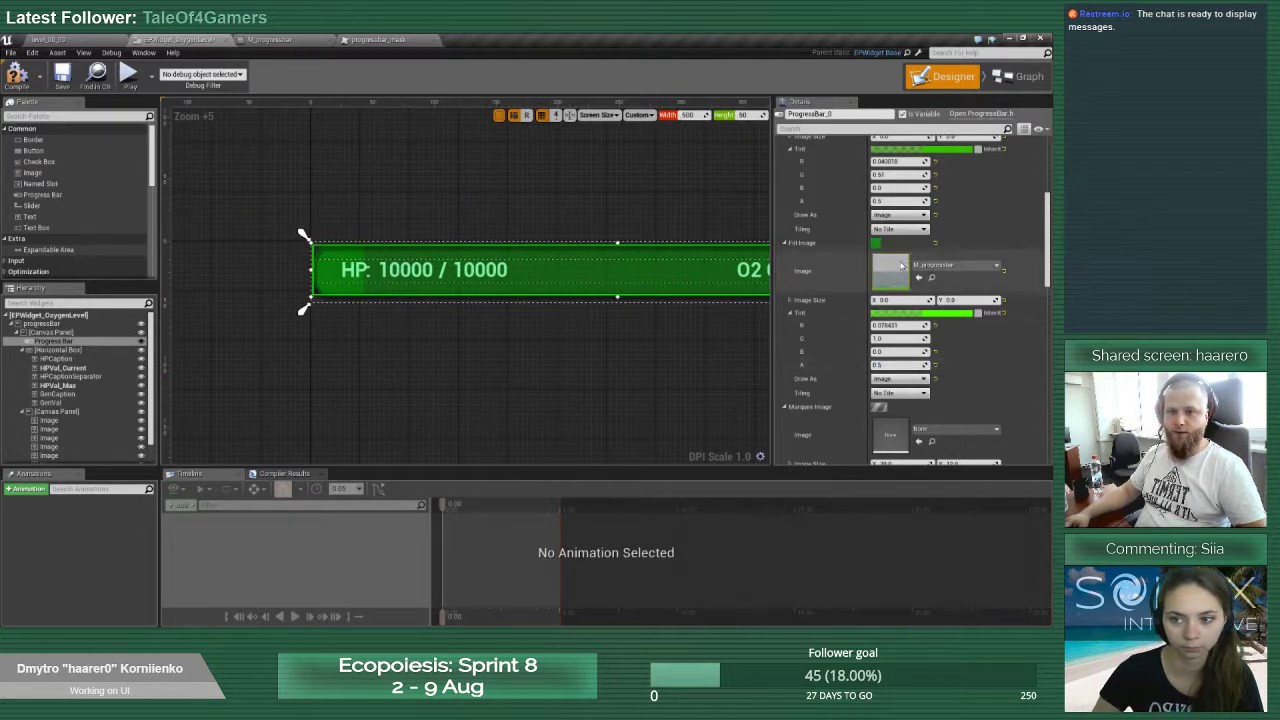
pyautogui.write('0.2')
pyautogui.press('Return')
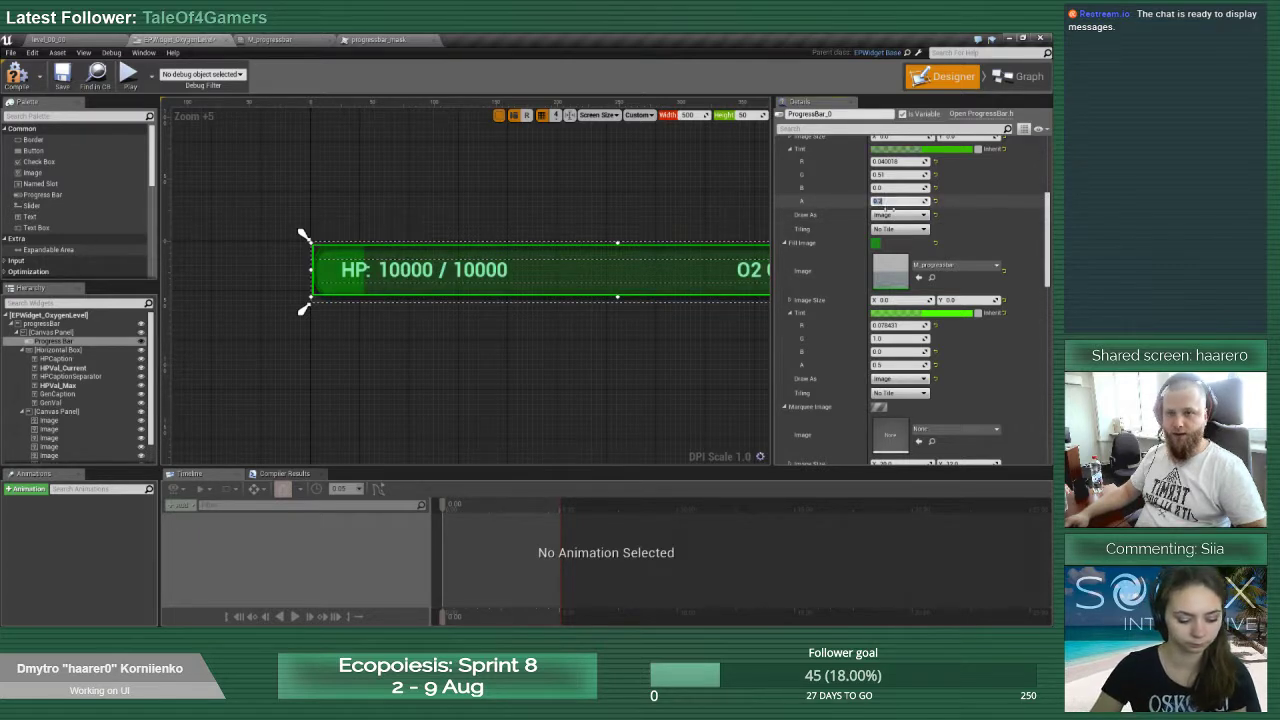
# Try a tint alpha of 0.75 on the Progress Bar's fill image, and lower it again
pyautogui.click(897, 364)
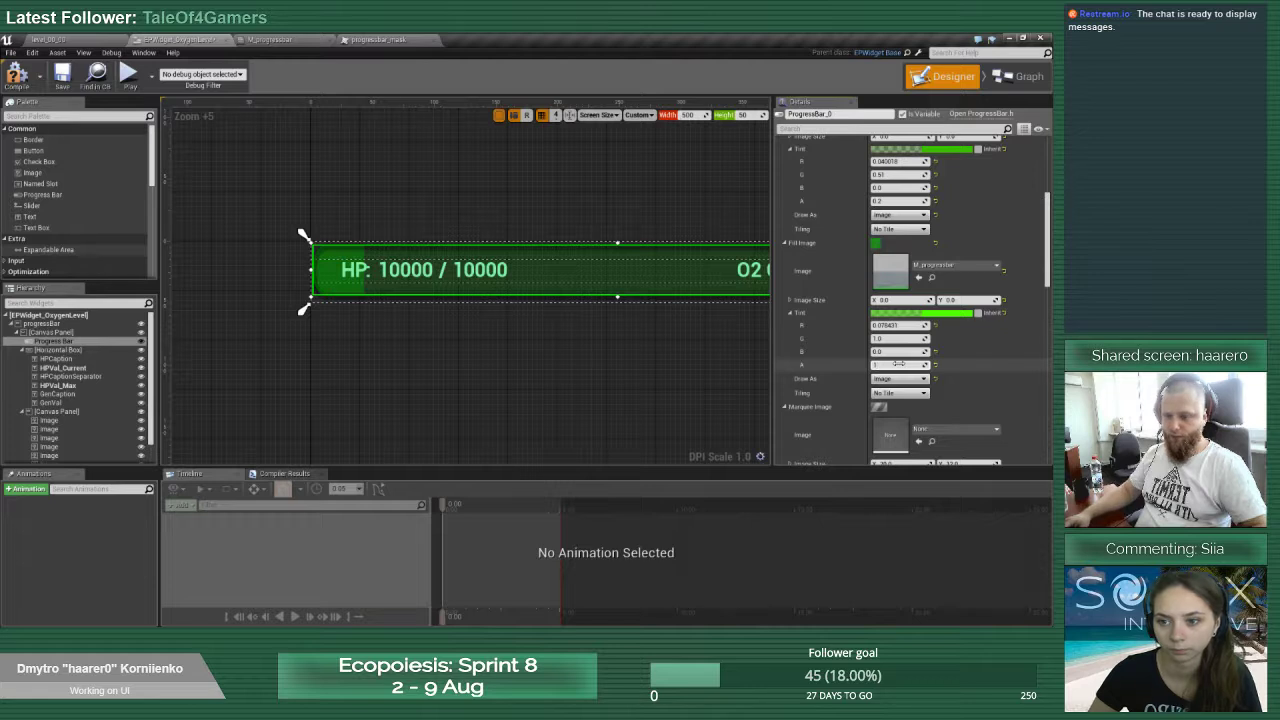
pyautogui.write('0.75')
pyautogui.press('Return')
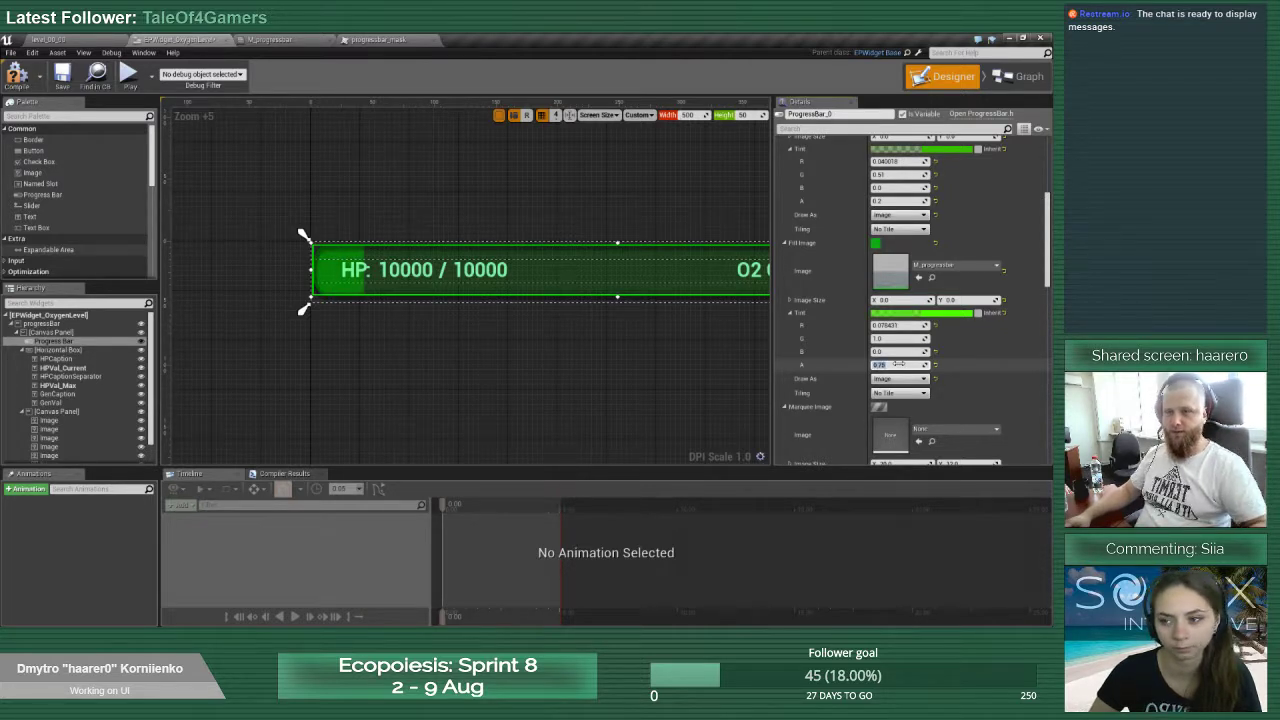
pyautogui.moveTo(602, 341); pyautogui.dragTo(533, 366, button='right')
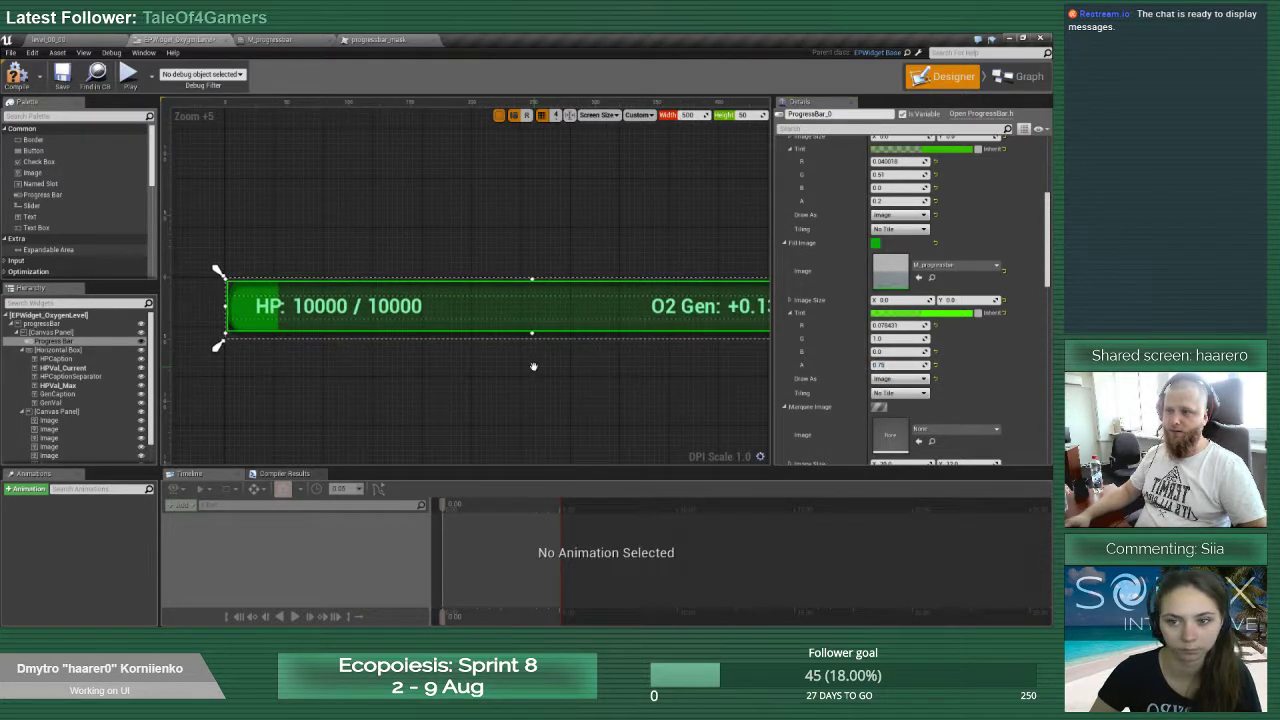
pyautogui.click(897, 366)
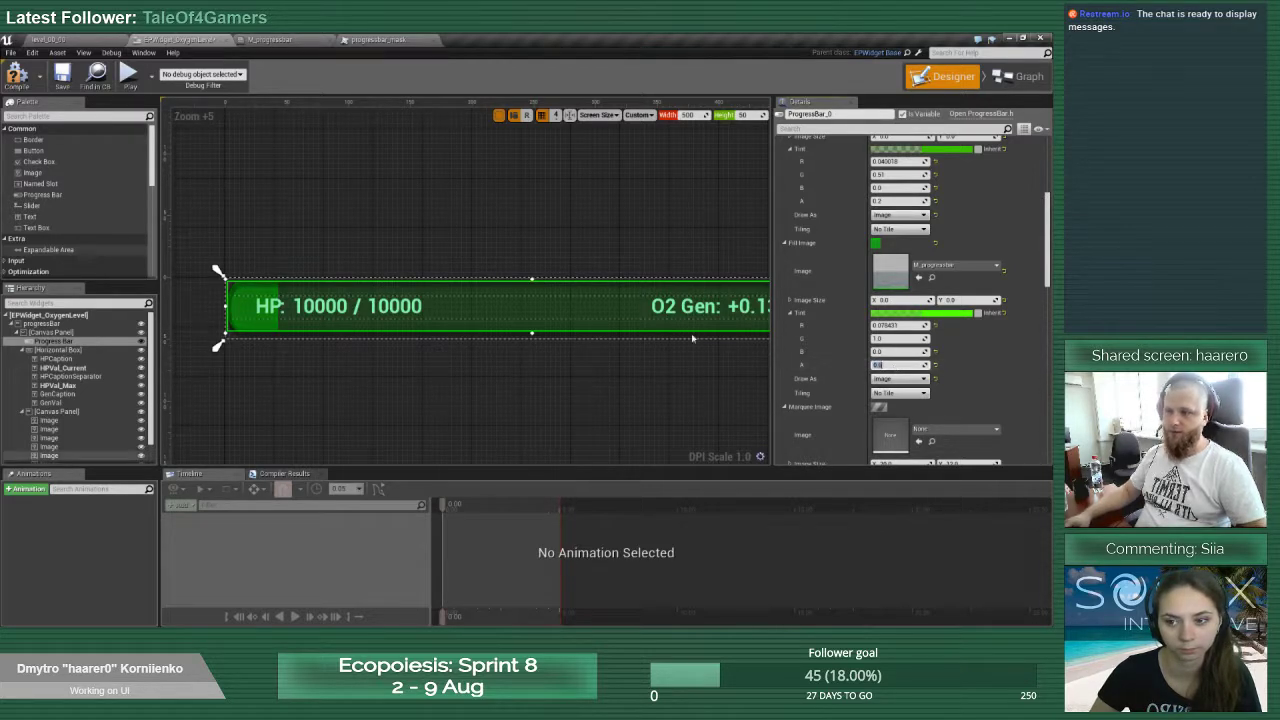
# Compile the oxygen widget, play the level to check the bar in game, and return to the widget
pyautogui.click(17, 76)
pyautogui.click(60, 40)
pyautogui.click(638, 75)
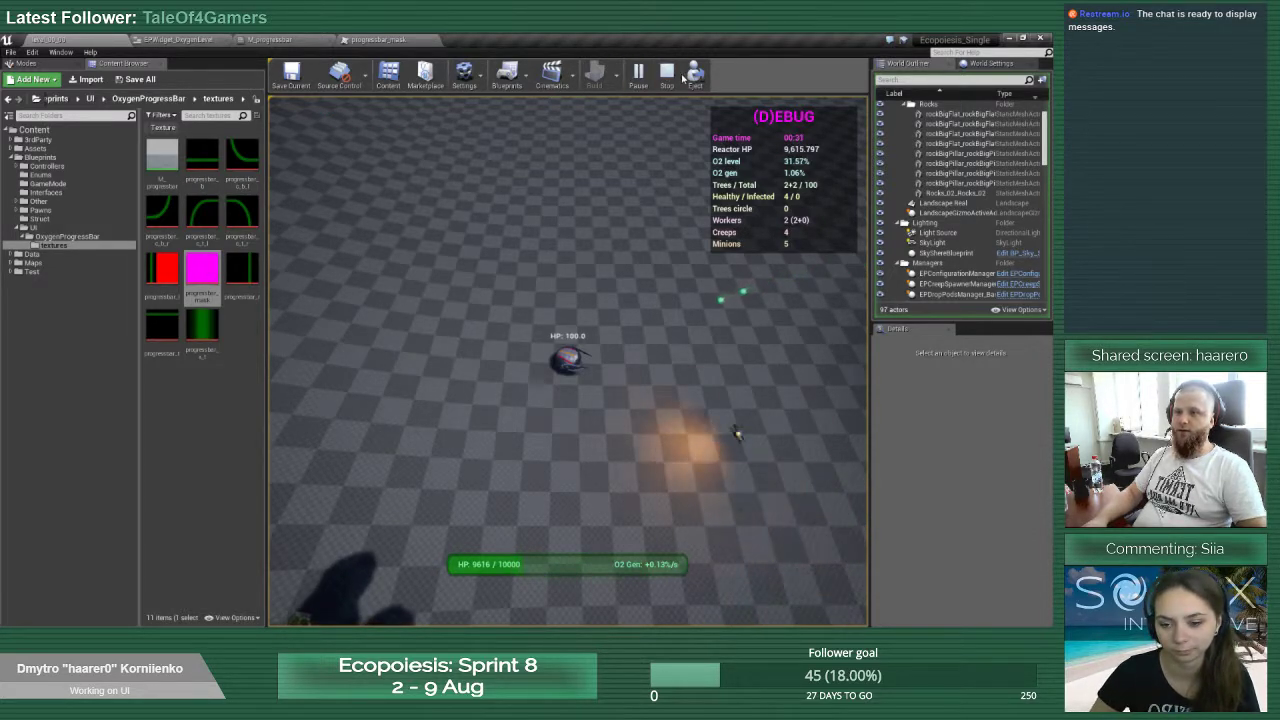
pyautogui.press('Escape')
pyautogui.click(152, 40)
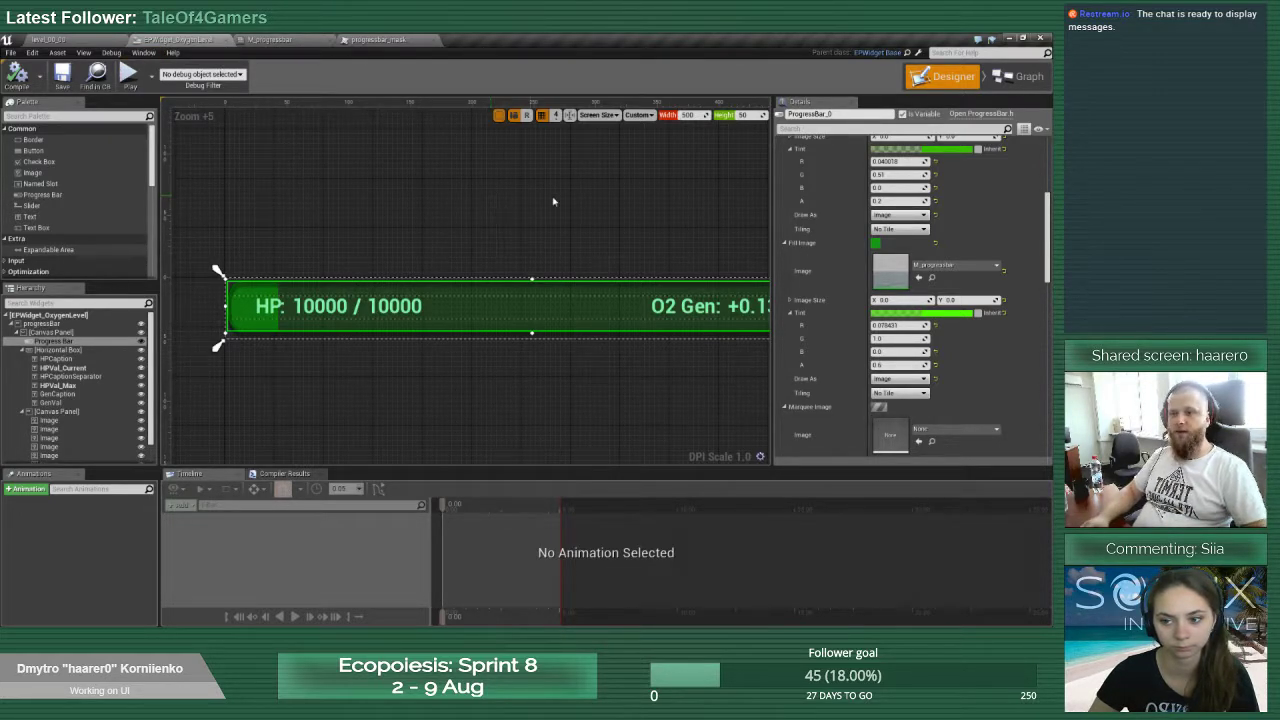
# Duplicate the HPVal_Max text inside the Horizontal Box and place the copy directly after HPVal_Max
pyautogui.click(67, 402)
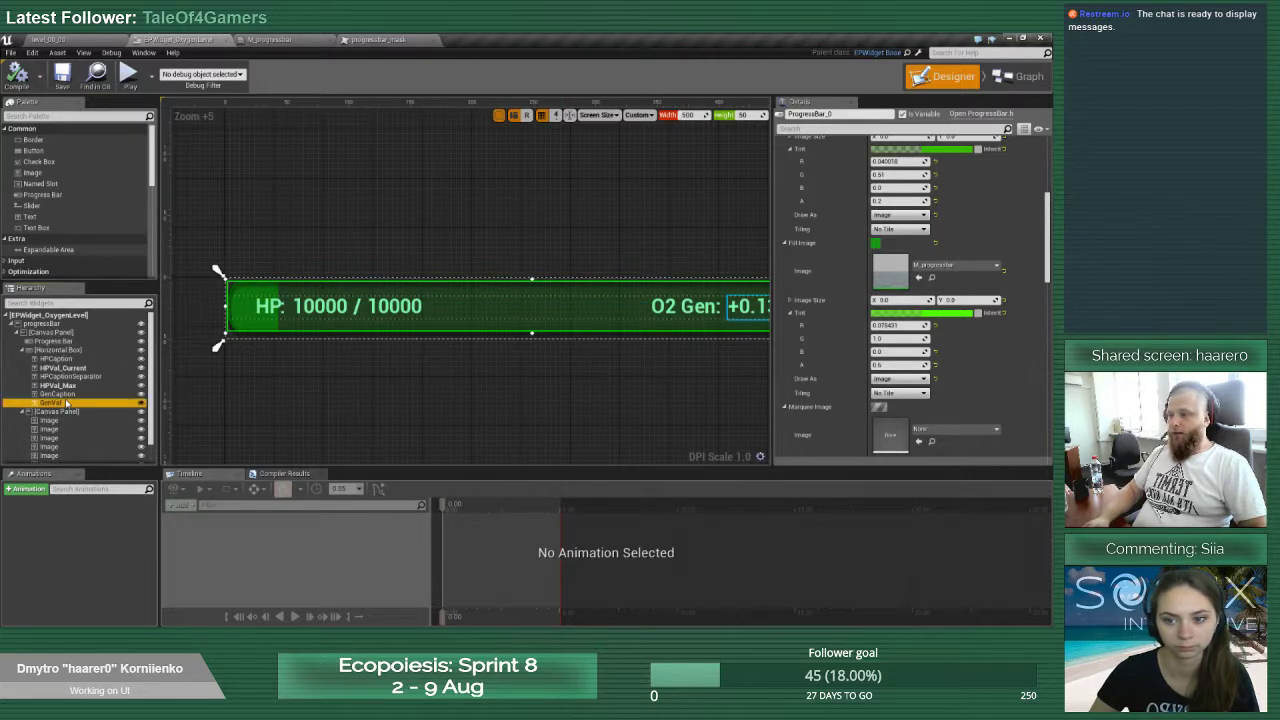
pyautogui.click(62, 386)
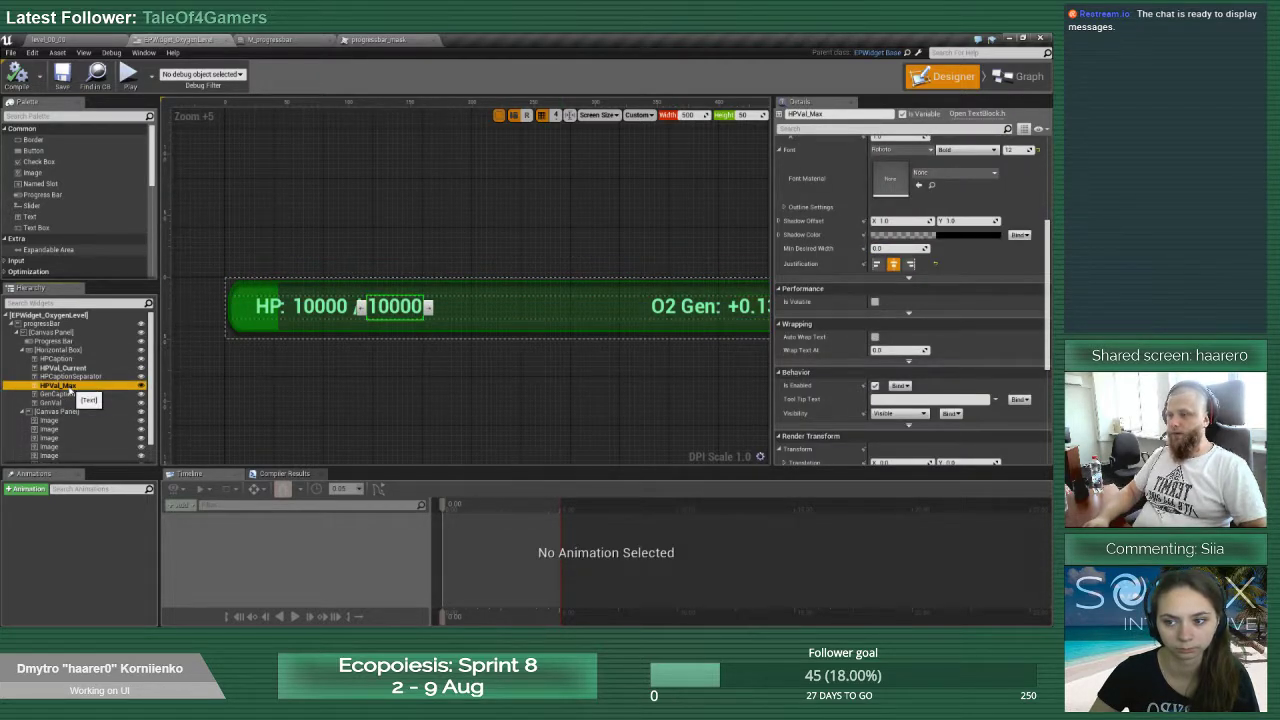
pyautogui.rightClick(66, 387)
pyautogui.moveTo(105, 454)
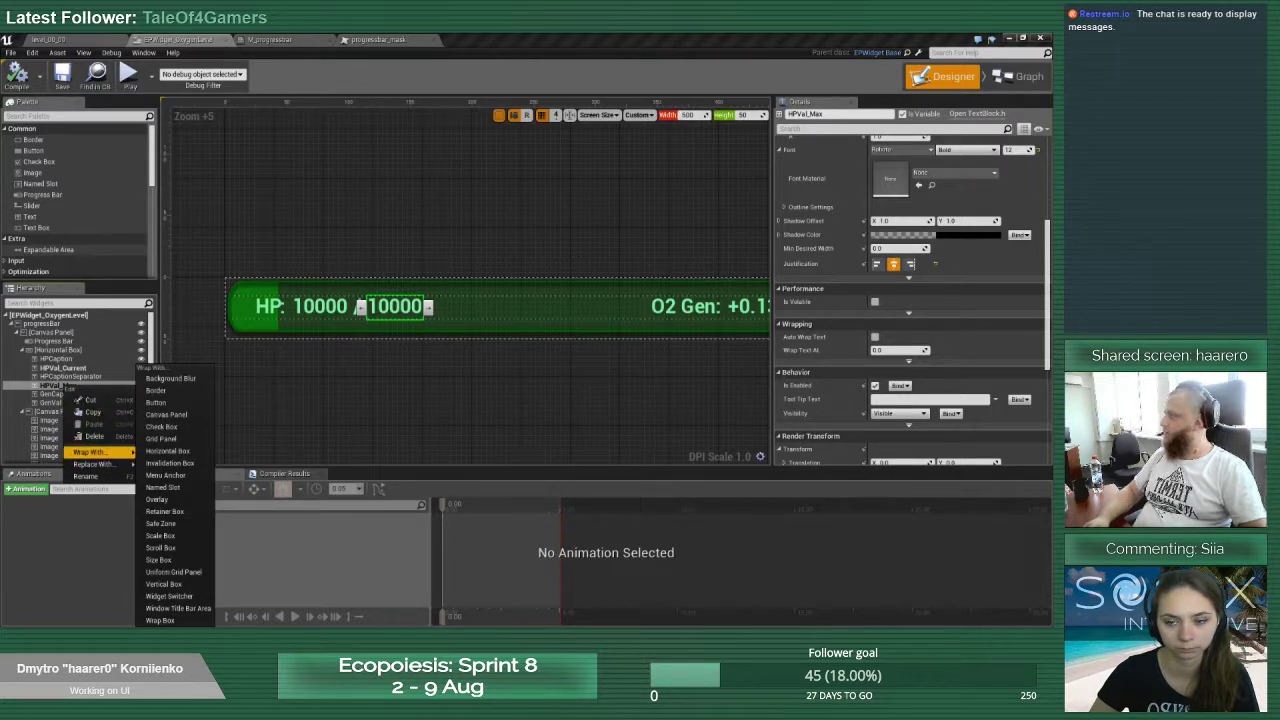
pyautogui.press('Escape')
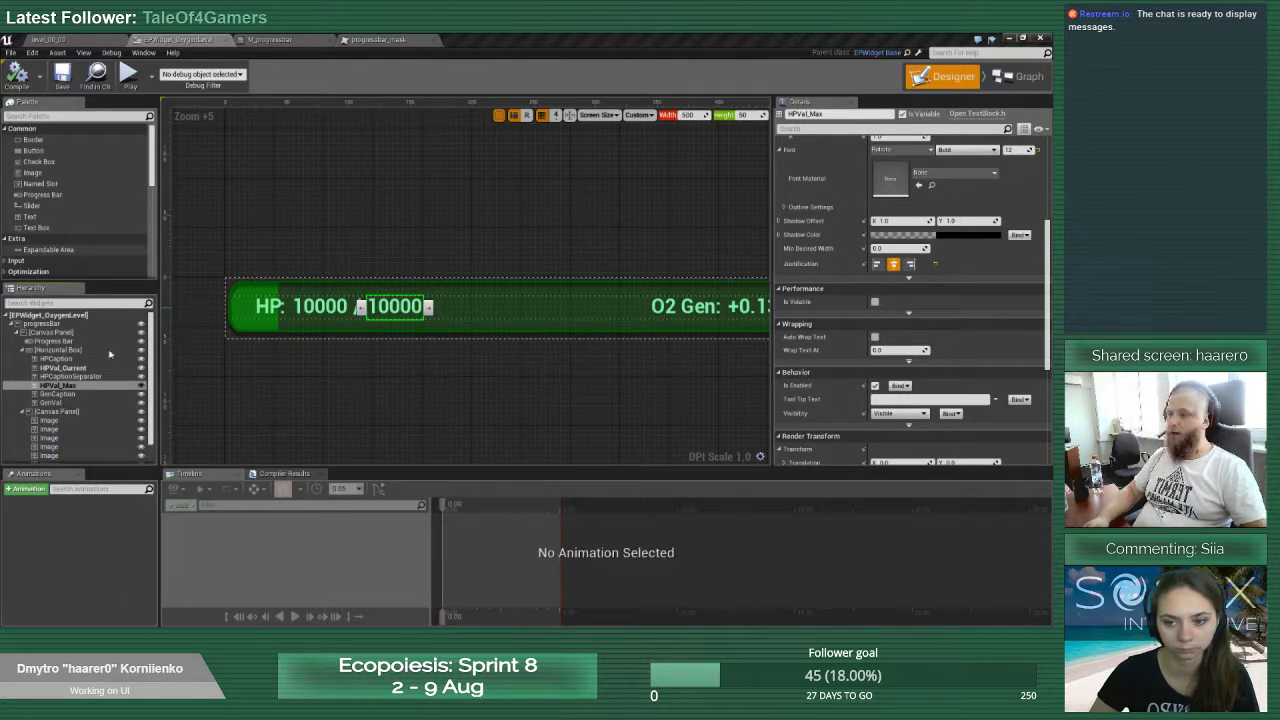
pyautogui.rightClick(55, 388)
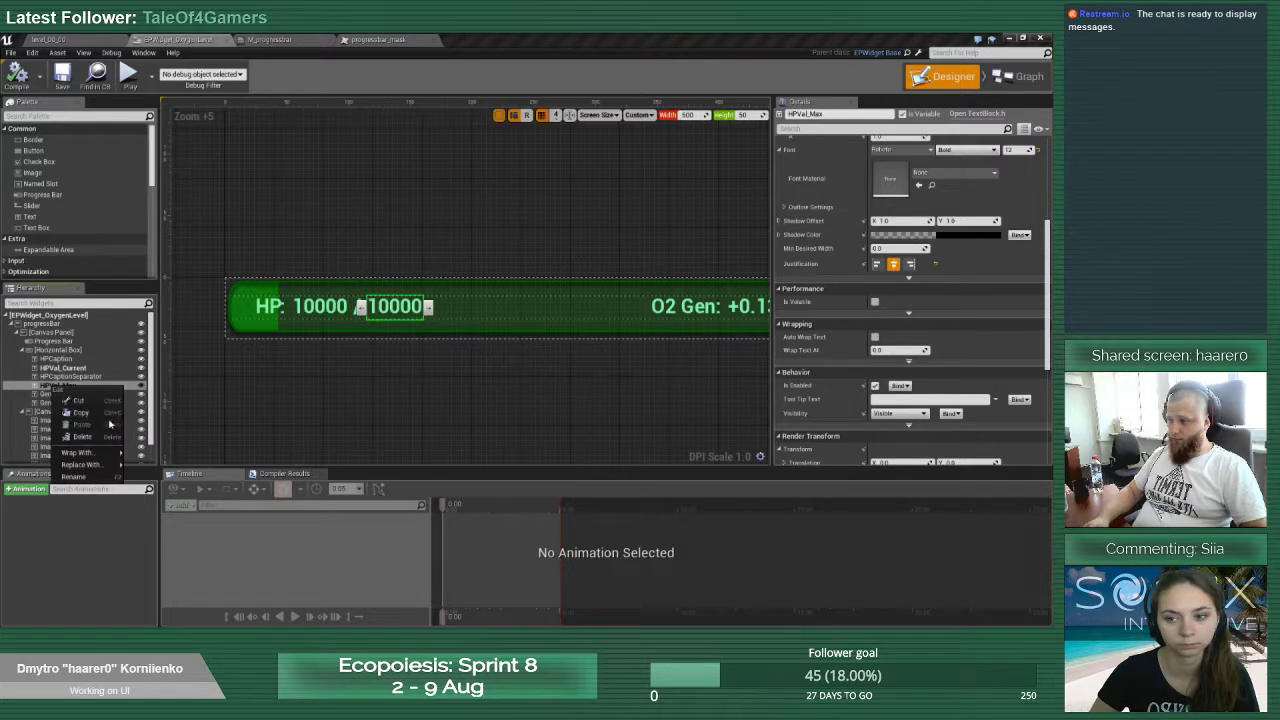
pyautogui.click(110, 424)
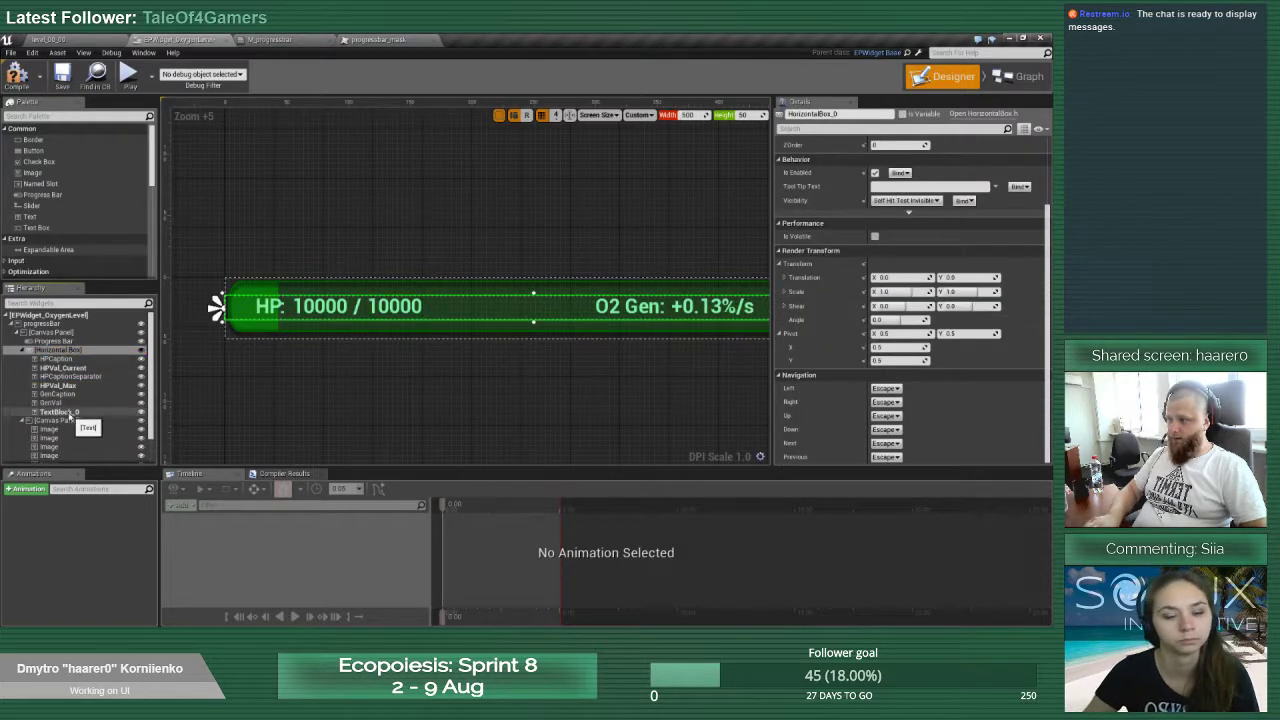
pyautogui.click(68, 413)
pyautogui.moveTo(69, 396); pyautogui.dragTo(69, 393)
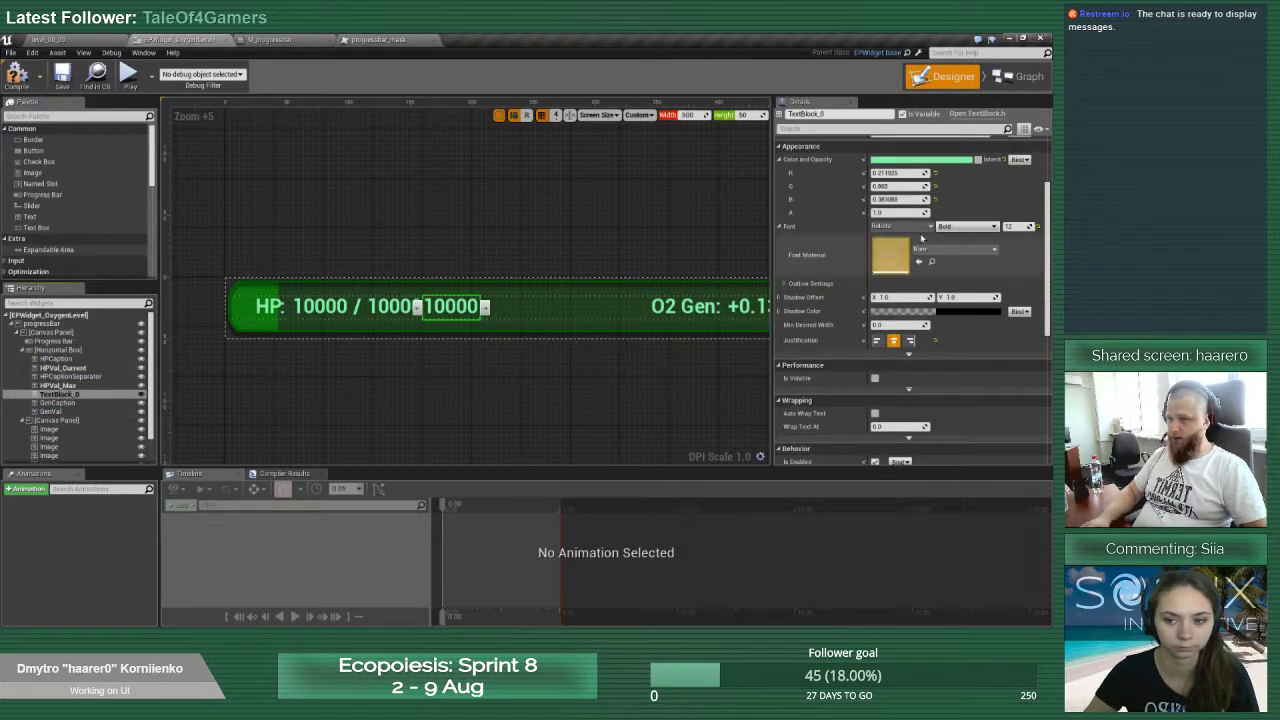
# Try Fill sizing and other alignments for the copied text in the Horizontal Box, and restore Auto size
pyautogui.scroll(2, 810, 160)
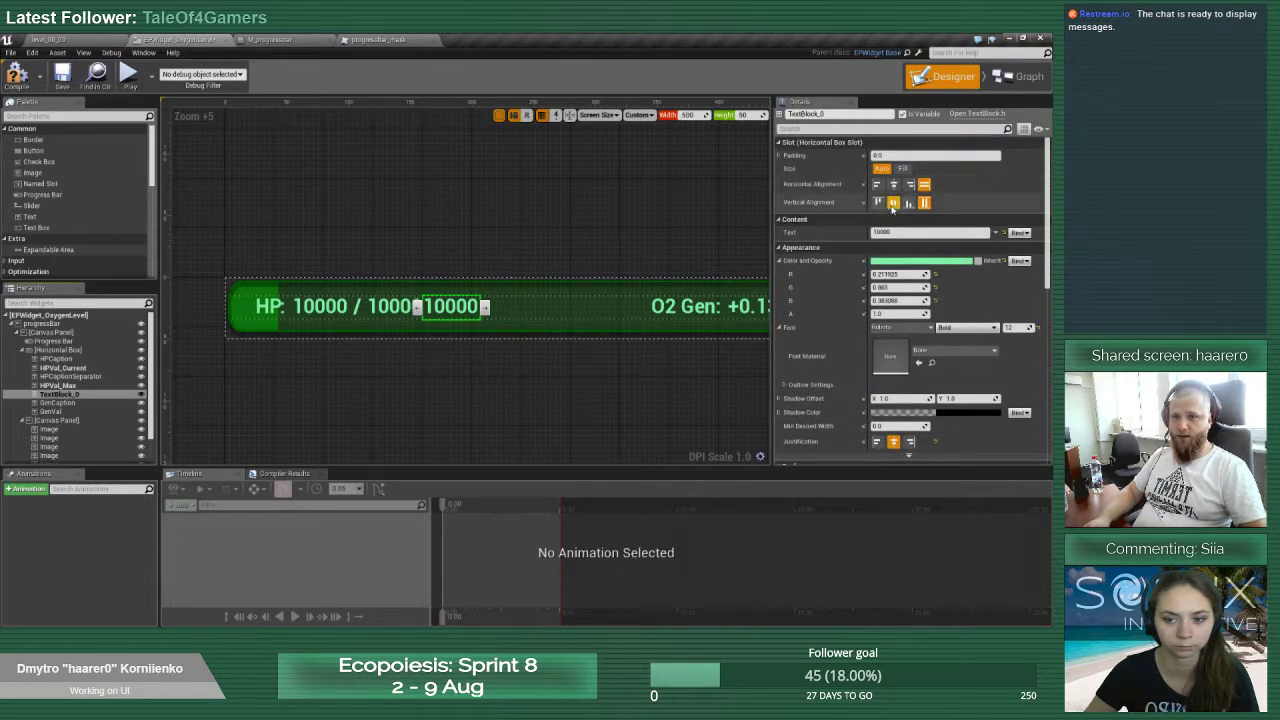
pyautogui.click(902, 168)
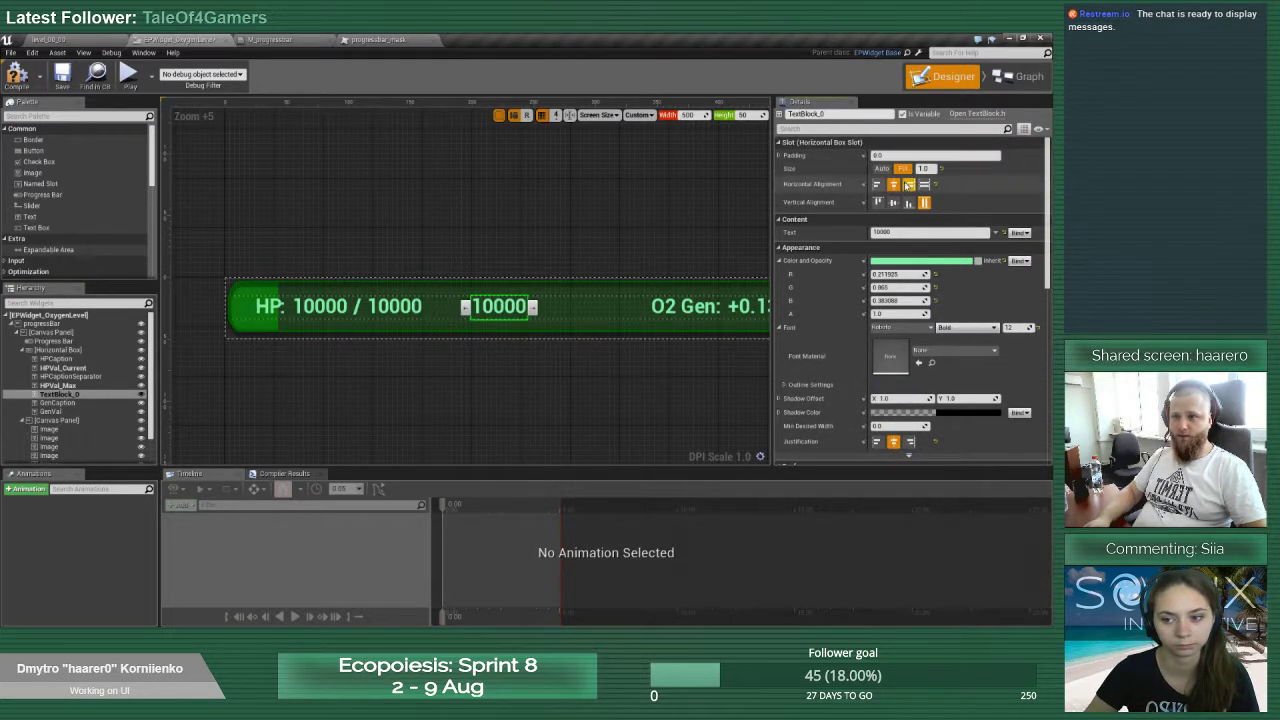
pyautogui.click(924, 203)
pyautogui.click(924, 185)
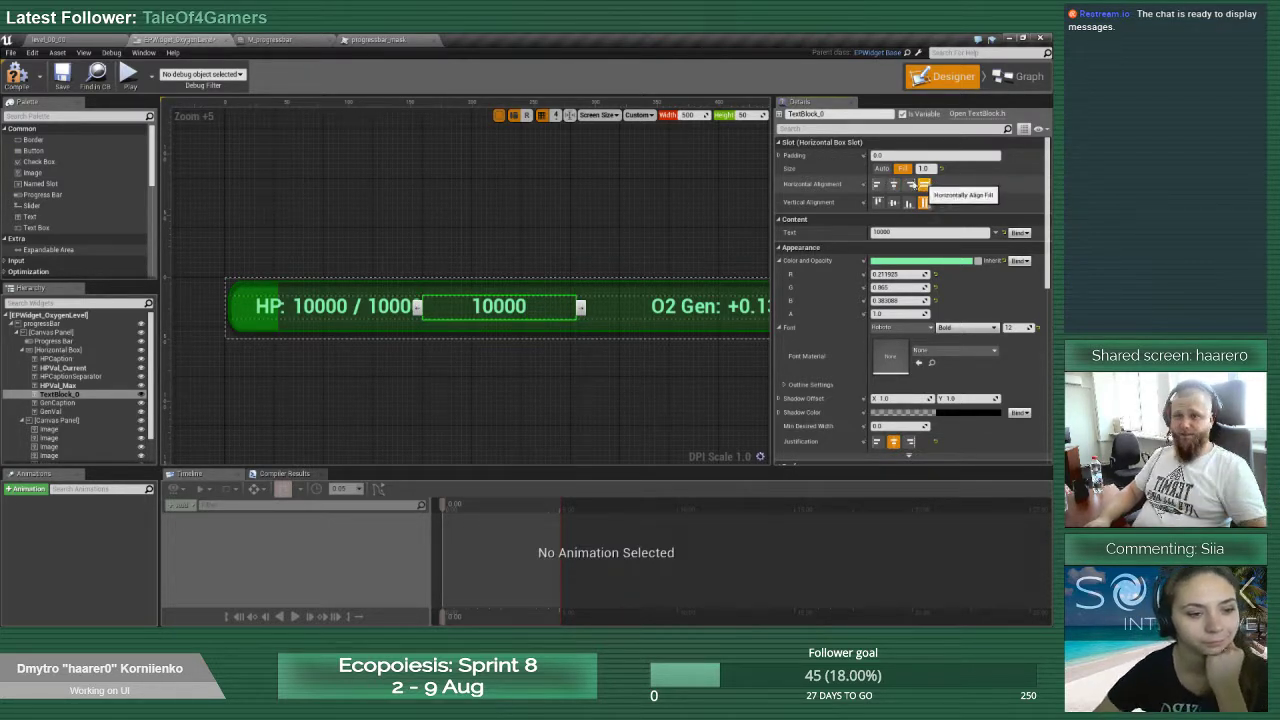
pyautogui.click(882, 168)
# Move the copied text out of the Horizontal Box into the parent Canvas Panel and anchor it to the center
pyautogui.moveTo(663, 281); pyautogui.dragTo(505, 328, button='right')
pyautogui.scroll(-3, 566, 263)
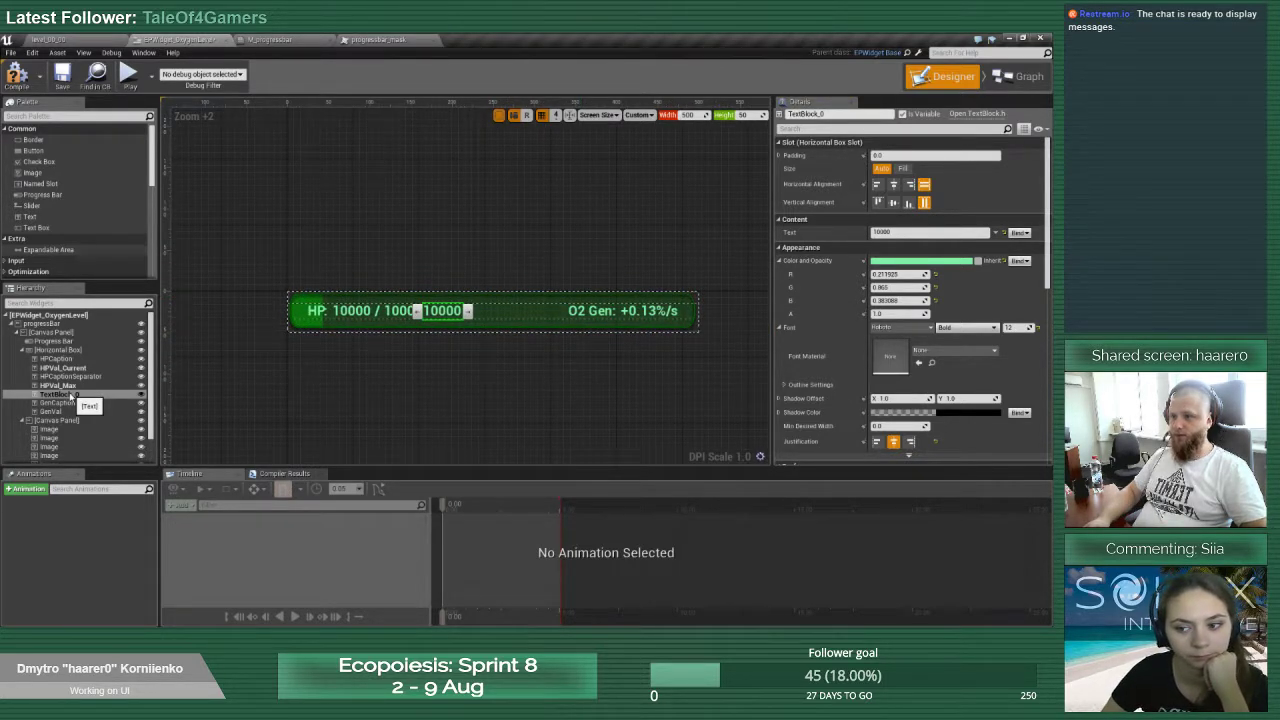
pyautogui.moveTo(69, 397); pyautogui.dragTo(70, 350)
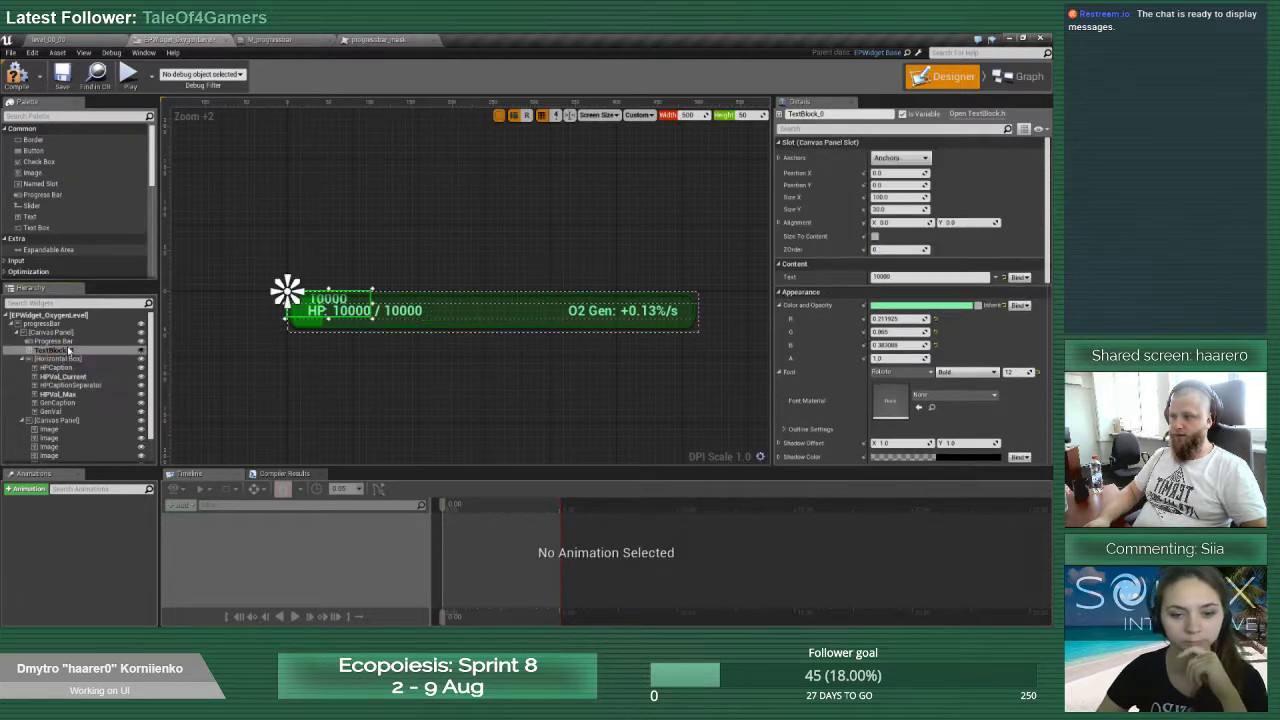
pyautogui.click(899, 158)
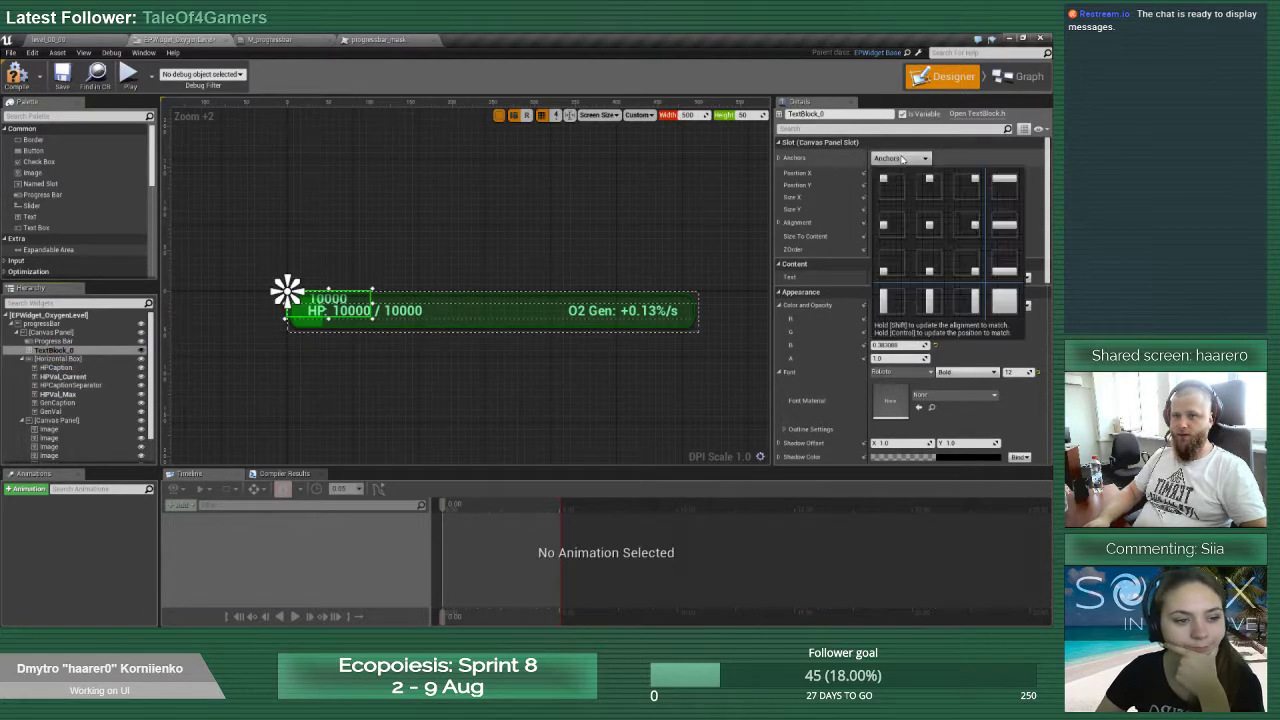
pyautogui.click(931, 230)
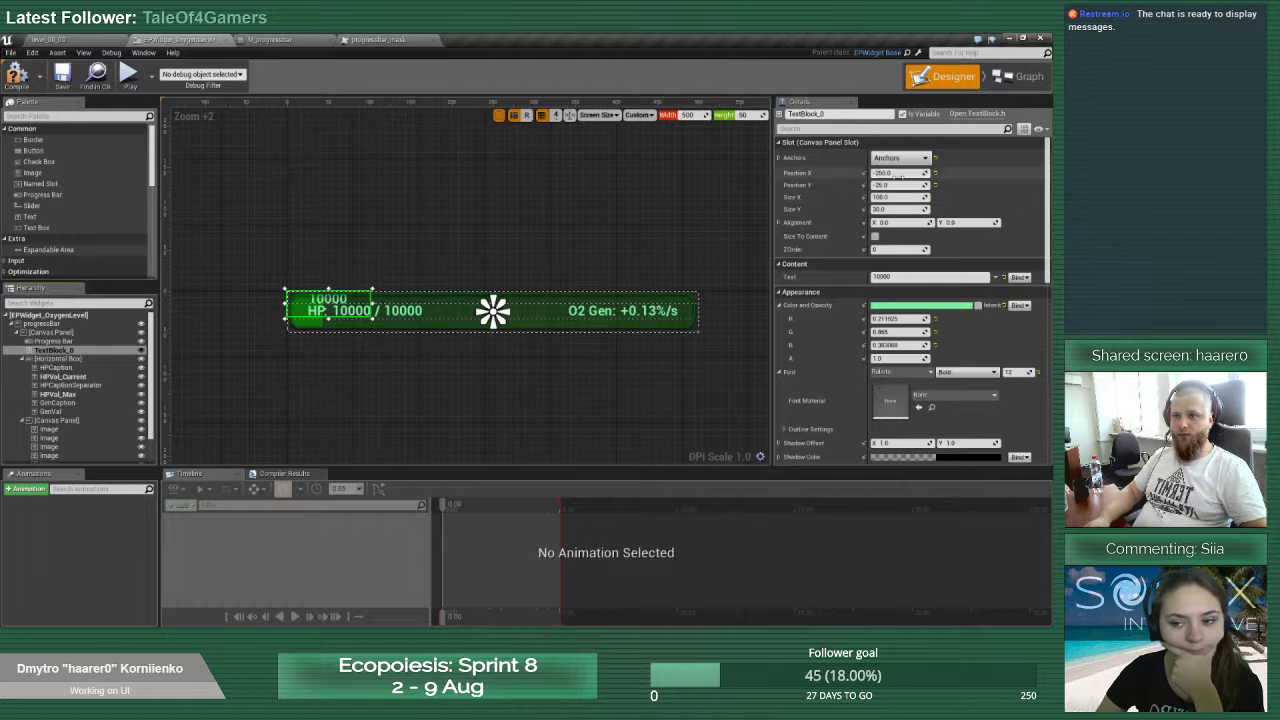
# Center the copied text on its anchor with position 0, 0 and alignment 0.5, 0.5
pyautogui.press('Tab')
pyautogui.write('0')
pyautogui.press('Return')
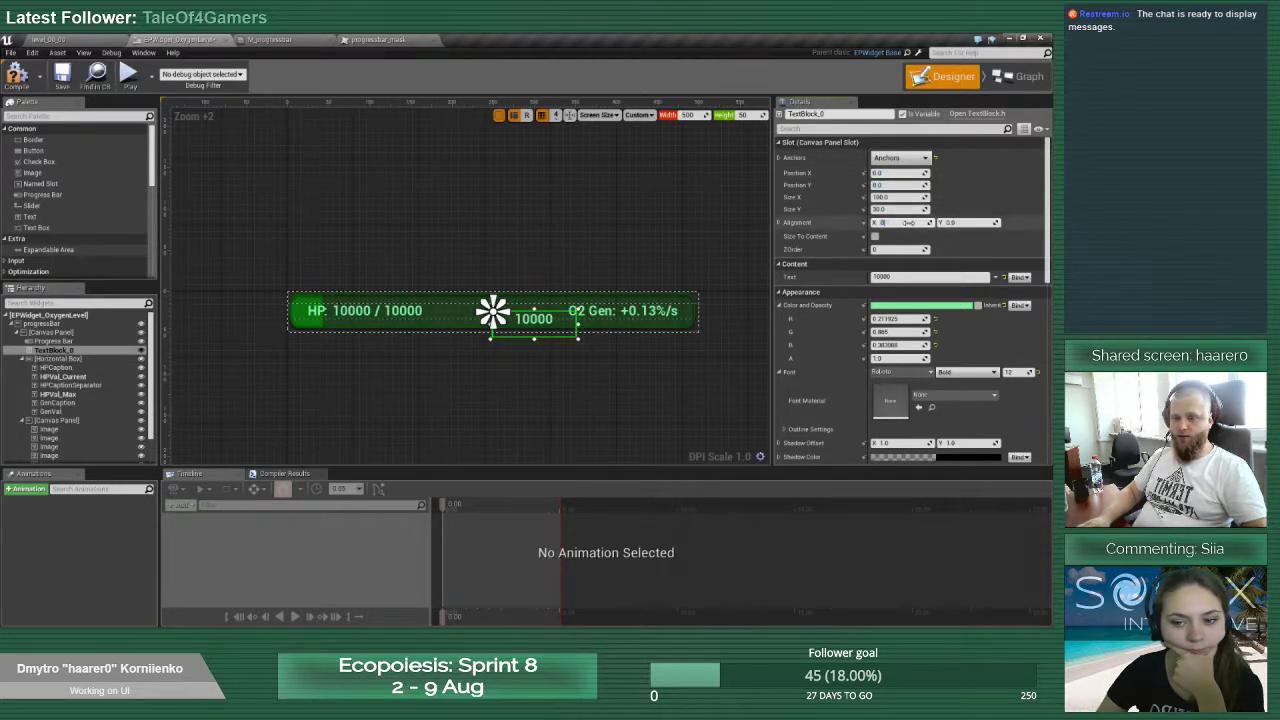
pyautogui.write('.5')
pyautogui.press('Tab')
pyautogui.write('0.5')
pyautogui.press('Return')
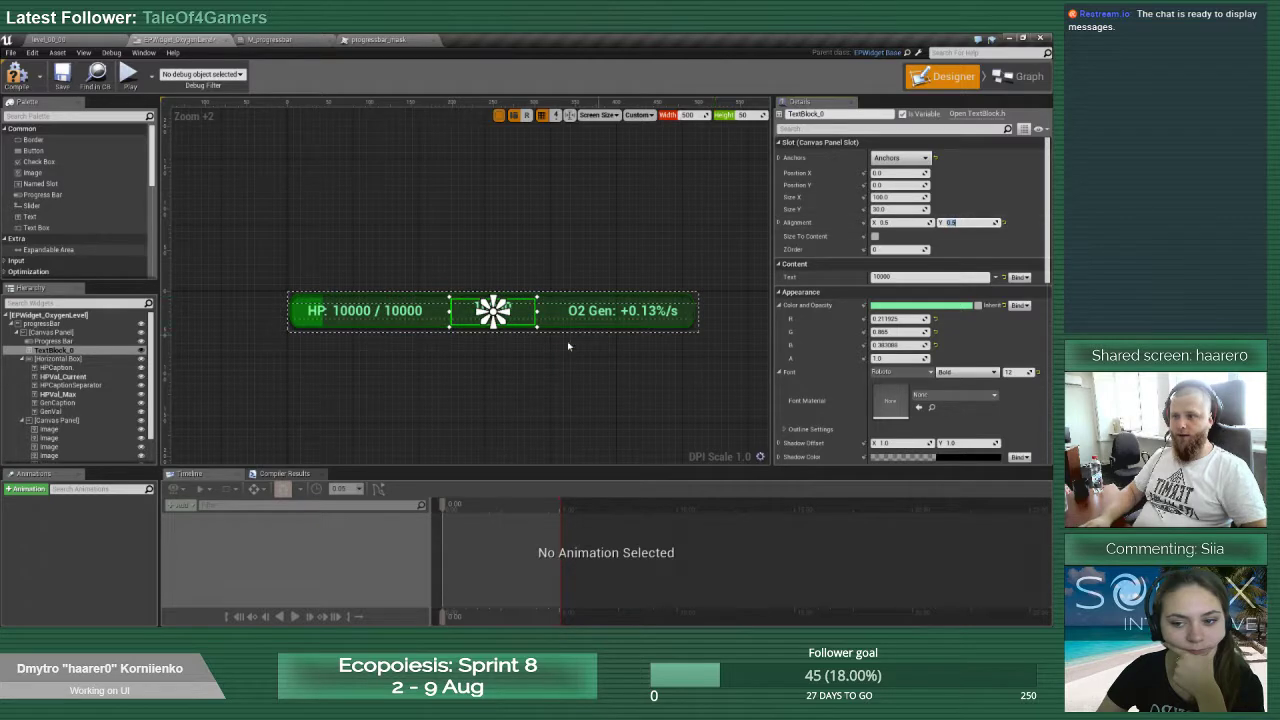
# Reduce the centered text's Size Y to 18 so it sits vertically centered in the bar
pyautogui.scroll(3, 567, 341)
pyautogui.scroll(5, 491, 338)
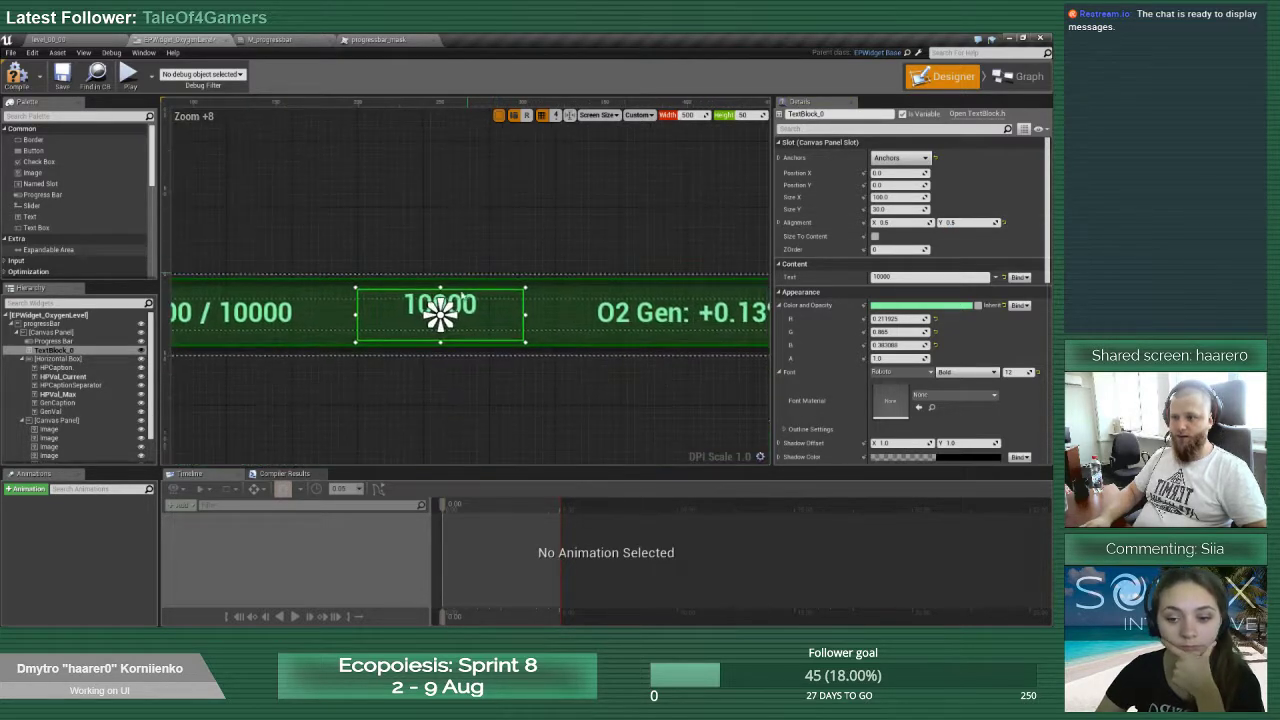
pyautogui.click(920, 210)
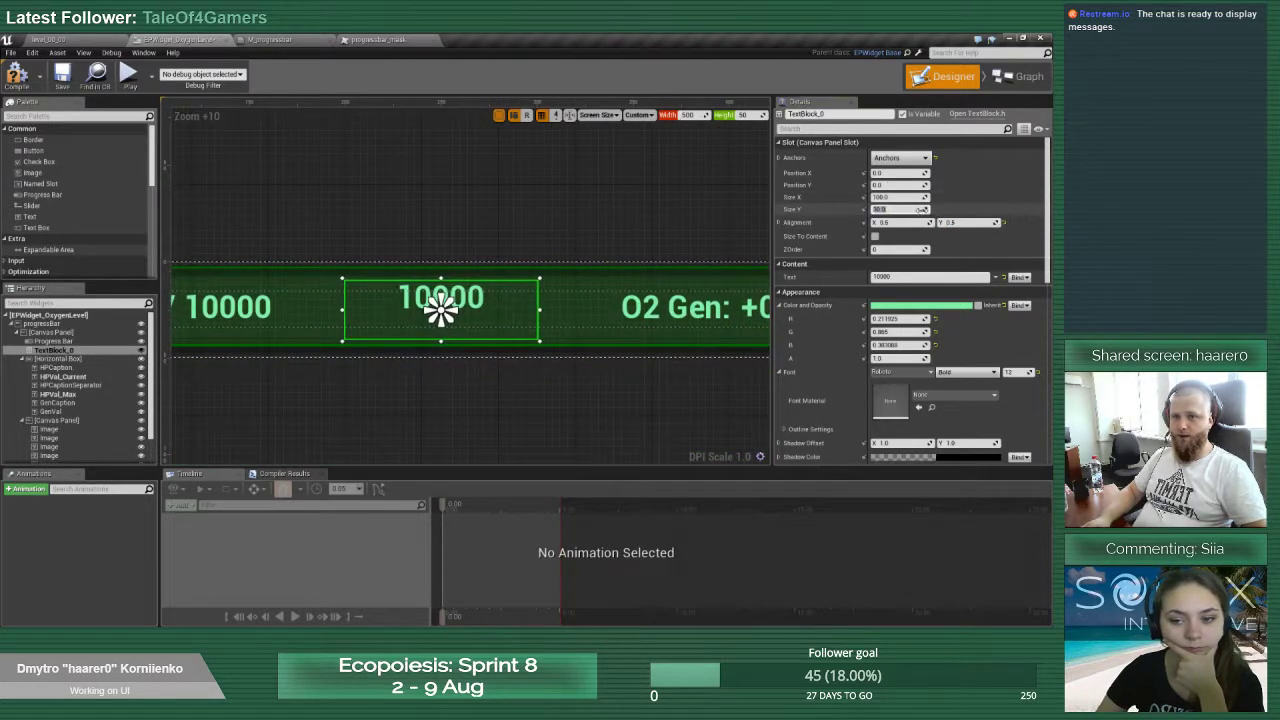
pyautogui.write('30')
pyautogui.press('Return')
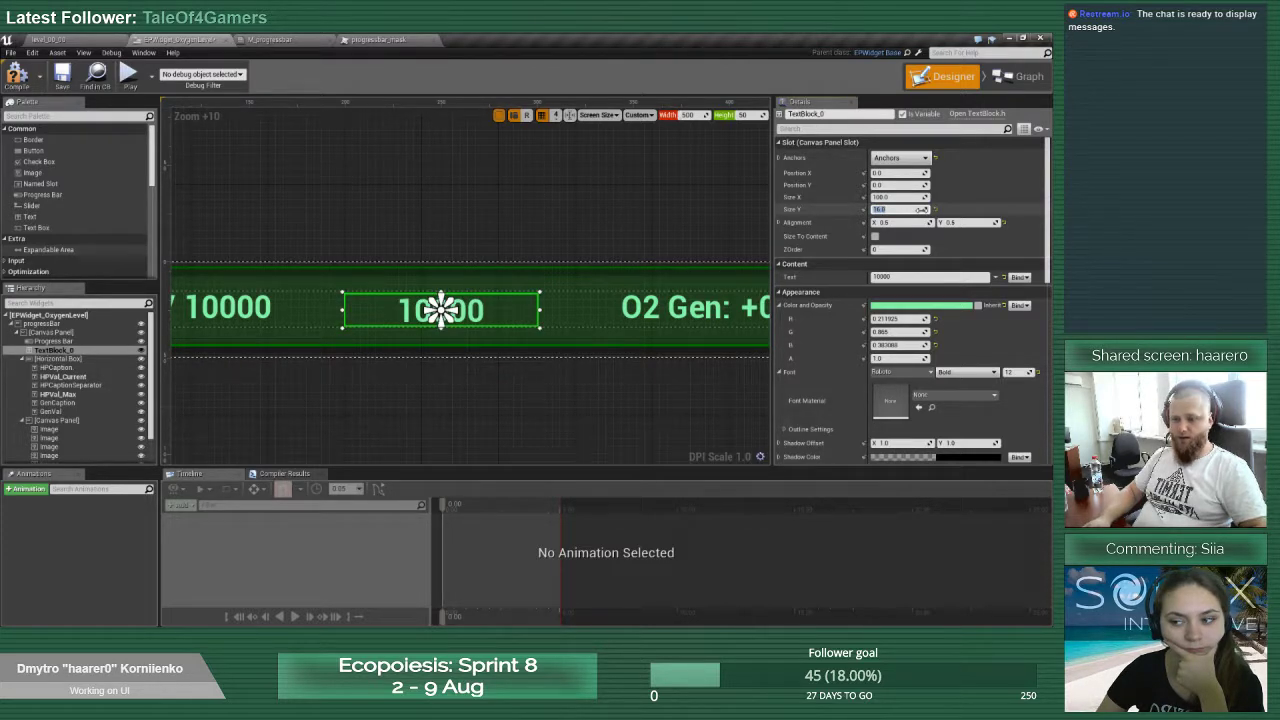
pyautogui.press('Return')
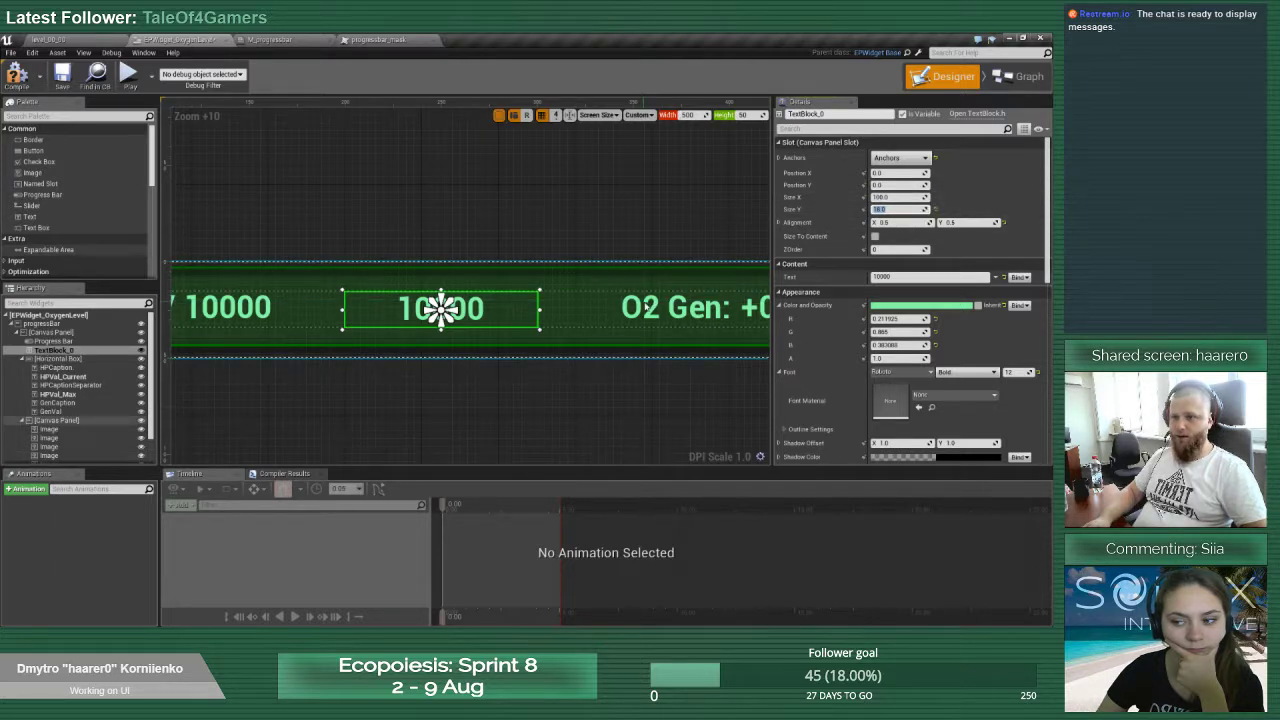
# Enlarge the centered text's font, trying size 16 and settling on 18
pyautogui.click(1016, 372)
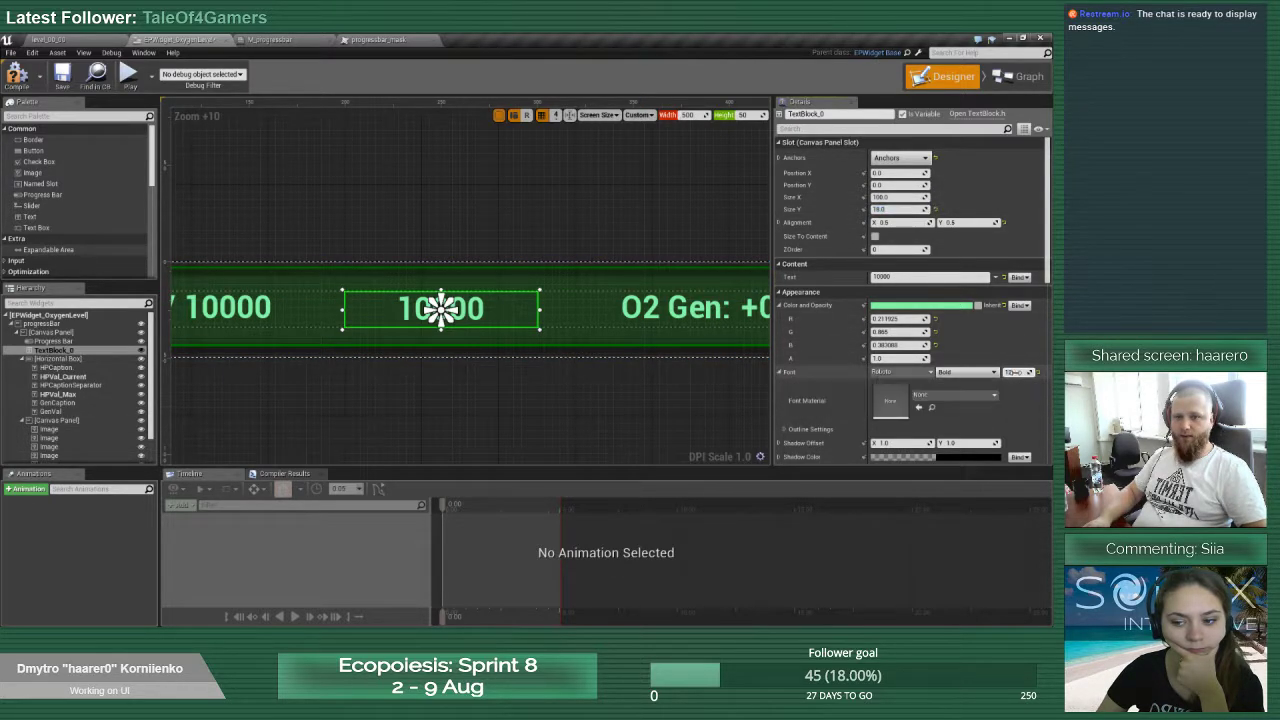
pyautogui.write('16')
pyautogui.press('Return')
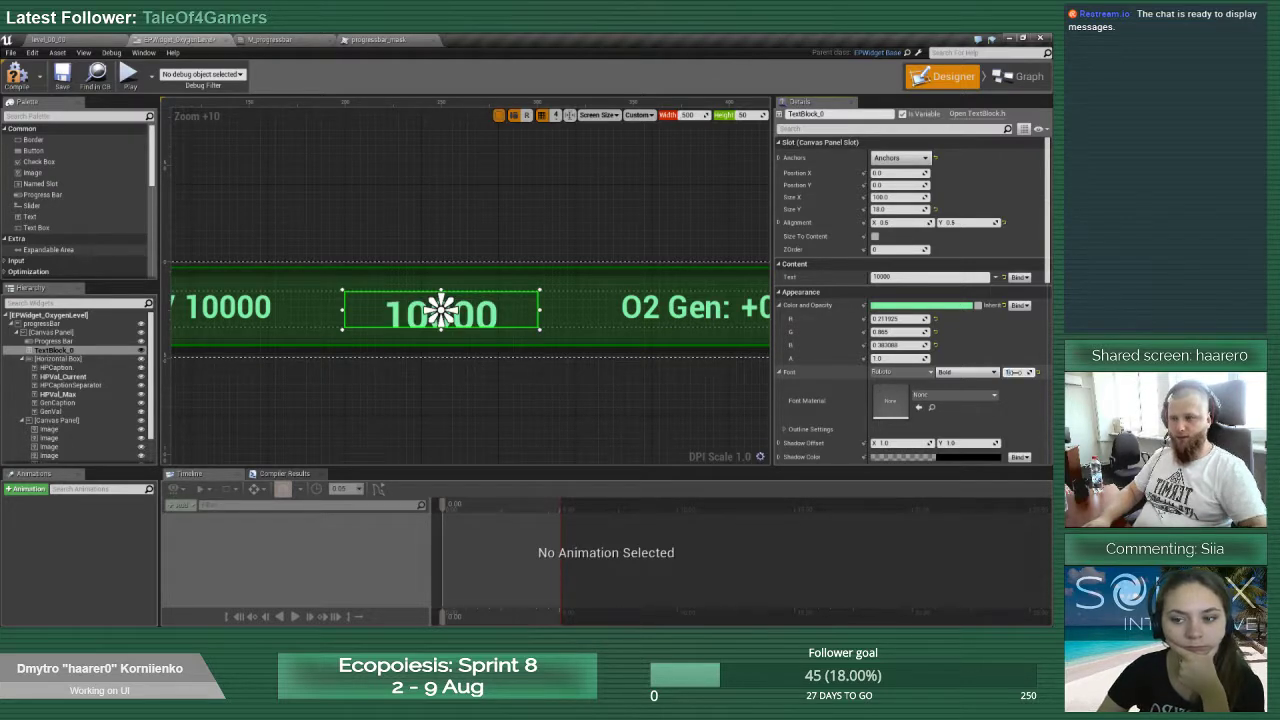
pyautogui.write('18')
pyautogui.press('Return')
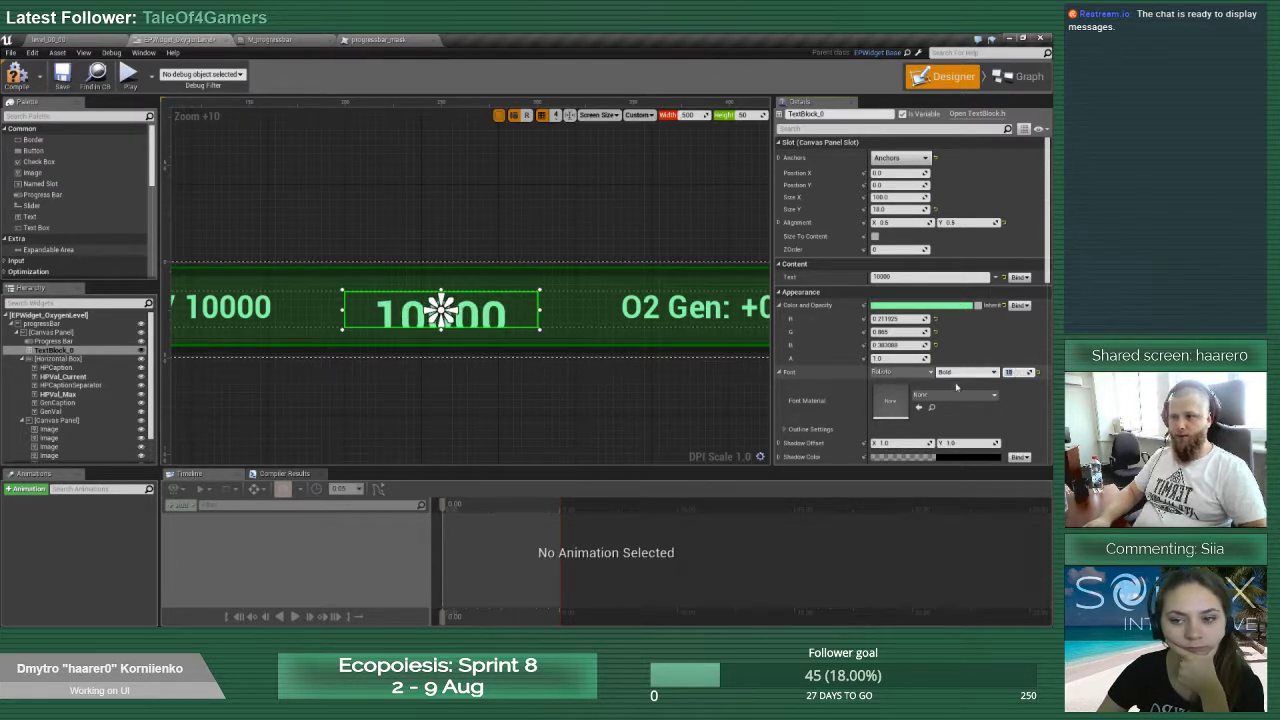
# Set the centered text's Size Y to 24 so the enlarged digits fit inside their box
pyautogui.click(903, 208)
pyautogui.write('25')
pyautogui.press('Return')
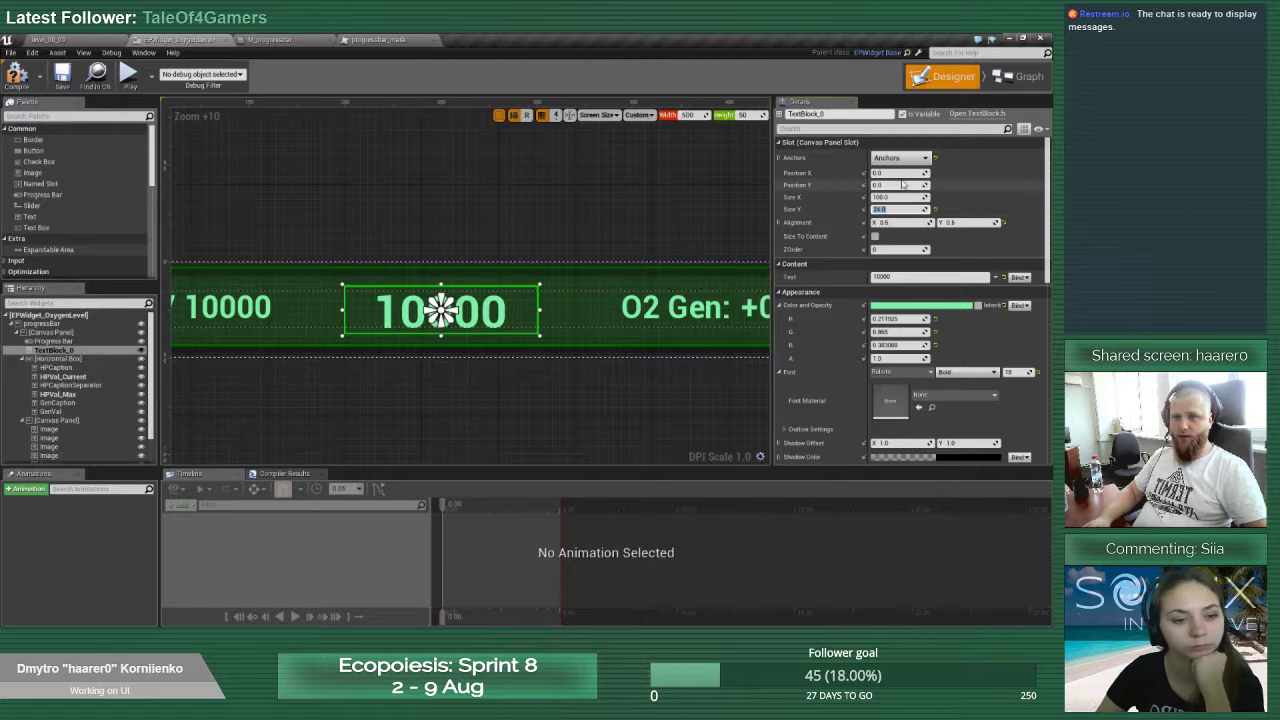
# Position the centered text at X 0, Y -2, after trying -2 for Position X
pyautogui.click(898, 172)
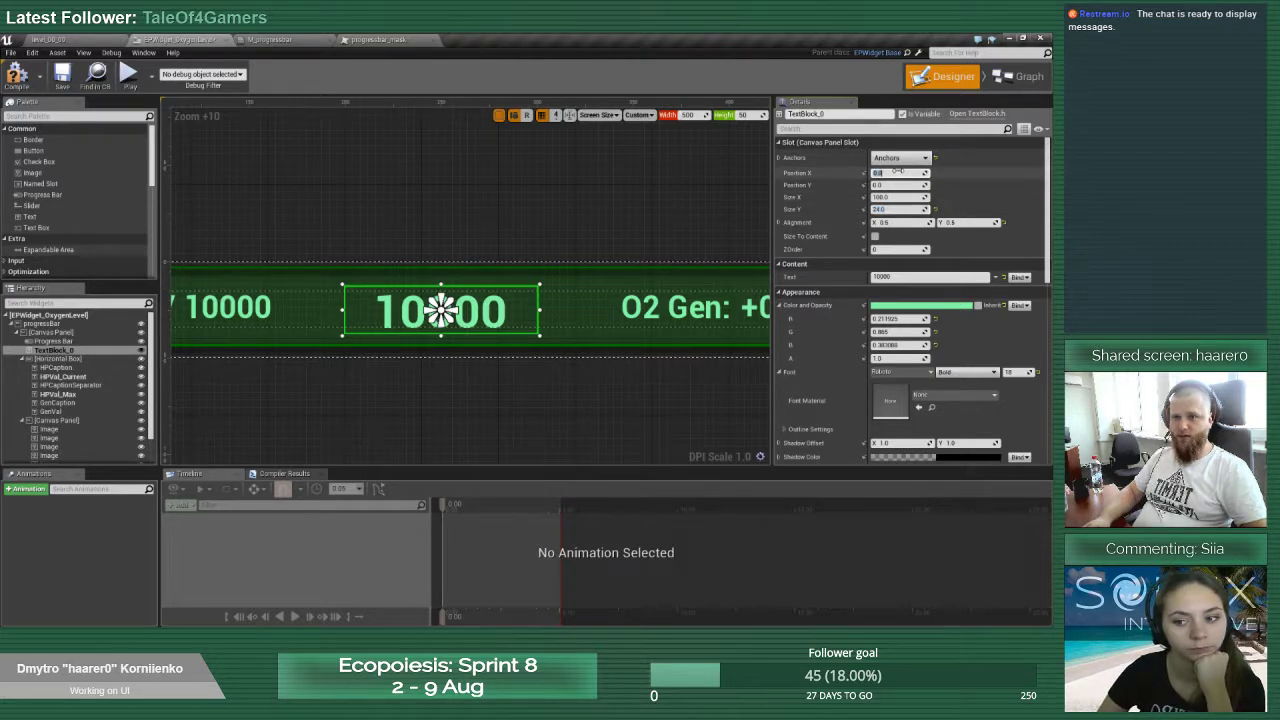
pyautogui.write('-2')
pyautogui.press('Return')
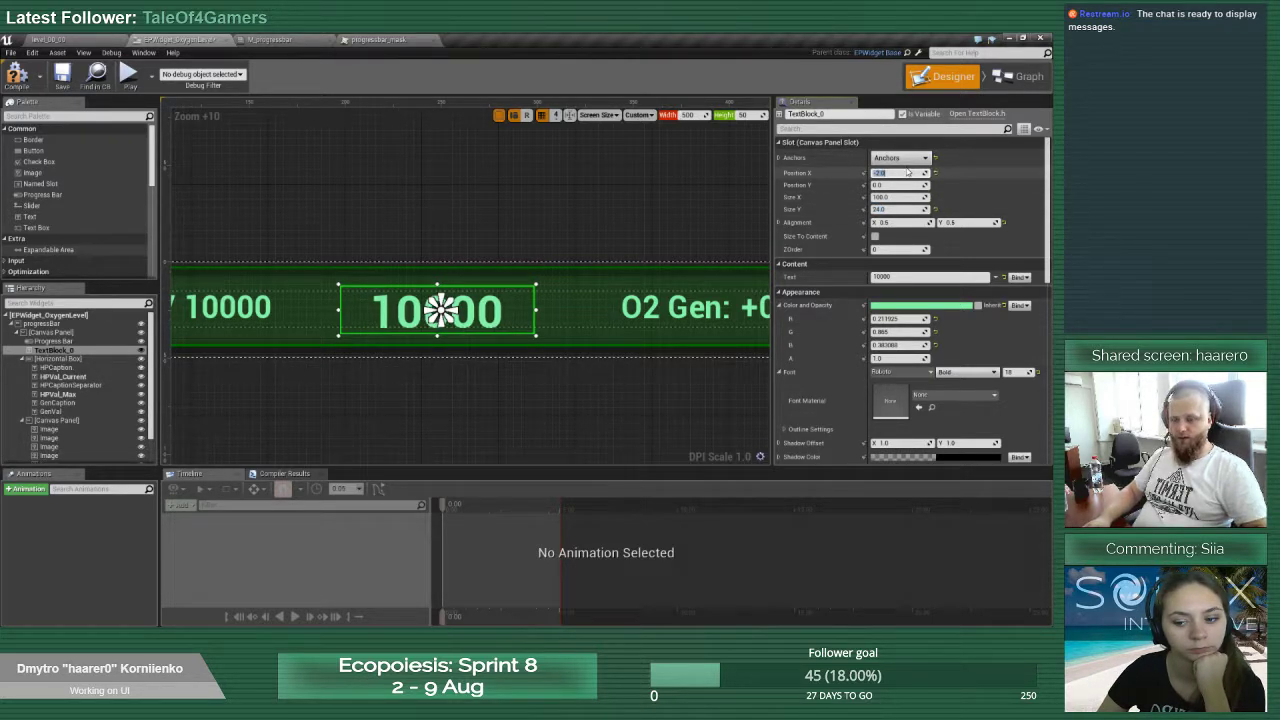
pyautogui.write('0')
pyautogui.press('Return')
pyautogui.press('Return')
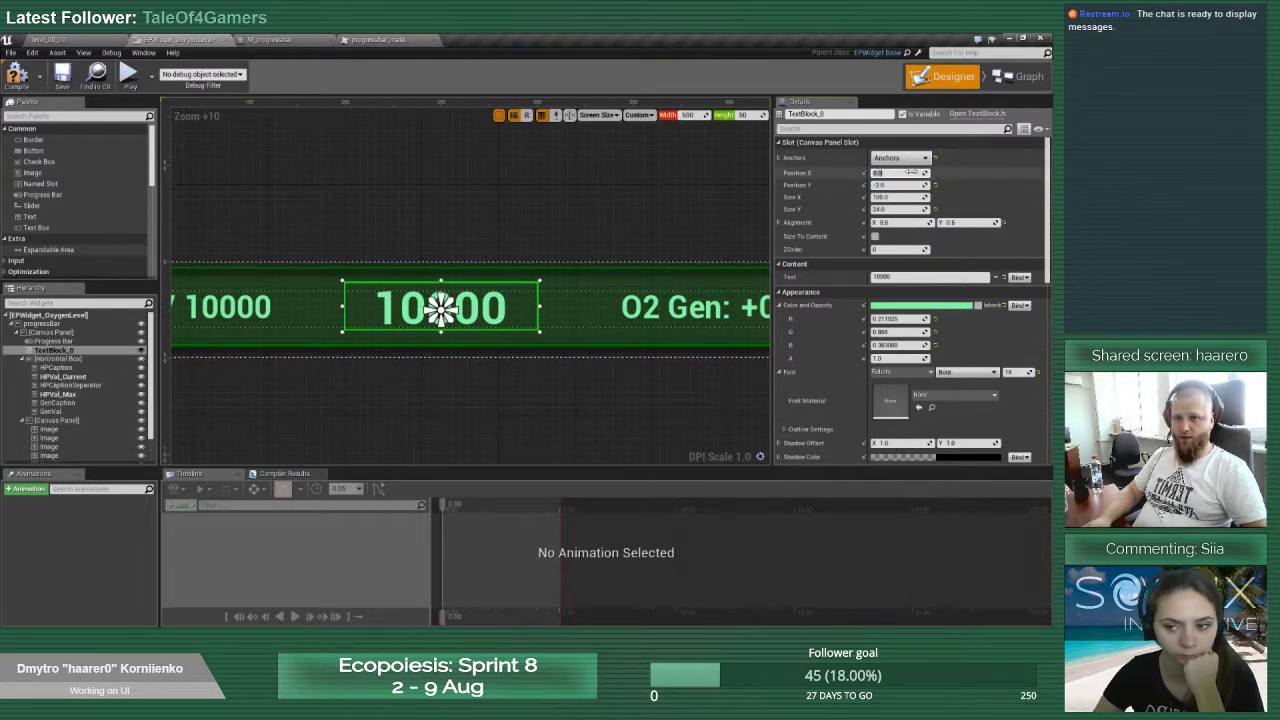
# Shift the centered text to Position X -100 over the maximum value and recolor it magenta to compare their alignment
pyautogui.press('Return')
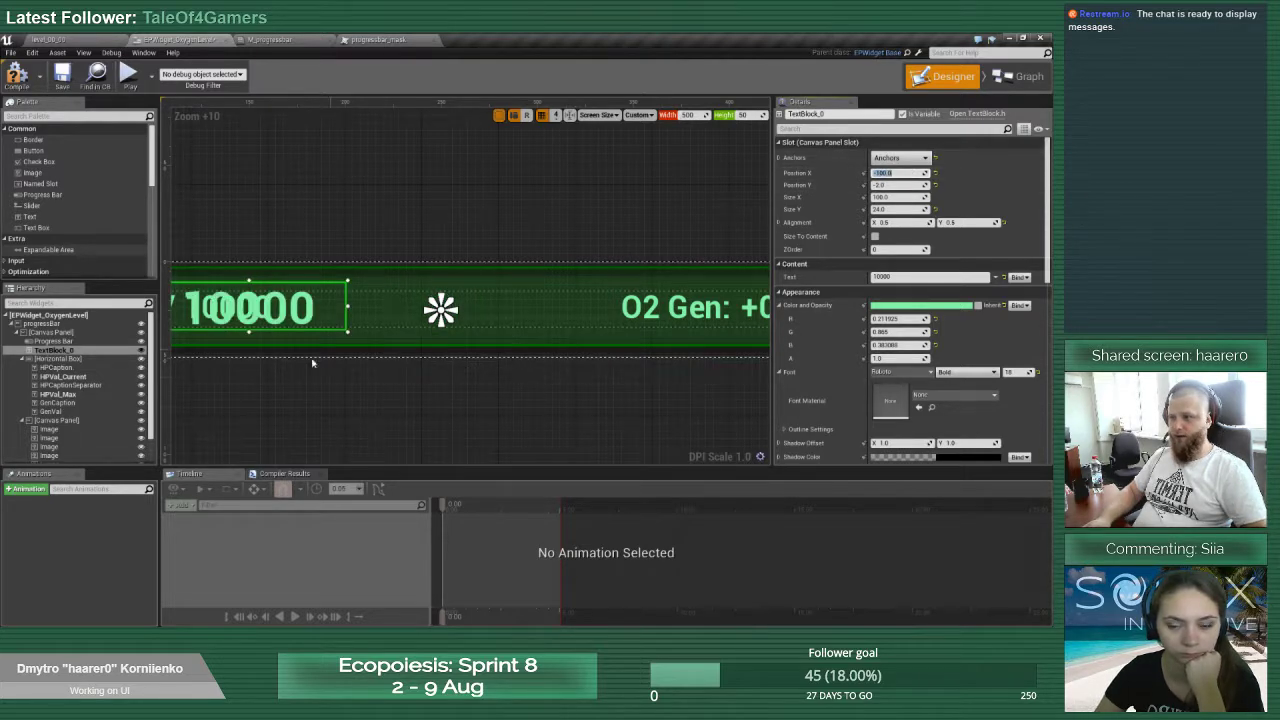
pyautogui.moveTo(311, 361); pyautogui.dragTo(488, 156, button='right')
pyautogui.scroll(2, 421, 322)
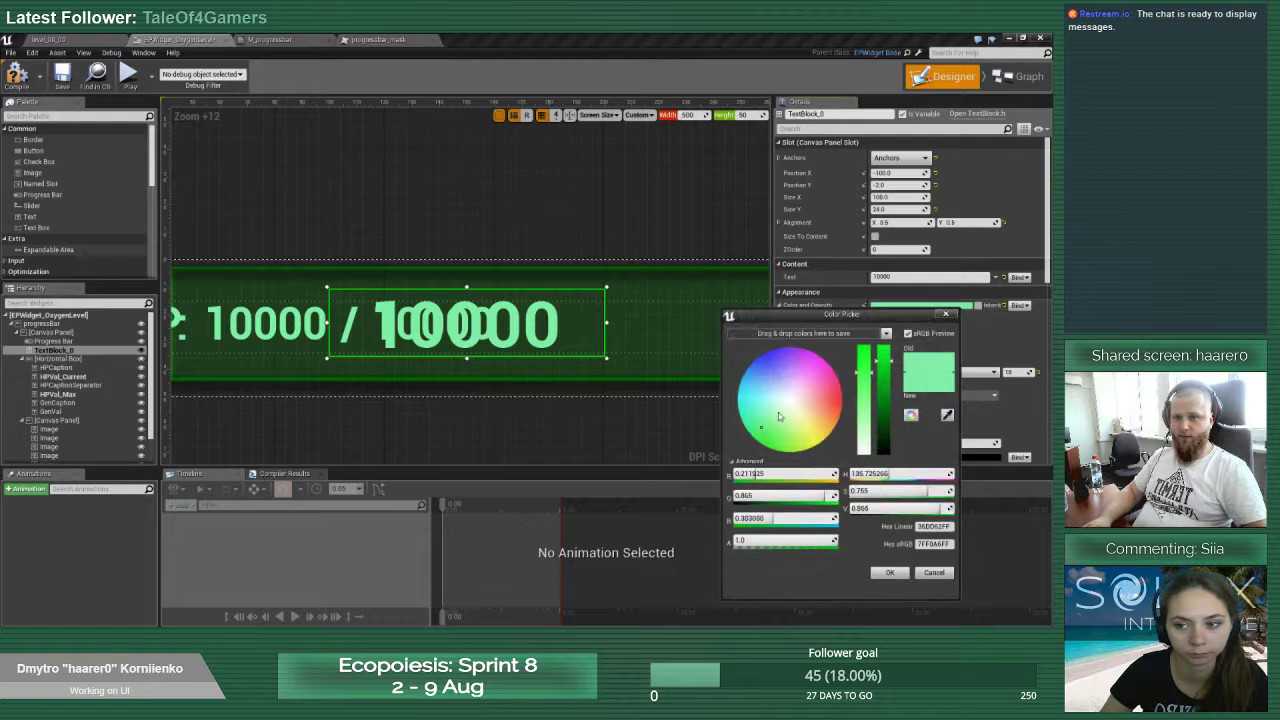
pyautogui.moveTo(782, 415); pyautogui.dragTo(814, 352)
pyautogui.click(889, 573)
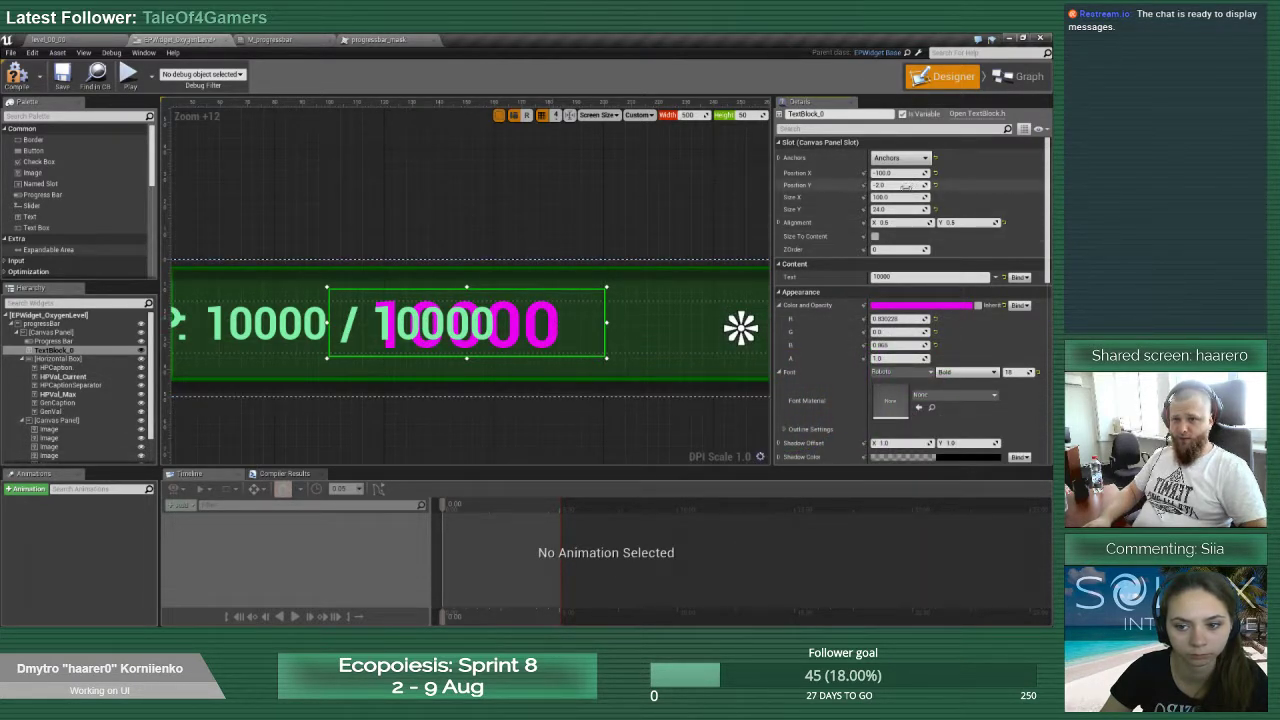
# Fine-tune the magenta text's Position Y to -3 and return its Position X to 0
pyautogui.press('Return')
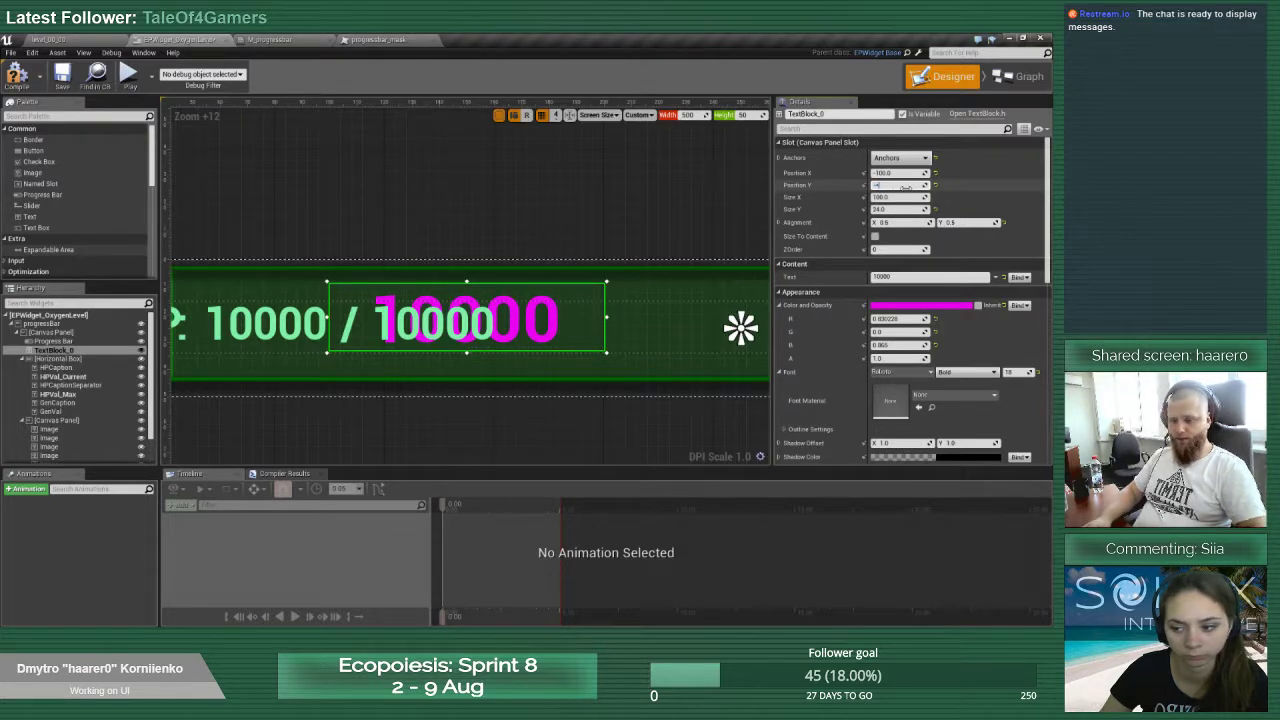
pyautogui.press('Return')
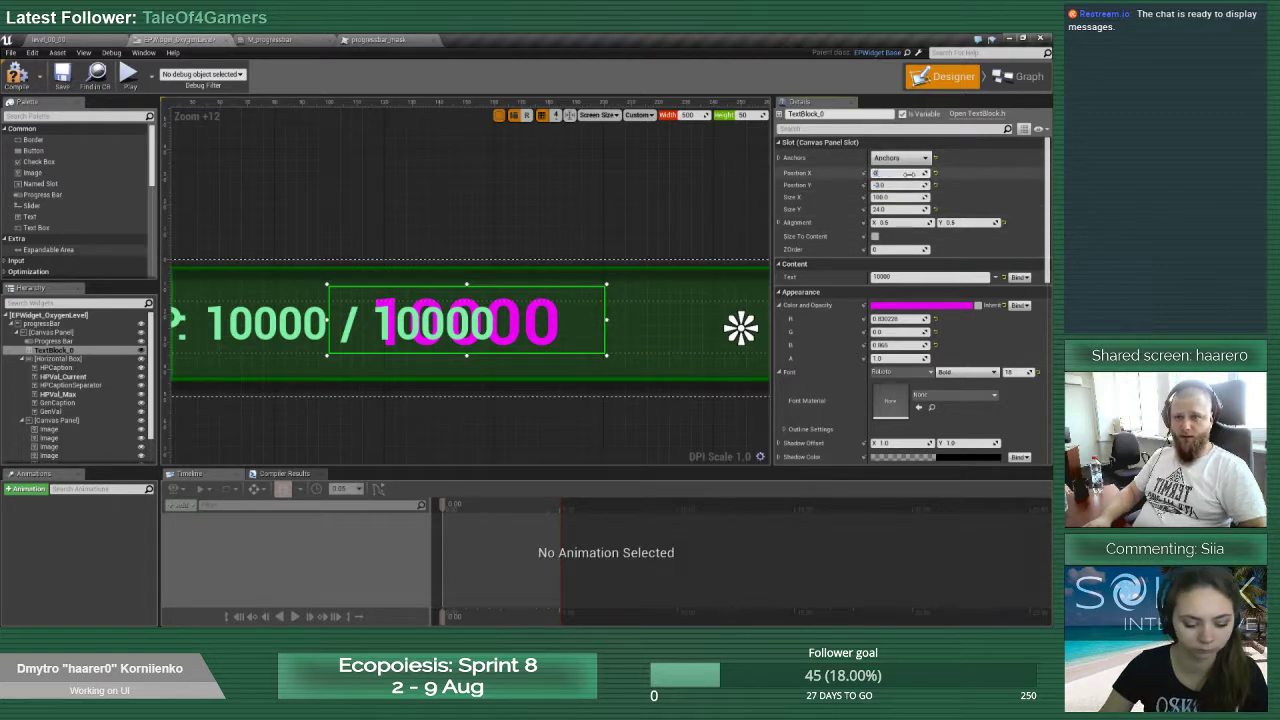
pyautogui.press('Return')
pyautogui.moveTo(652, 308); pyautogui.dragTo(376, 313, button='right')
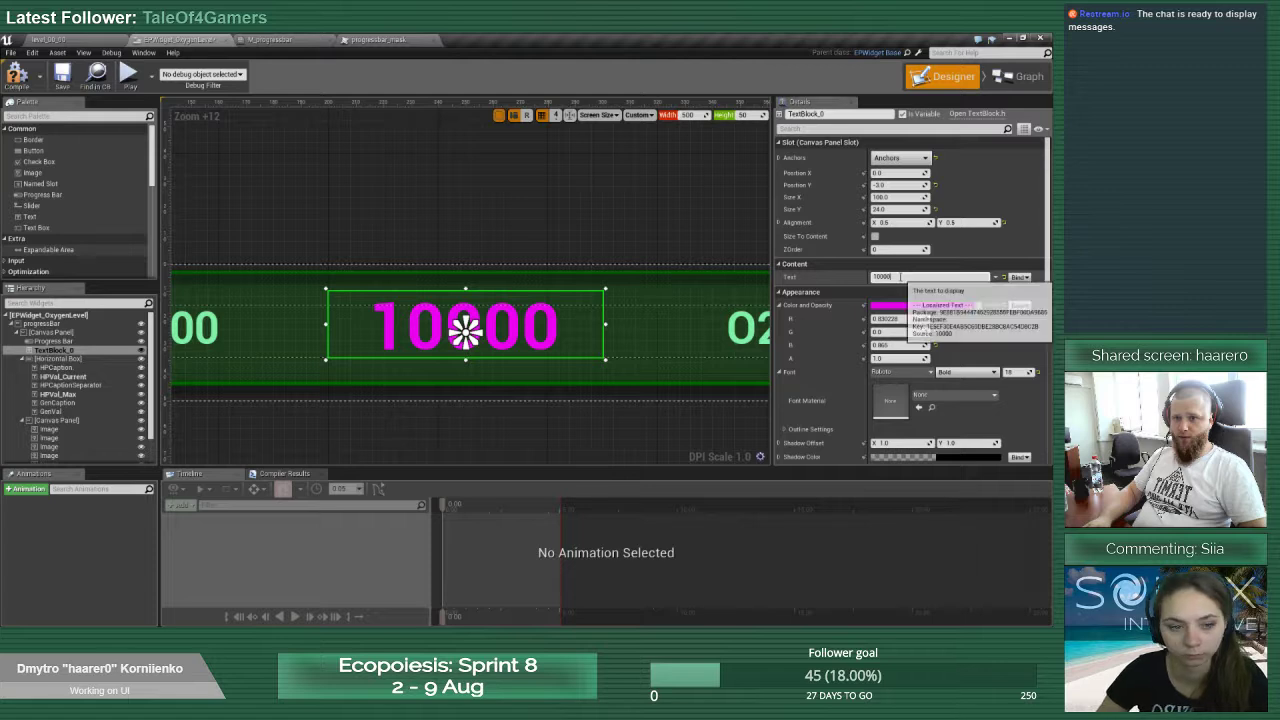
# Change the centered text's content to 24.6%
pyautogui.click(880, 277)
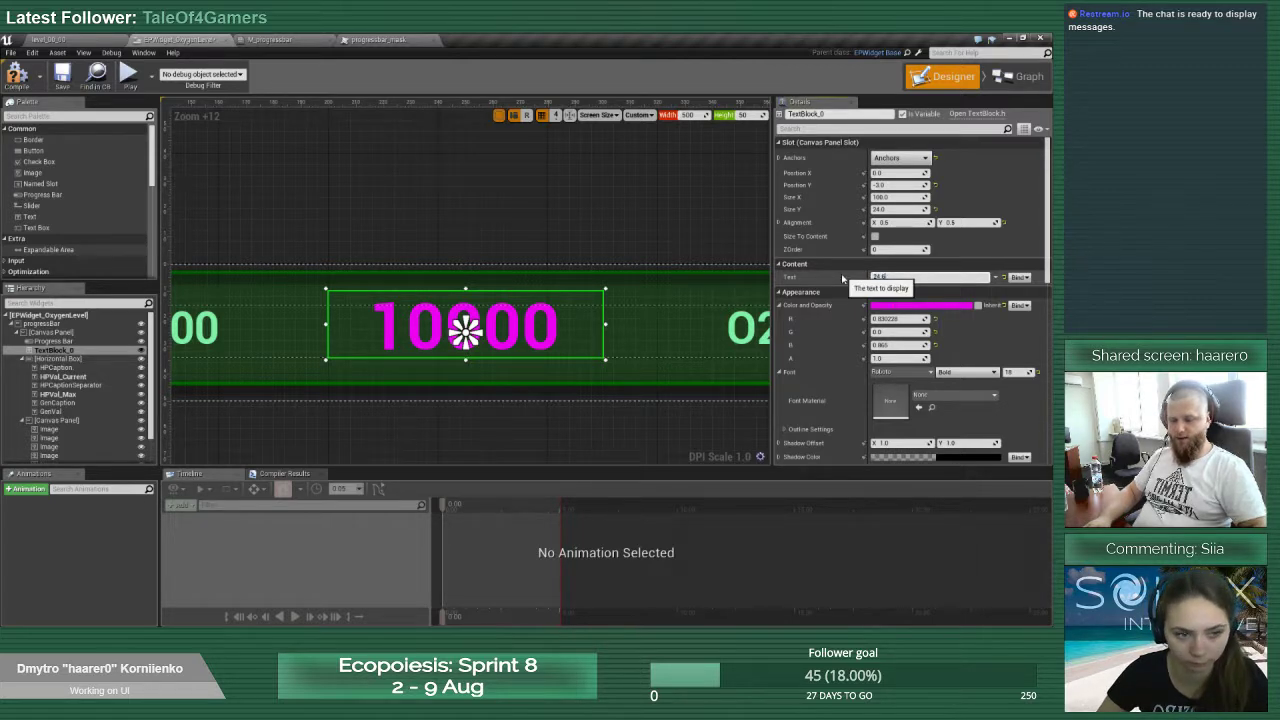
pyautogui.write('24.6%')
pyautogui.press('Return')
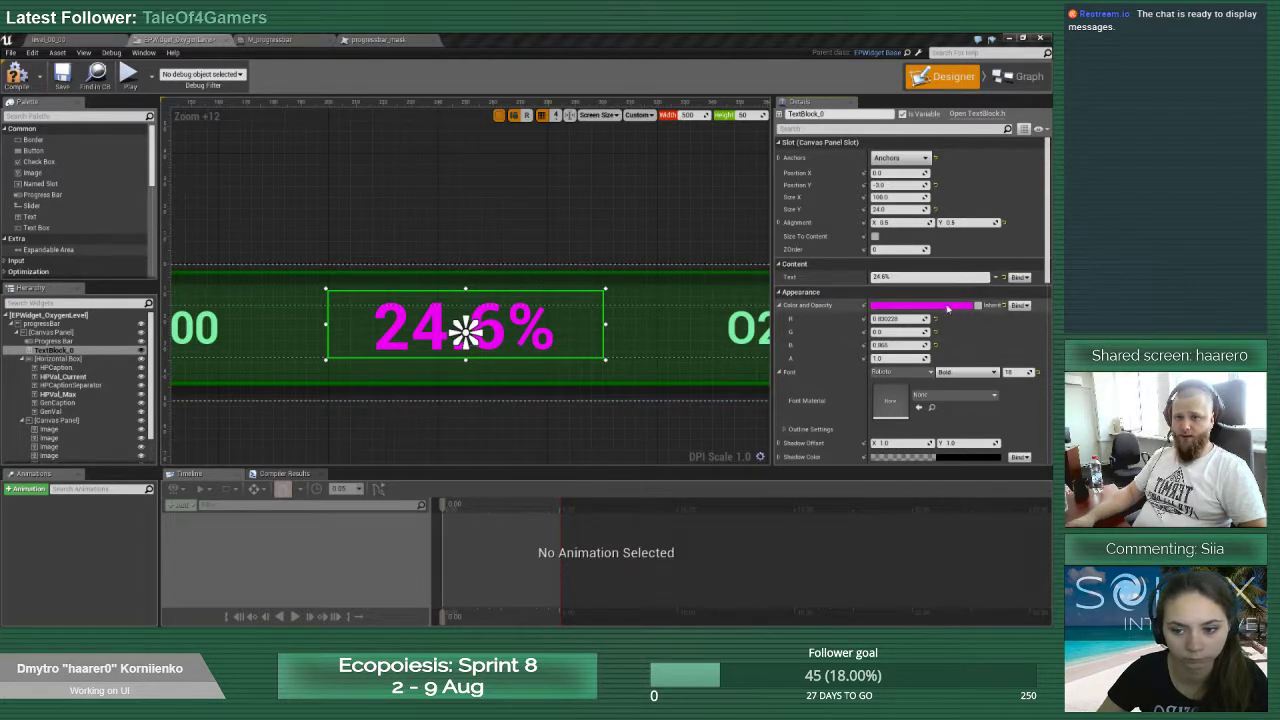
# Recolor the centered 24.6% text from magenta to a saturated green
pyautogui.click(920, 305)
pyautogui.click(742, 446)
pyautogui.click(312, 334)
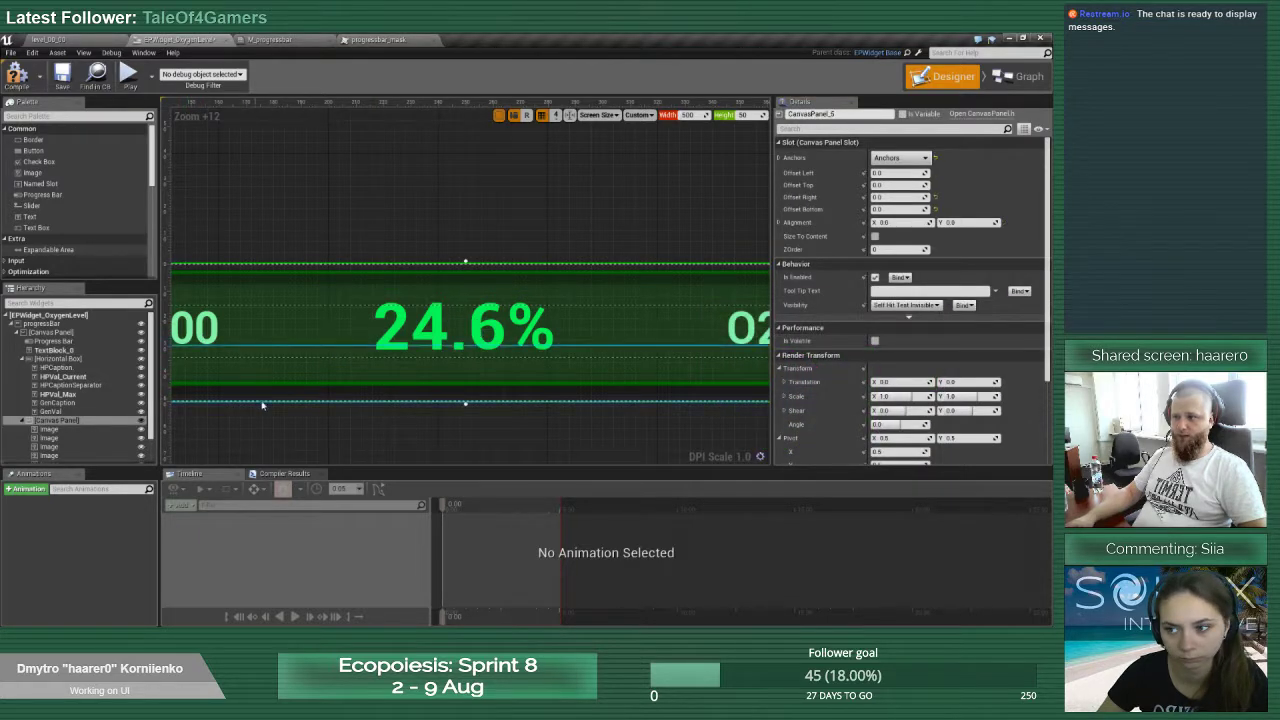
# Copy the Hex Linear color value 36DD62FF from the HPVal_Max text, cancelling any change to its color
pyautogui.moveTo(263, 406); pyautogui.dragTo(462, 391, button='right')
pyautogui.click(81, 397)
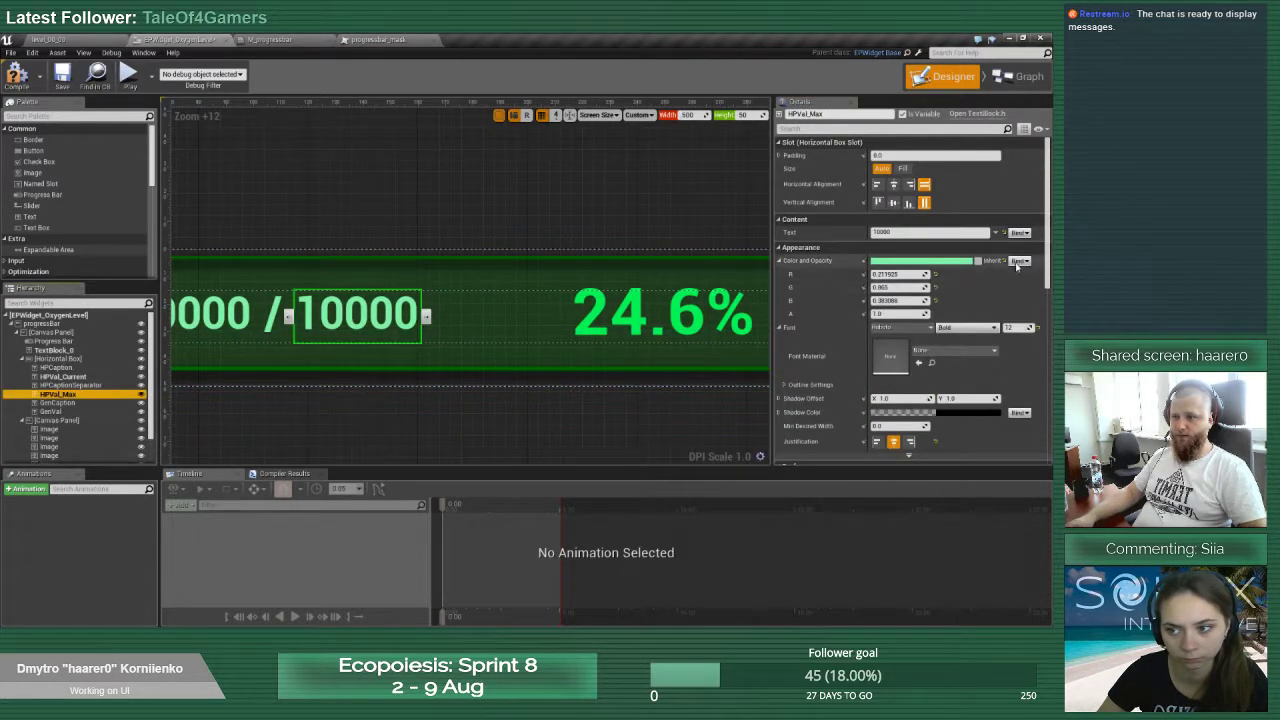
pyautogui.click(932, 261)
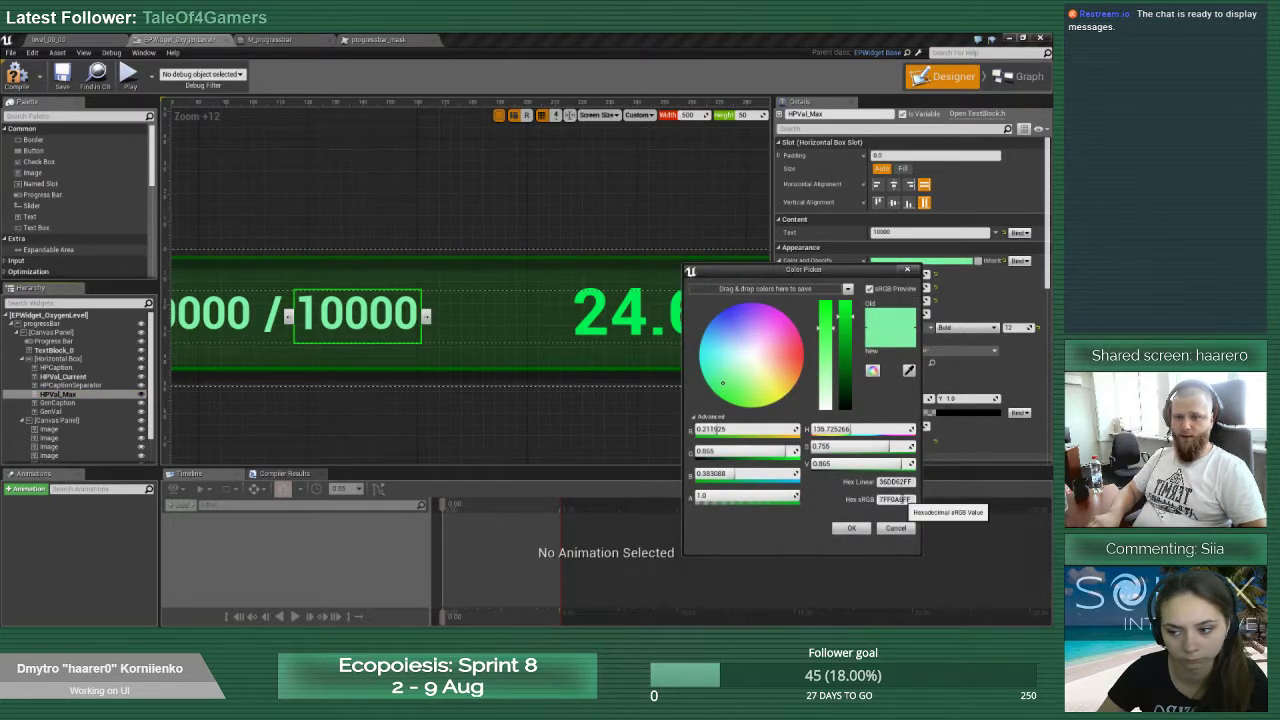
pyautogui.doubleClick(907, 482)
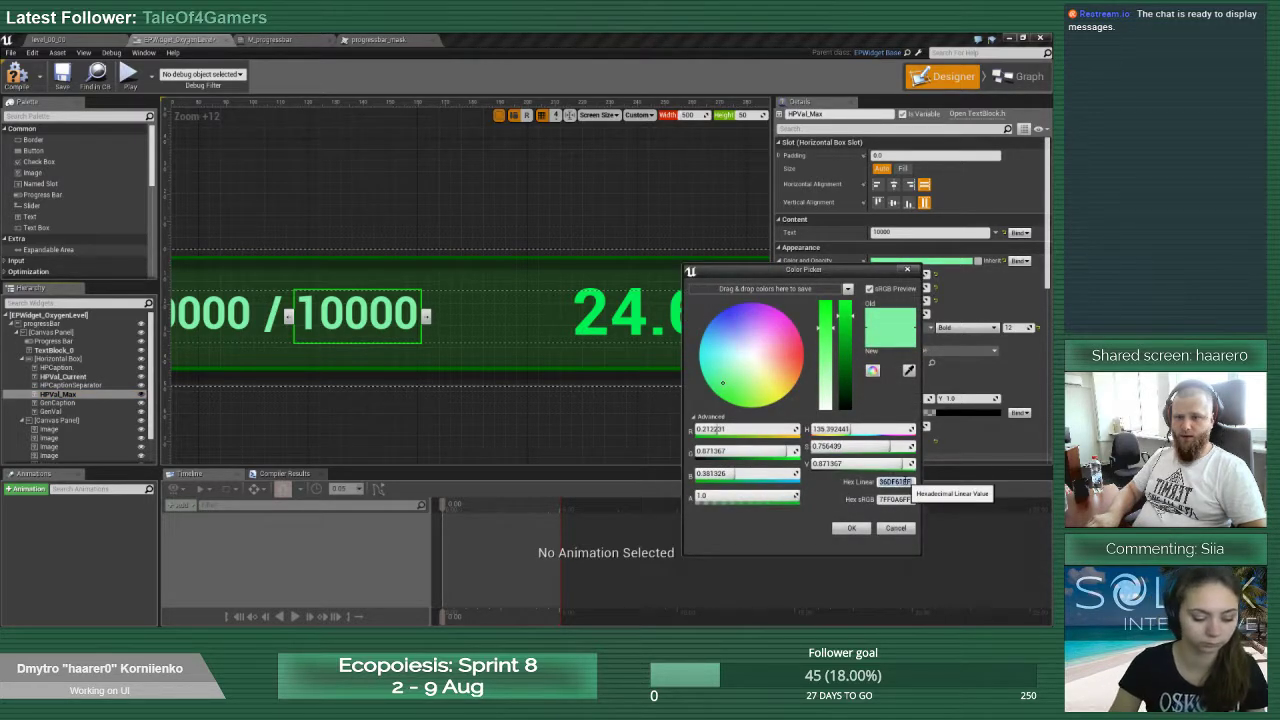
pyautogui.click(896, 529)
pyautogui.click(947, 263)
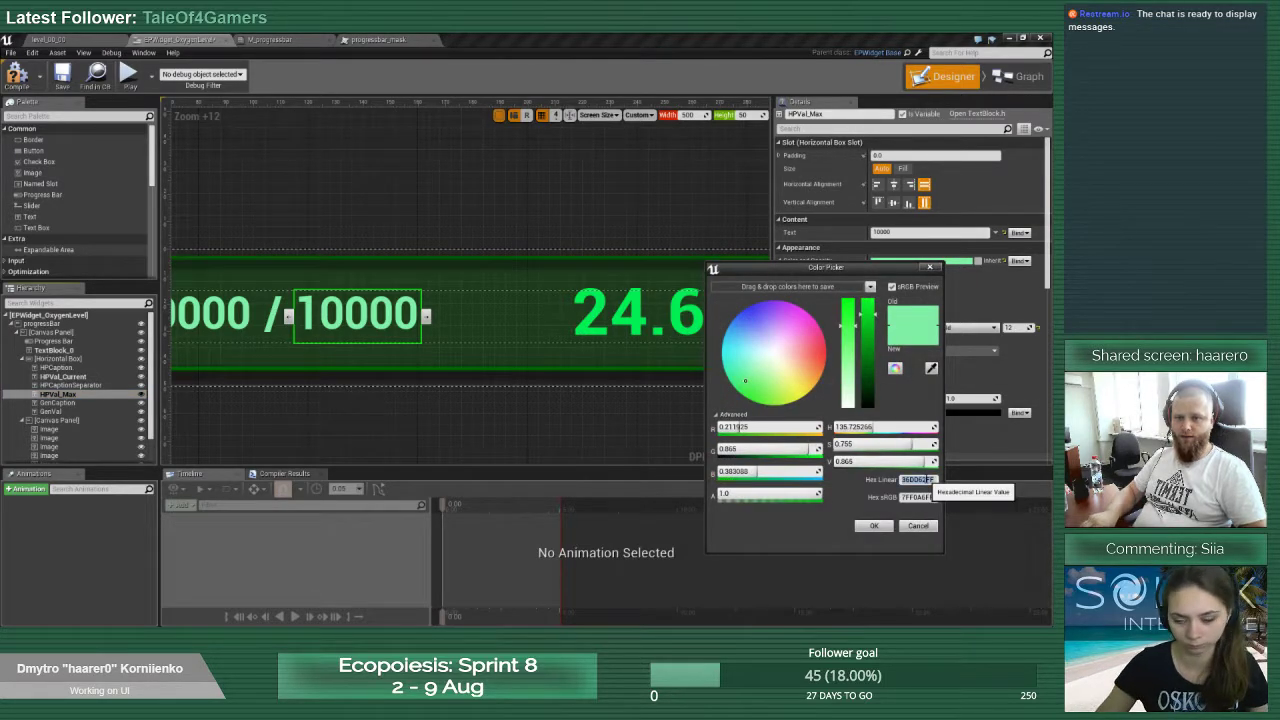
pyautogui.click(917, 527)
pyautogui.click(577, 328)
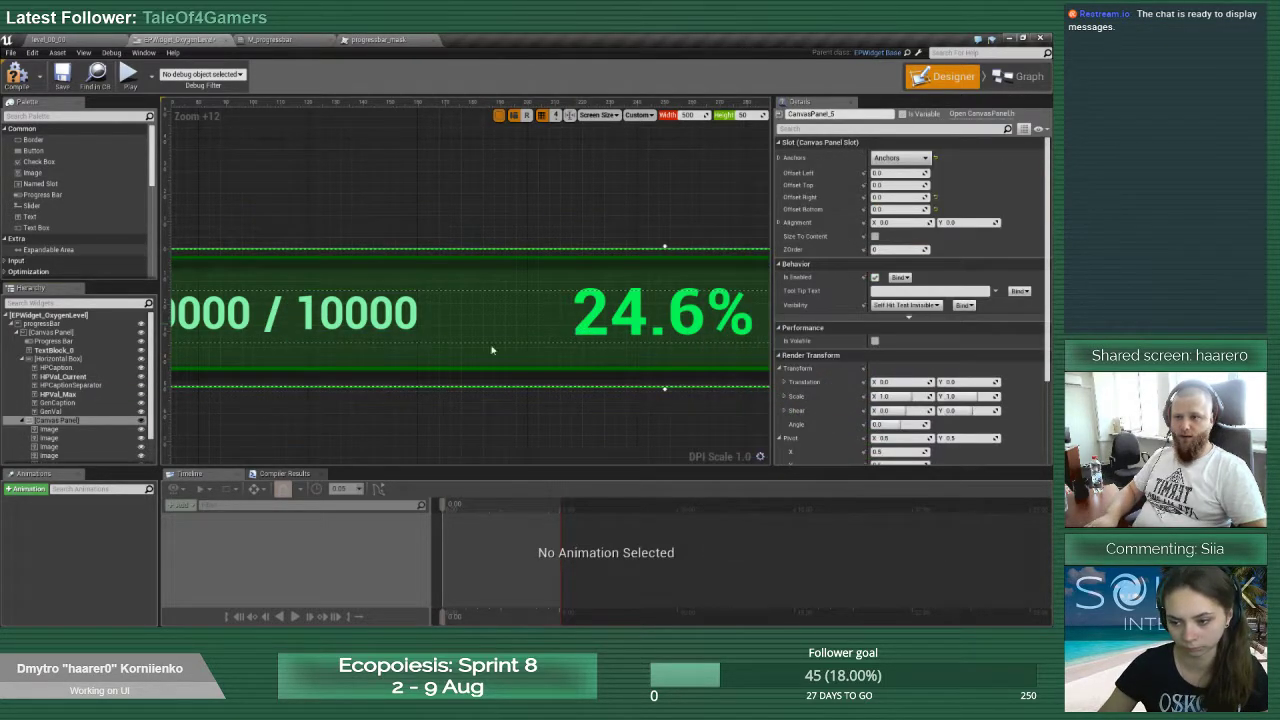
# Check the names of the neighbouring text widgets and rename the centered percentage text as CurrentPercents
pyautogui.click(60, 395)
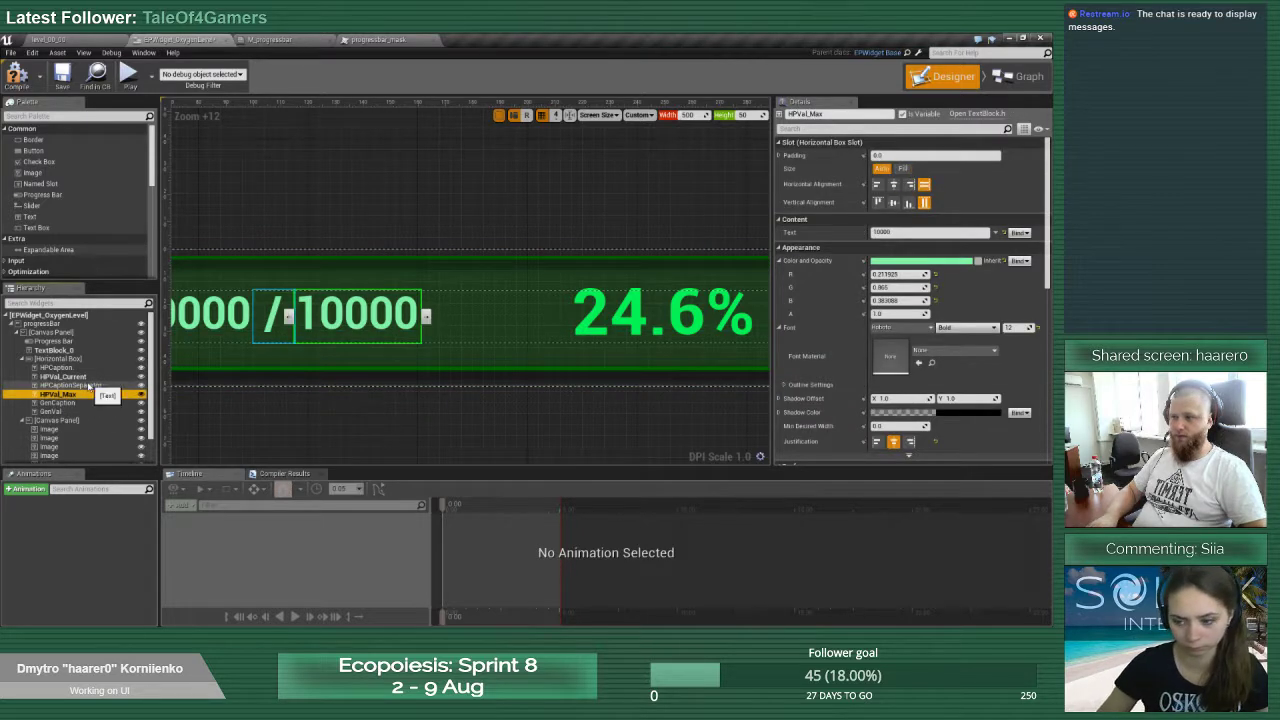
pyautogui.click(88, 386)
pyautogui.click(88, 378)
pyautogui.click(88, 404)
pyautogui.click(88, 397)
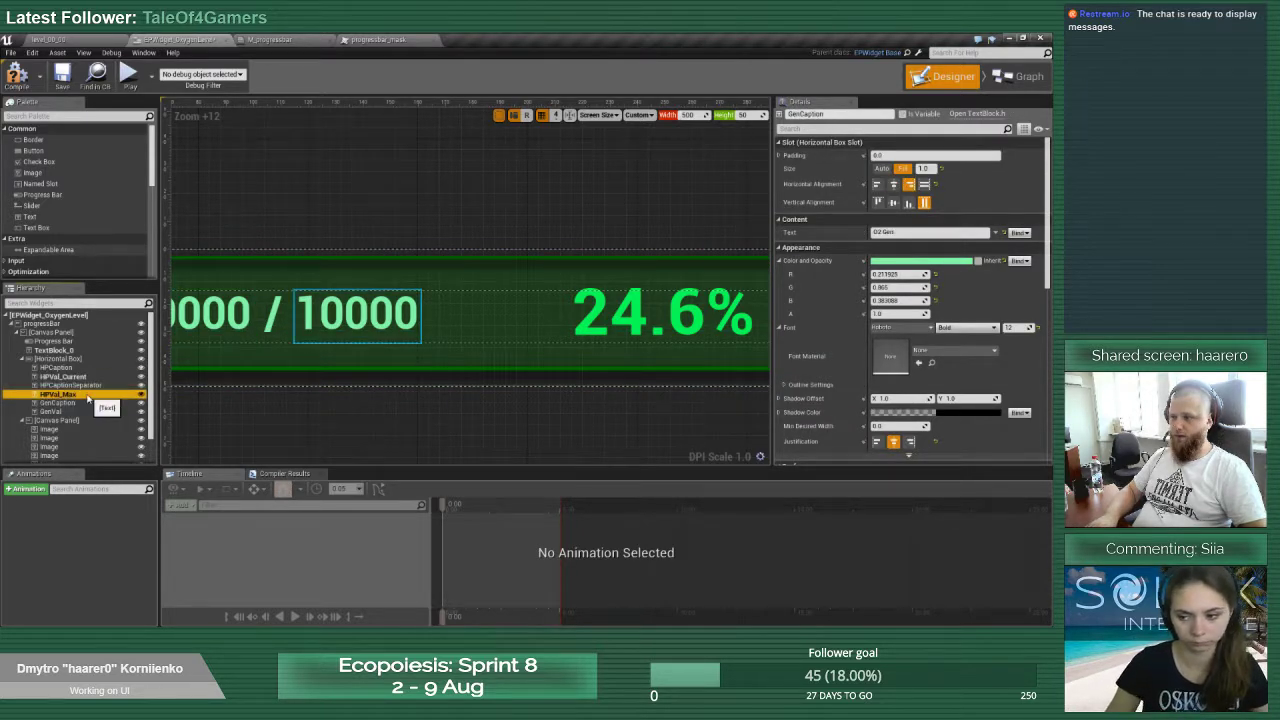
pyautogui.click(84, 351)
pyautogui.click(840, 114)
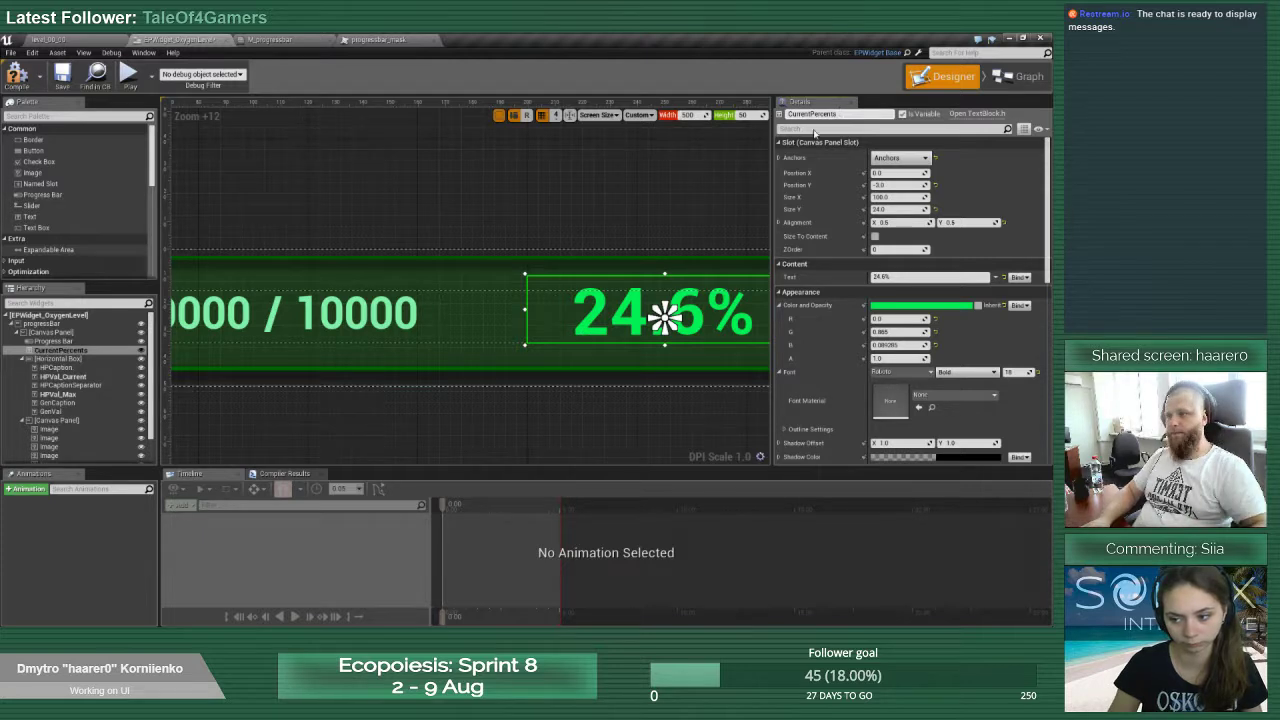
# Apply the copied Hex Linear color 36DD62FF to the CurrentPercents text
pyautogui.click(920, 305)
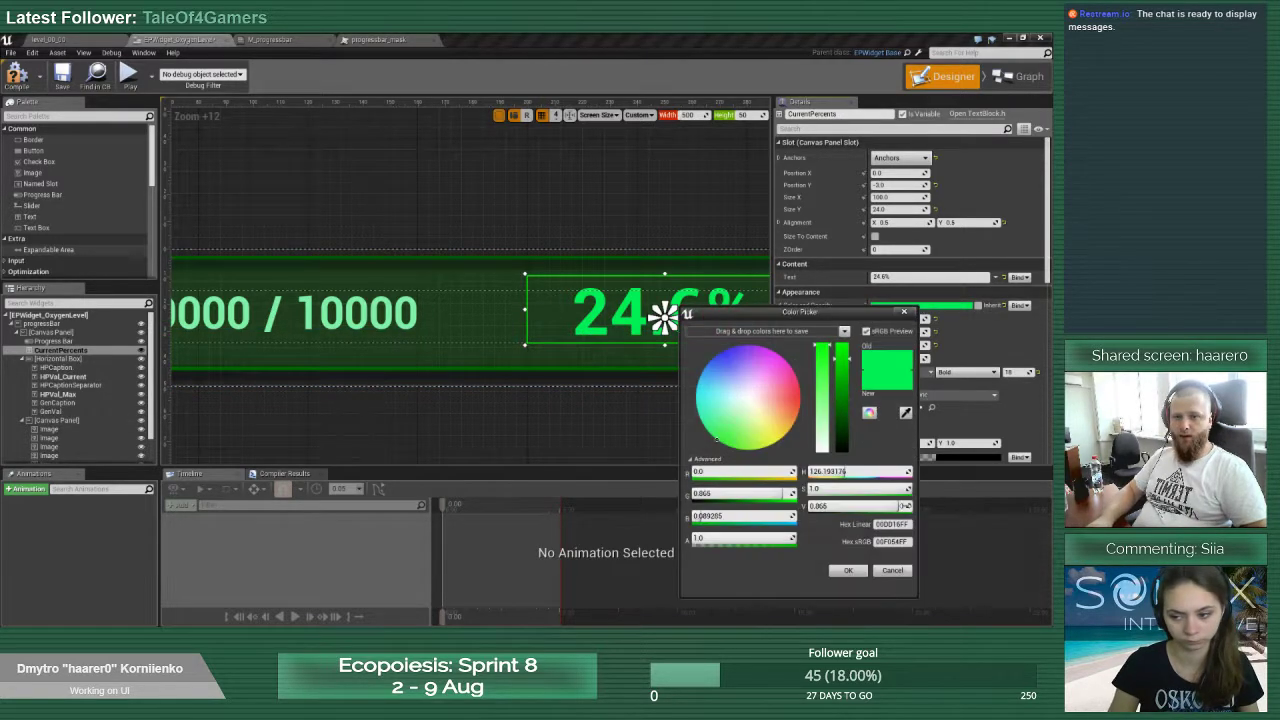
pyautogui.click(898, 524)
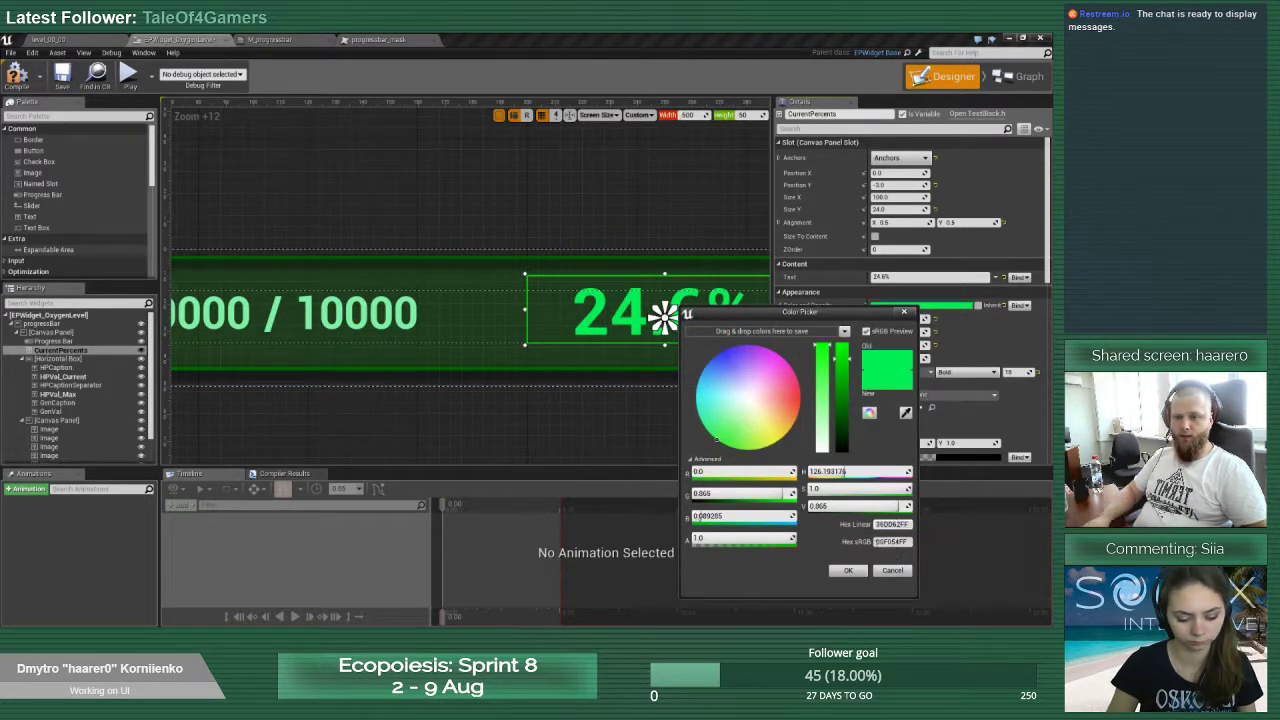
pyautogui.press('Return')
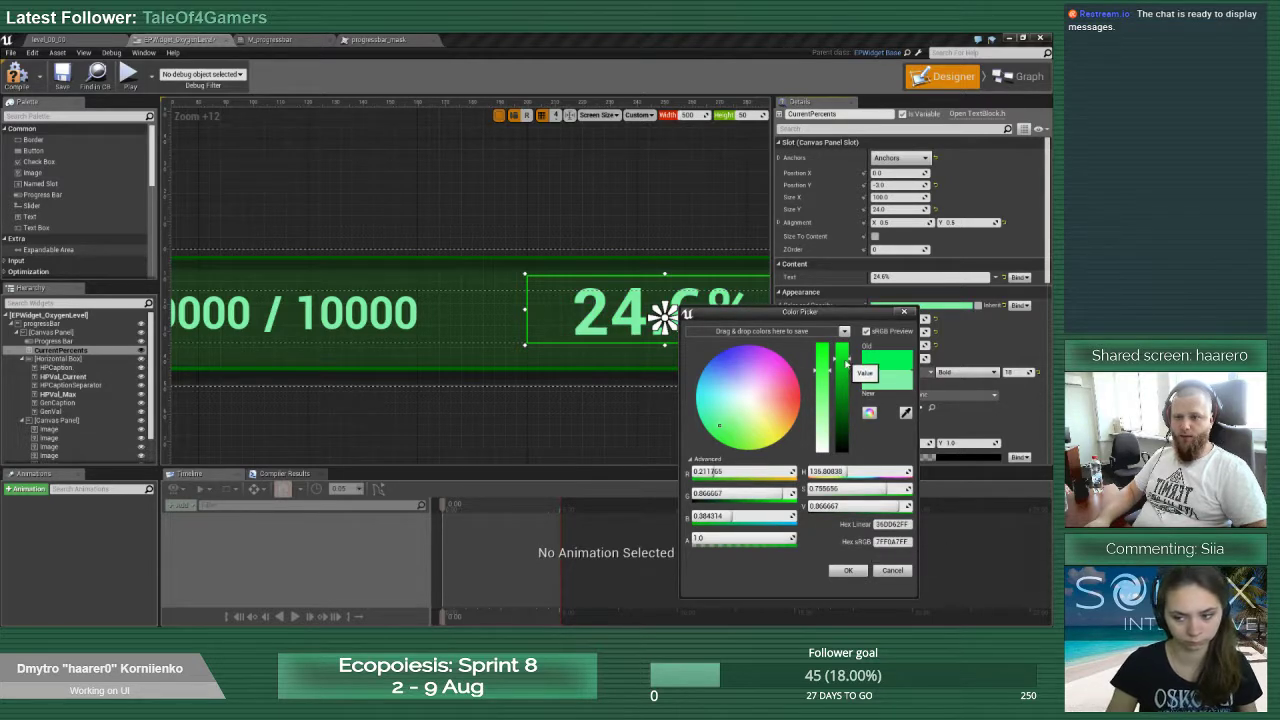
# Brighten the CurrentPercents color to value 1.0 and saturation 1.0, and shift its hue to 162 for a cyan tone
pyautogui.moveTo(848, 360)
pyautogui.mouseDown()
pyautogui.moveTo(846, 345)
pyautogui.moveTo(823, 363)
pyautogui.moveTo(845, 335)
pyautogui.mouseUp()
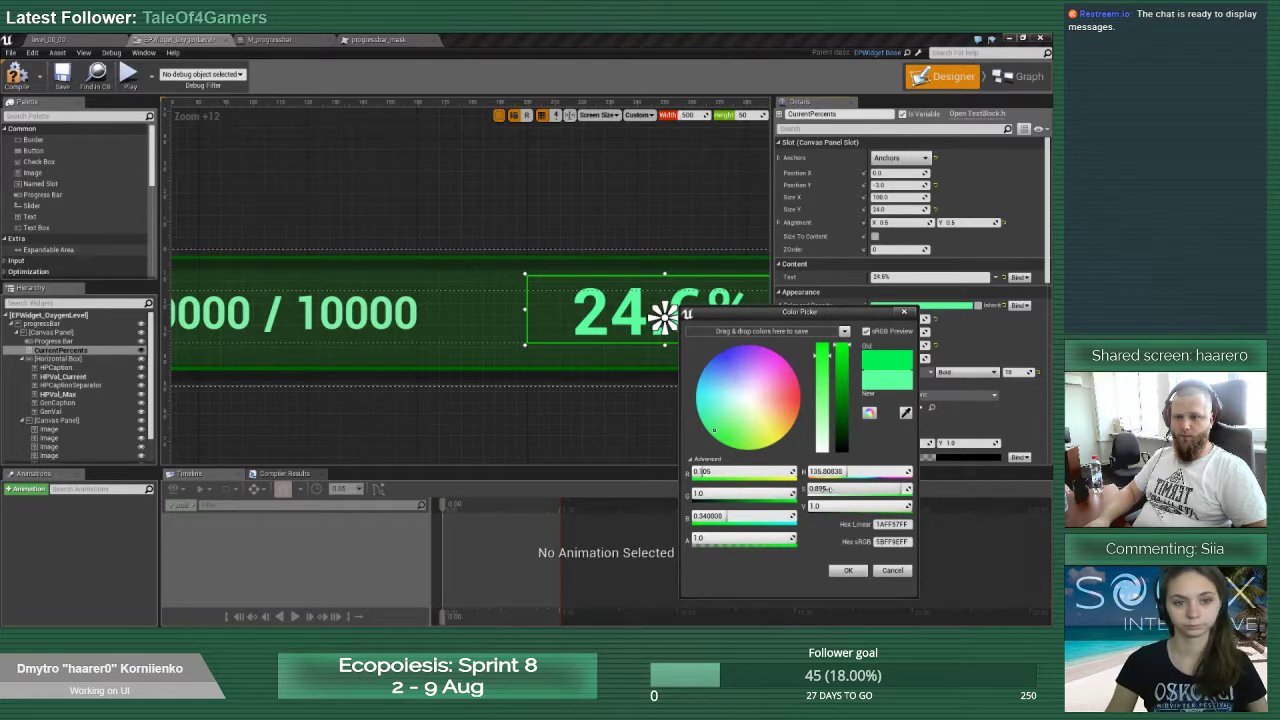
pyautogui.moveTo(815, 488); pyautogui.dragTo(930, 489)
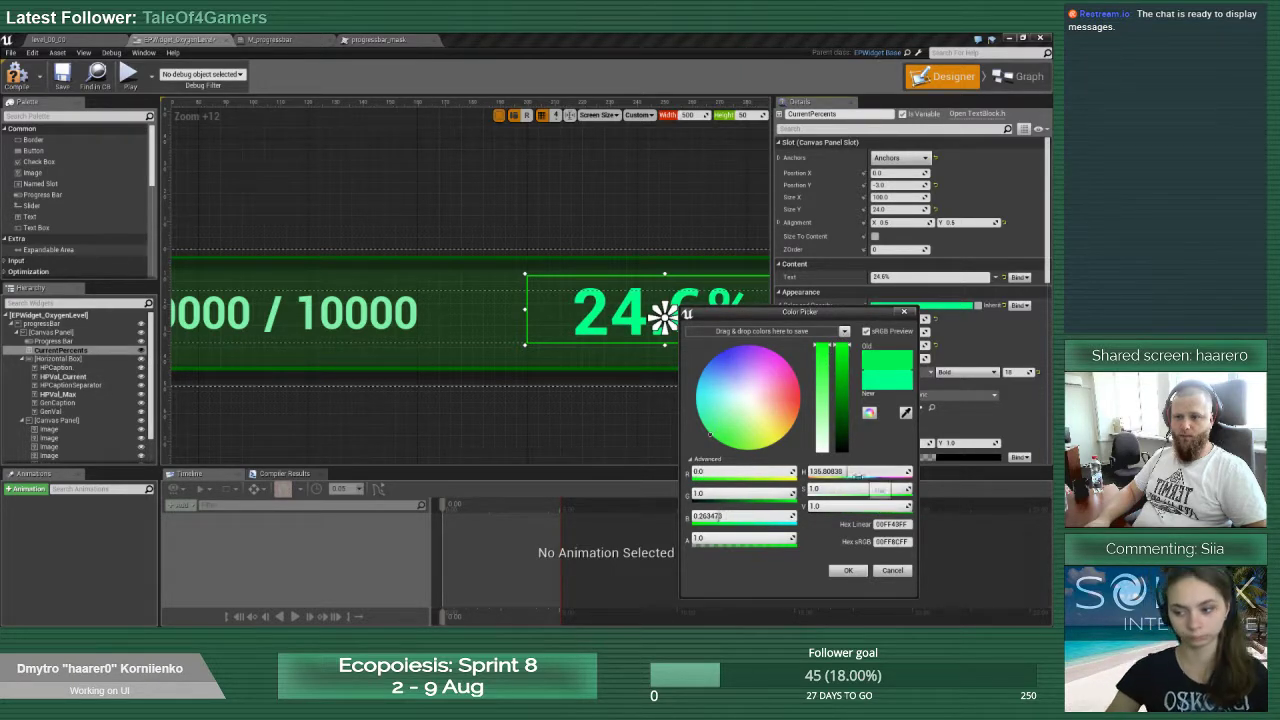
pyautogui.moveTo(848, 471); pyautogui.dragTo(858, 471)
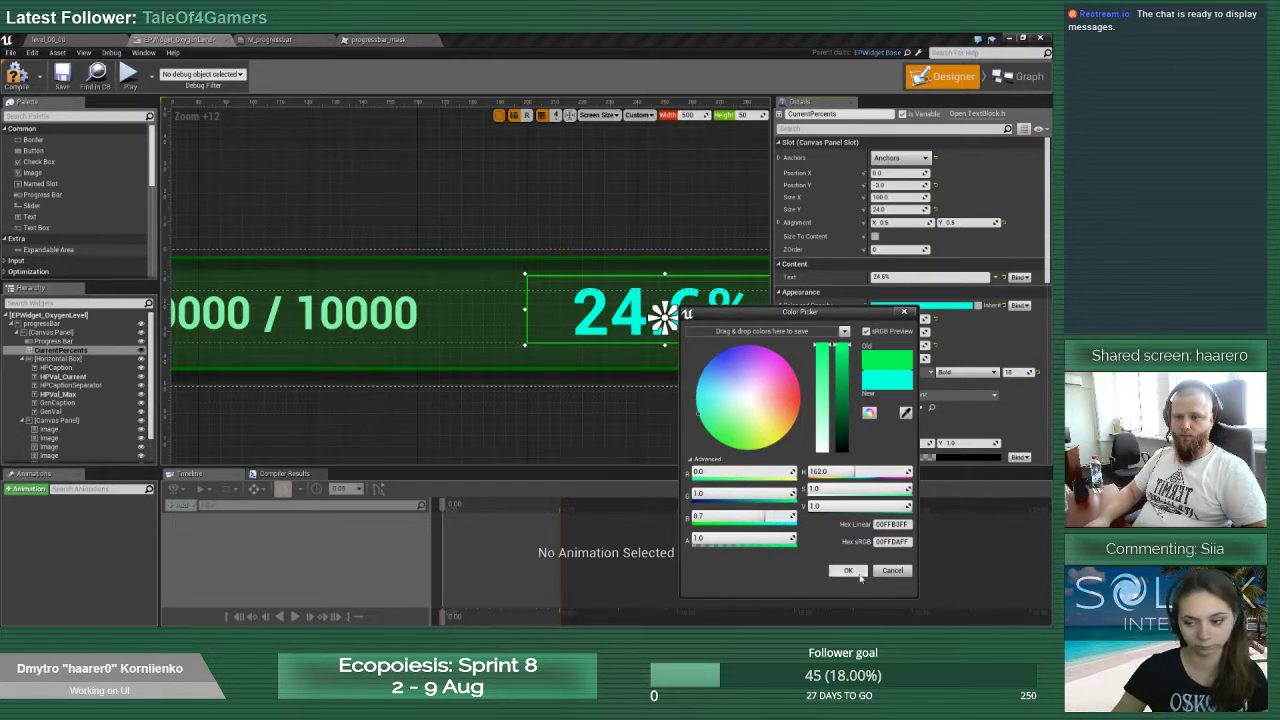
pyautogui.click(858, 573)
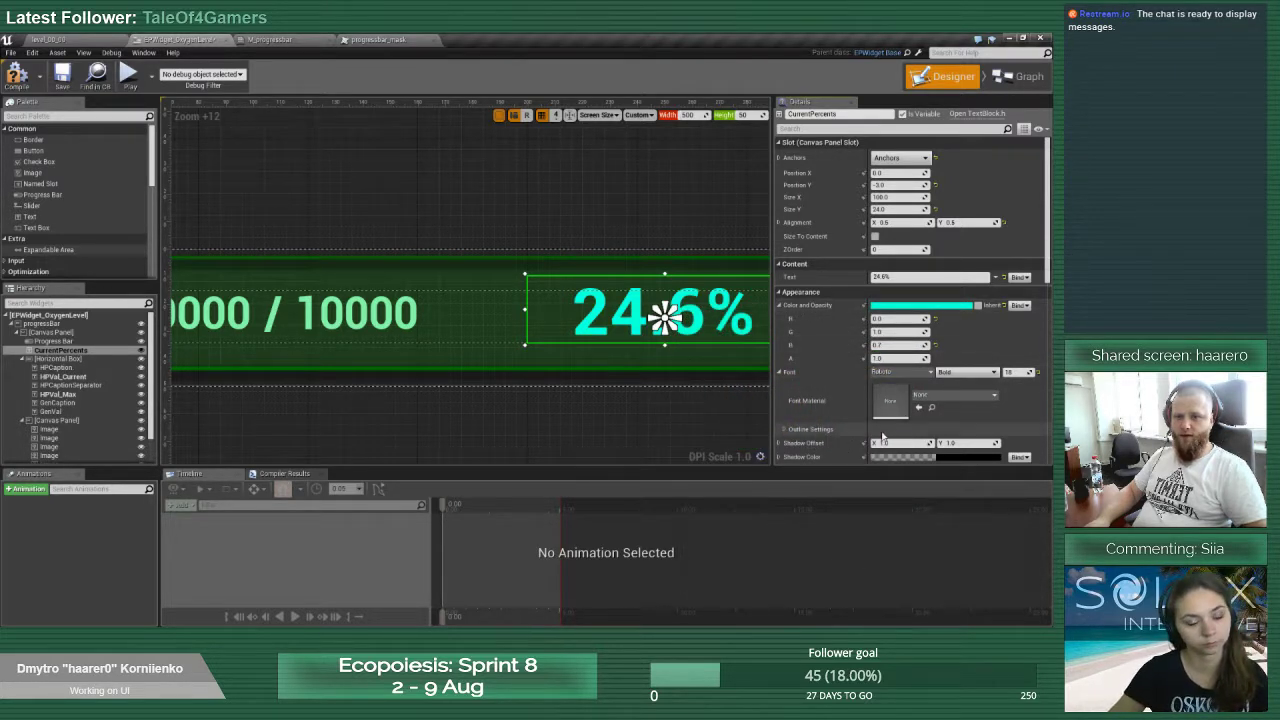
# Recolor the CurrentPercents text to a light yellowish green, about R 0.23, G 1.0, B 0.11
pyautogui.click(920, 305)
pyautogui.click(744, 416)
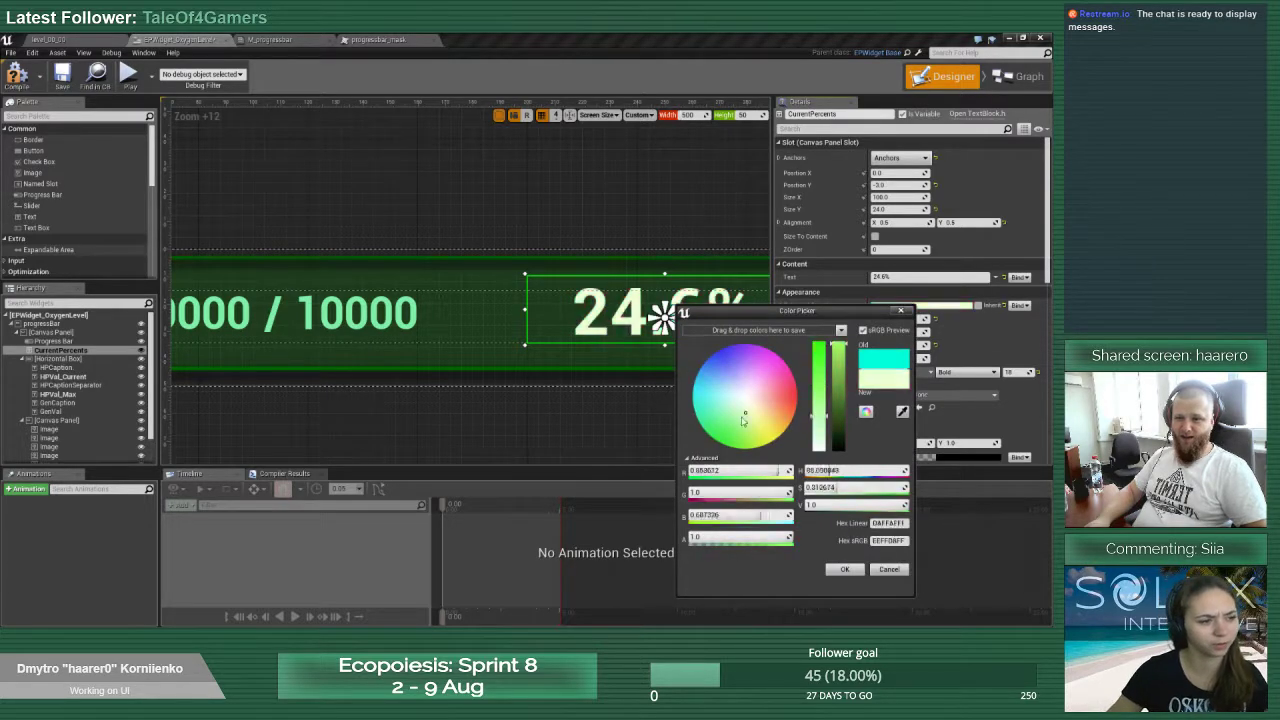
pyautogui.moveTo(744, 420); pyautogui.dragTo(727, 444)
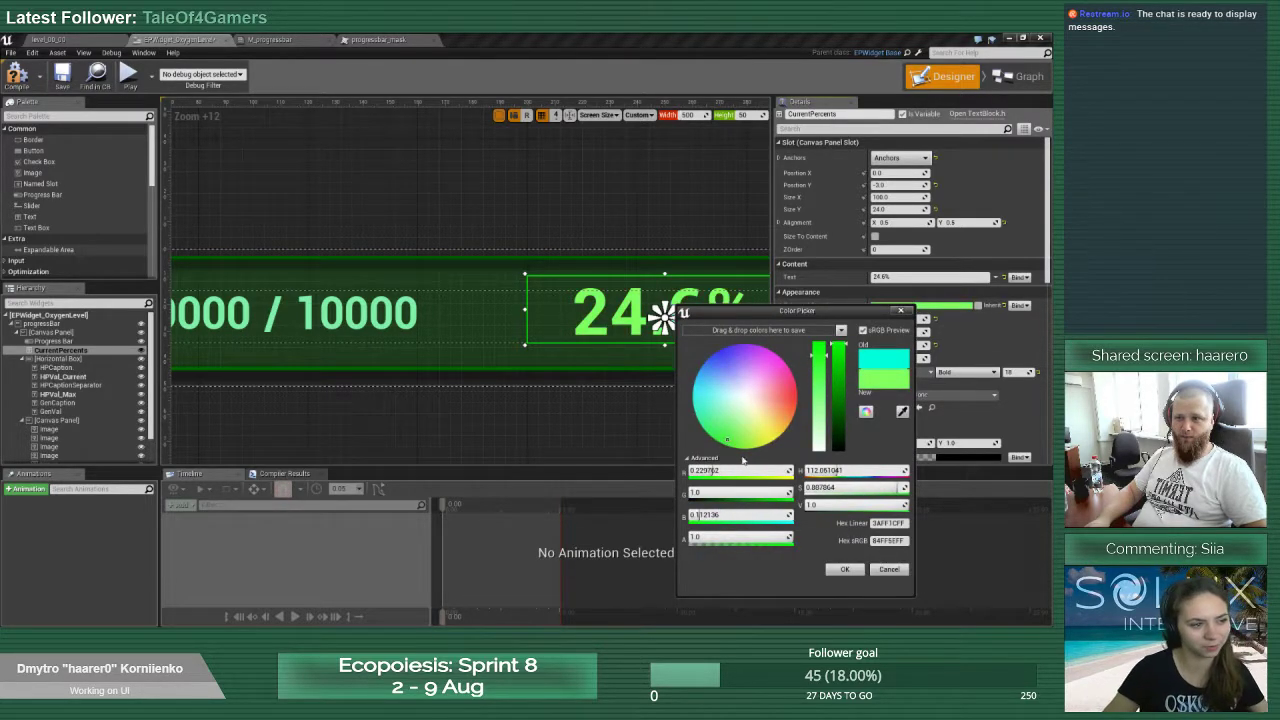
pyautogui.click(843, 569)
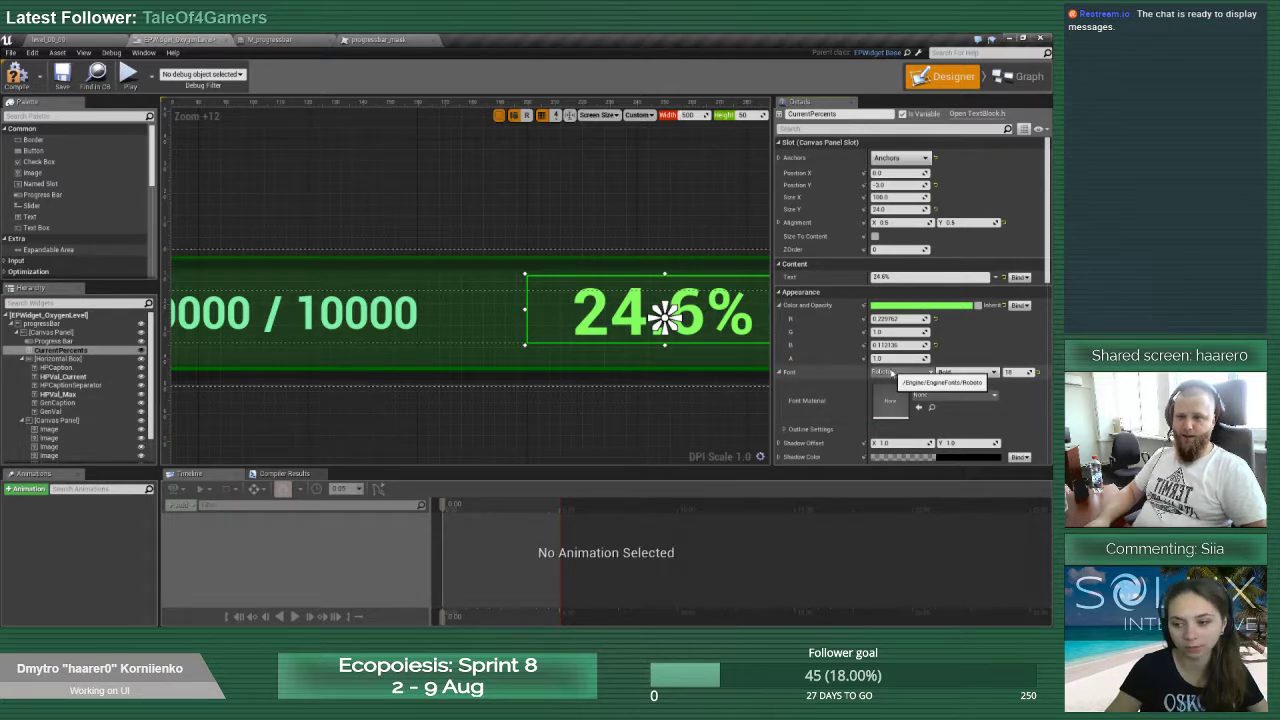
# Look over the remaining CurrentPercents properties and switch the widget blueprint to its graph
pyautogui.moveTo(645, 373); pyautogui.dragTo(530, 354, button='right')
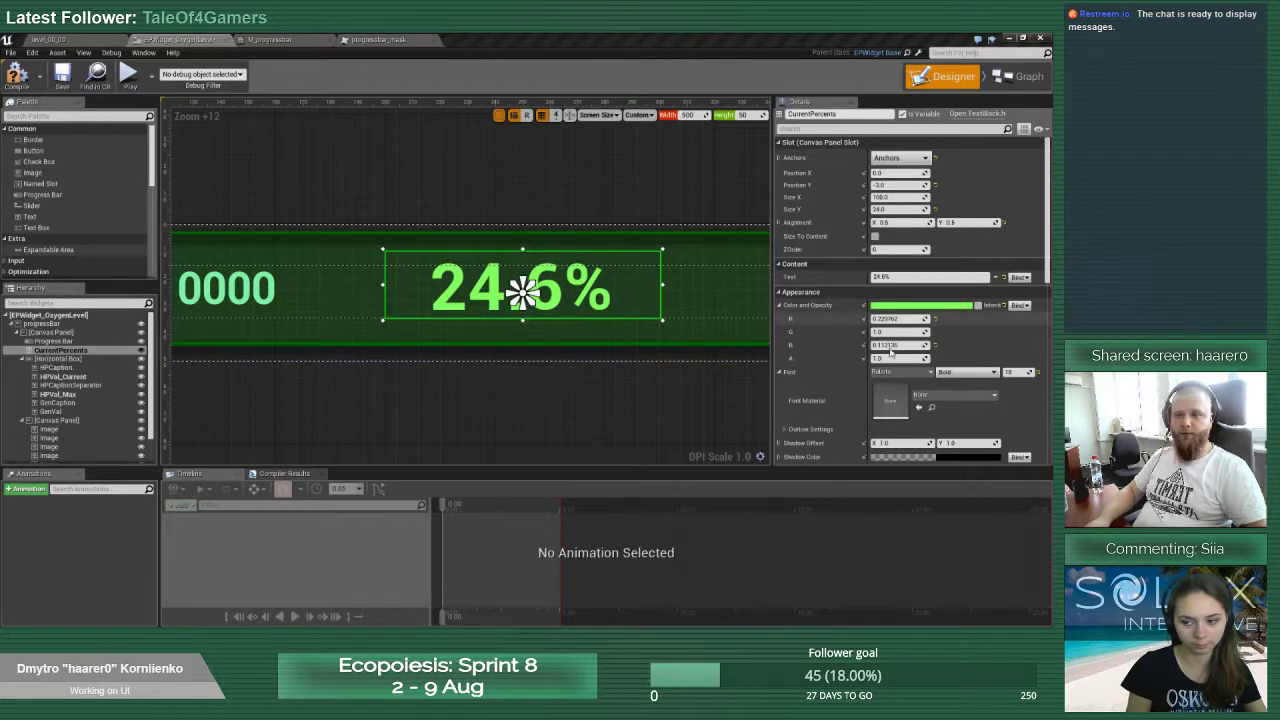
pyautogui.scroll(-2, 946, 341)
pyautogui.scroll(-3, 946, 343)
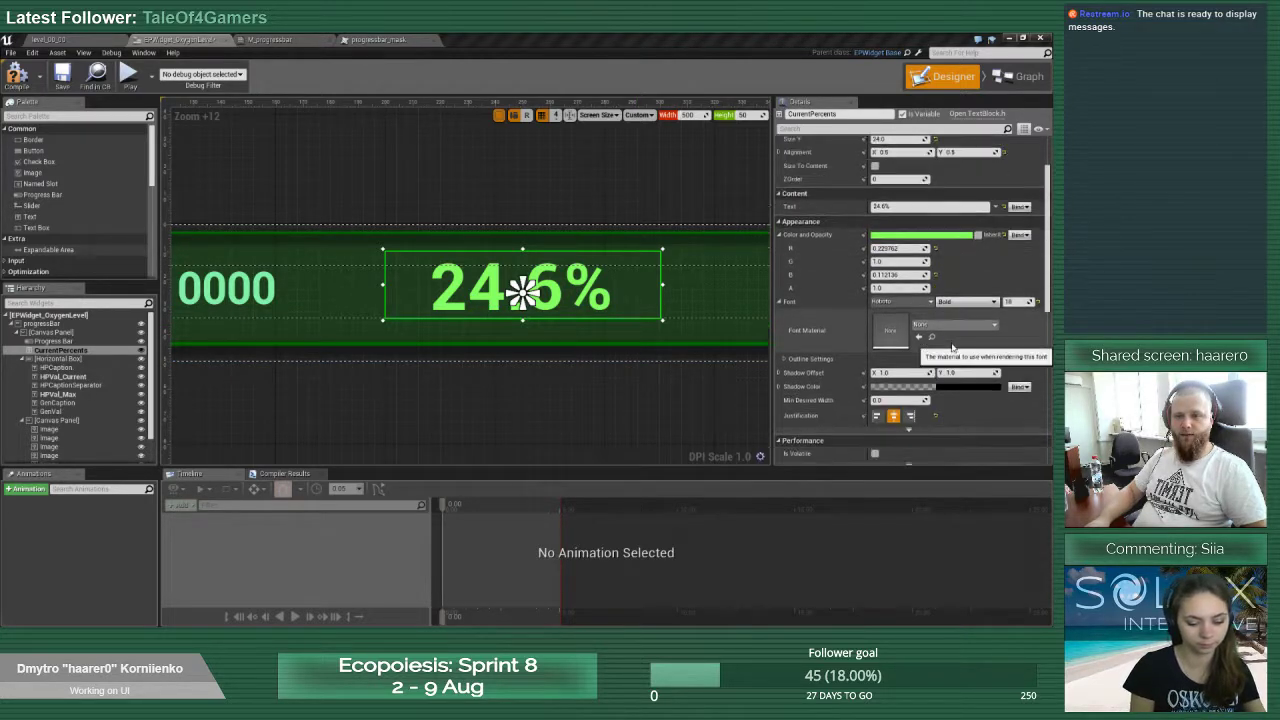
pyautogui.scroll(-7, 822, 383)
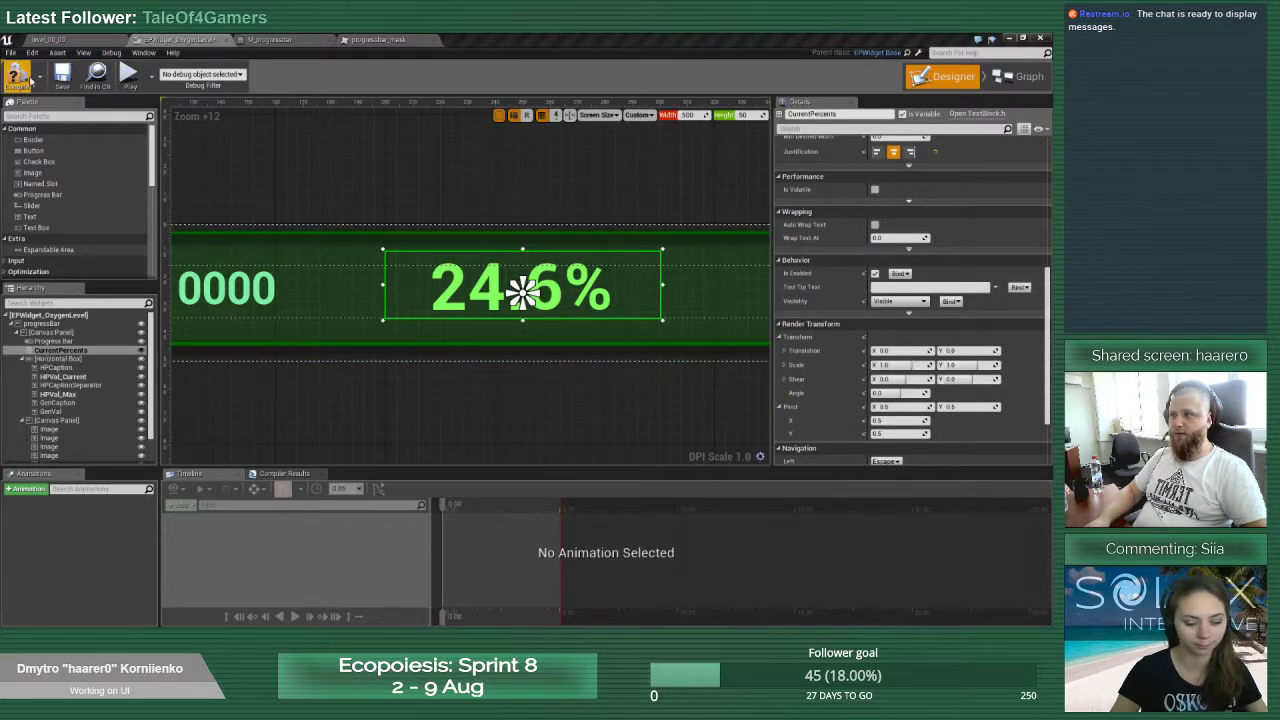
pyautogui.click(1020, 77)
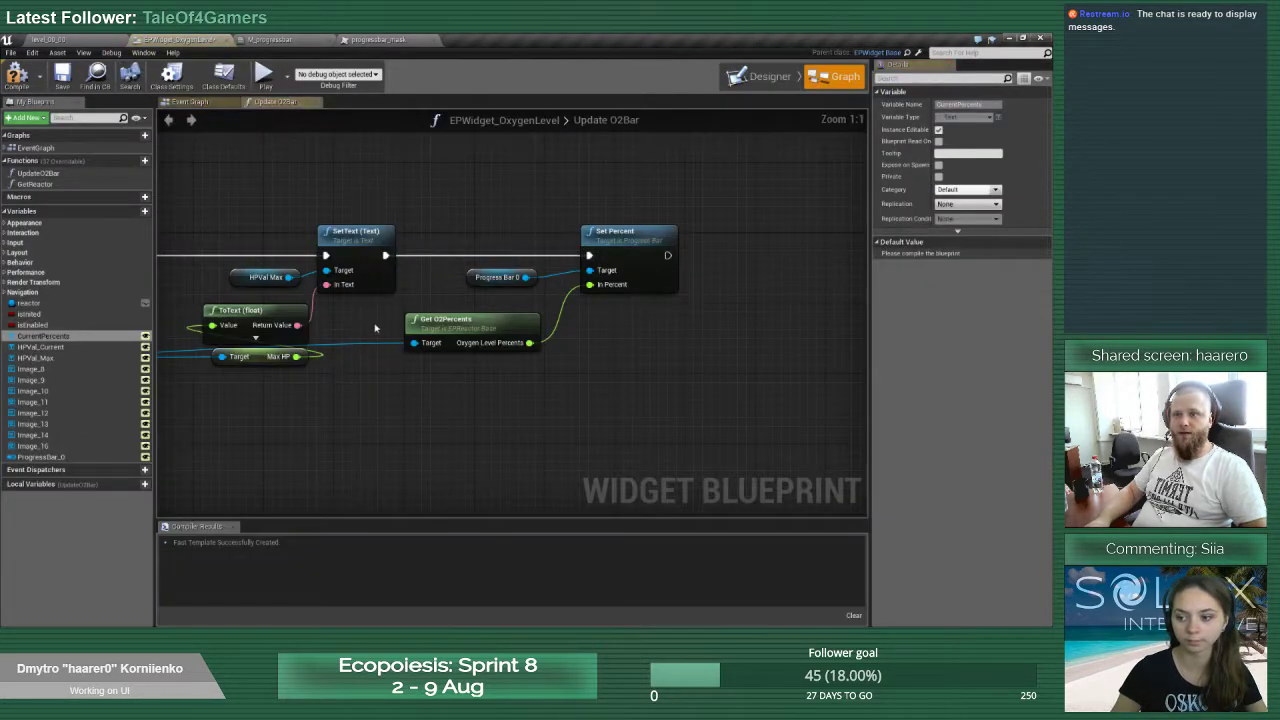
# Add a local variable named _percents to the Update O2Bar function and set its type to Float
pyautogui.moveTo(408, 355); pyautogui.dragTo(570, 360, button='right')
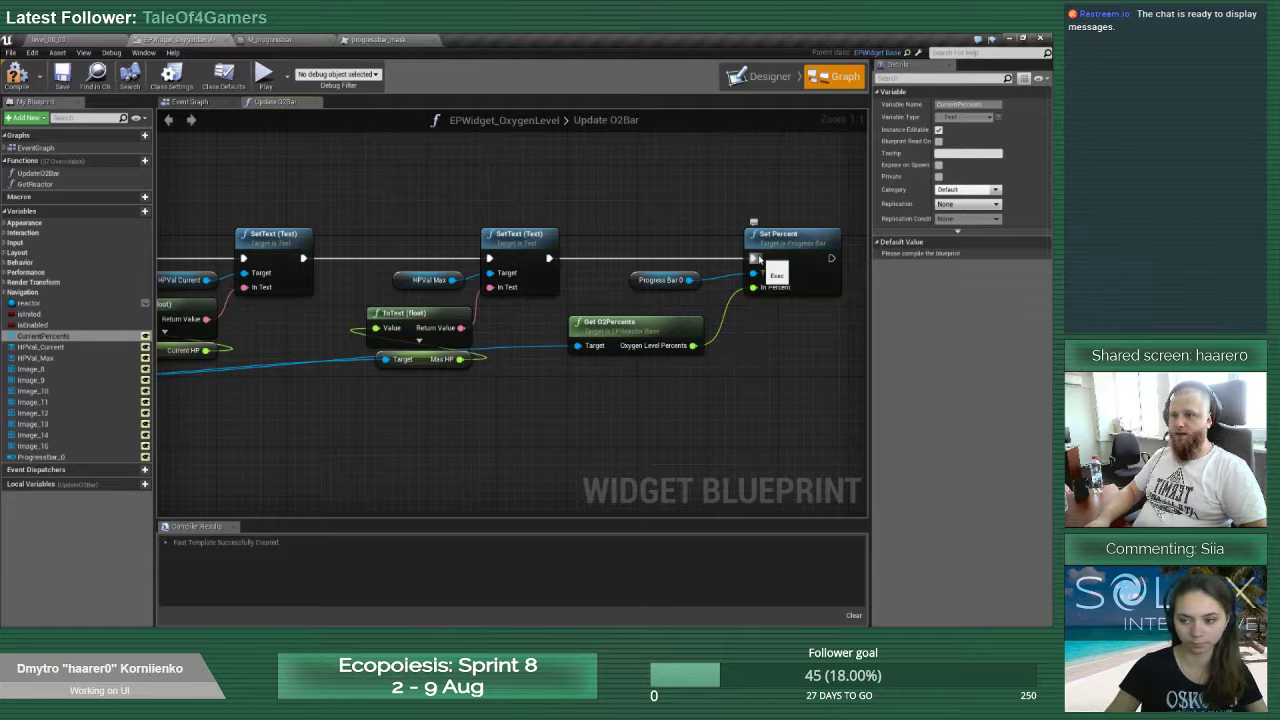
pyautogui.moveTo(727, 349); pyautogui.dragTo(534, 373, button='right')
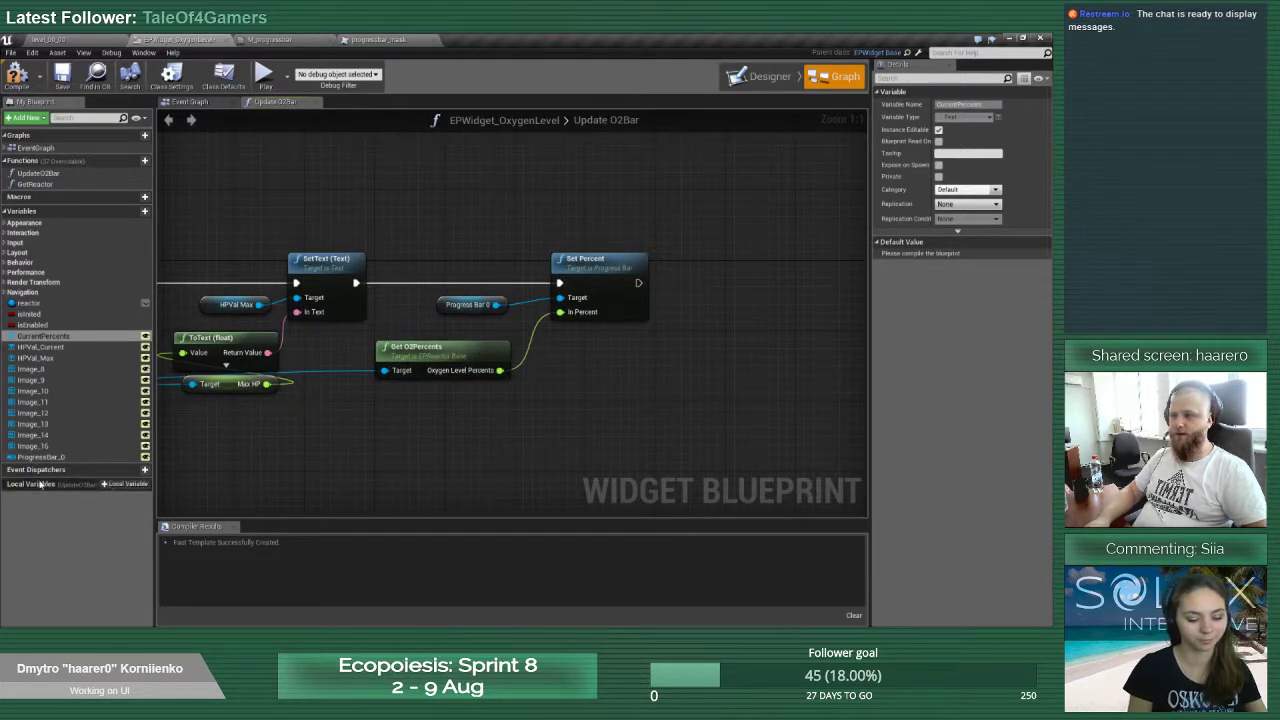
pyautogui.click(126, 484)
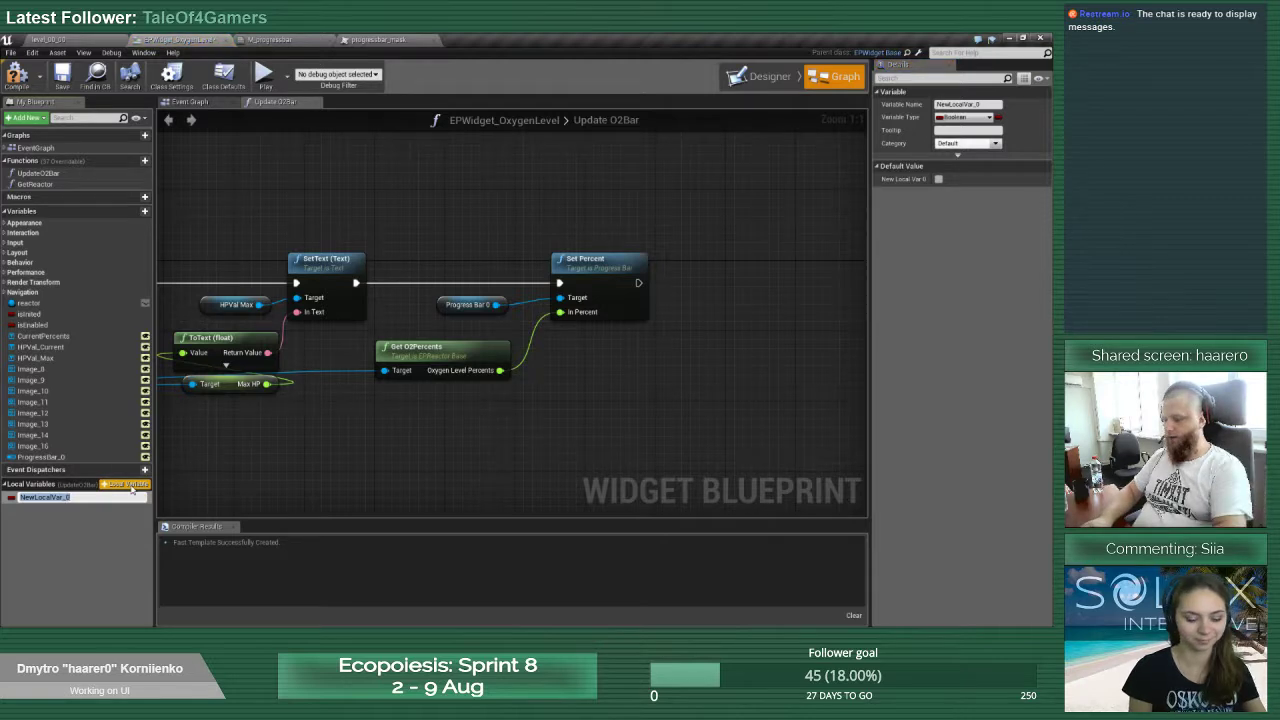
pyautogui.write('_perce')
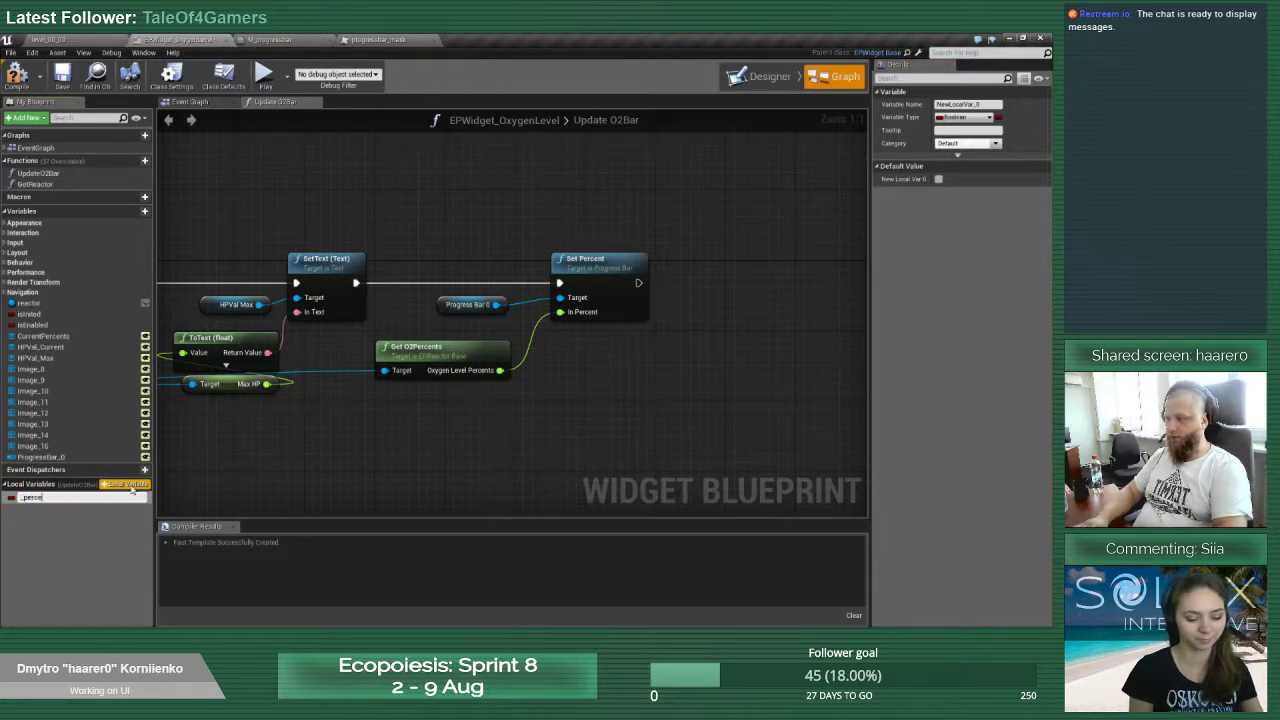
pyautogui.write('nts')
pyautogui.press('Return')
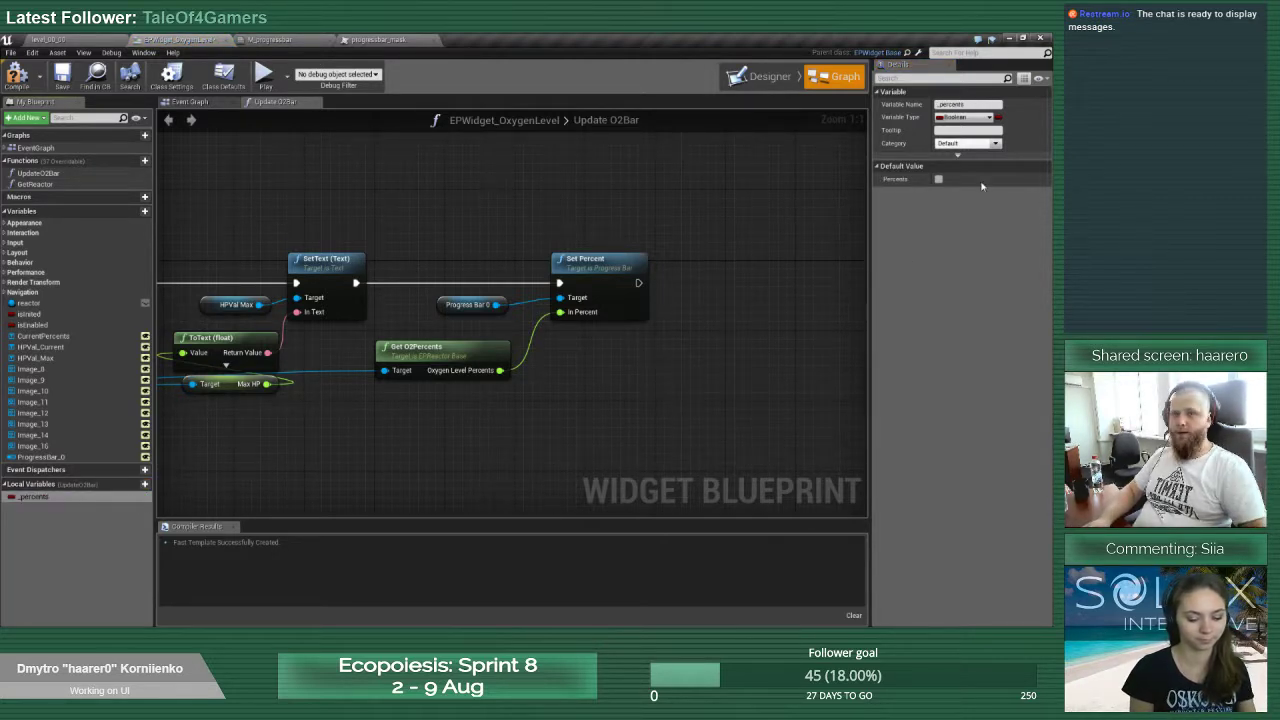
pyautogui.click(963, 117)
pyautogui.click(951, 177)
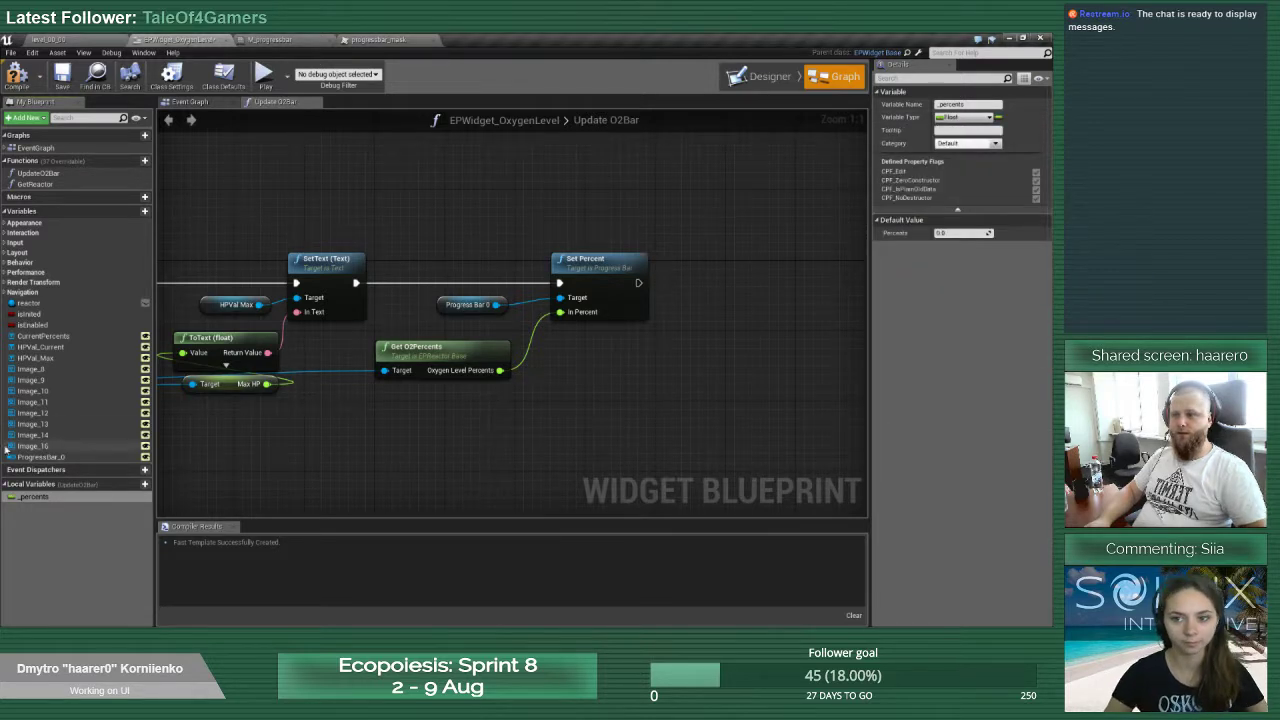
# Place a setter for _percents fed by Get O2Percents and execute it from the HPVal Max SetText node
pyautogui.moveTo(35, 497); pyautogui.dragTo(516, 378)
pyautogui.click(545, 390)
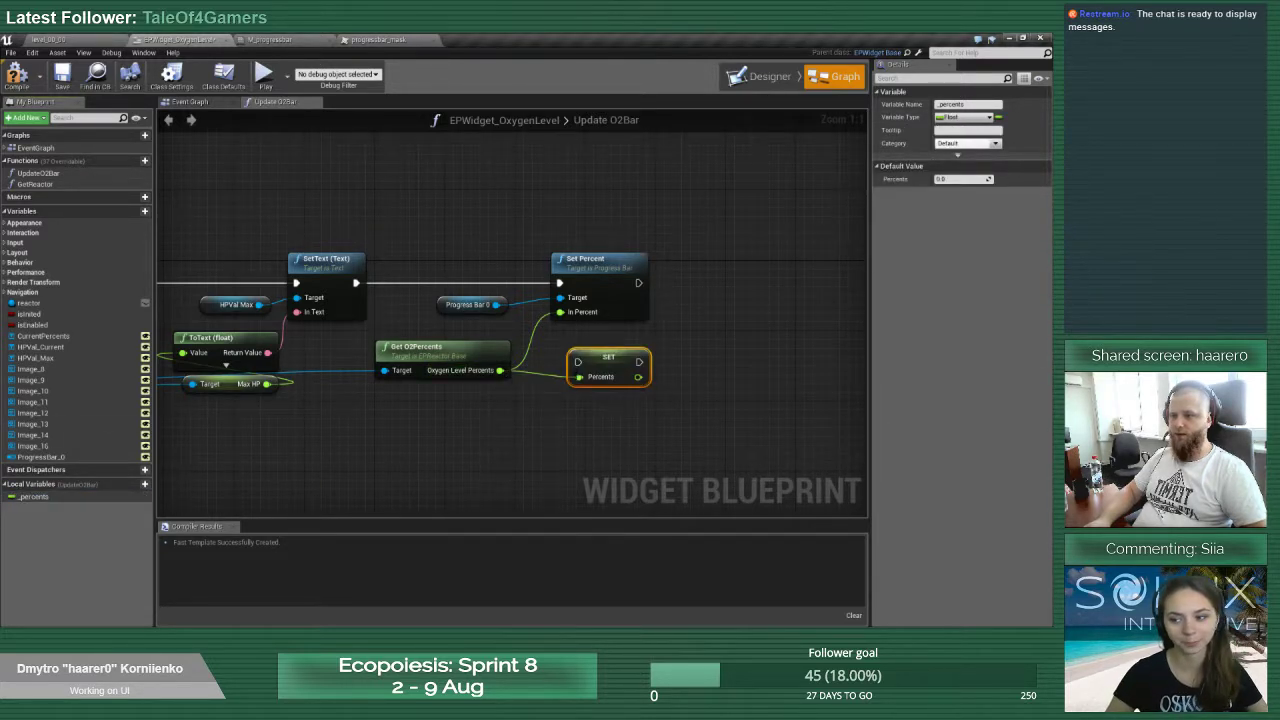
pyautogui.moveTo(355, 284); pyautogui.dragTo(581, 364)
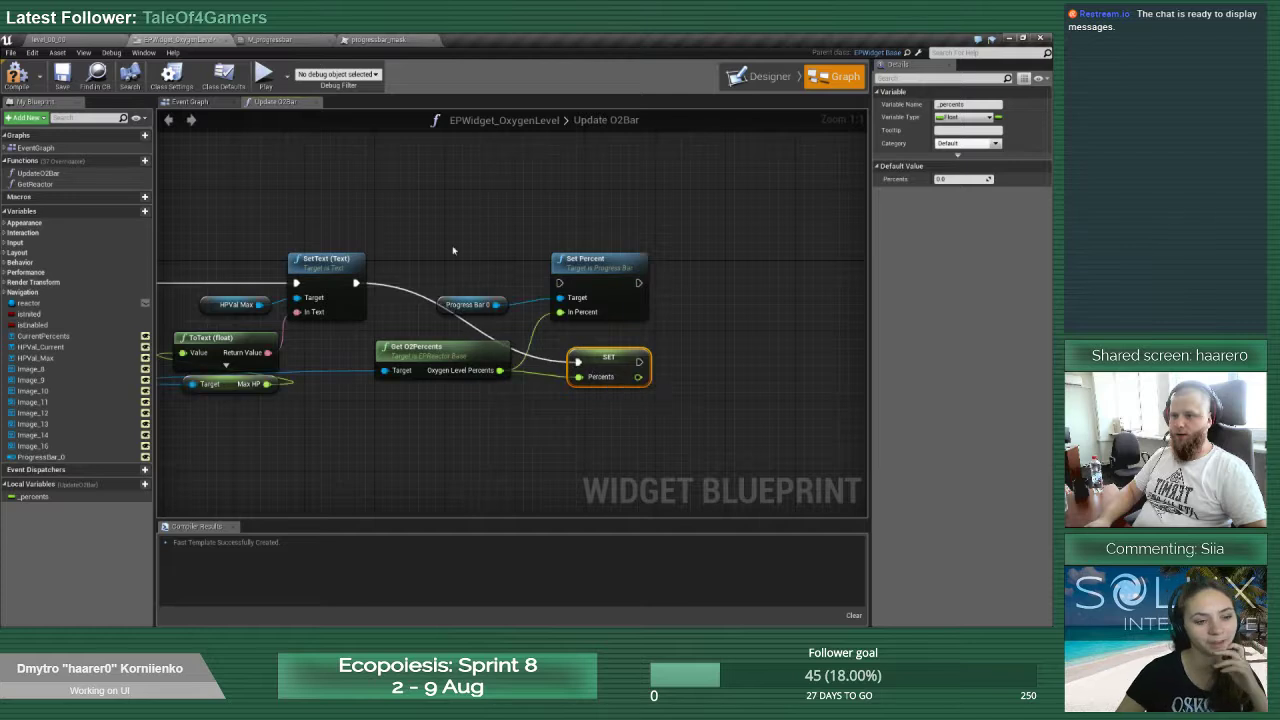
# Arrange the _percents setter between SetText and Set Percent, and wire its execution and value outputs into Set Percent
pyautogui.moveTo(452, 248); pyautogui.dragTo(758, 283)
pyautogui.moveTo(605, 362); pyautogui.dragTo(578, 282)
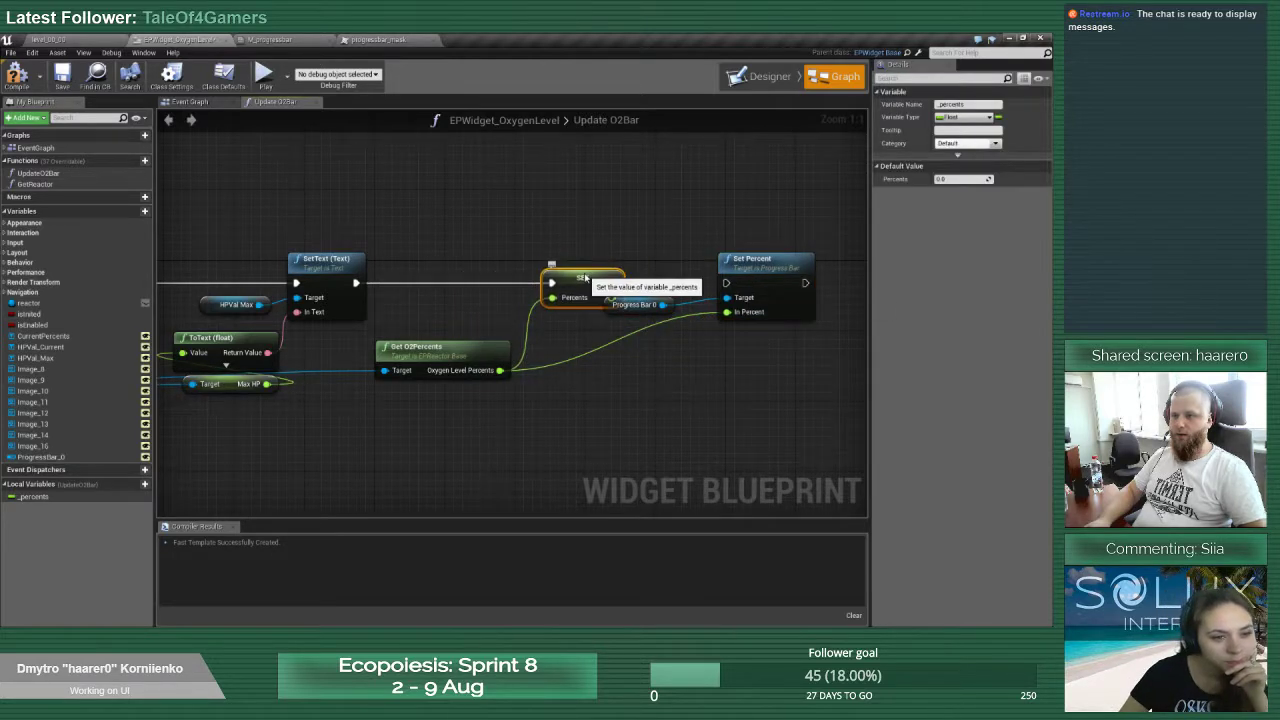
pyautogui.moveTo(643, 308); pyautogui.dragTo(735, 315)
pyautogui.moveTo(653, 321)
pyautogui.mouseDown()
pyautogui.moveTo(677, 302)
pyautogui.moveTo(671, 330)
pyautogui.mouseUp()
pyautogui.moveTo(611, 283); pyautogui.dragTo(726, 283)
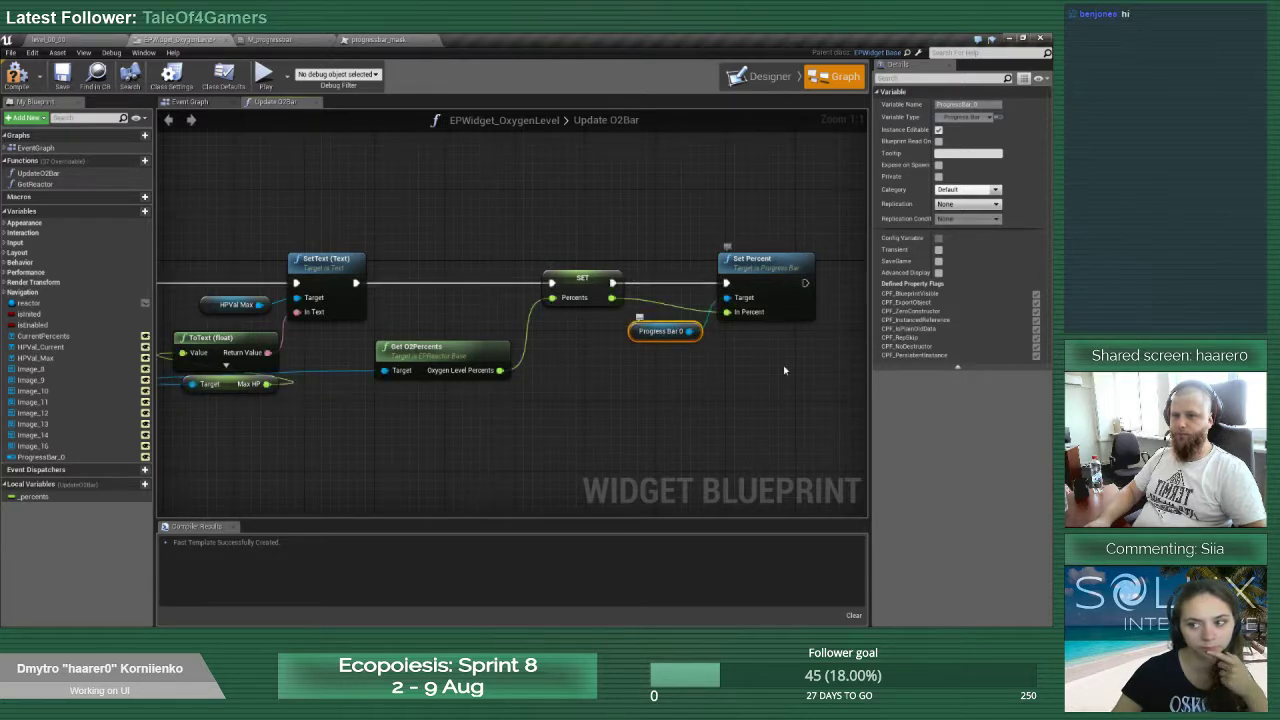
# Place a getter for _percents beyond Set Percent and multiply its value by 100
pyautogui.moveTo(792, 385); pyautogui.dragTo(474, 385, button='right')
pyautogui.moveTo(33, 496); pyautogui.dragTo(601, 334)
pyautogui.click(530, 311)
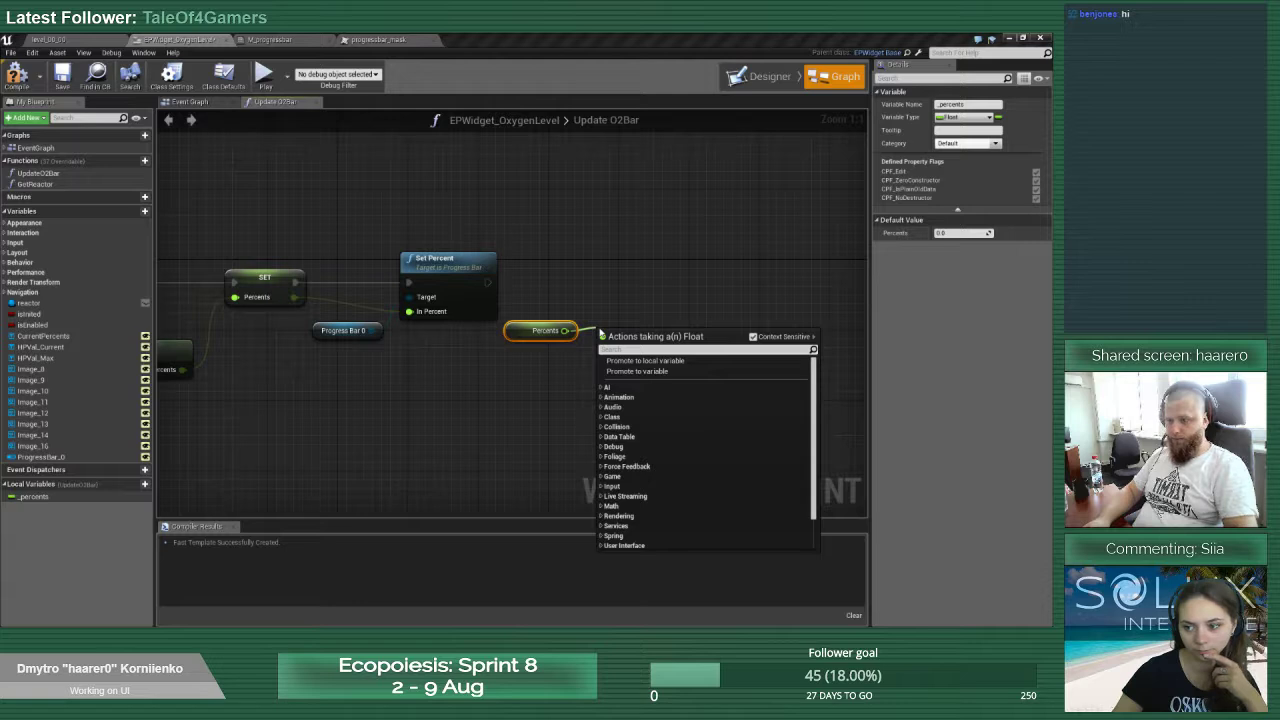
pyautogui.write('+10')
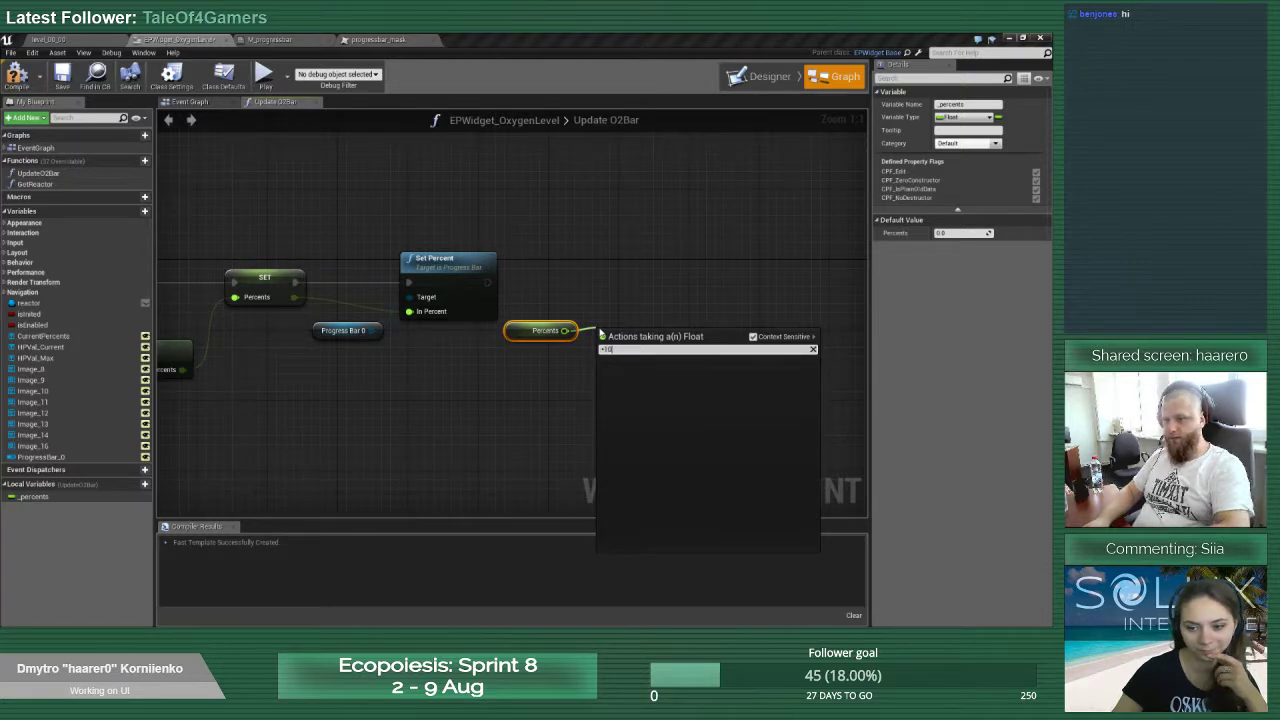
pyautogui.press('BackSpace')
pyautogui.press('BackSpace')
pyautogui.click(643, 401)
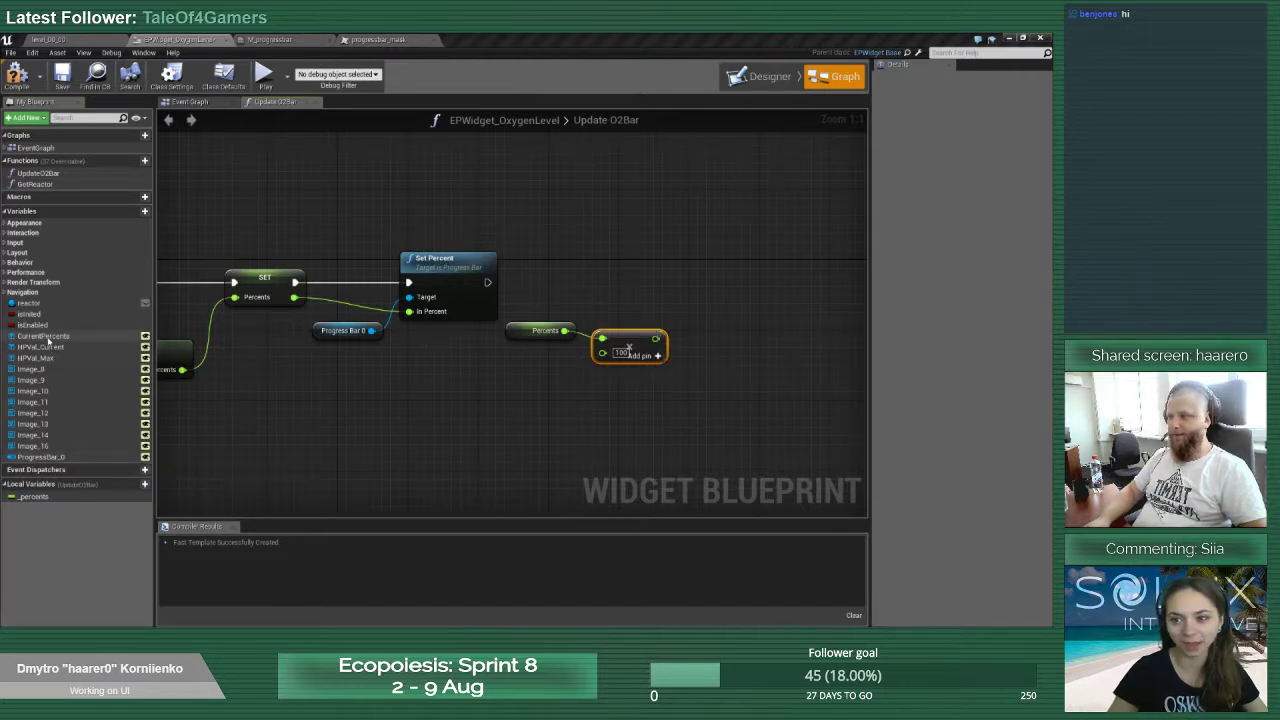
# Add a SetText (Text) node targeting CurrentPercents and execute it from Set Percent, with the variable reference tidied beside it
pyautogui.moveTo(45, 336); pyautogui.dragTo(803, 279)
pyautogui.click(723, 276)
pyautogui.write('set text')
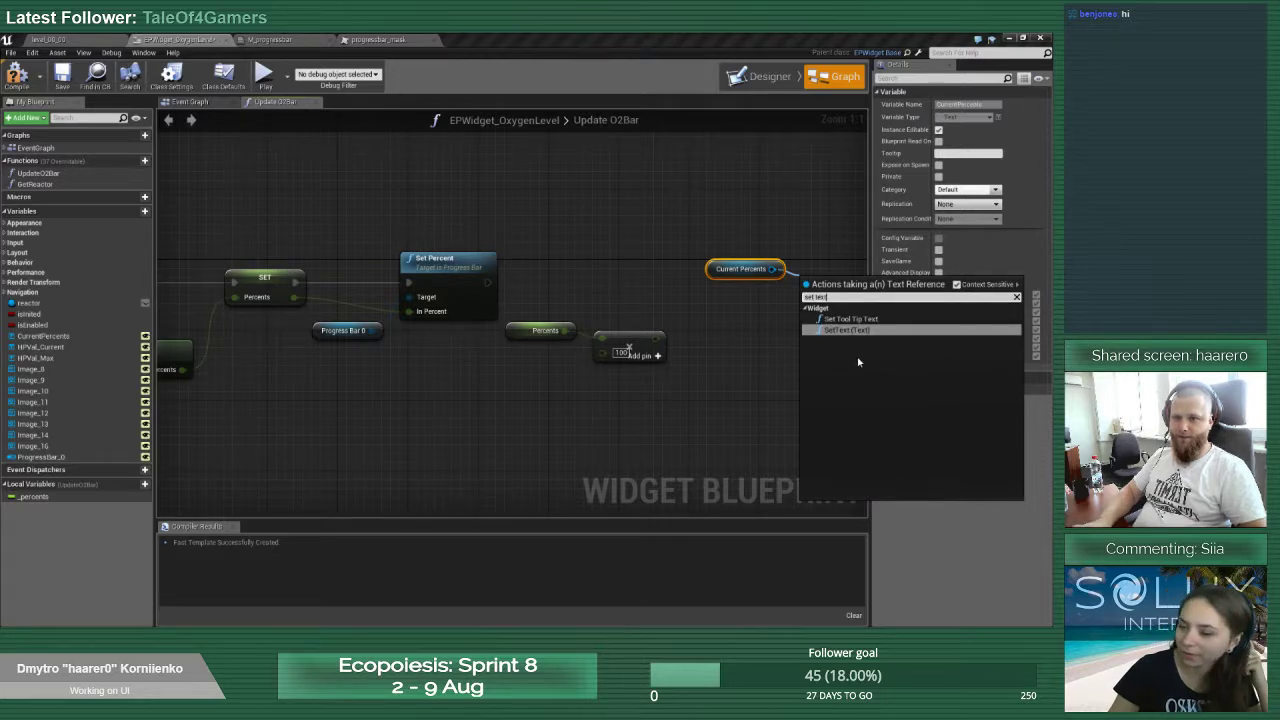
pyautogui.press('Return')
pyautogui.moveTo(486, 283); pyautogui.dragTo(823, 273)
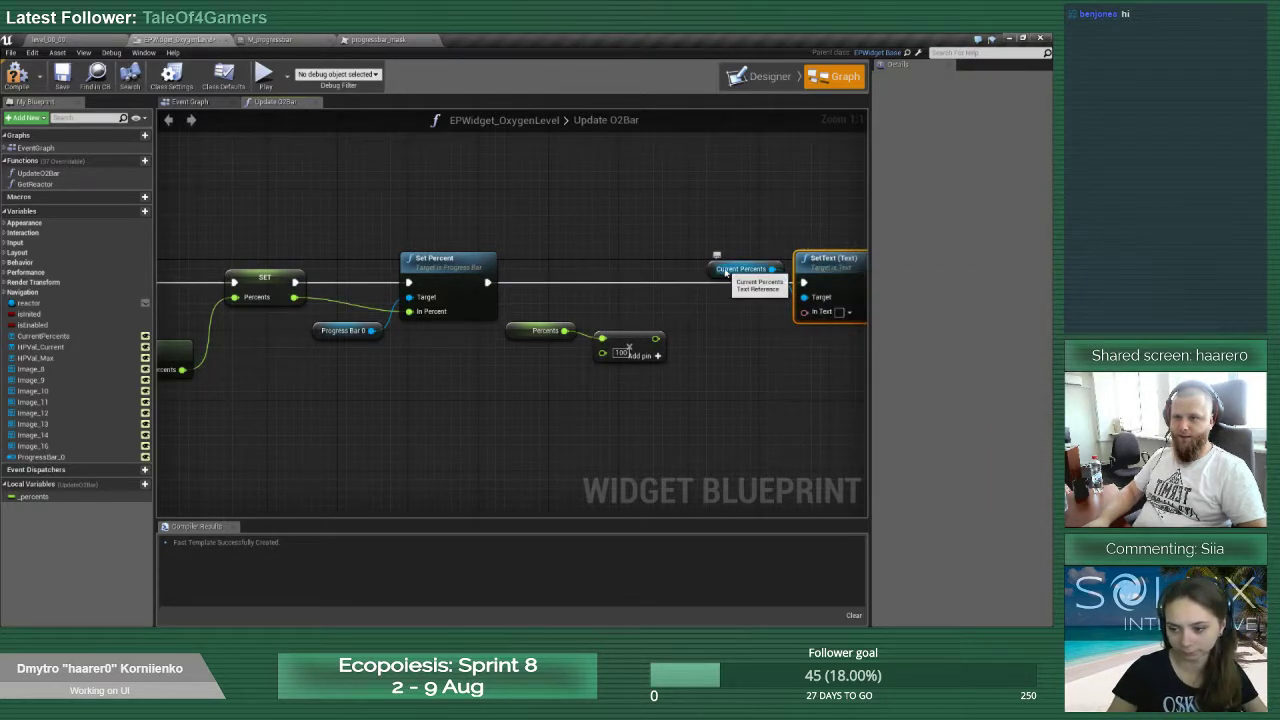
pyautogui.moveTo(720, 266); pyautogui.dragTo(716, 298)
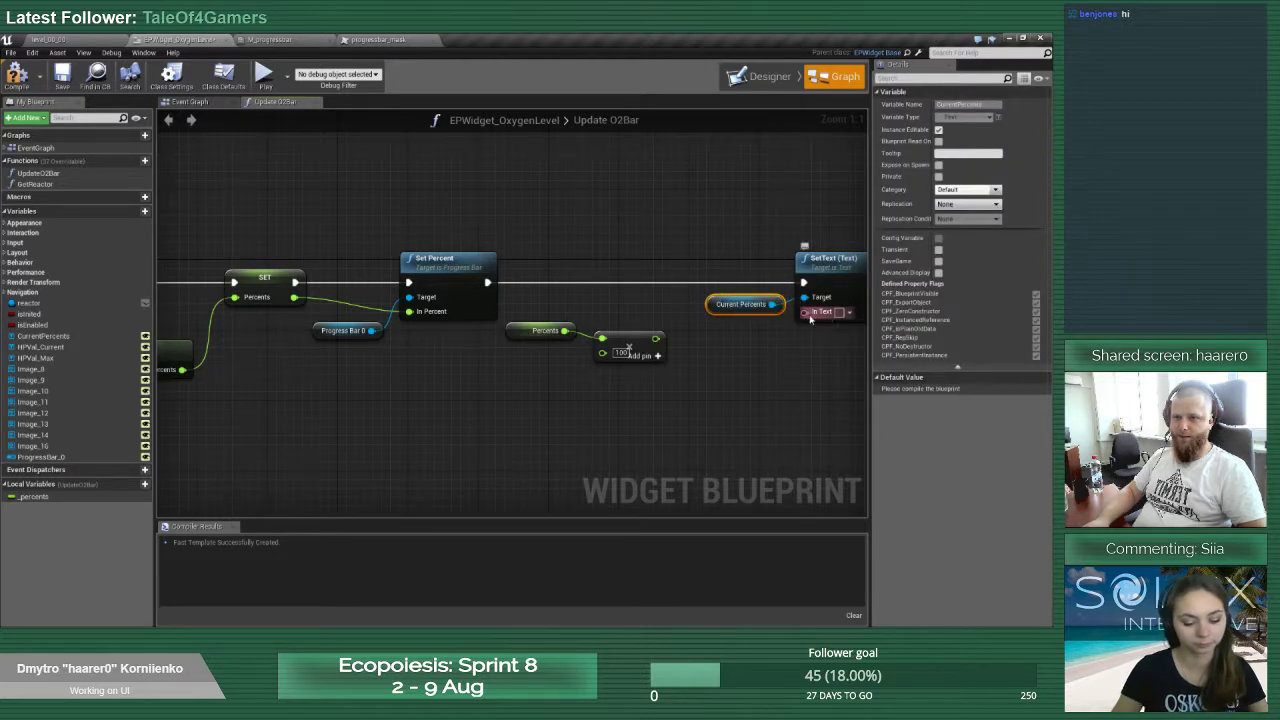
# Feed the multiplied value into the CurrentPercents SetText through a ToText (float) conversion and review its rounding and digit options
pyautogui.moveTo(804, 311); pyautogui.dragTo(772, 355)
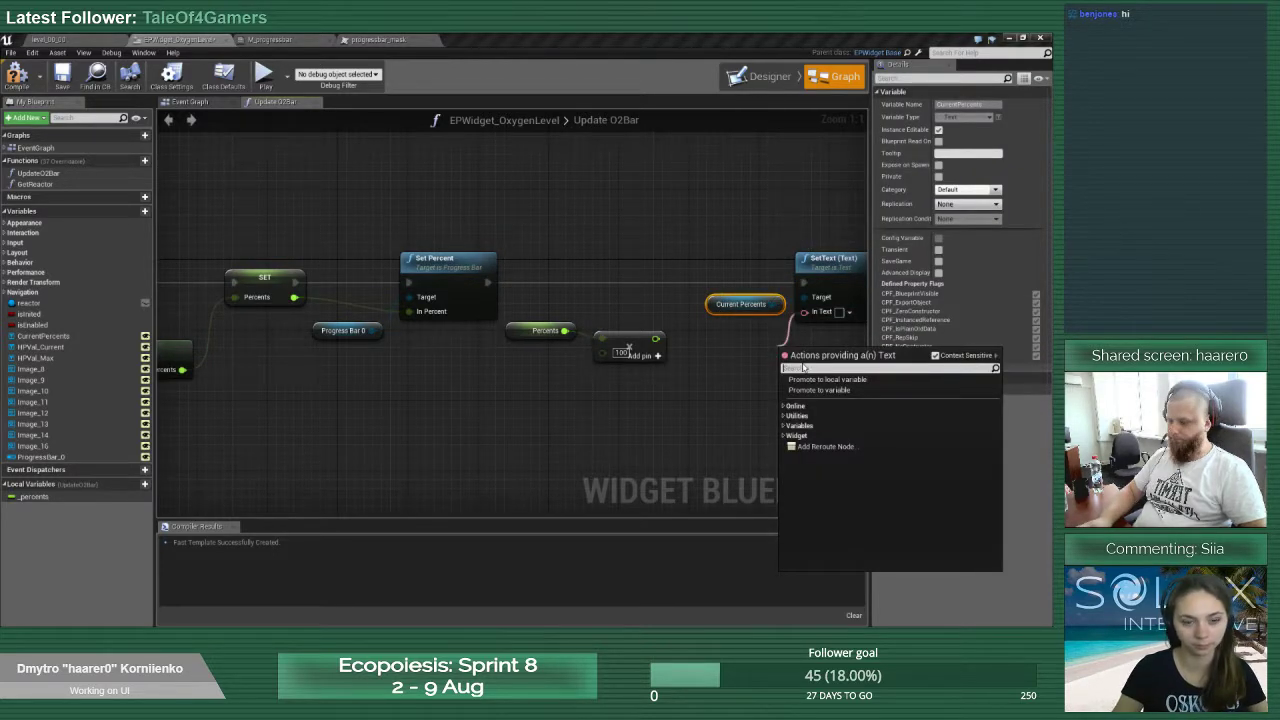
pyautogui.click(737, 412)
pyautogui.moveTo(781, 304)
pyautogui.mouseDown()
pyautogui.moveTo(818, 320)
pyautogui.moveTo(805, 312)
pyautogui.mouseUp()
pyautogui.moveTo(705, 302); pyautogui.dragTo(688, 328)
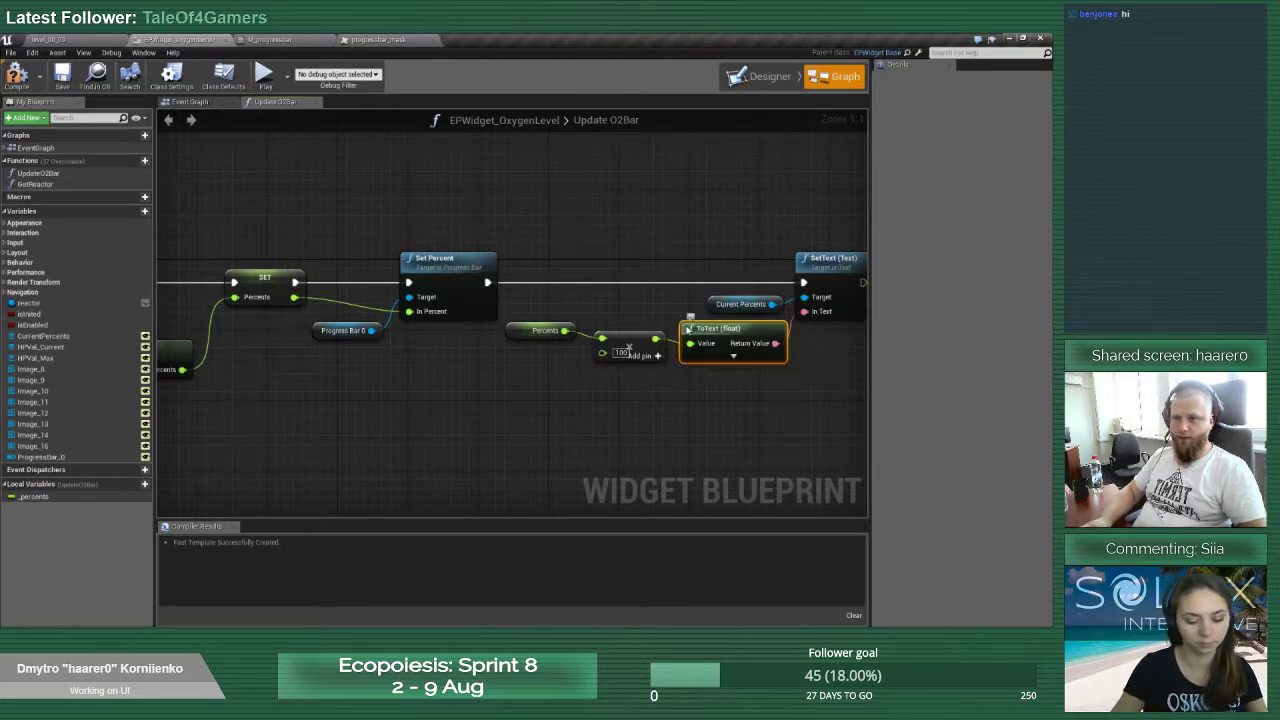
pyautogui.click(732, 355)
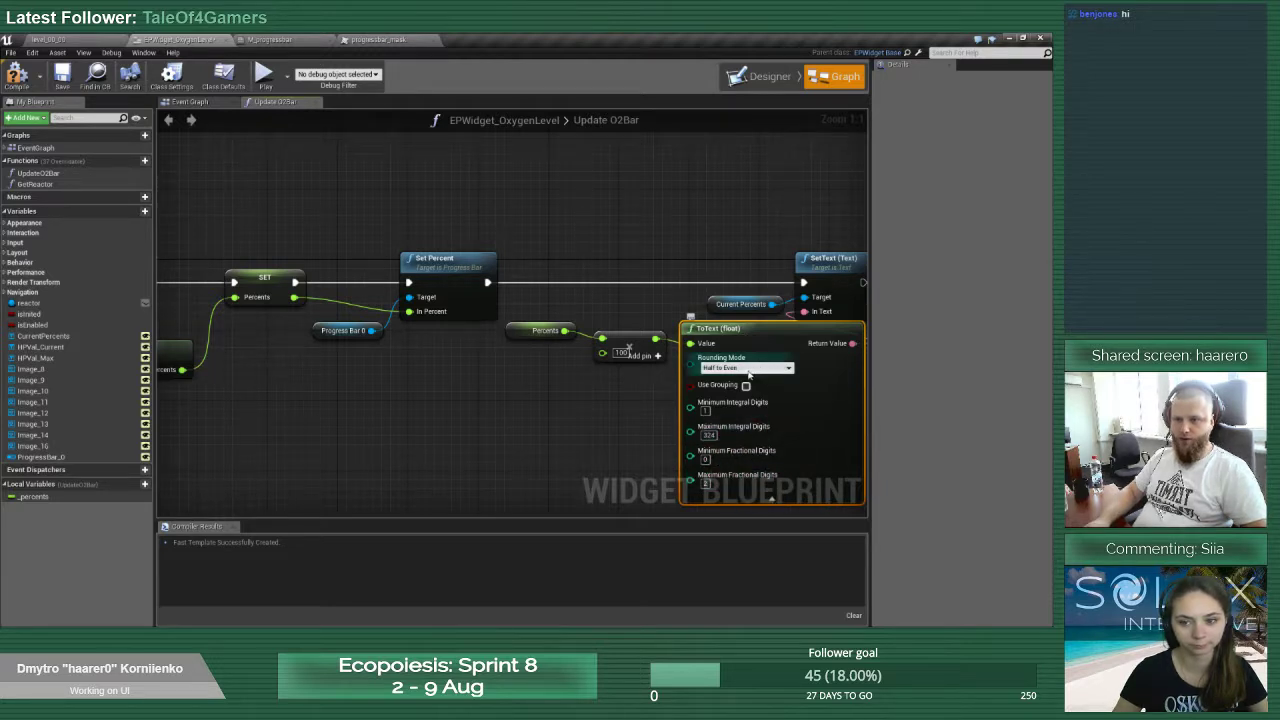
pyautogui.click(771, 497)
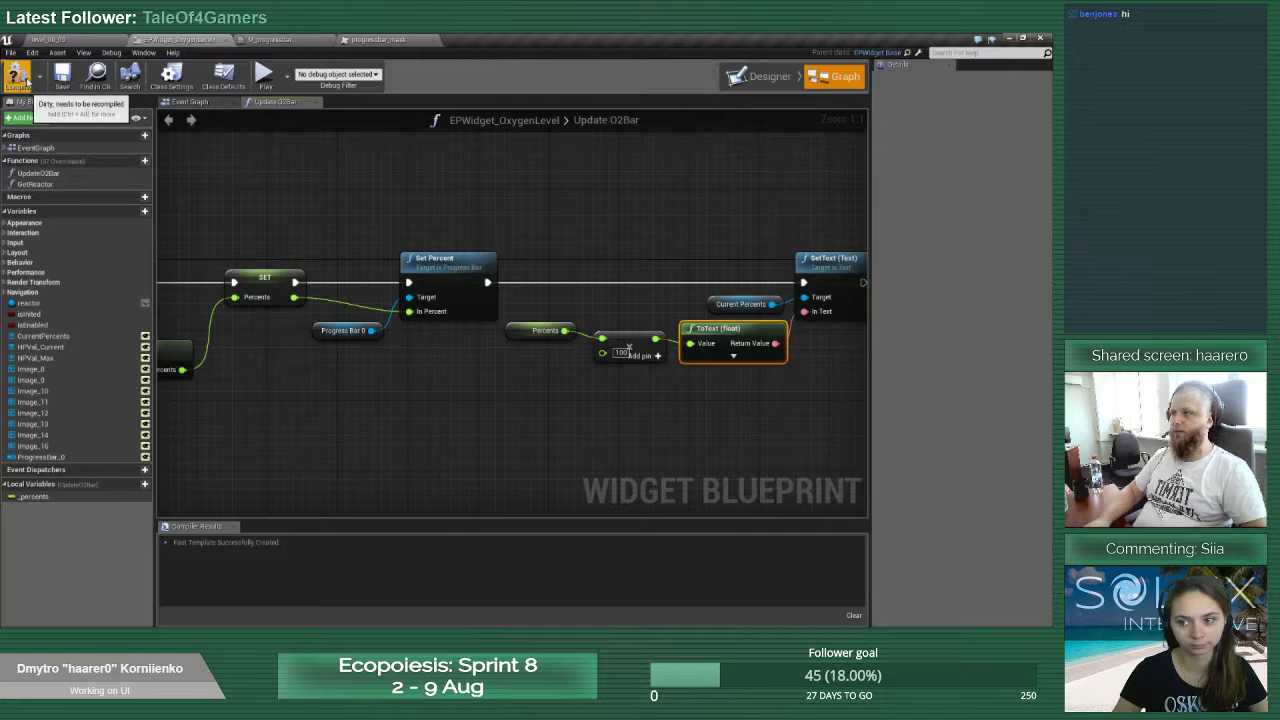
pyautogui.click(48, 39)
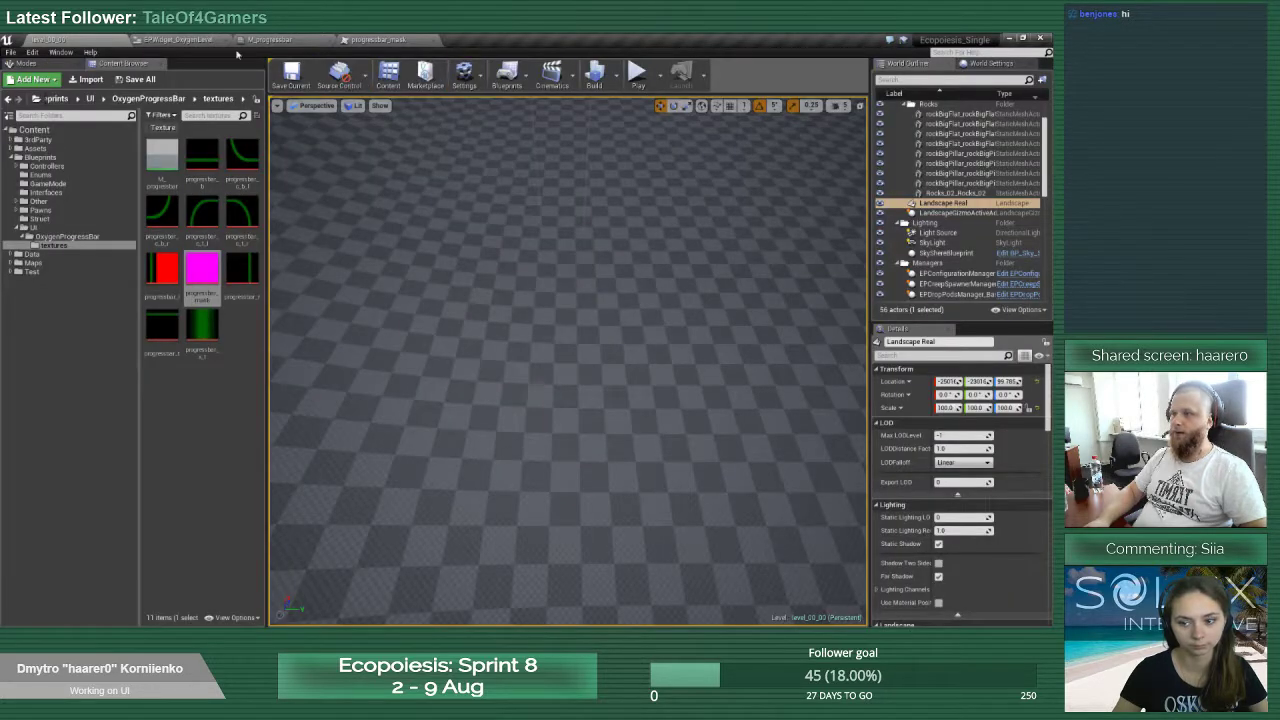
pyautogui.click(170, 39)
pyautogui.moveTo(846, 416); pyautogui.dragTo(565, 402, button='right')
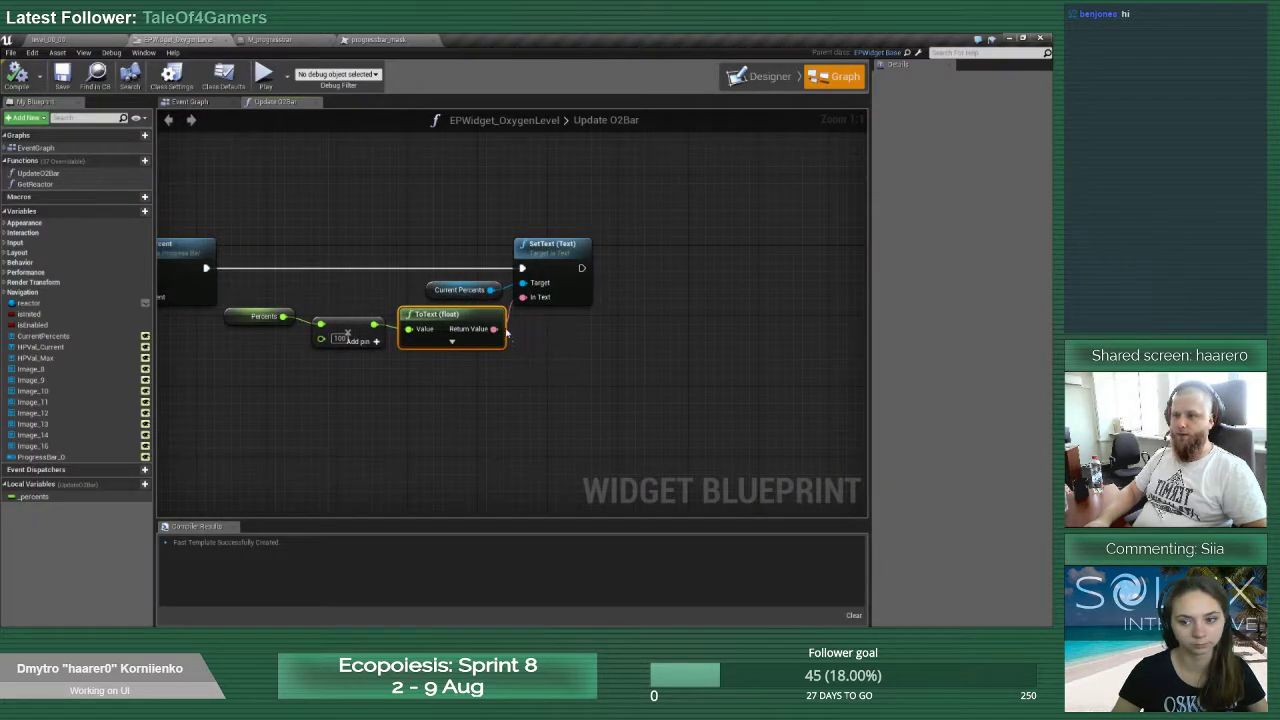
pyautogui.moveTo(494, 329); pyautogui.dragTo(557, 357)
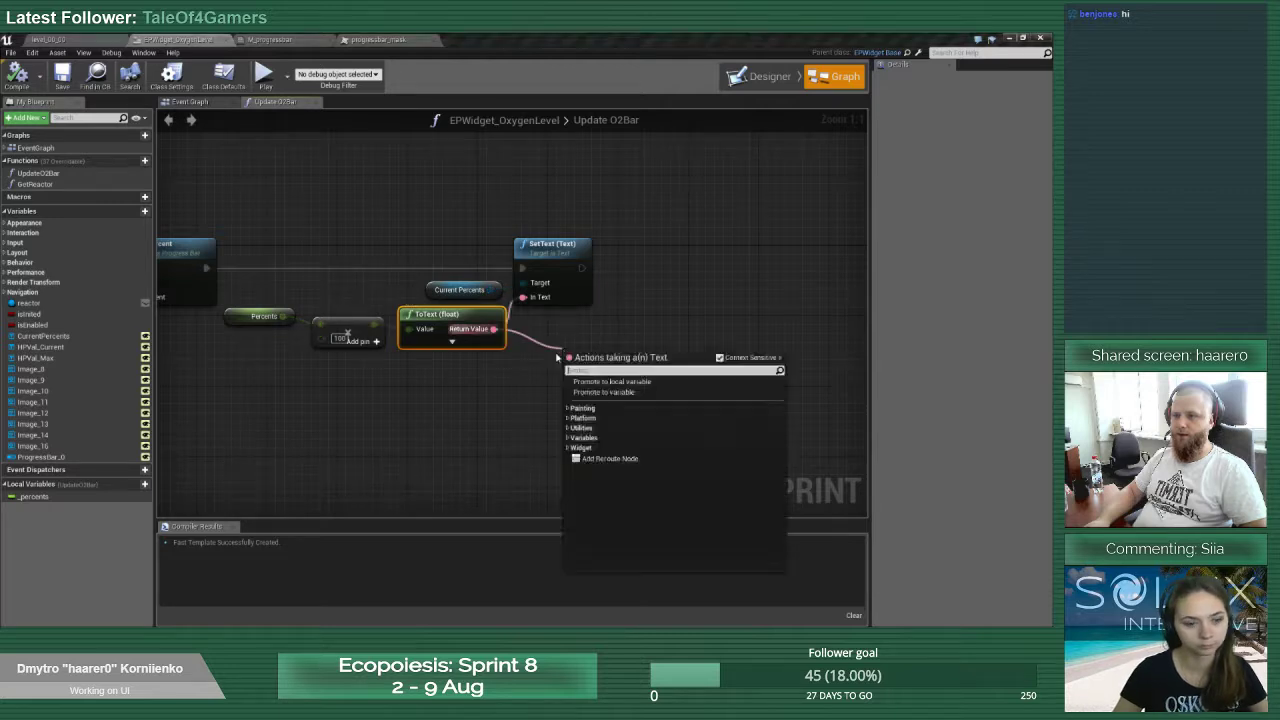
pyautogui.click(439, 383)
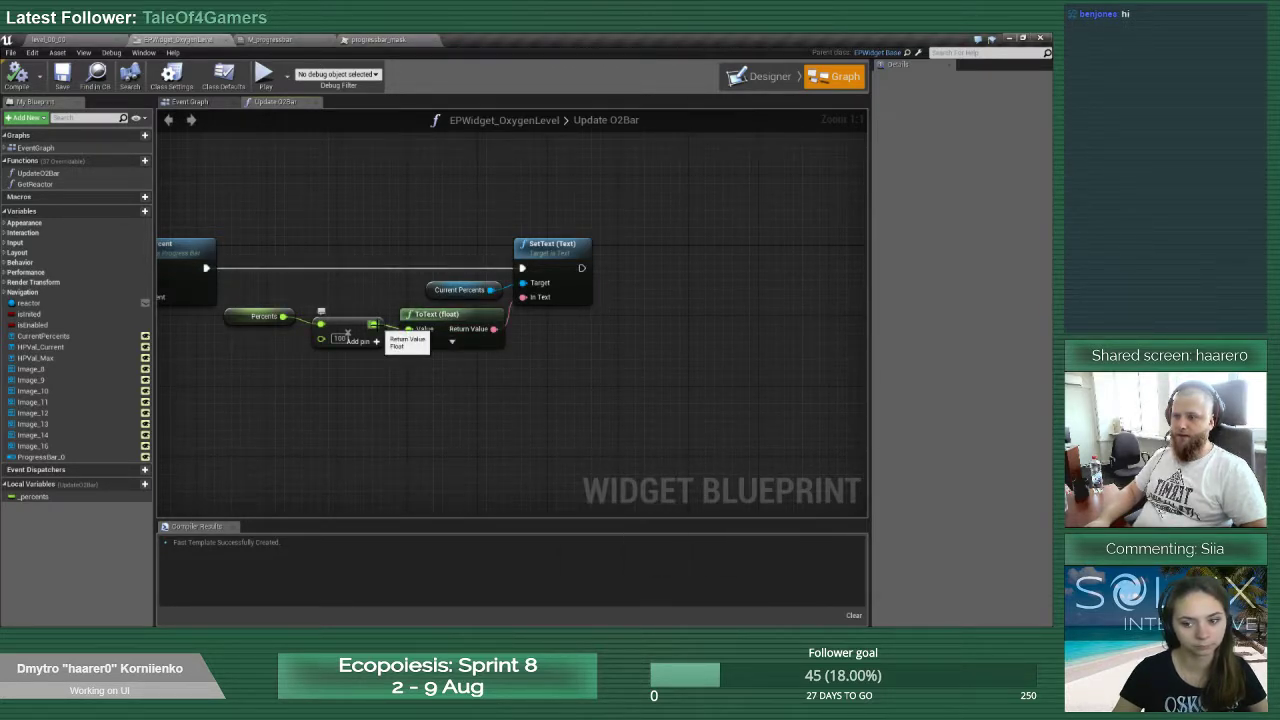
pyautogui.moveTo(373, 323); pyautogui.dragTo(408, 329)
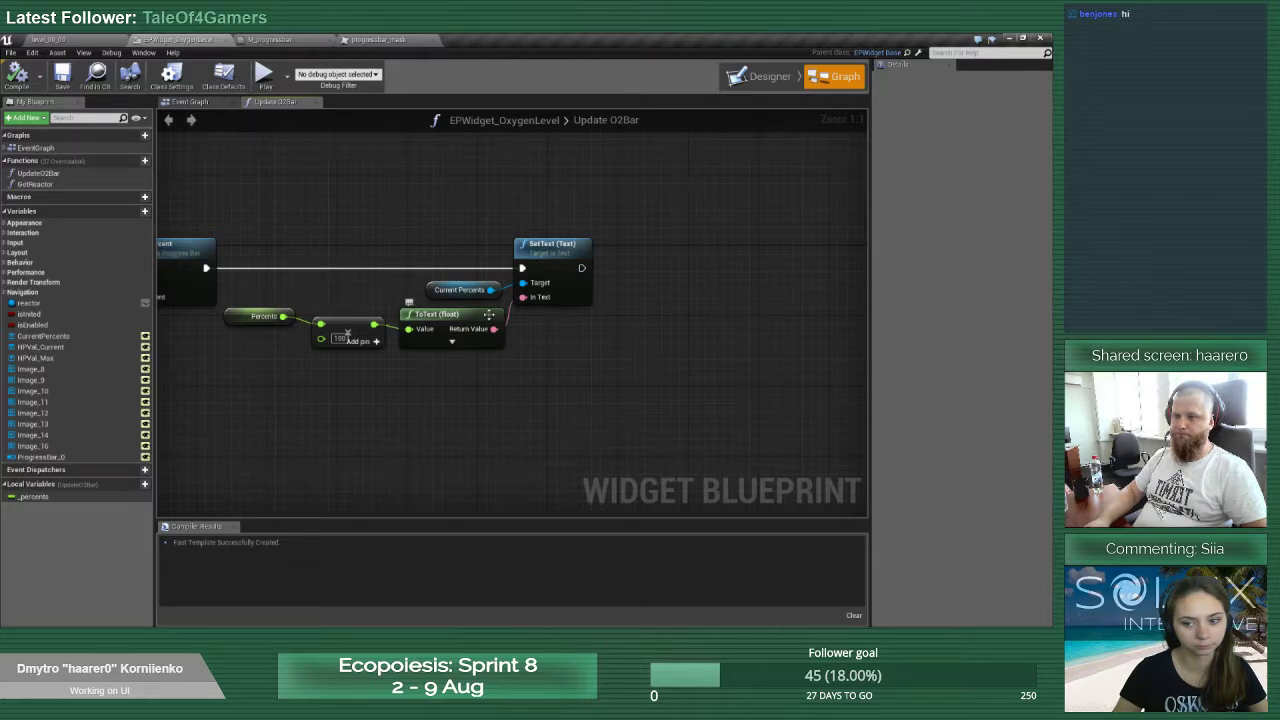
# Examine how the percentage text is formatted in the widget's designer preview and glance at the progressbar_mask texture
pyautogui.click(761, 75)
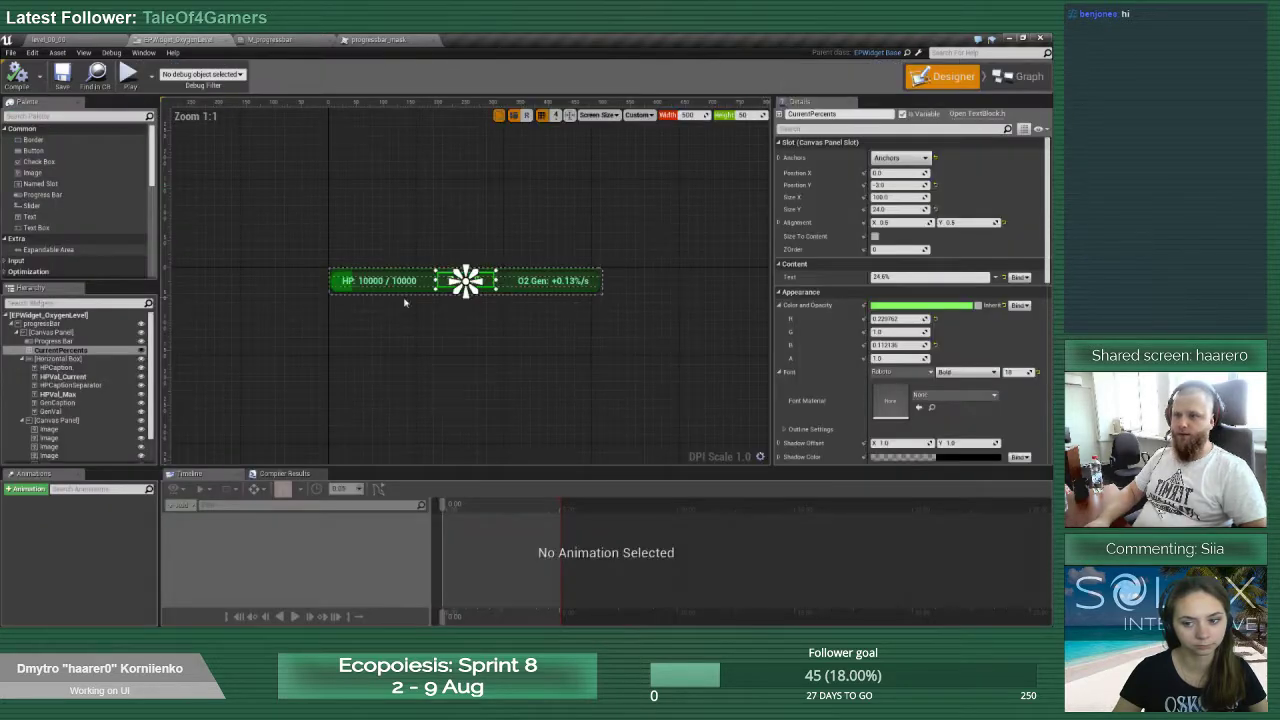
pyautogui.scroll(5, 405, 302)
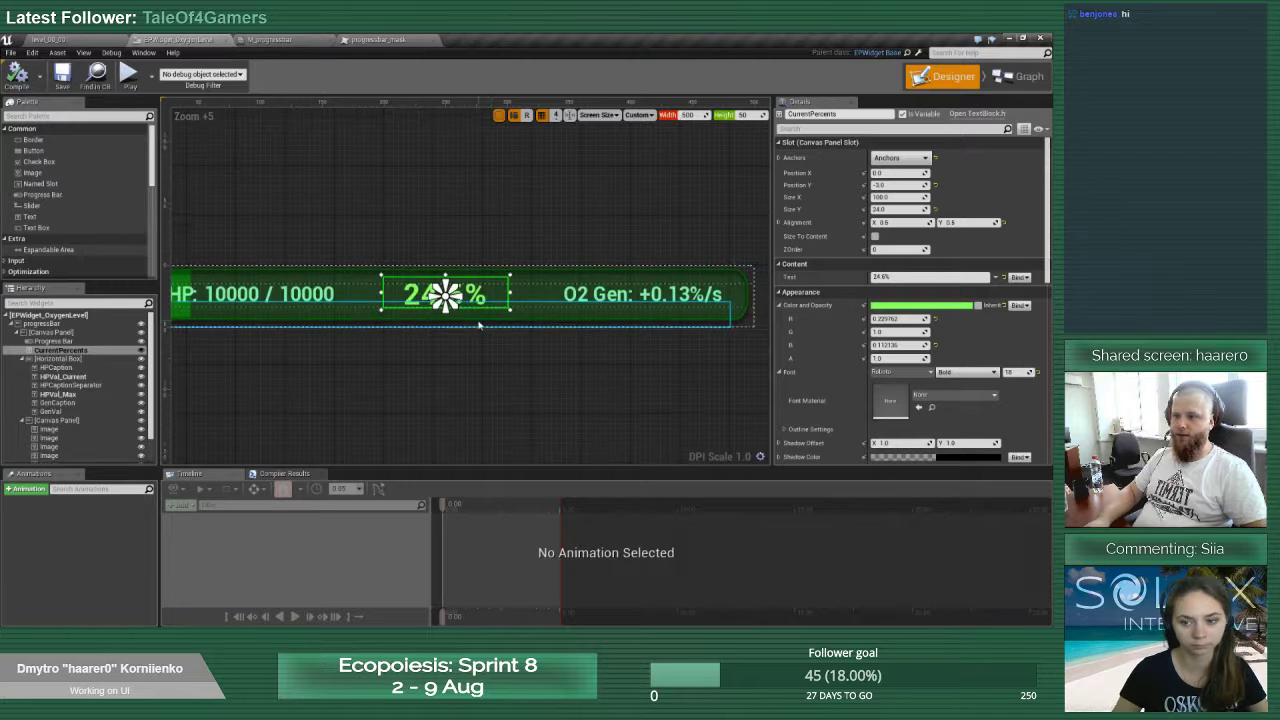
pyautogui.scroll(2, 479, 325)
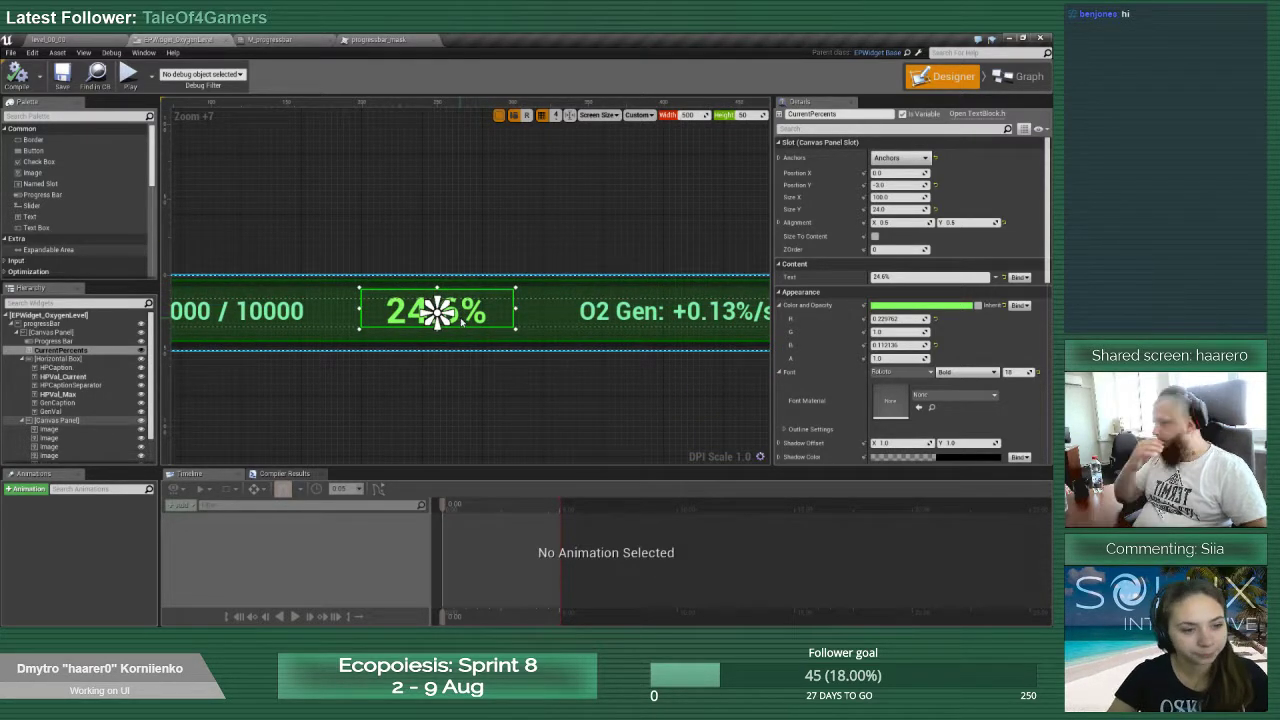
pyautogui.click(365, 40)
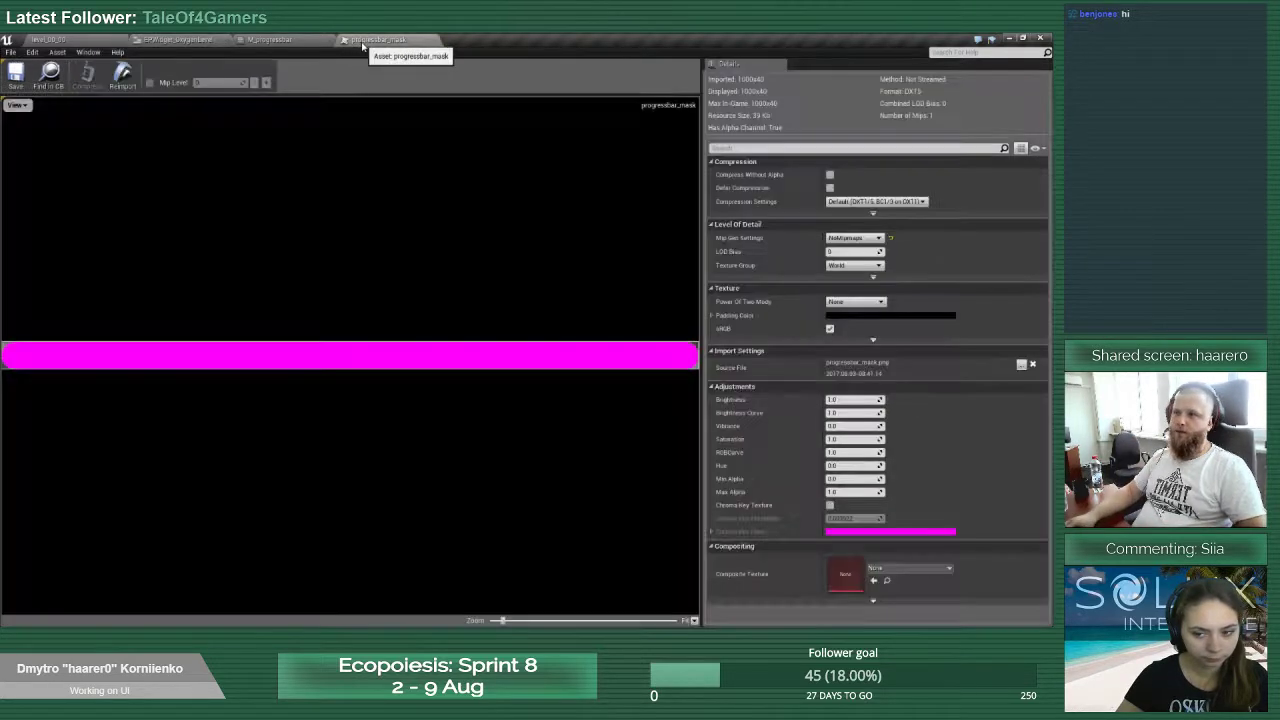
pyautogui.click(190, 40)
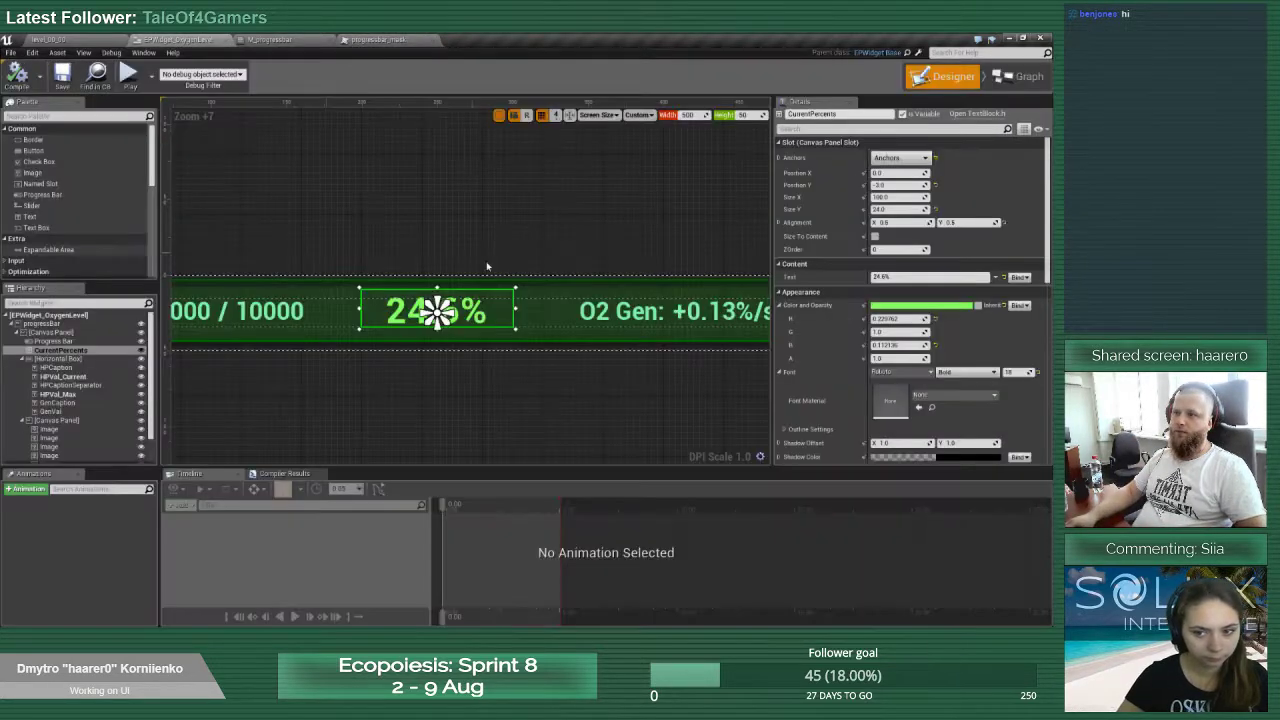
# Return to the Update O2Bar graph and add a Format Text node from the ToText (float) return value
pyautogui.click(1043, 78)
pyautogui.moveTo(510, 340); pyautogui.dragTo(449, 277, button='right')
pyautogui.moveTo(433, 266); pyautogui.dragTo(477, 315)
pyautogui.write('map')
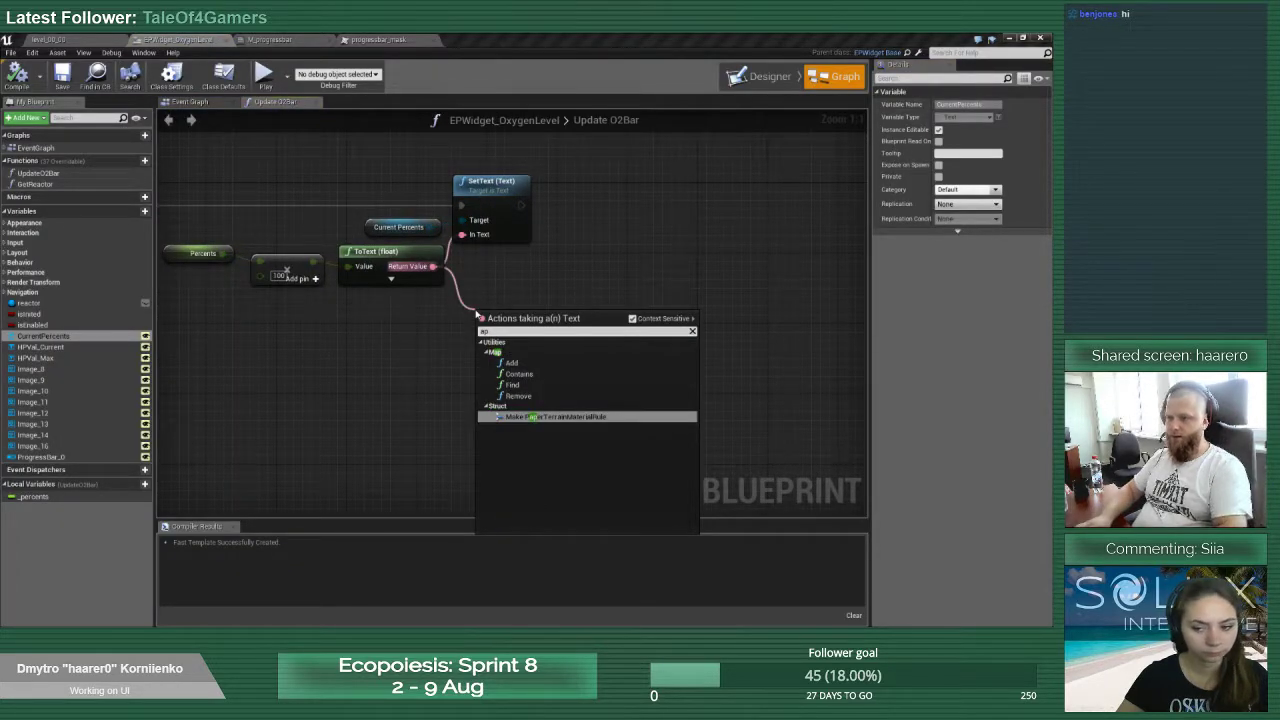
pyautogui.press('BackSpace')
pyautogui.press('BackSpace')
pyautogui.press('BackSpace')
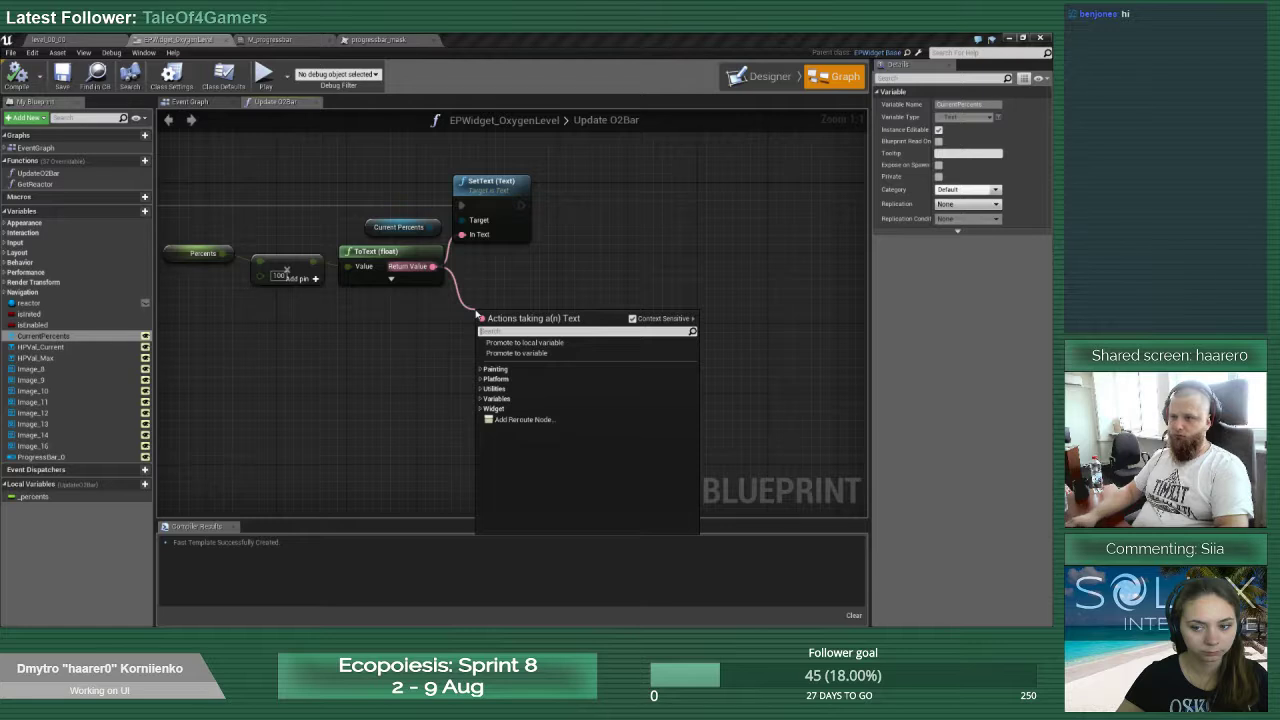
pyautogui.click(480, 409)
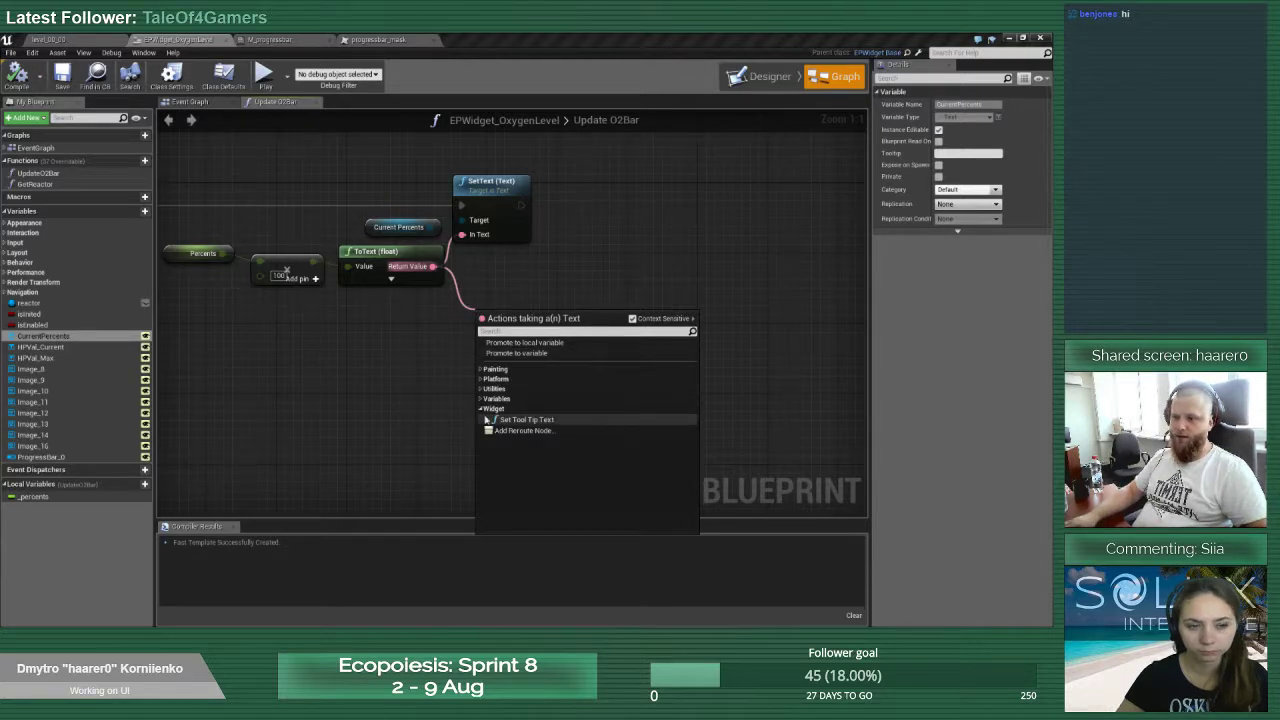
pyautogui.click(481, 398)
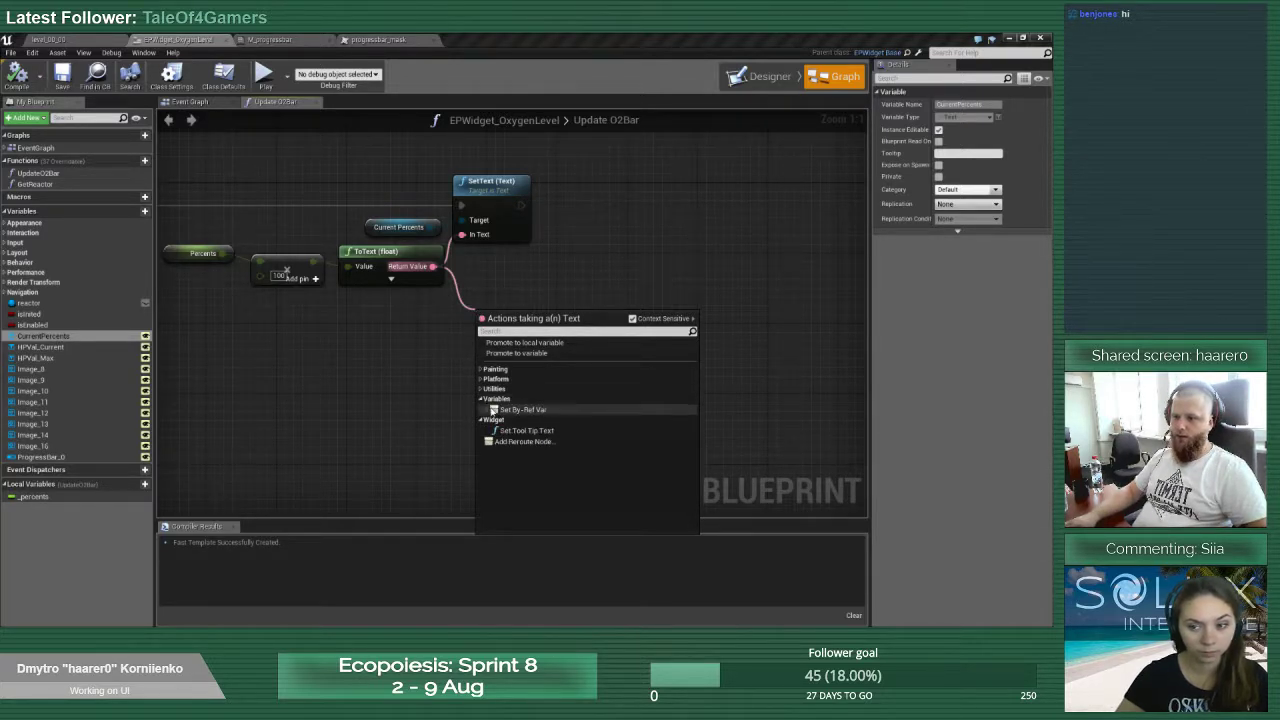
pyautogui.click(481, 389)
pyautogui.click(486, 459)
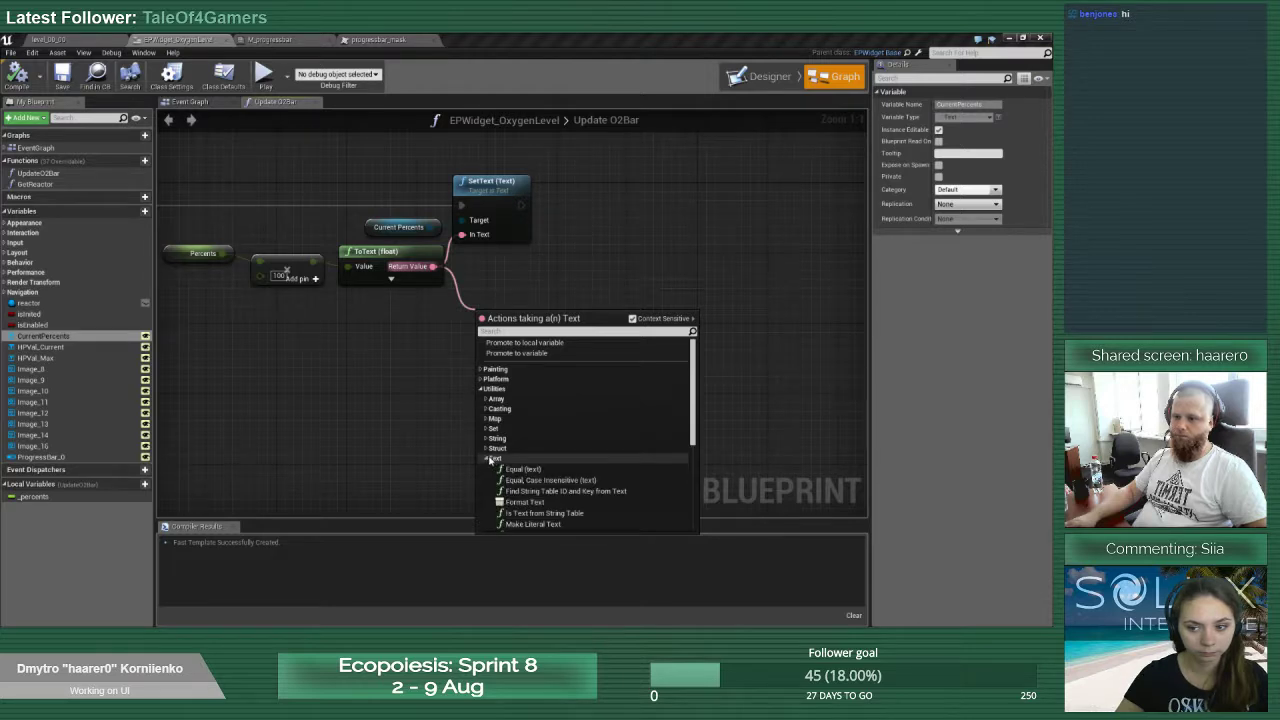
pyautogui.scroll(-3, 558, 468)
pyautogui.scroll(-3, 558, 468)
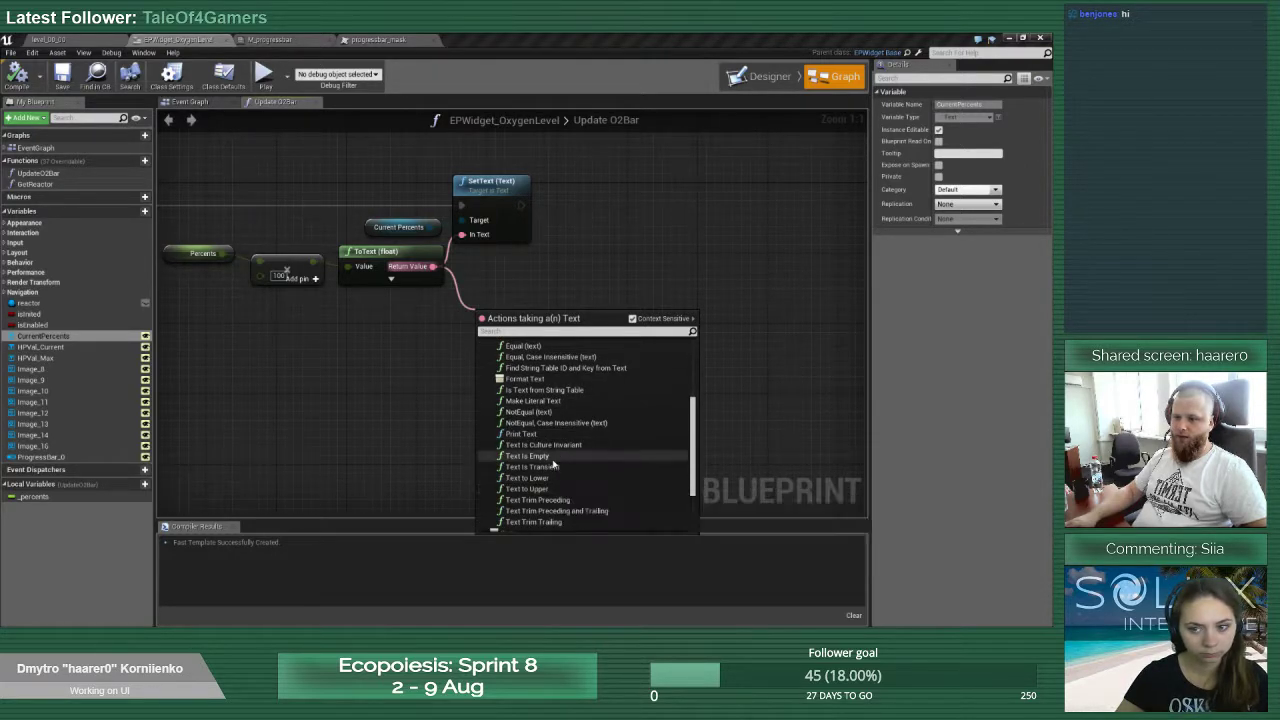
pyautogui.scroll(-2, 553, 460)
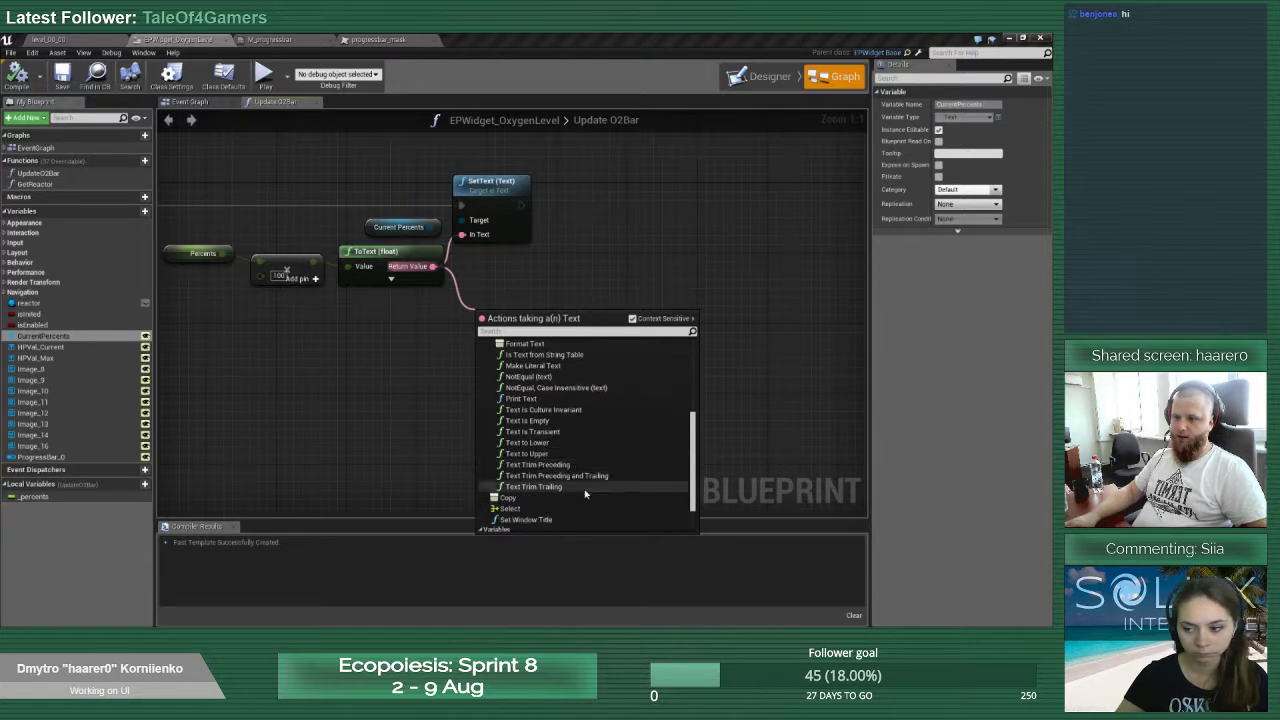
pyautogui.scroll(3, 541, 462)
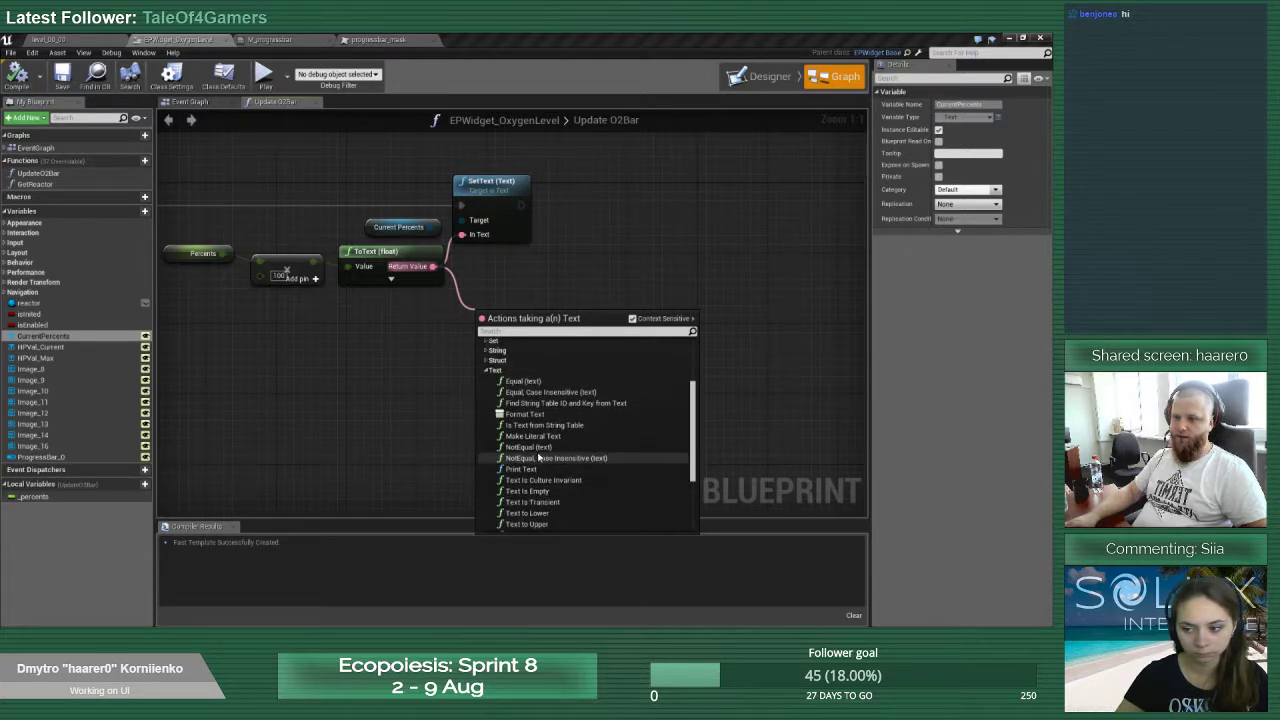
pyautogui.click(525, 414)
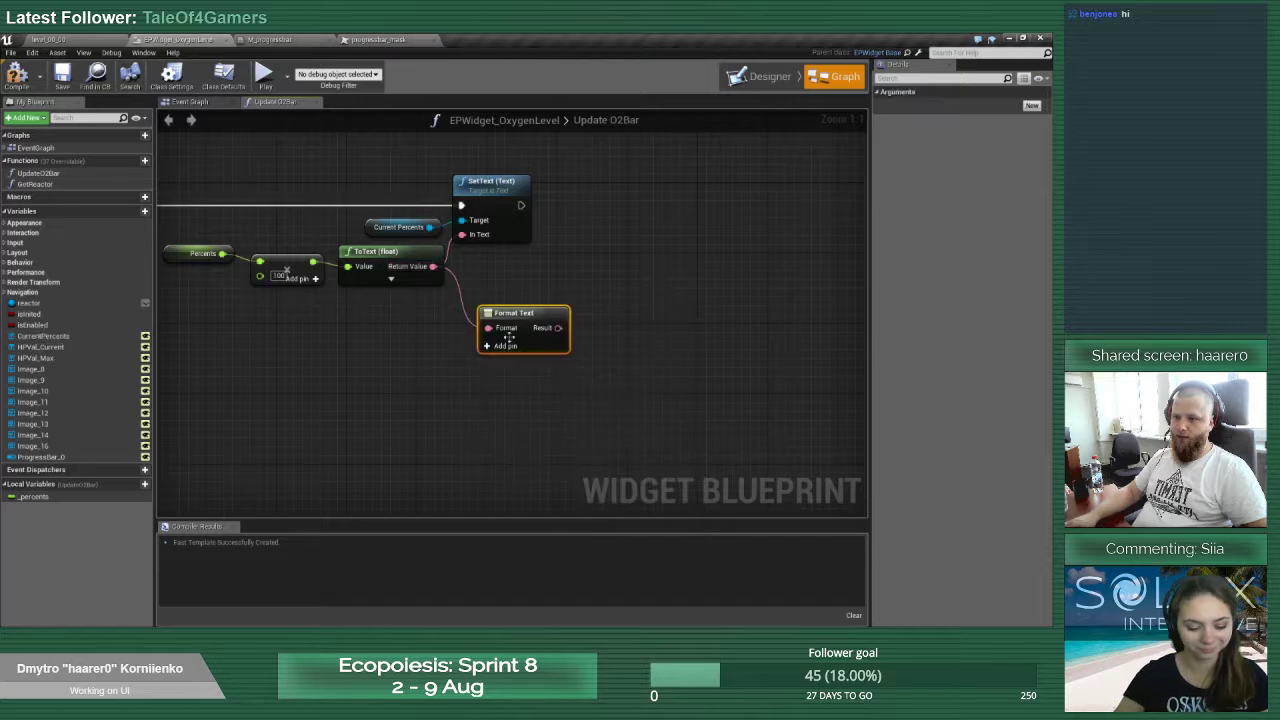
# Give Format Text the pattern {0}% with the ToText value as its argument and feed its result into SetText's In Text
pyautogui.click(500, 346)
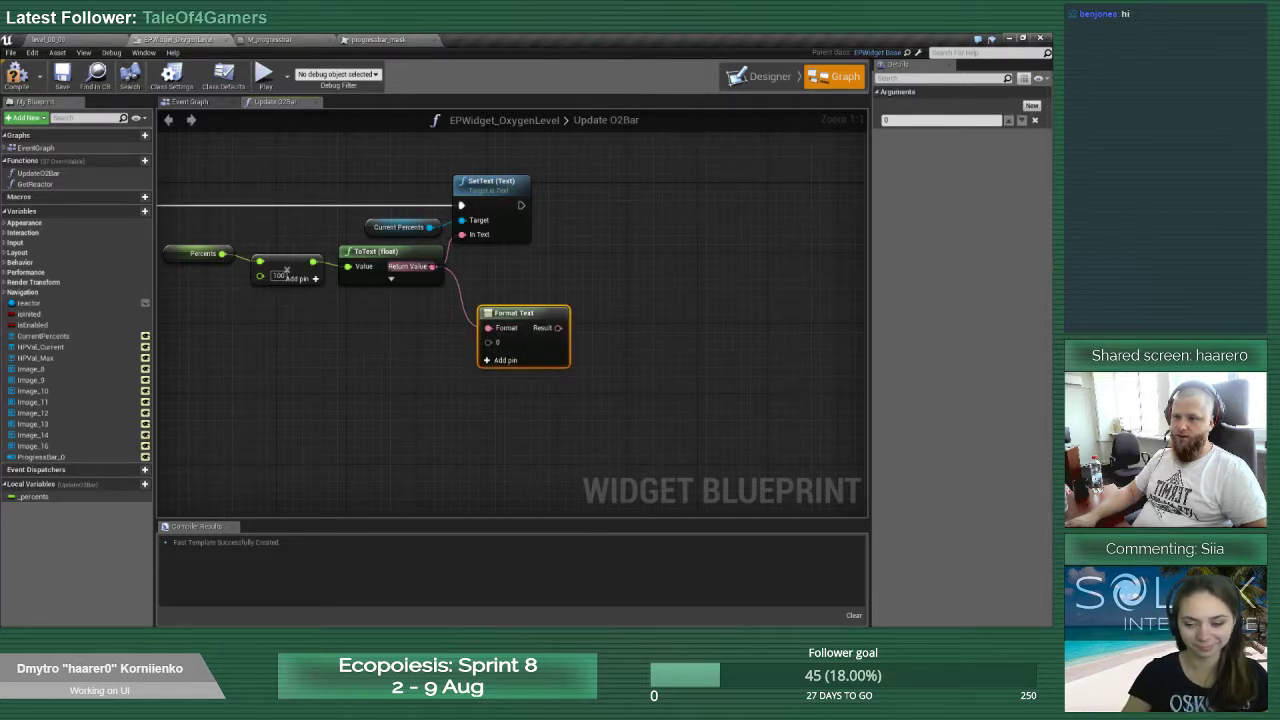
pyautogui.moveTo(483, 343); pyautogui.dragTo(488, 329)
pyautogui.rightClick(491, 331)
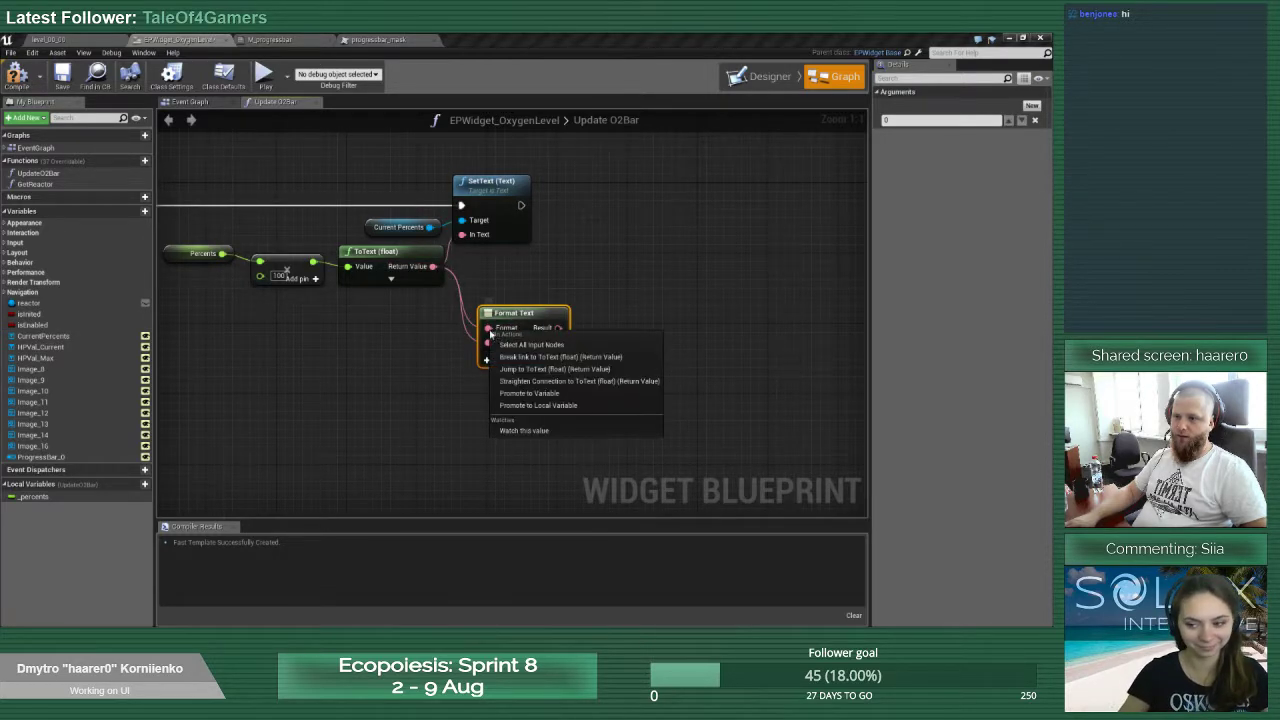
pyautogui.click(525, 357)
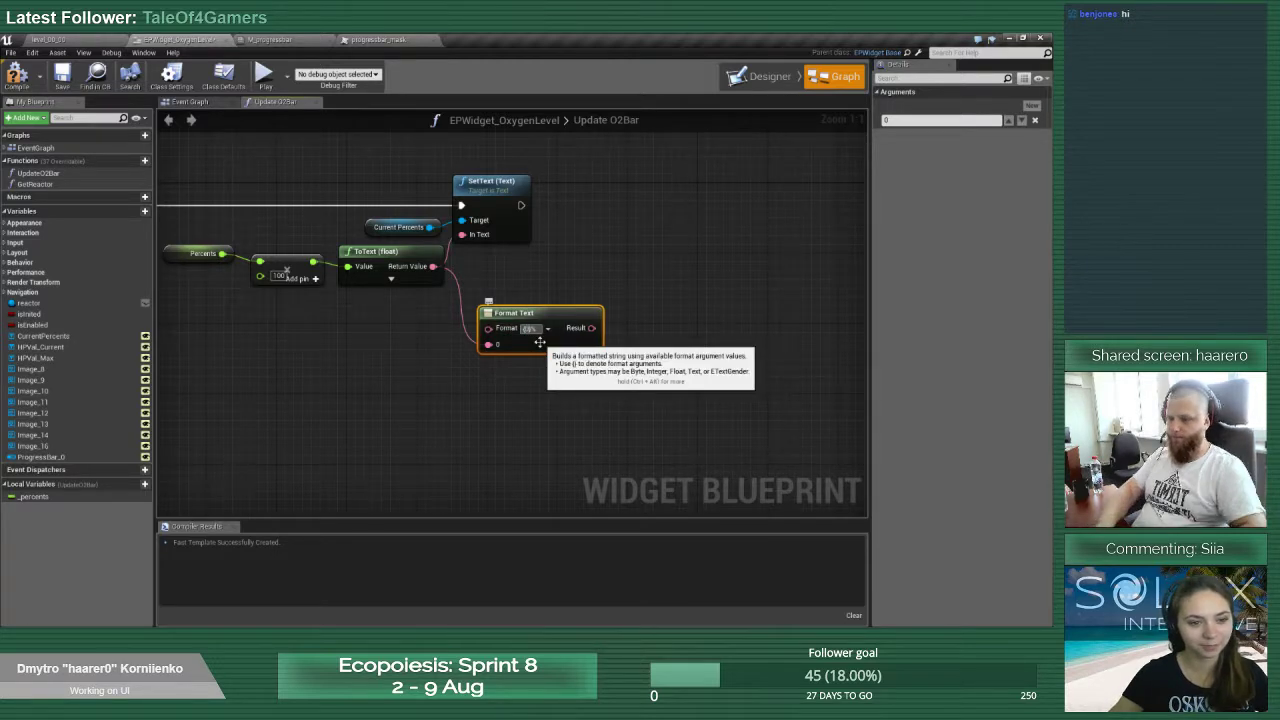
pyautogui.moveTo(592, 328); pyautogui.dragTo(604, 182)
# Stack the Format Text, ToText, multiply and Percents nodes beneath Current Percents and move the whole SetText group closer to Set Percent
pyautogui.moveTo(416, 221); pyautogui.dragTo(516, 221)
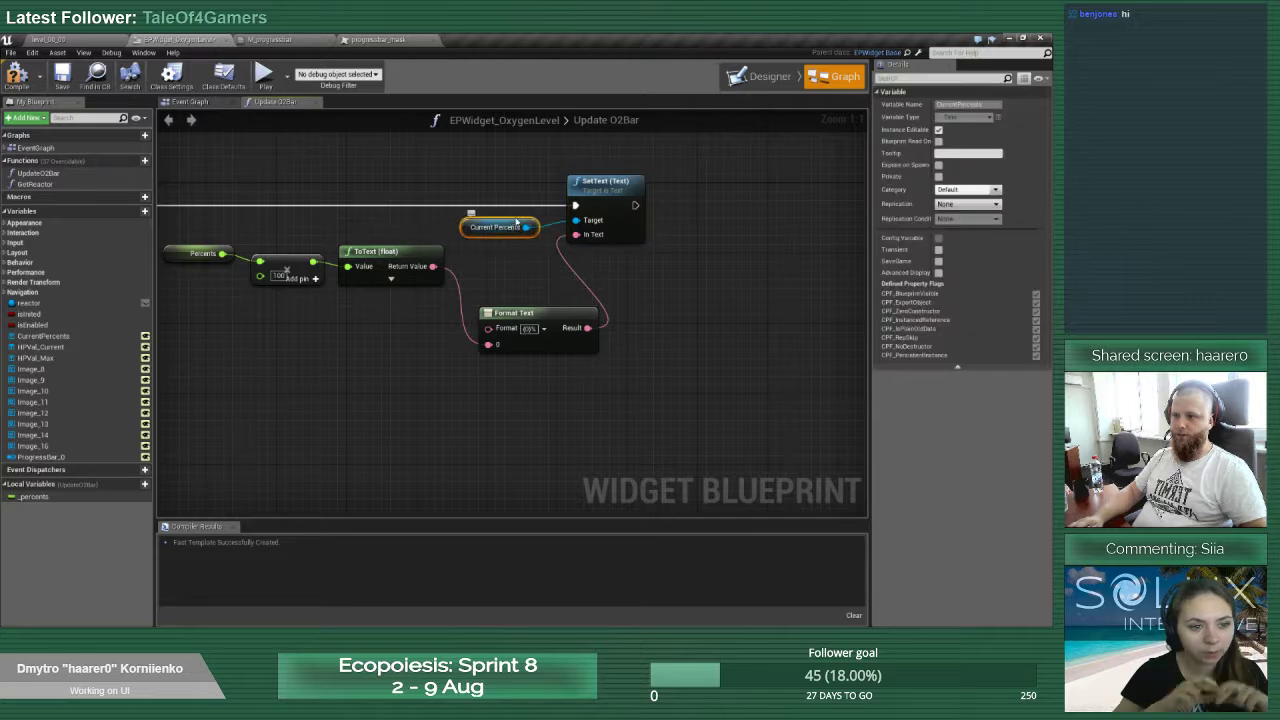
pyautogui.moveTo(557, 327); pyautogui.dragTo(531, 266)
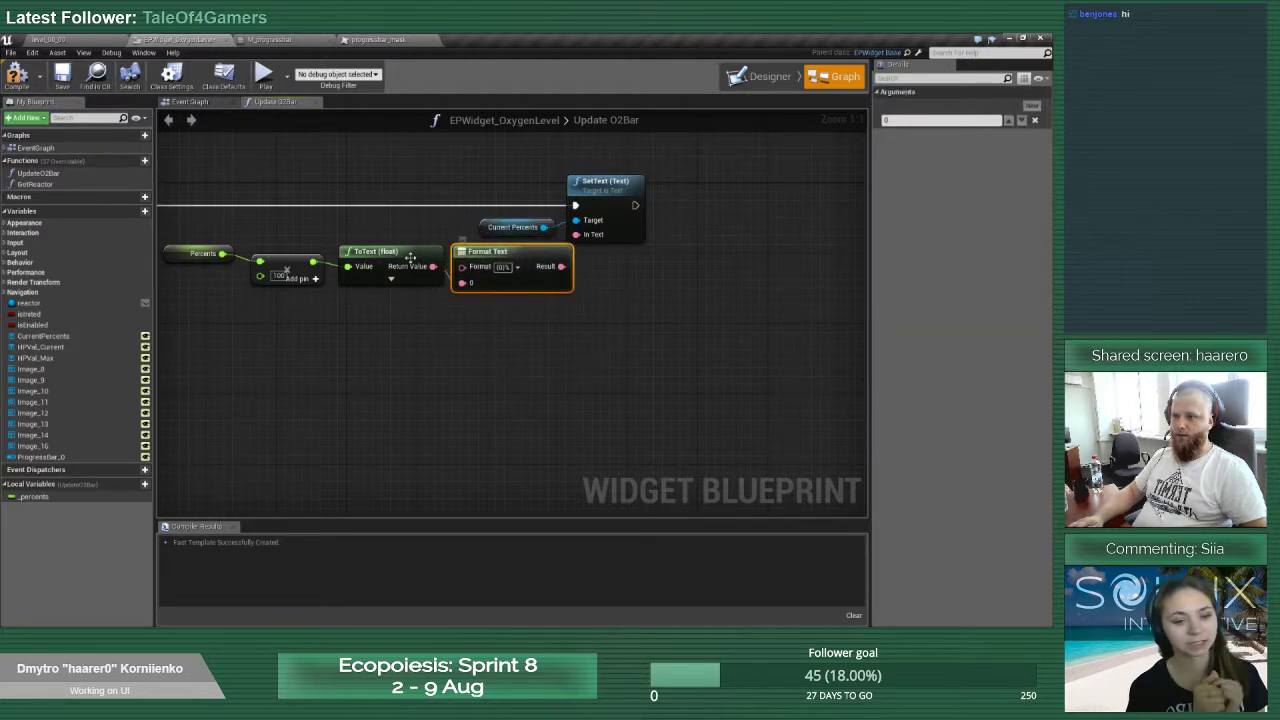
pyautogui.moveTo(410, 258); pyautogui.dragTo(515, 311)
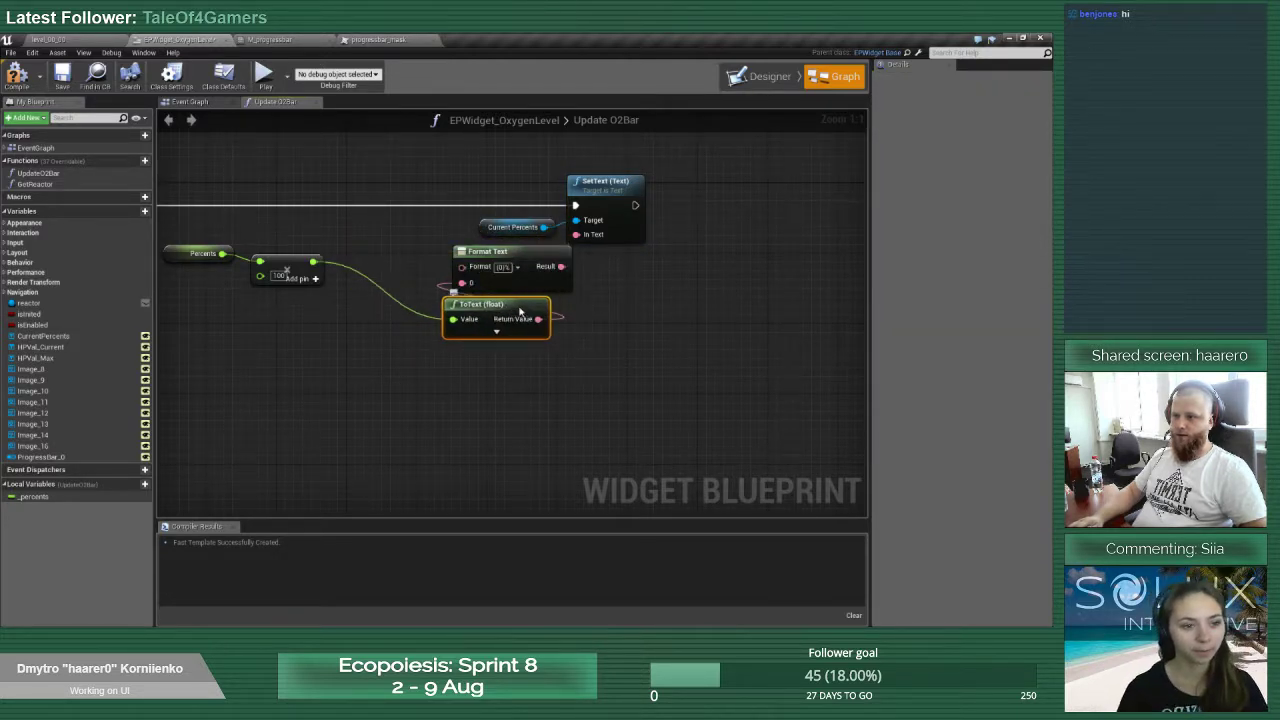
pyautogui.moveTo(293, 262); pyautogui.dragTo(492, 350)
pyautogui.moveTo(186, 252); pyautogui.dragTo(464, 383)
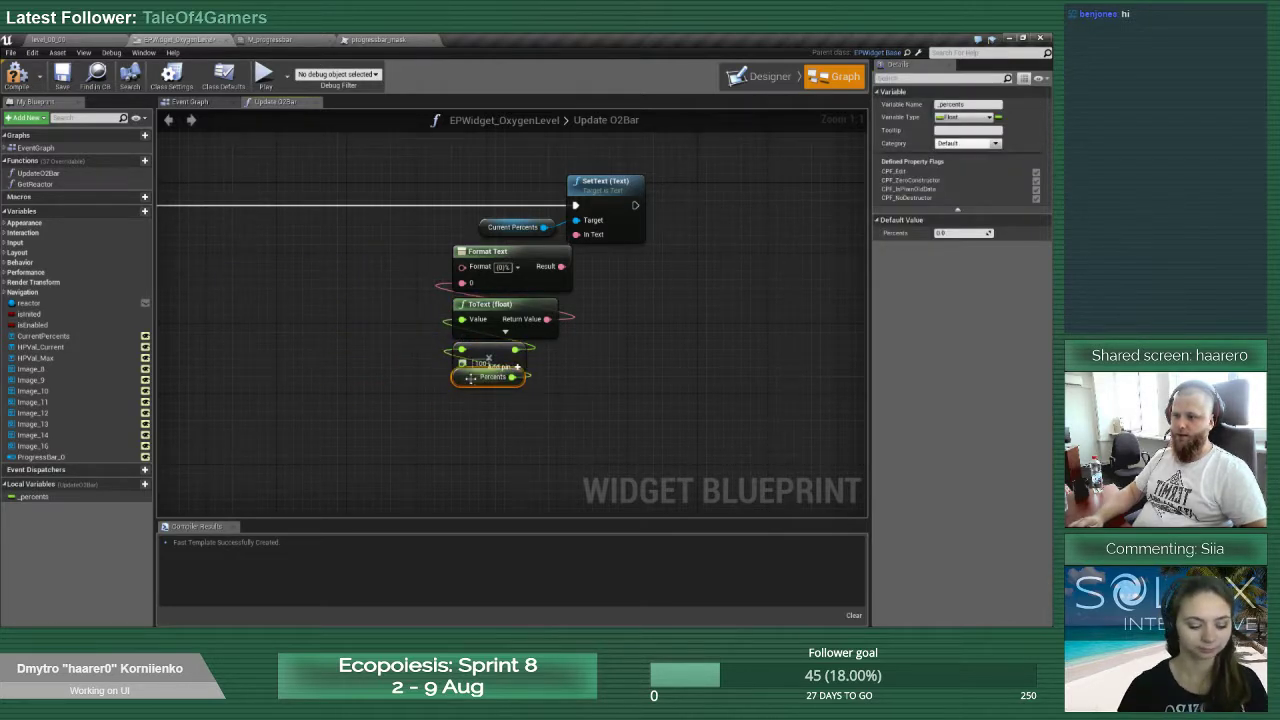
pyautogui.moveTo(486, 166); pyautogui.dragTo(597, 396)
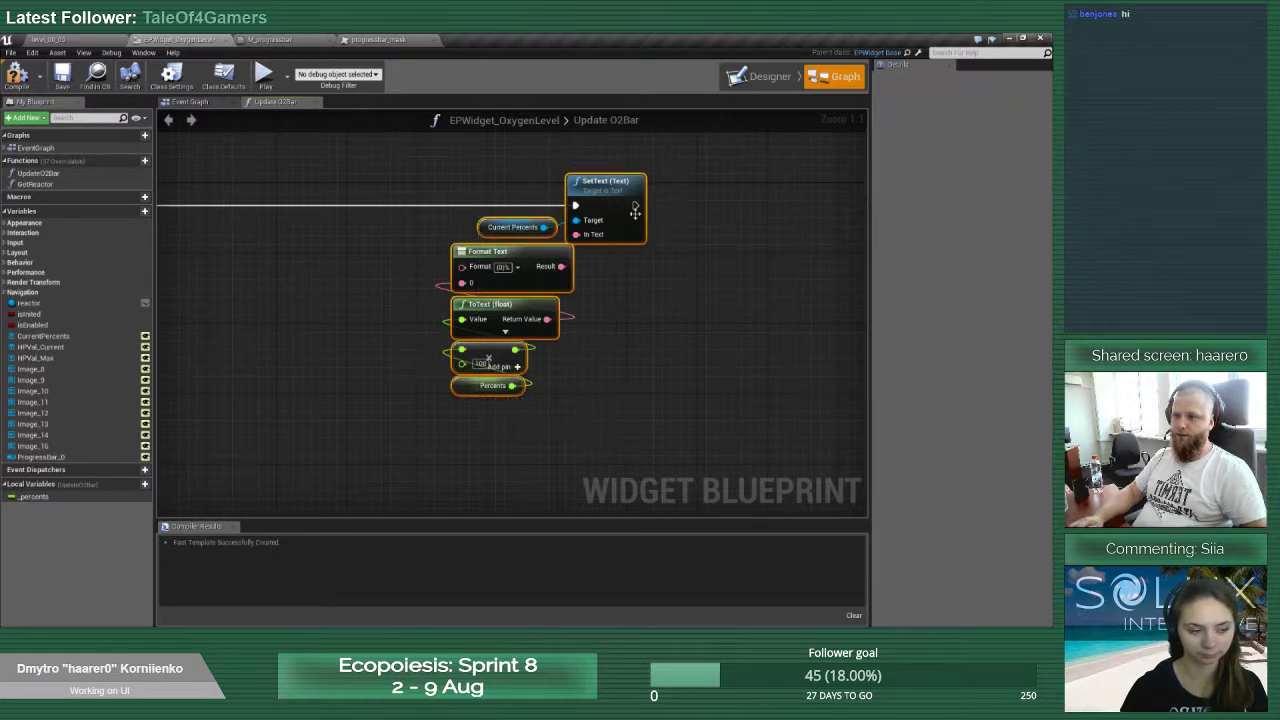
pyautogui.moveTo(629, 196); pyautogui.dragTo(408, 197)
pyautogui.moveTo(370, 320); pyautogui.dragTo(582, 330, button='right')
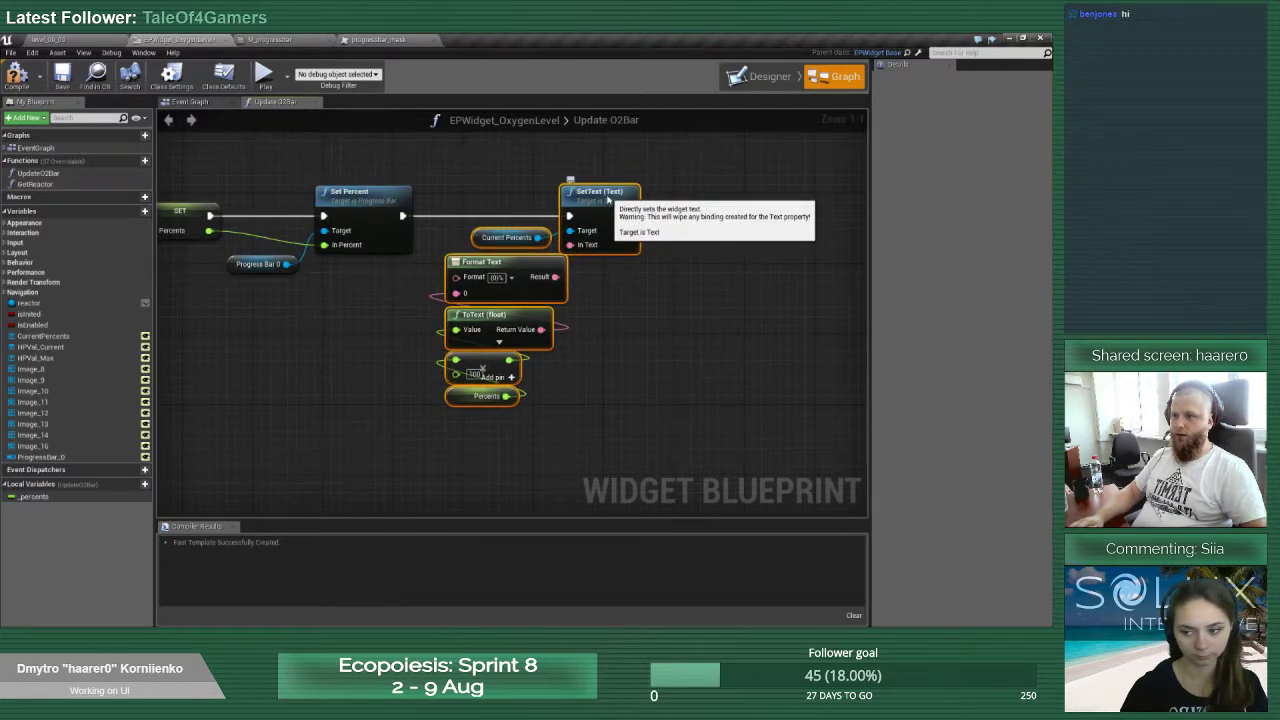
# Play the level to check how the oxygen bar shows its percentage, then stop the session
pyautogui.click(57, 40)
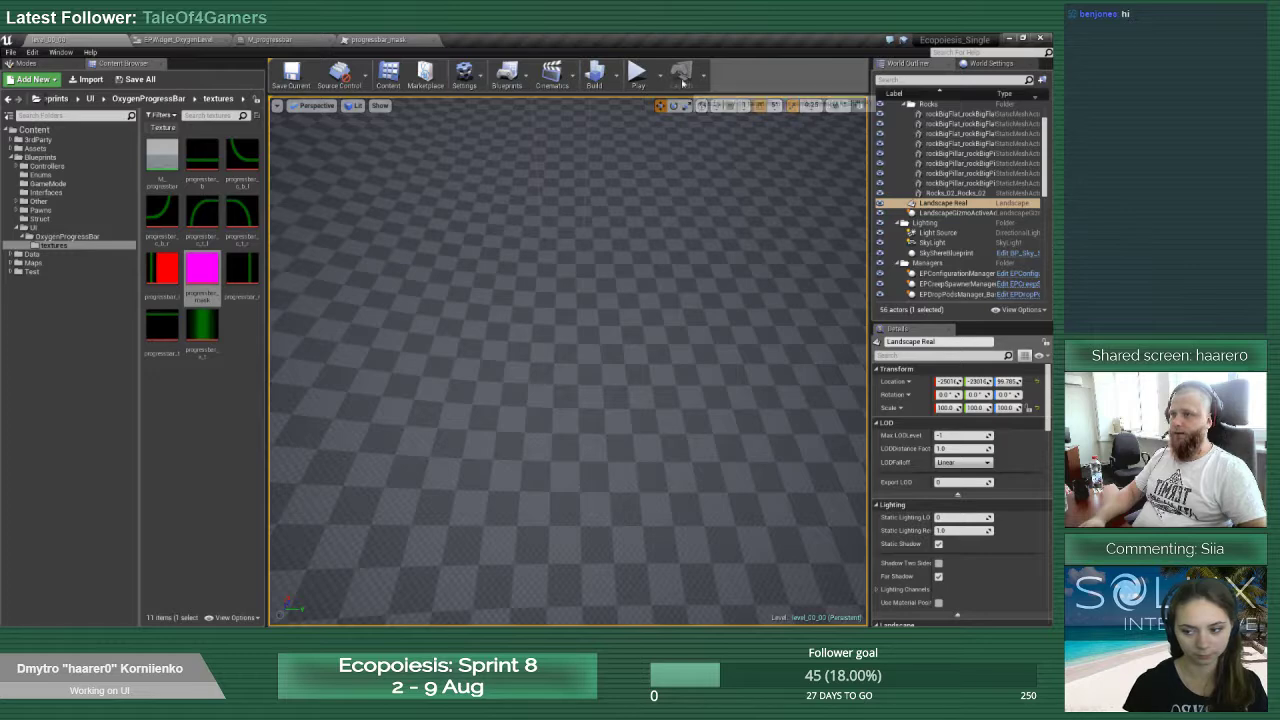
pyautogui.click(638, 72)
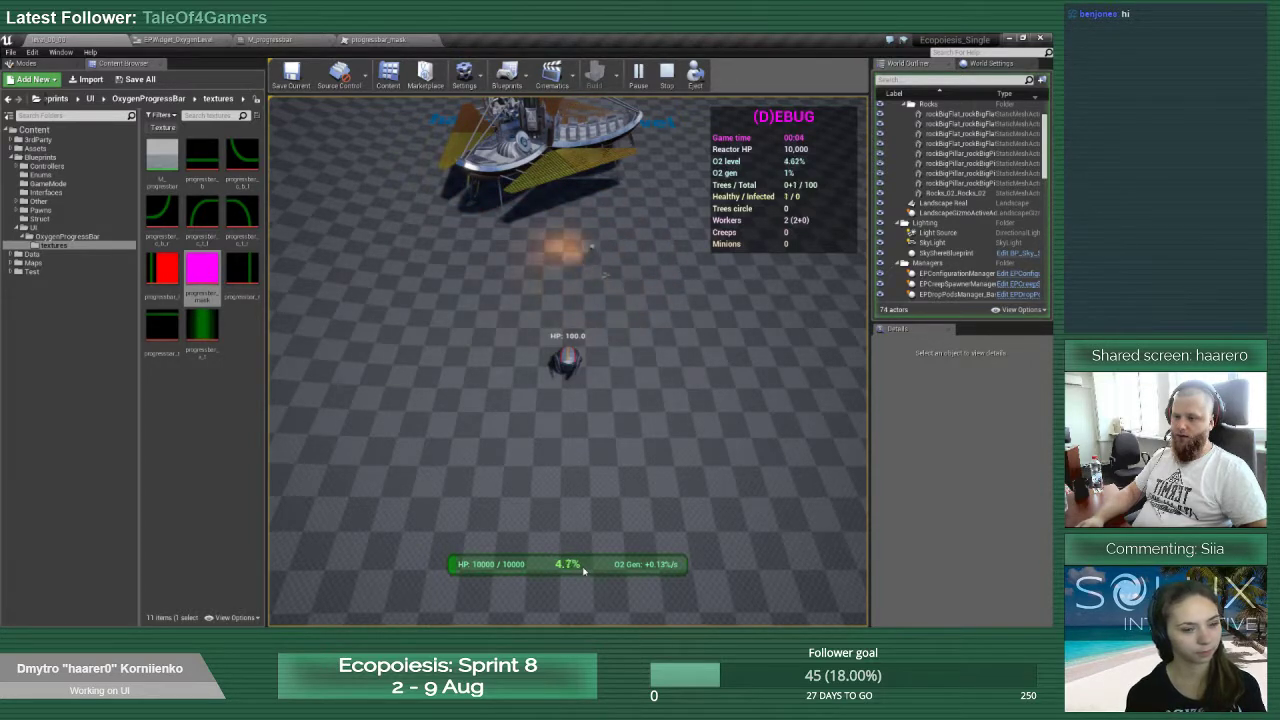
pyautogui.click(667, 74)
# Set ToText's minimum and maximum fractional digits to 2, save the widget, and play the level briefly to check the percentage
pyautogui.click(178, 39)
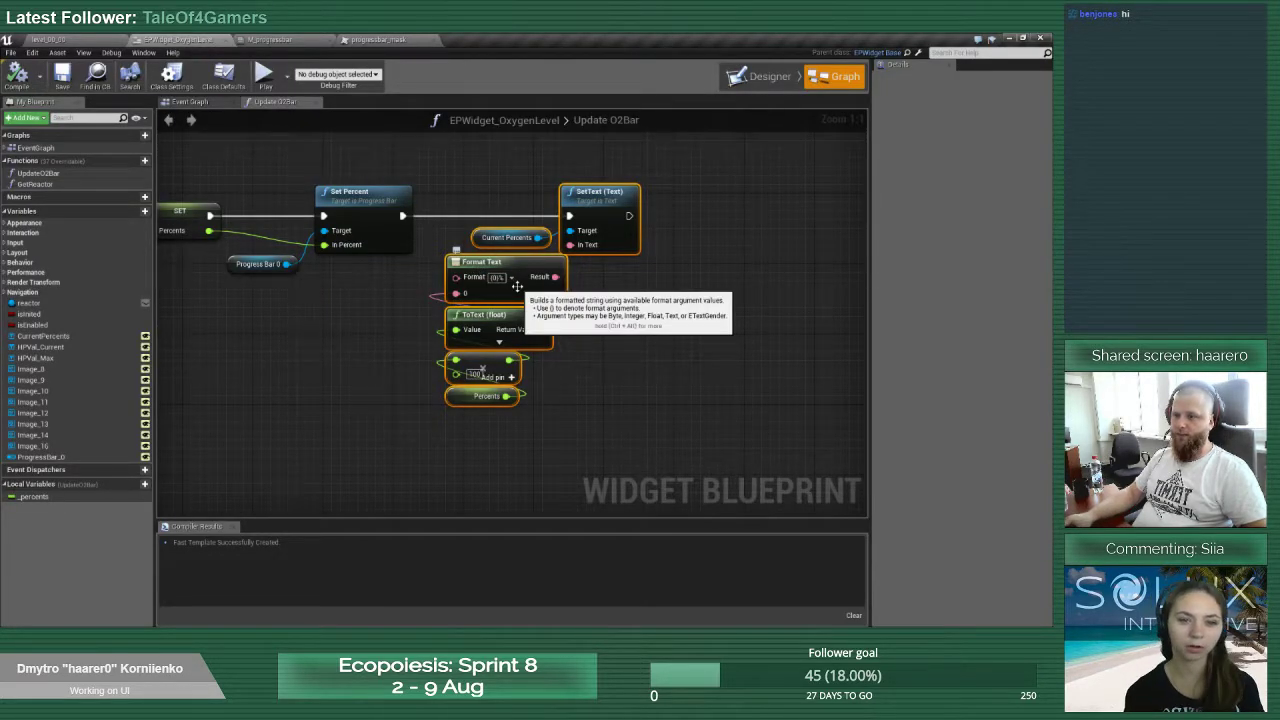
pyautogui.click(503, 344)
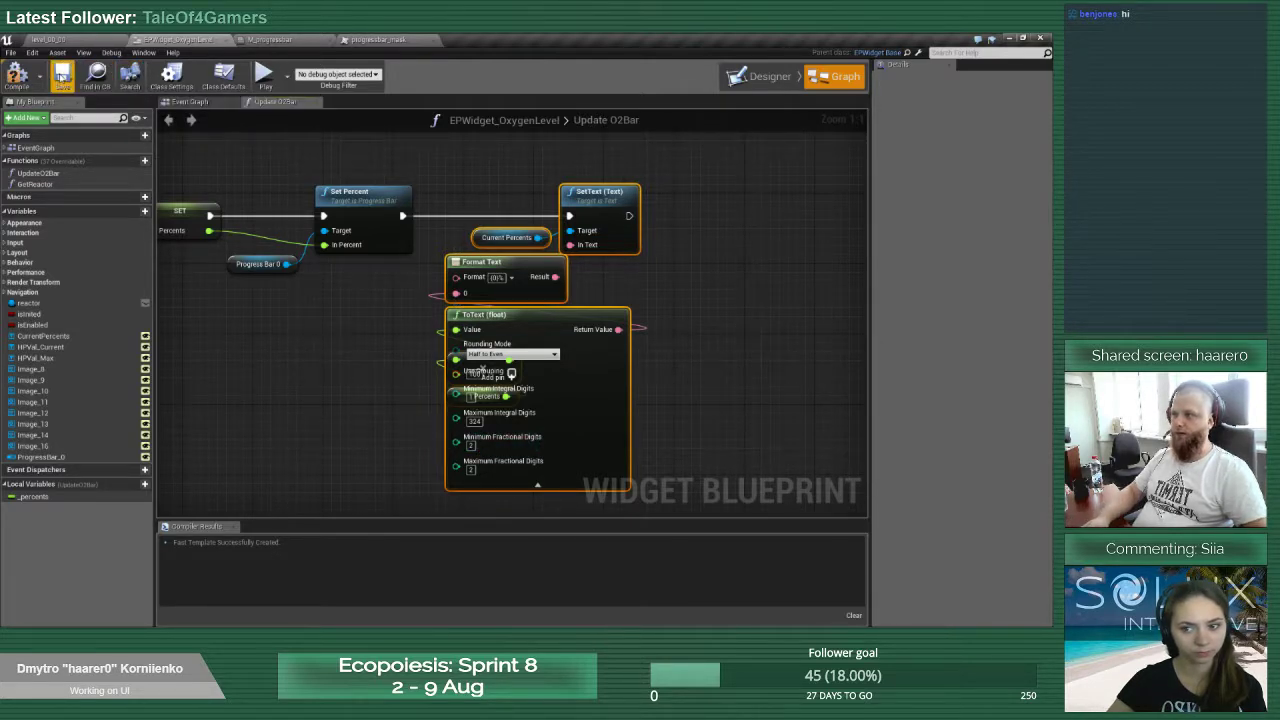
pyautogui.click(38, 74)
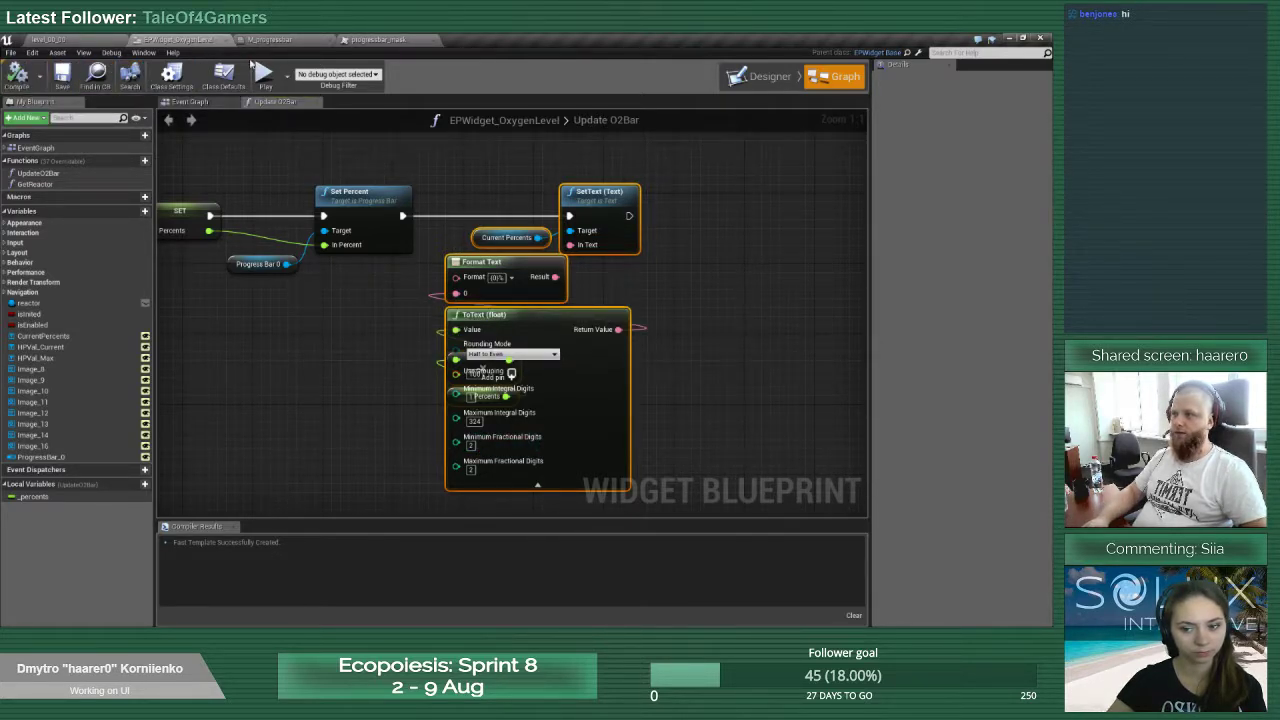
pyautogui.click(93, 40)
pyautogui.click(636, 74)
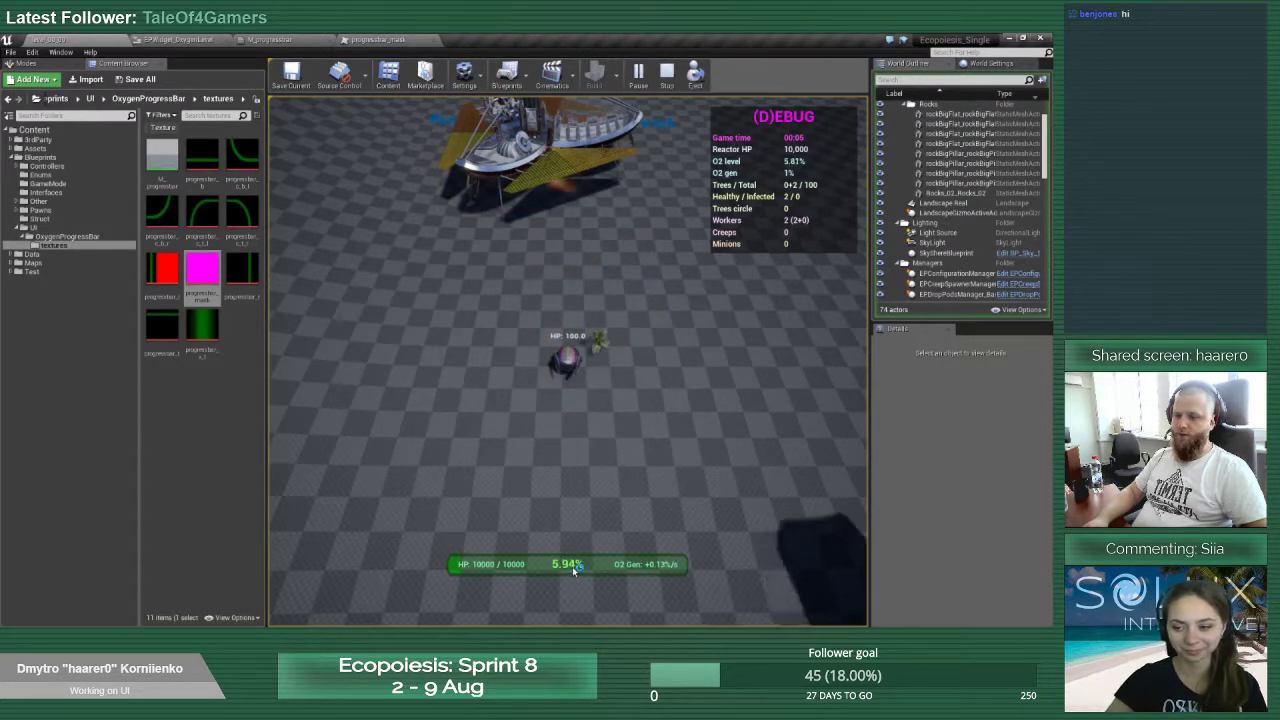
pyautogui.press('Escape')
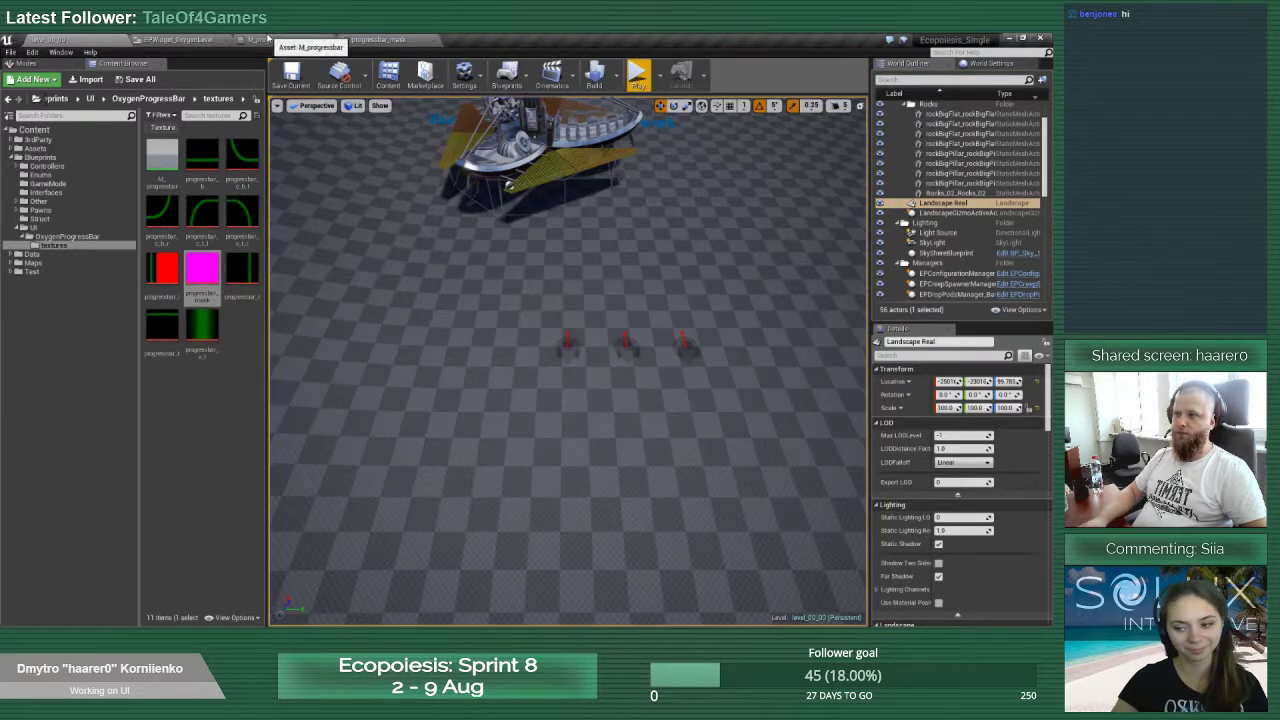
# Set ToText's minimum and maximum fractional digits to 1 and check the oxygen bar in a short play session
pyautogui.click(171, 39)
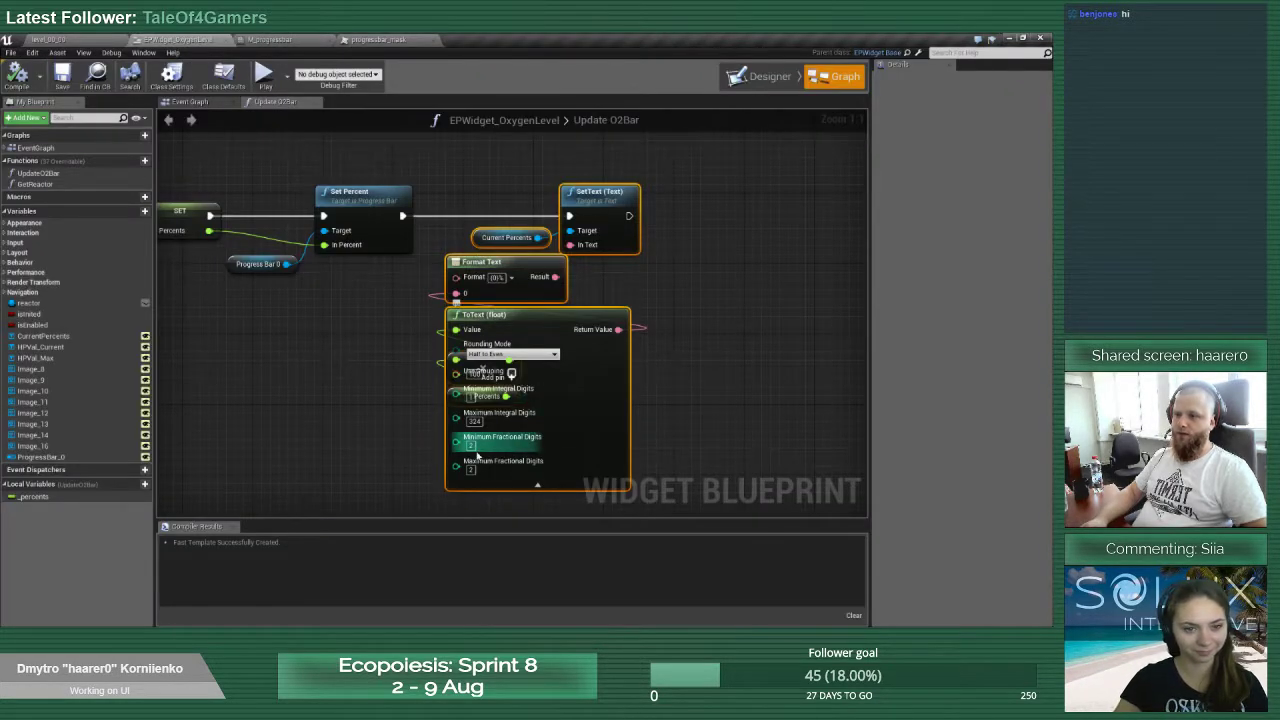
pyautogui.click(313, 155)
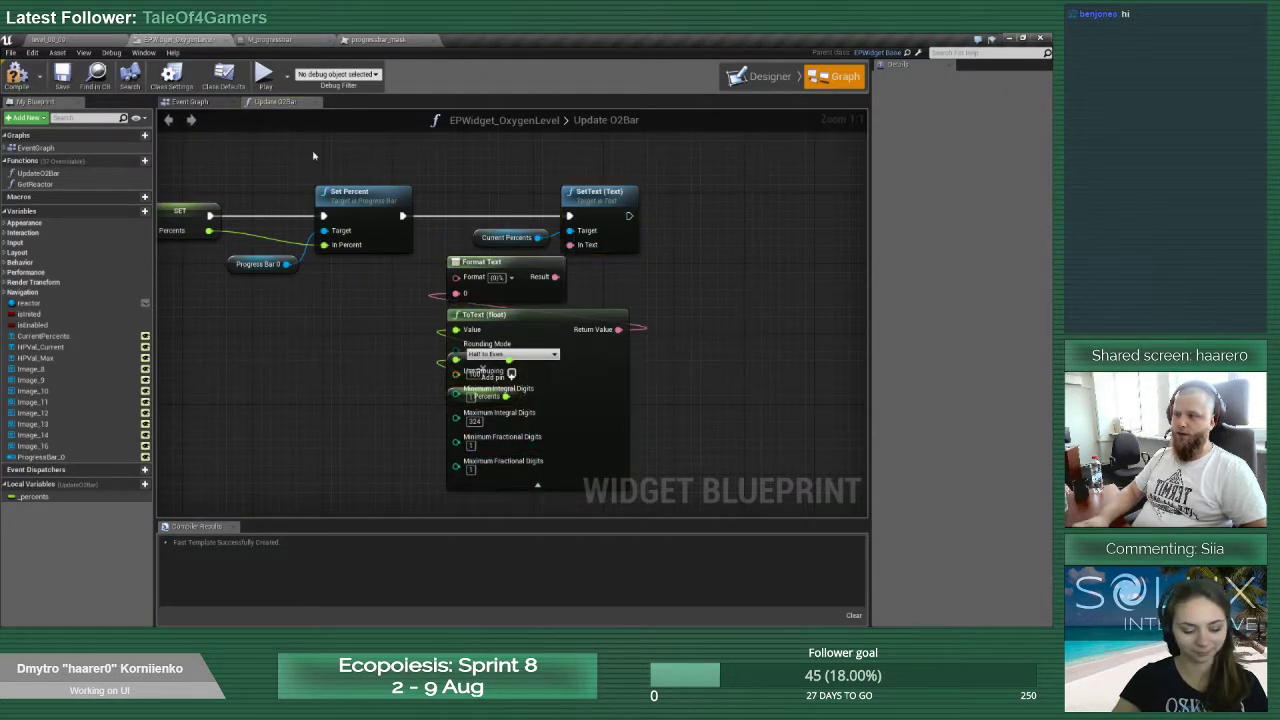
pyautogui.click(102, 38)
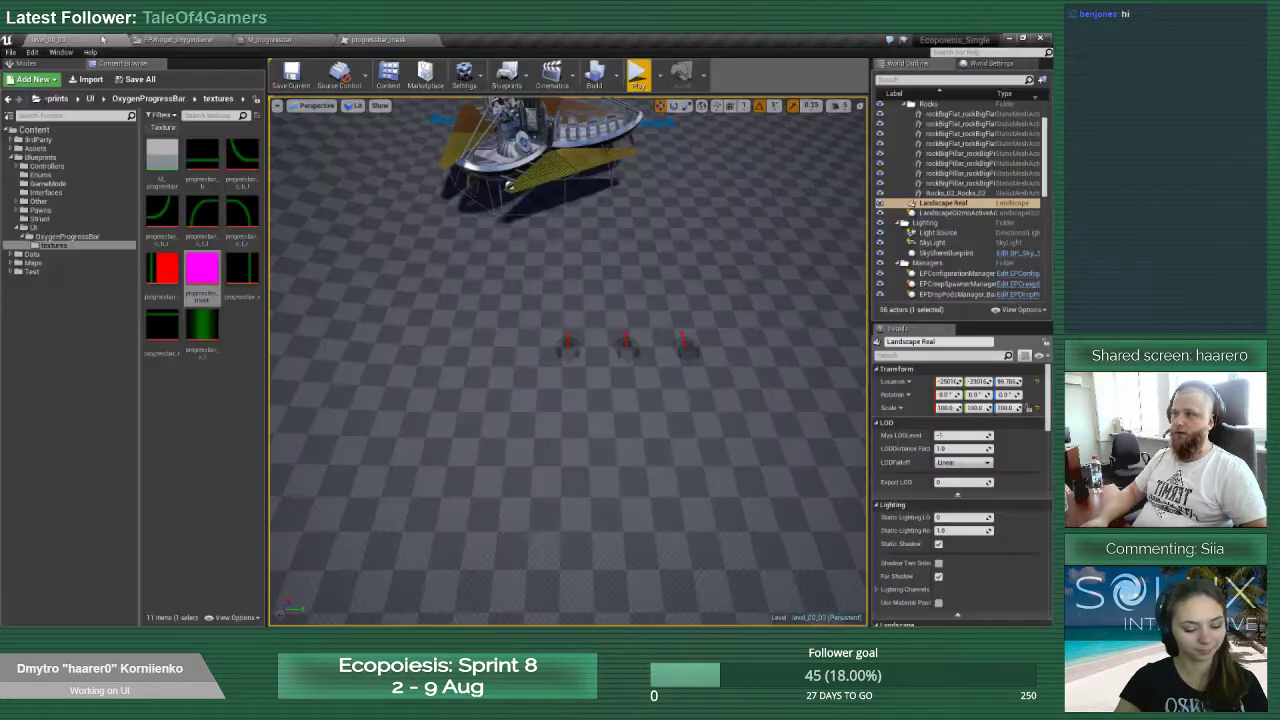
pyautogui.click(643, 75)
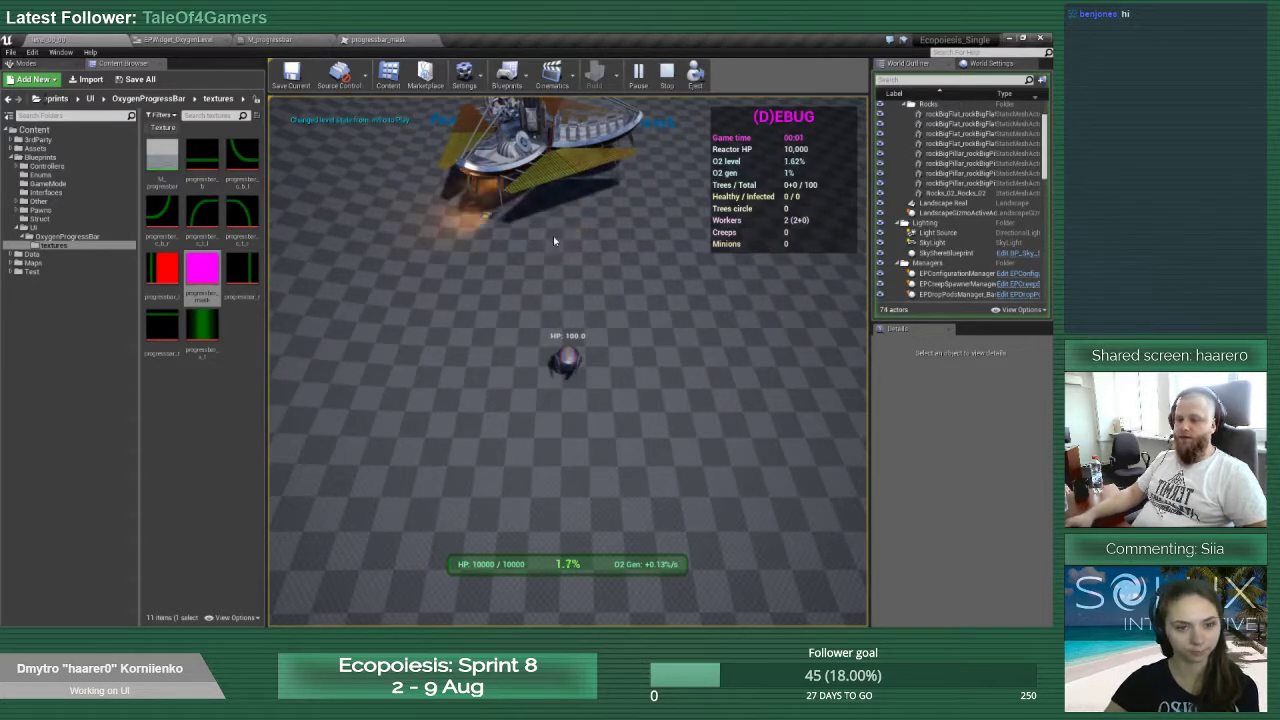
pyautogui.press('Escape')
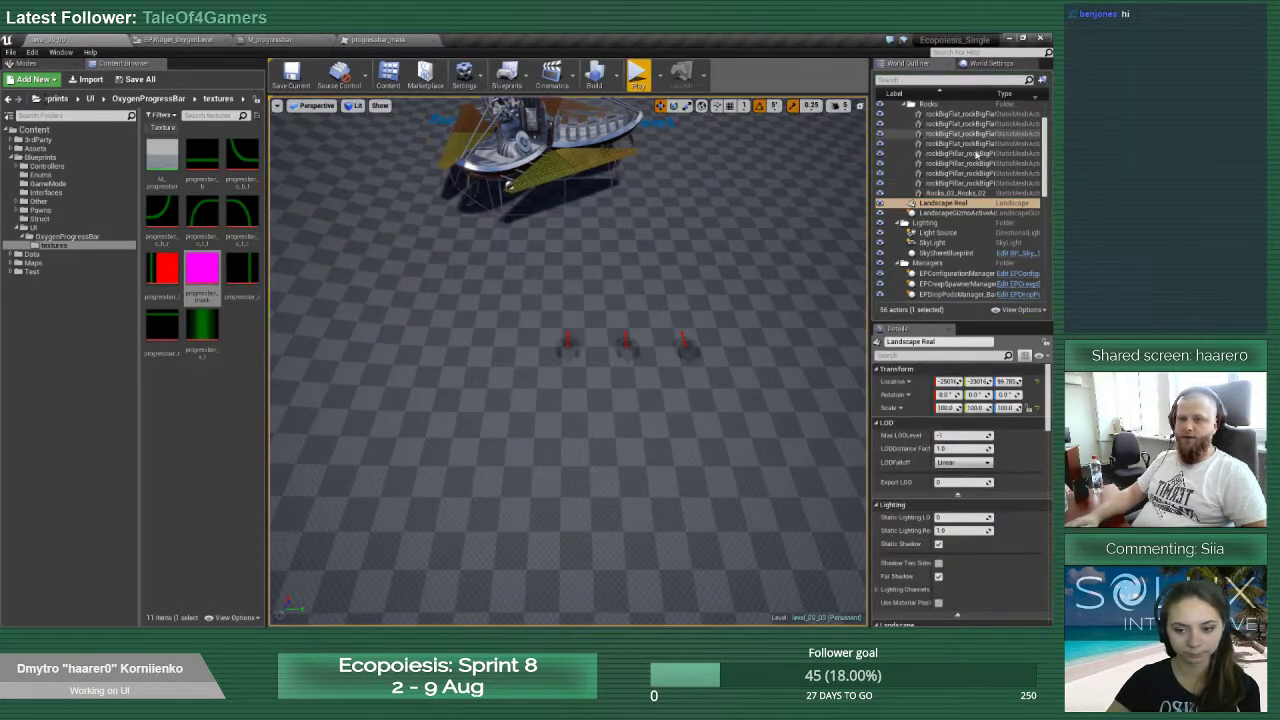
# Set the reactor's base oxygen value to 0.001 on EPConfigurationManager and save the level
pyautogui.scroll(2, 970, 180)
pyautogui.scroll(-3, 955, 230)
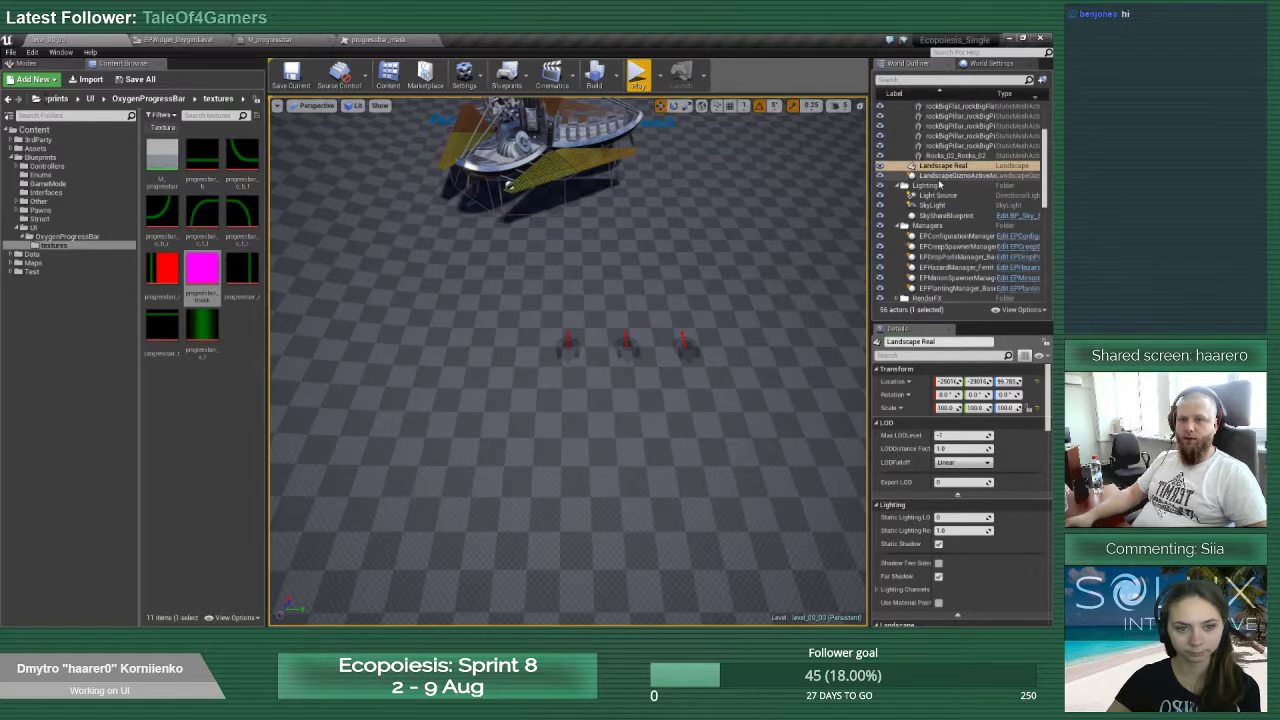
pyautogui.click(951, 238)
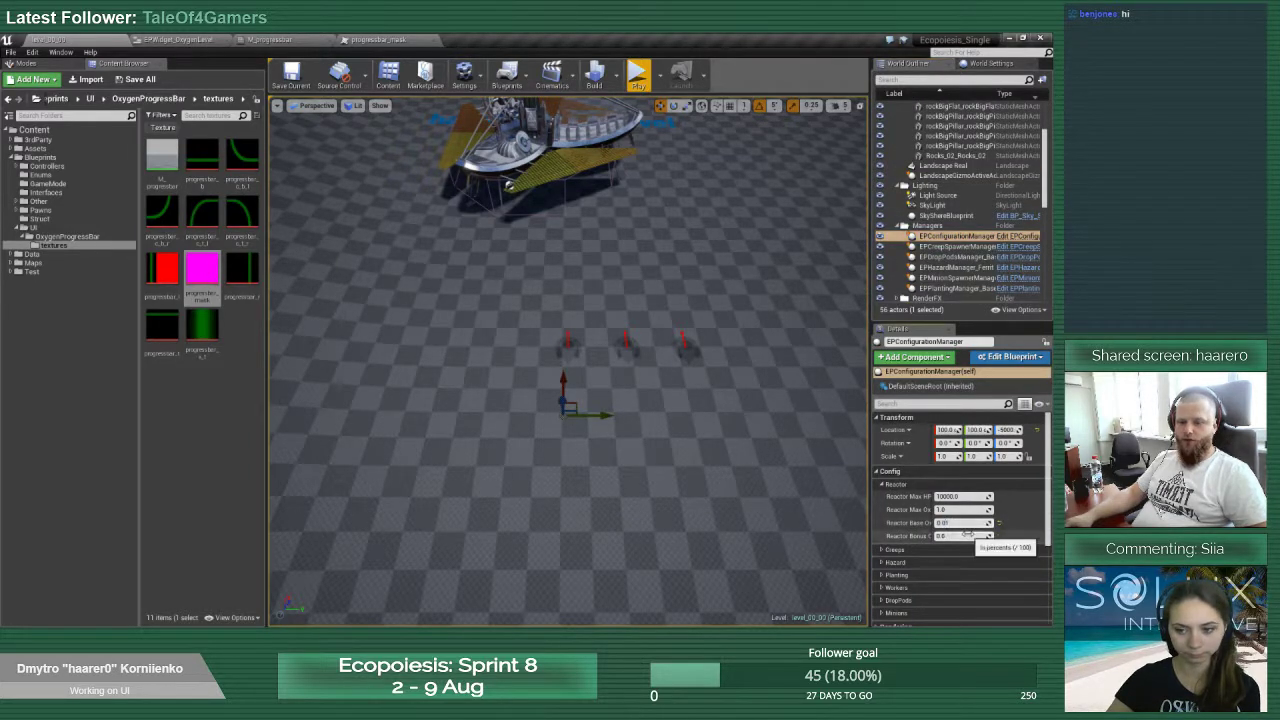
pyautogui.click(292, 74)
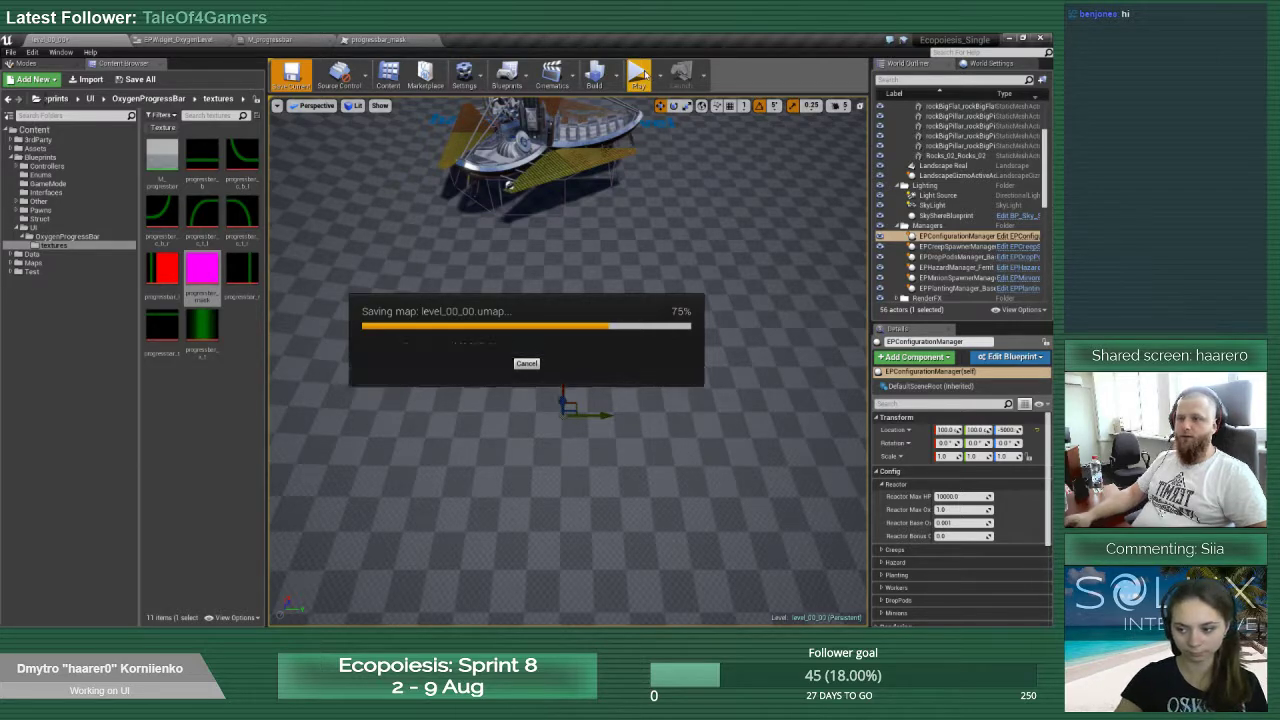
# Play the level and steer the character around the reactor while checking the oxygen bar's one-decimal percentage
pyautogui.click(638, 76)
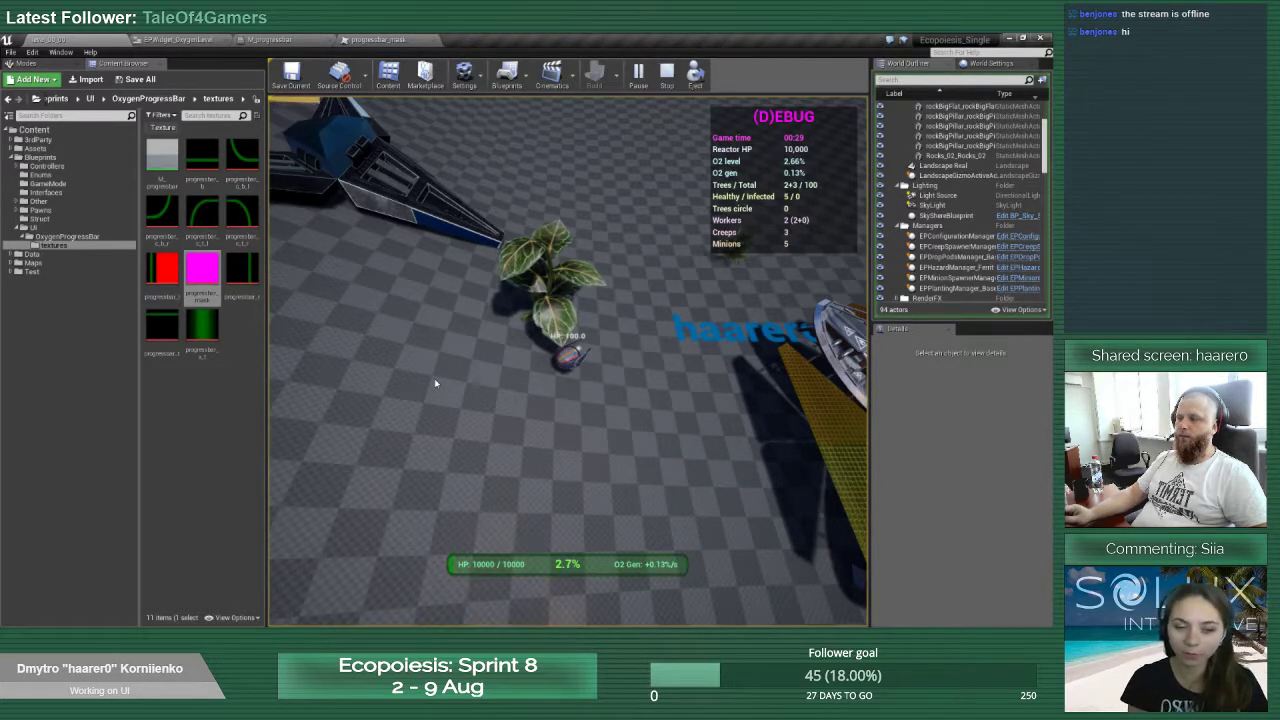
pyautogui.press('d')
pyautogui.press('s')
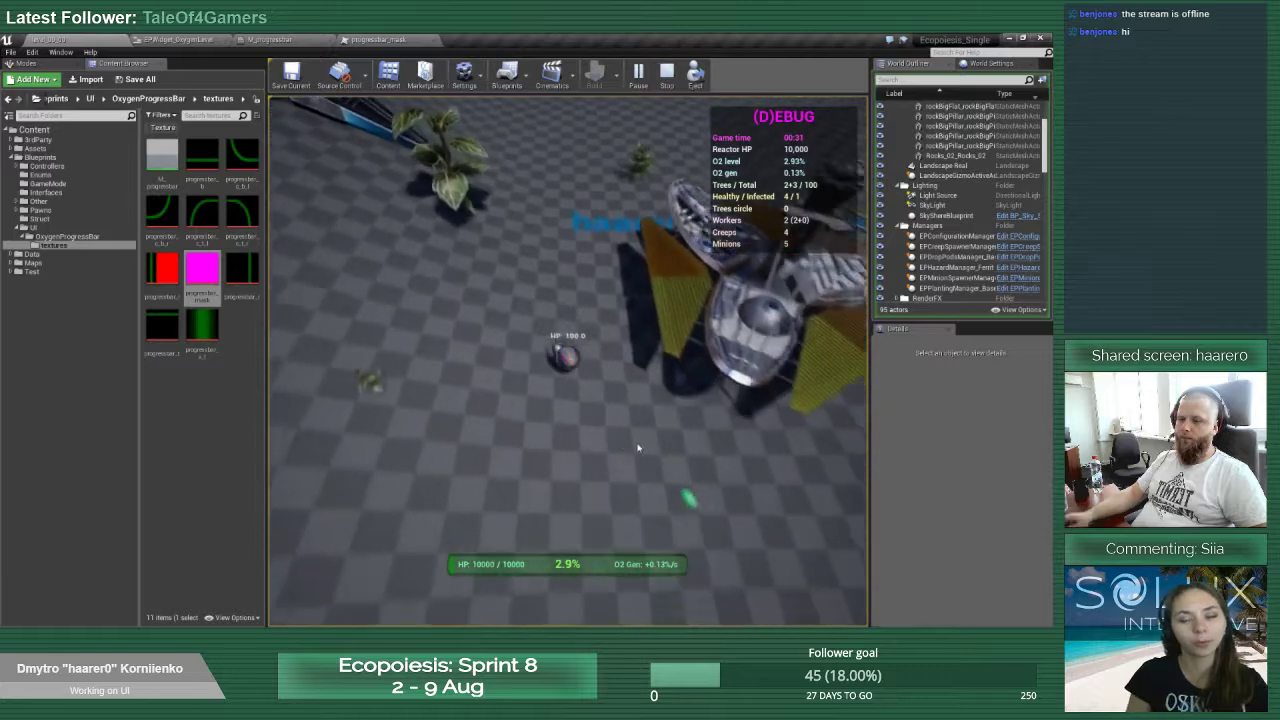
pyautogui.press('d')
pyautogui.press('s')
pyautogui.press('a')
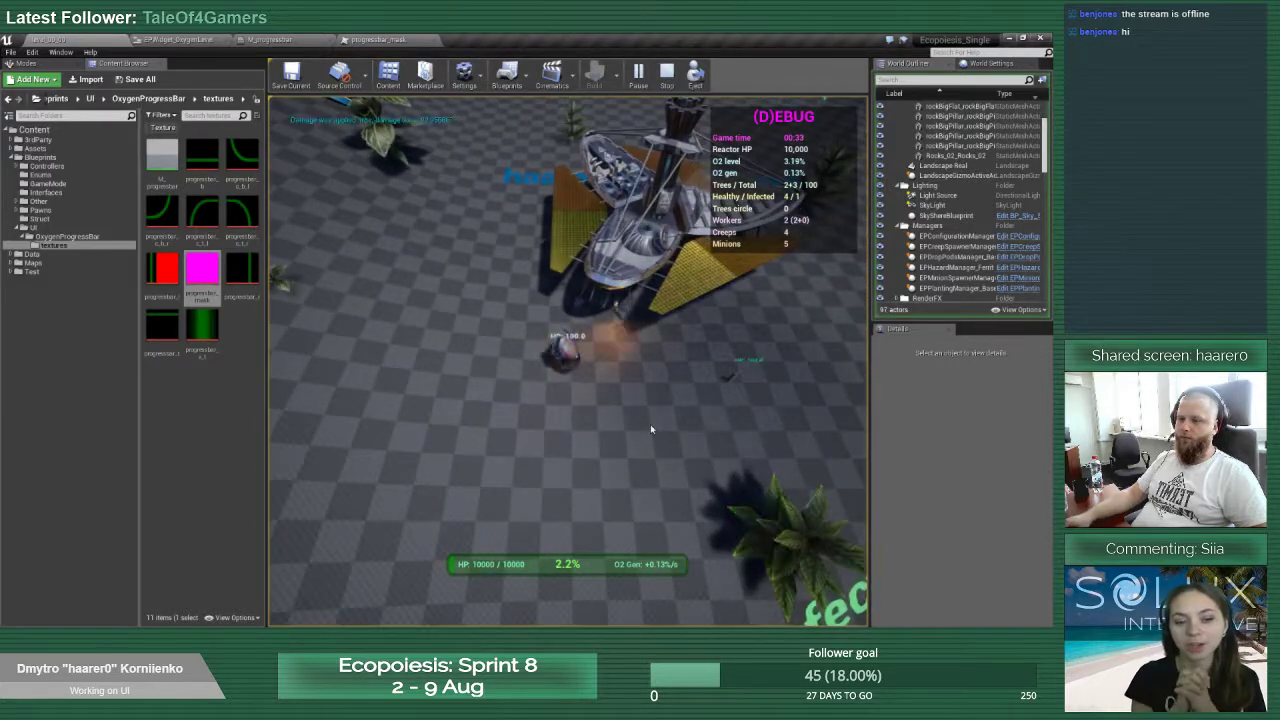
pyautogui.press('d')
pyautogui.press('s')
pyautogui.press('w')
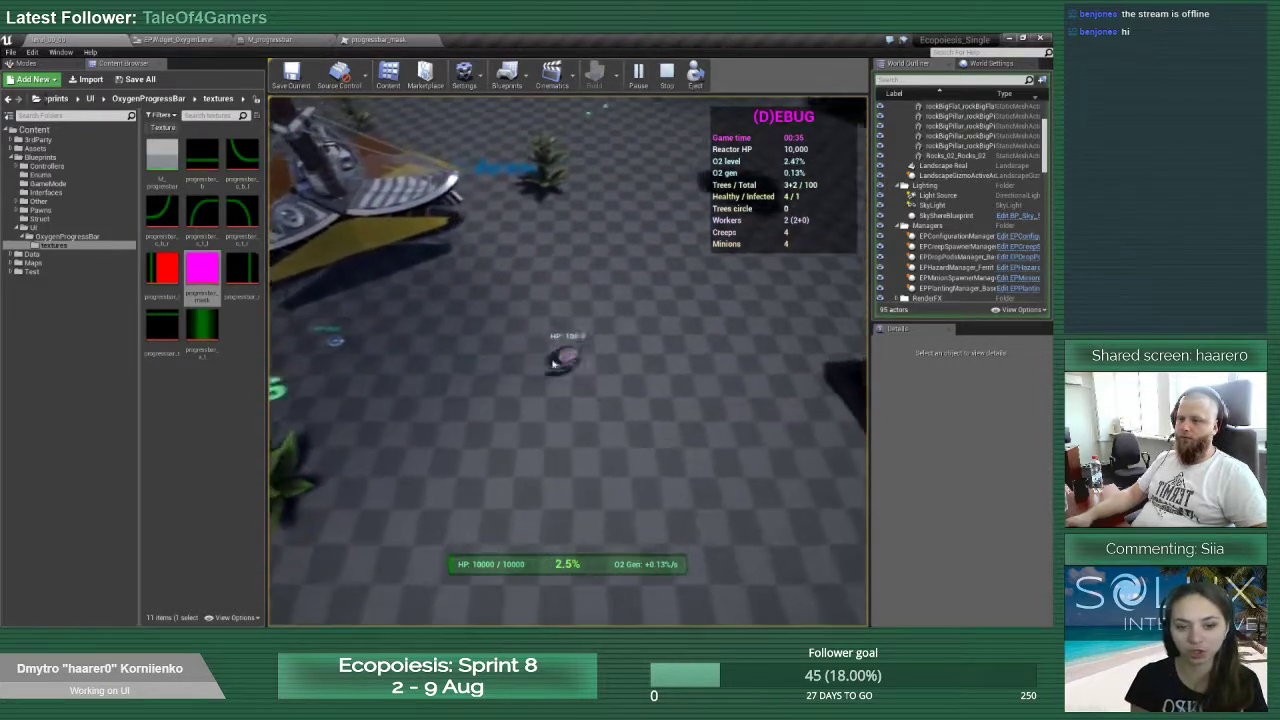
pyautogui.press('a')
pyautogui.press('d')
pyautogui.press('w')
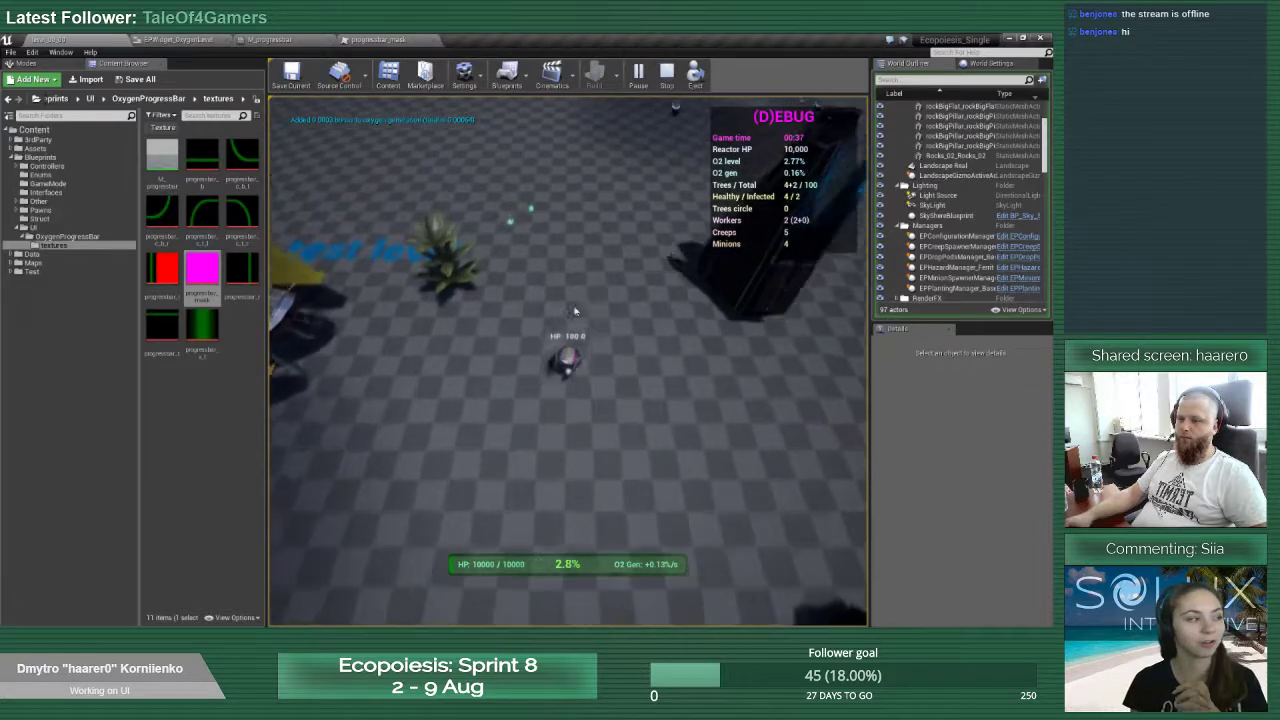
# Steer the character over the three-winged drop pod and back around the reactor while watching the oxygen level
pyautogui.press('w')
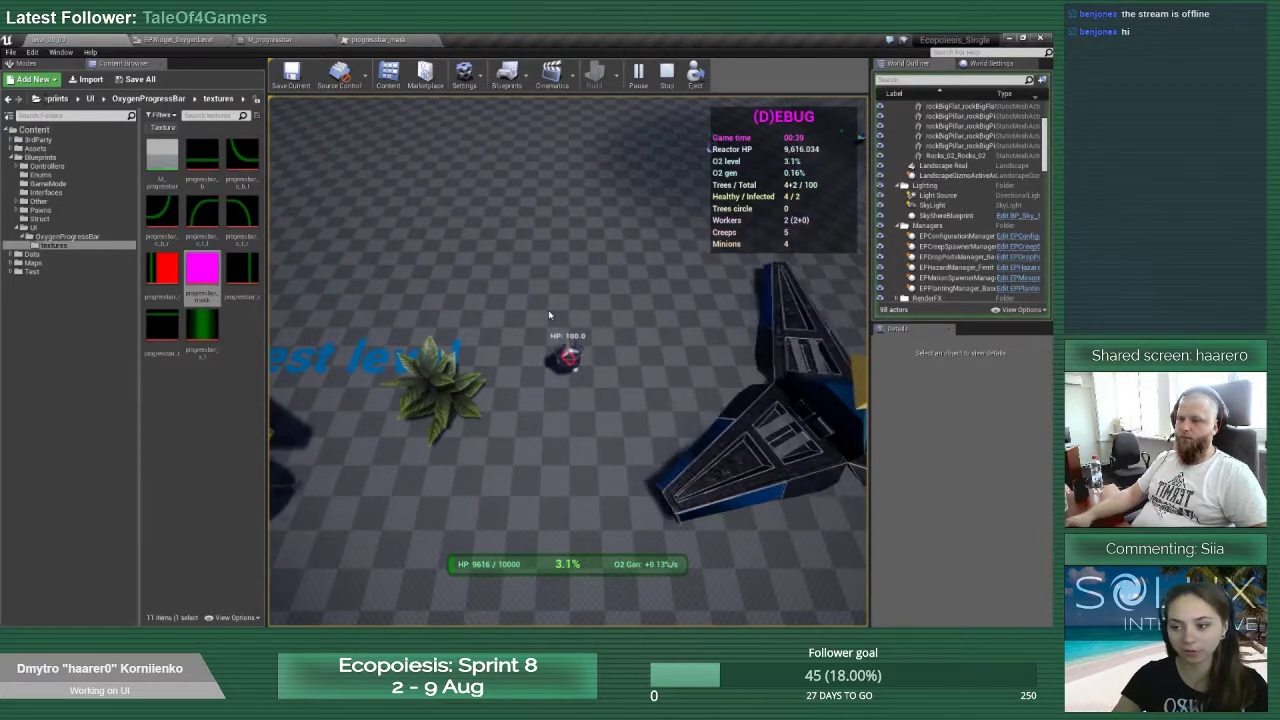
pyautogui.press('d')
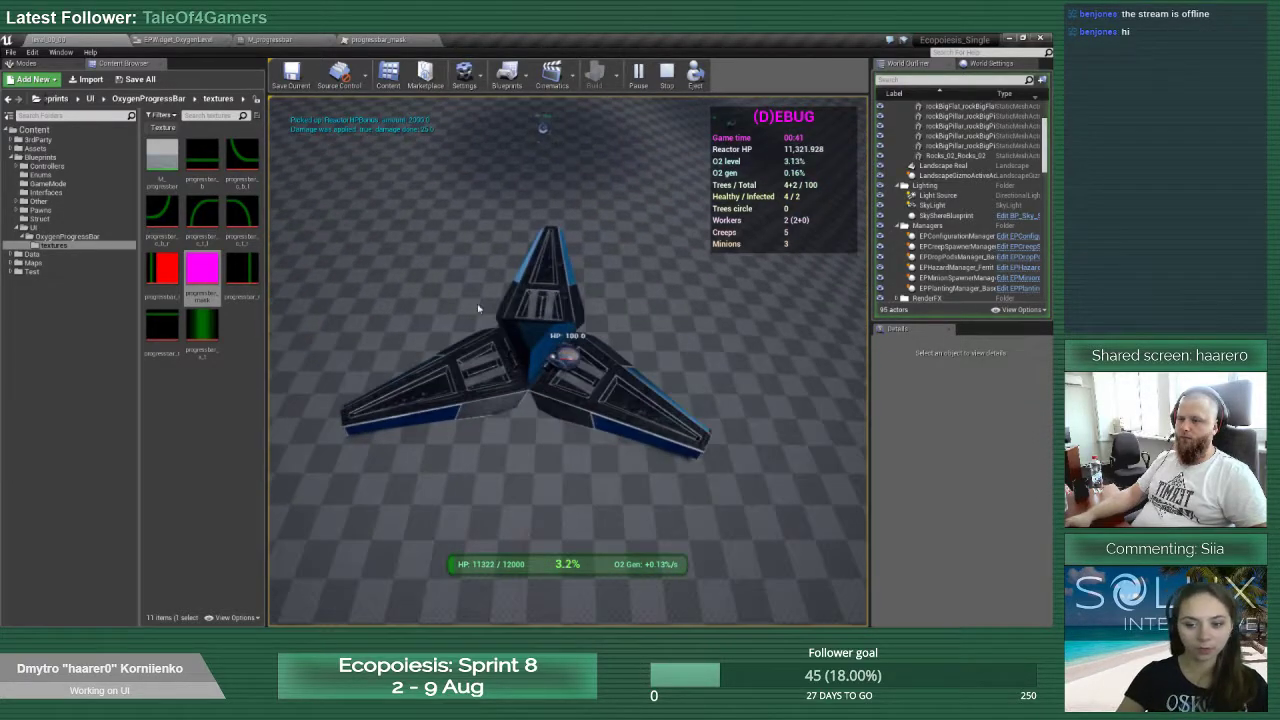
pyautogui.press('a')
pyautogui.press('w')
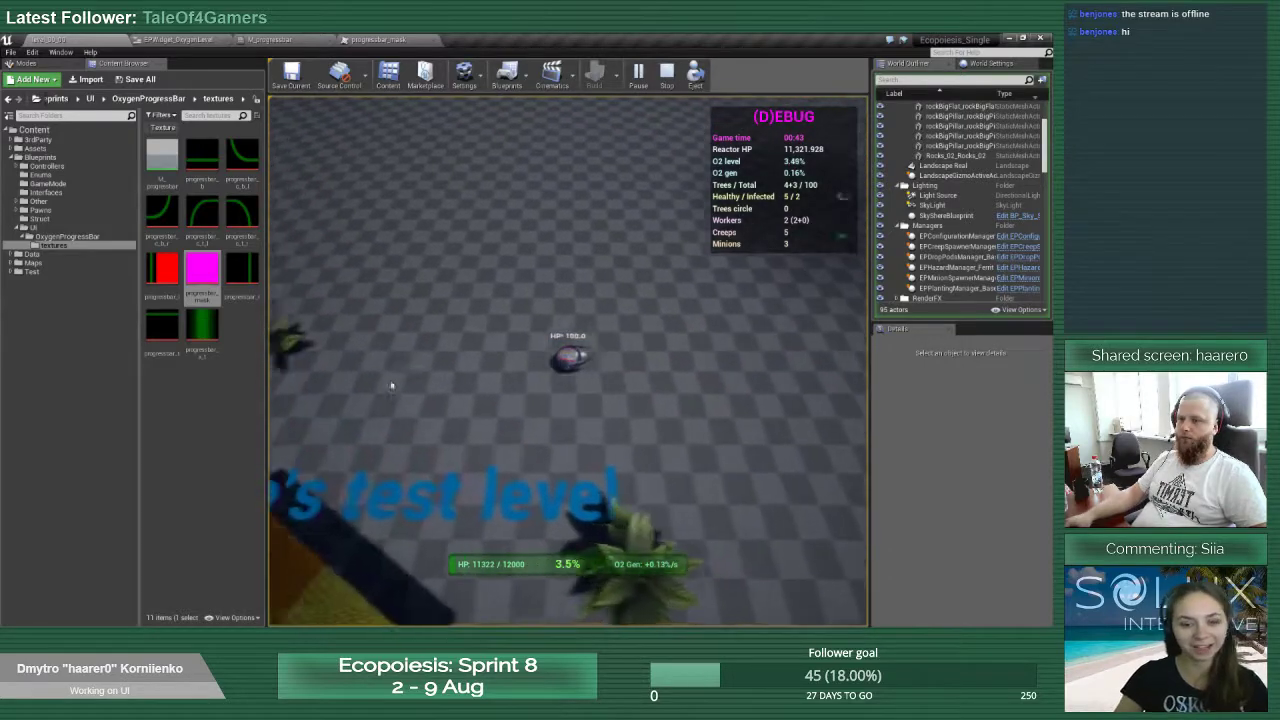
pyautogui.press('a')
pyautogui.press('s')
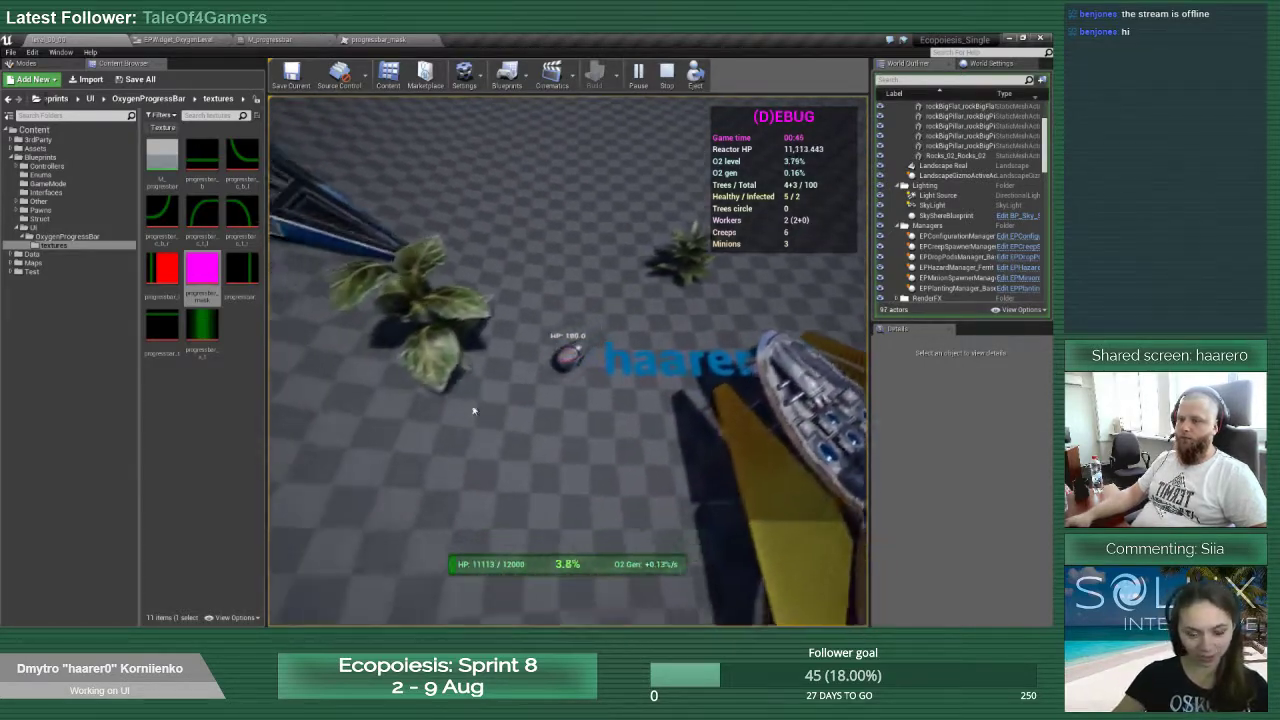
pyautogui.press('d')
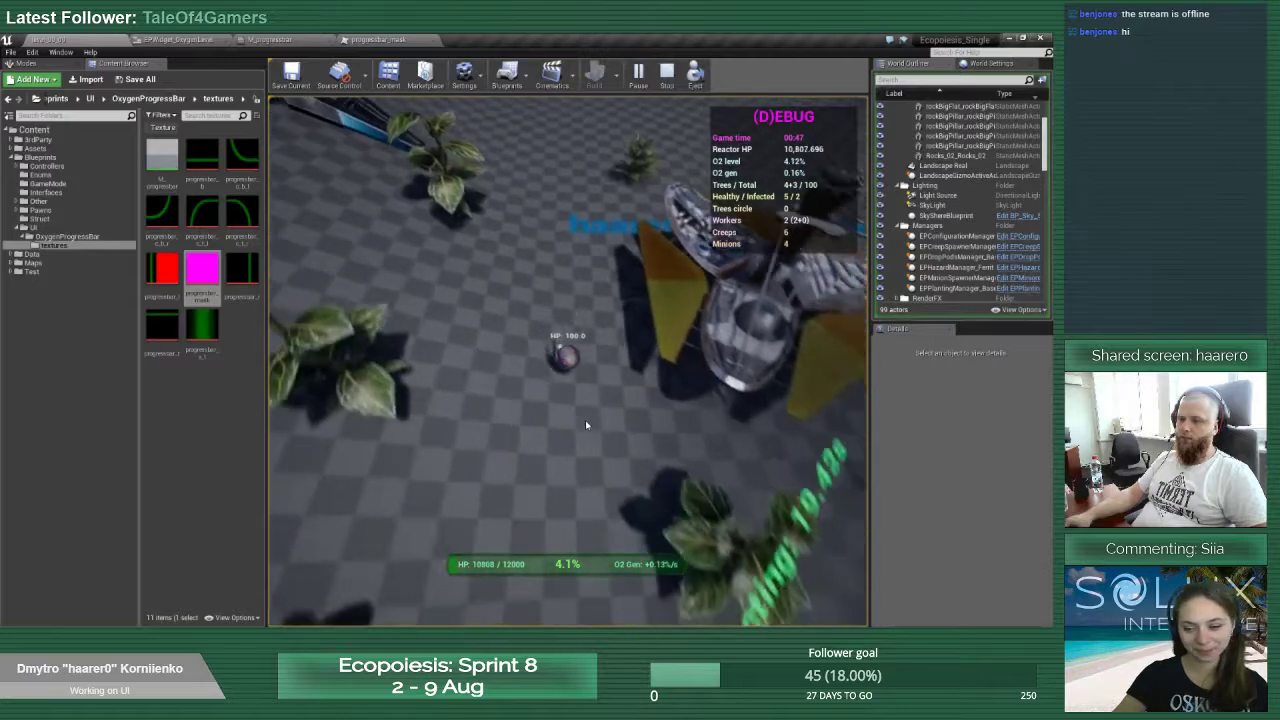
pyautogui.press('s')
pyautogui.press('d')
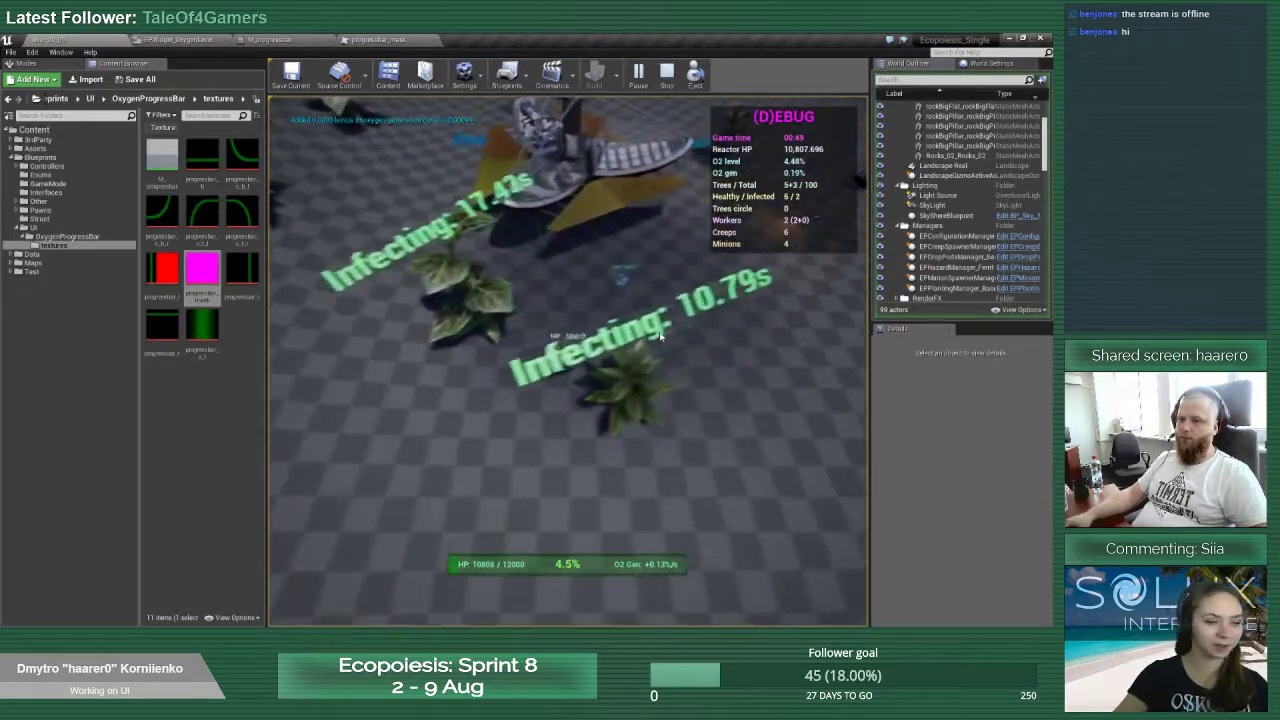
# Fight off the infection at the plants in front of the reactor and circle the reactor, watching the percentage
pyautogui.press('w')
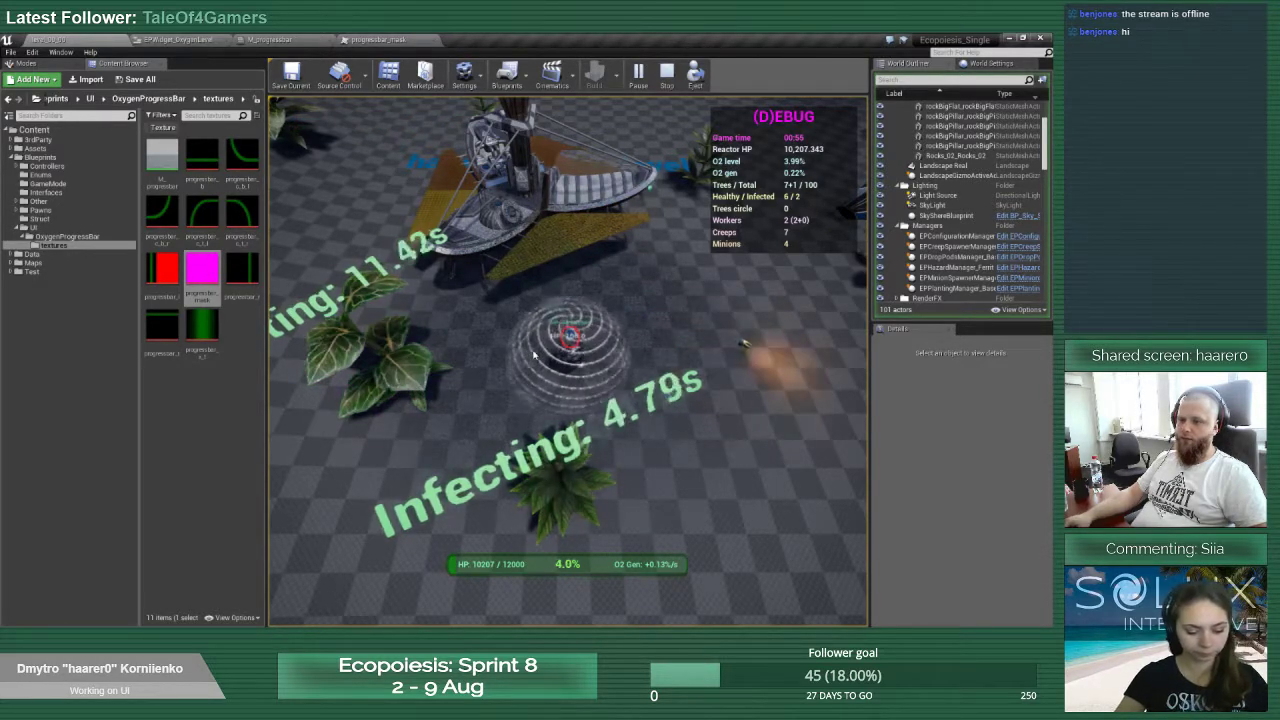
pyautogui.press('a')
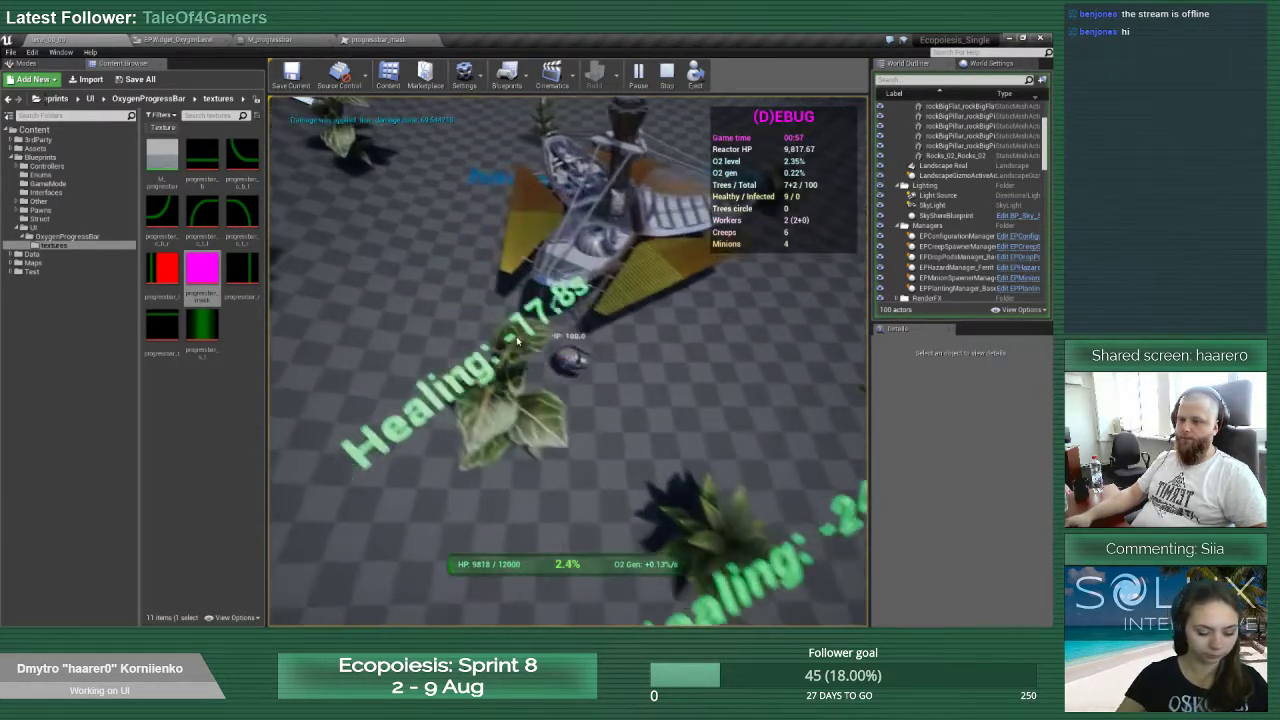
pyautogui.press('w')
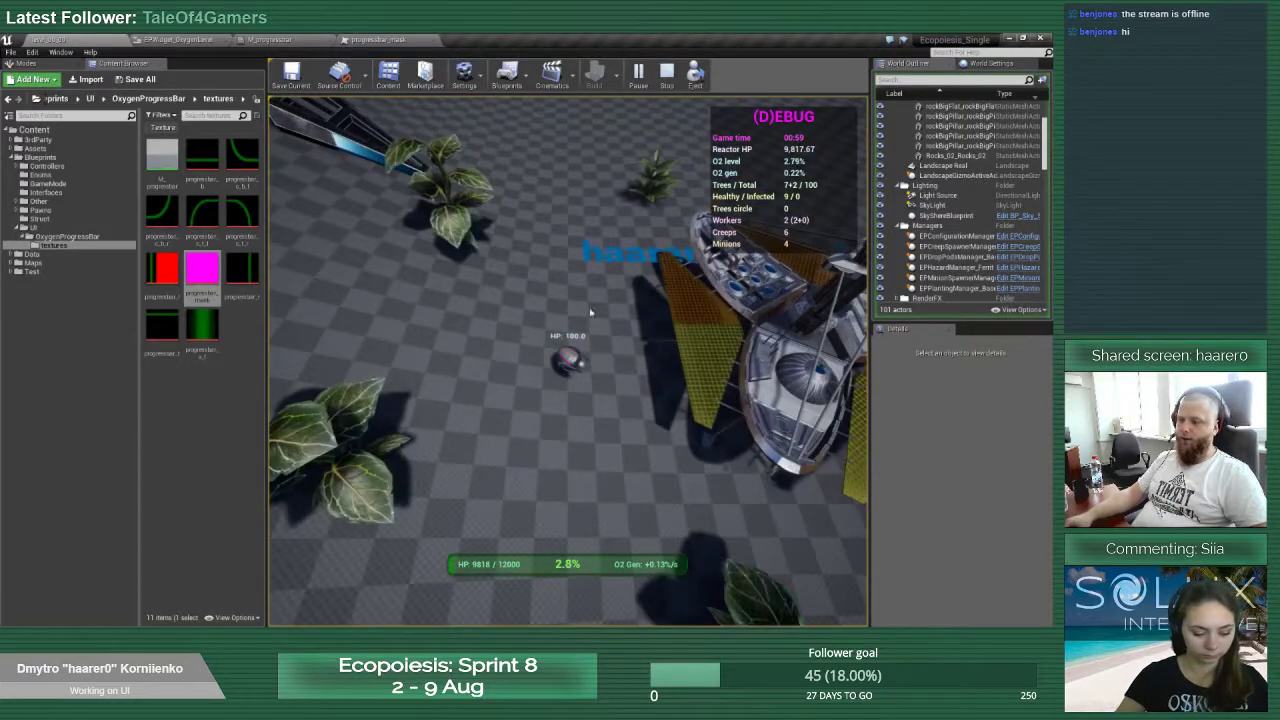
pyautogui.press('w')
pyautogui.press('d')
pyautogui.press('s')
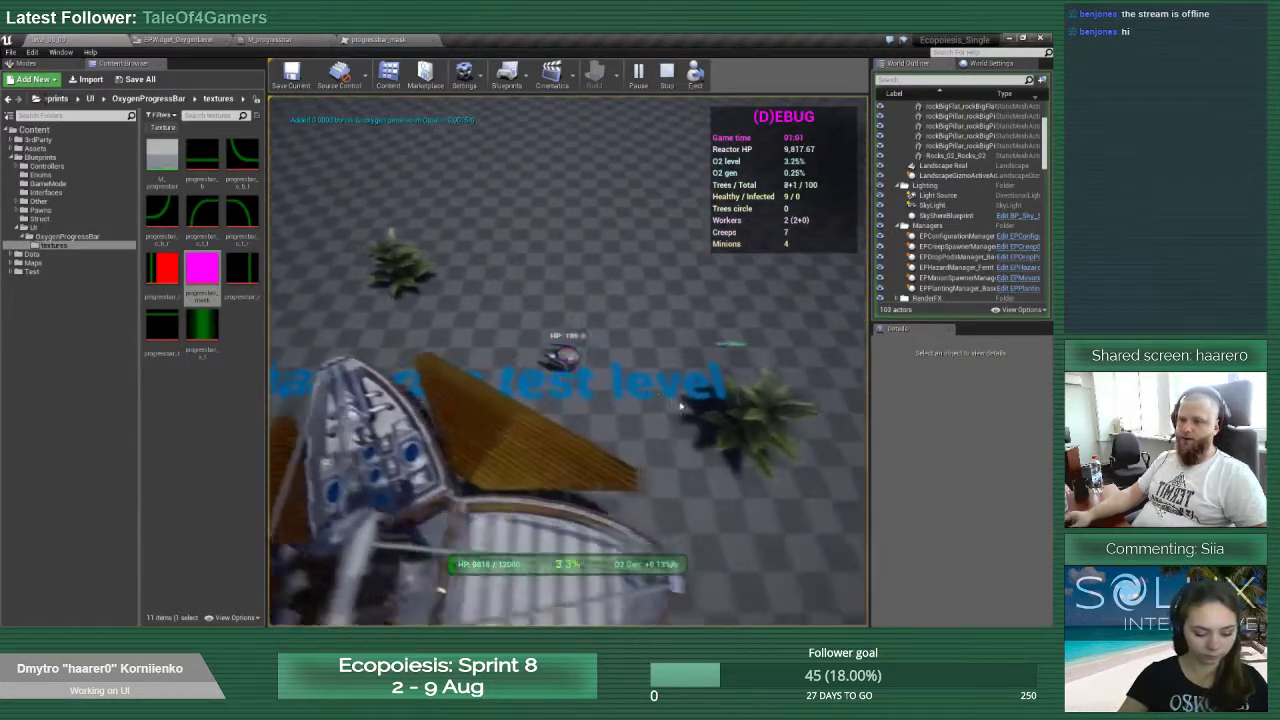
pyautogui.press('s')
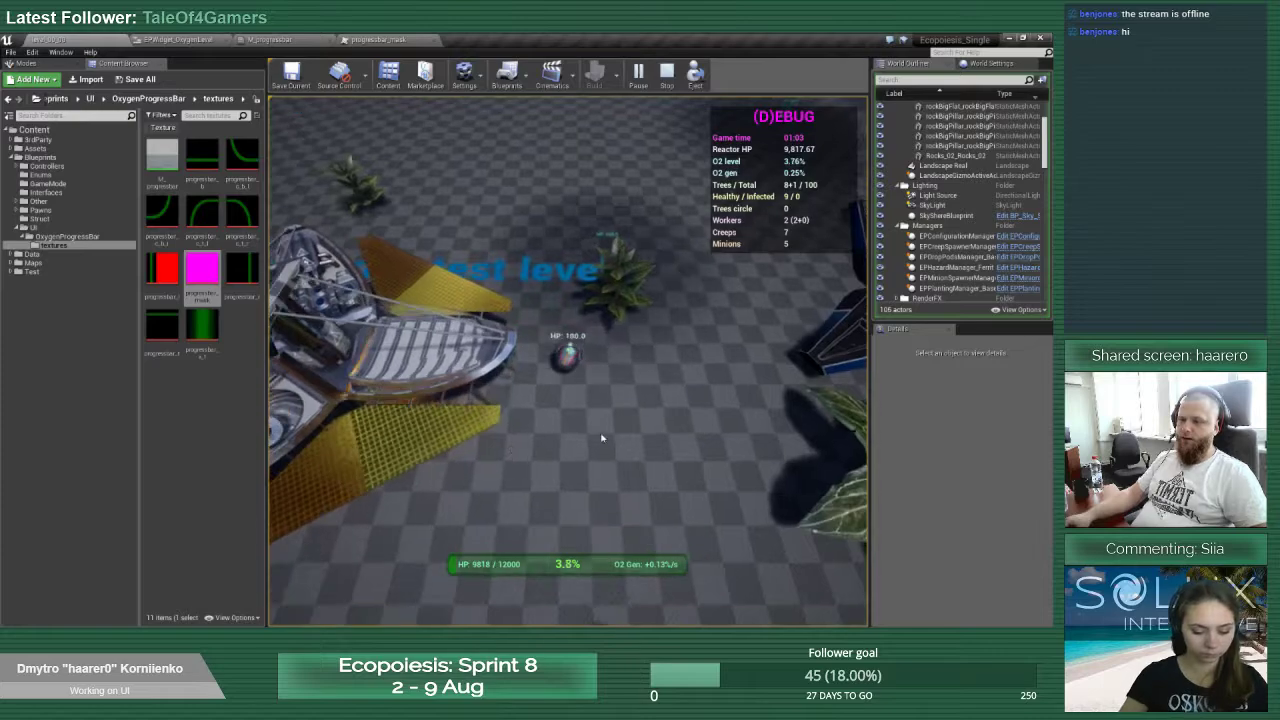
pyautogui.press('s')
pyautogui.press('a')
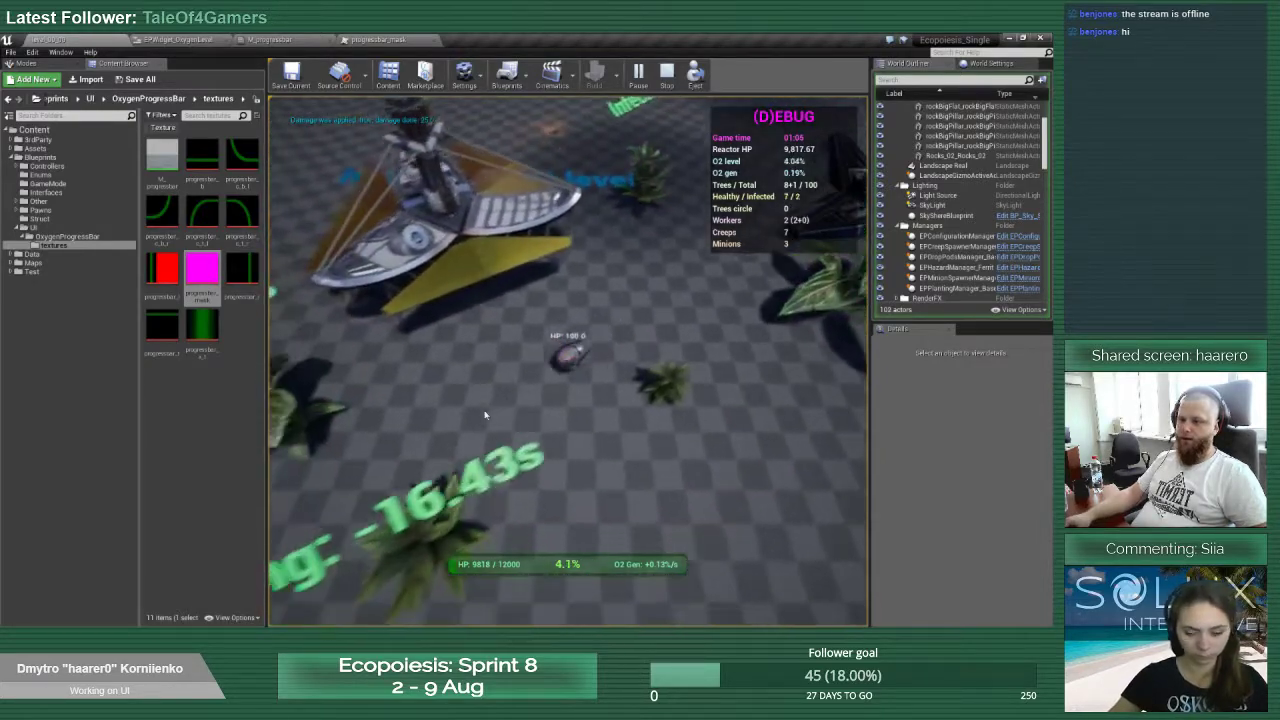
# Attack the creep at the infected plant beside the test level text and watch how the oxygen percentage reacts
pyautogui.moveTo(485, 415)
pyautogui.mouseDown()
pyautogui.moveTo(432, 250)
pyautogui.moveTo(556, 250)
pyautogui.moveTo(686, 272)
pyautogui.moveTo(728, 315)
pyautogui.moveTo(728, 355)
pyautogui.moveTo(646, 386)
pyautogui.moveTo(643, 403)
pyautogui.mouseUp()
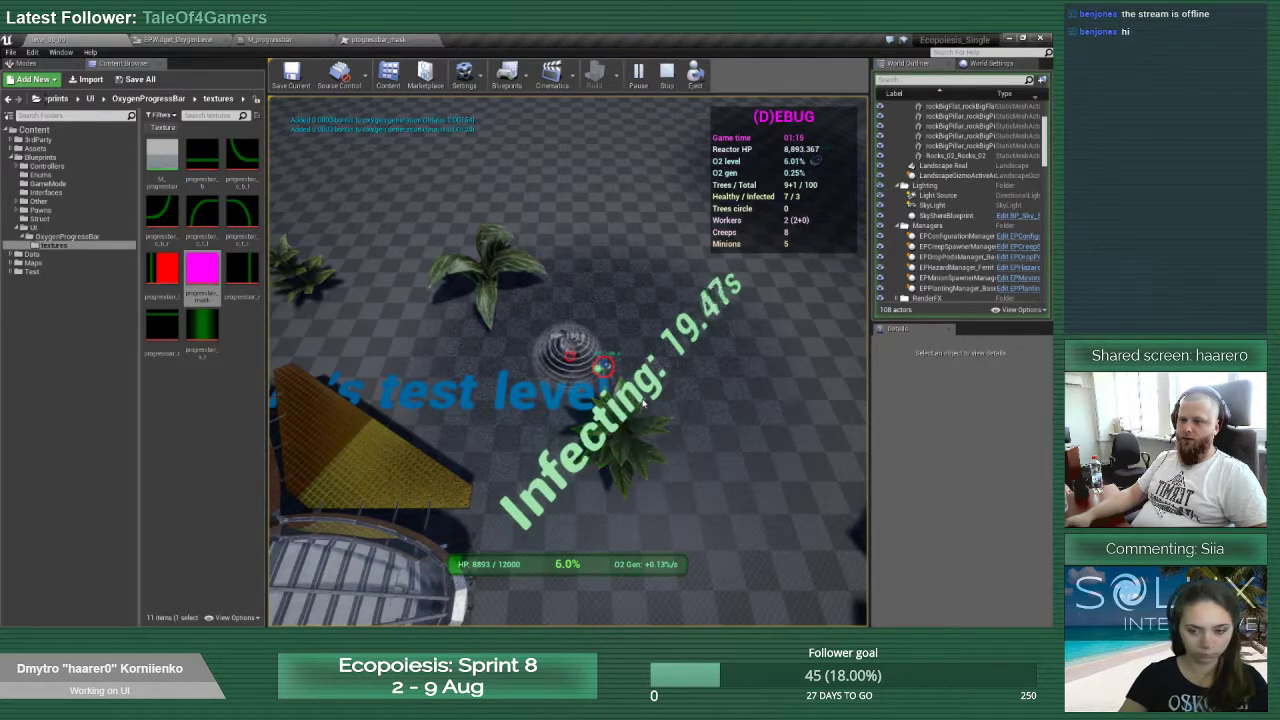
pyautogui.moveTo(643, 402); pyautogui.dragTo(643, 402)
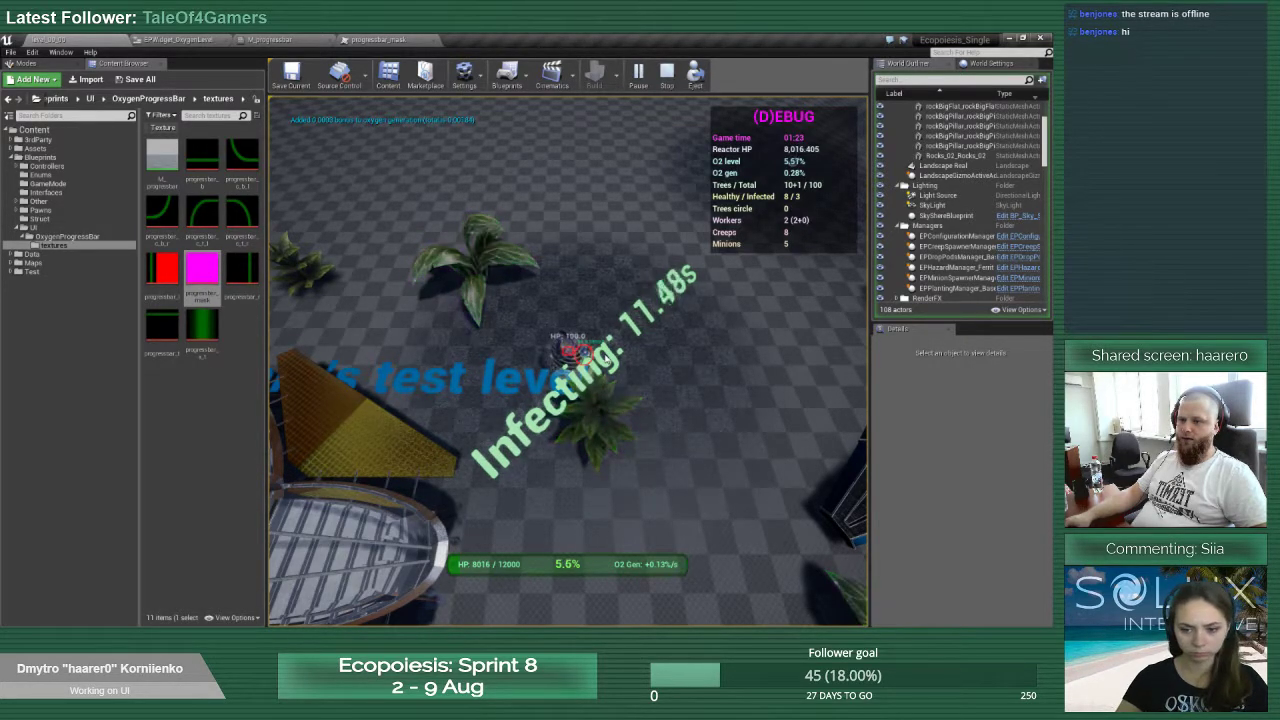
pyautogui.press('w')
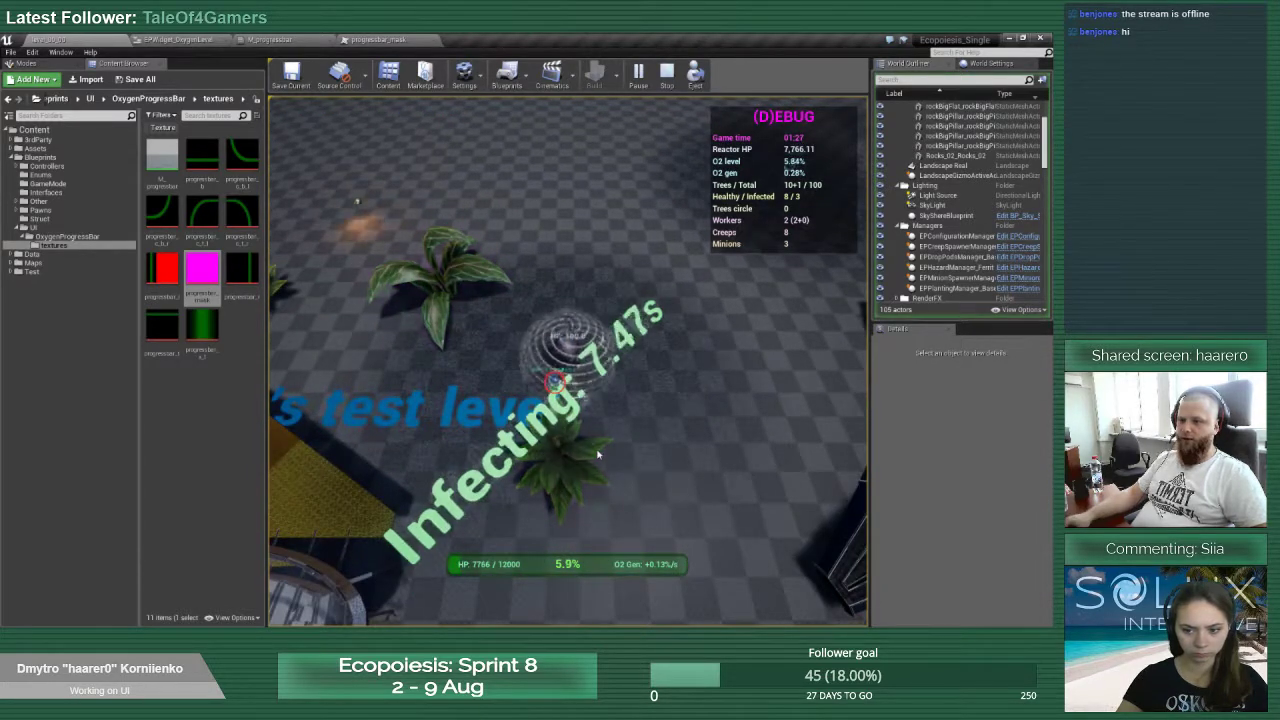
pyautogui.press('w')
pyautogui.press('a')
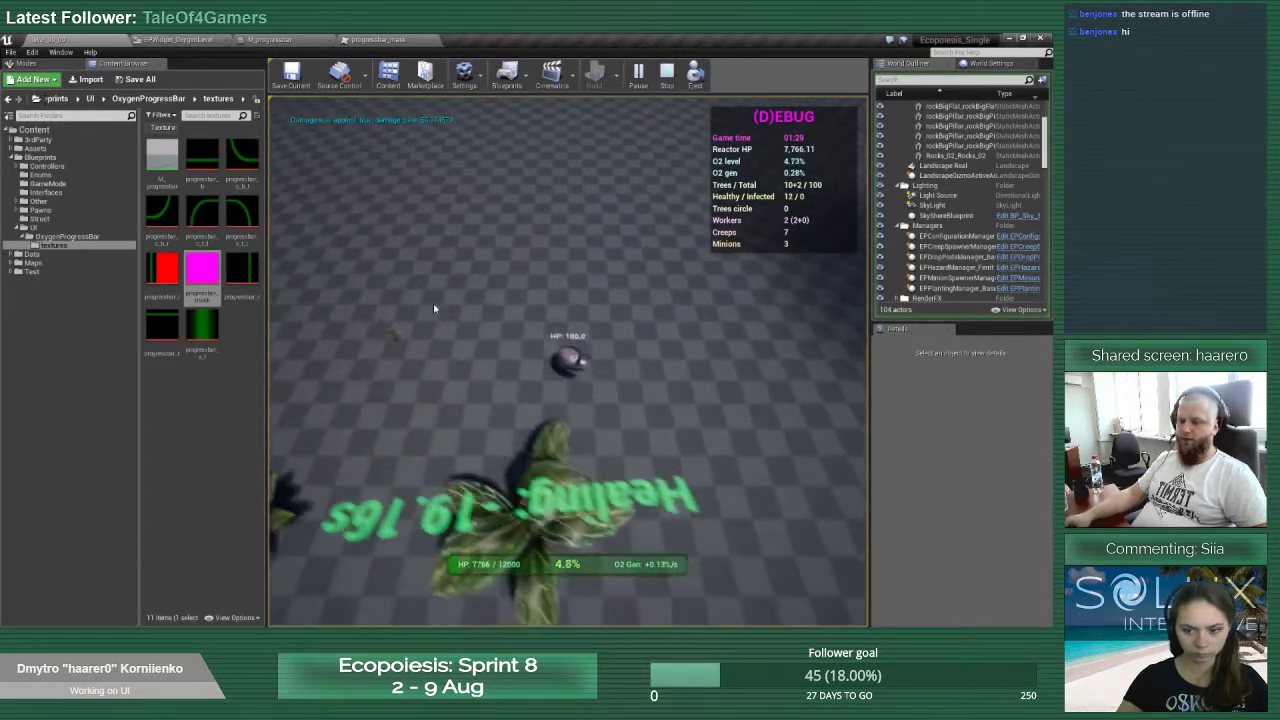
# Keep circling the reactor among the plants and move out to the dark area, comparing the bar with the debug oxygen level
pyautogui.press('s')
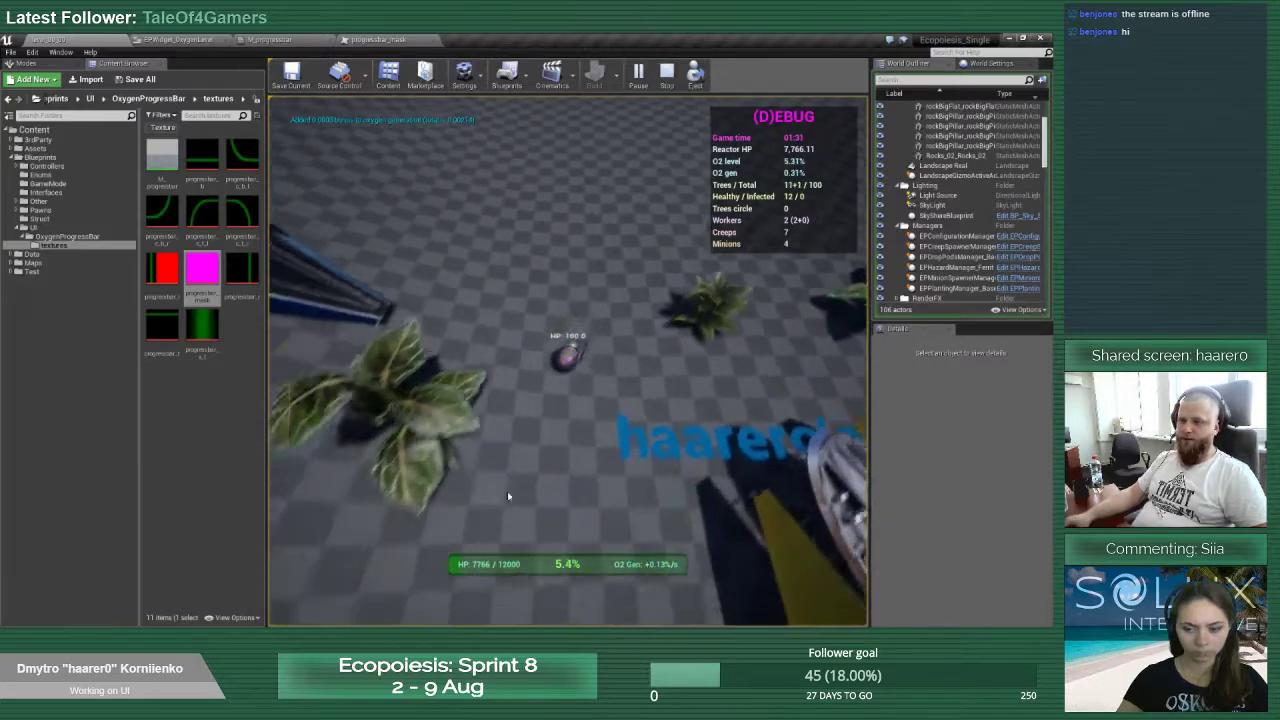
pyautogui.press('d')
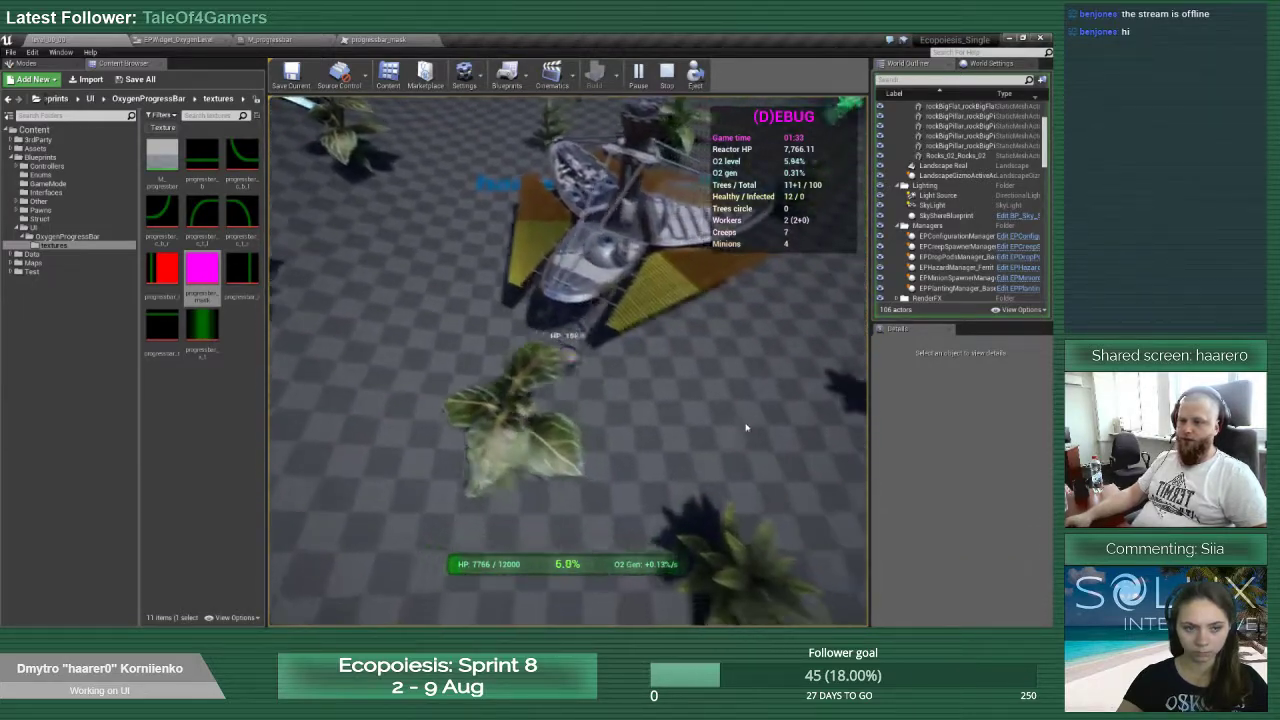
pyautogui.press('d')
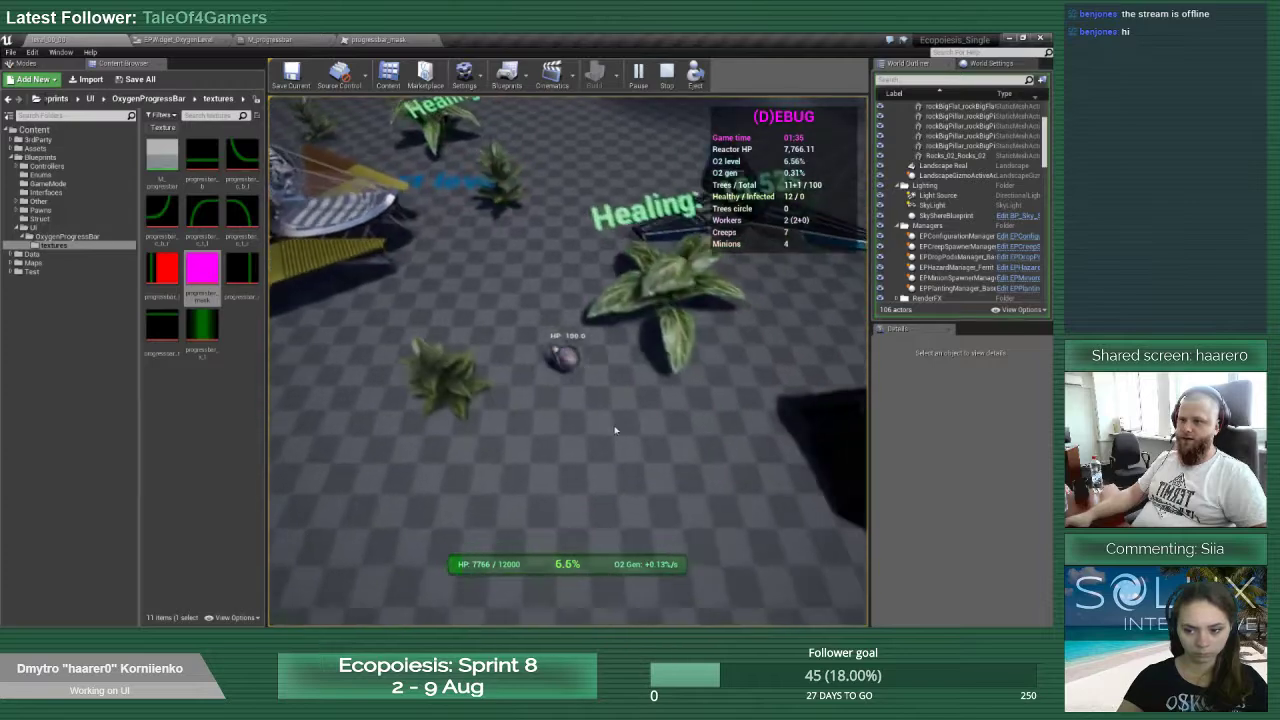
pyautogui.press('w')
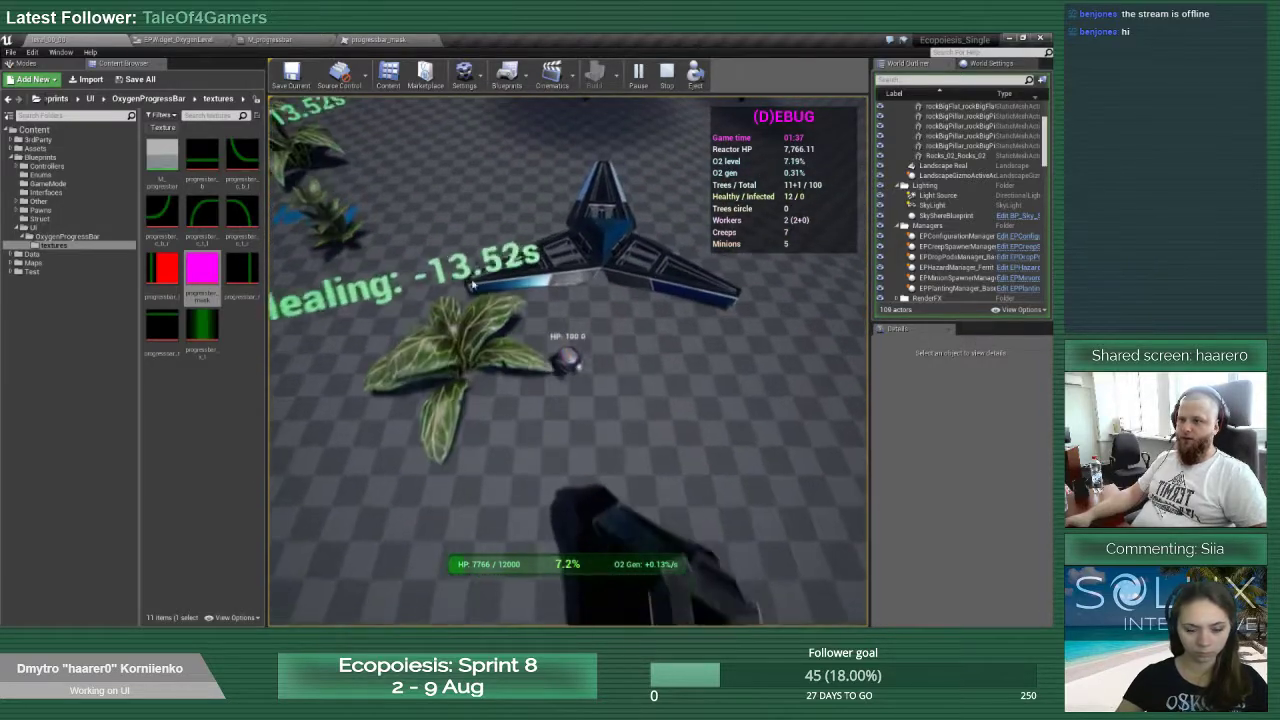
pyautogui.press('a')
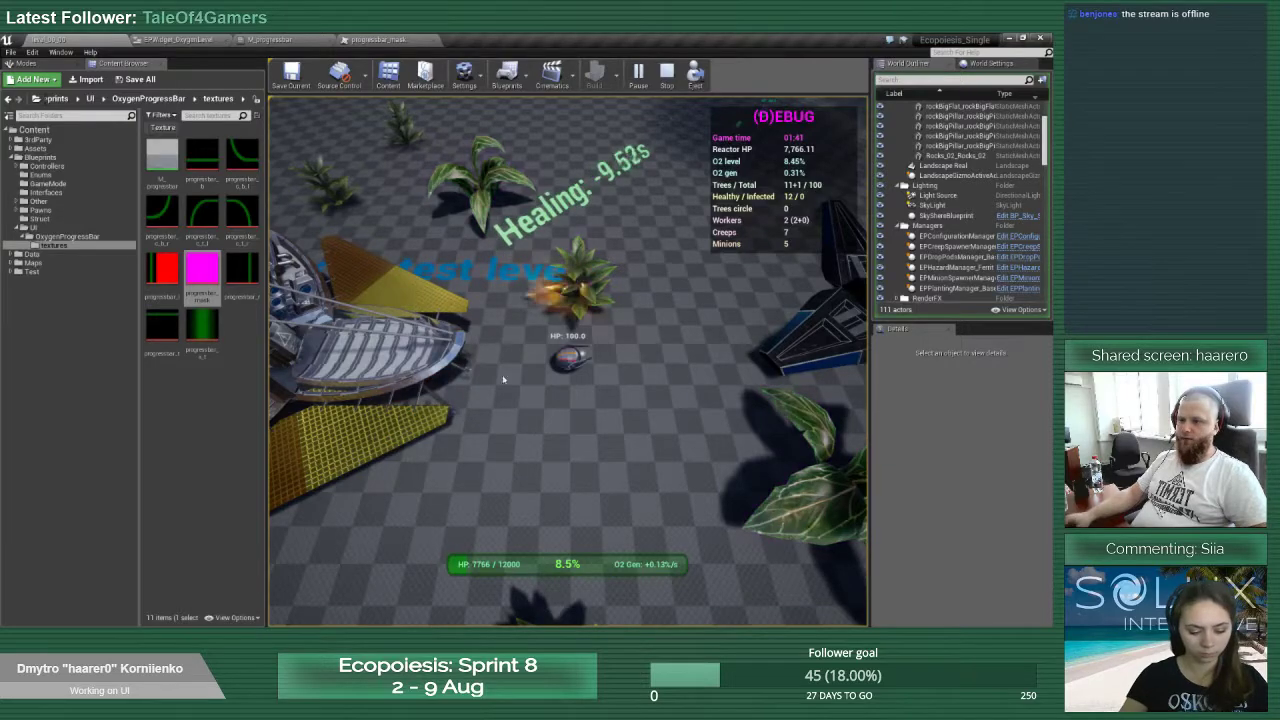
pyautogui.press('a')
pyautogui.press('s')
pyautogui.press('a')
pyautogui.press('s')
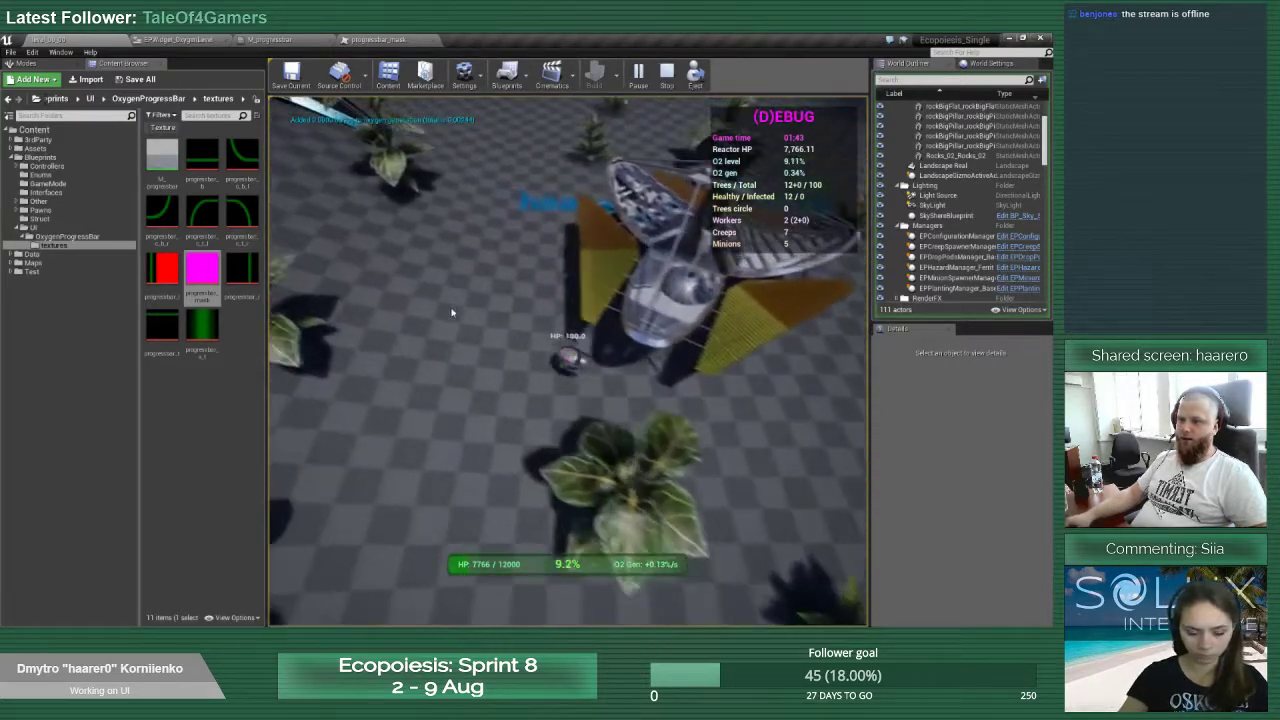
pyautogui.press('s')
pyautogui.press('d')
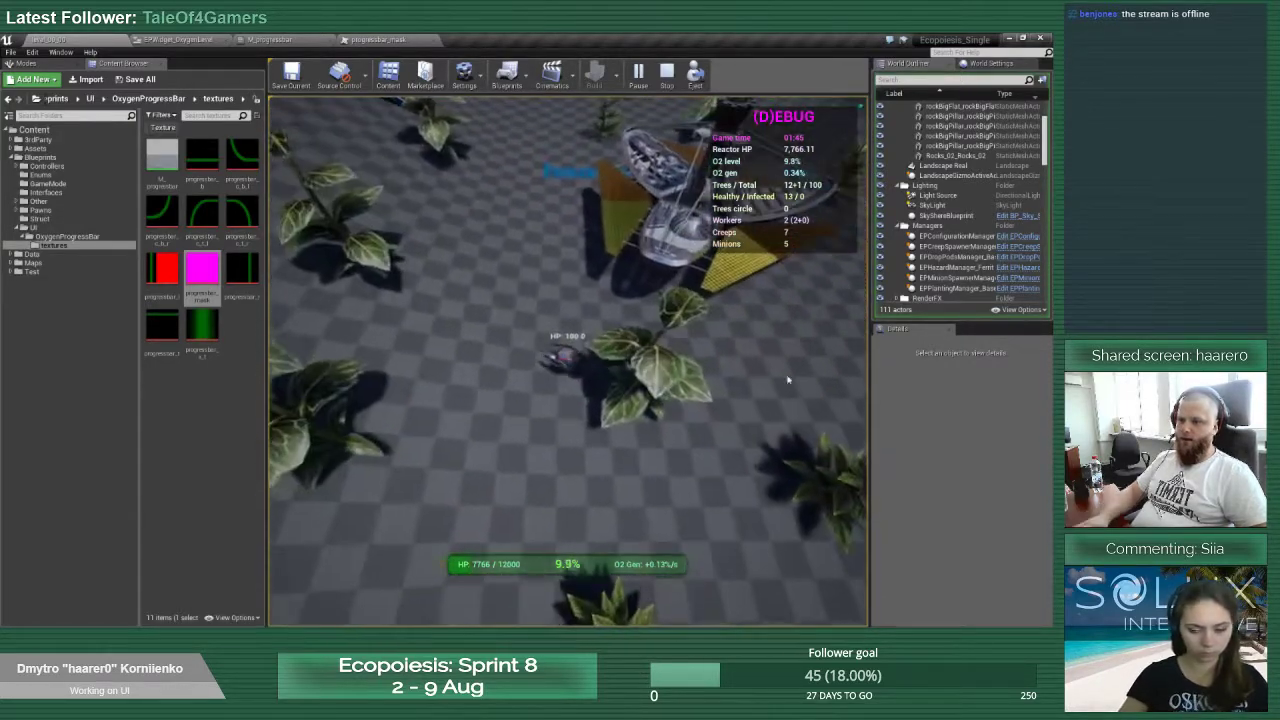
pyautogui.press('w')
pyautogui.press('d')
pyautogui.press('w')
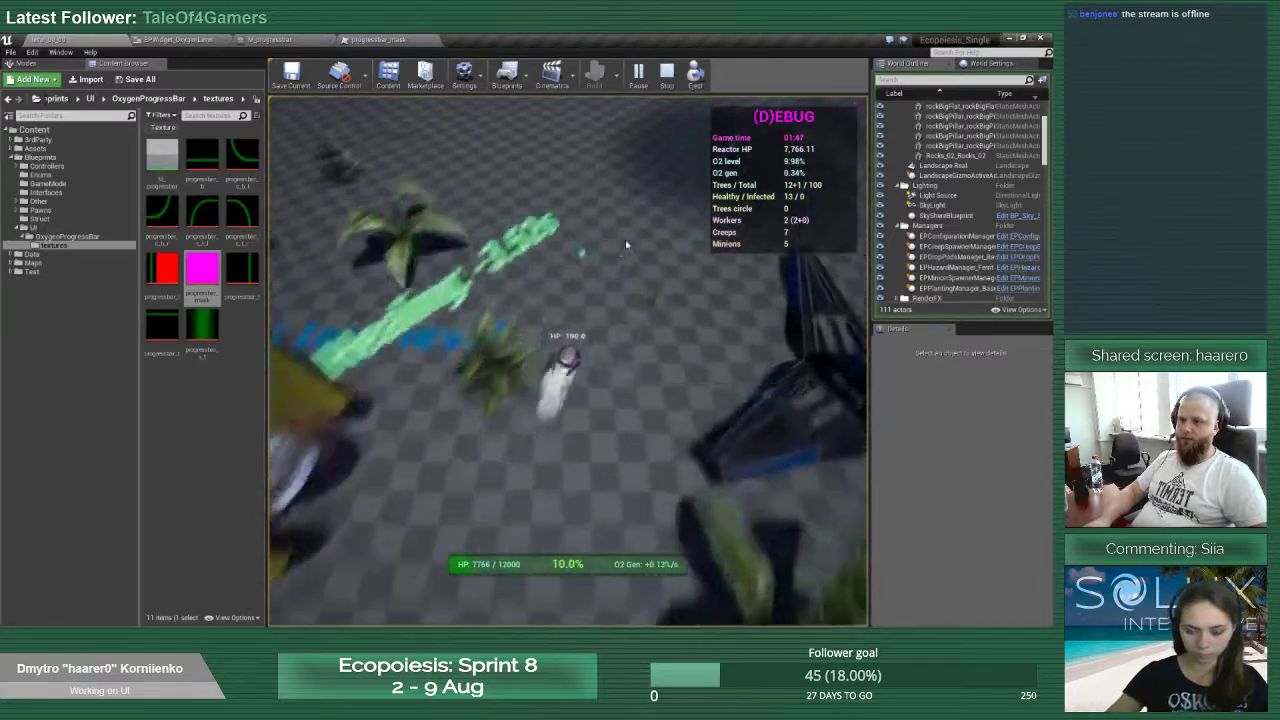
pyautogui.press('d')
pyautogui.press('w')
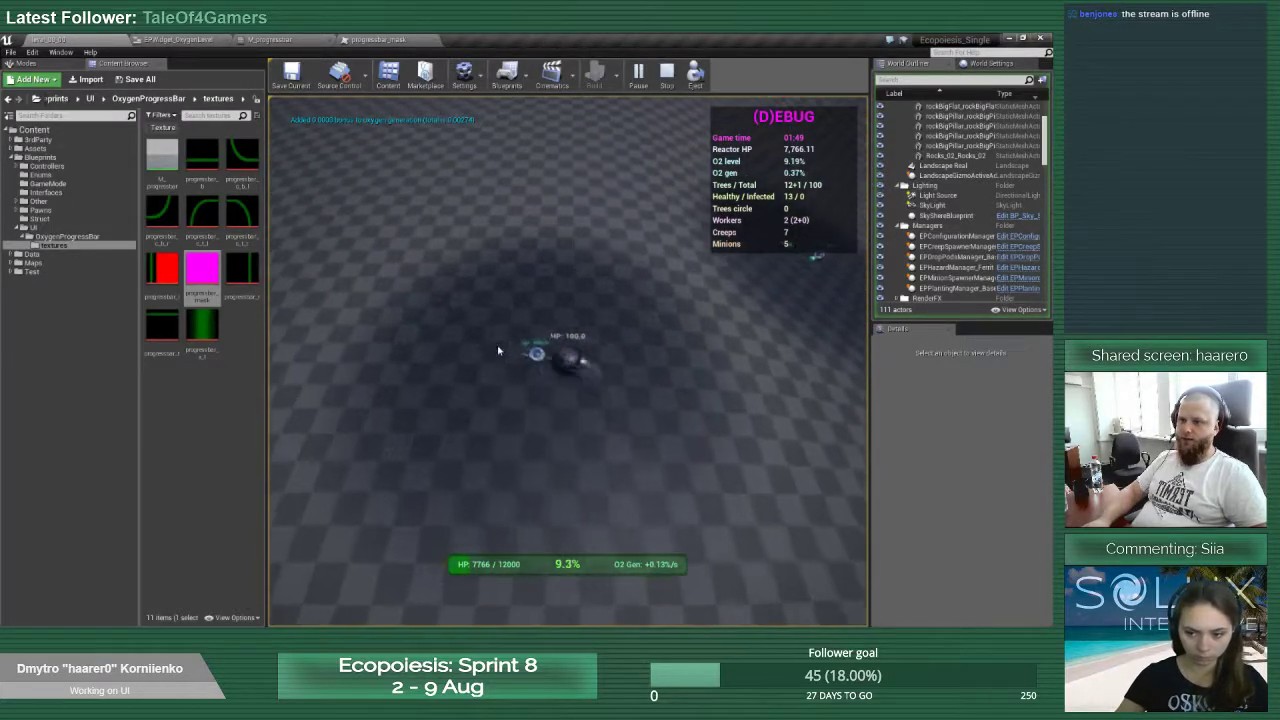
# Trigger the character's spiral sphere ability in the dark area and return to the drop pod, comparing the bar with the debug oxygen level
pyautogui.press('space')
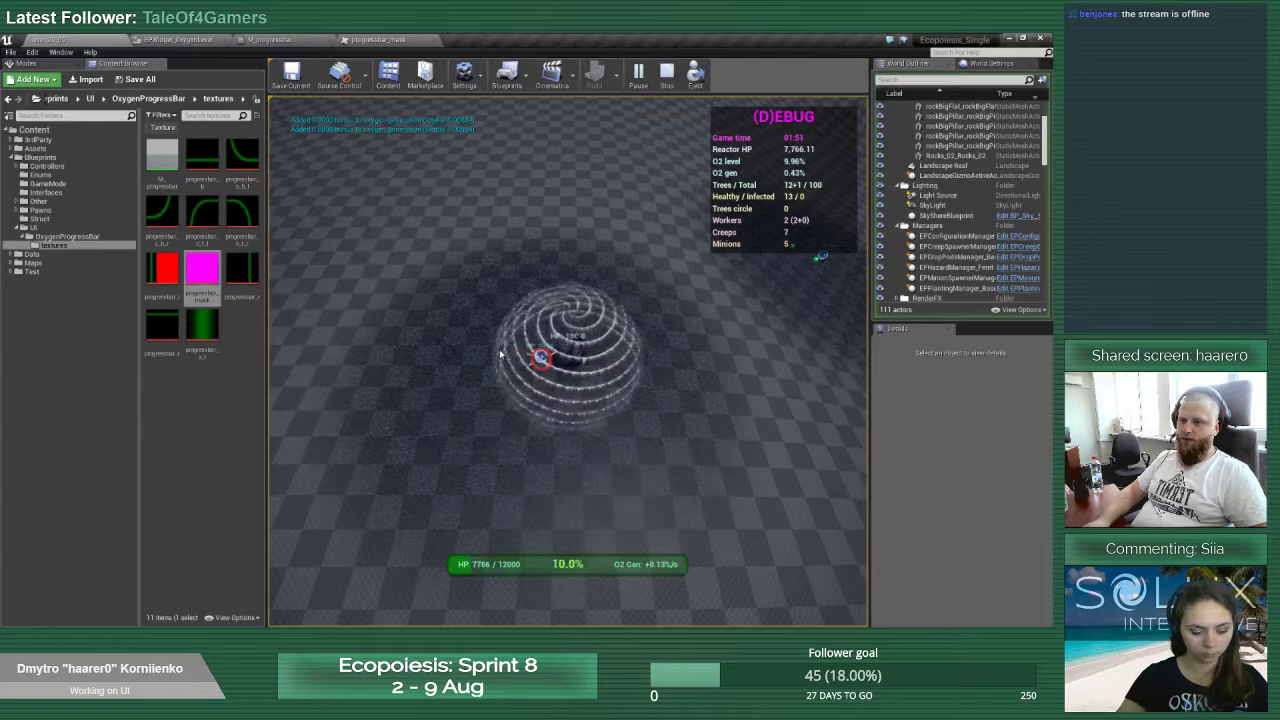
pyautogui.press('a')
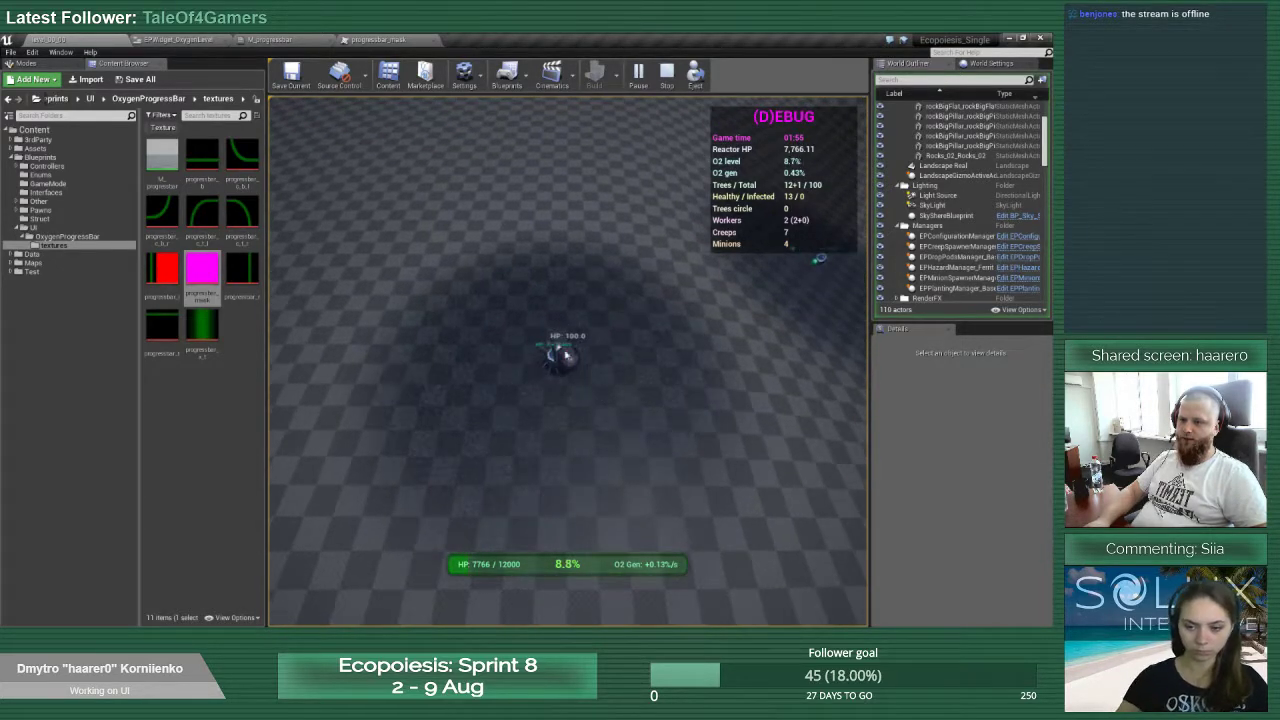
pyautogui.press('a')
pyautogui.press('d')
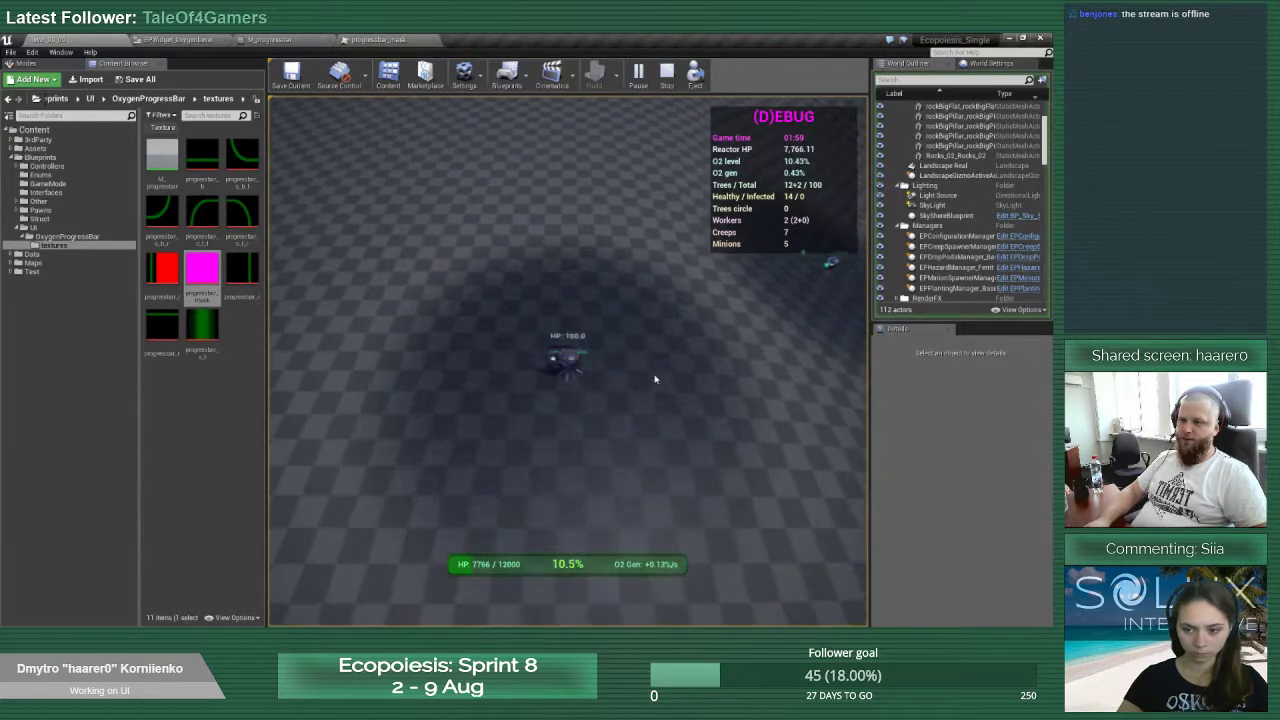
pyautogui.press('space')
pyautogui.press('s')
pyautogui.press('a')
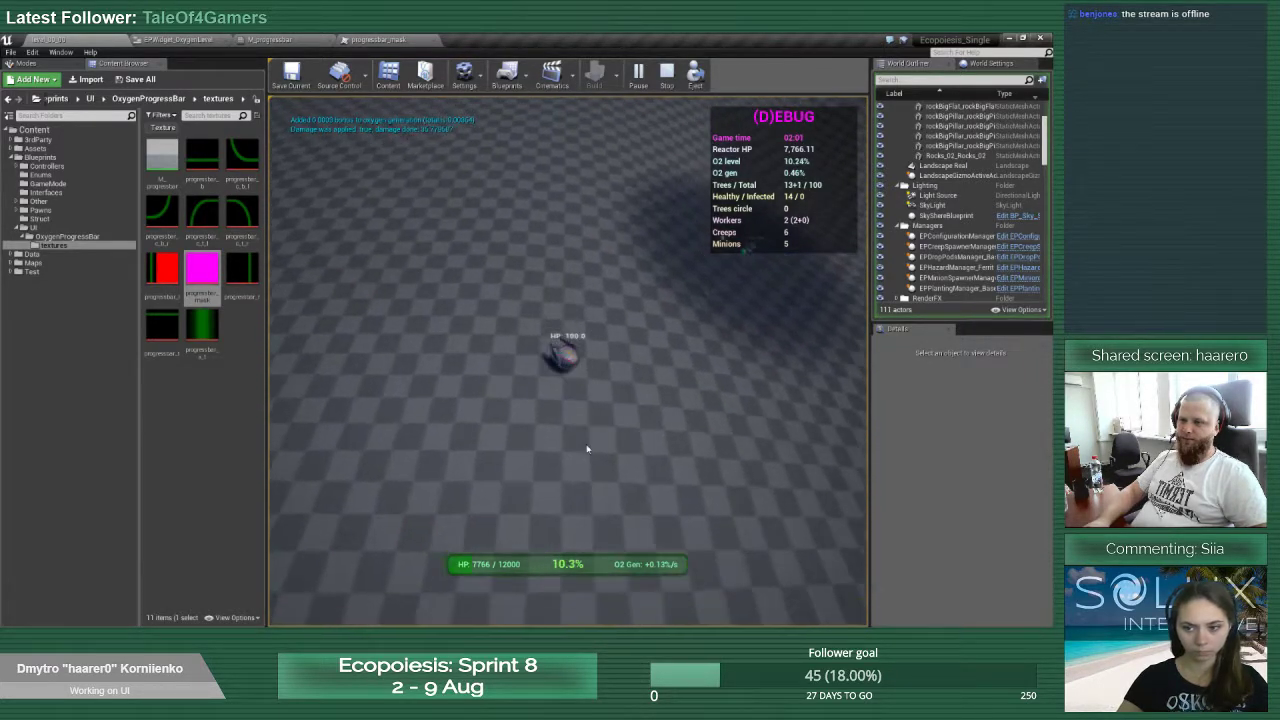
pyautogui.press('s')
pyautogui.press('a')
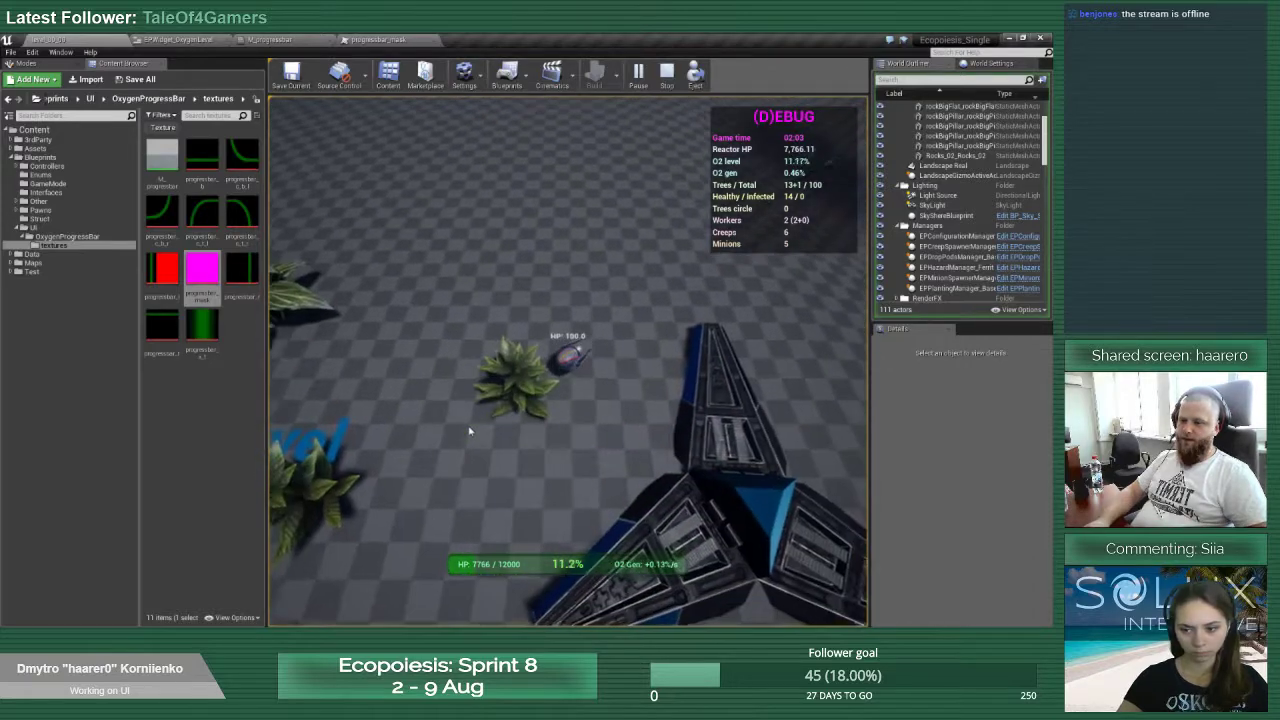
# Roam between the plants and the open floor near the drop pod, watching the oxygen percentage on the bar
pyautogui.press('w')
pyautogui.press('d')
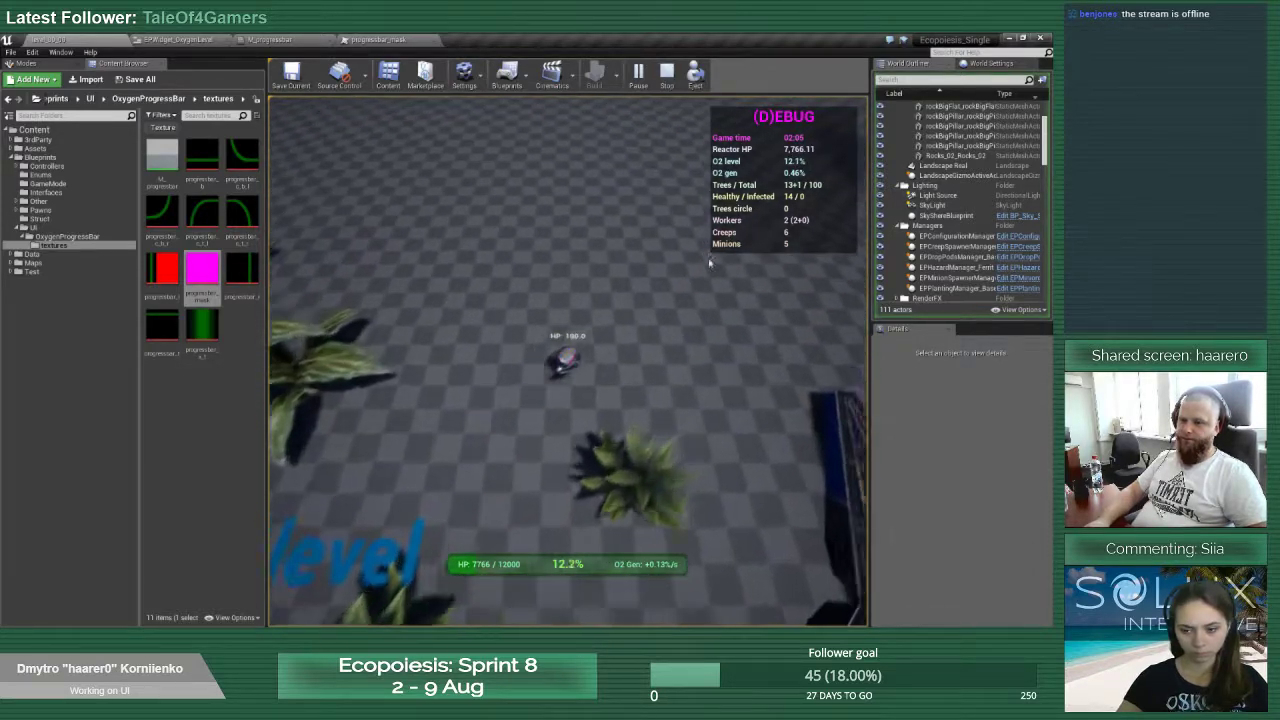
pyautogui.press('w')
pyautogui.press('d')
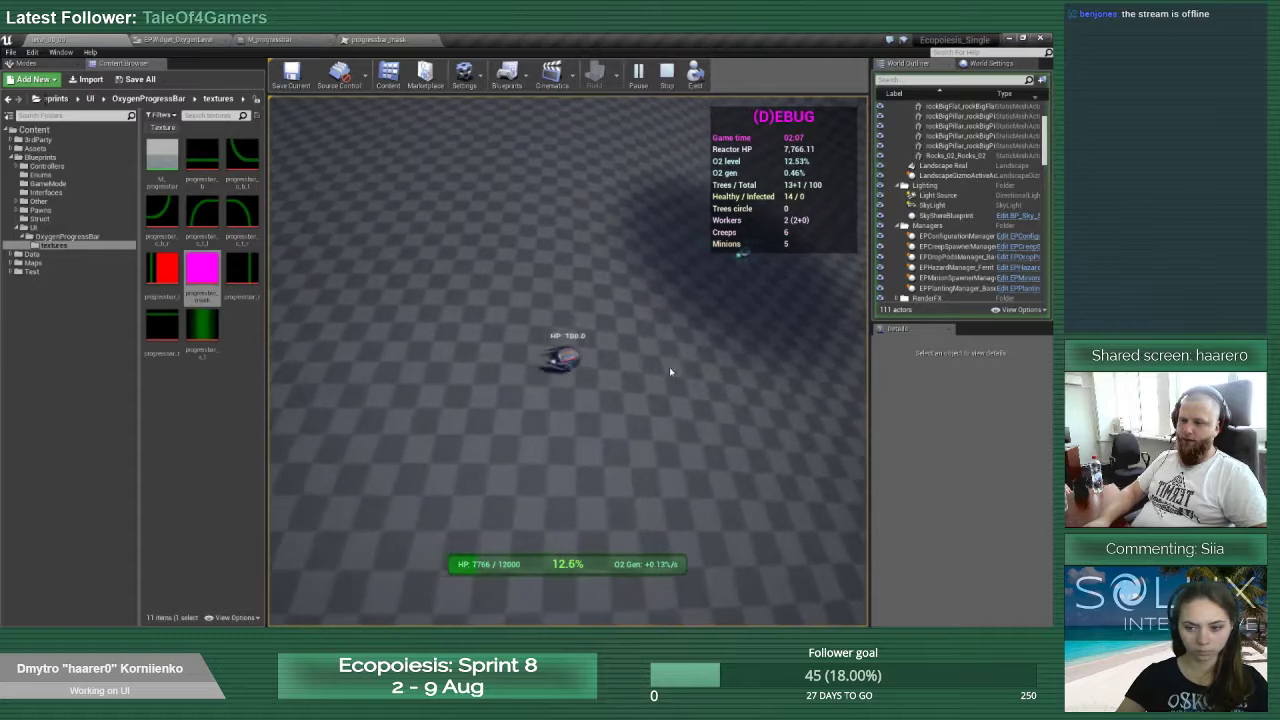
pyautogui.press('s')
pyautogui.press('a')
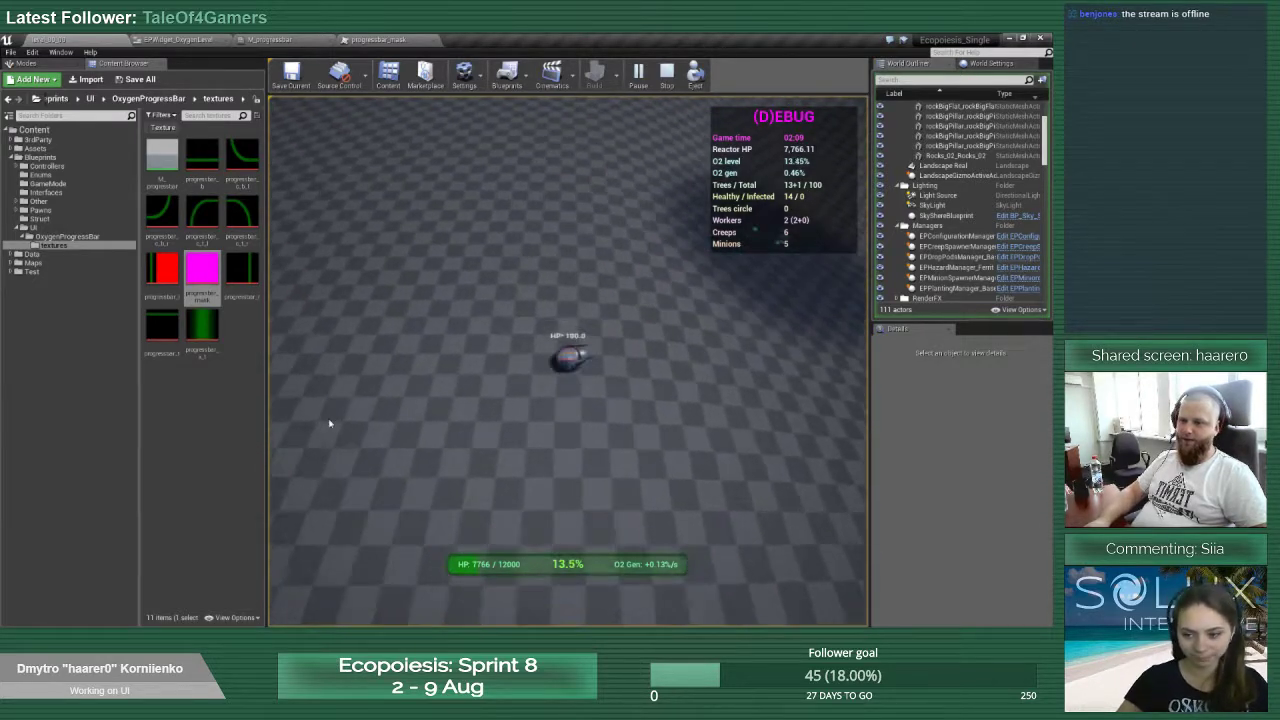
pyautogui.press('s')
pyautogui.press('a')
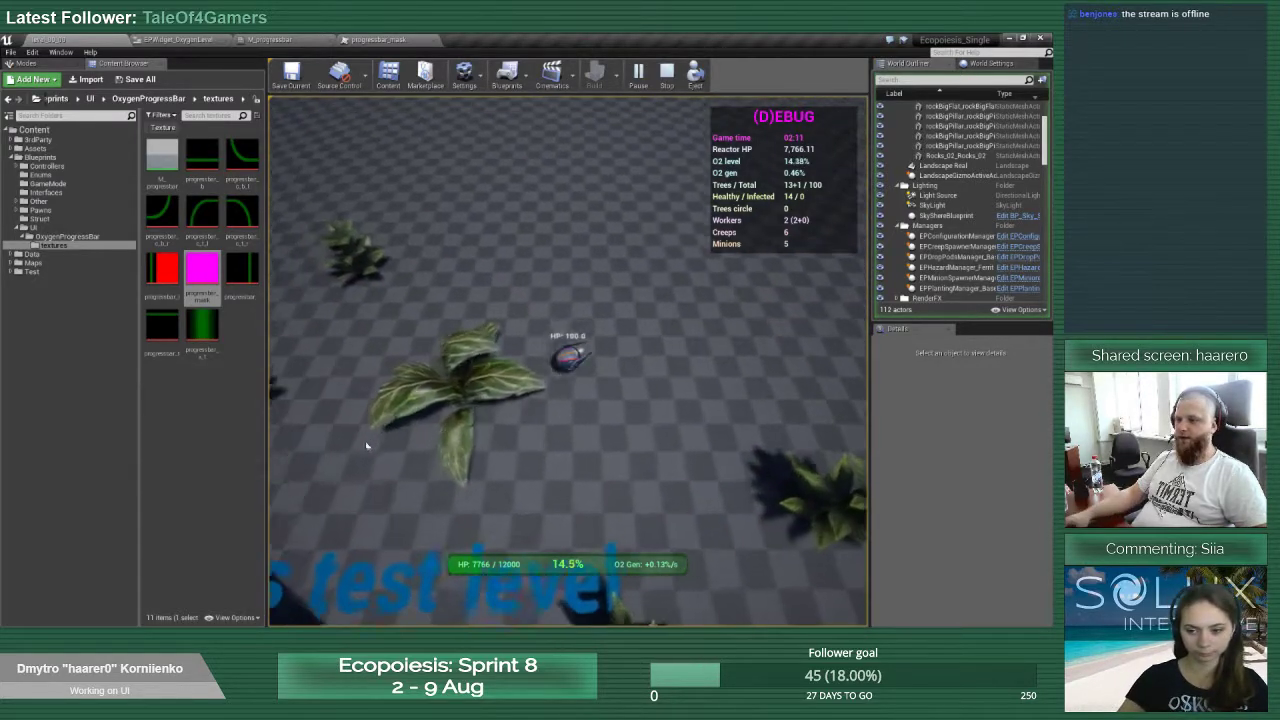
# Steer the character around the reactor through the surrounding plants, checking the bar's percentage against the debug oxygen level
pyautogui.press('a')
pyautogui.press('w')
pyautogui.press('s')
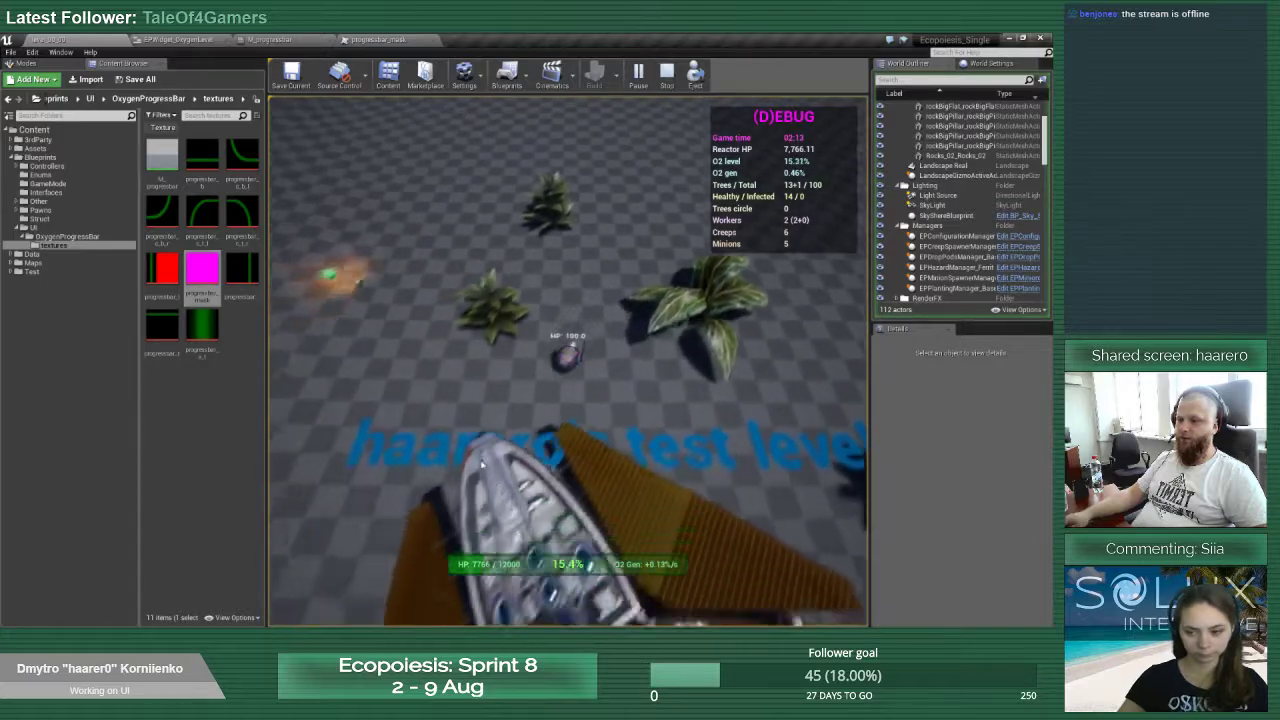
pyautogui.press('s')
pyautogui.press('a')
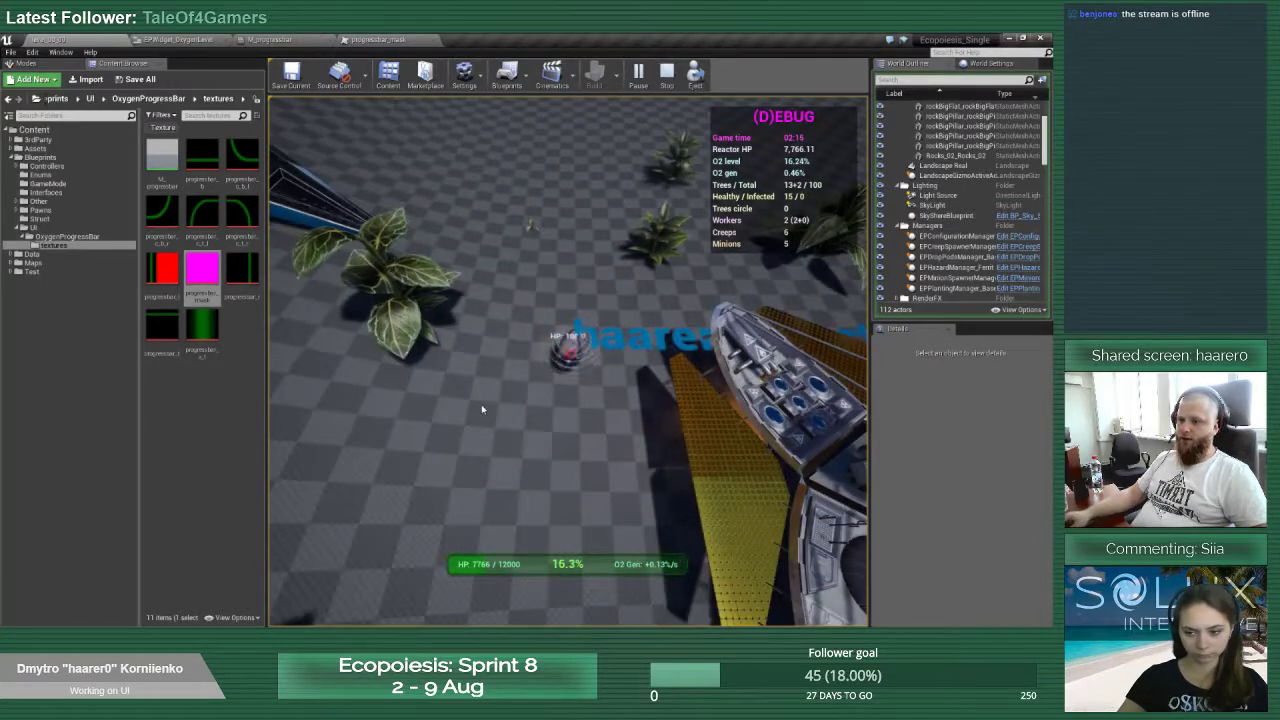
pyautogui.press('s')
pyautogui.press('a')
pyautogui.press('d')
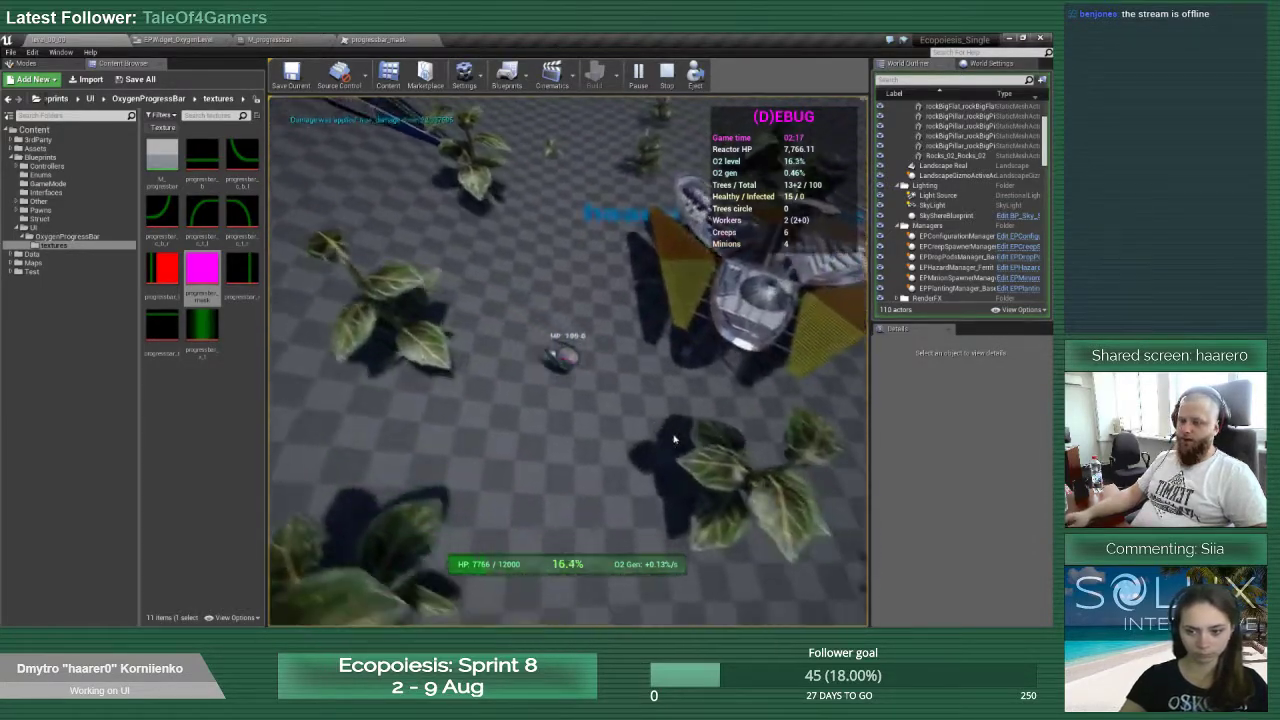
pyautogui.press('d')
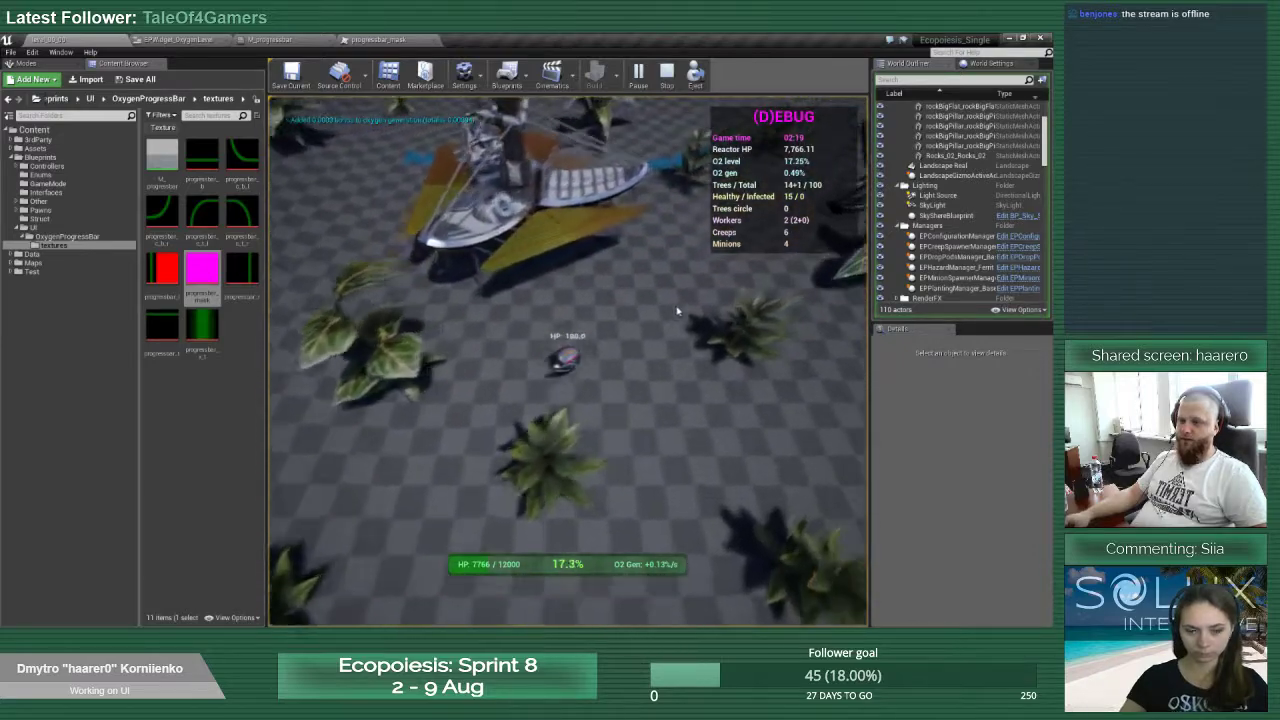
pyautogui.press('d')
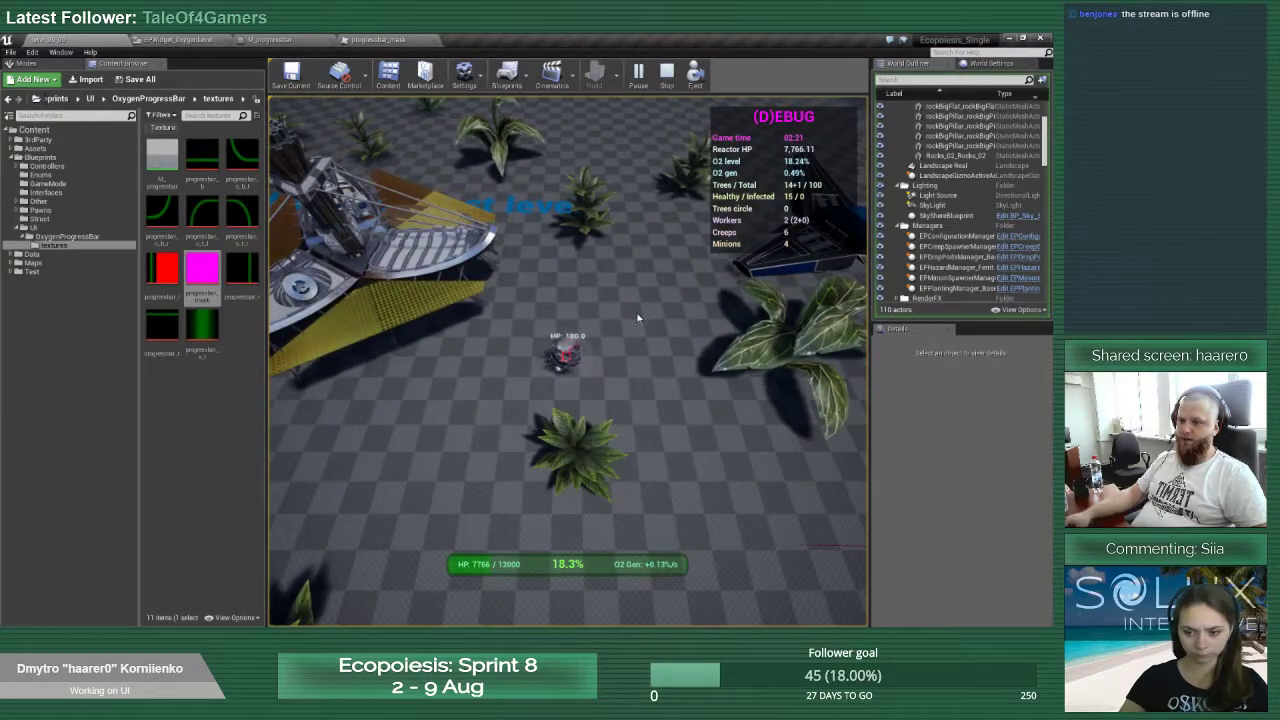
# Run past the plants behind the test level text while watching the oxygen percentage, and end the play session
pyautogui.press('w')
pyautogui.press('a')
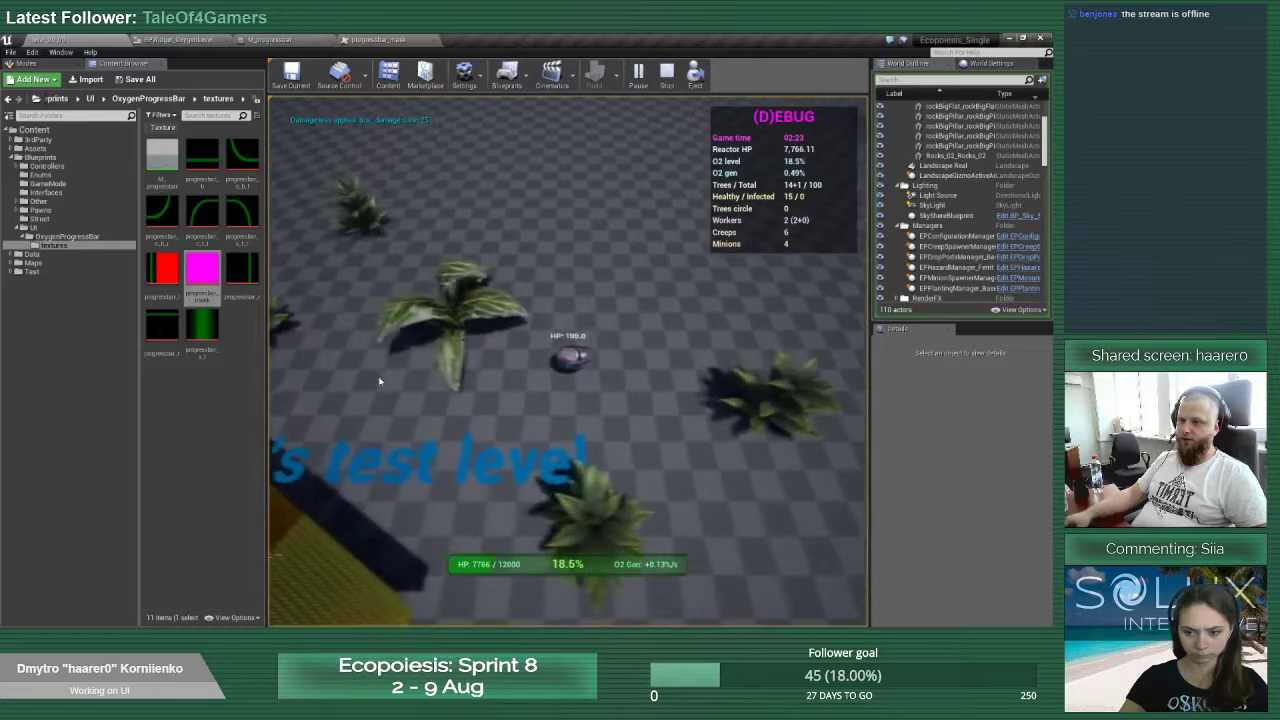
pyautogui.press('a')
pyautogui.press('s')
pyautogui.press('w')
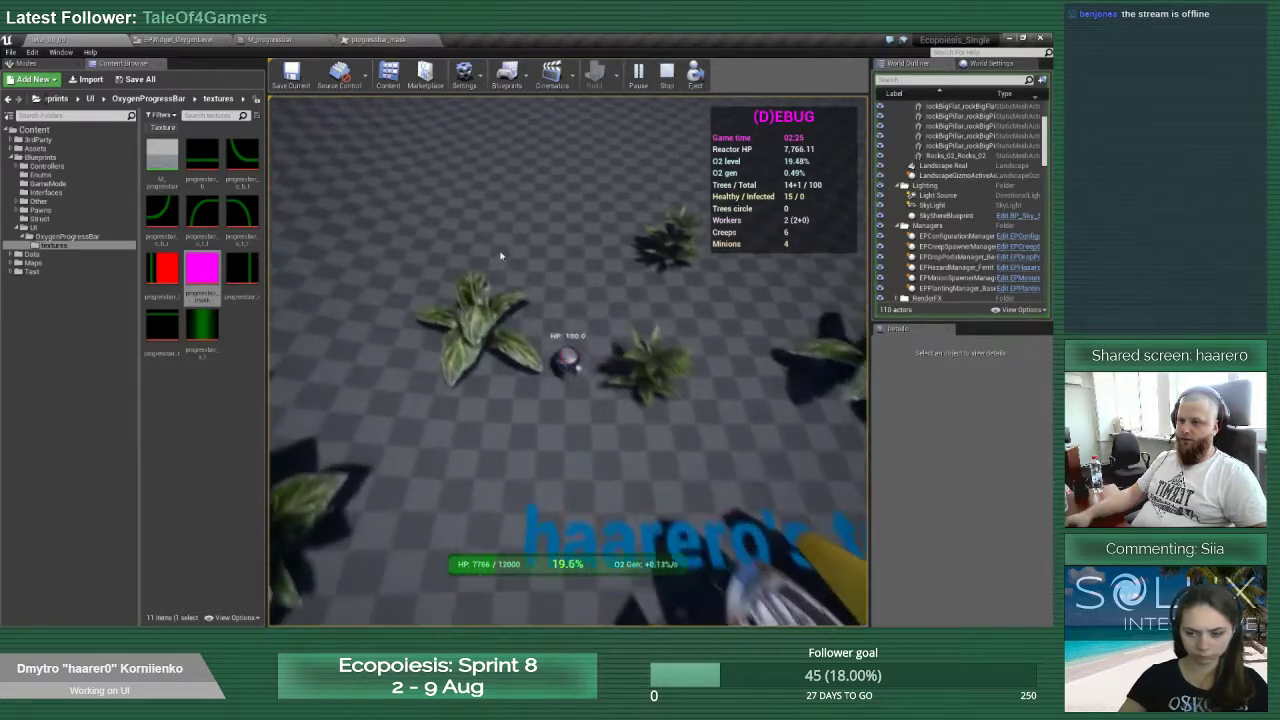
pyautogui.press('d')
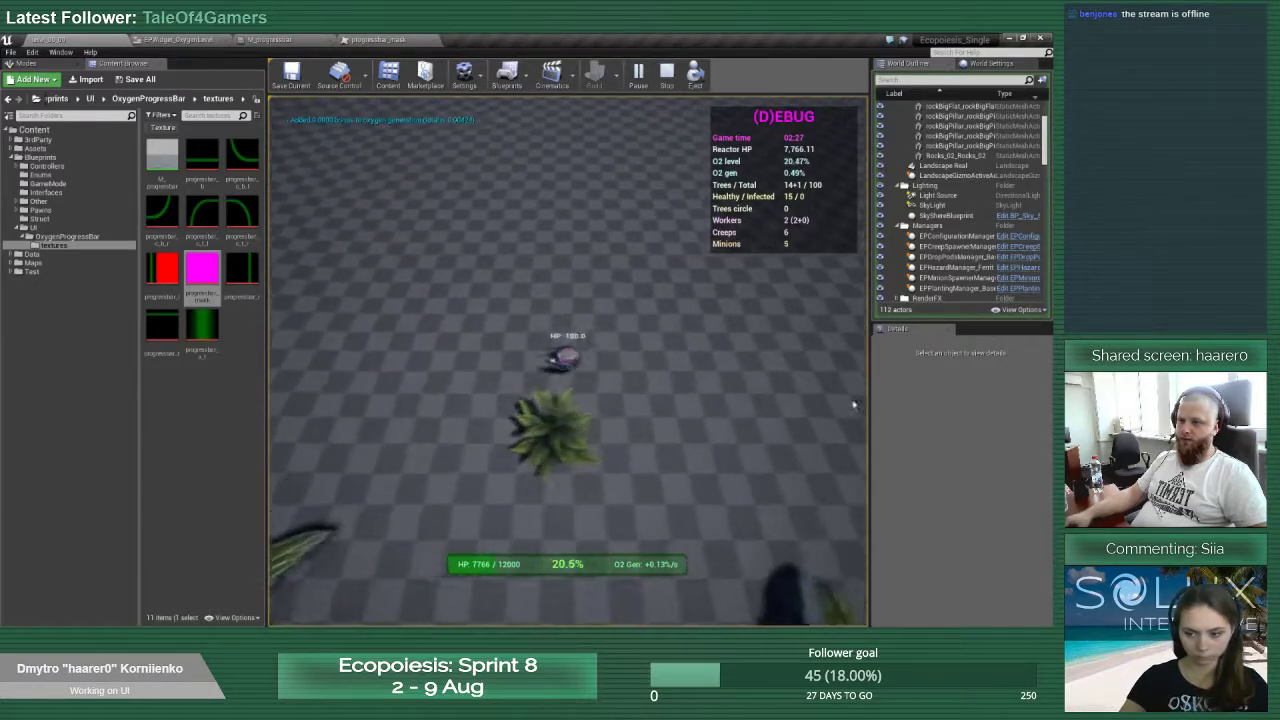
pyautogui.press('d')
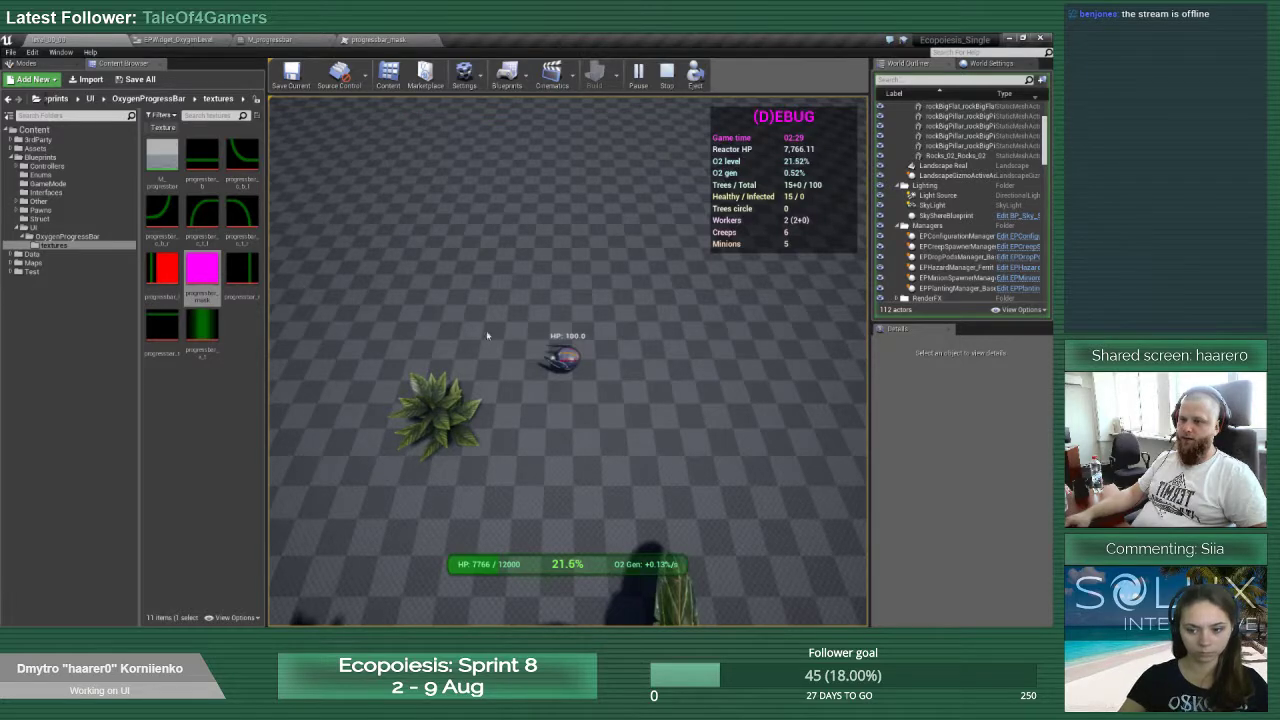
pyautogui.click(667, 73)
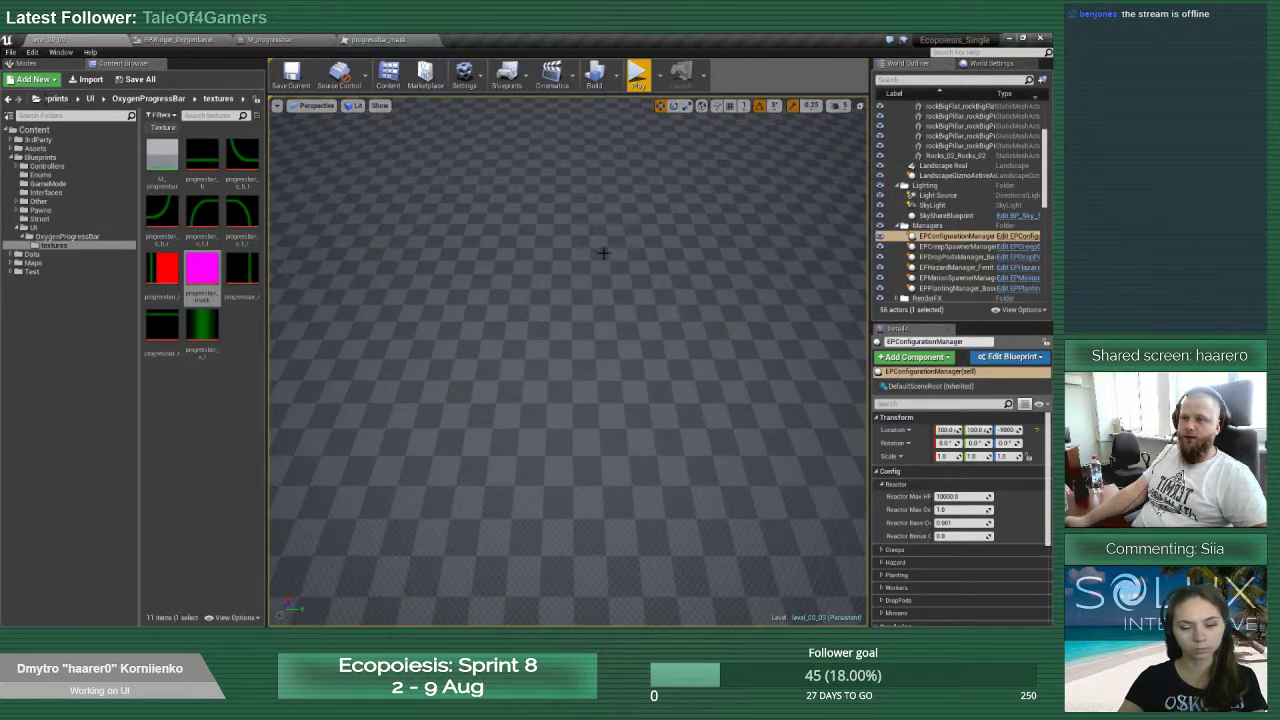
# Collapse the ToText node's advanced options in Update O2Bar and run a brief play test of the level
pyautogui.click(205, 38)
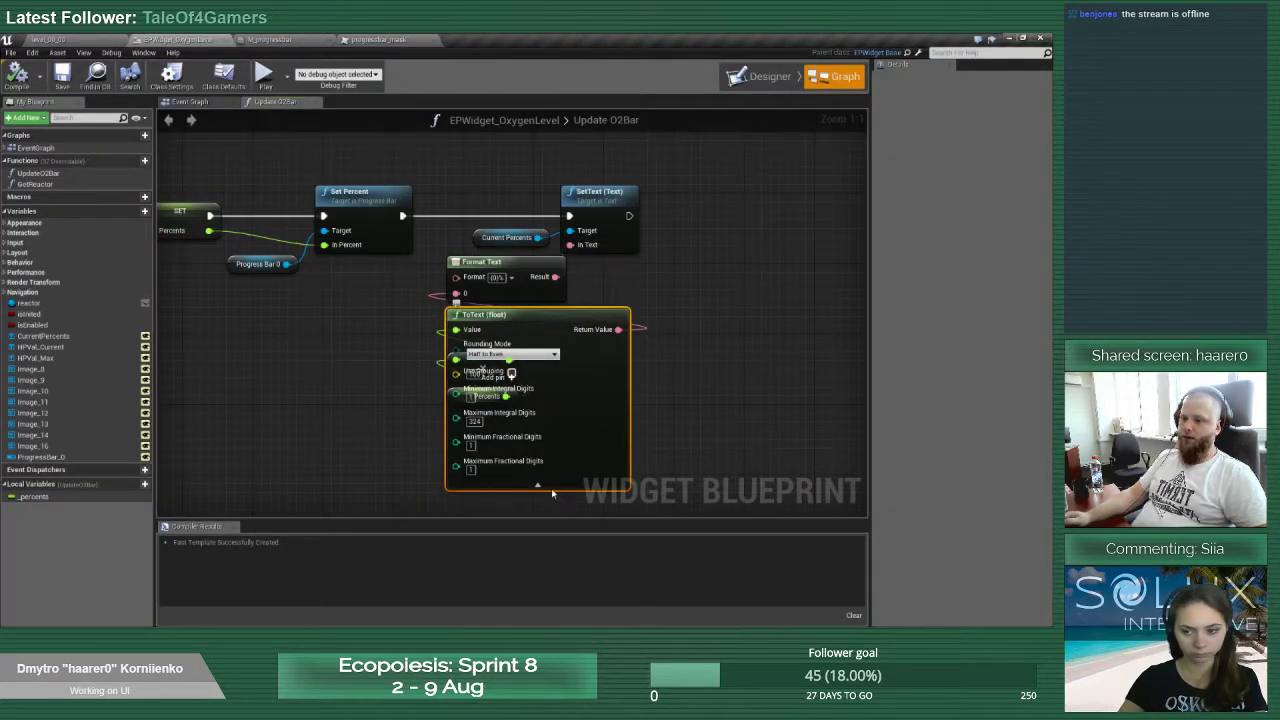
pyautogui.click(551, 488)
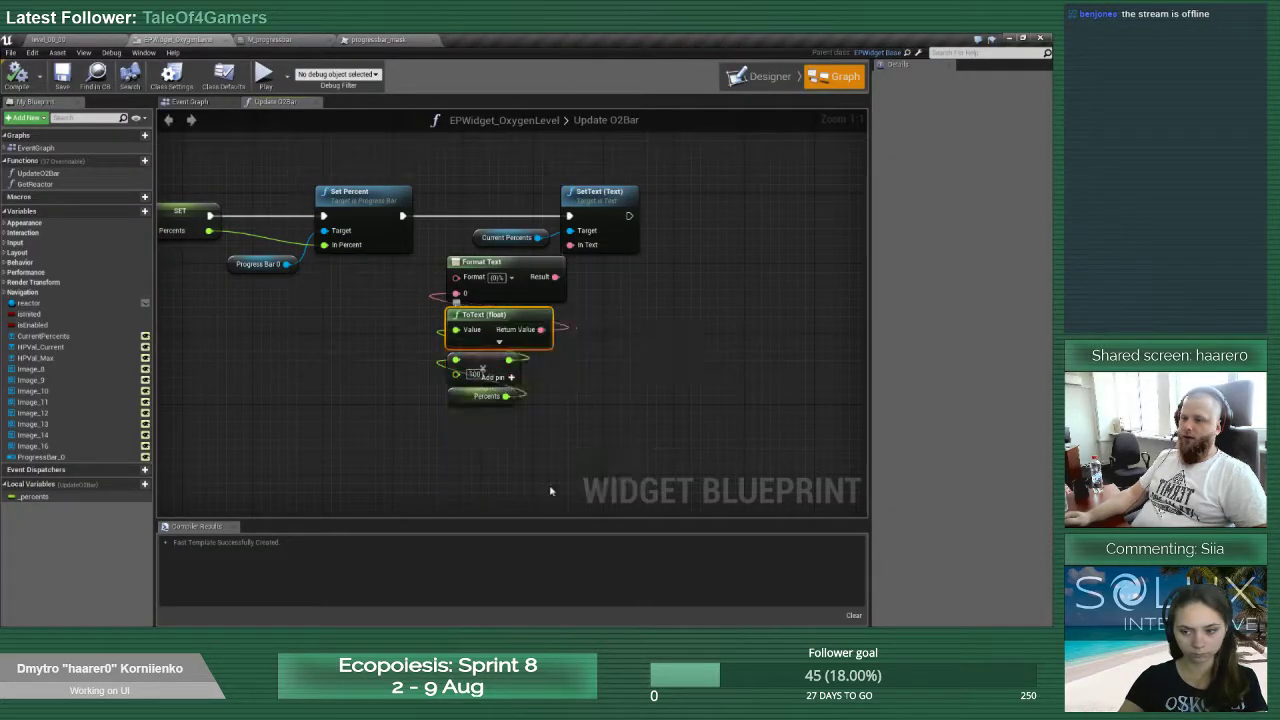
pyautogui.click(64, 41)
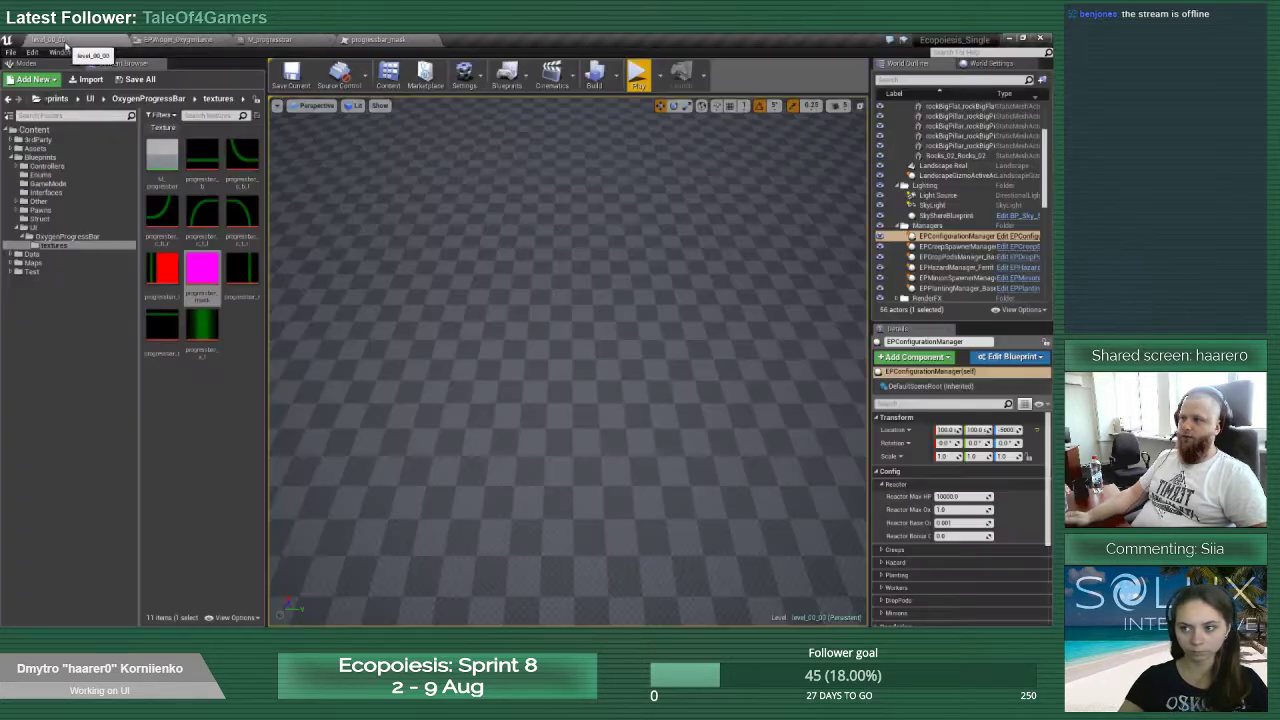
pyautogui.click(637, 75)
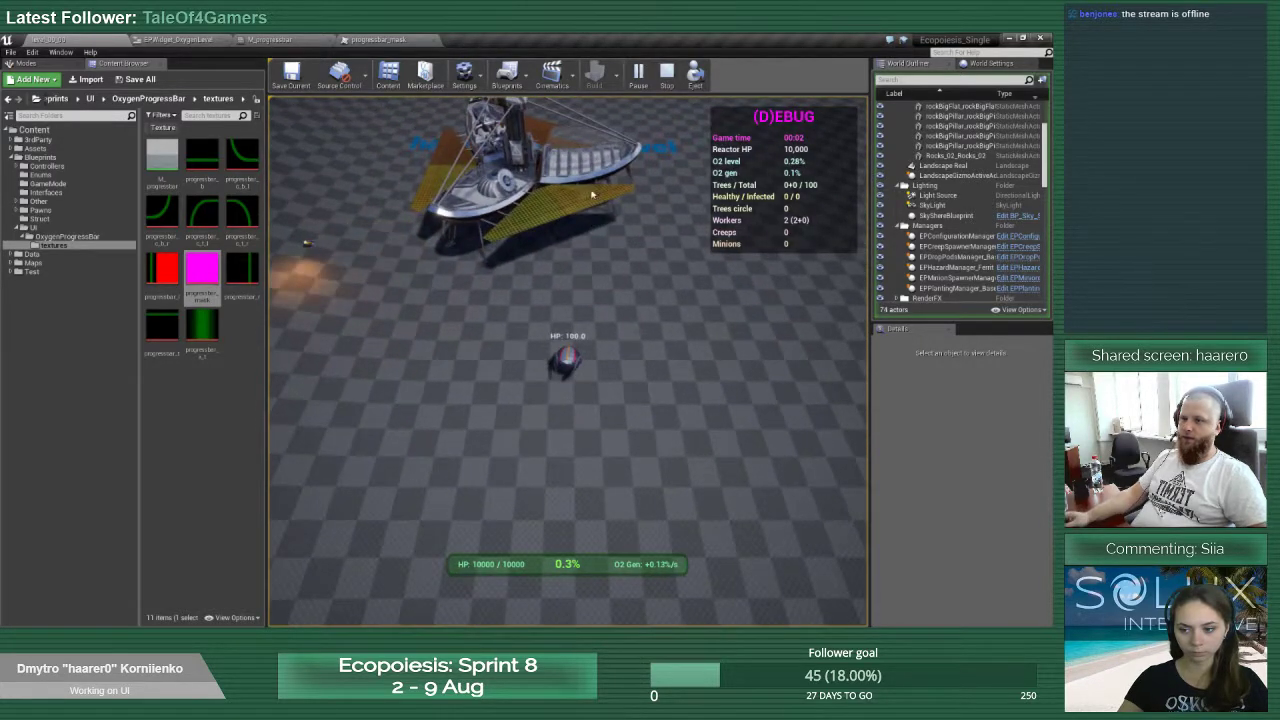
pyautogui.press('Escape')
# Review the start of the oxygen widget's Update O2Bar graph and select its GetReactor function
pyautogui.click(201, 44)
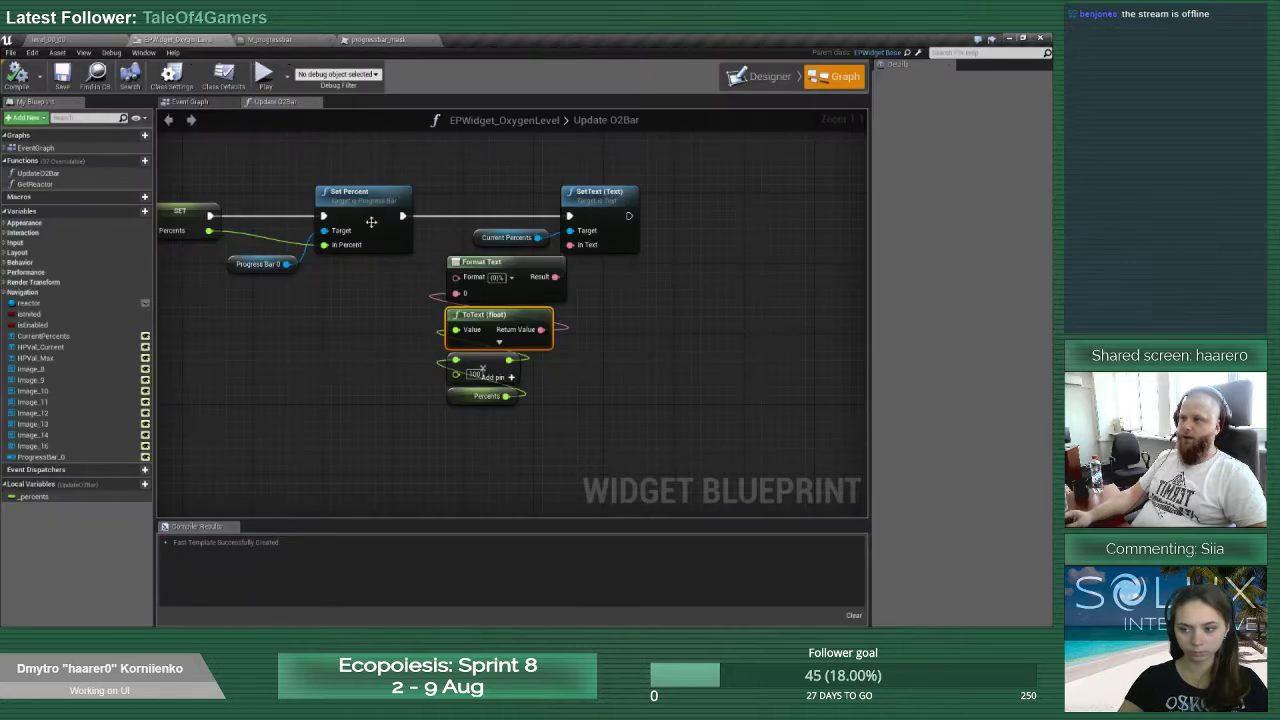
pyautogui.scroll(-4, 385, 417)
pyautogui.moveTo(383, 417); pyautogui.dragTo(615, 376, button='right')
pyautogui.scroll(3, 412, 333)
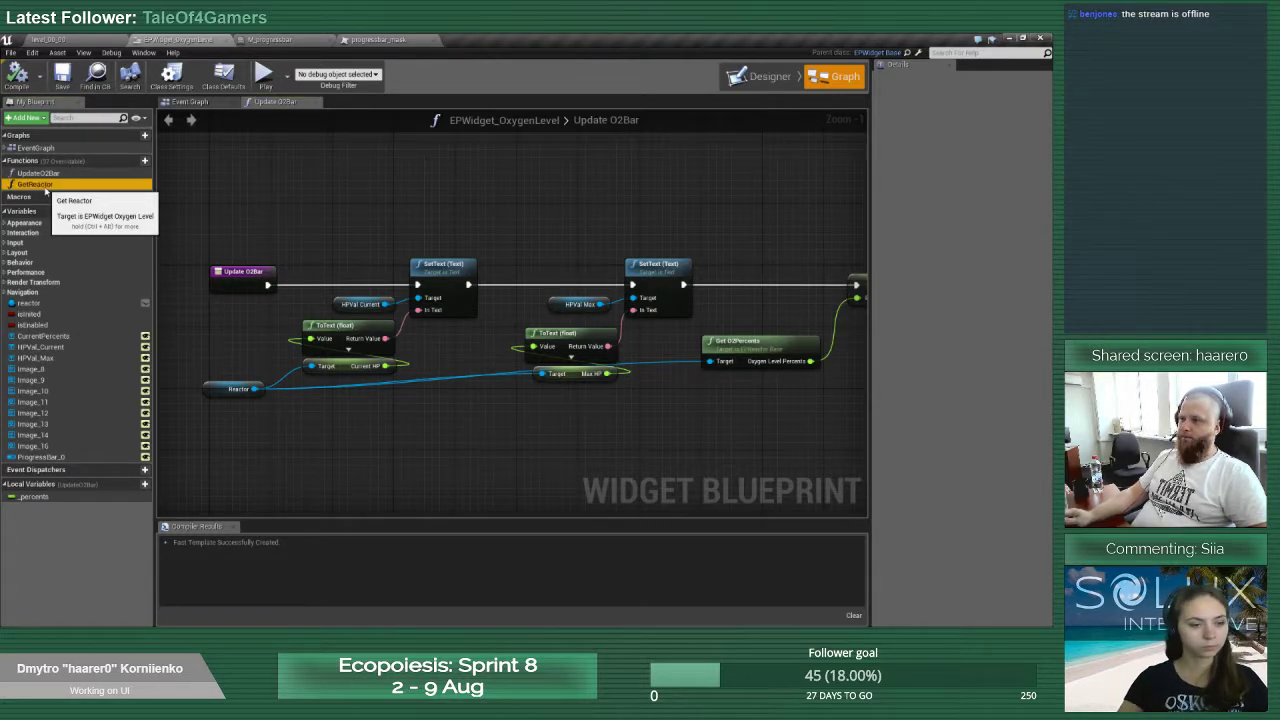
pyautogui.click(40, 185)
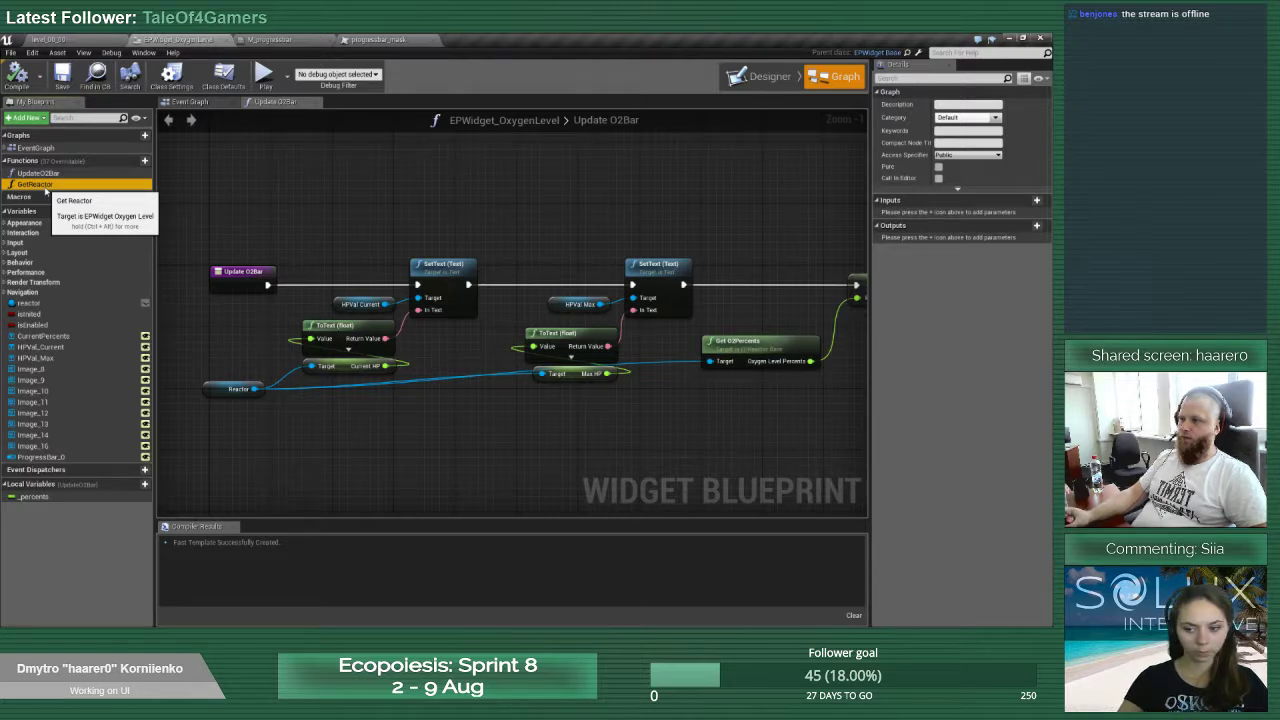
# Open the EPReactor_Base blueprint from the Blueprints/Other/Reactor folder
pyautogui.click(42, 39)
pyautogui.click(19, 202)
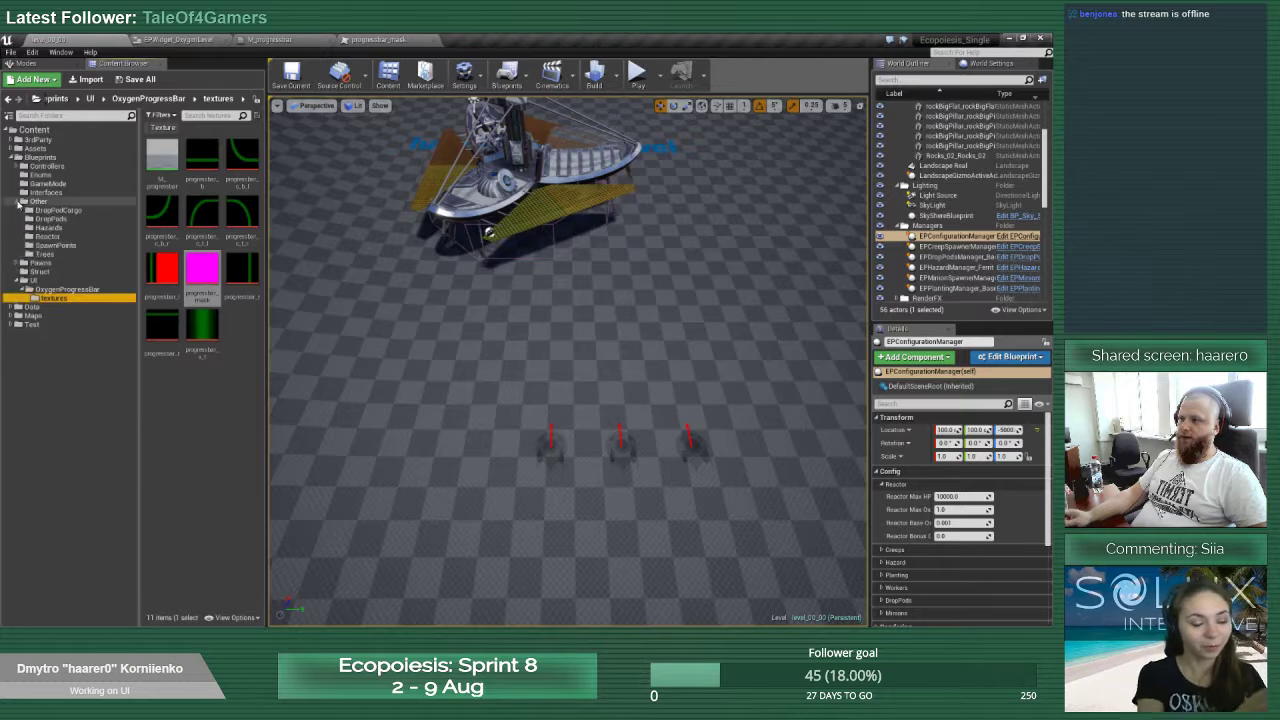
pyautogui.click(48, 236)
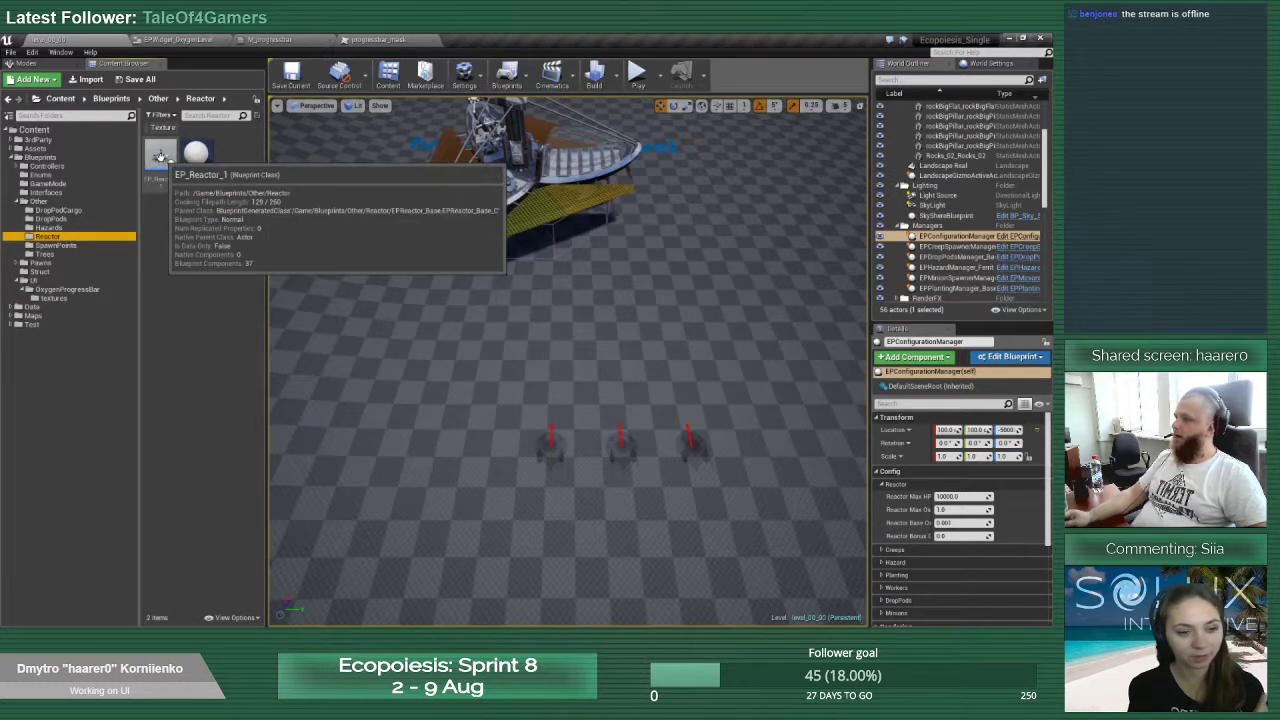
pyautogui.doubleClick(195, 157)
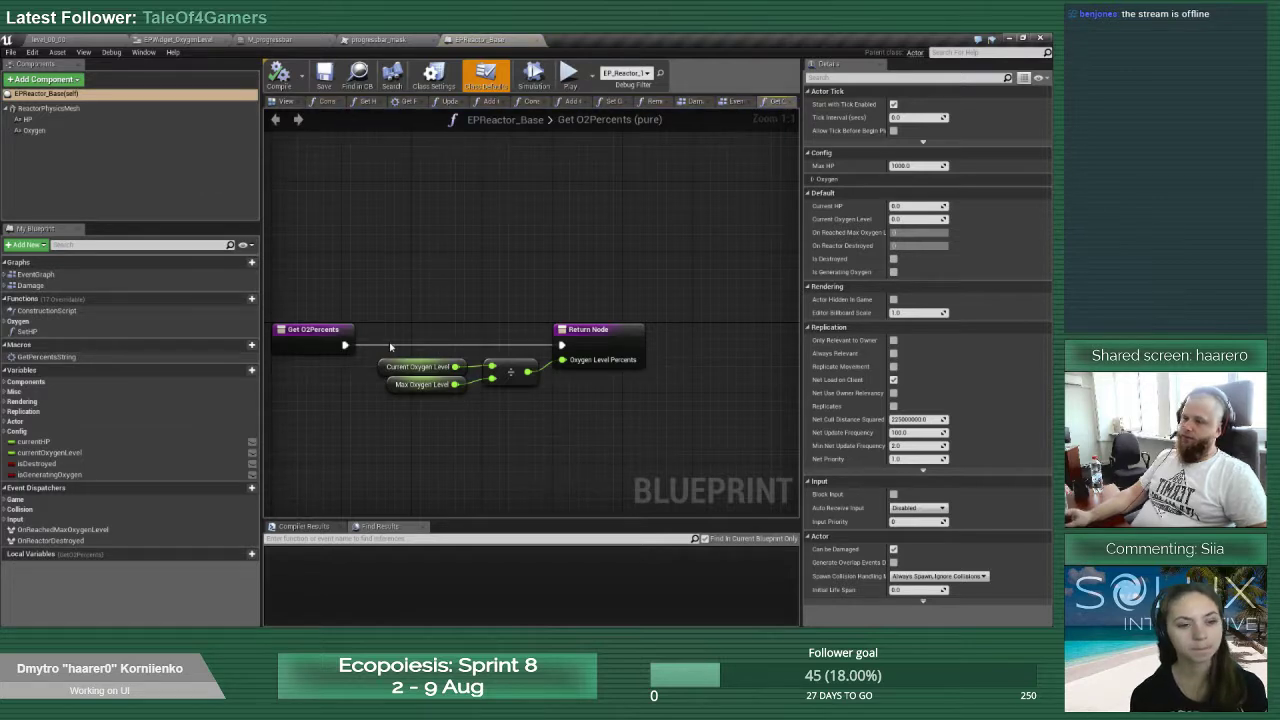
# Expand the reactor's Oxygen functions and open the AddOxygenGenarationBonus graph
pyautogui.click(20, 322)
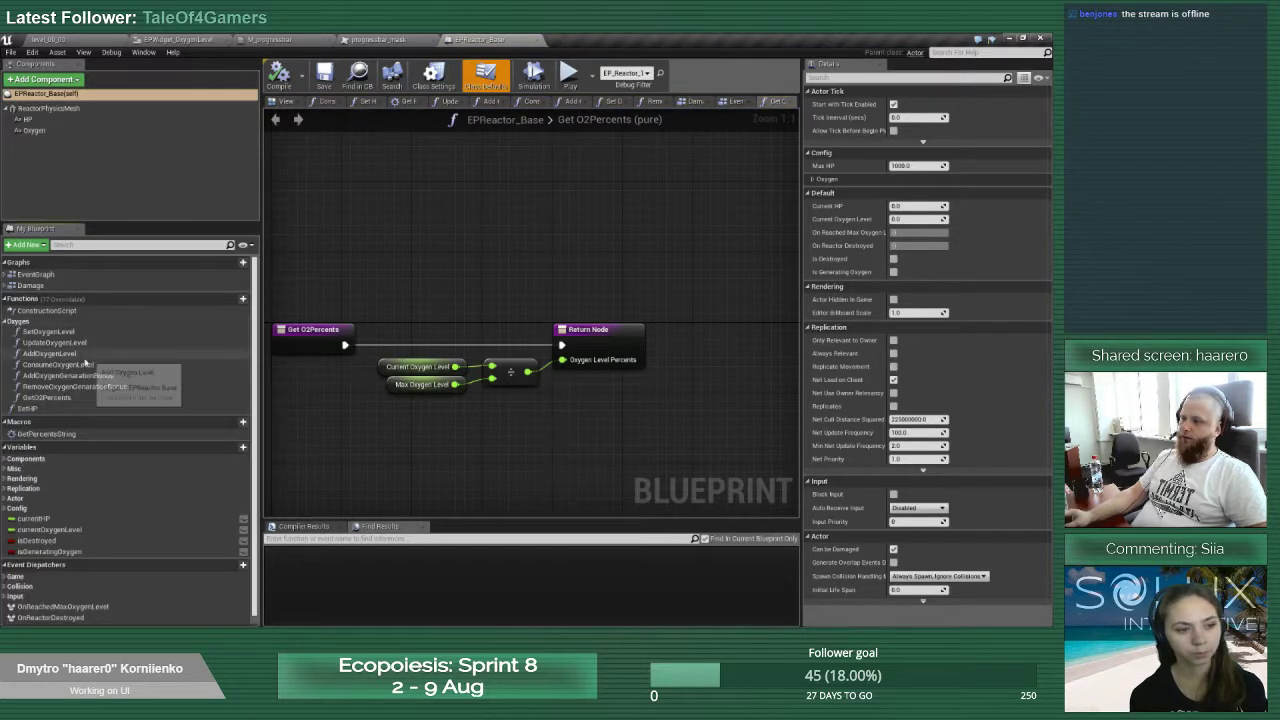
pyautogui.click(50, 354)
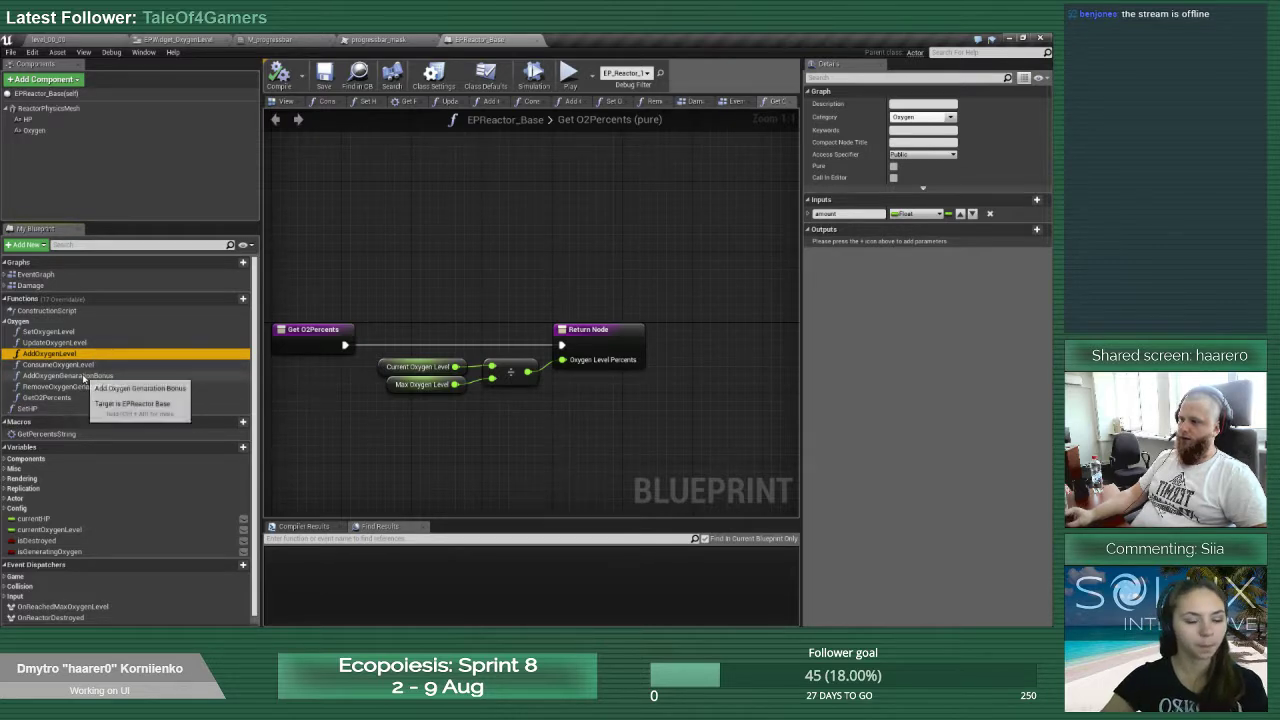
pyautogui.doubleClick(90, 376)
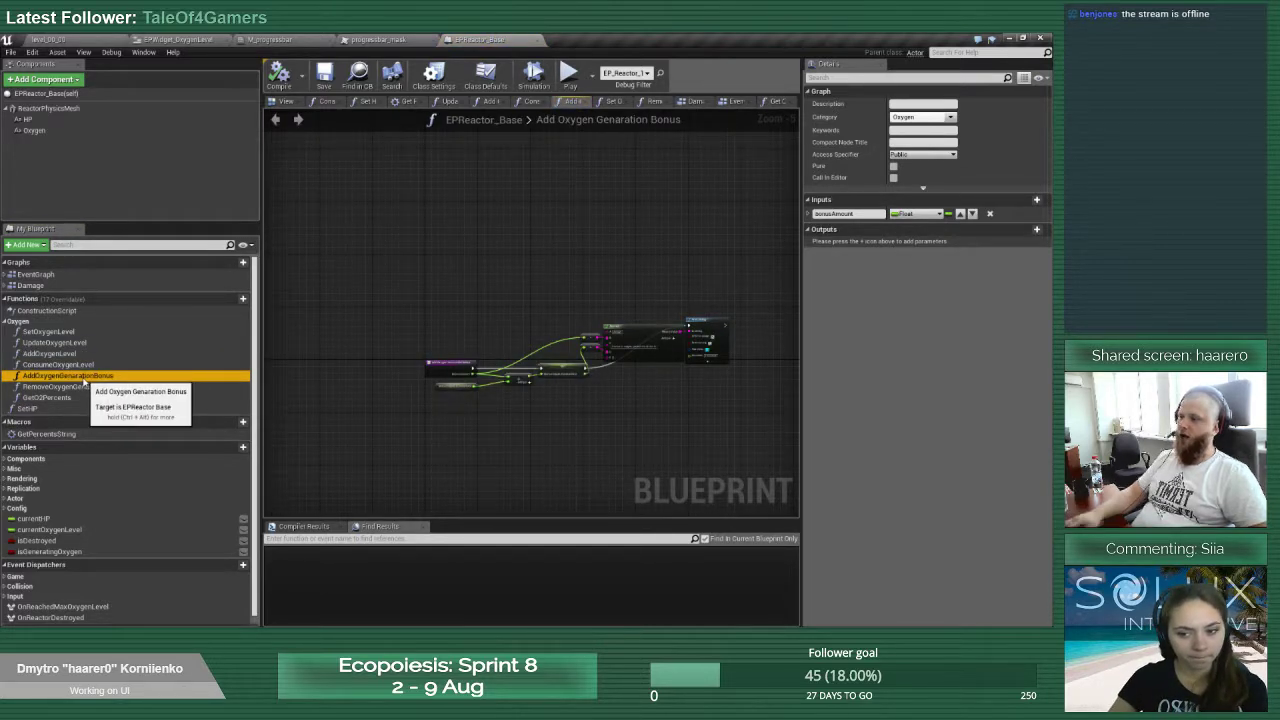
# Correct the spelling of the two bonus functions' names to AddOxygenGenerationBonus and RemoveOxygenGenerationBonus
pyautogui.click(83, 379)
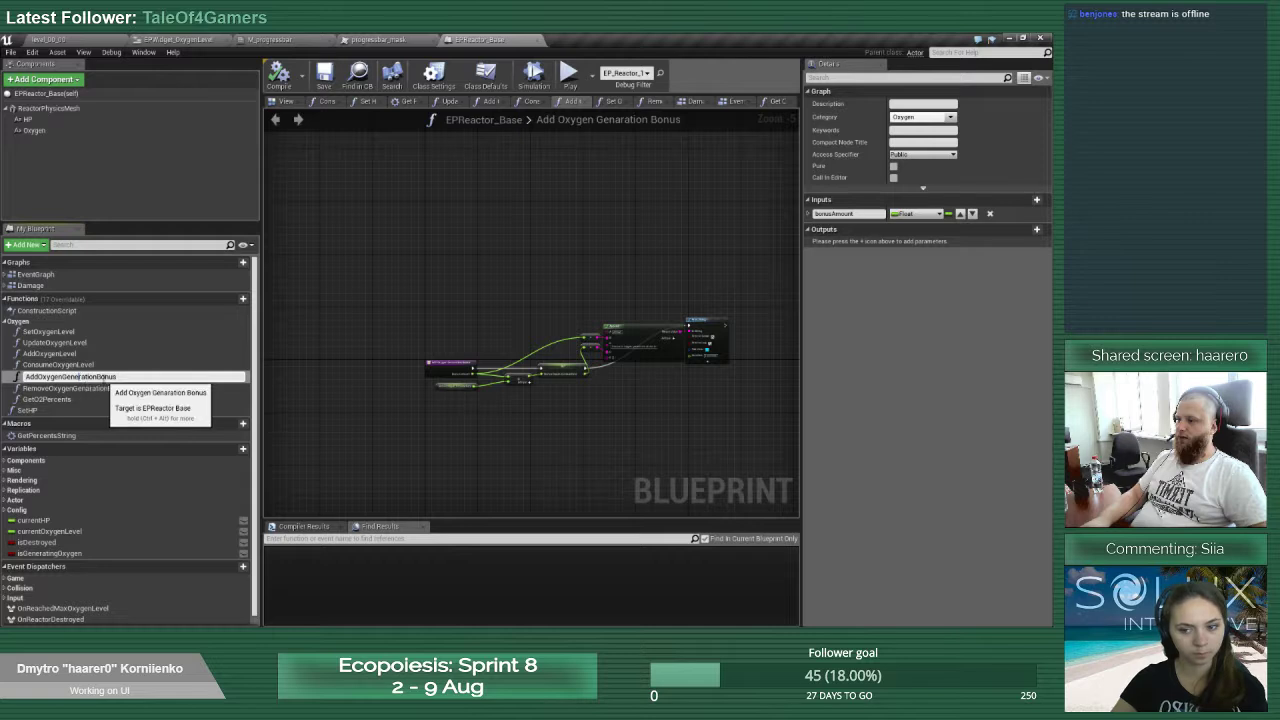
pyautogui.press('Return')
pyautogui.click(94, 387)
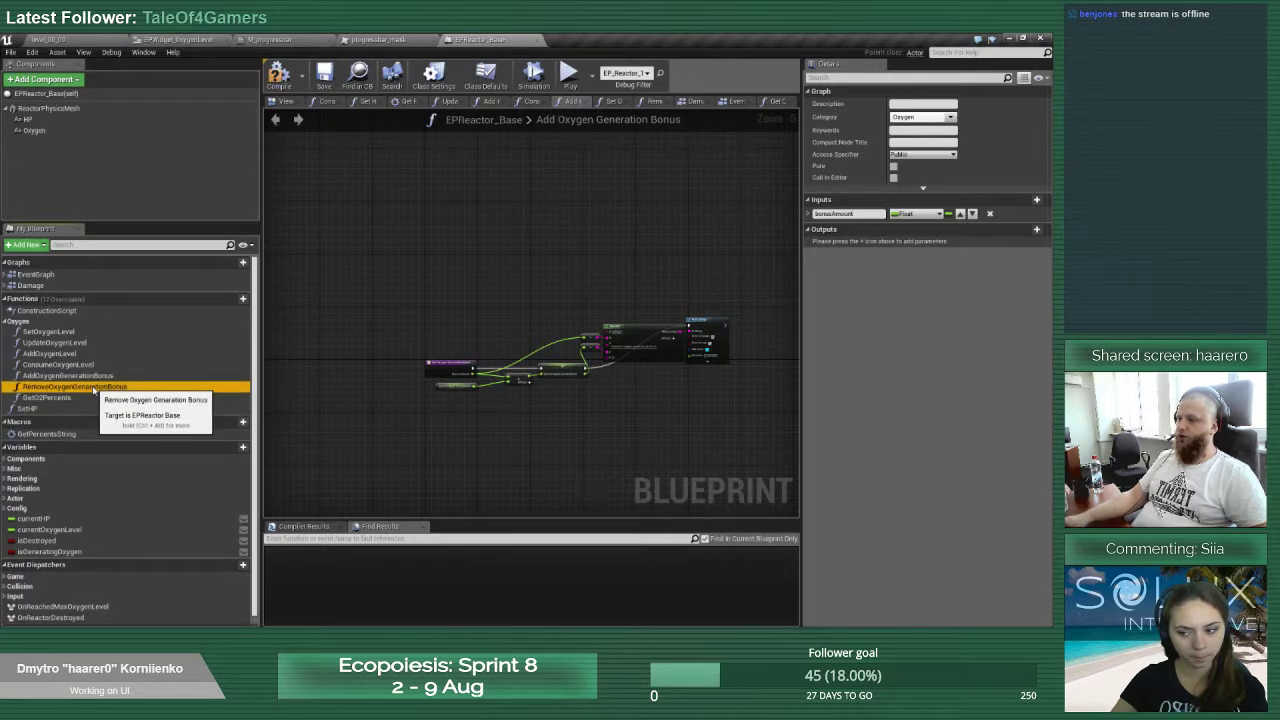
pyautogui.click(90, 388)
pyautogui.click(160, 377)
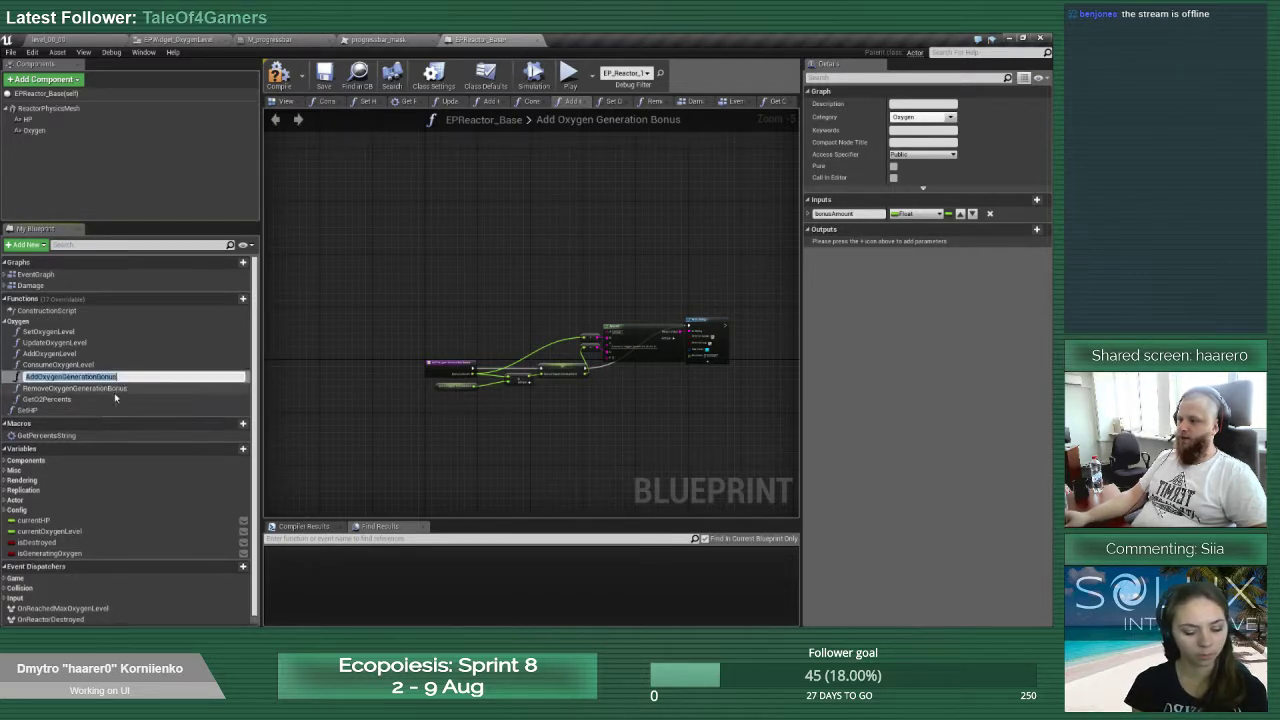
# Open the RemoveOxygenGenerationBonus graph and review how it calculates the Bonus Oxygen Increase Rate
pyautogui.doubleClick(105, 388)
pyautogui.moveTo(560, 315); pyautogui.dragTo(531, 336, button='right')
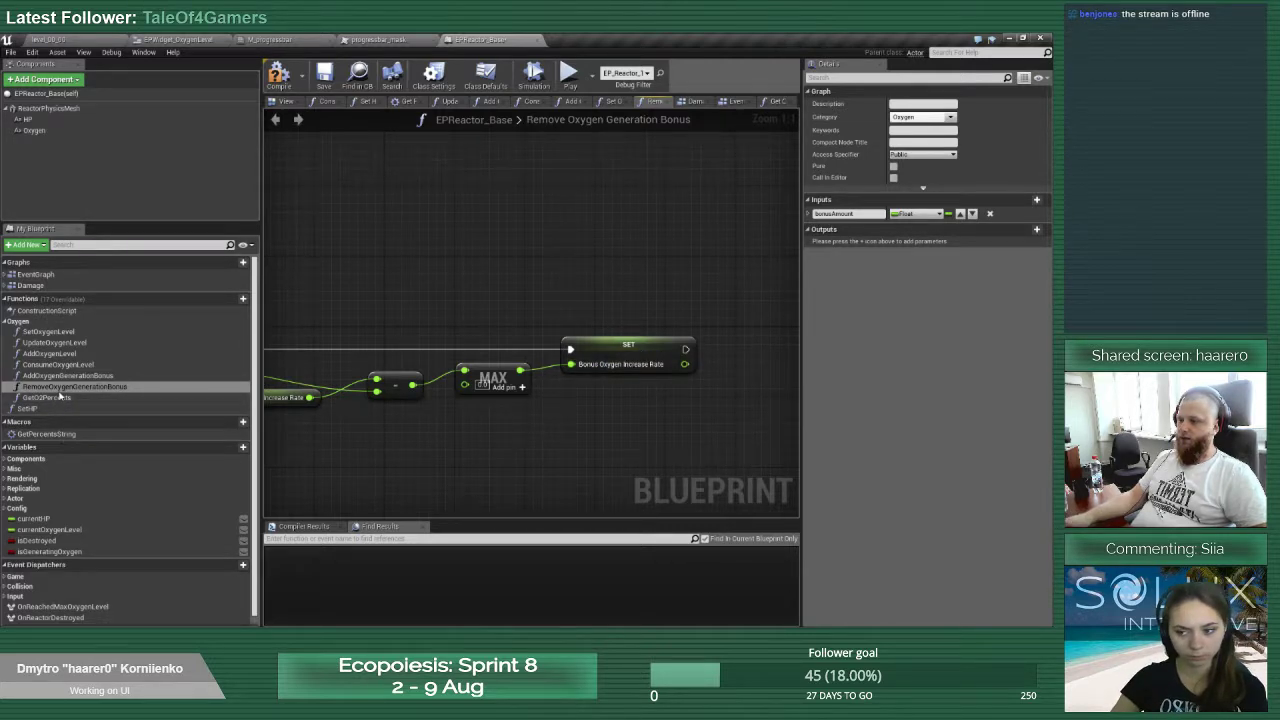
pyautogui.scroll(-1, 110, 540)
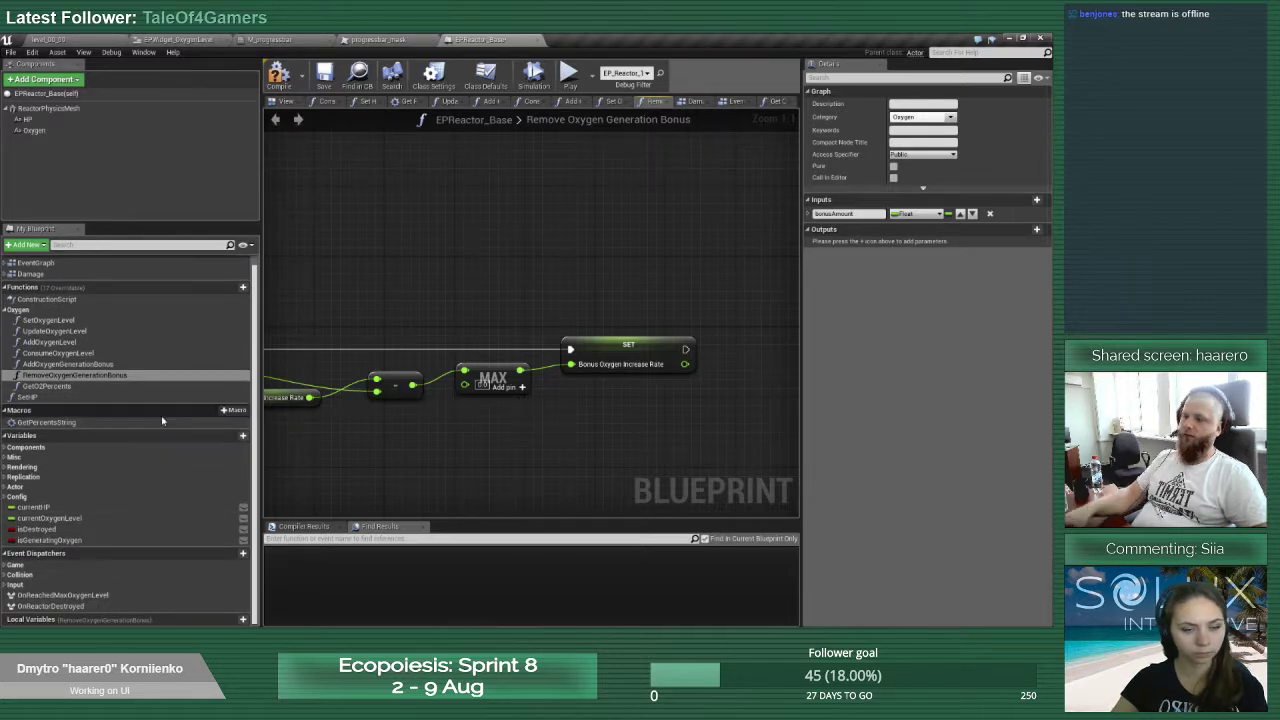
pyautogui.click(126, 375)
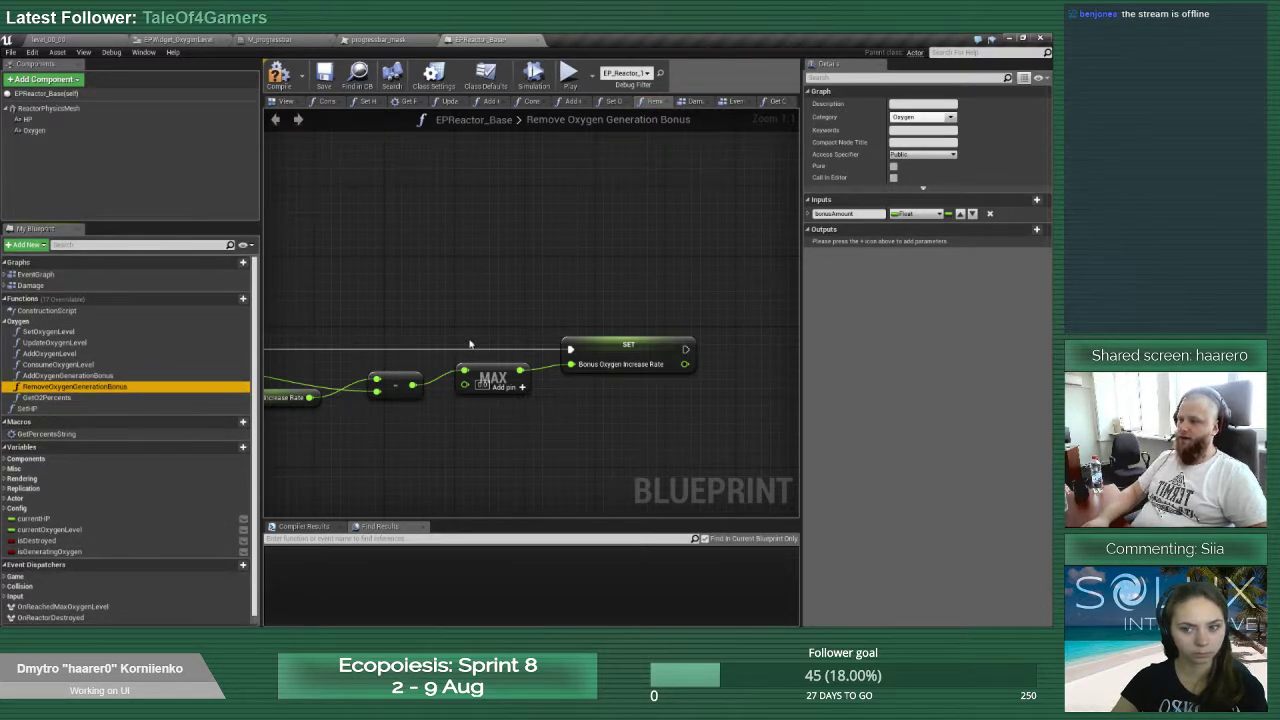
pyautogui.moveTo(470, 344); pyautogui.dragTo(558, 371, button='right')
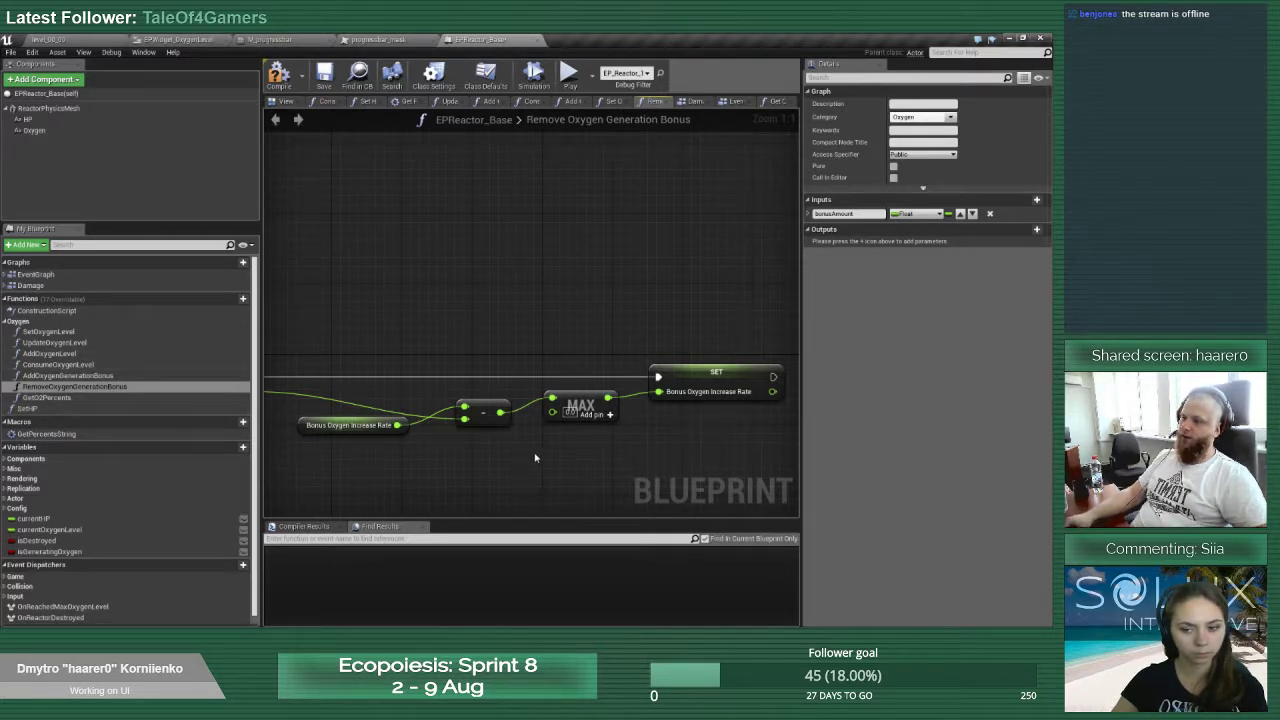
# Duplicate the RemoveOxygenGenerationBonus function and name the copy SetOxygenGenerationBonus
pyautogui.rightClick(92, 388)
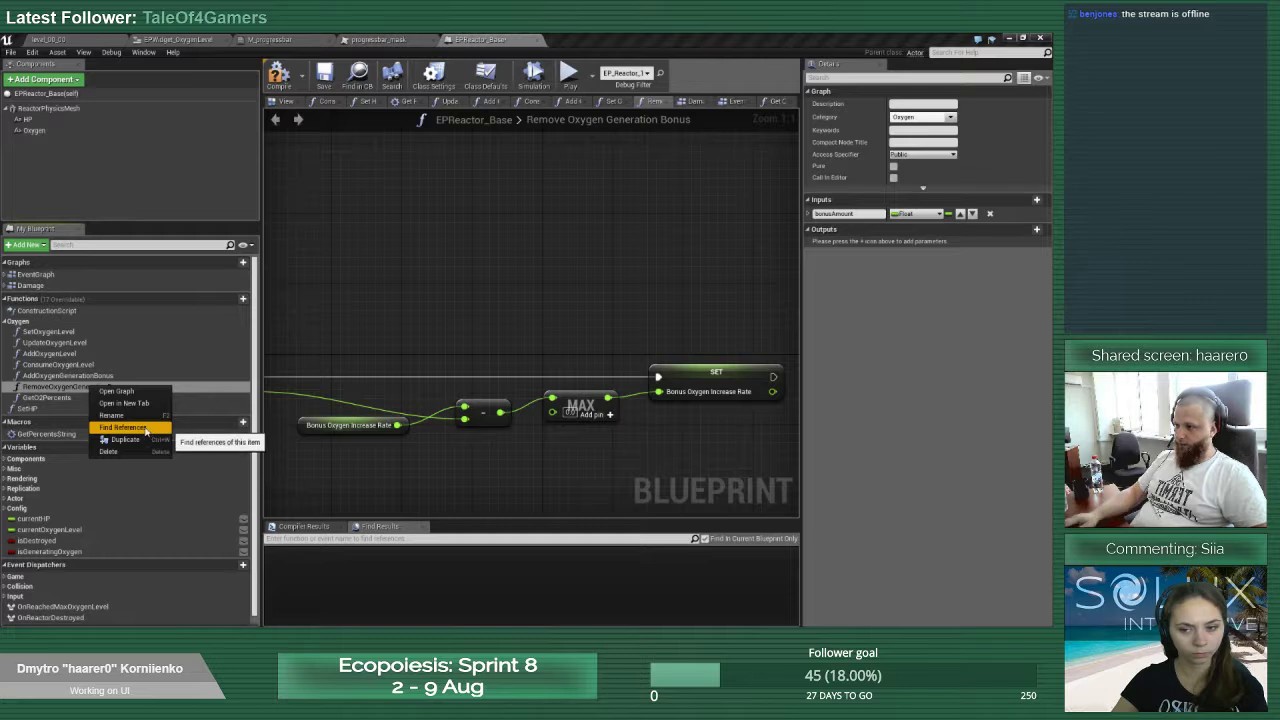
pyautogui.click(140, 440)
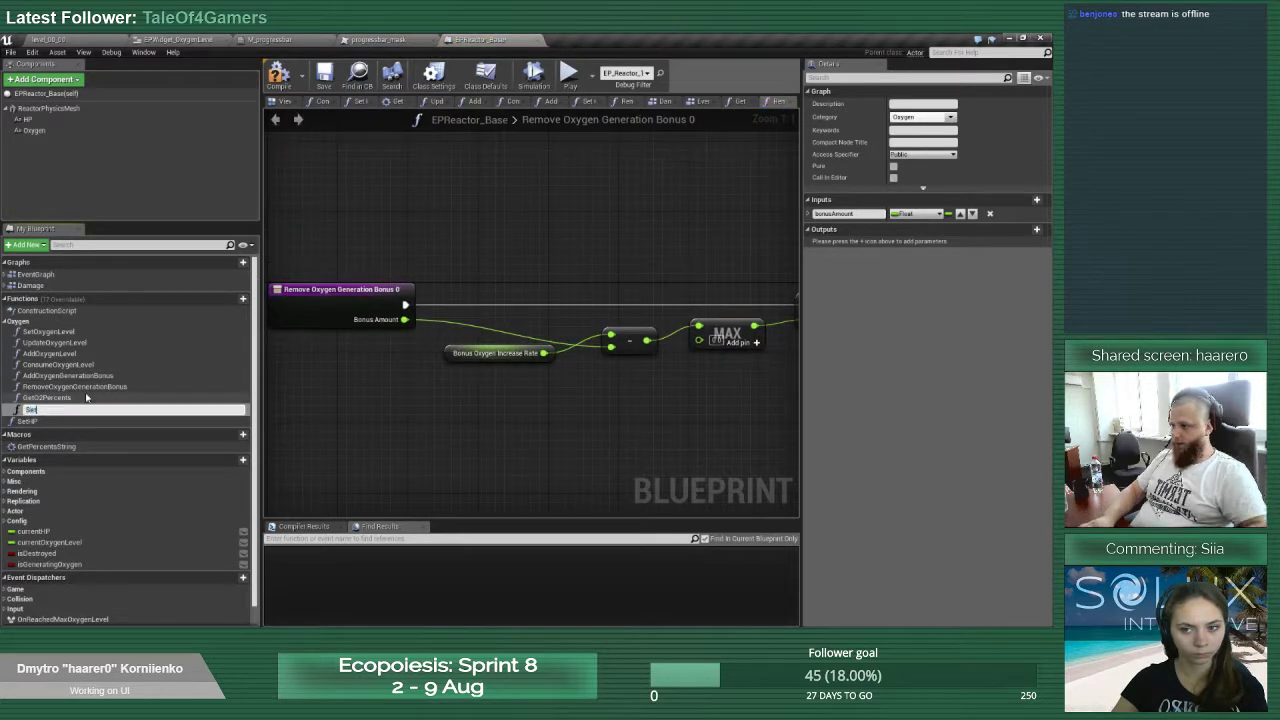
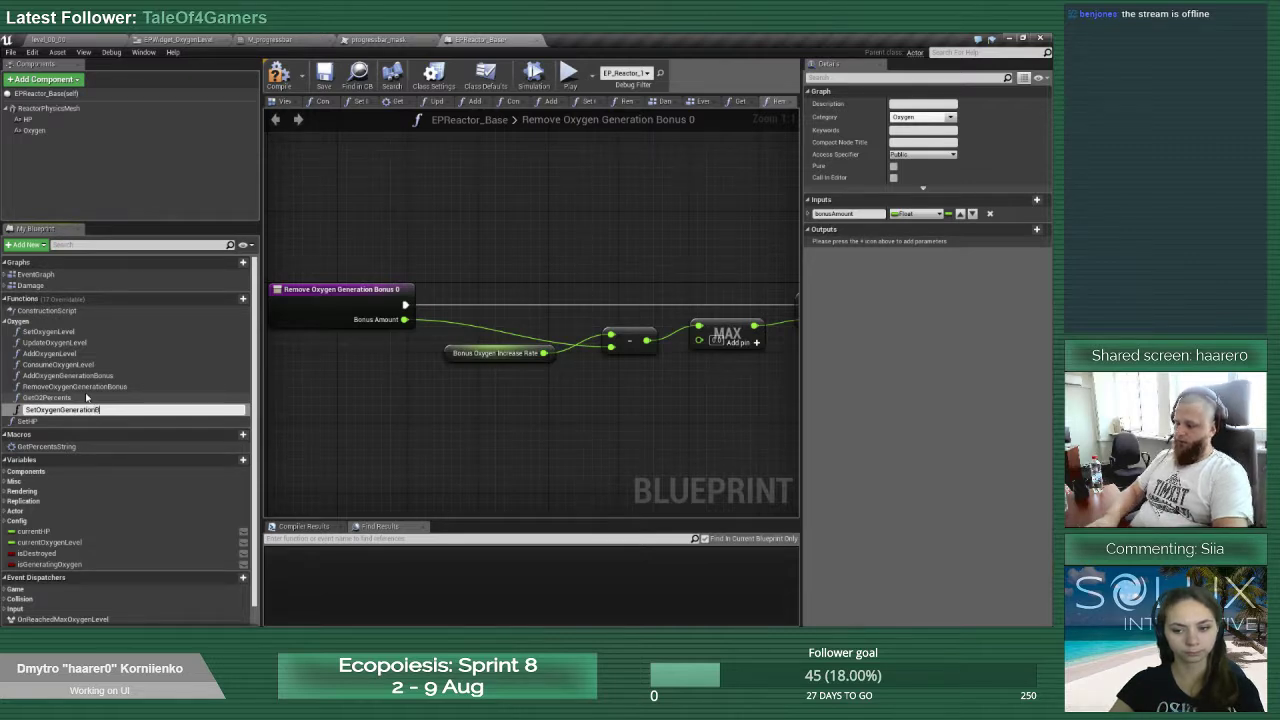
pyautogui.write('us')
pyautogui.press('Return')
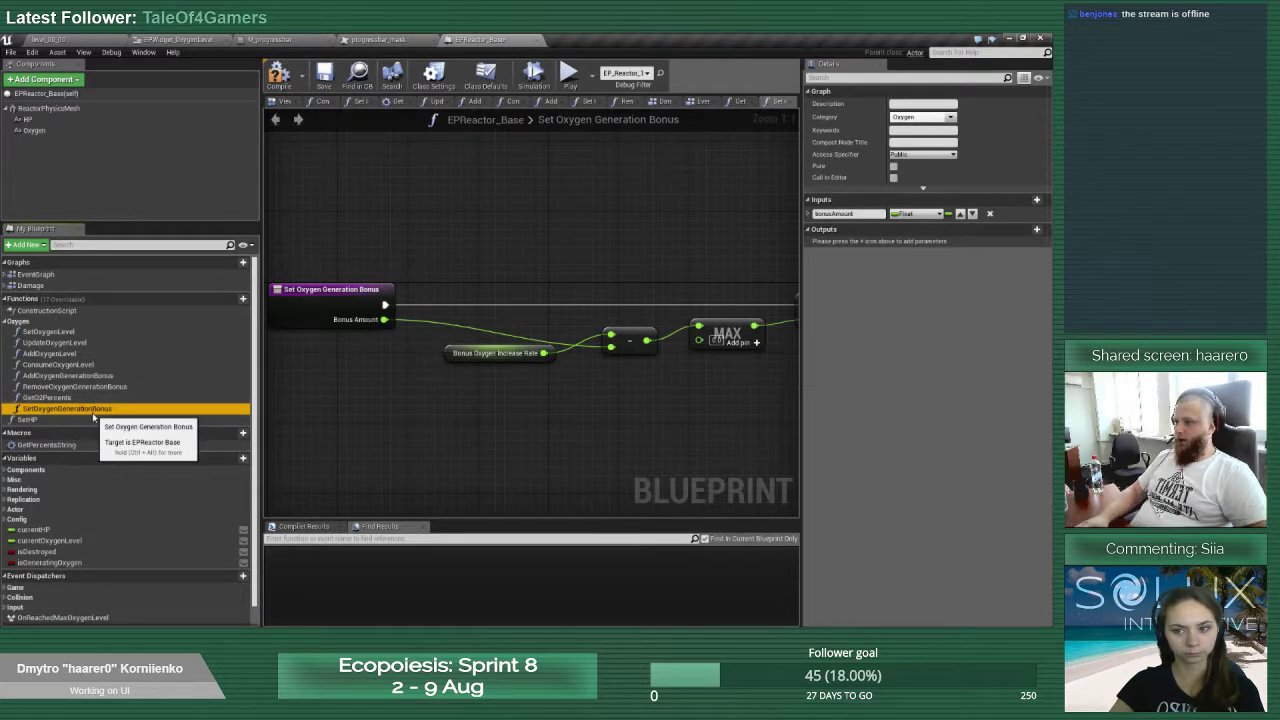
# Put the AddOxygenGenerationBonus function into a new Oxygen|Generation category
pyautogui.click(70, 400)
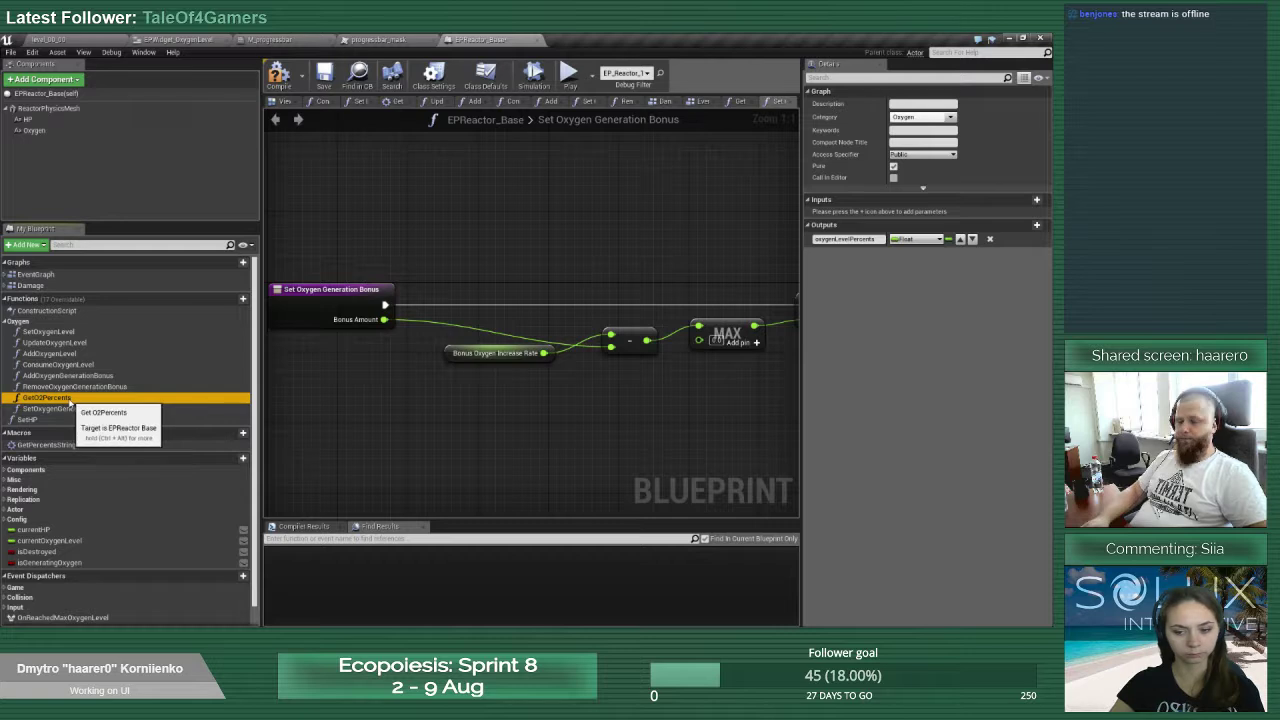
pyautogui.click(62, 408)
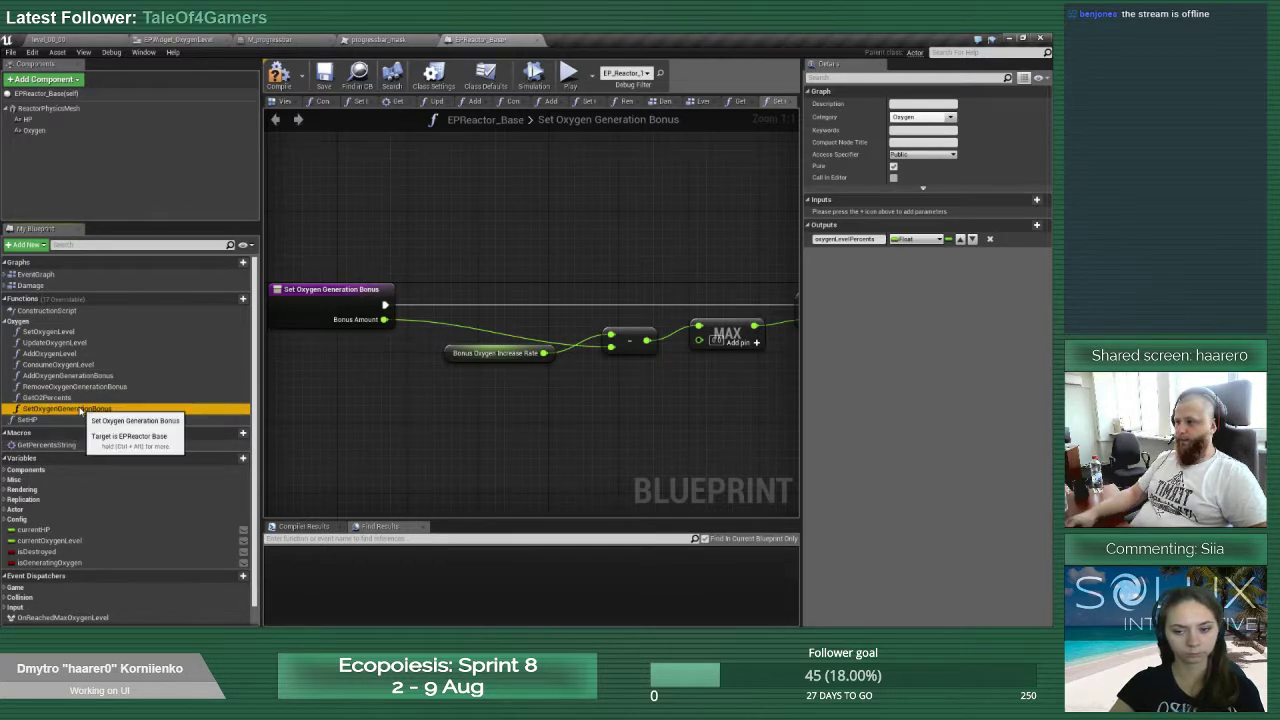
pyautogui.click(92, 377)
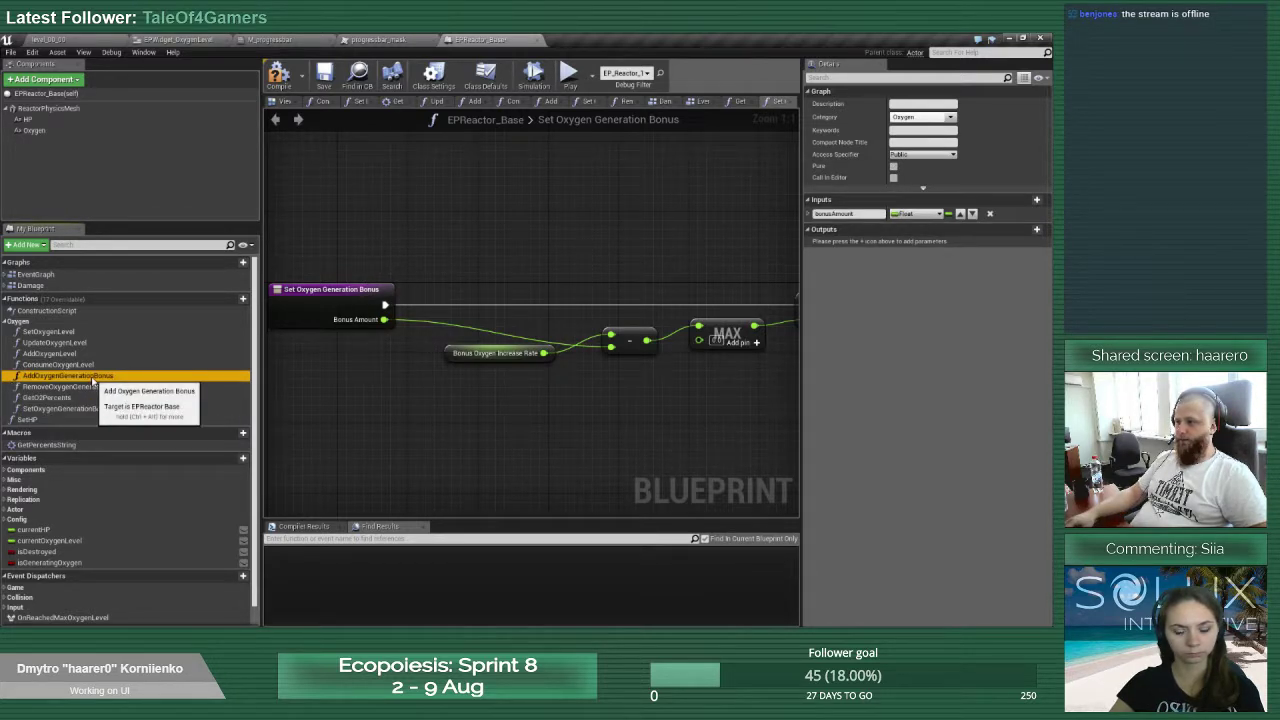
pyautogui.click(905, 117)
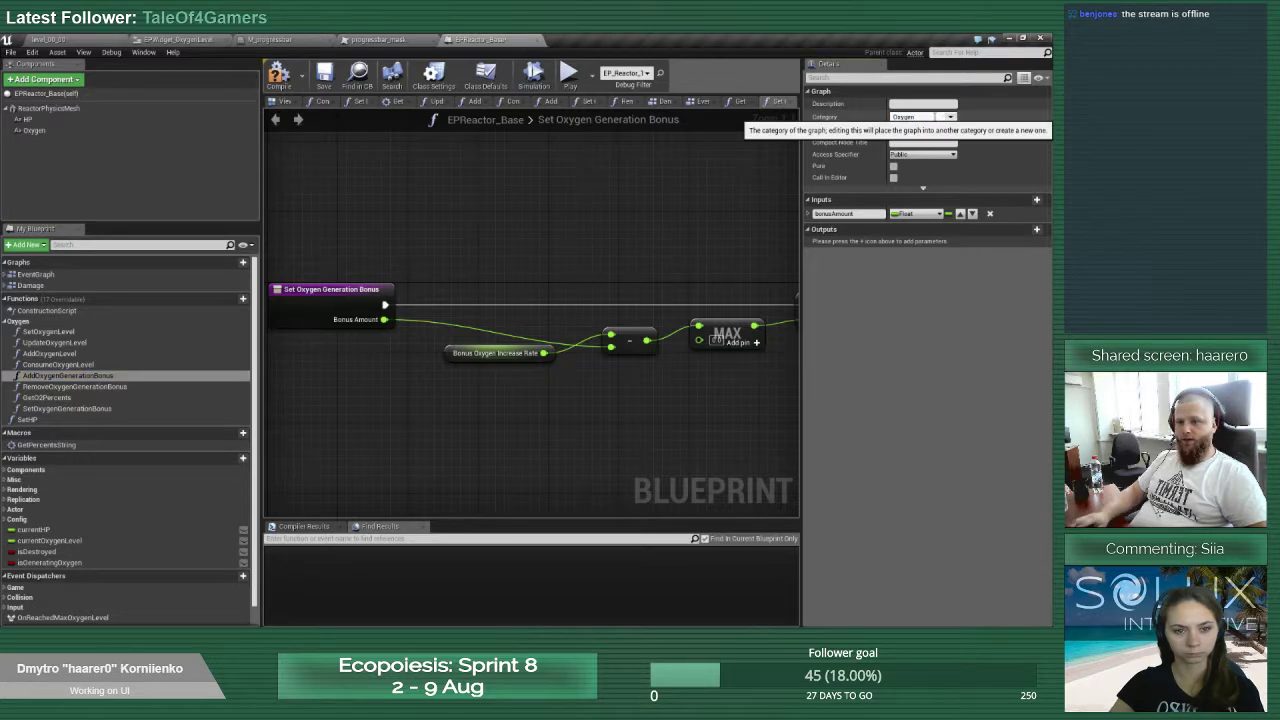
pyautogui.write('|Generati')
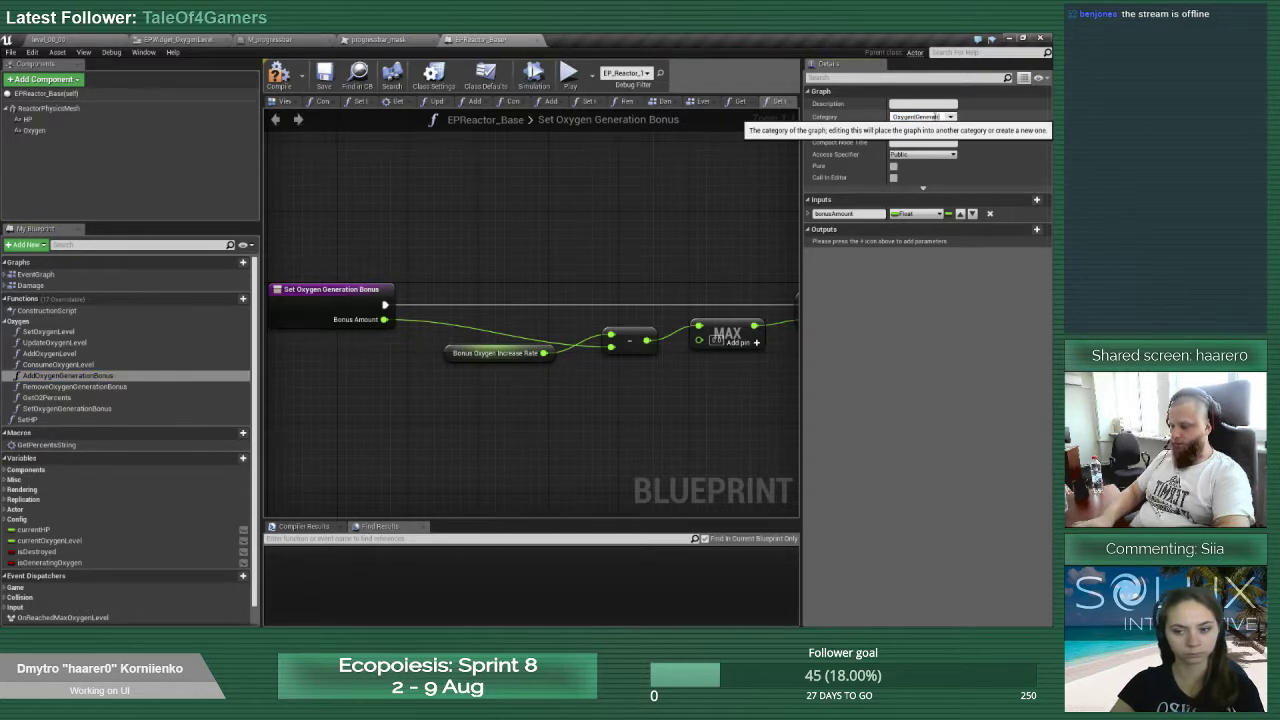
pyautogui.write('on')
pyautogui.press('Return')
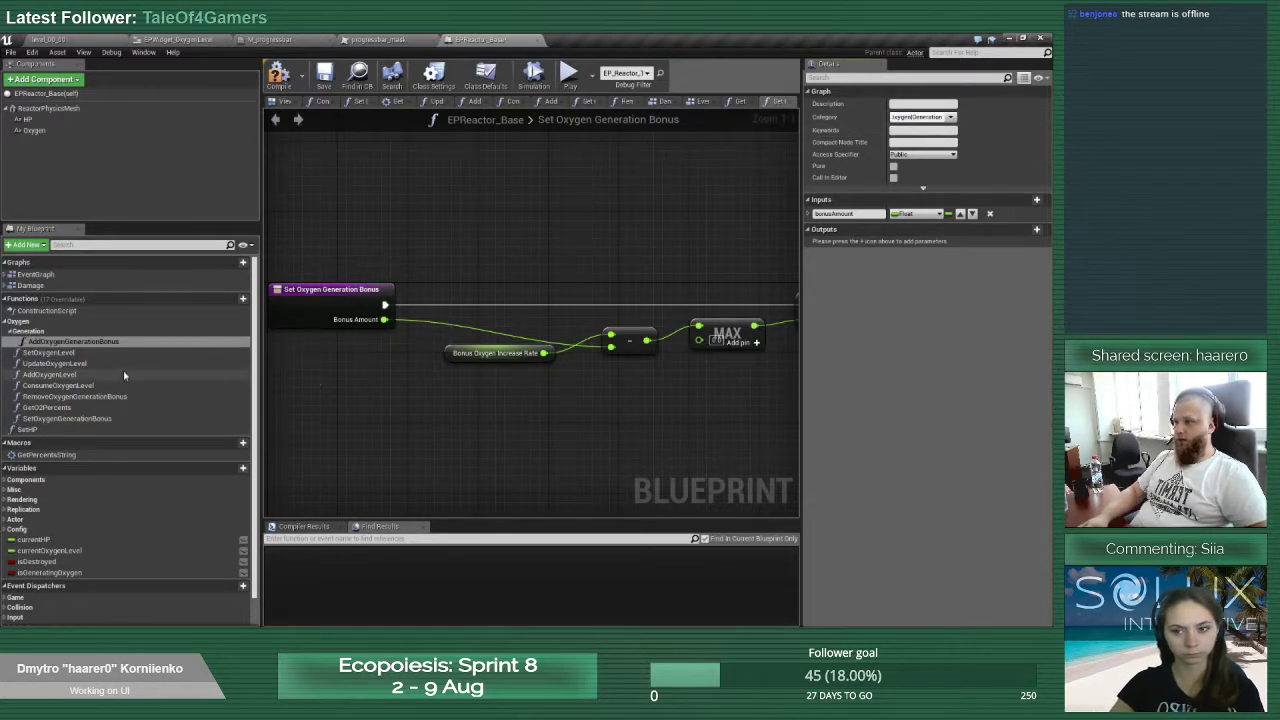
# Assign the RemoveOxygenGenerationBonus function to the Config|Oxygen category
pyautogui.click(75, 396)
pyautogui.click(950, 117)
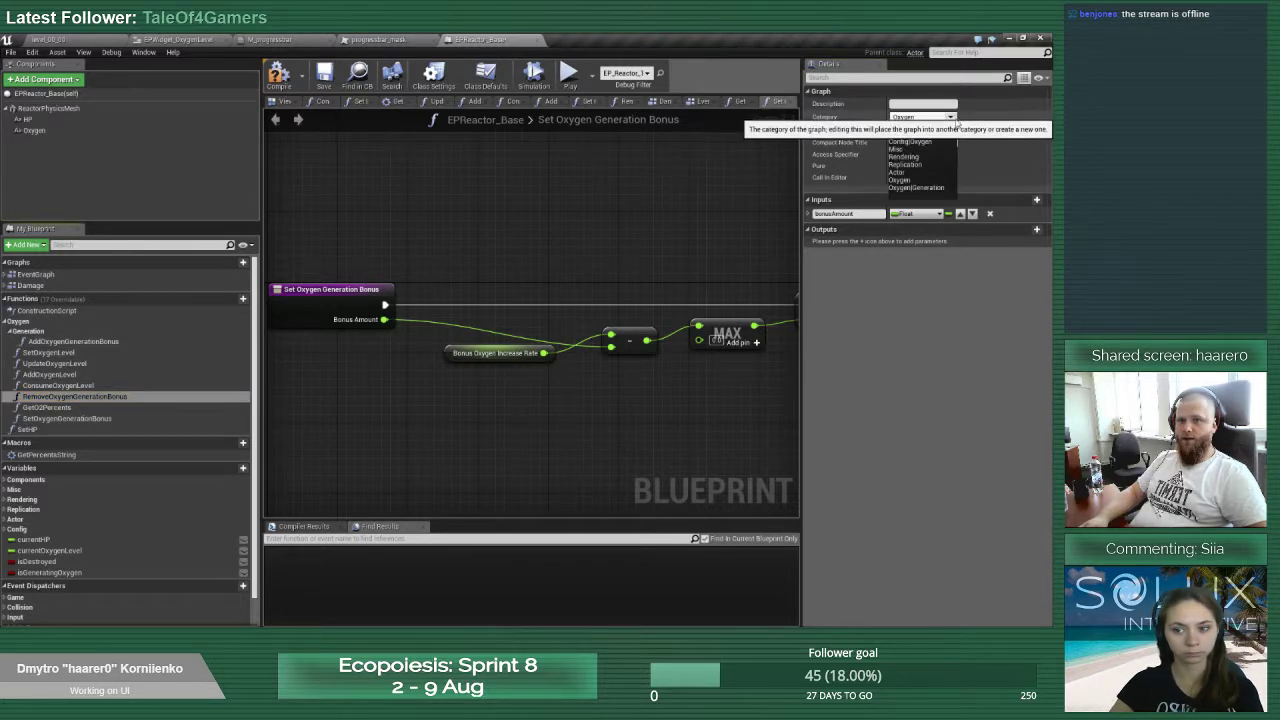
pyautogui.click(910, 141)
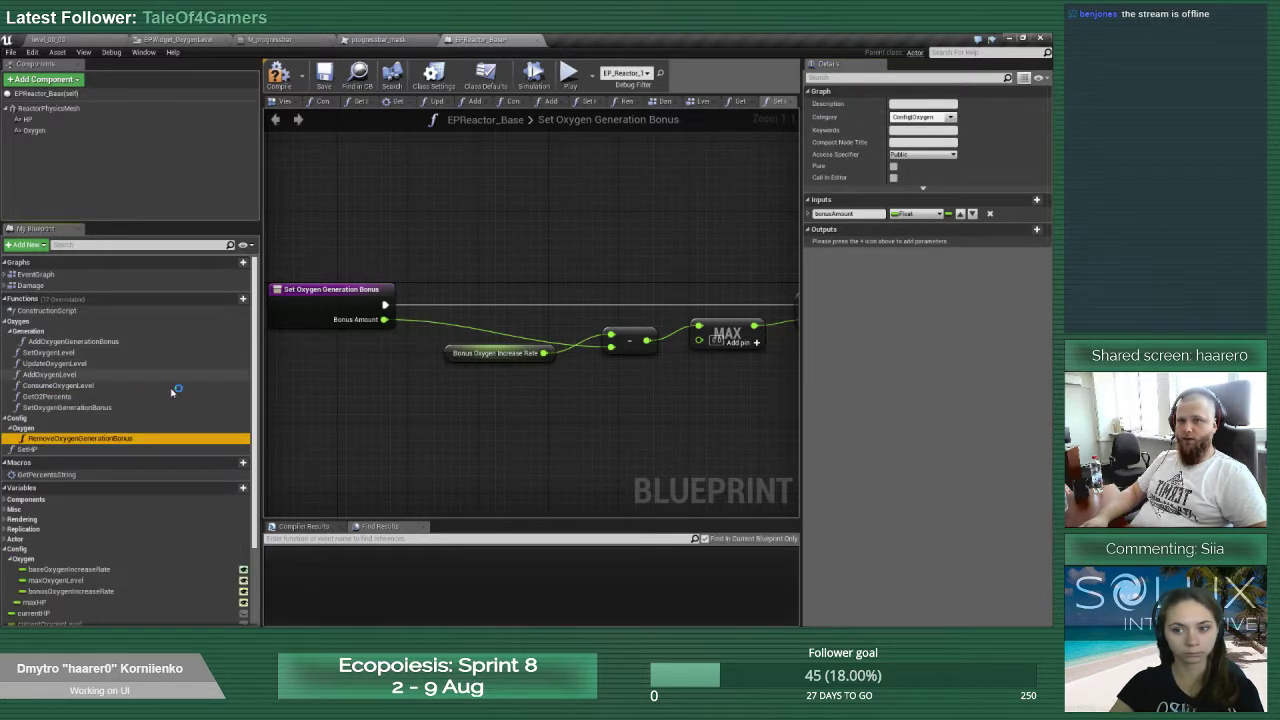
# Assign the SetOxygenGenerationBonus function to the existing Oxygen|Generation category
pyautogui.click(116, 408)
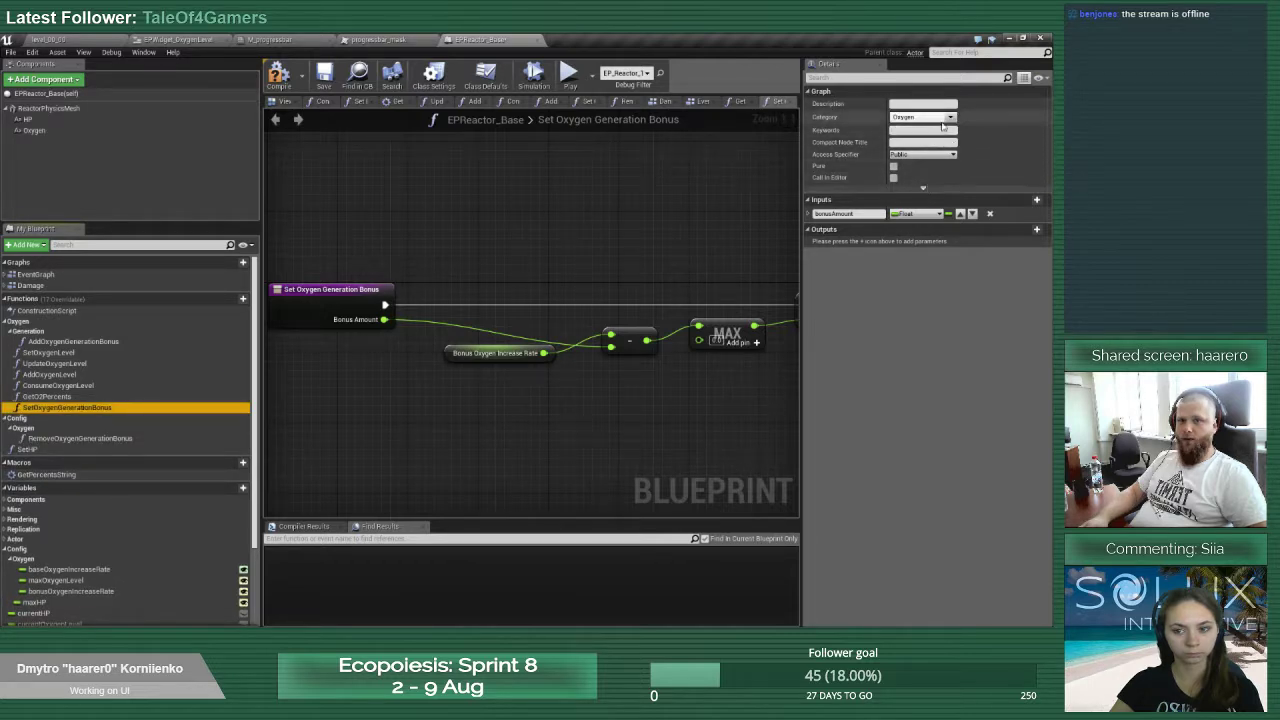
pyautogui.click(948, 118)
pyautogui.click(922, 188)
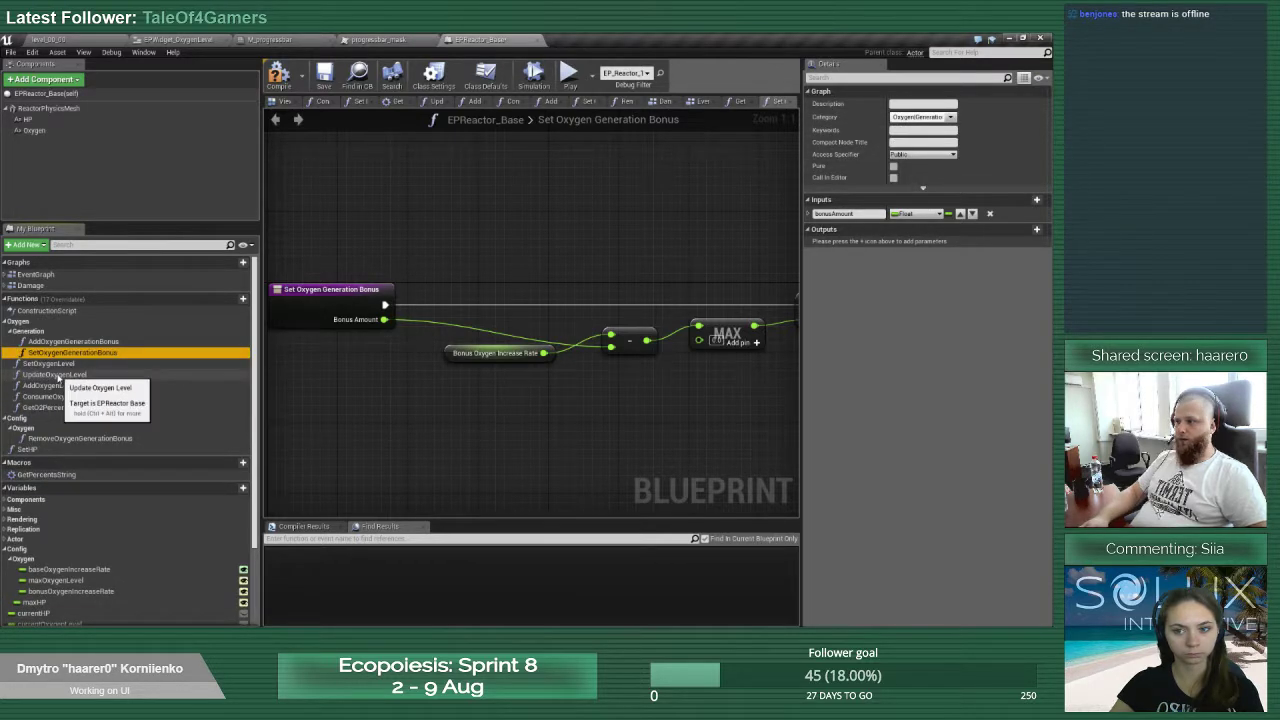
# Change the RemoveOxygenGenerationBonus function's category to Oxygen|Generation
pyautogui.click(80, 438)
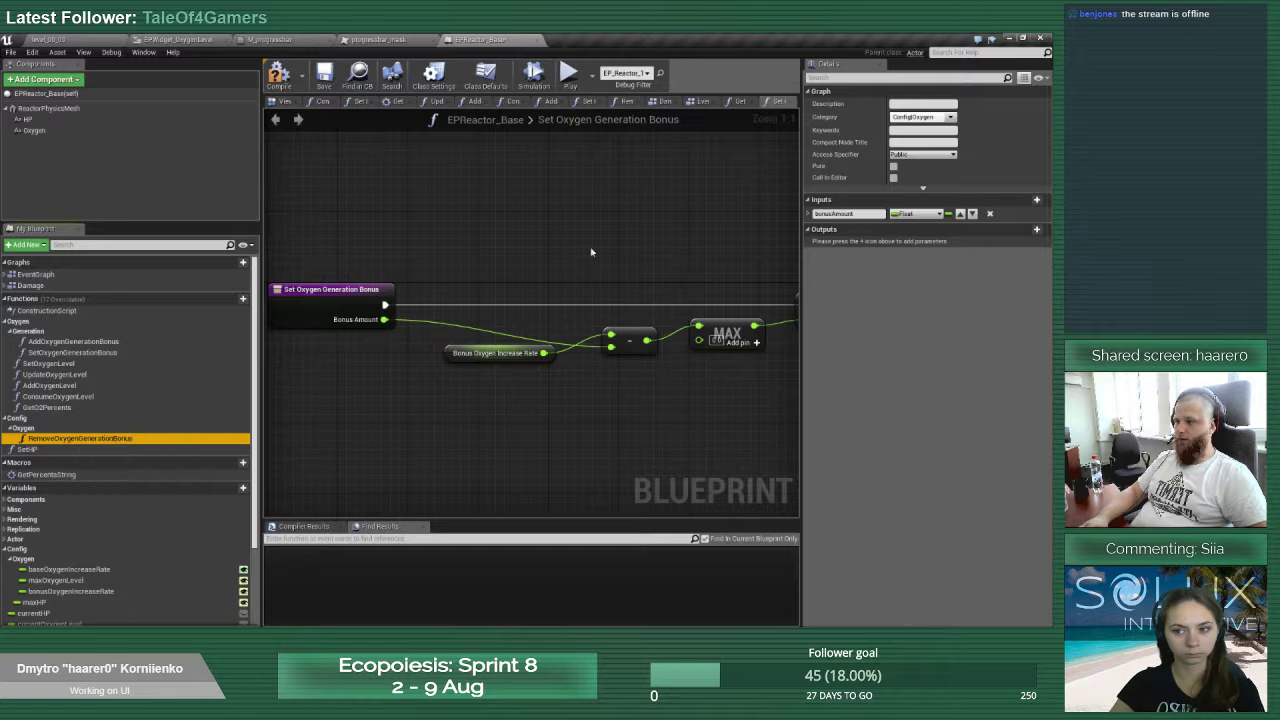
pyautogui.click(925, 117)
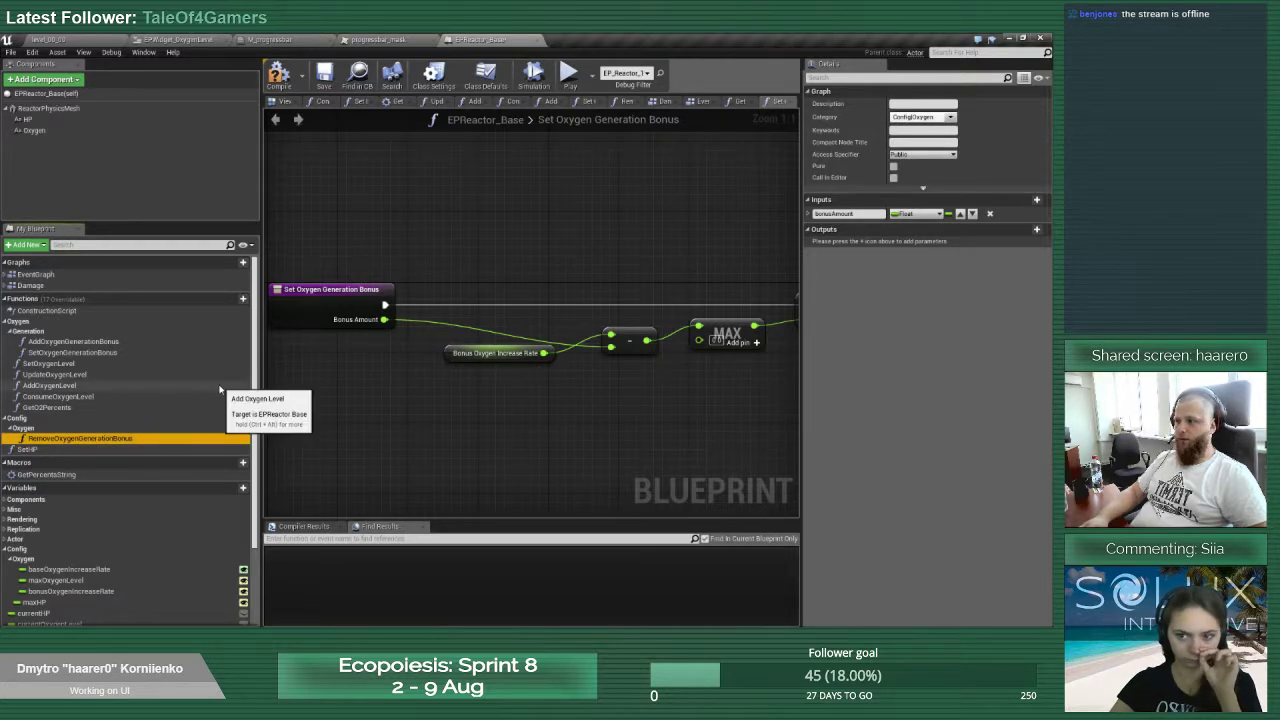
pyautogui.click(909, 117)
pyautogui.click(911, 117)
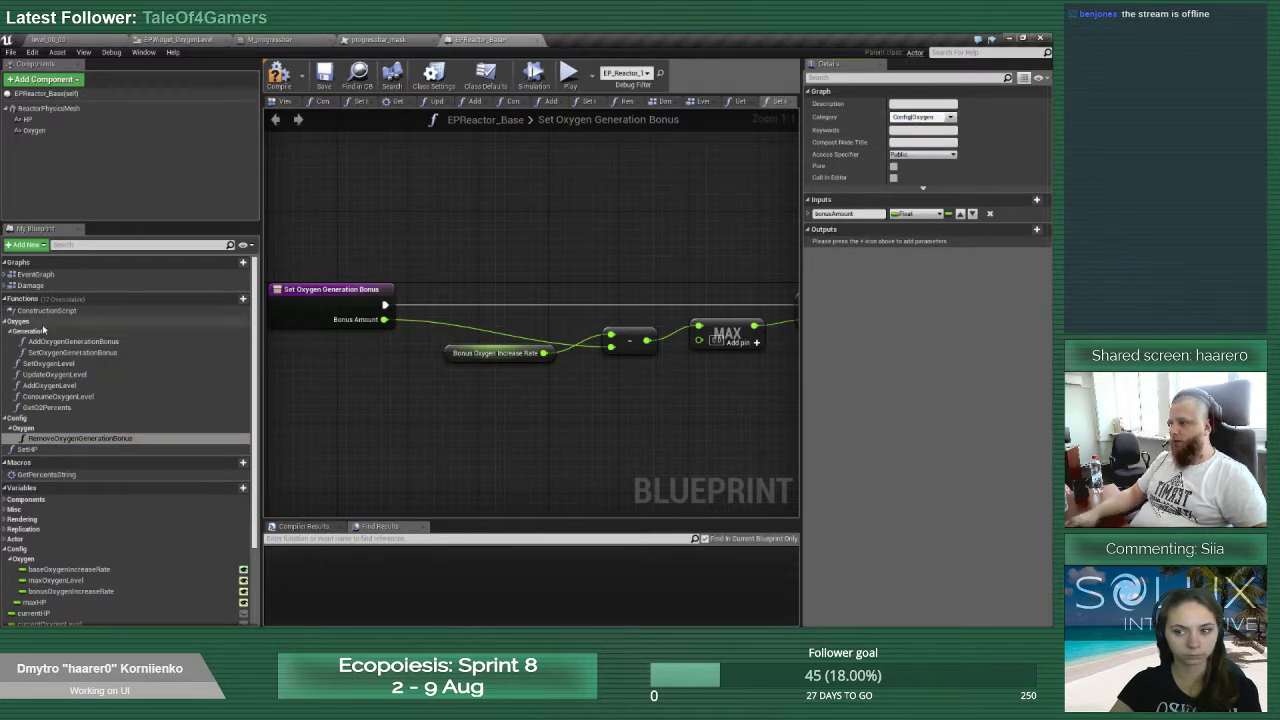
pyautogui.click(948, 117)
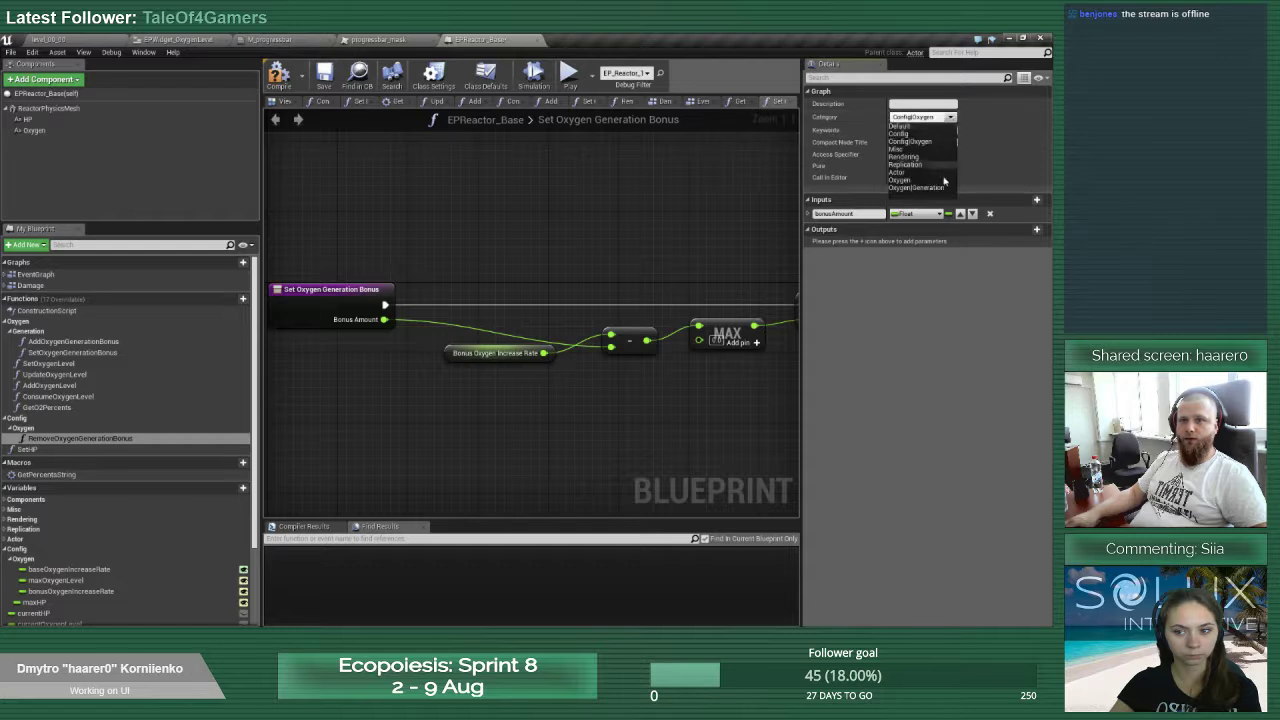
pyautogui.click(918, 187)
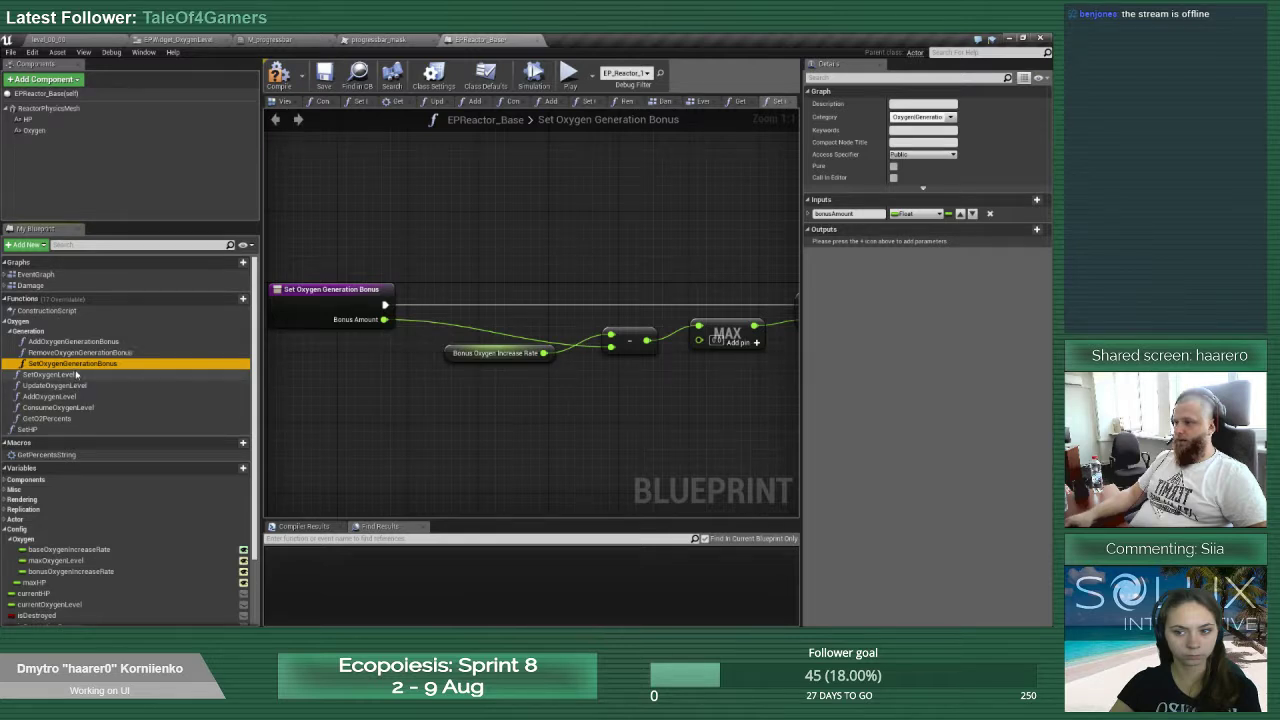
pyautogui.click(78, 376)
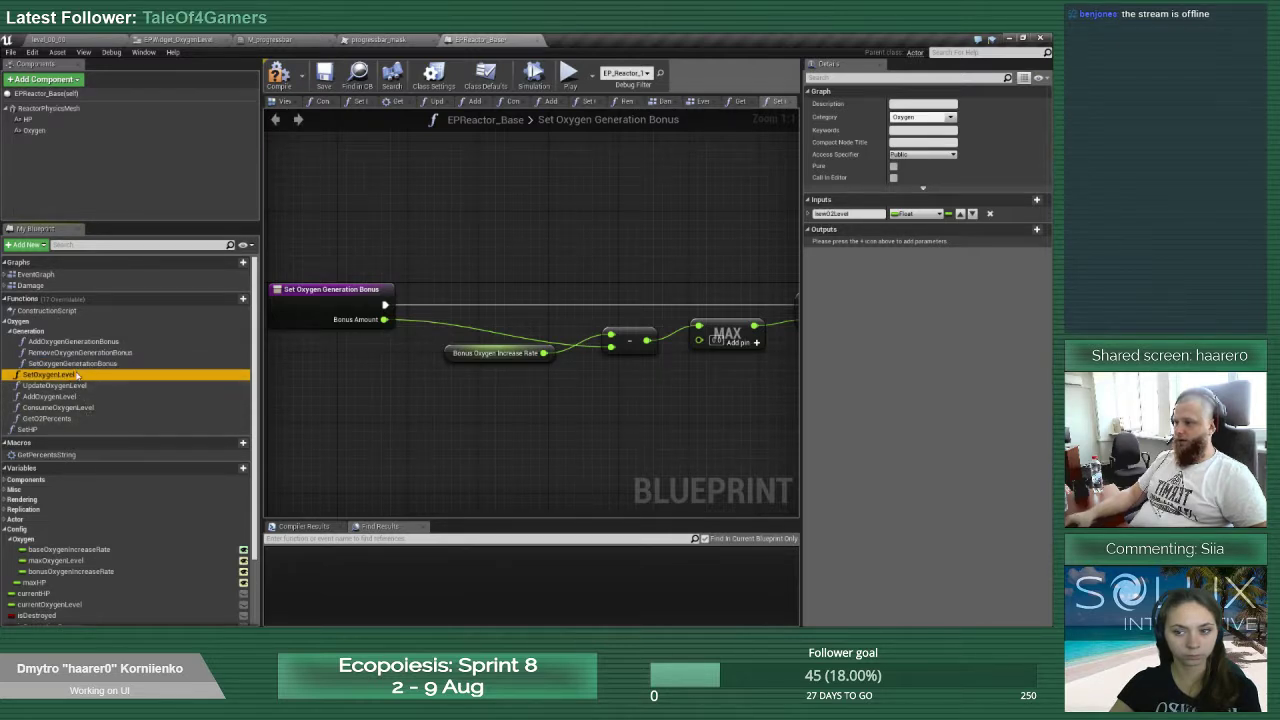
pyautogui.click(76, 365)
pyautogui.press('F2')
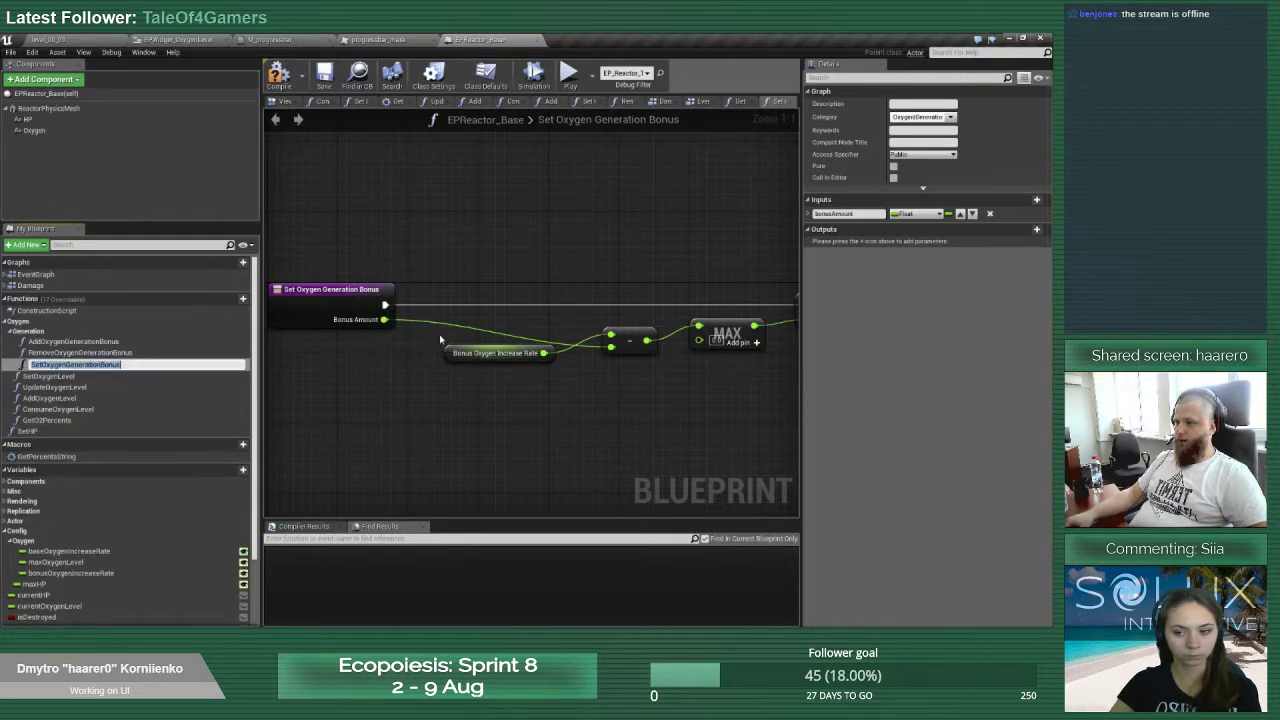
pyautogui.press('Escape')
# Rename the float input of the SetOxygenGenerationBonus function to newRate
pyautogui.scroll(-1, 477, 306)
pyautogui.click(362, 312)
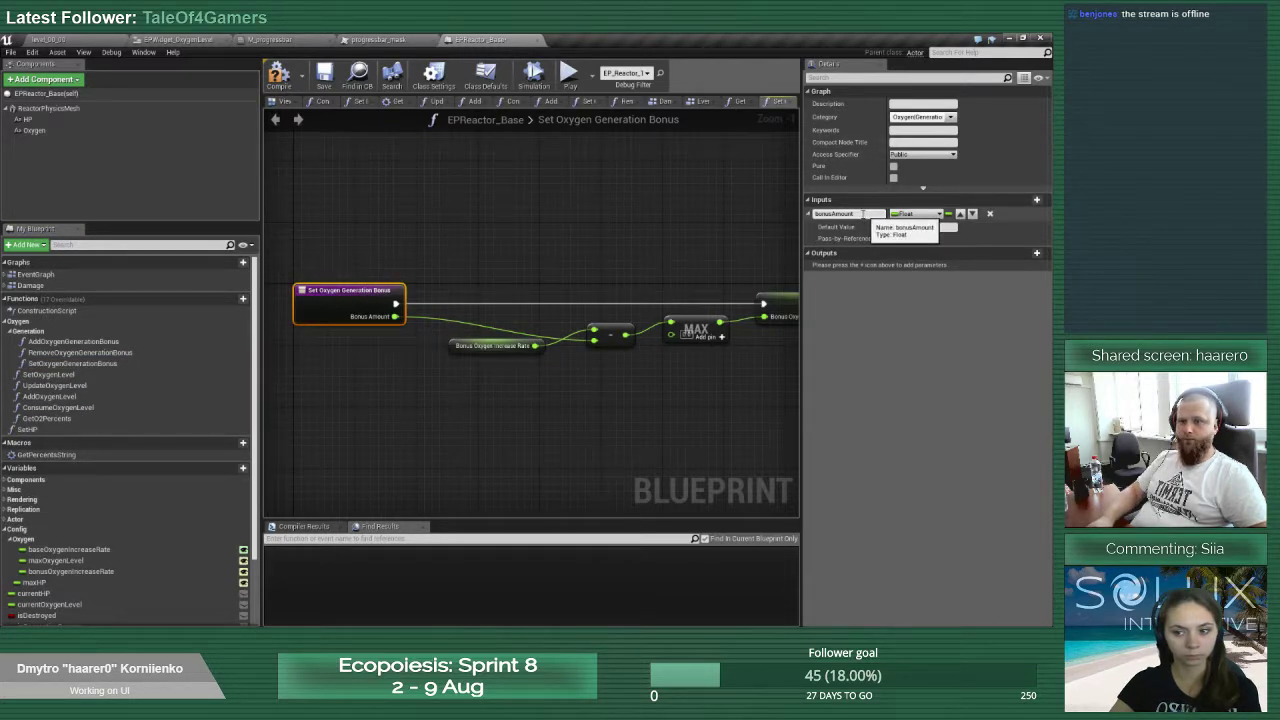
pyautogui.moveTo(669, 231); pyautogui.dragTo(602, 248, button='right')
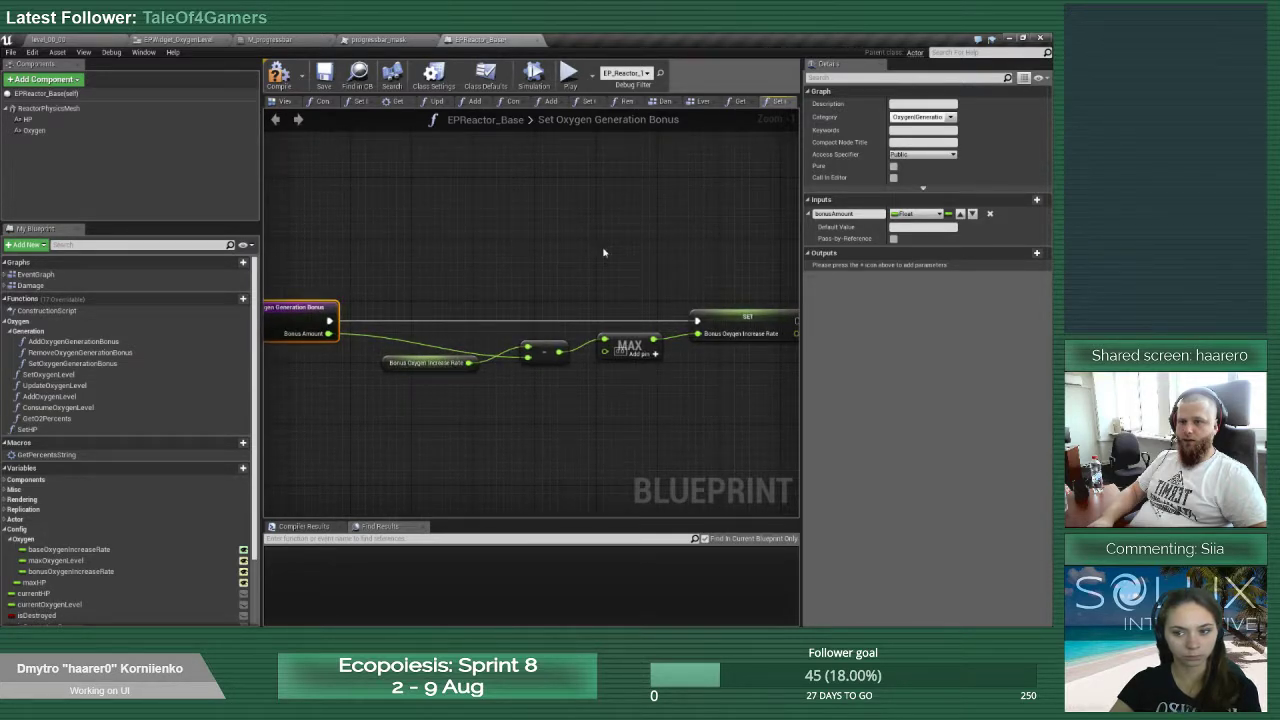
pyautogui.click(845, 213)
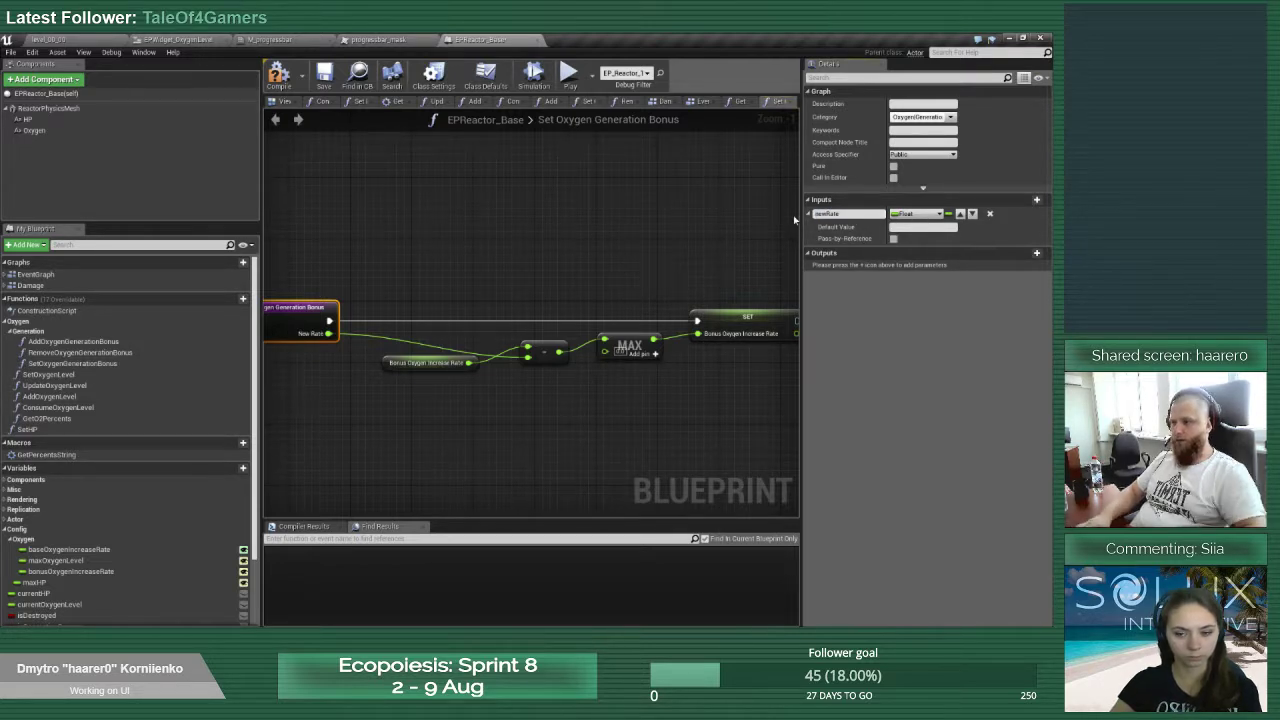
# Wire New Rate directly into the Bonus Oxygen Increase Rate SET node, placed beside the entry node, and delete the getter, subtraction and MAX nodes between them
pyautogui.moveTo(323, 337); pyautogui.dragTo(699, 334)
pyautogui.moveTo(695, 390); pyautogui.dragTo(455, 350)
pyautogui.press('Delete')
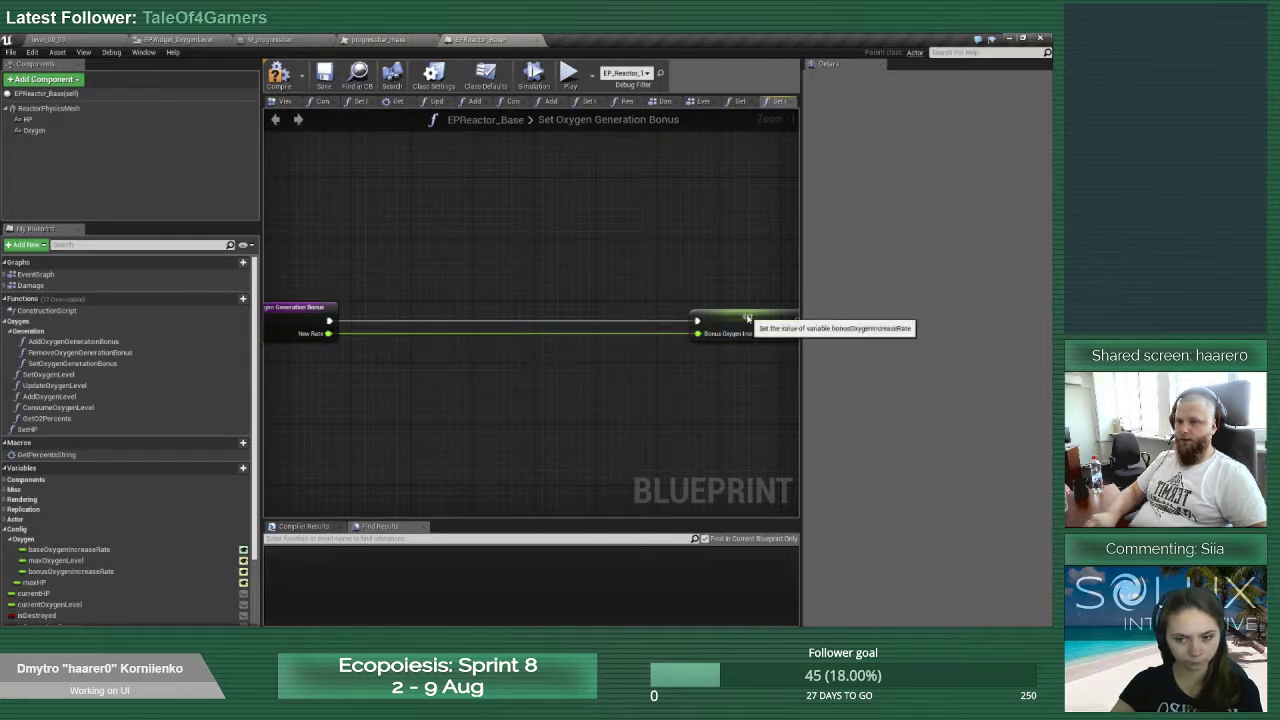
pyautogui.moveTo(748, 317); pyautogui.dragTo(409, 318)
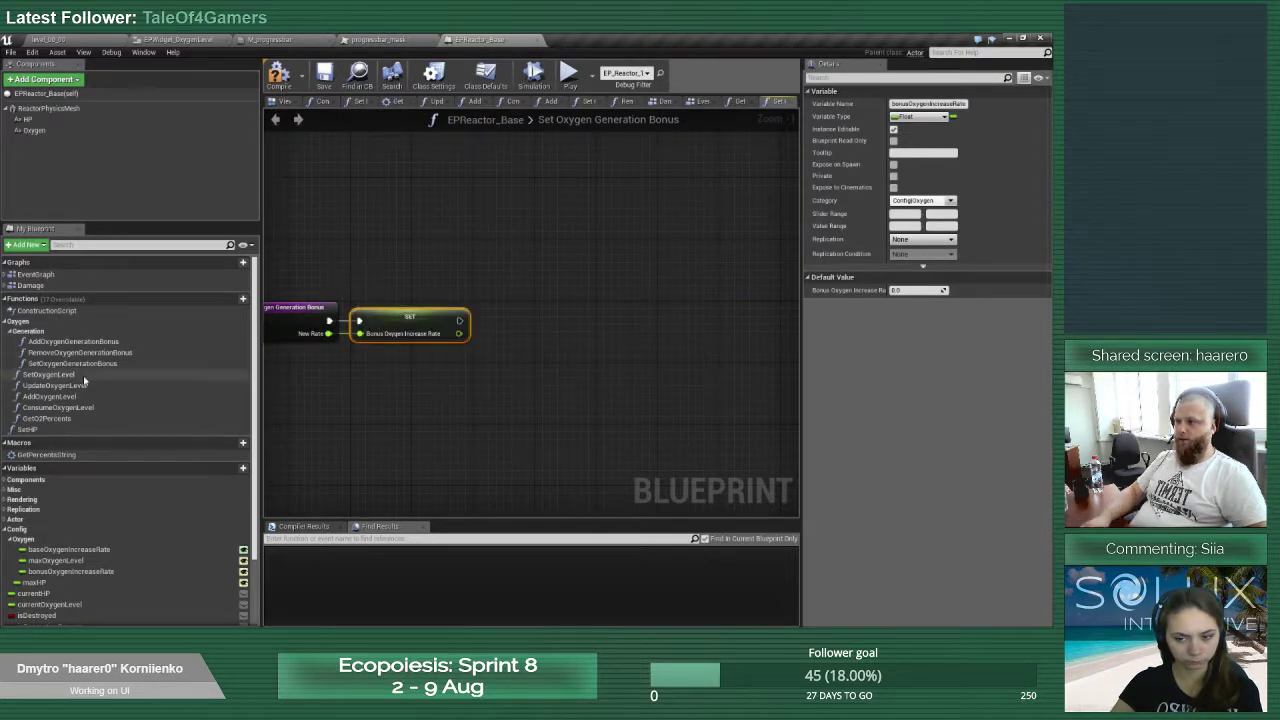
# Open the AddOxygenGenerationBonus graph and review its SET and message-building nodes
pyautogui.doubleClick(73, 341)
pyautogui.scroll(6, 494, 360)
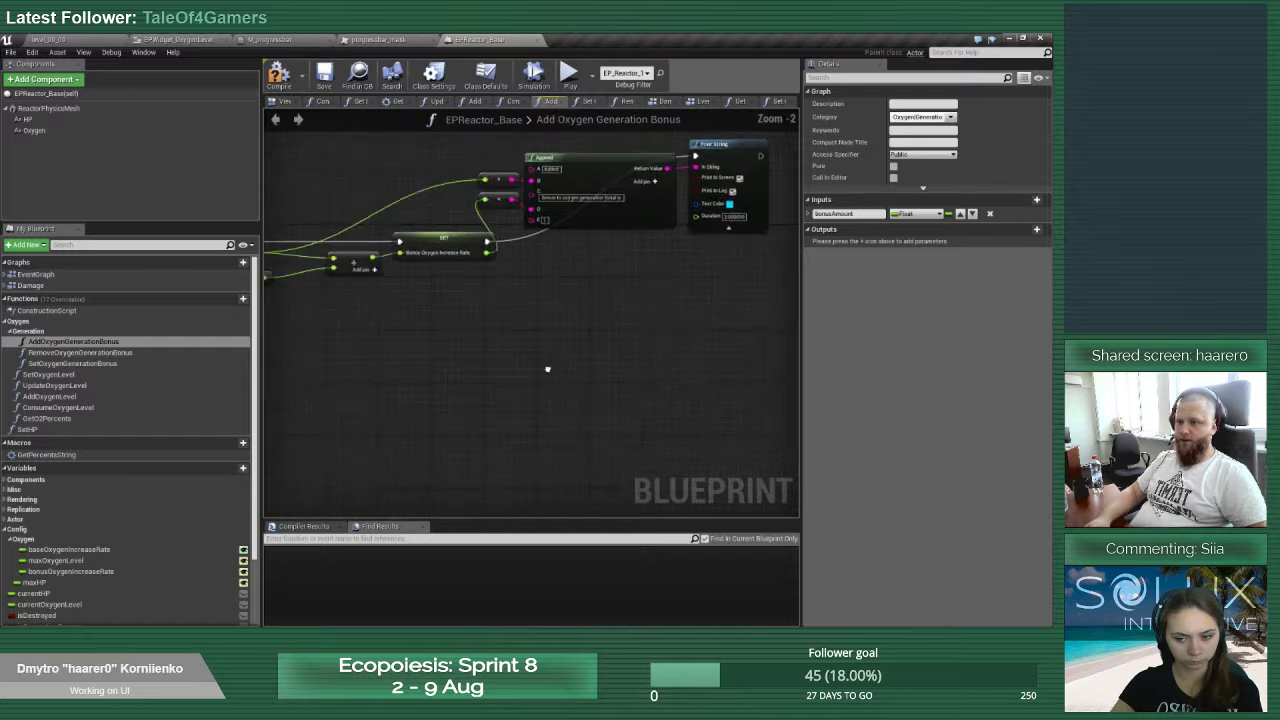
pyautogui.moveTo(528, 274); pyautogui.dragTo(514, 340, button='right')
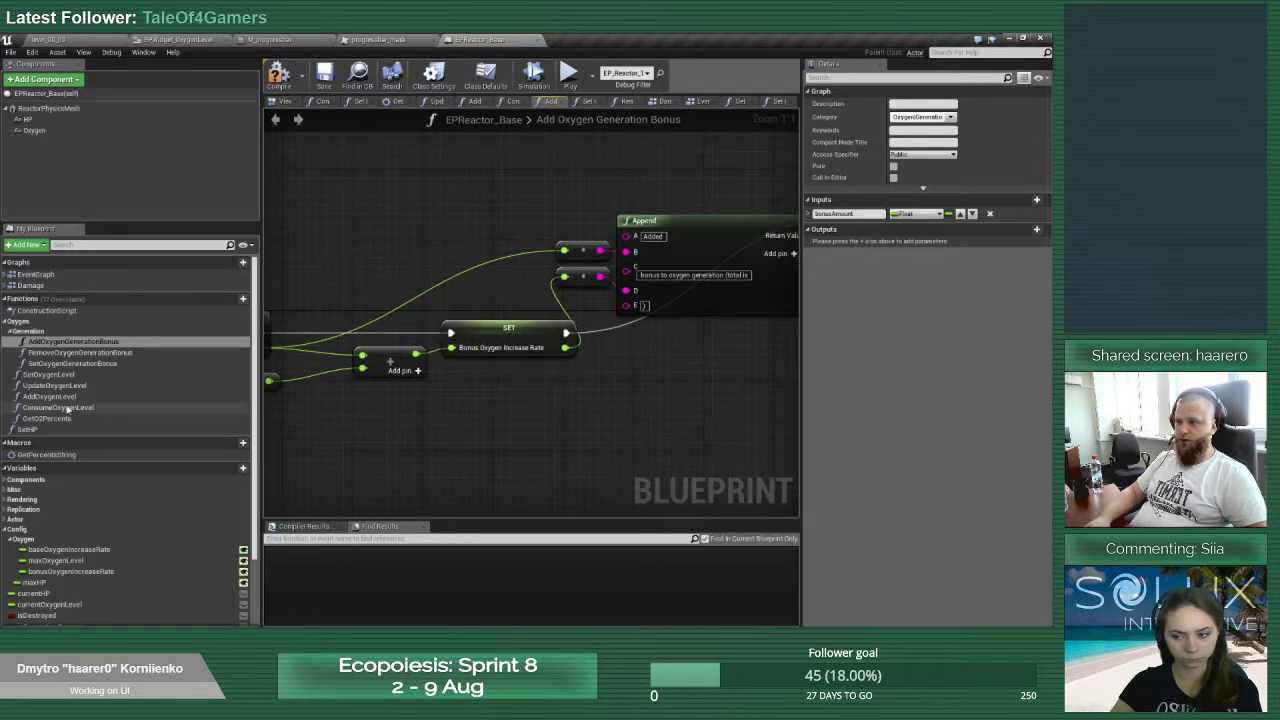
# Add a Set Oxygen Generation Bonus call to the Add graph, wired from the entry node and addition result into the message chain
pyautogui.moveTo(72, 363); pyautogui.dragTo(492, 390)
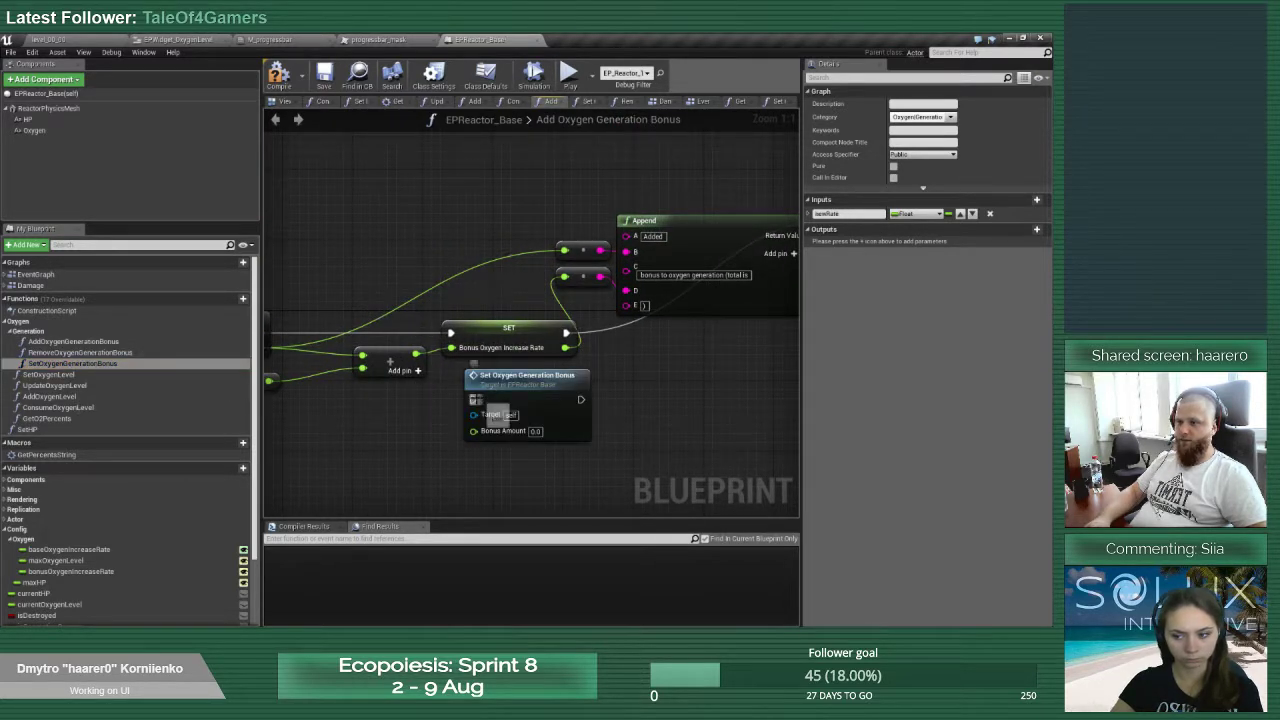
pyautogui.moveTo(420, 411); pyautogui.dragTo(511, 411, button='right')
pyautogui.moveTo(507, 355); pyautogui.dragTo(352, 333)
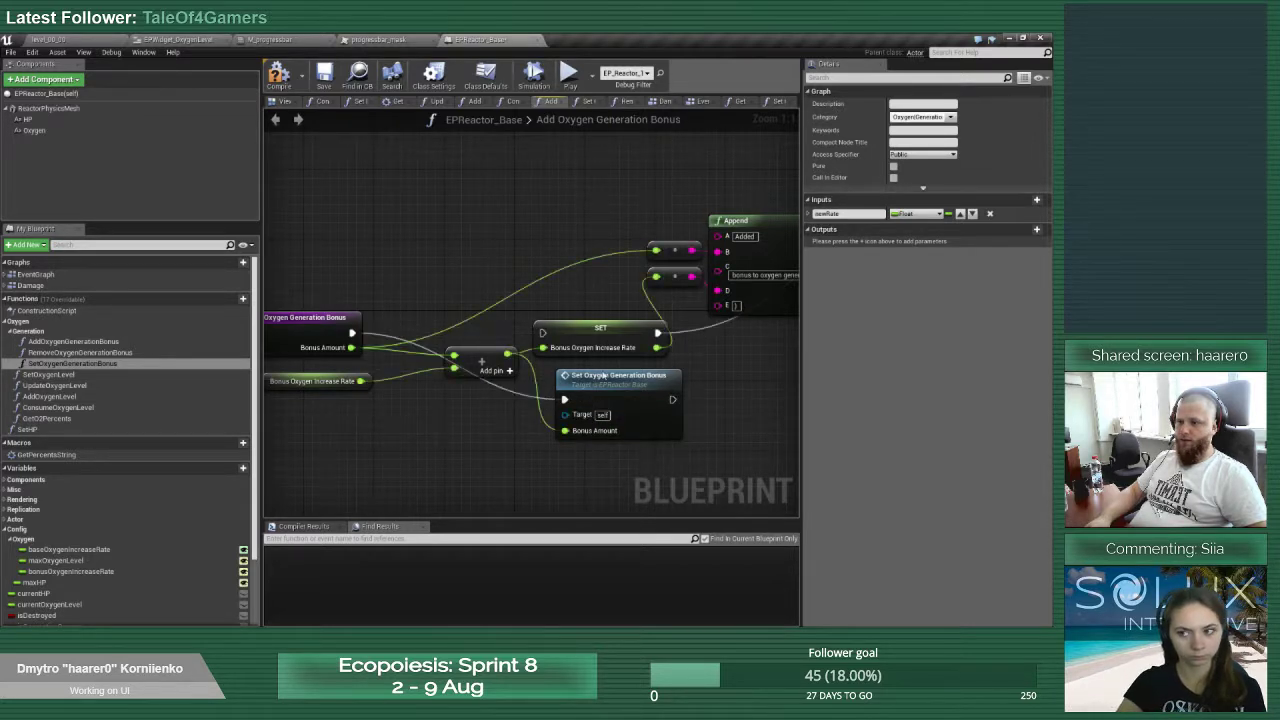
pyautogui.moveTo(734, 376); pyautogui.dragTo(470, 405, button='right')
pyautogui.moveTo(409, 429); pyautogui.dragTo(675, 249)
pyautogui.moveTo(401, 490); pyautogui.dragTo(611, 451, button='right')
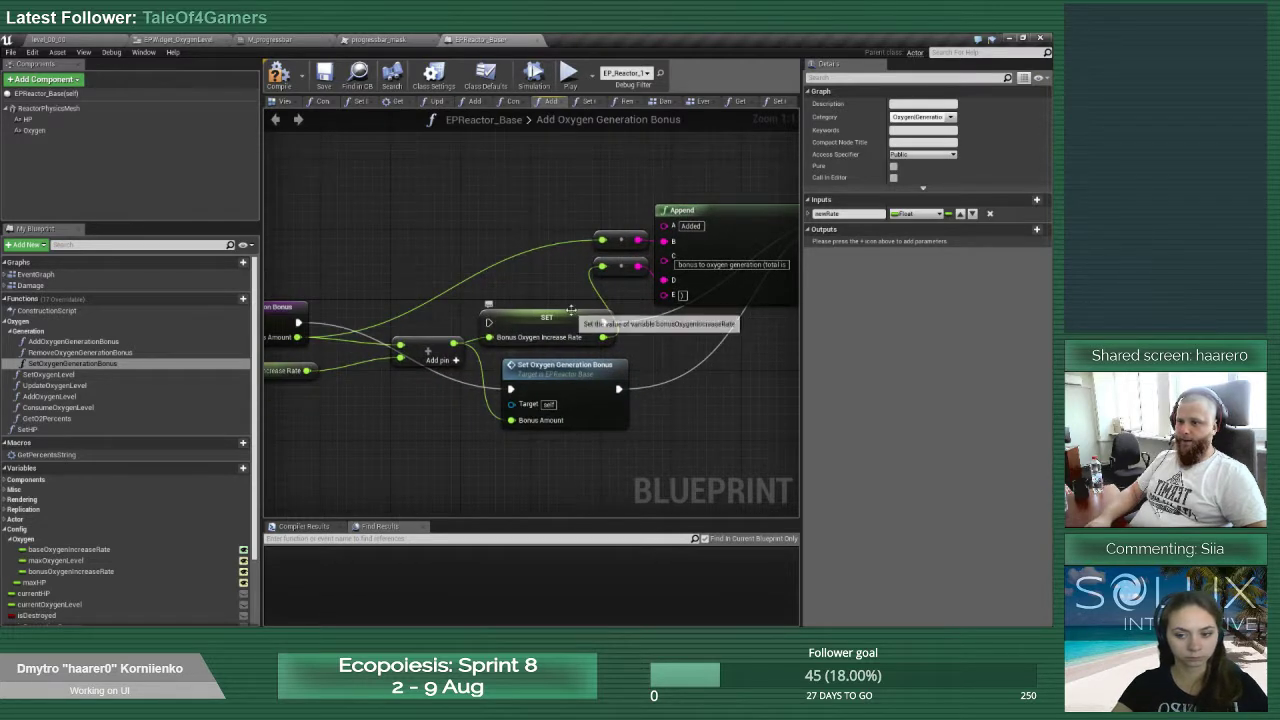
# Delete the Bonus Oxygen Increase Rate SET node from the Add graph and put the Set Oxygen Generation Bonus call in its place
pyautogui.click(566, 312)
pyautogui.press('Delete')
pyautogui.moveTo(560, 385); pyautogui.dragTo(535, 319)
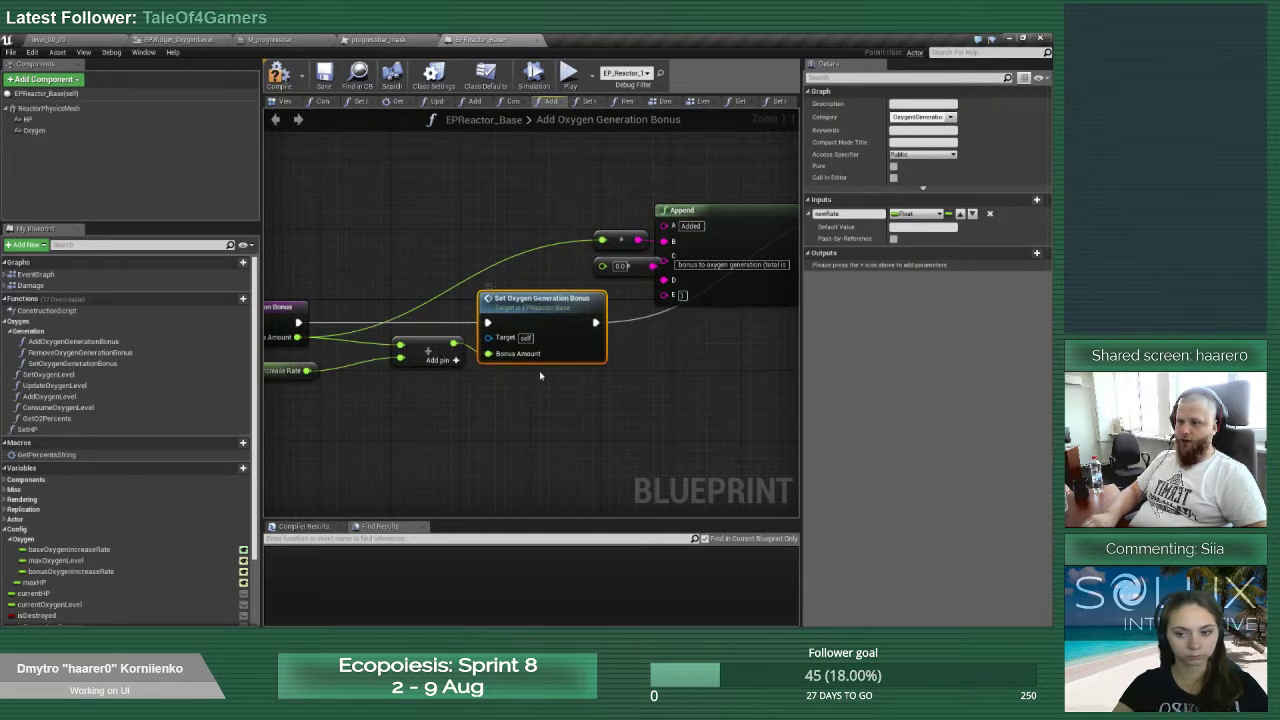
pyautogui.moveTo(413, 350); pyautogui.dragTo(395, 359)
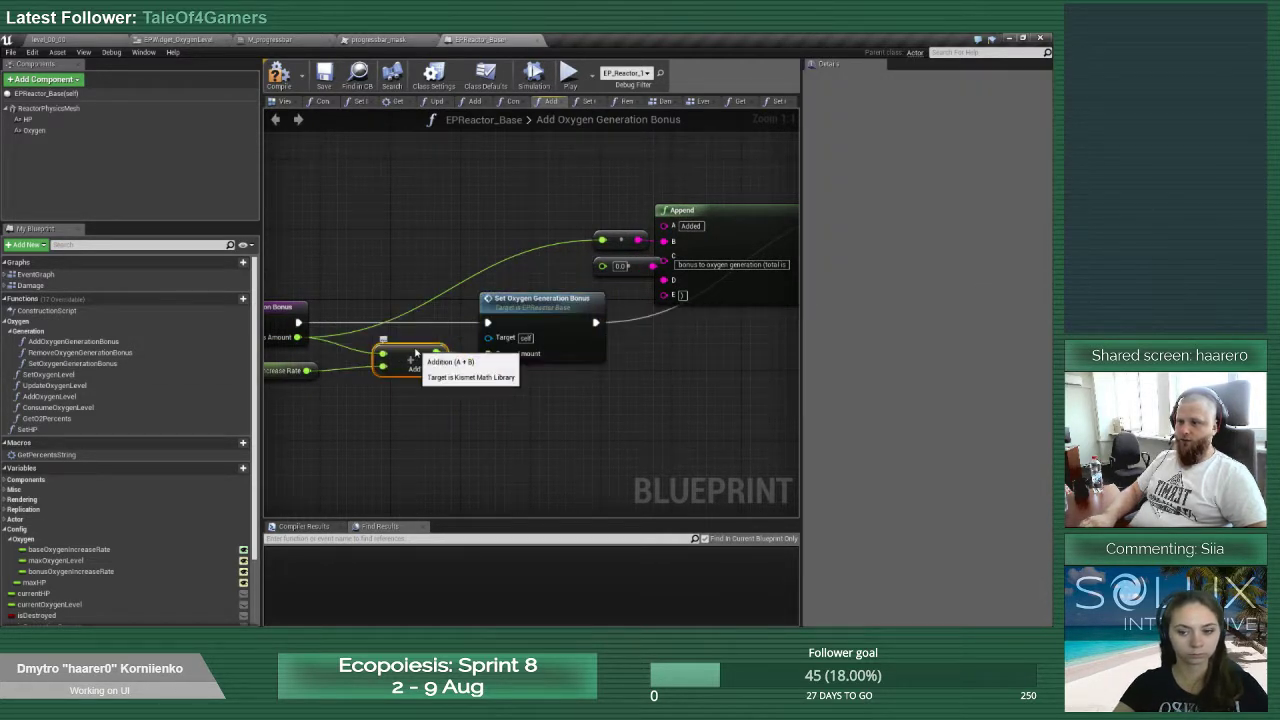
# Add a Set Oxygen Generation Bonus call to the RemoveOxygenGenerationBonus graph, wired from the entry node's execution and the MAX result
pyautogui.doubleClick(80, 352)
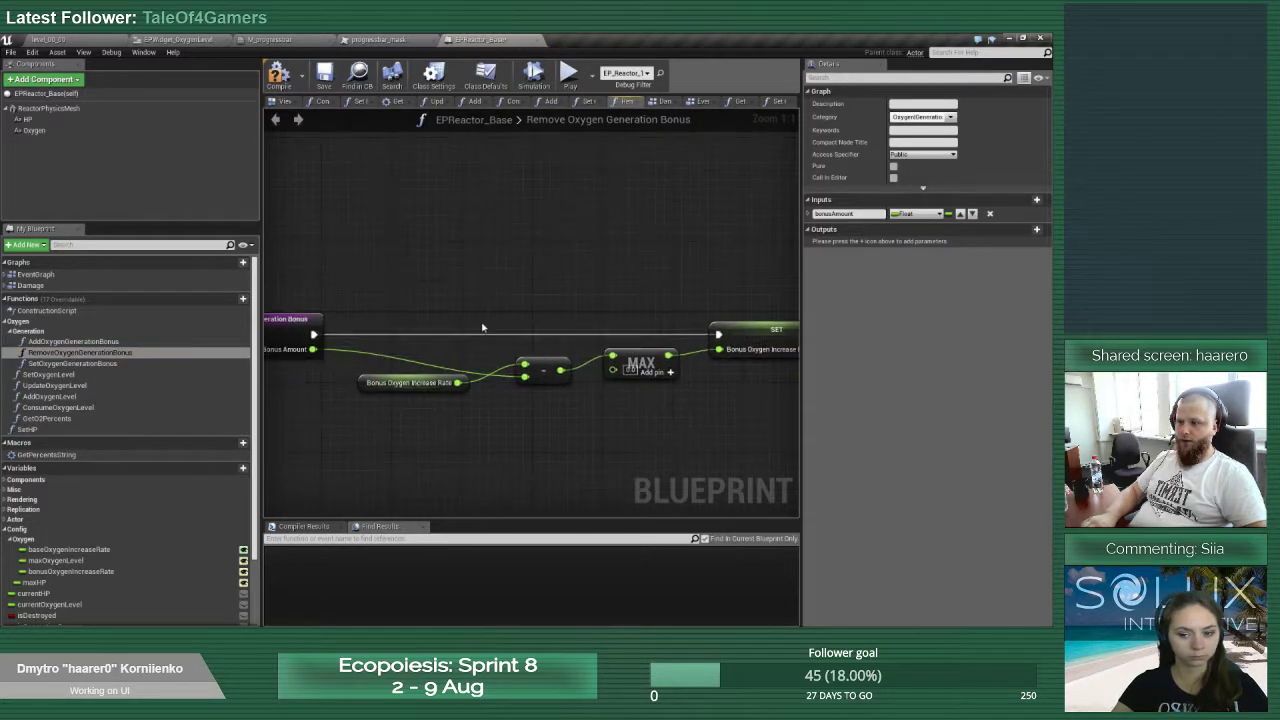
pyautogui.moveTo(80, 363); pyautogui.dragTo(733, 392)
pyautogui.moveTo(675, 405); pyautogui.dragTo(570, 396, button='right')
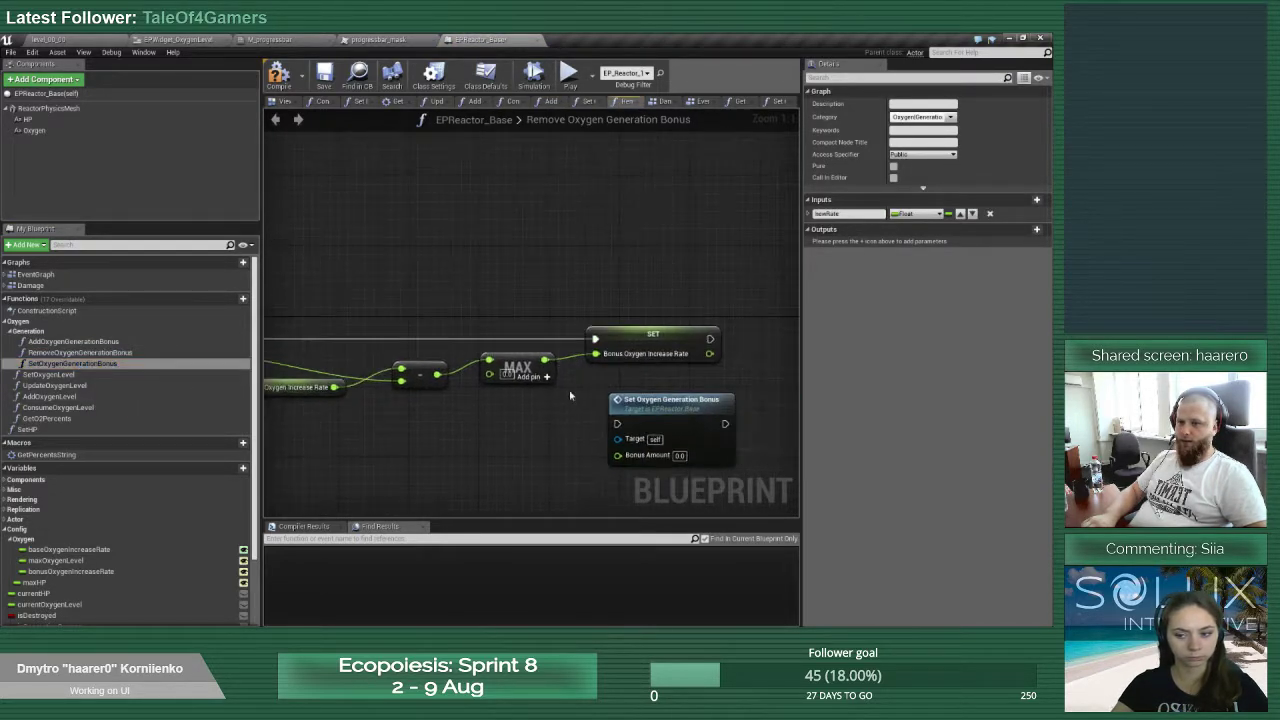
pyautogui.moveTo(617, 424); pyautogui.dragTo(355, 338)
pyautogui.moveTo(754, 426); pyautogui.dragTo(596, 430, button='right')
pyautogui.moveTo(548, 362); pyautogui.dragTo(618, 457)
pyautogui.rightClick(656, 404)
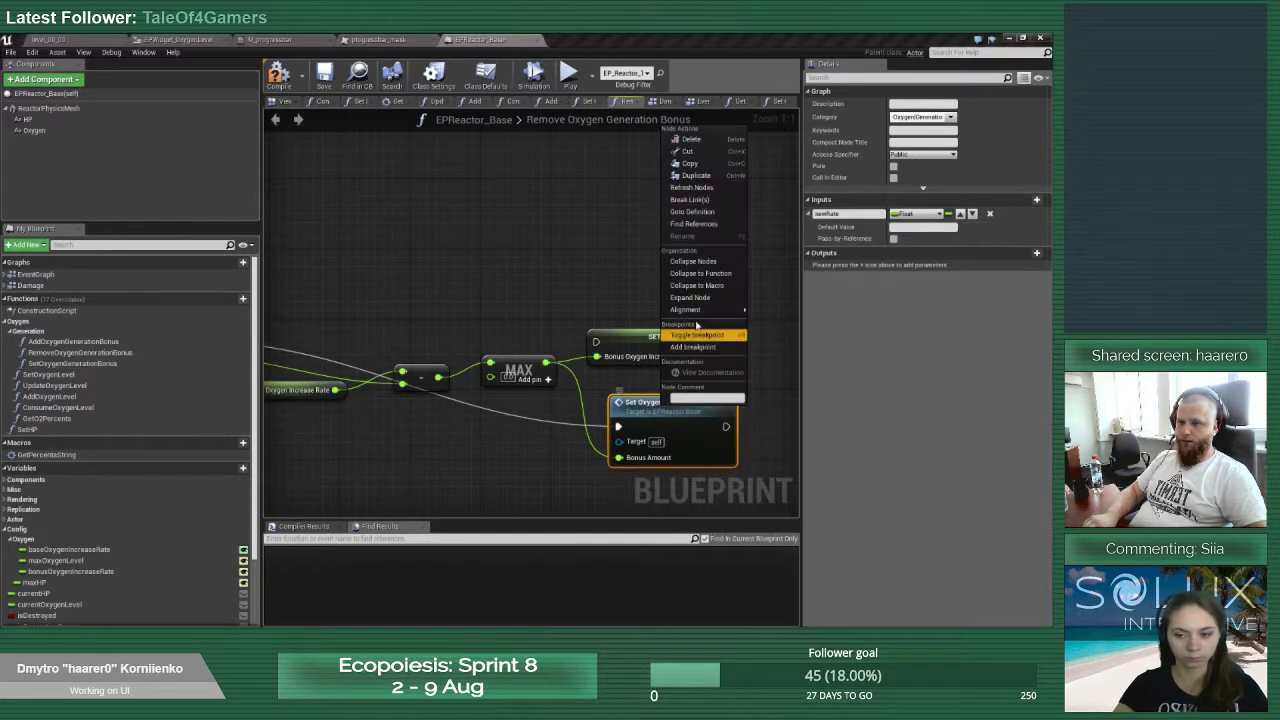
pyautogui.click(684, 201)
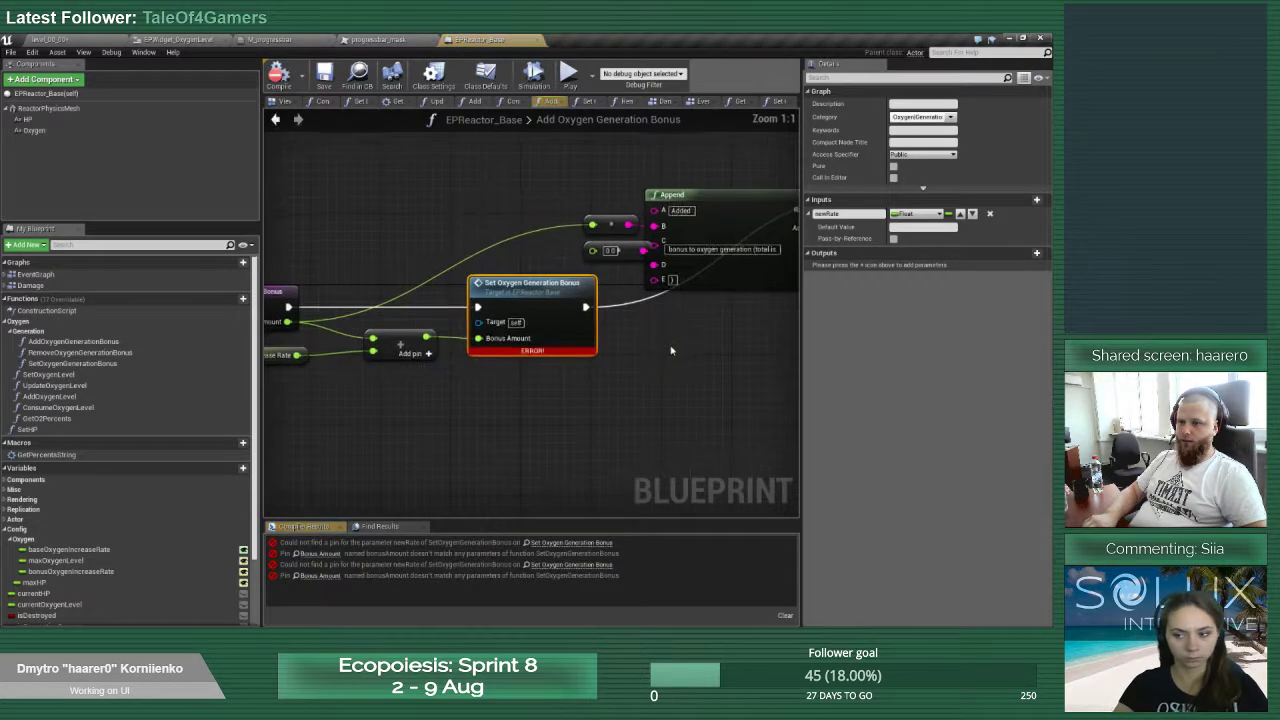
# Refresh the Set Oxygen Generation Bonus call in the Add graph and wire the addition result into its New Rate input
pyautogui.rightClick(510, 278)
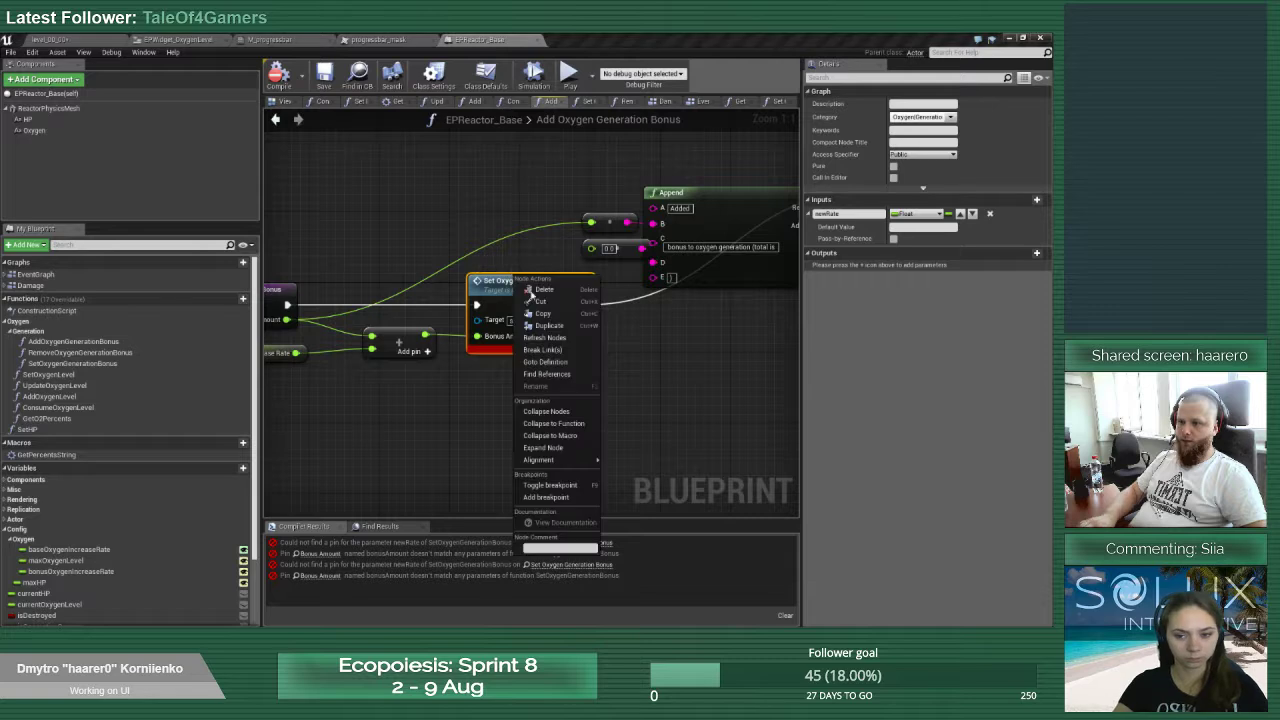
pyautogui.click(561, 344)
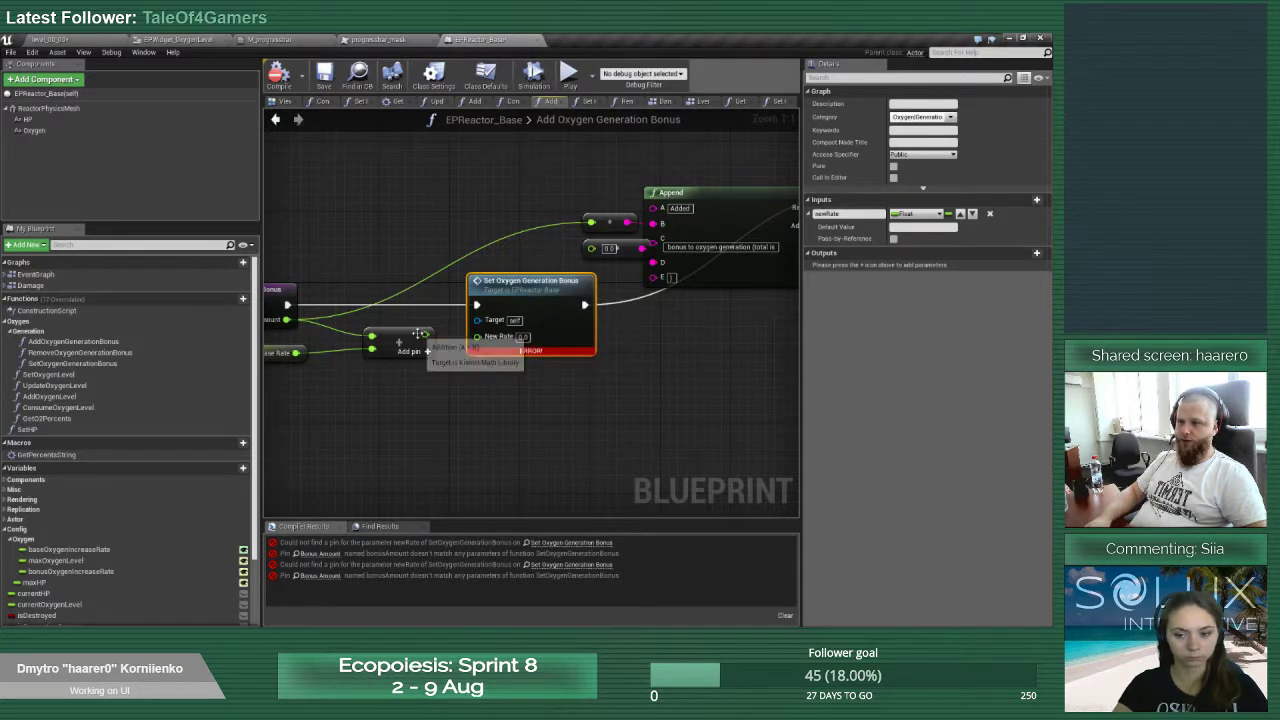
pyautogui.moveTo(425, 334); pyautogui.dragTo(477, 336)
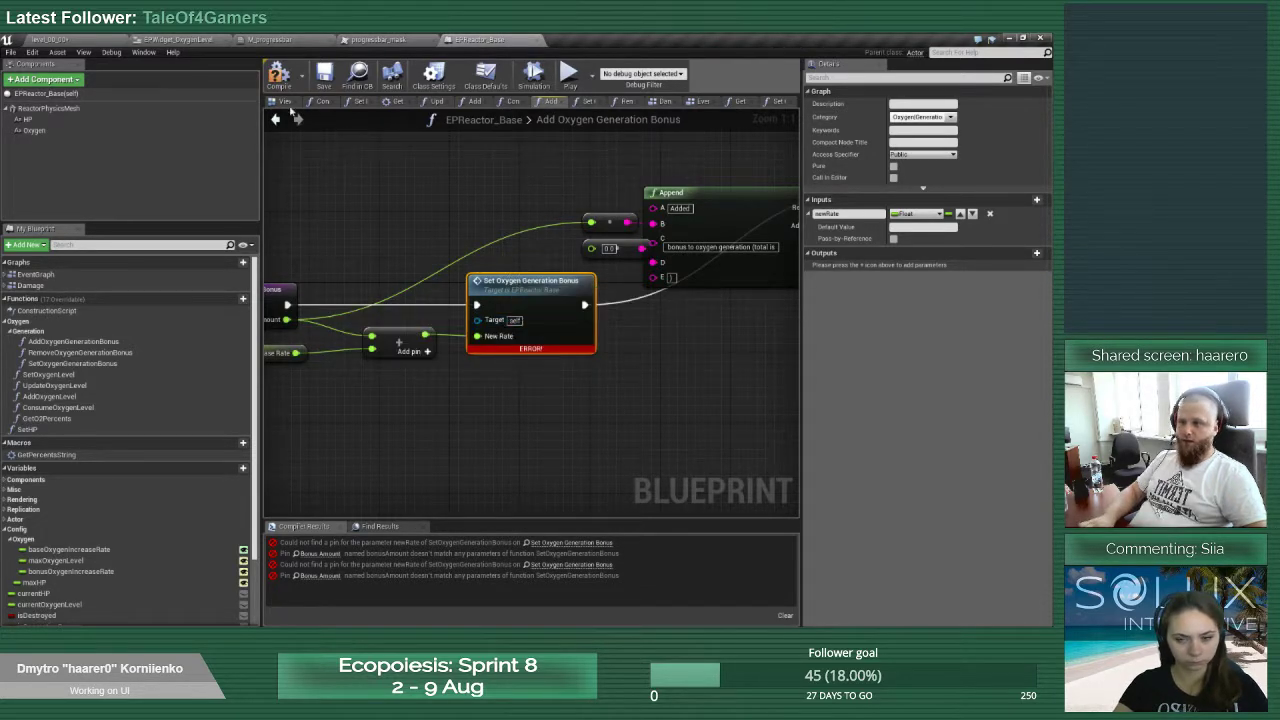
# Refresh the Remove graph's Set Oxygen Generation Bonus call, feed MAX into New Rate, and put it in place of the removed SET node
pyautogui.rightClick(505, 290)
pyautogui.click(542, 356)
pyautogui.moveTo(434, 341); pyautogui.dragTo(510, 346, button='right')
pyautogui.moveTo(481, 247); pyautogui.dragTo(410, 227)
pyautogui.moveTo(650, 353); pyautogui.dragTo(368, 427, button='right')
pyautogui.moveTo(533, 314); pyautogui.dragTo(617, 311)
pyautogui.click(610, 356)
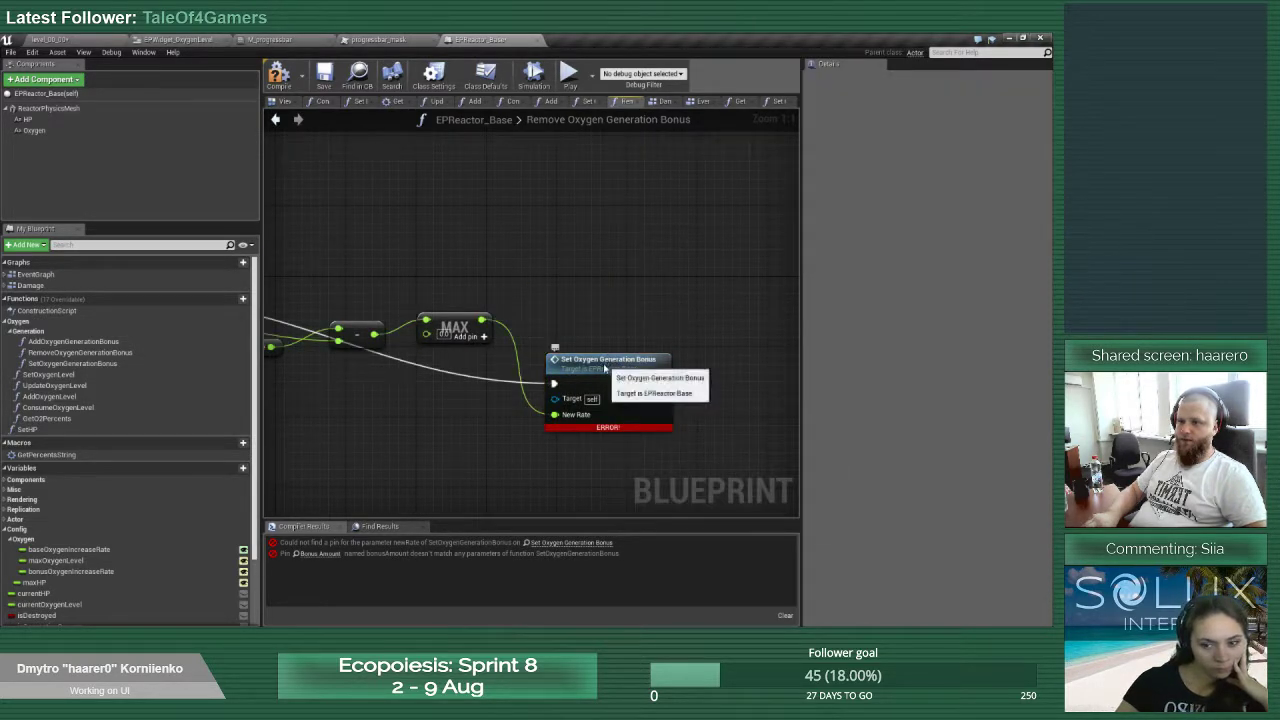
pyautogui.moveTo(572, 358); pyautogui.dragTo(570, 281)
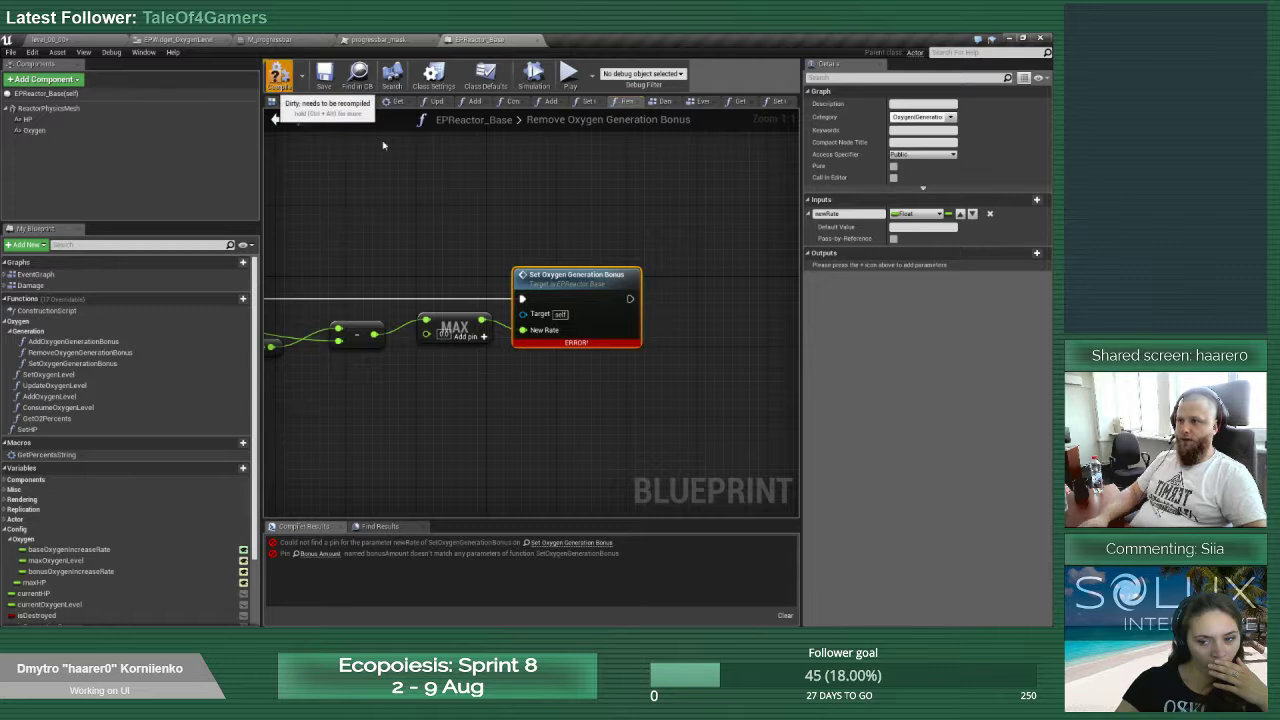
# Open the SetOxygenGenerationBonus graph and create an event dispatcher named OnChangedOxygenGenerationLevel
pyautogui.doubleClick(594, 288)
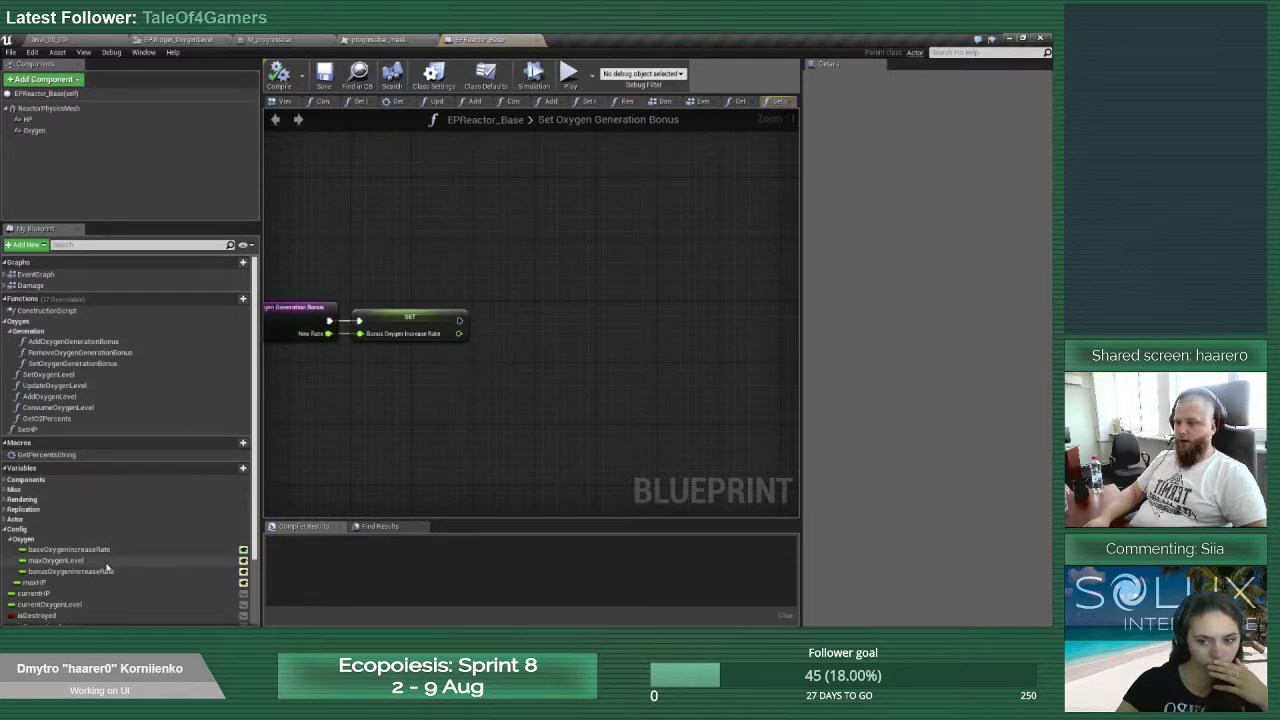
pyautogui.scroll(-3, 124, 551)
pyautogui.click(229, 556)
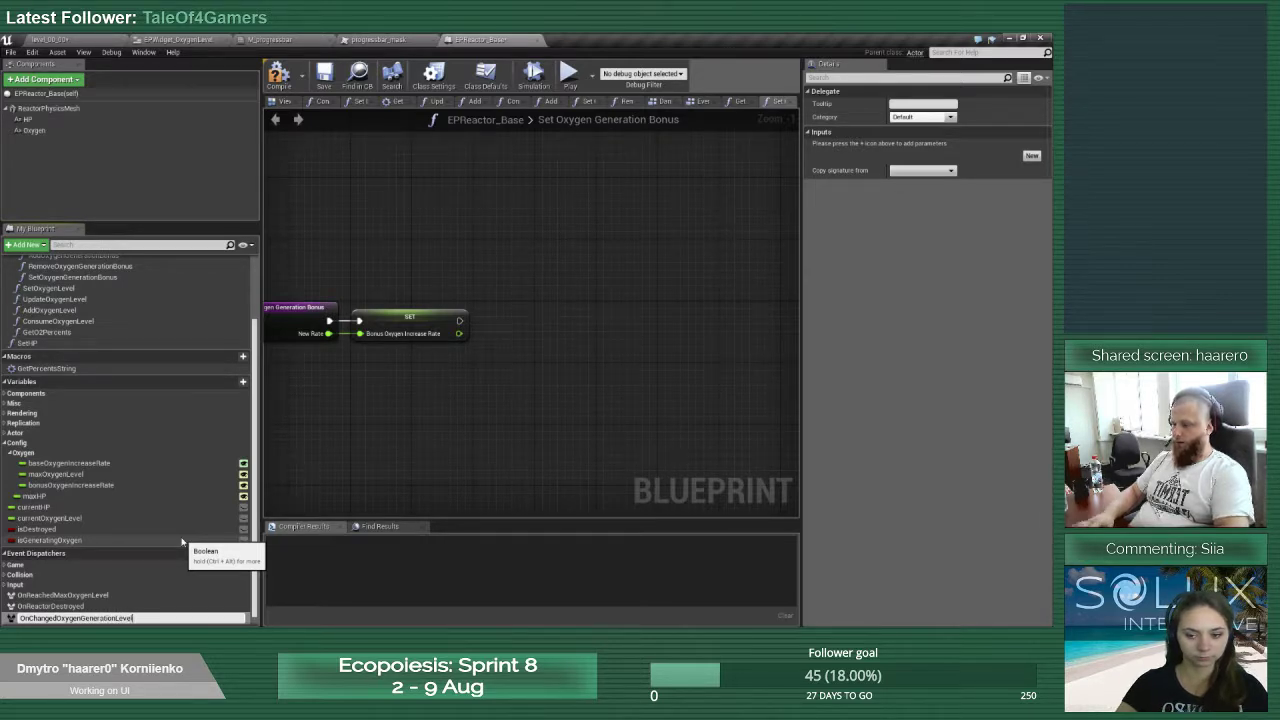
pyautogui.press('Return')
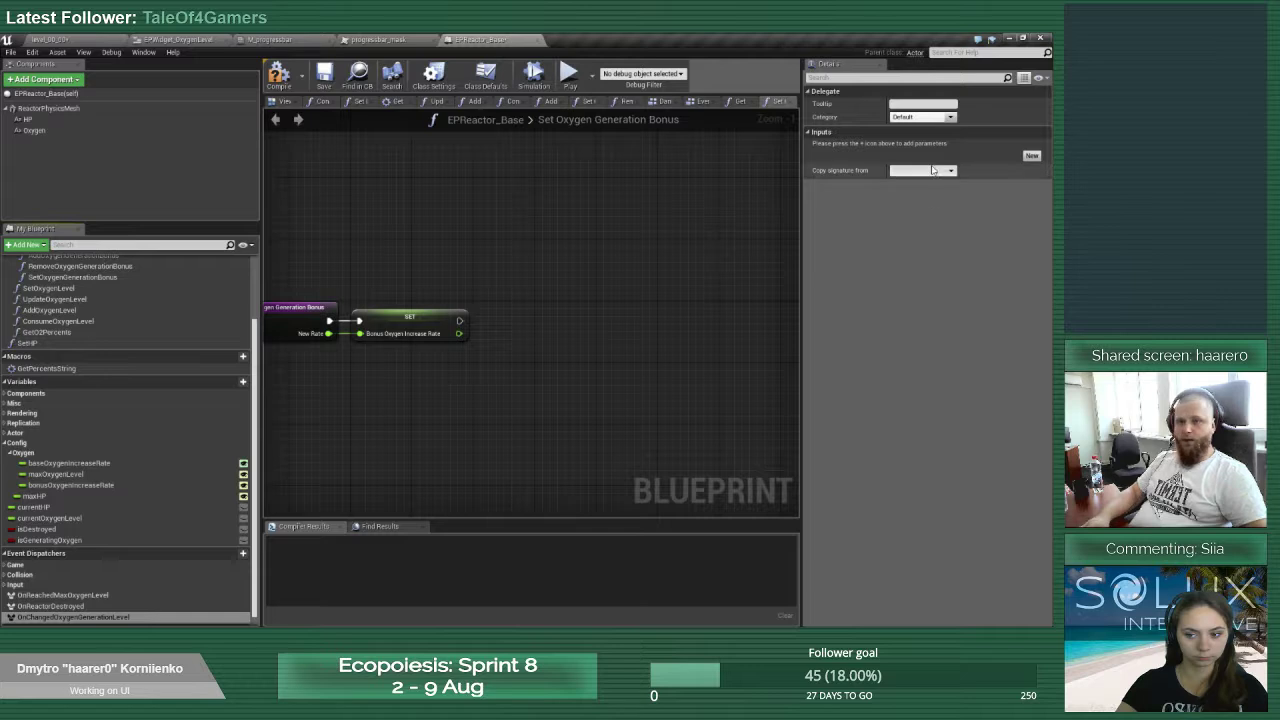
# Give the OnChangedOxygenGenerationLevel dispatcher a Float input named newOxygenGenerationLevel
pyautogui.doubleClick(110, 616)
pyautogui.click(1030, 156)
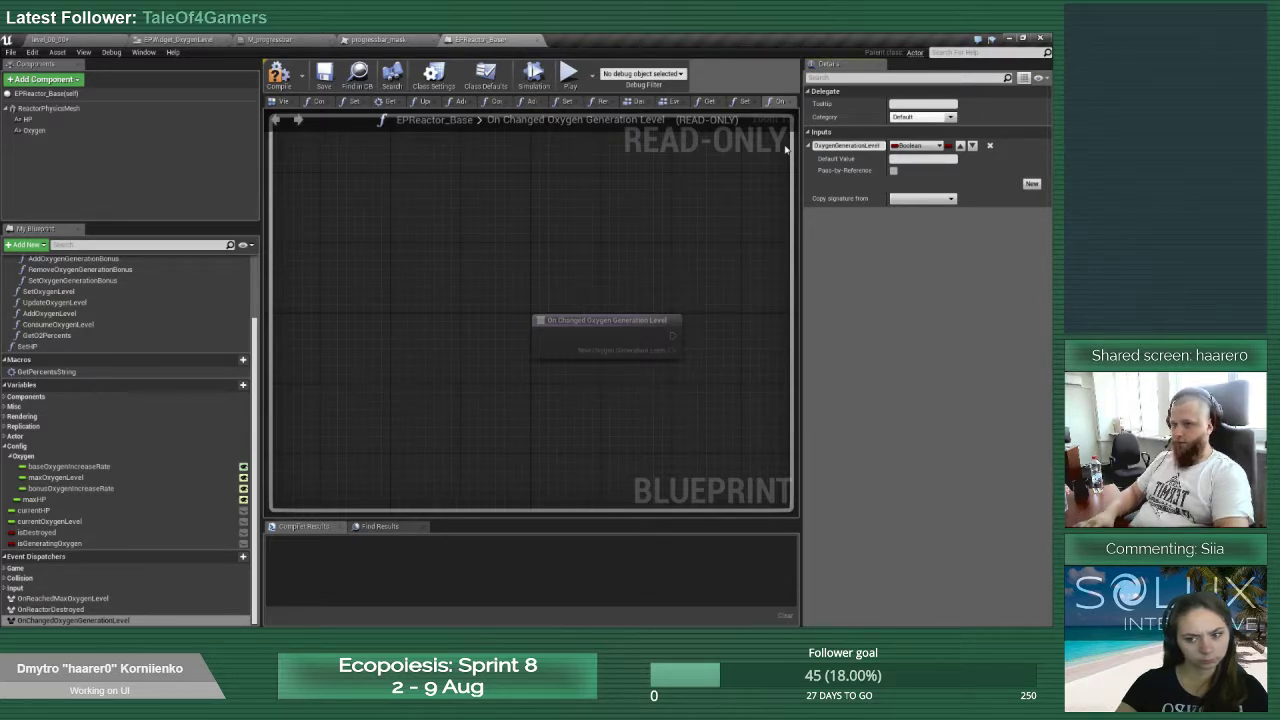
pyautogui.click(922, 146)
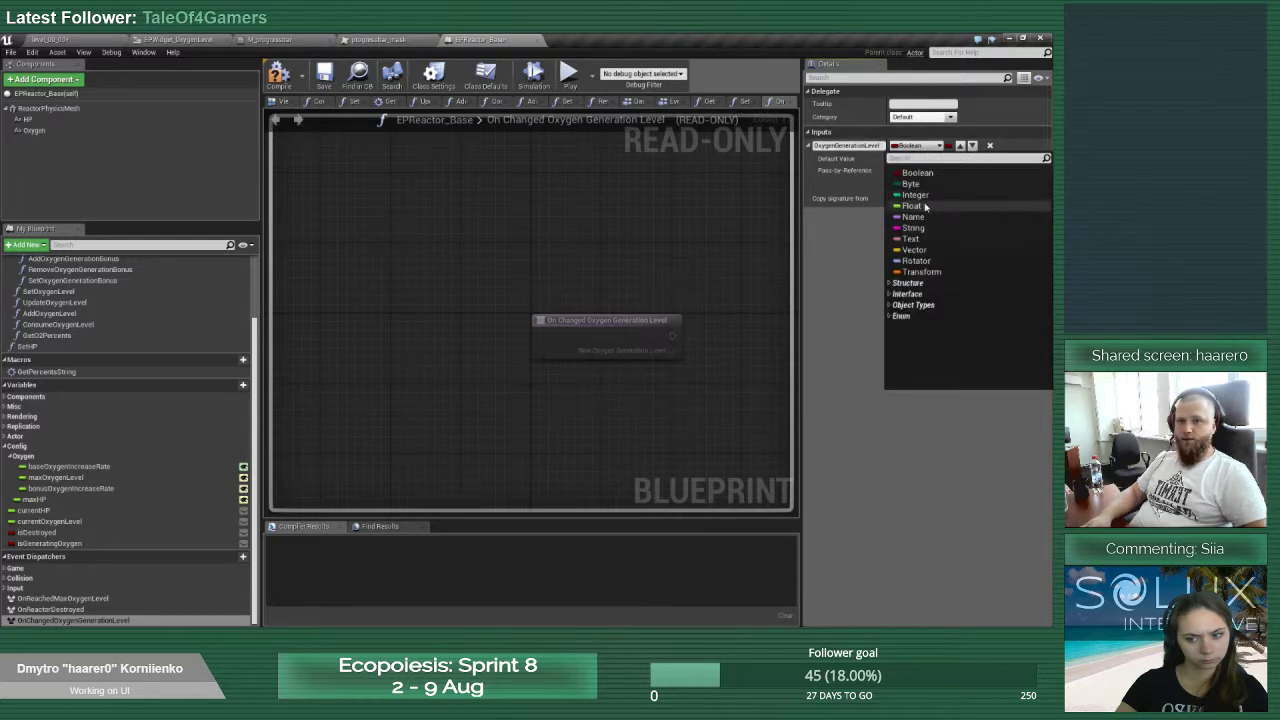
pyautogui.click(923, 206)
pyautogui.moveTo(689, 267); pyautogui.dragTo(534, 237, button='right')
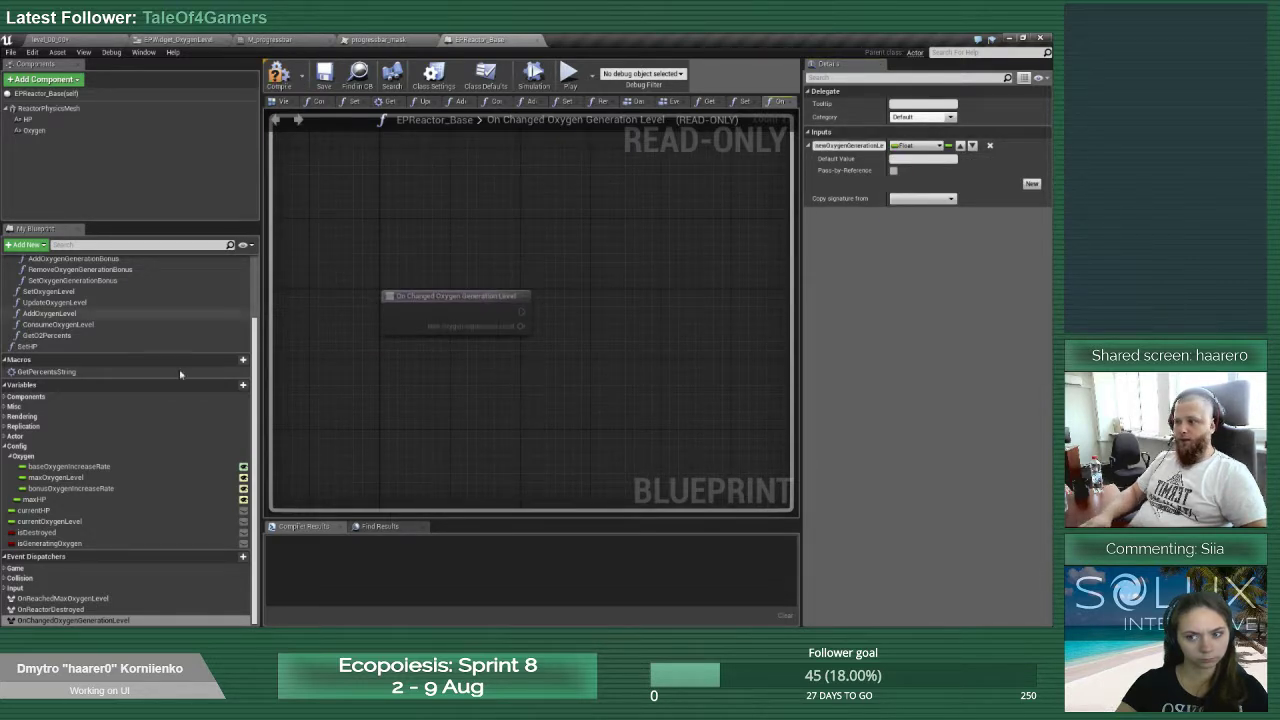
# Call OnChangedOxygenGenerationLevel after the SET node in SetOxygenGenerationBonus, pass it the Bonus Oxygen Increase Rate, and compile the blueprint
pyautogui.scroll(3, 85, 344)
pyautogui.doubleClick(72, 363)
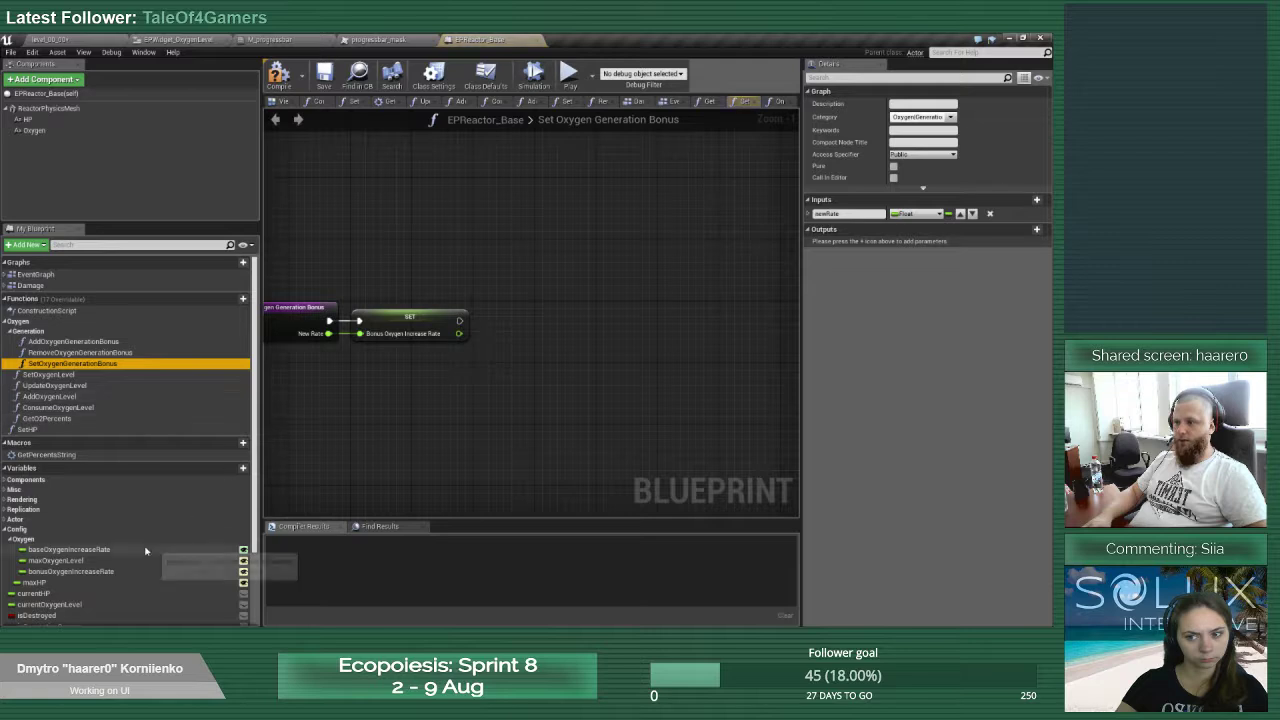
pyautogui.scroll(-2, 61, 580)
pyautogui.scroll(-1, 61, 580)
pyautogui.moveTo(70, 606); pyautogui.dragTo(489, 298)
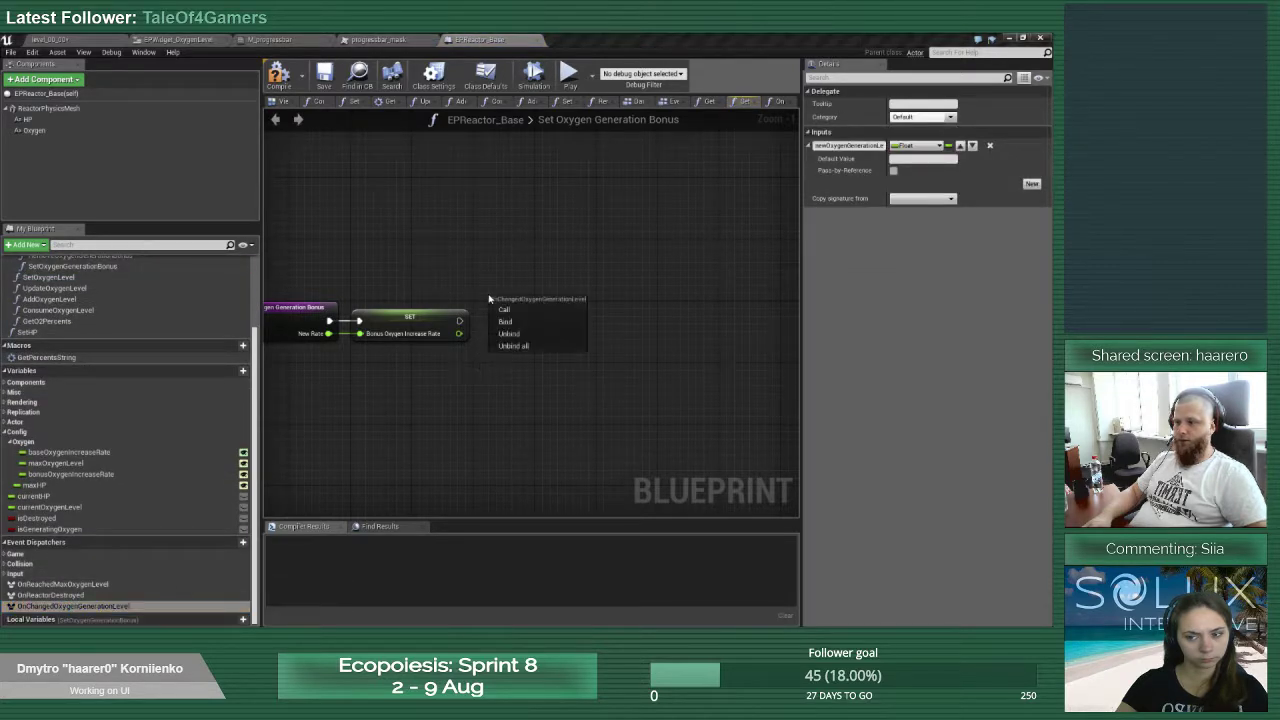
pyautogui.click(504, 311)
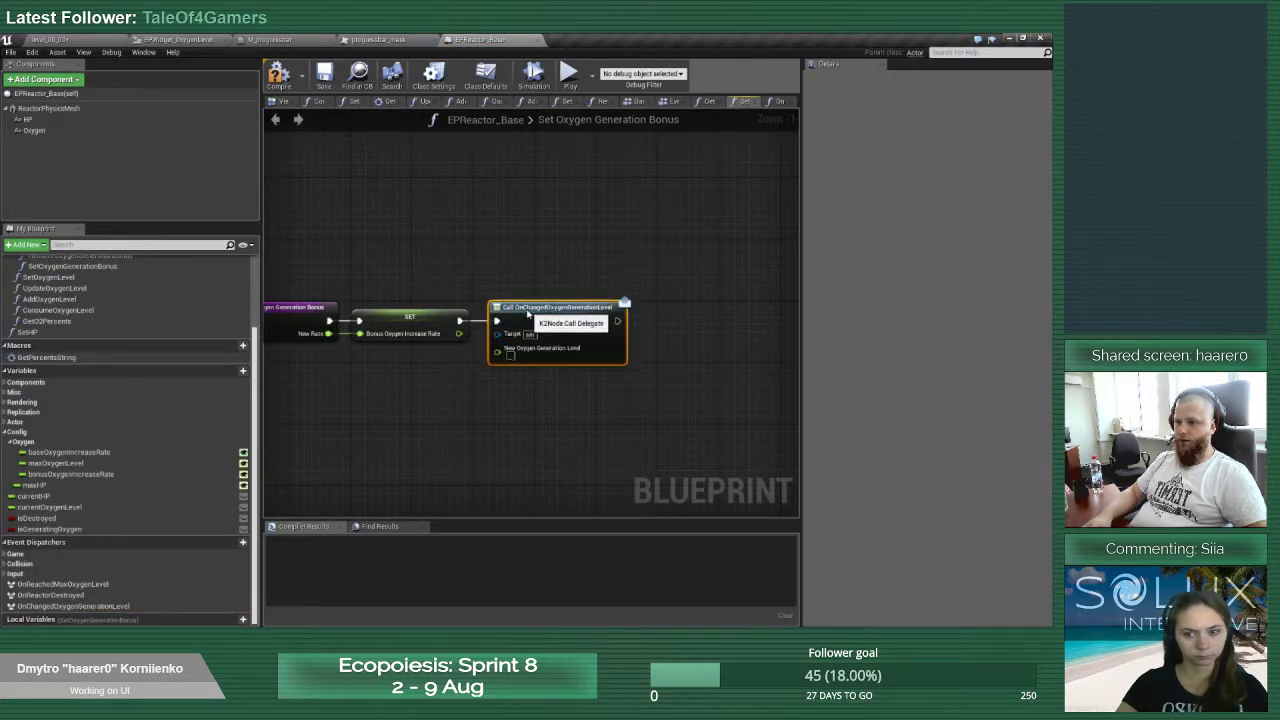
pyautogui.moveTo(459, 333); pyautogui.dragTo(498, 352)
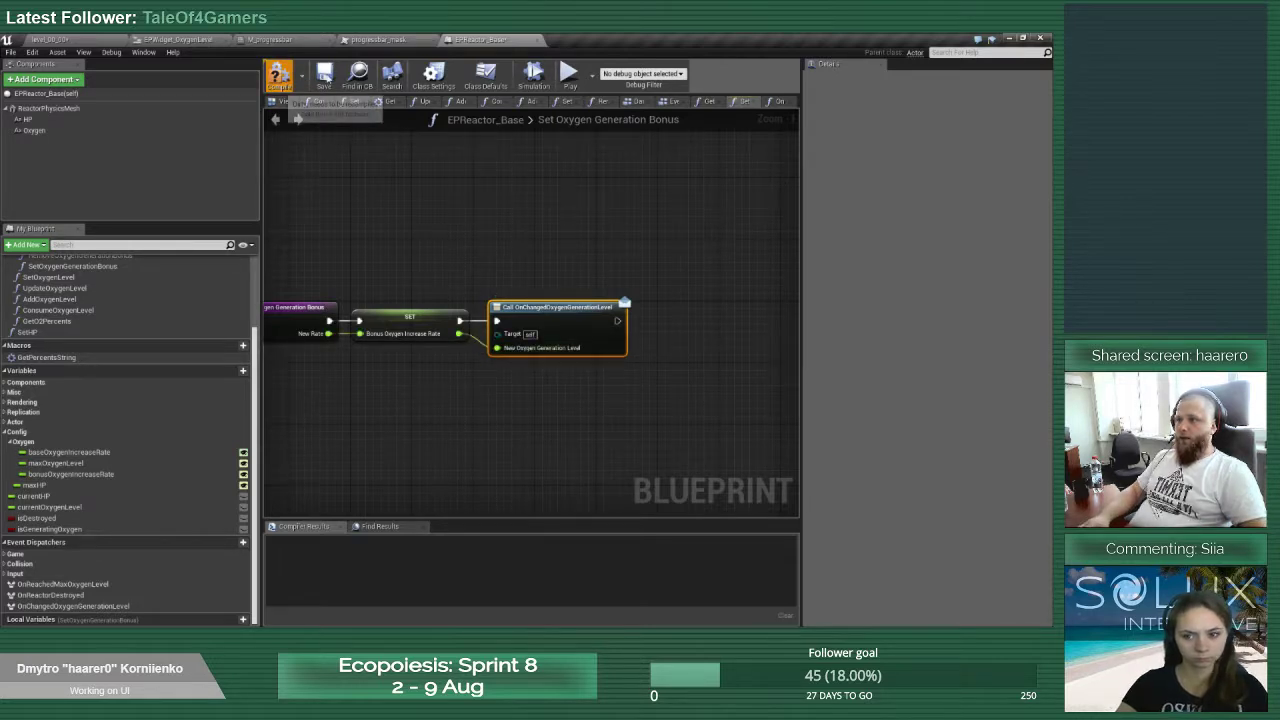
pyautogui.click(279, 76)
# Close the M_progressbar and progressbar_mask assets and open the Get Reactor graph of EPWidget_OxygenLevel
pyautogui.middleClick(293, 41)
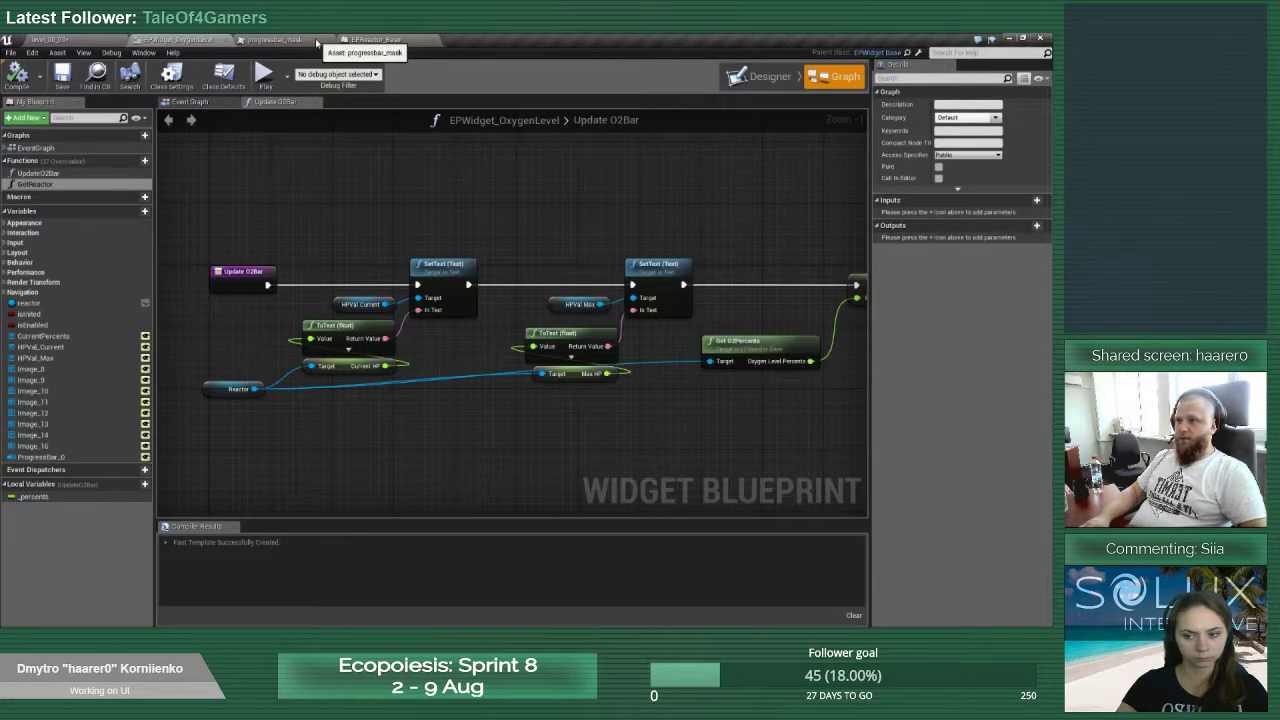
pyautogui.middleClick(314, 41)
pyautogui.click(196, 102)
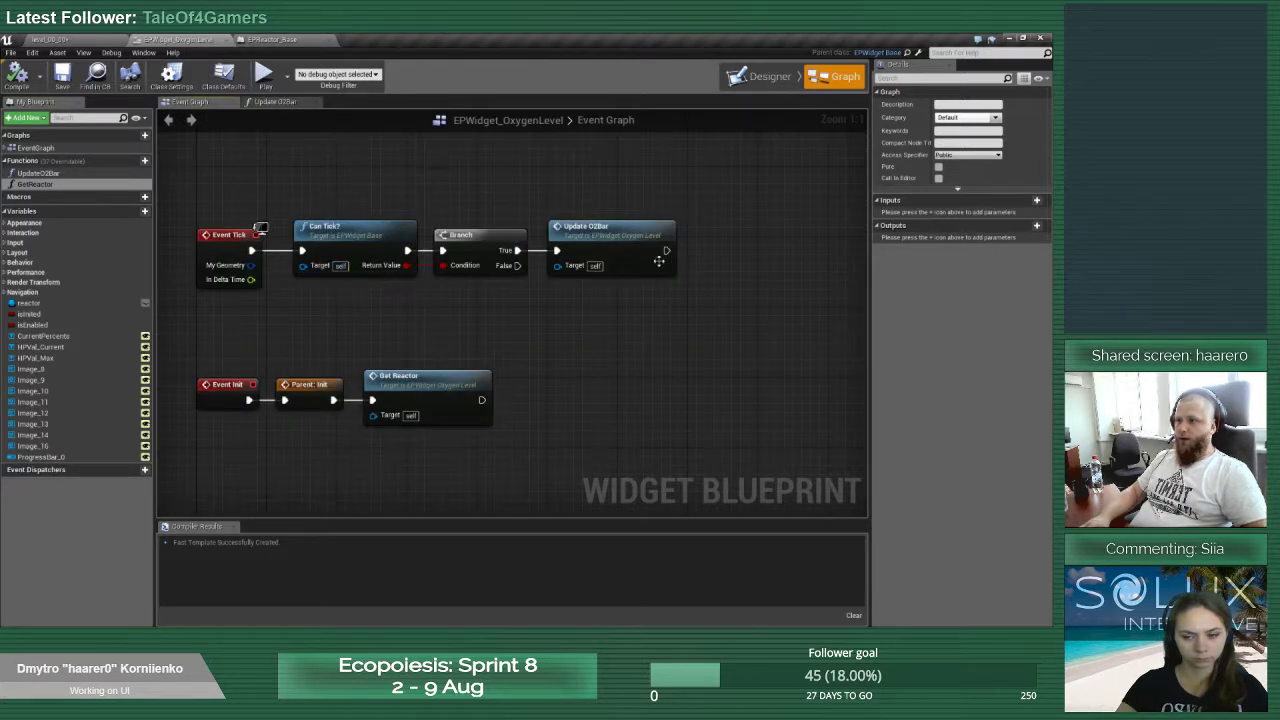
pyautogui.doubleClick(390, 388)
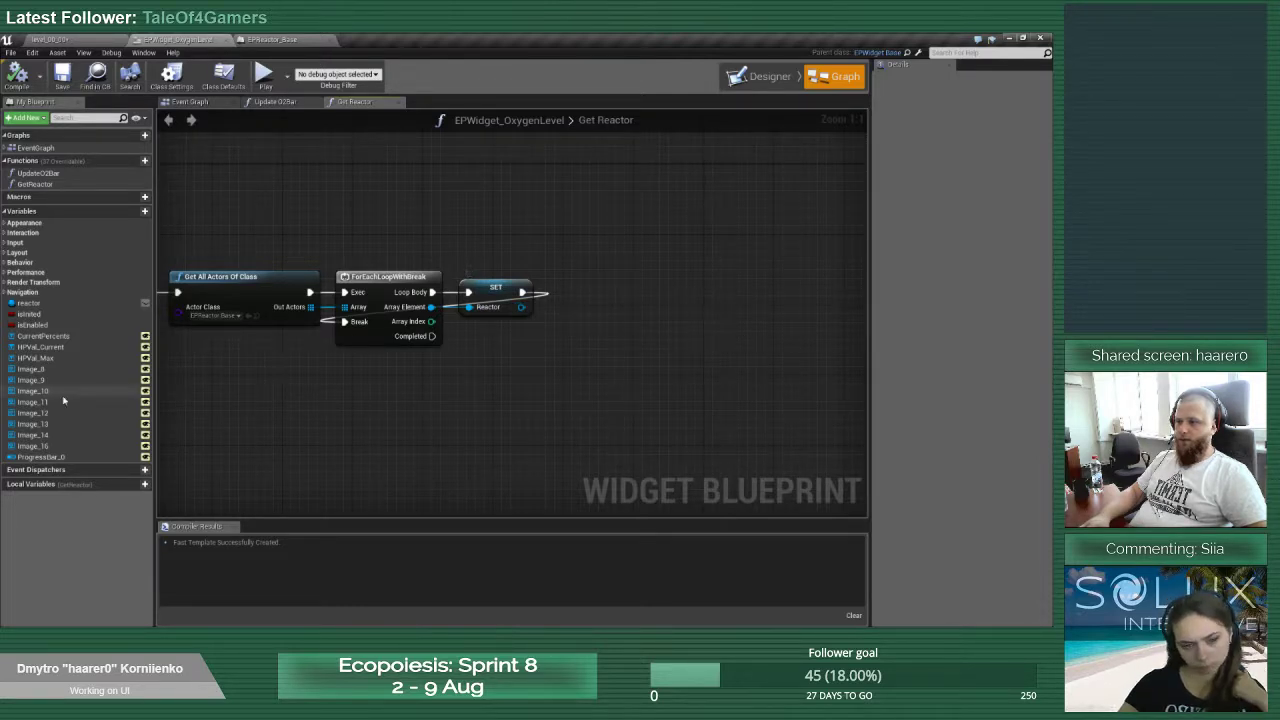
# Add a widget function named UpdateOxygenGenerationLevel and shorten its name to UpdateO2GenerationLevel
pyautogui.click(132, 161)
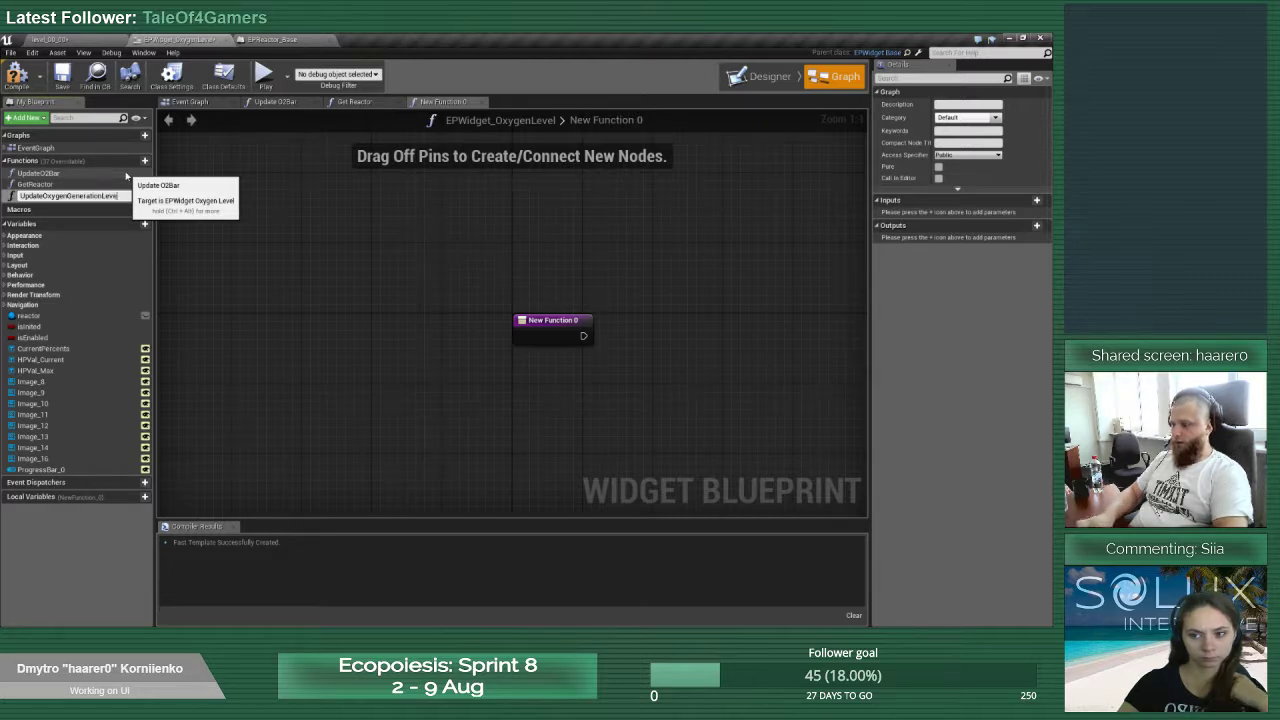
pyautogui.write('UpdateOxygenGenerationLevel')
pyautogui.press('Return')
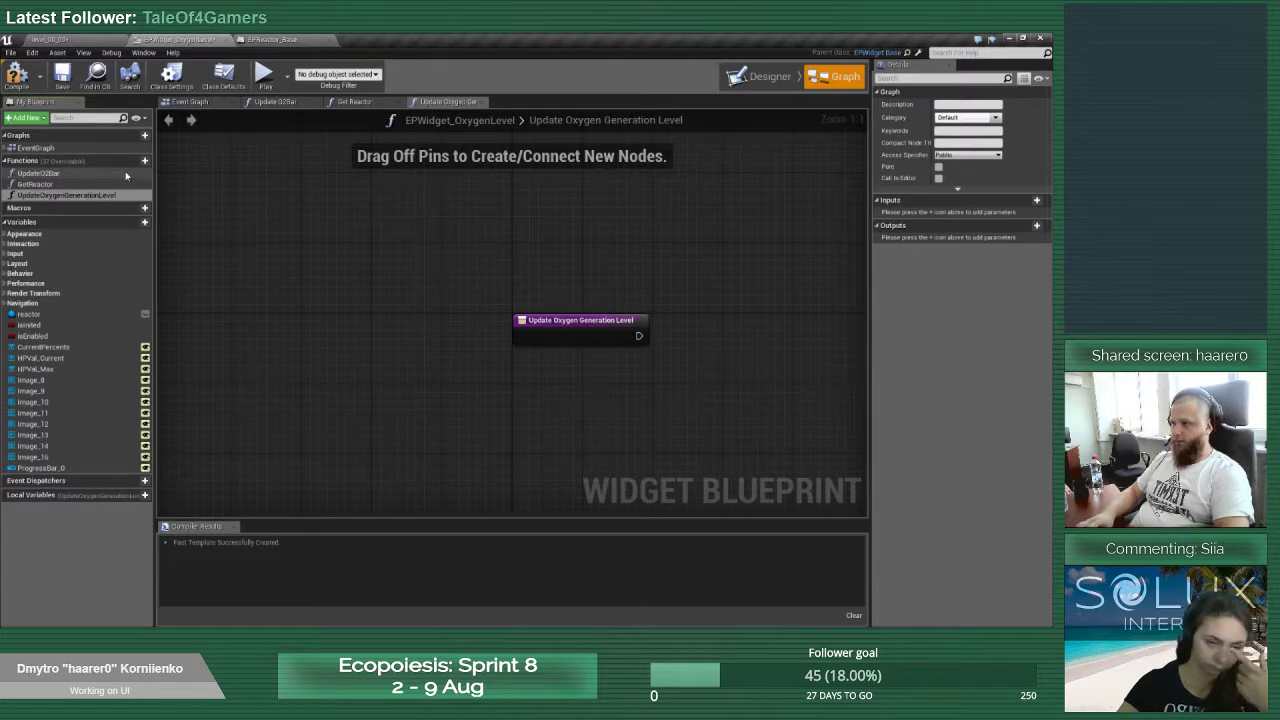
pyautogui.click(64, 196)
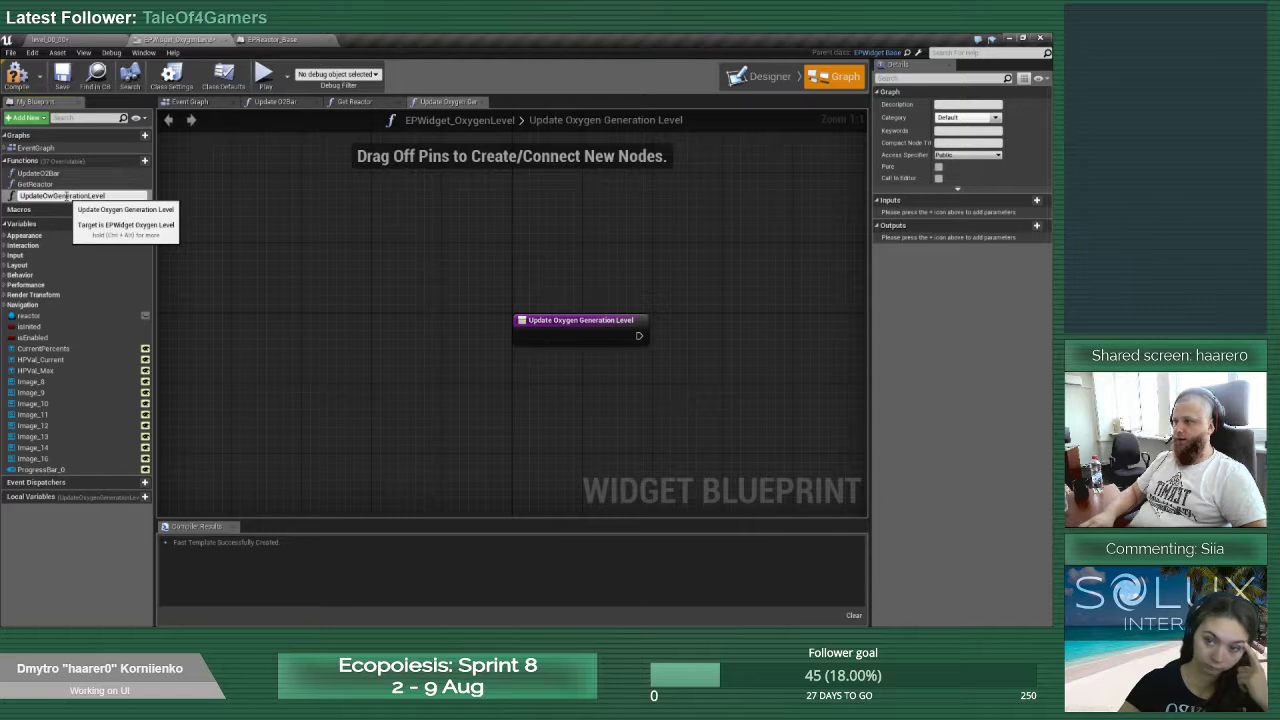
pyautogui.press('Return')
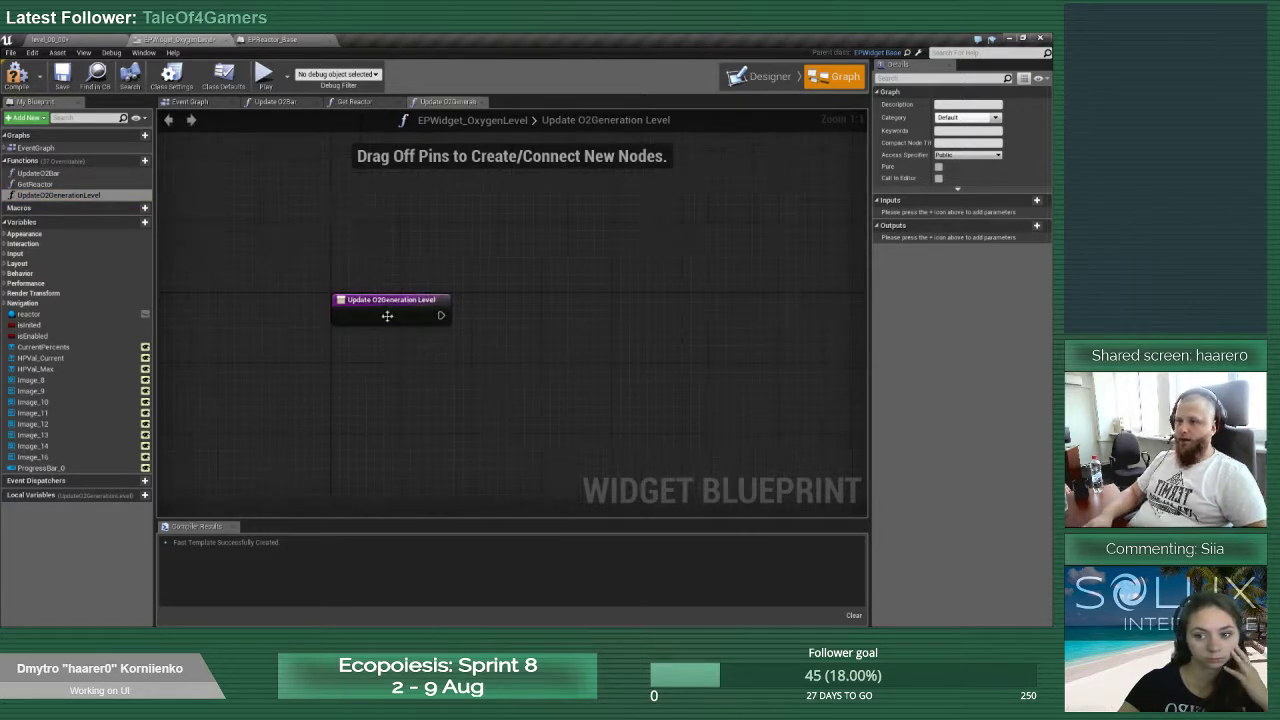
# Add a Float input named newRate to the UpdateO2GenerationLevel function
pyautogui.click(1026, 202)
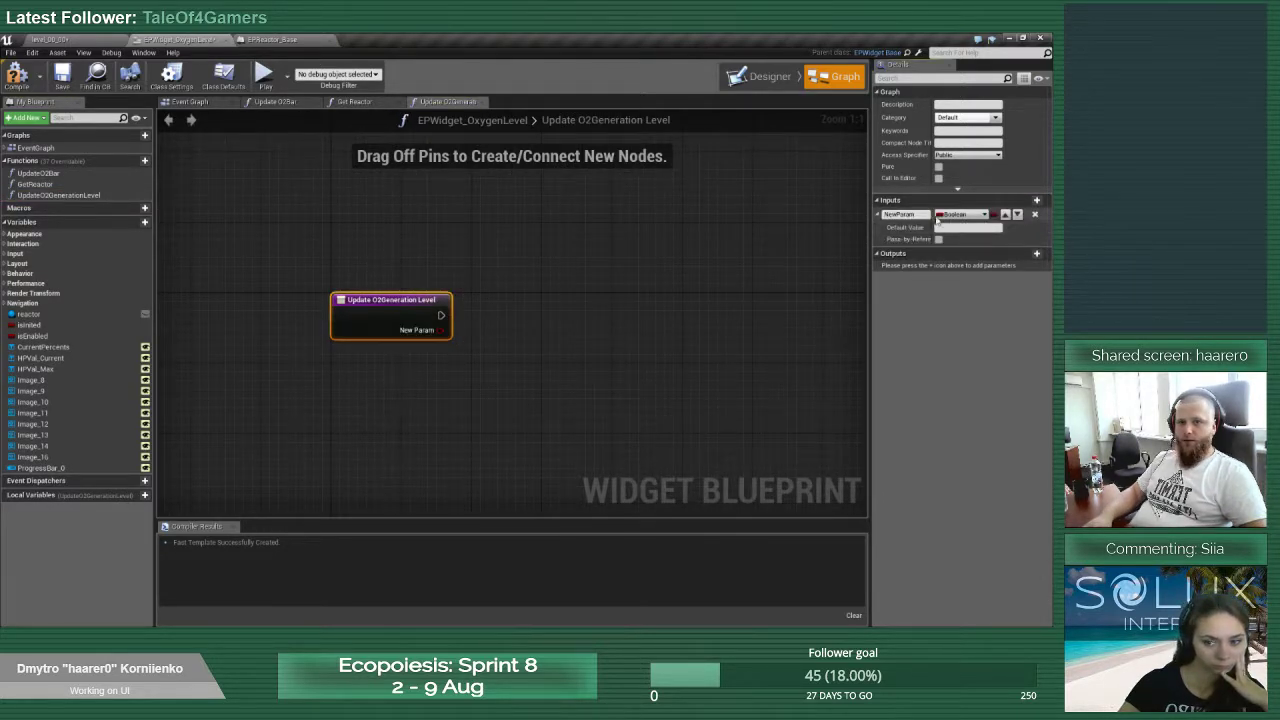
pyautogui.moveTo(915, 215); pyautogui.dragTo(875, 214)
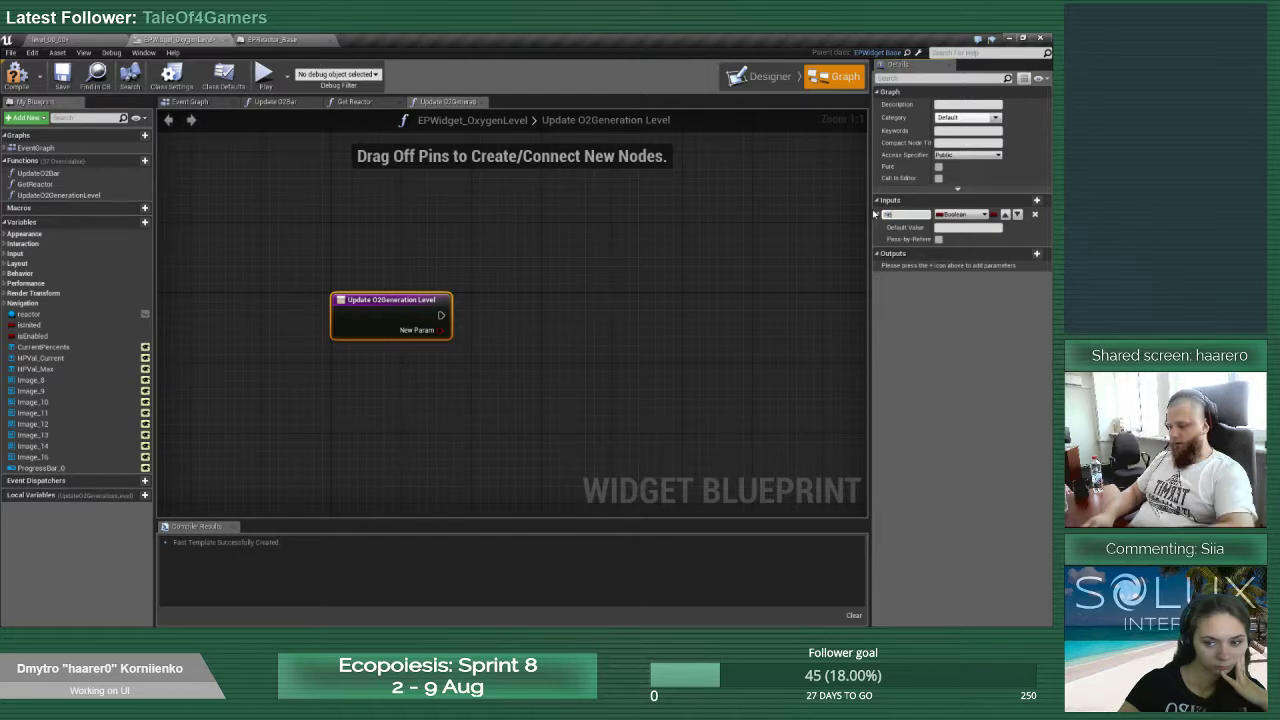
pyautogui.click(960, 214)
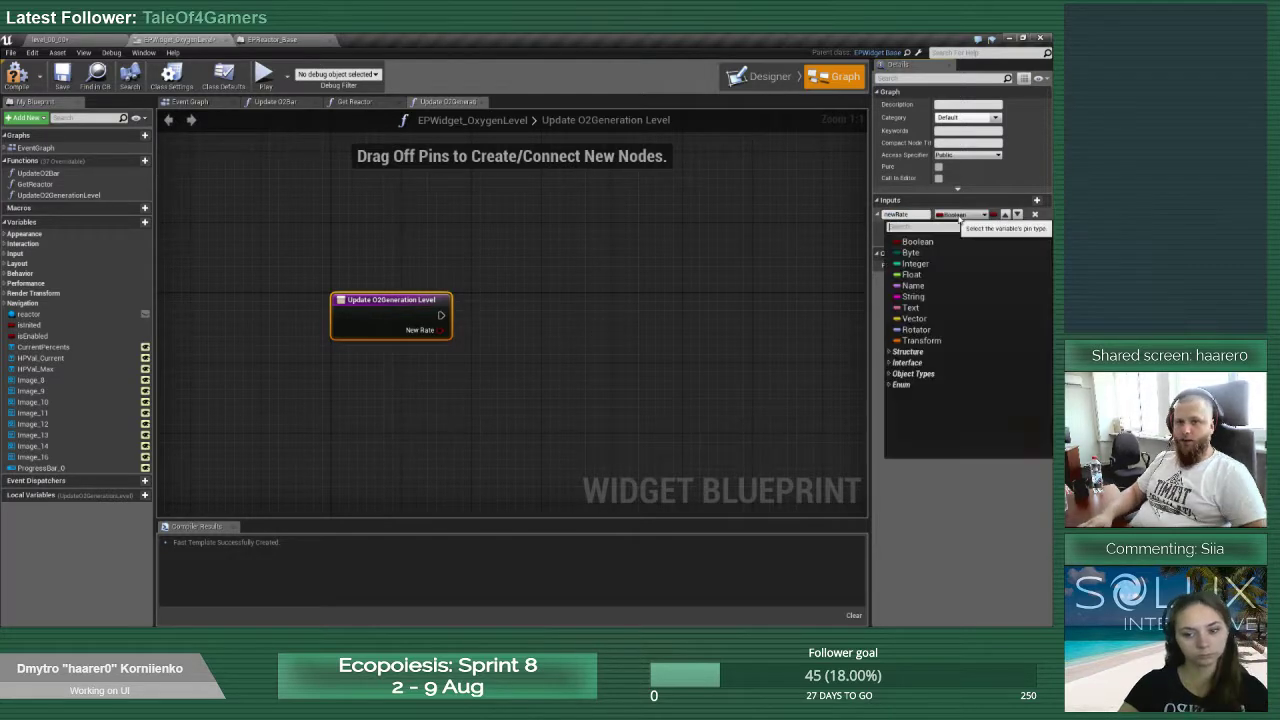
pyautogui.click(945, 277)
pyautogui.click(650, 307)
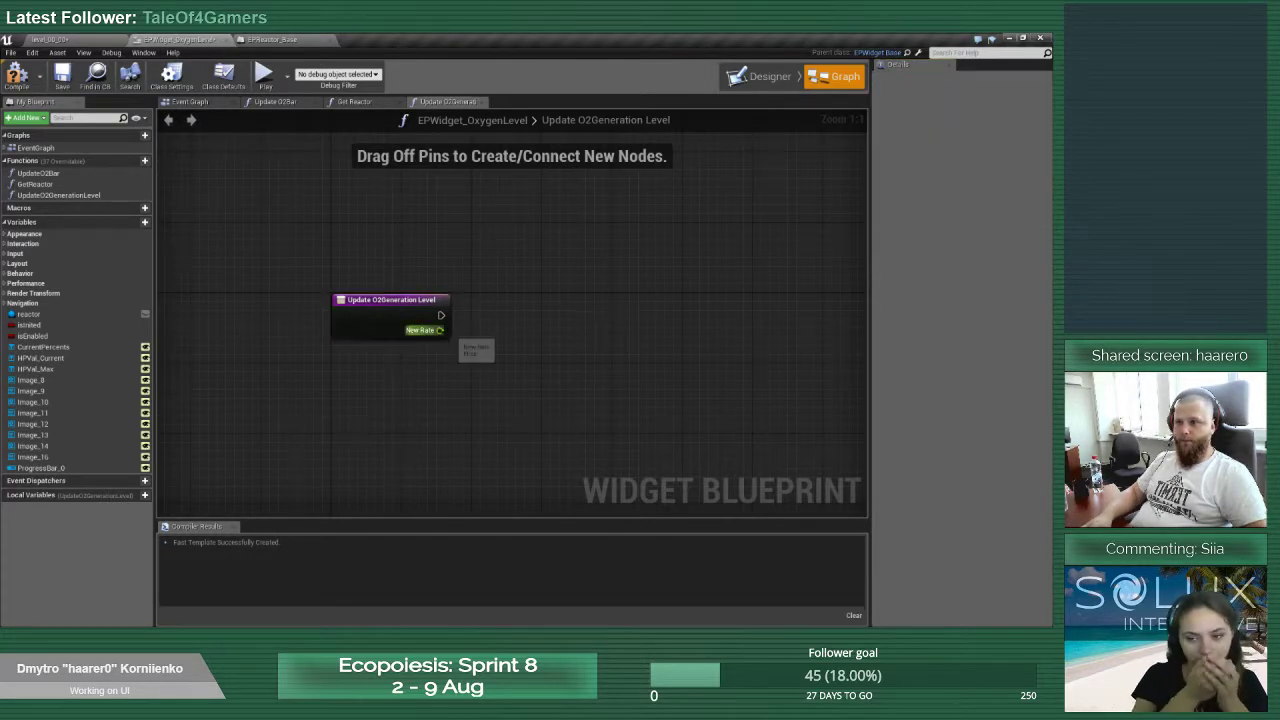
# Return to the Get Reactor function graph of the oxygen widget
pyautogui.click(60, 195)
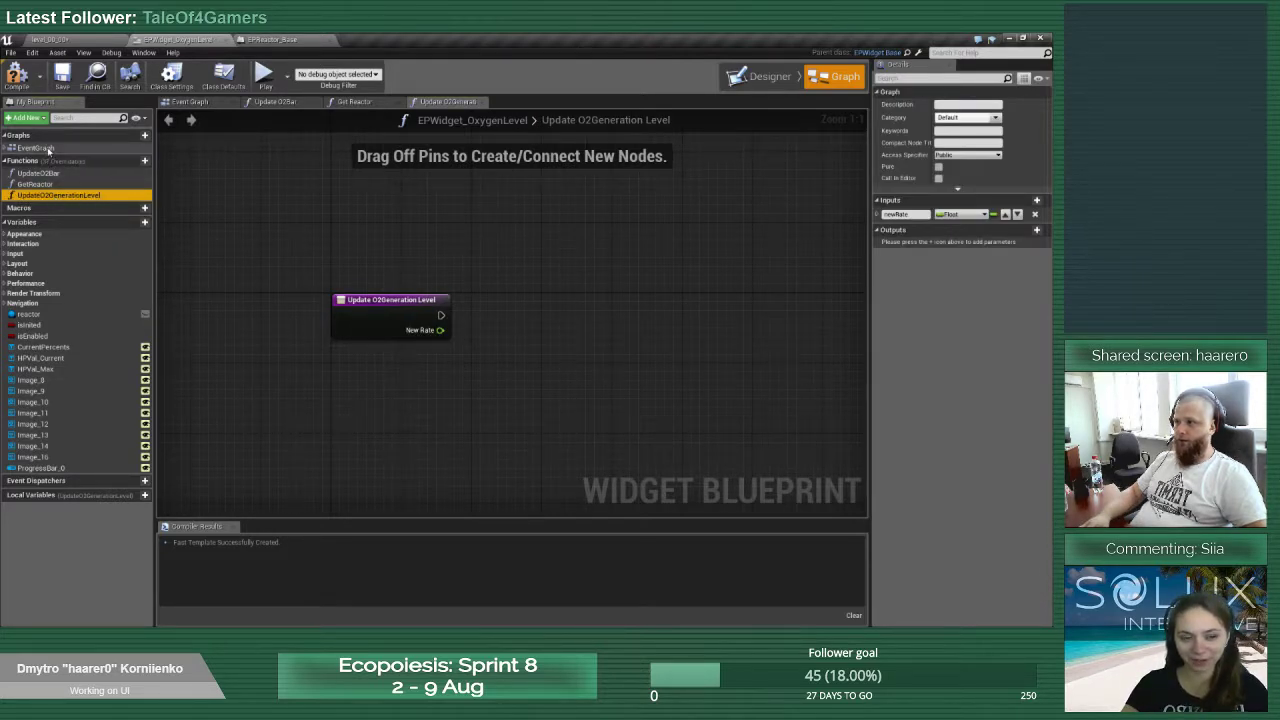
pyautogui.click(355, 102)
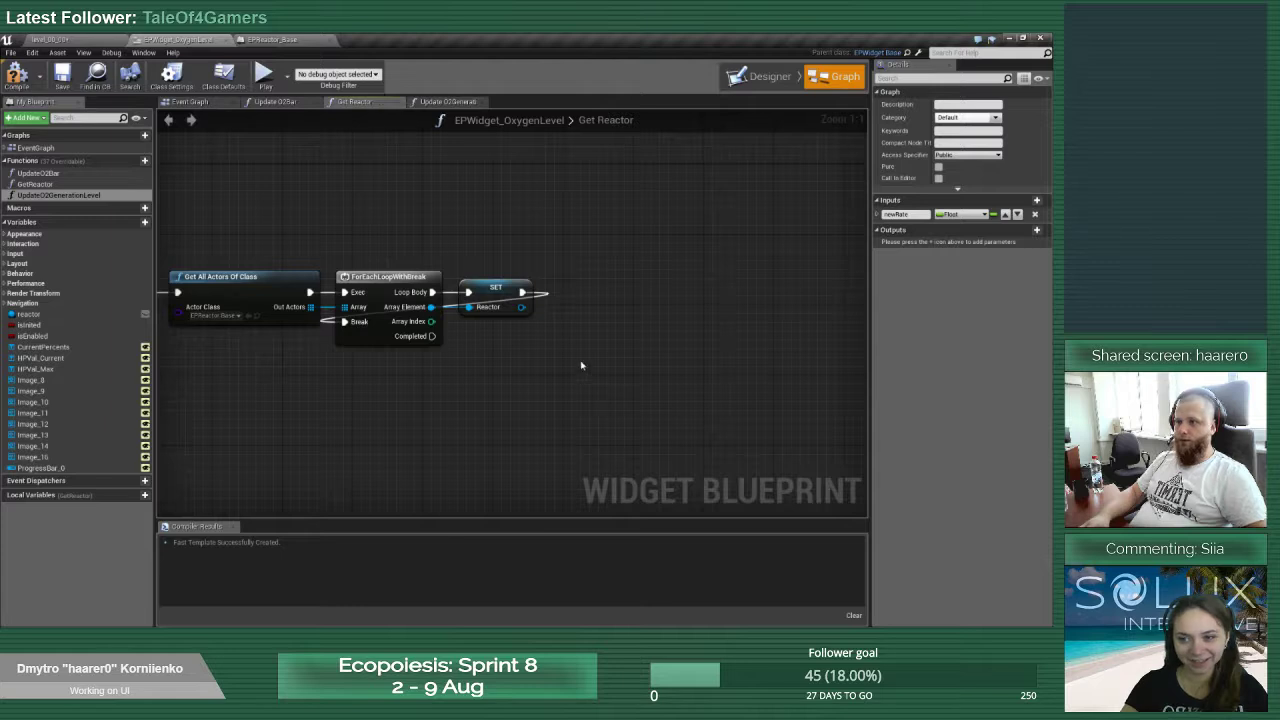
# Add an Unbind all Events from OnChangedOxygenGenerationLevel node after the Reactor SET node and line it up beside it
pyautogui.moveTo(581, 365); pyautogui.dragTo(492, 337, button='right')
pyautogui.moveTo(431, 278); pyautogui.dragTo(470, 287)
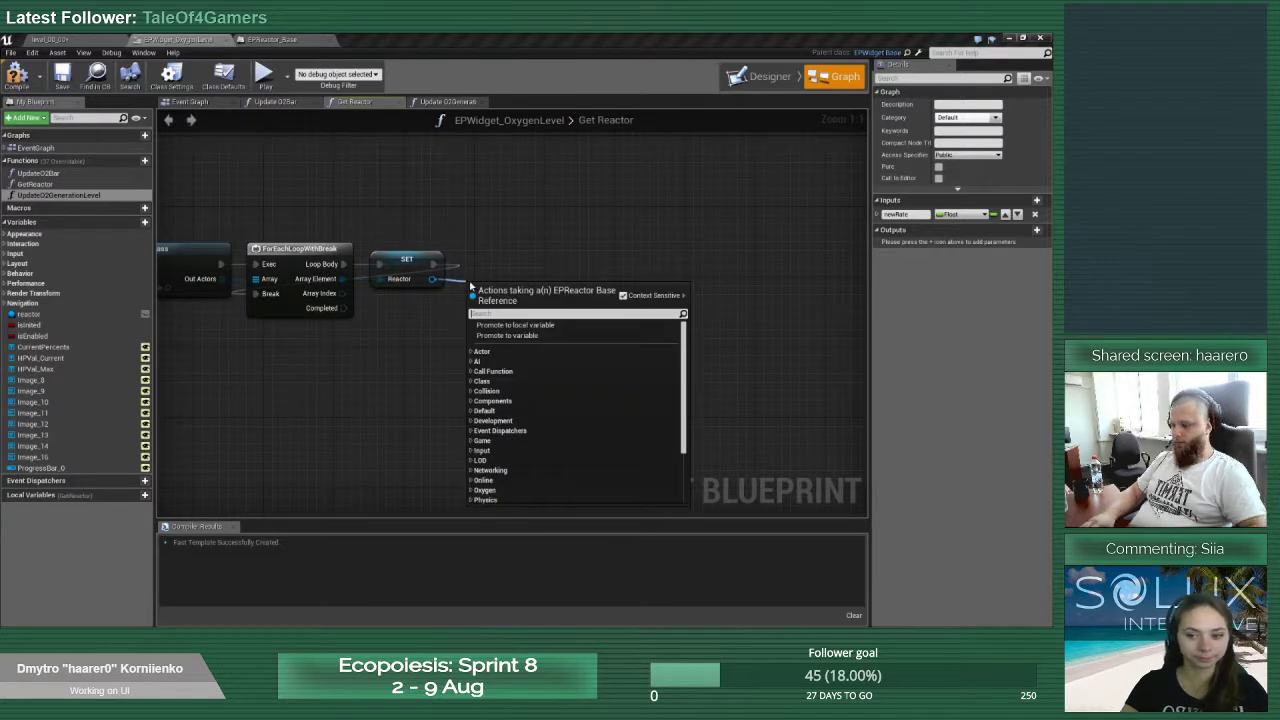
pyautogui.write('bind')
pyautogui.scroll(5, 554, 388)
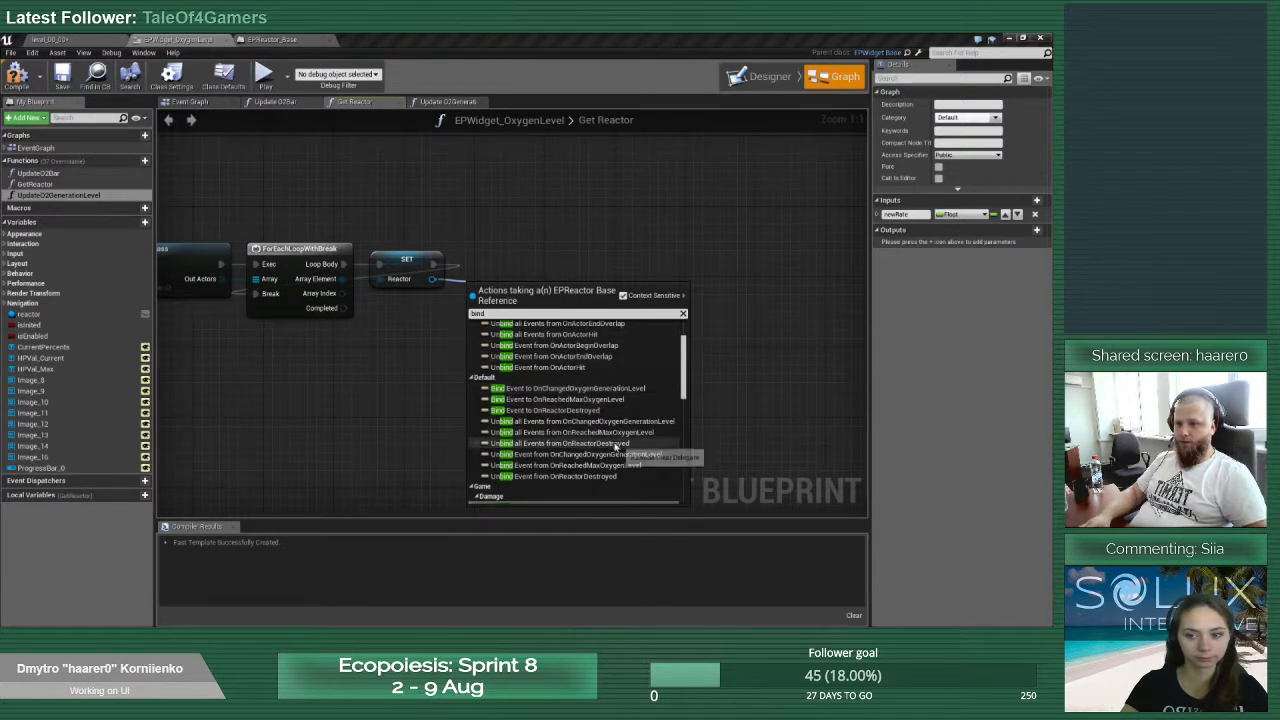
pyautogui.click(591, 426)
pyautogui.moveTo(533, 286); pyautogui.dragTo(550, 249)
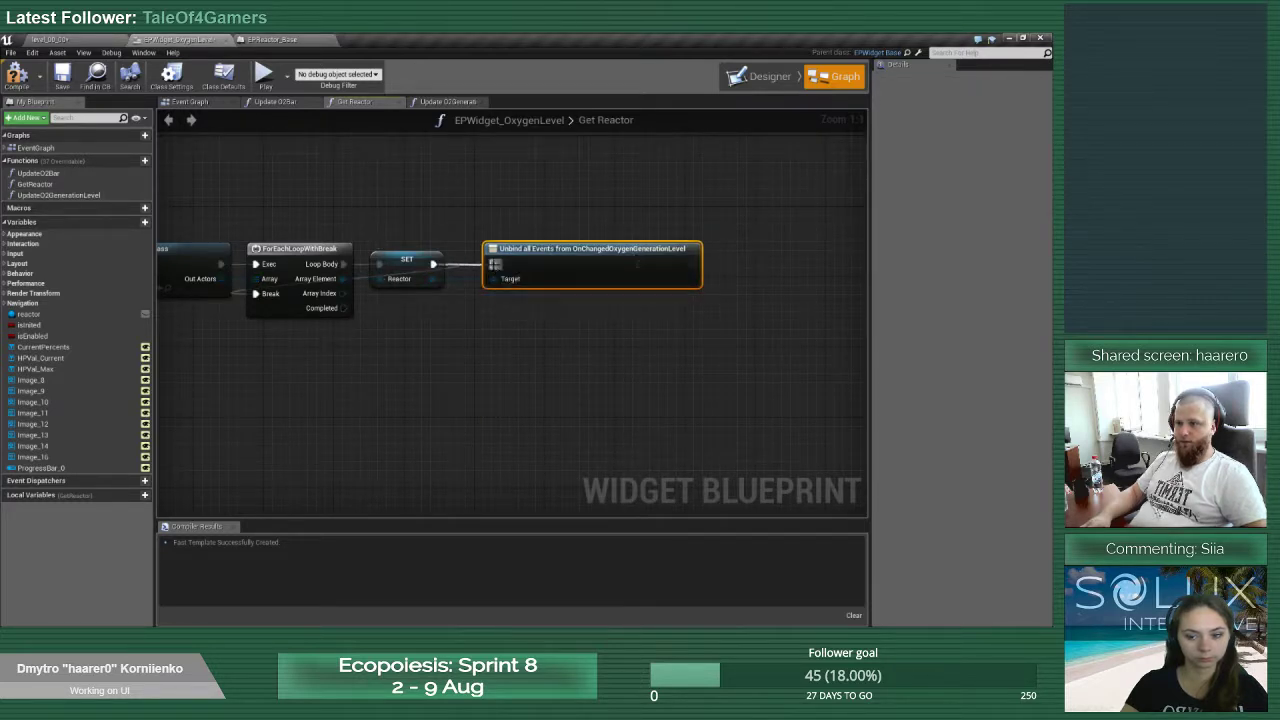
# Route the loop's Completed output to the Unbind all Events node, keep SET wired to Break, and move the node below SET
pyautogui.moveTo(691, 264); pyautogui.dragTo(256, 293)
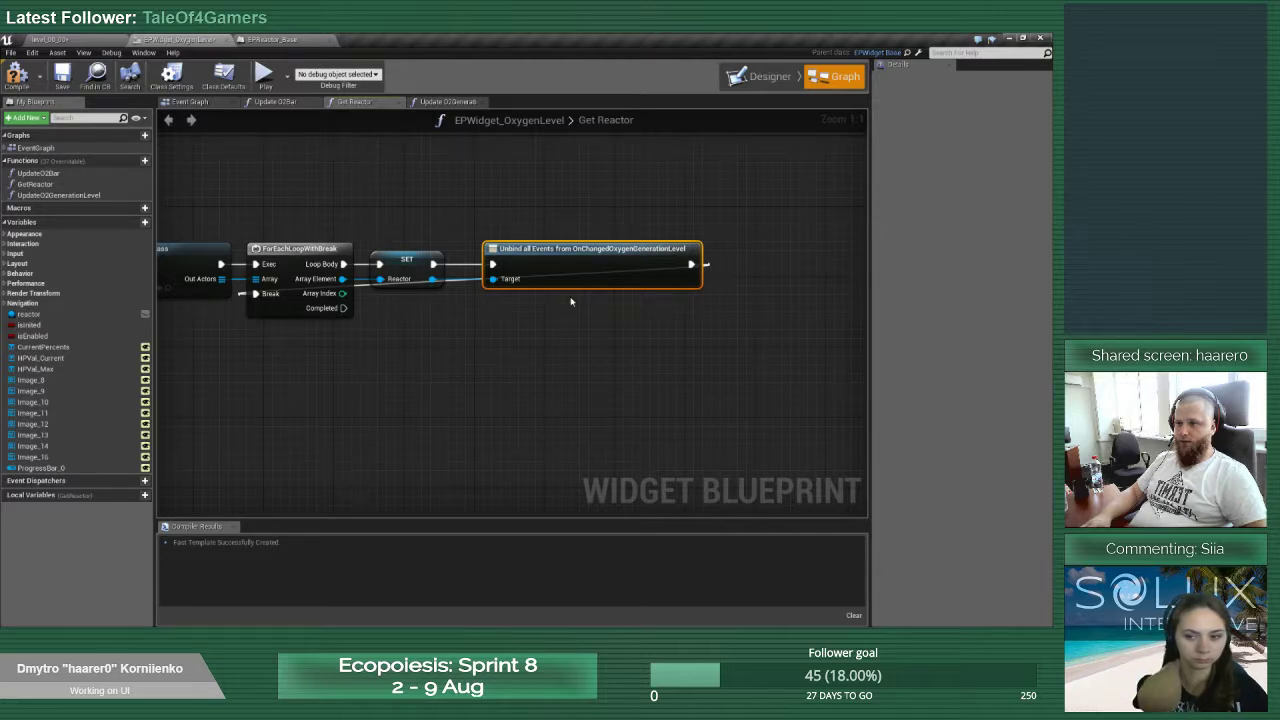
pyautogui.moveTo(343, 308); pyautogui.dragTo(535, 310, button='right')
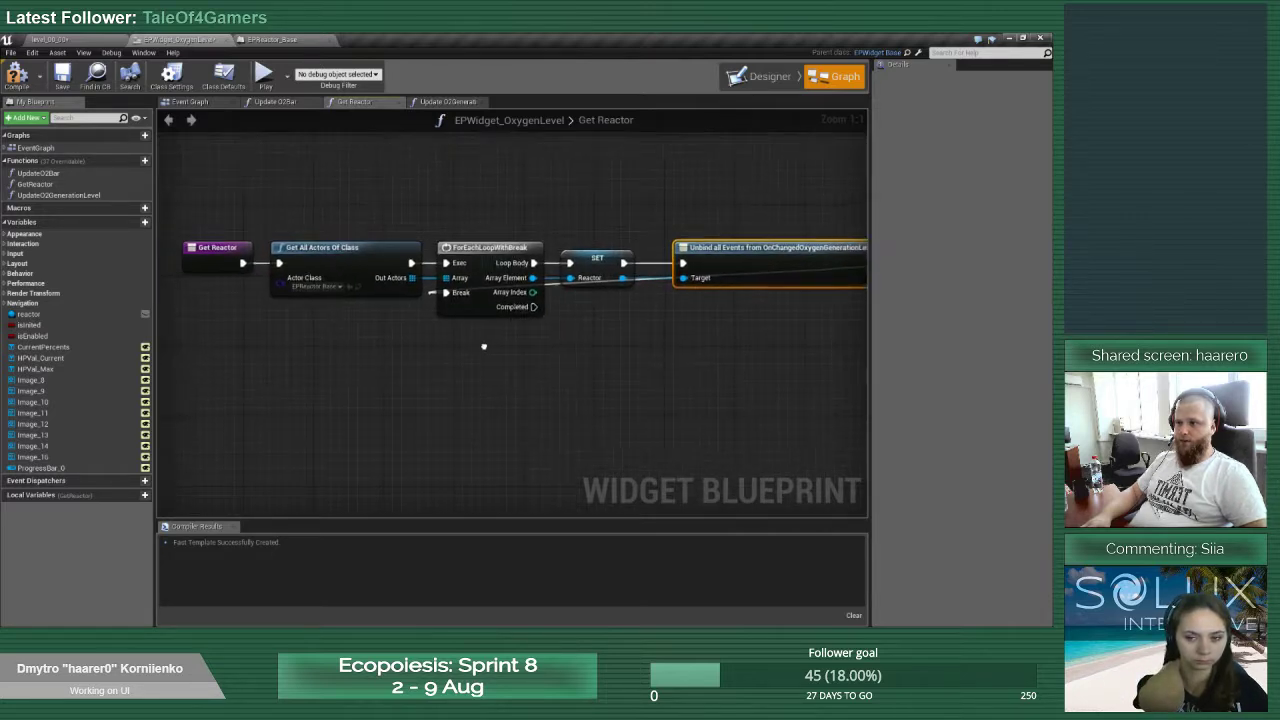
pyautogui.moveTo(686, 263); pyautogui.dragTo(535, 306)
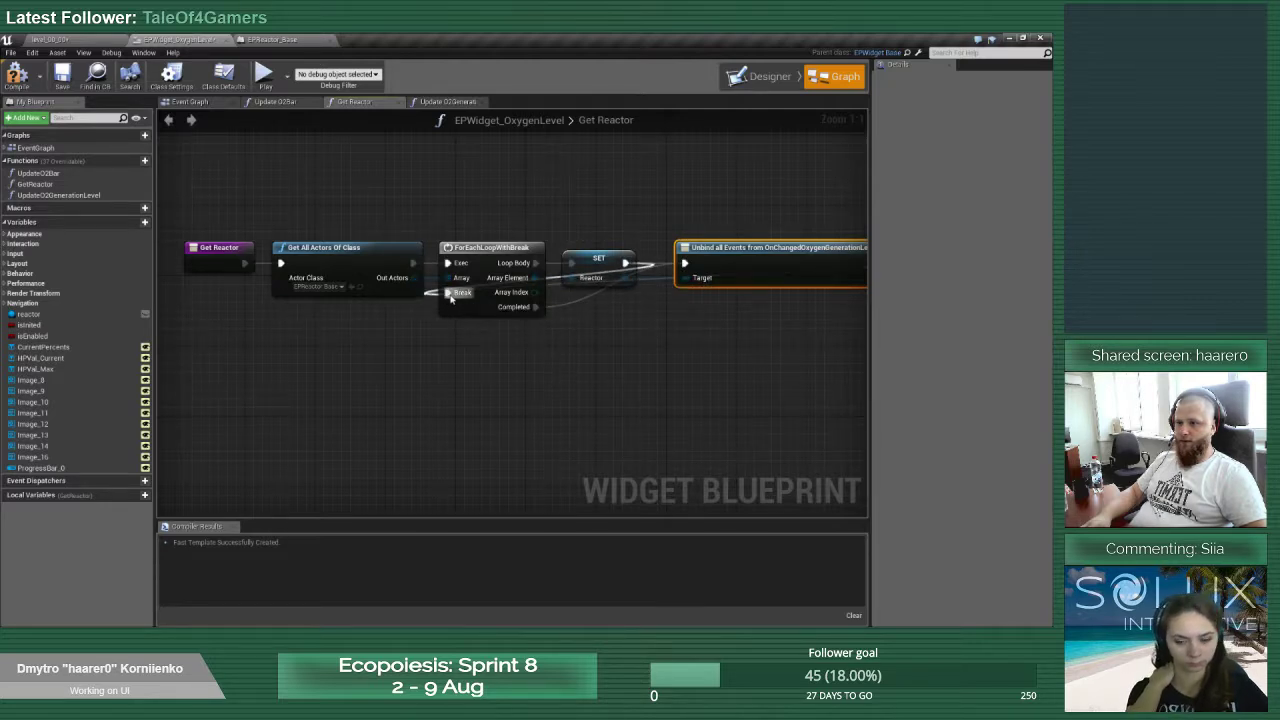
pyautogui.moveTo(749, 250); pyautogui.dragTo(703, 345)
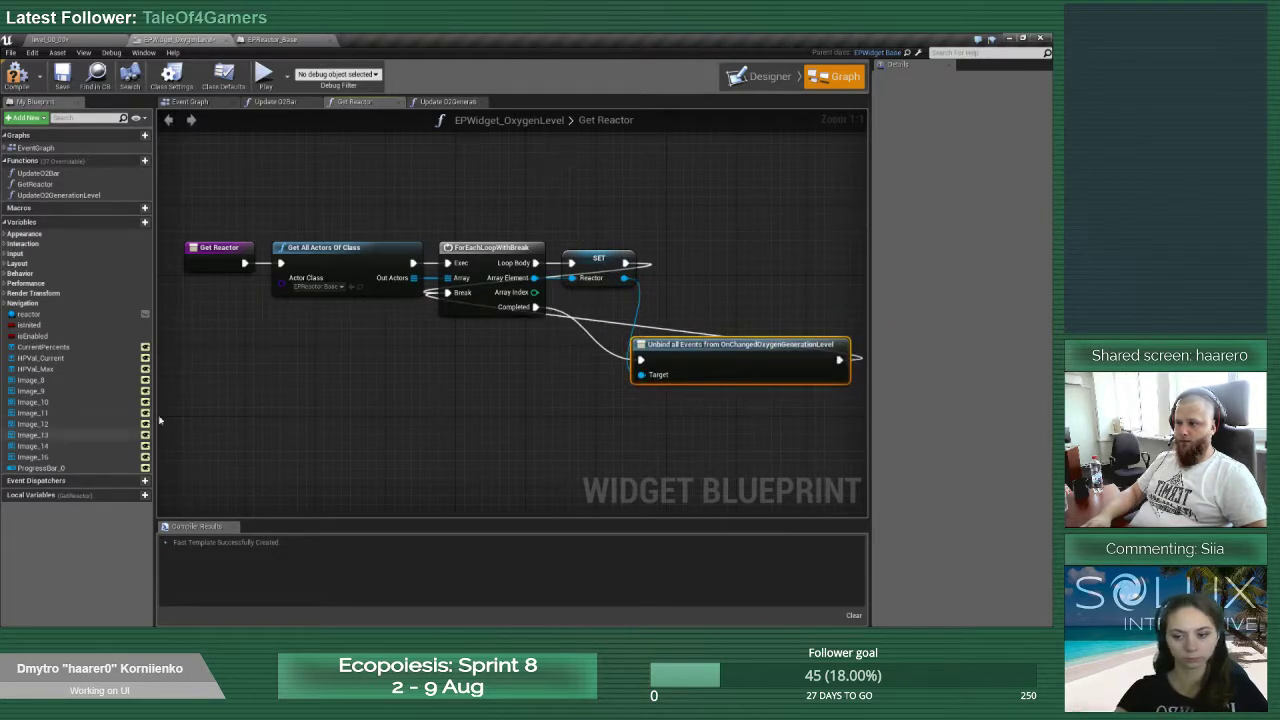
# Place a Reactor getter with an IsValid check, run it from the loop's Completed output, and arrange the nodes
pyautogui.moveTo(28, 314); pyautogui.dragTo(607, 390)
pyautogui.write('isVal')
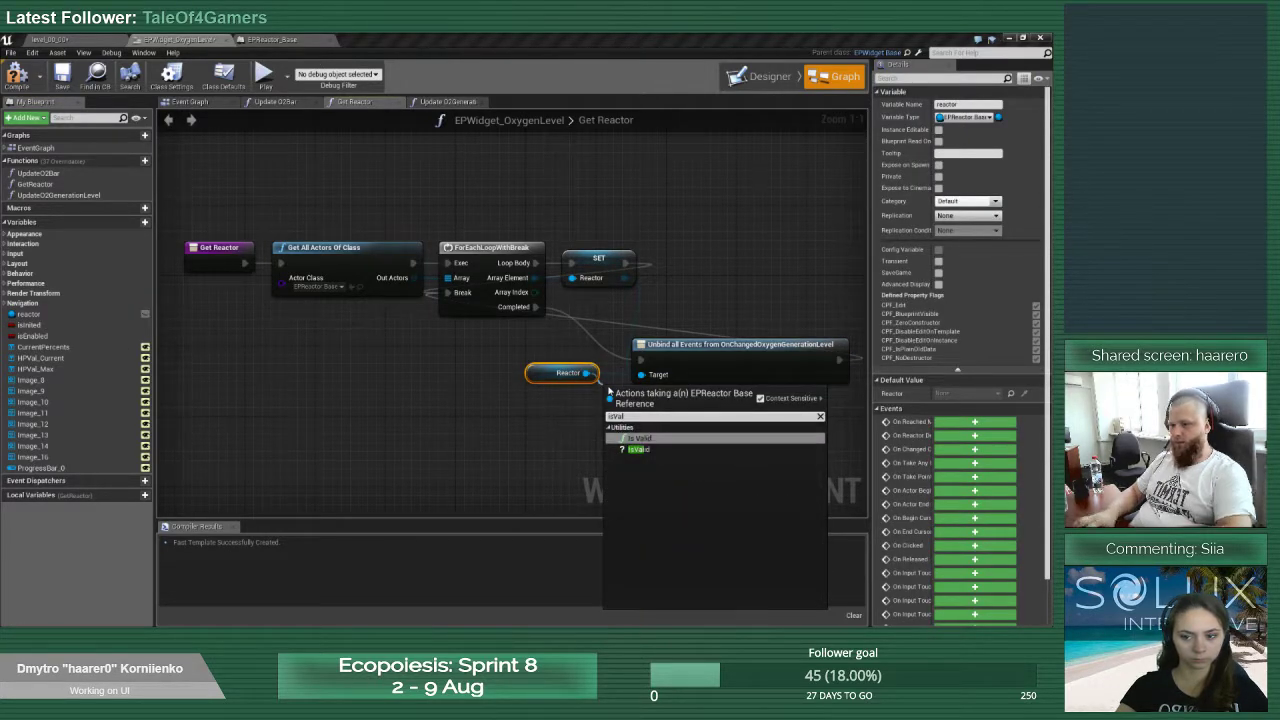
pyautogui.press('Return')
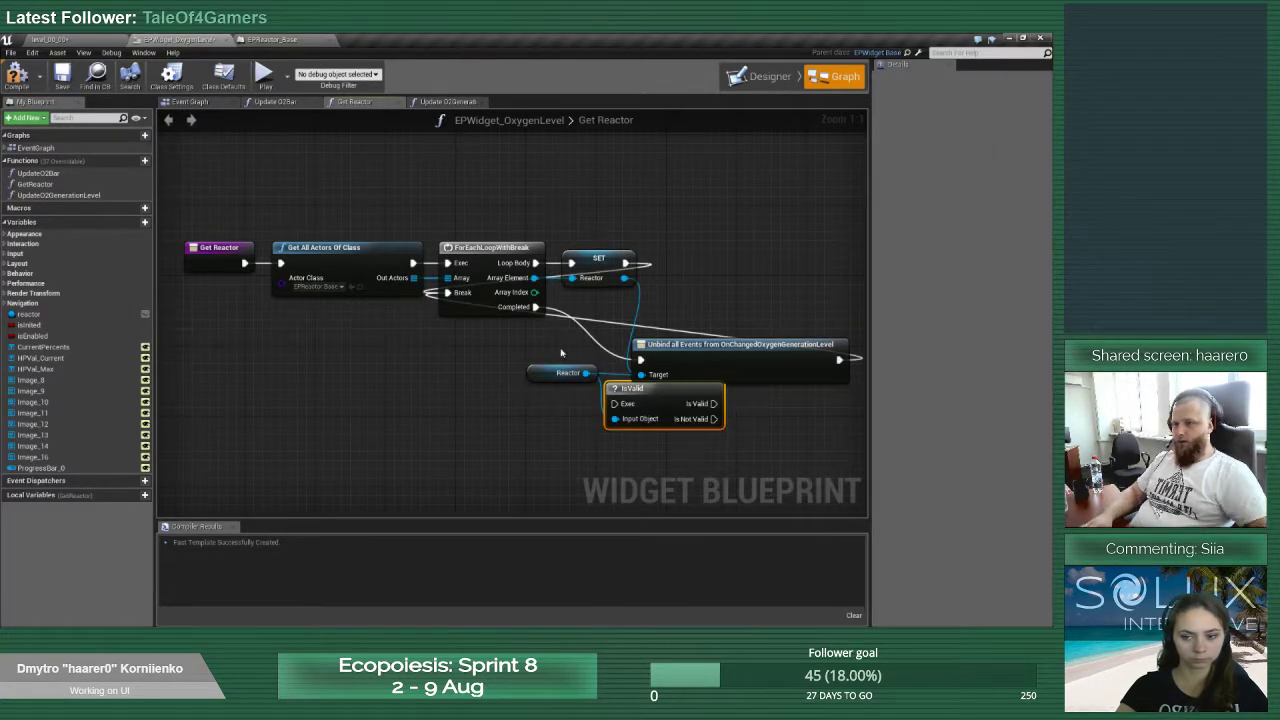
pyautogui.moveTo(538, 308); pyautogui.dragTo(615, 404)
pyautogui.moveTo(706, 349); pyautogui.dragTo(844, 340)
pyautogui.moveTo(650, 388); pyautogui.dragTo(650, 353)
pyautogui.moveTo(540, 380); pyautogui.dragTo(515, 416)
pyautogui.moveTo(675, 374); pyautogui.dragTo(481, 388, button='right')
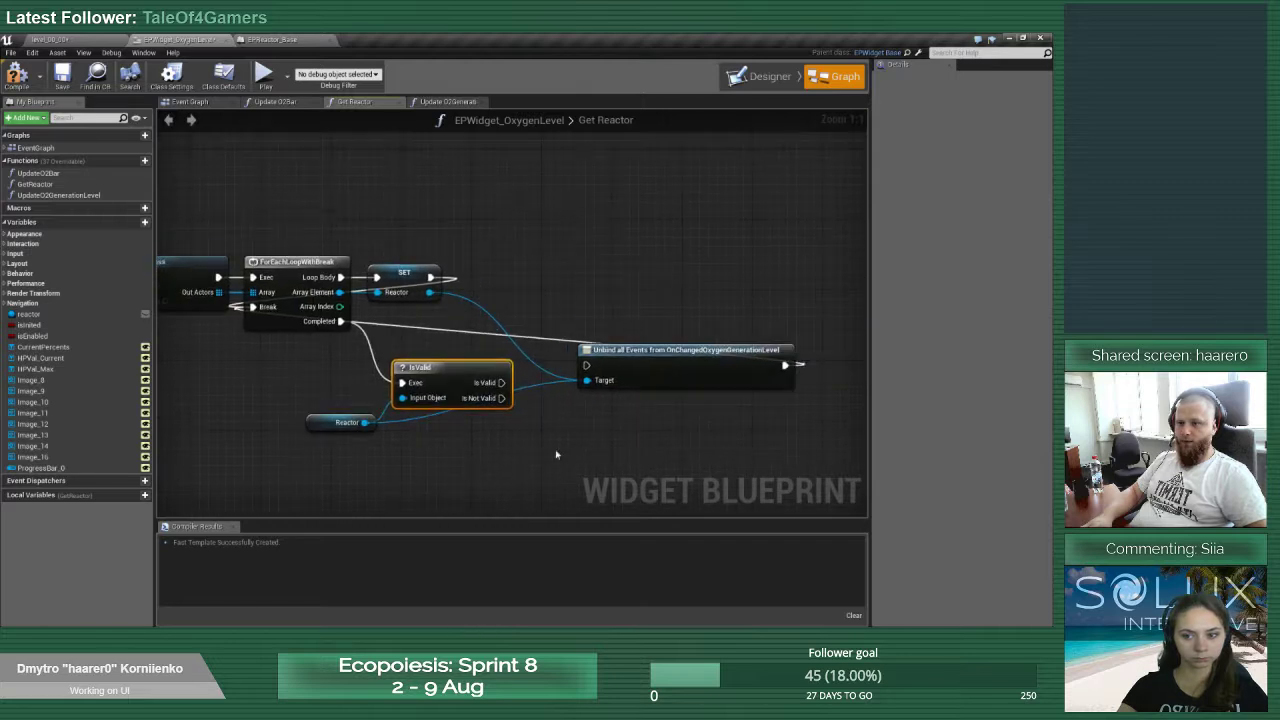
# Add a Print String node to the Is Not Valid output of the IsValid check
pyautogui.moveTo(499, 398); pyautogui.dragTo(574, 449)
pyautogui.write('PRIN')
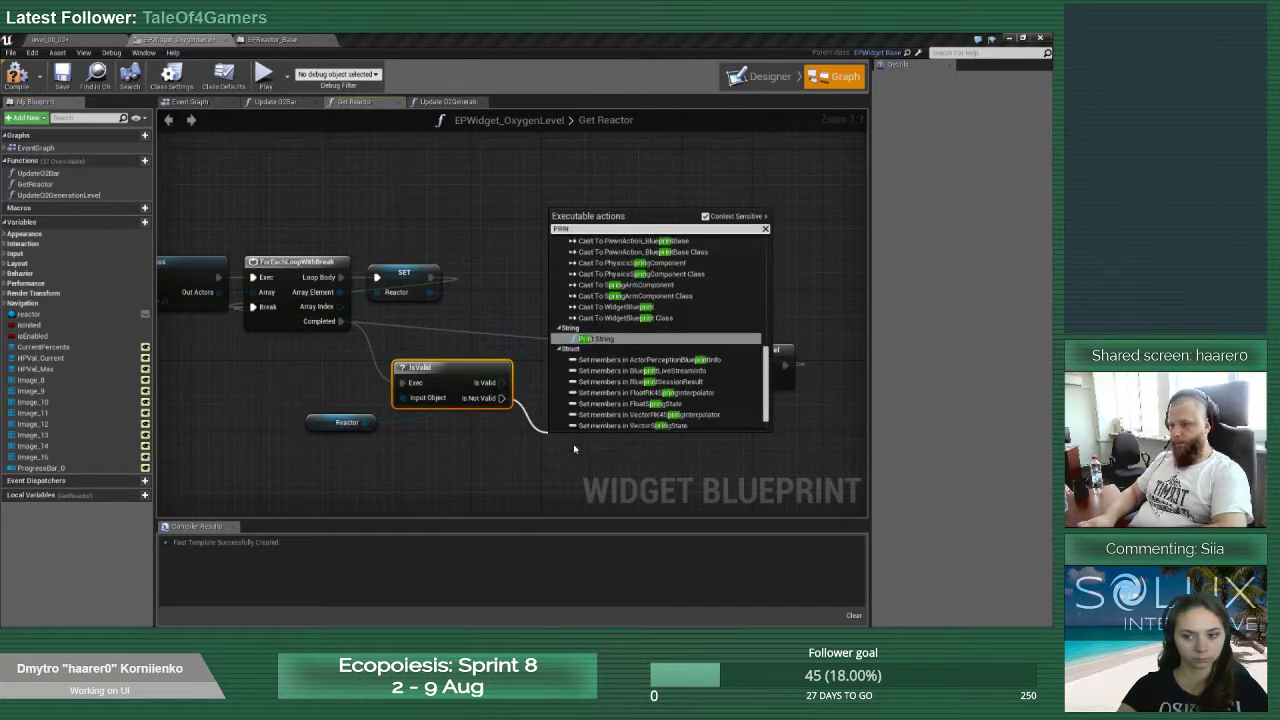
pyautogui.press('Return')
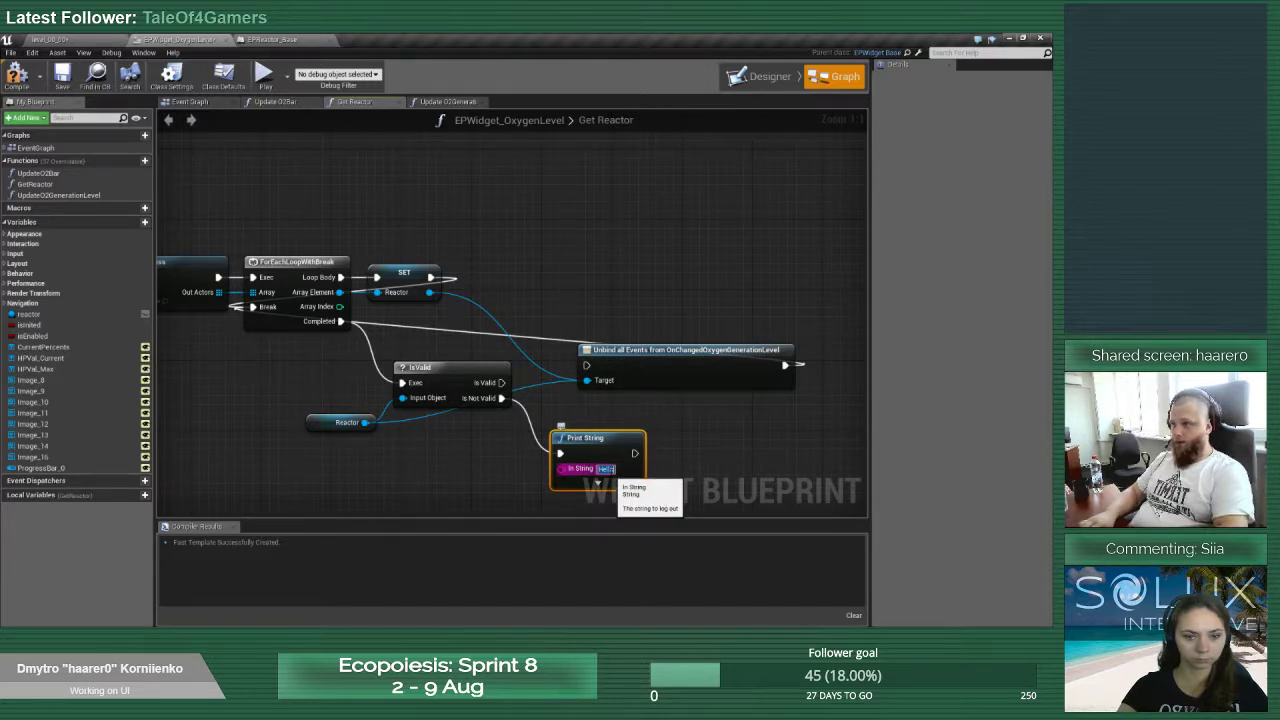
# Set the Print String text to "EPWidget_ReactorStatus: CAN'T FIND THE REACTOR"
pyautogui.write('ER')
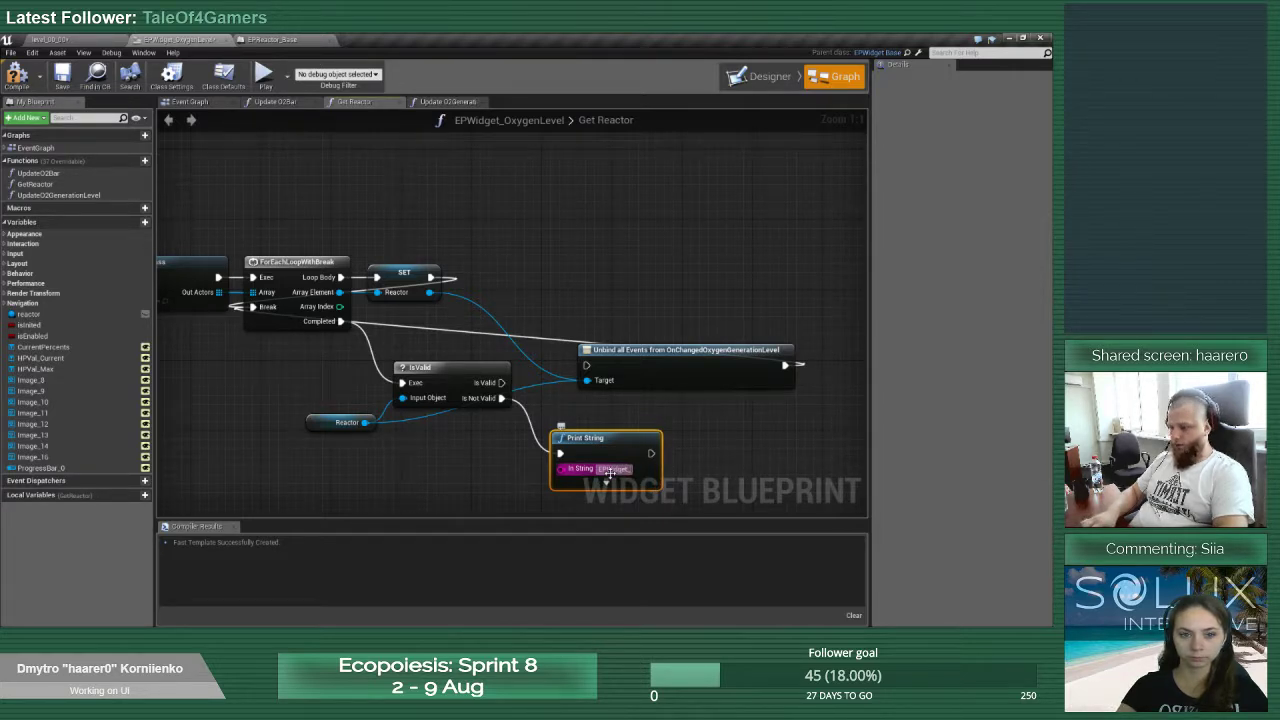
pyautogui.write('Widget_OxygenLevel')
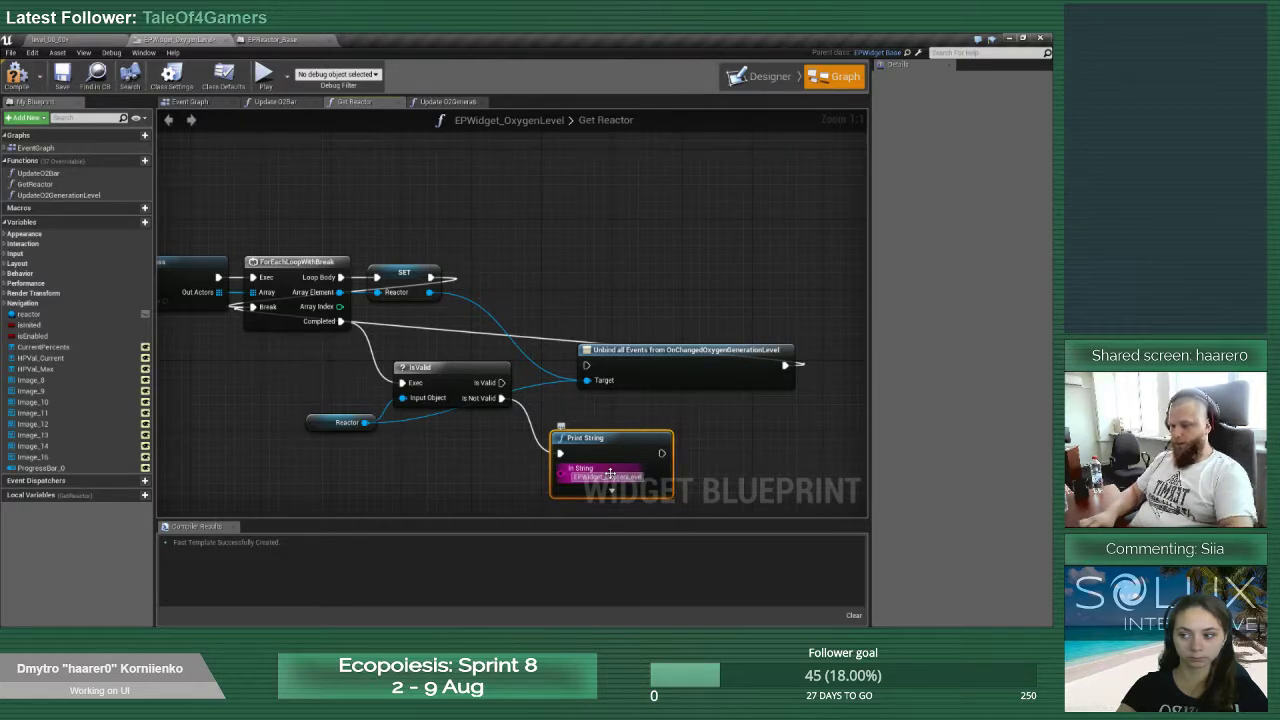
pyautogui.press('BackSpace')
pyautogui.press('BackSpace')
pyautogui.press('BackSpace')
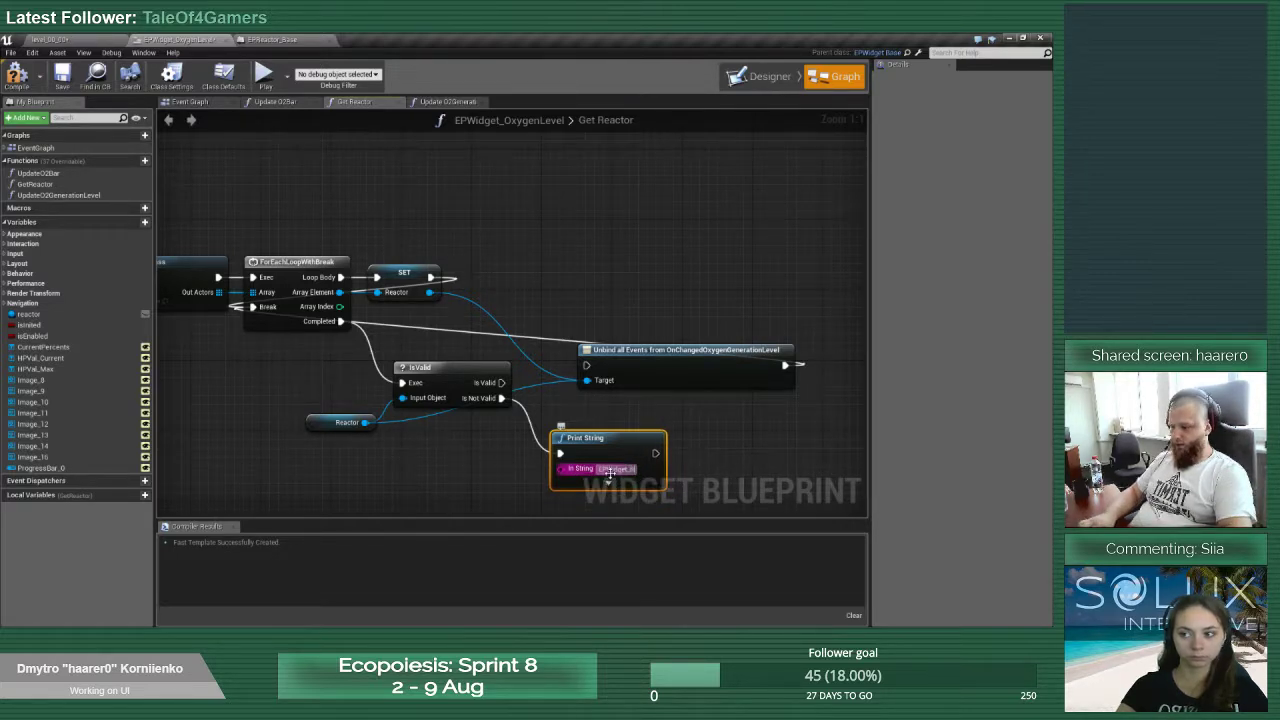
pyautogui.write('Reactor')
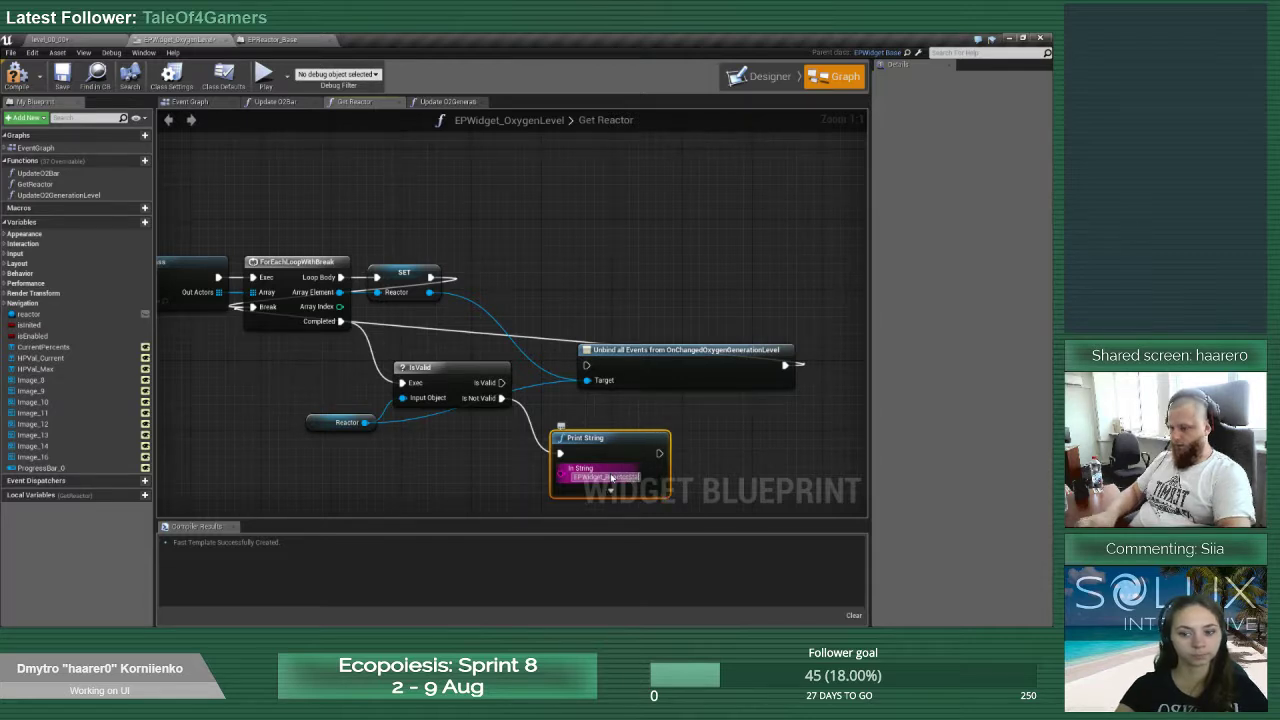
pyautogui.write('Status')
pyautogui.press('Return')
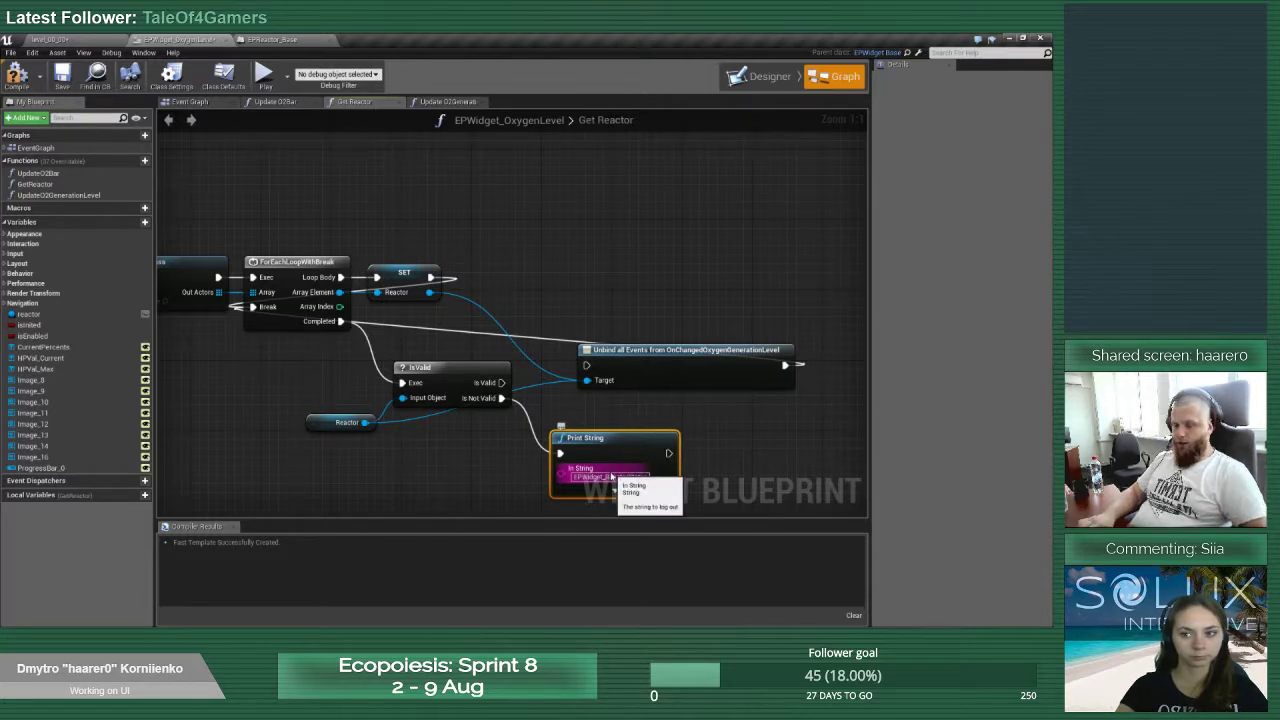
pyautogui.click(617, 478)
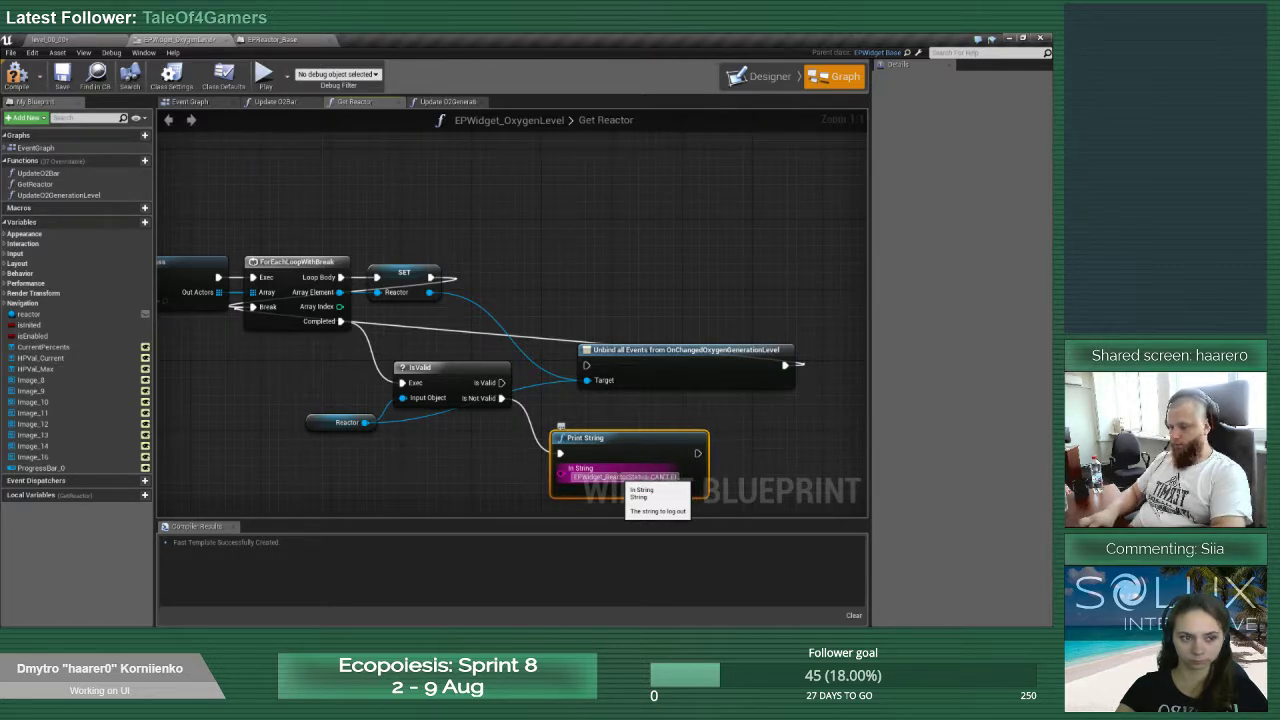
pyautogui.write('THE')
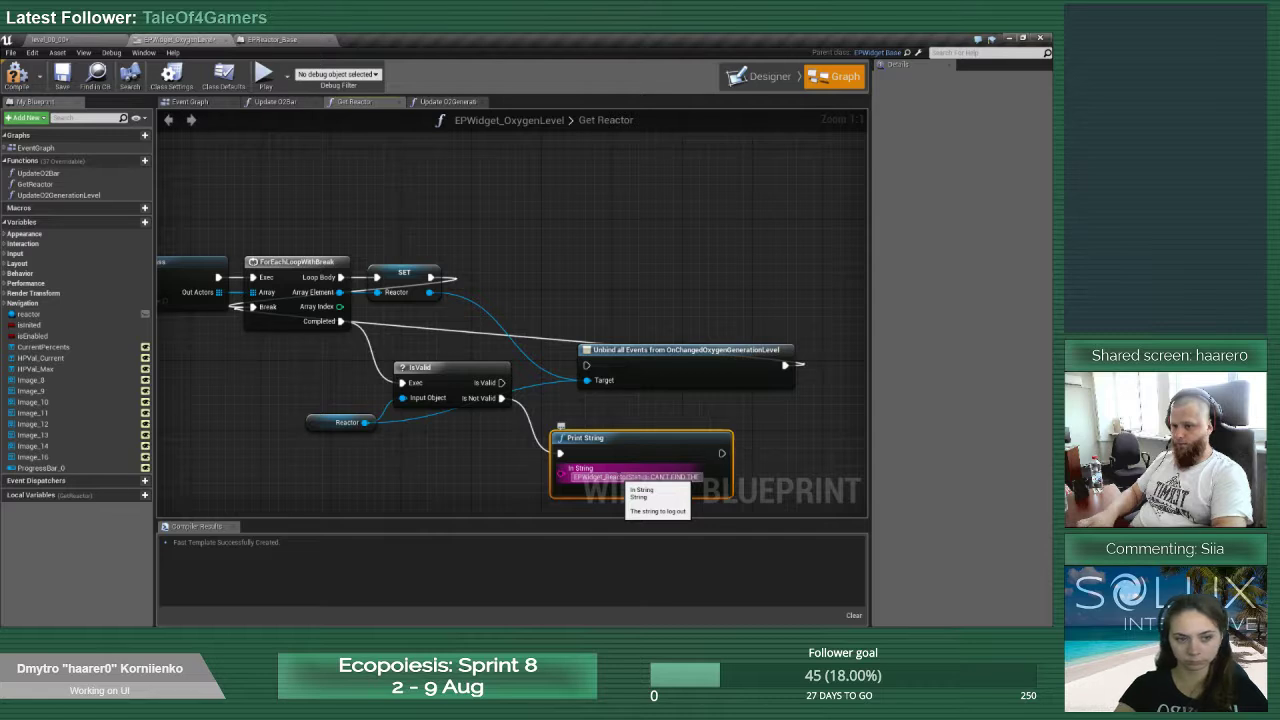
pyautogui.write(' REACTOR')
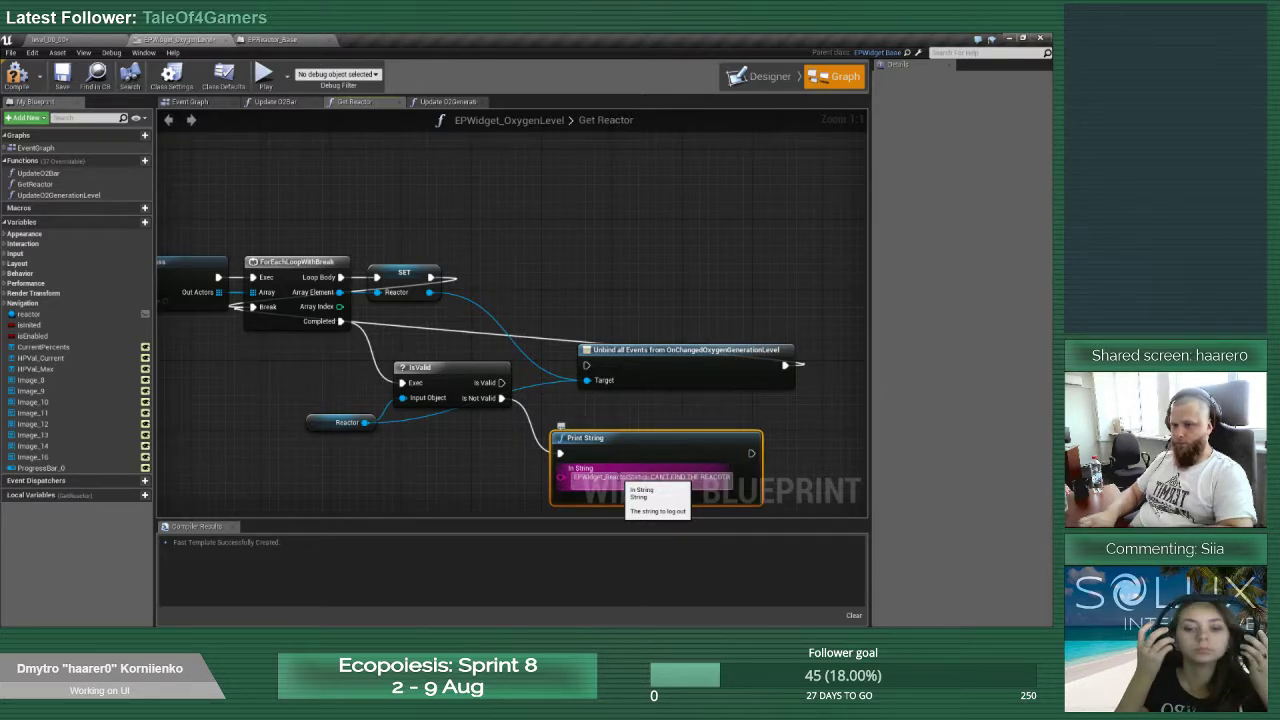
pyautogui.press('Return')
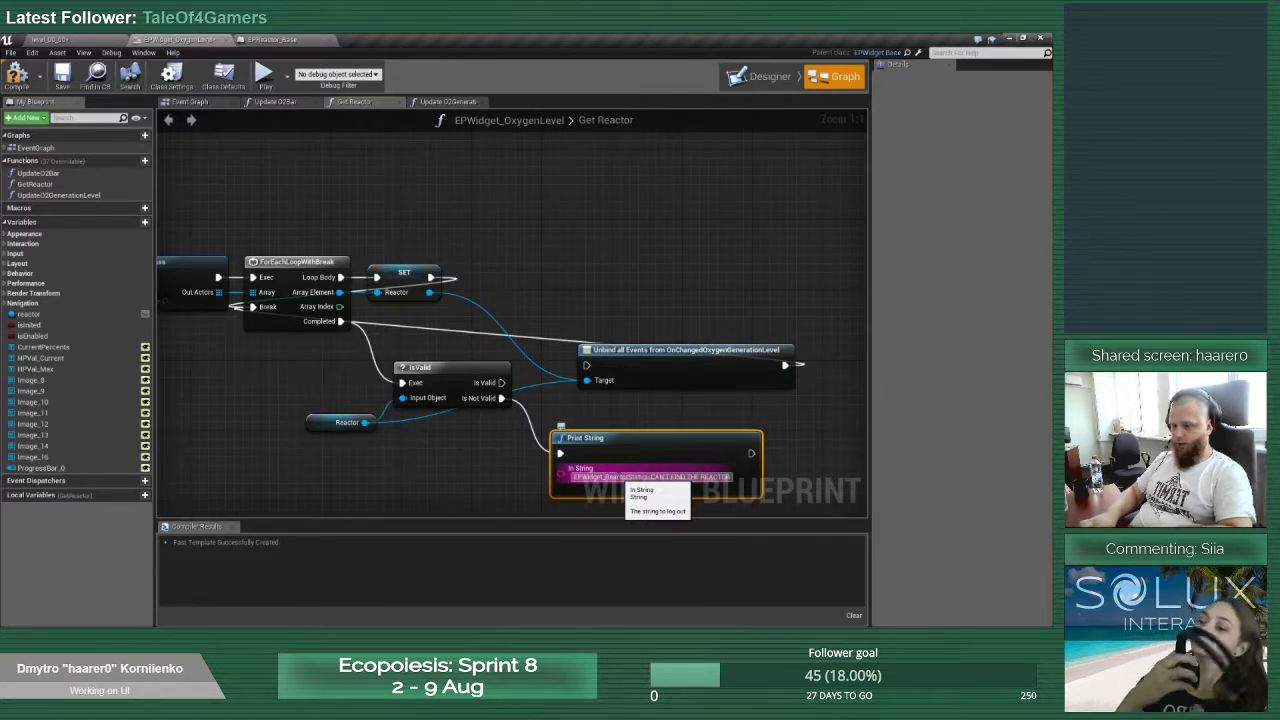
# Wire Is Valid to the Unbind all Events node, break its output link and its Target link from SET, and align it
pyautogui.moveTo(637, 409); pyautogui.dragTo(567, 373, button='right')
pyautogui.moveTo(431, 347); pyautogui.dragTo(516, 329)
pyautogui.moveTo(585, 315); pyautogui.dragTo(576, 341)
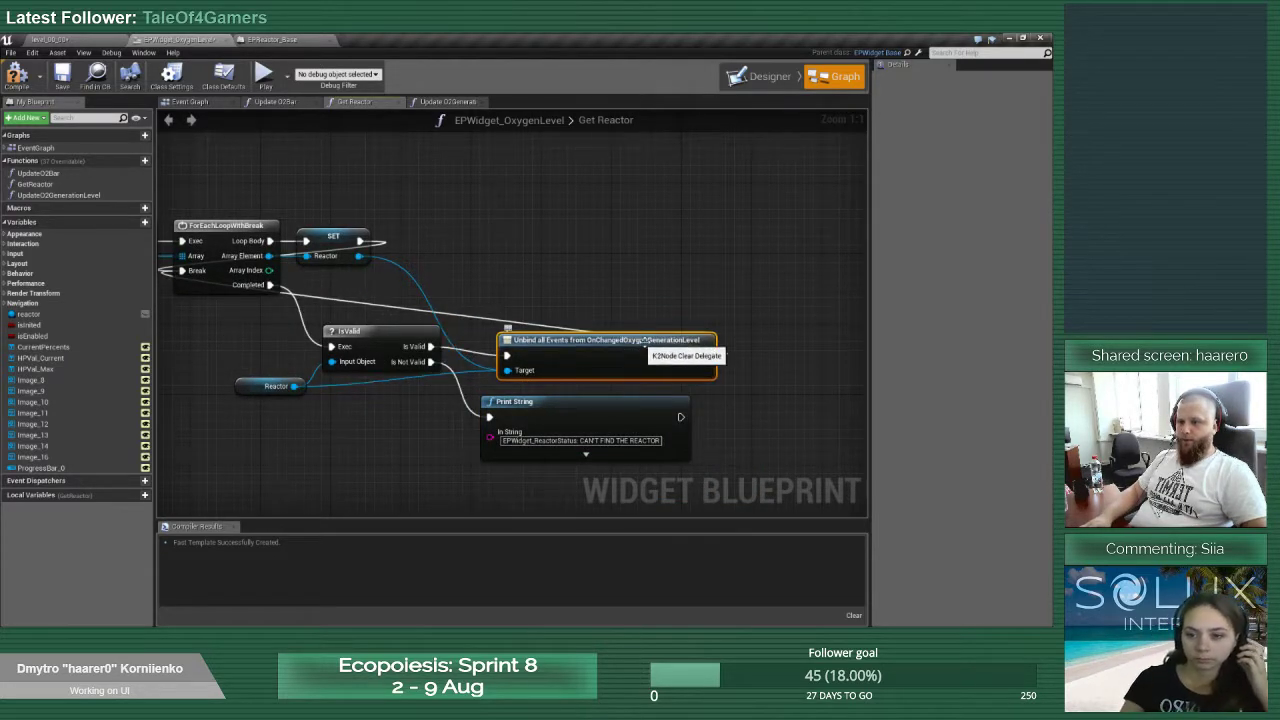
pyautogui.rightClick(703, 362)
pyautogui.click(750, 384)
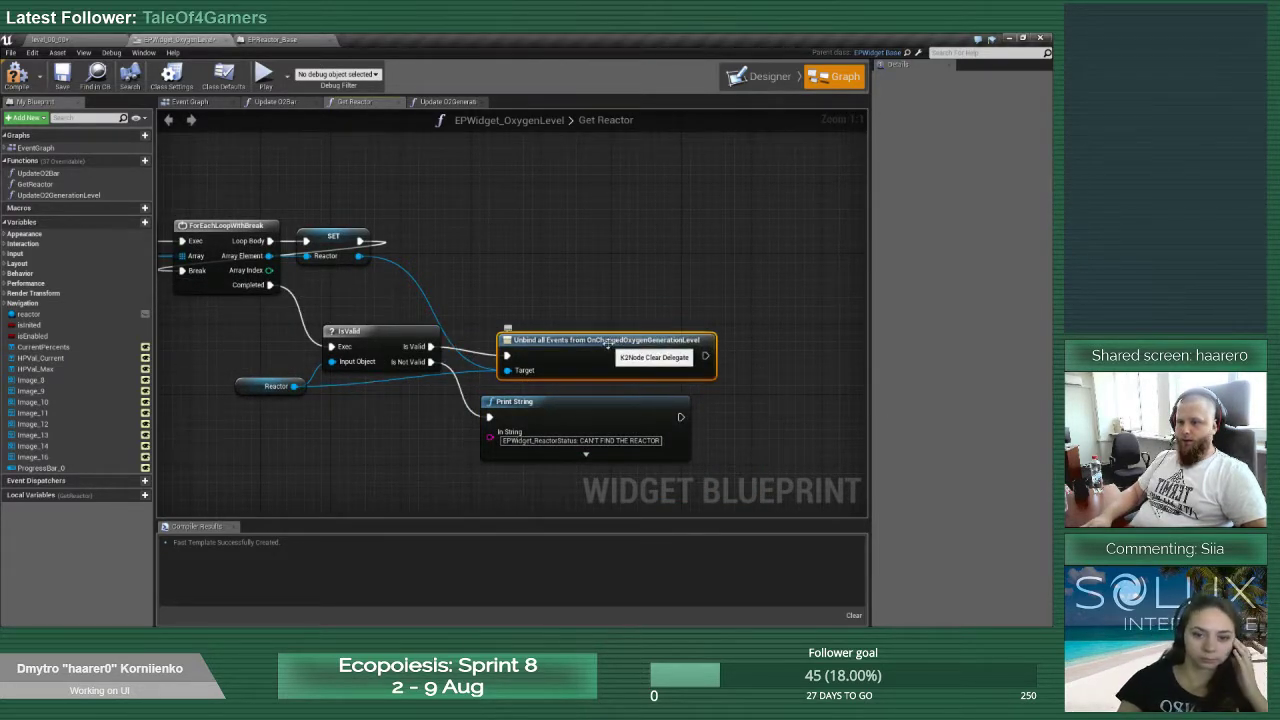
pyautogui.rightClick(358, 258)
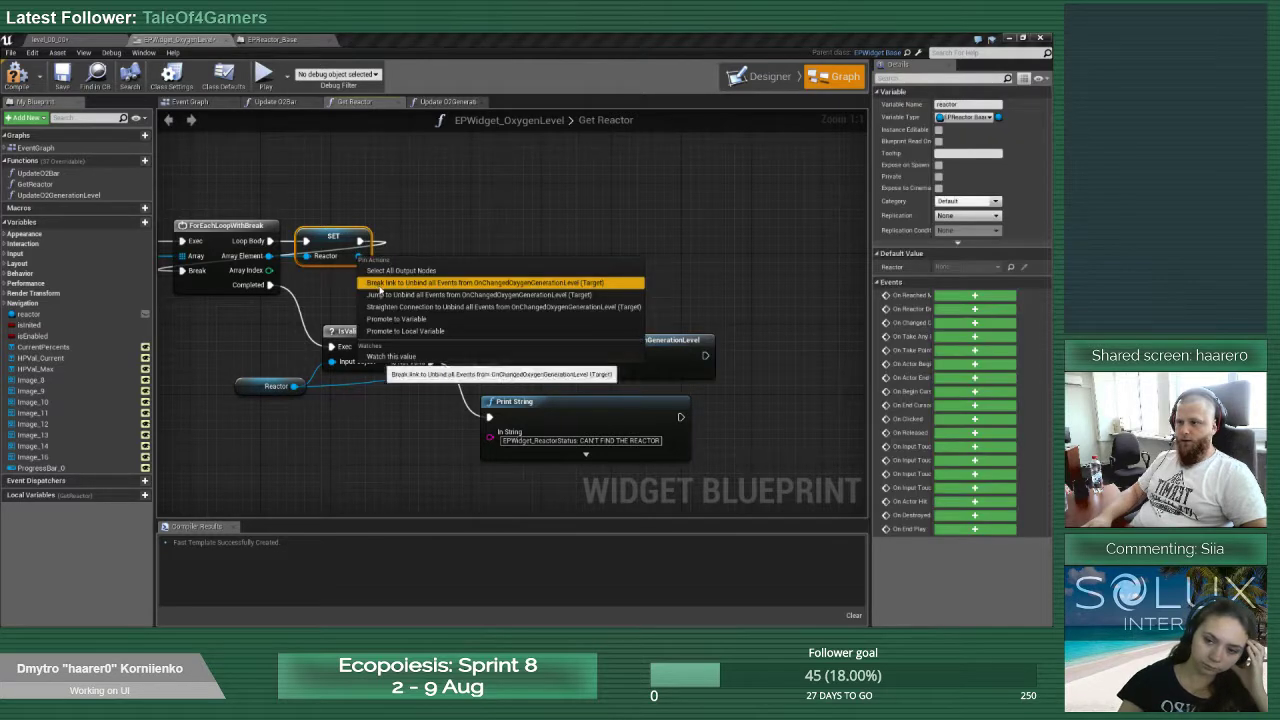
pyautogui.click(520, 373)
pyautogui.moveTo(564, 339); pyautogui.dragTo(545, 329)
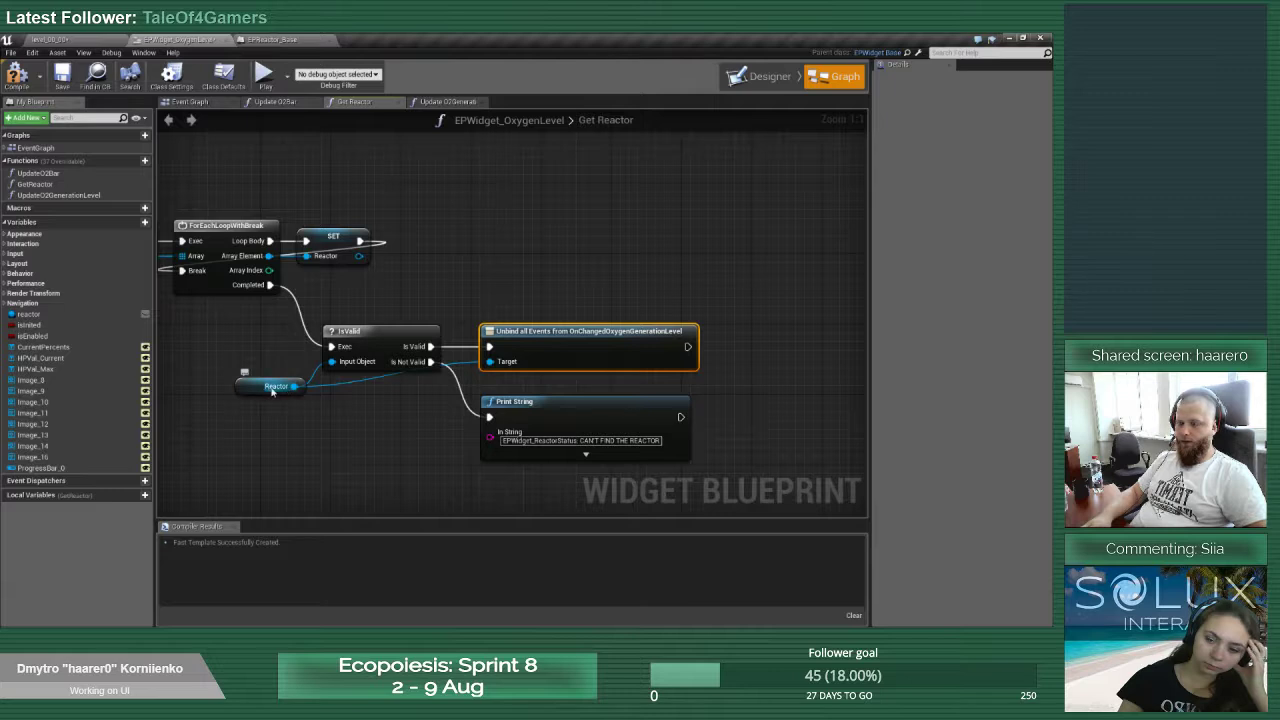
# Move the Print String node up slightly, expand its options, and set its text color to red and its duration to 20
pyautogui.moveTo(492, 401); pyautogui.dragTo(492, 391)
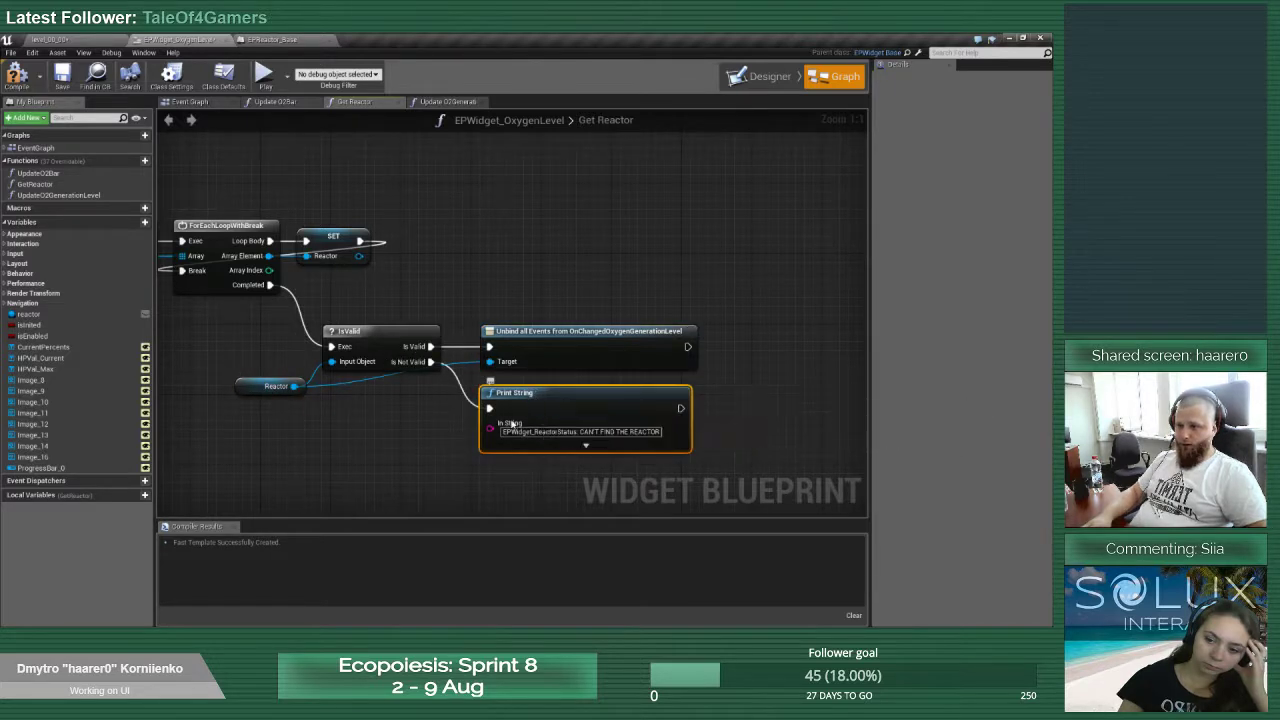
pyautogui.hotkey('ctrl', 's')
pyautogui.click(585, 445)
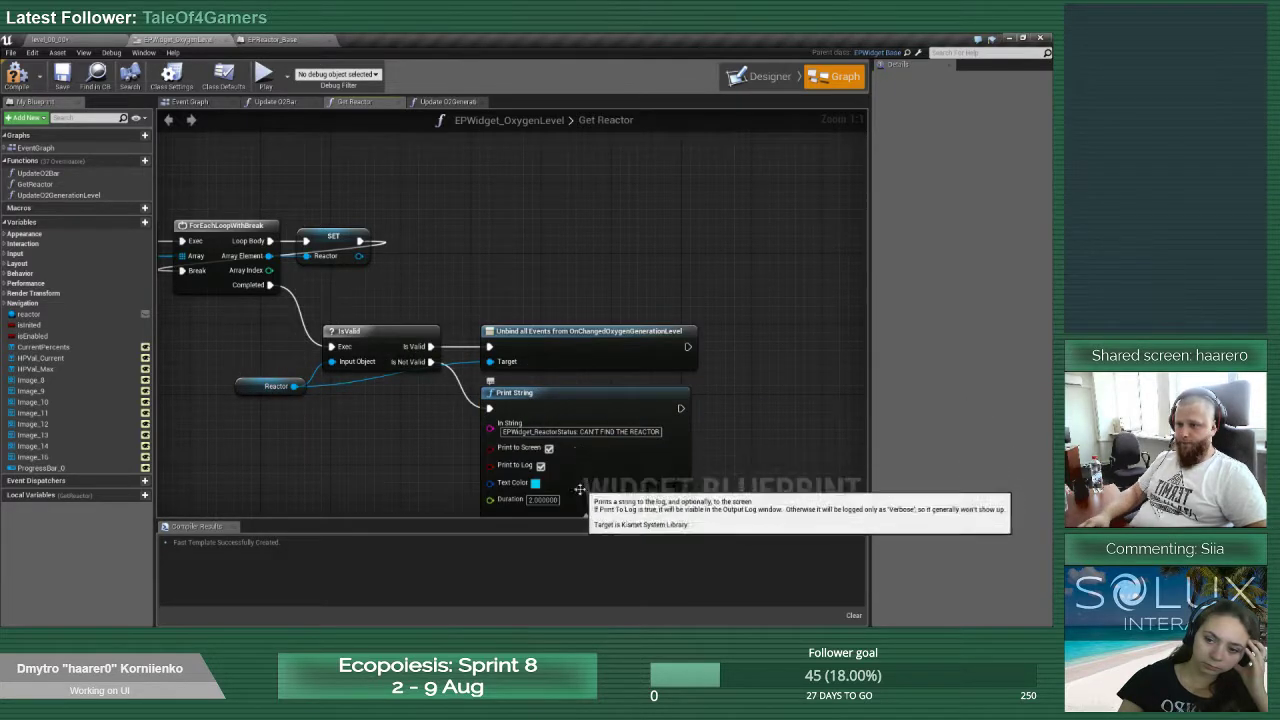
pyautogui.click(535, 483)
pyautogui.moveTo(645, 457); pyautogui.dragTo(662, 427)
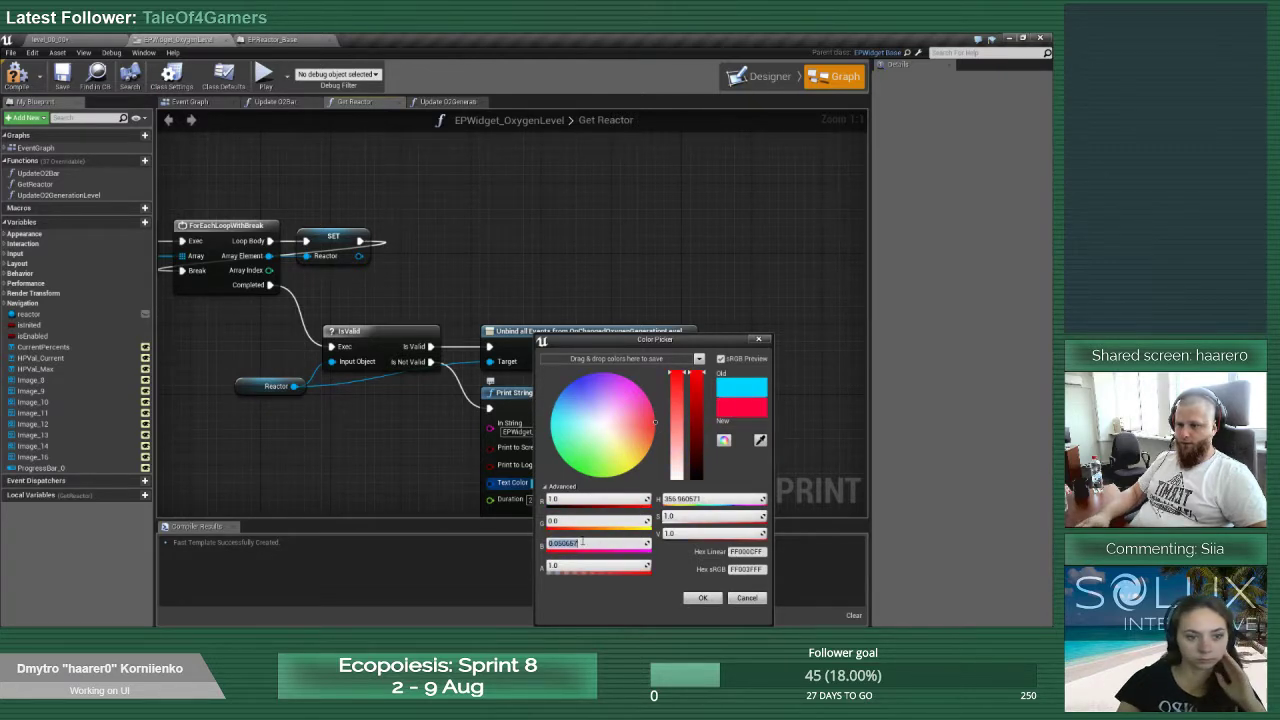
pyautogui.click(705, 600)
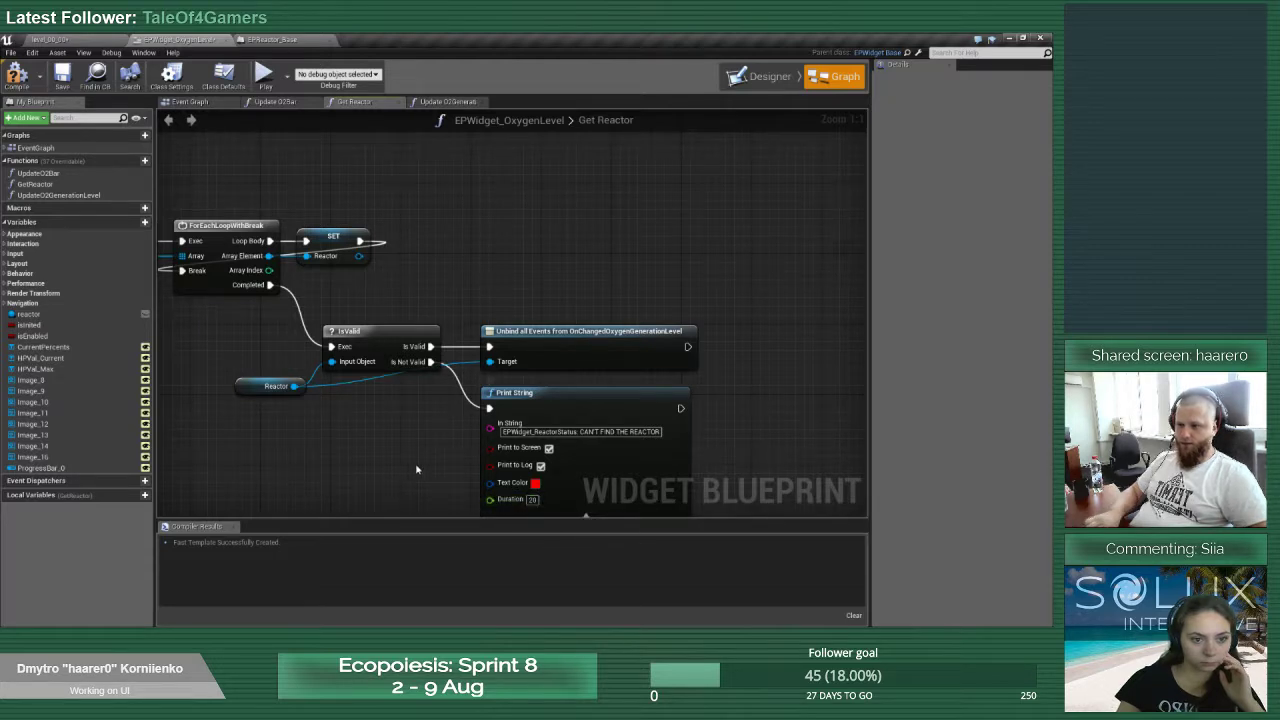
# Replace the Unbind all Events node with a Bind Event to OnChangedOxygenGenerationLevel node created from the Reactor variable
pyautogui.click(582, 333)
pyautogui.press('Delete')
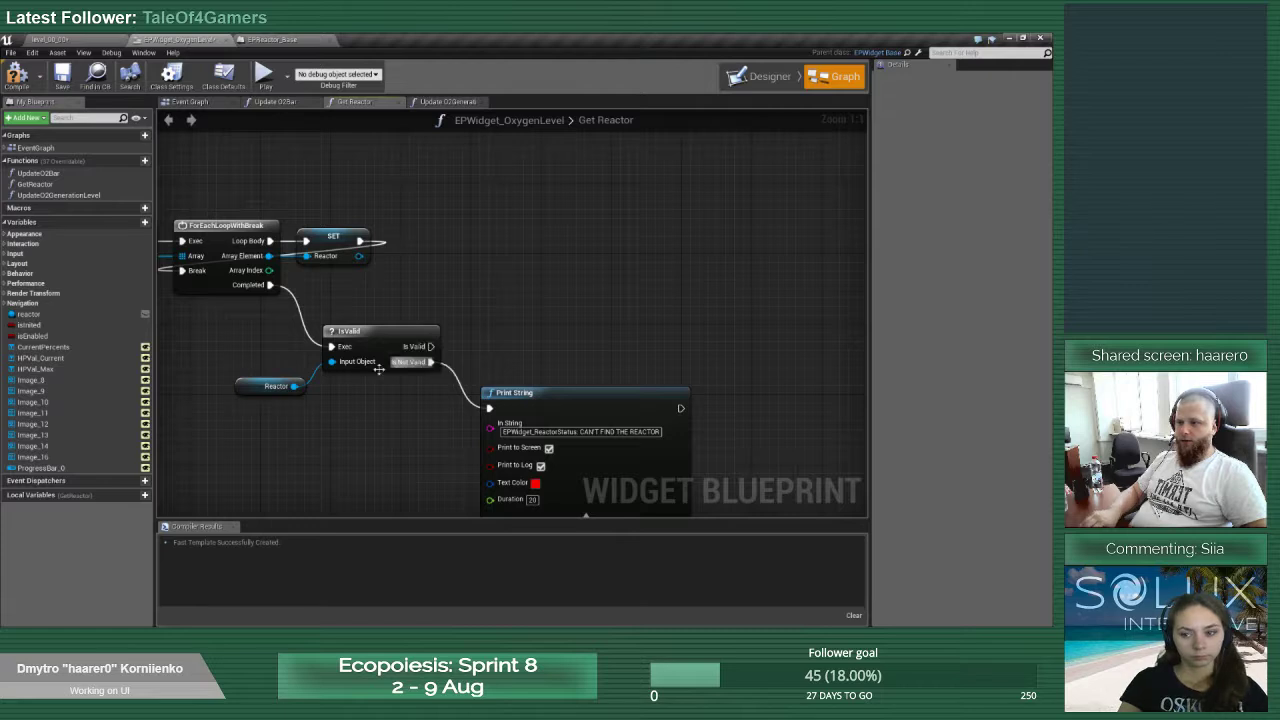
pyautogui.moveTo(300, 386); pyautogui.dragTo(347, 412)
pyautogui.write('bind')
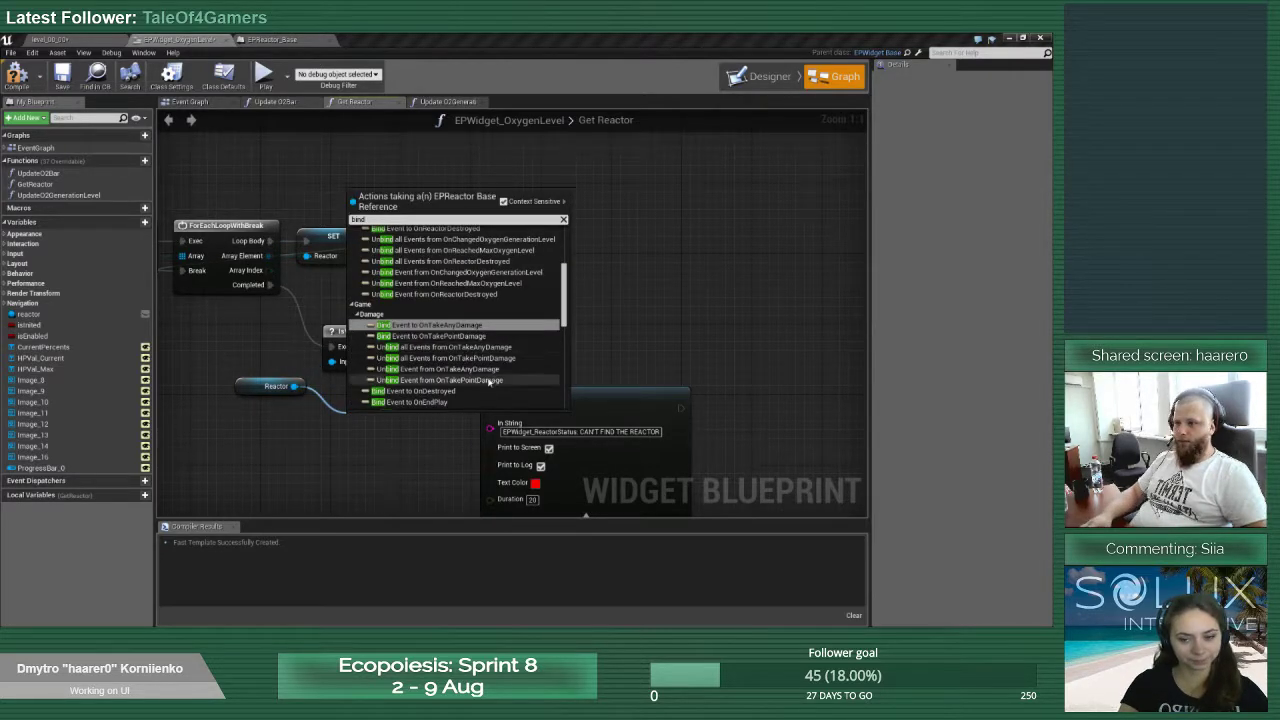
pyautogui.scroll(5, 430, 312)
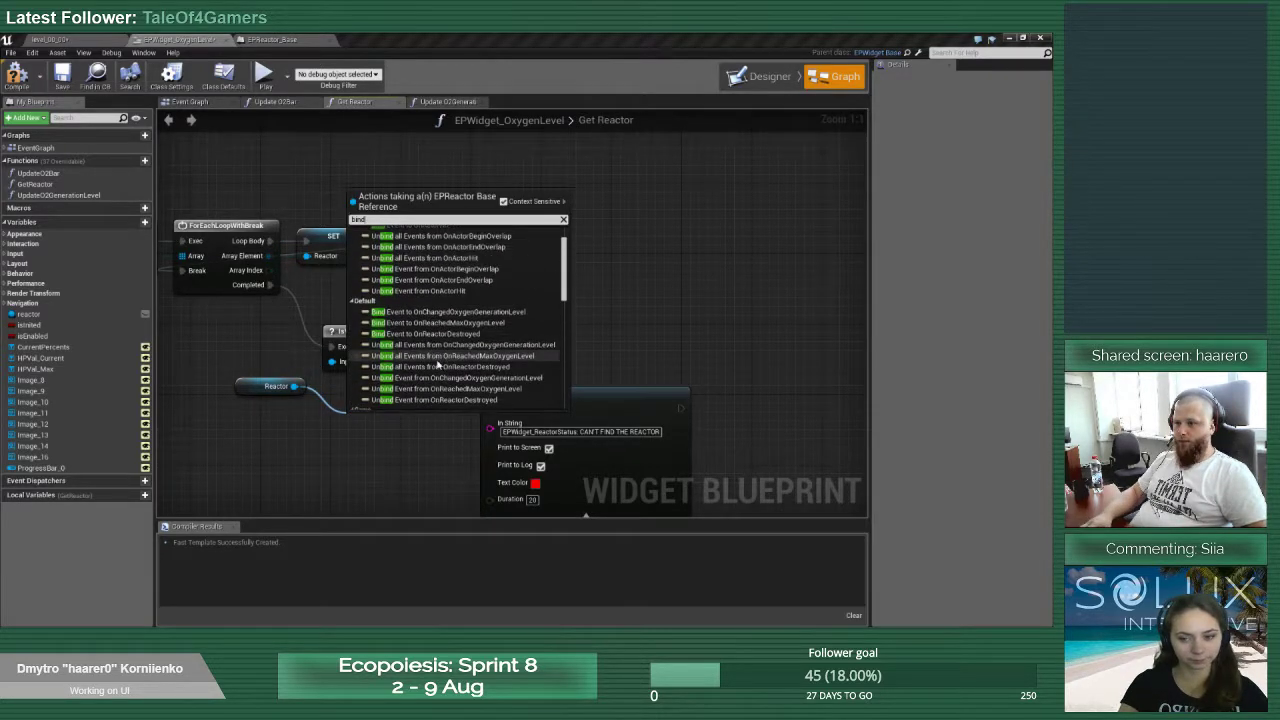
pyautogui.click(430, 350)
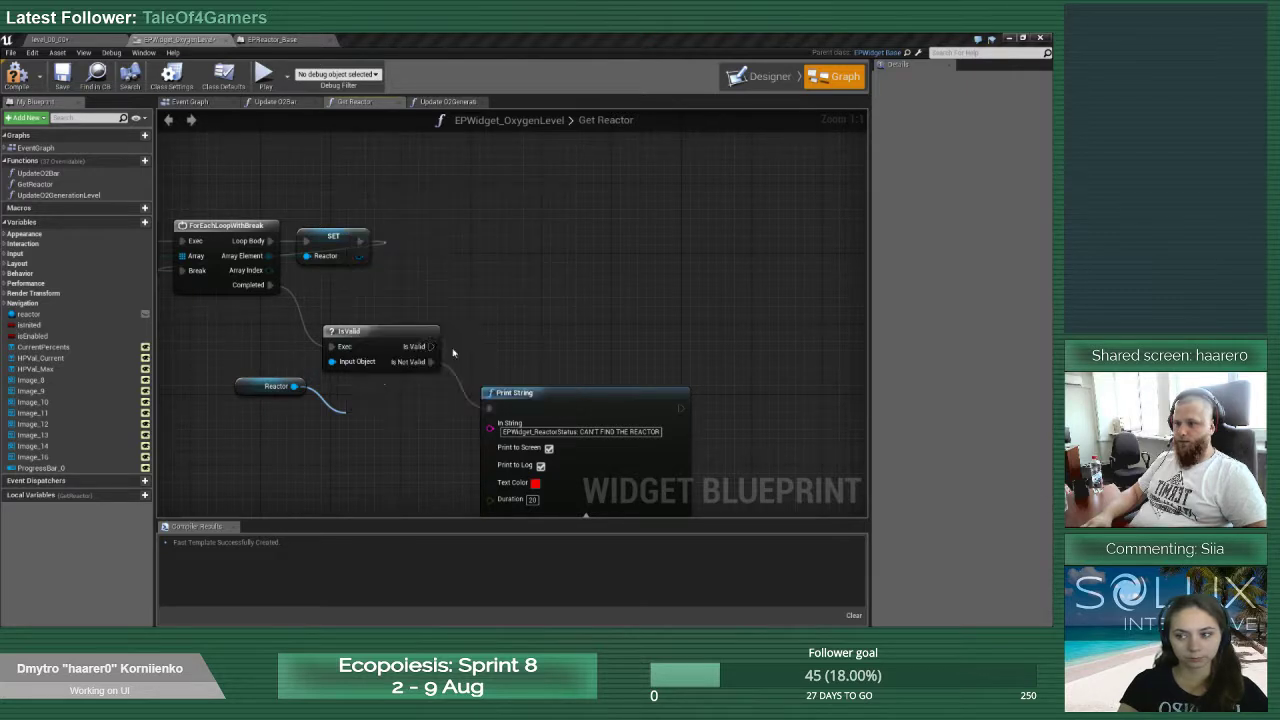
# Wire Is Valid to the Bind Event node beside the IsValid check, and move the Print String node down to leave room beneath it
pyautogui.moveTo(397, 421); pyautogui.dragTo(528, 324)
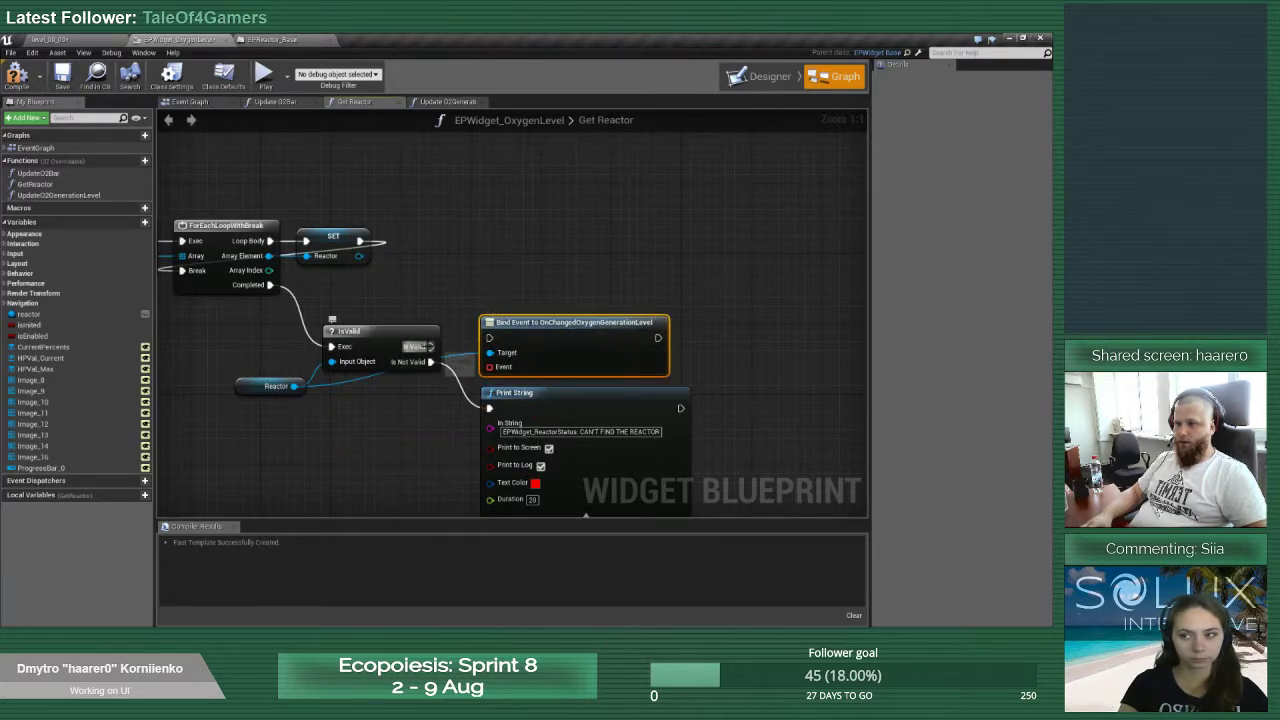
pyautogui.moveTo(431, 346); pyautogui.dragTo(489, 342)
pyautogui.keyDown('ctrl'); pyautogui.moveTo(518, 396); pyautogui.dragTo(519, 404); pyautogui.keyUp('ctrl')
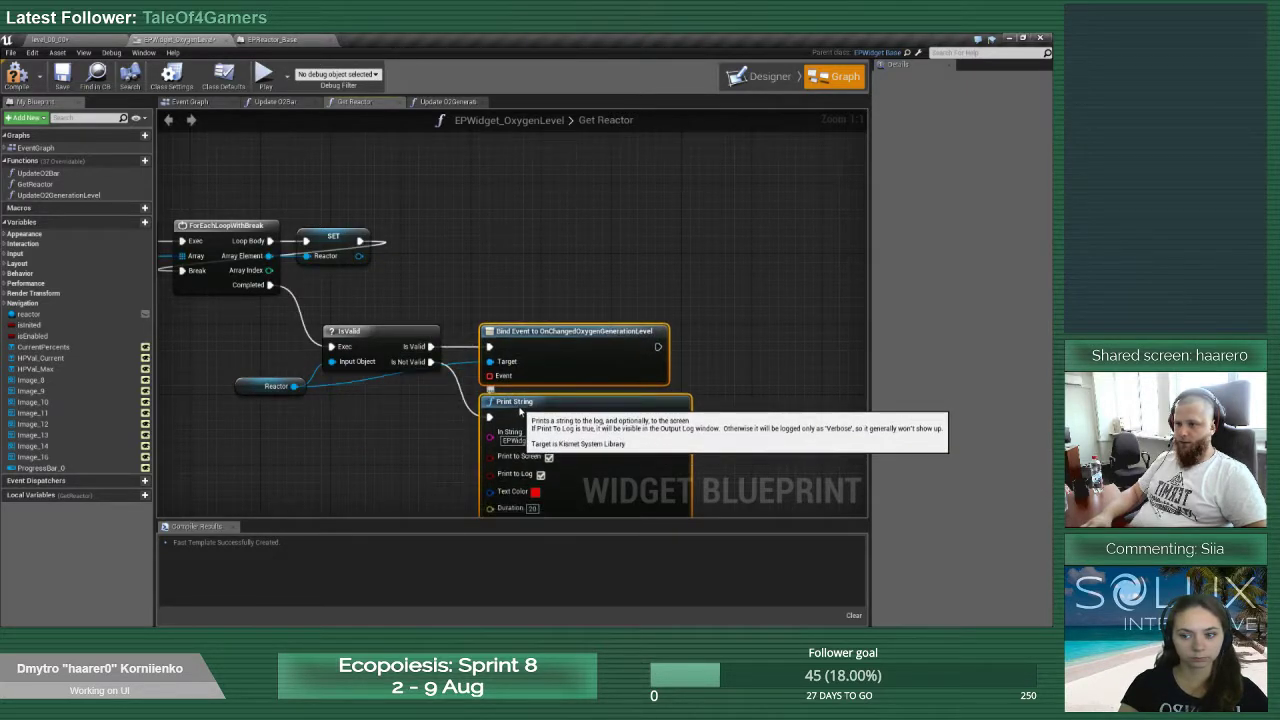
pyautogui.click(560, 405)
pyautogui.click(717, 363)
pyautogui.moveTo(717, 363); pyautogui.dragTo(716, 257, button='right')
pyautogui.moveTo(603, 302); pyautogui.dragTo(604, 397)
# Add a Create Event node to the Bind node's Event input, with UpdateO2GenerationLevel(newRate) as its function
pyautogui.moveTo(488, 270); pyautogui.dragTo(524, 305)
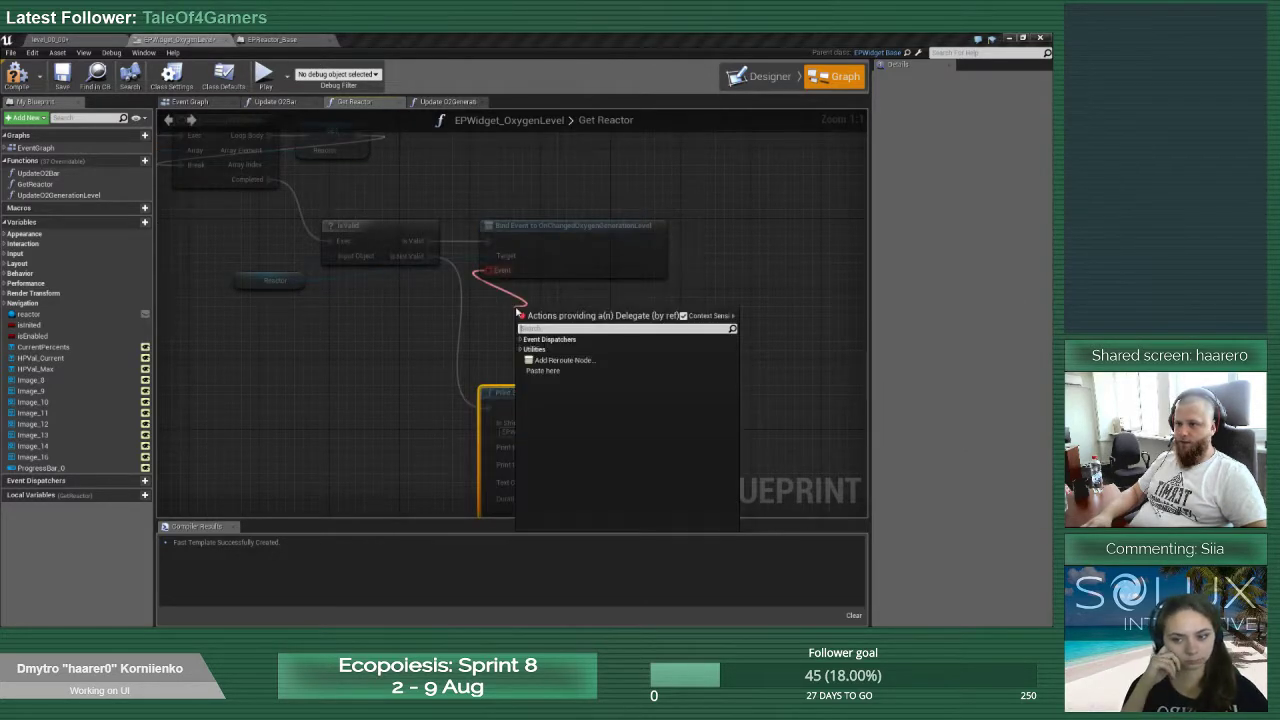
pyautogui.click(553, 360)
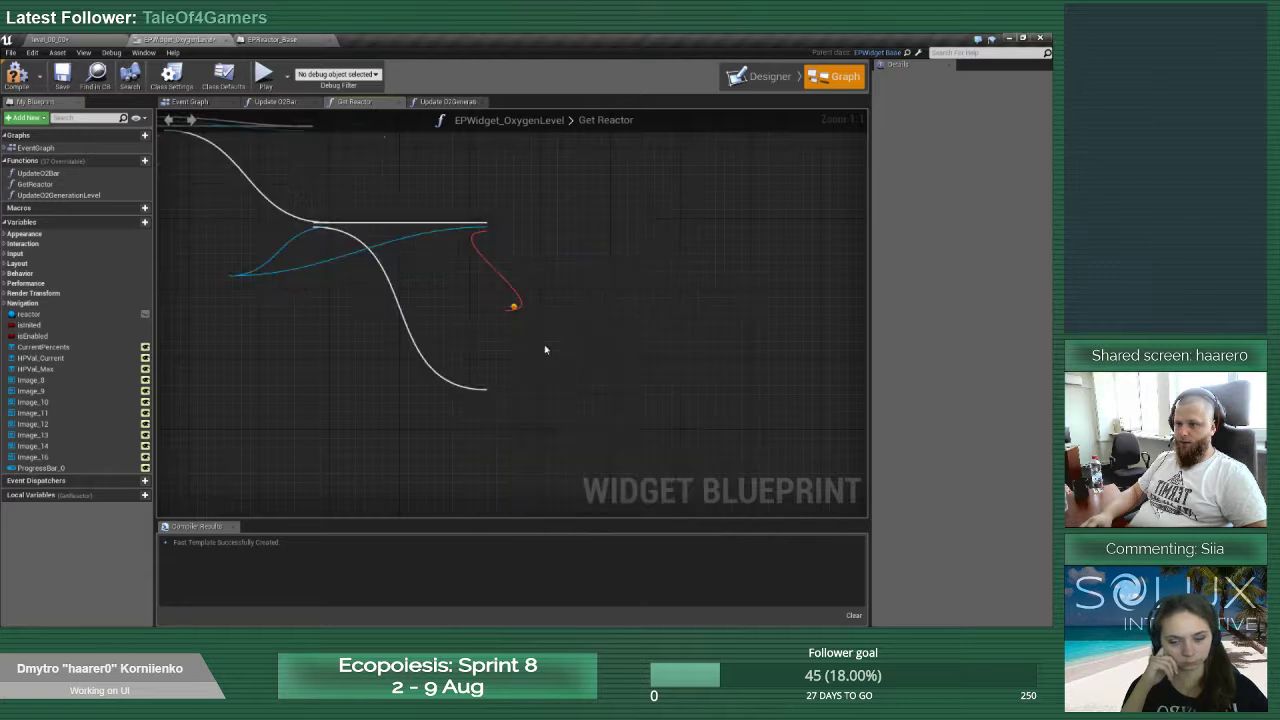
pyautogui.click(548, 363)
pyautogui.click(556, 389)
pyautogui.moveTo(546, 317); pyautogui.dragTo(511, 300)
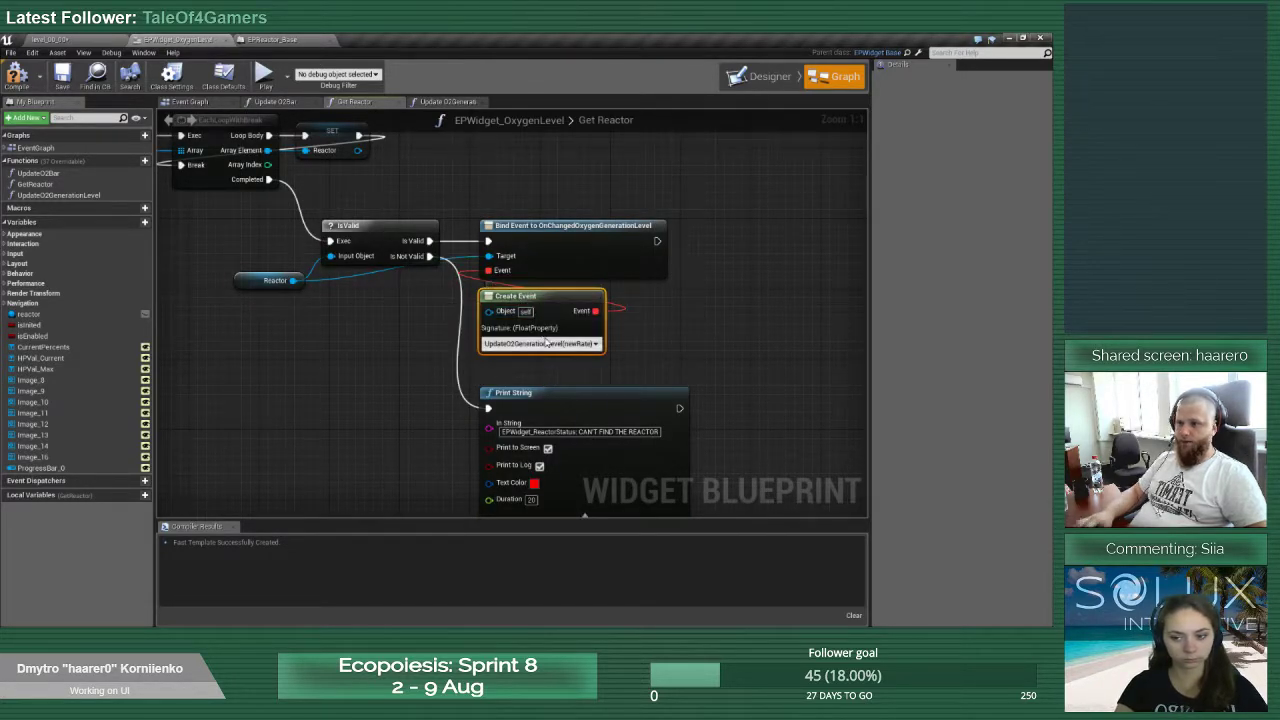
# Shift the Bind Event, Create Event and Print String nodes together farther right from the IsValid check
pyautogui.moveTo(490, 201); pyautogui.dragTo(597, 465)
pyautogui.moveTo(552, 402); pyautogui.dragTo(630, 402)
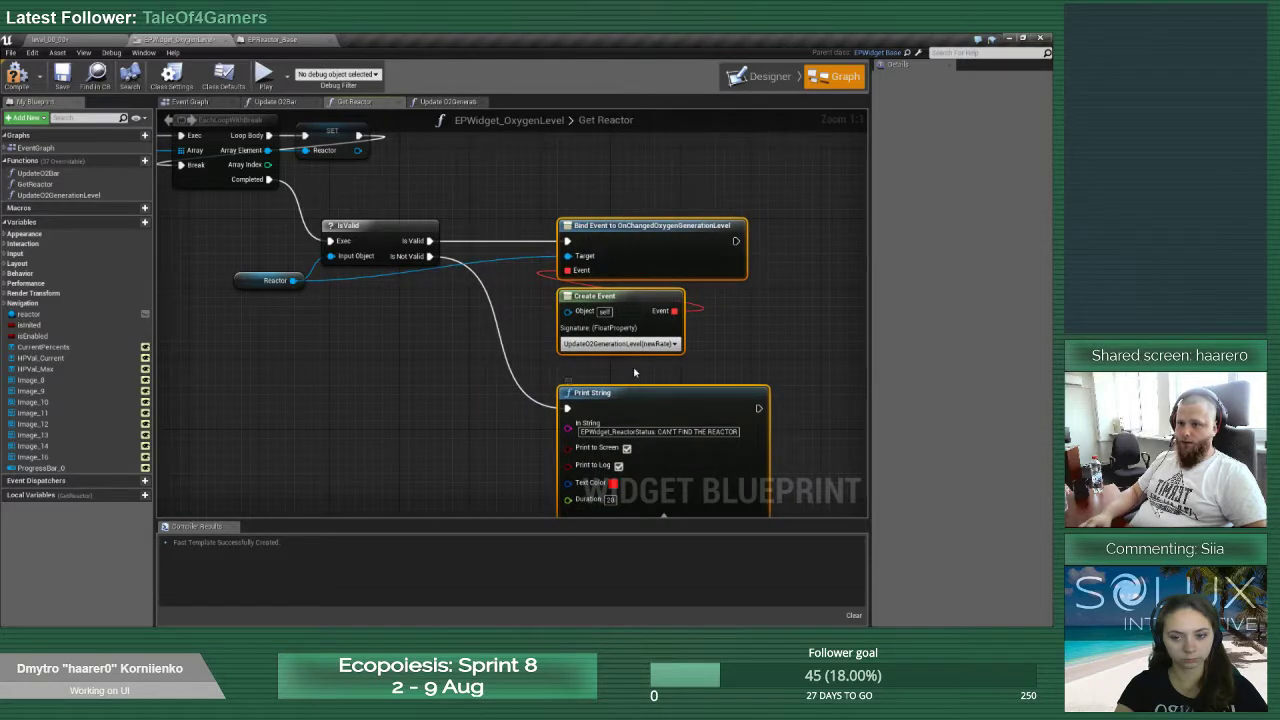
pyautogui.click(635, 372)
# Open the UpdateO2GenerationLevel function graph and switch to the widget's Designer view
pyautogui.click(52, 196)
pyautogui.doubleClick(52, 196)
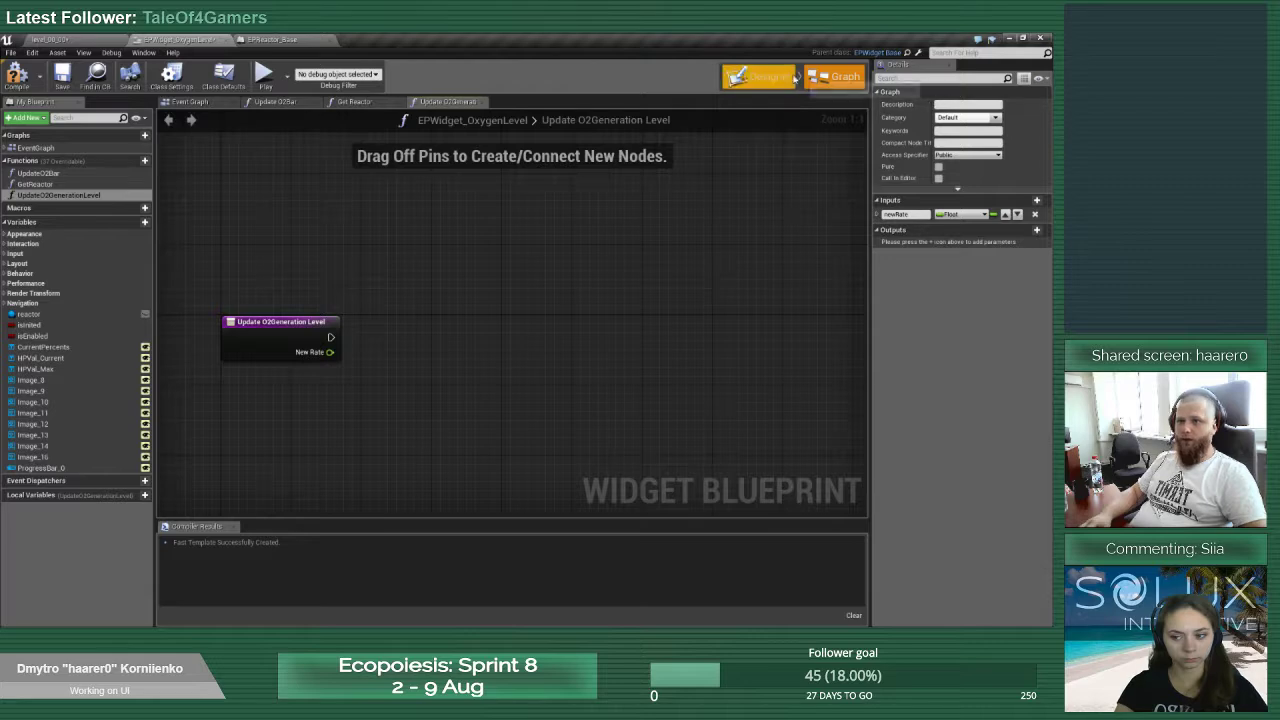
pyautogui.click(762, 76)
# Duplicate the GenVal text block inside the Horizontal Box
pyautogui.click(567, 285)
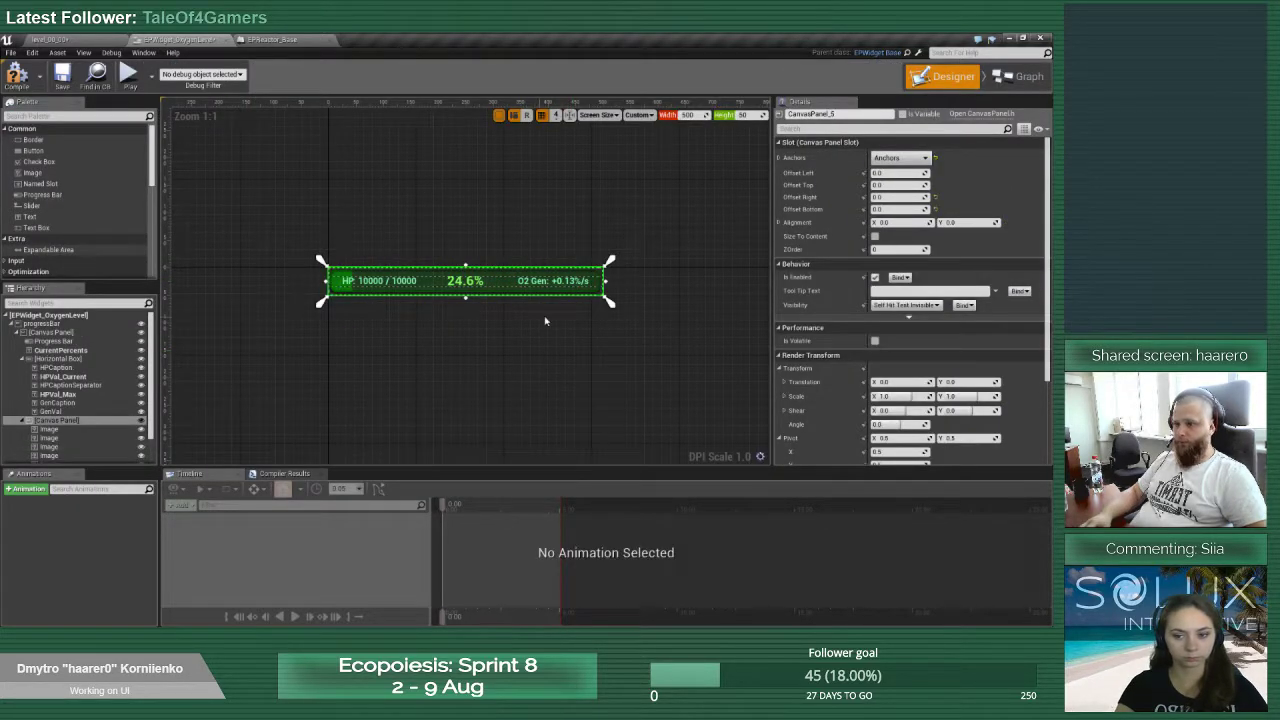
pyautogui.click(68, 411)
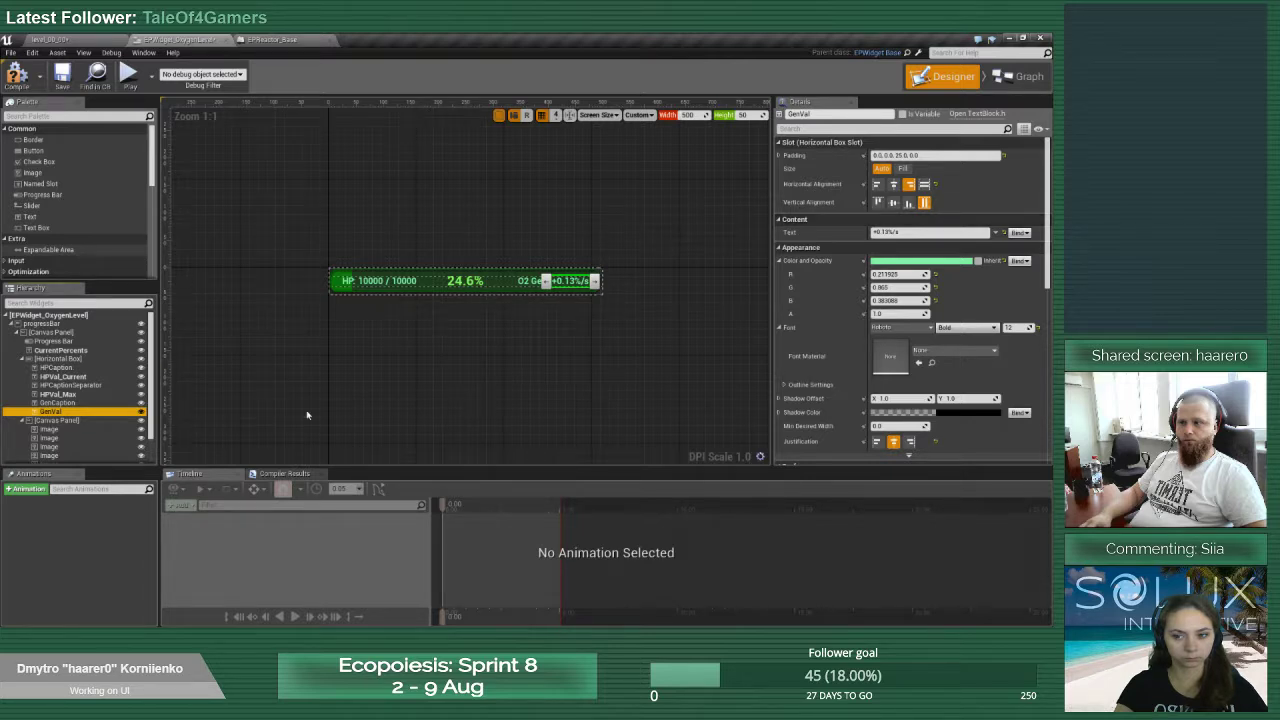
pyautogui.rightClick(78, 413)
pyautogui.click(58, 415)
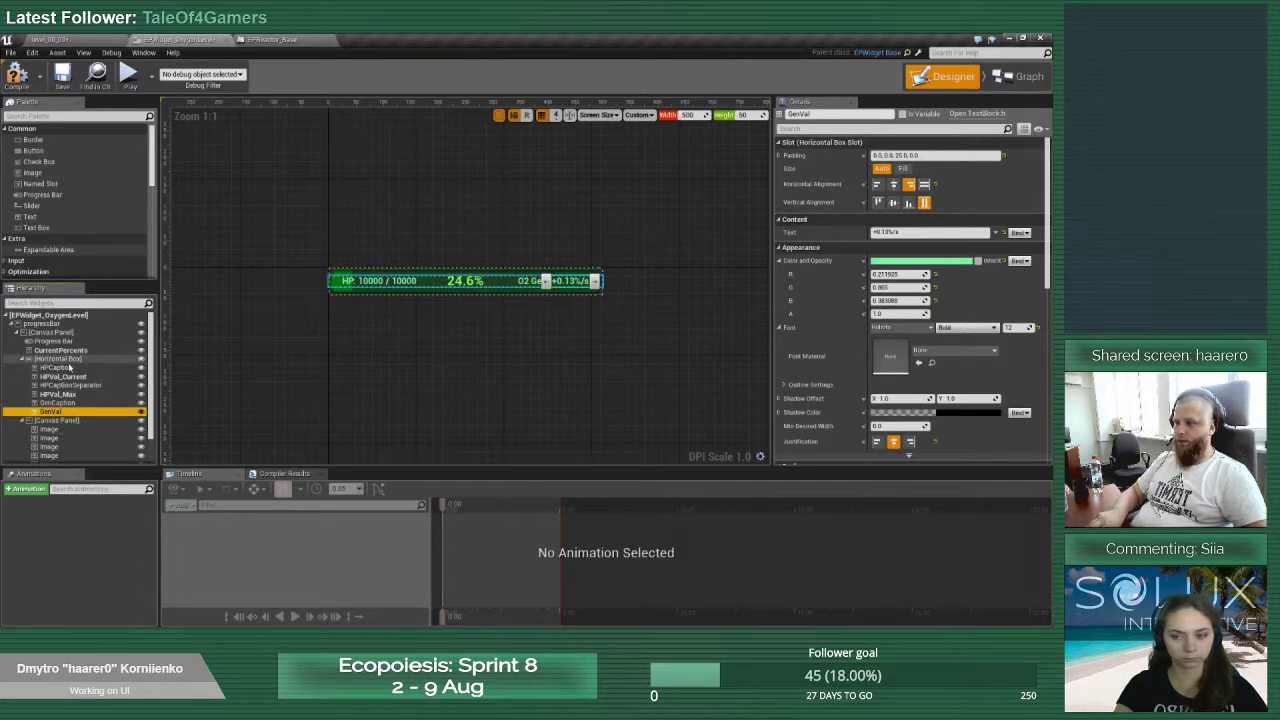
pyautogui.hotkey('ctrl', 'v')
pyautogui.click(60, 413)
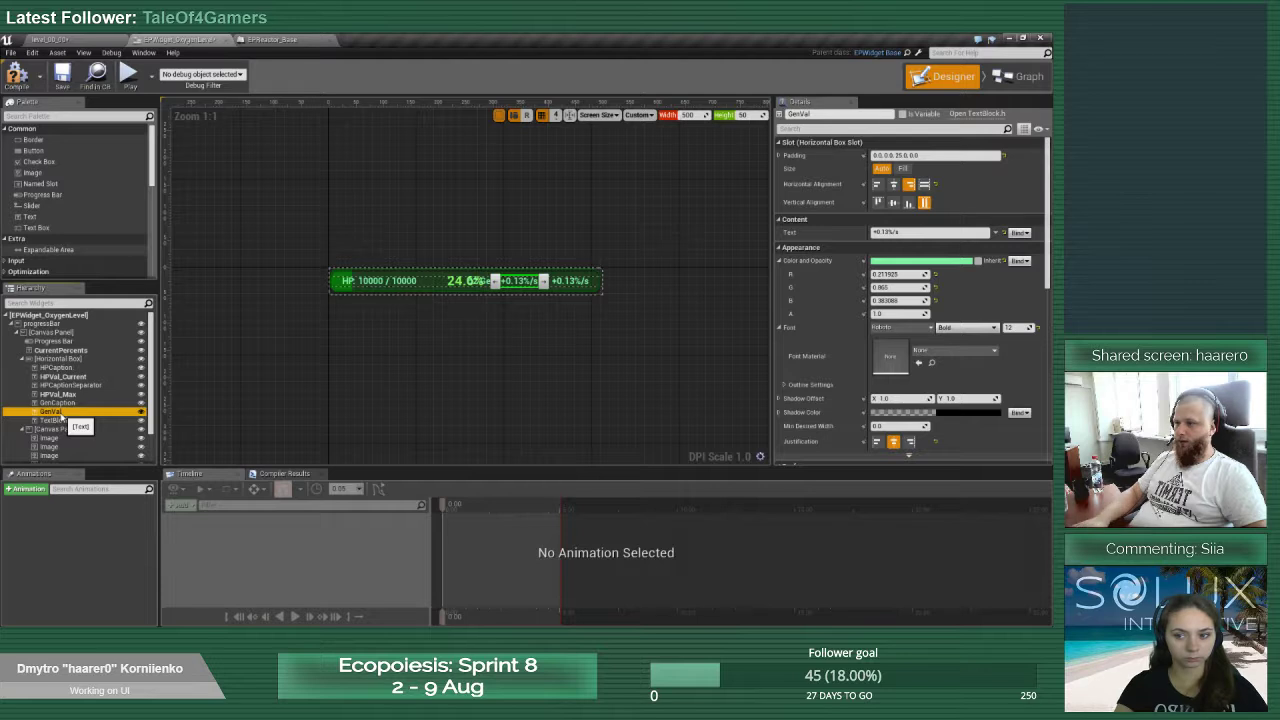
pyautogui.click(67, 421)
pyautogui.click(66, 414)
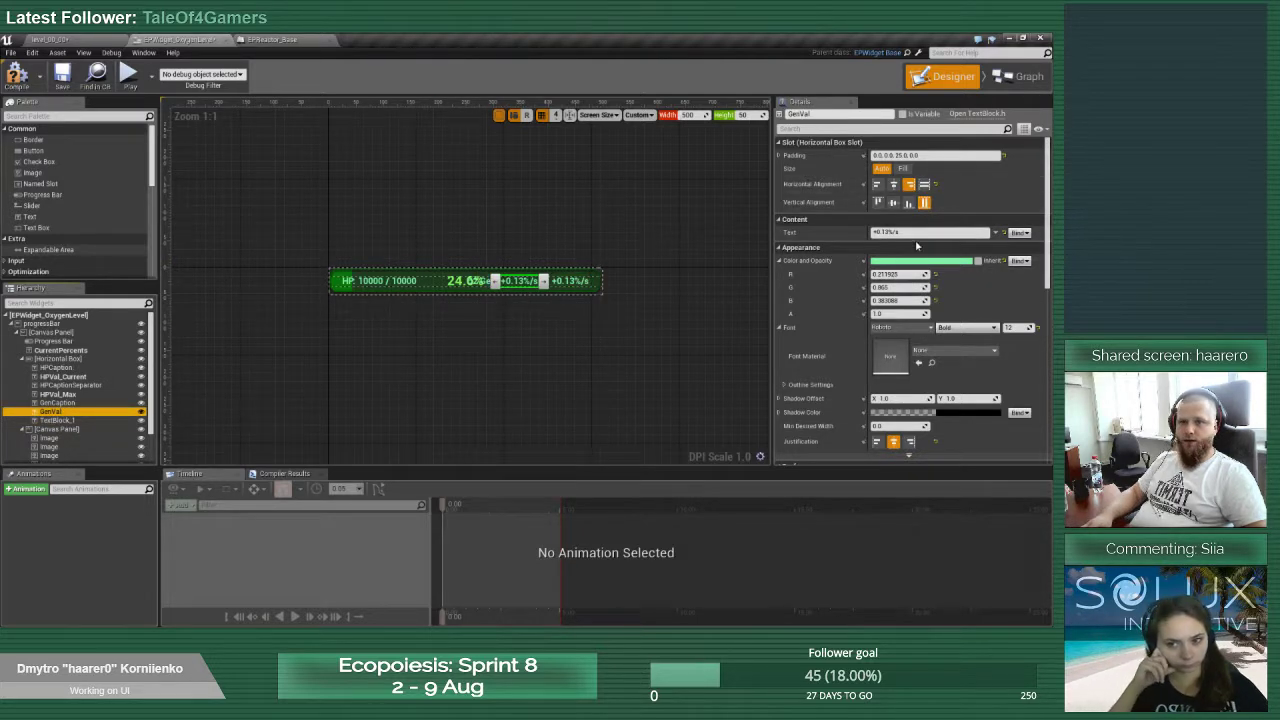
# Add a plus sign to the end of the GenCaption text so it reads "O2 Gen: +"
pyautogui.click(915, 232)
pyautogui.click(57, 402)
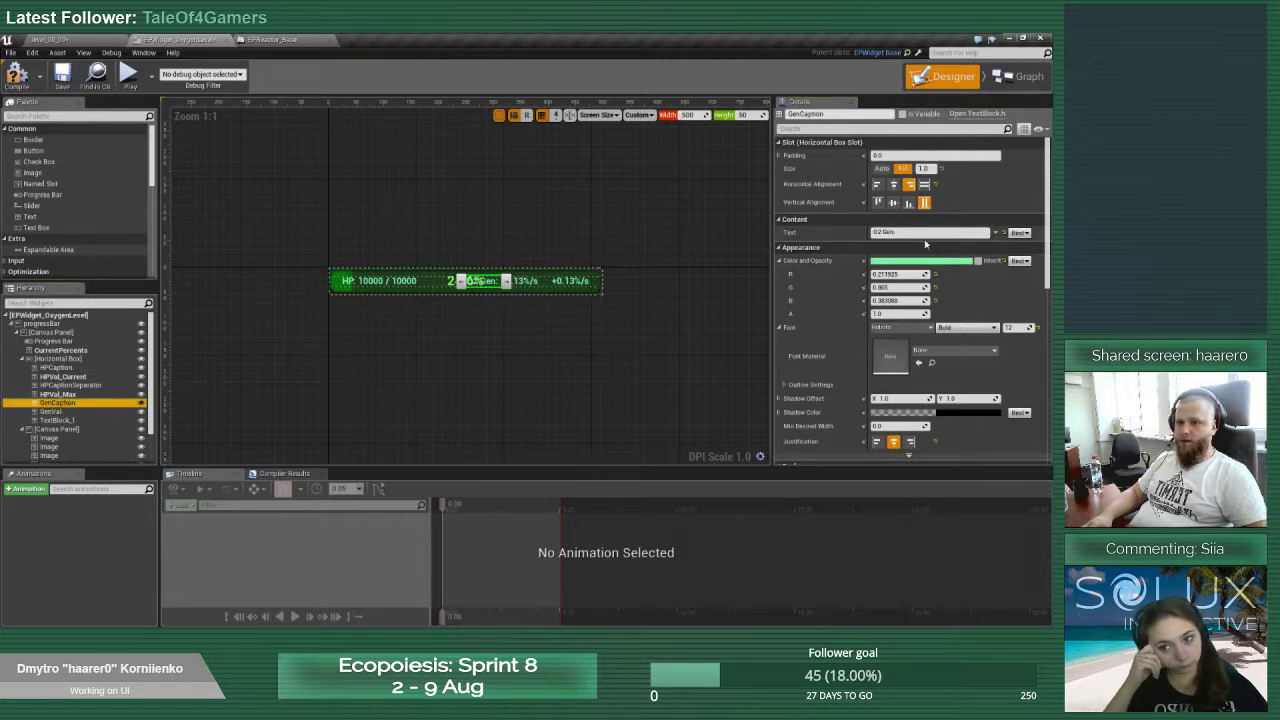
pyautogui.click(914, 231)
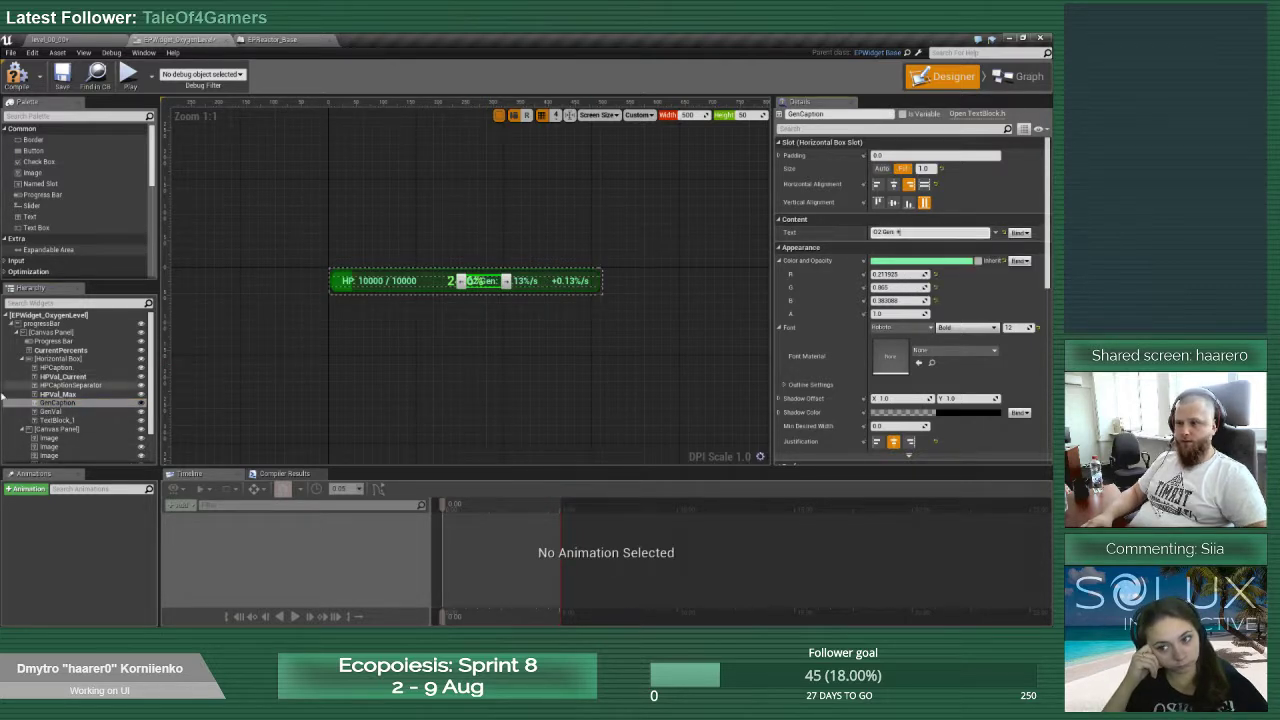
# Strip the plus sign and the "%/s" unit from the GenVal text, leaving 0.13
pyautogui.click(50, 411)
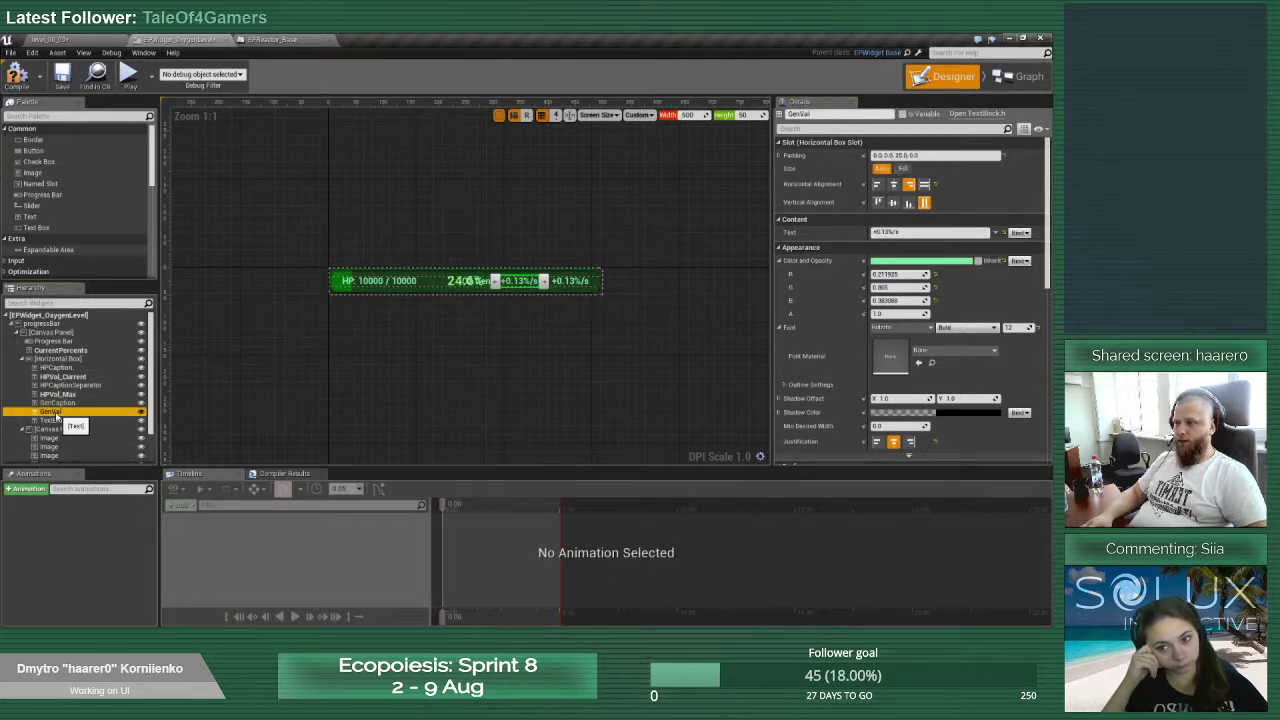
pyautogui.click(874, 232)
pyautogui.press('Delete')
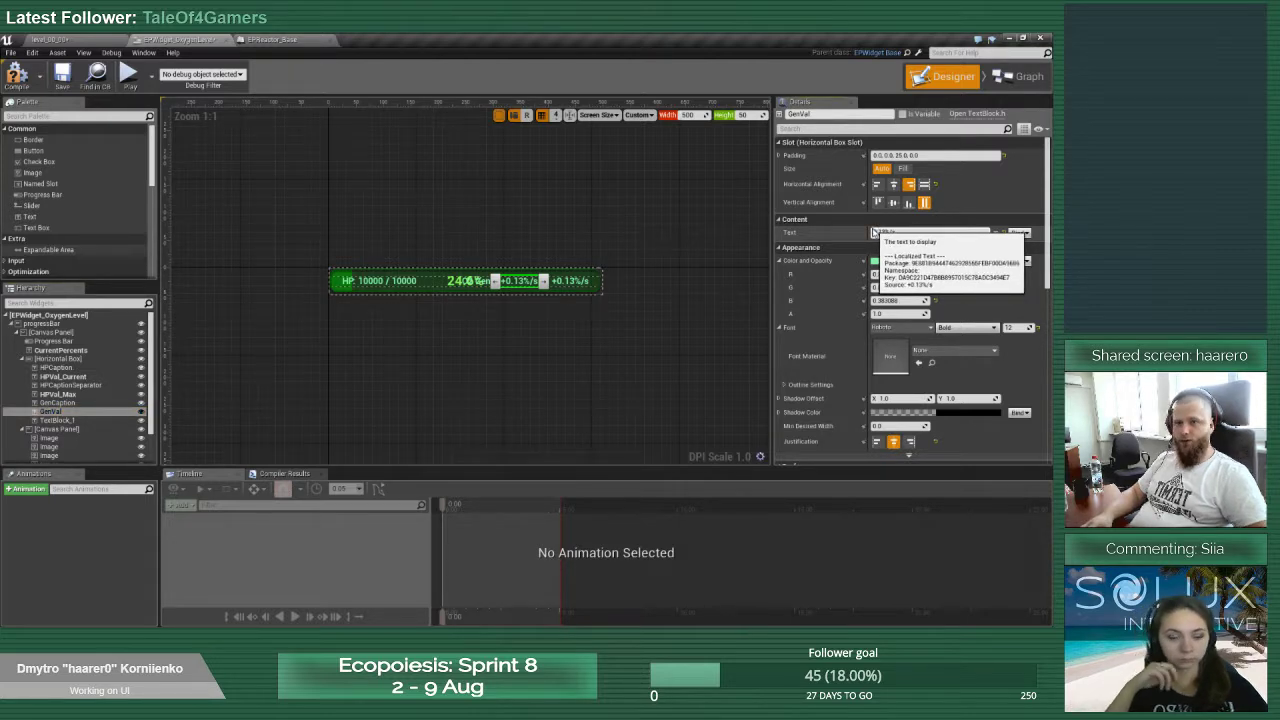
pyautogui.moveTo(886, 232); pyautogui.dragTo(908, 232)
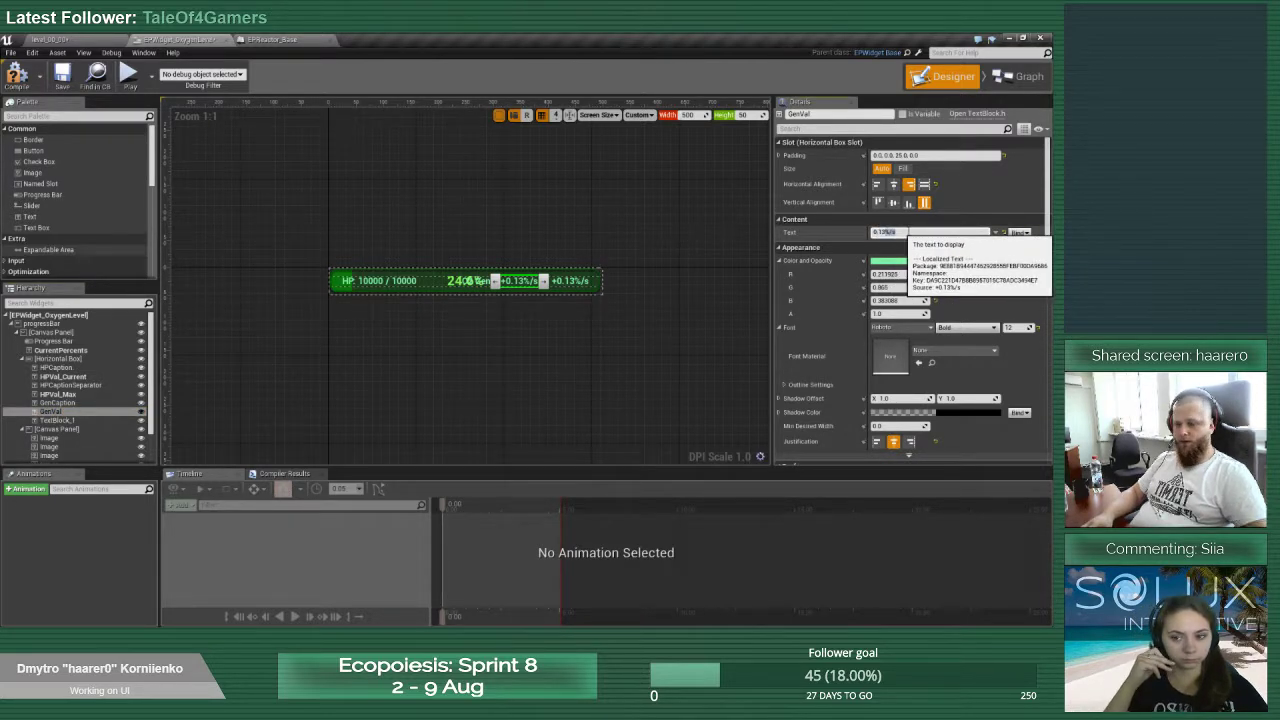
pyautogui.press('Delete')
pyautogui.click(550, 357)
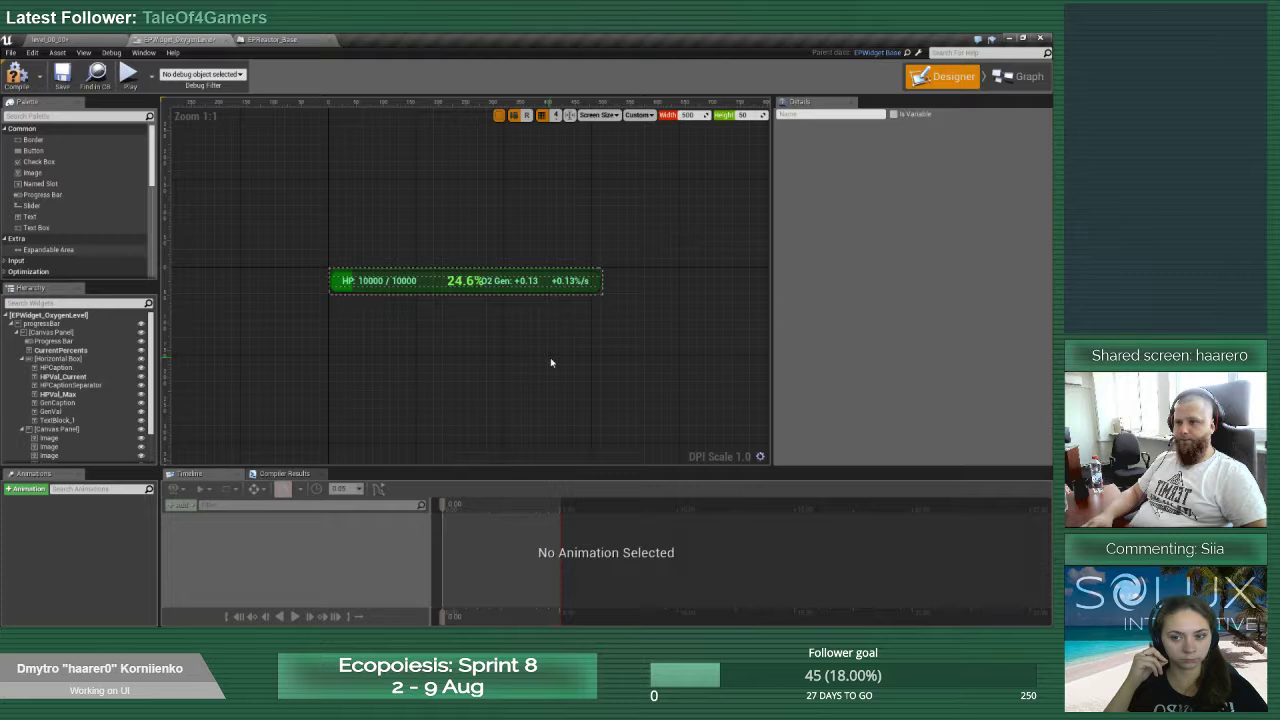
# Rename the duplicated text block as GenPercentsPerSecond and set its text to "%/s"
pyautogui.click(570, 285)
pyautogui.doubleClick(68, 421)
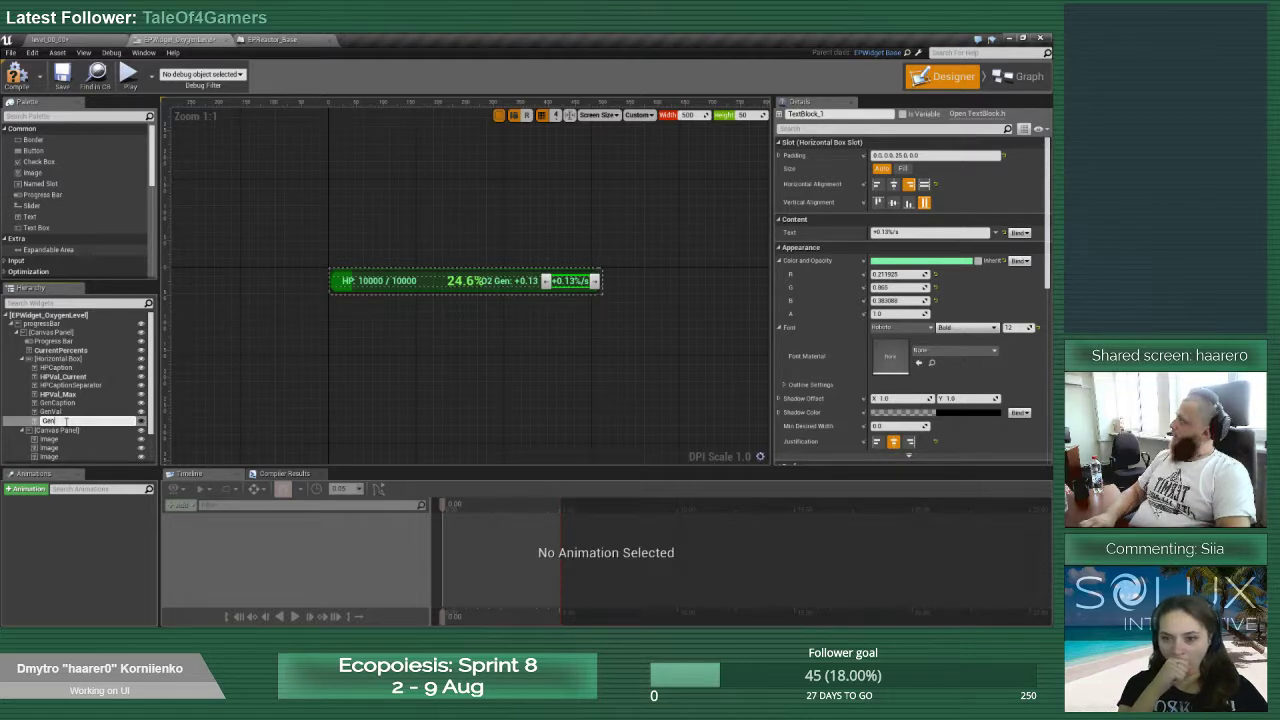
pyautogui.write('GenPercents')
pyautogui.press('Return')
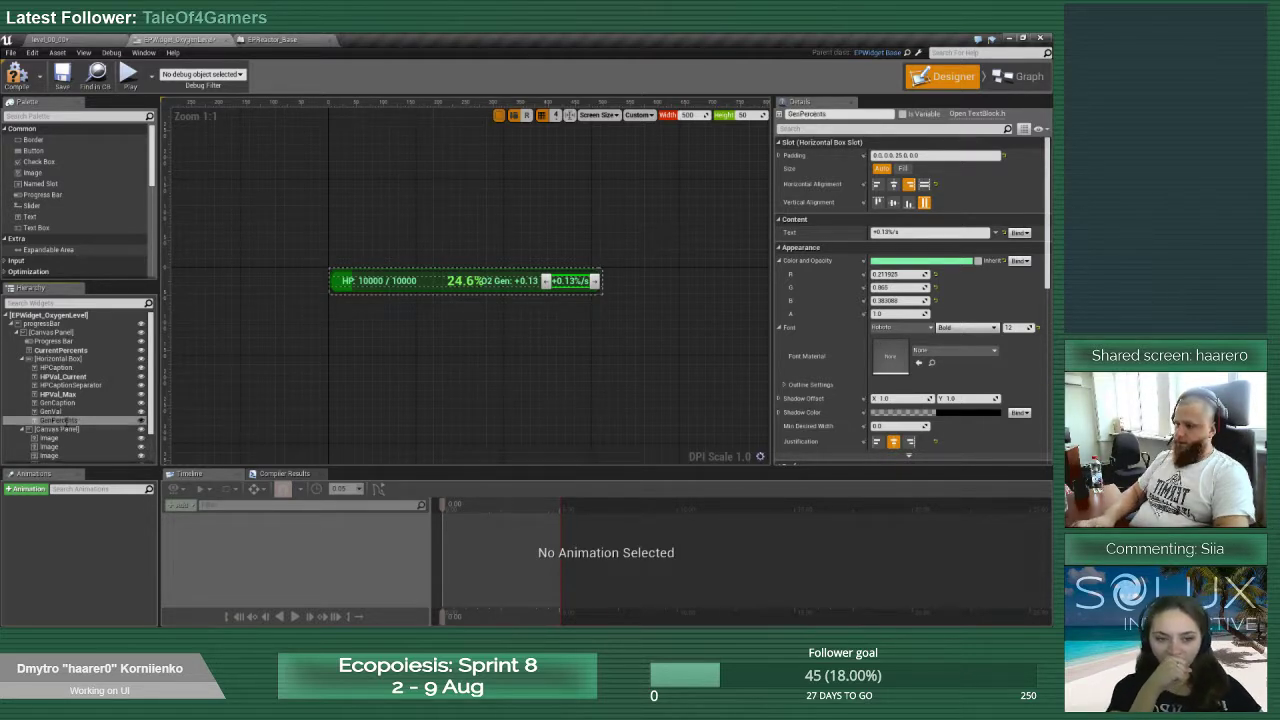
pyautogui.click(68, 412)
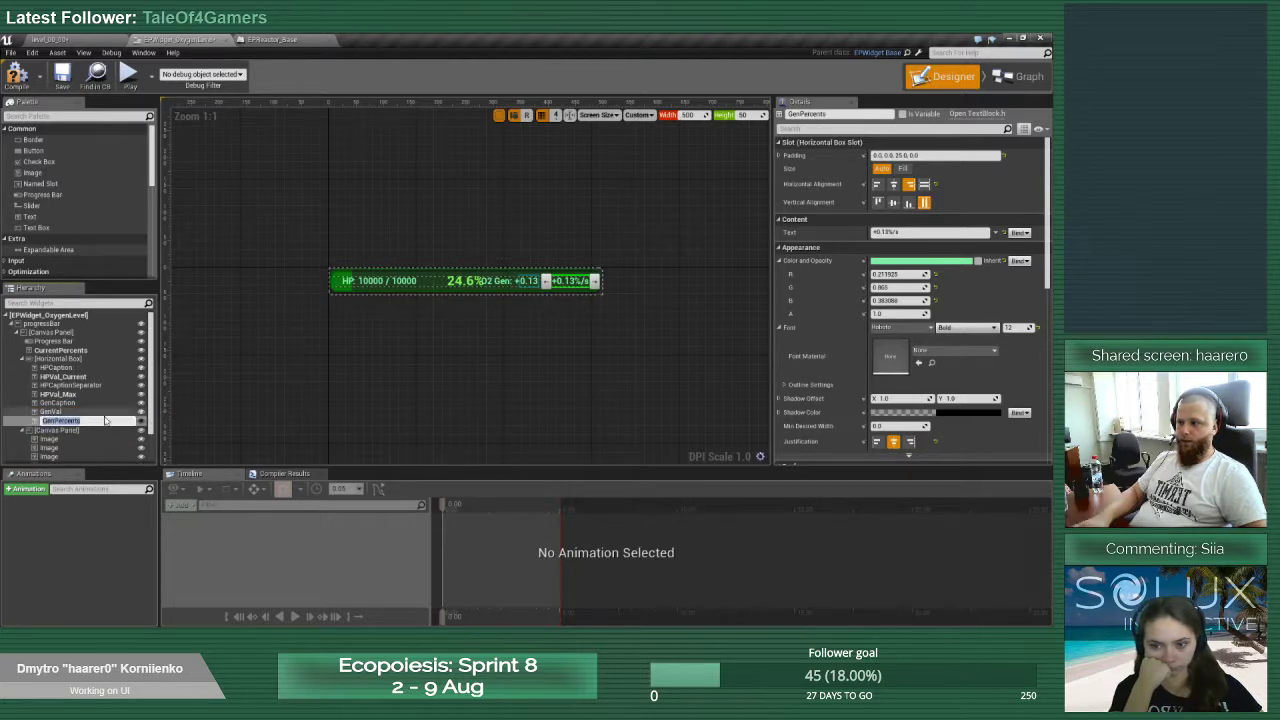
pyautogui.click(62, 420)
pyautogui.click(62, 420)
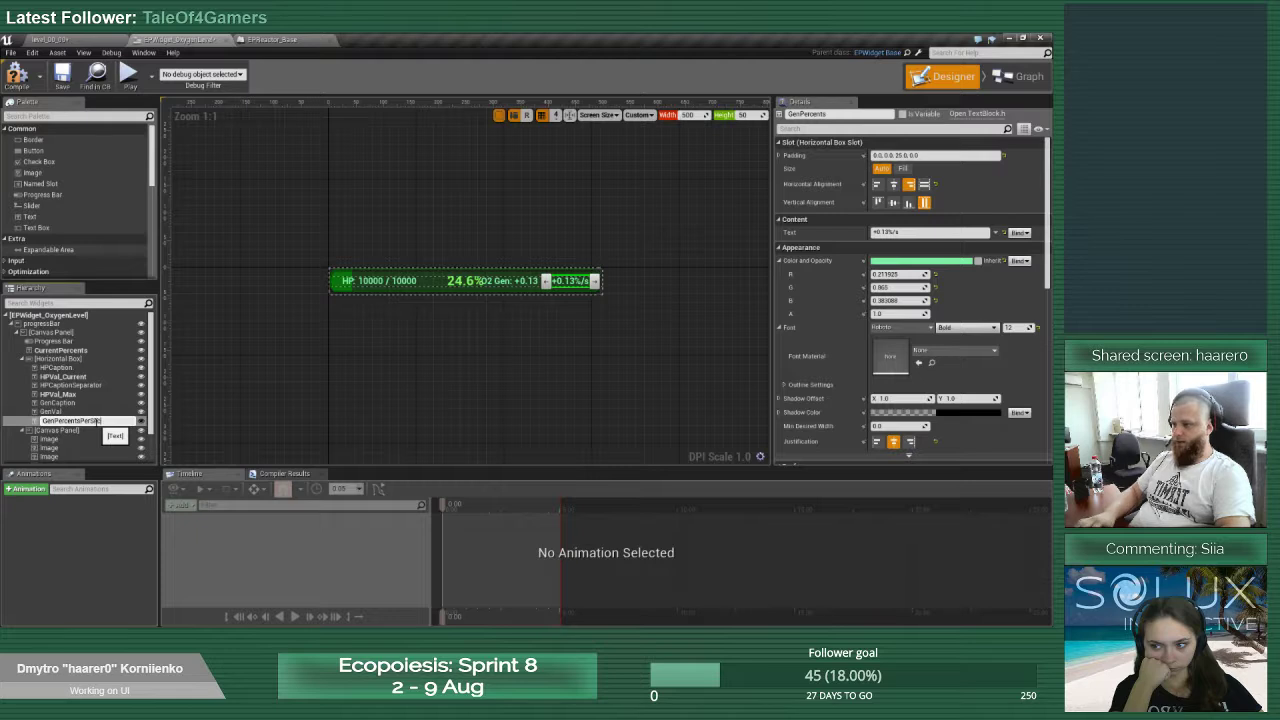
pyautogui.write('PerSecond')
pyautogui.press('Return')
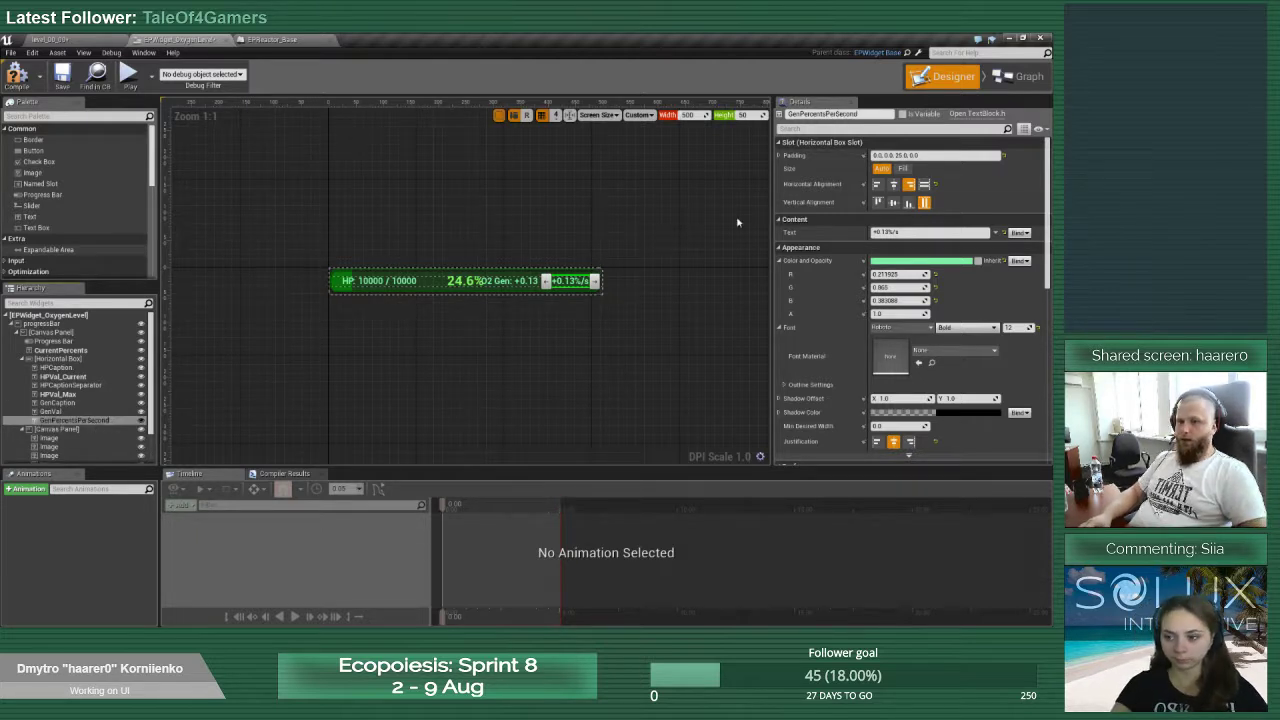
pyautogui.click(905, 232)
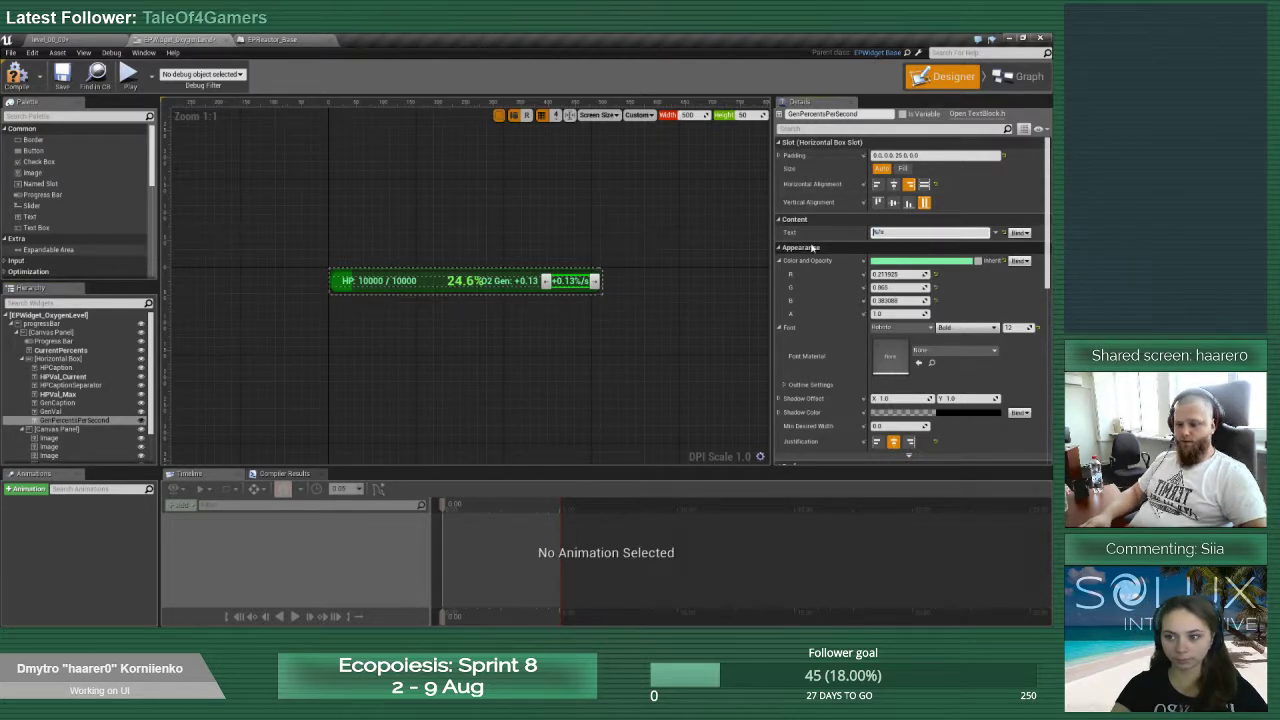
pyautogui.click(577, 323)
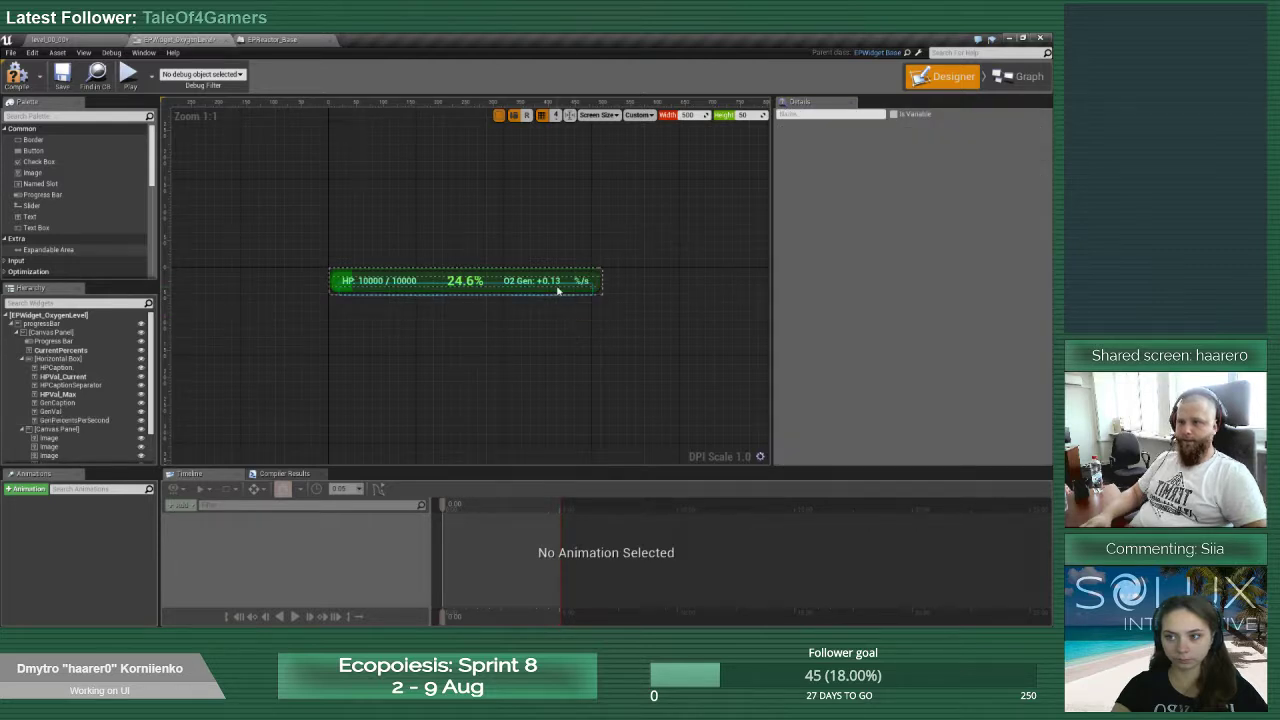
# Try the Fill option for the GenVal text block's horizontal alignment and check the spacing on the canvas
pyautogui.click(52, 420)
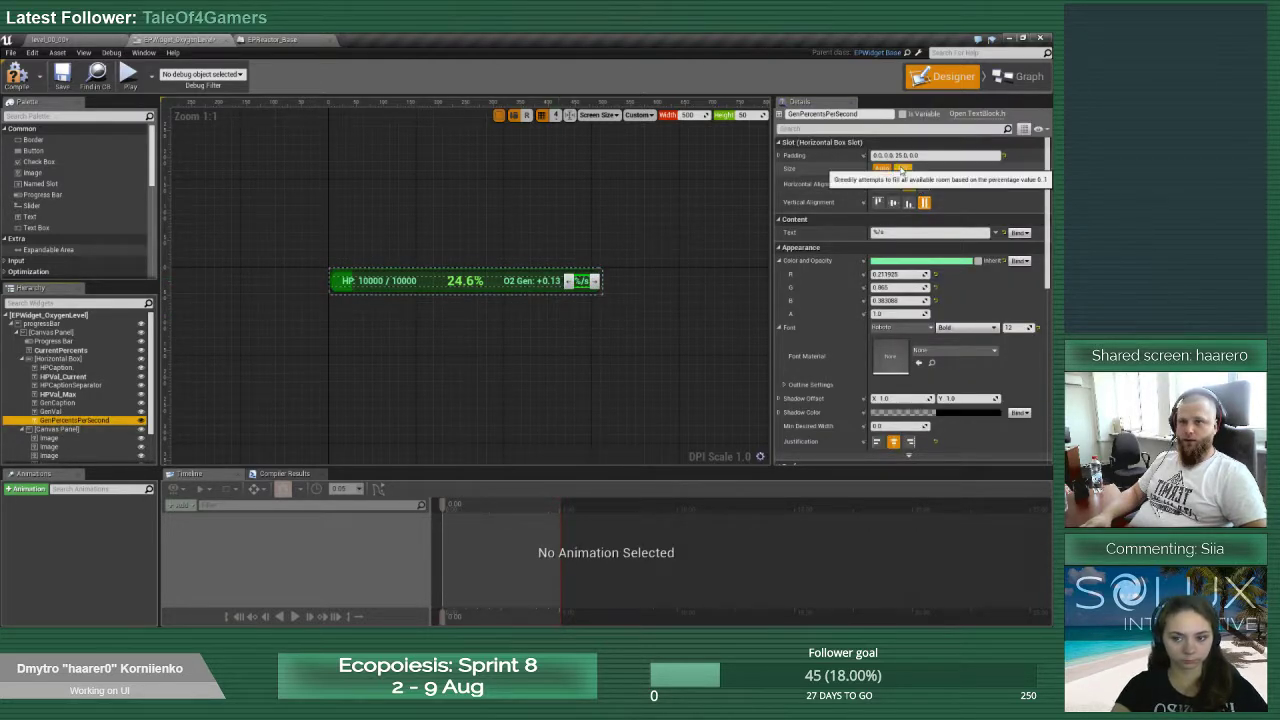
pyautogui.click(50, 411)
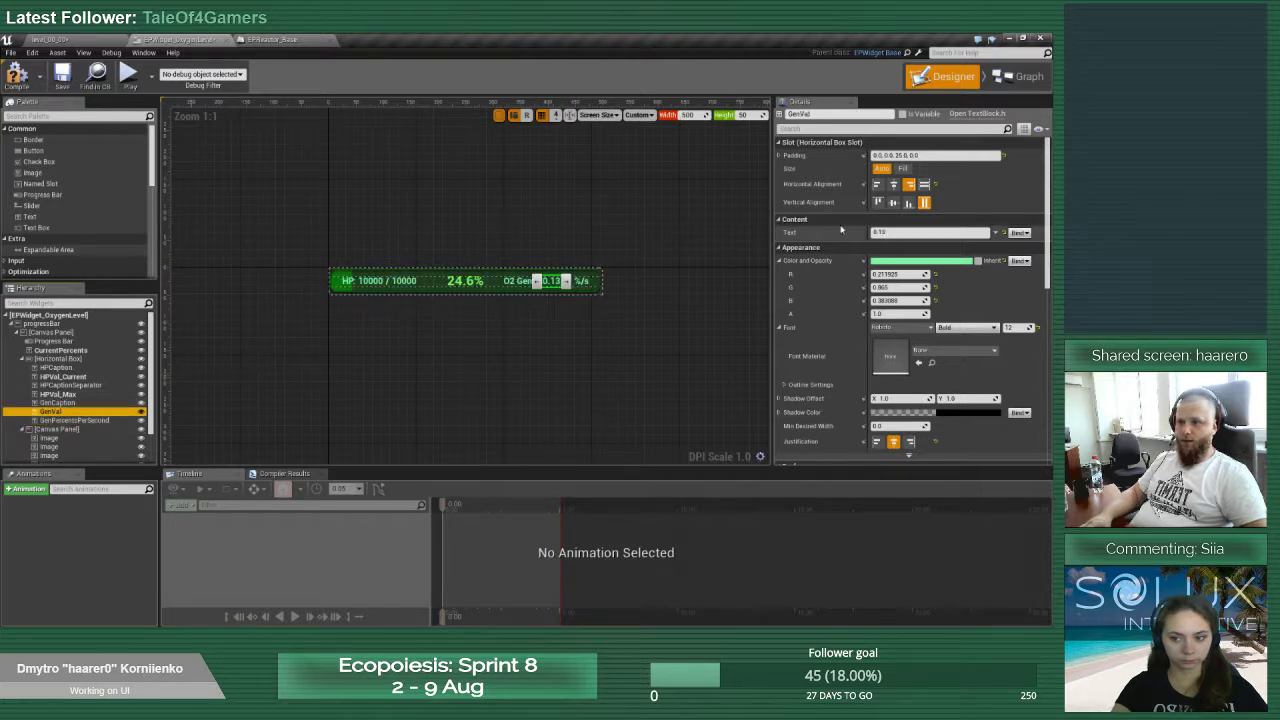
pyautogui.click(903, 168)
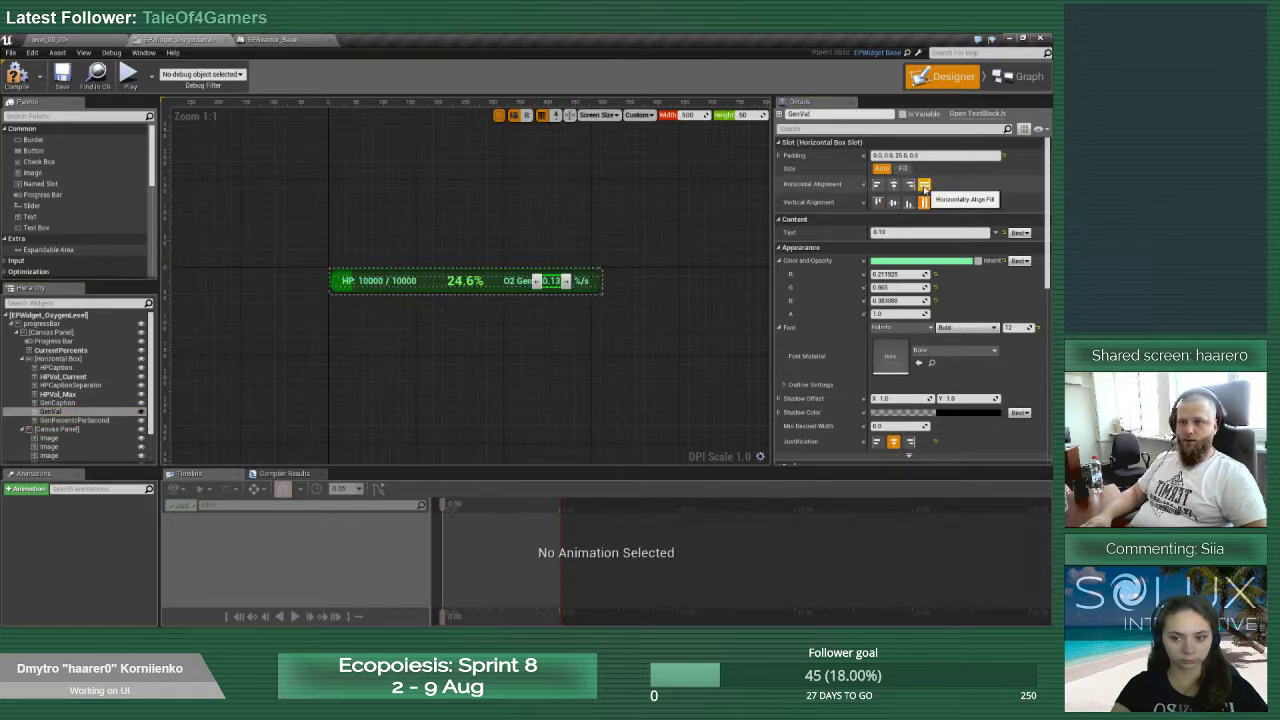
pyautogui.click(882, 168)
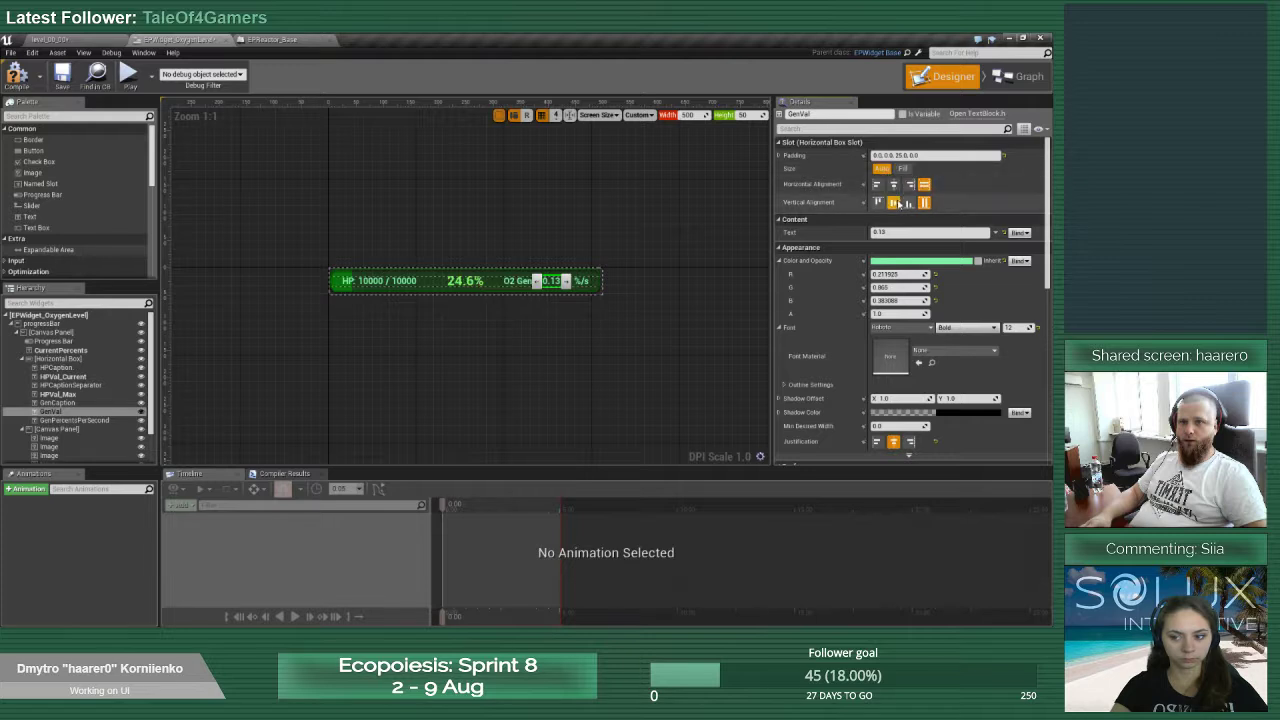
pyautogui.scroll(4, 673, 291)
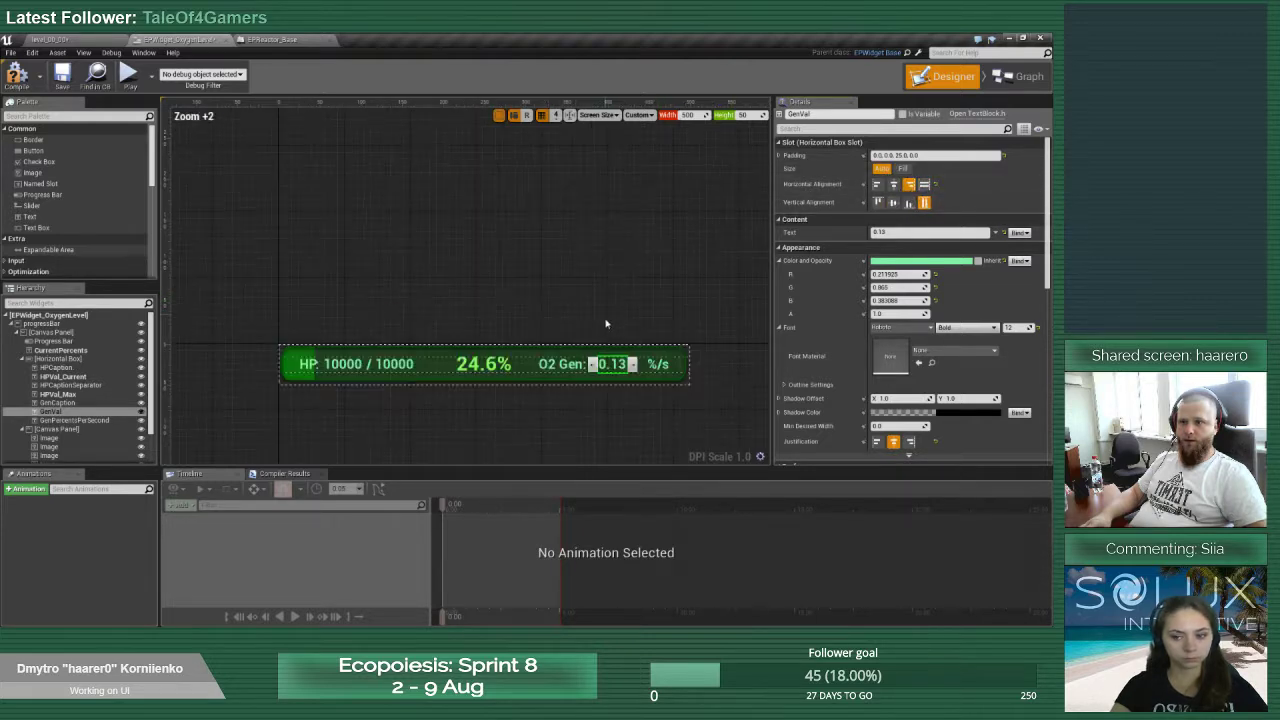
pyautogui.click(477, 288)
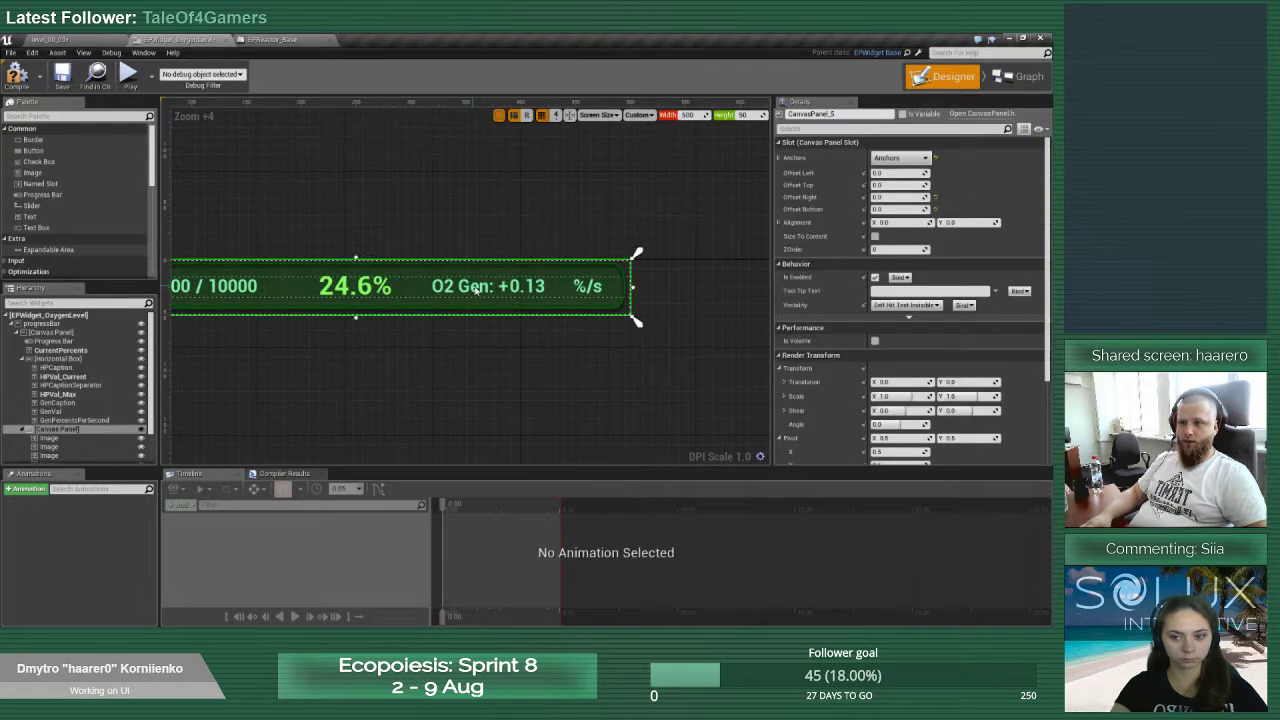
# Try Fill sizing on the GenPercentsPerSecond text block, comparing left and right horizontal alignment
pyautogui.click(74, 421)
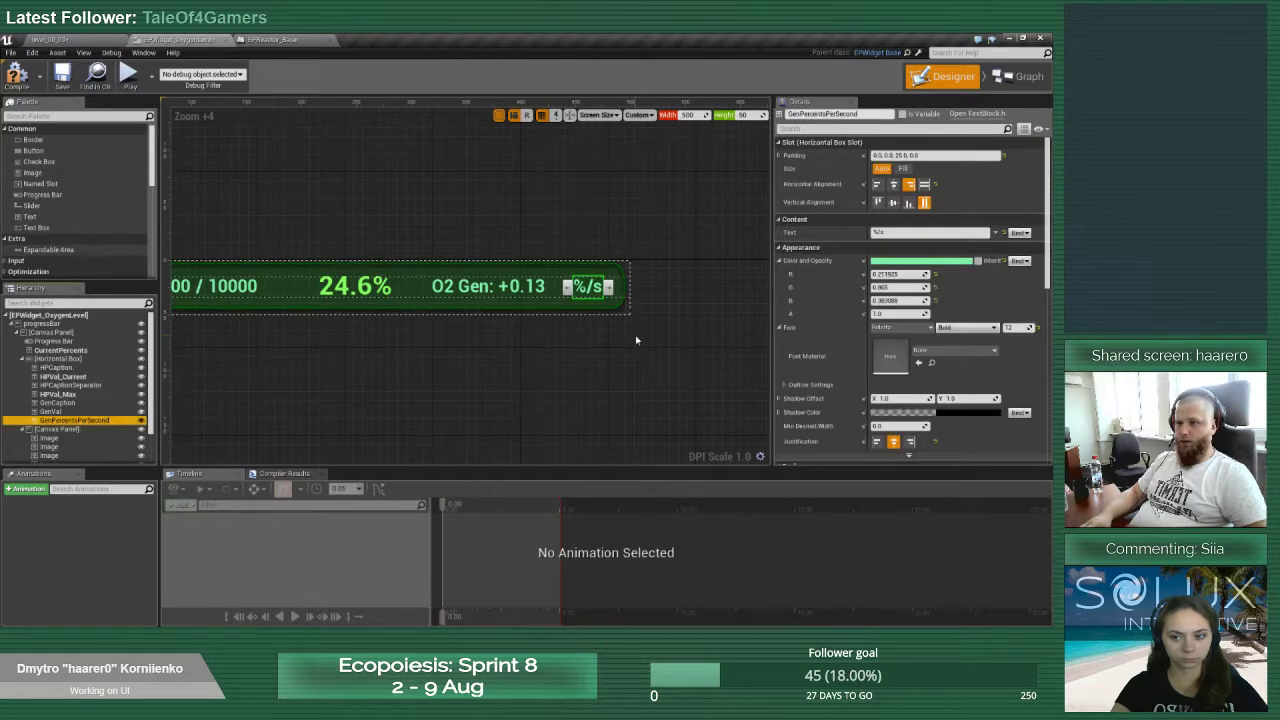
pyautogui.click(877, 184)
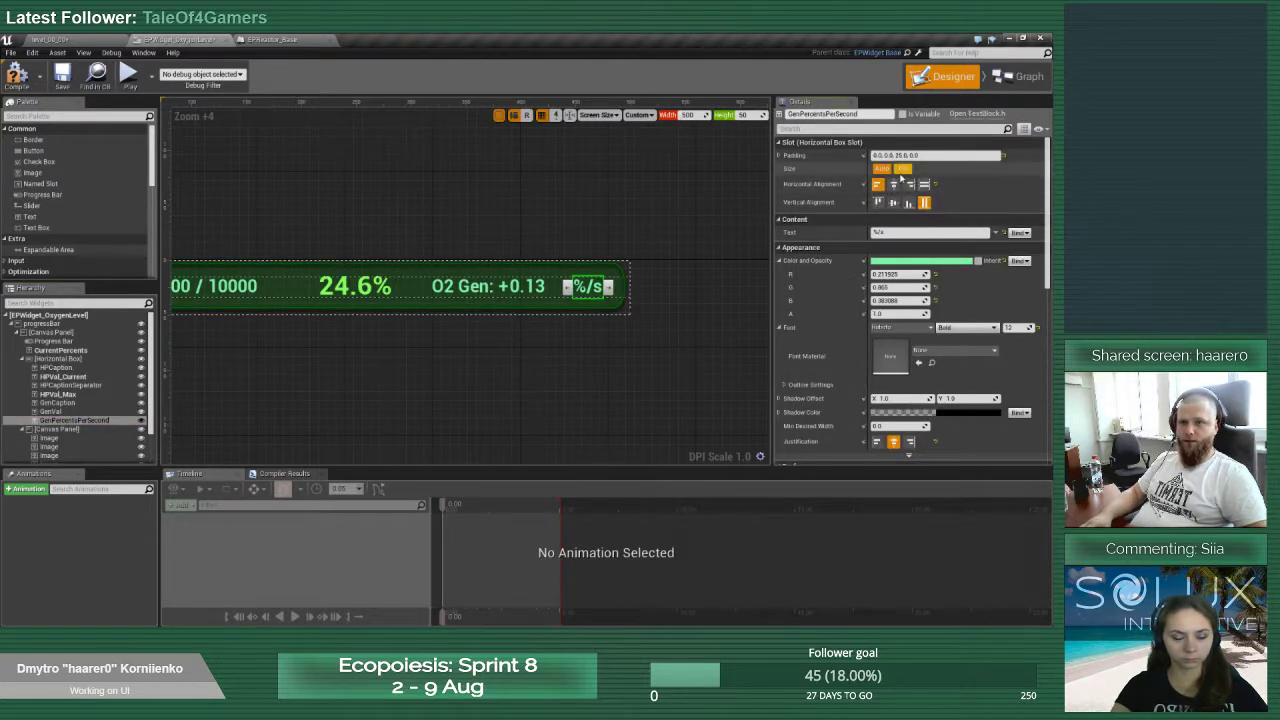
pyautogui.click(902, 169)
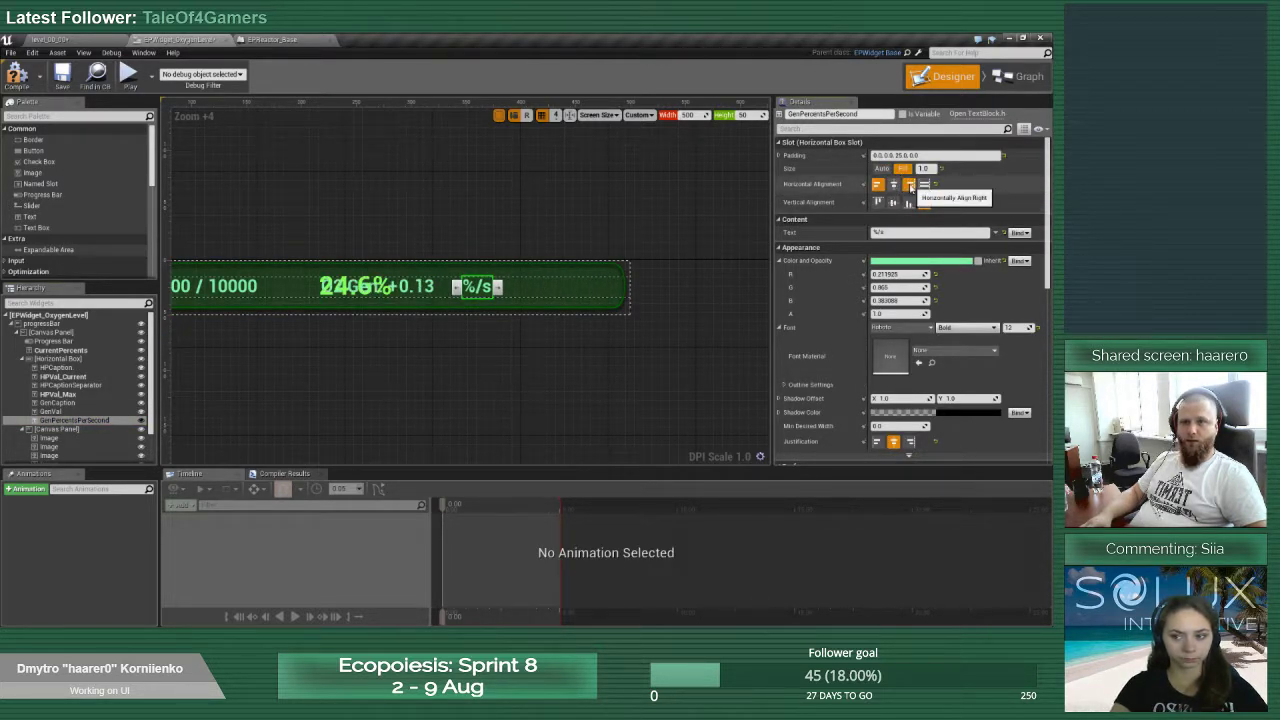
pyautogui.click(909, 185)
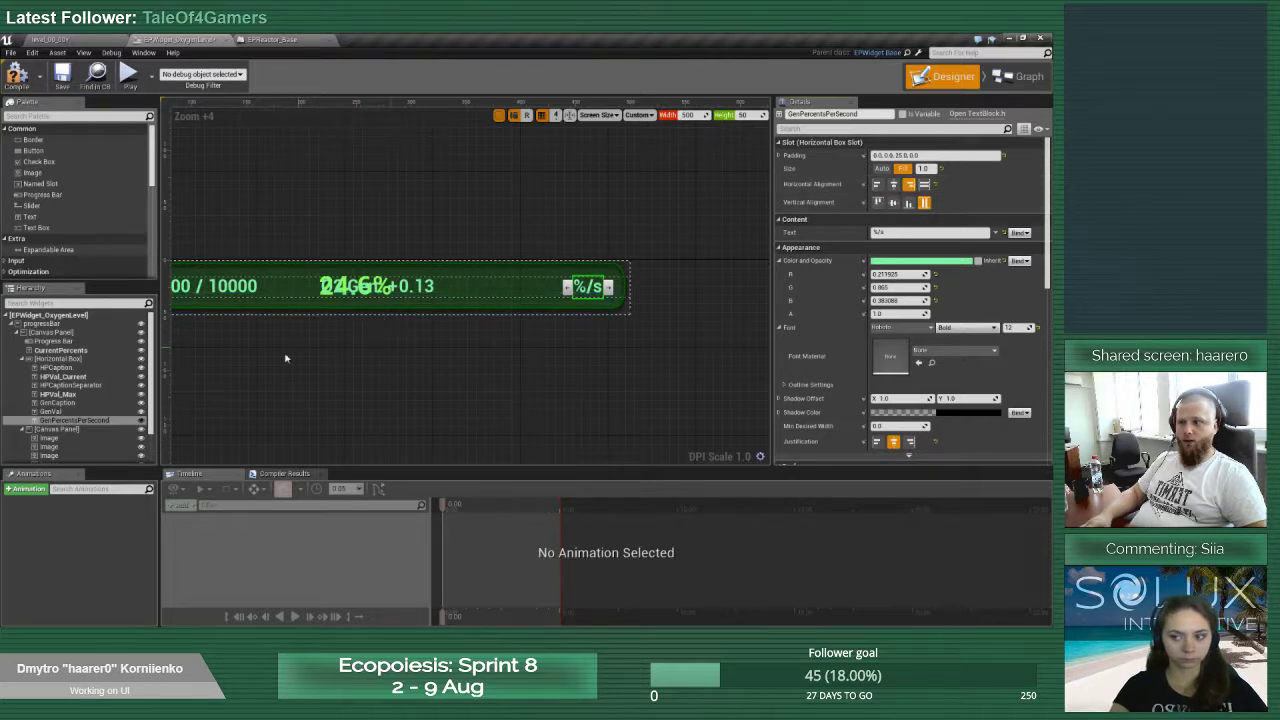
# Try Fill sizing on the GenVal text block, then return both GenVal and GenPercentsPerSecond to Auto size
pyautogui.click(420, 286)
pyautogui.click(902, 169)
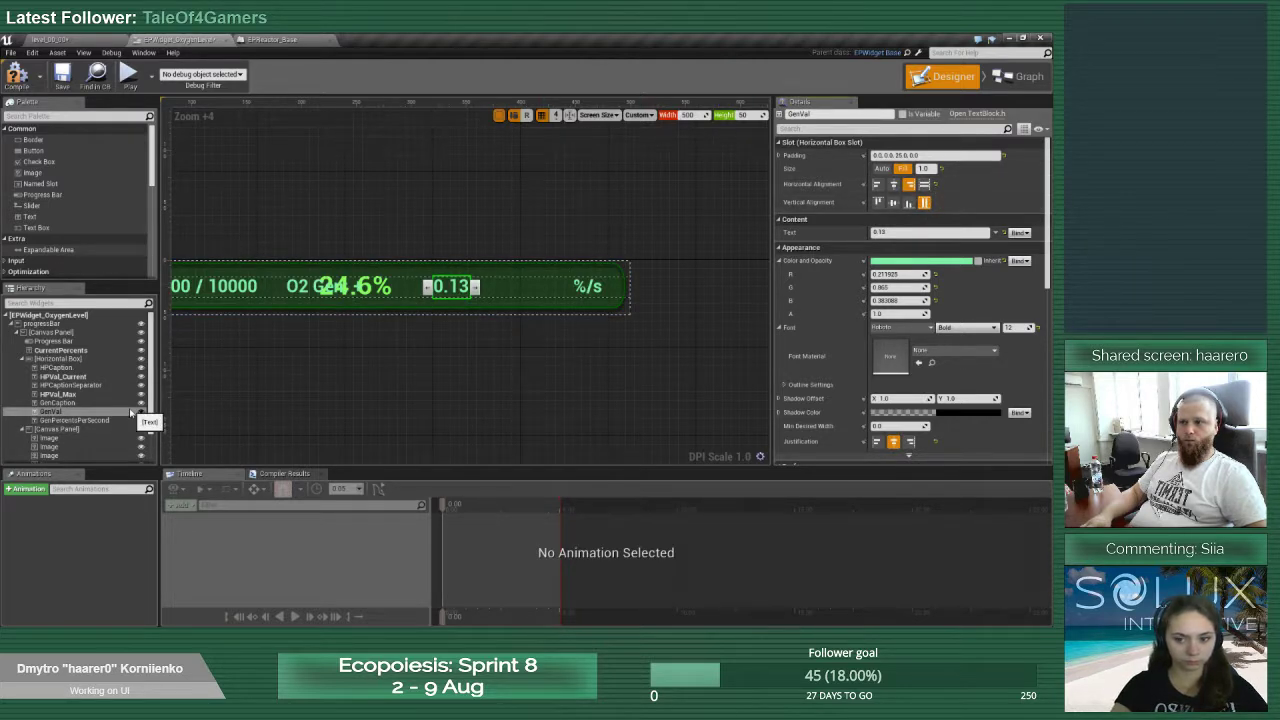
pyautogui.click(881, 169)
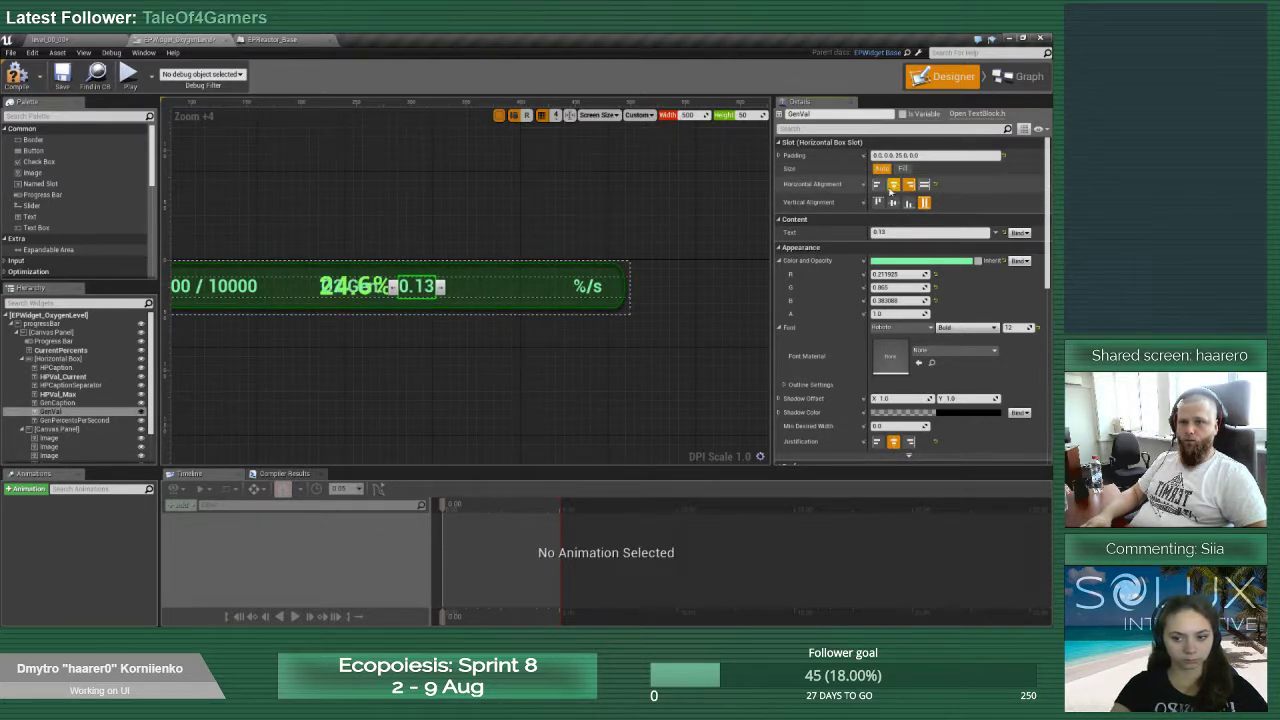
pyautogui.click(70, 420)
pyautogui.click(881, 169)
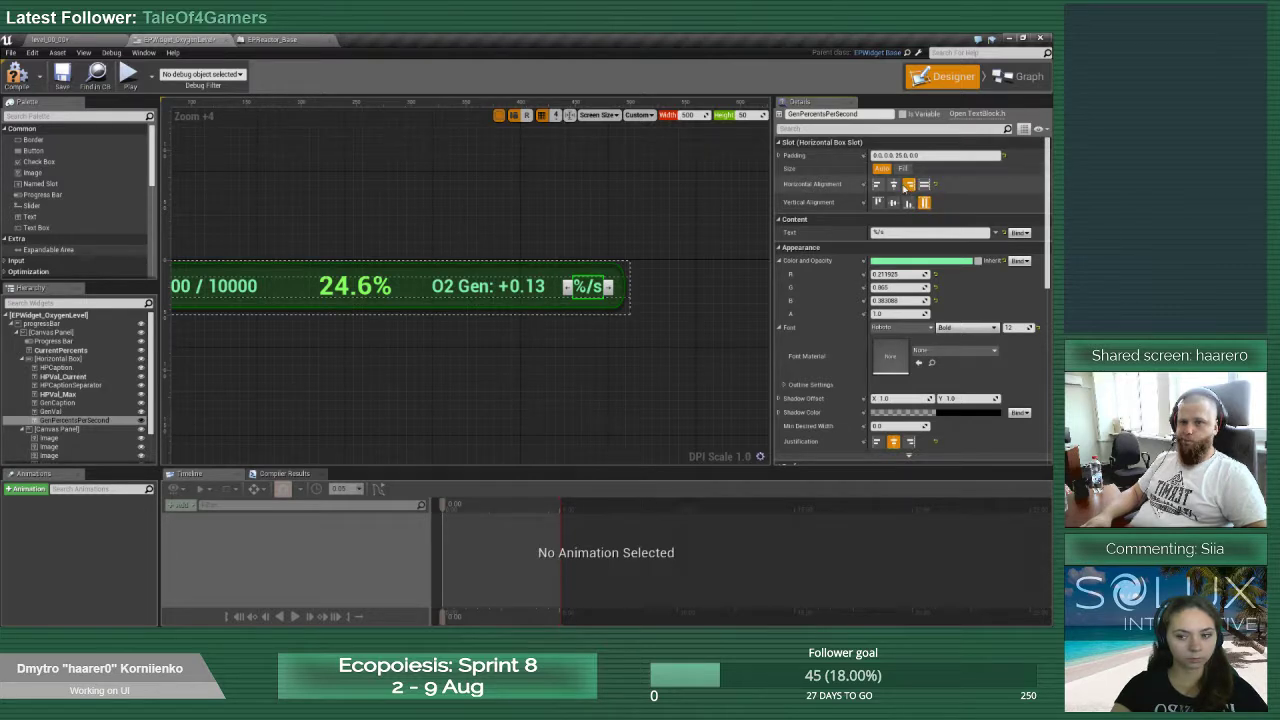
# Try Fill sizing with right horizontal alignment on the GenVal text block alone
pyautogui.click(50, 411)
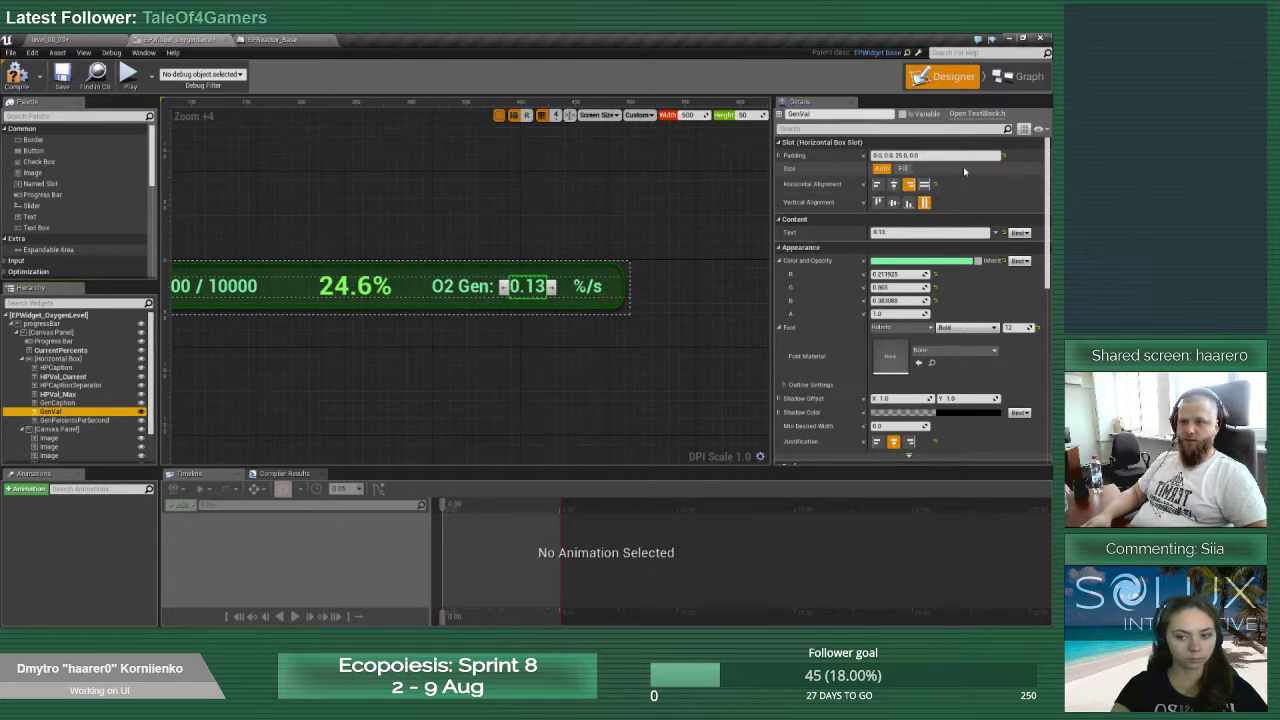
pyautogui.click(903, 168)
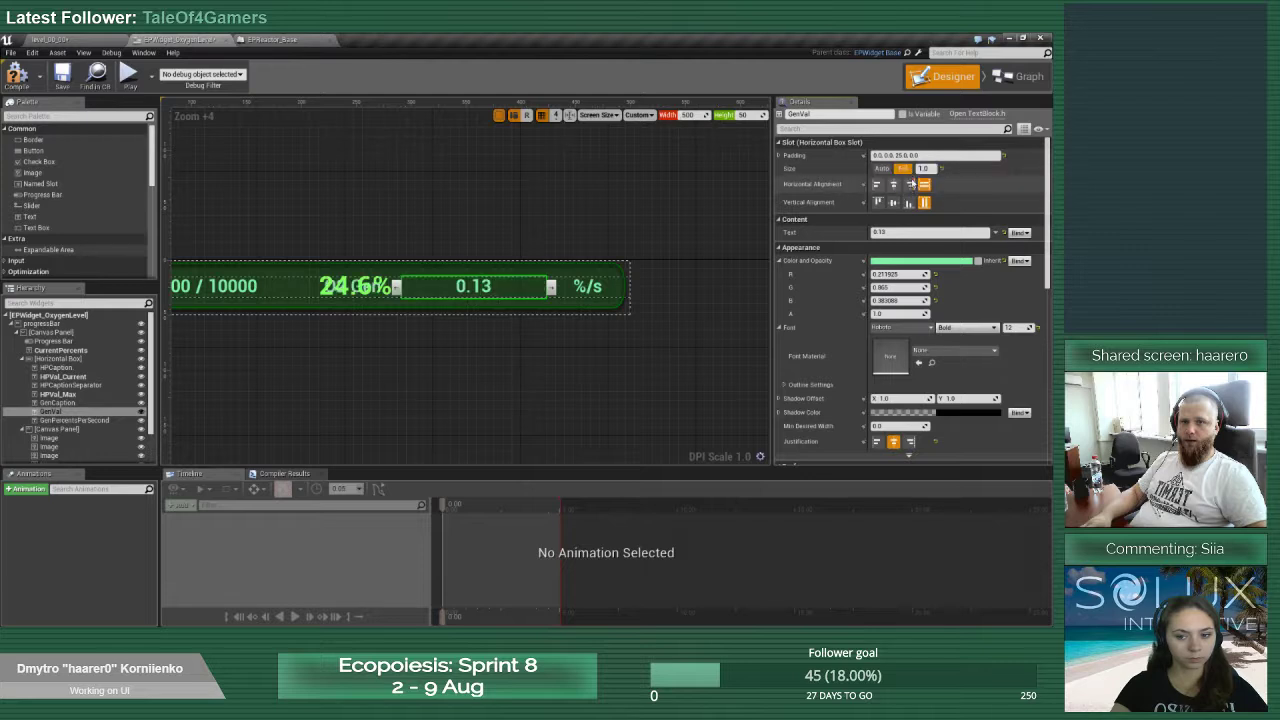
pyautogui.click(909, 184)
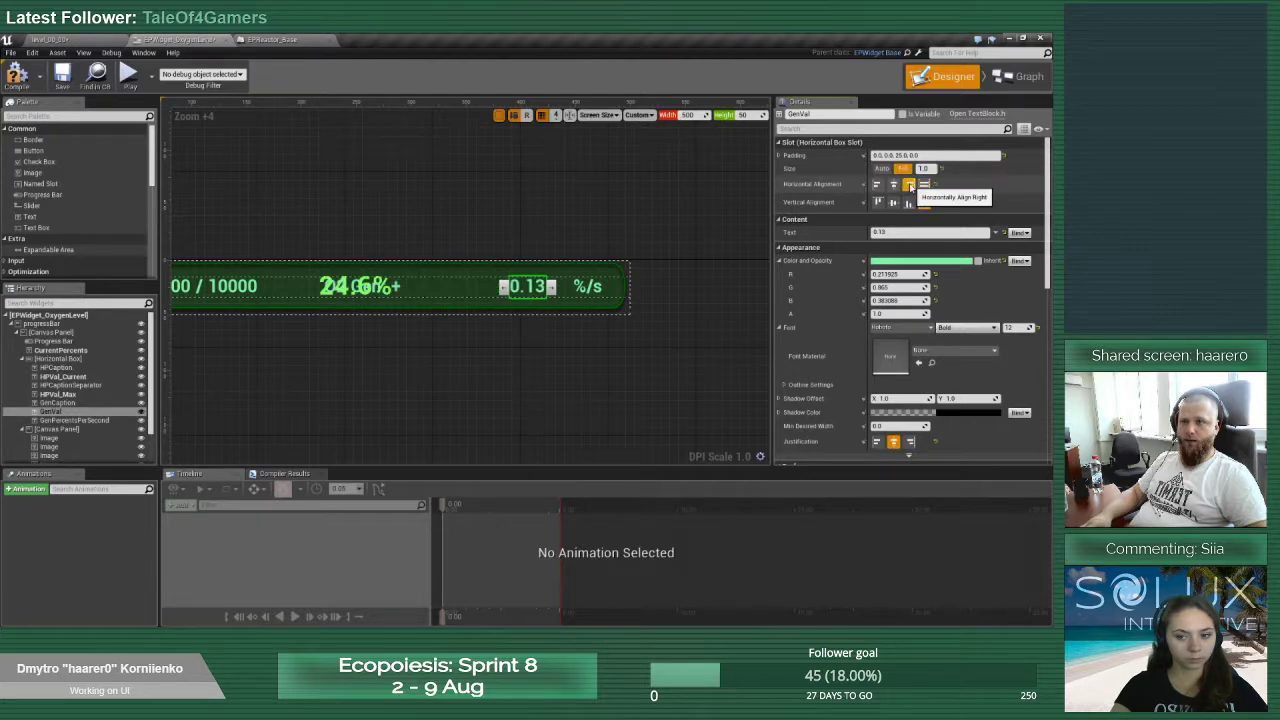
# Set the GenPercentsPerSecond text block to Fill size with right horizontal alignment
pyautogui.click(72, 420)
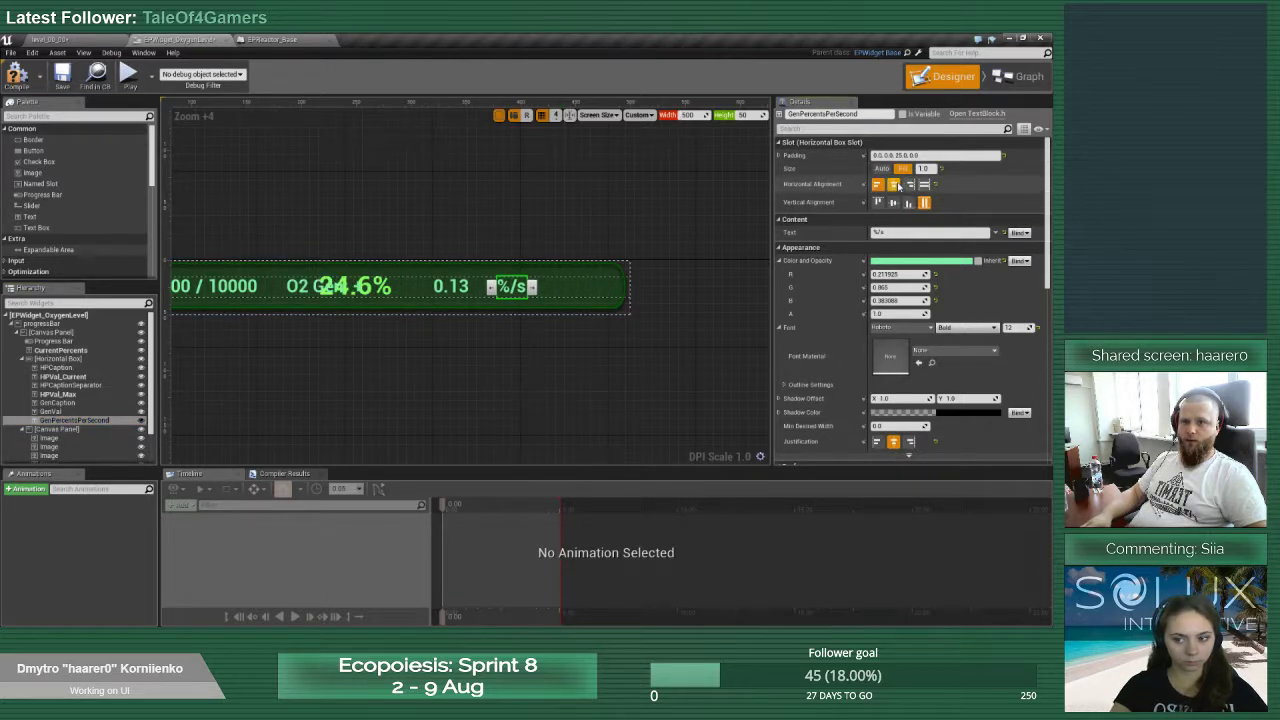
pyautogui.click(922, 186)
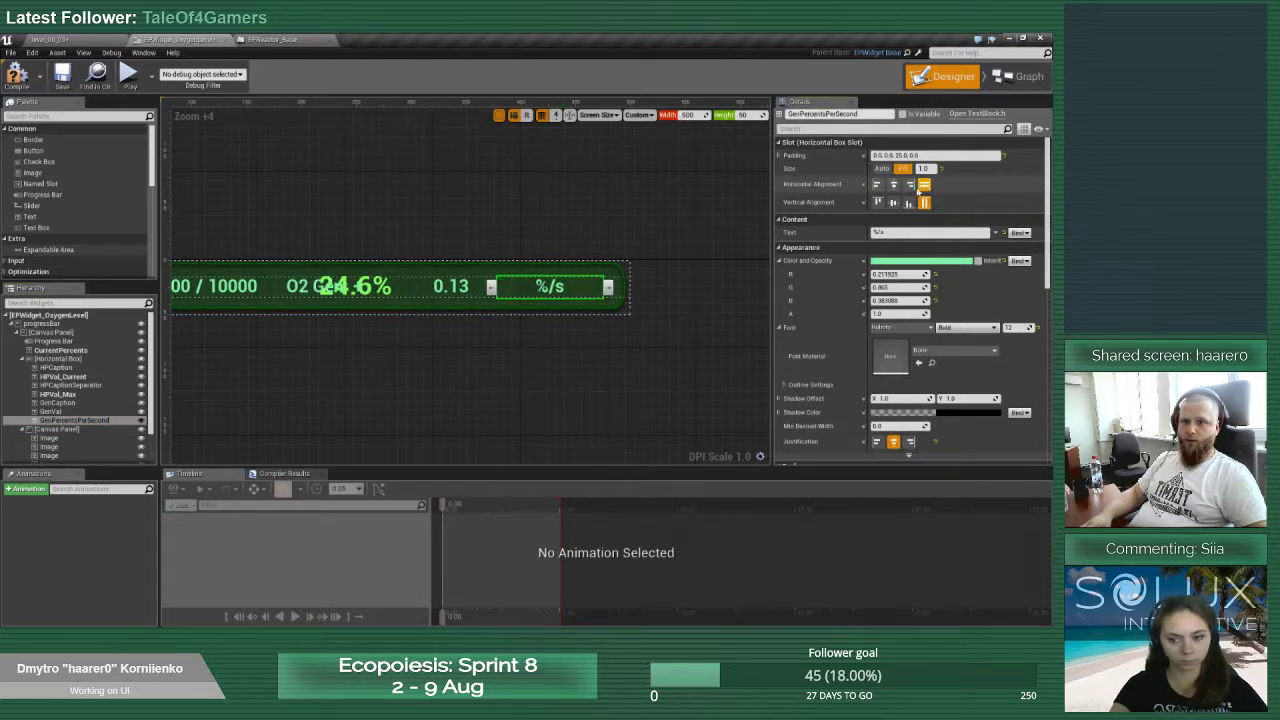
pyautogui.click(909, 186)
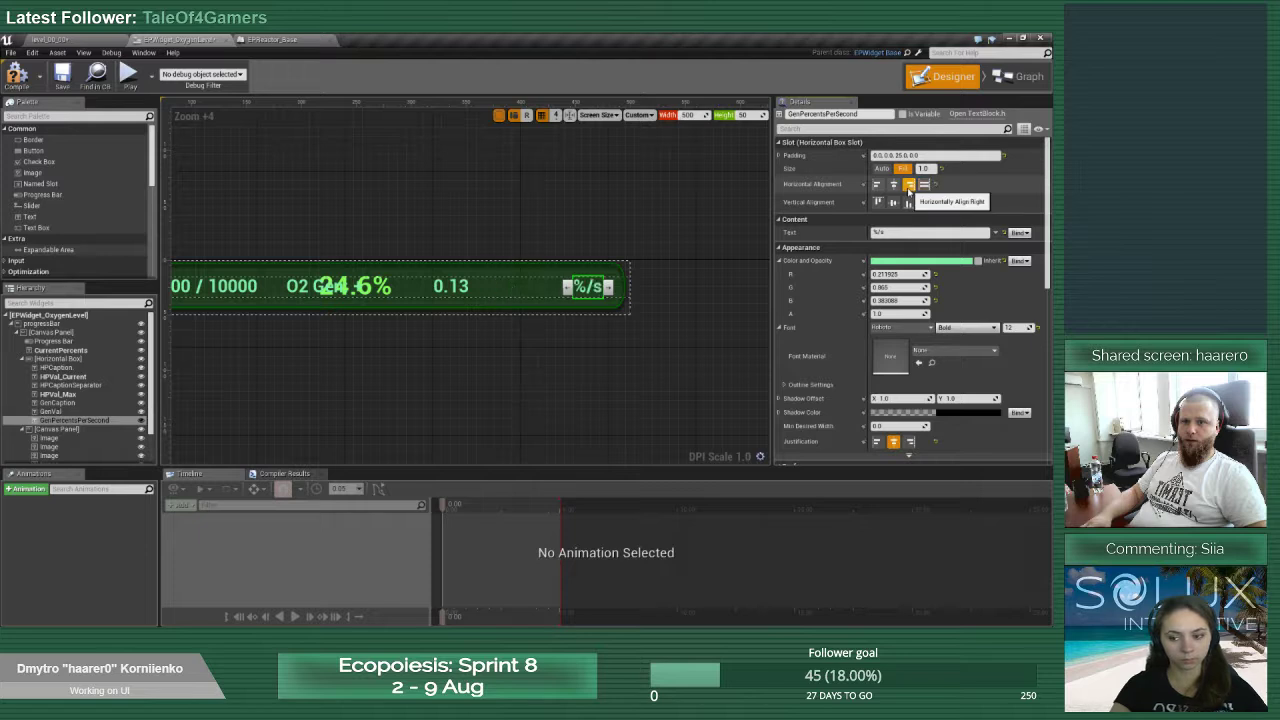
# Set the GenVal text block to Auto size with left horizontal alignment
pyautogui.click(451, 286)
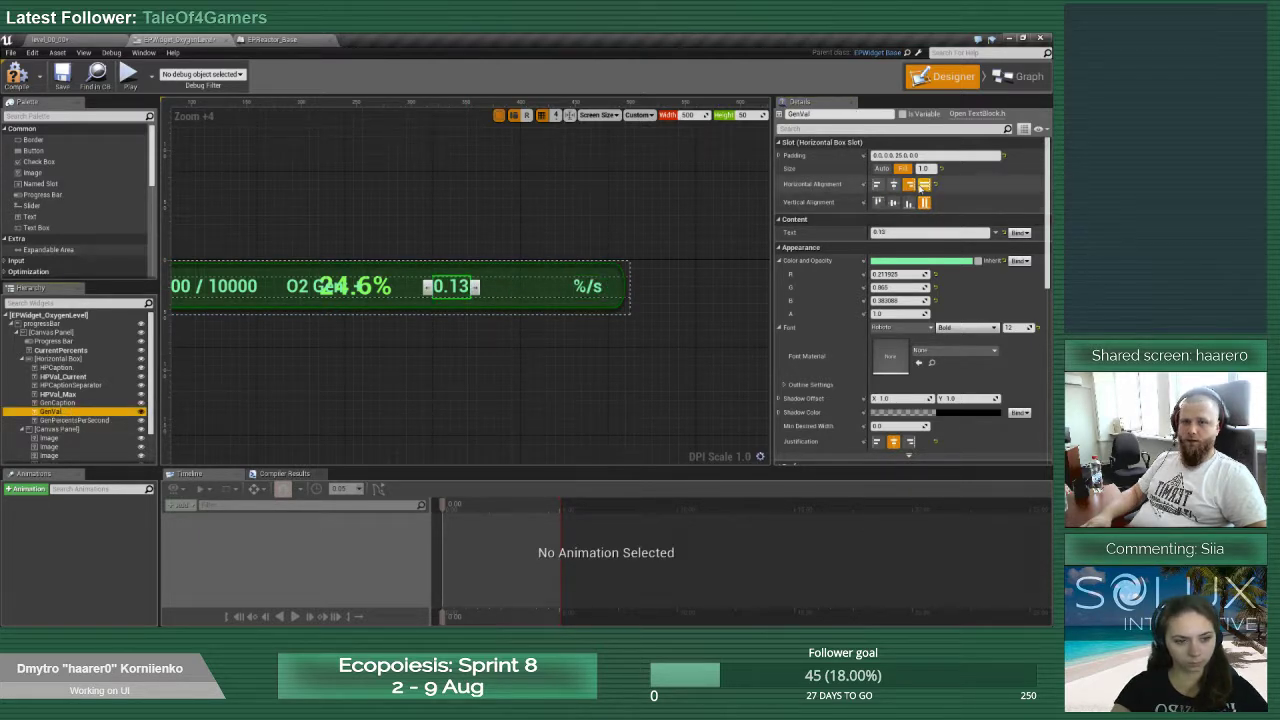
pyautogui.click(922, 187)
pyautogui.click(909, 186)
pyautogui.click(883, 171)
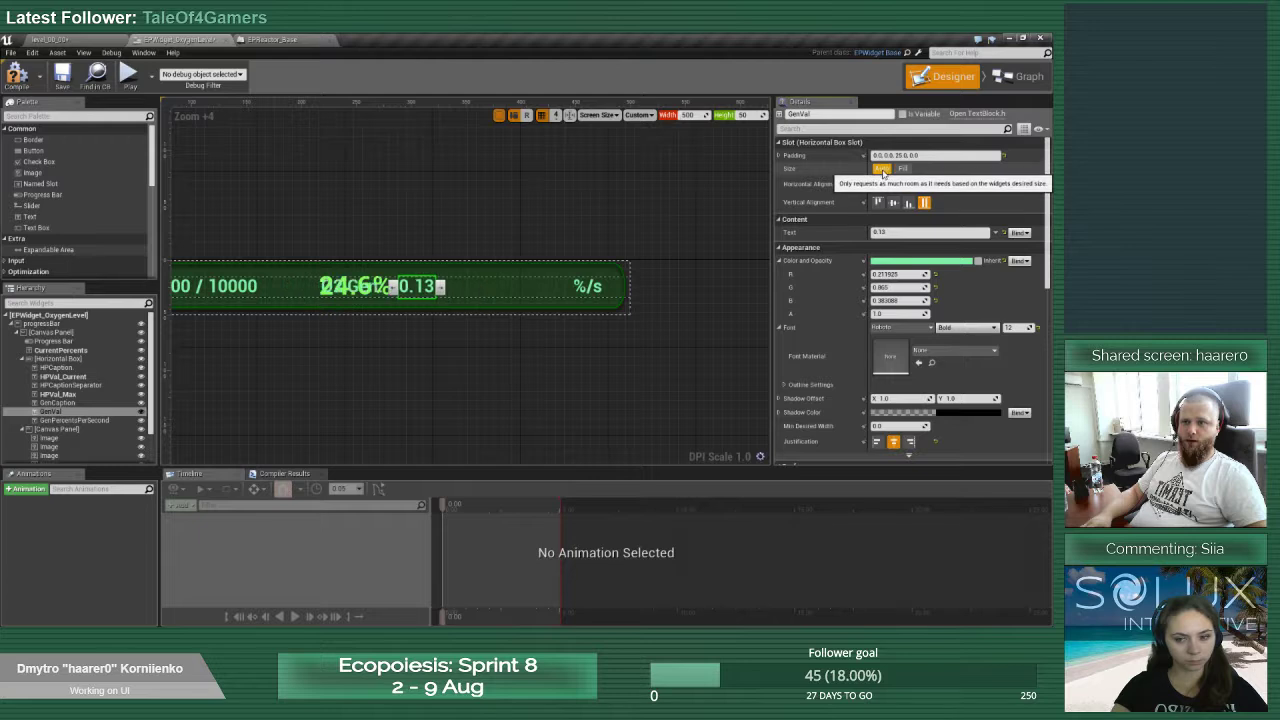
pyautogui.click(877, 184)
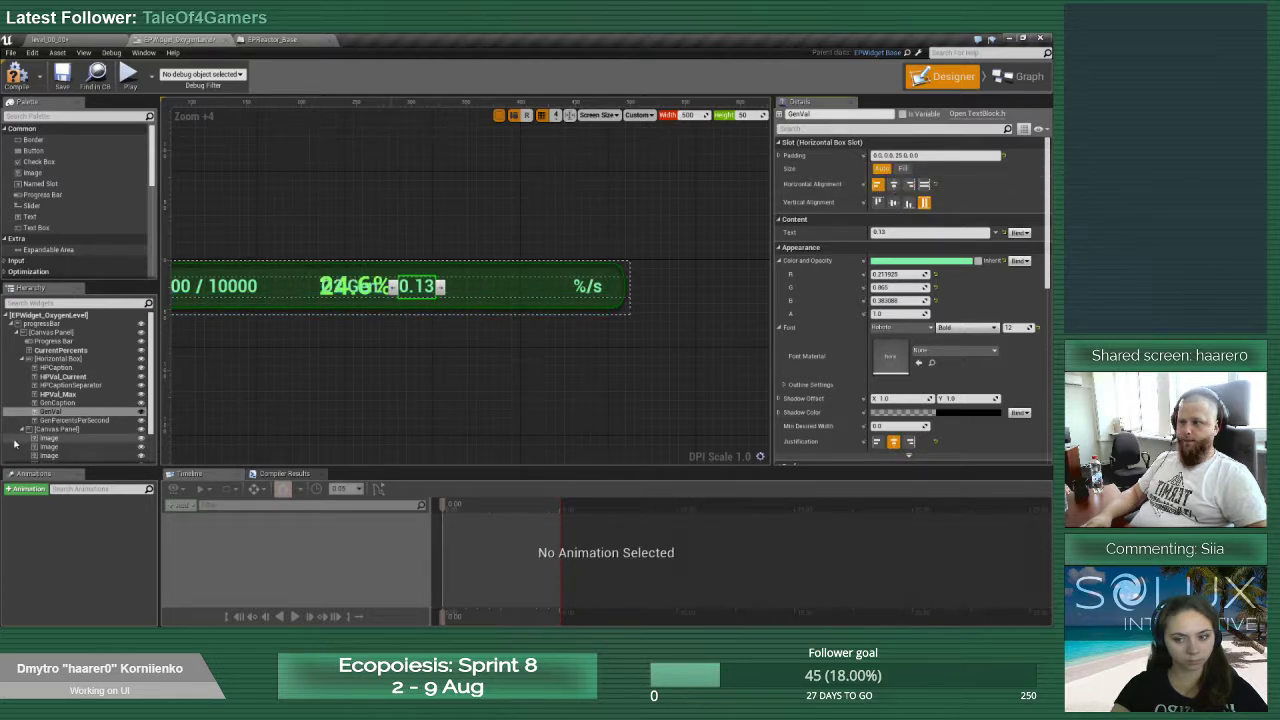
# Set the slot size of the GenCaption and GenVal texts to Fill, with GenVal aligned horizontally to the right
pyautogui.click(57, 402)
pyautogui.click(881, 170)
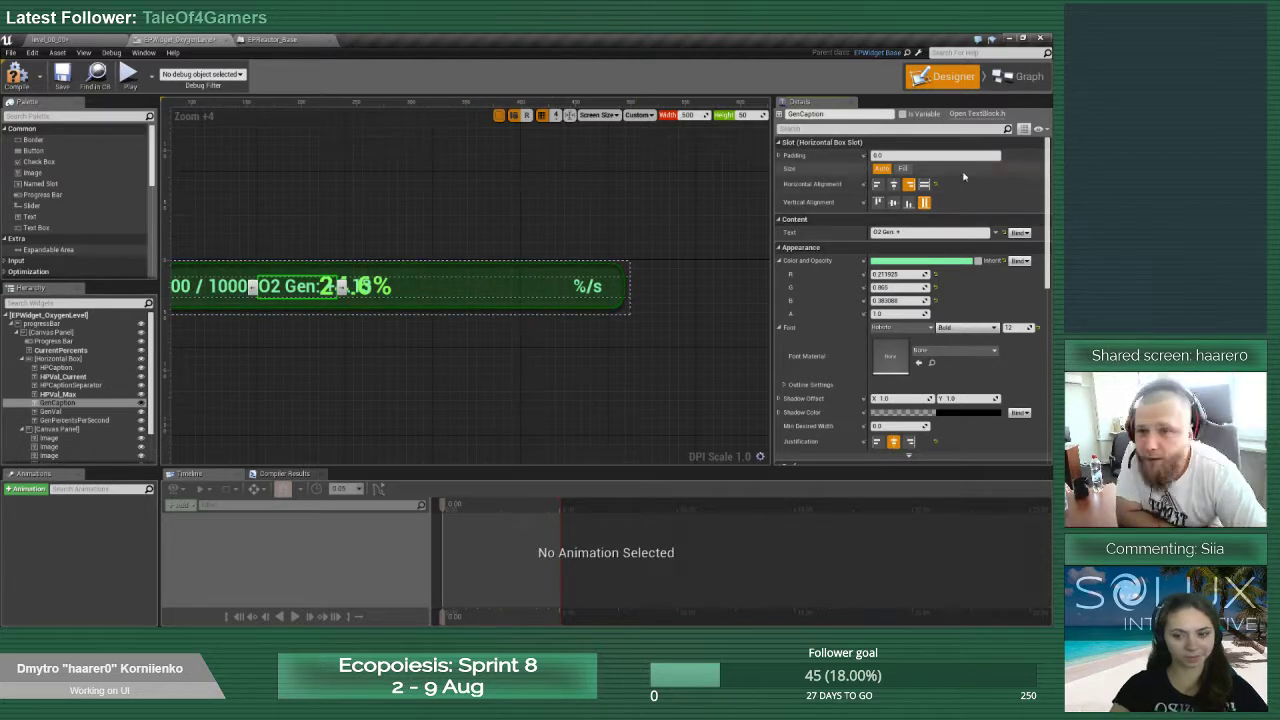
pyautogui.click(901, 169)
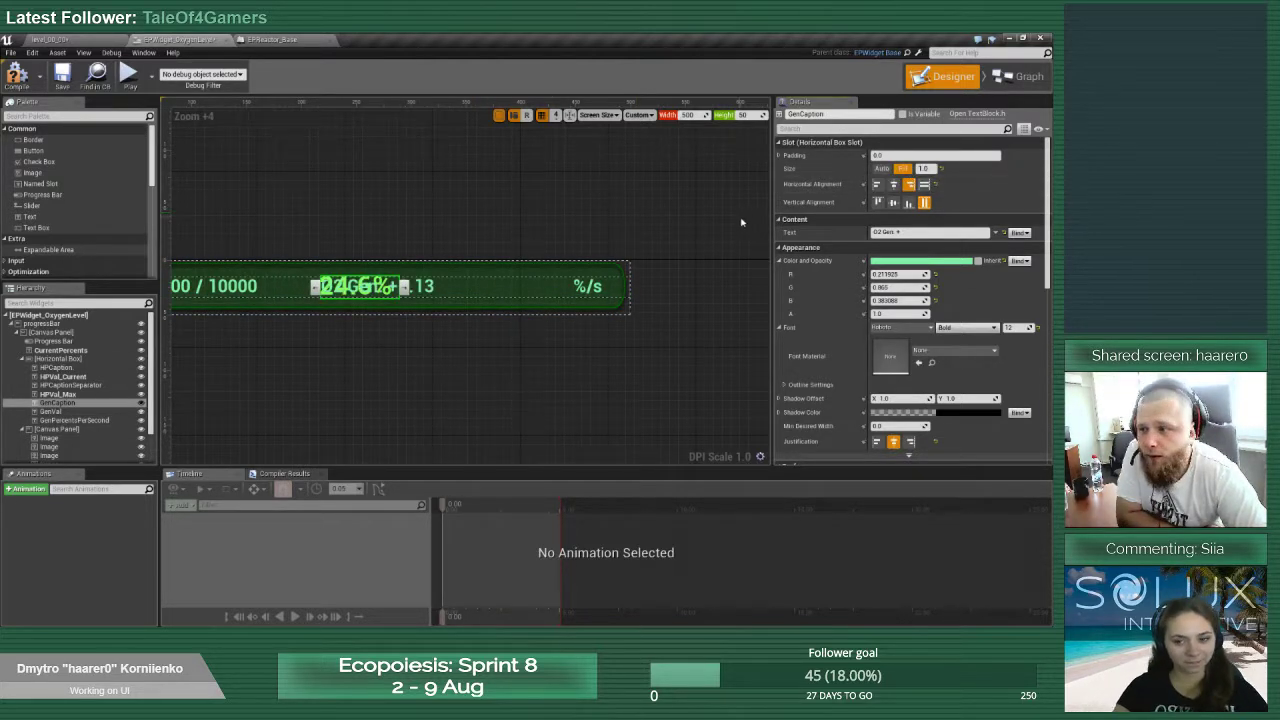
pyautogui.click(50, 411)
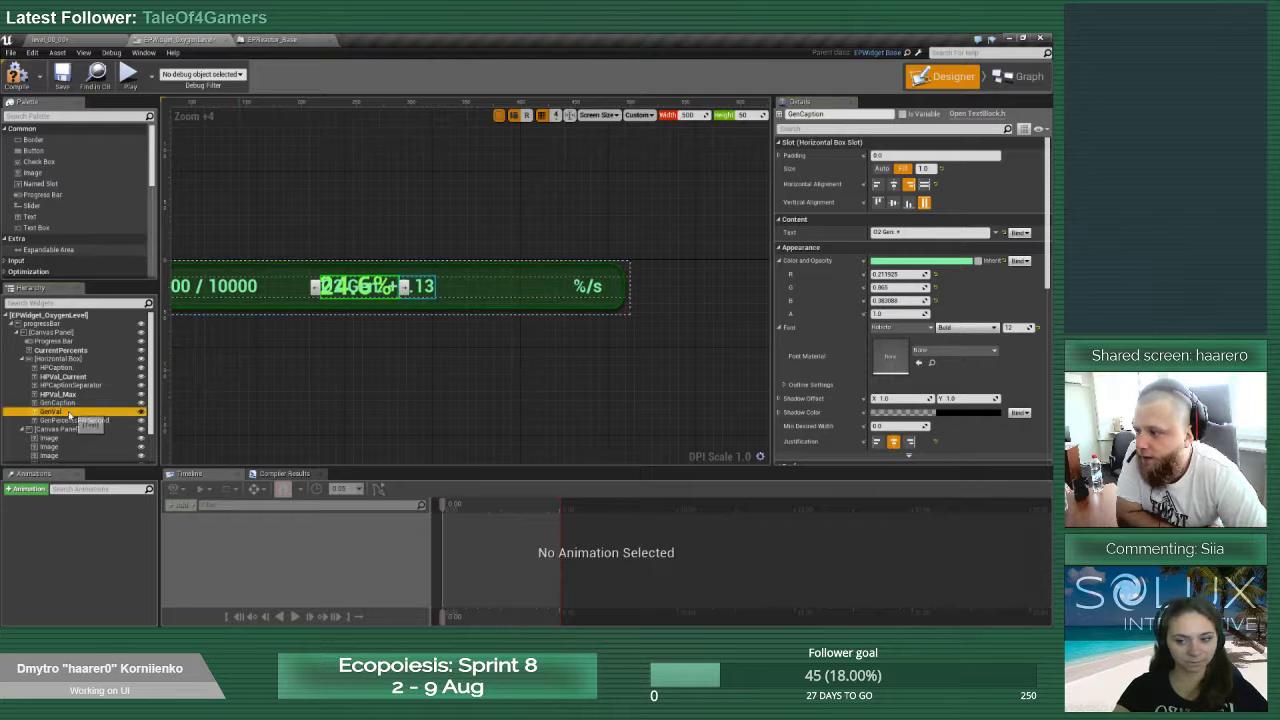
pyautogui.click(902, 168)
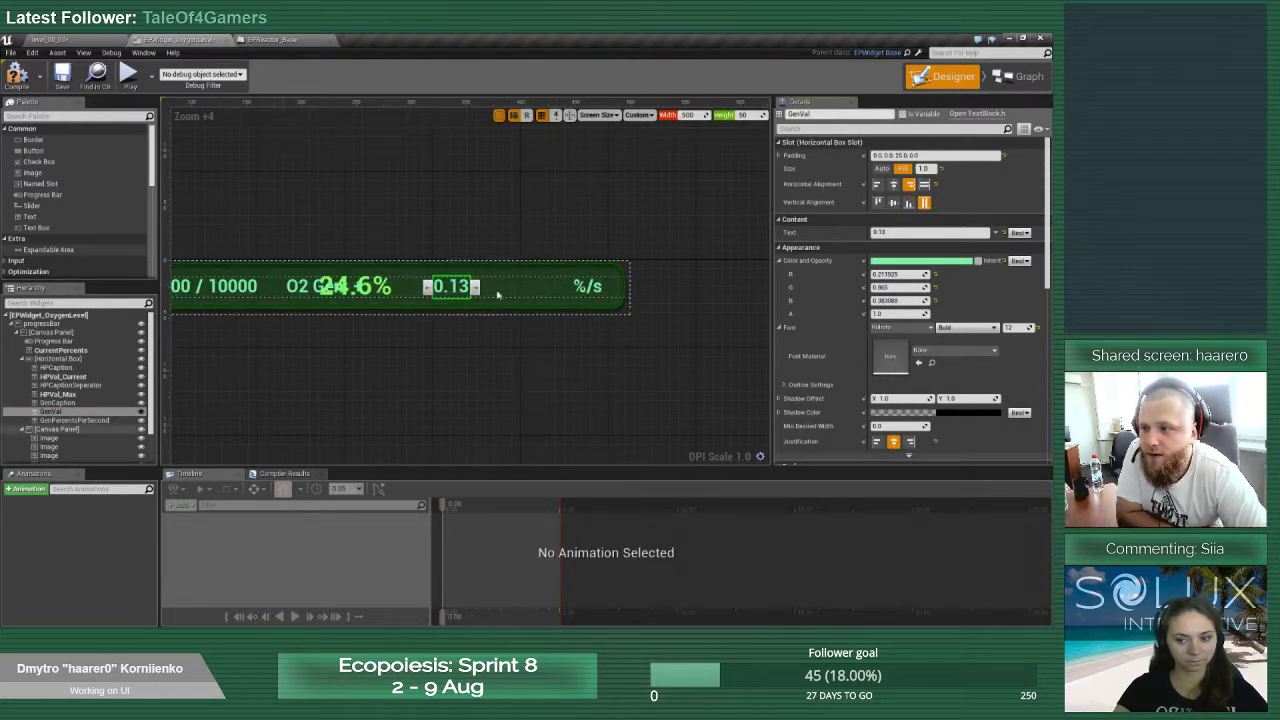
# Wrap GenCaption in a Canvas Panel and move GenVal and GenPercentsPerSecond into that panel
pyautogui.click(68, 402)
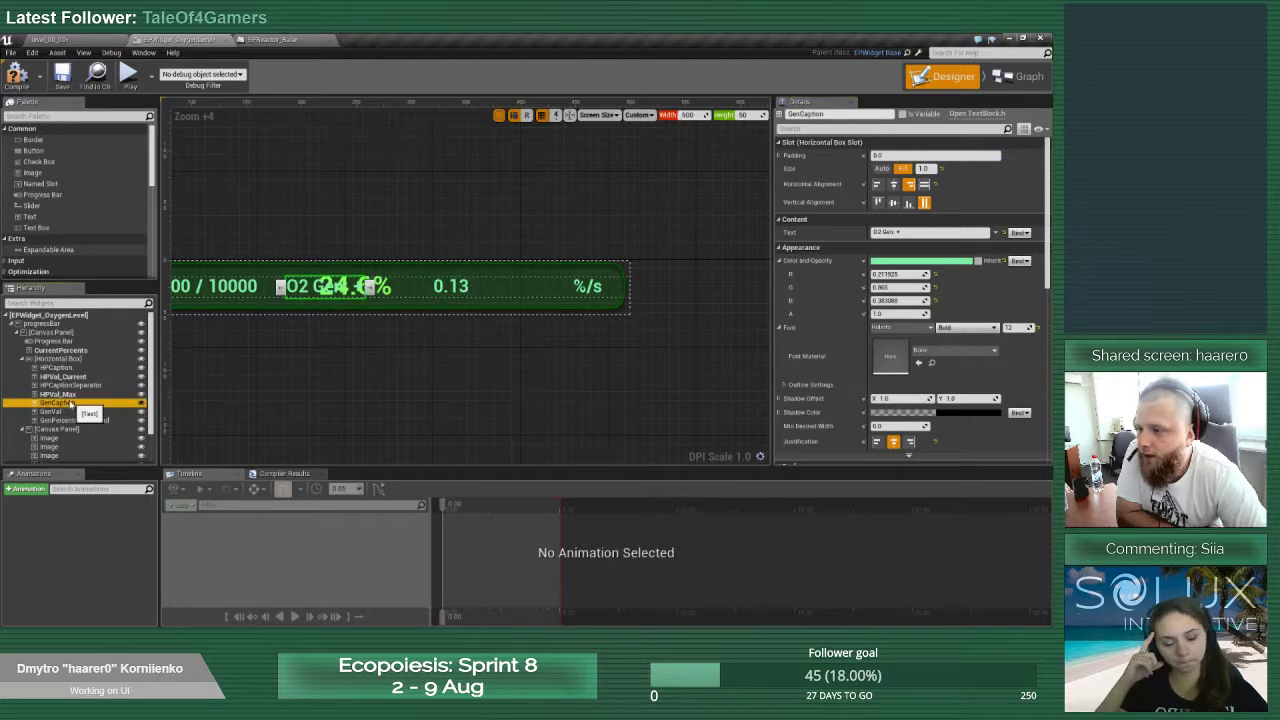
pyautogui.rightClick(70, 402)
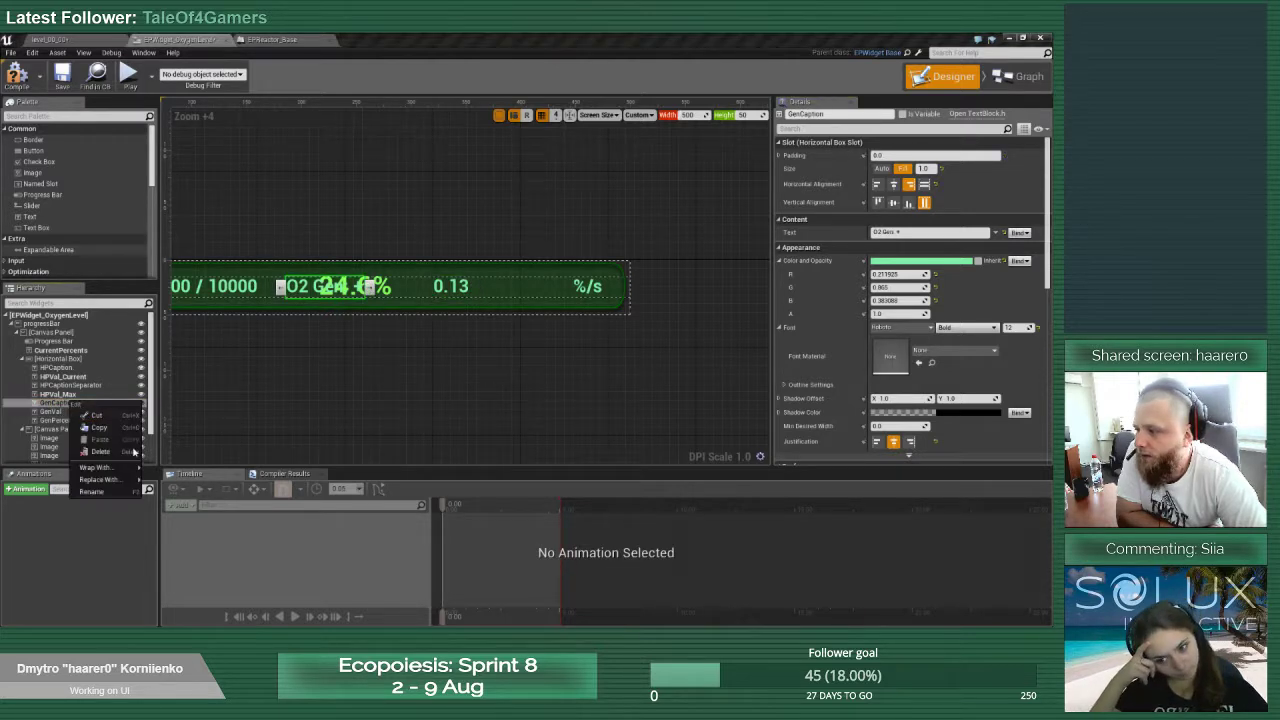
pyautogui.moveTo(110, 468)
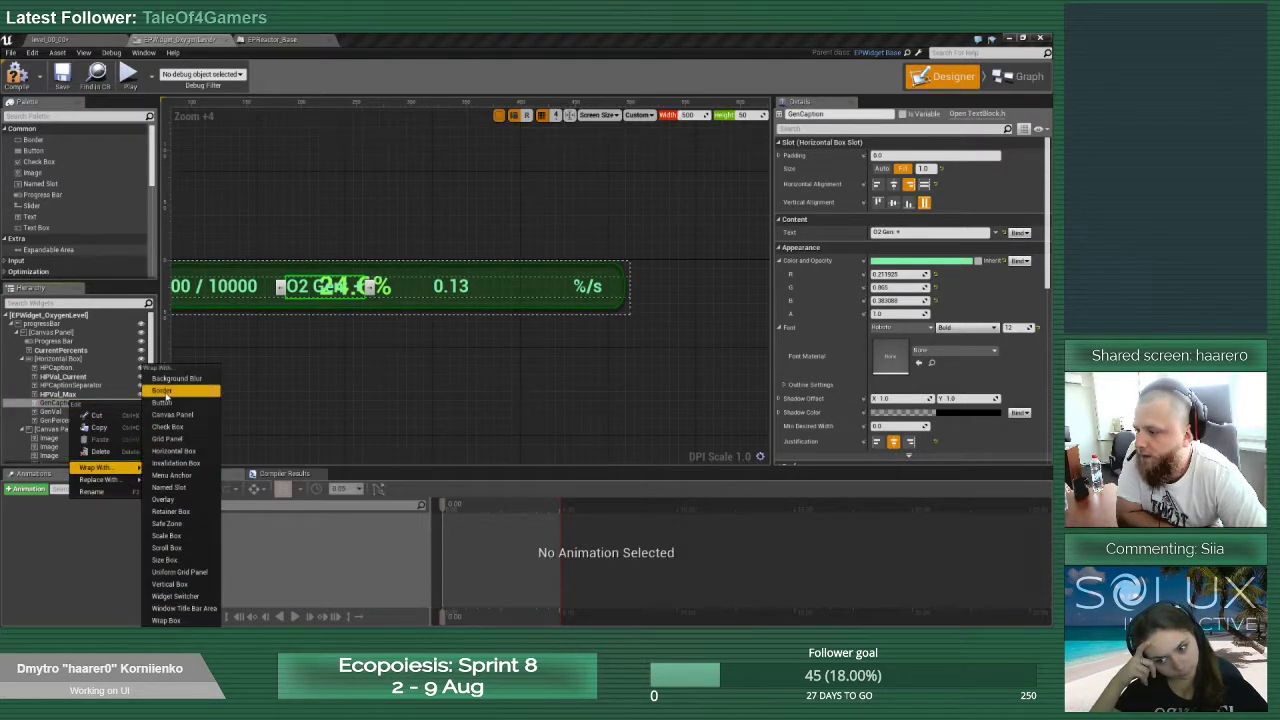
pyautogui.click(172, 414)
pyautogui.moveTo(60, 420); pyautogui.dragTo(74, 412)
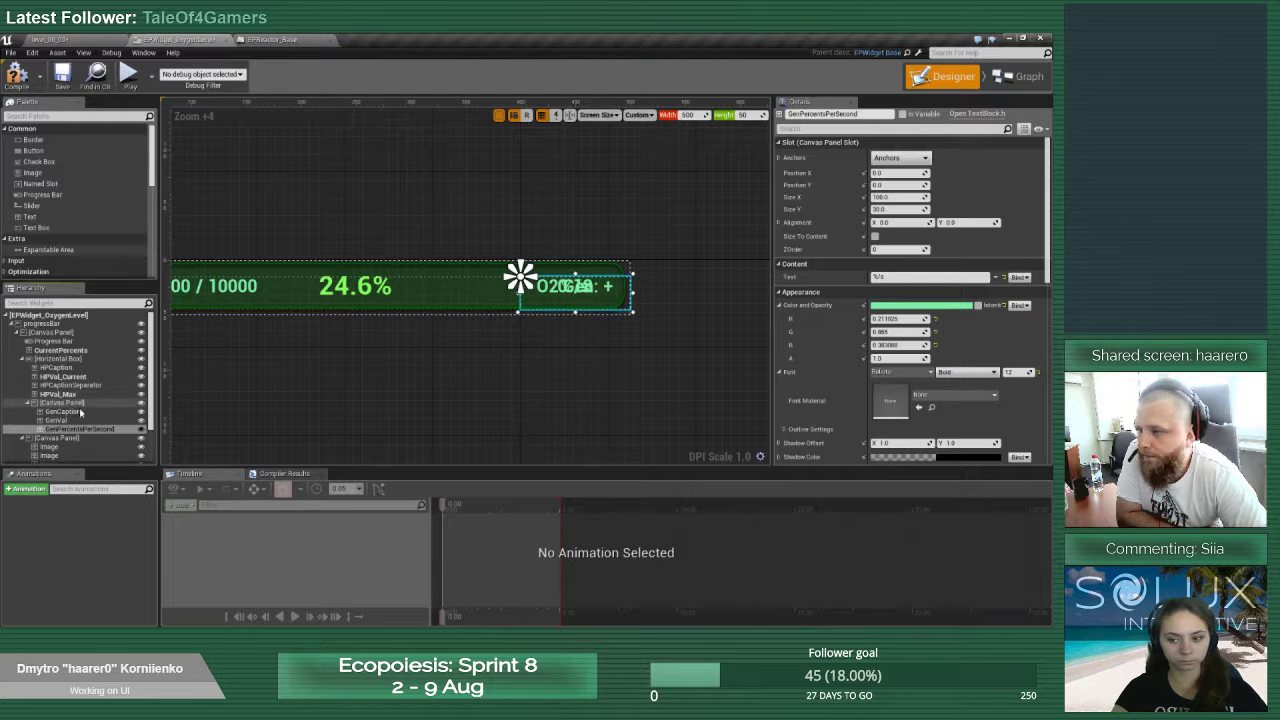
pyautogui.click(64, 412)
# Set the new Canvas Panel's horizontal alignment to Fill and open the anchor presets of GenCaption
pyautogui.click(60, 402)
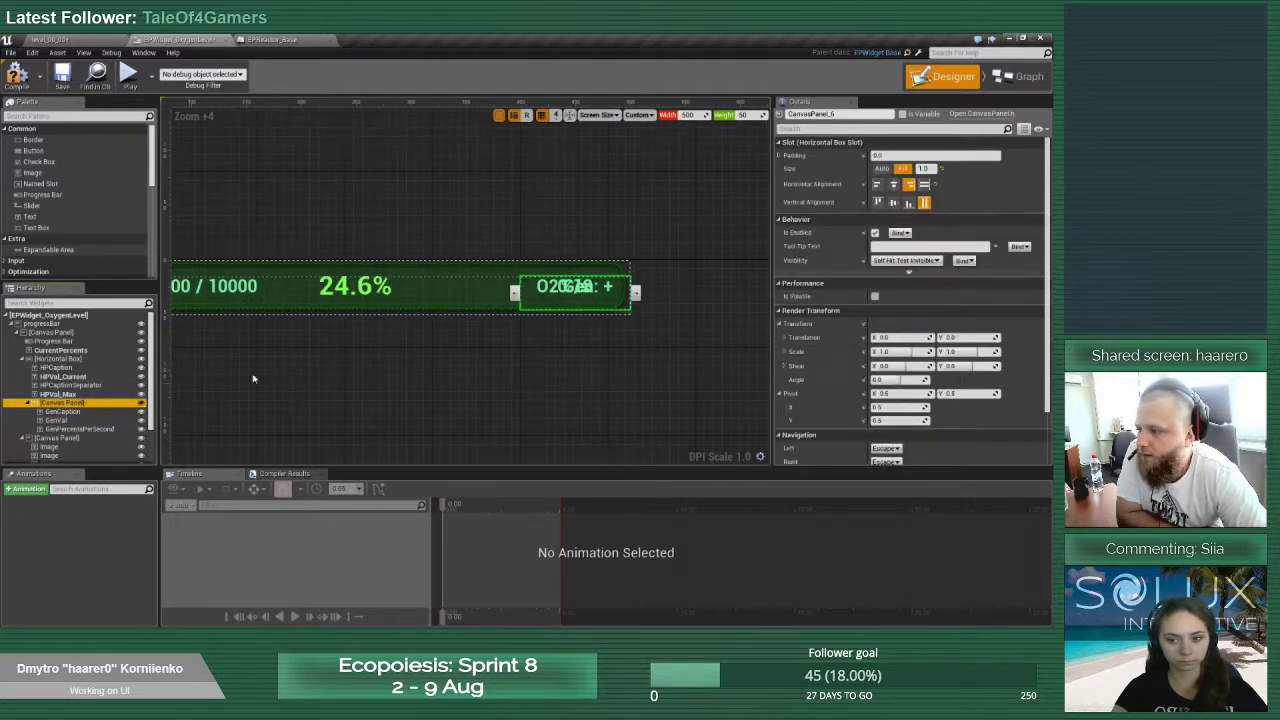
pyautogui.click(924, 185)
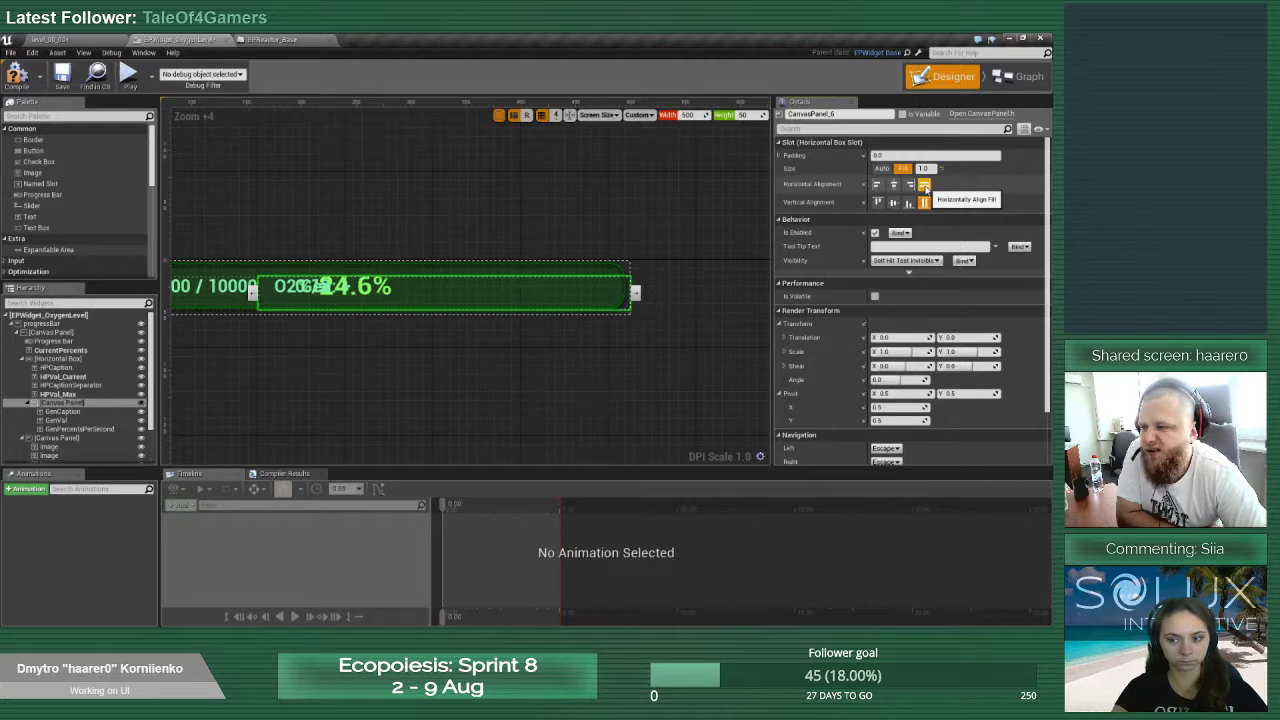
pyautogui.click(62, 411)
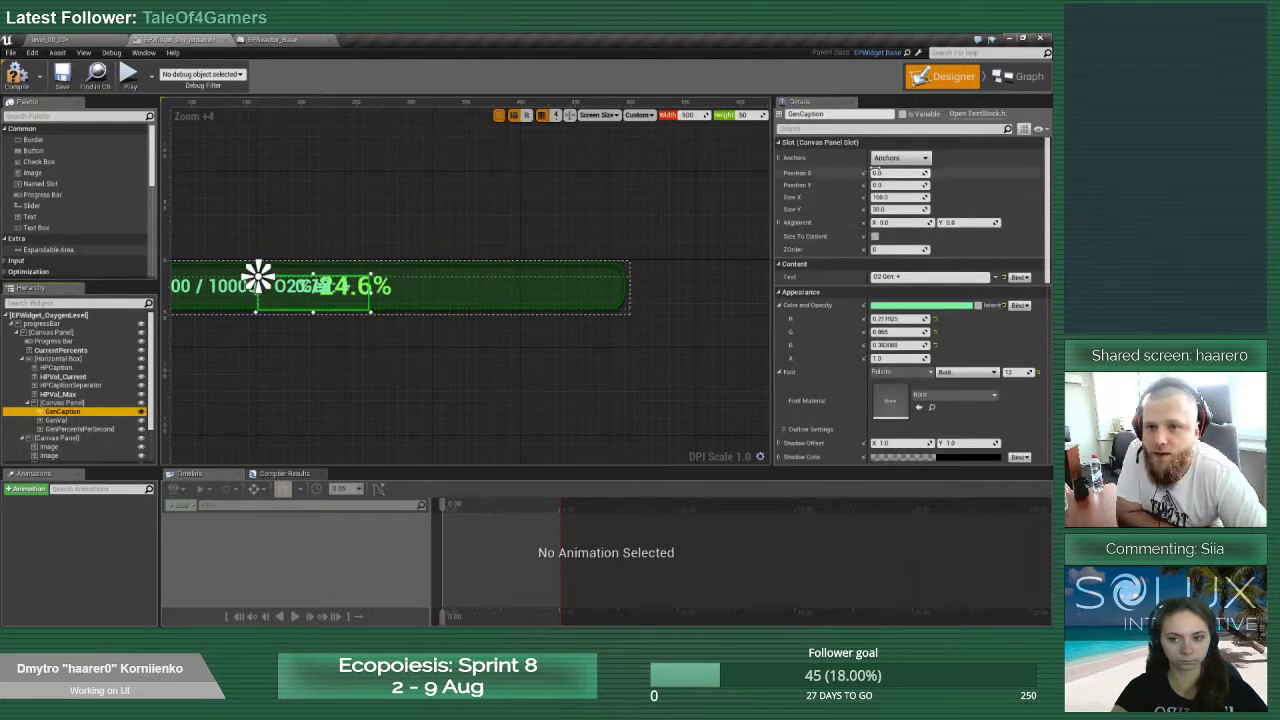
pyautogui.click(900, 157)
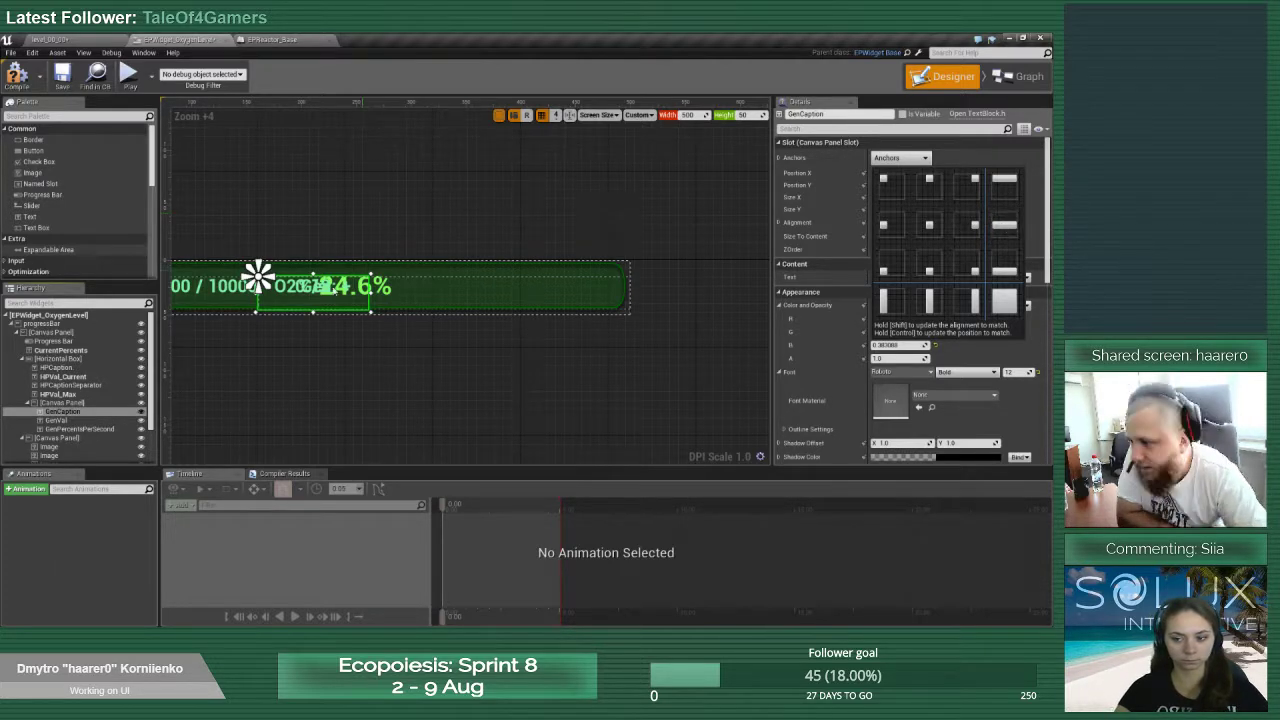
# Move the three Gen texts back directly under the Horizontal Box and delete the emptied Canvas Panel
pyautogui.click(72, 403)
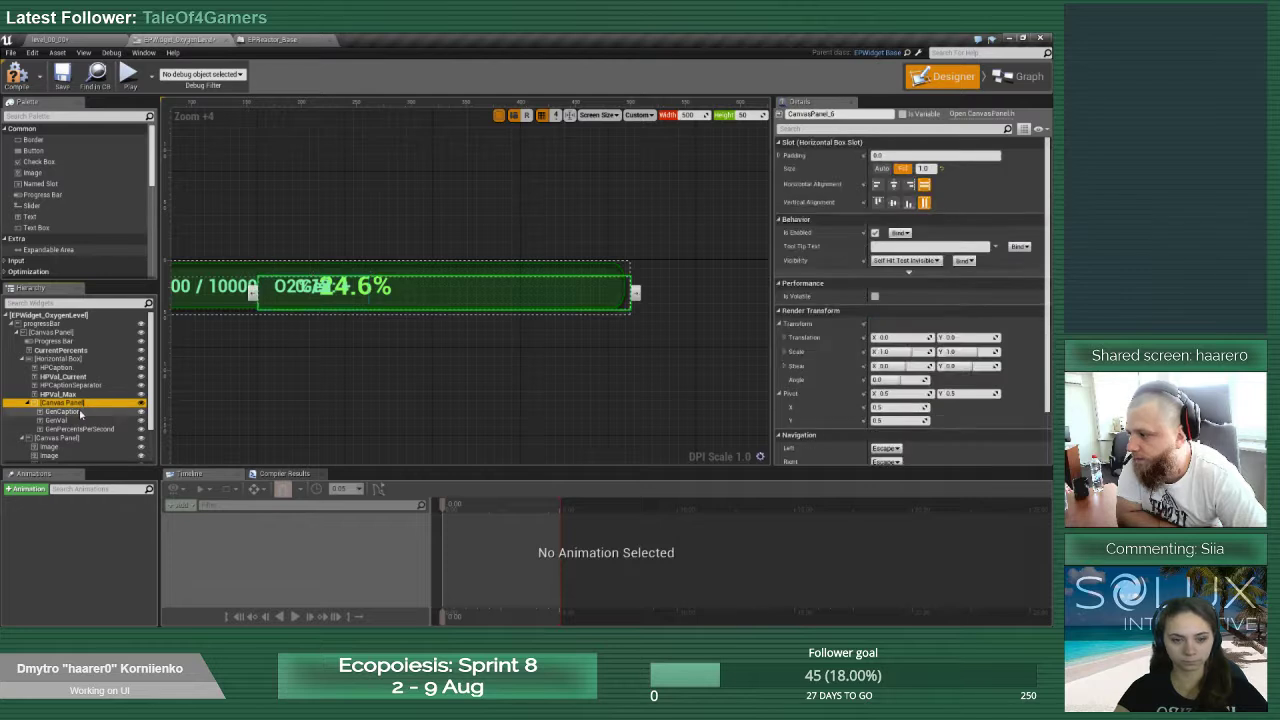
pyautogui.moveTo(72, 411)
pyautogui.mouseDown()
pyautogui.moveTo(82, 403)
pyautogui.moveTo(80, 416)
pyautogui.mouseUp()
pyautogui.click(78, 429)
pyautogui.rightClick(80, 430)
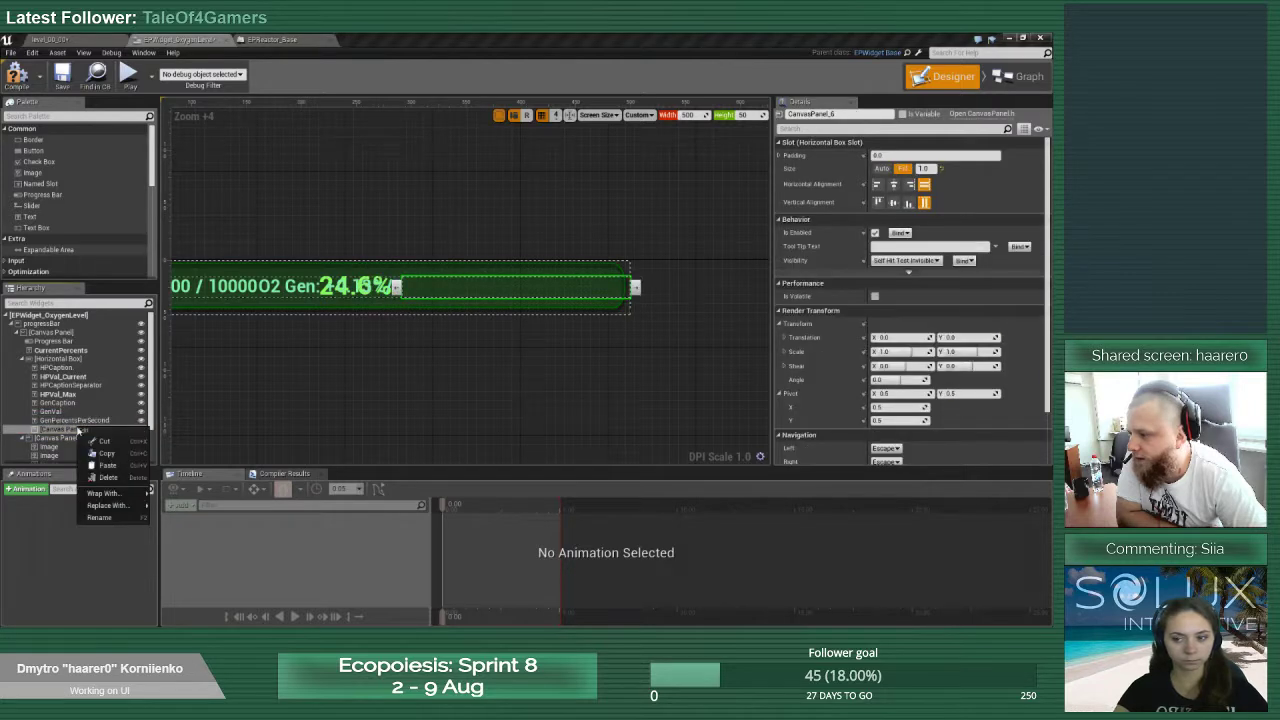
pyautogui.click(108, 478)
# Give GenPercentsPerSecond a Fill slot size, right horizontal alignment and a right padding of 25
pyautogui.click(80, 411)
pyautogui.click(80, 403)
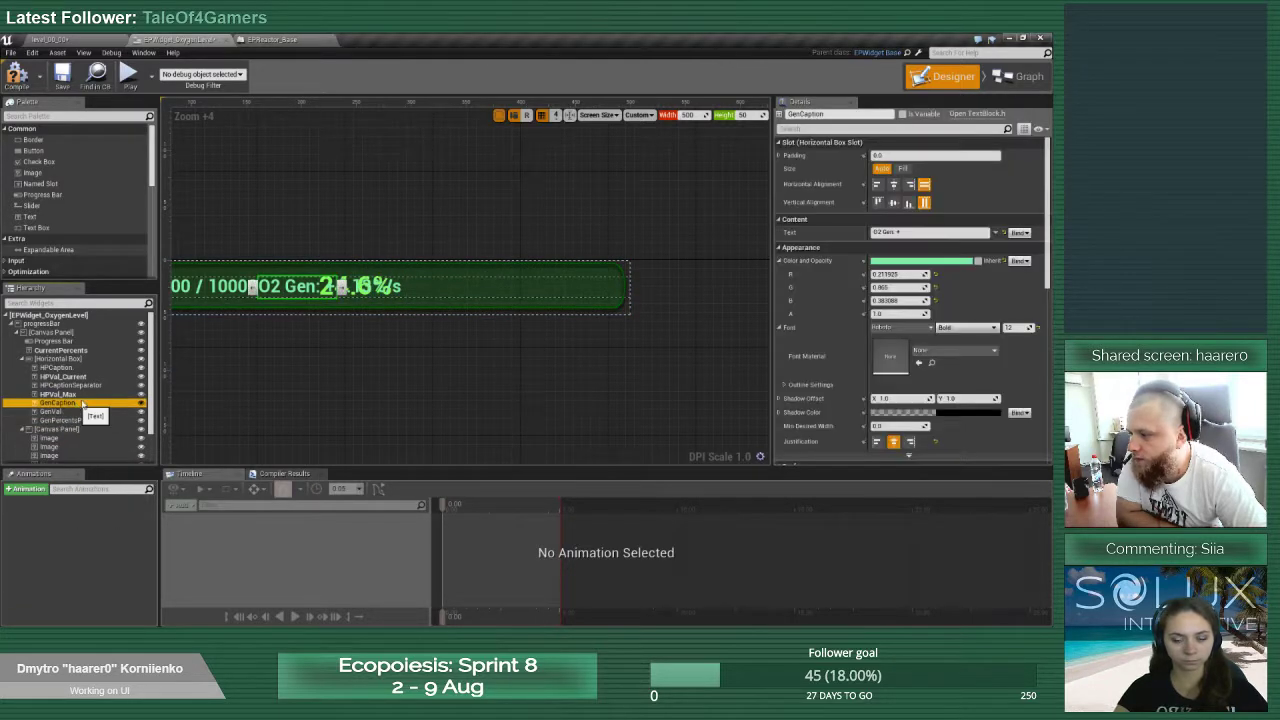
pyautogui.click(80, 411)
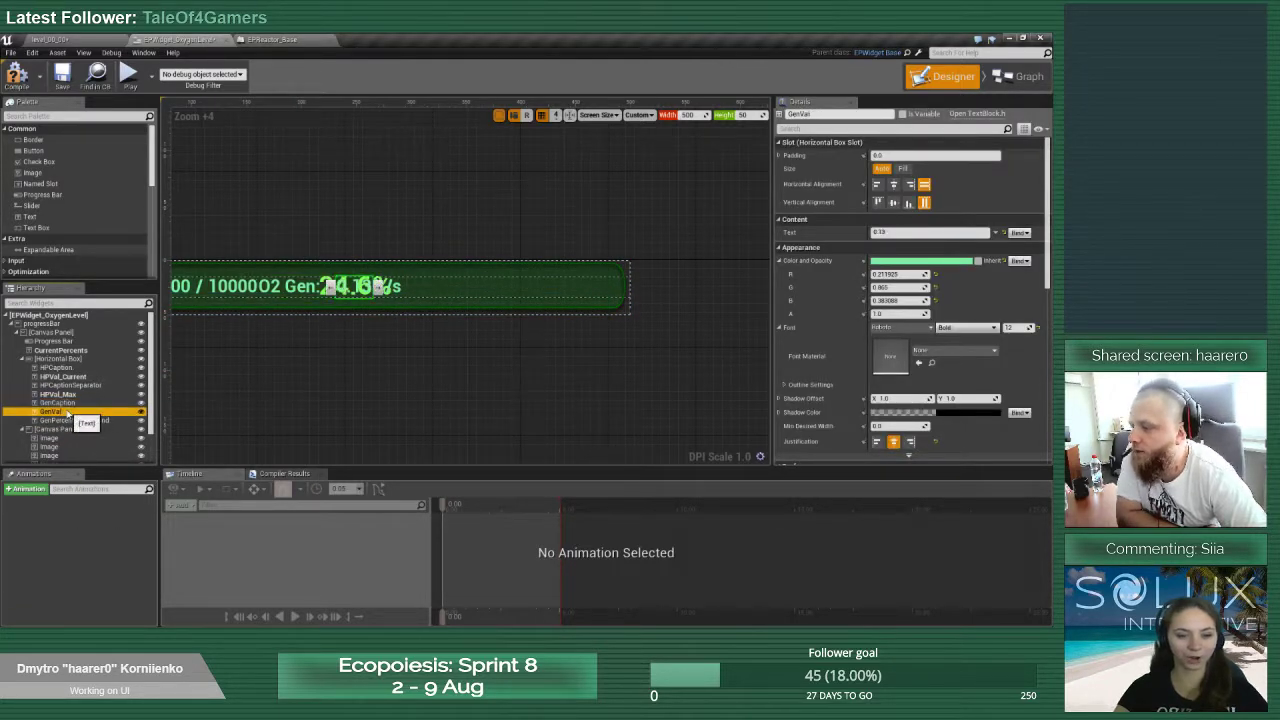
pyautogui.click(80, 420)
pyautogui.click(902, 168)
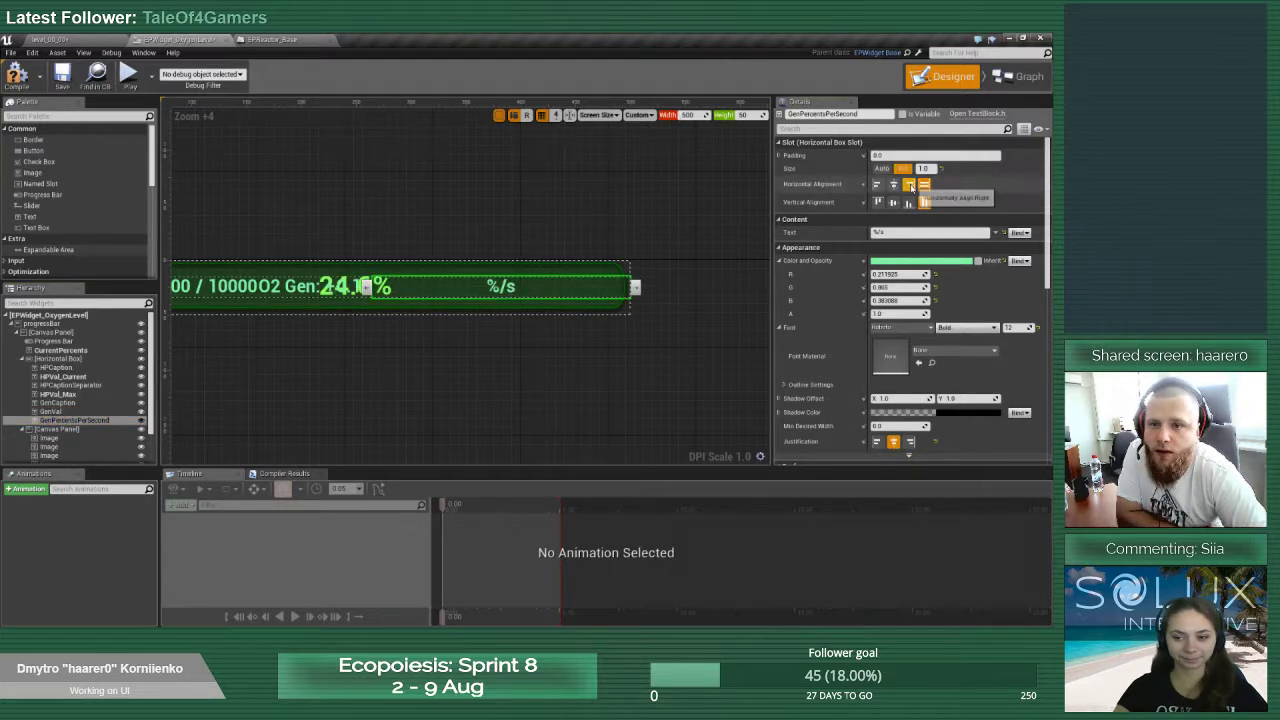
pyautogui.click(909, 185)
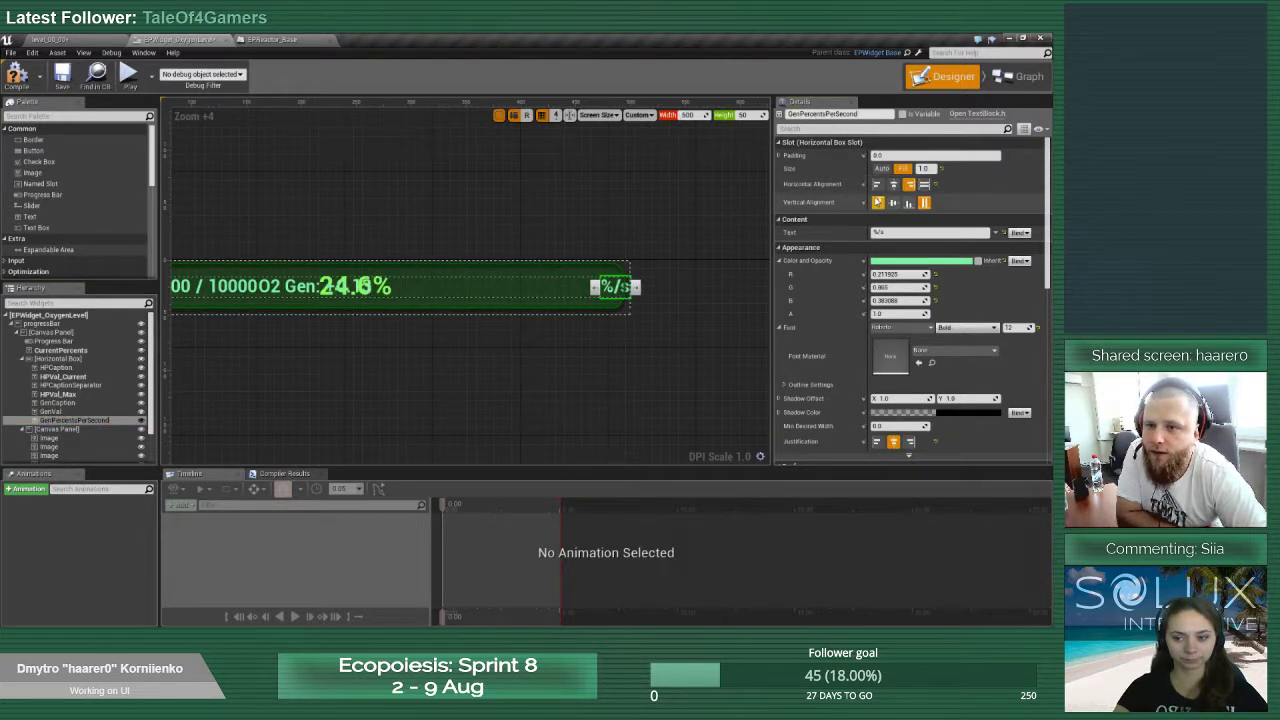
pyautogui.click(780, 156)
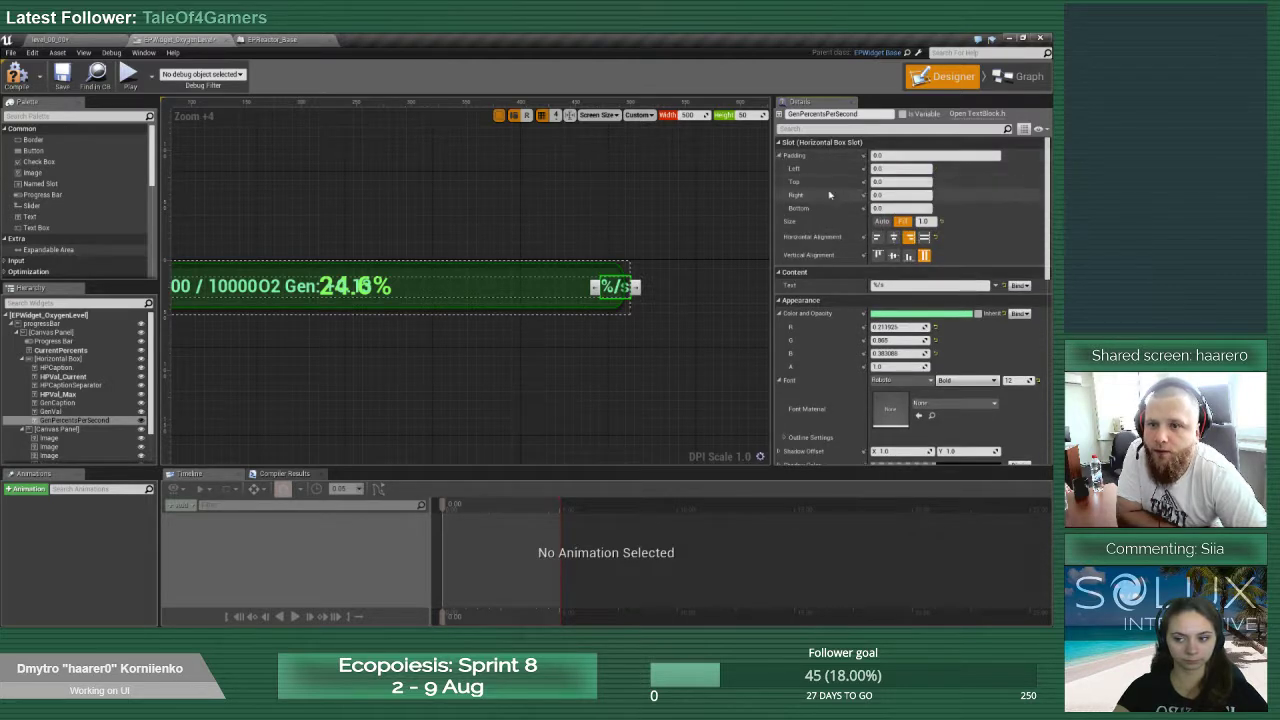
pyautogui.write('15')
pyautogui.press('Return')
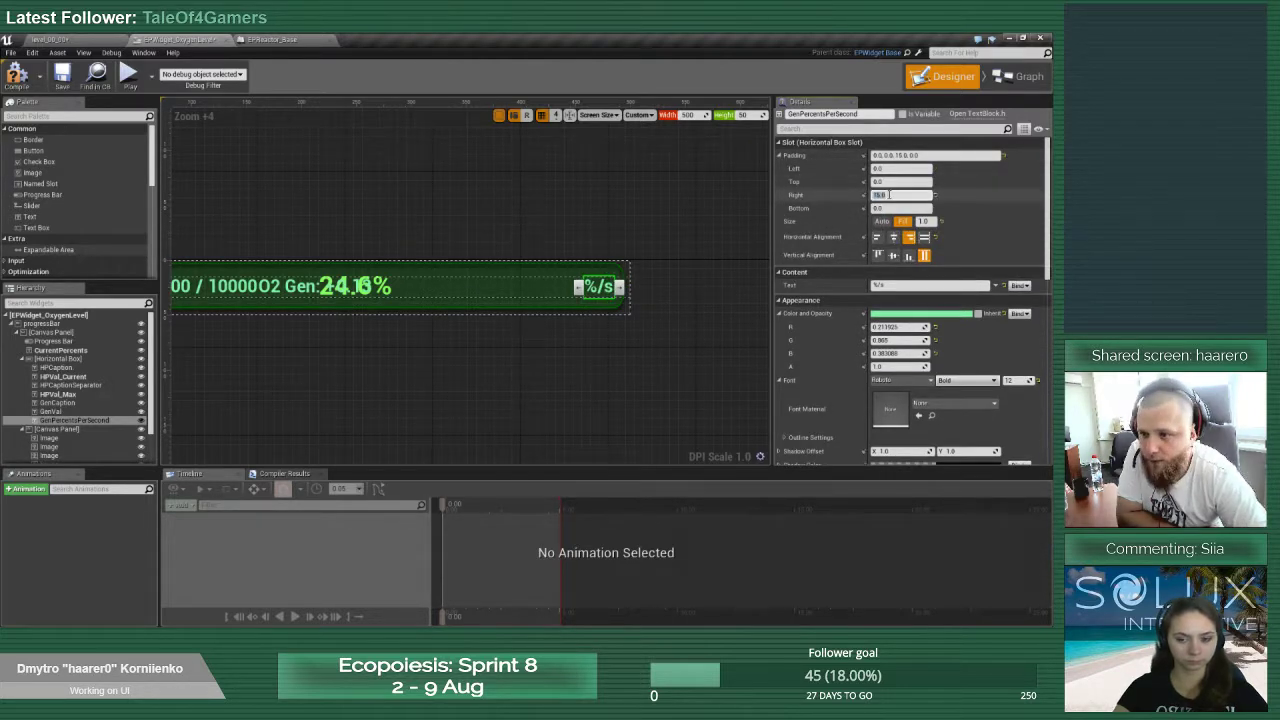
pyautogui.moveTo(383, 360); pyautogui.dragTo(495, 342, button='right')
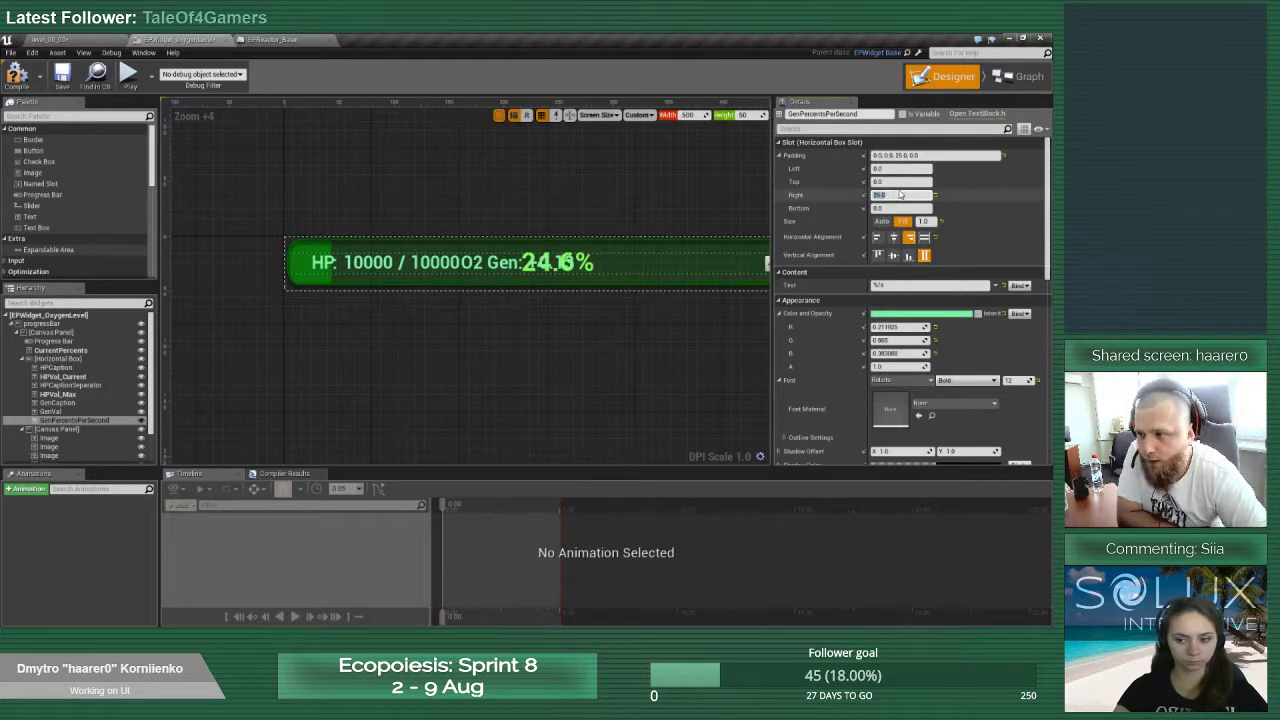
pyautogui.moveTo(666, 305); pyautogui.dragTo(456, 343, button='right')
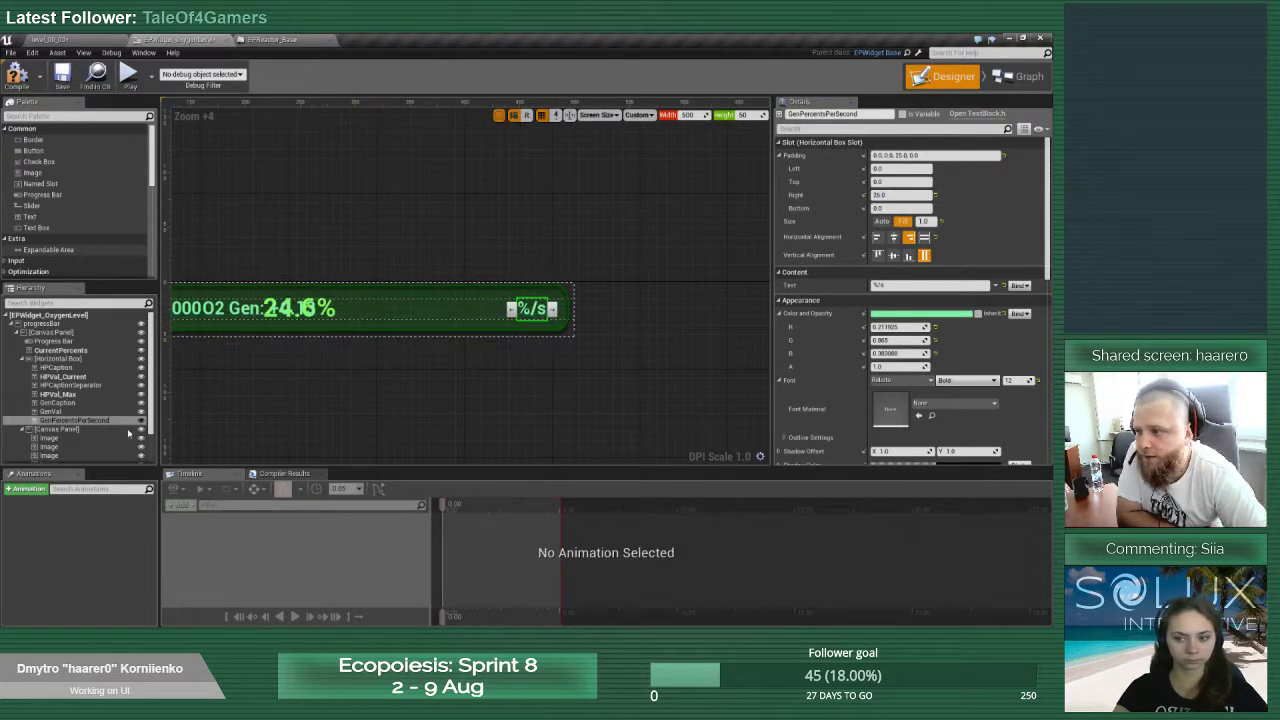
# Set GenVal's slot size to Fill, try the horizontal alignment options and settle on right alignment
pyautogui.click(60, 411)
pyautogui.click(901, 221)
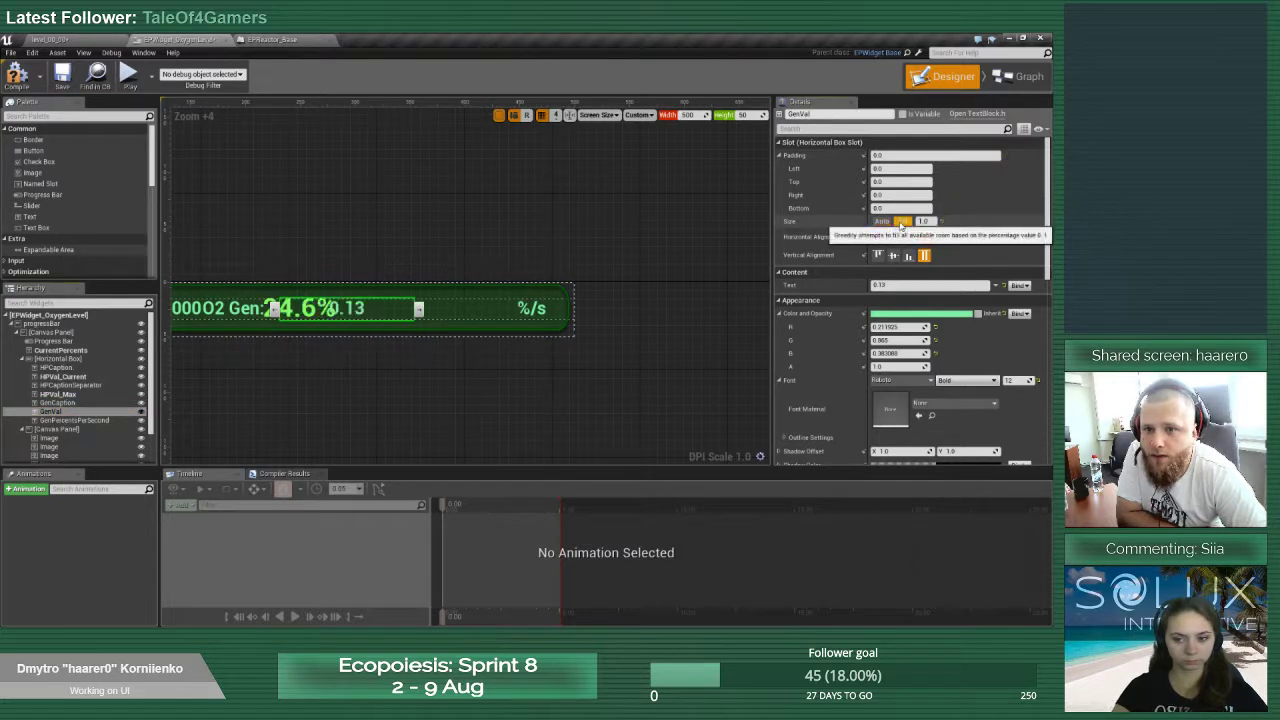
pyautogui.click(909, 237)
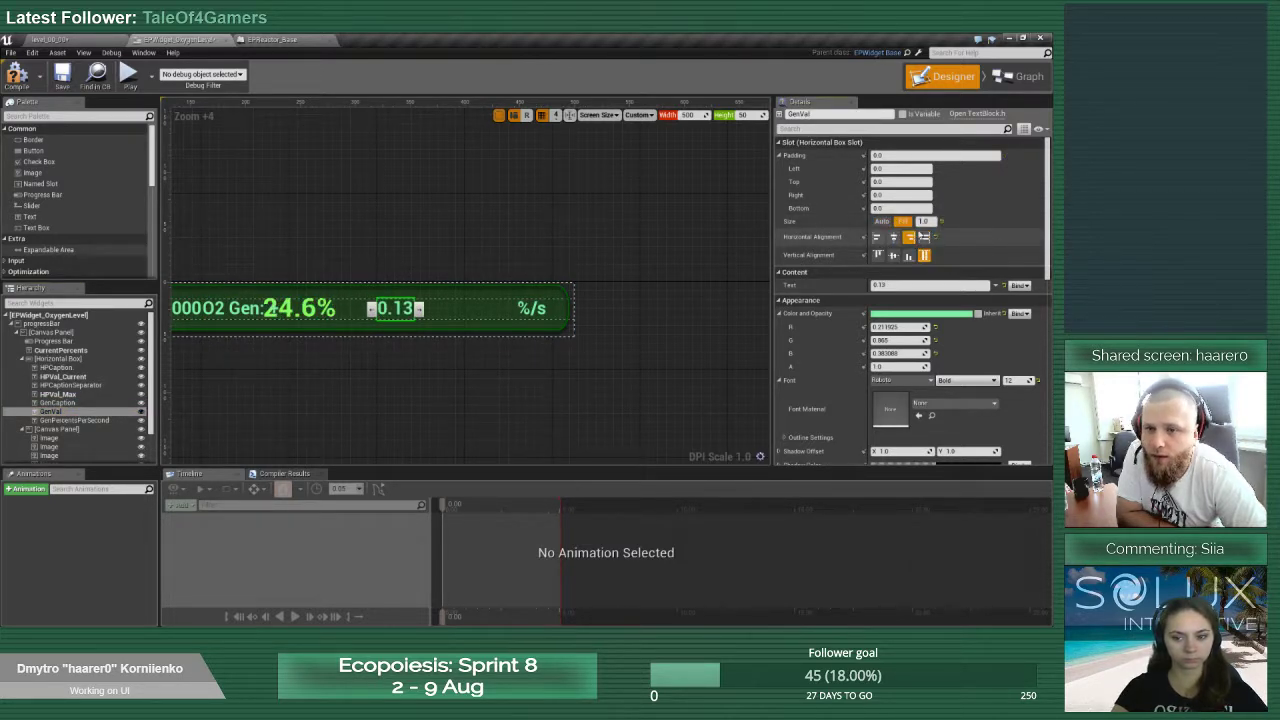
pyautogui.click(924, 238)
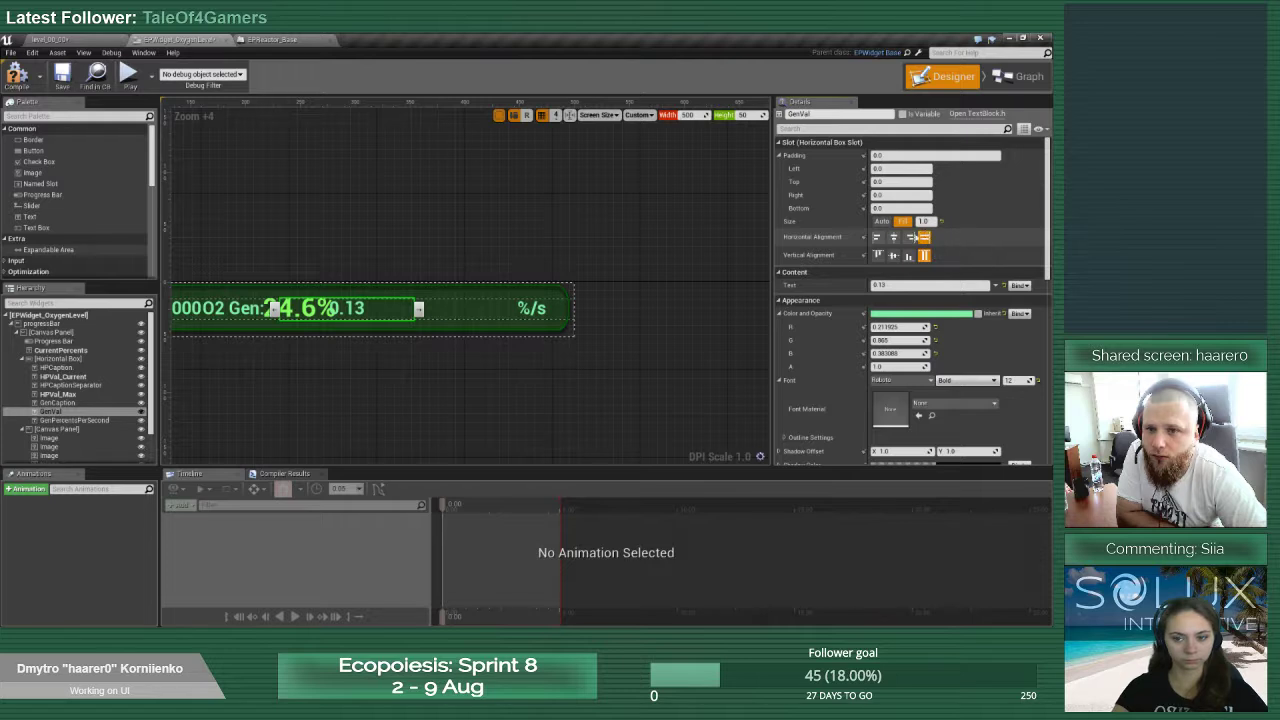
pyautogui.click(910, 238)
pyautogui.click(878, 238)
pyautogui.click(894, 238)
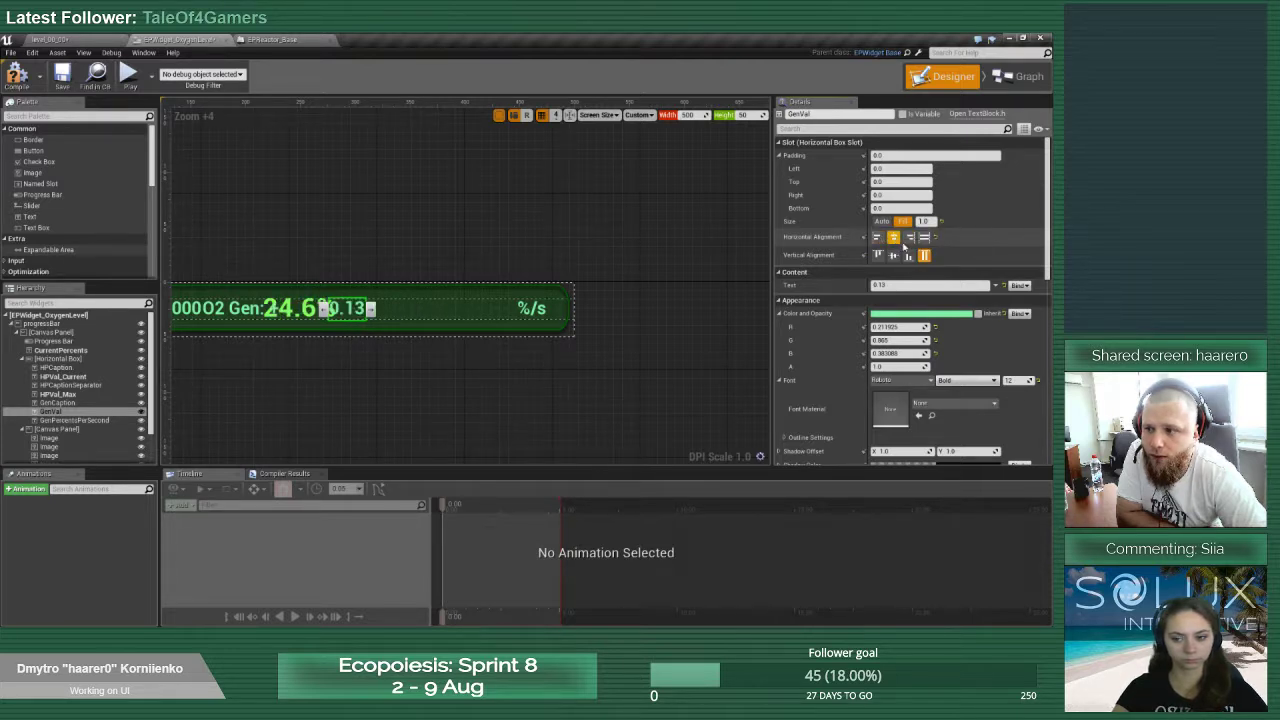
pyautogui.click(909, 238)
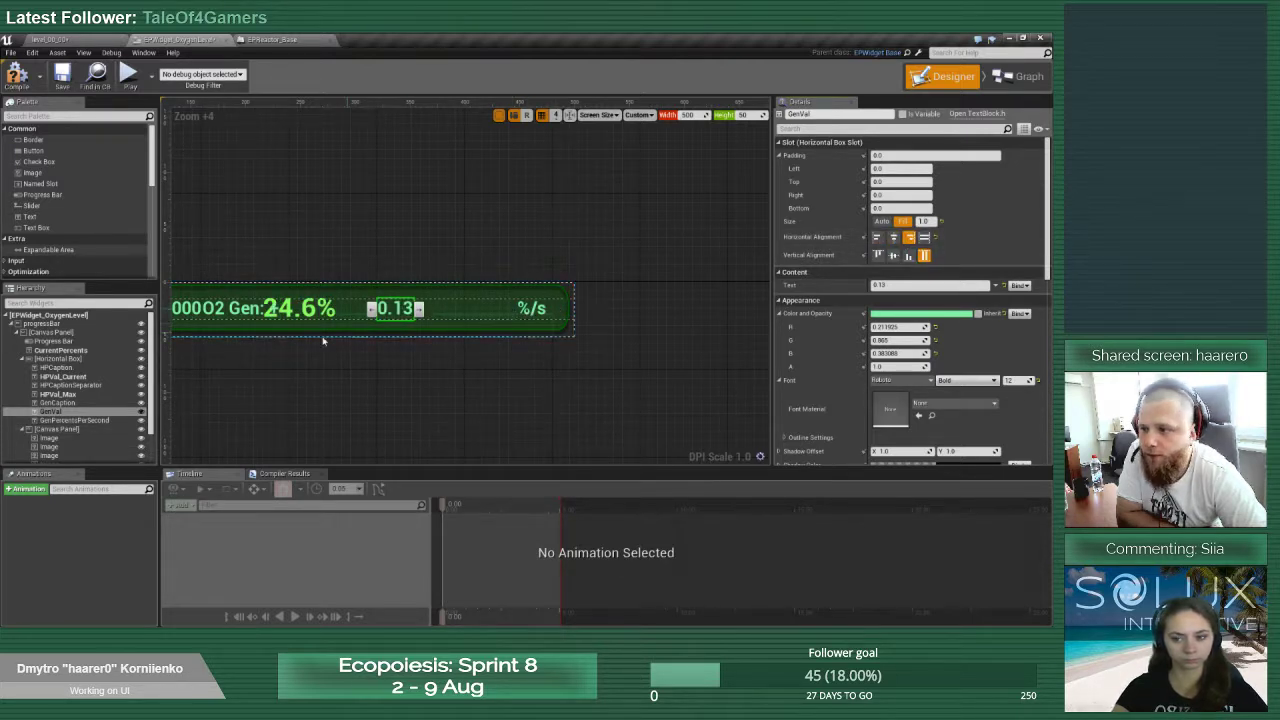
# Set GenCaption's slot size to Fill and align it horizontally to the right
pyautogui.click(90, 403)
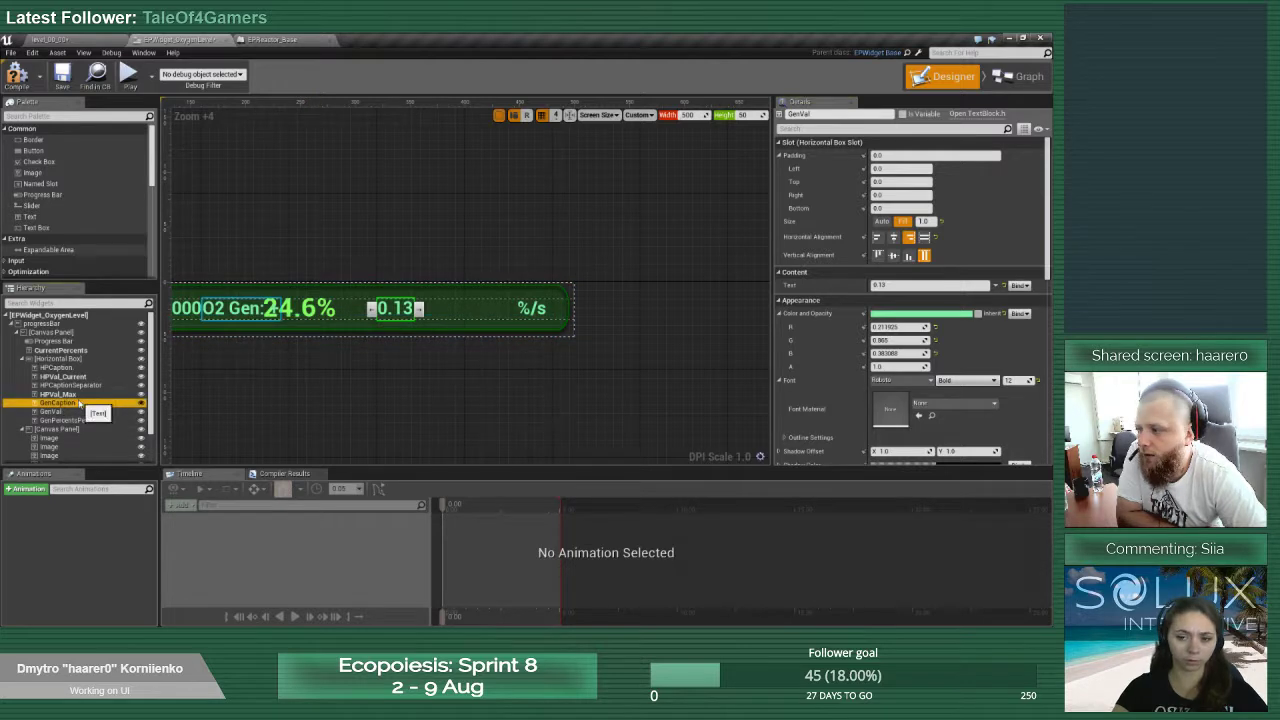
pyautogui.click(903, 221)
pyautogui.click(909, 238)
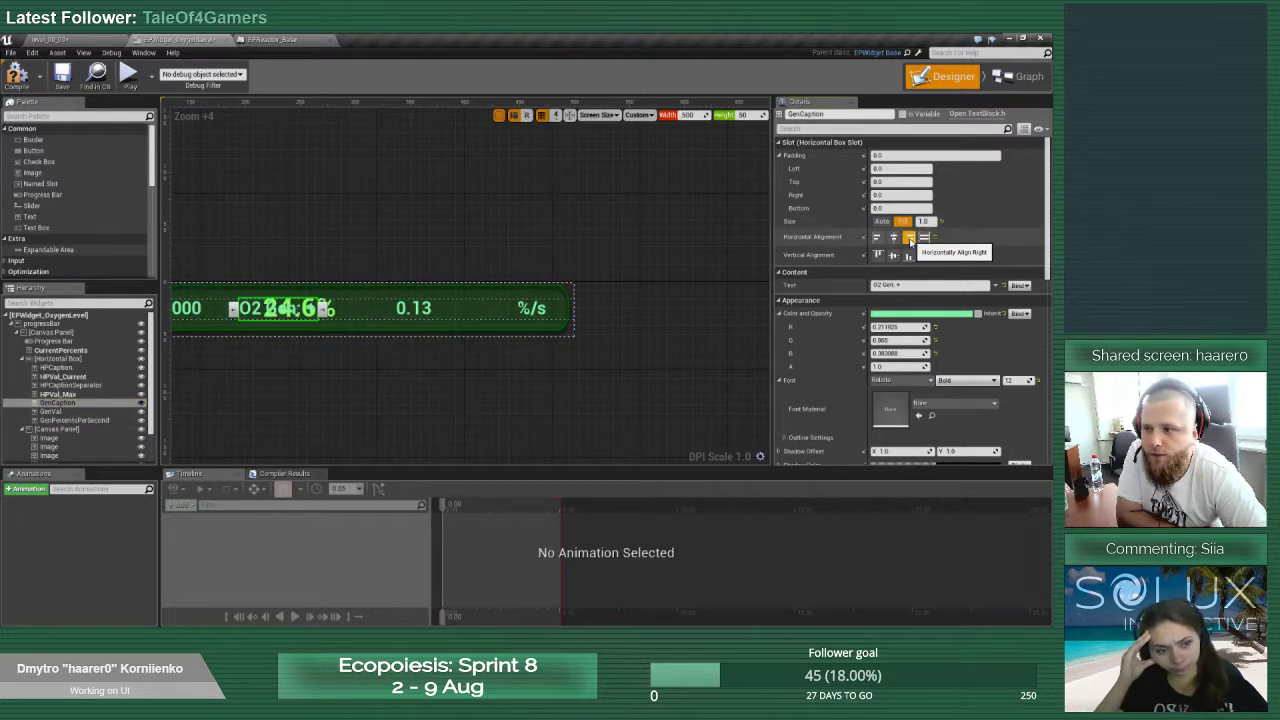
# Move the CurrentPercents text into the Horizontal Box, between HPVal_Max and GenCaption
pyautogui.click(60, 394)
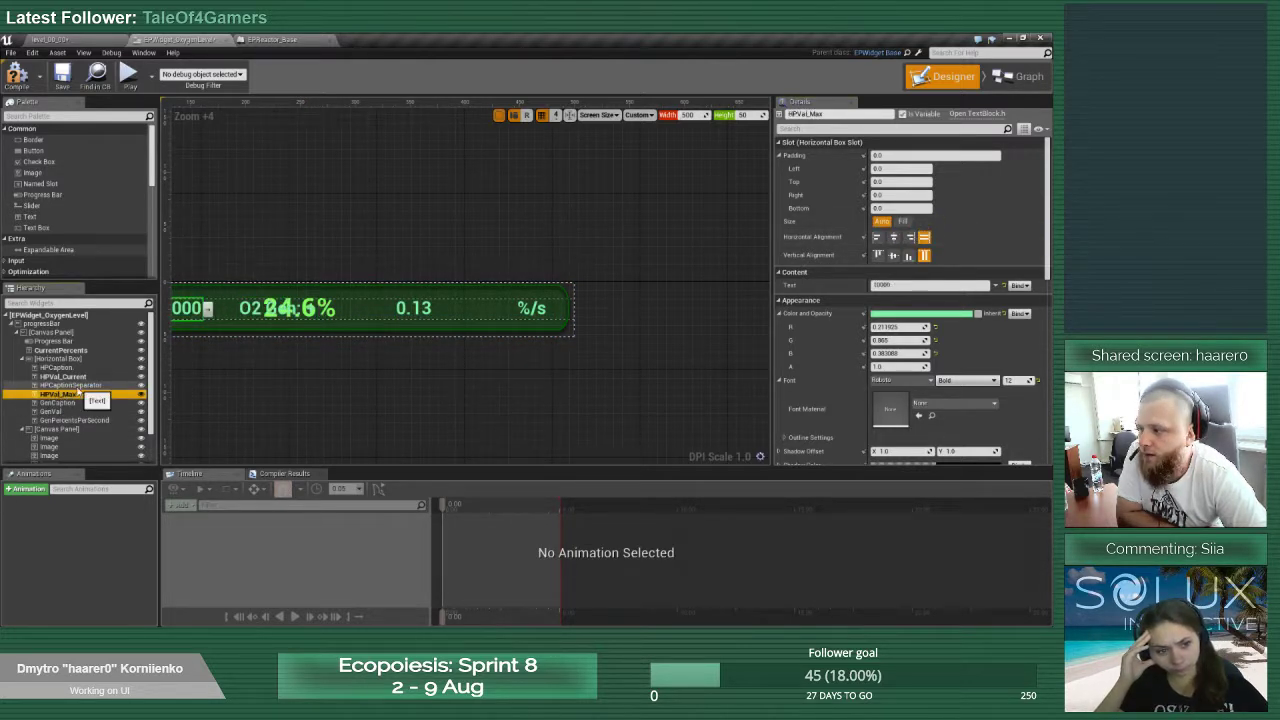
pyautogui.click(70, 351)
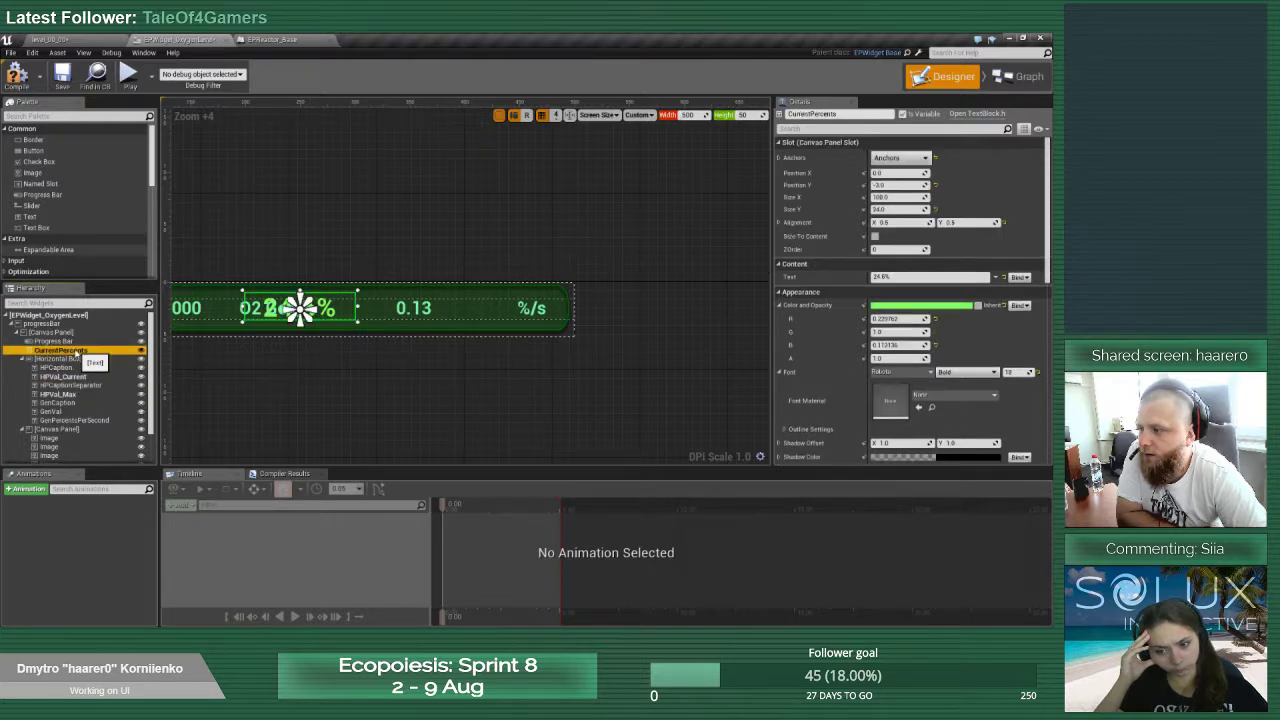
pyautogui.moveTo(75, 353); pyautogui.dragTo(68, 397)
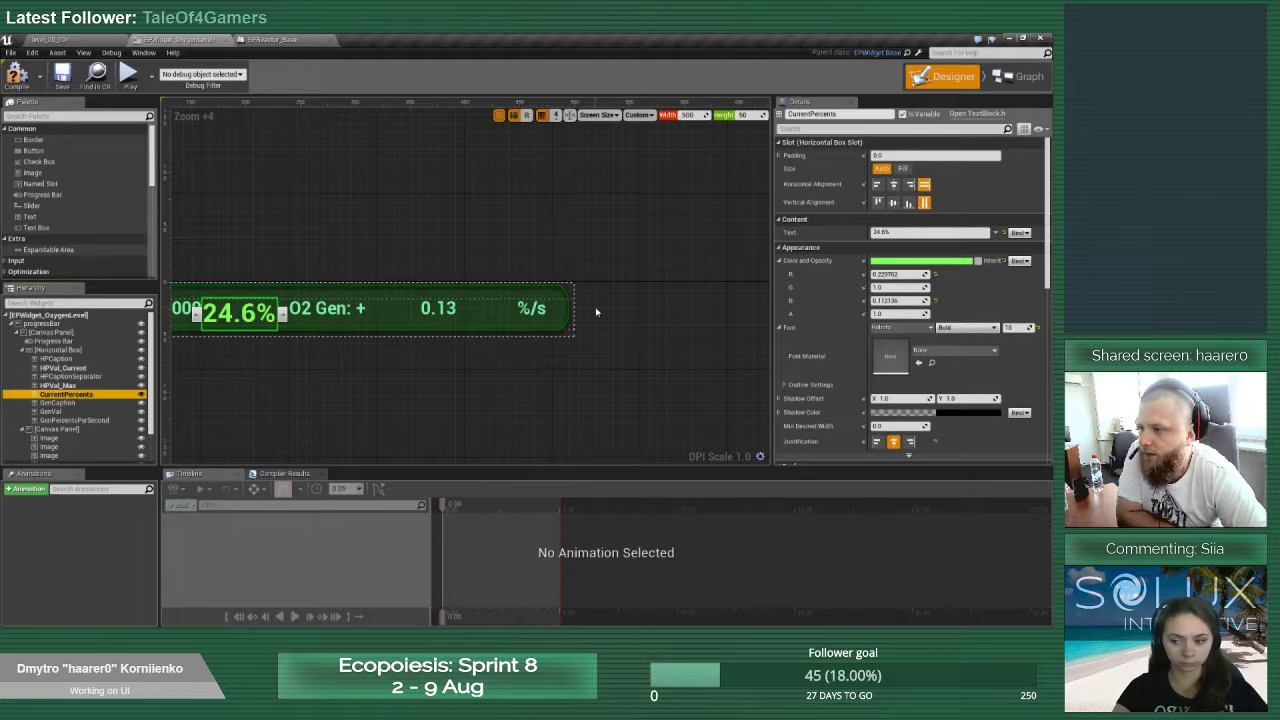
# Set the top padding of the CurrentPercents text to -4
pyautogui.click(780, 156)
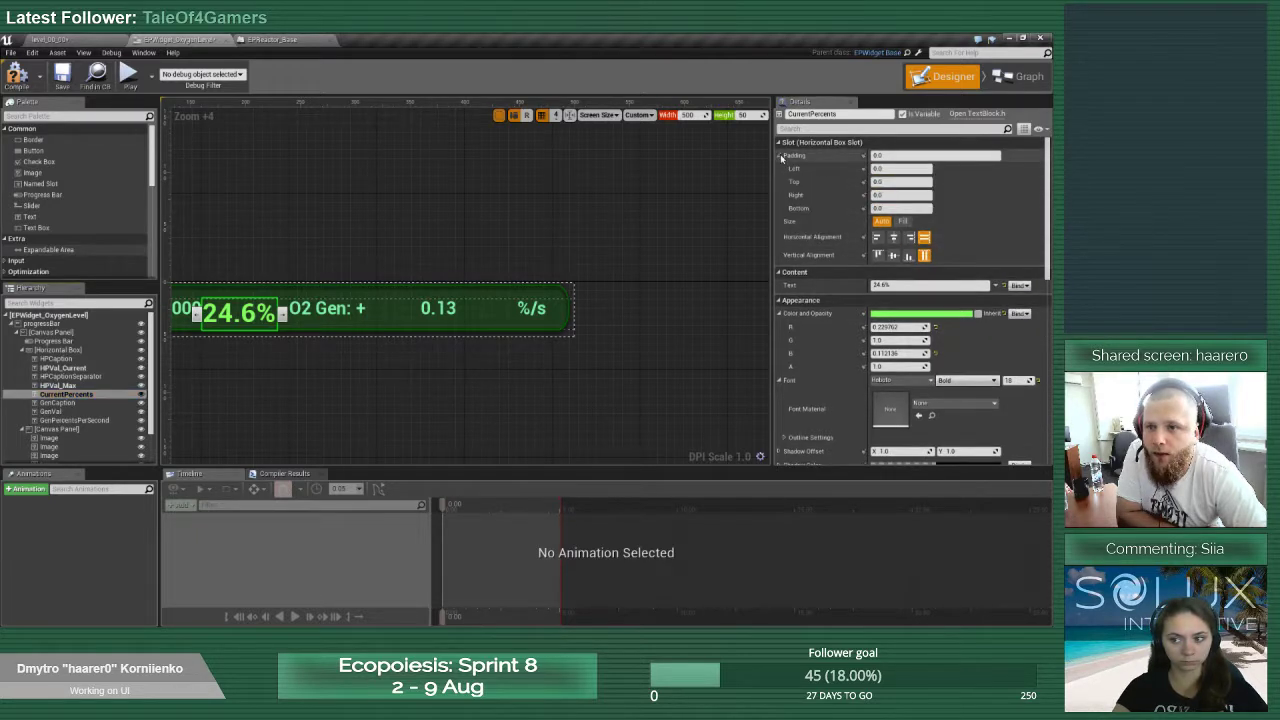
pyautogui.click(902, 181)
pyautogui.write('-')
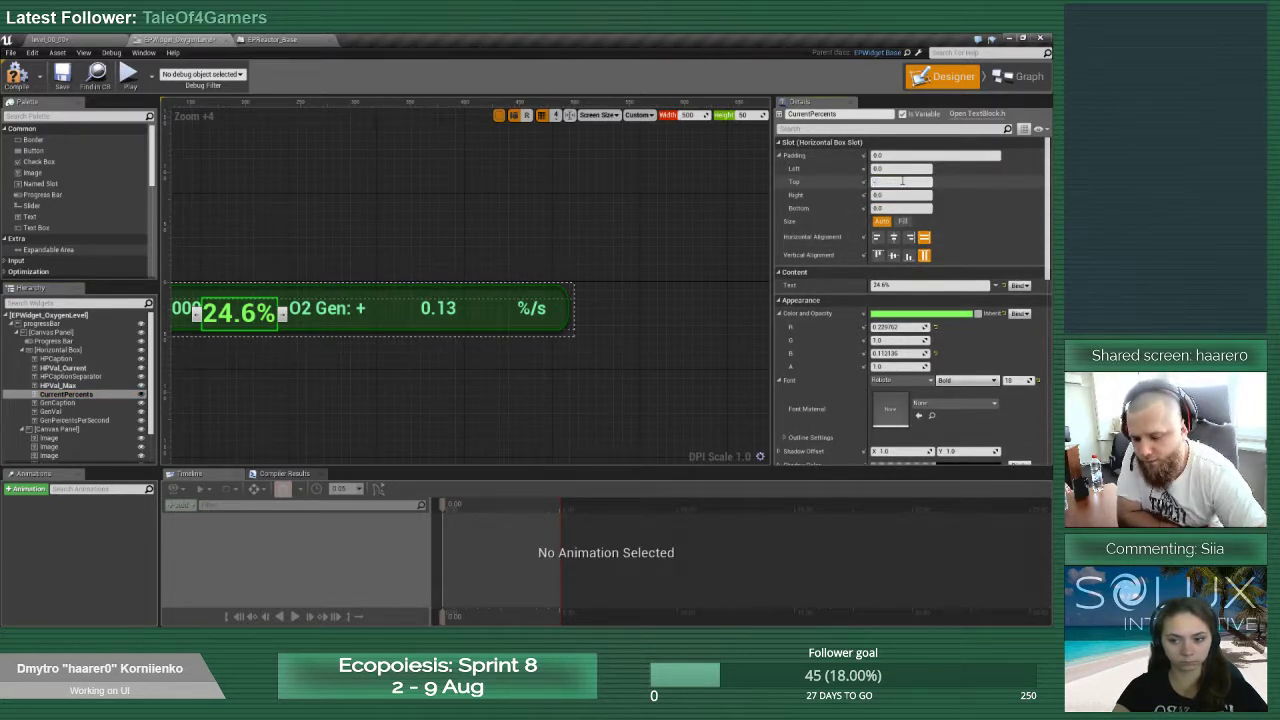
pyautogui.write('5')
pyautogui.press('Return')
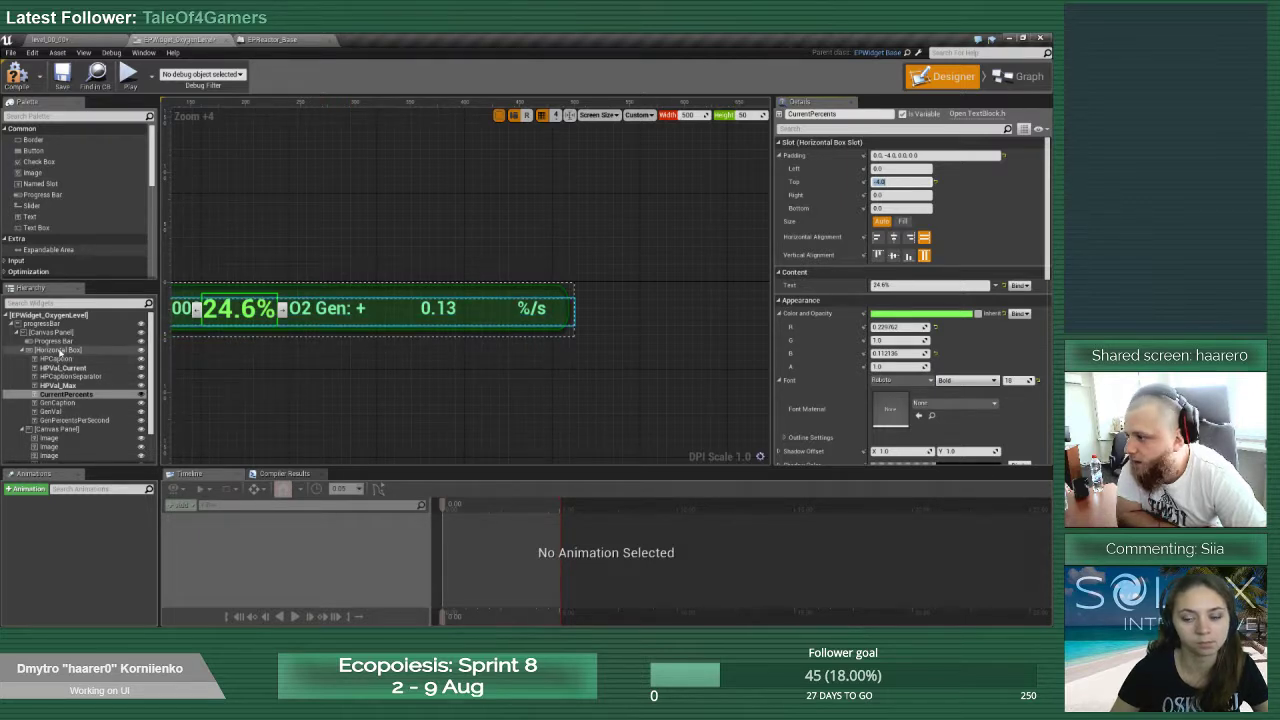
# Centre the HPCaption text vertically in its Horizontal Box slot
pyautogui.click(578, 310)
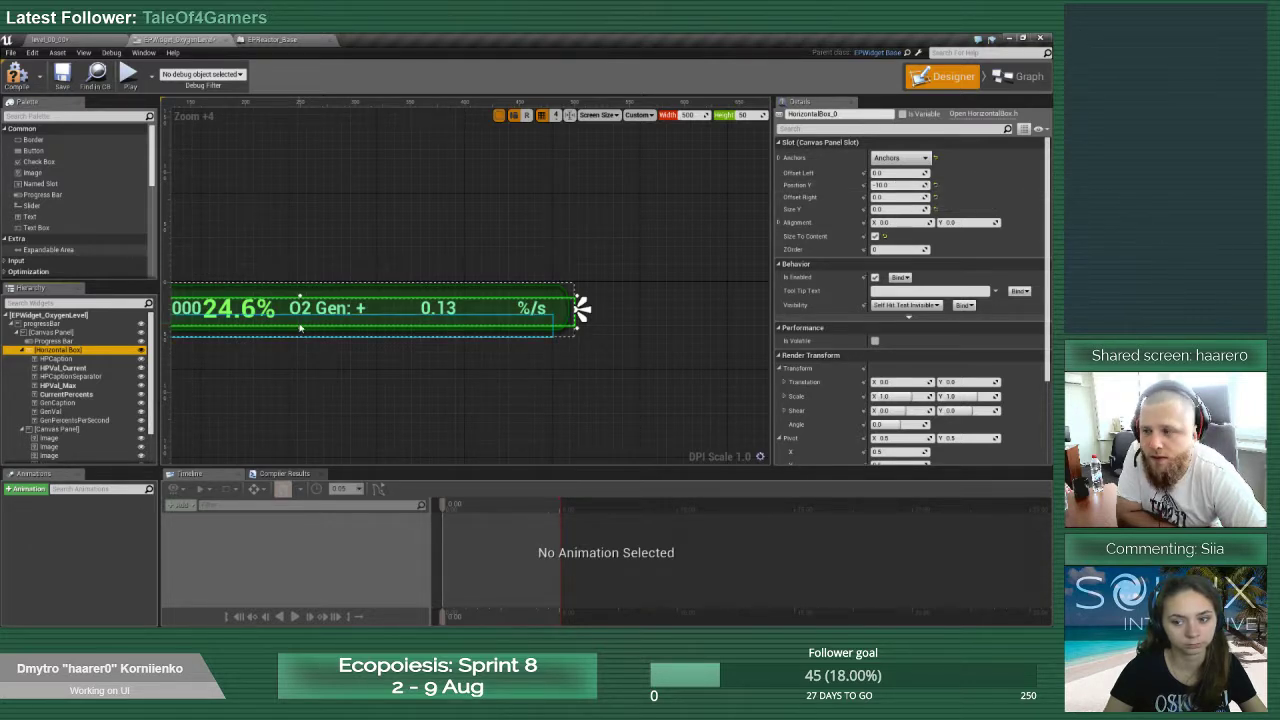
pyautogui.click(100, 385)
pyautogui.click(86, 411)
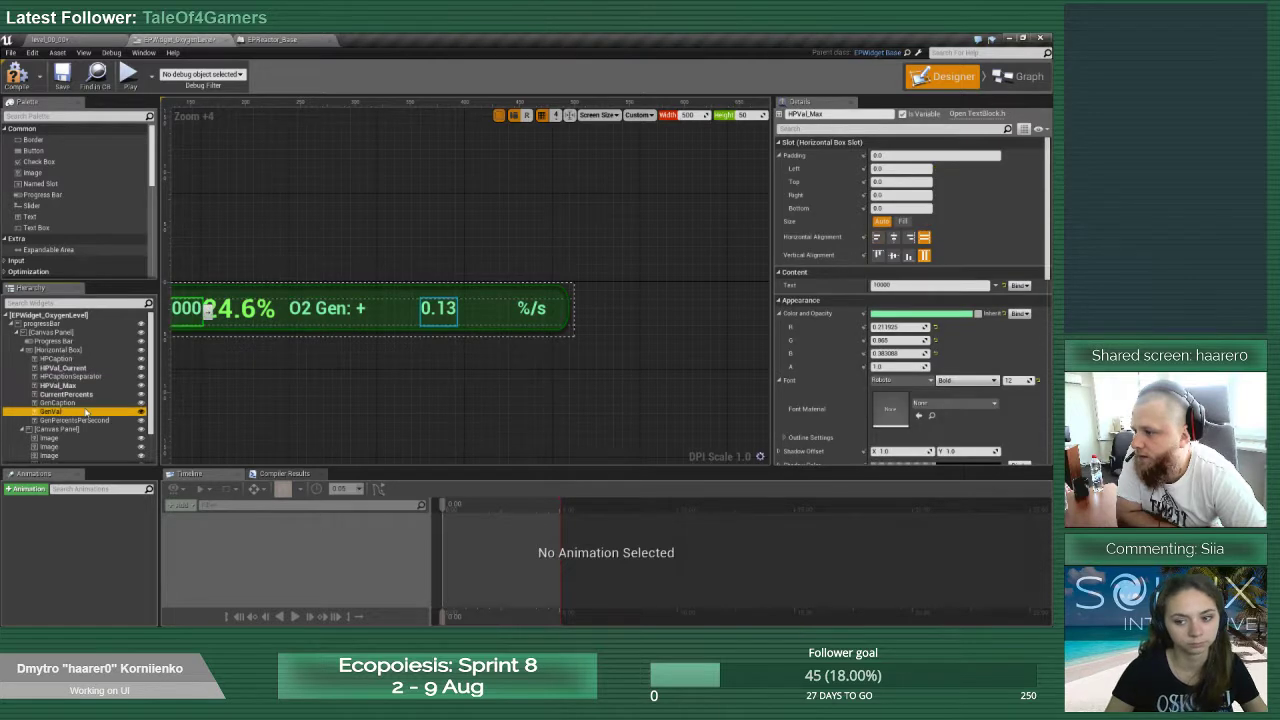
pyautogui.click(86, 394)
pyautogui.click(70, 359)
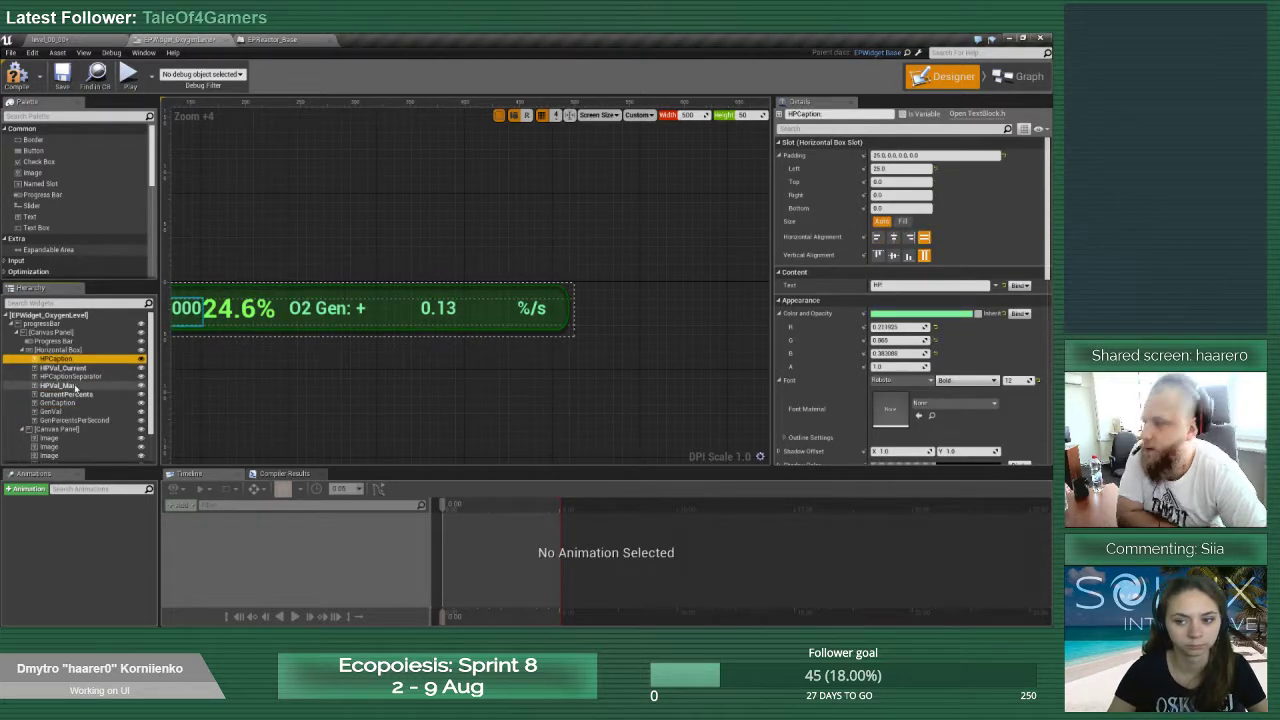
pyautogui.keyDown('shift'); pyautogui.click(73, 421); pyautogui.keyUp('shift')
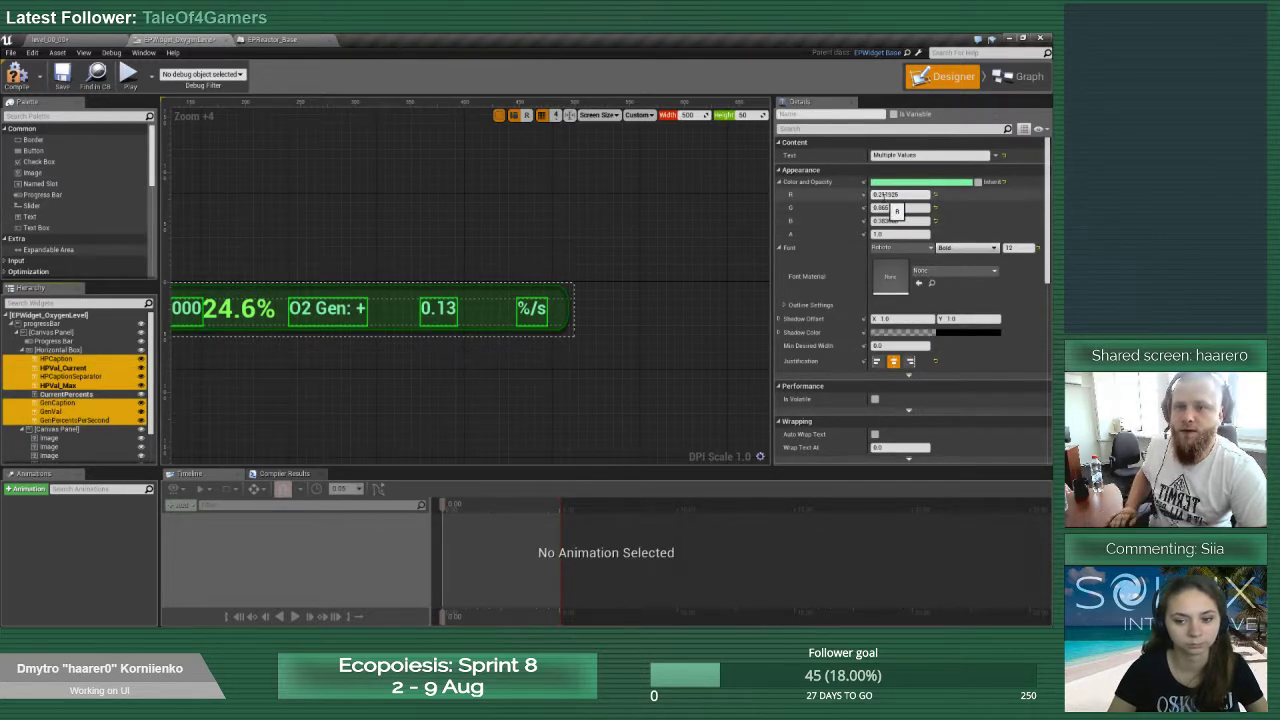
pyautogui.click(68, 360)
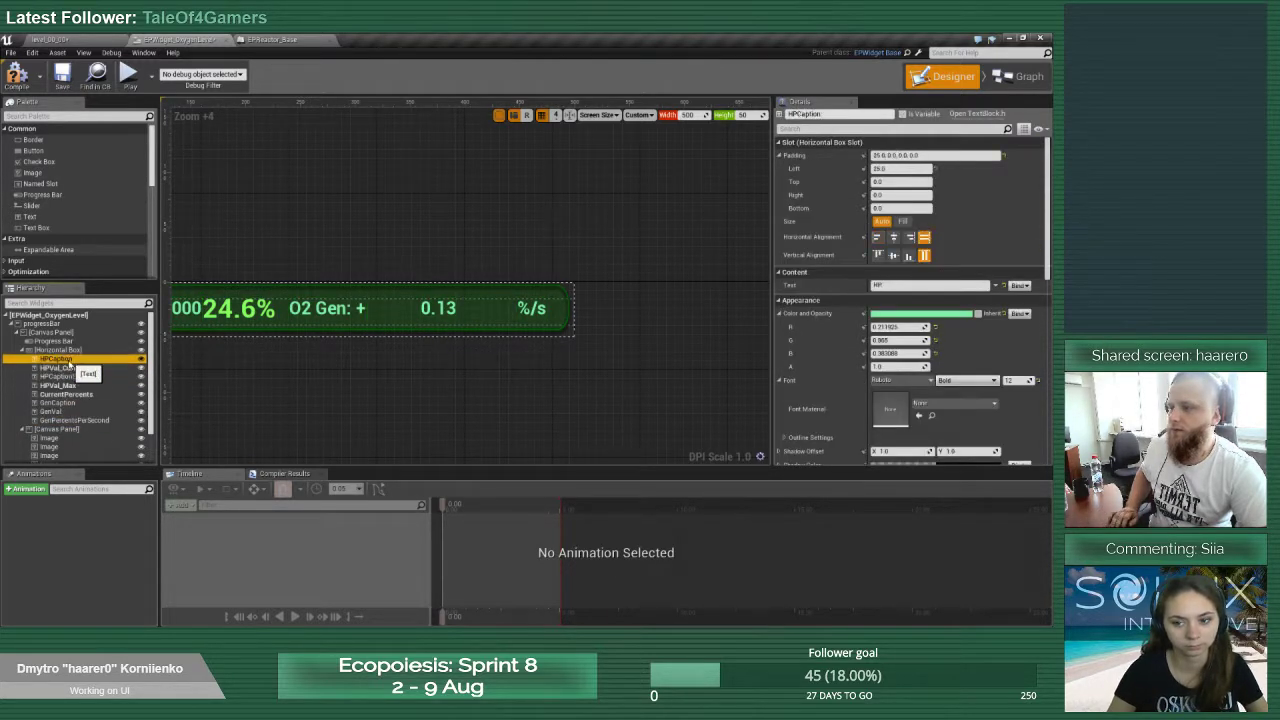
pyautogui.click(893, 255)
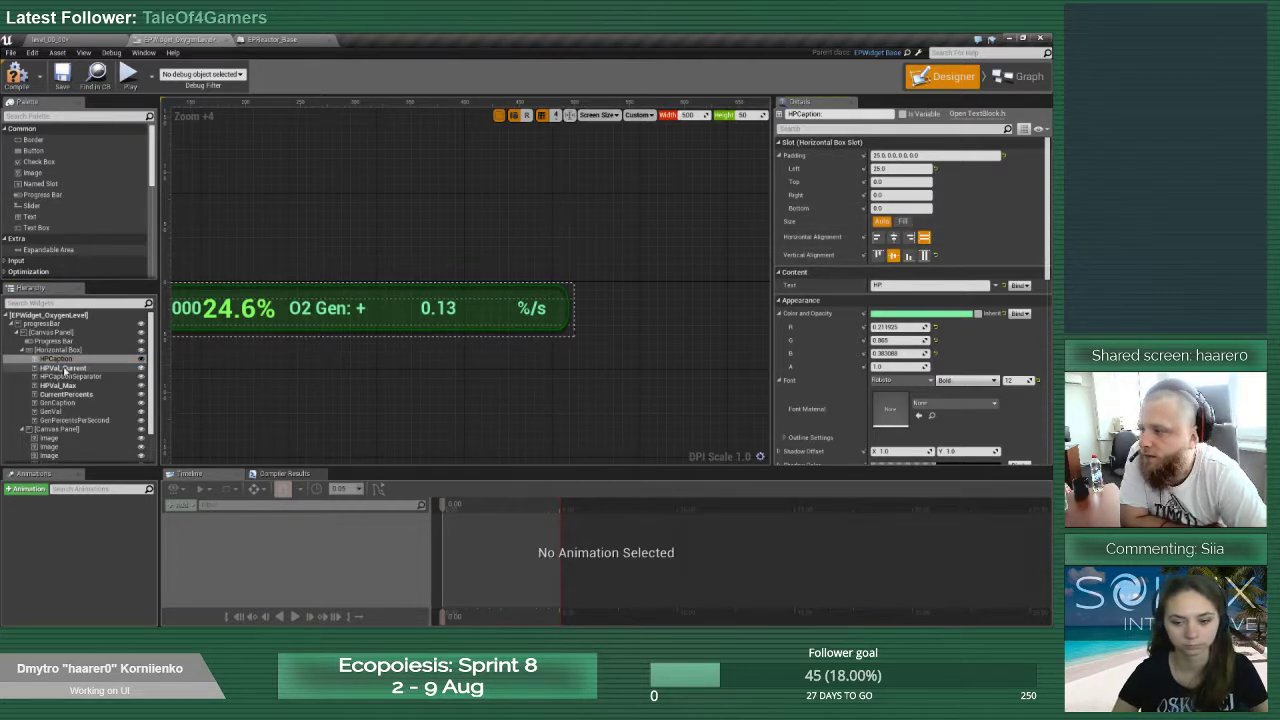
# Set HPVal_Current's slot size to Fill and centre it vertically
pyautogui.keyDown('shift'); pyautogui.click(85, 421); pyautogui.keyUp('shift')
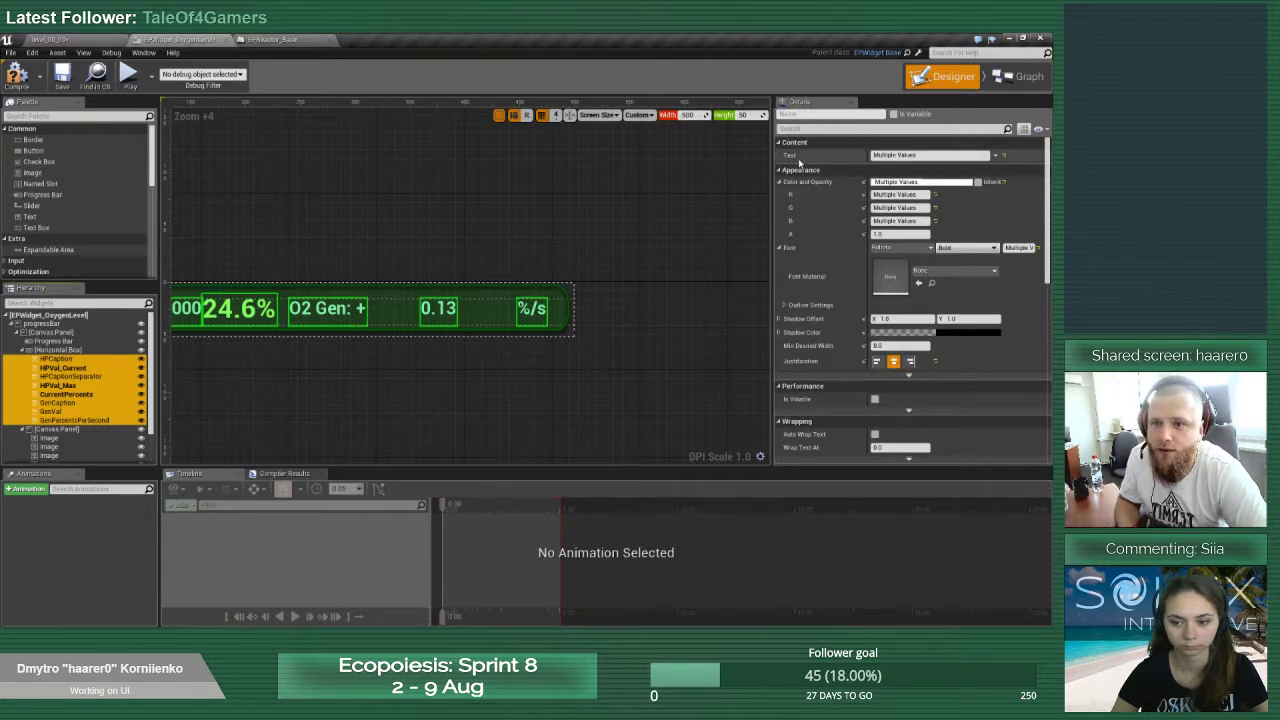
pyautogui.click(82, 360)
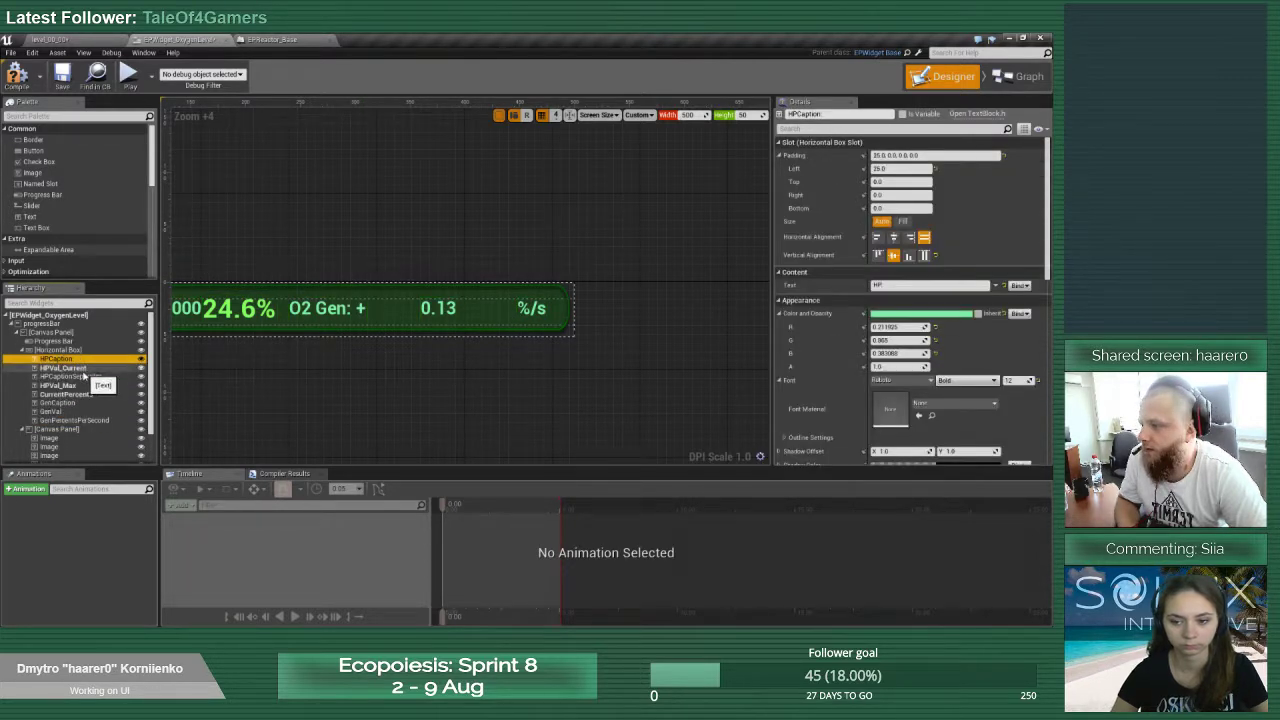
pyautogui.click(85, 370)
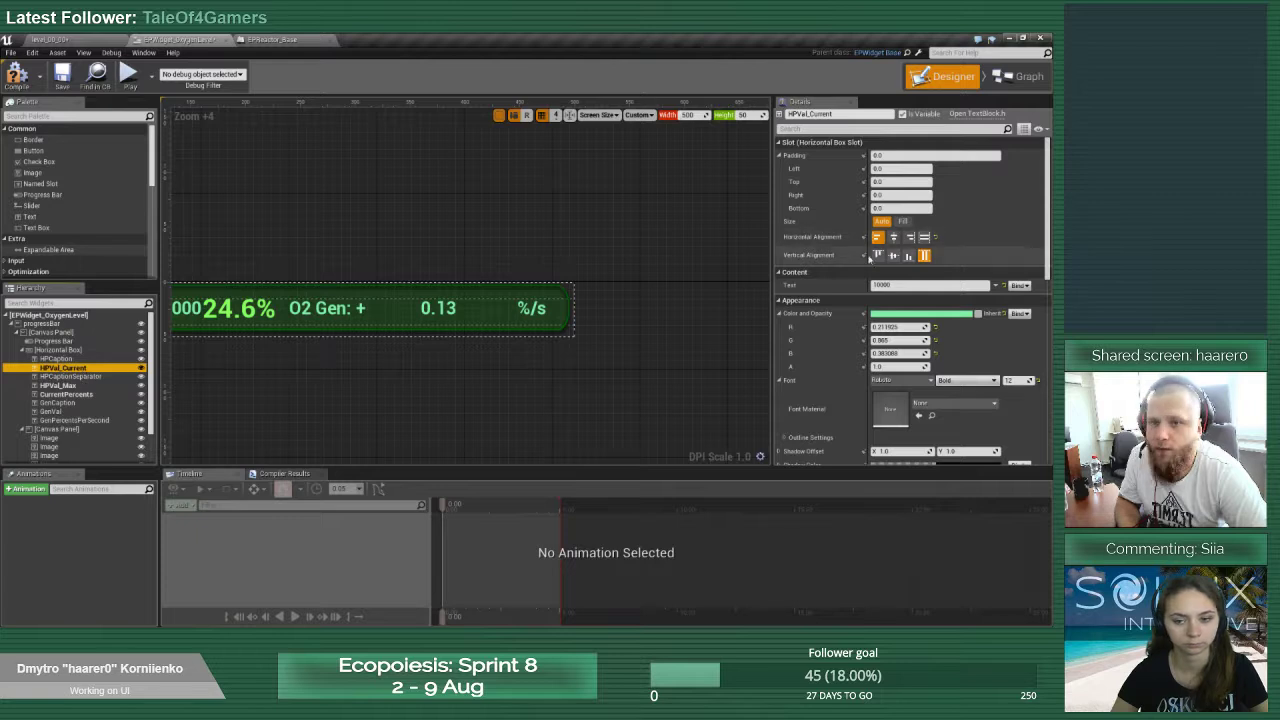
pyautogui.click(903, 221)
pyautogui.click(895, 256)
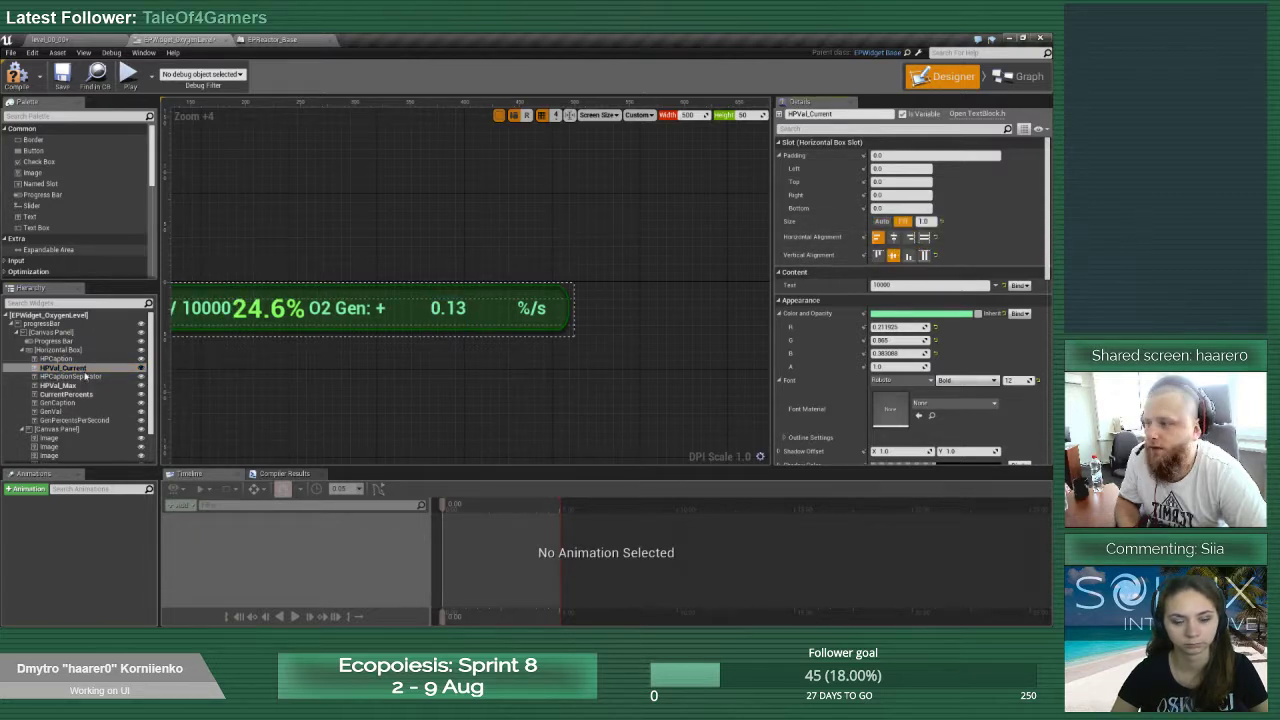
# Try Fill size on HPCaption's slot, return HPCaption and HPVal_Current to Auto size, and align HPCaption horizontally to the left
pyautogui.click(58, 358)
pyautogui.click(903, 221)
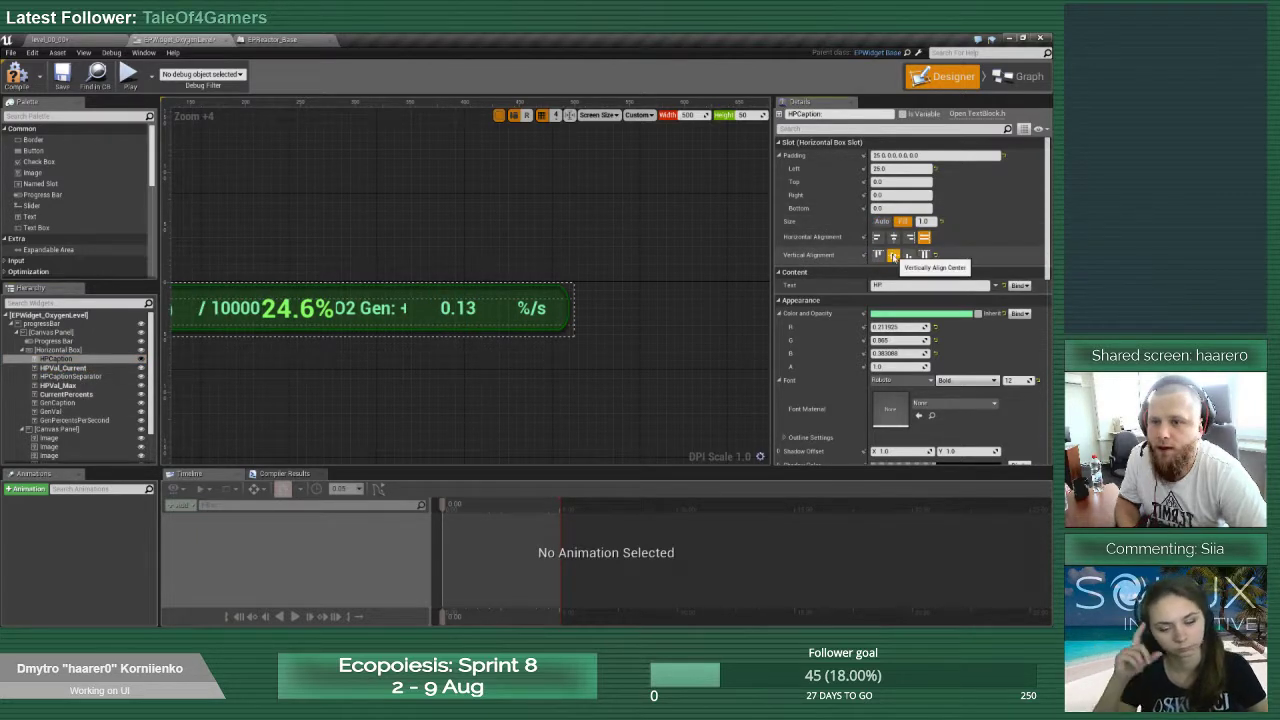
pyautogui.click(894, 256)
pyautogui.moveTo(314, 371); pyautogui.dragTo(690, 322, button='right')
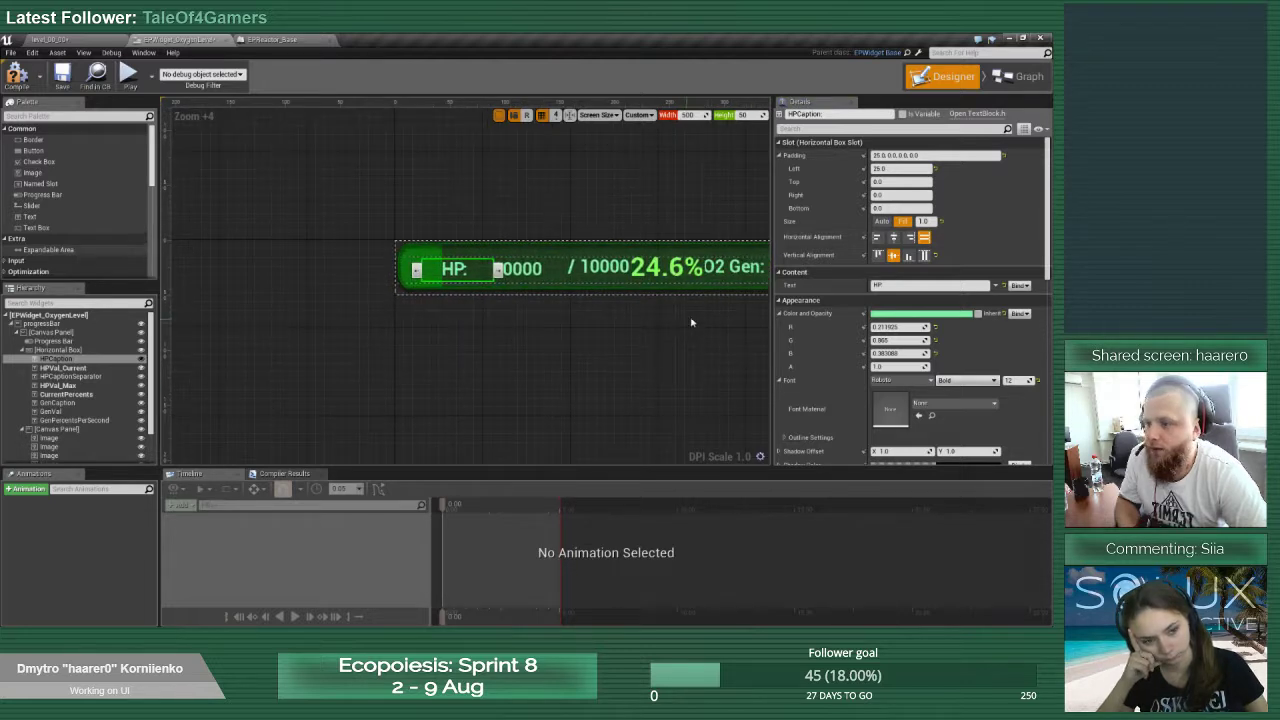
pyautogui.click(881, 221)
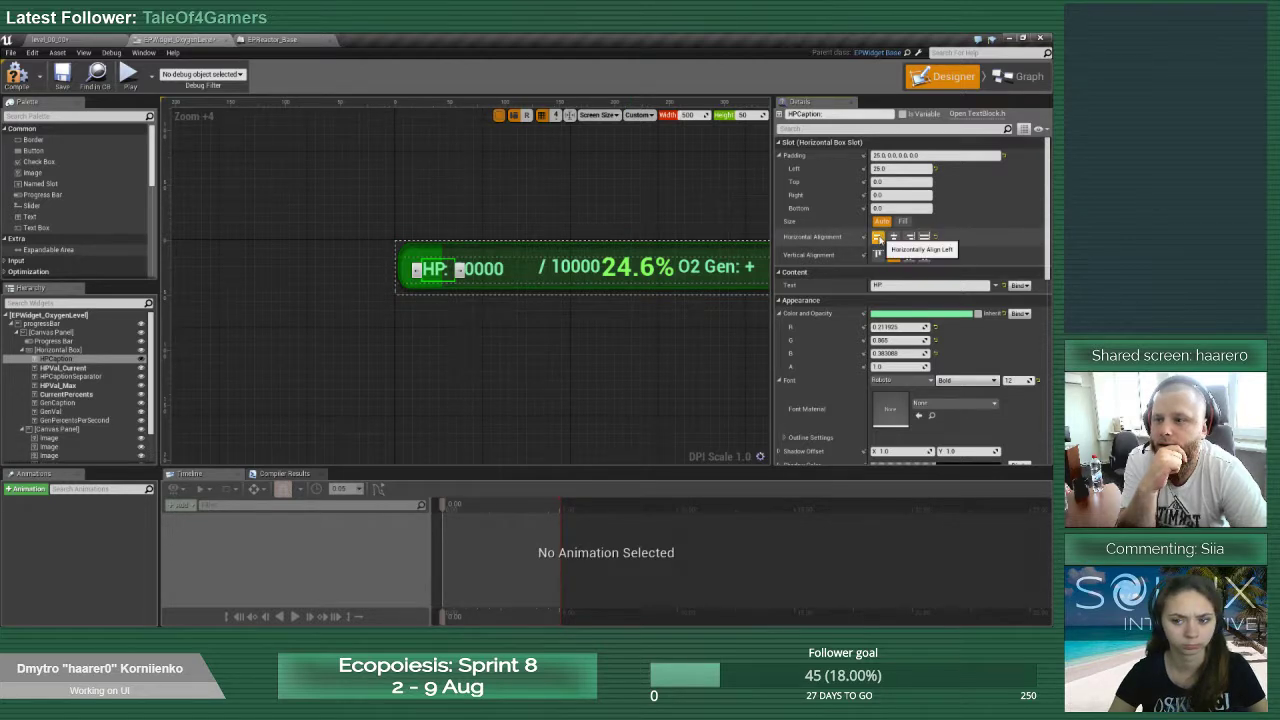
pyautogui.click(62, 368)
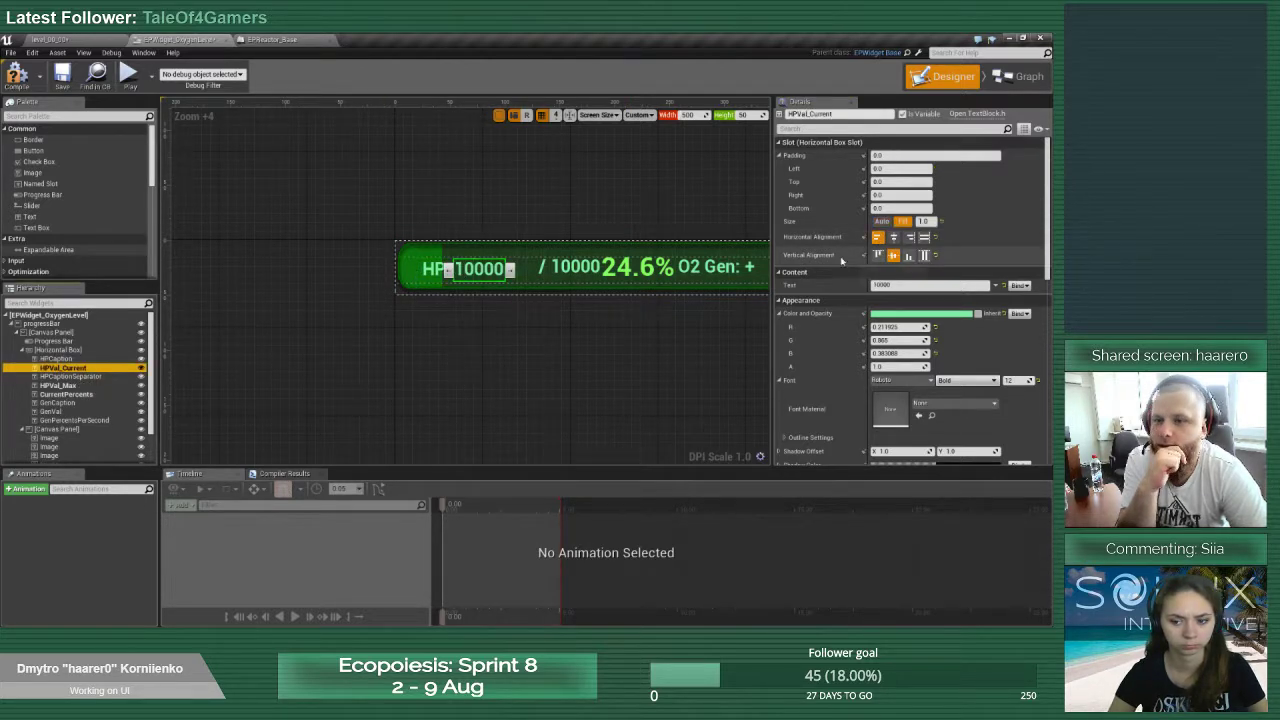
pyautogui.click(881, 221)
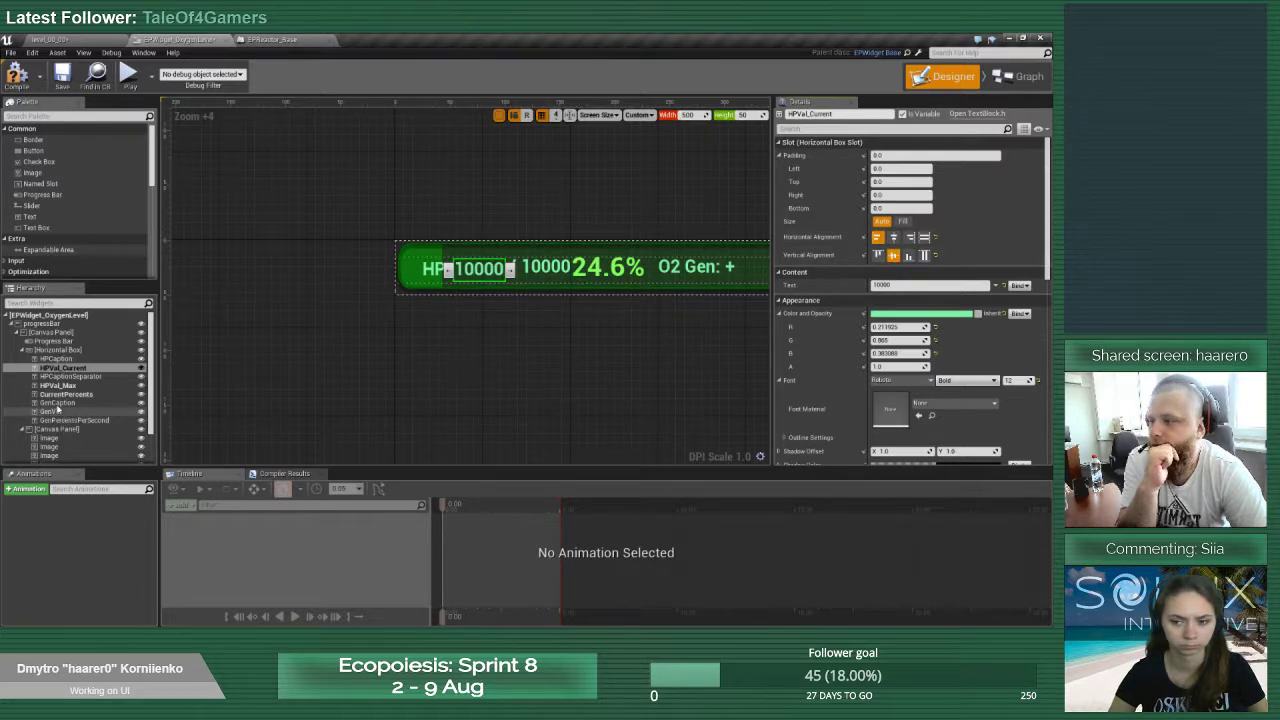
# Centre HPCaptionSeparator and HPVal_Max vertically in their Horizontal Box slots
pyautogui.click(68, 376)
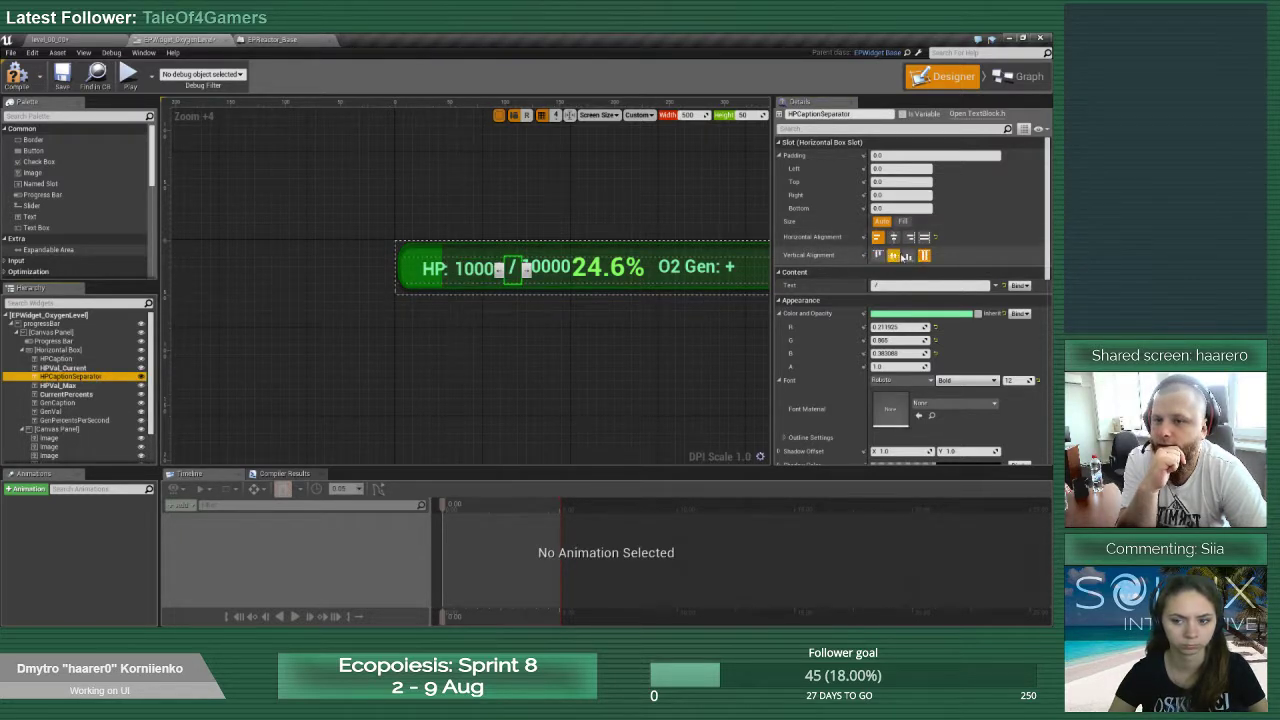
pyautogui.click(893, 255)
pyautogui.click(98, 386)
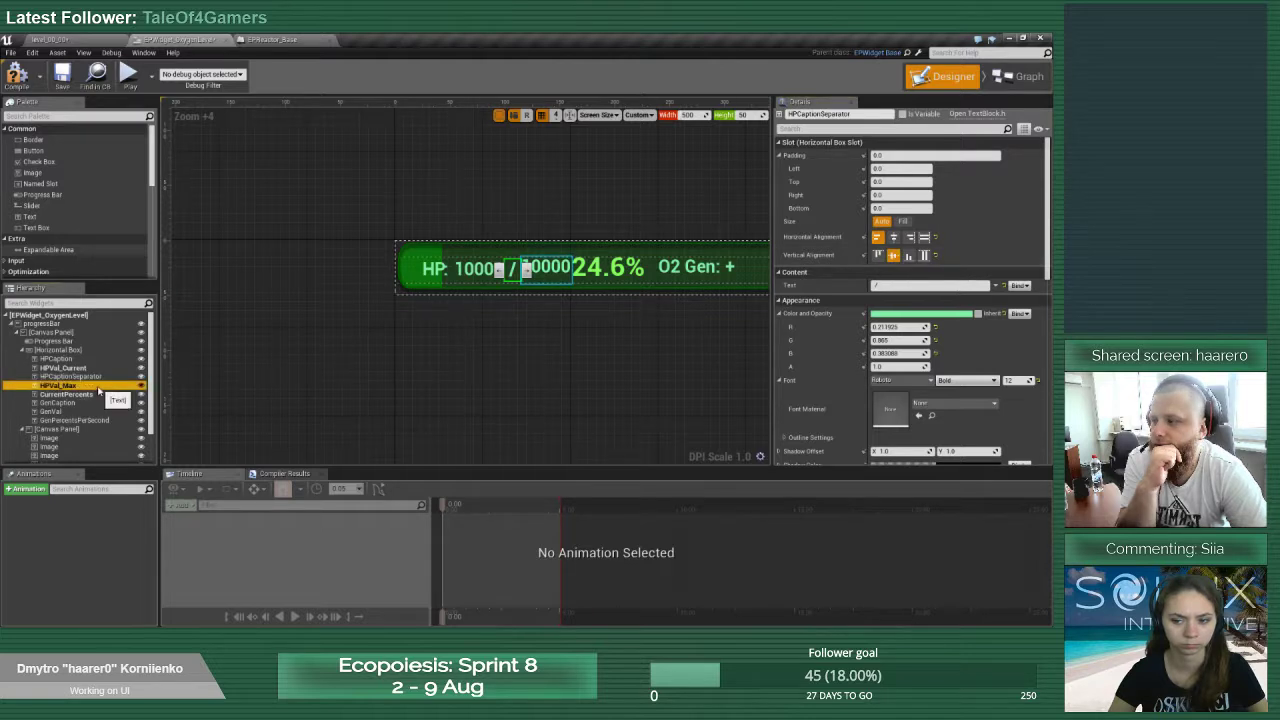
pyautogui.click(895, 256)
pyautogui.click(545, 362)
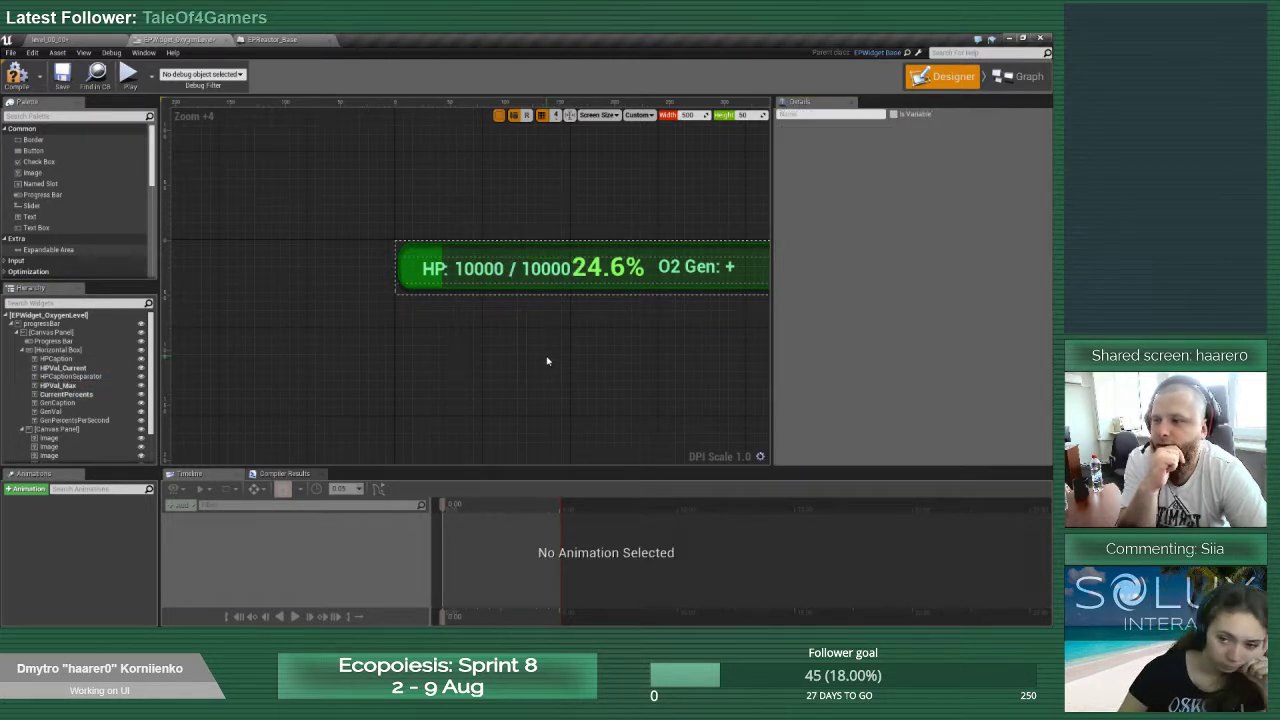
# Set the Horizontal Box's Position Y to 0 and its Y alignment to 0.5
pyautogui.click(57, 350)
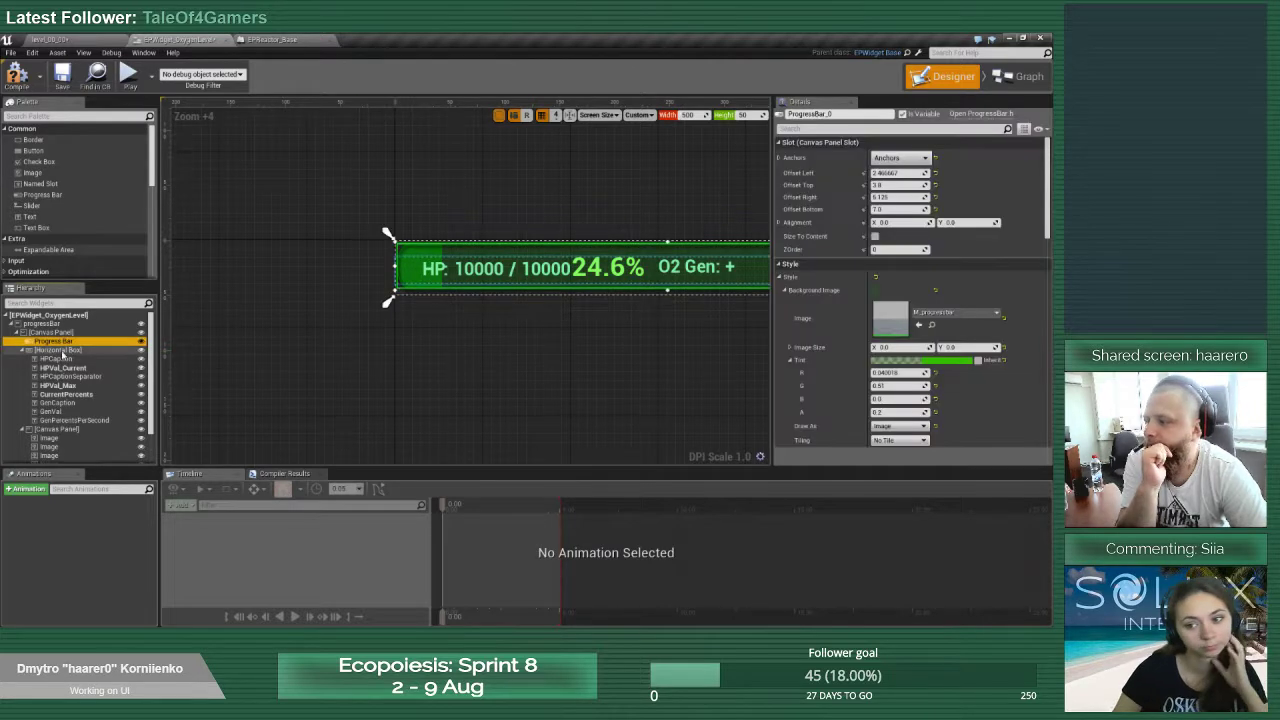
pyautogui.click(889, 185)
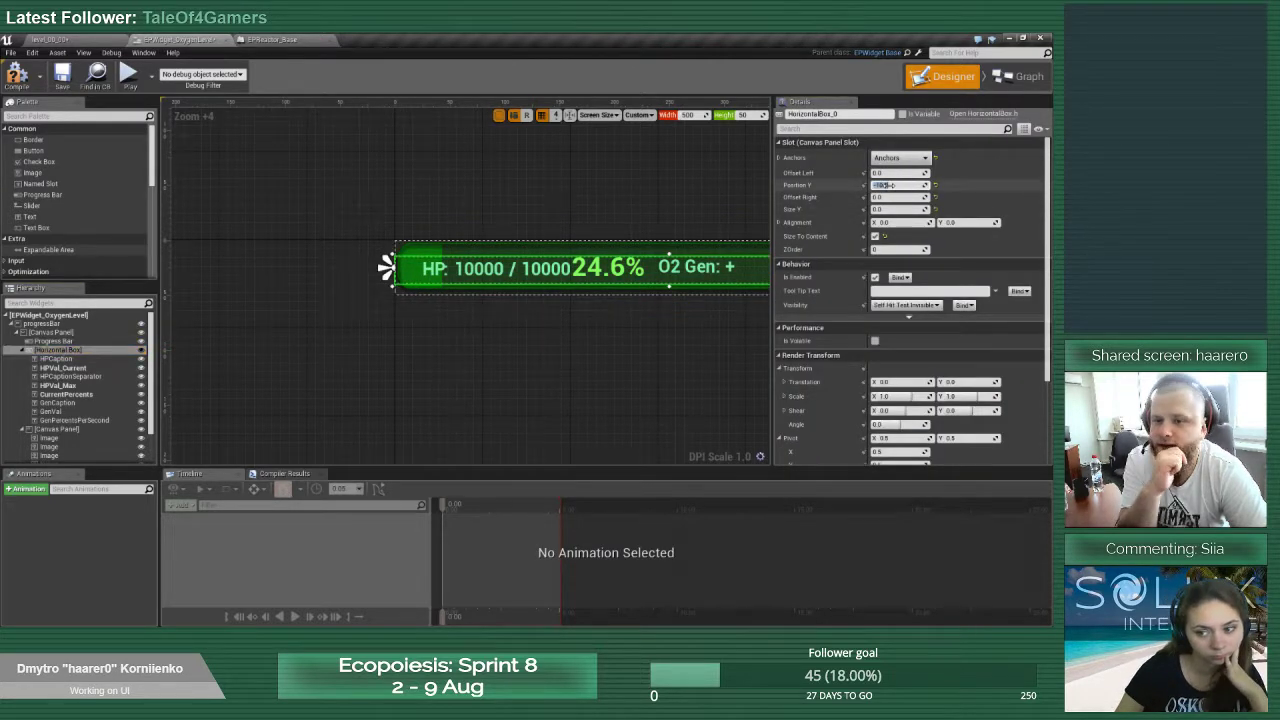
pyautogui.write('0')
pyautogui.press('Return')
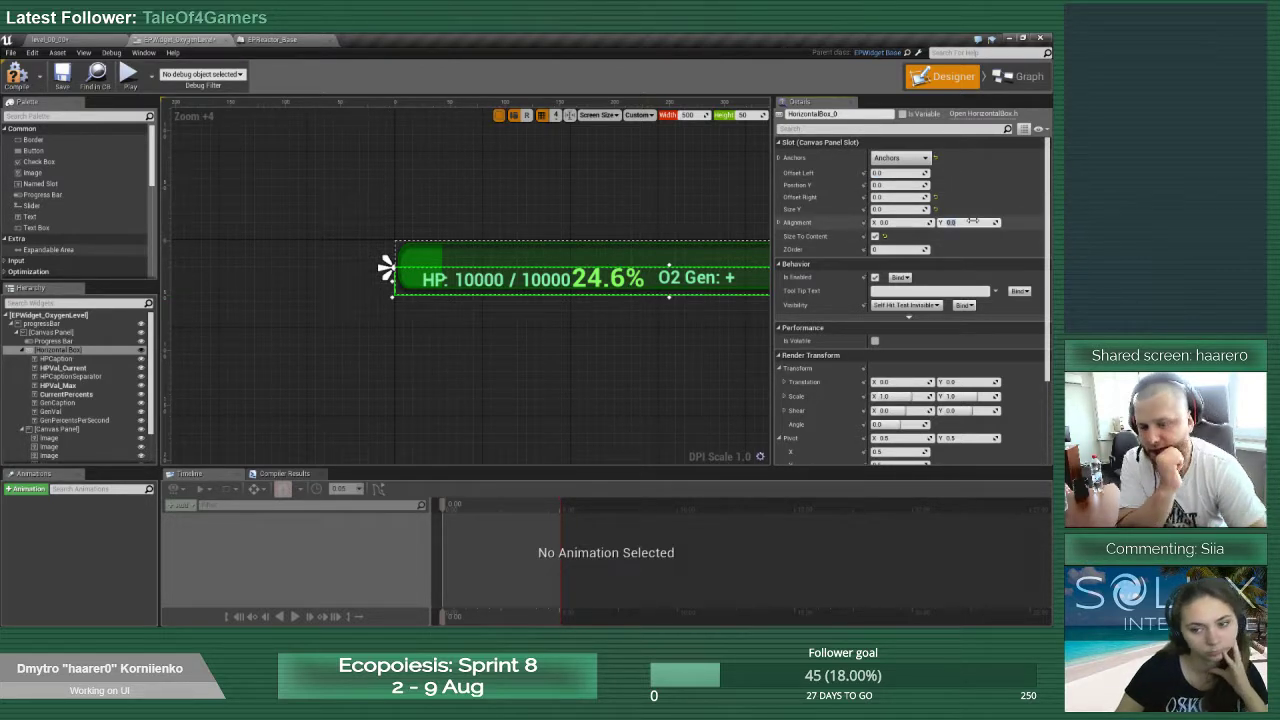
pyautogui.moveTo(972, 221); pyautogui.dragTo(974, 221)
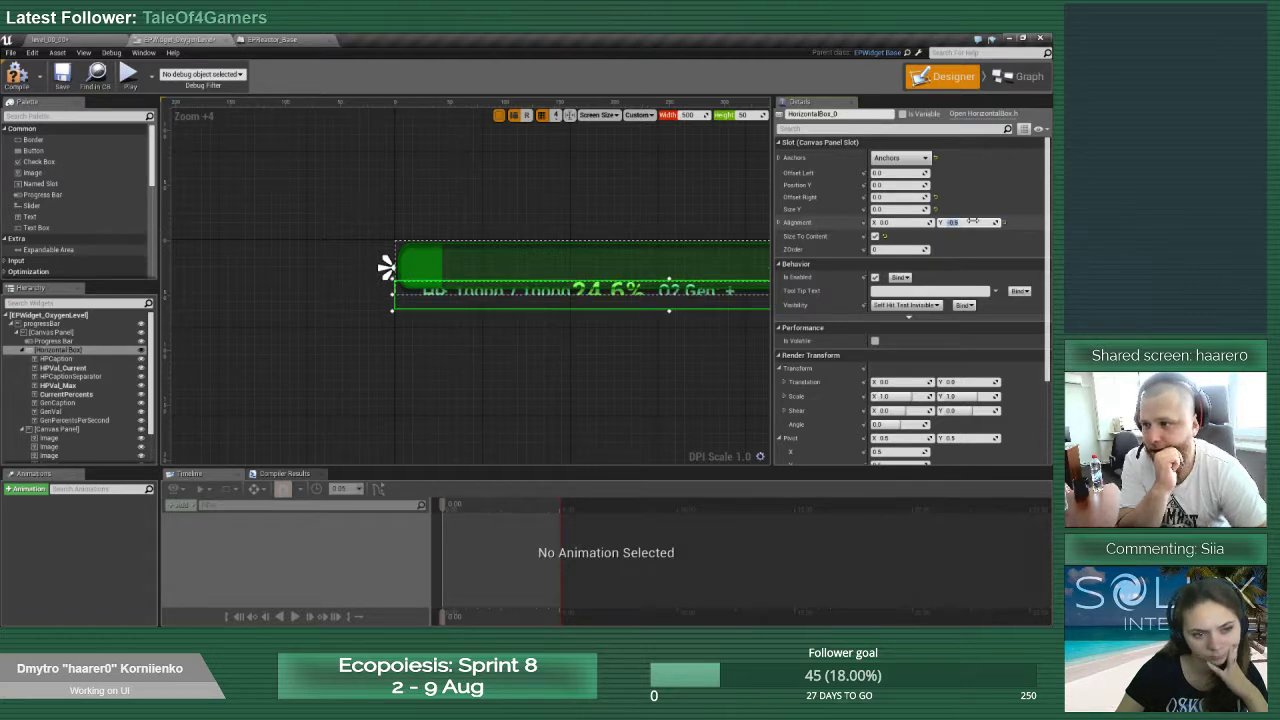
pyautogui.write('0.5')
pyautogui.press('Return')
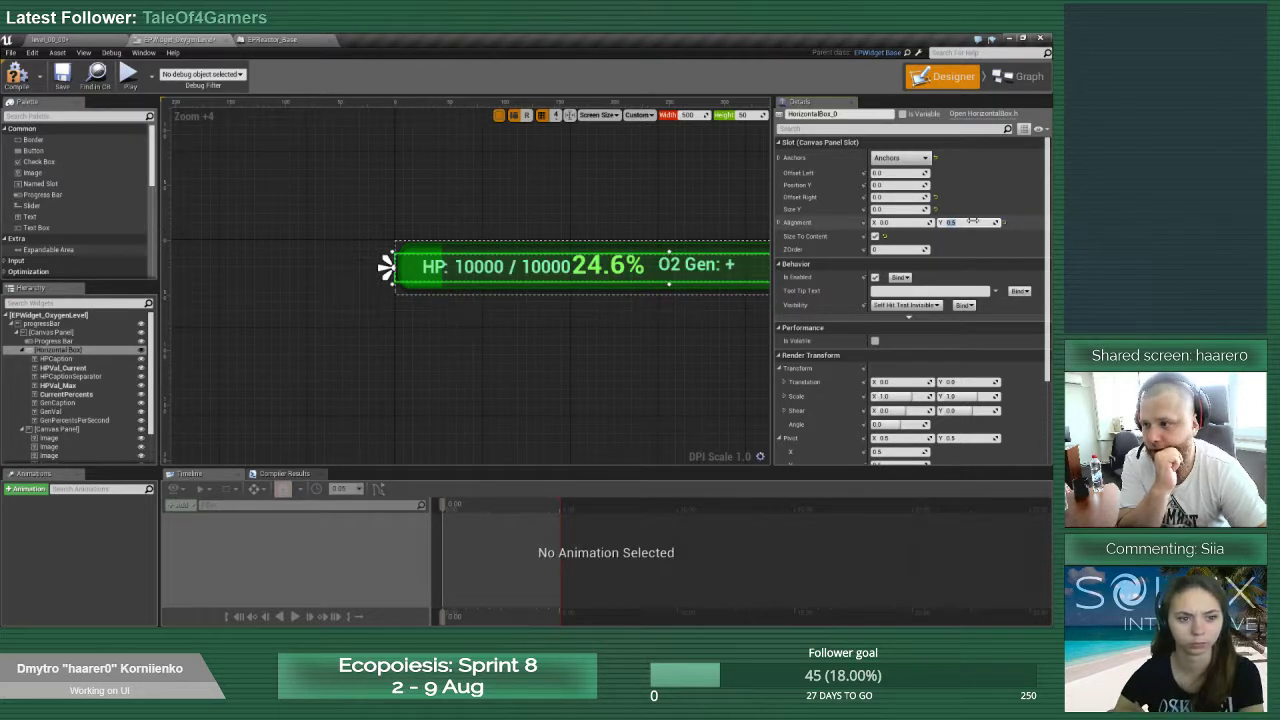
pyautogui.click(580, 347)
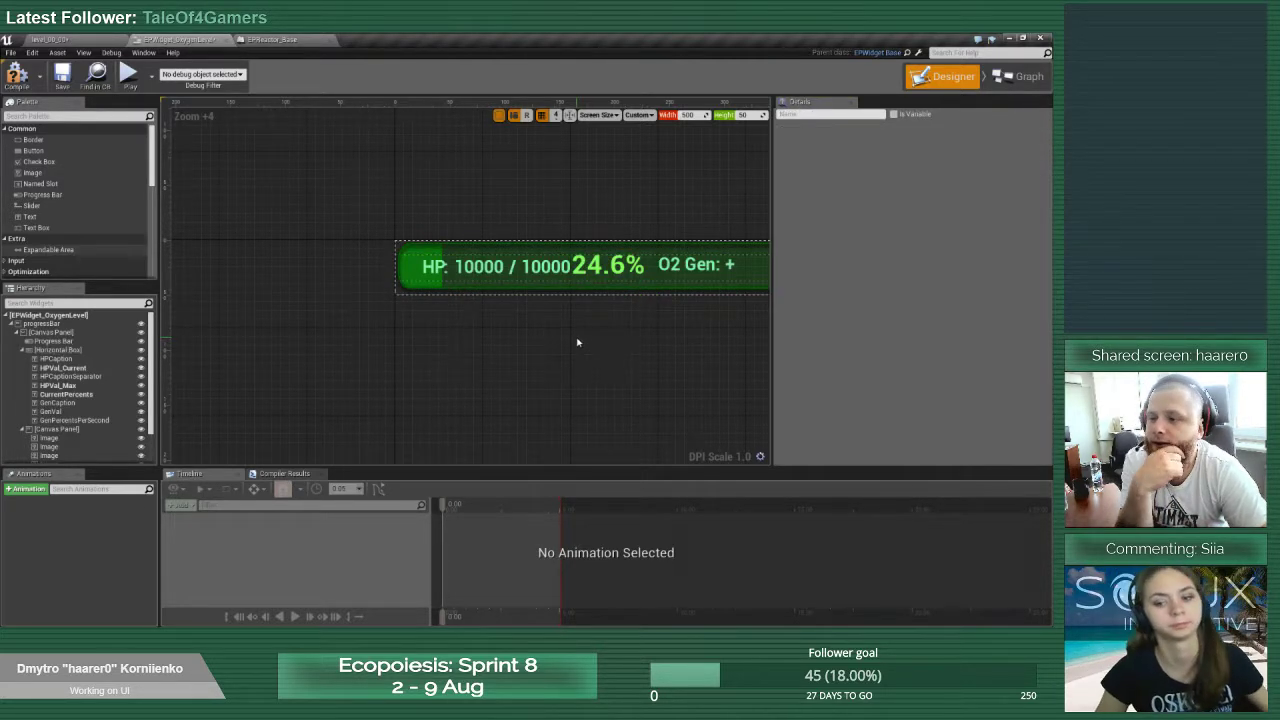
# Try Fill size with centred horizontal alignment on CurrentPercents' slot, and restore Auto size with Fill alignment
pyautogui.moveTo(617, 265); pyautogui.dragTo(457, 331, button='right')
pyautogui.click(66, 394)
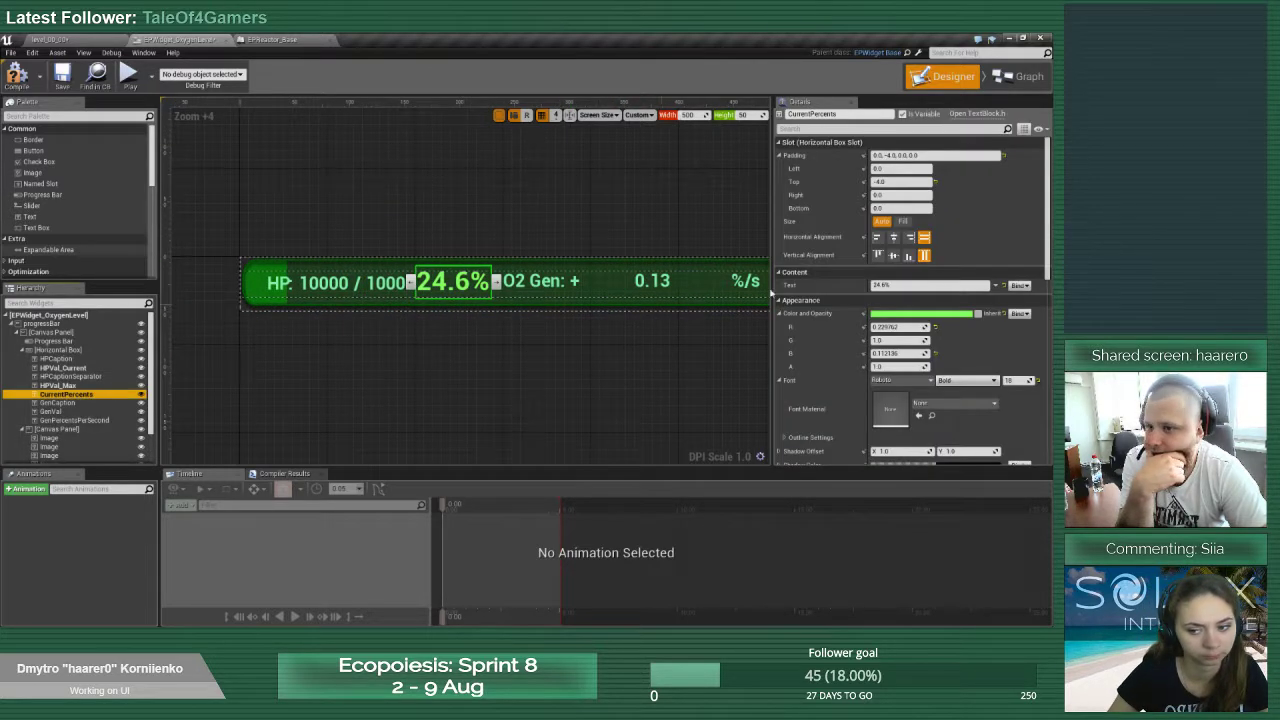
pyautogui.click(909, 237)
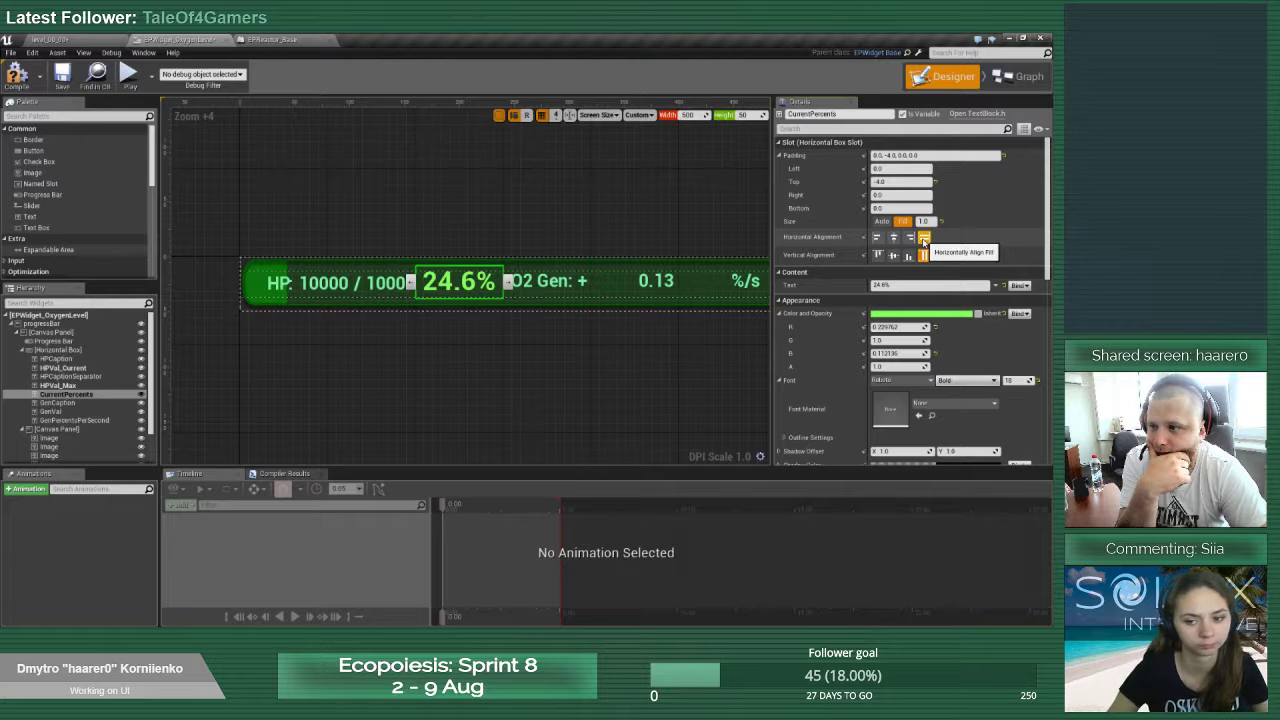
pyautogui.click(893, 237)
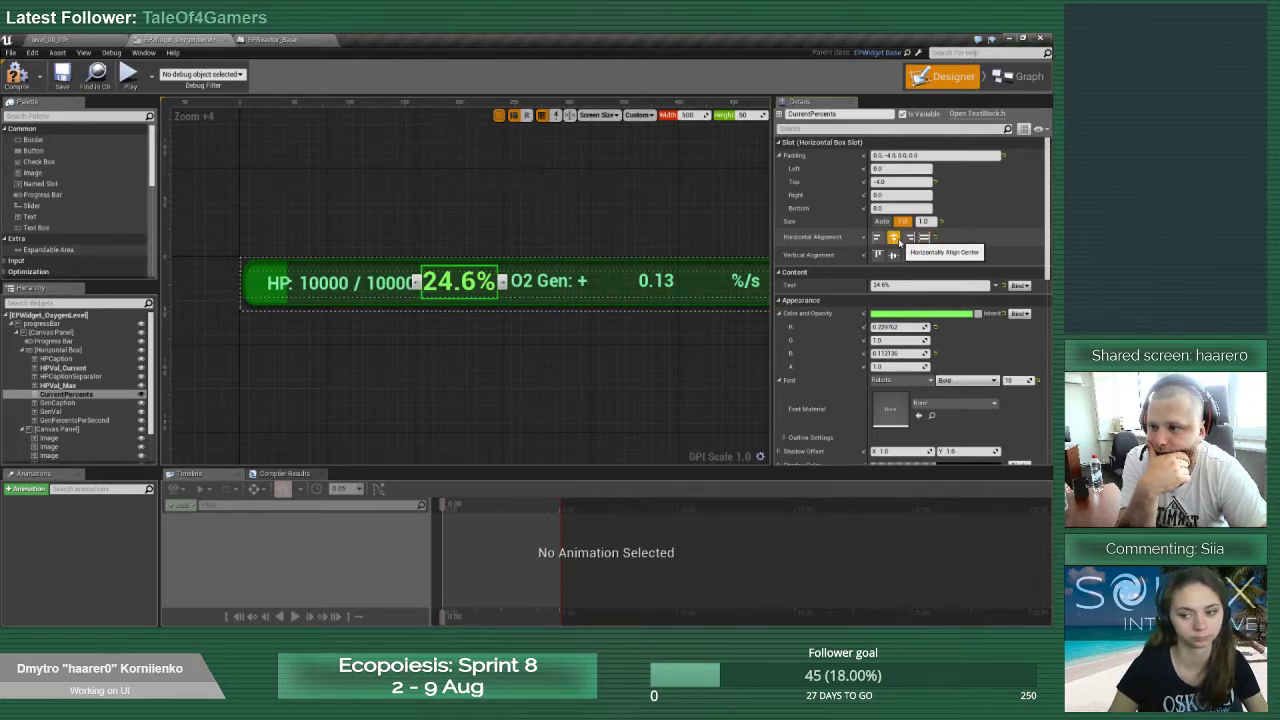
pyautogui.click(881, 221)
pyautogui.click(924, 238)
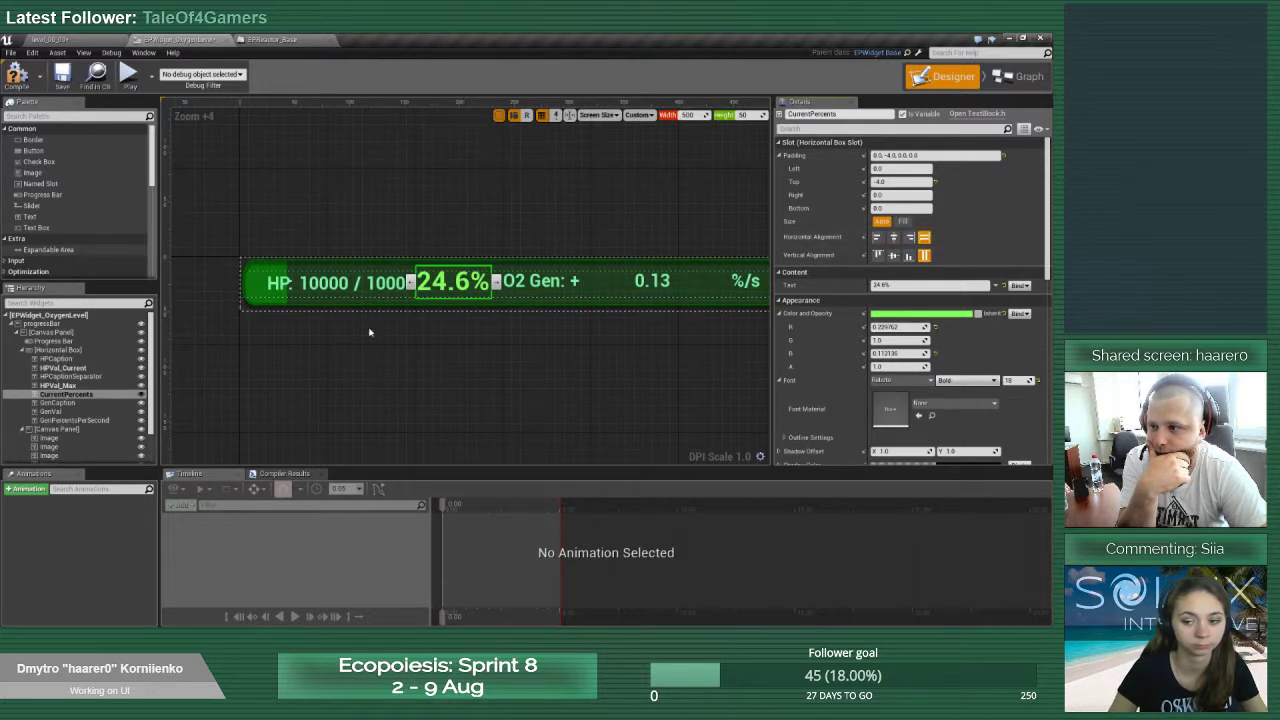
# Add two Spacers to the Horizontal Box, one directly before and one directly after CurrentPercents
pyautogui.click(62, 402)
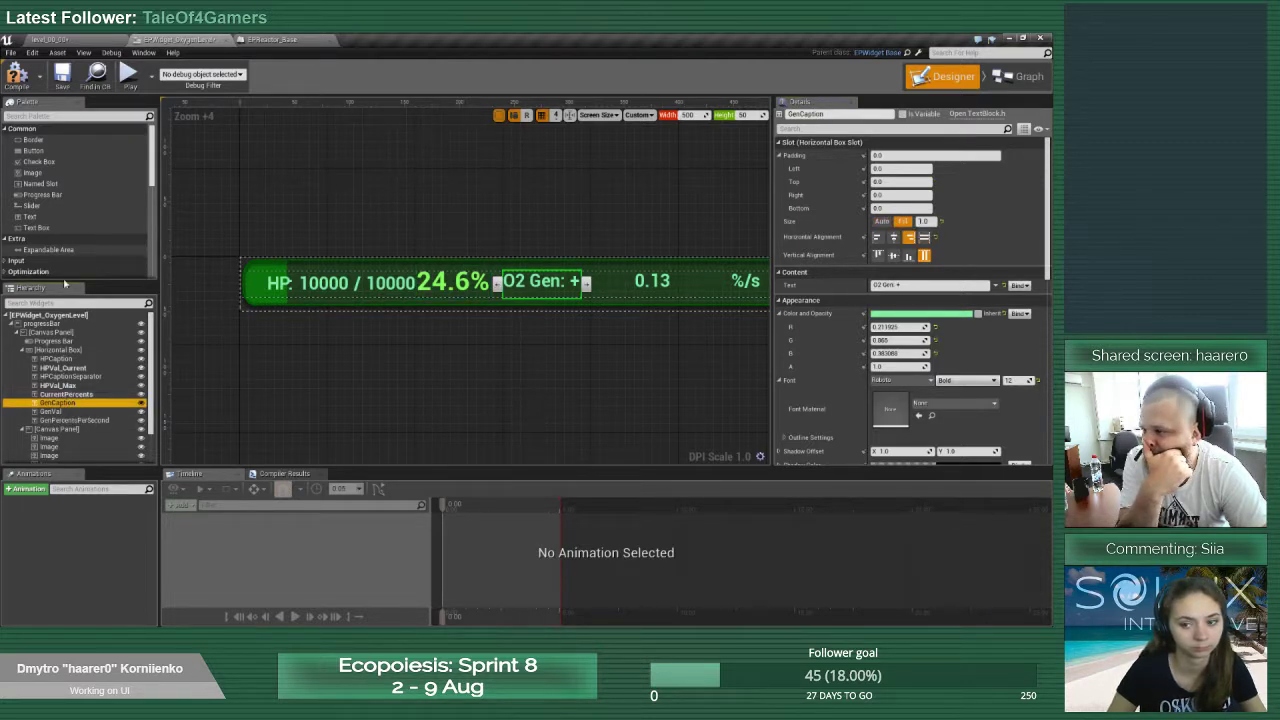
pyautogui.scroll(-3, 45, 212)
pyautogui.scroll(-5, 45, 212)
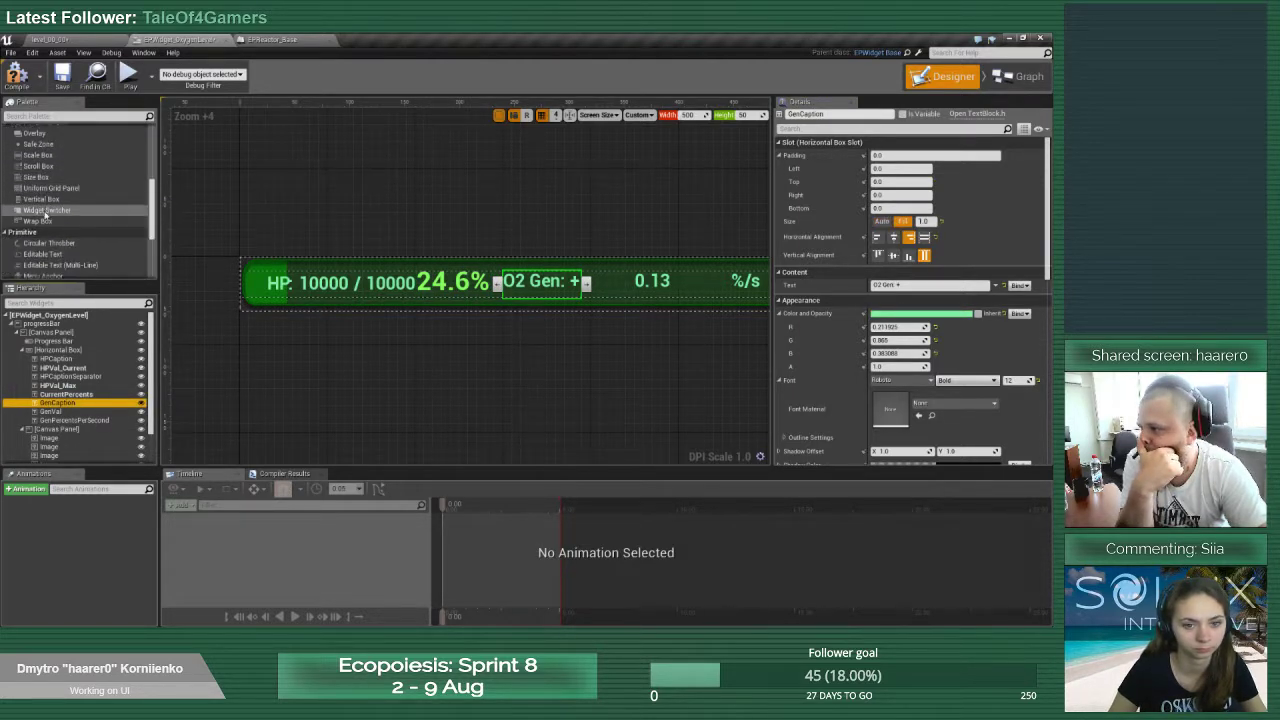
pyautogui.scroll(2, 45, 215)
pyautogui.moveTo(45, 234); pyautogui.dragTo(64, 394)
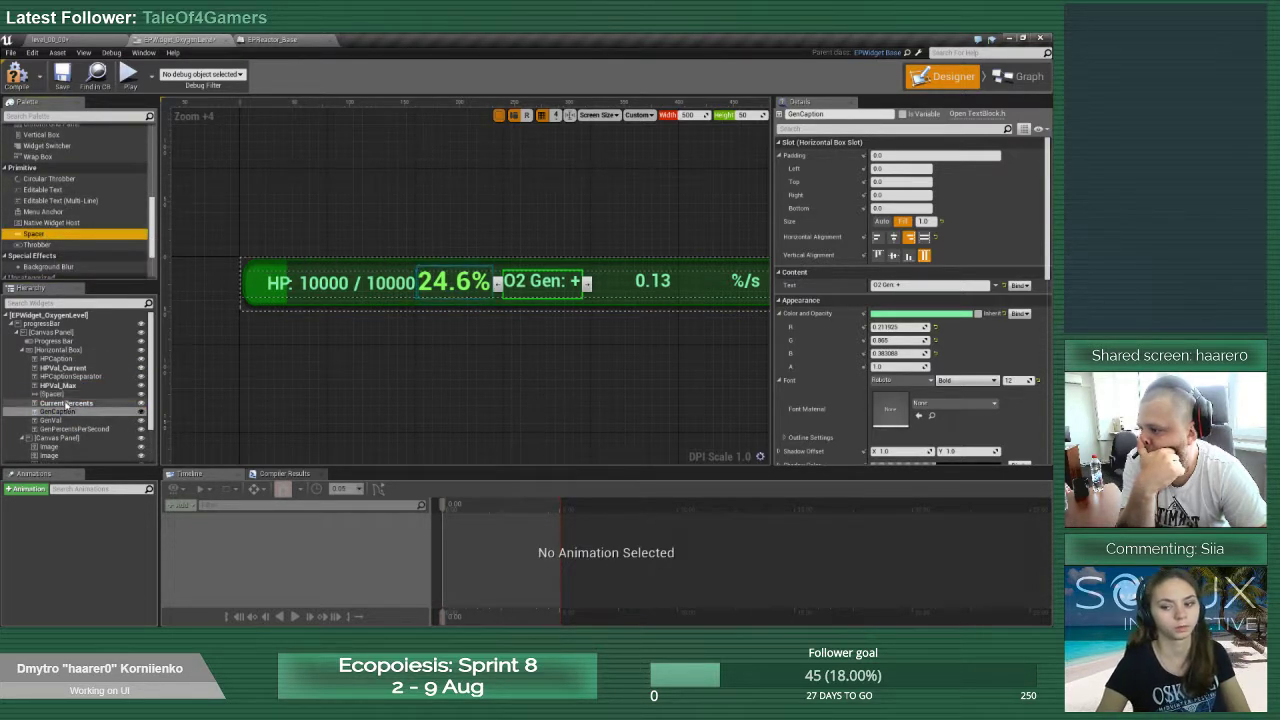
pyautogui.moveTo(57, 239); pyautogui.dragTo(70, 396)
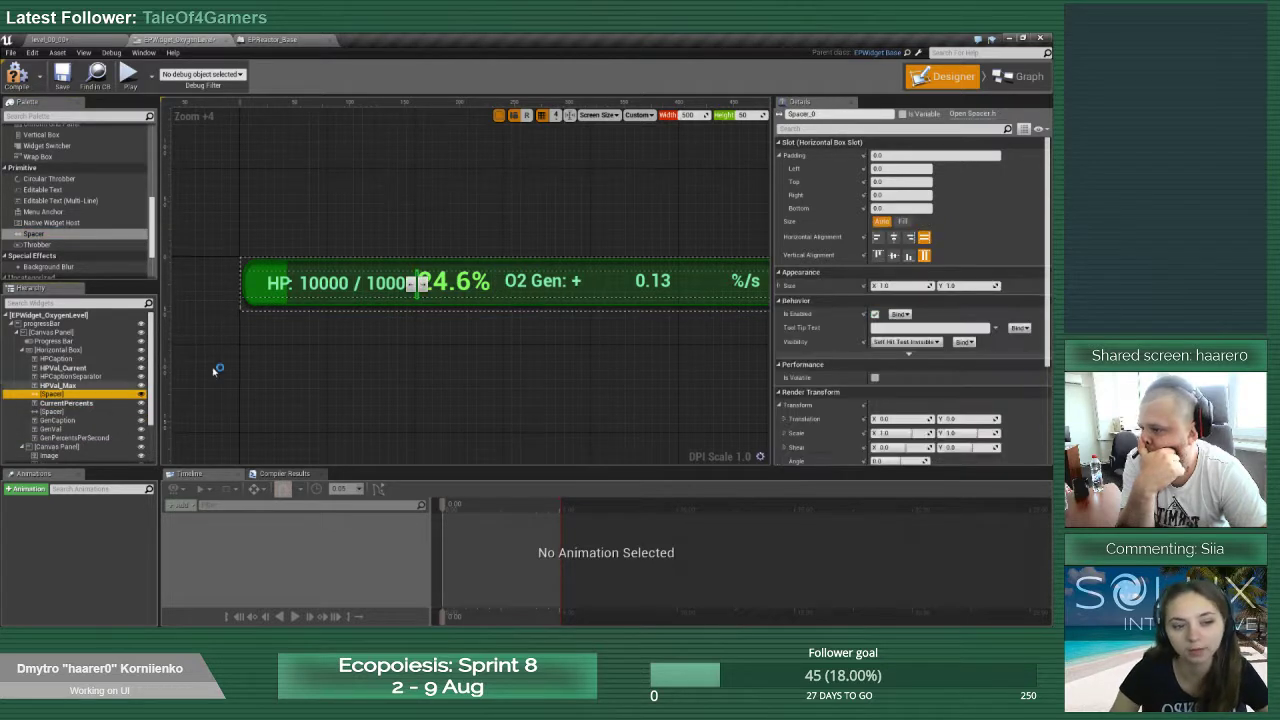
# Set the slot size of both Spacers around CurrentPercents to Fill
pyautogui.click(903, 221)
pyautogui.click(560, 284)
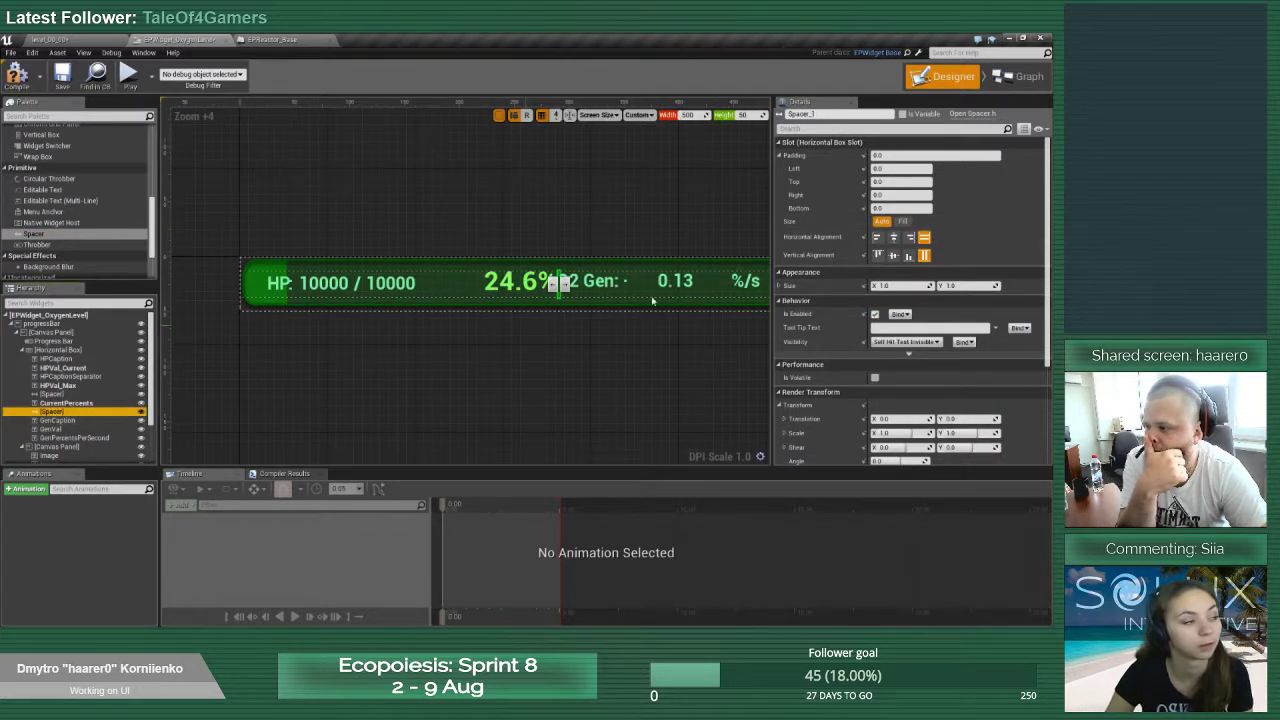
pyautogui.click(903, 221)
pyautogui.moveTo(563, 337)
pyautogui.mouseDown(button='right')
pyautogui.moveTo(437, 331)
pyautogui.moveTo(548, 329)
pyautogui.mouseUp(button='right')
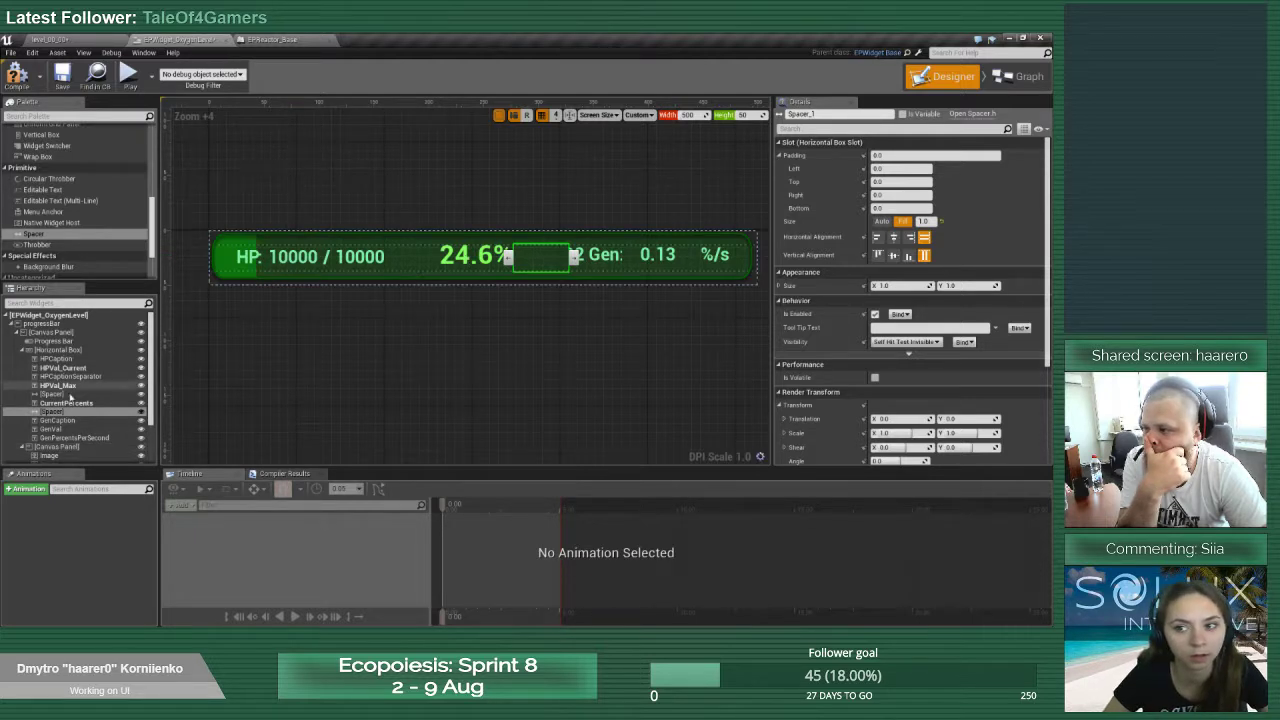
# Move CurrentPercents out of the Horizontal Box into the parent Canvas Panel and anchor it horizontally stretched at the vertical middle
pyautogui.click(56, 359)
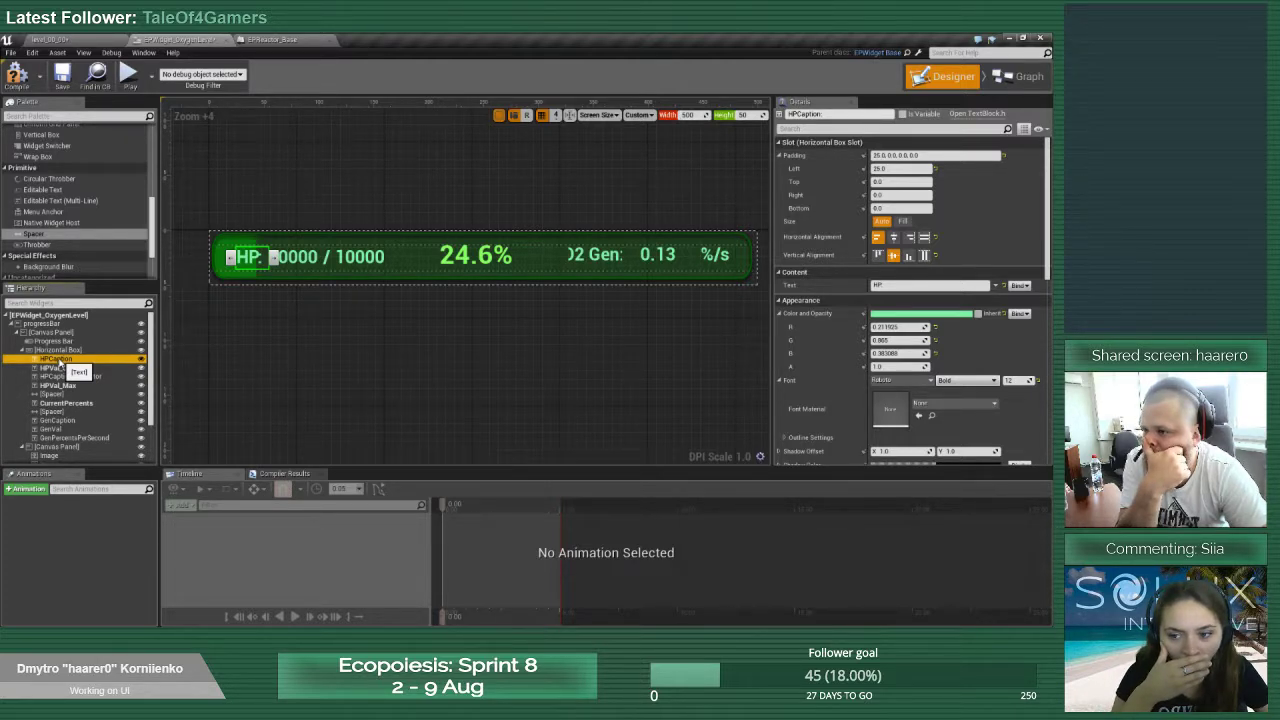
pyautogui.moveTo(65, 403); pyautogui.dragTo(63, 349)
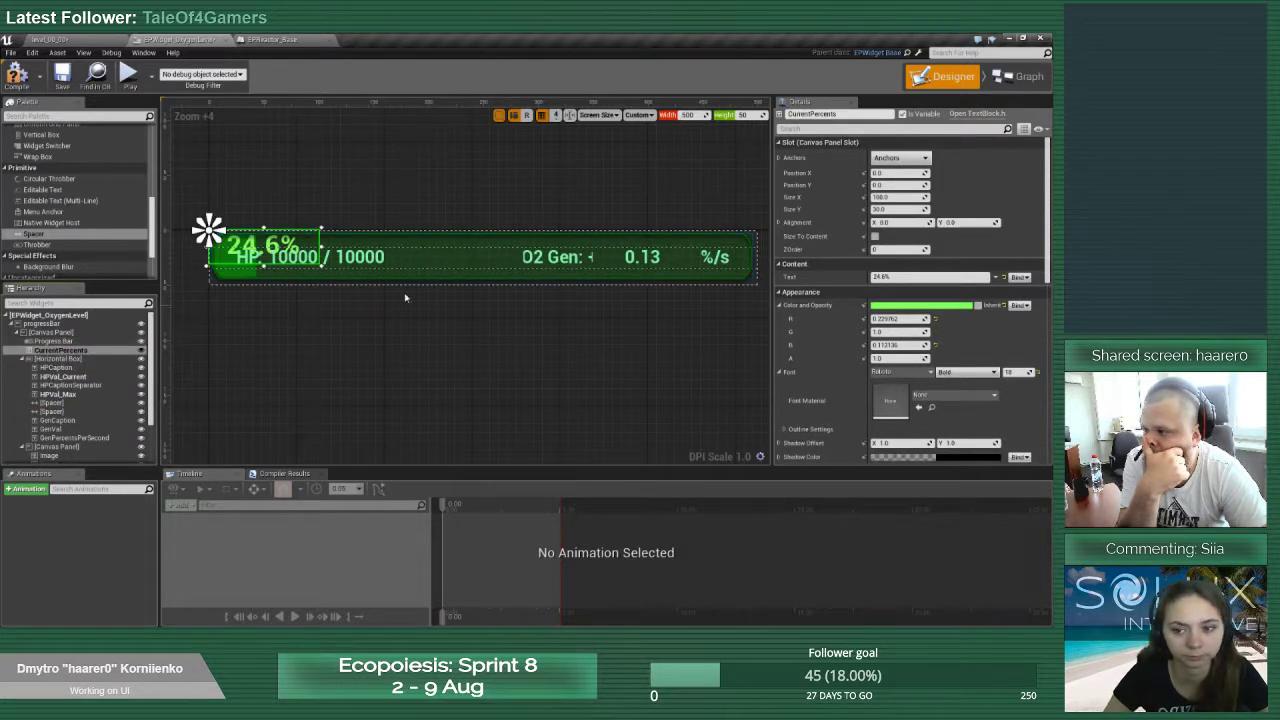
pyautogui.click(900, 157)
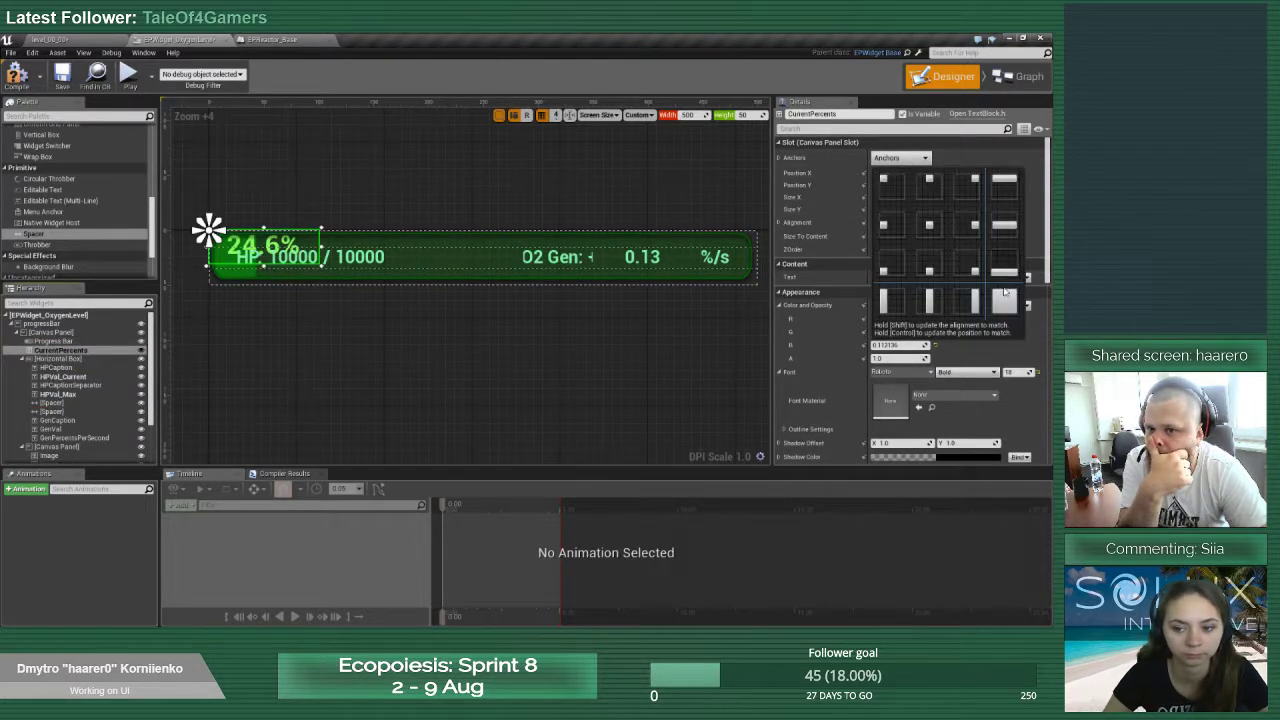
pyautogui.click(1005, 226)
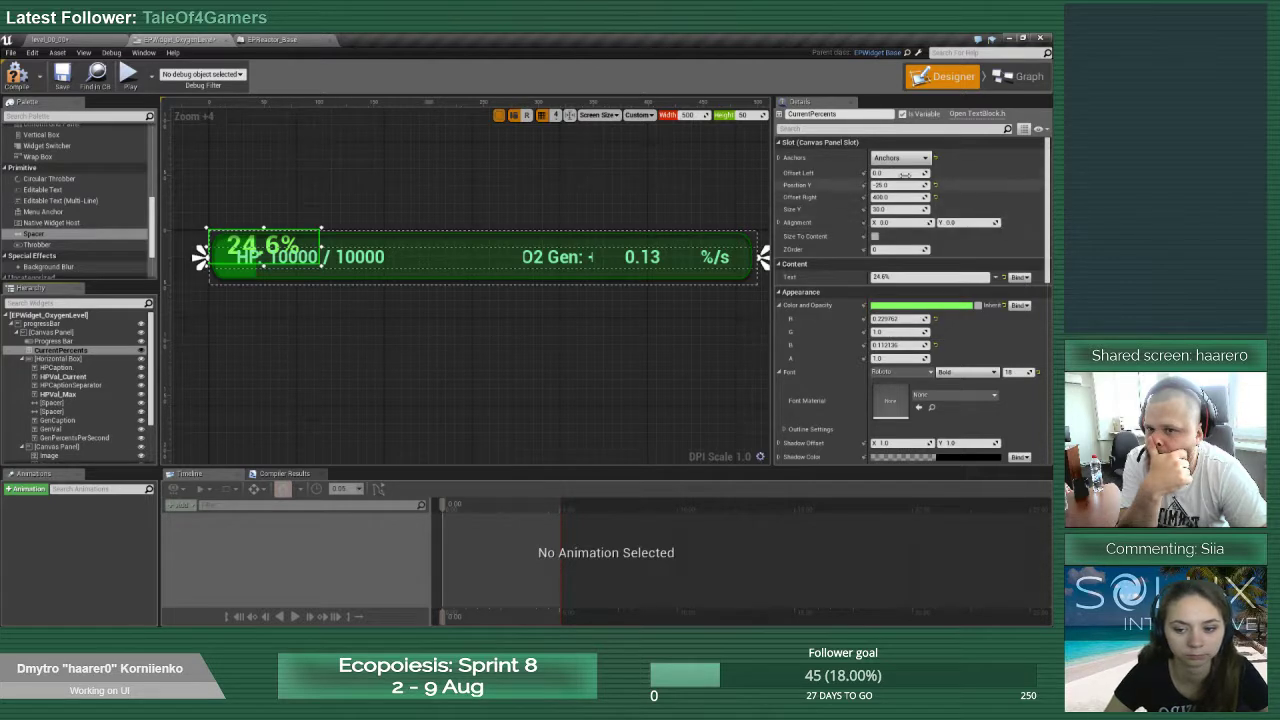
# Set CurrentPercents' Position Y and Offset Right to 0
pyautogui.click(893, 186)
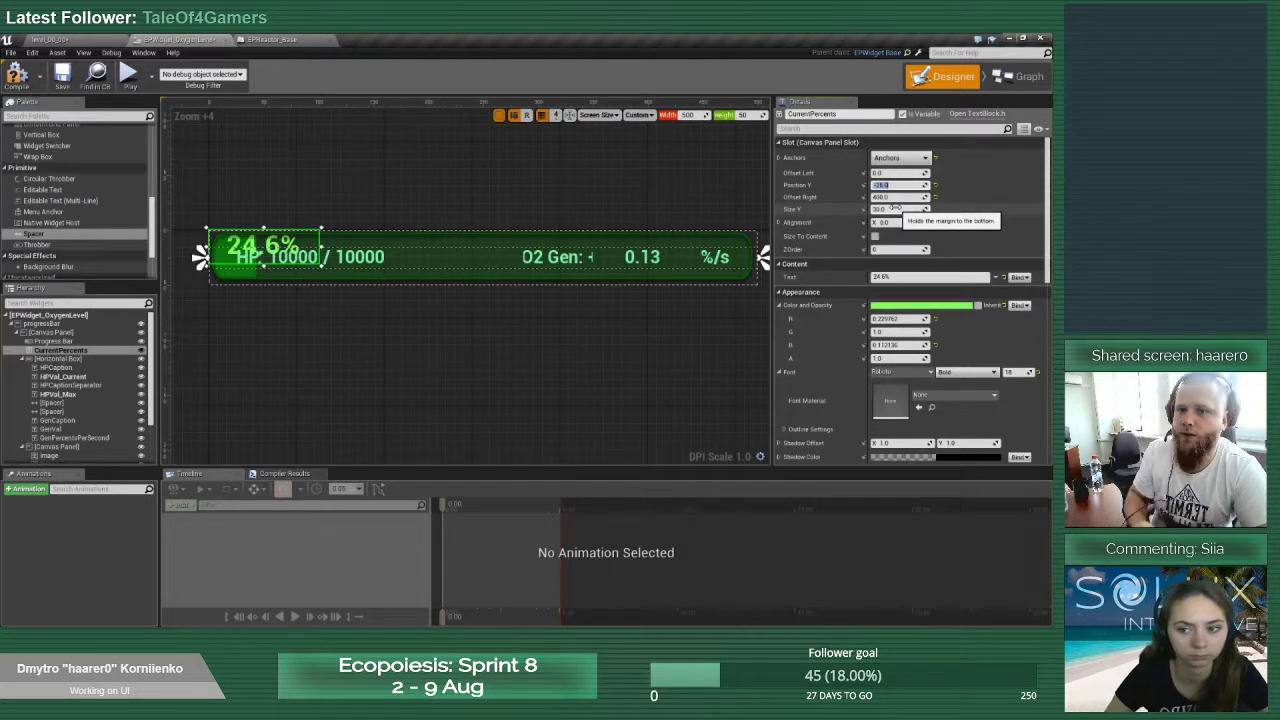
pyautogui.write('0')
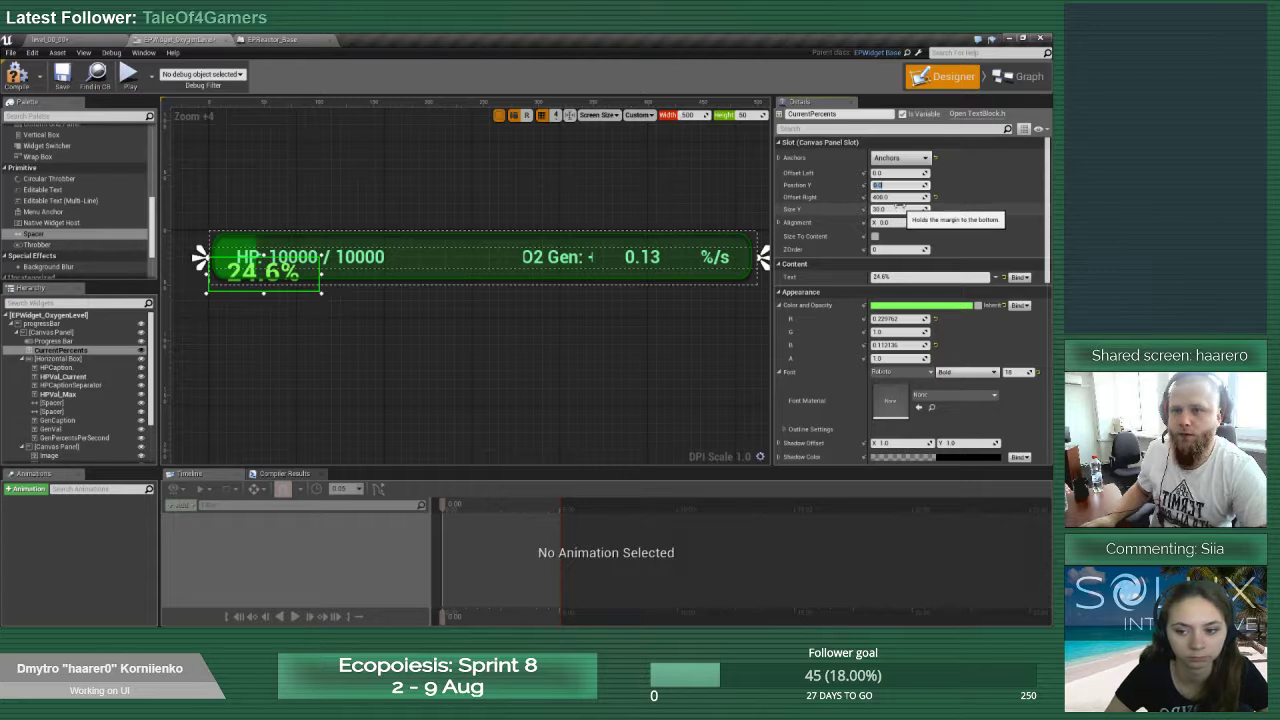
pyautogui.click(899, 198)
pyautogui.write('0')
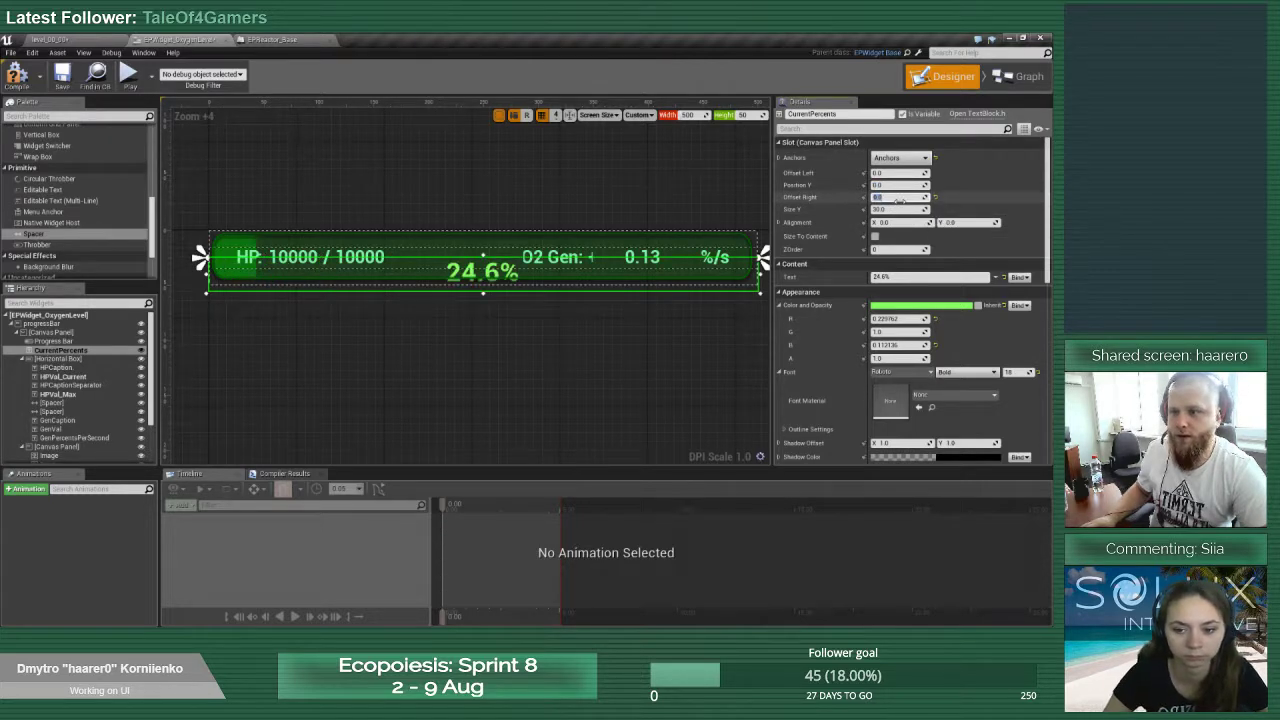
# Set CurrentPercents' Size Y to 28 and its Y alignment to 0.5
pyautogui.click(893, 209)
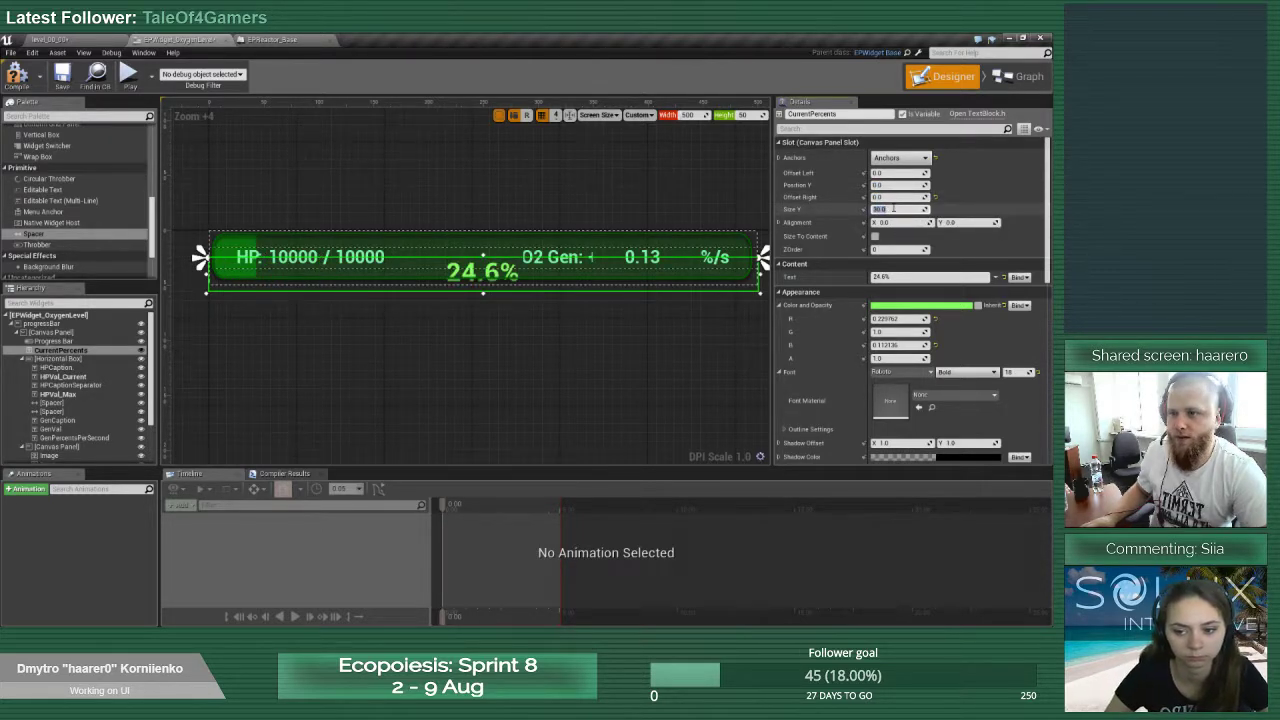
pyautogui.write('0')
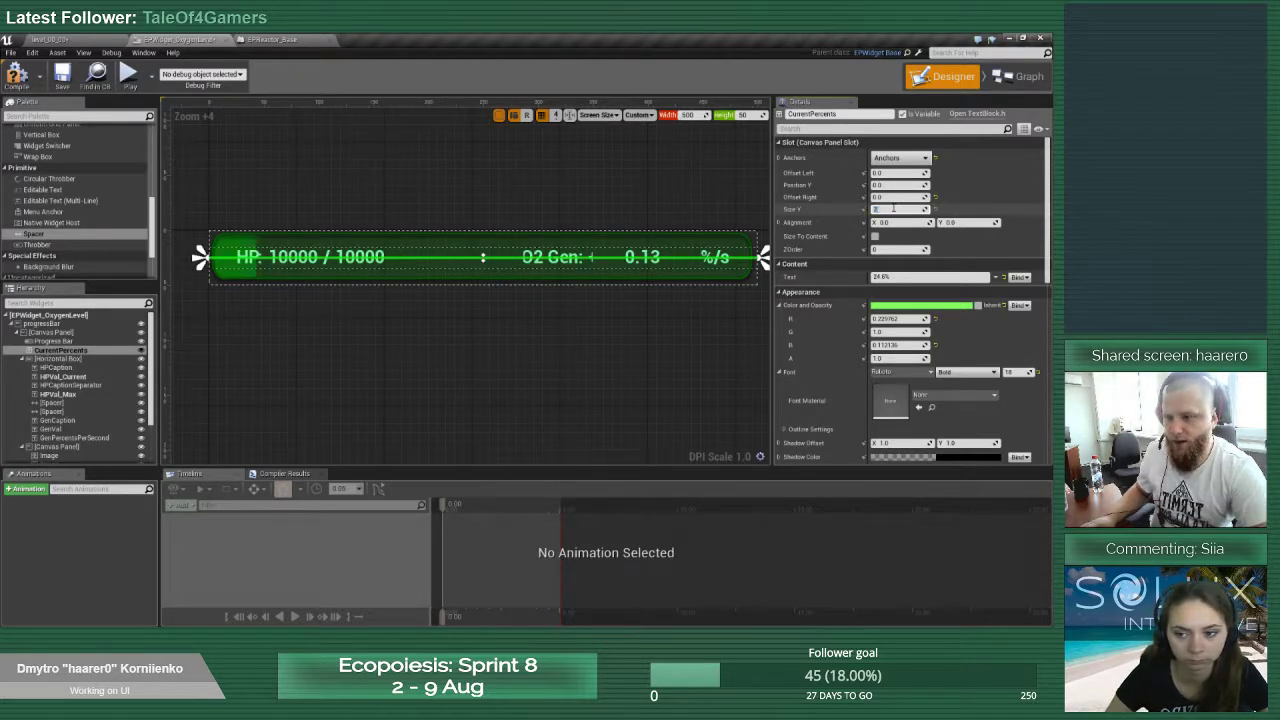
pyautogui.write('28')
pyautogui.press('Return')
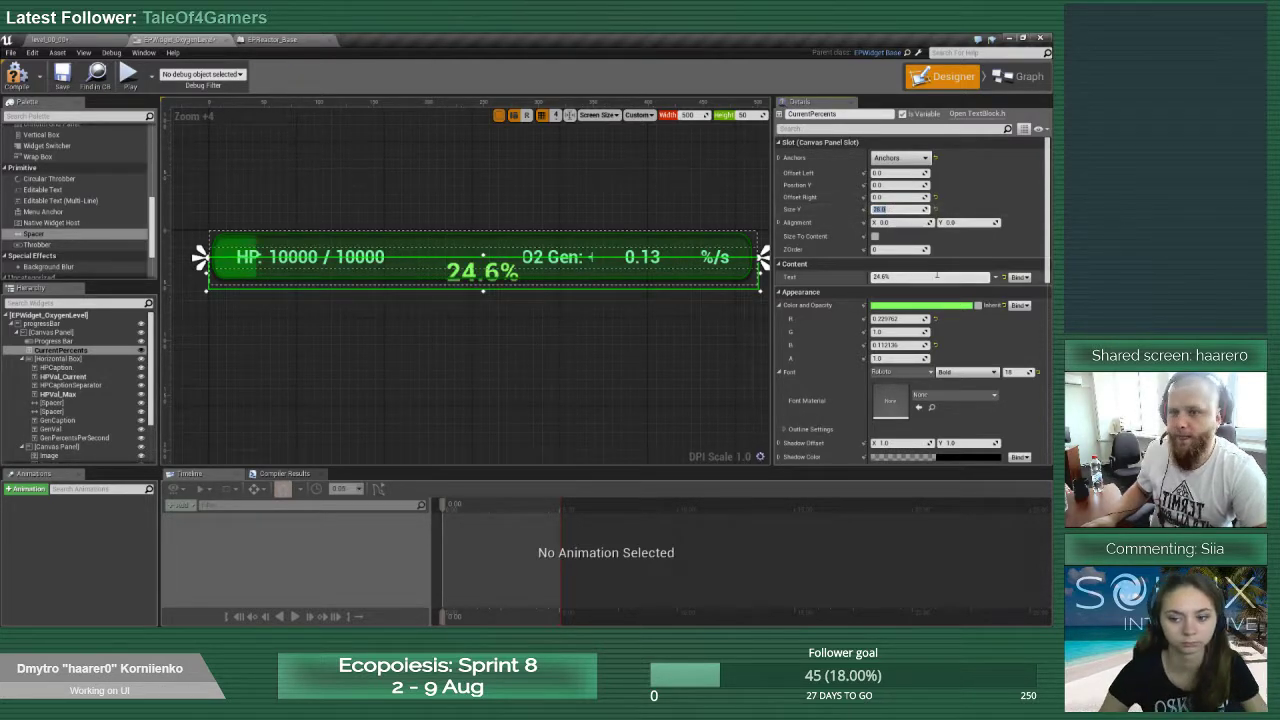
pyautogui.press('Return')
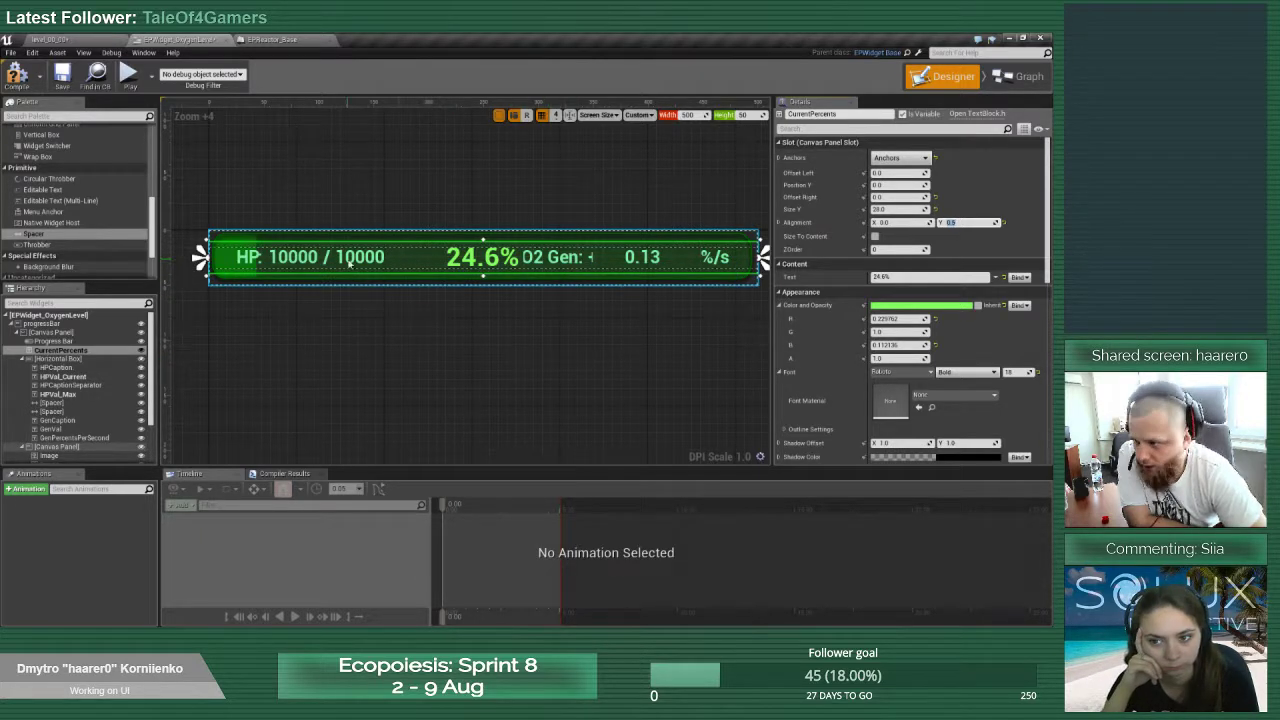
# Delete one of the two Spacers in the Horizontal Box, keeping the one before GenCaption
pyautogui.click(74, 403)
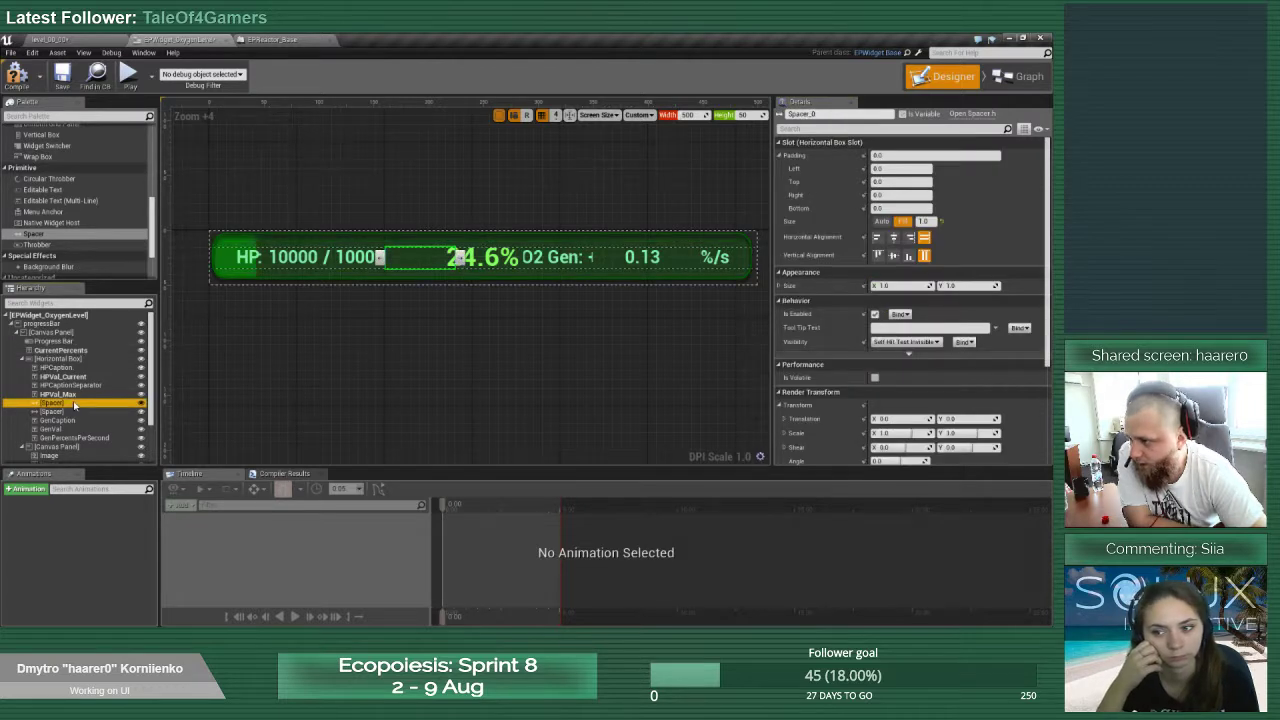
pyautogui.rightClick(74, 404)
pyautogui.click(108, 457)
pyautogui.click(74, 396)
pyautogui.click(74, 406)
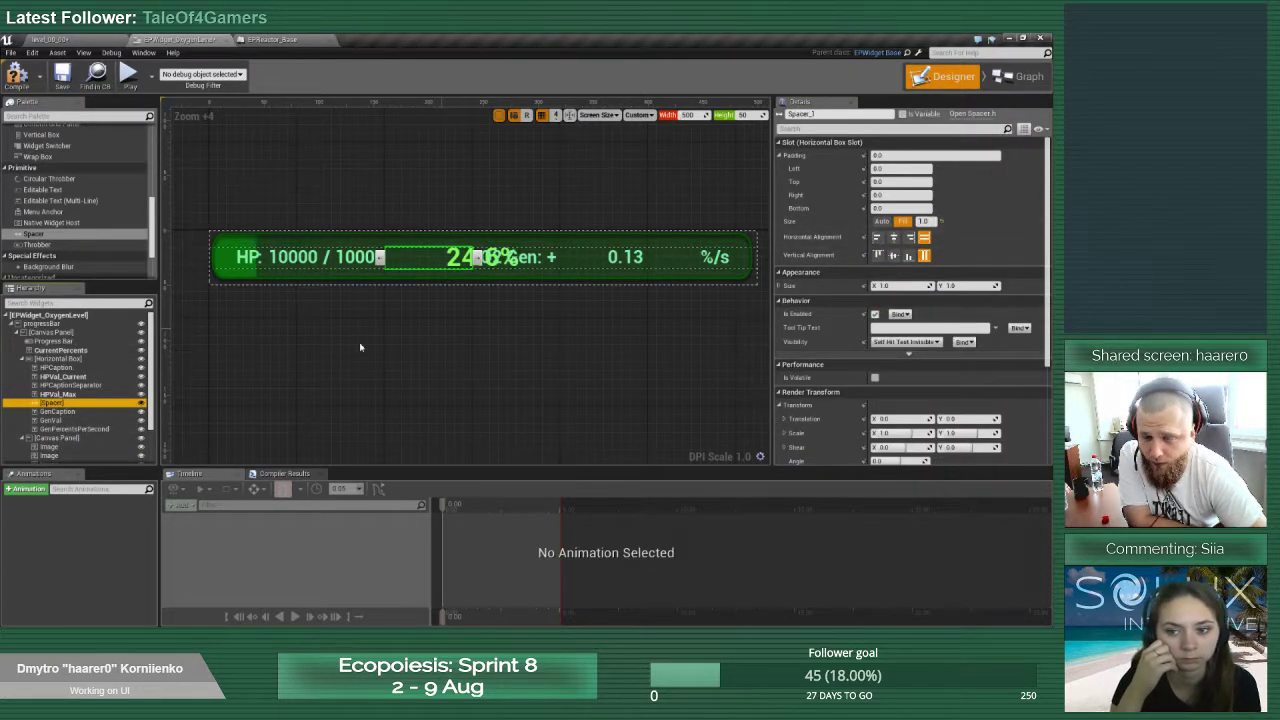
# Set the slot size of both GenVal and GenPercentsPerSecond to Auto
pyautogui.click(80, 411)
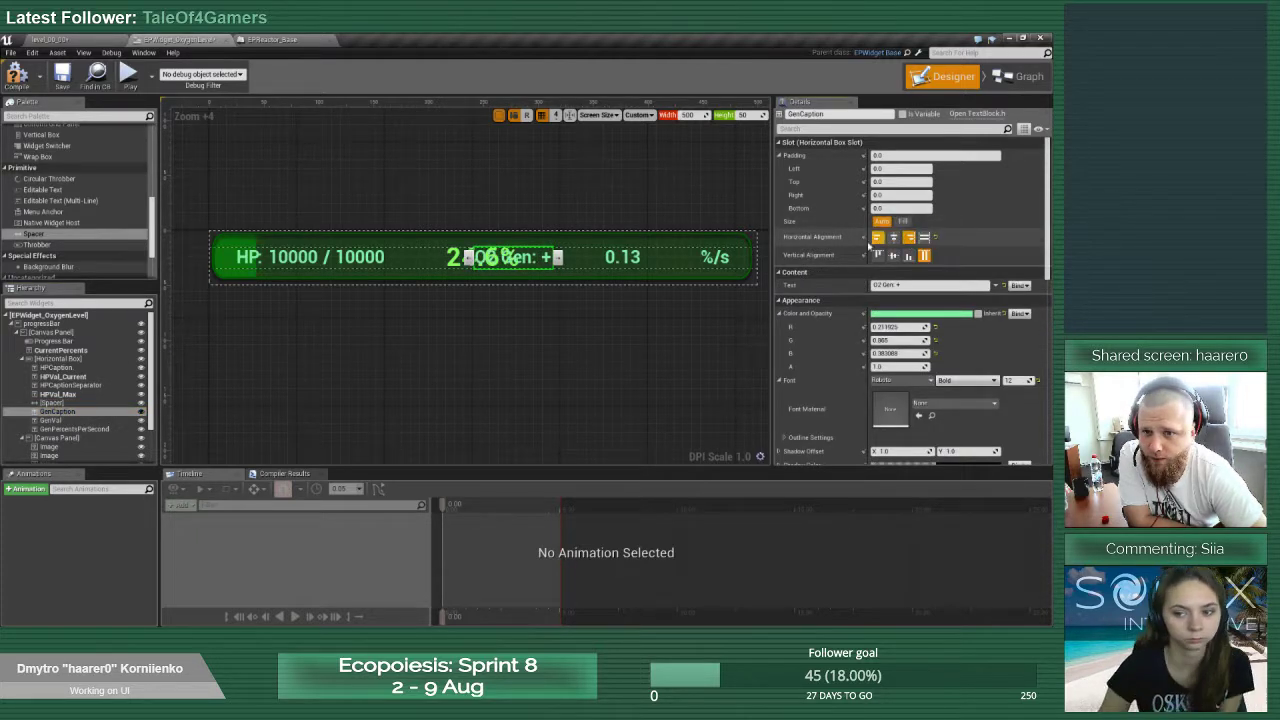
pyautogui.click(107, 421)
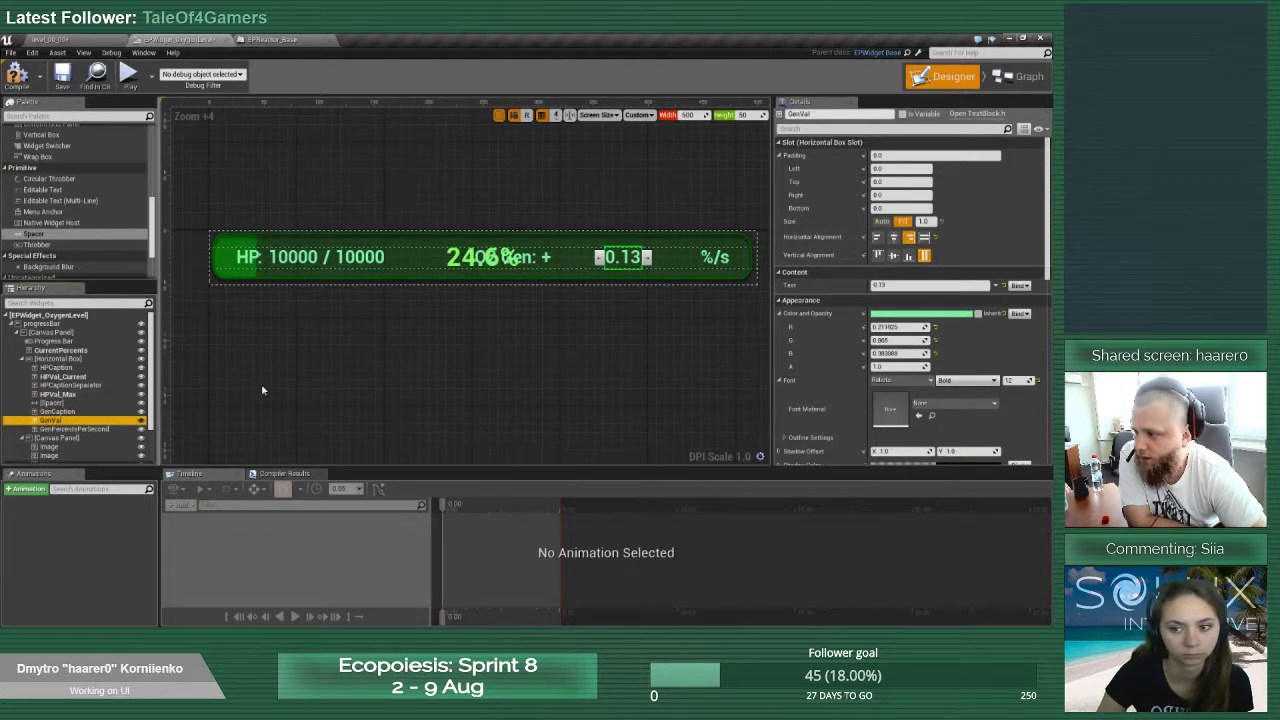
pyautogui.click(881, 221)
pyautogui.click(70, 428)
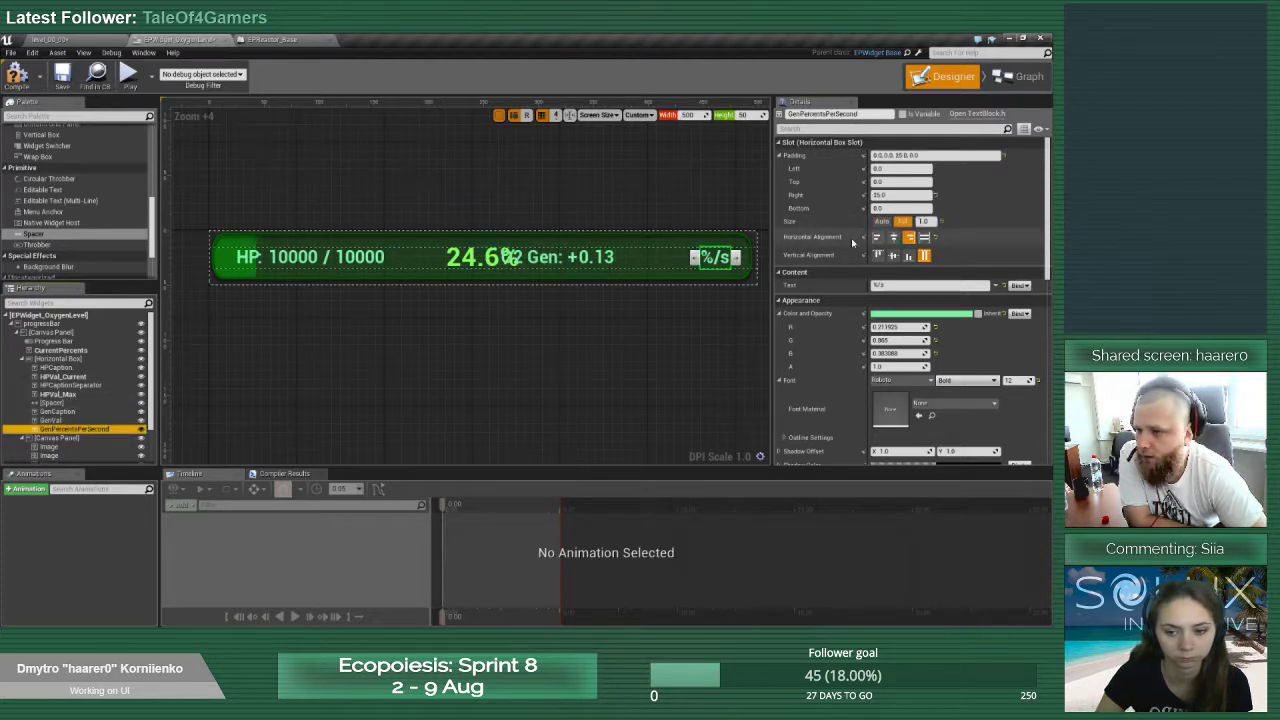
pyautogui.click(883, 222)
pyautogui.click(651, 341)
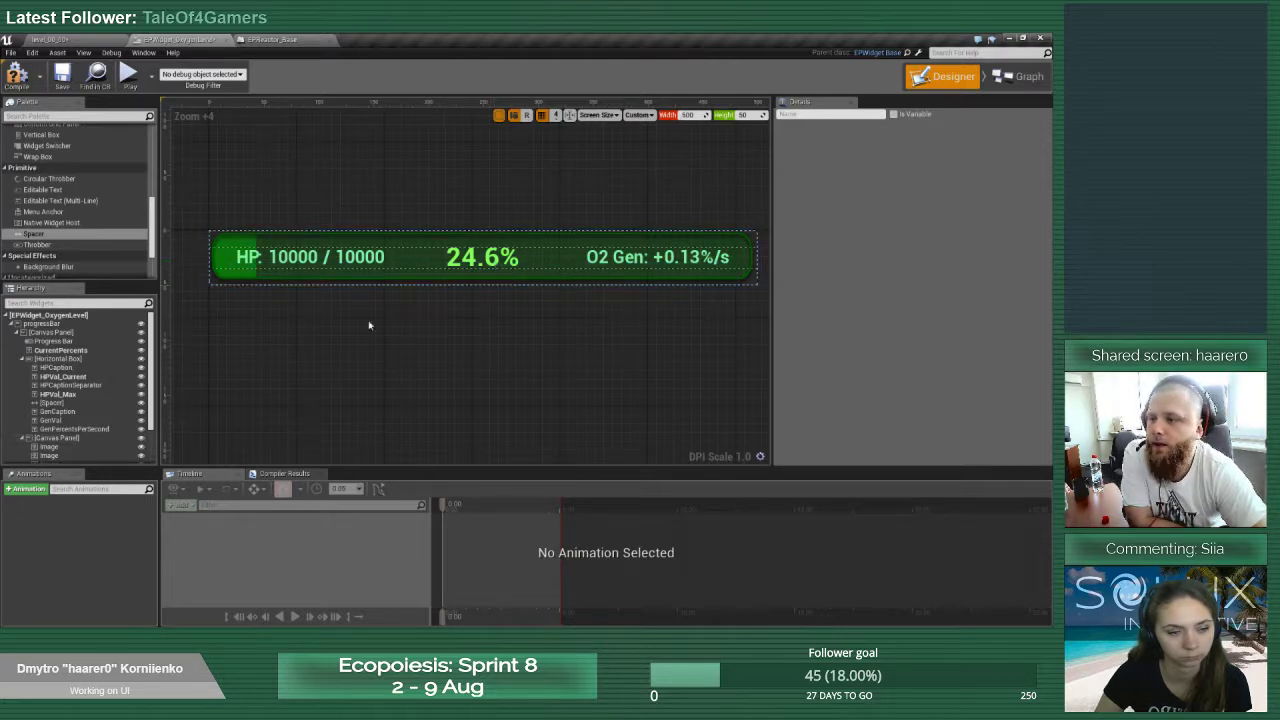
# Set CurrentPercents' Size Y to 26, try Position Y -4, and settle on Position Y -1
pyautogui.click(103, 351)
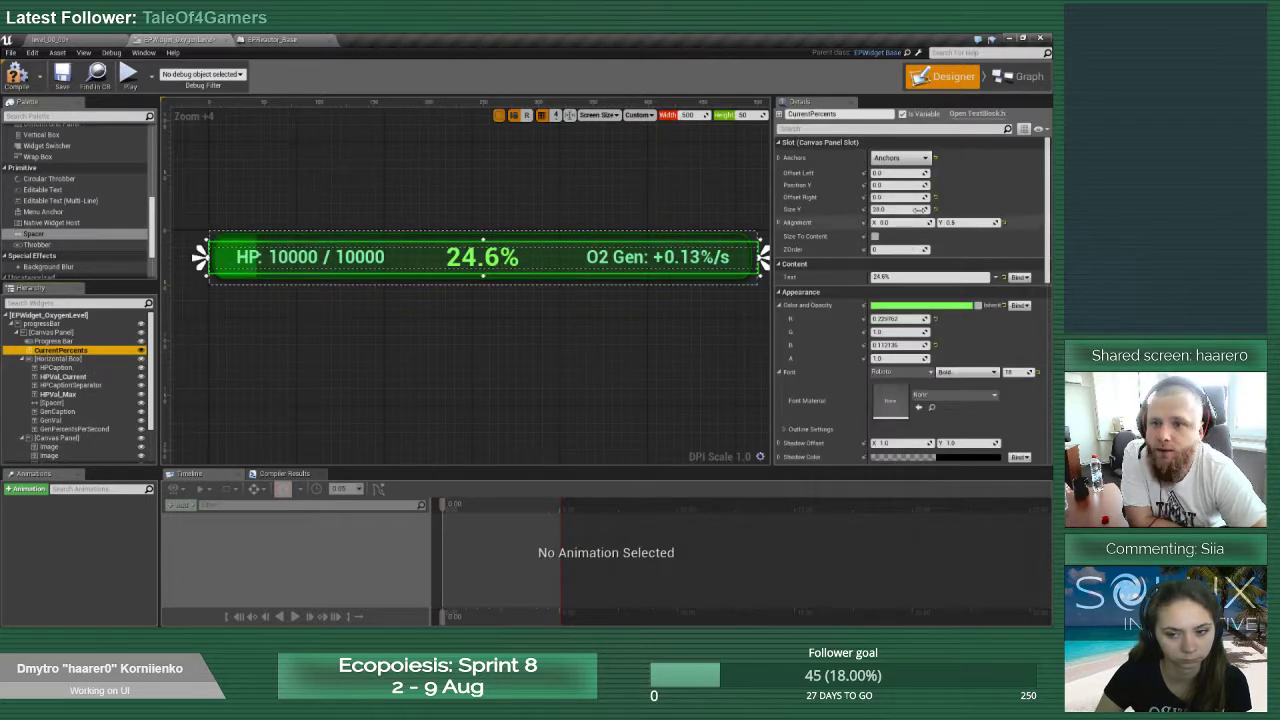
pyautogui.click(893, 209)
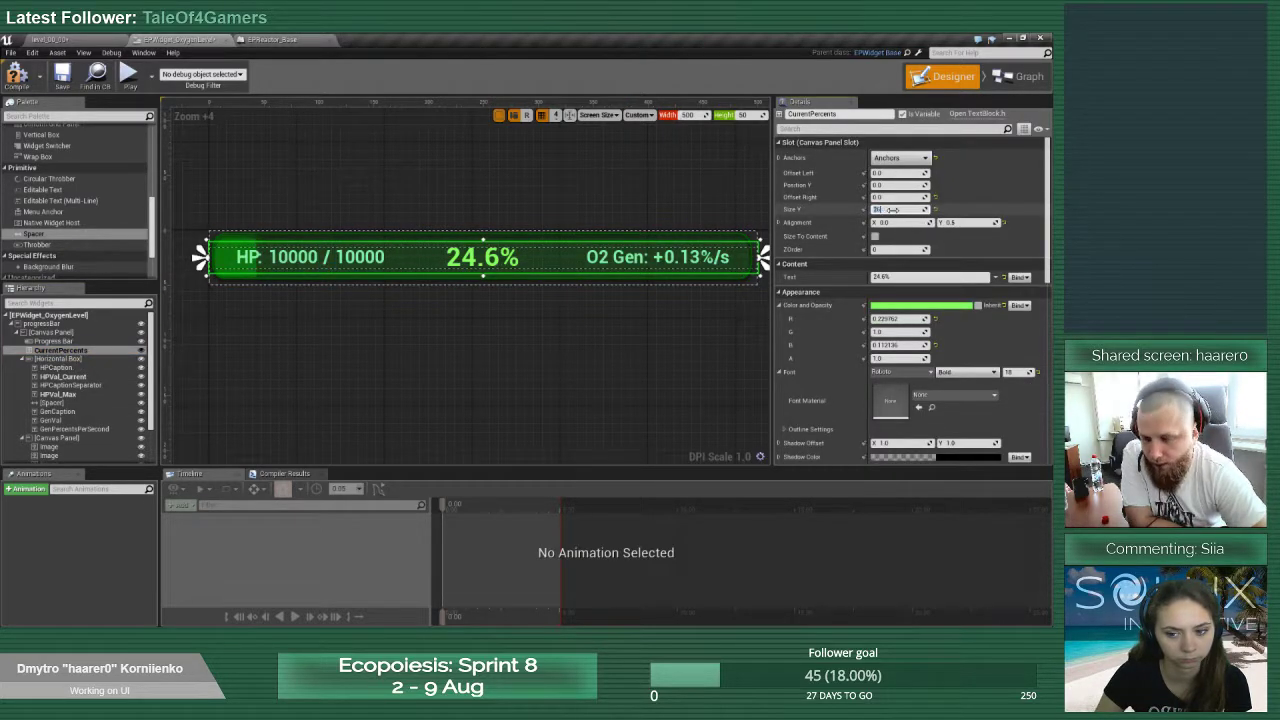
pyautogui.write('36')
pyautogui.press('Return')
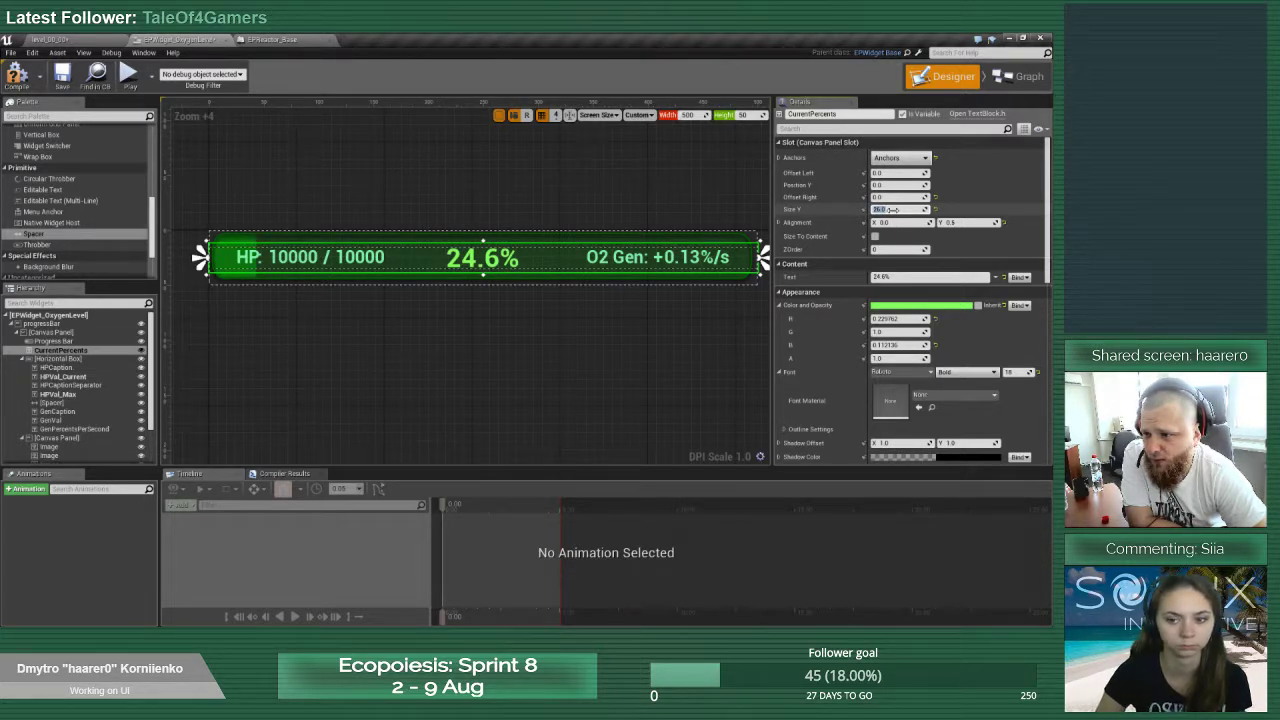
pyautogui.click(895, 187)
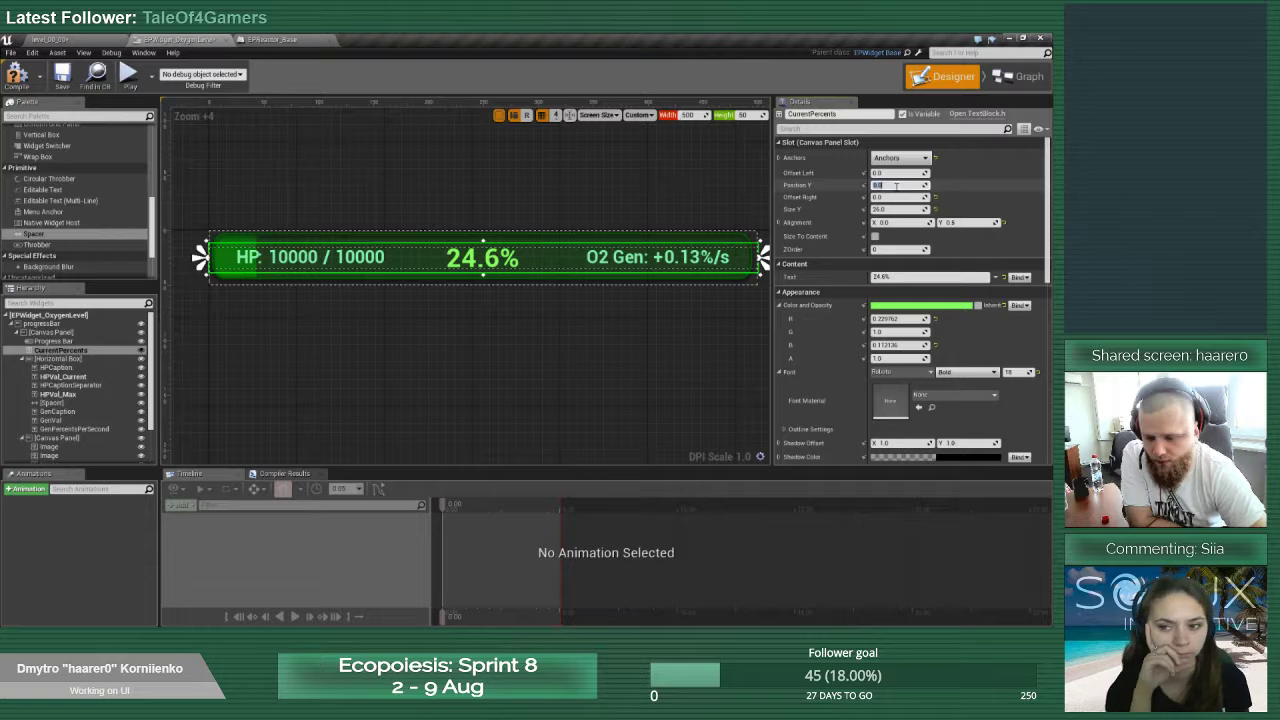
pyautogui.write('-4')
pyautogui.press('Return')
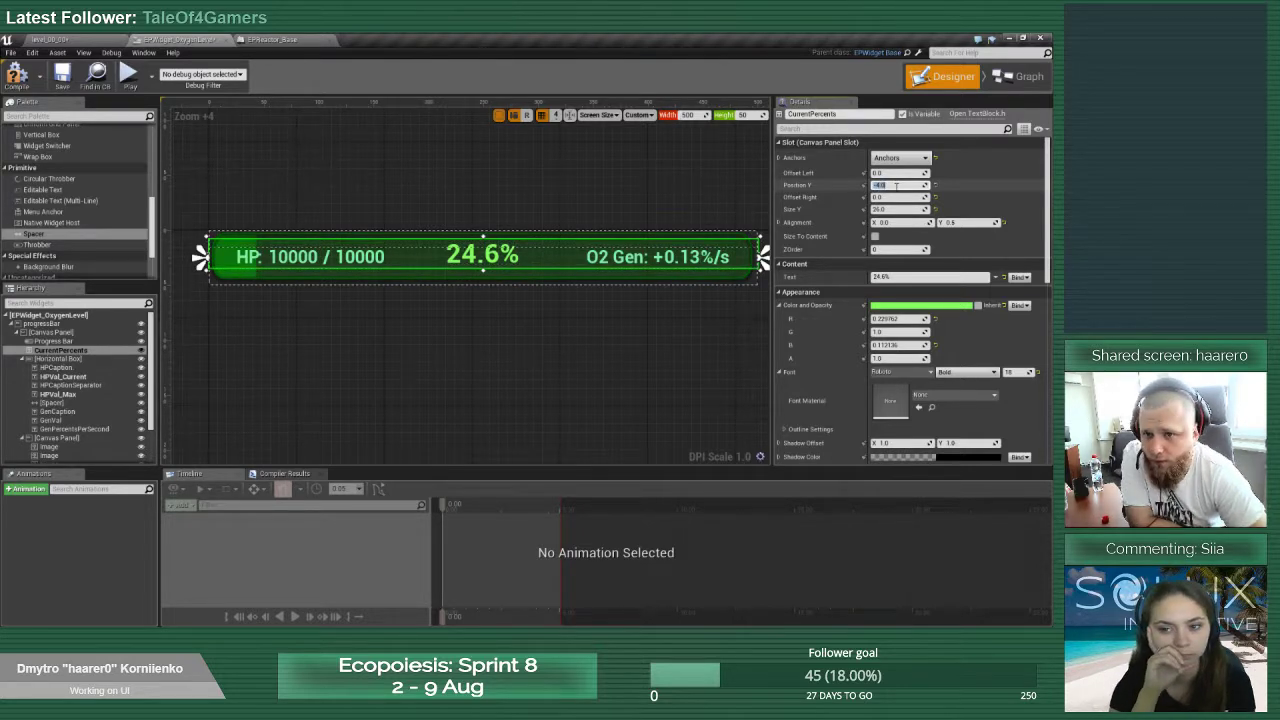
pyautogui.write('-1')
pyautogui.press('Return')
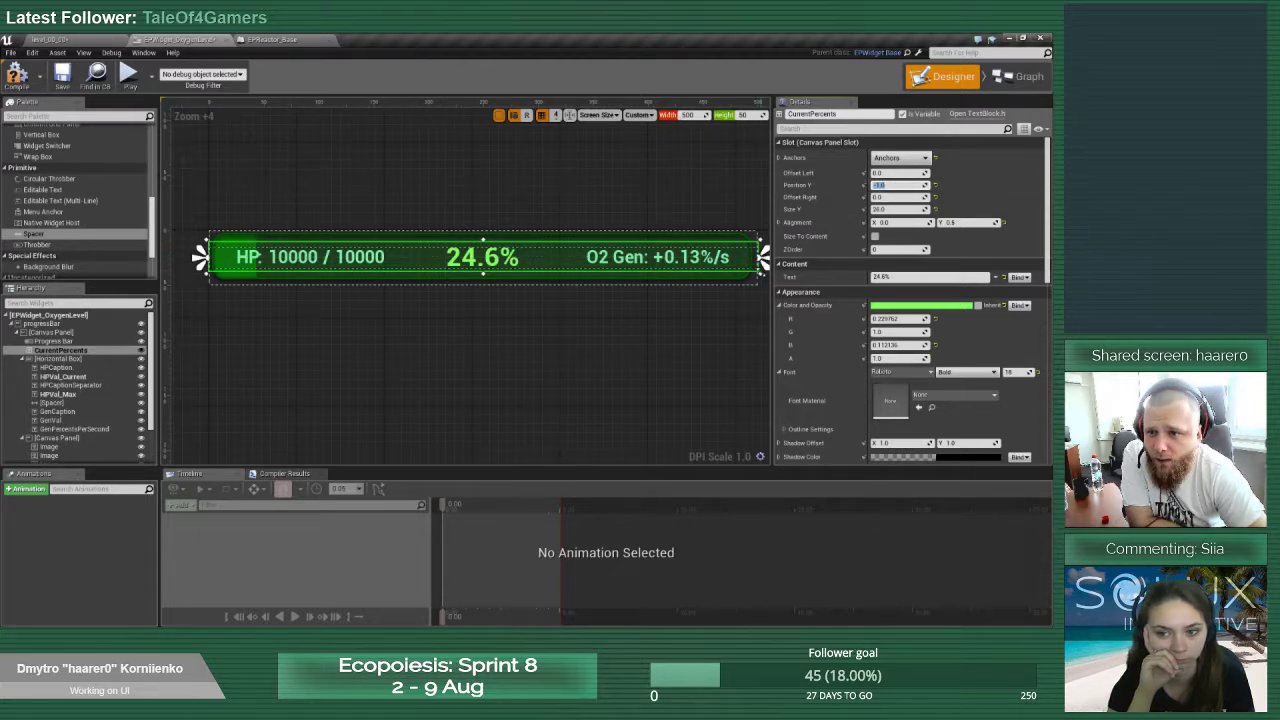
# Try narrowing CurrentPercents by its upper-right corner, and restore Offset Right to 0 and Size Y to 26
pyautogui.moveTo(758, 242); pyautogui.dragTo(570, 250)
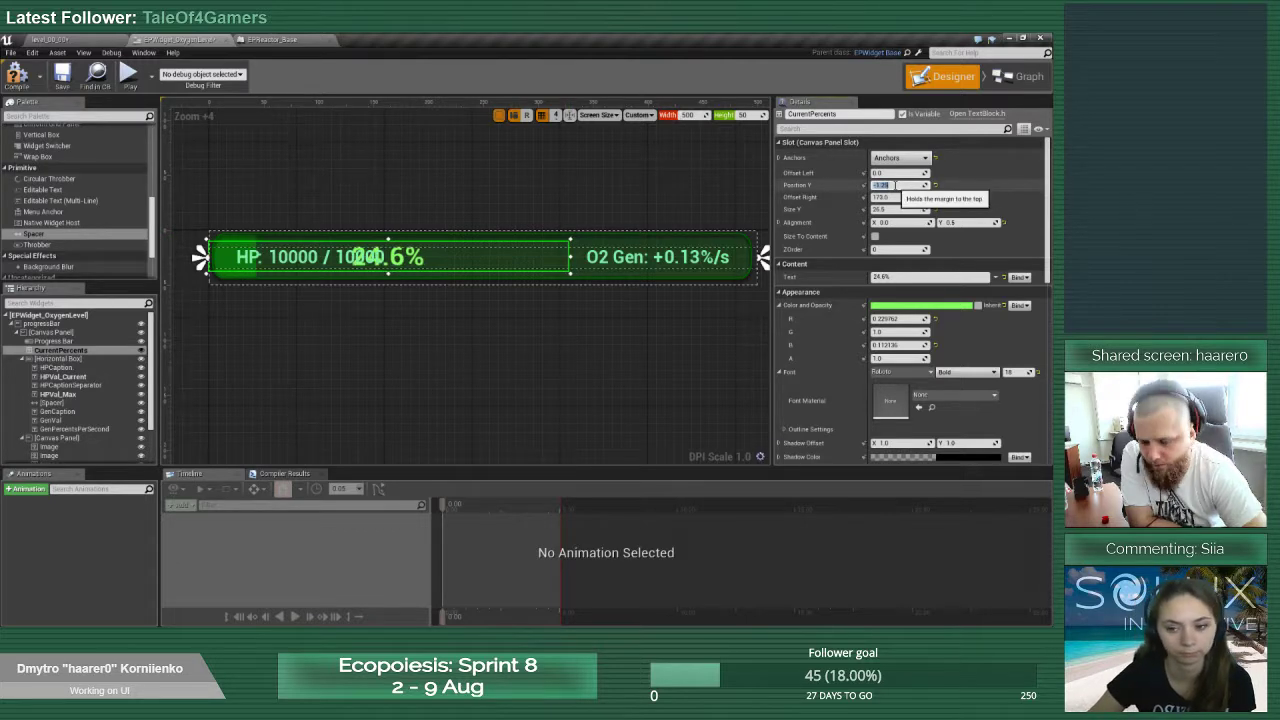
pyautogui.click(880, 185)
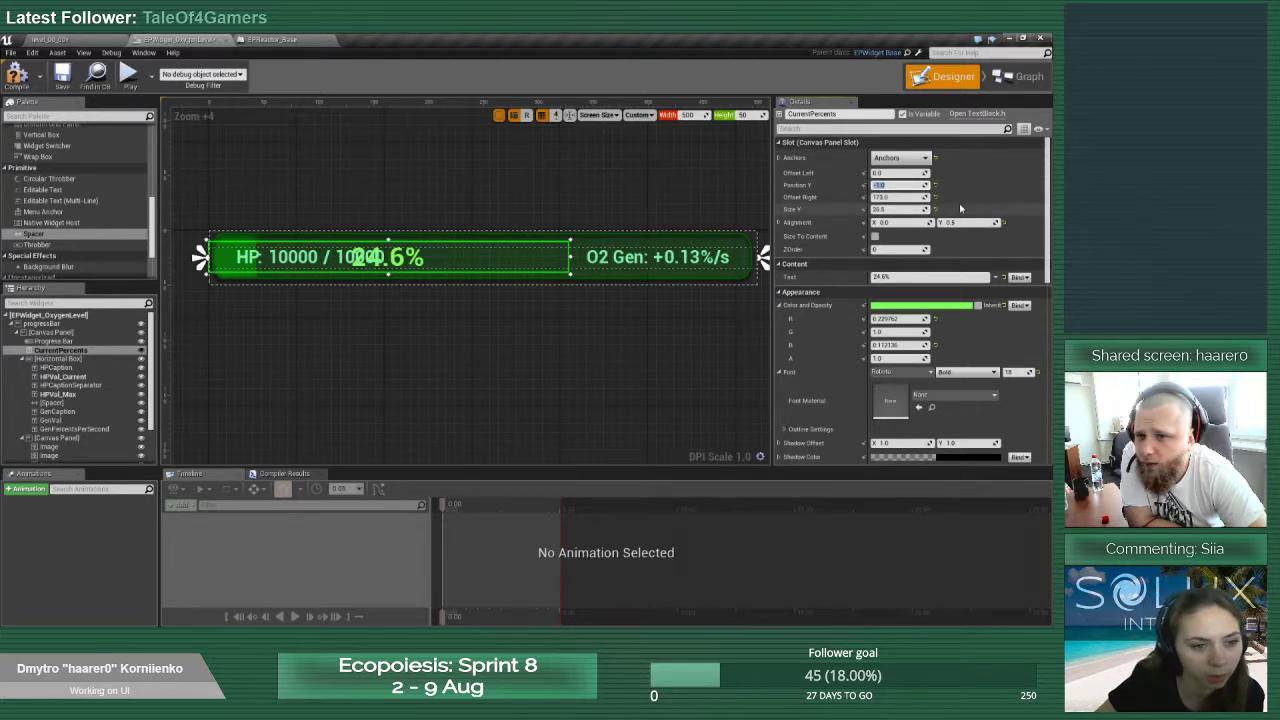
pyautogui.click(904, 201)
pyautogui.write('0')
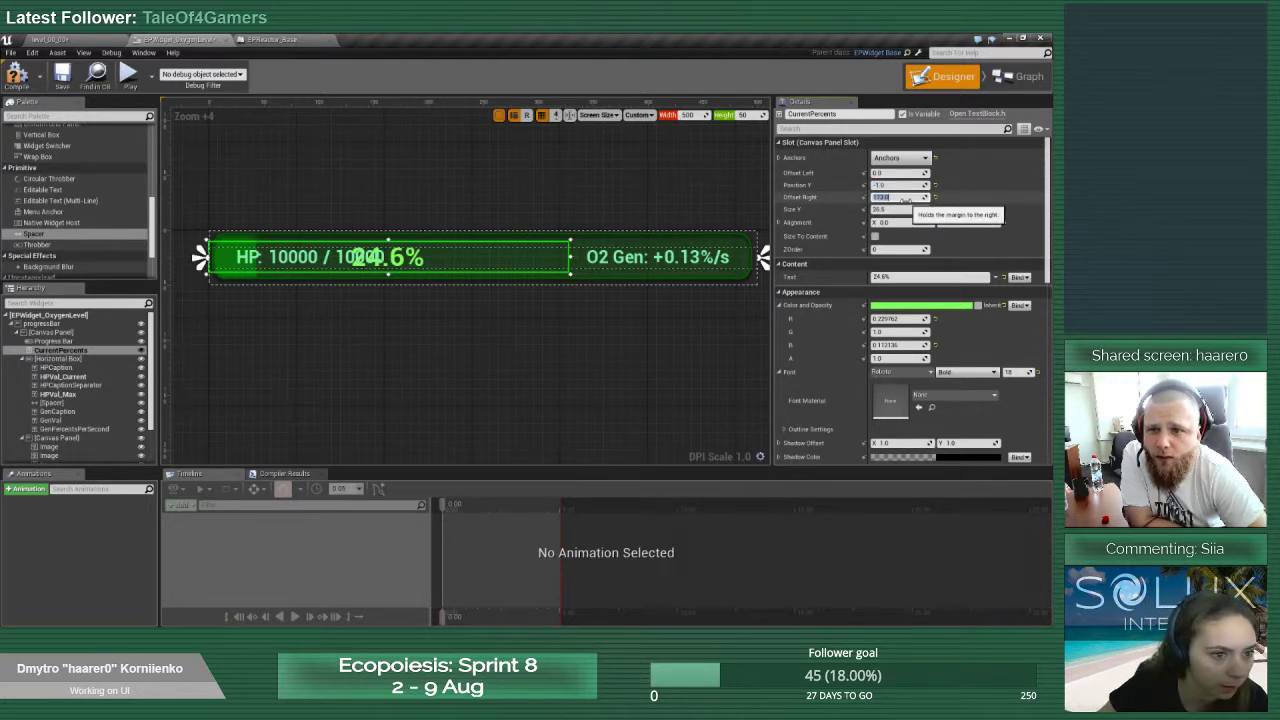
pyautogui.press('Return')
pyautogui.click(902, 210)
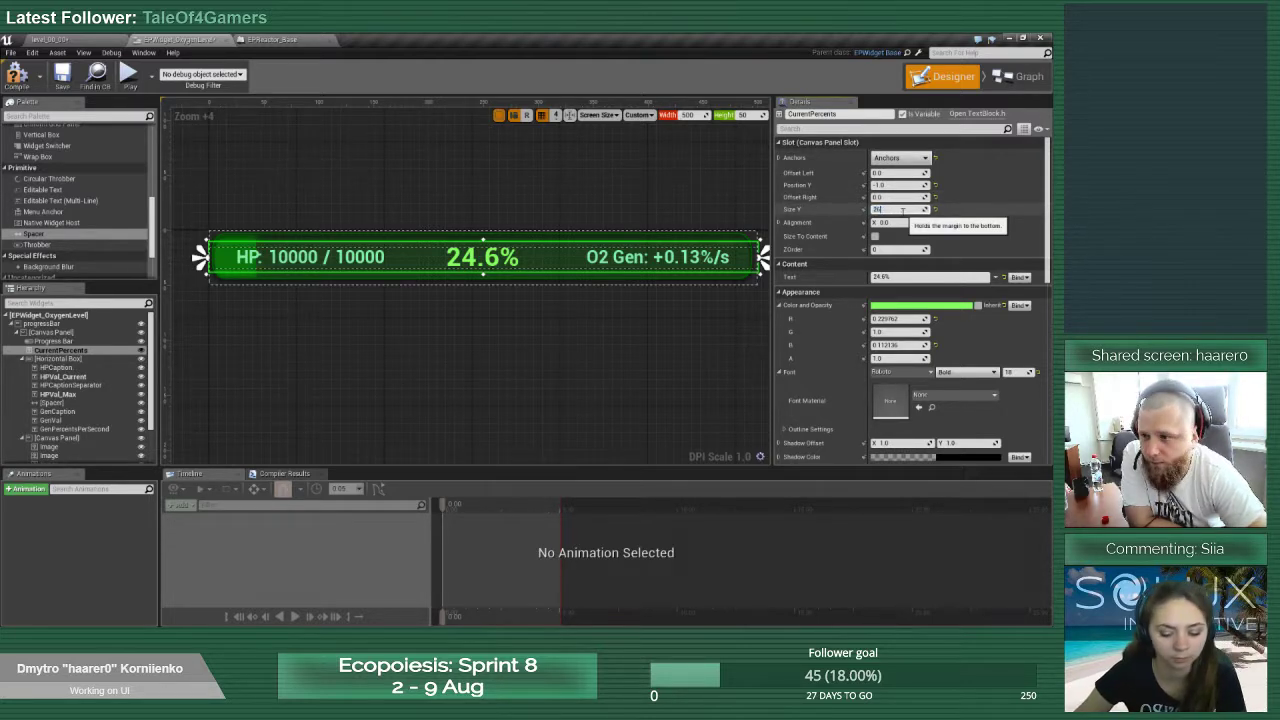
pyautogui.write('26')
pyautogui.press('Return')
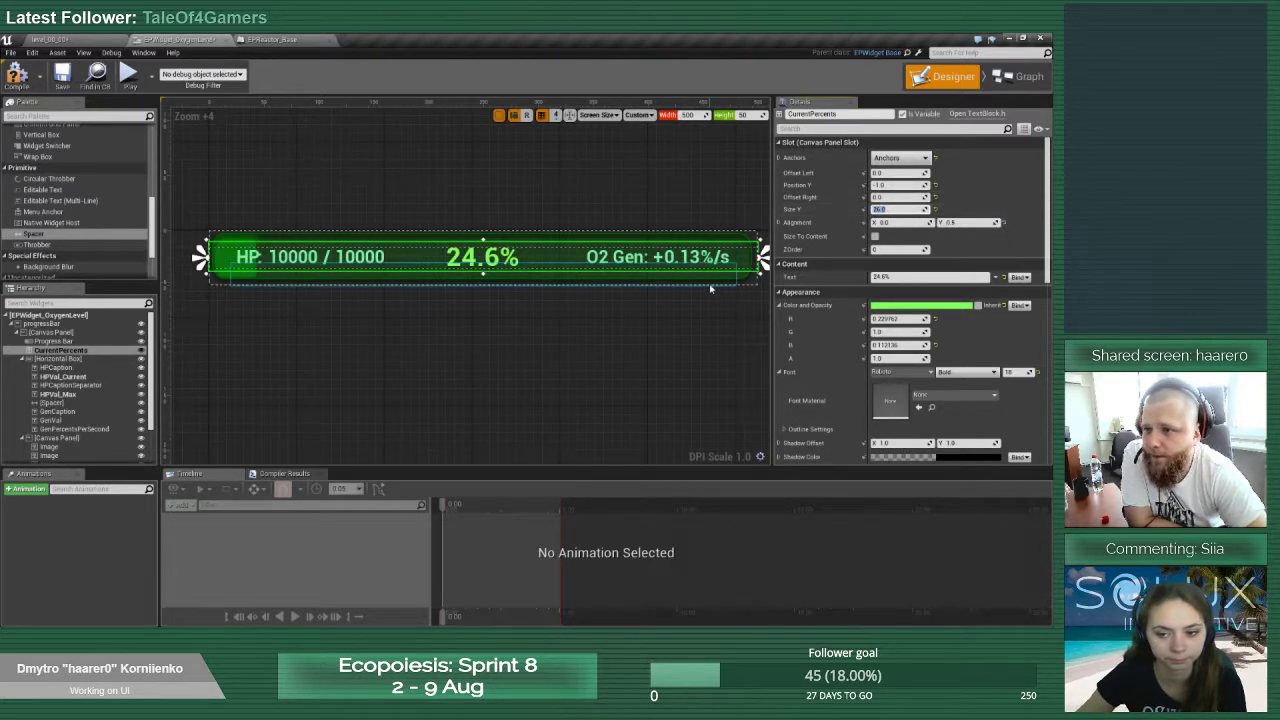
pyautogui.click(684, 310)
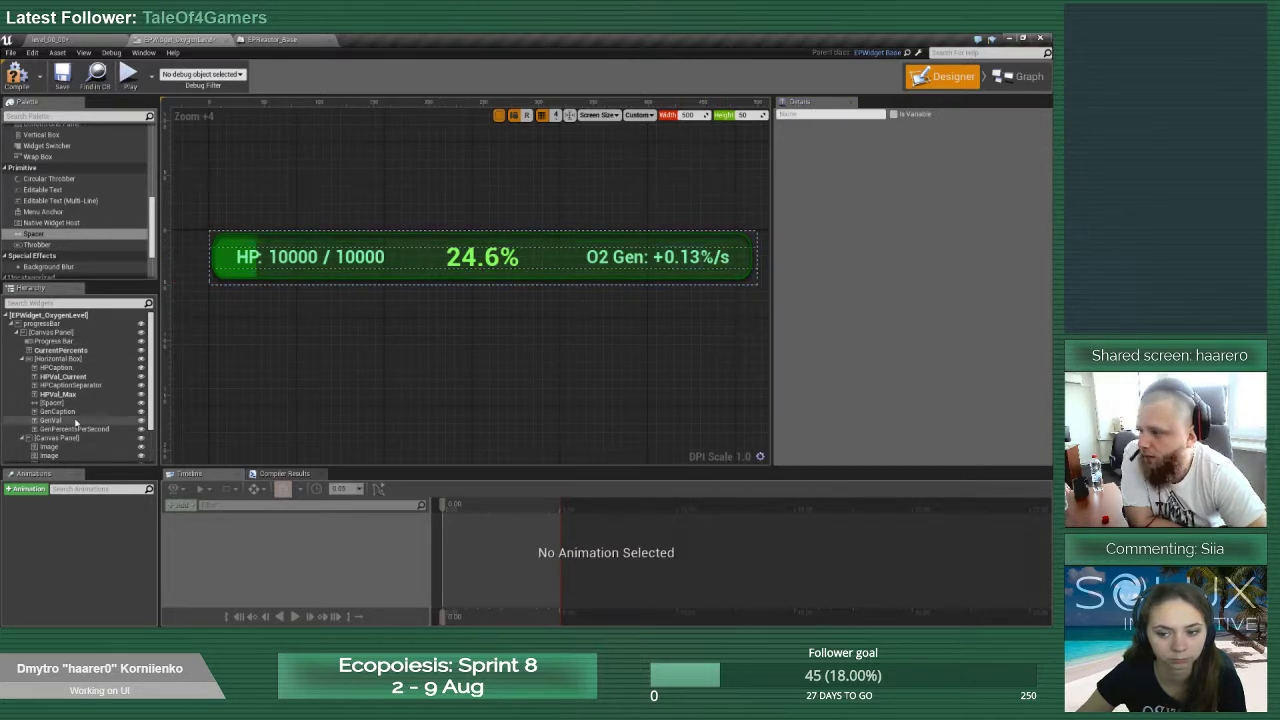
# Expose the GenVal text block of the Horizontal Box as a variable
pyautogui.scroll(-2, 68, 368)
pyautogui.click(68, 366)
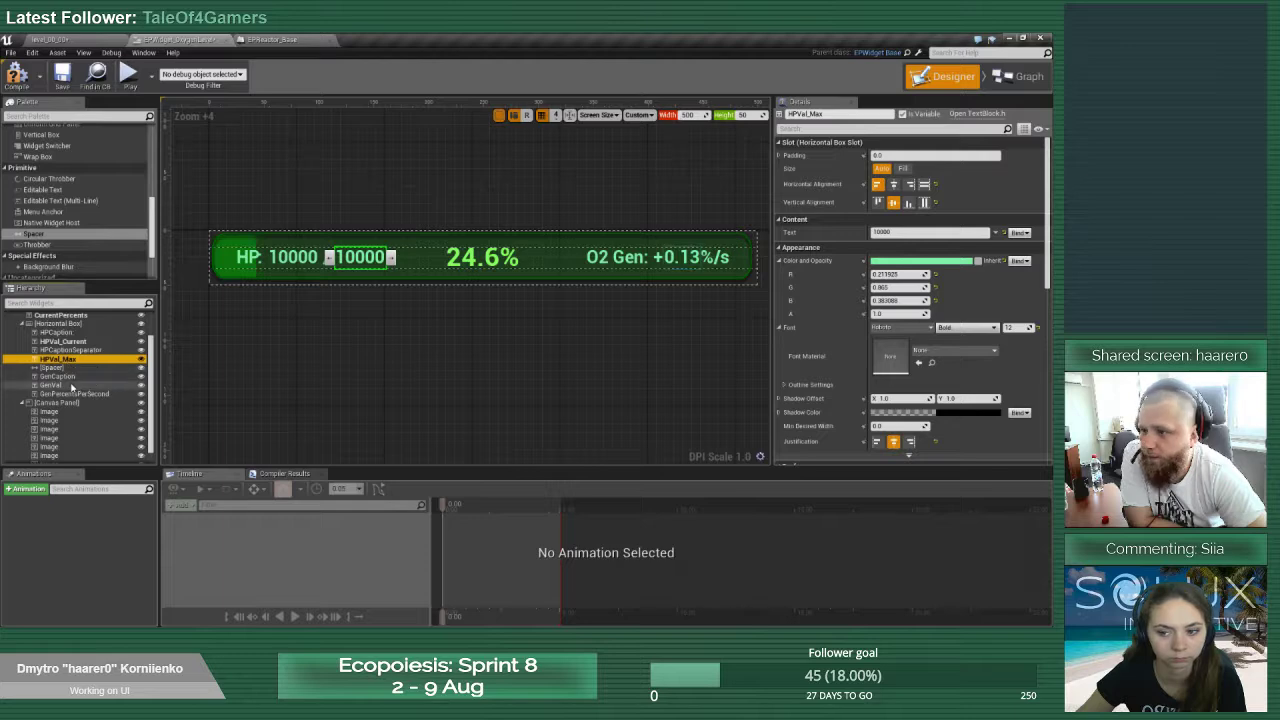
pyautogui.click(72, 386)
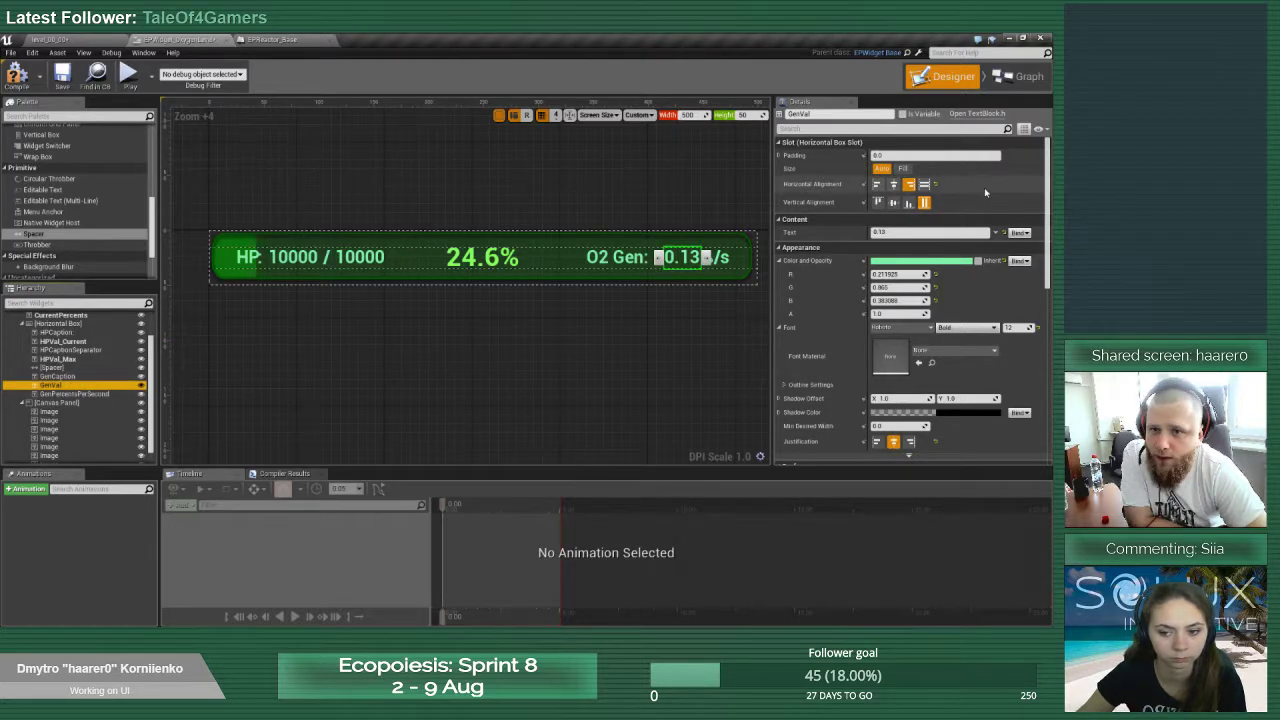
pyautogui.click(903, 114)
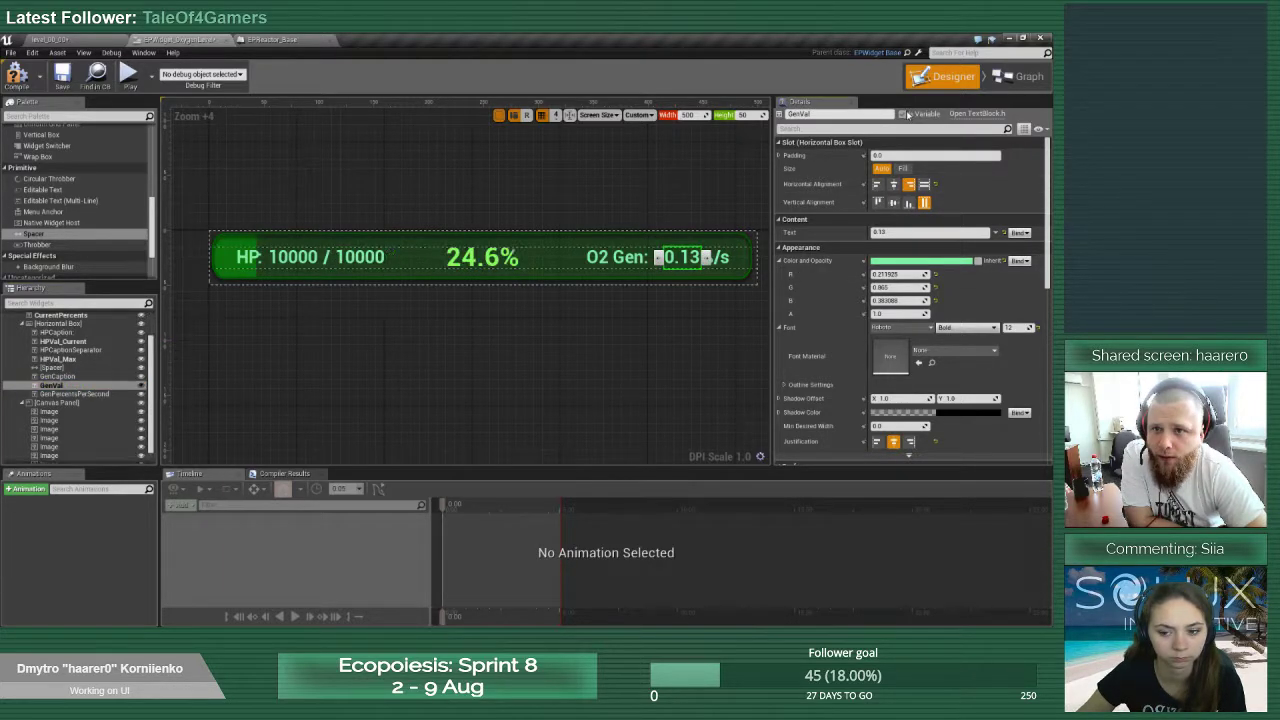
# Add a GenVal reference with a SetText (Text) node targeting it to the Update O2Generation Level function graph
pyautogui.click(1020, 76)
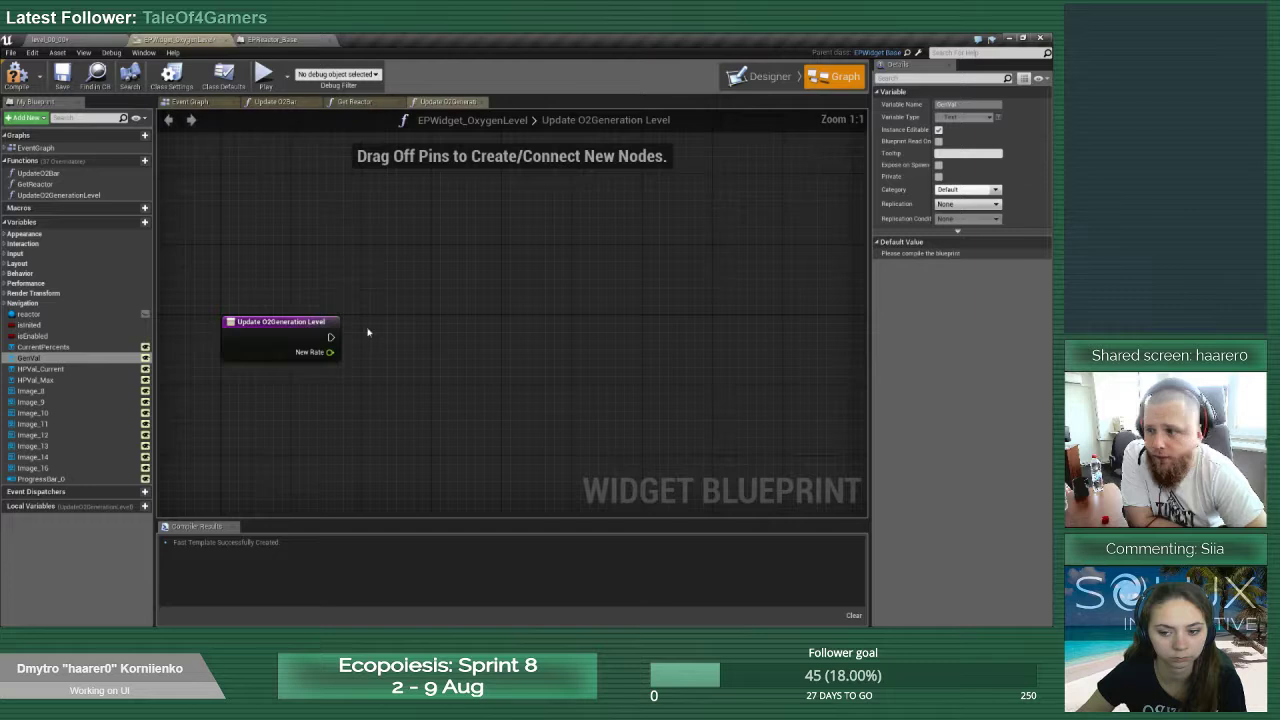
pyautogui.click(53, 361)
pyautogui.keyDown('ctrl'); pyautogui.moveTo(53, 361); pyautogui.dragTo(440, 388); pyautogui.keyUp('ctrl')
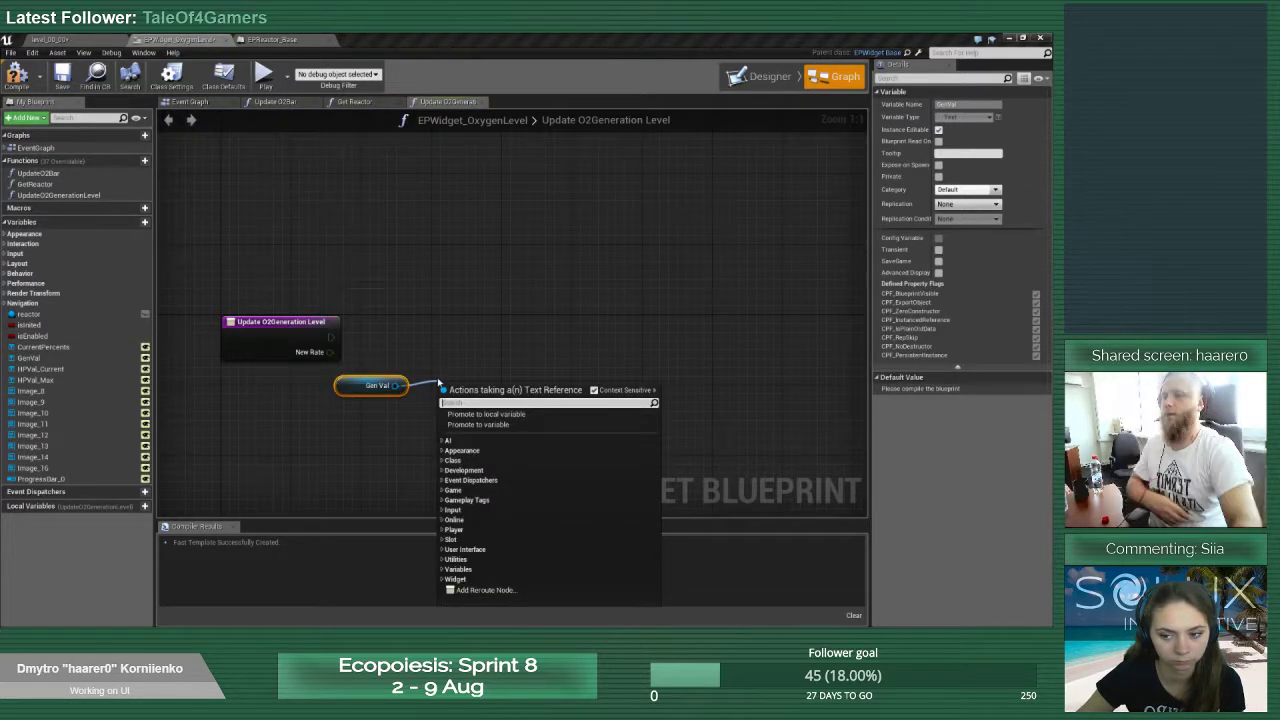
pyautogui.write('set')
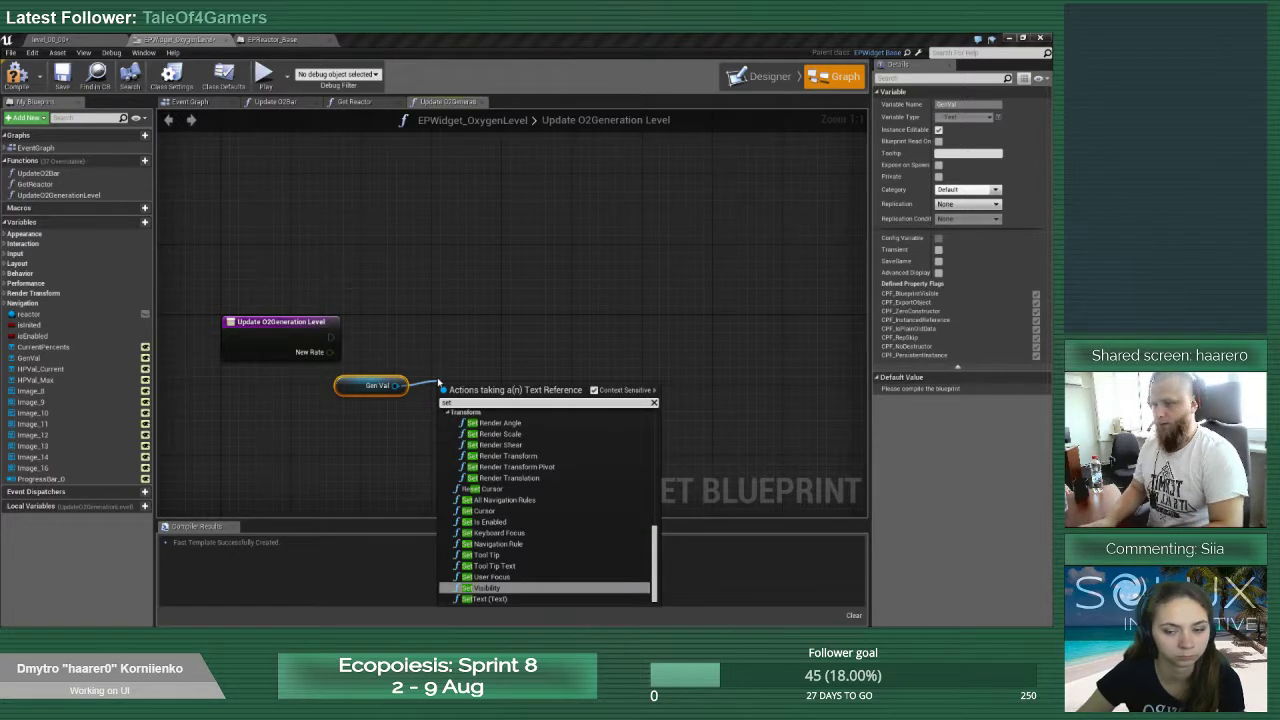
pyautogui.press('Down')
pyautogui.press('Return')
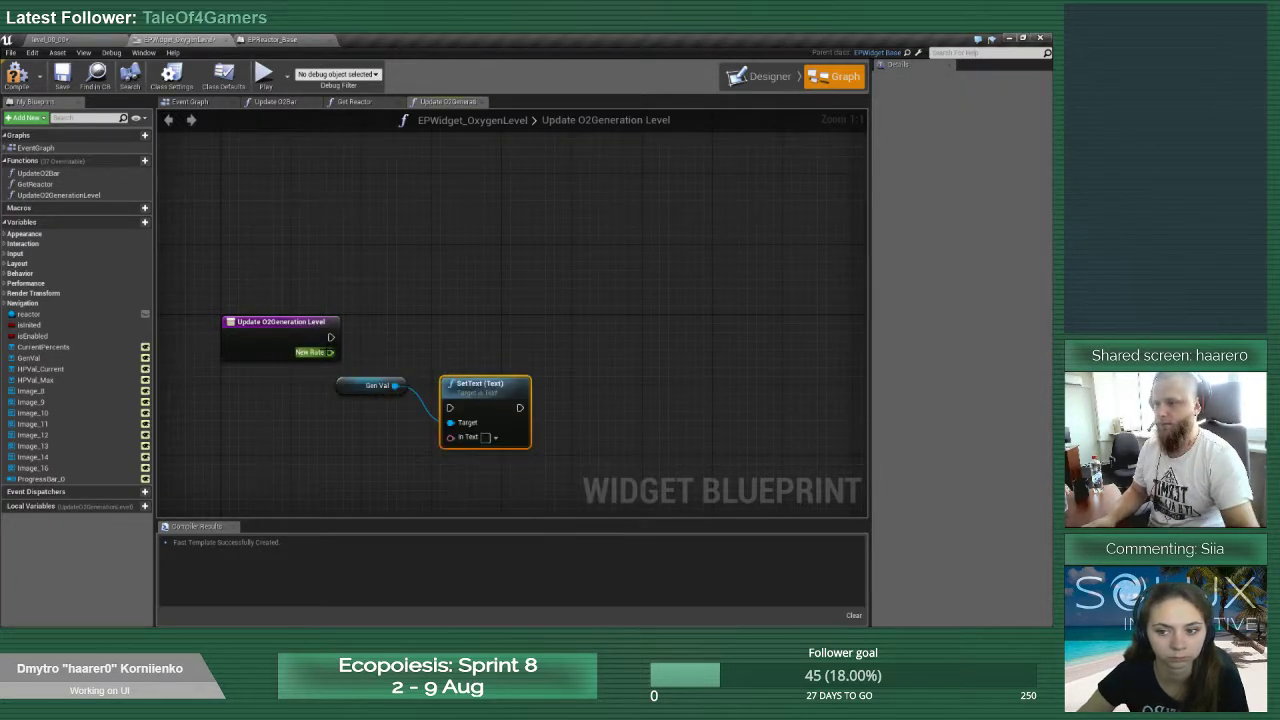
# Multiply the function's New Rate input by 100 with a float * float node, moving SetText aside for space
pyautogui.moveTo(330, 352); pyautogui.dragTo(398, 361)
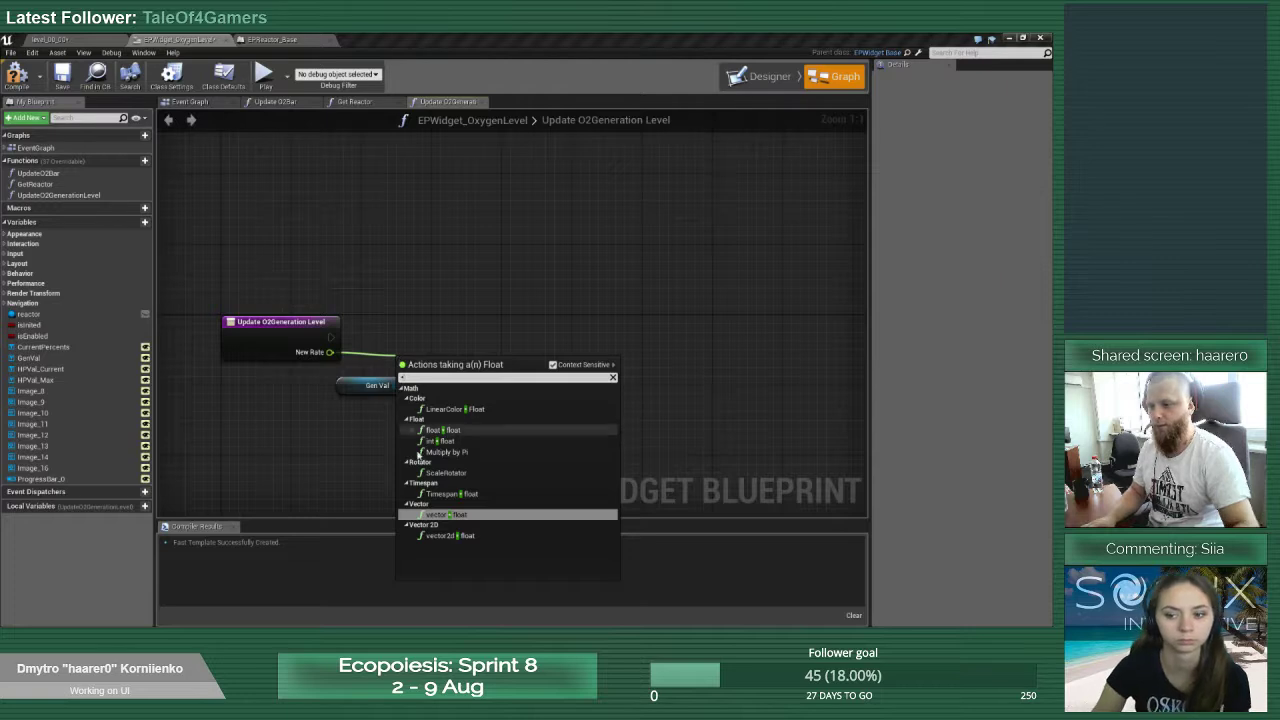
pyautogui.click(436, 431)
pyautogui.moveTo(491, 376); pyautogui.dragTo(576, 337)
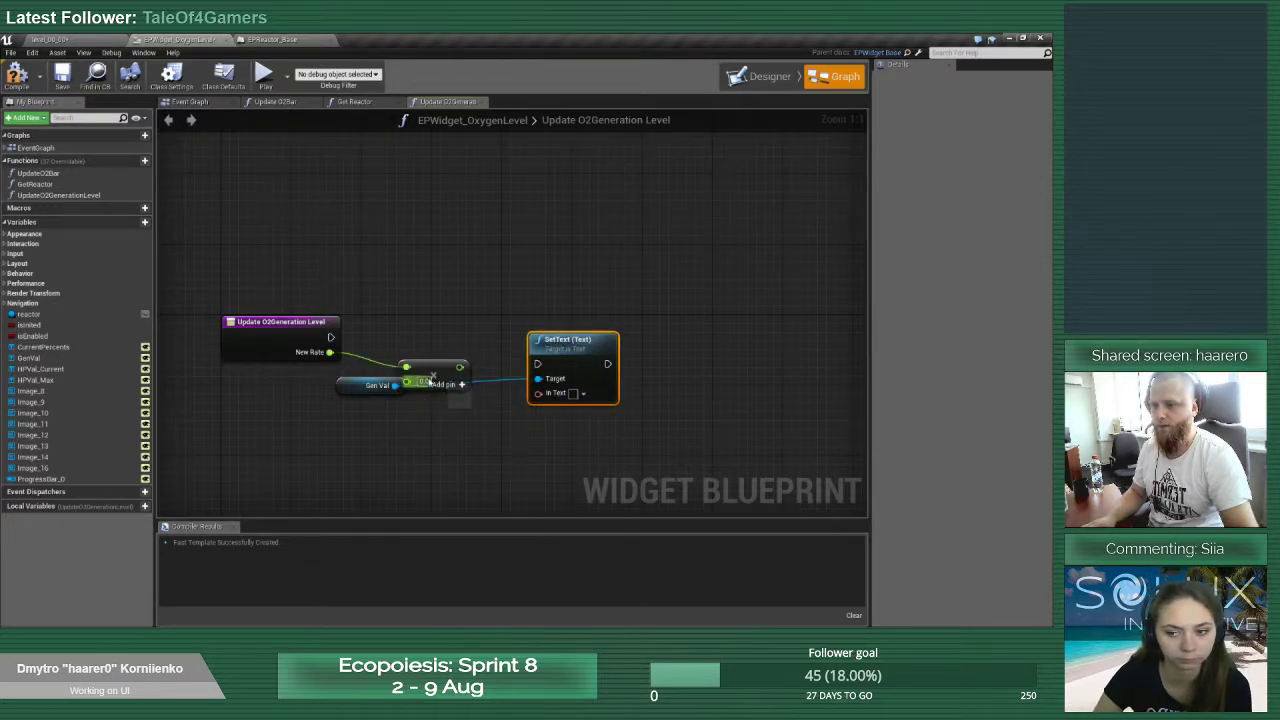
pyautogui.click(429, 381)
pyautogui.write('100')
pyautogui.press('Return')
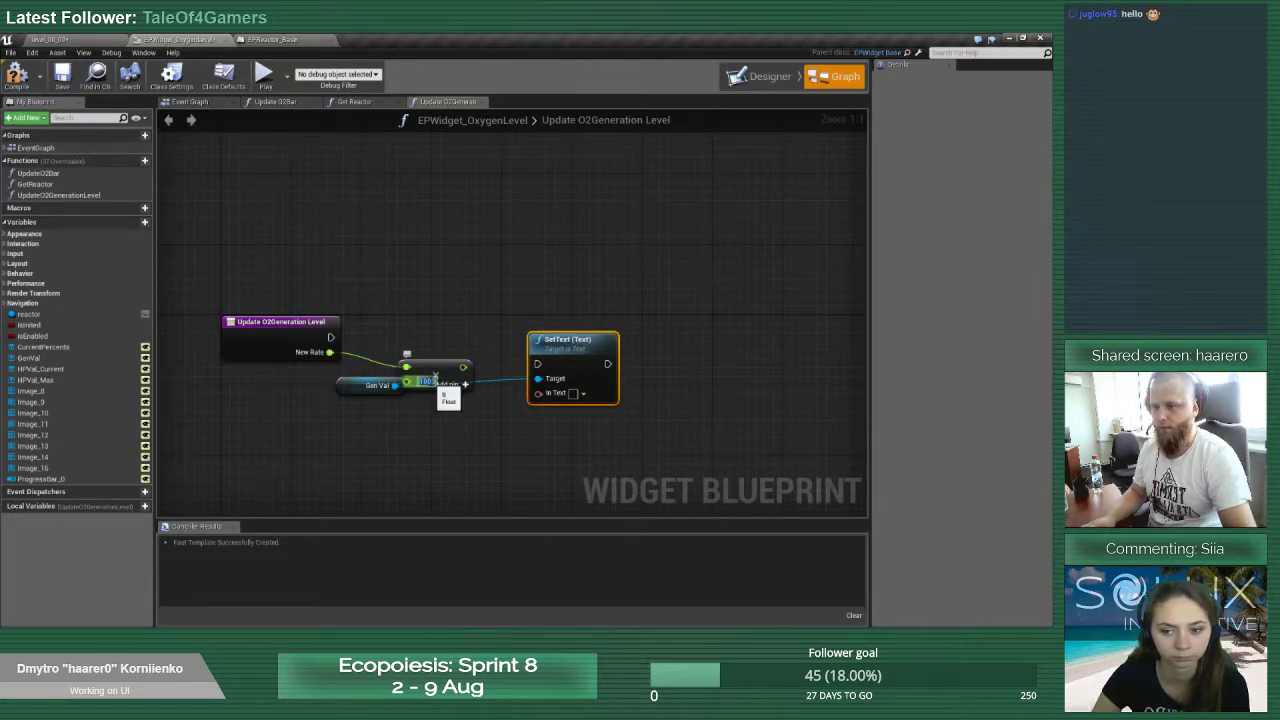
# Spread out the nodes and link the multiplication result to SetText's In Text through a ToText (float) conversion
pyautogui.moveTo(350, 390); pyautogui.dragTo(456, 380)
pyautogui.moveTo(505, 309); pyautogui.dragTo(572, 397)
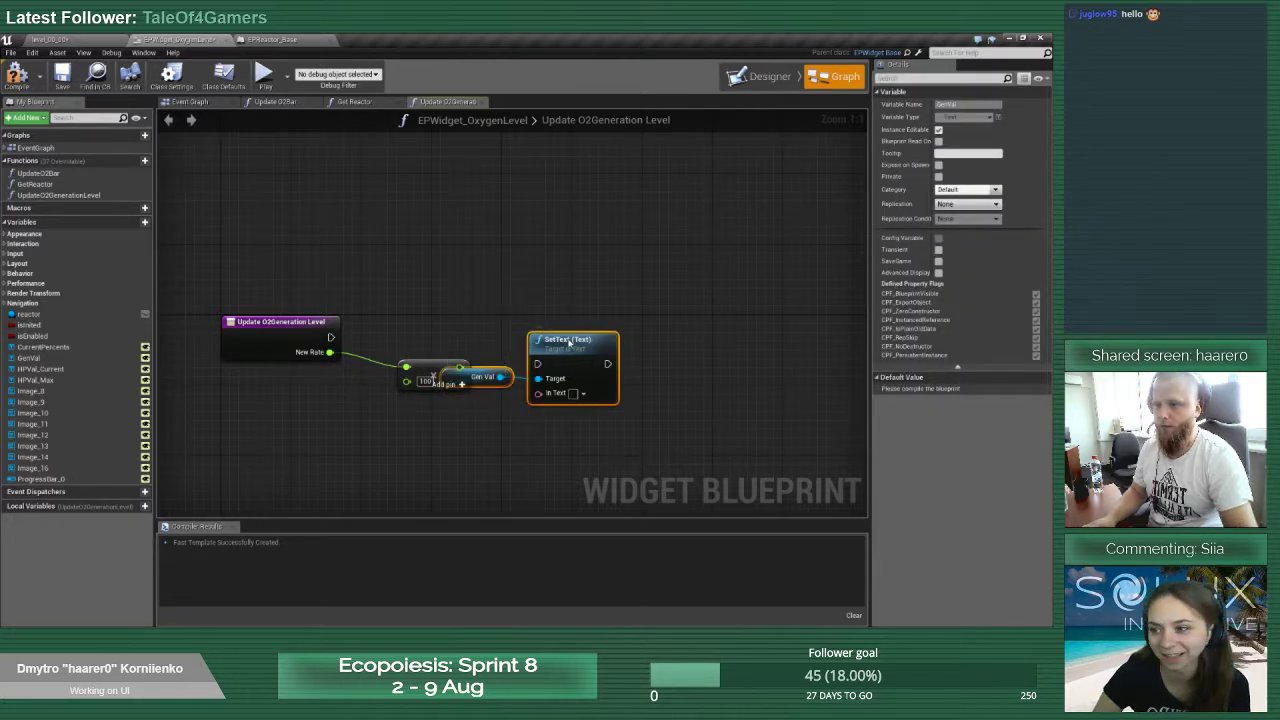
pyautogui.moveTo(568, 342); pyautogui.dragTo(683, 315)
pyautogui.moveTo(430, 368); pyautogui.dragTo(657, 379)
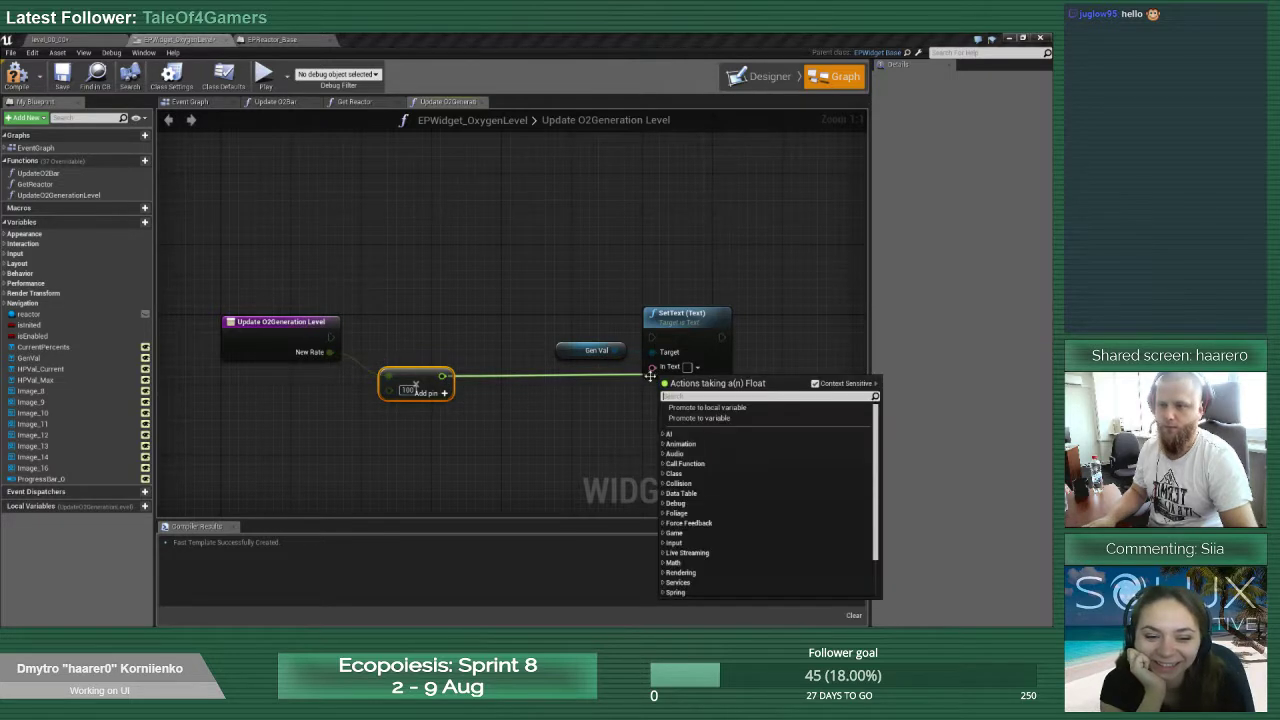
pyautogui.click(607, 388)
pyautogui.moveTo(442, 377); pyautogui.dragTo(581, 408)
pyautogui.click(581, 404)
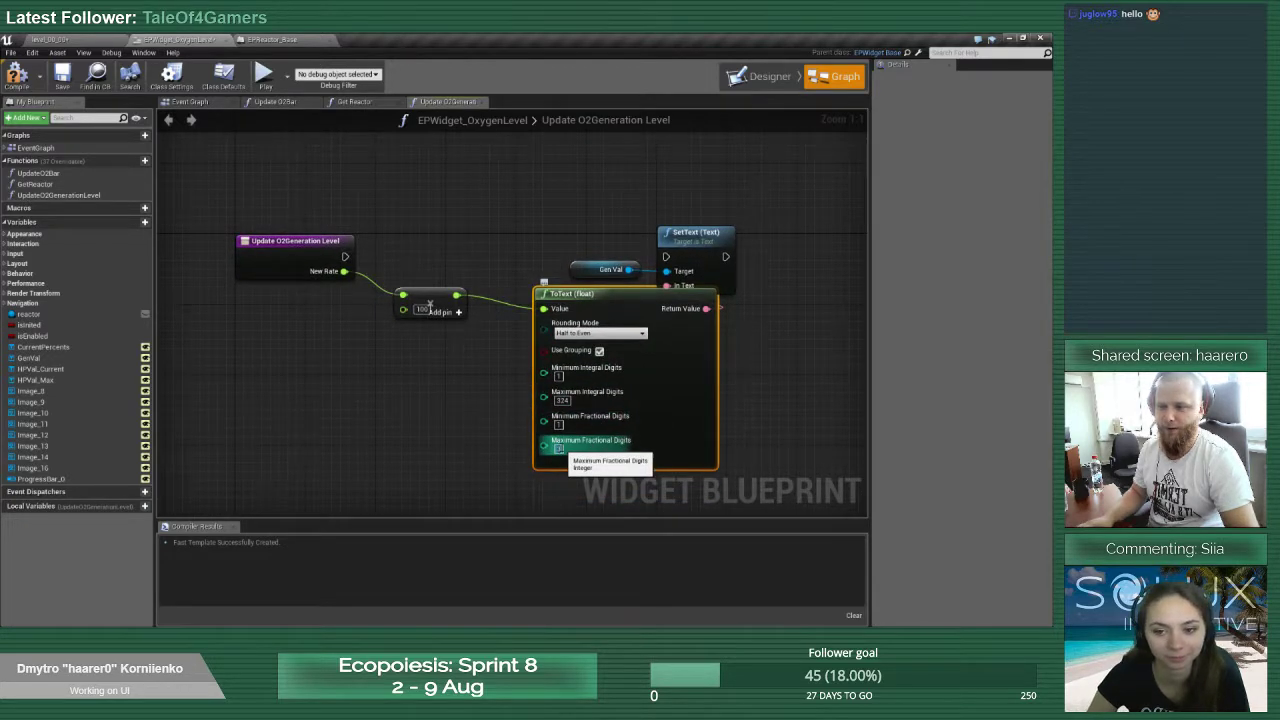
# Set ToText's minimum and maximum fractional digits to 2, disable Use Grouping, and collapse the node's advanced options
pyautogui.click(560, 453)
pyautogui.click(560, 428)
pyautogui.write('2')
pyautogui.click(560, 452)
pyautogui.write('2')
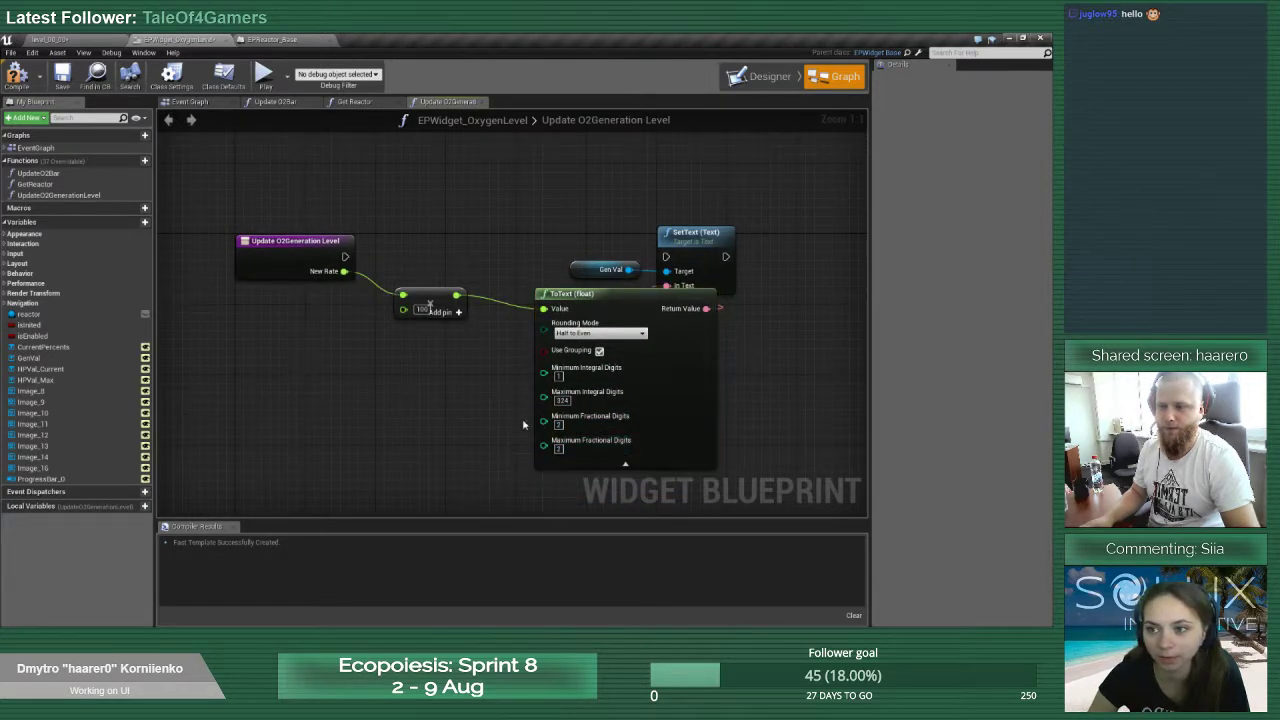
pyautogui.click(599, 350)
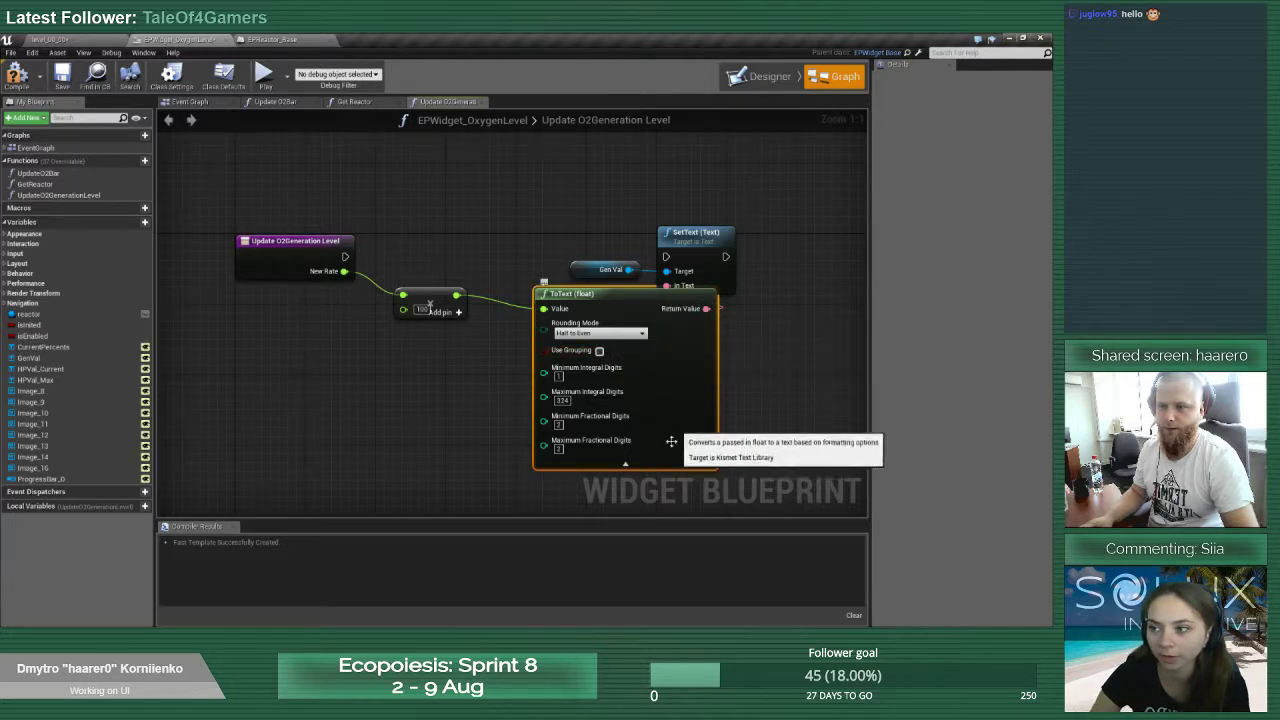
pyautogui.click(625, 463)
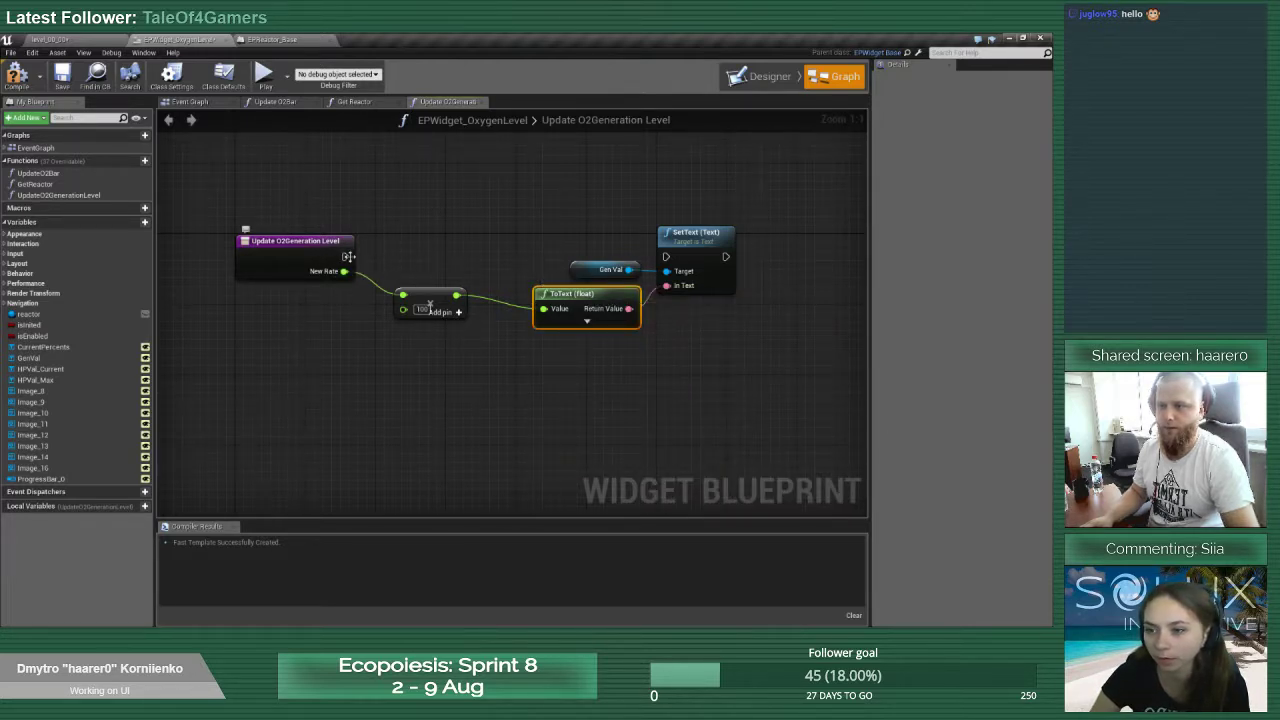
# Connect the function entry's execution to SetText, arrange the nodes compactly, and compile the widget blueprint
pyautogui.moveTo(348, 256); pyautogui.dragTo(665, 257)
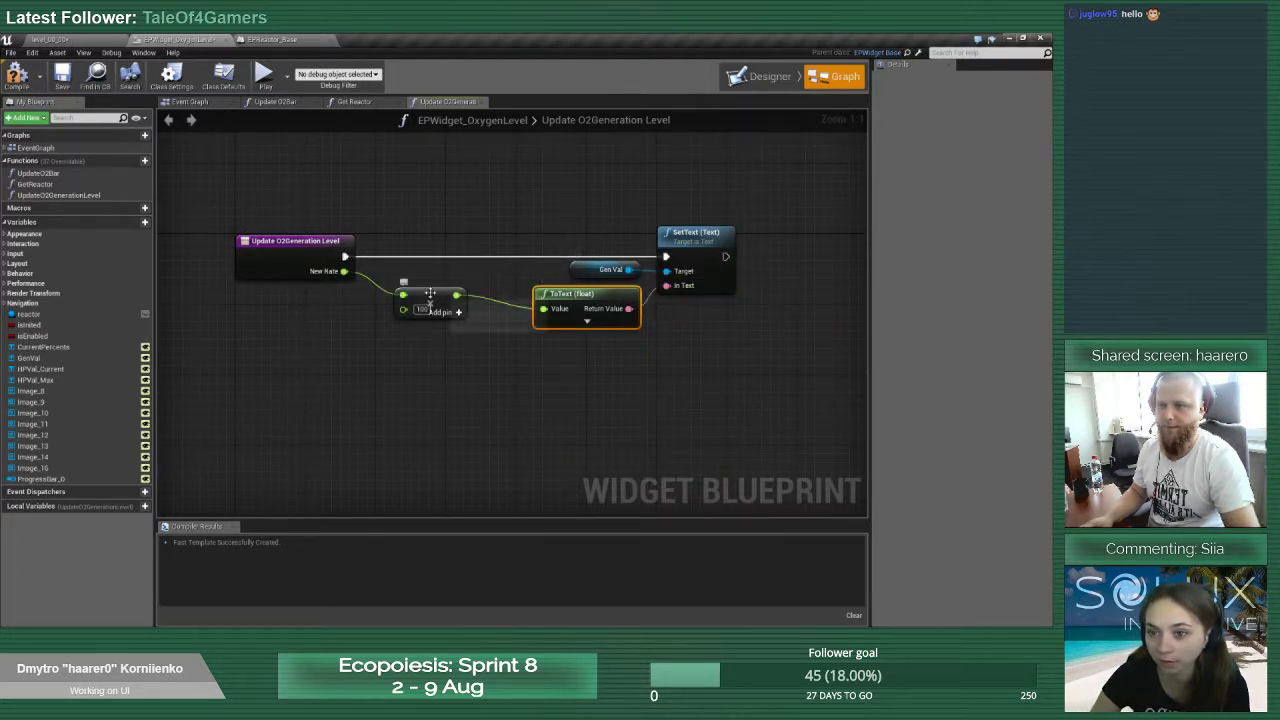
pyautogui.moveTo(430, 293); pyautogui.dragTo(670, 346)
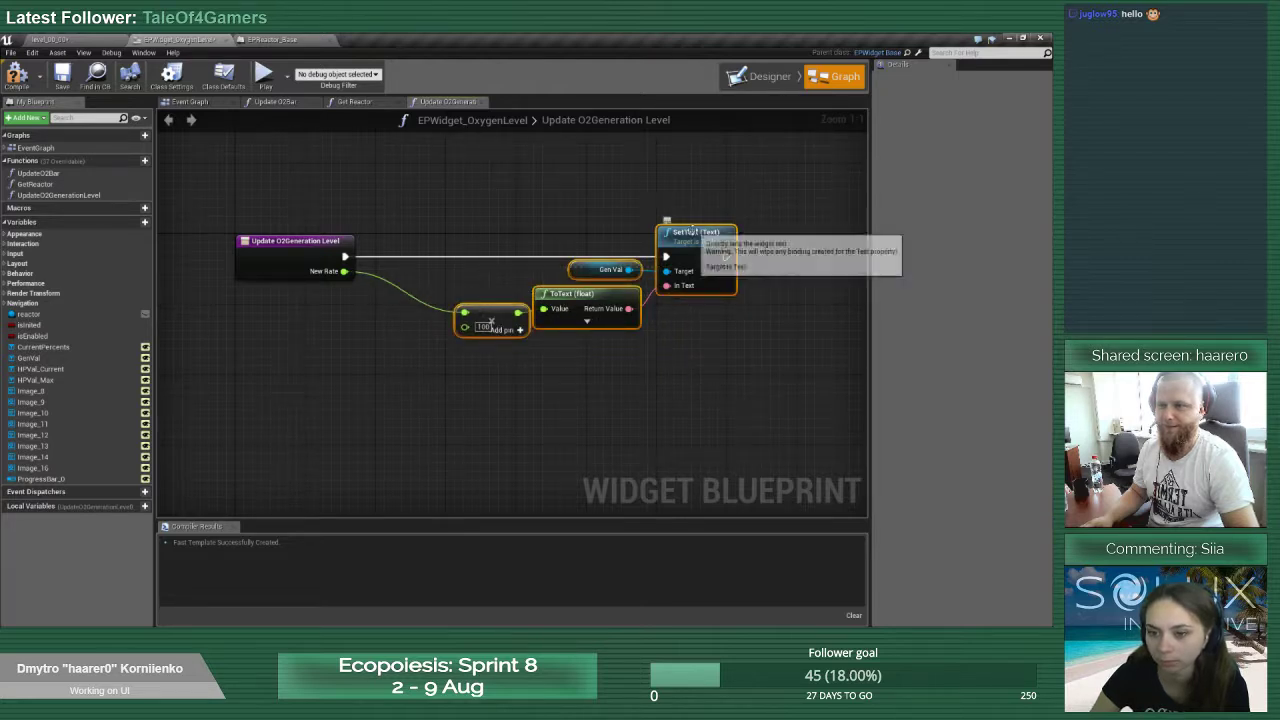
pyautogui.moveTo(692, 231); pyautogui.dragTo(613, 232)
pyautogui.click(424, 299)
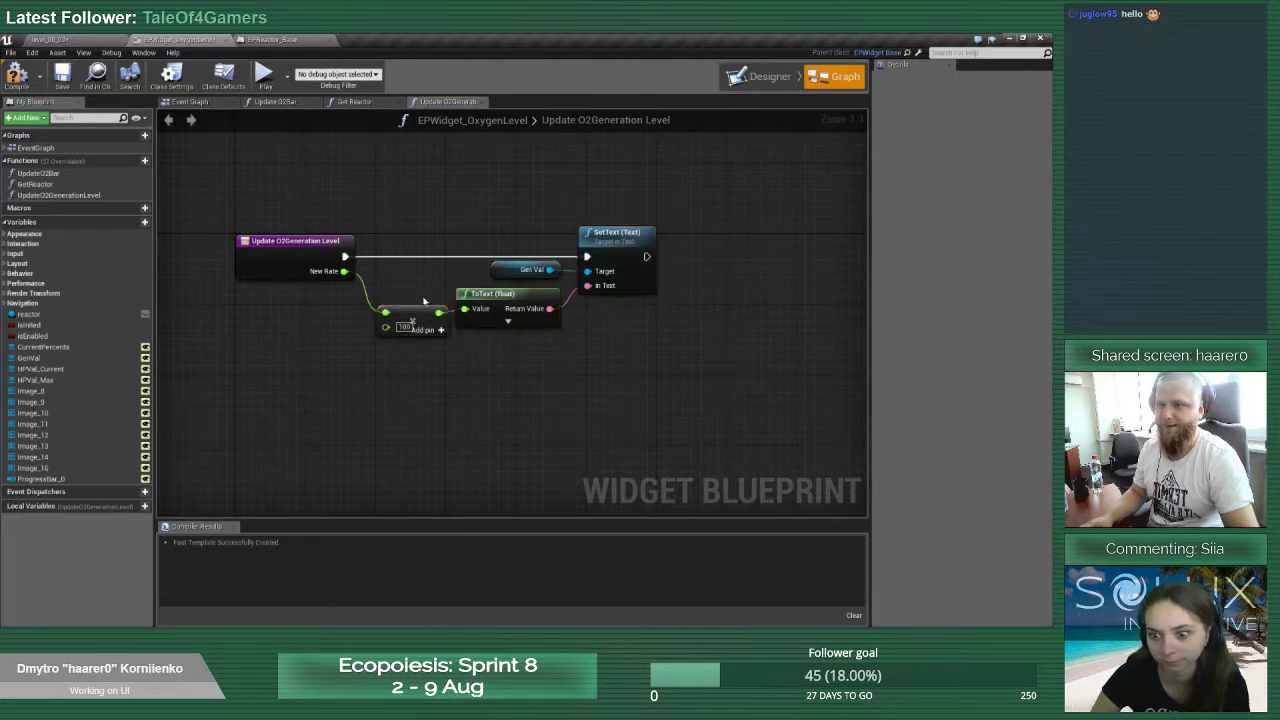
pyautogui.moveTo(429, 312); pyautogui.dragTo(420, 287)
pyautogui.click(20, 78)
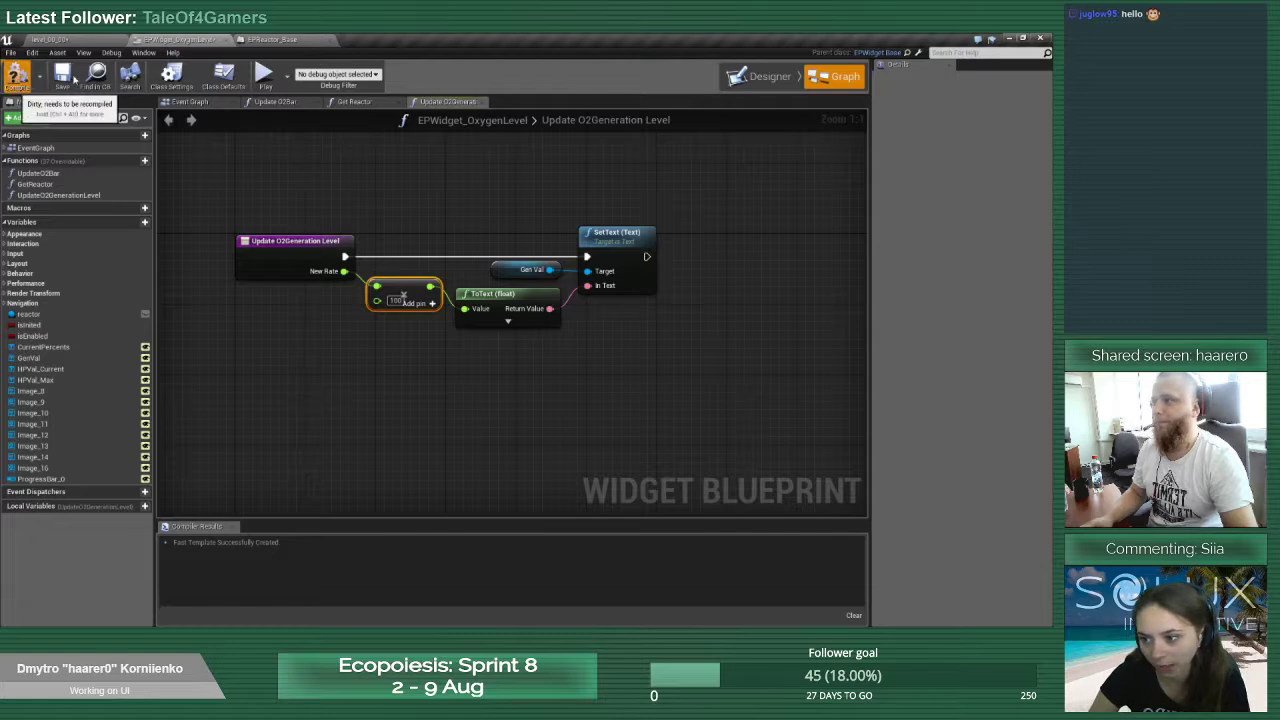
# Play the level to check the O2 generation text on the oxygen bar, and stop the session
pyautogui.click(42, 39)
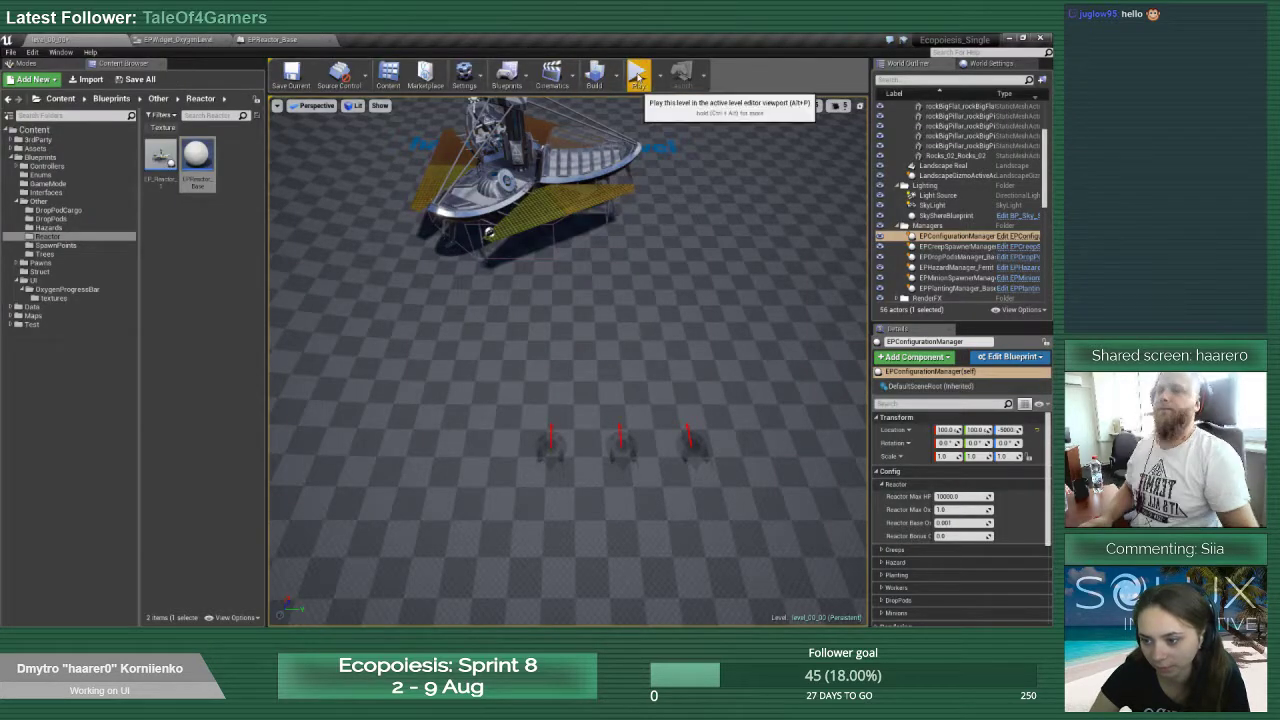
pyautogui.click(637, 78)
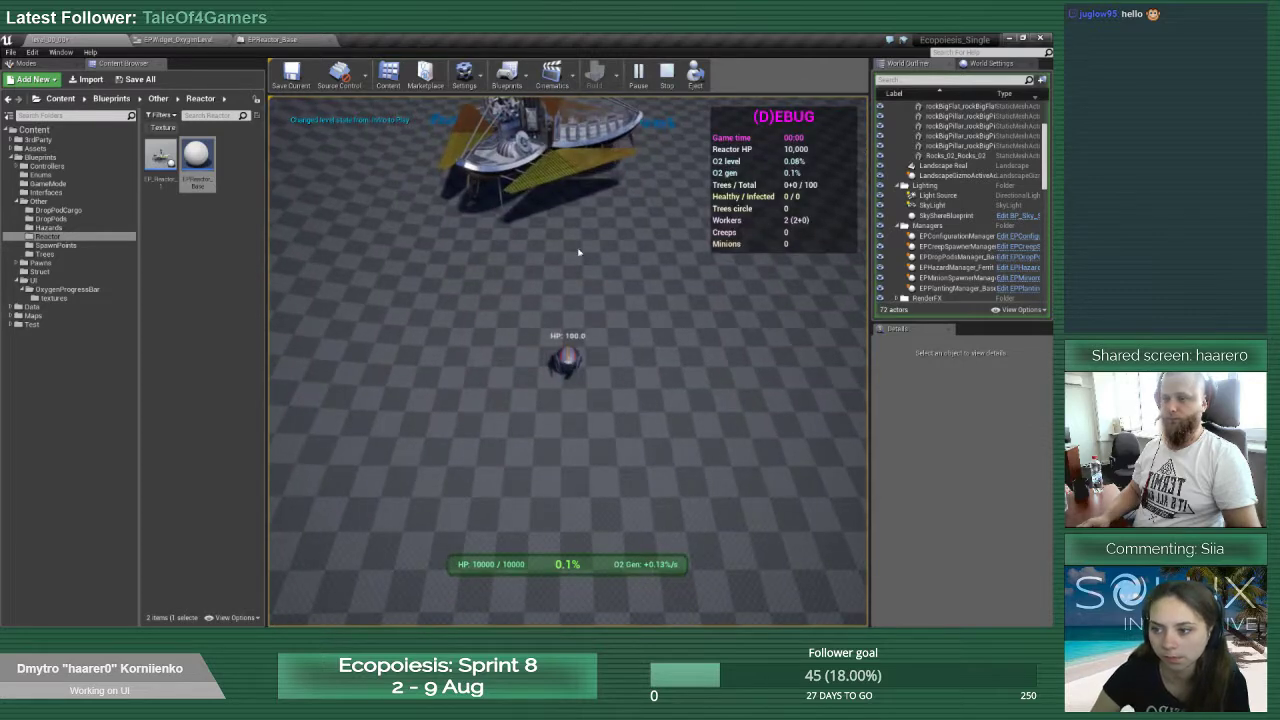
pyautogui.click(668, 76)
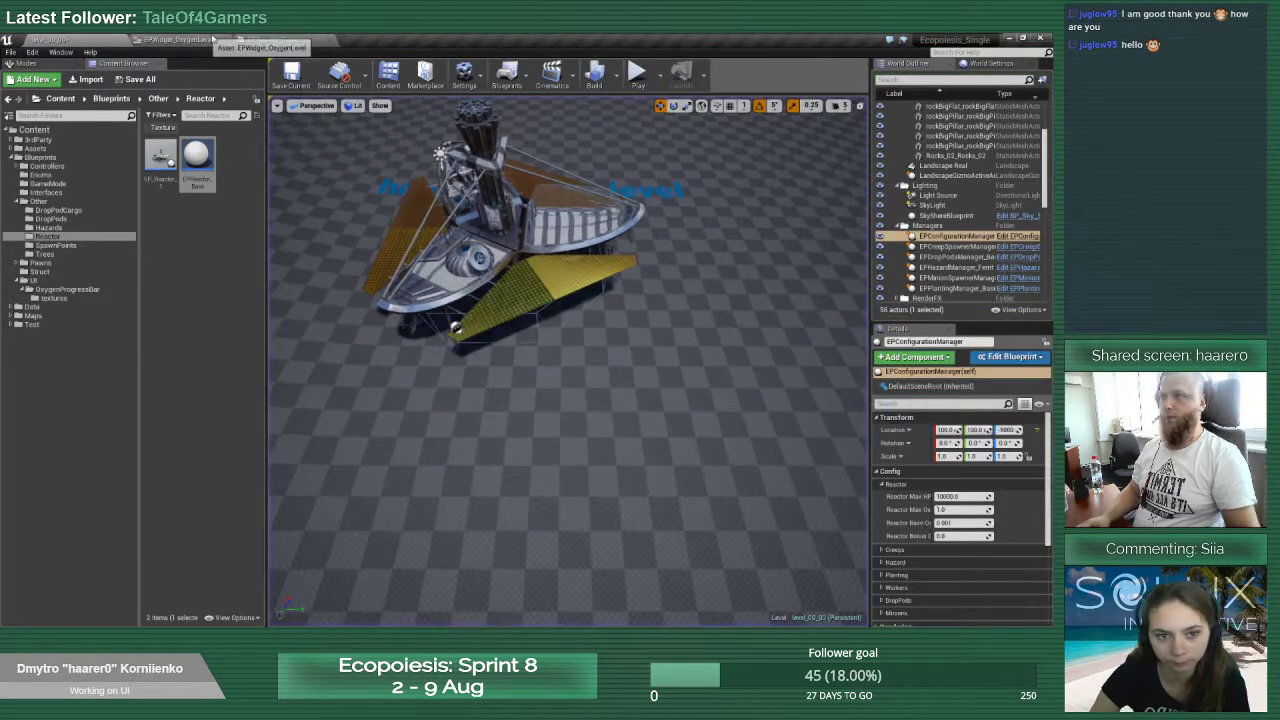
# Examine EPReactor_Base's Set Oxygen Generation Bonus function and the nodes following its OnConfigured event
pyautogui.click(262, 39)
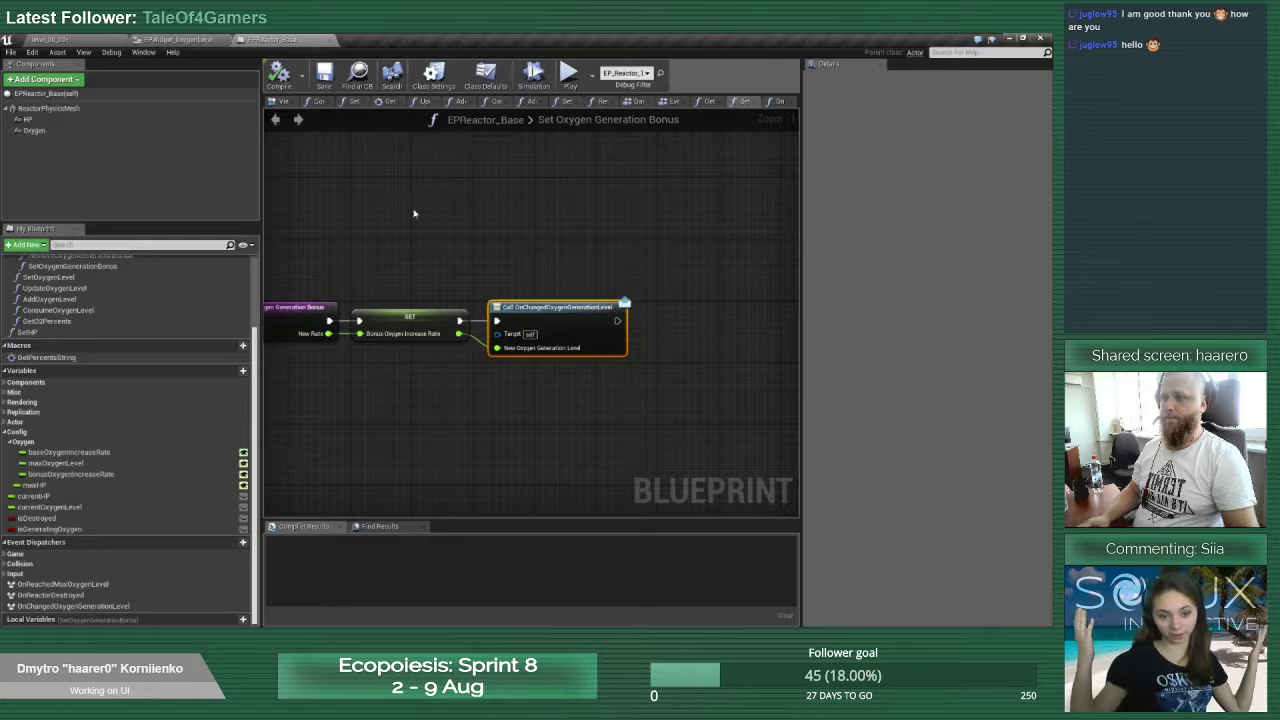
pyautogui.moveTo(353, 259); pyautogui.dragTo(487, 246, button='right')
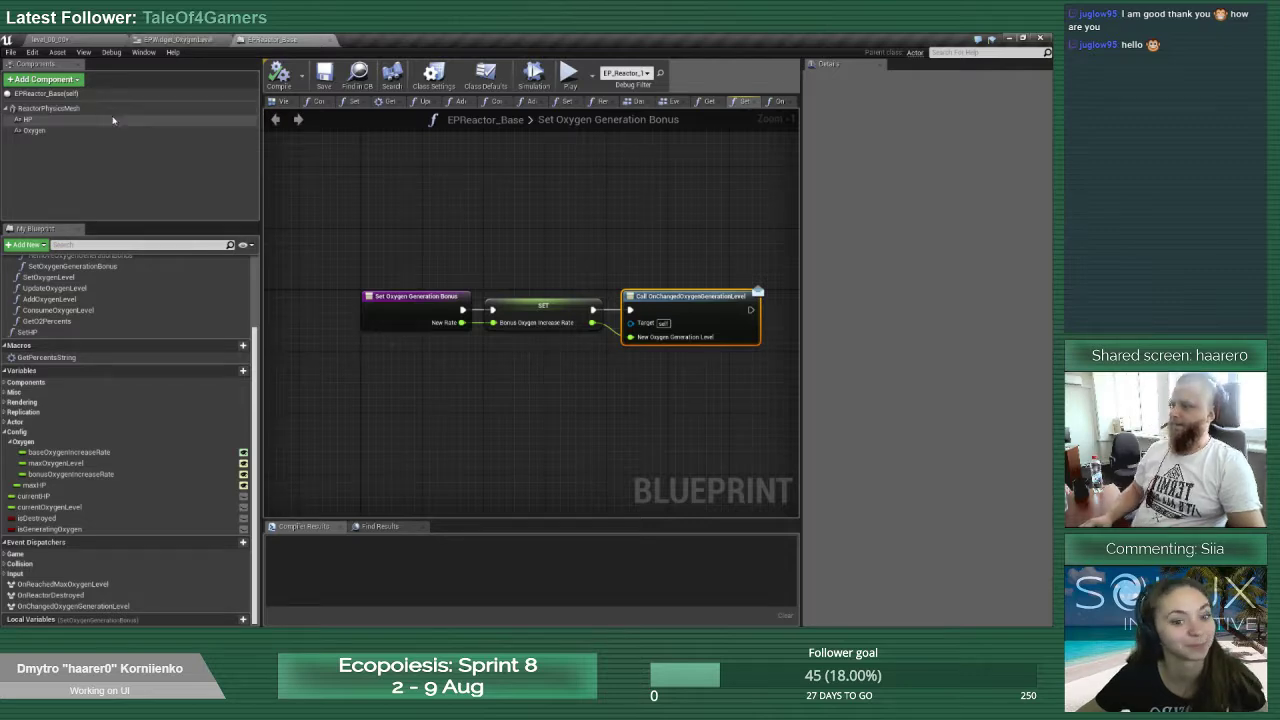
pyautogui.click(95, 42)
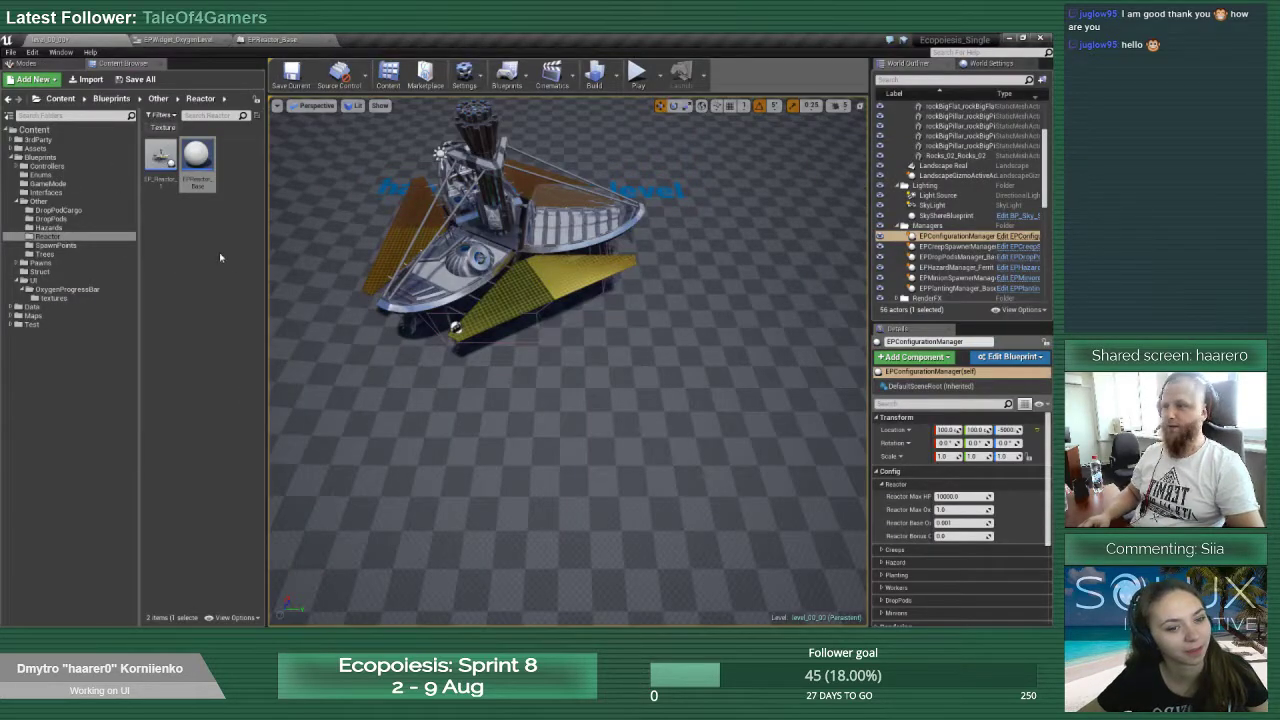
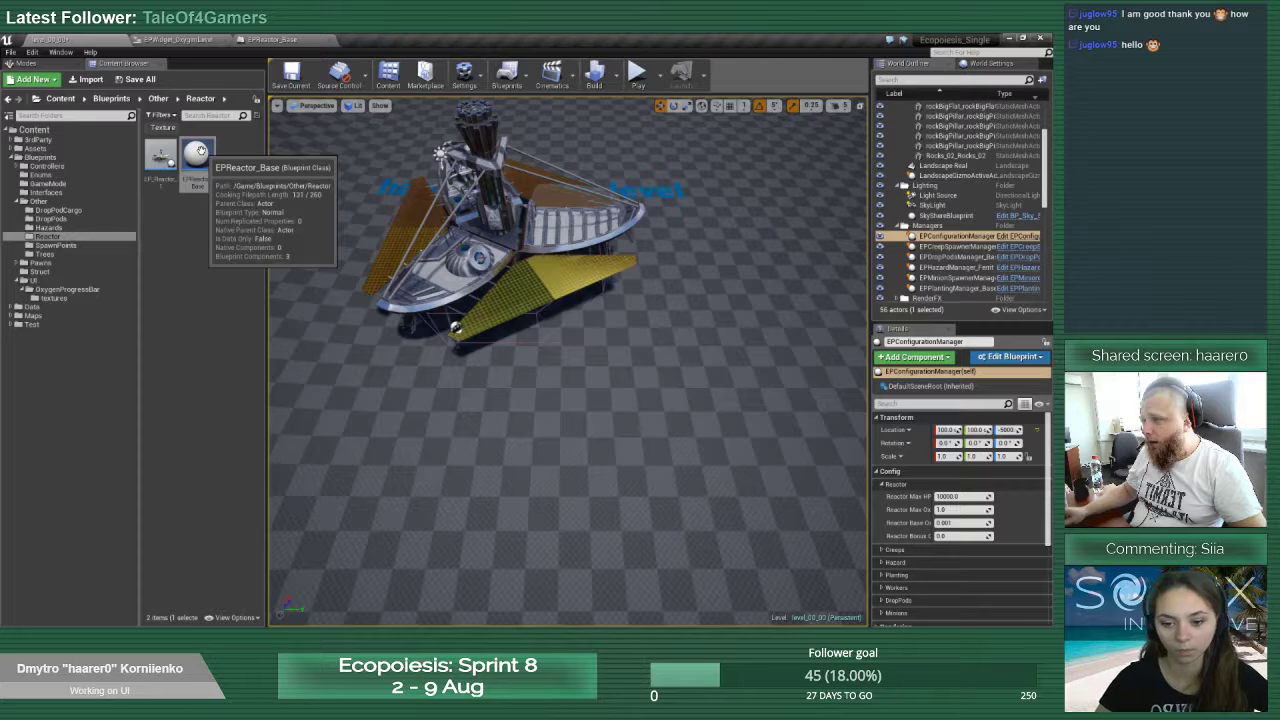
pyautogui.doubleClick(199, 152)
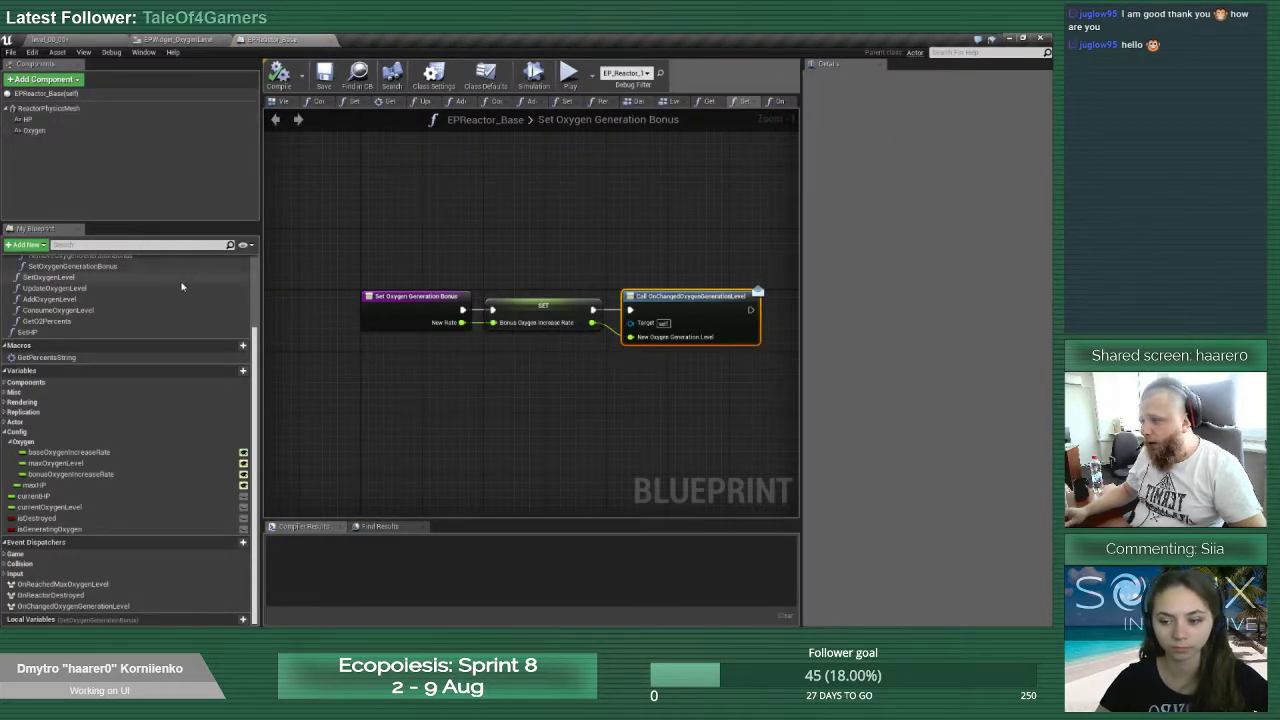
pyautogui.scroll(3, 167, 292)
pyautogui.scroll(1, 163, 292)
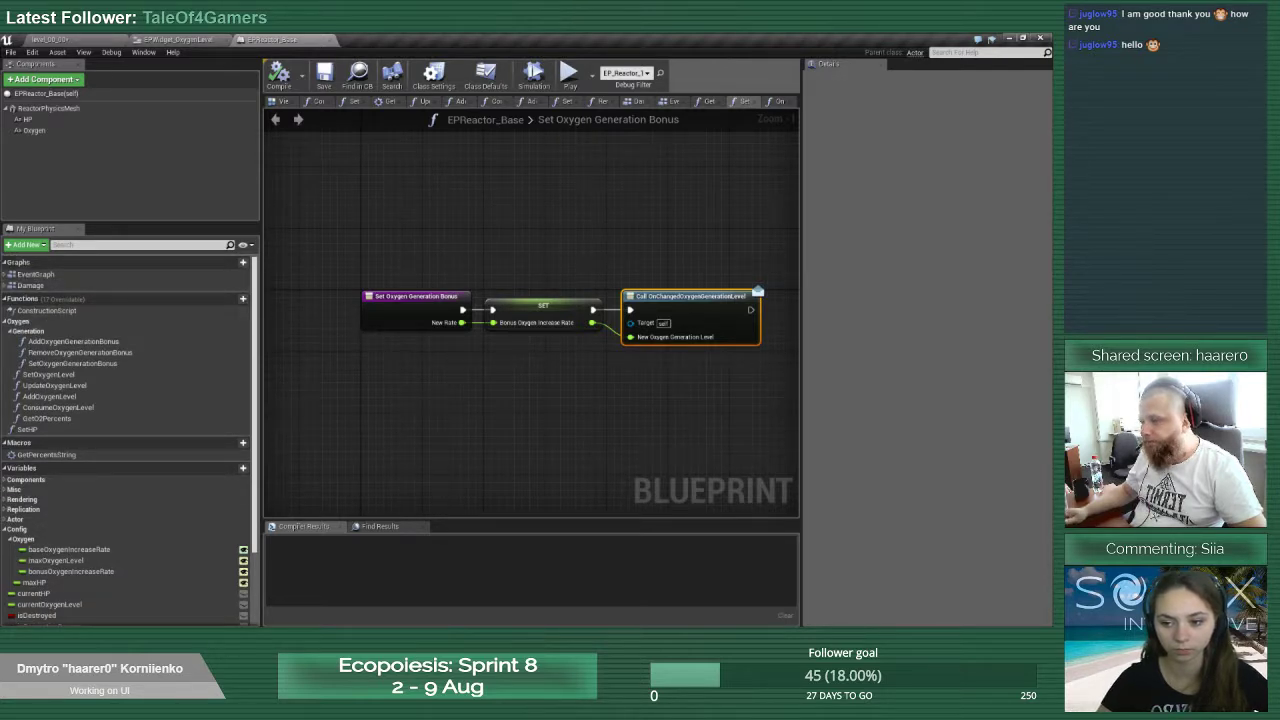
pyautogui.click(5, 274)
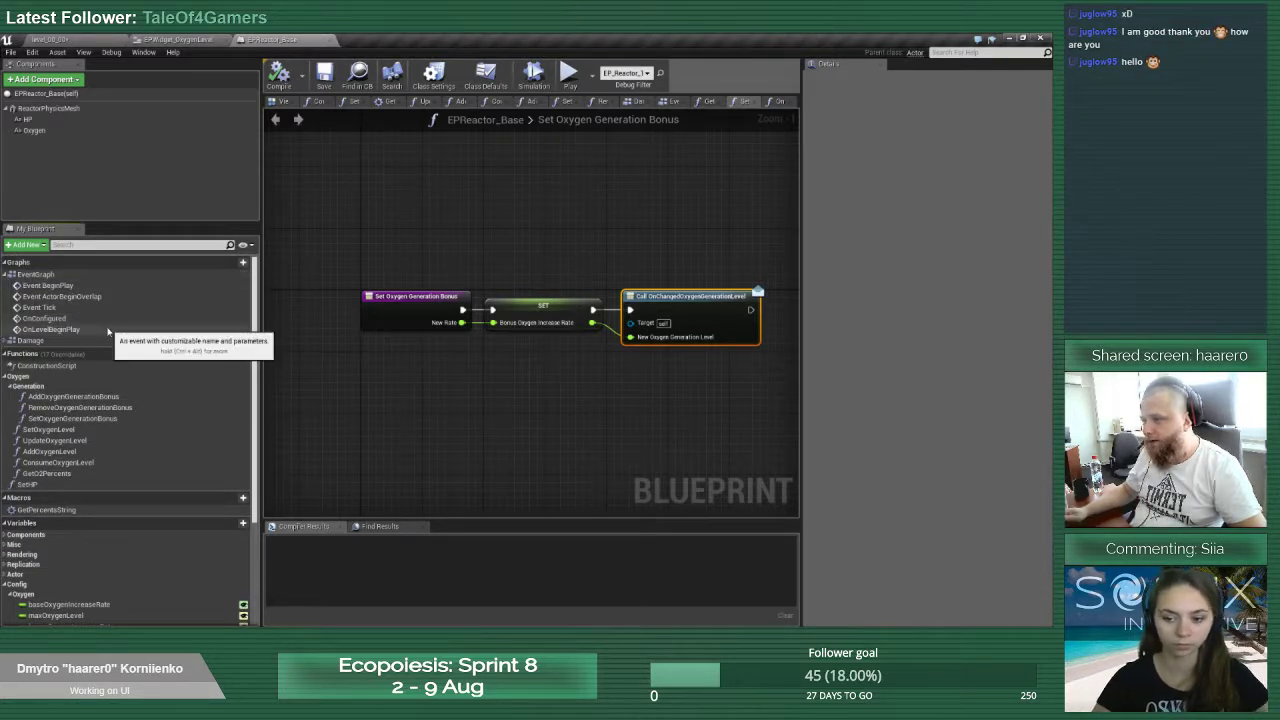
pyautogui.doubleClick(44, 318)
pyautogui.moveTo(713, 399); pyautogui.dragTo(440, 376, button='right')
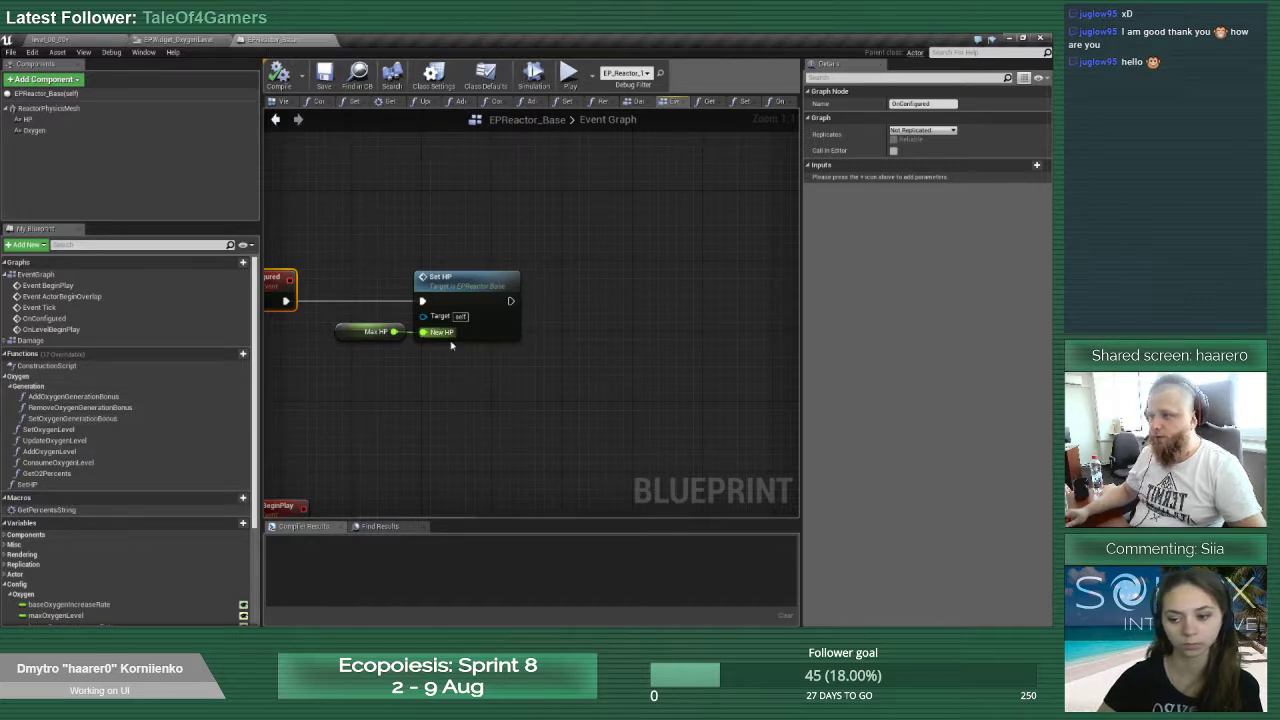
pyautogui.moveTo(394, 491); pyautogui.dragTo(451, 293, button='right')
# Add a breakpoint to the SET Bonus Oxygen Increase Rate node in the Set Oxygen Generation Bonus function
pyautogui.doubleClick(72, 418)
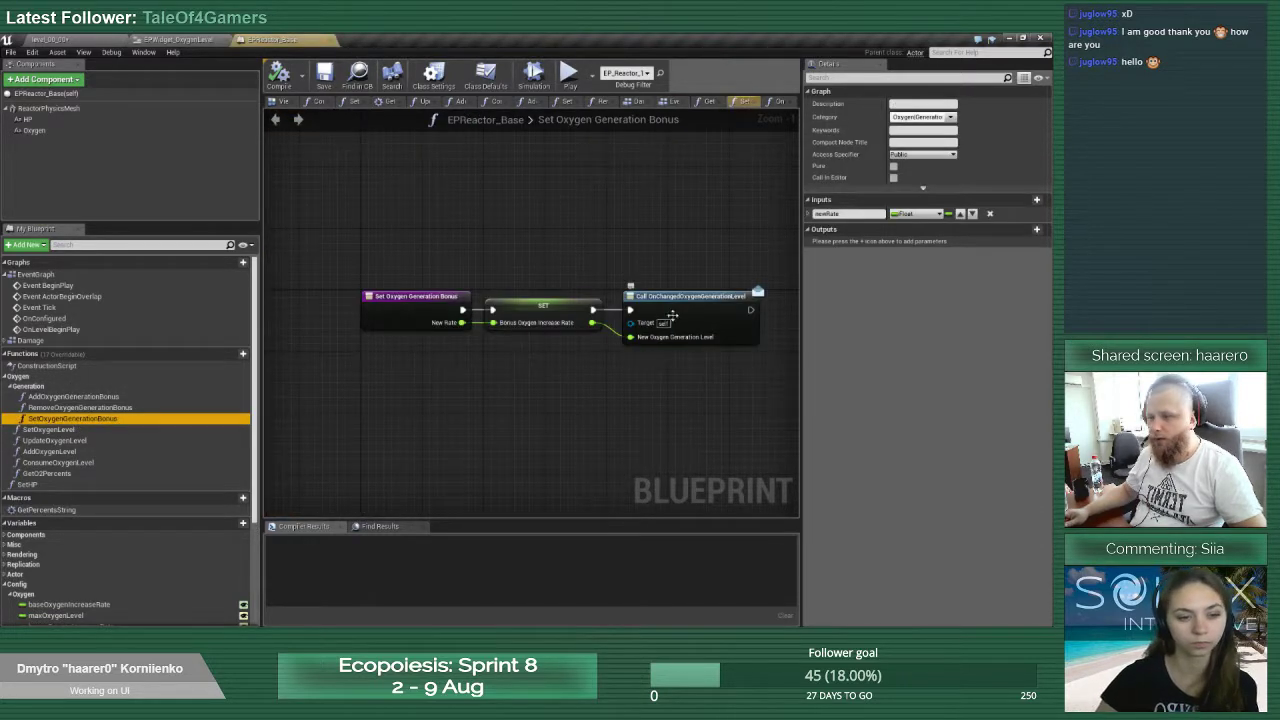
pyautogui.click(515, 305)
pyautogui.press('F9')
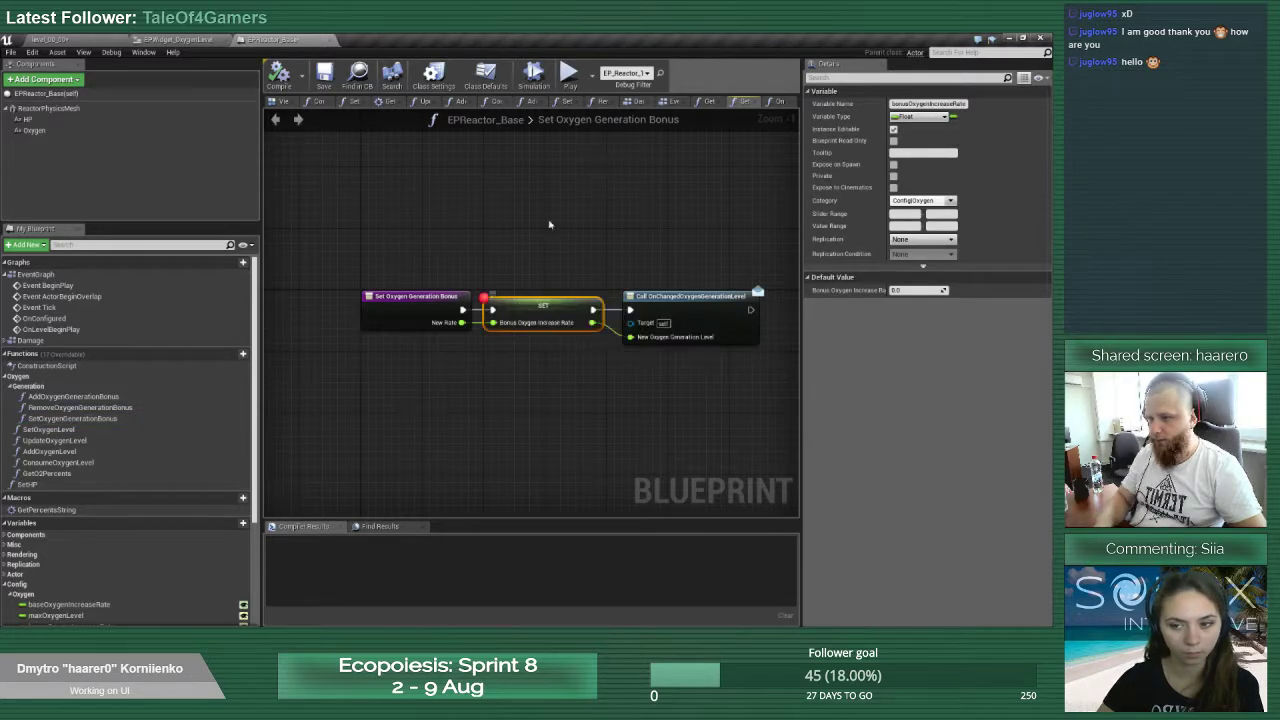
# Test the breakpoint by playing the game and moving the character near the trees, end the session, and select the function's entry node
pyautogui.click(565, 72)
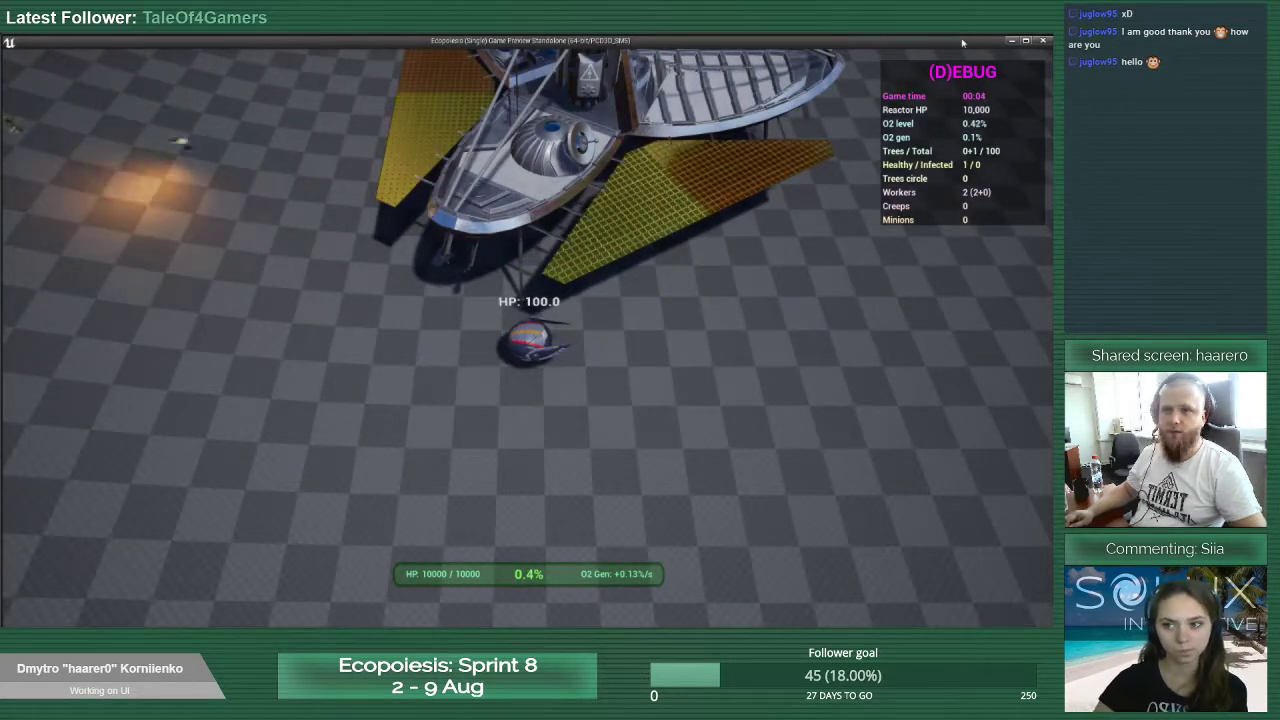
pyautogui.press('a')
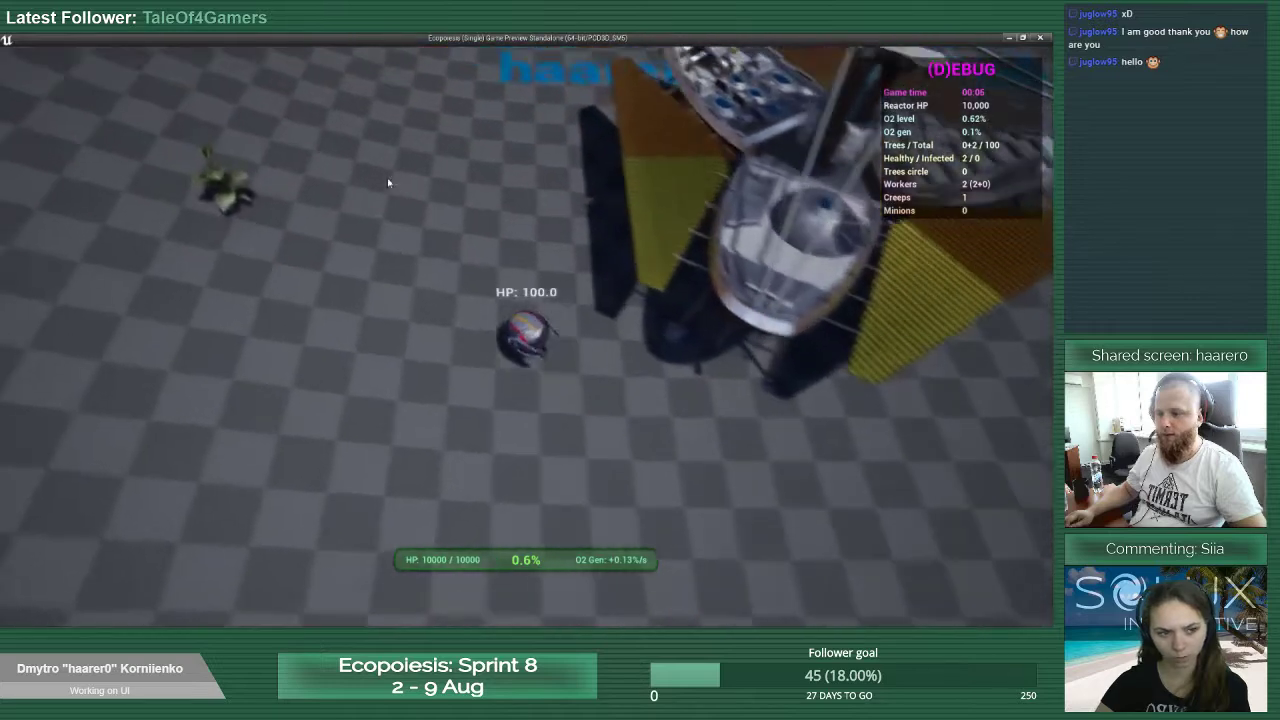
pyautogui.press('w')
pyautogui.moveTo(935, 41); pyautogui.dragTo(909, 44)
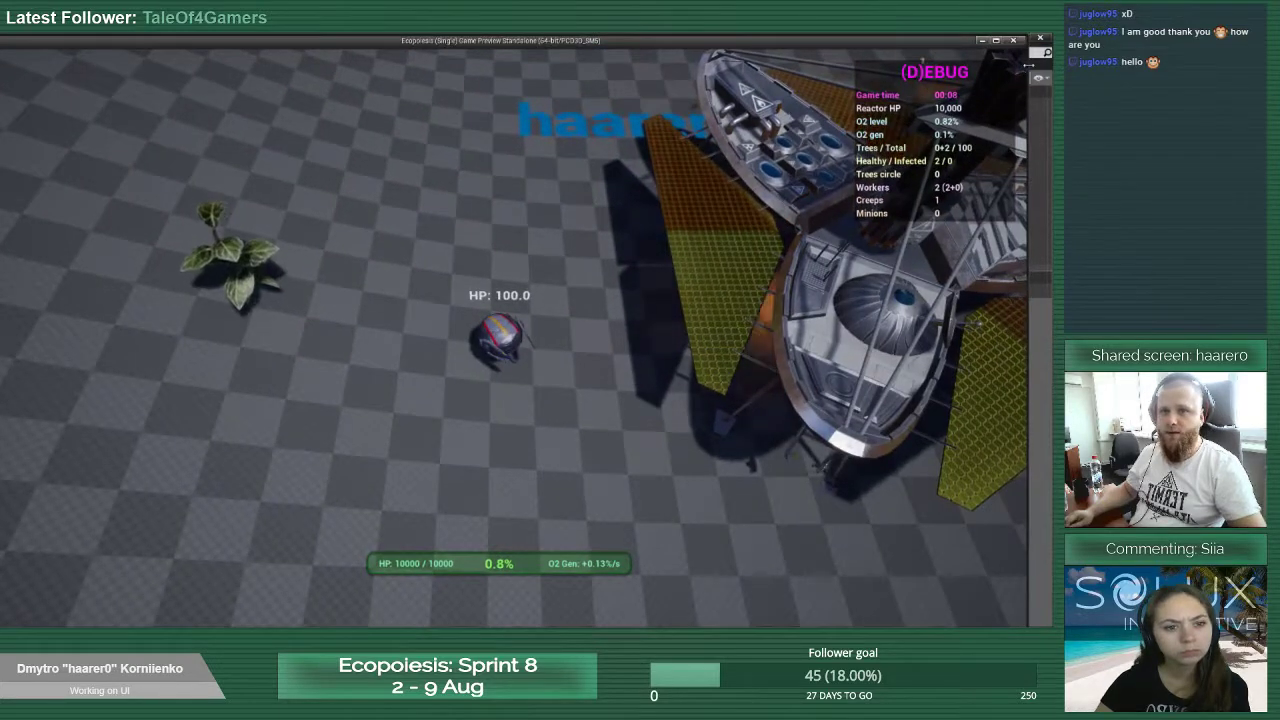
pyautogui.moveTo(1028, 115); pyautogui.dragTo(758, 220)
pyautogui.press('Escape')
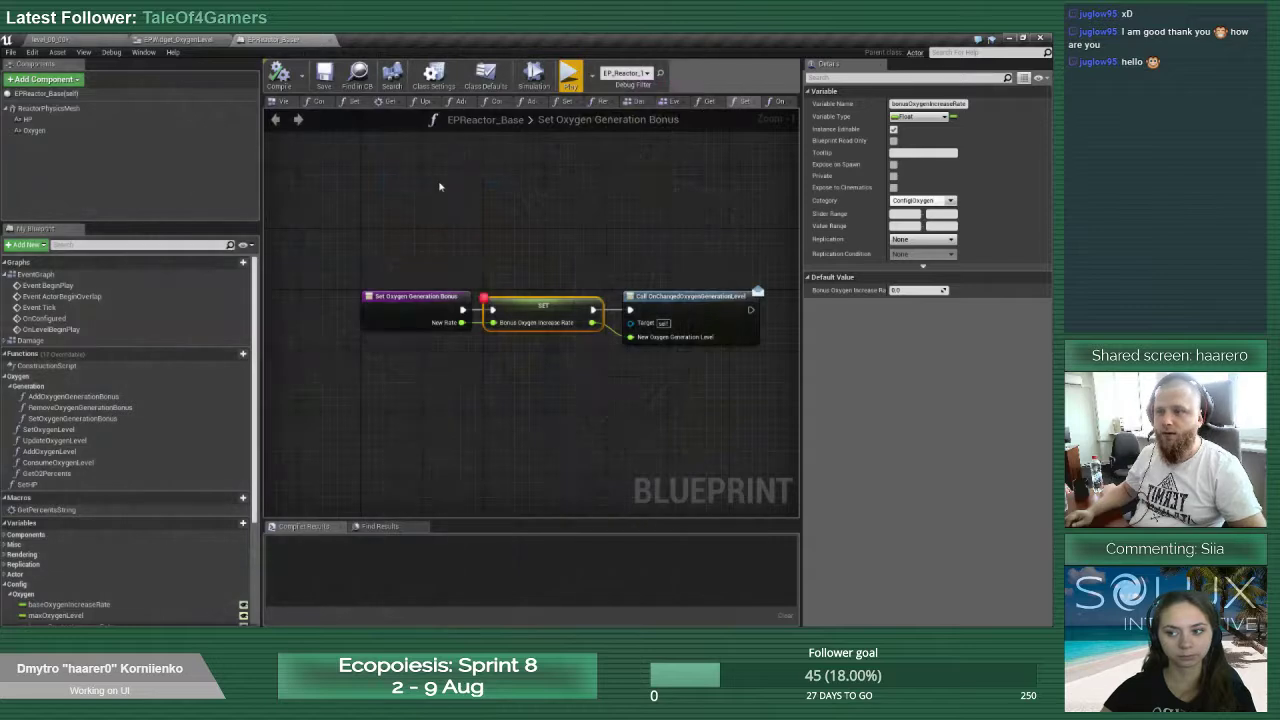
pyautogui.click(428, 312)
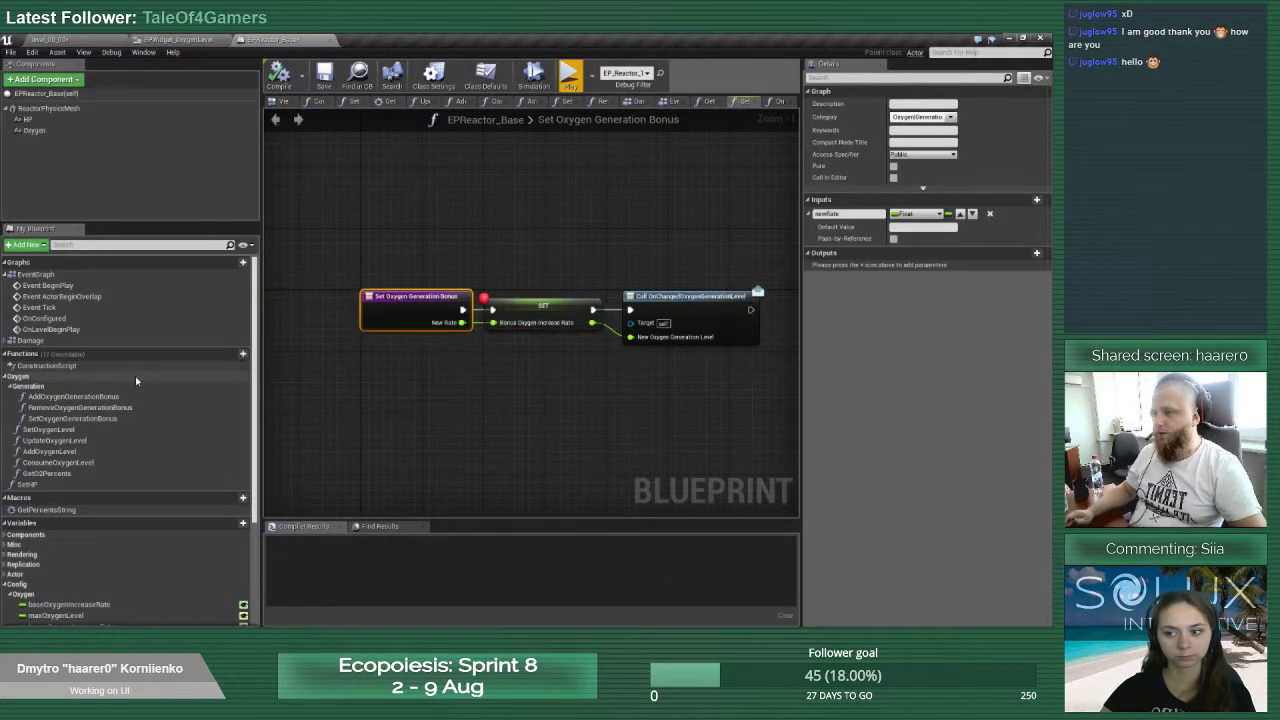
# Examine the Add Oxygen Generation Bonus function, the maxOxygenLevel variable and the nodes following the OnConfigured event
pyautogui.doubleClick(68, 397)
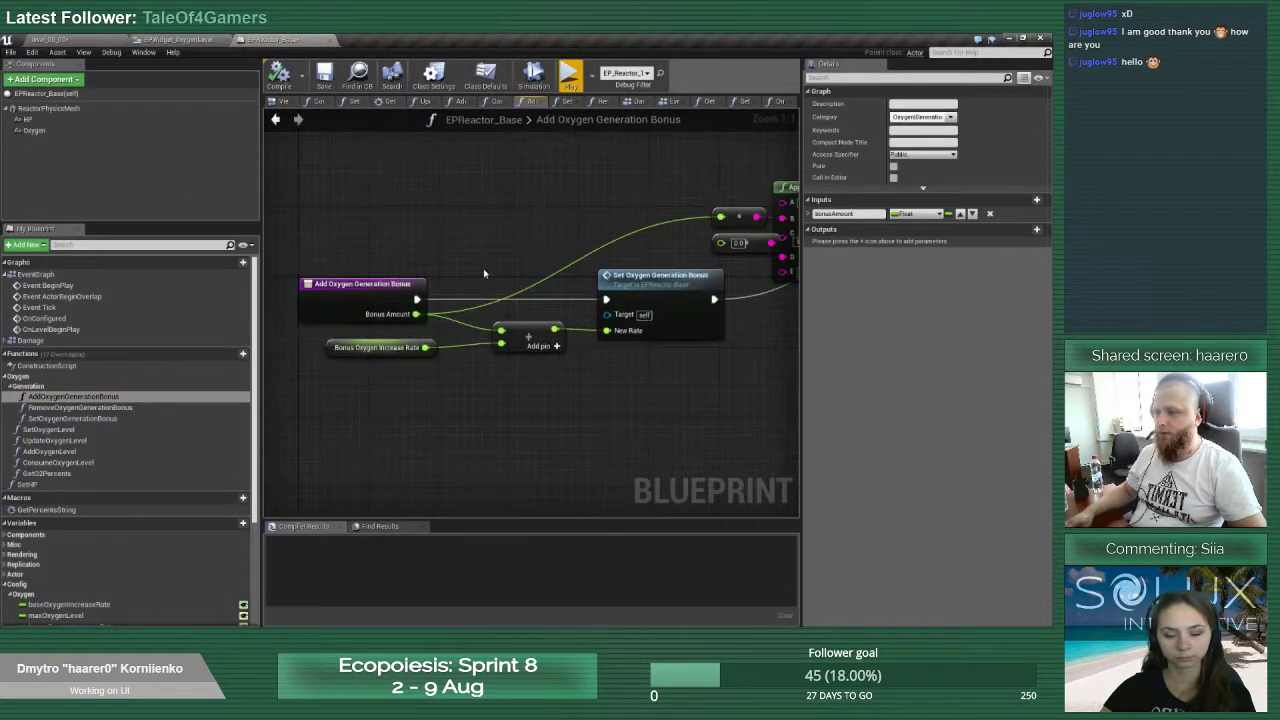
pyautogui.scroll(-2, 72, 462)
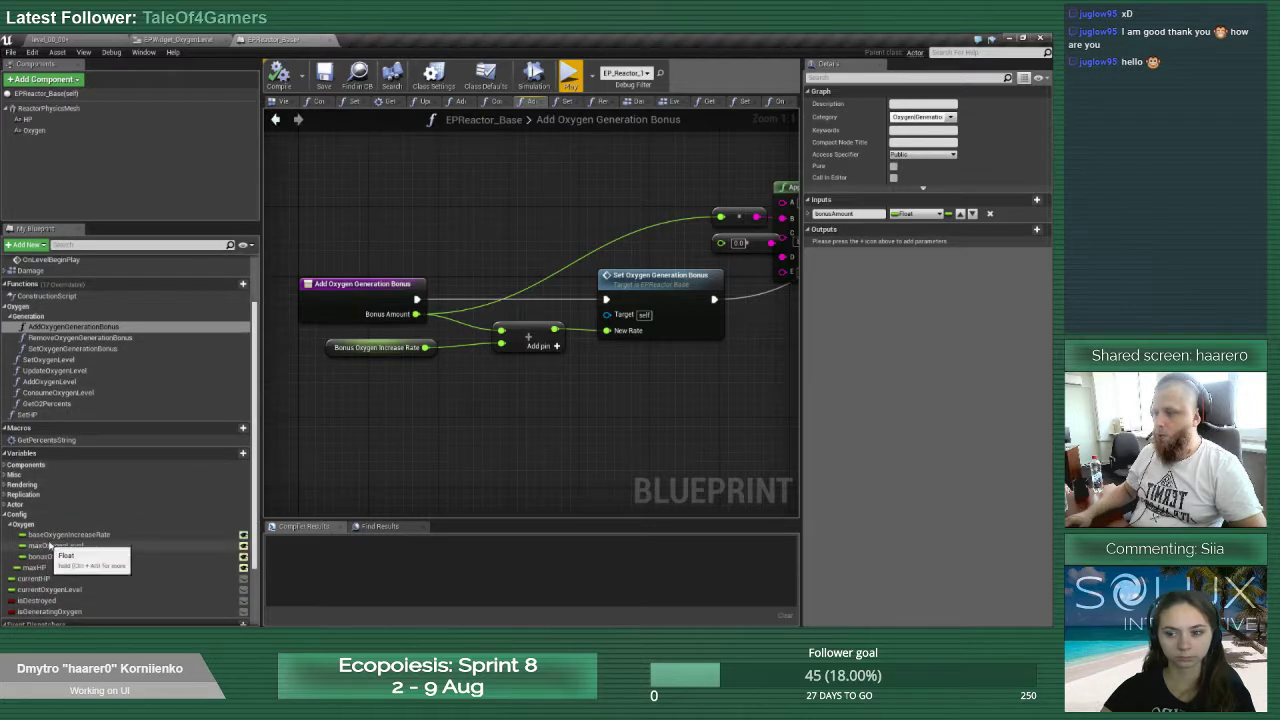
pyautogui.click(56, 546)
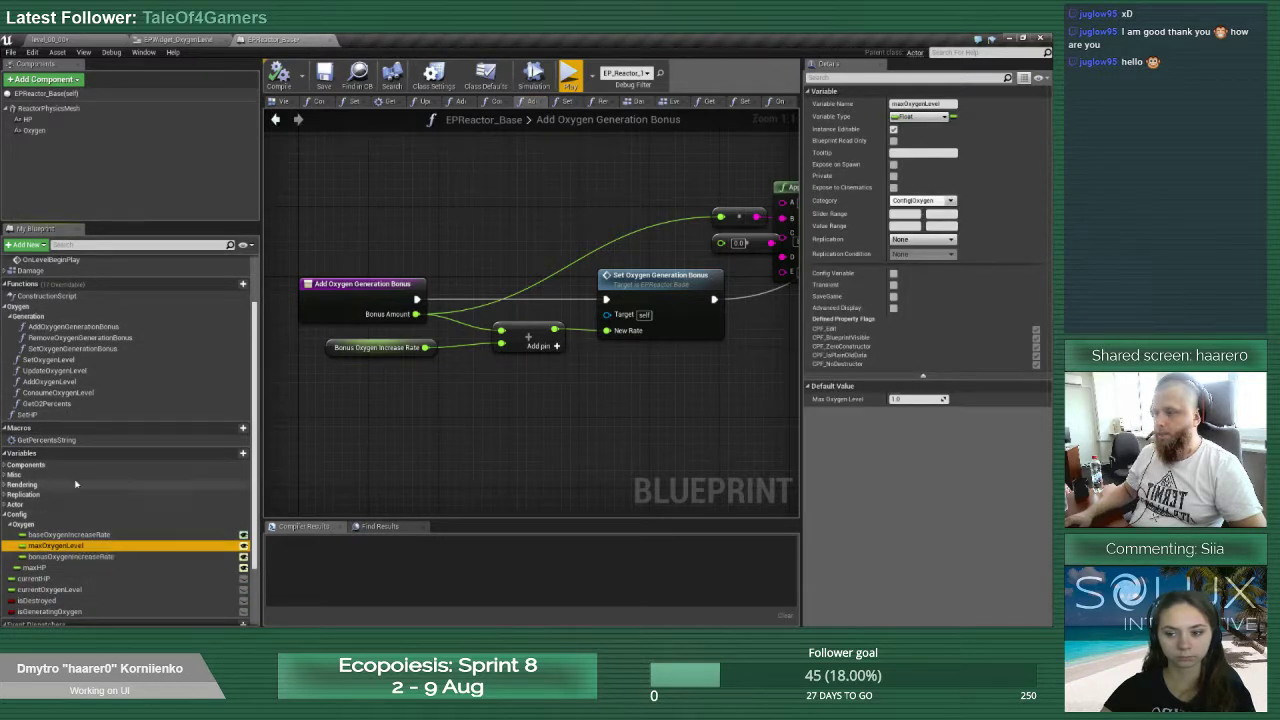
pyautogui.scroll(3, 86, 356)
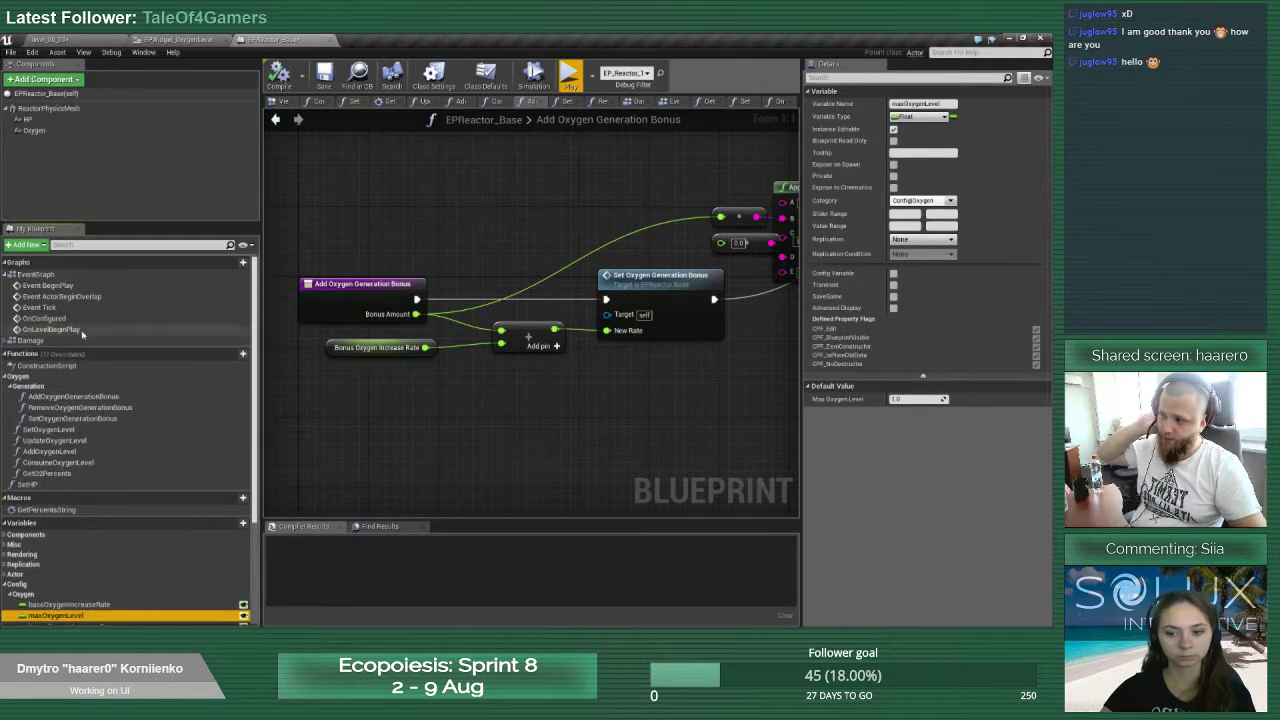
pyautogui.doubleClick(44, 318)
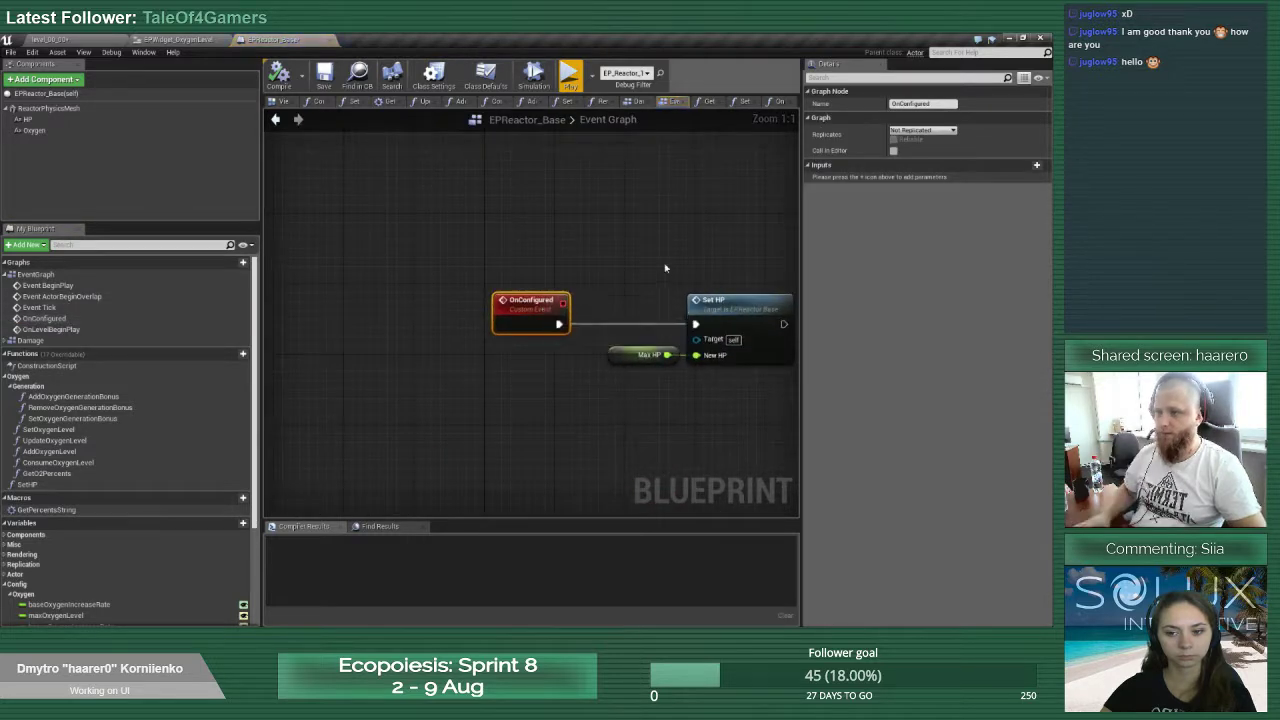
pyautogui.moveTo(666, 269); pyautogui.dragTo(436, 263, button='right')
pyautogui.scroll(-6, 108, 575)
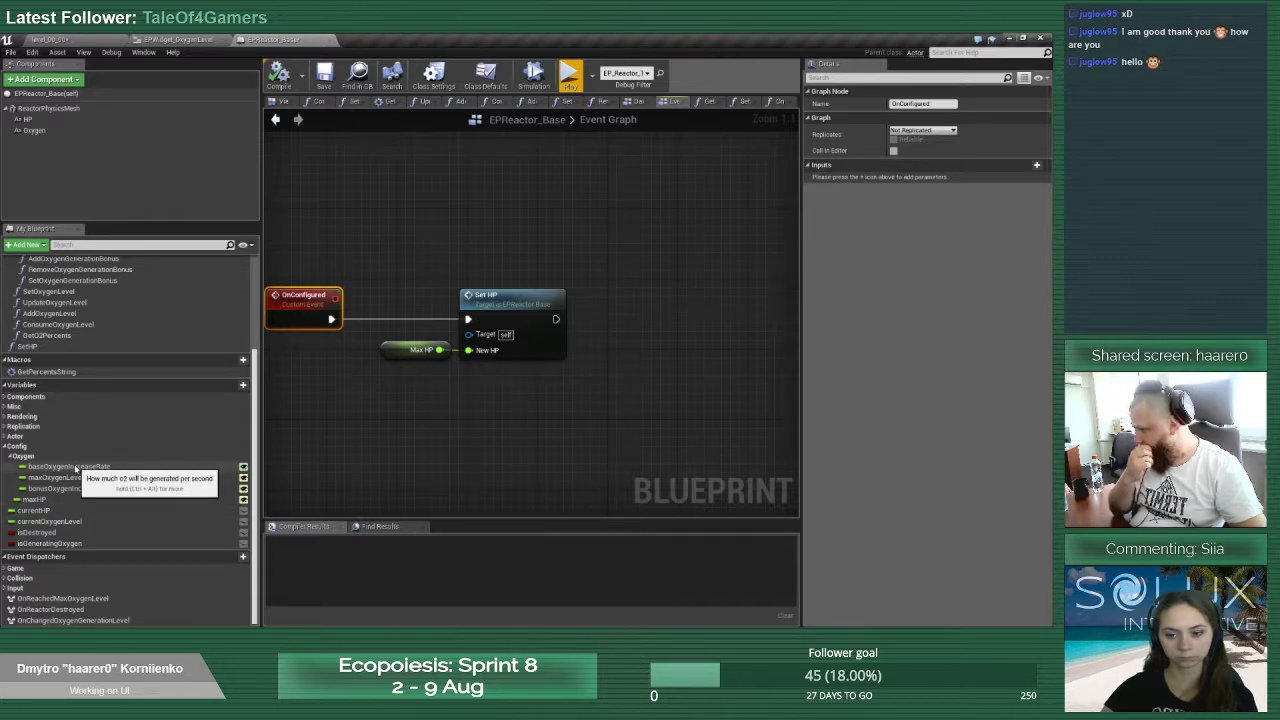
# Give the OnChangedOxygenGenerationLevel event dispatcher two float inputs named baseRate and bonusRate, and compile EPReactor_Base
pyautogui.click(90, 620)
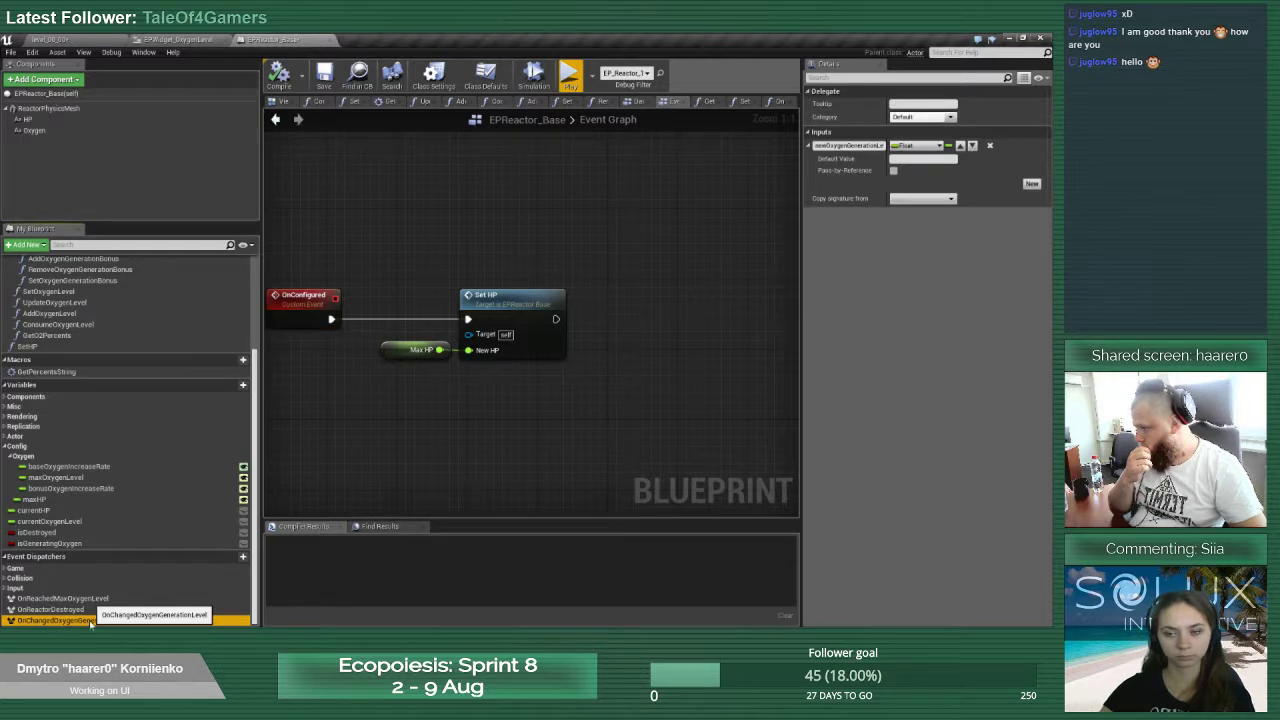
pyautogui.scroll(3, 105, 460)
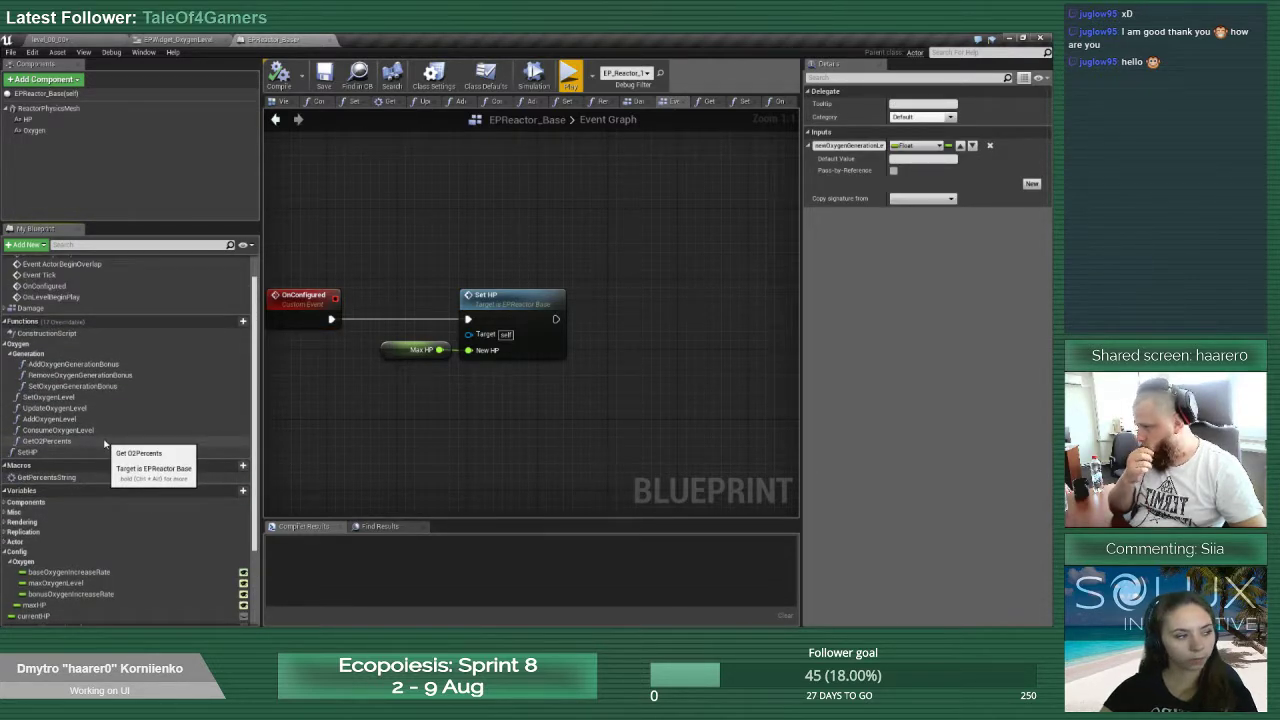
pyautogui.scroll(-3, 105, 445)
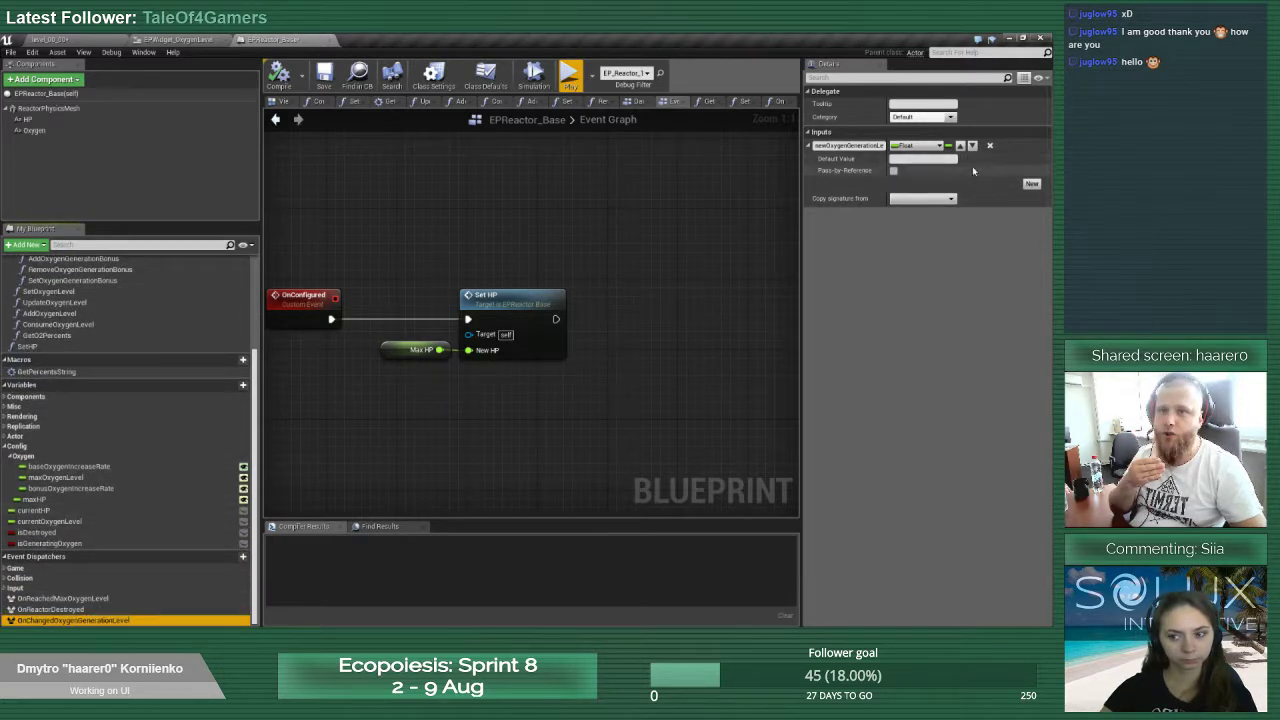
pyautogui.click(829, 146)
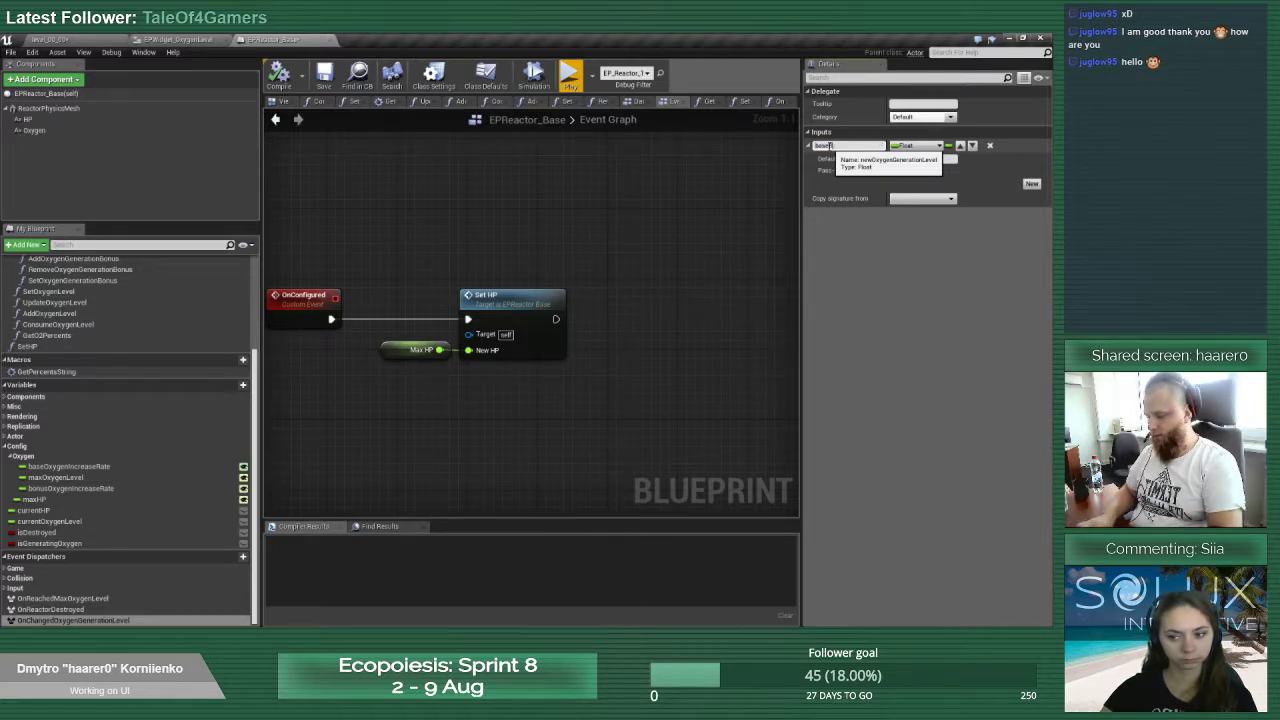
pyautogui.write('baseRate')
pyautogui.click(1031, 184)
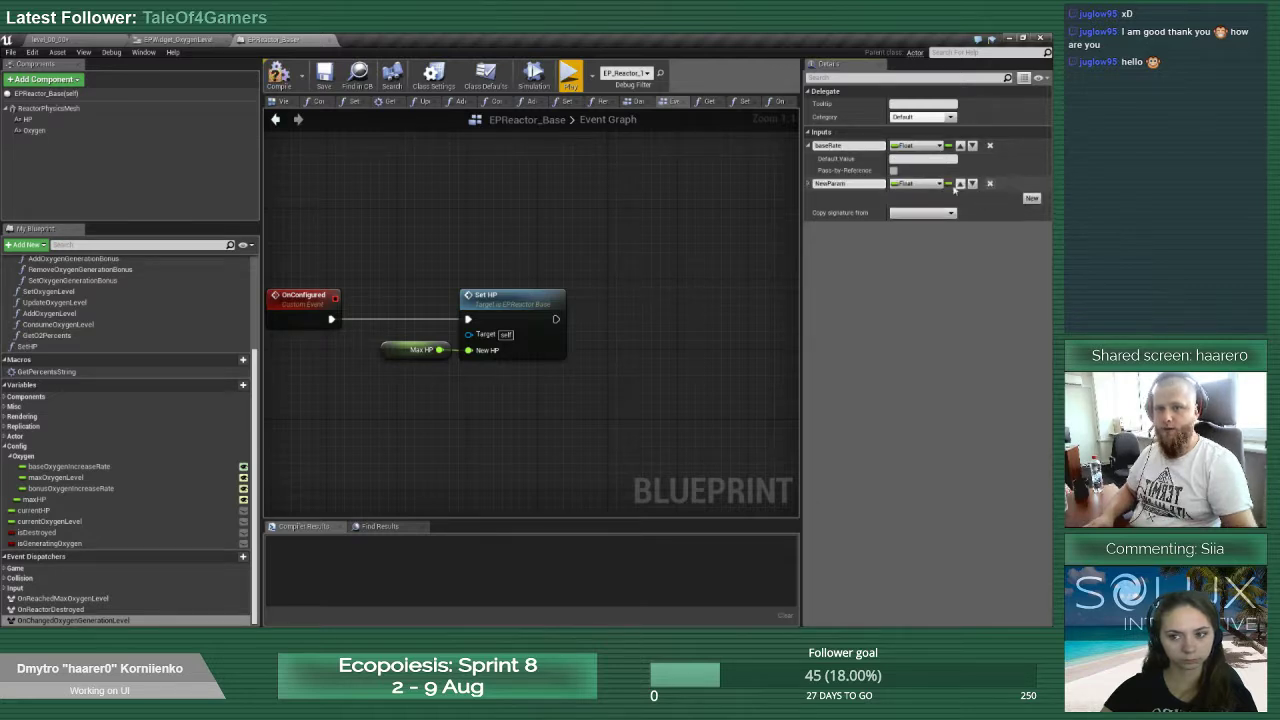
pyautogui.moveTo(848, 184); pyautogui.dragTo(771, 185)
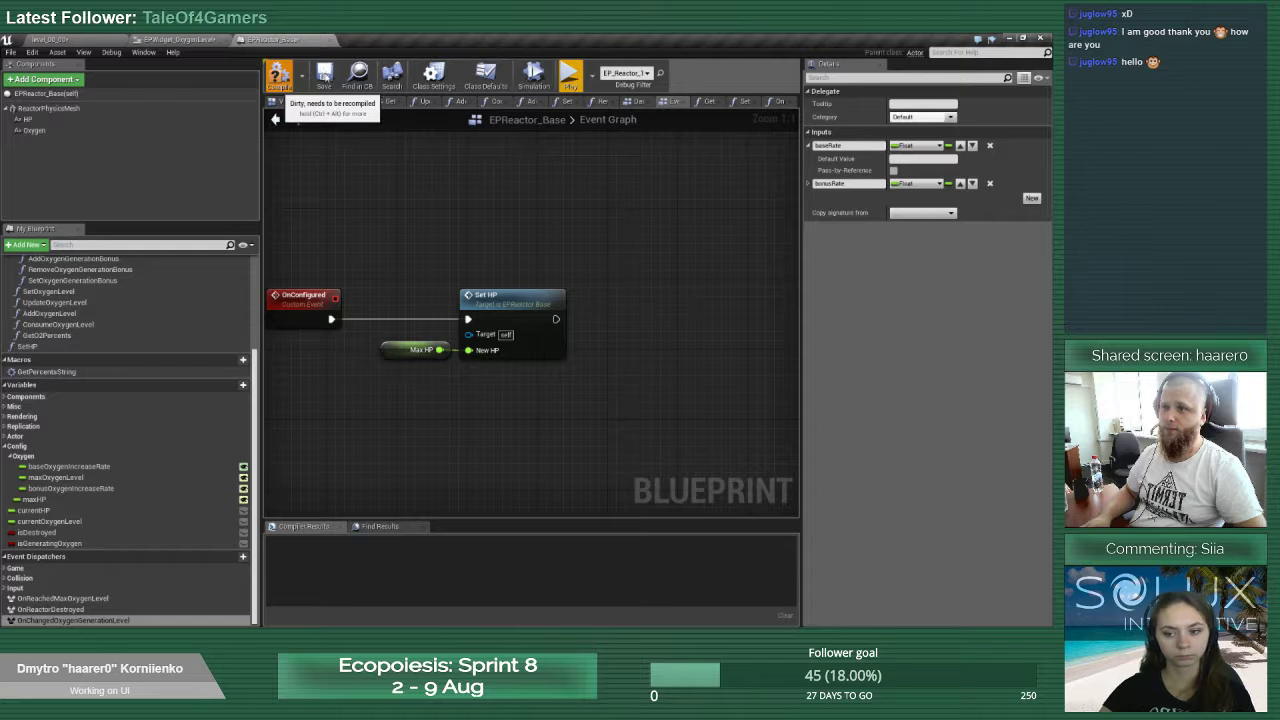
pyautogui.click(279, 76)
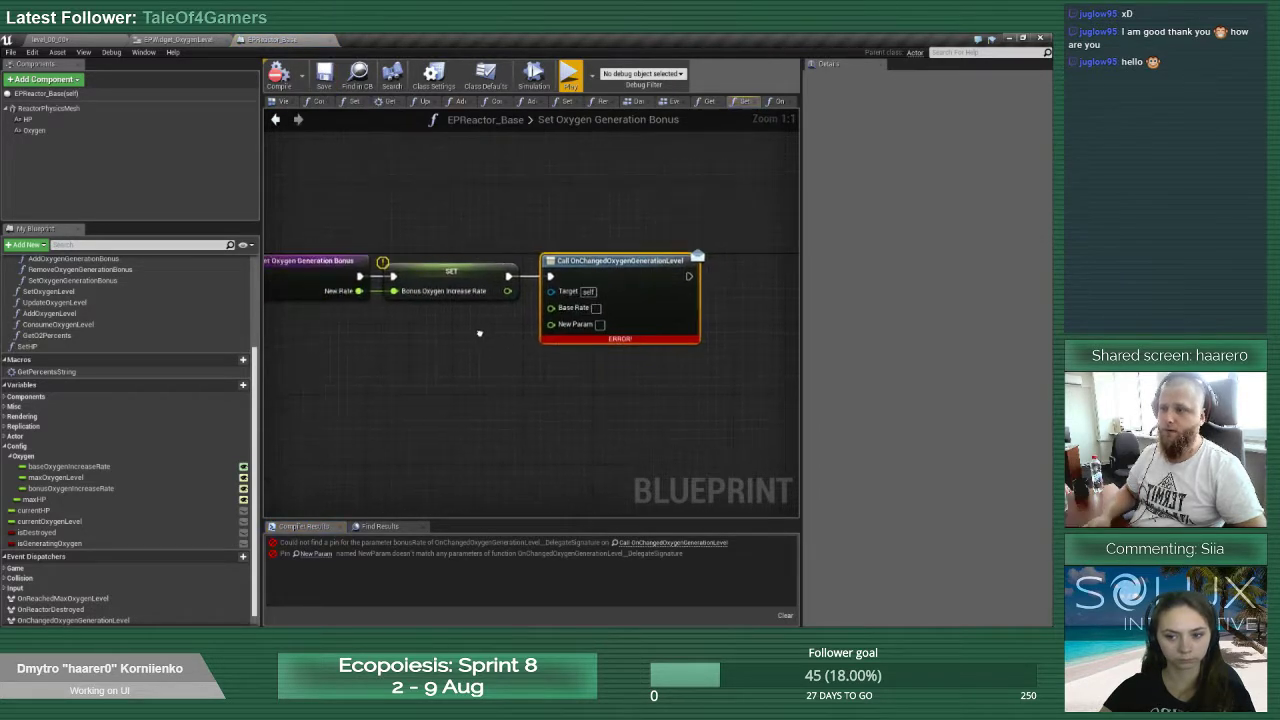
# Delete the outdated Call OnChangedOxygenGenerationLevel node from Set Oxygen Generation Bonus and recompile the blueprint
pyautogui.moveTo(543, 282)
pyautogui.mouseDown()
pyautogui.moveTo(569, 327)
pyautogui.moveTo(547, 282)
pyautogui.mouseUp()
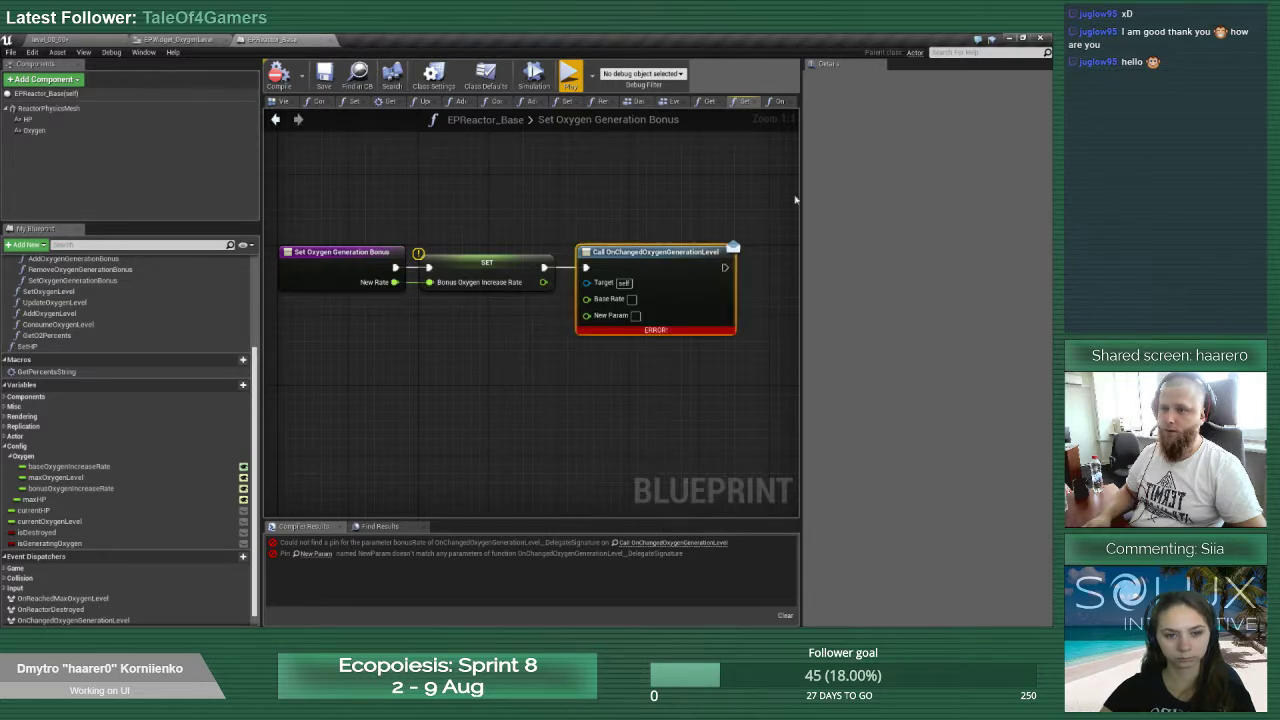
pyautogui.click(287, 77)
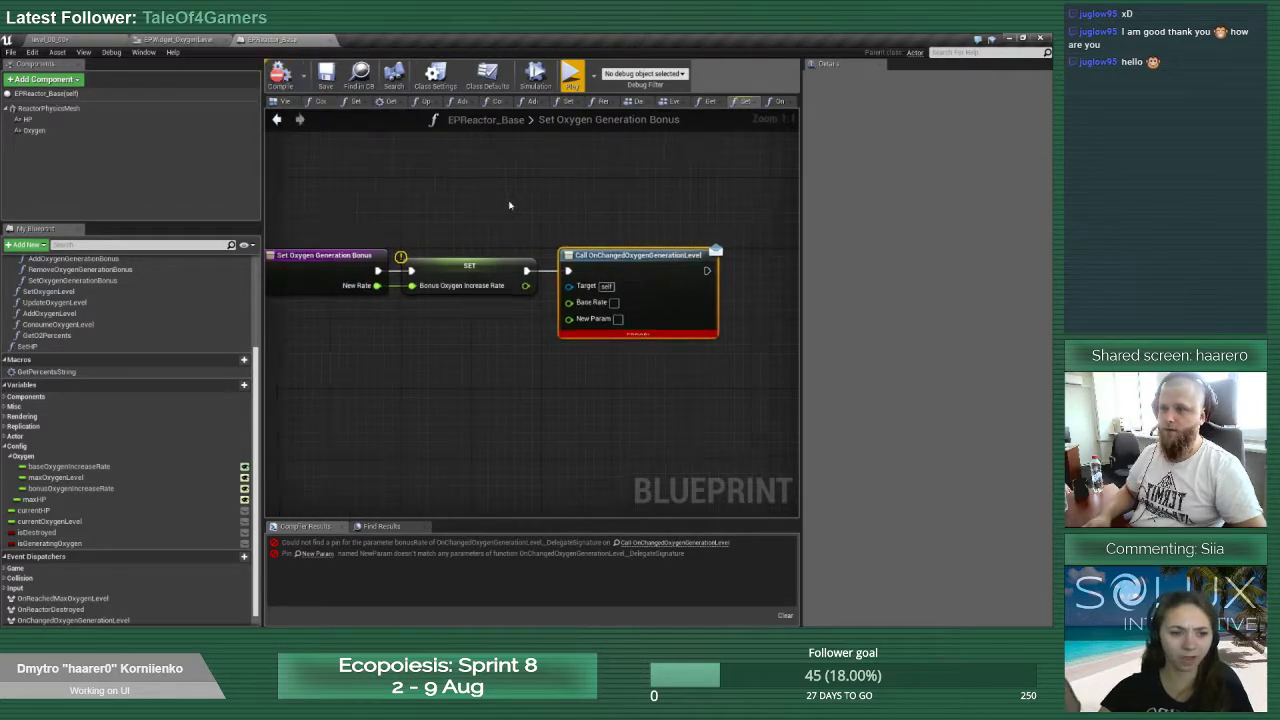
pyautogui.click(487, 277)
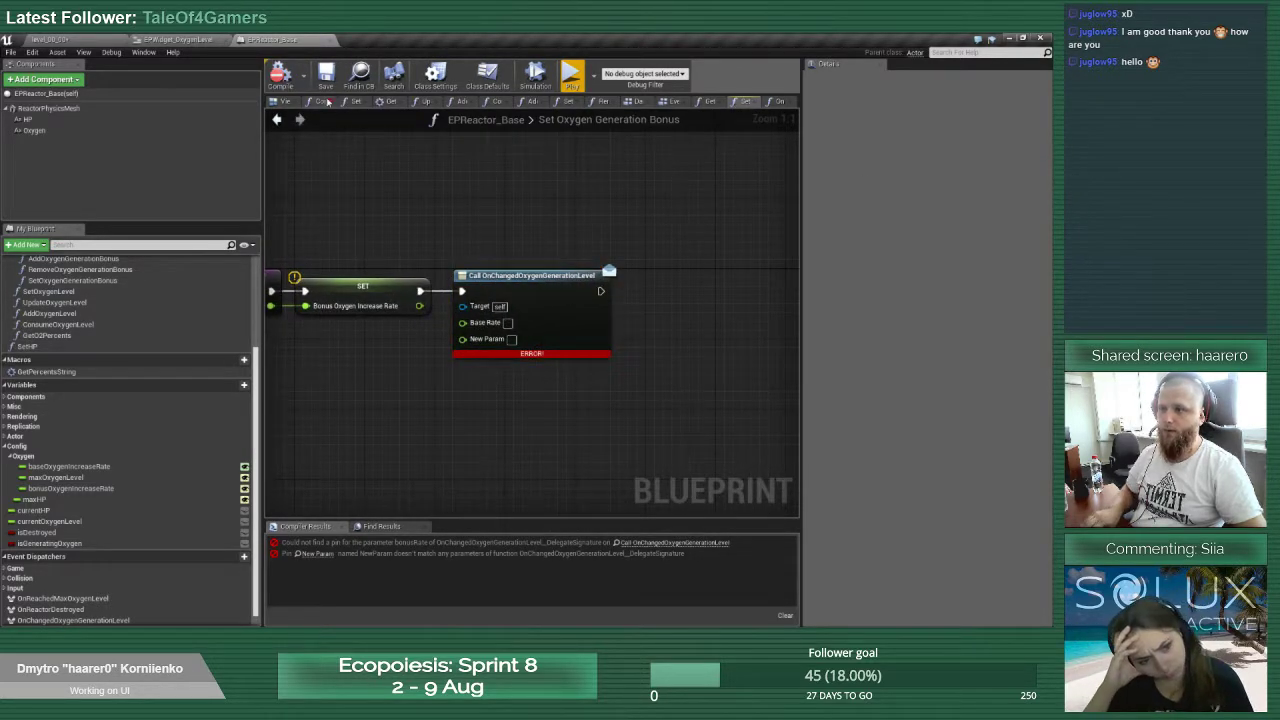
pyautogui.click(511, 283)
pyautogui.press('Delete')
pyautogui.click(285, 80)
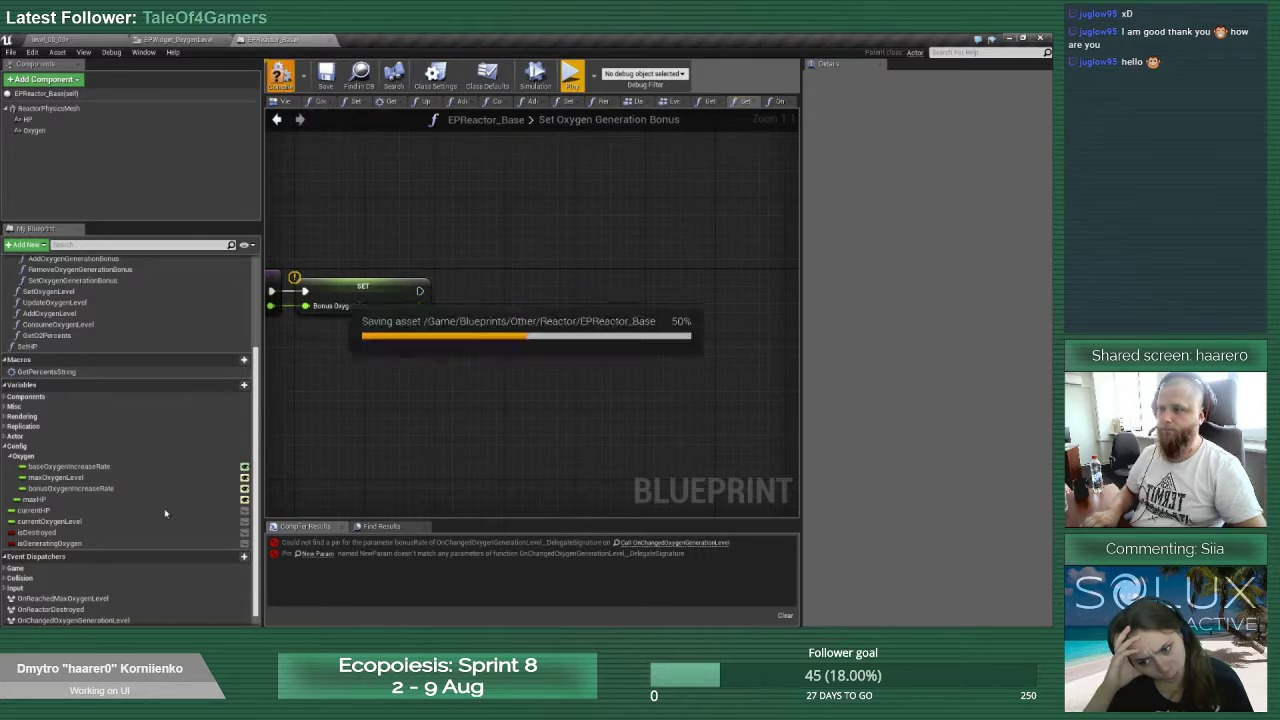
# Add a new OnChangedOxygenGenerationLevel call after the SET node, feeding it Base Oxygen Increase Rate as Base Rate and the SET output as Bonus Rate
pyautogui.scroll(-1, 79, 585)
pyautogui.click(63, 606)
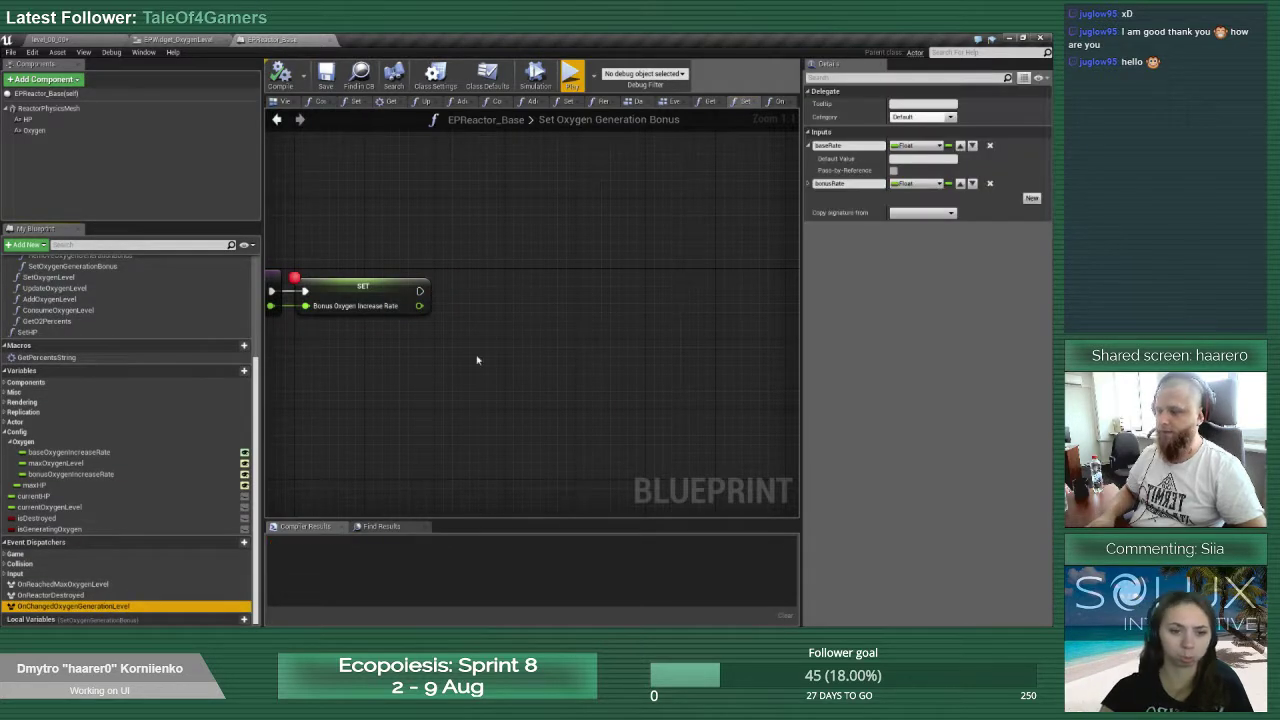
pyautogui.moveTo(458, 272); pyautogui.dragTo(474, 339)
pyautogui.click(467, 284)
pyautogui.moveTo(532, 278); pyautogui.dragTo(559, 278)
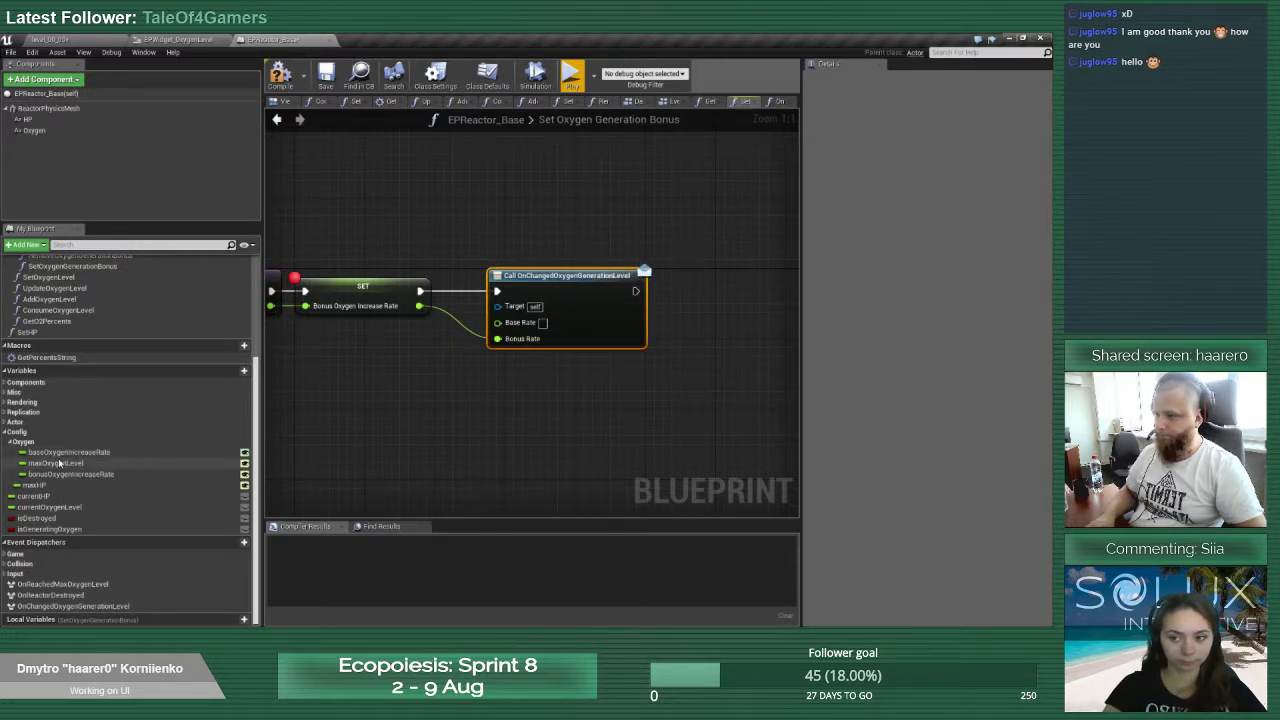
pyautogui.moveTo(66, 452); pyautogui.dragTo(511, 325)
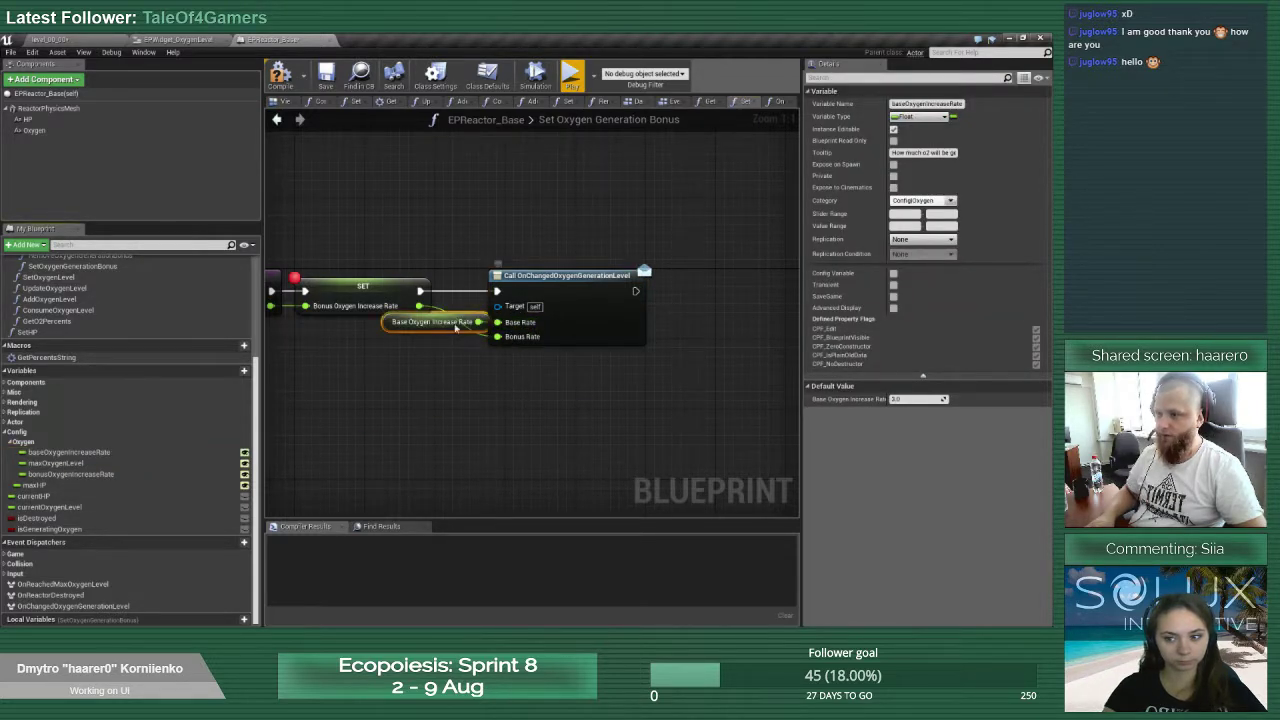
pyautogui.moveTo(432, 336); pyautogui.dragTo(370, 345)
pyautogui.click(550, 285)
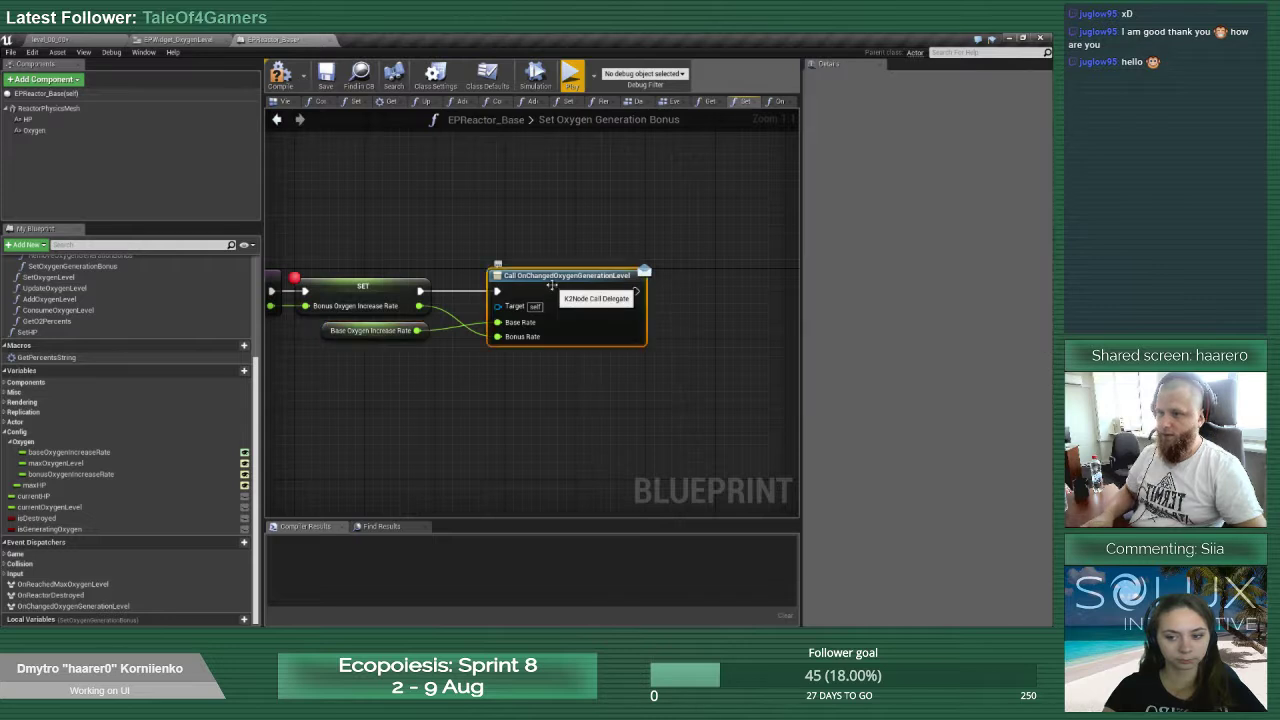
# Rename the OnChangedOxygenGenerationLevel event dispatcher to OnChangedOxygenGenerationRate and save EPReactor_Base
pyautogui.click(95, 606)
pyautogui.moveTo(115, 607); pyautogui.dragTo(176, 608)
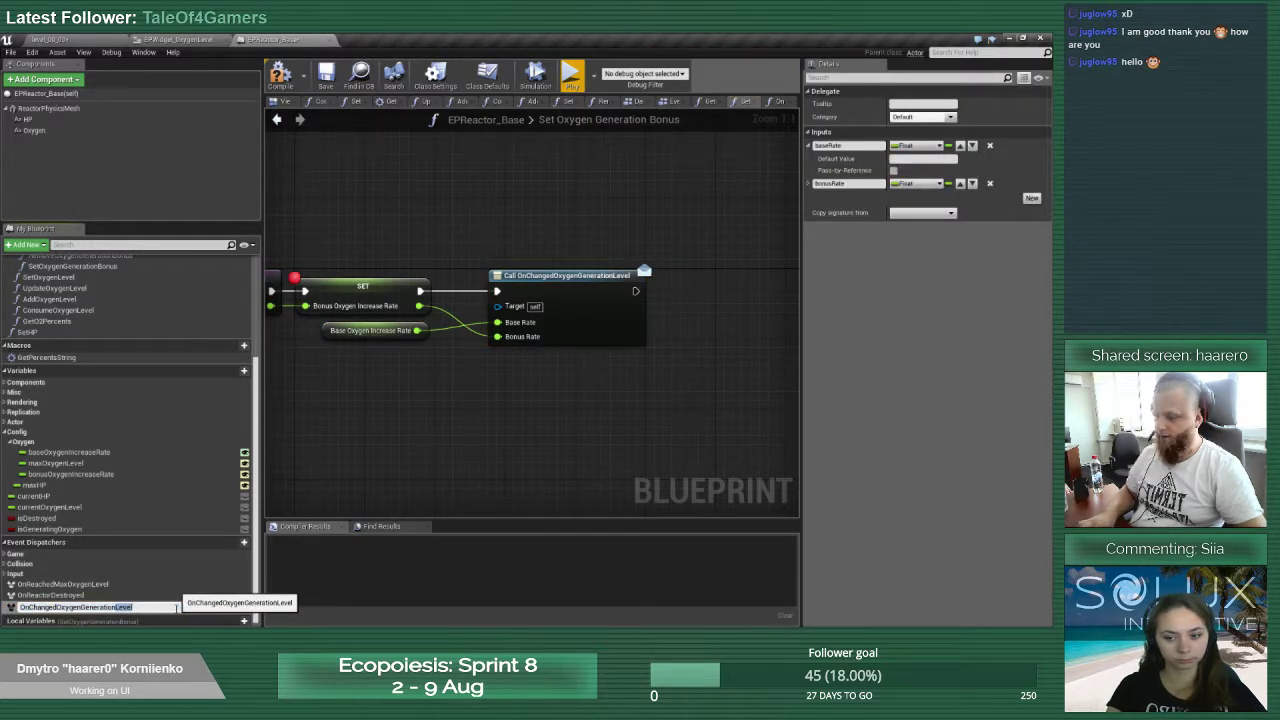
pyautogui.press('Return')
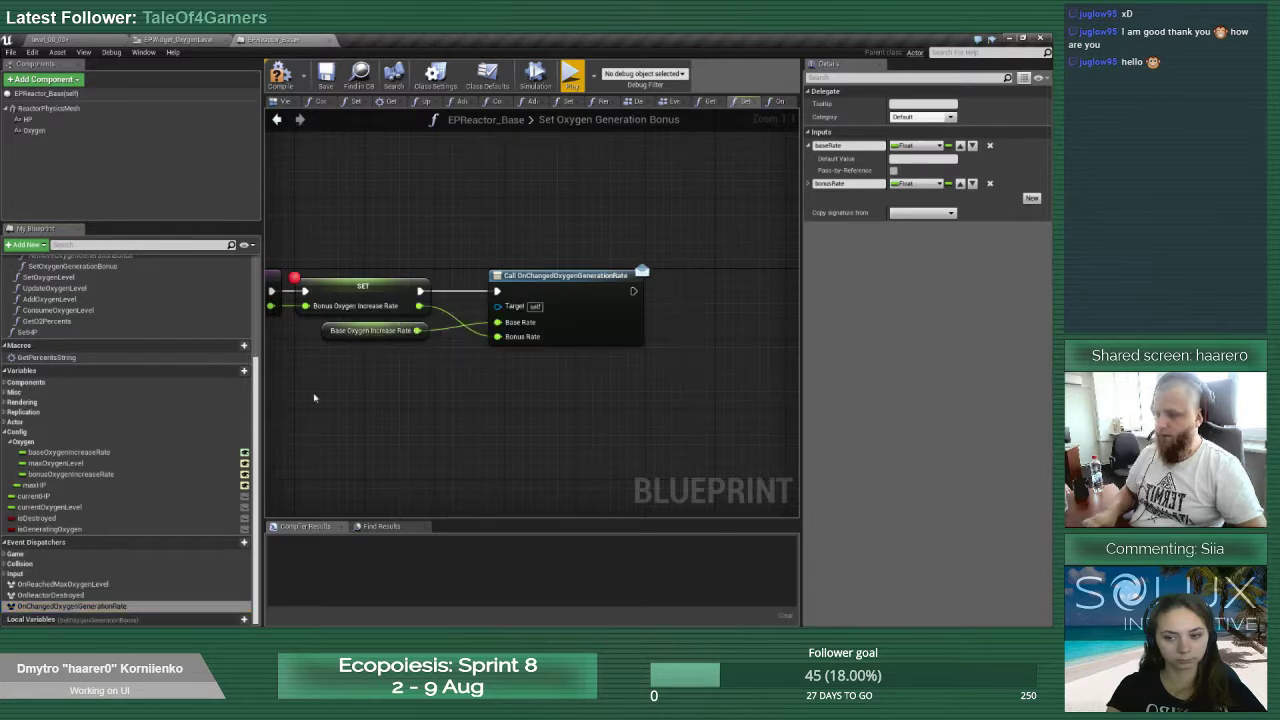
pyautogui.click(329, 78)
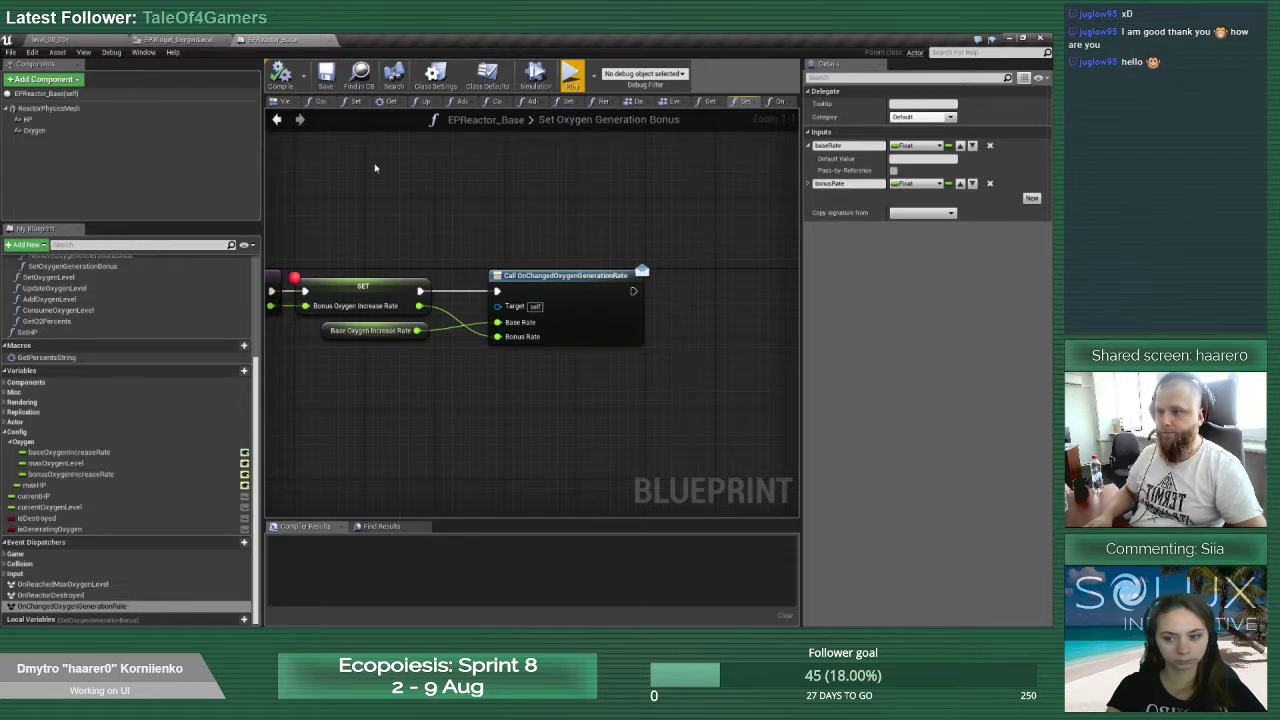
# In EPWidget_OxygenLevel, rename the UpdateO2GenerationLevel function to UpdateO2GenerationRate and give it two float inputs named baseRate and bonusRate
pyautogui.click(183, 40)
pyautogui.click(88, 196)
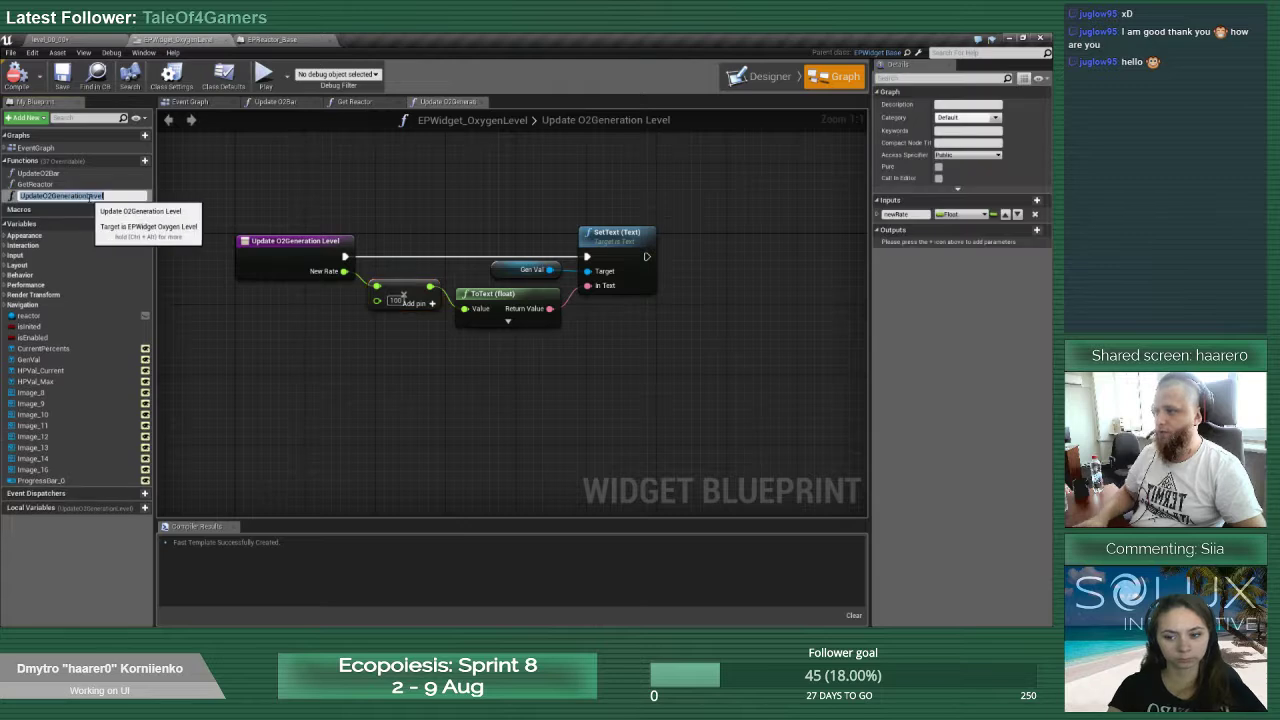
pyautogui.moveTo(88, 196)
pyautogui.mouseDown()
pyautogui.moveTo(138, 197)
pyautogui.moveTo(94, 197)
pyautogui.mouseUp()
pyautogui.write('Raate')
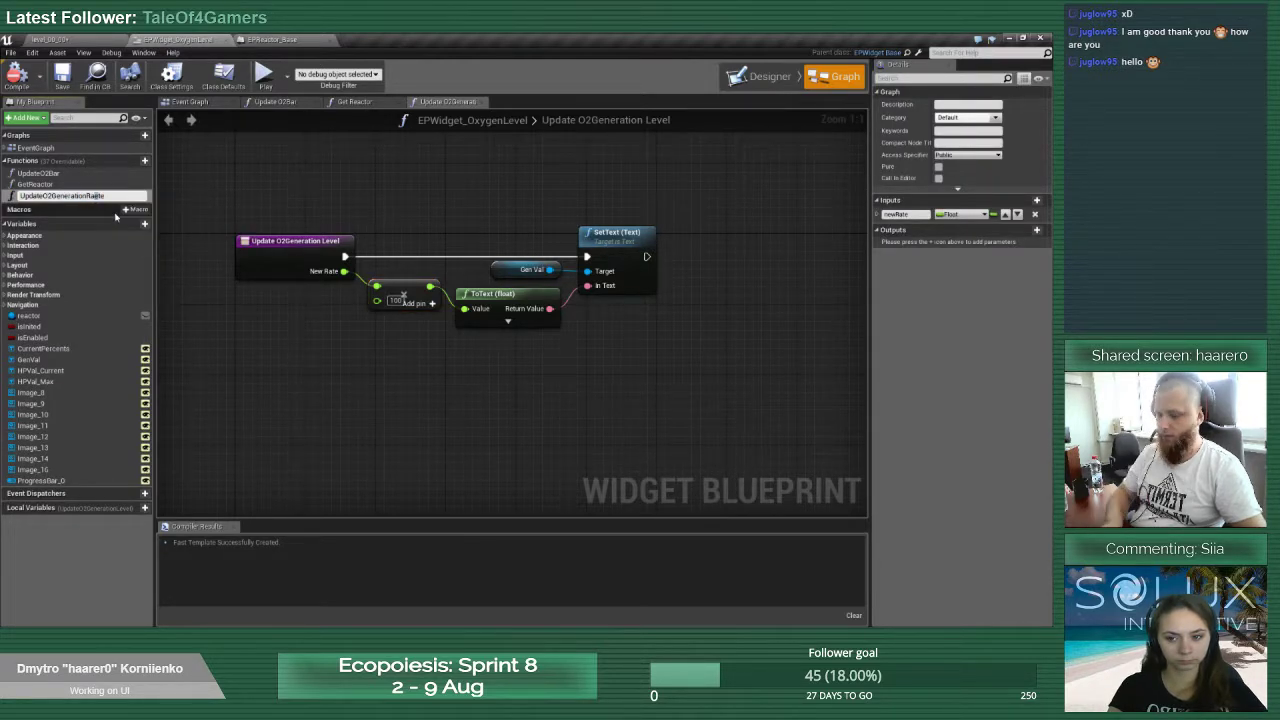
pyautogui.press('Return')
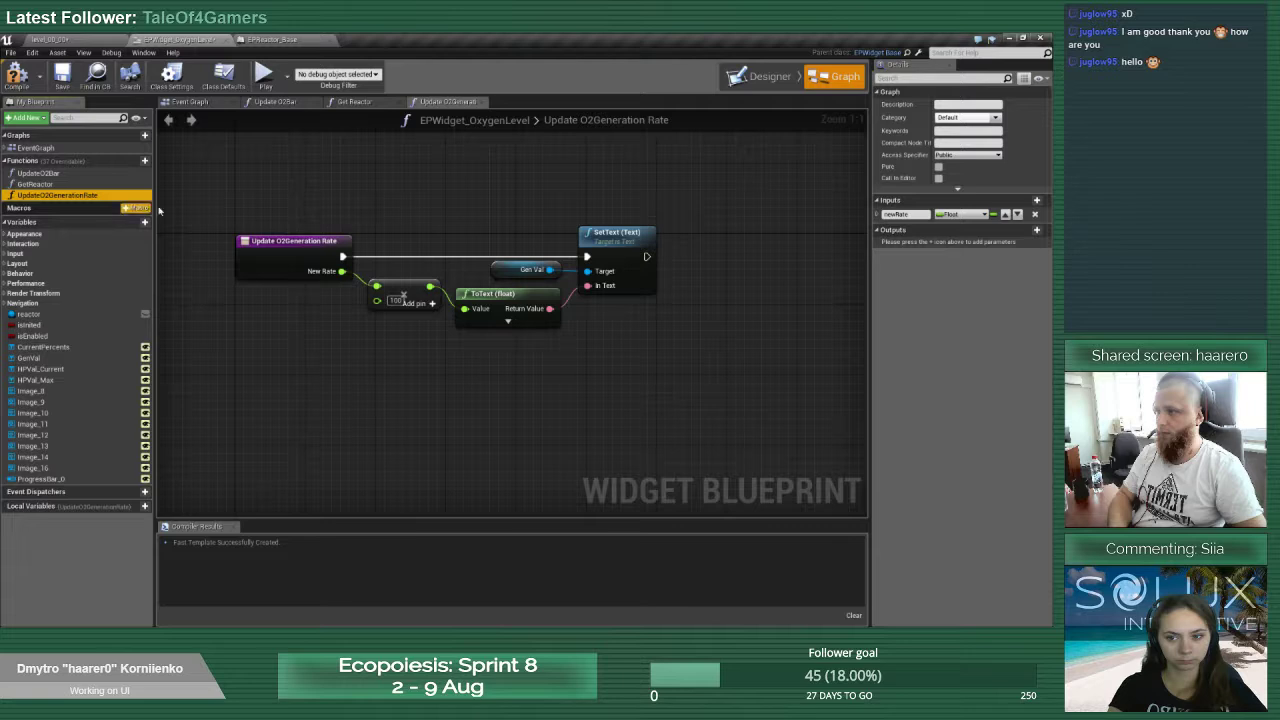
pyautogui.click(1036, 200)
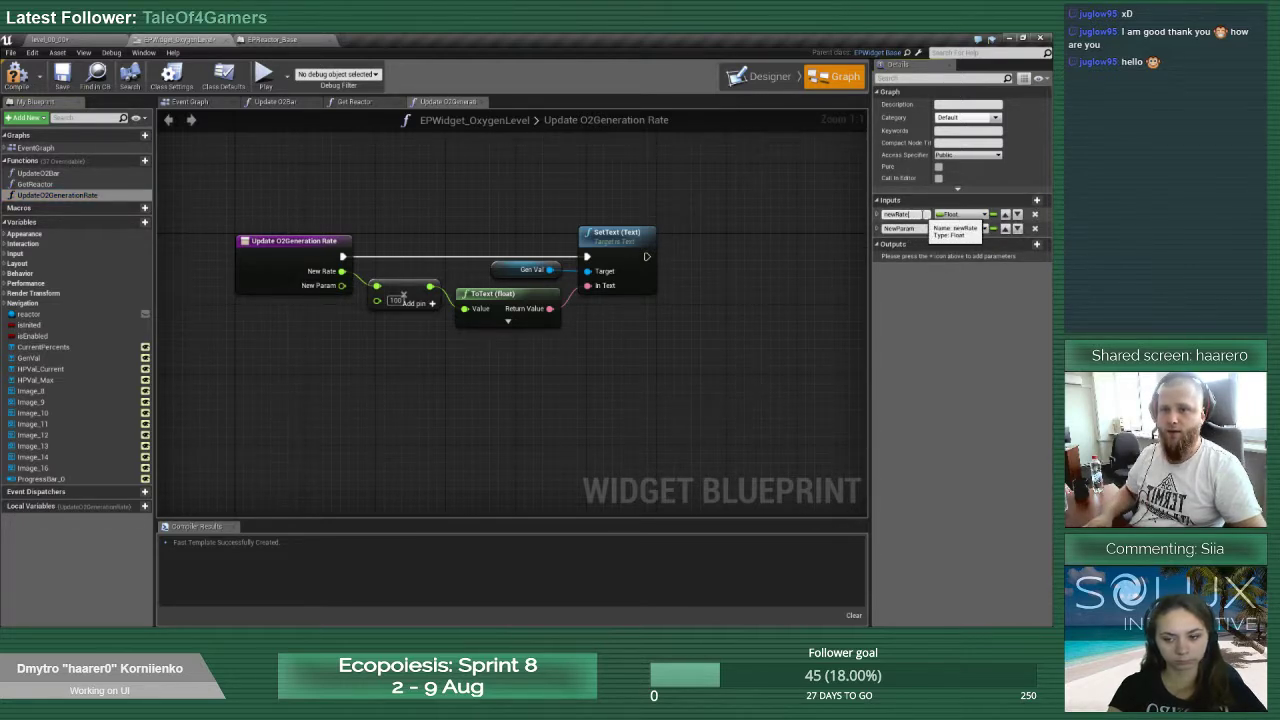
pyautogui.moveTo(919, 215); pyautogui.dragTo(846, 218)
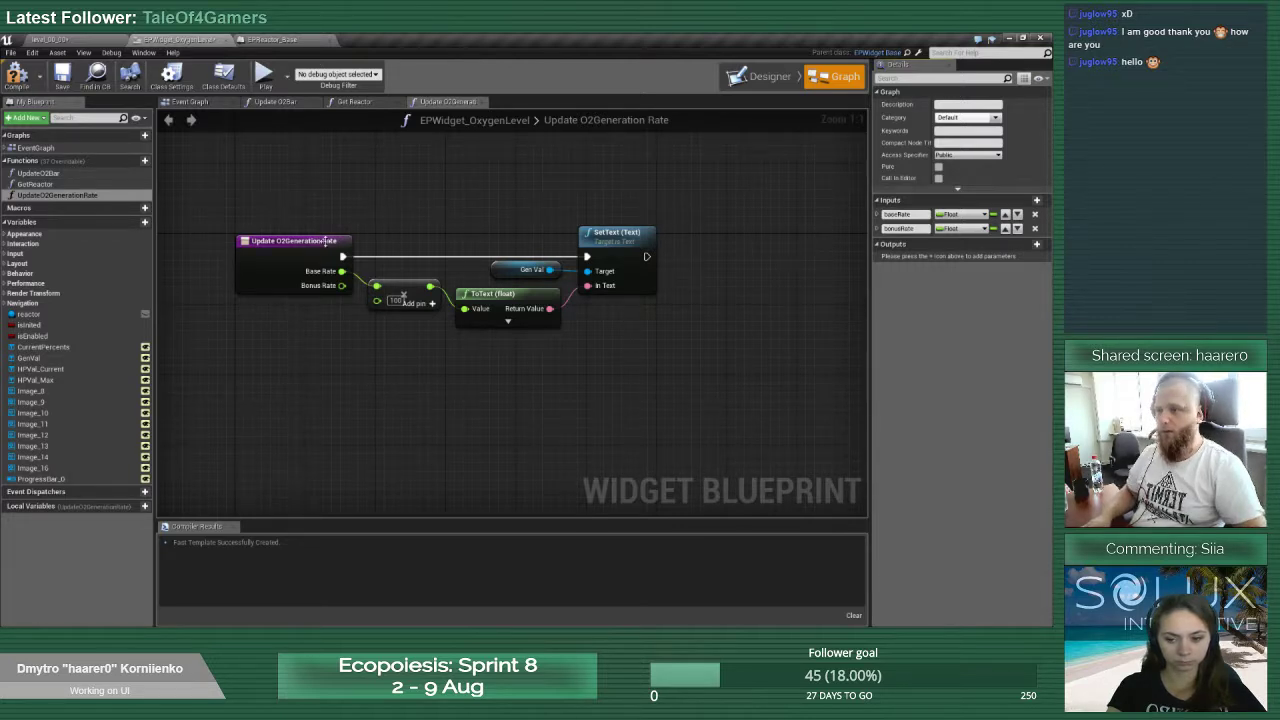
# Insert a float addition summing Base Rate and Bonus Rate into the multiply node's first input only, tidy the nodes, and compile the widget
pyautogui.moveTo(448, 223); pyautogui.dragTo(655, 336)
pyautogui.moveTo(391, 283); pyautogui.dragTo(505, 282)
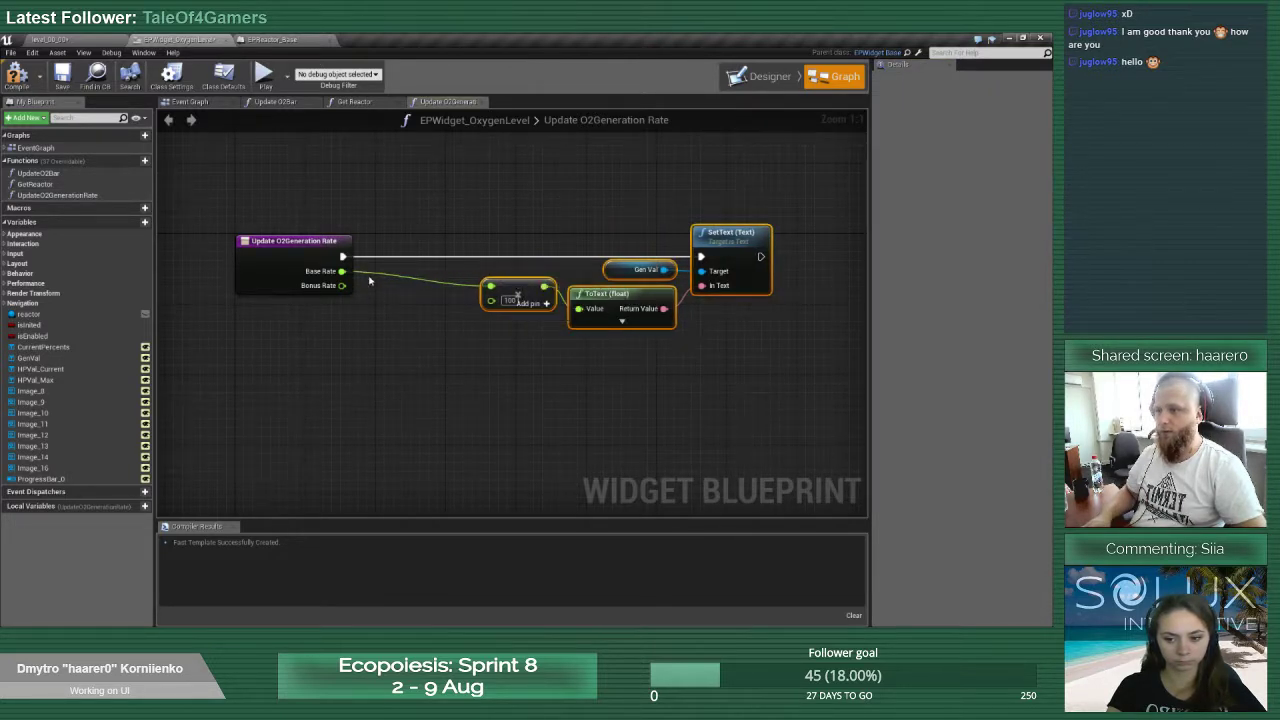
pyautogui.moveTo(343, 272); pyautogui.dragTo(494, 289)
pyautogui.write('+')
pyautogui.click(427, 346)
pyautogui.rightClick(498, 302)
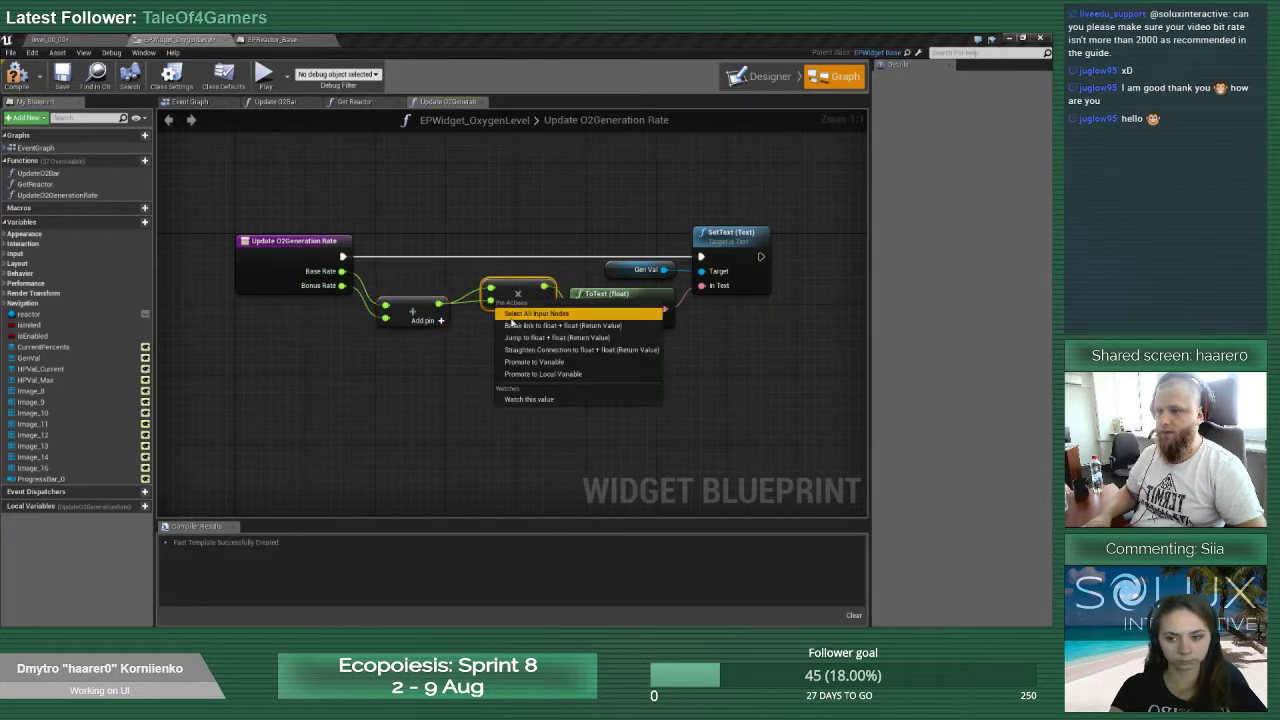
pyautogui.click(530, 323)
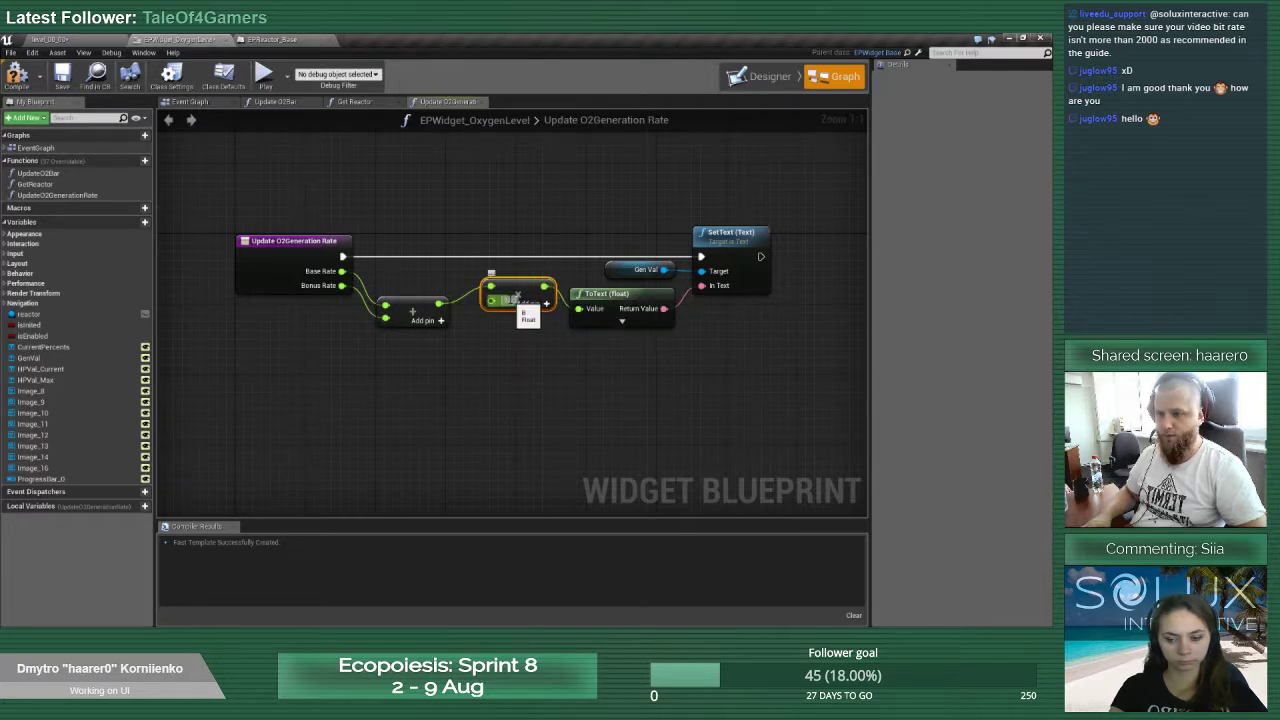
pyautogui.moveTo(402, 306); pyautogui.dragTo(393, 279)
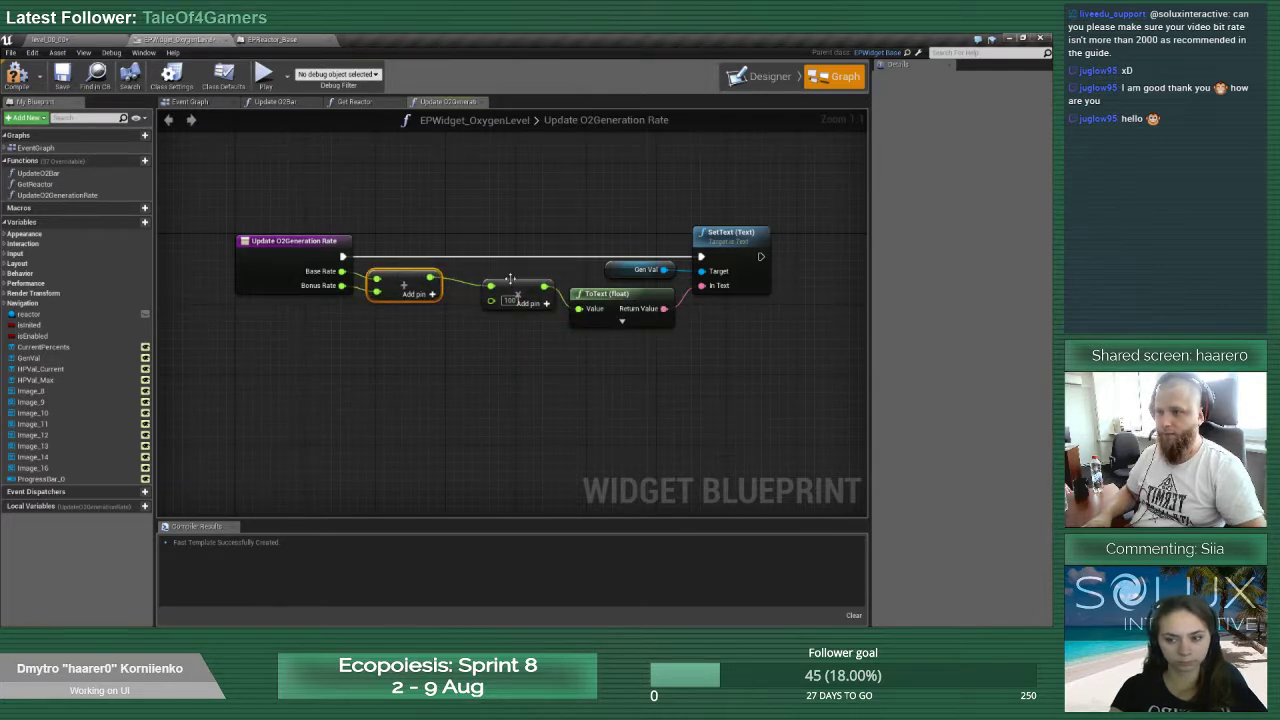
pyautogui.moveTo(510, 279); pyautogui.dragTo(474, 270)
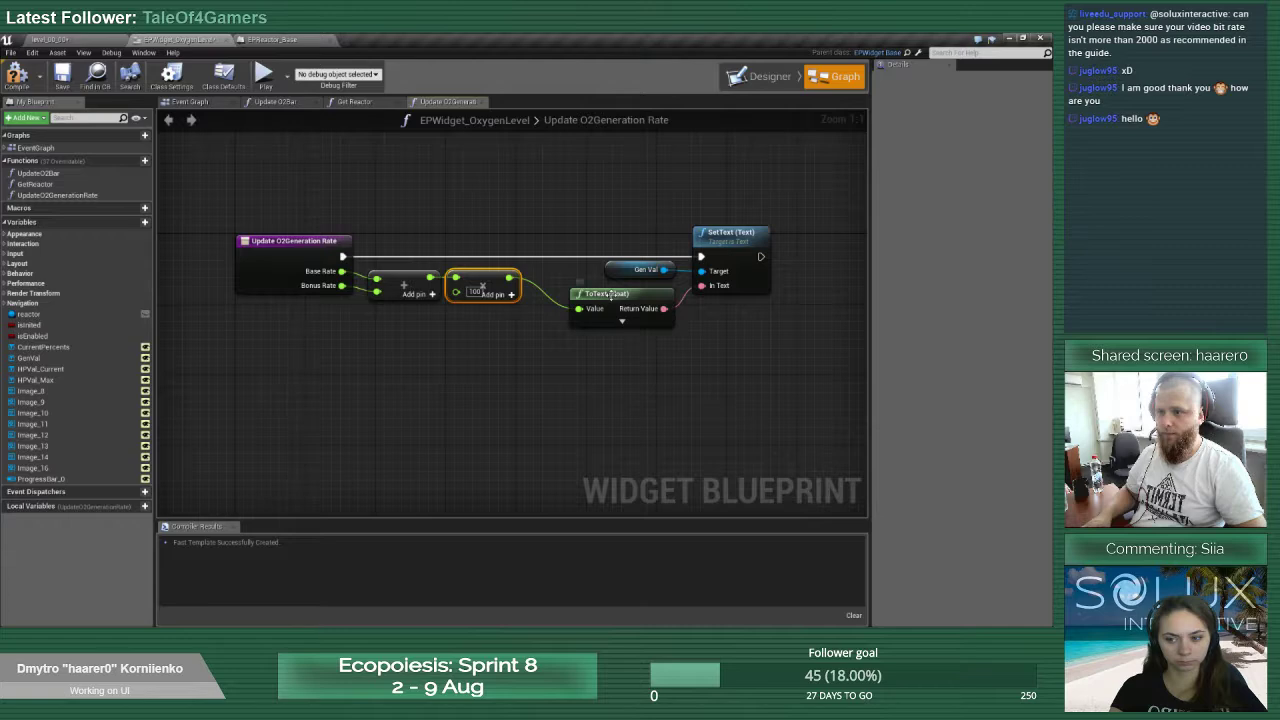
pyautogui.click(16, 74)
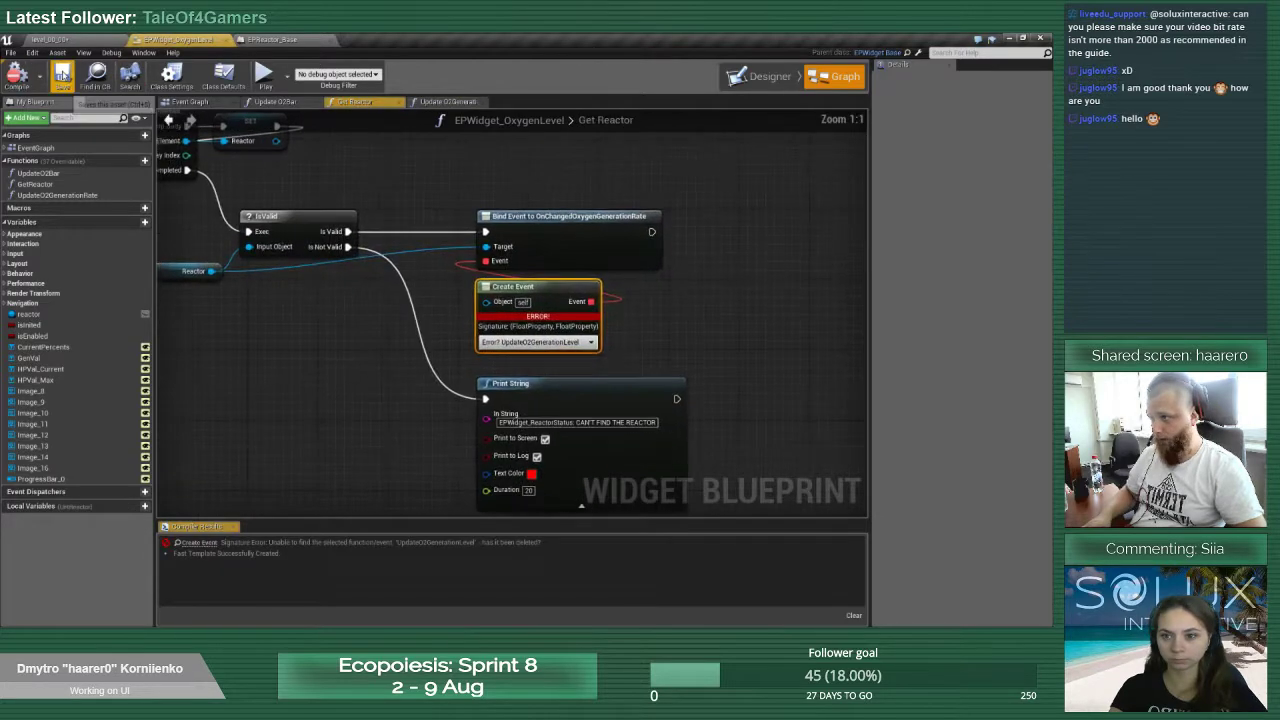
# Point the Create Event node in Get Reactor at UpdateO2GenerationRate and compile the widget
pyautogui.click(540, 341)
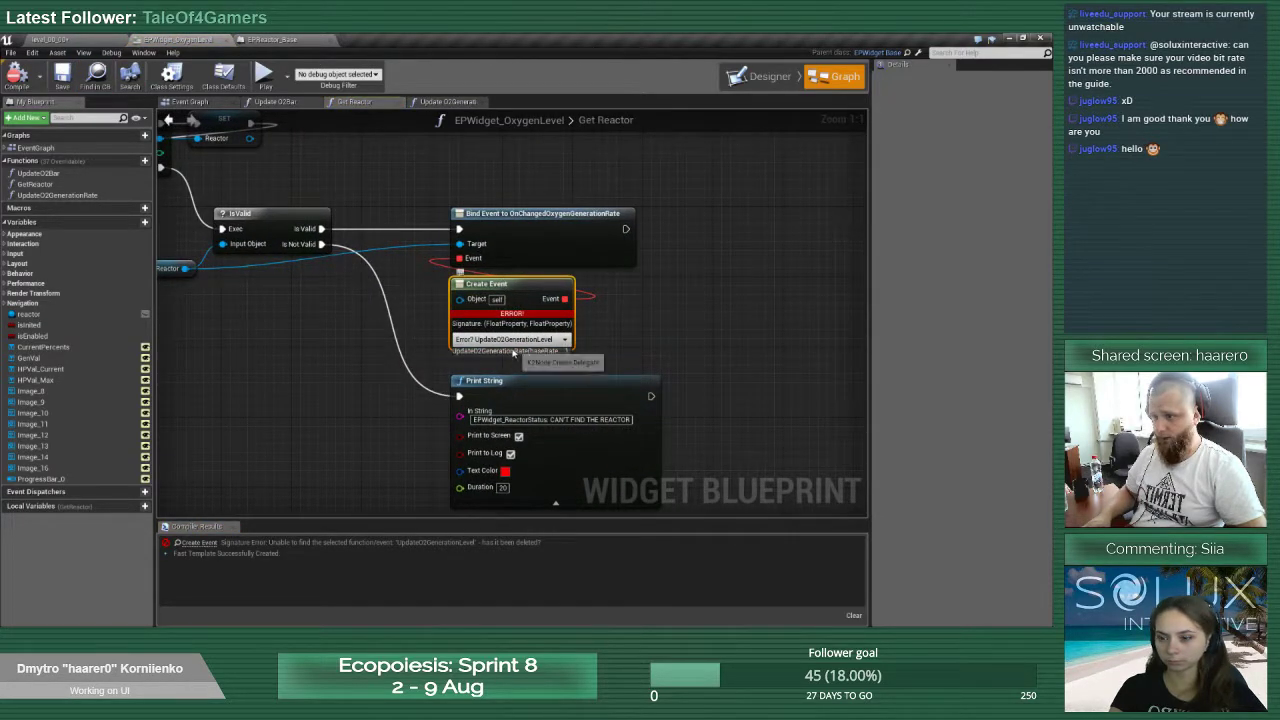
pyautogui.click(520, 352)
pyautogui.click(16, 74)
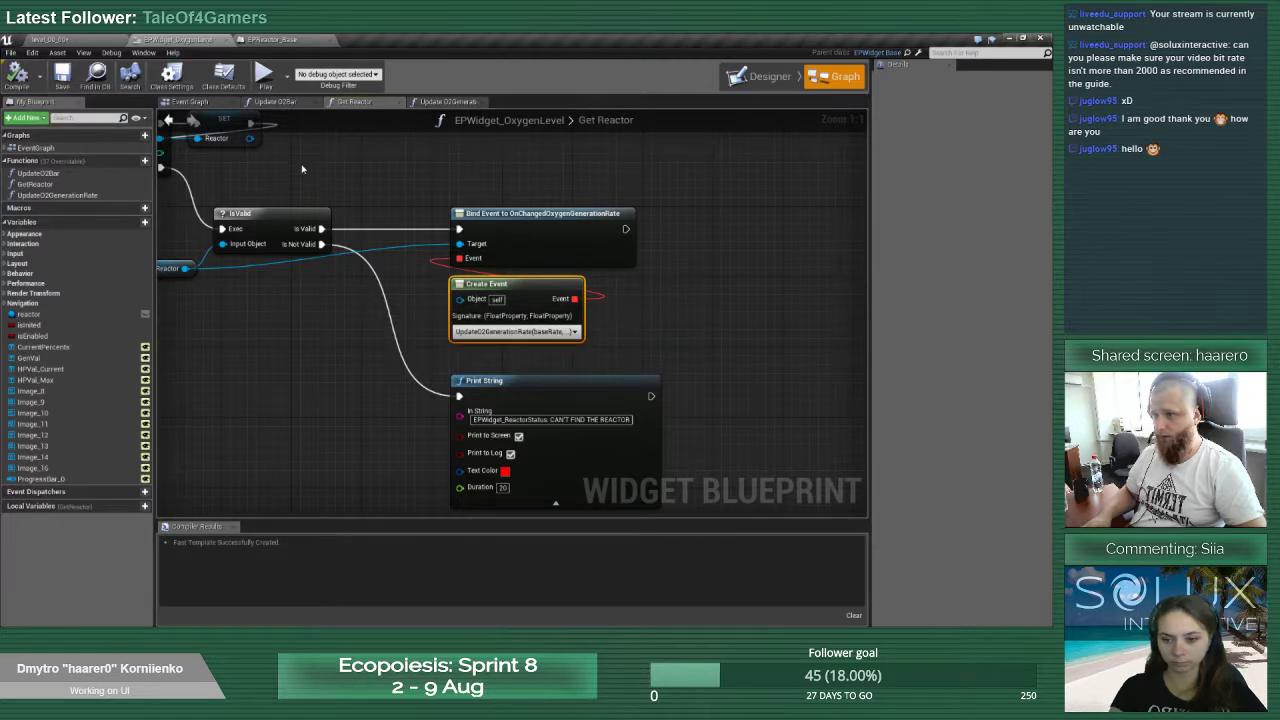
# In EPReactor_Base, paste a copy of the OnChangedOxygenGenerationRate call after Set HP in the OnConfigured chain and connect its execution pin
pyautogui.click(270, 40)
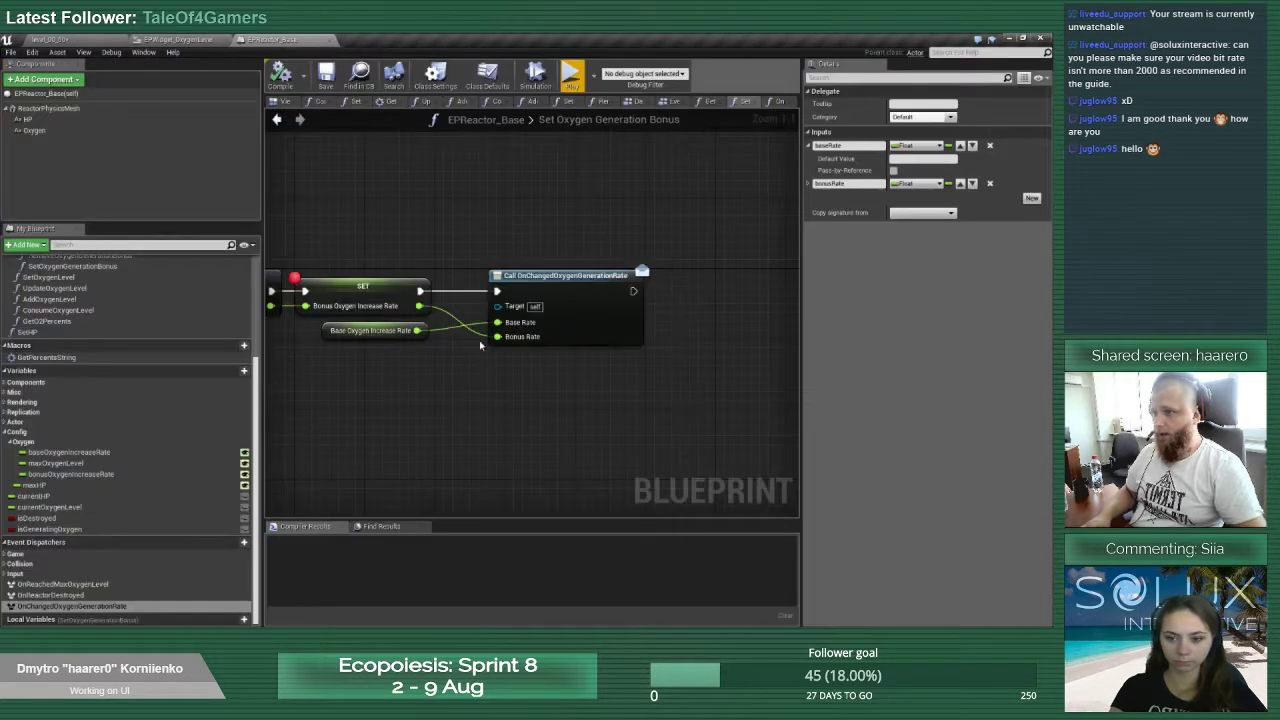
pyautogui.moveTo(389, 267); pyautogui.dragTo(474, 283, button='right')
pyautogui.click(428, 294)
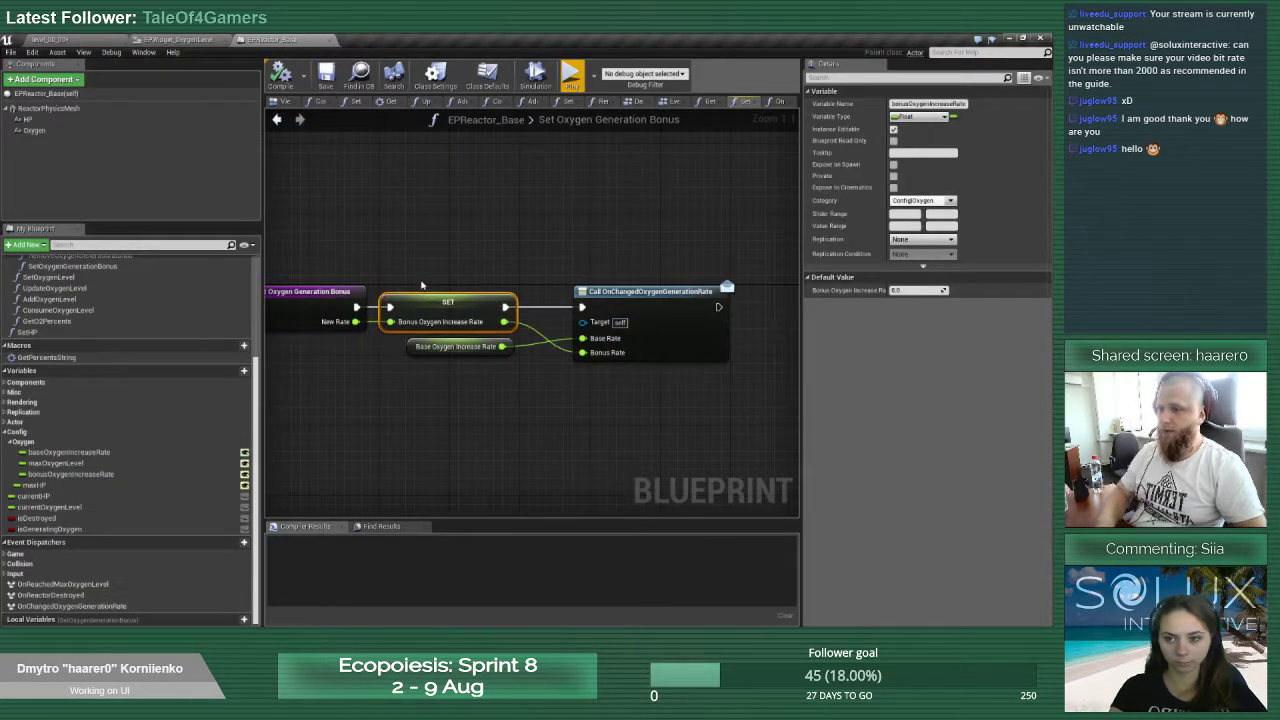
pyautogui.scroll(3, 130, 330)
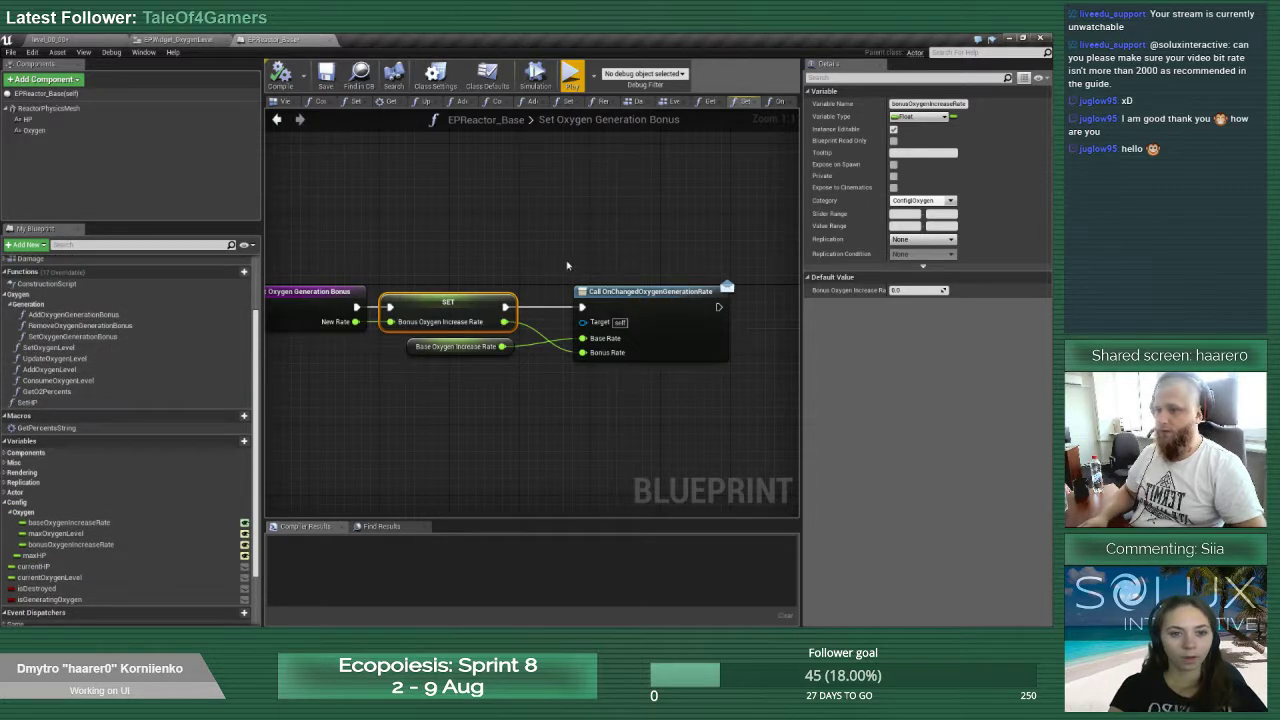
pyautogui.click(616, 292)
pyautogui.scroll(3, 90, 365)
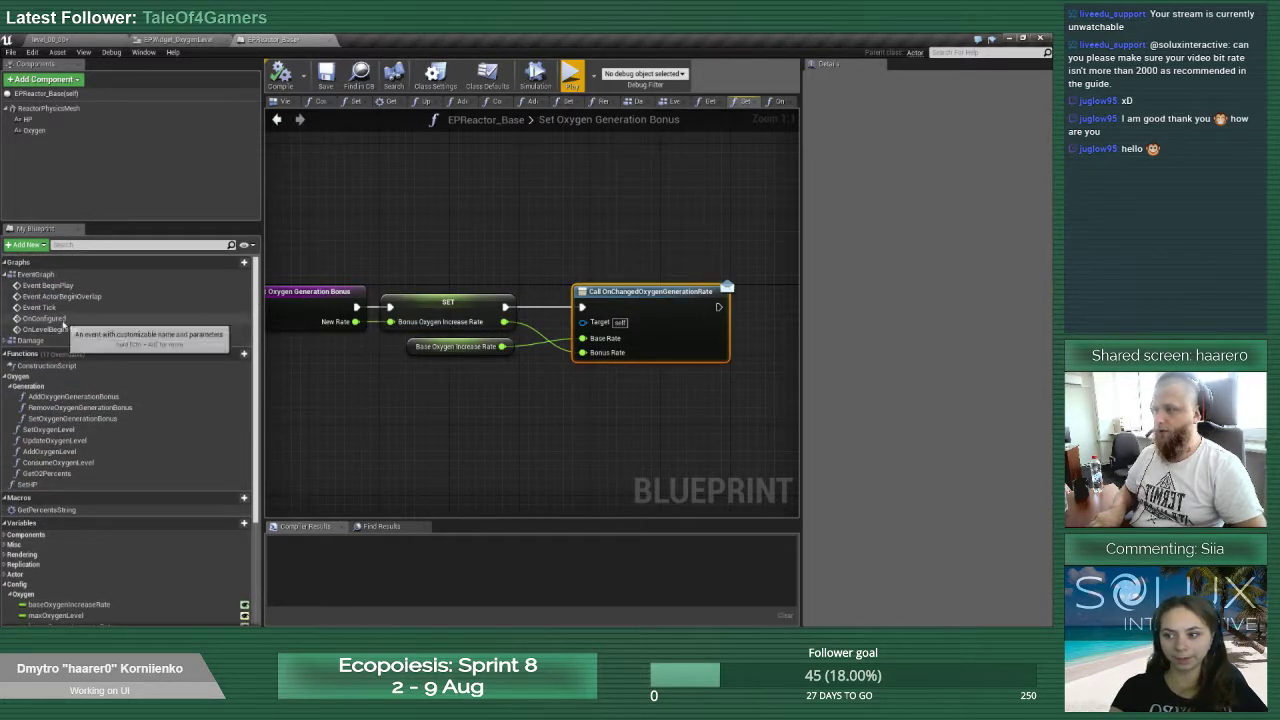
pyautogui.doubleClick(64, 321)
pyautogui.moveTo(737, 394); pyautogui.dragTo(518, 377, button='right')
pyautogui.click(570, 327)
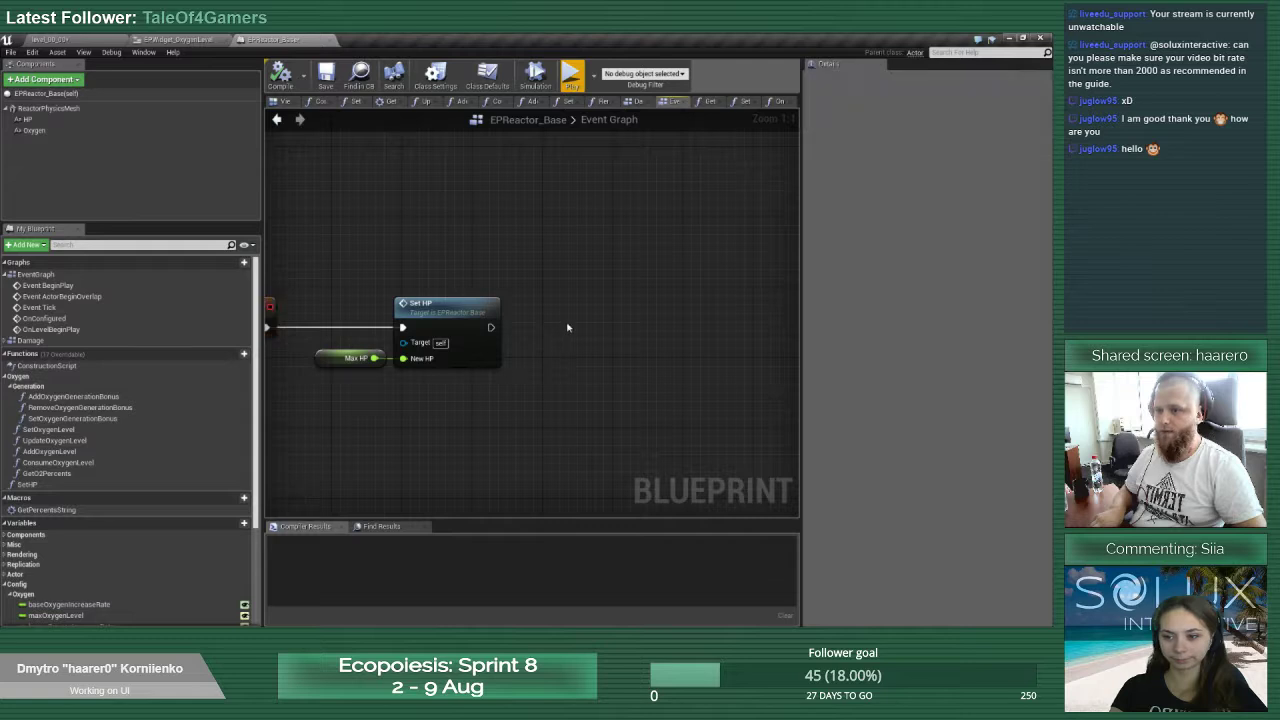
pyautogui.hotkey('ctrl', 'v')
pyautogui.moveTo(490, 328); pyautogui.dragTo(582, 345)
pyautogui.click(488, 330)
pyautogui.moveTo(621, 329); pyautogui.dragTo(622, 312)
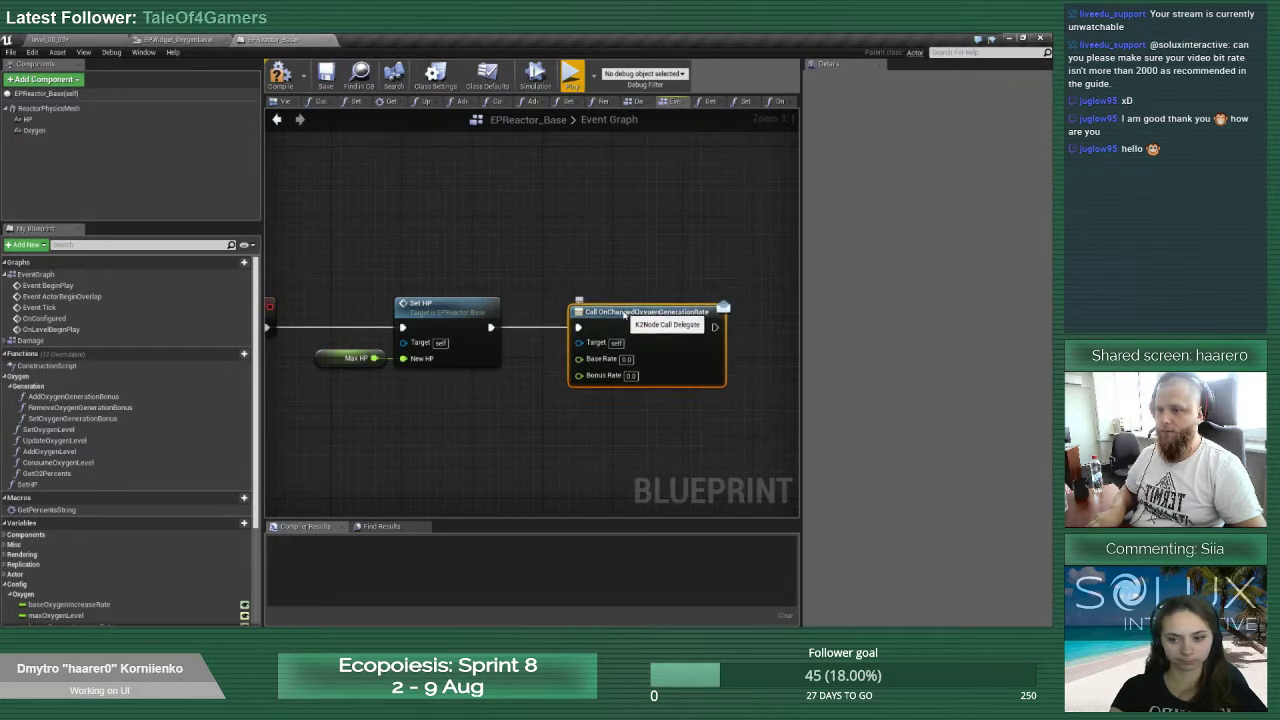
# Feed Base Oxygen Increase Rate and Bonus Oxygen Increase Rate into the pasted call's Base Rate and Bonus Rate, tidy the nodes, and compile
pyautogui.scroll(-3, 104, 580)
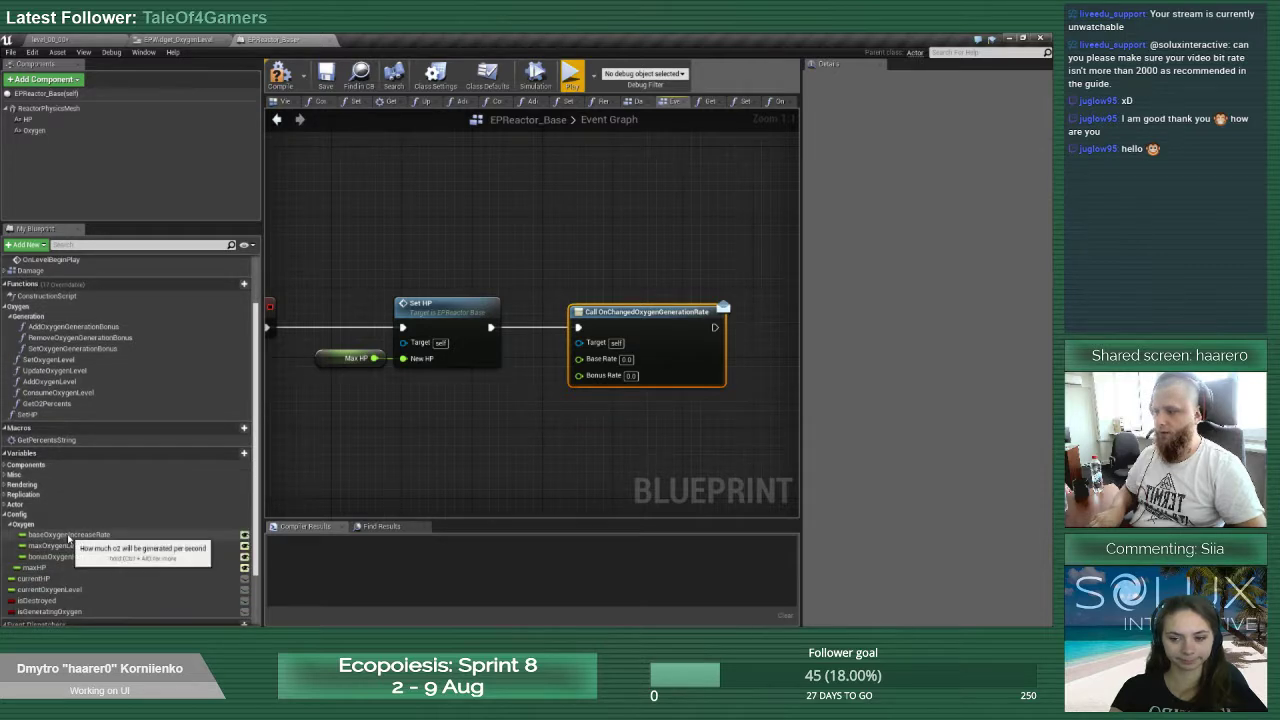
pyautogui.moveTo(68, 534); pyautogui.dragTo(578, 358)
pyautogui.moveTo(70, 556); pyautogui.dragTo(578, 373)
pyautogui.moveTo(606, 315); pyautogui.dragTo(669, 318)
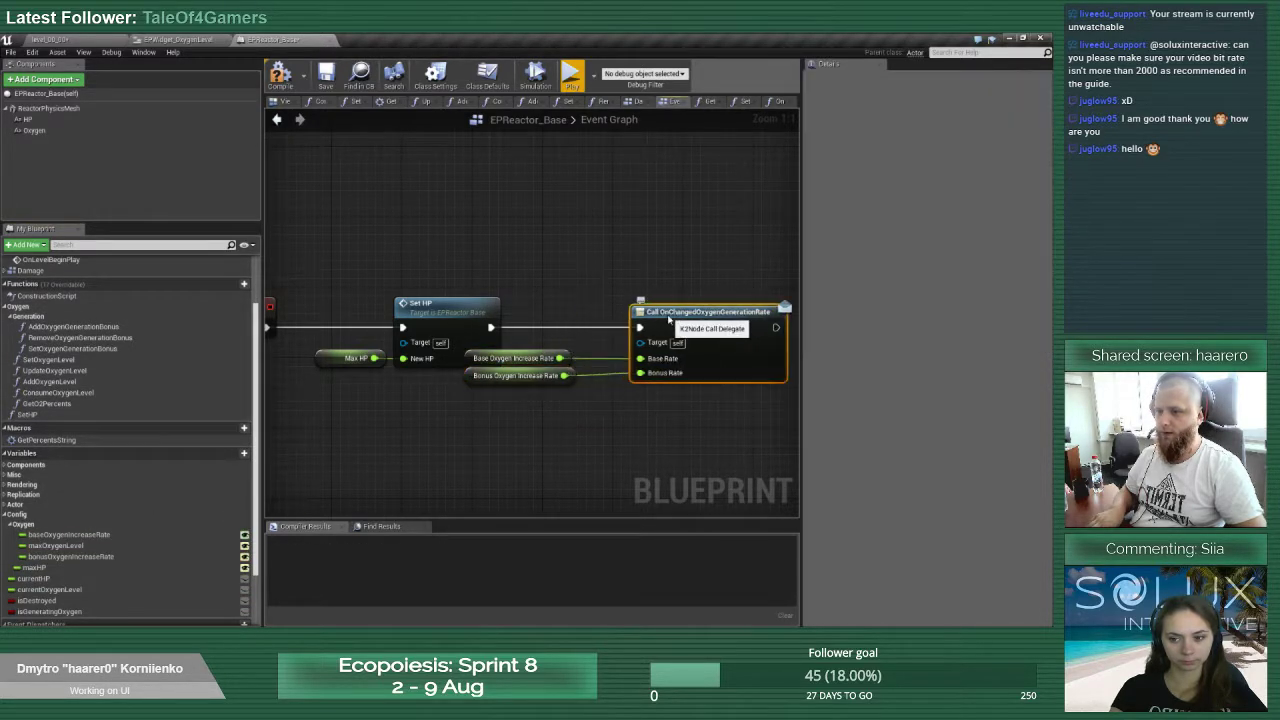
pyautogui.moveTo(582, 337); pyautogui.dragTo(668, 388)
pyautogui.moveTo(687, 316)
pyautogui.mouseDown()
pyautogui.moveTo(739, 313)
pyautogui.moveTo(665, 314)
pyautogui.mouseUp()
pyautogui.click(700, 289)
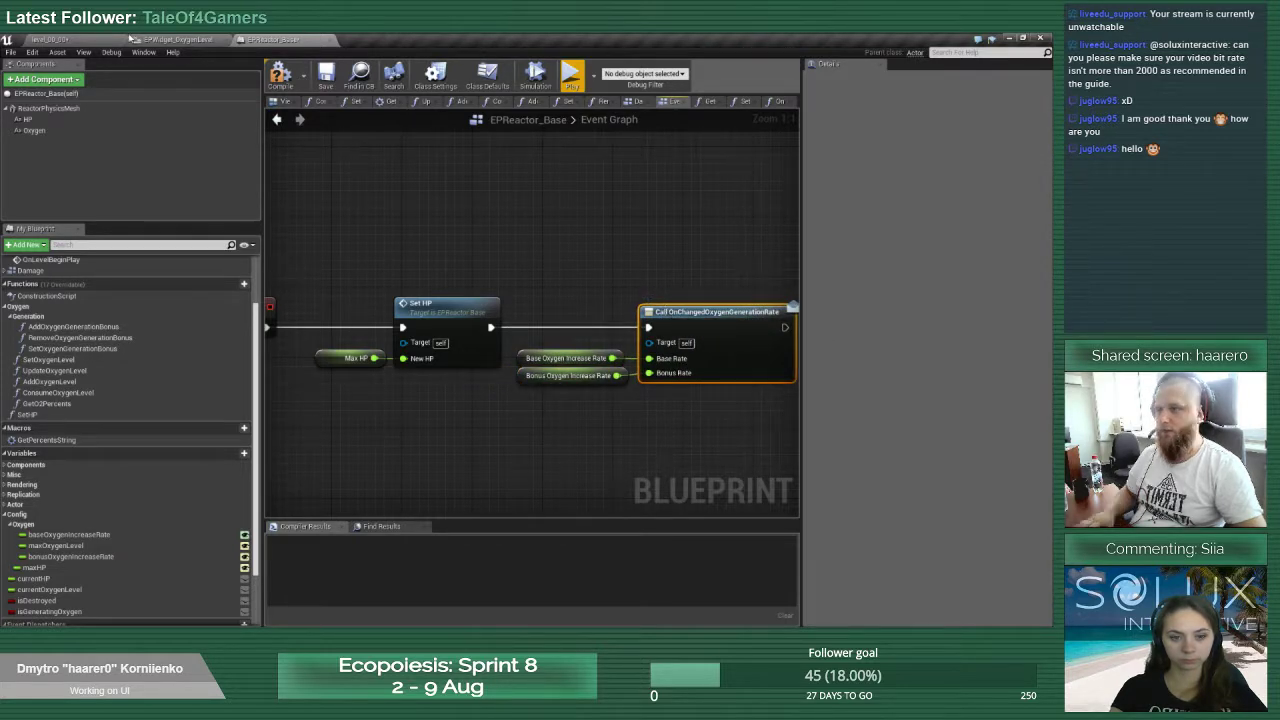
pyautogui.click(280, 74)
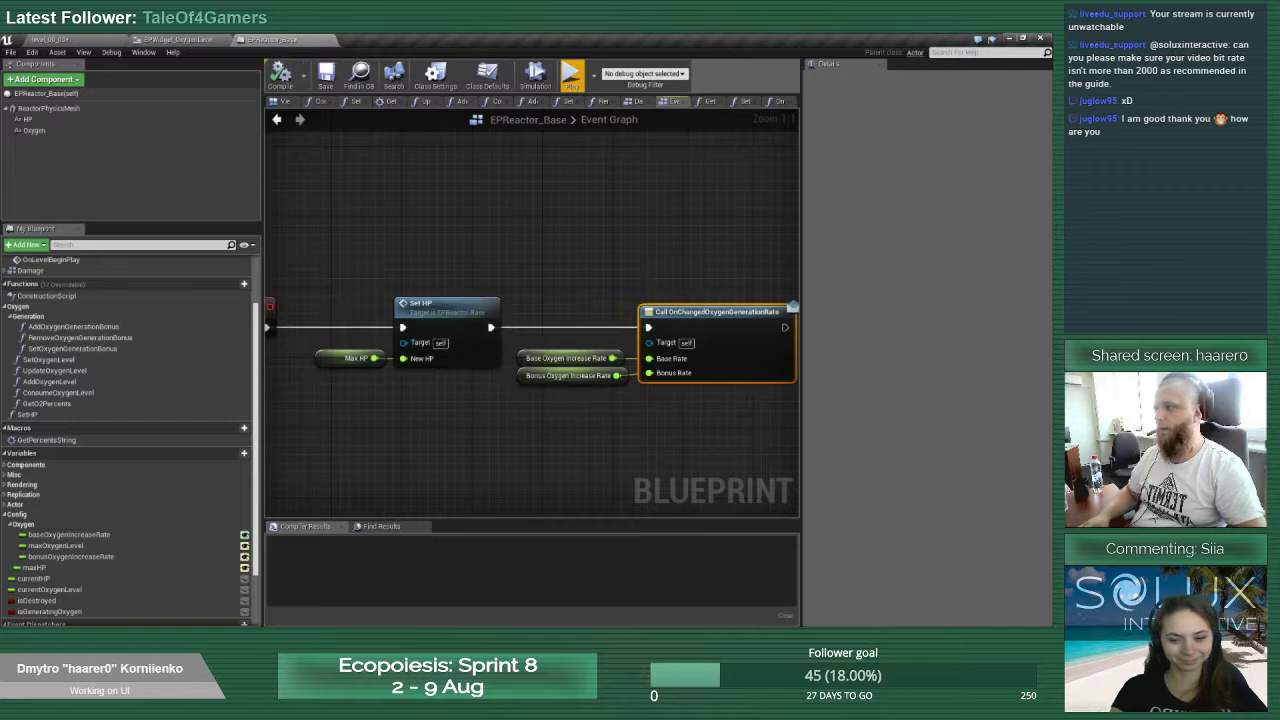
# Play-test the level to check the oxygen bar's O2 generation text, and stop the session
pyautogui.click(76, 42)
pyautogui.click(640, 72)
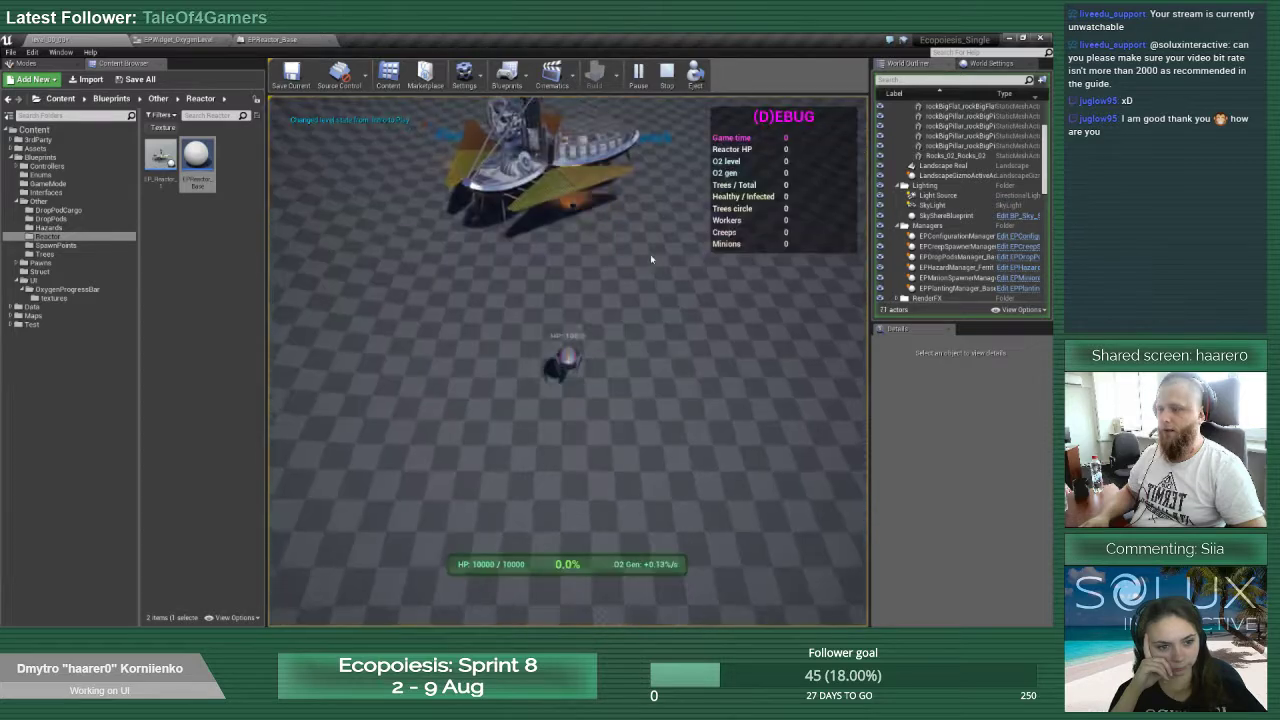
pyautogui.press('a')
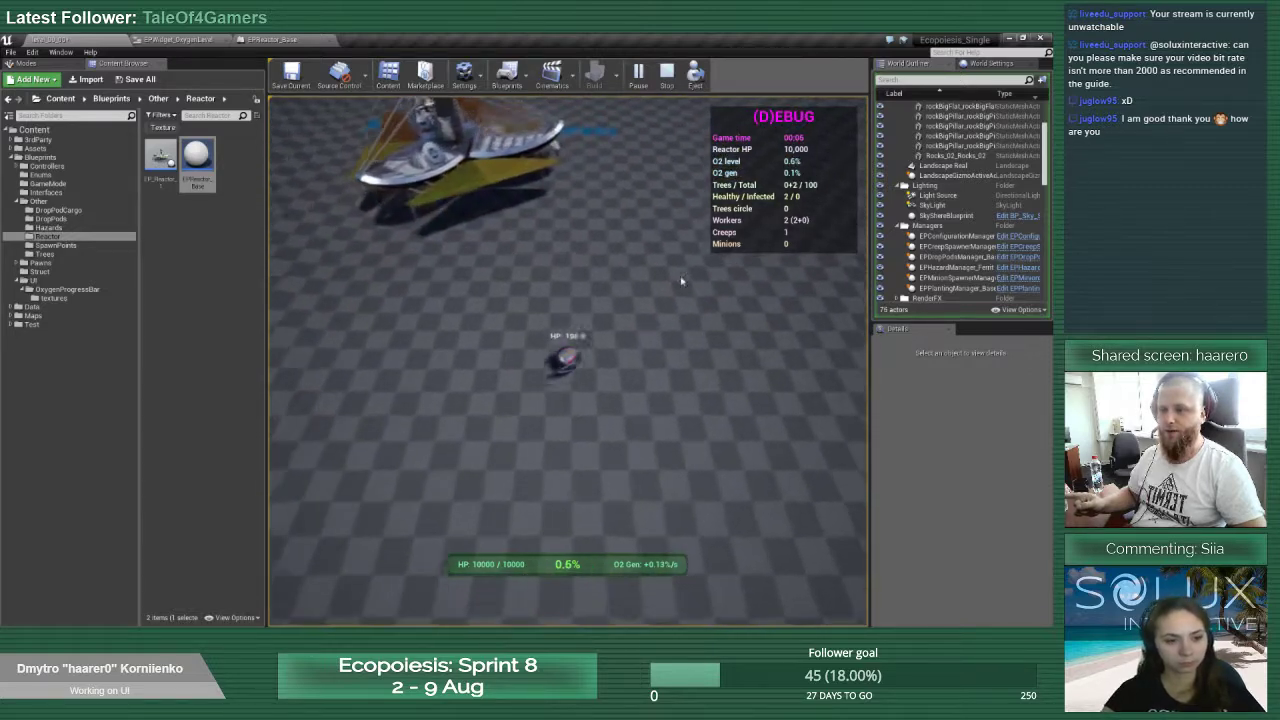
pyautogui.click(665, 77)
# Delete the OnChangedOxygenGenerationRate call and its rate getters from the OnConfigured chain, review SetOxygenGenerationBonus, and save EPReactor_Base
pyautogui.click(272, 39)
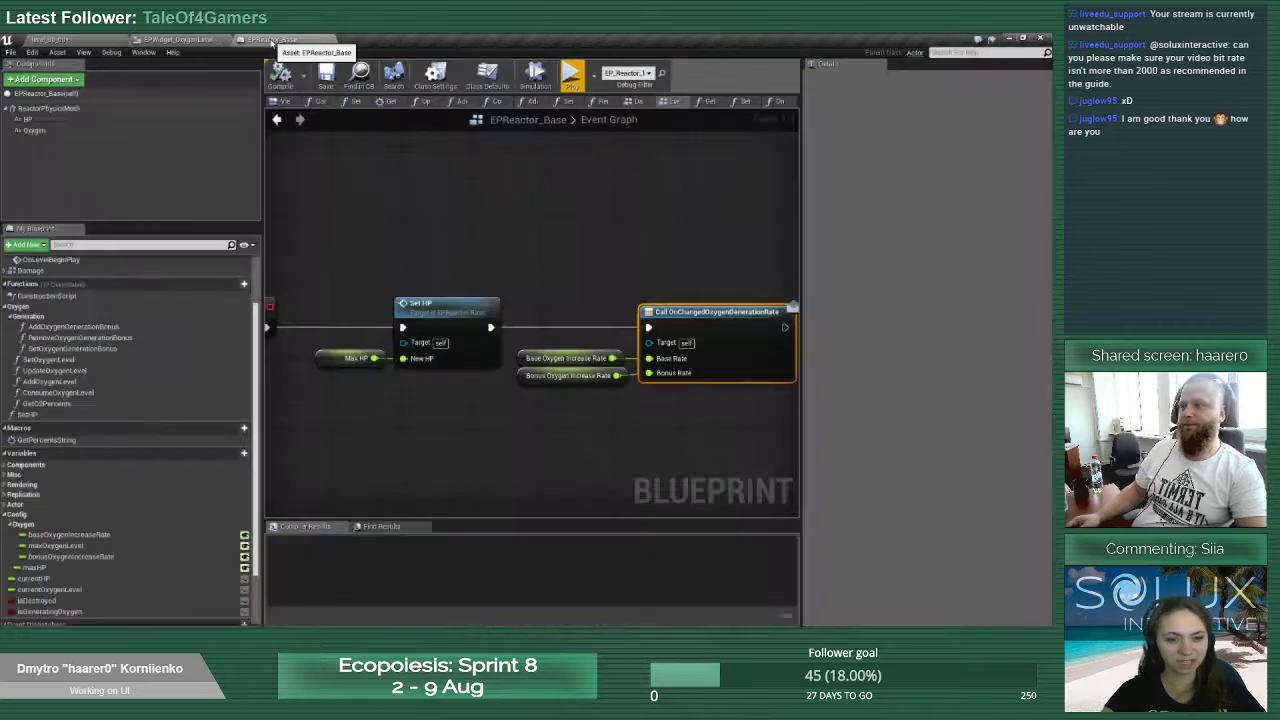
pyautogui.press('Delete')
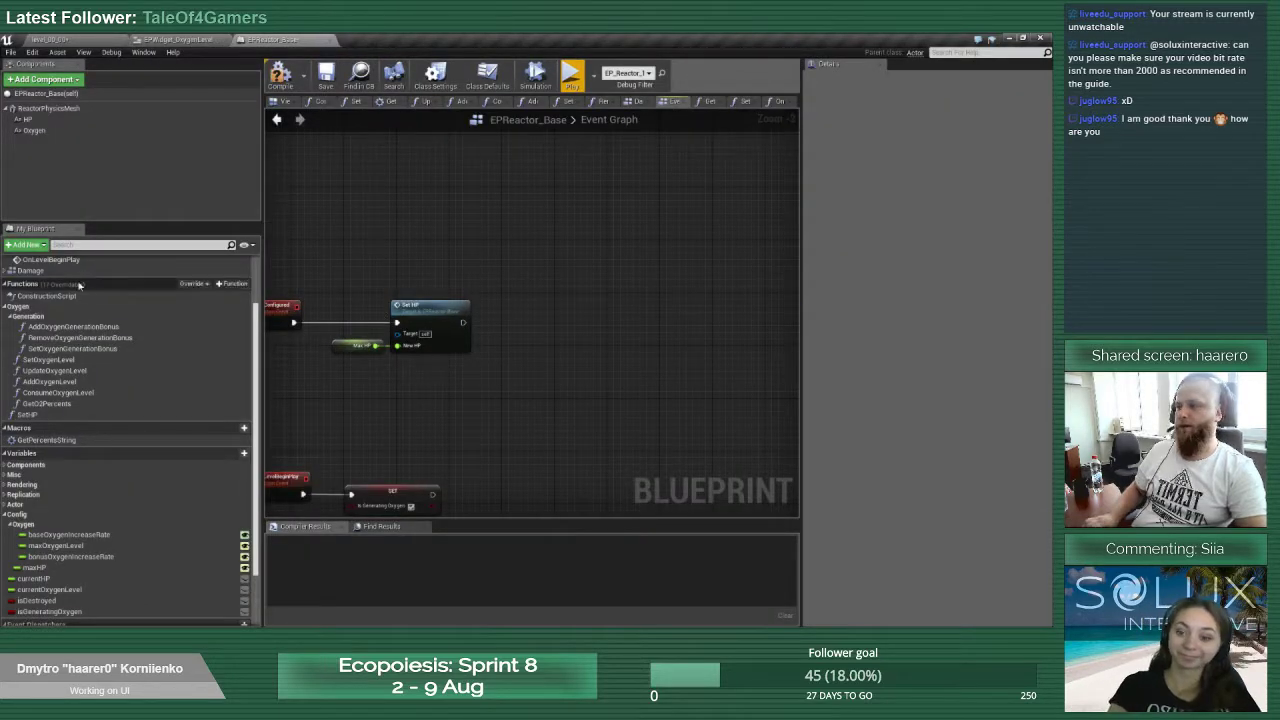
pyautogui.scroll(3, 77, 326)
pyautogui.doubleClick(77, 327)
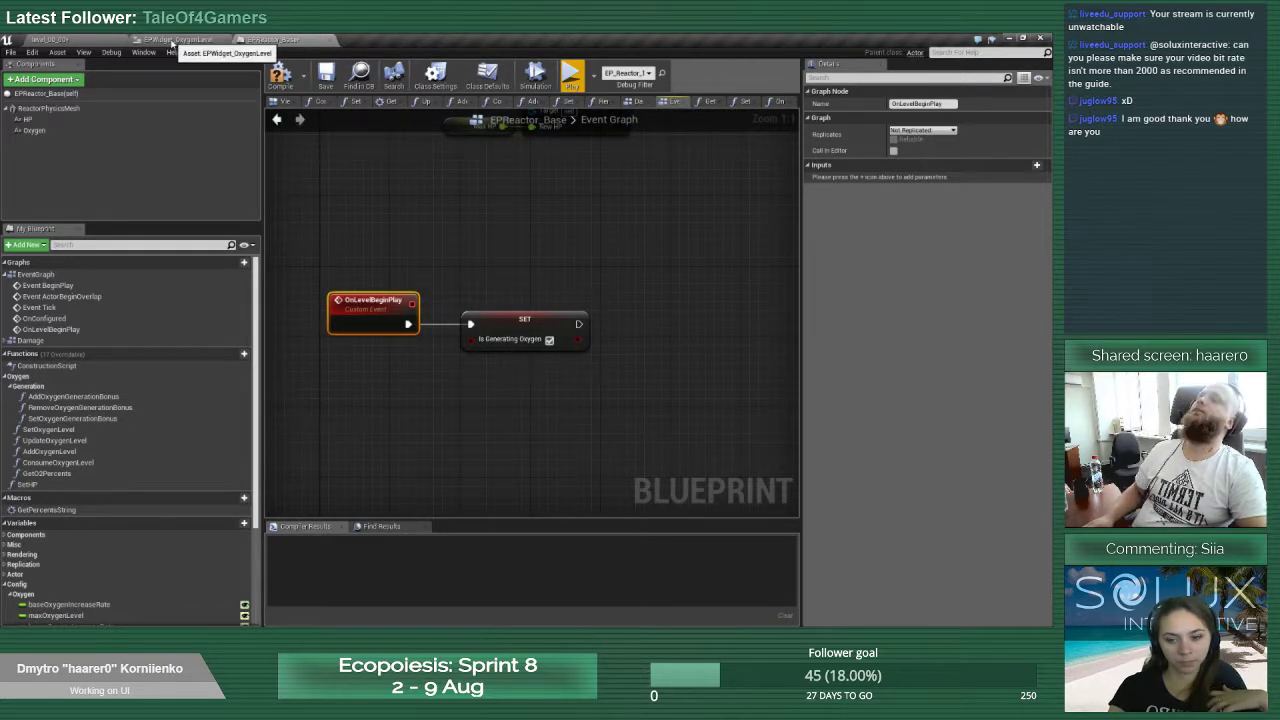
pyautogui.click(172, 45)
pyautogui.click(282, 39)
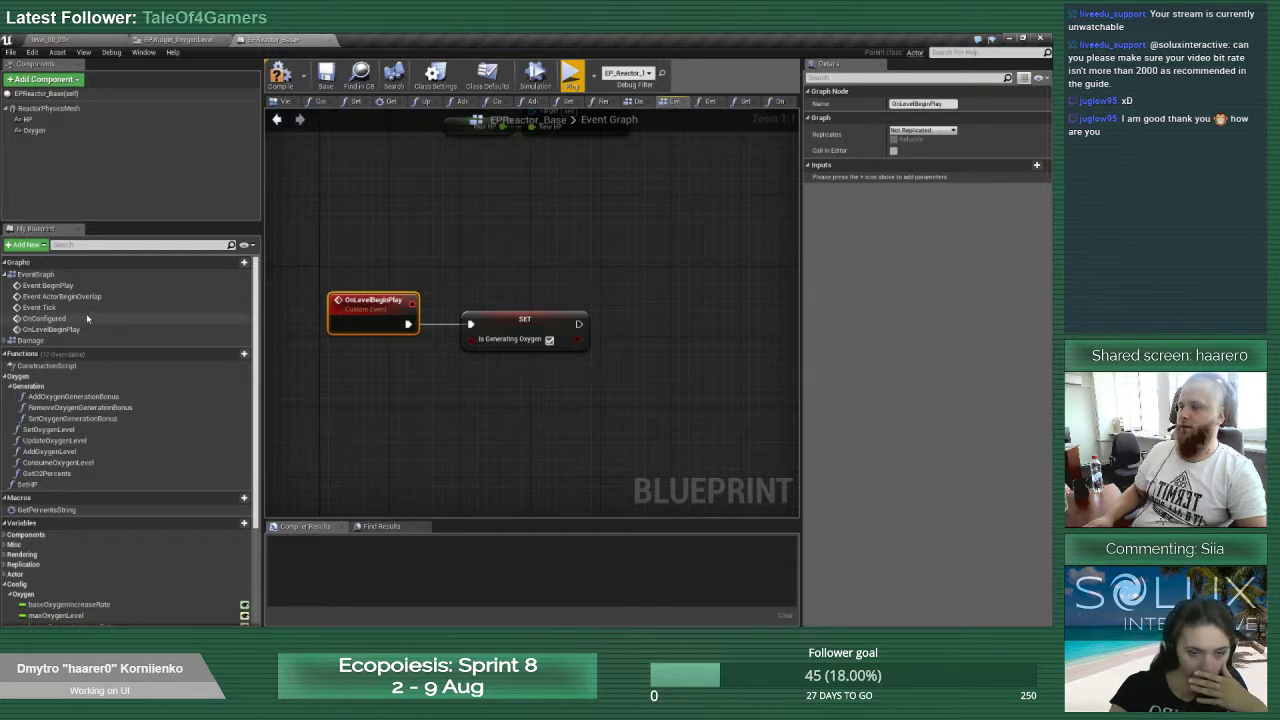
pyautogui.doubleClick(88, 419)
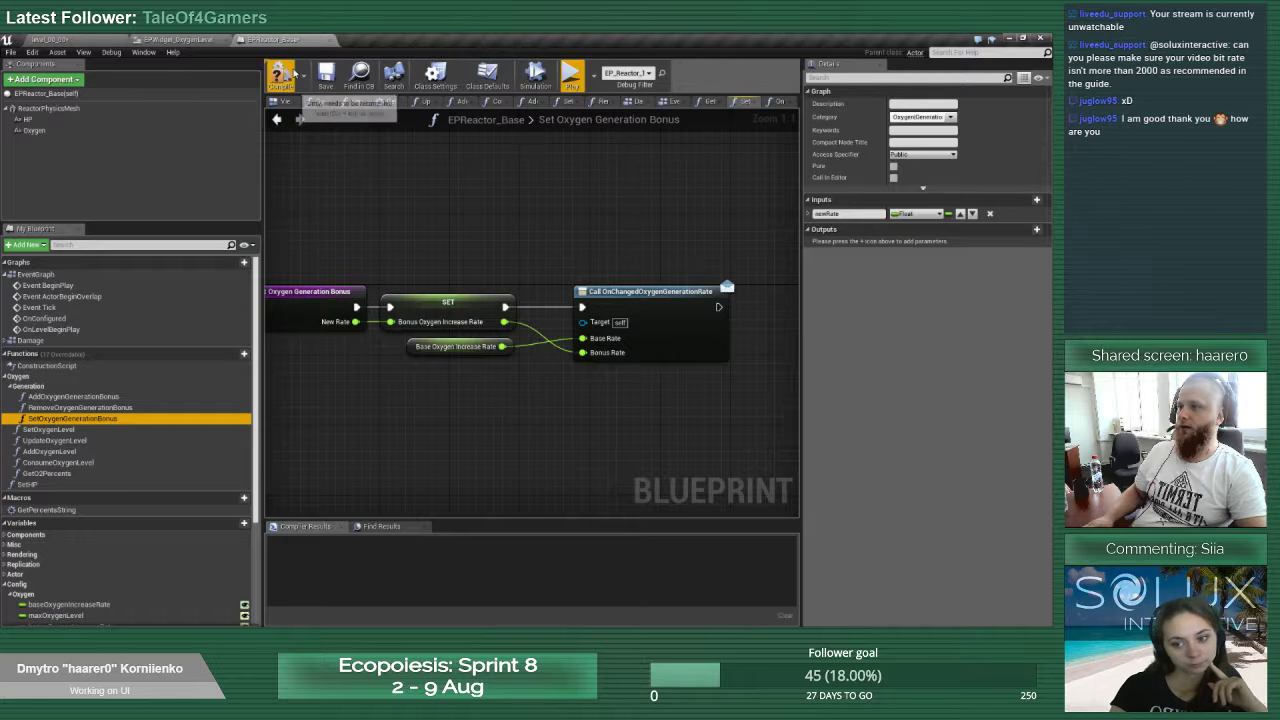
pyautogui.click(327, 77)
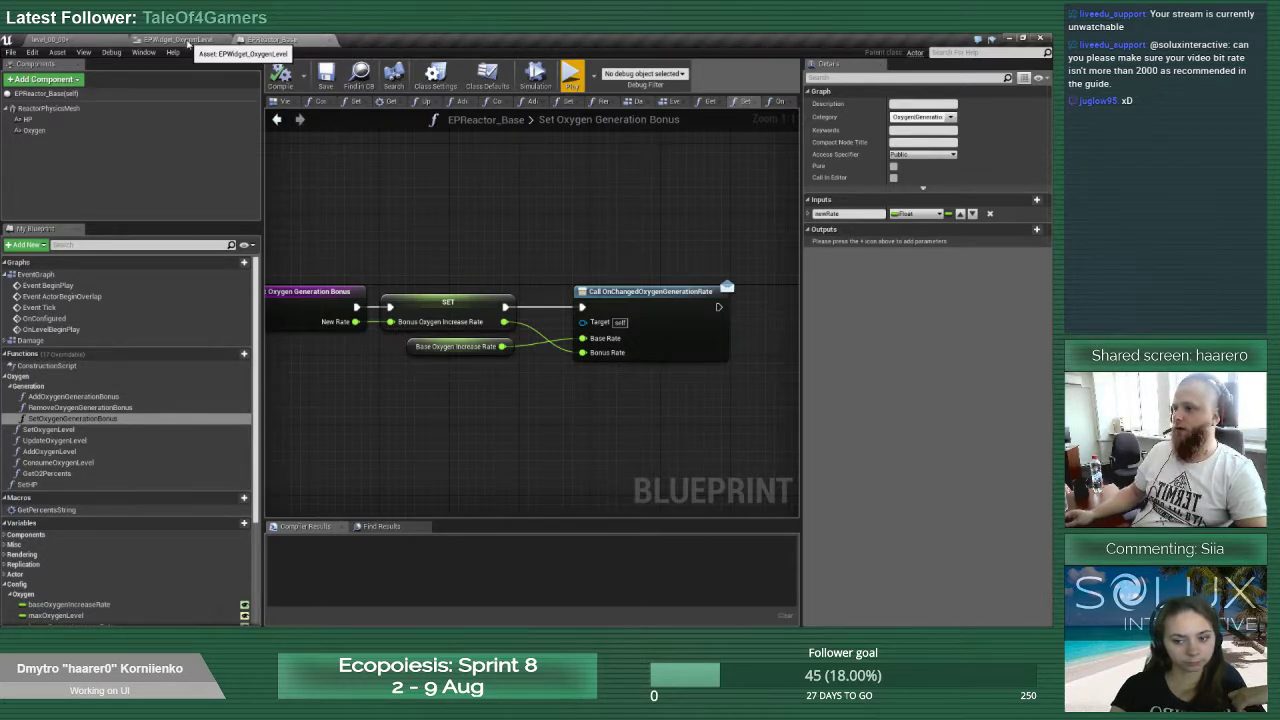
# Add a call to the OnChangedOxygenGenerationRate dispatcher after Set HP in the OnConfigured chain
pyautogui.doubleClick(44, 318)
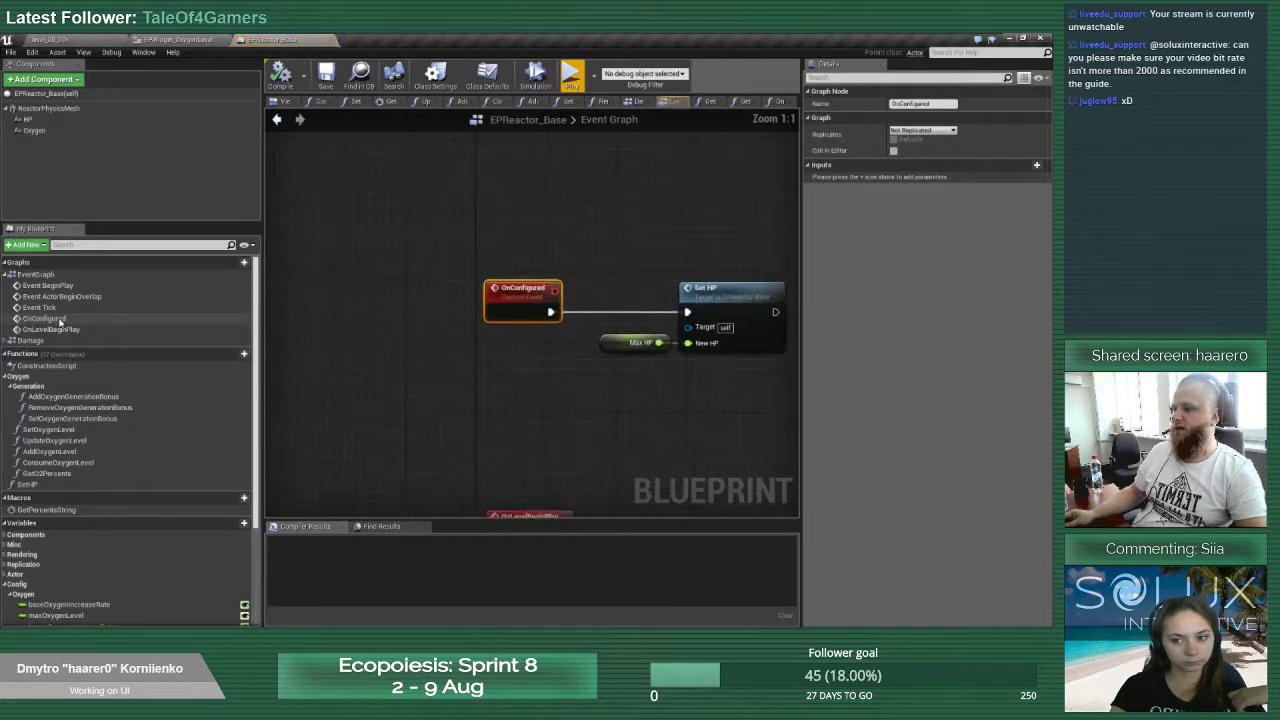
pyautogui.moveTo(769, 253); pyautogui.dragTo(457, 254, button='right')
pyautogui.scroll(-5, 150, 470)
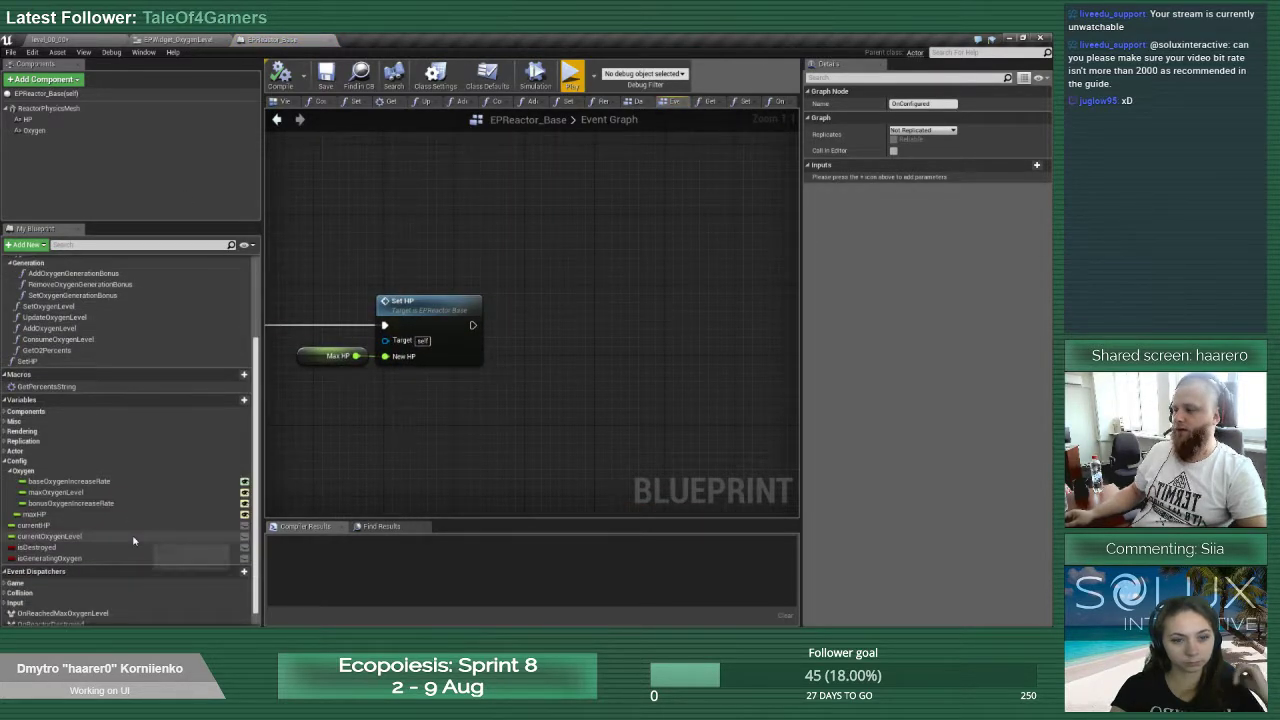
pyautogui.click(70, 620)
pyautogui.moveTo(527, 323); pyautogui.dragTo(522, 304)
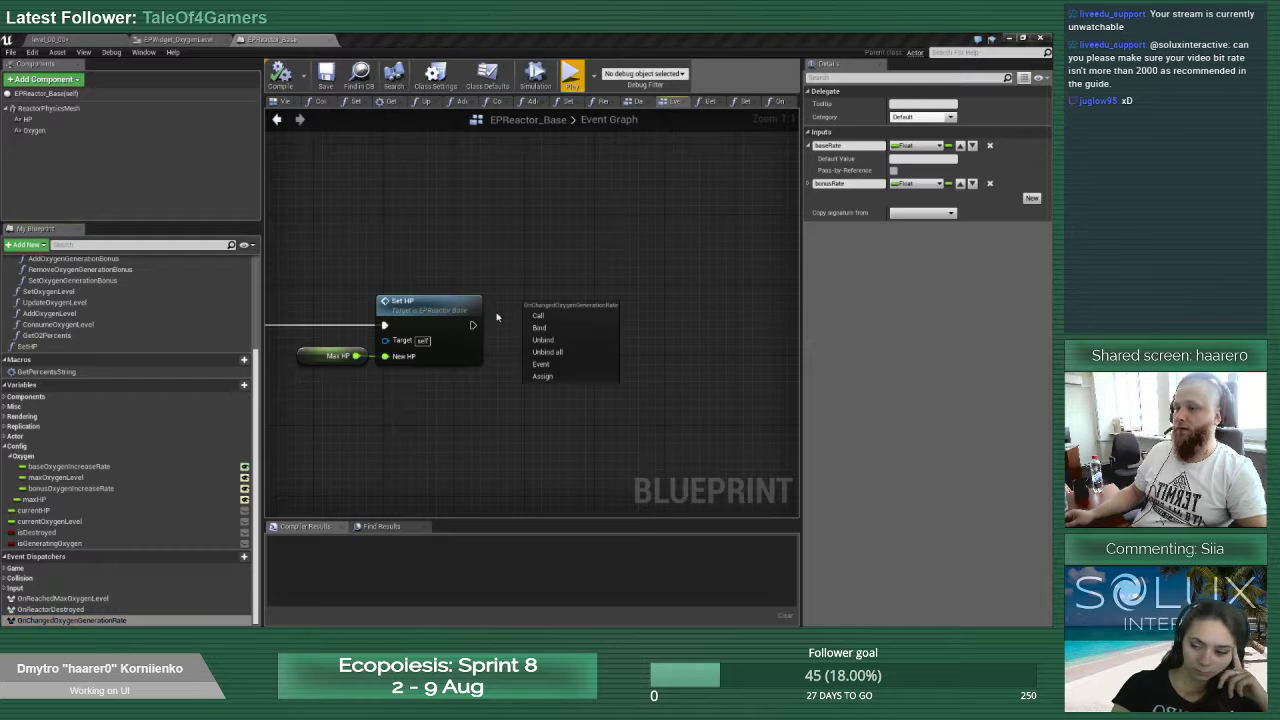
pyautogui.click(540, 315)
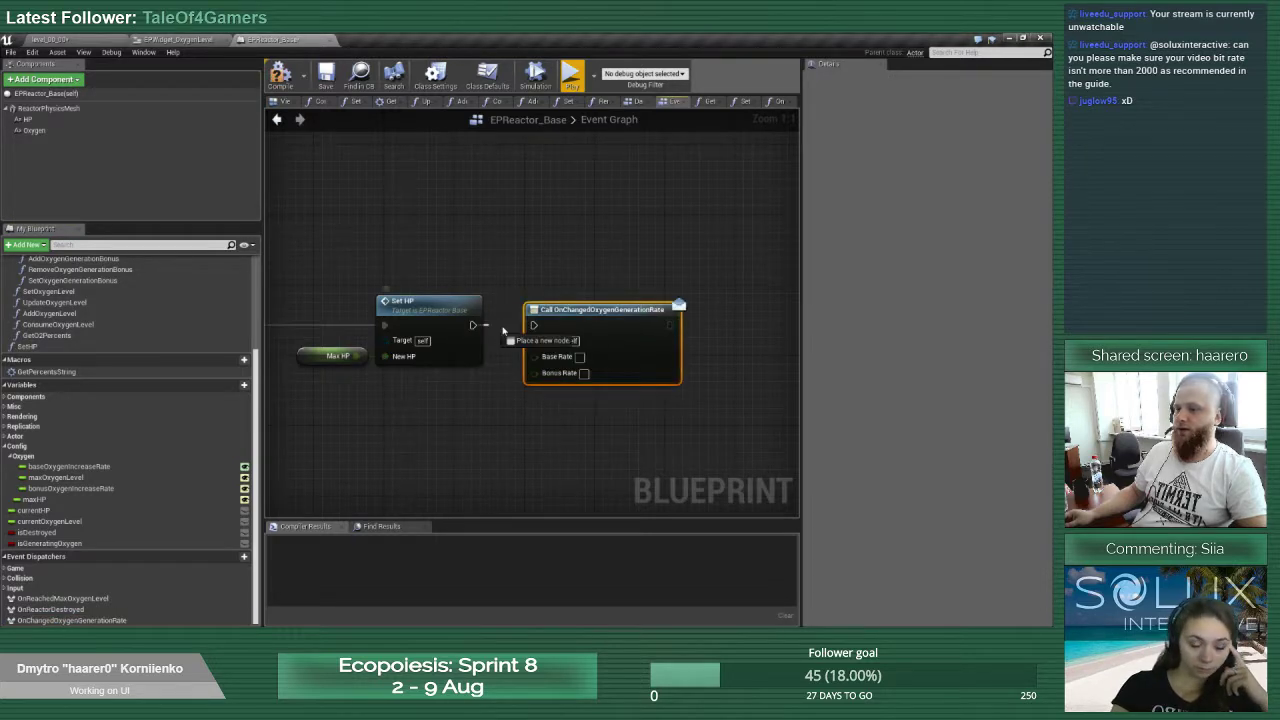
# Feed Base Oxygen Increase Rate and Bonus Oxygen Increase Rate into the new call's matching inputs, align the nodes, and save EPReactor_Base
pyautogui.moveTo(68, 466); pyautogui.dragTo(536, 356)
pyautogui.moveTo(590, 322); pyautogui.dragTo(677, 322)
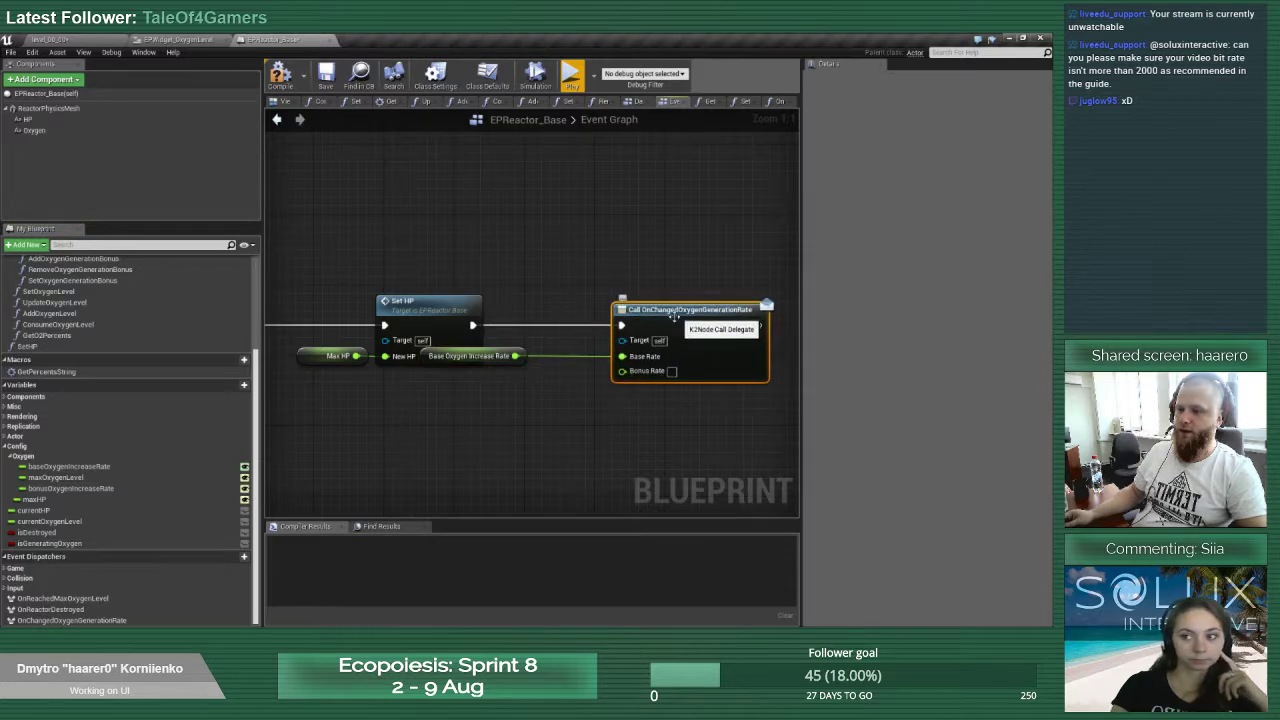
pyautogui.moveTo(489, 363); pyautogui.dragTo(569, 363)
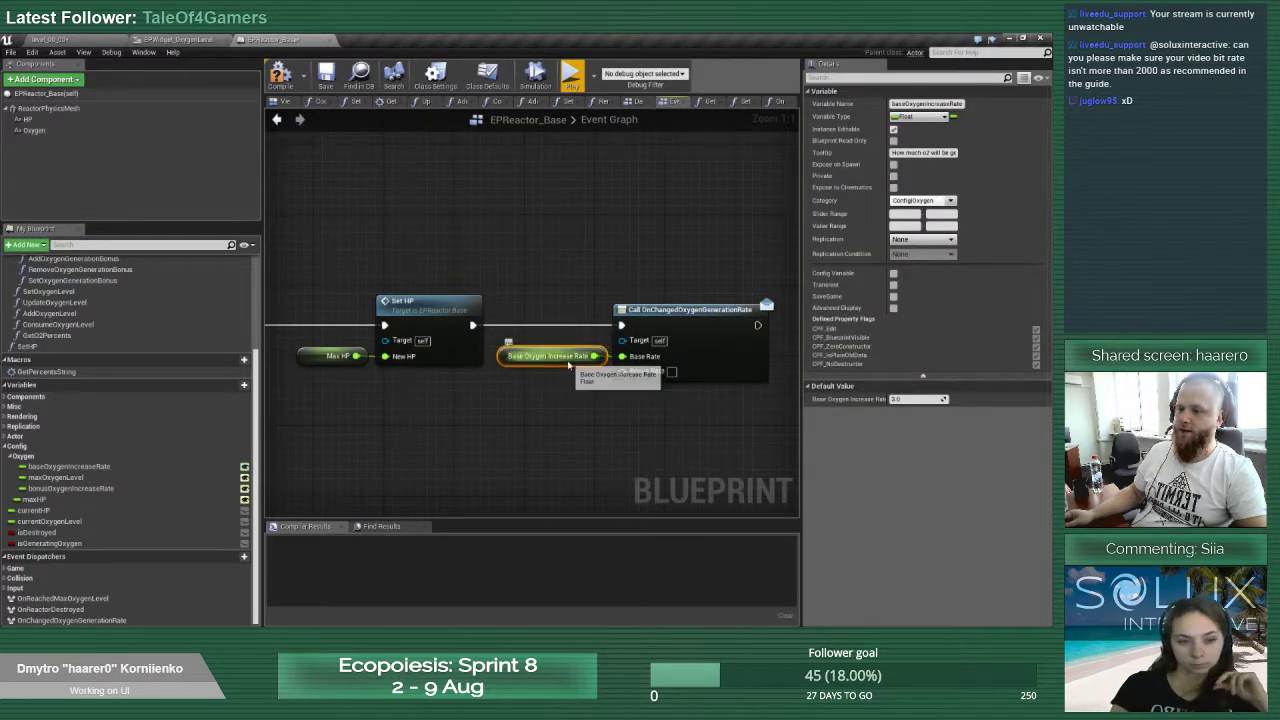
pyautogui.moveTo(71, 488); pyautogui.dragTo(622, 372)
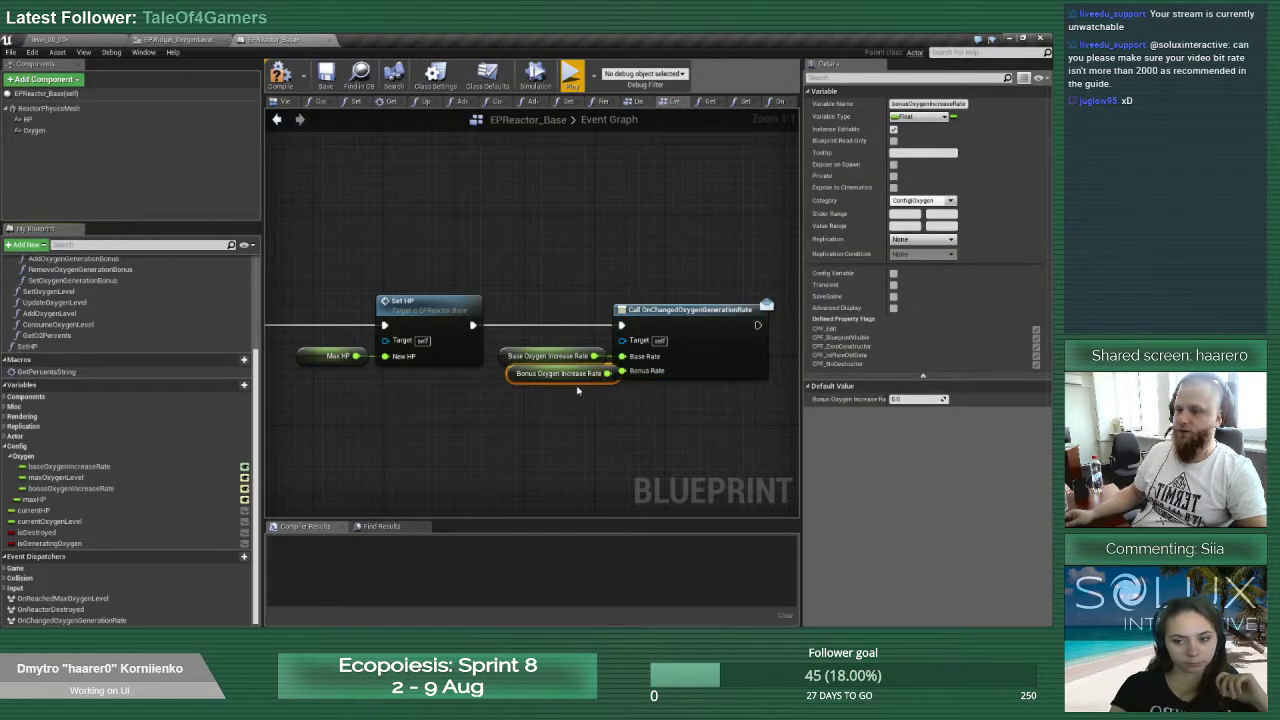
pyautogui.moveTo(652, 320); pyautogui.dragTo(660, 320)
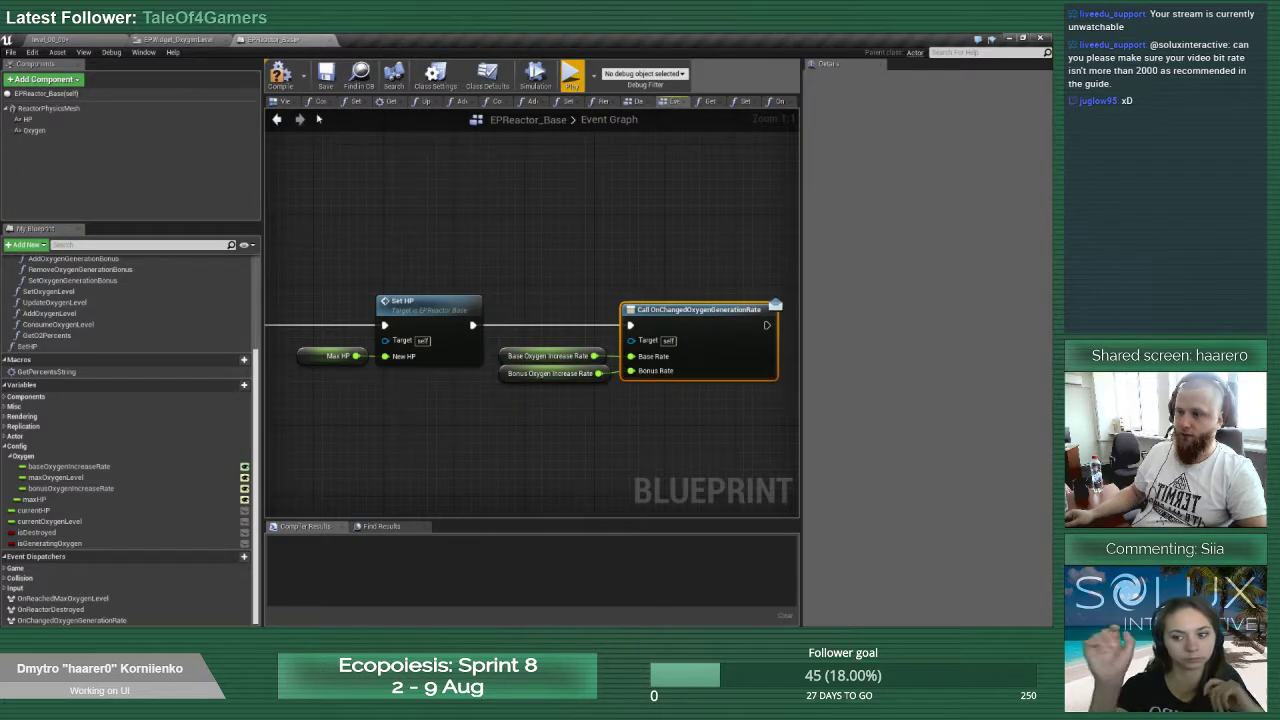
pyautogui.click(326, 74)
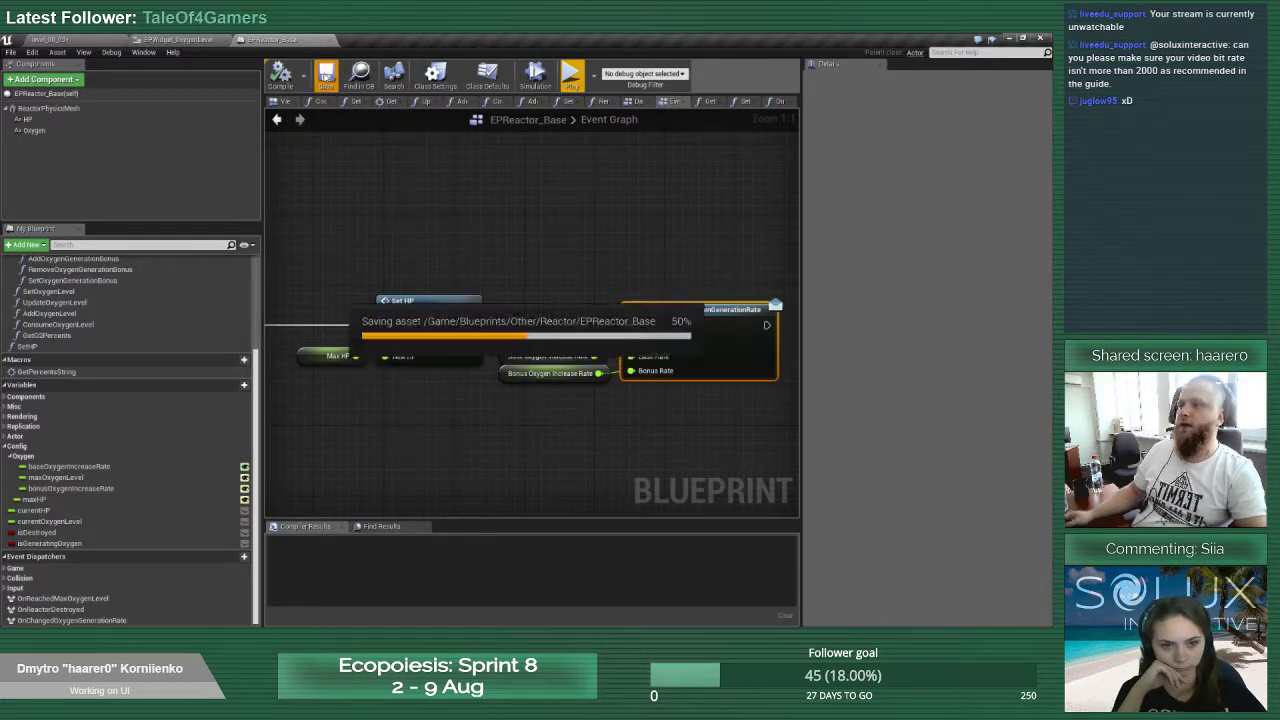
# In EPWidget_OxygenLevel's Event Graph, place a Reactor getter by the Event Init chain and get its Base Oxygen Increase Rate
pyautogui.click(195, 39)
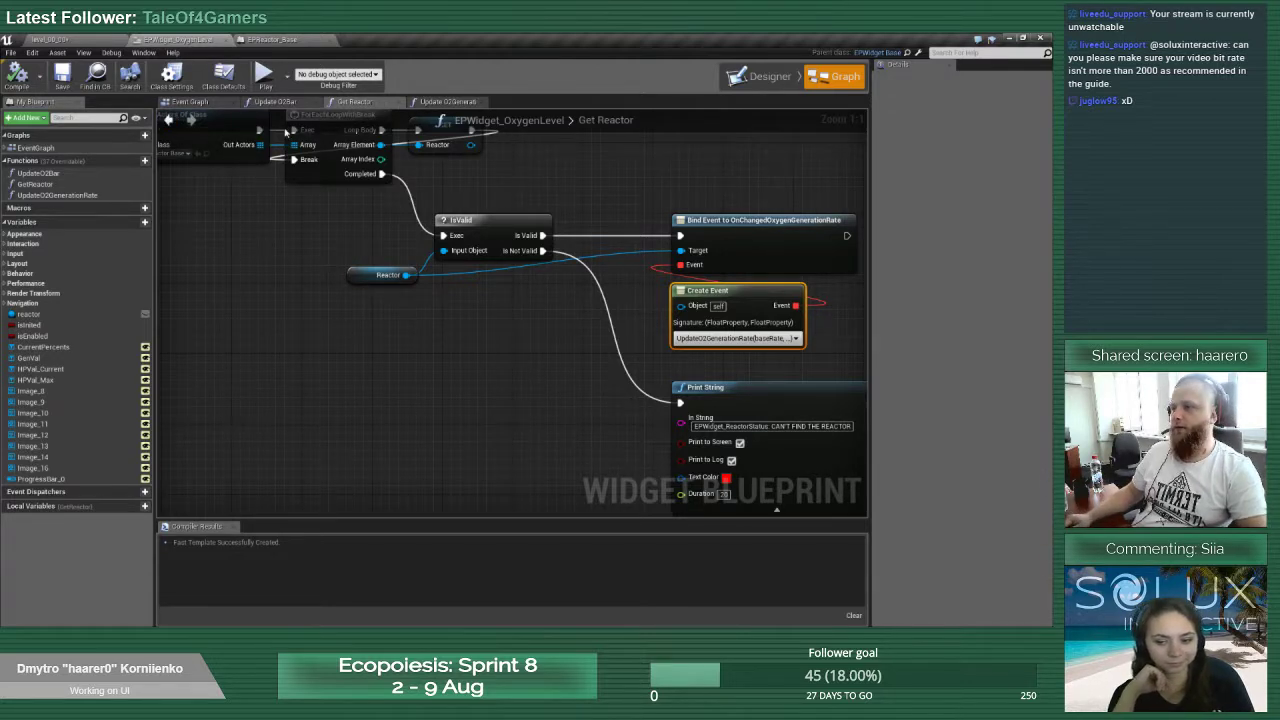
pyautogui.click(6, 148)
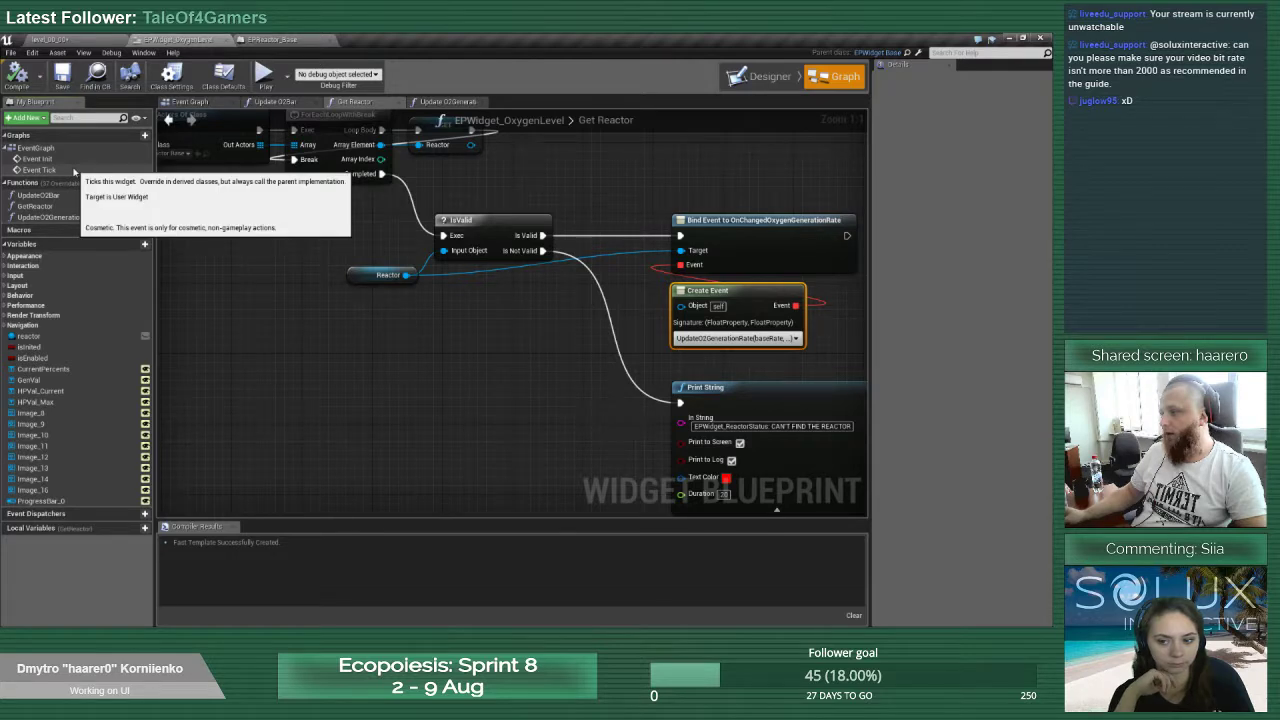
pyautogui.doubleClick(37, 158)
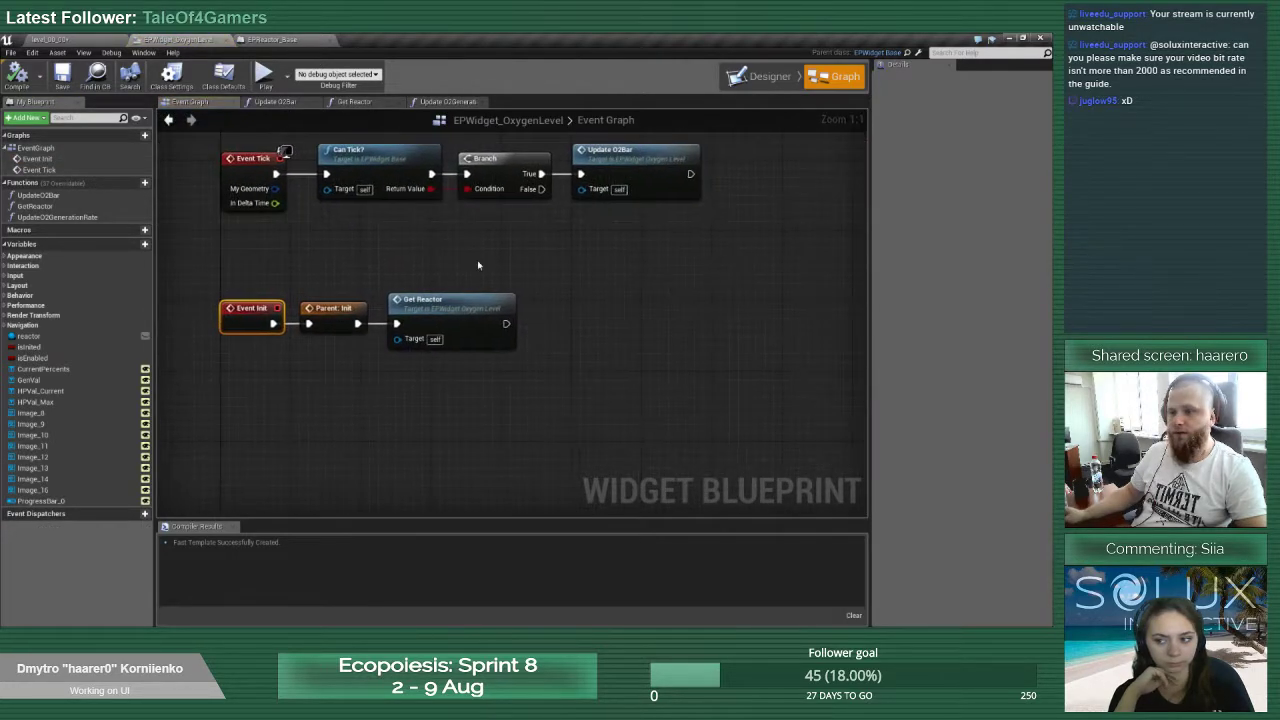
pyautogui.moveTo(547, 333); pyautogui.dragTo(462, 320, button='right')
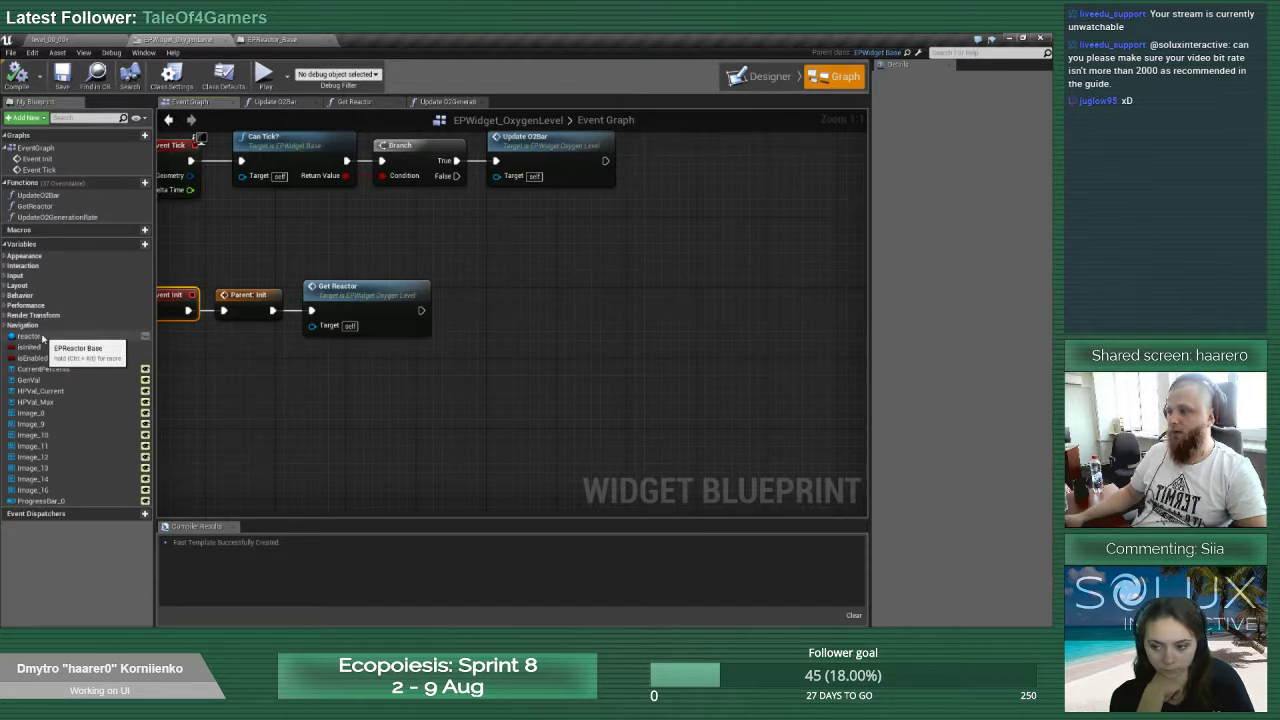
pyautogui.moveTo(42, 338); pyautogui.dragTo(200, 340)
pyautogui.moveTo(444, 317); pyautogui.dragTo(545, 350)
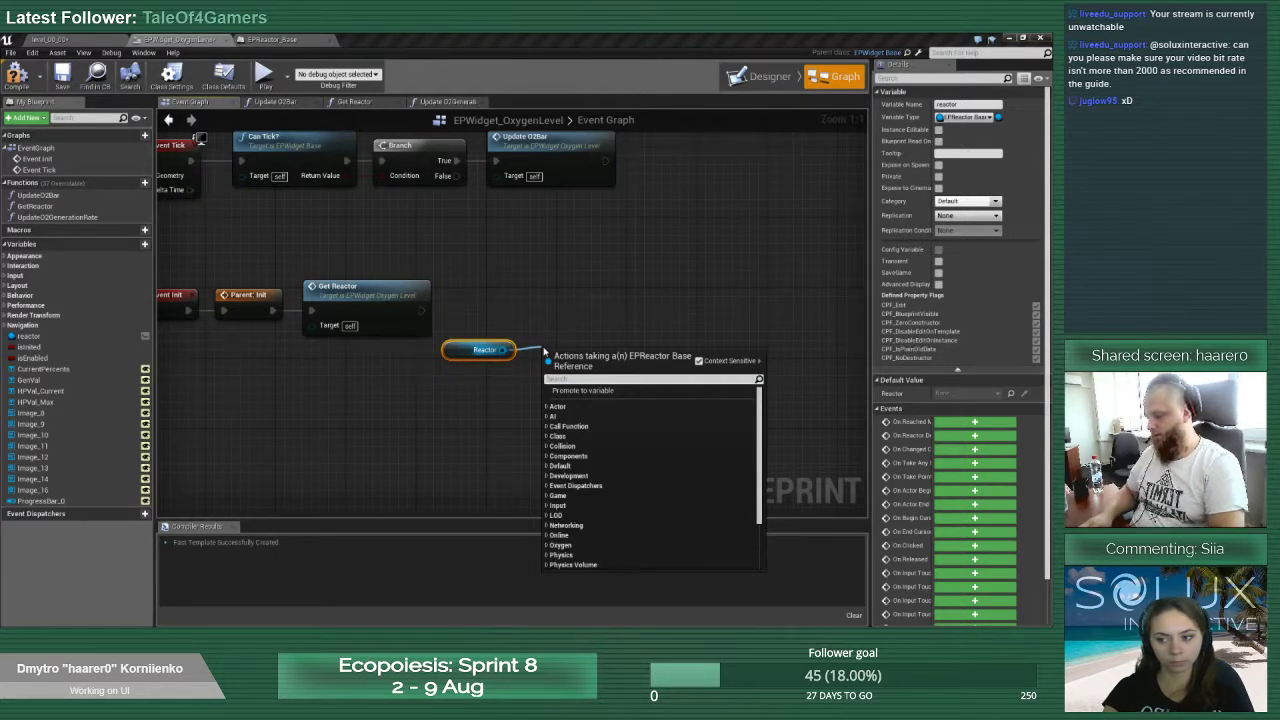
pyautogui.write('base')
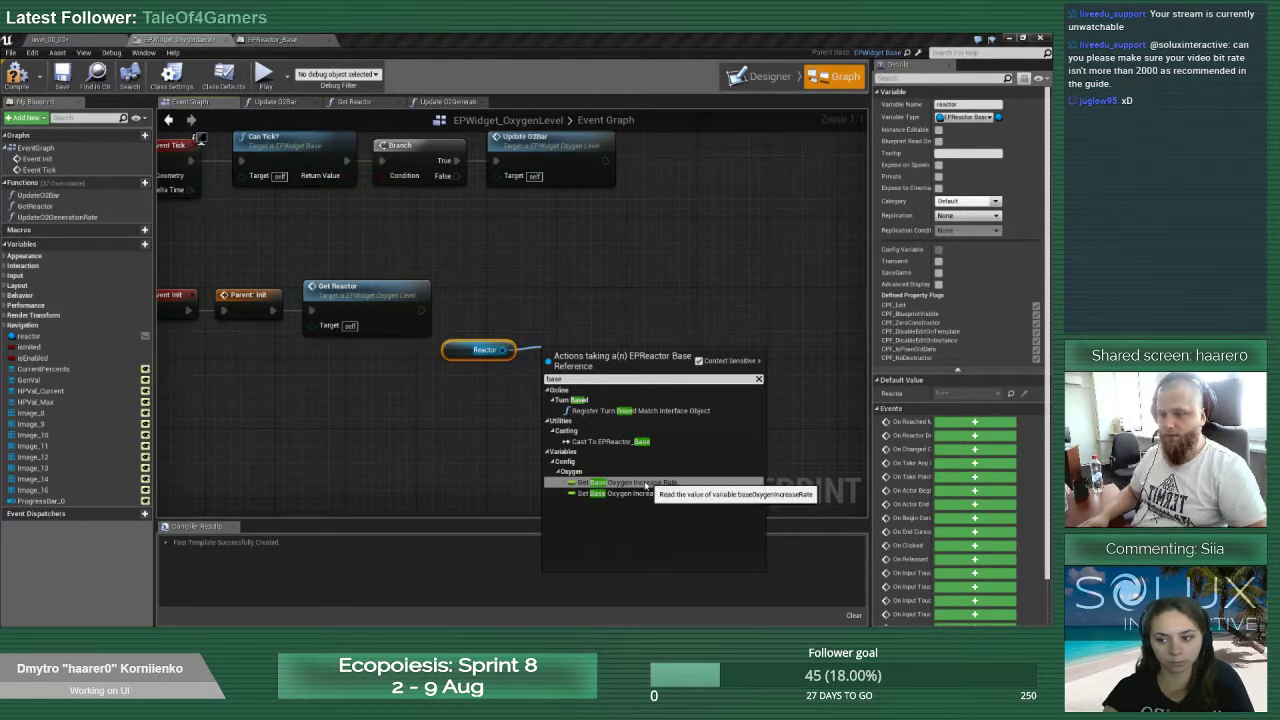
pyautogui.click(644, 483)
# Get the Bonus Oxygen Increase Rate from the same Reactor node and place it directly beneath the base rate getter
pyautogui.moveTo(583, 365); pyautogui.dragTo(522, 387)
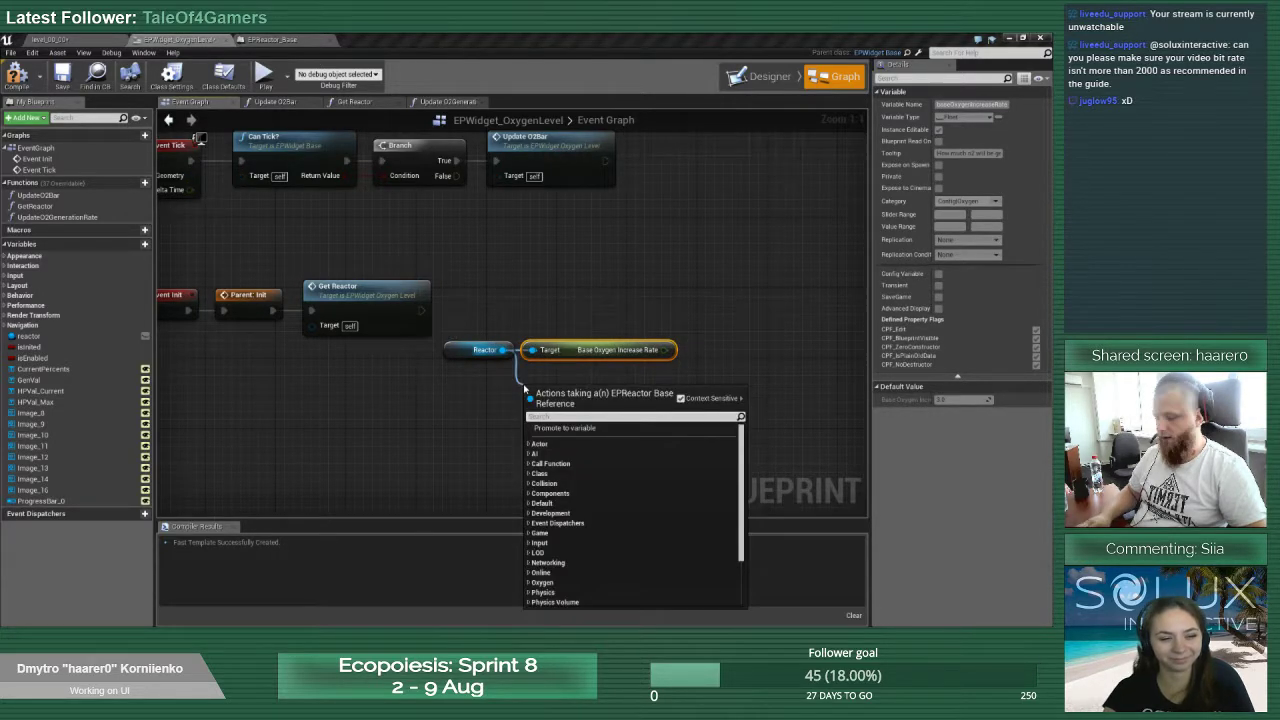
pyautogui.write('bonus')
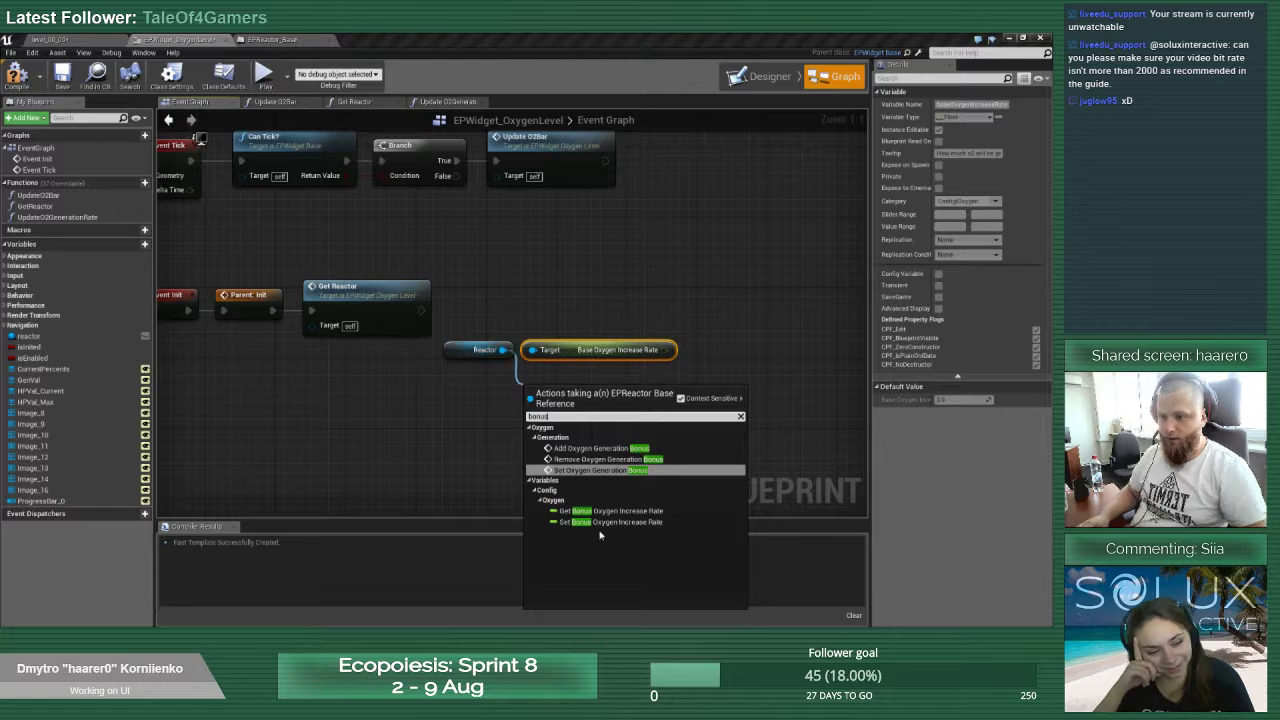
pyautogui.click(605, 511)
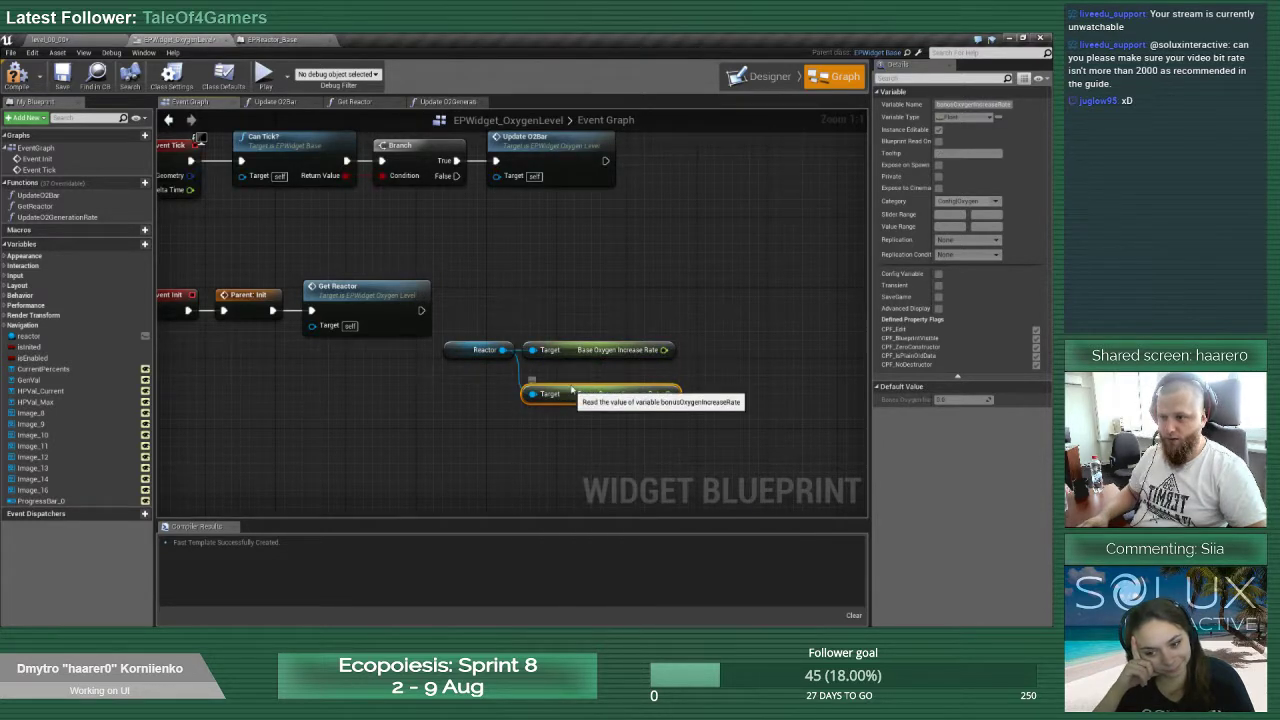
pyautogui.moveTo(590, 396); pyautogui.dragTo(590, 369)
# Call UpdateO2GenerationRate after Get Reactor with both reactor rates wired to Base Rate and Bonus Rate, and compile and save the widget
pyautogui.moveTo(45, 217); pyautogui.dragTo(327, 264)
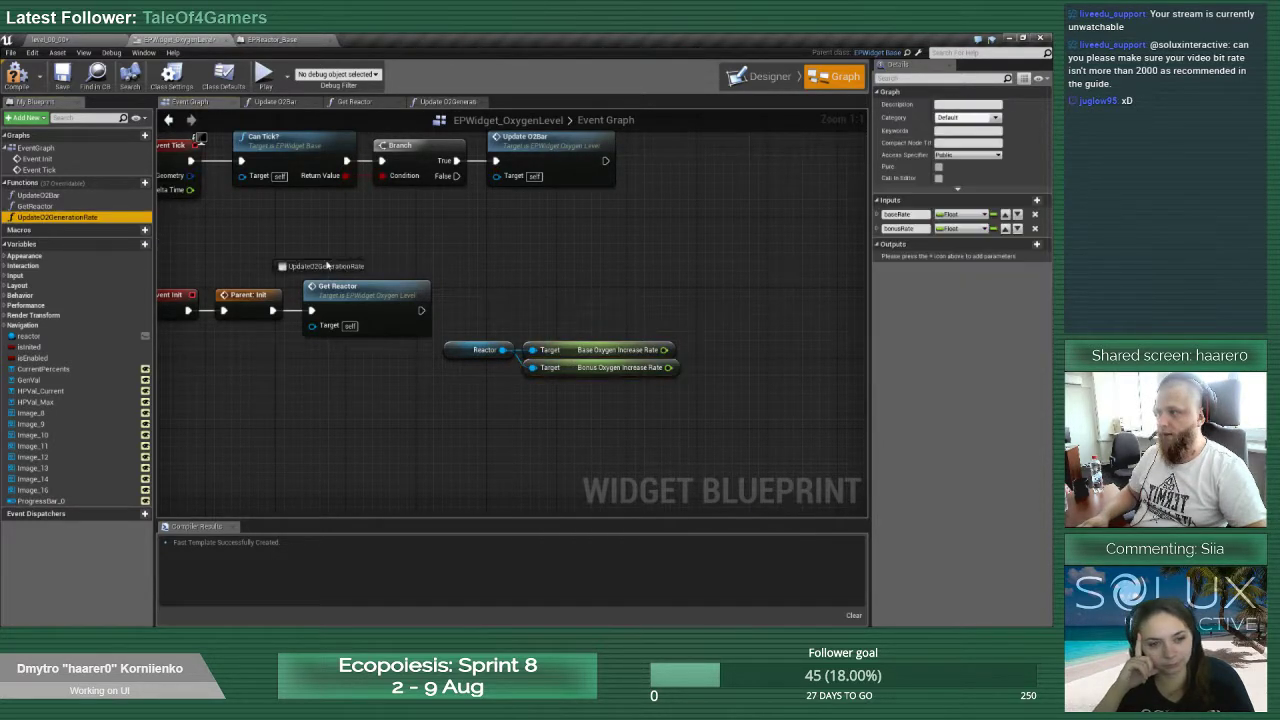
pyautogui.moveTo(697, 301); pyautogui.dragTo(421, 310)
pyautogui.moveTo(759, 317); pyautogui.dragTo(768, 300)
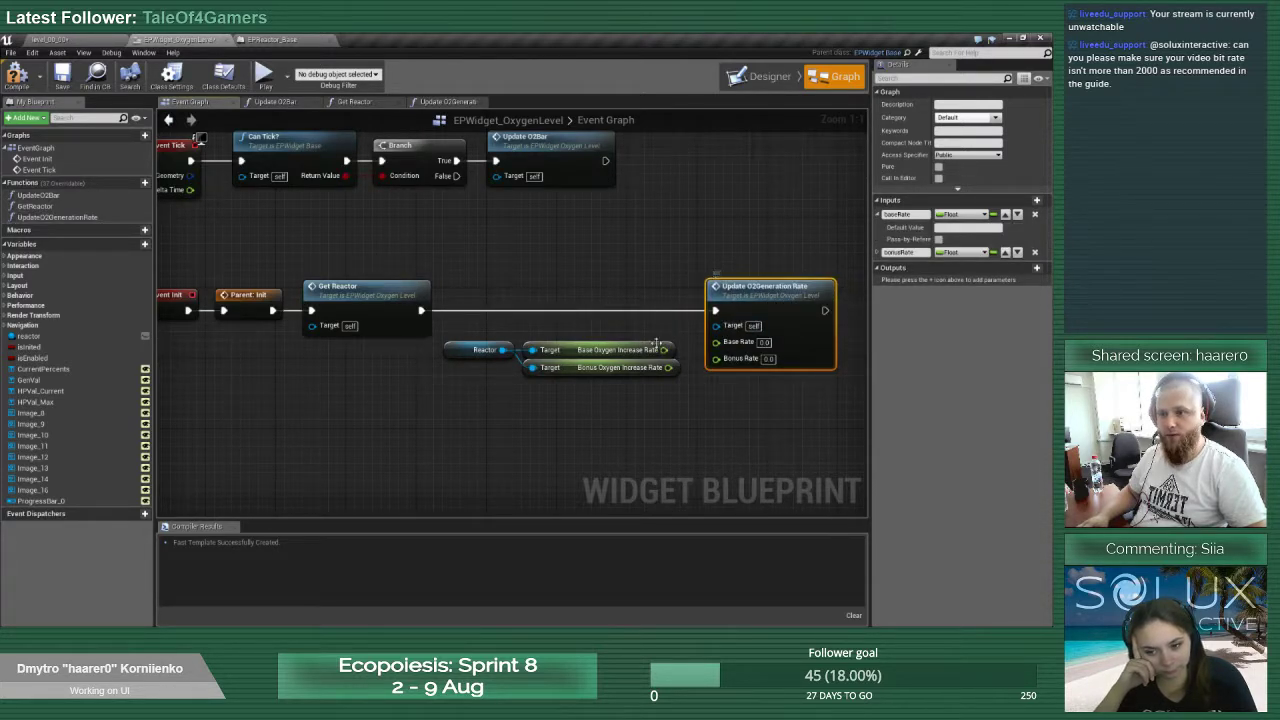
pyautogui.moveTo(664, 350); pyautogui.dragTo(716, 356)
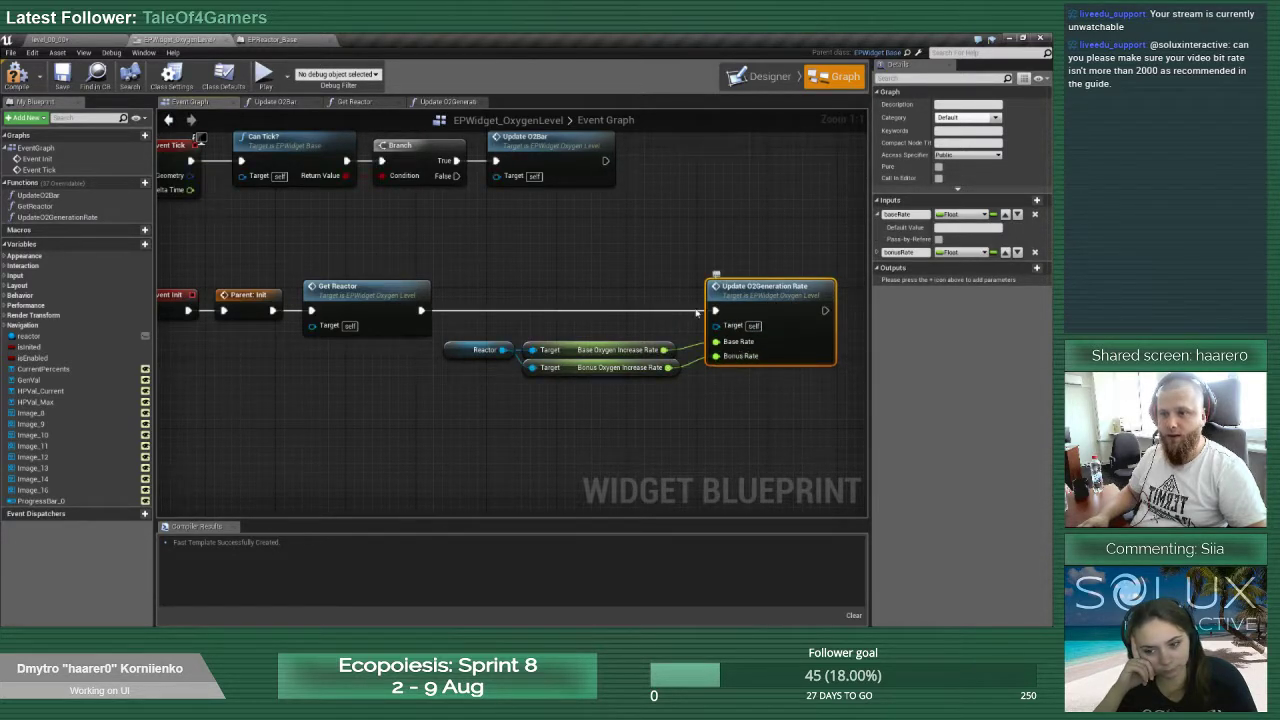
pyautogui.click(18, 76)
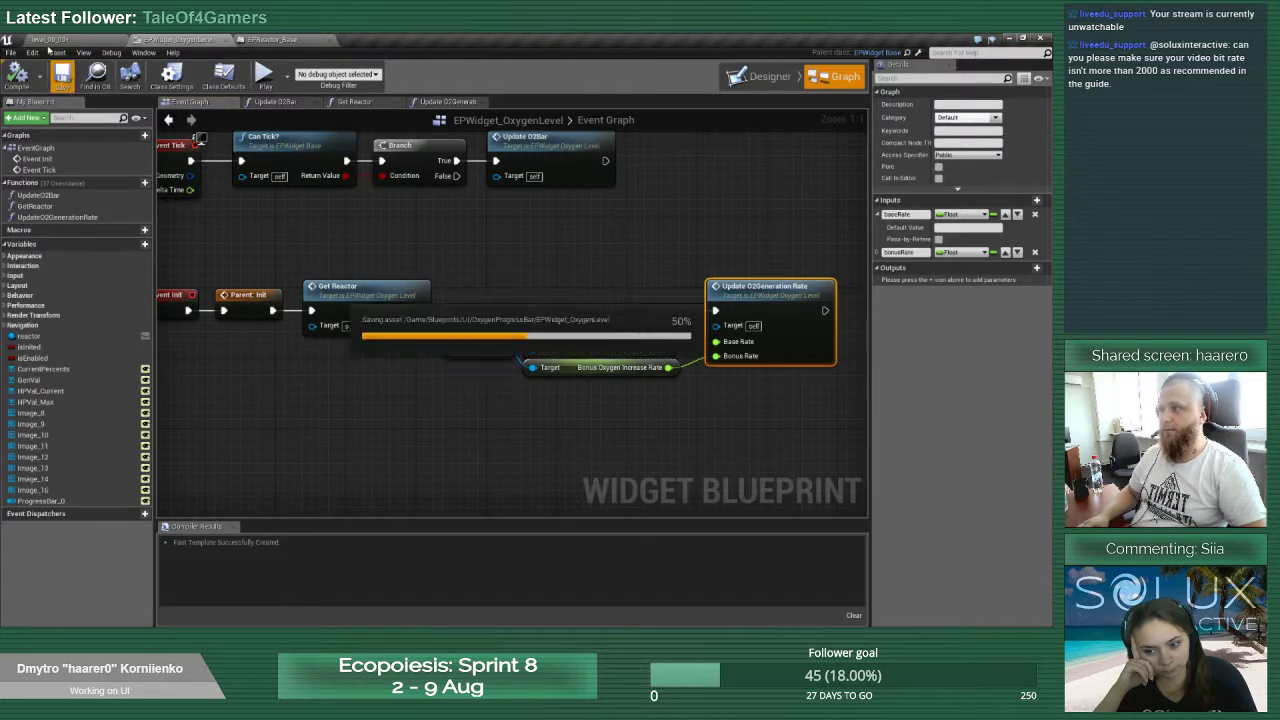
# Play-test the level, moving around the reactor and plants to check the O2 generation text in the oxygen bar, and stop the session
pyautogui.click(50, 40)
pyautogui.click(638, 76)
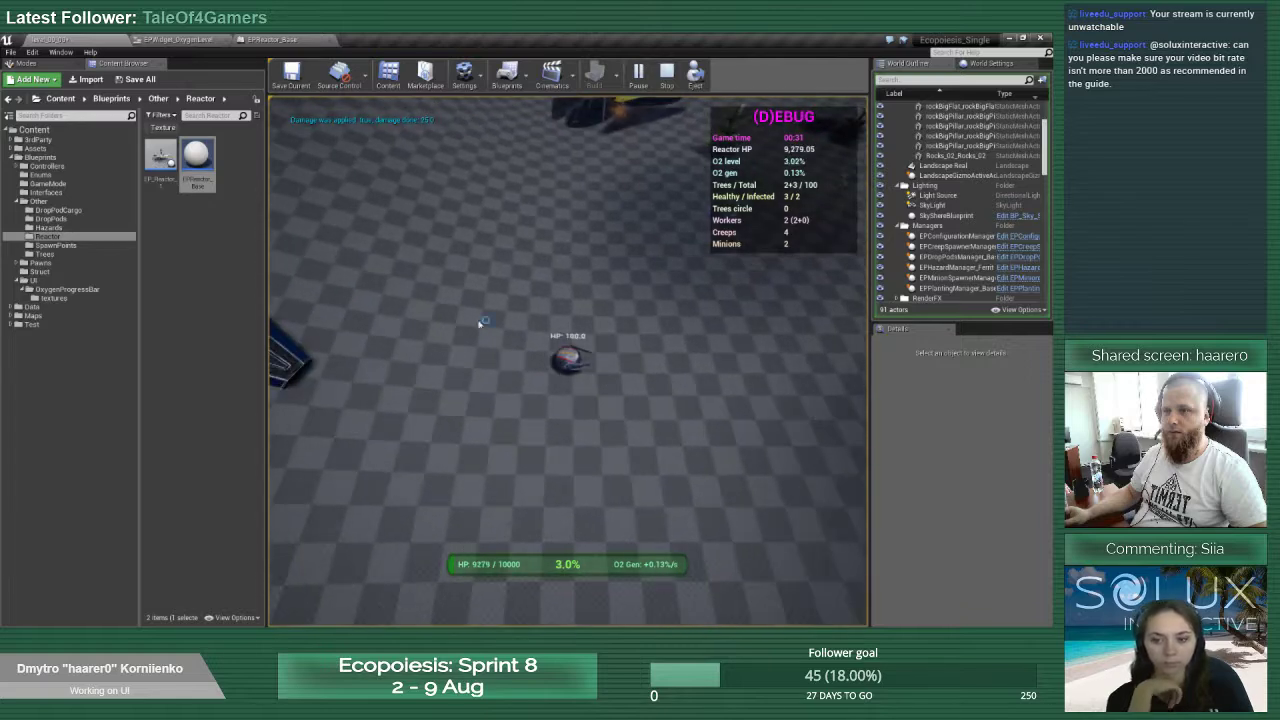
pyautogui.press('w')
pyautogui.press('a')
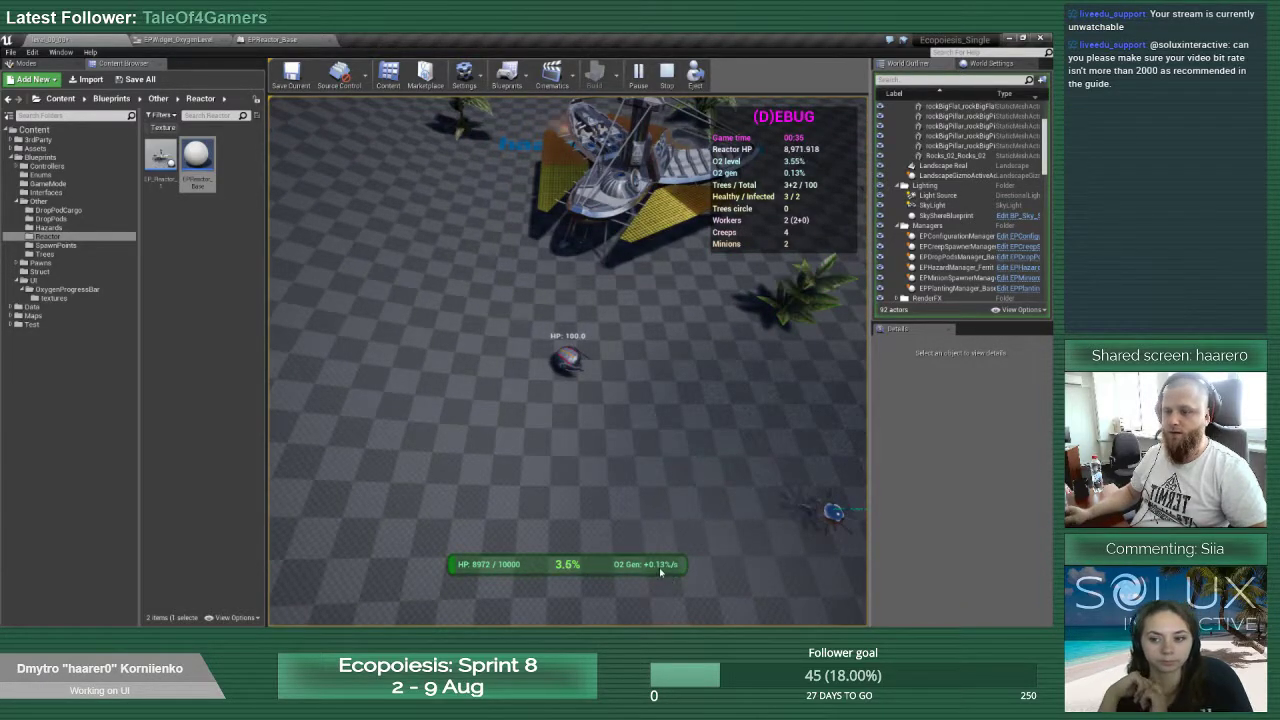
pyautogui.press('a')
pyautogui.press('w')
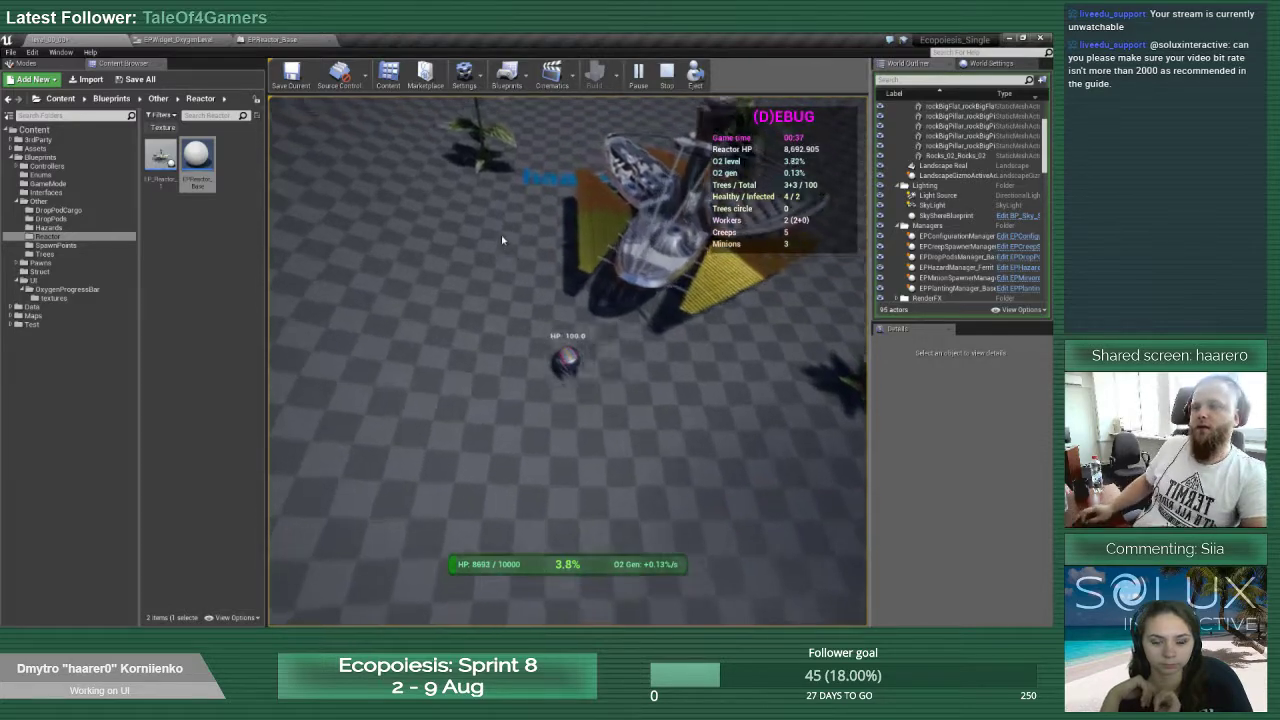
pyautogui.press('d')
pyautogui.press('w')
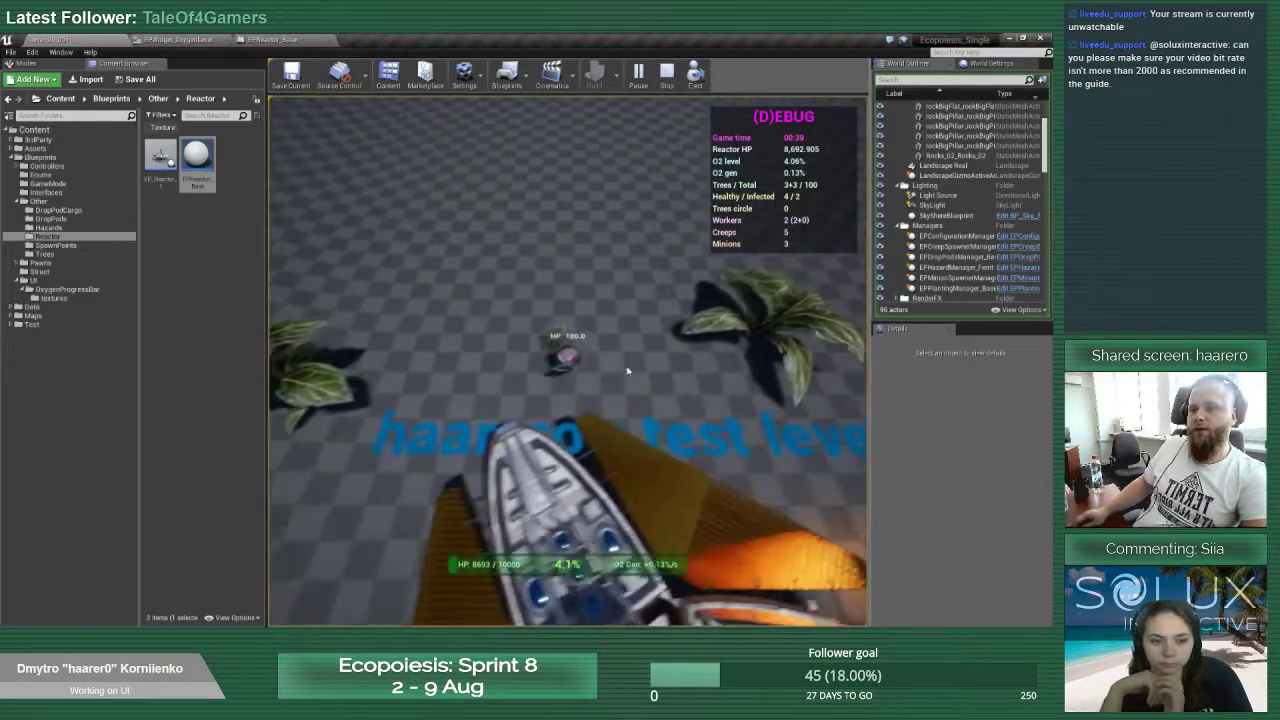
pyautogui.press('s')
pyautogui.press('a')
pyautogui.press('w')
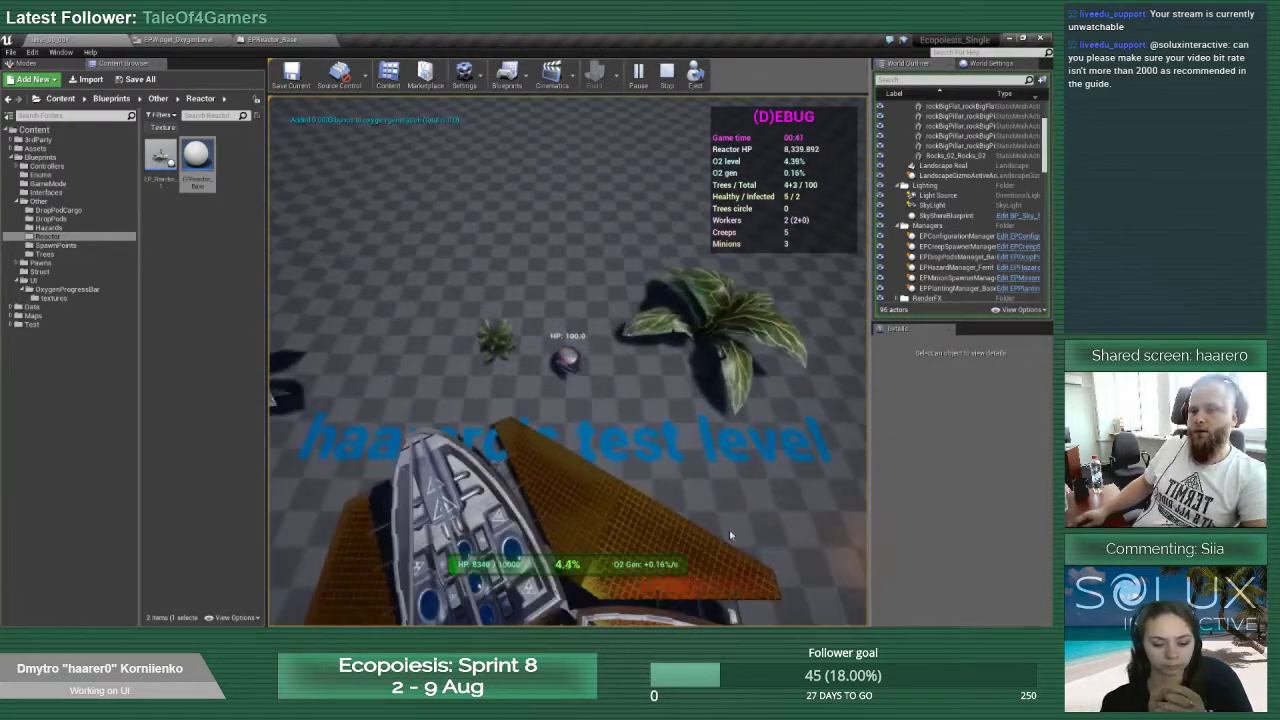
pyautogui.press('d')
pyautogui.press('s')
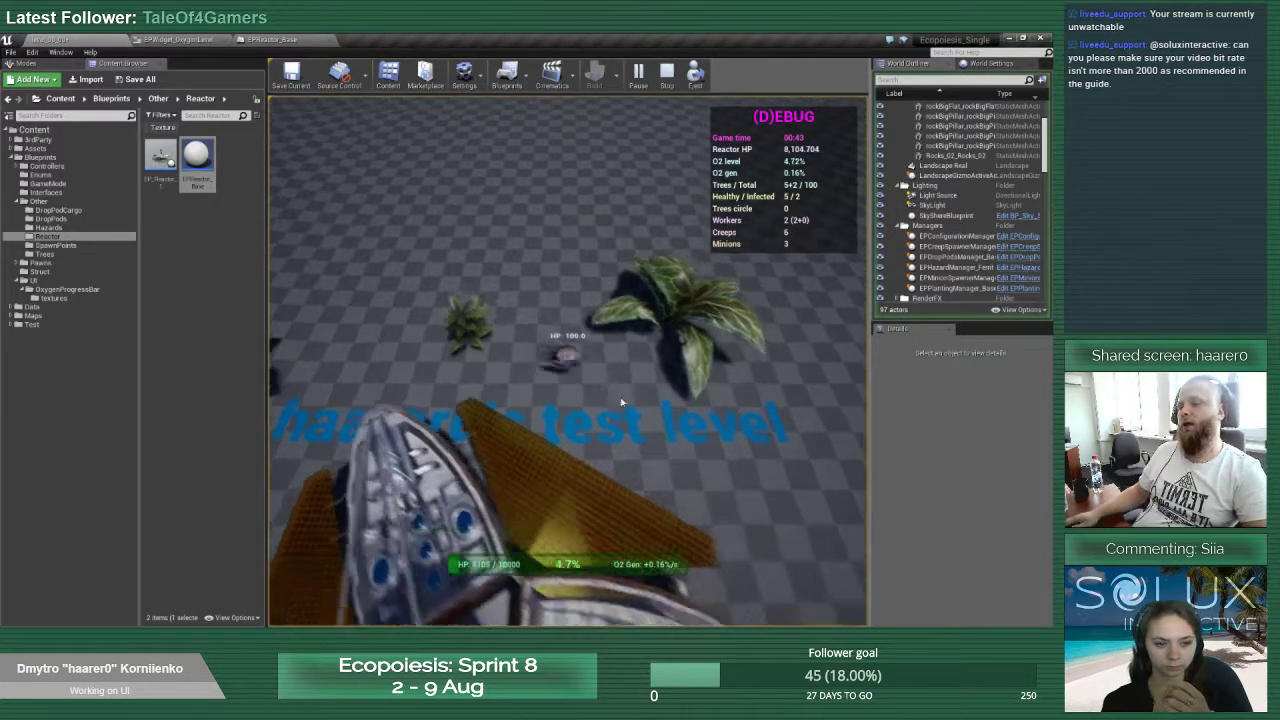
pyautogui.press('a')
pyautogui.press('w')
pyautogui.press('w')
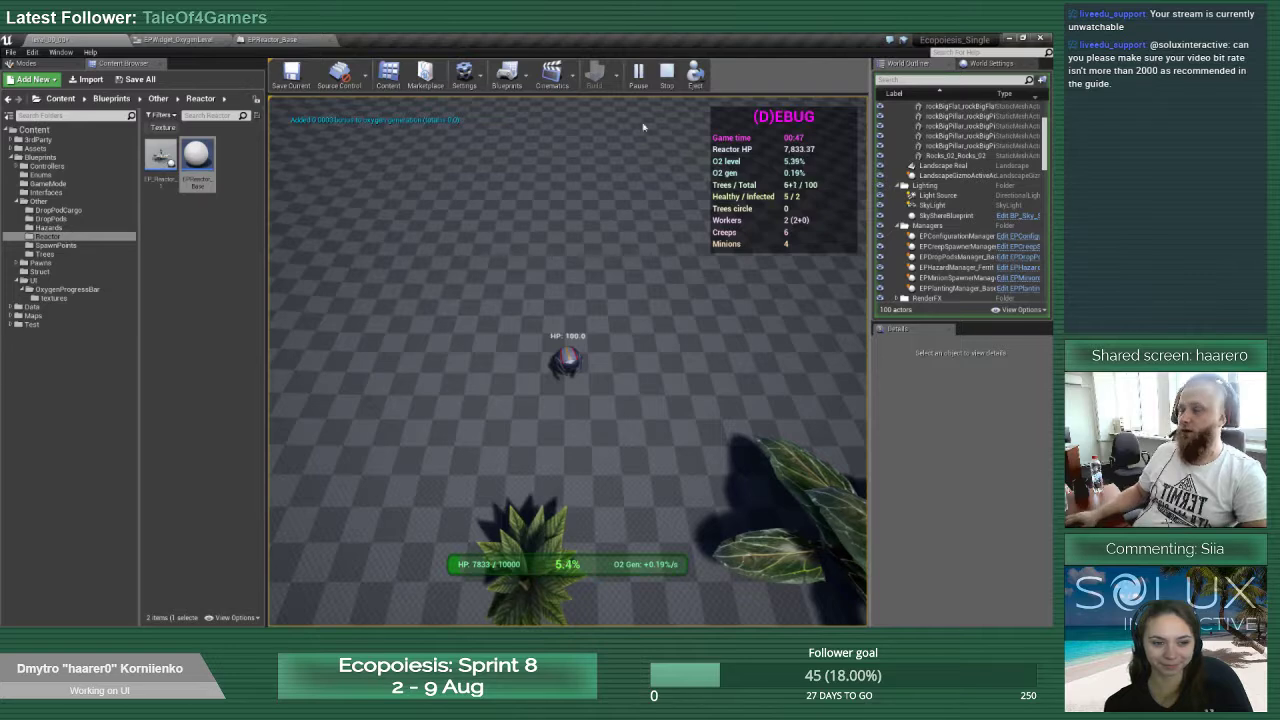
pyautogui.click(666, 72)
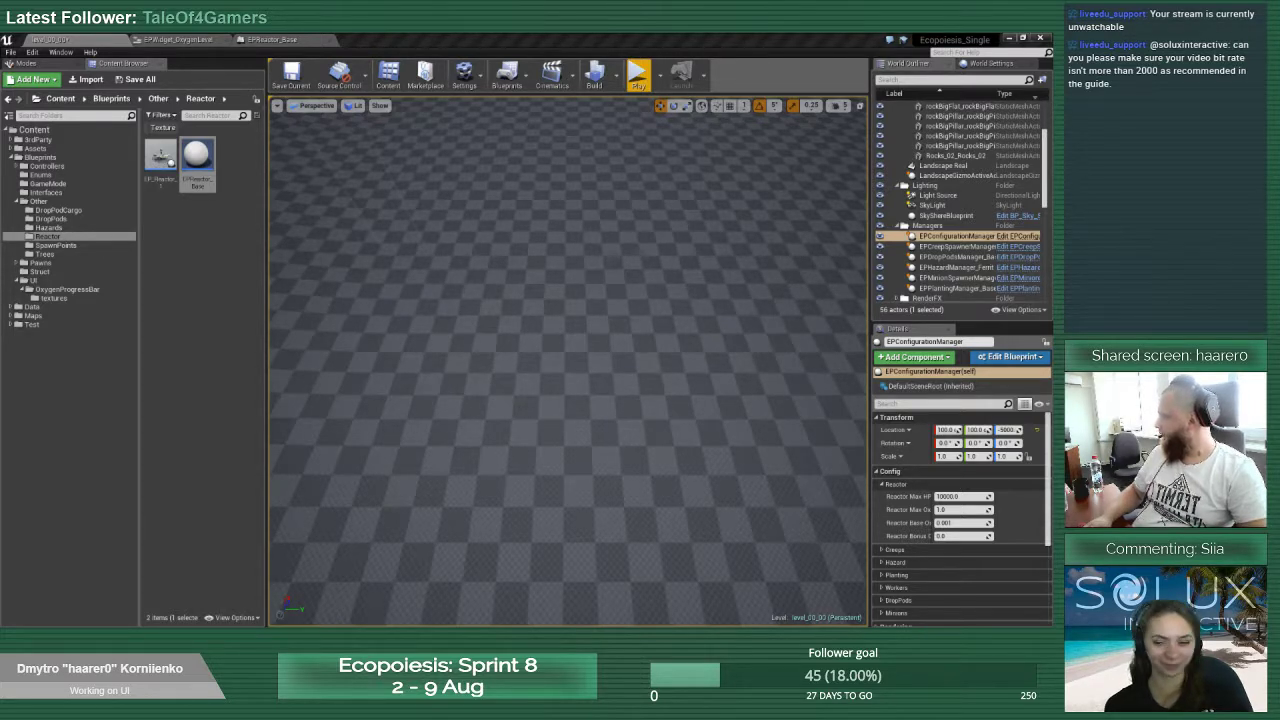
# Switch to the Git terminal for Ecopoiesis_Single and list the modified and untracked files with "git s"
pyautogui.moveTo(2, 122); pyautogui.dragTo(420, 156)
pyautogui.write('git s')
pyautogui.press('Return')
pyautogui.write('git')
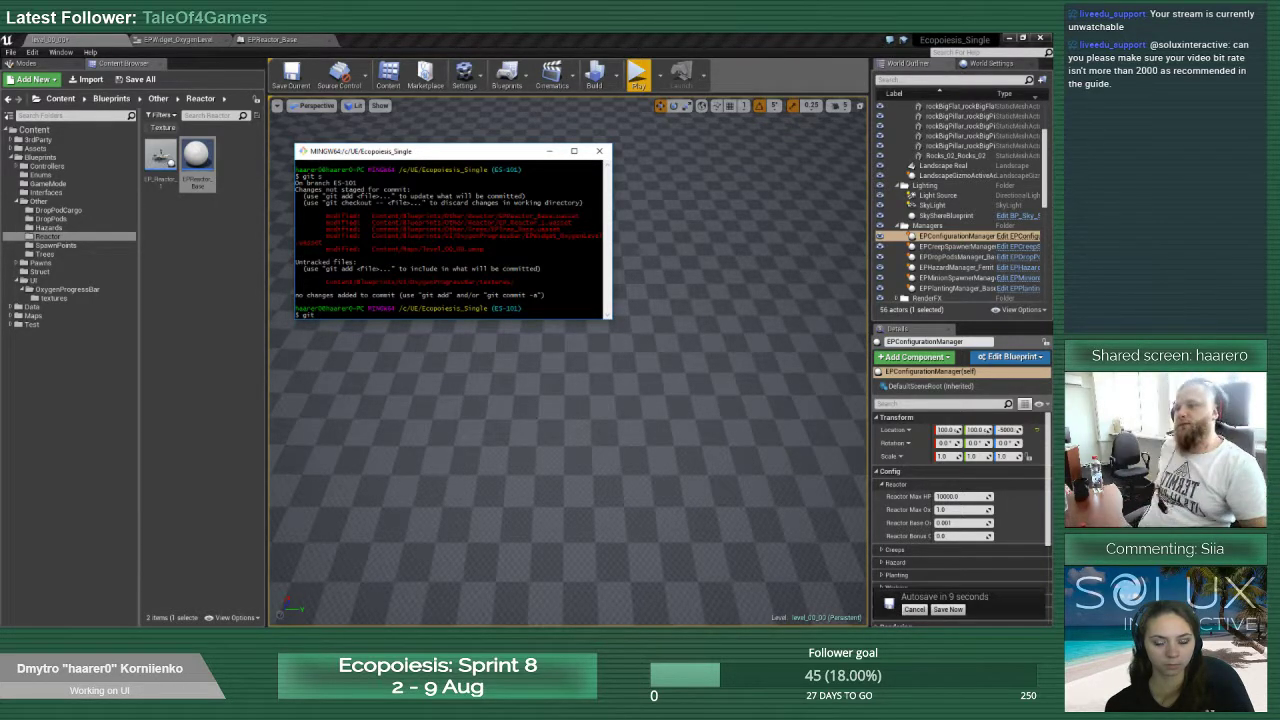
pyautogui.moveTo(556, 230); pyautogui.dragTo(529, 231)
pyautogui.click(512, 231)
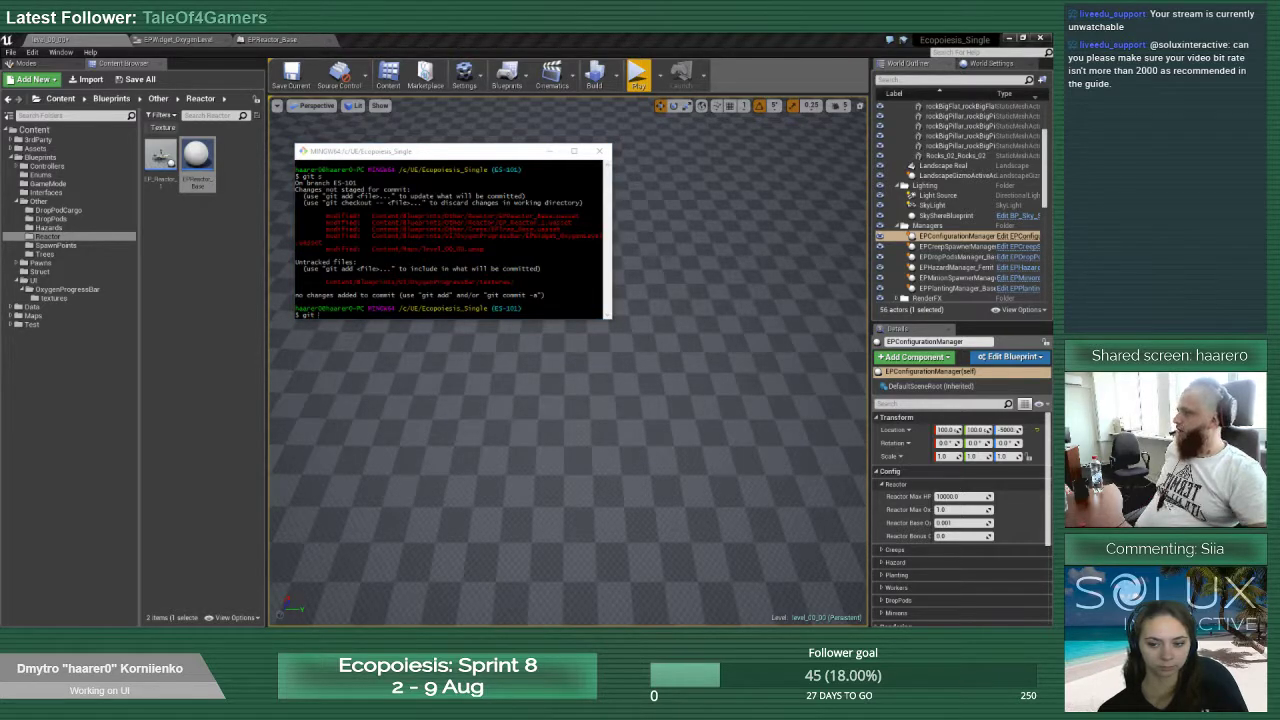
# Switch to the SourceTree window for Ecopoiesis_Single and arrange and enlarge it so the commit history and unstaged files are readable
pyautogui.moveTo(0, 150); pyautogui.dragTo(545, 324)
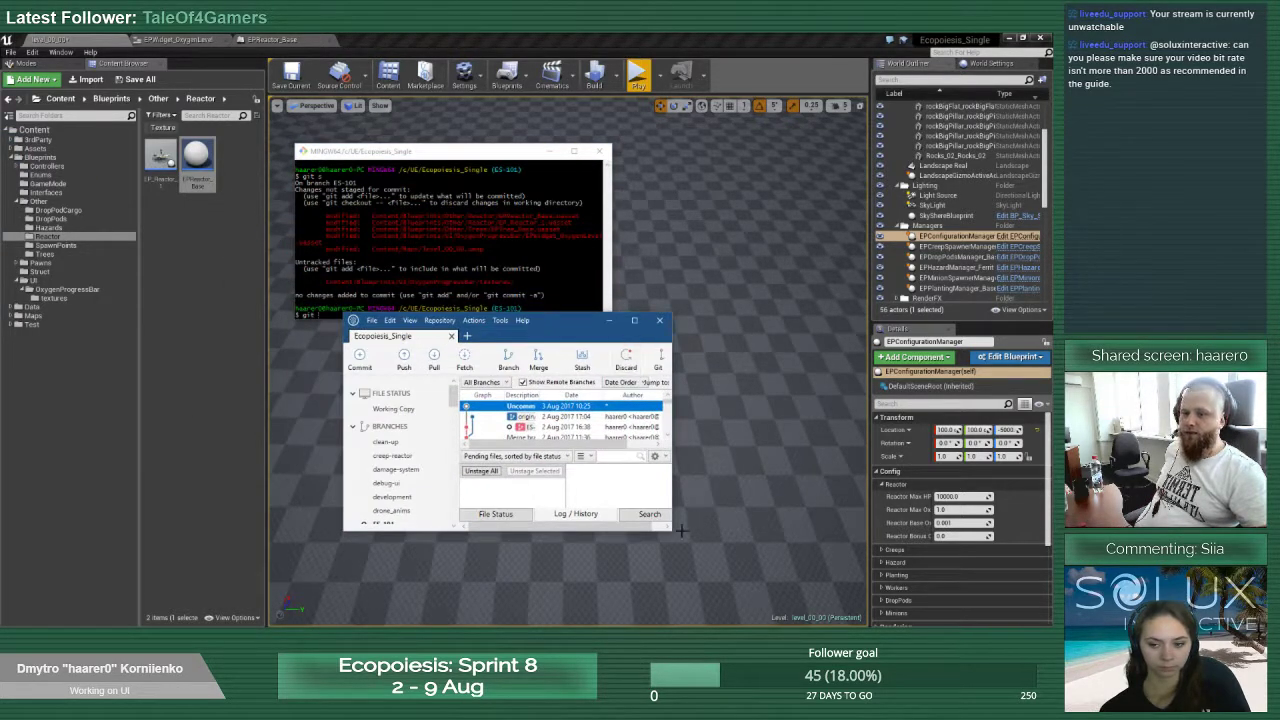
pyautogui.moveTo(676, 532); pyautogui.dragTo(852, 590)
pyautogui.moveTo(725, 326); pyautogui.dragTo(938, 92)
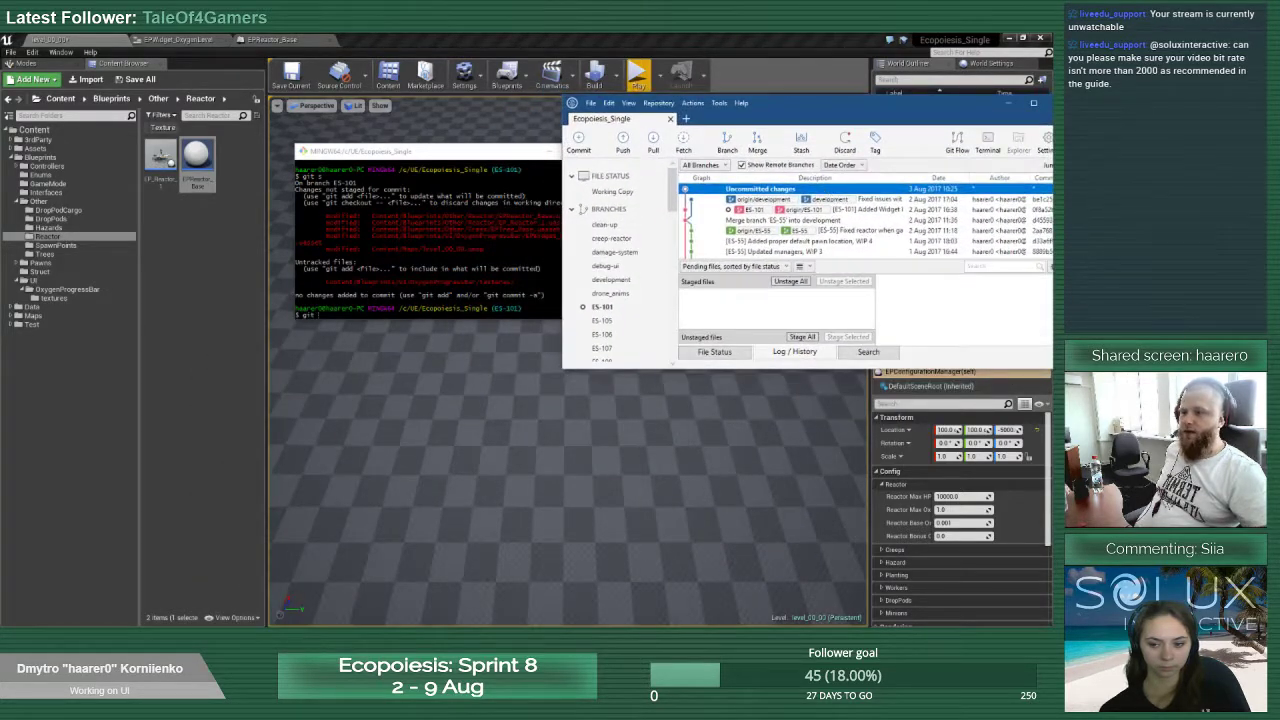
pyautogui.moveTo(471, 152); pyautogui.dragTo(223, 220)
pyautogui.moveTo(761, 103); pyautogui.dragTo(439, 75)
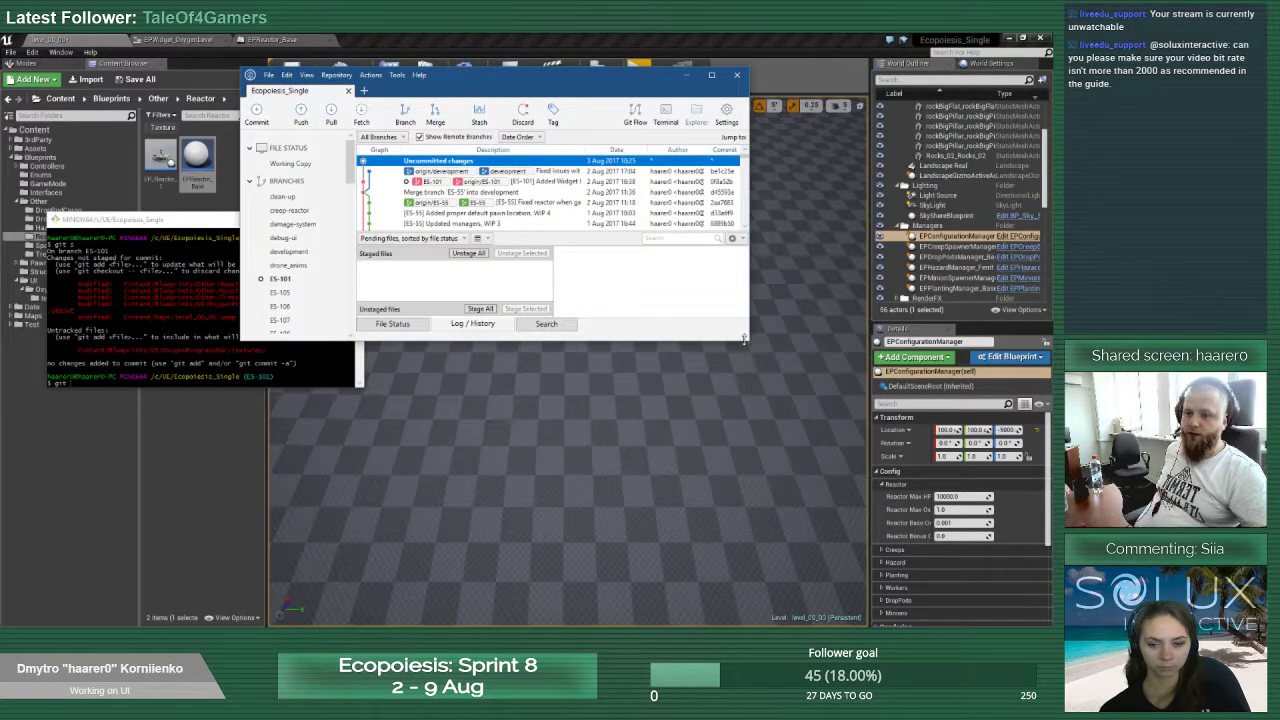
pyautogui.moveTo(745, 340); pyautogui.dragTo(993, 588)
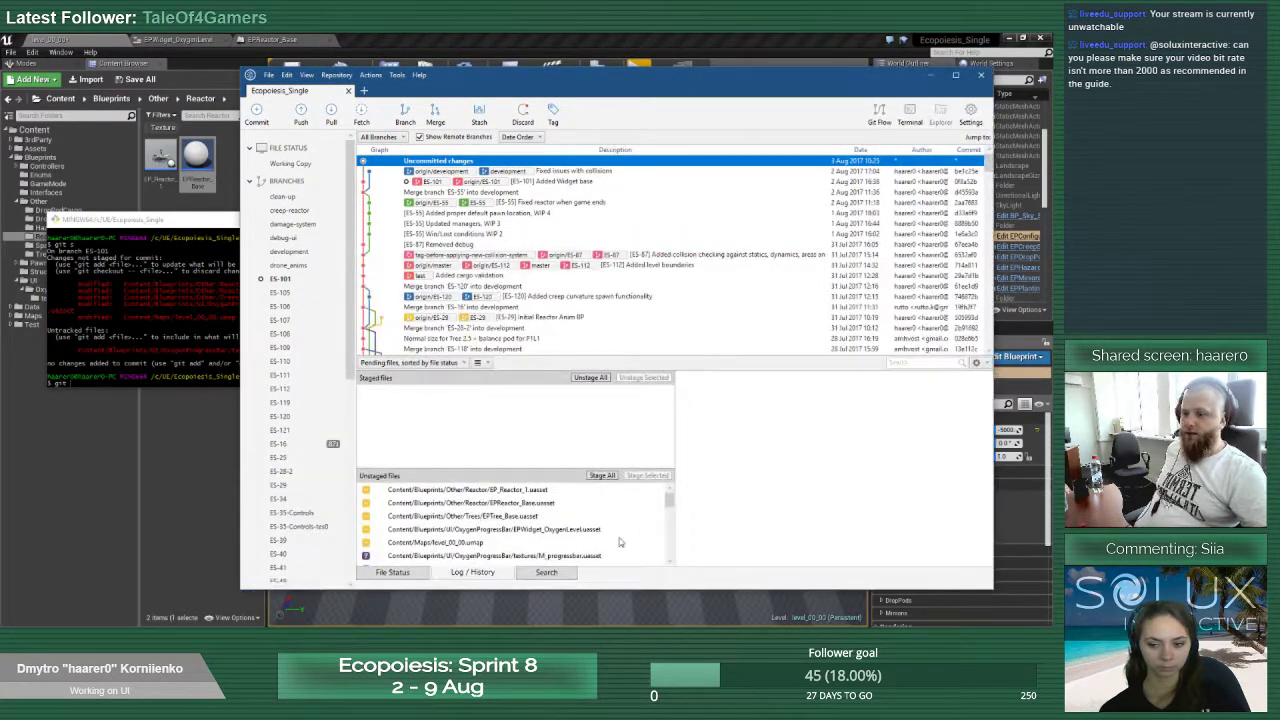
pyautogui.click(533, 491)
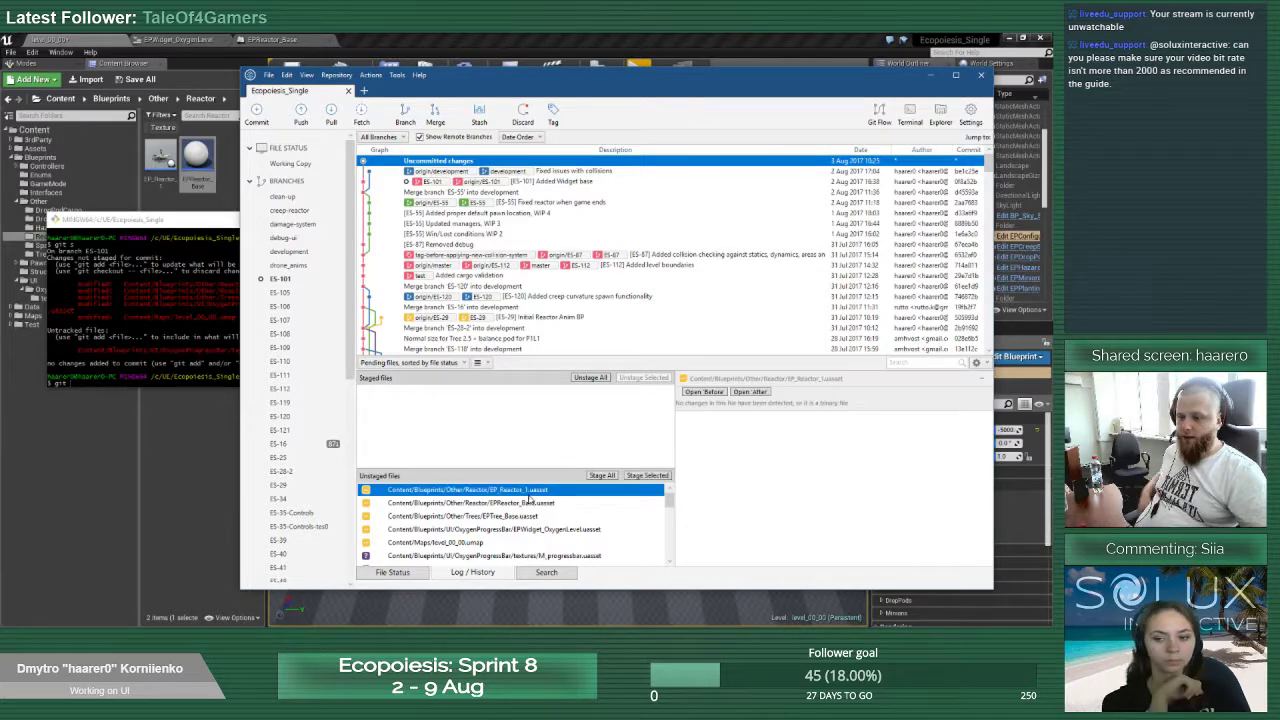
pyautogui.keyDown('shift'); pyautogui.click(471, 550); pyautogui.keyUp('shift')
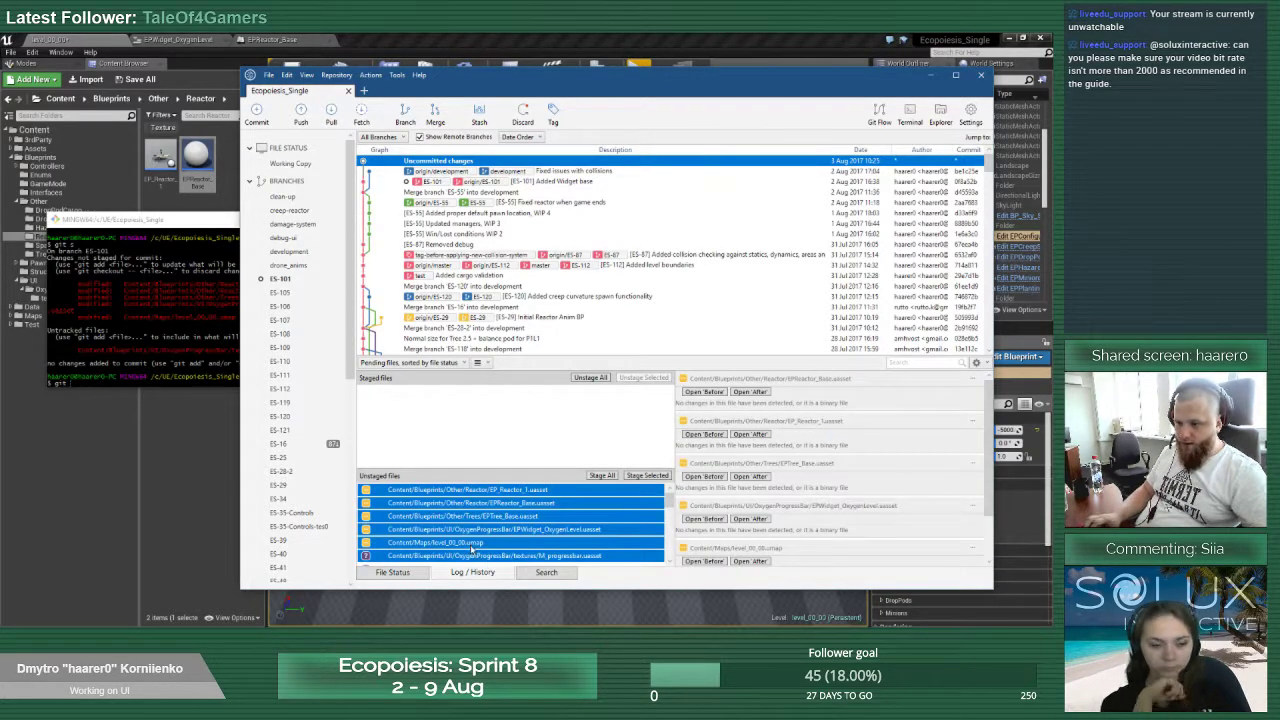
pyautogui.keyDown('ctrl'); pyautogui.click(471, 546); pyautogui.keyUp('ctrl')
pyautogui.scroll(-5, 535, 537)
pyautogui.scroll(5, 535, 537)
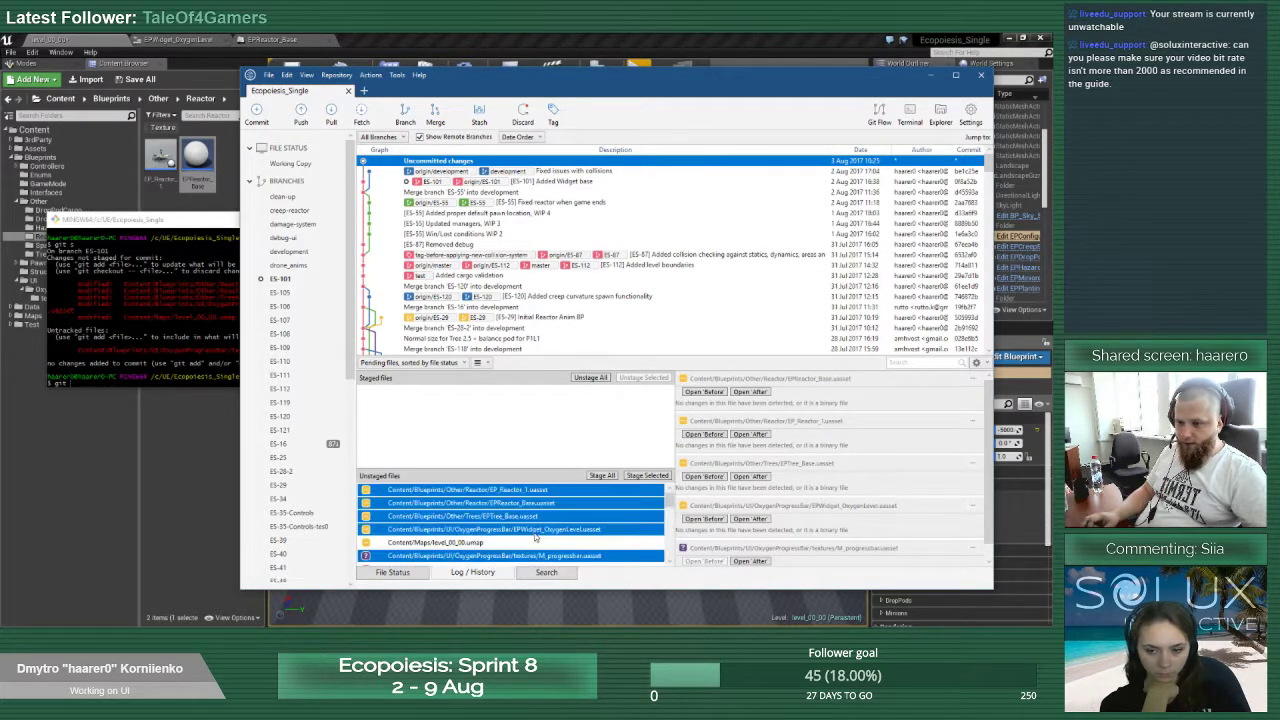
pyautogui.scroll(-5, 535, 537)
pyautogui.scroll(-4, 535, 537)
pyautogui.keyDown('shift'); pyautogui.click(535, 554); pyautogui.keyUp('shift')
pyautogui.scroll(10, 514, 545)
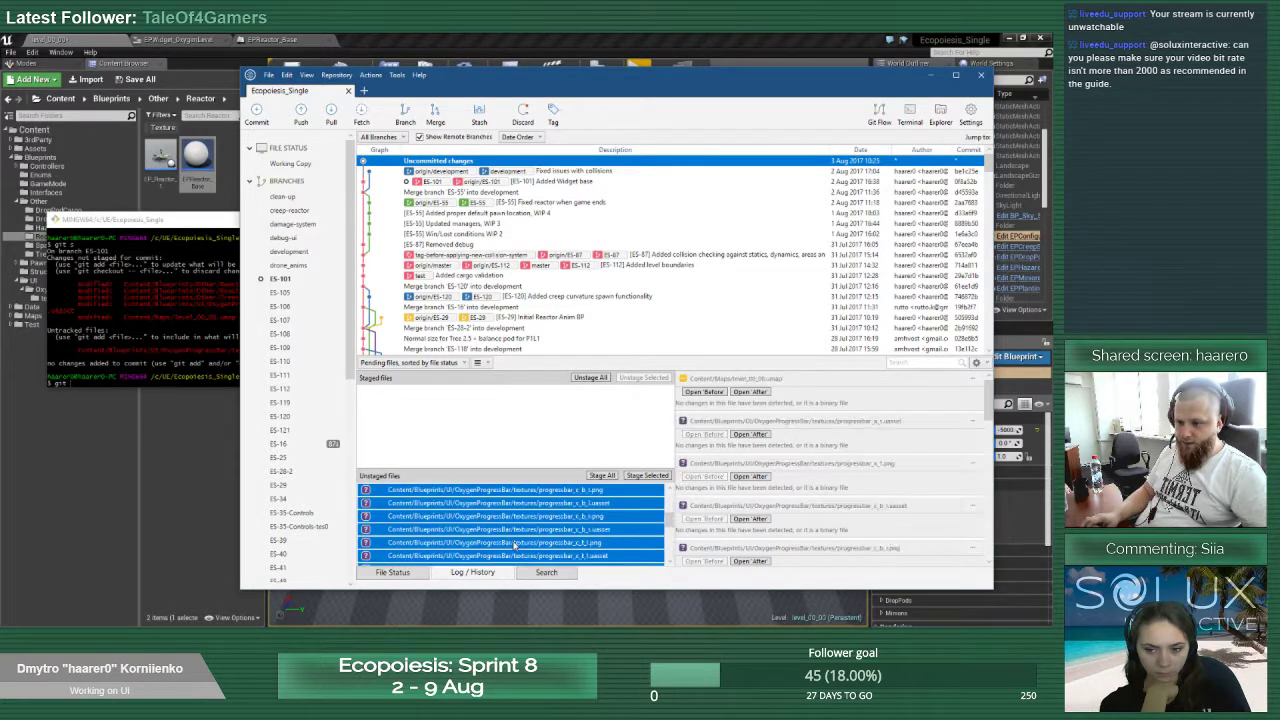
# Stage all unstaged files except EPTree_Base.uasset and level_00_00.umap, and review the staged list
pyautogui.hotkey('ctrl', 'a')
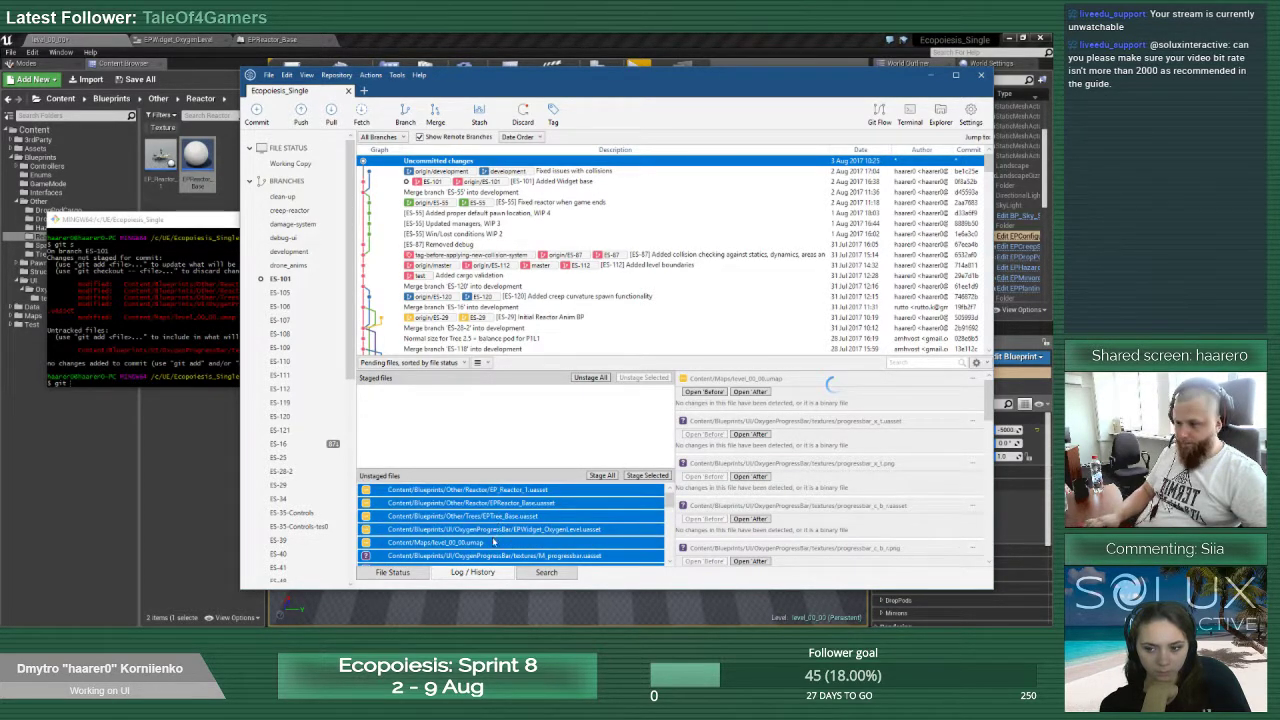
pyautogui.keyDown('ctrl'); pyautogui.click(518, 542); pyautogui.keyUp('ctrl')
pyautogui.keyDown('ctrl'); pyautogui.click(520, 517); pyautogui.keyUp('ctrl')
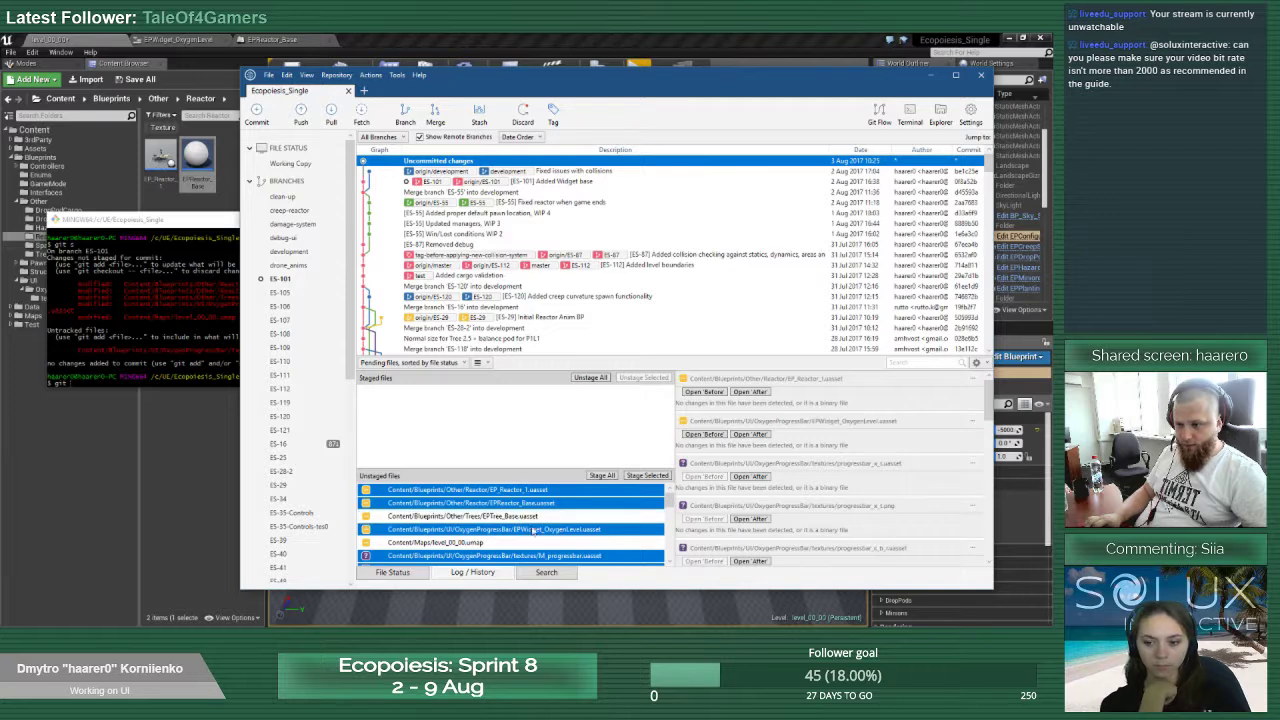
pyautogui.scroll(-3, 561, 515)
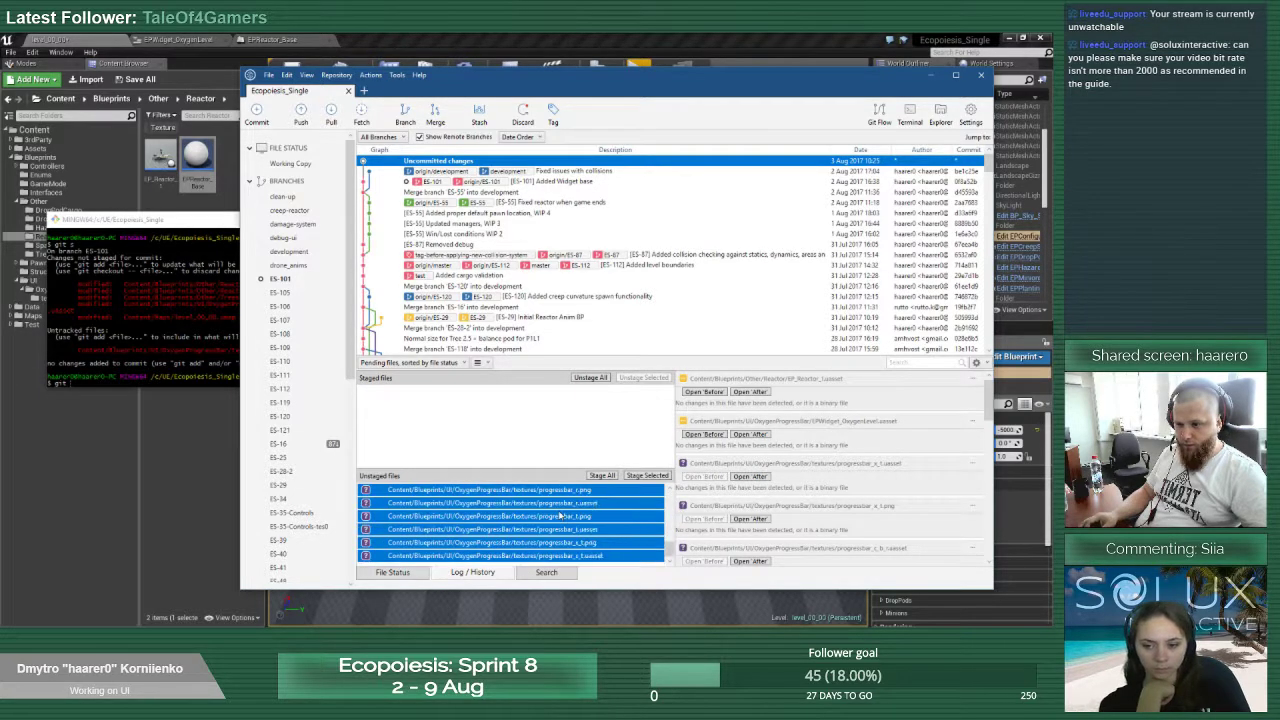
pyautogui.scroll(3, 561, 515)
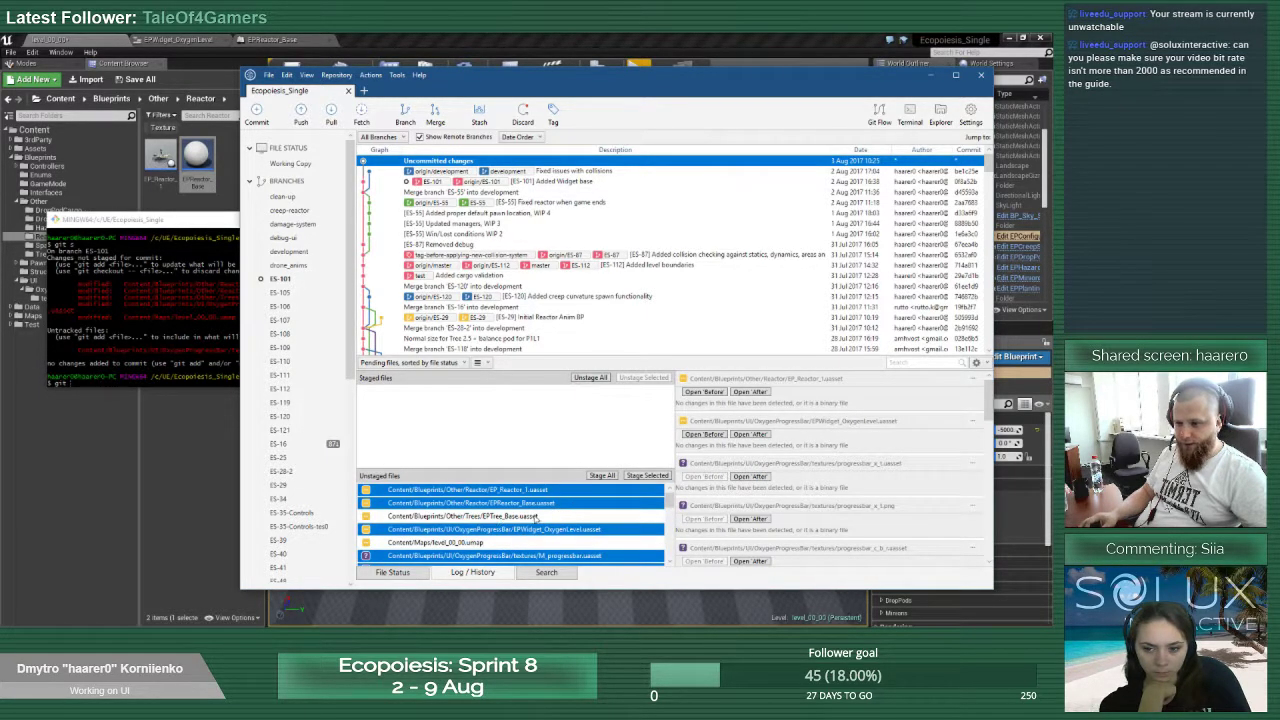
pyautogui.moveTo(532, 446); pyautogui.dragTo(530, 444)
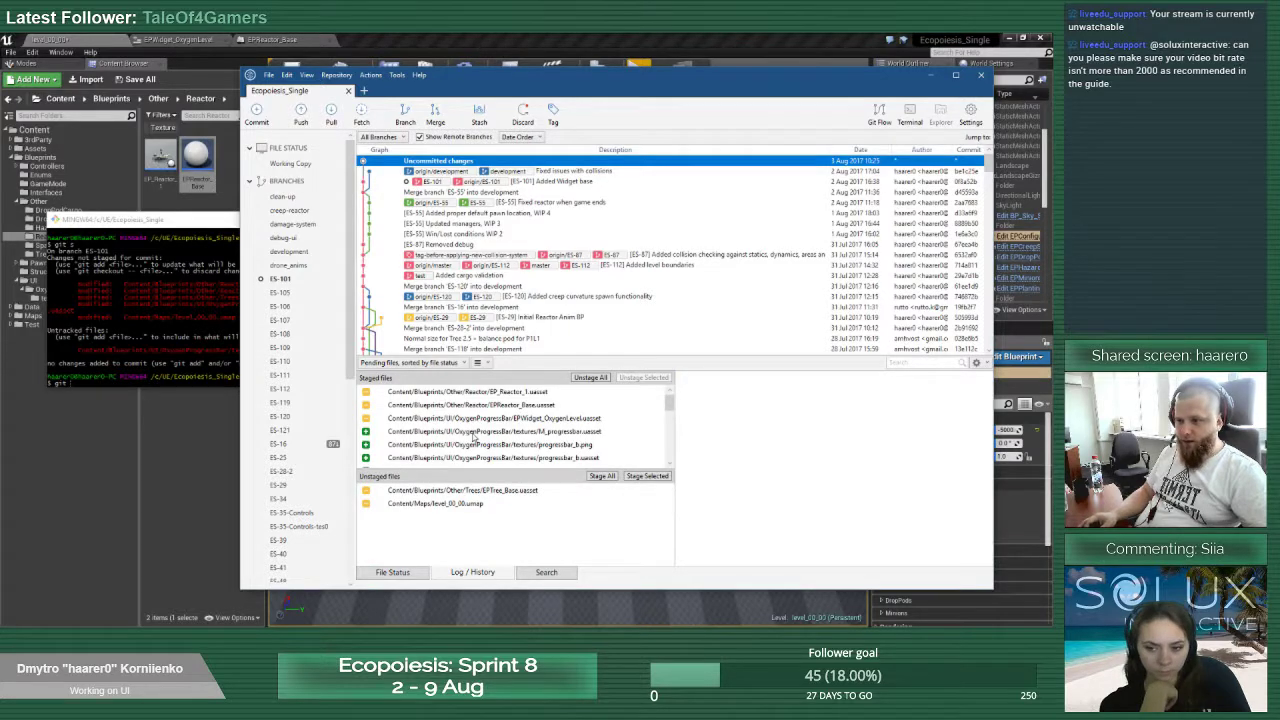
pyautogui.scroll(6, 505, 441)
pyautogui.scroll(-6, 554, 441)
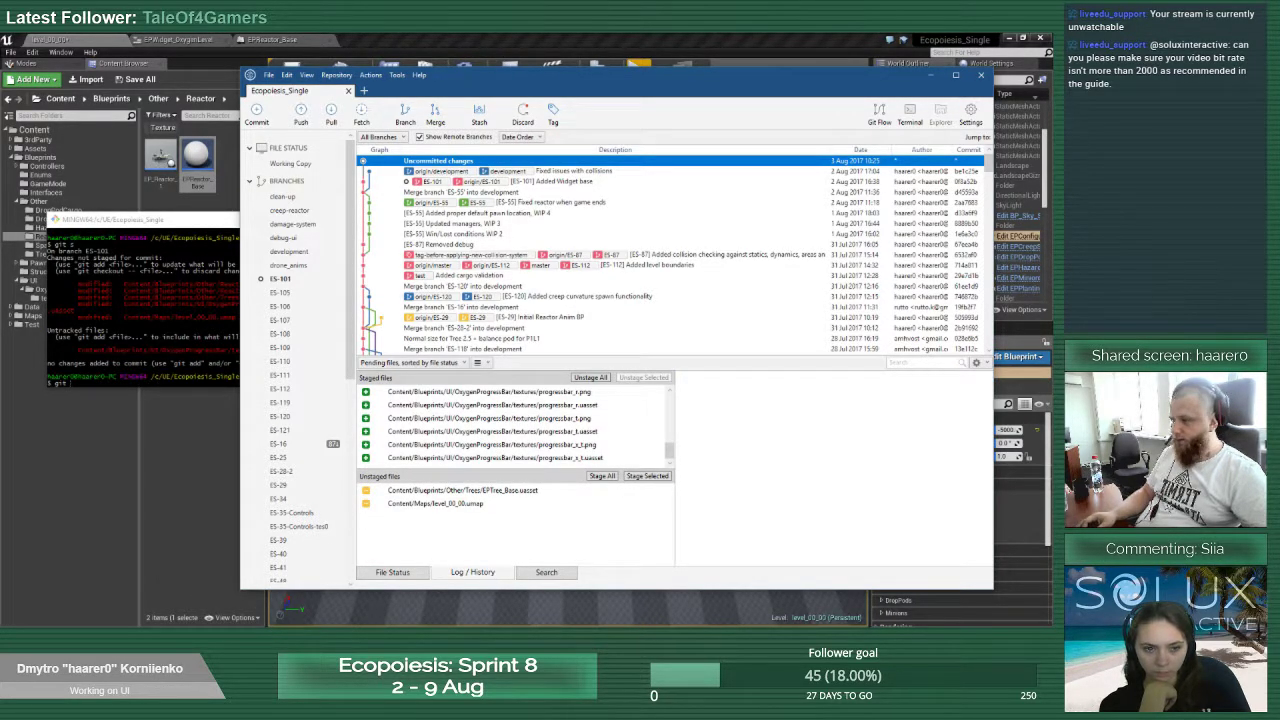
# Switch to the Git terminal, commit the staged files with the message "[ES-101] Added o2 progressbar UI", and check the status with "git s"
pyautogui.hotkey('alt', 'Tab')
pyautogui.write('s')
pyautogui.press('Return')
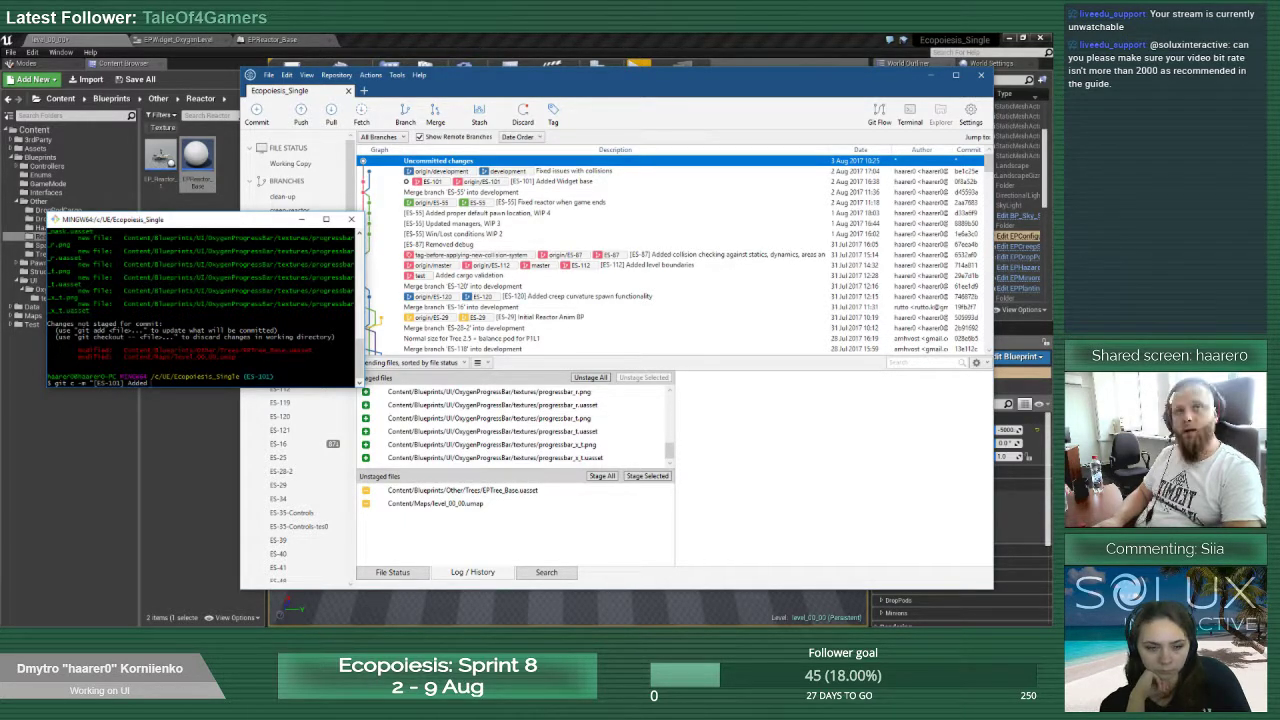
pyautogui.write('o2 progressbar UI')
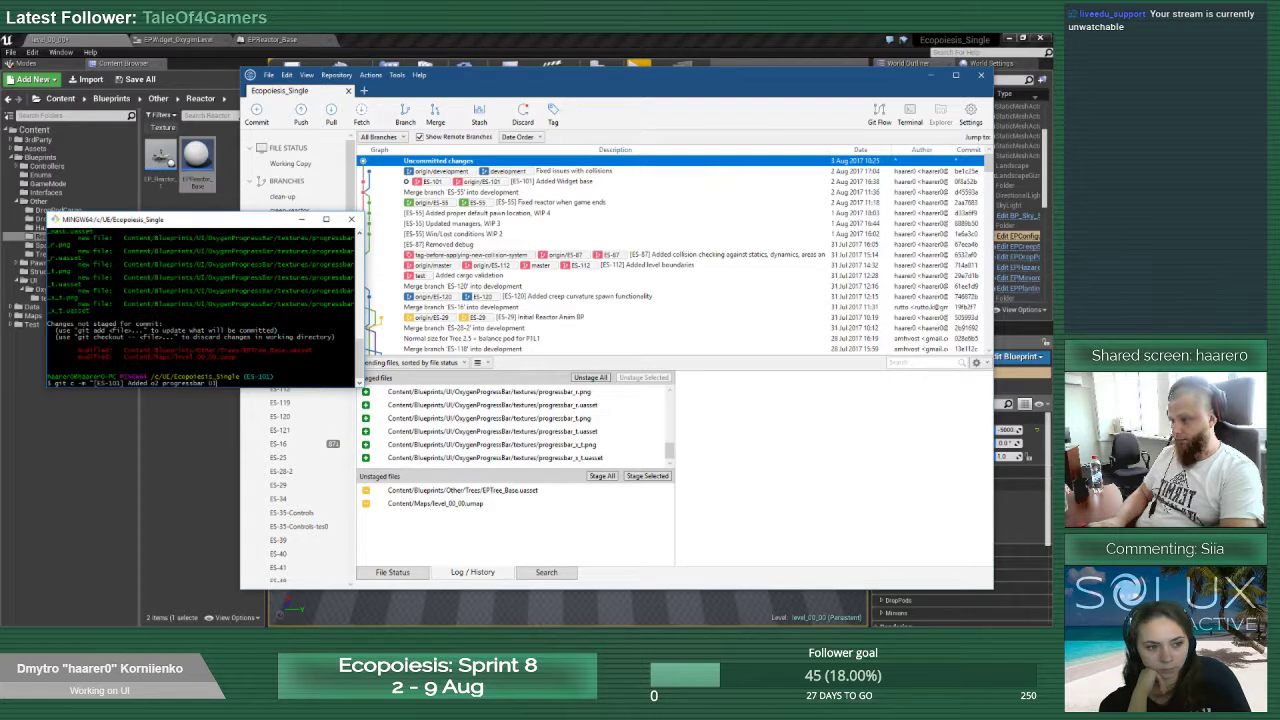
pyautogui.press('Return')
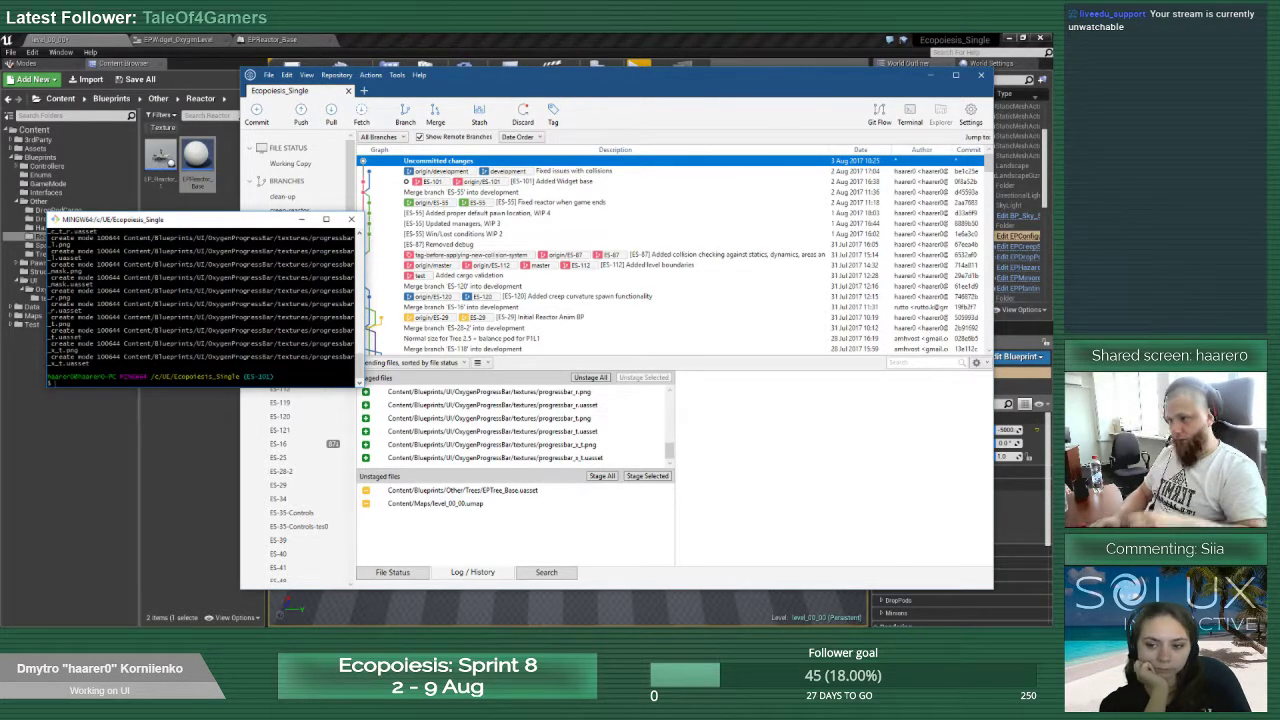
pyautogui.write('git s')
pyautogui.press('Return')
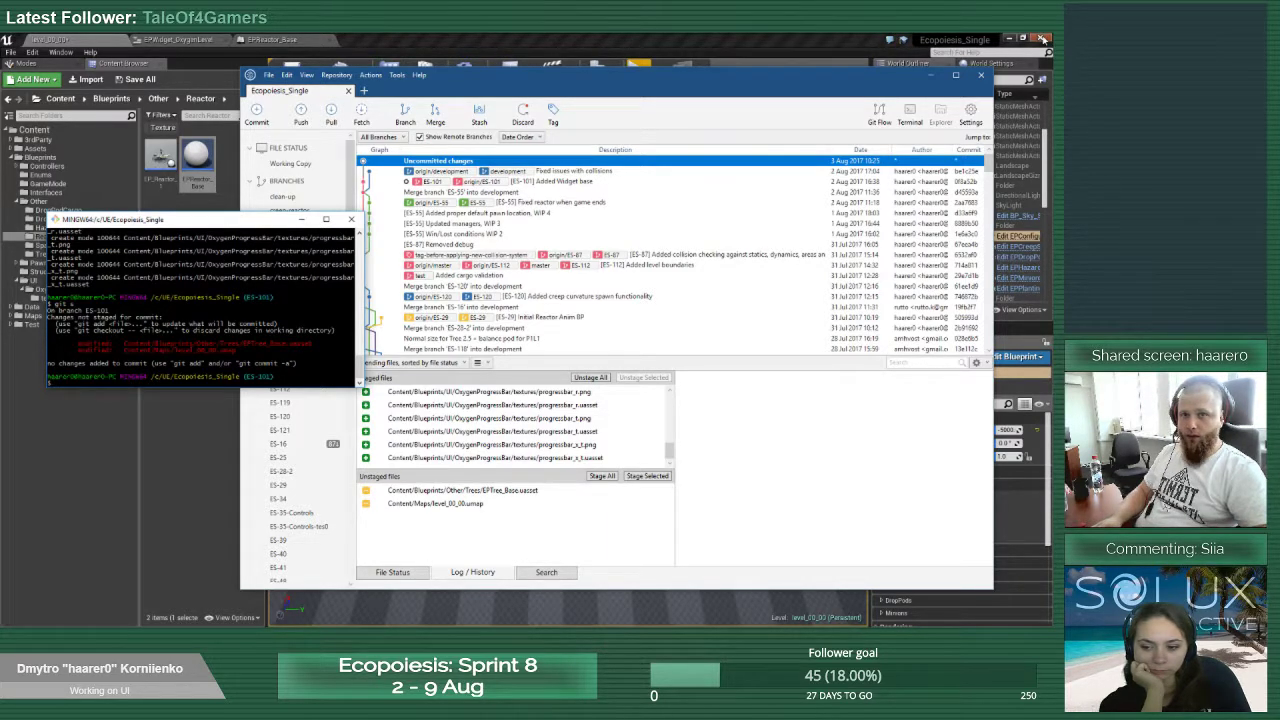
# Save everything in the Unreal editor, and recheck the repository status in the Git terminal with "git s"
pyautogui.click(453, 47)
pyautogui.click(10, 51)
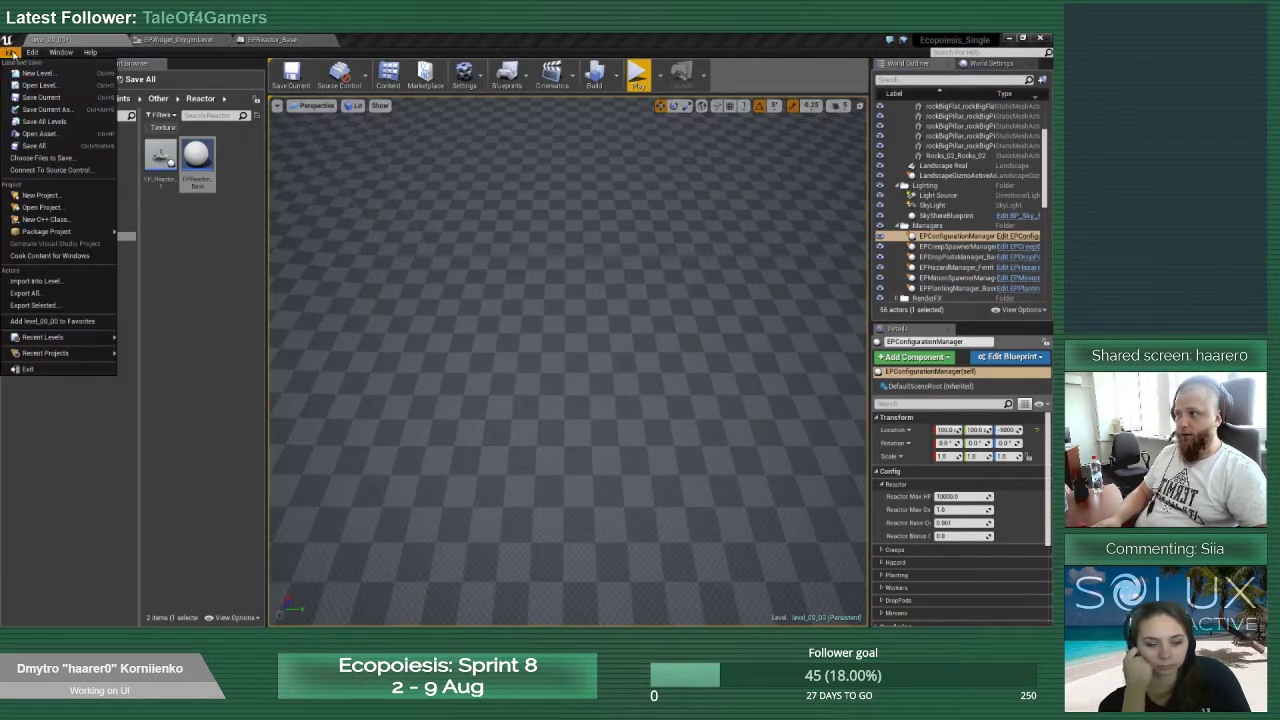
pyautogui.click(43, 148)
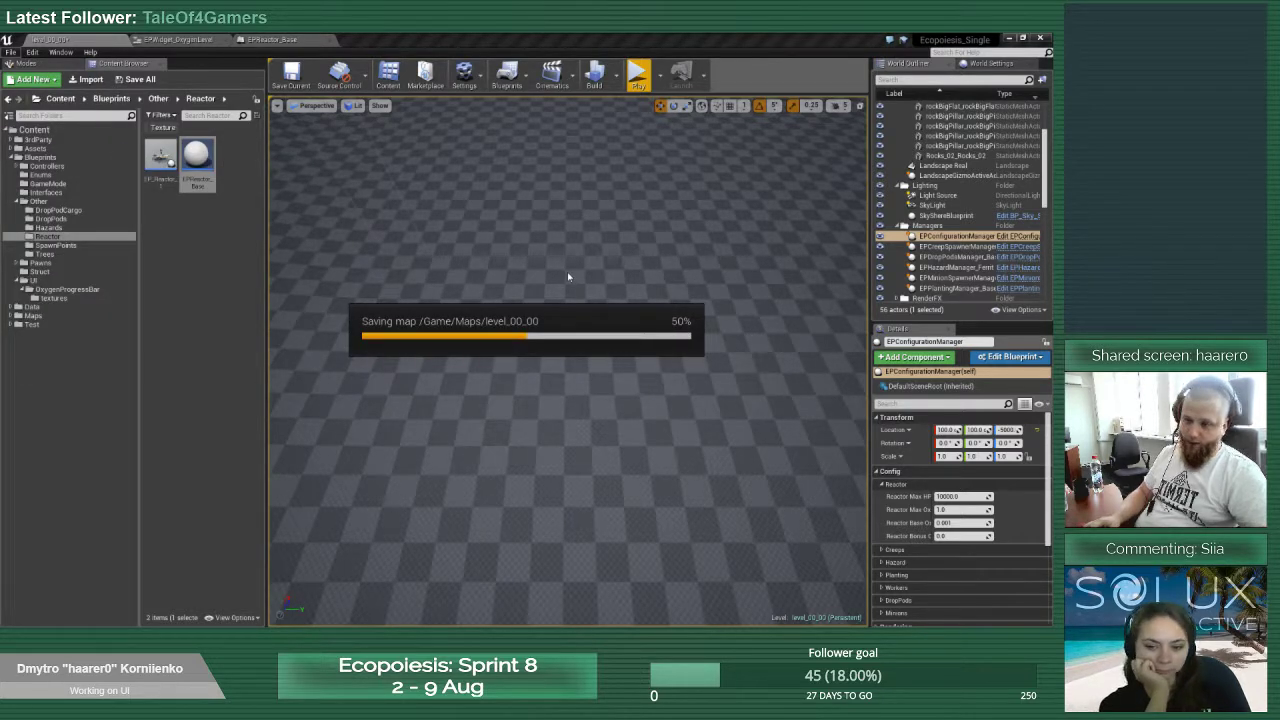
pyautogui.hotkey('alt', 'Tab')
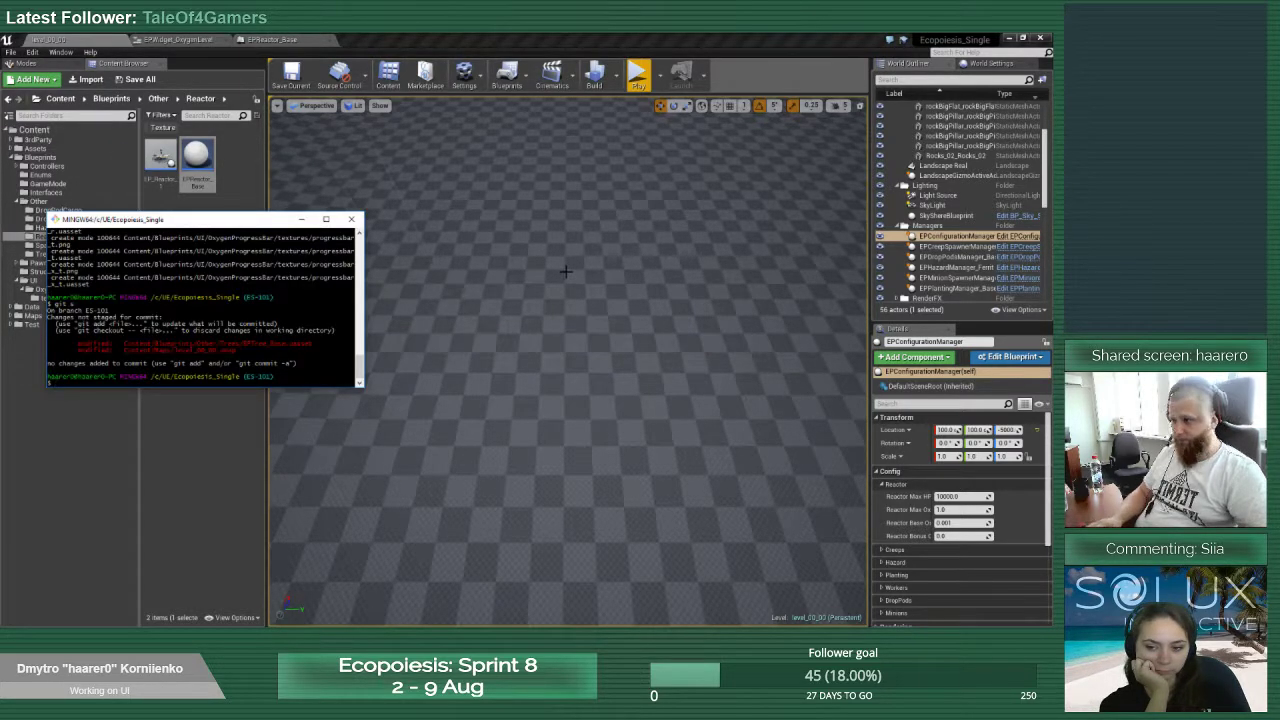
pyautogui.write('git s')
pyautogui.press('Return')
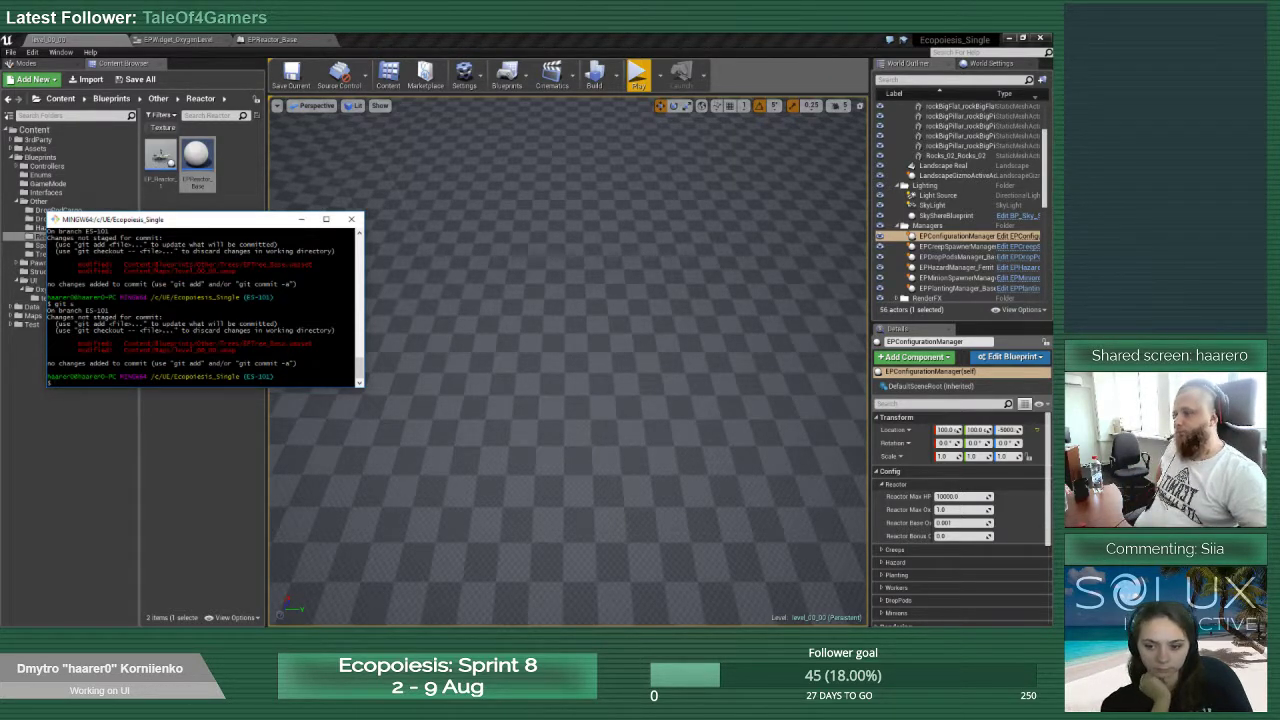
# Open the EPTree_Base blueprint from the Trees folder in the Unreal editor and examine its event graph and viewport
pyautogui.moveTo(250, 221); pyautogui.dragTo(365, 310)
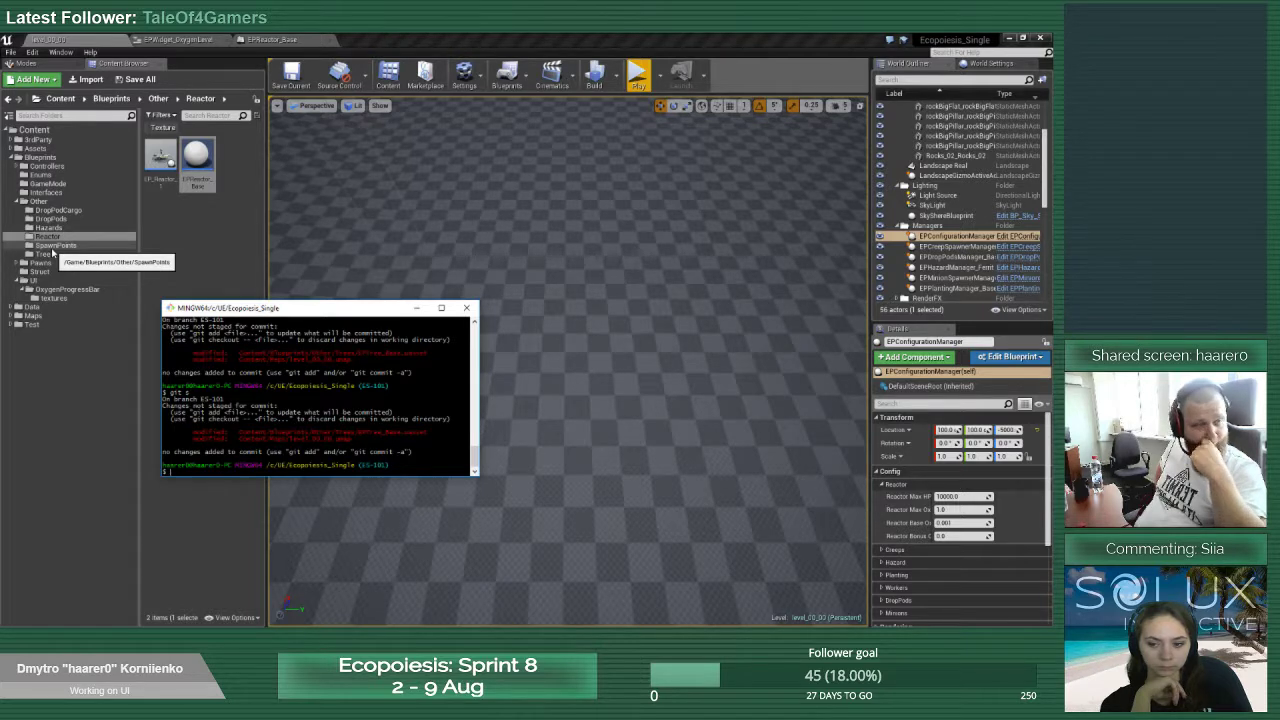
pyautogui.click(50, 255)
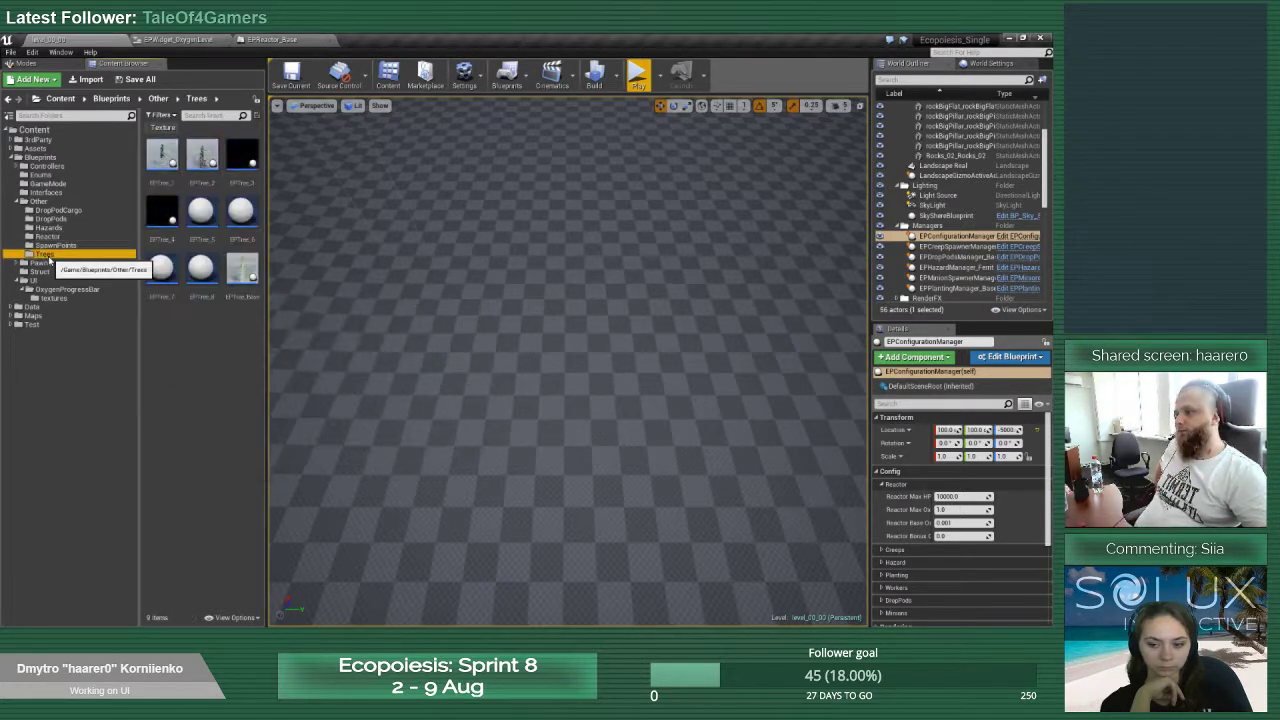
pyautogui.hotkey('alt', 'Tab')
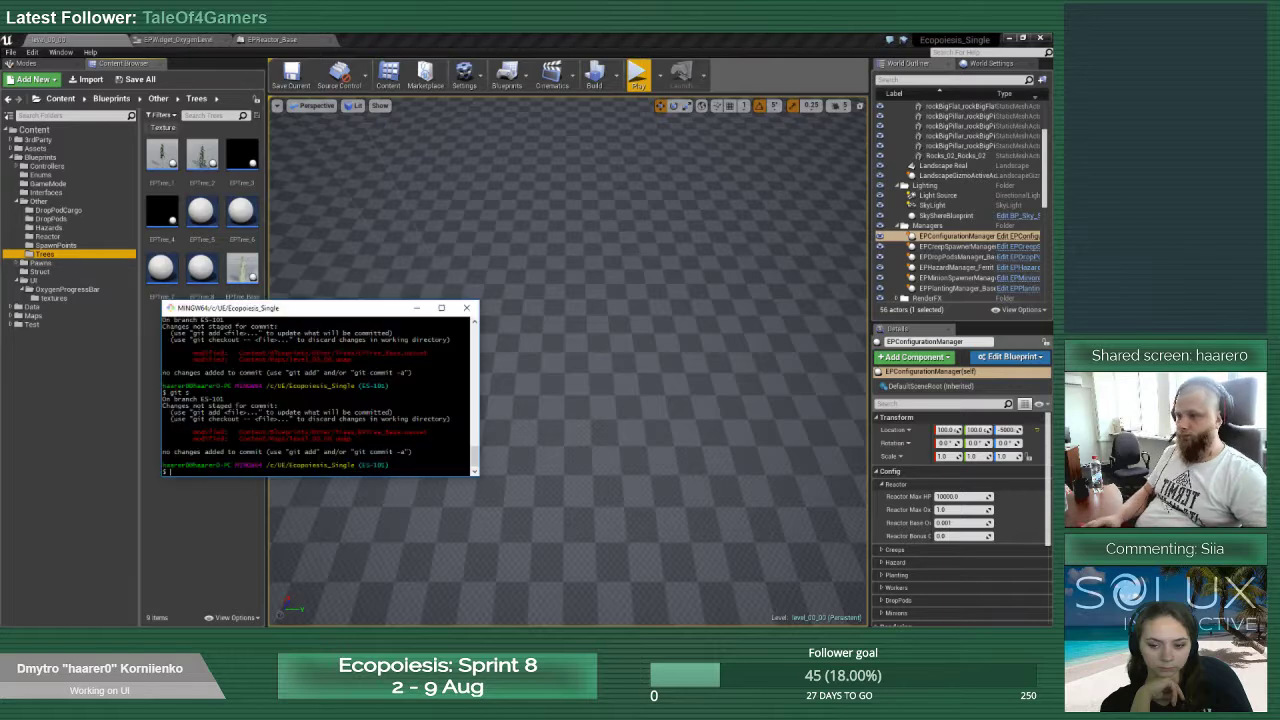
pyautogui.click(245, 270)
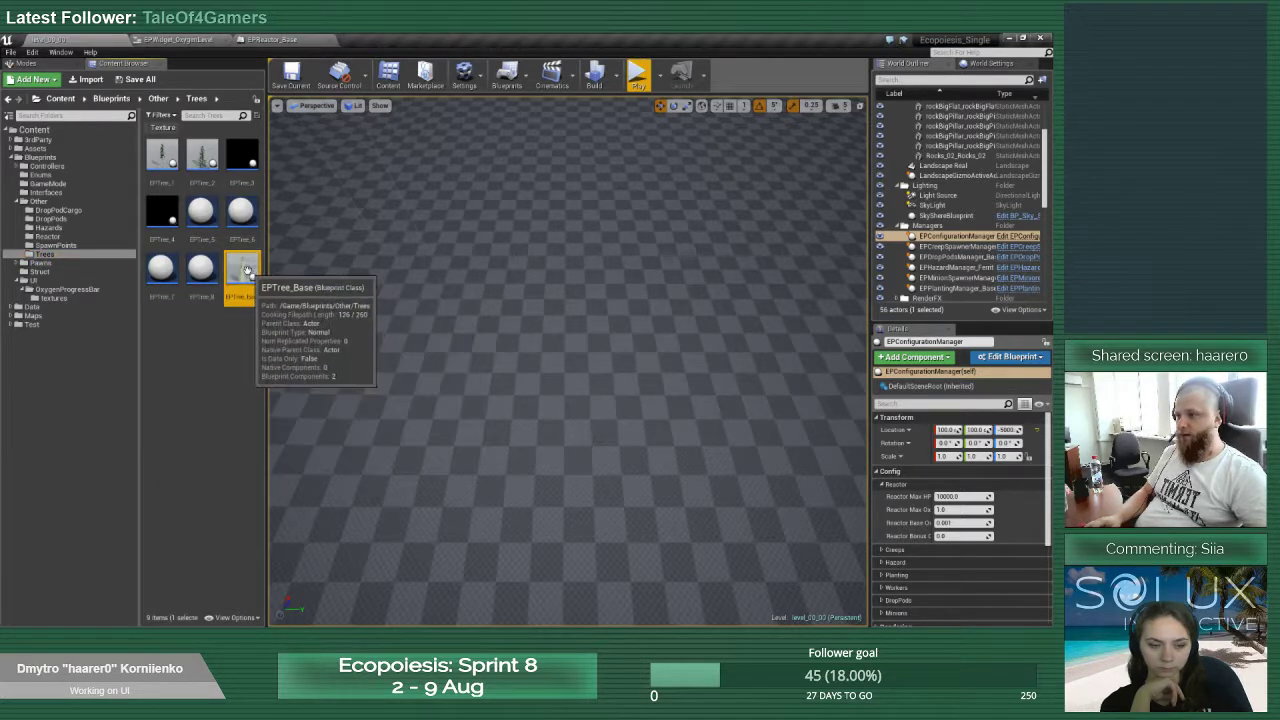
pyautogui.doubleClick(247, 270)
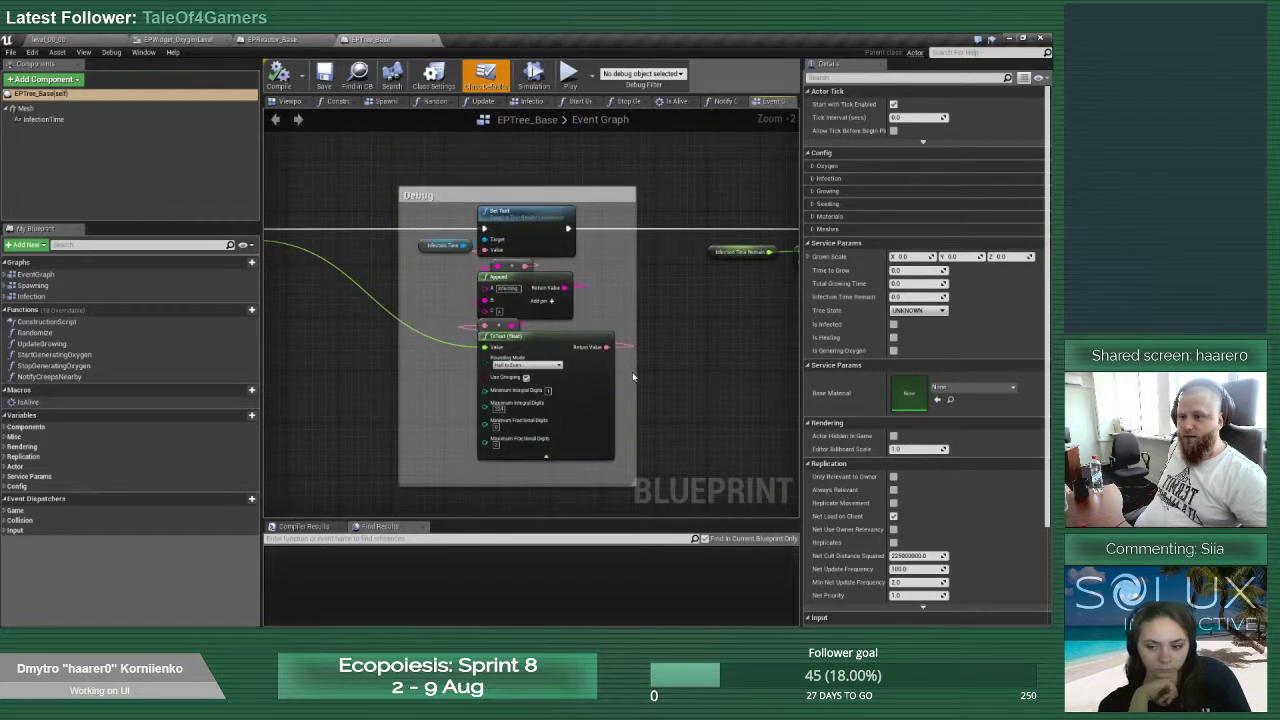
pyautogui.scroll(-3, 633, 377)
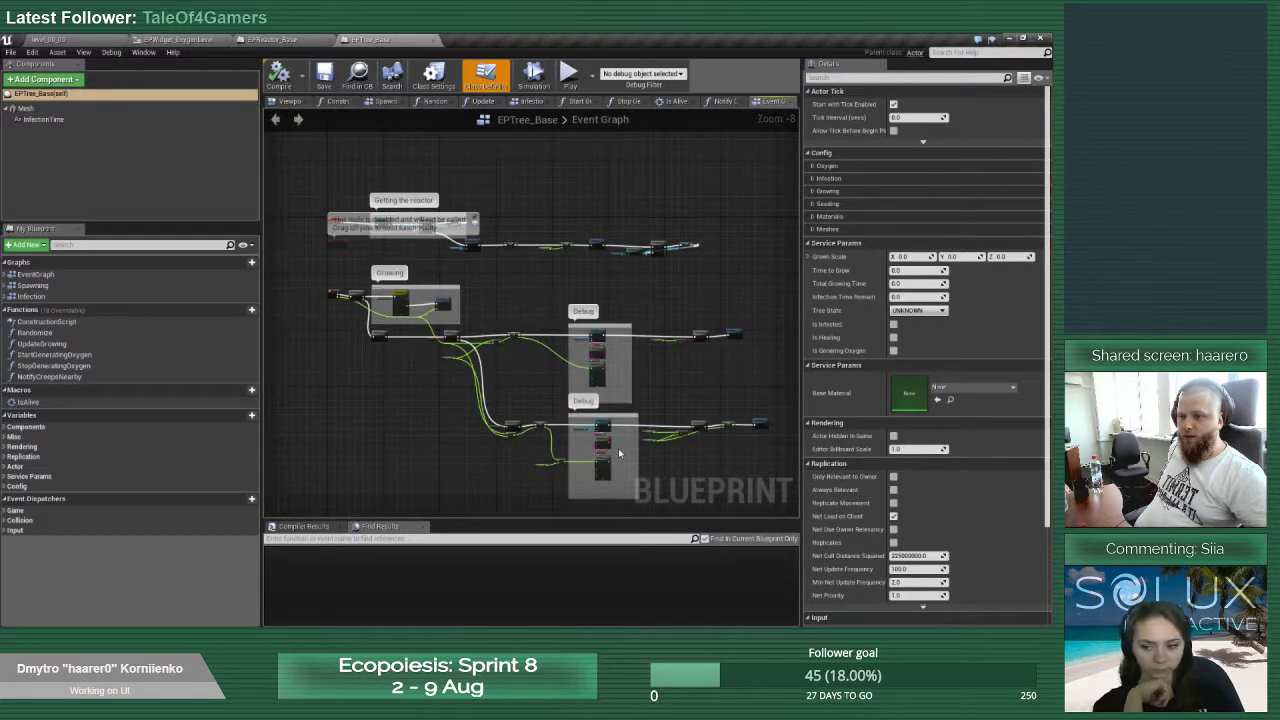
pyautogui.scroll(2, 622, 453)
pyautogui.scroll(-3, 563, 408)
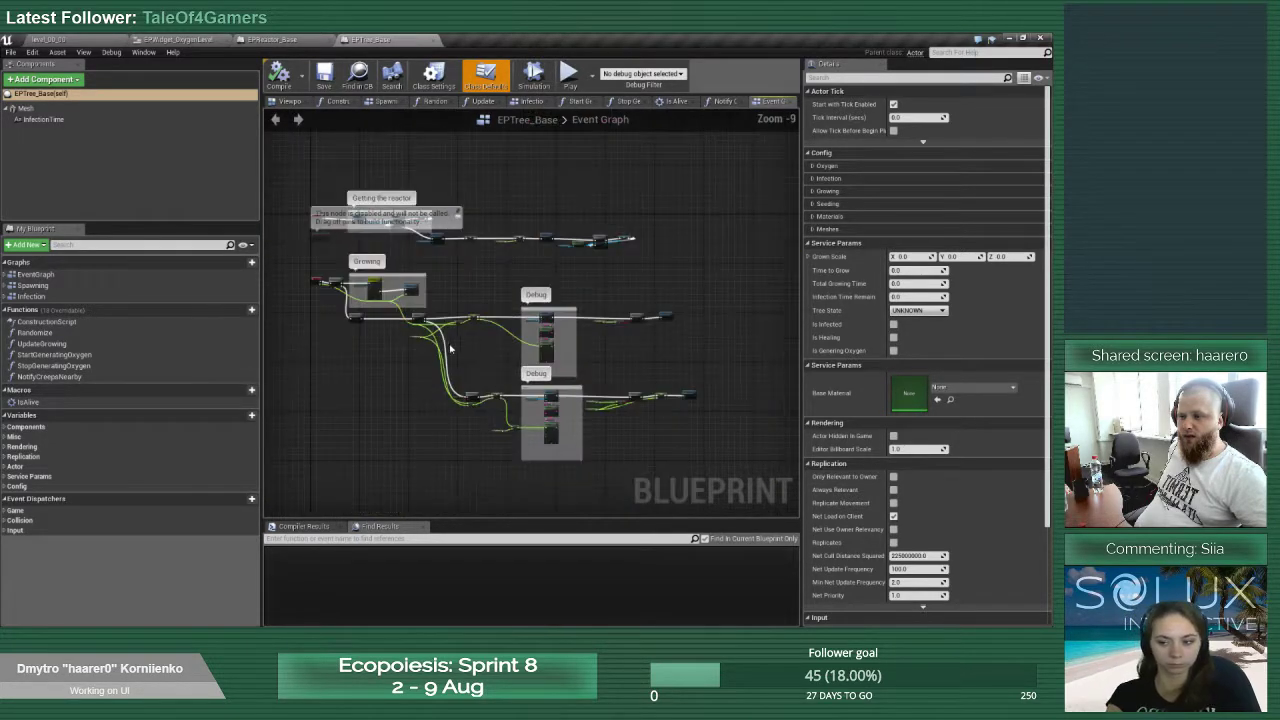
pyautogui.click(290, 101)
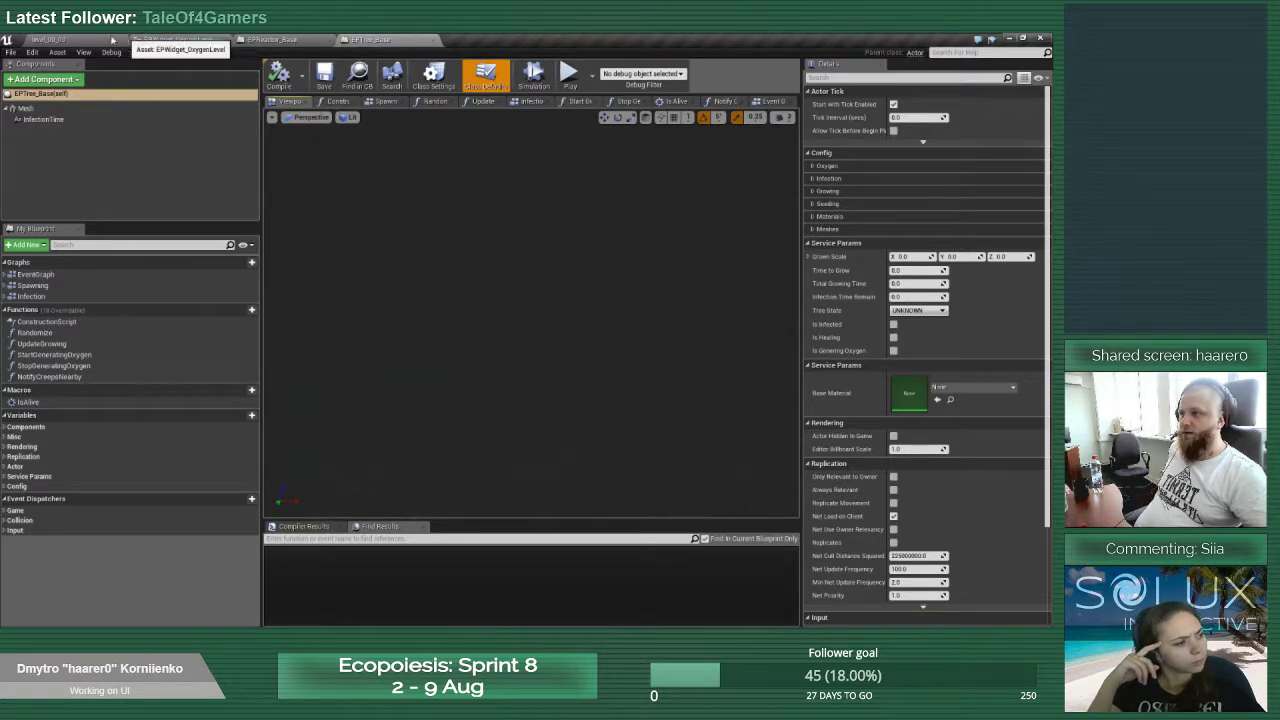
# Duplicate the EPTree_Base blueprint in the Trees folder under the suggested name and save everything
pyautogui.click(55, 39)
pyautogui.rightClick(250, 285)
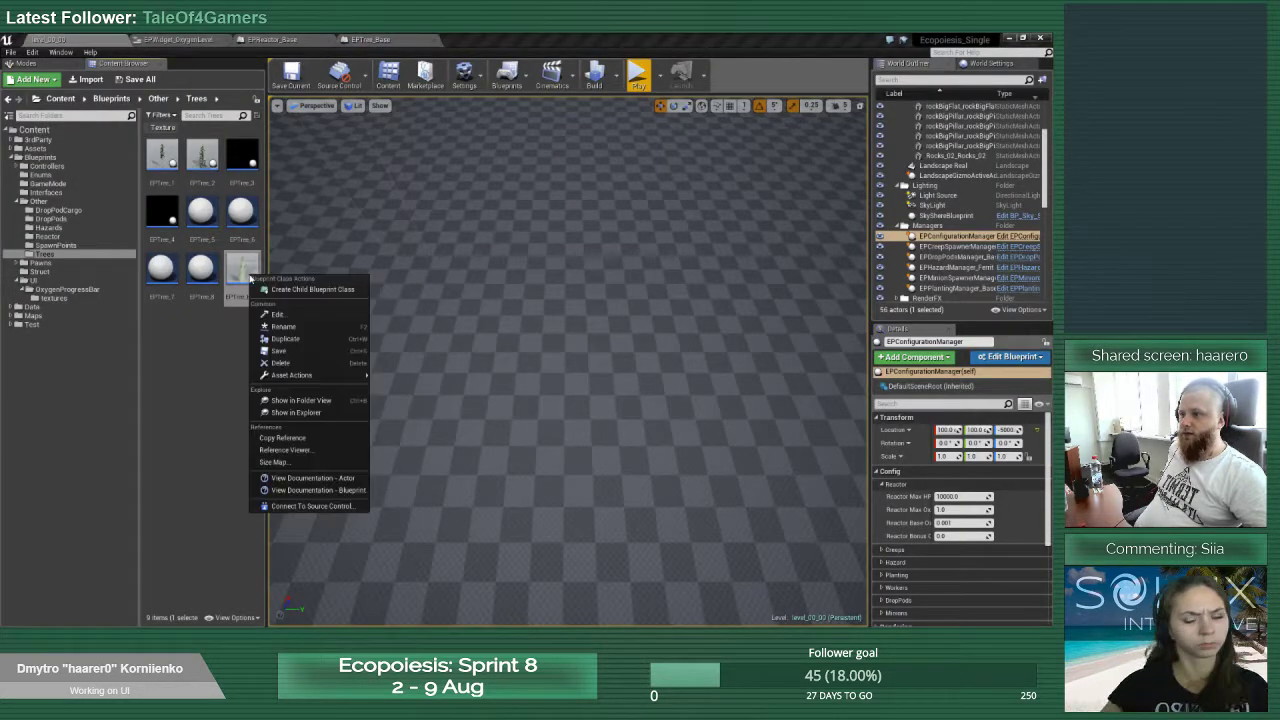
pyautogui.click(297, 342)
pyautogui.press('Return')
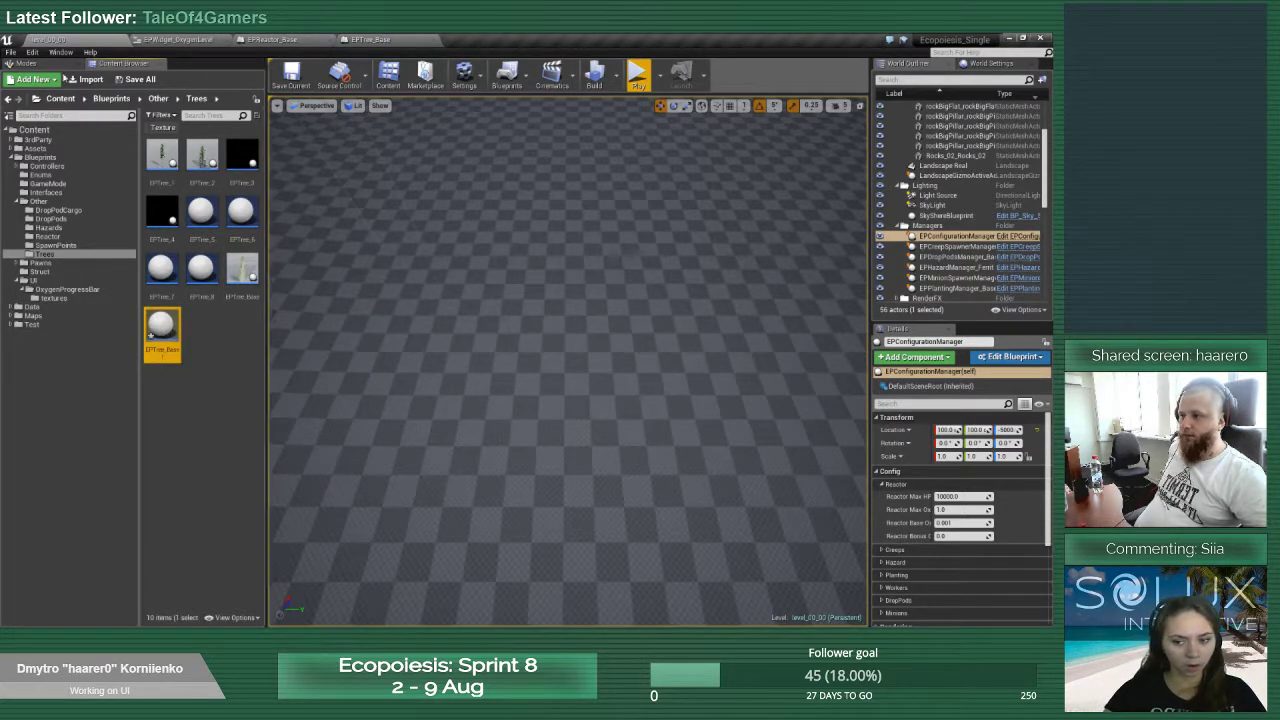
pyautogui.click(21, 55)
pyautogui.click(14, 55)
pyautogui.click(14, 55)
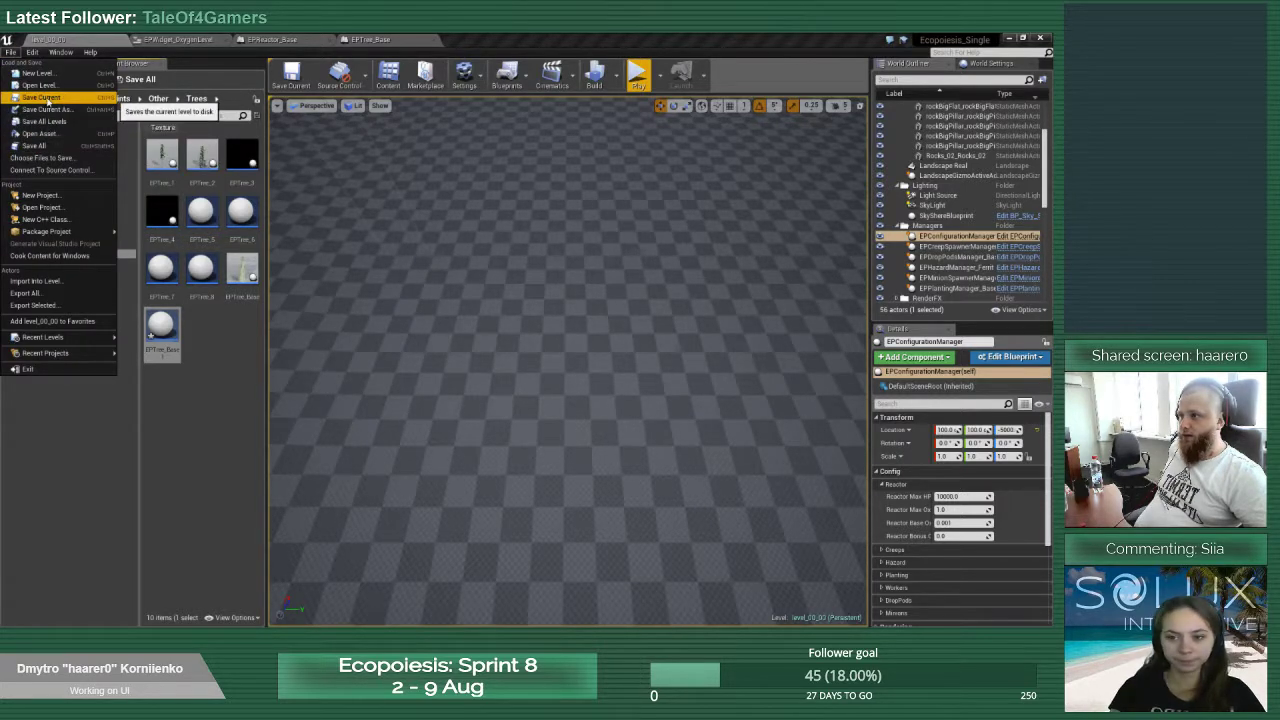
pyautogui.click(34, 146)
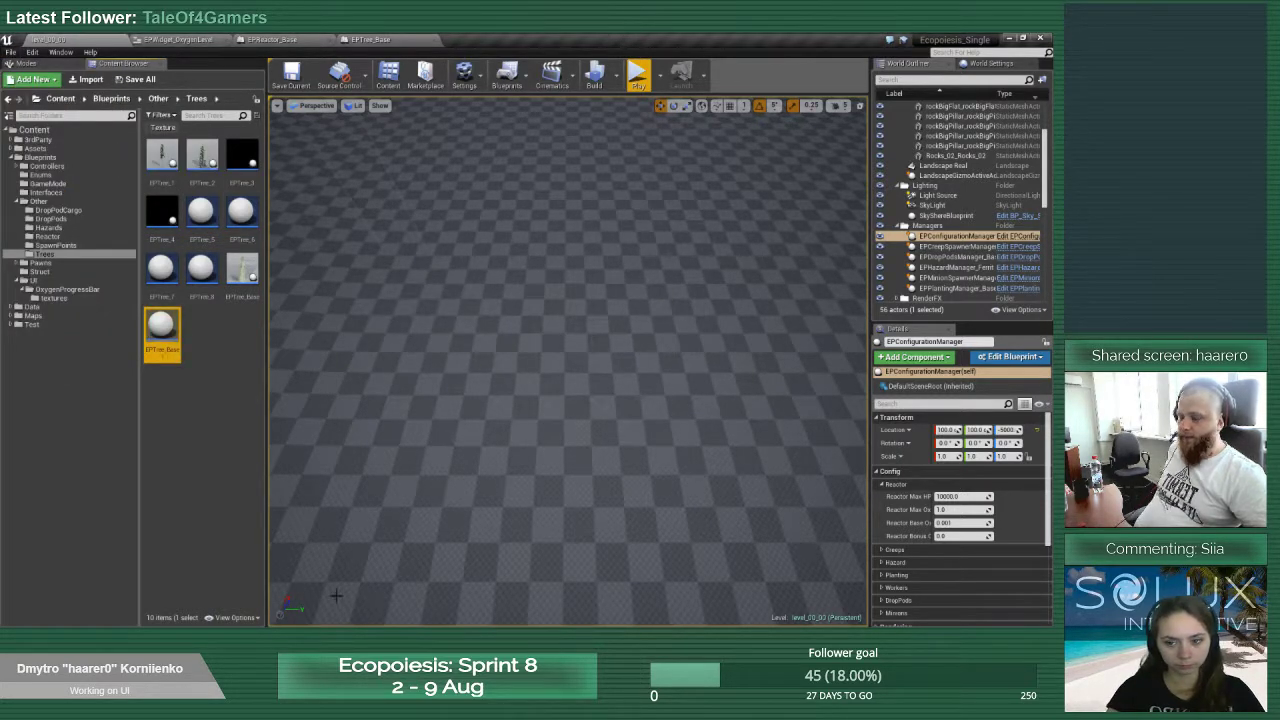
# Run "git" in the terminal, and switch to SourceTree to inspect the duplicated tree blueprint among the unstaged files
pyautogui.hotkey('alt', 'Tab')
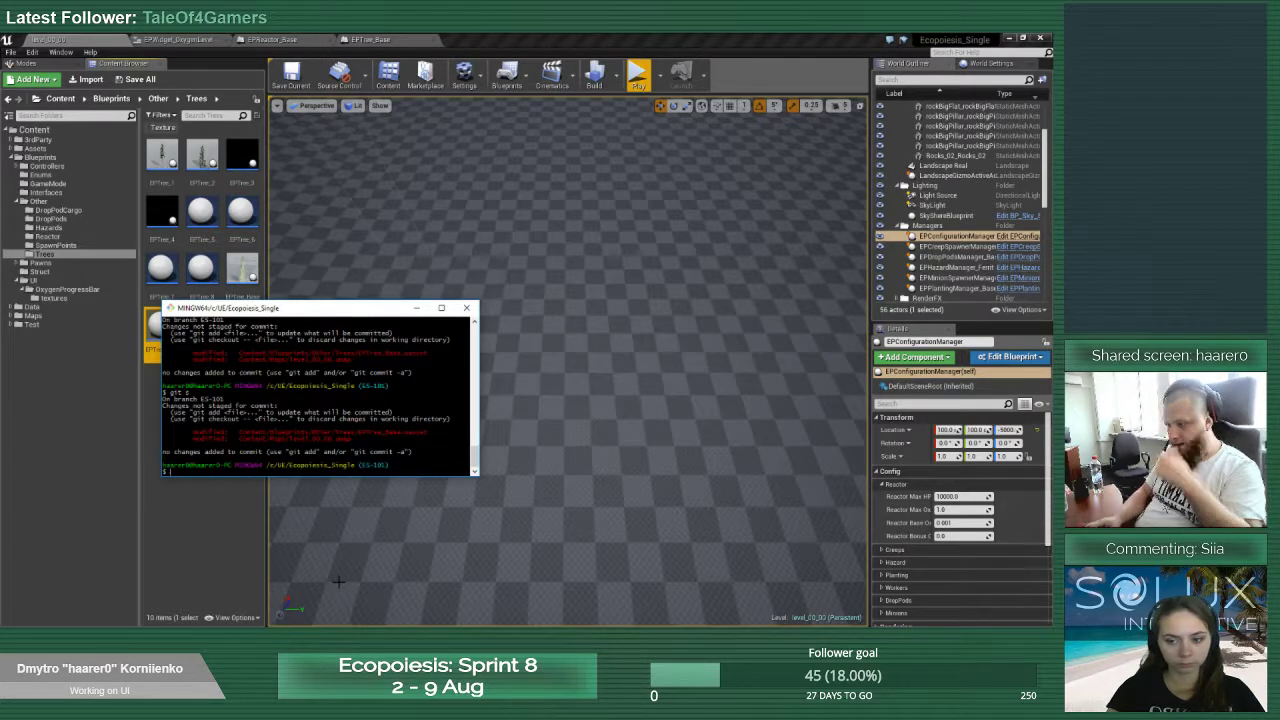
pyautogui.write('git')
pyautogui.press('Return')
pyautogui.hotkey('alt', 'Tab')
pyautogui.hotkey('alt', 'Tab')
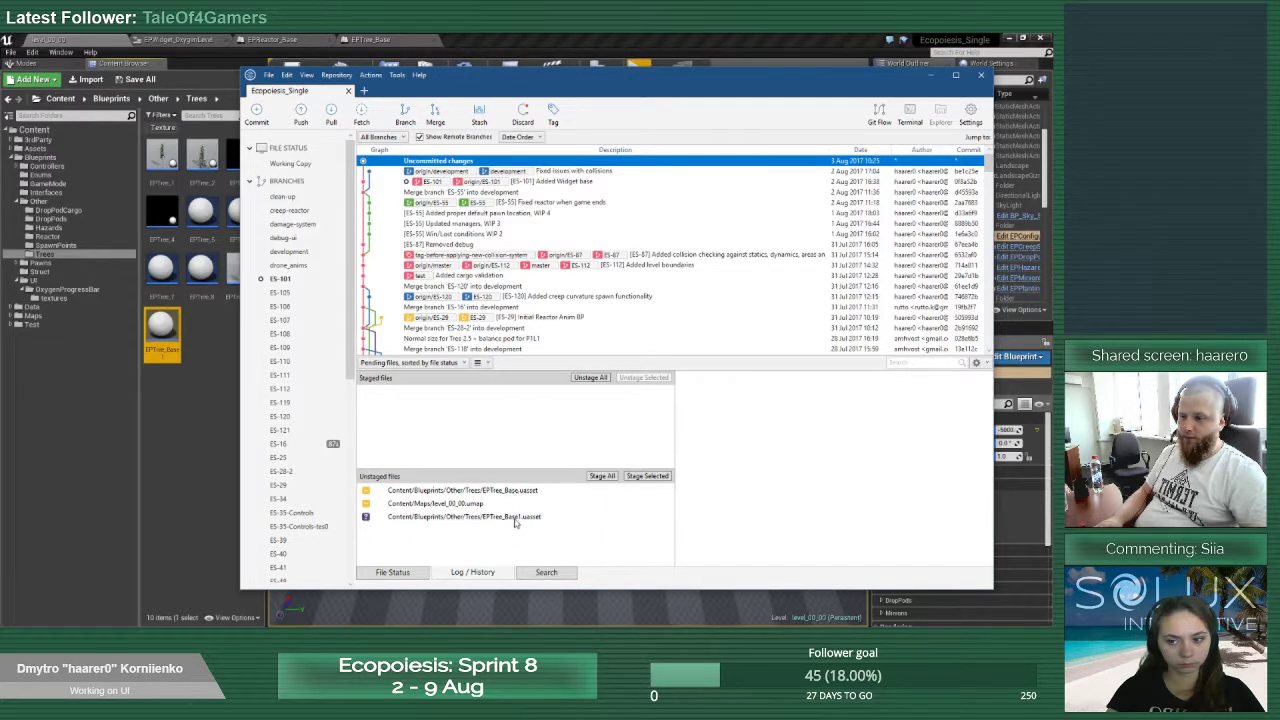
pyautogui.click(515, 517)
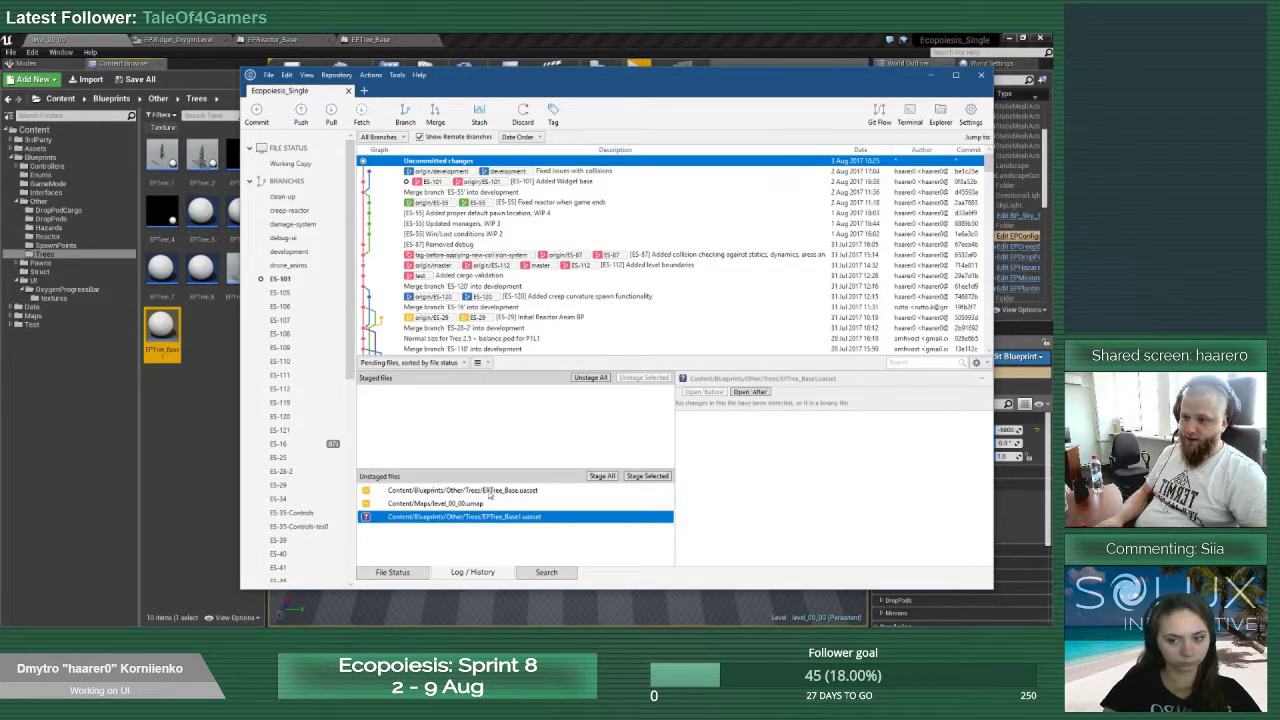
# Try to discard the changes to EPTree_Base.uasset, then close the Unreal editor and dismiss the discard report
pyautogui.click(496, 491)
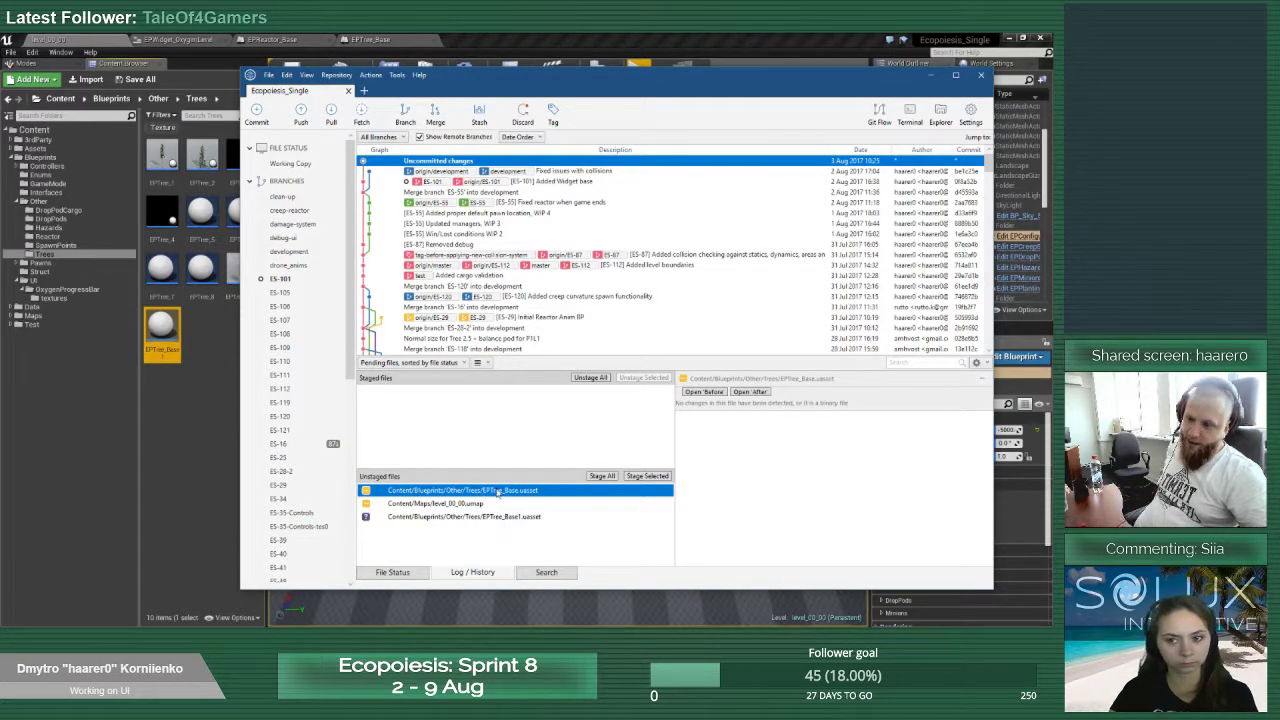
pyautogui.rightClick(497, 491)
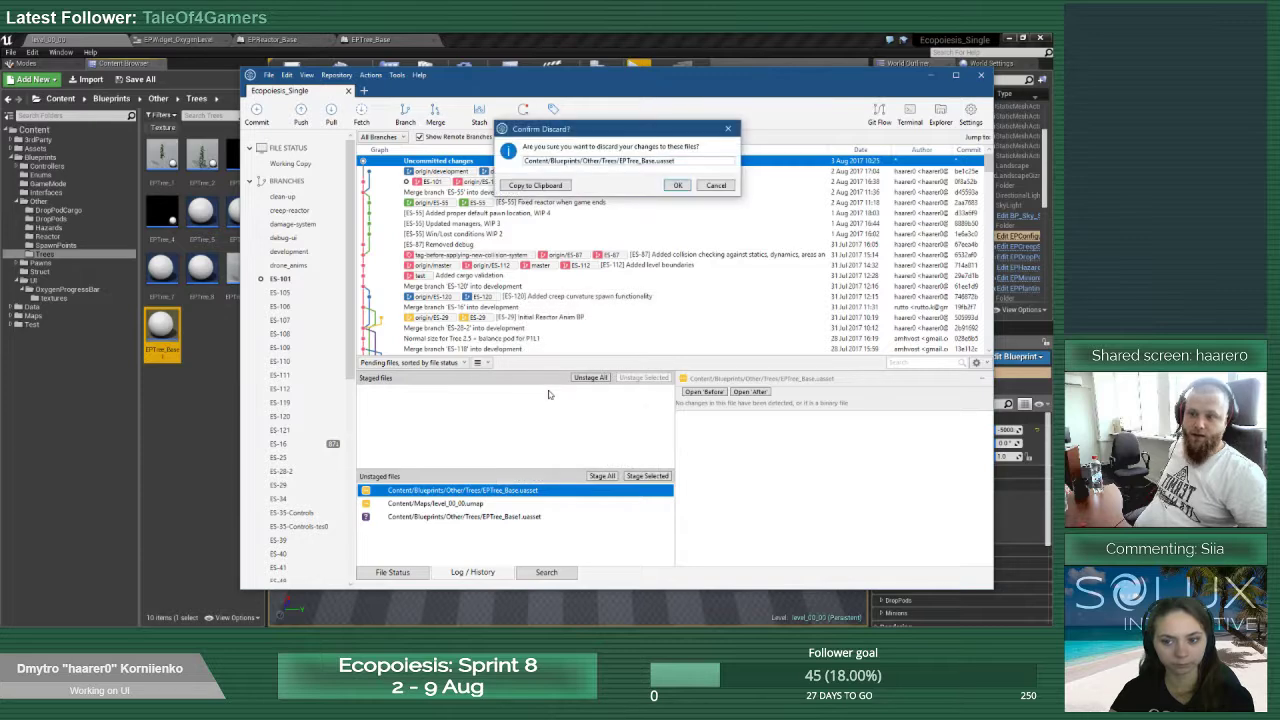
pyautogui.click(684, 184)
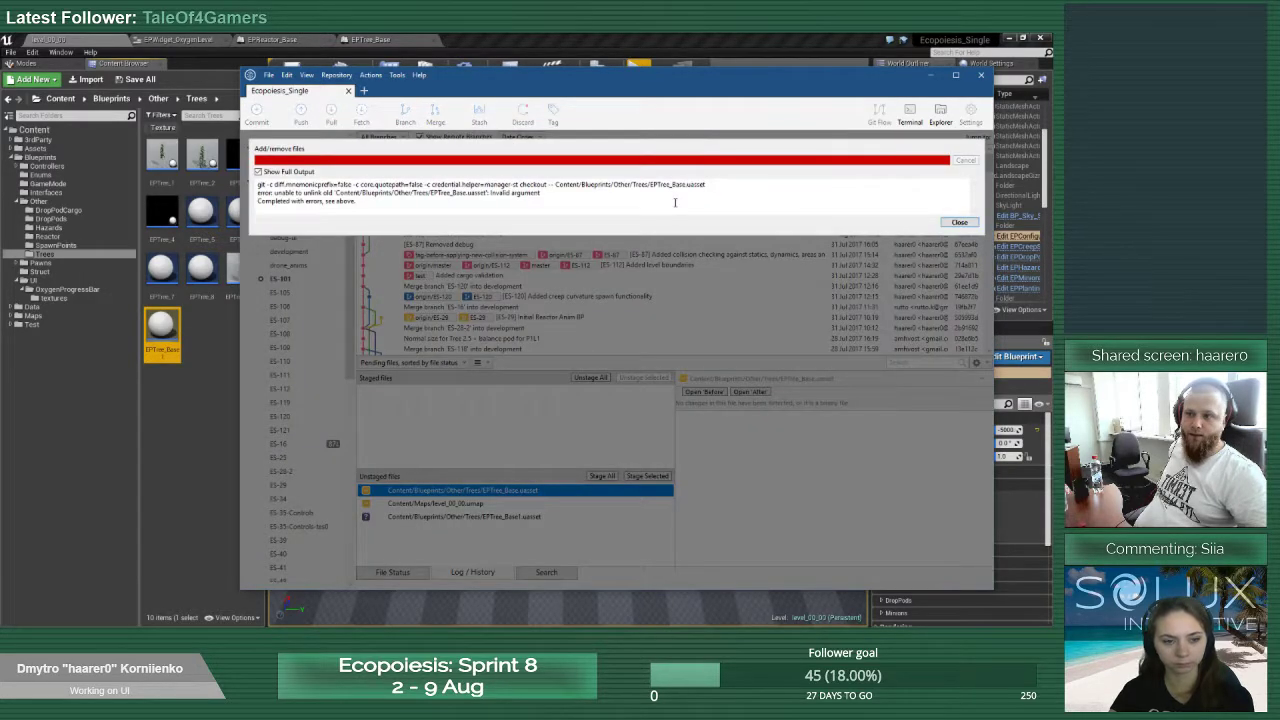
pyautogui.click(1042, 38)
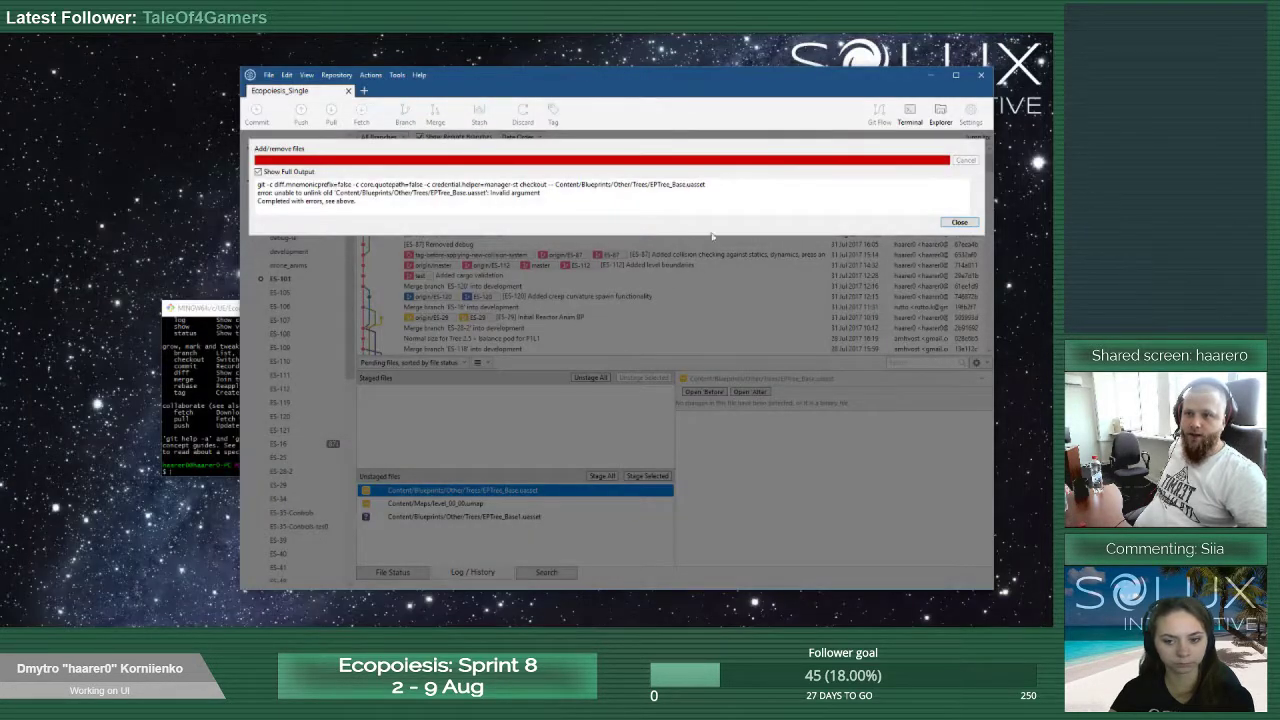
pyautogui.click(956, 223)
# Move EPTree_Base.uasset from the unstaged files to the staged files
pyautogui.rightClick(478, 491)
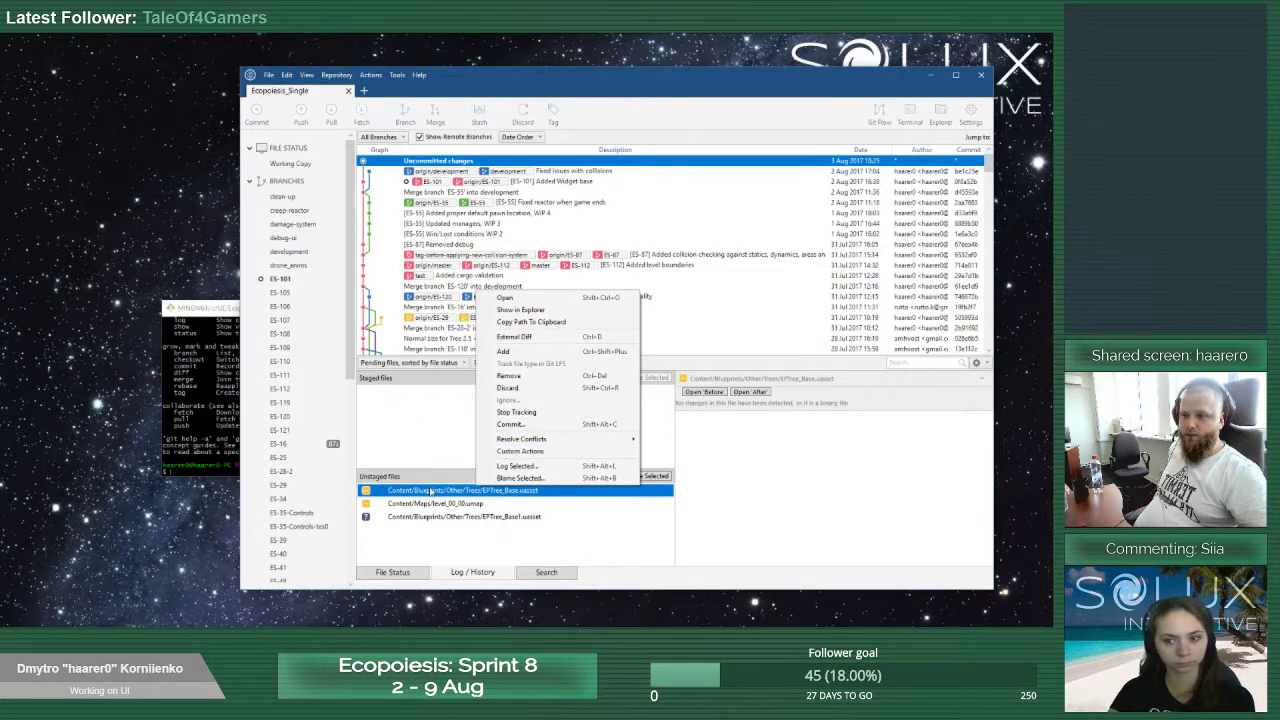
pyautogui.click(431, 491)
pyautogui.moveTo(461, 492); pyautogui.dragTo(477, 413)
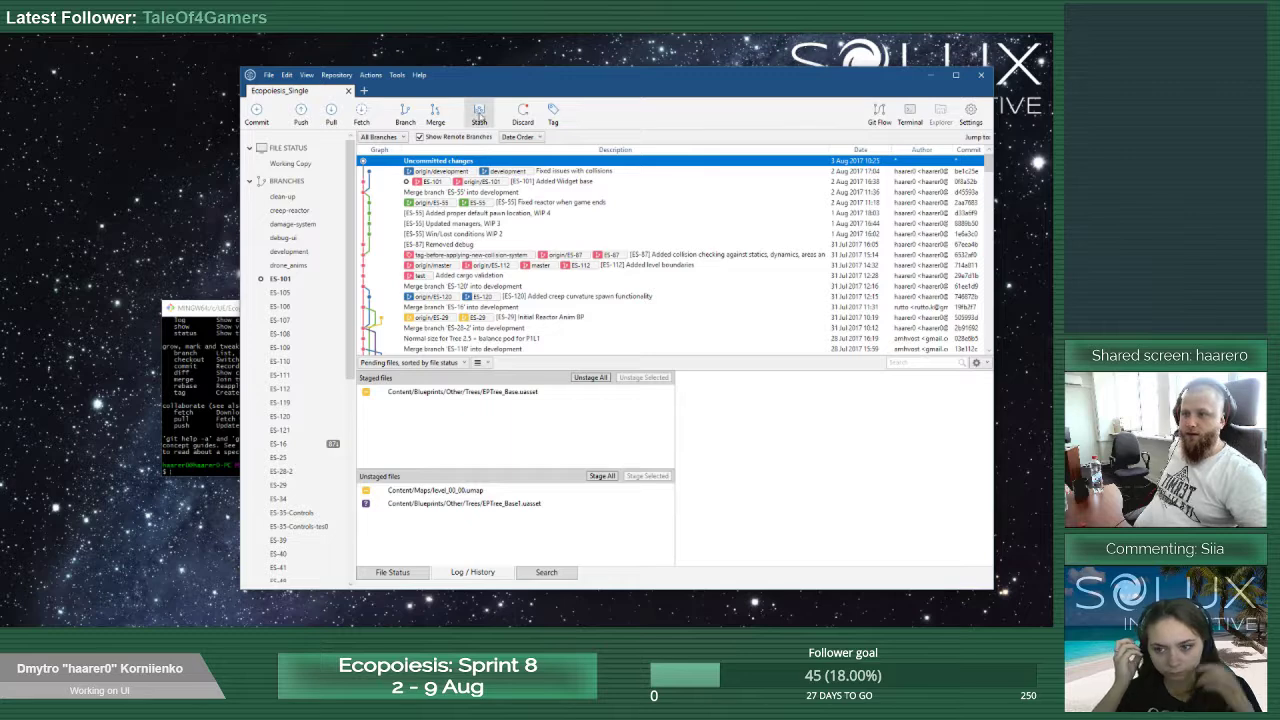
# Stash all current changes with the message "checking tree", without keeping the staged changes
pyautogui.click(479, 116)
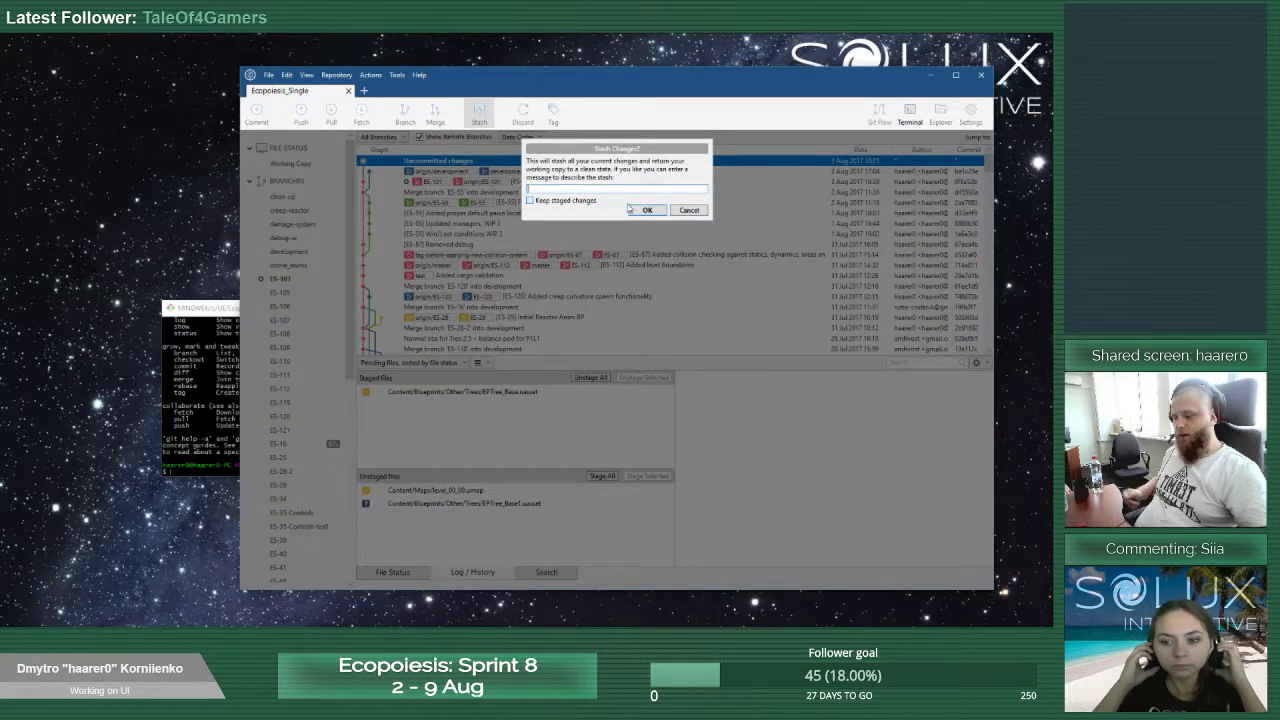
pyautogui.write('check')
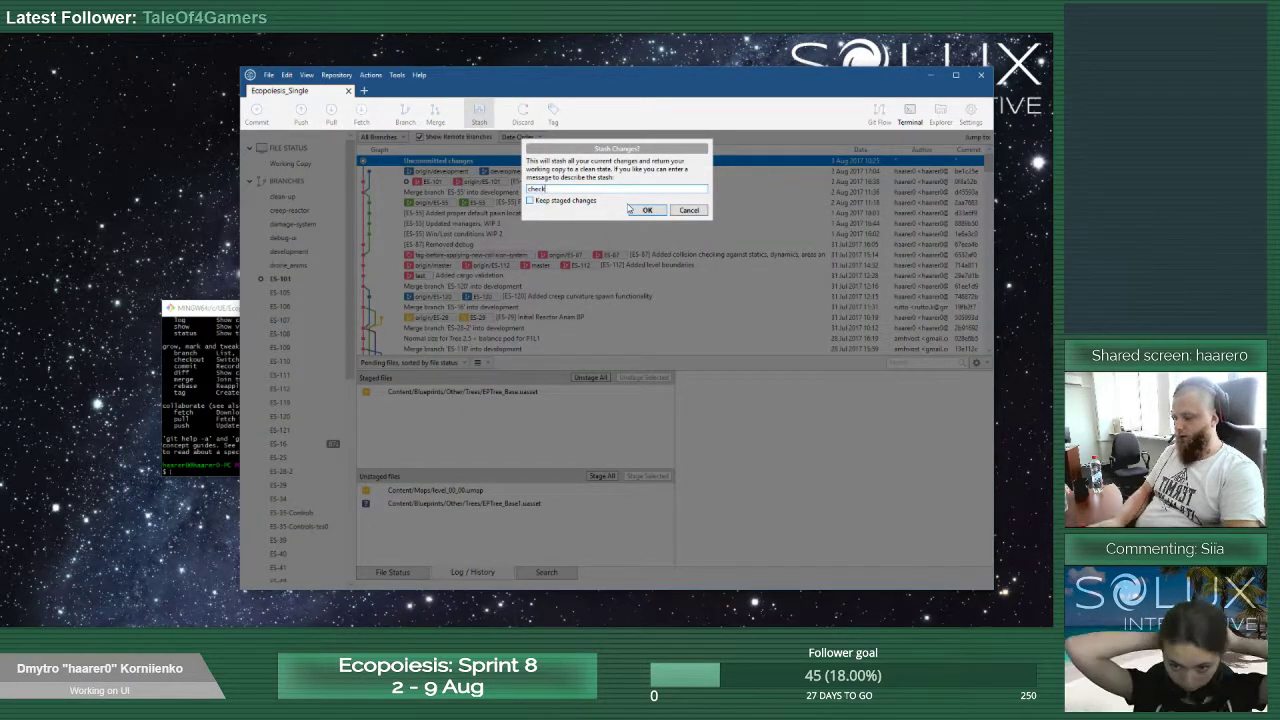
pyautogui.write('ing tree')
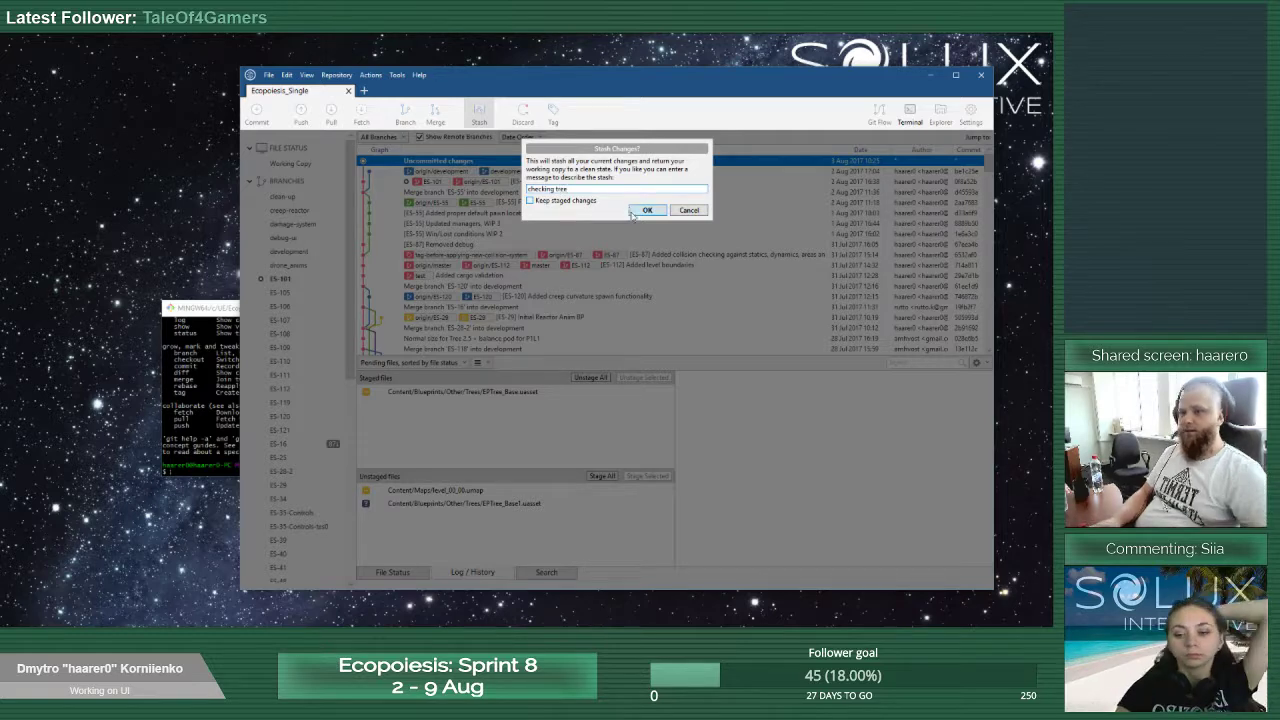
pyautogui.click(636, 212)
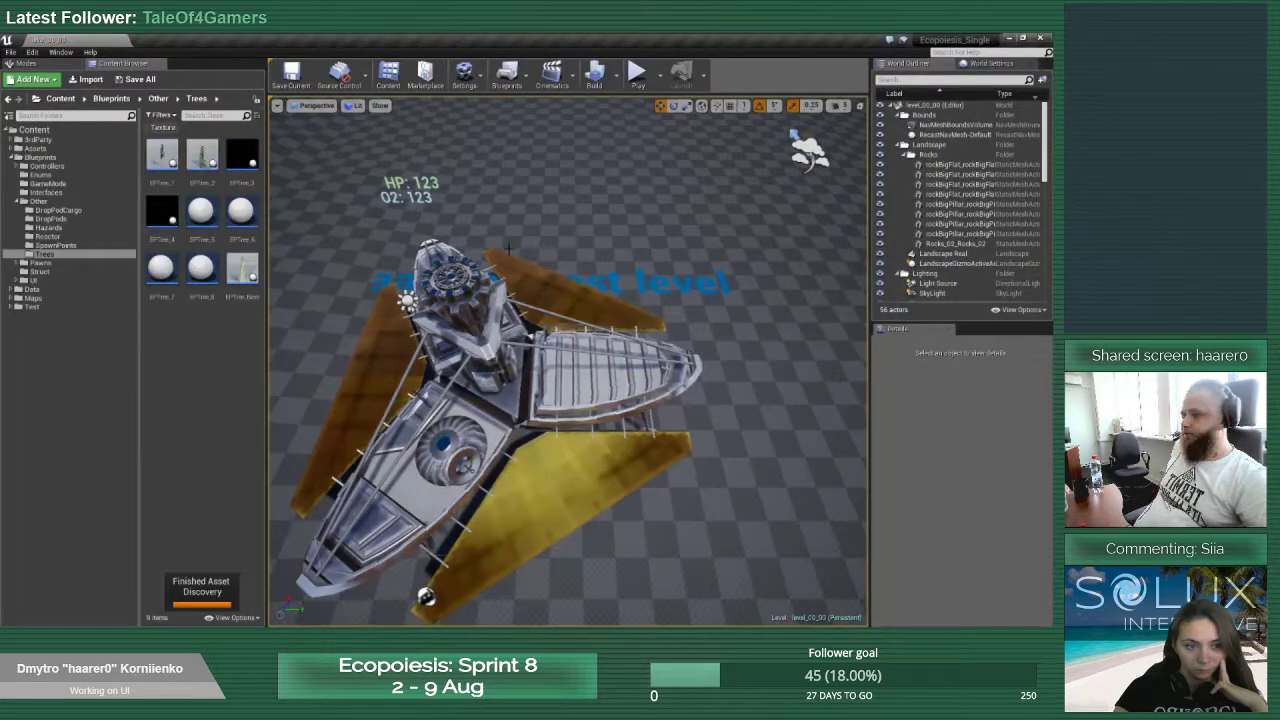
# Open the EPTree_Base blueprint from the Trees folder in the Unreal editor and detach it into its own floating window
pyautogui.moveTo(243, 282)
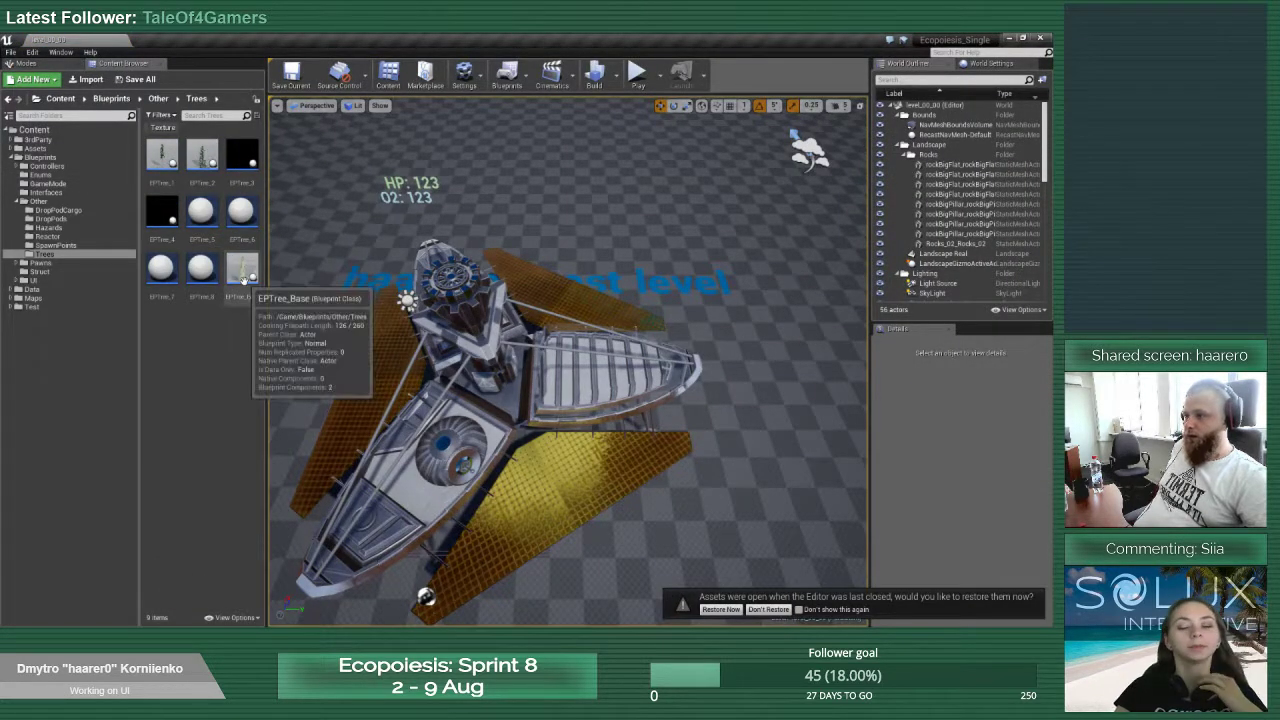
pyautogui.doubleClick(244, 284)
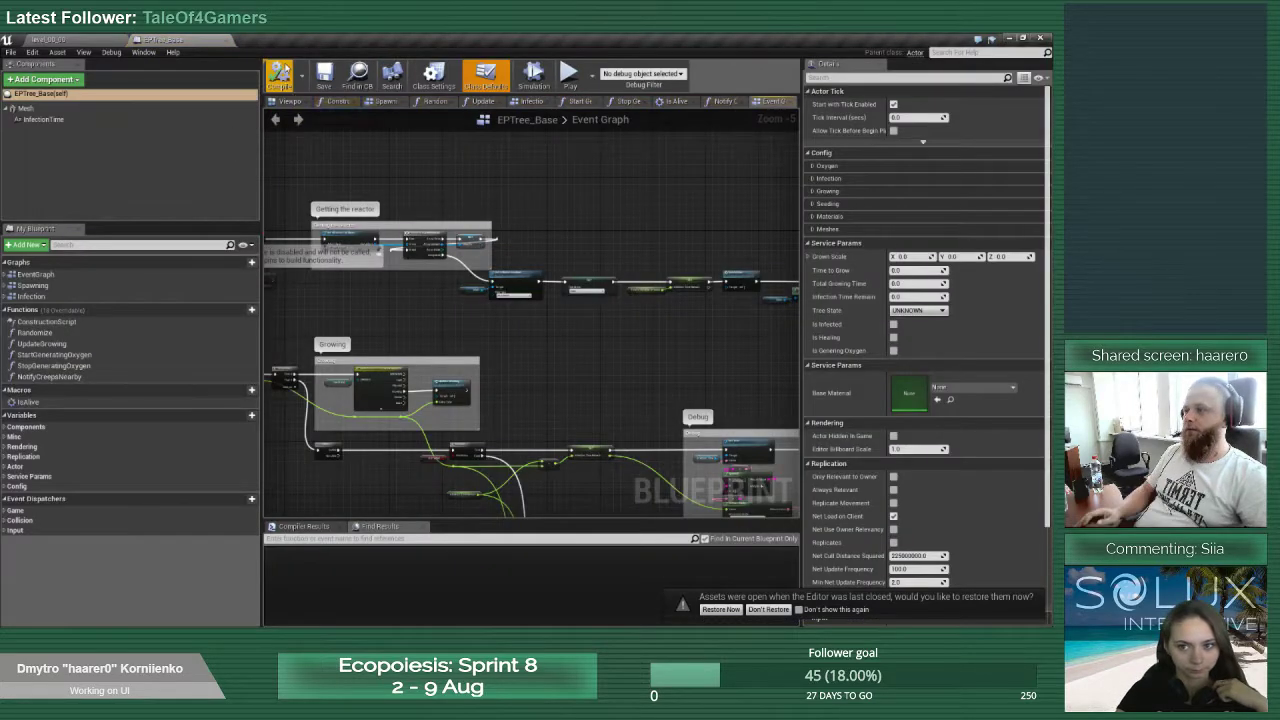
pyautogui.moveTo(194, 41); pyautogui.dragTo(230, 111)
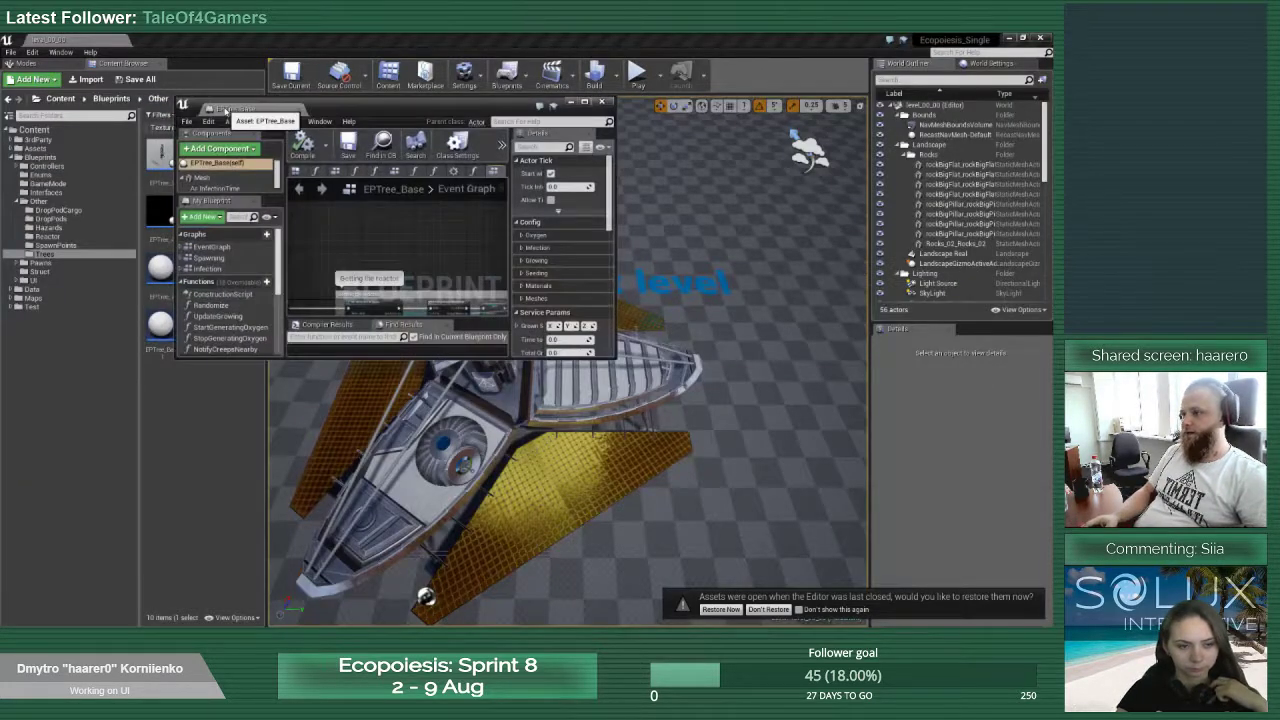
pyautogui.press('super+Left')
pyautogui.click(237, 48)
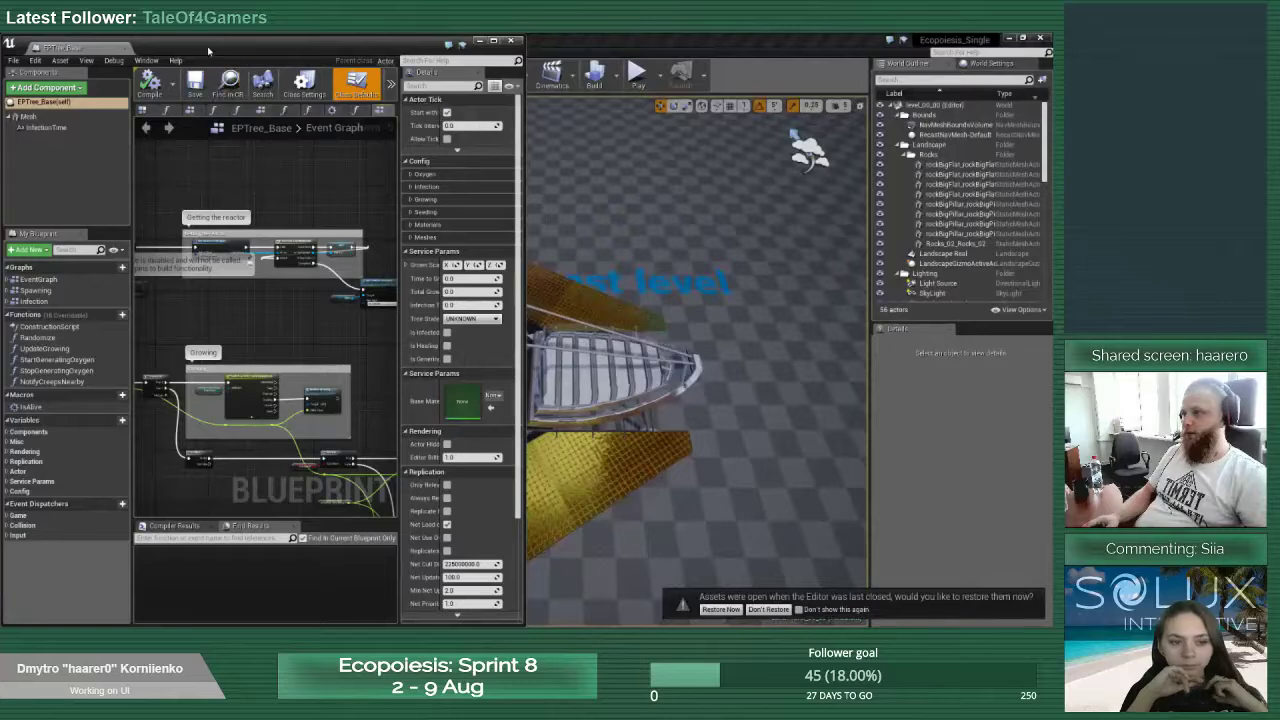
pyautogui.moveTo(209, 49); pyautogui.dragTo(188, 105)
pyautogui.click(164, 43)
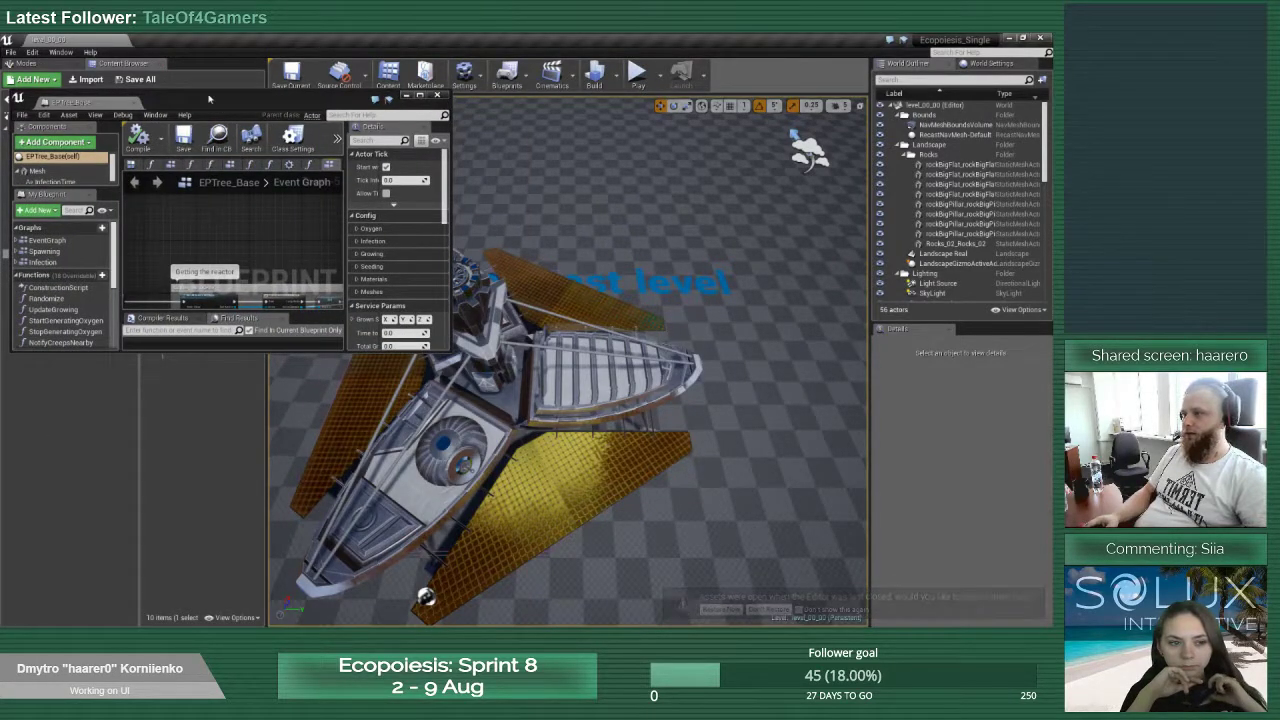
pyautogui.moveTo(286, 96); pyautogui.dragTo(490, 68)
# Open the duplicated EPTree_Base1 blueprint and arrange it side by side with EPTree_Base
pyautogui.doubleClick(161, 323)
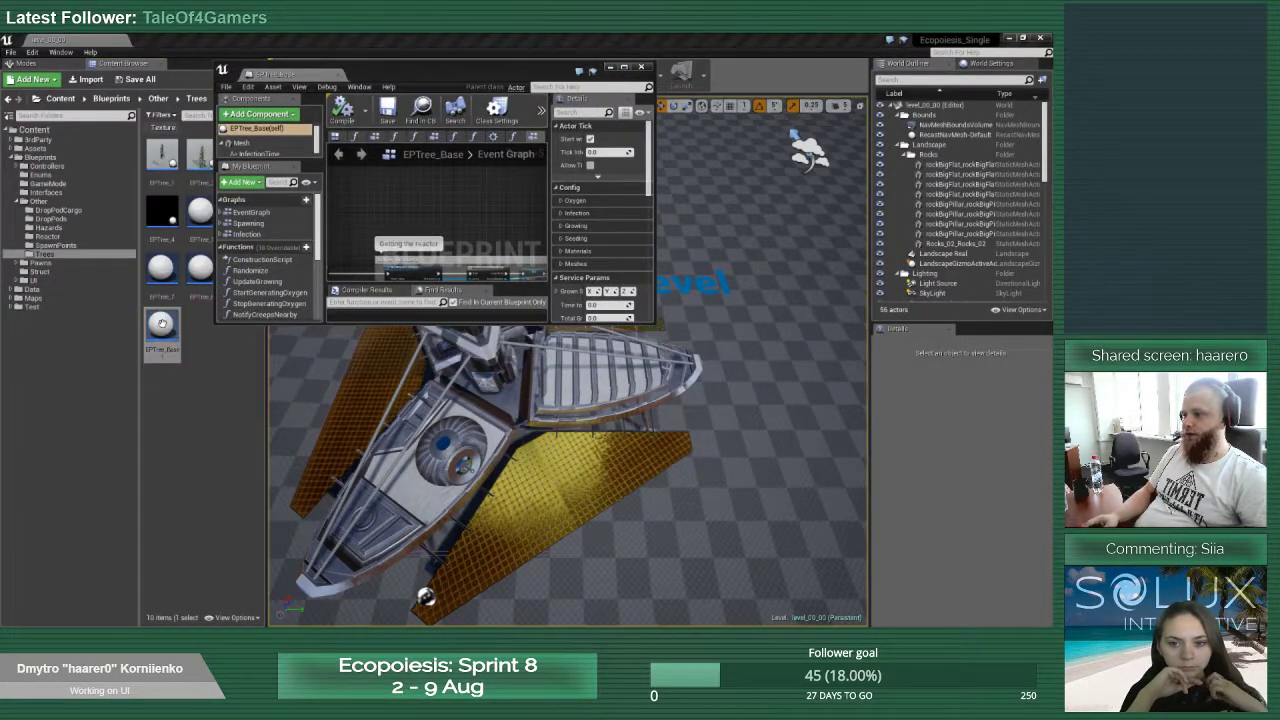
pyautogui.press('super+Left')
pyautogui.press('super+Right')
pyautogui.press('super+Right')
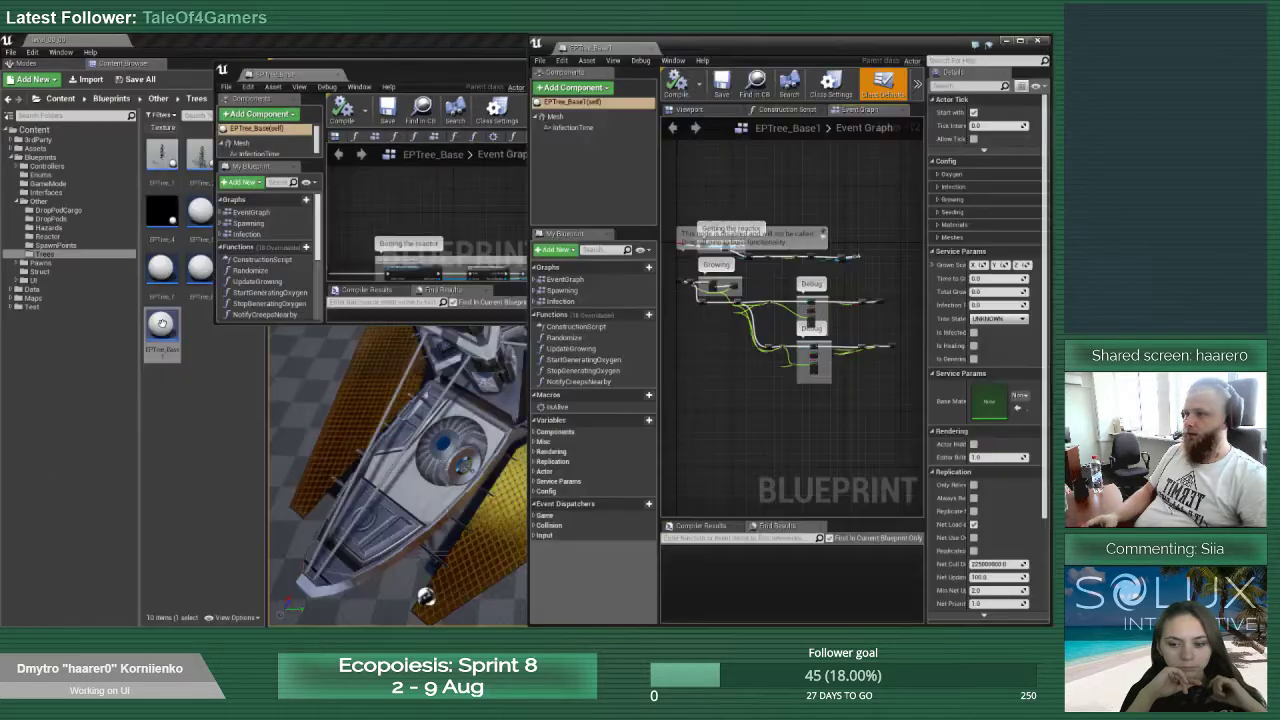
pyautogui.click(311, 185)
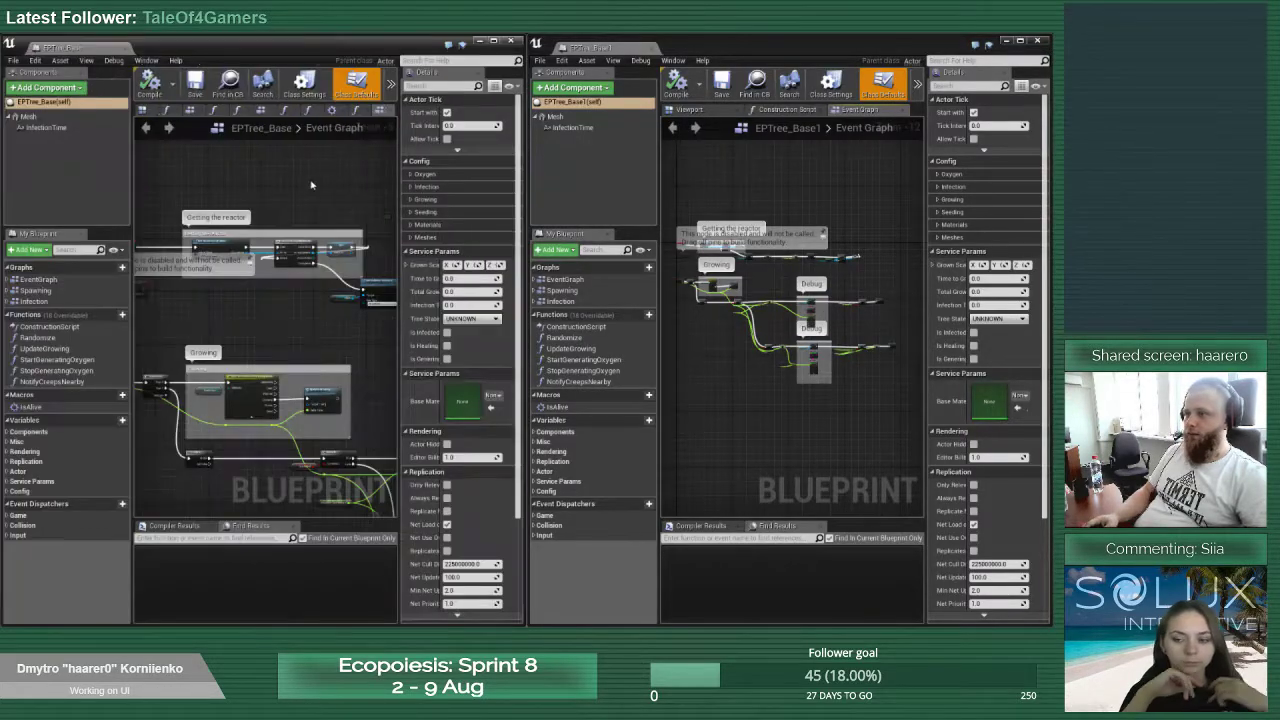
# Compare the class settings and viewports of EPTree_Base and EPTree_Base1
pyautogui.click(304, 85)
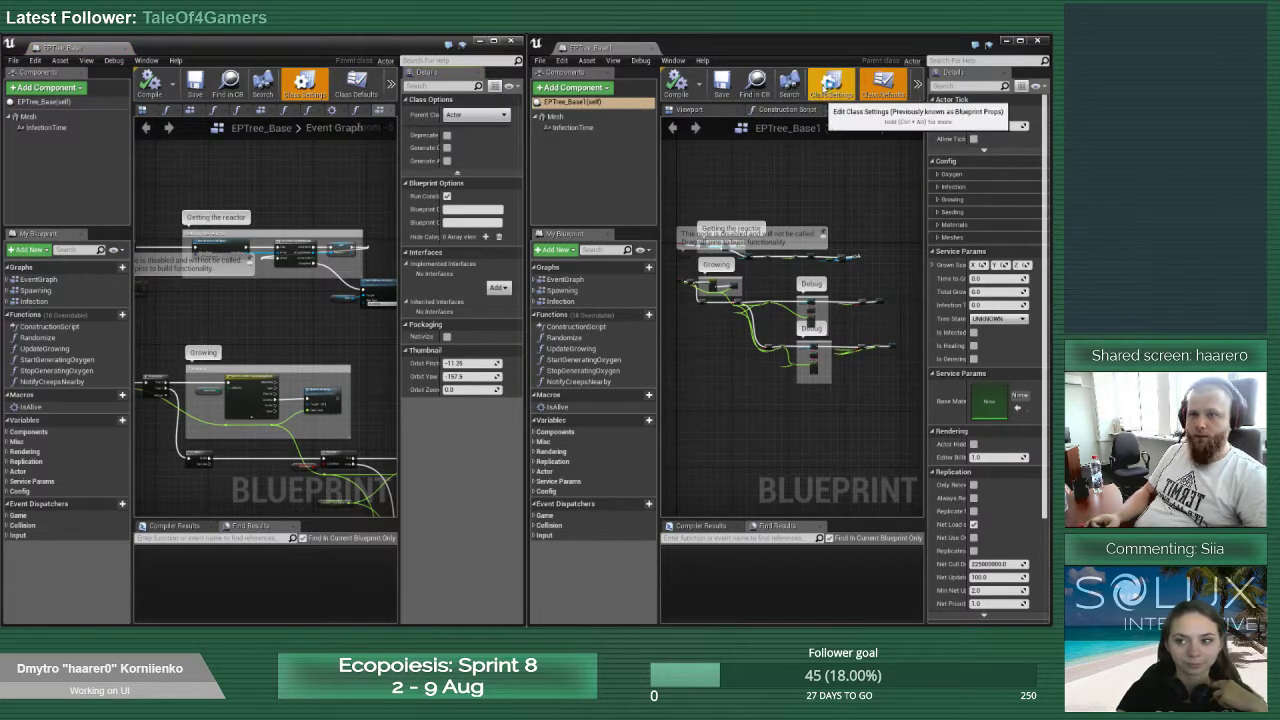
pyautogui.click(830, 86)
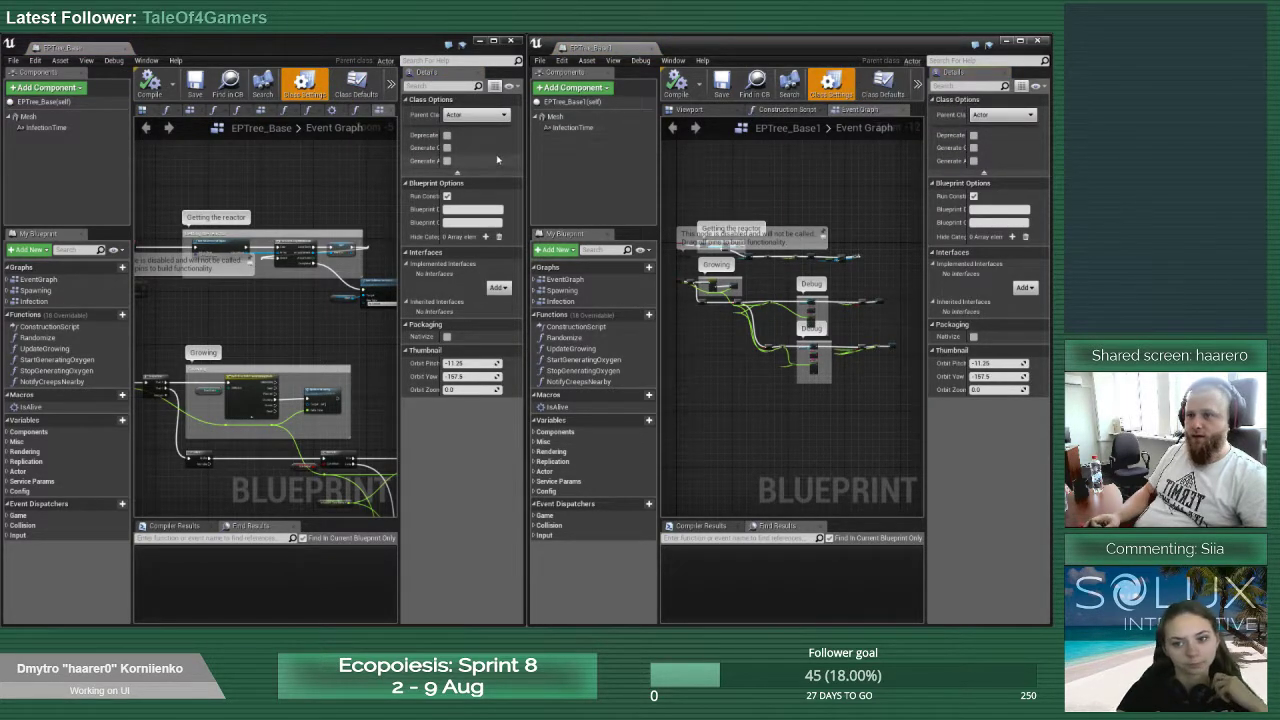
pyautogui.click(688, 110)
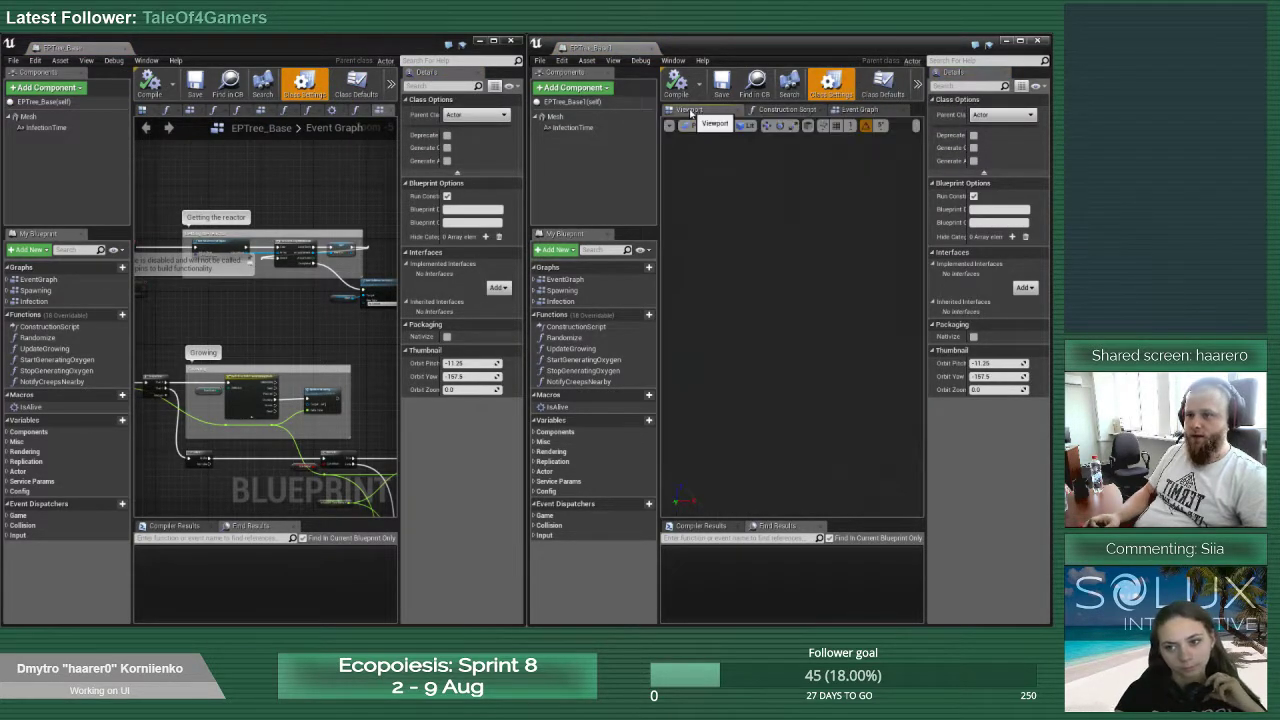
pyautogui.click(144, 111)
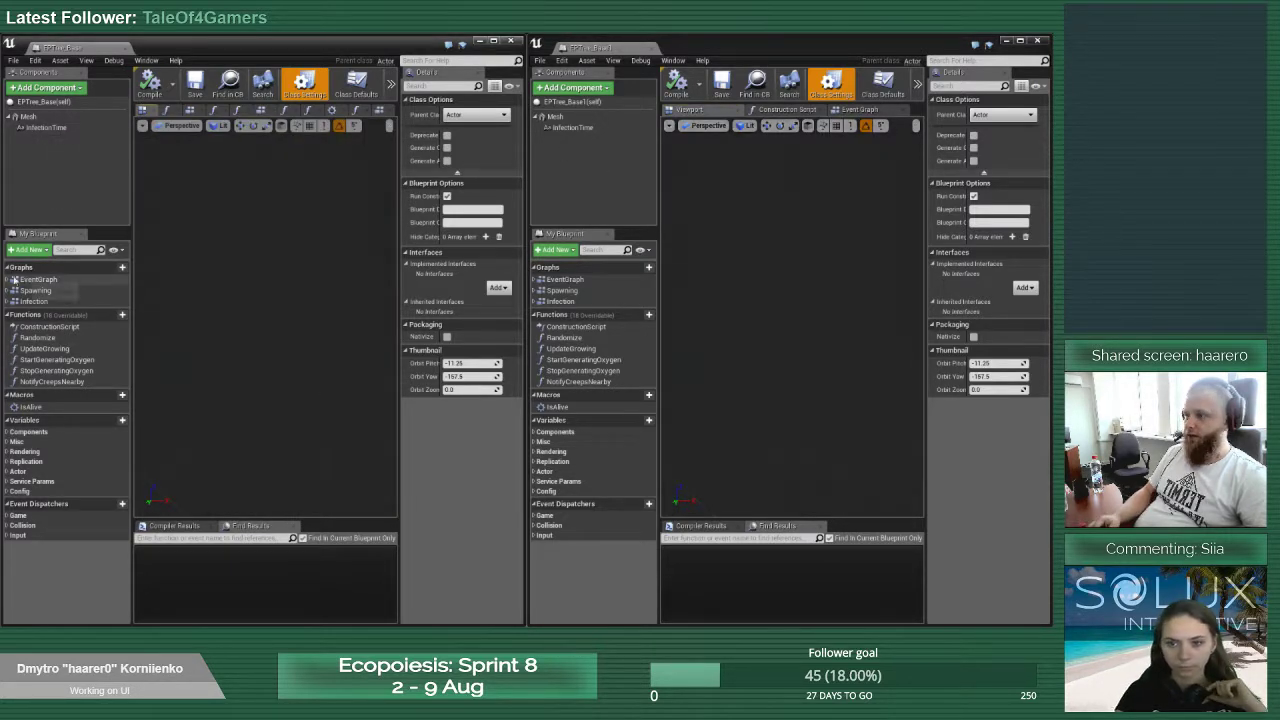
# Compare the full event graphs of EPTree_Base and EPTree_Base1
pyautogui.click(66, 281)
pyautogui.doubleClick(66, 281)
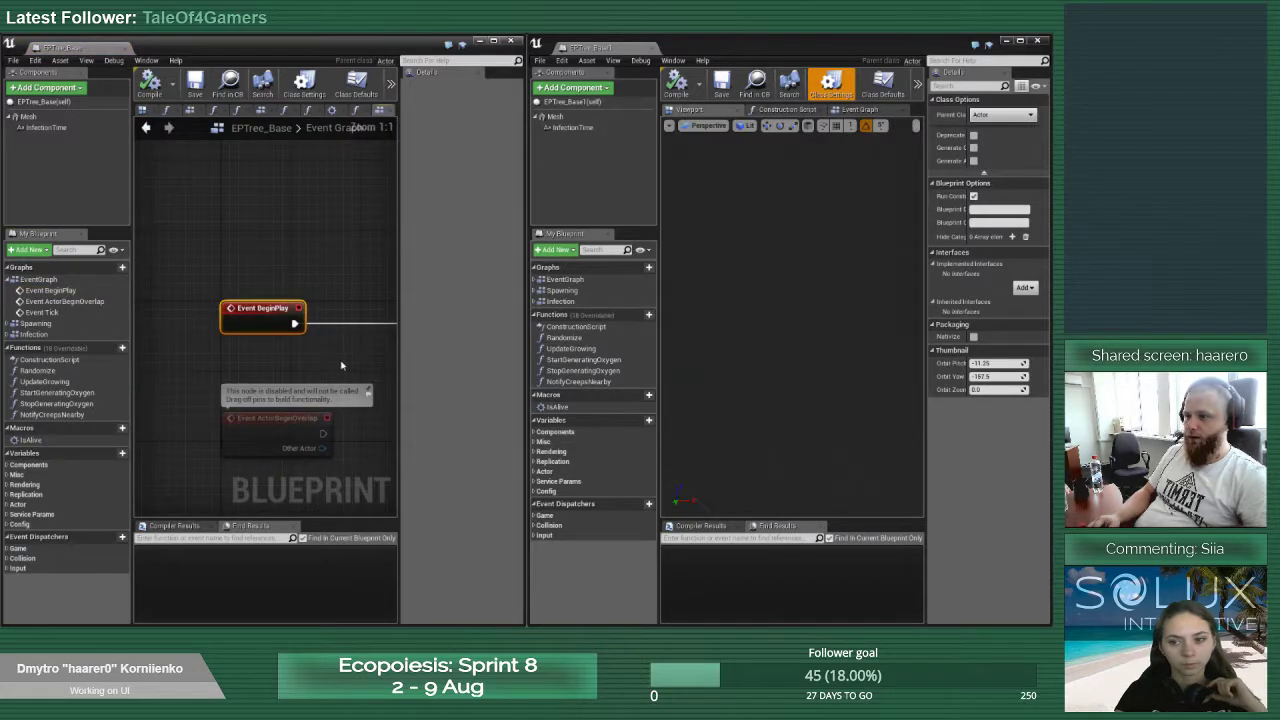
pyautogui.scroll(-7, 219, 307)
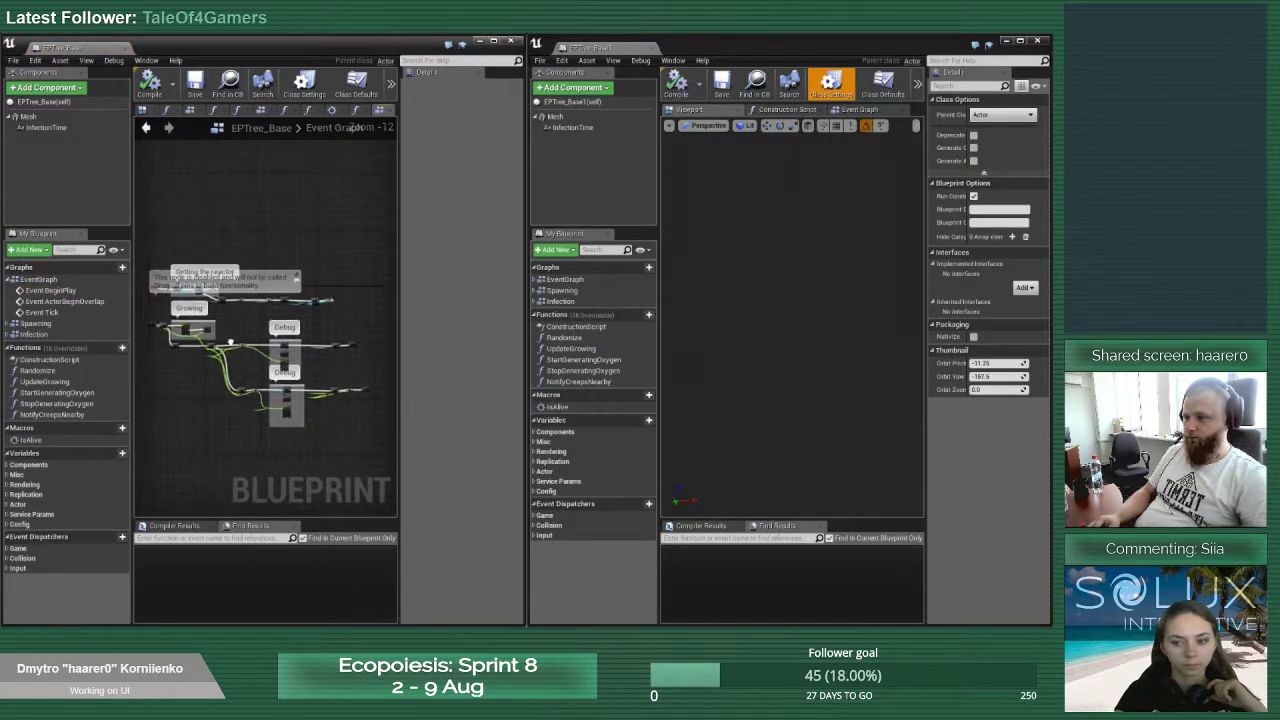
pyautogui.click(565, 279)
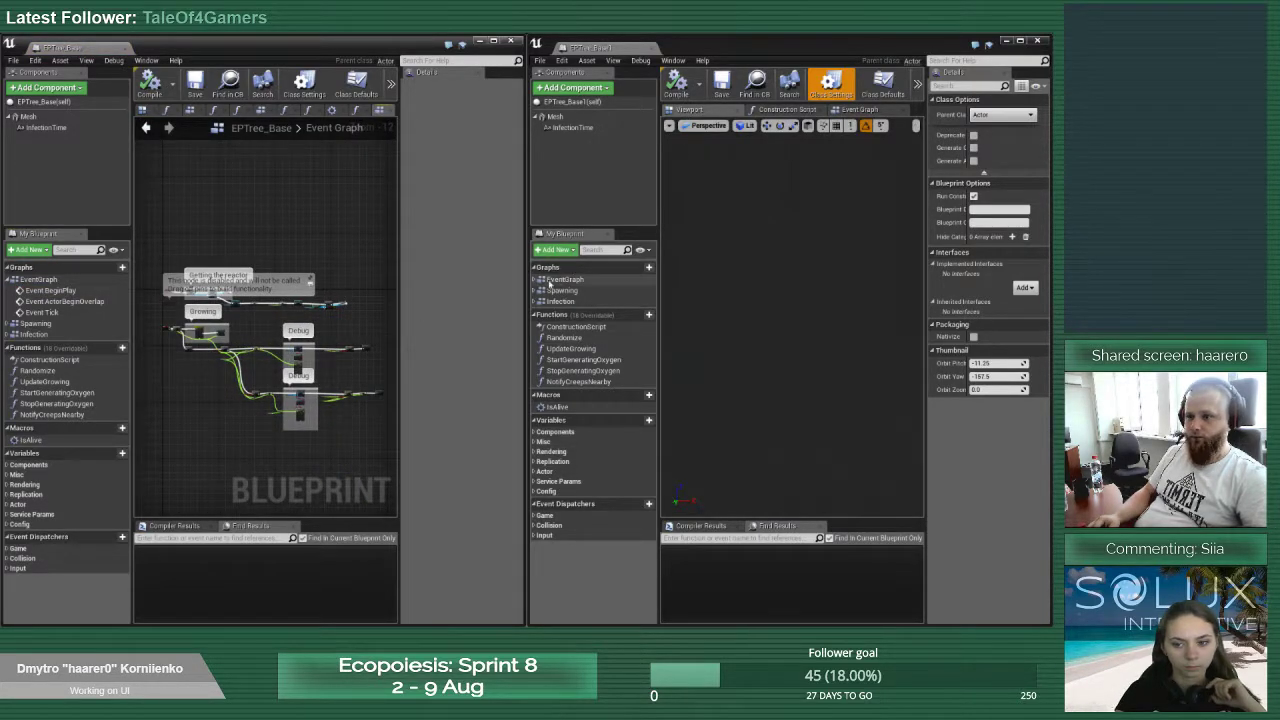
pyautogui.doubleClick(578, 292)
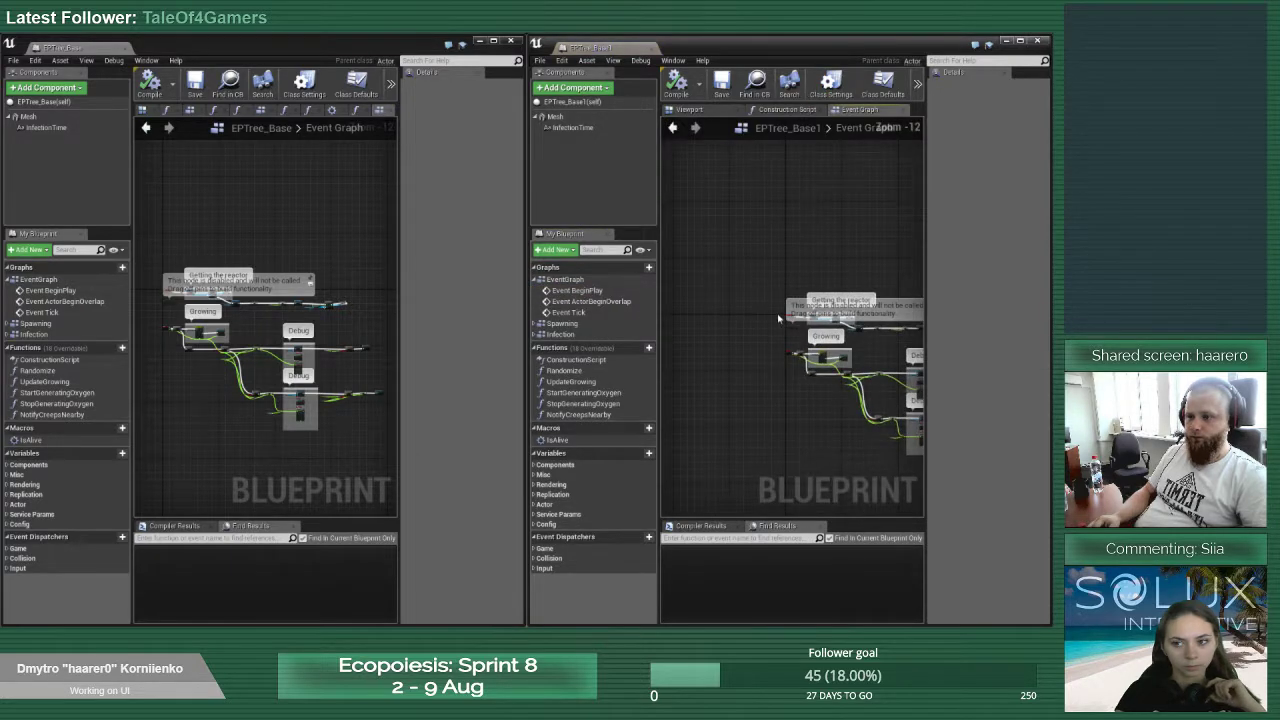
pyautogui.scroll(-5, 843, 269)
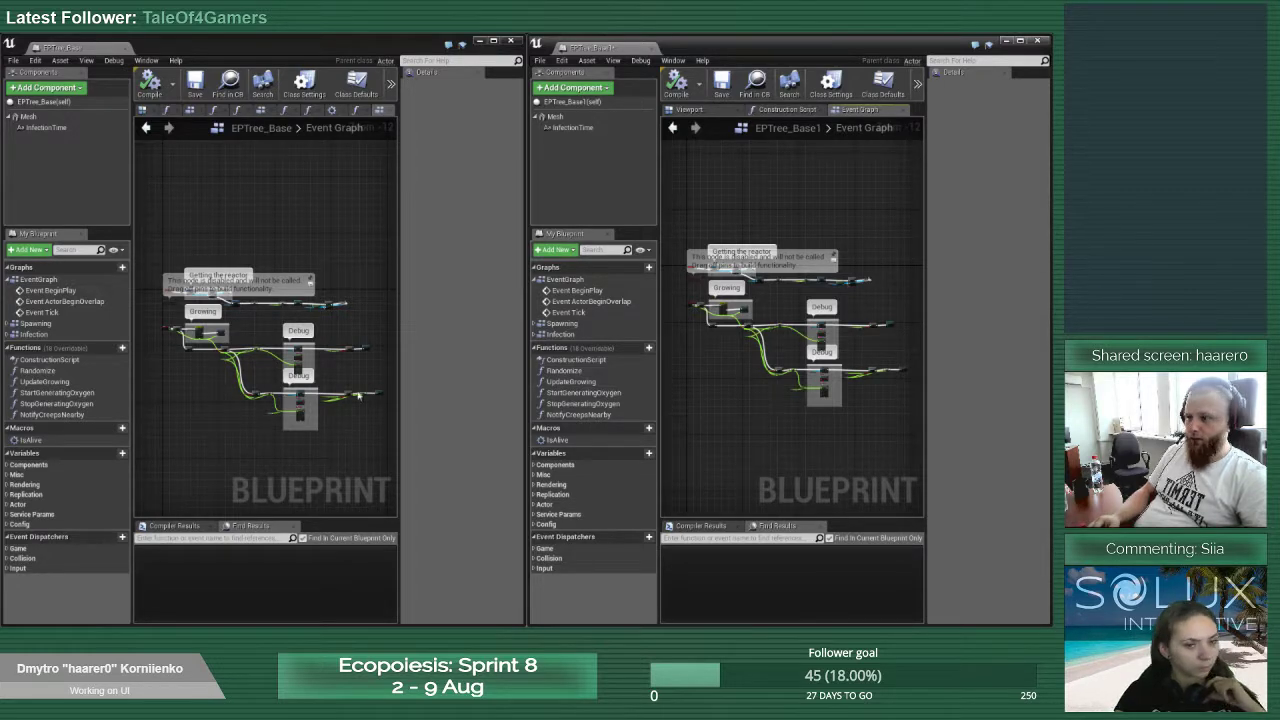
# Compare the Spawning graphs of EPTree_Base and EPTree_Base1, then close both blueprint windows
pyautogui.click(8, 323)
pyautogui.doubleClick(78, 333)
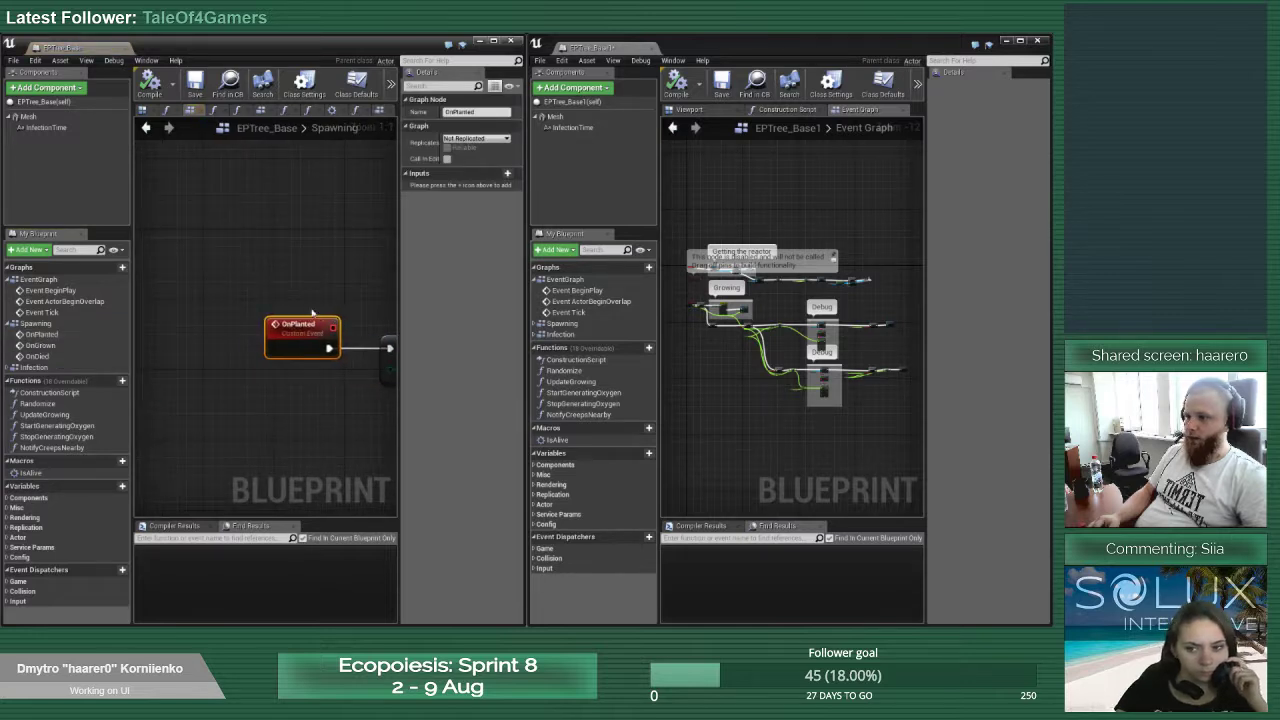
pyautogui.scroll(-4, 300, 316)
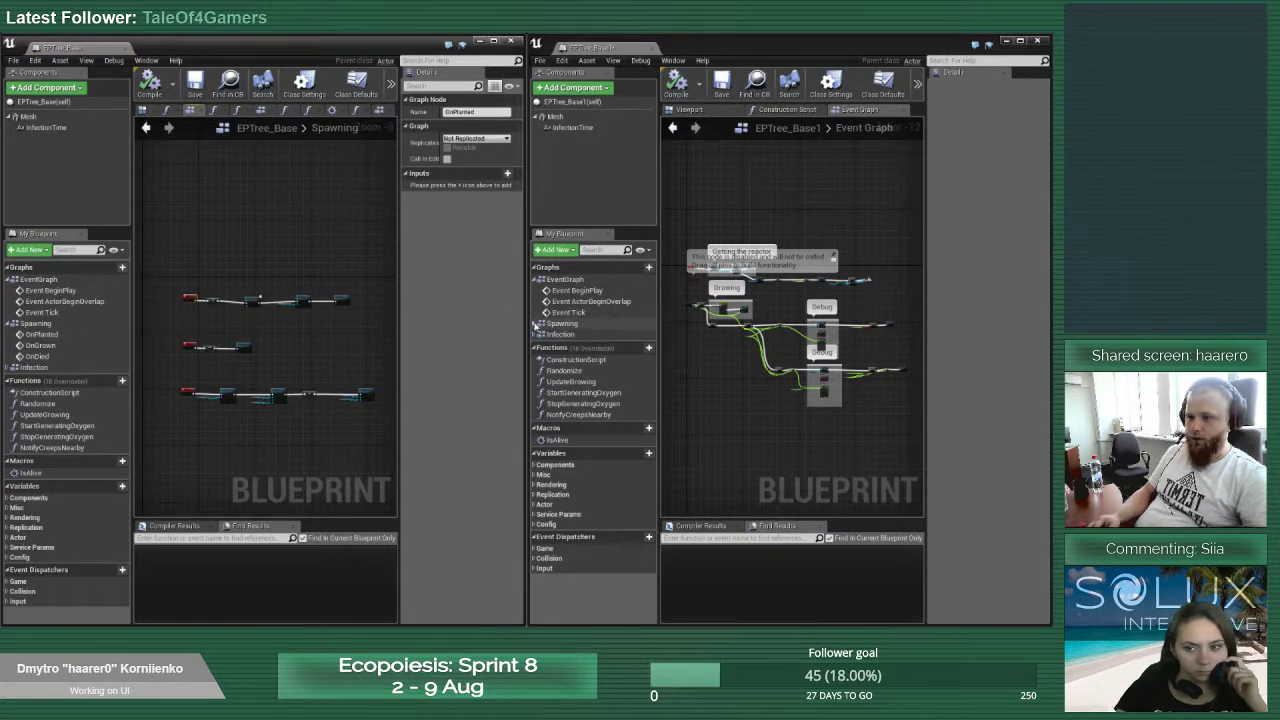
pyautogui.click(535, 323)
pyautogui.doubleClick(567, 334)
pyautogui.scroll(-5, 679, 238)
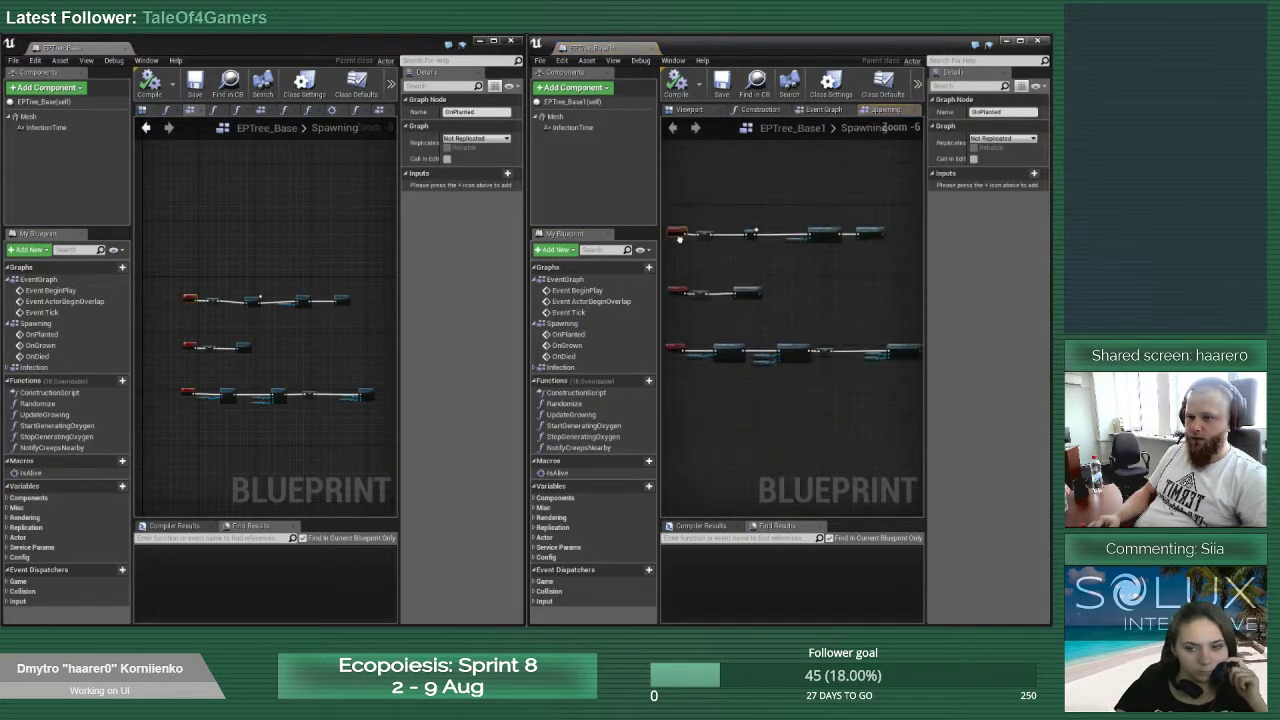
pyautogui.scroll(-2, 679, 238)
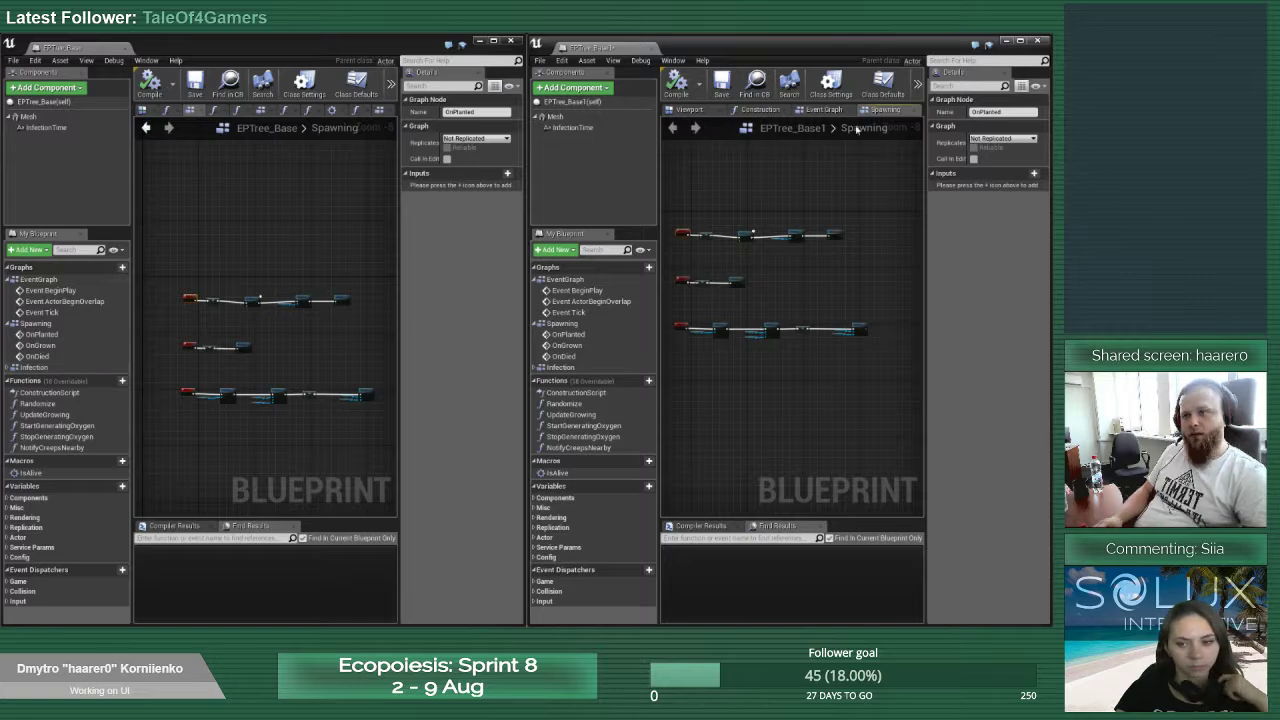
pyautogui.click(1037, 41)
pyautogui.click(510, 41)
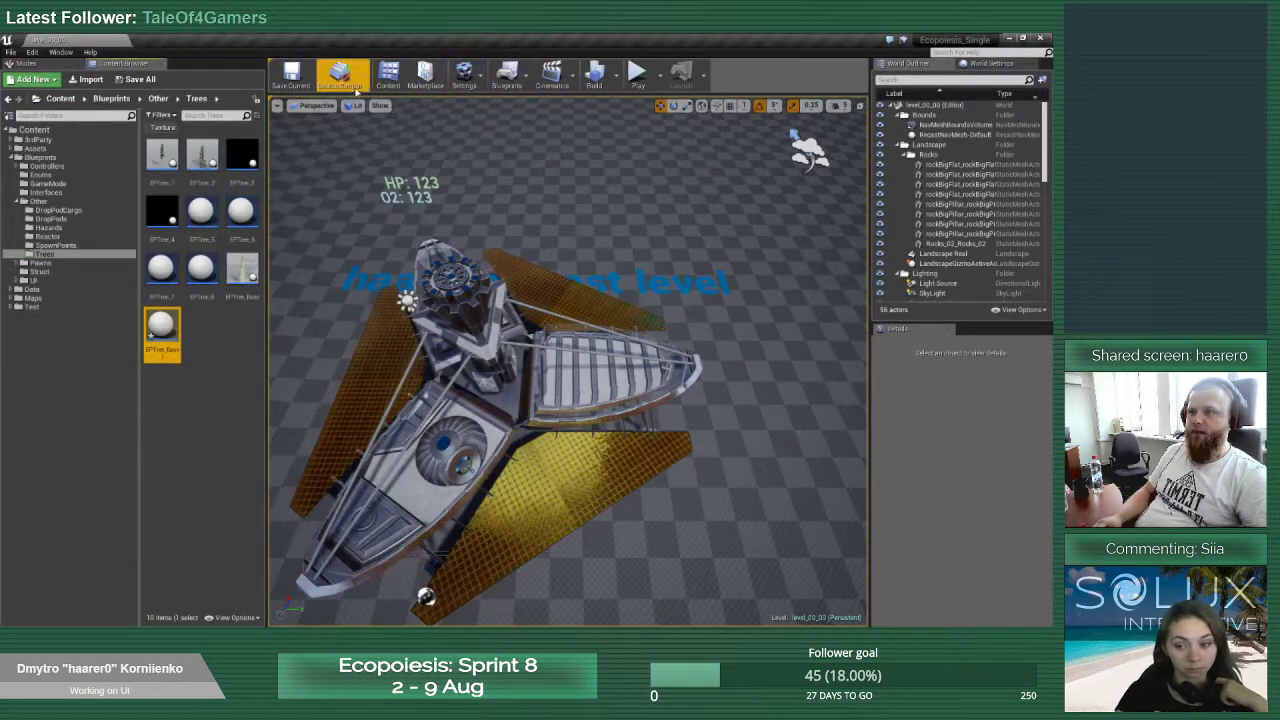
# Delete the duplicated EPTree_Base1 blueprint from the Trees folder
pyautogui.rightClick(162, 326)
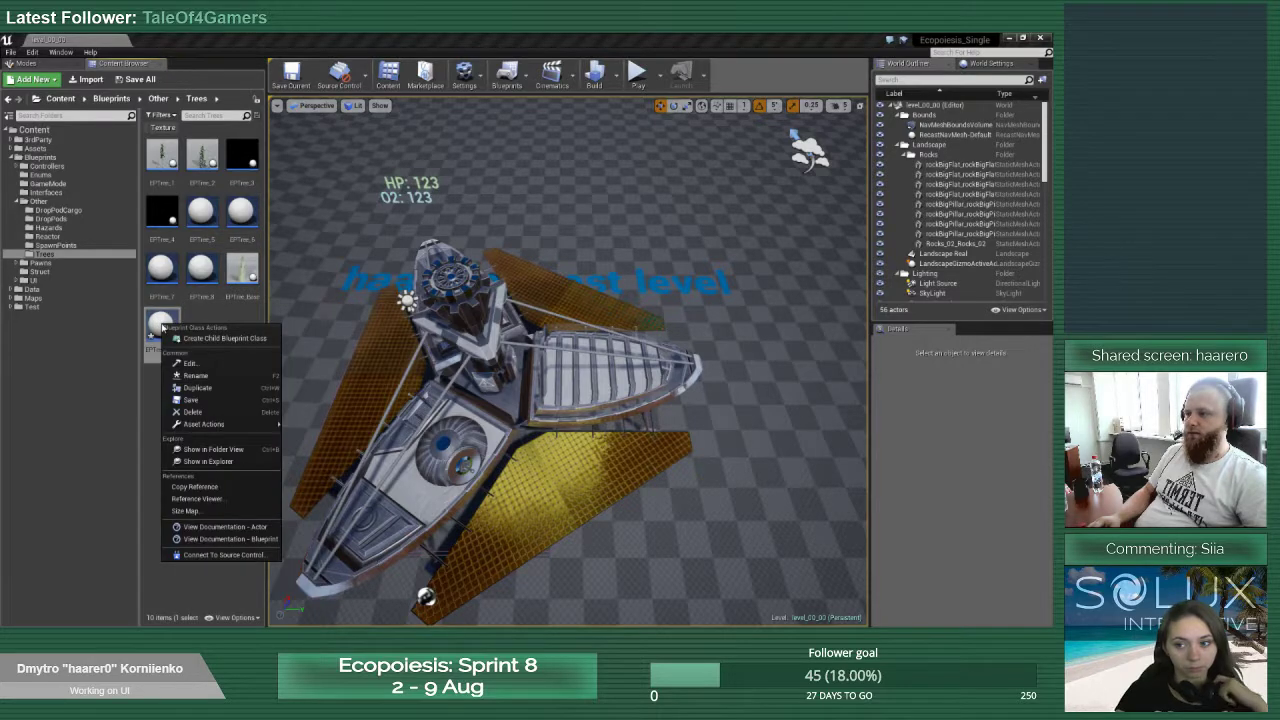
pyautogui.click(192, 411)
pyautogui.click(416, 511)
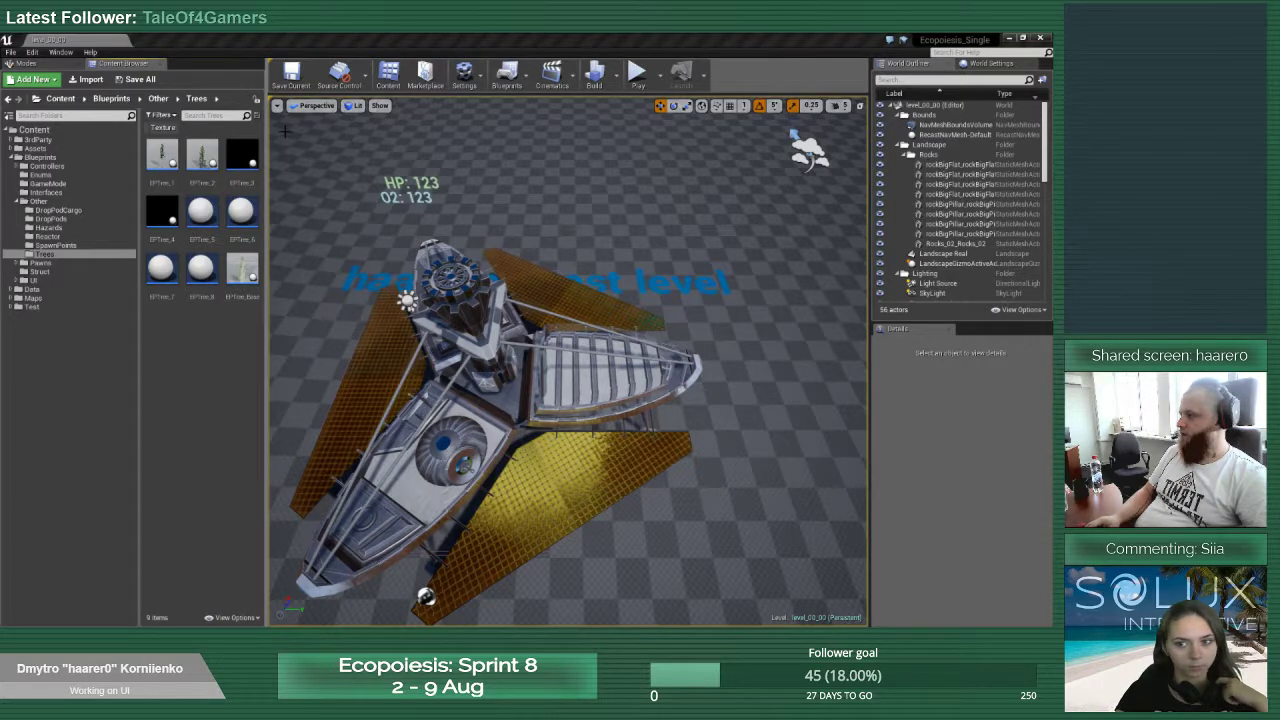
# Switch to SourceTree, check its repository commands, and view the Reactor folder of the selected EPReactor_Base.uasset in File Explorer
pyautogui.hotkey('alt', 'Tab')
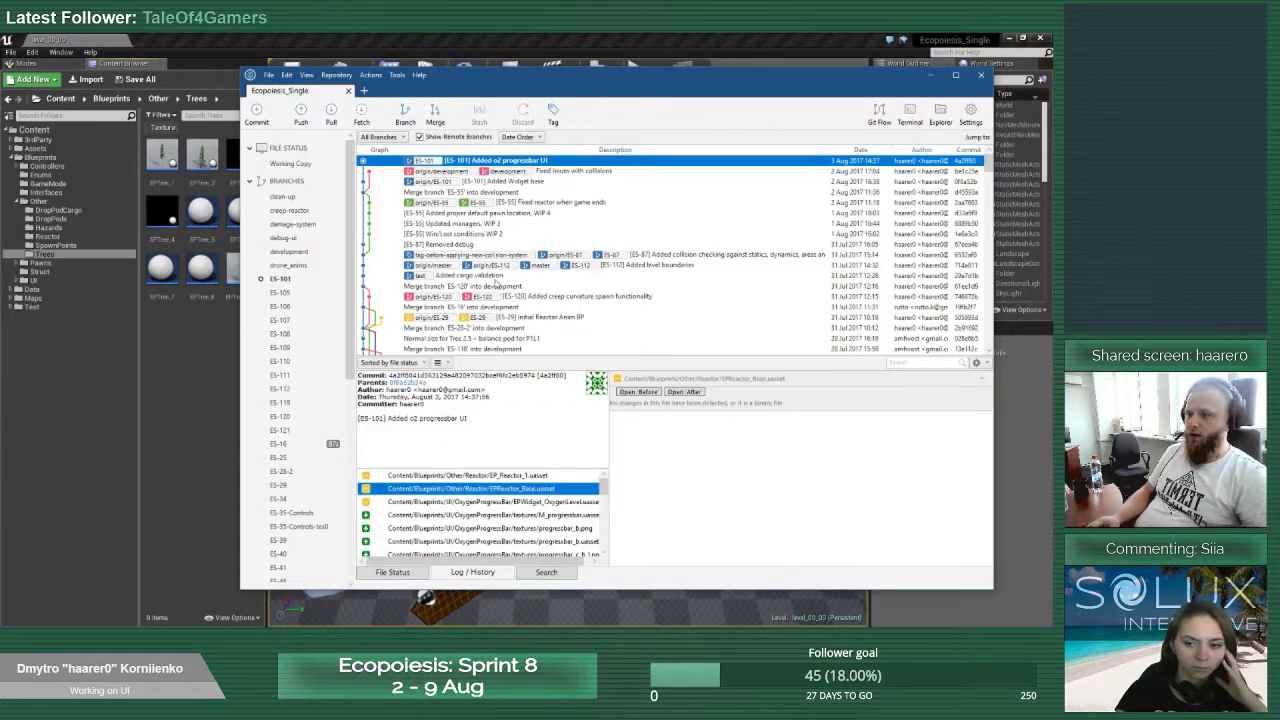
pyautogui.click(371, 76)
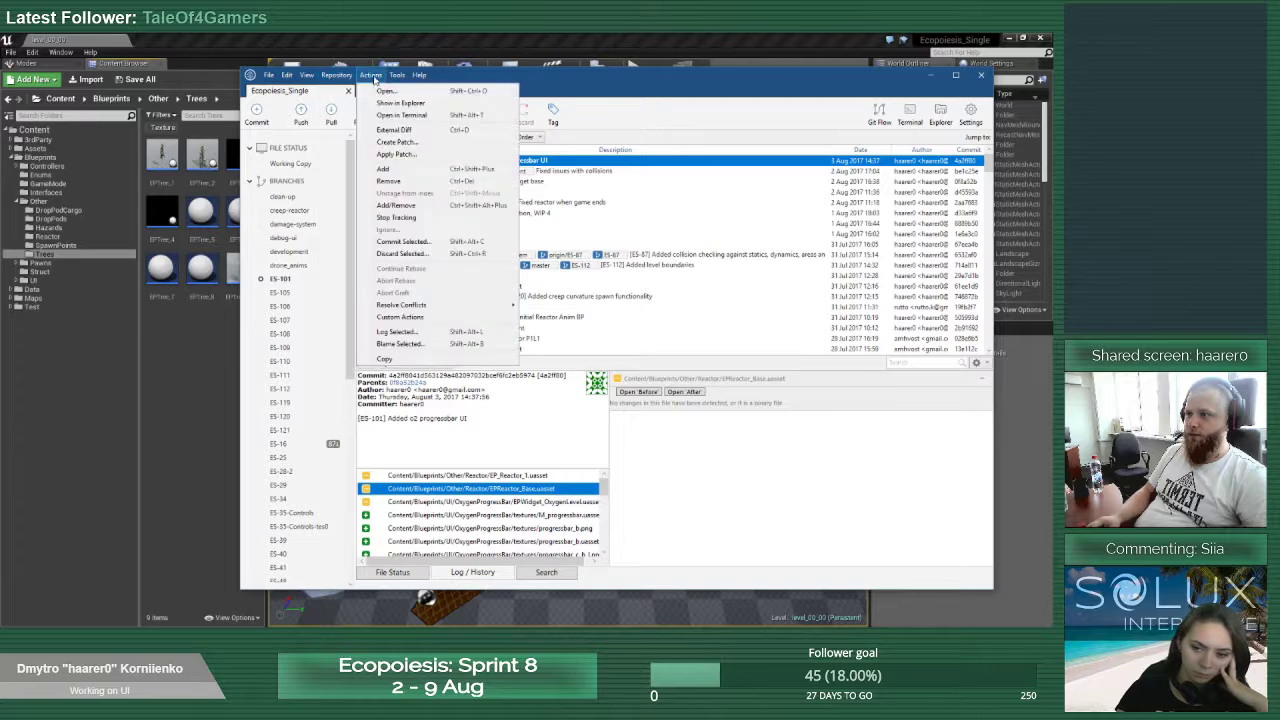
pyautogui.moveTo(407, 76)
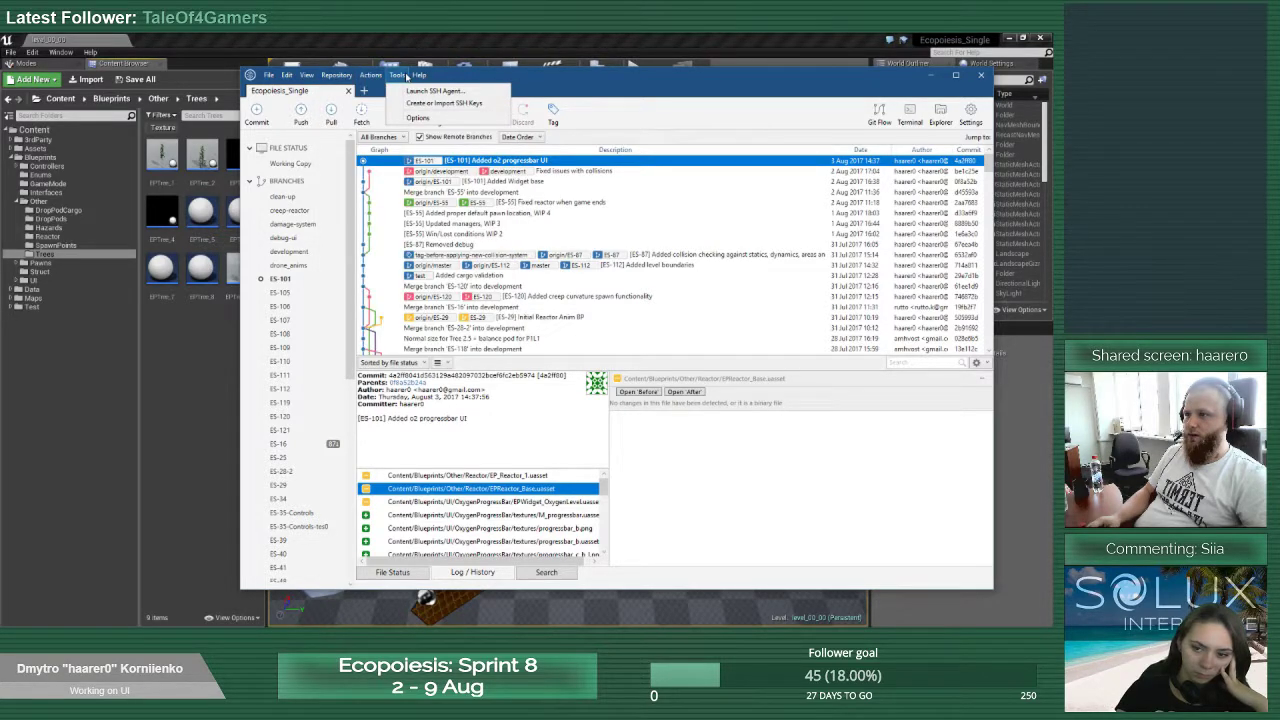
pyautogui.moveTo(298, 77)
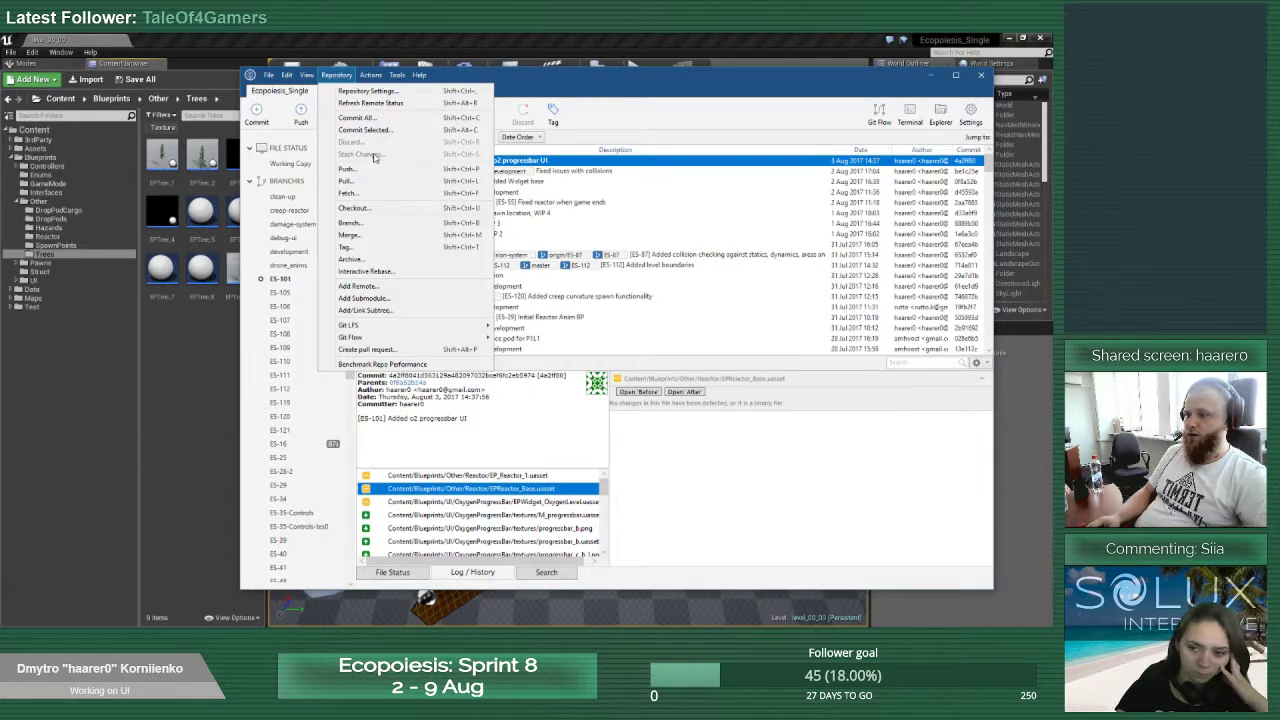
pyautogui.click(503, 467)
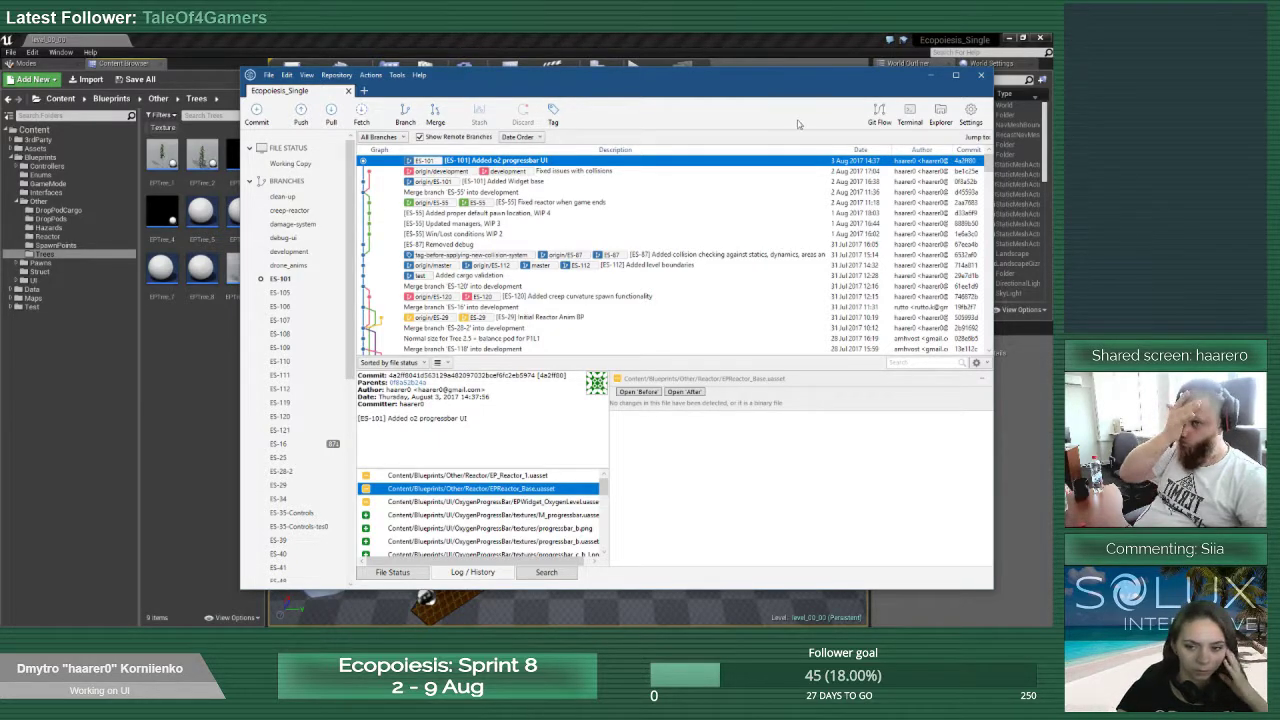
pyautogui.click(940, 114)
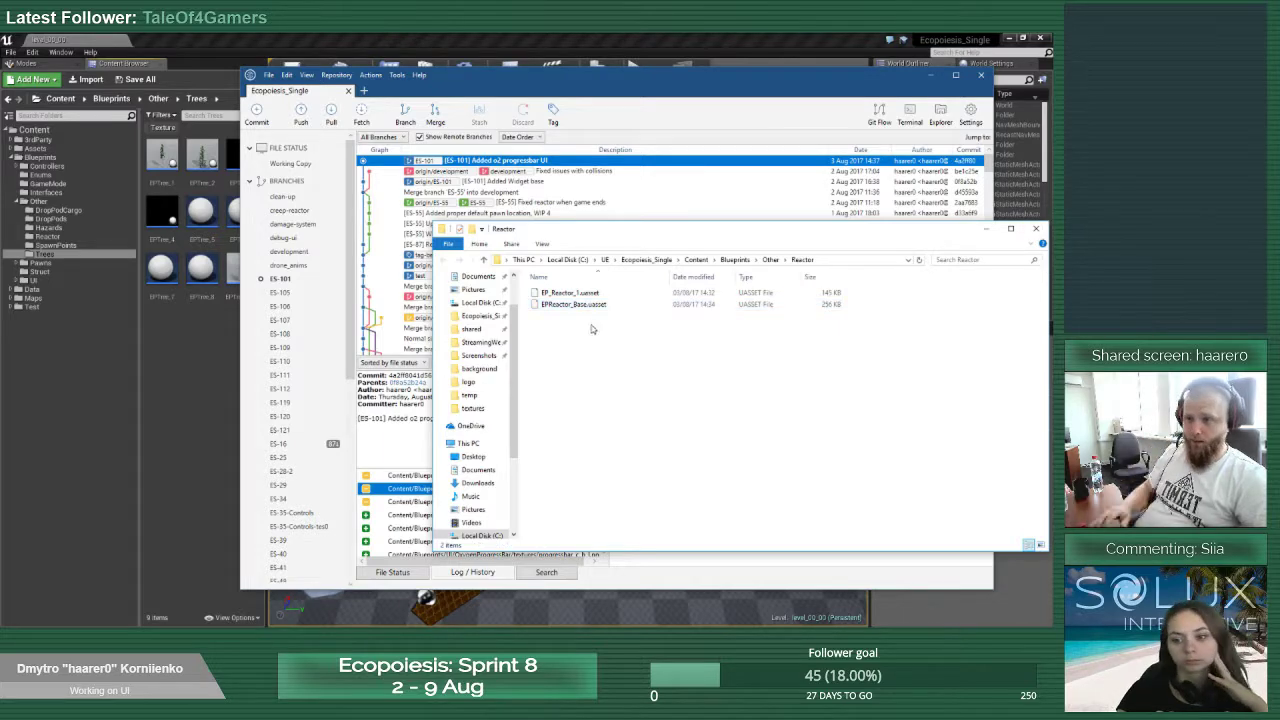
pyautogui.click(1035, 229)
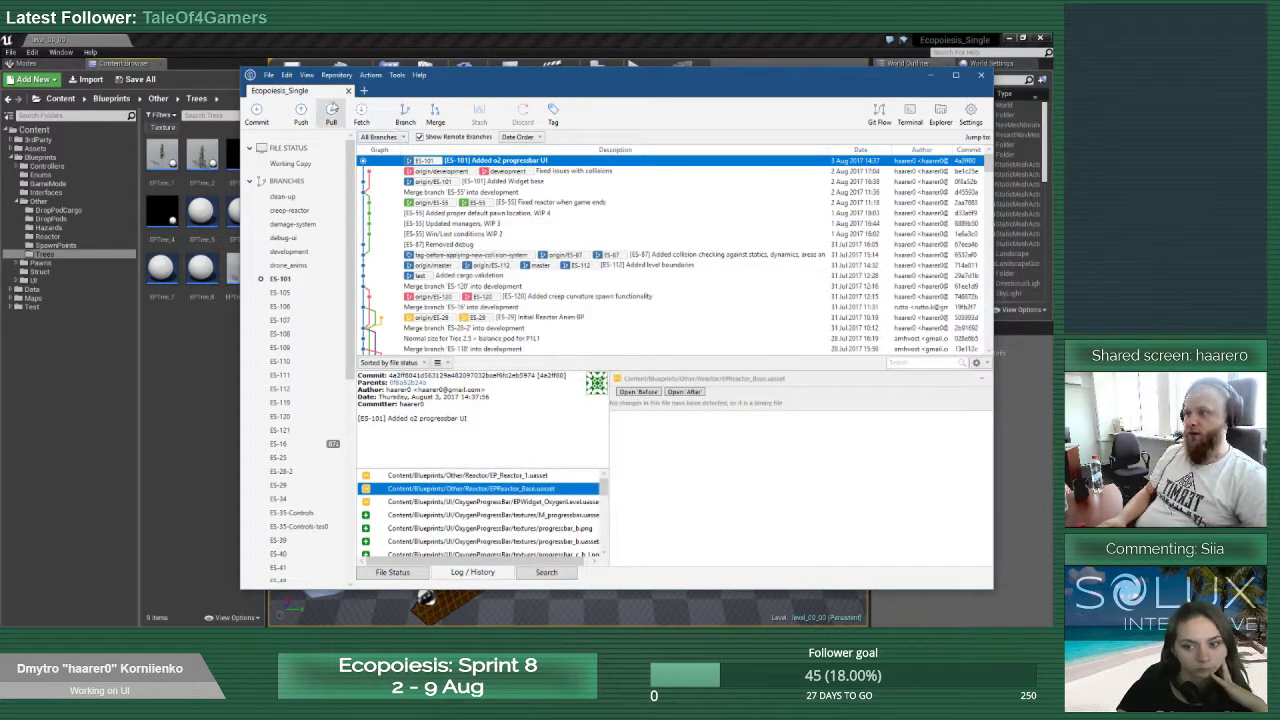
# Find the "On ES-101: checking tree" stash in the repository's stash list and delete it
pyautogui.scroll(-8, 293, 260)
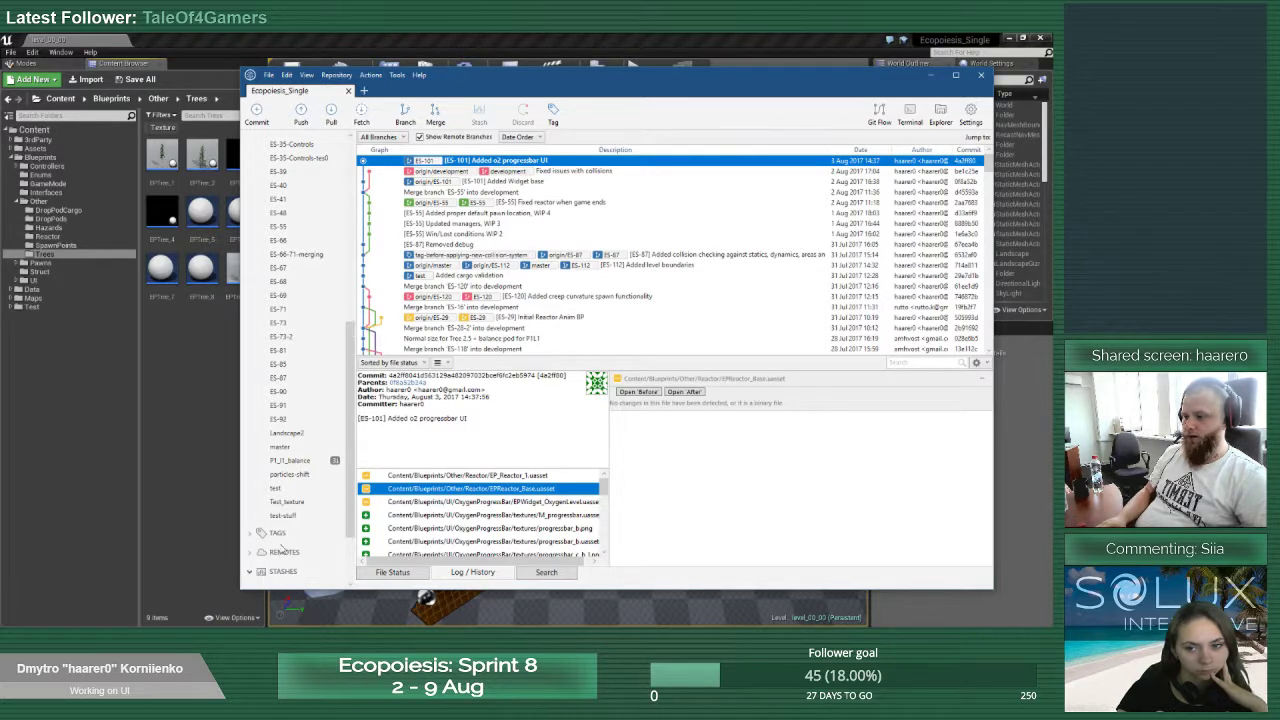
pyautogui.click(251, 572)
pyautogui.moveTo(355, 505); pyautogui.dragTo(560, 505)
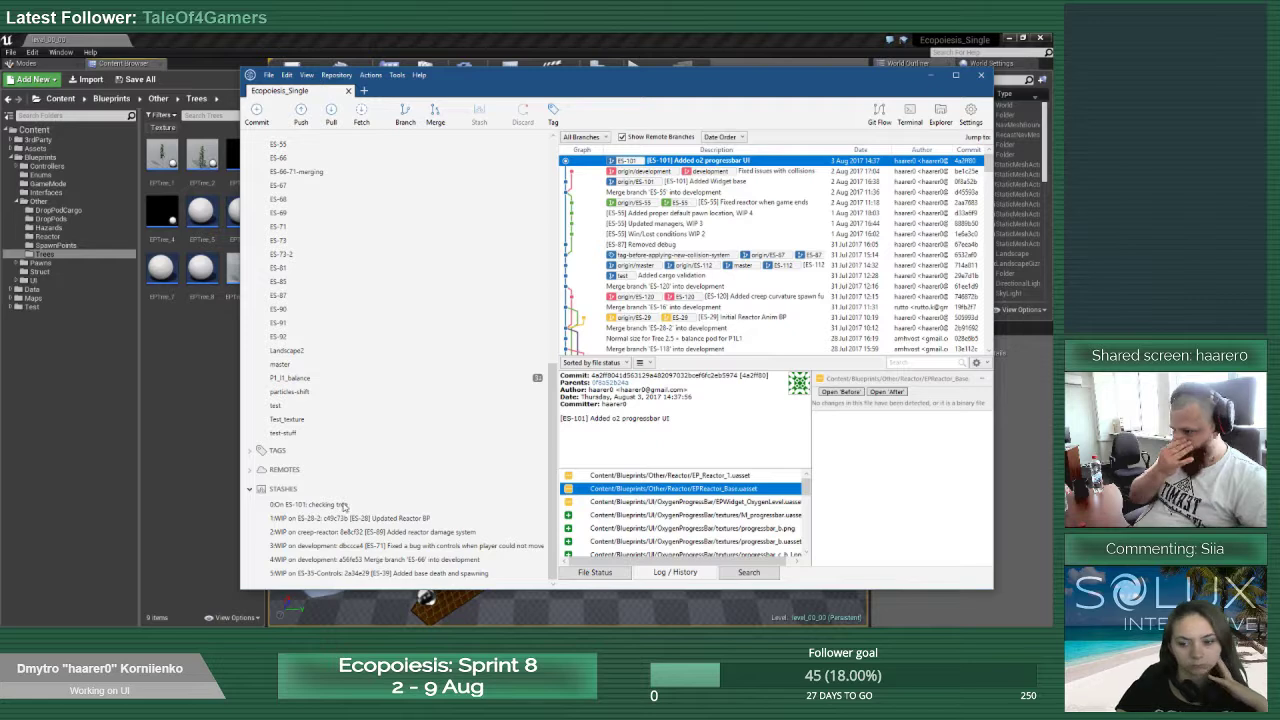
pyautogui.rightClick(360, 505)
pyautogui.click(410, 511)
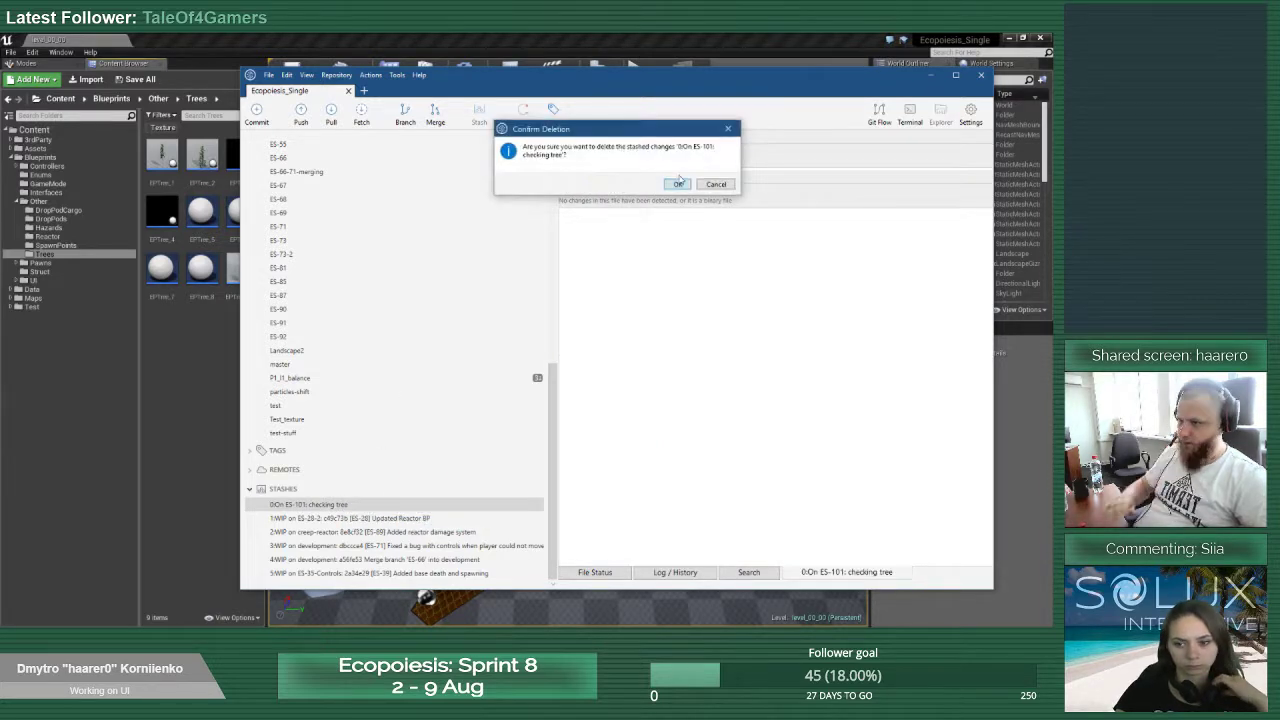
pyautogui.click(676, 183)
# Select branch ES-101, review the files changed in its "Added o2 progressbar UI" commit, and narrow the branch list again
pyautogui.scroll(10, 418, 317)
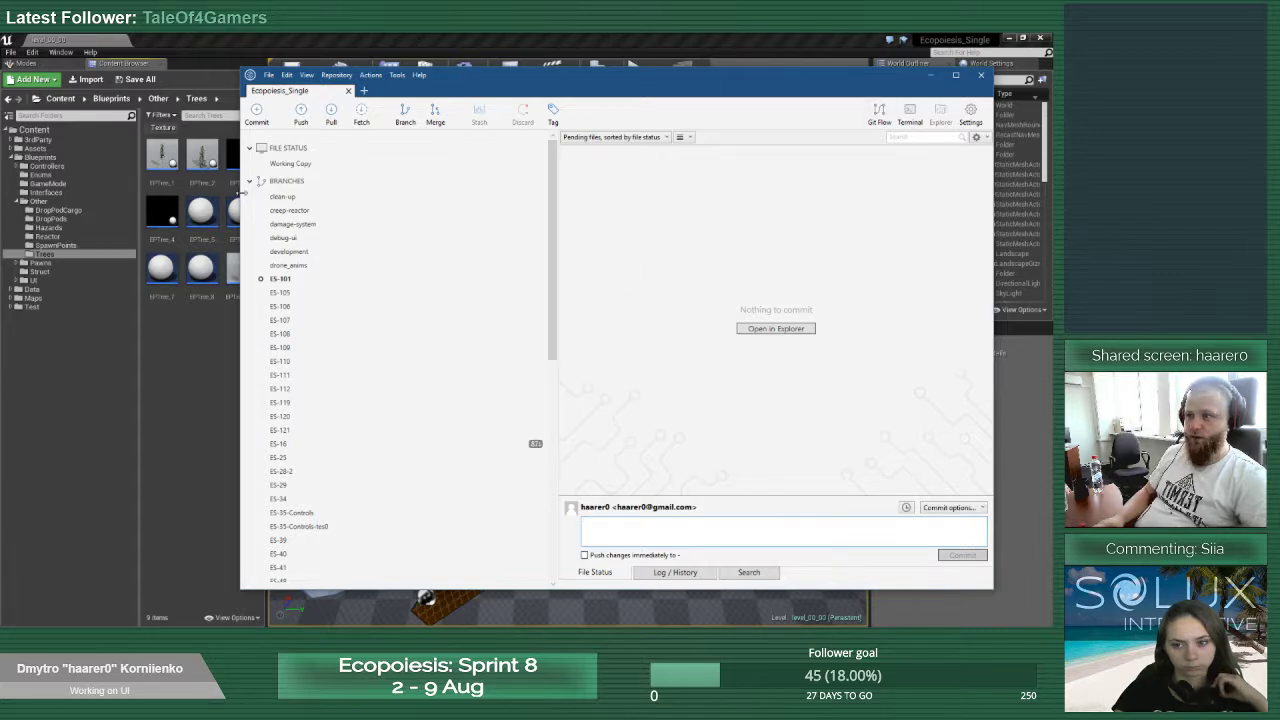
pyautogui.click(293, 283)
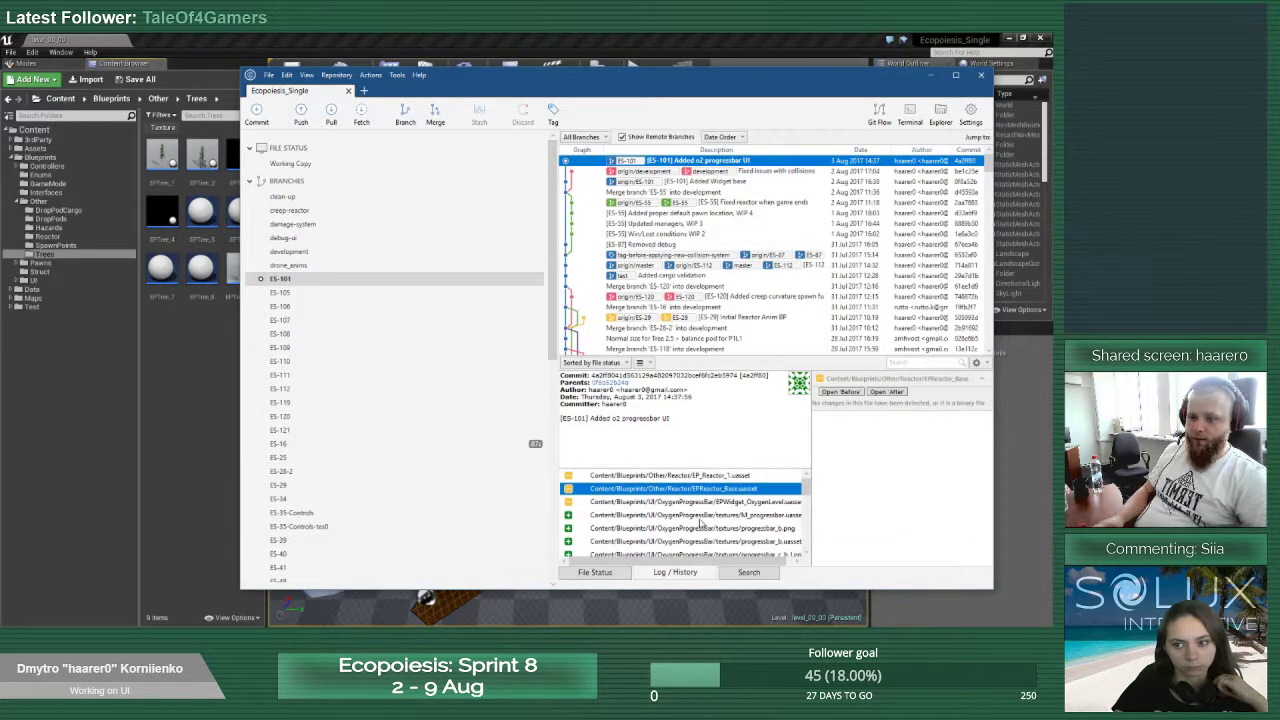
pyautogui.scroll(-2, 700, 520)
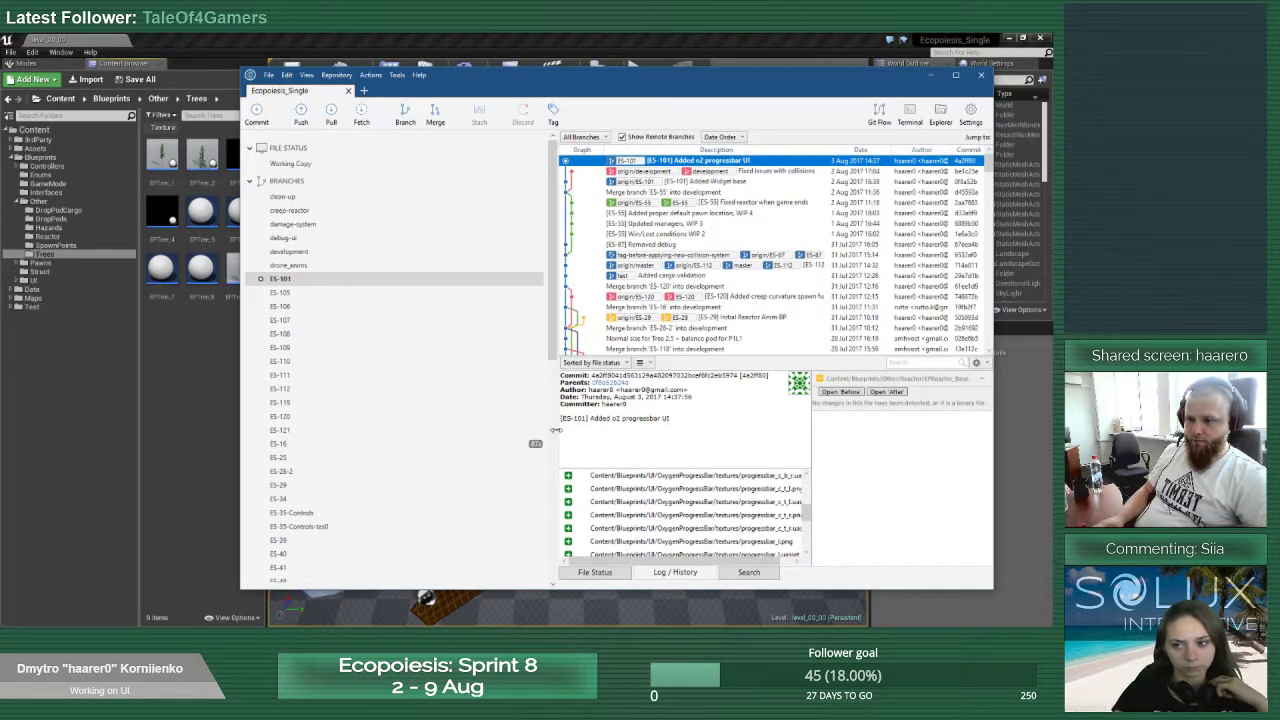
pyautogui.moveTo(555, 430); pyautogui.dragTo(418, 432)
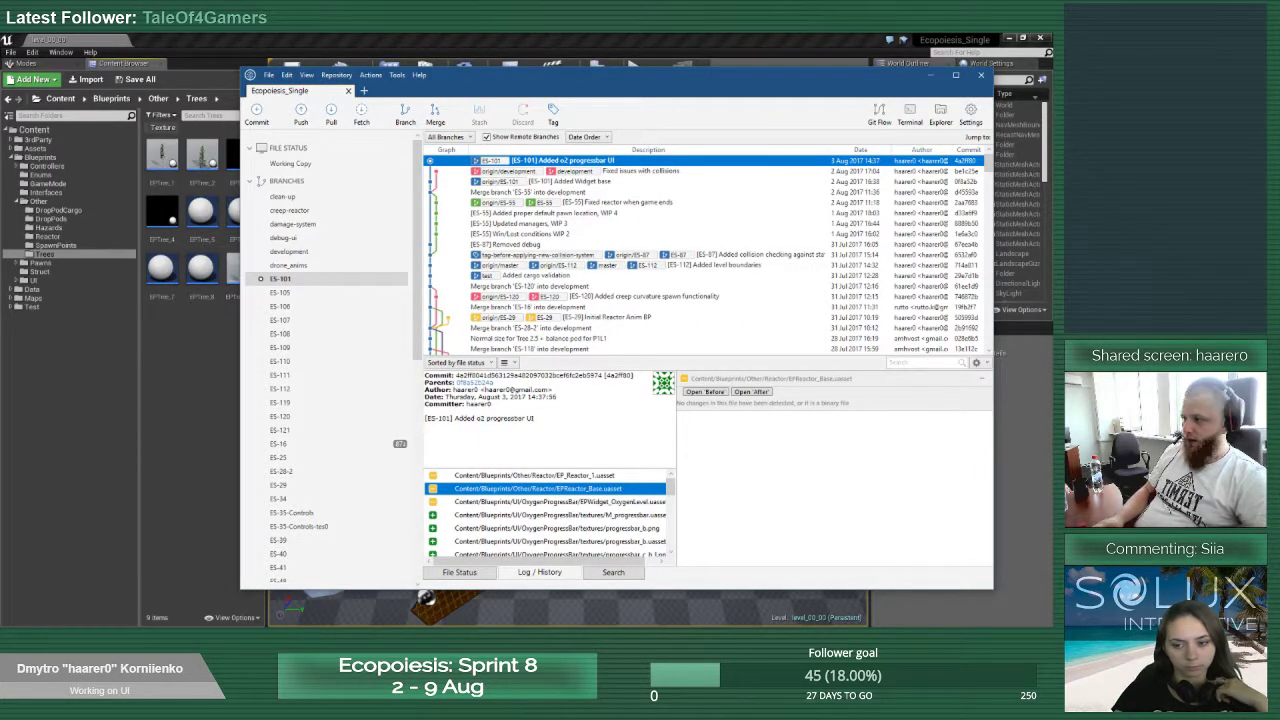
# Switch to the Git Bash terminal and check ES-101 for uncommitted changes with git s and git c
pyautogui.hotkey('alt', 'Tab')
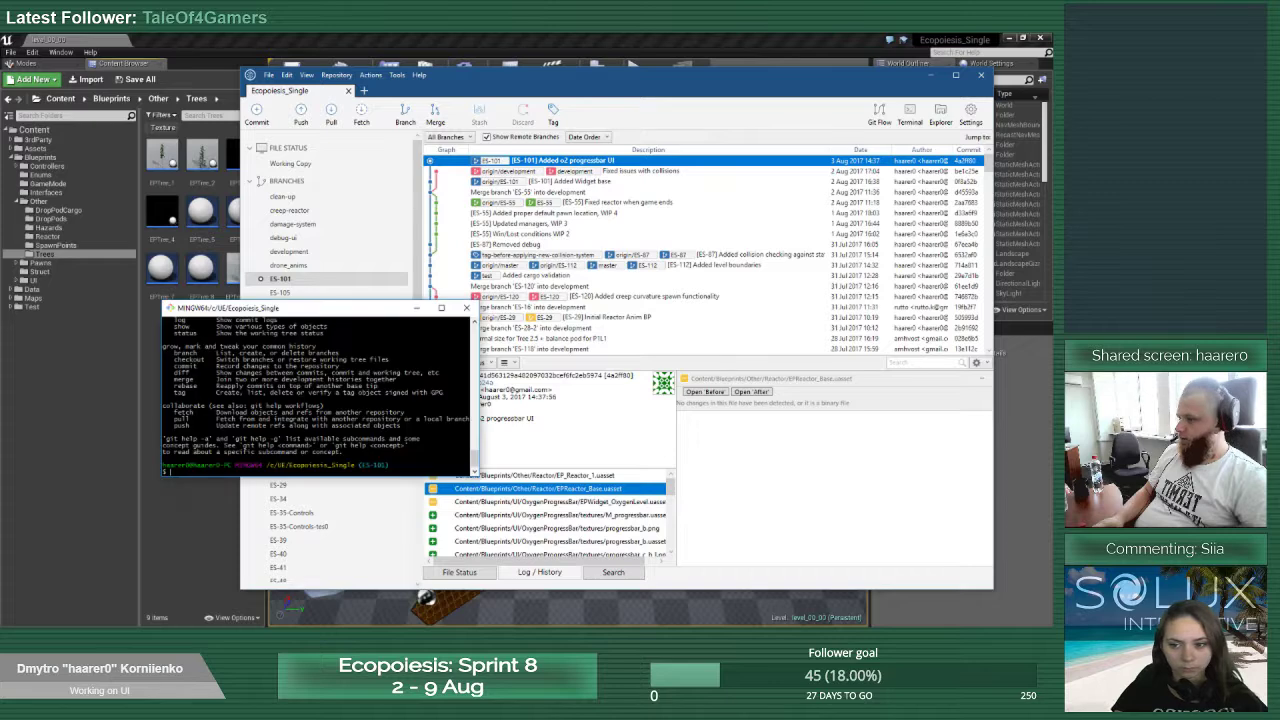
pyautogui.write('git s')
pyautogui.press('Return')
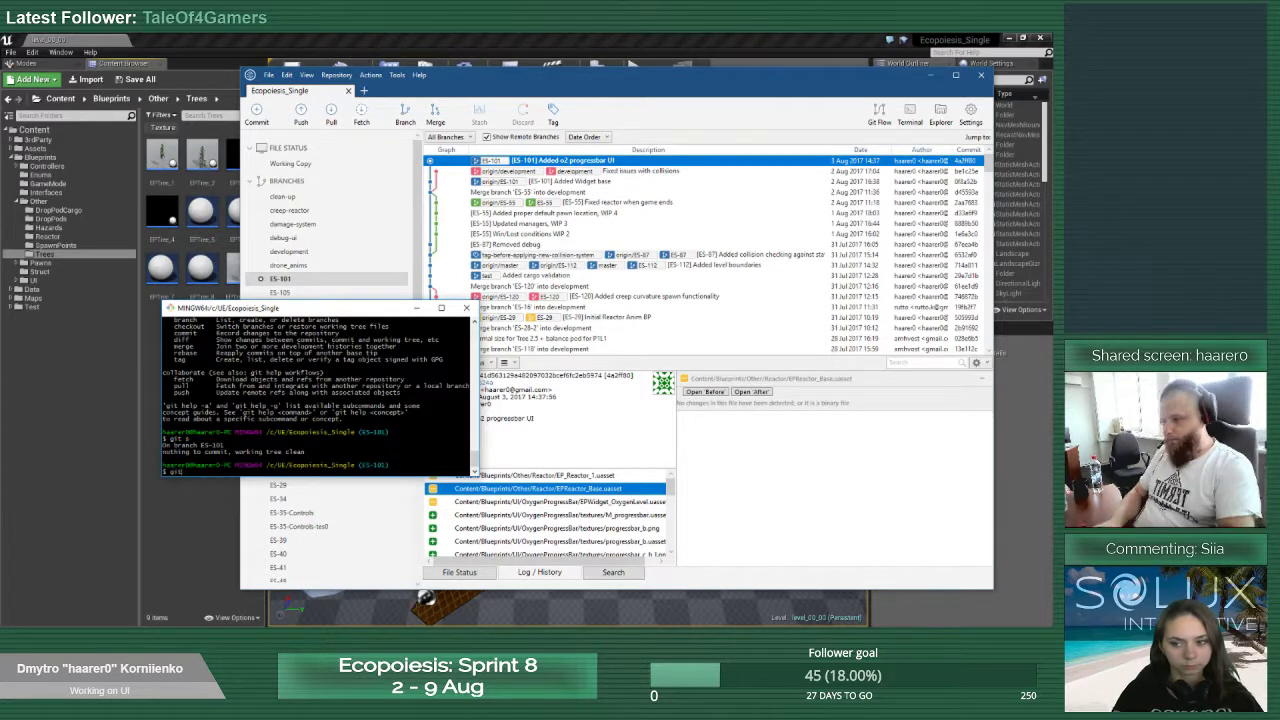
pyautogui.press('Return')
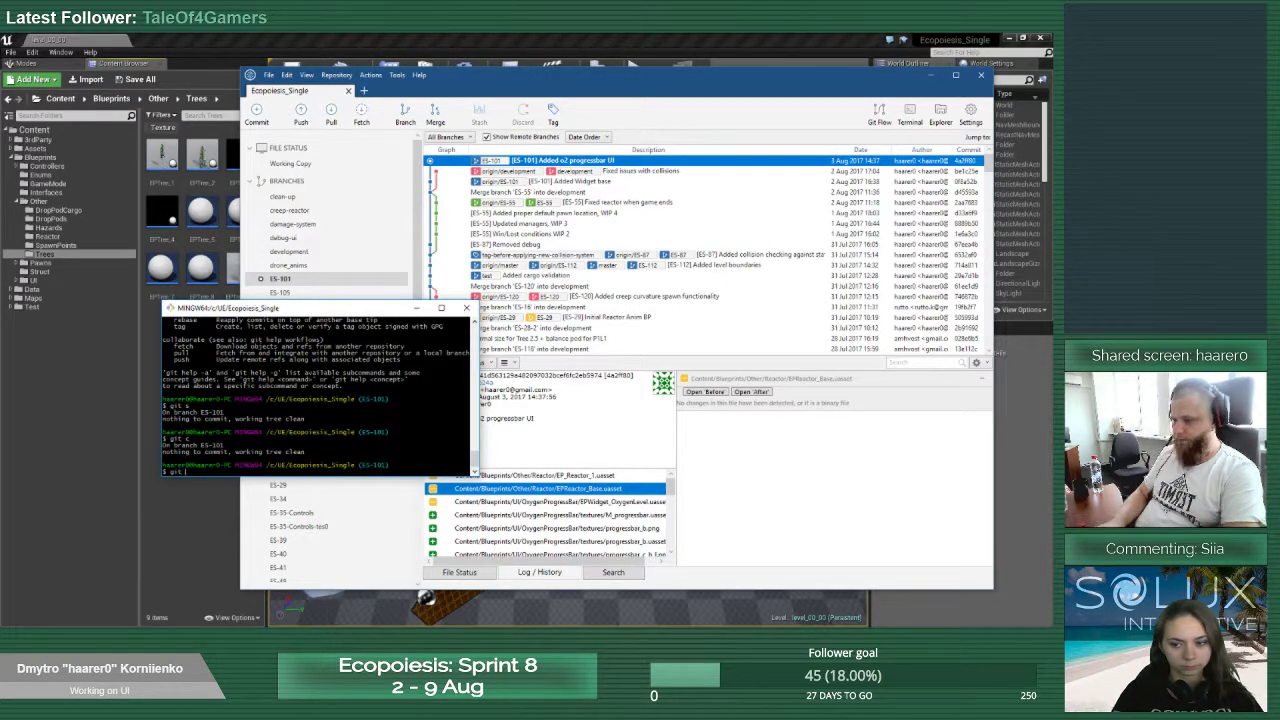
# Check out the development branch with git co development, closing Unreal Editor and retrying the blocked file unlink
pyautogui.write('git co development')
pyautogui.press('Return')
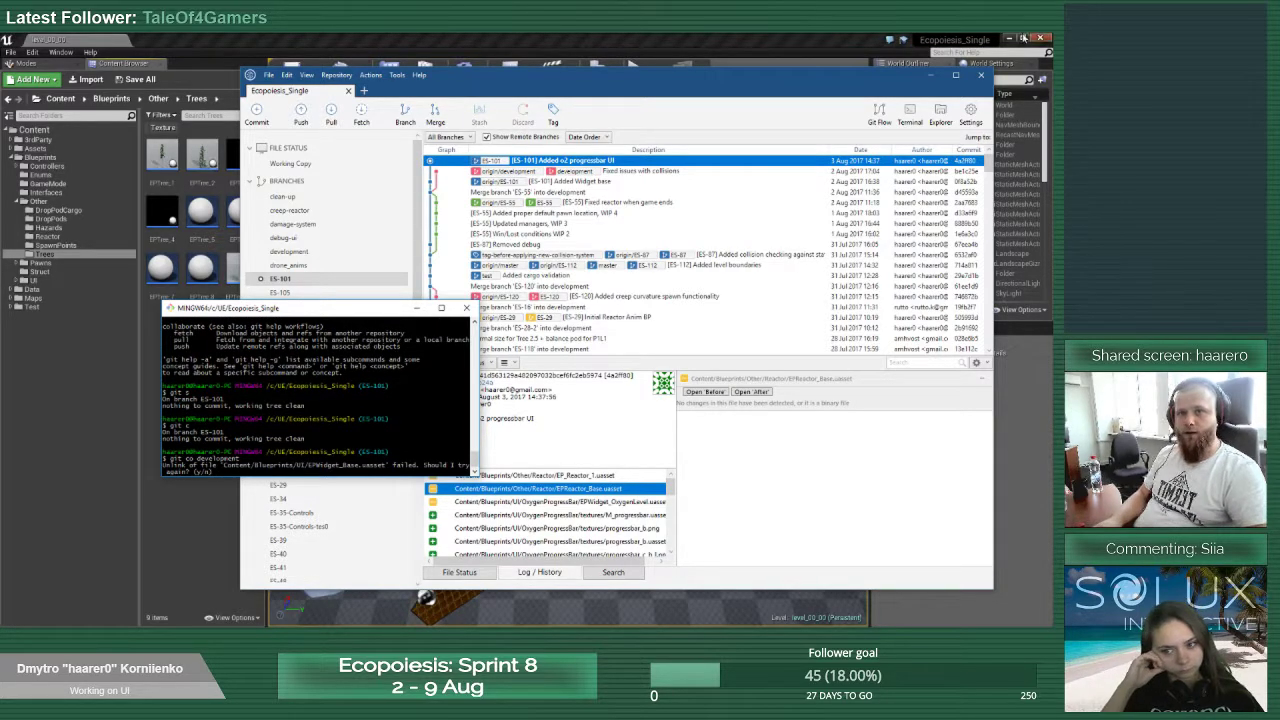
pyautogui.click(1038, 38)
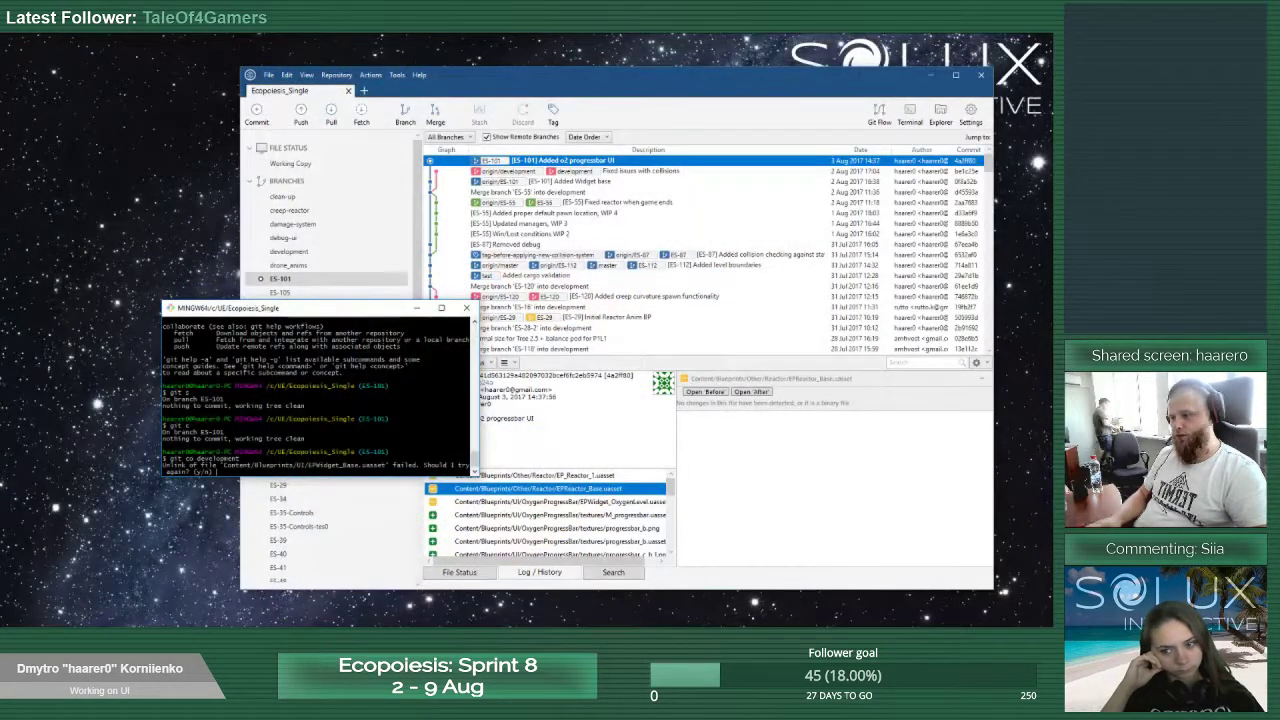
pyautogui.write('y')
pyautogui.press('Return')
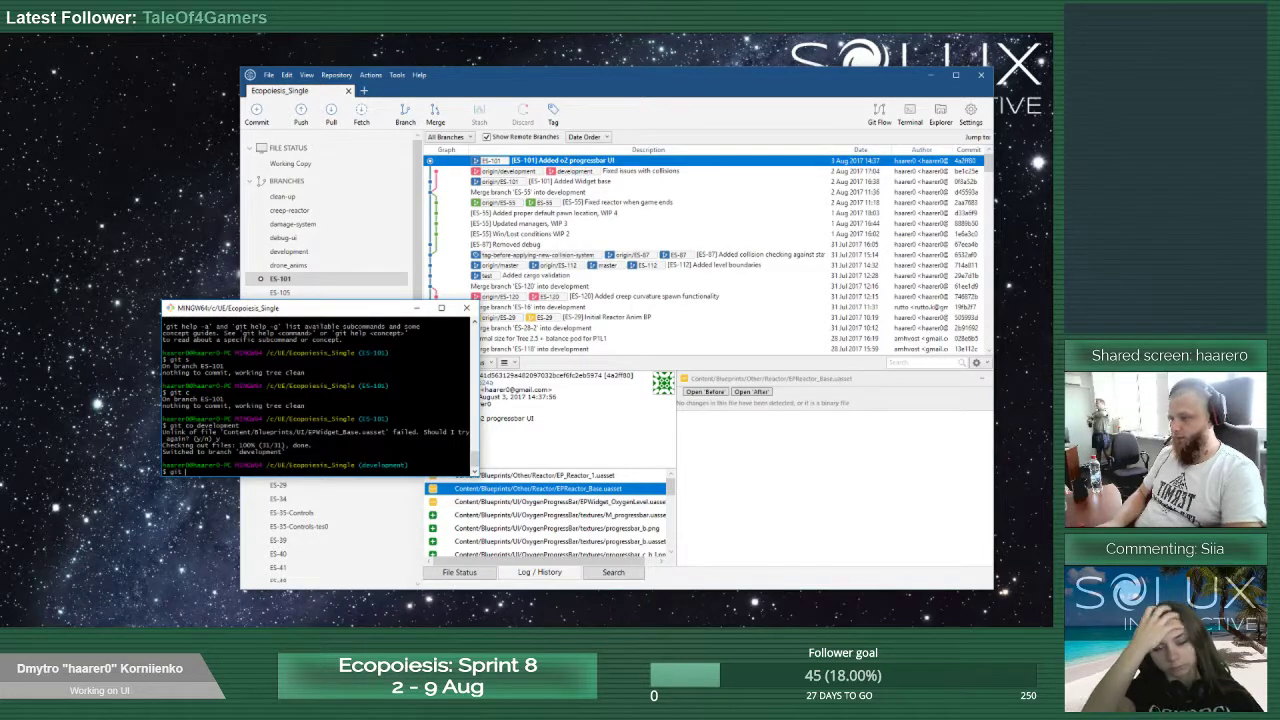
# Pull development from origin, entering the SSH key passphrase
pyautogui.write('git')
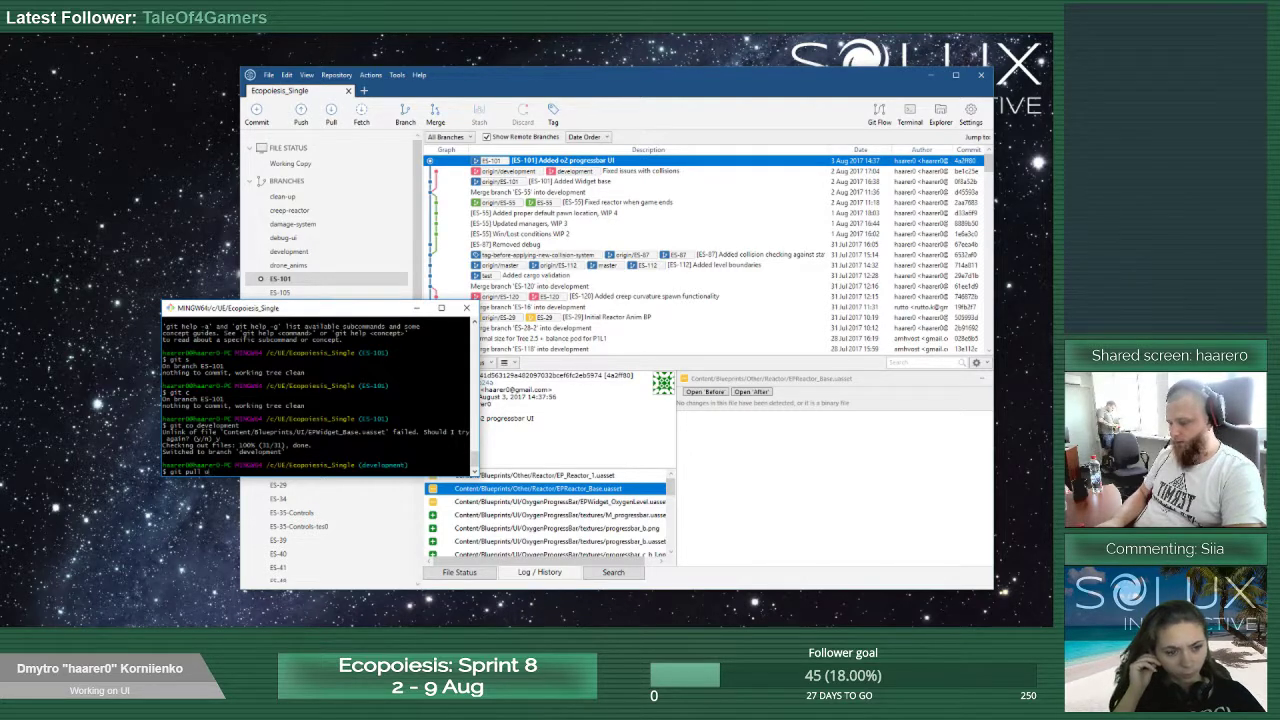
pyautogui.write('lopment')
pyautogui.press('Return')
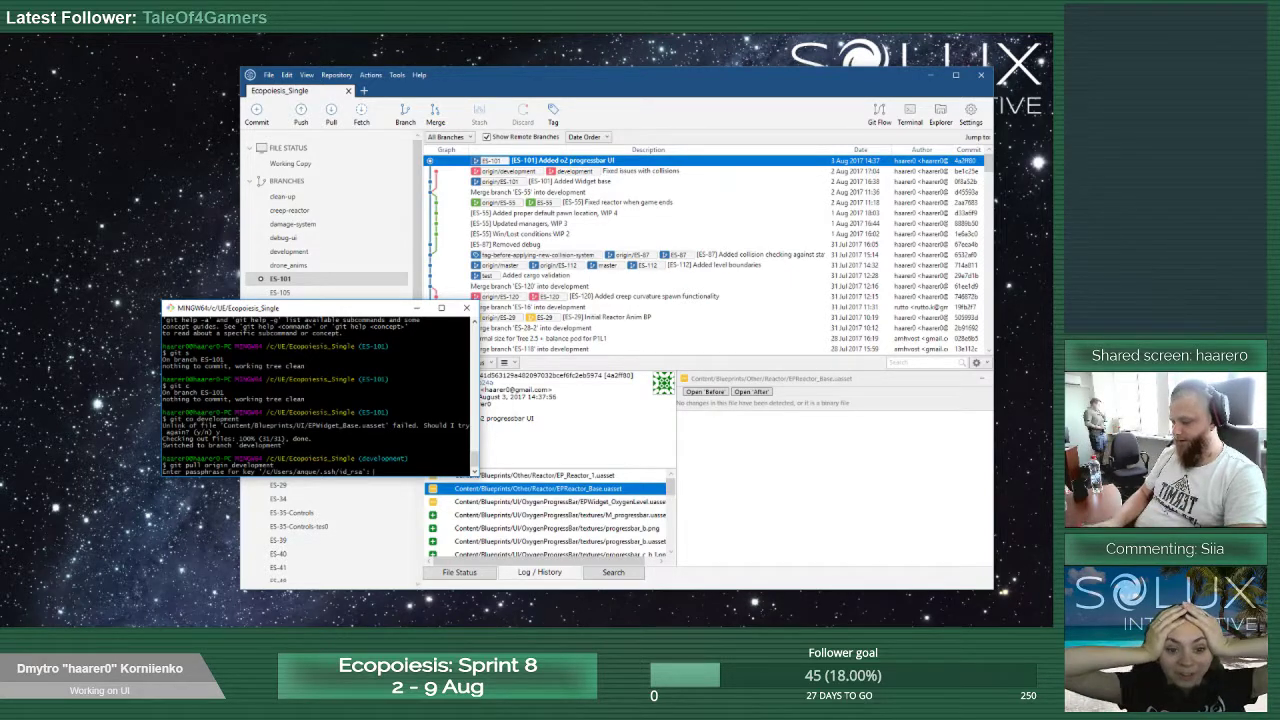
pyautogui.press('Return')
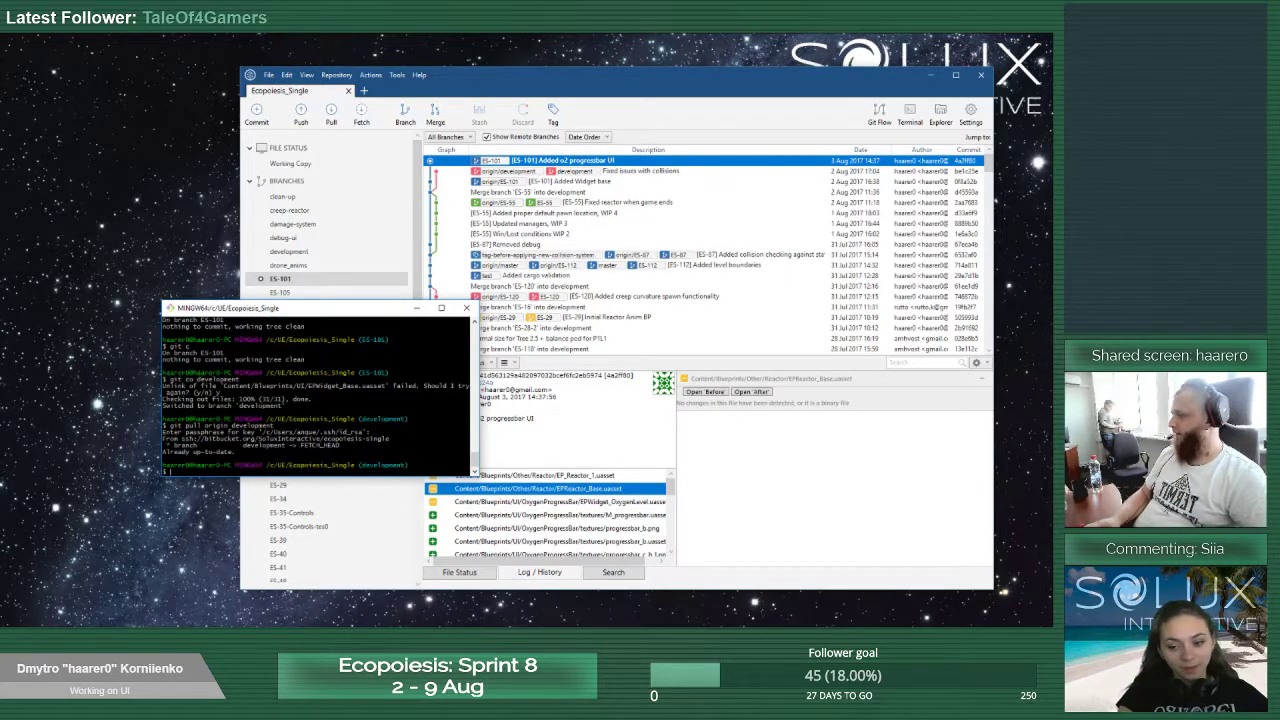
# Merge branch ES-101 into development, saving the default merge commit message
pyautogui.hotkey('alt', 'Tab')
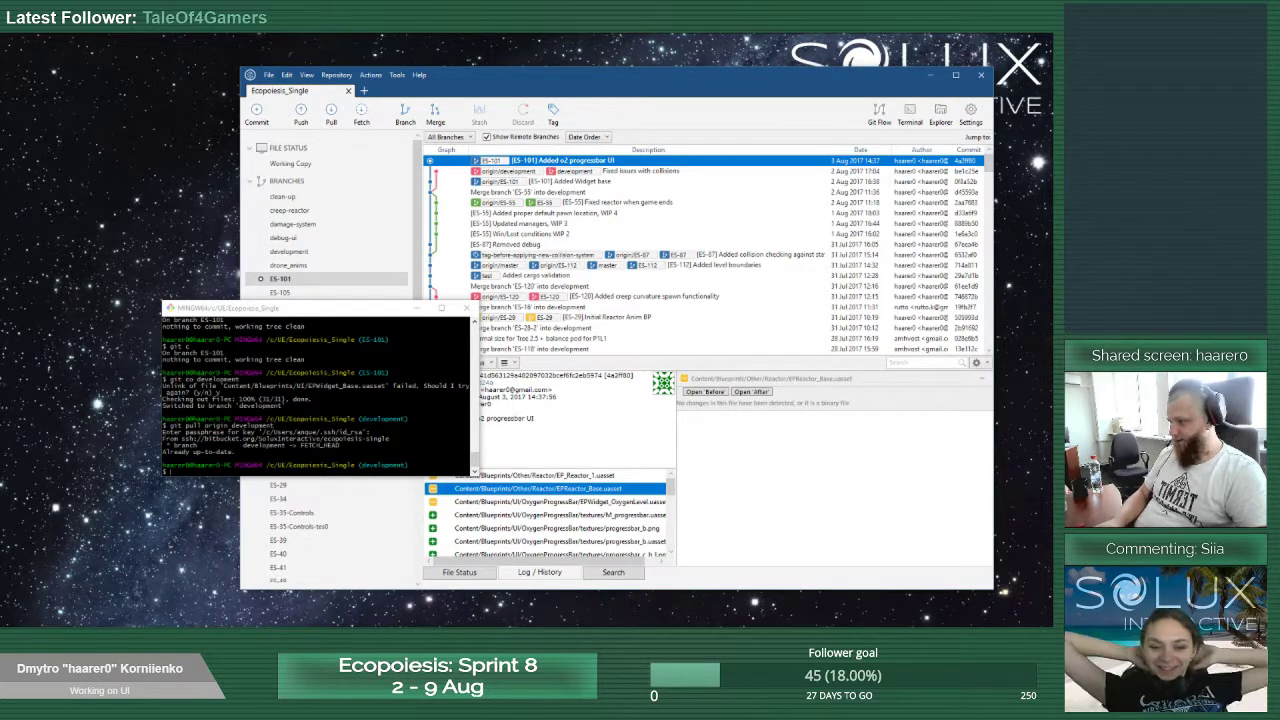
pyautogui.hotkey('alt', 'Tab')
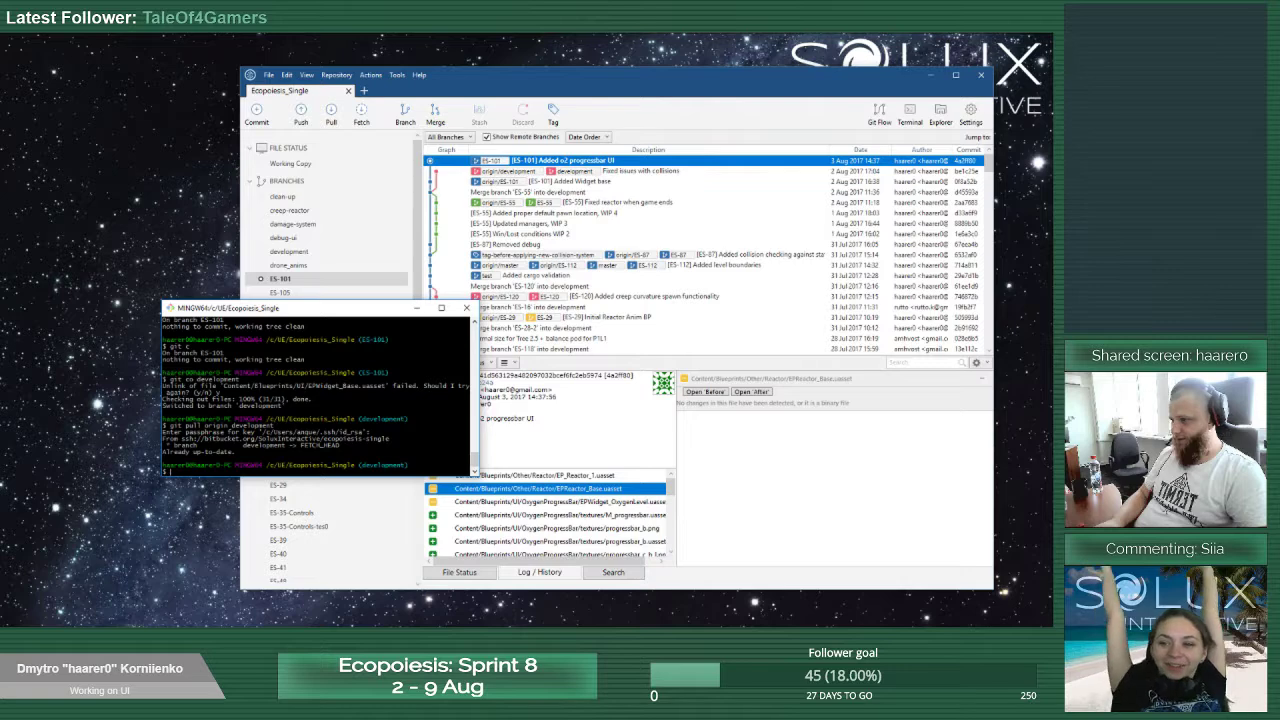
pyautogui.write('git mer')
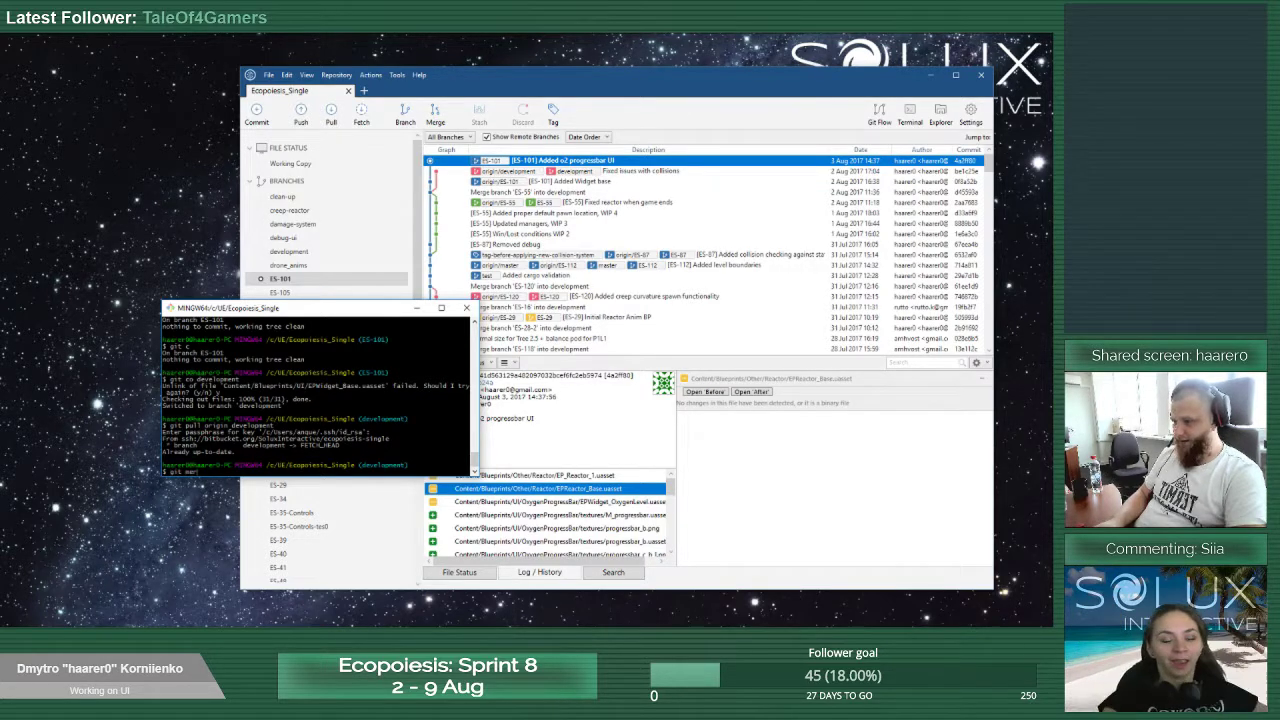
pyautogui.write('ge ES-101')
pyautogui.press('Return')
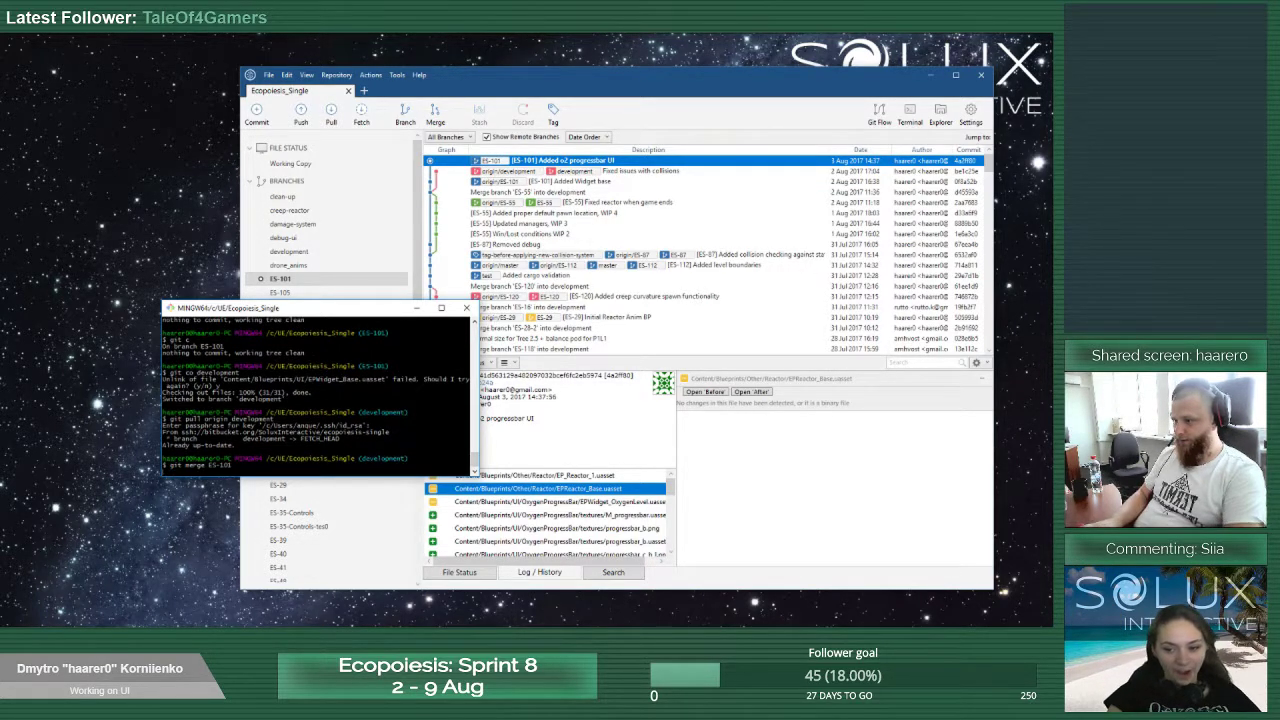
pyautogui.write(':wq')
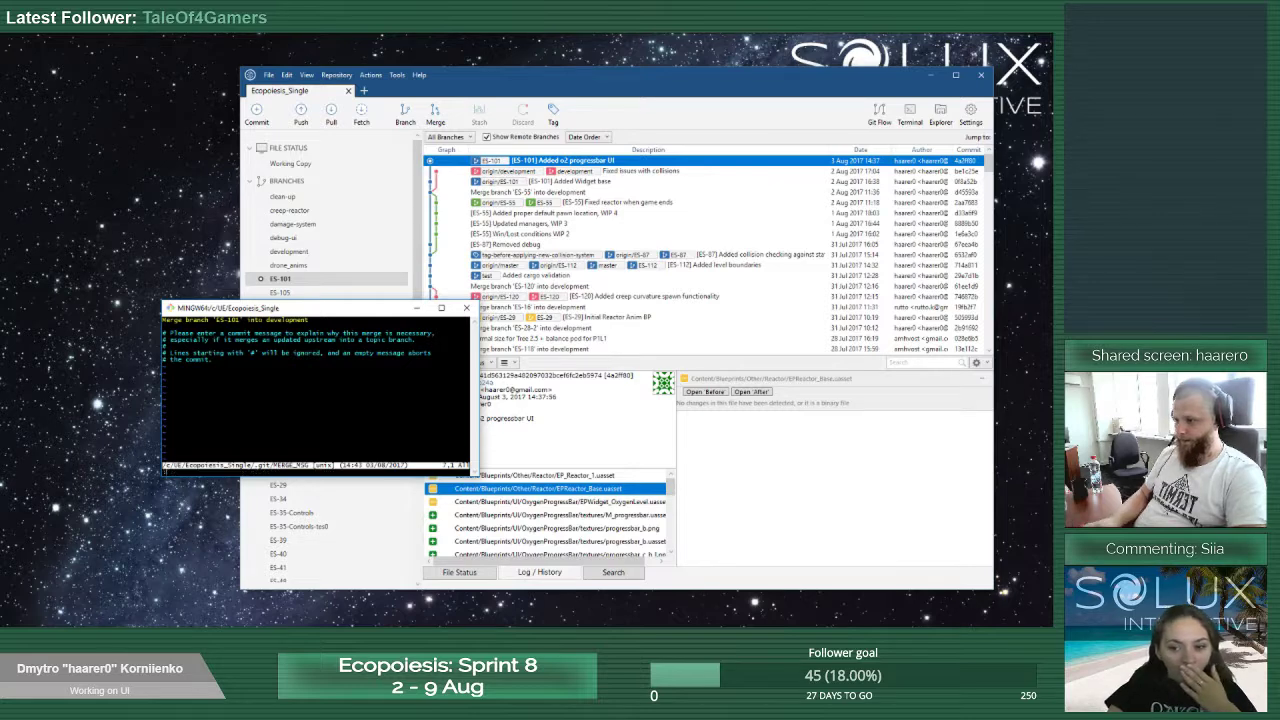
pyautogui.press('Return')
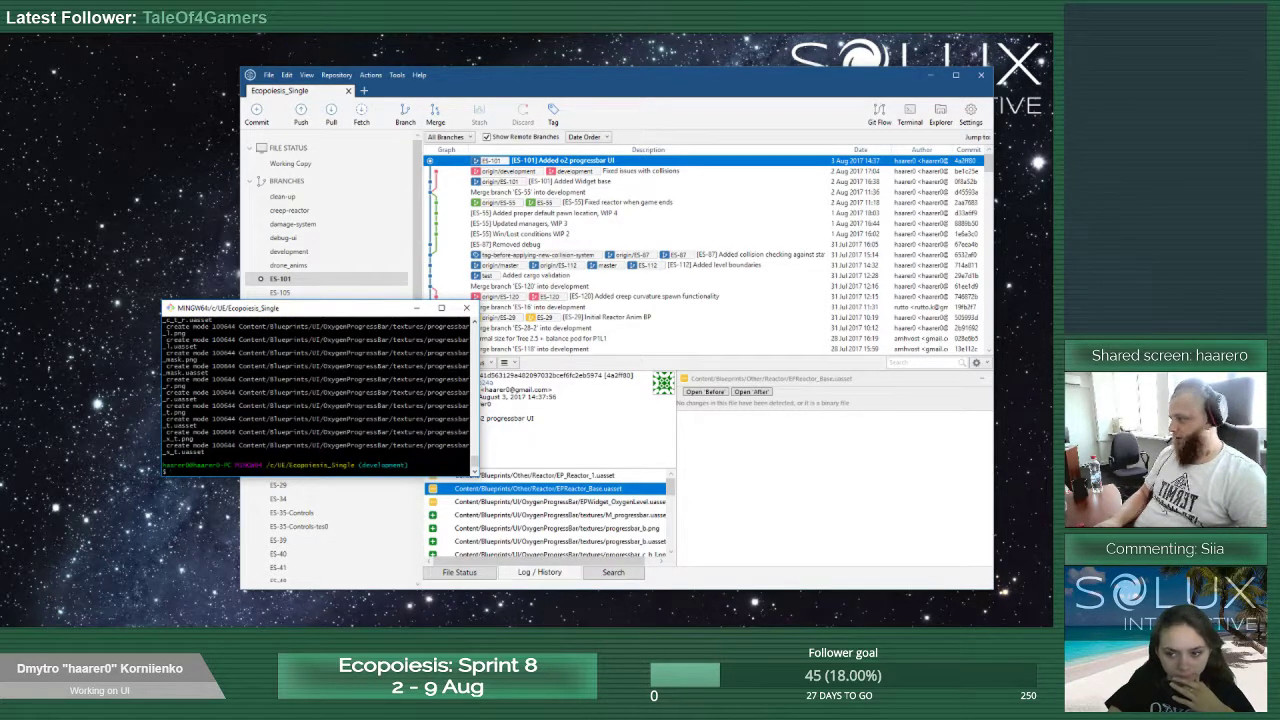
# Switch to Unreal Editor, play the level, and move to the landed drop pod near the reactor
pyautogui.hotkey('alt', 'Tab')
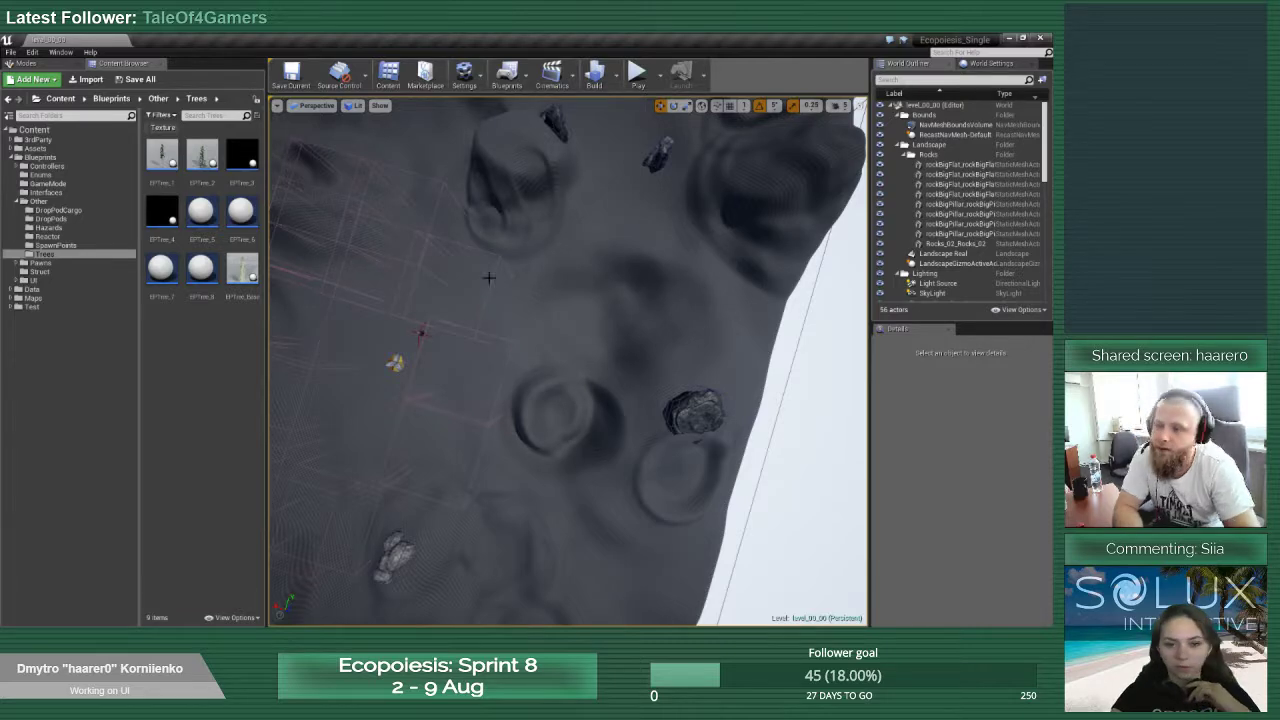
pyautogui.moveTo(621, 313); pyautogui.dragTo(621, 320, button='right')
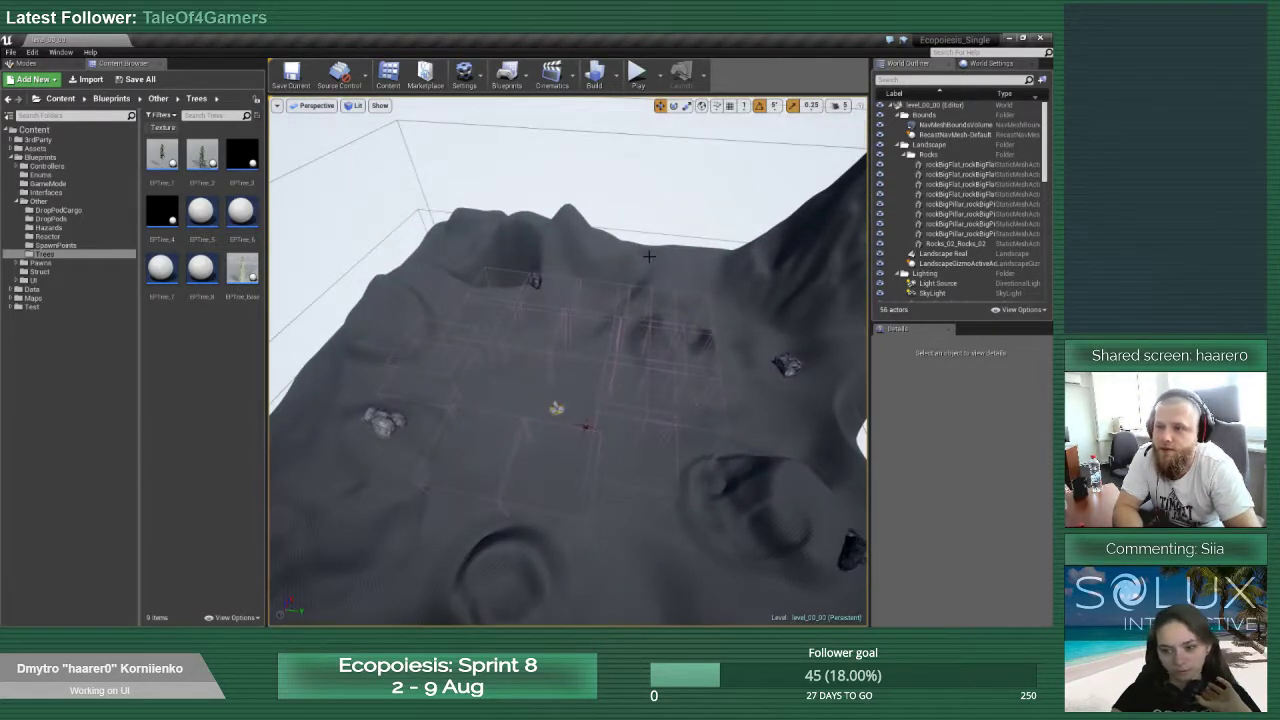
pyautogui.click(637, 72)
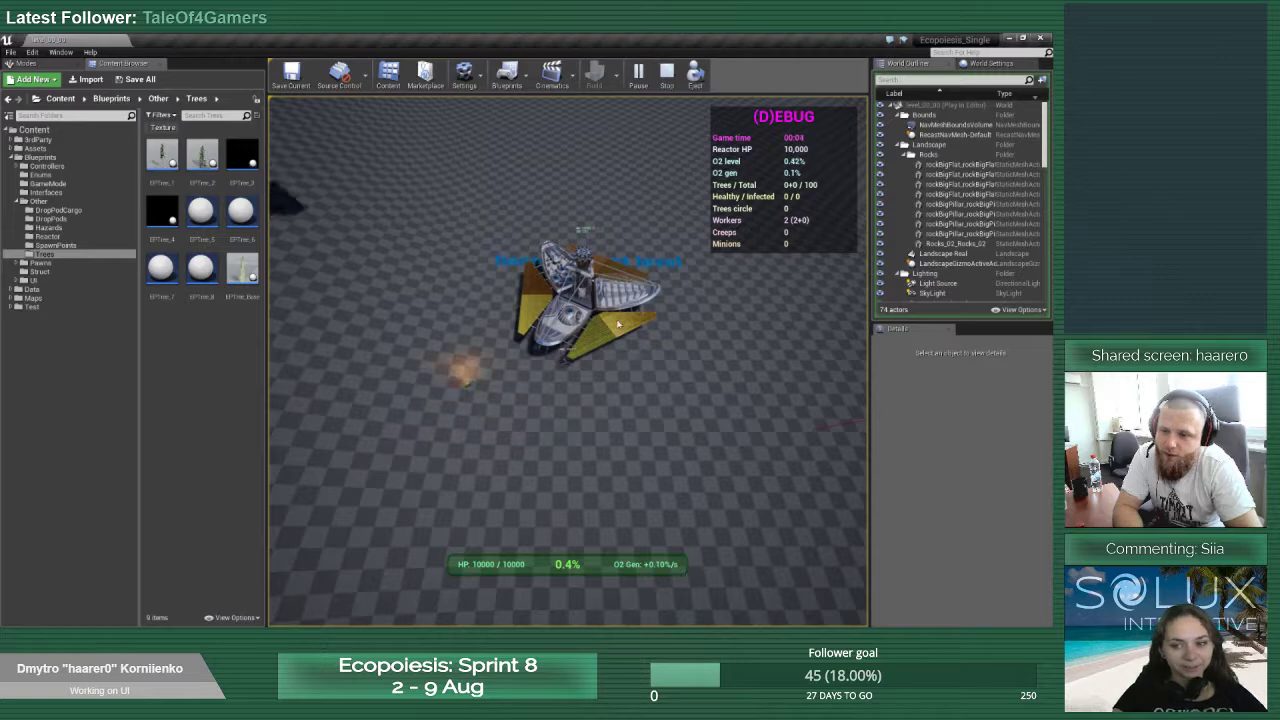
pyautogui.press('a')
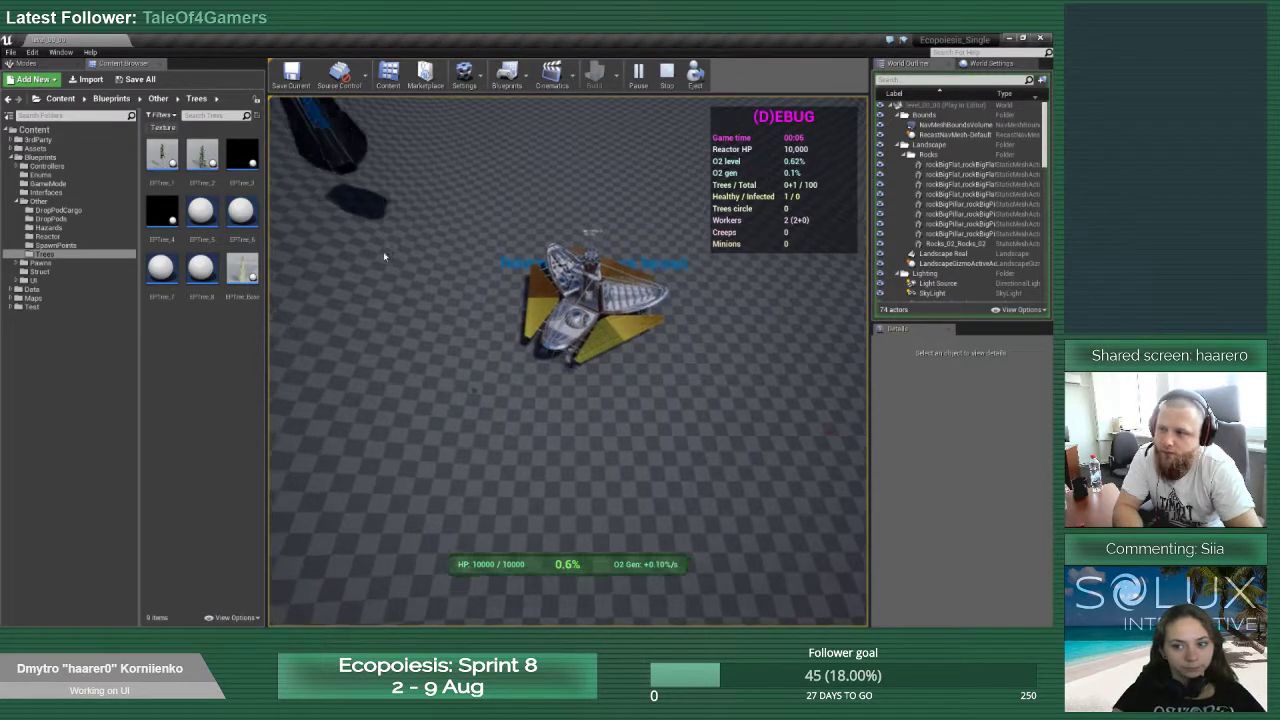
pyautogui.press('w')
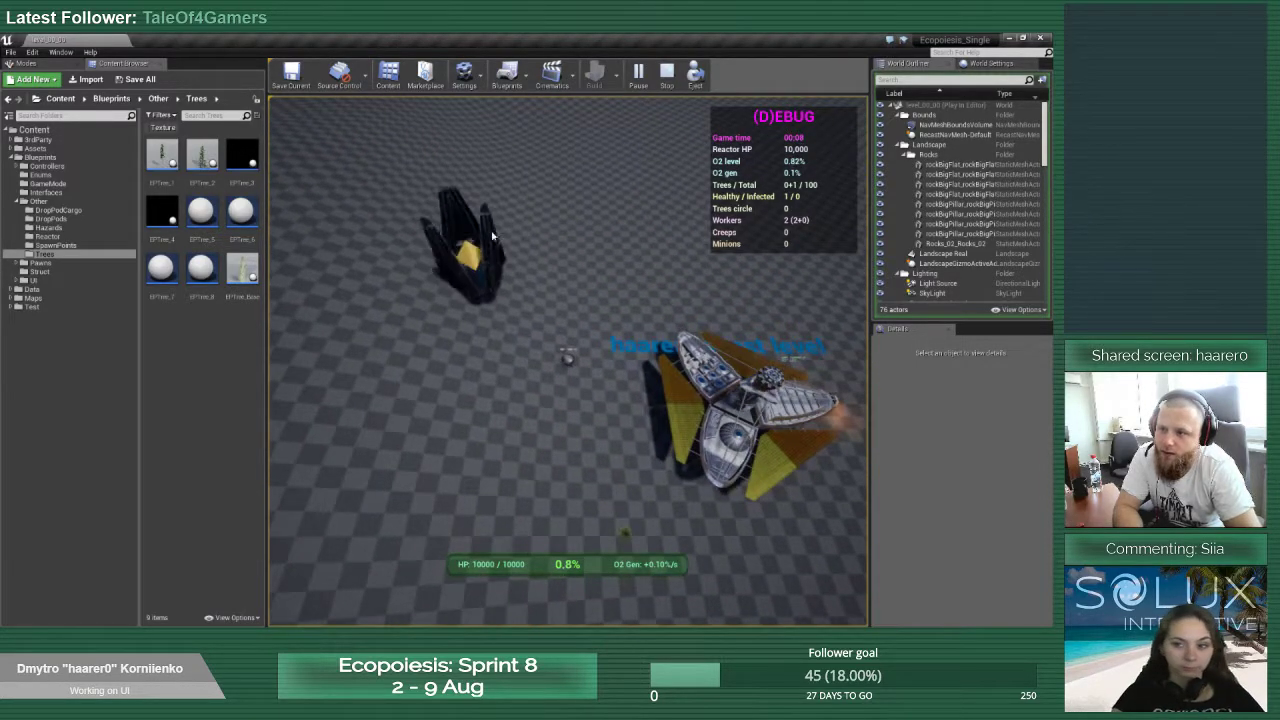
pyautogui.press('w')
pyautogui.press('a')
pyautogui.press('w')
pyautogui.press('a')
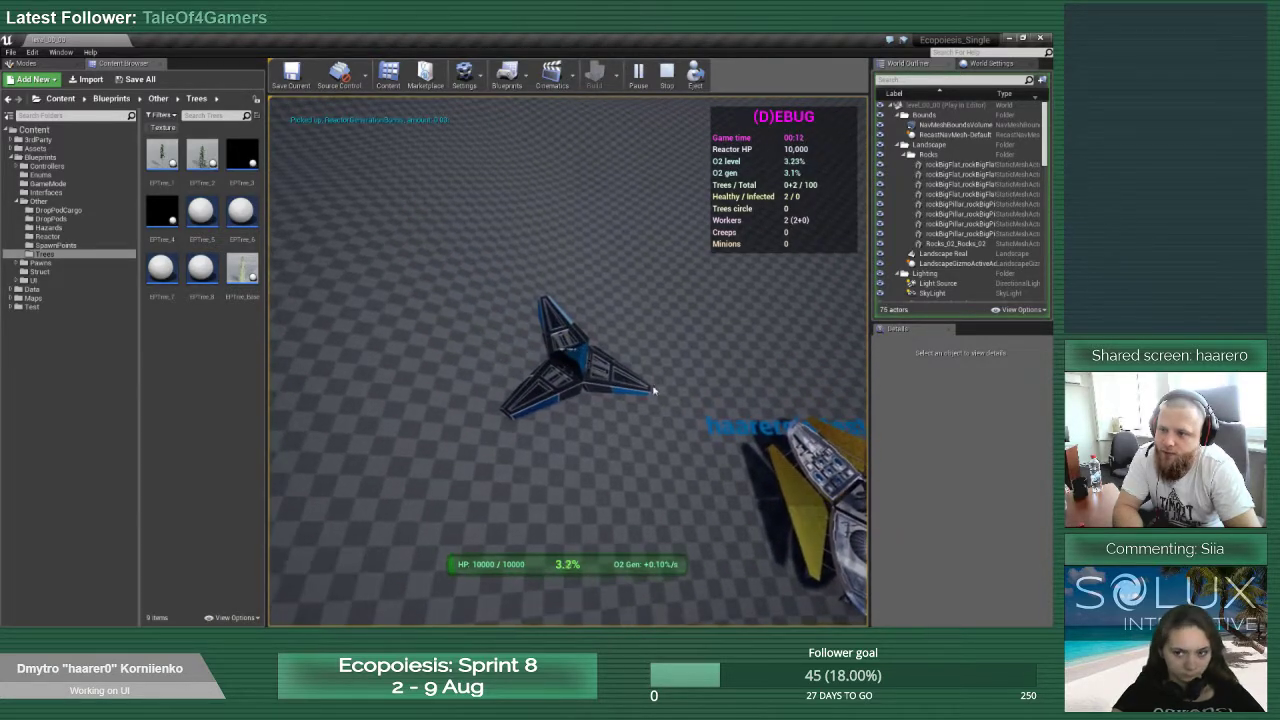
# Move the character off the drop pod and around the ground beside the reactor to watch the oxygen progress bar fill
pyautogui.press('s')
pyautogui.press('d')
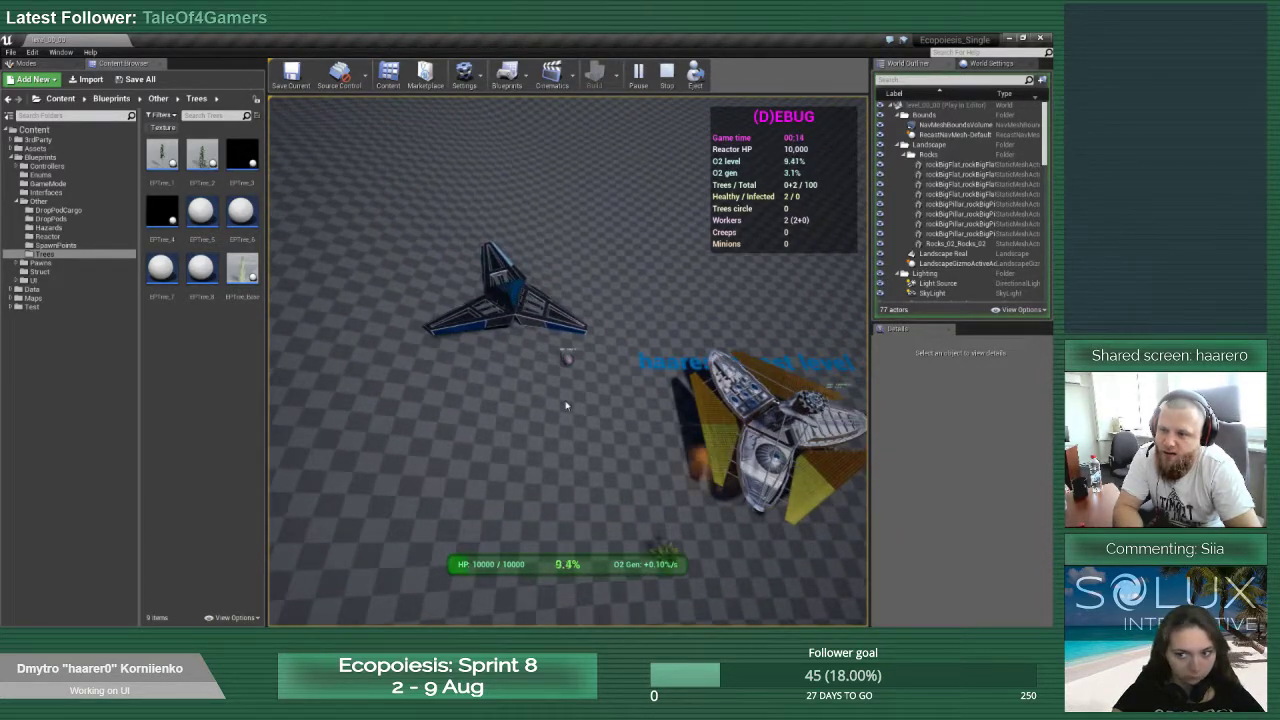
pyautogui.press('s')
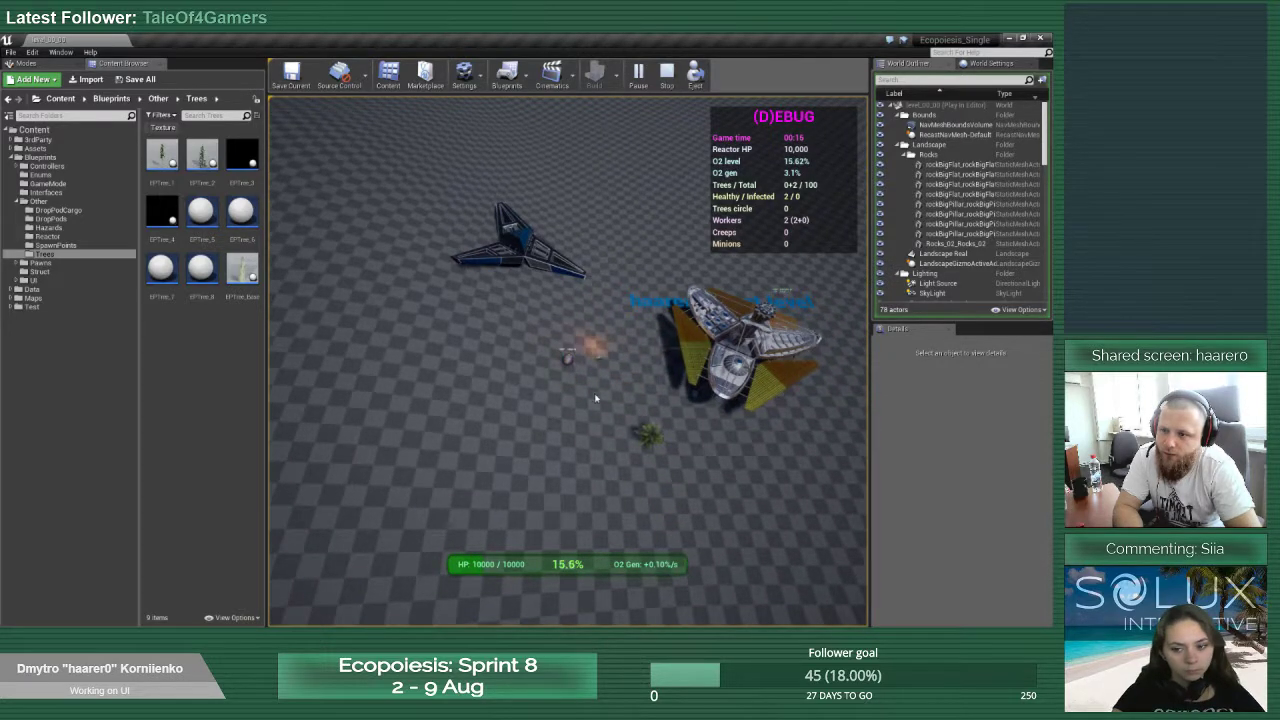
pyautogui.press('s')
pyautogui.press('d')
pyautogui.press('w')
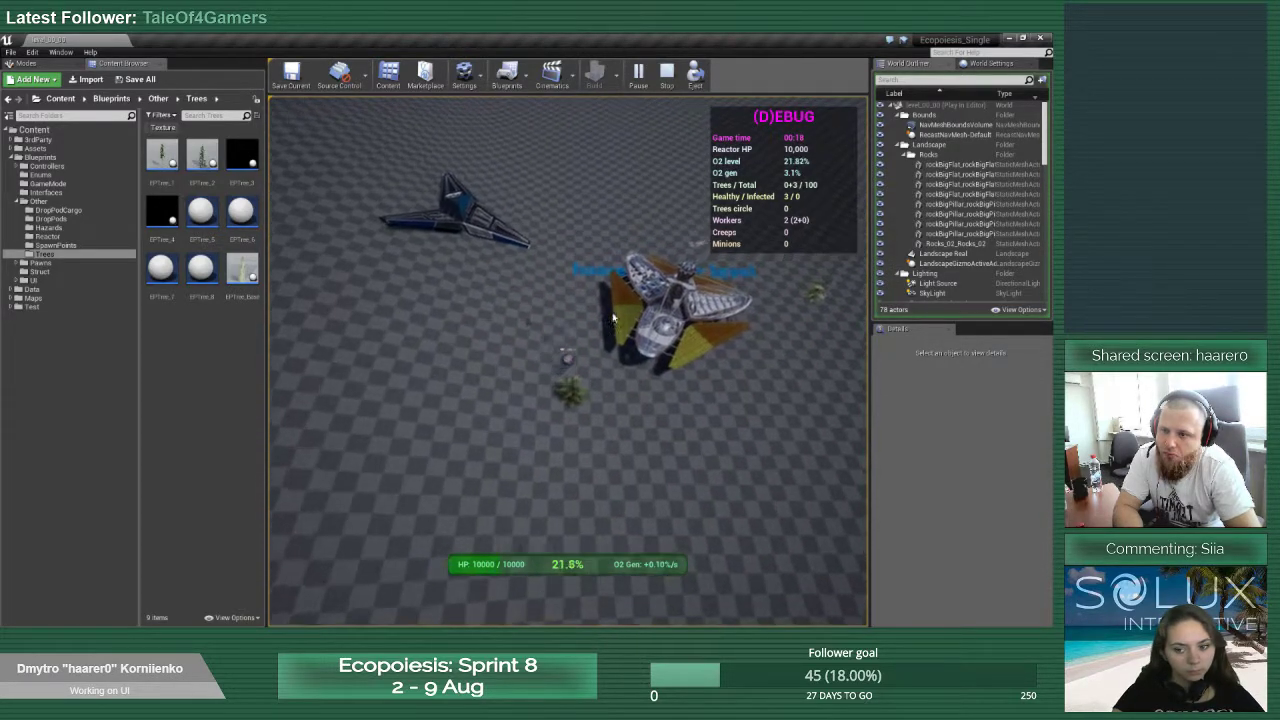
pyautogui.press('d')
pyautogui.press('a')
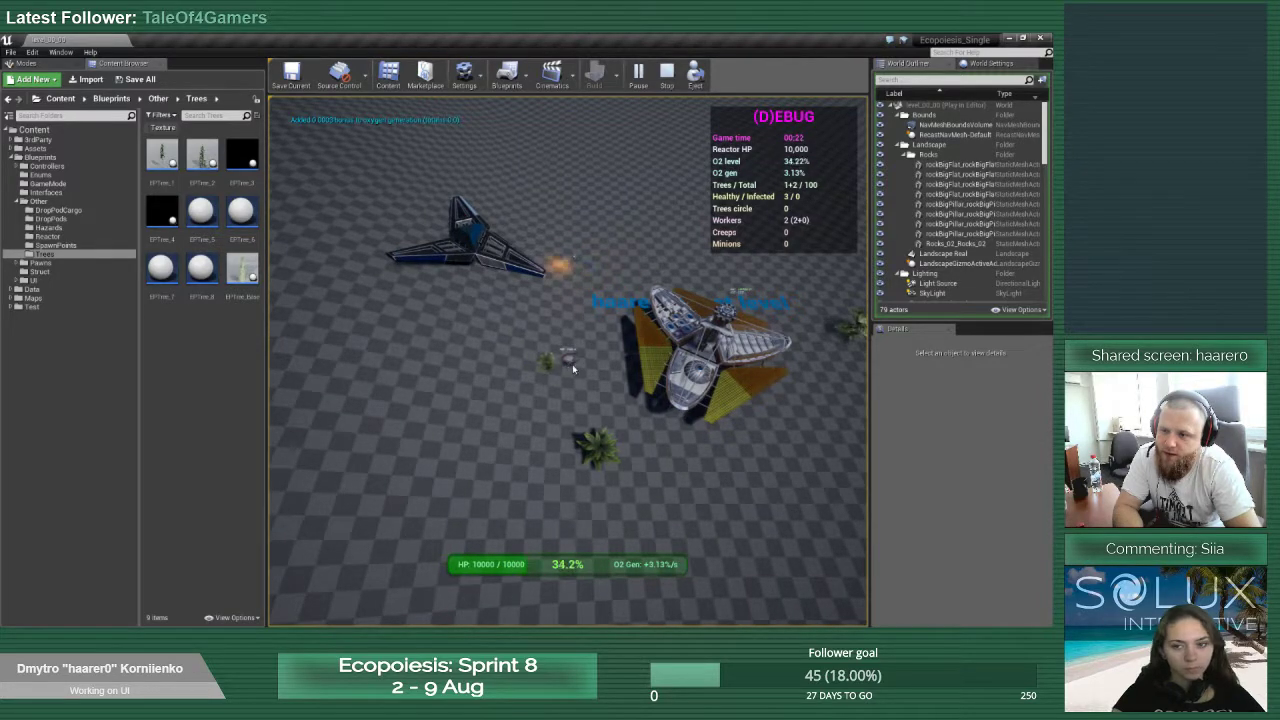
pyautogui.press('w')
pyautogui.press('d')
pyautogui.press('d')
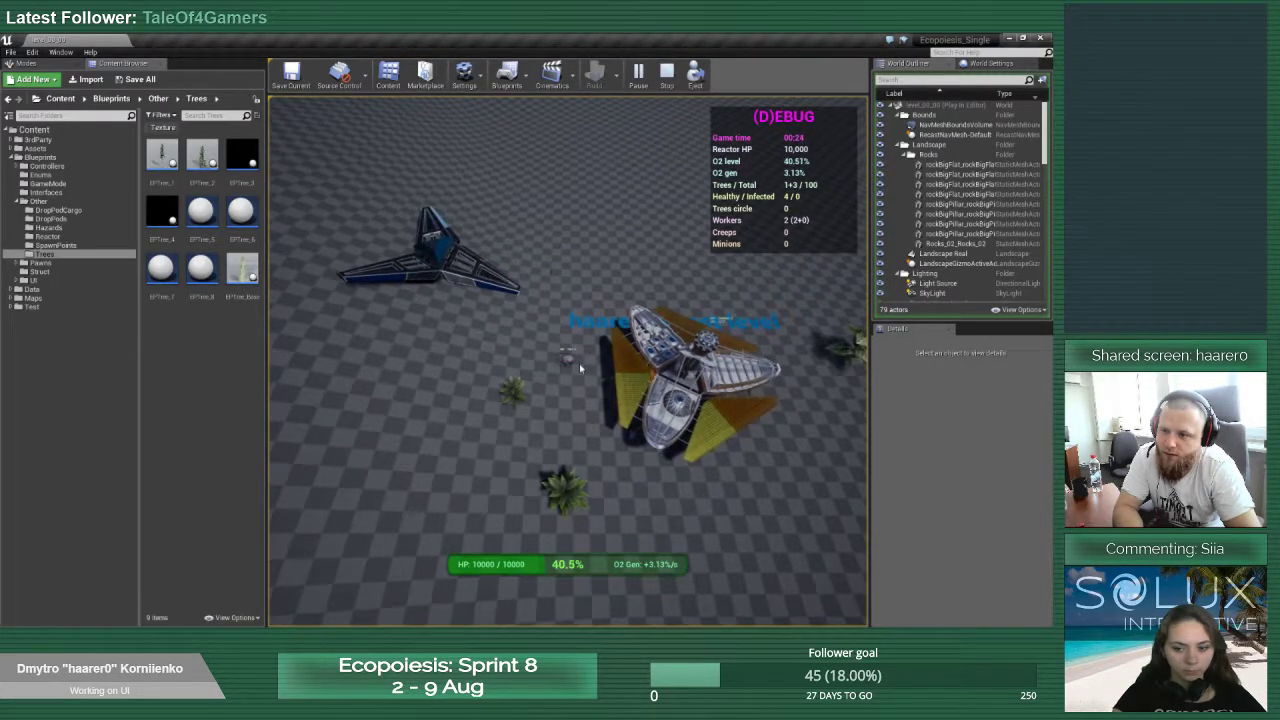
pyautogui.press('a')
pyautogui.press('a')
pyautogui.press('w')
pyautogui.press('a')
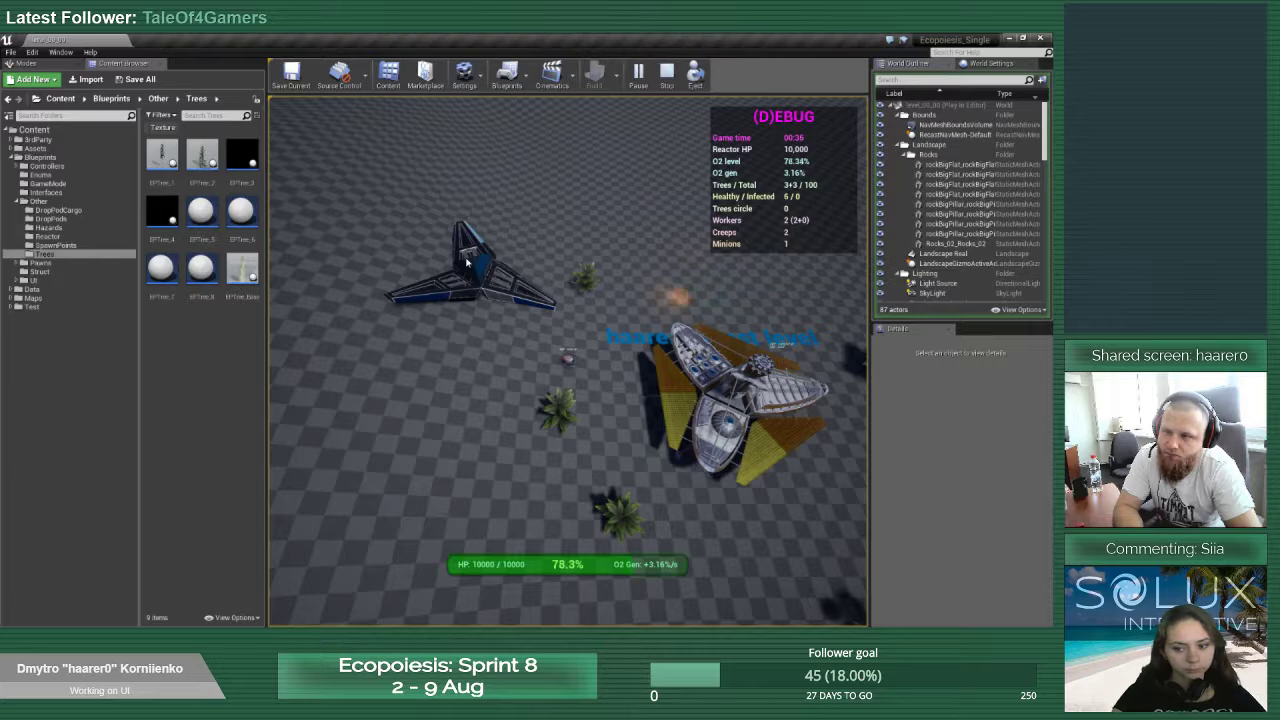
# Return the character to the landed drop pod near the reactor and stop the play session
pyautogui.press('a')
pyautogui.press('w')
pyautogui.press('w')
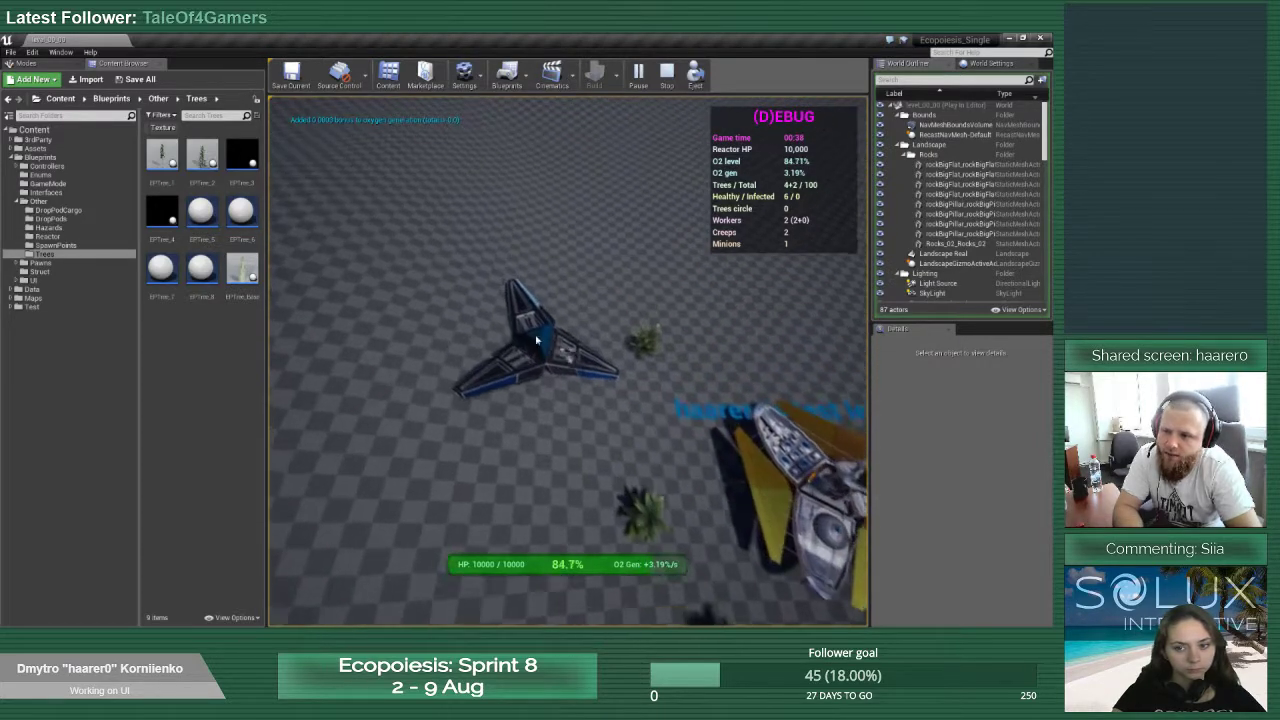
pyautogui.press('a')
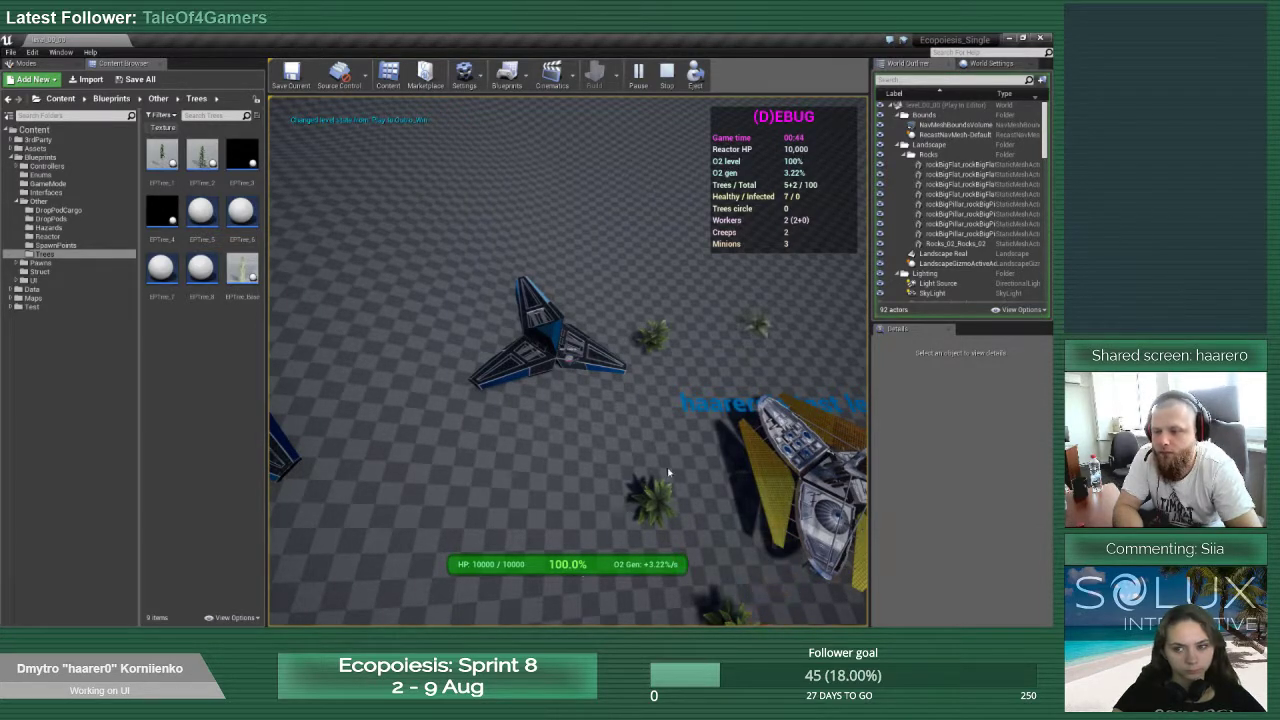
pyautogui.click(666, 72)
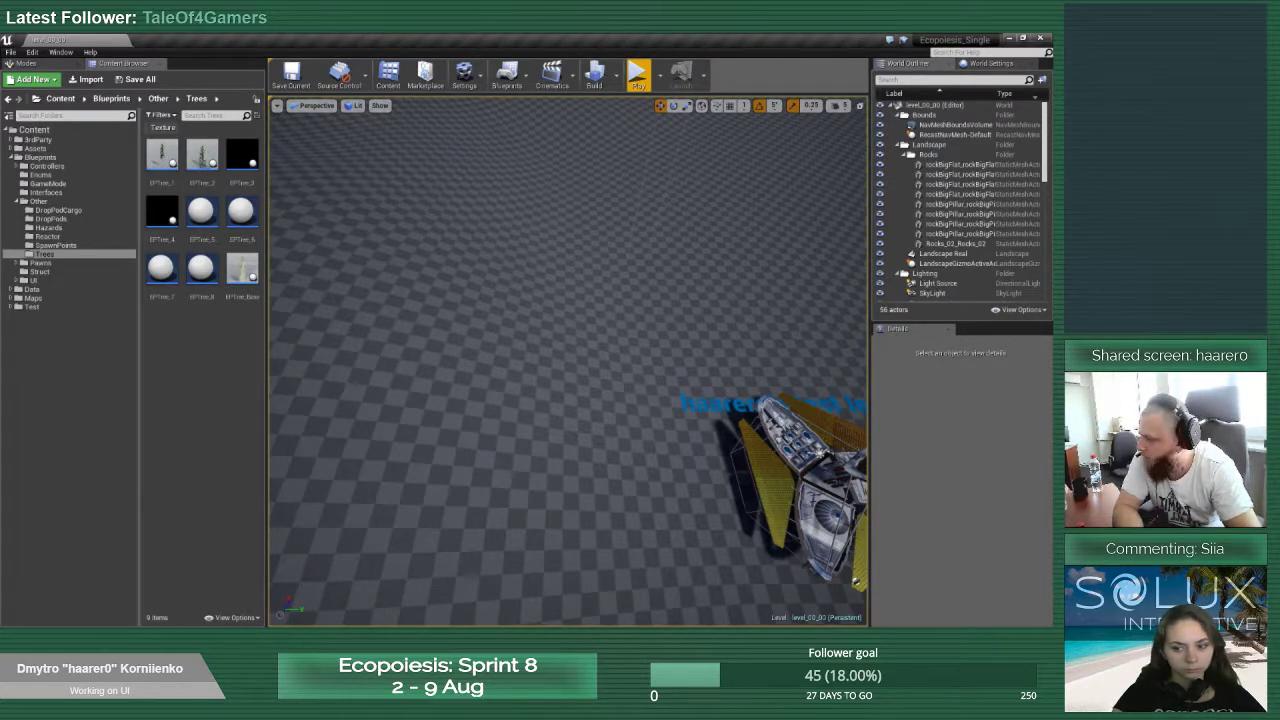
# Review the Reactor settings of the EPConfigurationManager actor and save the current level
pyautogui.scroll(-4, 935, 197)
pyautogui.click(940, 184)
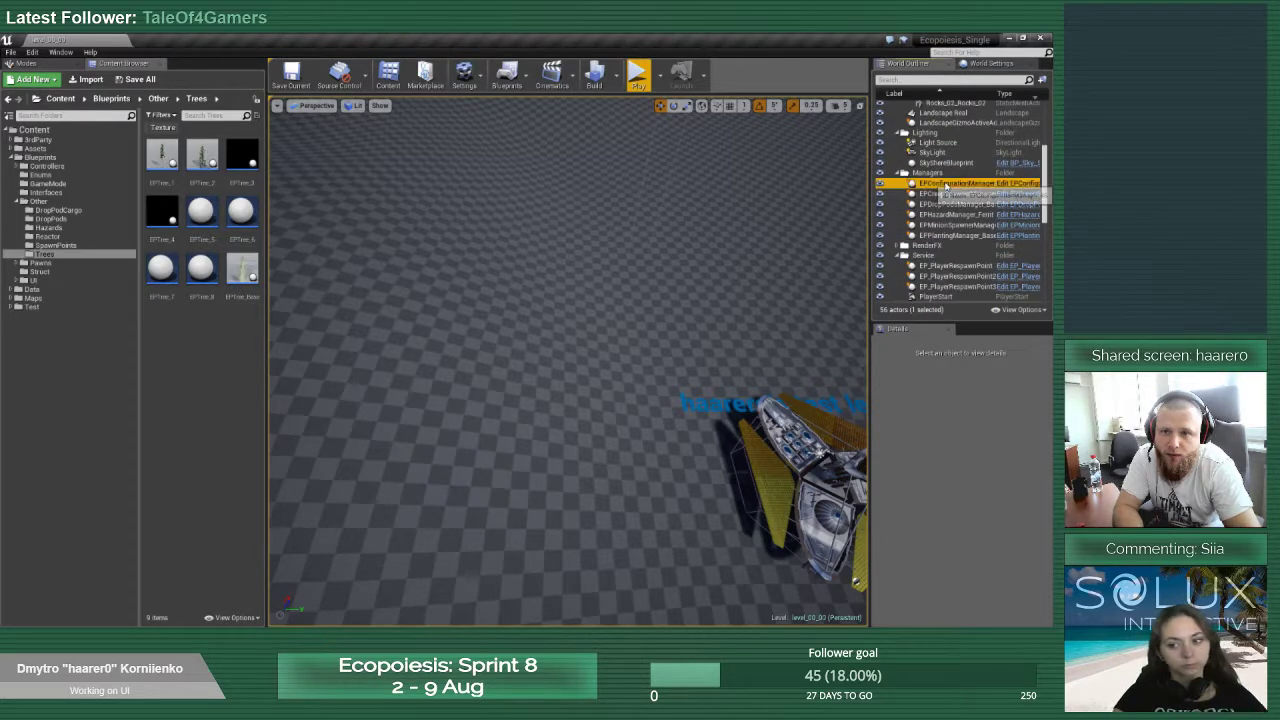
pyautogui.click(897, 484)
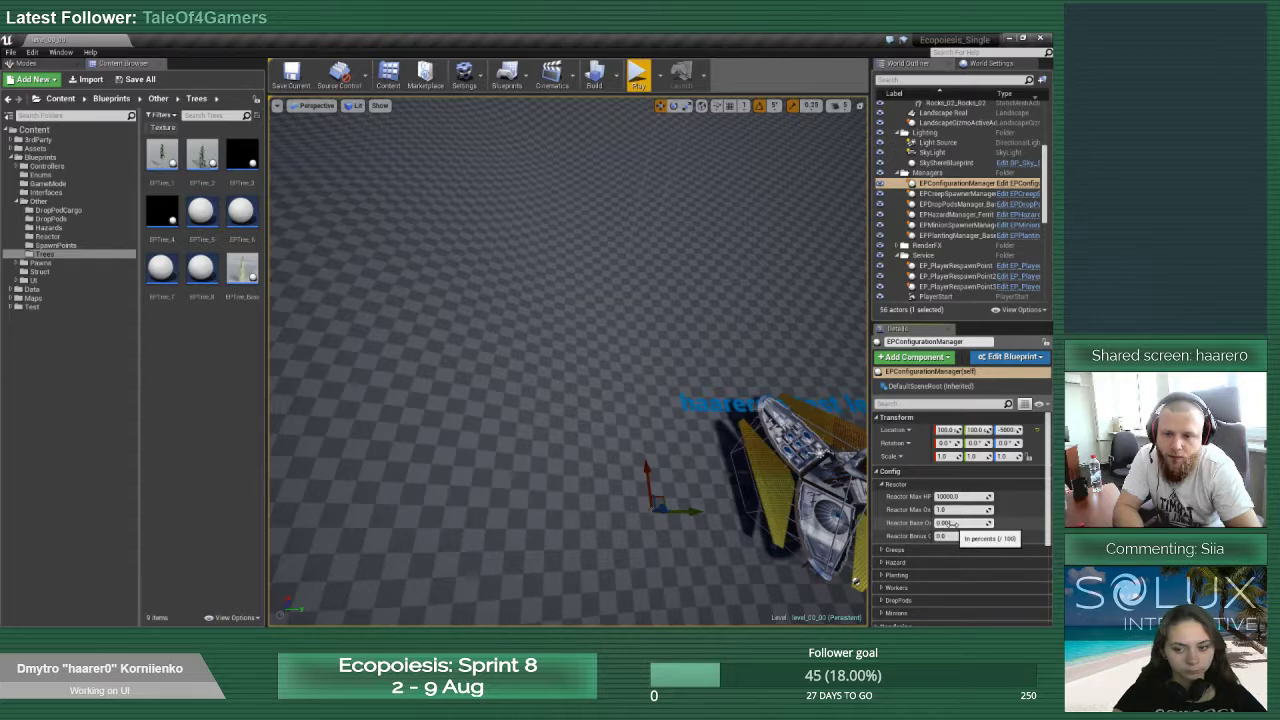
pyautogui.moveTo(640, 475); pyautogui.dragTo(757, 470, button='right')
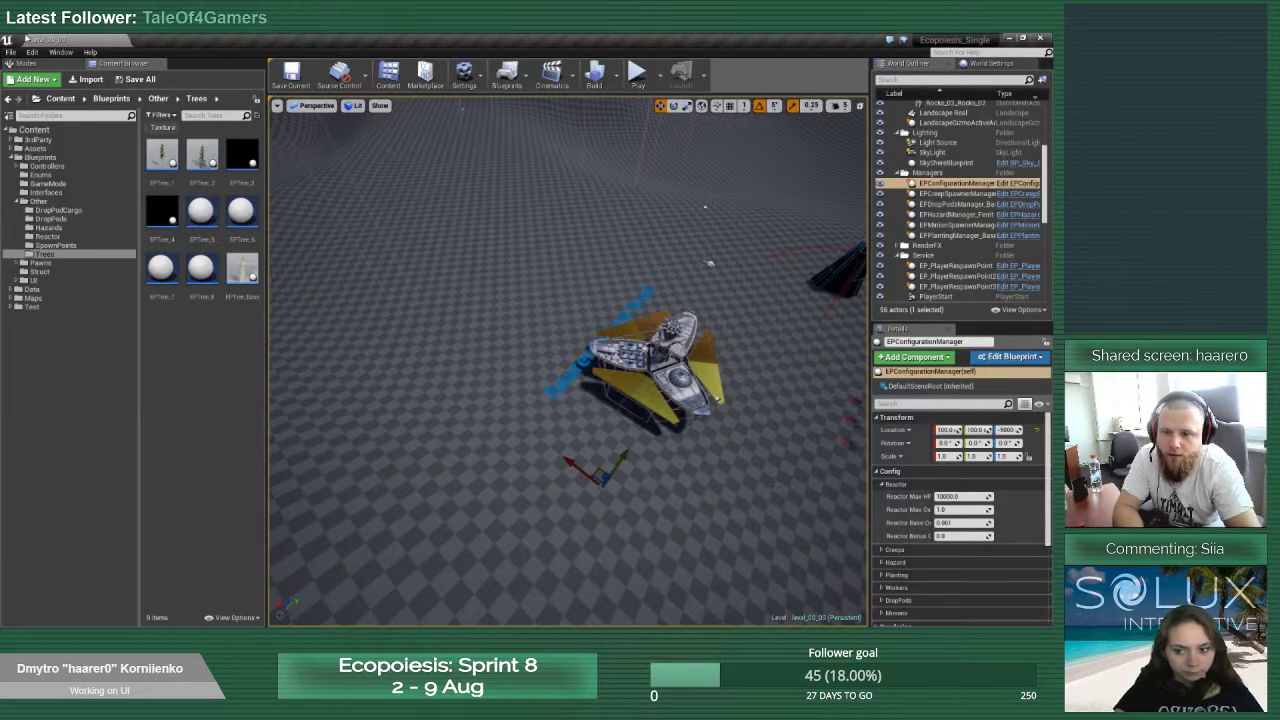
pyautogui.click(292, 77)
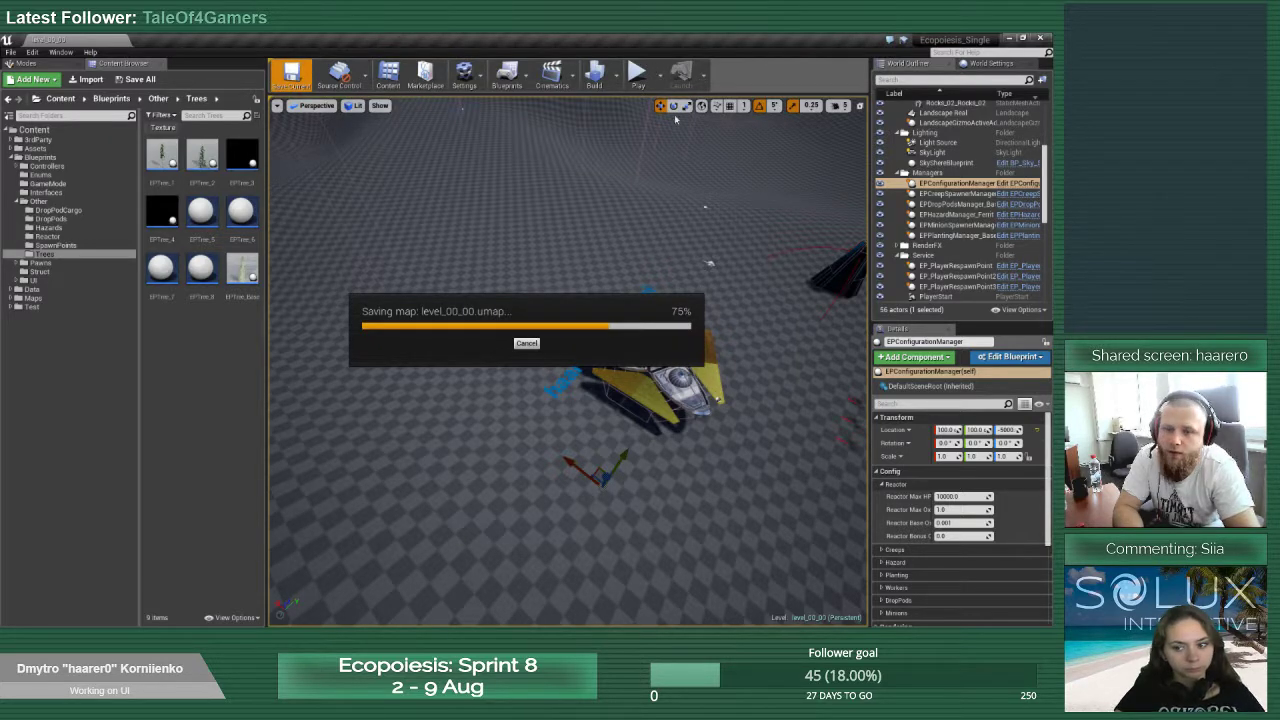
# Select the EP_Reactor_1 actor and focus the viewport on it to examine its settings
pyautogui.scroll(-4, 981, 262)
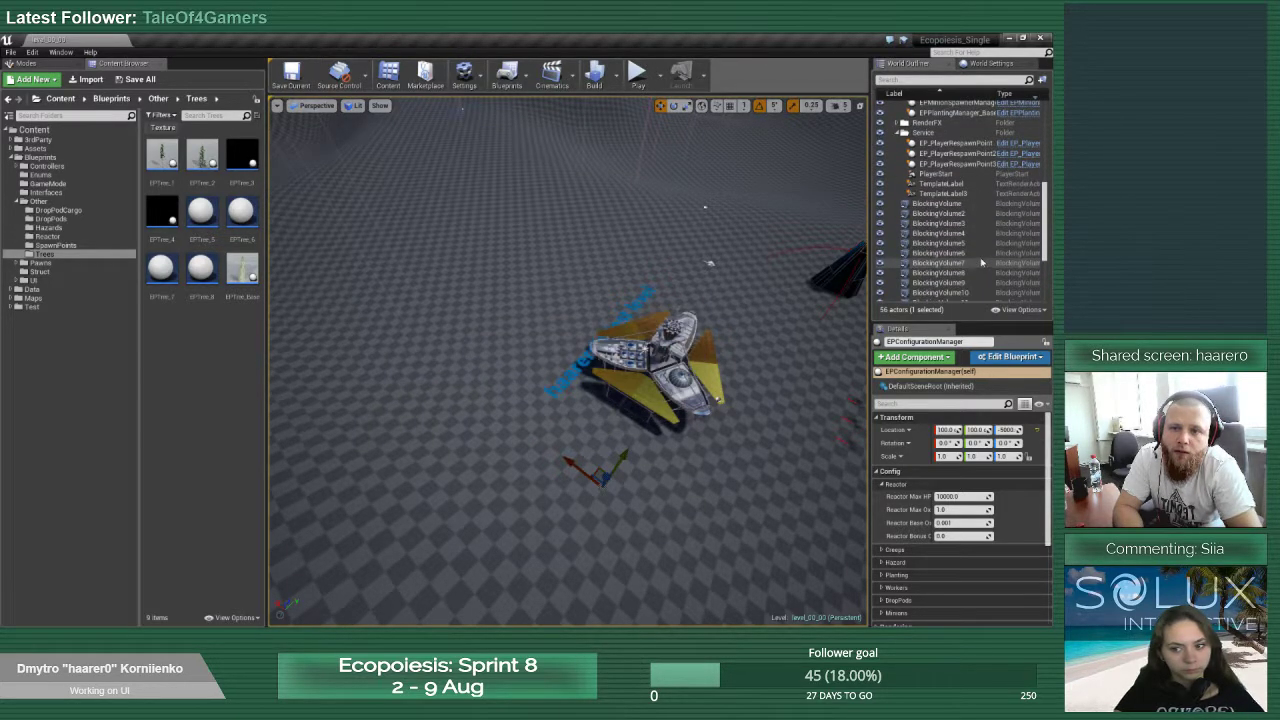
pyautogui.scroll(-3, 981, 262)
pyautogui.click(973, 287)
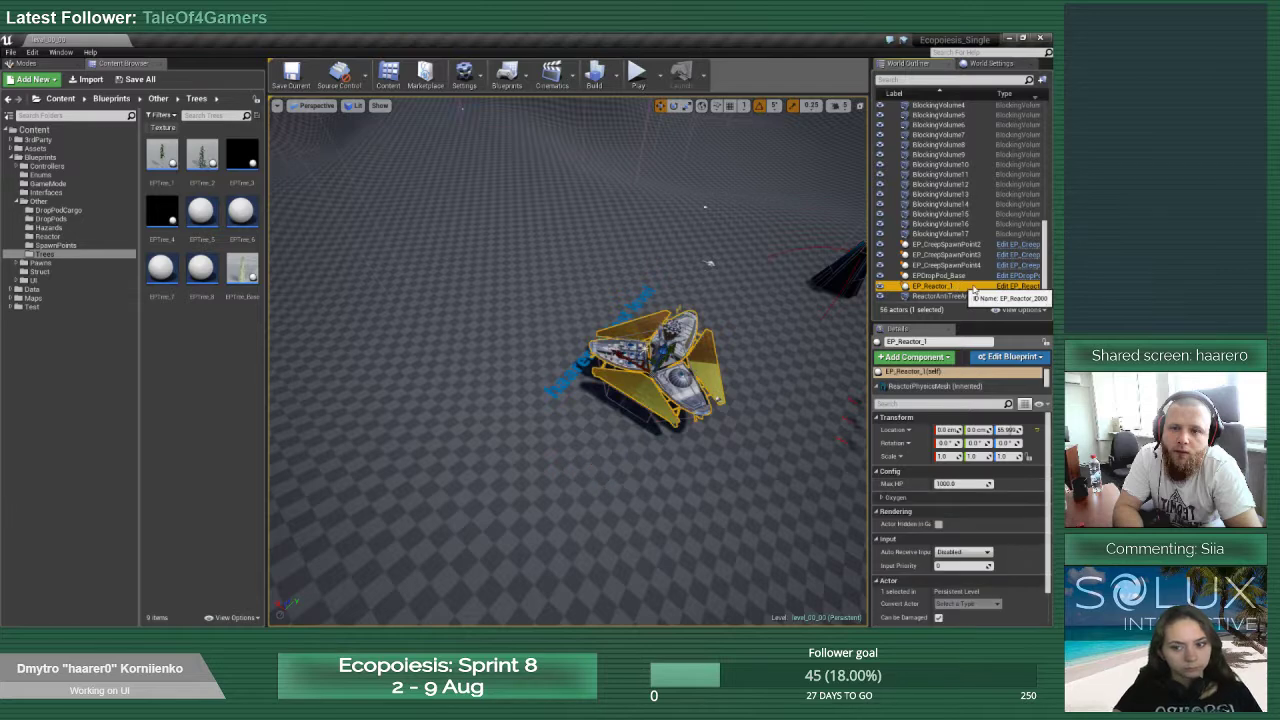
pyautogui.doubleClick(973, 287)
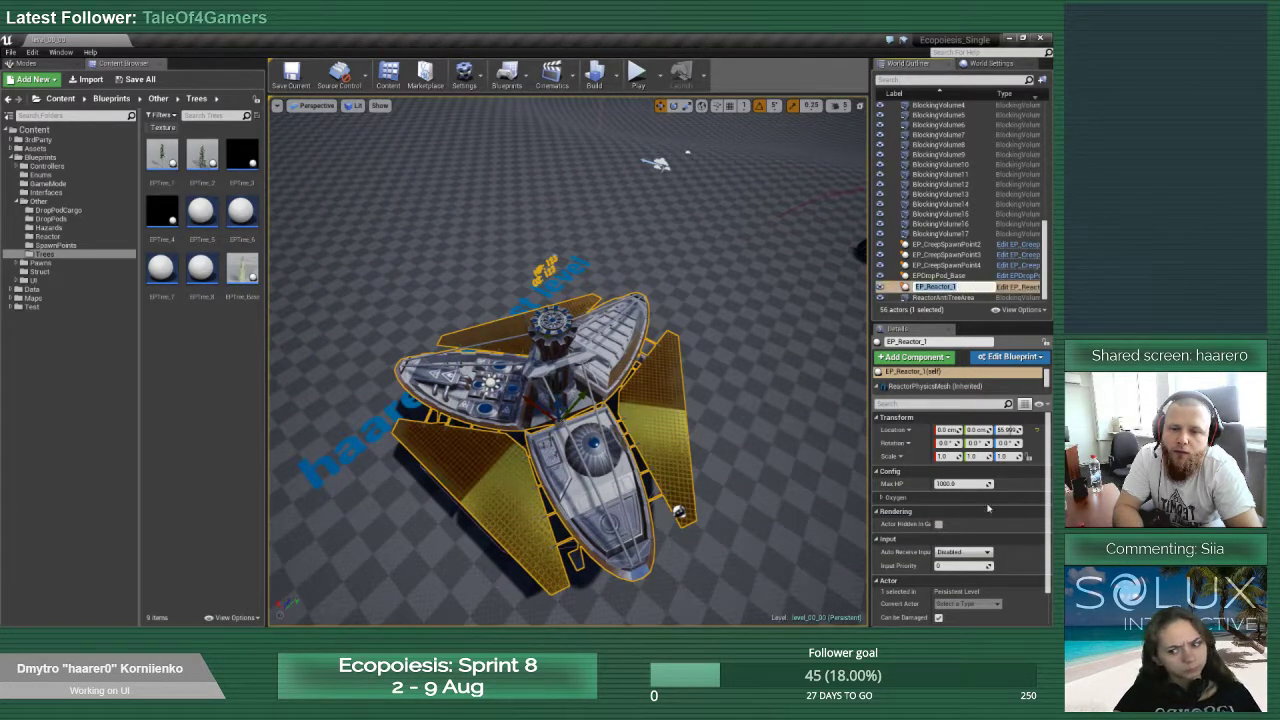
# Play the level again and move the character across the ground in front of the reactor towards the cargo-carrying drop pods
pyautogui.click(637, 74)
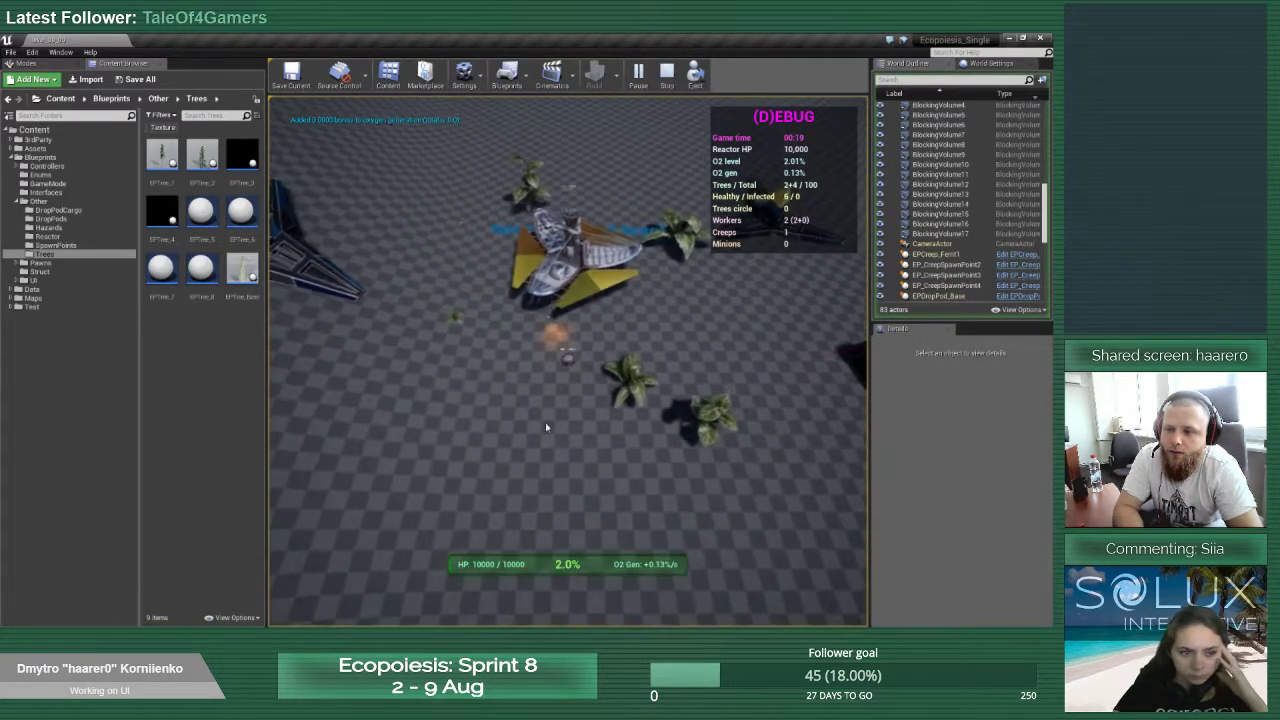
pyautogui.press('a')
pyautogui.press('s')
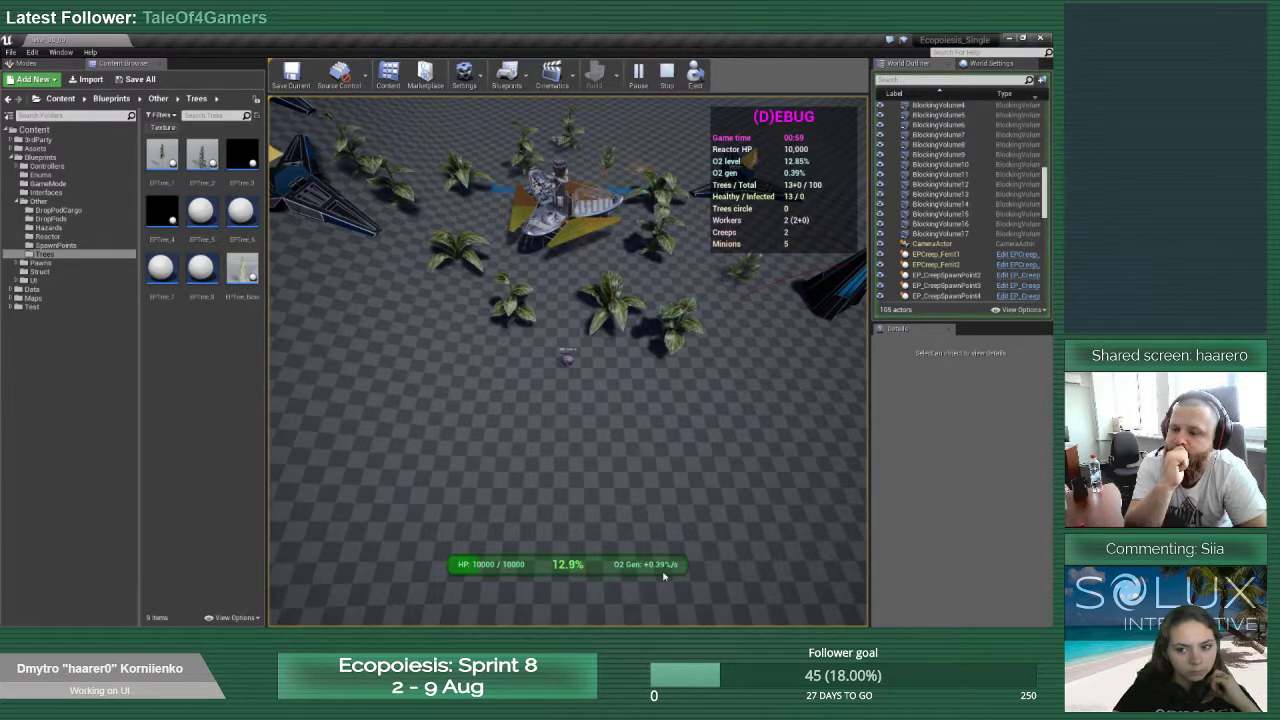
pyautogui.press('a')
pyautogui.press('s')
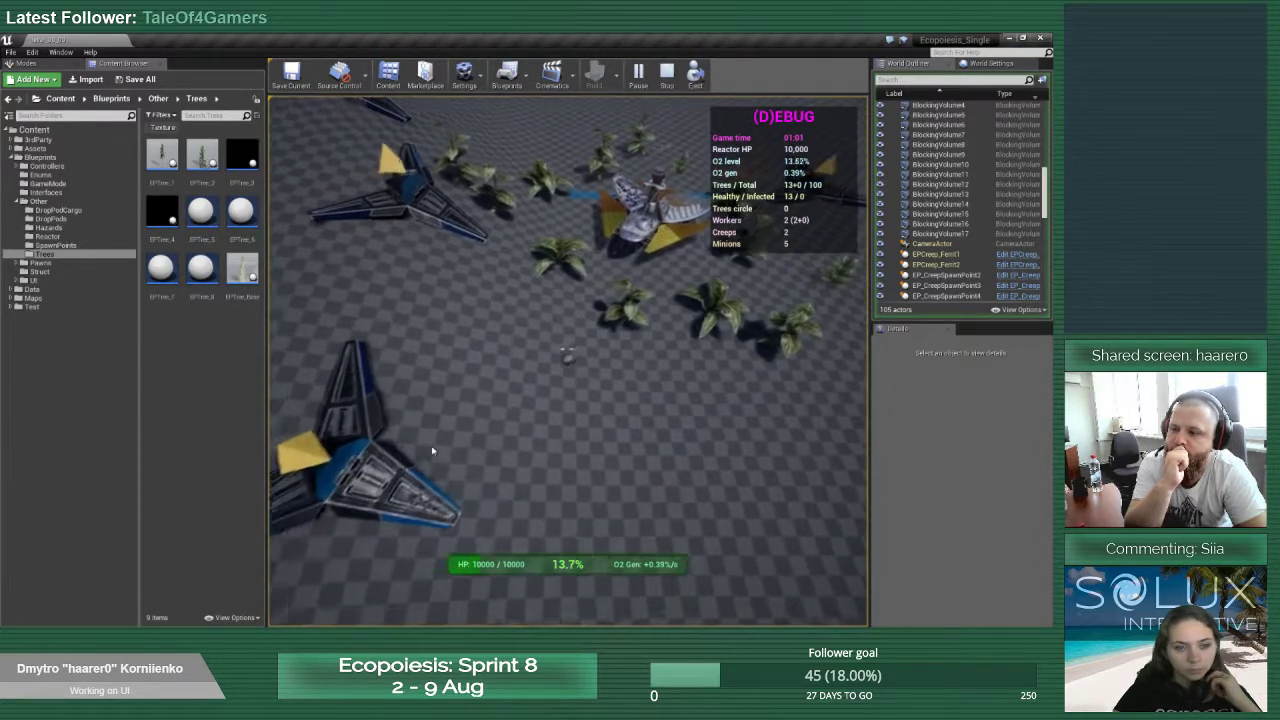
pyautogui.press('d')
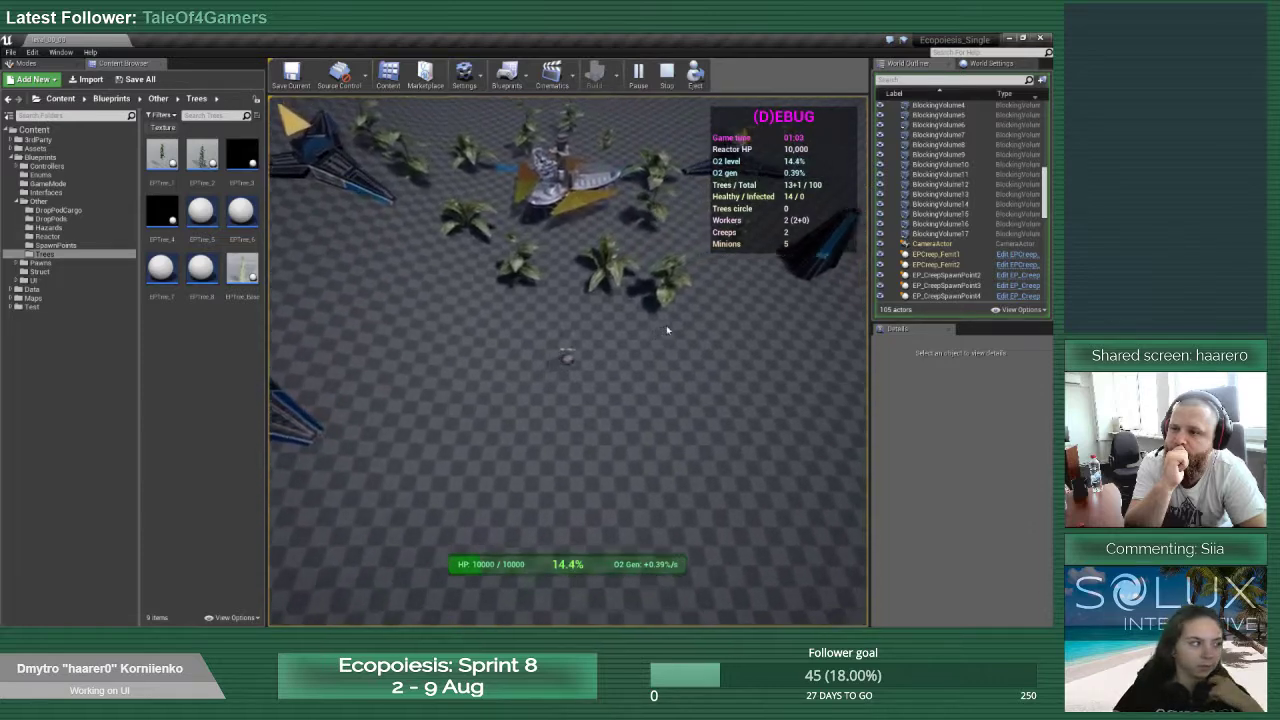
pyautogui.press('a')
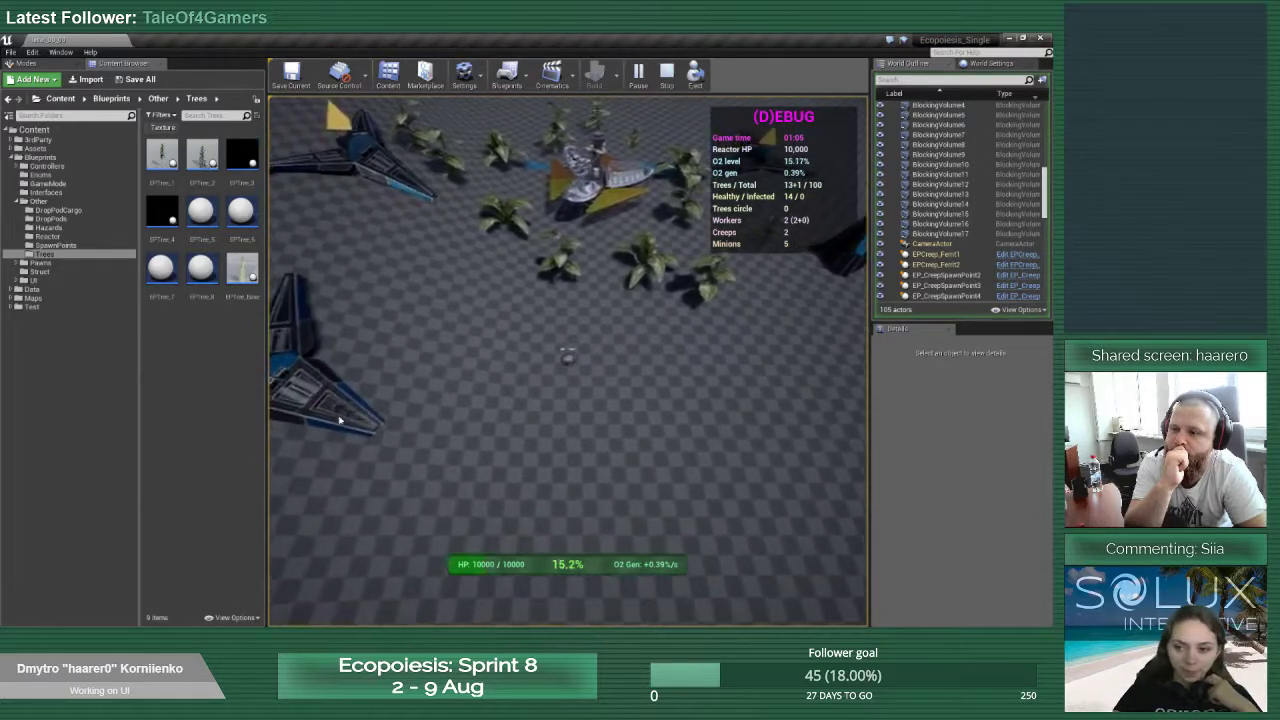
pyautogui.press('s')
pyautogui.press('d')
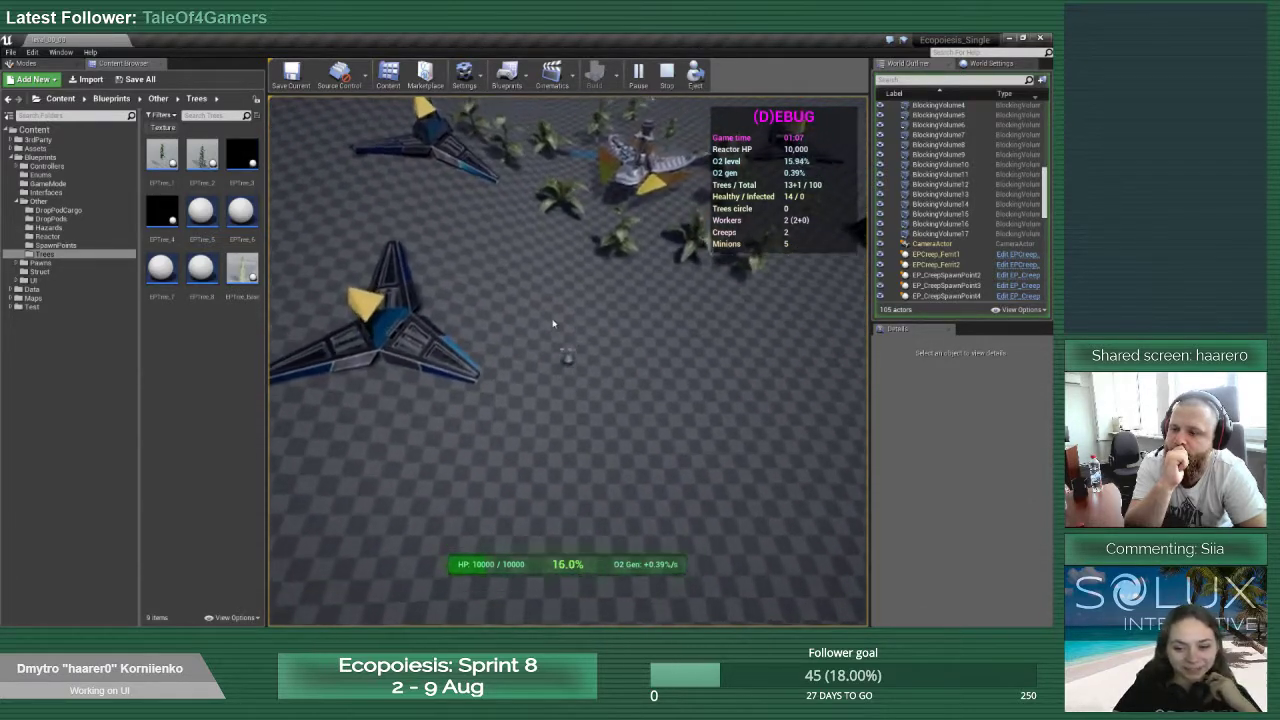
# Move the character to the drop pod beside the reactor's trees and pick up its yellow cargo
pyautogui.press('w')
pyautogui.press('a')
pyautogui.press('w')
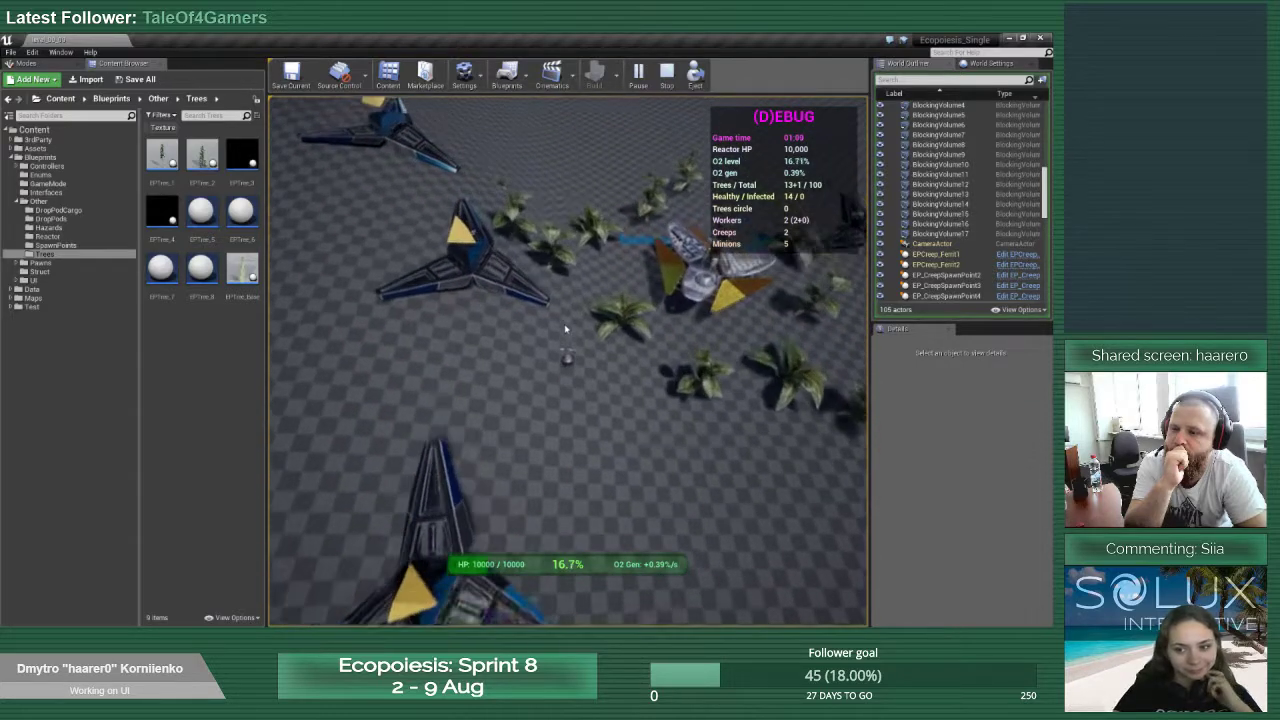
pyautogui.press('w')
pyautogui.press('a')
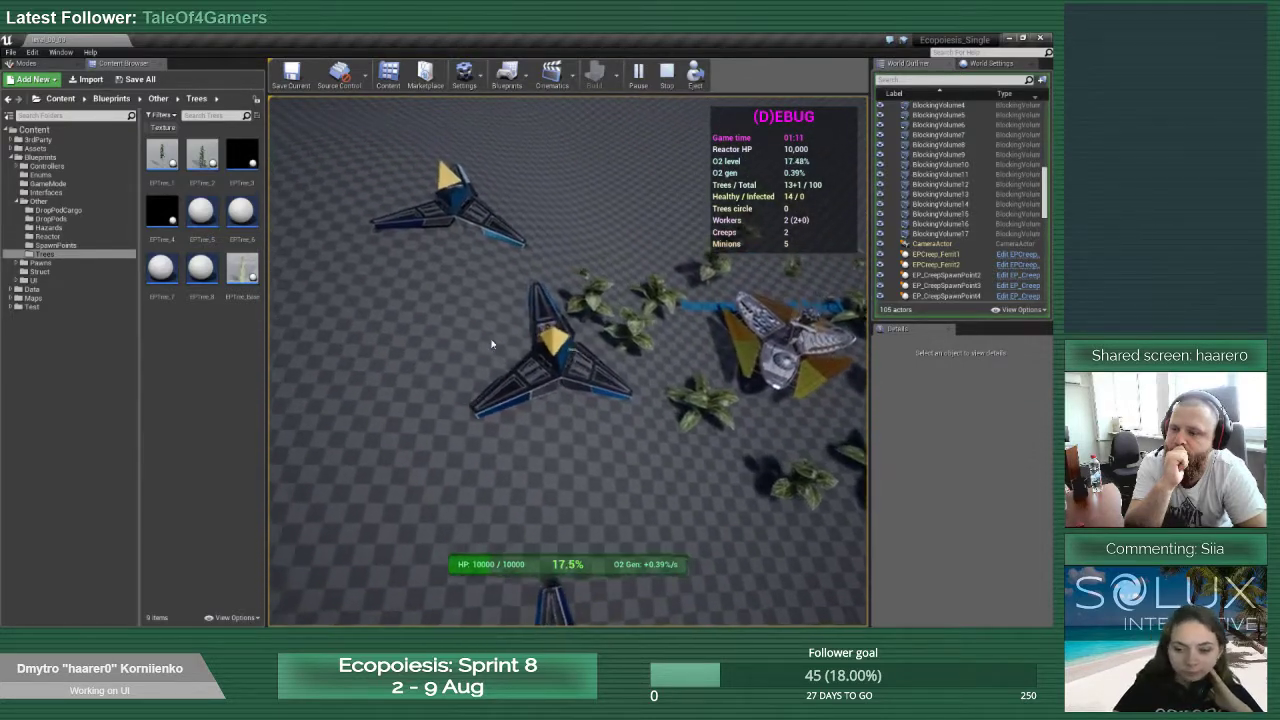
pyautogui.press('w')
pyautogui.press('a')
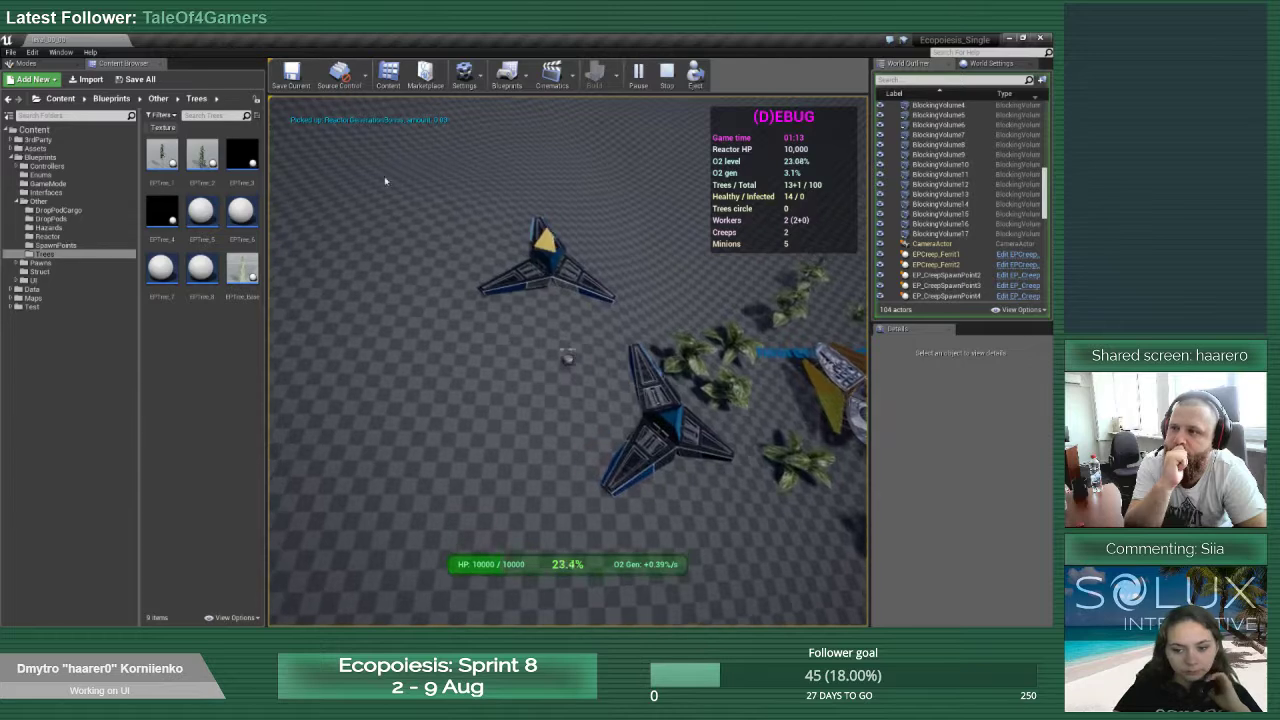
# Collect the yellow cargo from the next drop pod, move back towards the previous pod, and stop the play session
pyautogui.press('w')
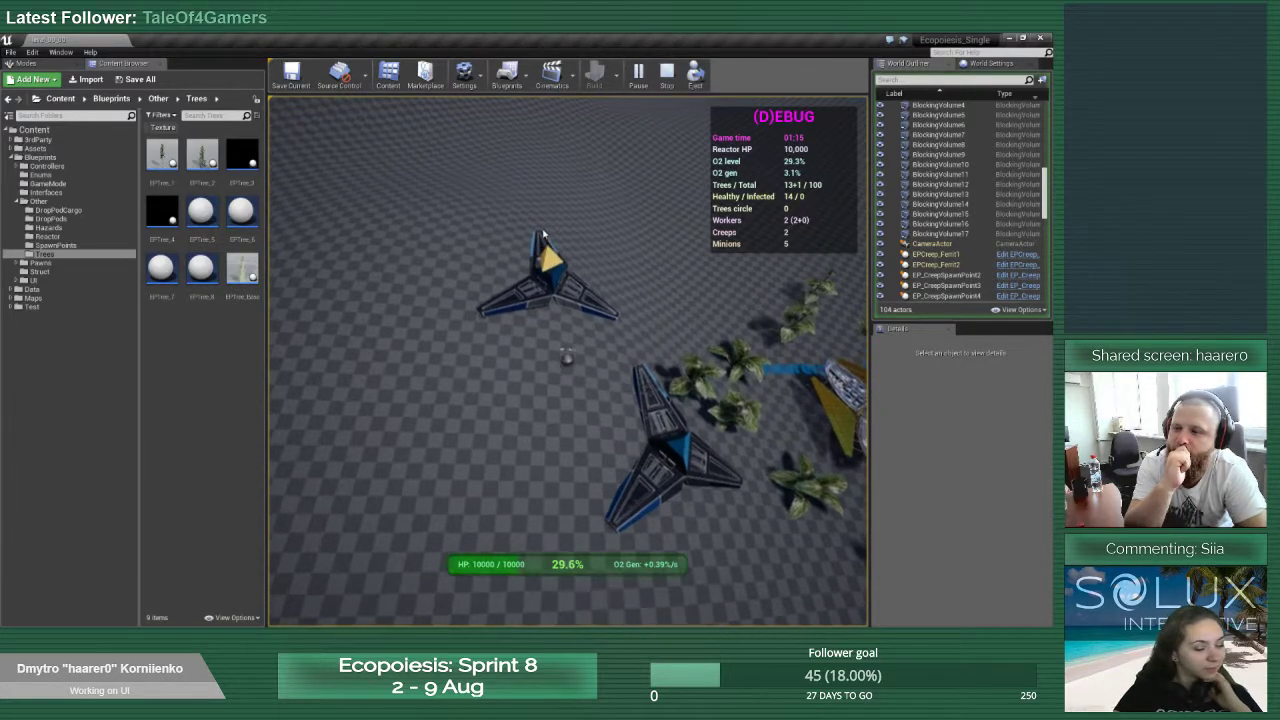
pyautogui.press('w')
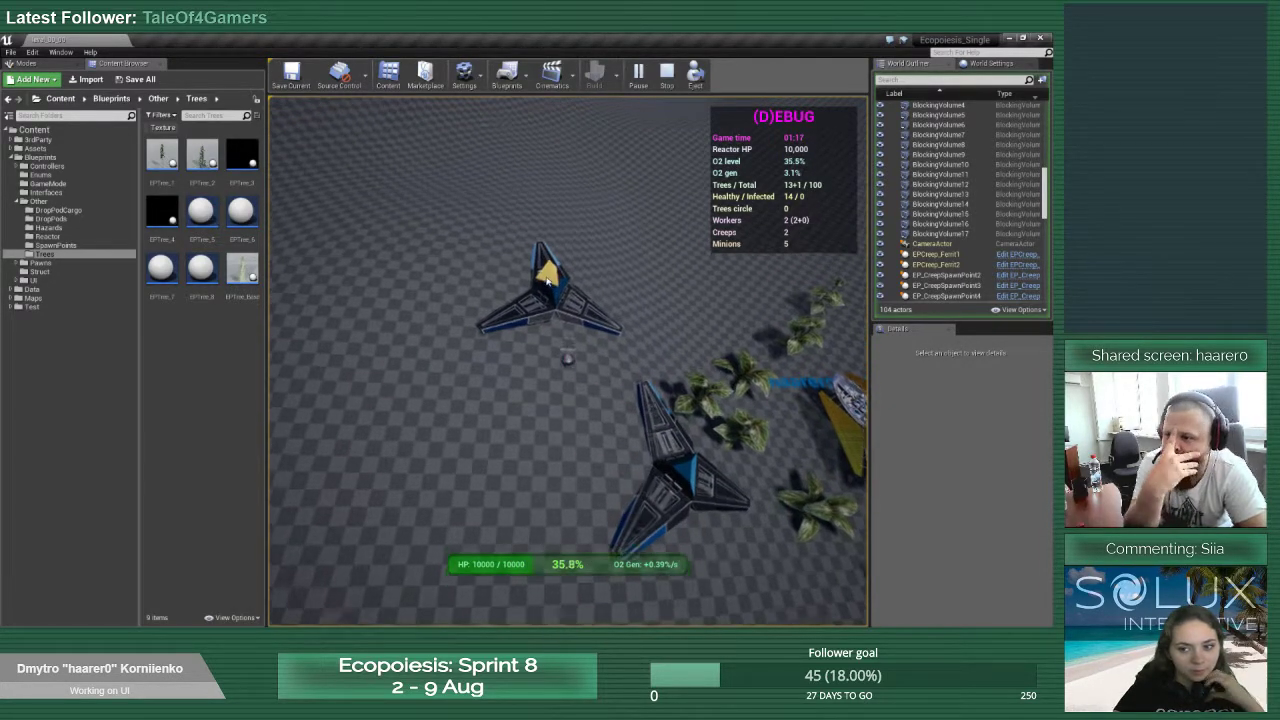
pyautogui.press('w')
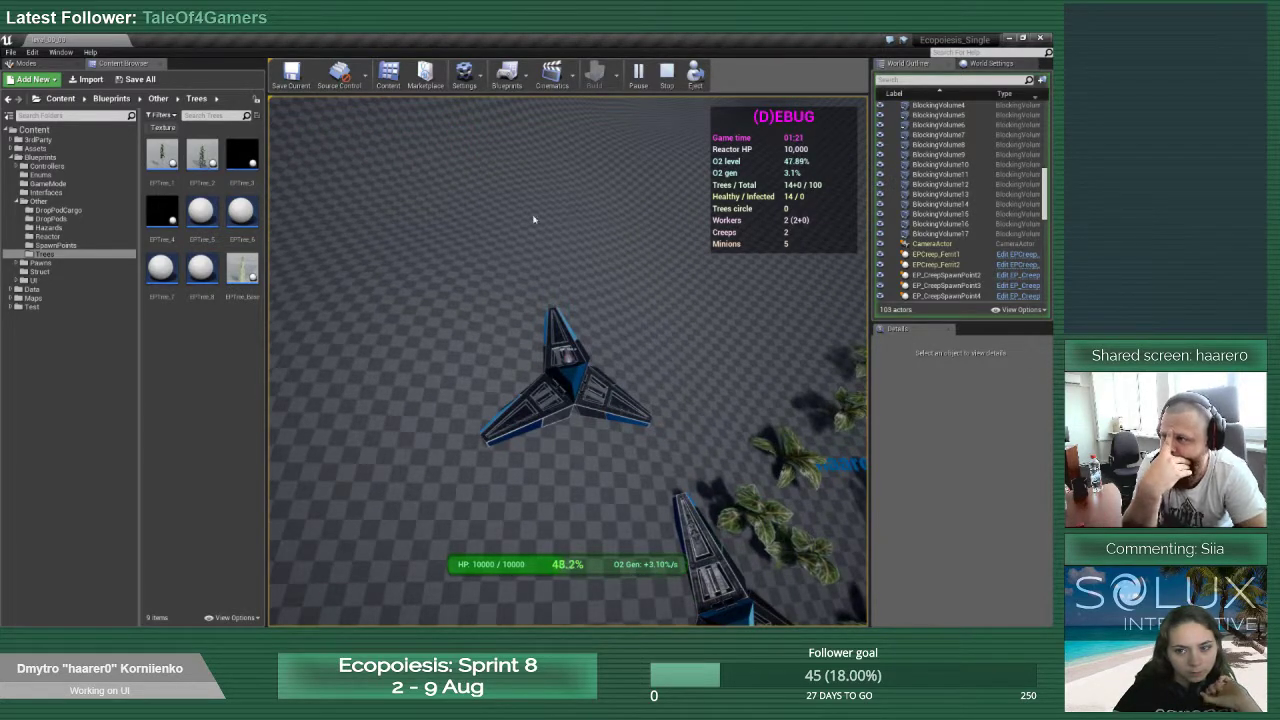
pyautogui.press('s')
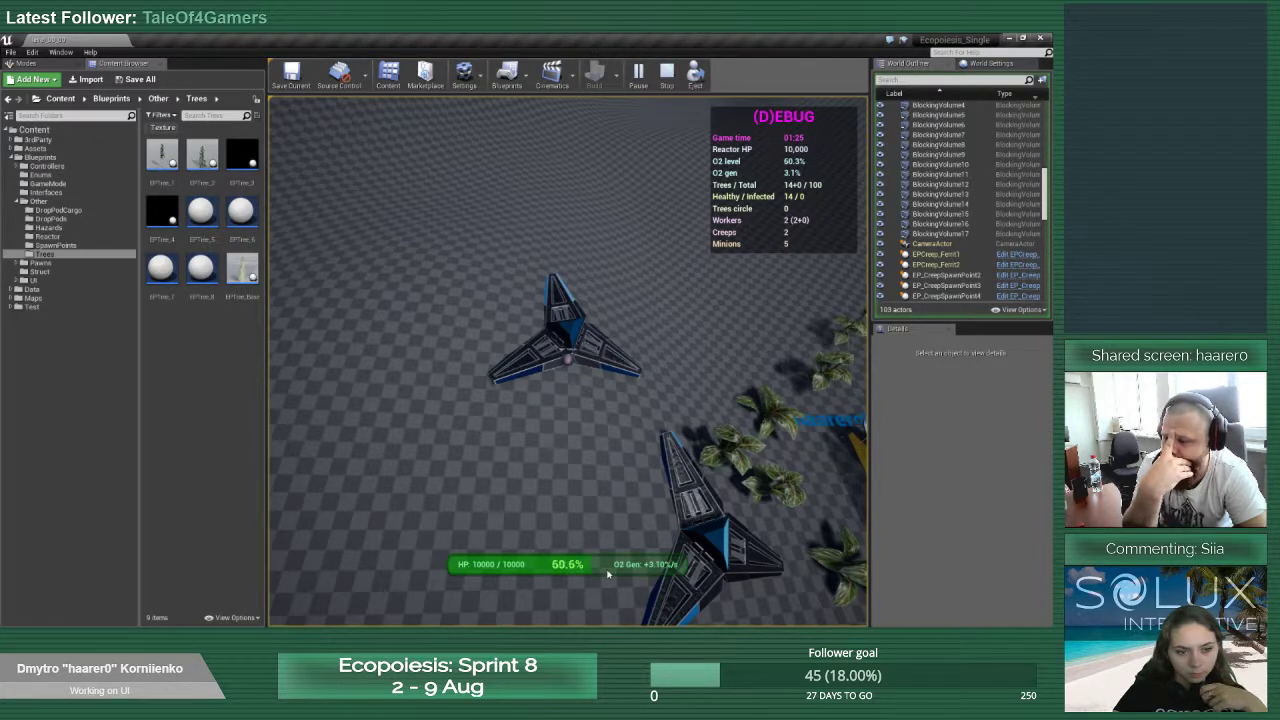
pyautogui.press('s')
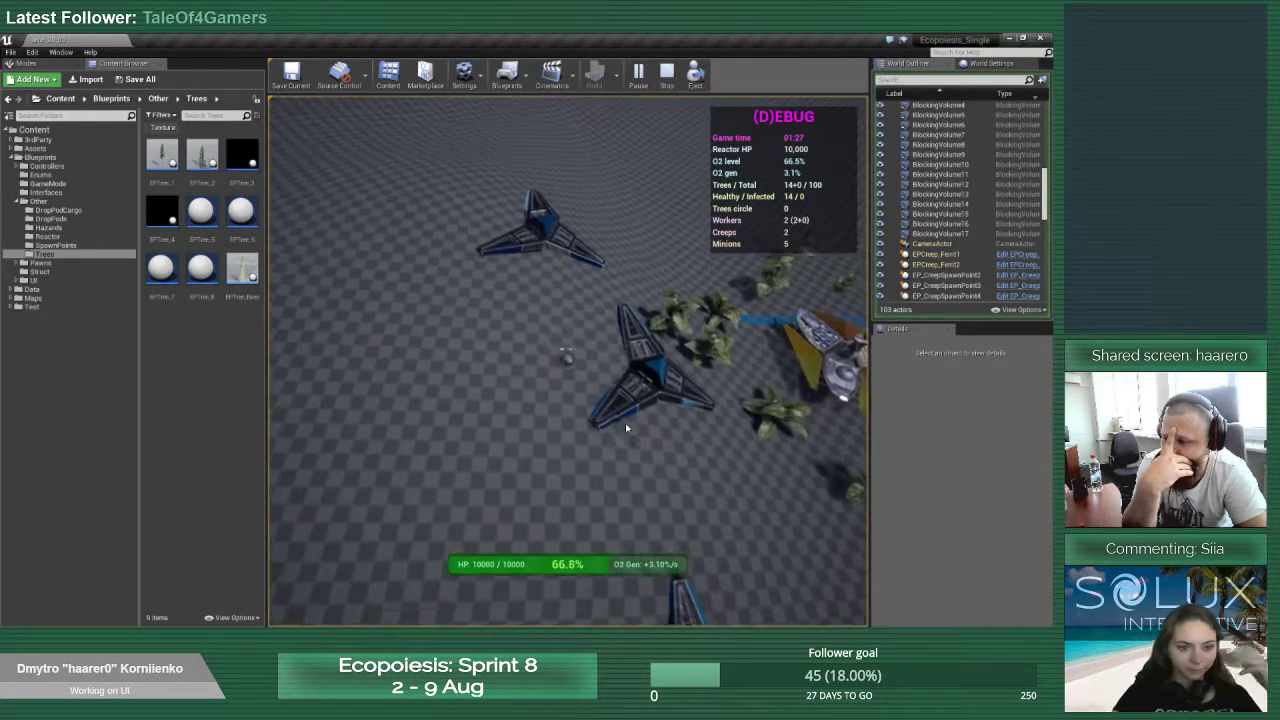
pyautogui.click(667, 74)
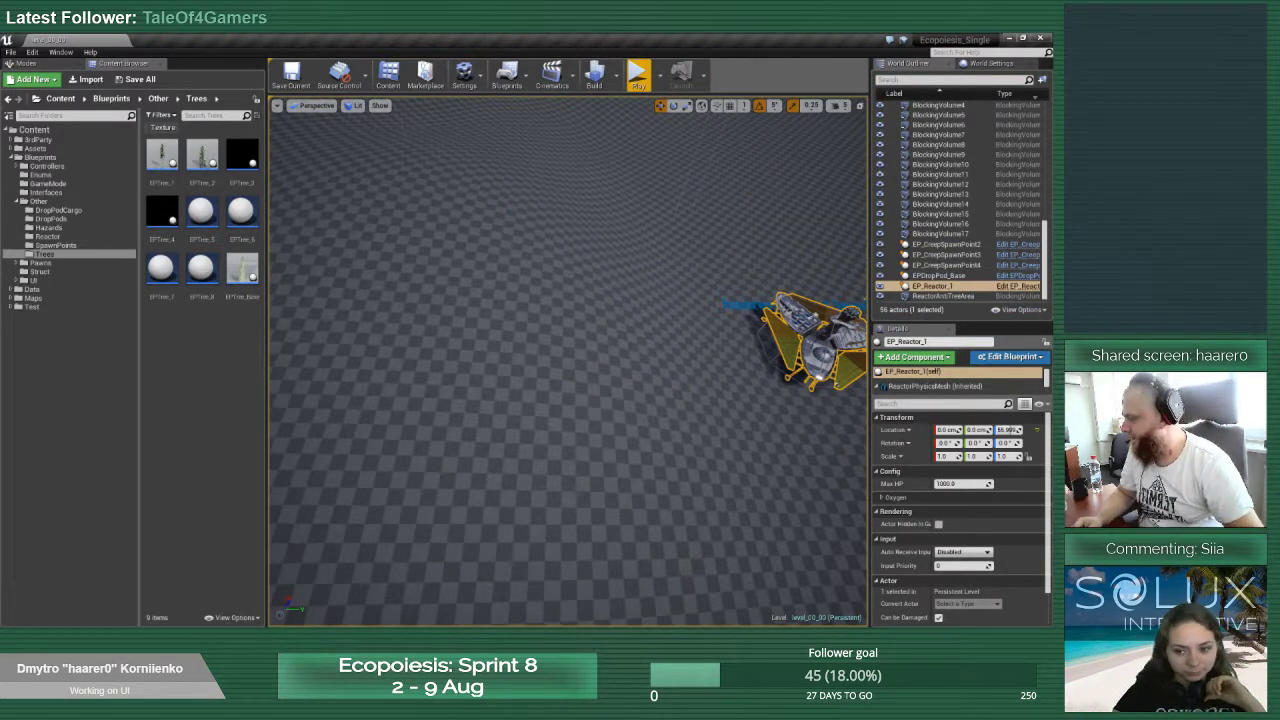
# Switch to the Git Bash terminal and check the repository status with git s
pyautogui.hotkey('alt', 'Tab')
pyautogui.write('git ')
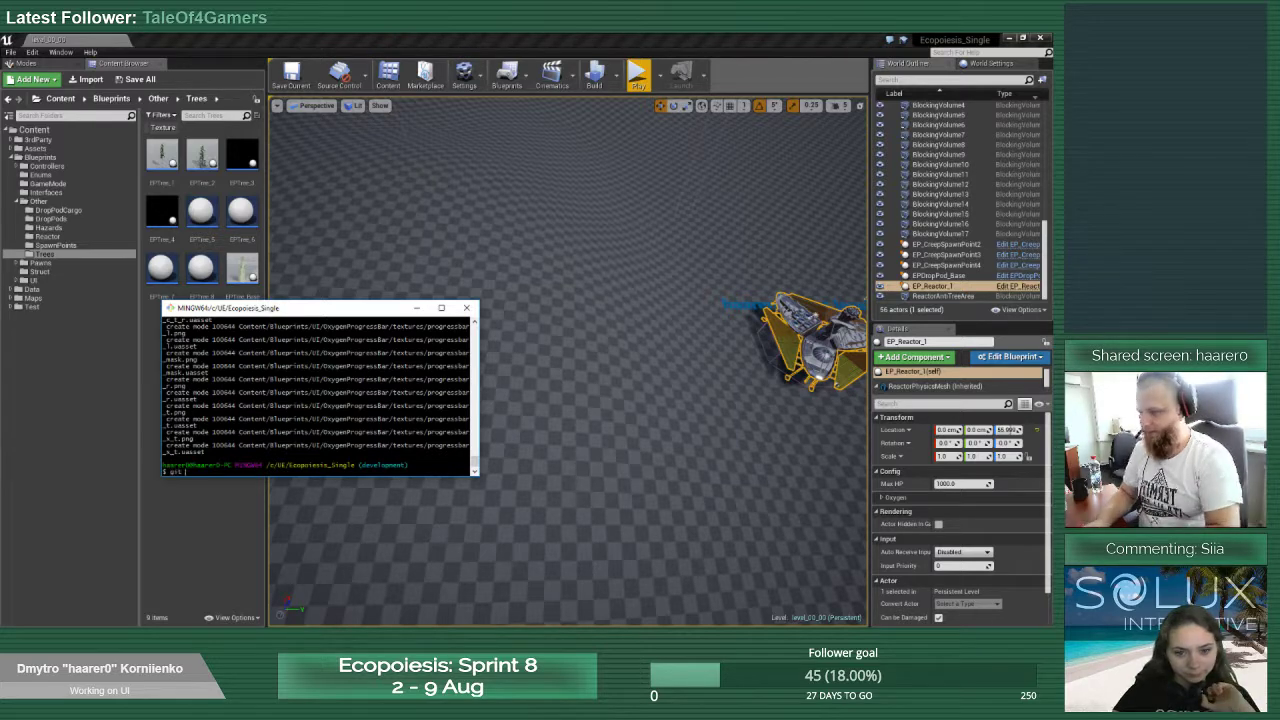
pyautogui.write('s')
pyautogui.press('Return')
# Push the branch with git push origin development and enter the SSH key passphrase
pyautogui.write('g')
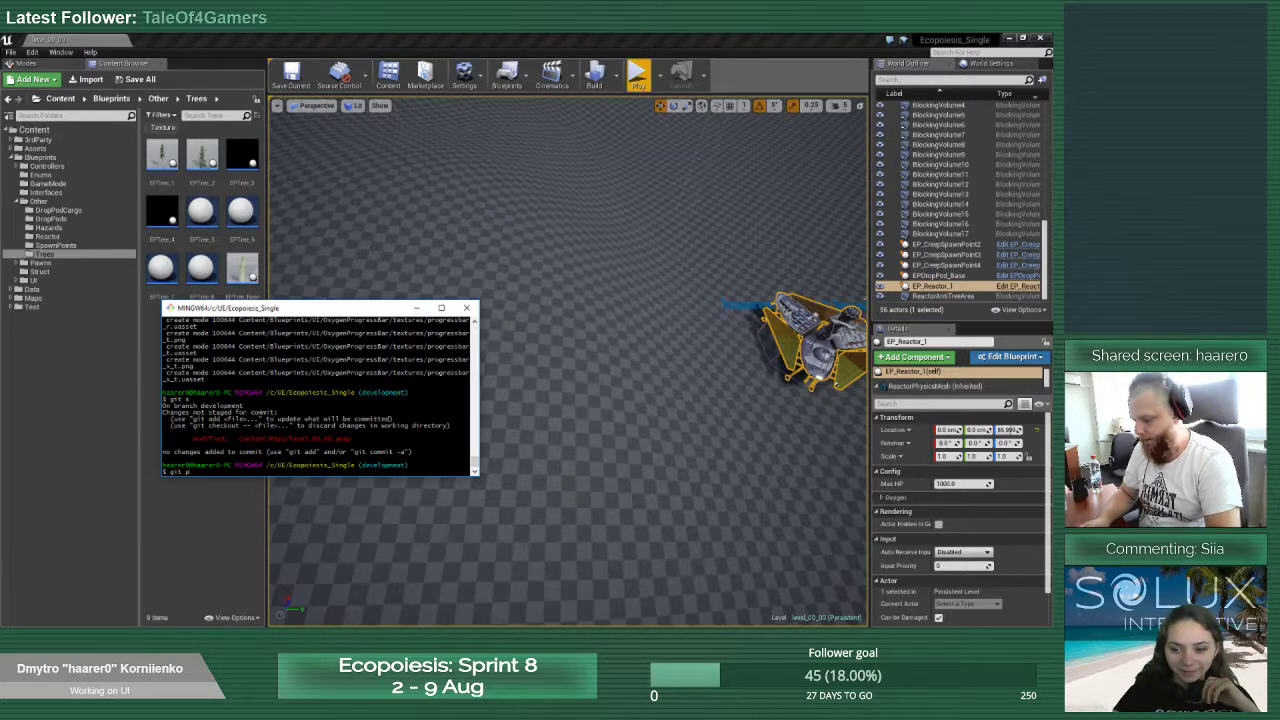
pyautogui.write('it push origin development')
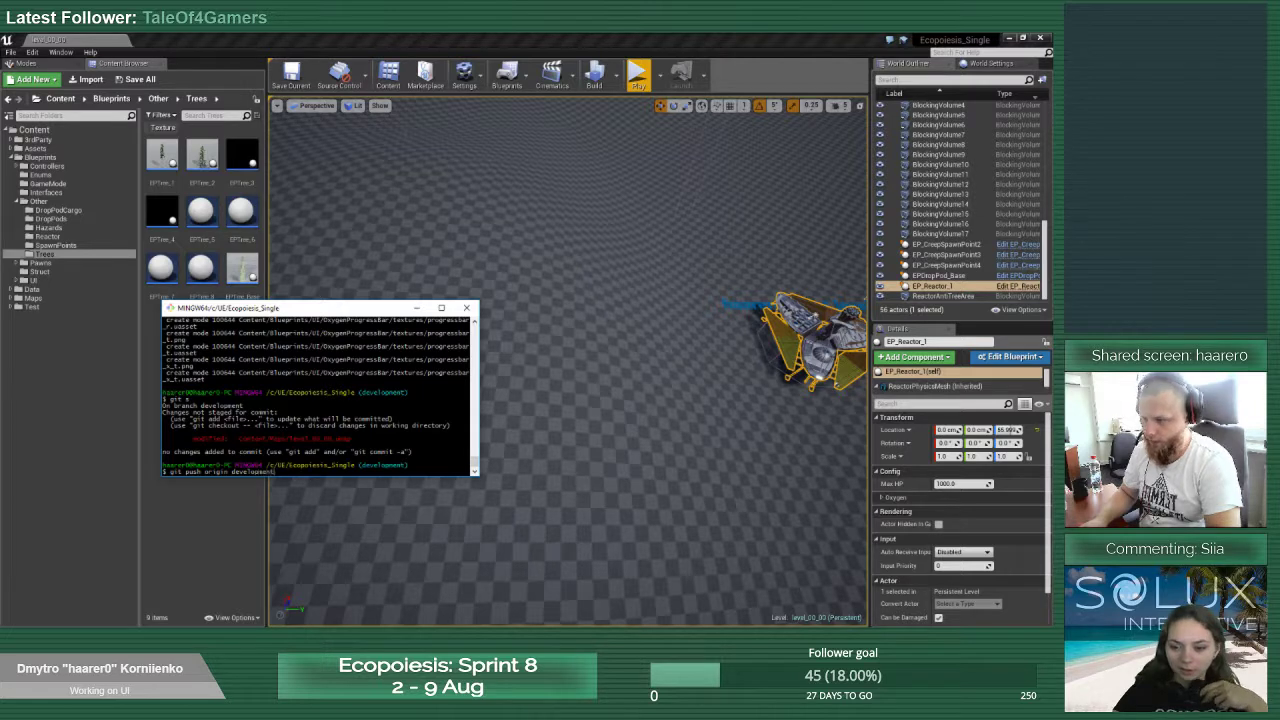
pyautogui.press('Return')
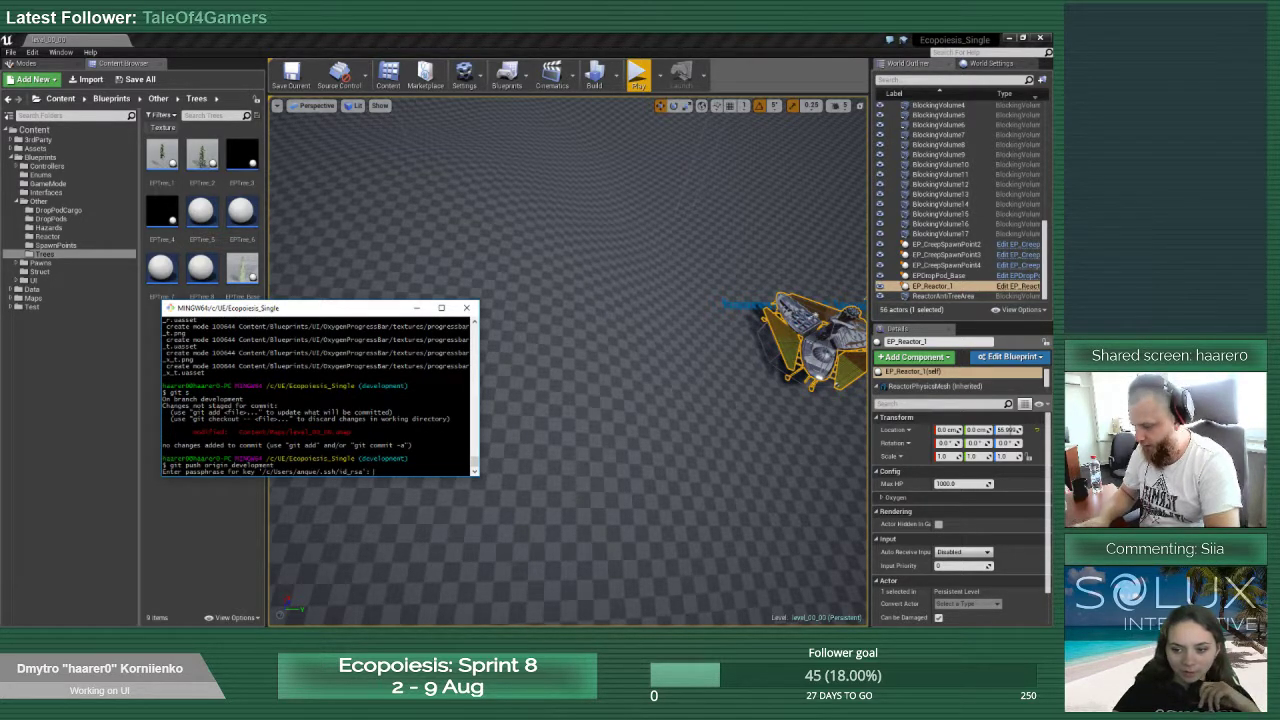
pyautogui.press('Return')
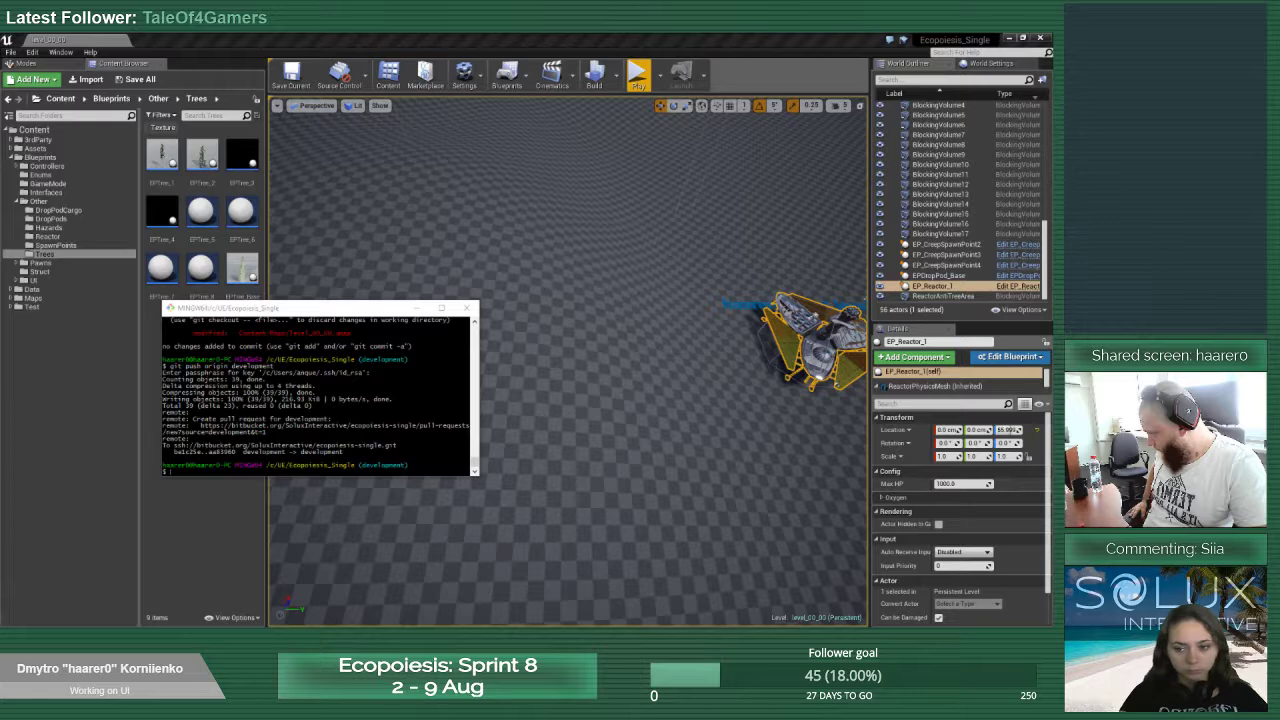
pyautogui.moveTo(607, 287)
pyautogui.mouseDown(button='right')
pyautogui.moveTo(680, 318)
pyautogui.moveTo(592, 362)
pyautogui.moveTo(600, 280)
pyautogui.mouseUp(button='right')
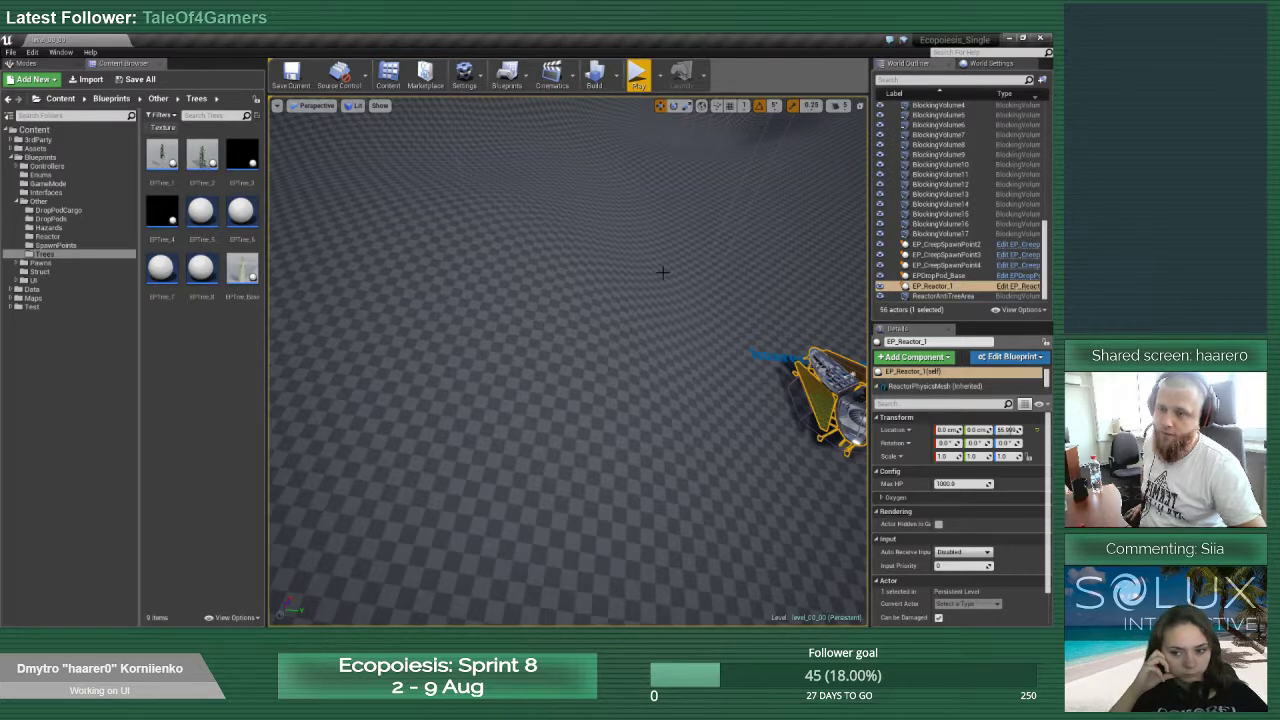
pyautogui.moveTo(599, 246); pyautogui.dragTo(650, 205, button='right')
pyautogui.moveTo(707, 388); pyautogui.dragTo(800, 375, button='right')
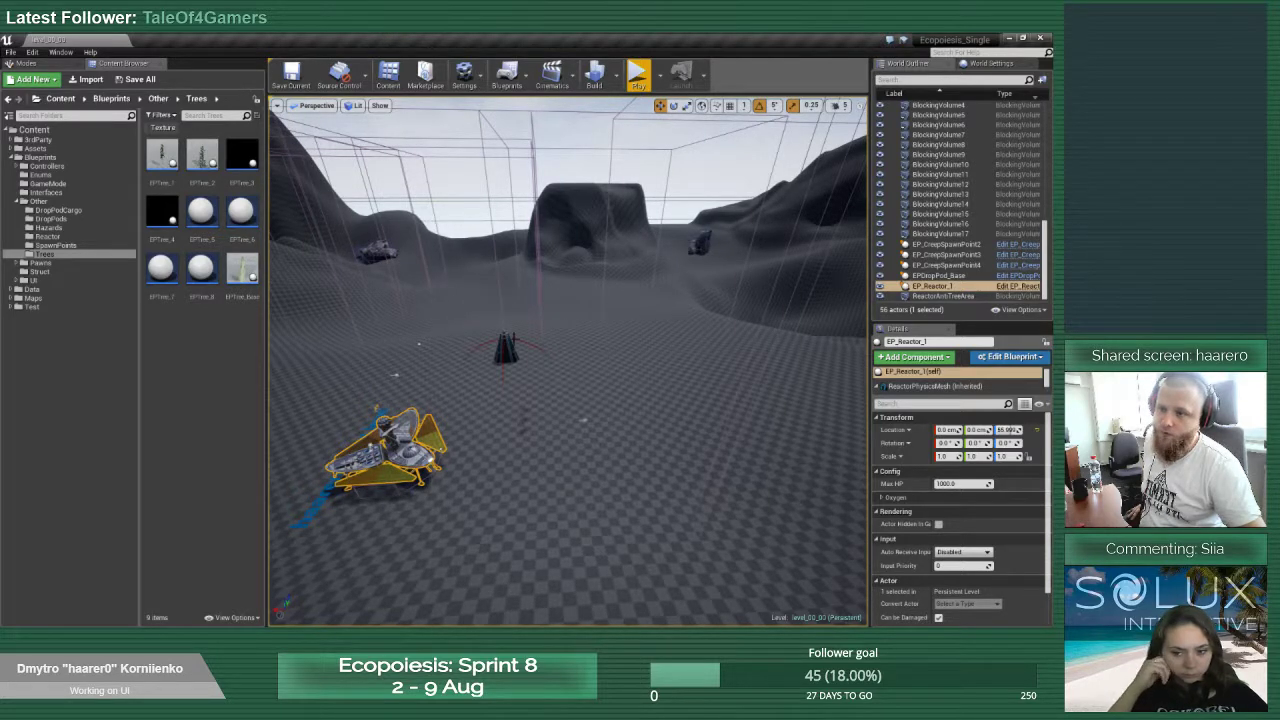
pyautogui.moveTo(551, 377)
pyautogui.mouseDown(button='right')
pyautogui.moveTo(500, 395)
pyautogui.moveTo(544, 377)
pyautogui.mouseUp(button='right')
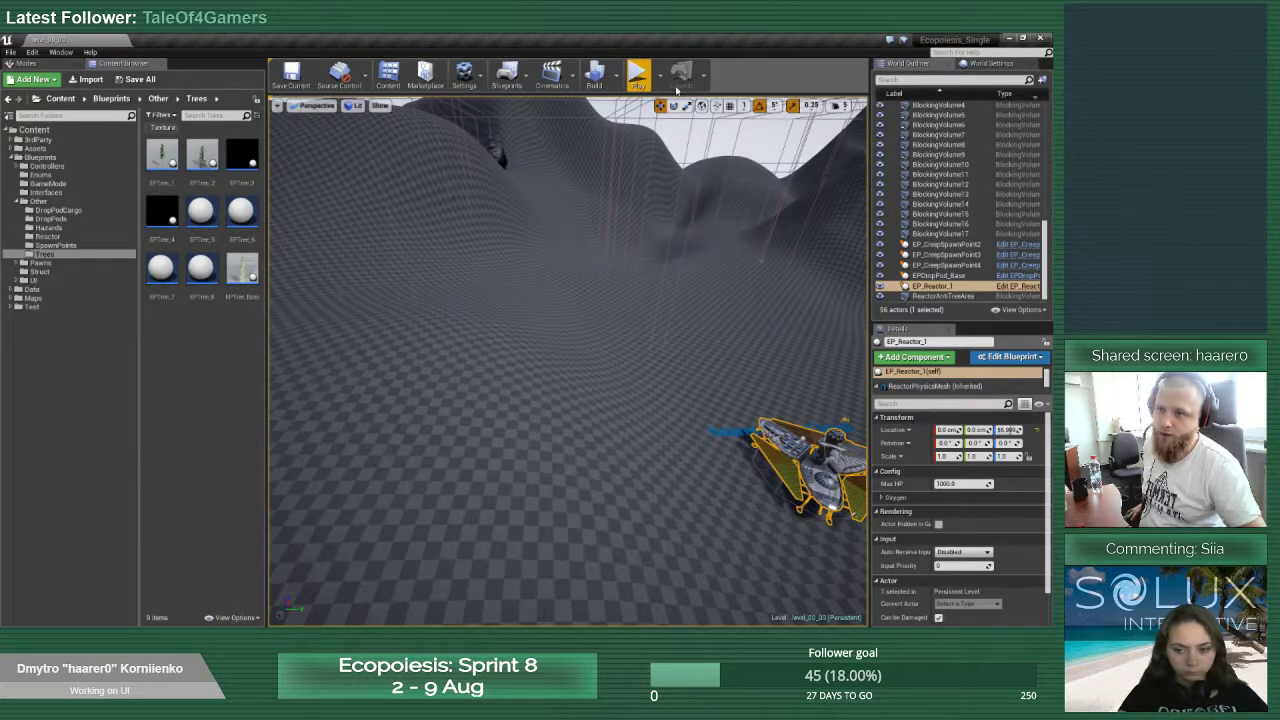
# Play the level and move the character across the ground to the trees growing in front of the reactor
pyautogui.click(638, 76)
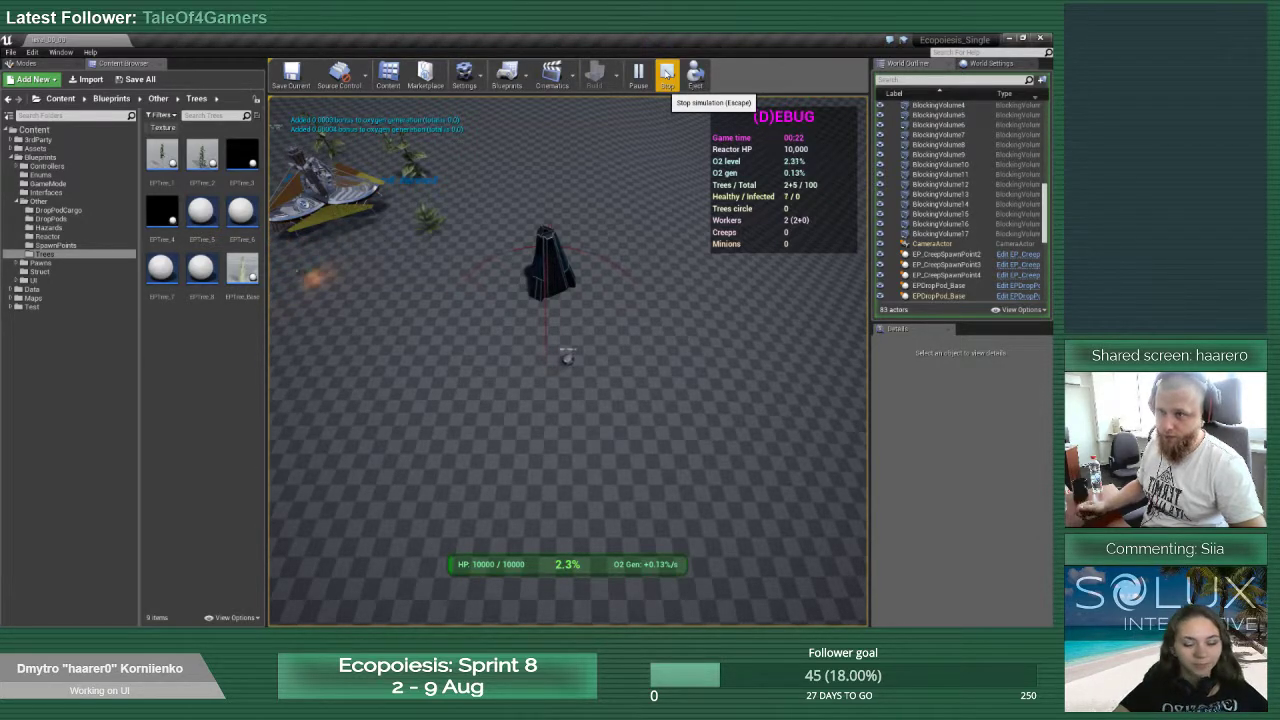
pyautogui.click(448, 279)
pyautogui.click(464, 347)
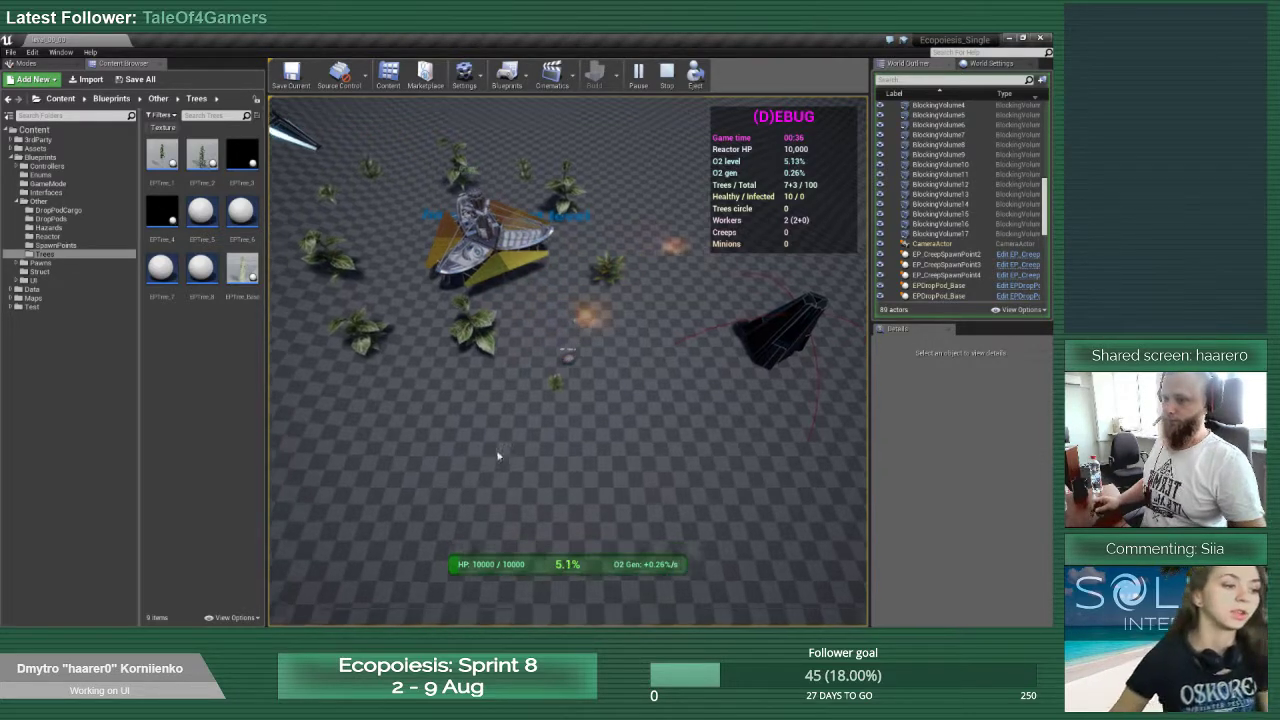
pyautogui.press('a')
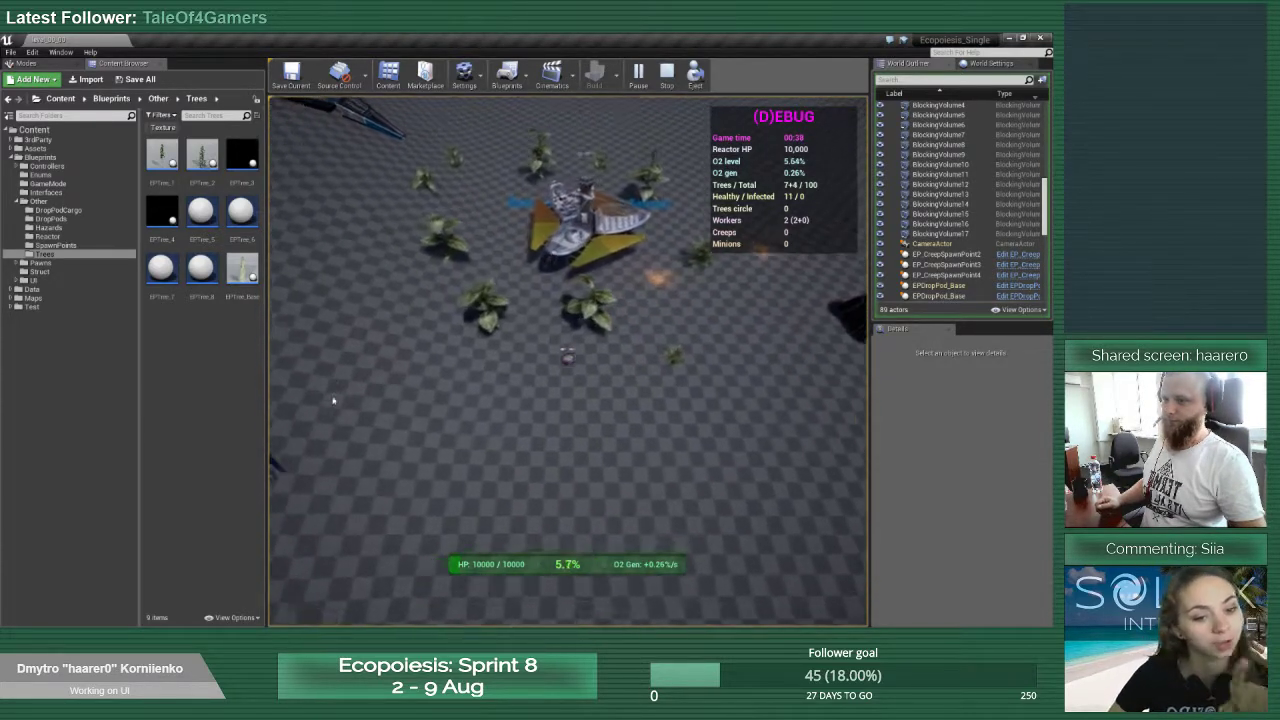
pyautogui.scroll(-3, 333, 400)
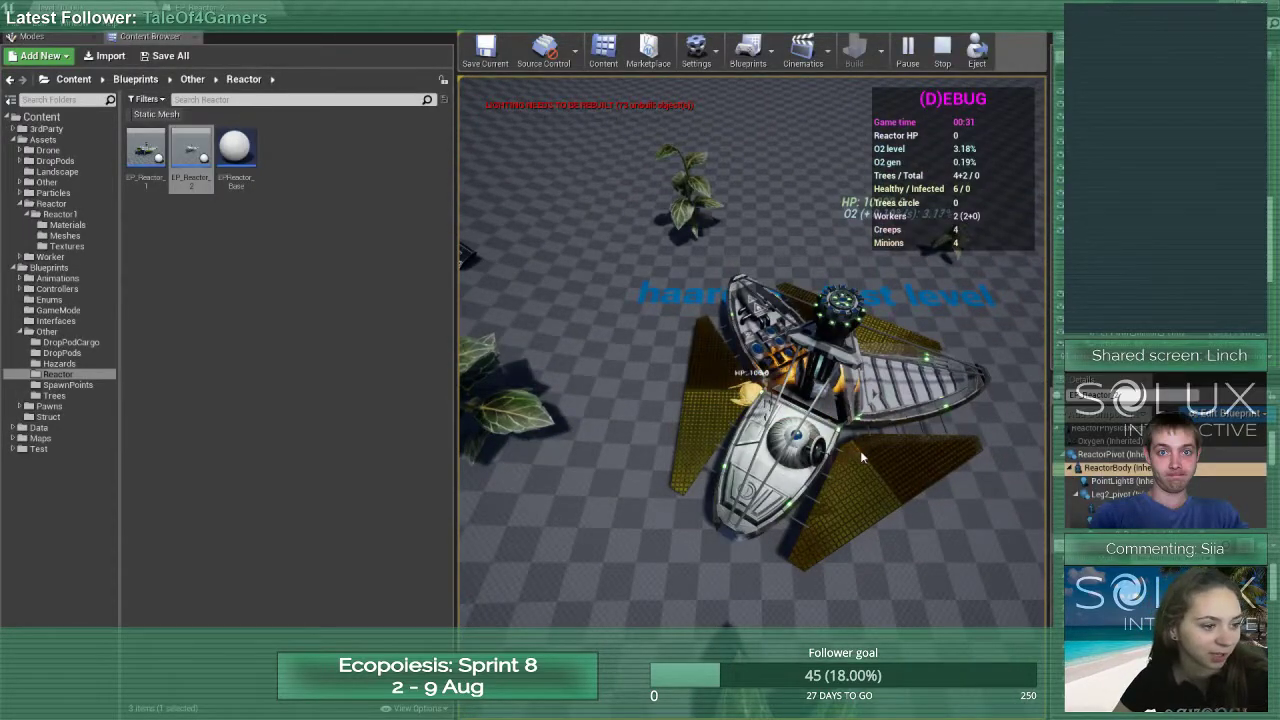
# Move the yellow ball character off the reactor to the ground in front of it and on to the tip of its striped wing
pyautogui.click(860, 451)
pyautogui.click(779, 491)
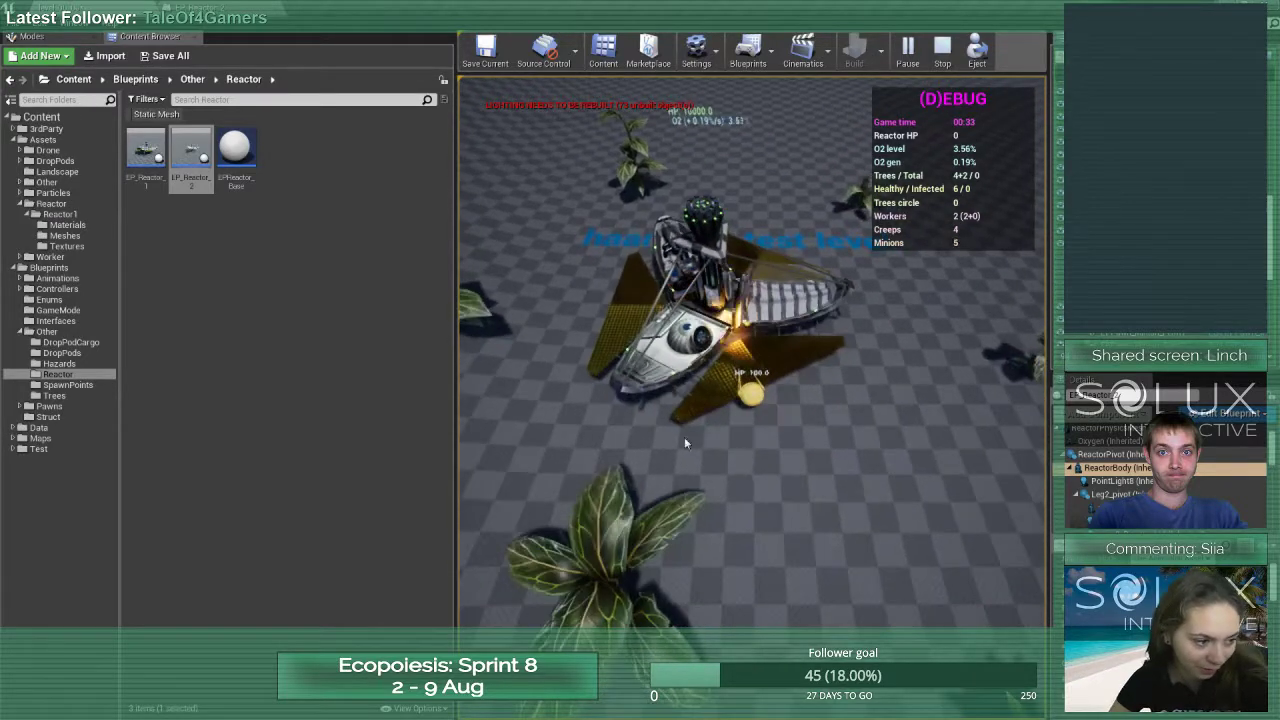
pyautogui.click(684, 437)
pyautogui.click(797, 341)
pyautogui.click(880, 389)
pyautogui.click(792, 322)
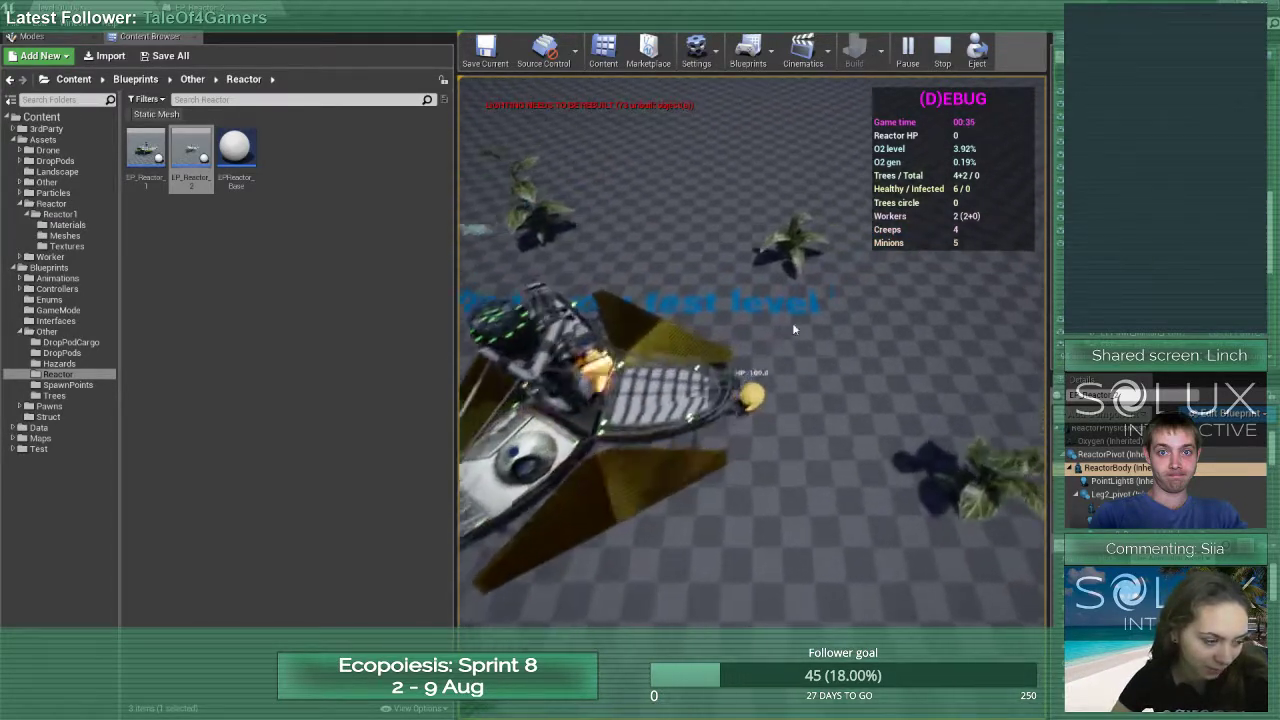
# Move the yellow ball character past the reactor's narrow rear wing and back over its white front hull
pyautogui.click(733, 364)
pyautogui.click(556, 401)
pyautogui.click(676, 492)
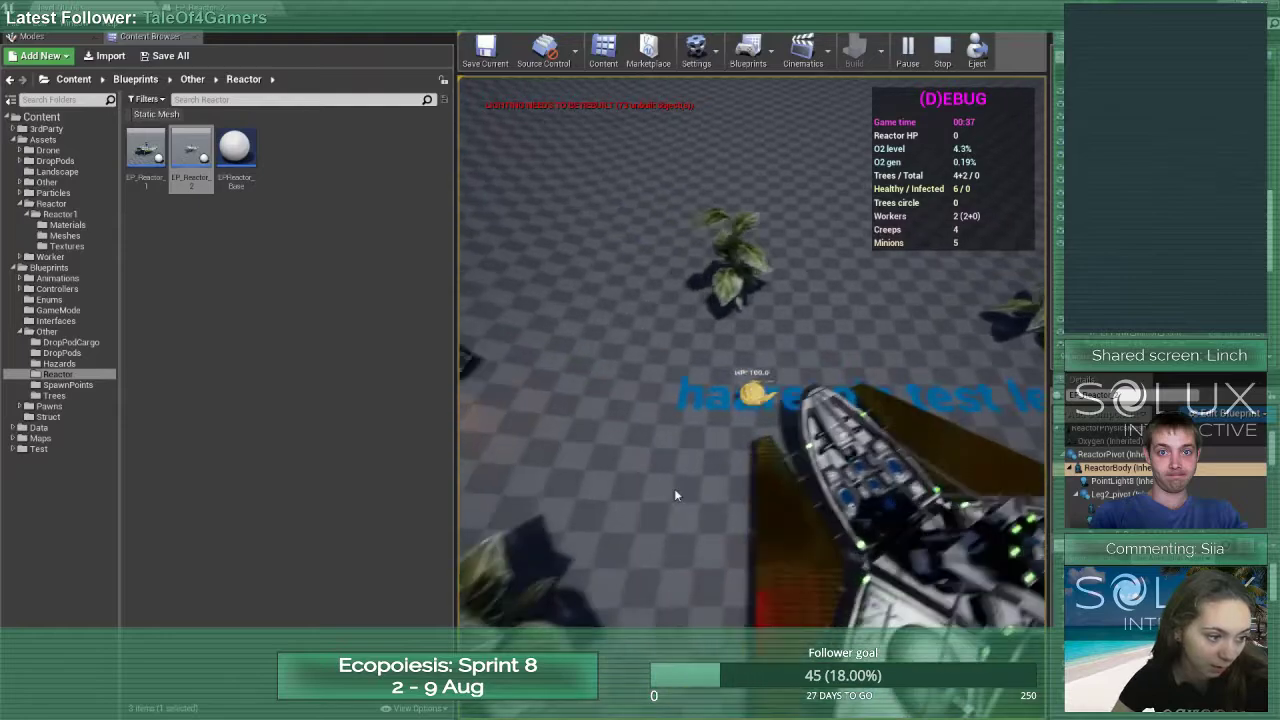
pyautogui.click(892, 492)
pyautogui.click(737, 552)
pyautogui.click(627, 346)
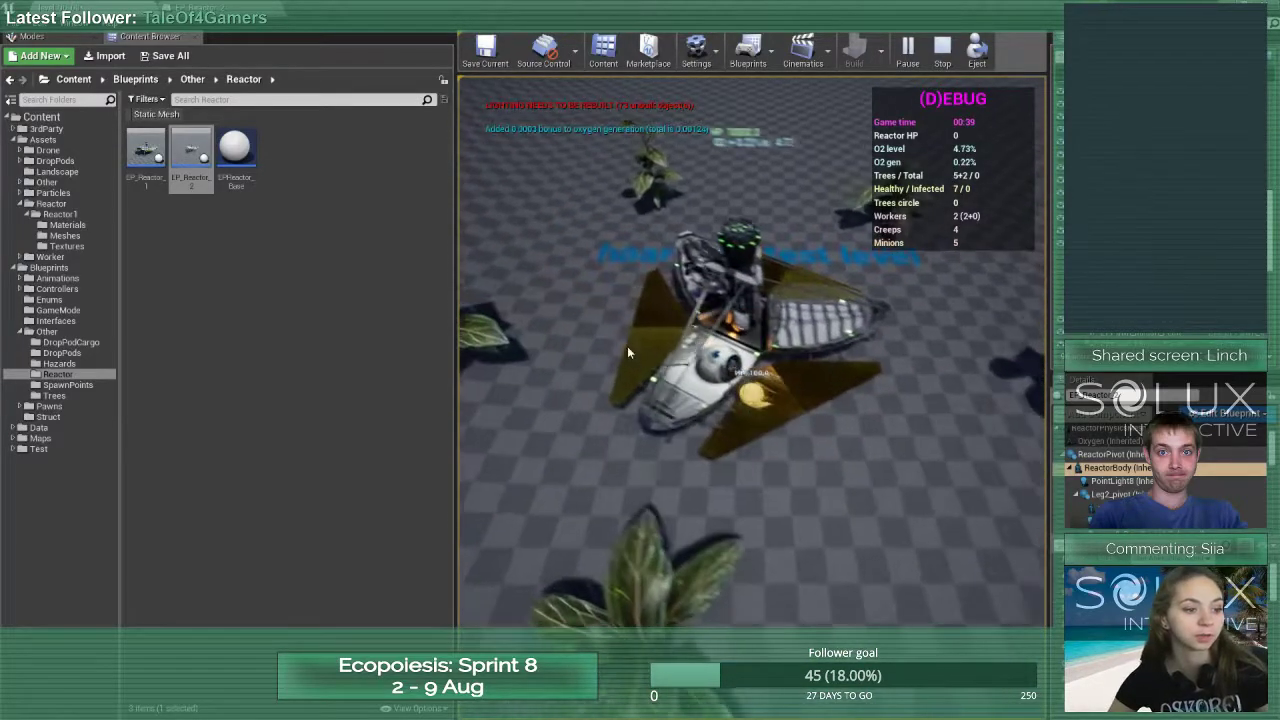
# Move the yellow ball character over the reactor's side panel, out to the open ground in front, and back across the reactor to examine its animation
pyautogui.click(905, 348)
pyautogui.click(577, 474)
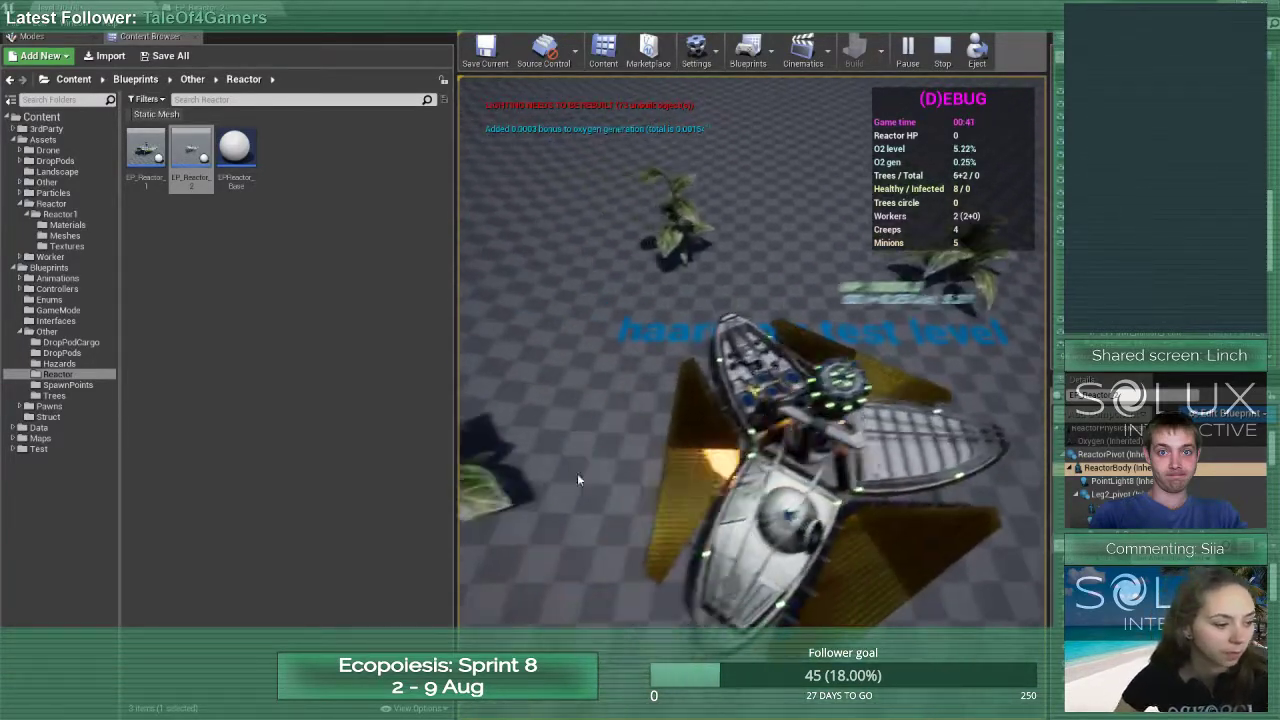
pyautogui.click(891, 445)
pyautogui.click(722, 487)
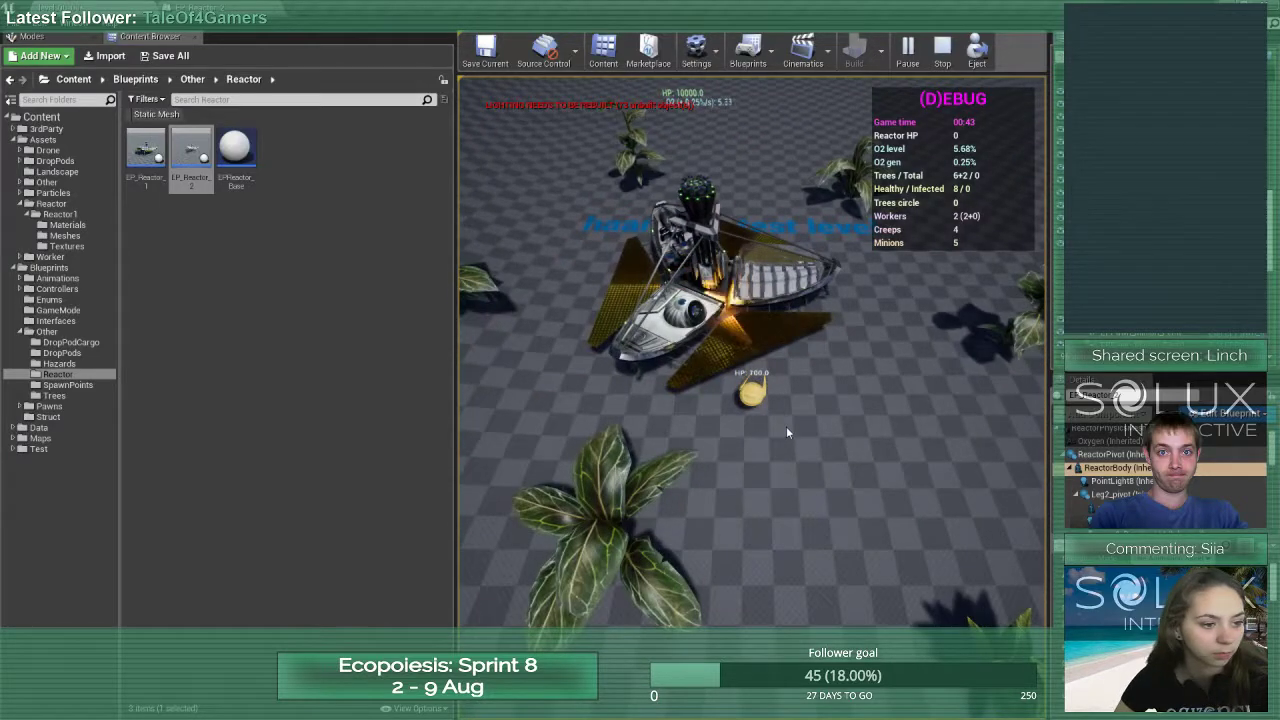
pyautogui.click(860, 378)
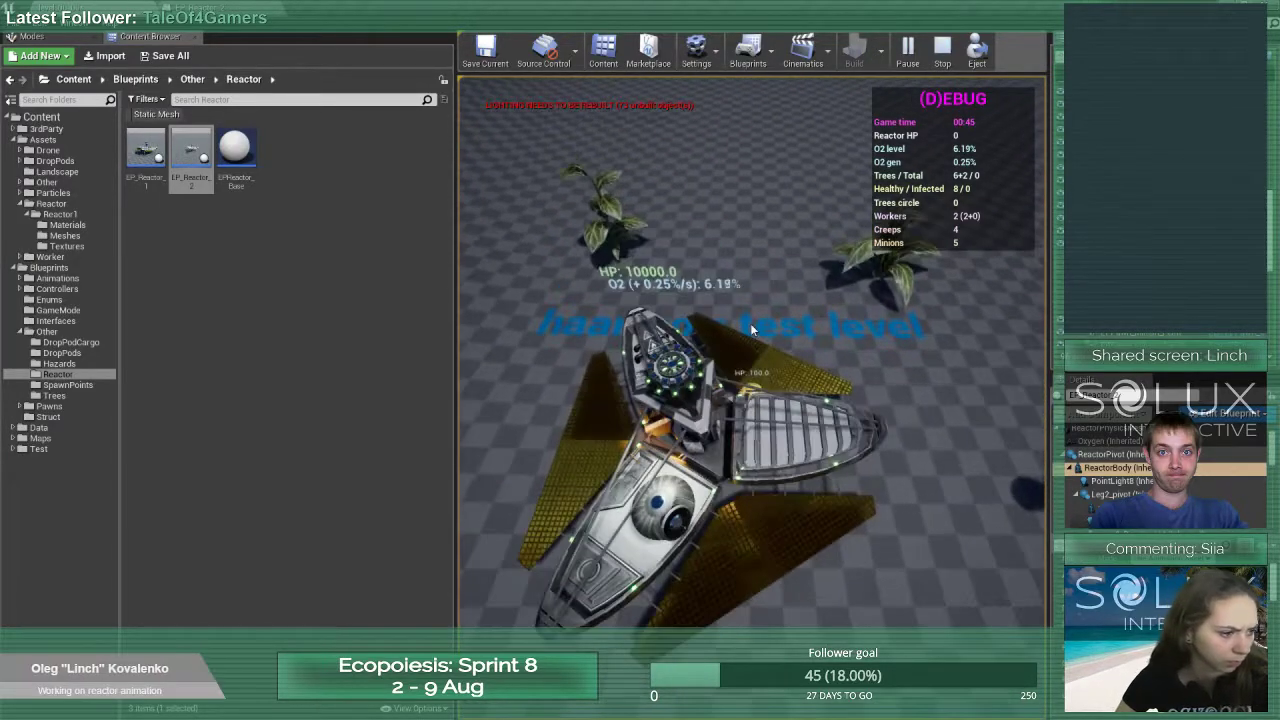
pyautogui.press('w')
pyautogui.press('a')
pyautogui.press('s')
pyautogui.scroll(-3, 855, 500)
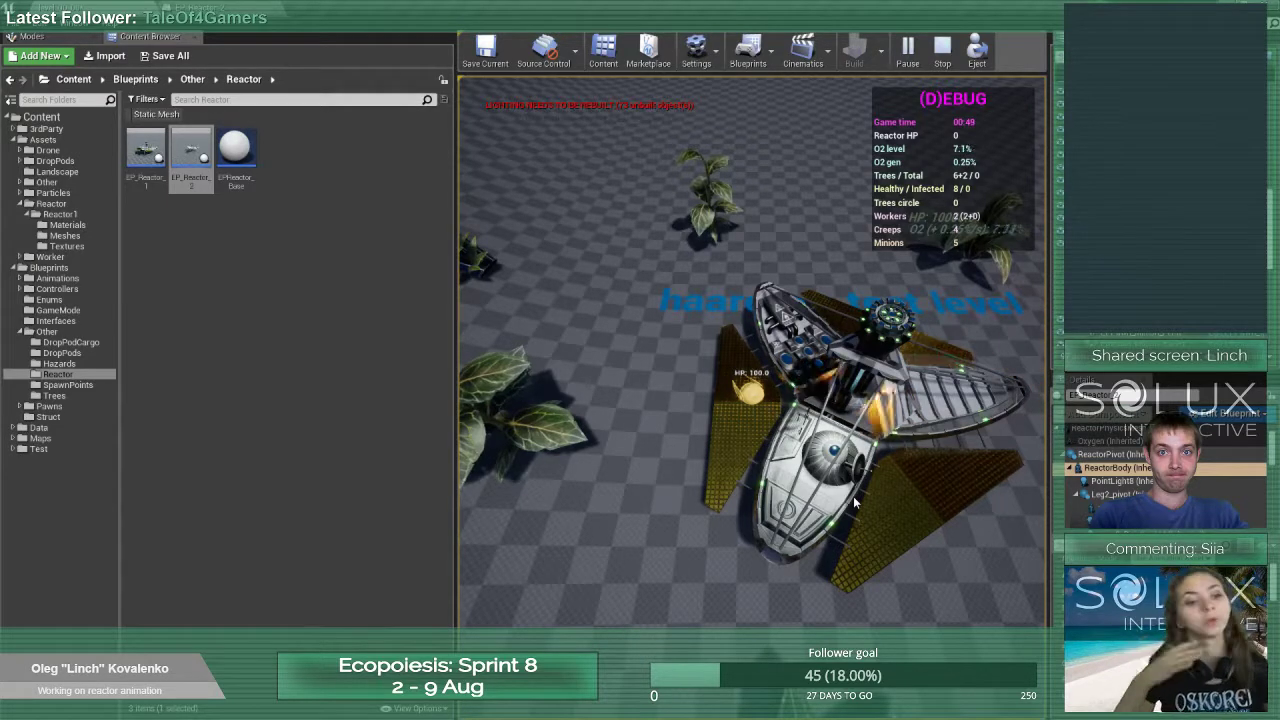
# Move around the reactor in the running test level to examine it from several positions, and stop the play session
pyautogui.press('s')
pyautogui.press('d')
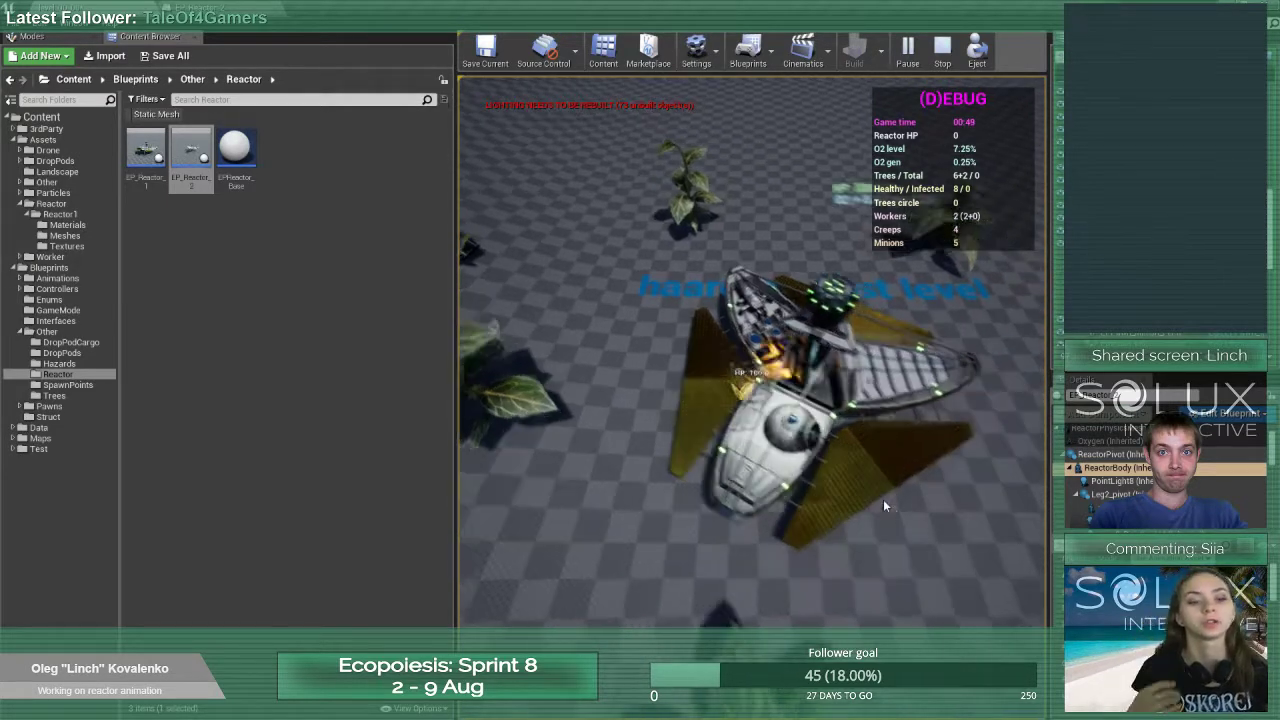
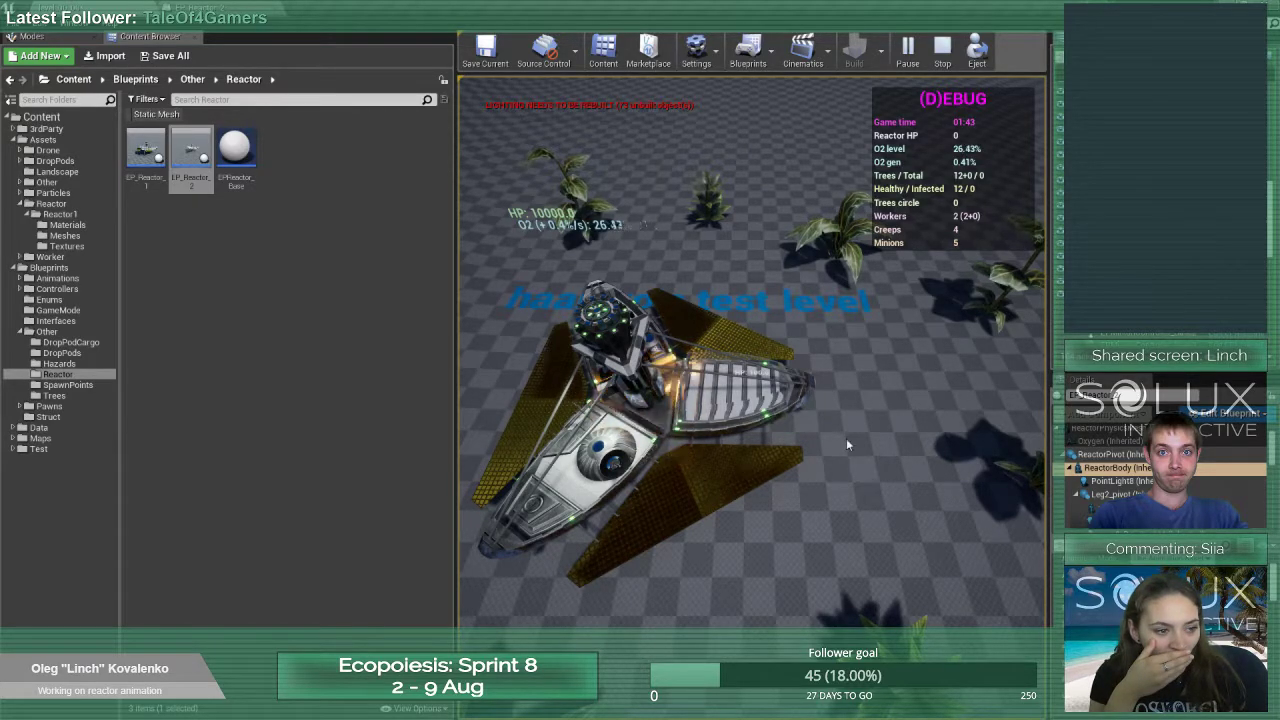
pyautogui.press('s')
pyautogui.press('a')
pyautogui.press('w')
pyautogui.press('s')
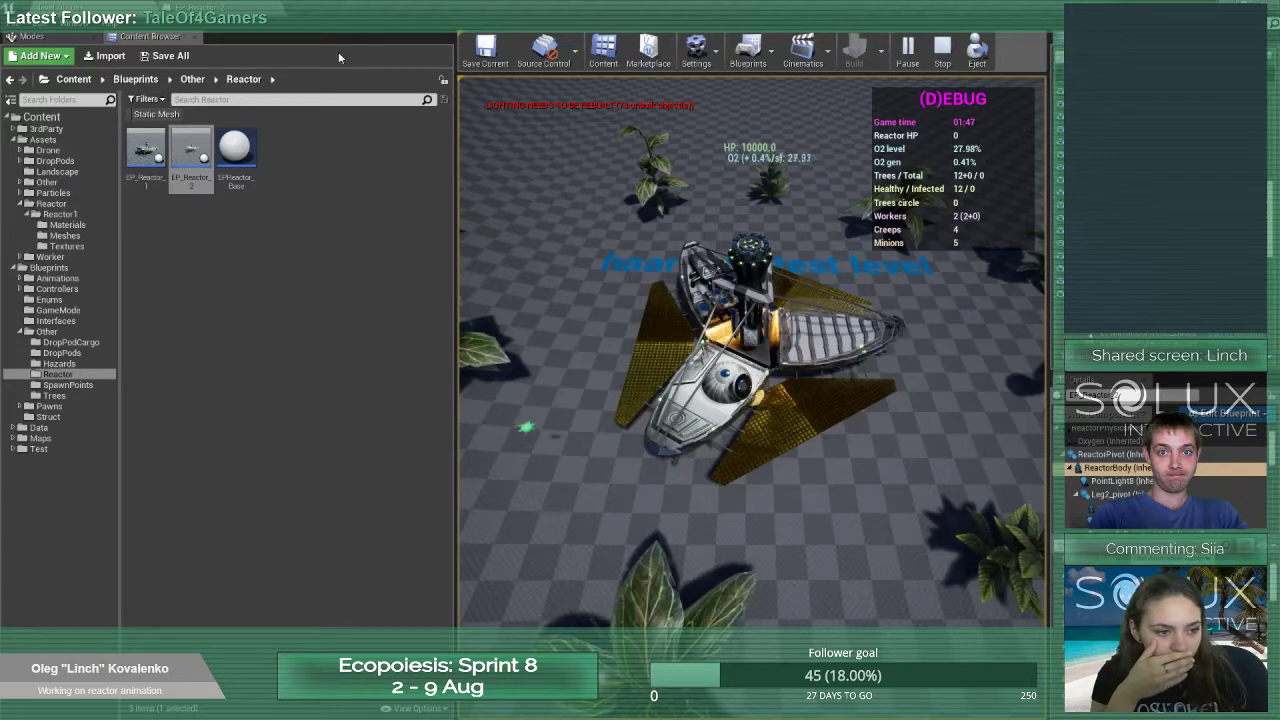
pyautogui.press('d')
pyautogui.press('w')
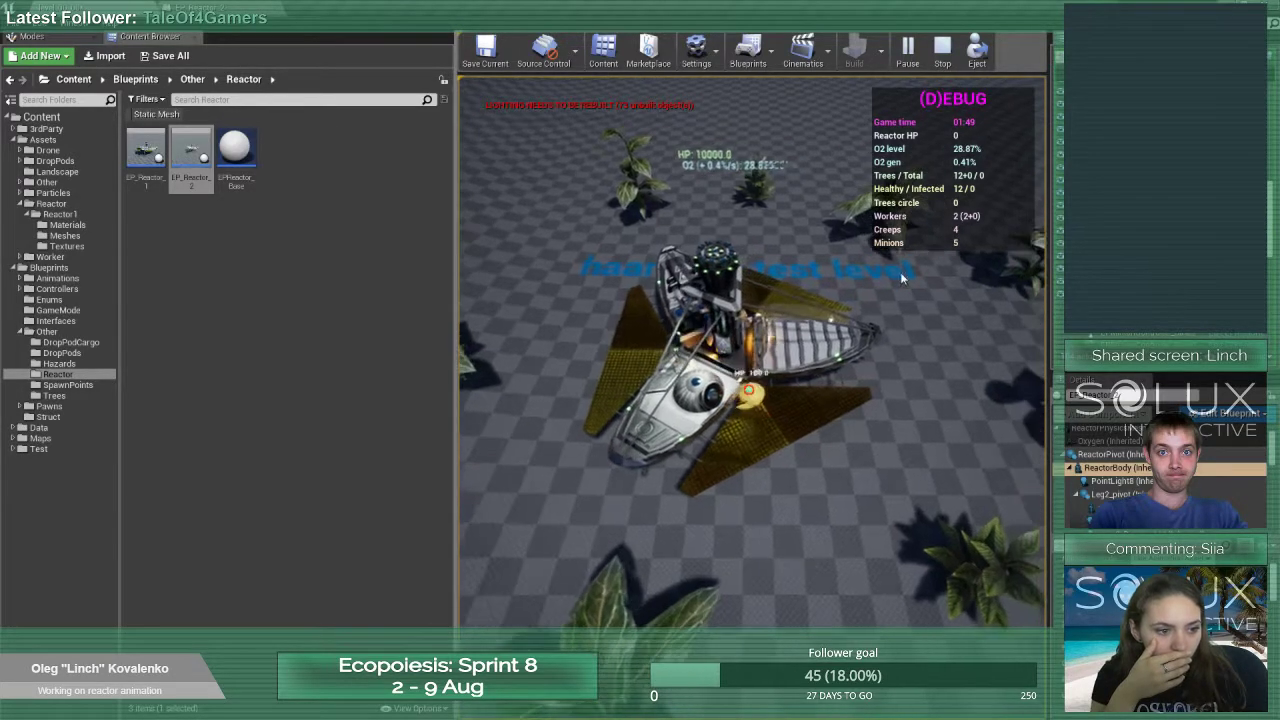
pyautogui.click(940, 51)
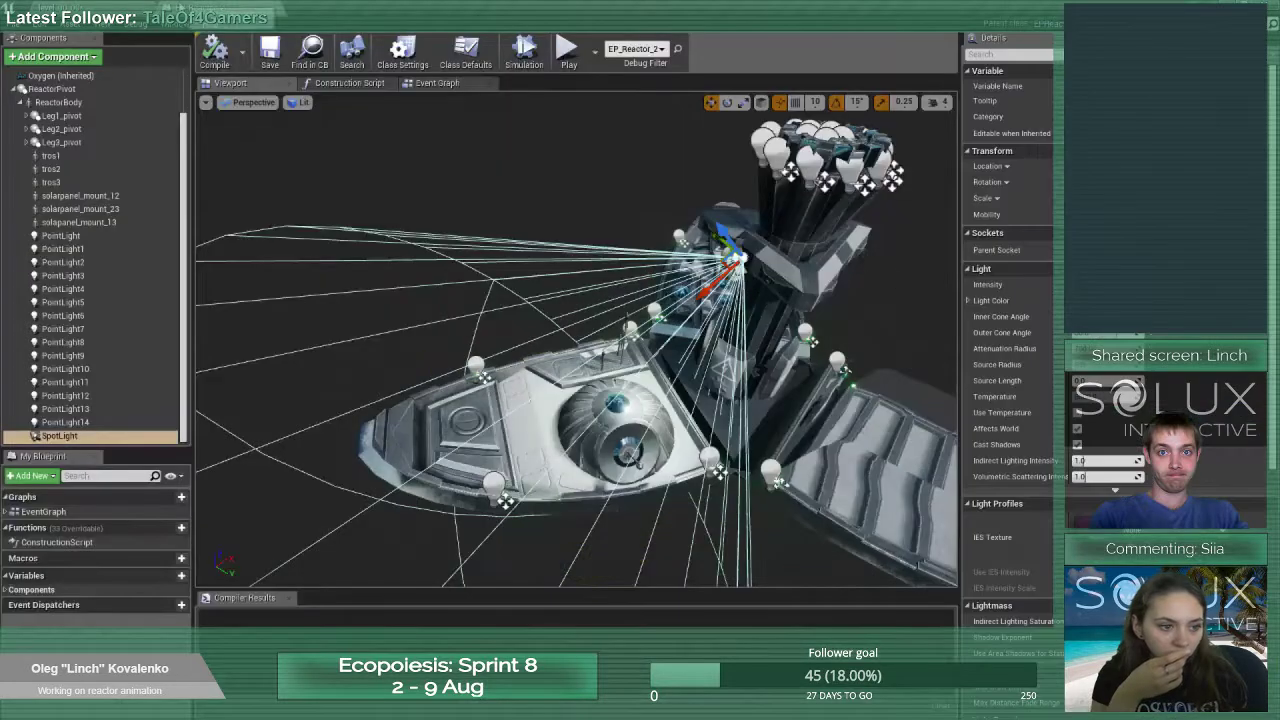
# Inspect the point lights and the components under Leg3_pivot in the EP_Reactor_2 blueprint
pyautogui.click(89, 383)
pyautogui.click(87, 423)
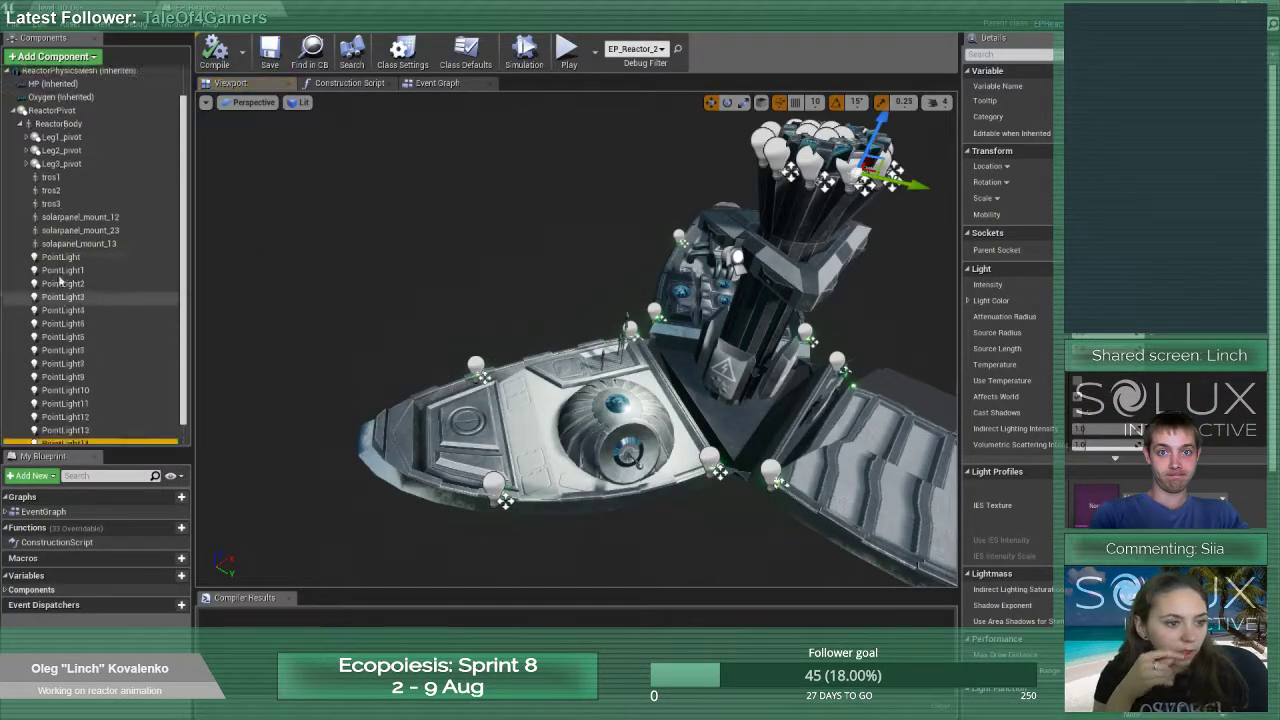
pyautogui.scroll(2, 70, 300)
pyautogui.click(30, 186)
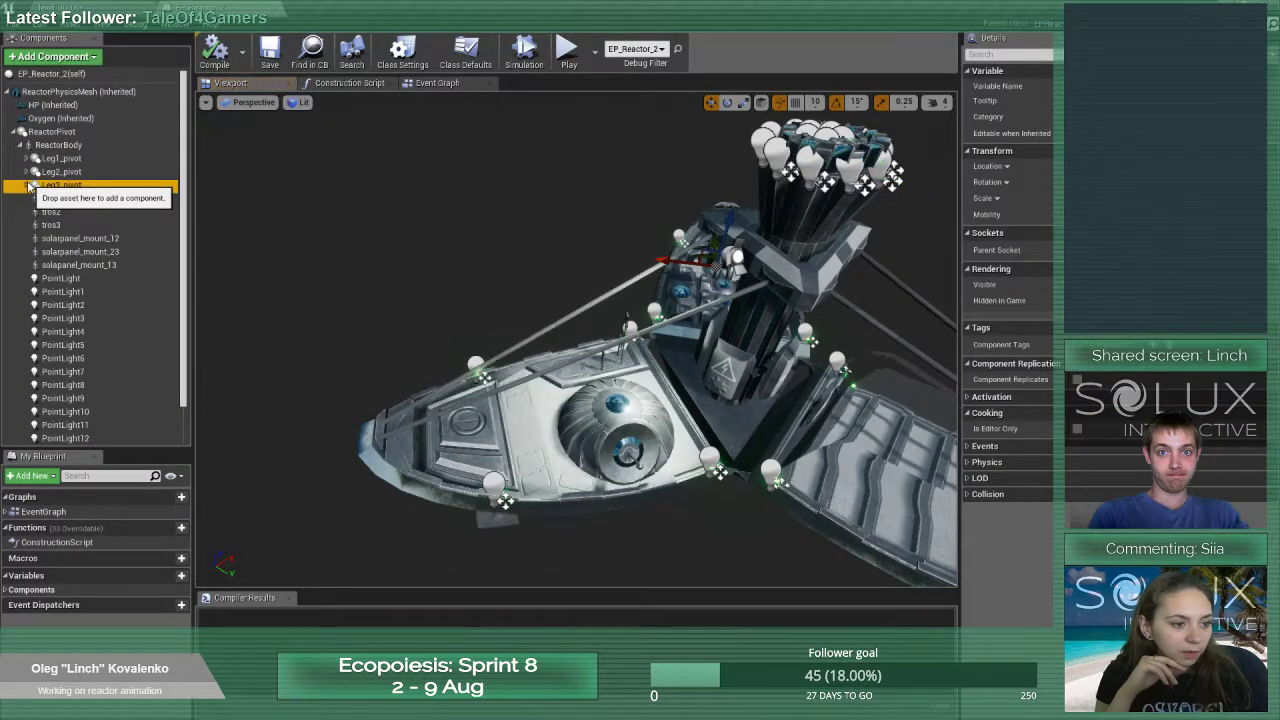
pyautogui.click(27, 186)
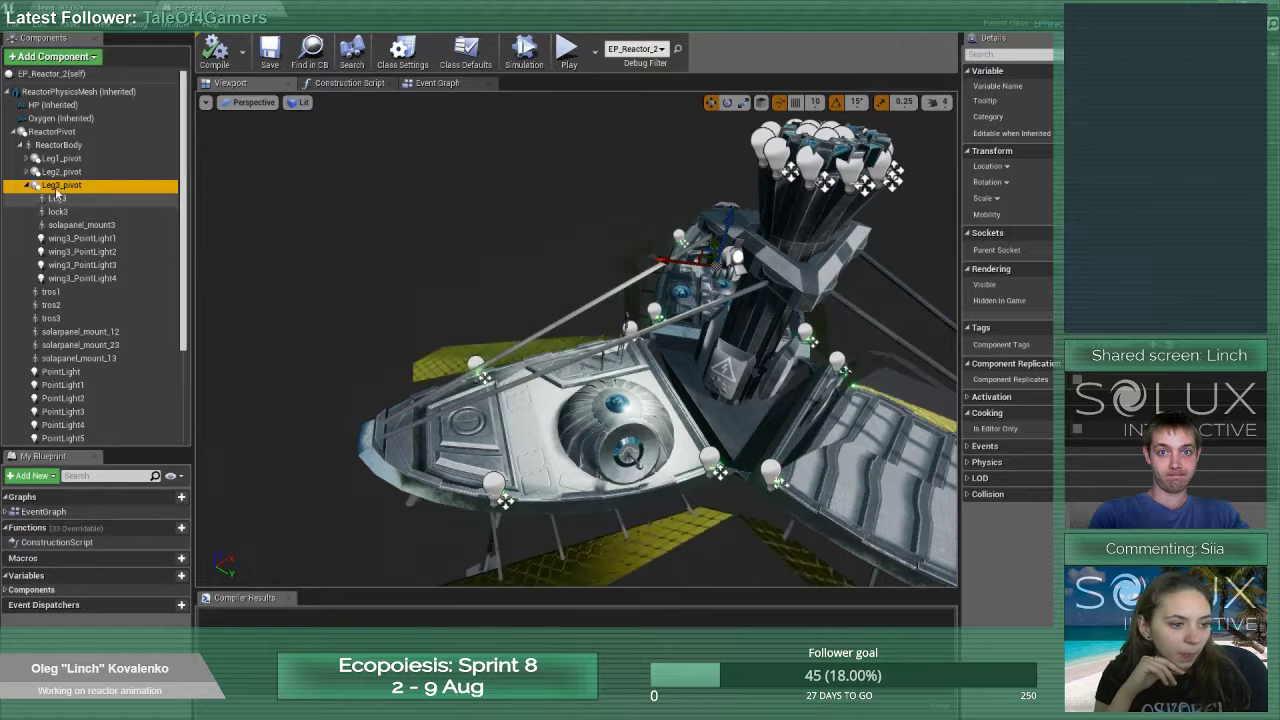
pyautogui.scroll(-4, 640, 332)
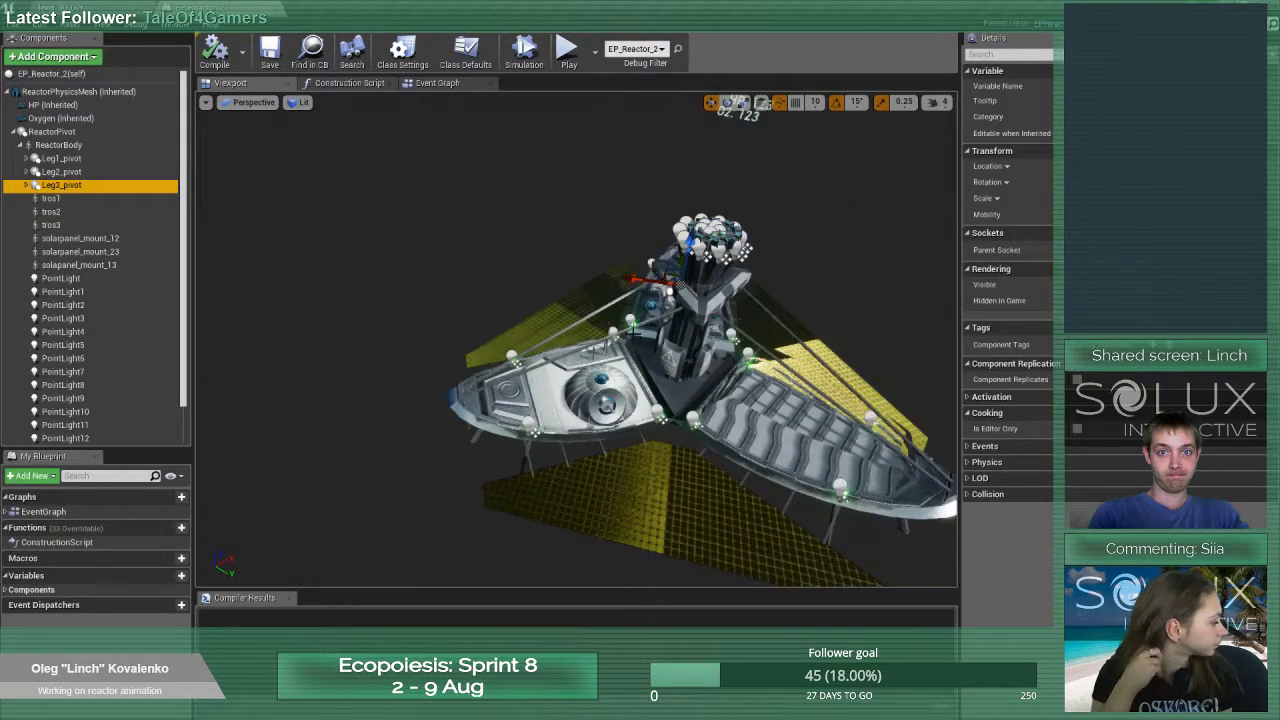
pyautogui.scroll(3, 603, 302)
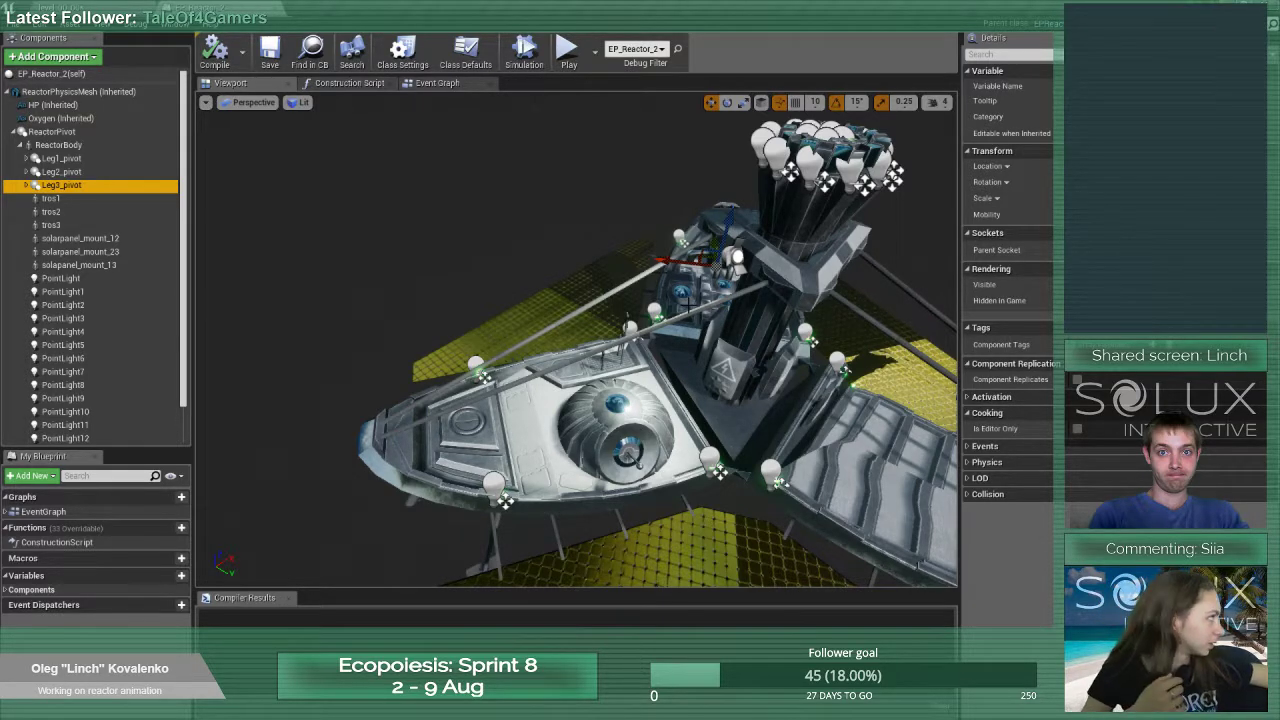
# Reopen the EP_Reactor_2 blueprint from the Reactor folder and review its component list
pyautogui.click(335, 7)
pyautogui.click(147, 152)
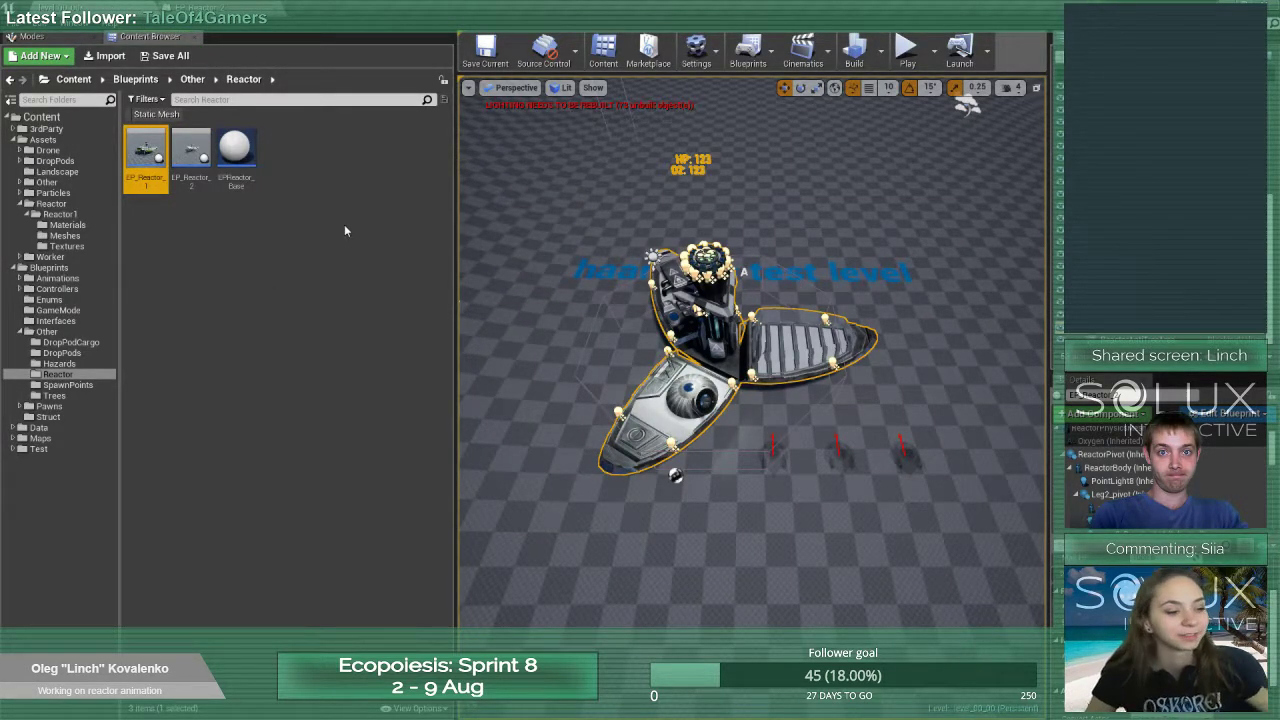
pyautogui.click(194, 244)
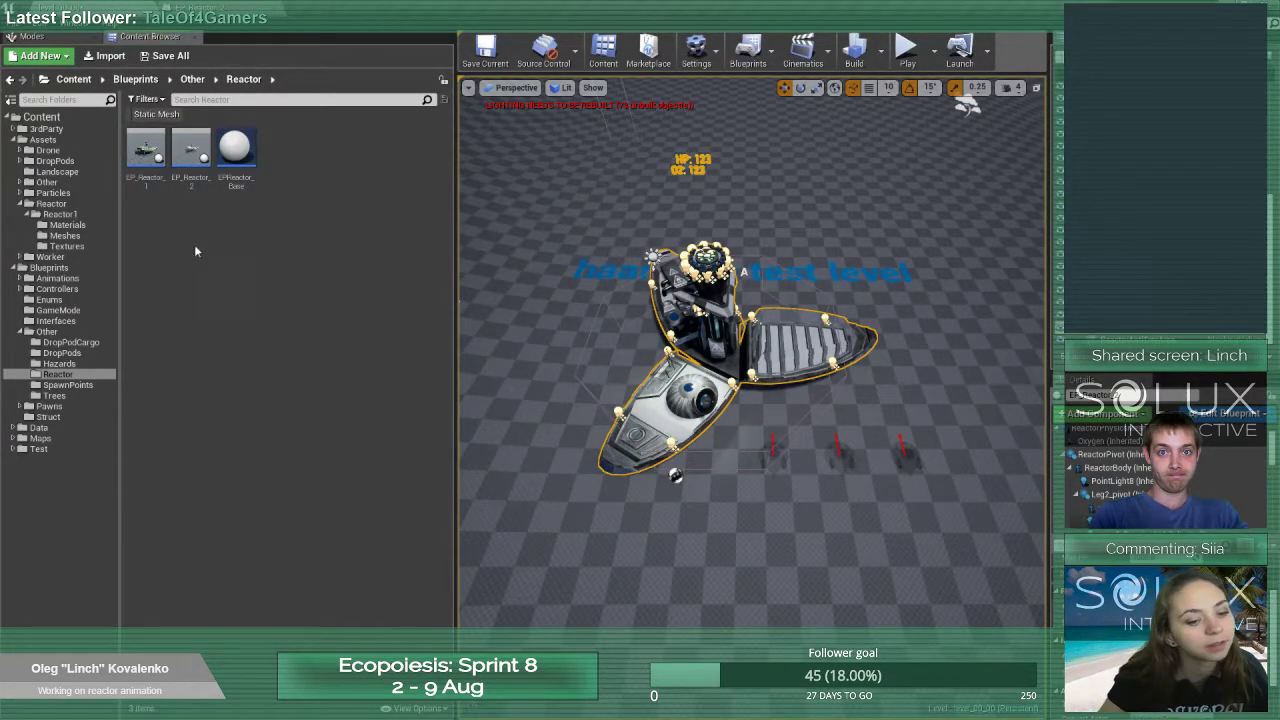
pyautogui.doubleClick(200, 152)
pyautogui.scroll(-2, 90, 310)
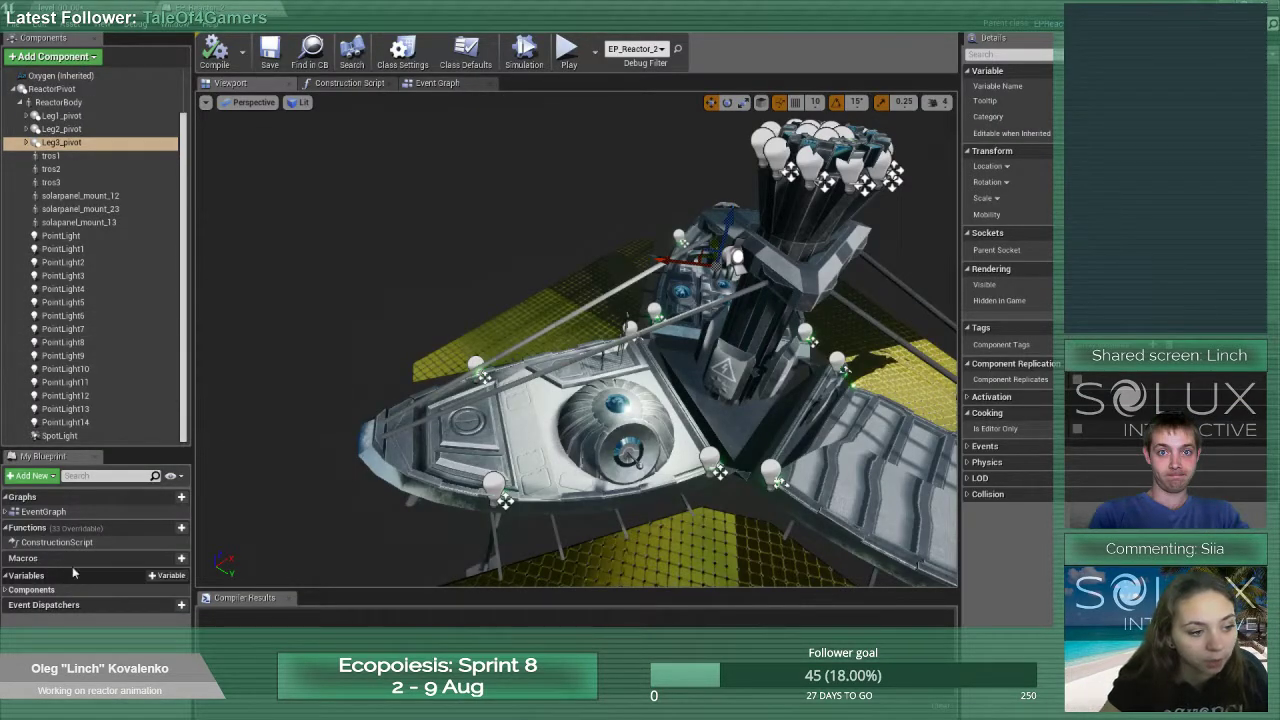
pyautogui.scroll(2, 145, 255)
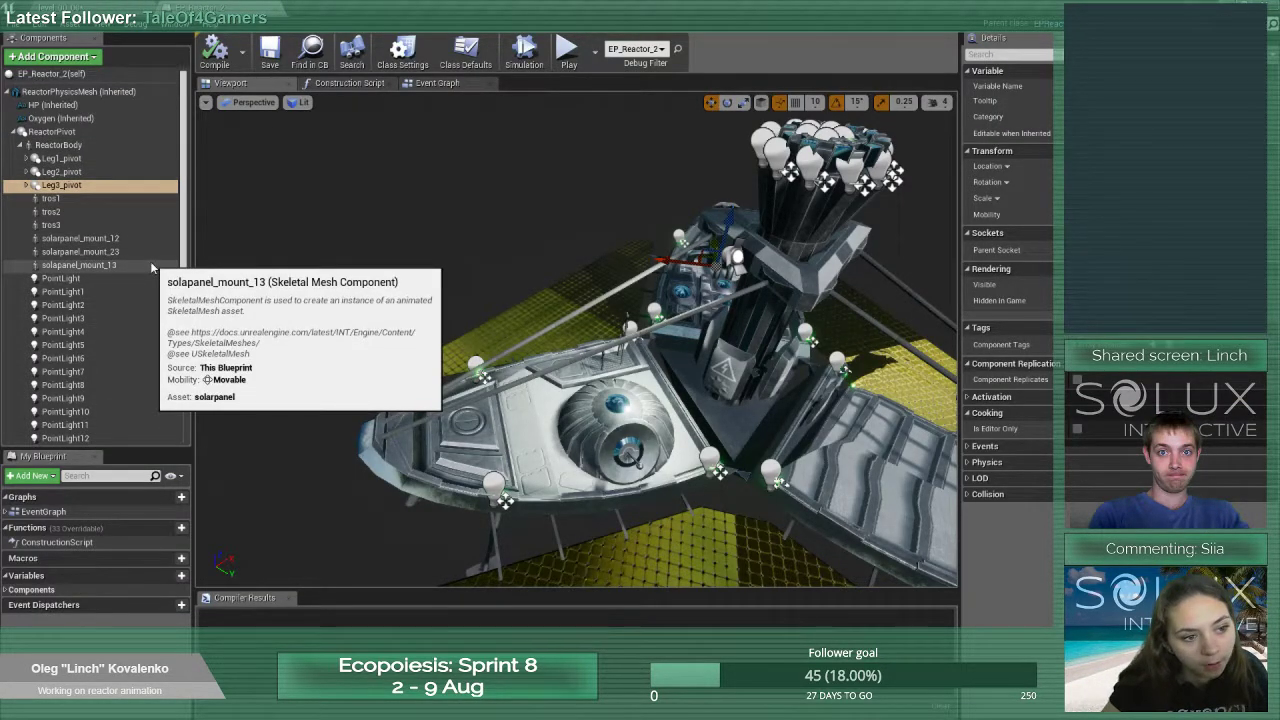
pyautogui.scroll(-2, 577, 340)
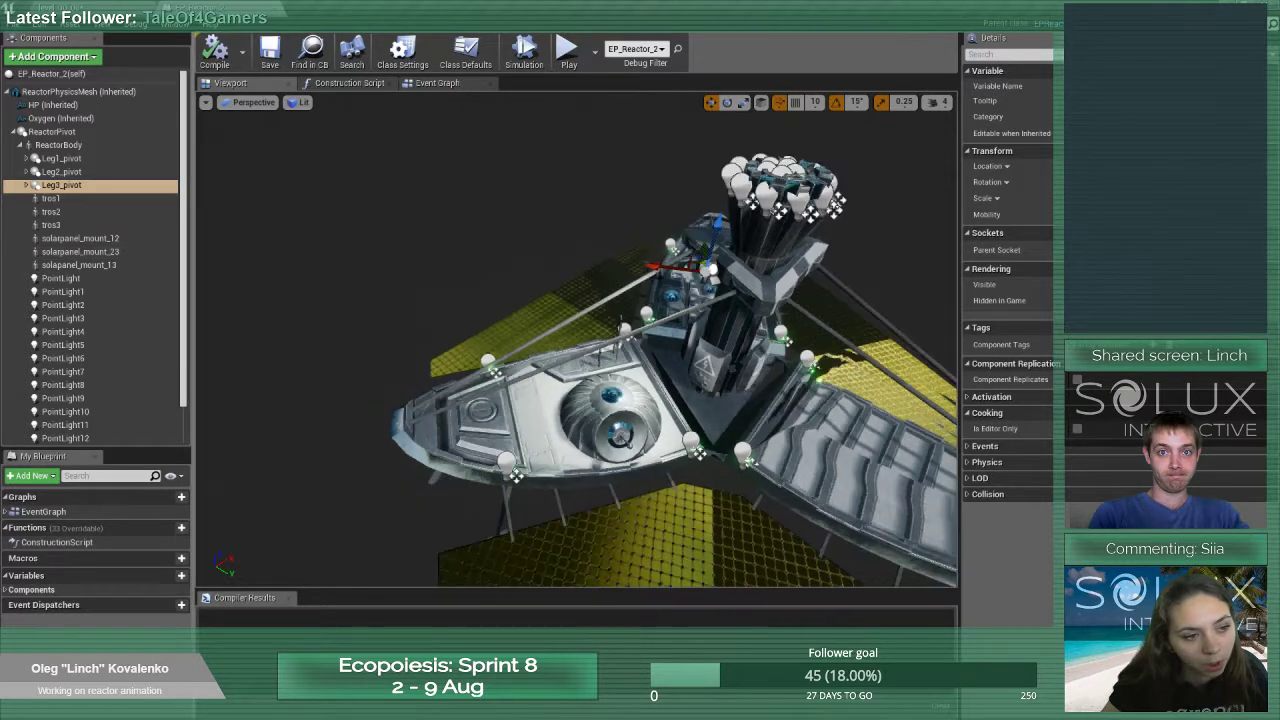
pyautogui.scroll(-2, 112, 352)
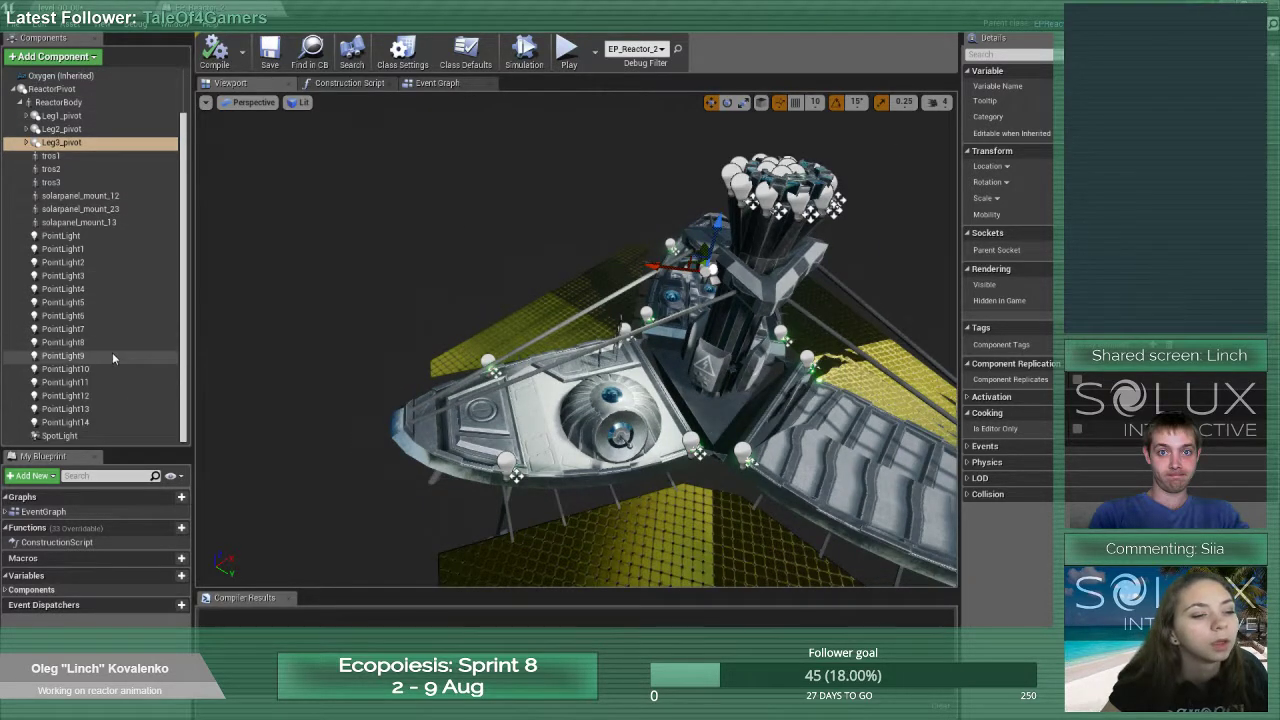
# Check which components the numbered point lights are and examine the properties of PointLight4, including its rendering and tag settings
pyautogui.click(103, 423)
pyautogui.click(80, 395)
pyautogui.click(92, 289)
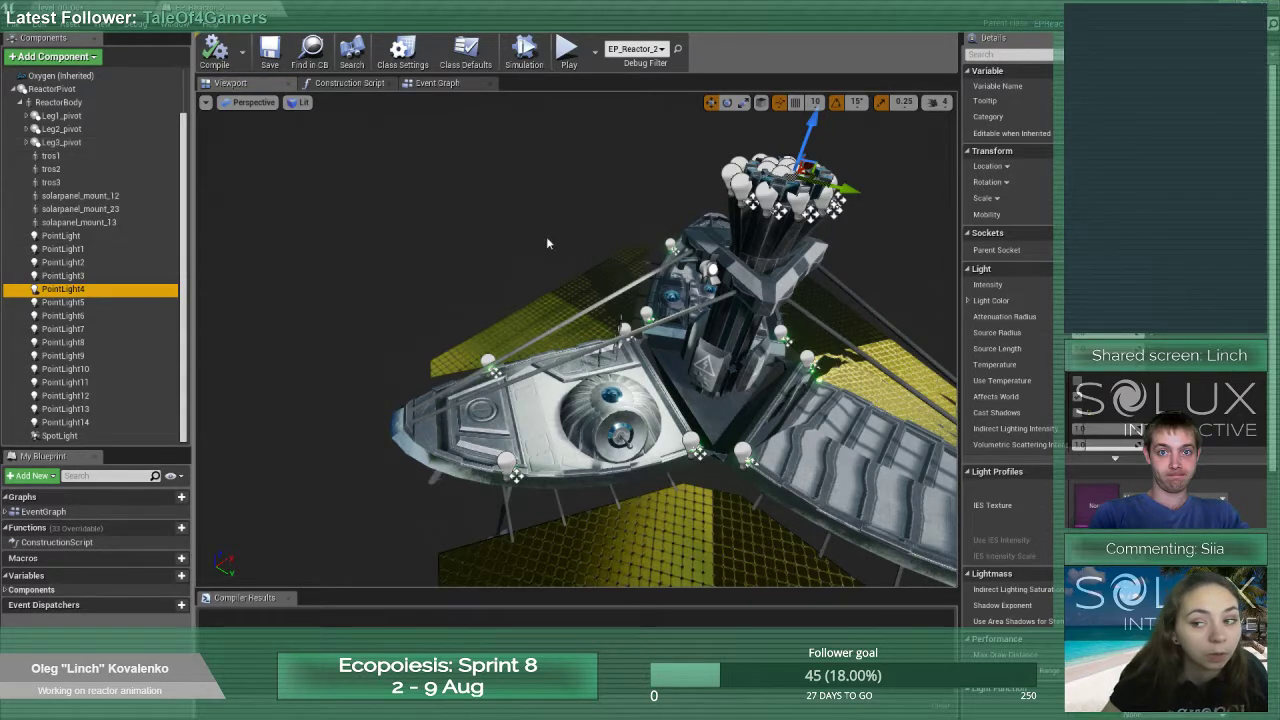
pyautogui.scroll(-6, 1136, 489)
pyautogui.scroll(-2, 1135, 489)
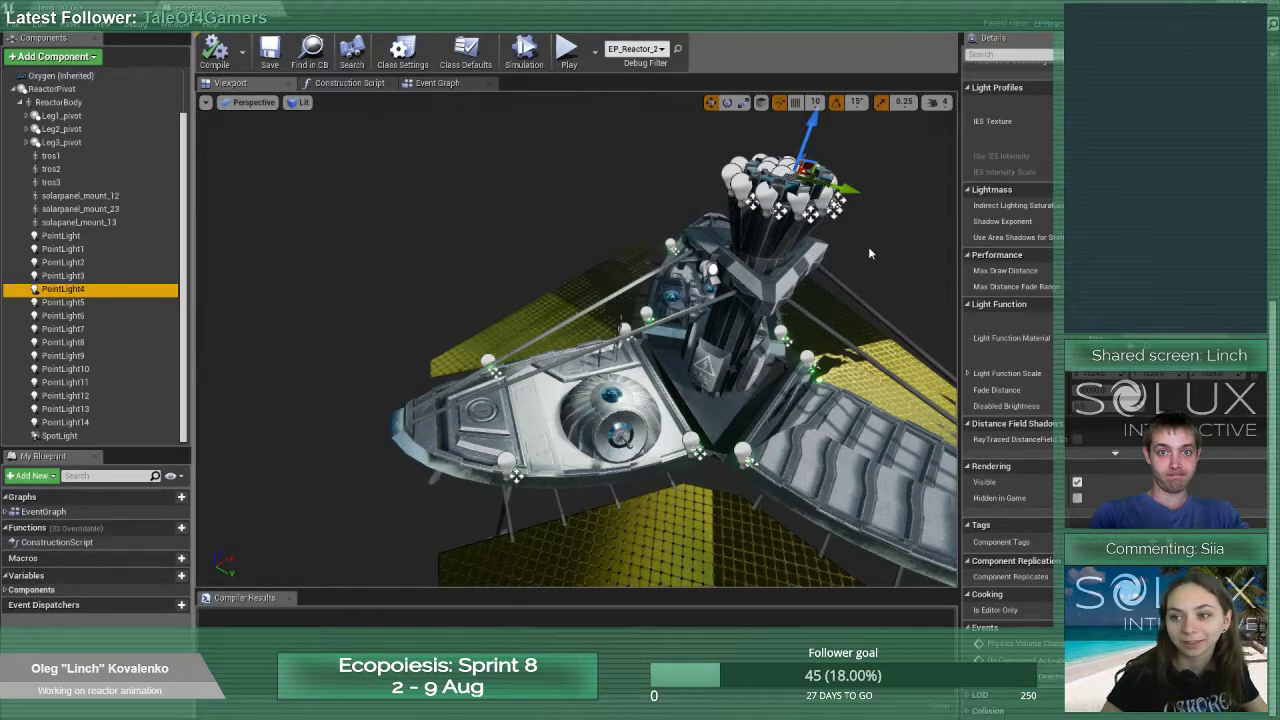
# Add a component tag entry to wing1_PointLight1 under Leg1_pivot
pyautogui.scroll(5, 697, 360)
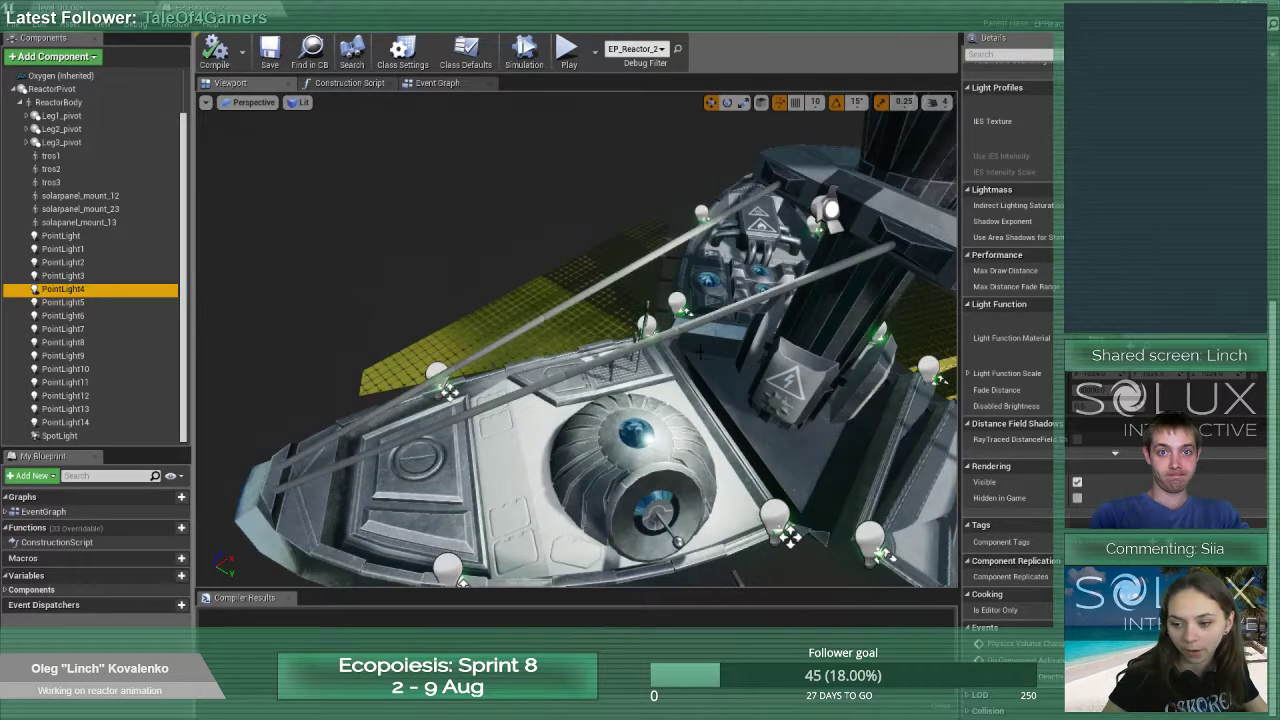
pyautogui.scroll(3, 677, 405)
pyautogui.scroll(-3, 673, 454)
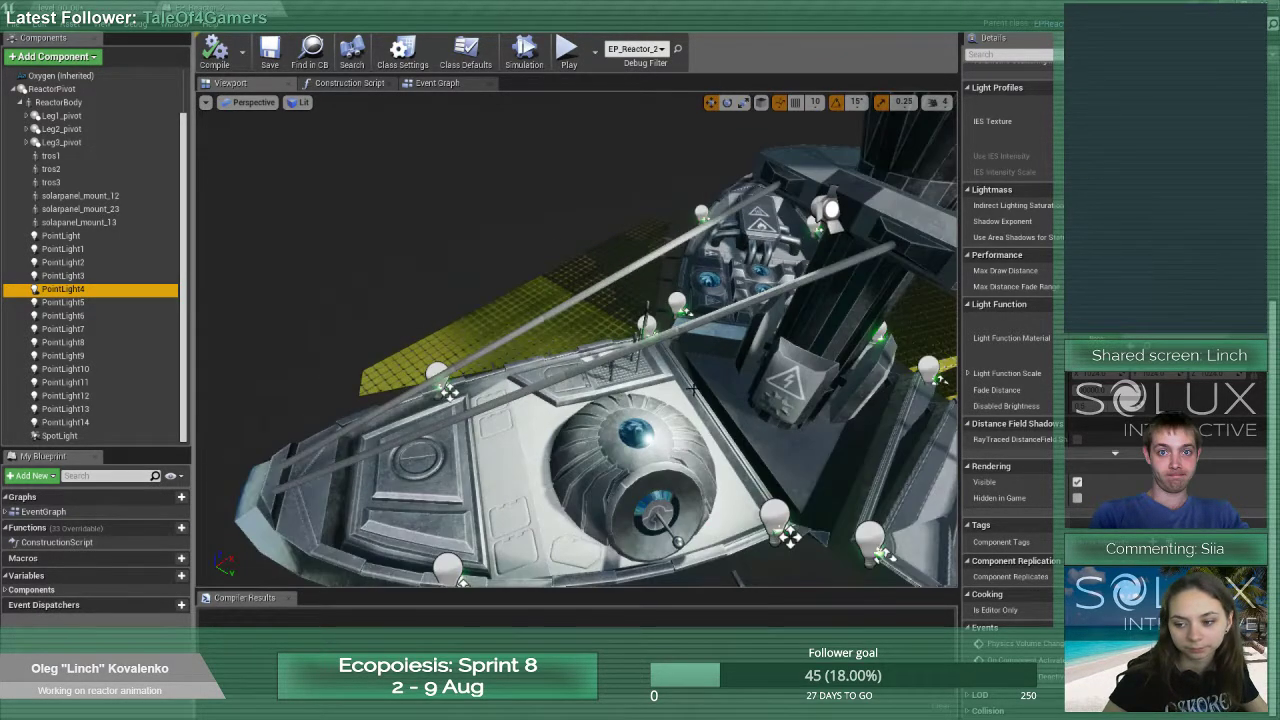
pyautogui.moveTo(697, 327); pyautogui.dragTo(655, 325, button='right')
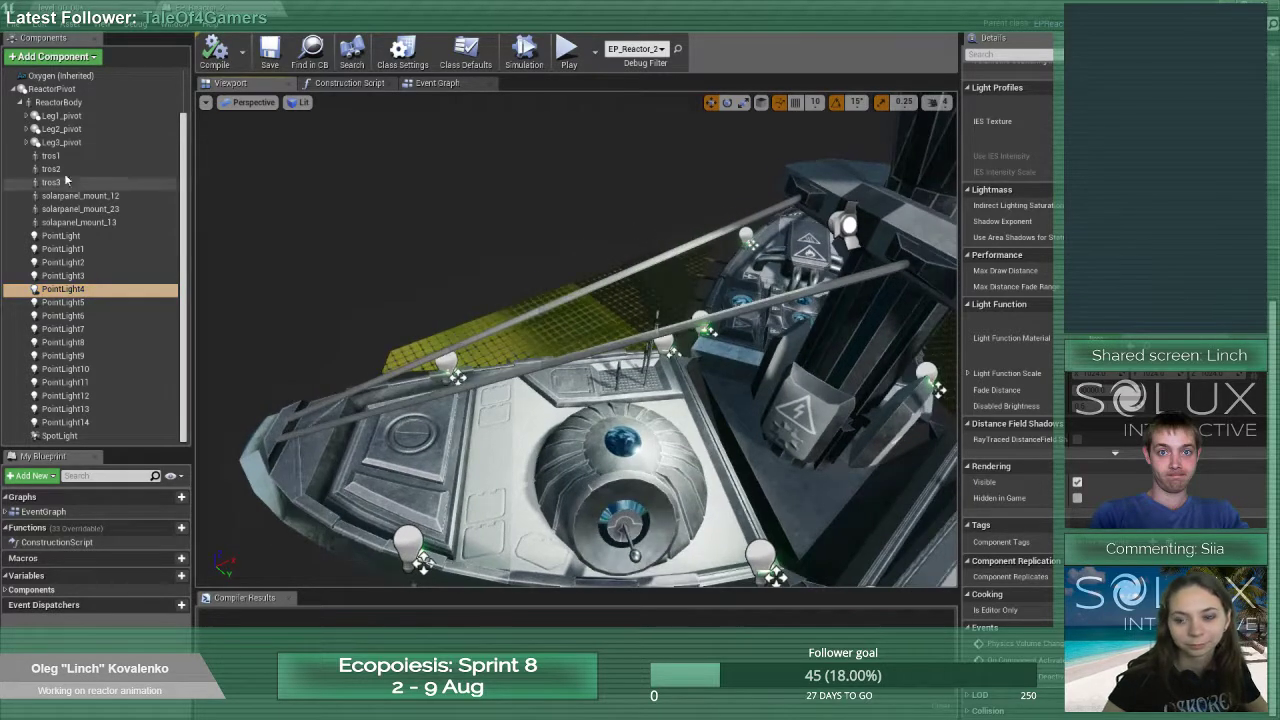
pyautogui.doubleClick(60, 116)
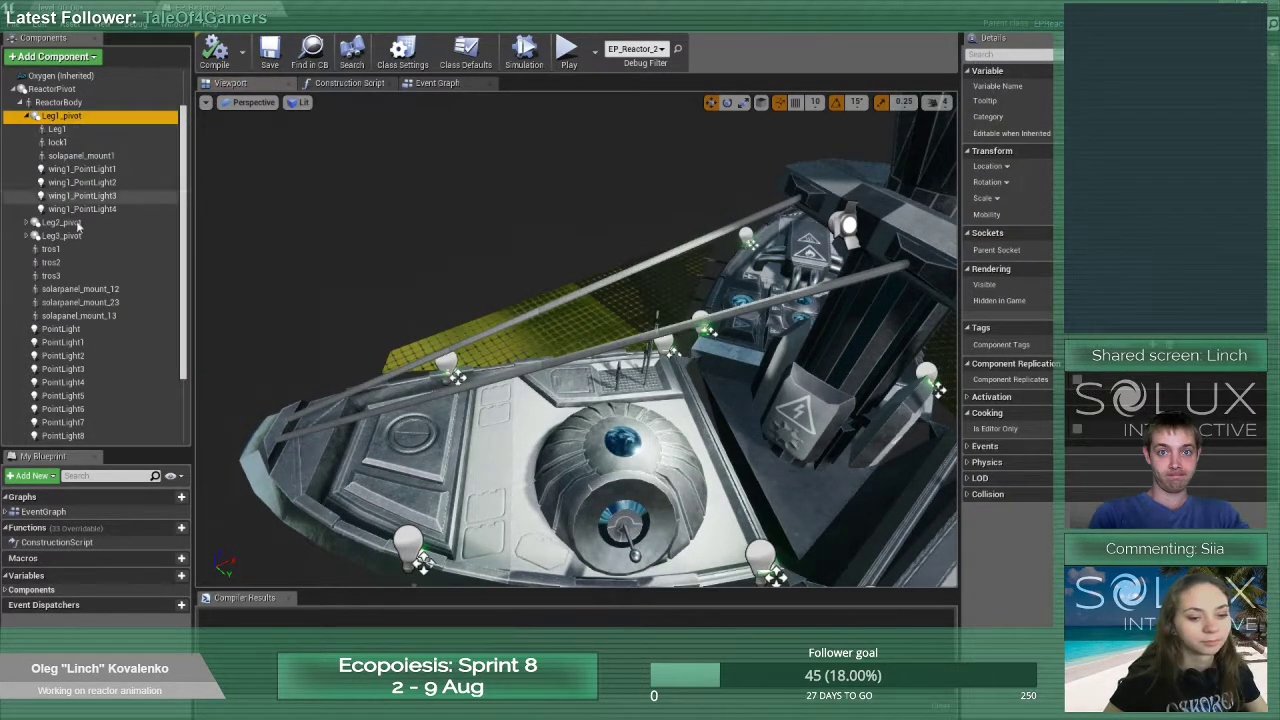
pyautogui.click(41, 169)
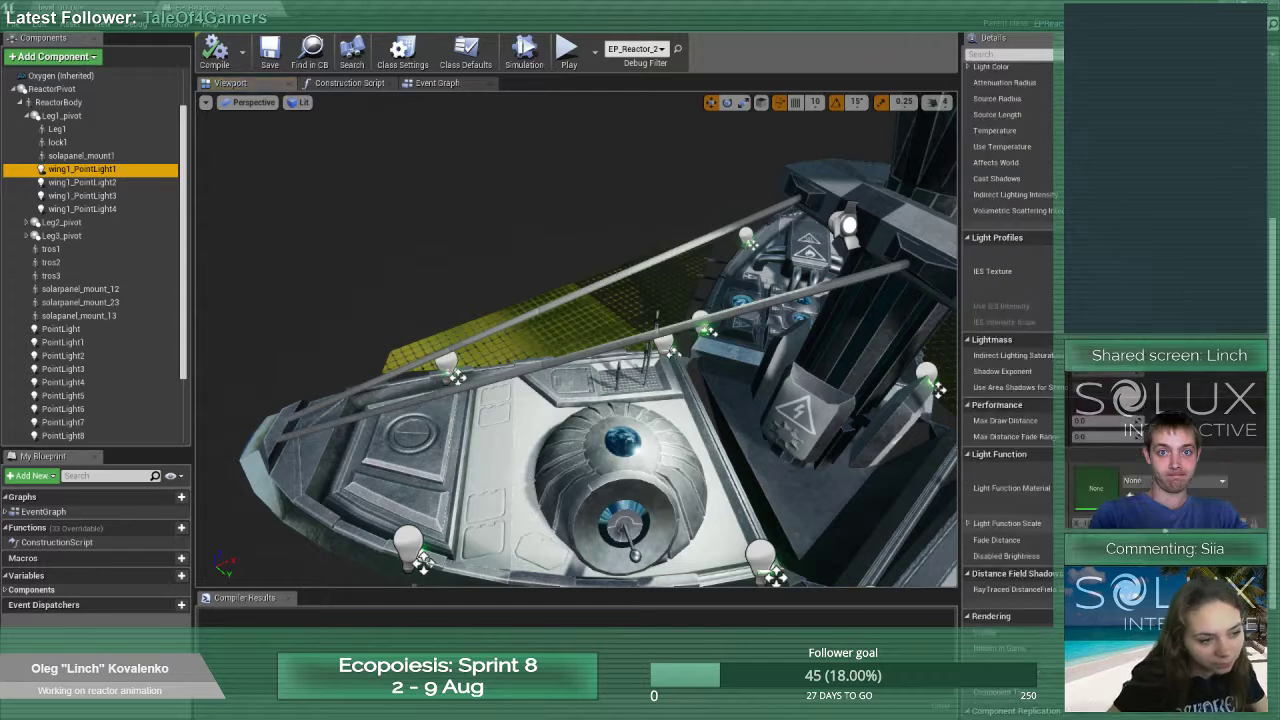
pyautogui.scroll(-3, 1010, 350)
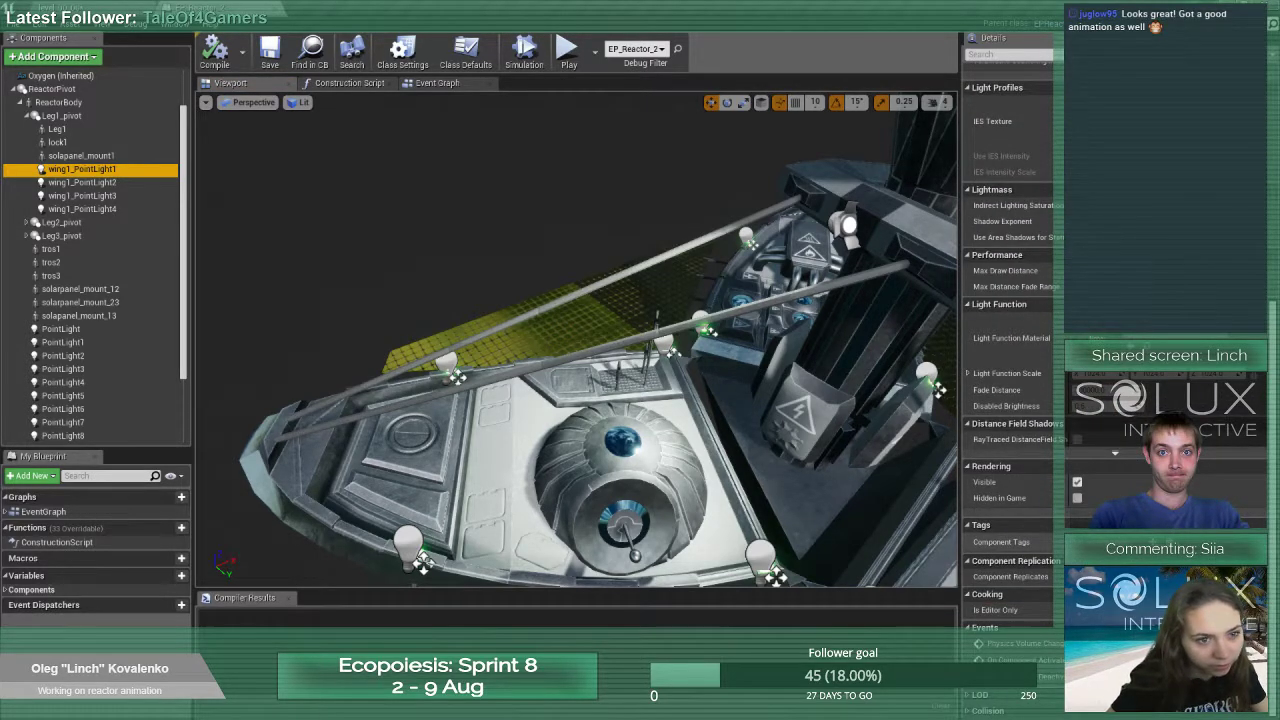
pyautogui.click(1138, 542)
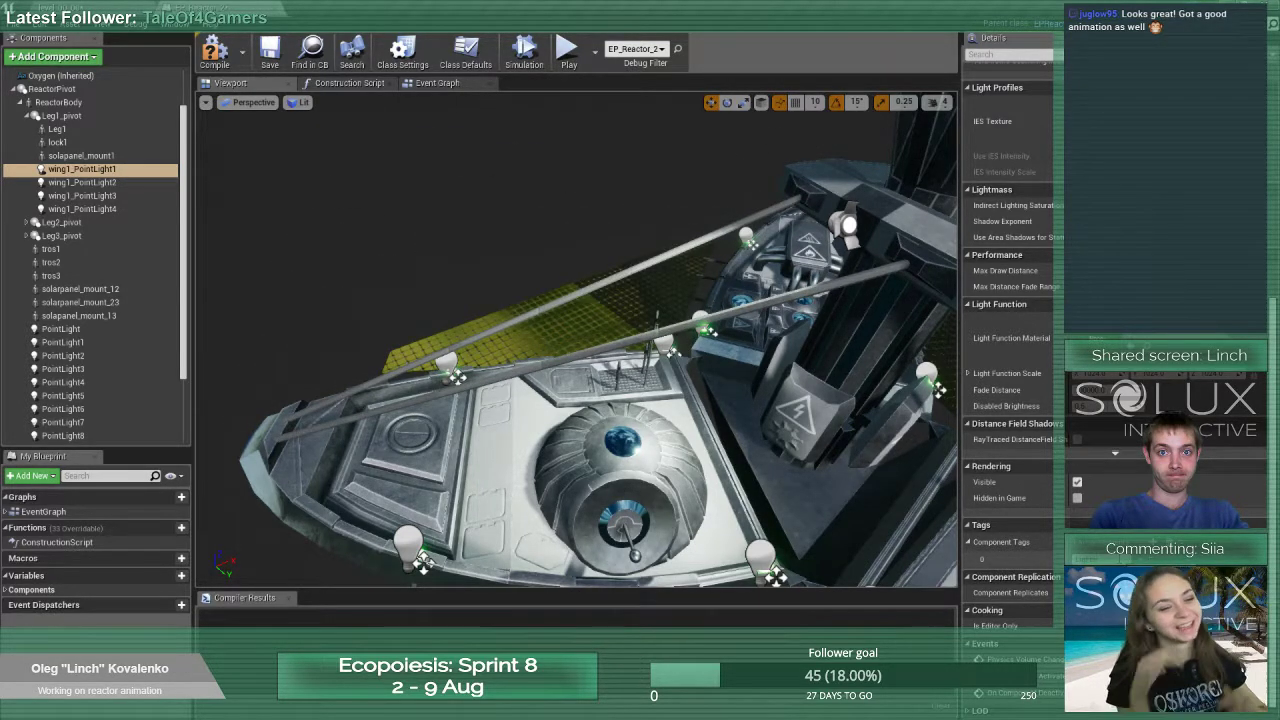
# Compare the Component Tags settings of wing1_PointLight1, wing1_PointLight2 and all four wing1 point lights selected together
pyautogui.keyDown('shift'); pyautogui.click(123, 212); pyautogui.keyUp('shift')
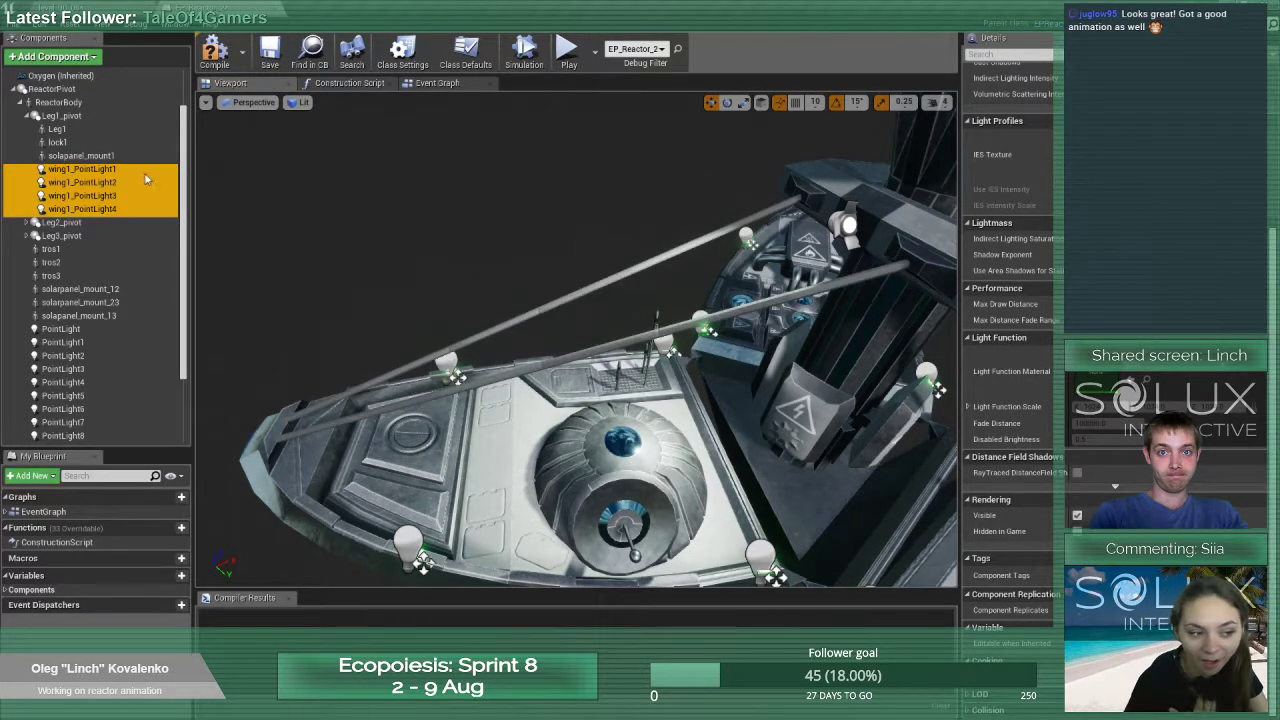
pyautogui.click(140, 170)
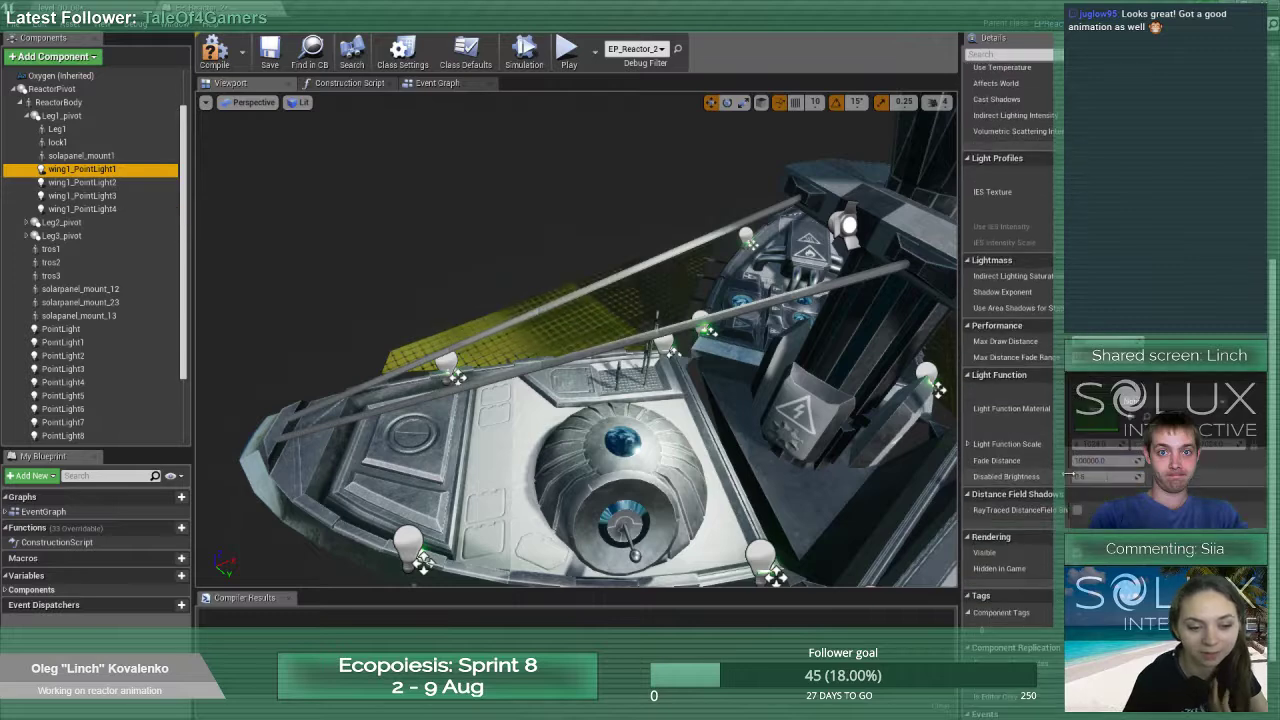
pyautogui.click(82, 182)
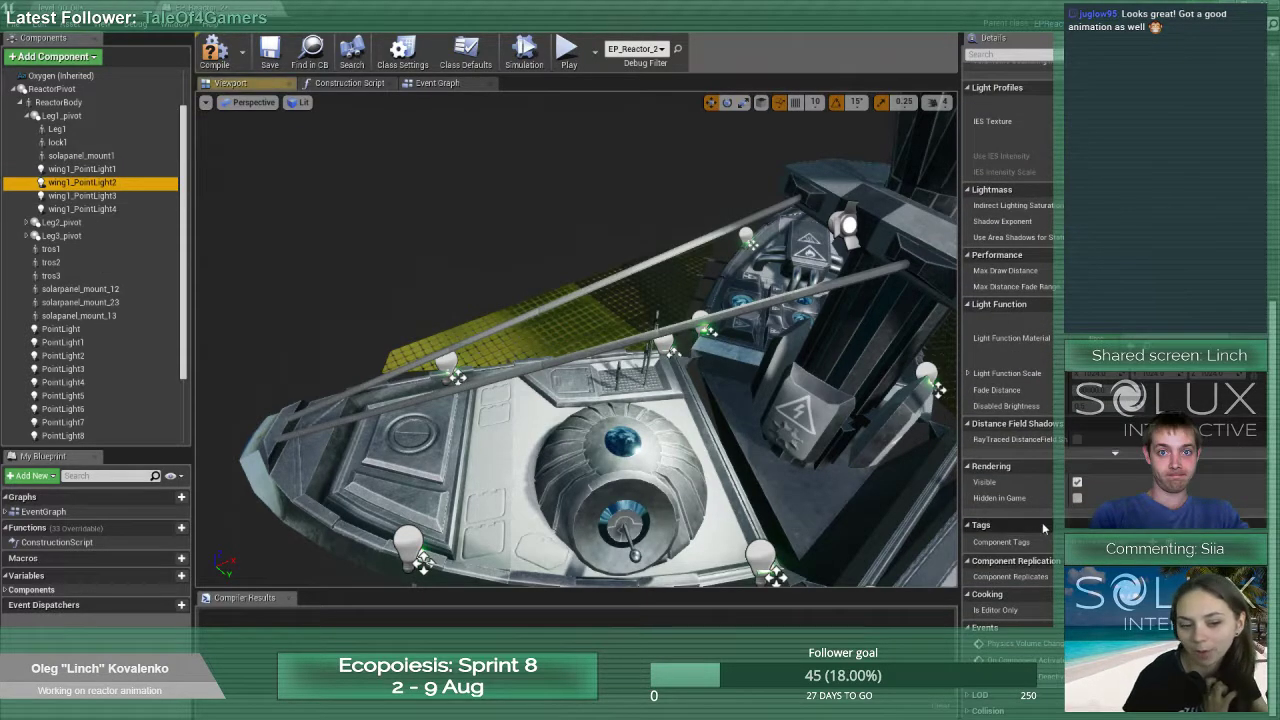
pyautogui.click(1043, 528)
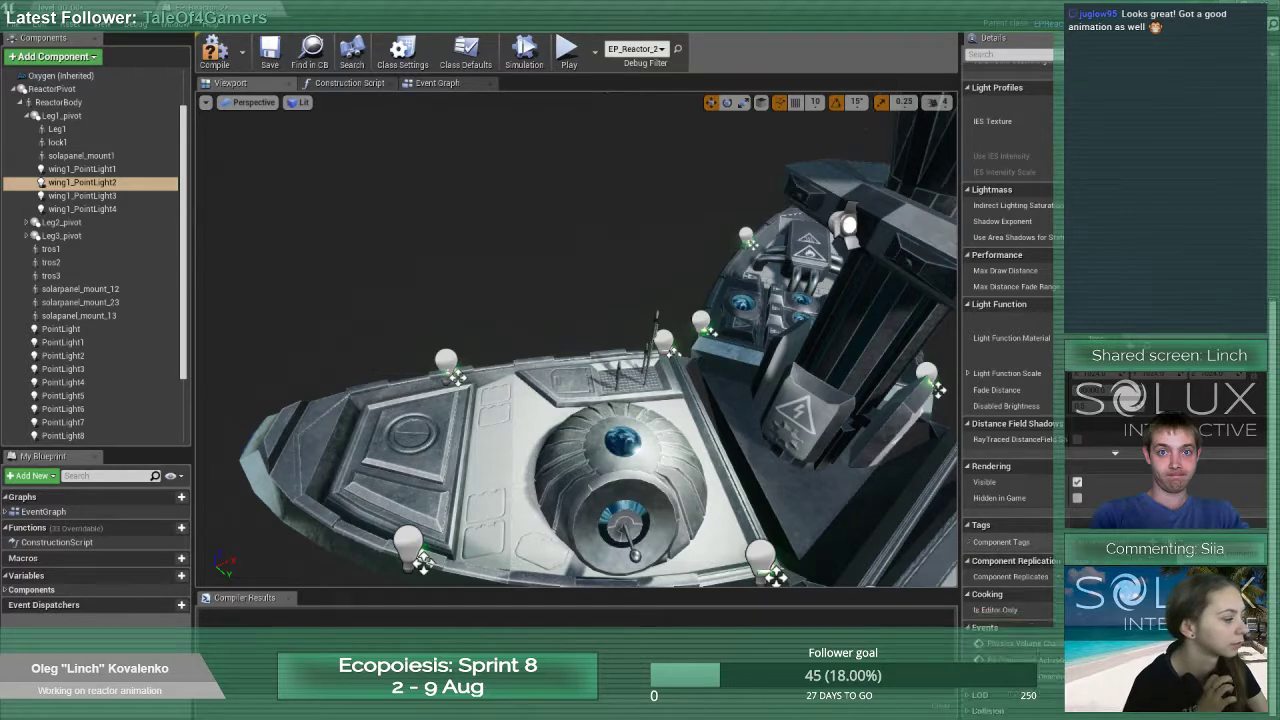
pyautogui.click(42, 169)
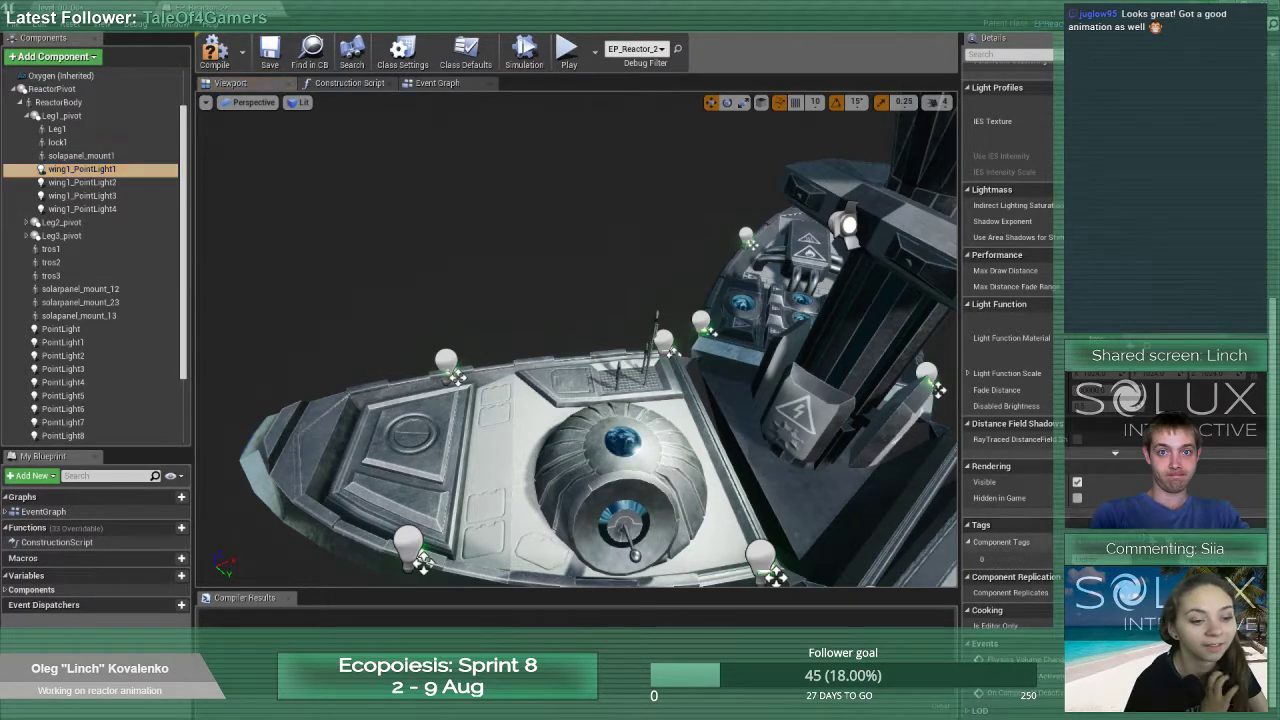
pyautogui.keyDown('shift'); pyautogui.click(80, 208); pyautogui.keyUp('shift')
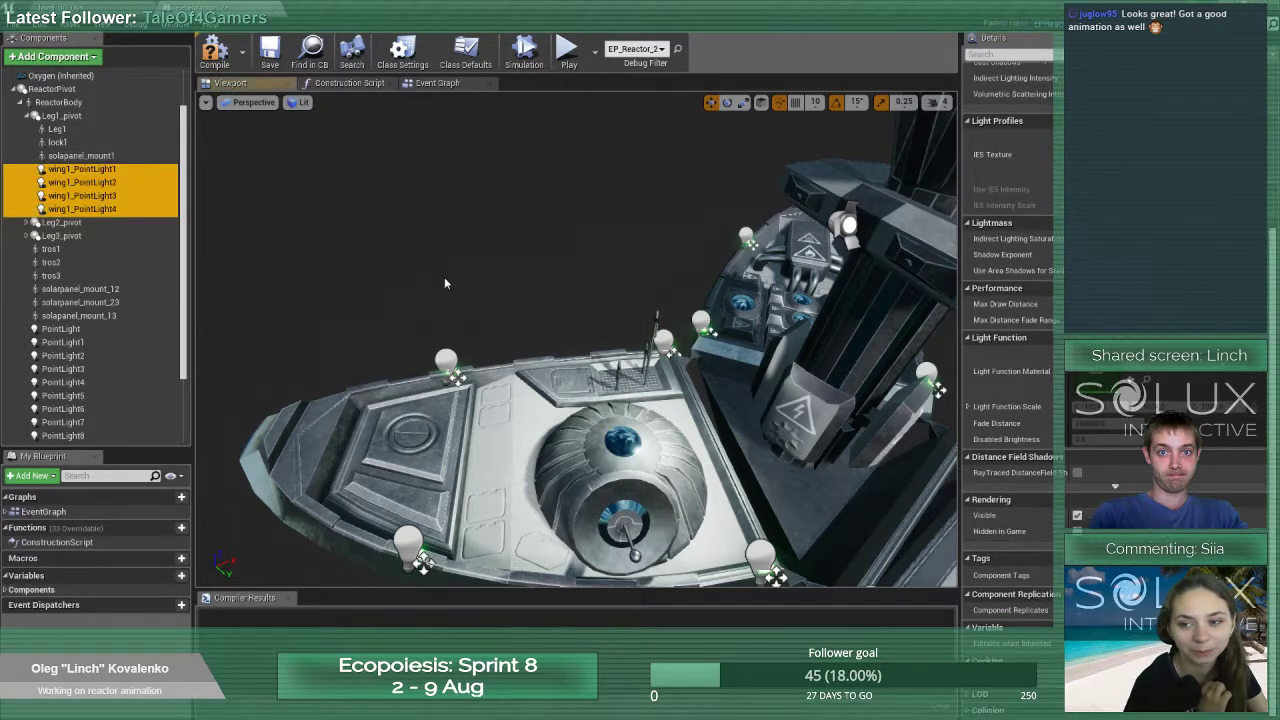
# Add a component tag entry to all twelve wing lights together, wing1_PointLight1 through wing3_PointLight4 under the three leg pivots
pyautogui.doubleClick(60, 222)
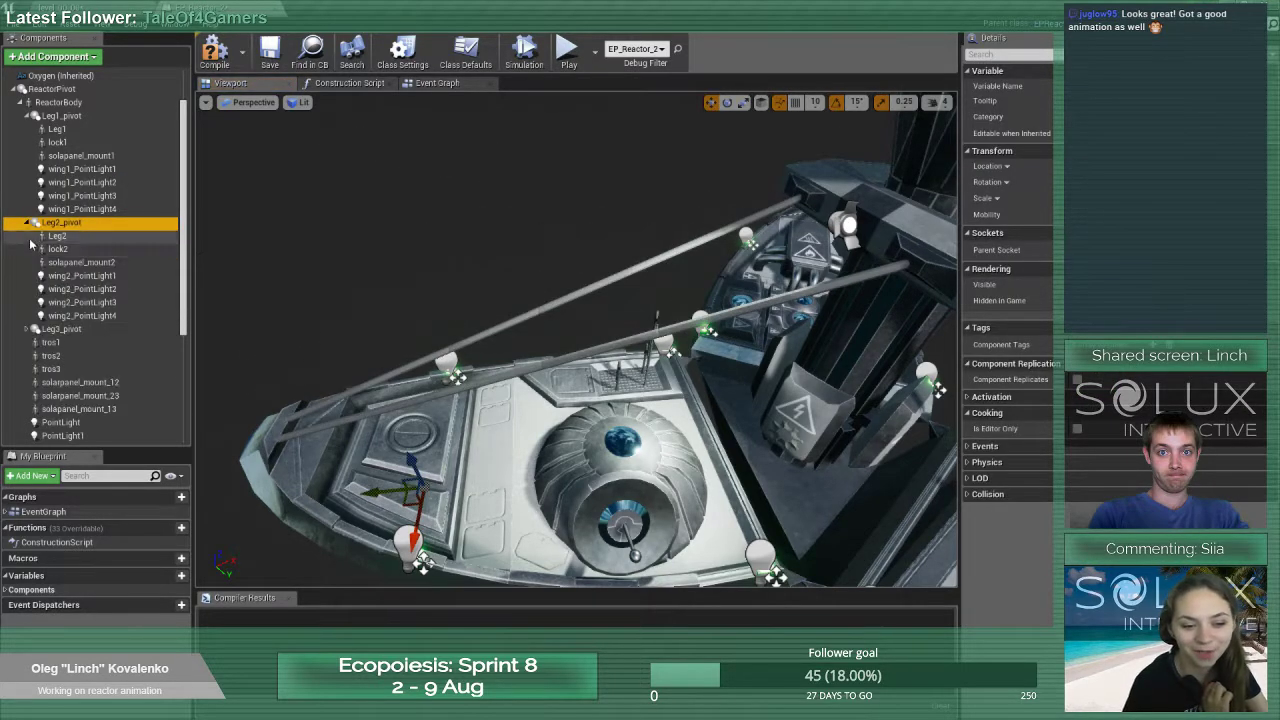
pyautogui.click(28, 330)
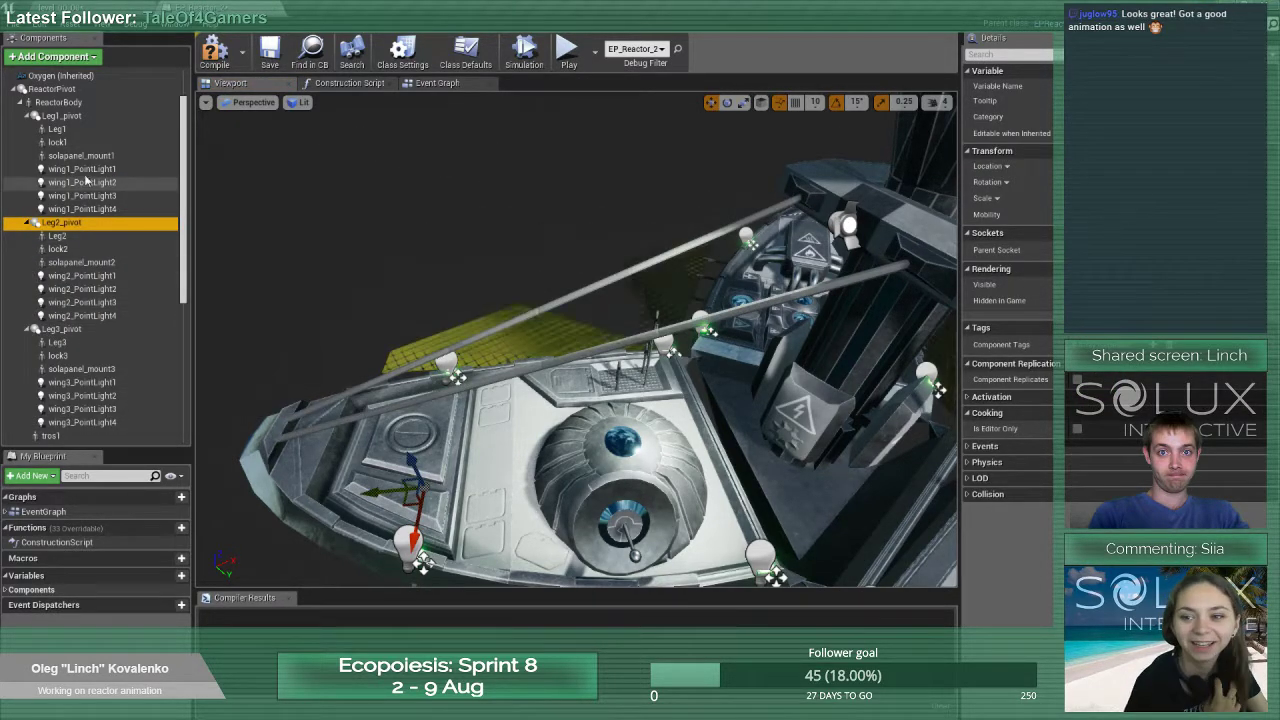
pyautogui.click(90, 170)
pyautogui.keyDown('shift'); pyautogui.click(80, 209); pyautogui.keyUp('shift')
pyautogui.keyDown('ctrl'); pyautogui.click(80, 276); pyautogui.keyUp('ctrl')
pyautogui.keyDown('ctrl'); pyautogui.click(80, 289); pyautogui.keyUp('ctrl')
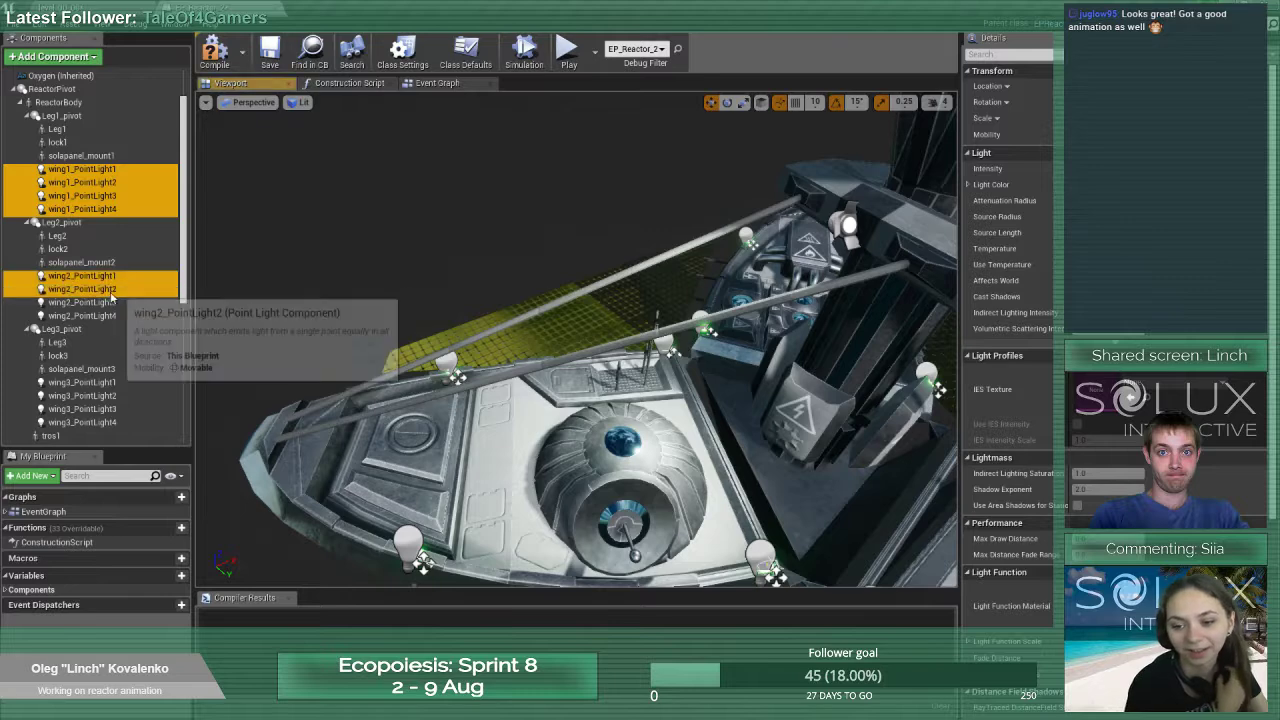
pyautogui.keyDown('ctrl'); pyautogui.click(80, 302); pyautogui.keyUp('ctrl')
pyautogui.keyDown('ctrl'); pyautogui.click(112, 316); pyautogui.keyUp('ctrl')
pyautogui.keyDown('ctrl'); pyautogui.click(80, 382); pyautogui.keyUp('ctrl')
pyautogui.keyDown('ctrl'); pyautogui.click(80, 395); pyautogui.keyUp('ctrl')
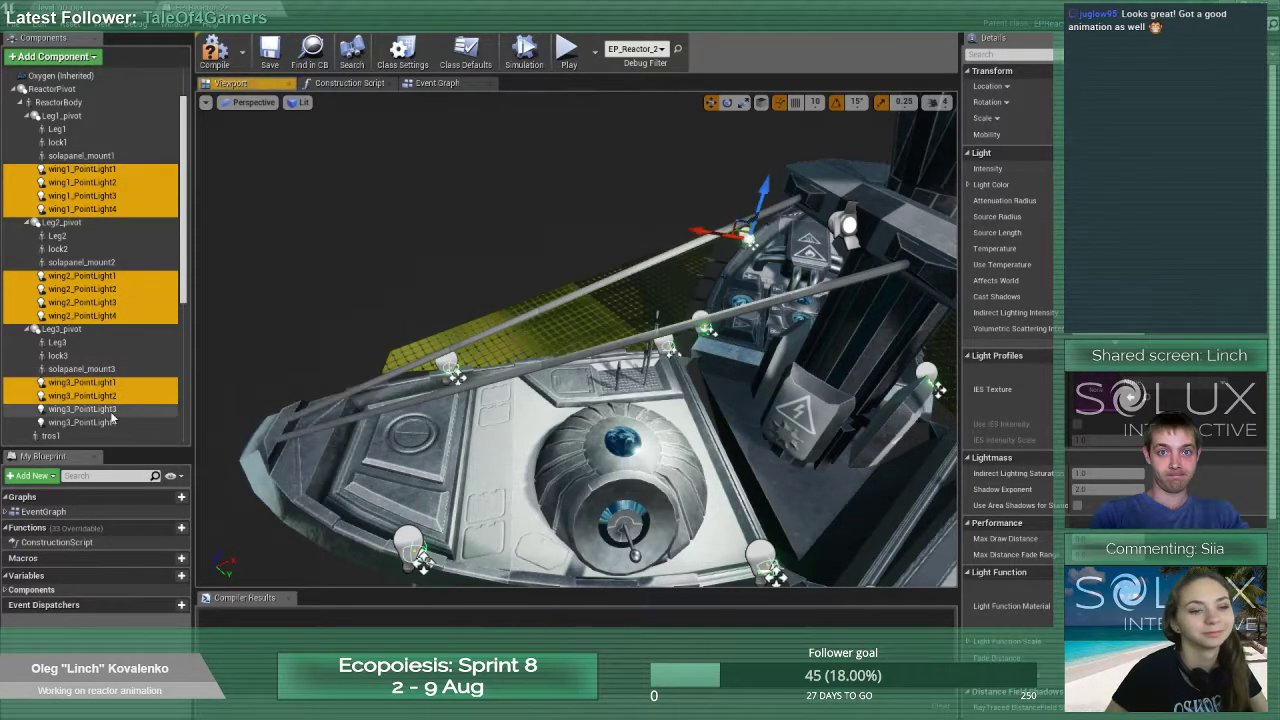
pyautogui.keyDown('ctrl'); pyautogui.click(80, 409); pyautogui.keyUp('ctrl')
pyautogui.keyDown('ctrl'); pyautogui.click(80, 422); pyautogui.keyUp('ctrl')
pyautogui.scroll(-5, 1010, 400)
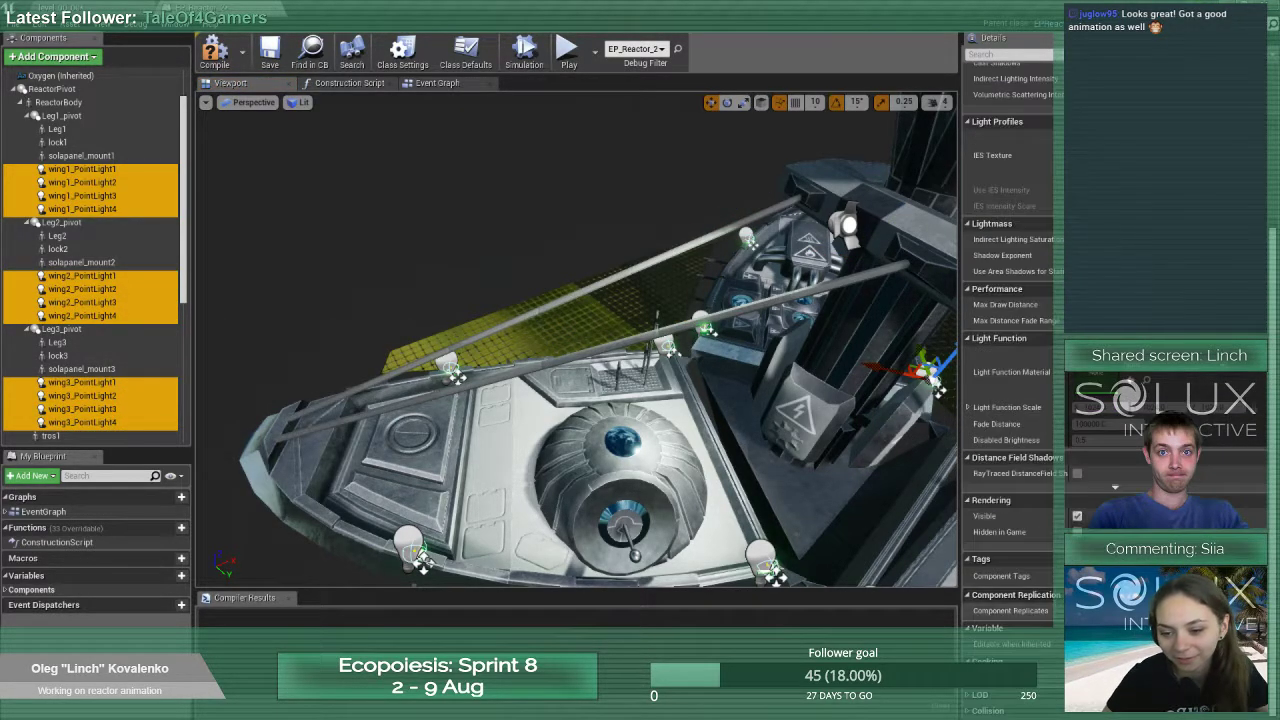
pyautogui.click(1185, 576)
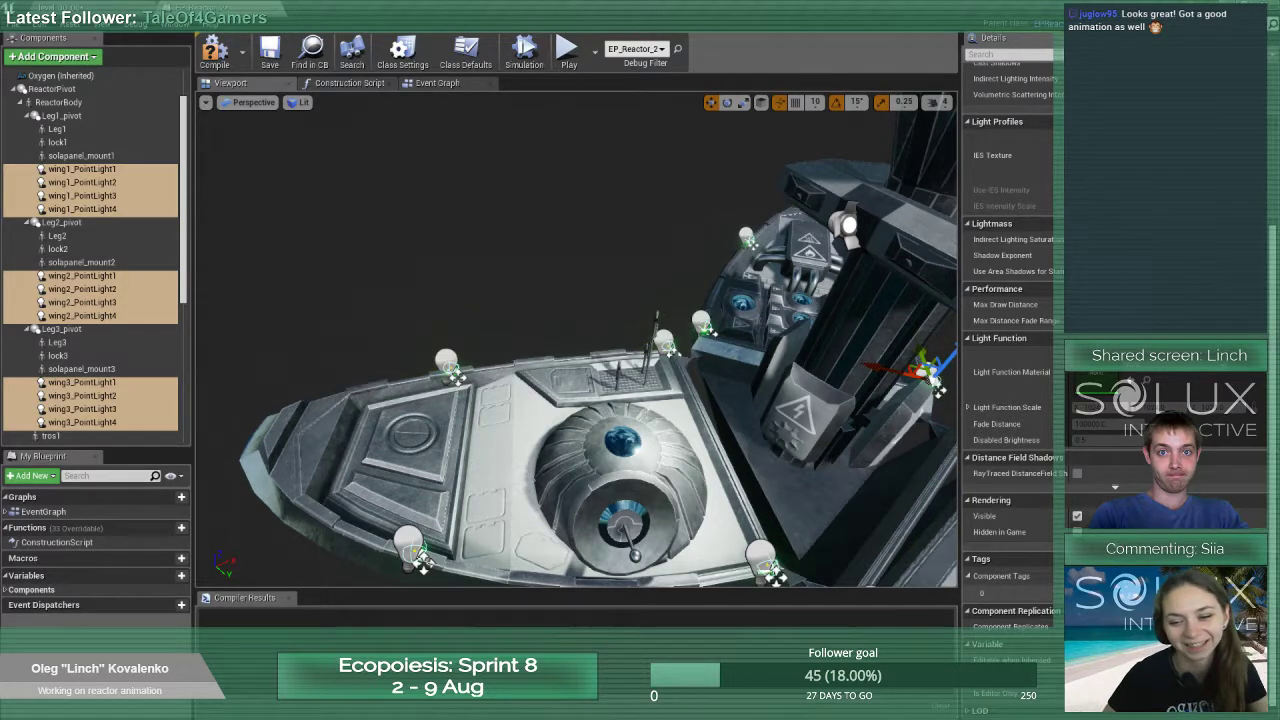
pyautogui.scroll(-5, 378, 280)
pyautogui.scroll(-3, 50, 296)
pyautogui.scroll(3, 78, 290)
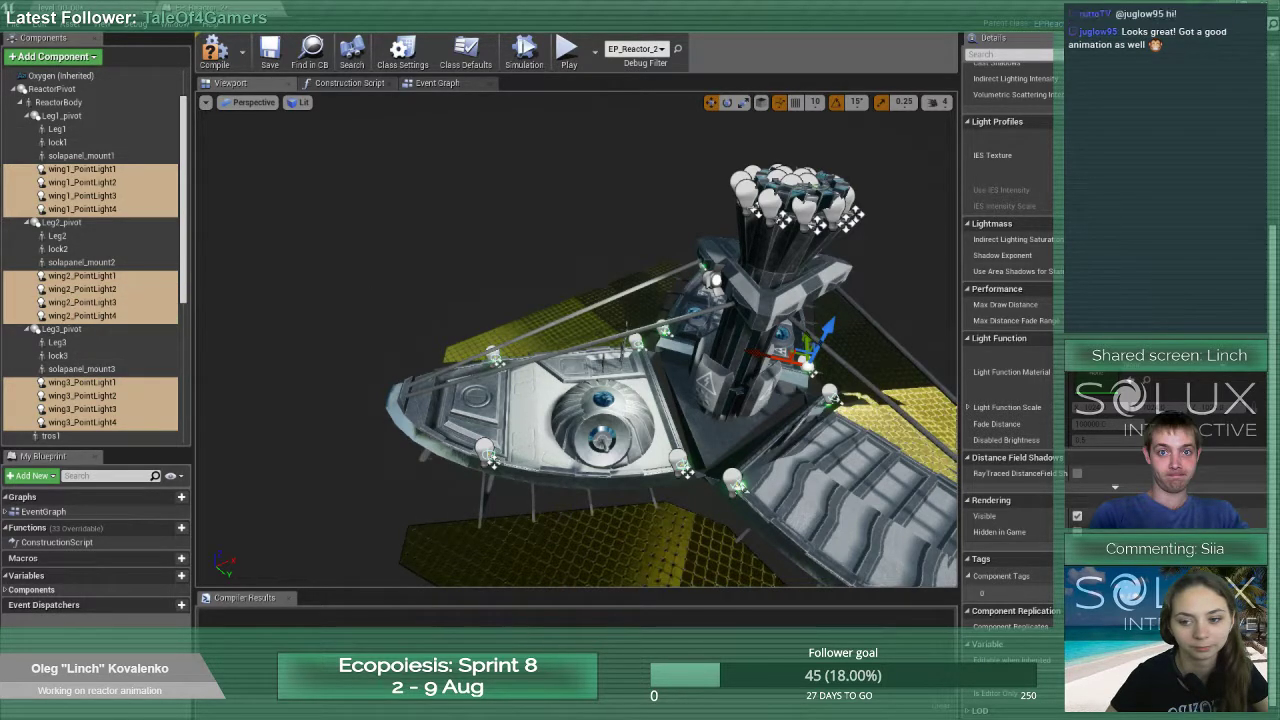
pyautogui.scroll(1, 1010, 380)
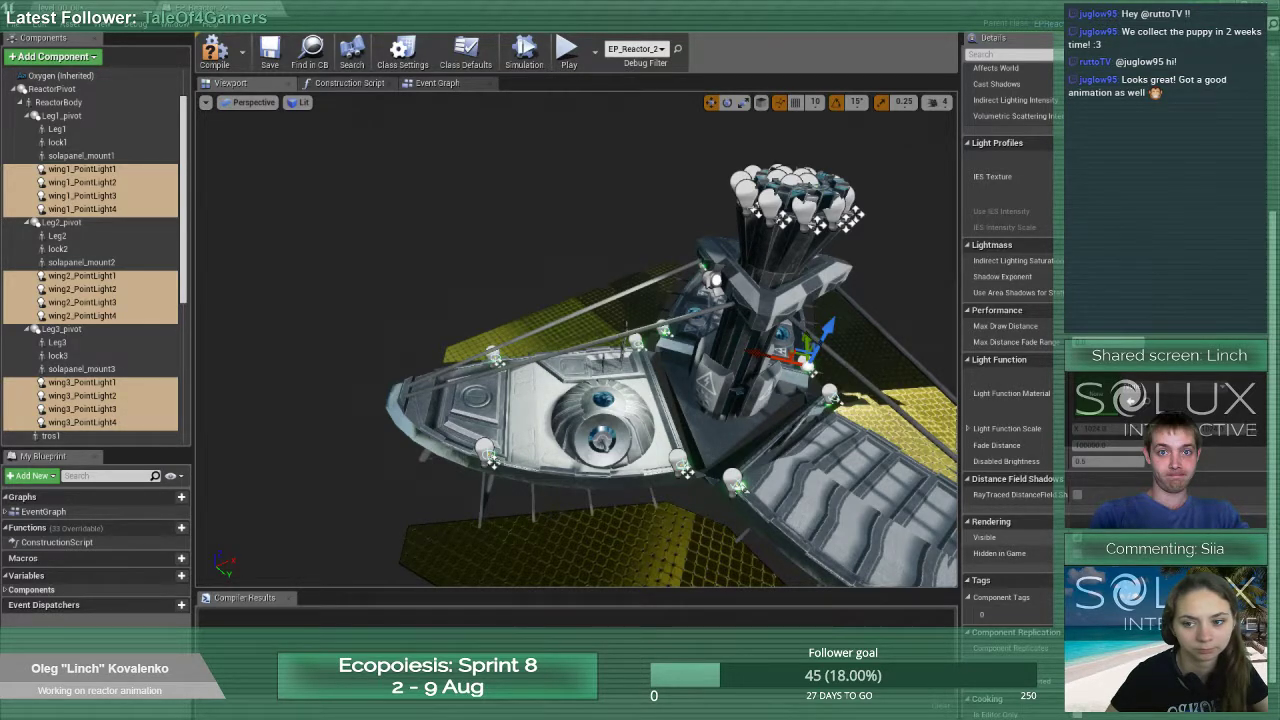
# Collapse the three leg pivots and add a component tag entry to PointLight through PointLight14 together
pyautogui.click(40, 170)
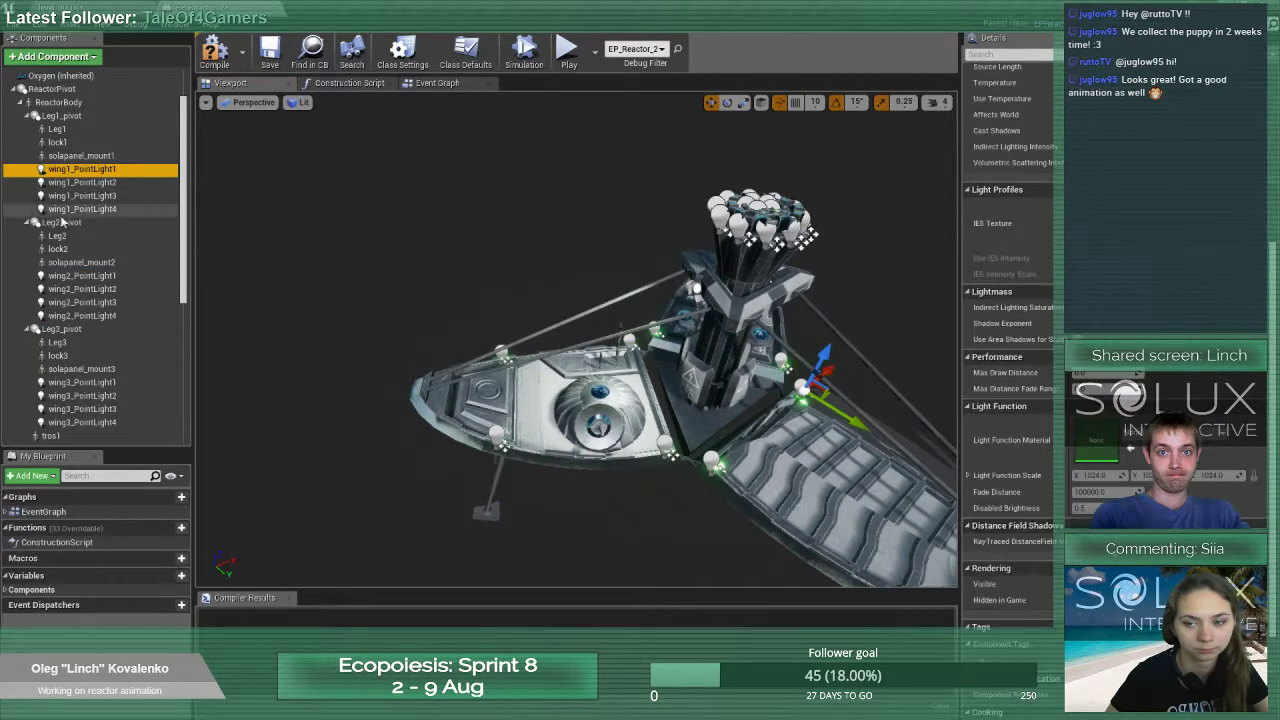
pyautogui.click(27, 115)
pyautogui.click(27, 129)
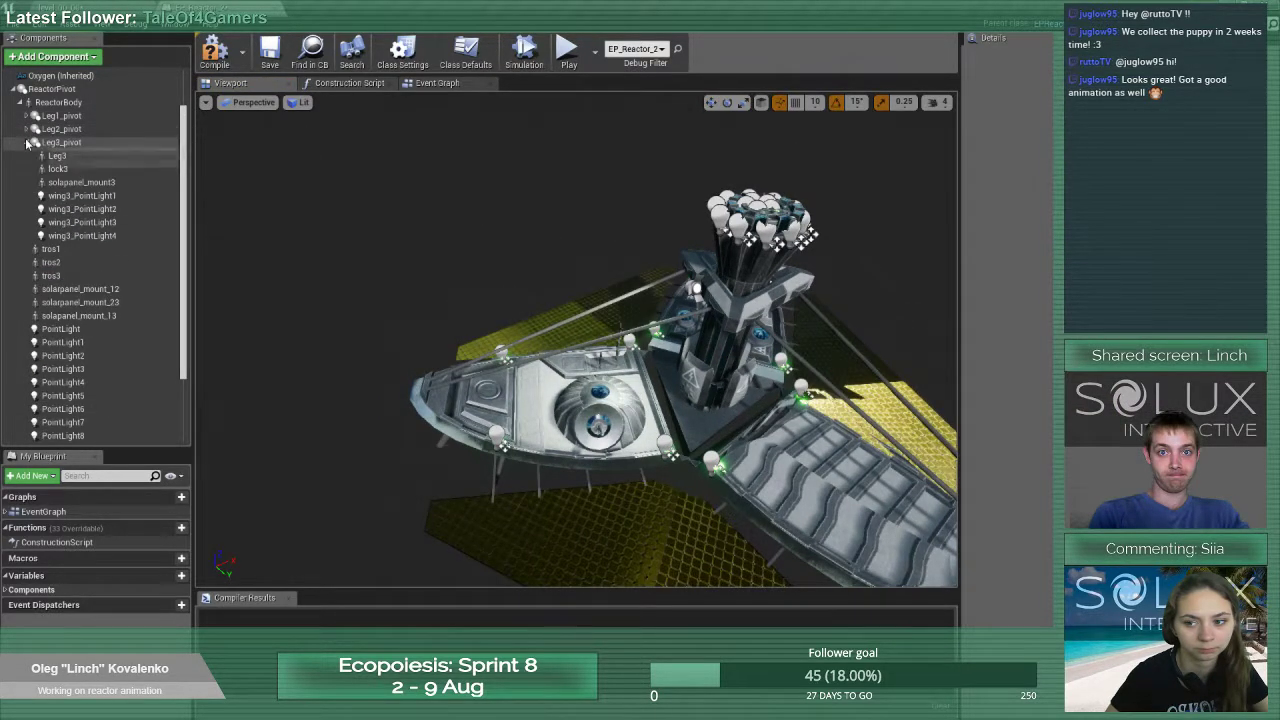
pyautogui.click(60, 142)
pyautogui.click(26, 142)
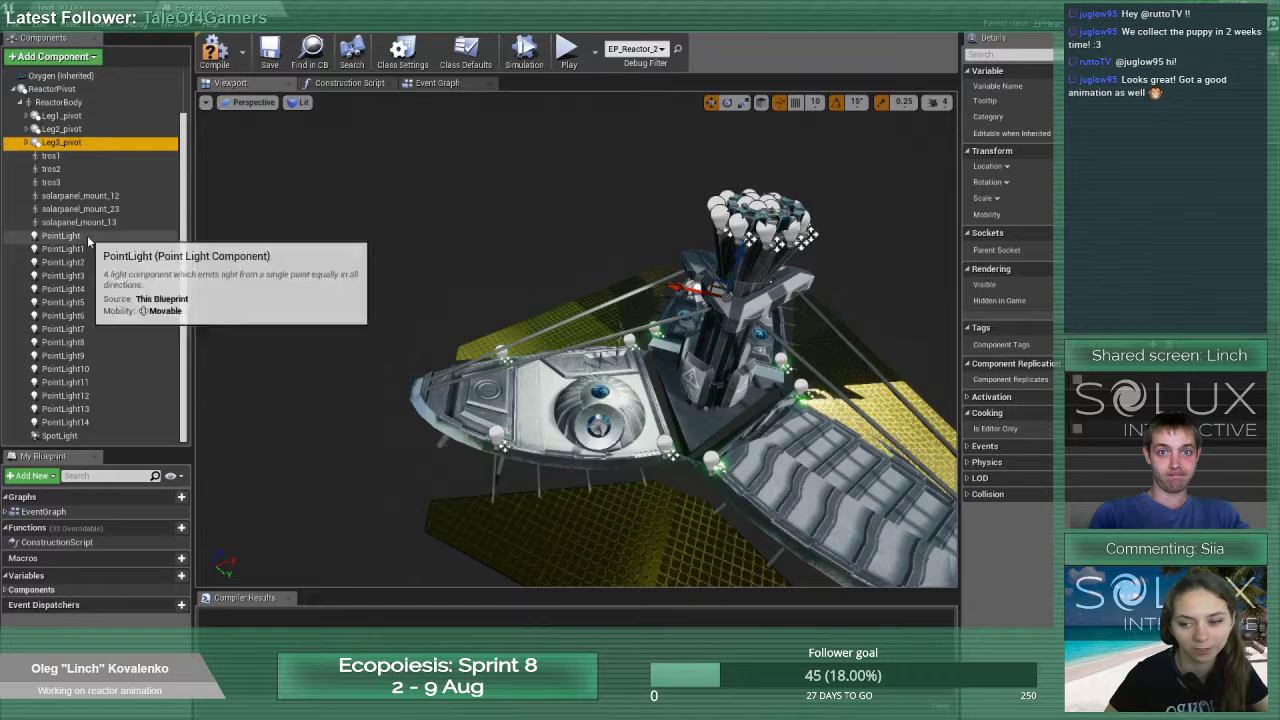
pyautogui.click(88, 237)
pyautogui.keyDown('shift'); pyautogui.click(70, 422); pyautogui.keyUp('shift')
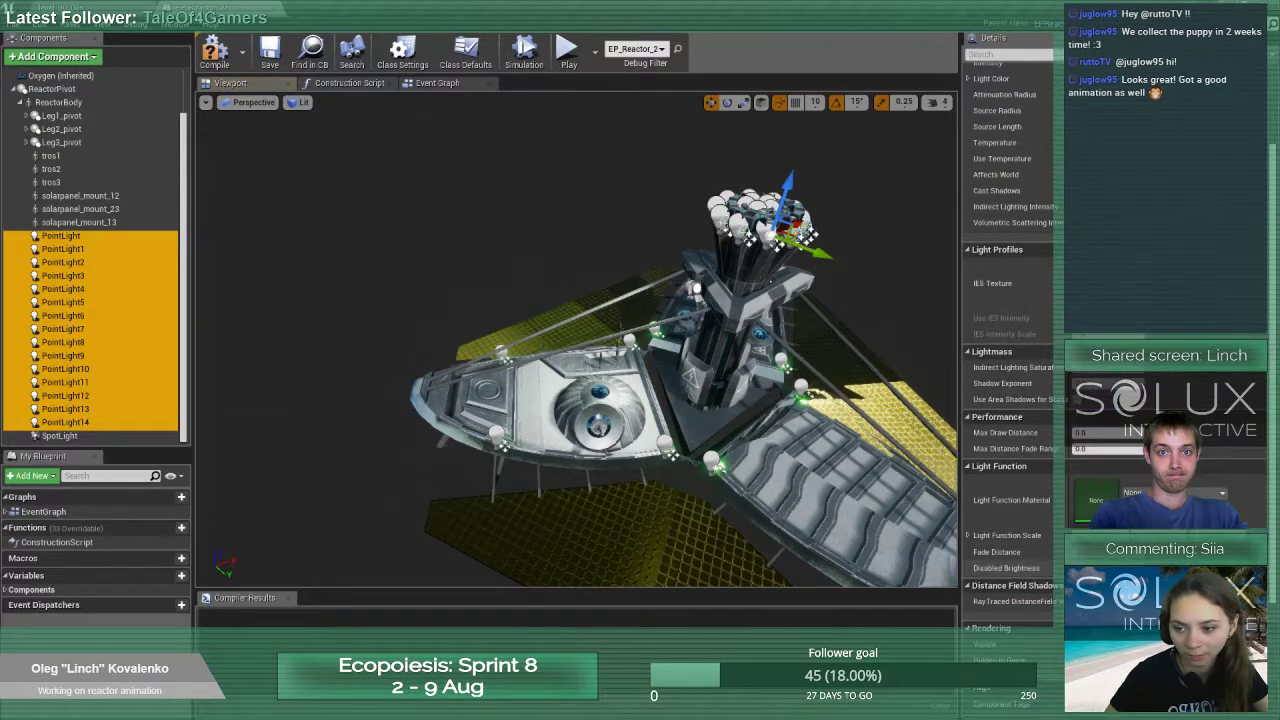
pyautogui.scroll(-3, 1010, 400)
pyautogui.click(1146, 576)
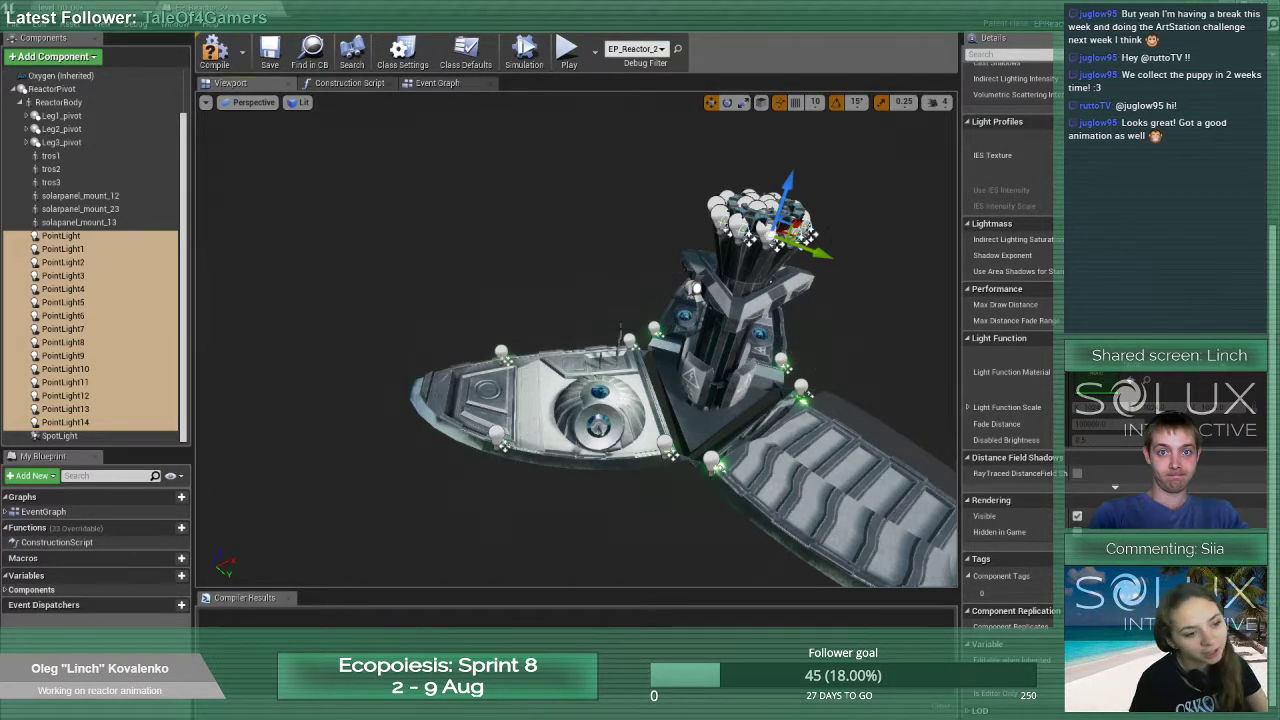
# Set SpotLight's light color to a warm yellow with R 1.0, G 0.939009 and B 0.502066
pyautogui.click(62, 342)
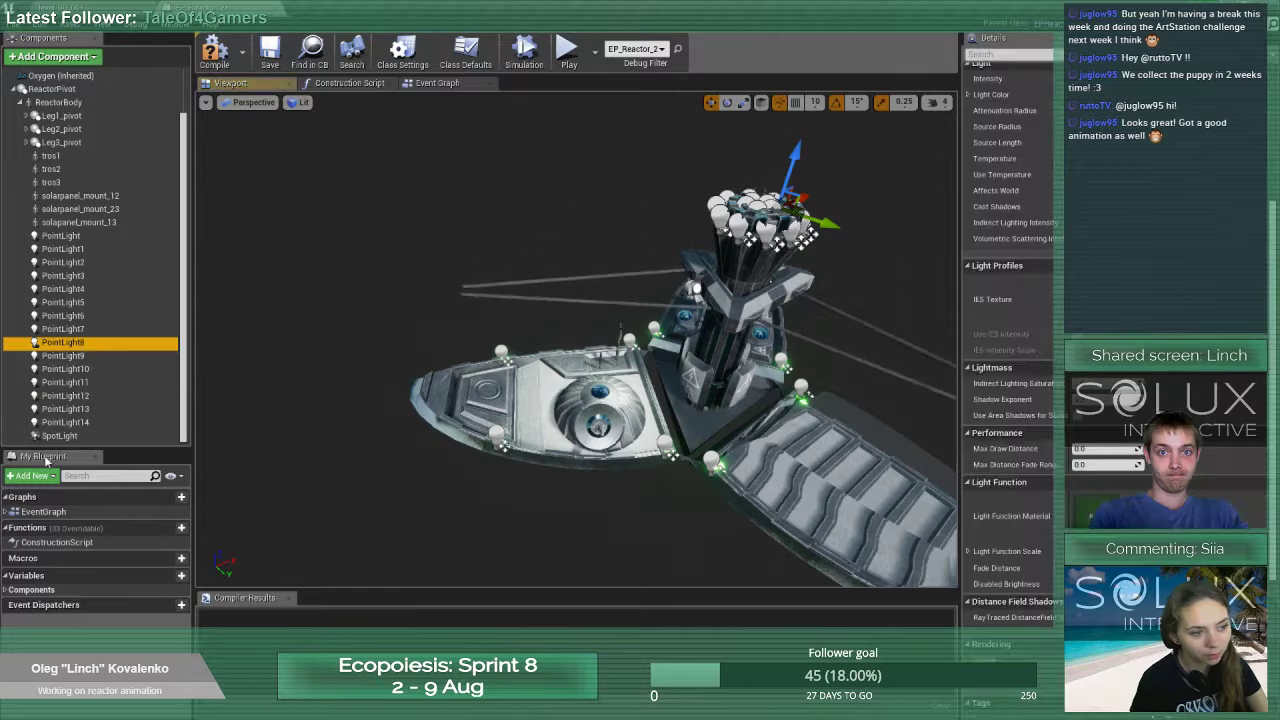
pyautogui.click(56, 436)
pyautogui.scroll(-5, 1100, 583)
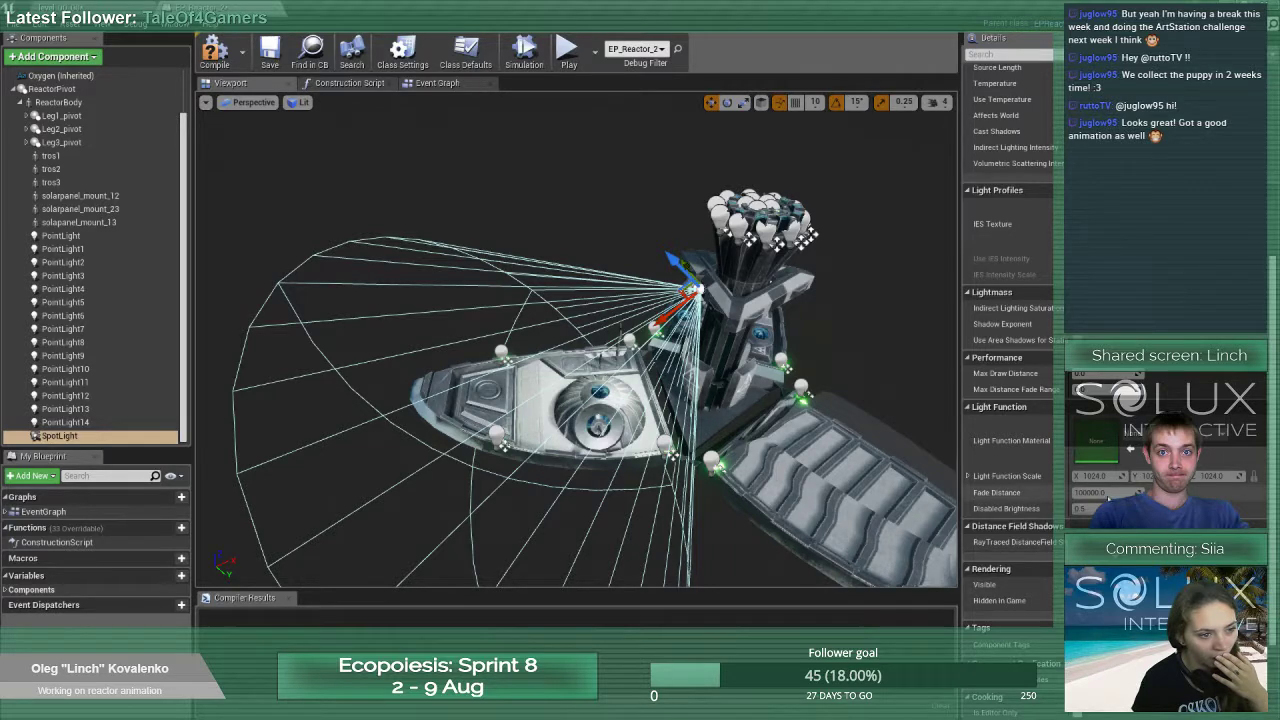
pyautogui.scroll(3, 1008, 500)
pyautogui.scroll(2, 1008, 380)
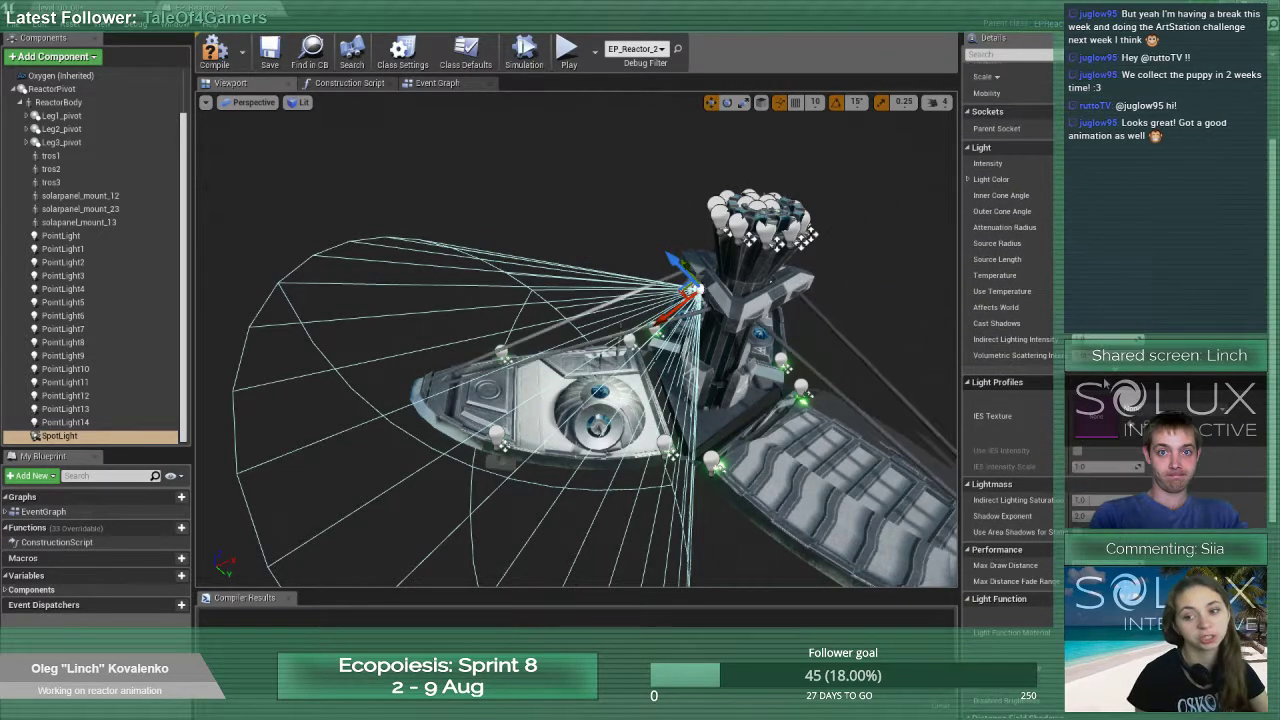
pyautogui.click(1095, 179)
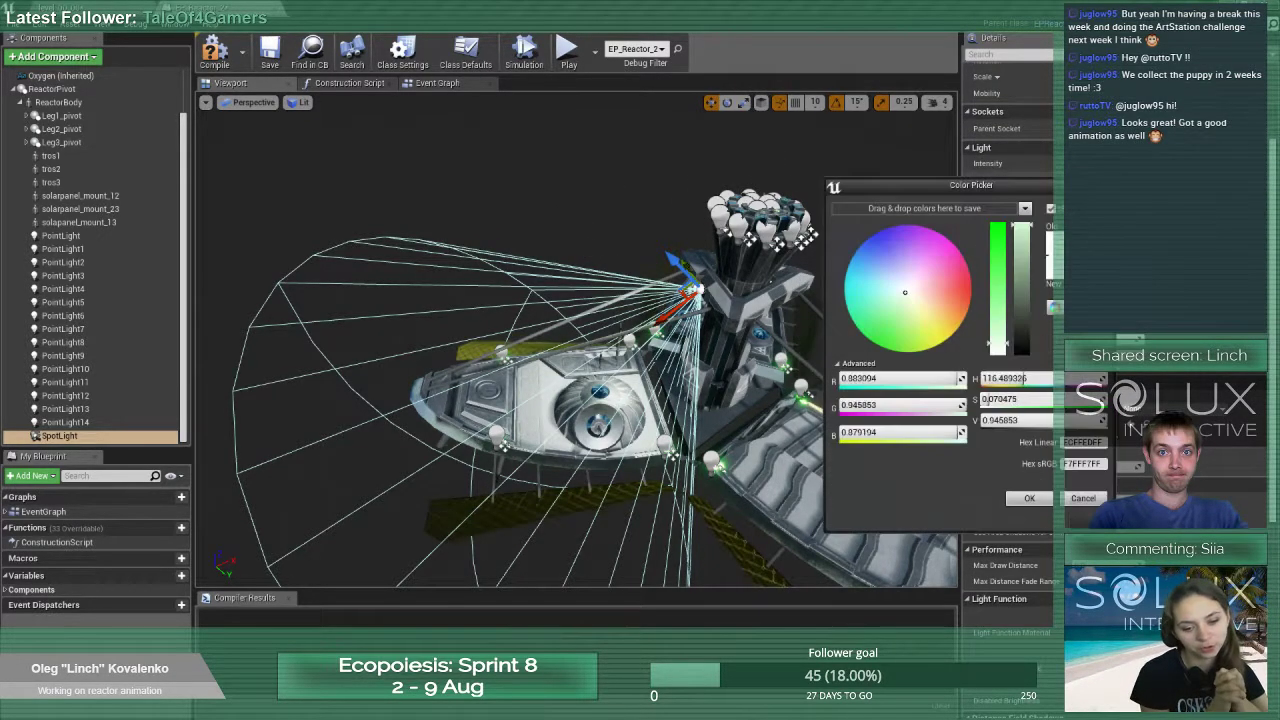
pyautogui.click(914, 304)
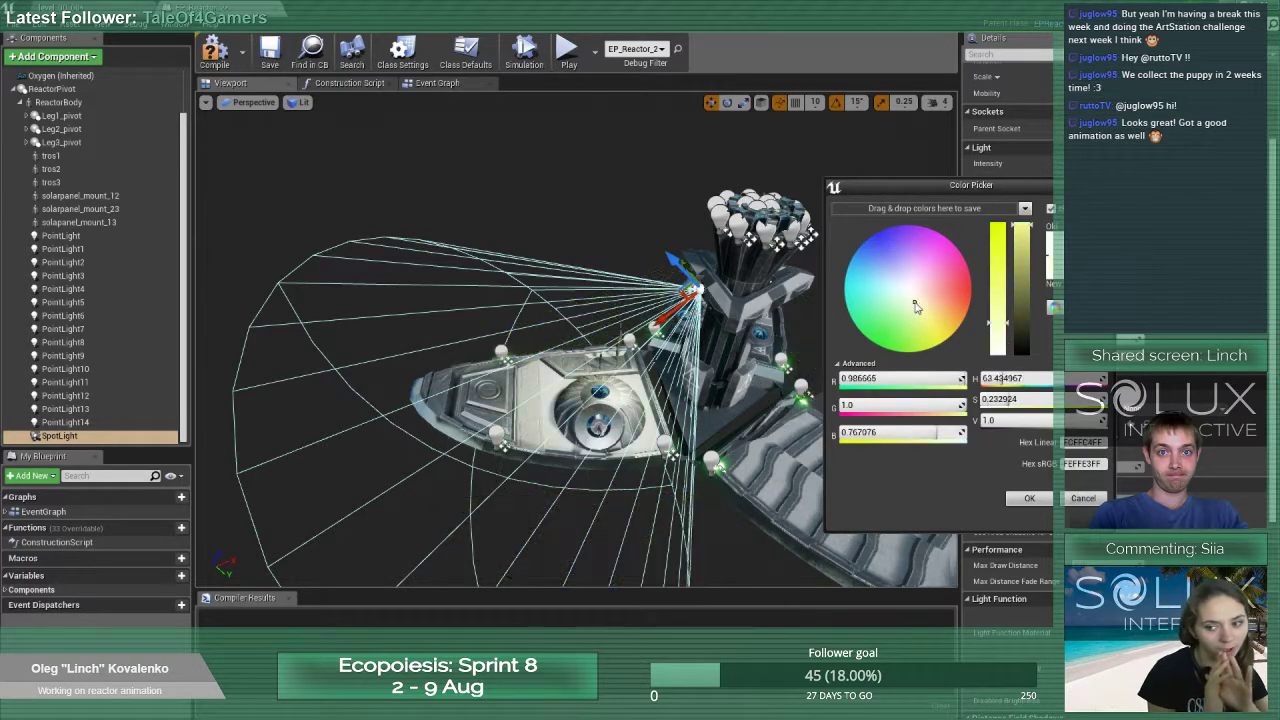
pyautogui.moveTo(916, 305)
pyautogui.mouseDown()
pyautogui.moveTo(921, 279)
pyautogui.moveTo(909, 273)
pyautogui.moveTo(860, 297)
pyautogui.moveTo(870, 245)
pyautogui.moveTo(924, 330)
pyautogui.moveTo(933, 234)
pyautogui.moveTo(979, 199)
pyautogui.mouseUp()
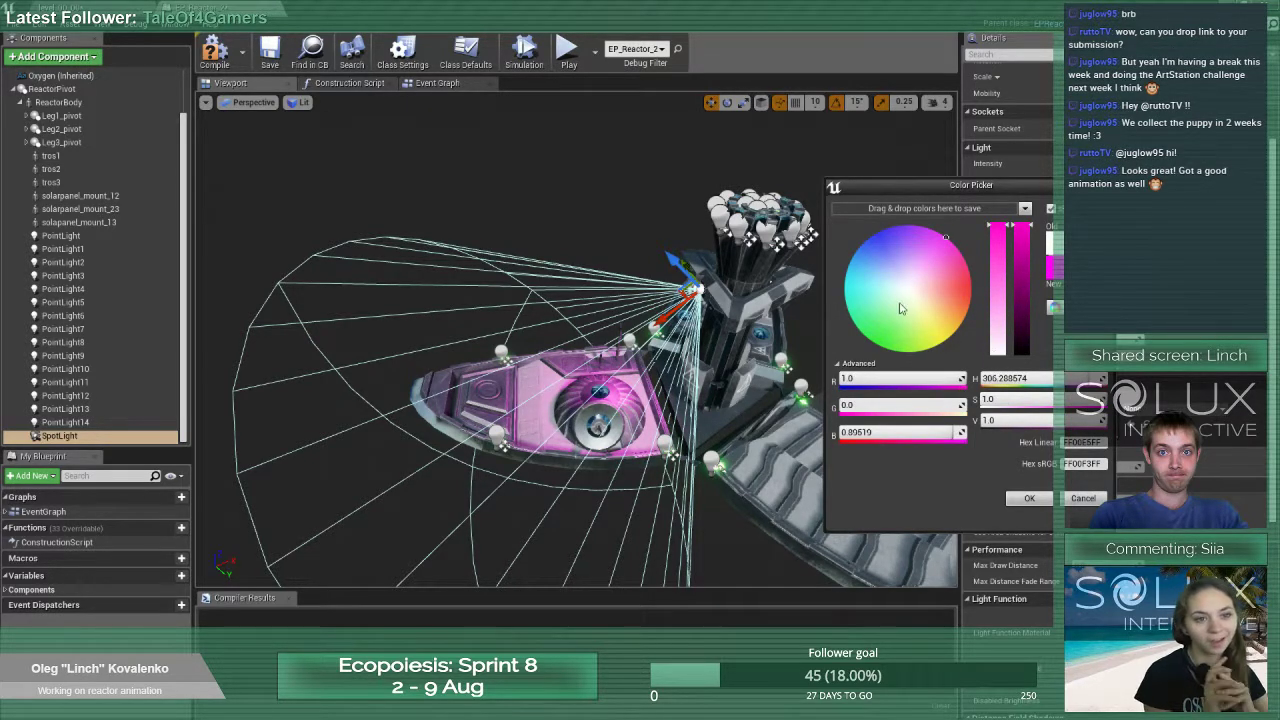
pyautogui.moveTo(913, 275); pyautogui.dragTo(925, 331)
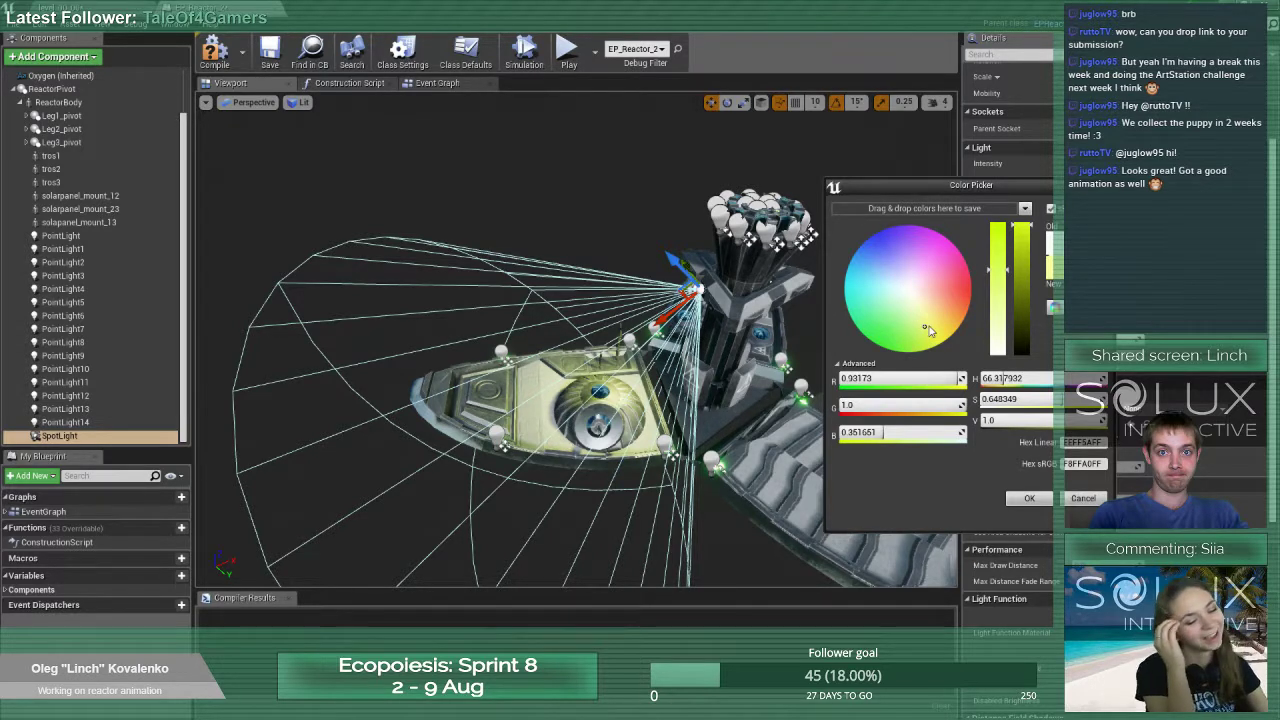
pyautogui.moveTo(928, 330)
pyautogui.mouseDown()
pyautogui.moveTo(917, 302)
pyautogui.moveTo(941, 342)
pyautogui.mouseUp()
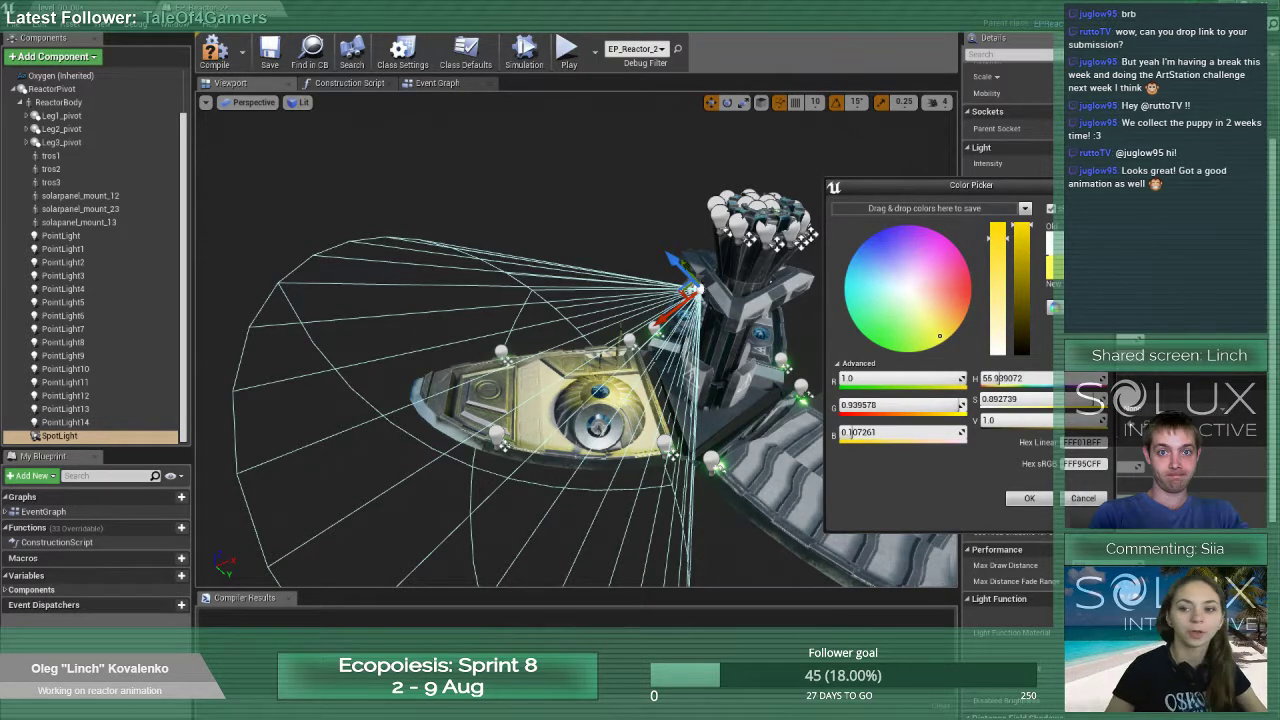
pyautogui.moveTo(924, 317); pyautogui.dragTo(928, 318)
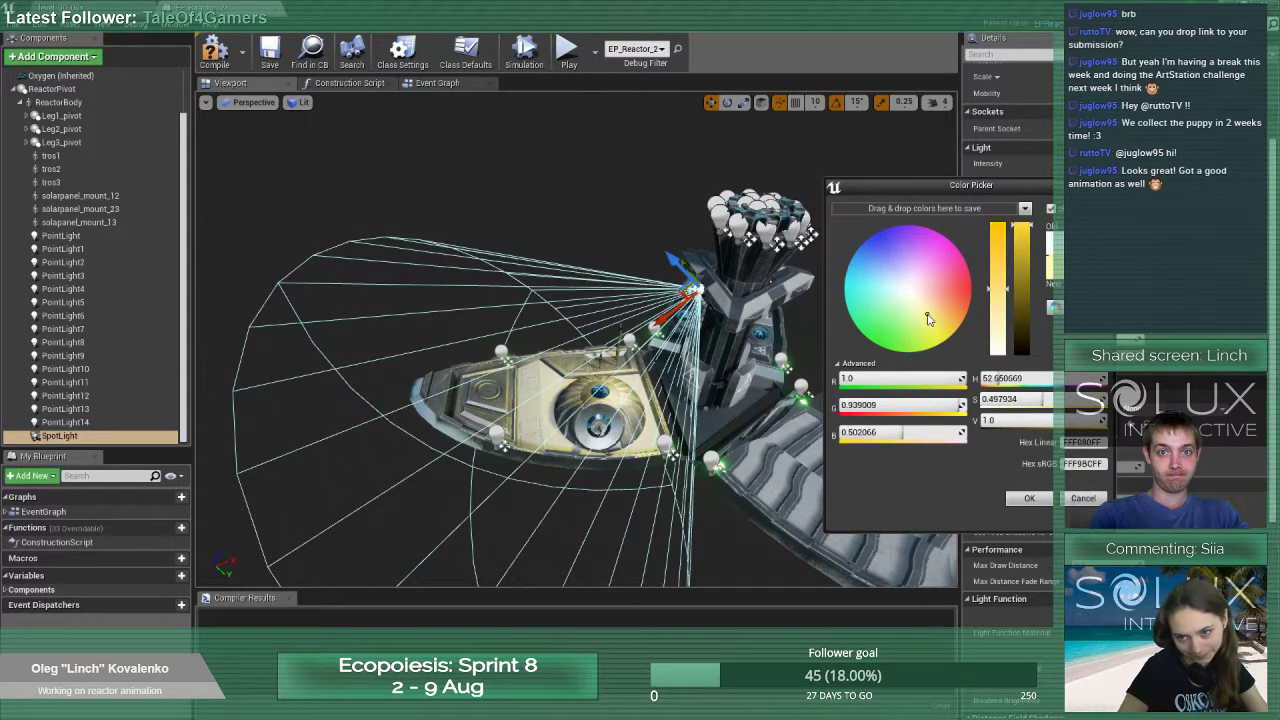
pyautogui.click(1029, 498)
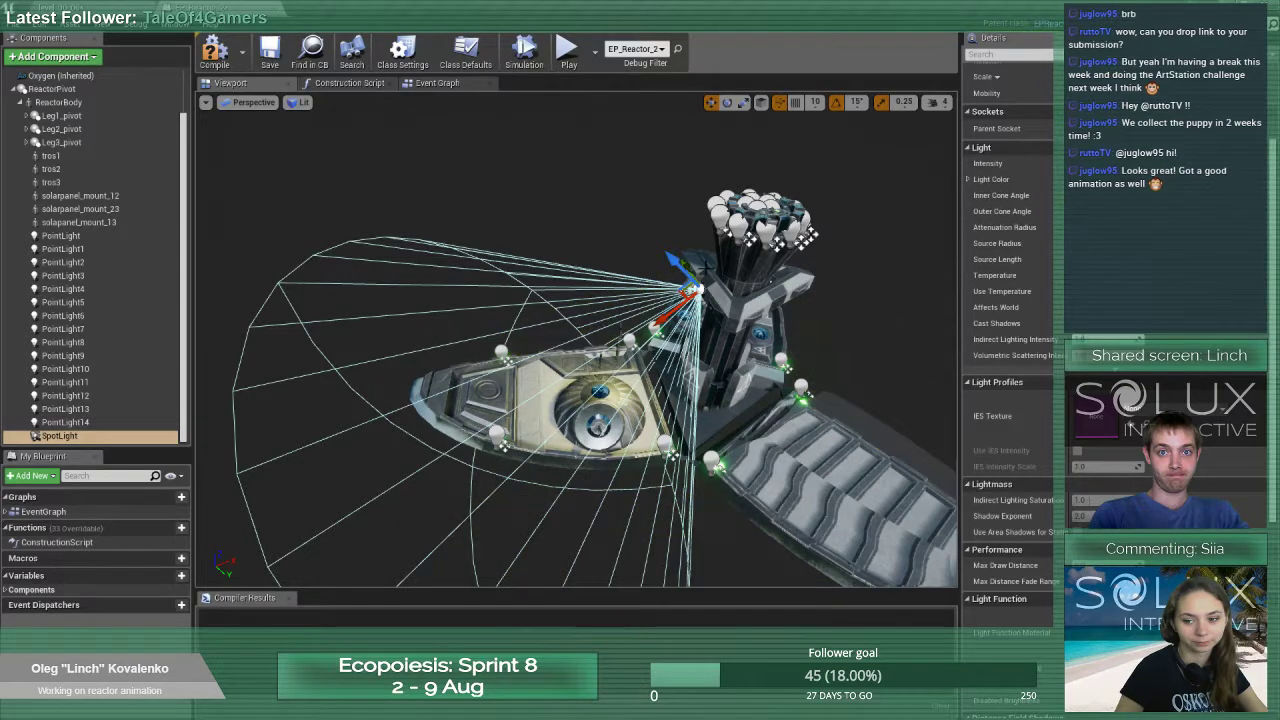
# Add a component tag entry to SpotLight and compare its tag settings with those of PointLight14
pyautogui.moveTo(546, 208)
pyautogui.mouseDown(button='right')
pyautogui.moveTo(770, 230)
pyautogui.moveTo(830, 280)
pyautogui.moveTo(620, 200)
pyautogui.moveTo(540, 190)
pyautogui.moveTo(551, 198)
pyautogui.mouseUp(button='right')
pyautogui.click(66, 437)
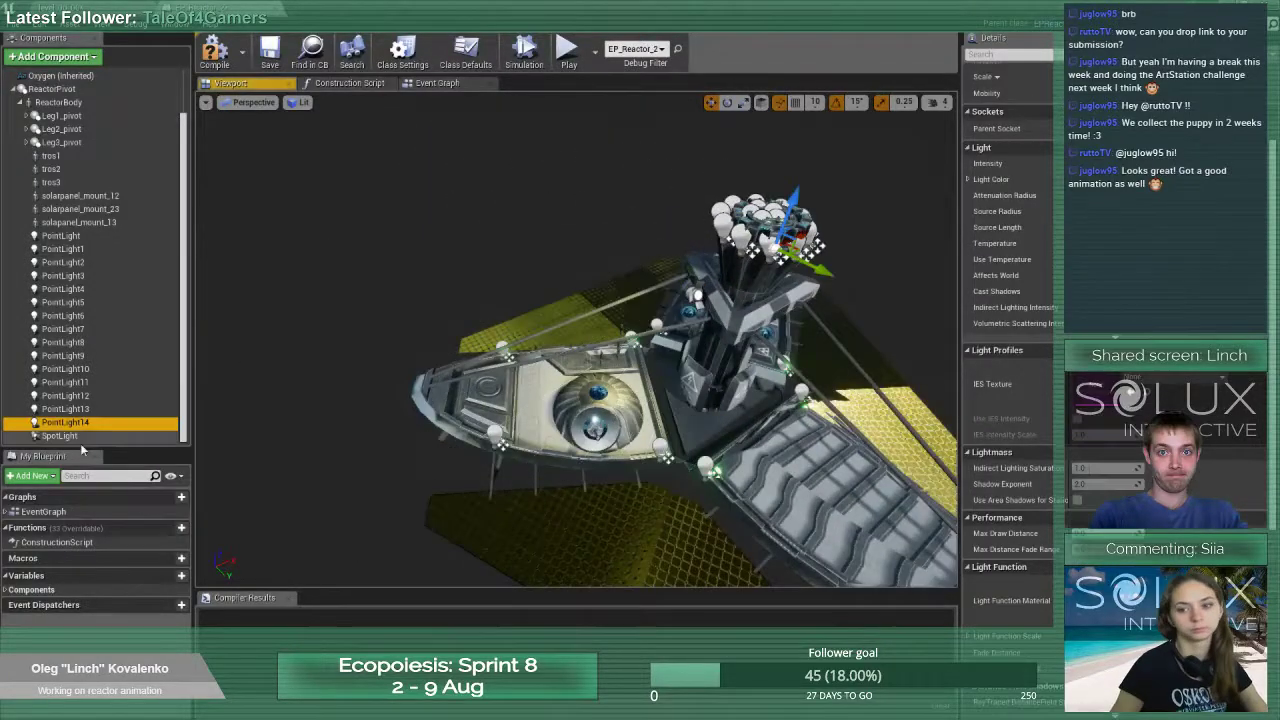
pyautogui.scroll(-8, 1010, 400)
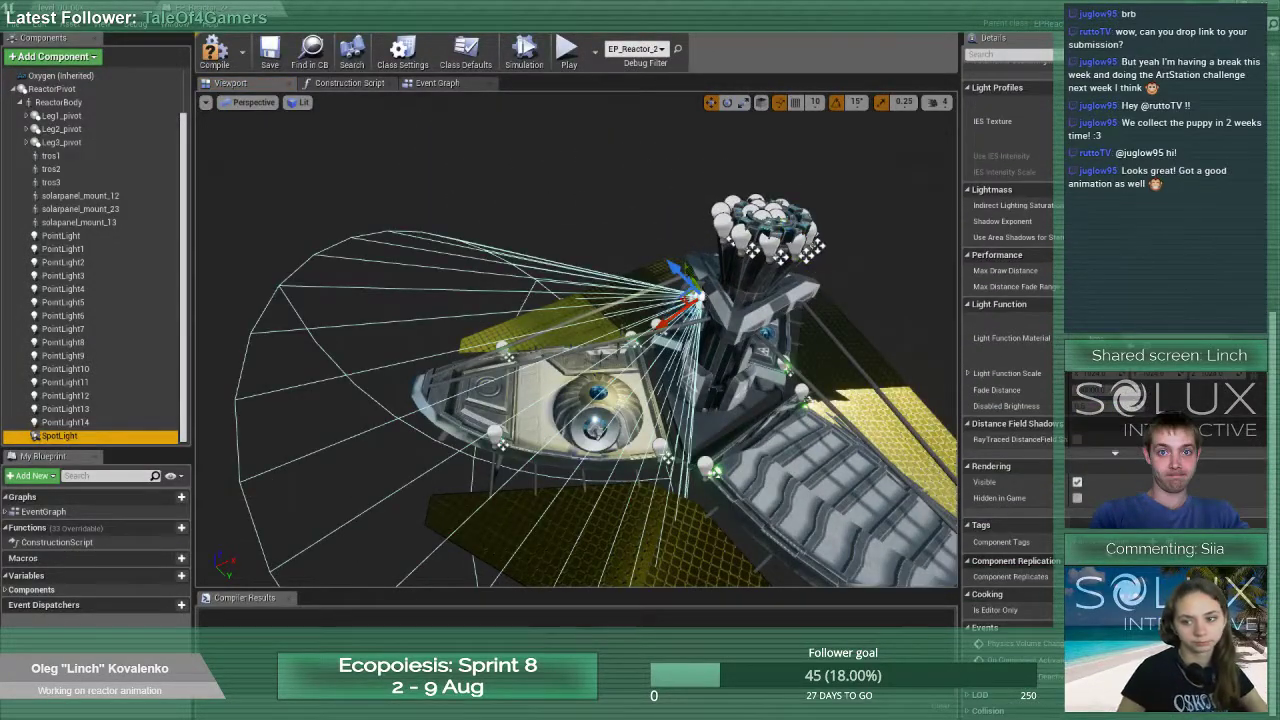
pyautogui.click(65, 422)
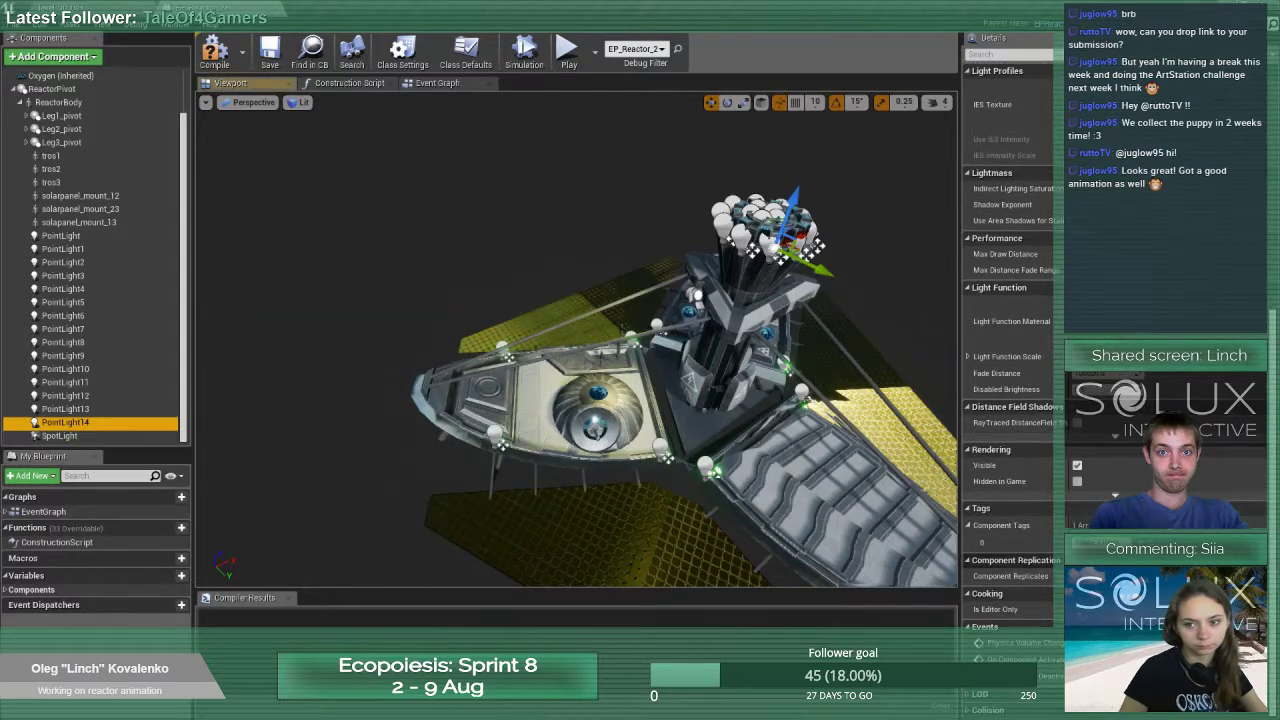
pyautogui.click(60, 436)
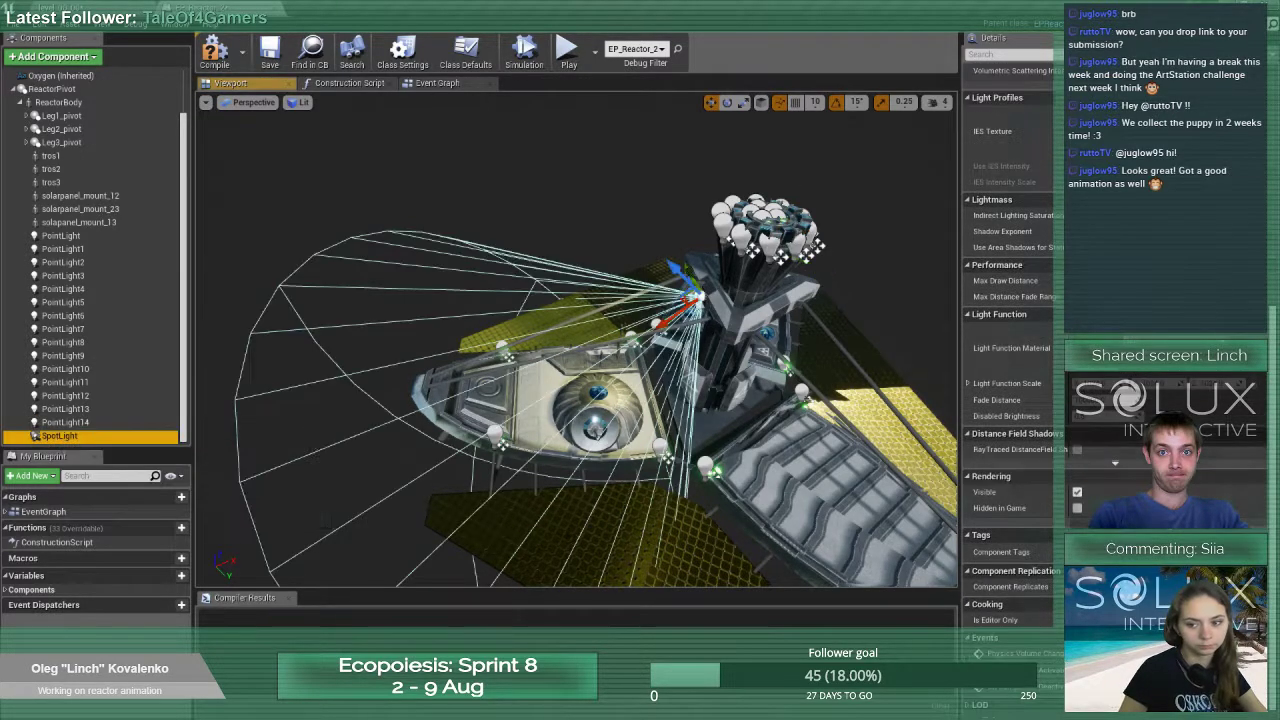
pyautogui.click(1183, 542)
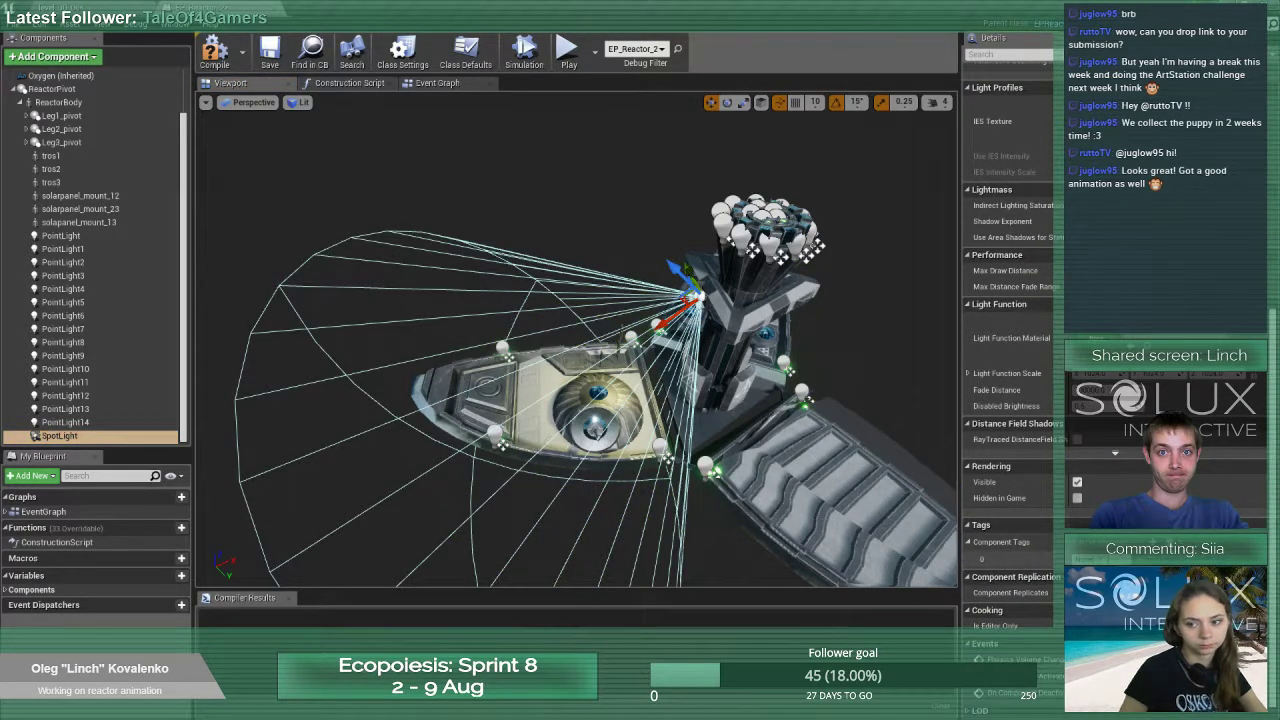
pyautogui.click(95, 425)
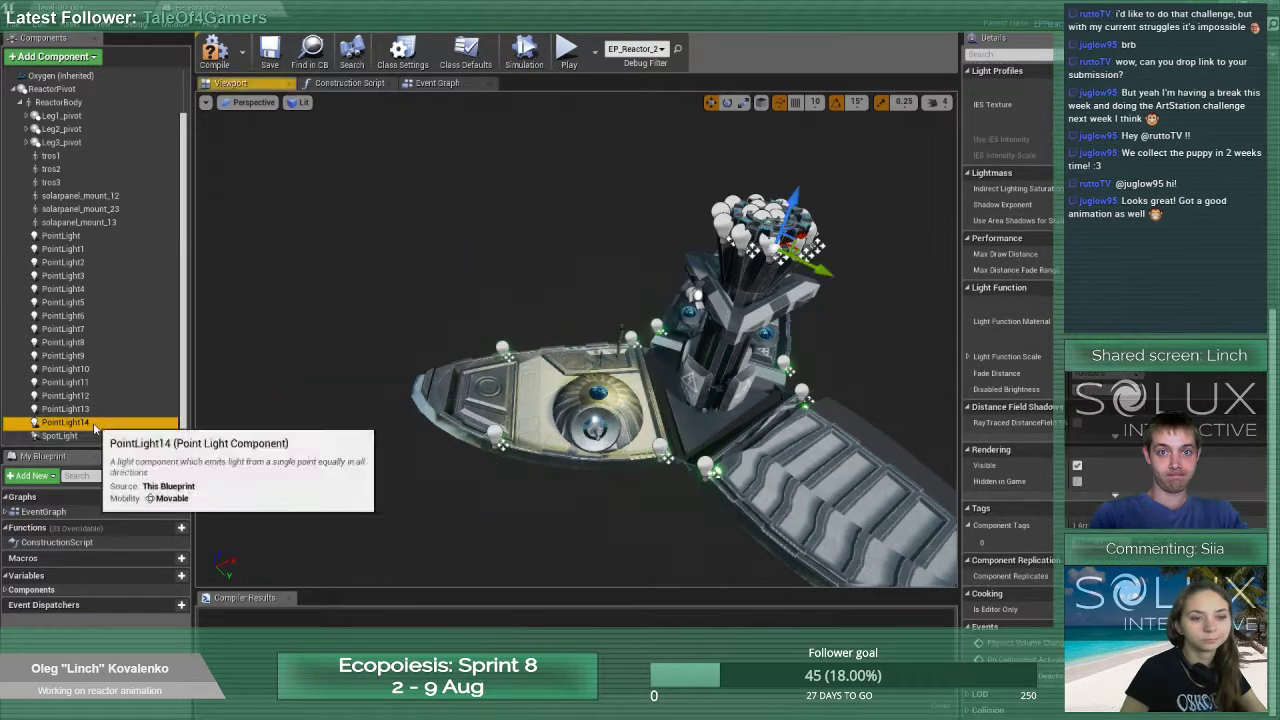
# Duplicate SpotLight, keep the default name of the copy and select the copy
pyautogui.click(79, 437)
pyautogui.rightClick(79, 437)
pyautogui.click(122, 518)
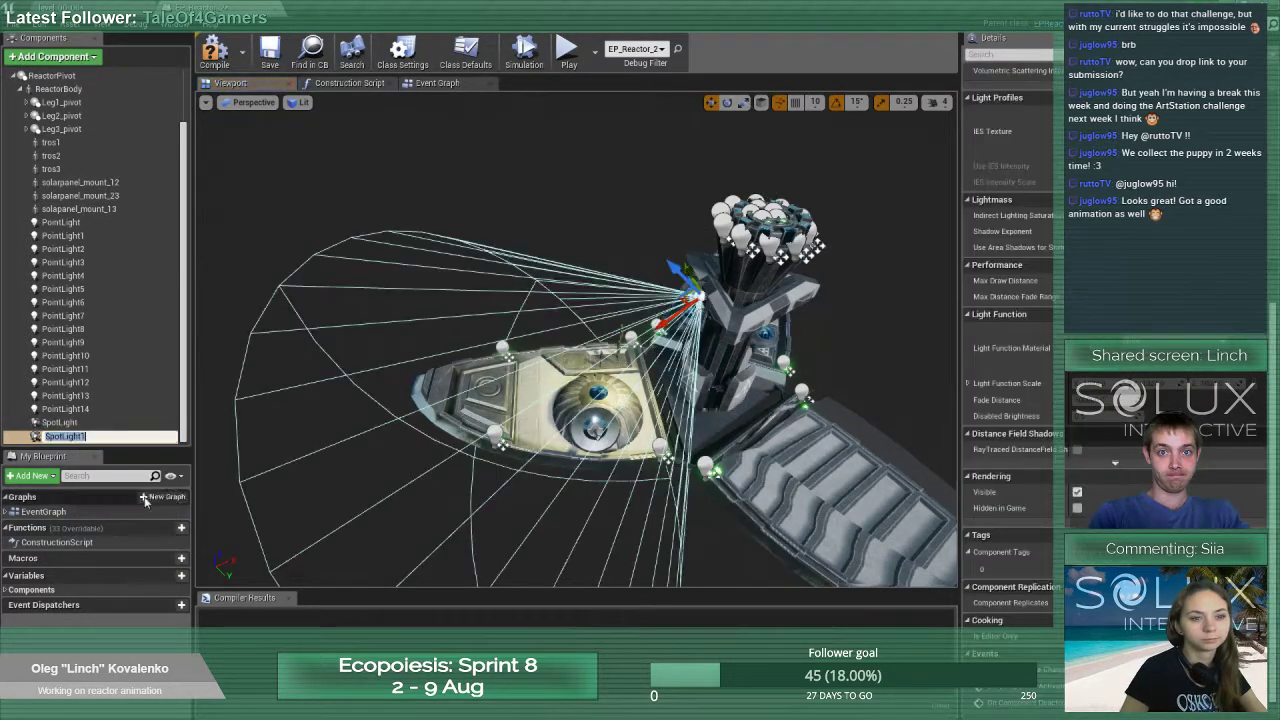
pyautogui.click(63, 421)
pyautogui.click(66, 435)
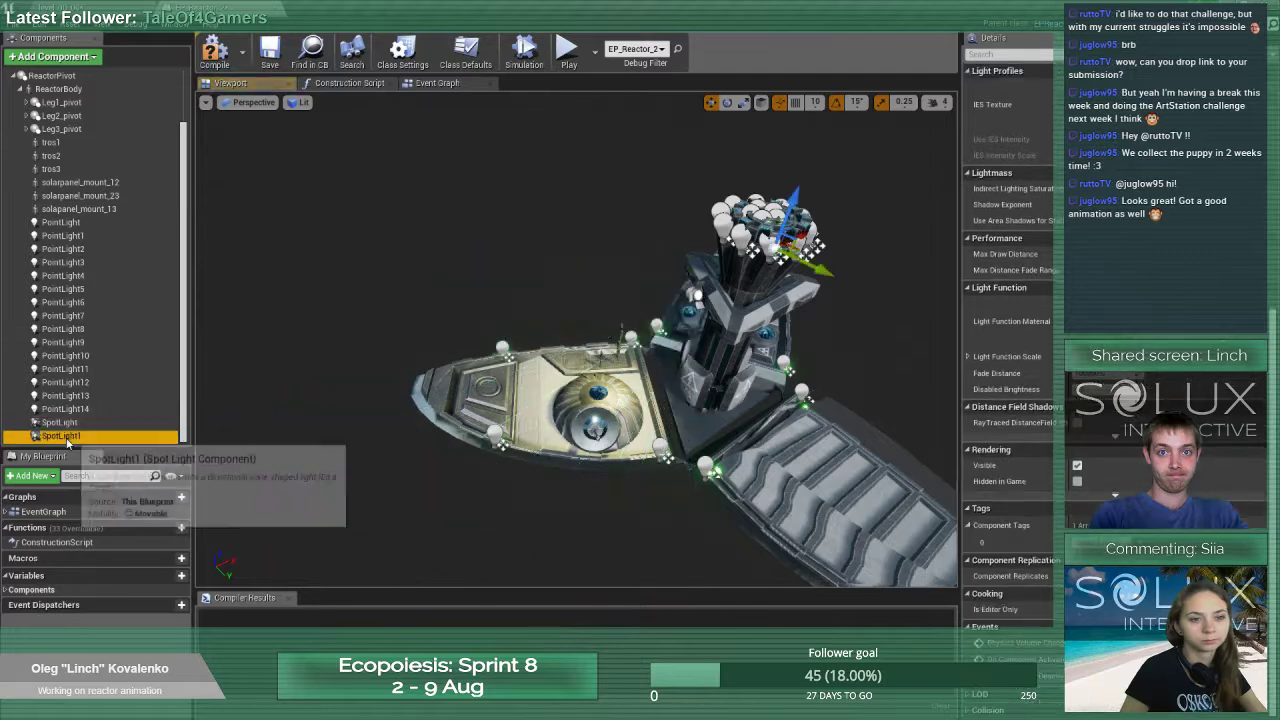
# Rotate the duplicated spot light around the reactor's vertical axis so its cone points toward a different wing
pyautogui.keyDown('alt'); pyautogui.moveTo(420, 400); pyautogui.dragTo(642, 355); pyautogui.keyUp('alt')
pyautogui.scroll(12, 1034, 338)
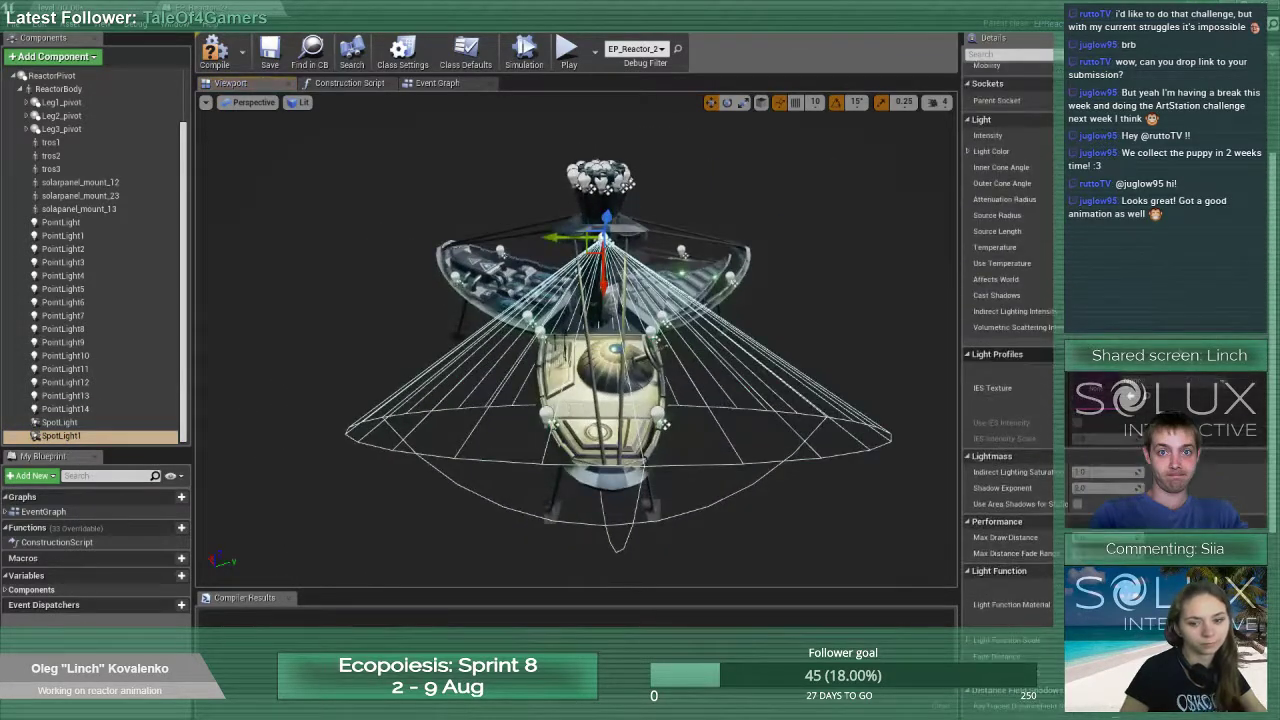
pyautogui.keyDown('alt'); pyautogui.moveTo(650, 500); pyautogui.dragTo(900, 500); pyautogui.keyUp('alt')
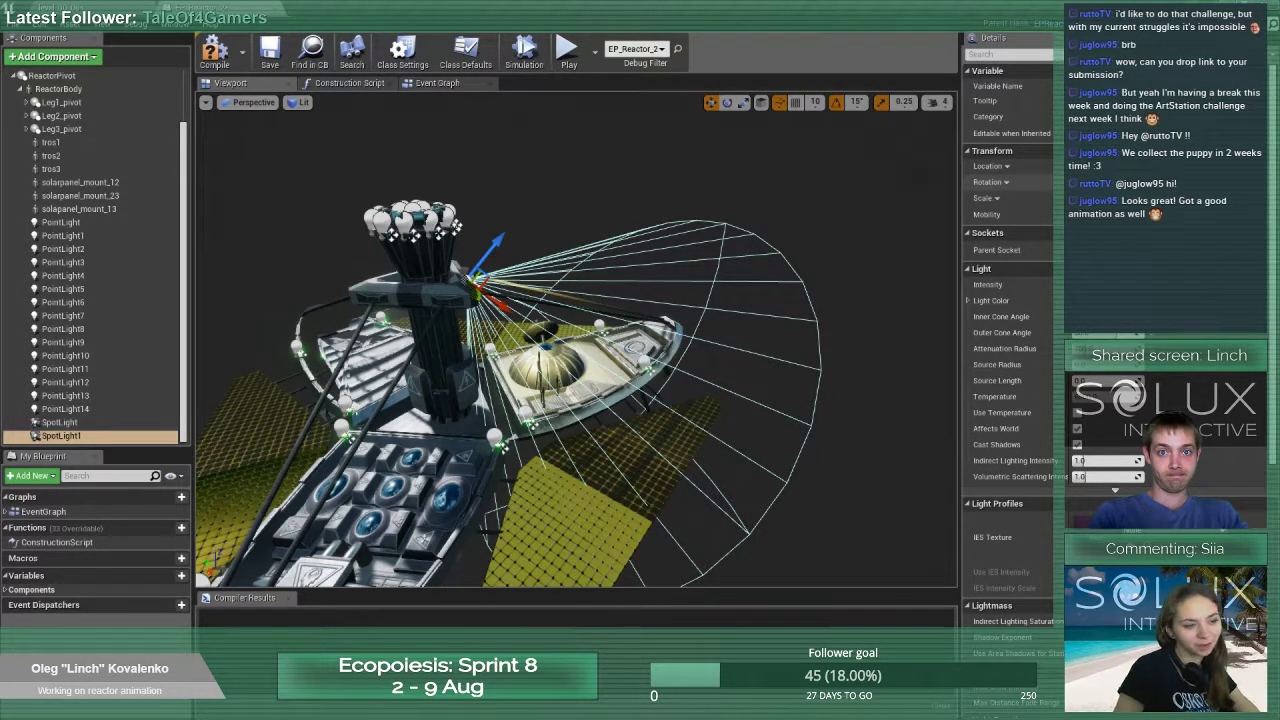
pyautogui.keyDown('alt'); pyautogui.moveTo(800, 300); pyautogui.dragTo(600, 290); pyautogui.keyUp('alt')
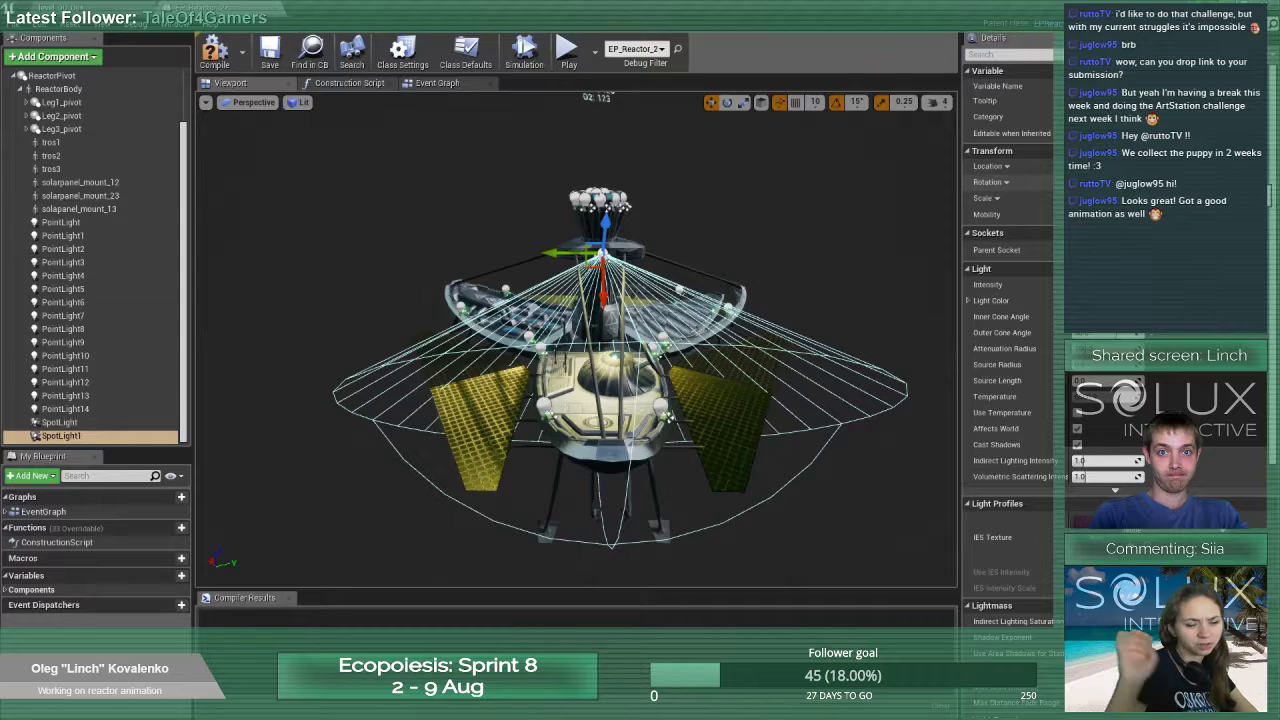
pyautogui.click(1259, 182)
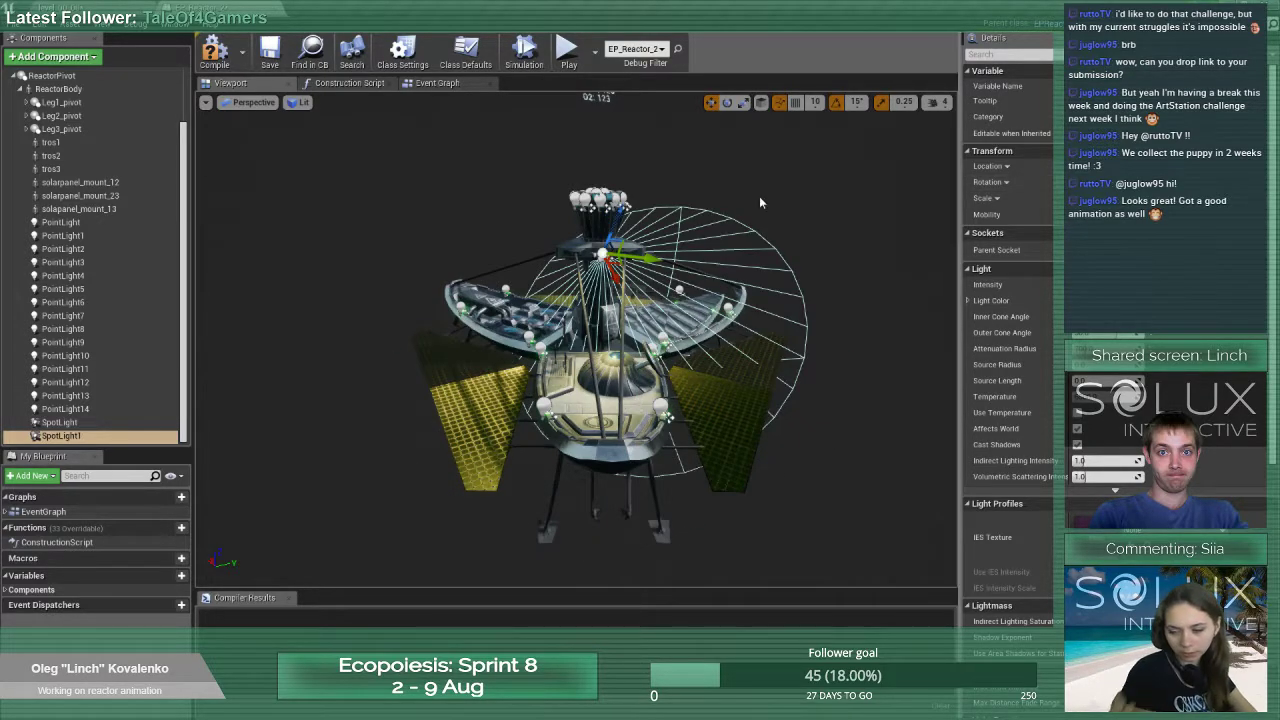
# Undo the last rotation of SpotLight1 and enter new rotation values that aim its cone level over the wing with the blue domes
pyautogui.moveTo(772, 204); pyautogui.dragTo(690, 300, button='right')
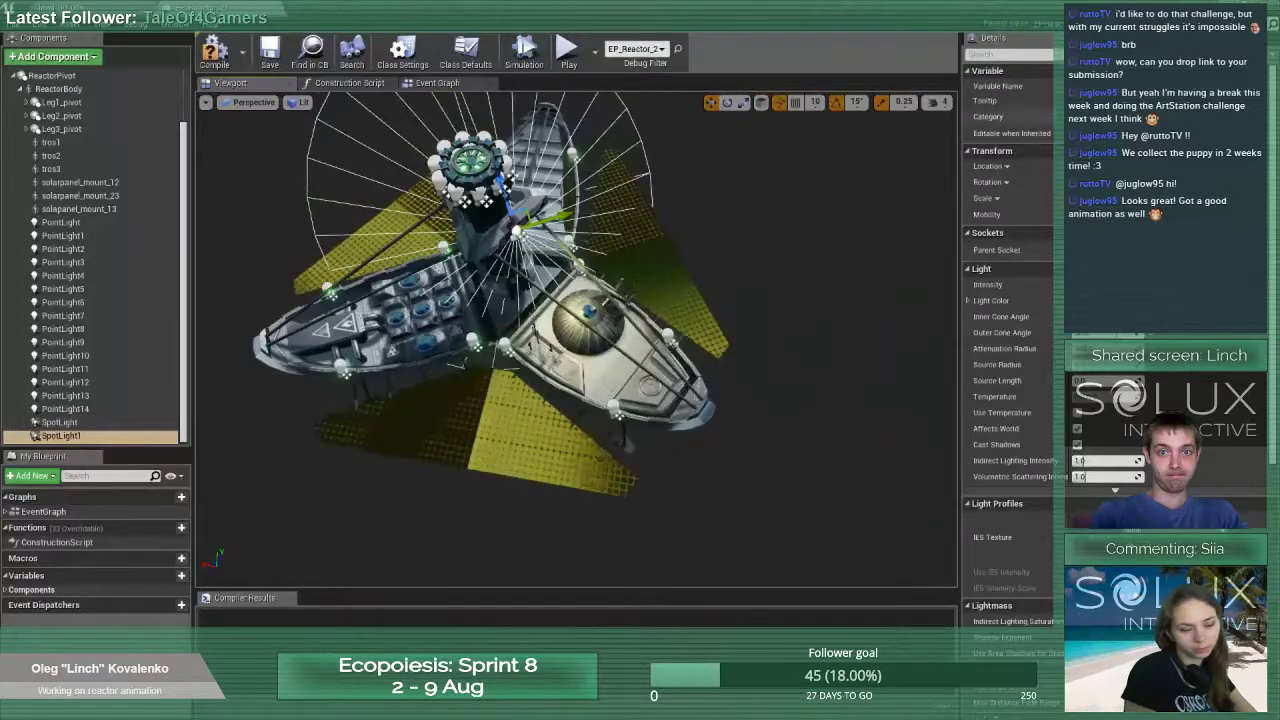
pyautogui.hotkey('ctrl', 'z')
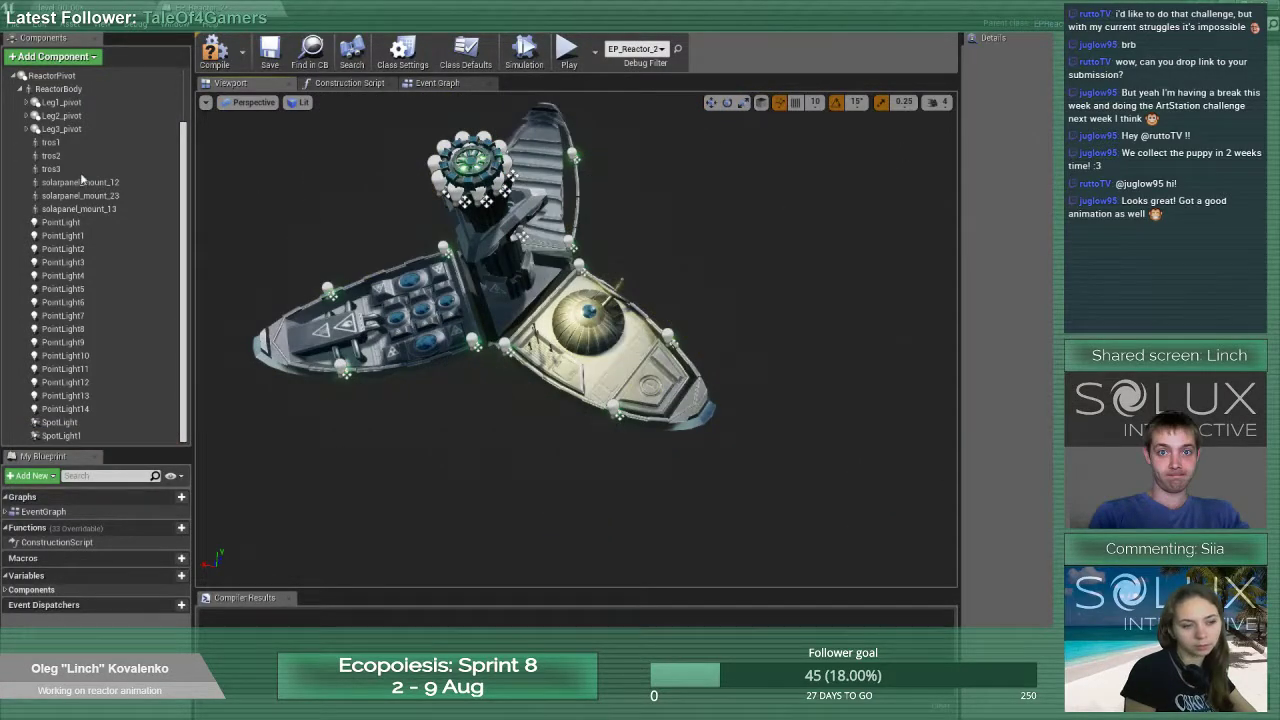
pyautogui.click(60, 436)
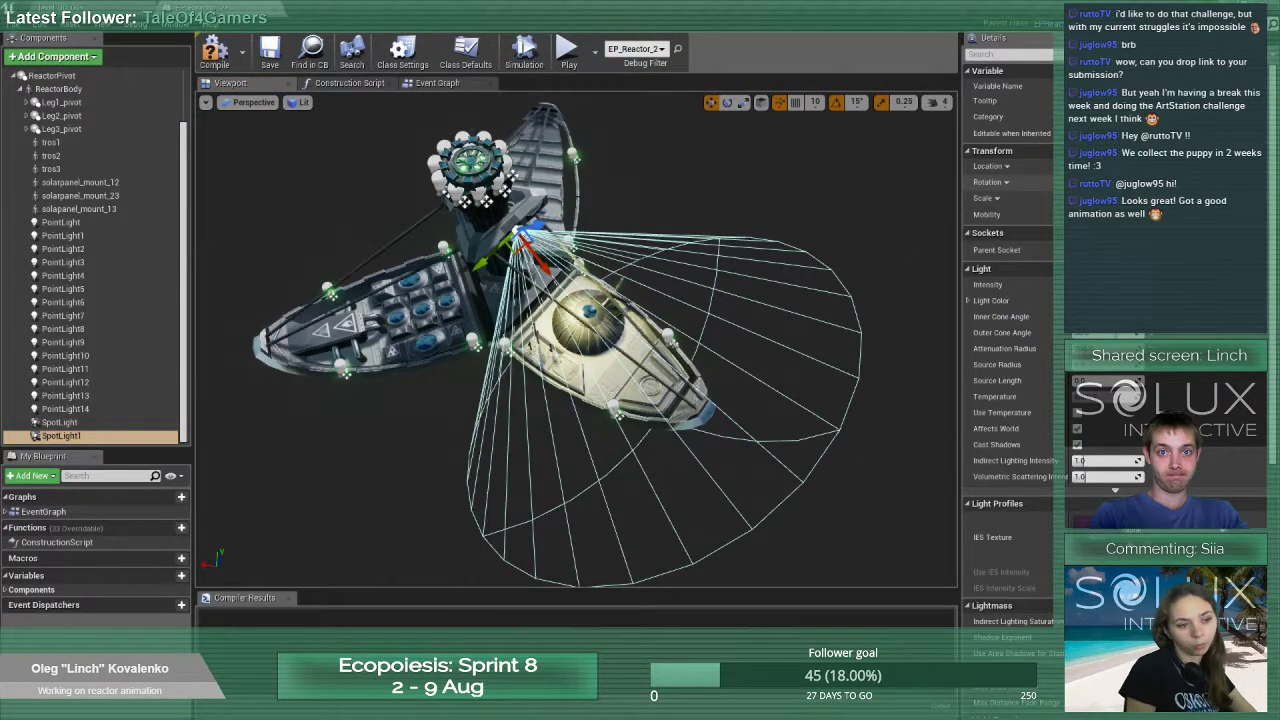
pyautogui.press('Return')
pyautogui.press('Return')
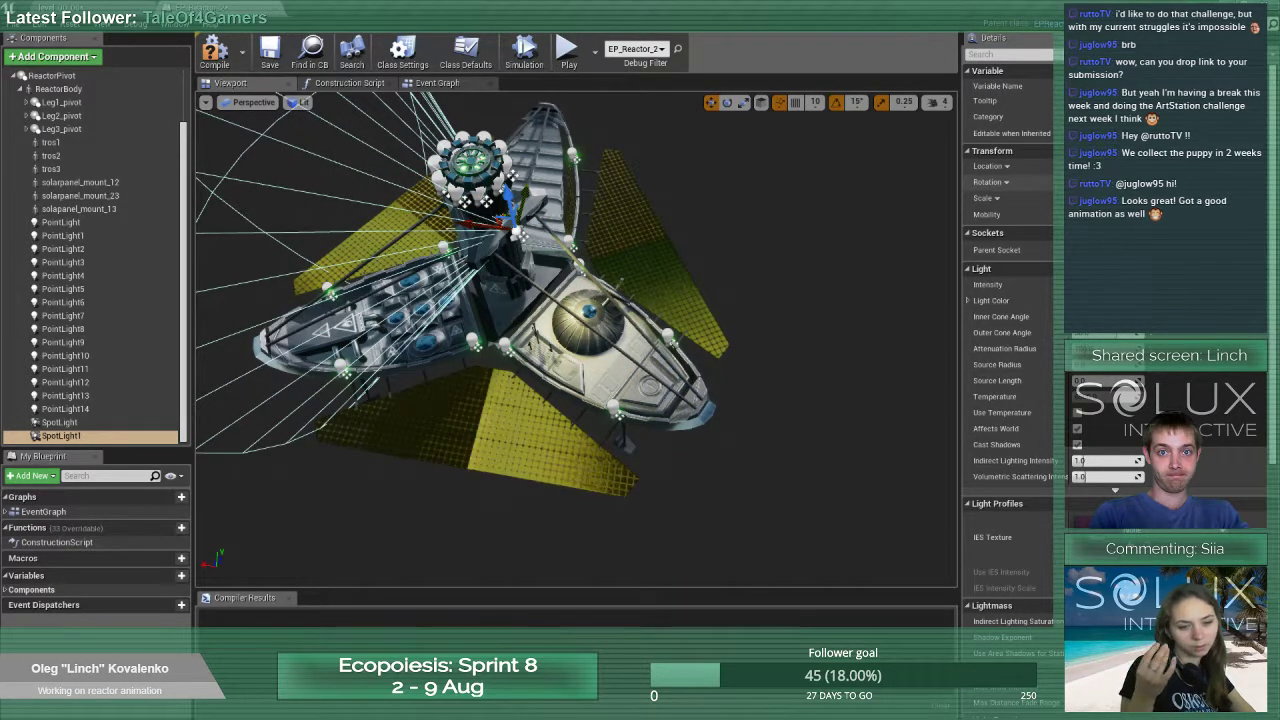
pyautogui.press('Return')
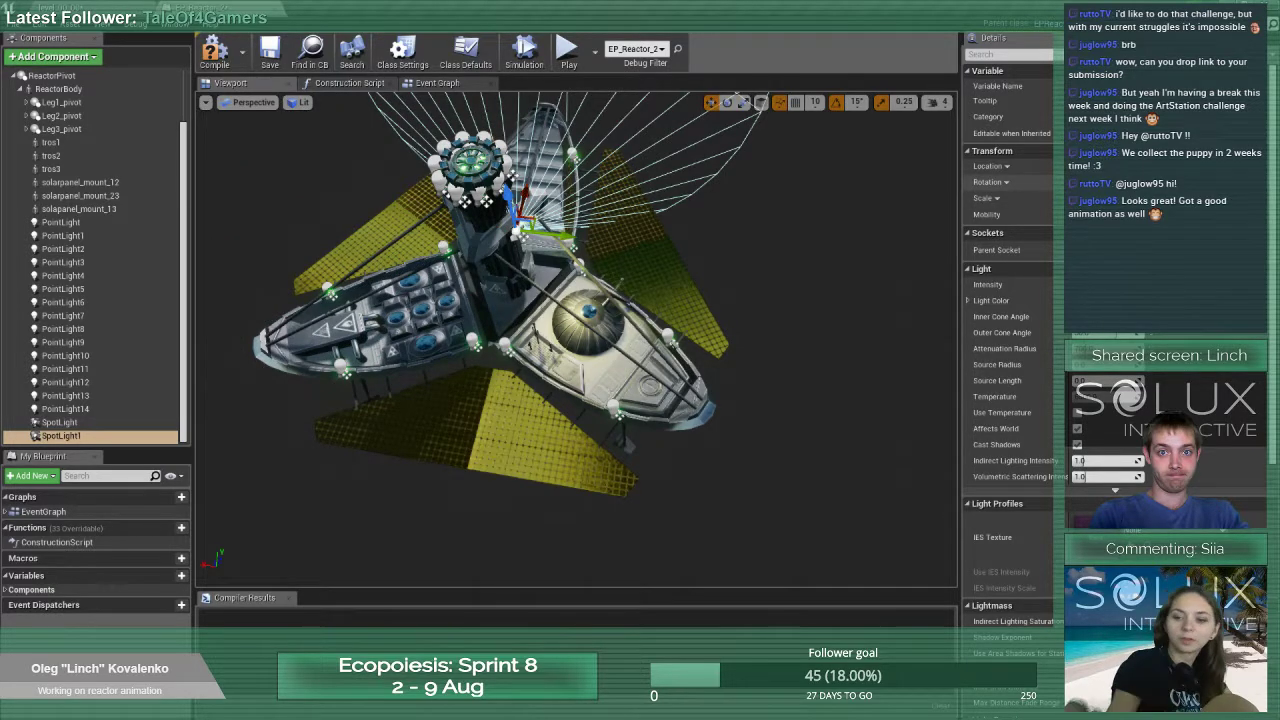
pyautogui.press('Return')
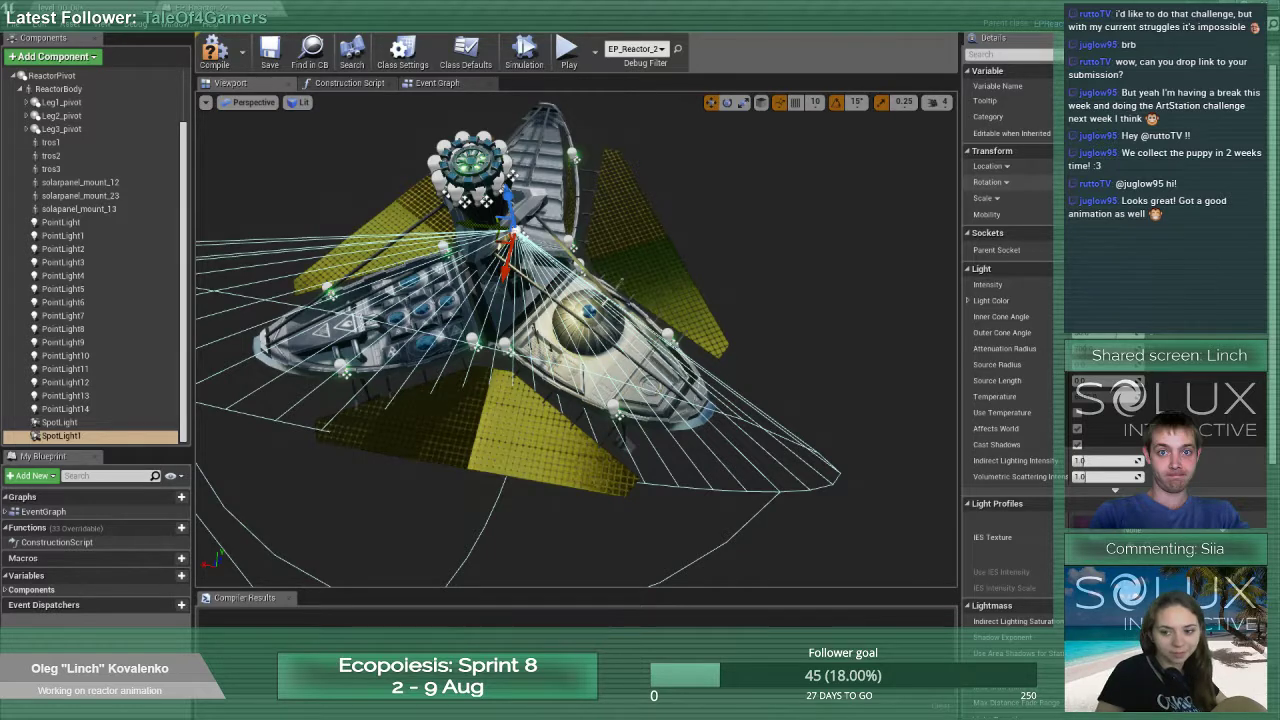
pyautogui.press('Return')
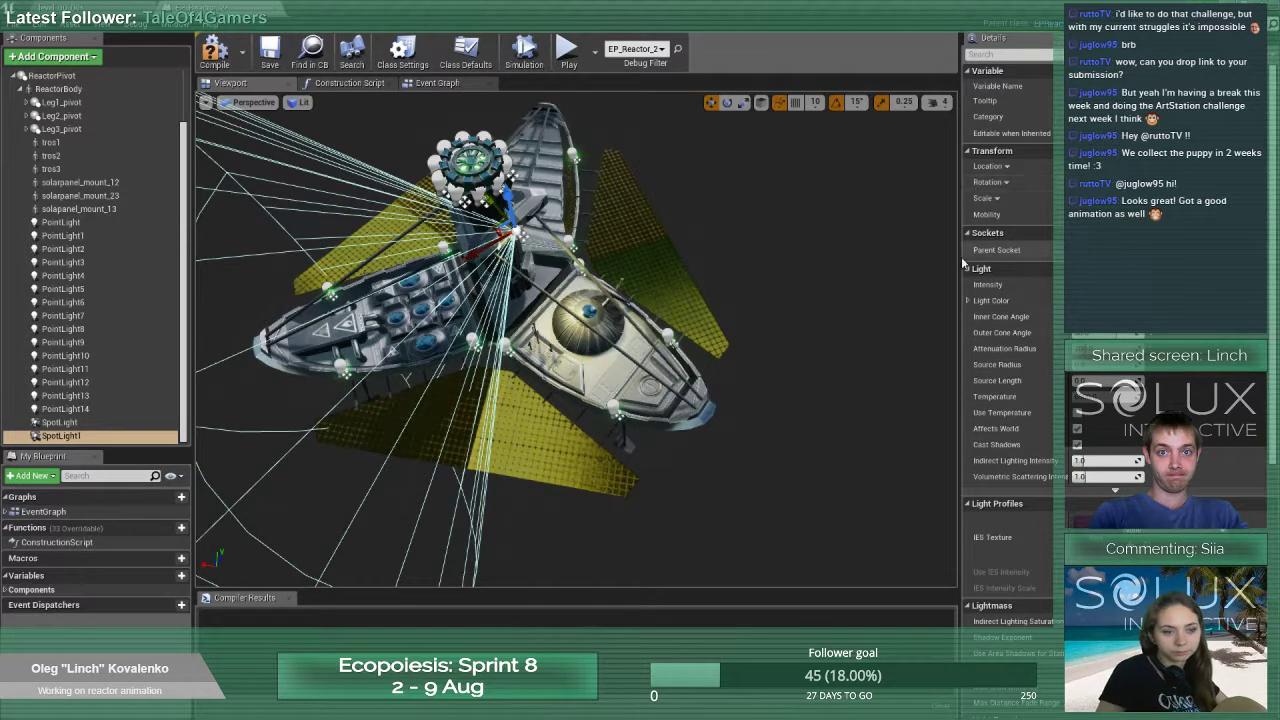
# Move SpotLight1 to the side of the tower bracket that faces the wing with the blue domes
pyautogui.click(521, 318)
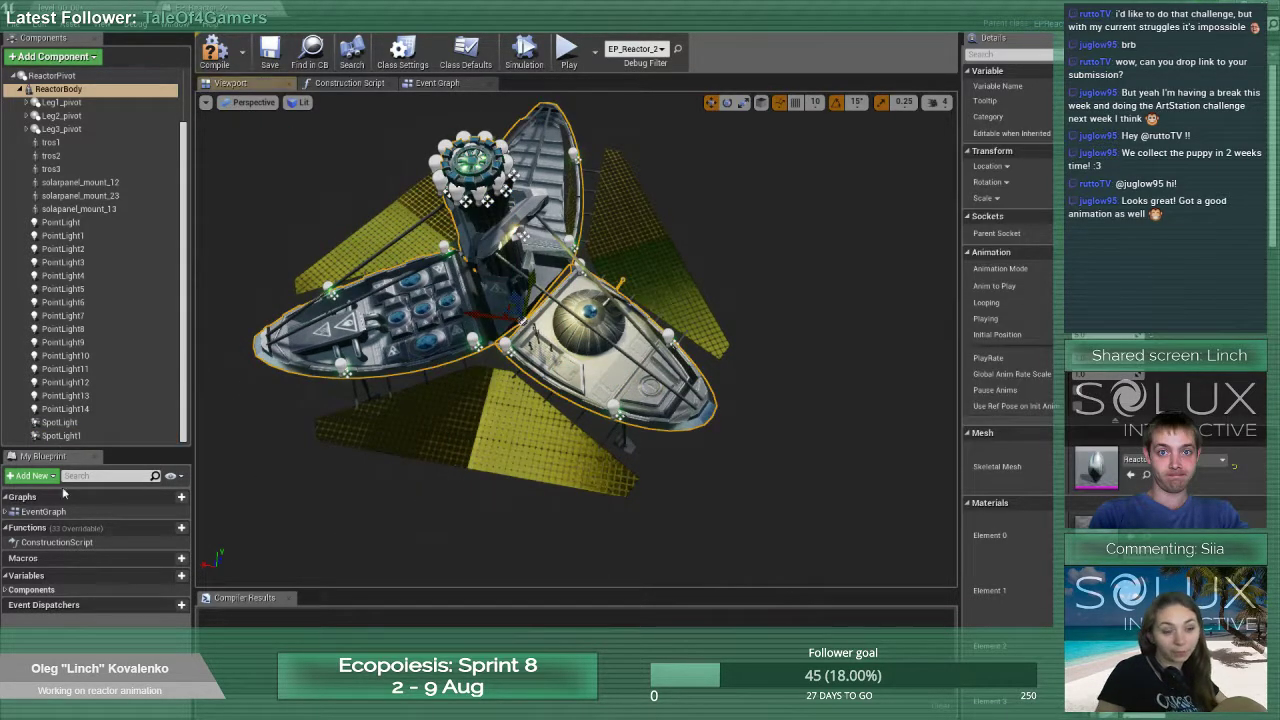
pyautogui.click(60, 436)
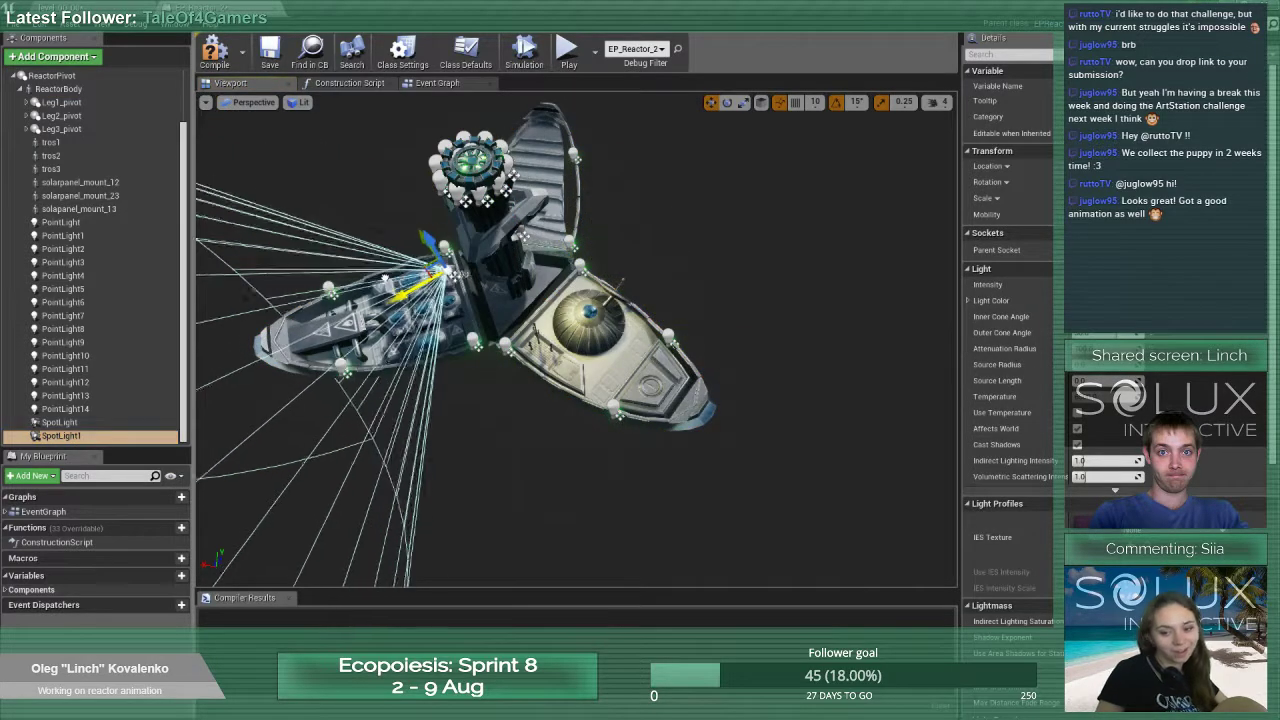
pyautogui.press('f')
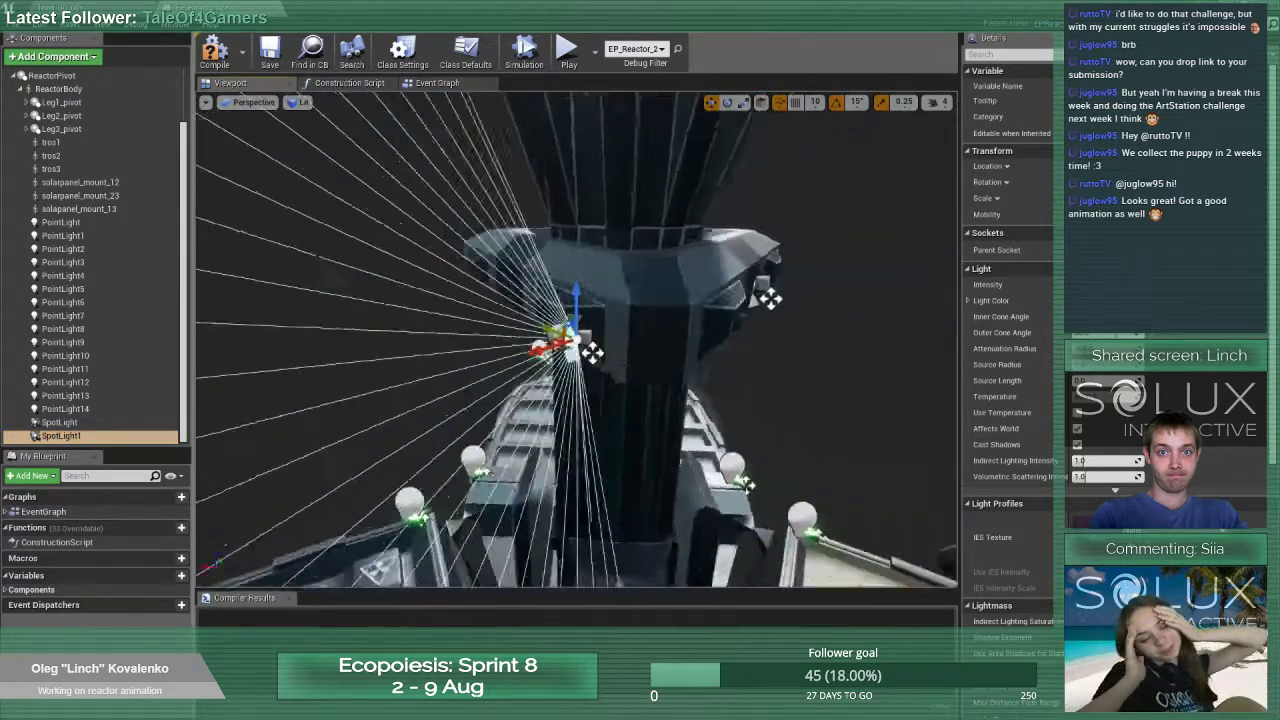
pyautogui.keyDown('alt'); pyautogui.moveTo(480, 330); pyautogui.dragTo(715, 426); pyautogui.keyUp('alt')
pyautogui.moveTo(541, 364); pyautogui.dragTo(628, 384)
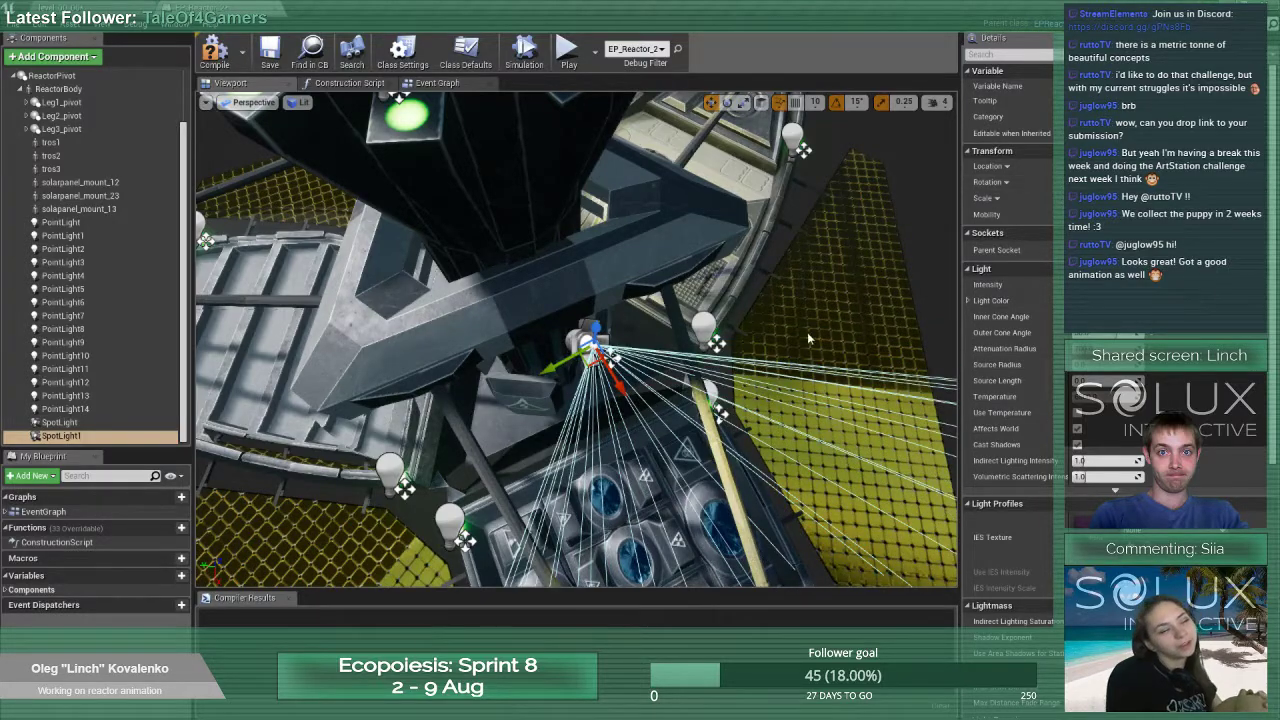
pyautogui.keyDown('alt'); pyautogui.moveTo(807, 332); pyautogui.dragTo(774, 246); pyautogui.keyUp('alt')
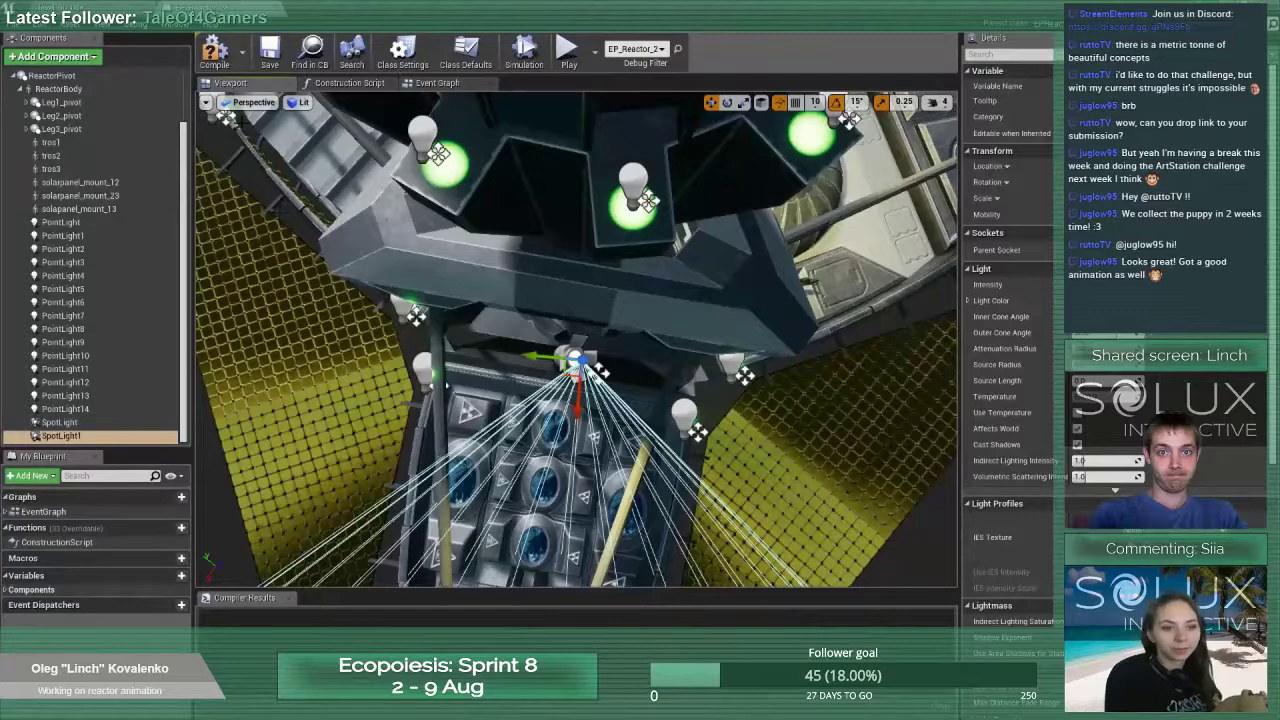
# Fine-tune SpotLight1's rotation about the vertical axis in the top wireframe view
pyautogui.click(250, 102)
pyautogui.click(290, 157)
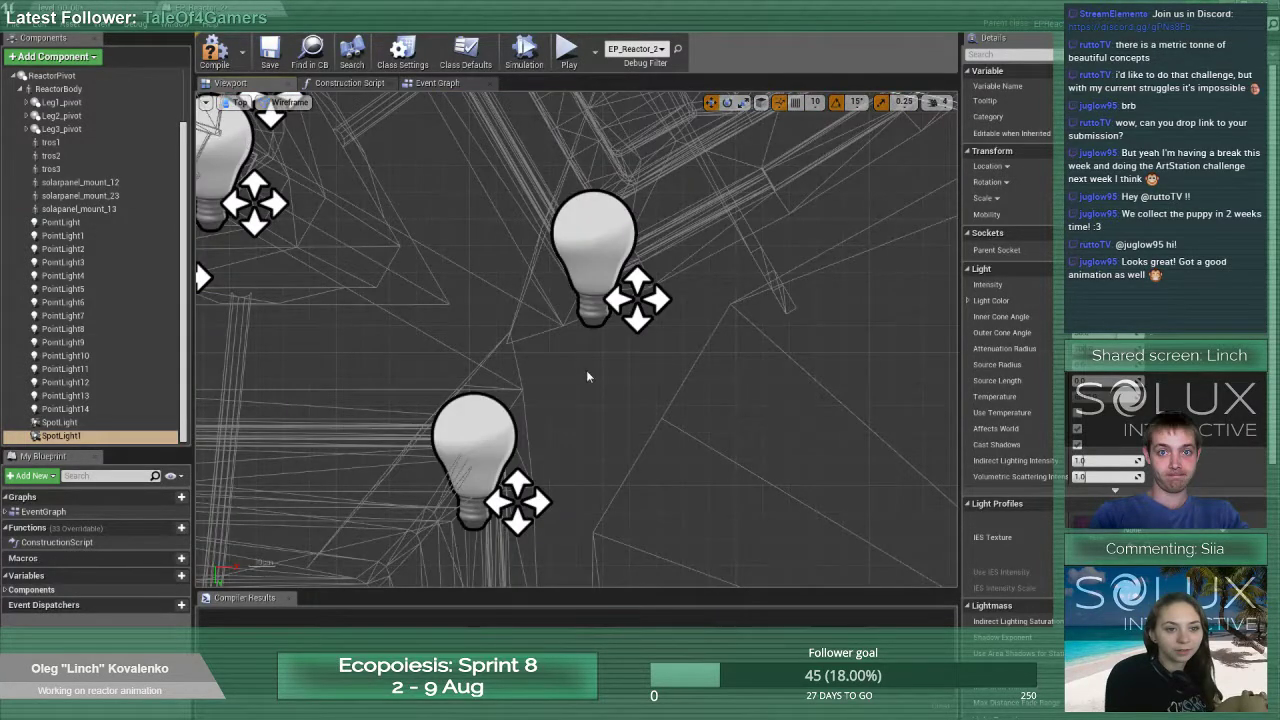
pyautogui.press('f')
pyautogui.moveTo(712, 340)
pyautogui.mouseDown(button='right')
pyautogui.moveTo(671, 343)
pyautogui.moveTo(722, 355)
pyautogui.mouseUp(button='right')
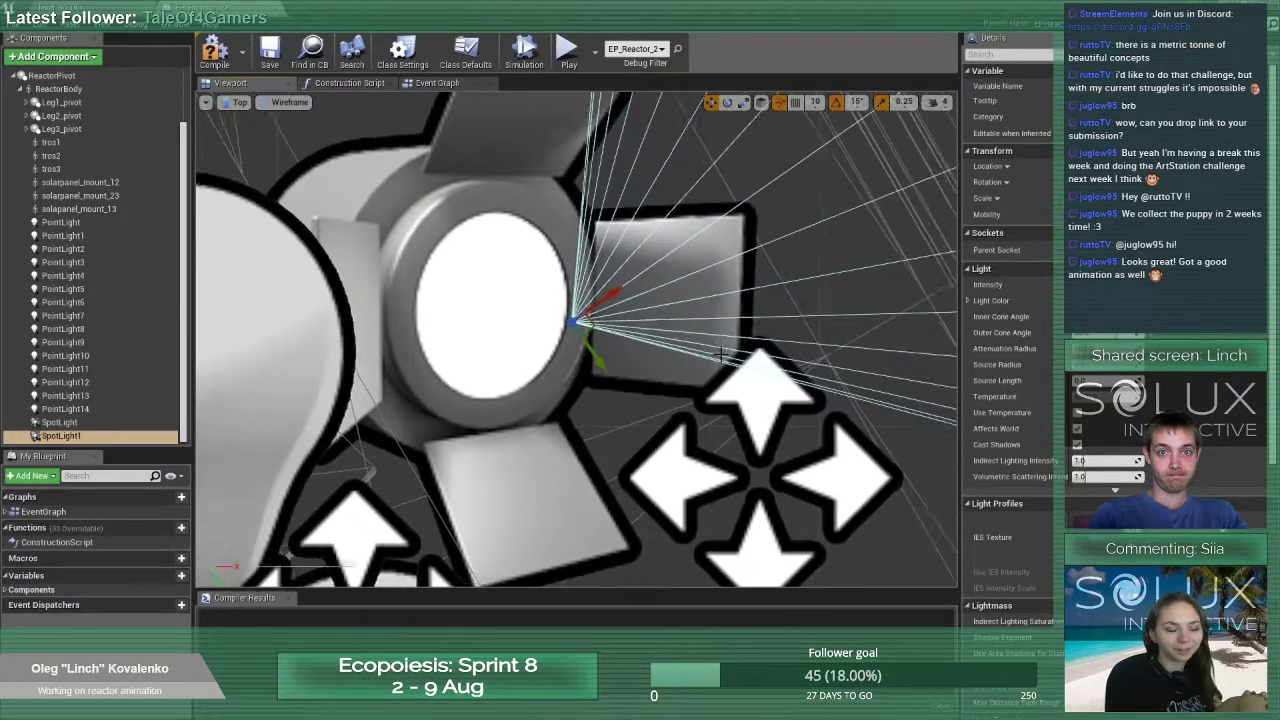
pyautogui.scroll(-2, 722, 355)
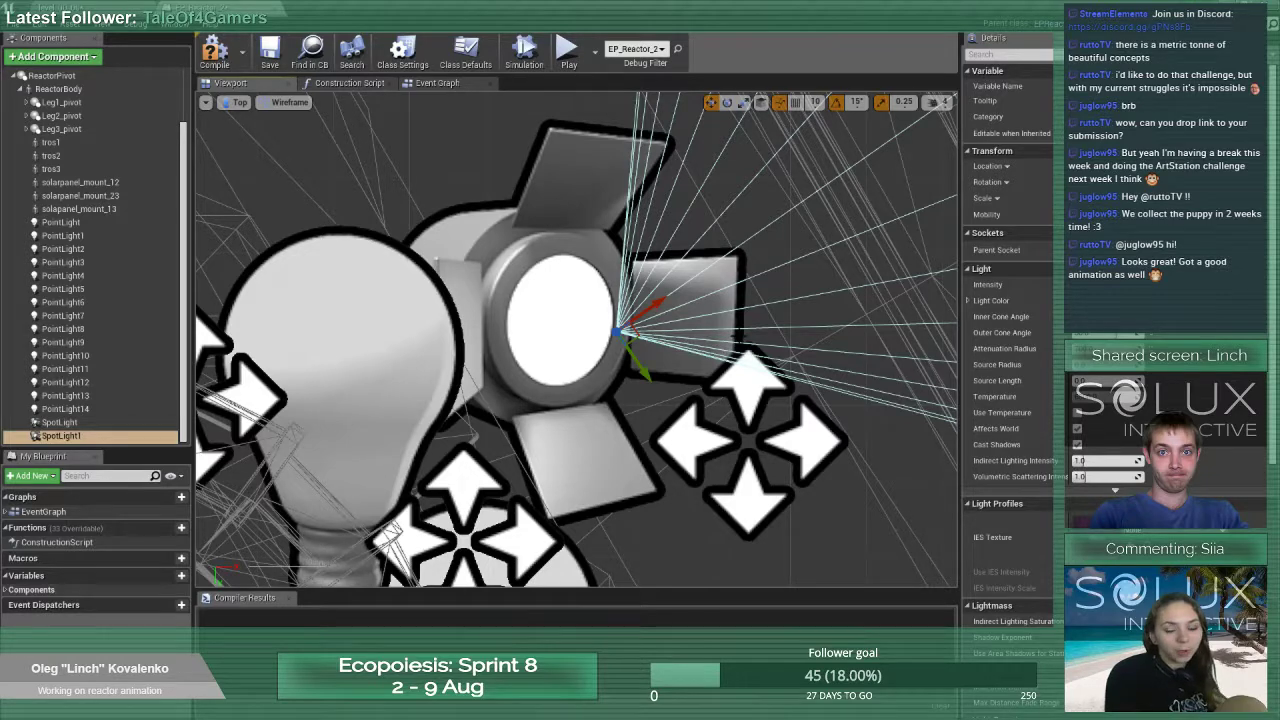
pyautogui.moveTo(652, 297); pyautogui.dragTo(561, 357, button='right')
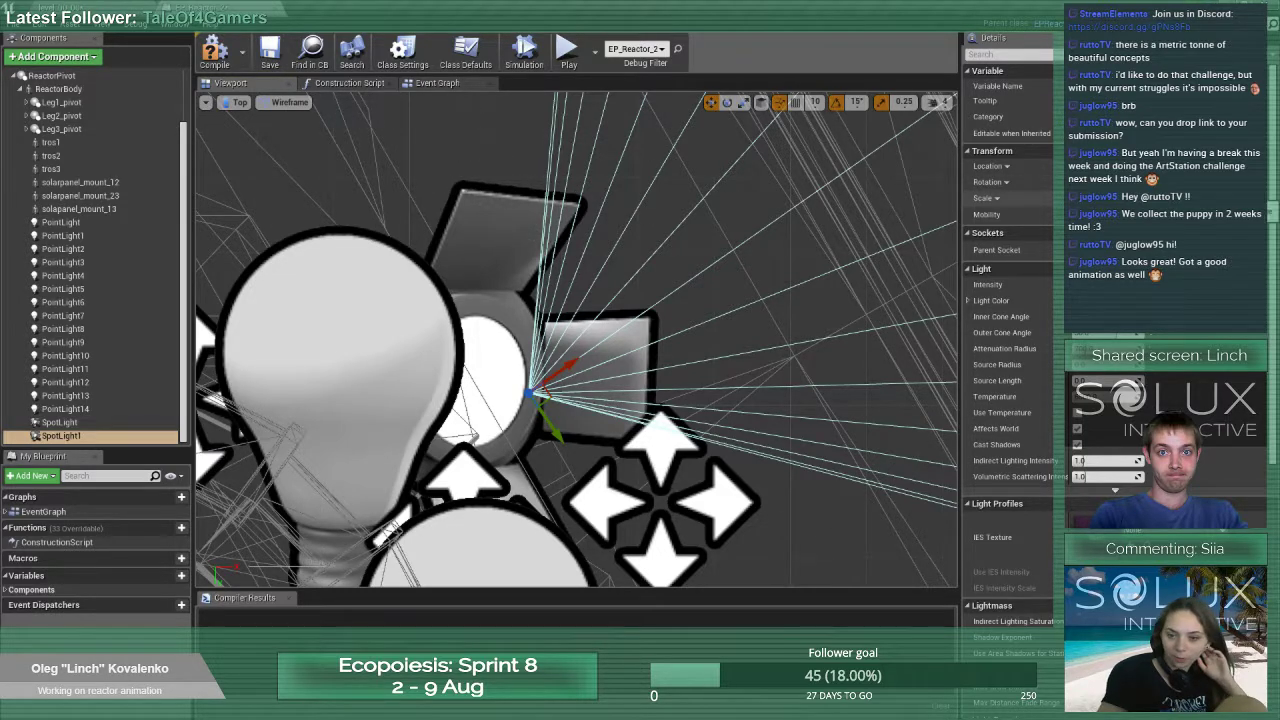
pyautogui.press('Return')
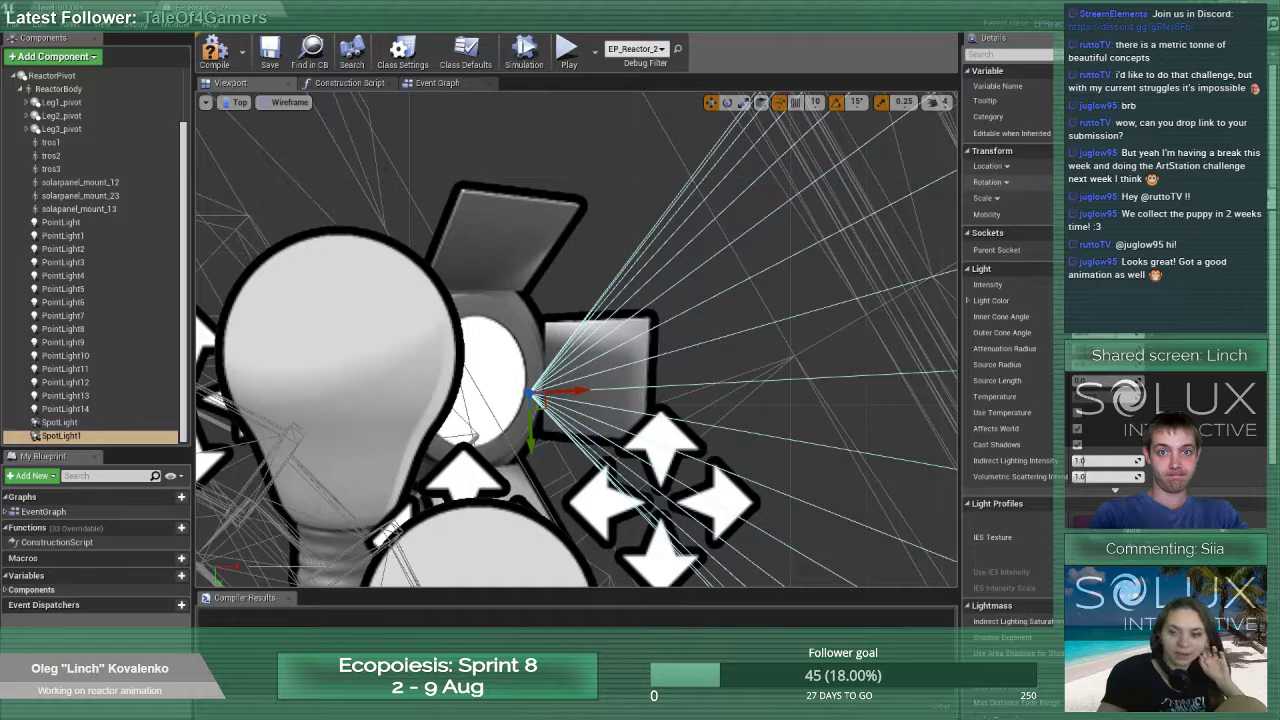
pyautogui.press('Return')
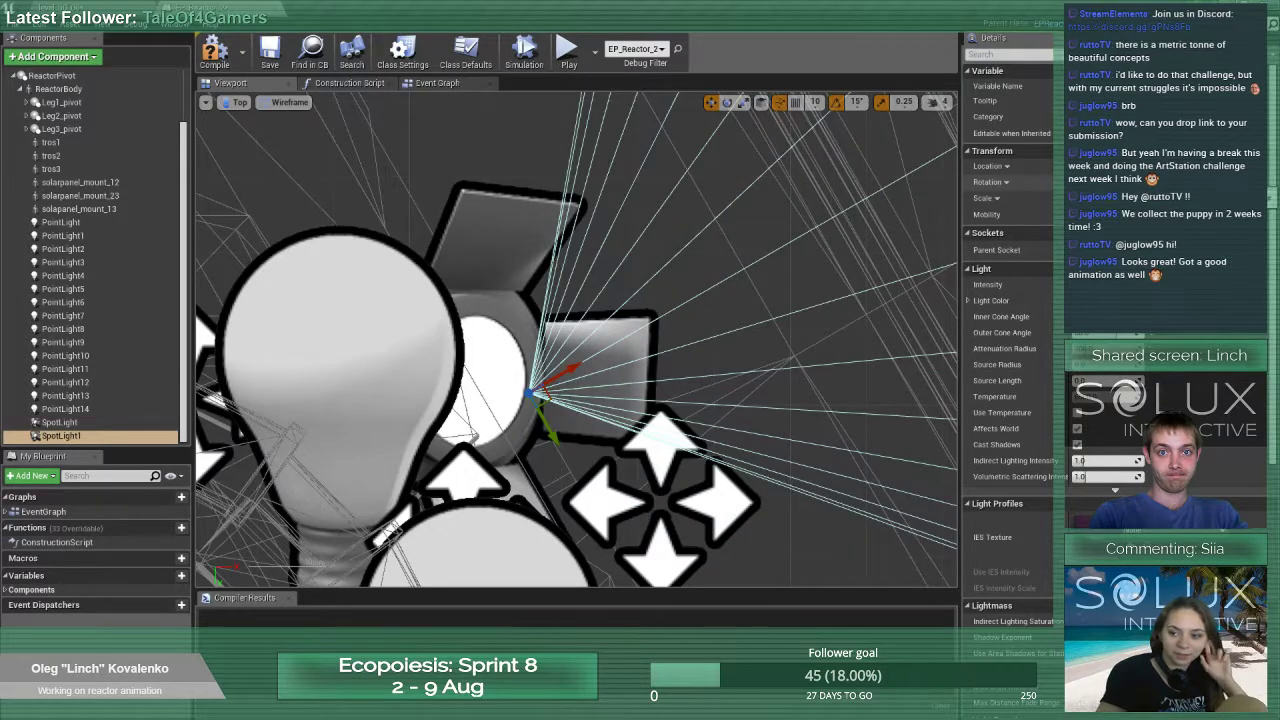
# Return to the perspective view and center SpotLight1 on the bracket in front of the blue-domed wing
pyautogui.click(236, 102)
pyautogui.click(258, 128)
pyautogui.moveTo(521, 371)
pyautogui.keyDown('alt'); pyautogui.mouseDown()
pyautogui.moveTo(535, 300)
pyautogui.moveTo(521, 371)
pyautogui.mouseUp(); pyautogui.keyUp('alt')
pyautogui.moveTo(538, 328); pyautogui.dragTo(511, 327)
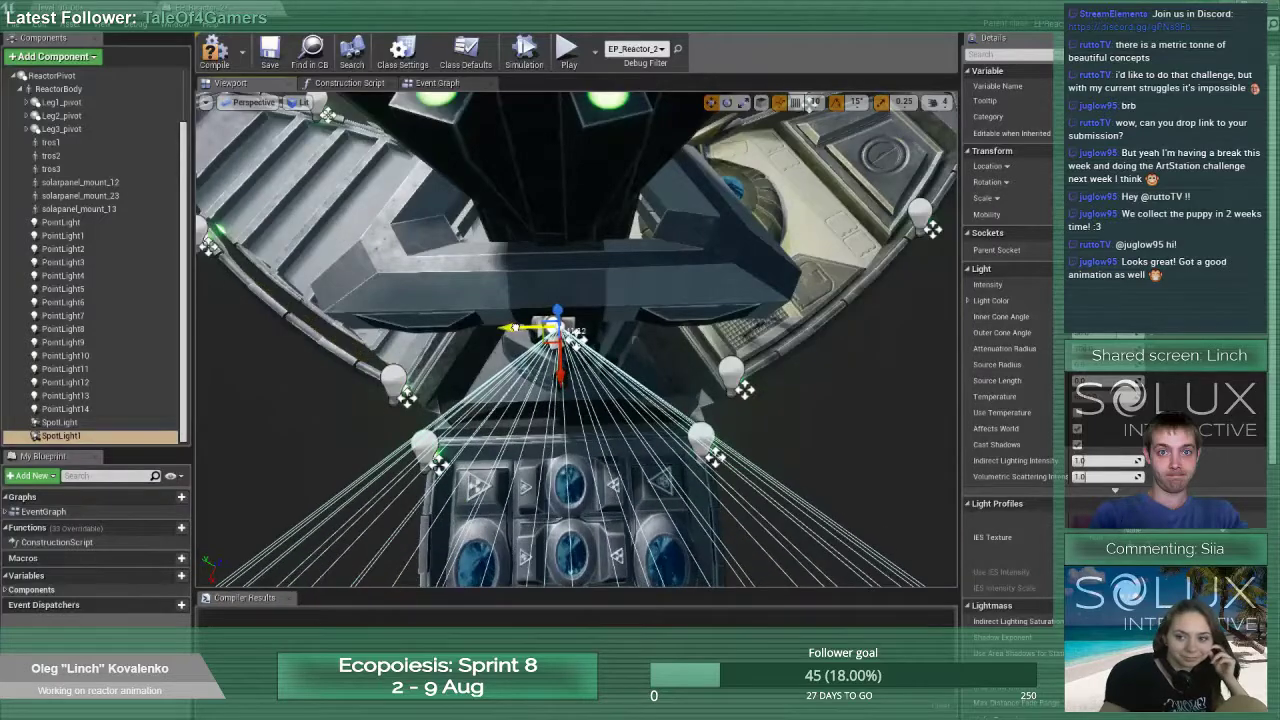
pyautogui.moveTo(561, 383); pyautogui.dragTo(562, 380)
# Try tilting SpotLight1 down toward the blue-domed wing and narrowing its outer cone angle
pyautogui.keyDown('alt'); pyautogui.moveTo(562, 371); pyautogui.dragTo(790, 300); pyautogui.keyUp('alt')
pyautogui.scroll(-5, 562, 371)
pyautogui.keyDown('alt'); pyautogui.moveTo(562, 371); pyautogui.dragTo(580, 345); pyautogui.keyUp('alt')
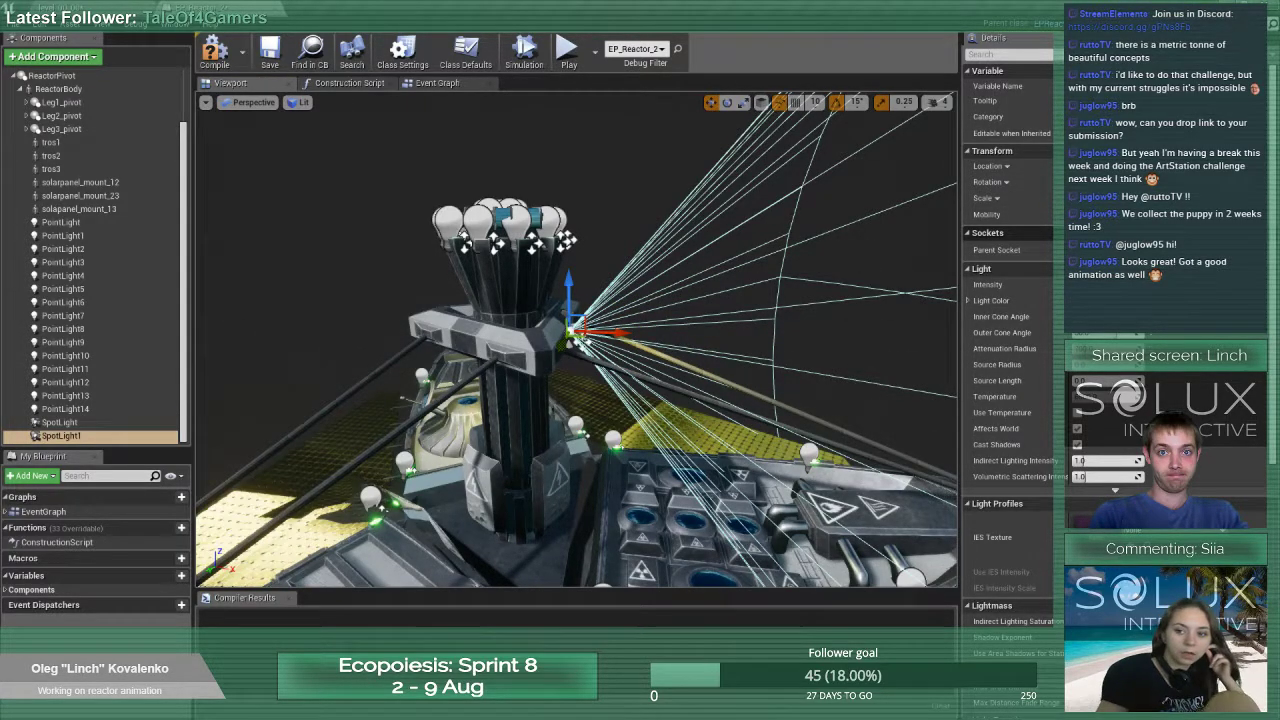
pyautogui.press('Return')
pyautogui.keyDown('alt'); pyautogui.moveTo(839, 240); pyautogui.dragTo(335, 390); pyautogui.keyUp('alt')
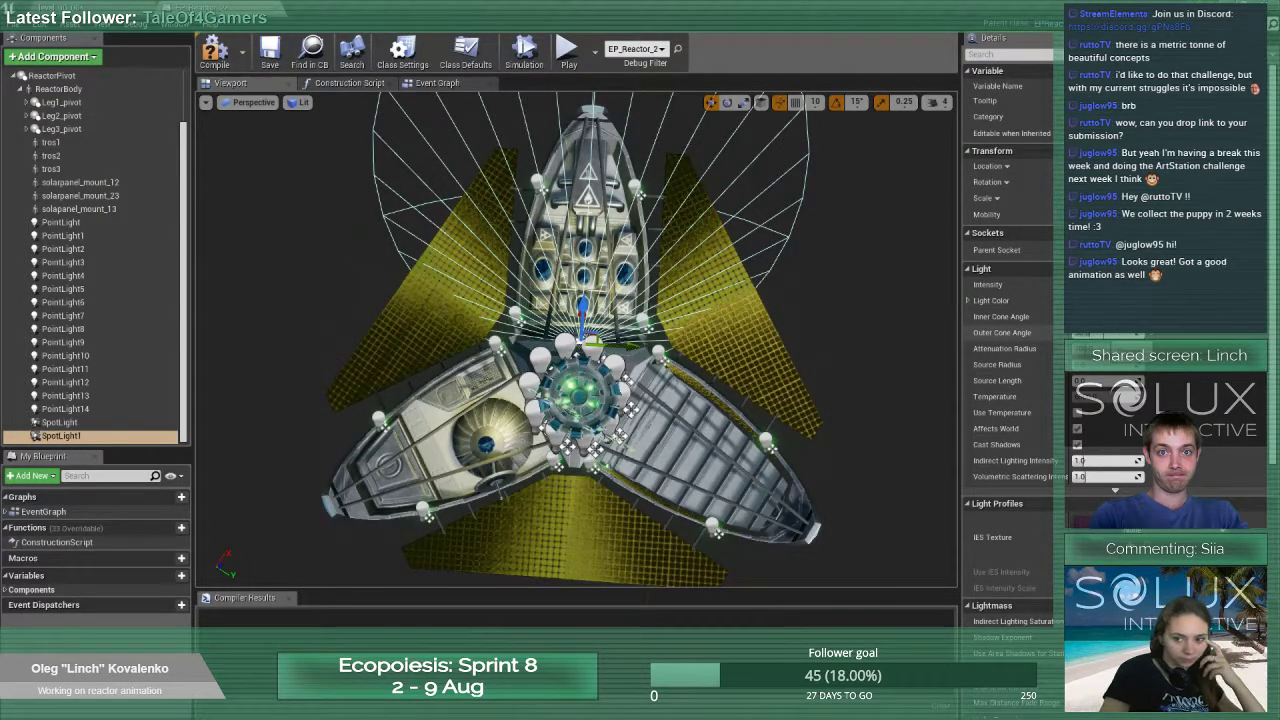
pyautogui.moveTo(1110, 333); pyautogui.dragTo(1085, 333)
pyautogui.hotkey('alt', 'space')
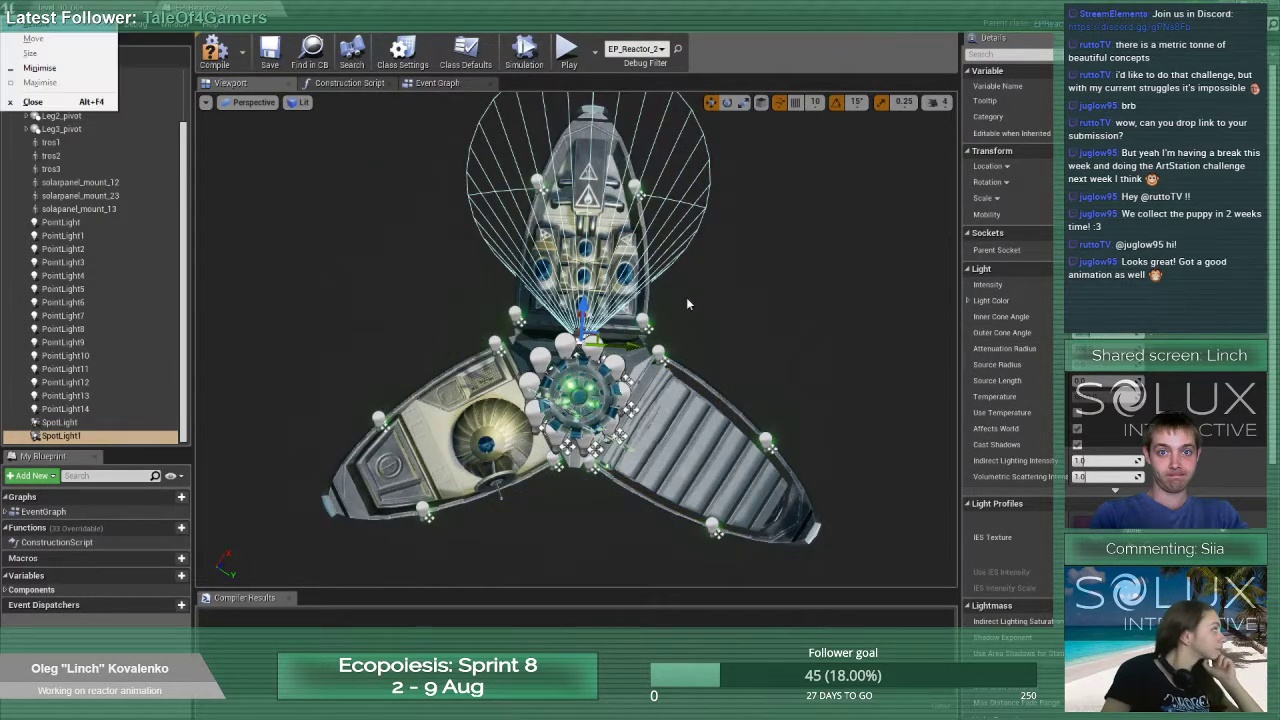
pyautogui.keyDown('alt'); pyautogui.moveTo(686, 297); pyautogui.dragTo(820, 195); pyautogui.keyUp('alt')
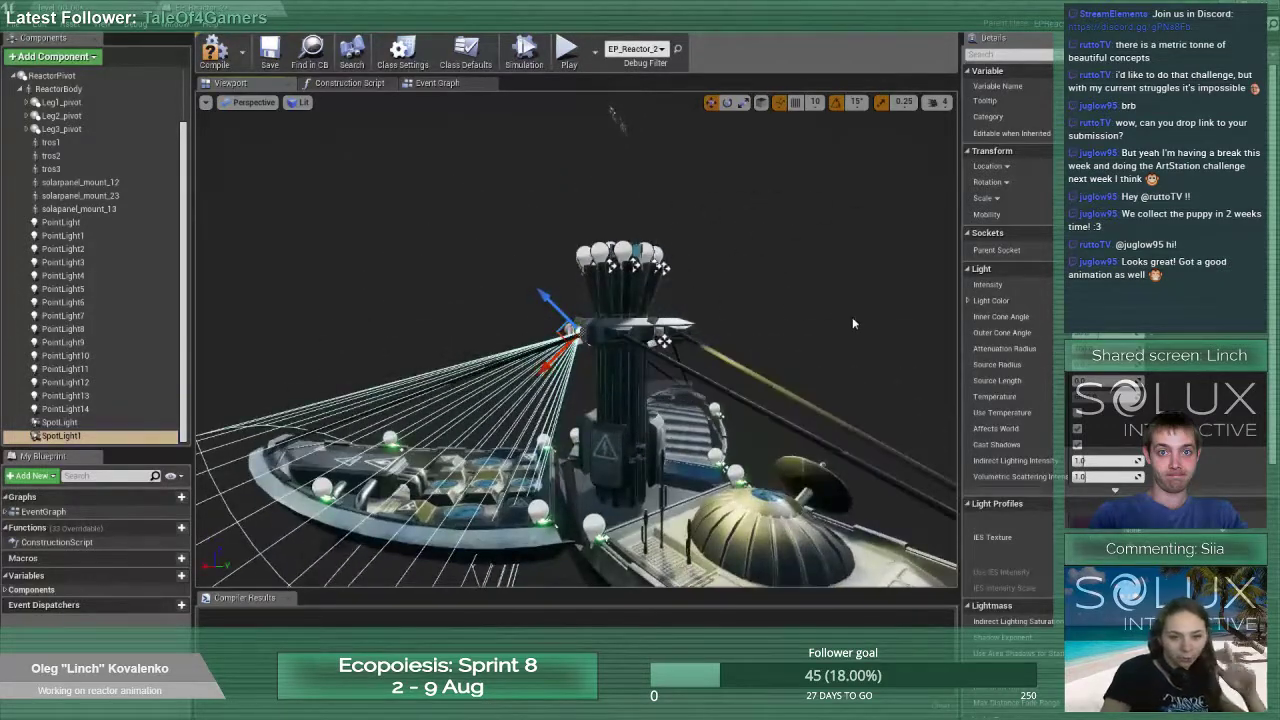
pyautogui.click(811, 320)
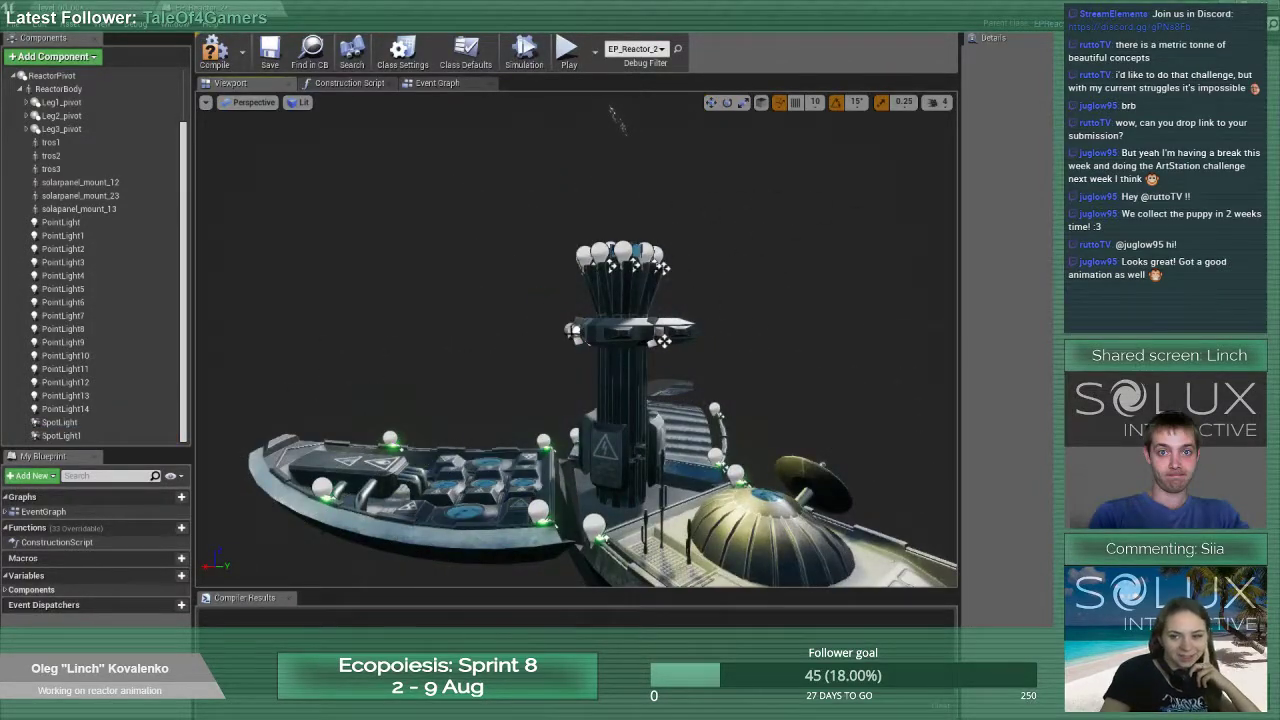
# Tilt SpotLight1 downward through its pitch so its cone lights the blue-domed wing
pyautogui.click(572, 332)
pyautogui.keyDown('alt'); pyautogui.moveTo(612, 118); pyautogui.dragTo(626, 98); pyautogui.keyUp('alt')
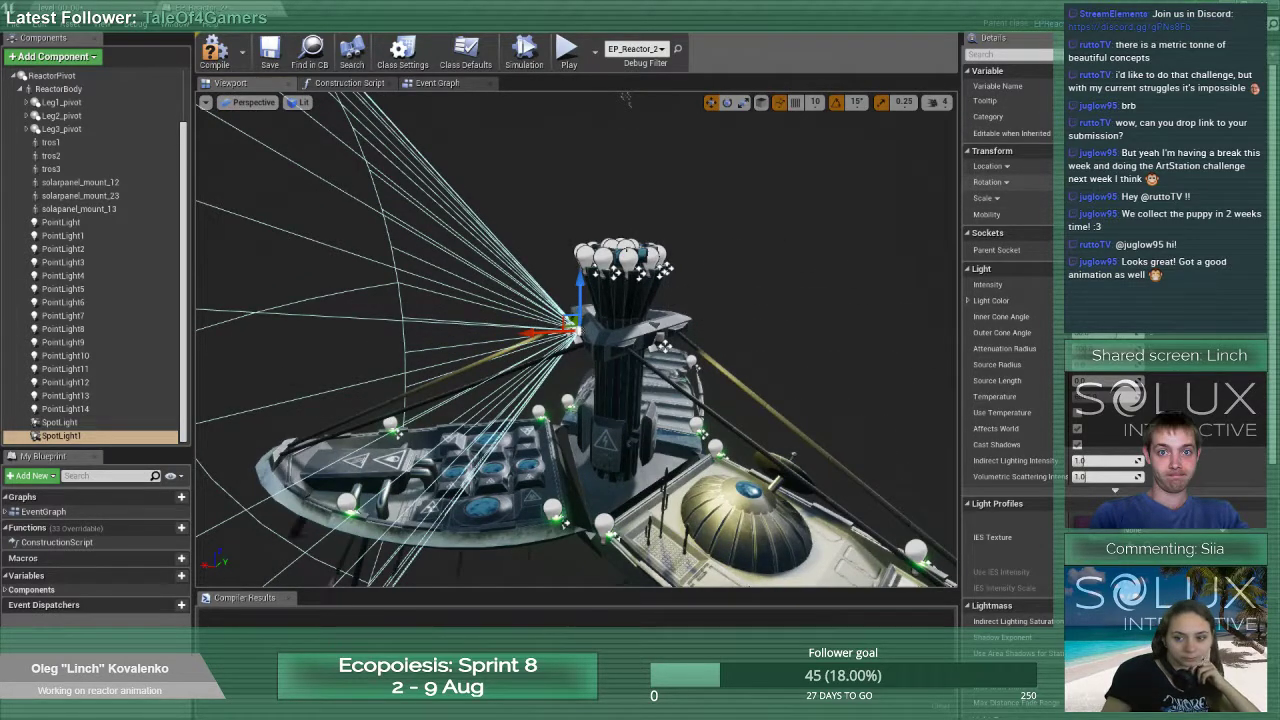
pyautogui.moveTo(1158, 182); pyautogui.dragTo(1112, 182)
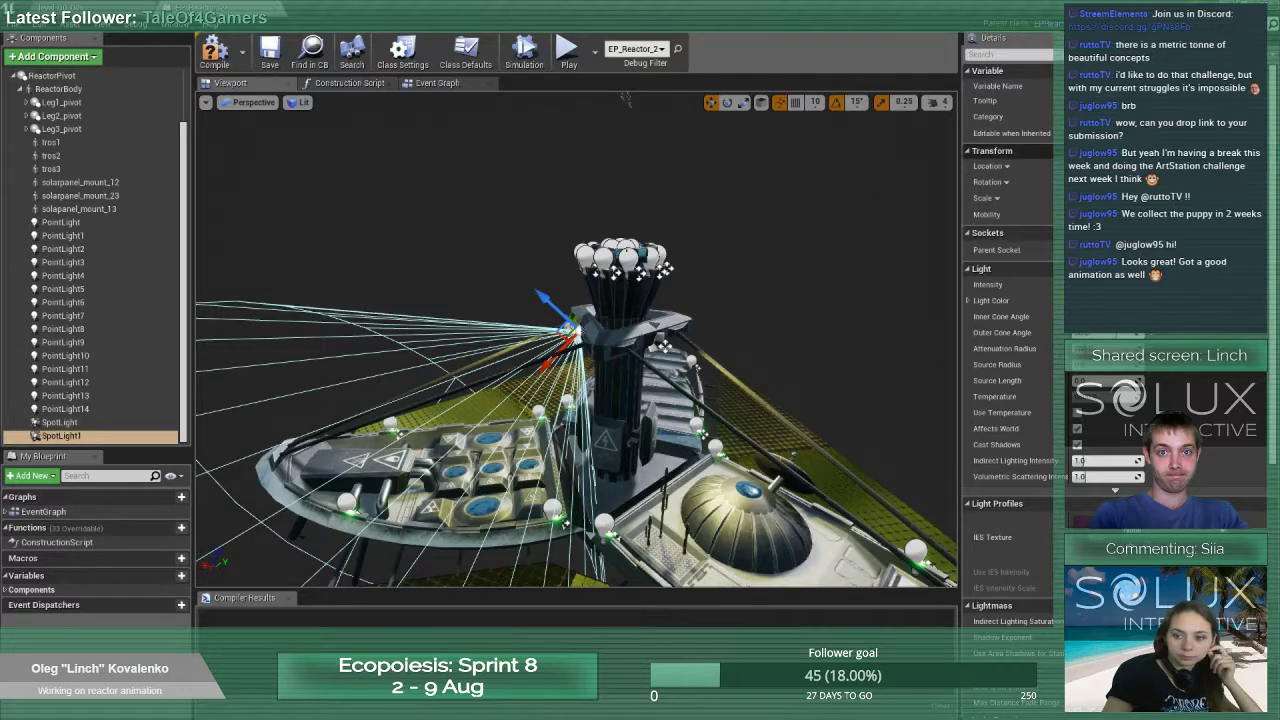
pyautogui.keyDown('alt'); pyautogui.moveTo(555, 191); pyautogui.dragTo(575, 215); pyautogui.keyUp('alt')
# Duplicate SpotLight1 and keep the default name SpotLight2 for the copy
pyautogui.click(104, 423)
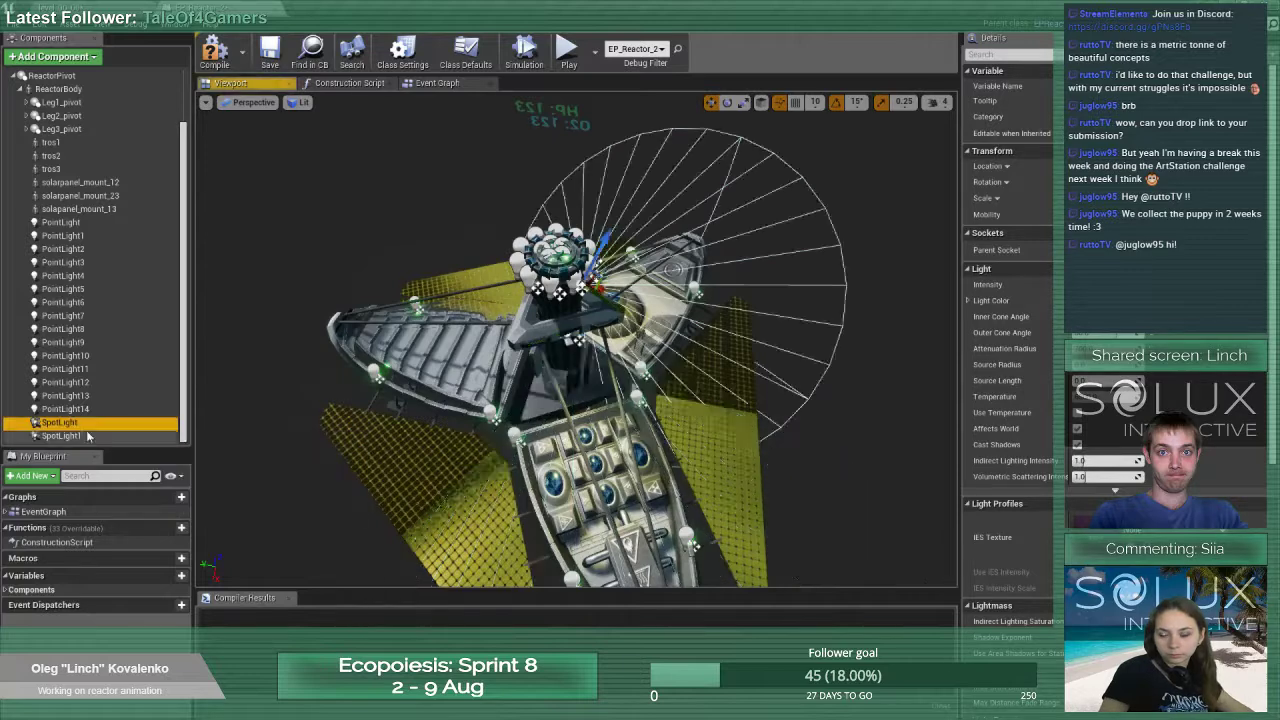
pyautogui.click(90, 437)
pyautogui.hotkey('ctrl', 'w')
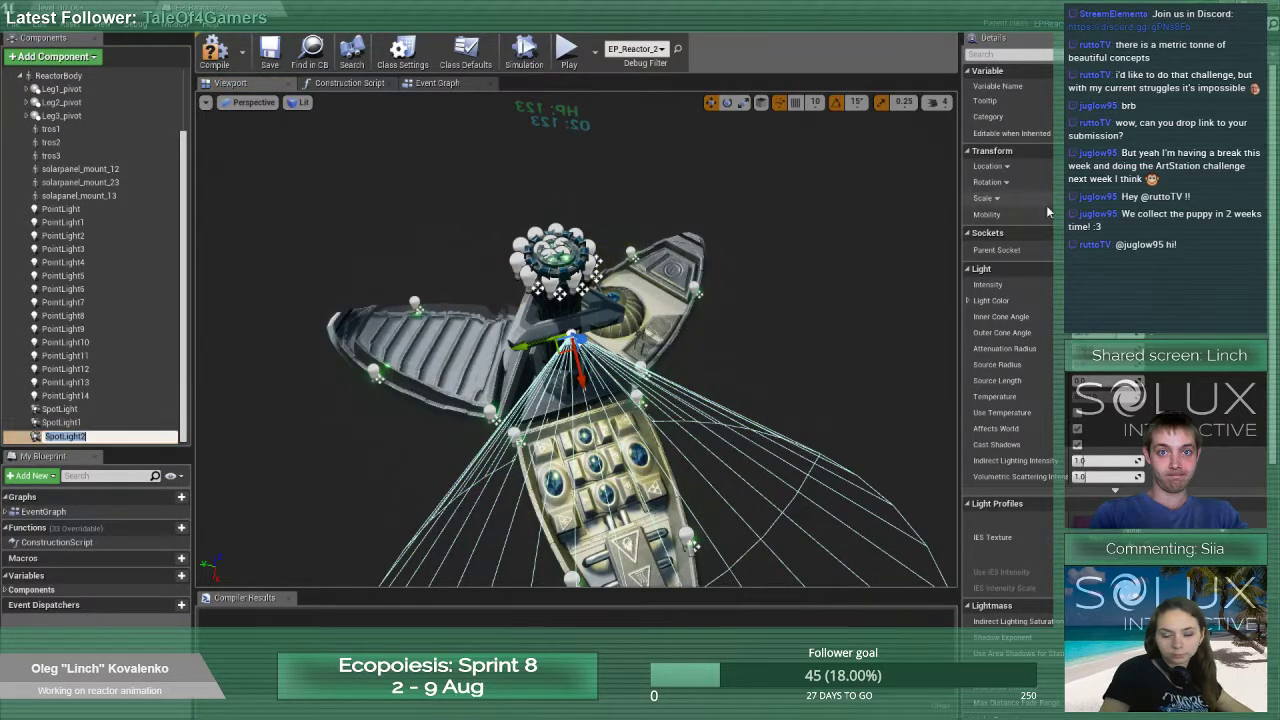
# Set SpotLight2's pitch to 0 and turn it about the vertical axis toward the ribbed wing
pyautogui.click(1155, 182)
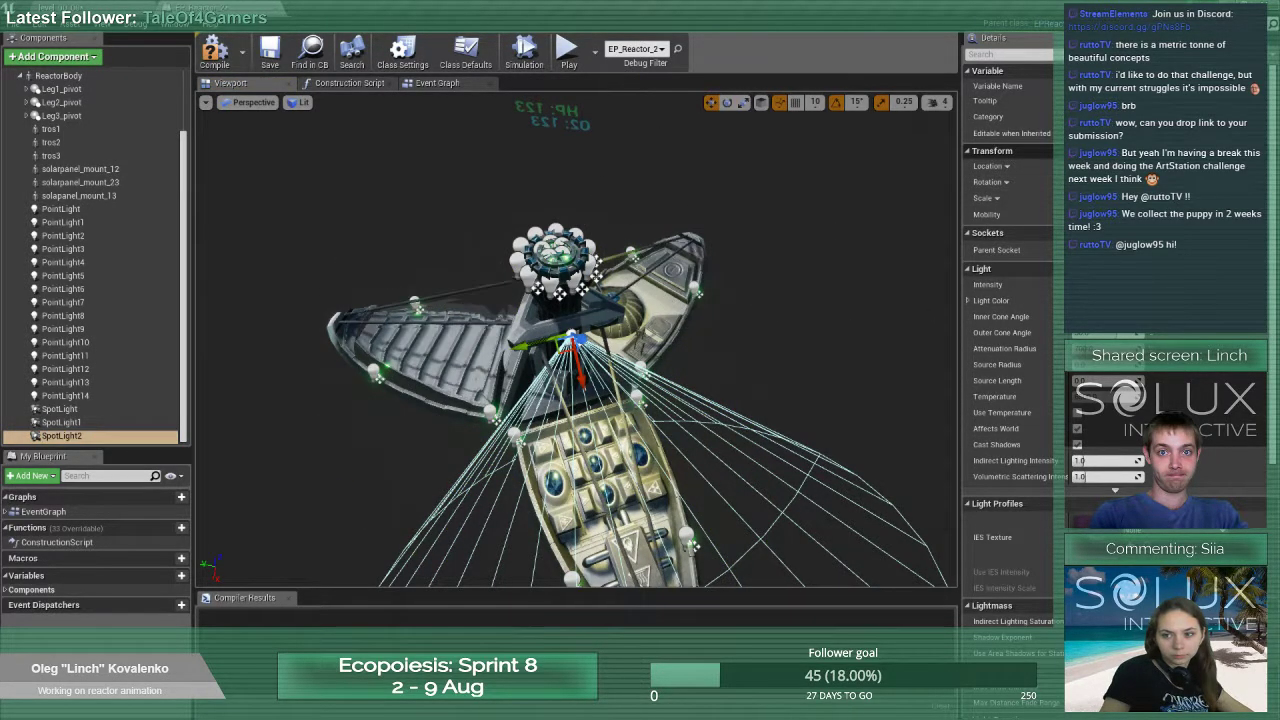
pyautogui.write('0')
pyautogui.press('Return')
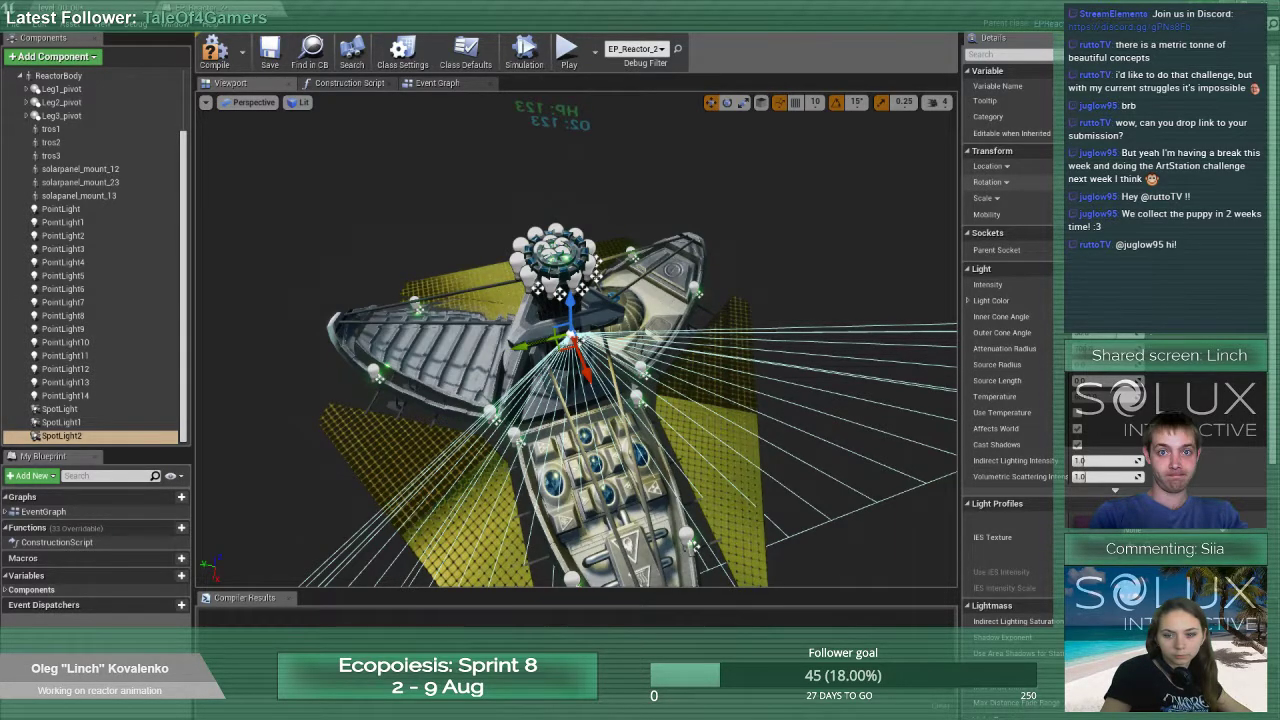
pyautogui.press('Return')
# Move SpotLight2 to the bracket side facing the ribbed wing and tilt its cone down onto that wing
pyautogui.moveTo(576, 340); pyautogui.dragTo(556, 340, button='right')
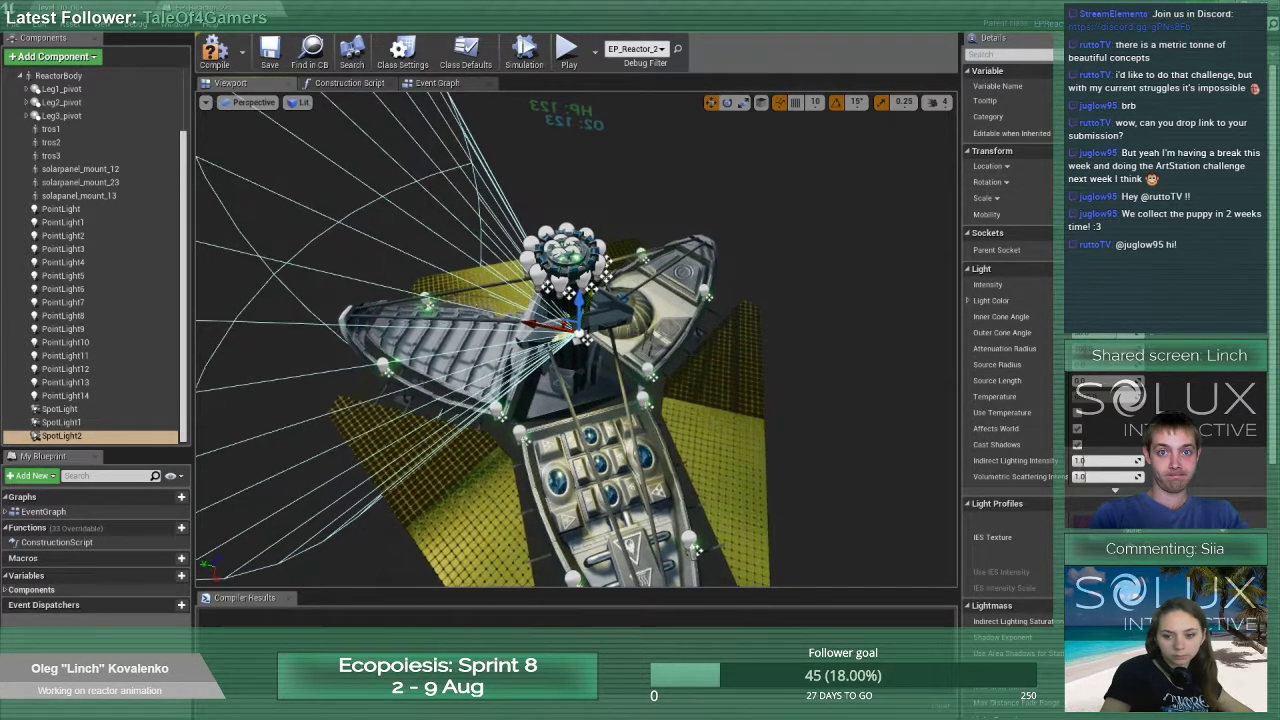
pyautogui.moveTo(532, 326); pyautogui.dragTo(585, 330)
pyautogui.press('f')
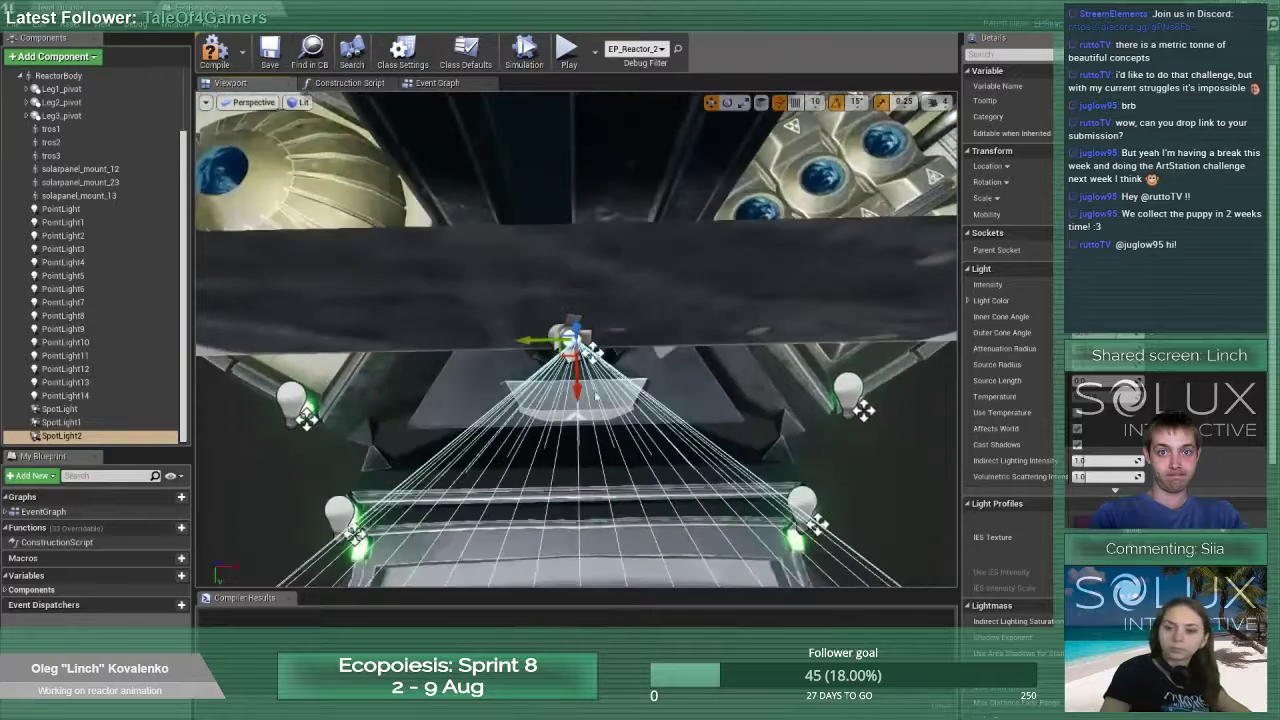
pyautogui.moveTo(577, 381); pyautogui.dragTo(648, 410)
pyautogui.keyDown('alt'); pyautogui.moveTo(700, 368); pyautogui.dragTo(772, 362); pyautogui.keyUp('alt')
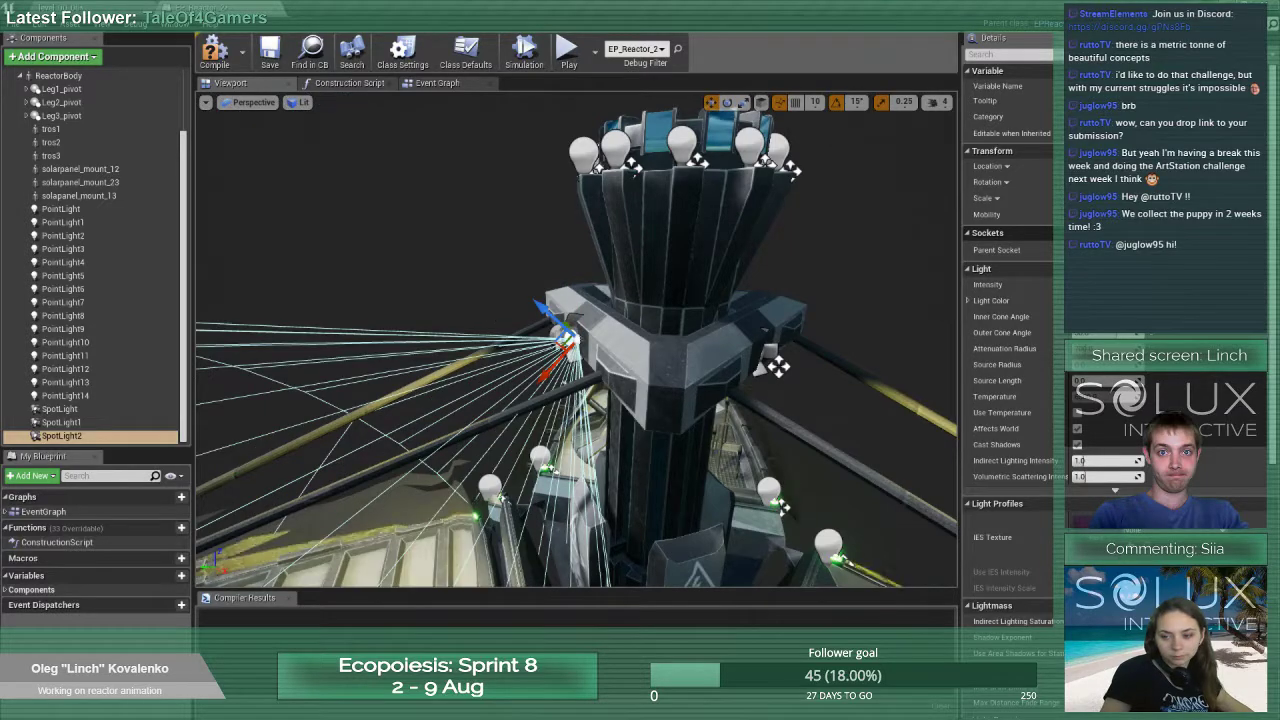
pyautogui.keyDown('alt'); pyautogui.moveTo(772, 362); pyautogui.dragTo(788, 305); pyautogui.keyUp('alt')
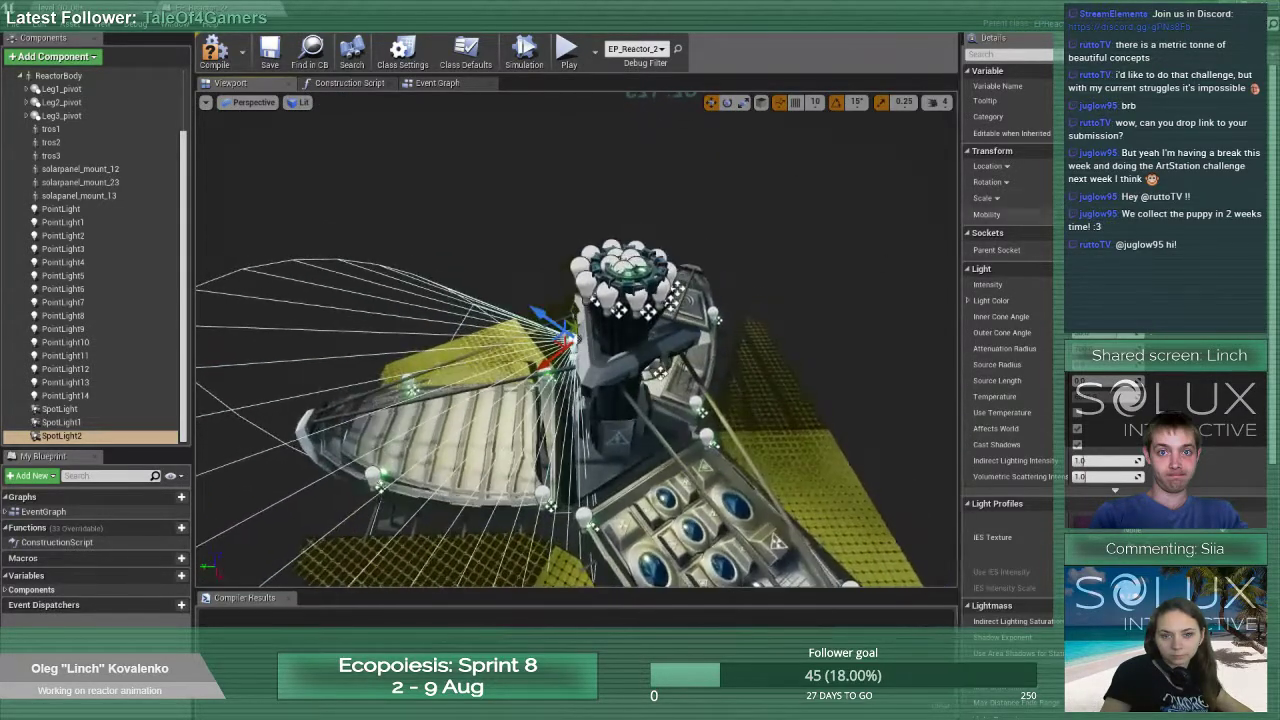
pyautogui.scroll(-2, 1010, 350)
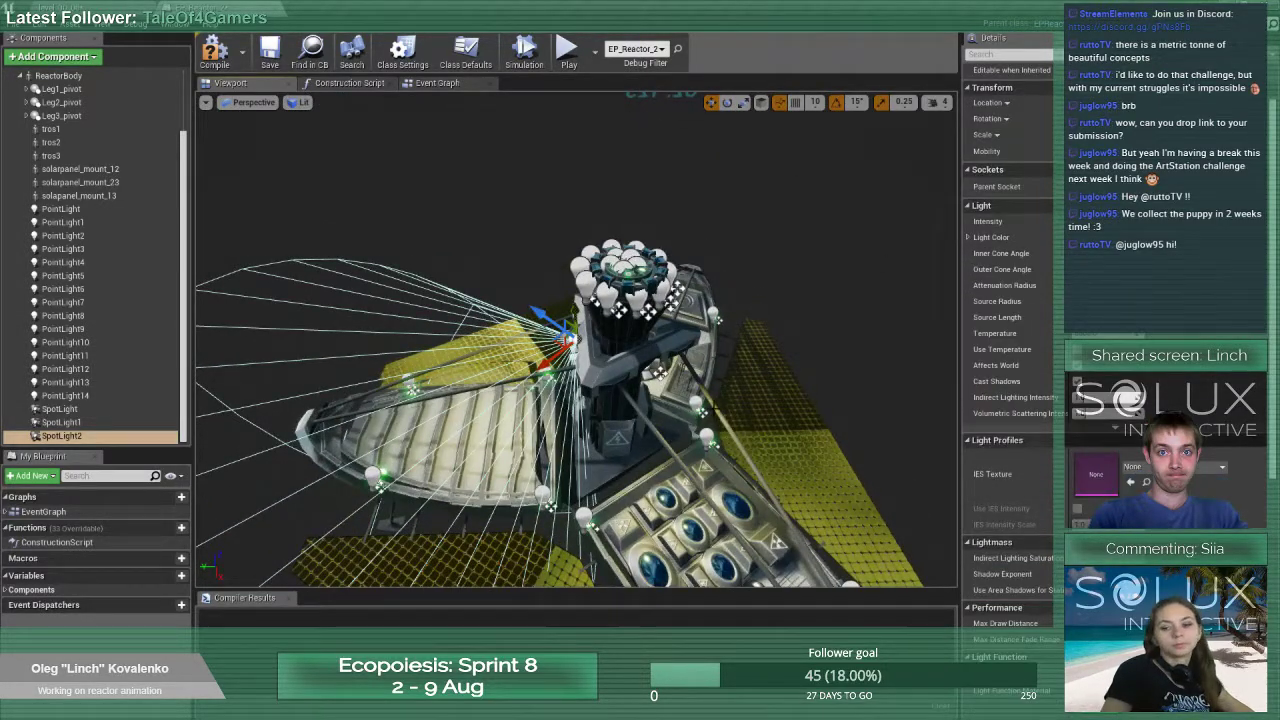
# Select SpotLight, SpotLight1 and SpotLight2 together and check their component tags
pyautogui.keyDown('alt'); pyautogui.moveTo(618, 251); pyautogui.dragTo(840, 265); pyautogui.keyUp('alt')
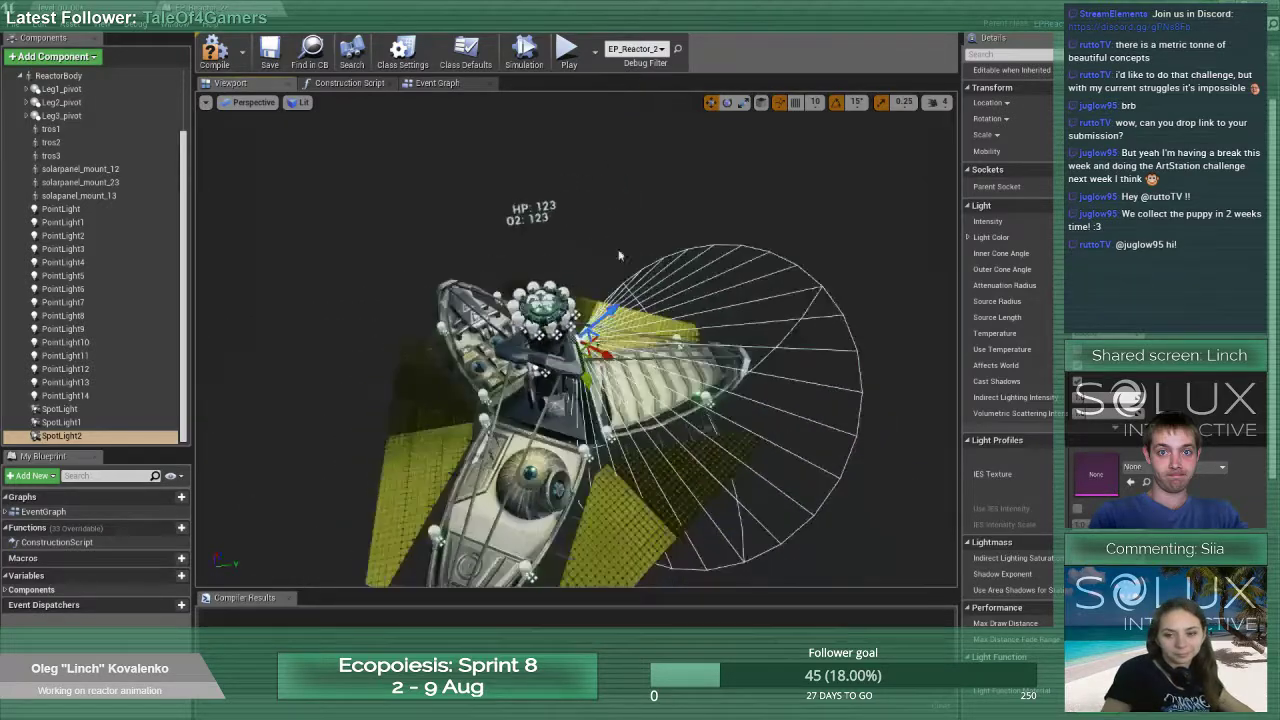
pyautogui.keyDown('shift'); pyautogui.click(60, 409); pyautogui.keyUp('shift')
pyautogui.scroll(-8, 1005, 480)
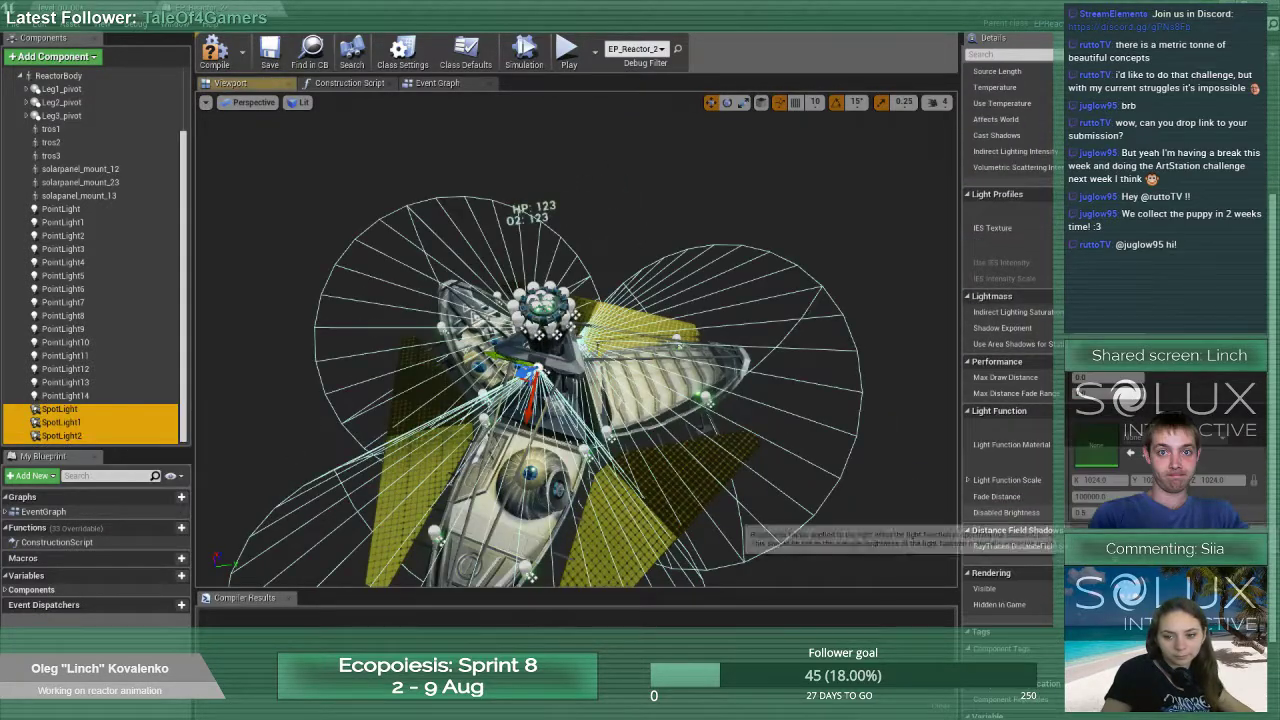
pyautogui.scroll(-3, 1005, 512)
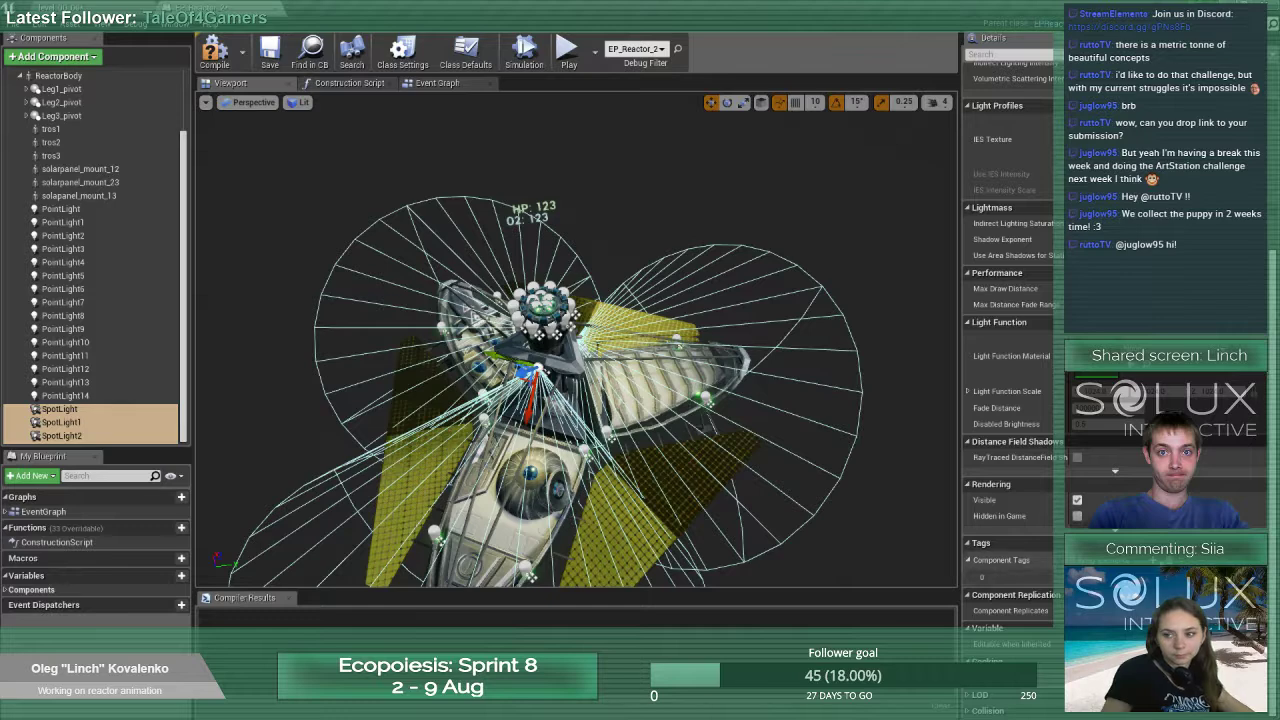
pyautogui.click(1198, 560)
pyautogui.click(1162, 576)
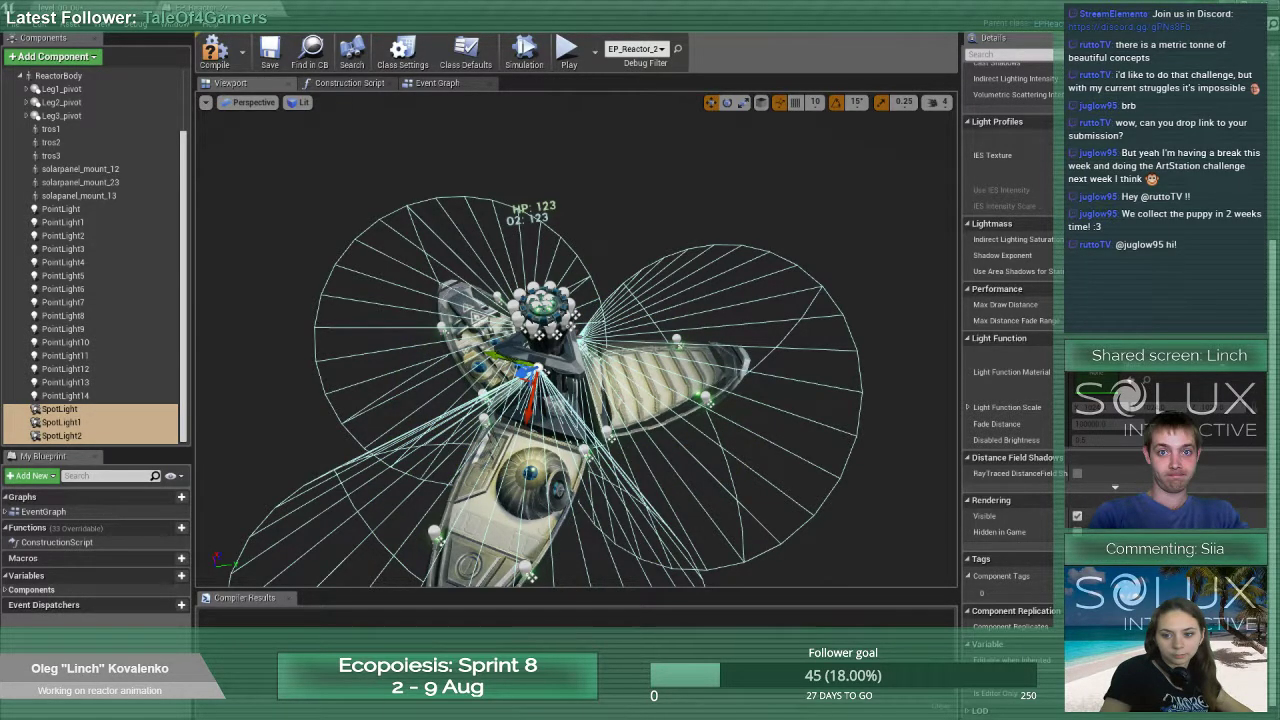
# Review SpotLight1 and SpotLight individually and examine their cones and the reactor's wings from several angles
pyautogui.click(60, 422)
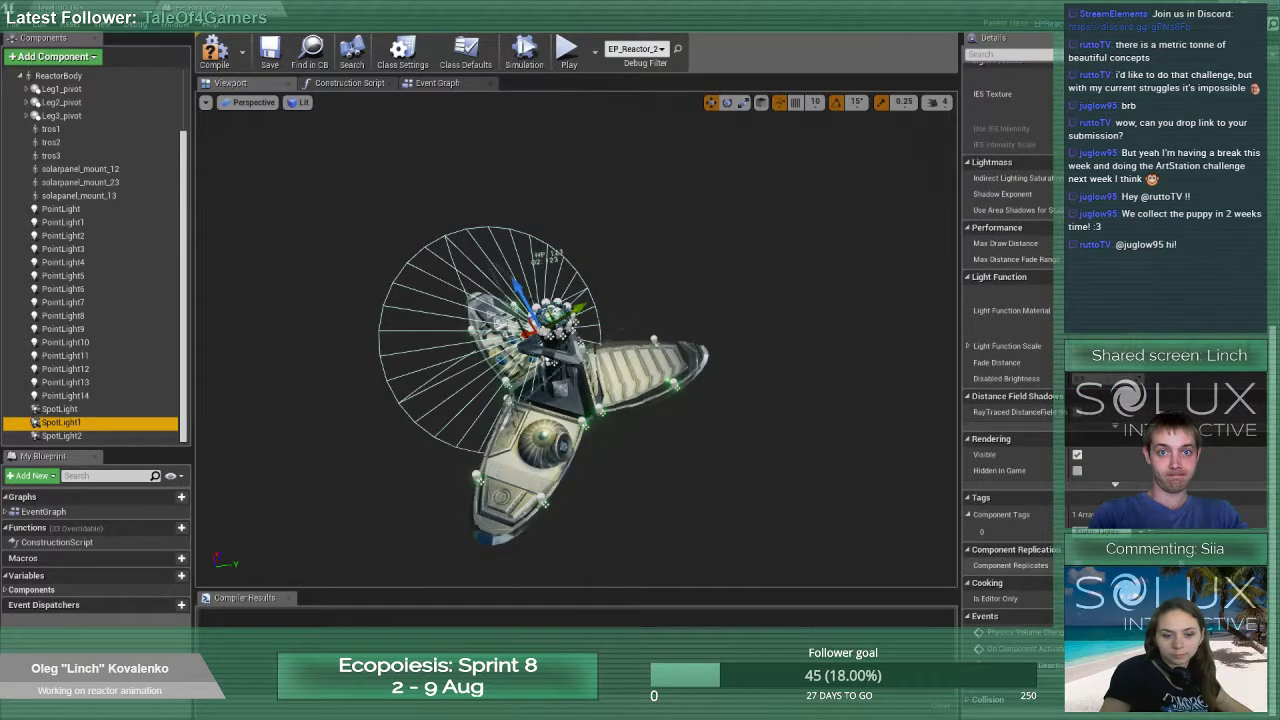
pyautogui.click(40, 409)
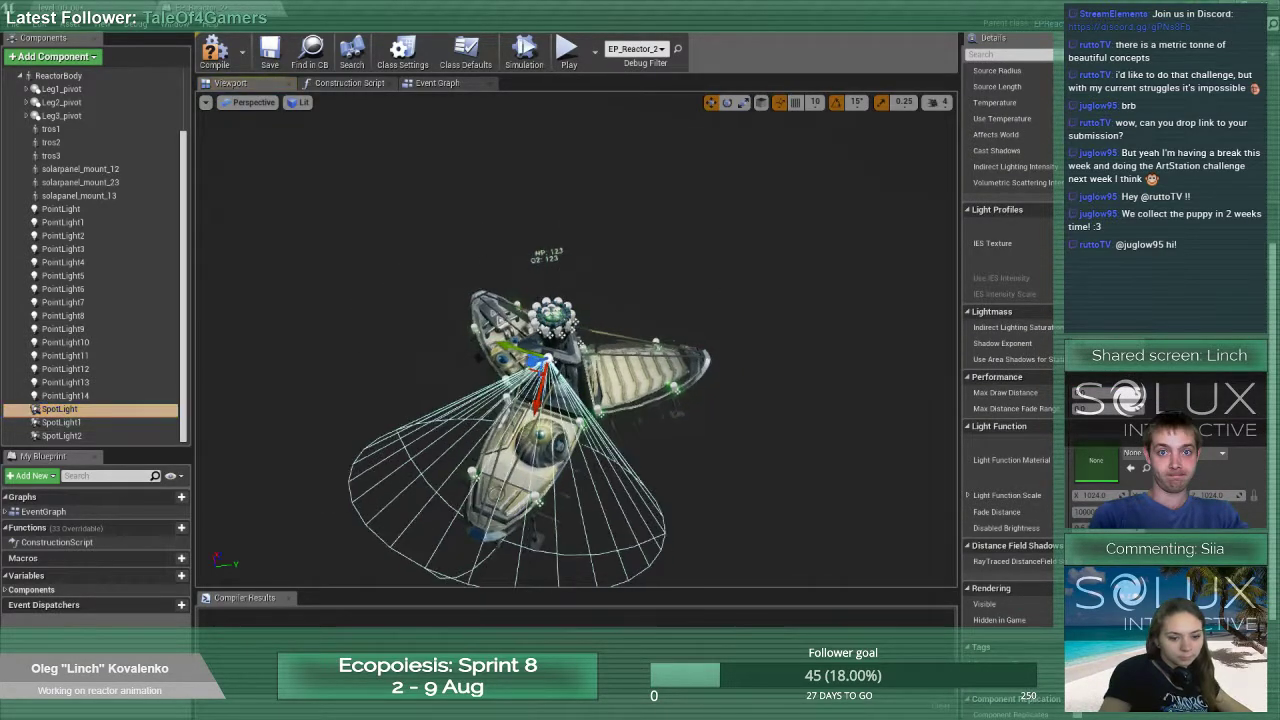
pyautogui.keyDown('alt'); pyautogui.moveTo(600, 330); pyautogui.dragTo(360, 250); pyautogui.keyUp('alt')
pyautogui.scroll(5, 500, 410)
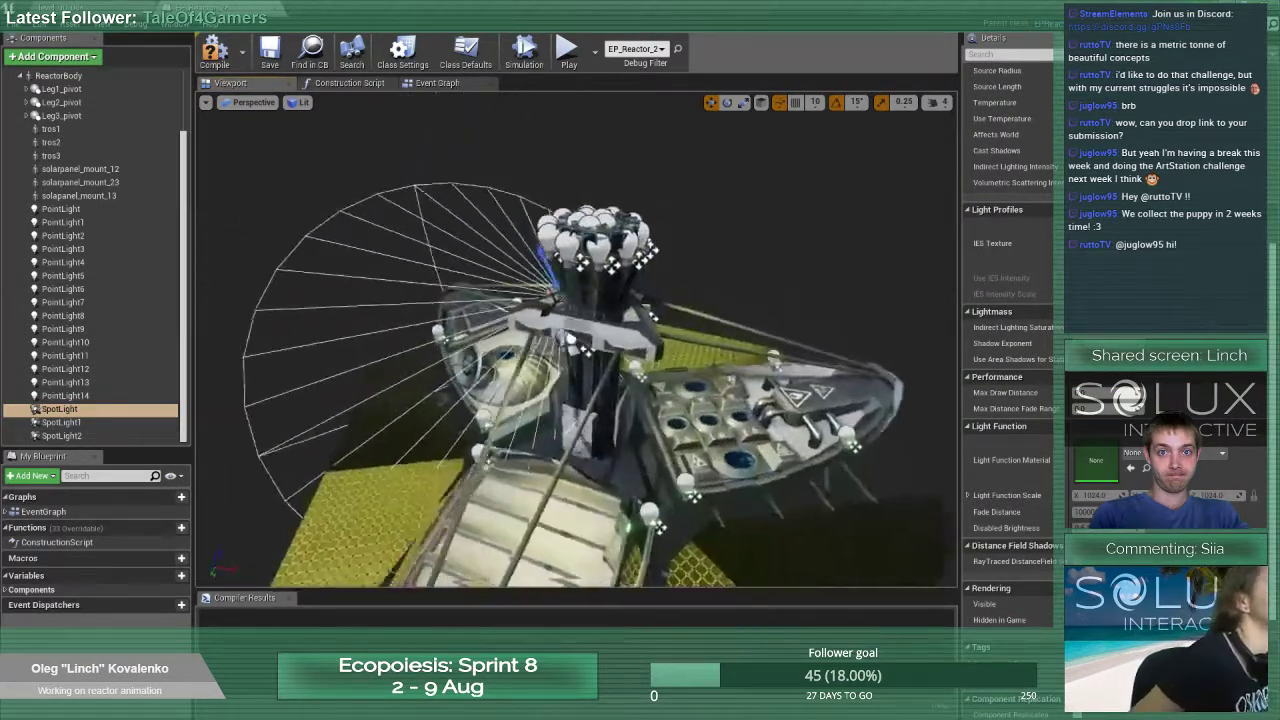
pyautogui.keyDown('alt'); pyautogui.moveTo(839, 333); pyautogui.dragTo(850, 450); pyautogui.keyUp('alt')
pyautogui.scroll(2, 839, 333)
pyautogui.moveTo(839, 333); pyautogui.dragTo(1040, 480, button='middle')
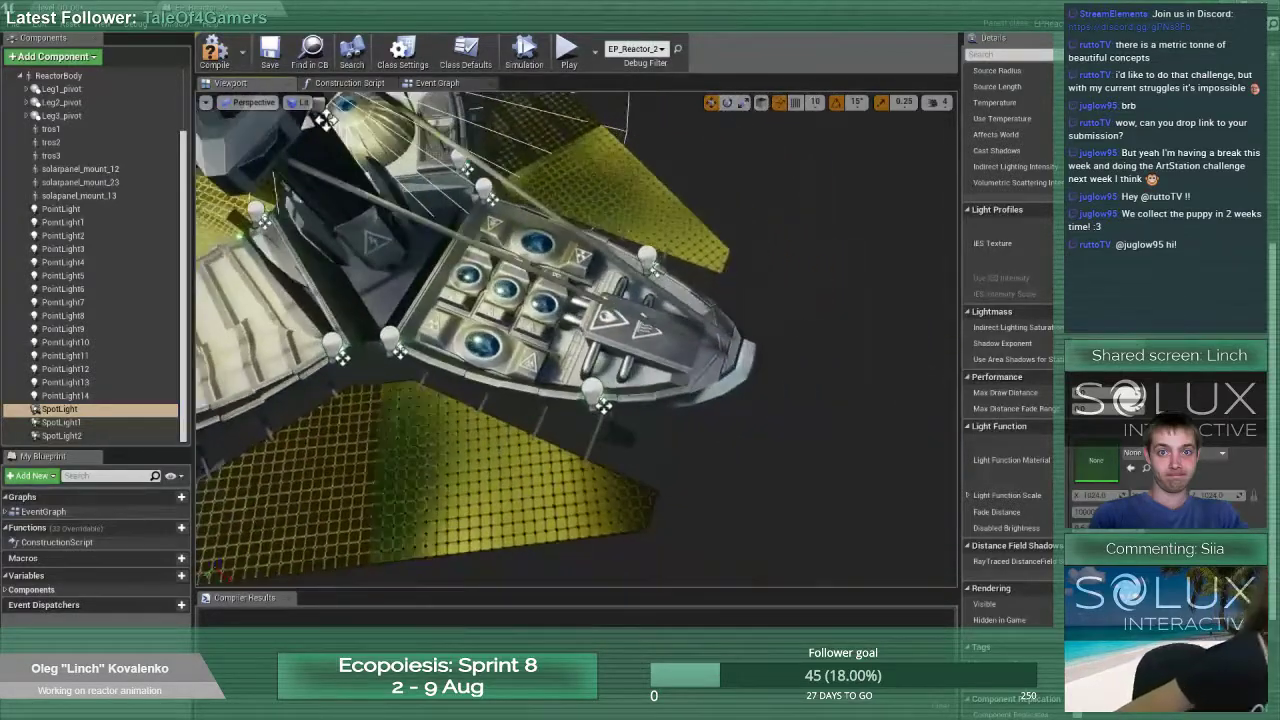
pyautogui.moveTo(577, 340); pyautogui.dragTo(390, 266, button='right')
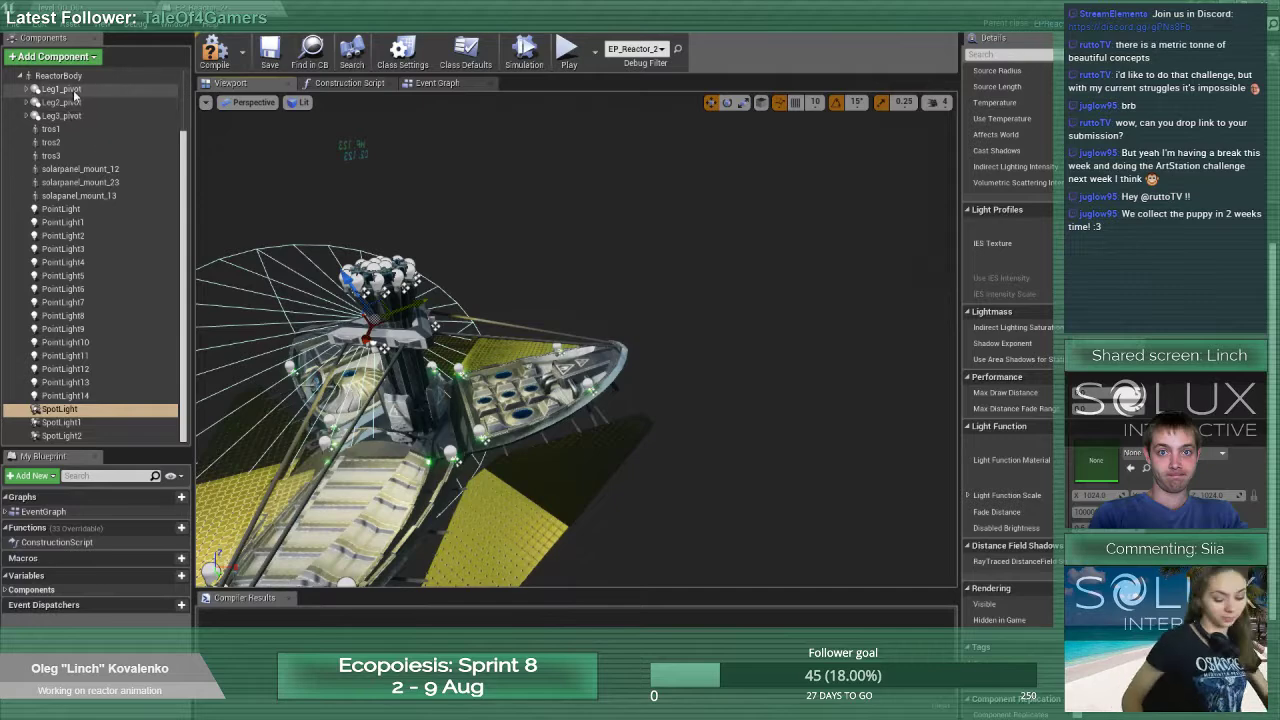
# Toggle the default Playing option in ReactorBody's animation settings
pyautogui.scroll(3, 75, 96)
pyautogui.click(58, 145)
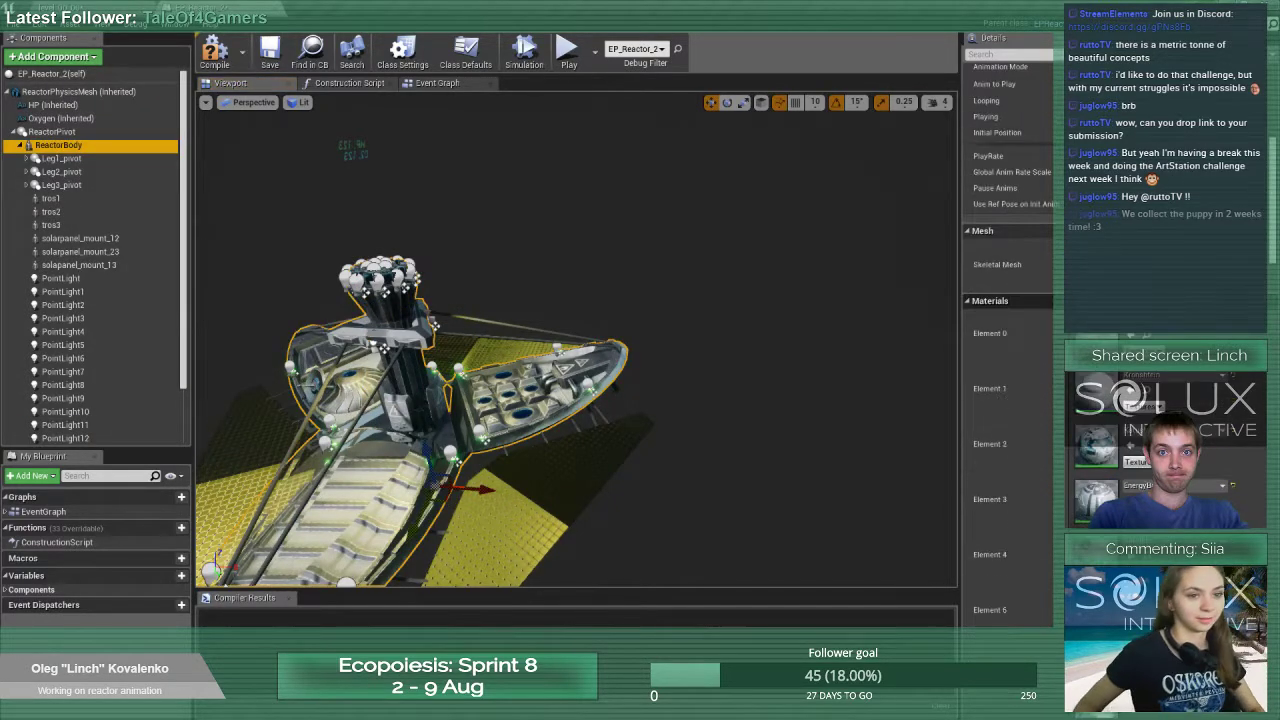
pyautogui.scroll(4, 1085, 262)
pyautogui.click(1085, 240)
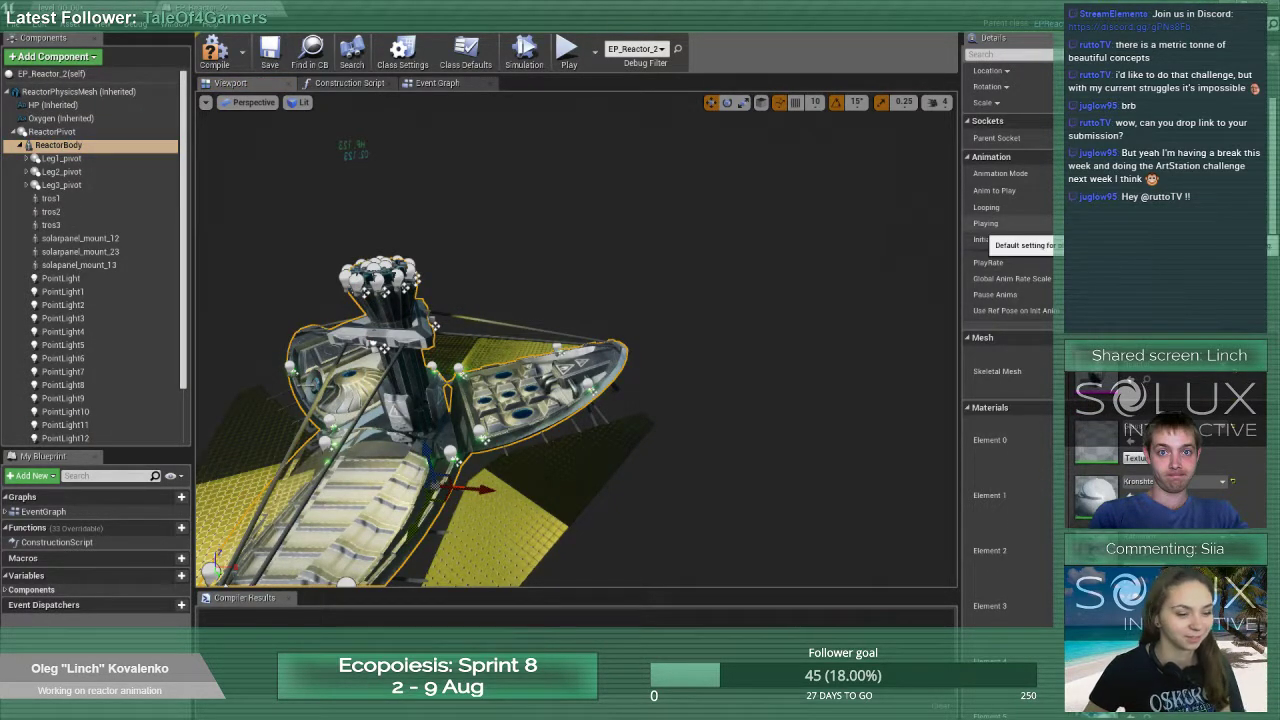
pyautogui.click(1081, 223)
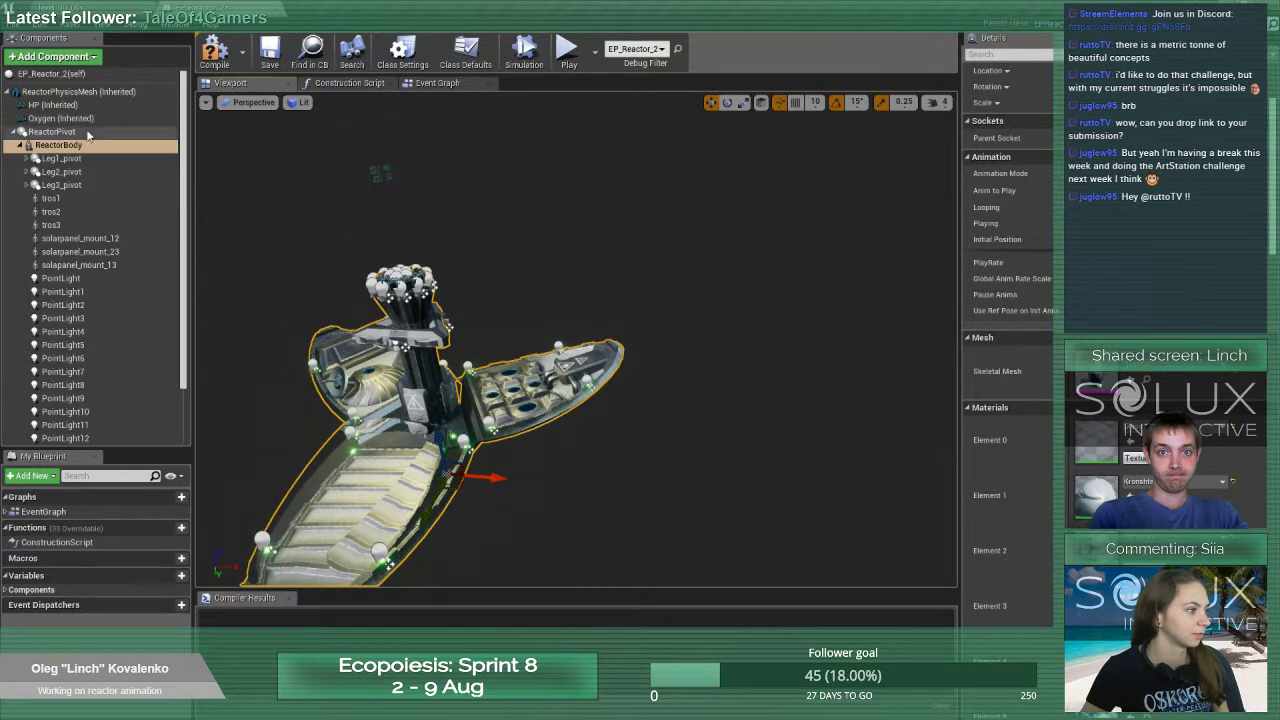
# Look through ReactorBody's child components and its animation, mesh, material and clothing settings
pyautogui.scroll(-3, 118, 280)
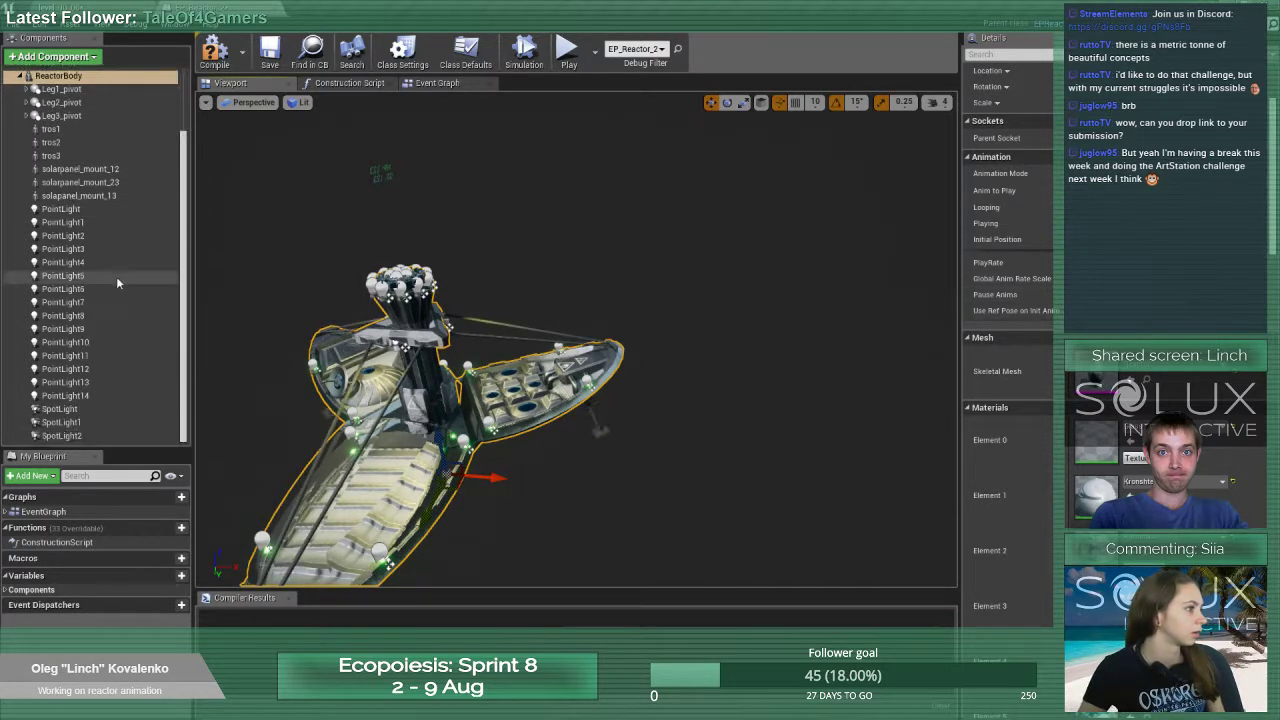
pyautogui.scroll(3, 124, 280)
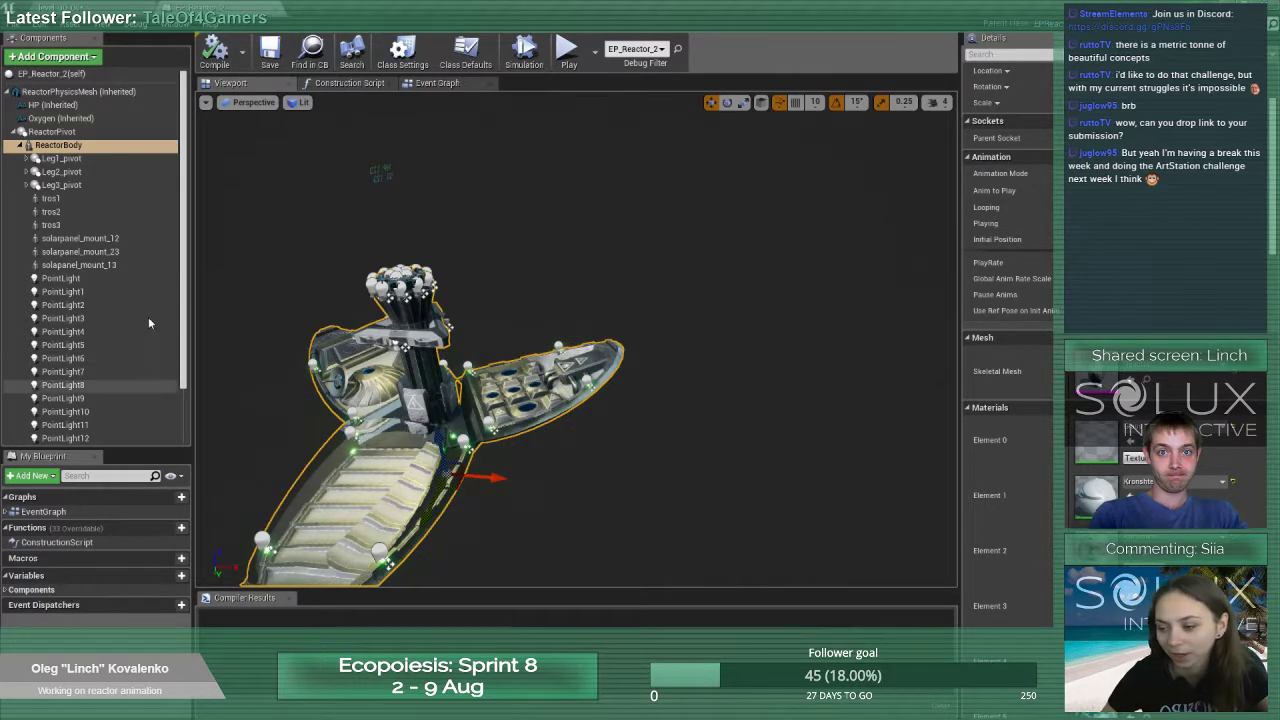
pyautogui.click(109, 174)
pyautogui.click(113, 147)
pyautogui.moveTo(480, 300); pyautogui.dragTo(450, 355, button='right')
pyautogui.moveTo(600, 188); pyautogui.dragTo(582, 170, button='right')
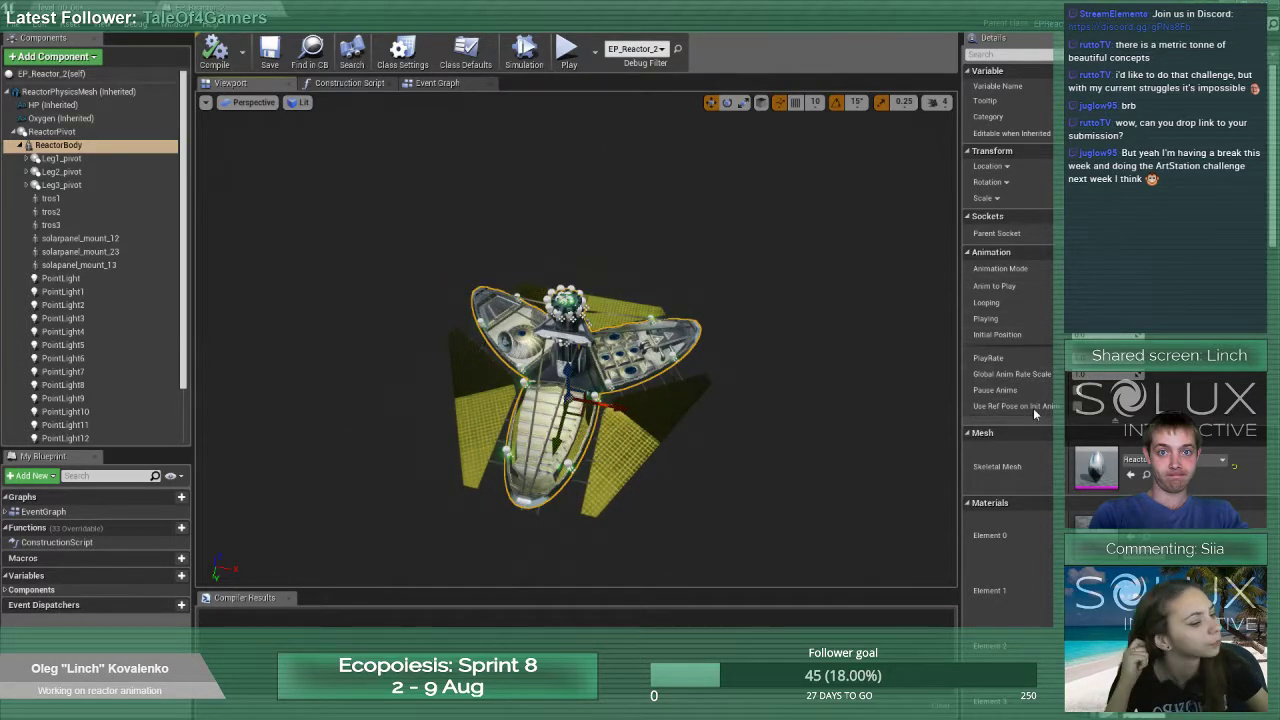
pyautogui.scroll(-10, 1033, 408)
pyautogui.scroll(-10, 1022, 458)
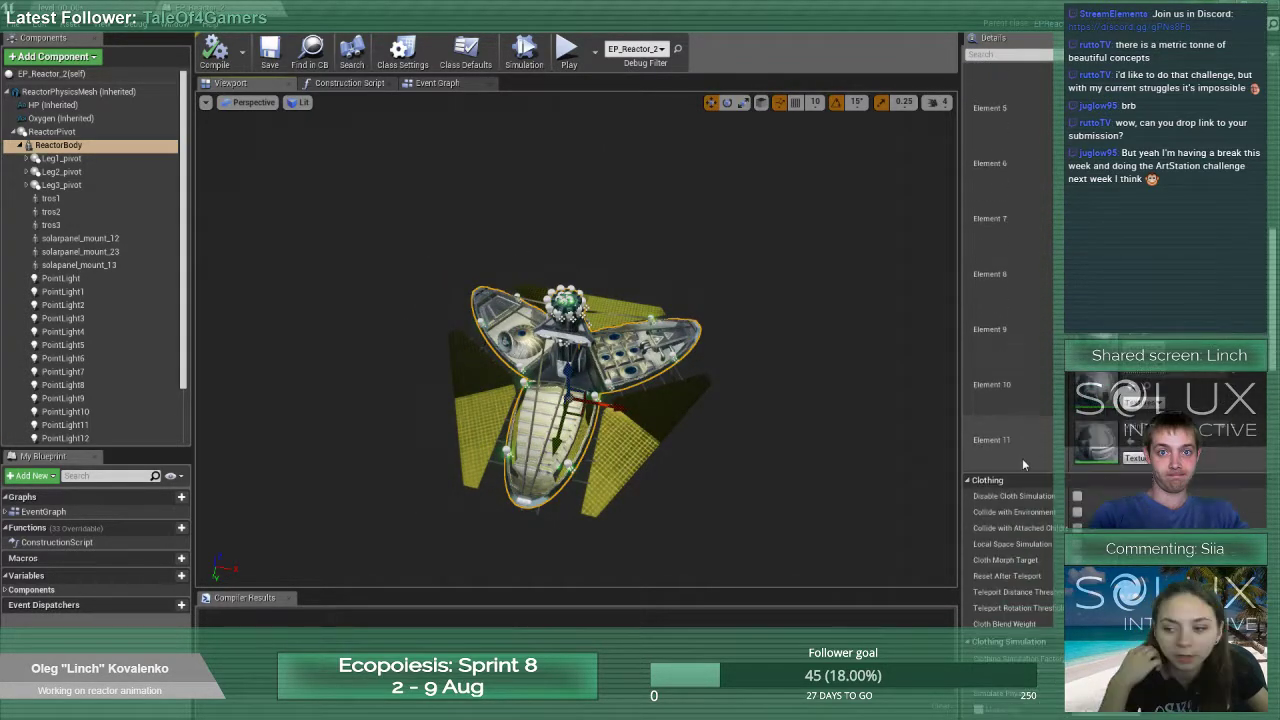
pyautogui.scroll(15, 1022, 455)
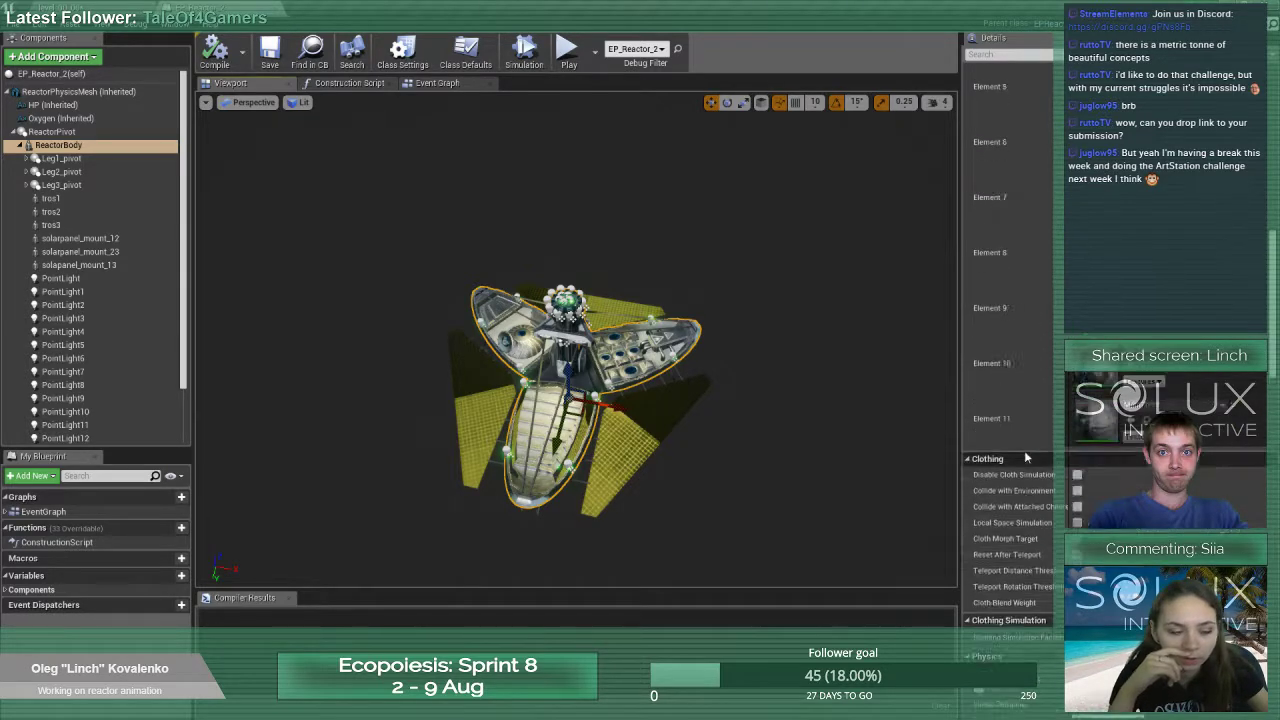
pyautogui.scroll(2, 1020, 447)
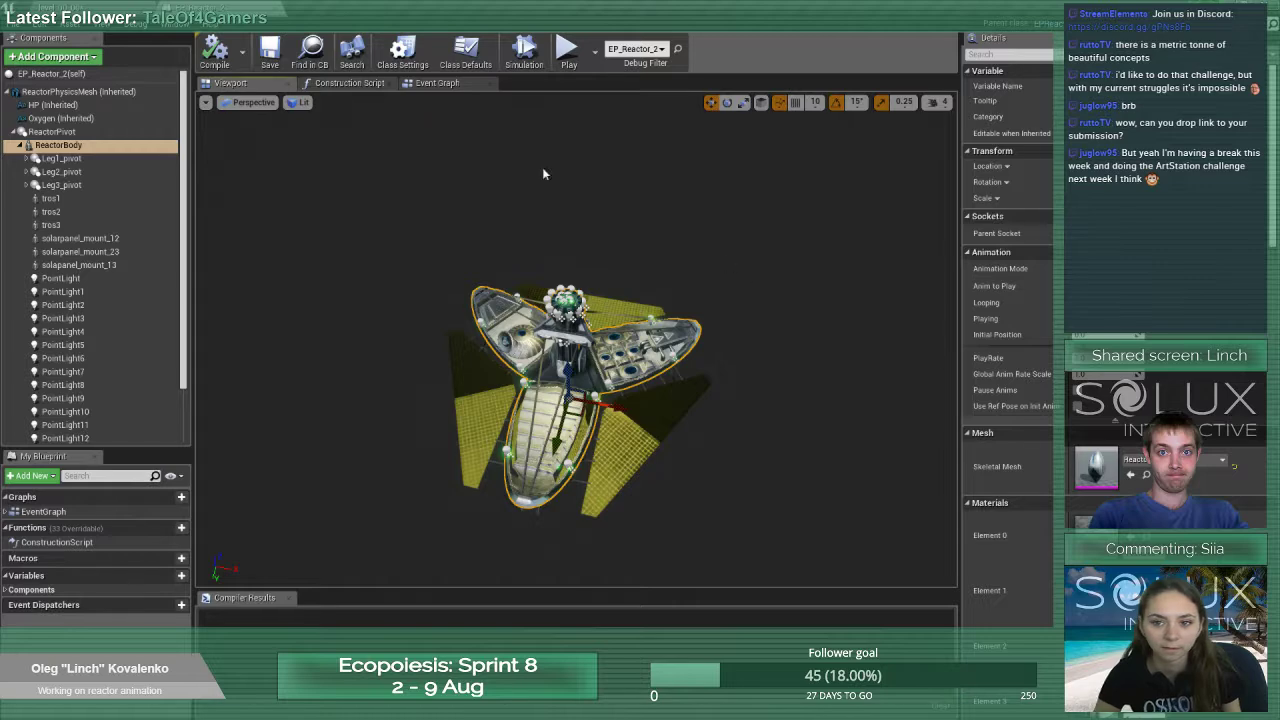
# Switch to the level editor, run the level to check the reactor in game, and stop the session
pyautogui.click(62, 8)
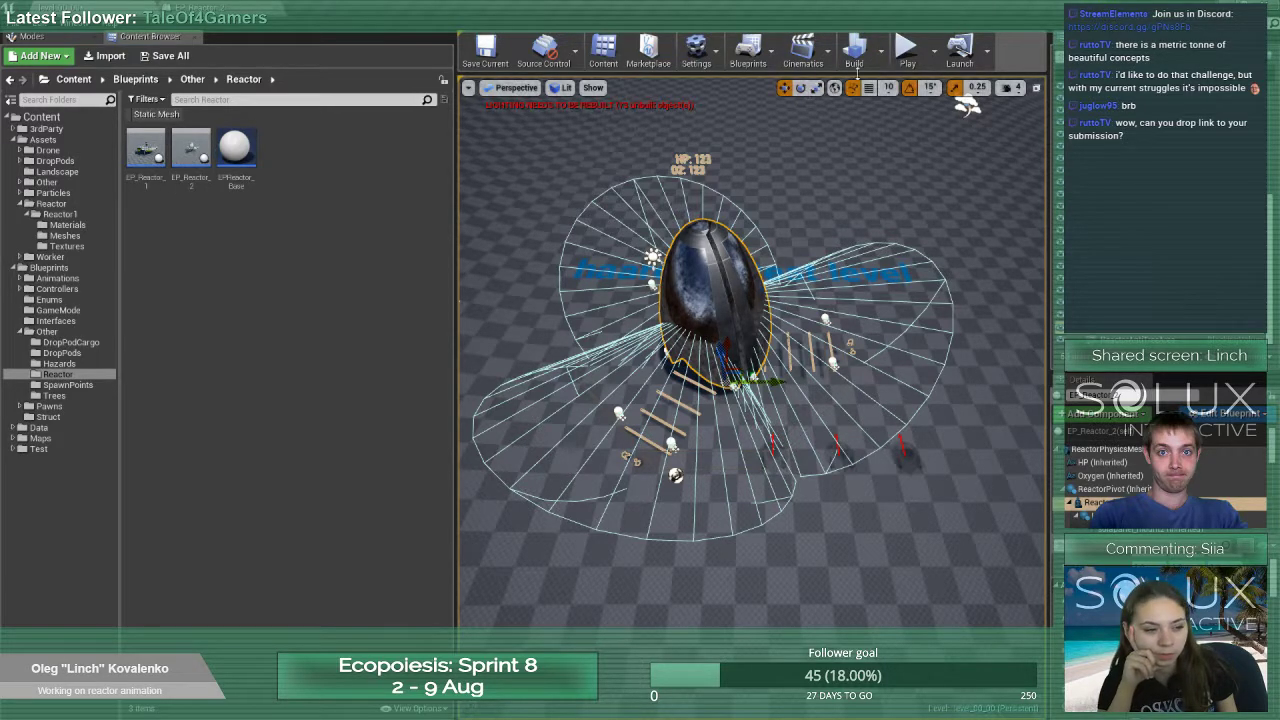
pyautogui.click(905, 50)
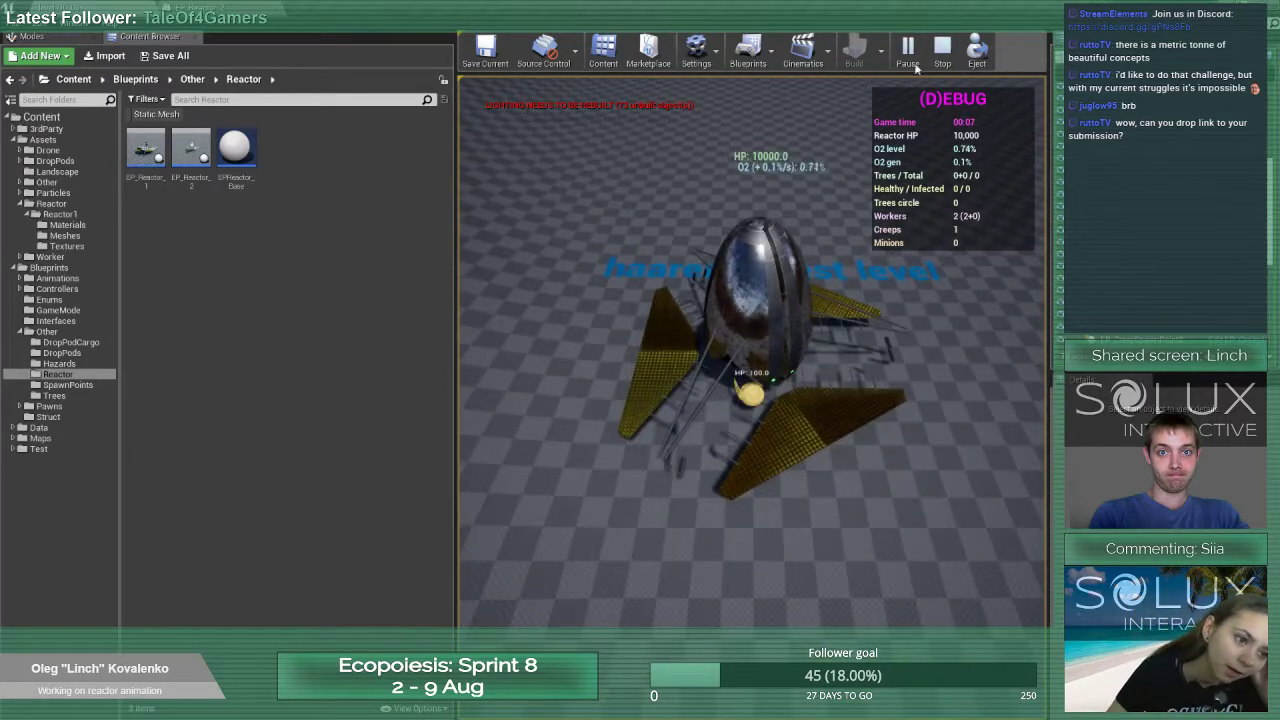
pyautogui.click(942, 50)
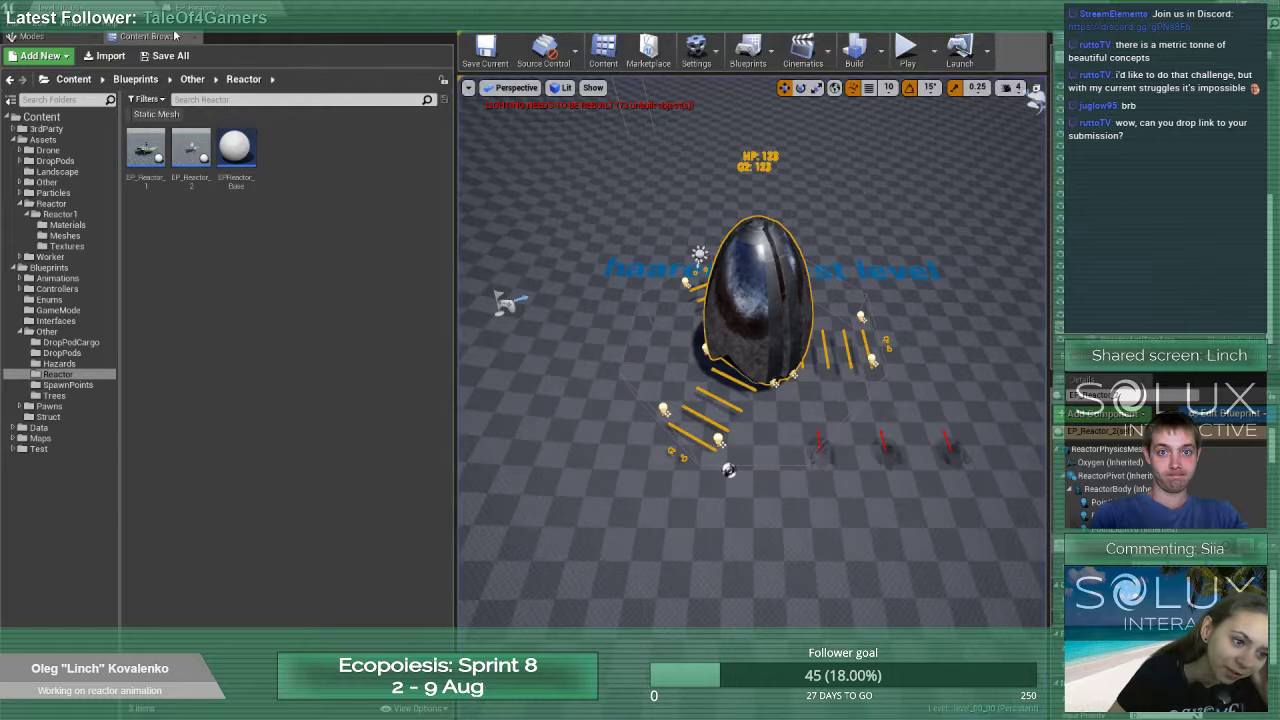
# Try another animation on the placed reactor's ReactorBody and assign Reactor_Deploy_Animation again
pyautogui.click(191, 150)
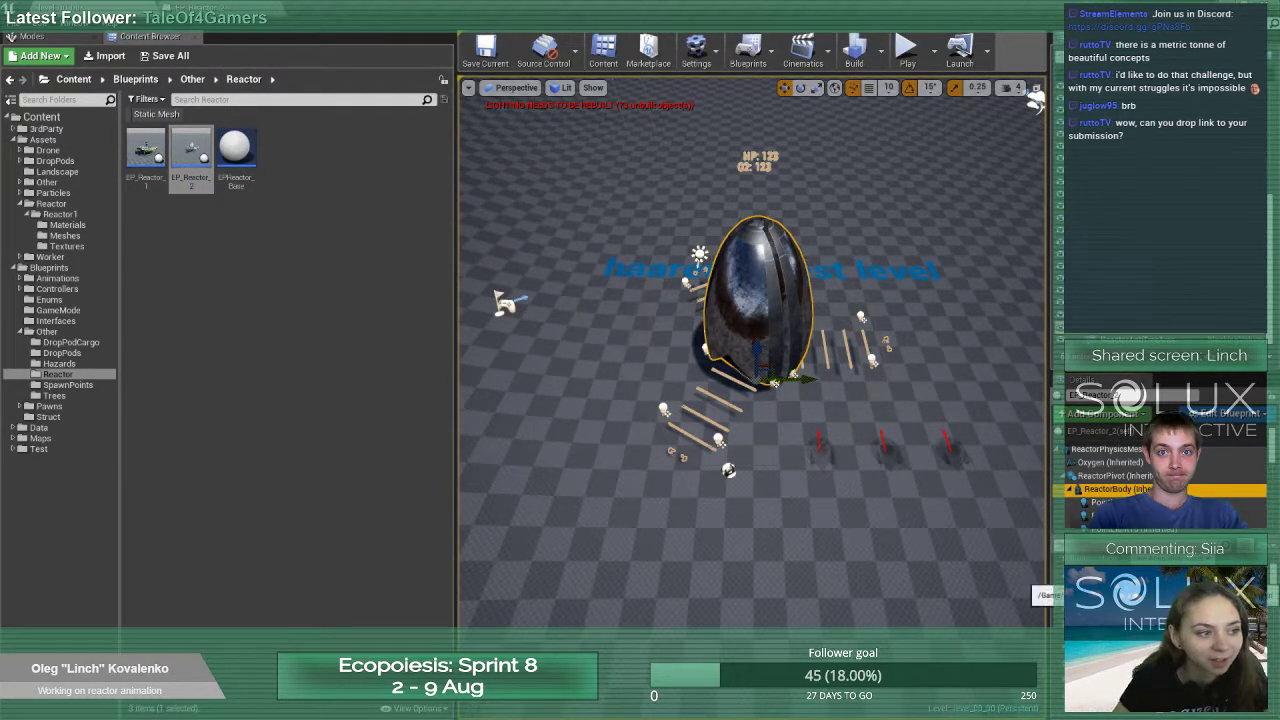
pyautogui.click(1190, 575)
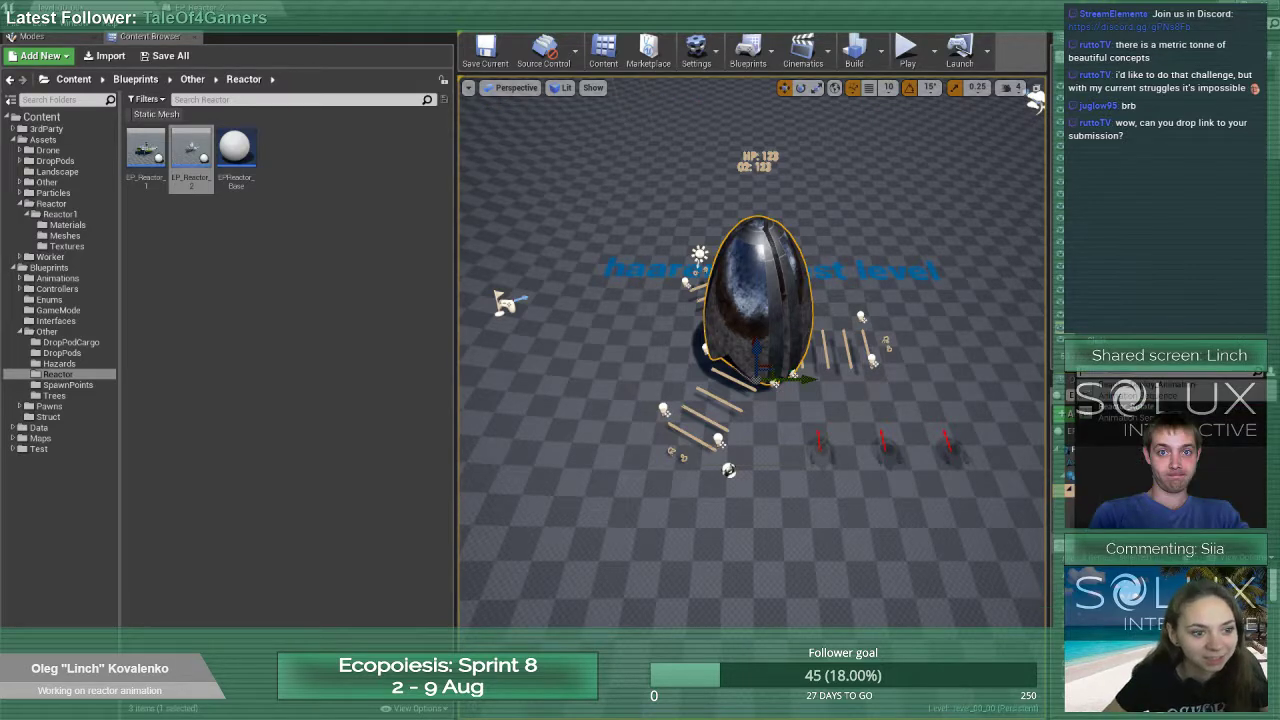
pyautogui.click(1160, 400)
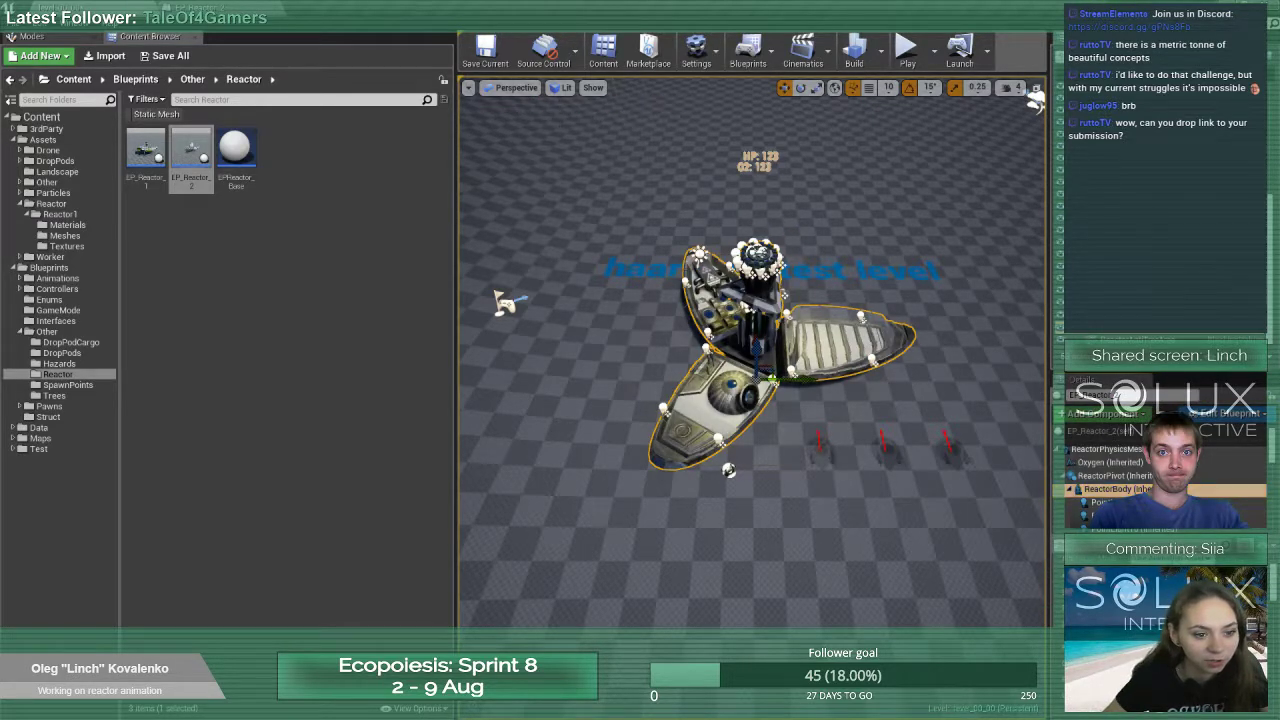
pyautogui.click(1190, 575)
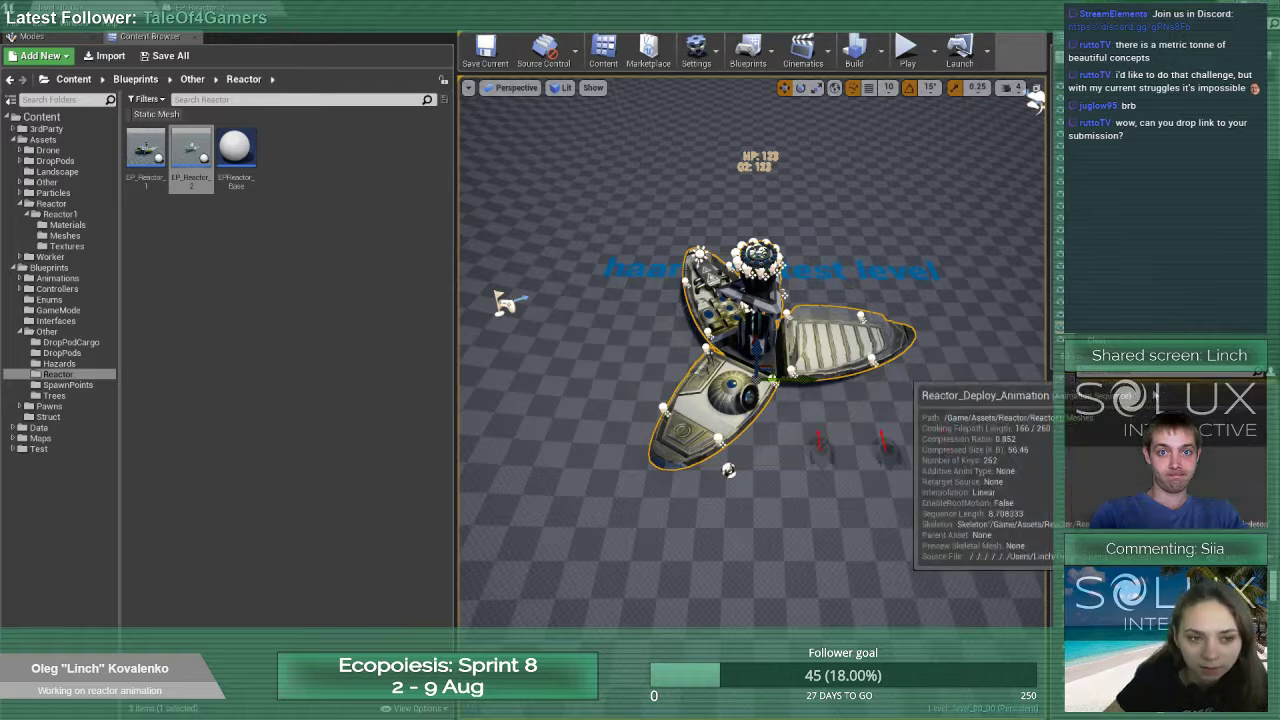
pyautogui.click(1150, 442)
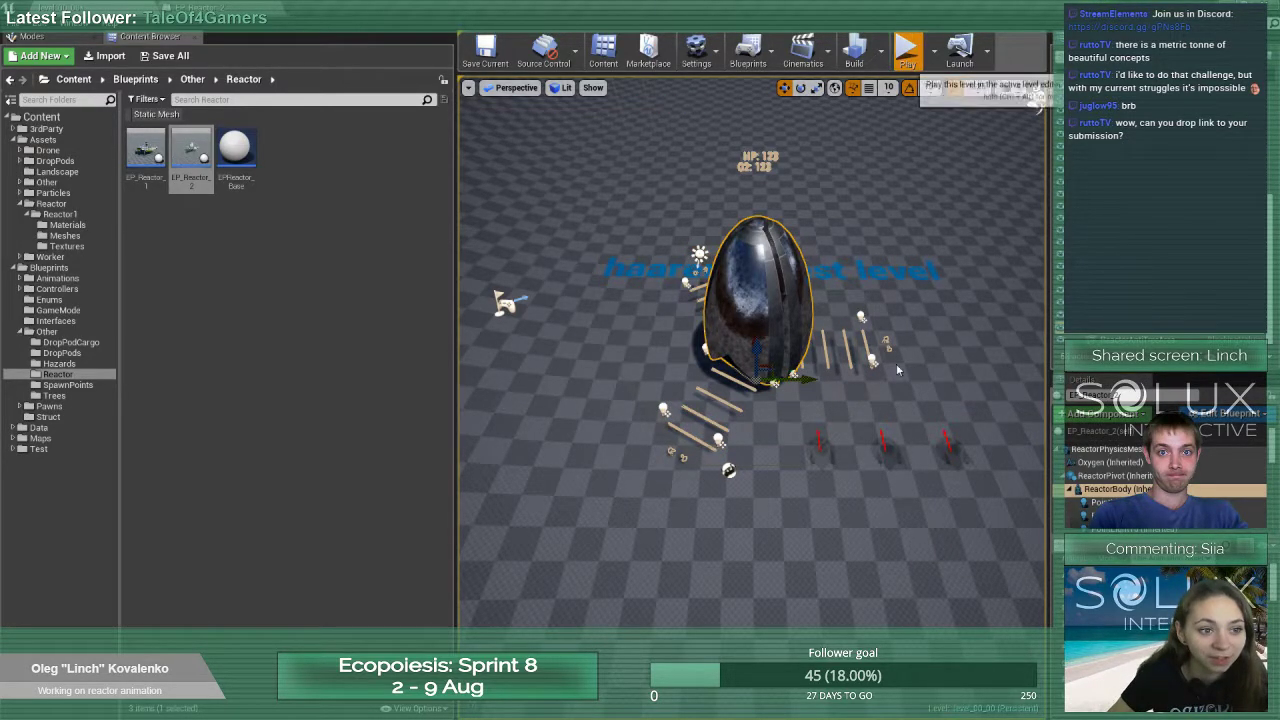
# Play-test the level with Reactor_Deploy_Animation assigned to the reactor, stop it, and view the placed reactor
pyautogui.click(907, 50)
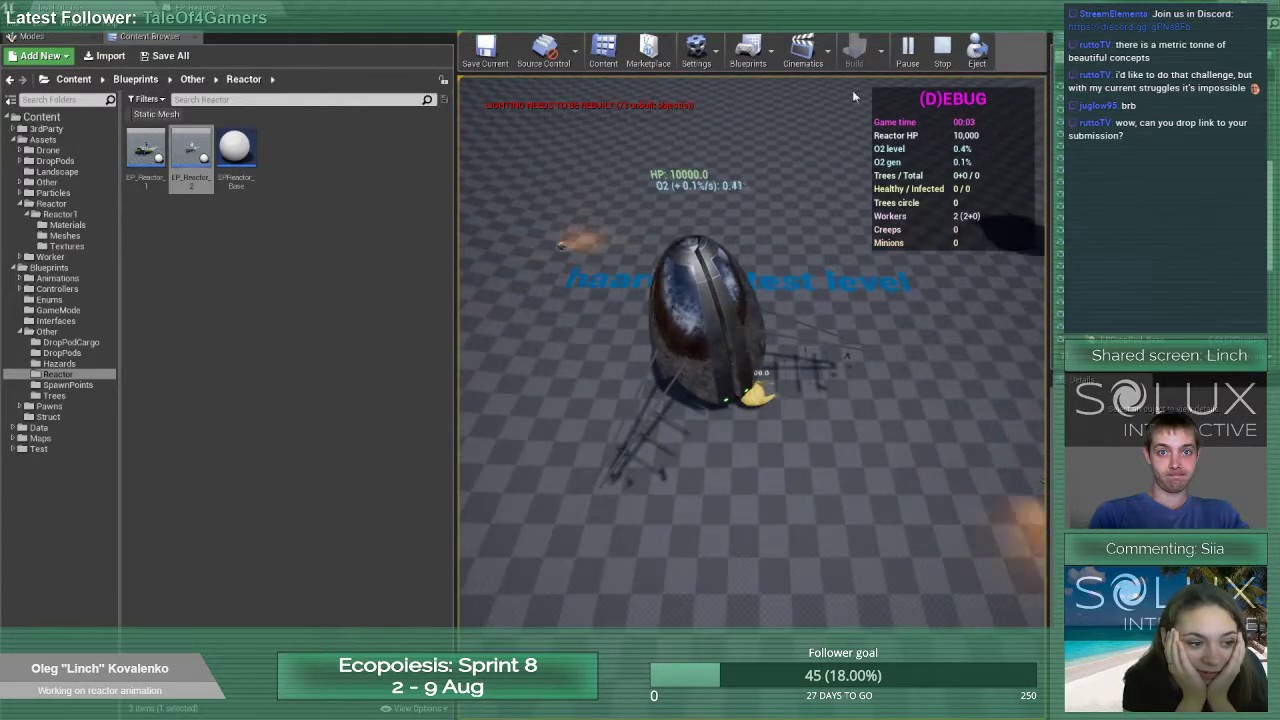
pyautogui.click(940, 50)
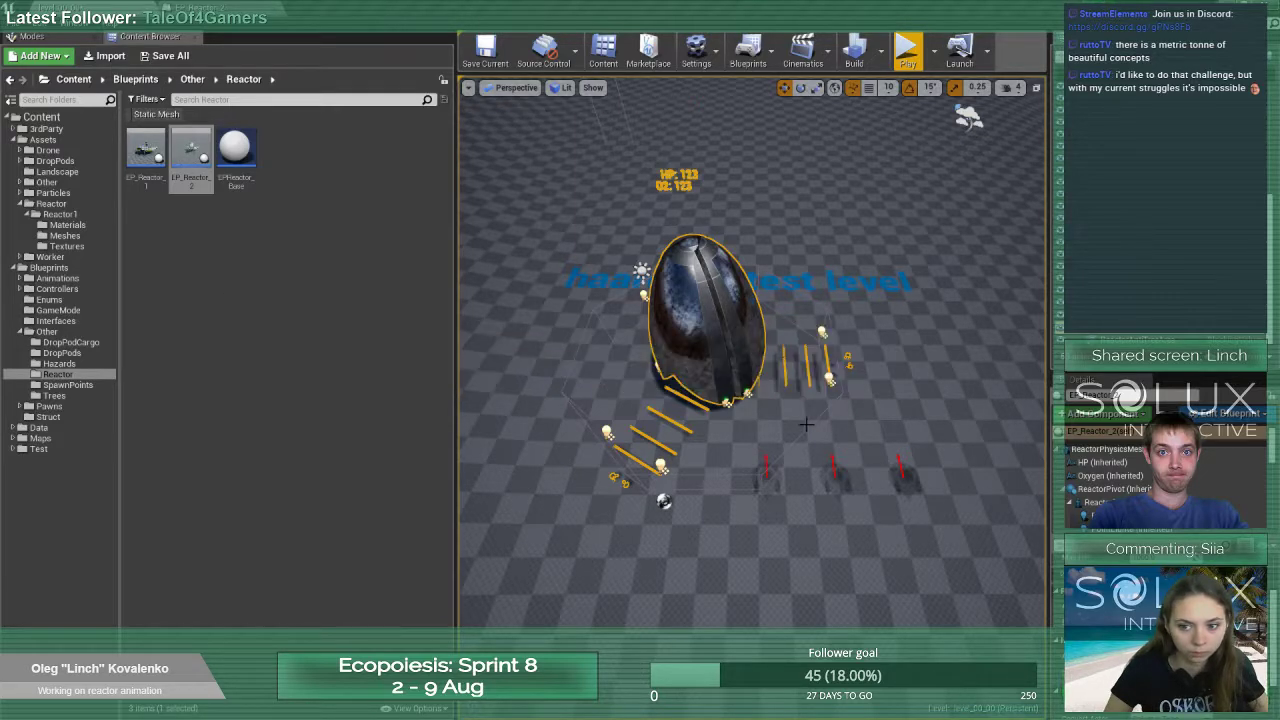
pyautogui.moveTo(770, 305); pyautogui.dragTo(705, 335, button='right')
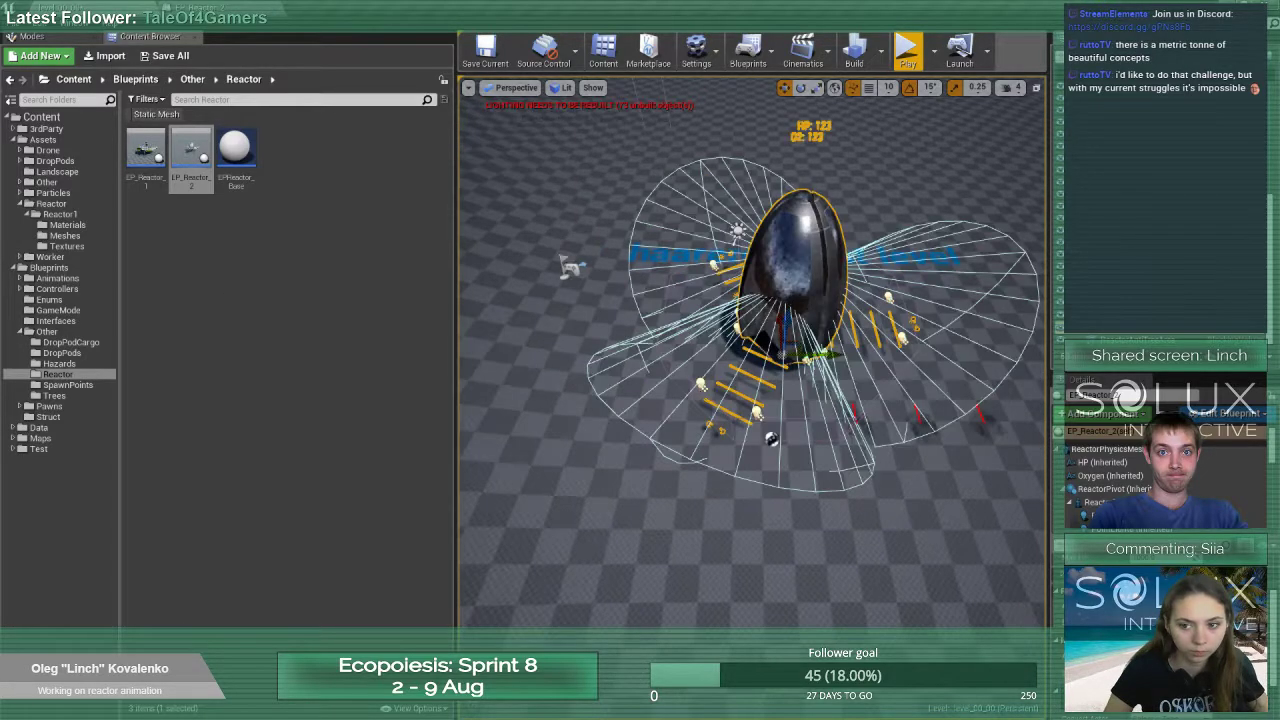
# Open Reactor_Deploy_Animation from the Reactor1 Meshes folder to preview the reactor's deployment
pyautogui.click(145, 152)
pyautogui.click(188, 160)
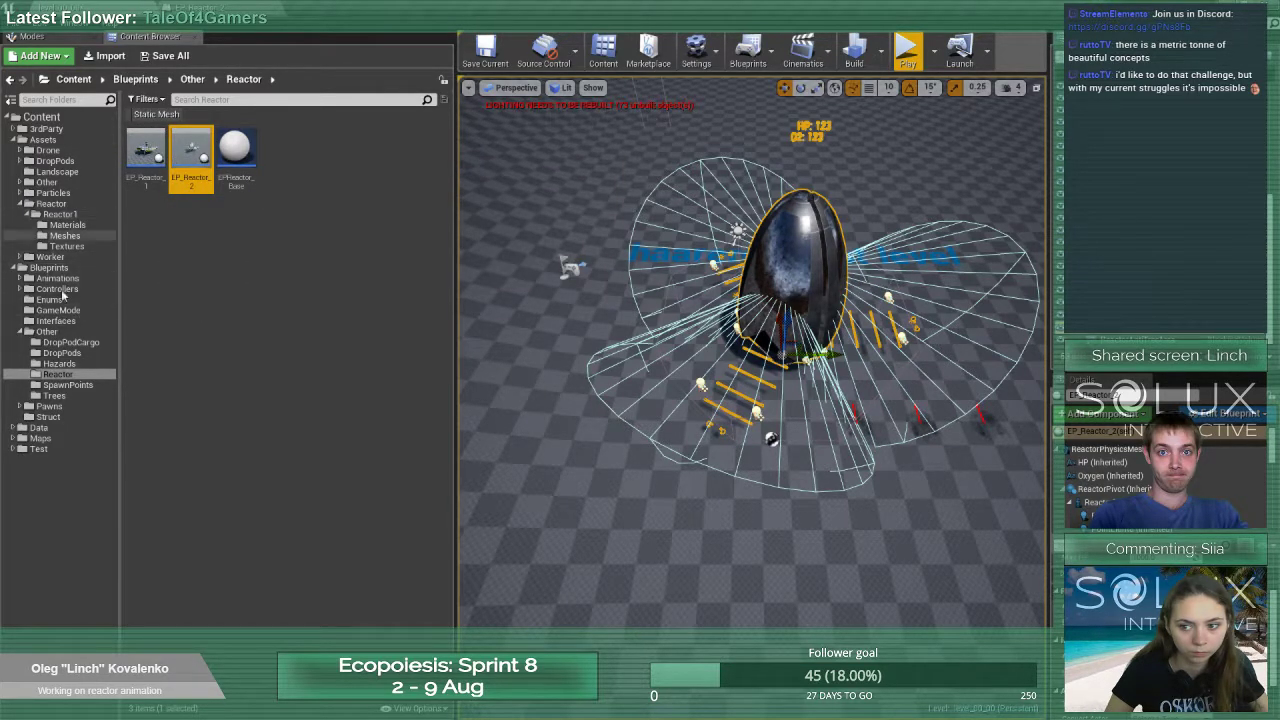
pyautogui.click(66, 225)
pyautogui.click(66, 236)
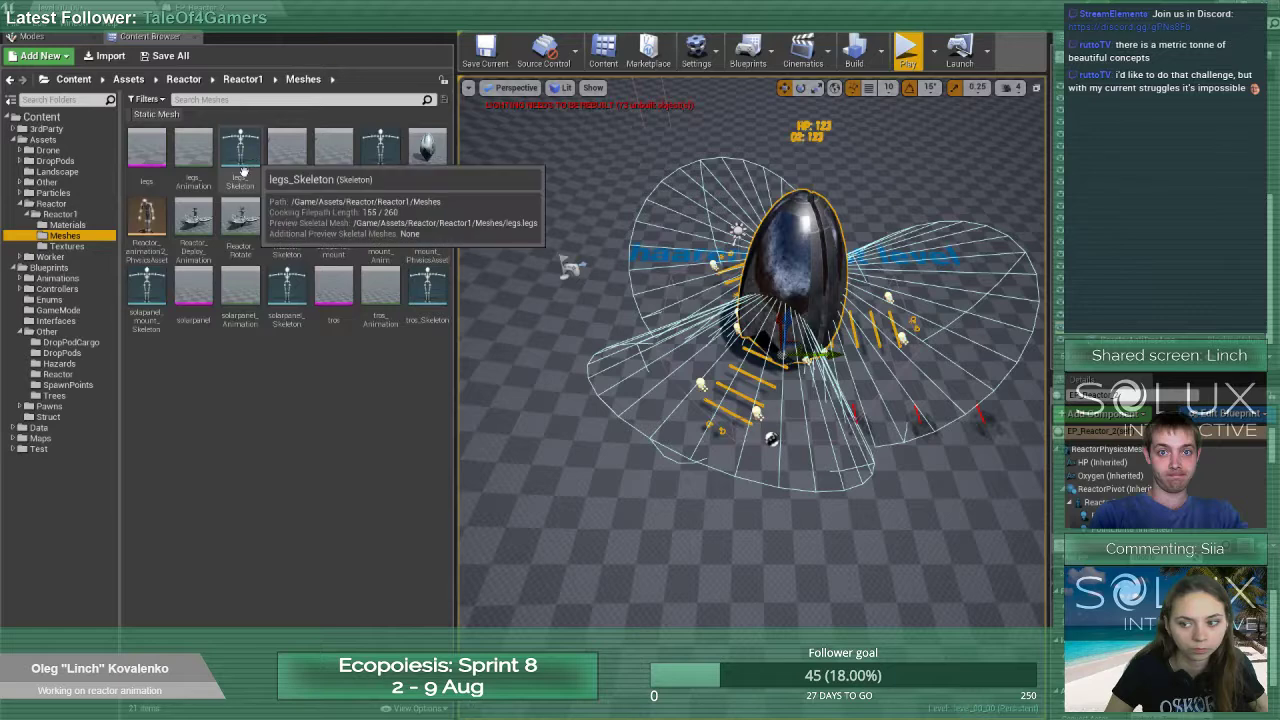
pyautogui.doubleClick(193, 215)
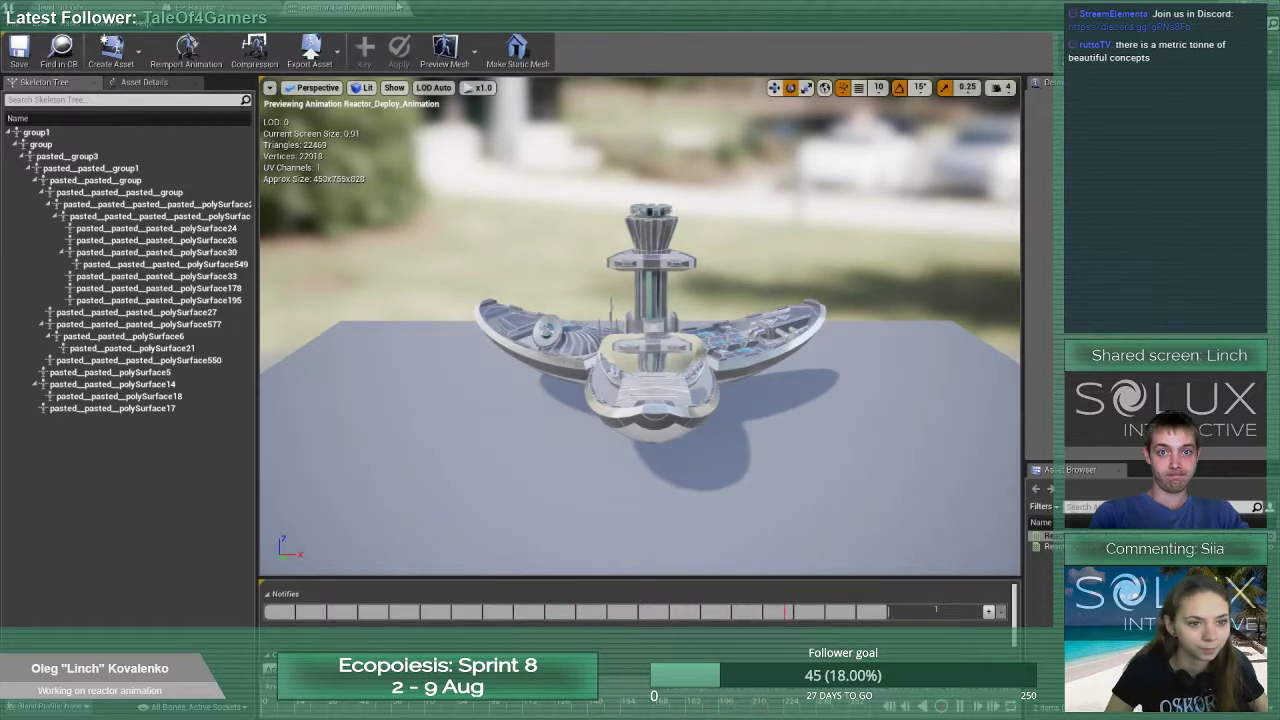
# Close the animation preview, restore the editor window to a smaller size and return to the level editor
pyautogui.click(401, 9)
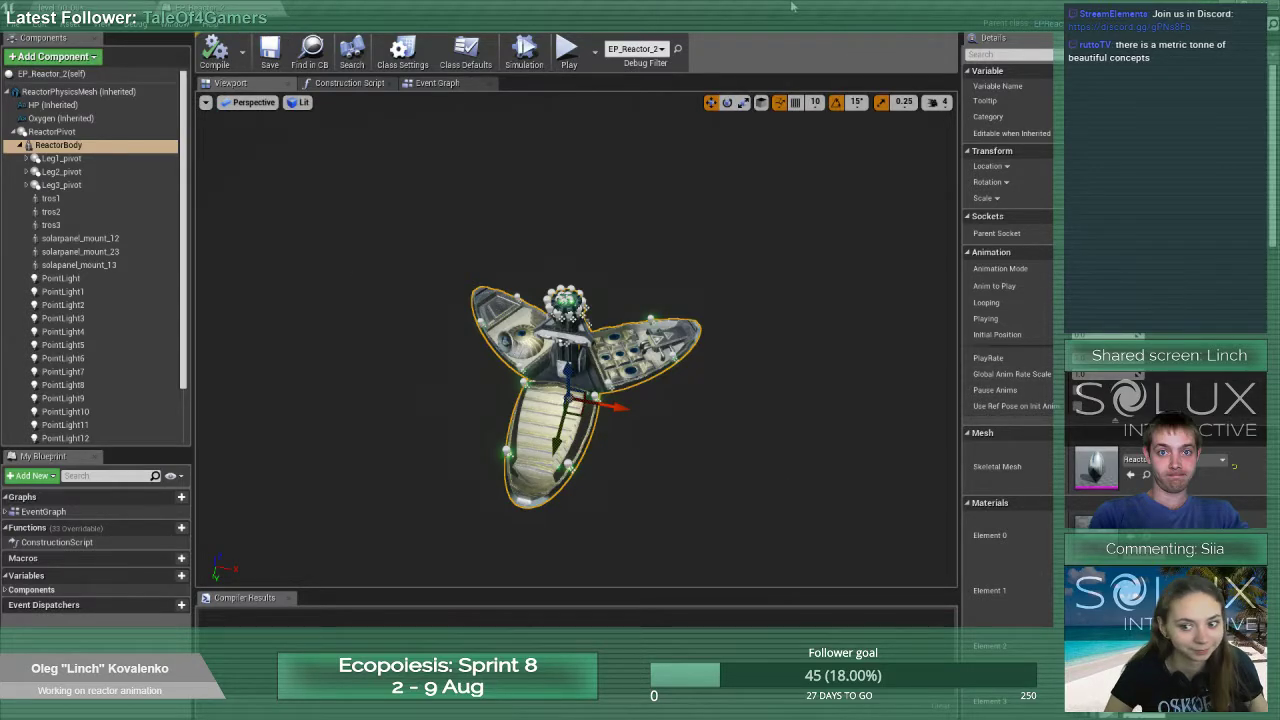
pyautogui.moveTo(930, 10); pyautogui.dragTo(783, 9)
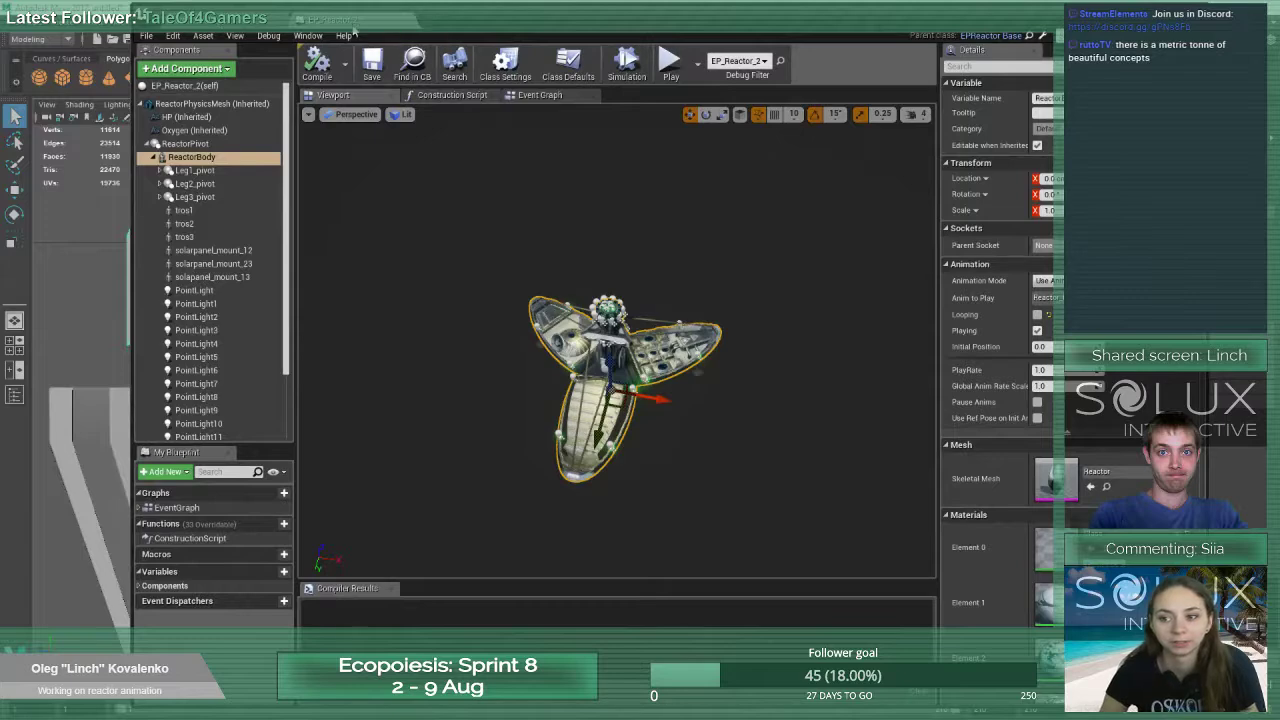
pyautogui.click(245, 20)
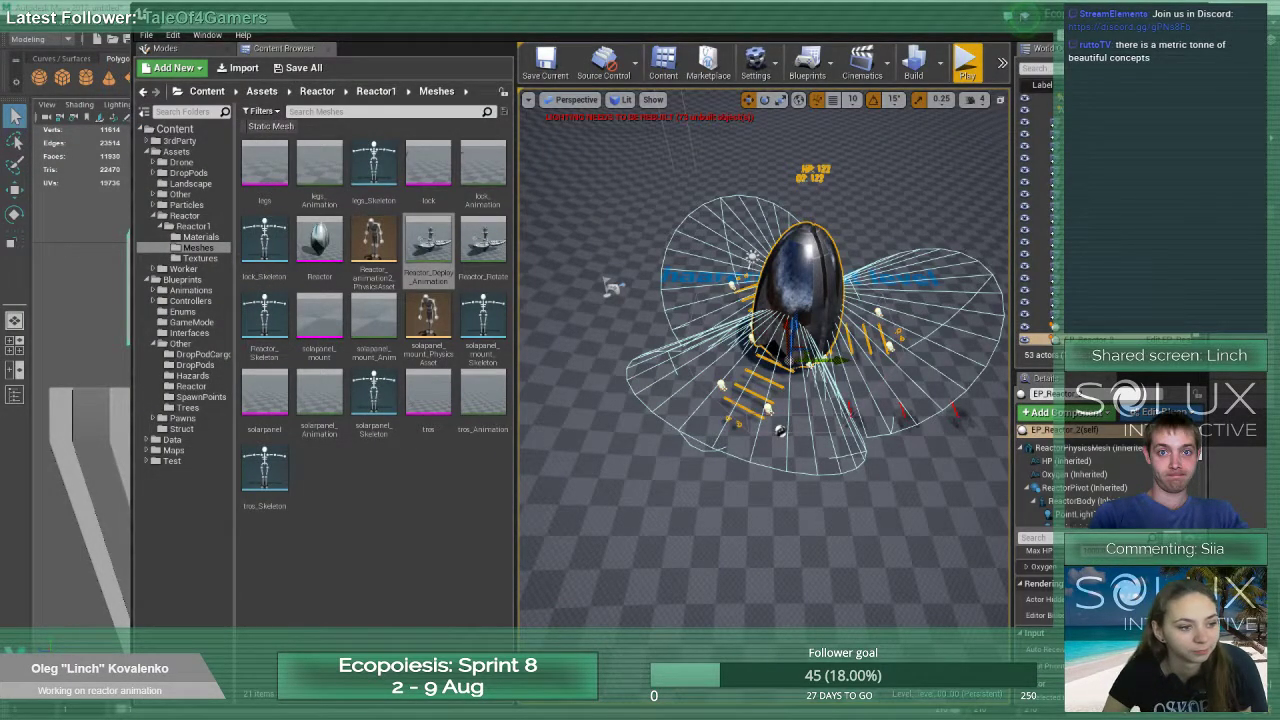
# Open Reactor_Deploy_Animation from the Reactor1 Meshes folder, view the placed reactor deployed in the level, and maximise the editor window
pyautogui.click(441, 246)
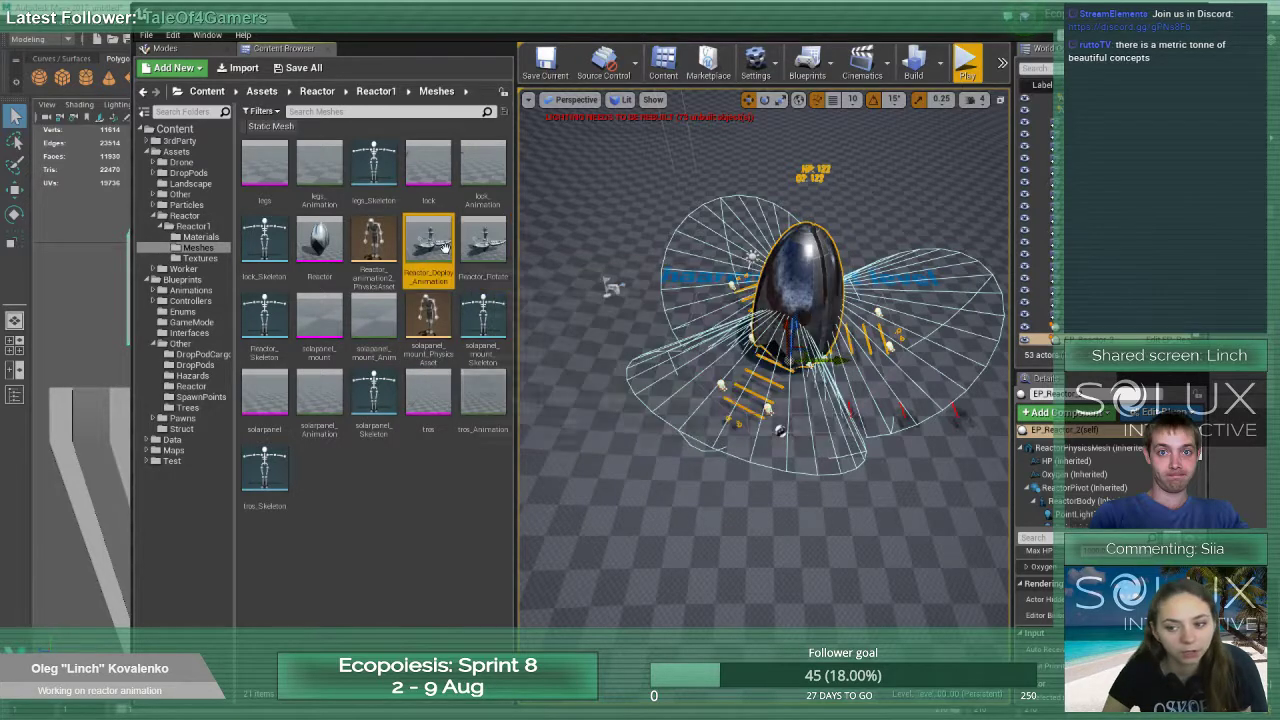
pyautogui.doubleClick(445, 248)
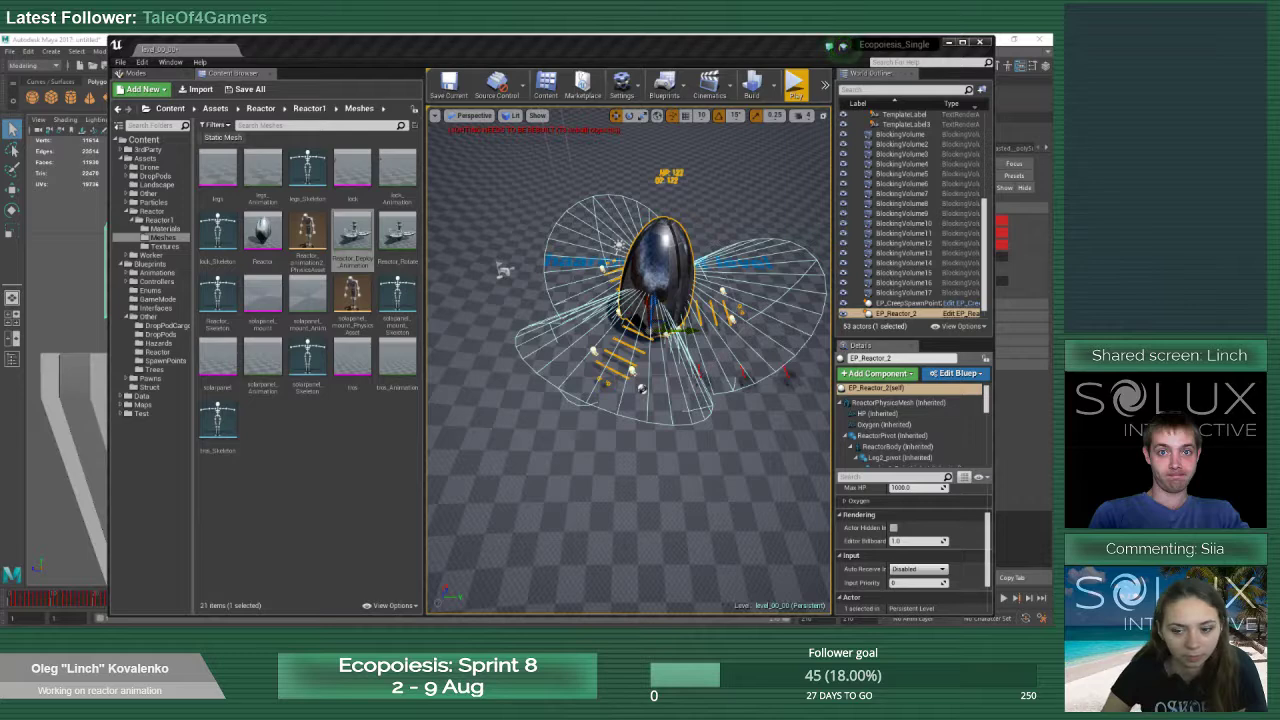
pyautogui.keyDown('alt'); pyautogui.moveTo(672, 255); pyautogui.dragTo(670, 196); pyautogui.keyUp('alt')
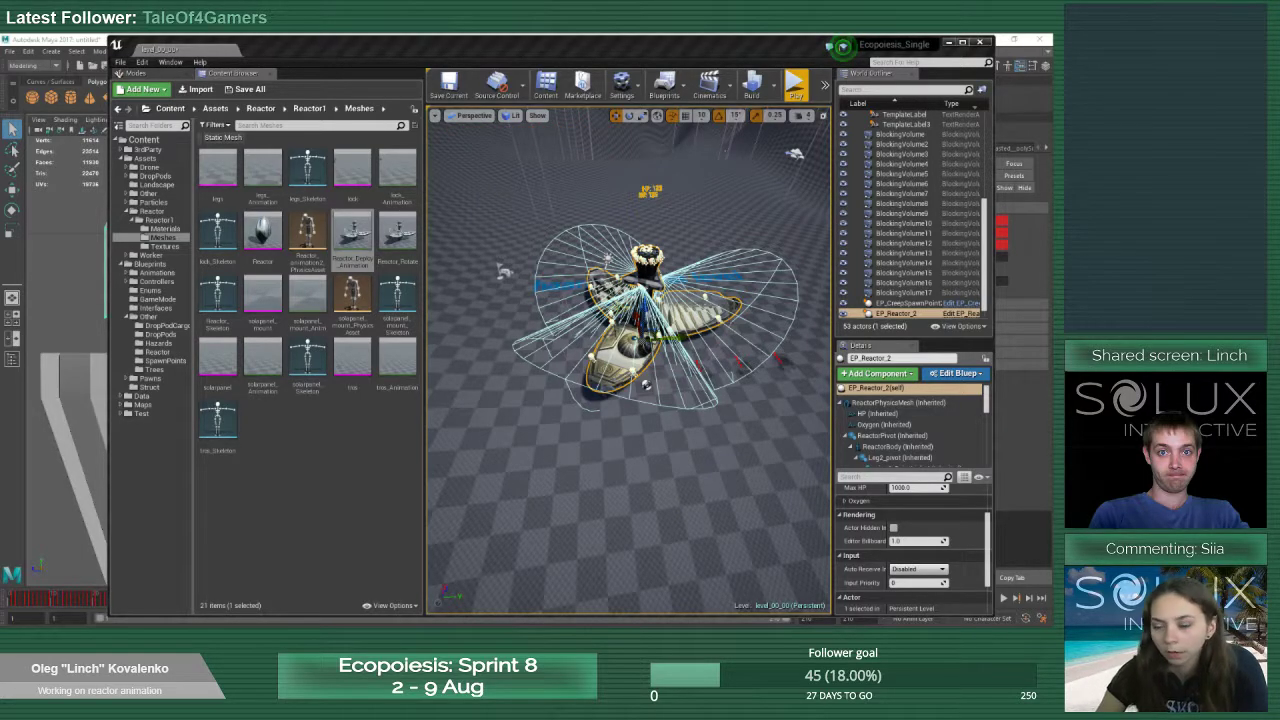
pyautogui.scroll(-3, 629, 360)
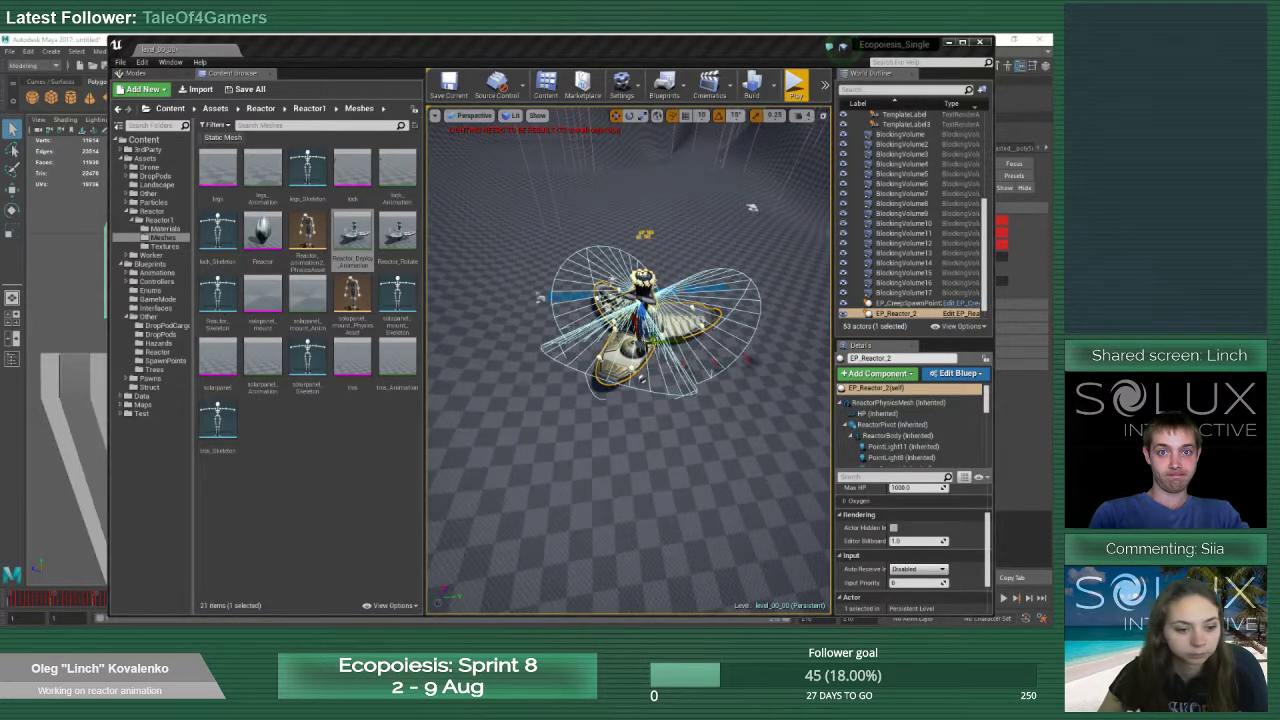
pyautogui.scroll(1, 629, 360)
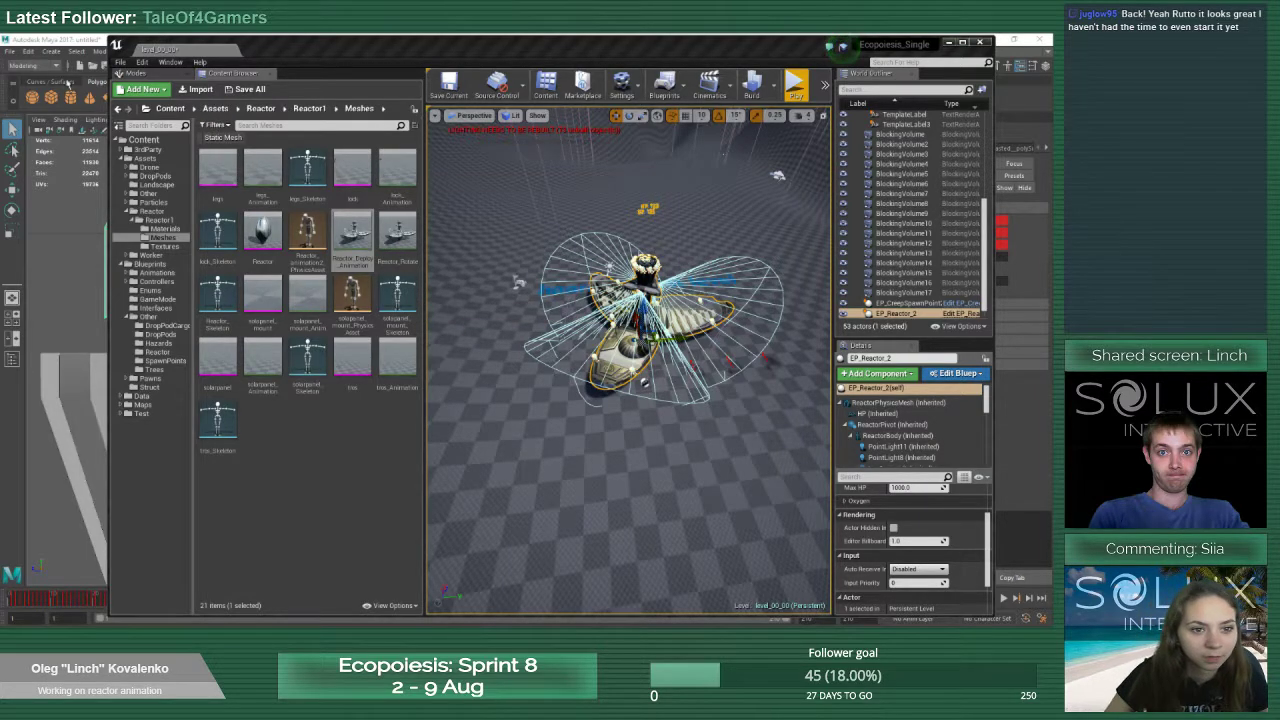
pyautogui.doubleClick(520, 52)
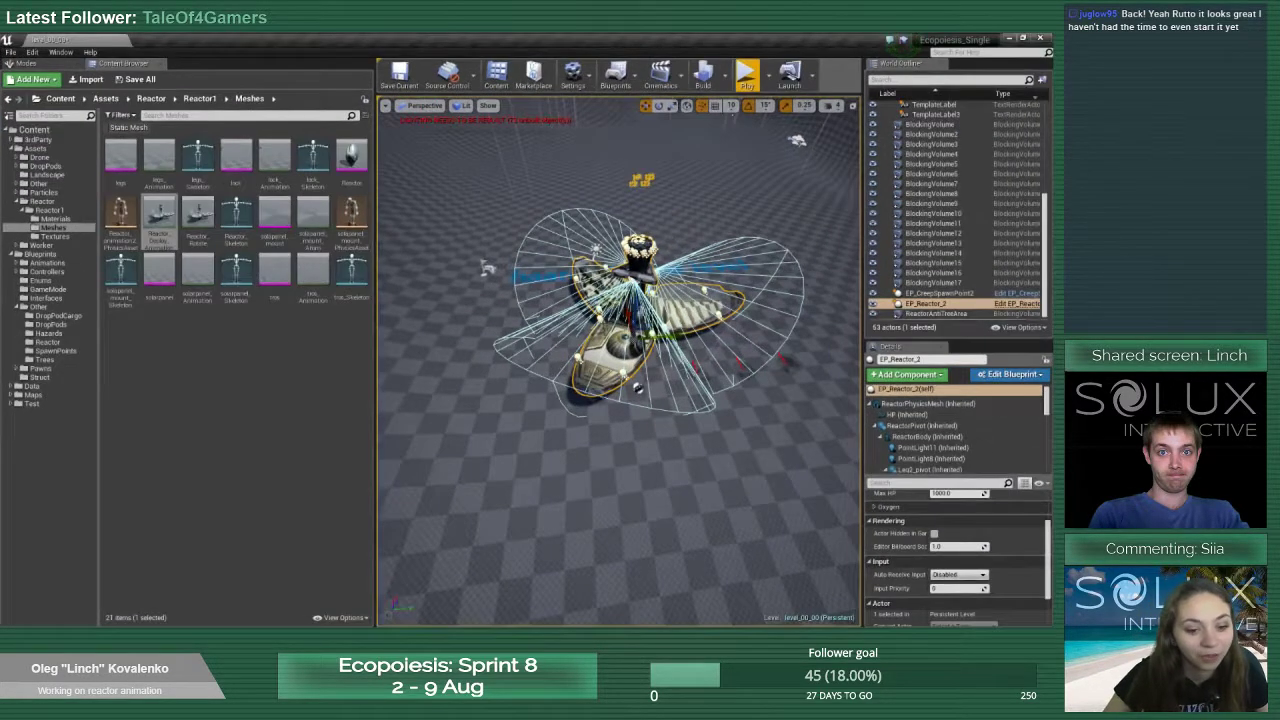
# Play-test the level and move the camera around the reactor to check its deployed parts and lights
pyautogui.hotkey('alt', 'p')
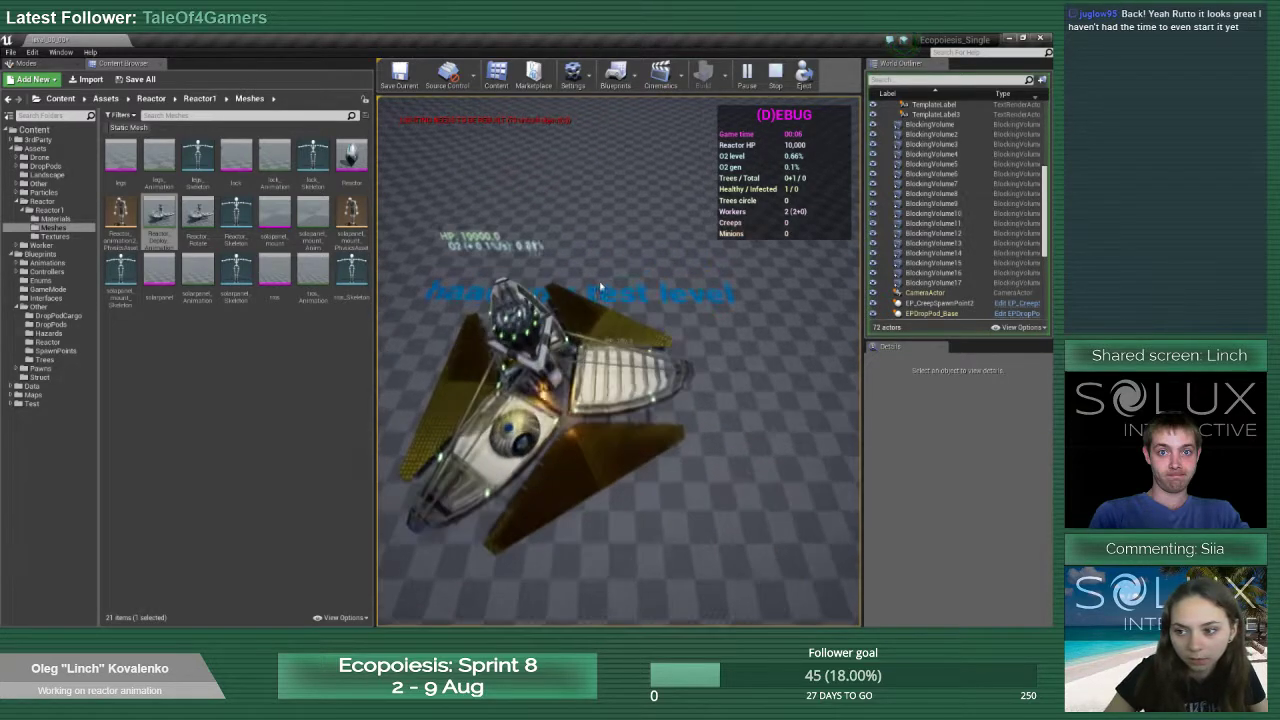
pyautogui.press('a')
pyautogui.press('s')
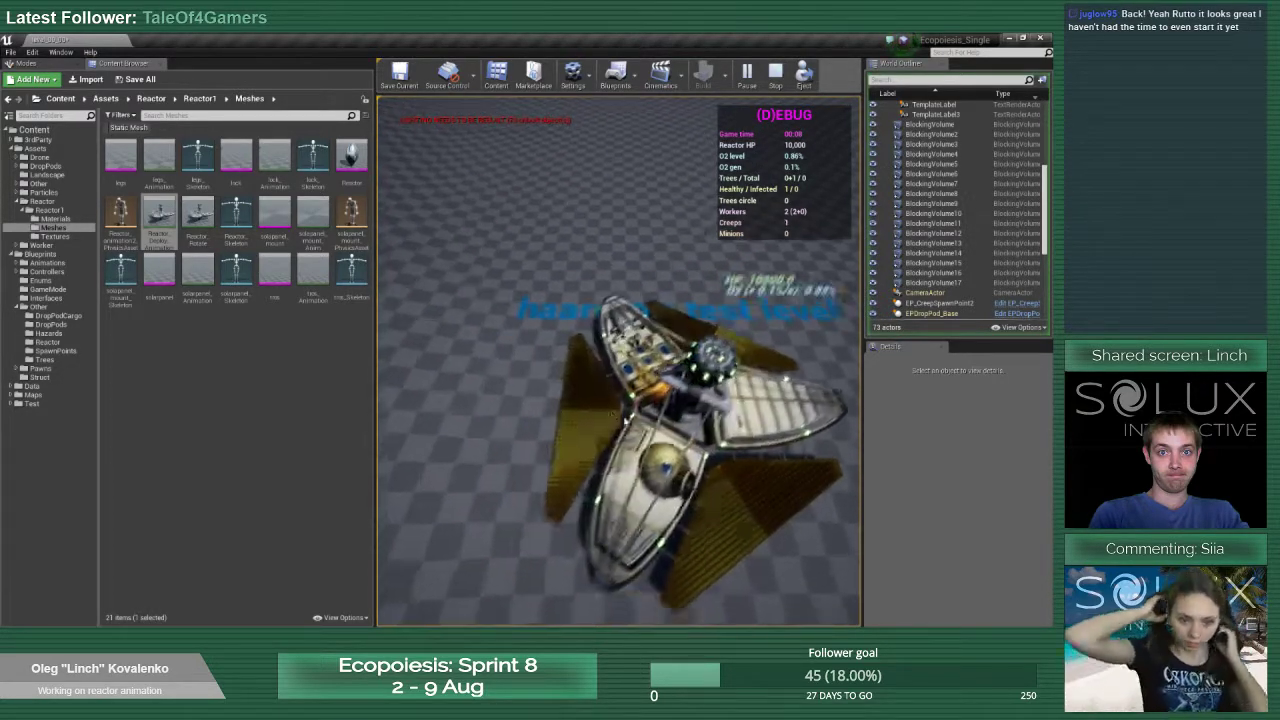
pyautogui.press('d')
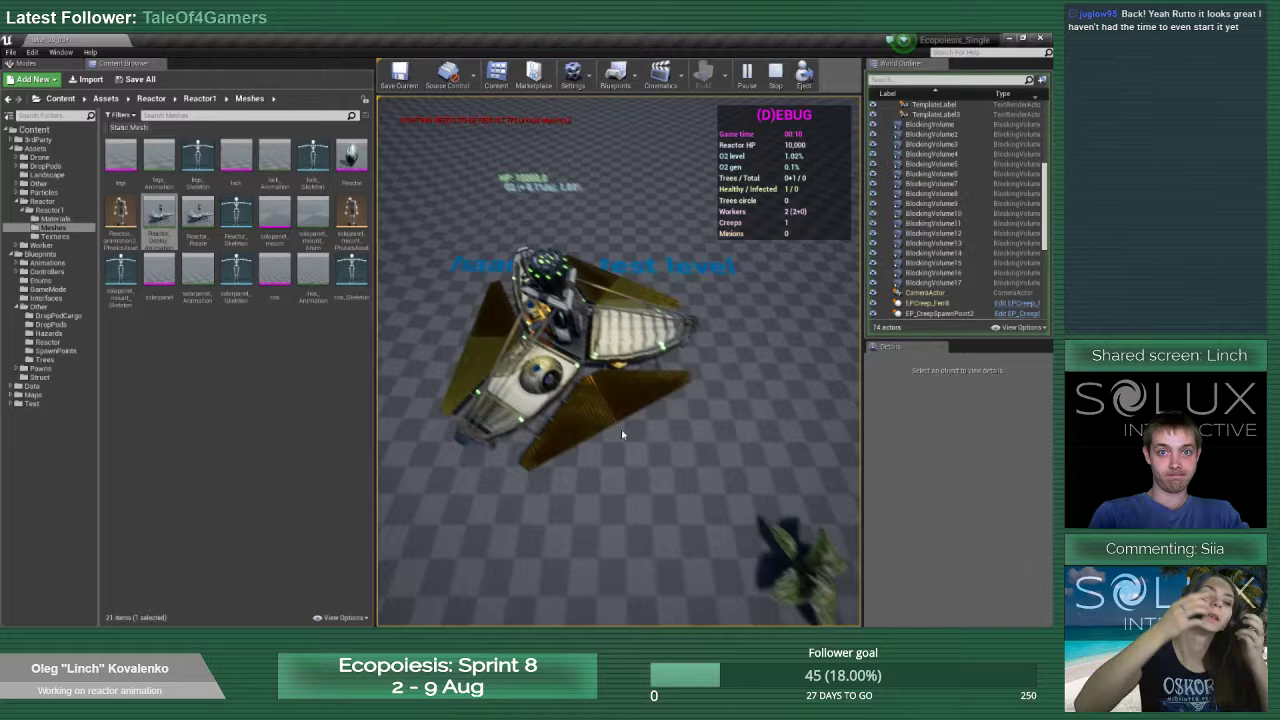
pyautogui.press('s')
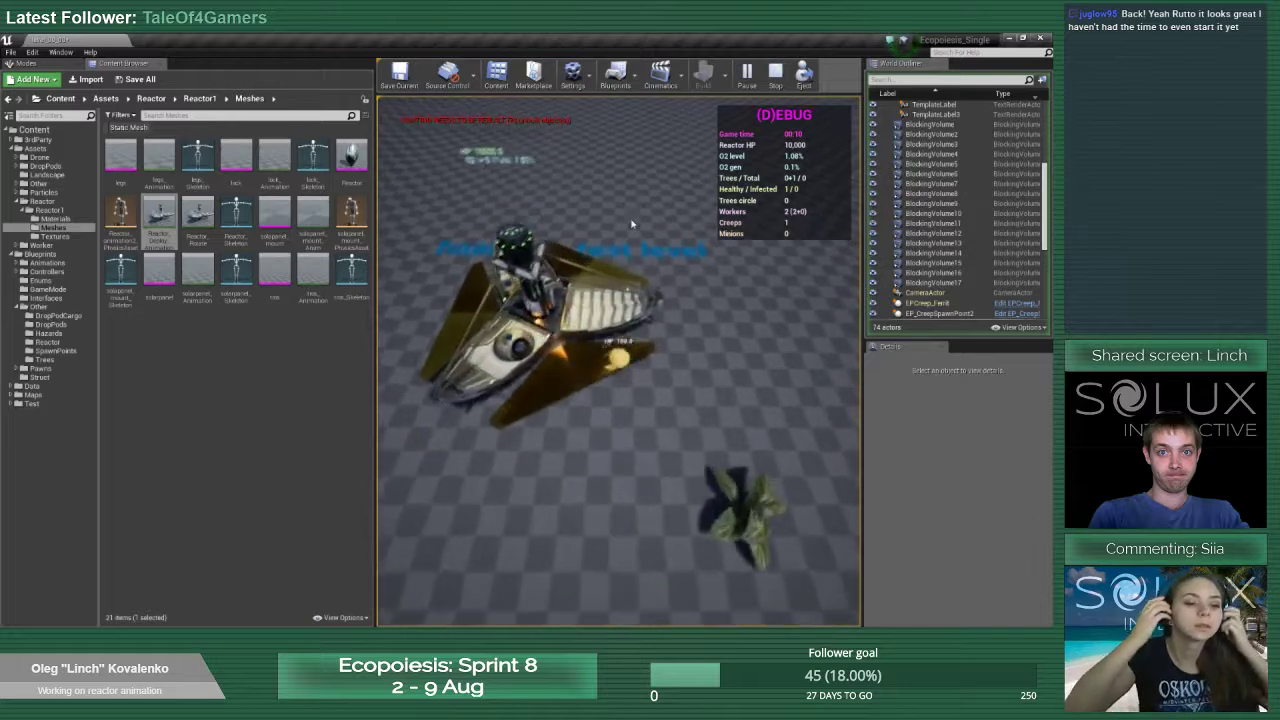
pyautogui.press('w')
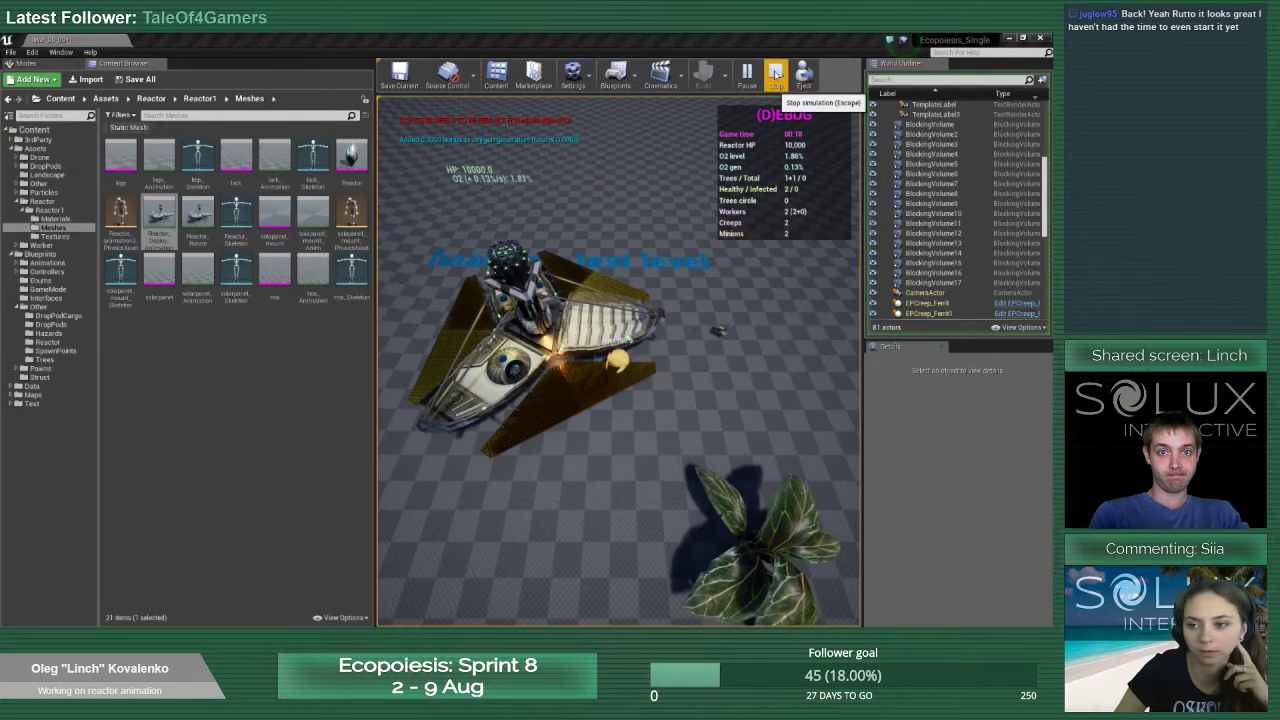
pyautogui.click(513, 267)
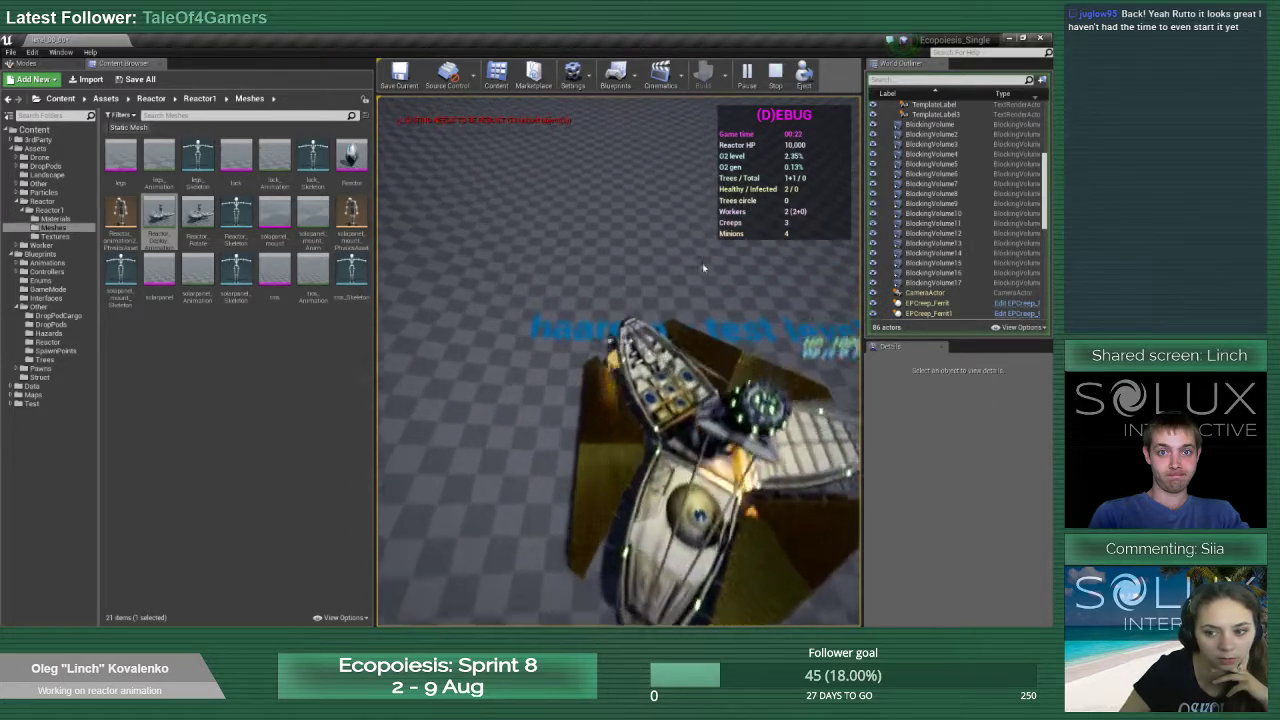
pyautogui.click(702, 272)
pyautogui.moveTo(733, 331)
pyautogui.mouseDown()
pyautogui.moveTo(726, 444)
pyautogui.moveTo(663, 474)
pyautogui.moveTo(523, 446)
pyautogui.moveTo(589, 350)
pyautogui.moveTo(562, 310)
pyautogui.moveTo(554, 407)
pyautogui.moveTo(600, 335)
pyautogui.moveTo(640, 305)
pyautogui.moveTo(674, 354)
pyautogui.moveTo(632, 445)
pyautogui.moveTo(497, 541)
pyautogui.mouseUp()
# Bring up the EP_Reactor_2 blueprint's Event Graph at full window size to inspect its Play Animation and Play Montage nodes
pyautogui.hotkey('alt', 'Tab')
pyautogui.doubleClick(684, 41)
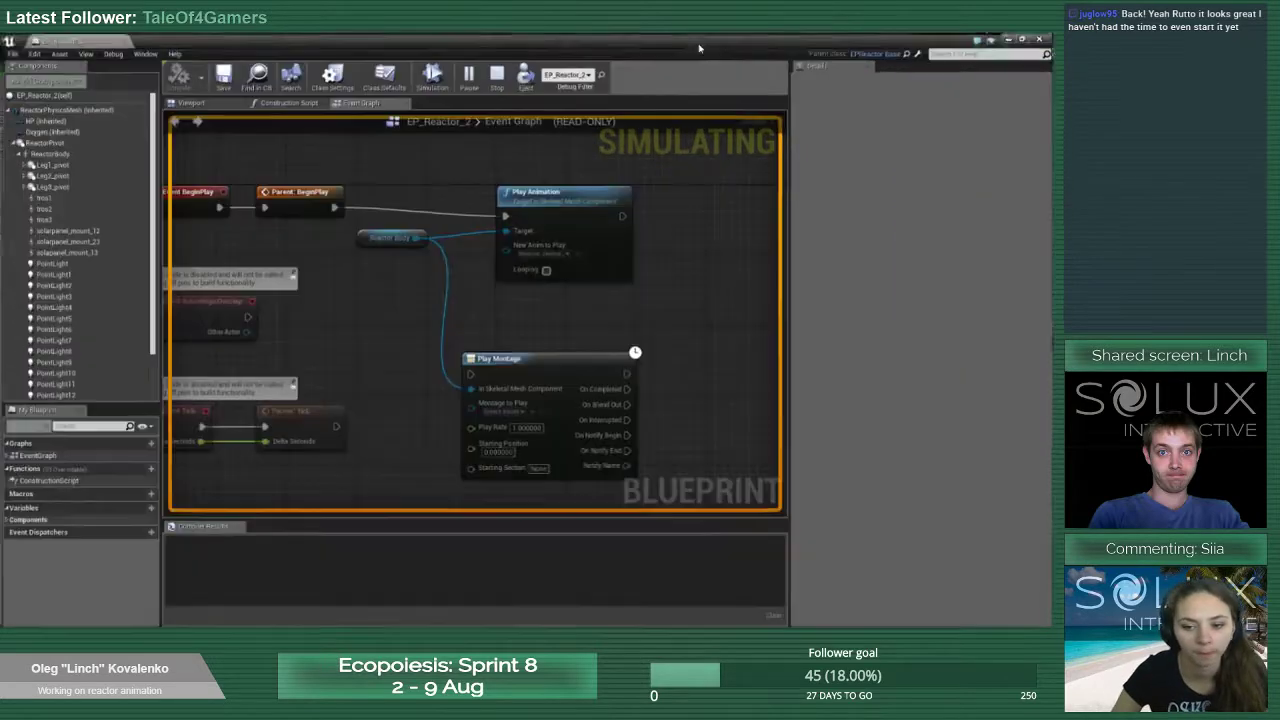
pyautogui.scroll(-2, 500, 324)
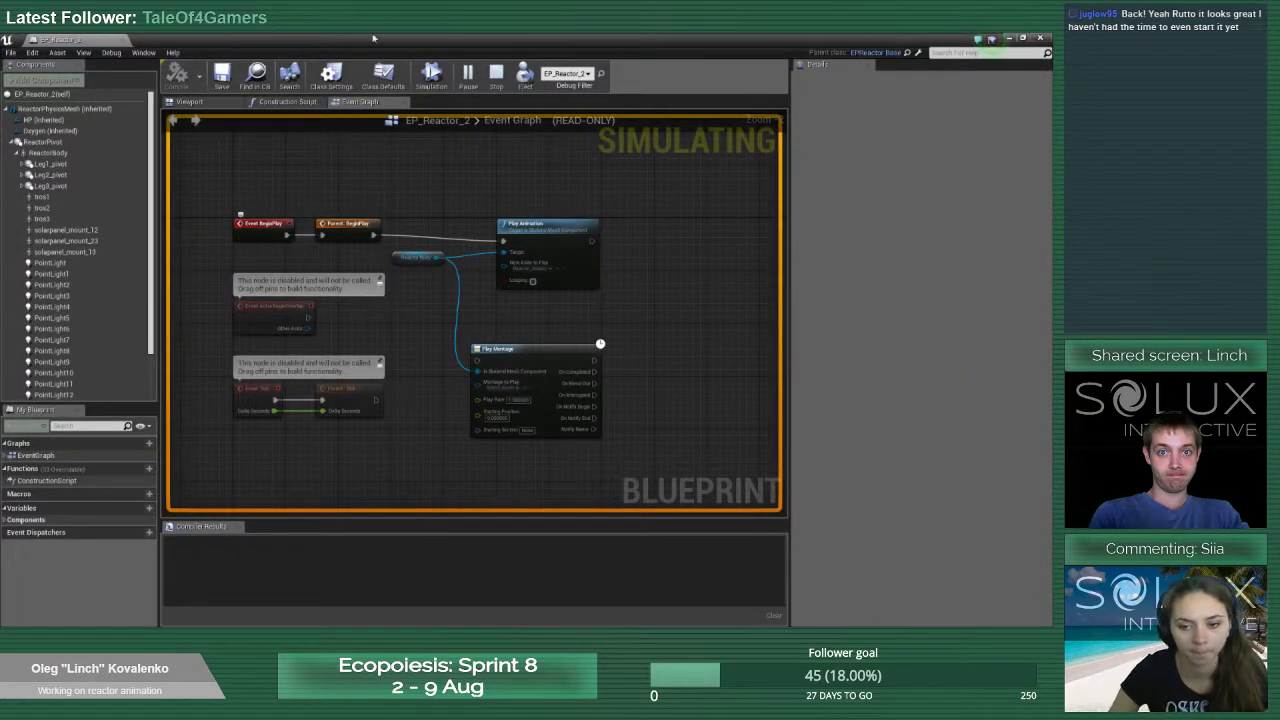
# Stop the play-test, dock the EP_Reactor_2 blueprint window beside the level's tab, and return to the level
pyautogui.moveTo(343, 38); pyautogui.dragTo(354, 86)
pyautogui.moveTo(187, 89); pyautogui.dragTo(248, 93)
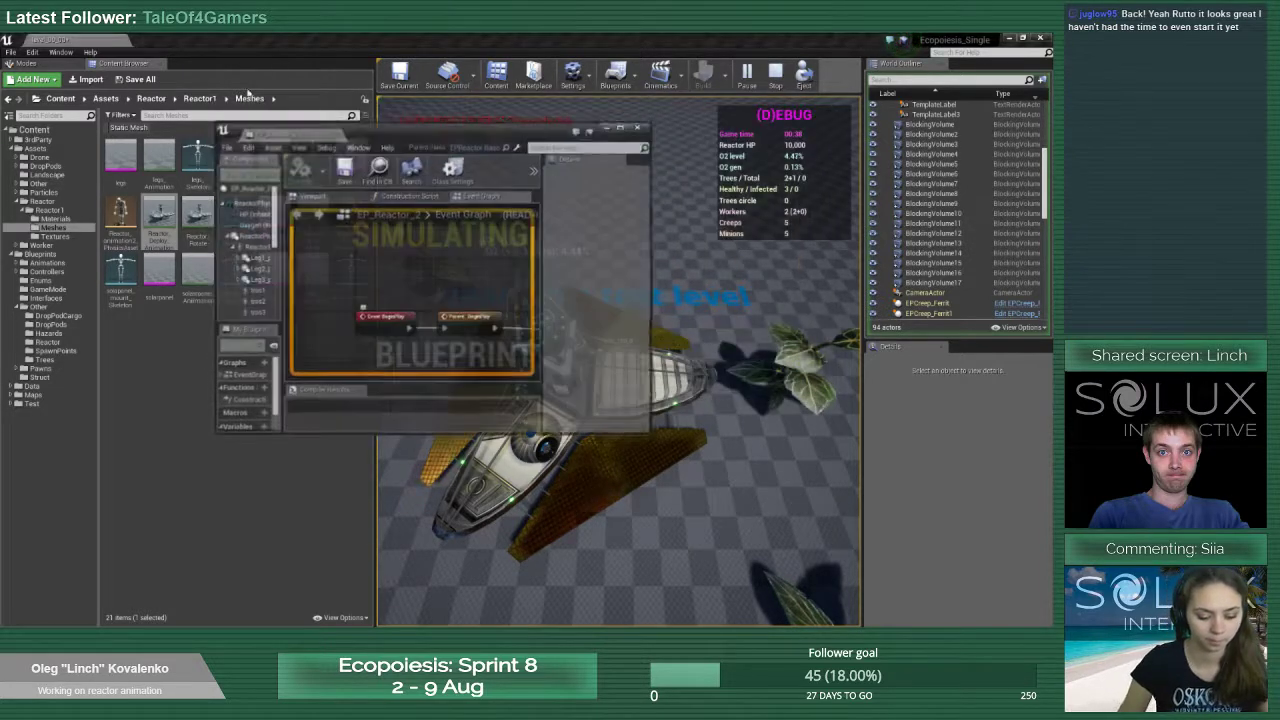
pyautogui.click(780, 77)
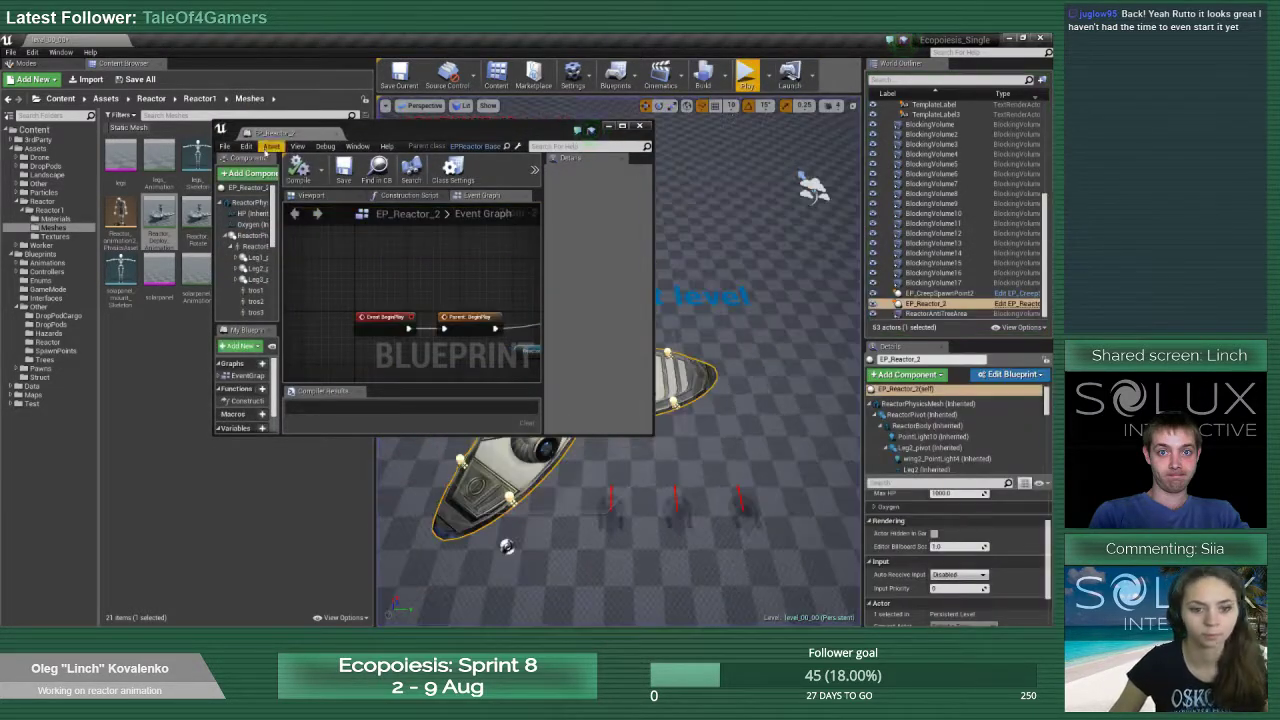
pyautogui.moveTo(264, 134); pyautogui.dragTo(180, 42)
pyautogui.click(112, 42)
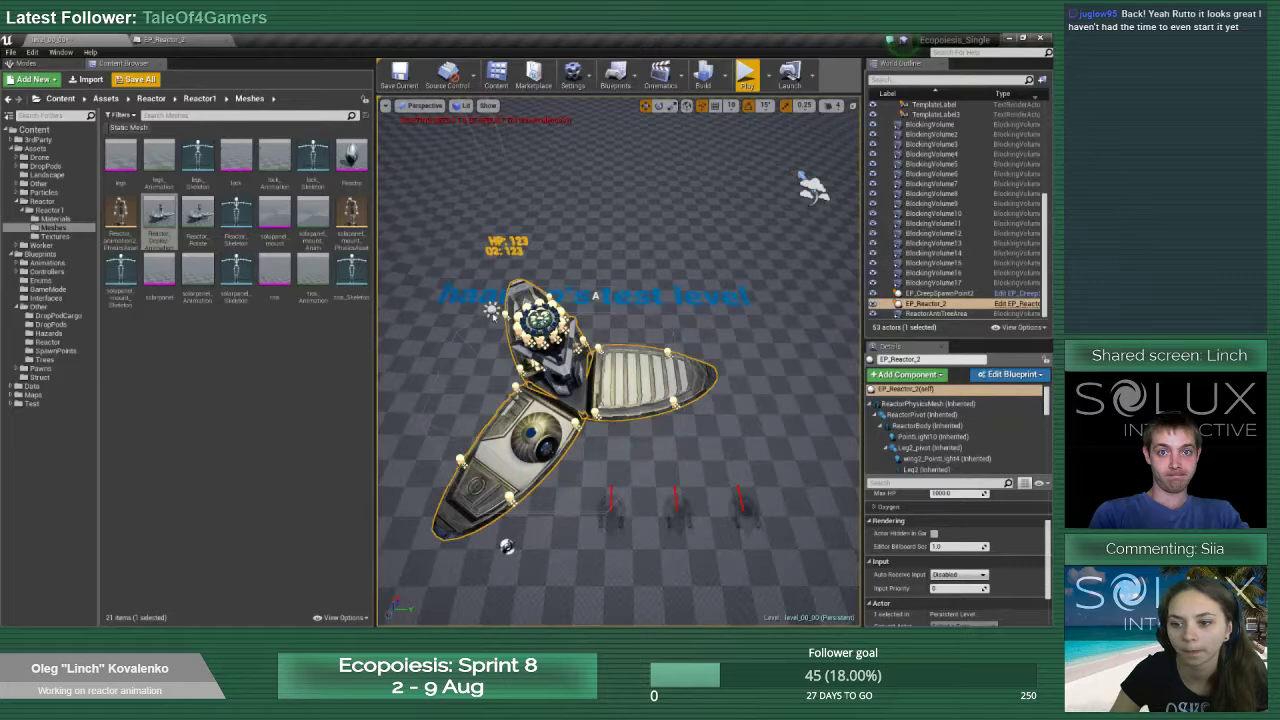
# Examine the placed reactor in the level from several distances and check the EP_Reactor_2 Event Graph again
pyautogui.scroll(-3, 491, 315)
pyautogui.moveTo(491, 315)
pyautogui.mouseDown(button='right')
pyautogui.moveTo(400, 315)
pyautogui.moveTo(488, 309)
pyautogui.mouseUp(button='right')
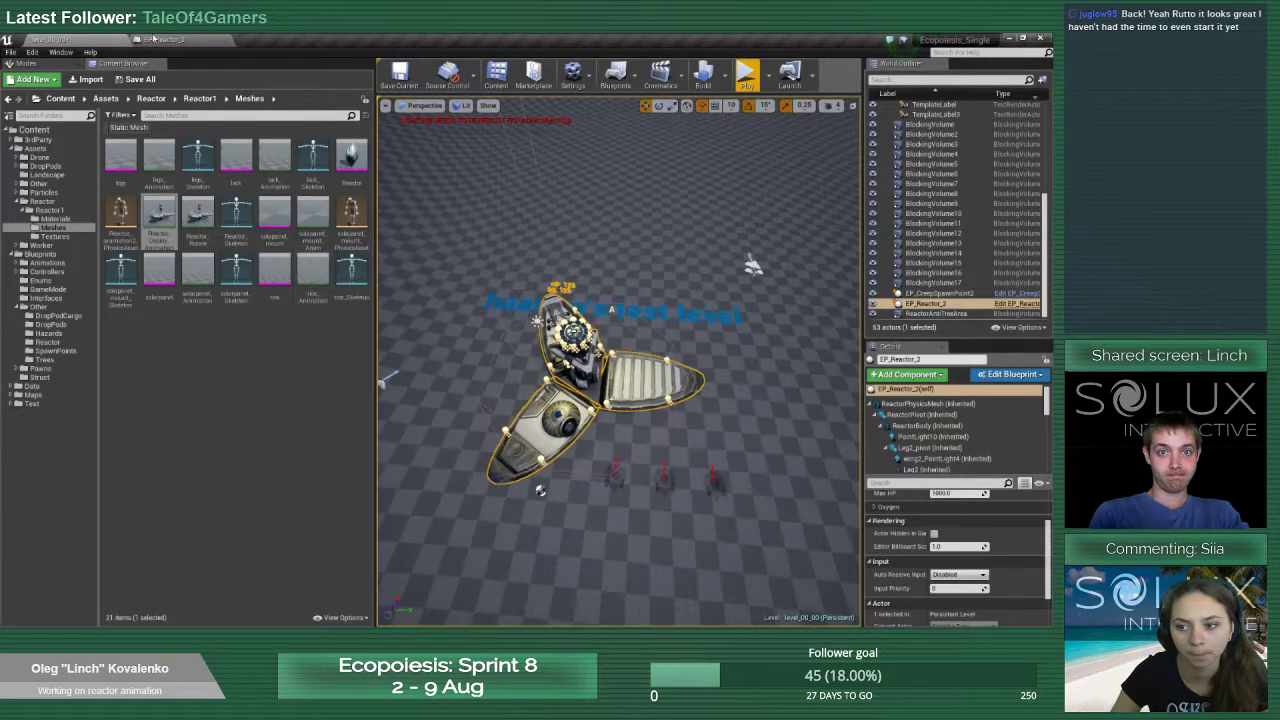
pyautogui.click(155, 39)
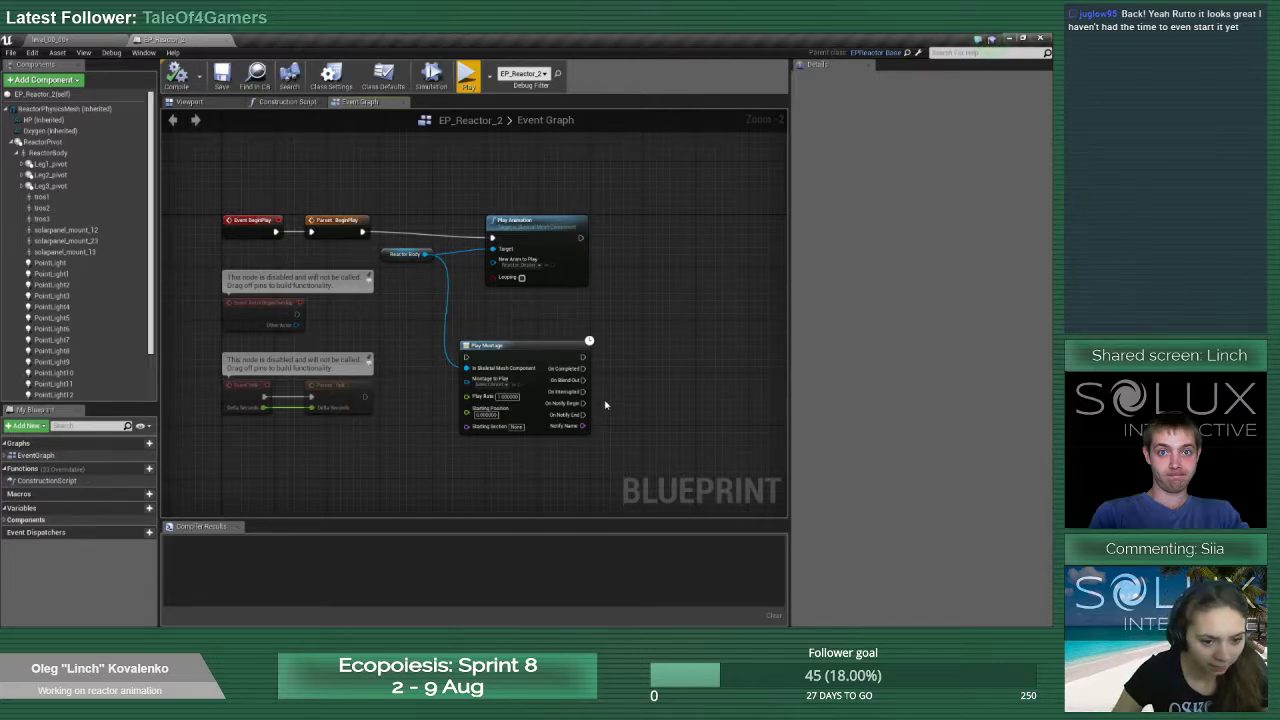
pyautogui.click(80, 42)
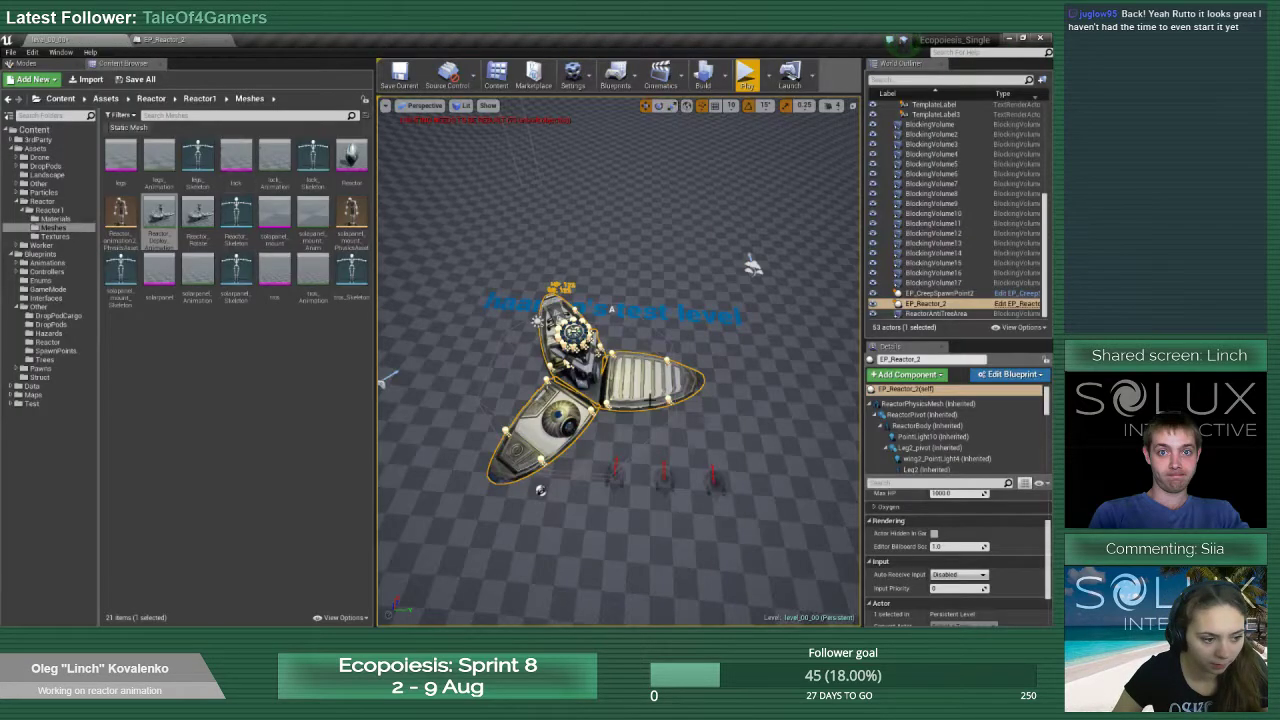
pyautogui.moveTo(640, 448)
pyautogui.mouseDown(button='right')
pyautogui.moveTo(610, 500)
pyautogui.moveTo(640, 448)
pyautogui.mouseUp(button='right')
pyautogui.rightClick(640, 448)
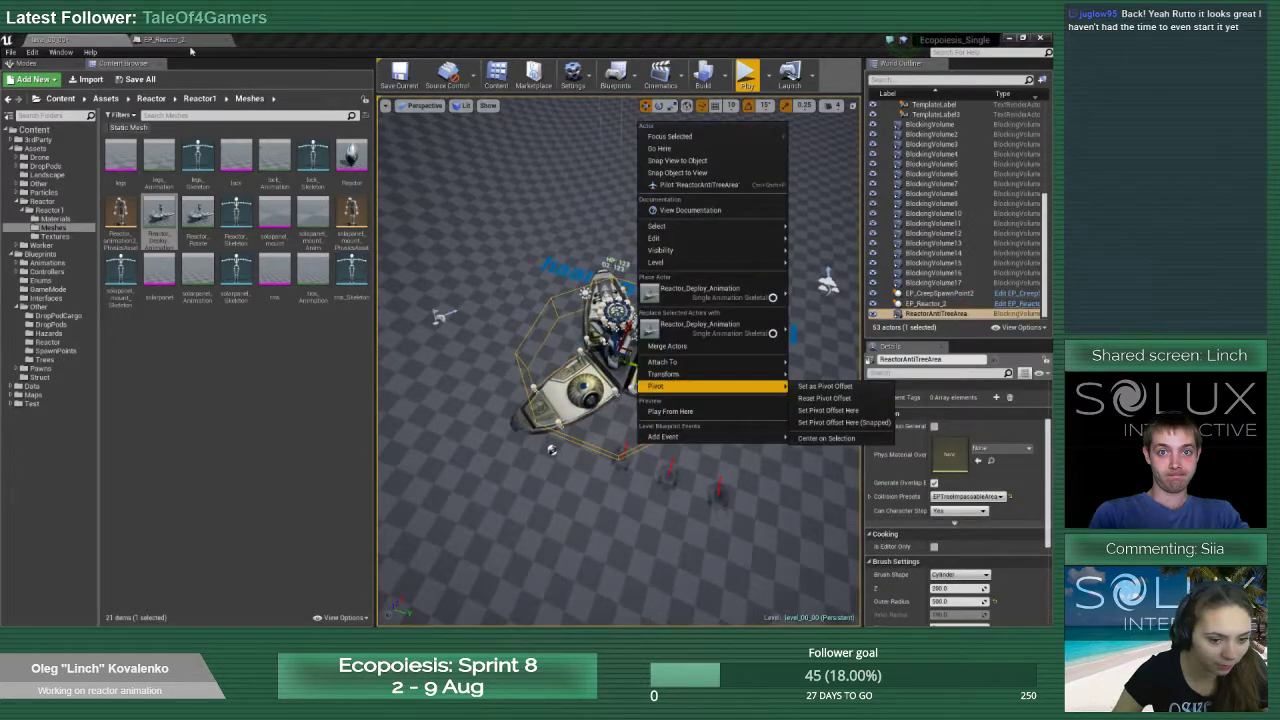
pyautogui.click(187, 42)
pyautogui.click(114, 41)
pyautogui.scroll(10, 626, 388)
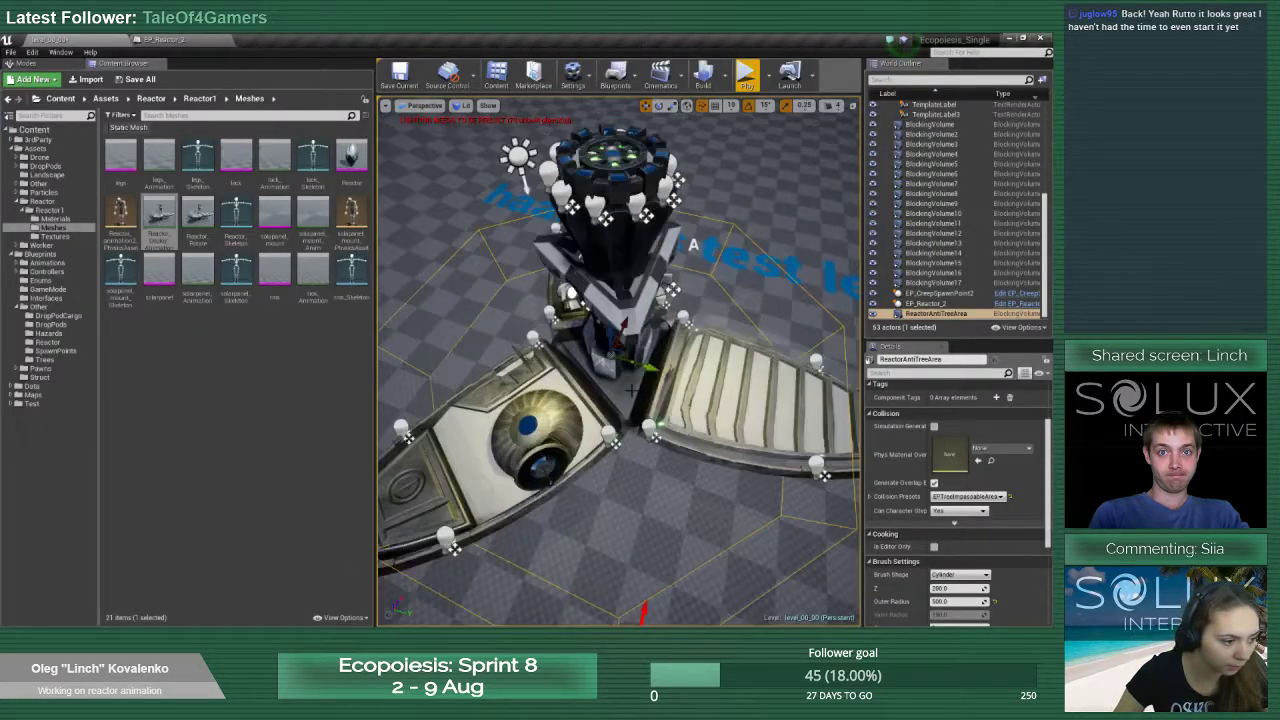
pyautogui.scroll(-4, 626, 388)
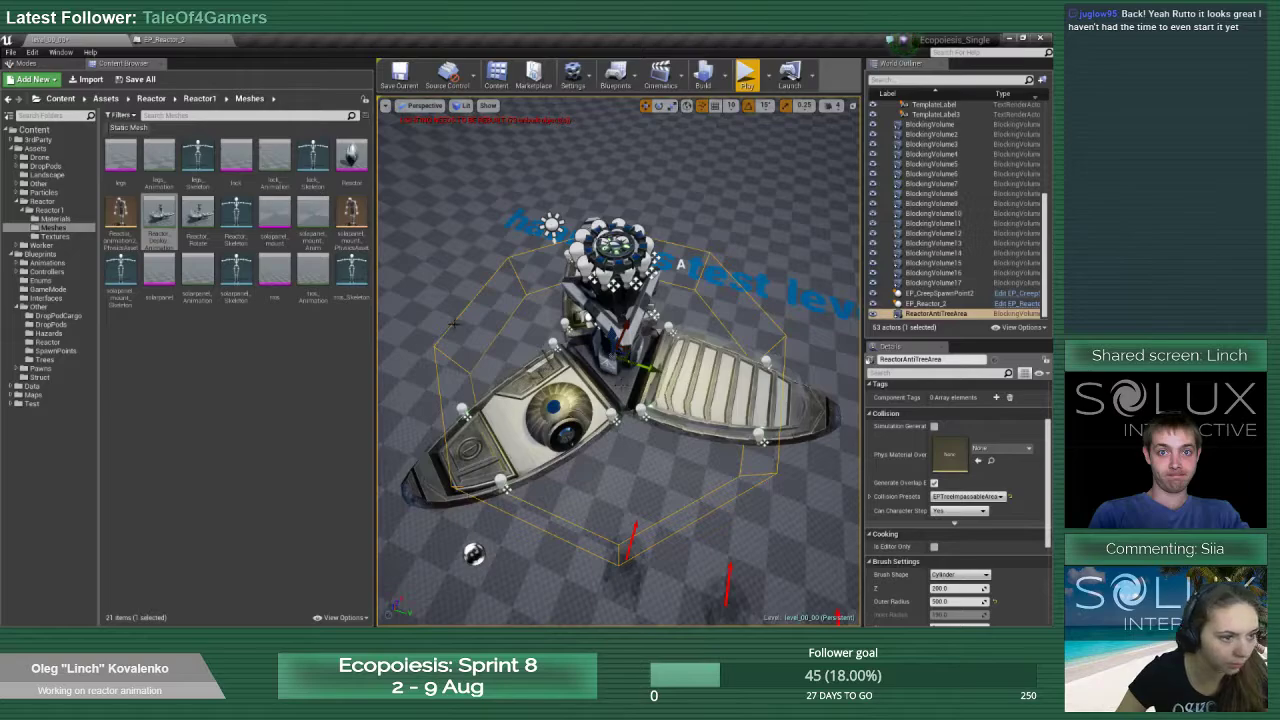
pyautogui.keyDown('alt'); pyautogui.moveTo(509, 297); pyautogui.dragTo(806, 372); pyautogui.keyUp('alt')
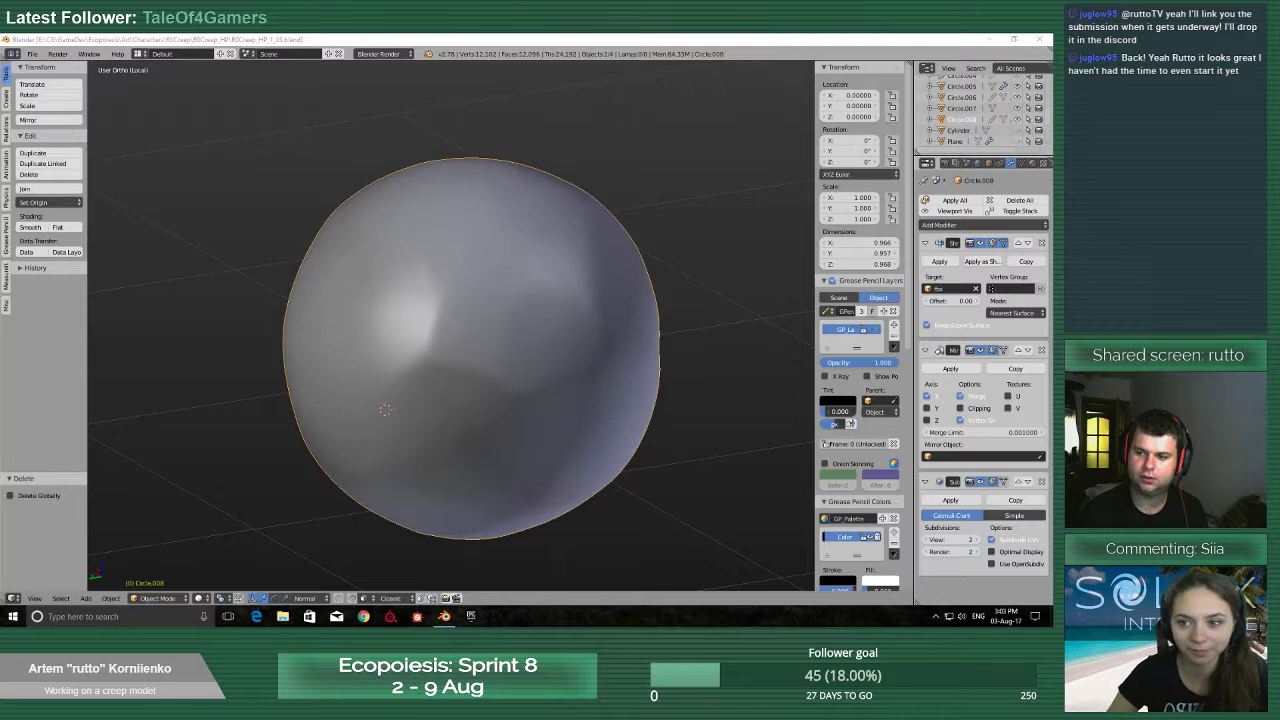
# Switch to the creep model in Blender and examine the isolated sphere Circle.008 from several sides and distances
pyautogui.scroll(-2, 709, 271)
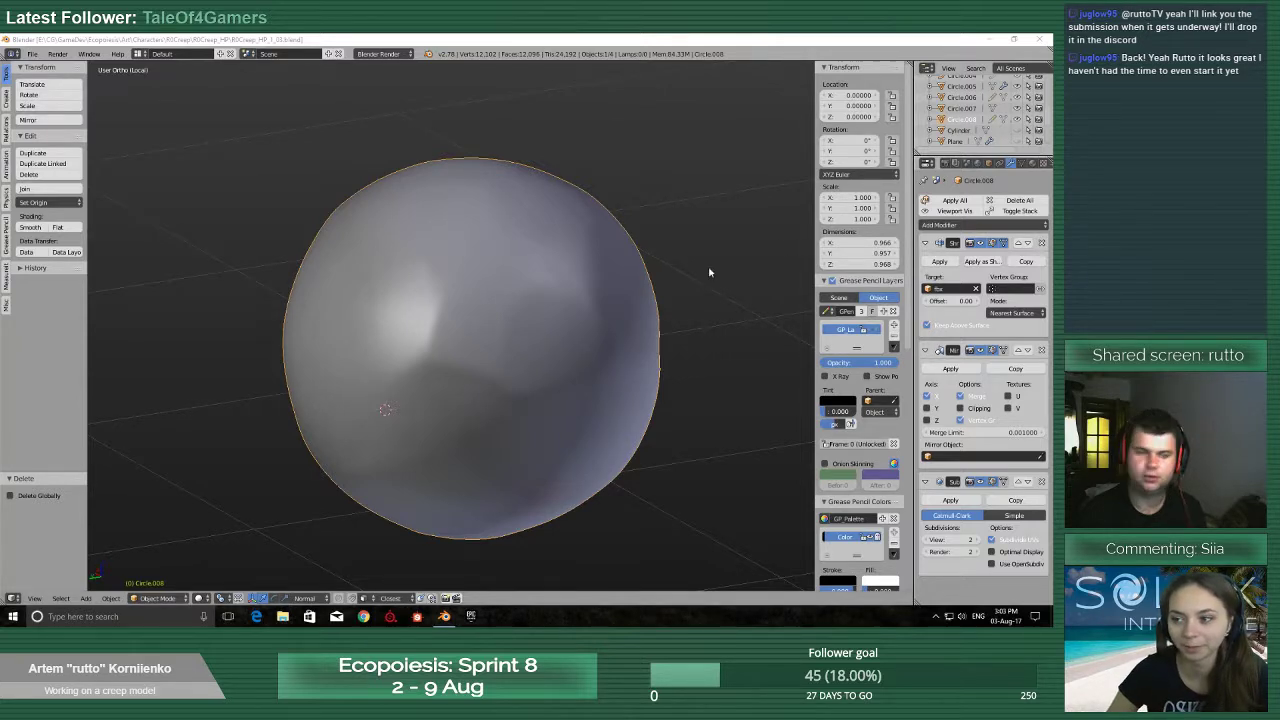
pyautogui.scroll(4, 626, 386)
pyautogui.scroll(-5, 620, 386)
pyautogui.scroll(2, 605, 387)
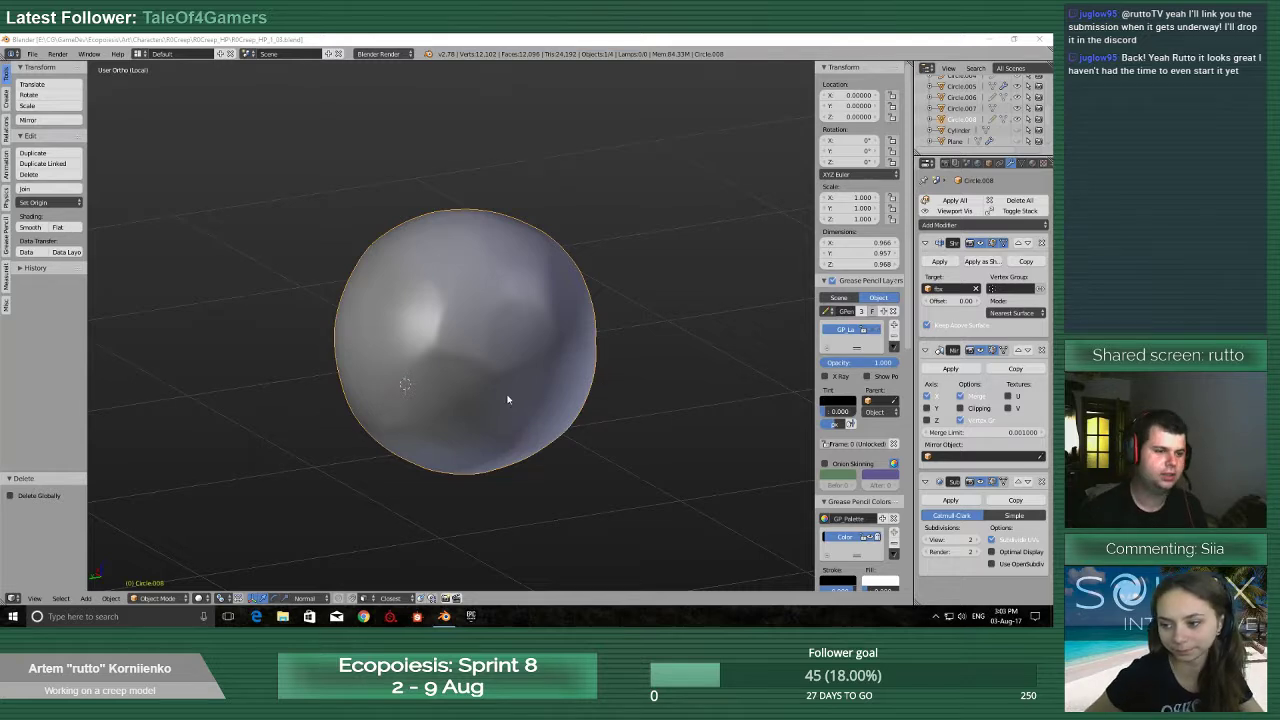
pyautogui.scroll(5, 483, 404)
pyautogui.scroll(-5, 486, 415)
pyautogui.moveTo(486, 415)
pyautogui.mouseDown(button='middle')
pyautogui.moveTo(609, 402)
pyautogui.moveTo(523, 397)
pyautogui.mouseUp(button='middle')
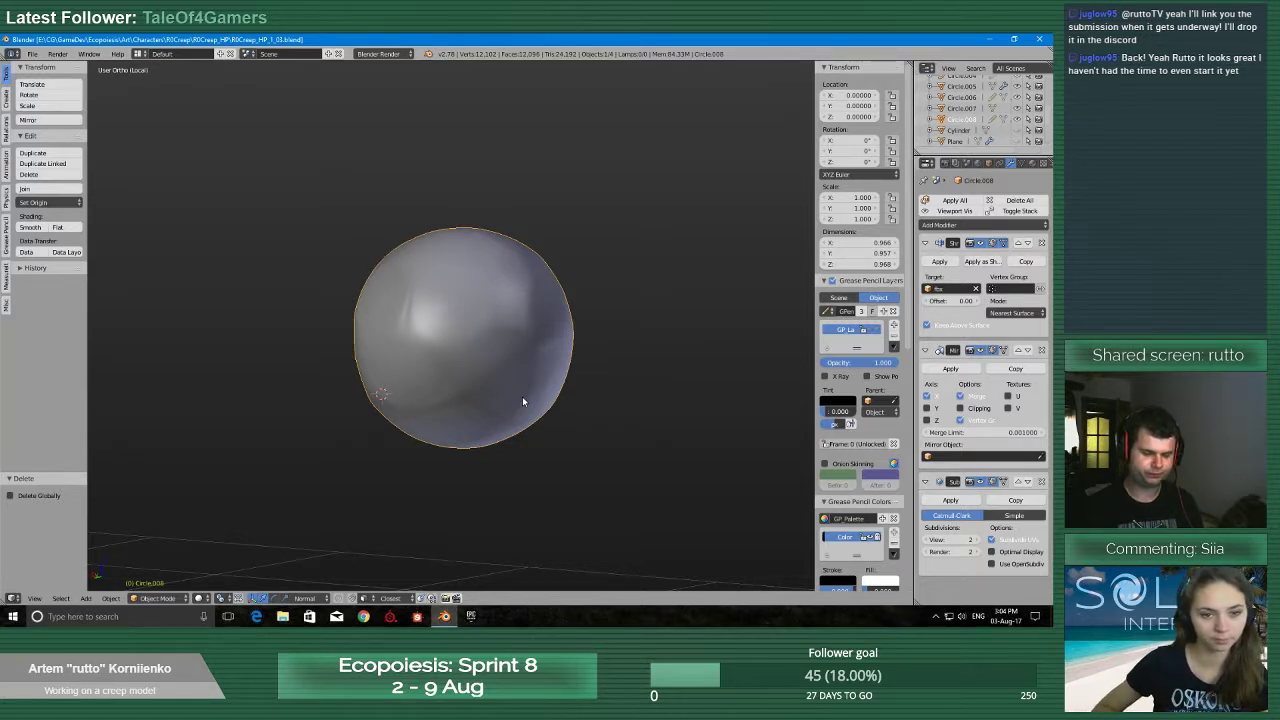
pyautogui.moveTo(522, 396)
pyautogui.mouseDown(button='middle')
pyautogui.moveTo(560, 397)
pyautogui.moveTo(568, 508)
pyautogui.moveTo(570, 432)
pyautogui.moveTo(458, 388)
pyautogui.moveTo(470, 402)
pyautogui.mouseUp(button='middle')
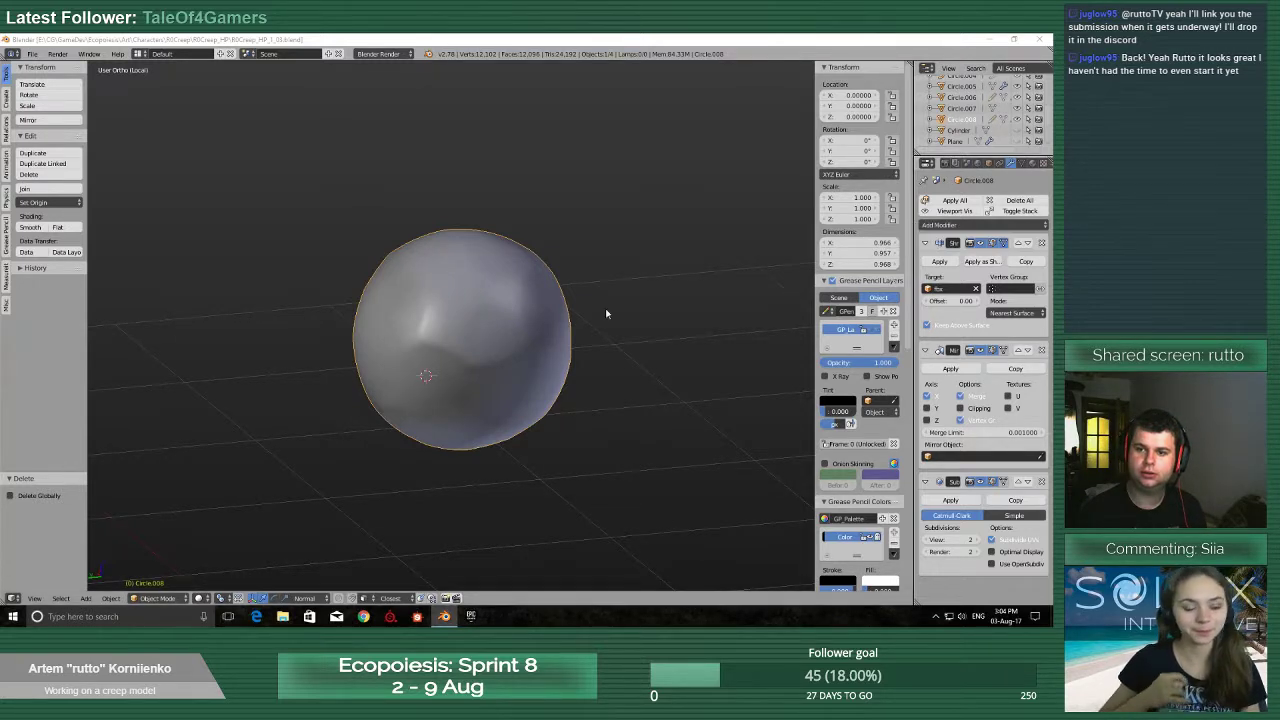
pyautogui.moveTo(606, 313)
pyautogui.mouseDown(button='middle')
pyautogui.moveTo(520, 349)
pyautogui.moveTo(524, 368)
pyautogui.moveTo(486, 366)
pyautogui.moveTo(483, 403)
pyautogui.moveTo(386, 424)
pyautogui.moveTo(401, 327)
pyautogui.moveTo(440, 281)
pyautogui.moveTo(381, 281)
pyautogui.moveTo(420, 334)
pyautogui.moveTo(359, 349)
pyautogui.mouseUp(button='middle')
pyautogui.scroll(5, 508, 388)
pyautogui.scroll(-3, 505, 388)
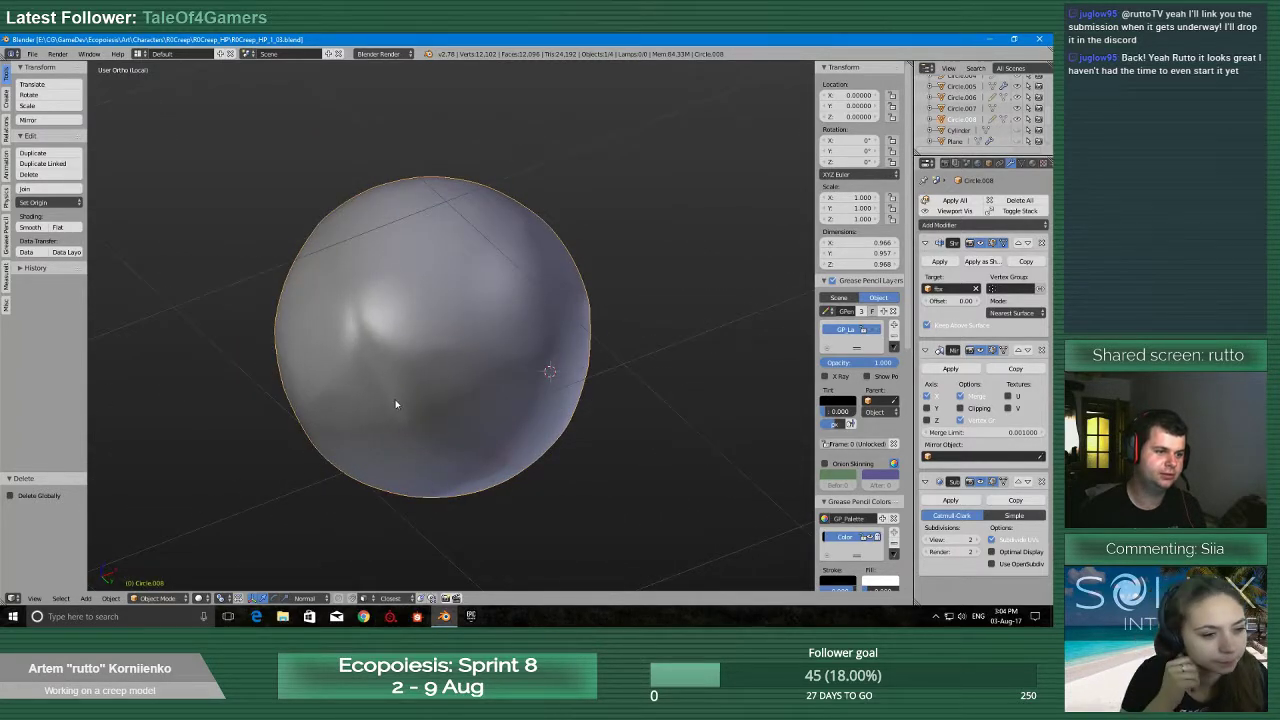
pyautogui.moveTo(395, 404)
pyautogui.mouseDown(button='middle')
pyautogui.moveTo(366, 409)
pyautogui.moveTo(394, 429)
pyautogui.moveTo(451, 365)
pyautogui.moveTo(469, 320)
pyautogui.mouseUp(button='middle')
pyautogui.moveTo(515, 407)
pyautogui.mouseDown(button='middle')
pyautogui.moveTo(586, 514)
pyautogui.moveTo(440, 466)
pyautogui.moveTo(603, 83)
pyautogui.moveTo(527, 265)
pyautogui.moveTo(603, 317)
pyautogui.moveTo(534, 303)
pyautogui.mouseUp(button='middle')
pyautogui.scroll(-4, 527, 266)
pyautogui.scroll(-4, 491, 308)
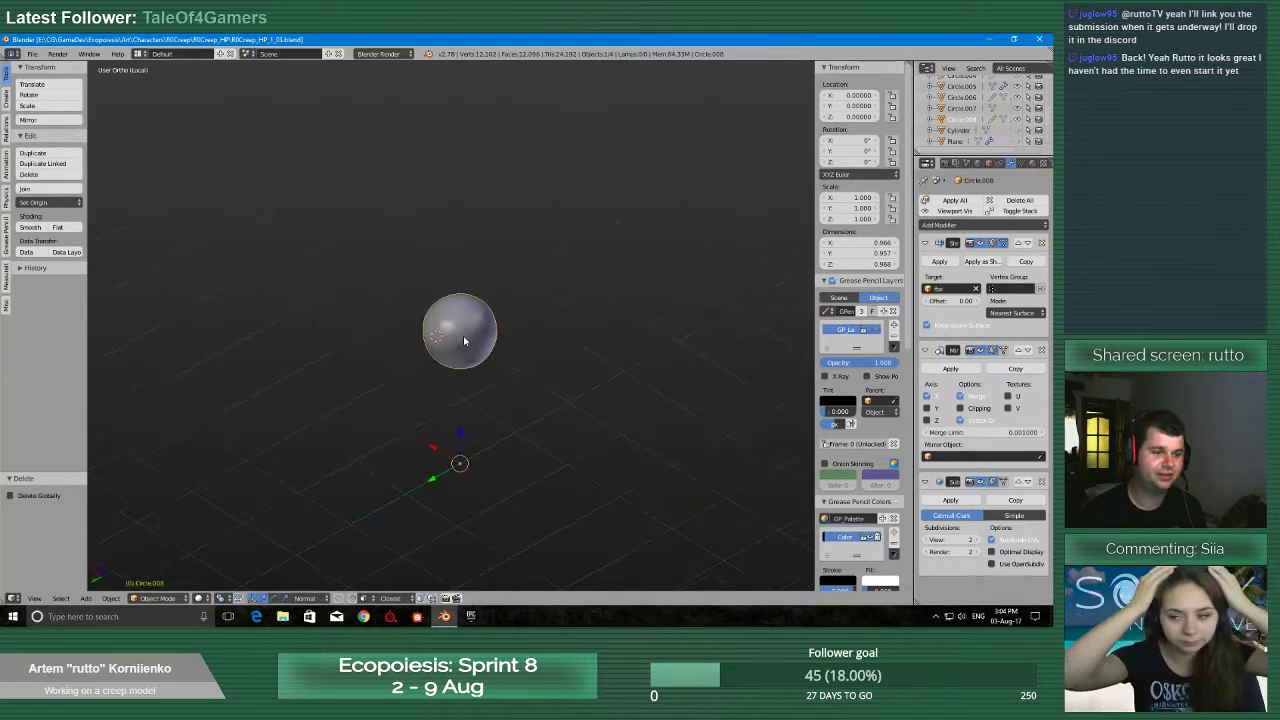
# Duplicate the sphere in place and apply the Shrinkwrap modifier on the copy
pyautogui.hotkey('shift', 'd')
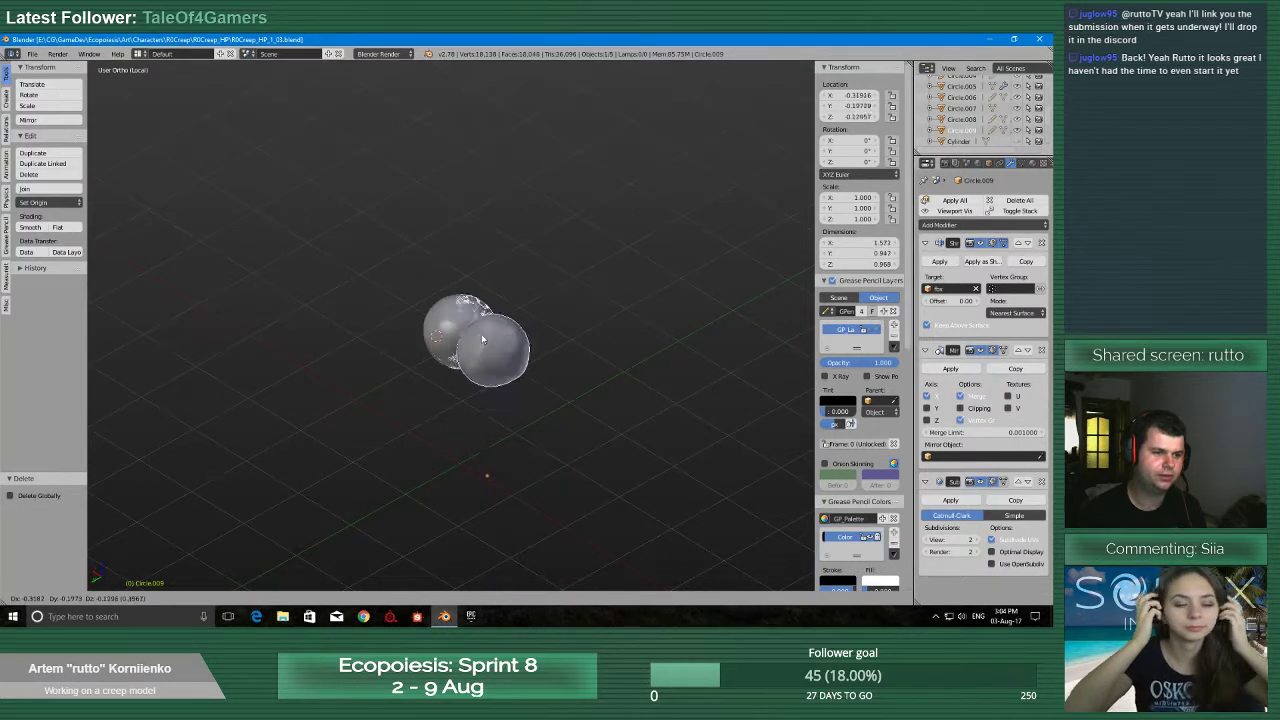
pyautogui.rightClick(481, 335)
pyautogui.scroll(2, 498, 337)
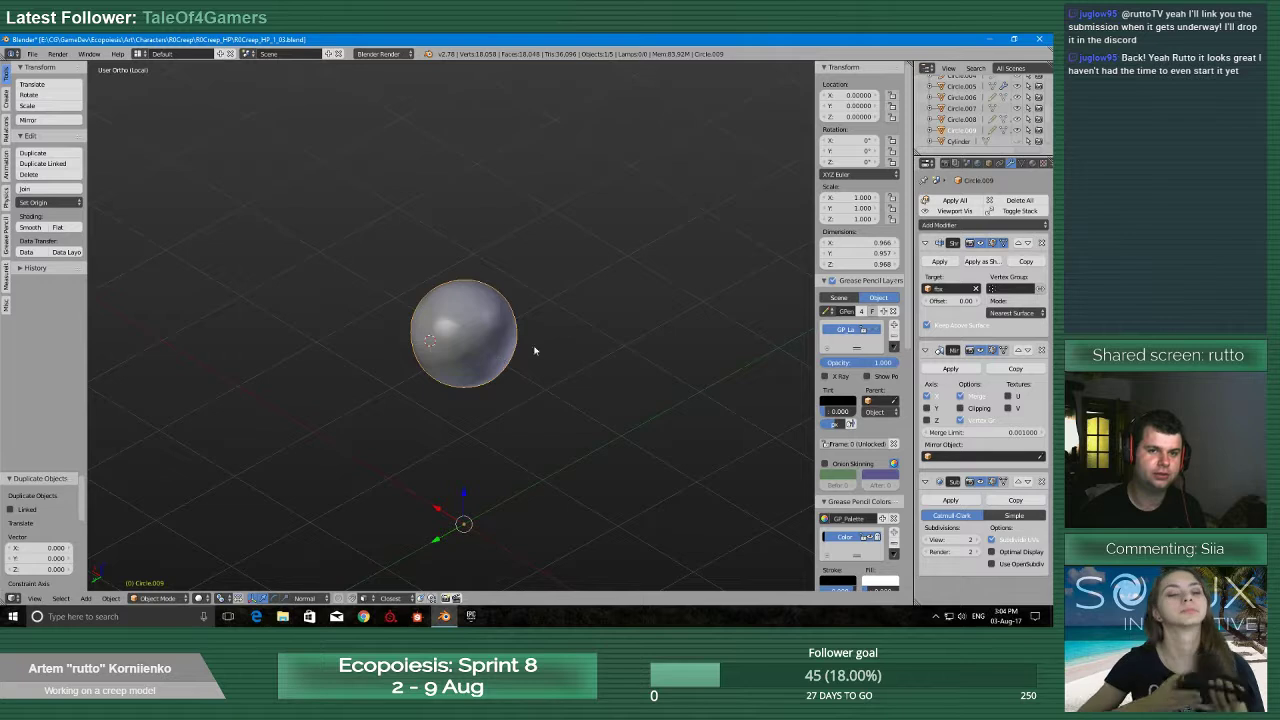
pyautogui.click(940, 261)
# Move the copied sphere about -2.99 along the X axis, away from the original
pyautogui.scroll(-2, 580, 435)
pyautogui.press('g')
pyautogui.press('x')
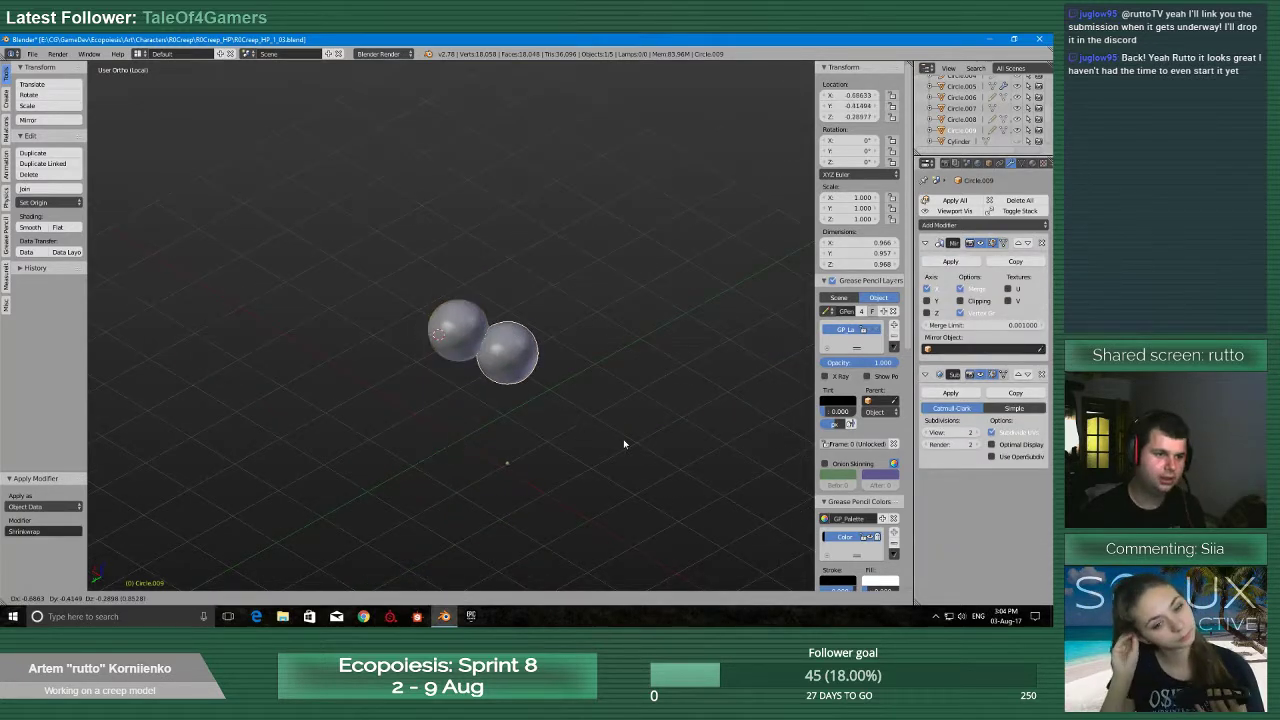
pyautogui.click(702, 494)
pyautogui.press('KP_Decimal')
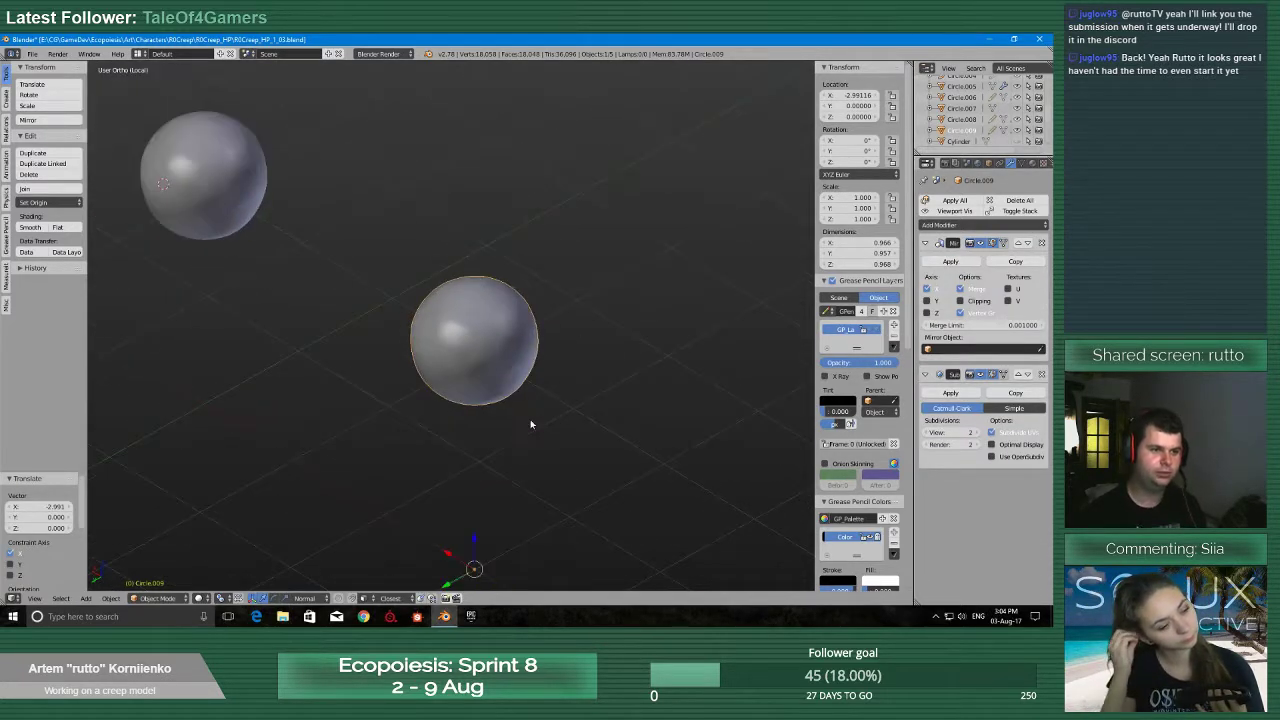
# Examine the copied sphere's mesh in Edit Mode from several sides, focusing on one of its vertices
pyautogui.scroll(5, 530, 425)
pyautogui.press('Tab')
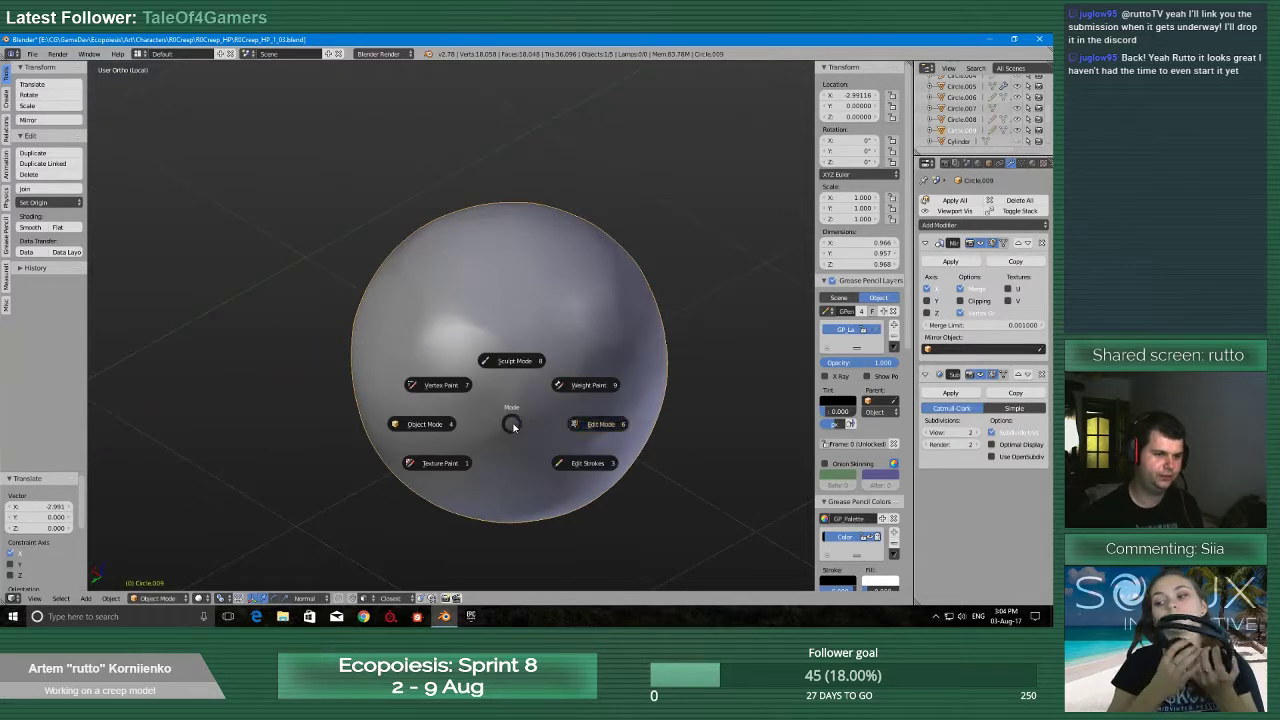
pyautogui.click(590, 427)
pyautogui.moveTo(463, 417)
pyautogui.mouseDown(button='middle')
pyautogui.moveTo(560, 394)
pyautogui.moveTo(551, 380)
pyautogui.moveTo(483, 406)
pyautogui.mouseUp(button='middle')
pyautogui.rightClick(690, 191)
pyautogui.press('KP_Decimal')
pyautogui.scroll(-2, 689, 191)
pyautogui.scroll(4, 480, 406)
pyautogui.moveTo(394, 391); pyautogui.dragTo(337, 440, button='middle')
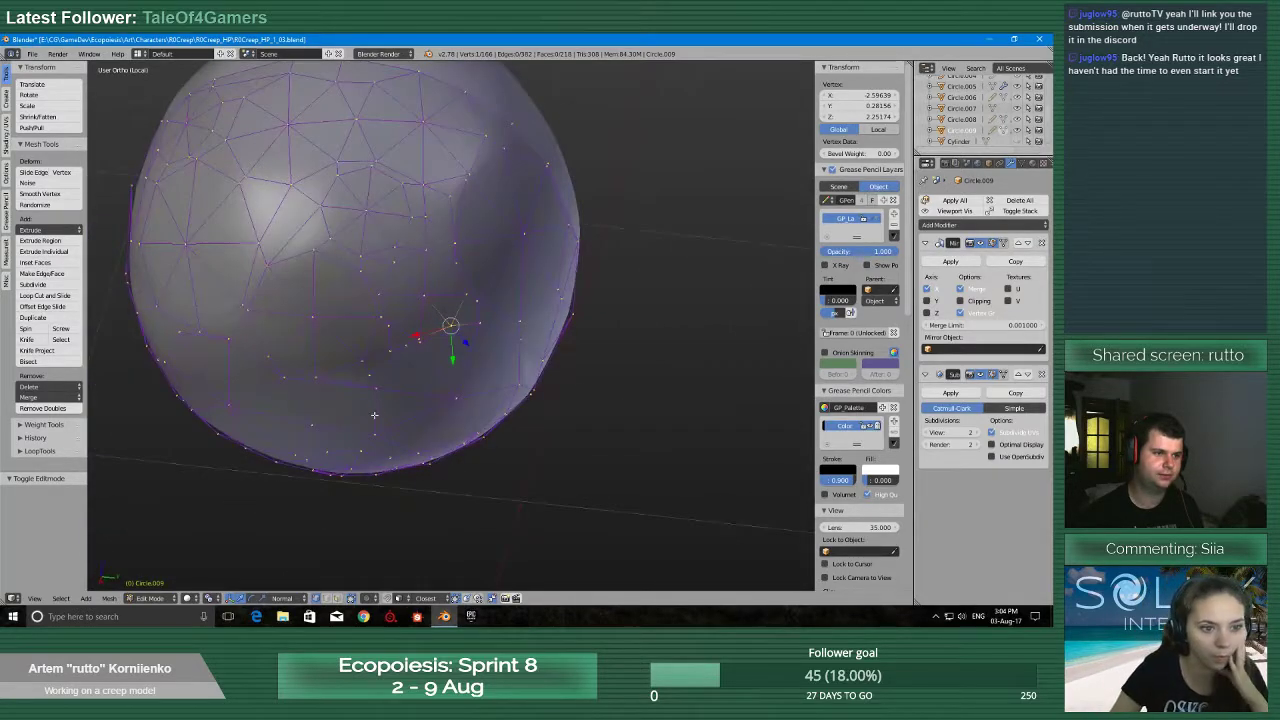
pyautogui.keyDown('shift'); pyautogui.moveTo(389, 357); pyautogui.dragTo(580, 430, button='middle'); pyautogui.keyUp('shift')
pyautogui.scroll(2, 541, 403)
pyautogui.scroll(-2, 541, 403)
pyautogui.moveTo(757, 446); pyautogui.dragTo(728, 387, button='middle')
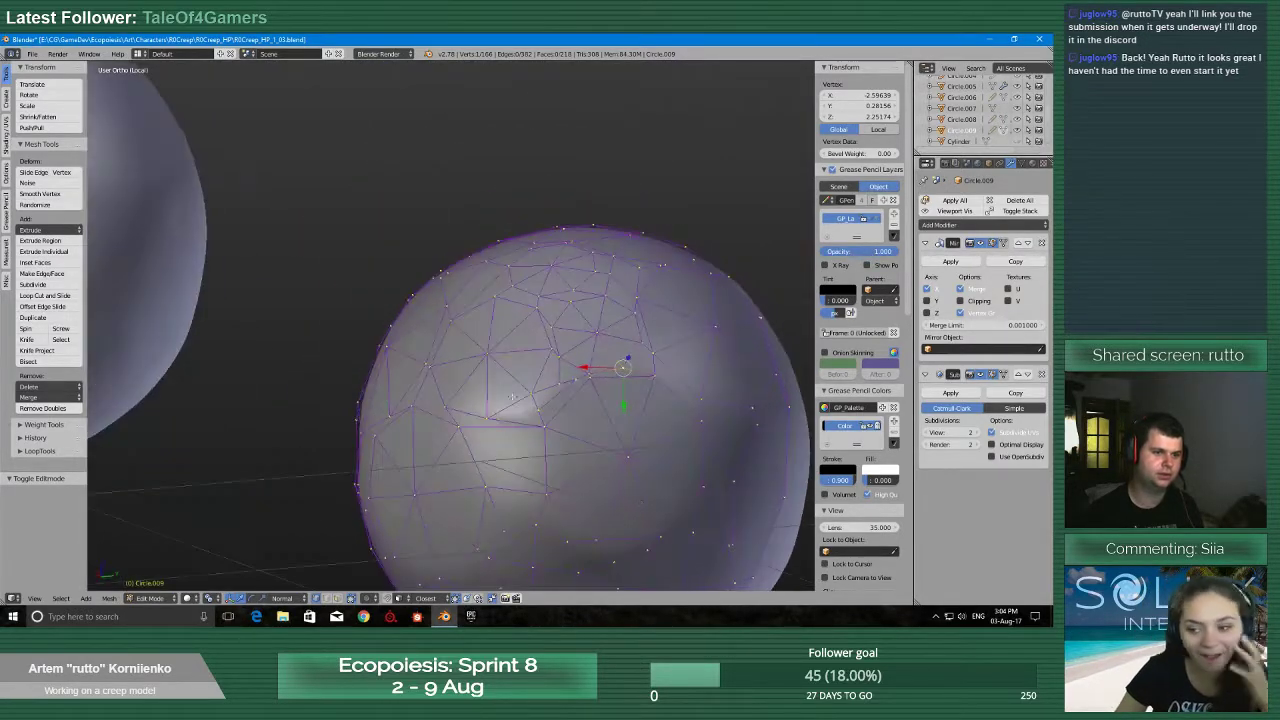
pyautogui.keyDown('shift'); pyautogui.moveTo(653, 527); pyautogui.dragTo(545, 375, button='middle'); pyautogui.keyUp('shift')
pyautogui.scroll(3, 545, 375)
pyautogui.scroll(-4, 560, 466)
pyautogui.moveTo(564, 419); pyautogui.dragTo(538, 428, button='middle')
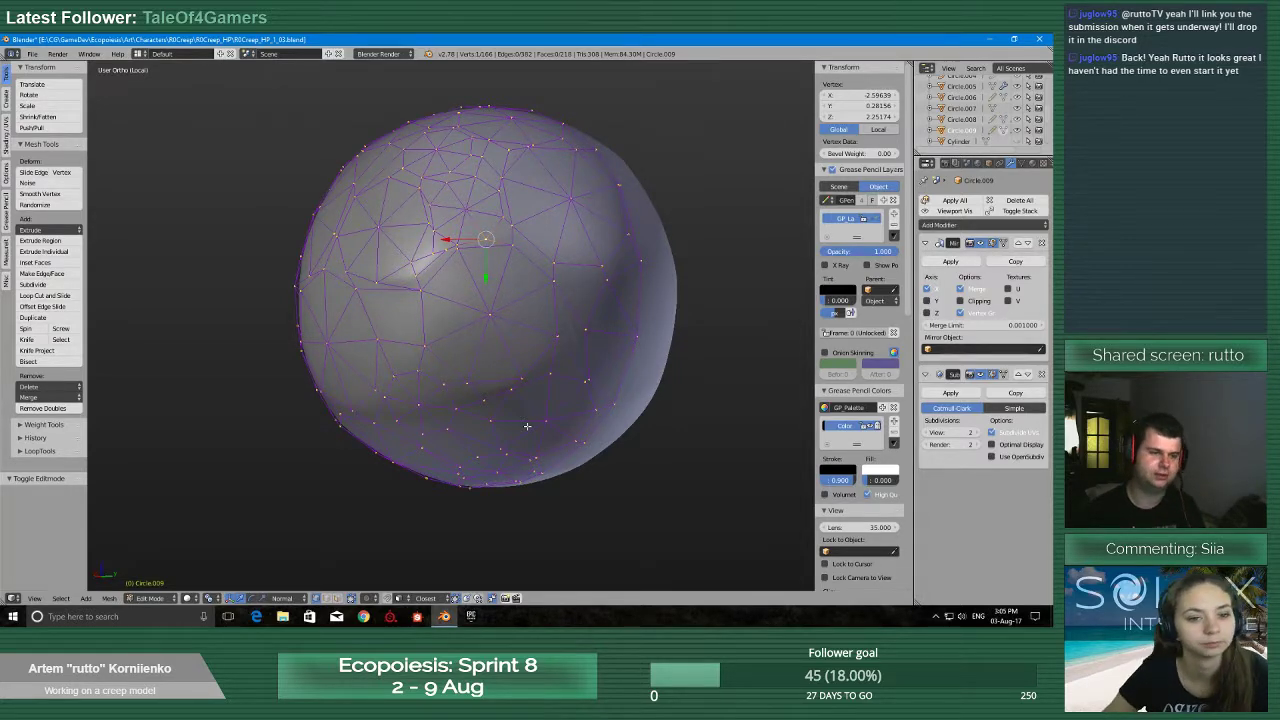
pyautogui.scroll(3, 527, 426)
pyautogui.scroll(-4, 520, 420)
pyautogui.scroll(4, 500, 405)
pyautogui.scroll(-5, 480, 383)
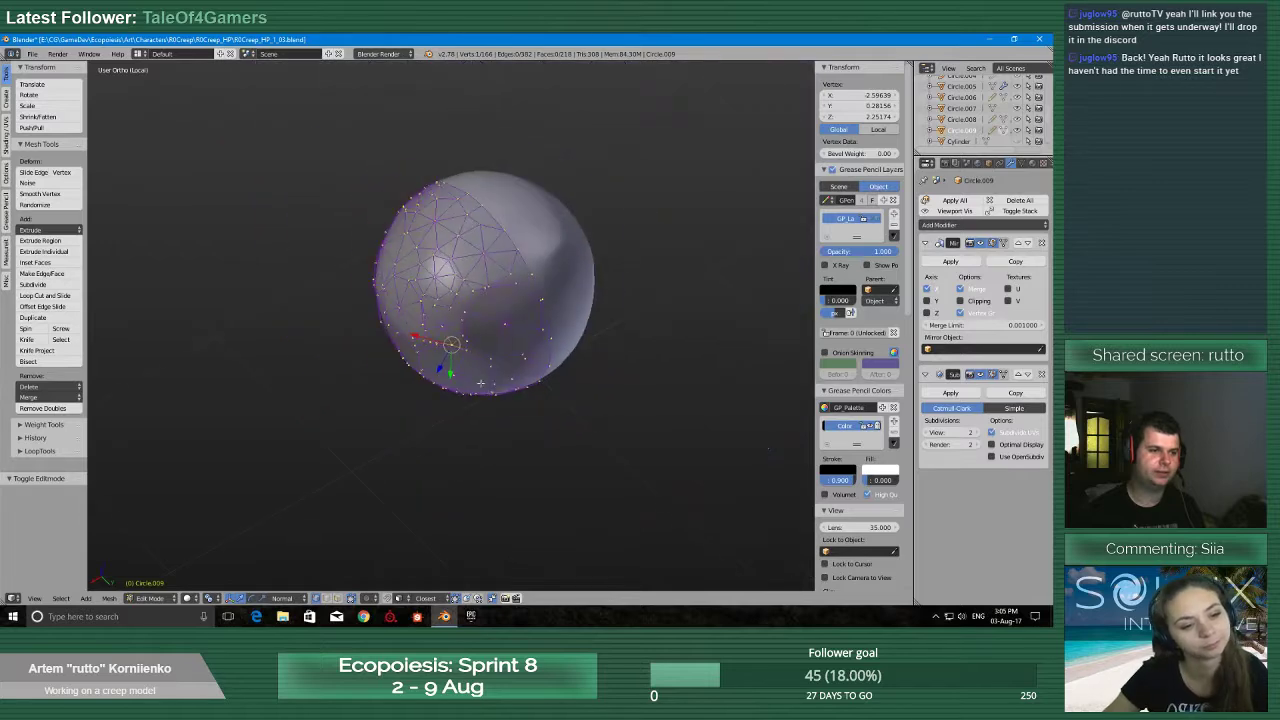
# Return to Object Mode and view the copied sphere beside the original from different distances
pyautogui.press('Tab')
pyautogui.click(403, 377)
pyautogui.moveTo(408, 376); pyautogui.dragTo(483, 391, button='middle')
pyautogui.scroll(3, 466, 450)
pyautogui.scroll(-8, 461, 462)
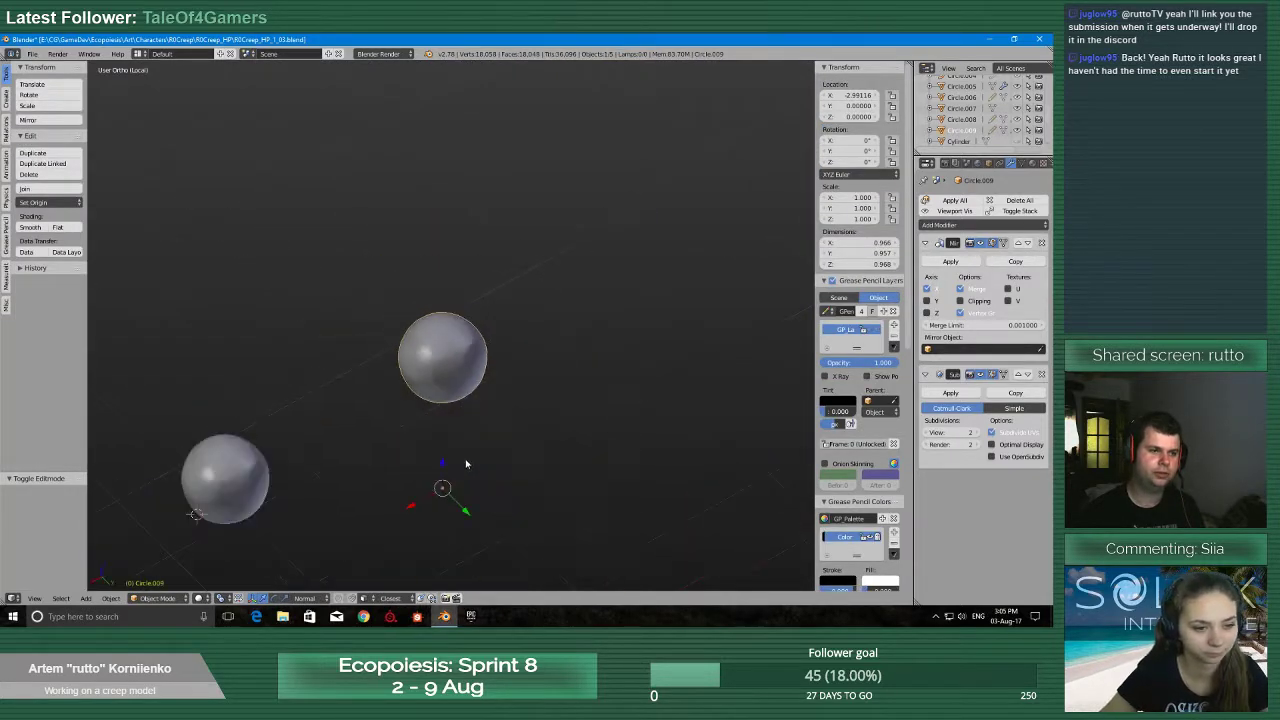
pyautogui.scroll(-2, 466, 463)
pyautogui.moveTo(466, 461); pyautogui.dragTo(471, 418, button='middle')
pyautogui.scroll(8, 485, 425)
pyautogui.scroll(-2, 490, 420)
# In Edit Mode, select the star-shaped centre vertices around the copied sphere and move them outward about 0.3 along their normals to form spikes
pyautogui.press('Tab')
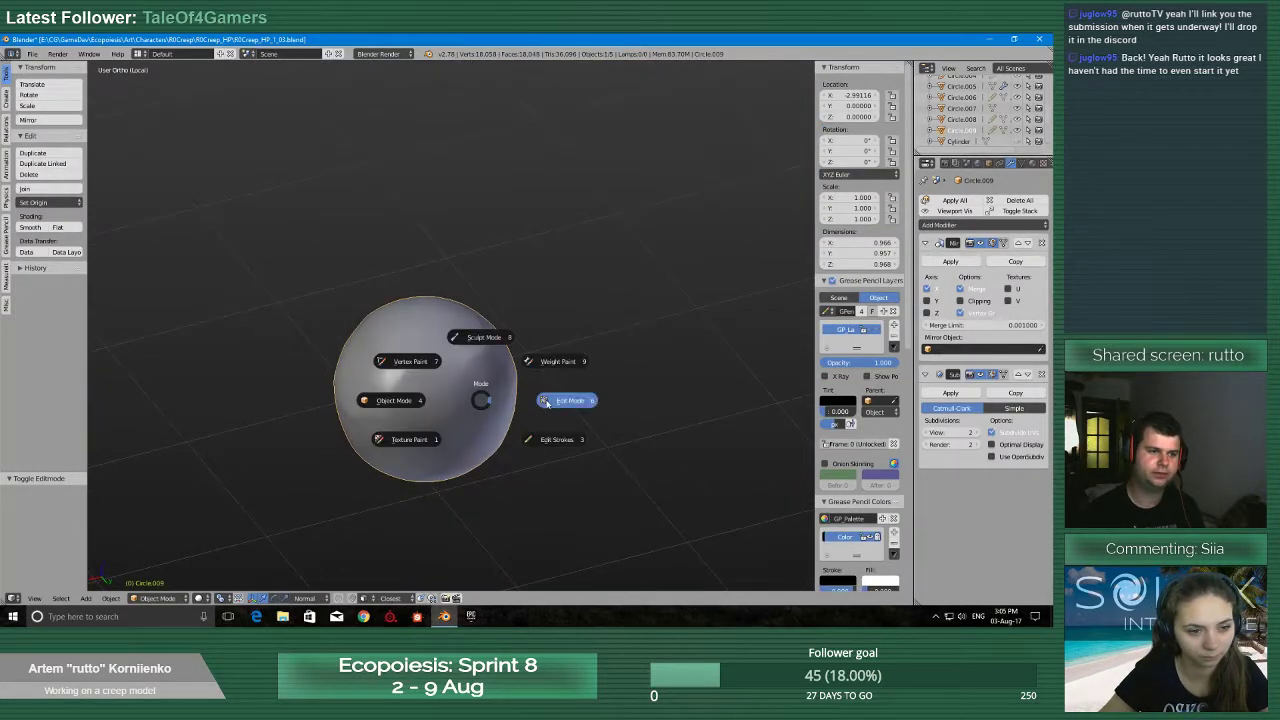
pyautogui.click(546, 402)
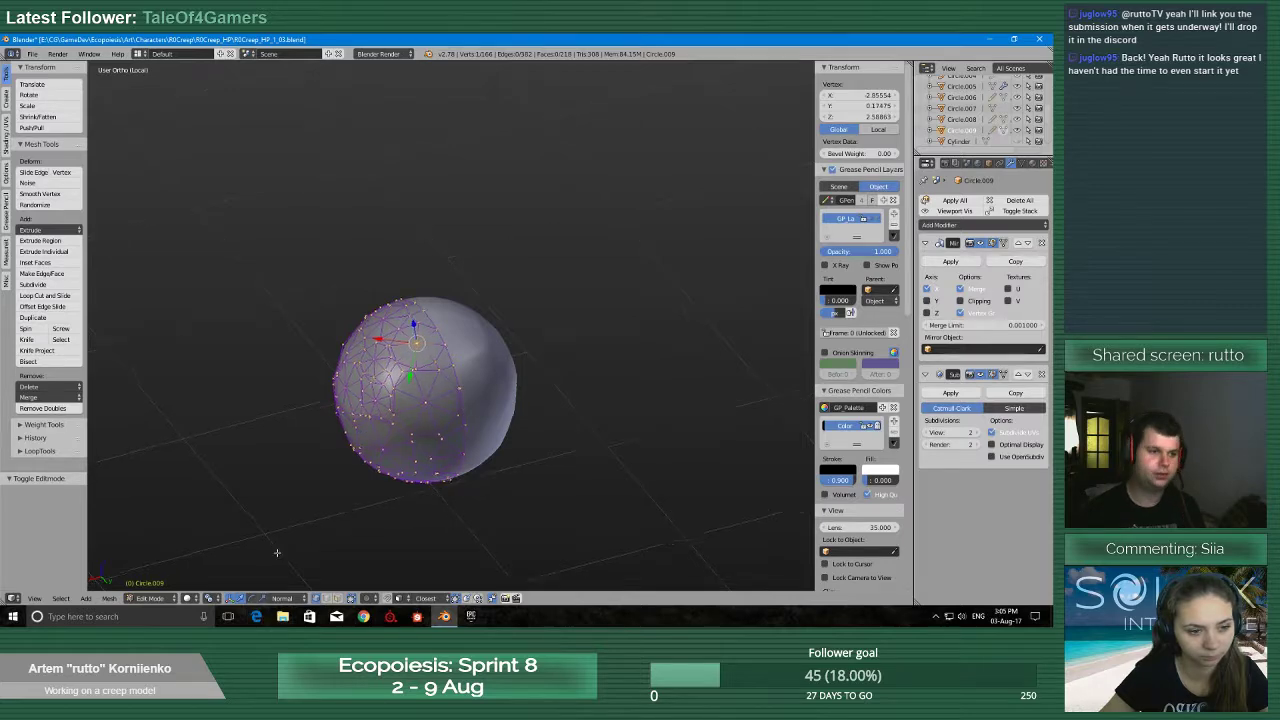
pyautogui.moveTo(277, 552); pyautogui.dragTo(393, 483, button='middle')
pyautogui.scroll(3, 393, 483)
pyautogui.keyDown('shift'); pyautogui.rightClick(485, 325); pyautogui.keyUp('shift')
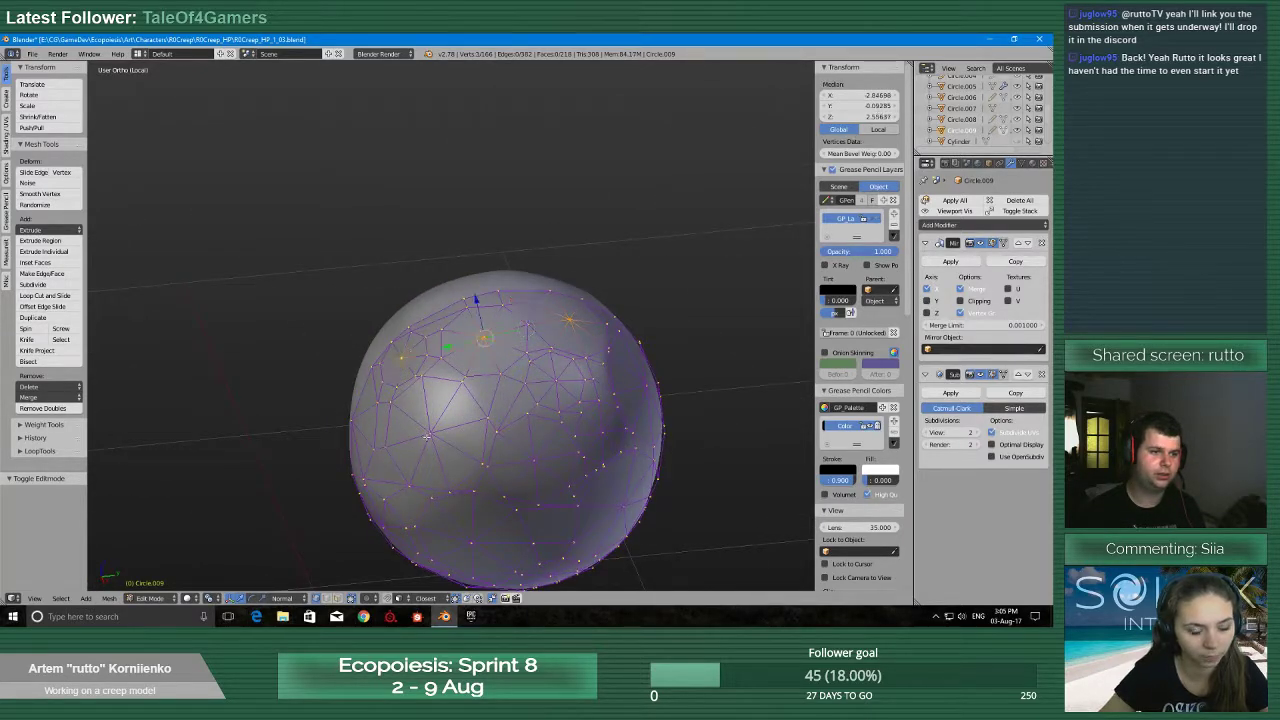
pyautogui.moveTo(474, 297); pyautogui.dragTo(494, 475, button='middle')
pyautogui.keyDown('shift'); pyautogui.rightClick(551, 445); pyautogui.keyUp('shift')
pyautogui.keyDown('shift'); pyautogui.moveTo(618, 434); pyautogui.dragTo(519, 405, button='middle'); pyautogui.keyUp('shift')
pyautogui.keyDown('shift'); pyautogui.rightClick(612, 352); pyautogui.keyUp('shift')
pyautogui.keyDown('shift'); pyautogui.rightClick(497, 462); pyautogui.keyUp('shift')
pyautogui.keyDown('shift'); pyautogui.rightClick(631, 313); pyautogui.keyUp('shift')
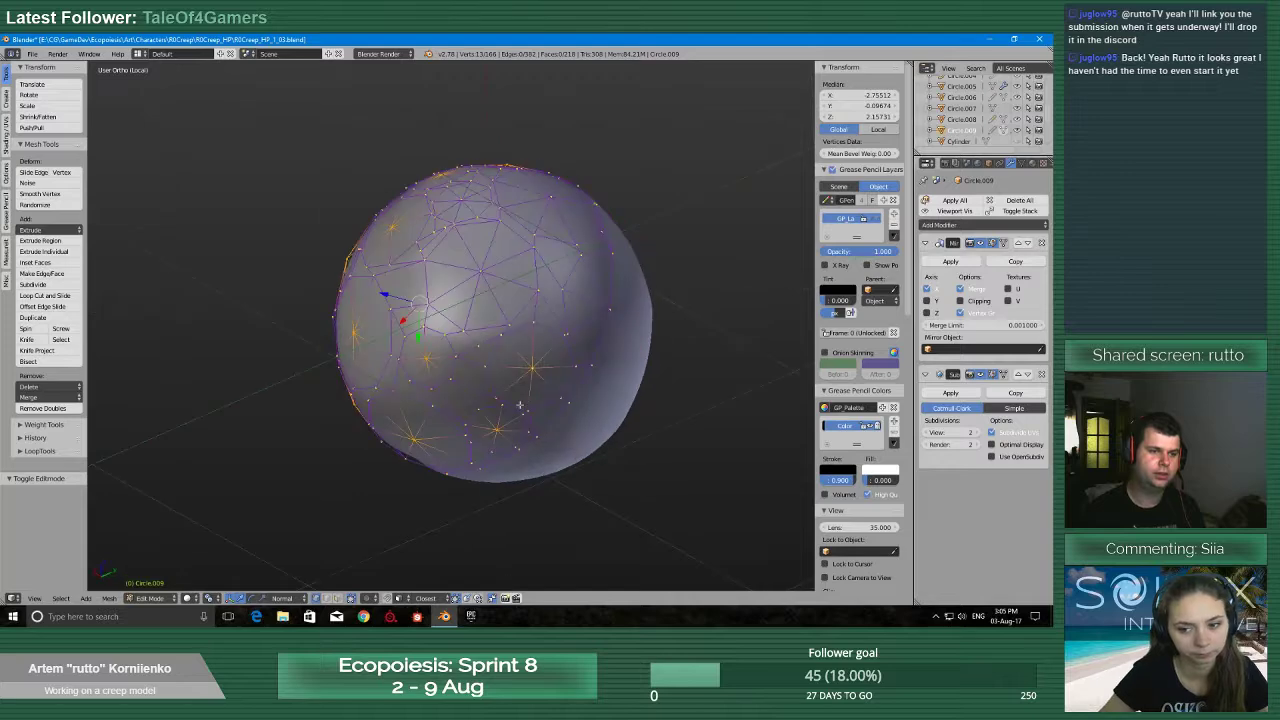
pyautogui.moveTo(607, 308); pyautogui.dragTo(612, 384, button='middle')
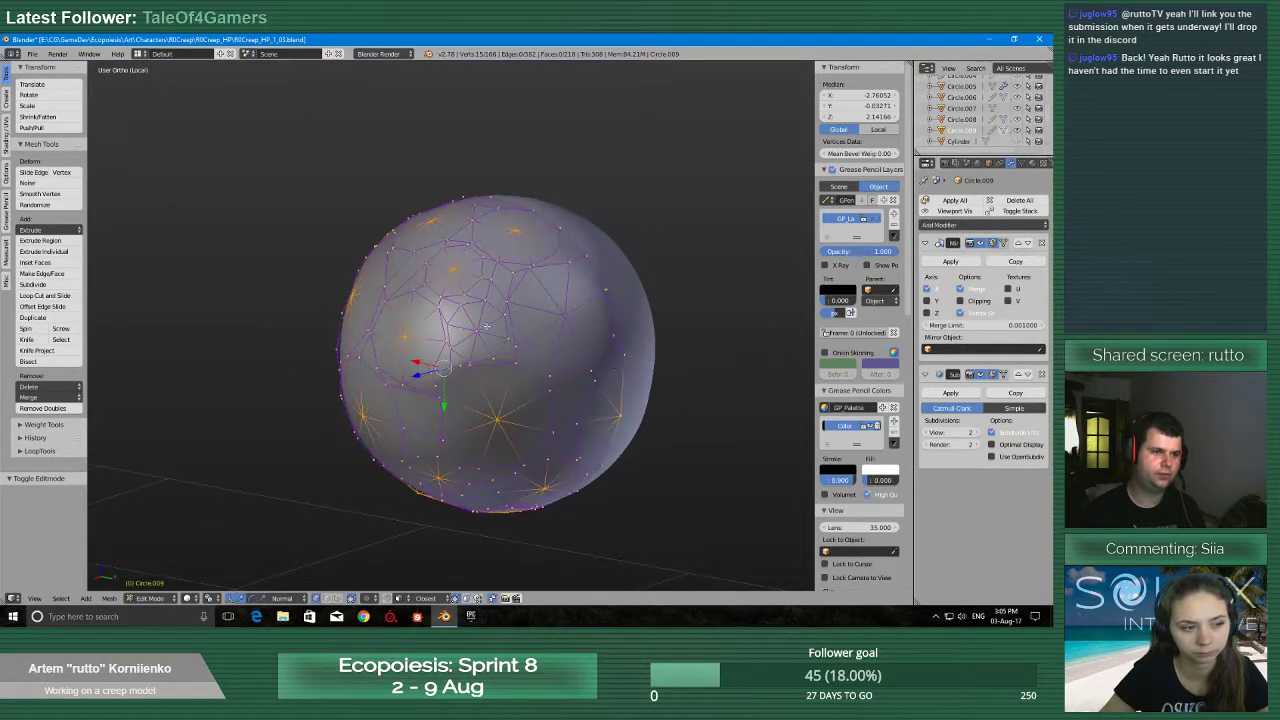
pyautogui.keyDown('shift'); pyautogui.rightClick(478, 338); pyautogui.keyUp('shift')
pyautogui.keyDown('shift'); pyautogui.rightClick(566, 320); pyautogui.keyUp('shift')
pyautogui.moveTo(566, 320); pyautogui.dragTo(451, 428, button='middle')
pyautogui.scroll(4, 490, 390)
pyautogui.scroll(-6, 490, 390)
pyautogui.scroll(2, 540, 375)
pyautogui.scroll(-2, 540, 375)
pyautogui.scroll(5, 451, 431)
pyautogui.scroll(-3, 451, 431)
pyautogui.moveTo(551, 401); pyautogui.dragTo(392, 388, button='middle')
pyautogui.moveTo(392, 340); pyautogui.dragTo(530, 381, button='middle')
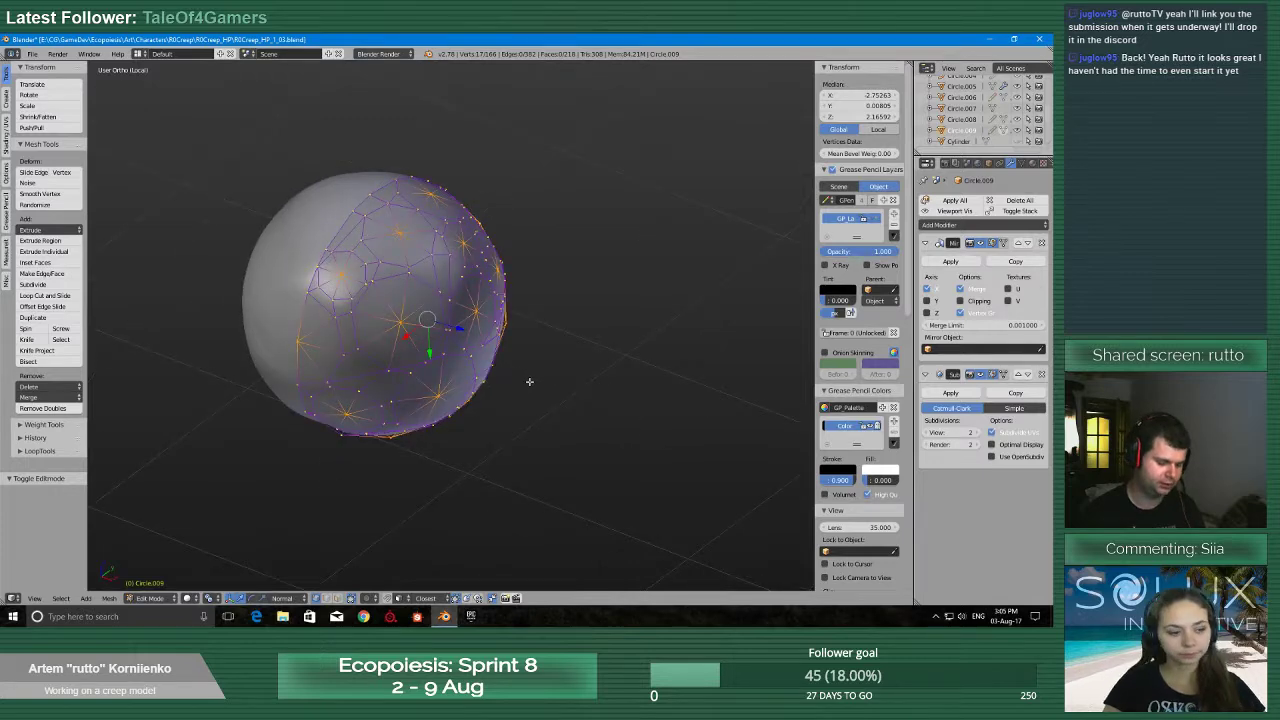
pyautogui.press('e')
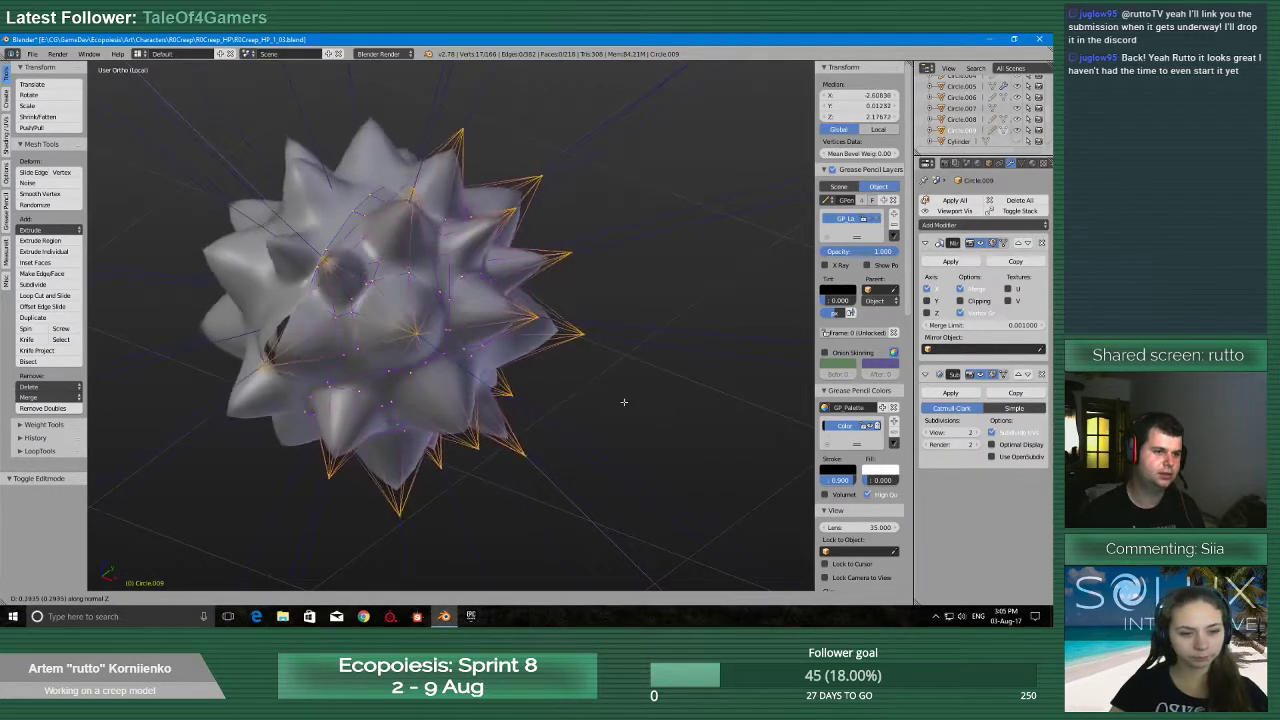
pyautogui.click(640, 404)
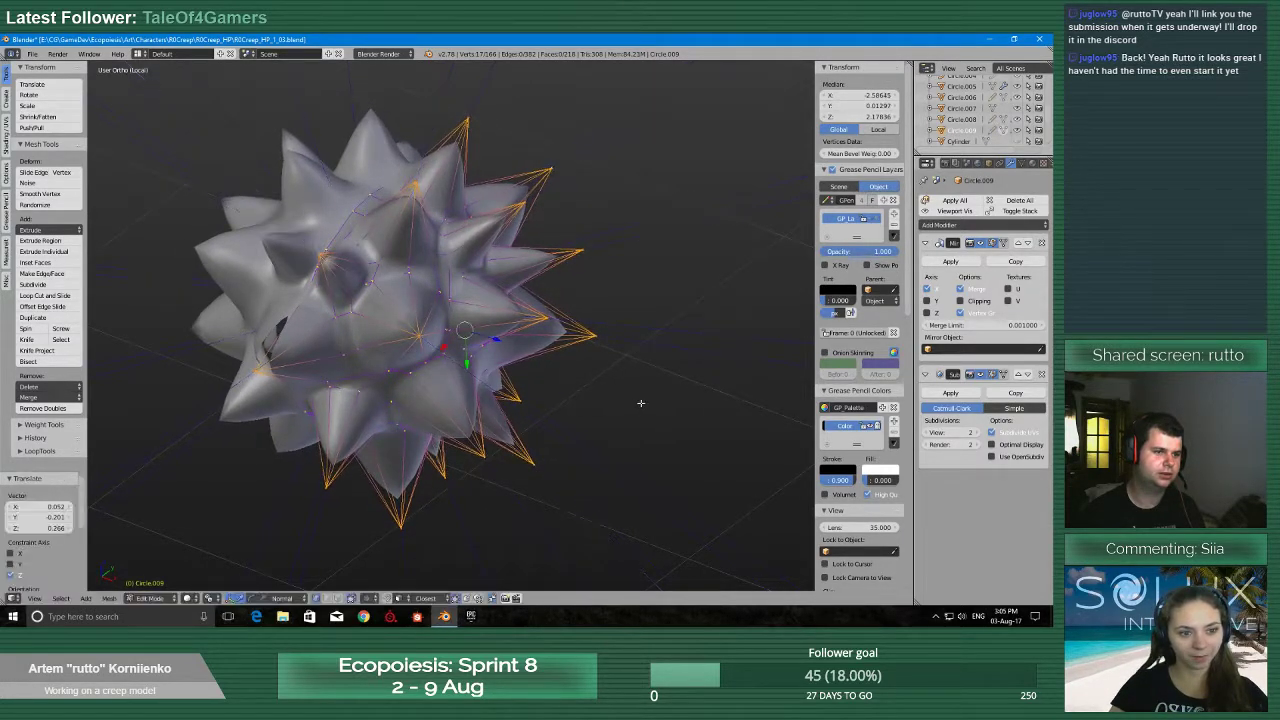
# Return to Object Mode and inspect the spiked copy alongside the smooth original sphere
pyautogui.press('Tab')
pyautogui.moveTo(640, 404); pyautogui.dragTo(412, 406, button='middle')
pyautogui.click(569, 403)
pyautogui.scroll(-7, 550, 426)
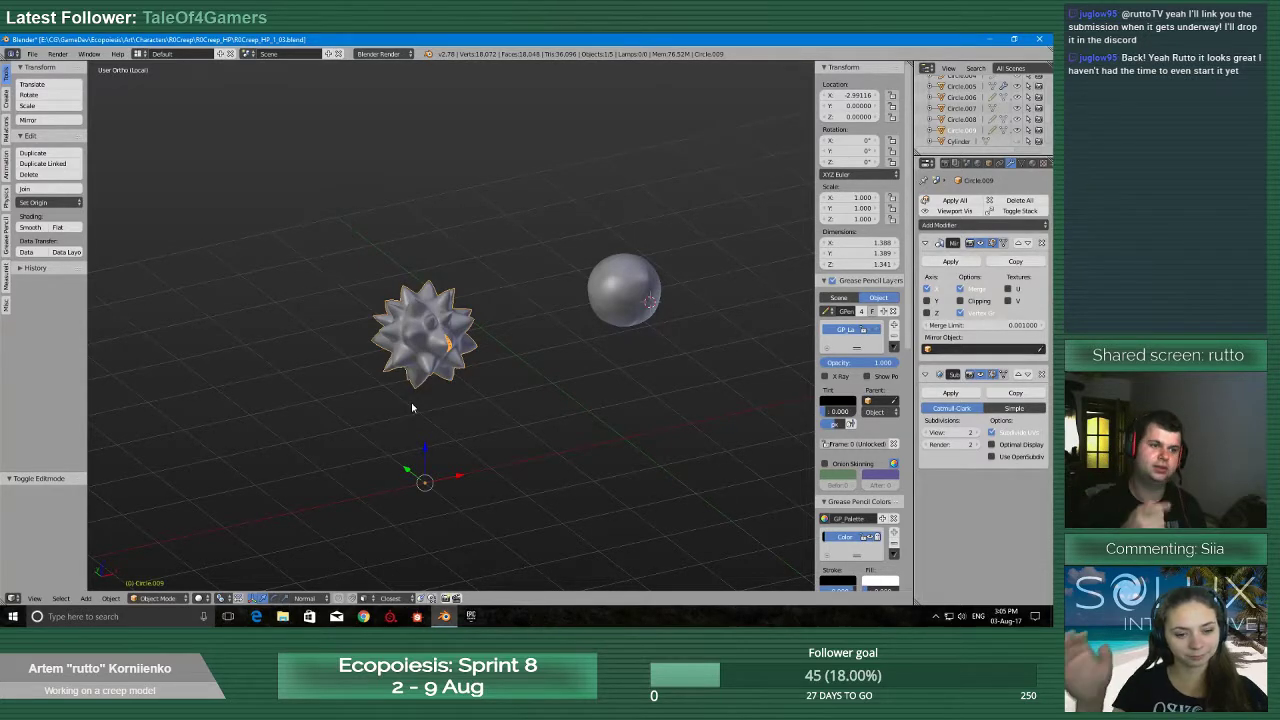
pyautogui.scroll(5, 408, 405)
pyautogui.scroll(-2, 384, 408)
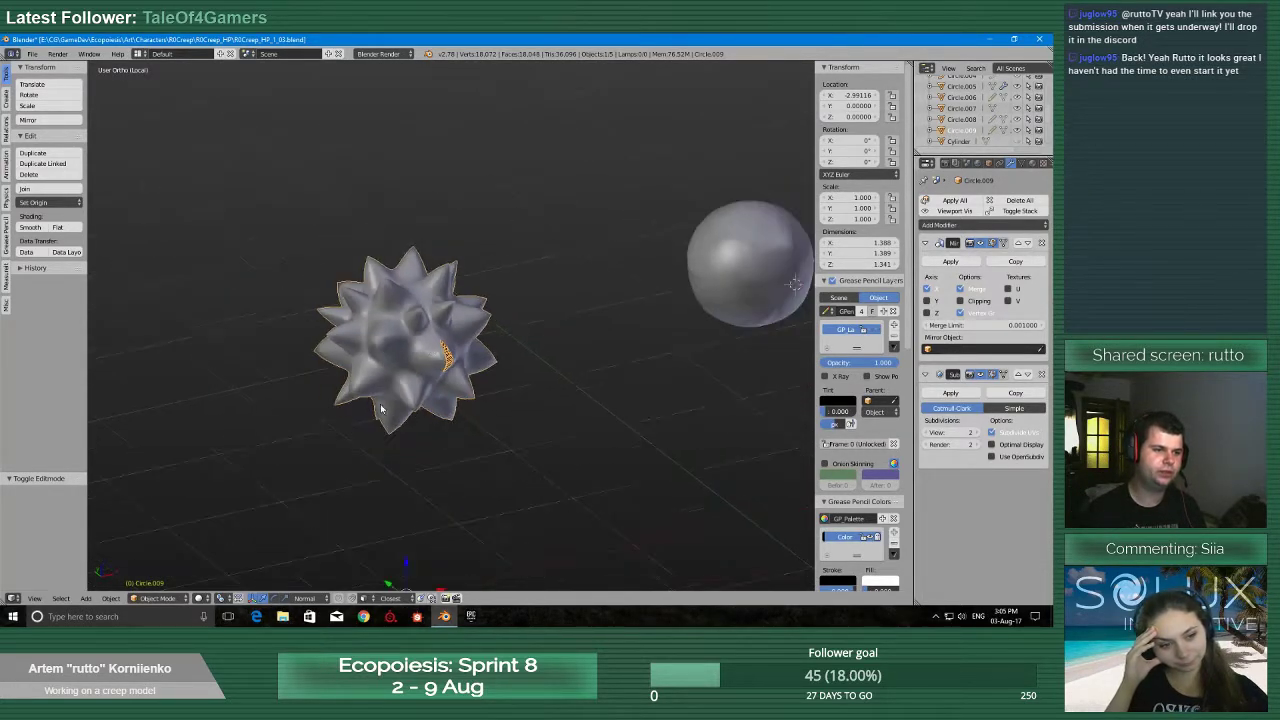
pyautogui.moveTo(431, 353); pyautogui.dragTo(427, 365, button='middle')
# Inspect the spiked mesh in Edit Mode from several sides, including its mirror seam, and compare it with the smooth sphere
pyautogui.press('Tab')
pyautogui.click(522, 364)
pyautogui.moveTo(523, 363); pyautogui.dragTo(366, 346, button='middle')
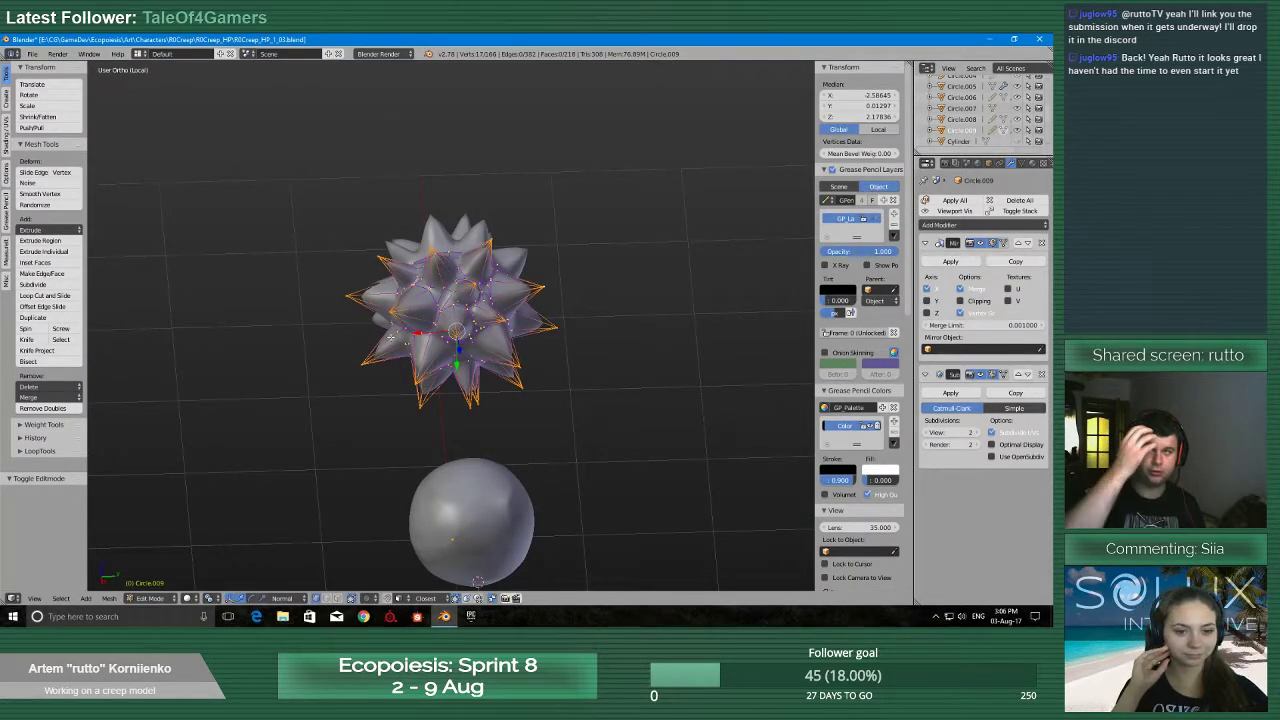
pyautogui.scroll(4, 504, 372)
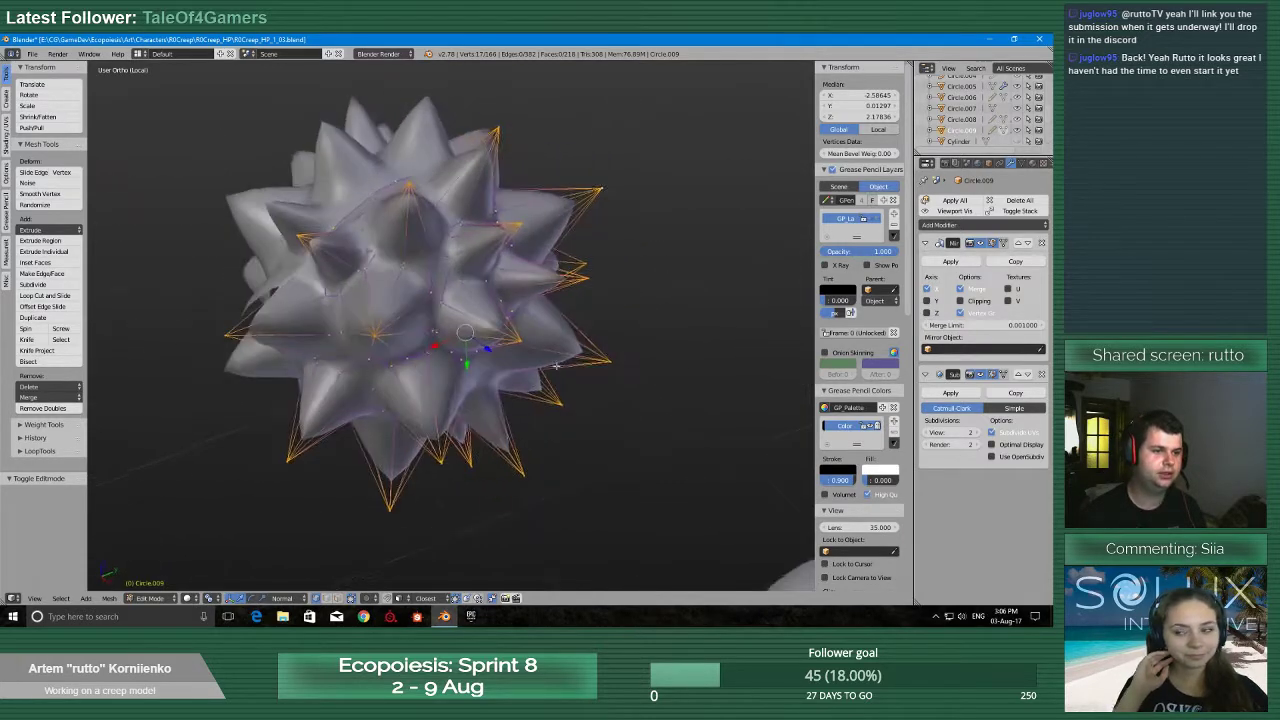
pyautogui.scroll(-5, 510, 385)
pyautogui.moveTo(600, 462); pyautogui.dragTo(638, 448, button='middle')
pyautogui.keyDown('shift'); pyautogui.moveTo(660, 480); pyautogui.dragTo(502, 400, button='middle'); pyautogui.keyUp('shift')
pyautogui.scroll(3, 562, 460)
pyautogui.scroll(3, 558, 466)
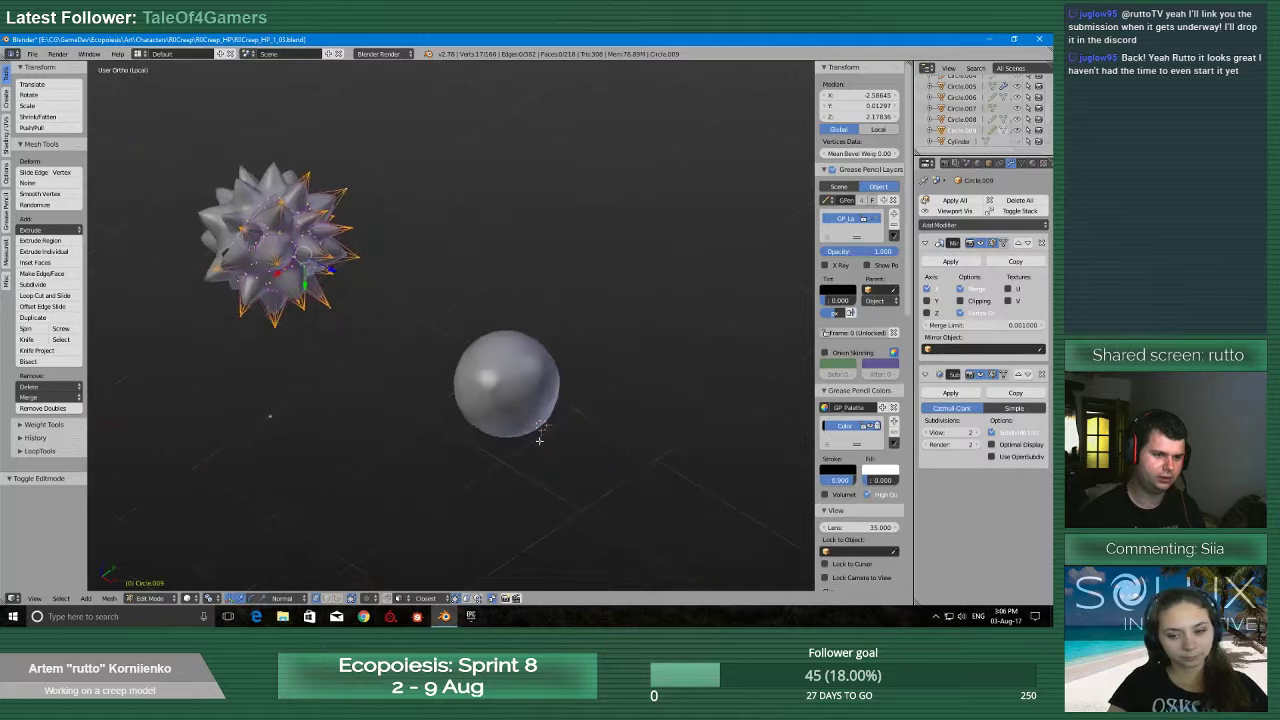
pyautogui.scroll(-1, 560, 435)
pyautogui.scroll(-2, 558, 437)
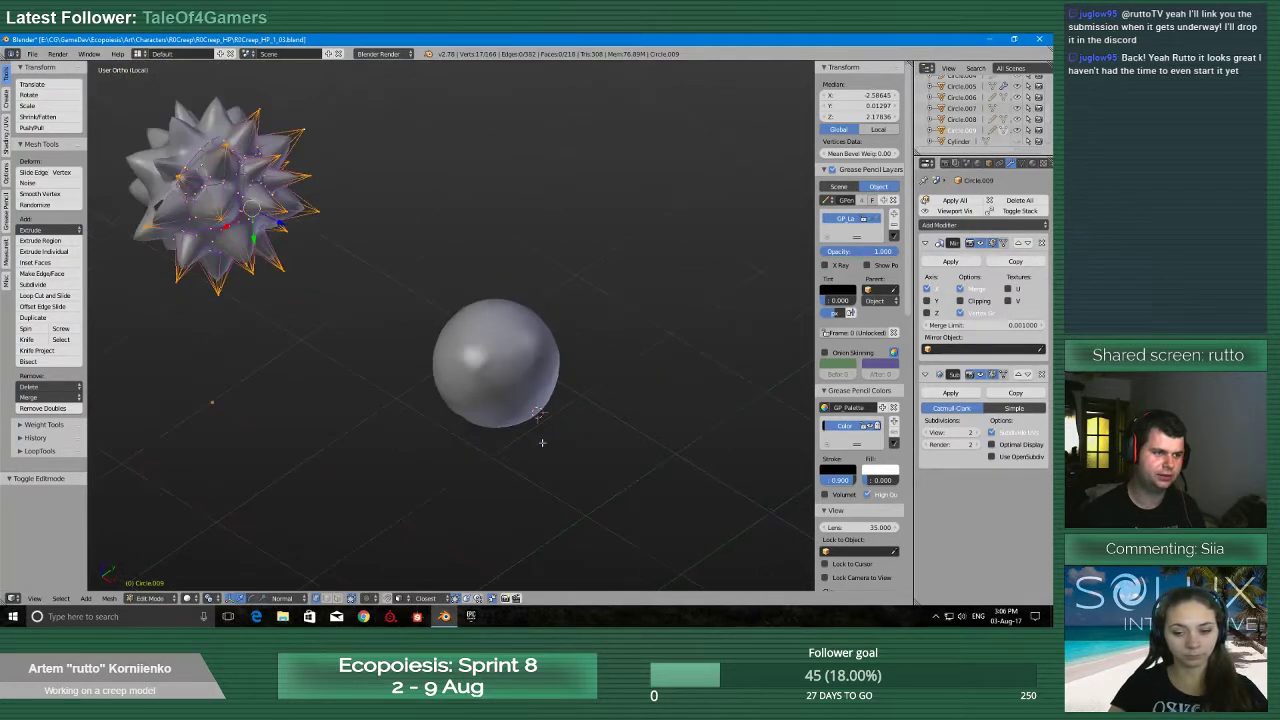
pyautogui.moveTo(544, 442); pyautogui.dragTo(570, 408, button='middle')
pyautogui.scroll(4, 674, 407)
pyautogui.scroll(-4, 572, 410)
pyautogui.keyDown('shift'); pyautogui.moveTo(735, 504); pyautogui.dragTo(538, 384, button='middle'); pyautogui.keyUp('shift')
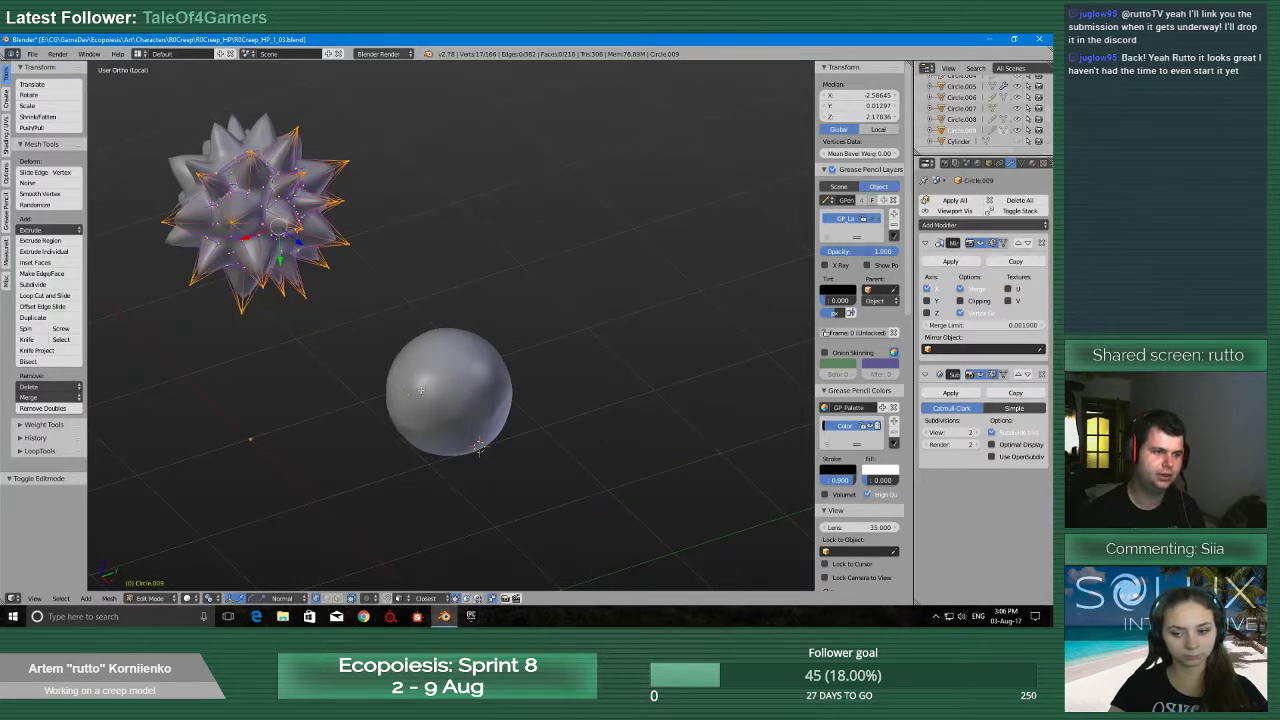
pyautogui.keyDown('shift'); pyautogui.moveTo(328, 321); pyautogui.dragTo(383, 351, button='middle'); pyautogui.keyUp('shift')
pyautogui.scroll(2, 383, 351)
pyautogui.scroll(-2, 429, 417)
pyautogui.moveTo(429, 417); pyautogui.dragTo(510, 405, button='middle')
pyautogui.scroll(2, 448, 377)
pyautogui.keyDown('shift'); pyautogui.moveTo(350, 290); pyautogui.dragTo(508, 348, button='middle'); pyautogui.keyUp('shift')
pyautogui.scroll(3, 448, 377)
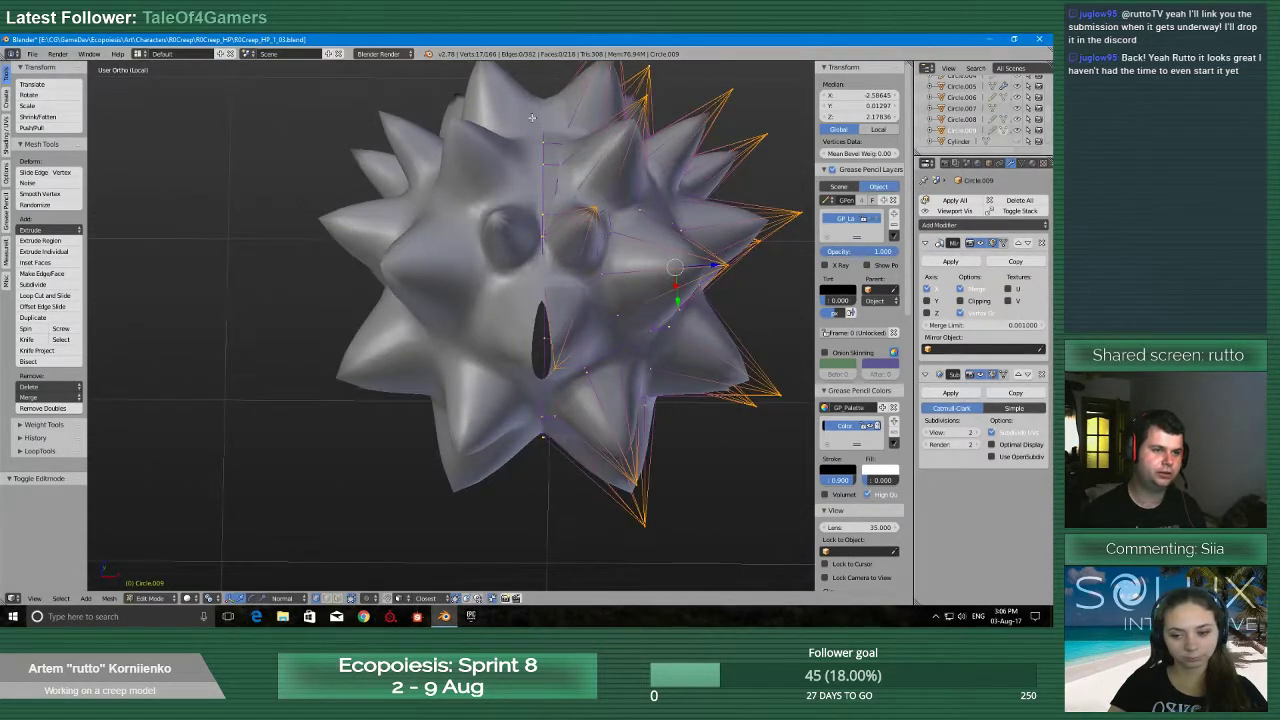
pyautogui.moveTo(628, 272); pyautogui.dragTo(569, 302, button='middle')
pyautogui.scroll(-5, 569, 302)
pyautogui.scroll(8, 566, 300)
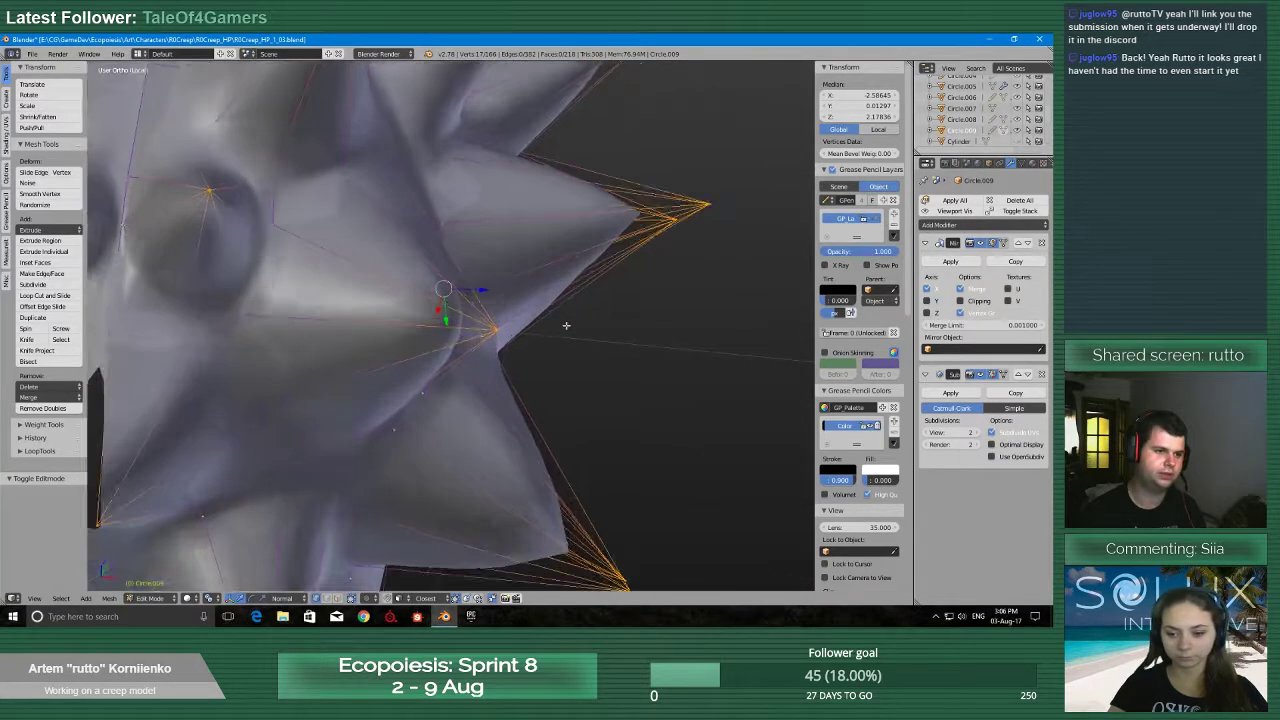
pyautogui.scroll(-10, 453, 281)
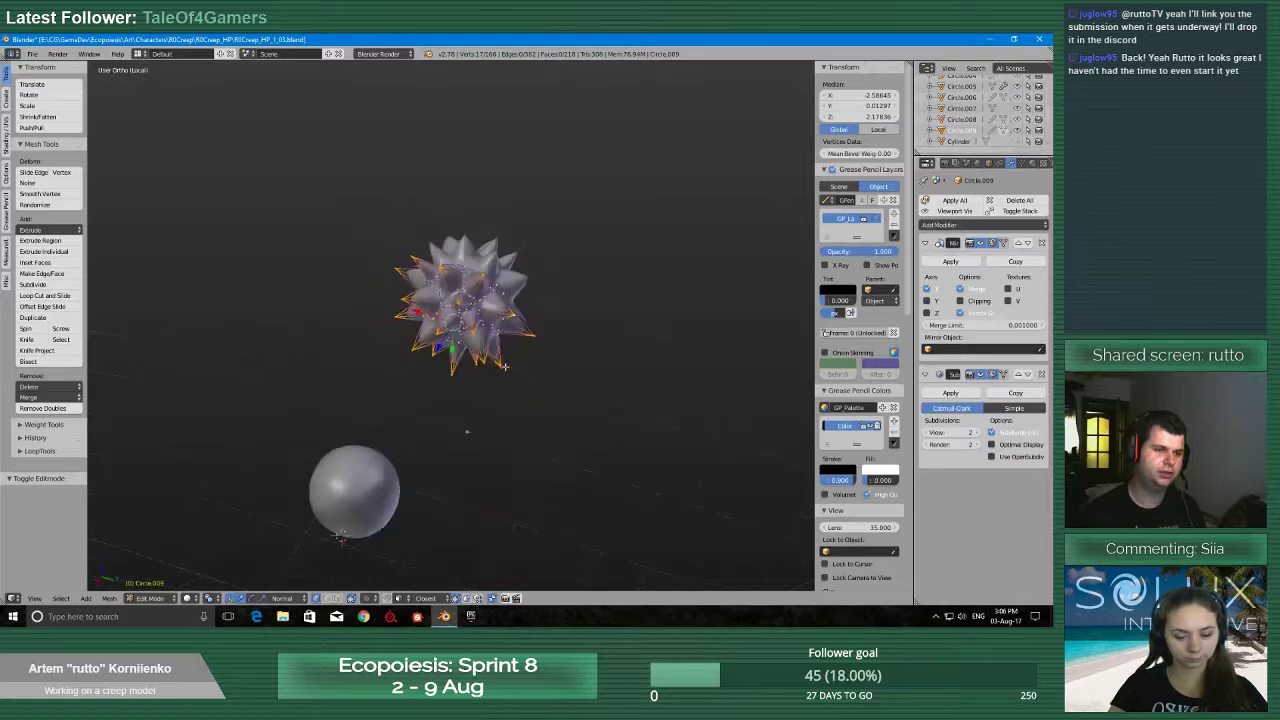
# Return to Object Mode and delete the spiked copy of the sphere
pyautogui.press('Tab')
pyautogui.click(473, 352)
pyautogui.scroll(-2, 471, 354)
pyautogui.moveTo(468, 356); pyautogui.dragTo(516, 380, button='middle')
pyautogui.scroll(10, 516, 380)
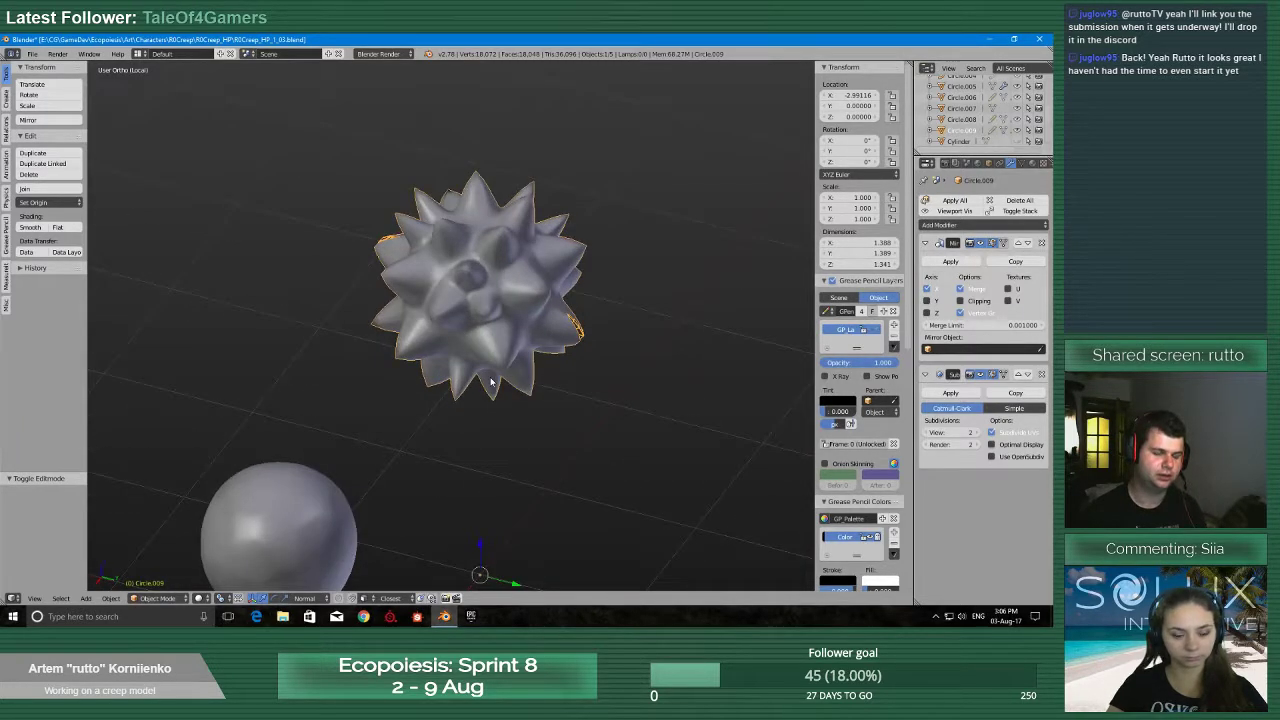
pyautogui.scroll(-4, 455, 354)
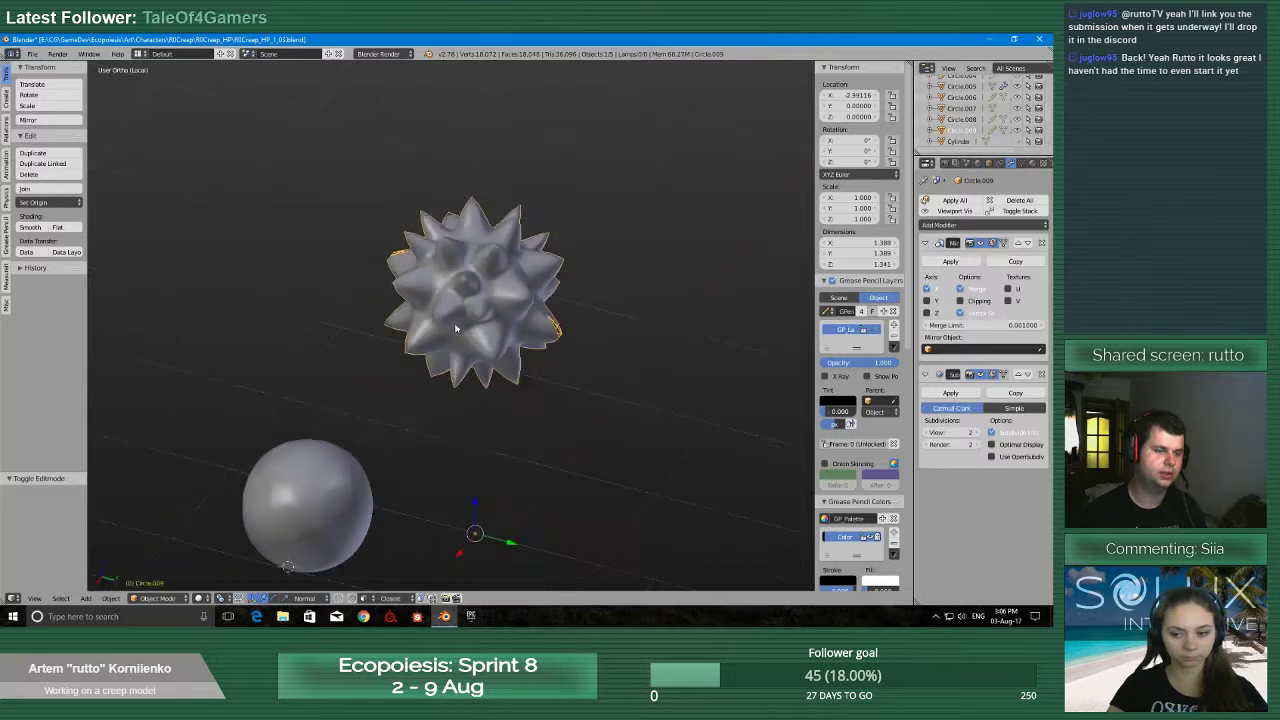
pyautogui.press('x')
pyautogui.click(448, 327)
pyautogui.moveTo(448, 327); pyautogui.dragTo(404, 394, button='middle')
pyautogui.scroll(-2, 313, 396)
pyautogui.scroll(5, 404, 395)
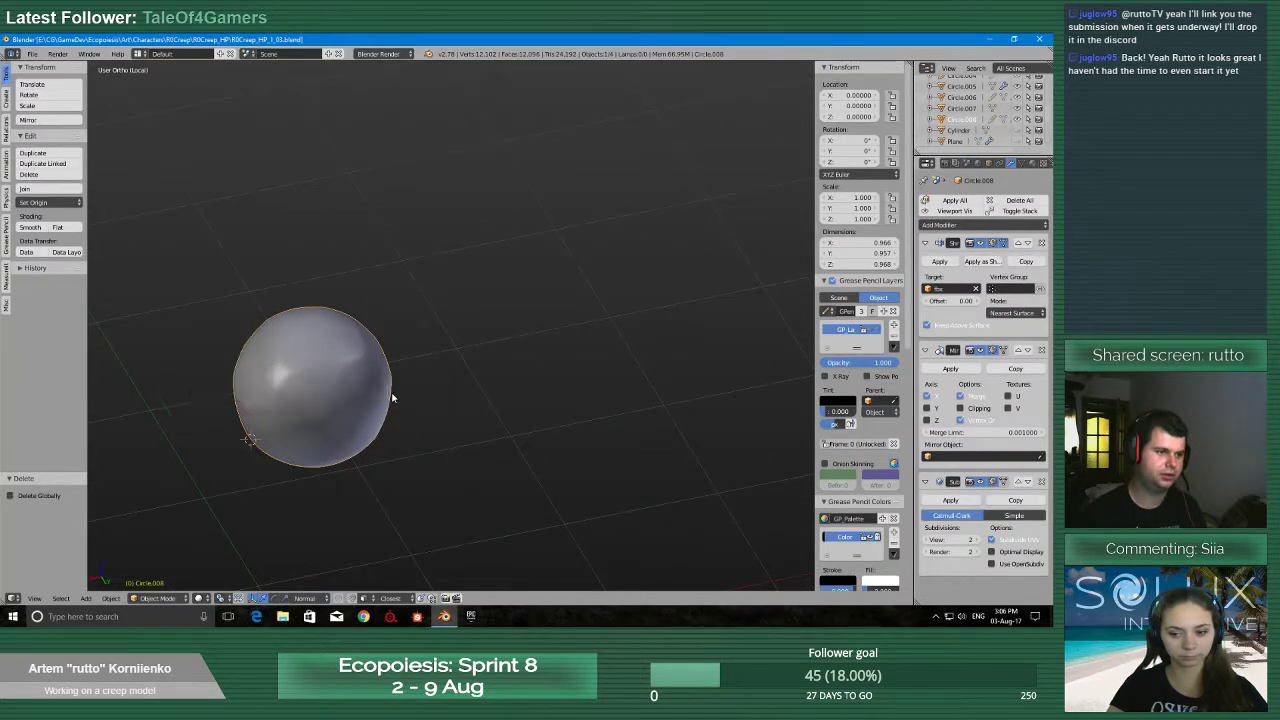
# Leave the local view to bring back the rest of the creep model
pyautogui.press('KP_Divide')
pyautogui.scroll(-6, 391, 397)
pyautogui.moveTo(391, 397); pyautogui.dragTo(458, 320, button='middle')
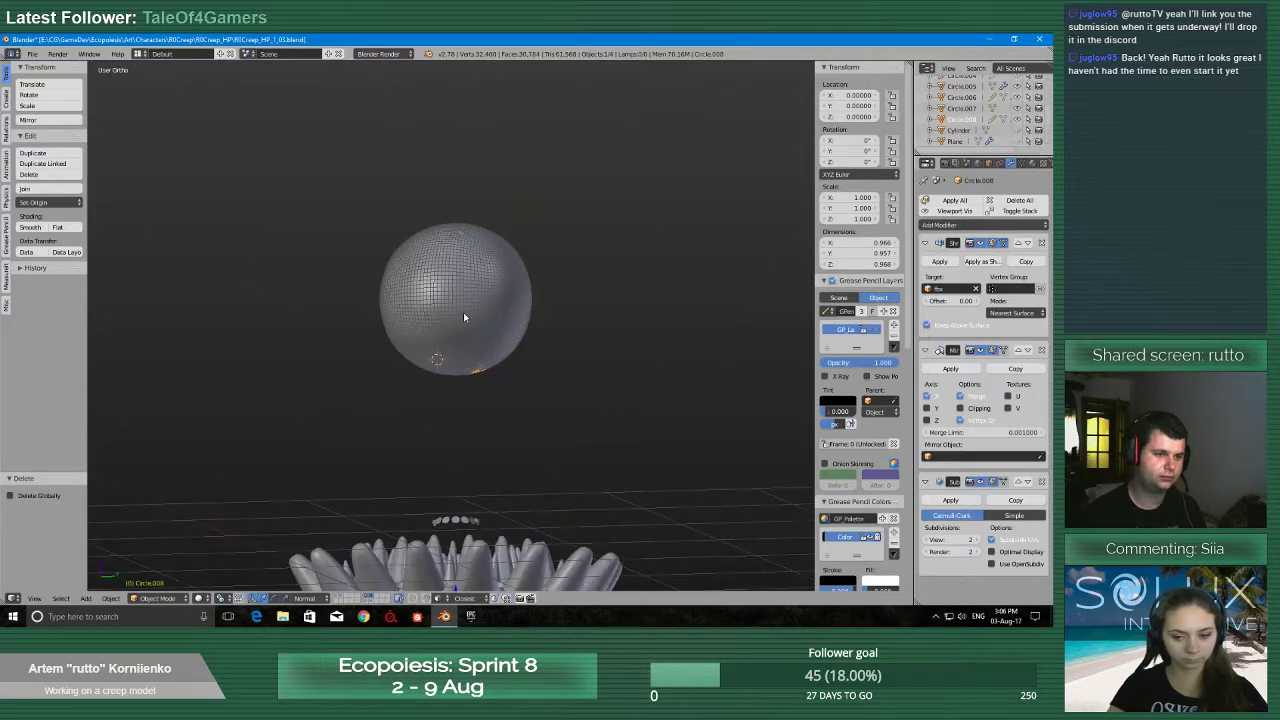
# Select the dense head sphere and turn off the viewport display of its Mask modifier that uses the head vertex group
pyautogui.rightClick(469, 303)
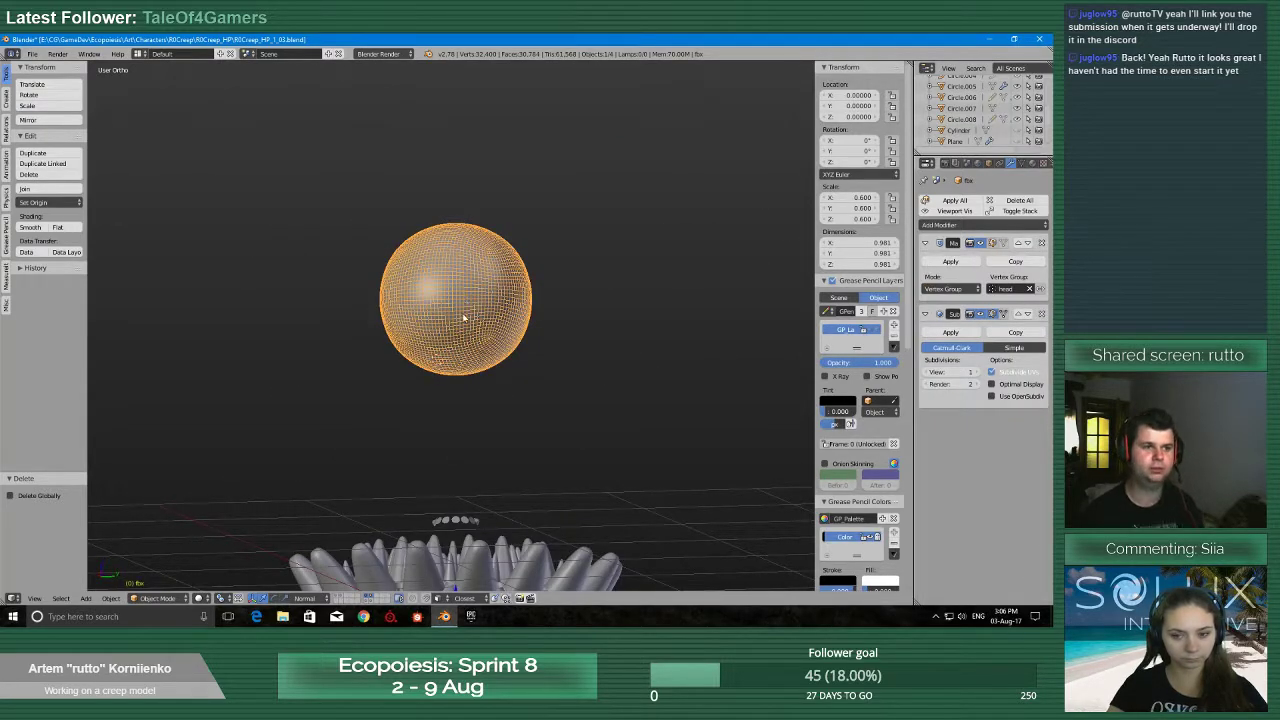
pyautogui.moveTo(481, 360); pyautogui.dragTo(457, 416, button='middle')
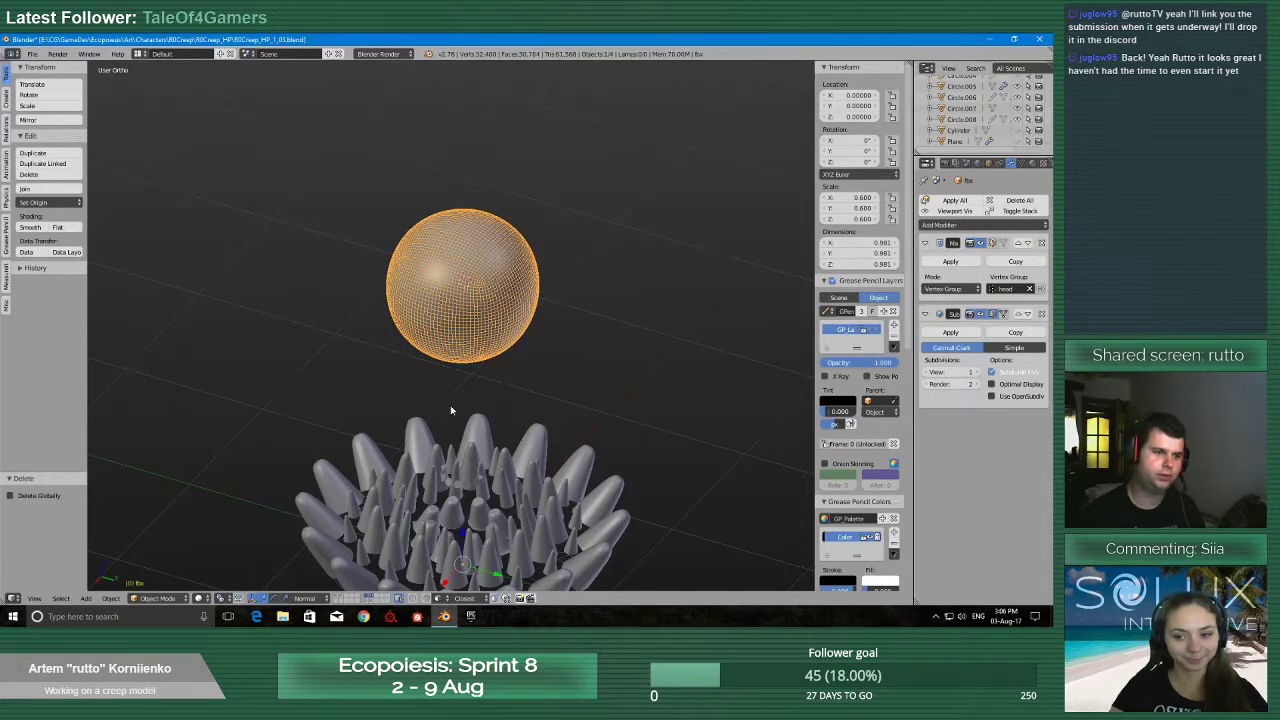
pyautogui.scroll(2, 450, 405)
pyautogui.scroll(-4, 416, 412)
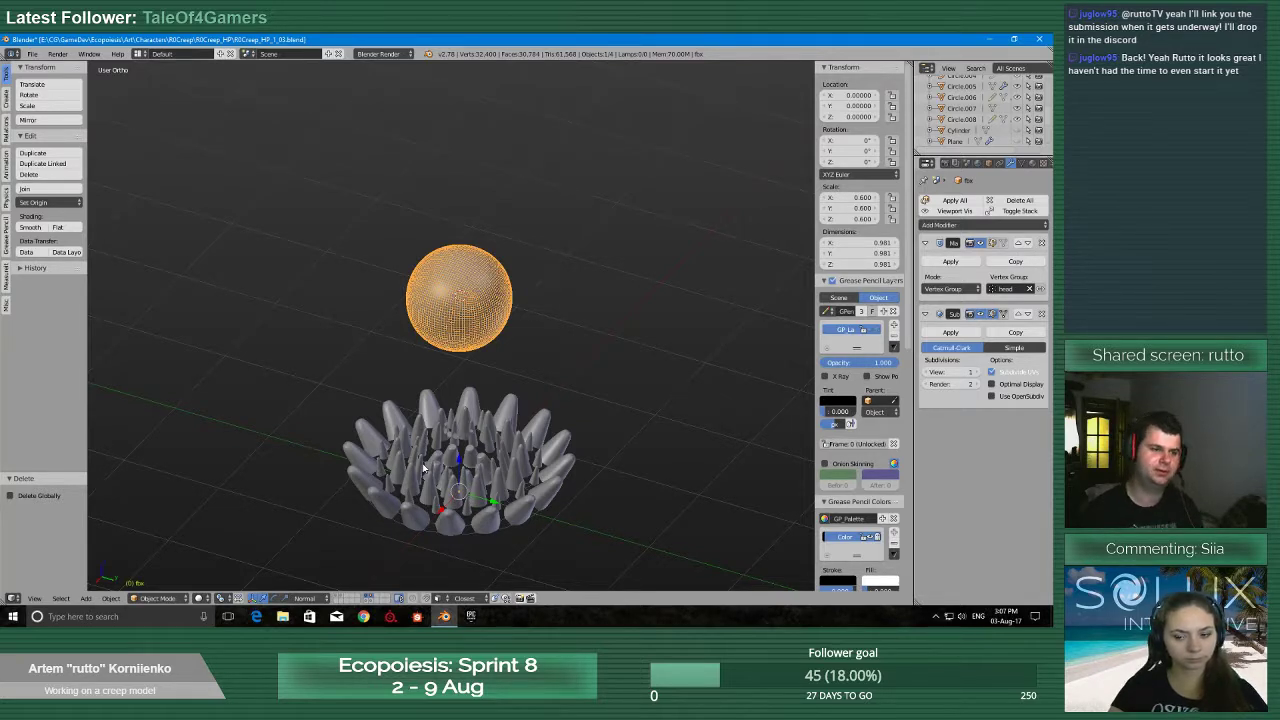
pyautogui.scroll(2, 423, 467)
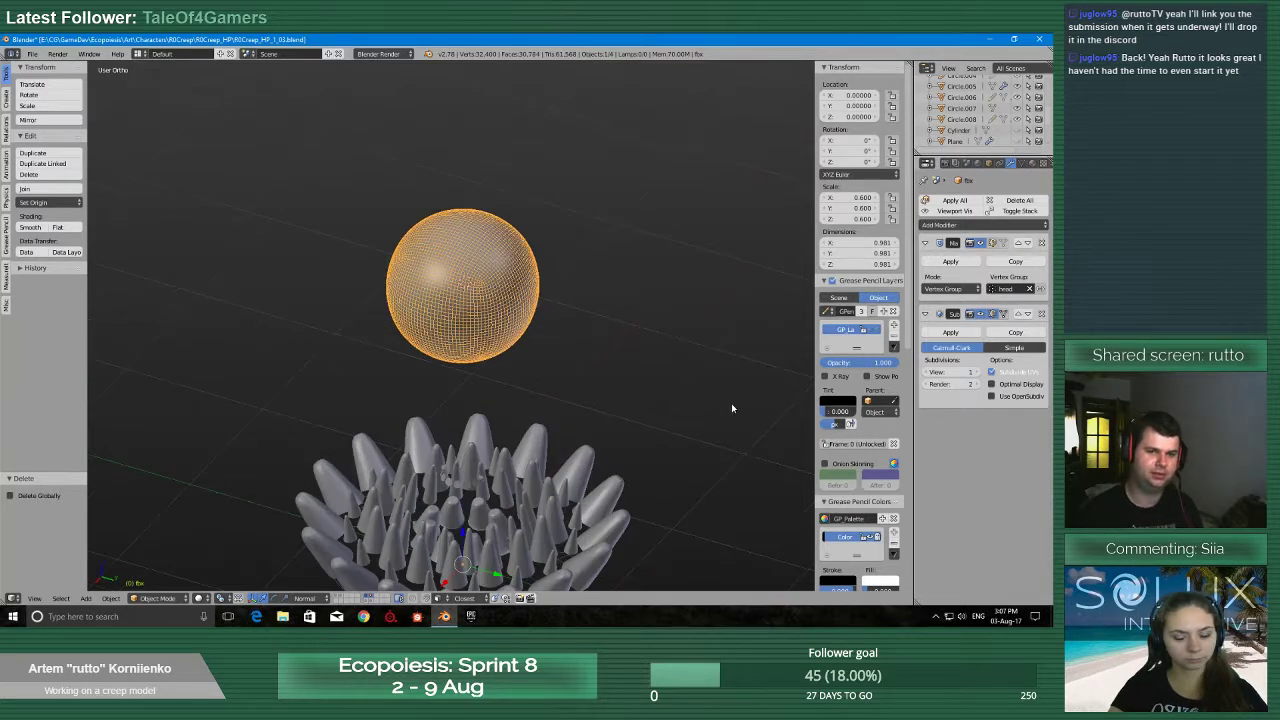
pyautogui.click(985, 245)
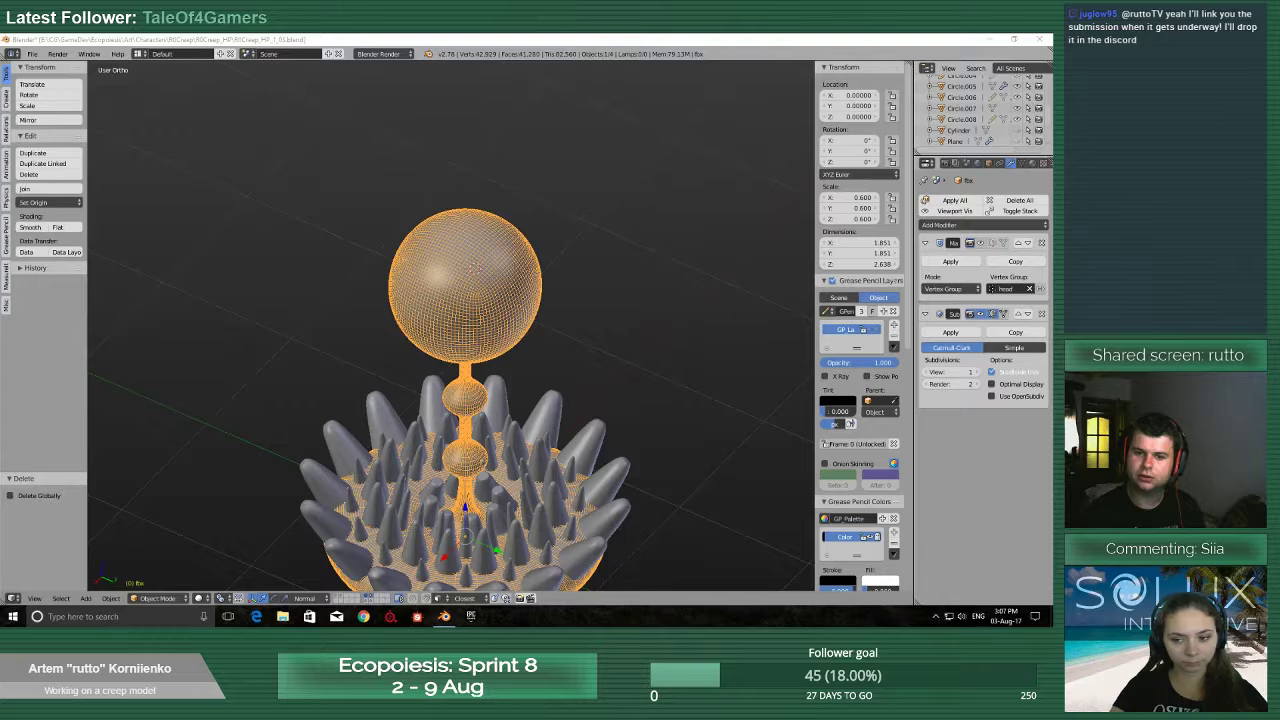
# Select the body's spike object Plane.001, examine it from several angles, and open its mesh in Edit Mode
pyautogui.moveTo(475, 525); pyautogui.dragTo(460, 330, button='middle')
pyautogui.scroll(5, 440, 445)
pyautogui.rightClick(442, 462)
pyautogui.moveTo(438, 447); pyautogui.dragTo(464, 358, button='middle')
pyautogui.scroll(-1, 430, 392)
pyautogui.moveTo(426, 397); pyautogui.dragTo(430, 430, button='middle')
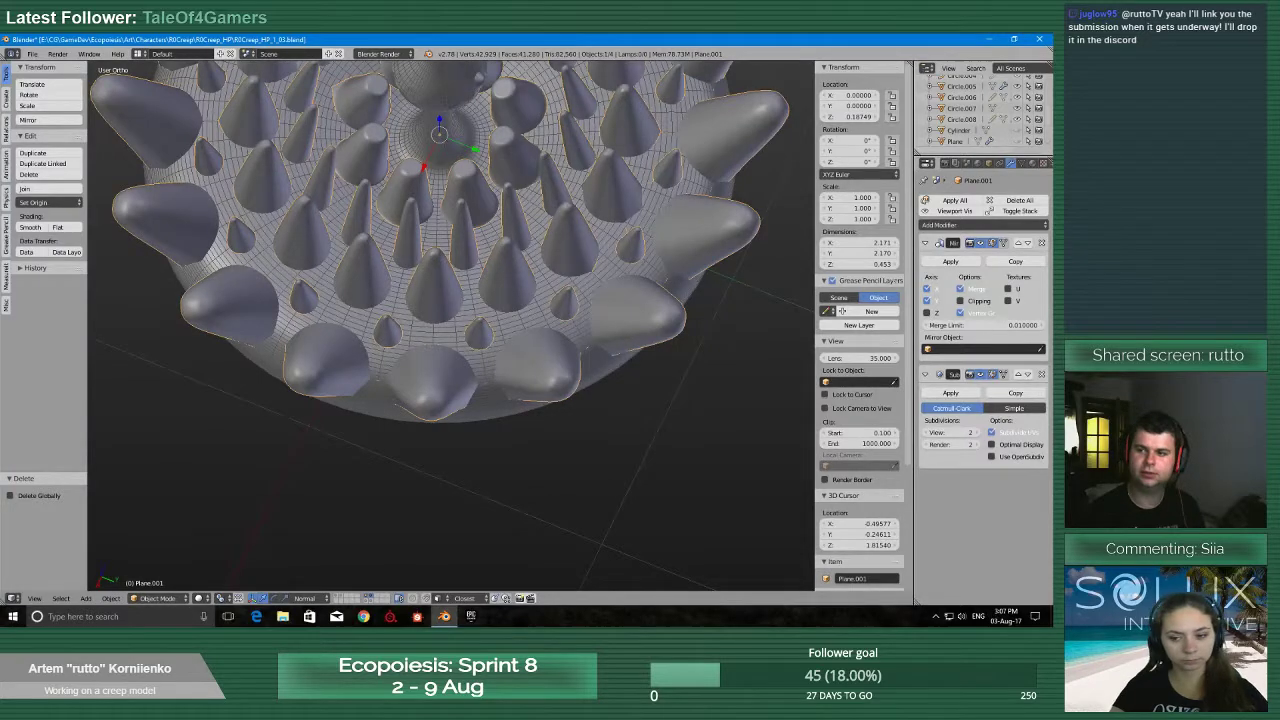
pyautogui.moveTo(486, 385); pyautogui.dragTo(490, 290, button='middle')
pyautogui.scroll(2, 430, 333)
pyautogui.press('Tab')
pyautogui.scroll(-4, 440, 300)
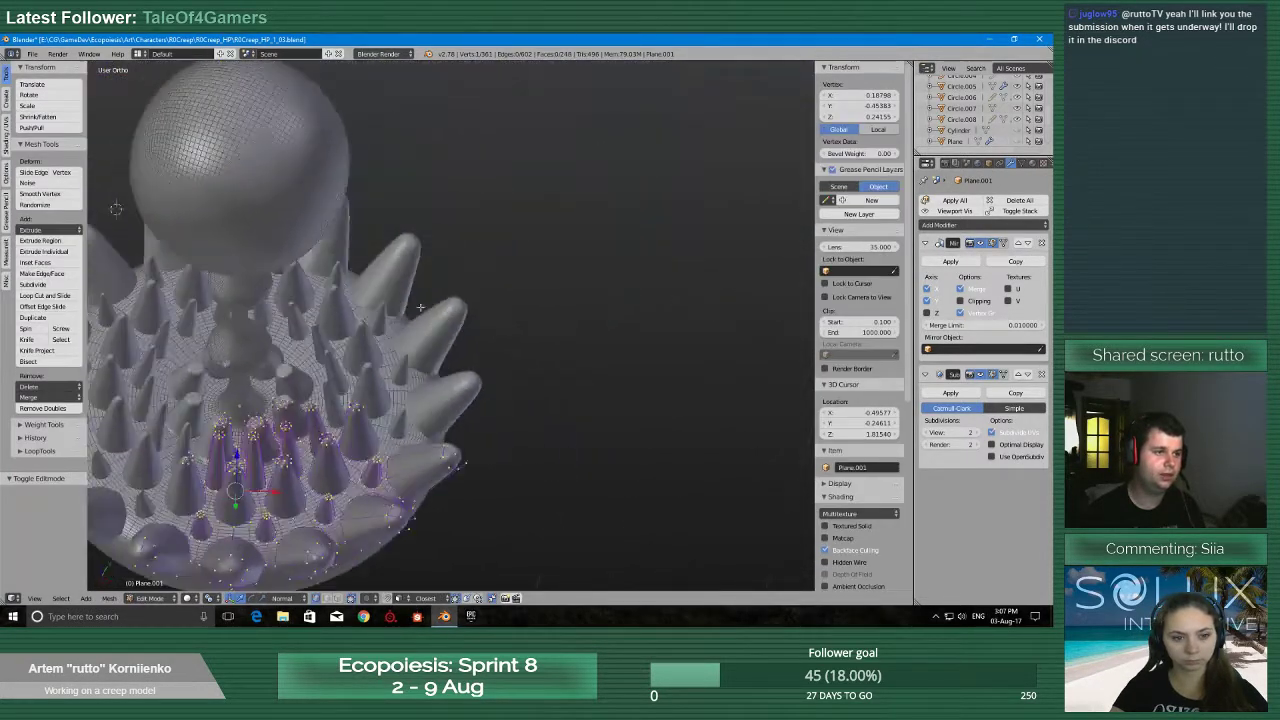
# Examine the body's spikes up close in Edit Mode, return to Object Mode, and look over the whole spiked body
pyautogui.moveTo(420, 309); pyautogui.dragTo(476, 261, button='middle')
pyautogui.scroll(2, 464, 285)
pyautogui.keyDown('shift'); pyautogui.moveTo(395, 417); pyautogui.dragTo(574, 216, button='middle'); pyautogui.keyUp('shift')
pyautogui.scroll(7, 554, 285)
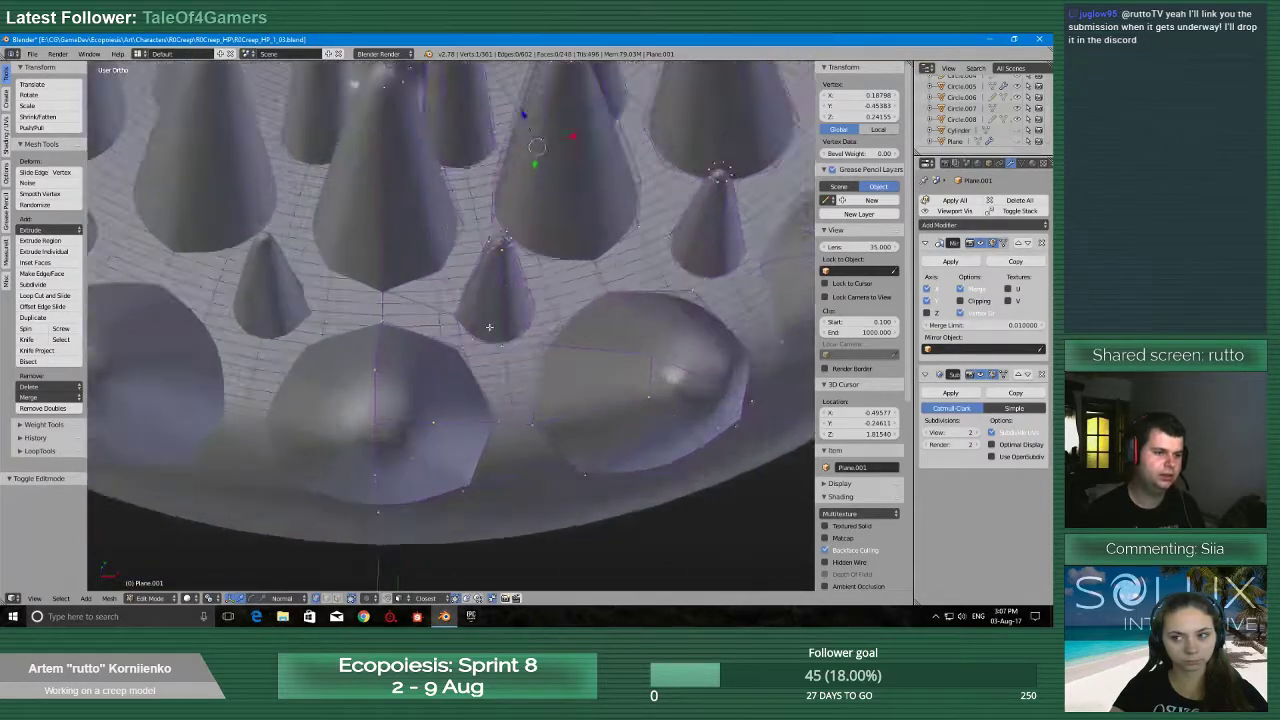
pyautogui.scroll(-10, 554, 285)
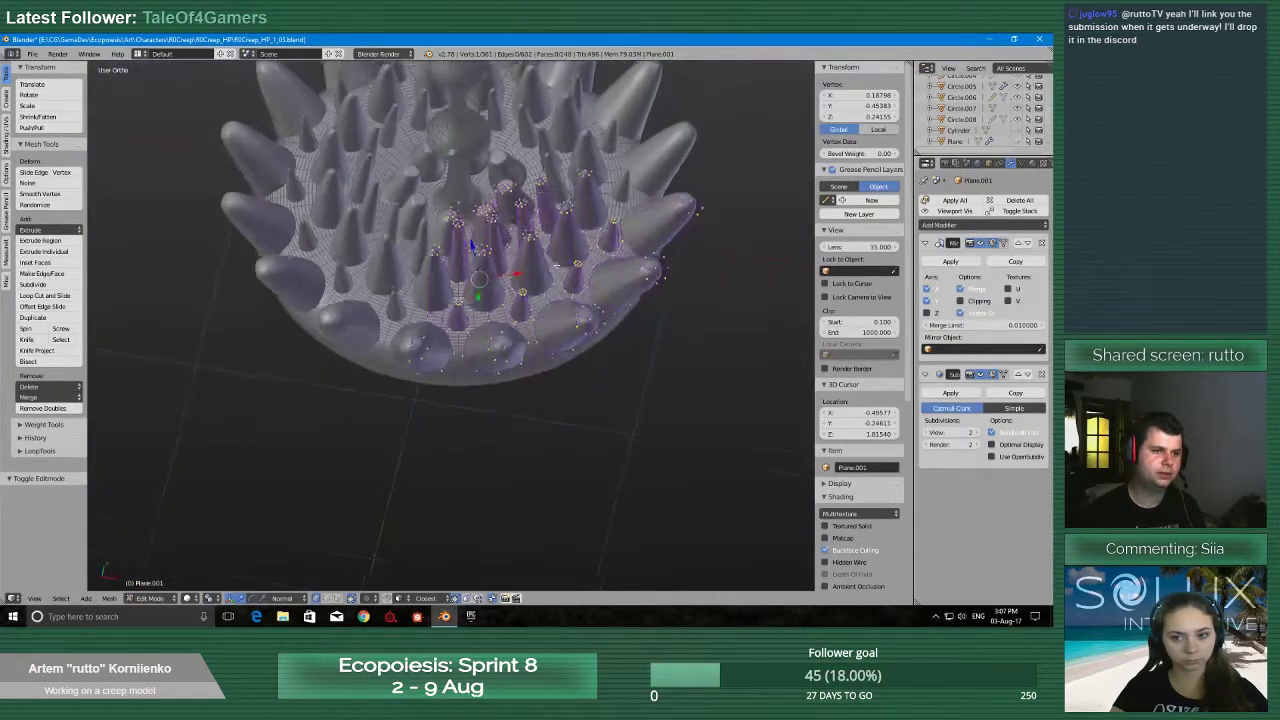
pyautogui.press('Tab')
pyautogui.click(463, 262)
pyautogui.moveTo(463, 262); pyautogui.dragTo(407, 420, button='middle')
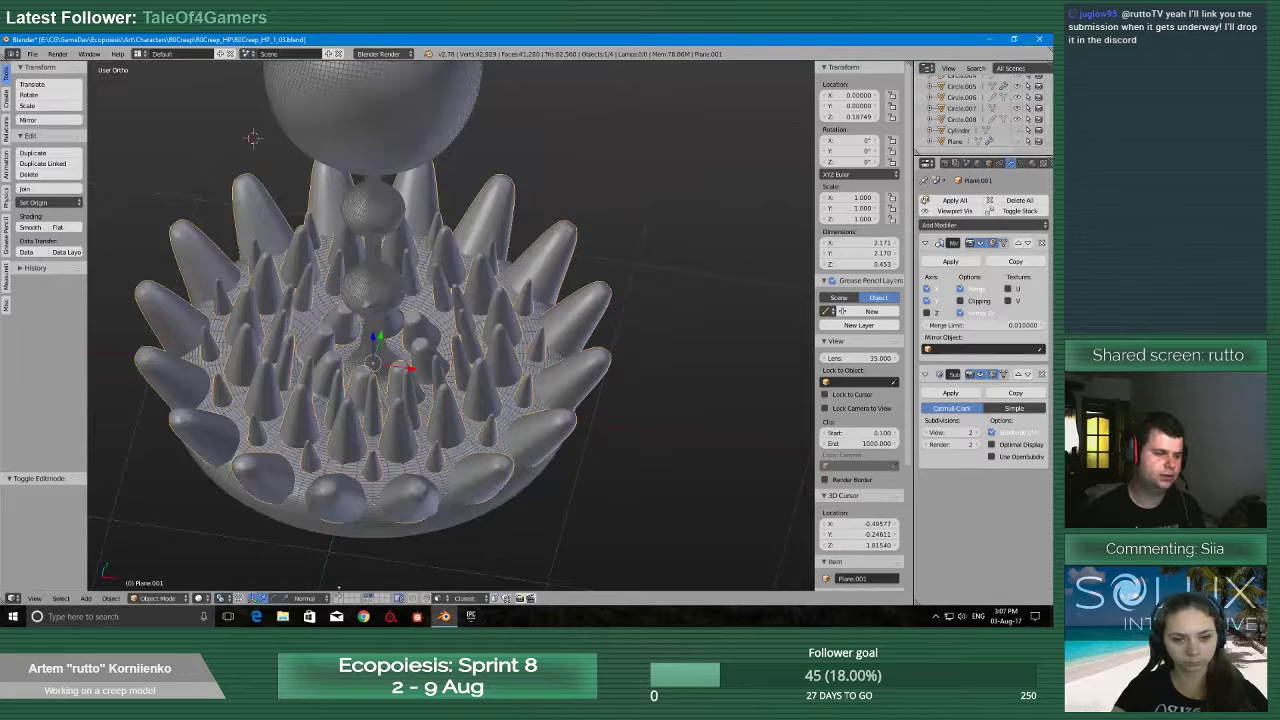
# Show the layer containing the flat helper planes alongside the creep, and select the creep's dense body mesh
pyautogui.keyDown('shift'); pyautogui.click(370, 600); pyautogui.keyUp('shift')
pyautogui.moveTo(384, 545); pyautogui.dragTo(391, 518, button='middle')
pyautogui.rightClick(414, 480)
pyautogui.scroll(-5, 391, 518)
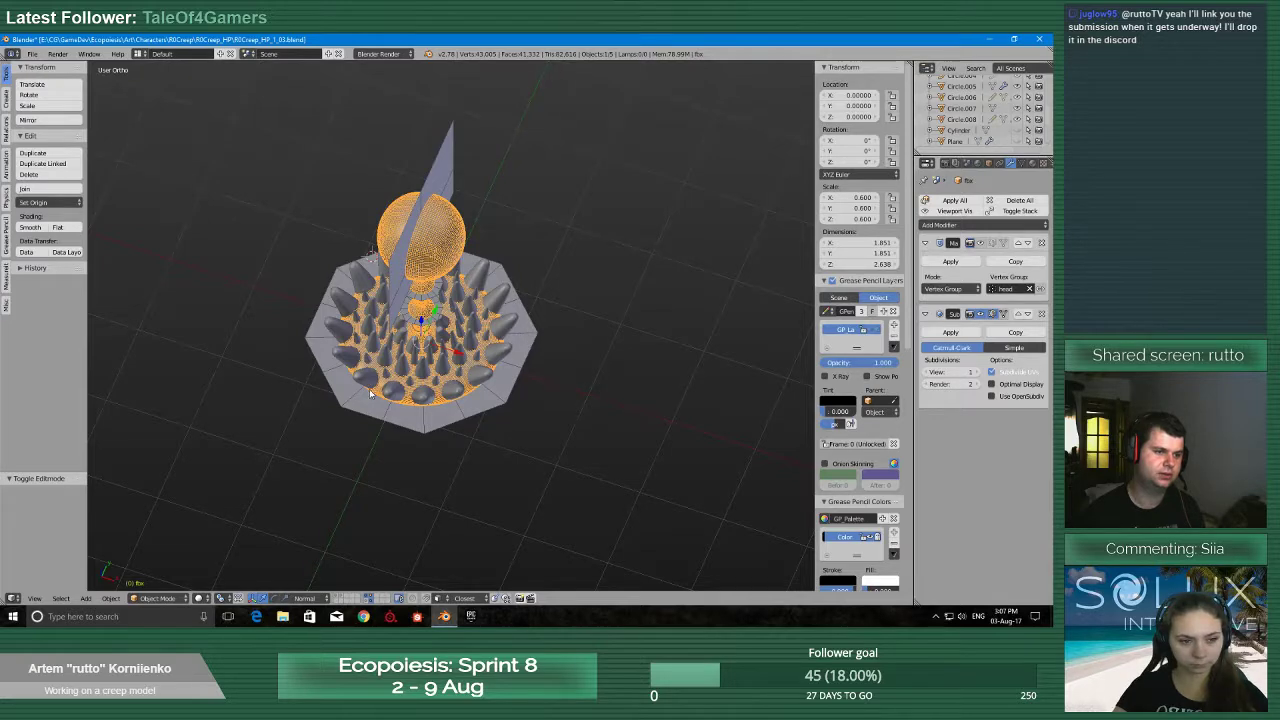
pyautogui.moveTo(472, 390); pyautogui.dragTo(382, 392, button='middle')
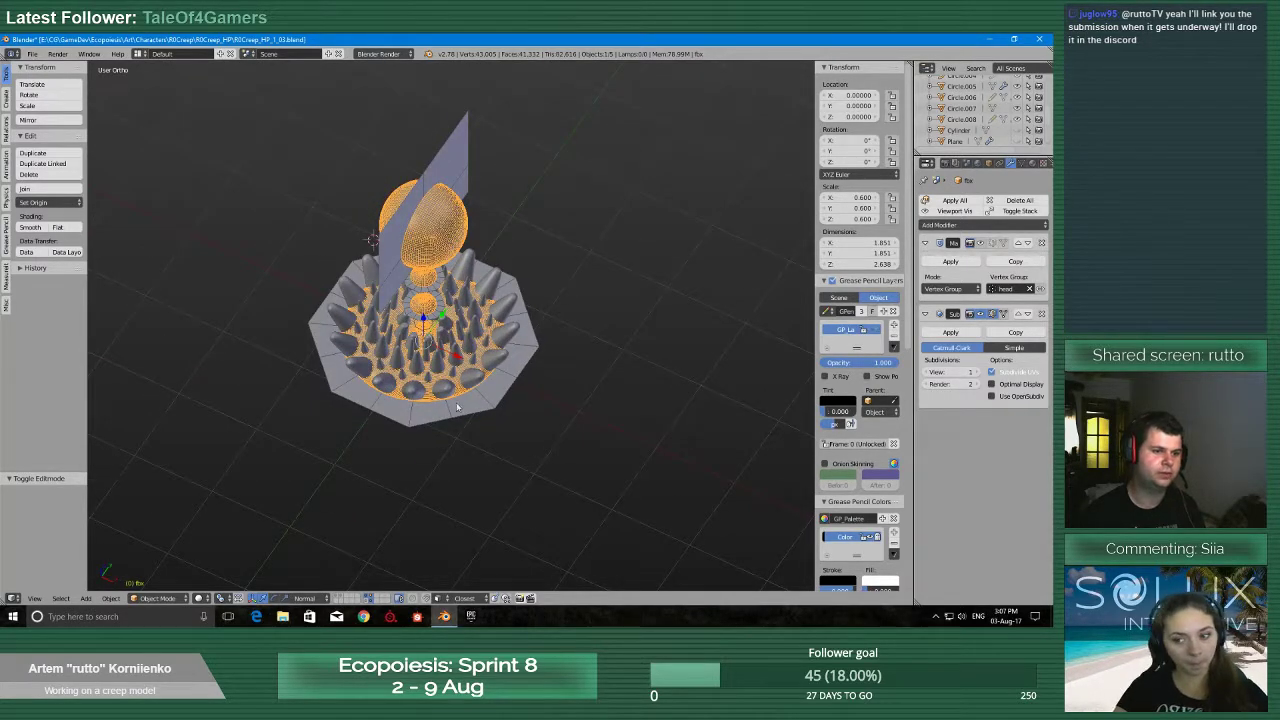
pyautogui.moveTo(413, 312); pyautogui.dragTo(470, 288, button='middle')
pyautogui.scroll(4, 470, 300)
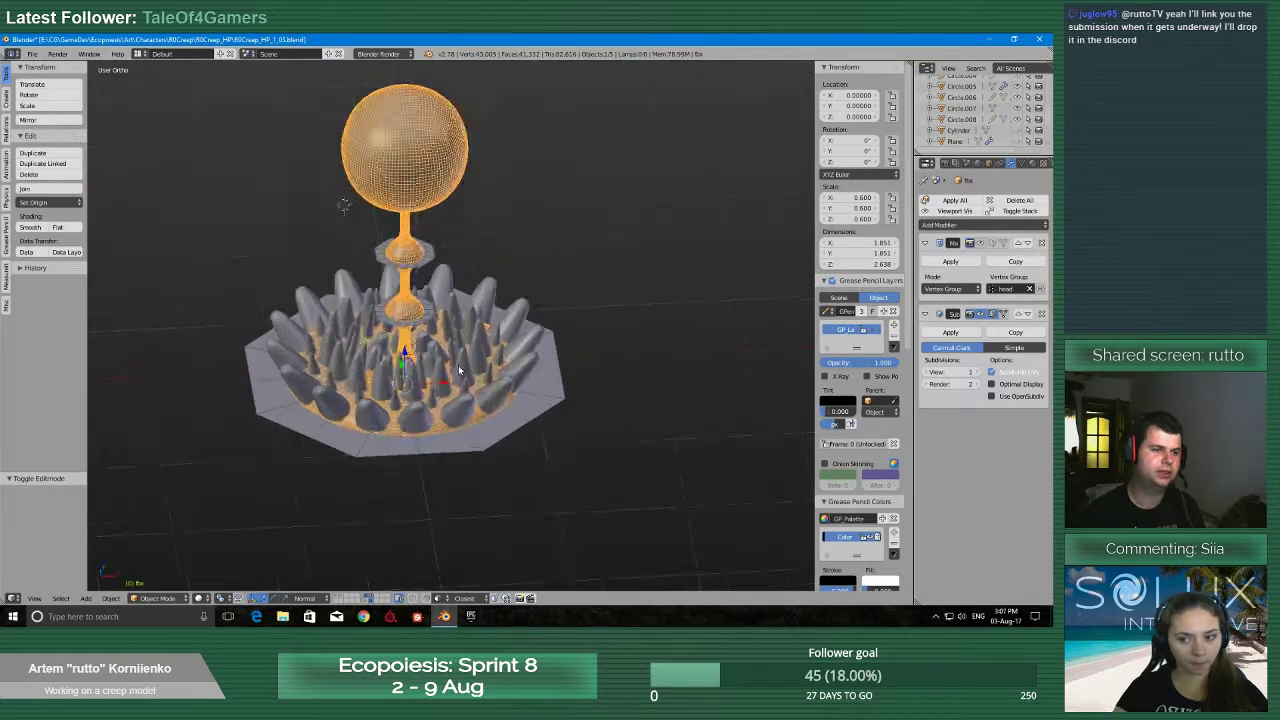
# Inspect the spike bases of Plane.001 against the surrounding helper plane in Edit Mode, and return to Object Mode
pyautogui.rightClick(460, 428)
pyautogui.press('Tab')
pyautogui.click(504, 443)
pyautogui.moveTo(504, 445); pyautogui.dragTo(532, 482, button='middle')
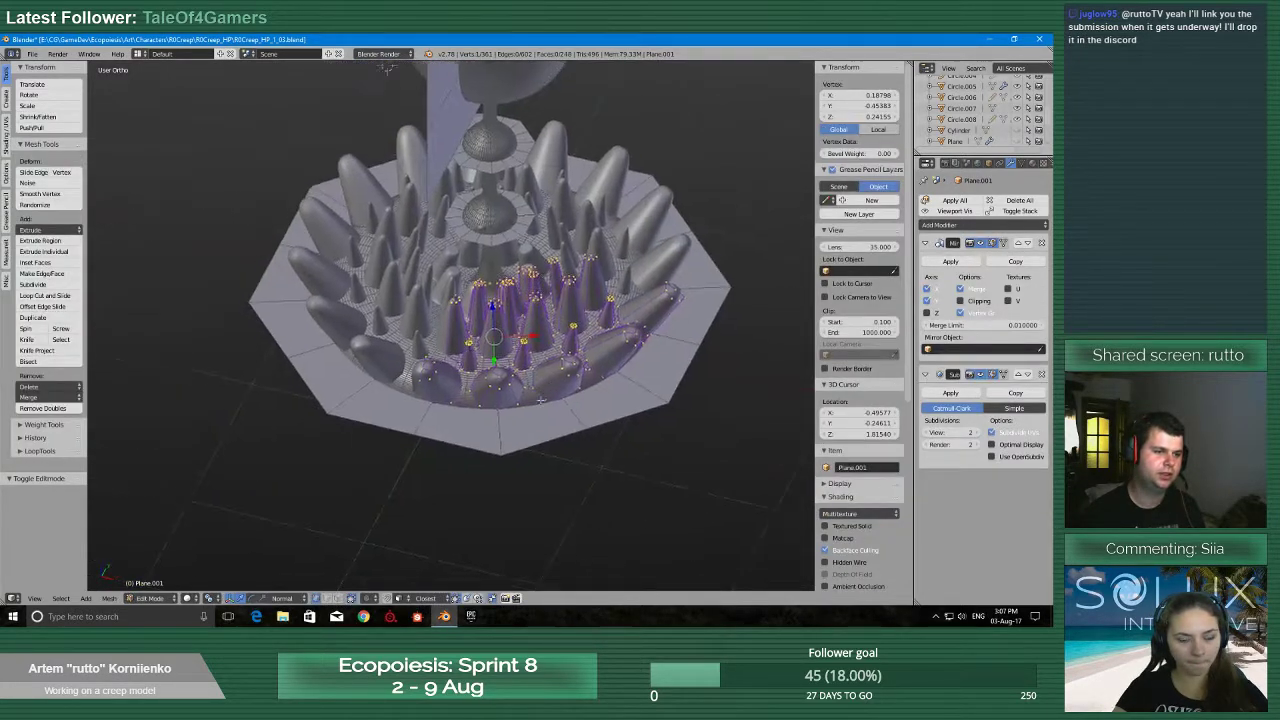
pyautogui.scroll(4, 532, 440)
pyautogui.moveTo(530, 405); pyautogui.dragTo(466, 327, button='middle')
pyautogui.scroll(2, 513, 386)
pyautogui.scroll(-9, 440, 408)
pyautogui.press('Tab')
# Select the creep body, turn its Mask modifier's viewport display back on, and set the mask's vertex group to spikes
pyautogui.rightClick(466, 327)
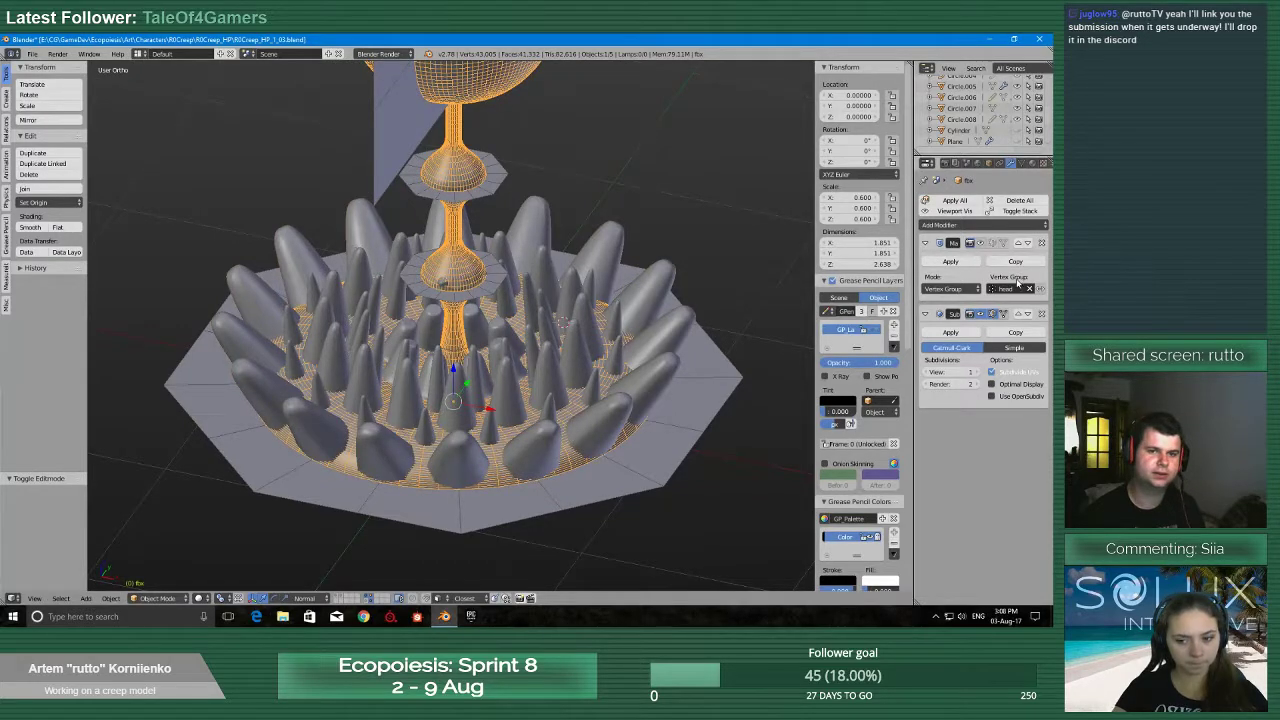
pyautogui.click(981, 243)
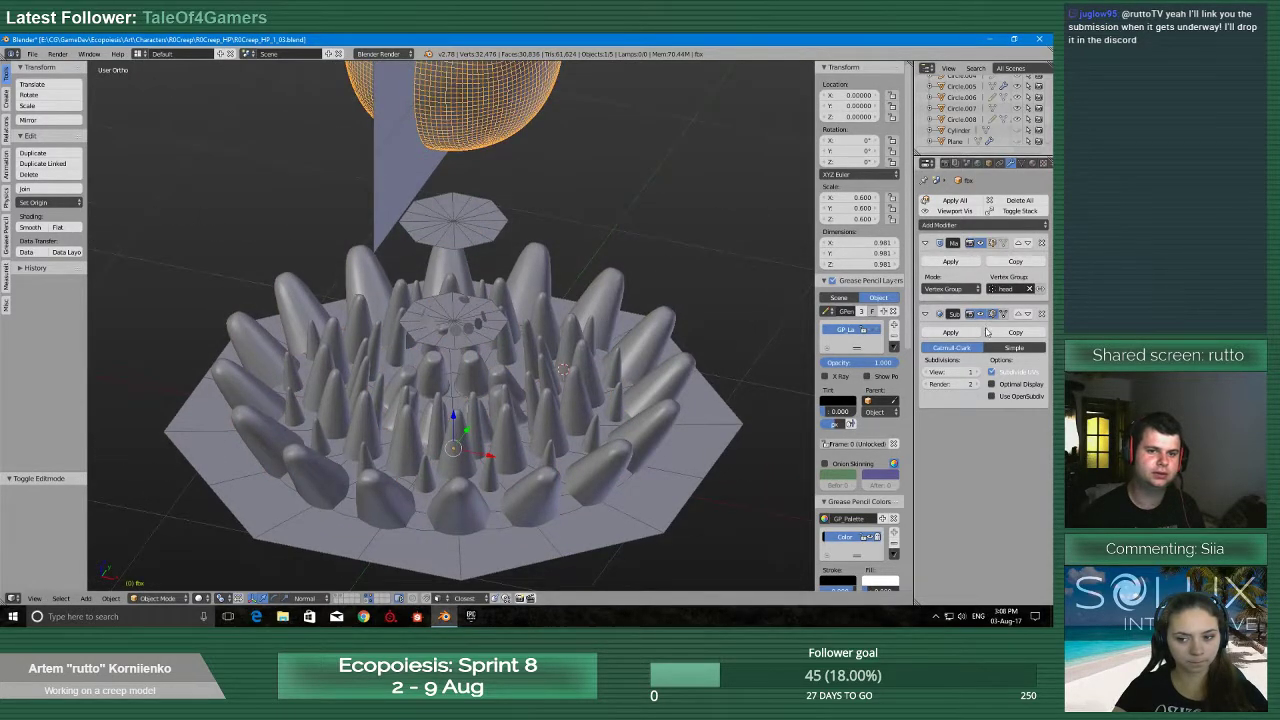
pyautogui.click(1039, 289)
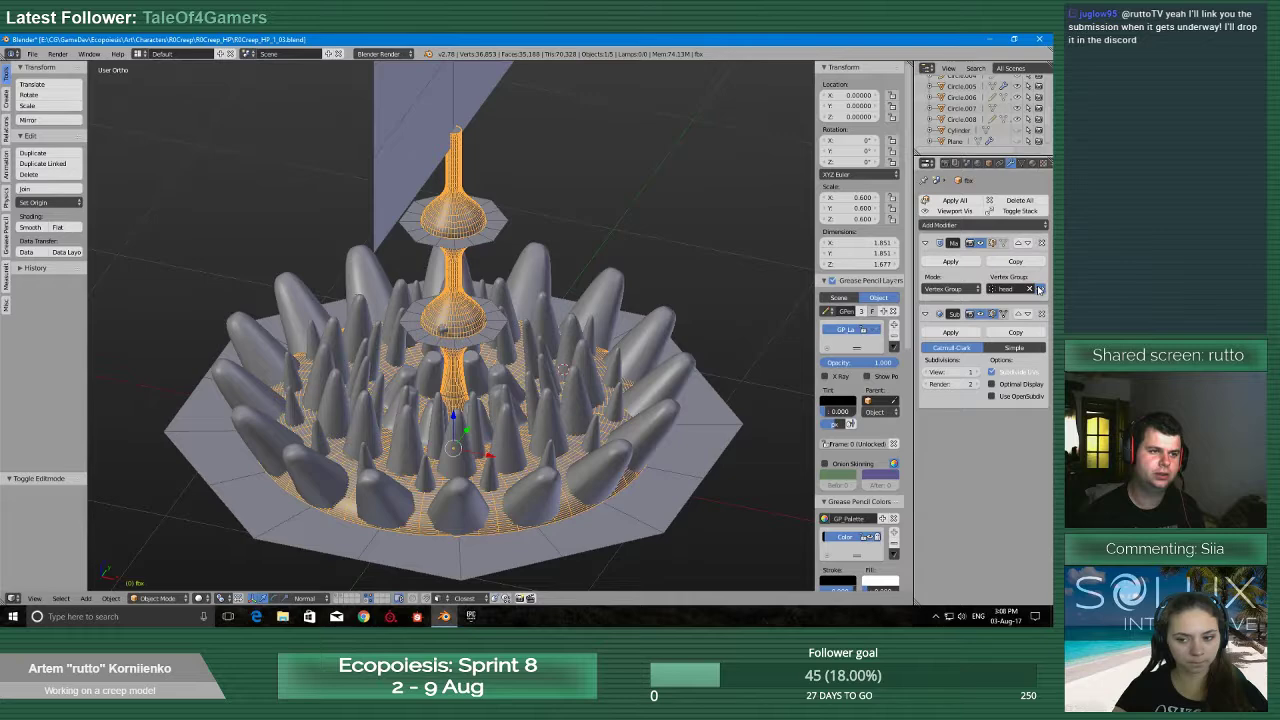
pyautogui.click(1039, 289)
pyautogui.click(1008, 289)
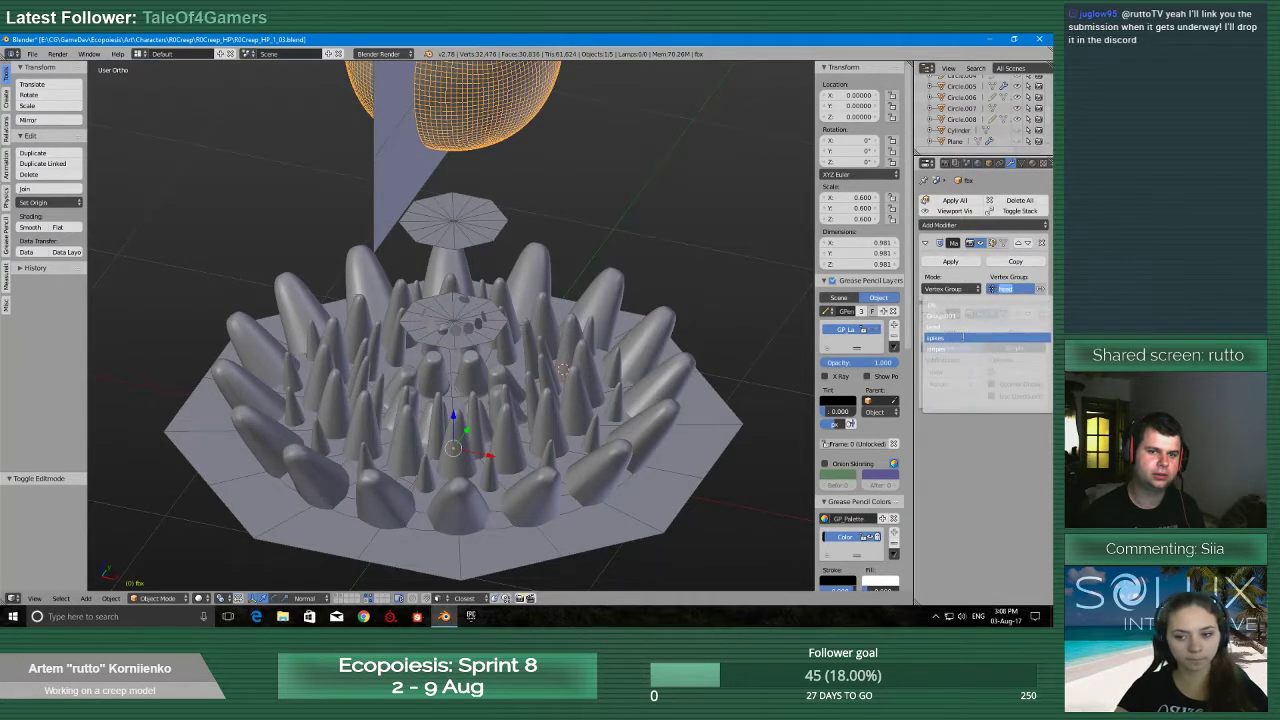
pyautogui.click(960, 347)
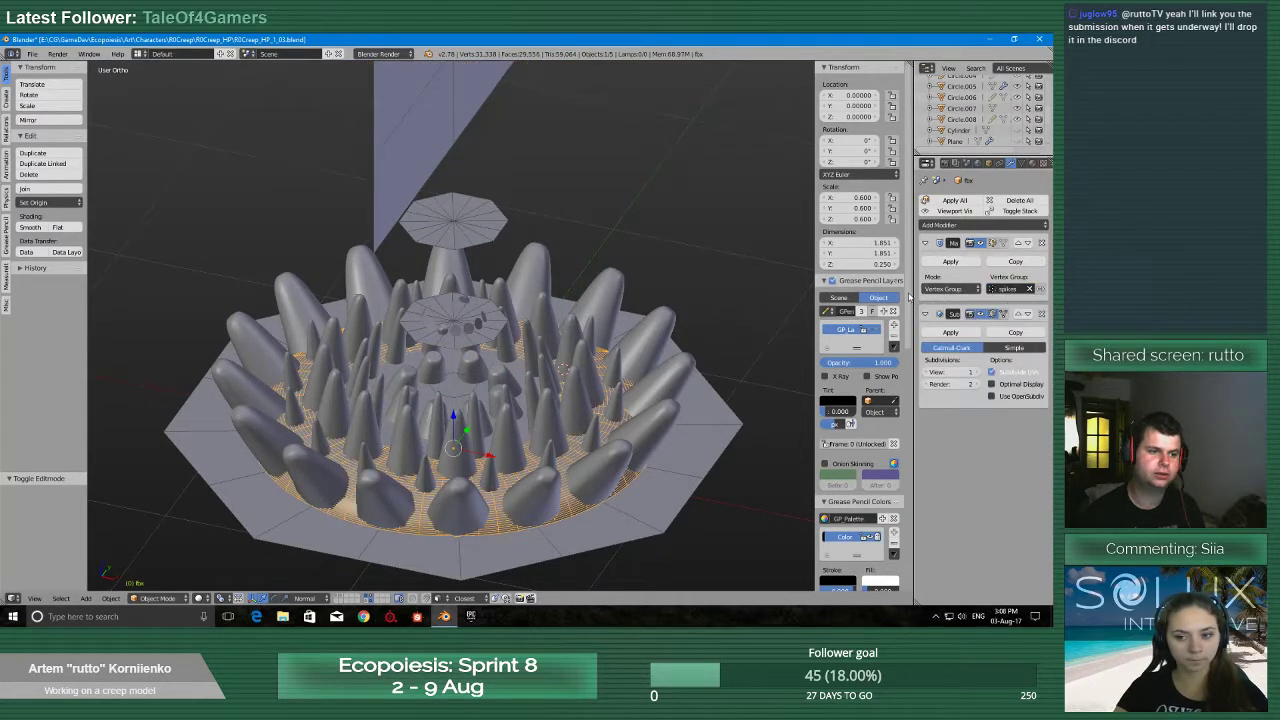
# Open the flat helper object Circle.007 in Edit Mode and add a vertex group named _hidden to its mesh
pyautogui.moveTo(515, 318); pyautogui.dragTo(519, 357, button='middle')
pyautogui.scroll(-4, 532, 336)
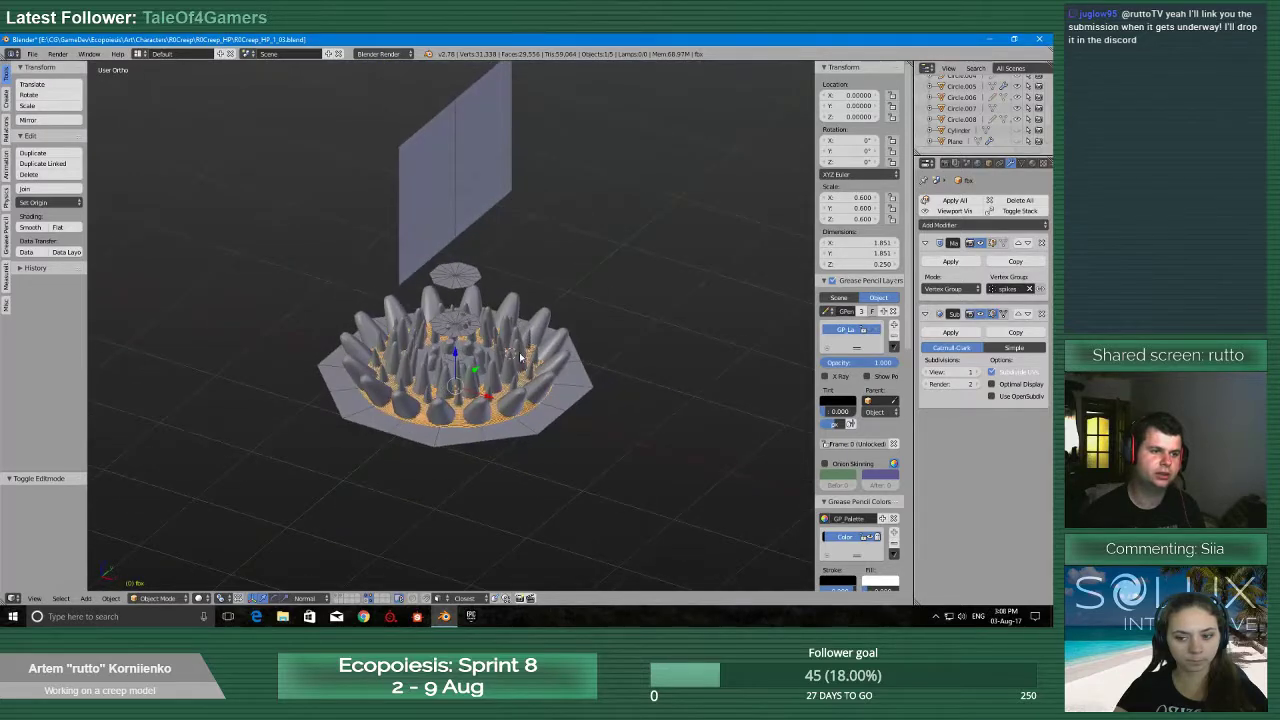
pyautogui.scroll(4, 519, 357)
pyautogui.scroll(-2, 464, 283)
pyautogui.rightClick(470, 248)
pyautogui.press('Tab')
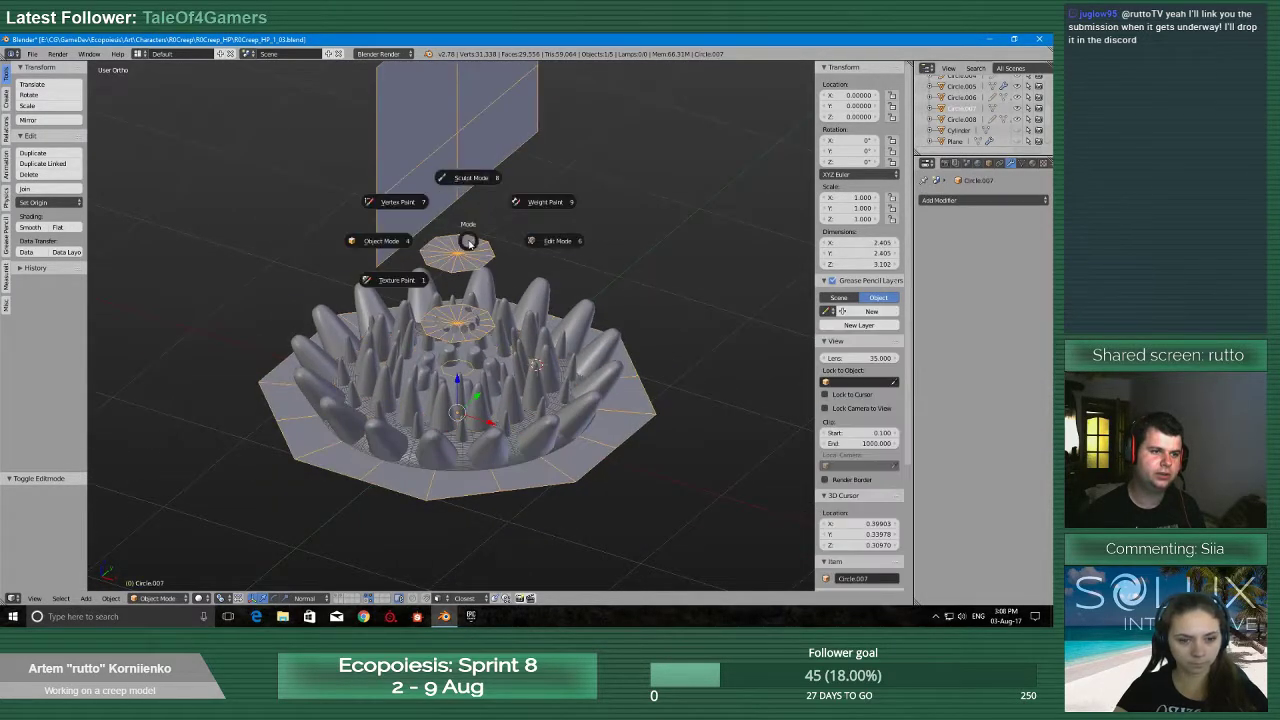
pyautogui.click(522, 266)
pyautogui.scroll(3, 475, 357)
pyautogui.moveTo(523, 274); pyautogui.dragTo(497, 335, button='middle')
pyautogui.scroll(-2, 476, 357)
pyautogui.scroll(-2, 478, 306)
pyautogui.click(1020, 164)
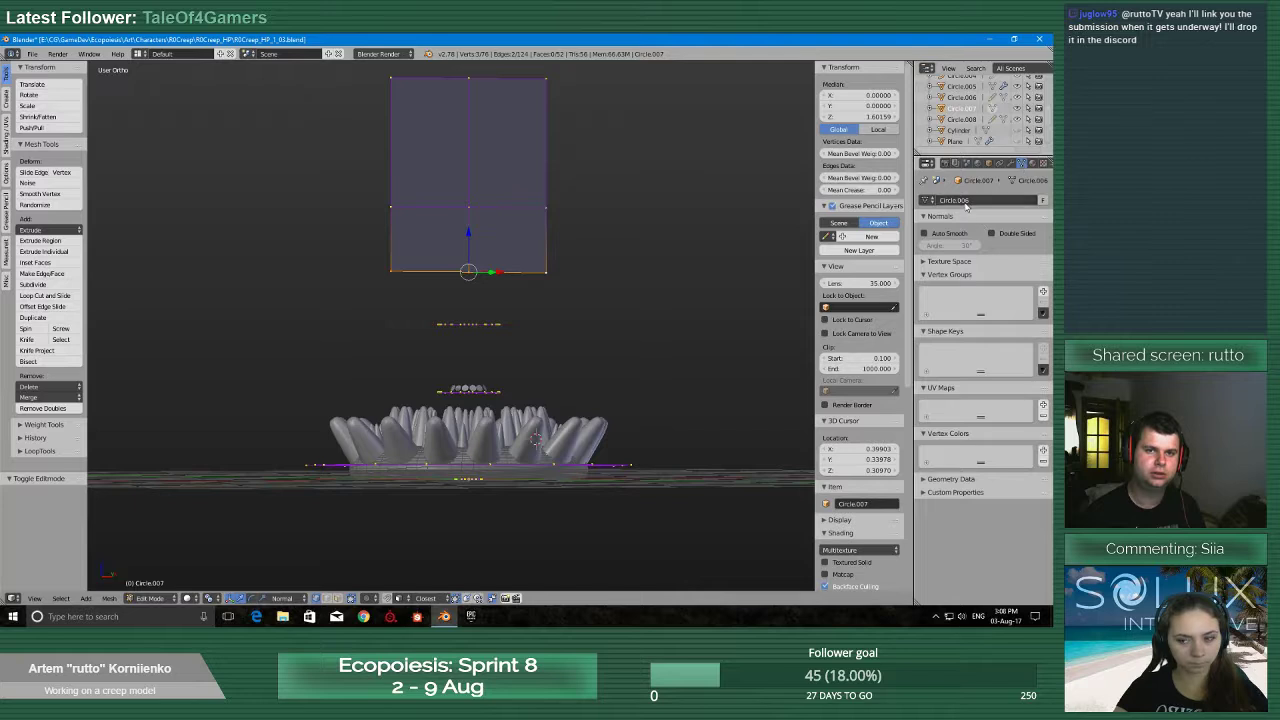
pyautogui.click(1043, 290)
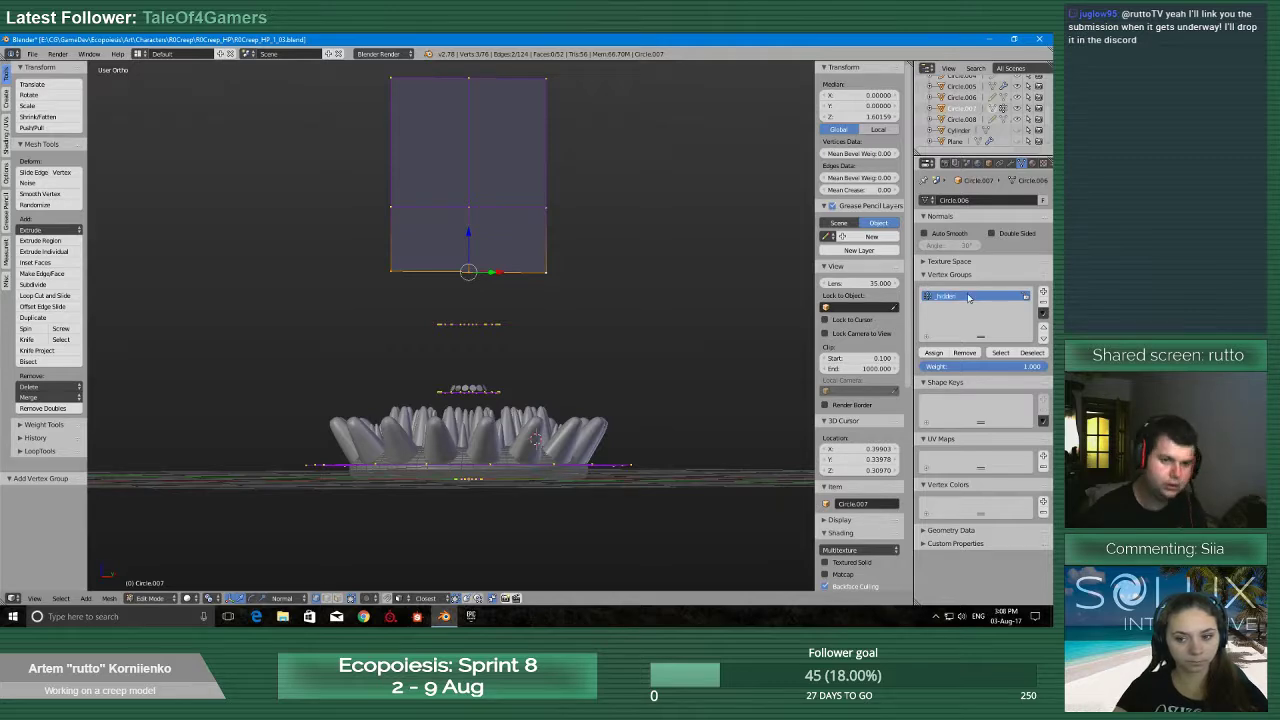
pyautogui.scroll(2, 463, 271)
pyautogui.keyDown('shift'); pyautogui.moveTo(463, 271); pyautogui.dragTo(480, 295, button='middle'); pyautogui.keyUp('shift')
pyautogui.scroll(2, 486, 314)
pyautogui.scroll(-5, 490, 311)
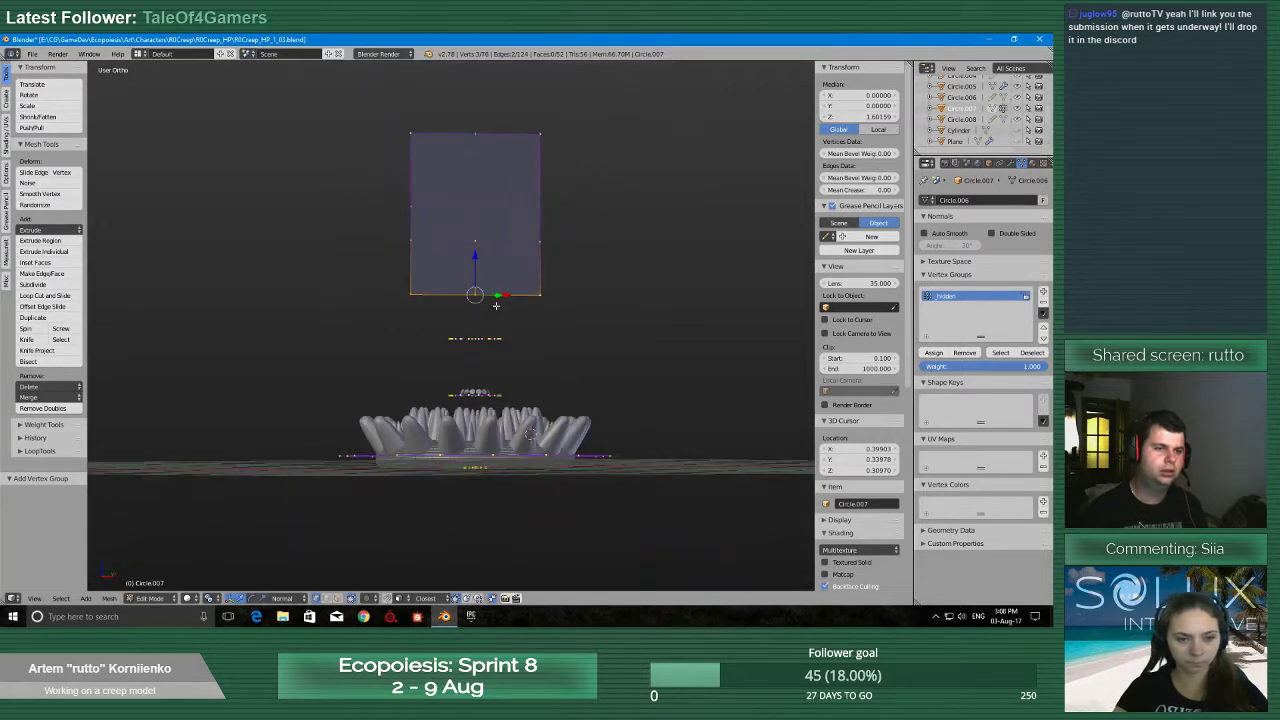
pyautogui.press('r')
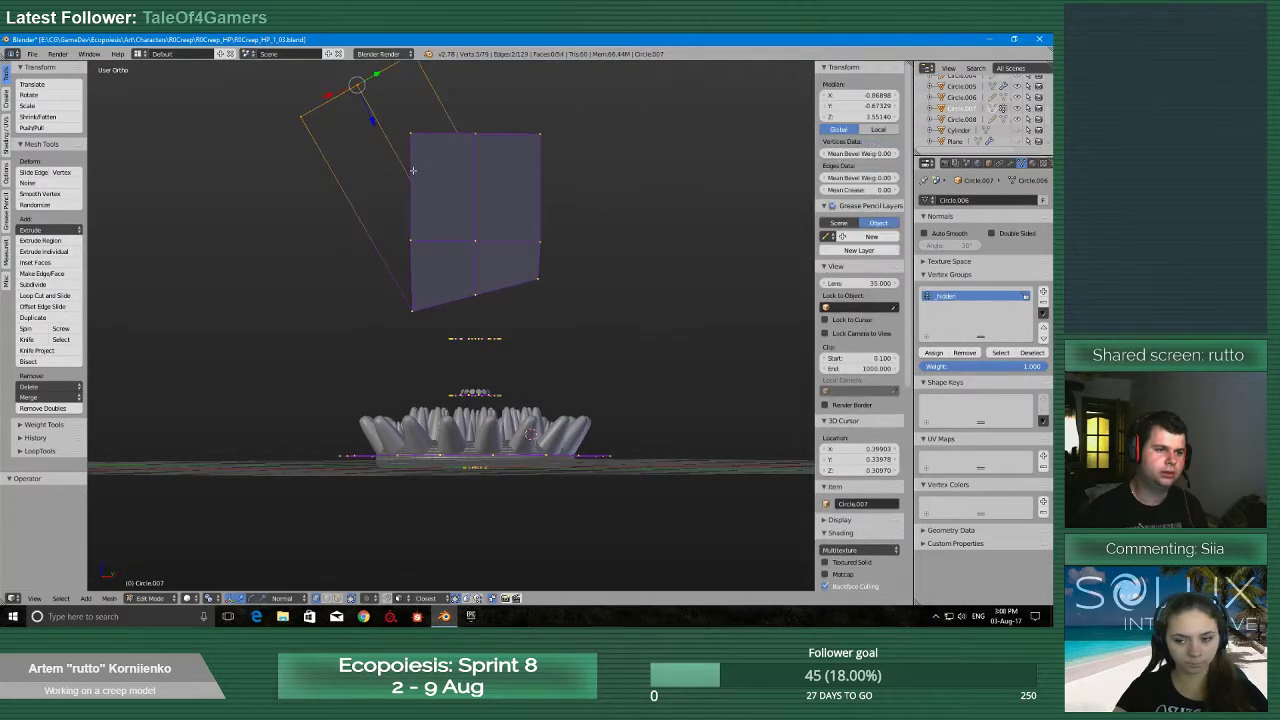
pyautogui.press('Escape')
# Select the upright plane and the discs above the body, assign them to the _hidden vertex group, and return to Object Mode
pyautogui.press('a')
pyautogui.press('a')
pyautogui.press('a')
pyautogui.moveTo(354, 104)
pyautogui.keyDown('ctrl'); pyautogui.mouseDown()
pyautogui.moveTo(649, 220)
pyautogui.moveTo(545, 388)
pyautogui.moveTo(440, 400)
pyautogui.moveTo(332, 345)
pyautogui.moveTo(300, 150)
pyautogui.mouseUp(); pyautogui.keyUp('ctrl')
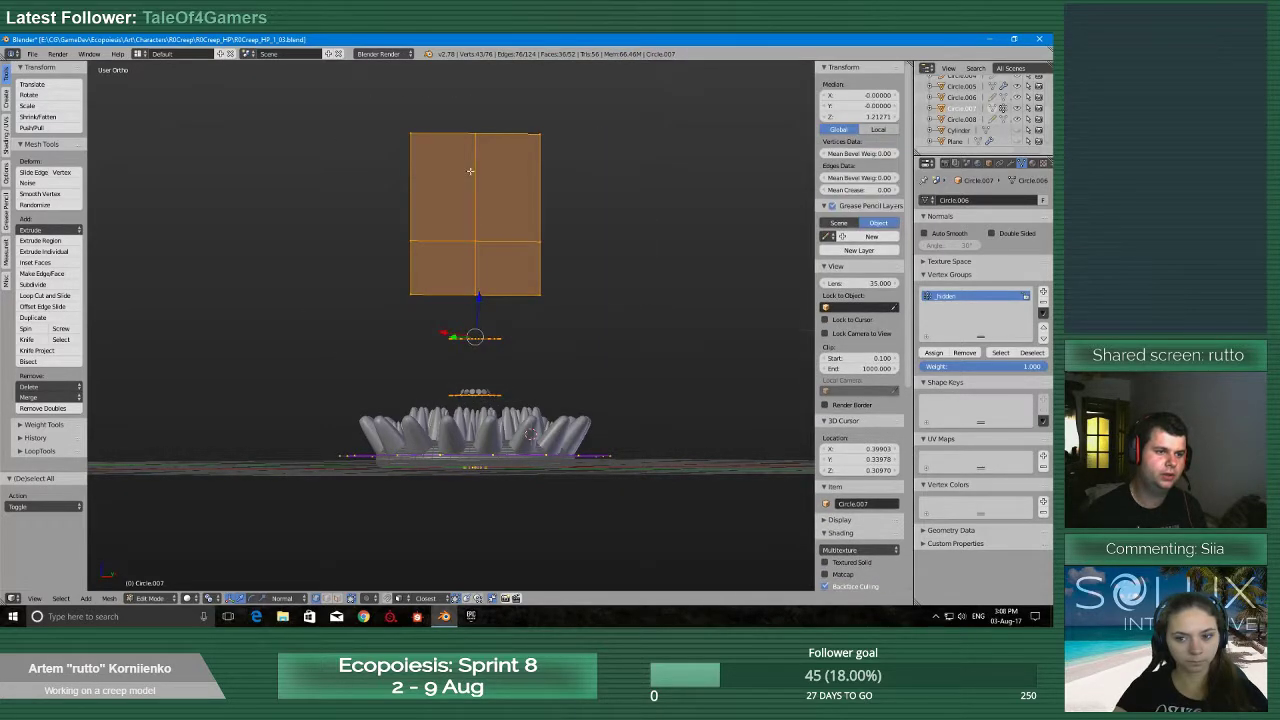
pyautogui.moveTo(300, 150); pyautogui.dragTo(516, 240, button='middle')
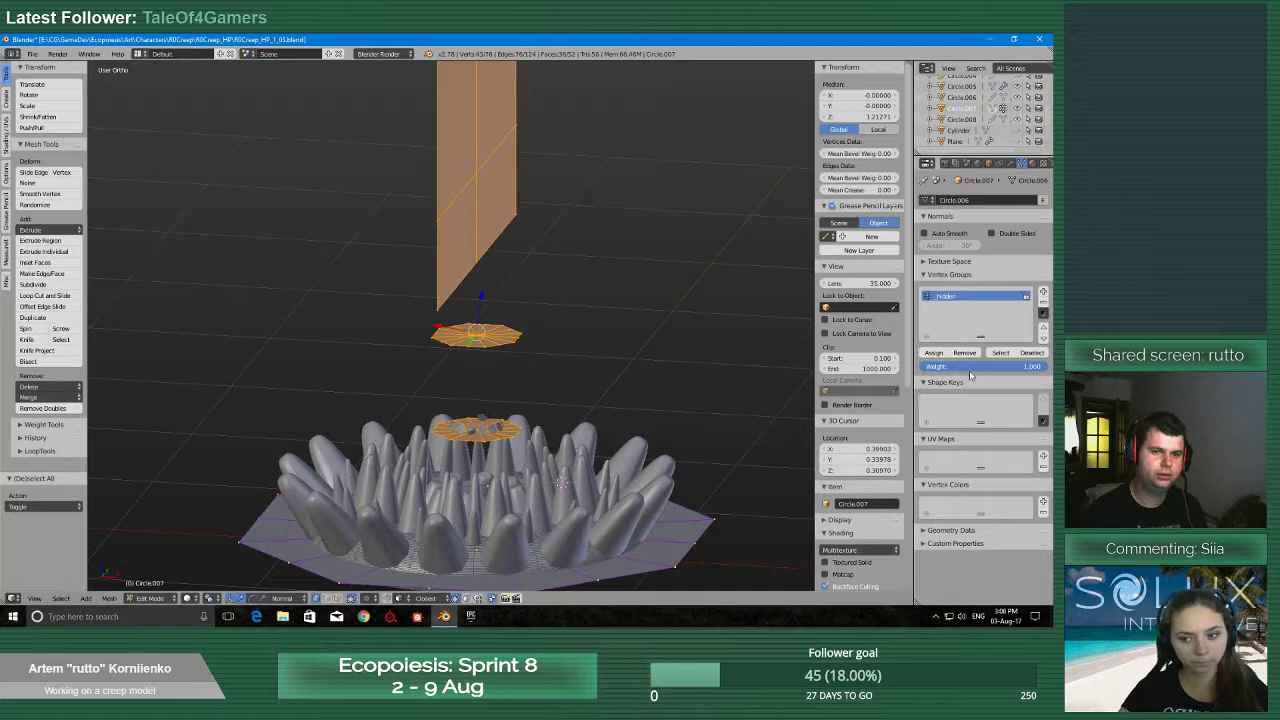
pyautogui.press('Tab')
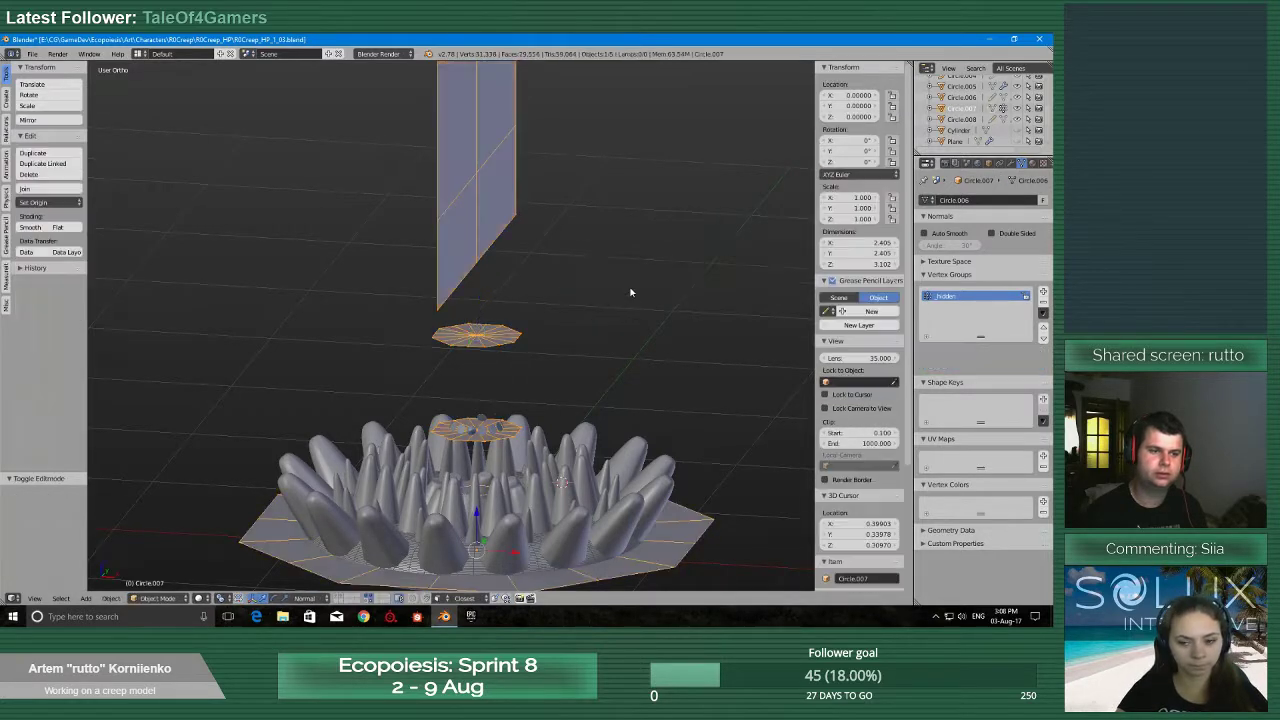
# Add a Mask modifier to Circle.007 using the _hidden vertex group, and invert it to hide the upper helper shapes
pyautogui.moveTo(631, 291); pyautogui.dragTo(610, 300, button='middle')
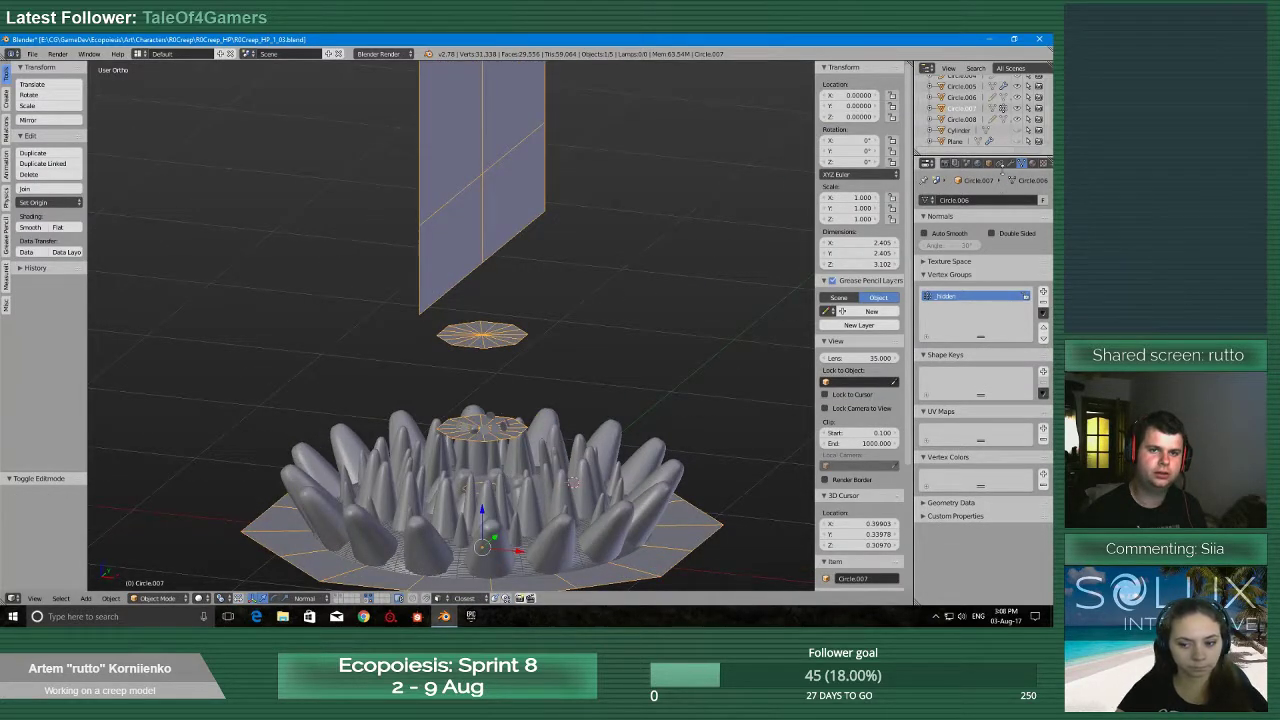
pyautogui.click(1009, 163)
pyautogui.click(980, 200)
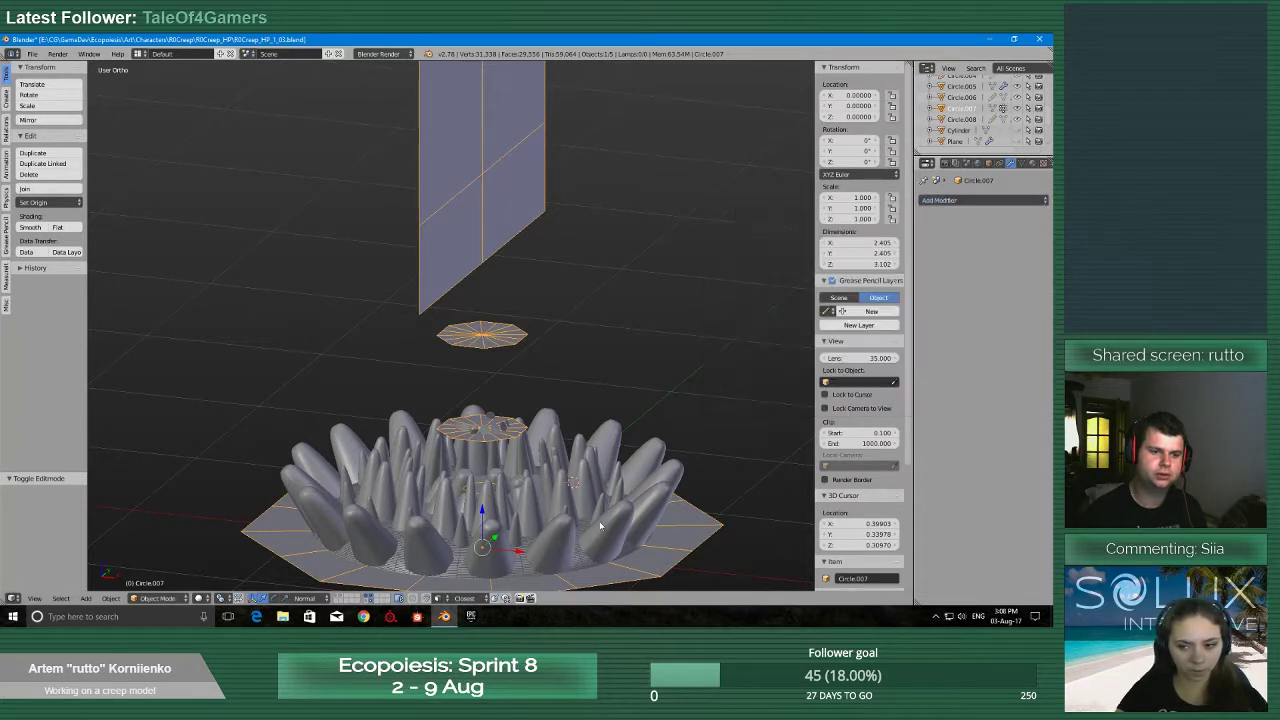
pyautogui.click(1003, 200)
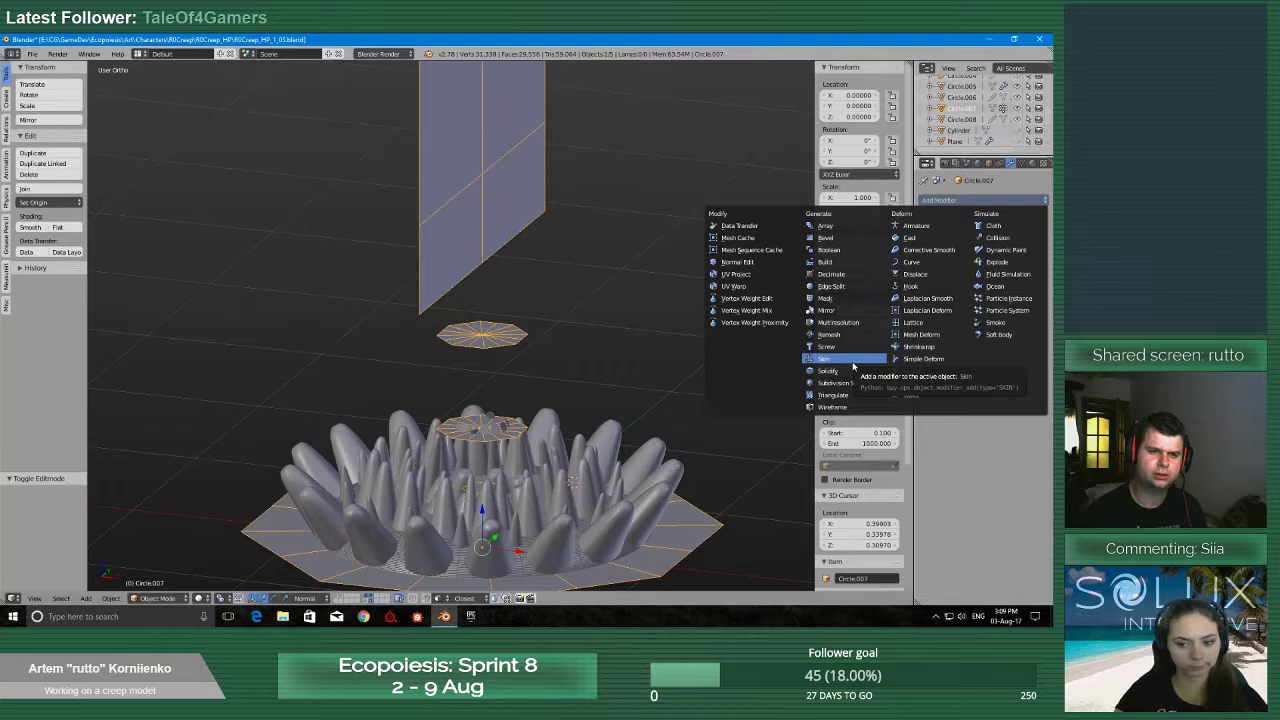
pyautogui.click(824, 298)
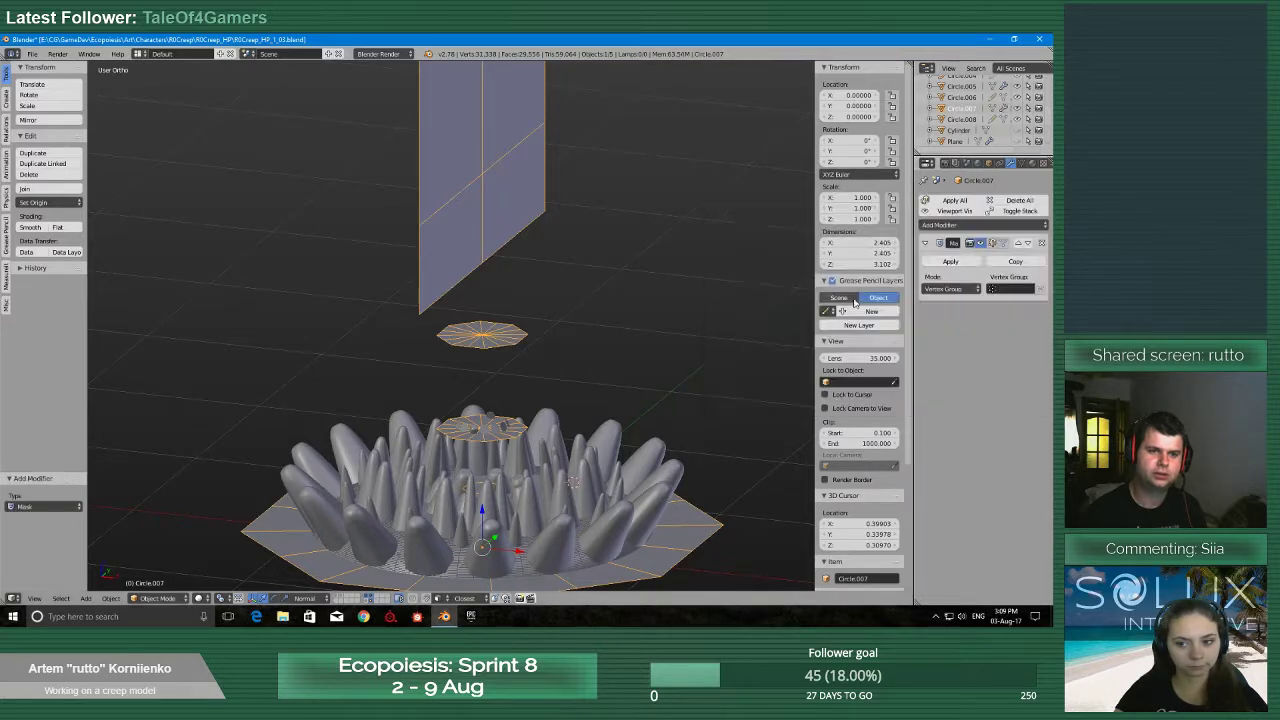
pyautogui.click(1012, 288)
pyautogui.click(983, 305)
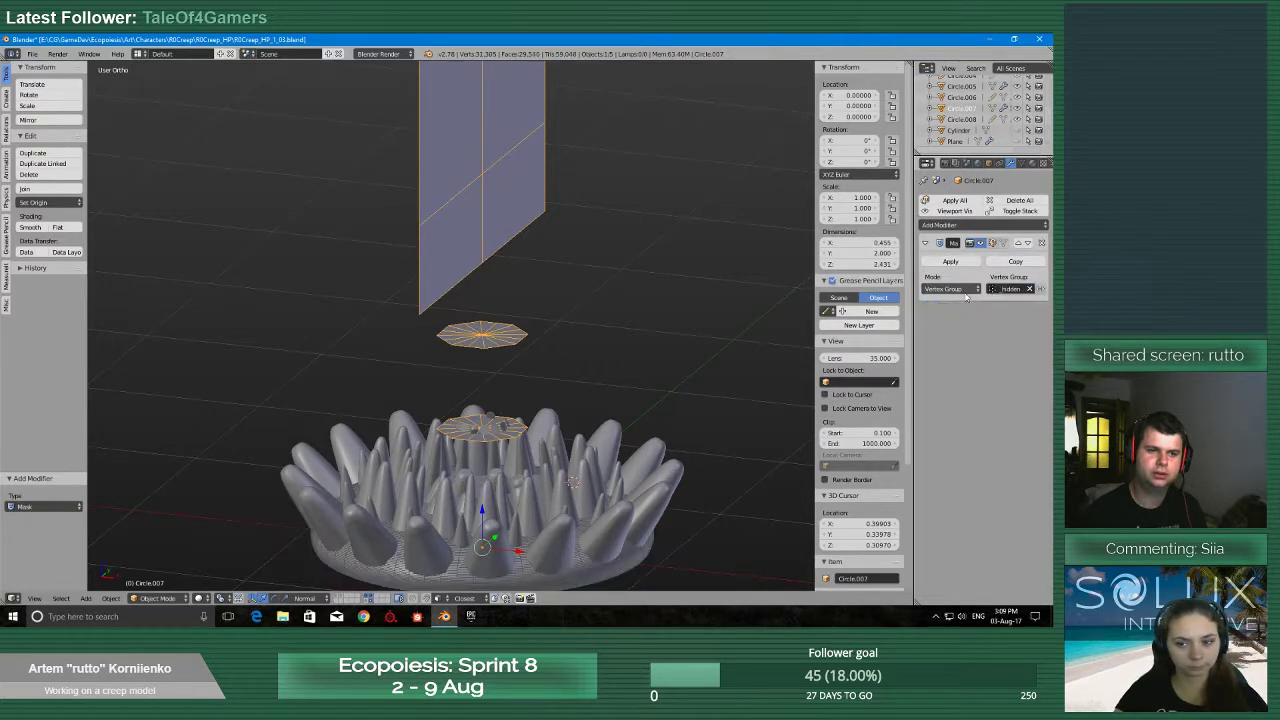
pyautogui.click(1040, 288)
# Select the spike object Plane.001 and open its mesh in Edit Mode
pyautogui.moveTo(680, 370); pyautogui.dragTo(707, 260, button='middle')
pyautogui.scroll(2, 603, 426)
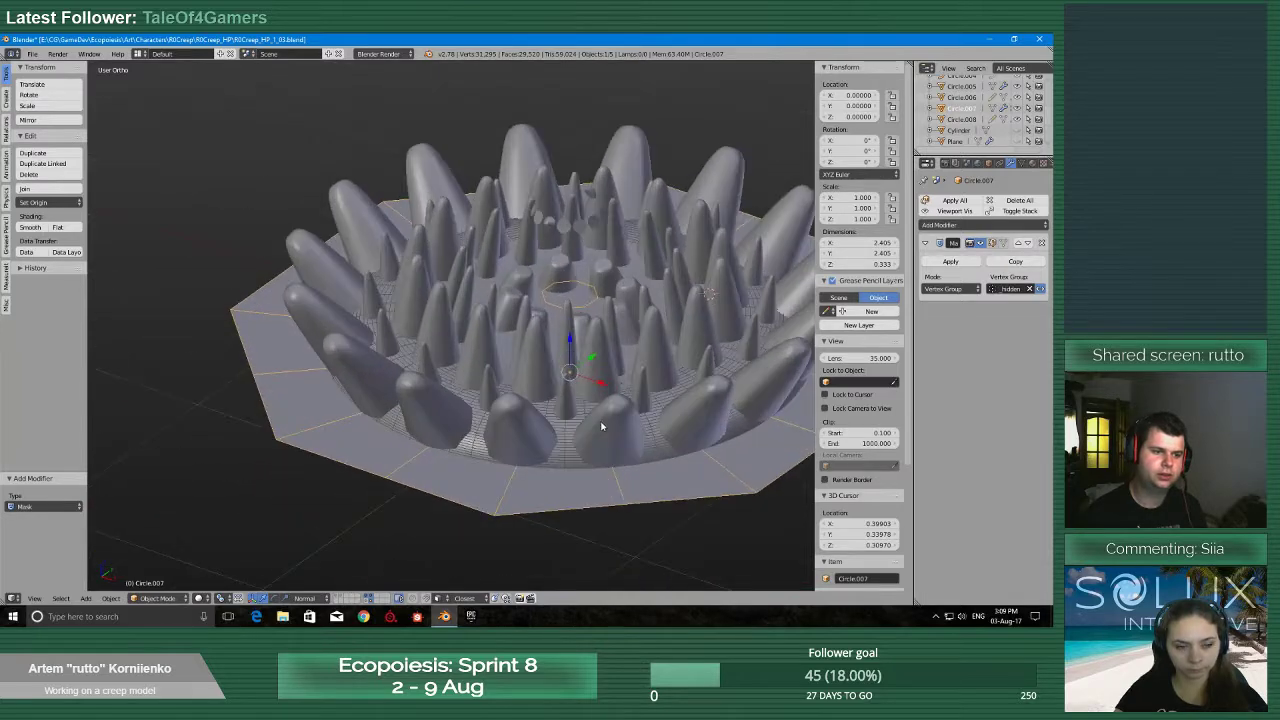
pyautogui.rightClick(613, 424)
pyautogui.press('Tab')
pyautogui.click(674, 426)
pyautogui.moveTo(668, 396)
pyautogui.mouseDown(button='middle')
pyautogui.moveTo(645, 415)
pyautogui.moveTo(613, 385)
pyautogui.mouseUp(button='middle')
pyautogui.scroll(2, 600, 382)
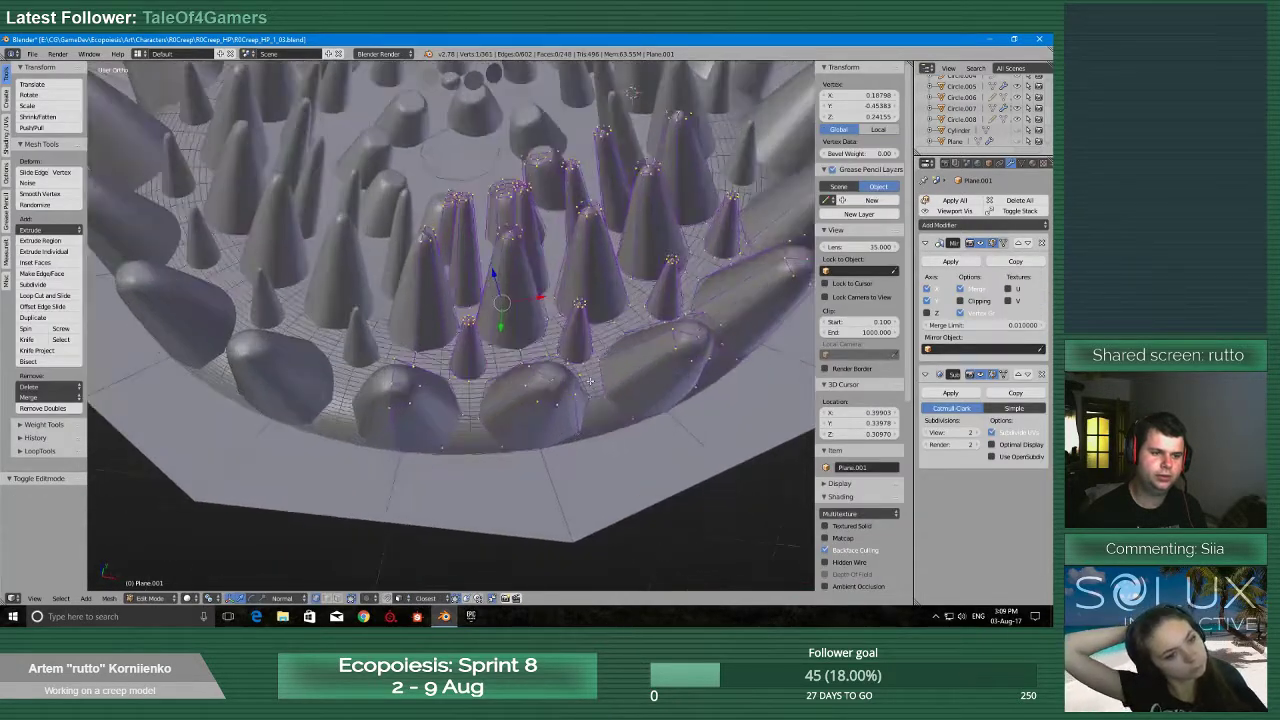
# Show the spikes in wireframe from the top and select a single base vertex near the outer spikes
pyautogui.press('q')
pyautogui.click(592, 346)
pyautogui.press('z')
pyautogui.click(625, 335)
pyautogui.keyDown('shift'); pyautogui.moveTo(575, 299); pyautogui.dragTo(563, 357, button='middle'); pyautogui.keyUp('shift')
pyautogui.scroll(4, 563, 357)
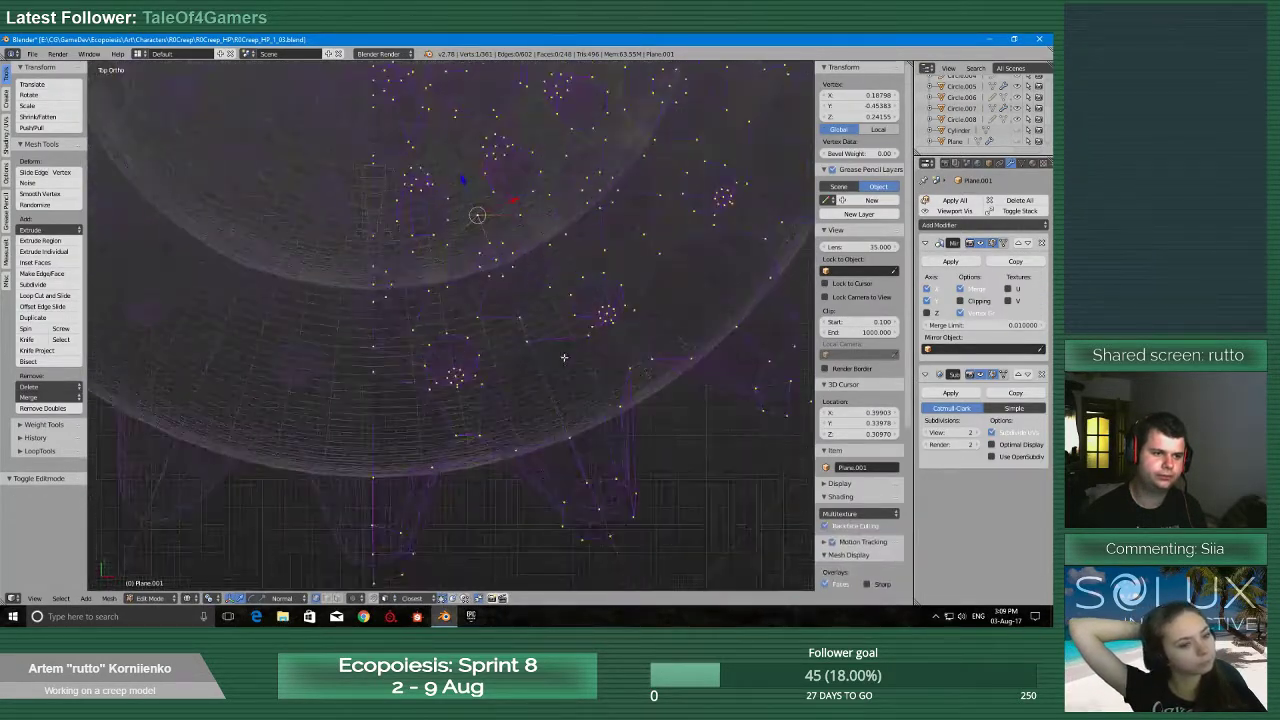
pyautogui.keyDown('shift'); pyautogui.moveTo(661, 345); pyautogui.dragTo(484, 368, button='middle'); pyautogui.keyUp('shift')
pyautogui.scroll(2, 643, 414)
pyautogui.scroll(2, 392, 294)
pyautogui.scroll(8, 486, 343)
pyautogui.click(394, 598)
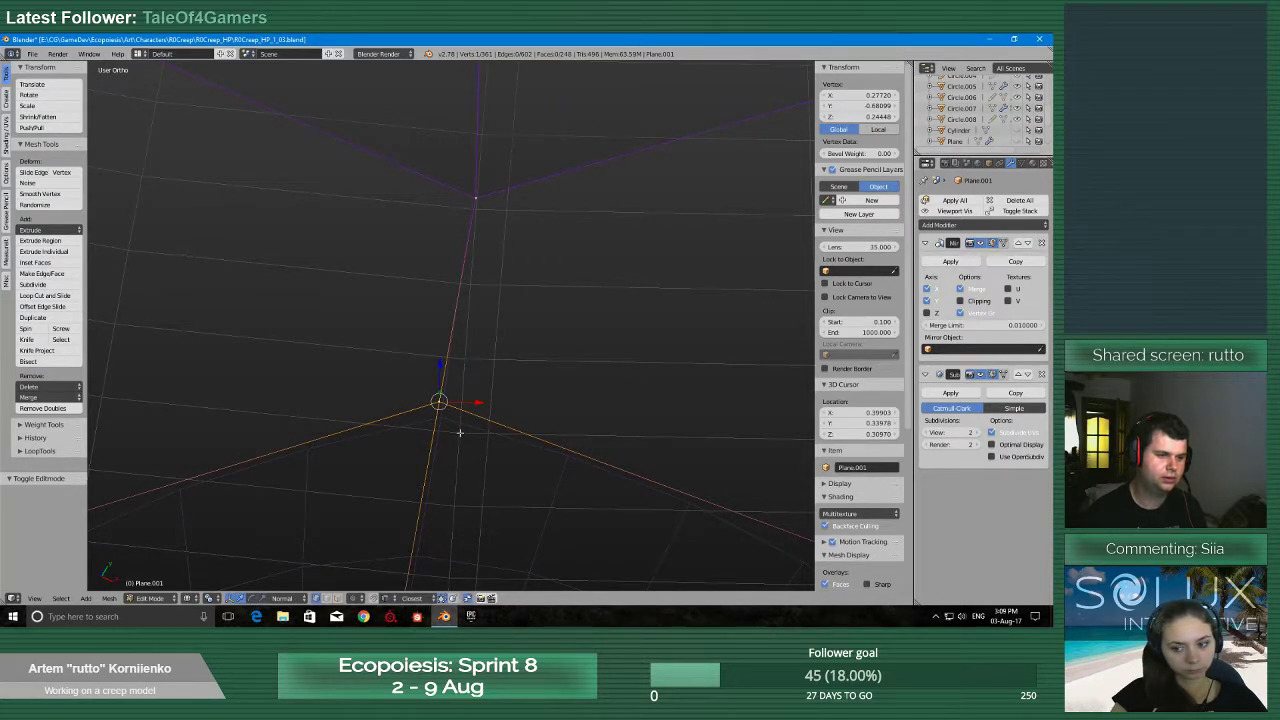
pyautogui.moveTo(459, 432); pyautogui.dragTo(390, 465, button='middle')
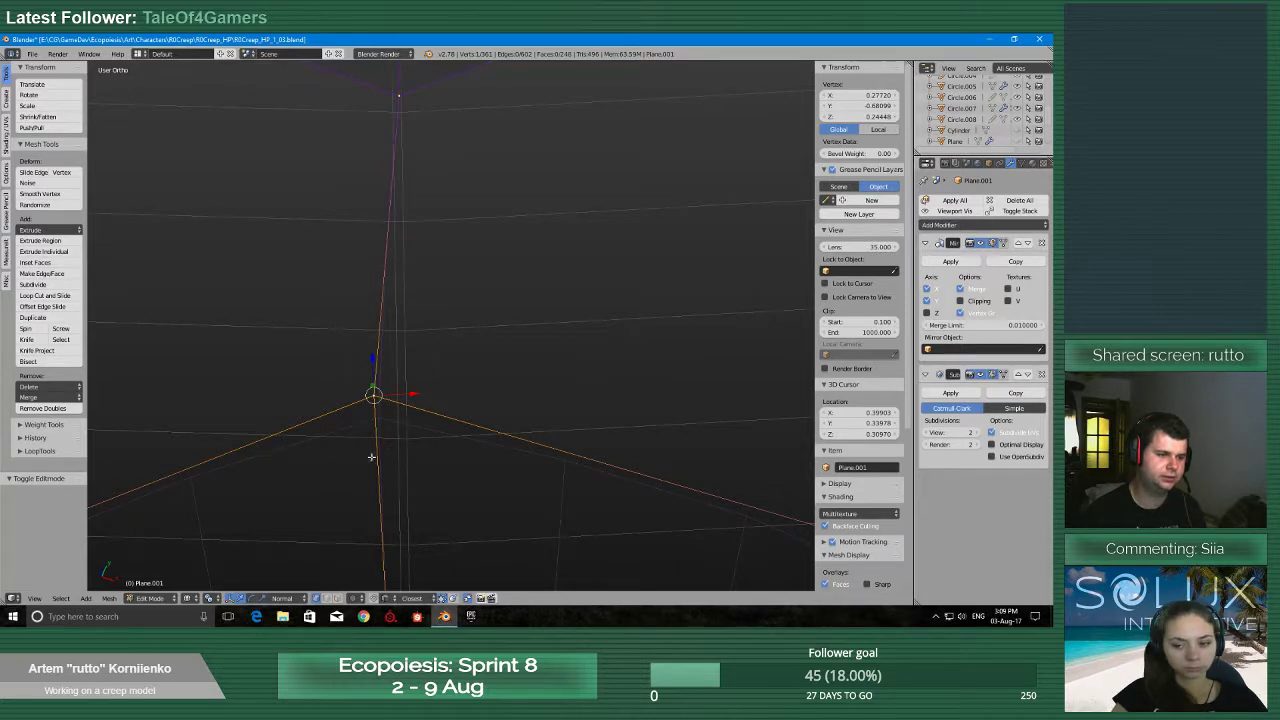
pyautogui.moveTo(372, 457); pyautogui.dragTo(465, 535, button='middle')
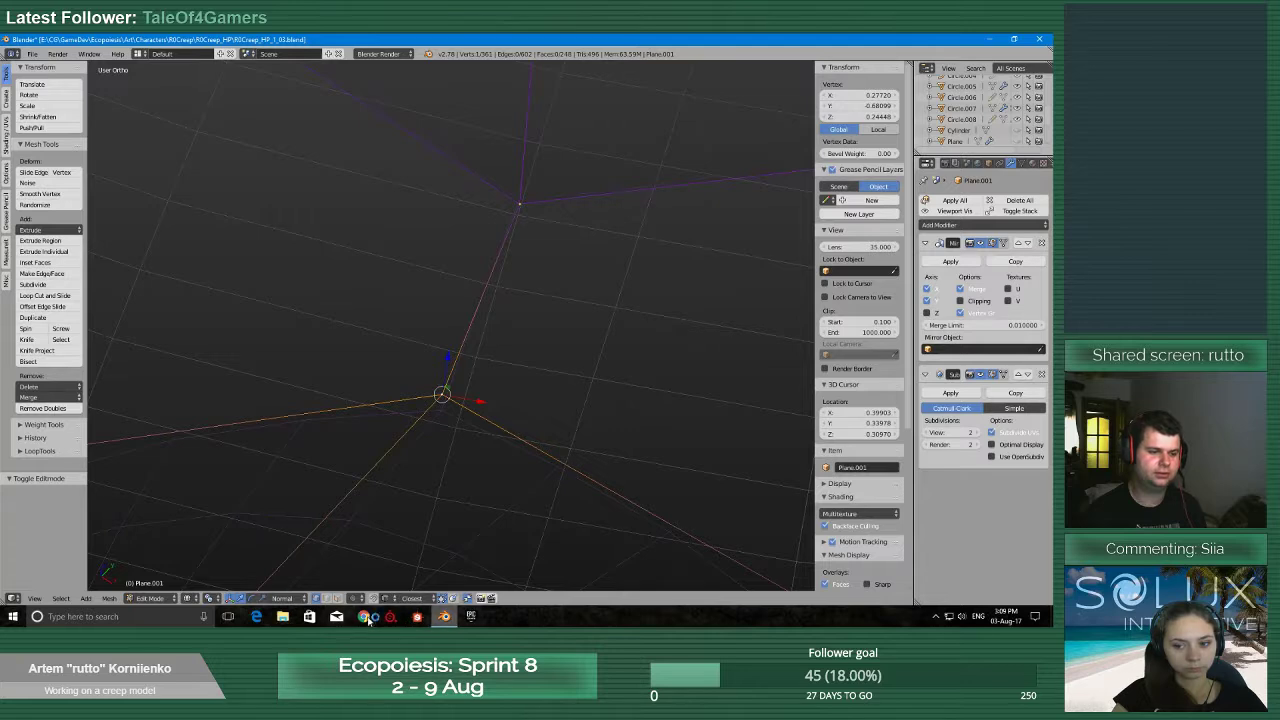
pyautogui.rightClick(549, 621)
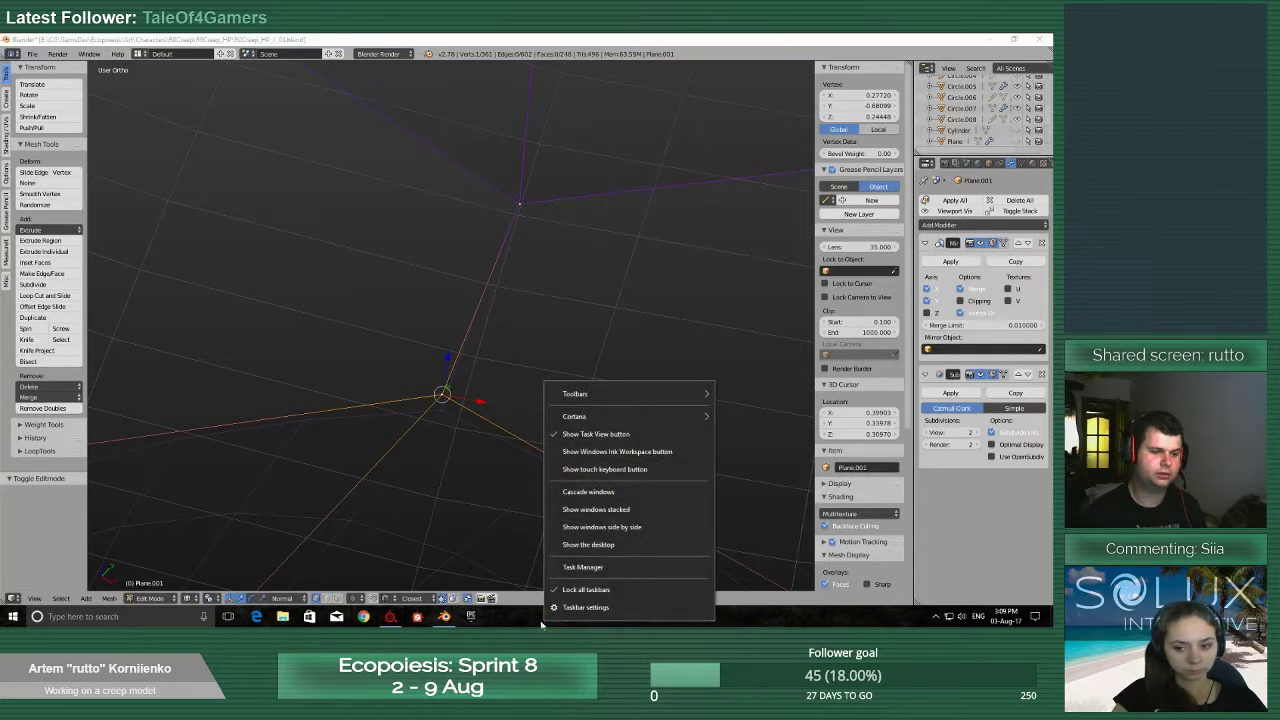
pyautogui.click(522, 624)
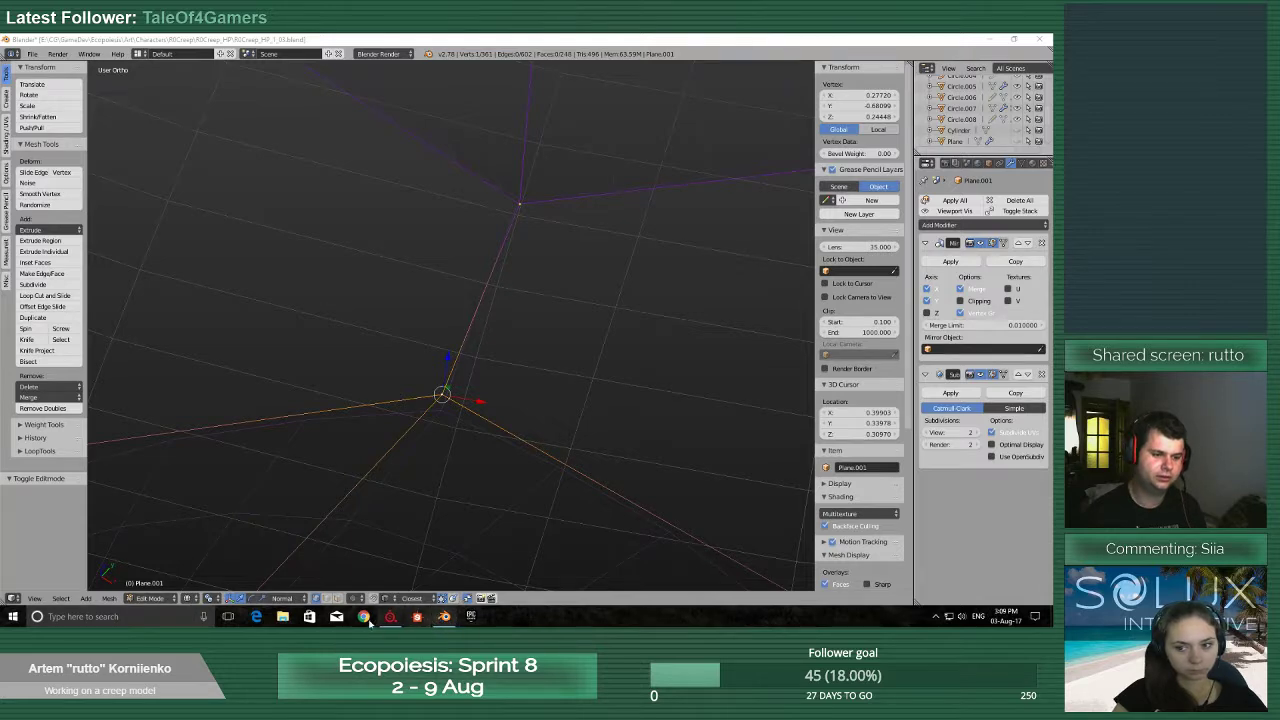
pyautogui.moveTo(418, 432); pyautogui.dragTo(421, 588, button='middle')
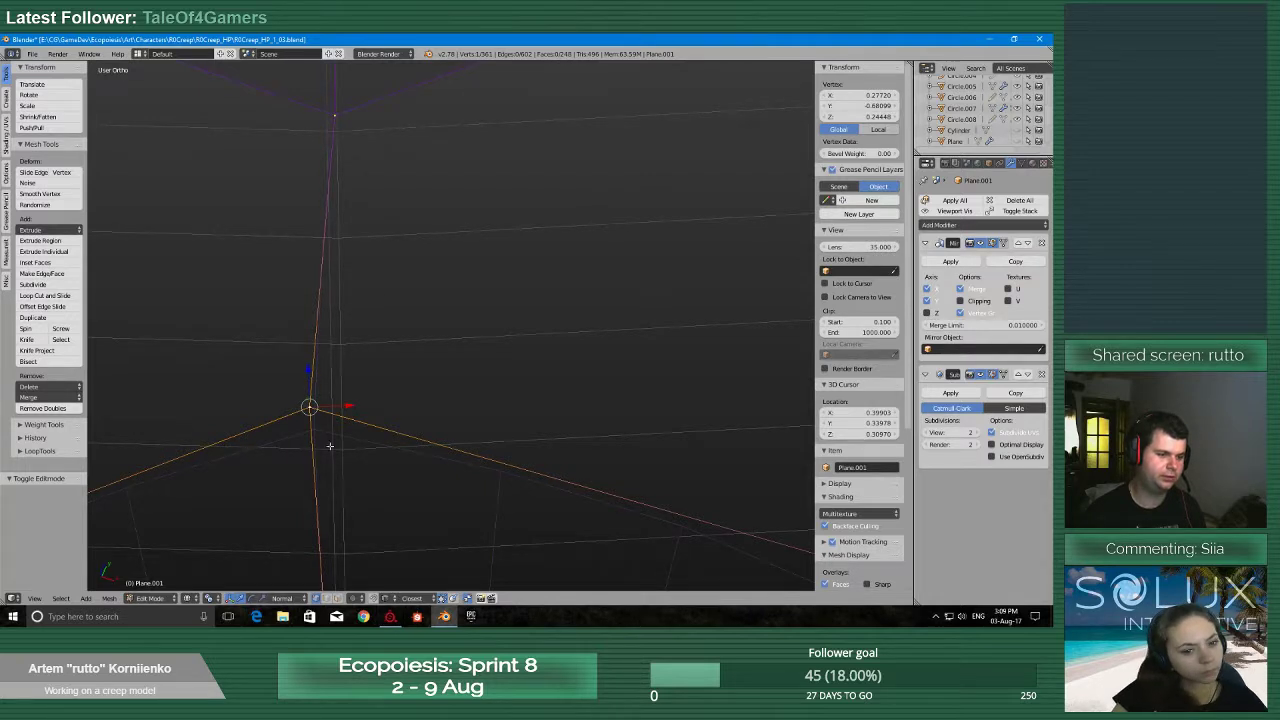
# Try to move the selected base vertex about 0.005 along the global X axis
pyautogui.moveTo(329, 446); pyautogui.dragTo(361, 444, button='middle')
pyautogui.press('g')
pyautogui.press('x')
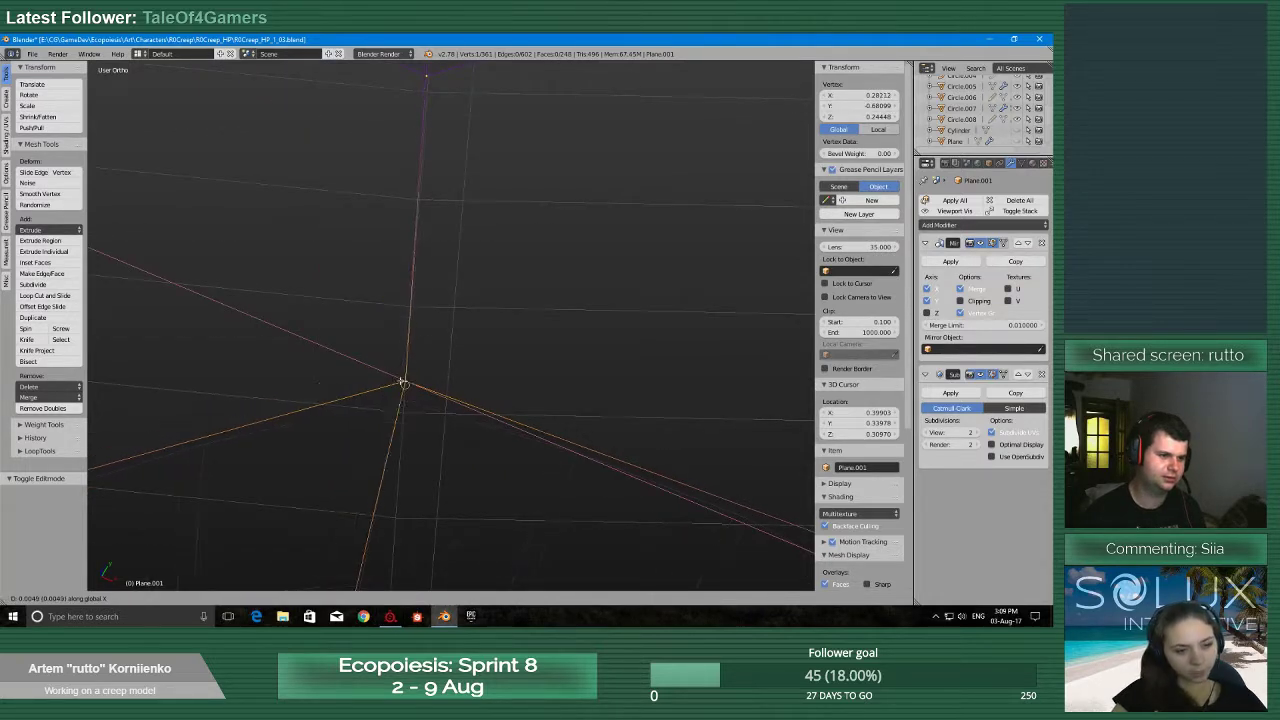
pyautogui.click(403, 382)
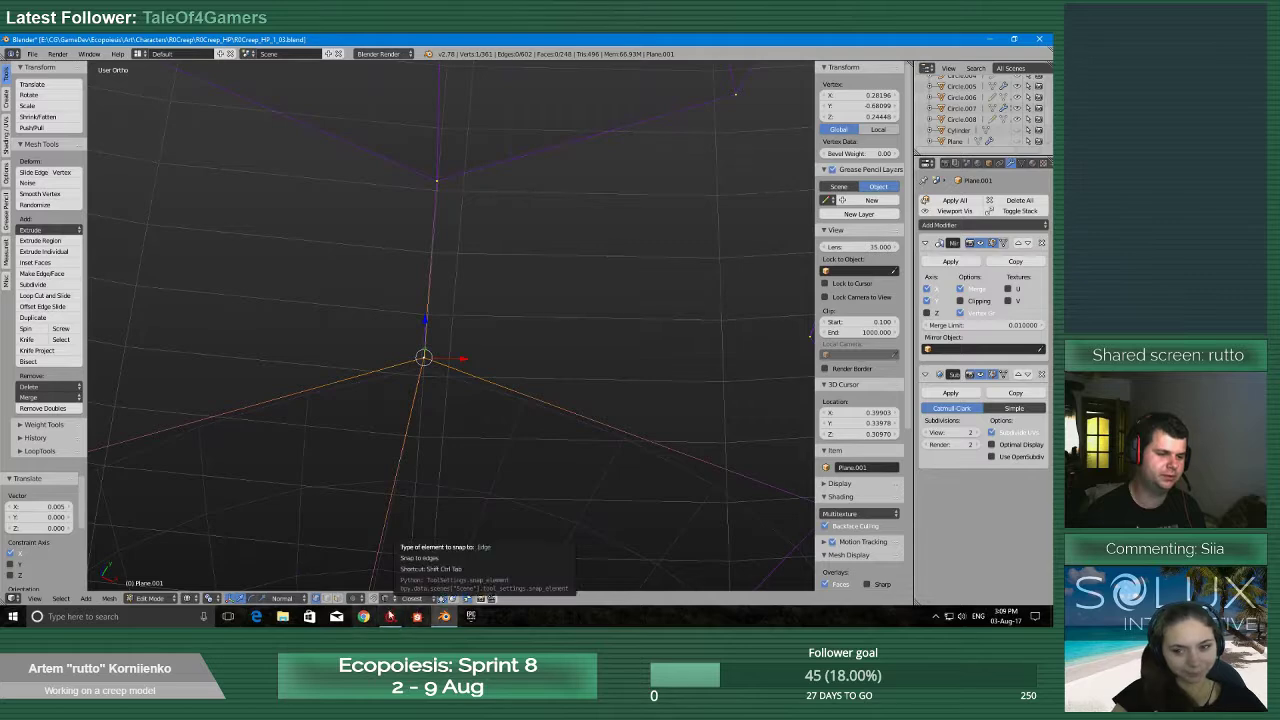
pyautogui.moveTo(410, 490); pyautogui.dragTo(384, 385, button='middle')
pyautogui.hotkey('ctrl', 'z')
# Move the selected base vertex along the Normal orientation's X axis to adjust the spike base, and save the file
pyautogui.press('g')
pyautogui.press('x')
pyautogui.press('x')
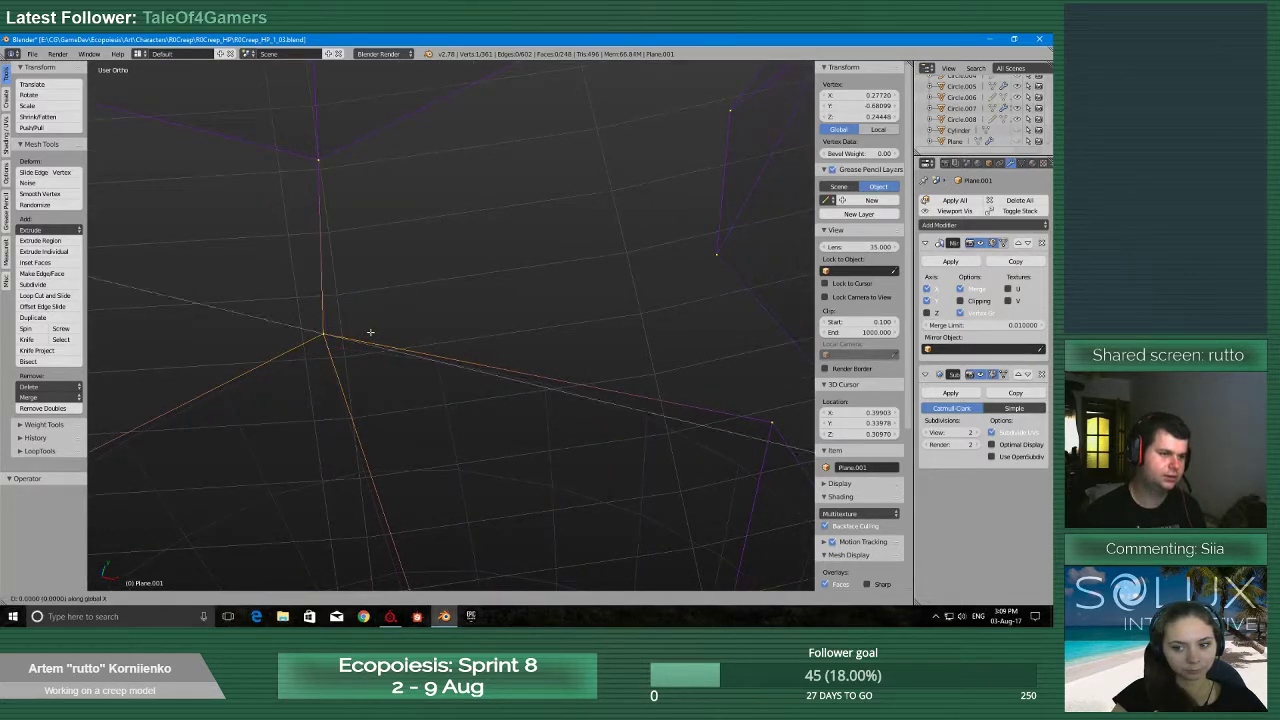
pyautogui.press('Return')
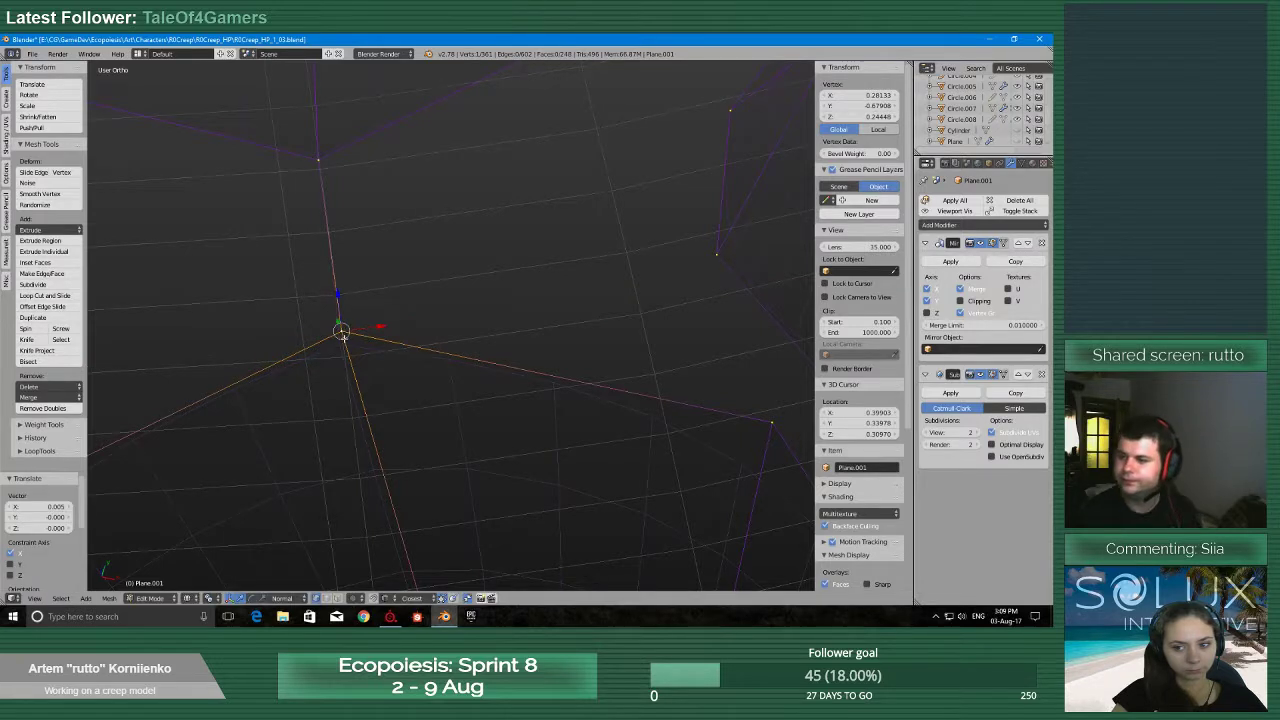
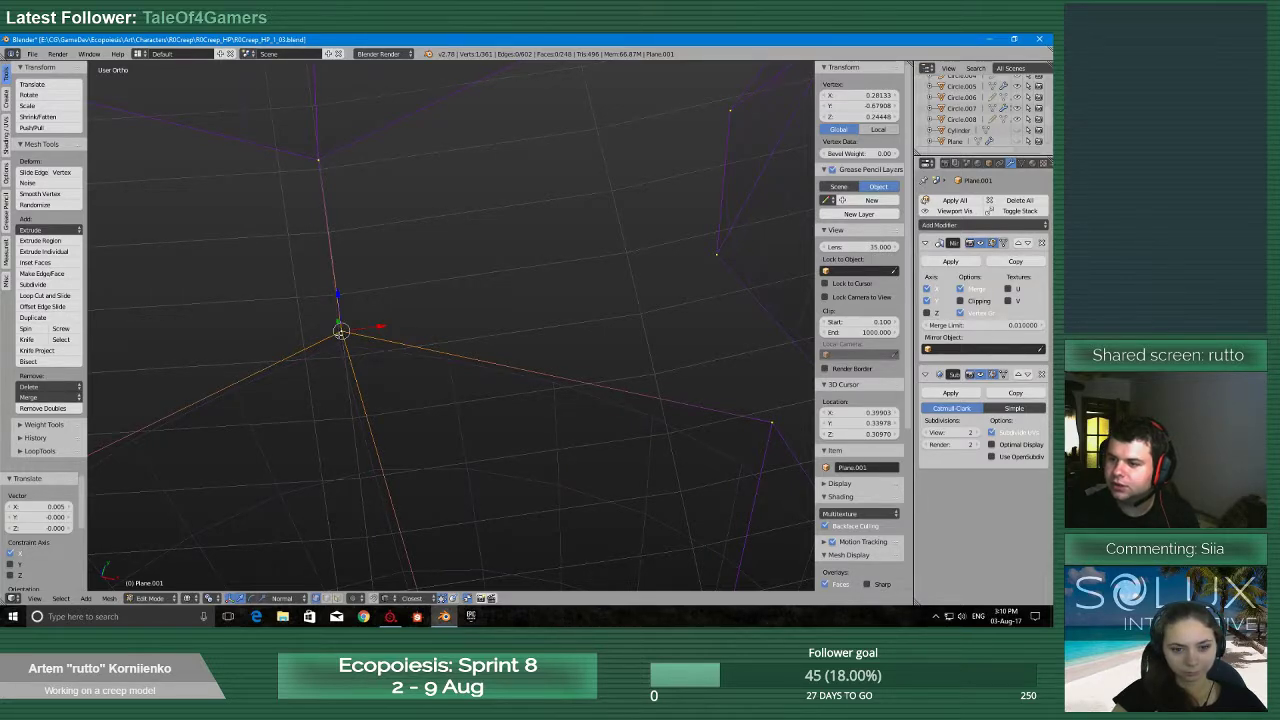
pyautogui.scroll(-4, 356, 353)
pyautogui.hotkey('ctrl', 's')
pyautogui.click(392, 361)
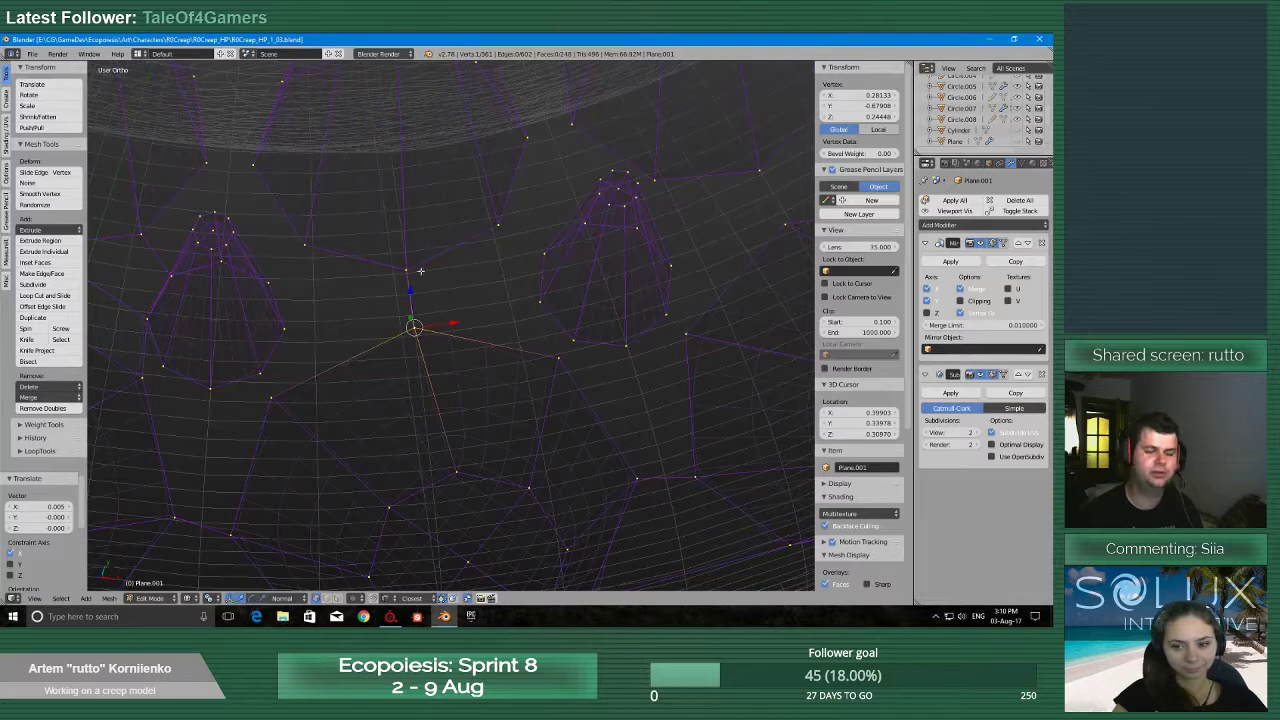
# Examine the layout and spacing of the spikes on the inner dome and outer ring, from the top and at an angle
pyautogui.moveTo(392, 361); pyautogui.dragTo(400, 448, button='middle')
pyautogui.scroll(-3, 400, 440)
pyautogui.moveTo(394, 388); pyautogui.dragTo(388, 335, button='middle')
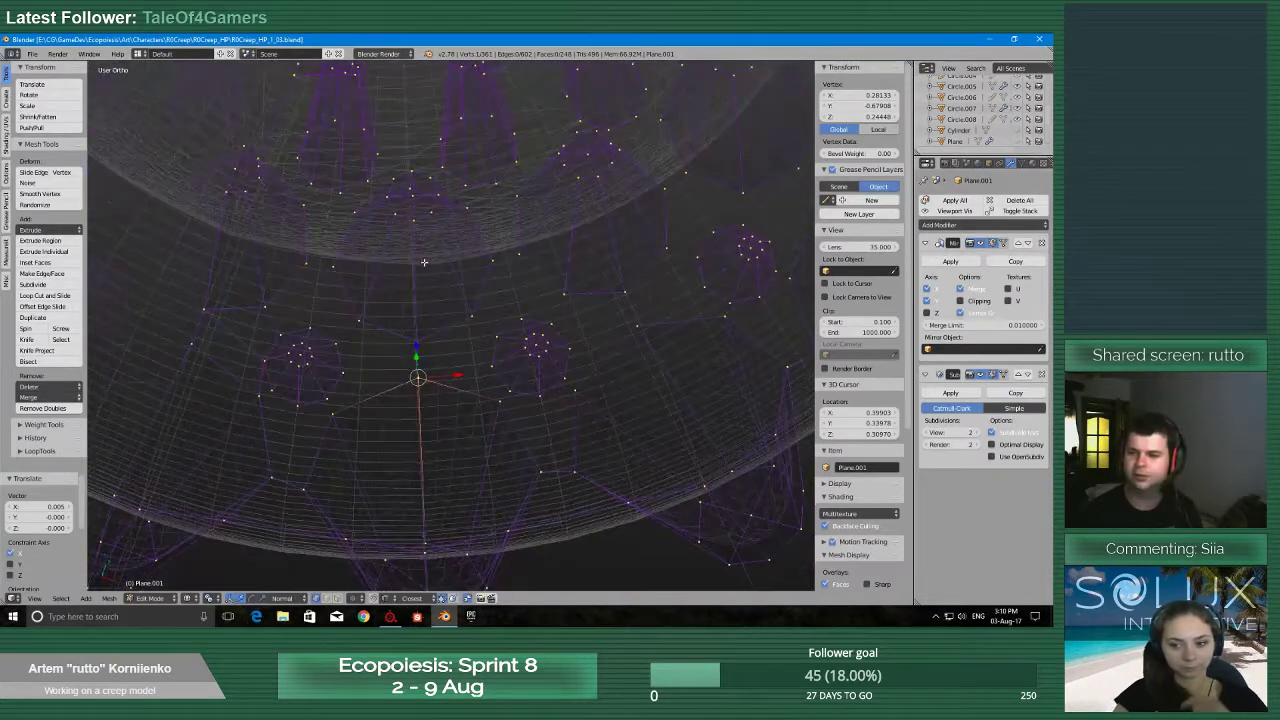
pyautogui.moveTo(415, 277); pyautogui.dragTo(480, 369, button='middle')
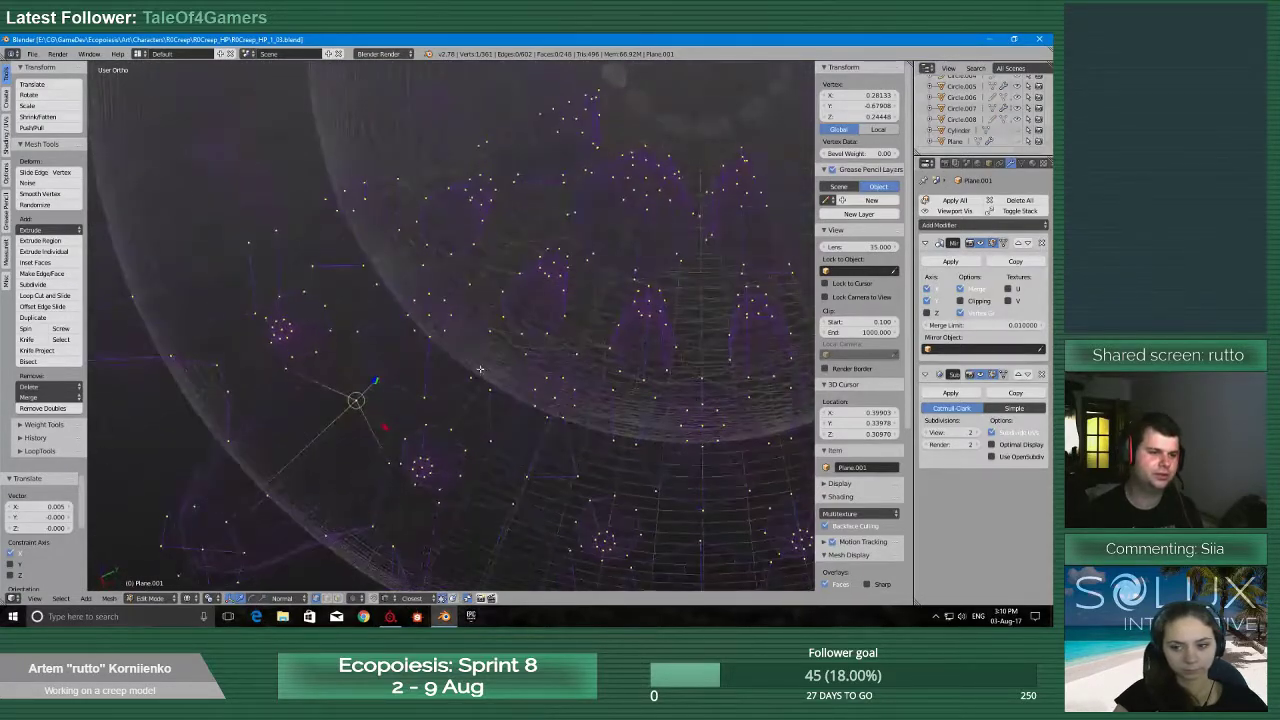
pyautogui.scroll(4, 481, 334)
pyautogui.press('q')
pyautogui.click(483, 275)
pyautogui.keyDown('shift'); pyautogui.moveTo(490, 287); pyautogui.dragTo(500, 303, button='middle'); pyautogui.keyUp('shift')
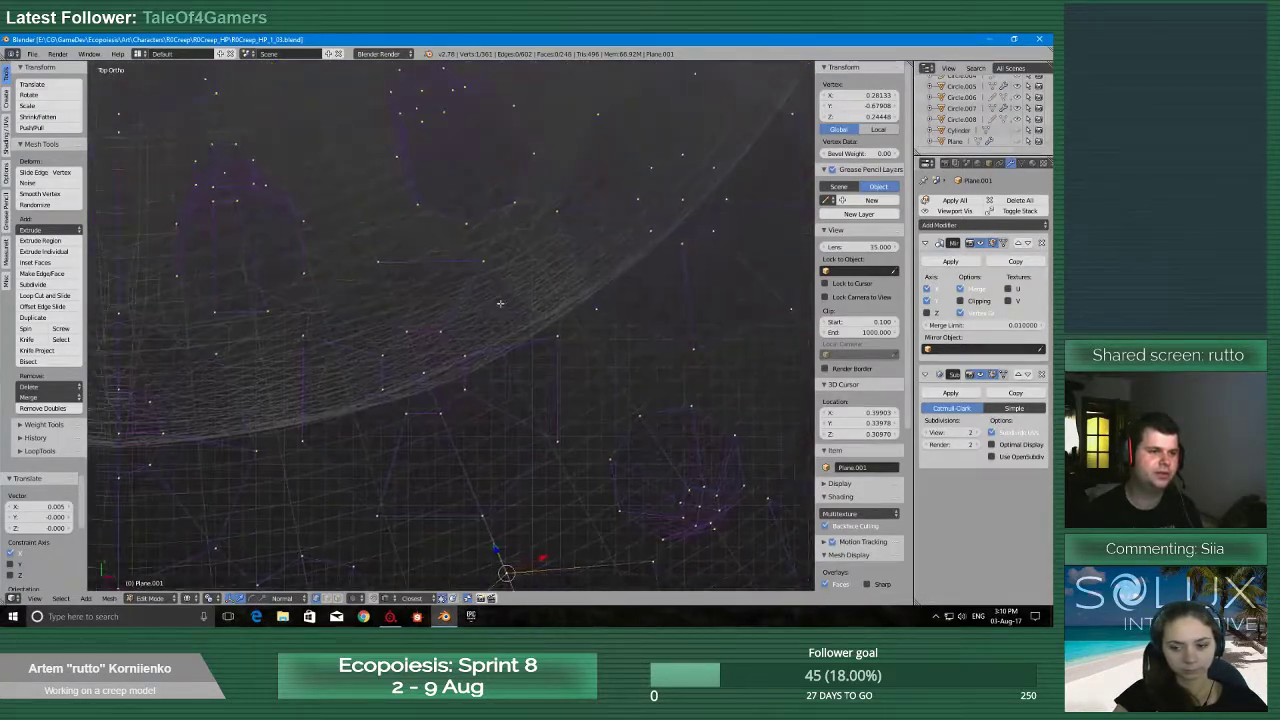
pyautogui.scroll(-5, 500, 303)
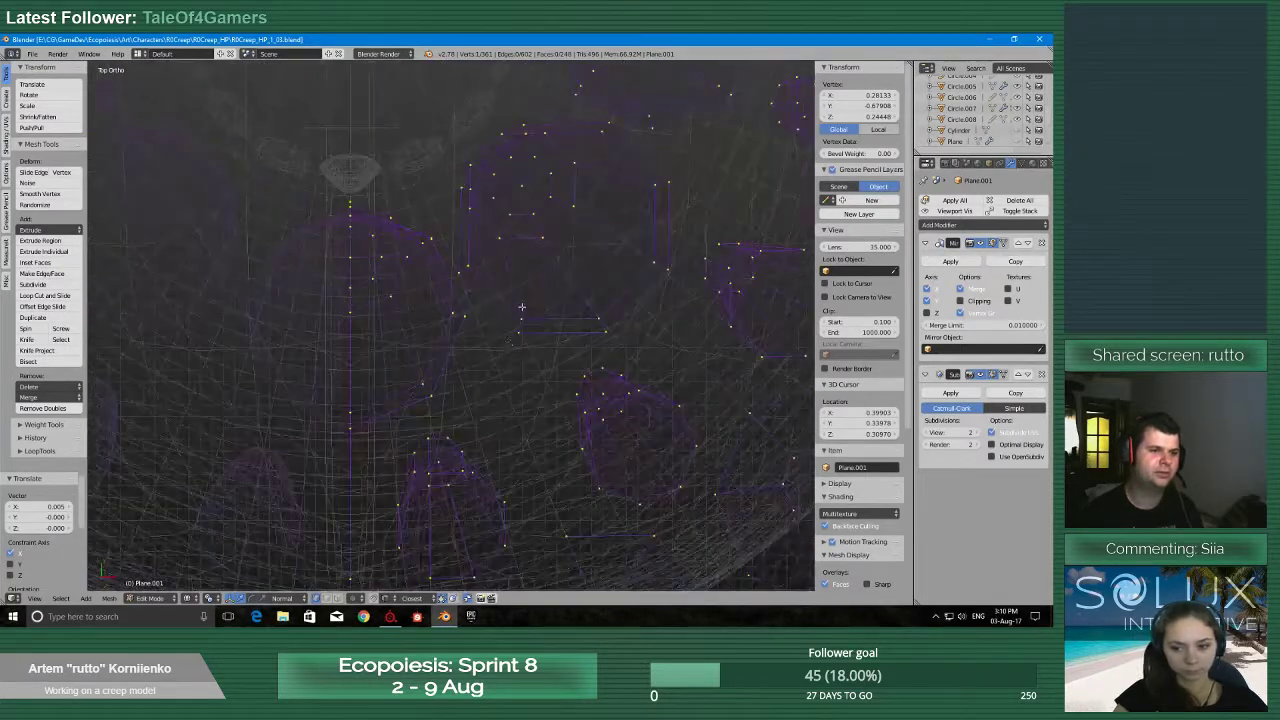
pyautogui.scroll(-5, 521, 307)
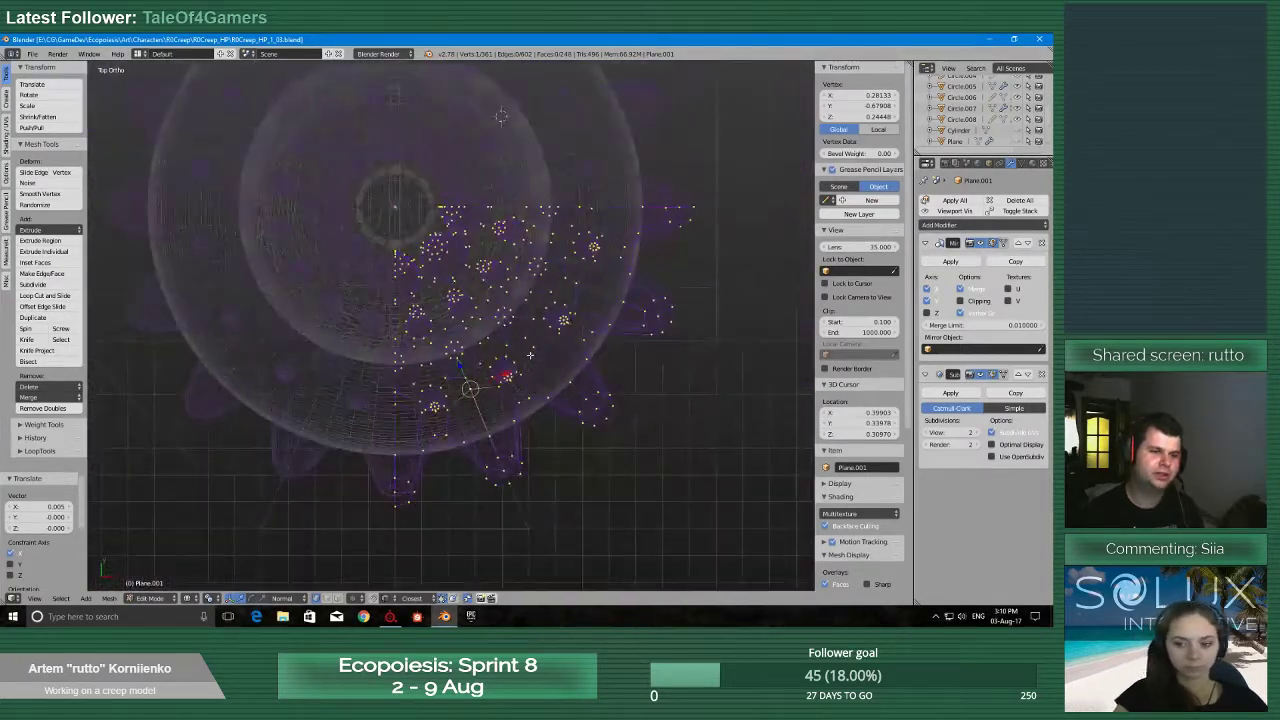
pyautogui.scroll(4, 530, 354)
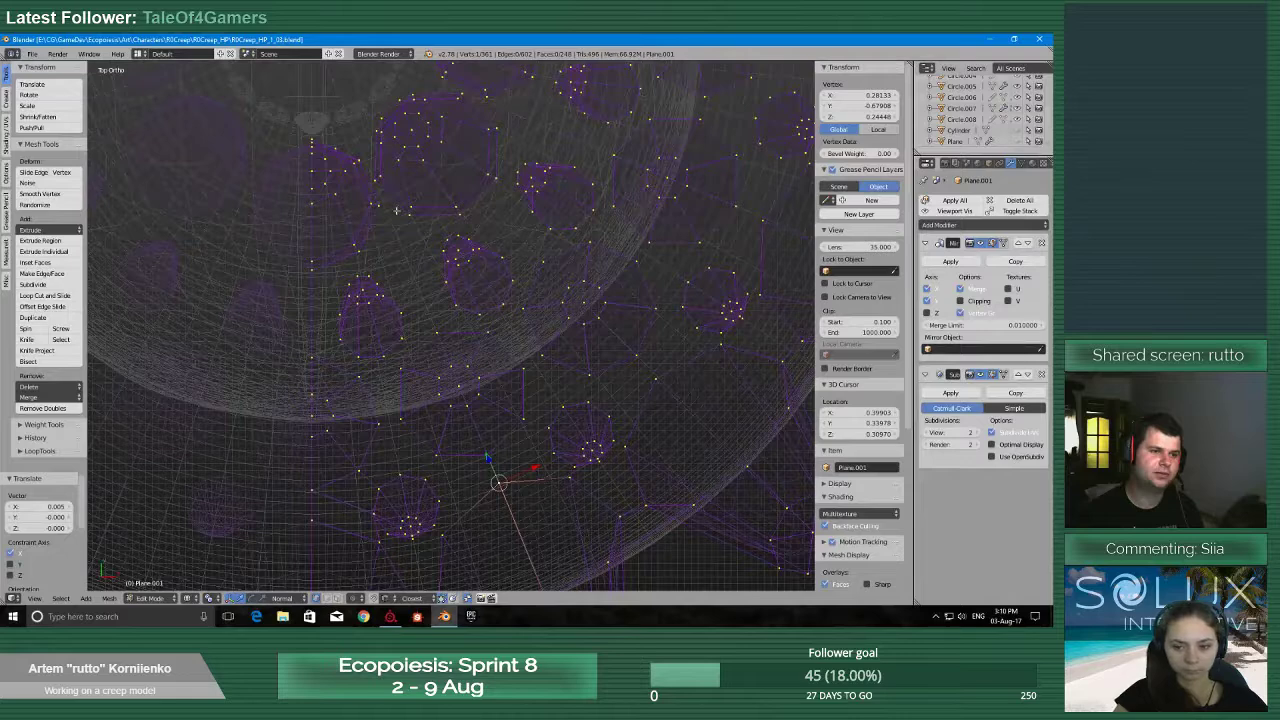
pyautogui.scroll(4, 396, 218)
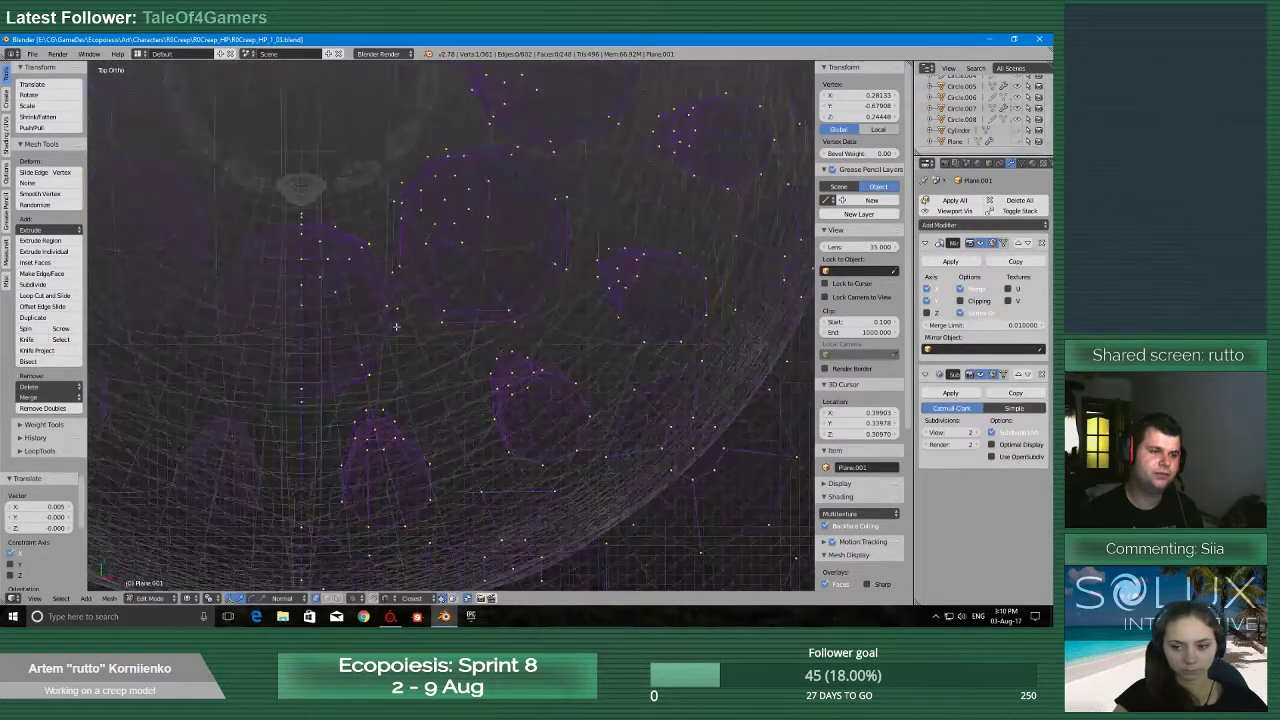
pyautogui.scroll(-3, 379, 279)
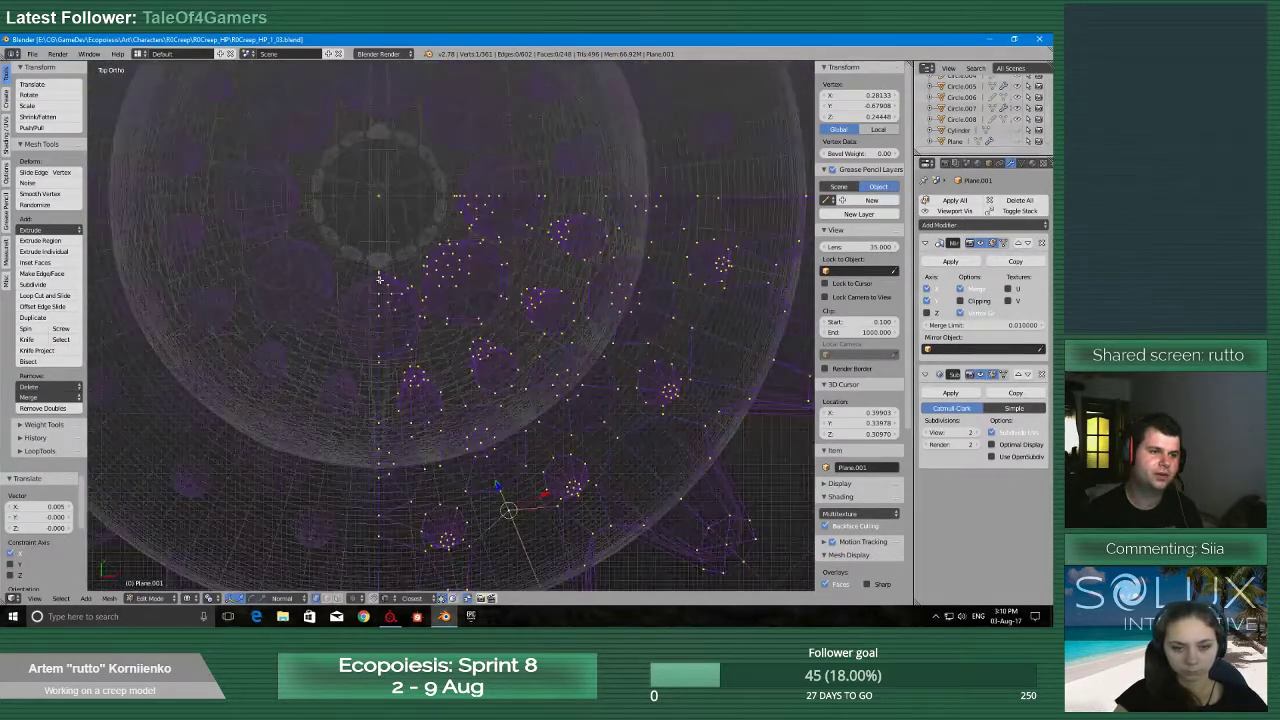
pyautogui.scroll(6, 379, 279)
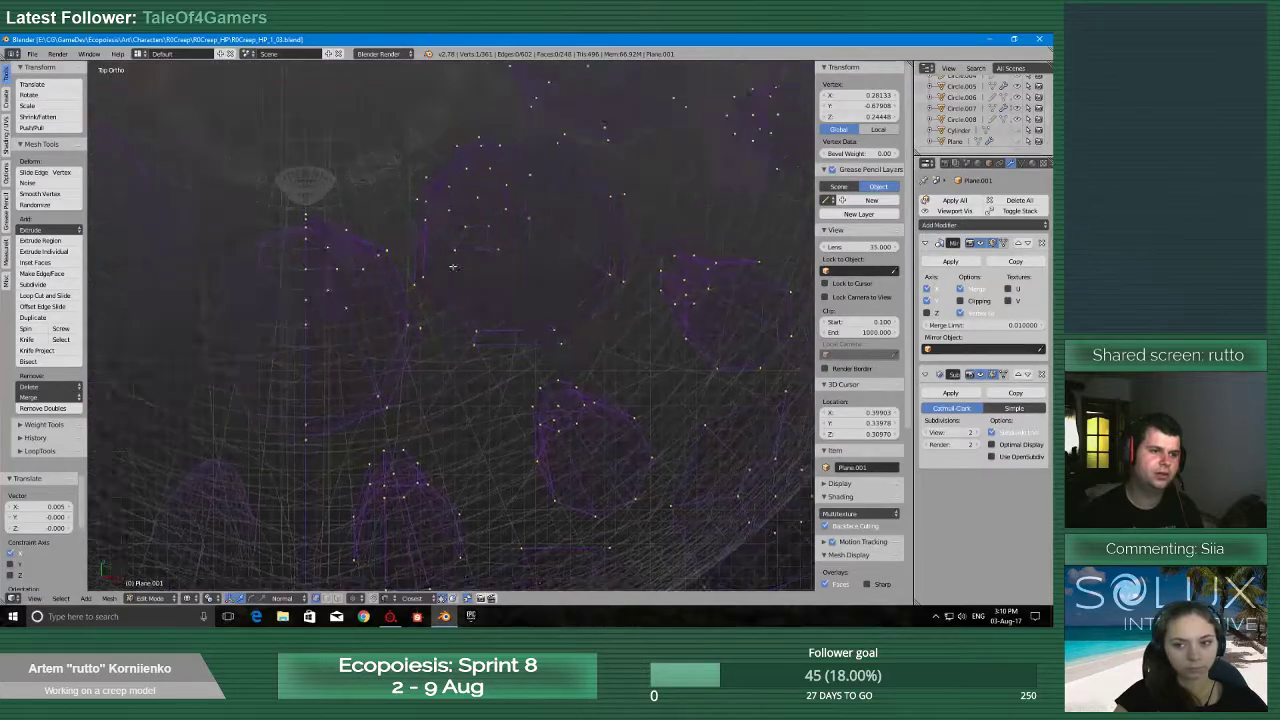
pyautogui.scroll(3, 484, 375)
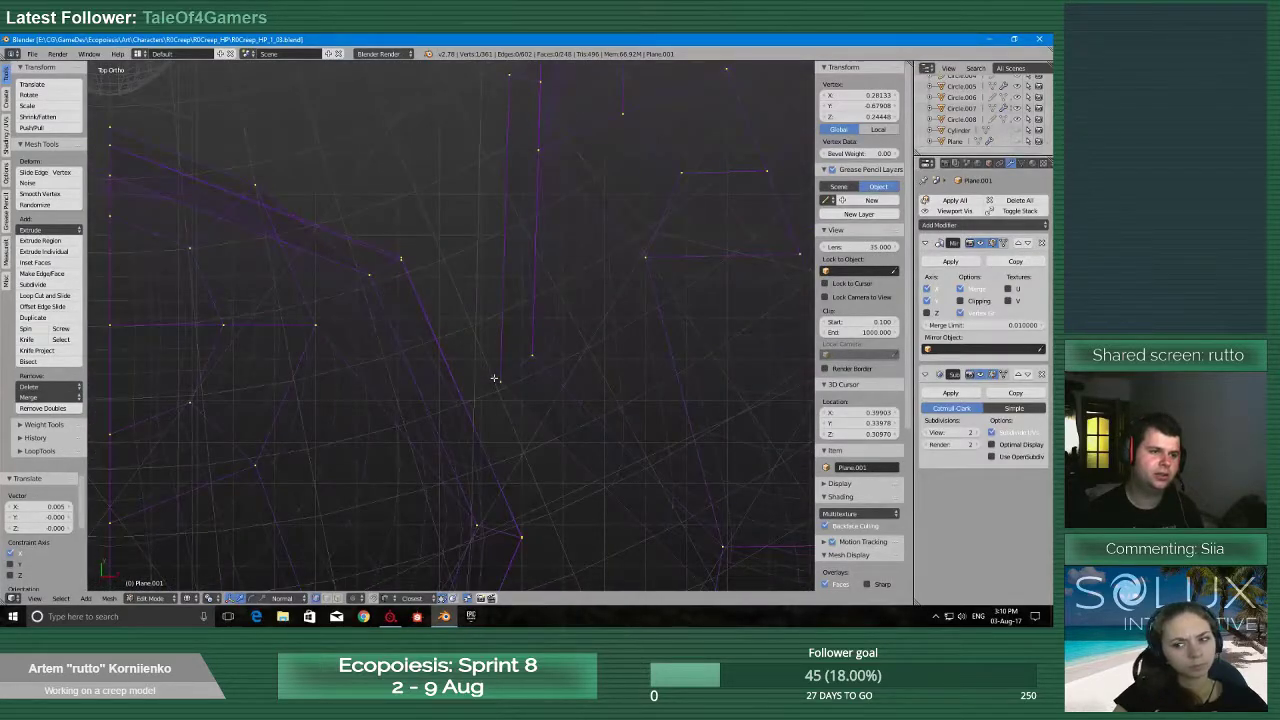
pyautogui.scroll(-5, 494, 378)
pyautogui.scroll(-2, 514, 317)
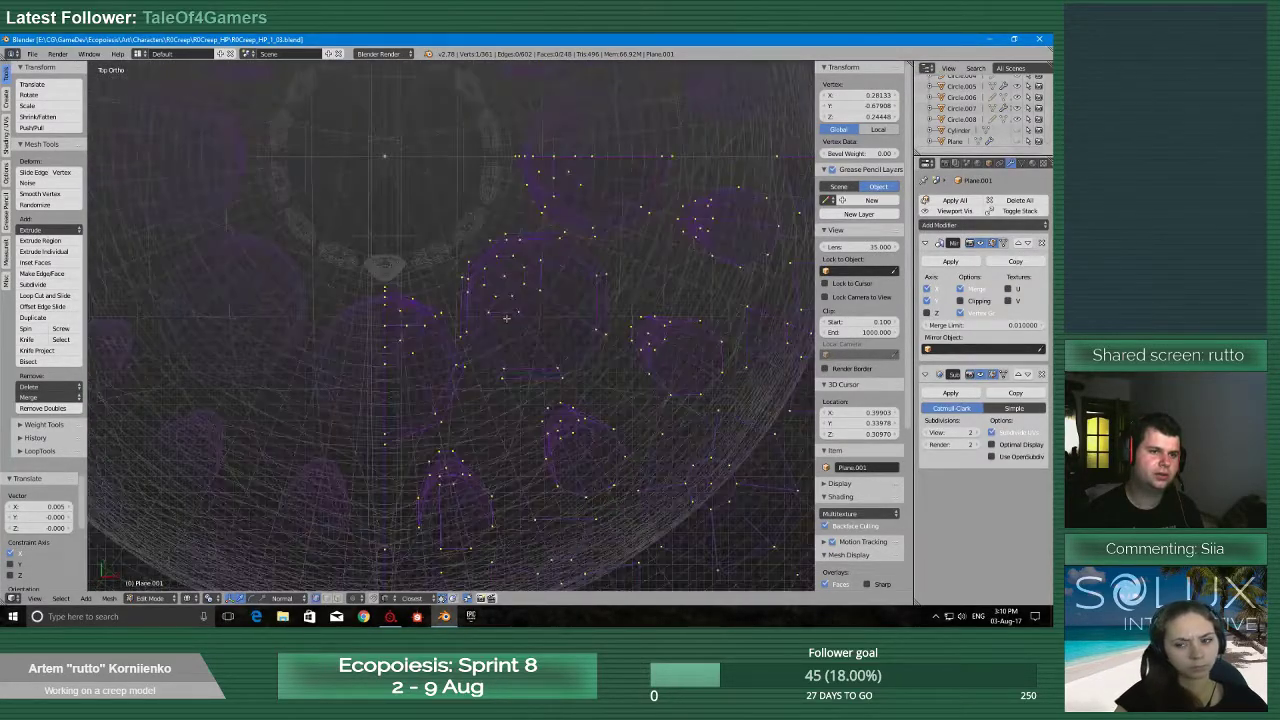
pyautogui.scroll(-5, 480, 318)
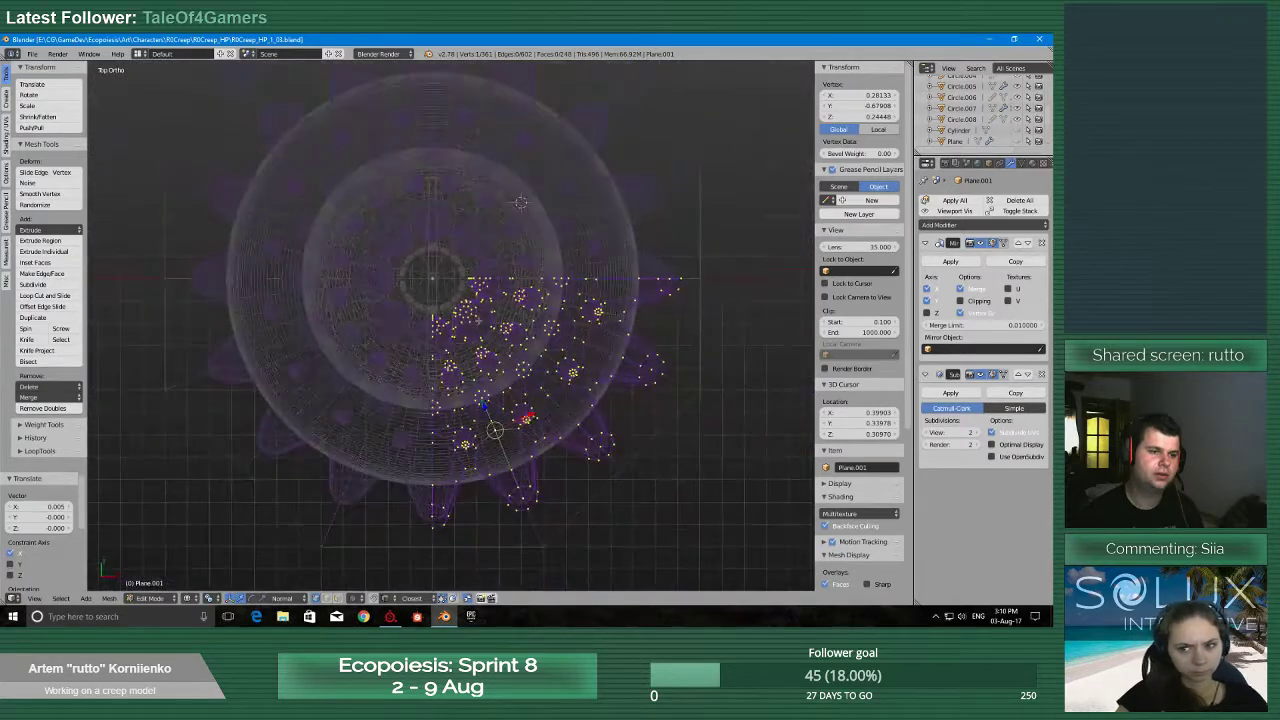
pyautogui.moveTo(480, 318); pyautogui.dragTo(464, 346, button='middle')
pyautogui.scroll(2, 465, 370)
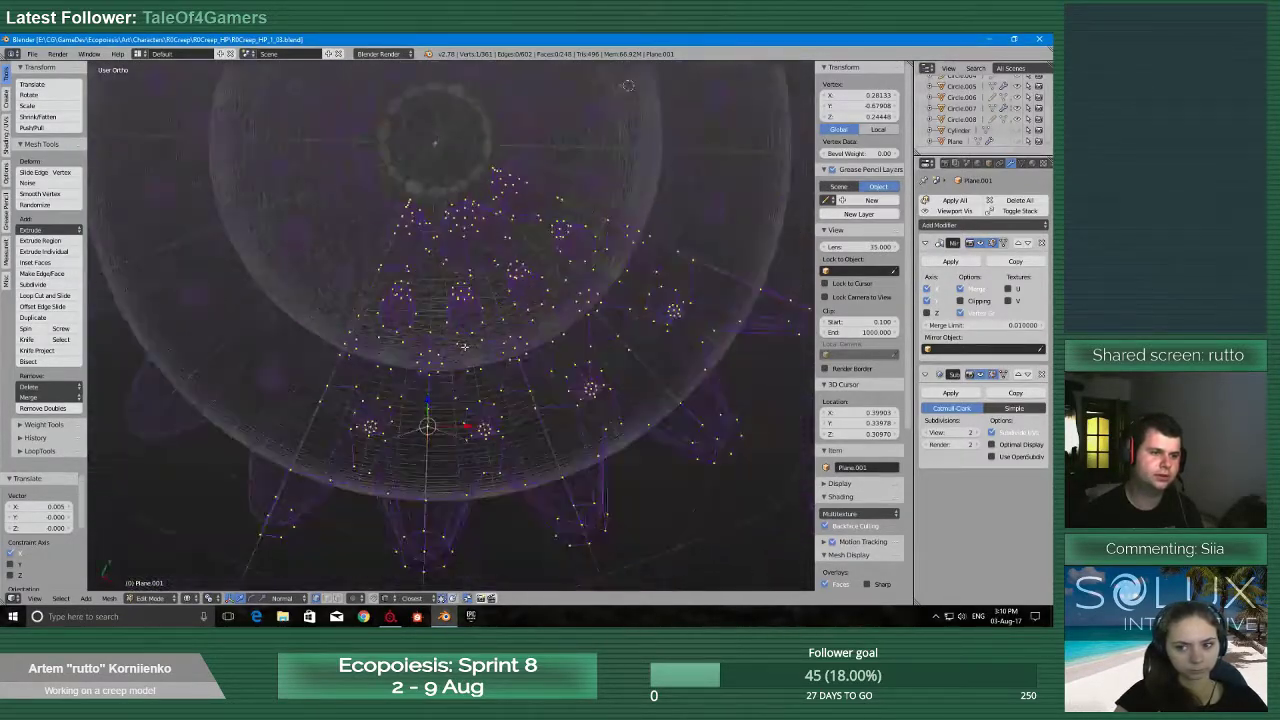
# Select vertices on the individual spikes and extend the selection to all their linked geometry
pyautogui.rightClick(477, 229)
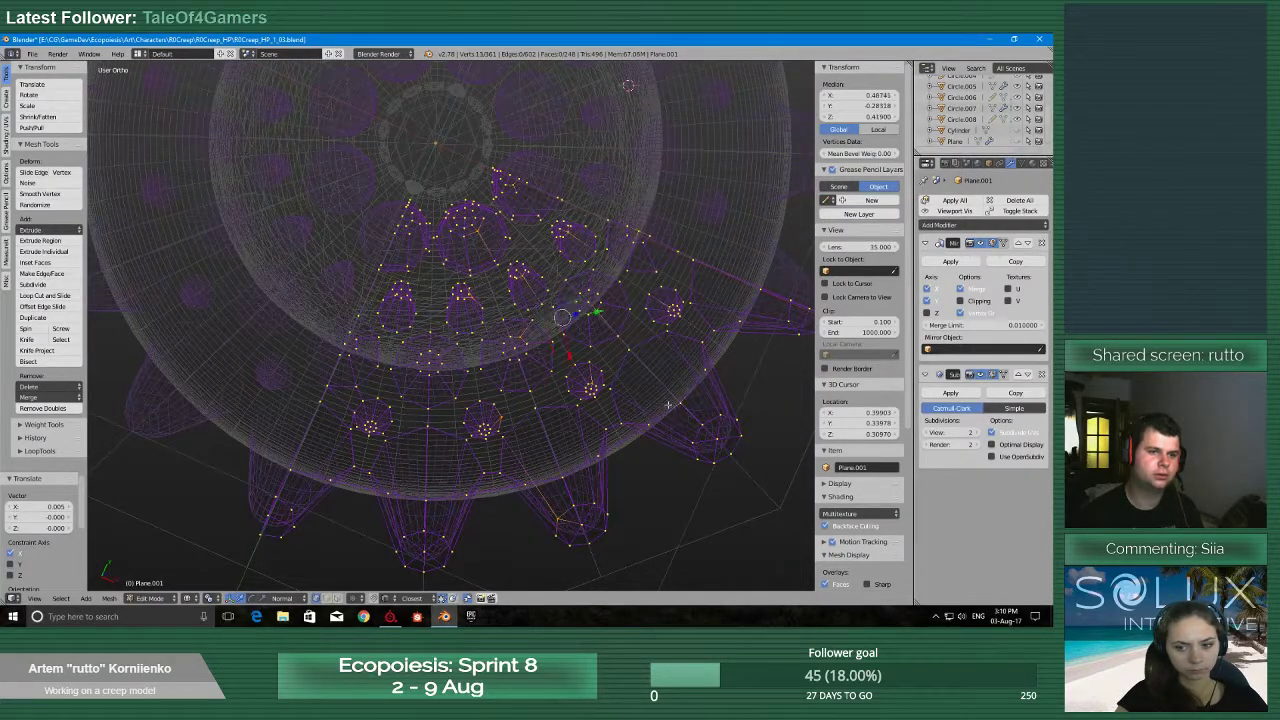
pyautogui.hotkey('ctrl', 'l')
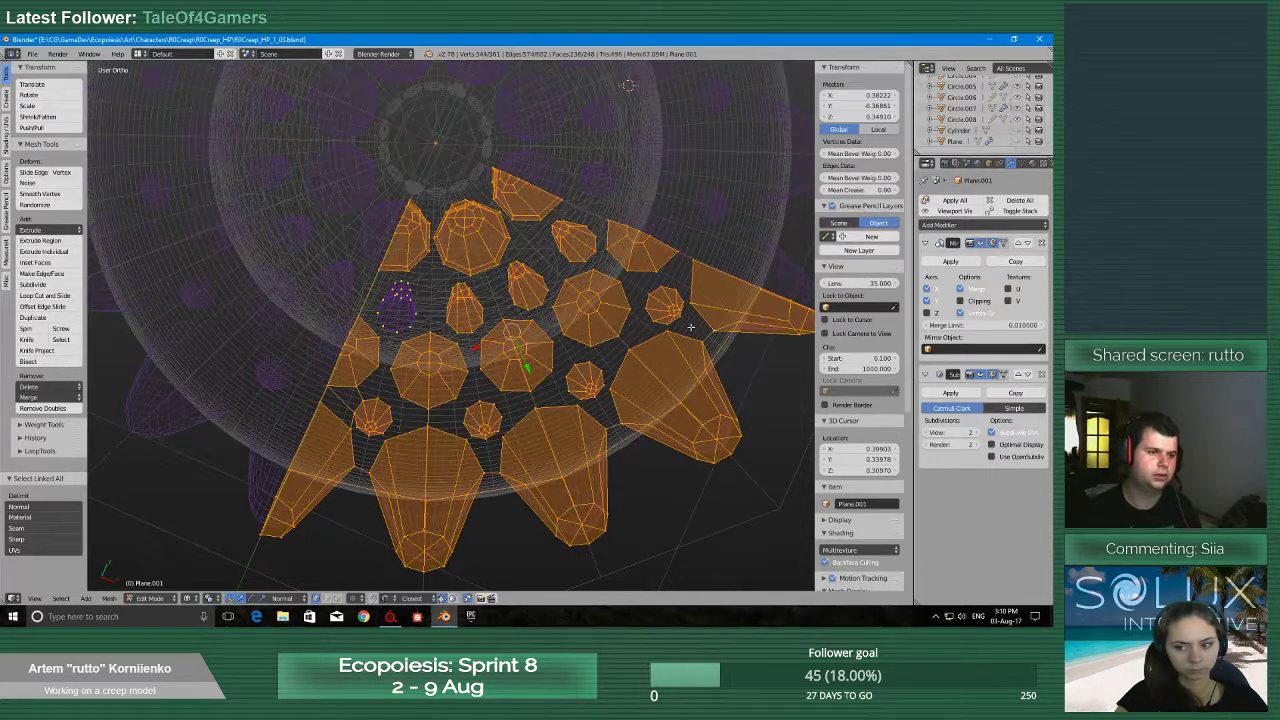
pyautogui.scroll(-1, 602, 333)
pyautogui.moveTo(600, 334); pyautogui.dragTo(590, 350, button='middle')
pyautogui.scroll(2, 570, 357)
# In face selection mode, select two neighbouring spikes on the inner dome with their linked geometry and delete their faces
pyautogui.hotkey('ctrl', 'Tab')
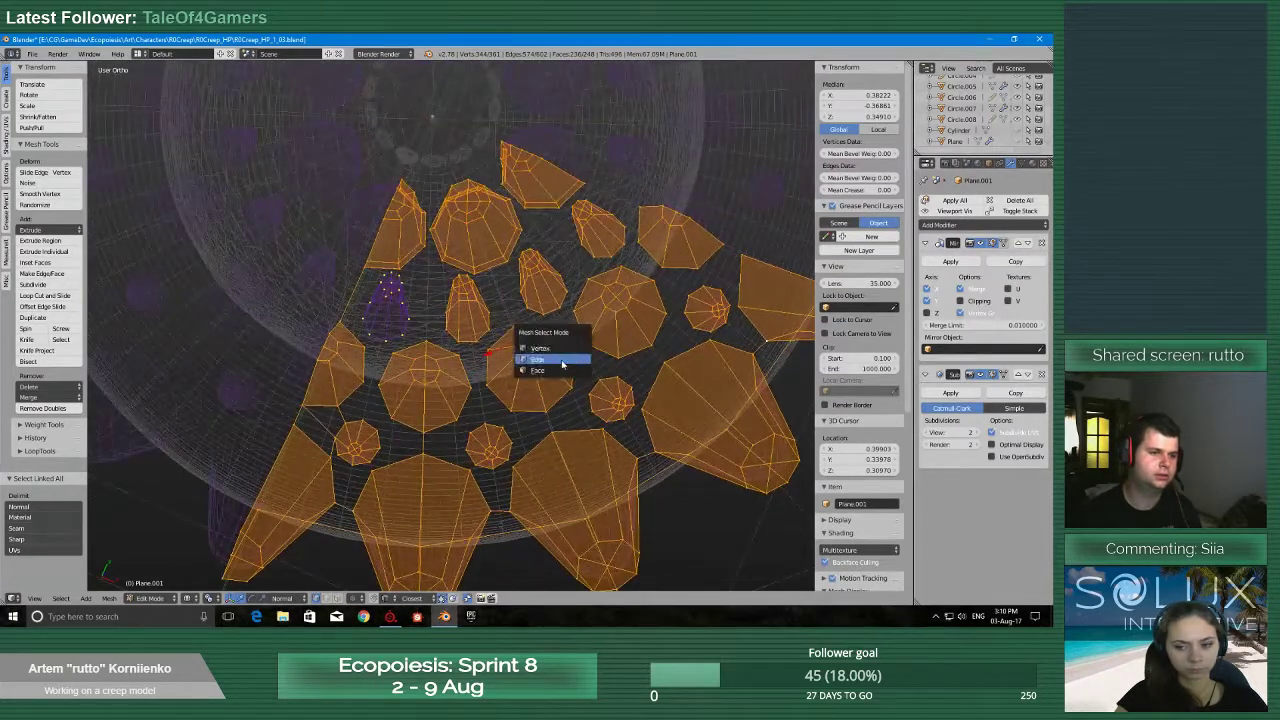
pyautogui.click(552, 370)
pyautogui.rightClick(465, 322)
pyautogui.keyDown('shift'); pyautogui.rightClick(480, 250); pyautogui.keyUp('shift')
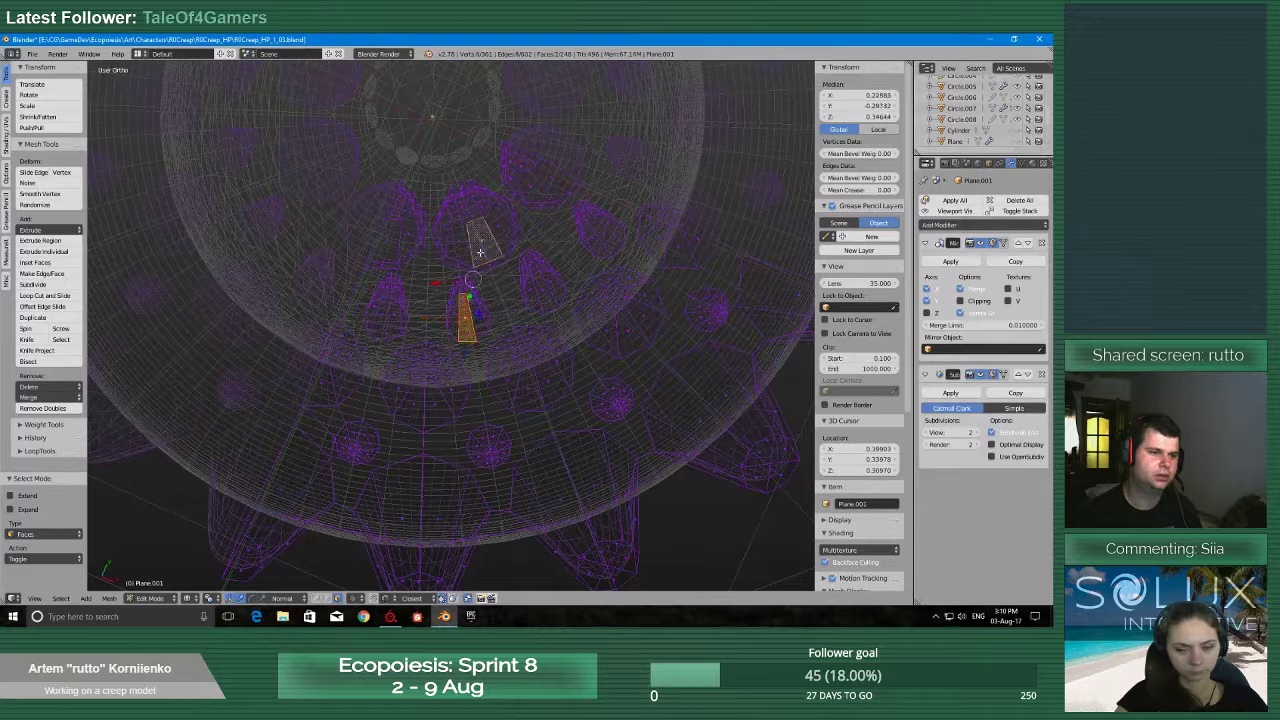
pyautogui.hotkey('ctrl', 'l')
pyautogui.press('x')
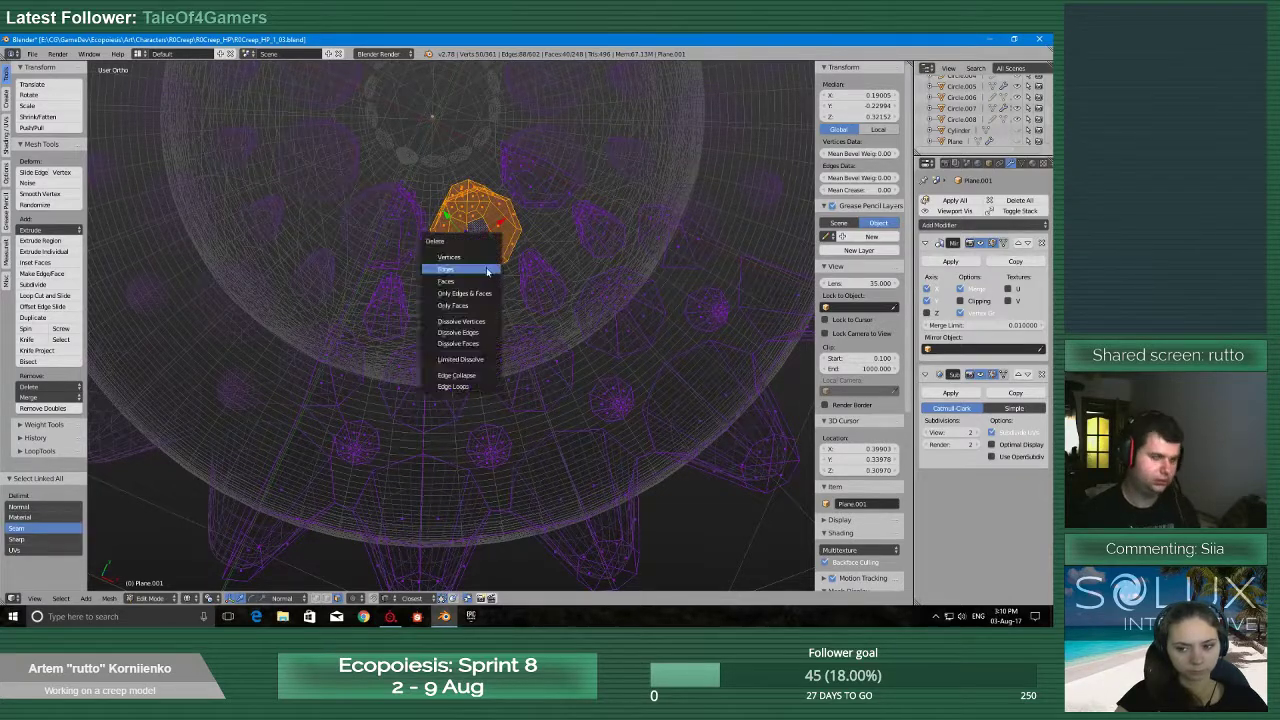
pyautogui.click(470, 283)
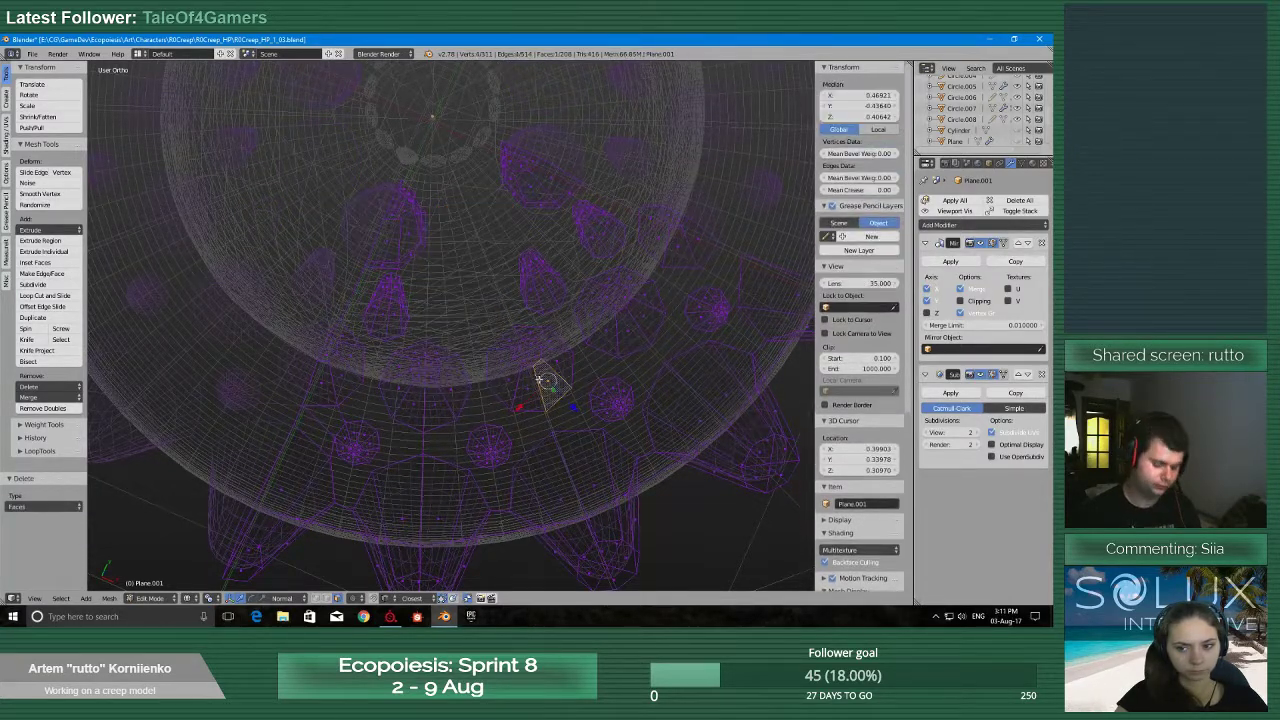
# Delete the faces of the spike at the inner dome's lower rim, beside the small outer-ring spike
pyautogui.rightClick(530, 368)
pyautogui.press('x')
pyautogui.click(490, 372)
# Select the adjoining faces of the central spike at the inner dome's rim and delete them
pyautogui.scroll(3, 460, 393)
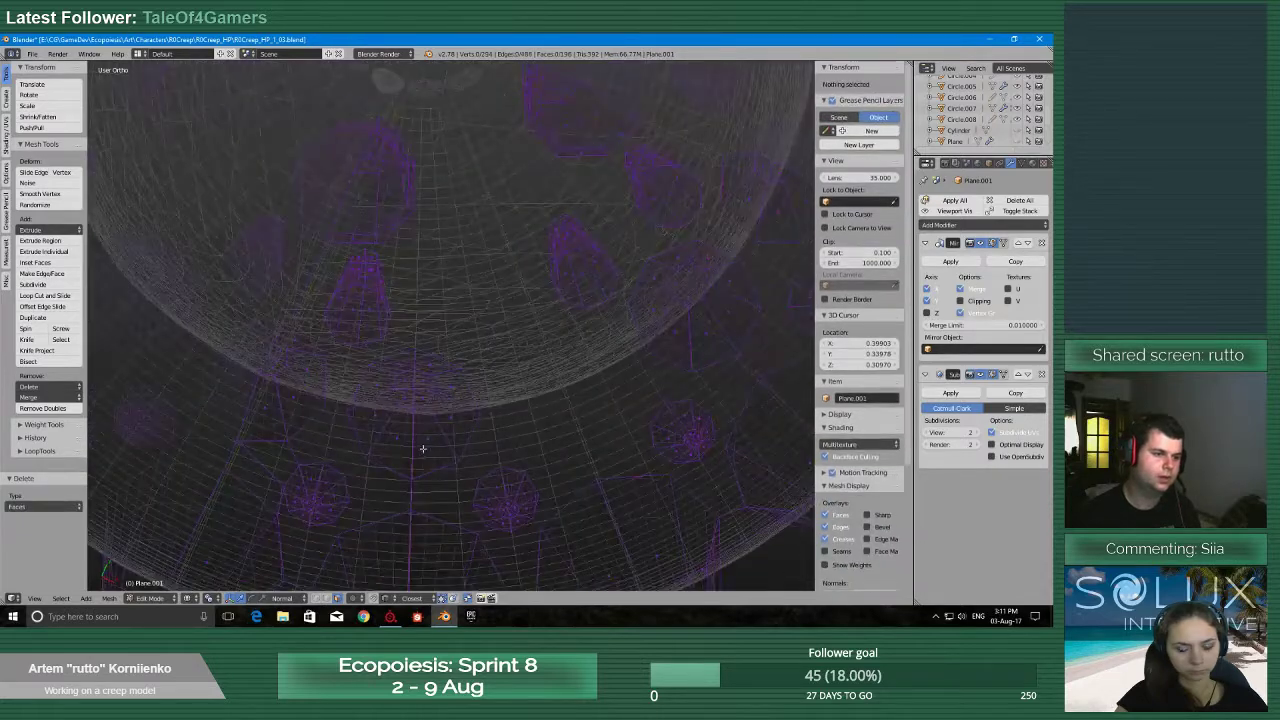
pyautogui.rightClick(424, 455)
pyautogui.moveTo(424, 455); pyautogui.dragTo(478, 350, button='middle')
pyautogui.scroll(2, 424, 419)
pyautogui.scroll(1, 424, 419)
pyautogui.moveTo(478, 350); pyautogui.dragTo(460, 322, button='middle')
pyautogui.keyDown('shift'); pyautogui.rightClick(454, 380); pyautogui.keyUp('shift')
pyautogui.keyDown('shift'); pyautogui.rightClick(456, 349); pyautogui.keyUp('shift')
pyautogui.keyDown('shift'); pyautogui.rightClick(469, 292); pyautogui.keyUp('shift')
pyautogui.keyDown('shift'); pyautogui.rightClick(526, 332); pyautogui.keyUp('shift')
pyautogui.press('x')
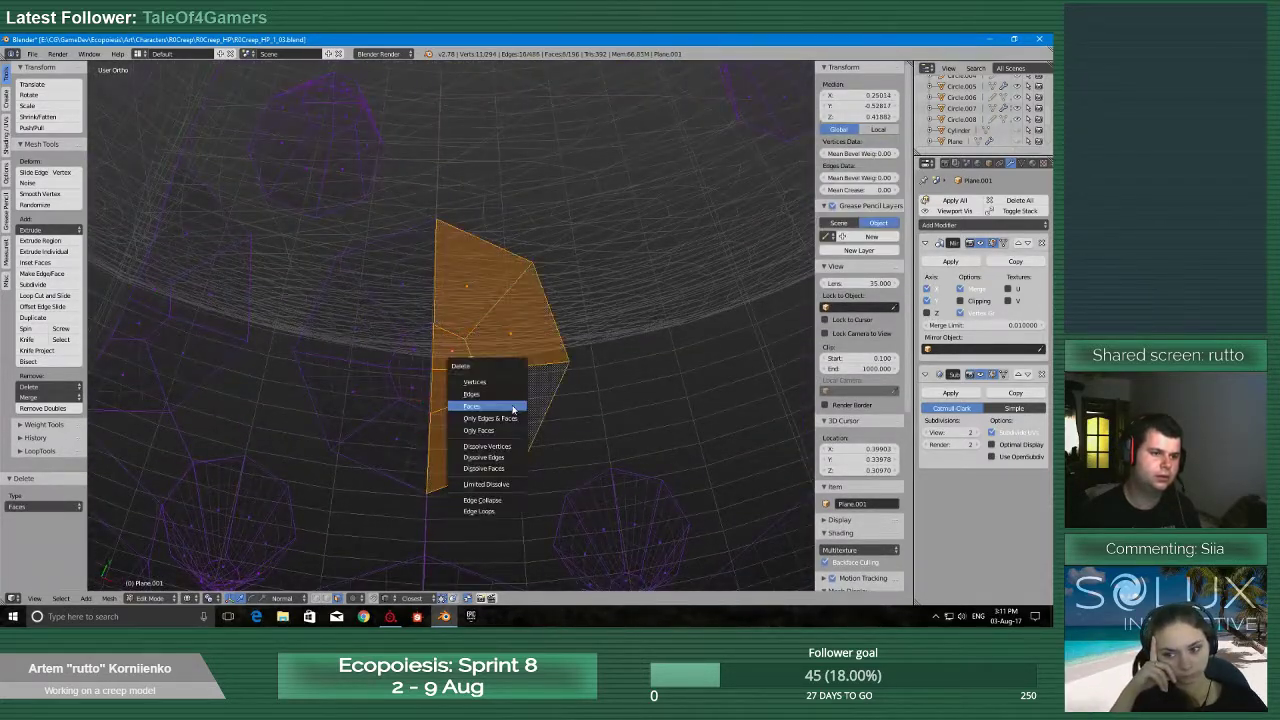
pyautogui.click(492, 406)
# Select the small middle spike on the outer ring with its linked geometry and delete its faces
pyautogui.moveTo(512, 403); pyautogui.dragTo(580, 380, button='middle')
pyautogui.rightClick(505, 400)
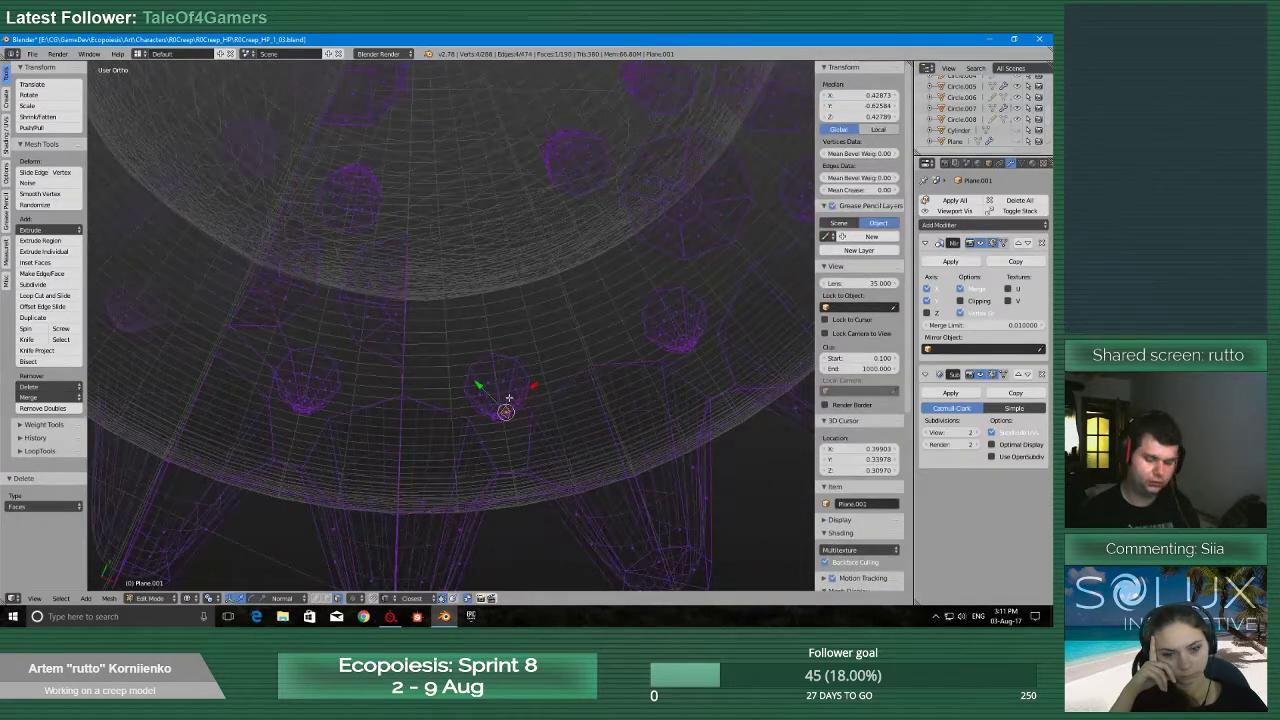
pyautogui.hotkey('ctrl', 'l')
pyautogui.press('x')
pyautogui.click(500, 400)
# In vertex selection mode, pick base vertices of the outer-ring spikes and join them with Vertex Connect Path
pyautogui.moveTo(500, 400); pyautogui.dragTo(546, 392, button='middle')
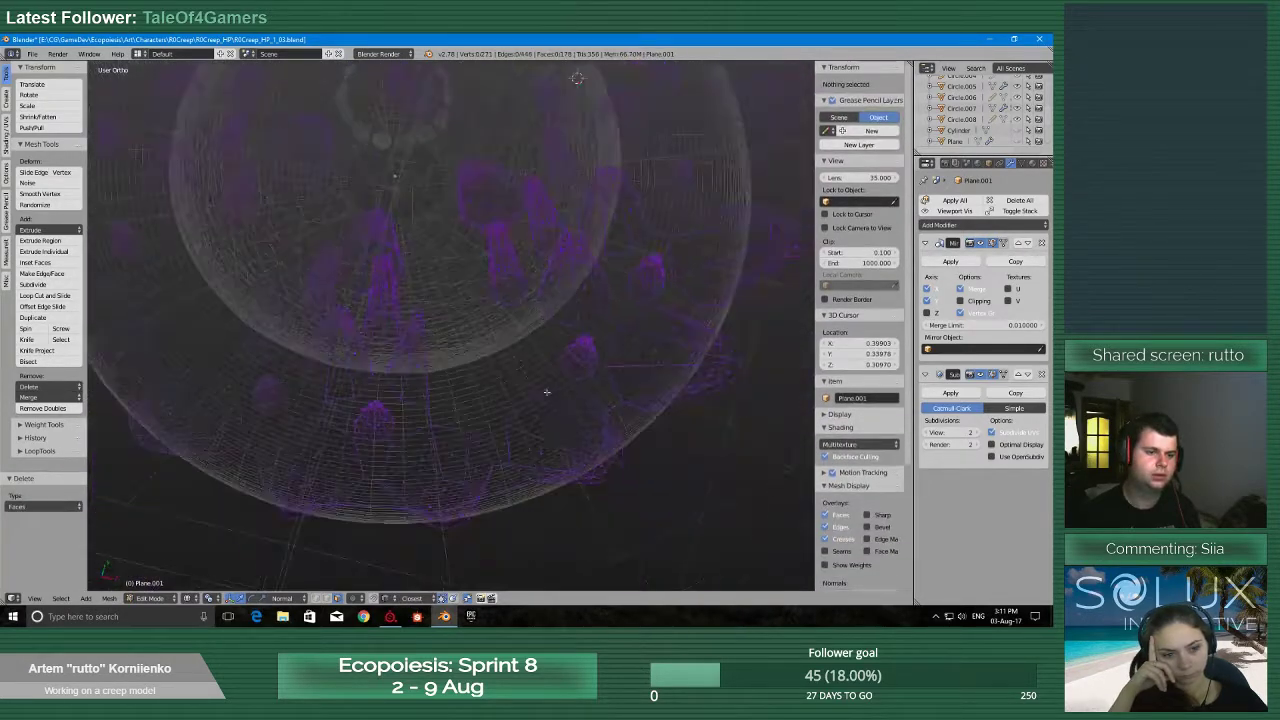
pyautogui.moveTo(576, 449); pyautogui.dragTo(494, 349, button='middle')
pyautogui.rightClick(456, 358)
pyautogui.scroll(2, 462, 350)
pyautogui.scroll(2, 494, 349)
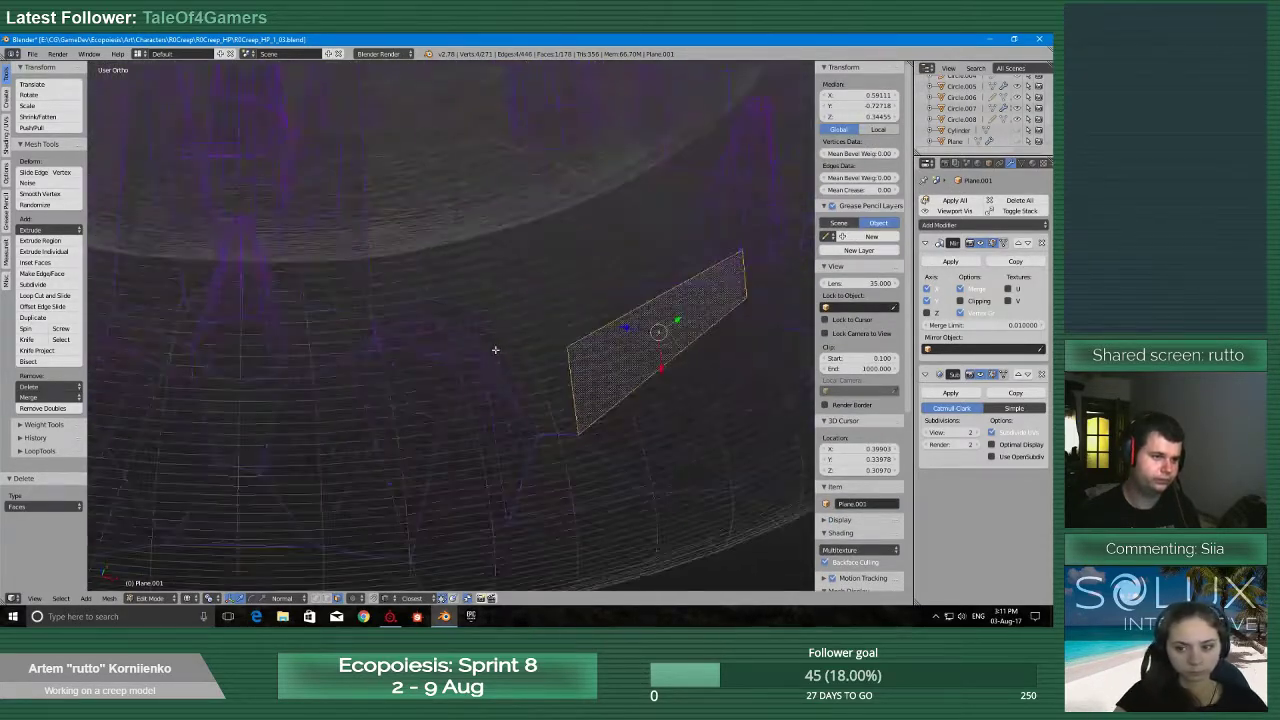
pyautogui.hotkey('ctrl', 'Tab')
pyautogui.click(483, 329)
pyautogui.rightClick(448, 409)
pyautogui.moveTo(450, 399); pyautogui.dragTo(444, 402, button='middle')
pyautogui.scroll(-2, 444, 402)
pyautogui.scroll(-2, 444, 402)
pyautogui.scroll(4, 443, 401)
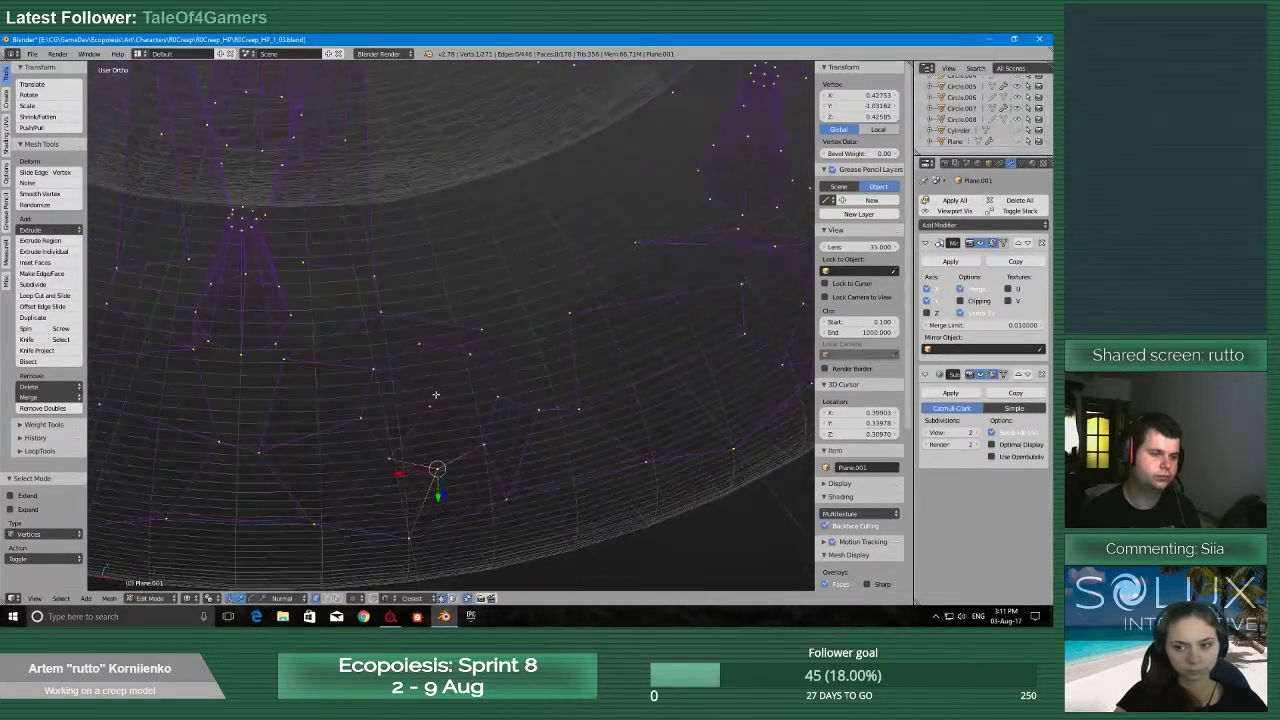
pyautogui.press('j')
# Merge the near-coincident vertices where the connected base edges of the outer-ring spikes meet, using the At Last option
pyautogui.scroll(4, 429, 427)
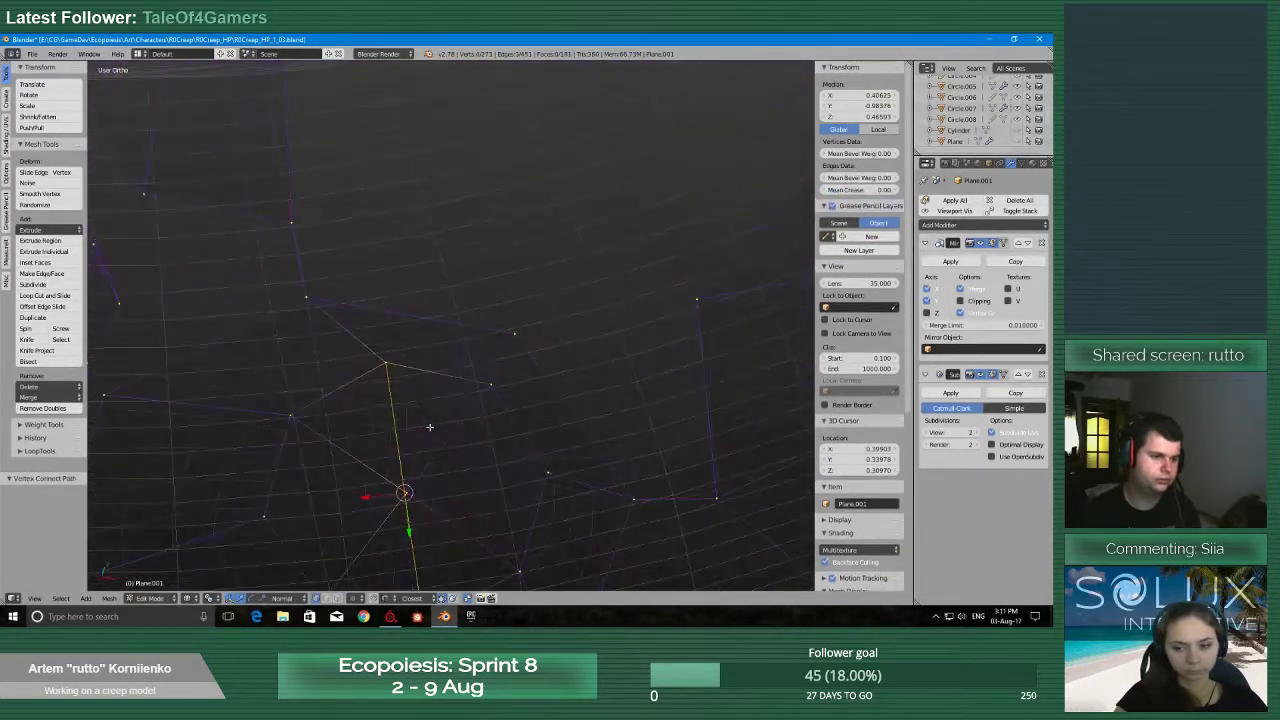
pyautogui.keyDown('shift'); pyautogui.moveTo(428, 426); pyautogui.dragTo(482, 240, button='middle'); pyautogui.keyUp('shift')
pyautogui.scroll(-2, 490, 415)
pyautogui.scroll(4, 490, 428)
pyautogui.scroll(3, 488, 284)
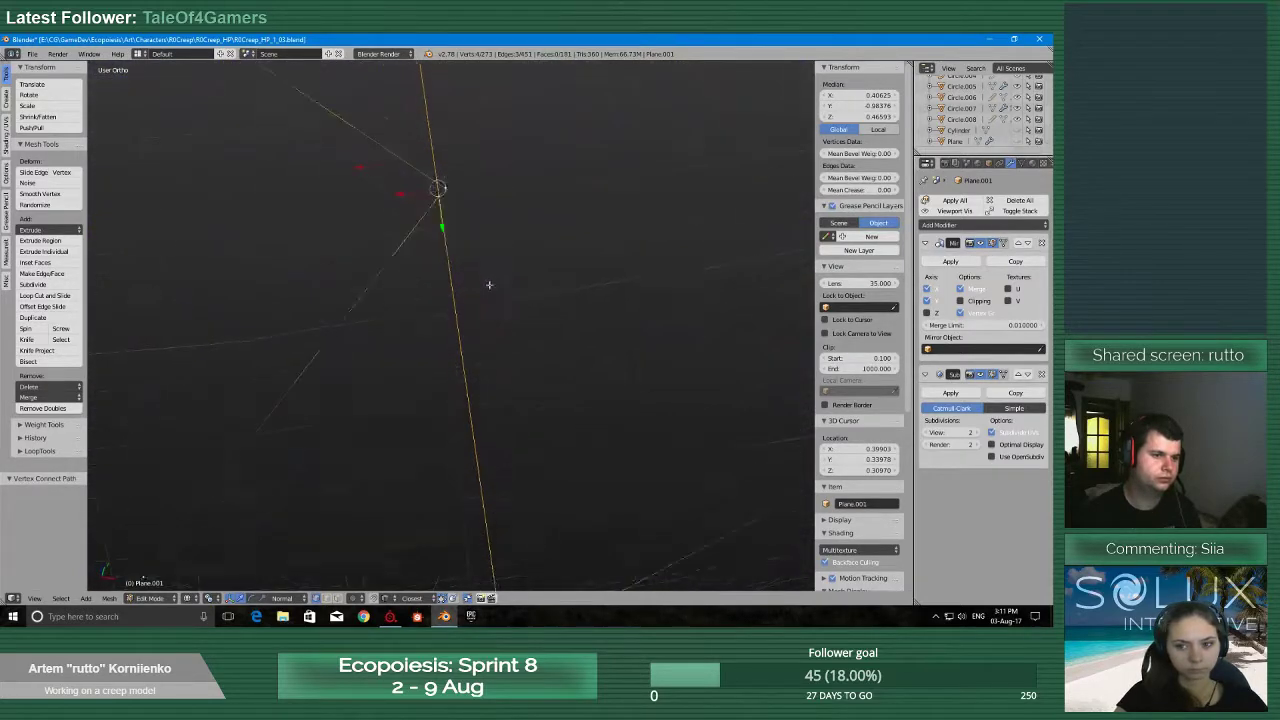
pyautogui.keyDown('shift'); pyautogui.moveTo(489, 286); pyautogui.dragTo(486, 385, button='middle'); pyautogui.keyUp('shift')
pyautogui.scroll(3, 483, 320)
pyautogui.rightClick(443, 308)
pyautogui.keyDown('shift'); pyautogui.rightClick(438, 322); pyautogui.keyUp('shift')
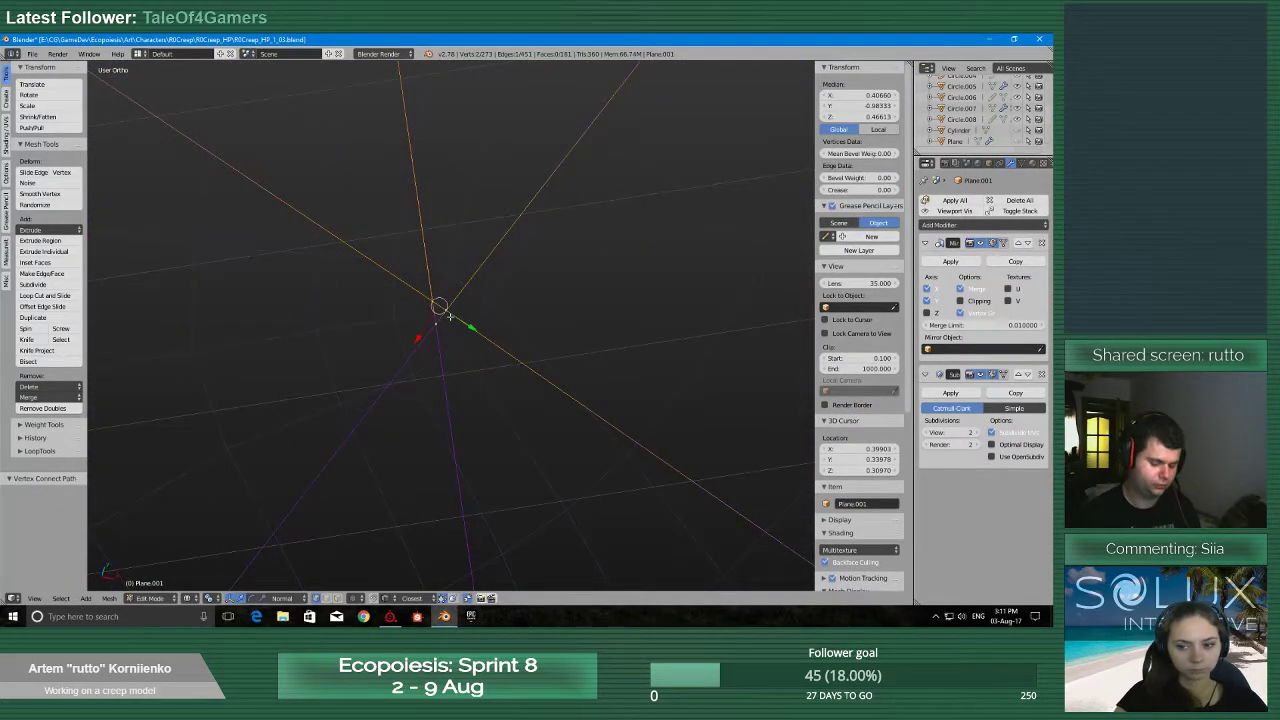
pyautogui.hotkey('alt', 'm')
pyautogui.click(449, 319)
pyautogui.keyDown('shift'); pyautogui.rightClick(440, 318); pyautogui.keyUp('shift')
pyautogui.hotkey('alt', 'm')
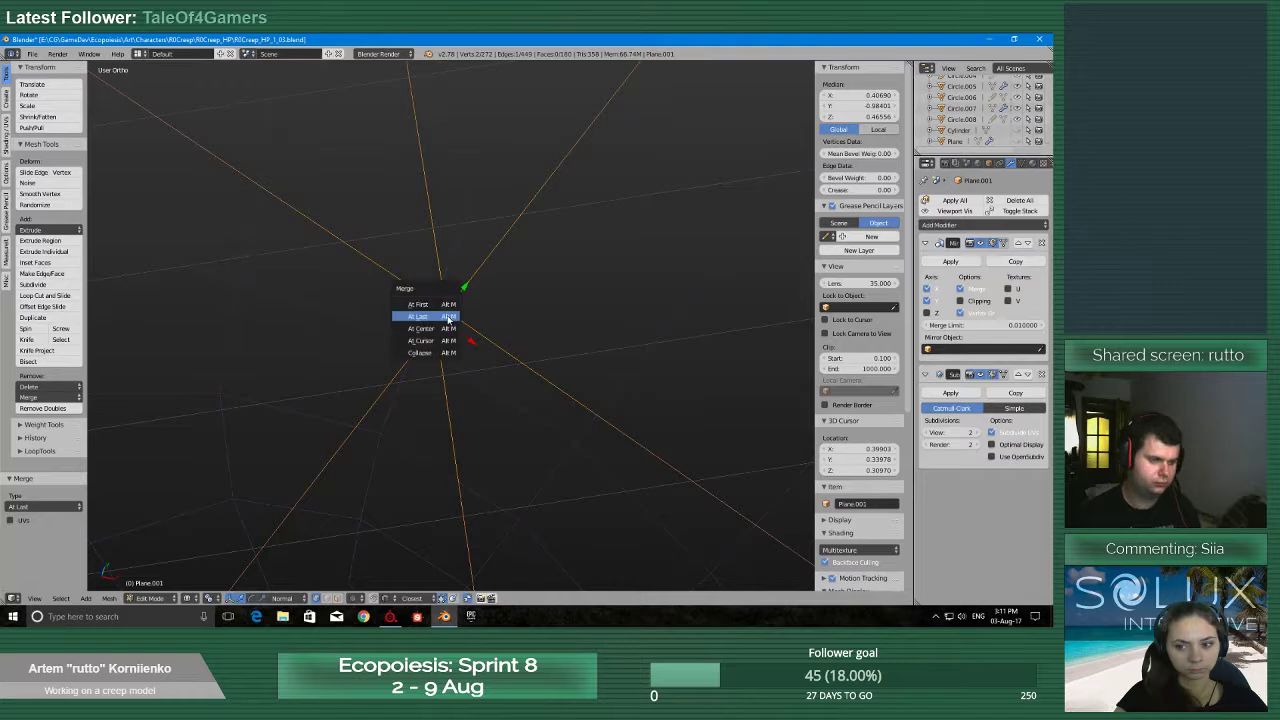
pyautogui.click(441, 317)
pyautogui.scroll(-4, 443, 322)
pyautogui.scroll(-6, 440, 330)
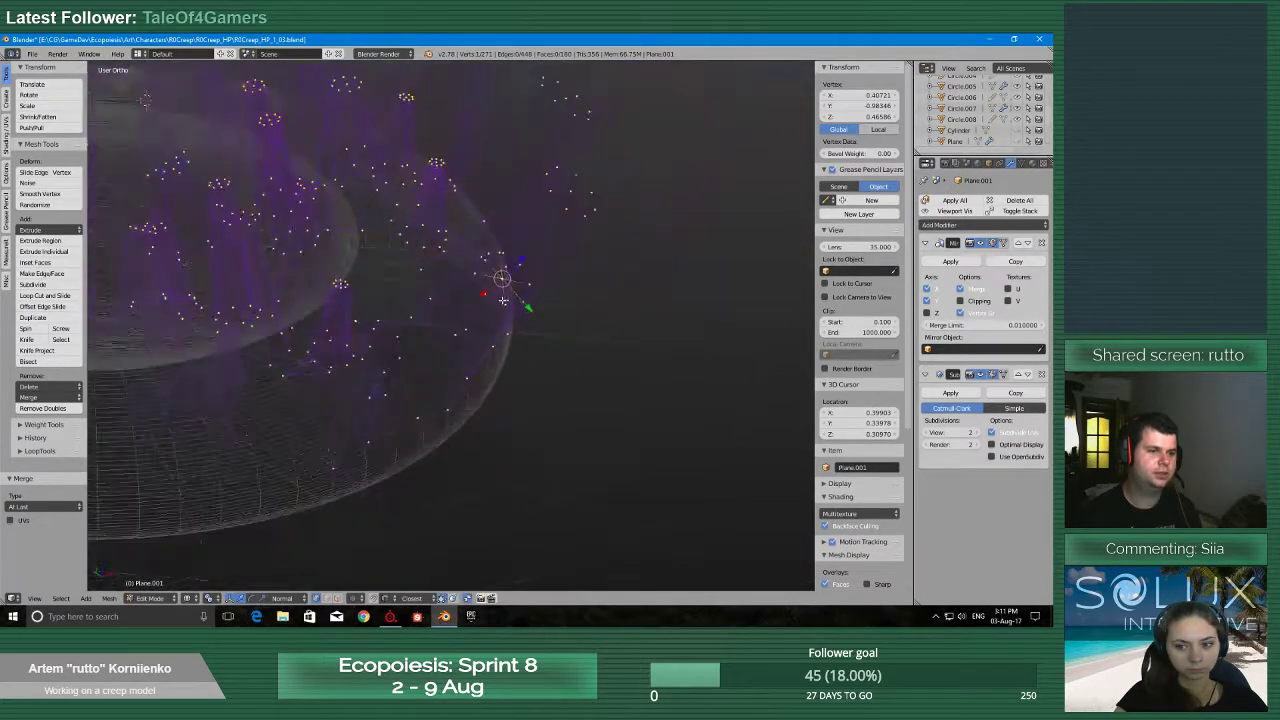
# Select the edge loops running through the newly merged base vertex and separate the mesh along them with Edge Split
pyautogui.scroll(5, 552, 313)
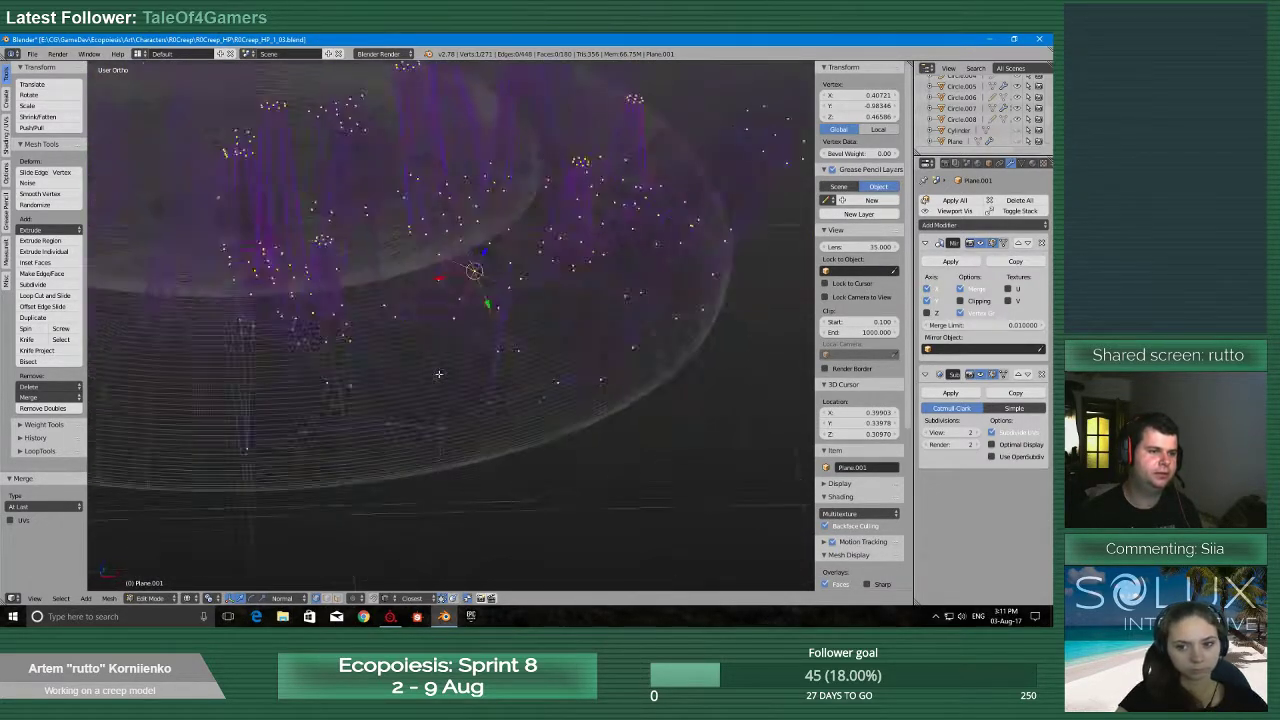
pyautogui.moveTo(463, 370); pyautogui.dragTo(430, 385, button='middle')
pyautogui.keyDown('alt'); pyautogui.rightClick(420, 331); pyautogui.keyUp('alt')
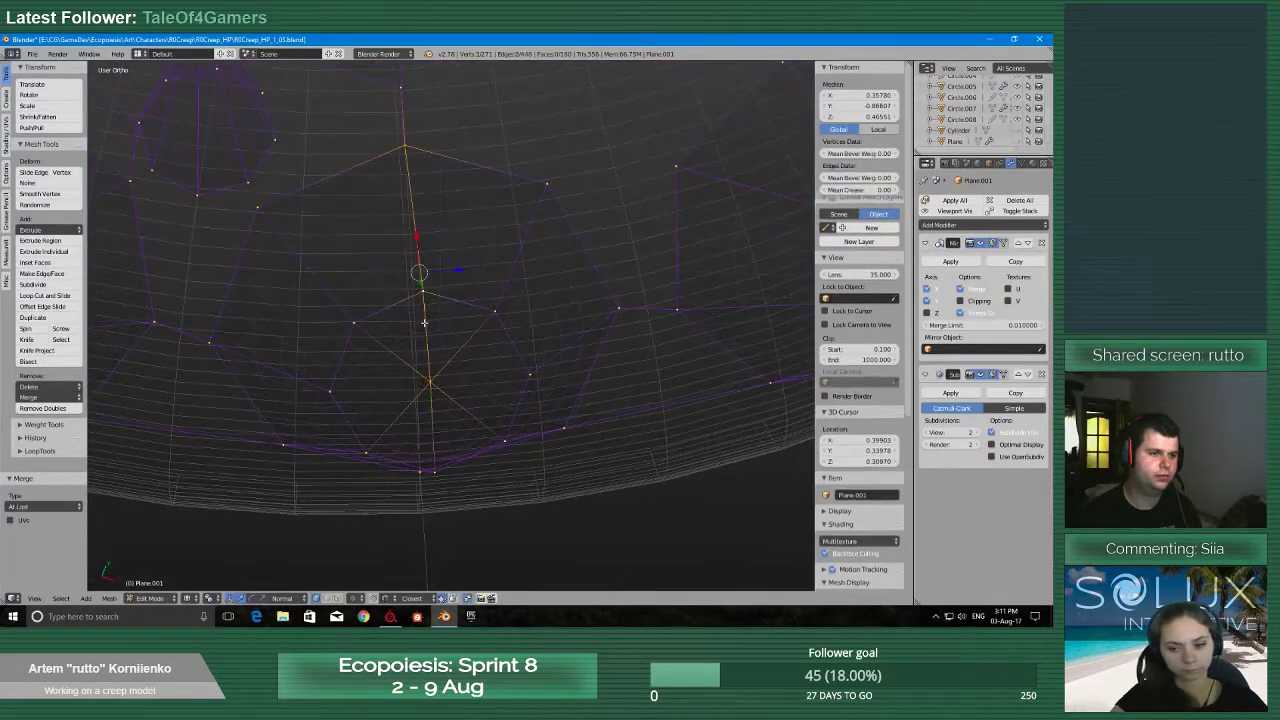
pyautogui.keyDown('alt'); pyautogui.keyDown('shift'); pyautogui.rightClick(443, 429); pyautogui.keyUp('shift'); pyautogui.keyUp('alt')
pyautogui.moveTo(443, 429); pyautogui.dragTo(426, 382, button='middle')
pyautogui.scroll(-1, 426, 380)
pyautogui.hotkey('ctrl', 'e')
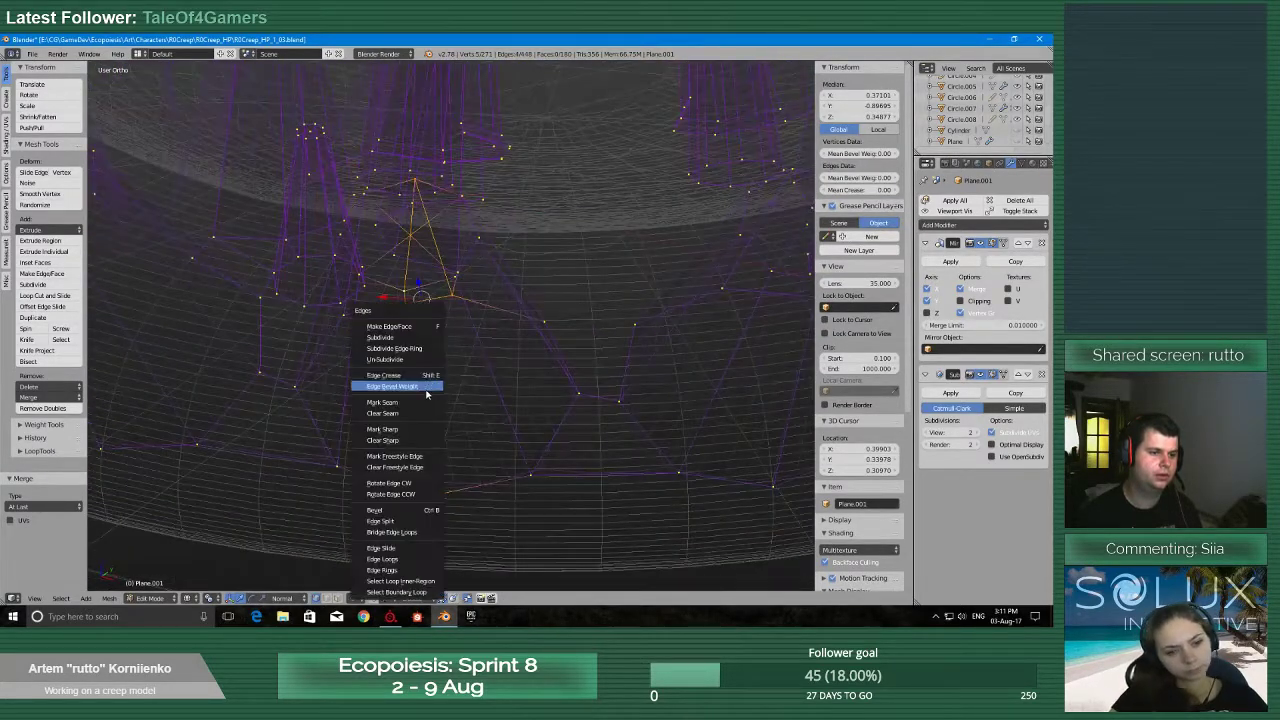
pyautogui.click(417, 515)
pyautogui.scroll(-7, 416, 490)
pyautogui.scroll(5, 446, 409)
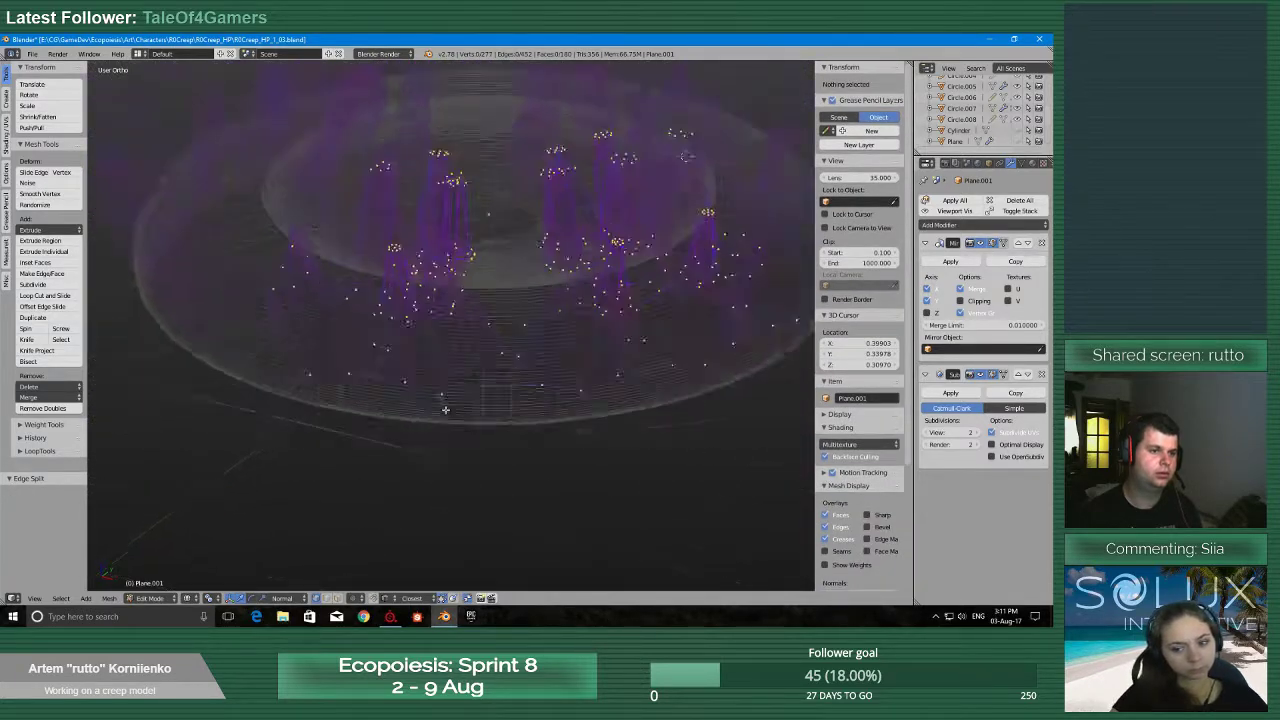
# Select the geometry linked to the split-off part of the outer ring and delete its faces
pyautogui.rightClick(455, 308)
pyautogui.moveTo(455, 308); pyautogui.dragTo(476, 416, button='middle')
pyautogui.hotkey('ctrl', 'l')
pyautogui.click(531, 335)
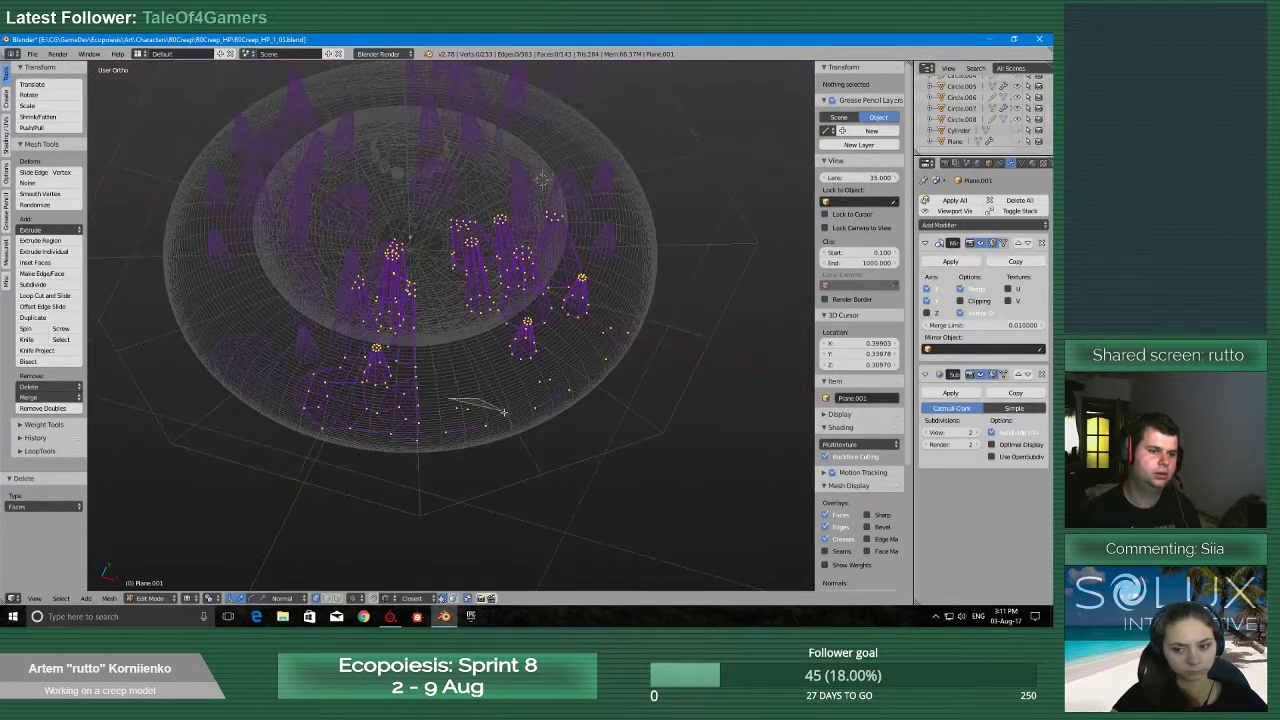
# Lasso-select the leftover edges and vertices along the outer ring's rim and delete them
pyautogui.keyDown('ctrl'); pyautogui.moveTo(441, 438); pyautogui.dragTo(443, 434); pyautogui.keyUp('ctrl')
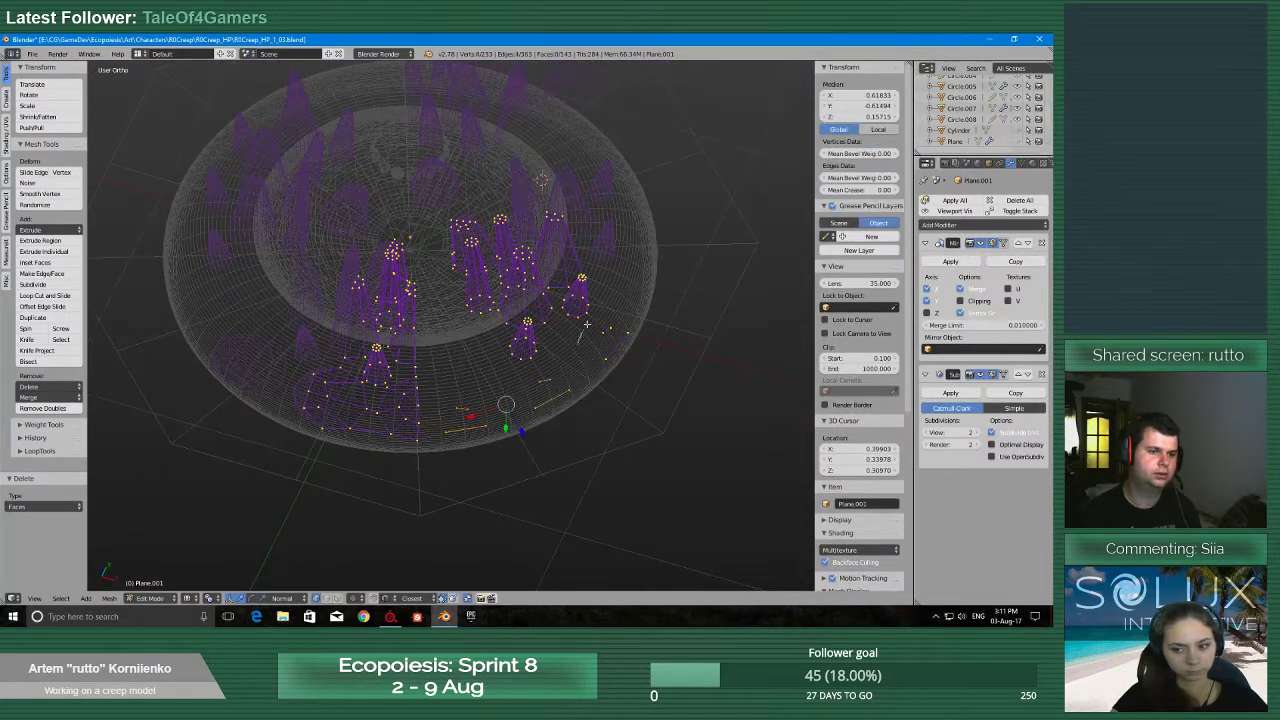
pyautogui.keyDown('ctrl'); pyautogui.moveTo(587, 324); pyautogui.dragTo(590, 378); pyautogui.keyUp('ctrl')
pyautogui.moveTo(582, 387)
pyautogui.mouseDown(button='middle')
pyautogui.moveTo(537, 398)
pyautogui.moveTo(519, 435)
pyautogui.mouseUp(button='middle')
pyautogui.press('x')
pyautogui.click(555, 362)
# Lasso-select the spikes outside the wedge being kept and delete their vertices
pyautogui.moveTo(435, 239)
pyautogui.keyDown('ctrl'); pyautogui.mouseDown()
pyautogui.moveTo(560, 465)
pyautogui.moveTo(425, 418)
pyautogui.mouseUp(); pyautogui.keyUp('ctrl')
pyautogui.keyDown('ctrl'); pyautogui.moveTo(409, 331); pyautogui.dragTo(413, 285); pyautogui.keyUp('ctrl')
pyautogui.press('x')
pyautogui.click(413, 276)
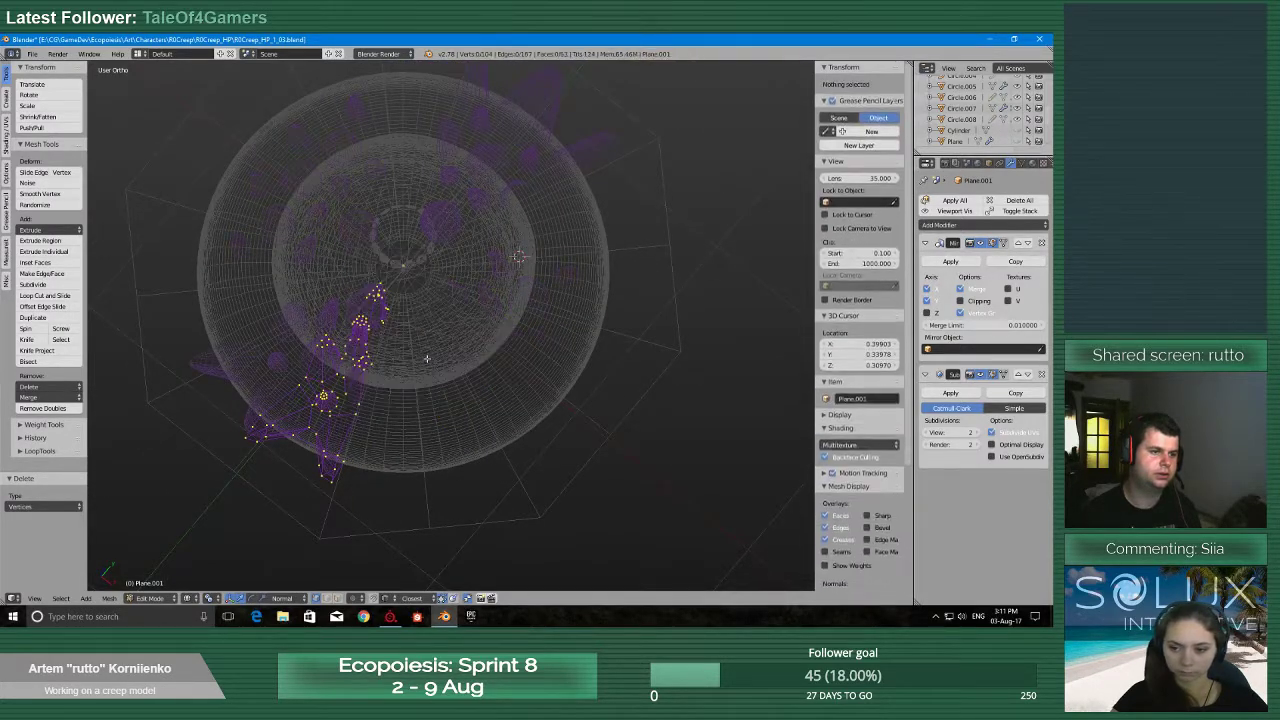
# Isolate the spike mesh in local view and display it in solid shading, framing the remaining spike bases
pyautogui.moveTo(428, 357)
pyautogui.mouseDown(button='middle')
pyautogui.moveTo(457, 357)
pyautogui.moveTo(632, 457)
pyautogui.moveTo(600, 457)
pyautogui.moveTo(680, 434)
pyautogui.moveTo(451, 383)
pyautogui.moveTo(511, 434)
pyautogui.moveTo(518, 465)
pyautogui.mouseUp(button='middle')
pyautogui.scroll(5, 477, 393)
pyautogui.press('KP_Divide')
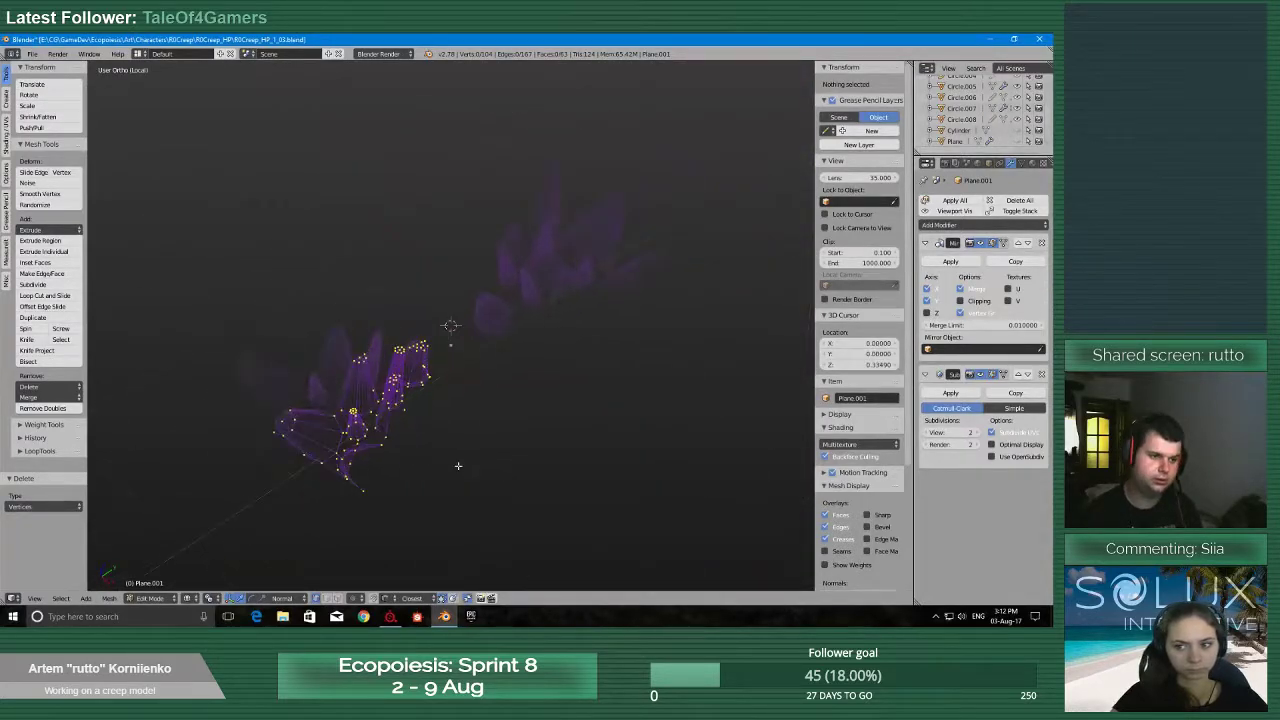
pyautogui.press('z')
pyautogui.click(439, 514)
pyautogui.moveTo(438, 514); pyautogui.dragTo(527, 321, button='middle')
pyautogui.scroll(11, 464, 410)
pyautogui.scroll(2, 527, 321)
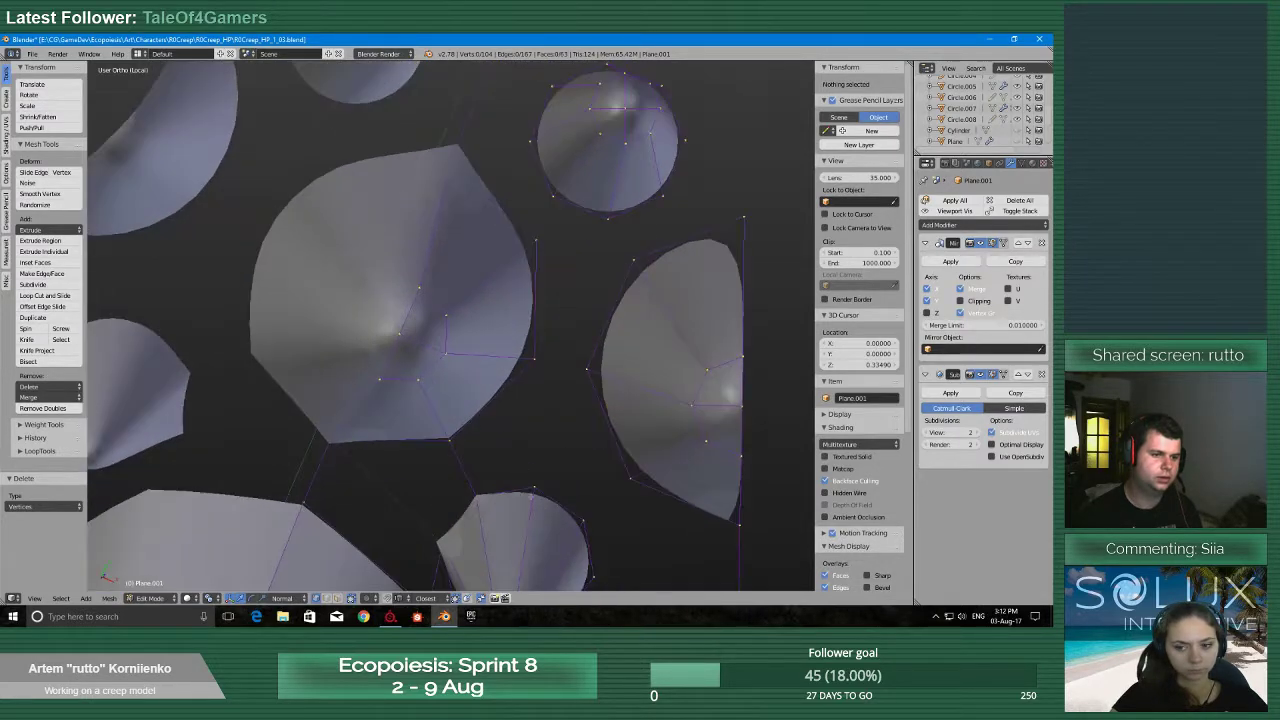
# Extrude a bridging edge between the central large spike's rim and the small spike, merging its end vertex At Last
pyautogui.rightClick(534, 378)
pyautogui.press('e')
pyautogui.click(535, 372)
pyautogui.hotkey('alt', 'm')
pyautogui.click(533, 372)
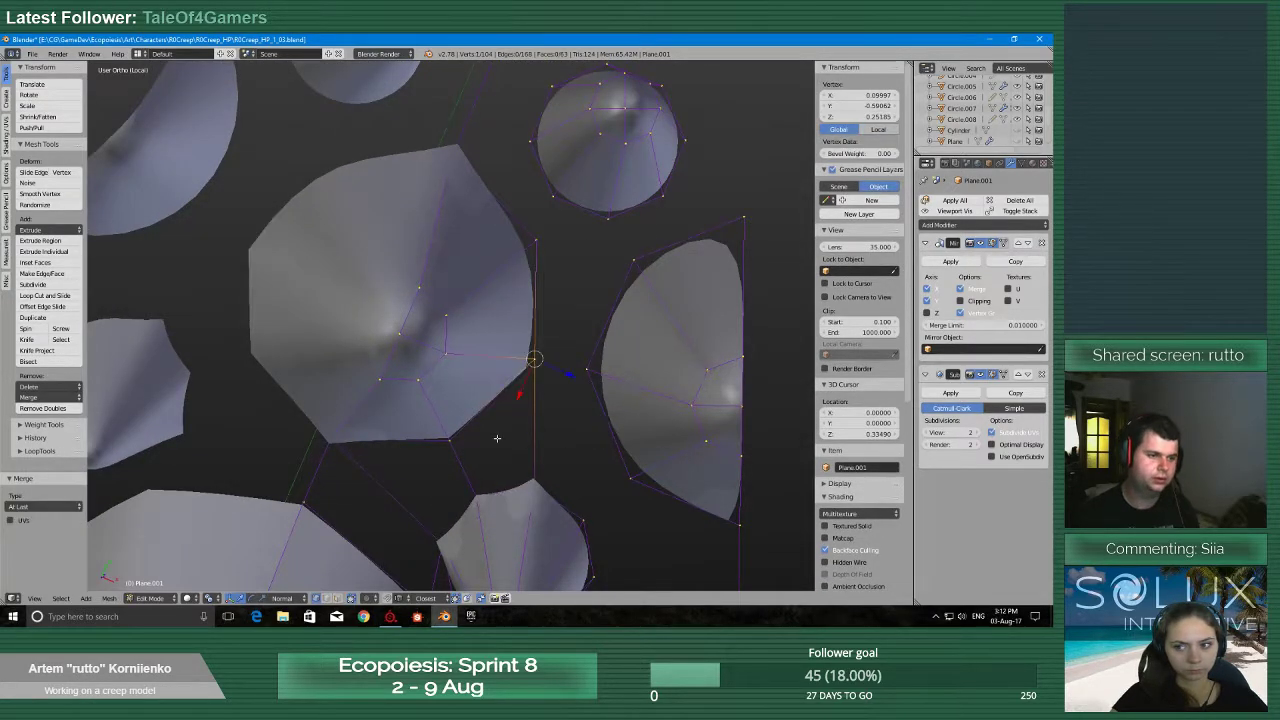
# Fill two adjoining faces across the gap between the central large spike and the small spike
pyautogui.moveTo(359, 484); pyautogui.dragTo(325, 350, button='middle')
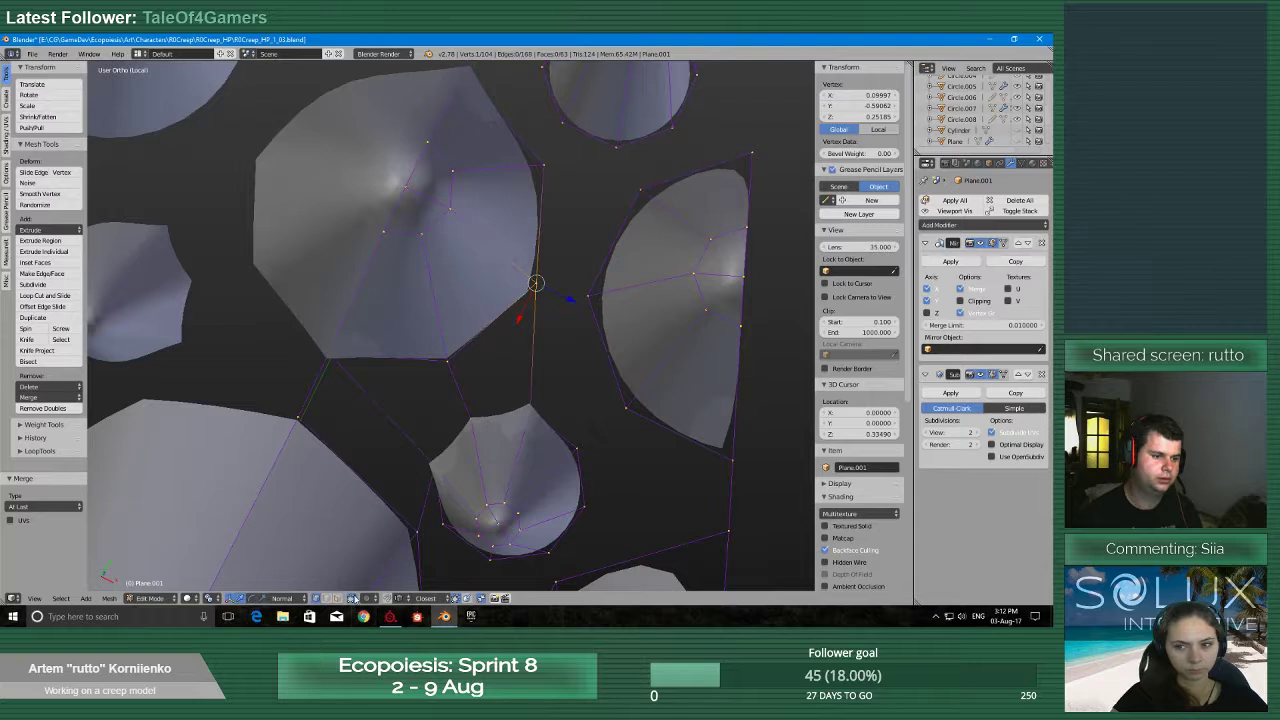
pyautogui.rightClick(328, 356)
pyautogui.keyDown('shift'); pyautogui.rightClick(447, 361); pyautogui.keyUp('shift')
pyautogui.keyDown('shift'); pyautogui.rightClick(472, 418); pyautogui.keyUp('shift')
pyautogui.keyDown('shift'); pyautogui.rightClick(431, 462); pyautogui.keyUp('shift')
pyautogui.press('f')
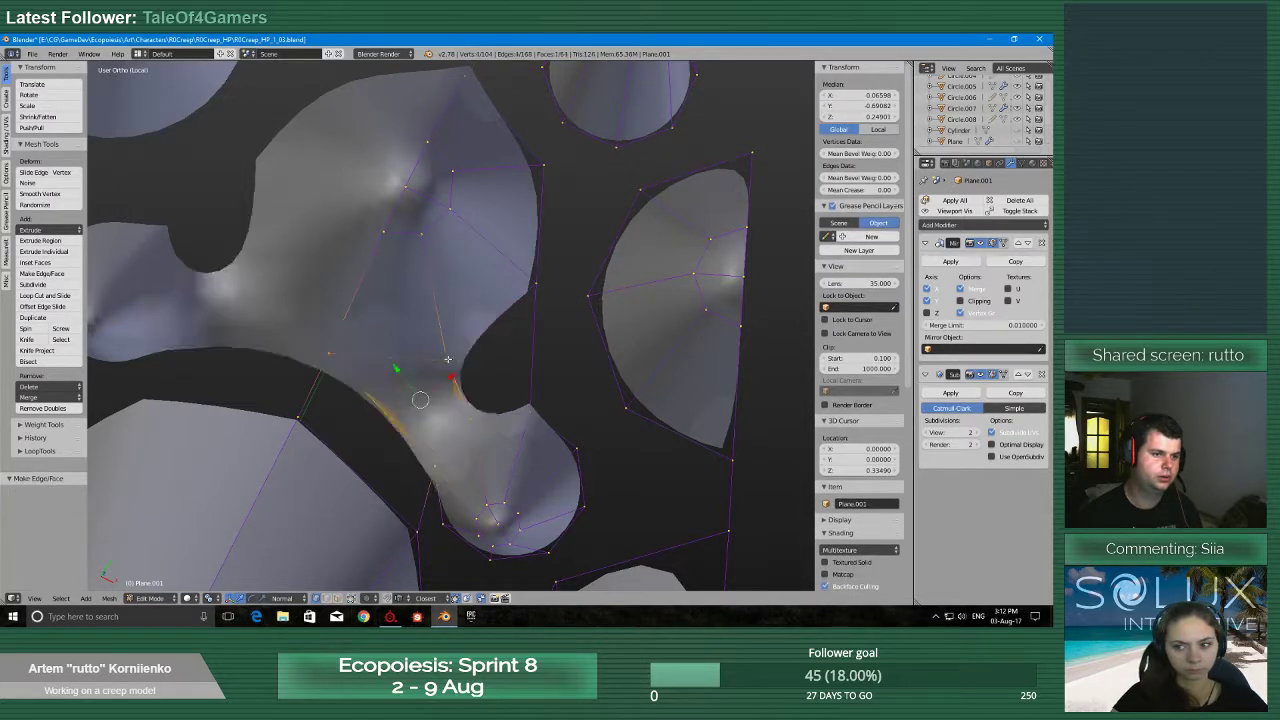
pyautogui.rightClick(448, 361)
pyautogui.keyDown('shift'); pyautogui.rightClick(536, 285); pyautogui.keyUp('shift')
pyautogui.press('f')
pyautogui.moveTo(468, 414); pyautogui.dragTo(463, 376, button='middle')
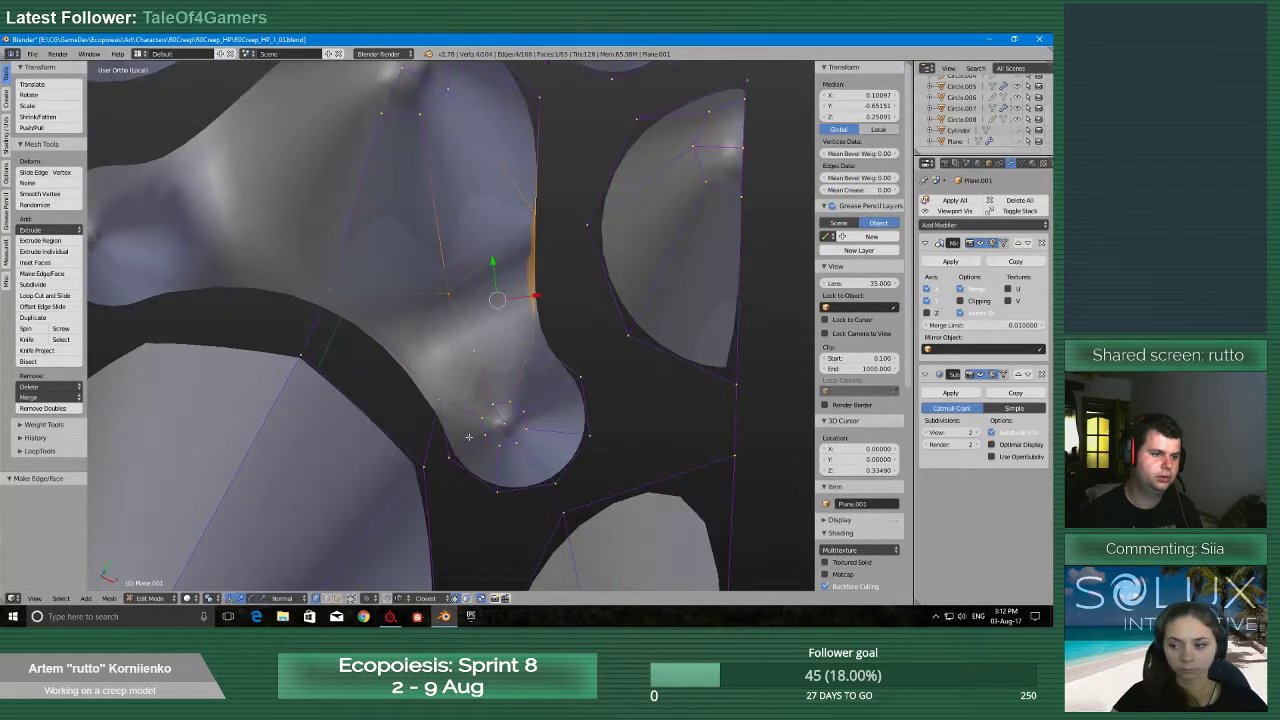
# Fill a four-vertex face joining the central and small spikes to the neighbouring large spike's base
pyautogui.rightClick(330, 290)
pyautogui.keyDown('shift'); pyautogui.rightClick(438, 400); pyautogui.keyUp('shift')
pyautogui.keyDown('shift'); pyautogui.rightClick(424, 466); pyautogui.keyUp('shift')
pyautogui.keyDown('shift'); pyautogui.rightClick(289, 343); pyautogui.keyUp('shift')
pyautogui.press('f')
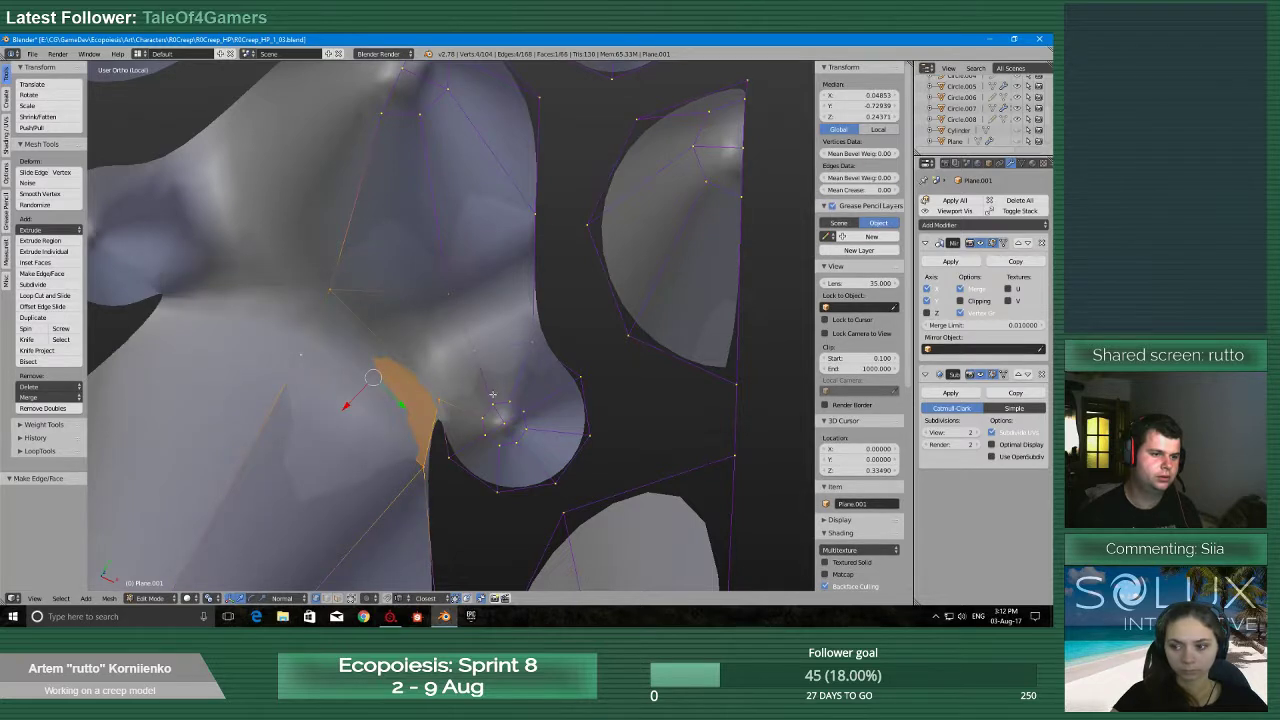
# Extrude a vertex from the central spike's rim toward the half-cone spike and merge it At Last with its nearest base vertex
pyautogui.moveTo(533, 293); pyautogui.dragTo(534, 304, button='middle')
pyautogui.rightClick(536, 244)
pyautogui.press('e')
pyautogui.click(570, 246)
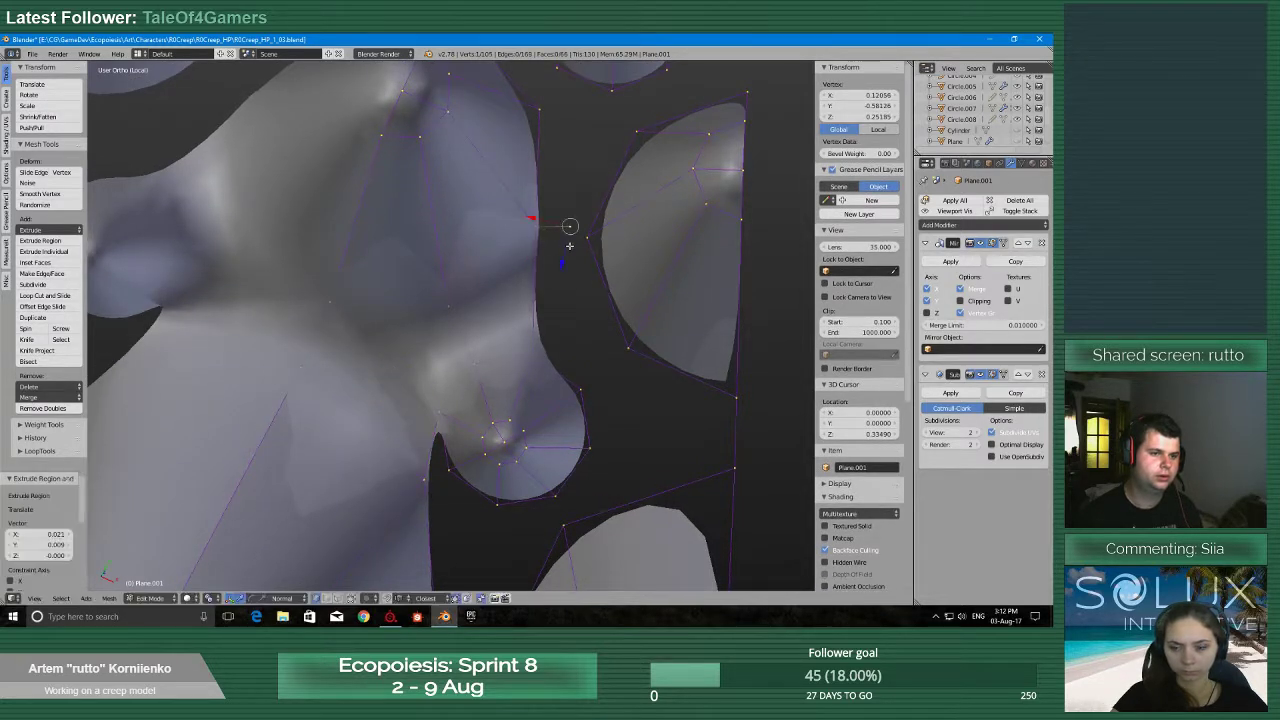
pyautogui.hotkey('alt', 'm')
pyautogui.click(584, 238)
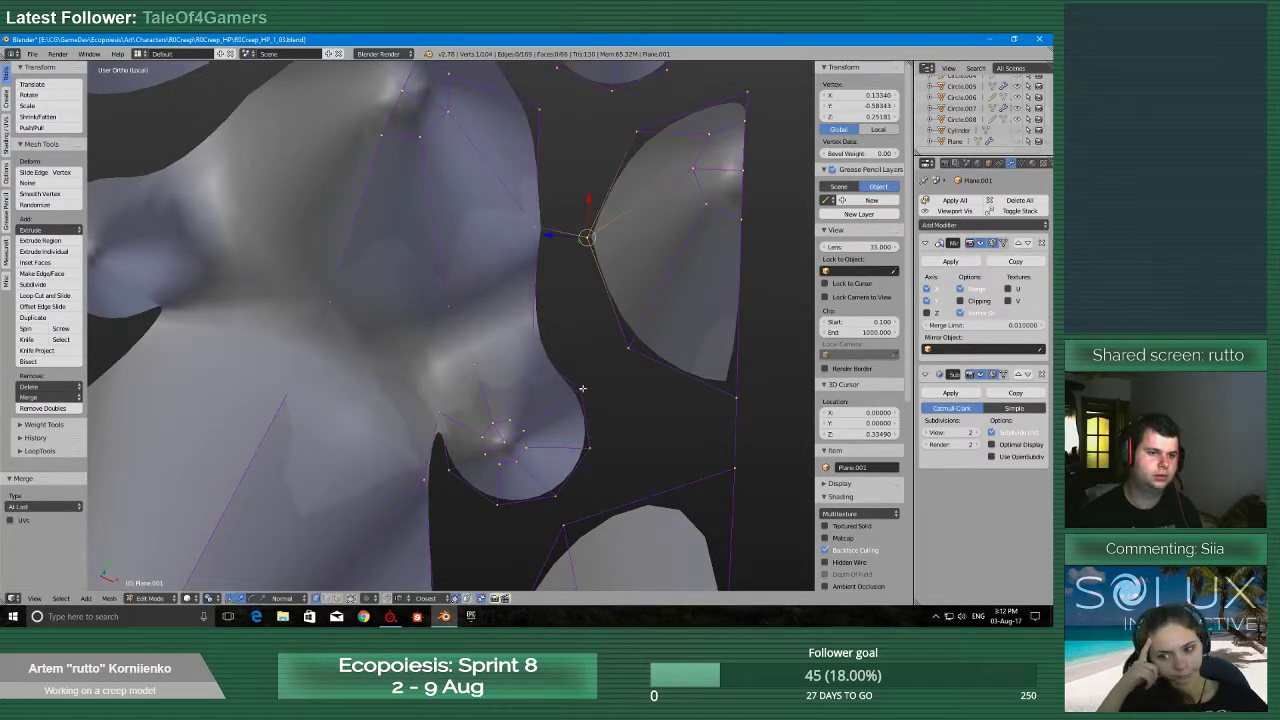
# Extrude a second bridging edge to the half-cone spike's next base vertex, merge it At Last, and fill the face between both edges
pyautogui.press('e')
pyautogui.click(594, 353)
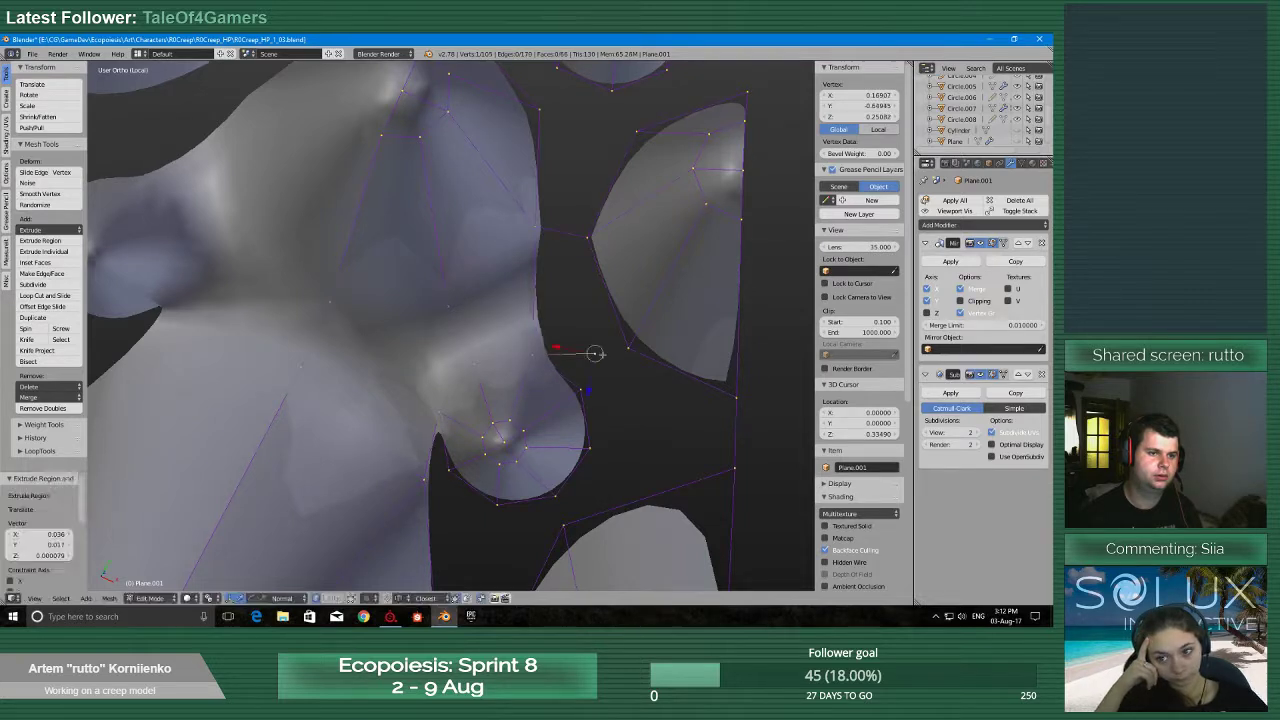
pyautogui.hotkey('alt', 'm')
pyautogui.click(579, 267)
pyautogui.keyDown('shift'); pyautogui.rightClick(586, 231); pyautogui.keyUp('shift')
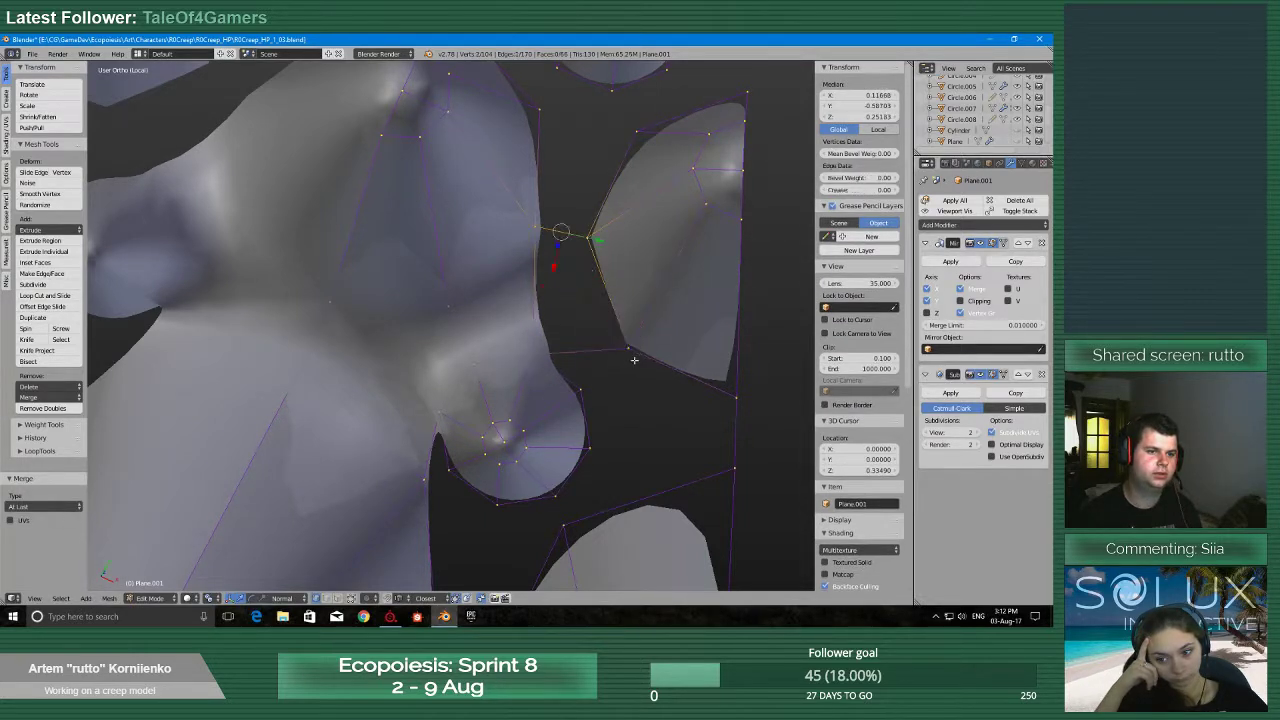
pyautogui.press('f')
pyautogui.moveTo(619, 344); pyautogui.dragTo(444, 484, button='middle')
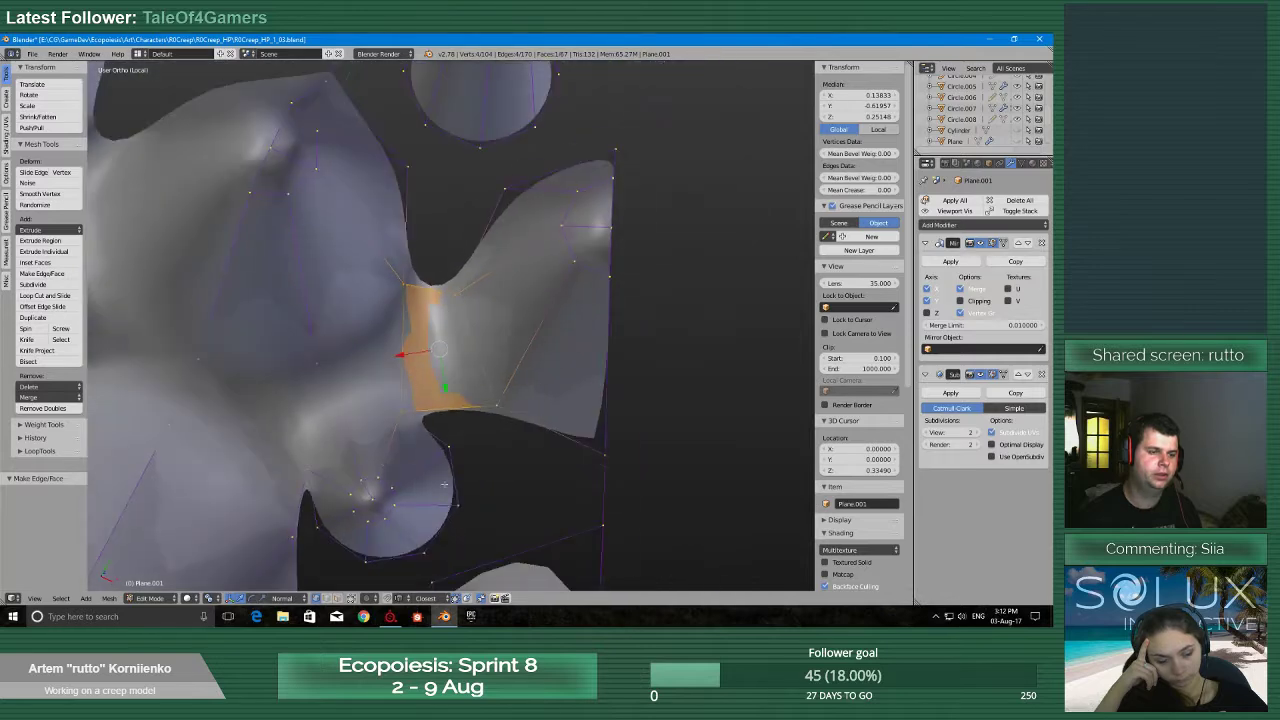
# Extrude an edge from the small spike's rim to the half-cone spike's outer base corner, merge it, and fill the narrow gap face
pyautogui.rightClick(448, 444)
pyautogui.press('e')
pyautogui.click(573, 457)
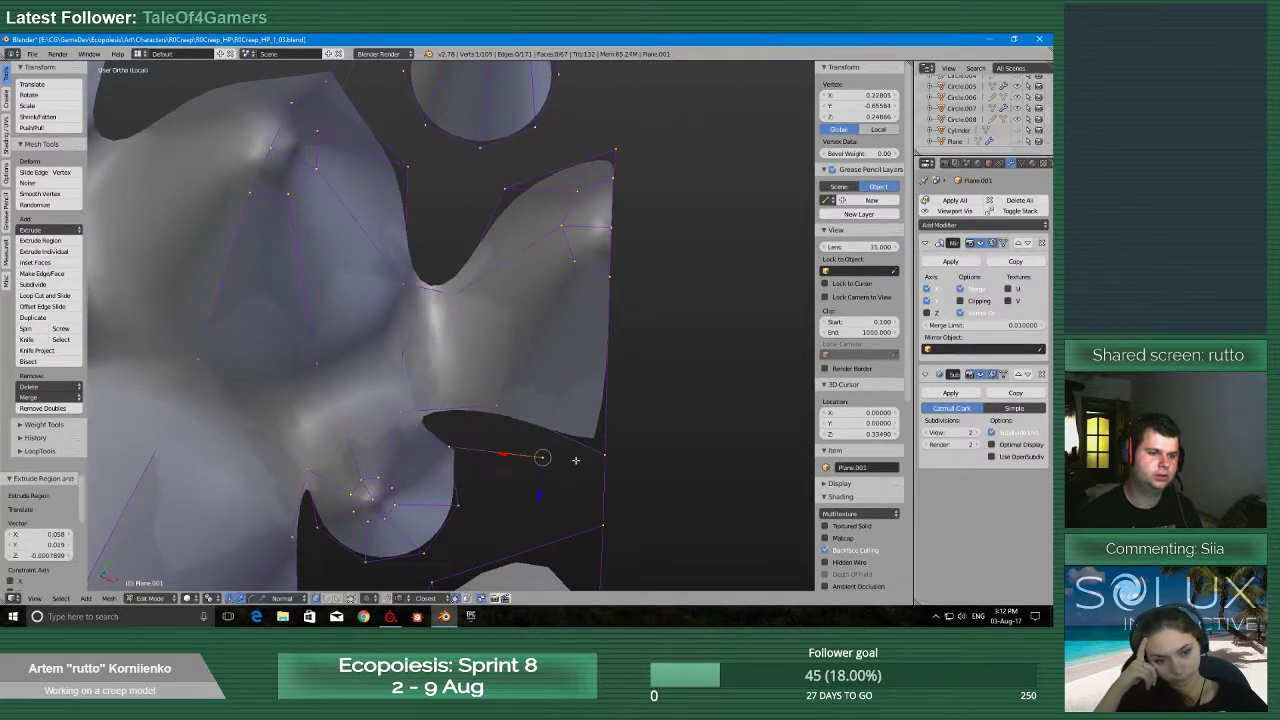
pyautogui.hotkey('alt', 'm')
pyautogui.click(612, 457)
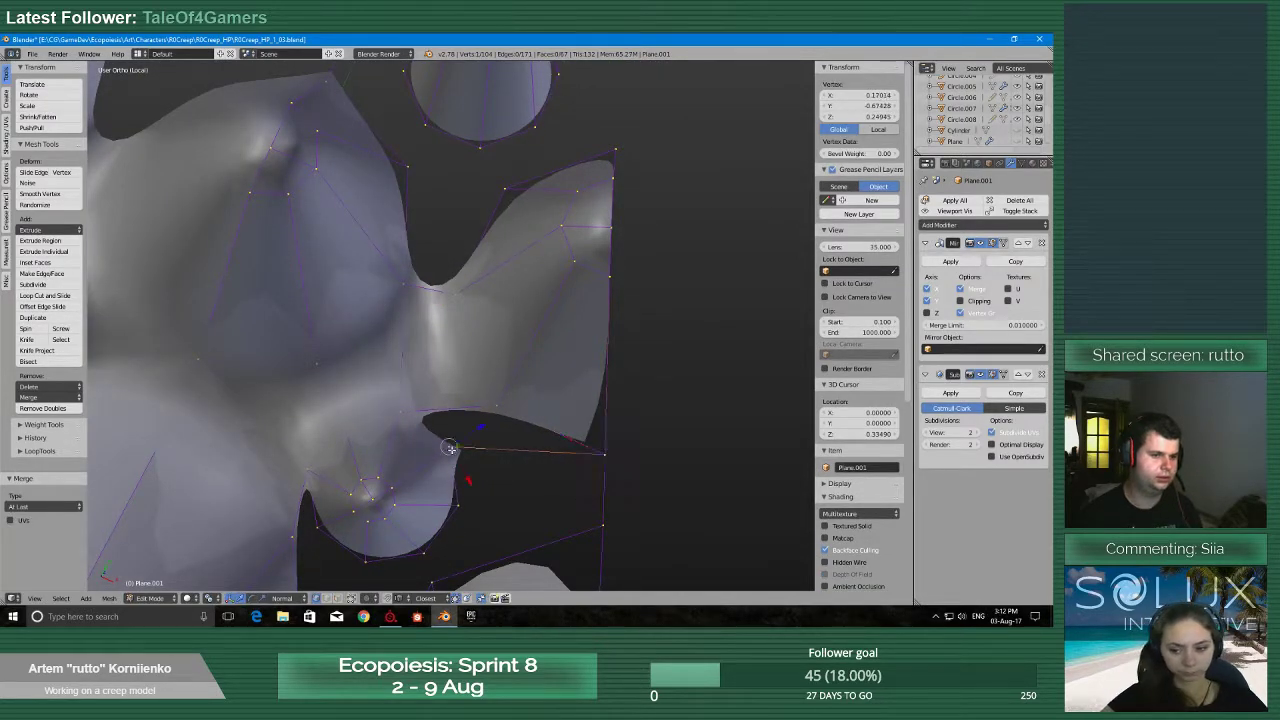
pyautogui.keyDown('shift'); pyautogui.rightClick(396, 412); pyautogui.keyUp('shift')
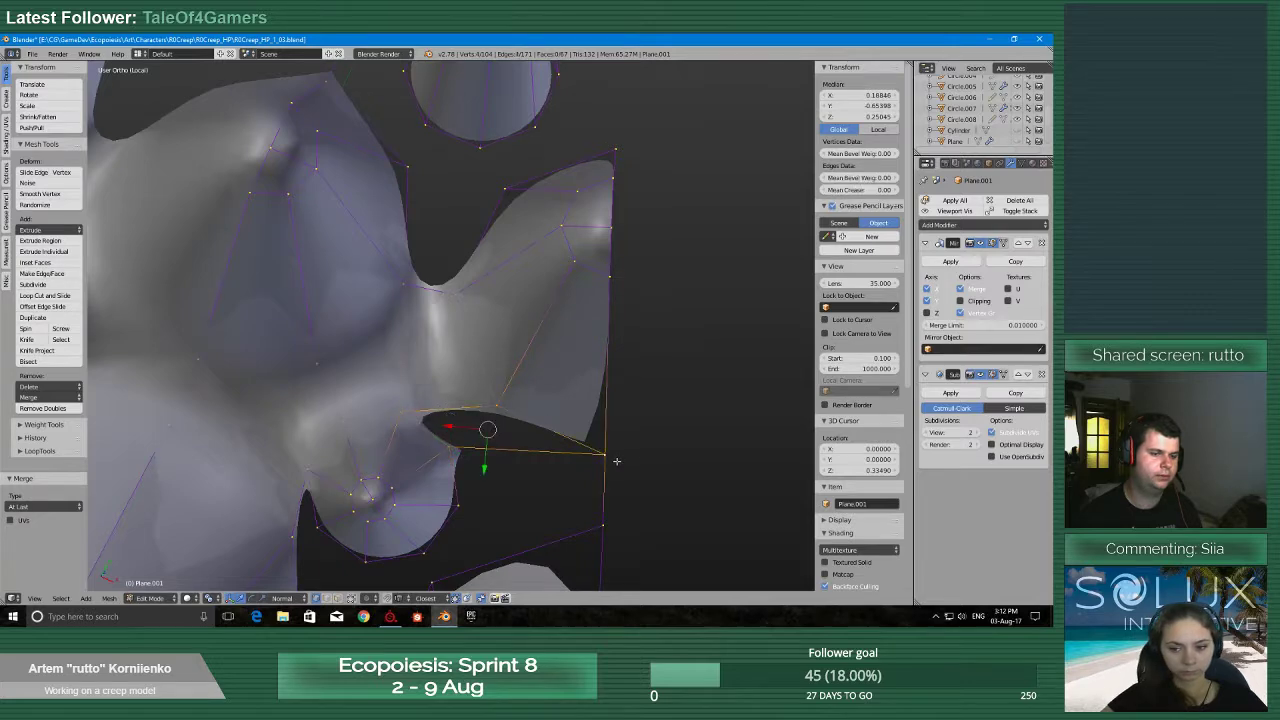
pyautogui.press('f')
pyautogui.moveTo(616, 461); pyautogui.dragTo(490, 408, button='middle')
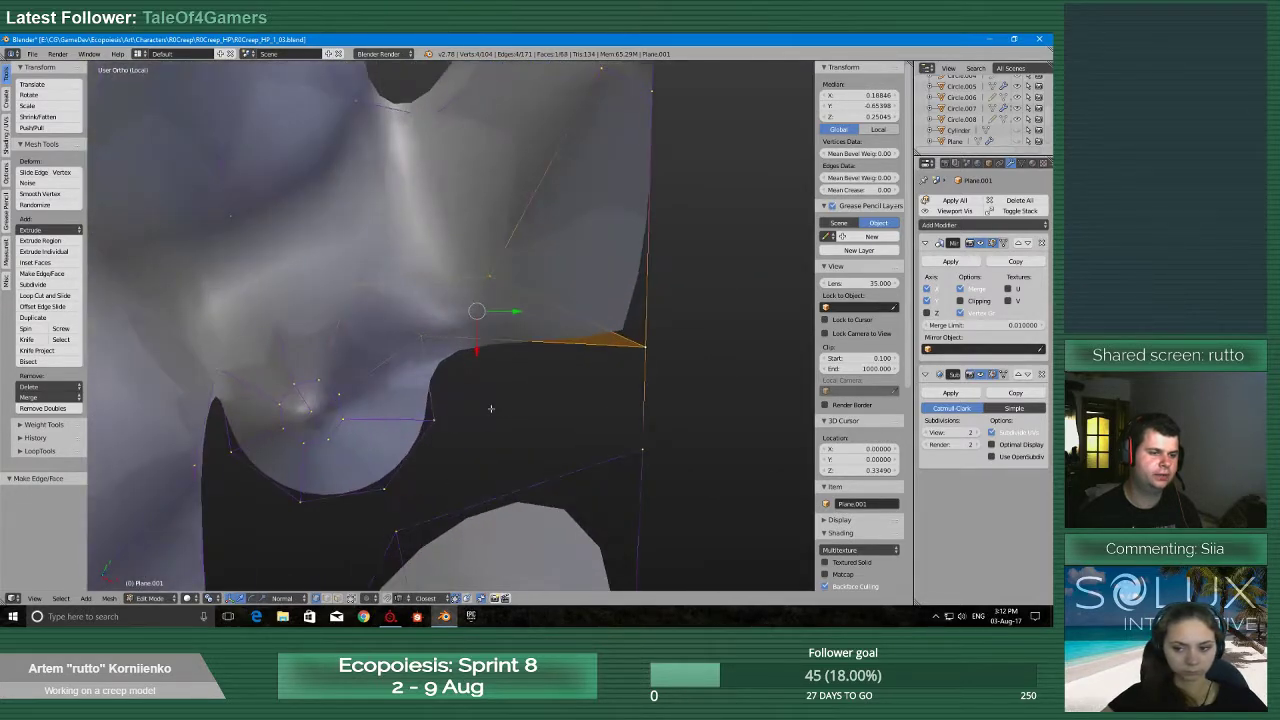
# Connect the small spike's next rim vertex to the next vertex along the outer border edge and fill the adjoining face
pyautogui.rightClick(449, 423)
pyautogui.press('e')
pyautogui.click(612, 445)
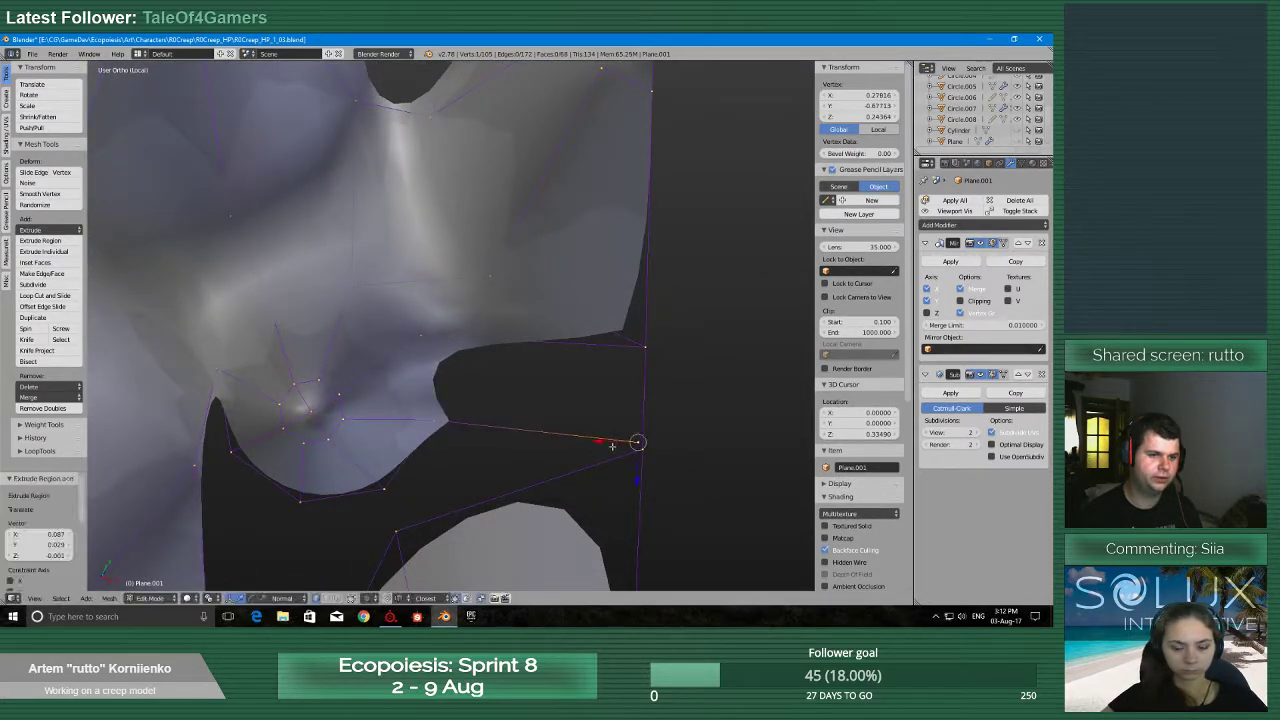
pyautogui.hotkey('alt', 'm')
pyautogui.click(648, 453)
pyautogui.keyDown('shift'); pyautogui.rightClick(449, 422); pyautogui.keyUp('shift')
pyautogui.keyDown('shift'); pyautogui.rightClick(415, 335); pyautogui.keyUp('shift')
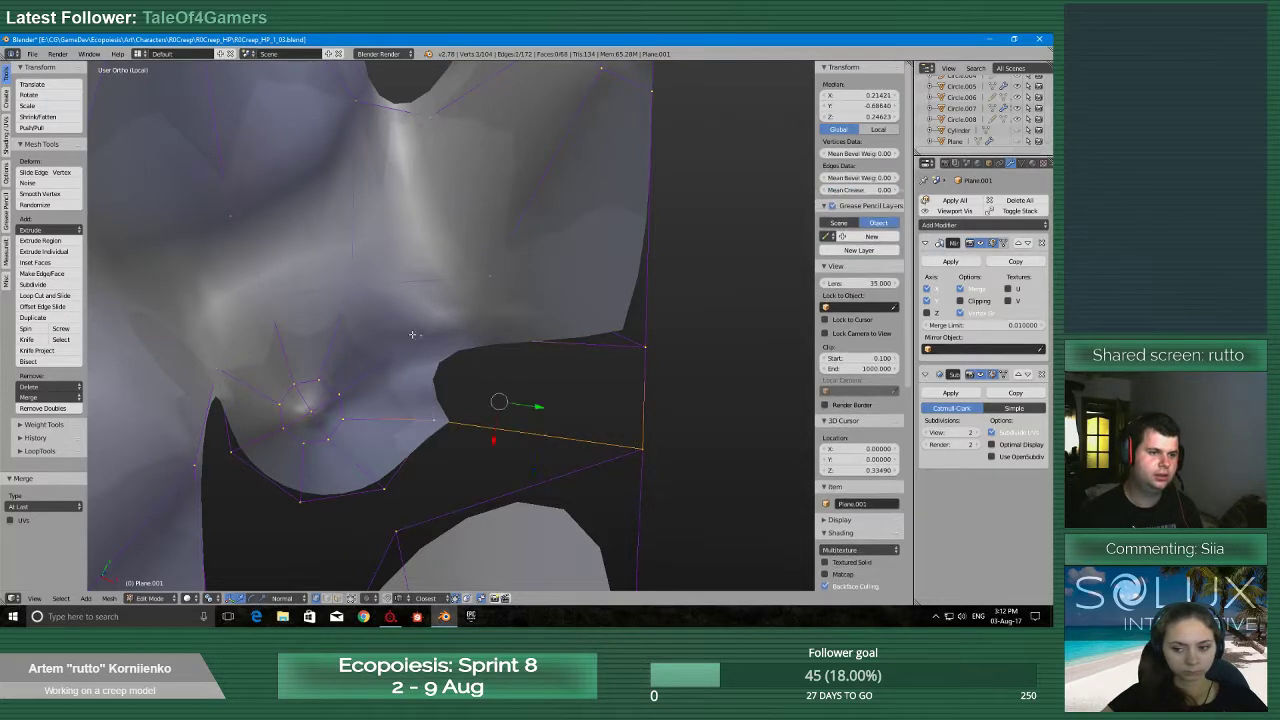
pyautogui.press('f')
# Extrude the small spike's next rim vertex to the neighbouring spike's base corner, merge At Last, and fill the face up to the border
pyautogui.rightClick(383, 490)
pyautogui.press('e')
pyautogui.click(390, 527)
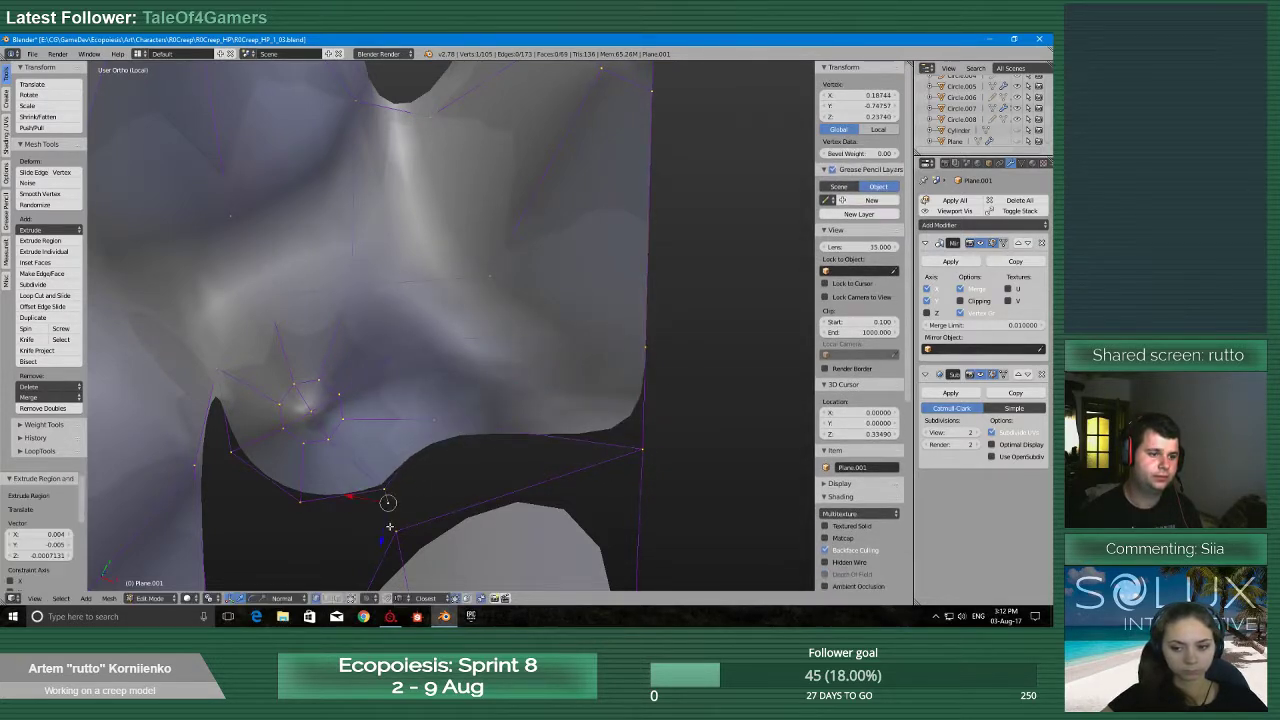
pyautogui.hotkey('alt', 'm')
pyautogui.click(392, 535)
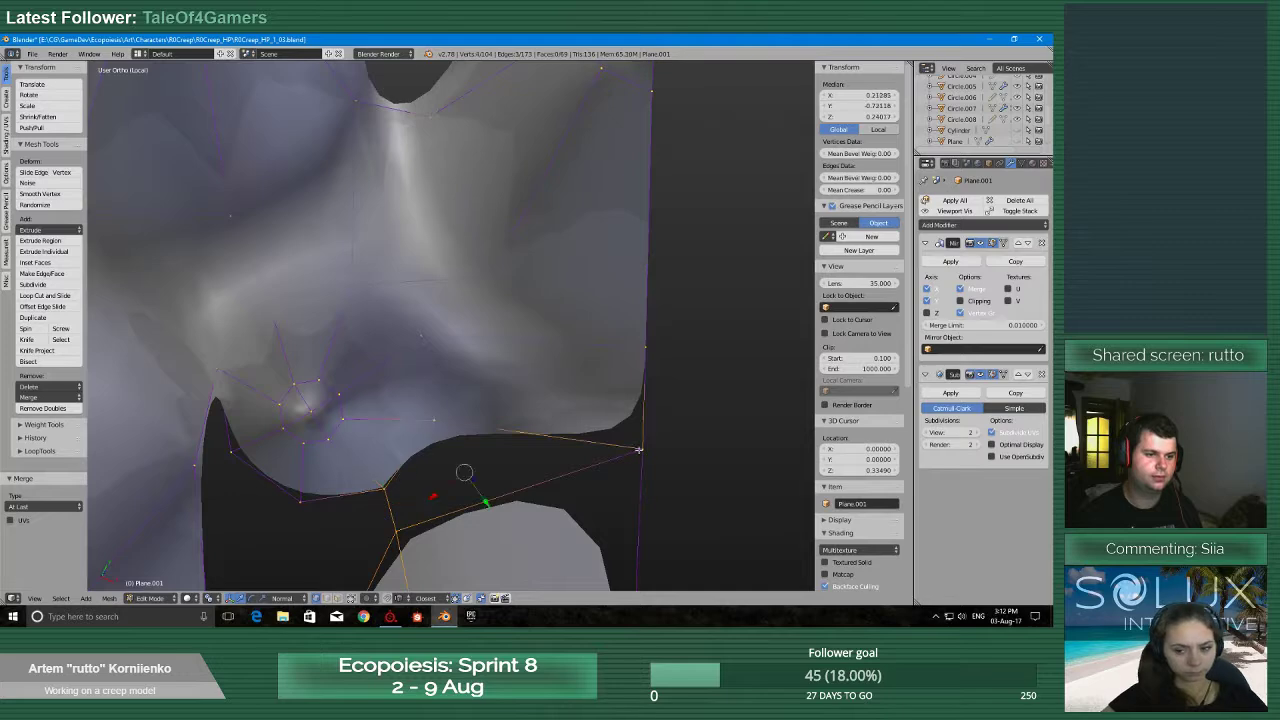
pyautogui.press('f')
pyautogui.moveTo(443, 492); pyautogui.dragTo(491, 463, button='middle')
# Extrude the small spike's next rim vertex to the side spike's inner base corner, merge it At Last, and fill the enclosed face
pyautogui.rightClick(449, 318)
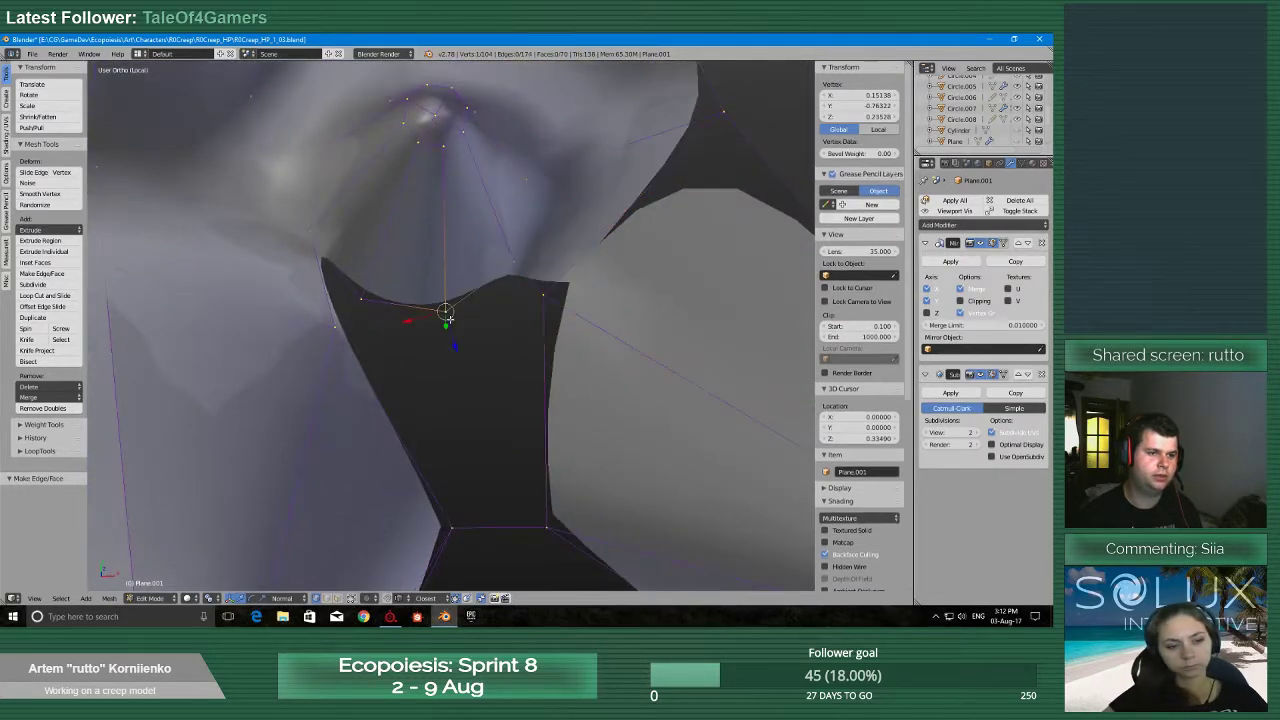
pyautogui.press('e')
pyautogui.click(515, 506)
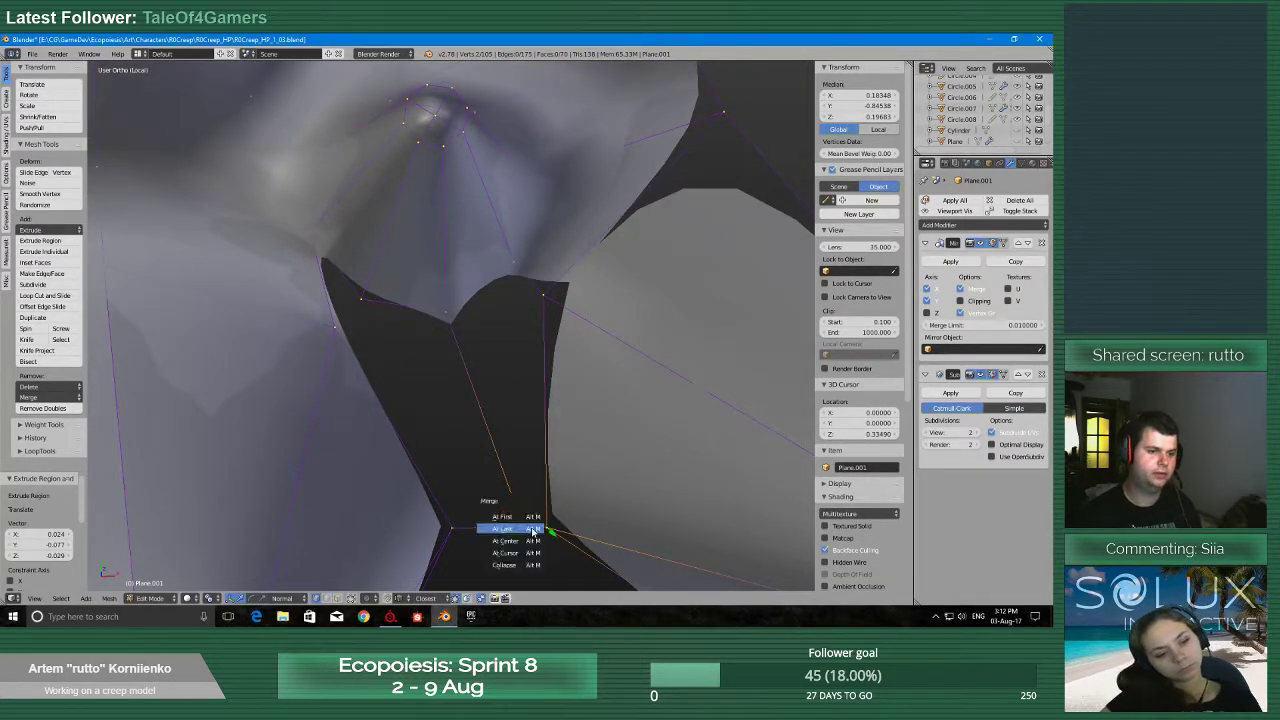
pyautogui.click(533, 529)
pyautogui.keyDown('shift'); pyautogui.rightClick(555, 283); pyautogui.keyUp('shift')
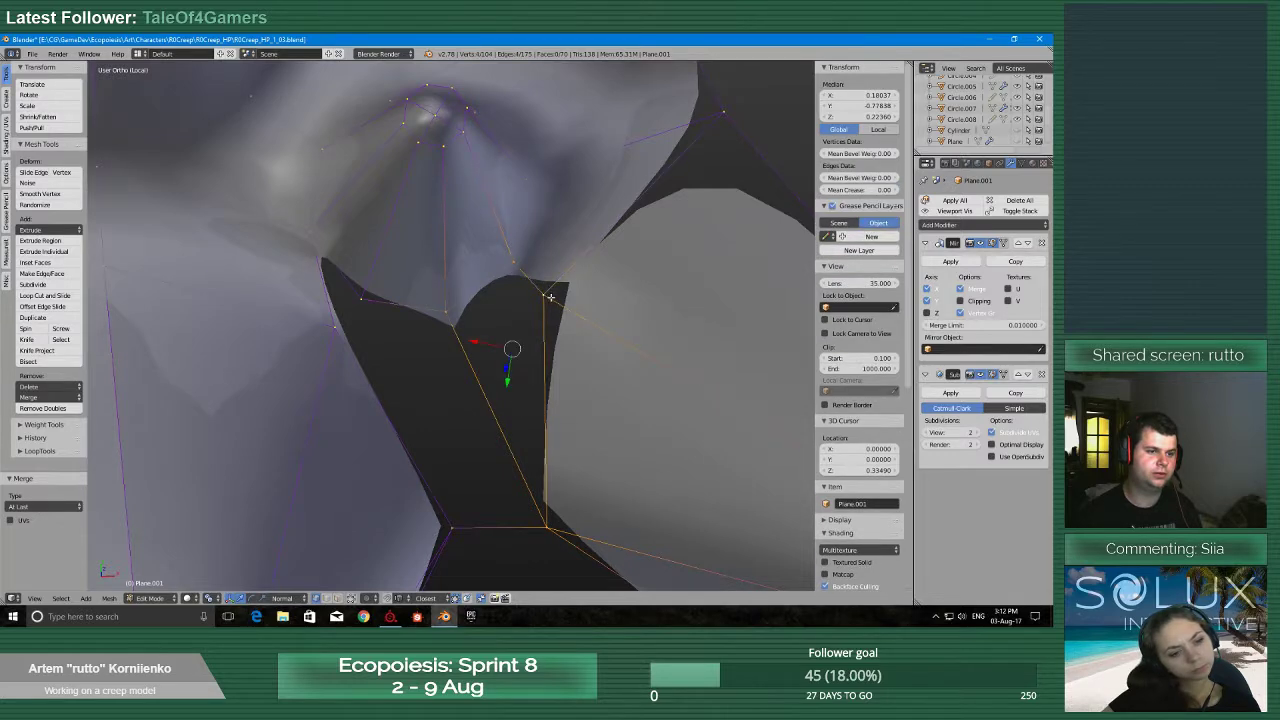
pyautogui.press('f')
# Save the current .blend file over its existing version
pyautogui.scroll(-8, 521, 352)
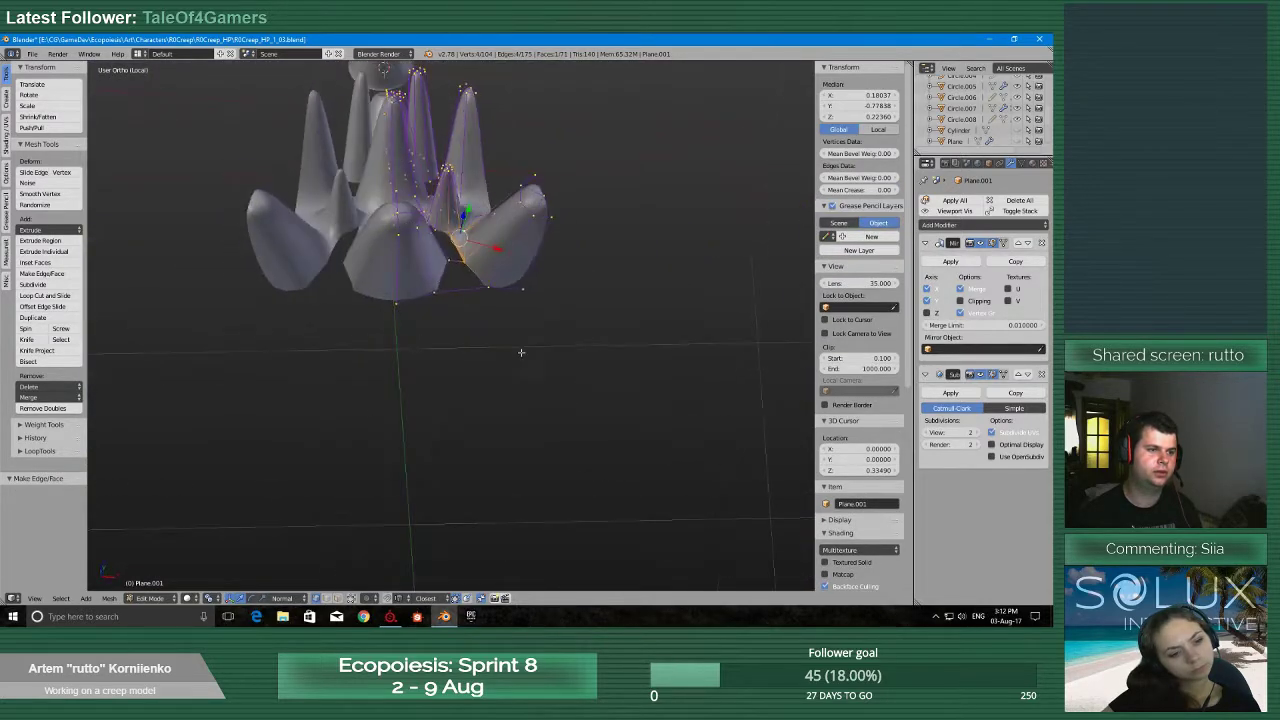
pyautogui.hotkey('ctrl', 's')
pyautogui.click(521, 352)
# Extrude the small spike's rim vertex to the large front spike's nearest base vertex, merge it At Last, and fill the small corner face
pyautogui.keyDown('shift'); pyautogui.moveTo(521, 352); pyautogui.dragTo(528, 540, button='middle'); pyautogui.keyUp('shift')
pyautogui.scroll(3, 528, 540)
pyautogui.scroll(-2, 500, 440)
pyautogui.moveTo(500, 440); pyautogui.dragTo(452, 428, button='middle')
pyautogui.scroll(3, 452, 428)
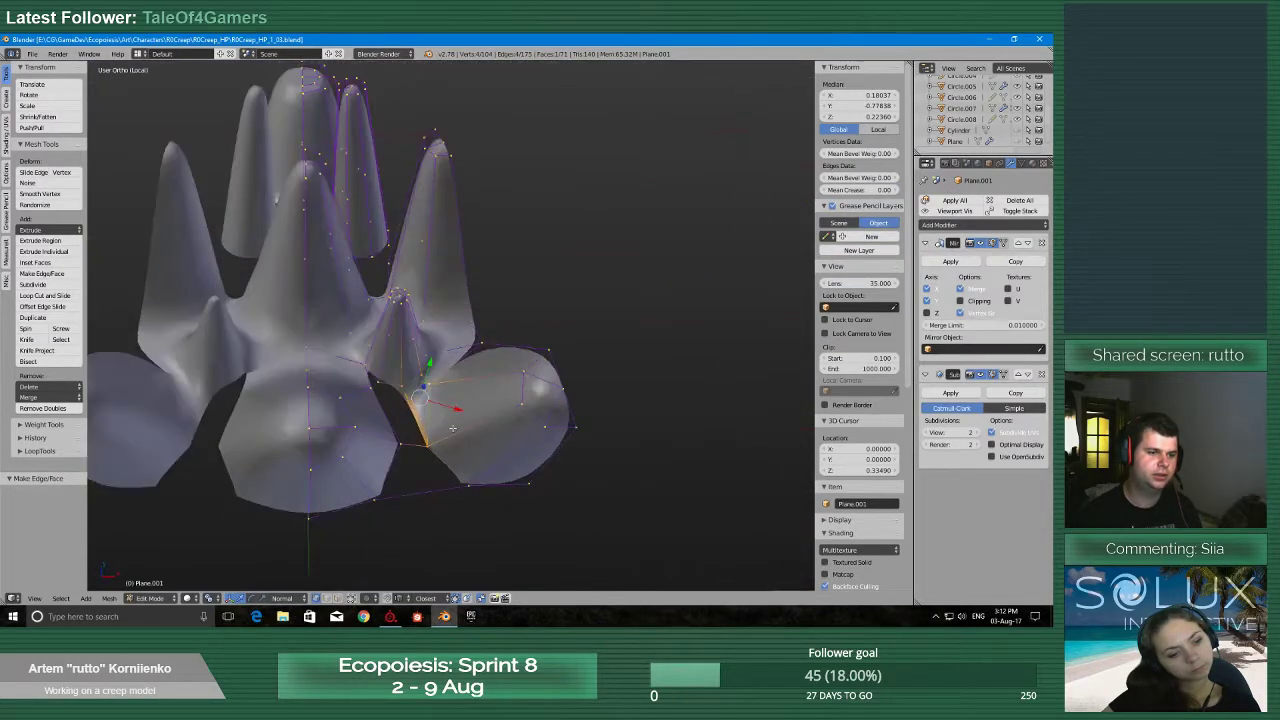
pyautogui.scroll(6, 452, 428)
pyautogui.rightClick(349, 313)
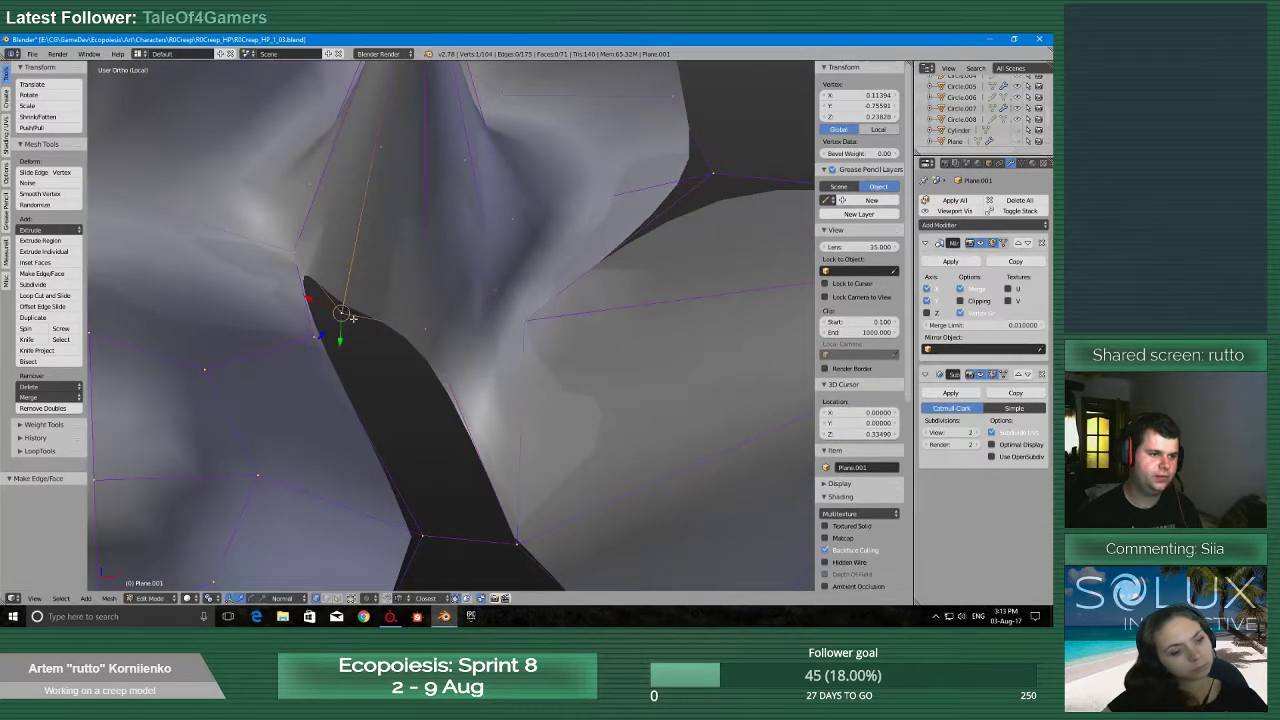
pyautogui.press('e')
pyautogui.click(325, 337)
pyautogui.hotkey('alt', 'm')
pyautogui.click(313, 338)
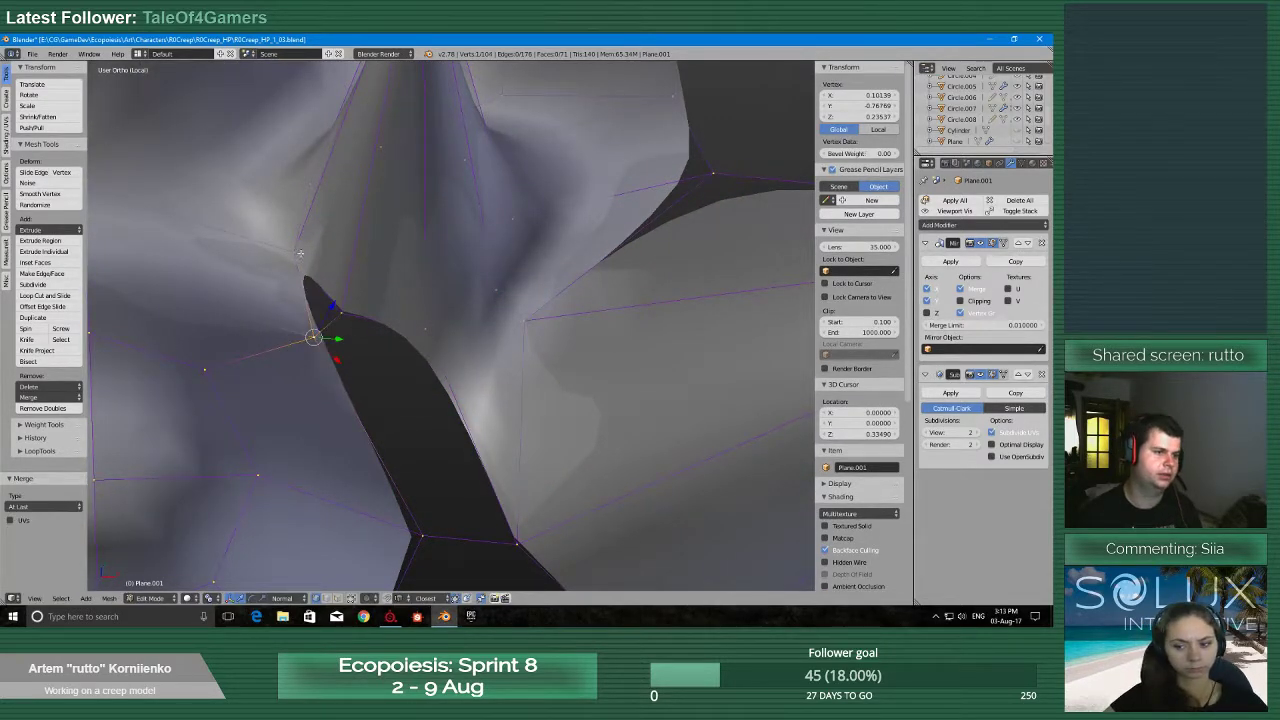
pyautogui.keyDown('shift'); pyautogui.rightClick(300, 253); pyautogui.keyUp('shift')
pyautogui.keyDown('shift'); pyautogui.rightClick(331, 309); pyautogui.keyUp('shift')
pyautogui.press('f')
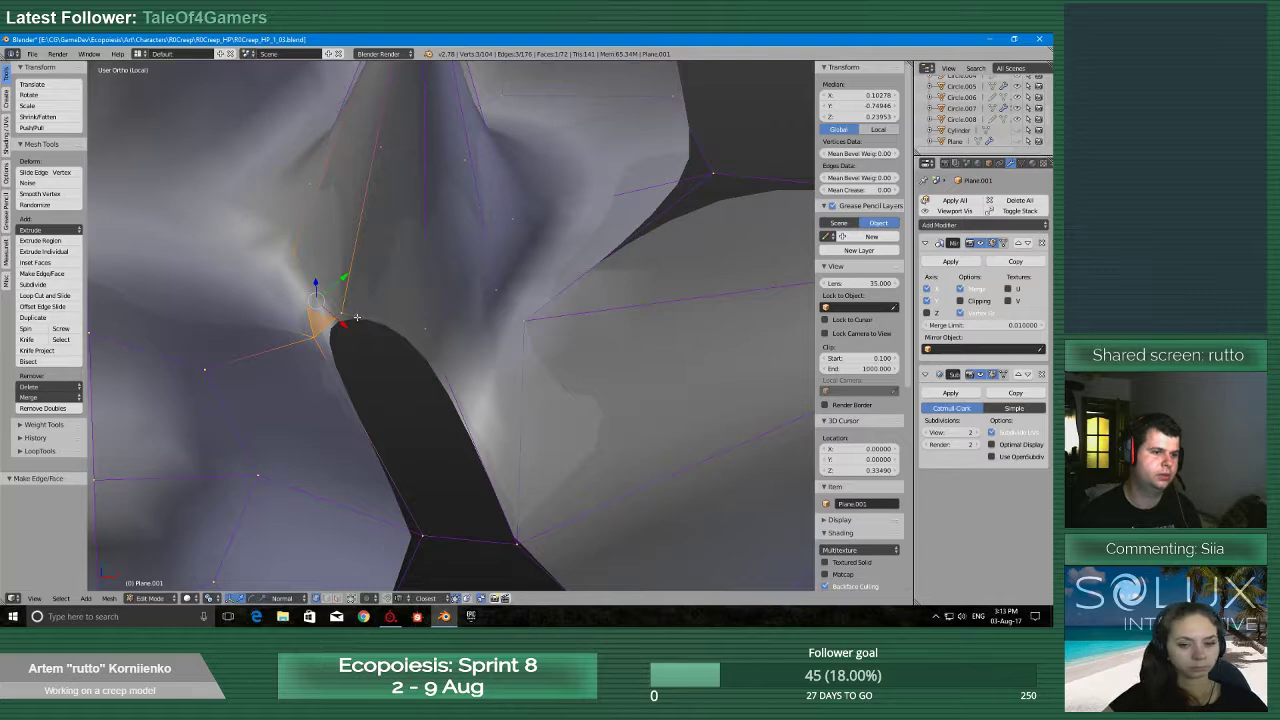
# Subdivide the short edge between the front and side spikes and the outer border edge below it once each
pyautogui.scroll(-4, 407, 358)
pyautogui.scroll(4, 407, 358)
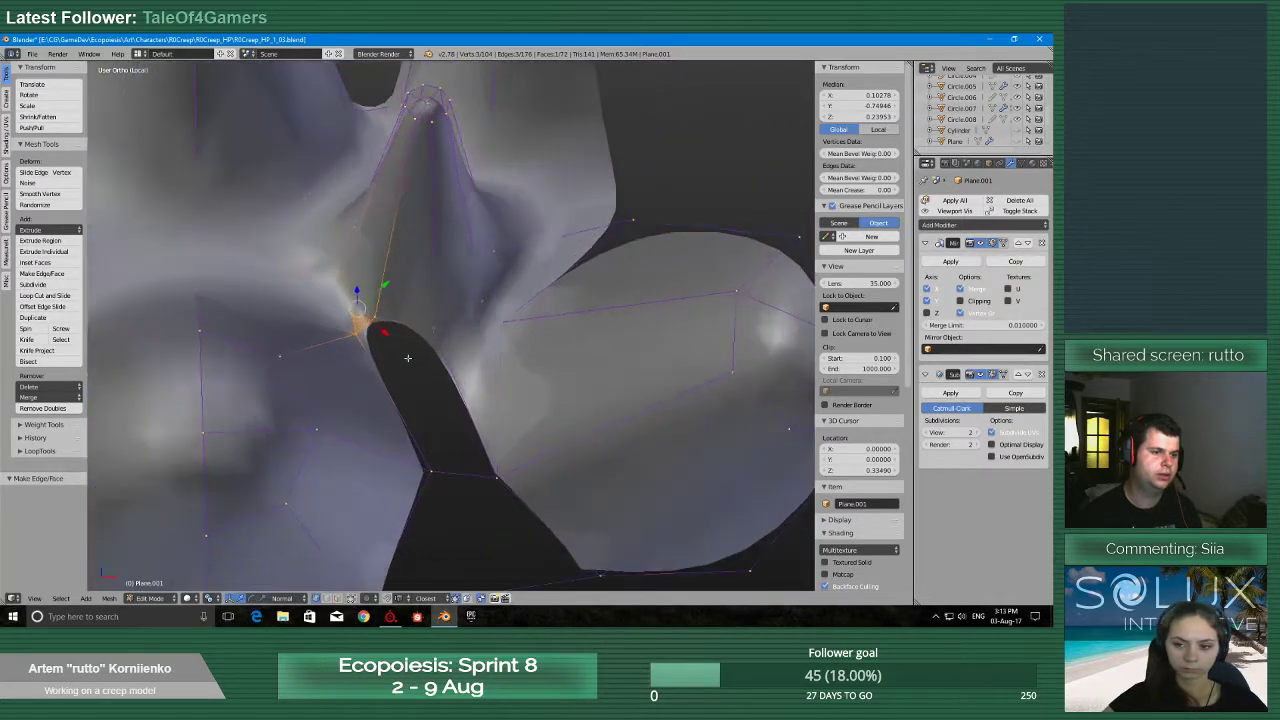
pyautogui.scroll(-2, 407, 358)
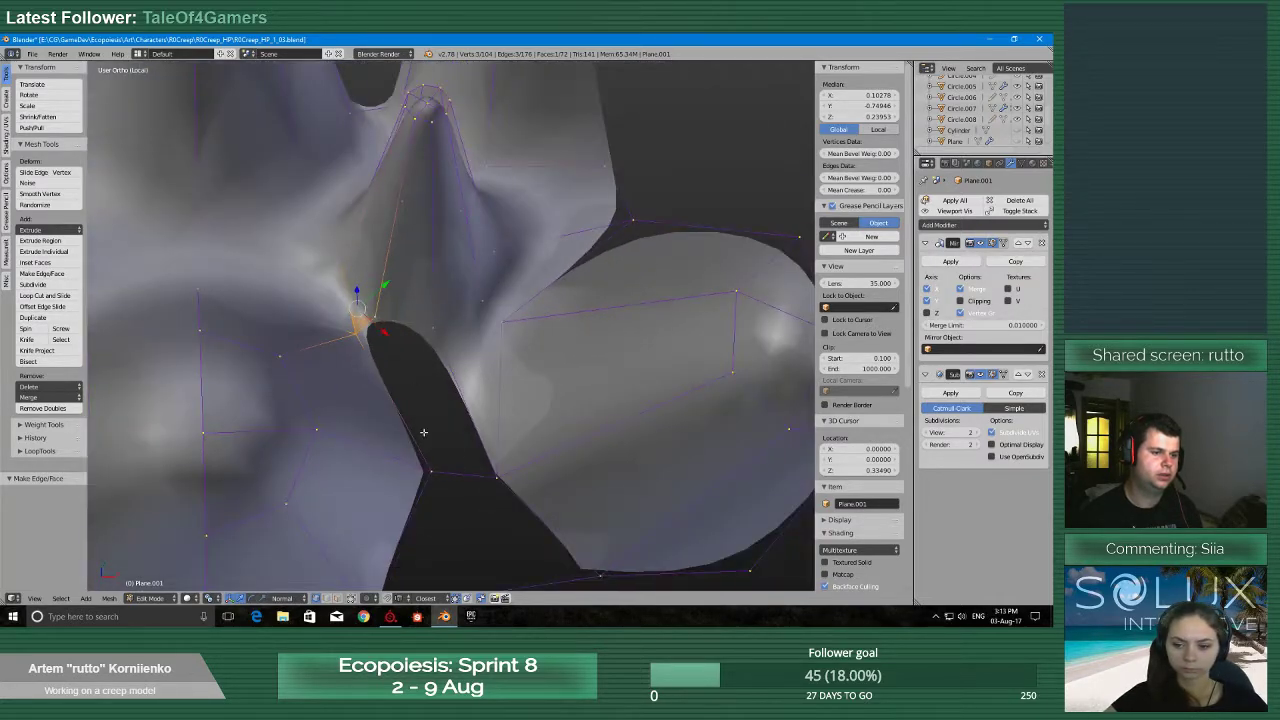
pyautogui.keyDown('shift'); pyautogui.moveTo(448, 433); pyautogui.dragTo(426, 312, button='middle'); pyautogui.keyUp('shift')
pyautogui.rightClick(412, 354)
pyautogui.keyDown('shift'); pyautogui.rightClick(472, 358); pyautogui.keyUp('shift')
pyautogui.press('w')
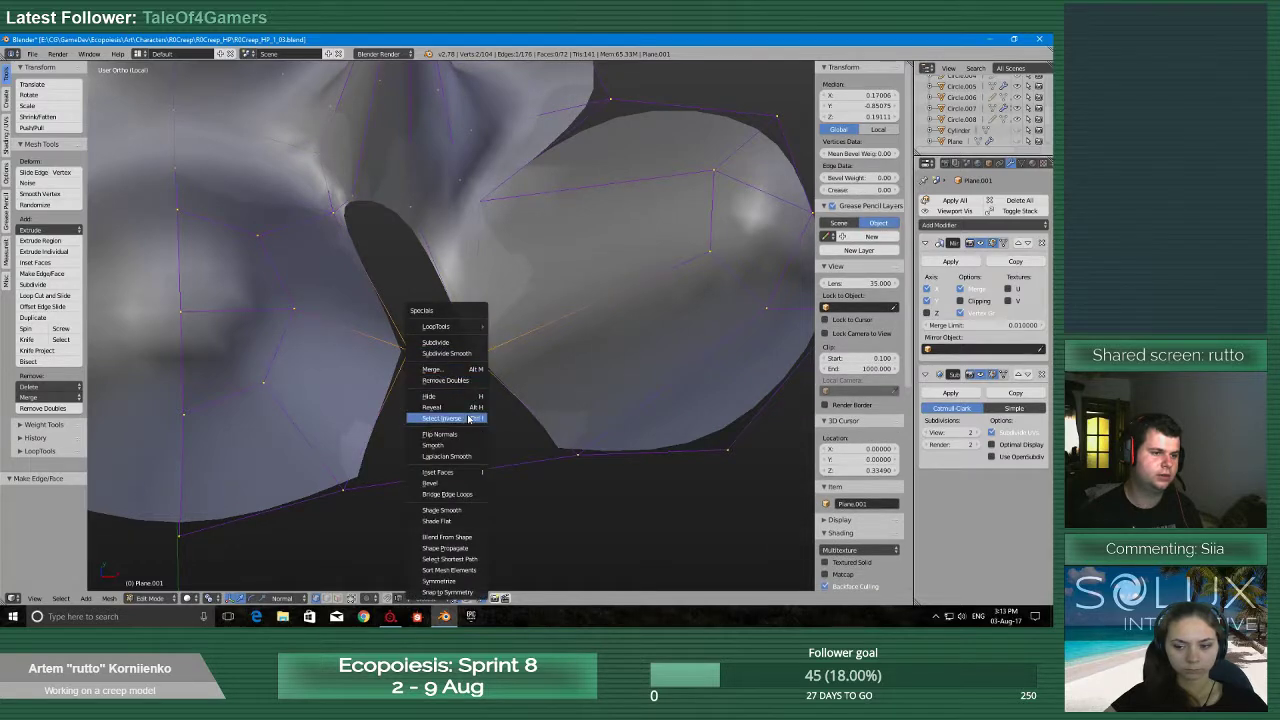
pyautogui.click(450, 346)
pyautogui.rightClick(340, 491)
pyautogui.keyDown('shift'); pyautogui.rightClick(577, 452); pyautogui.keyUp('shift')
pyautogui.press('w')
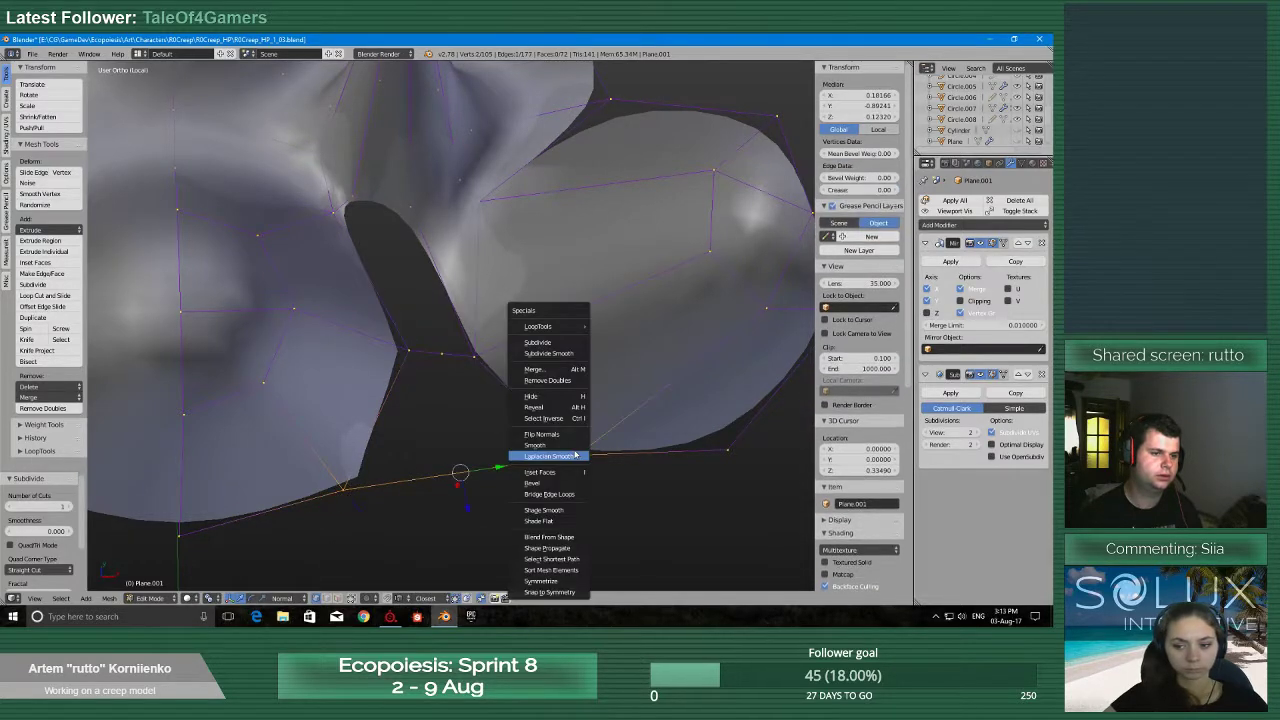
pyautogui.click(558, 347)
# Extrude edges from the small spike's rim to the short edge's midpoint and on to the border edge's midpoint, merging each At Last
pyautogui.rightClick(354, 199)
pyautogui.press('w')
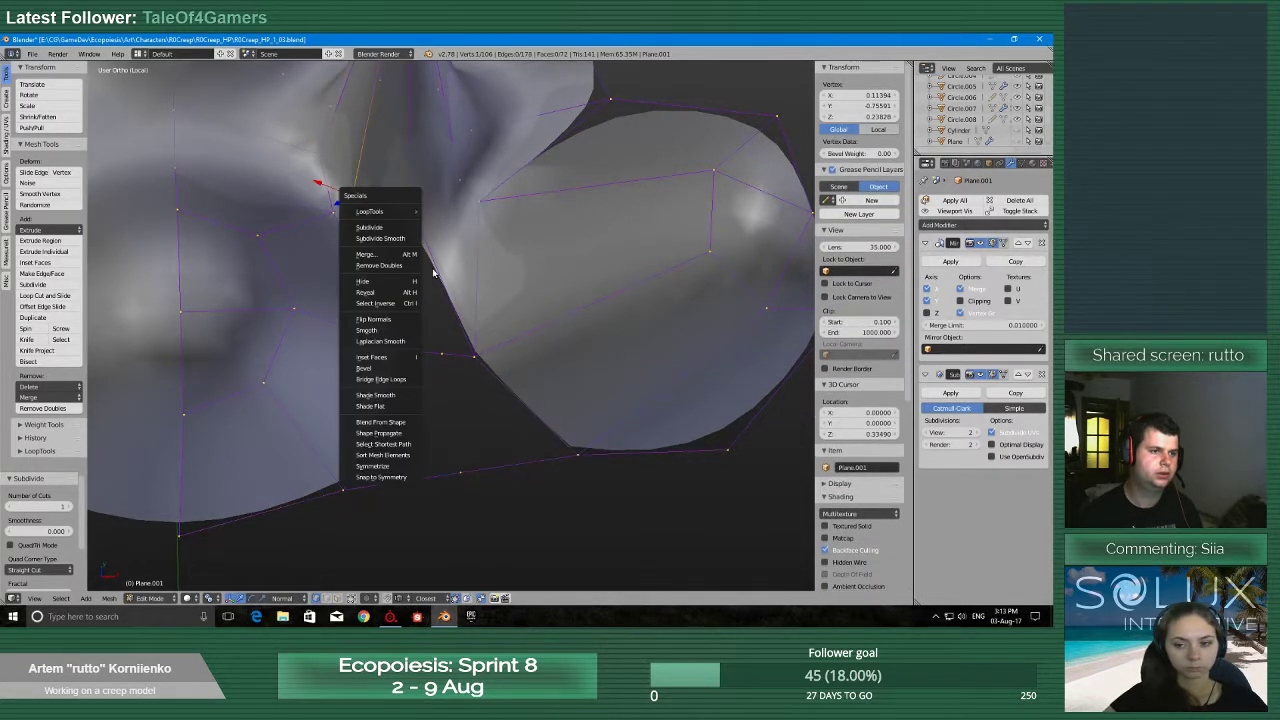
pyautogui.press('e')
pyautogui.click(444, 346)
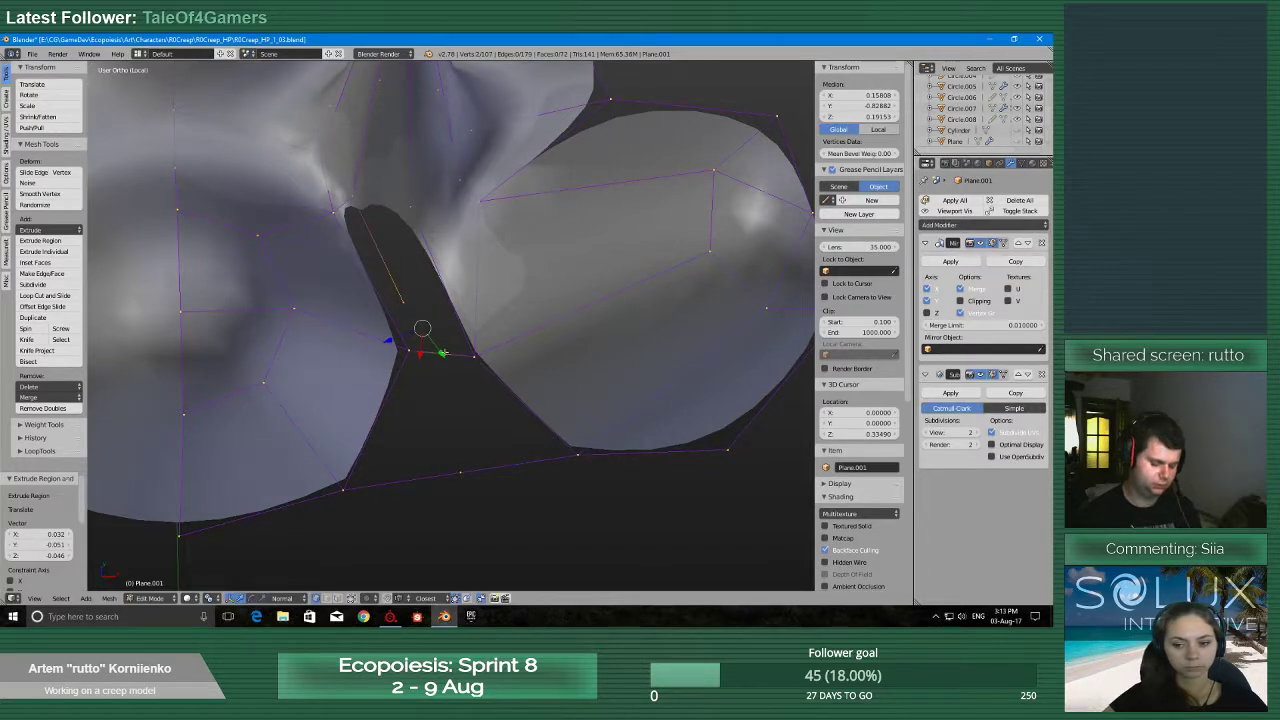
pyautogui.press('e')
pyautogui.click(456, 442)
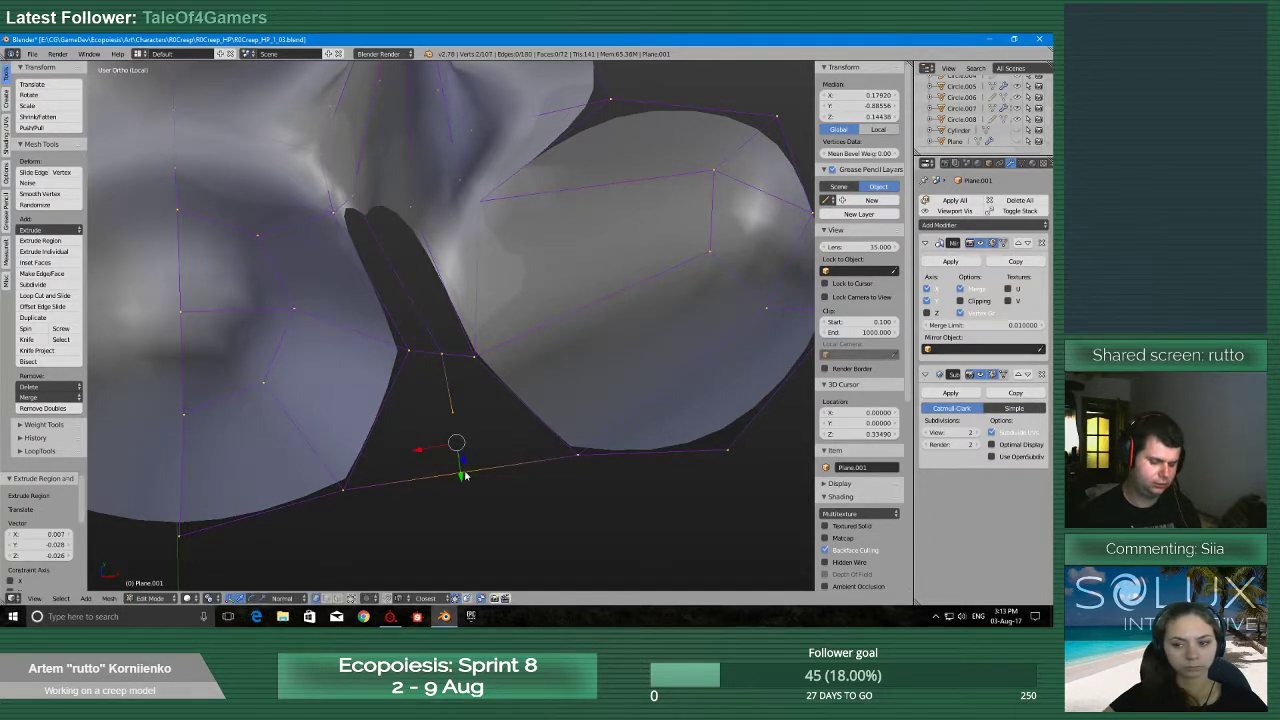
pyautogui.hotkey('alt', 'm')
pyautogui.click(435, 356)
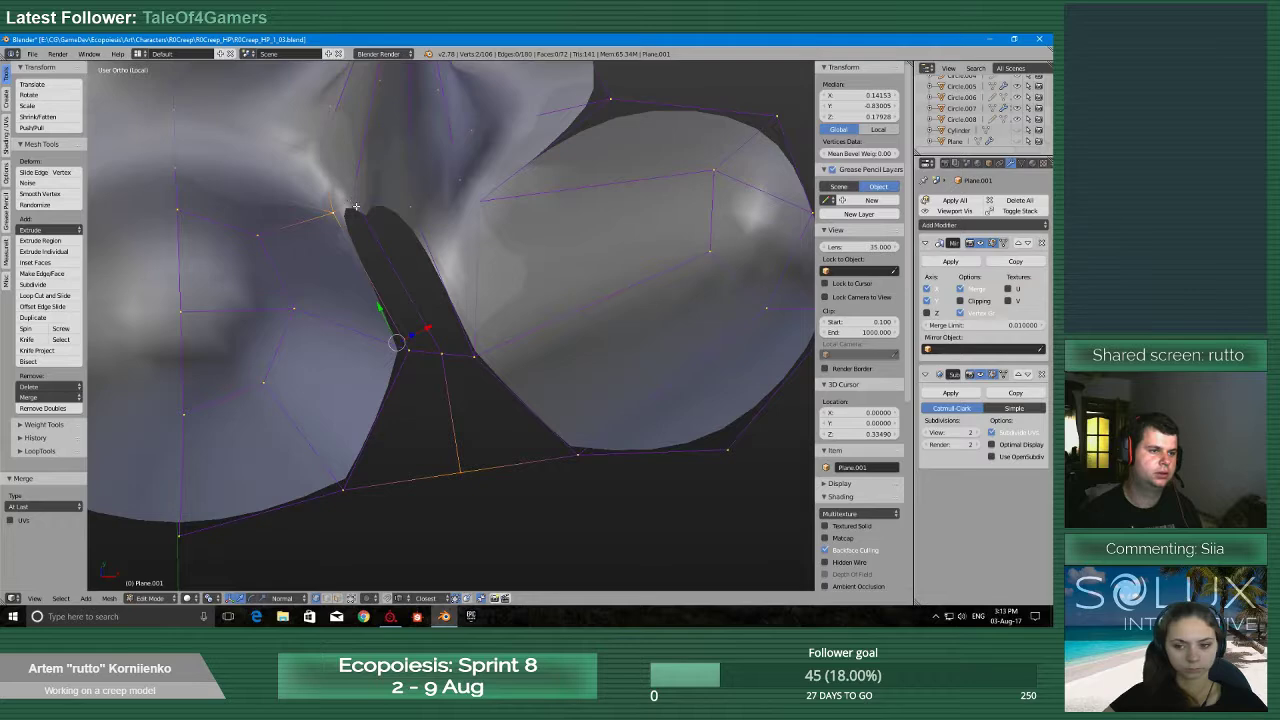
# Fill the two narrow faces on both sides of the new middle edge below the small spike
pyautogui.keyDown('shift'); pyautogui.rightClick(345, 184); pyautogui.keyUp('shift')
pyautogui.press('f')
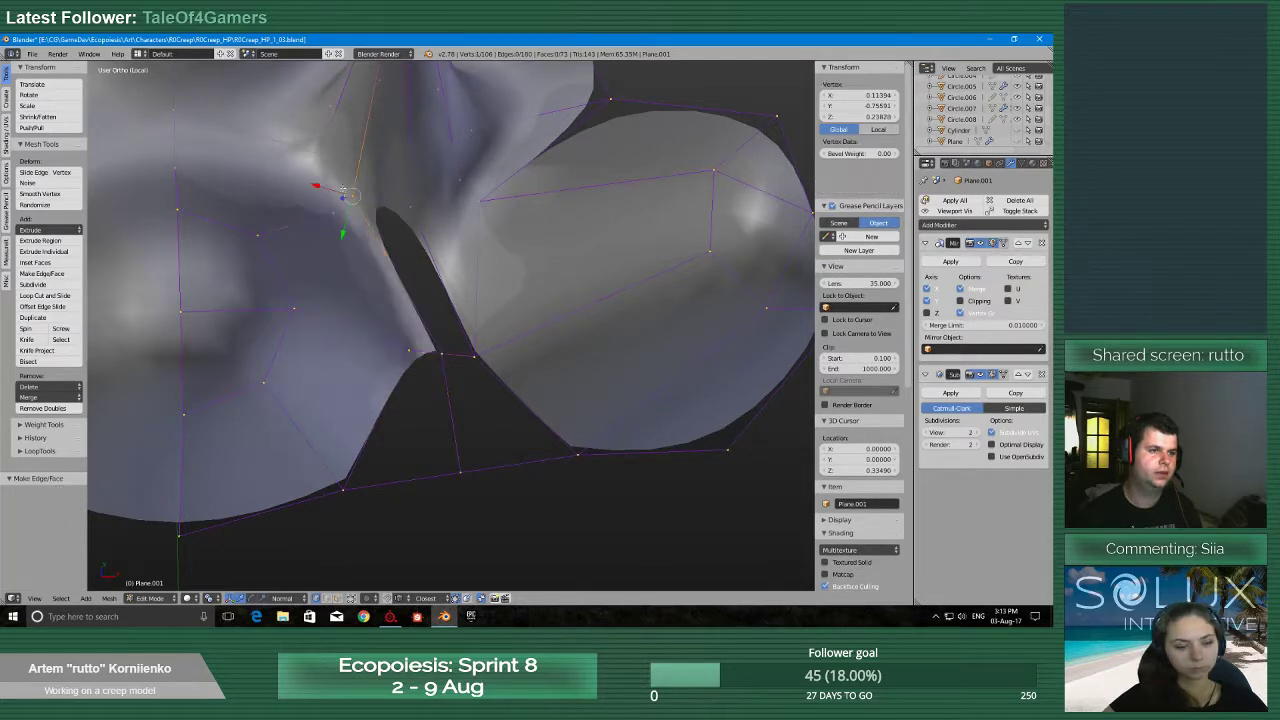
pyautogui.keyDown('shift'); pyautogui.rightClick(442, 353); pyautogui.keyUp('shift')
pyautogui.keyDown('shift'); pyautogui.rightClick(474, 356); pyautogui.keyUp('shift')
pyautogui.press('f')
# Try a loop cut close to the base of the large front spike, then undo it
pyautogui.scroll(-6, 437, 386)
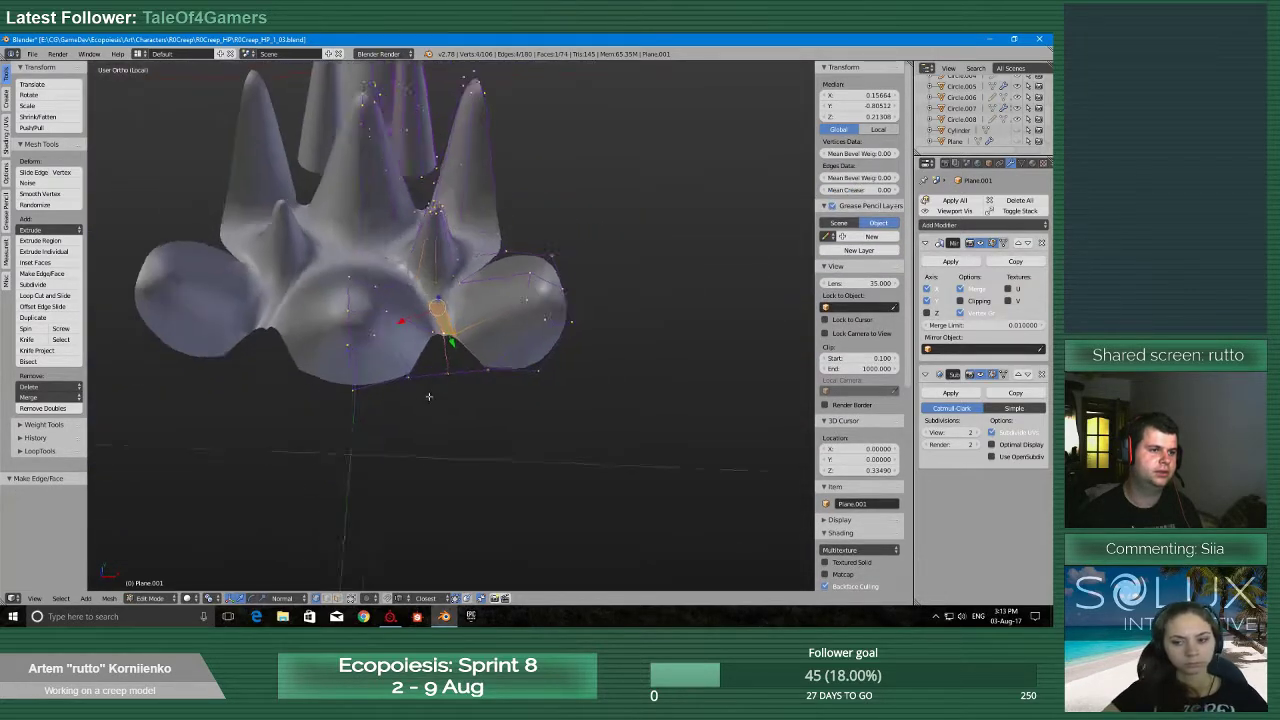
pyautogui.moveTo(429, 394); pyautogui.dragTo(442, 474, button='middle')
pyautogui.moveTo(568, 177); pyautogui.dragTo(548, 292, button='middle')
pyautogui.moveTo(493, 486); pyautogui.dragTo(438, 490, button='middle')
pyautogui.scroll(4, 438, 490)
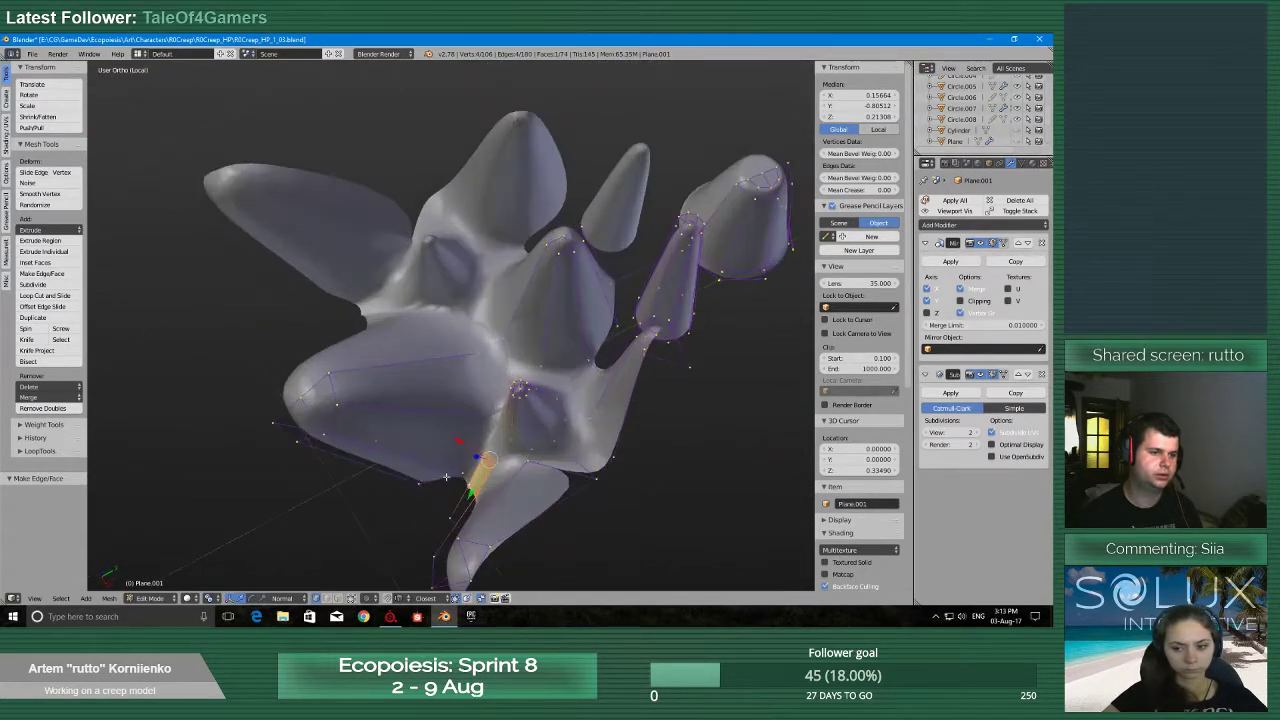
pyautogui.press('g')
pyautogui.press('g')
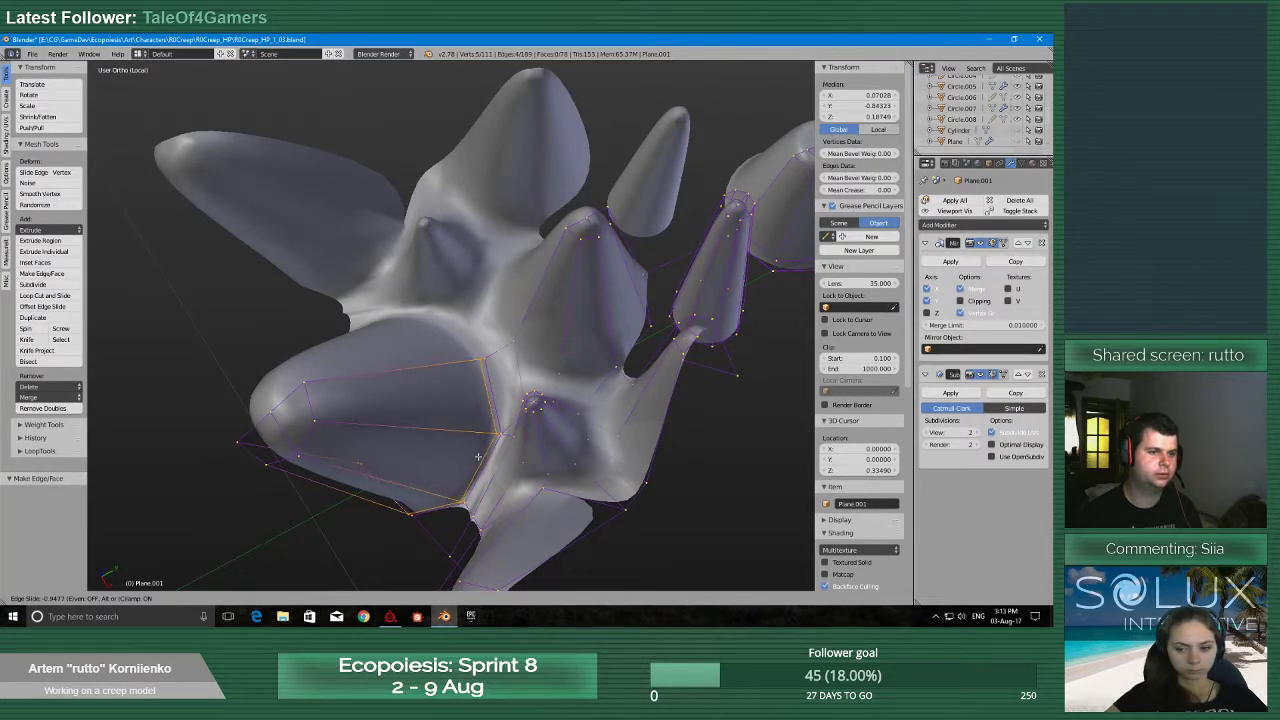
pyautogui.click(480, 457)
pyautogui.moveTo(480, 457); pyautogui.dragTo(486, 413, button='middle')
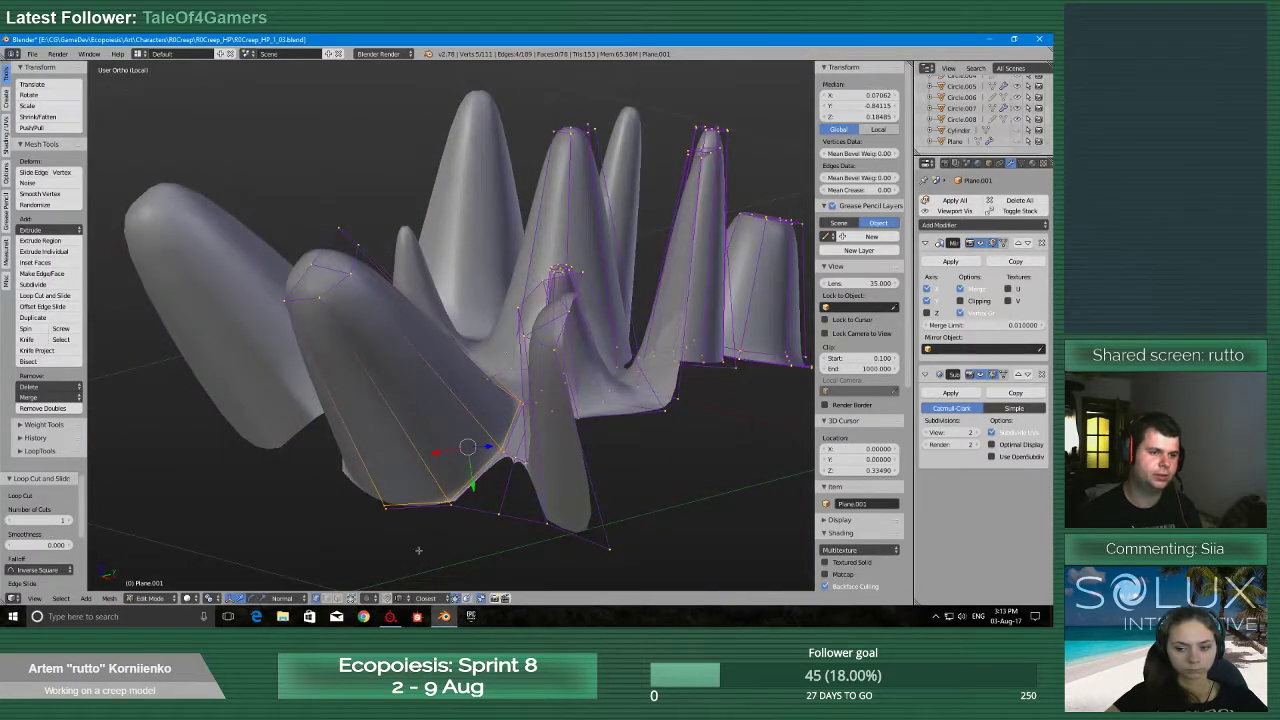
pyautogui.moveTo(500, 515); pyautogui.dragTo(404, 430, button='middle')
pyautogui.hotkey('ctrl', 'z')
# Fill the two lower gap faces between the front and side spikes down to the outer border edge
pyautogui.scroll(5, 412, 454)
pyautogui.keyDown('shift'); pyautogui.moveTo(292, 432); pyautogui.dragTo(483, 483, button='middle'); pyautogui.keyUp('shift')
pyautogui.rightClick(463, 441)
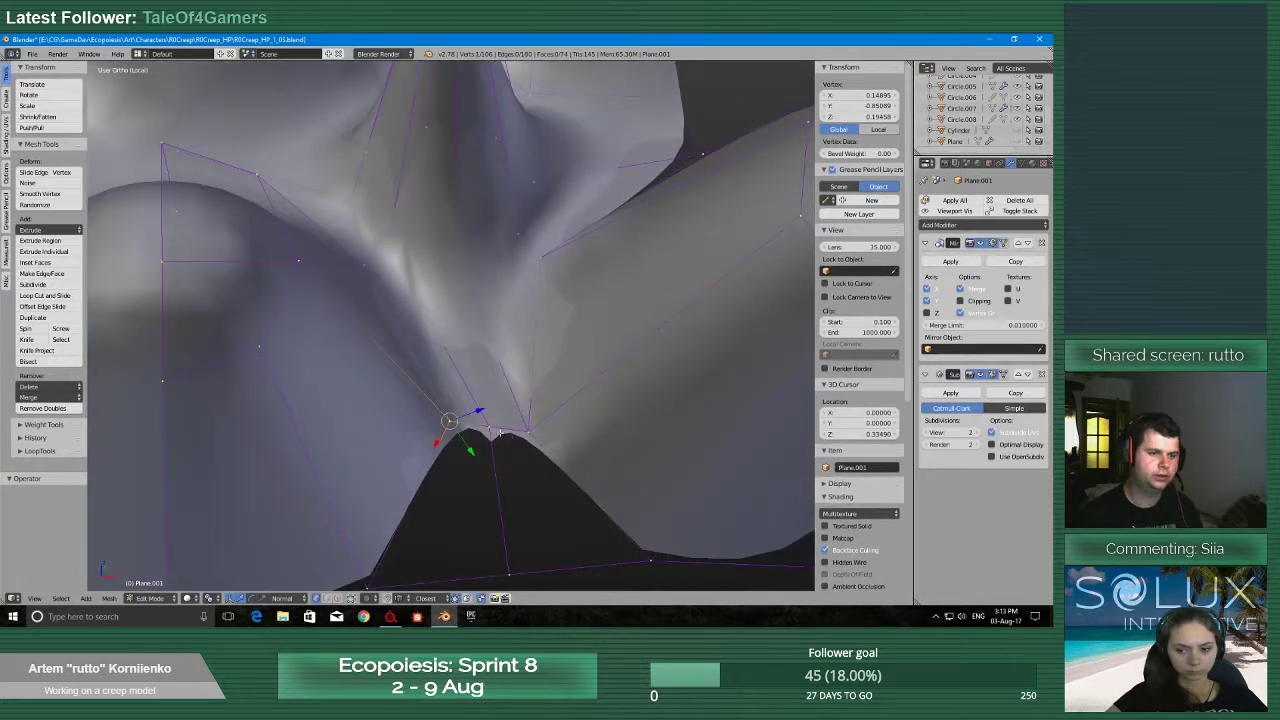
pyautogui.keyDown('shift'); pyautogui.moveTo(542, 543); pyautogui.dragTo(554, 416, button='middle'); pyautogui.keyUp('shift')
pyautogui.press('f')
pyautogui.press('f')
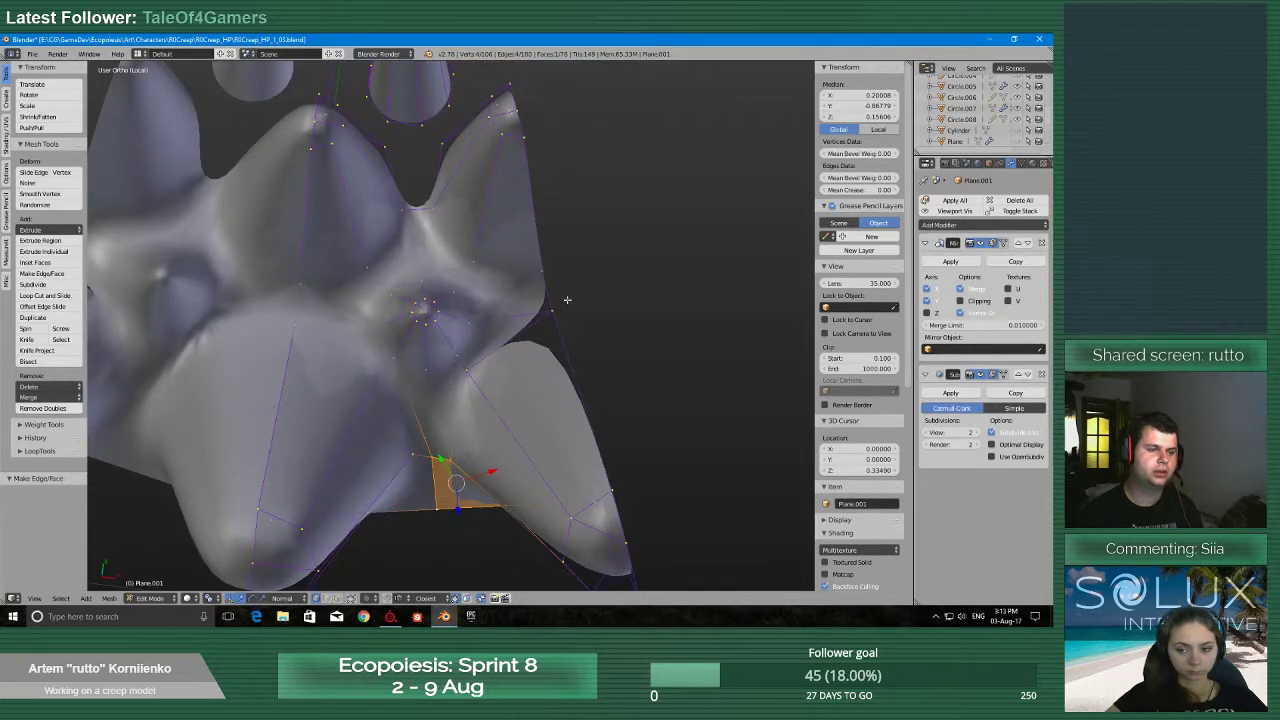
# Merge the duplicate vertices at the outer border corner beside the small spike with Remove Doubles
pyautogui.press('a')
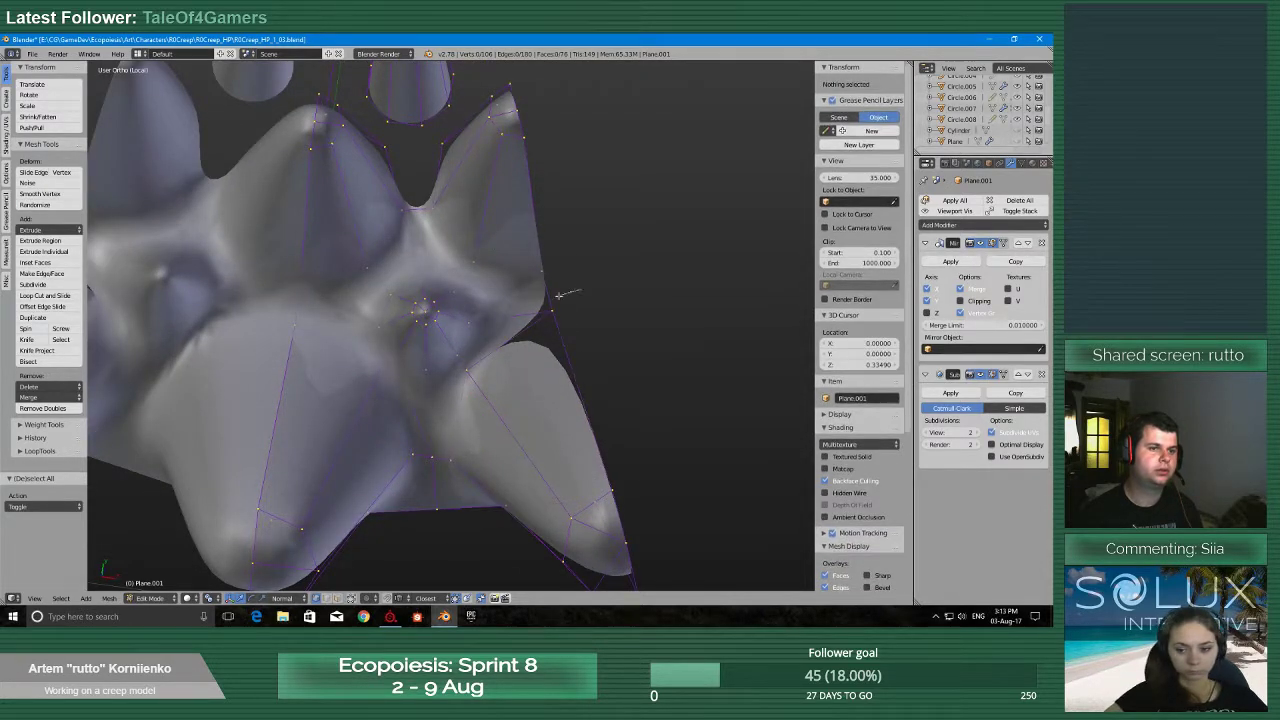
pyautogui.rightClick(558, 300)
pyautogui.click(45, 409)
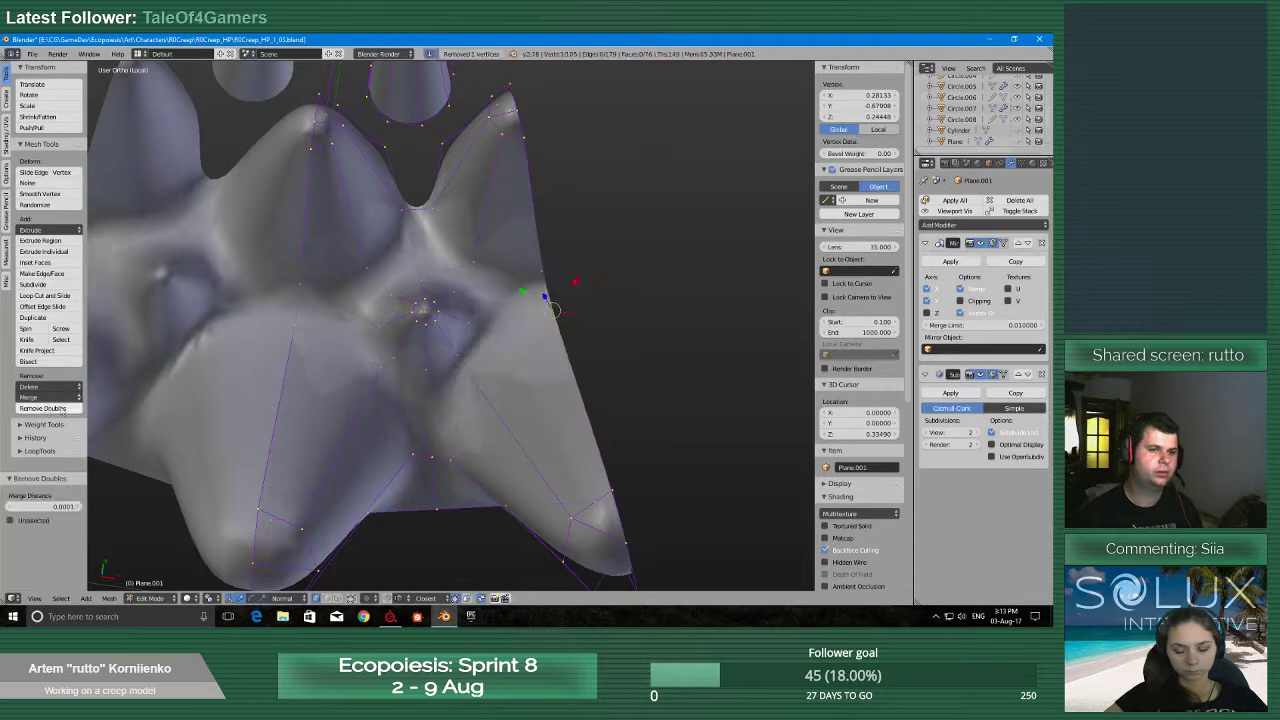
# Extrude an edge across the notch between the two tall spikes' bases, merge it At Last, and fill the notch with a face
pyautogui.moveTo(543, 286); pyautogui.dragTo(526, 317, button='middle')
pyautogui.moveTo(691, 295); pyautogui.dragTo(625, 402, button='middle')
pyautogui.scroll(4, 544, 412)
pyautogui.press('e')
pyautogui.click(565, 312)
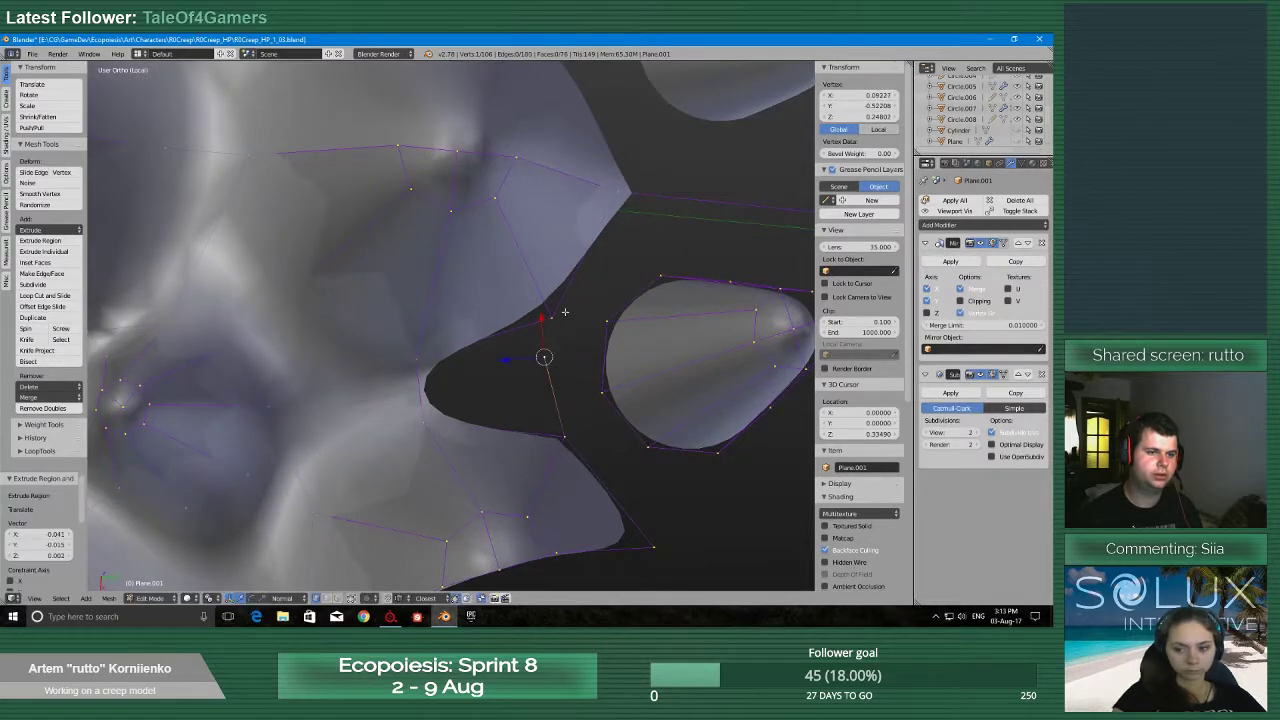
pyautogui.hotkey('alt', 'm')
pyautogui.click(560, 316)
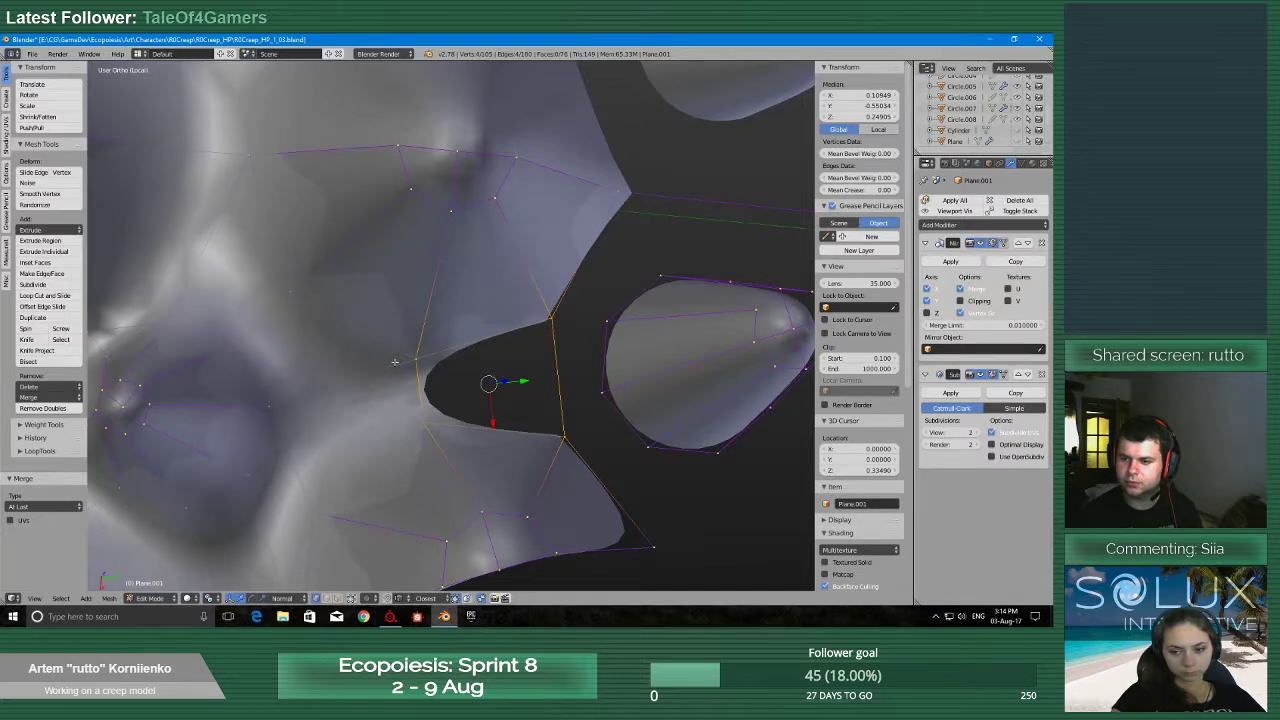
pyautogui.moveTo(392, 362); pyautogui.dragTo(500, 400, button='middle')
pyautogui.press('f')
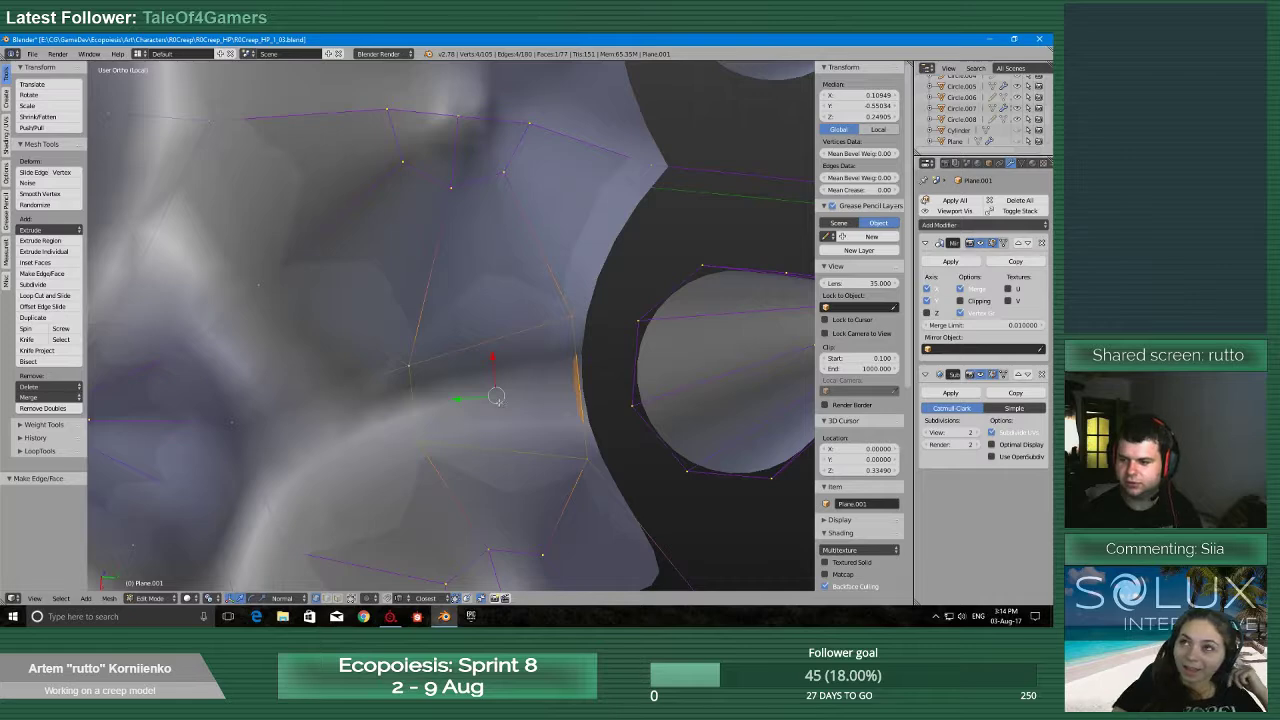
# Extrude the tall side spike's base vertex to the nearest rim vertex of the separate cone spike and merge it At Last
pyautogui.moveTo(520, 391); pyautogui.dragTo(485, 394, button='middle')
pyautogui.rightClick(481, 406)
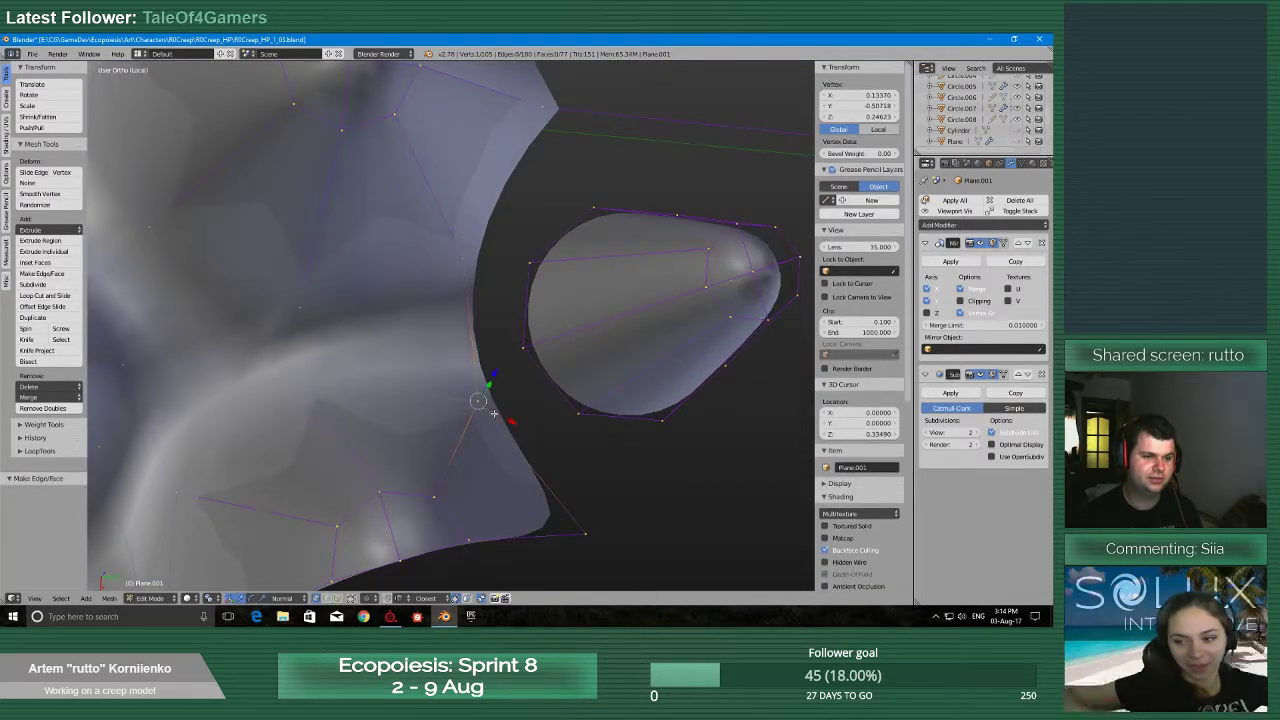
pyautogui.press('e')
pyautogui.click(569, 425)
pyautogui.keyDown('shift'); pyautogui.rightClick(581, 417); pyautogui.keyUp('shift')
pyautogui.hotkey('alt', 'm')
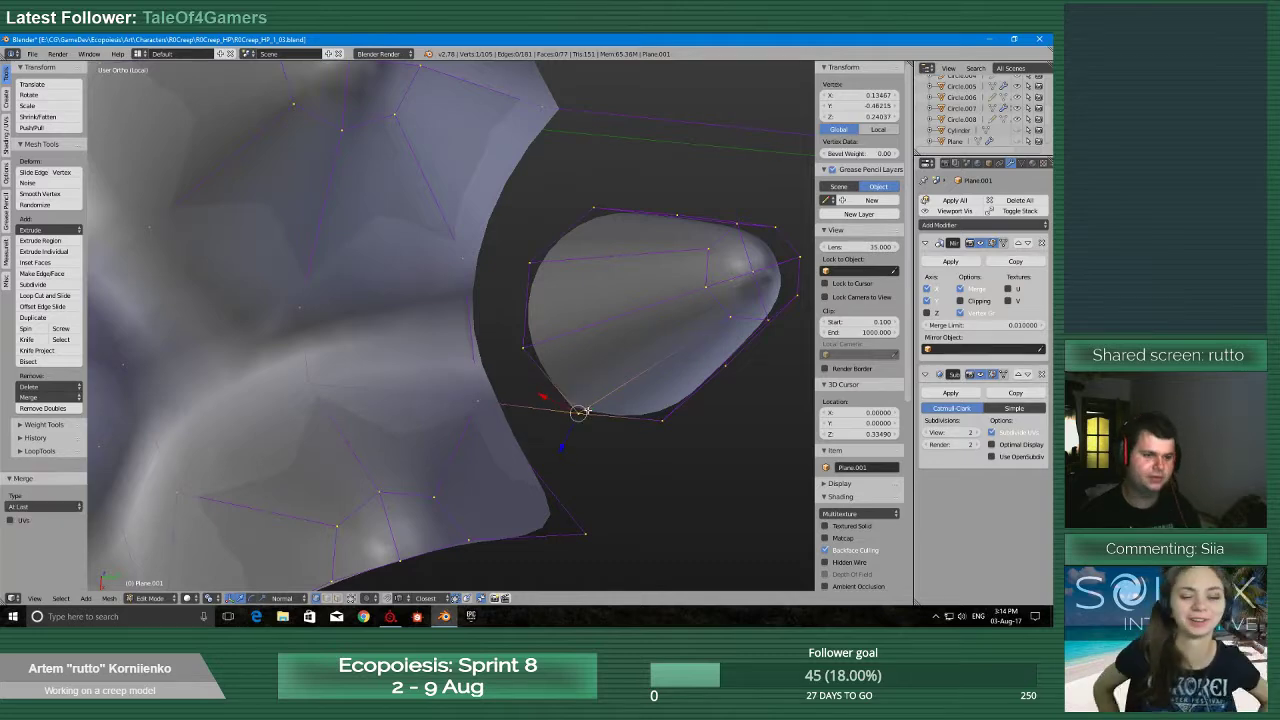
pyautogui.click(581, 417)
# Extrude the separate cone's outer rim vertex to the tall side spike's outer base corner, merge it At Last, and fill the face between them
pyautogui.moveTo(581, 417); pyautogui.dragTo(448, 316, button='middle')
pyautogui.scroll(2, 591, 446)
pyautogui.scroll(2, 442, 410)
pyautogui.press('e')
pyautogui.click(484, 425)
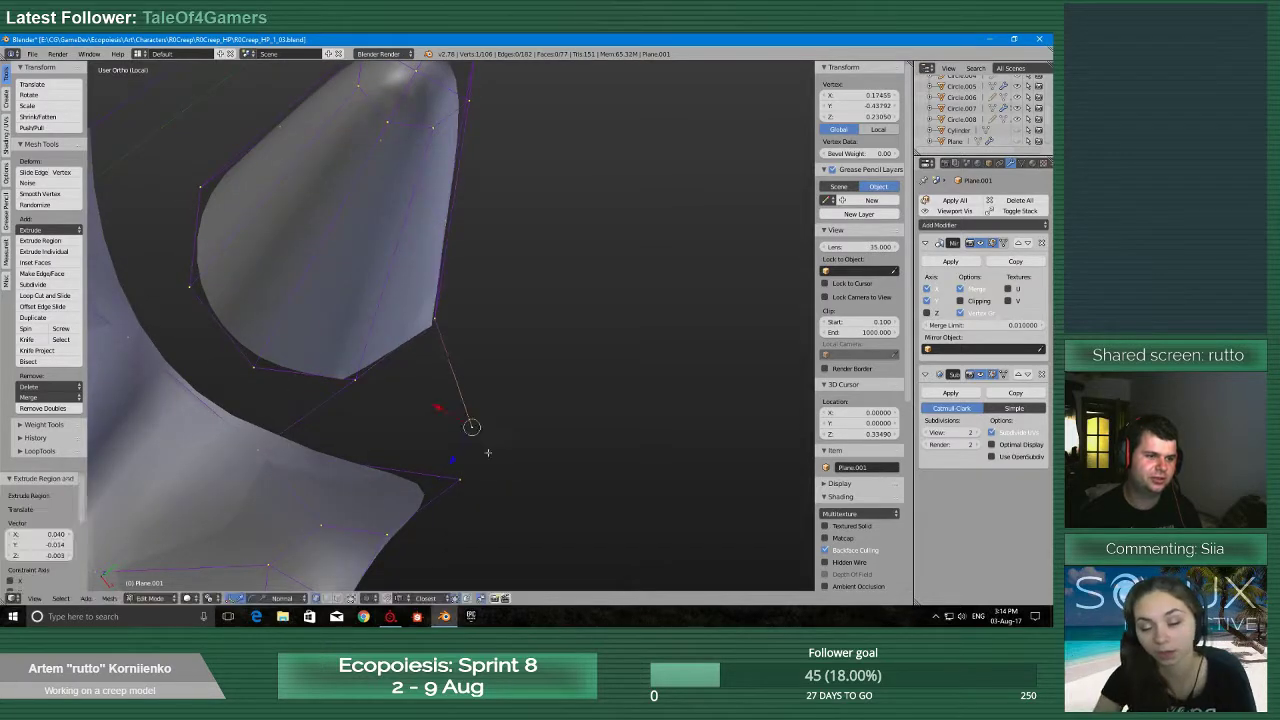
pyautogui.click(476, 470)
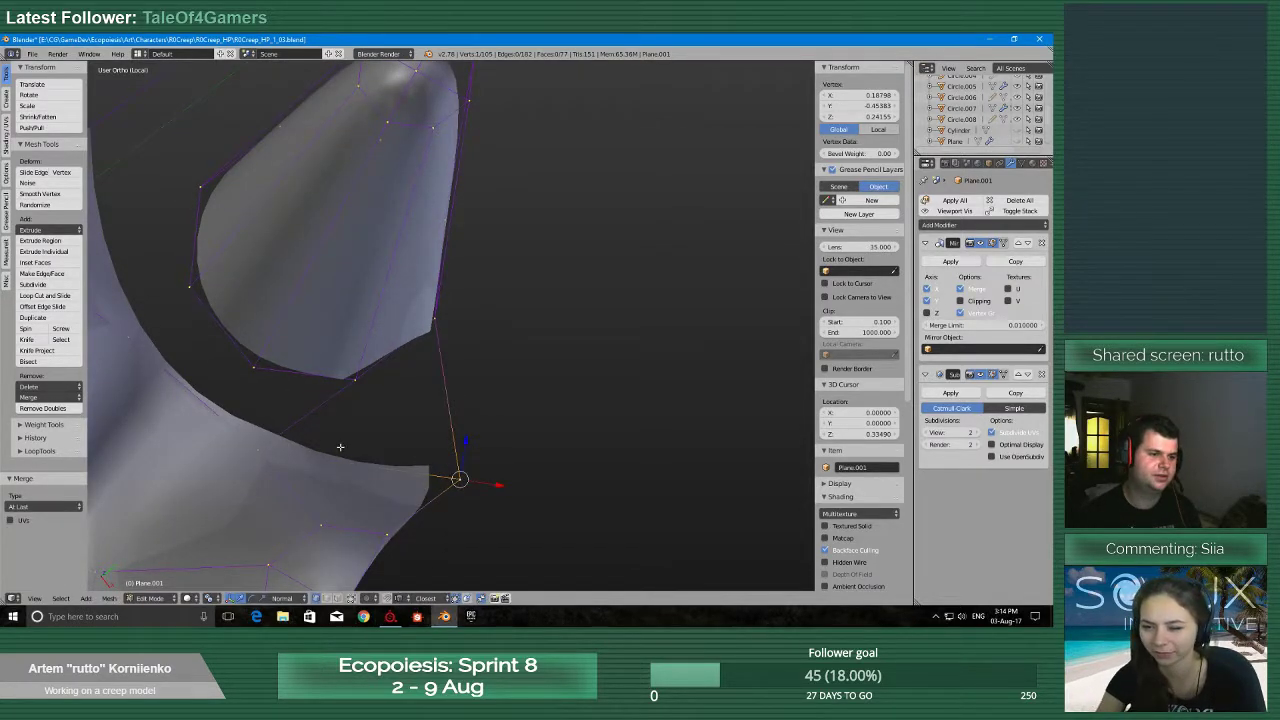
pyautogui.keyDown('shift'); pyautogui.rightClick(262, 448); pyautogui.keyUp('shift')
pyautogui.press('f')
# Save the file again with the new faces around the separate cone spike
pyautogui.scroll(-3, 435, 341)
pyautogui.moveTo(435, 341); pyautogui.dragTo(396, 398, button='middle')
pyautogui.hotkey('ctrl', 's')
pyautogui.click(390, 388)
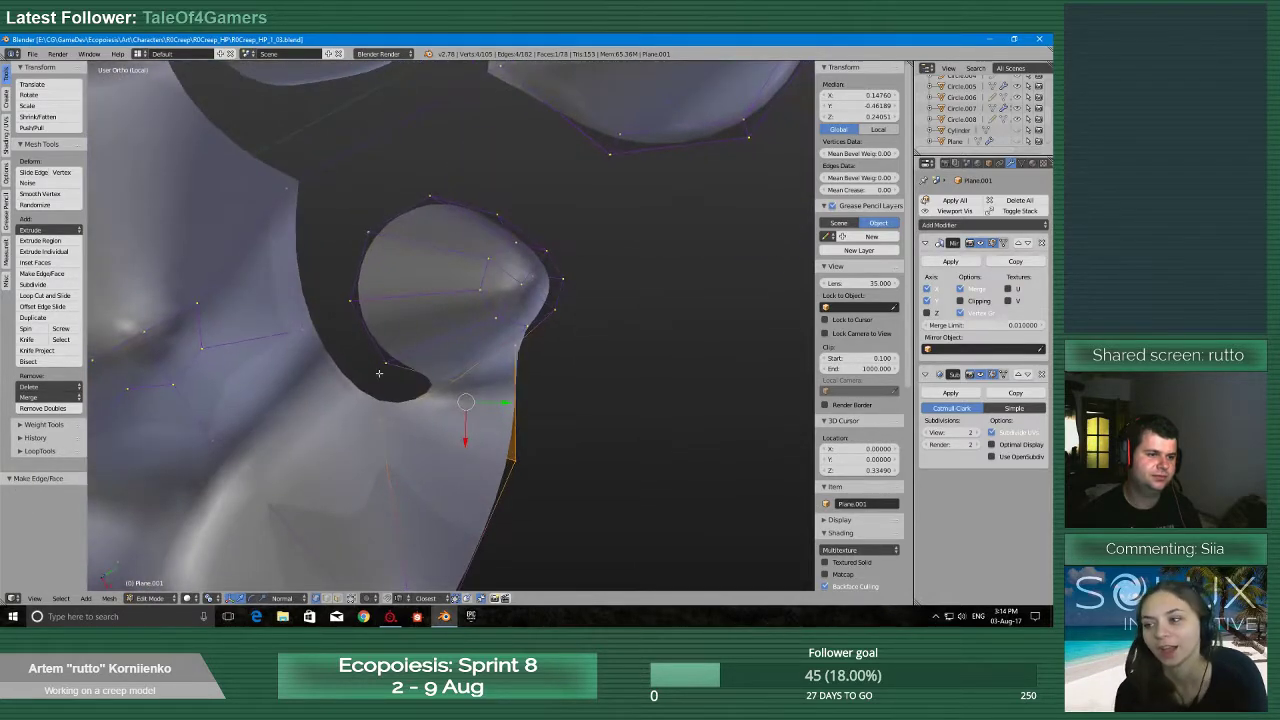
# Extrude the cone's next inner rim vertex to the adjacent tall spike's base vertex, merge it At Last, and fill the adjoining face
pyautogui.rightClick(380, 367)
pyautogui.press('e')
pyautogui.click(322, 331)
pyautogui.hotkey('alt', 'm')
pyautogui.click(301, 331)
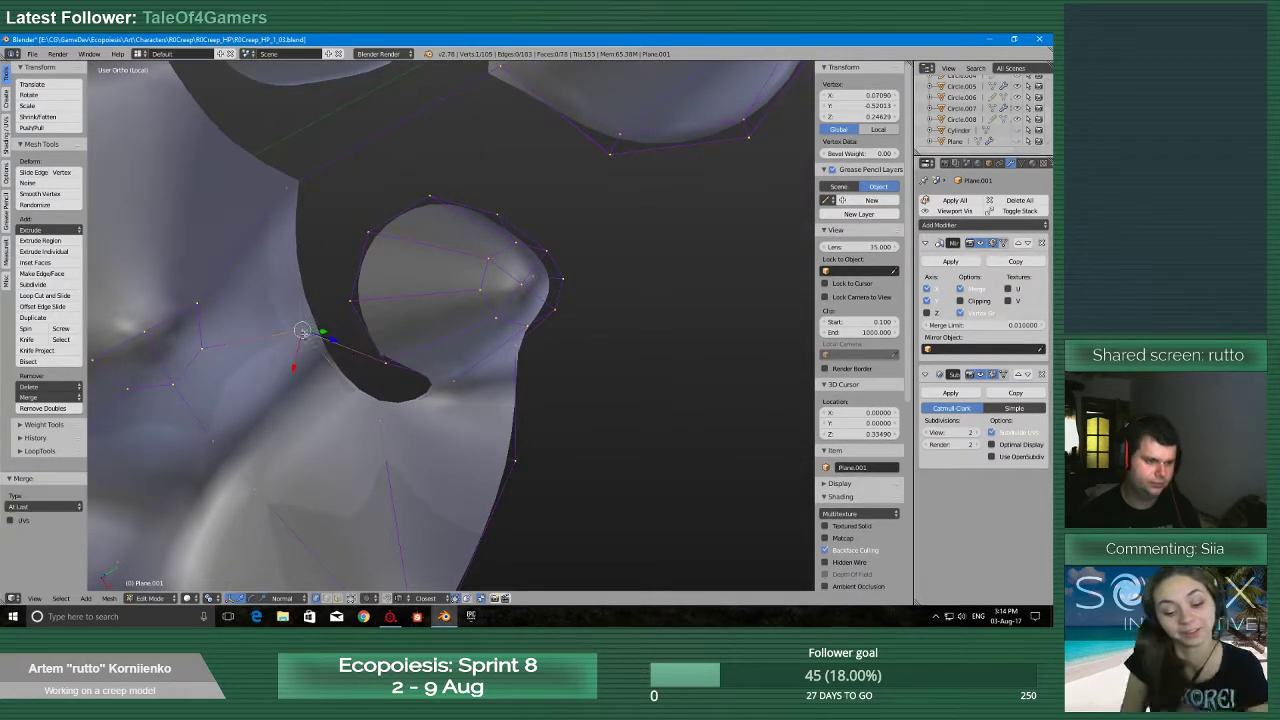
pyautogui.keyDown('shift'); pyautogui.rightClick(387, 364); pyautogui.keyUp('shift')
pyautogui.keyDown('shift'); pyautogui.rightClick(452, 381); pyautogui.keyUp('shift')
pyautogui.keyDown('shift'); pyautogui.rightClick(381, 419); pyautogui.keyUp('shift')
pyautogui.press('f')
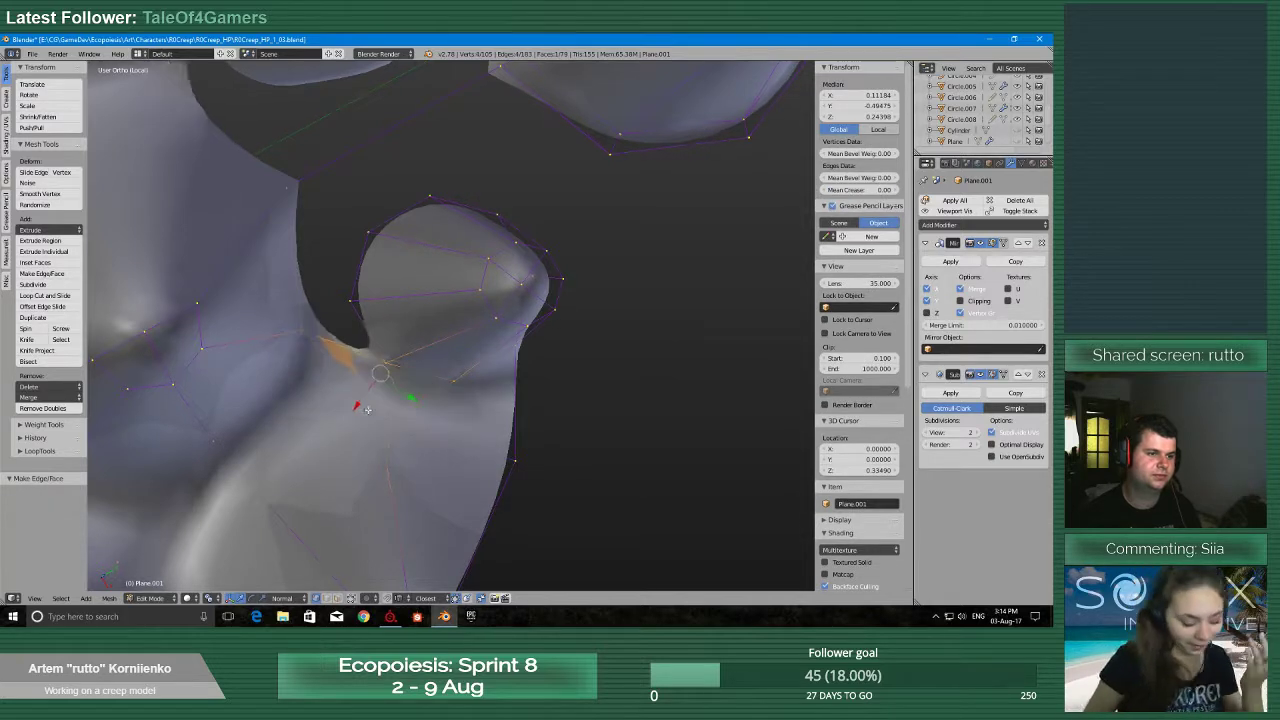
pyautogui.moveTo(369, 362)
pyautogui.mouseDown(button='middle')
pyautogui.moveTo(351, 308)
pyautogui.moveTo(370, 362)
pyautogui.mouseUp(button='middle')
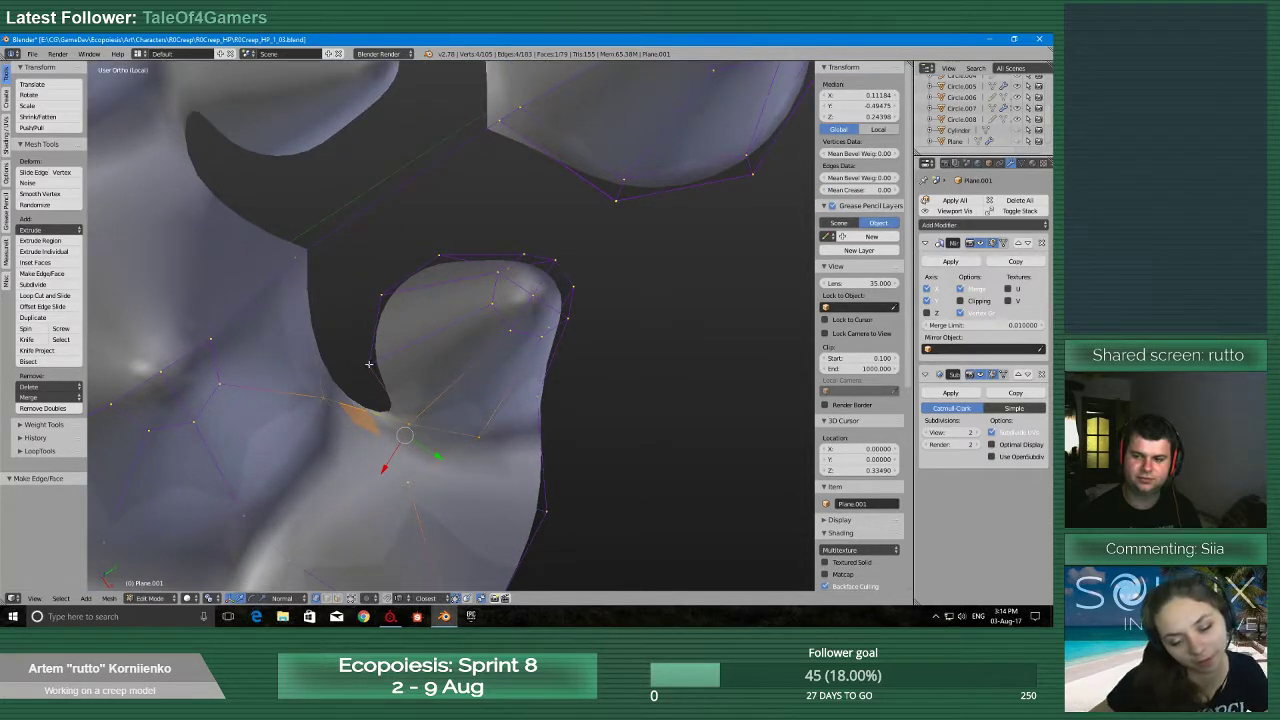
pyautogui.moveTo(368, 364); pyautogui.dragTo(389, 326, button='middle')
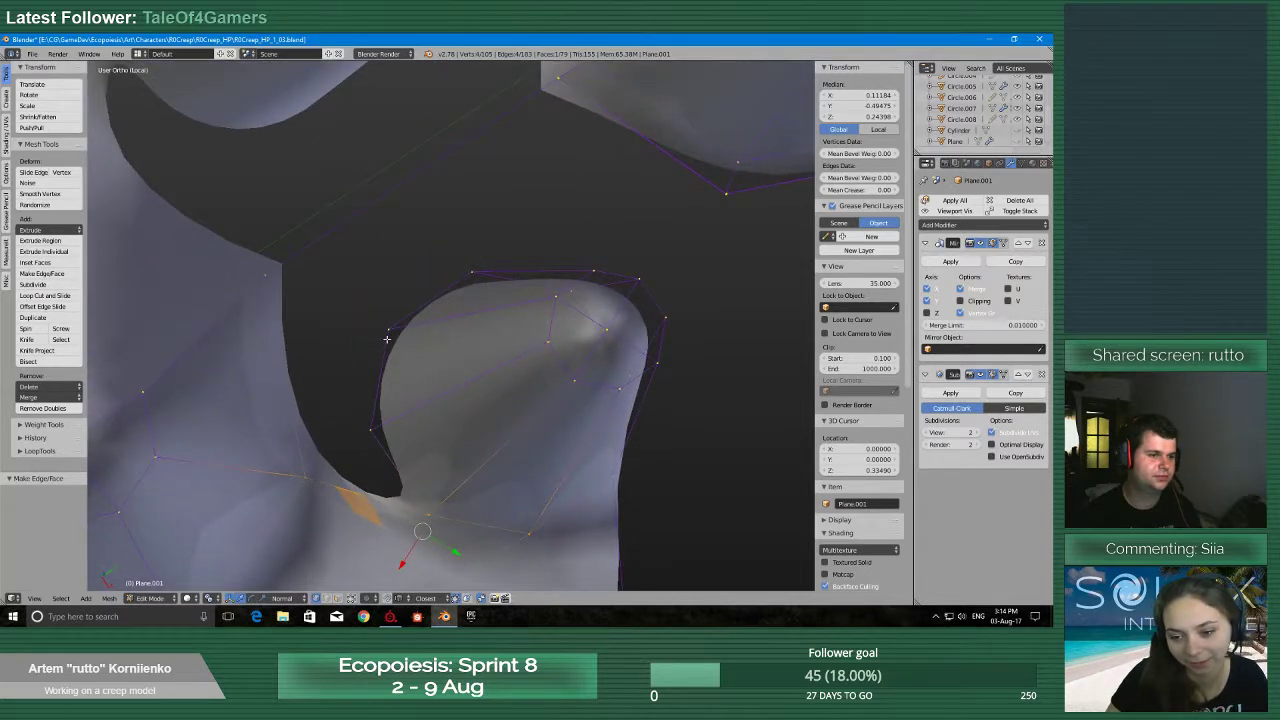
pyautogui.rightClick(374, 430)
pyautogui.press('e')
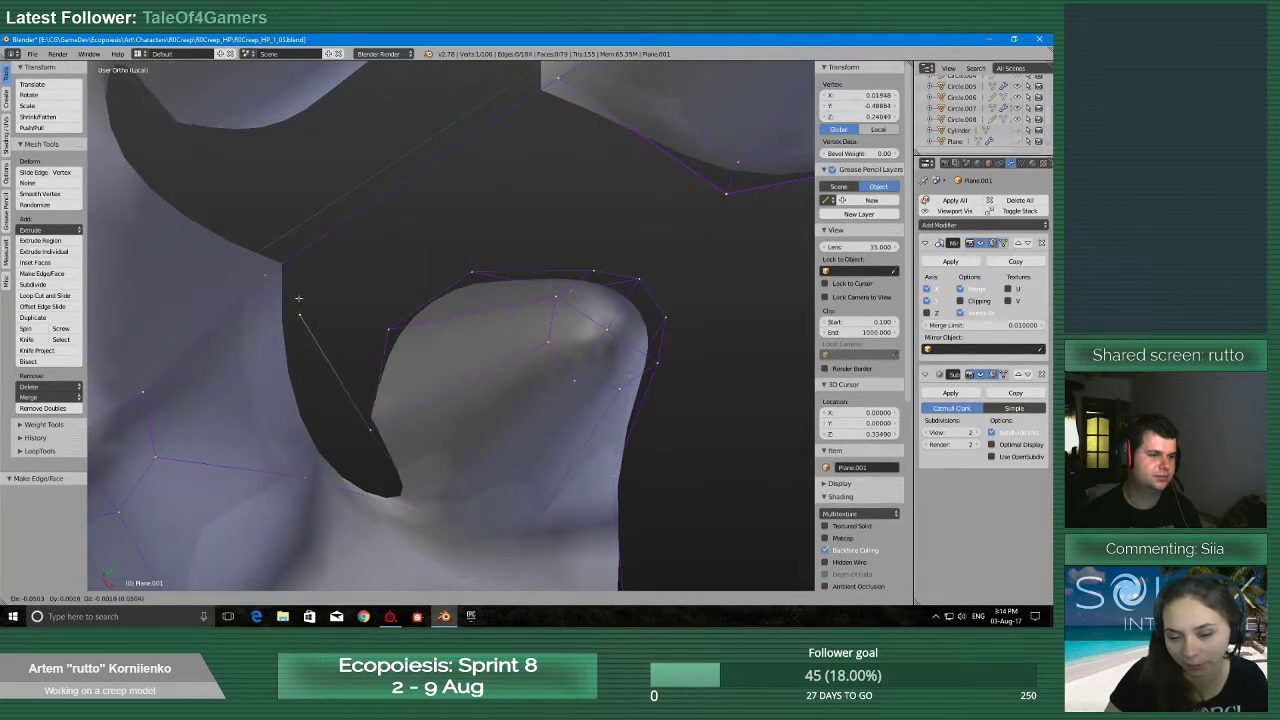
pyautogui.click(269, 273)
pyautogui.rightClick(299, 309)
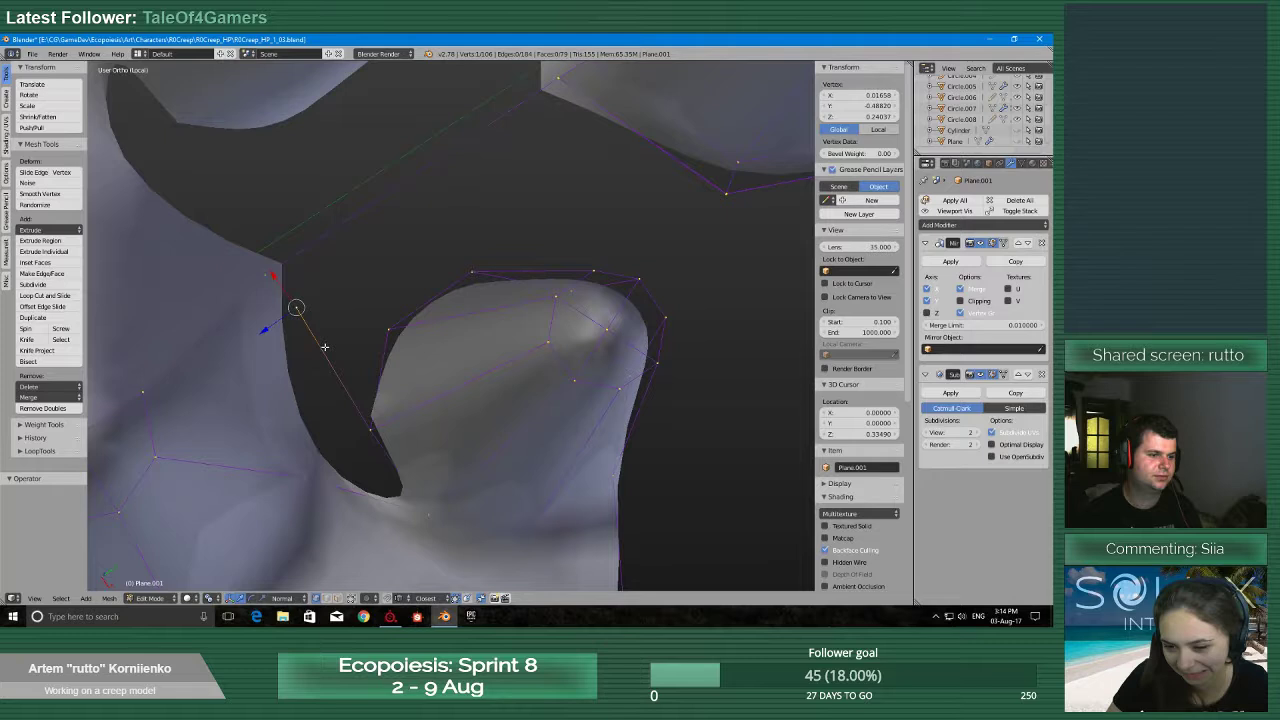
pyautogui.press('x')
pyautogui.click(375, 445)
# Extrude the cone's inner rim vertex to the nearest side spike base vertex, merge it At Last, and fill the adjoining face
pyautogui.rightClick(376, 432)
pyautogui.press('e')
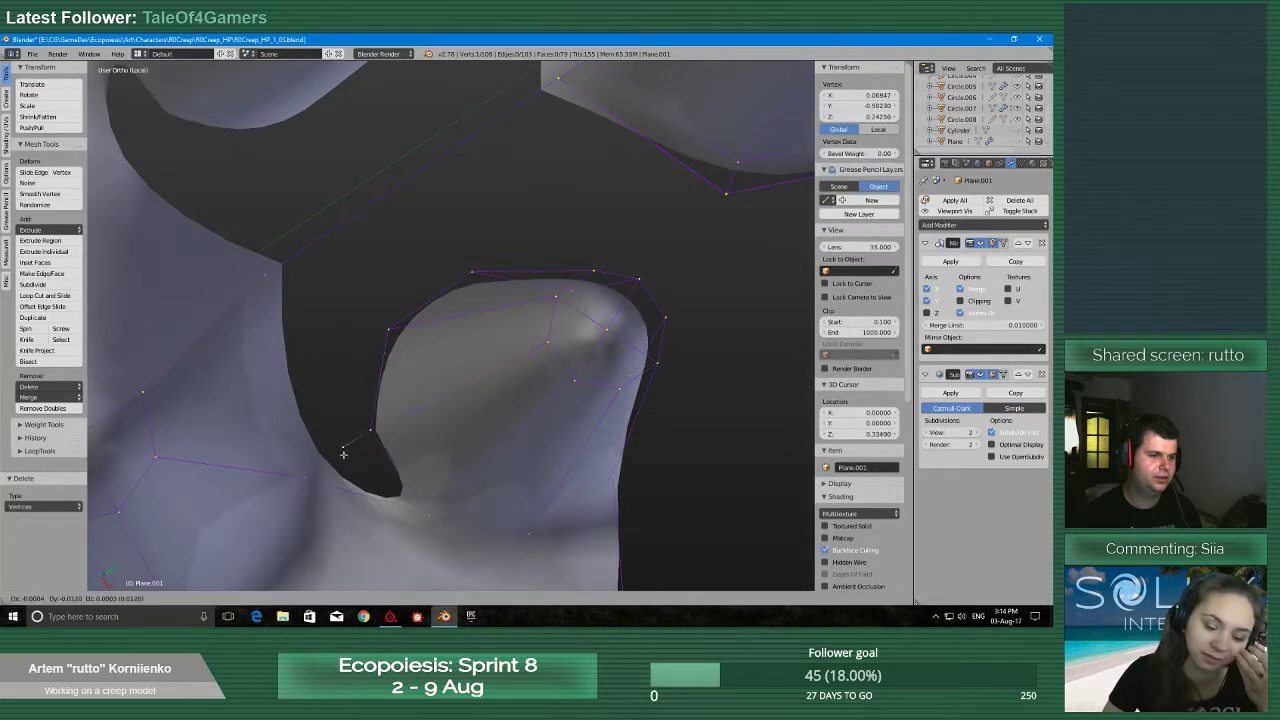
pyautogui.click(336, 455)
pyautogui.keyDown('shift'); pyautogui.rightClick(311, 474); pyautogui.keyUp('shift')
pyautogui.keyDown('shift'); pyautogui.rightClick(356, 496); pyautogui.keyUp('shift')
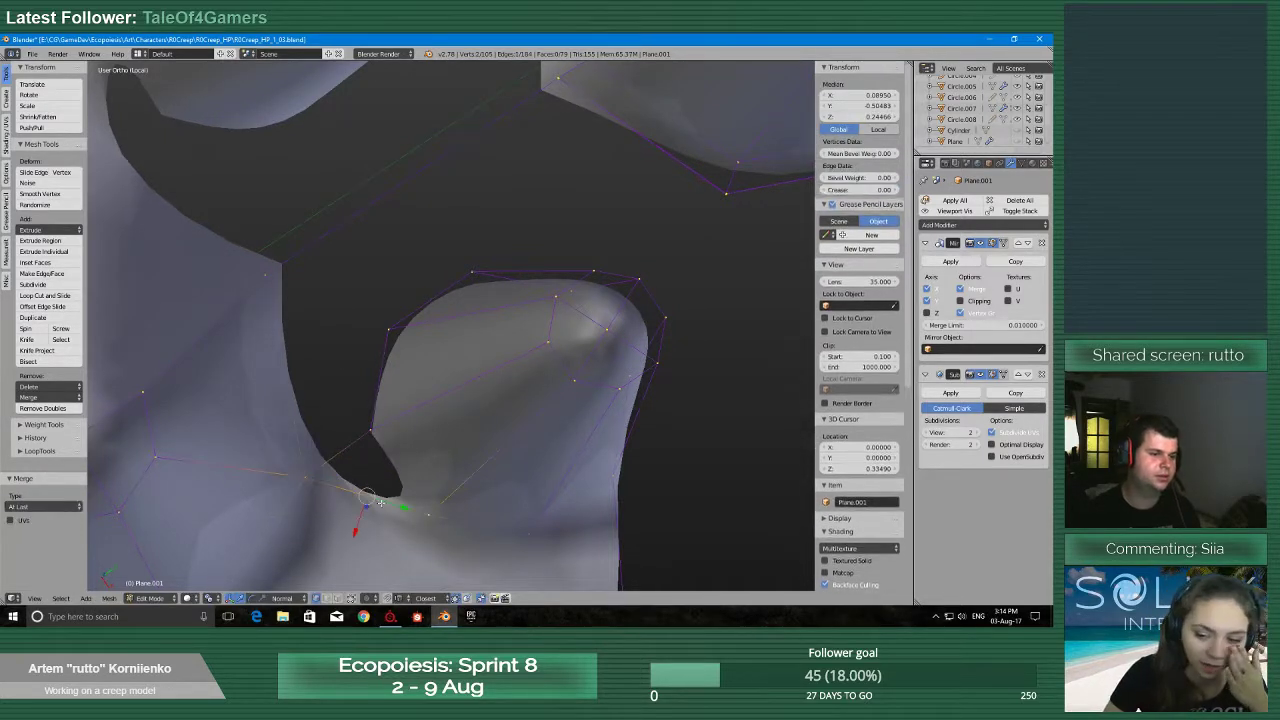
pyautogui.press('f')
# Extrude the cone's next upper rim vertex to the central corner vertex, merge it At Last, and fill the enclosed gap
pyautogui.rightClick(402, 323)
pyautogui.press('e')
pyautogui.click(305, 297)
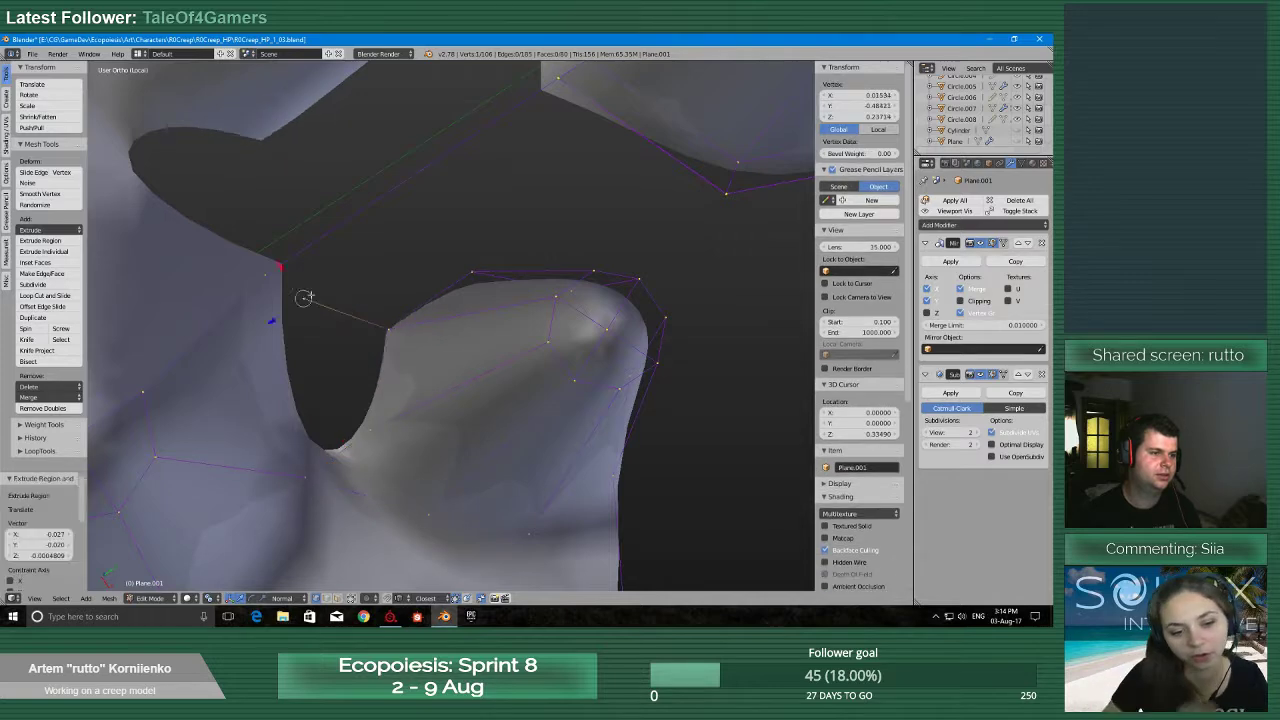
pyautogui.hotkey('alt', 'm')
pyautogui.click(262, 272)
pyautogui.keyDown('shift'); pyautogui.rightClick(274, 269); pyautogui.keyUp('shift')
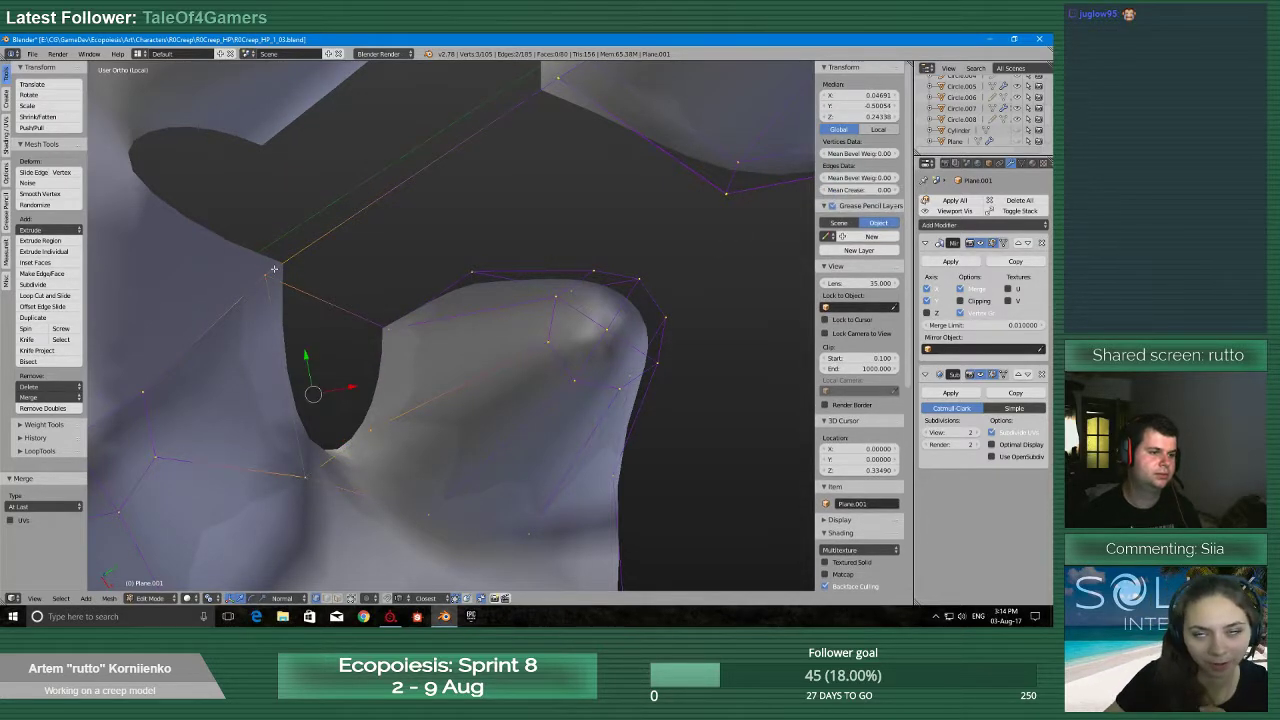
pyautogui.press('f')
# Extrude the cone's base vertex to the rounded end spike's nearest corner, merge it At Last, and fill the face between them
pyautogui.moveTo(367, 308); pyautogui.dragTo(454, 424, button='middle')
pyautogui.scroll(3, 445, 456)
pyautogui.rightClick(453, 385)
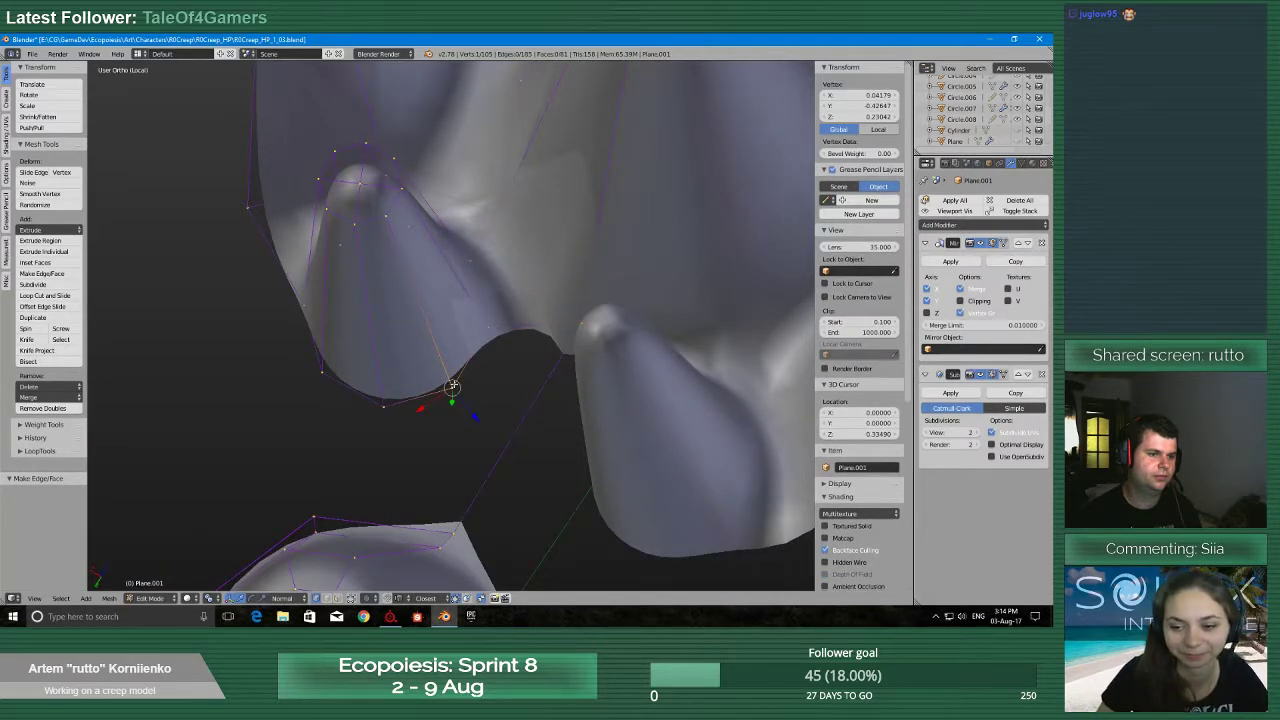
pyautogui.press('e')
pyautogui.click(454, 510)
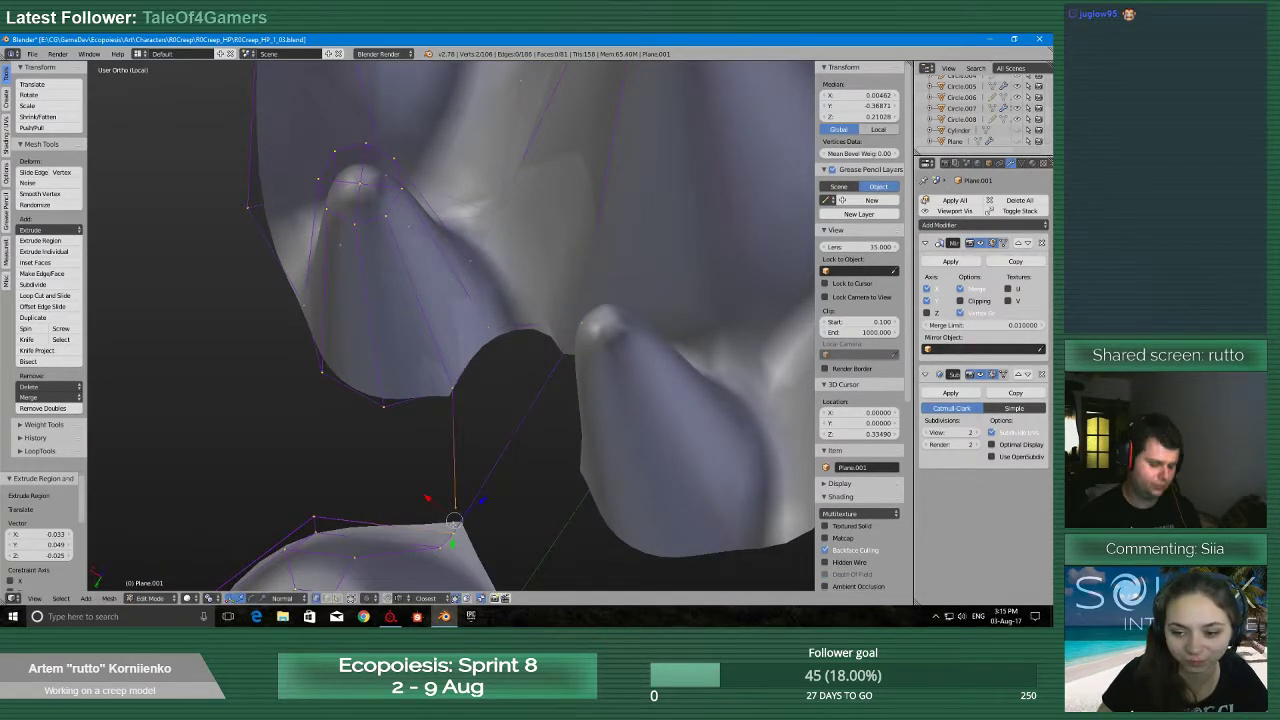
pyautogui.hotkey('alt', 'm')
pyautogui.click(455, 526)
pyautogui.keyDown('shift'); pyautogui.rightClick(456, 388); pyautogui.keyUp('shift')
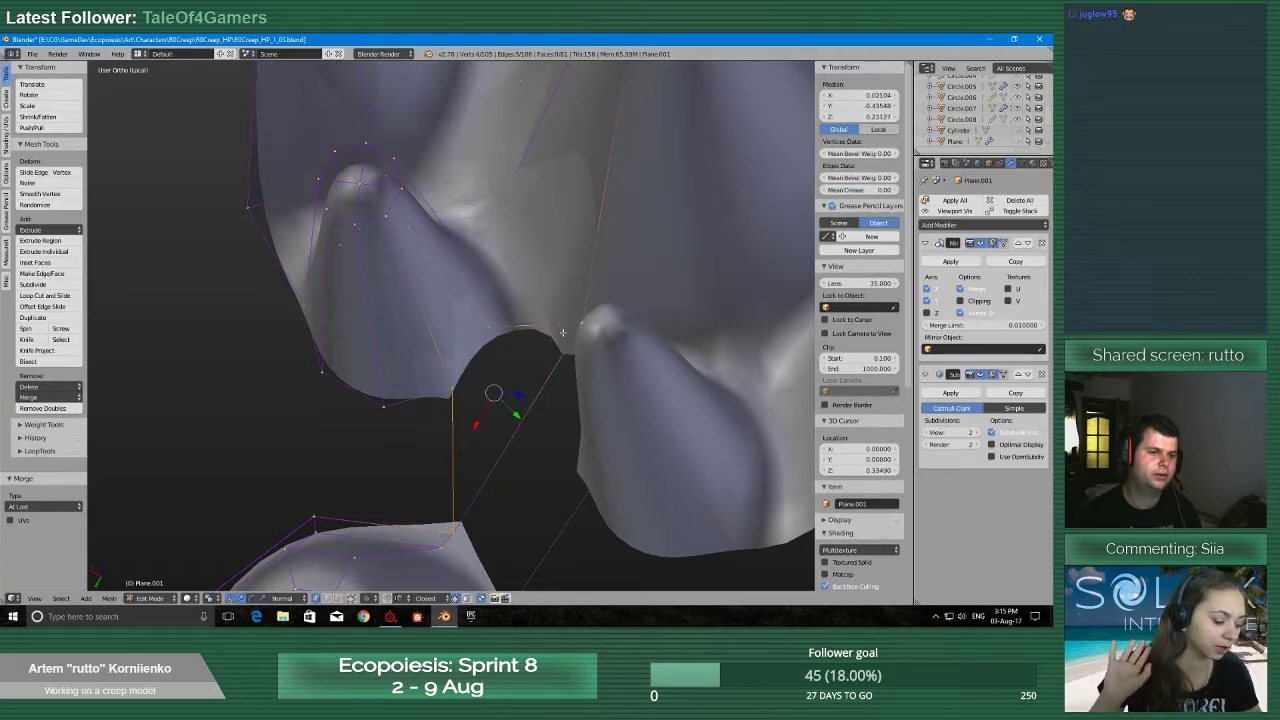
pyautogui.press('f')
# Extrude the cone's next base vertex to the rounded end spike's outer base vertex and merge it At Last
pyautogui.moveTo(563, 333); pyautogui.dragTo(480, 440, button='middle')
pyautogui.scroll(-2, 500, 450)
pyautogui.rightClick(408, 382)
pyautogui.press('e')
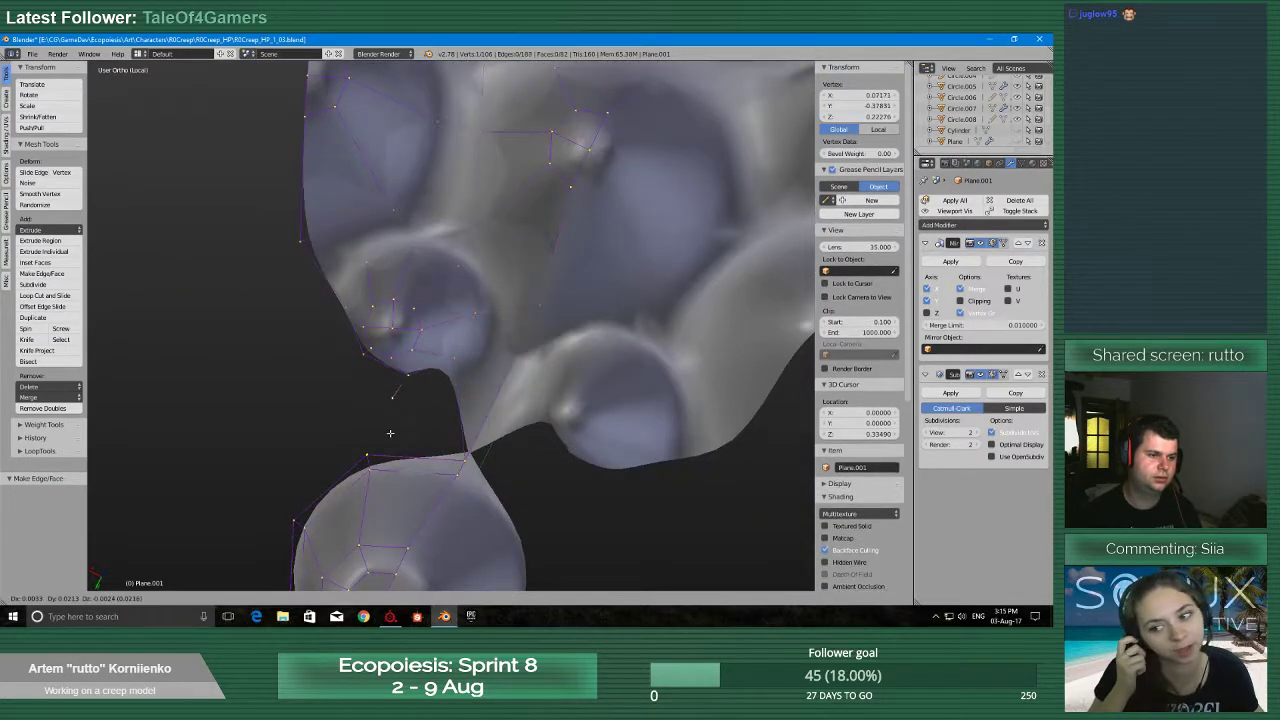
pyautogui.click(385, 436)
pyautogui.moveTo(377, 453); pyautogui.dragTo(546, 403, button='middle')
pyautogui.scroll(3, 490, 370)
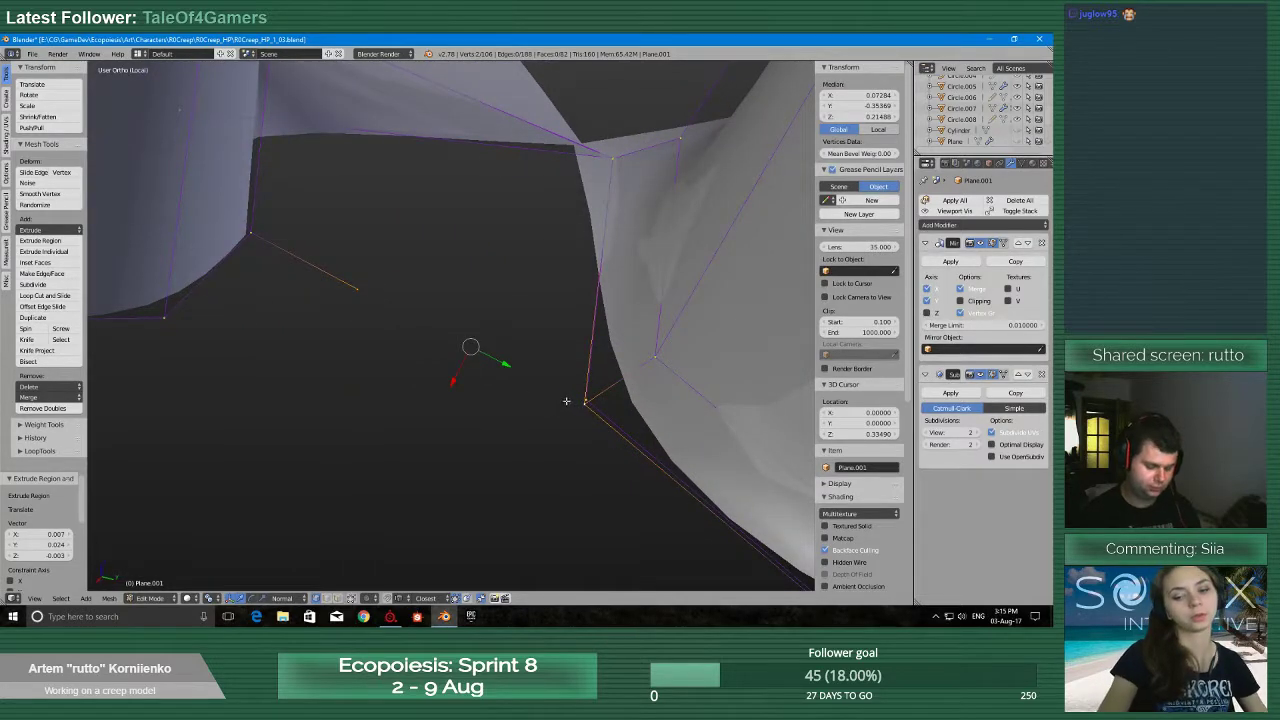
pyautogui.hotkey('alt', 'm')
pyautogui.click(565, 401)
# Fill the face between the new bridging edge and the shared corner of the cone and rounded end spike
pyautogui.moveTo(431, 311); pyautogui.dragTo(420, 261, button='middle')
pyautogui.scroll(-2, 403, 315)
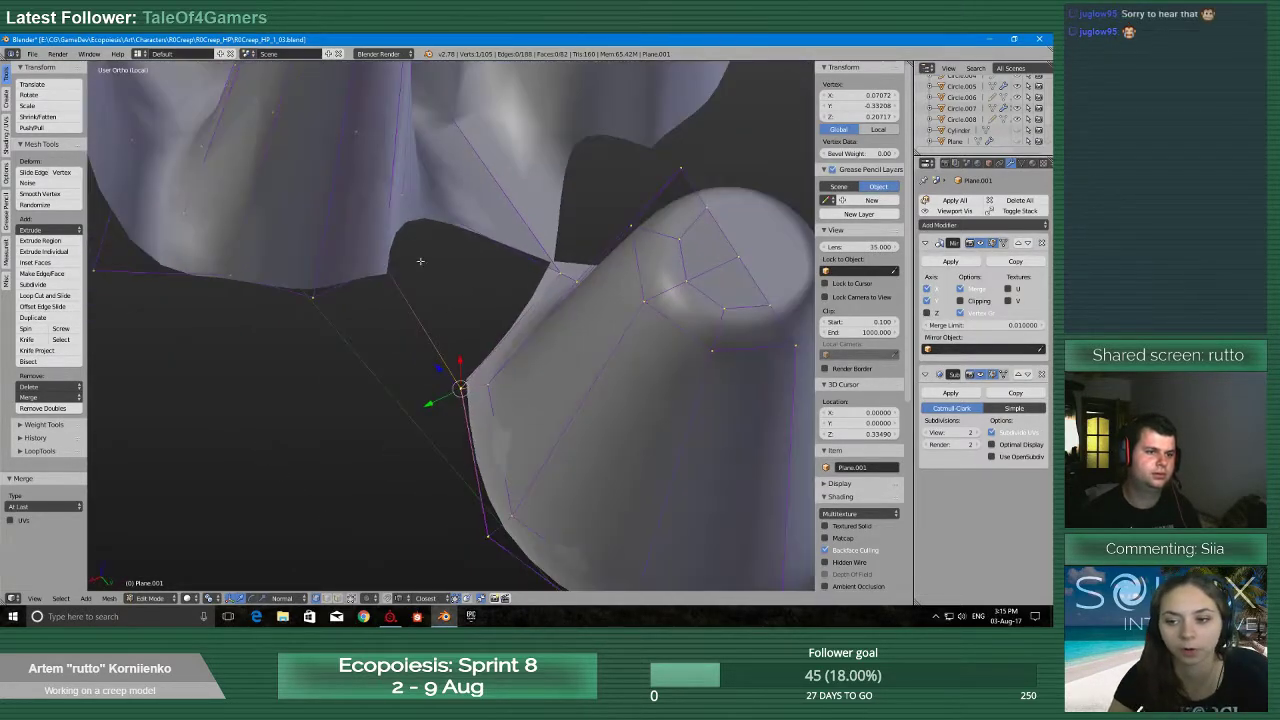
pyautogui.moveTo(522, 265); pyautogui.dragTo(525, 242, button='middle')
pyautogui.keyDown('shift'); pyautogui.rightClick(529, 243); pyautogui.keyUp('shift')
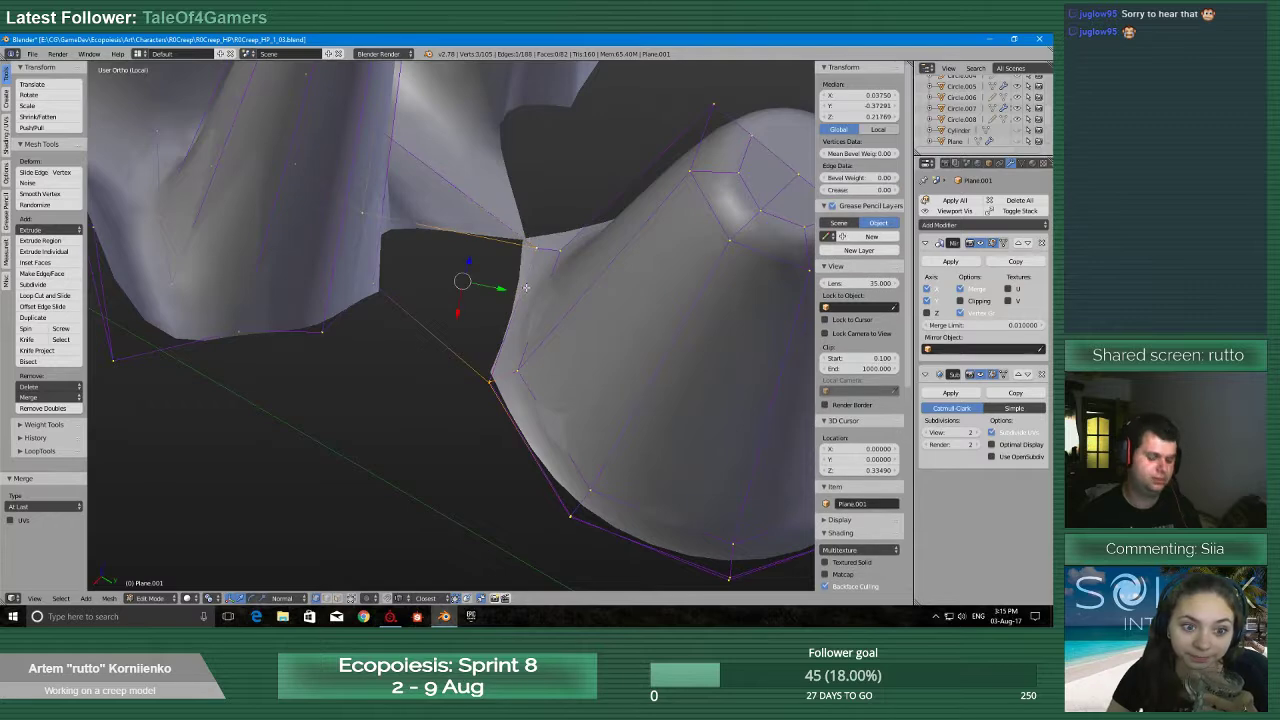
pyautogui.press('f')
# Merge the overlapping vertices at the rounded end spike's outer base corner At Last
pyautogui.moveTo(508, 340); pyautogui.dragTo(428, 443, button='middle')
pyautogui.keyDown('alt'); pyautogui.rightClick(615, 334); pyautogui.keyUp('alt')
pyautogui.rightClick(401, 467)
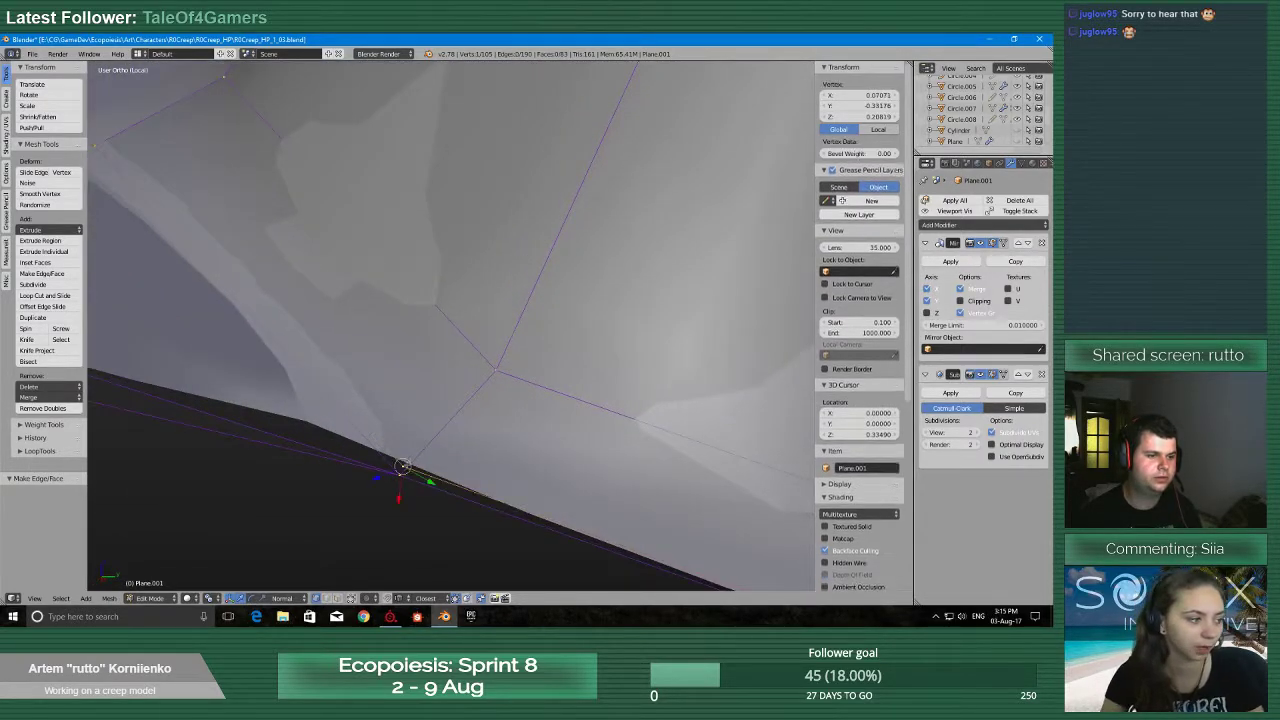
pyautogui.hotkey('alt', 'm')
pyautogui.click(402, 483)
pyautogui.scroll(-6, 403, 480)
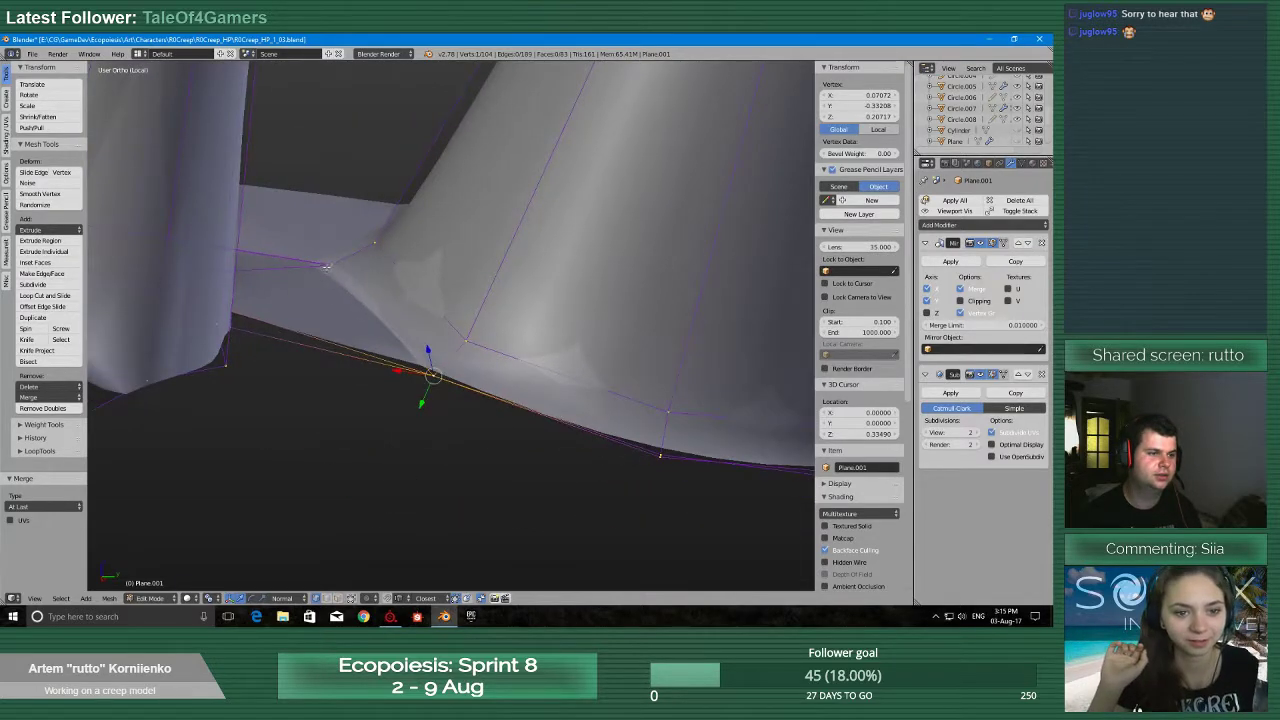
# Merge the remaining overlapping vertices along the rounded end spike's base outline At Last and select its base loop
pyautogui.press('KP_Decimal')
pyautogui.scroll(7, 437, 140)
pyautogui.moveTo(437, 140); pyautogui.dragTo(450, 287, button='middle')
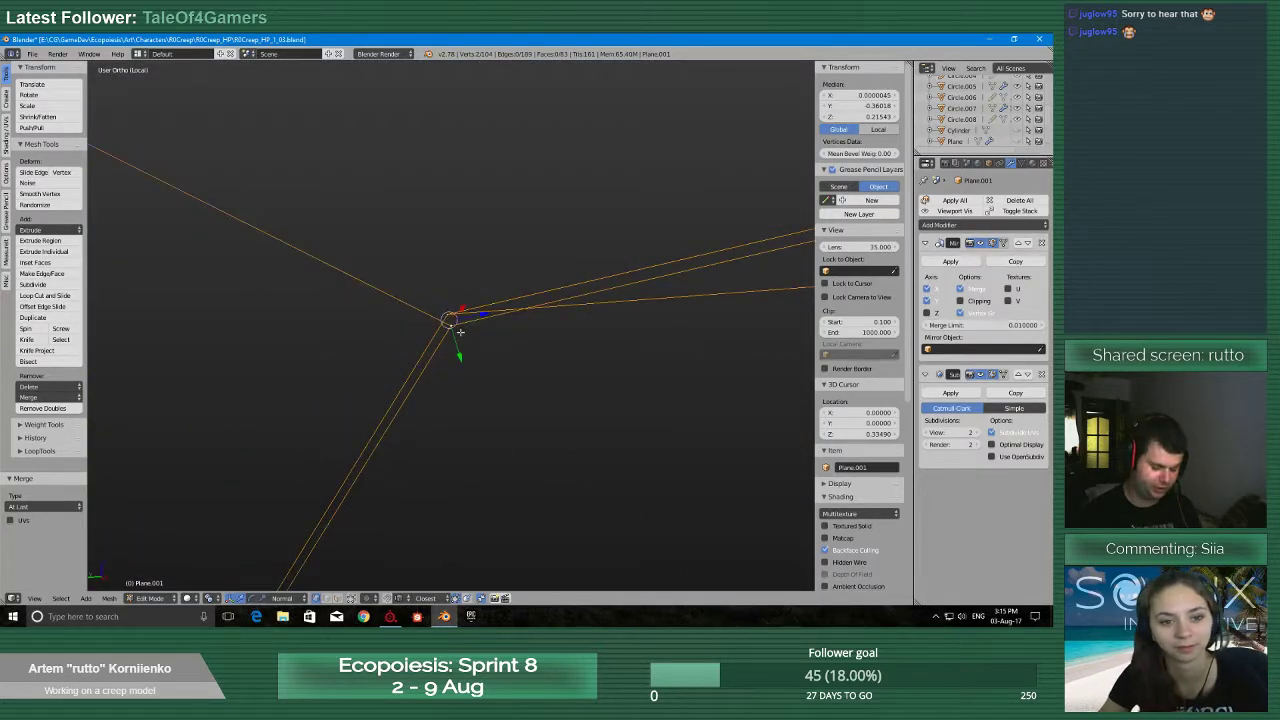
pyautogui.moveTo(450, 287); pyautogui.dragTo(409, 362, button='middle')
pyautogui.scroll(6, 467, 322)
pyautogui.moveTo(322, 339); pyautogui.dragTo(556, 369, button='middle')
pyautogui.scroll(4, 461, 438)
pyautogui.keyDown('shift'); pyautogui.moveTo(765, 570); pyautogui.dragTo(474, 352, button='middle'); pyautogui.keyUp('shift')
pyautogui.scroll(4, 488, 389)
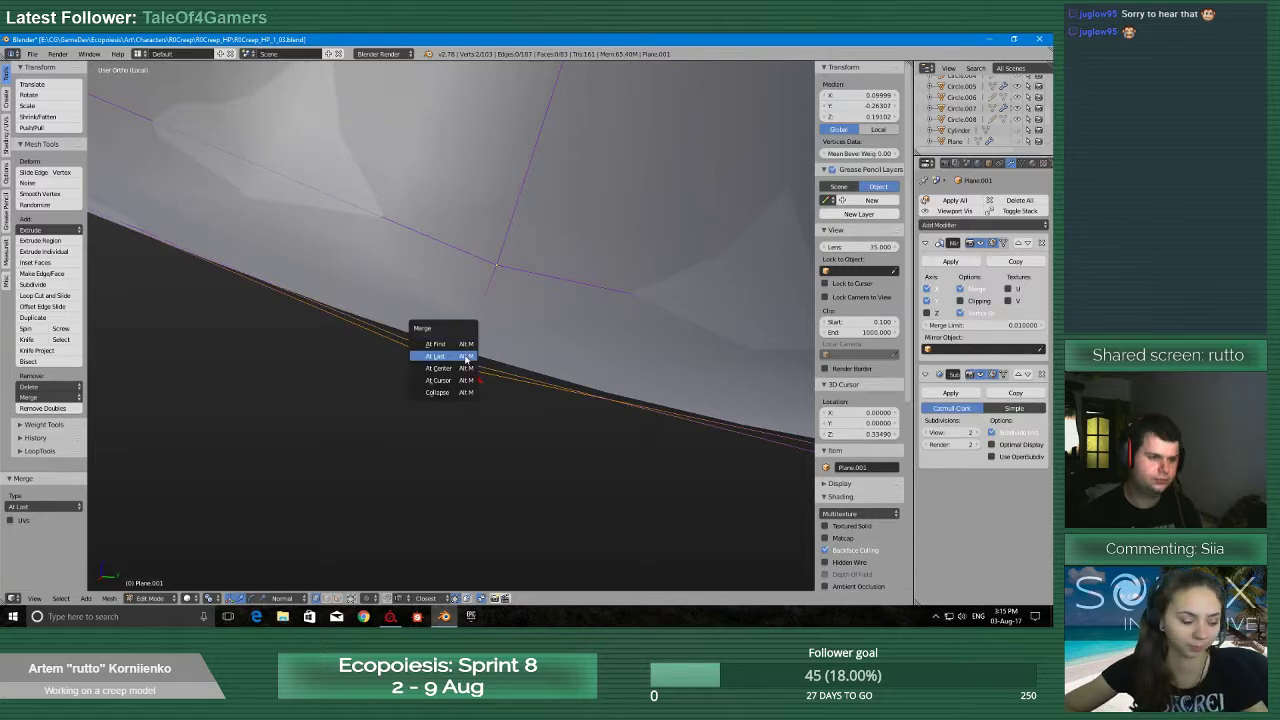
pyautogui.click(466, 357)
pyautogui.moveTo(466, 358); pyautogui.dragTo(422, 387, button='middle')
pyautogui.keyDown('alt'); pyautogui.rightClick(300, 325); pyautogui.keyUp('alt')
pyautogui.moveTo(302, 326); pyautogui.dragTo(354, 413, button='middle')
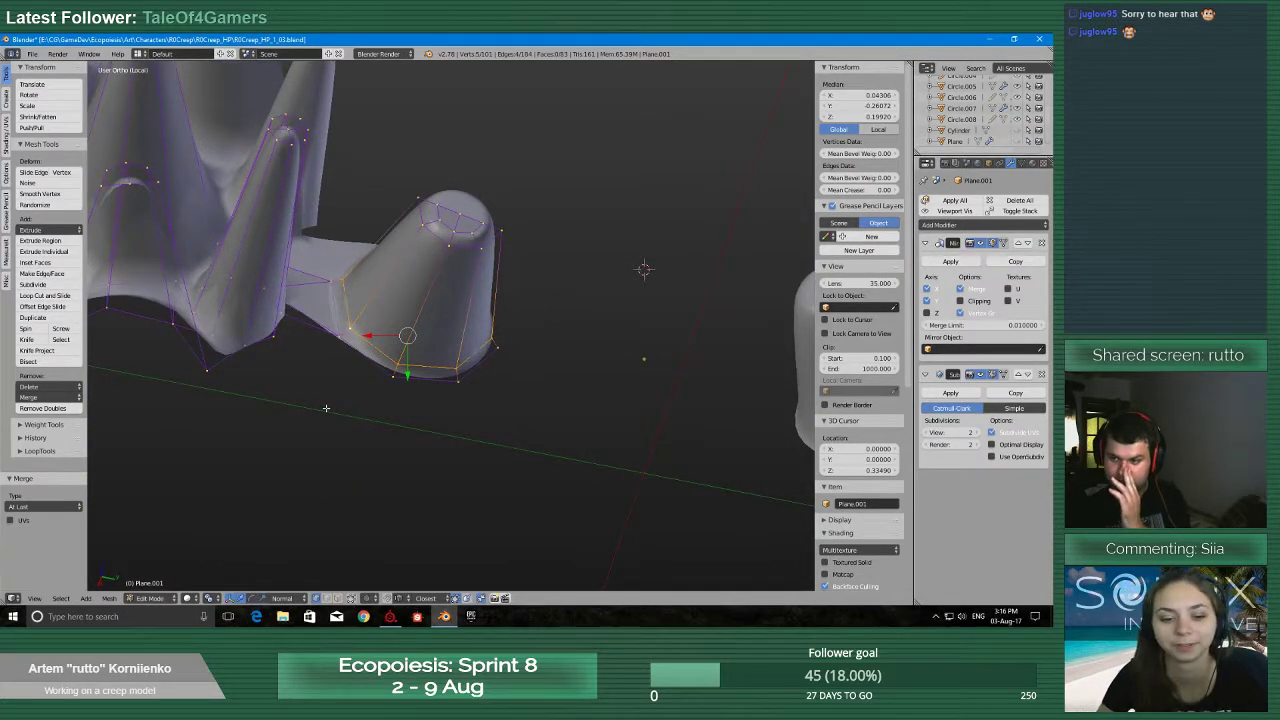
# Extrude the cone's outer base vertex to the rounded end spike's lower rim vertex, merge it At Last, and fill the gap between them
pyautogui.moveTo(324, 418); pyautogui.dragTo(413, 474, button='middle')
pyautogui.scroll(4, 431, 397)
pyautogui.rightClick(295, 310)
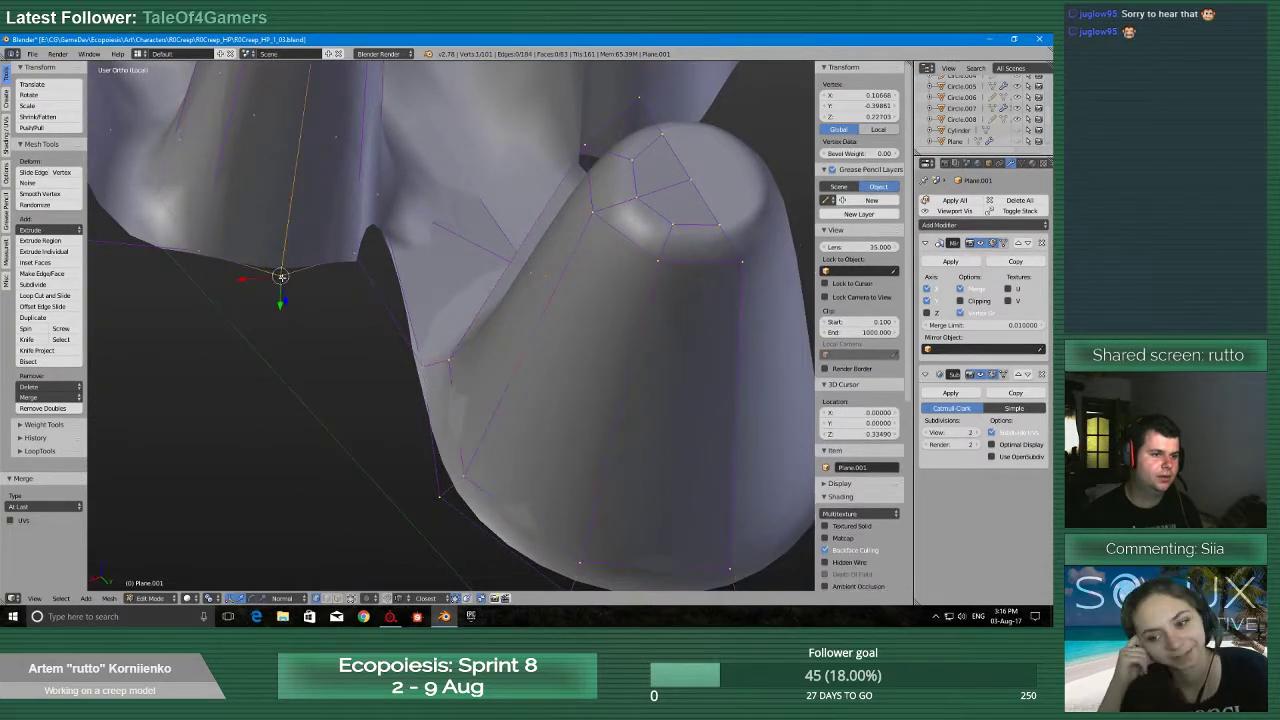
pyautogui.press('e')
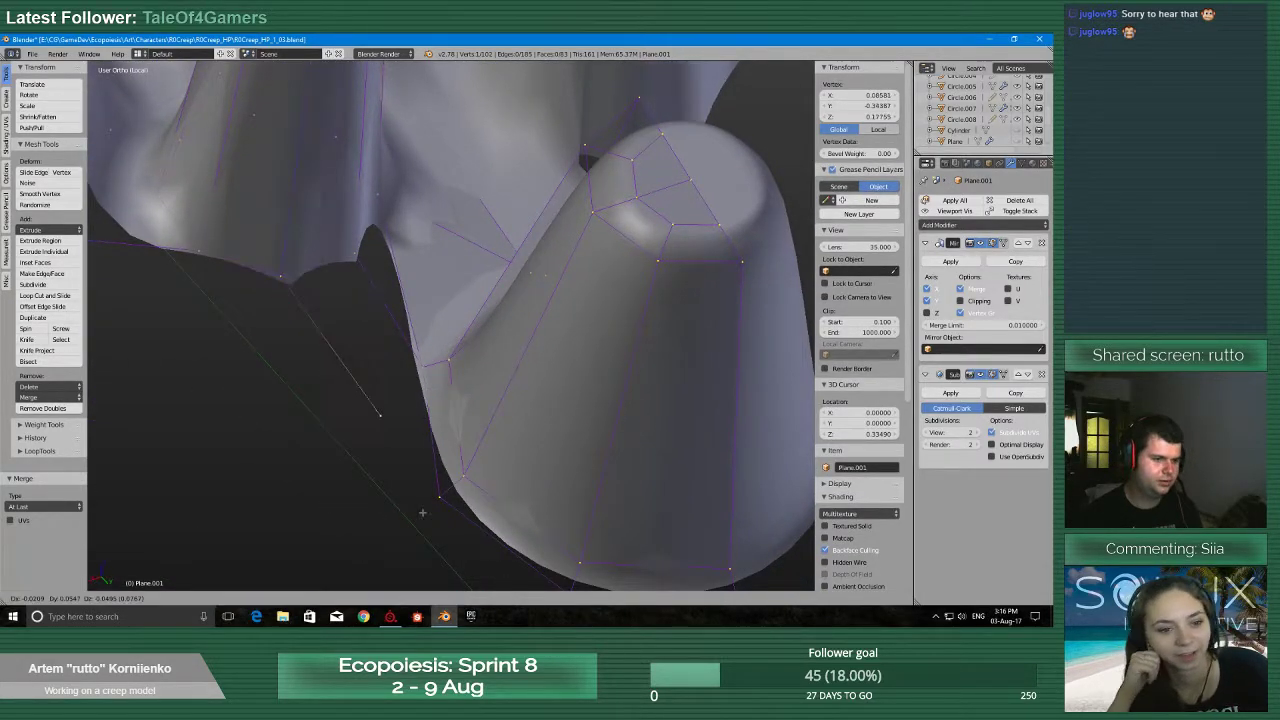
pyautogui.click(441, 492)
pyautogui.hotkey('alt', 'm')
pyautogui.click(441, 492)
pyautogui.keyDown('shift'); pyautogui.rightClick(298, 284); pyautogui.keyUp('shift')
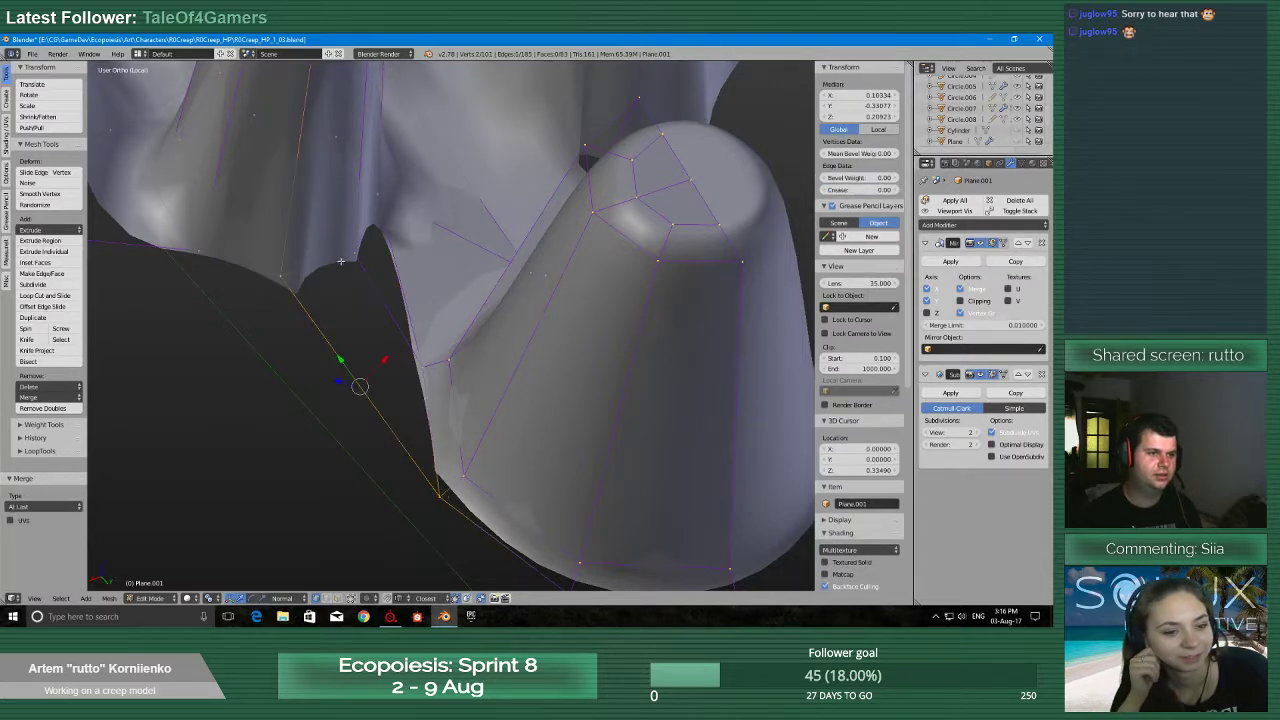
pyautogui.keyDown('shift'); pyautogui.rightClick(354, 262); pyautogui.keyUp('shift')
pyautogui.keyDown('shift'); pyautogui.rightClick(419, 385); pyautogui.keyUp('shift')
pyautogui.press('f')
# Fill the narrow triangular hole between the cone's base and the rounded end spike
pyautogui.moveTo(418, 392); pyautogui.dragTo(448, 488, button='middle')
pyautogui.rightClick(448, 488)
pyautogui.keyDown('shift'); pyautogui.rightClick(473, 352); pyautogui.keyUp('shift')
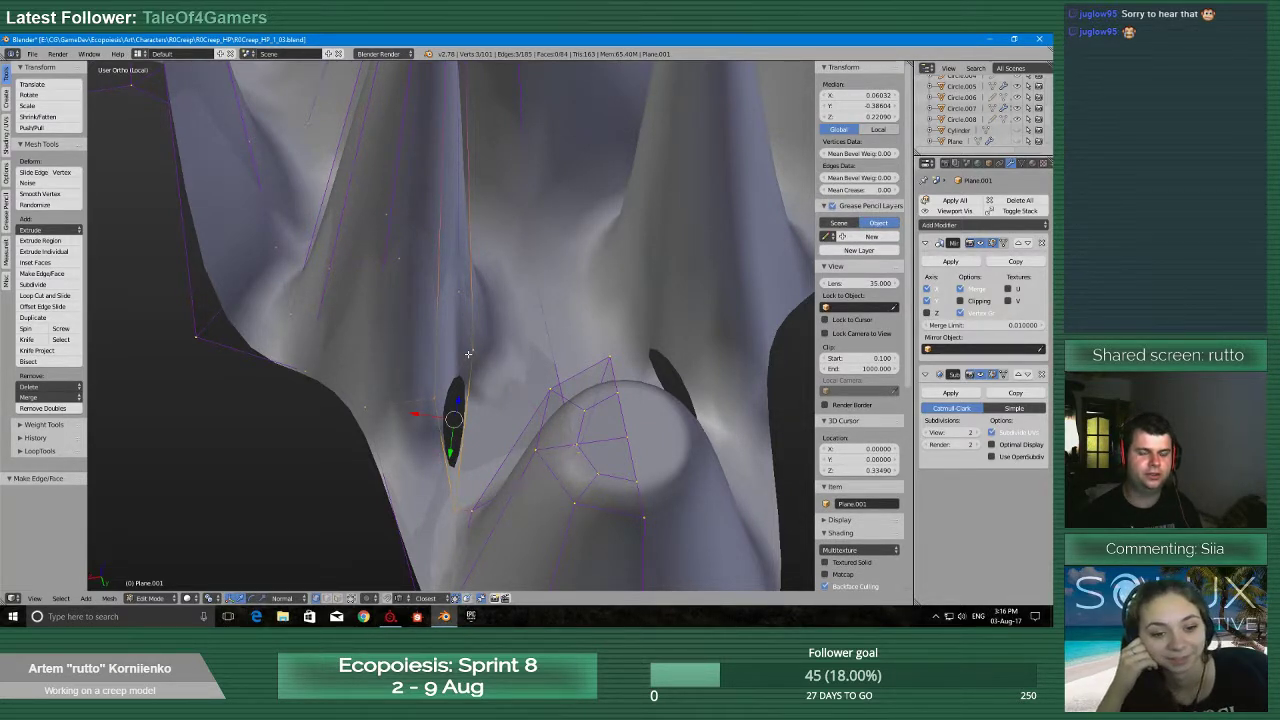
pyautogui.press('f')
# Examine the bridged surface between the cone and the rounded end spike from several angles and distances
pyautogui.moveTo(470, 354); pyautogui.dragTo(422, 371, button='middle')
pyautogui.scroll(-4, 422, 371)
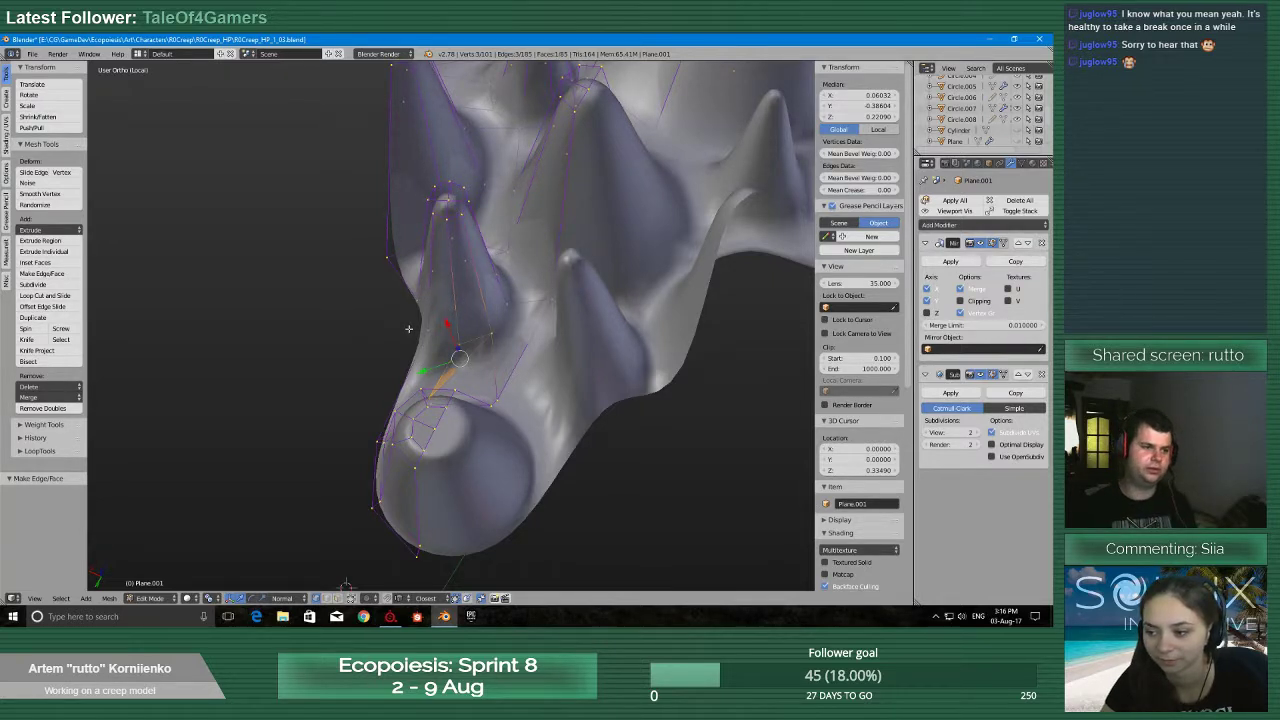
pyautogui.moveTo(323, 338); pyautogui.dragTo(400, 428, button='middle')
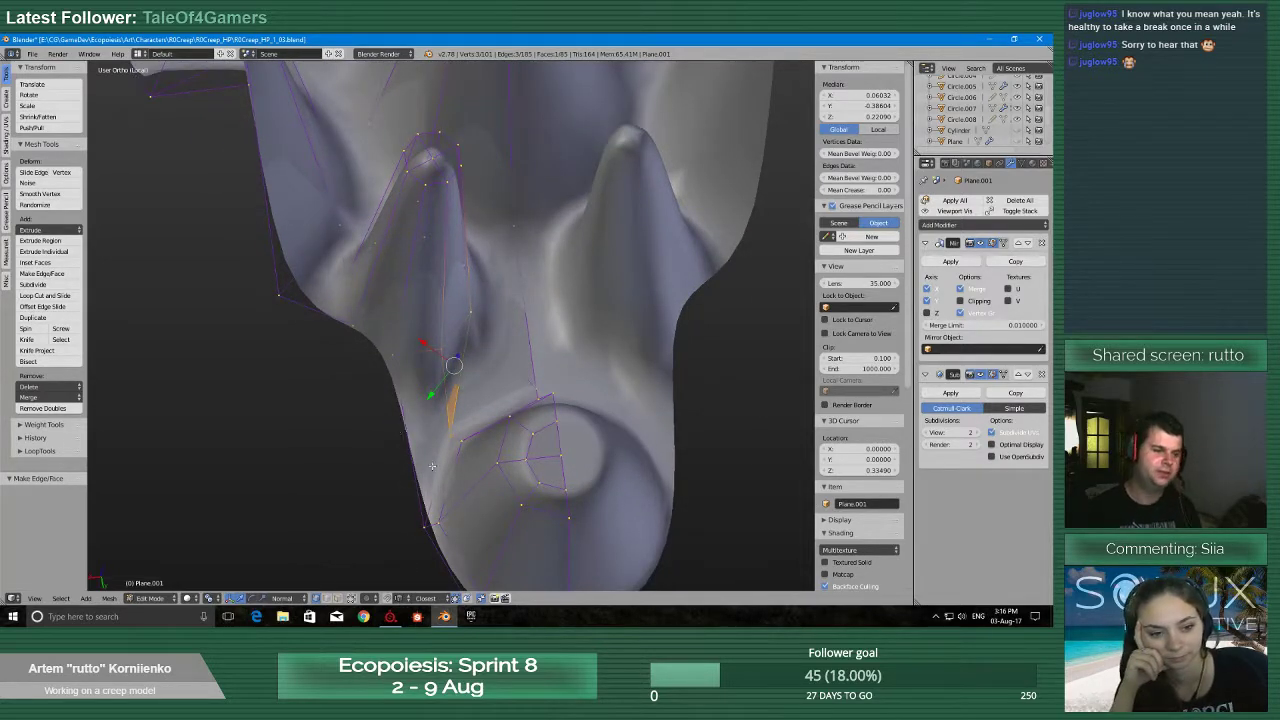
pyautogui.moveTo(432, 466); pyautogui.dragTo(488, 466, button='middle')
pyautogui.scroll(-3, 415, 466)
pyautogui.scroll(-3, 488, 466)
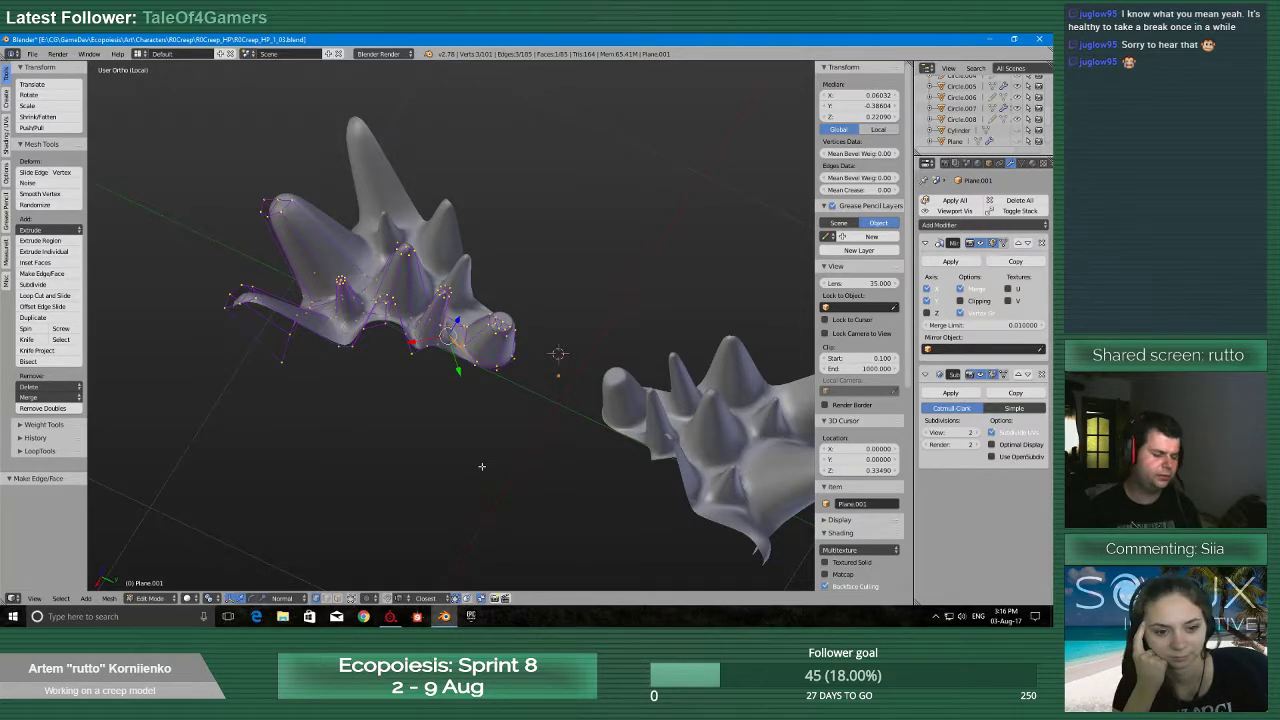
pyautogui.scroll(4, 443, 479)
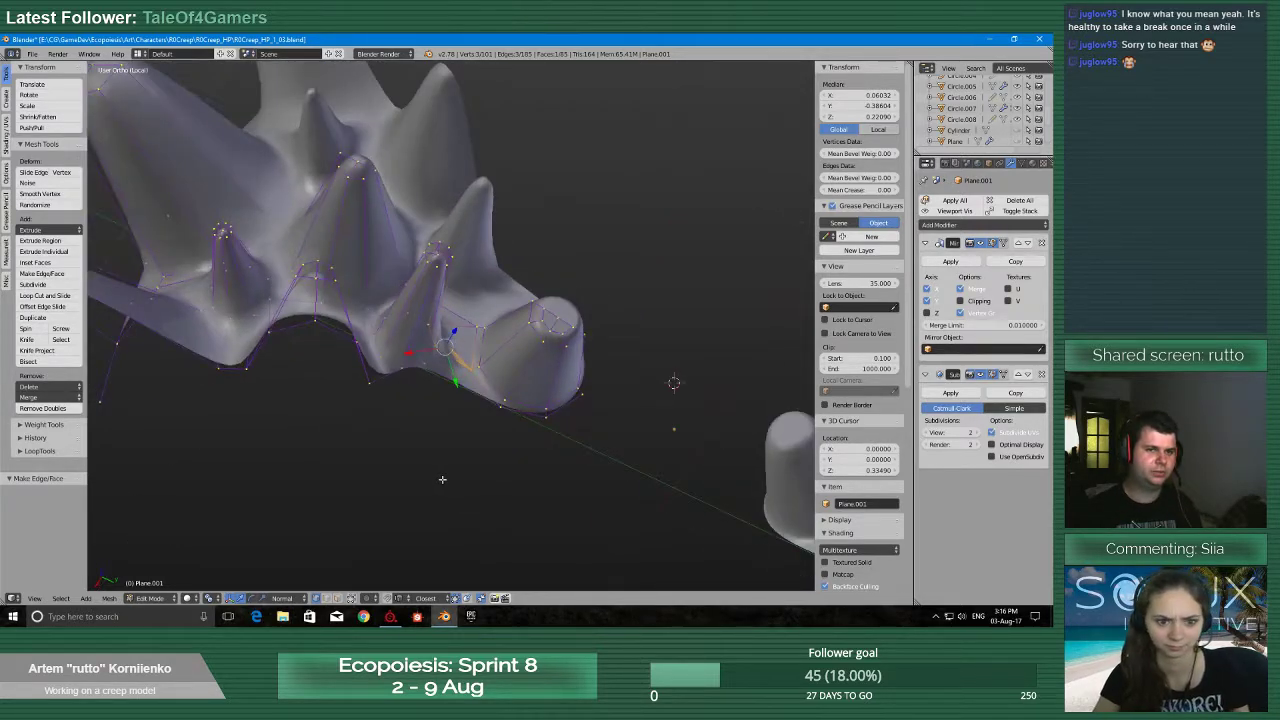
pyautogui.moveTo(442, 479)
pyautogui.mouseDown(button='middle')
pyautogui.moveTo(470, 472)
pyautogui.moveTo(443, 481)
pyautogui.mouseUp(button='middle')
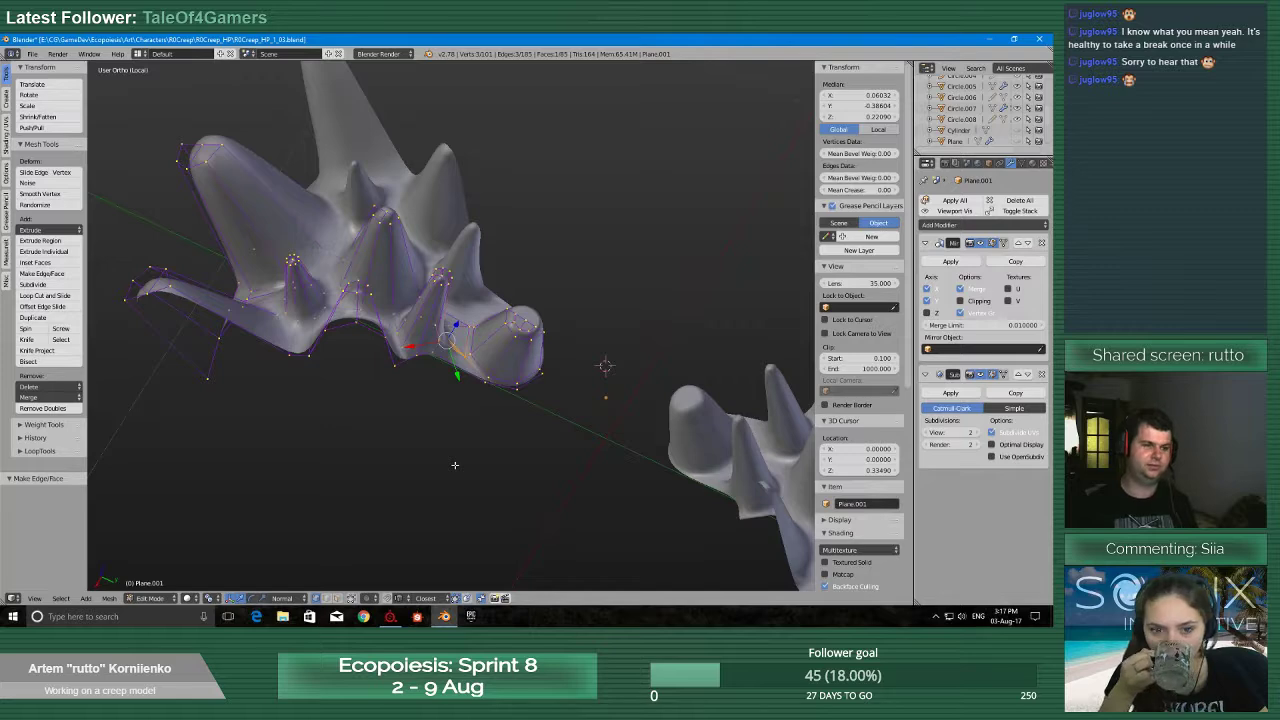
pyautogui.scroll(3, 455, 465)
pyautogui.scroll(-2, 280, 514)
pyautogui.scroll(4, 349, 523)
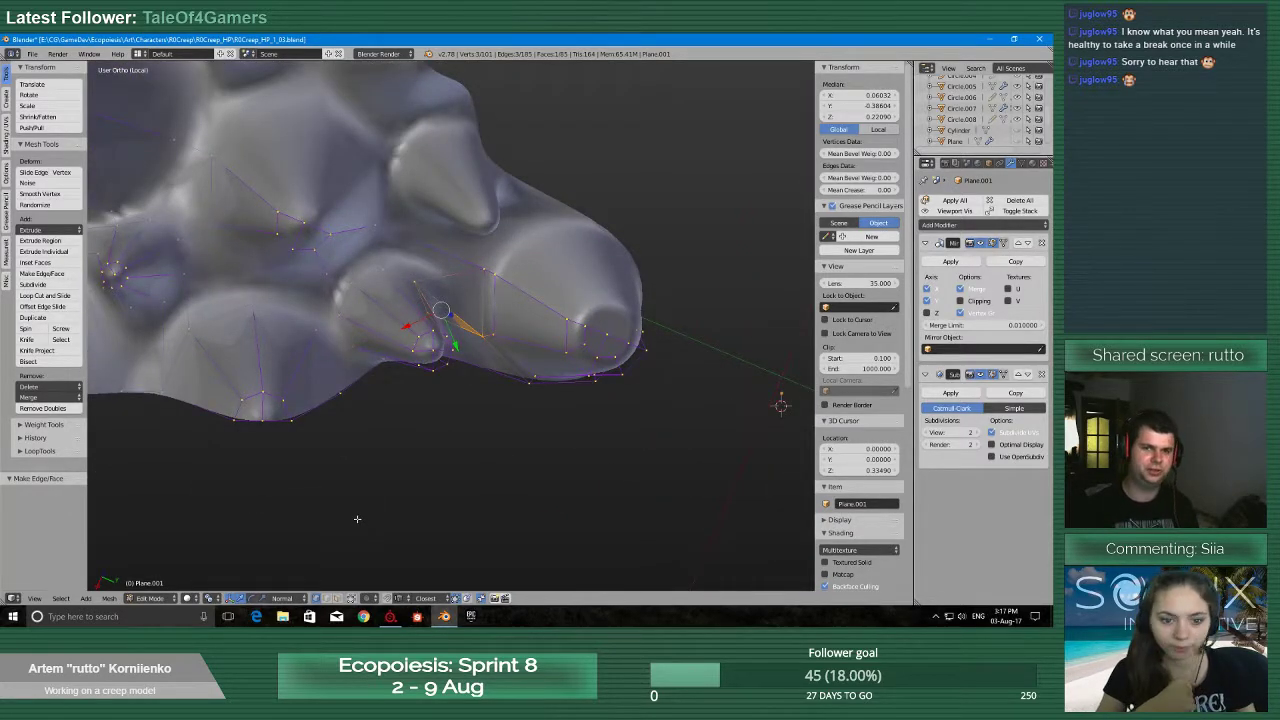
pyautogui.scroll(4, 337, 518)
pyautogui.moveTo(340, 517); pyautogui.dragTo(477, 491, button='middle')
pyautogui.scroll(-3, 368, 473)
pyautogui.scroll(2, 485, 505)
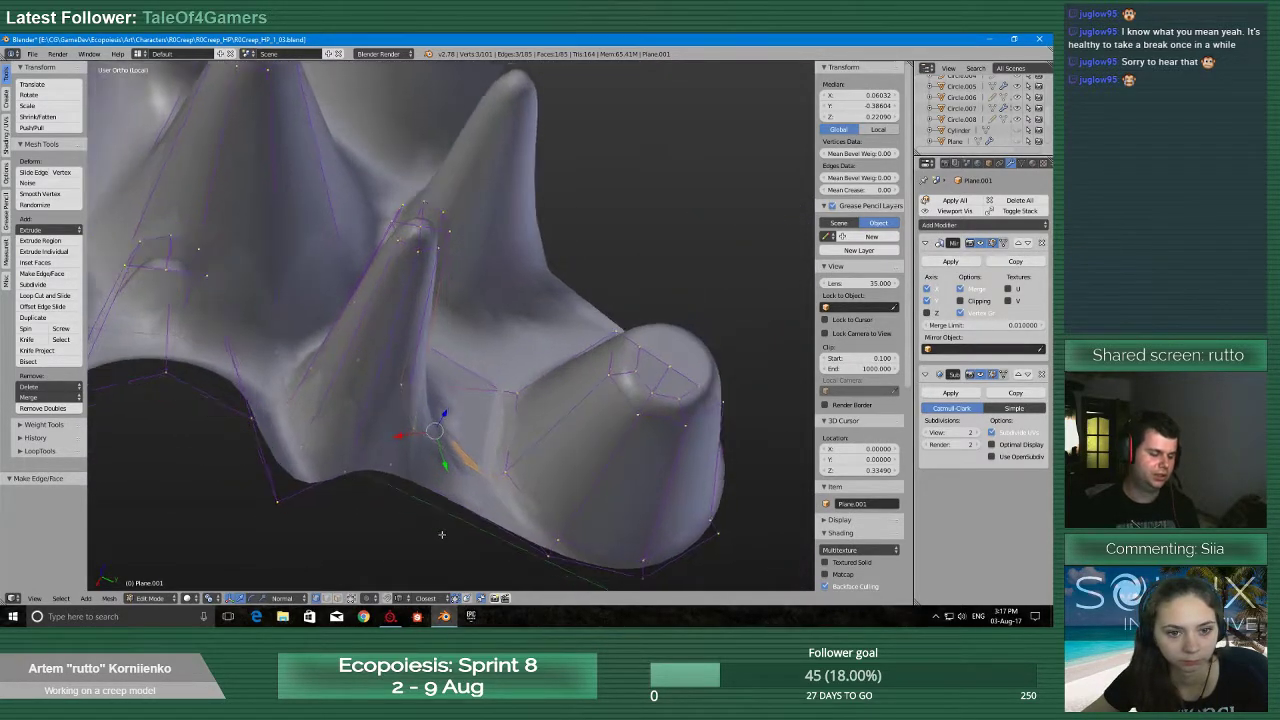
pyautogui.scroll(2, 449, 530)
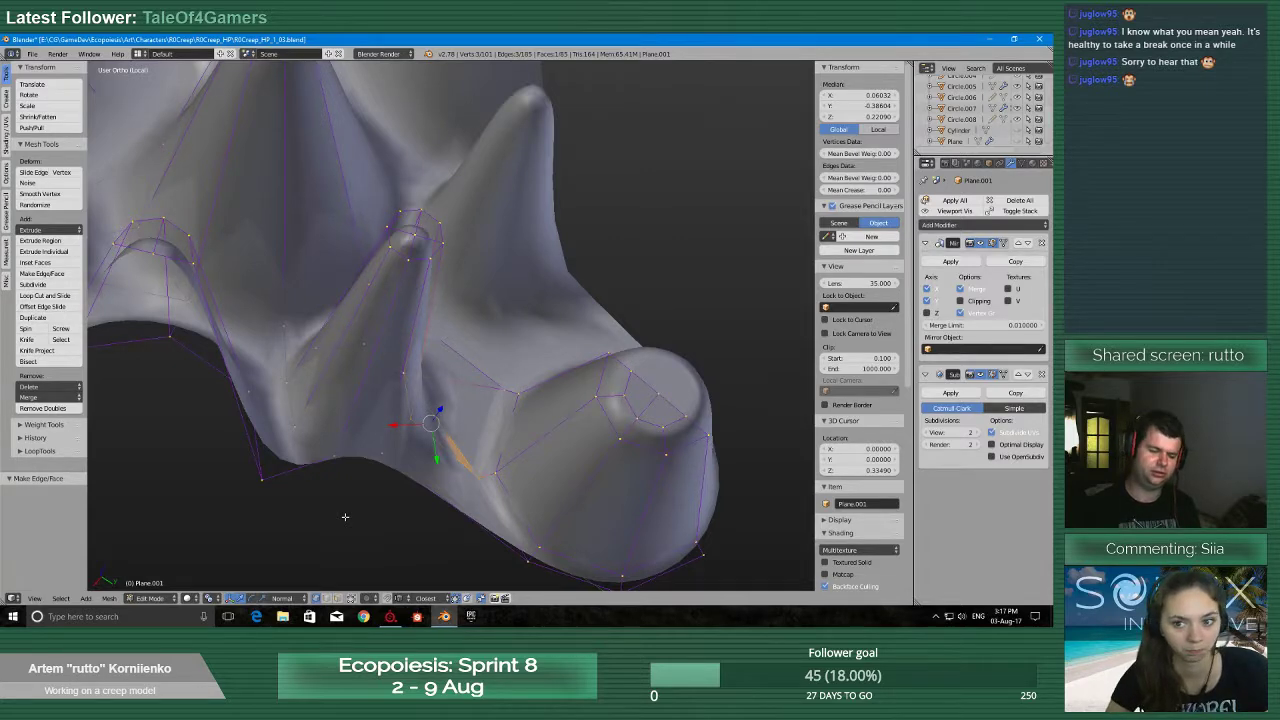
pyautogui.moveTo(333, 504); pyautogui.dragTo(439, 416, button='middle')
pyautogui.scroll(4, 437, 443)
pyautogui.scroll(-4, 435, 451)
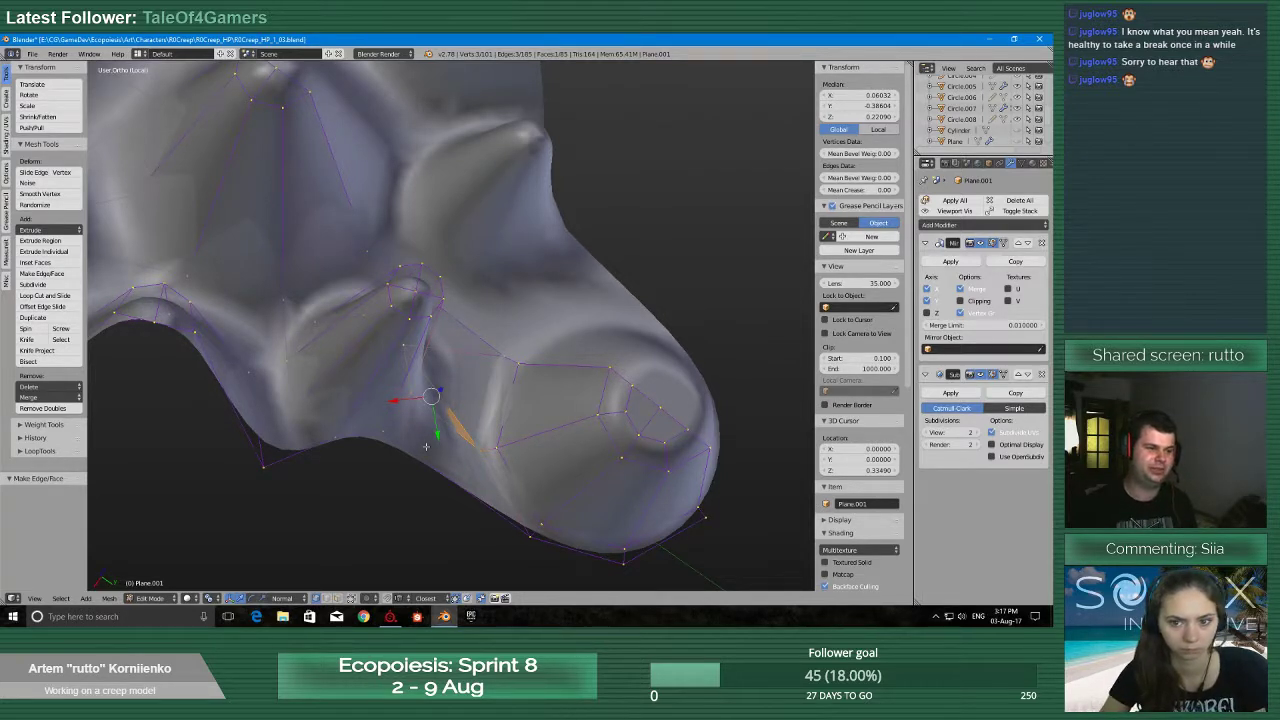
pyautogui.scroll(3, 474, 243)
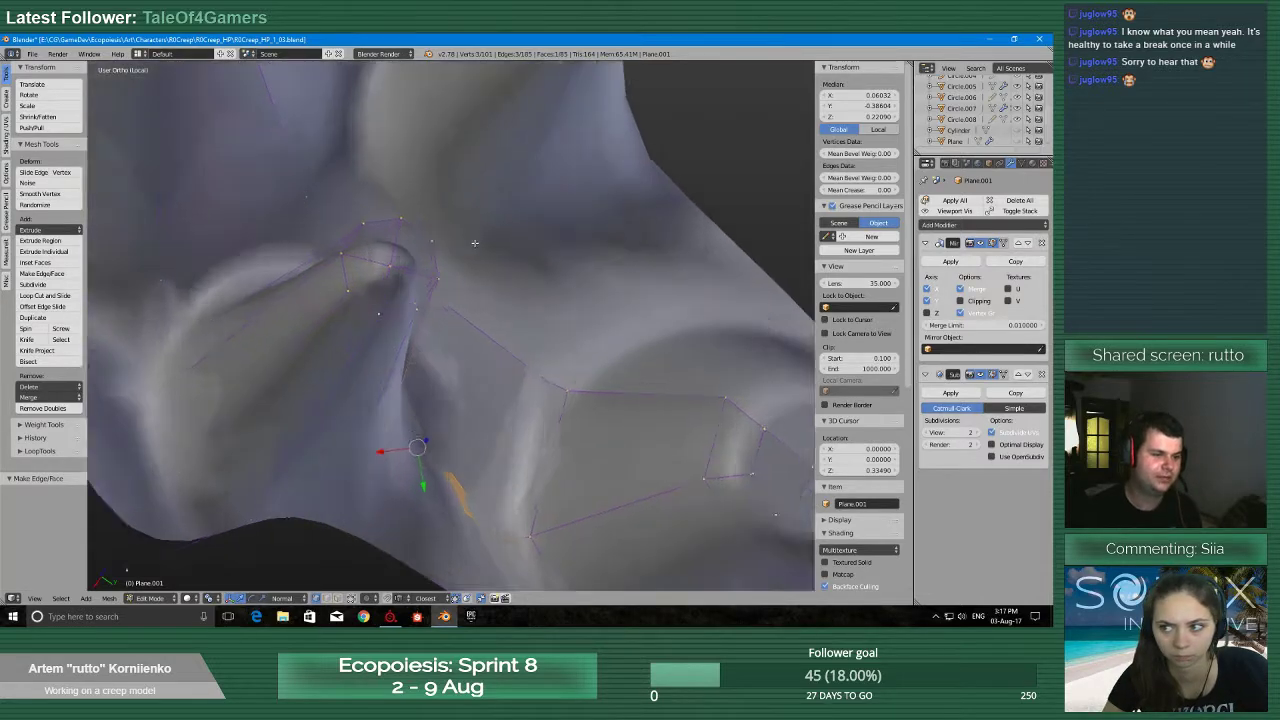
pyautogui.scroll(-3, 466, 250)
pyautogui.moveTo(457, 254); pyautogui.dragTo(425, 220, button='middle')
pyautogui.keyDown('shift'); pyautogui.moveTo(394, 387); pyautogui.dragTo(400, 287, button='middle'); pyautogui.keyUp('shift')
pyautogui.scroll(3, 400, 287)
pyautogui.scroll(-3, 357, 403)
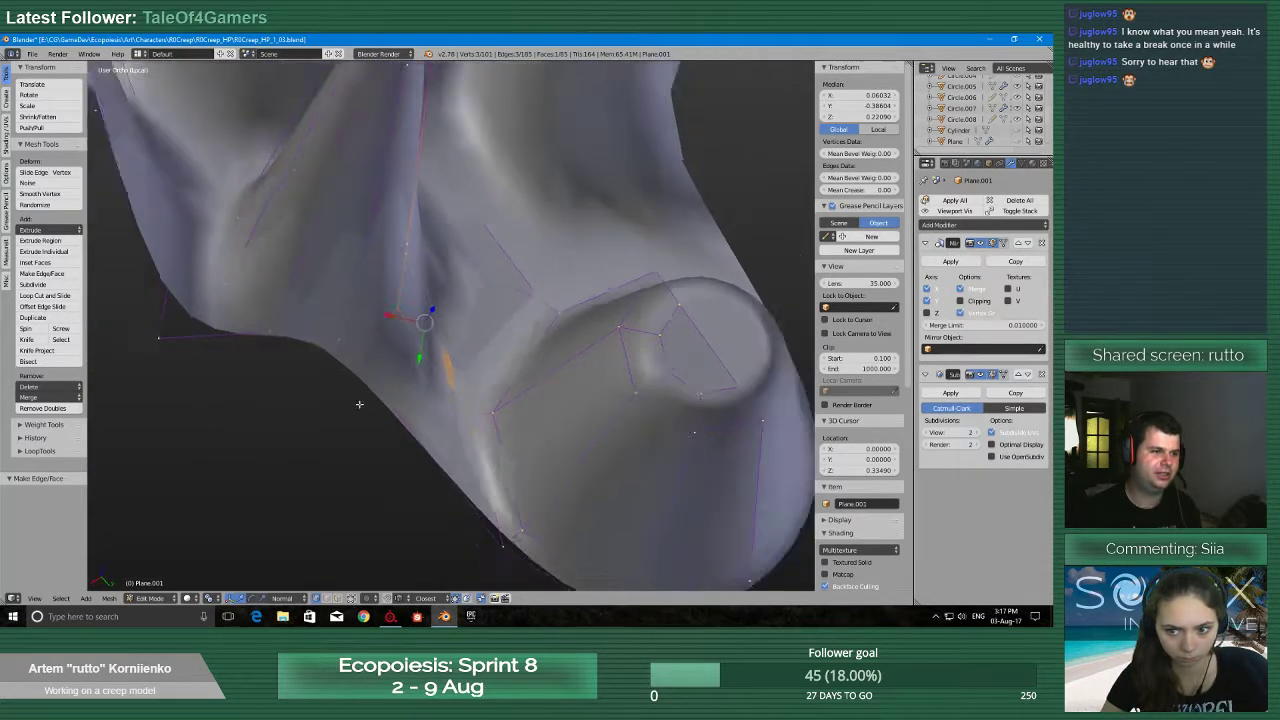
# Bridge the open lower border from the rounded end spike's rim vertex to the cone's outer corner vertex with an extruded edge merged At Last and a filled face
pyautogui.rightClick(484, 477)
pyautogui.press('e')
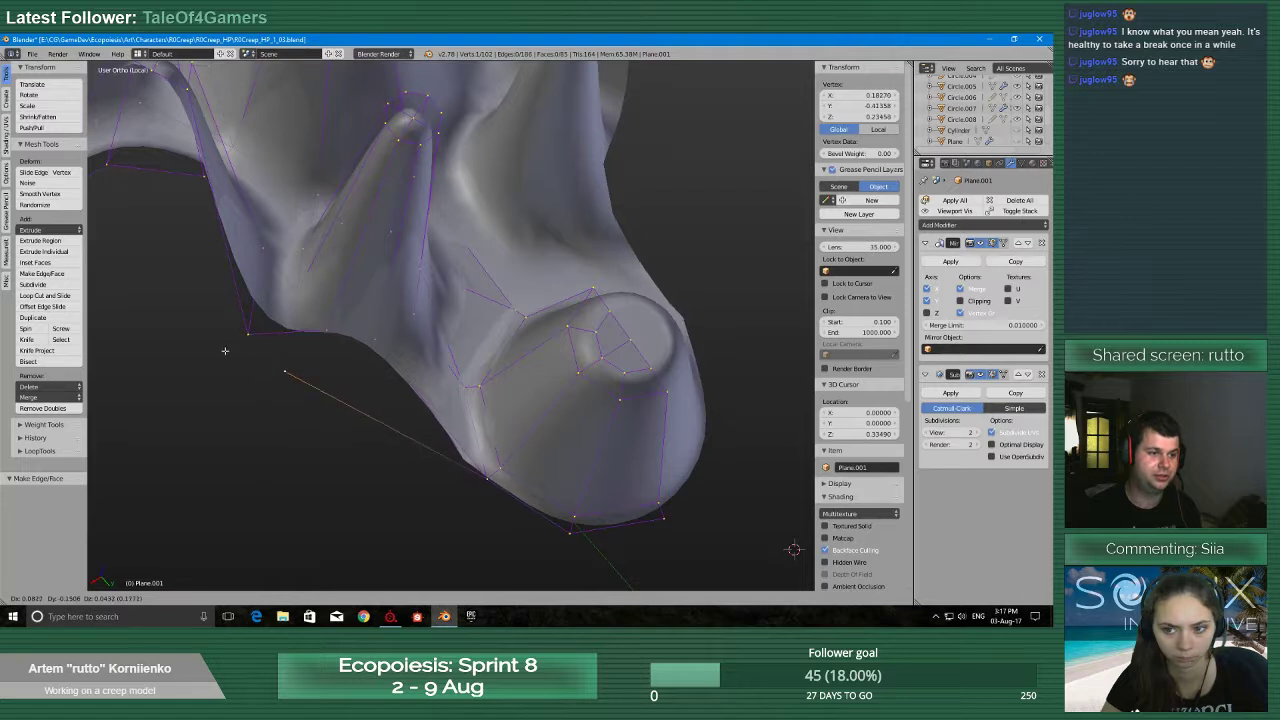
pyautogui.click(188, 338)
pyautogui.keyDown('shift'); pyautogui.rightClick(246, 332); pyautogui.keyUp('shift')
pyautogui.hotkey('alt', 'm')
pyautogui.click(262, 348)
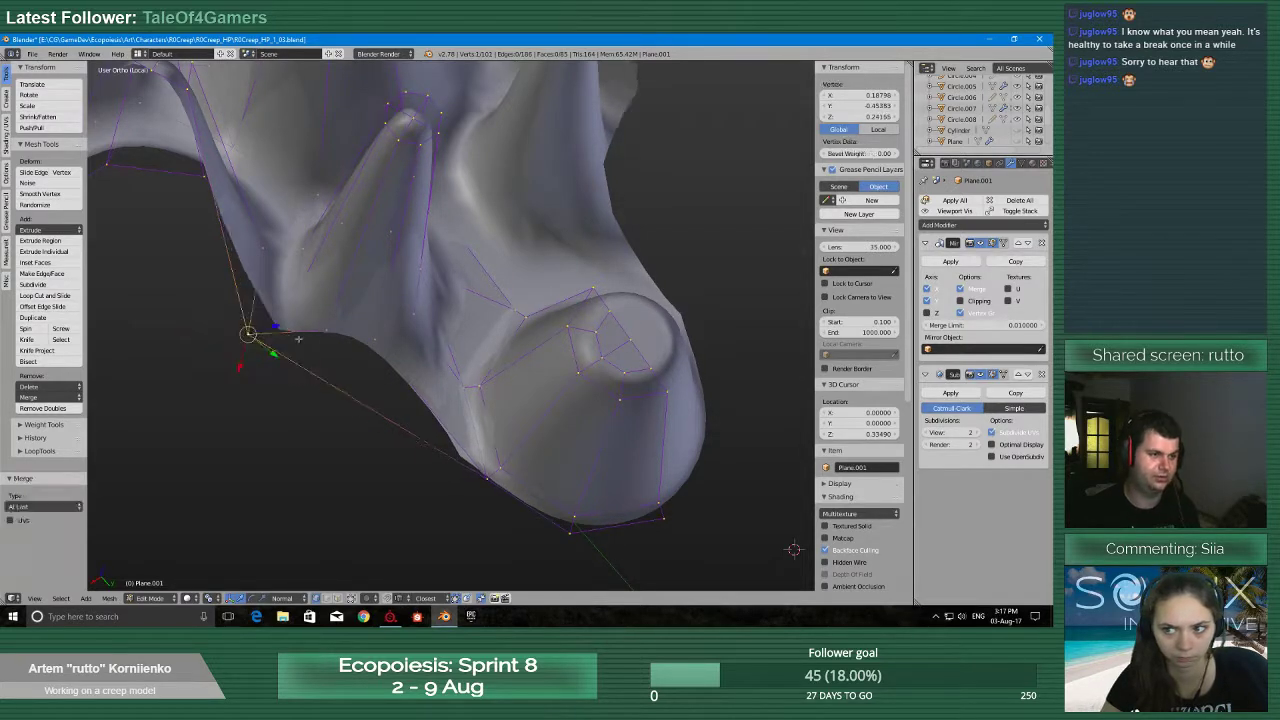
pyautogui.keyDown('shift'); pyautogui.rightClick(486, 481); pyautogui.keyUp('shift')
pyautogui.press('f')
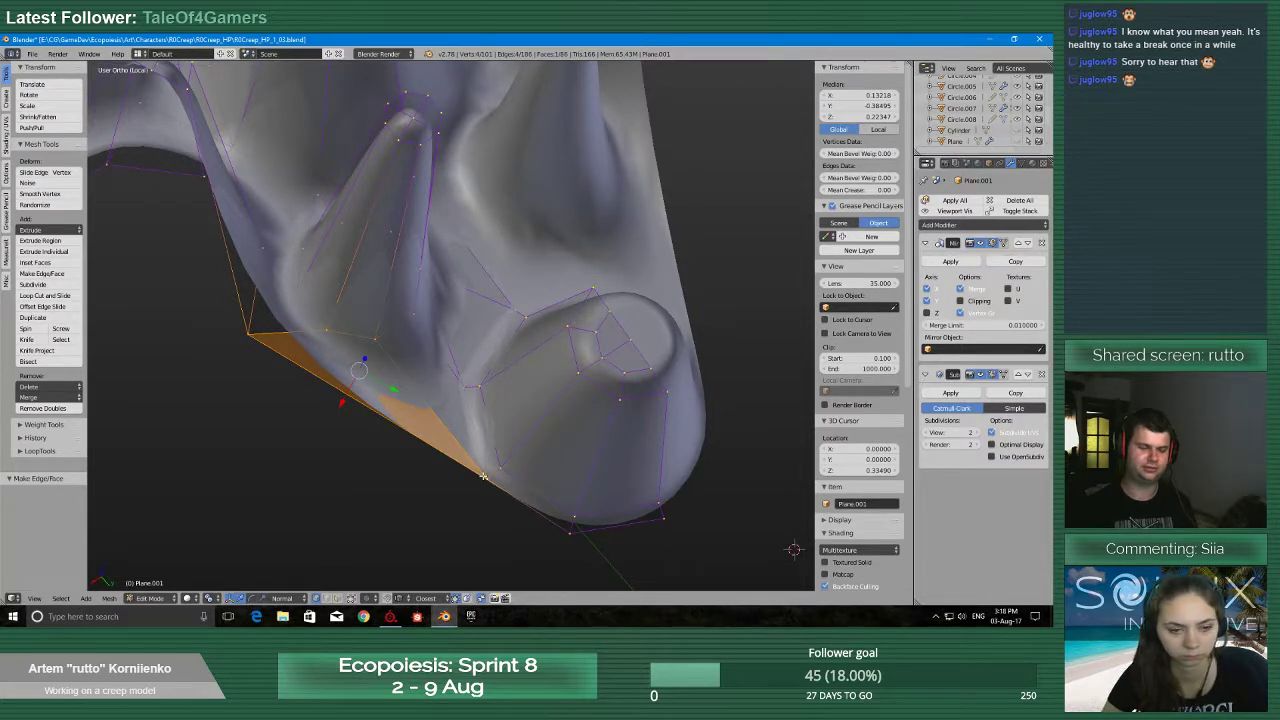
# Save the model over the existing file R0Creep_HP_1_03.blend and check the new lower border face
pyautogui.scroll(-4, 483, 476)
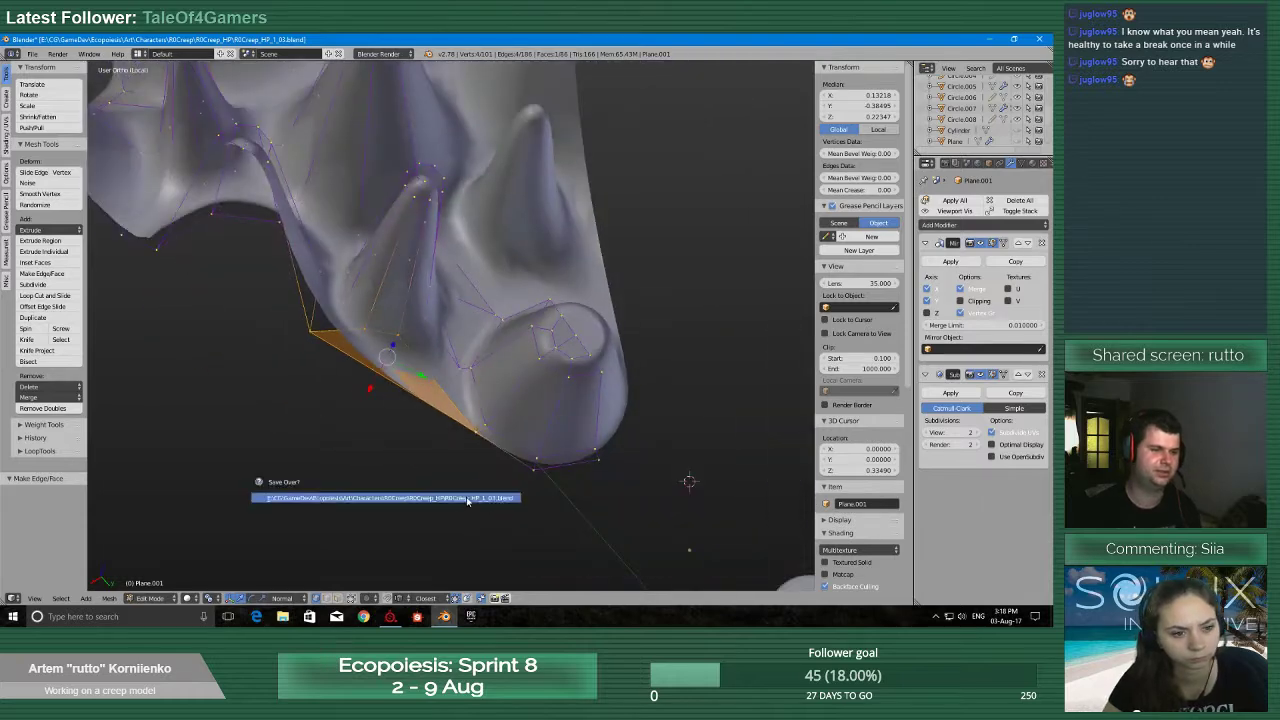
pyautogui.moveTo(481, 495); pyautogui.dragTo(504, 512, button='middle')
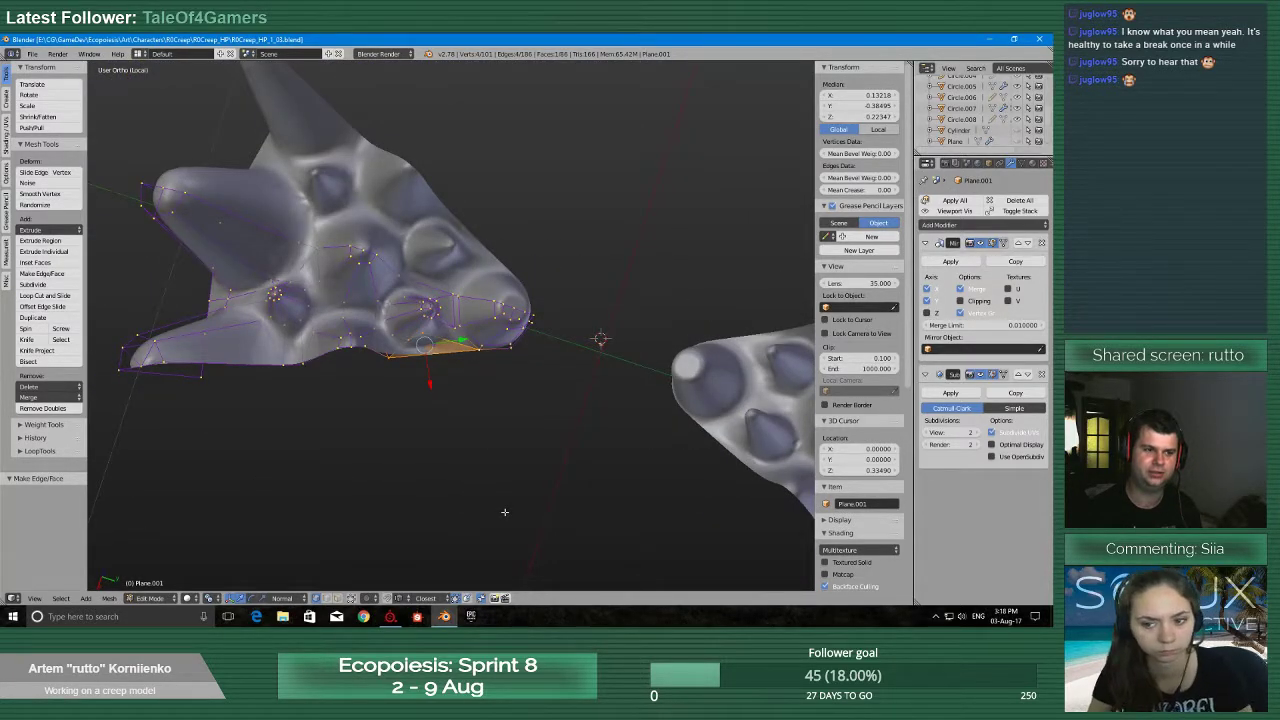
pyautogui.scroll(8, 504, 512)
pyautogui.hotkey('ctrl', 's')
pyautogui.click(505, 512)
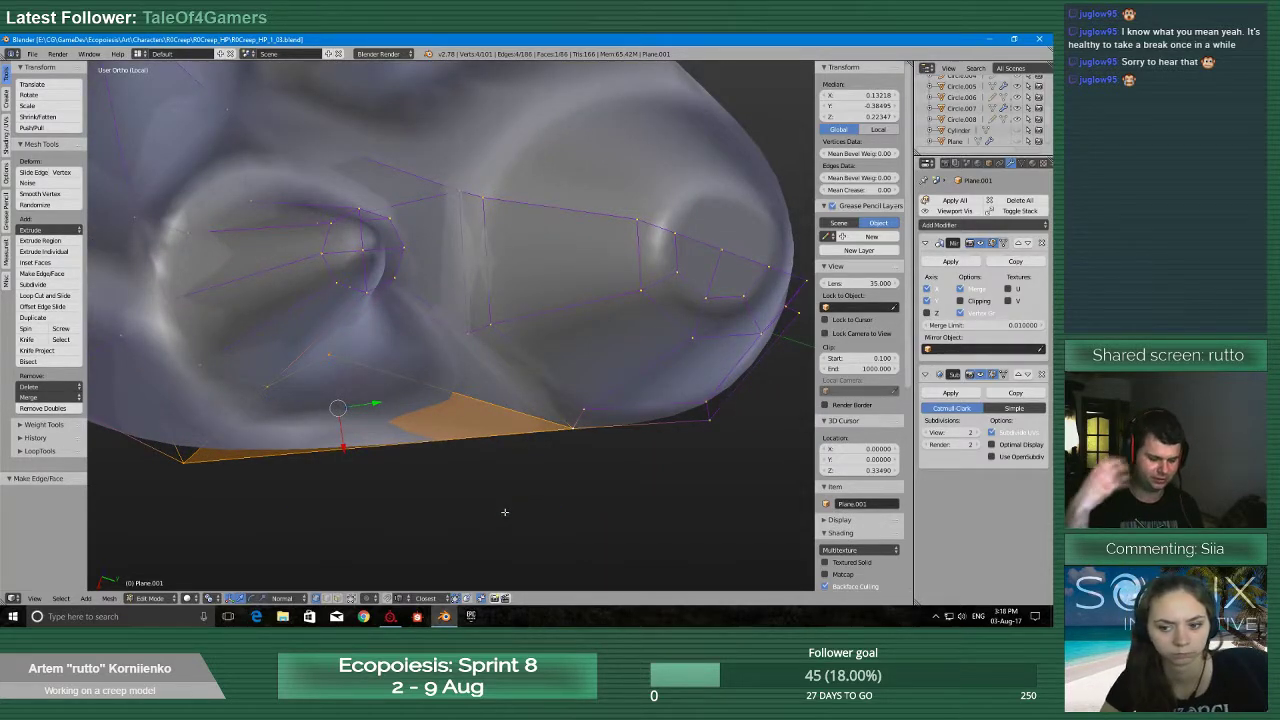
pyautogui.scroll(-8, 504, 512)
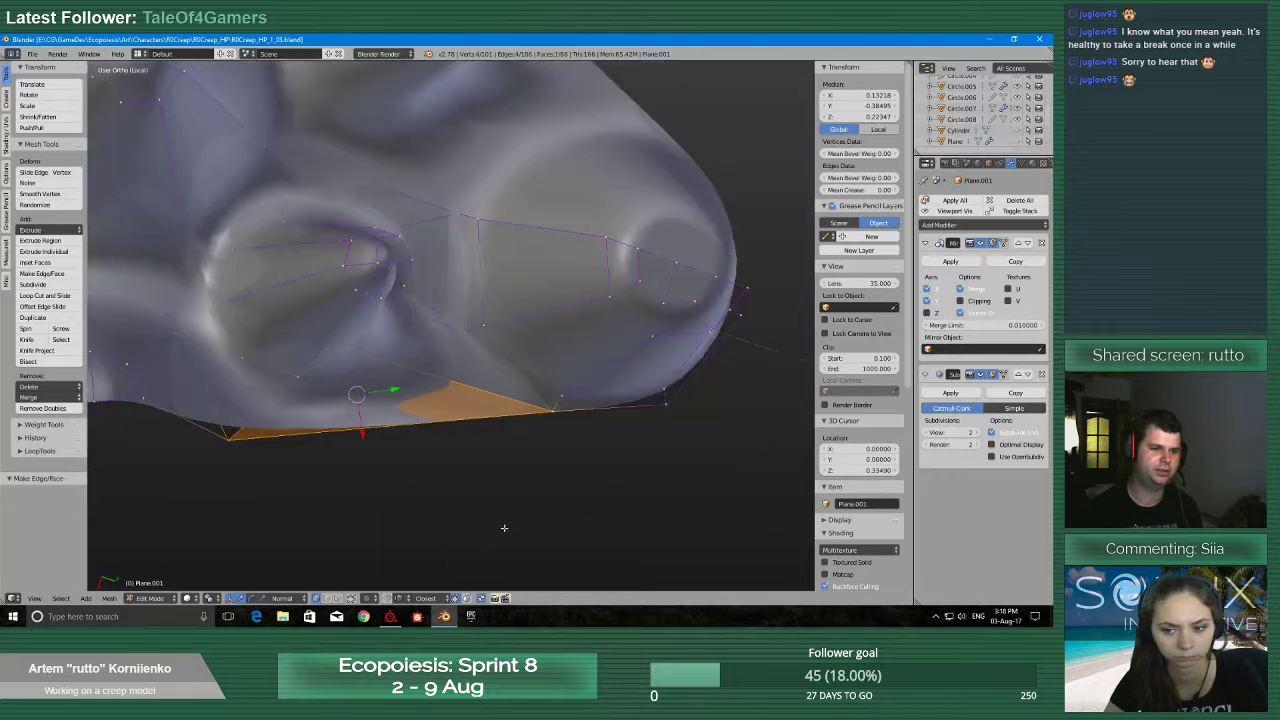
# Examine the spiked mesh from above, the front and several angled views
pyautogui.moveTo(447, 502)
pyautogui.mouseDown(button='middle')
pyautogui.moveTo(480, 490)
pyautogui.moveTo(455, 505)
pyautogui.mouseUp(button='middle')
pyautogui.press('q')
pyautogui.click(473, 417)
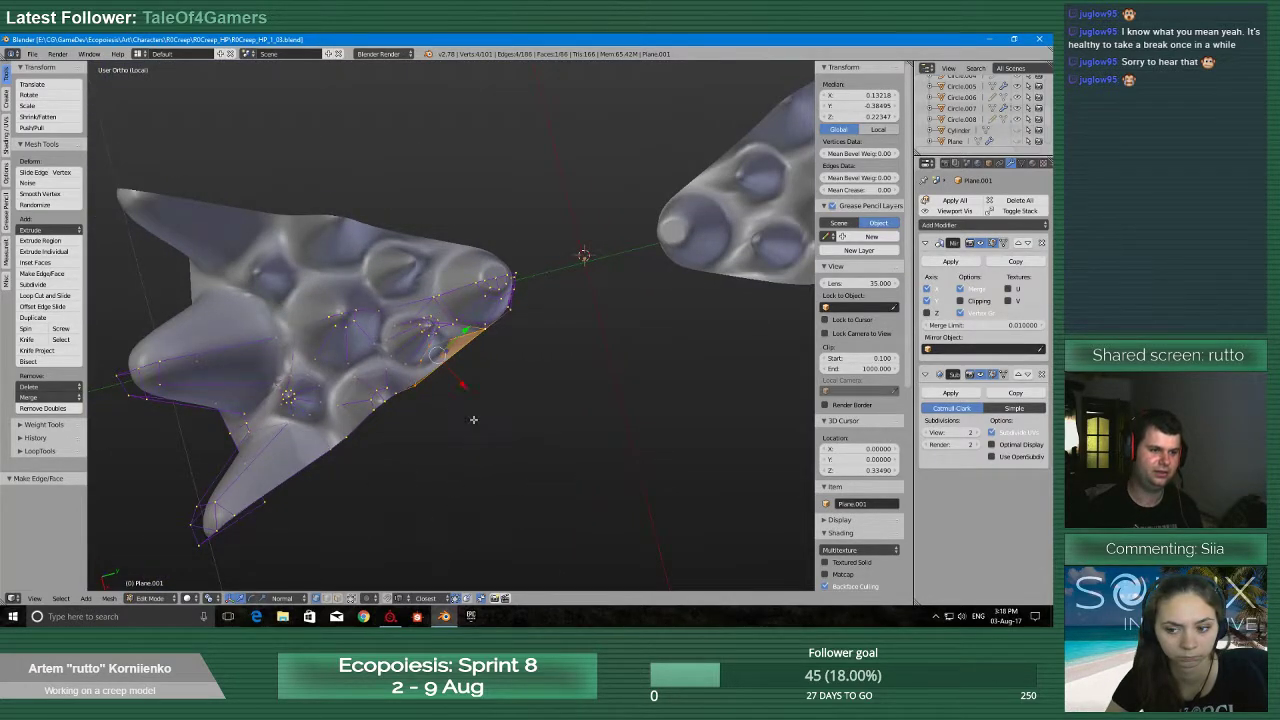
pyautogui.scroll(-2, 471, 423)
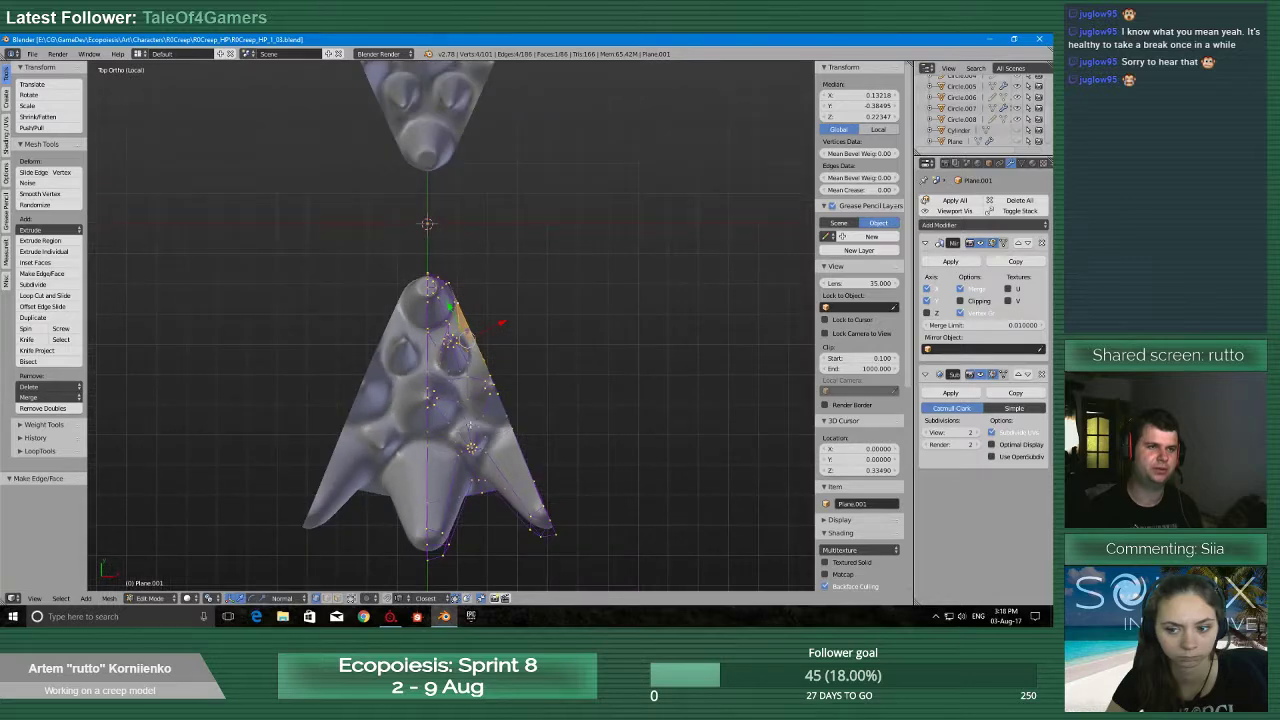
pyautogui.moveTo(462, 427); pyautogui.dragTo(489, 450, button='middle')
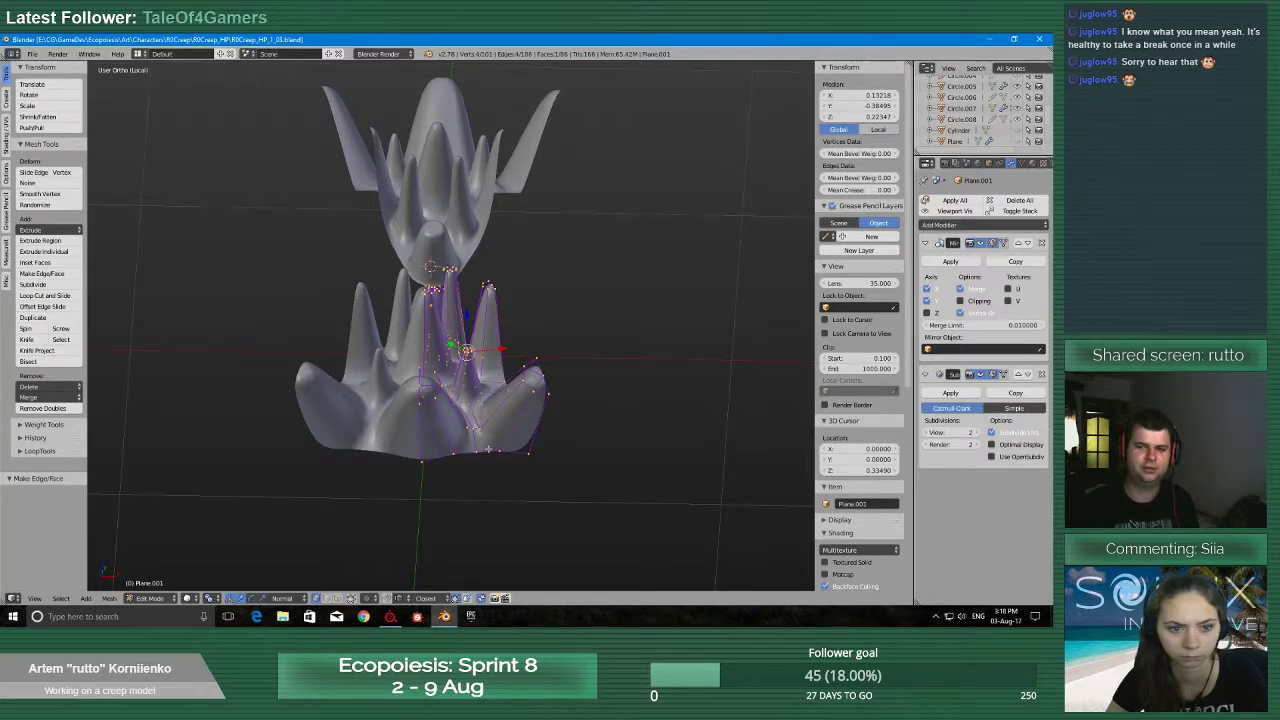
pyautogui.moveTo(468, 446); pyautogui.dragTo(513, 410, button='middle')
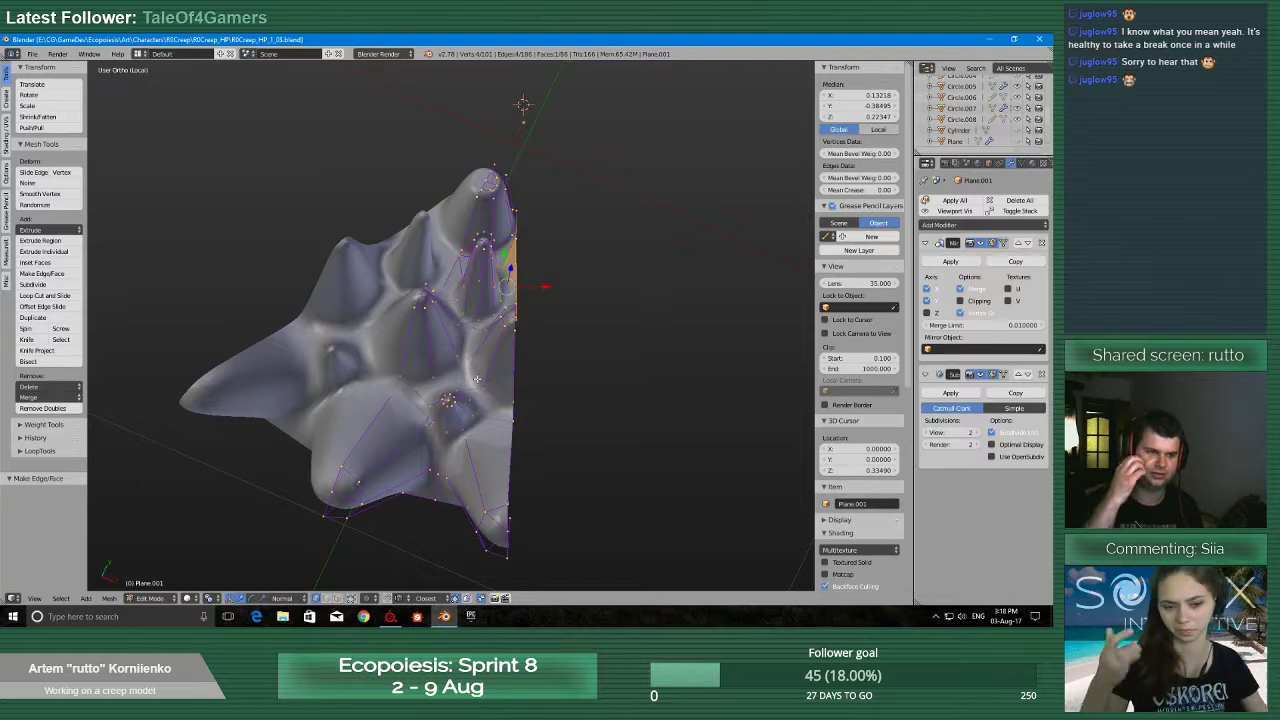
pyautogui.moveTo(477, 379); pyautogui.dragTo(515, 272, button='middle')
pyautogui.scroll(5, 512, 348)
pyautogui.scroll(-3, 574, 315)
# Switch the spiked mesh to Object Mode and save the file
pyautogui.press('Tab')
pyautogui.click(523, 317)
pyautogui.scroll(-2, 611, 346)
pyautogui.hotkey('ctrl', 's')
pyautogui.click(611, 348)
# Snap the 3D cursor to the scene center and return the mesh to Edit Mode
pyautogui.scroll(-2, 597, 314)
pyautogui.scroll(2, 531, 317)
pyautogui.scroll(3, 531, 317)
pyautogui.keyDown('shift'); pyautogui.moveTo(515, 272); pyautogui.dragTo(568, 391, button='middle'); pyautogui.keyUp('shift')
pyautogui.scroll(3, 541, 390)
pyautogui.scroll(-3, 550, 386)
pyautogui.hotkey('shift', 's')
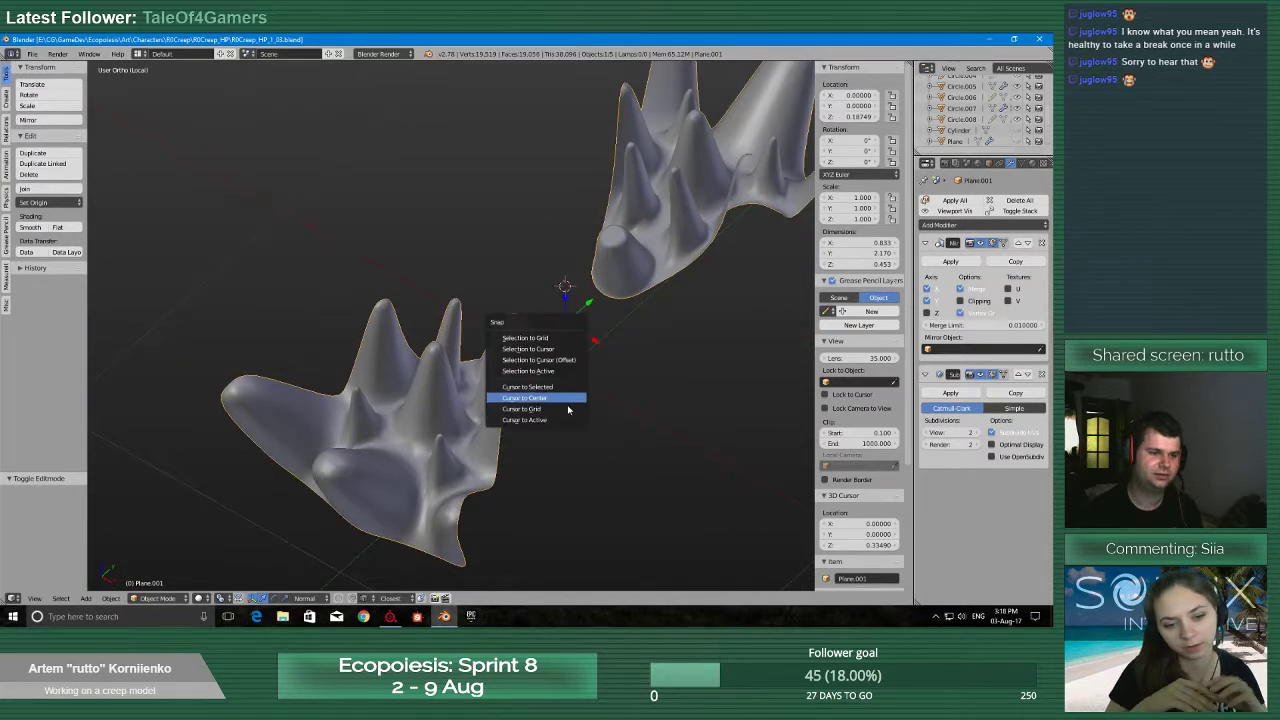
pyautogui.click(560, 397)
pyautogui.press('Tab')
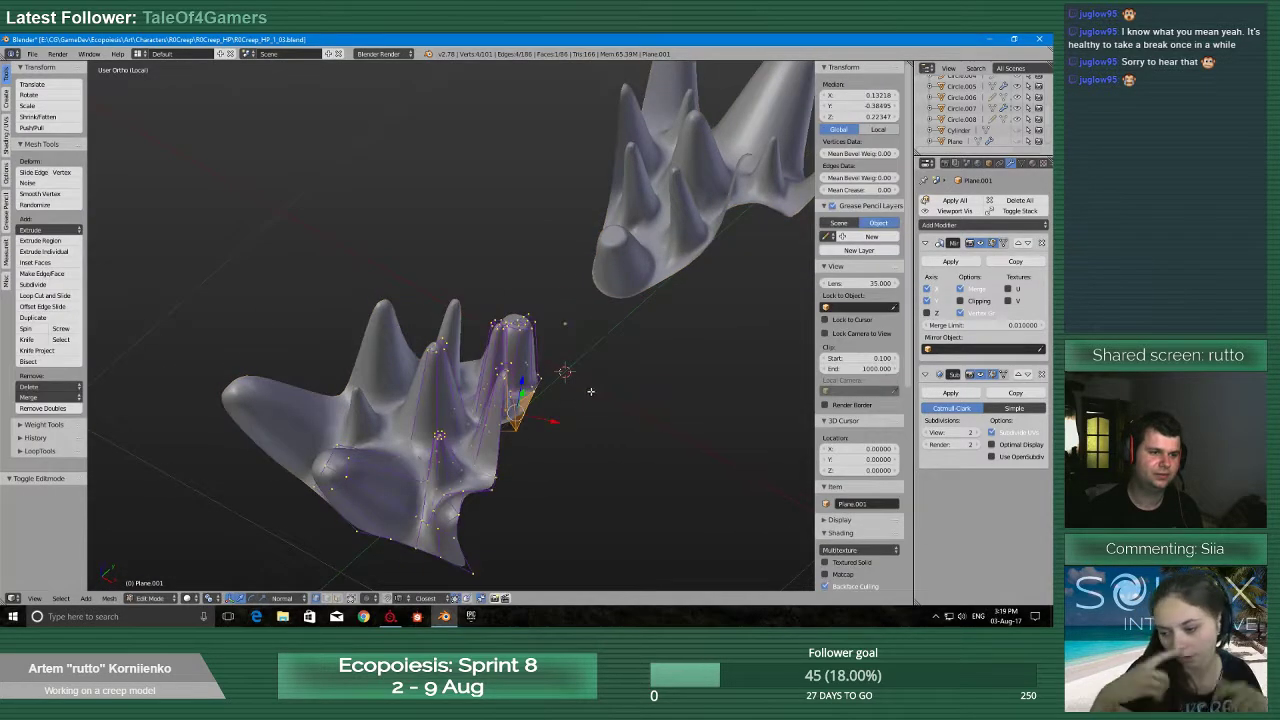
# Select the entire mesh, save over the existing file and remove duplicate vertices
pyautogui.hotkey('ctrl', 's')
pyautogui.click(593, 392)
pyautogui.press('a')
pyautogui.hotkey('ctrl', 's')
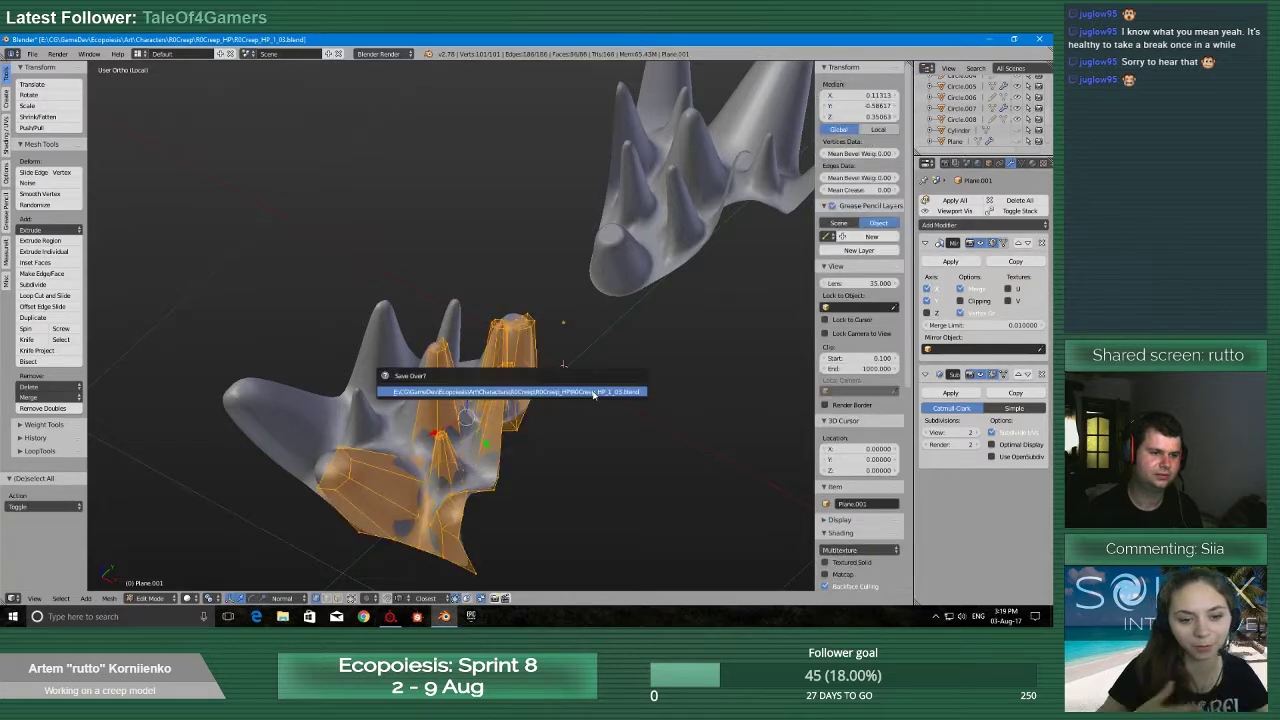
pyautogui.click(593, 391)
pyautogui.click(34, 408)
pyautogui.scroll(2, 545, 436)
pyautogui.scroll(-4, 545, 436)
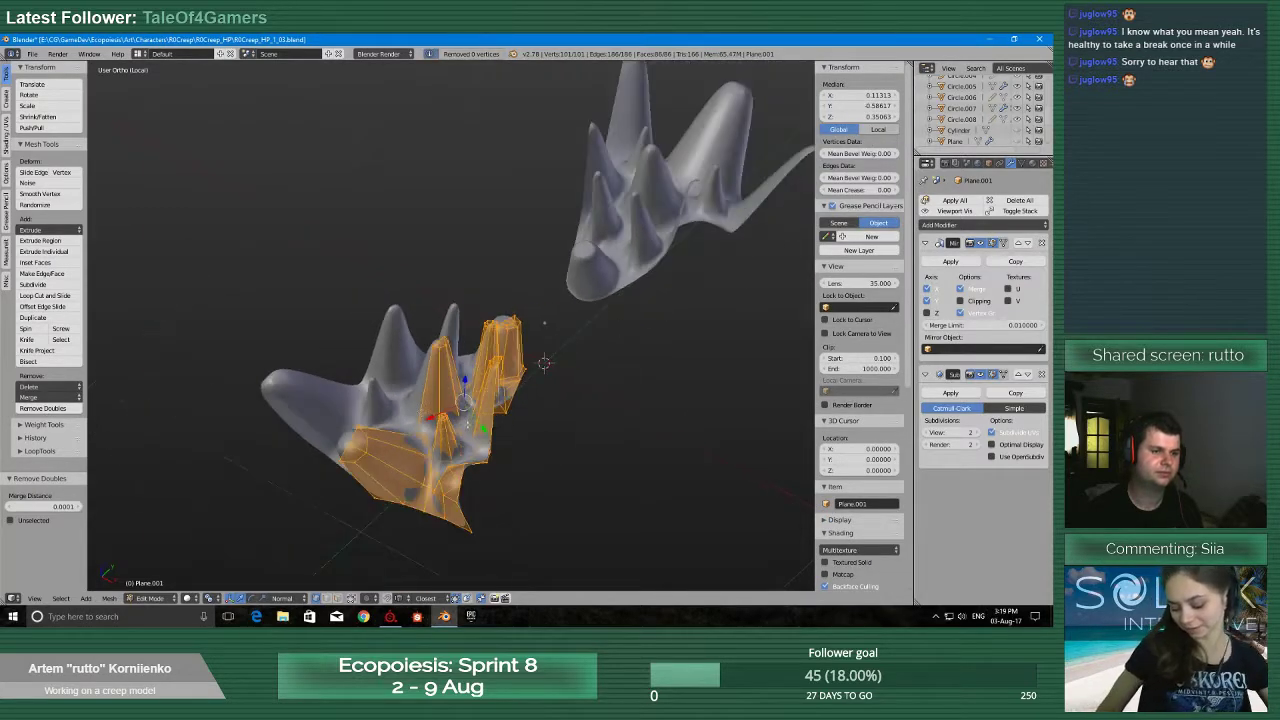
# Return to Object Mode and apply the Mirror modifier on the spiked mesh
pyautogui.moveTo(545, 437); pyautogui.dragTo(559, 440, button='middle')
pyautogui.scroll(3, 520, 422)
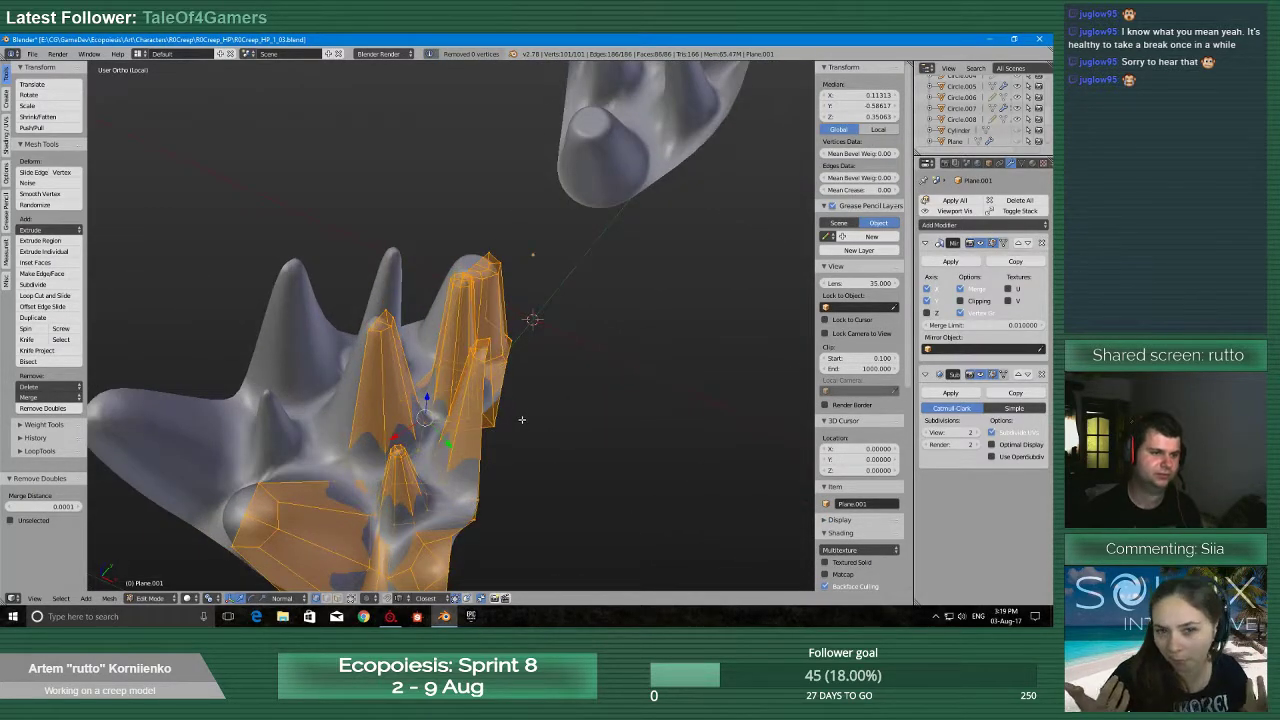
pyautogui.scroll(-3, 520, 422)
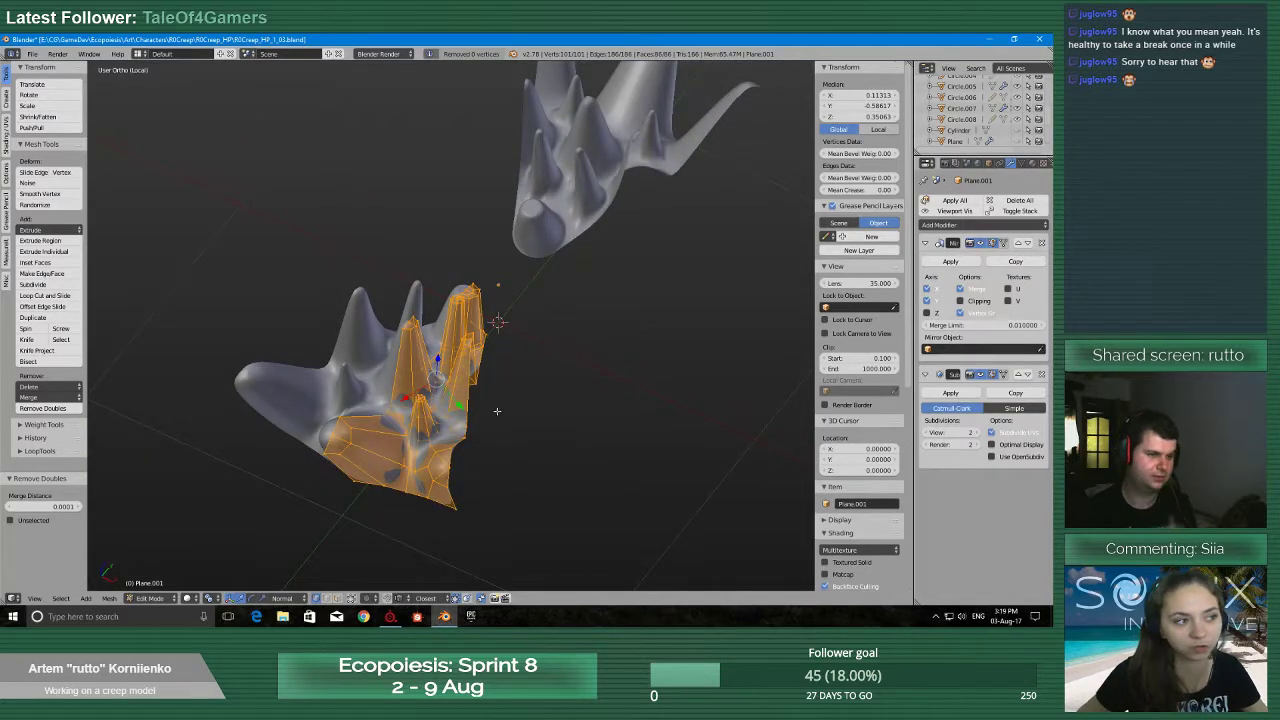
pyautogui.moveTo(497, 405); pyautogui.dragTo(477, 376, button='middle')
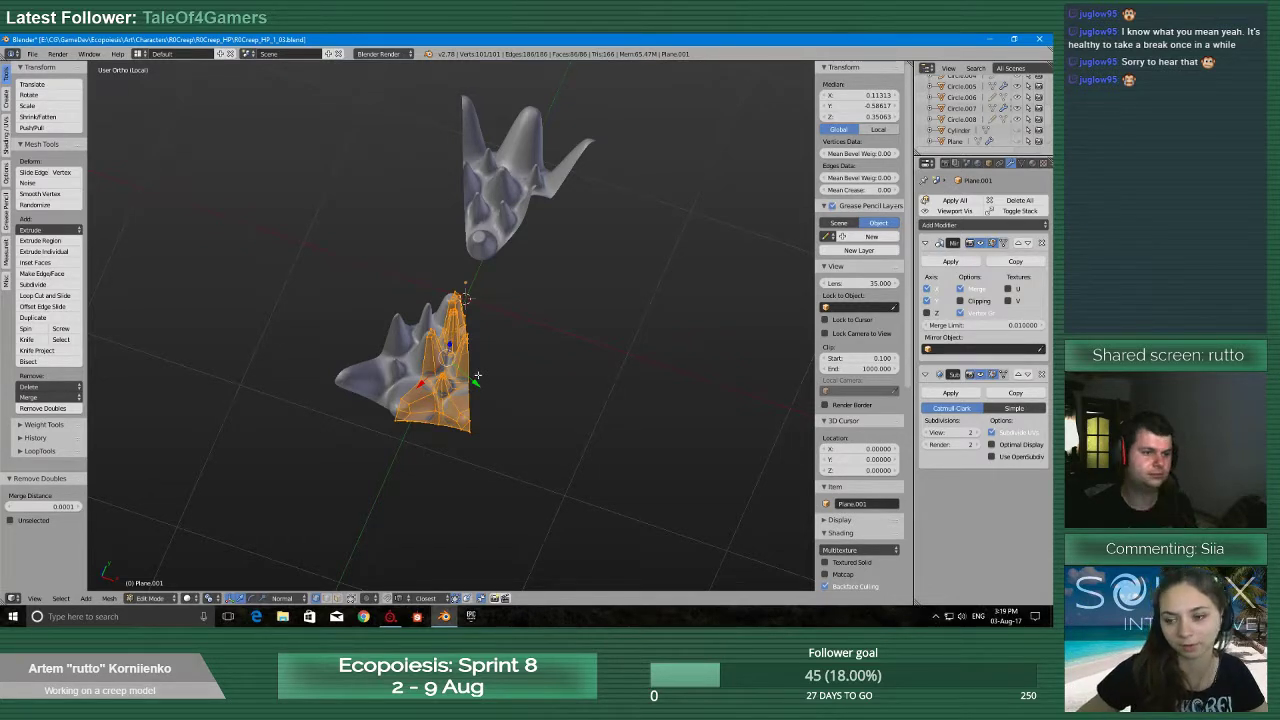
pyautogui.scroll(2, 477, 376)
pyautogui.press('Tab')
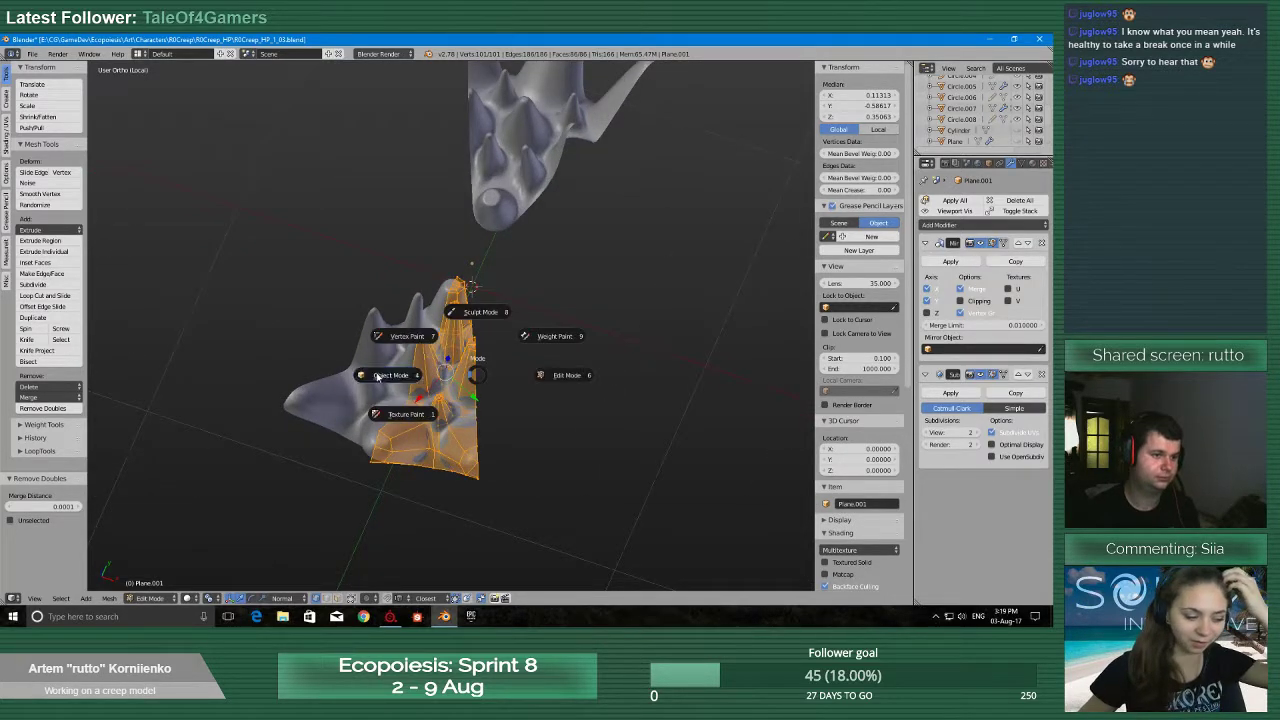
pyautogui.click(422, 374)
pyautogui.moveTo(422, 374); pyautogui.dragTo(438, 352, button='middle')
pyautogui.scroll(-2, 438, 352)
pyautogui.scroll(4, 438, 352)
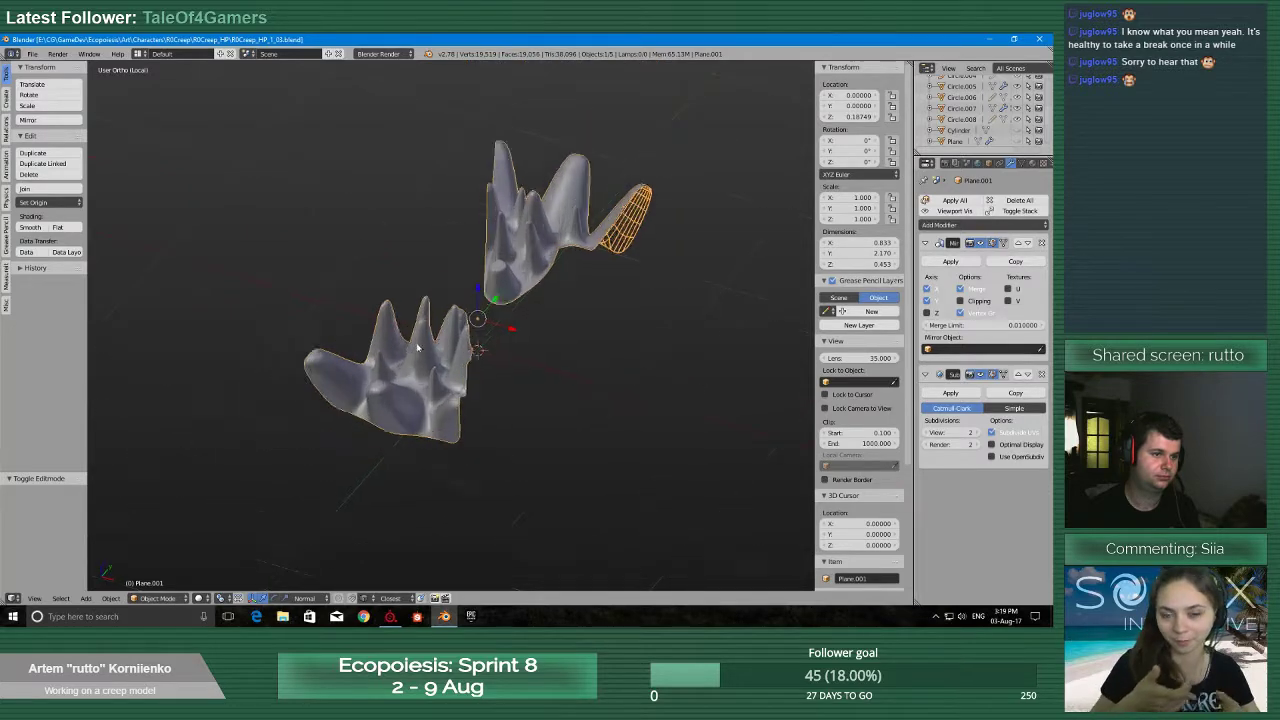
pyautogui.scroll(-3, 438, 352)
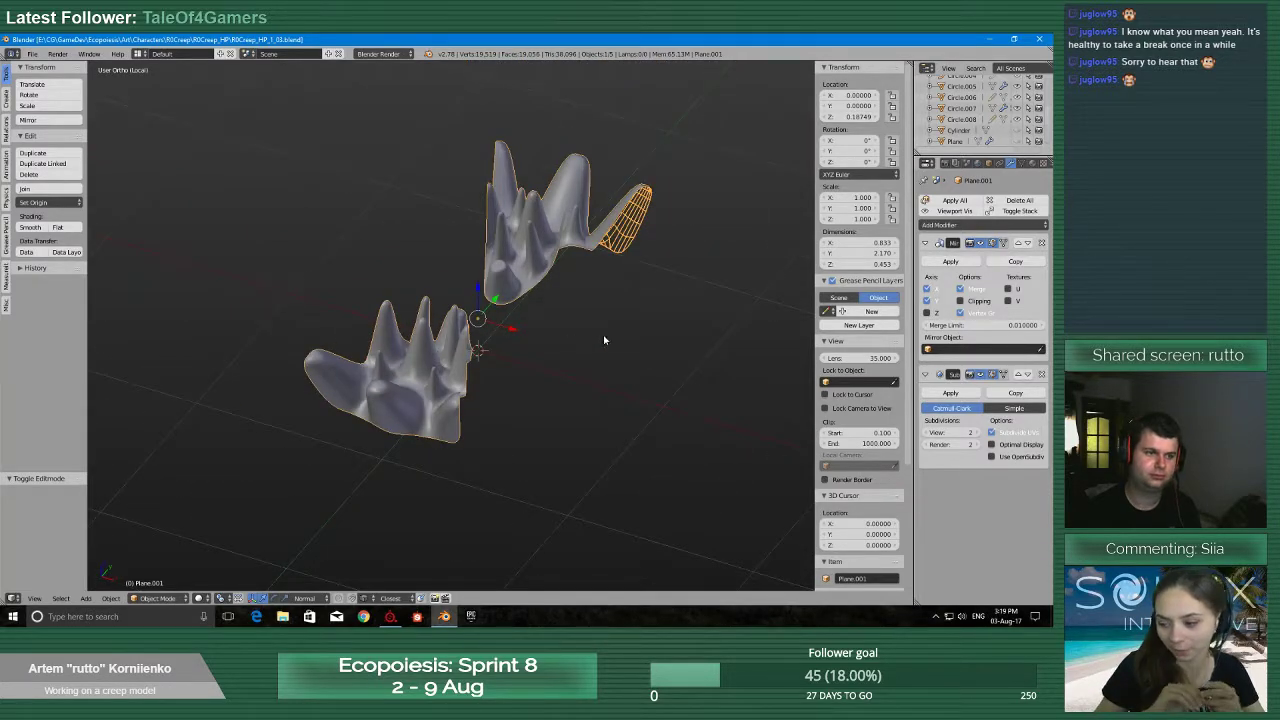
pyautogui.click(950, 261)
pyautogui.scroll(3, 543, 409)
pyautogui.scroll(-3, 543, 409)
# Enter Edit Mode on the mirrored mesh and set the pivot point to the 3D cursor
pyautogui.press('Tab')
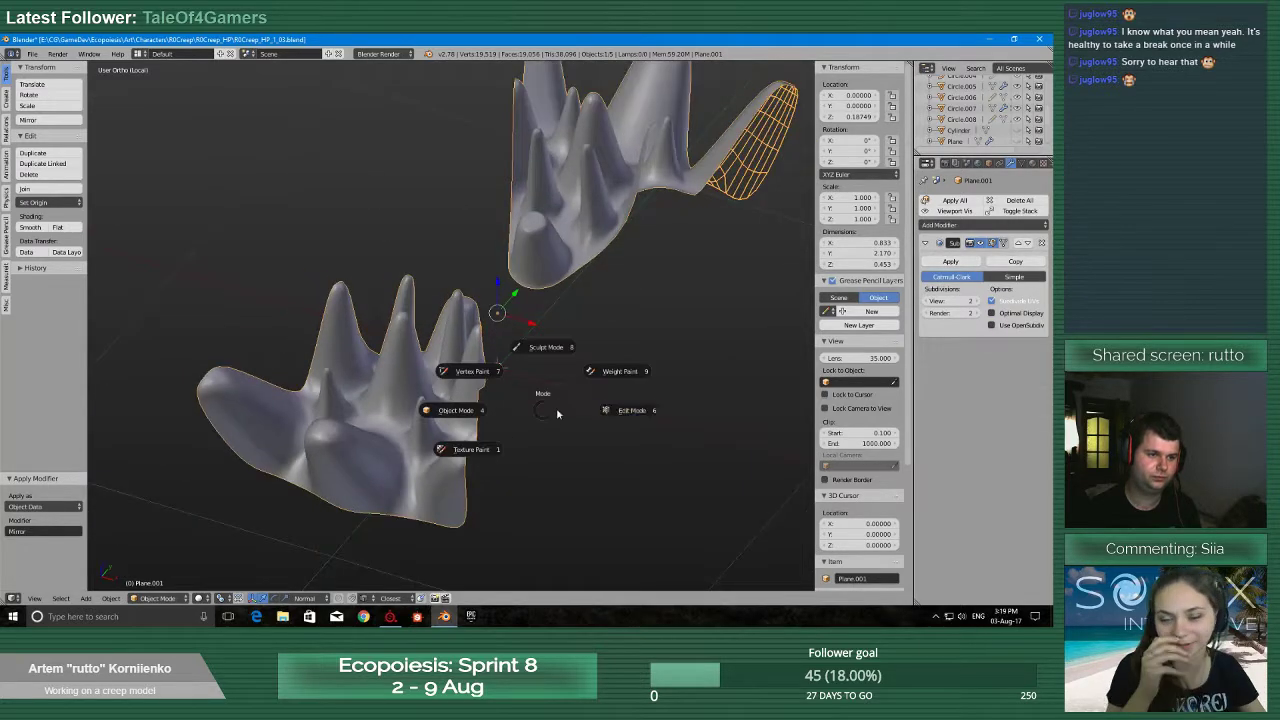
pyautogui.click(550, 397)
pyautogui.moveTo(550, 397); pyautogui.dragTo(537, 420, button='middle')
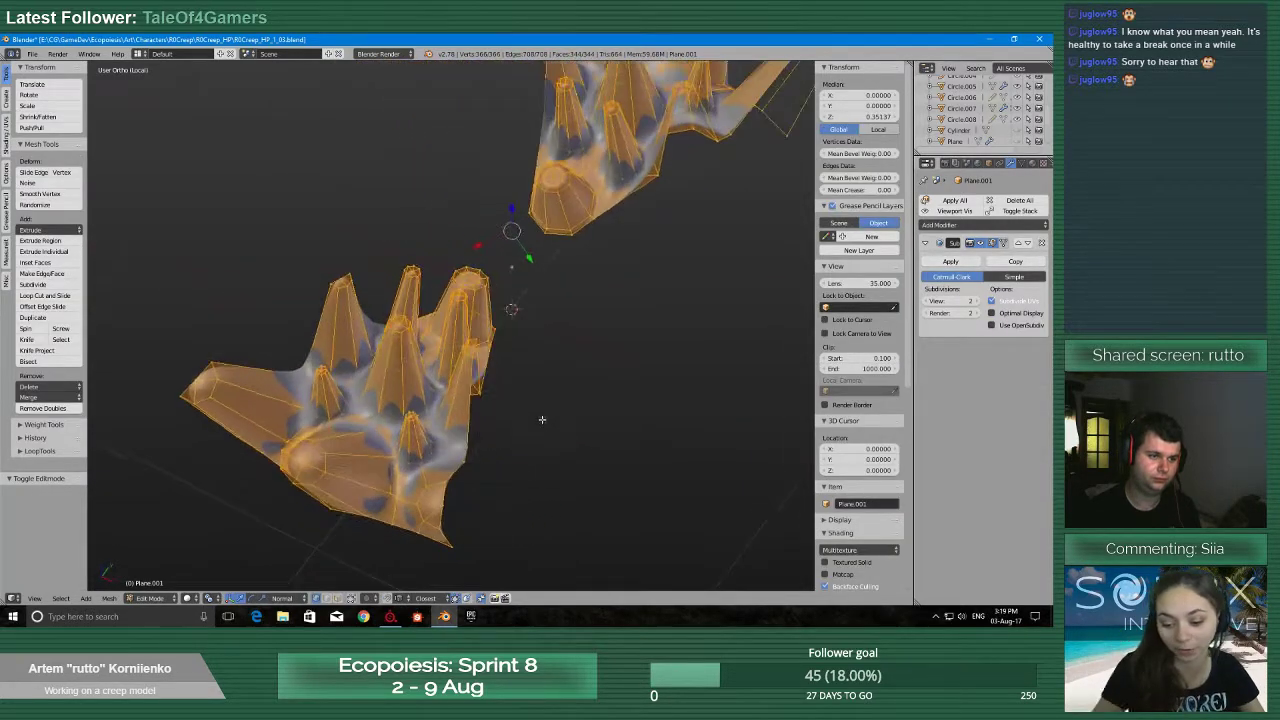
pyautogui.hotkey('ctrl', '.')
pyautogui.click(603, 420)
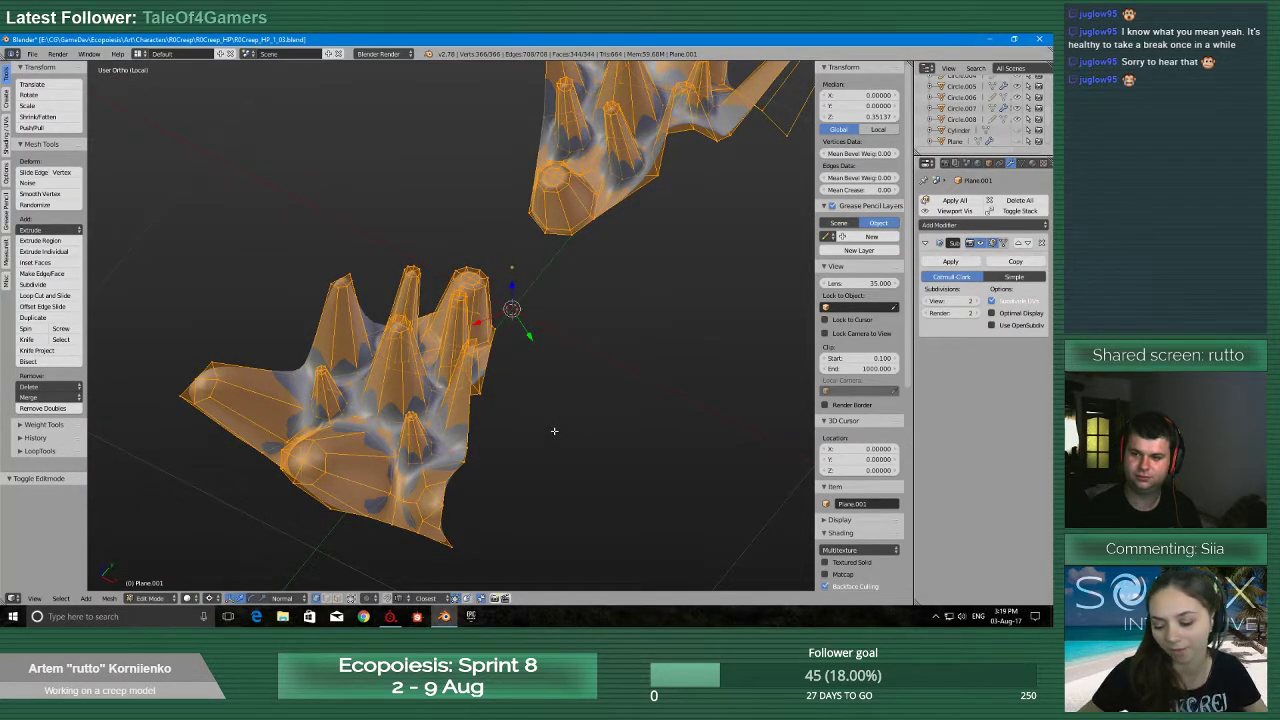
pyautogui.moveTo(554, 431); pyautogui.dragTo(554, 433, button='middle')
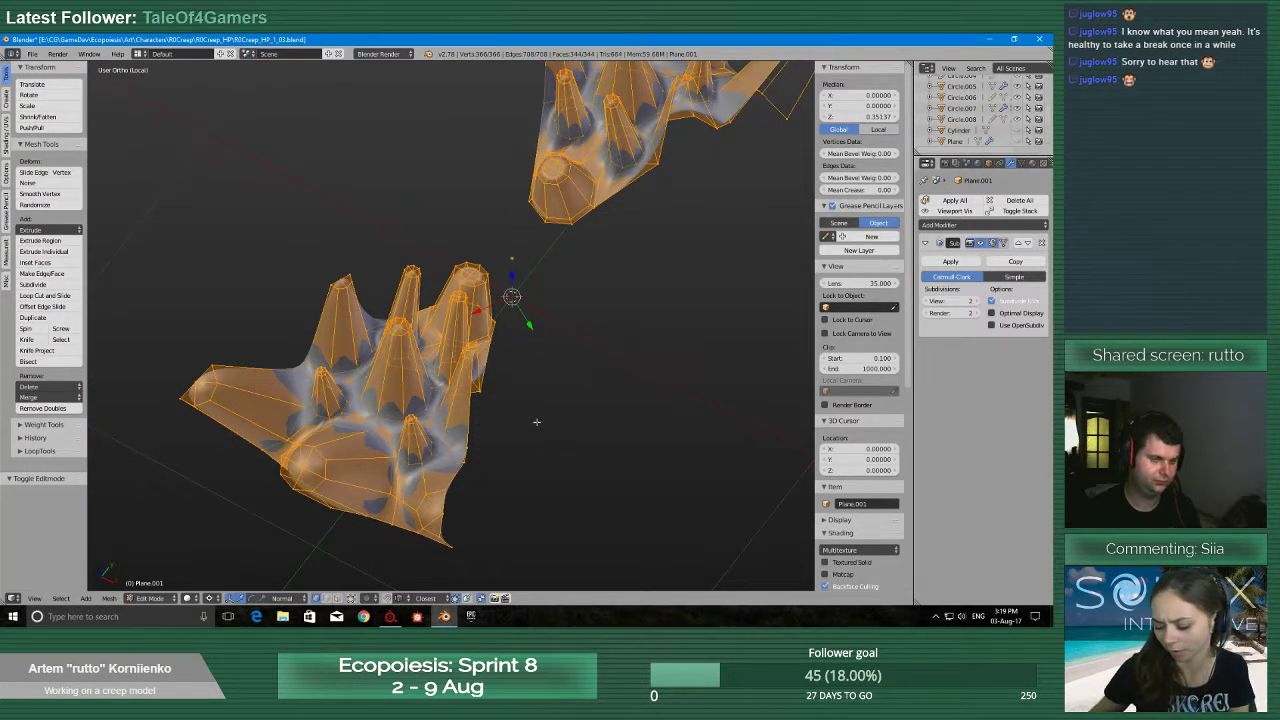
# Try duplicating the whole mesh and rotating the copy 45° around the Z axis, and inspect the seam between the pieces
pyautogui.hotkey('shift', 'd')
pyautogui.press('r')
pyautogui.press('z')
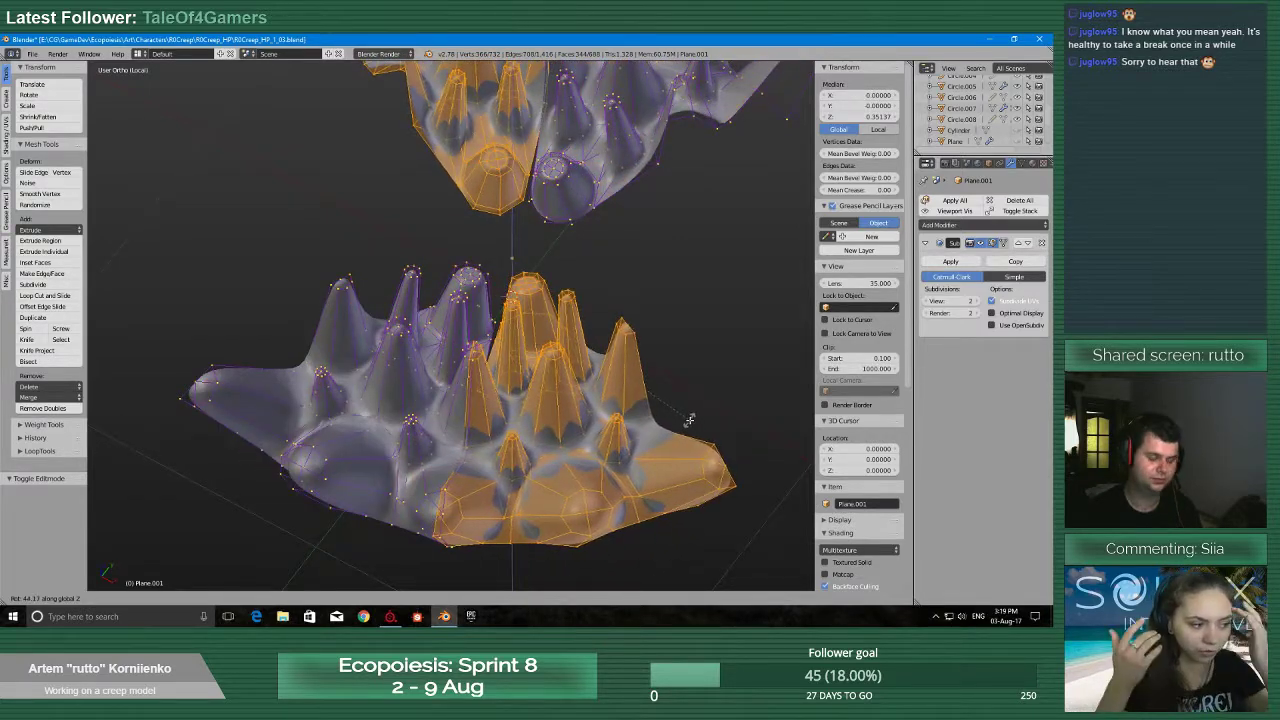
pyautogui.write('45')
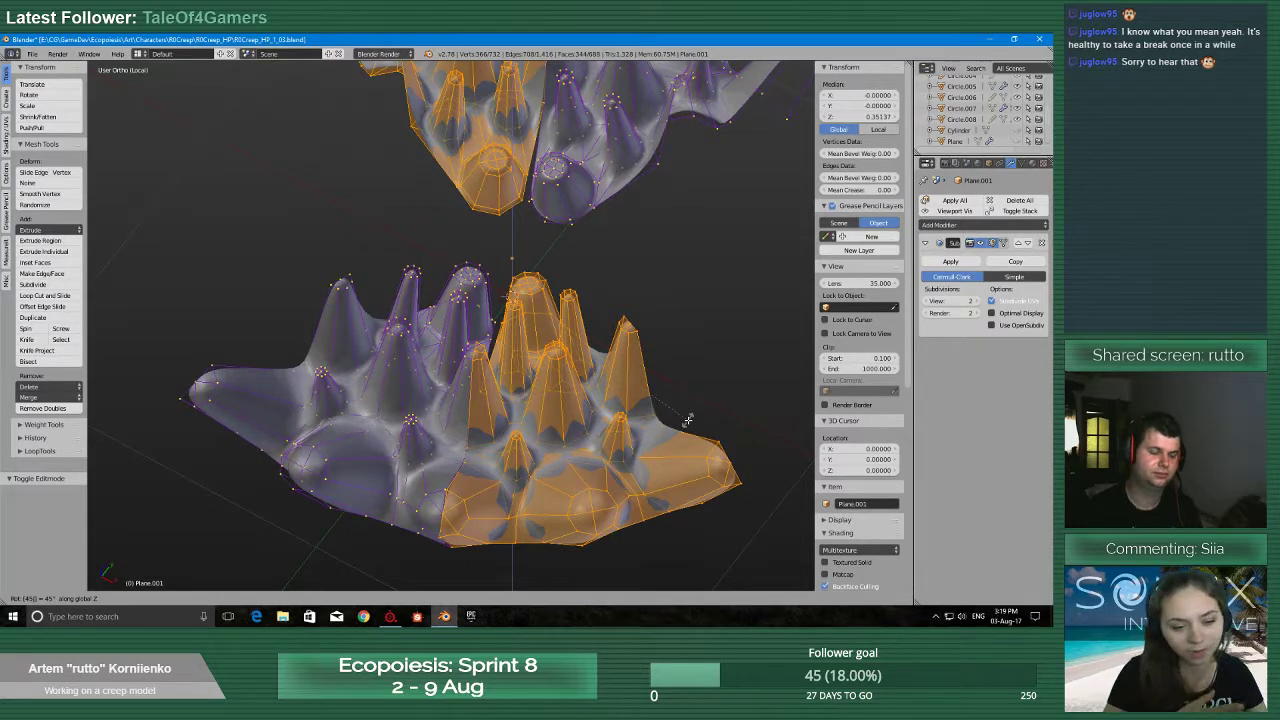
pyautogui.press('Return')
pyautogui.scroll(8, 528, 447)
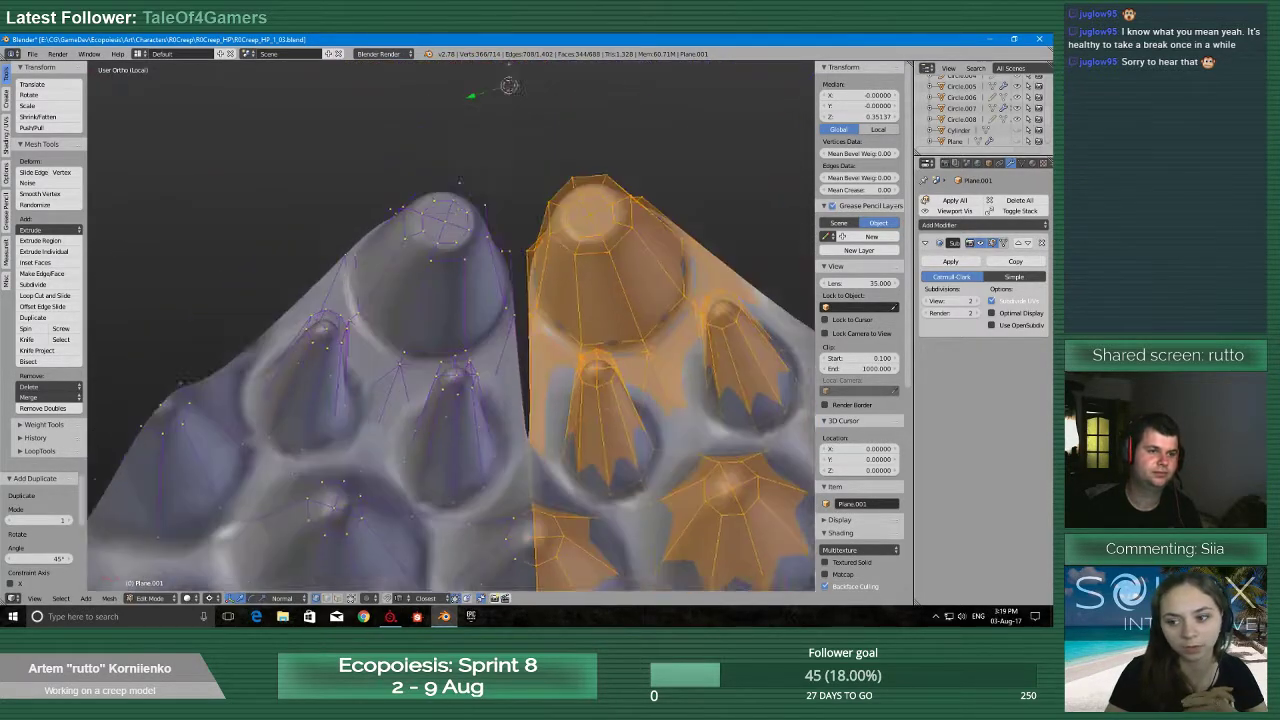
pyautogui.scroll(-3, 537, 459)
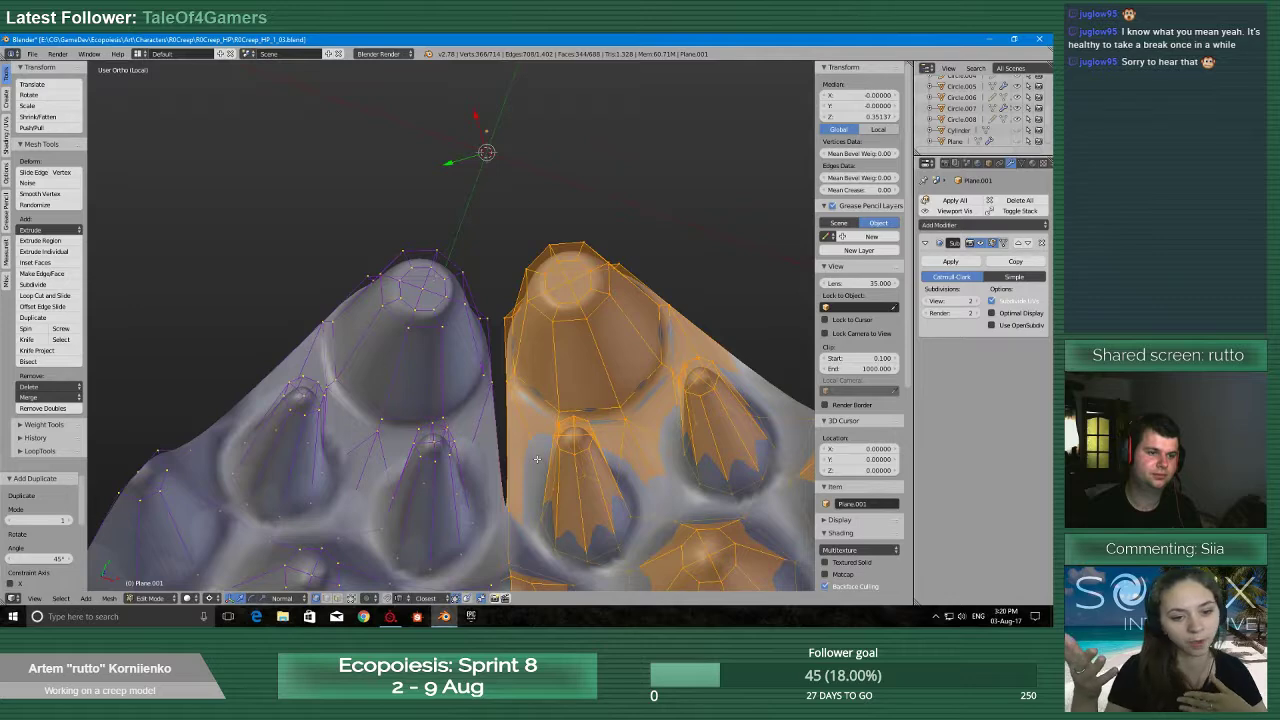
pyautogui.moveTo(537, 459); pyautogui.dragTo(455, 448, button='middle')
pyautogui.scroll(4, 419, 421)
pyautogui.scroll(-2, 419, 421)
# Exit local view to bring back the rest of the model, and save over the existing file
pyautogui.press('KP_Divide')
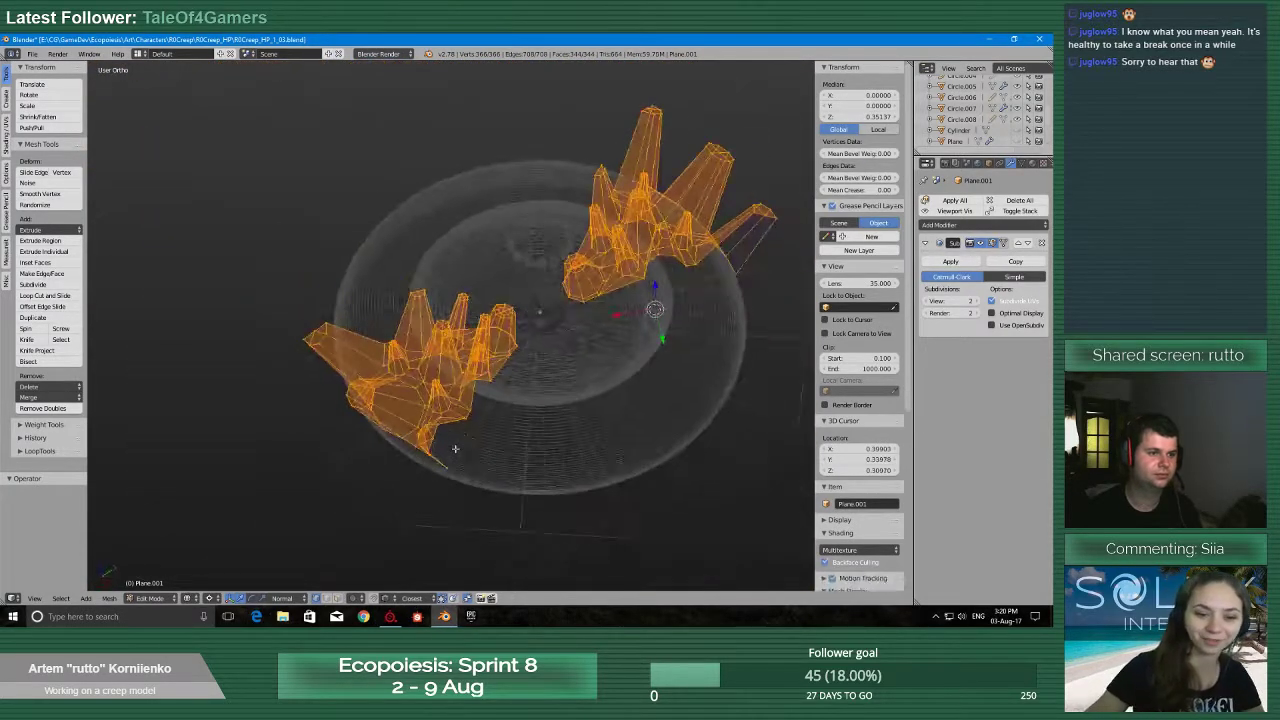
pyautogui.moveTo(467, 388); pyautogui.dragTo(493, 424, button='middle')
pyautogui.hotkey('ctrl', 's')
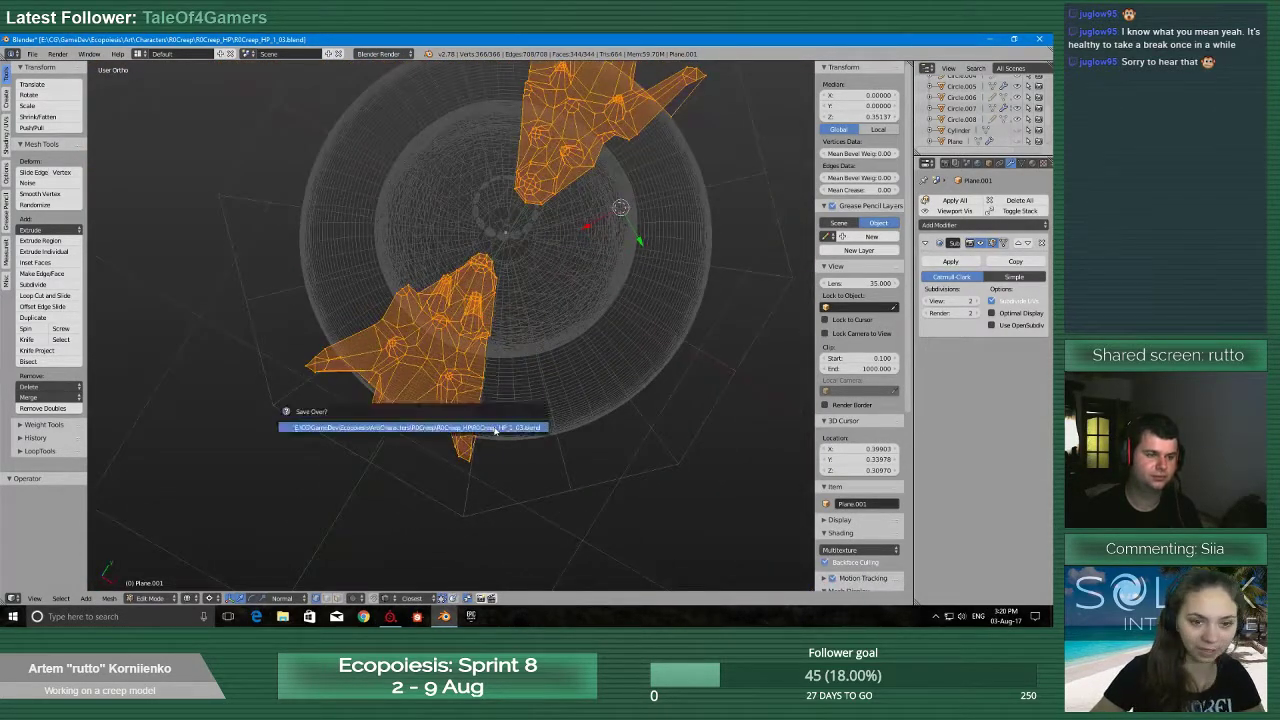
pyautogui.click(494, 427)
pyautogui.hotkey('ctrl', 's')
pyautogui.click(494, 427)
pyautogui.scroll(3, 510, 426)
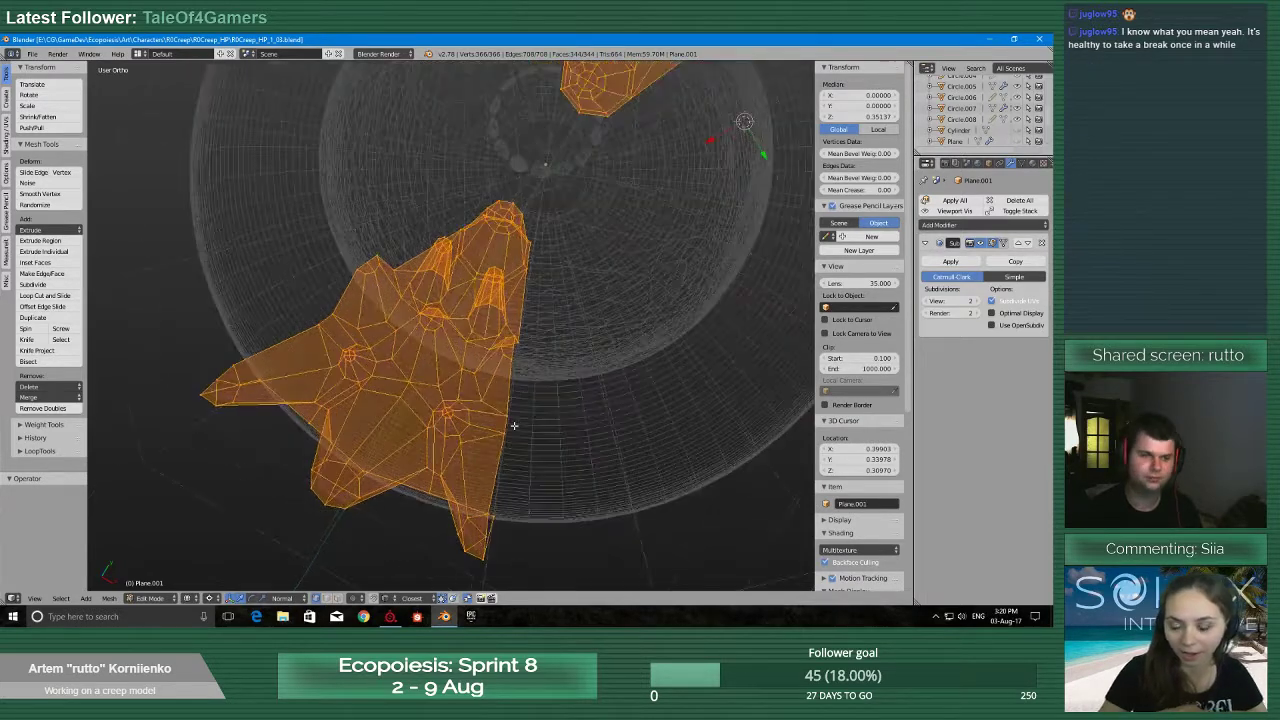
# In the top view, extrude the outer corner vertex near the mesh's narrow tip outward by about 0.009 in X and 0.004 in Y
pyautogui.press('q')
pyautogui.click(499, 389)
pyautogui.press('q')
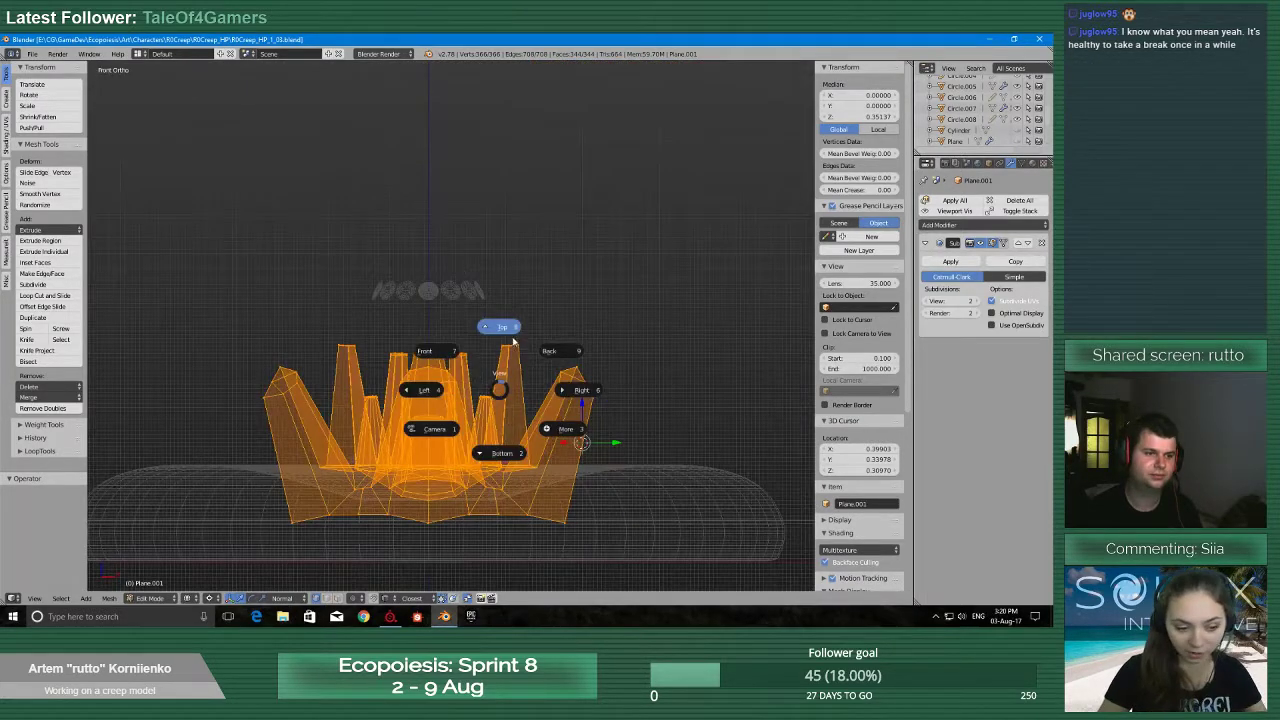
pyautogui.click(499, 329)
pyautogui.scroll(4, 506, 507)
pyautogui.scroll(1, 506, 507)
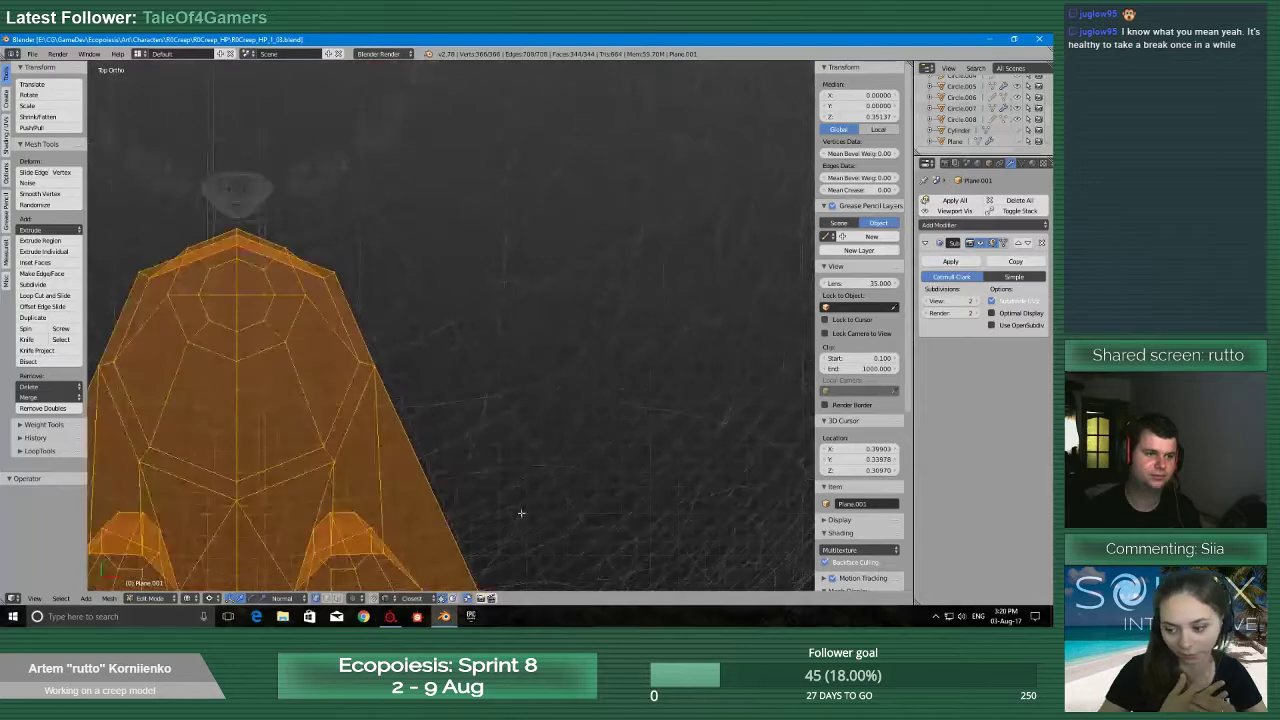
pyautogui.keyDown('shift'); pyautogui.moveTo(532, 528); pyautogui.dragTo(600, 559, button='middle'); pyautogui.keyUp('shift')
pyautogui.scroll(2, 600, 559)
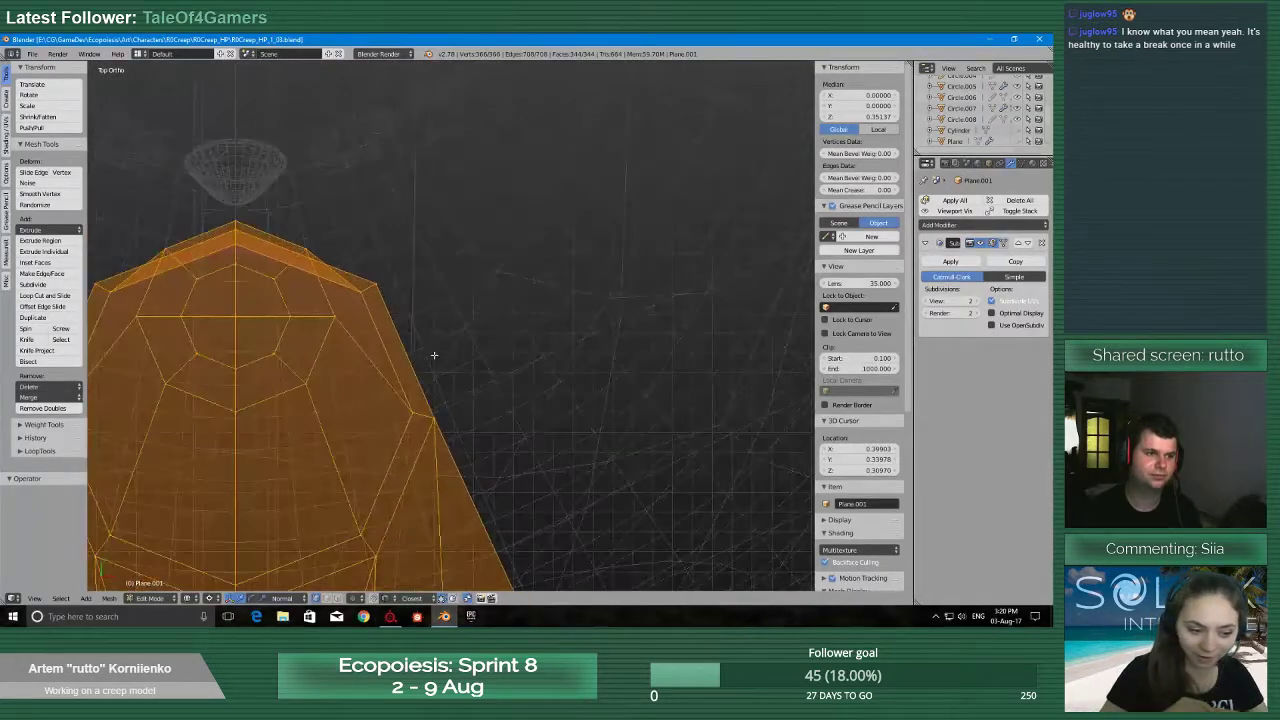
pyautogui.scroll(-6, 447, 408)
pyautogui.scroll(6, 453, 422)
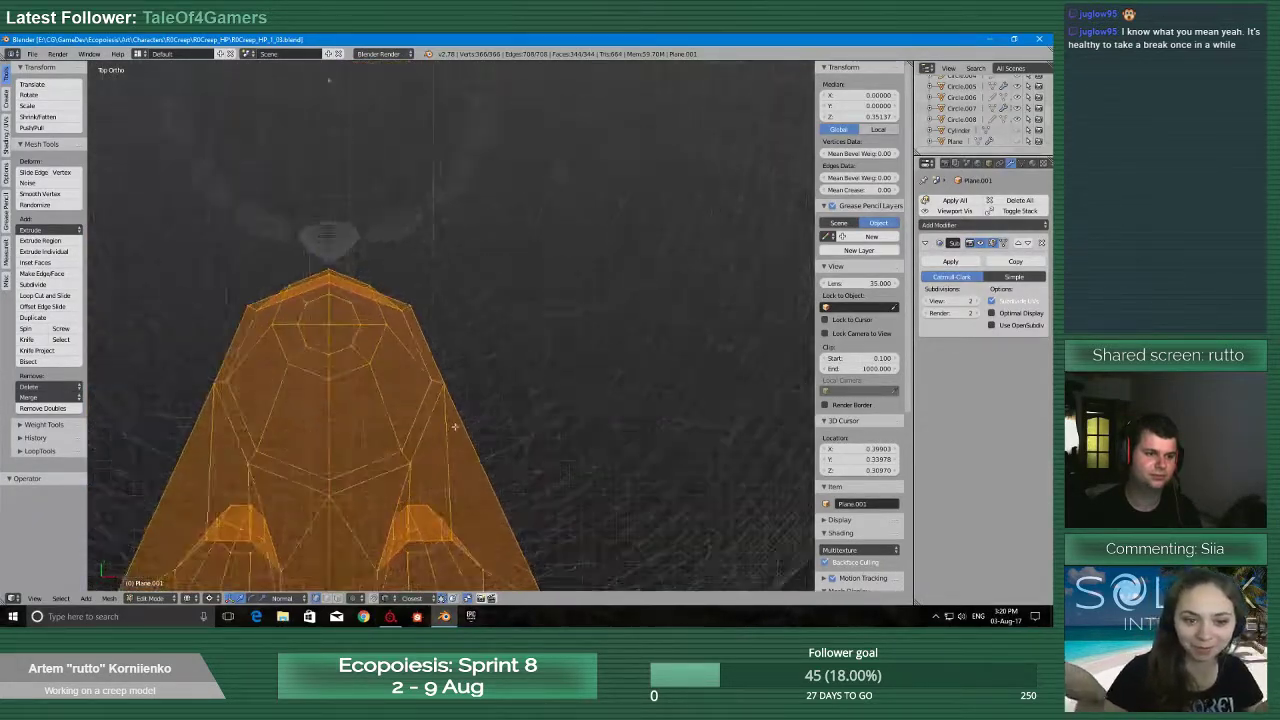
pyautogui.rightClick(331, 265)
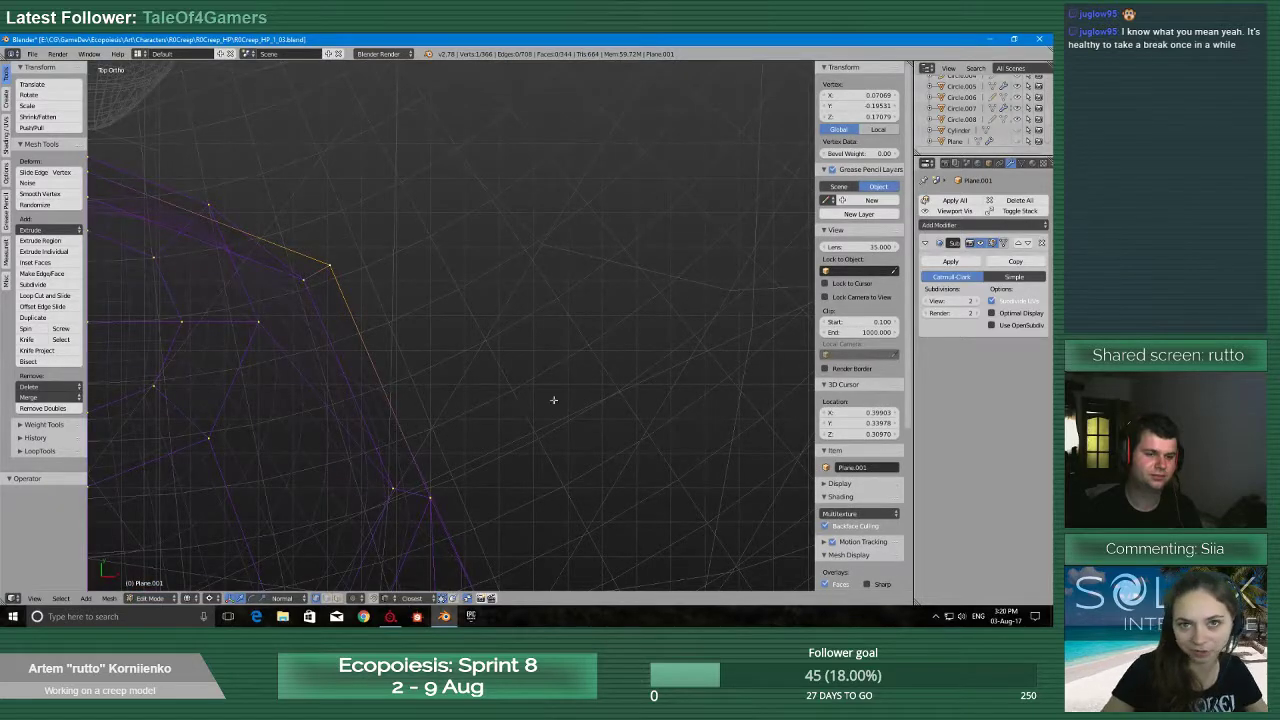
pyautogui.press('g')
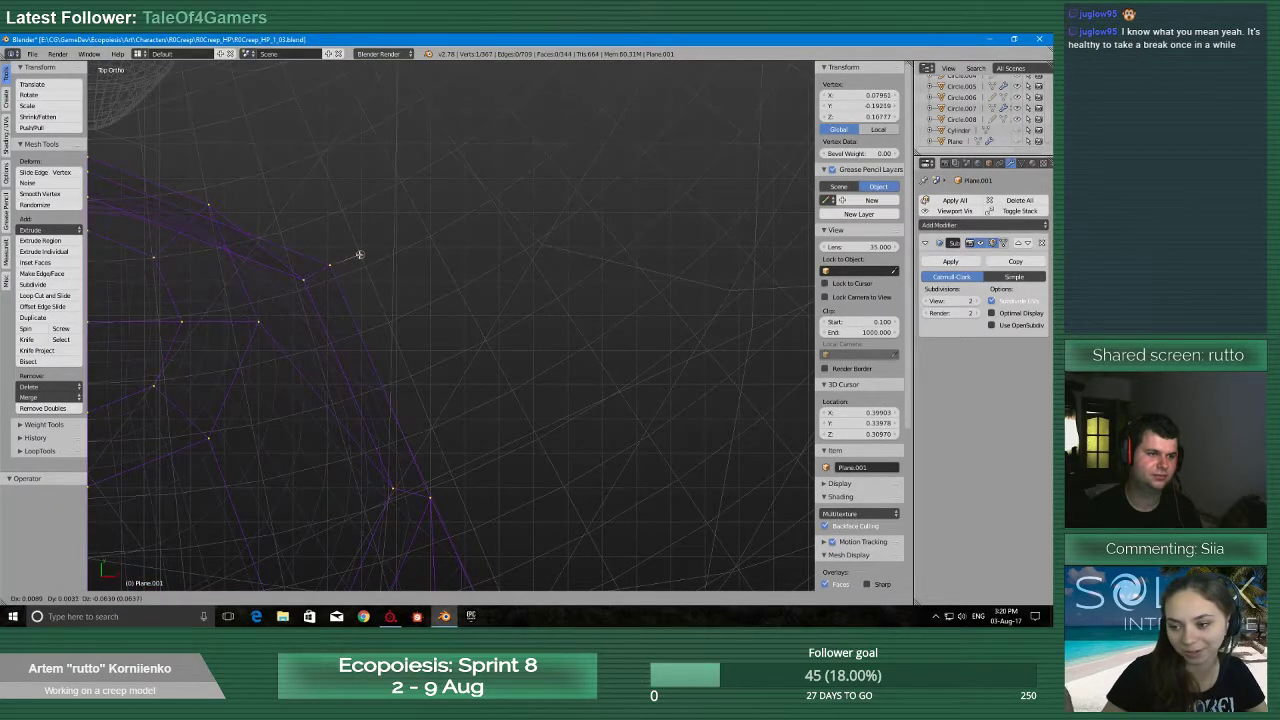
pyautogui.click(359, 253)
pyautogui.scroll(-3, 359, 253)
pyautogui.scroll(3, 562, 511)
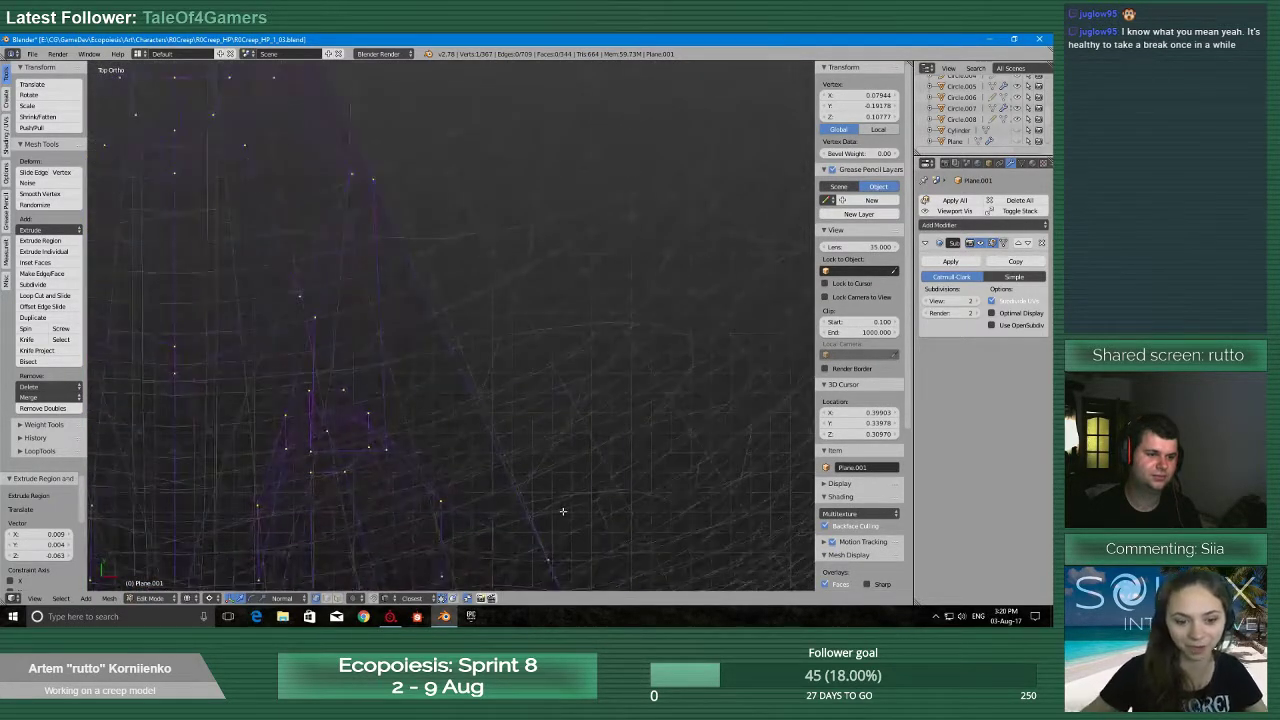
# Extrude another vertex down along the sloping side and merge it at last into the outline vertex farther down
pyautogui.keyDown('shift'); pyautogui.rightClick(560, 552); pyautogui.keyUp('shift')
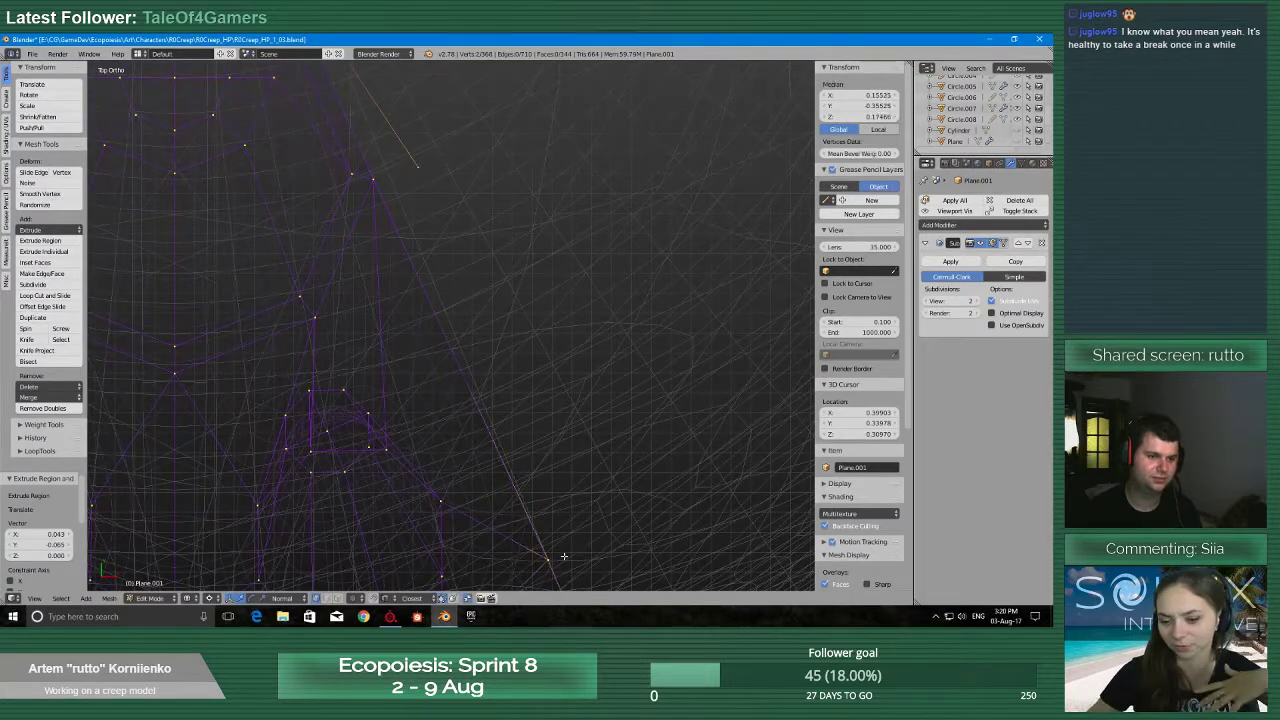
pyautogui.hotkey('alt', 'm')
pyautogui.click(564, 556)
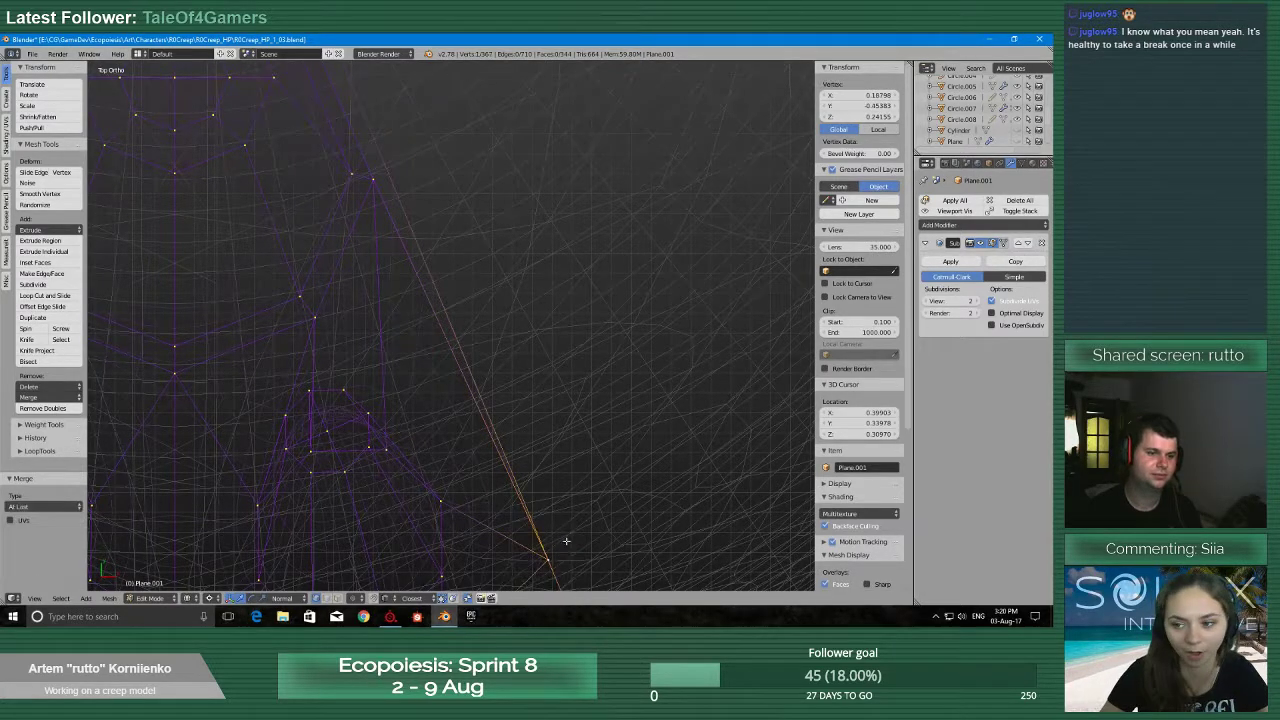
# Fill a face between the newly extruded outer edge and the mesh's sloping side
pyautogui.keyDown('shift'); pyautogui.rightClick(392, 196); pyautogui.keyUp('shift')
pyautogui.scroll(-3, 421, 369)
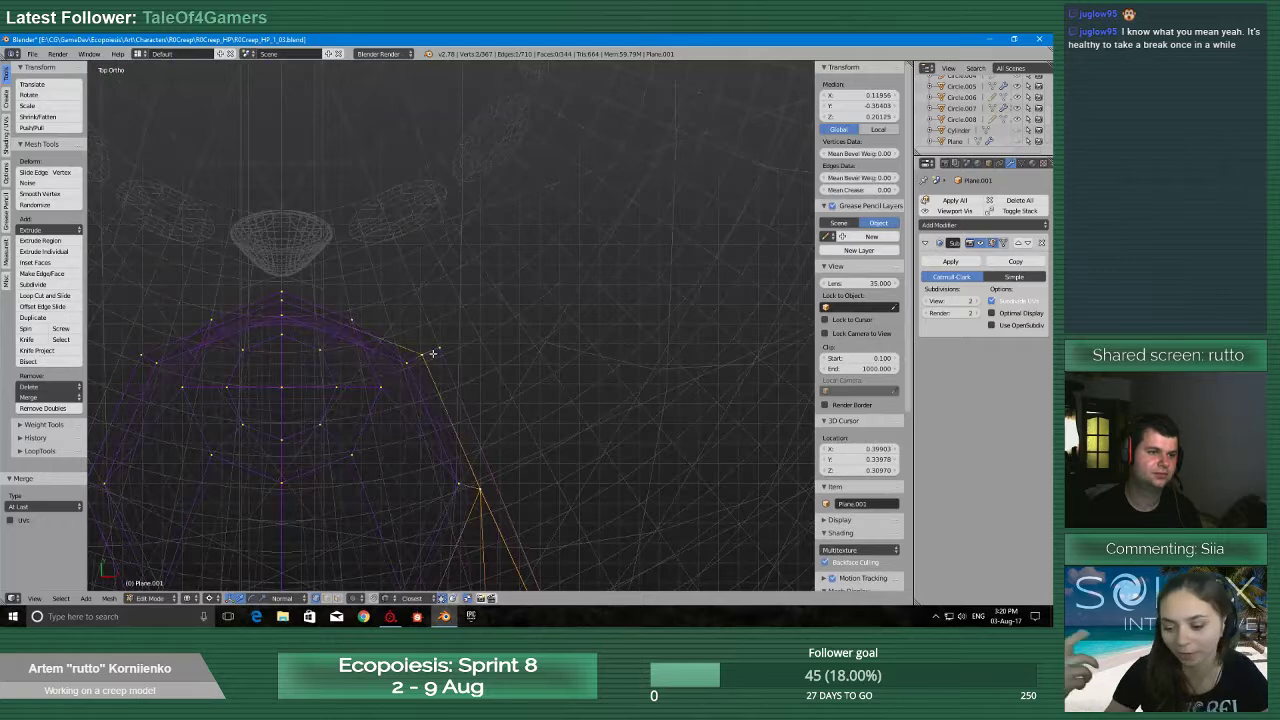
pyautogui.press('f')
pyautogui.scroll(-5, 450, 374)
pyautogui.scroll(5, 490, 445)
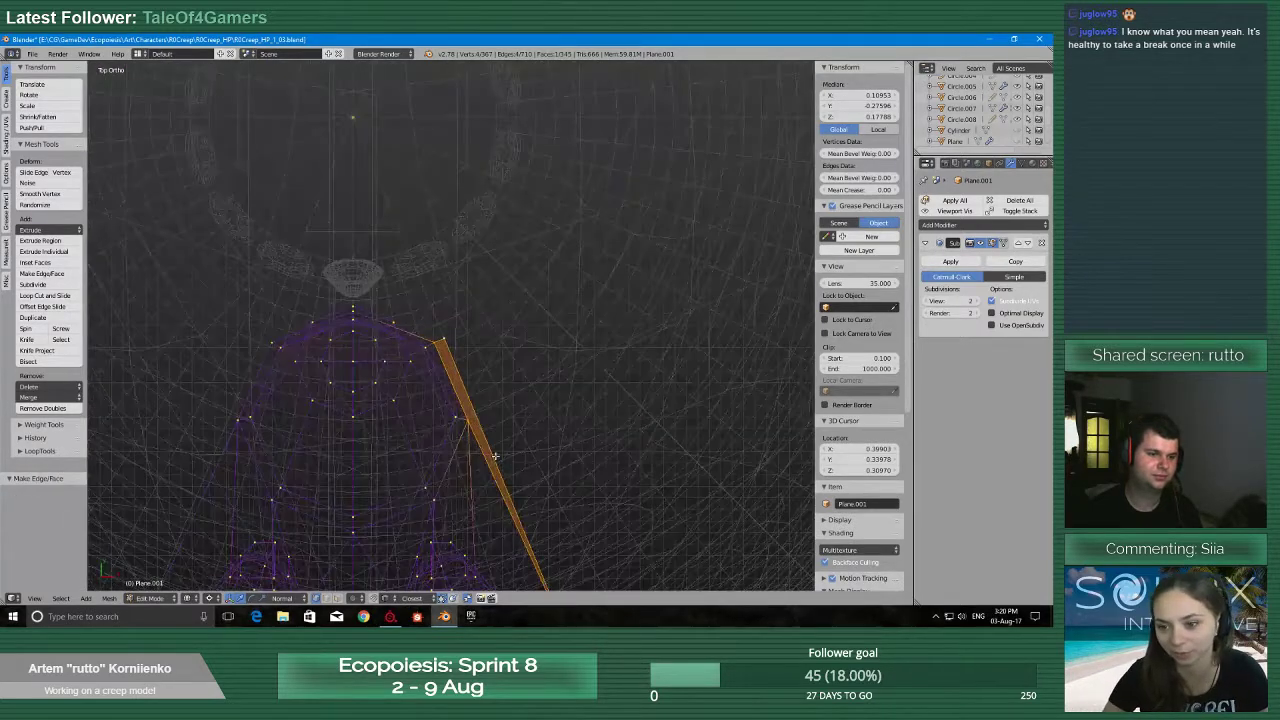
# Subdivide the long outer edge of the new side face once
pyautogui.keyDown('shift'); pyautogui.moveTo(530, 487); pyautogui.dragTo(475, 265, button='middle'); pyautogui.keyUp('shift')
pyautogui.scroll(-3, 450, 260)
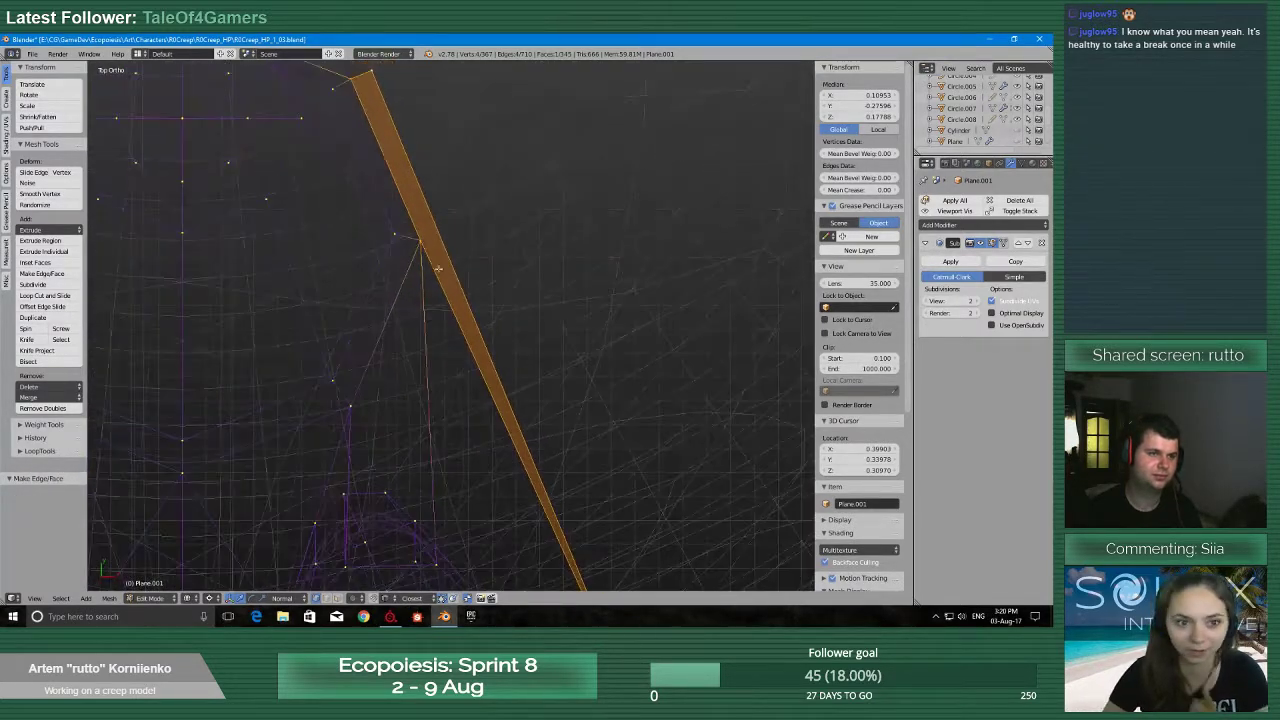
pyautogui.hotkey('ctrl', 'Tab')
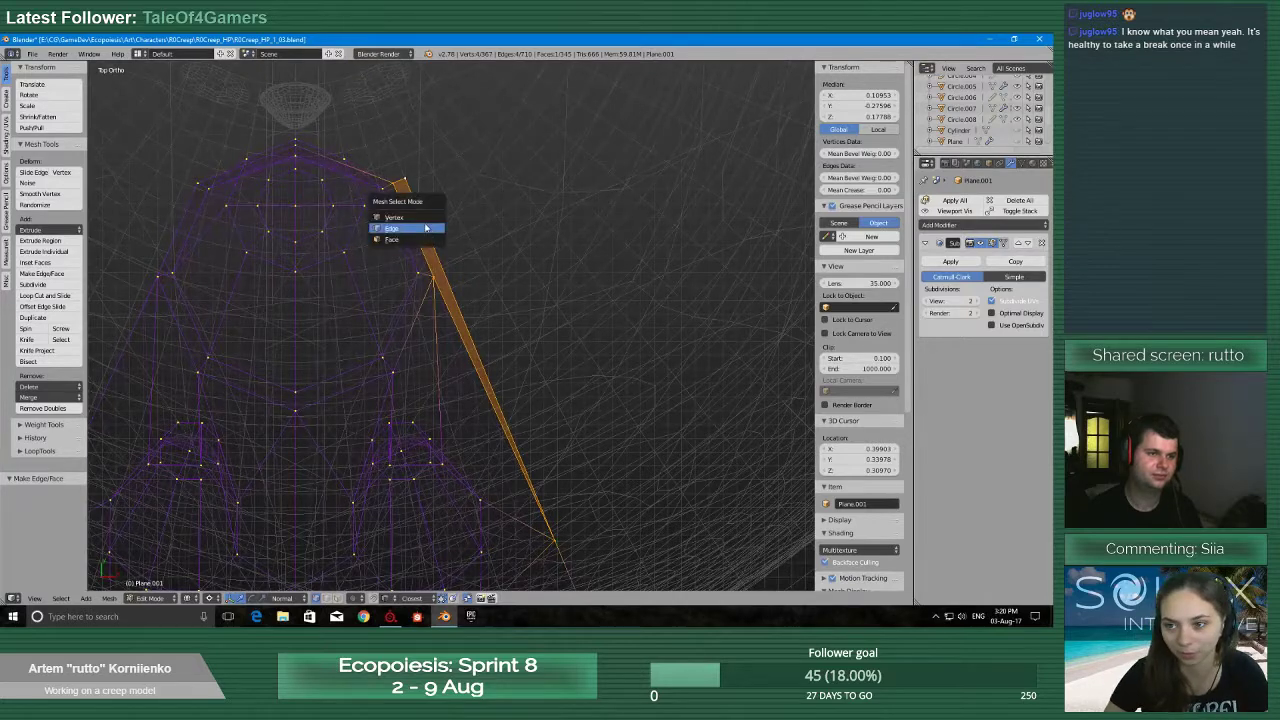
pyautogui.click(430, 226)
pyautogui.press('w')
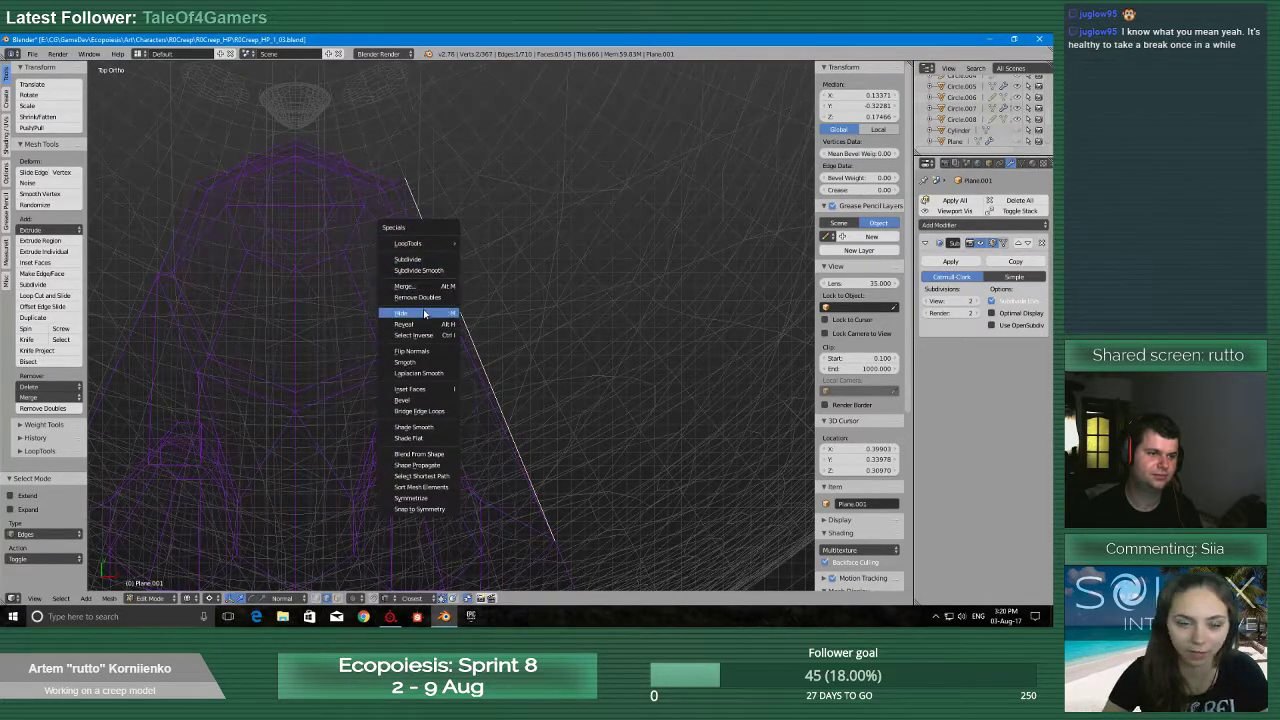
pyautogui.click(424, 262)
# Slide the outer edge's midpoint vertex toward the narrow tip by a factor of about 0.48
pyautogui.hotkey('ctrl', 'Tab')
pyautogui.click(470, 334)
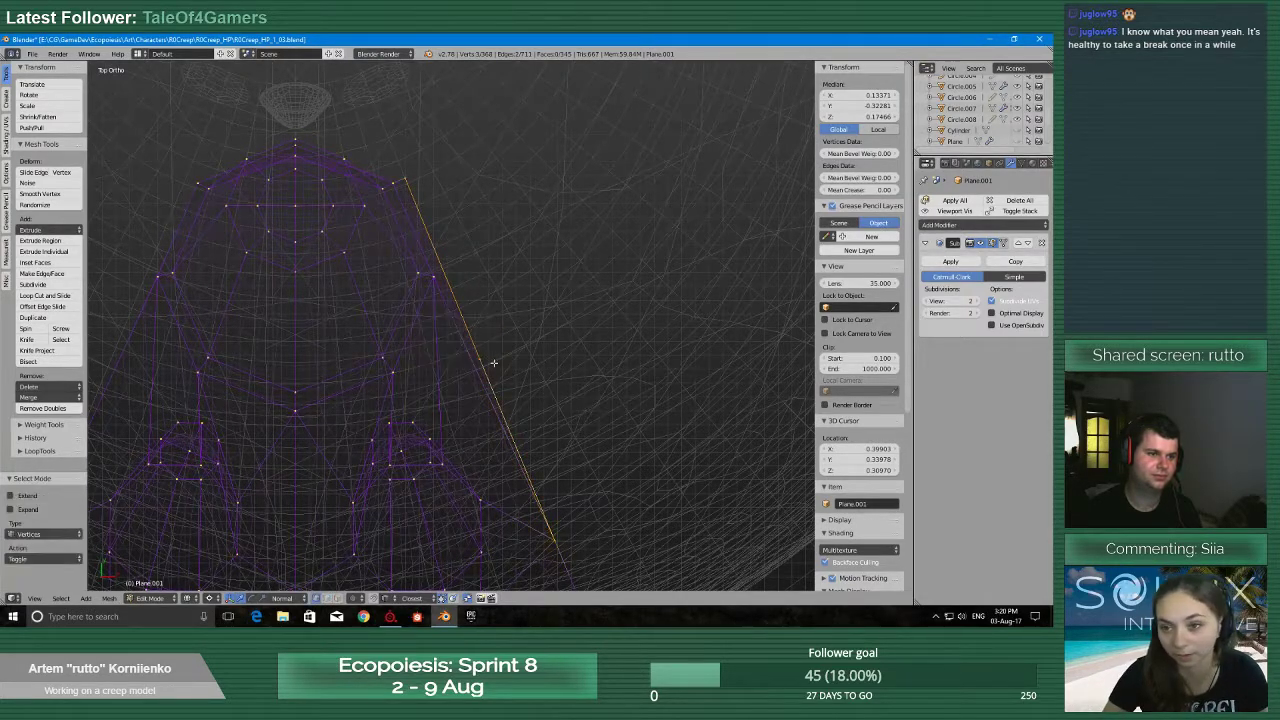
pyautogui.rightClick(484, 354)
pyautogui.hotkey('shift', 'v')
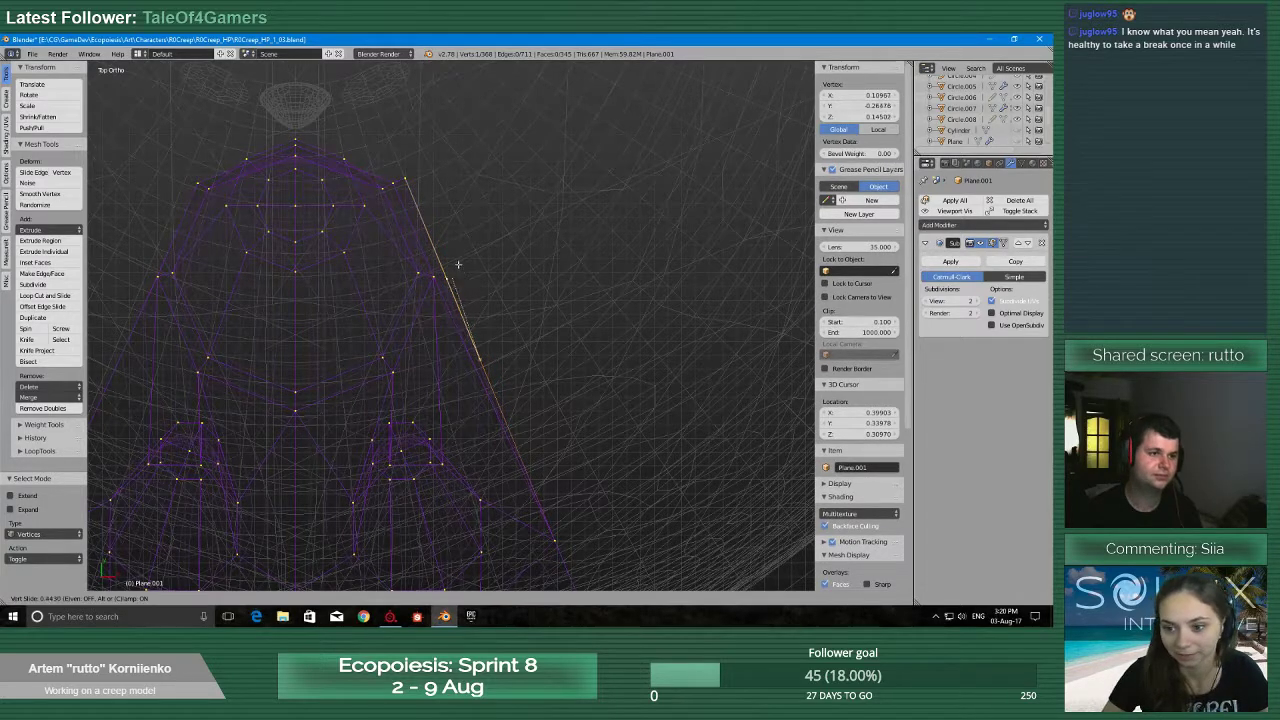
pyautogui.click(455, 258)
# Connect the slid vertex to the neighbouring side vertex with an edge, and save over the existing file
pyautogui.scroll(2, 448, 262)
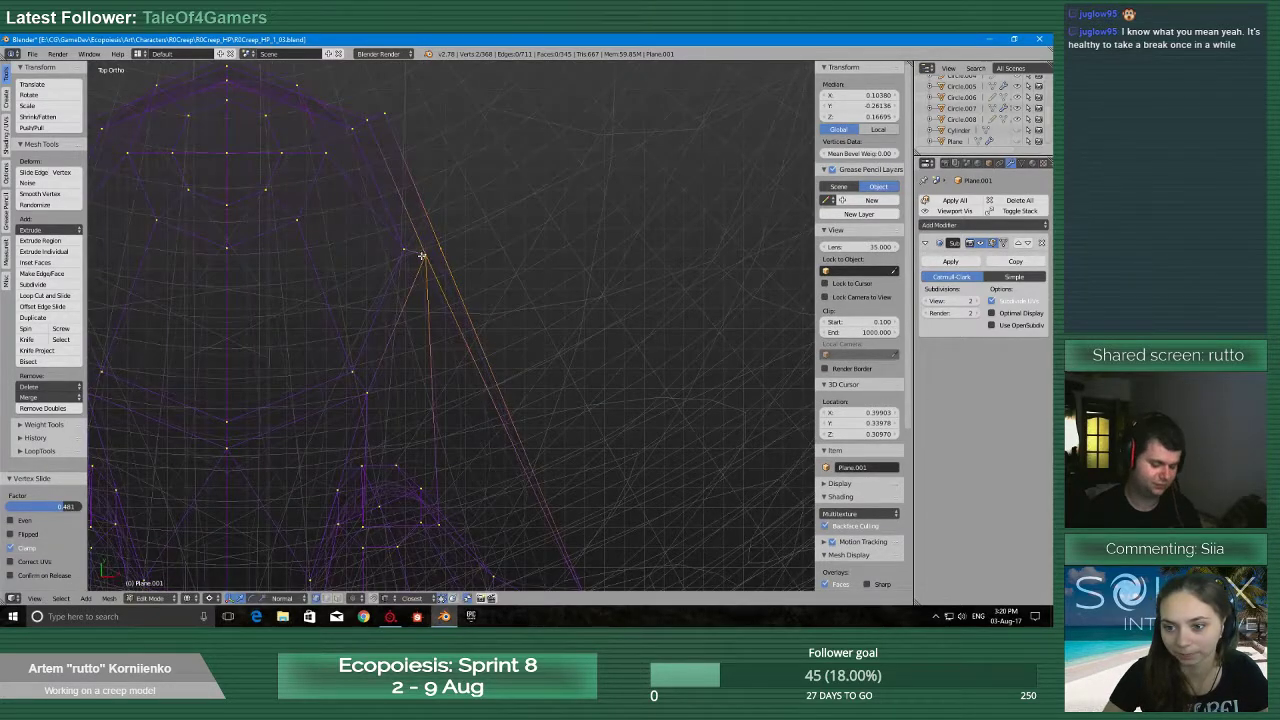
pyautogui.press('j')
pyautogui.scroll(-4, 480, 400)
pyautogui.hotkey('ctrl', 's')
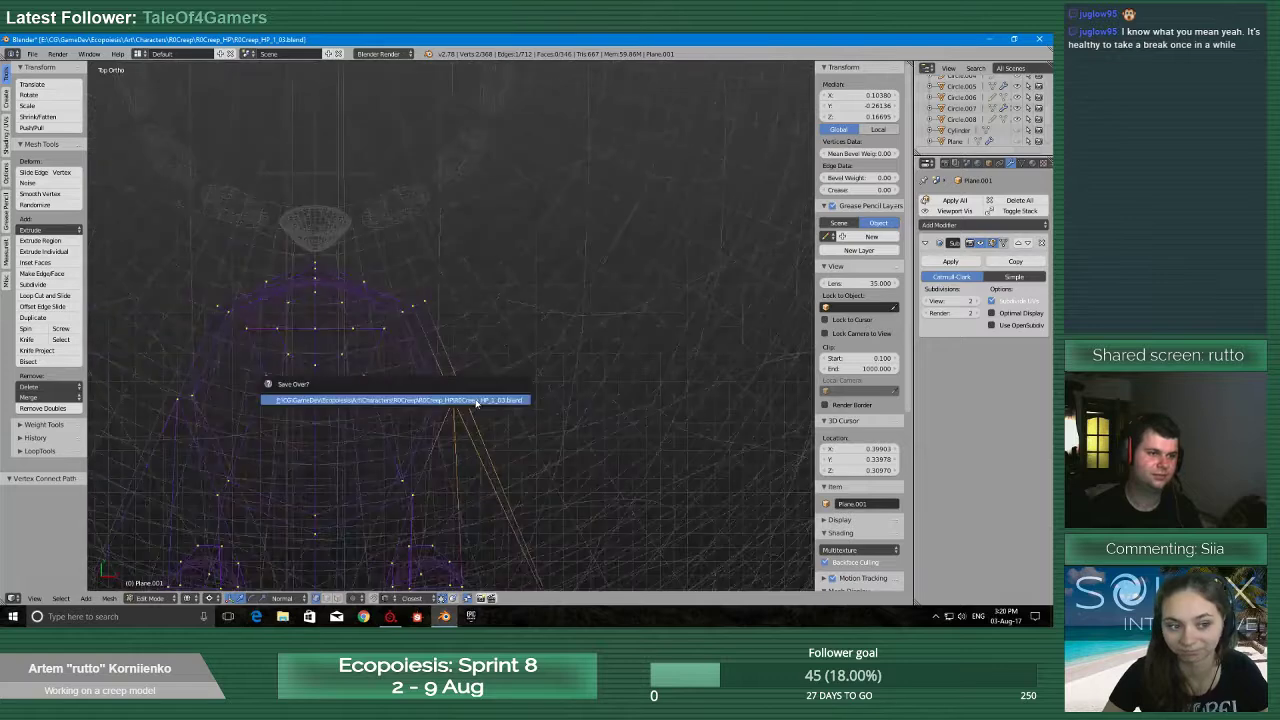
pyautogui.click(476, 402)
# Extrude the centre vertex at the segment's narrow tip by about 0.054 in X and 0.012 in Y
pyautogui.moveTo(476, 402); pyautogui.dragTo(504, 335, button='middle')
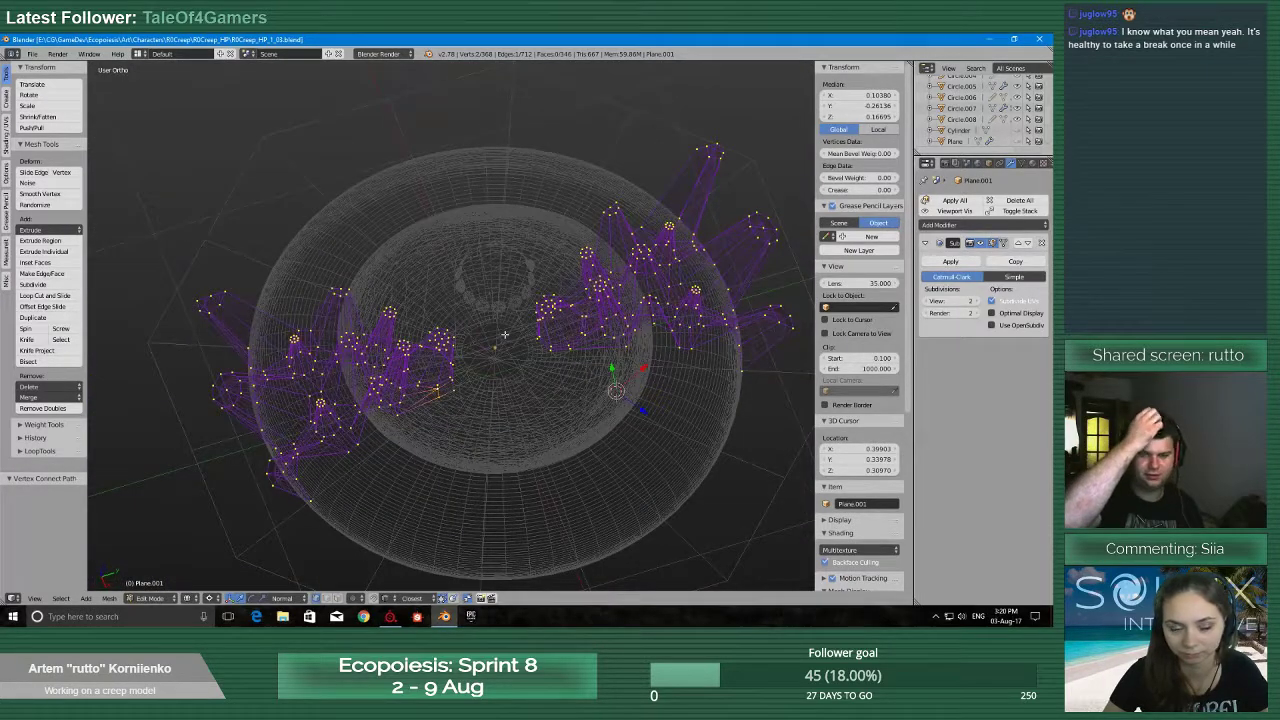
pyautogui.scroll(2, 540, 517)
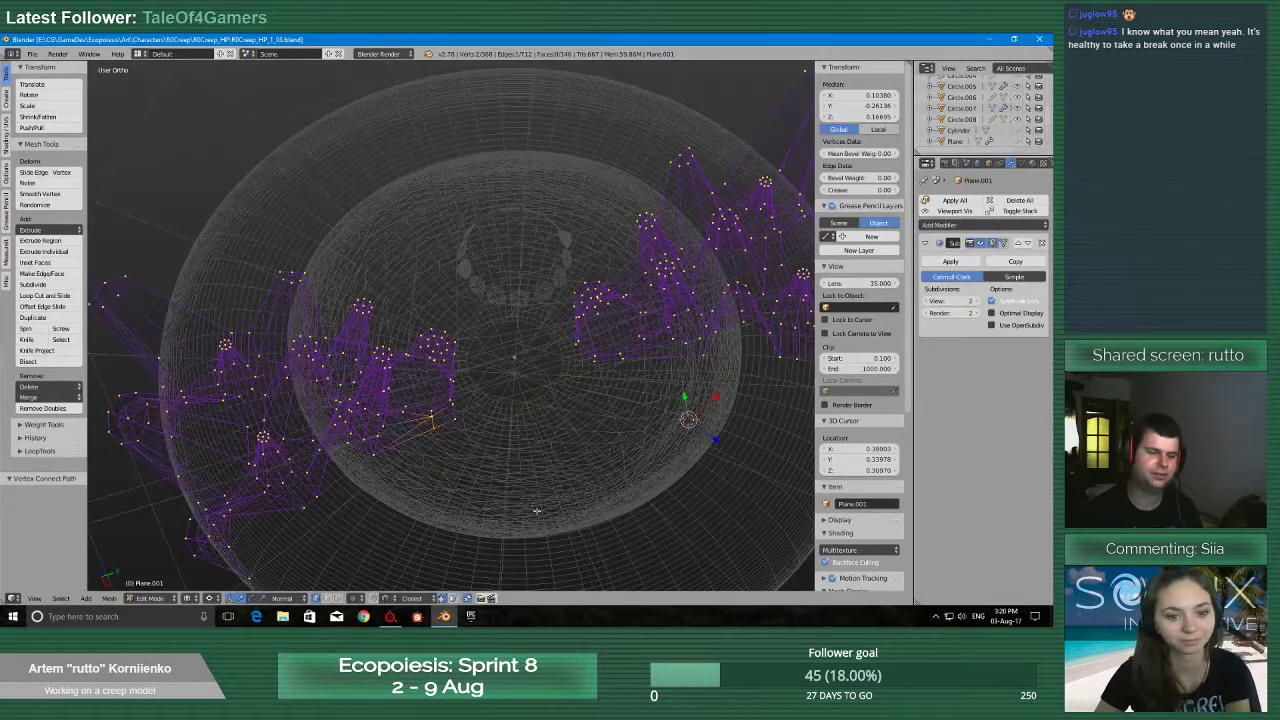
pyautogui.scroll(8, 473, 397)
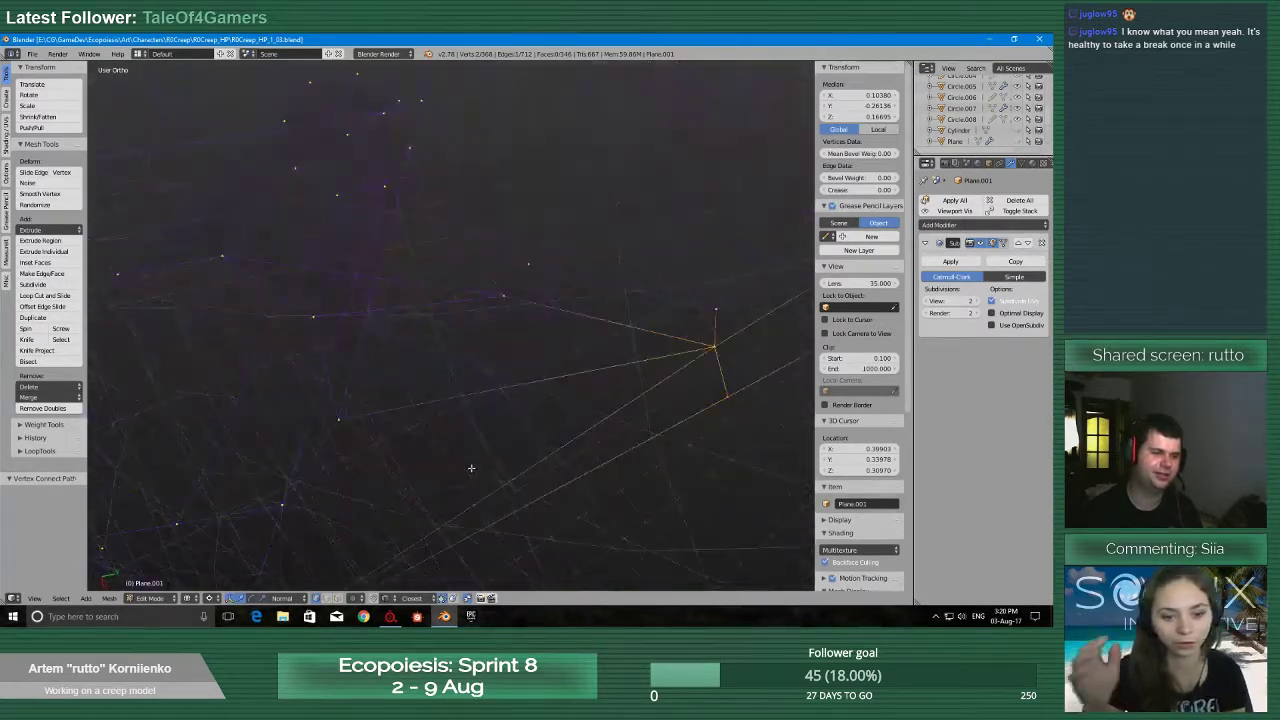
pyautogui.keyDown('ctrl'); pyautogui.moveTo(475, 476); pyautogui.dragTo(537, 434, button='middle'); pyautogui.keyUp('ctrl')
pyautogui.keyDown('shift'); pyautogui.moveTo(615, 412); pyautogui.dragTo(350, 440, button='middle'); pyautogui.keyUp('shift')
pyautogui.keyDown('shift'); pyautogui.moveTo(350, 440); pyautogui.dragTo(448, 428, button='middle'); pyautogui.keyUp('shift')
pyautogui.scroll(-2, 448, 428)
pyautogui.rightClick(652, 382)
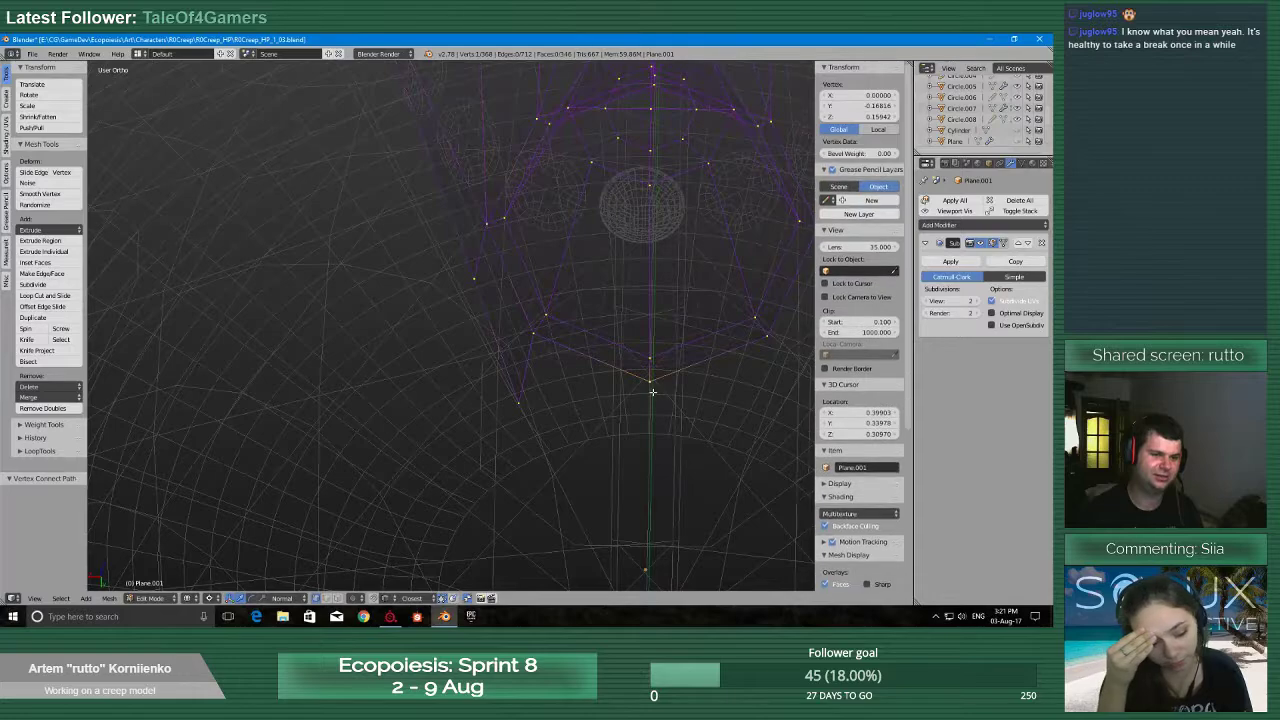
pyautogui.press('e')
pyautogui.click(565, 416)
# Raise the slid vertex on the side strip's outer edge by 0.049 along the Z axis
pyautogui.moveTo(565, 416); pyautogui.dragTo(454, 526, button='middle')
pyautogui.scroll(-4, 423, 483)
pyautogui.keyDown('shift'); pyautogui.moveTo(290, 455); pyautogui.dragTo(426, 403, button='middle'); pyautogui.keyUp('shift')
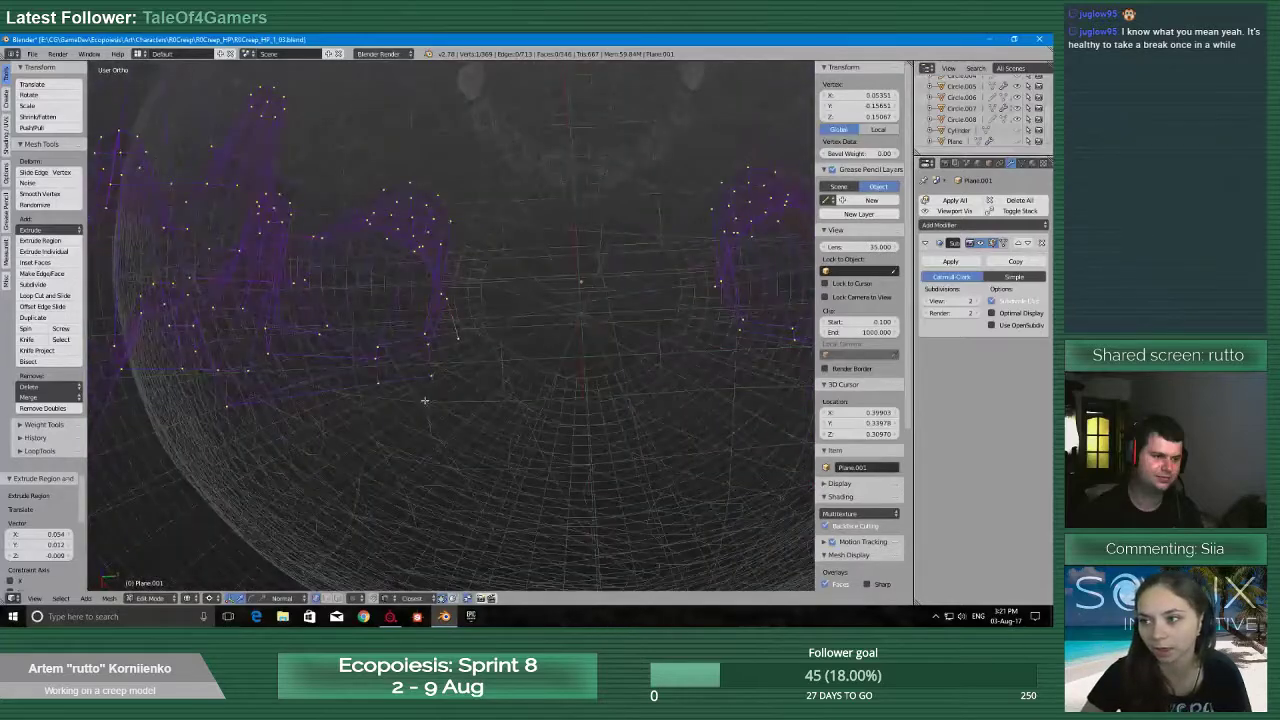
pyautogui.scroll(5, 426, 403)
pyautogui.scroll(3, 519, 406)
pyautogui.keyDown('shift'); pyautogui.moveTo(276, 463); pyautogui.dragTo(581, 420, button='middle'); pyautogui.keyUp('shift')
pyautogui.press('g')
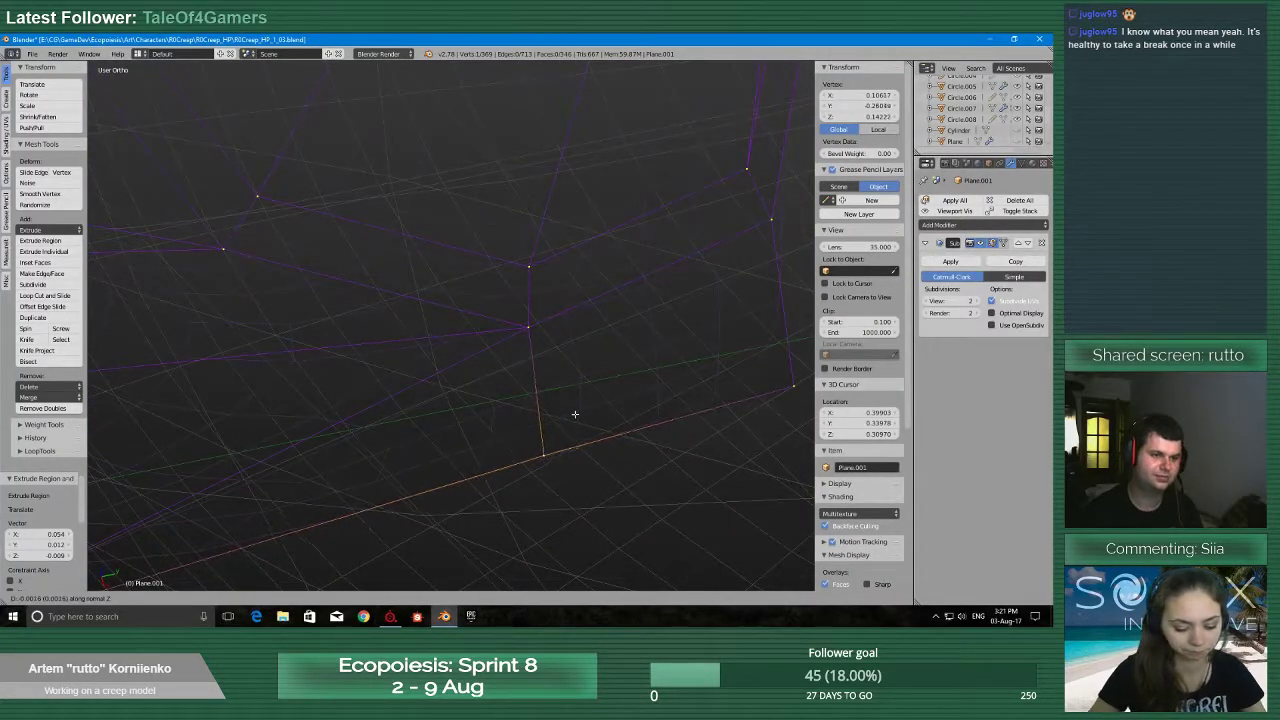
pyautogui.rightClick(585, 407)
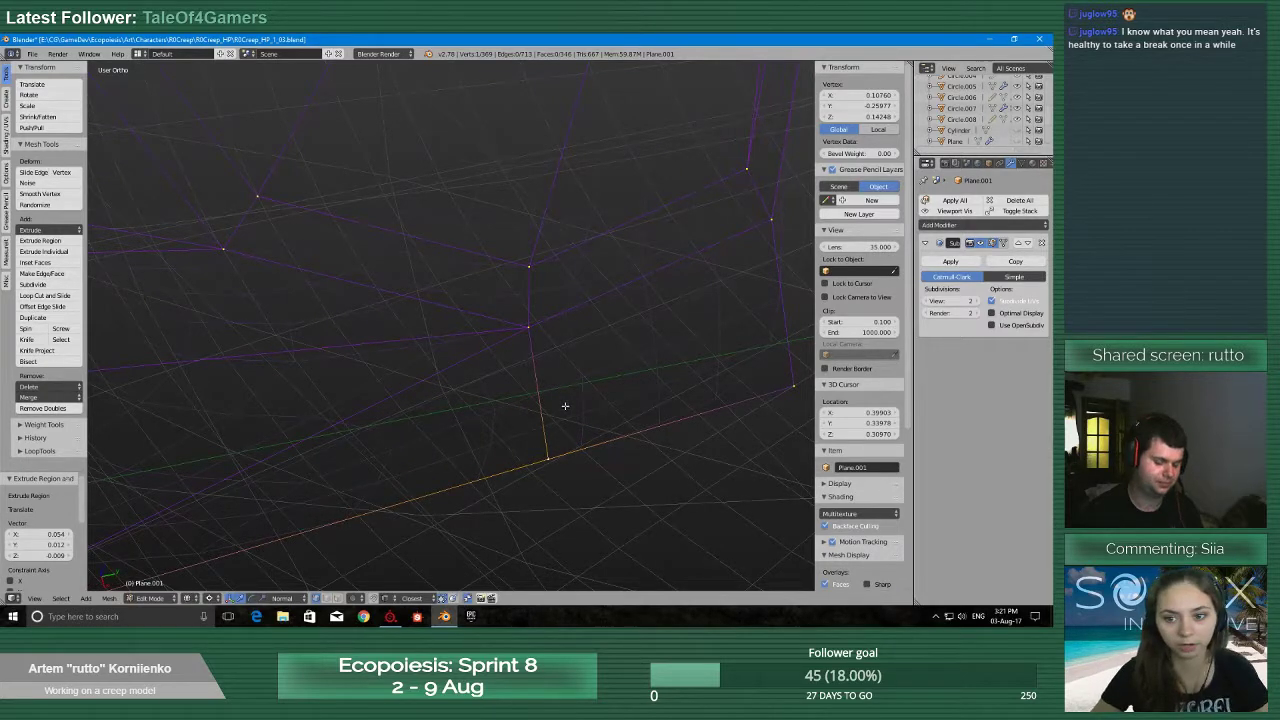
pyautogui.press('g')
pyautogui.press('z')
pyautogui.click(547, 351)
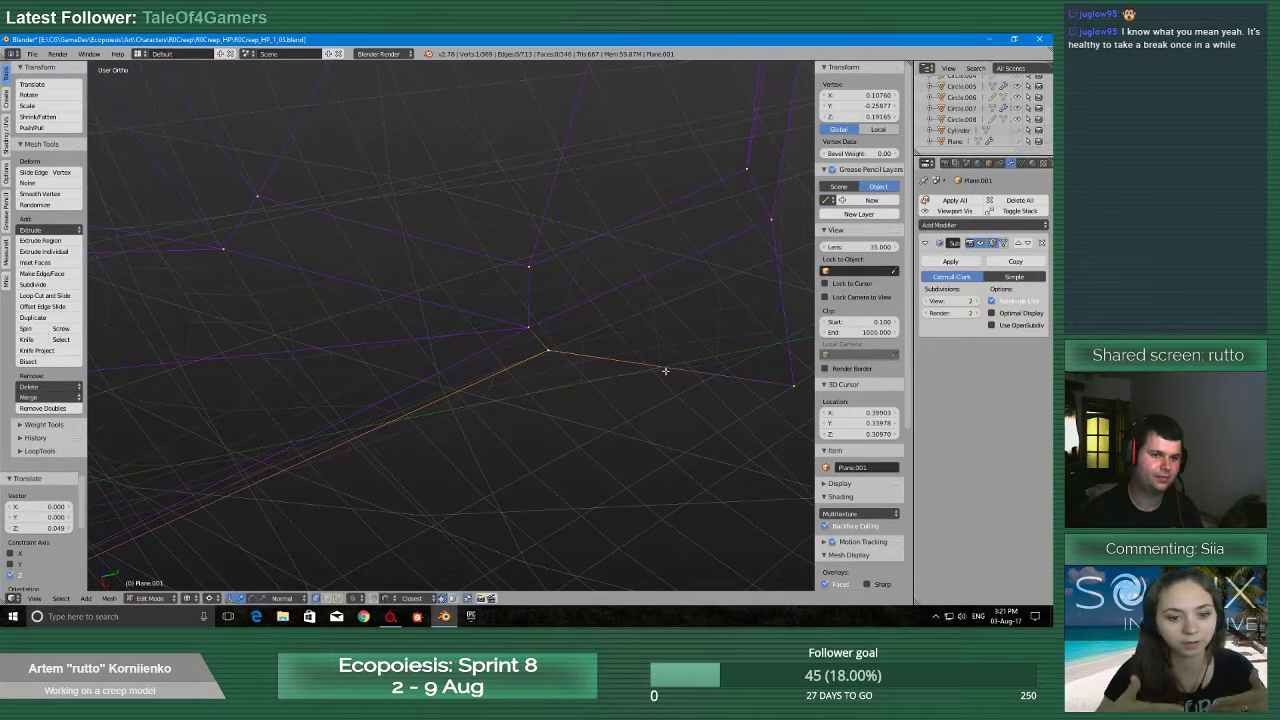
# Raise the outer corner vertex near the narrow tip by 0.061 along the Z axis
pyautogui.moveTo(547, 354); pyautogui.dragTo(508, 491, button='middle')
pyautogui.press('g')
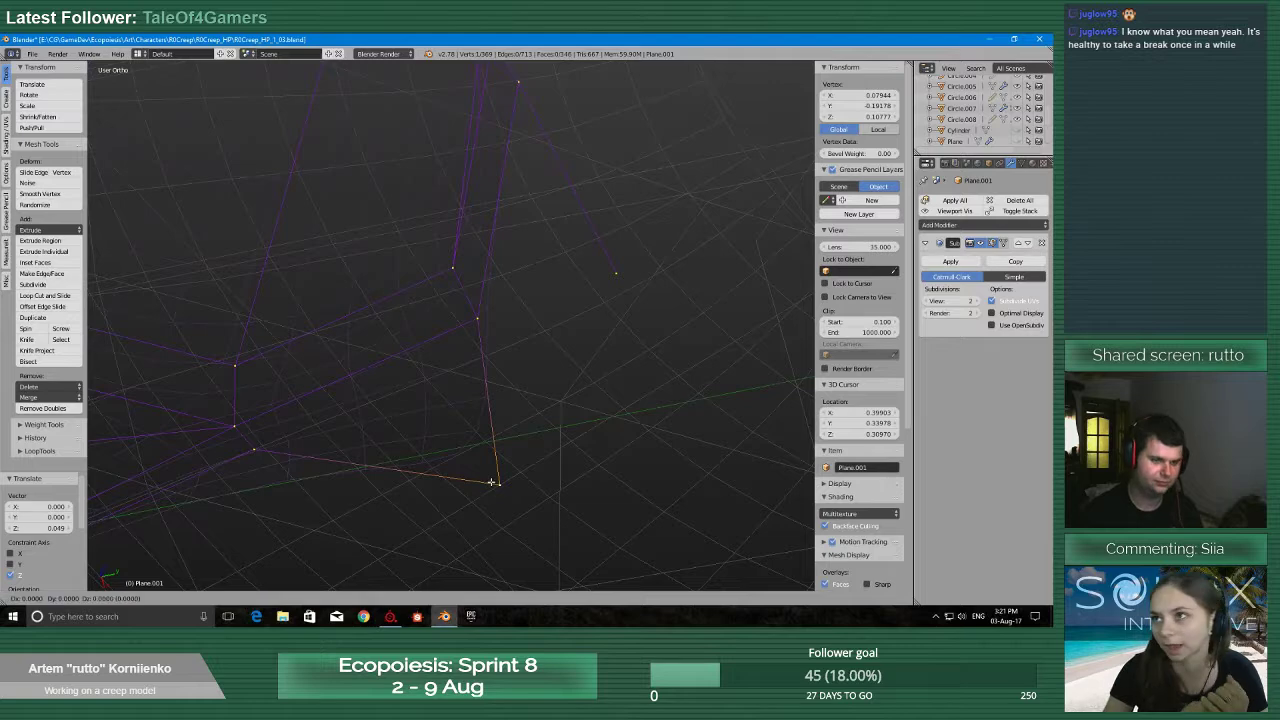
pyautogui.press('z')
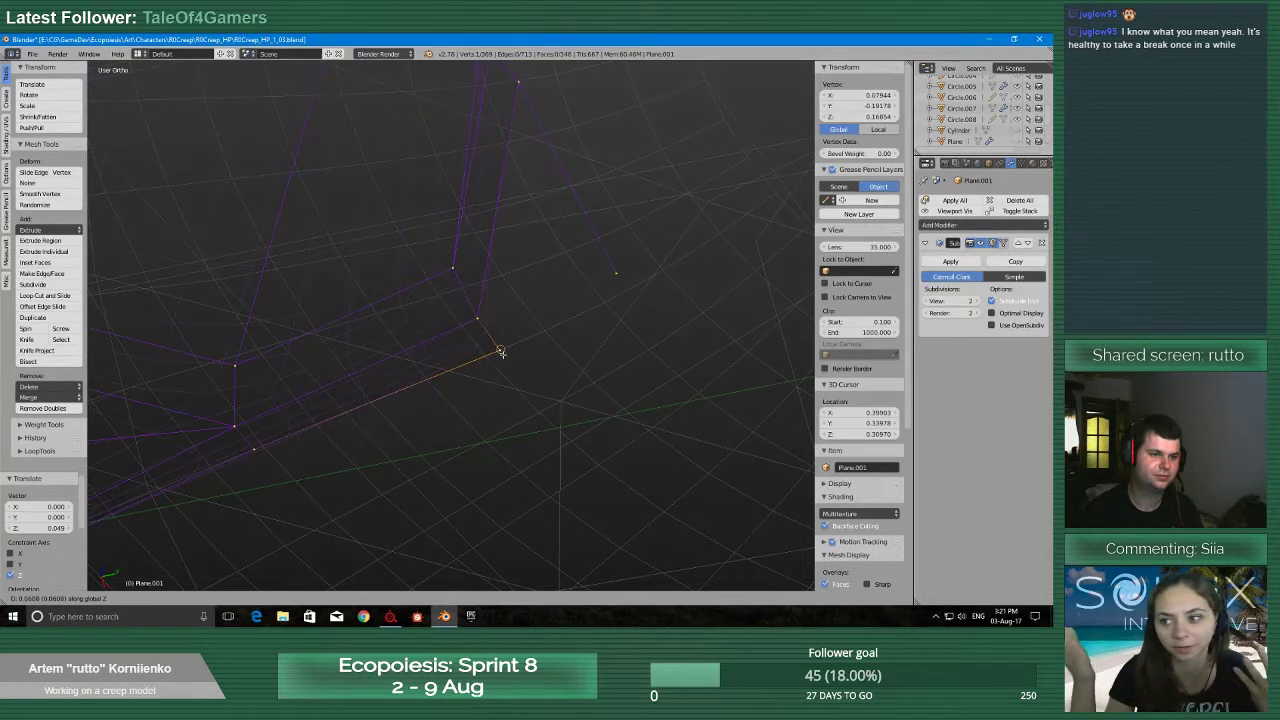
pyautogui.click(500, 352)
# Reposition the vertex extruded from the tip's centre so it lies beyond the tip's outer edge
pyautogui.moveTo(500, 354)
pyautogui.mouseDown(button='middle')
pyautogui.moveTo(500, 417)
pyautogui.moveTo(543, 349)
pyautogui.moveTo(517, 349)
pyautogui.mouseUp(button='middle')
pyautogui.press('g')
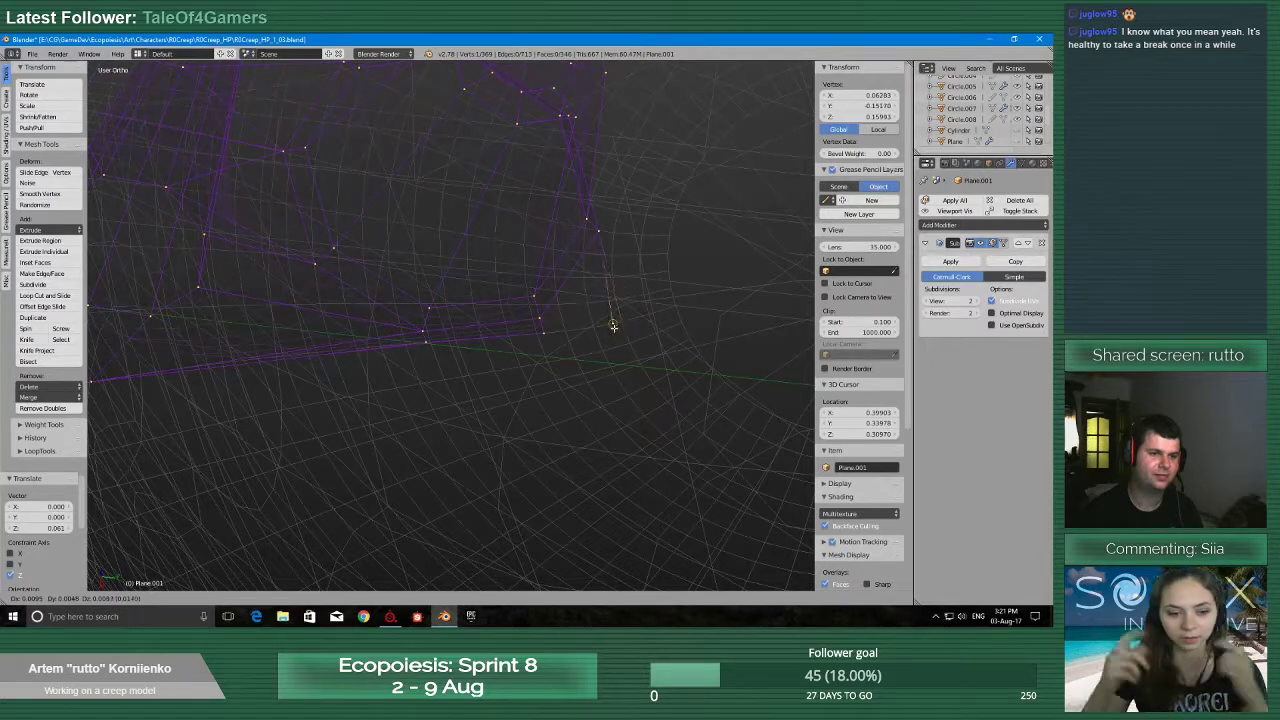
pyautogui.click(611, 323)
# Extrude the tip's loose end vertex toward the raised outer corner and merge it at last into that corner vertex
pyautogui.moveTo(611, 323); pyautogui.dragTo(412, 446, button='middle')
pyautogui.press('e')
pyautogui.click(312, 458)
pyautogui.keyDown('shift'); pyautogui.rightClick(303, 452); pyautogui.keyUp('shift')
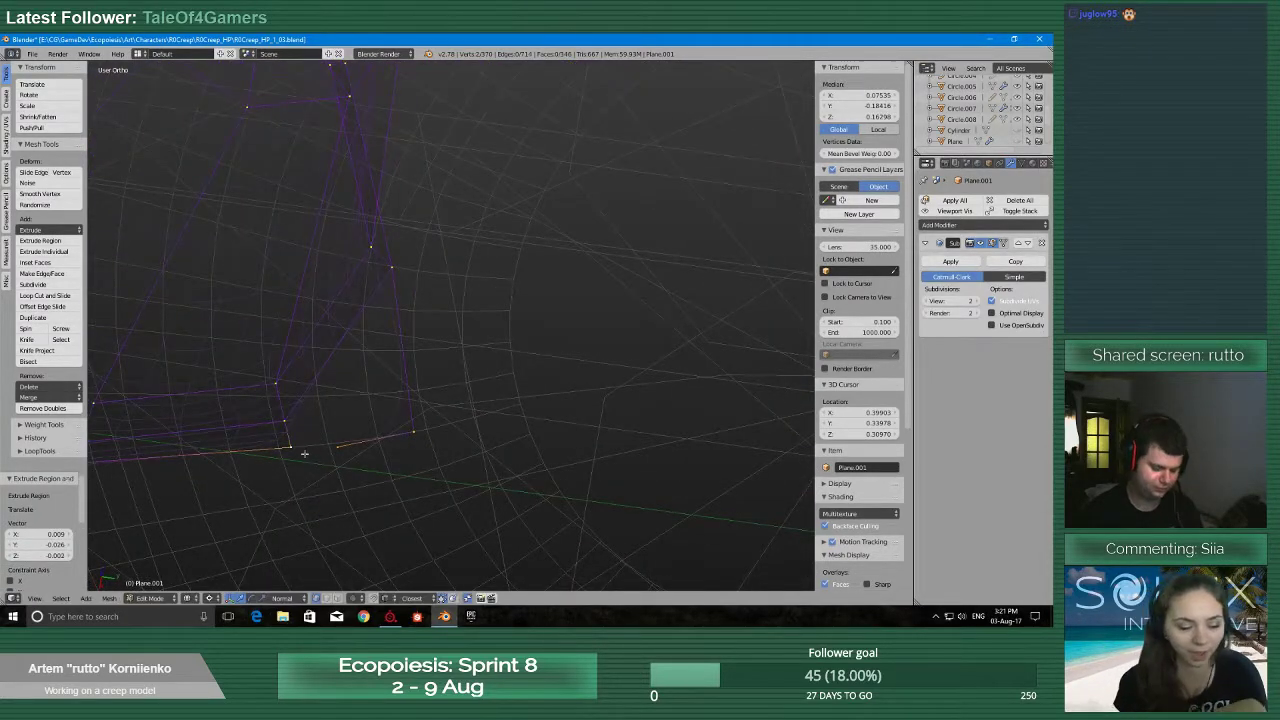
pyautogui.hotkey('alt', 'm')
pyautogui.click(299, 460)
# Fill a face between the tip's new outer edge and the existing rim vertices, then select the tip's centre vertex
pyautogui.keyDown('shift'); pyautogui.rightClick(400, 262); pyautogui.keyUp('shift')
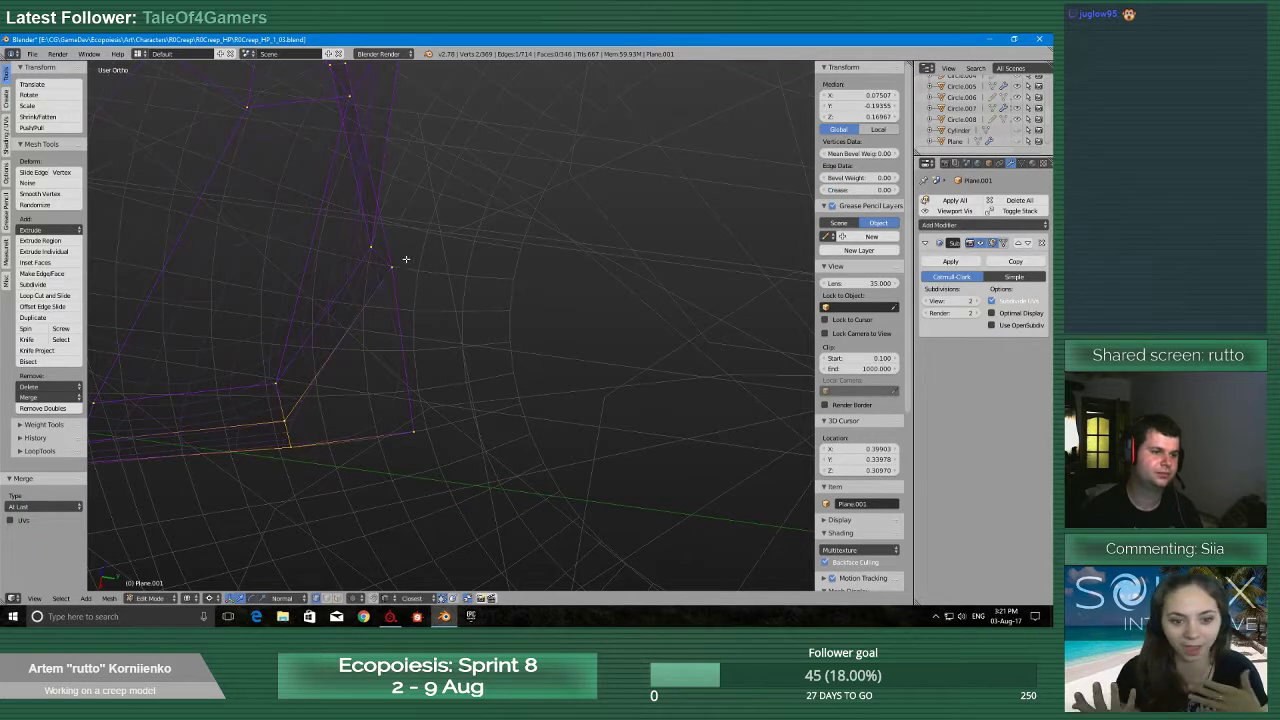
pyautogui.keyDown('shift'); pyautogui.rightClick(415, 425); pyautogui.keyUp('shift')
pyautogui.press('f')
pyautogui.press('a')
pyautogui.rightClick(405, 258)
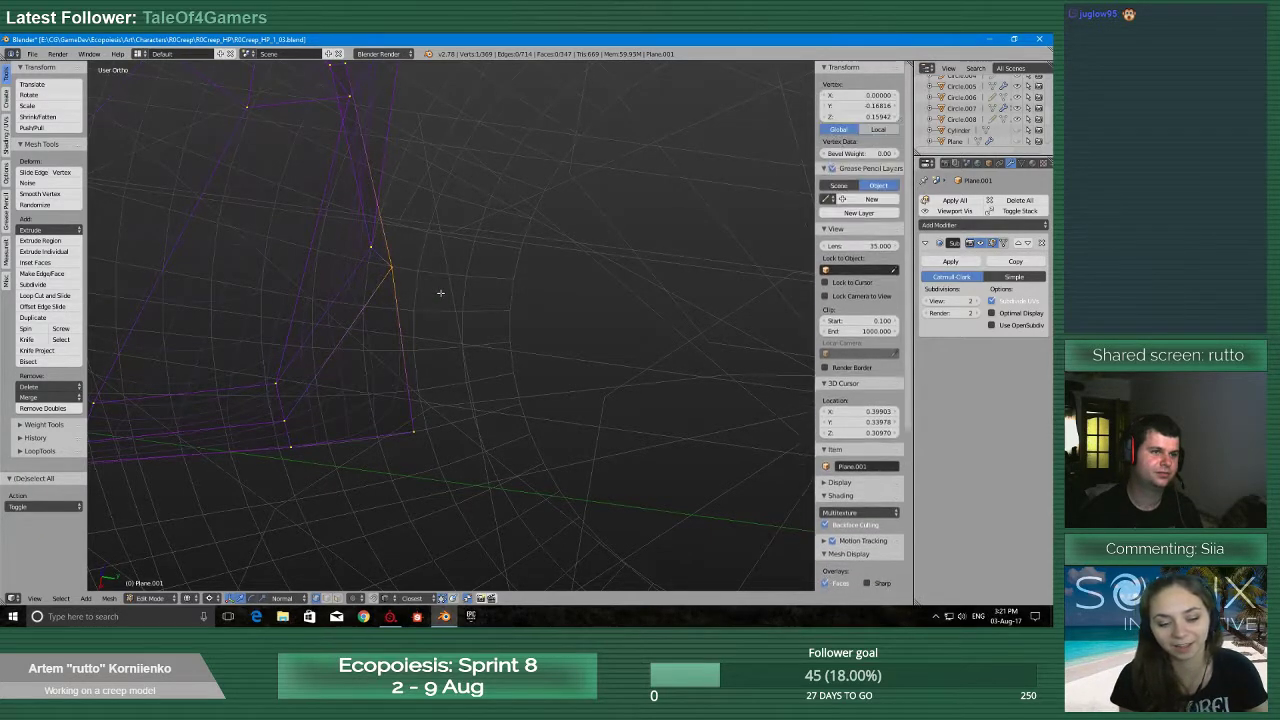
# Save the model over the existing file
pyautogui.moveTo(354, 431); pyautogui.dragTo(428, 400, button='middle')
pyautogui.scroll(-5, 398, 457)
pyautogui.hotkey('ctrl', 's')
pyautogui.click(394, 466)
pyautogui.hotkey('ctrl', 's')
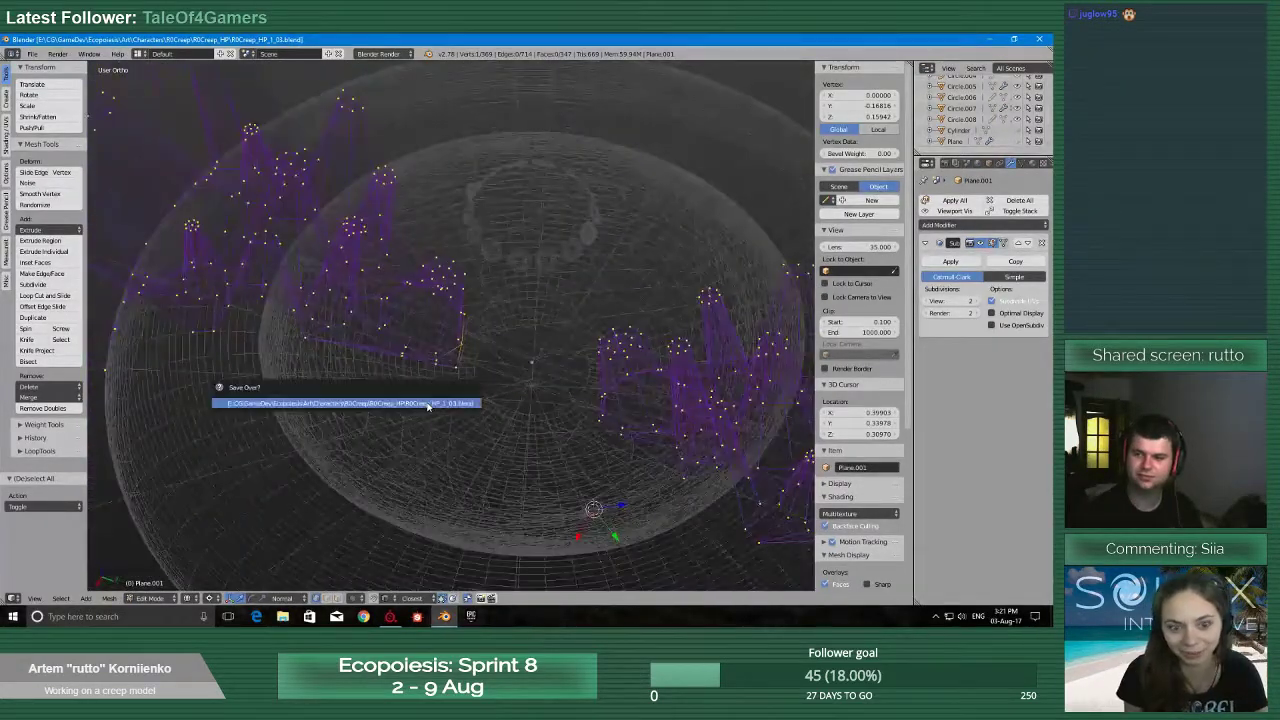
pyautogui.click(428, 402)
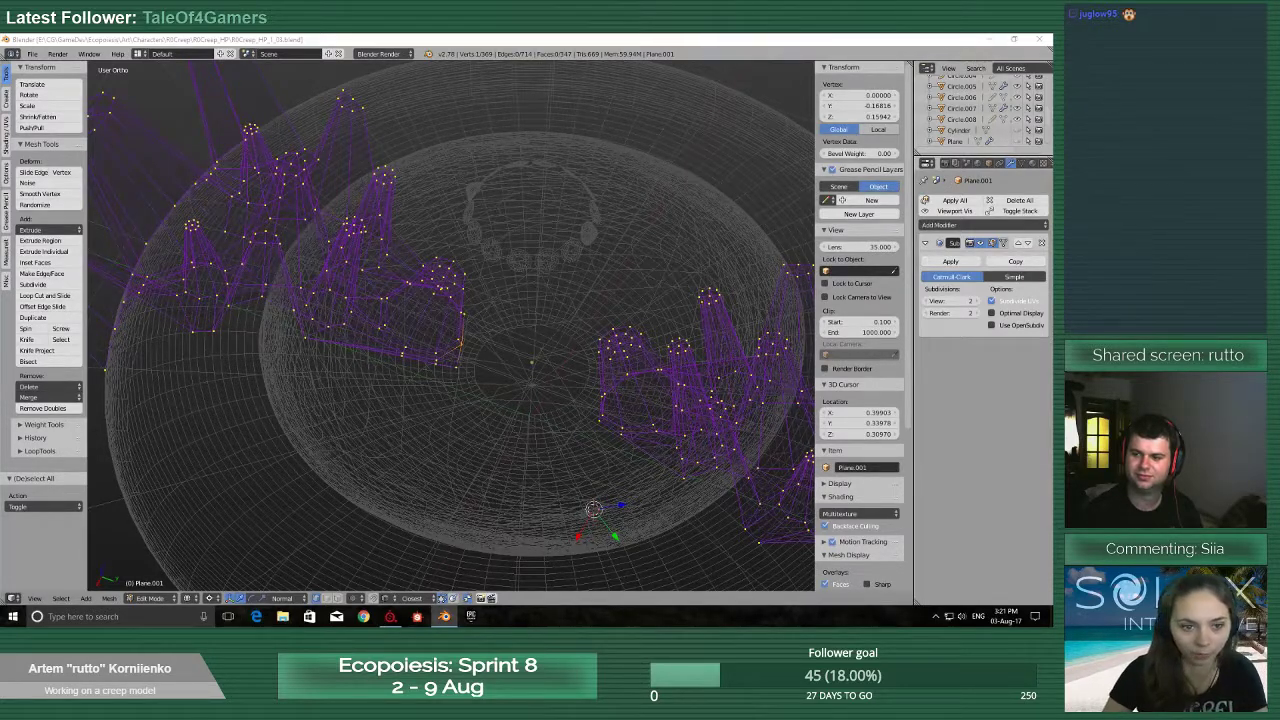
# Examine the opposite corner of the narrow tip from several angles and in the top view
pyautogui.moveTo(454, 345); pyautogui.dragTo(406, 357, button='middle')
pyautogui.scroll(-3, 406, 357)
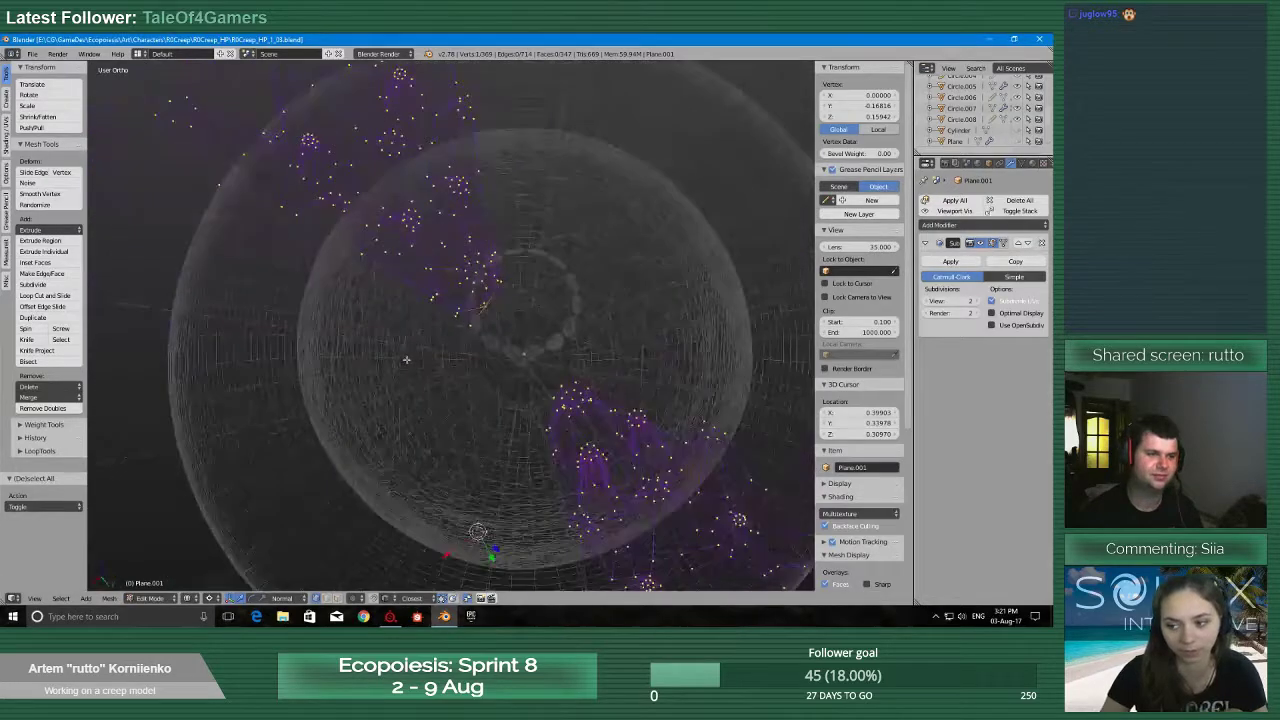
pyautogui.scroll(6, 502, 365)
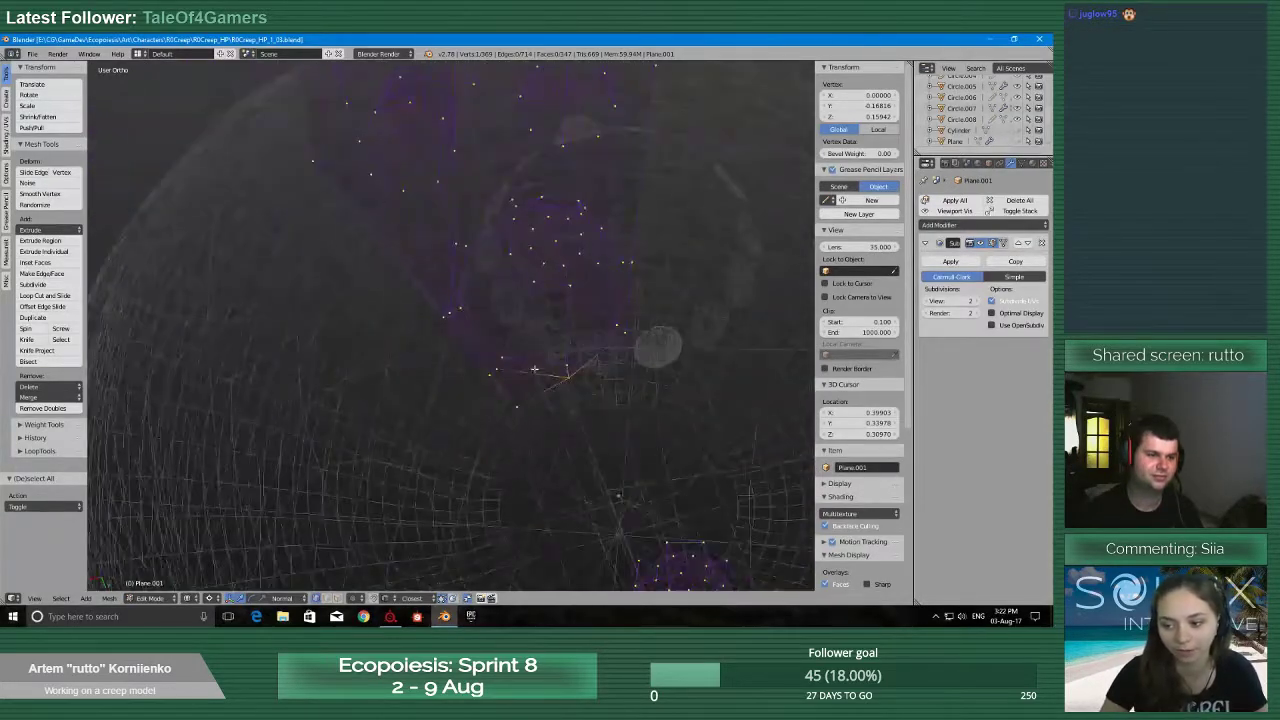
pyautogui.scroll(3, 502, 365)
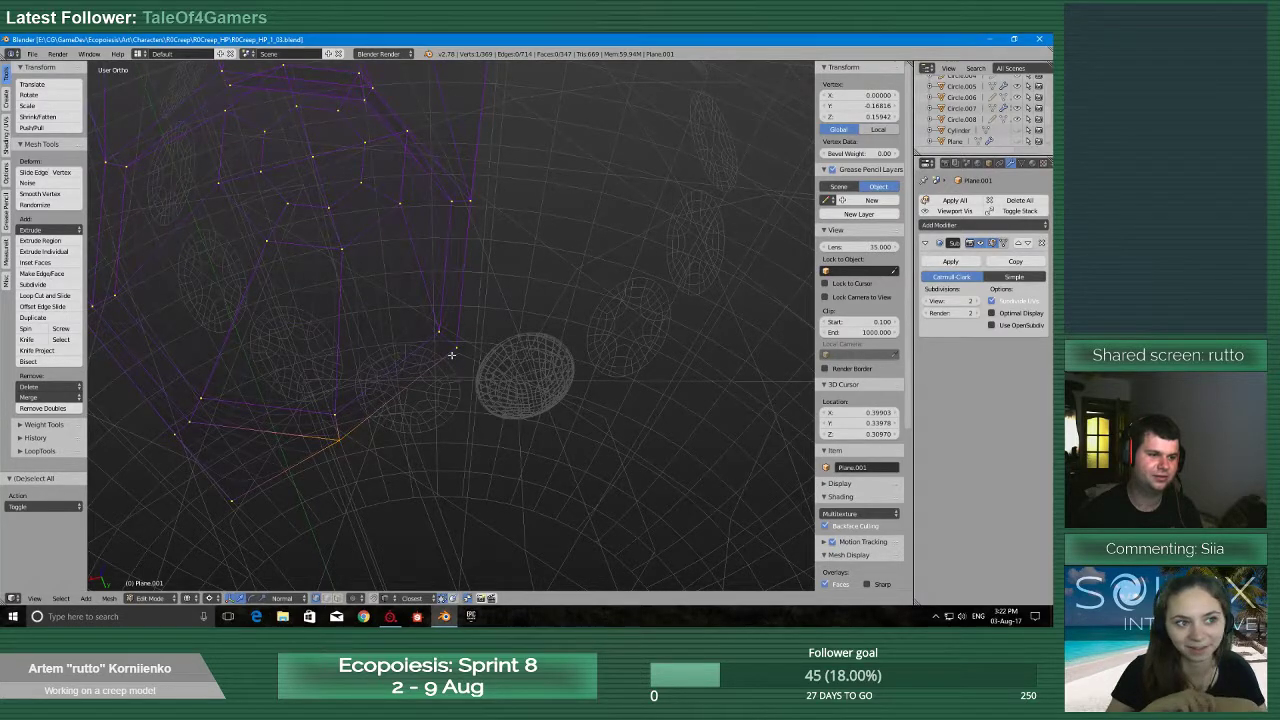
pyautogui.rightClick(452, 355)
pyautogui.moveTo(452, 355); pyautogui.dragTo(369, 397, button='middle')
pyautogui.scroll(-2, 369, 397)
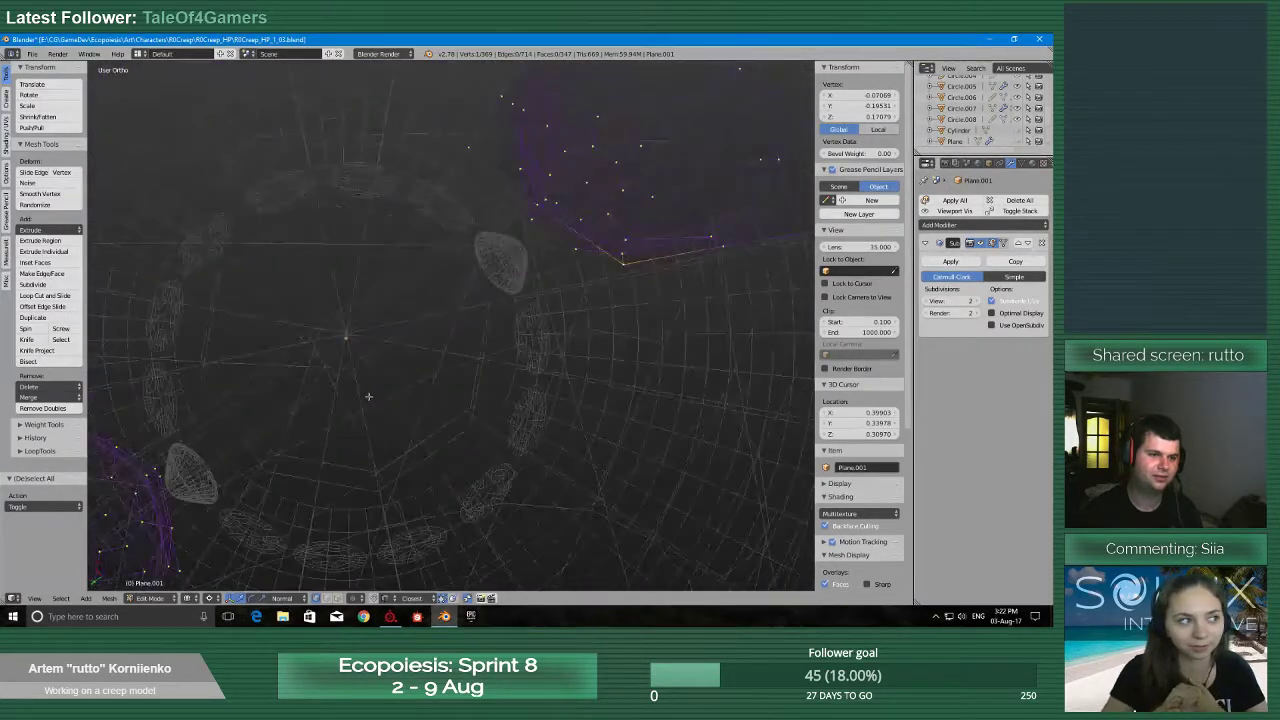
pyautogui.press('q')
pyautogui.click(354, 329)
pyautogui.keyDown('shift'); pyautogui.moveTo(440, 500); pyautogui.dragTo(512, 380, button='middle'); pyautogui.keyUp('shift')
pyautogui.scroll(5, 512, 380)
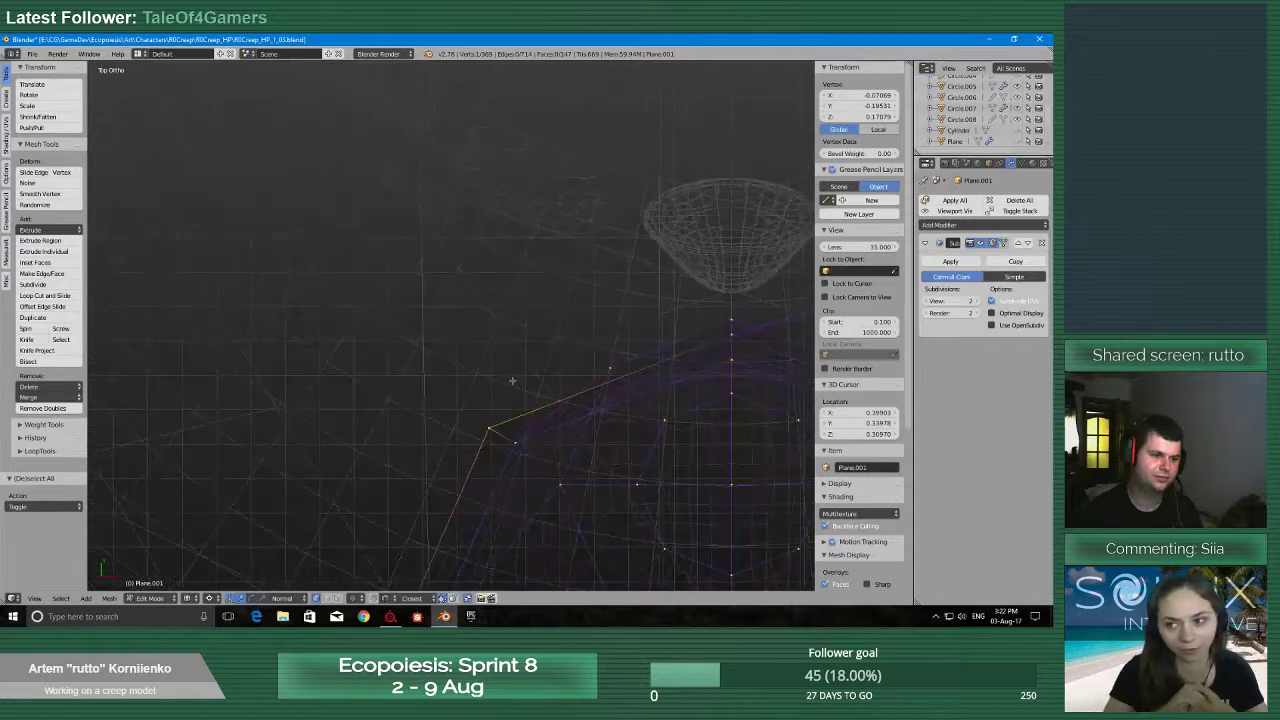
pyautogui.scroll(-4, 512, 380)
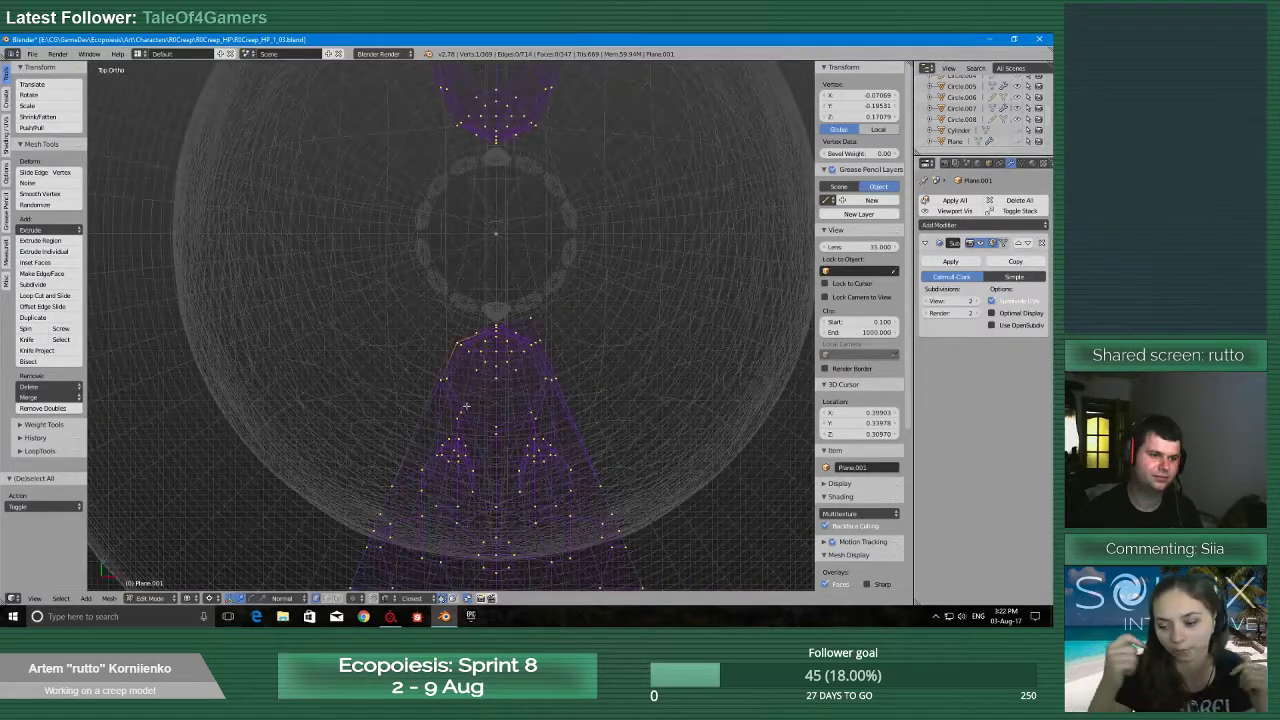
pyautogui.scroll(2, 465, 405)
pyautogui.scroll(-3, 465, 405)
# Delete all faces on the negative-X half of the spiked shell segment in the top view
pyautogui.hotkey('ctrl', 'Tab')
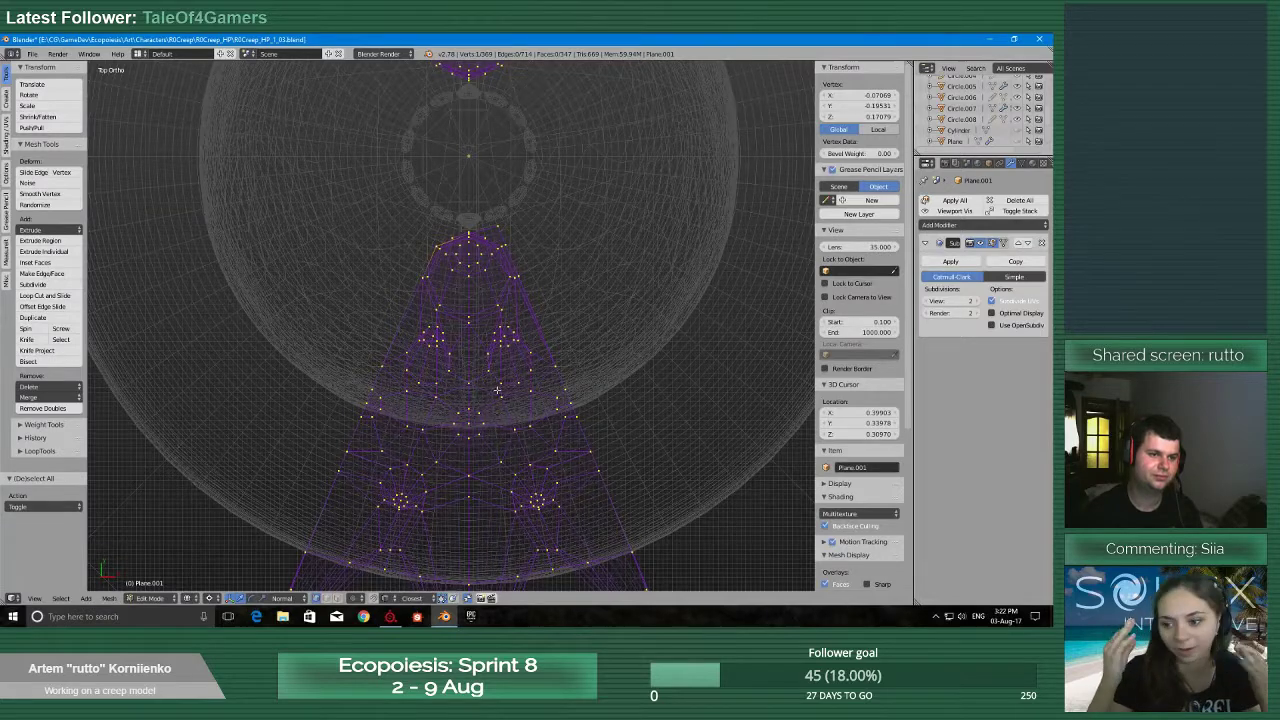
pyautogui.hotkey('ctrl', 'Tab')
pyautogui.click(457, 409)
pyautogui.scroll(-1, 486, 380)
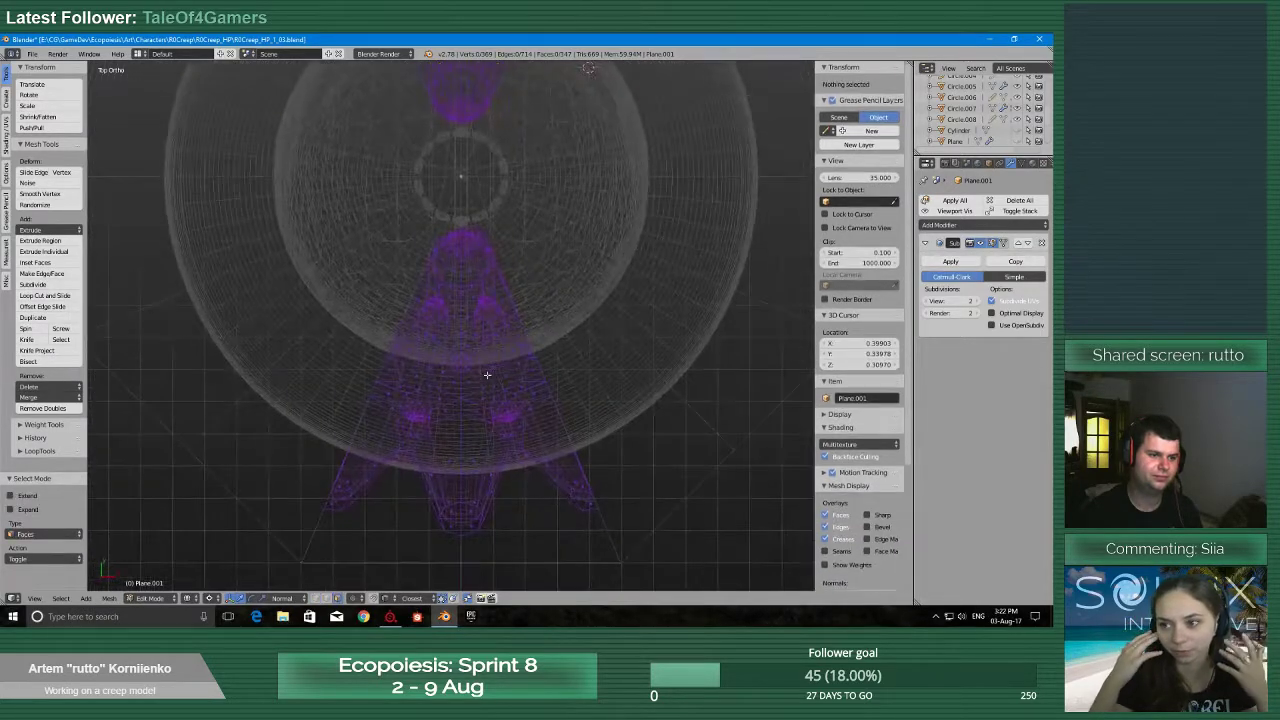
pyautogui.press('b')
pyautogui.moveTo(215, 137); pyautogui.dragTo(460, 594)
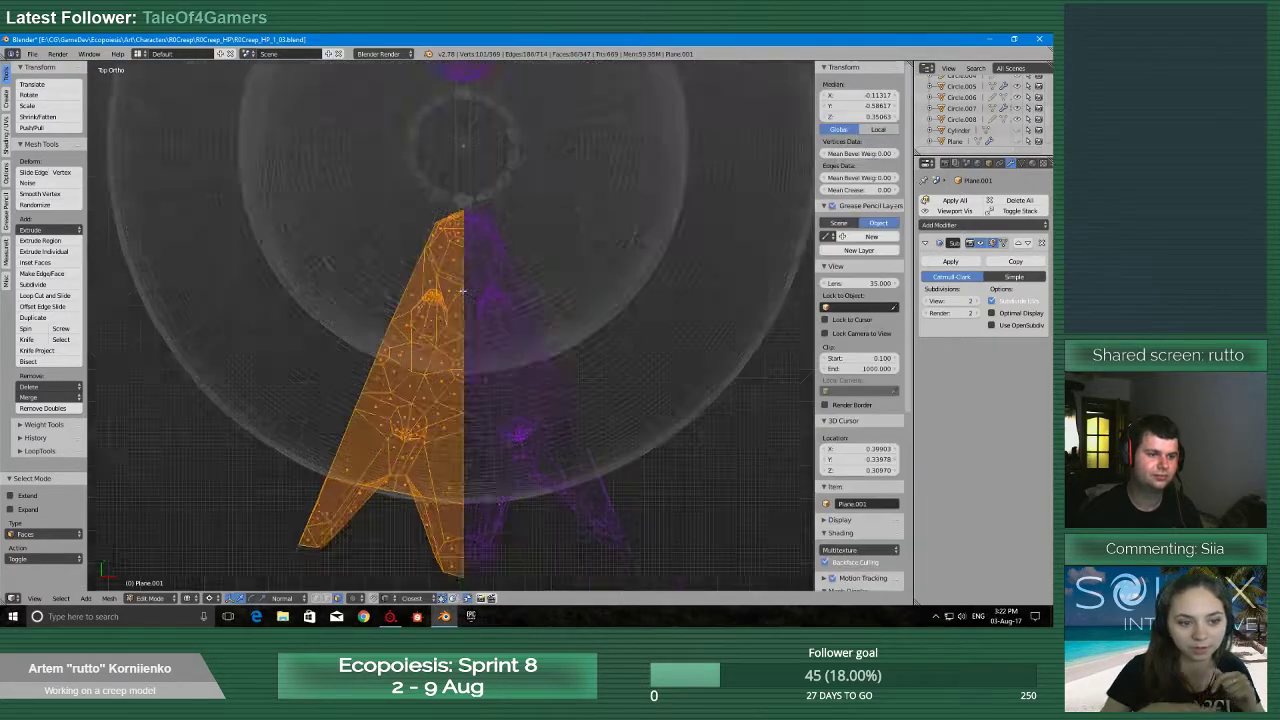
pyautogui.scroll(6, 463, 388)
pyautogui.press('x')
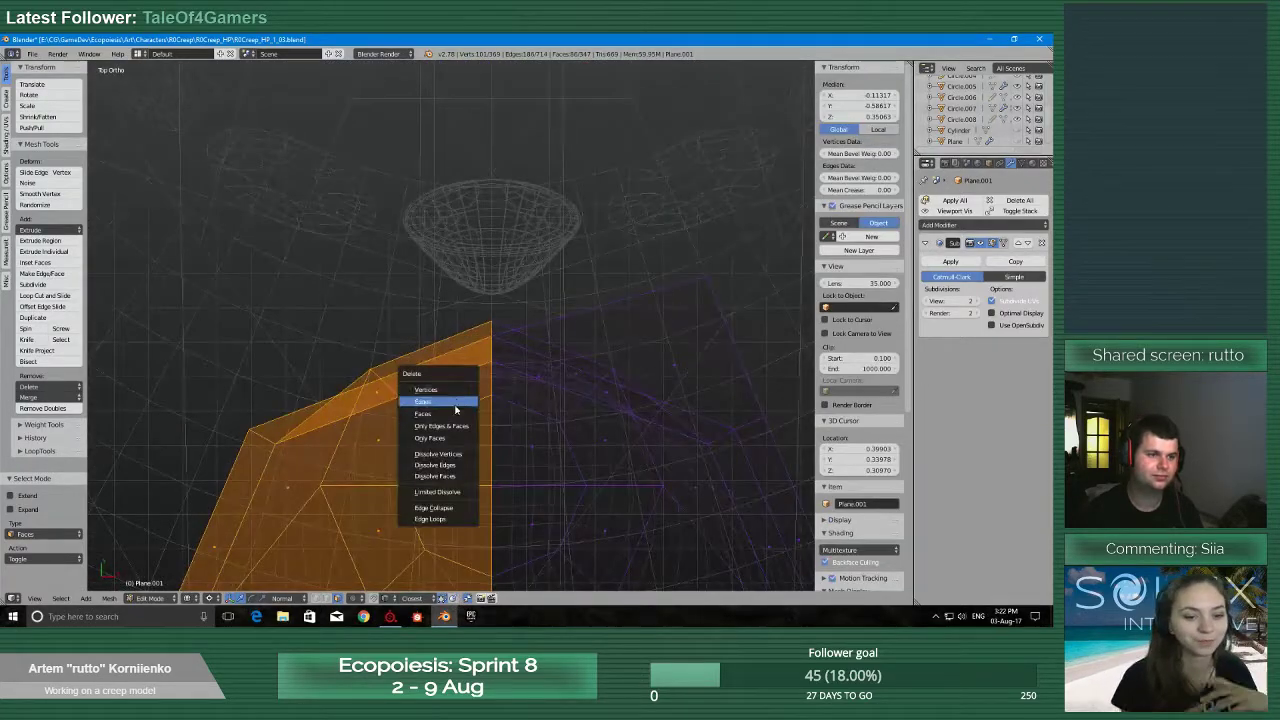
pyautogui.click(460, 412)
pyautogui.scroll(-8, 466, 420)
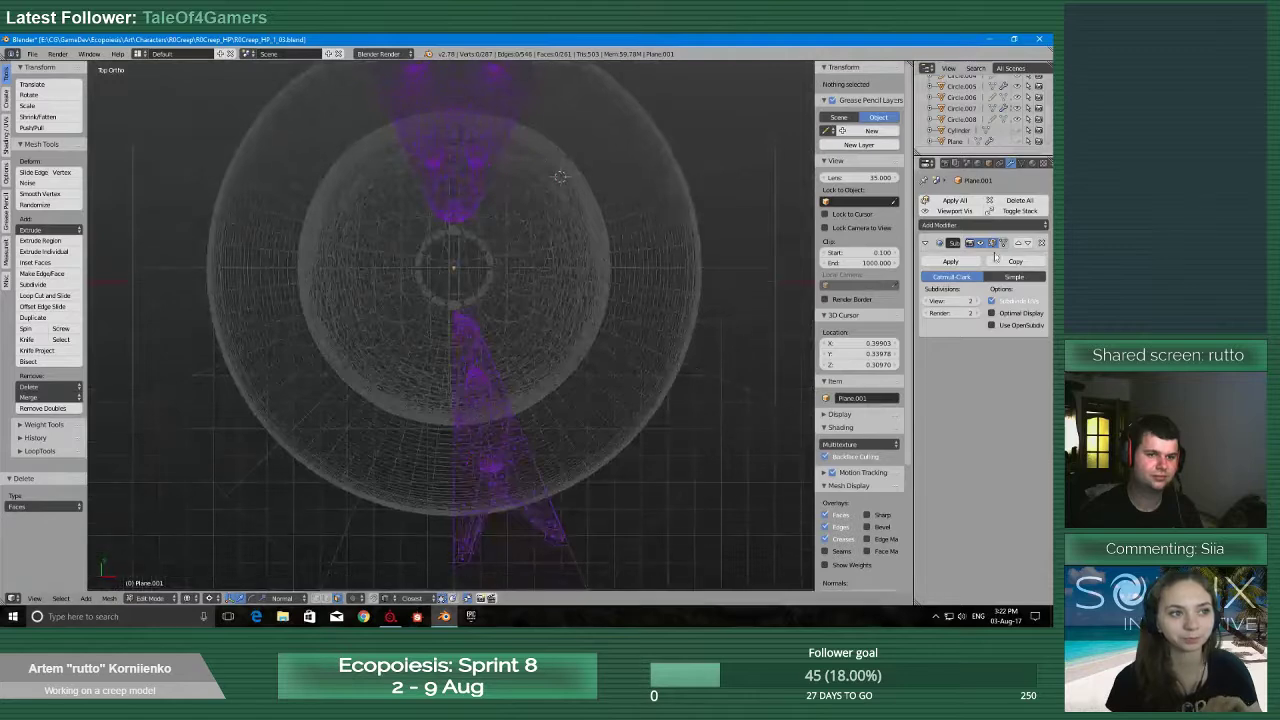
# Add a Mirror modifier to the remaining half segment and save the model over the existing file
pyautogui.click(1000, 226)
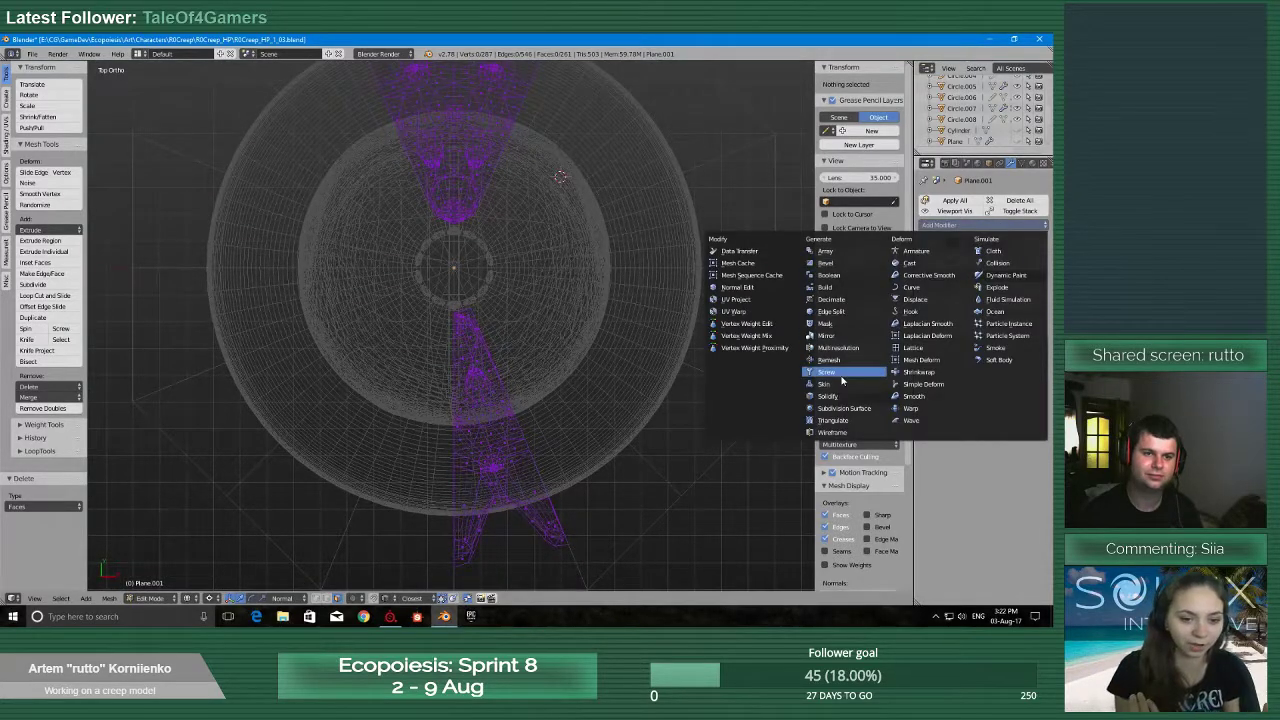
pyautogui.click(838, 336)
pyautogui.scroll(6, 490, 360)
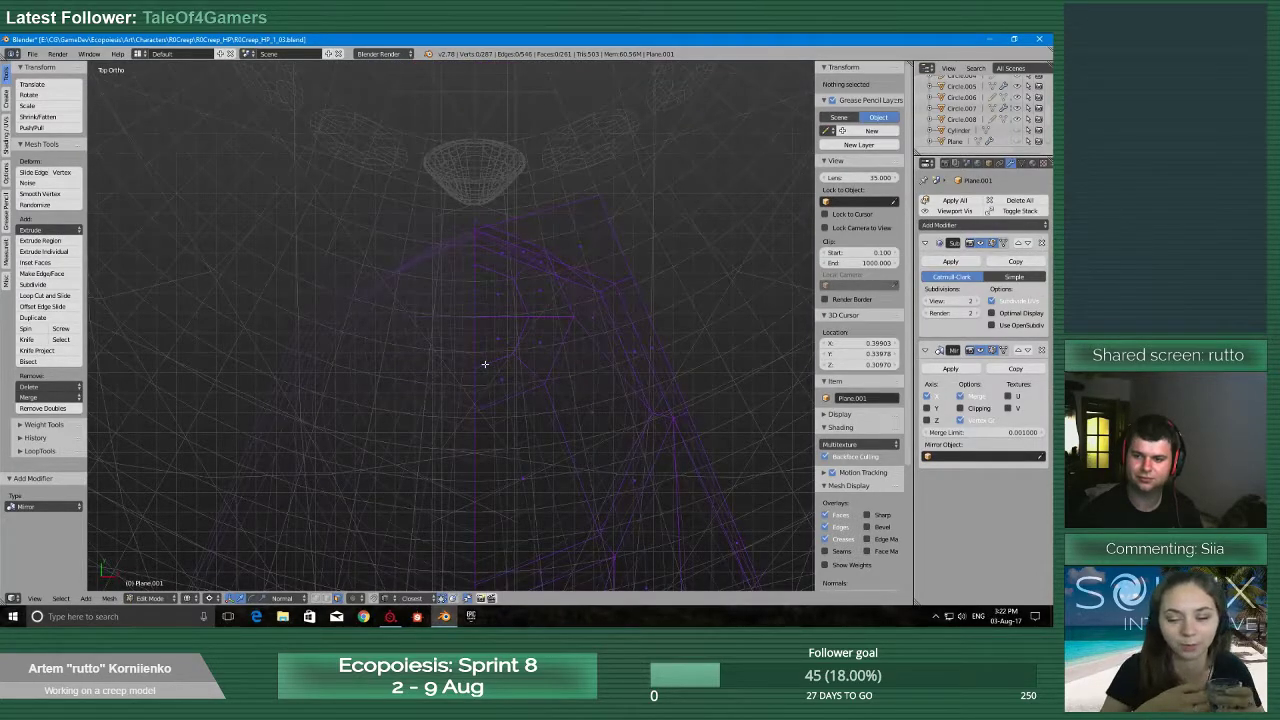
pyautogui.scroll(-3, 485, 364)
pyautogui.hotkey('ctrl', 's')
pyautogui.click(485, 366)
pyautogui.scroll(-6, 485, 366)
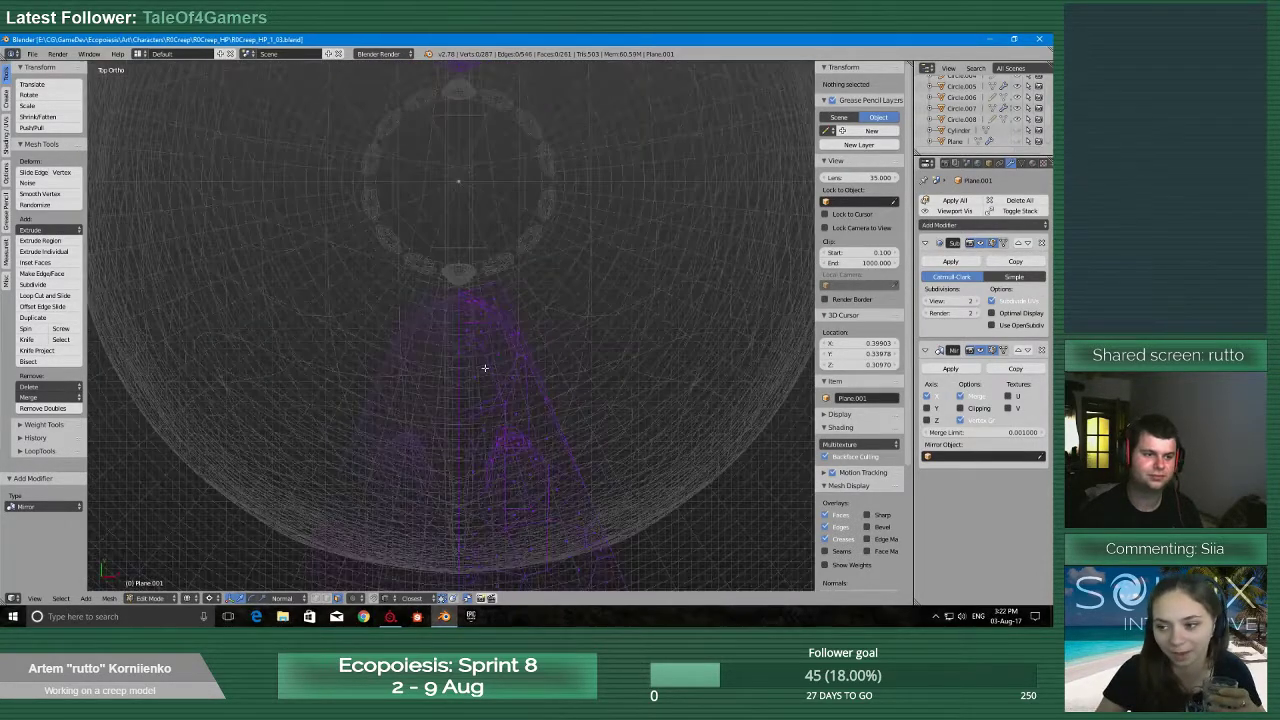
# Return to object mode with solid shading, move the Mirror modifier above the Subdivision Surface modifier and apply it
pyautogui.moveTo(485, 366); pyautogui.dragTo(414, 323, button='middle')
pyautogui.press('Tab')
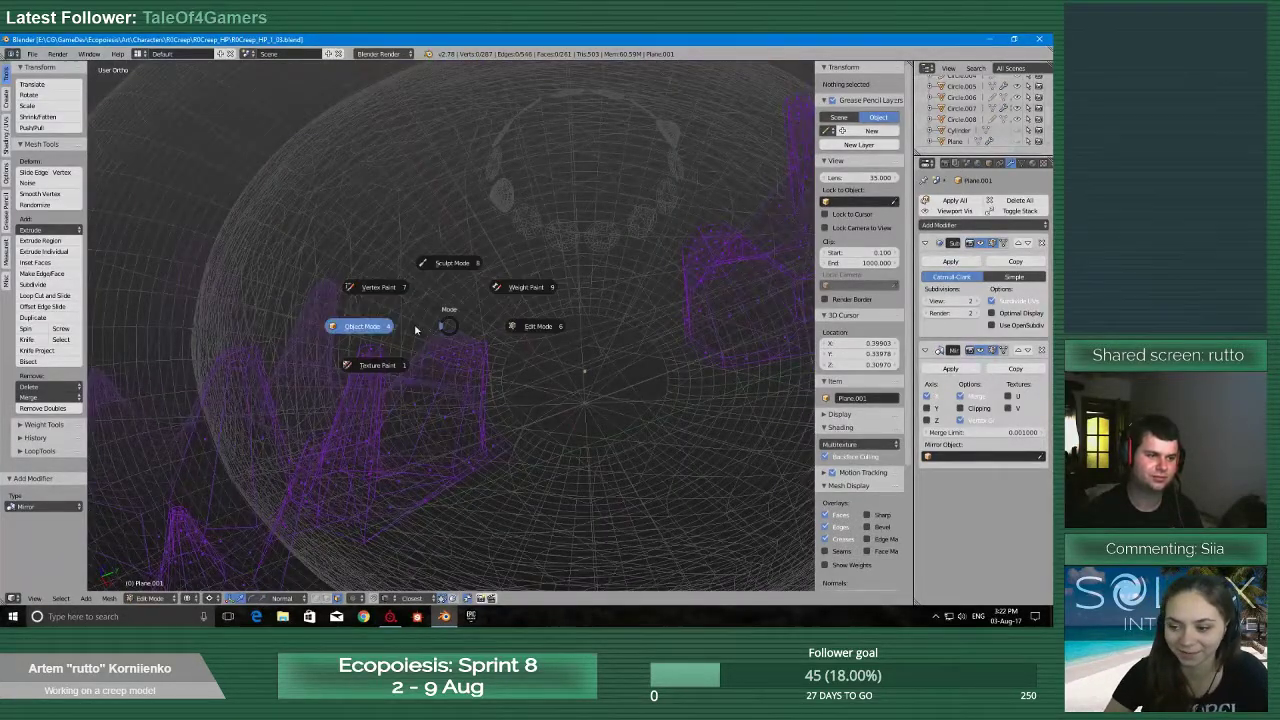
pyautogui.press('z')
pyautogui.moveTo(384, 389)
pyautogui.mouseDown(button='middle')
pyautogui.moveTo(477, 360)
pyautogui.moveTo(480, 338)
pyautogui.mouseUp(button='middle')
pyautogui.scroll(-3, 479, 338)
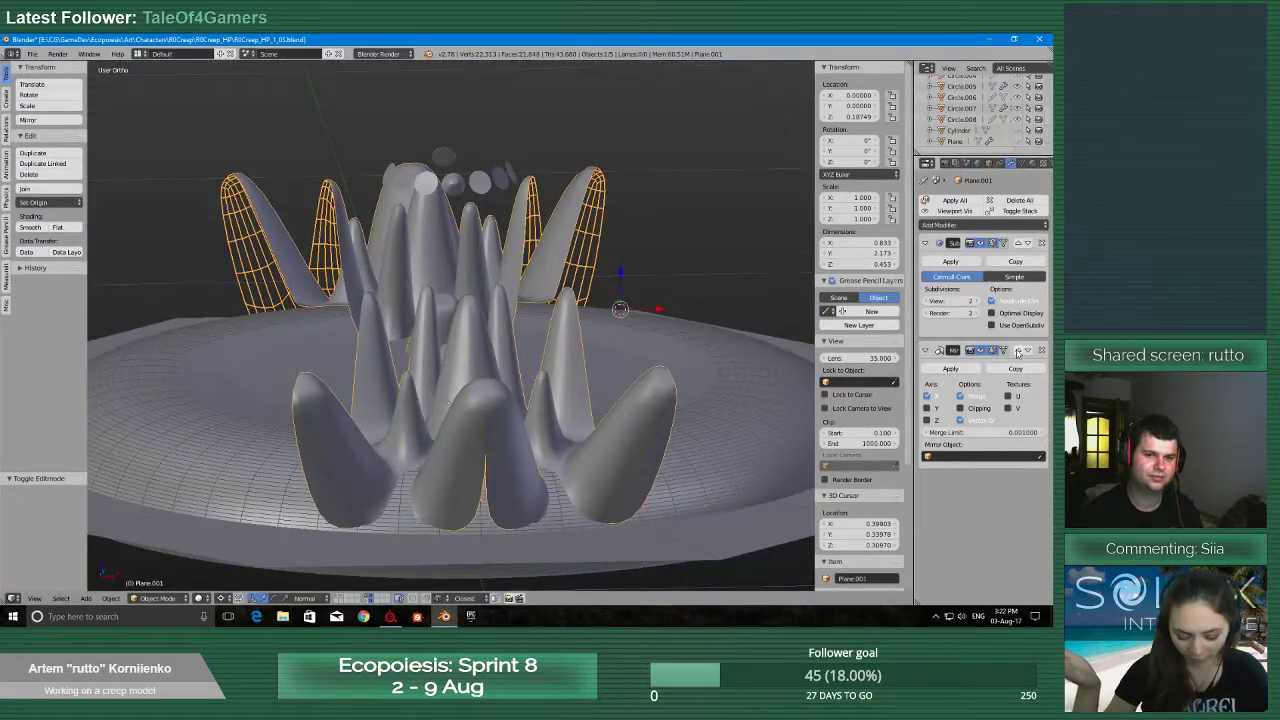
pyautogui.click(1018, 351)
pyautogui.scroll(5, 489, 340)
pyautogui.moveTo(489, 340)
pyautogui.mouseDown(button='middle')
pyautogui.moveTo(416, 331)
pyautogui.moveTo(440, 365)
pyautogui.moveTo(493, 326)
pyautogui.mouseUp(button='middle')
pyautogui.click(950, 261)
pyautogui.click(507, 309)
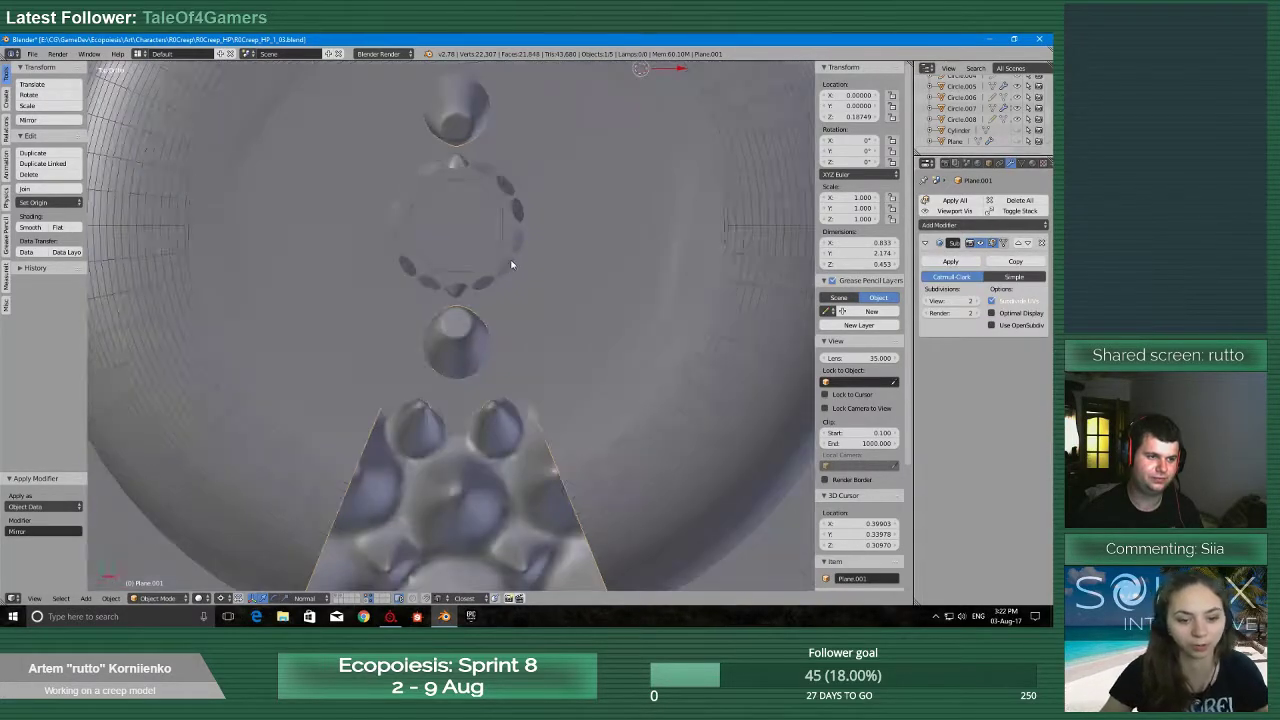
# Delete the octagonal guide plane around the body and reselect the spiked shell segments
pyautogui.scroll(-8, 490, 310)
pyautogui.rightClick(490, 296)
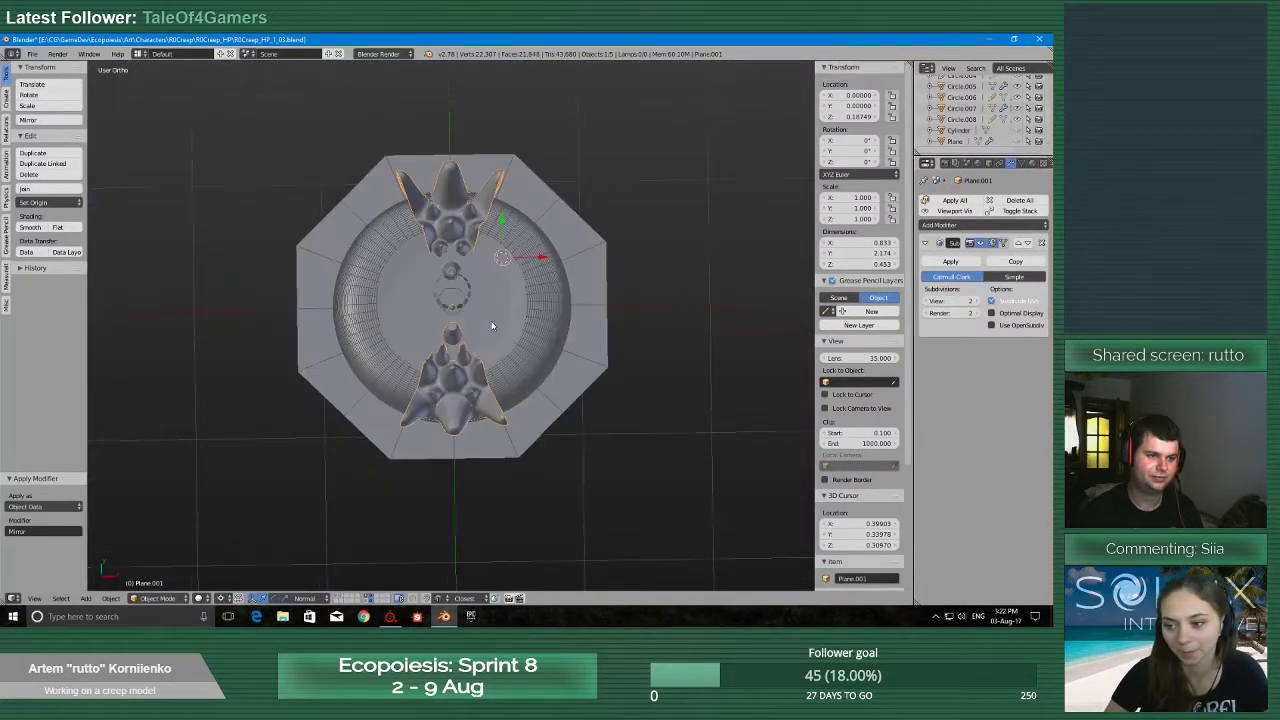
pyautogui.scroll(5, 542, 330)
pyautogui.scroll(-3, 719, 293)
pyautogui.scroll(-2, 717, 298)
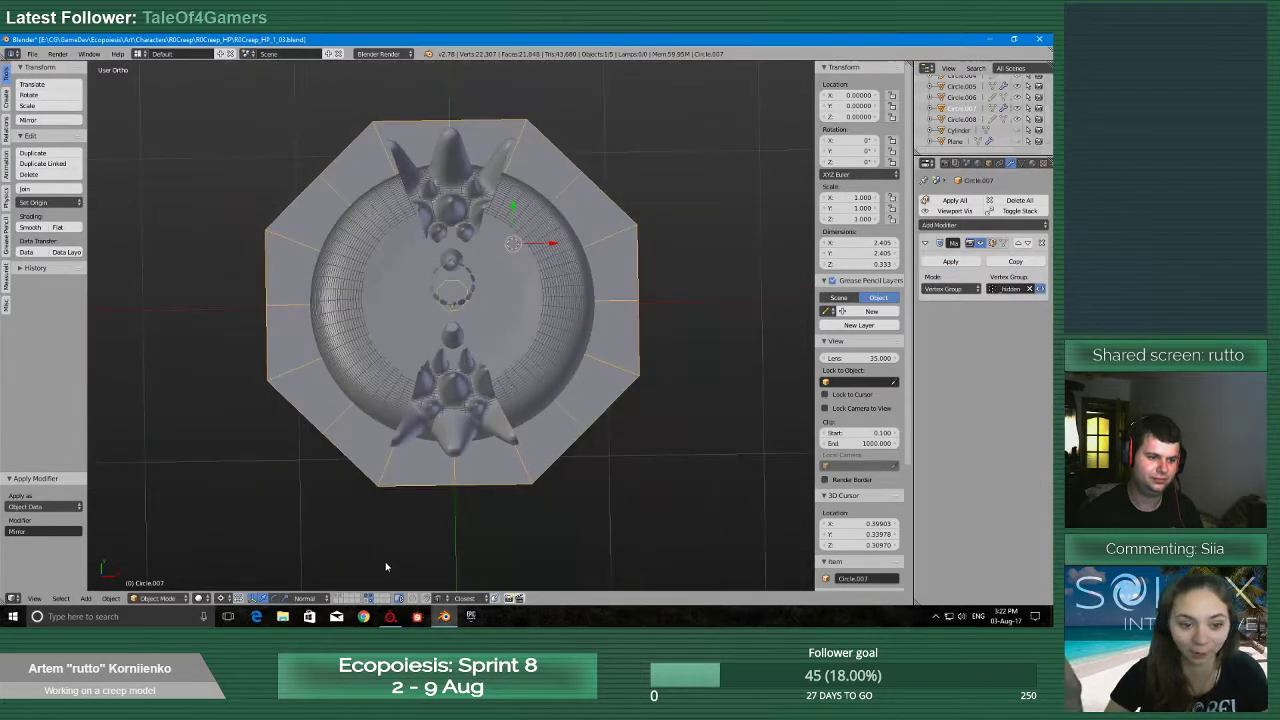
pyautogui.press('Delete')
pyautogui.rightClick(490, 435)
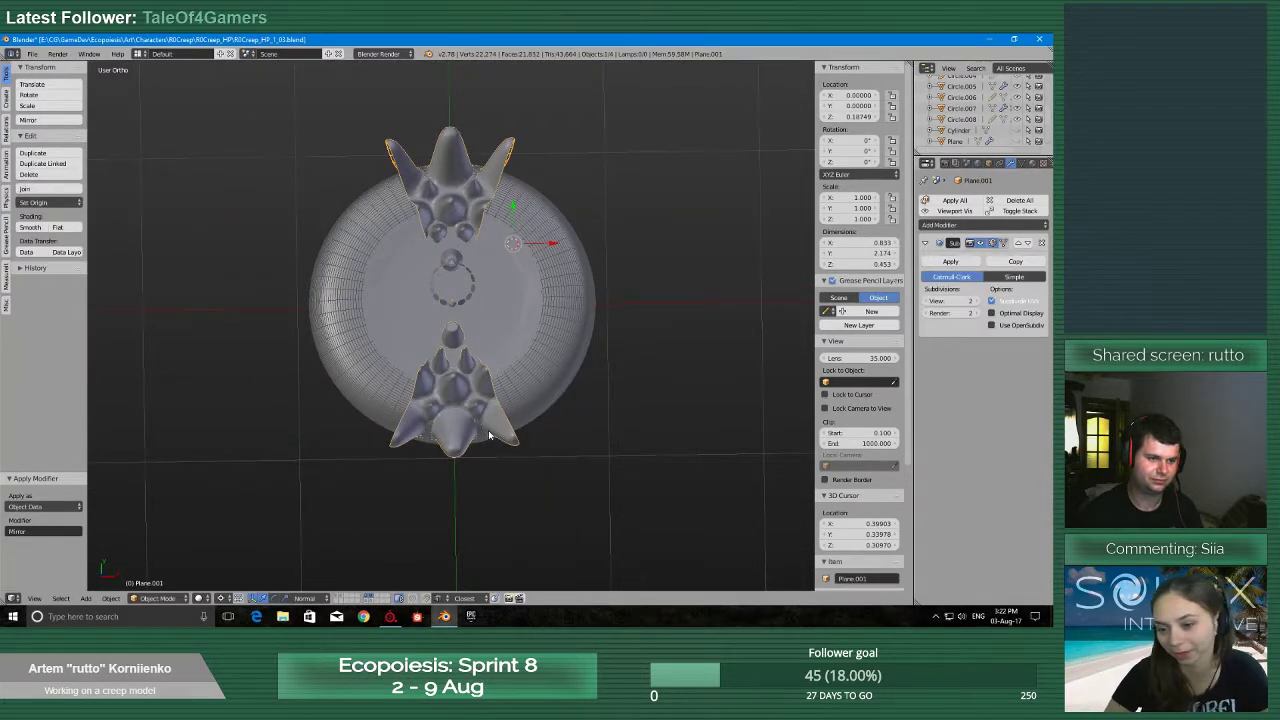
# Enter edit mode on the segment in wireframe with vertex selection and select the positive-X corner vertex of its narrow tip
pyautogui.press('Tab')
pyautogui.press('q')
pyautogui.click(481, 369)
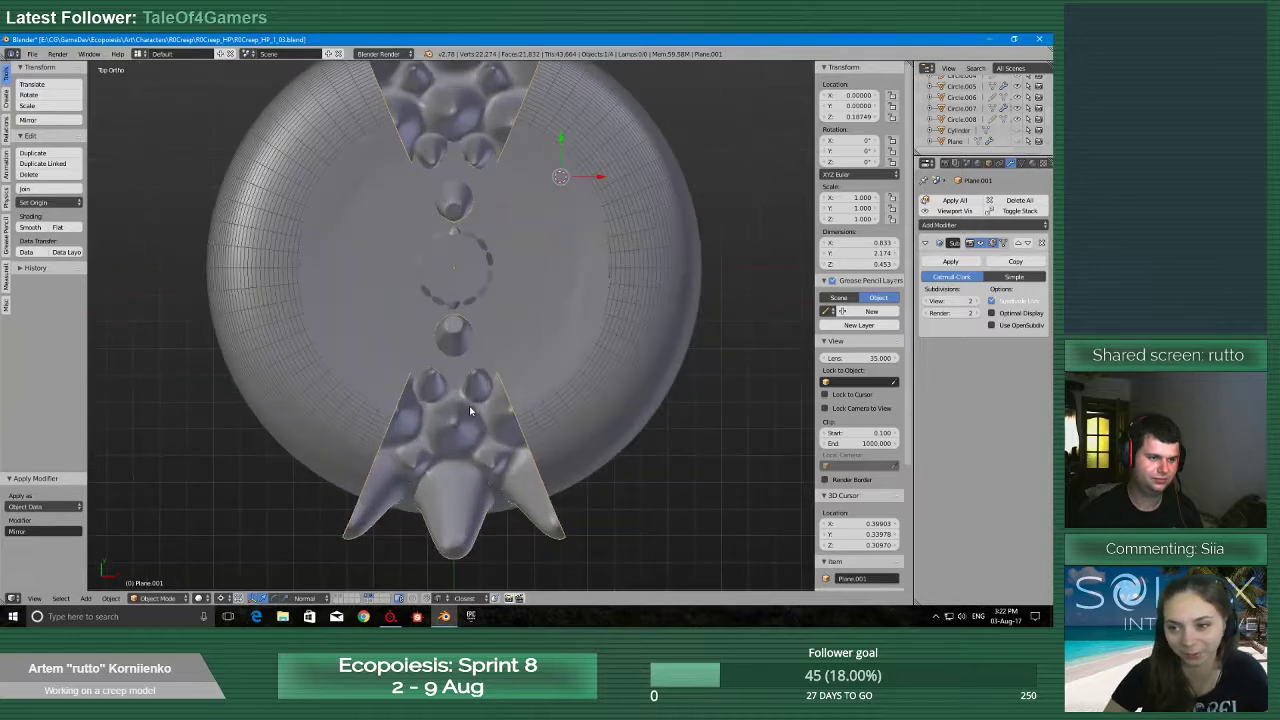
pyautogui.press('z')
pyautogui.scroll(3, 489, 437)
pyautogui.scroll(-3, 488, 436)
pyautogui.press('Tab')
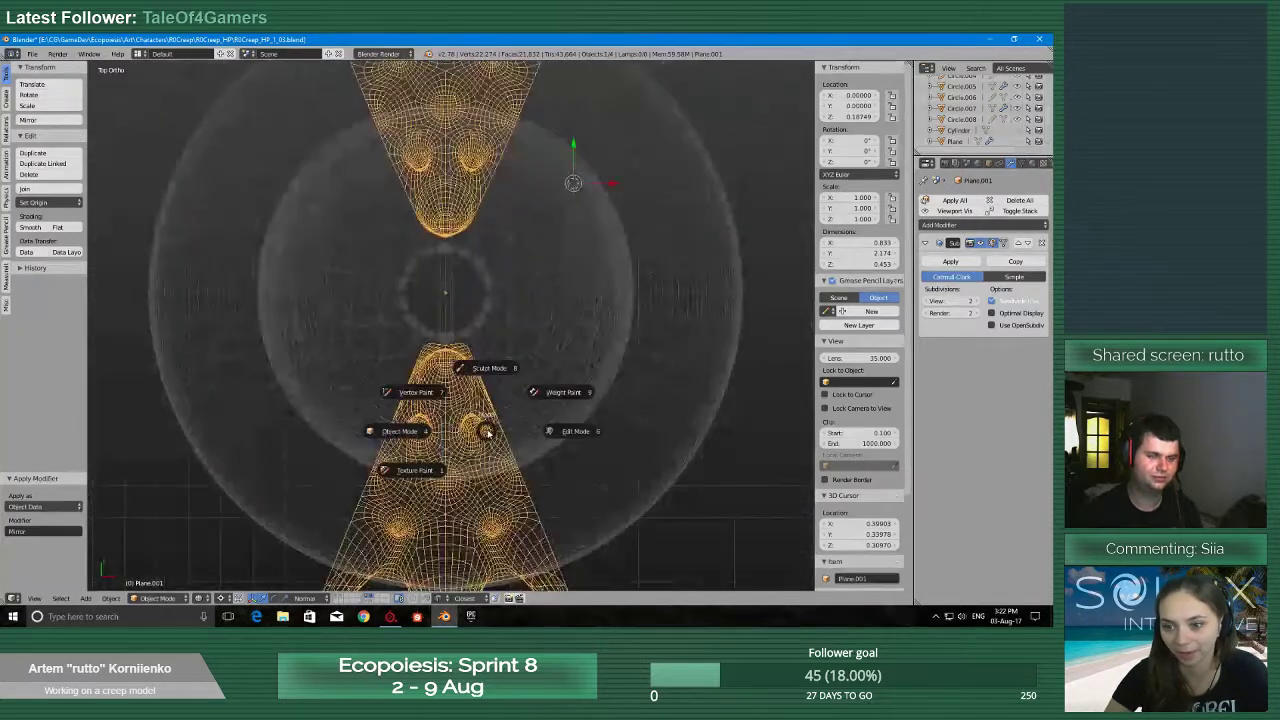
pyautogui.click(514, 431)
pyautogui.scroll(6, 496, 431)
pyautogui.scroll(5, 484, 429)
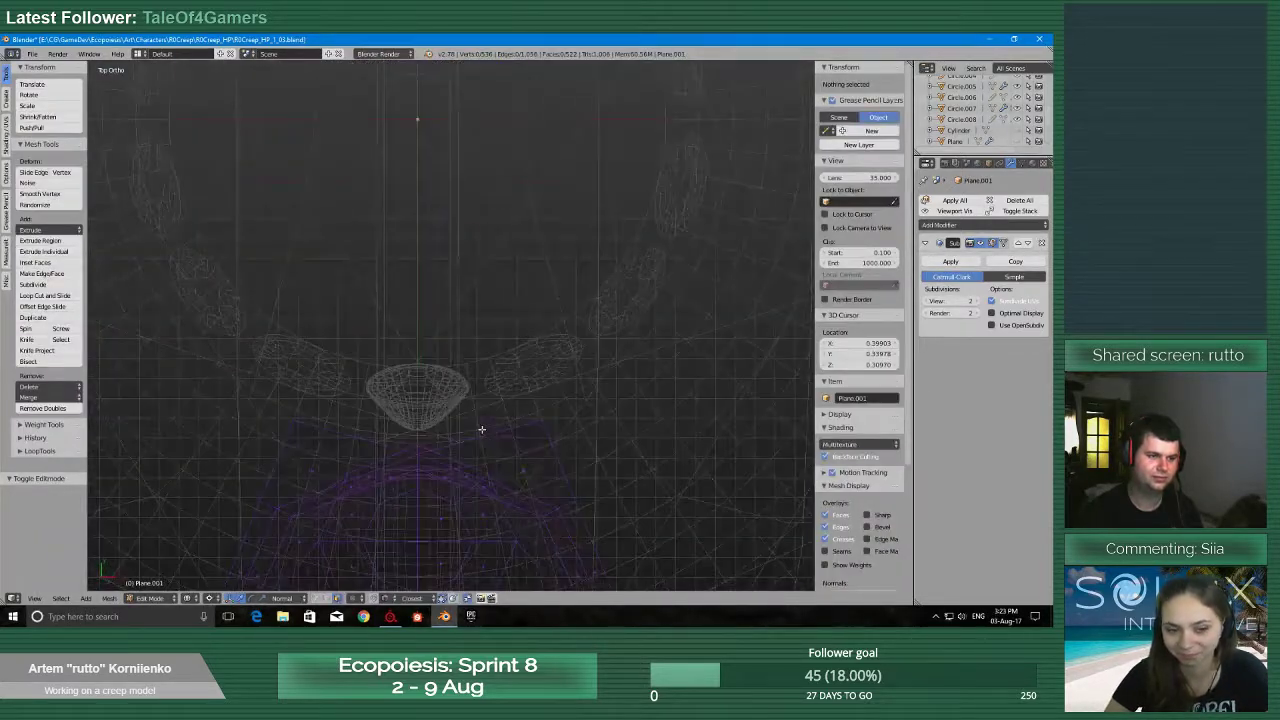
pyautogui.scroll(2, 296, 443)
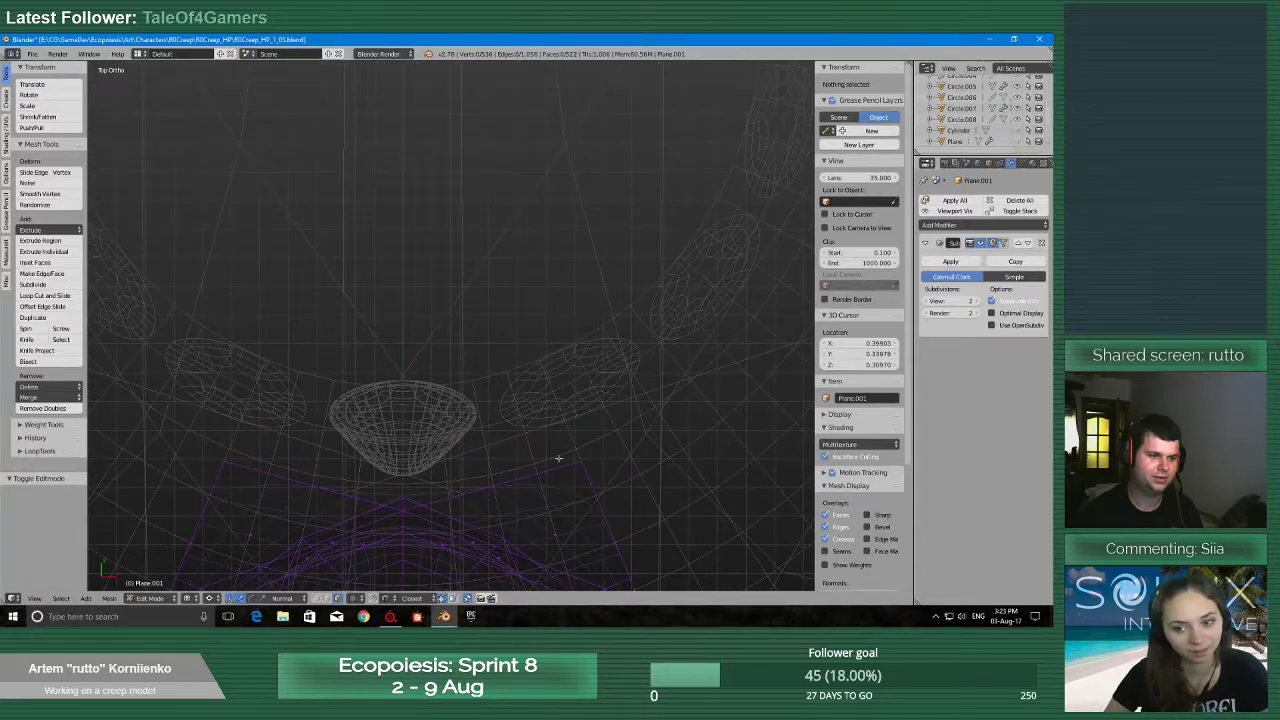
pyautogui.moveTo(558, 458); pyautogui.dragTo(486, 354, button='middle')
pyautogui.press('Tab')
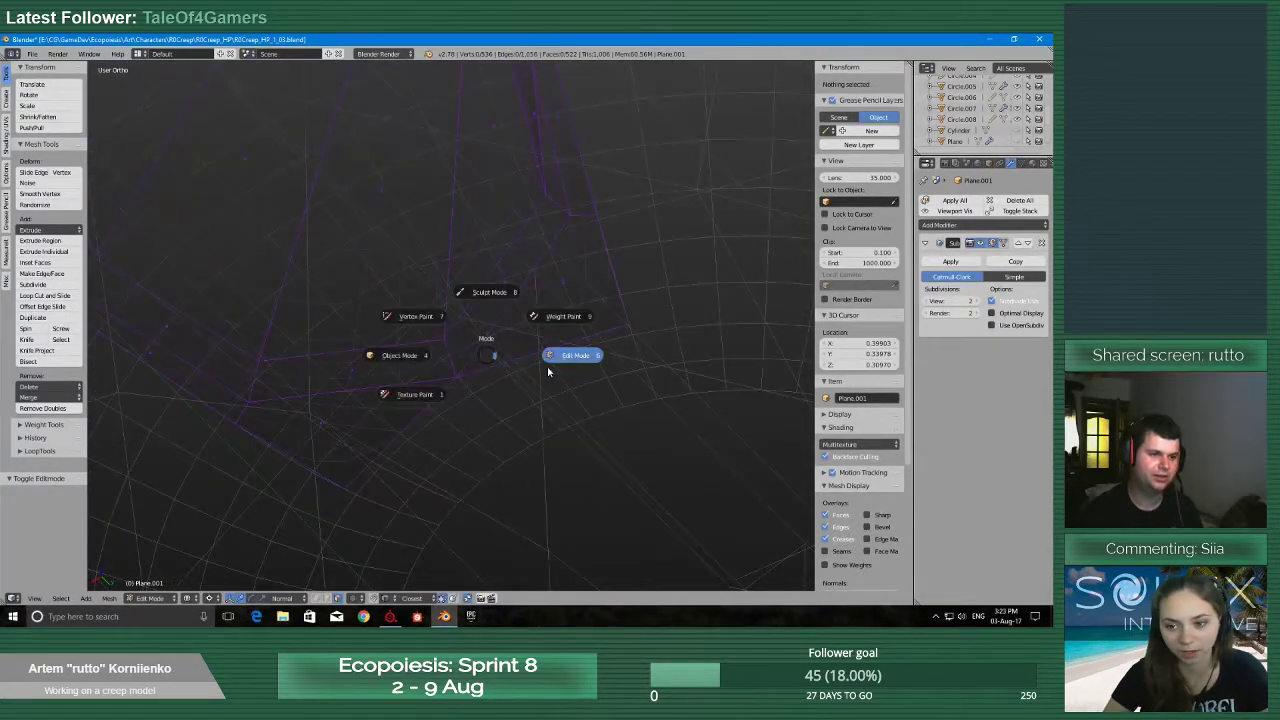
pyautogui.press('Escape')
pyautogui.hotkey('ctrl', 'Tab')
pyautogui.click(412, 410)
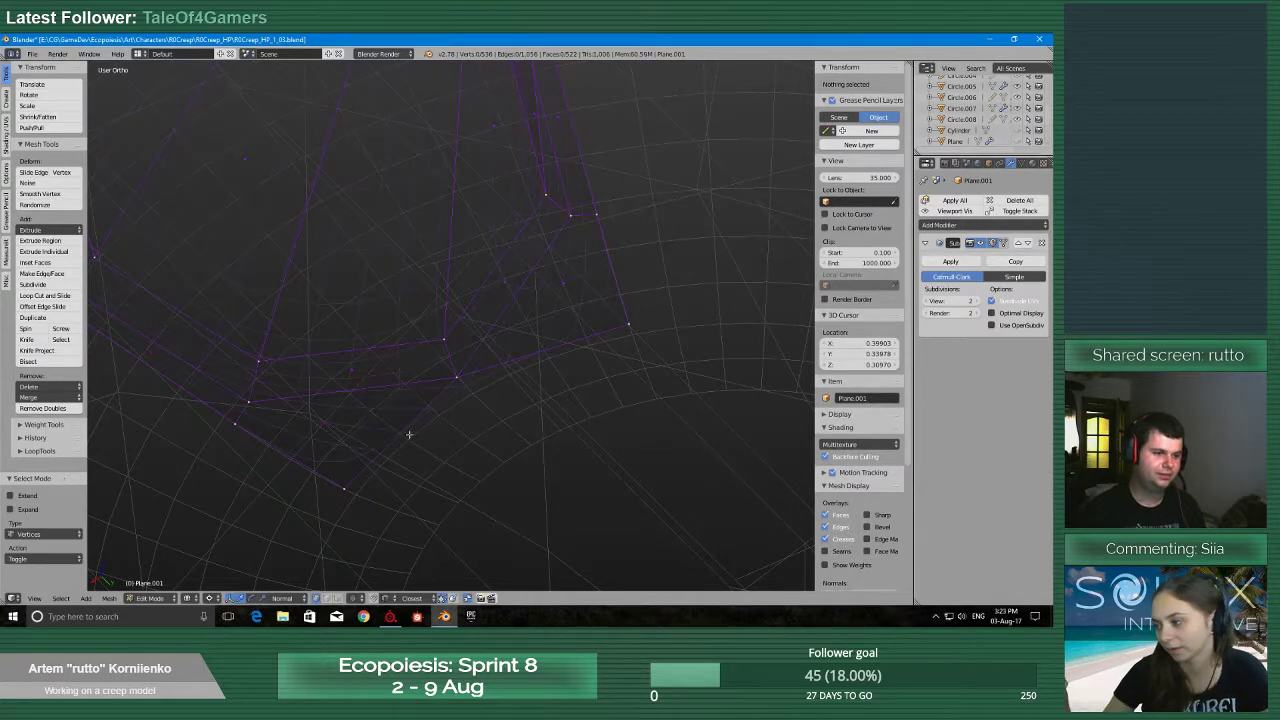
pyautogui.rightClick(344, 486)
pyautogui.scroll(-4, 350, 480)
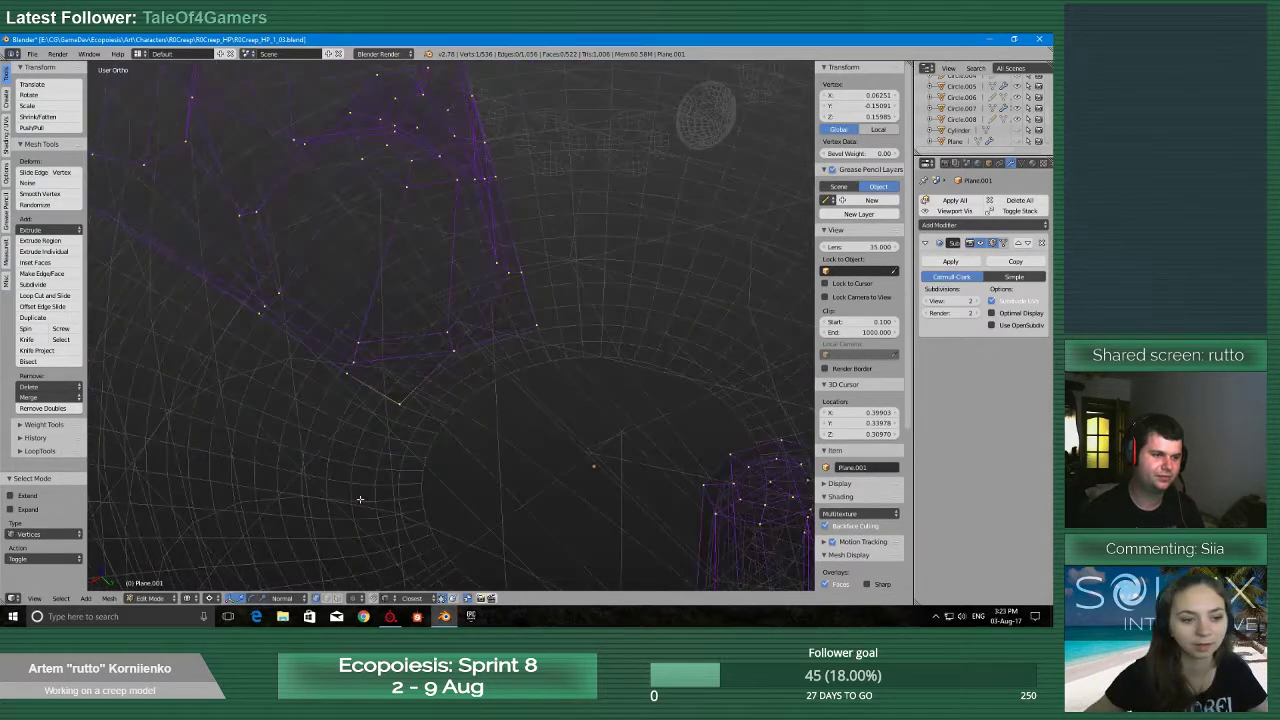
# Try to extrude the tip's corner vertex toward the middle of the body, then undo the extrusion
pyautogui.scroll(8, 360, 498)
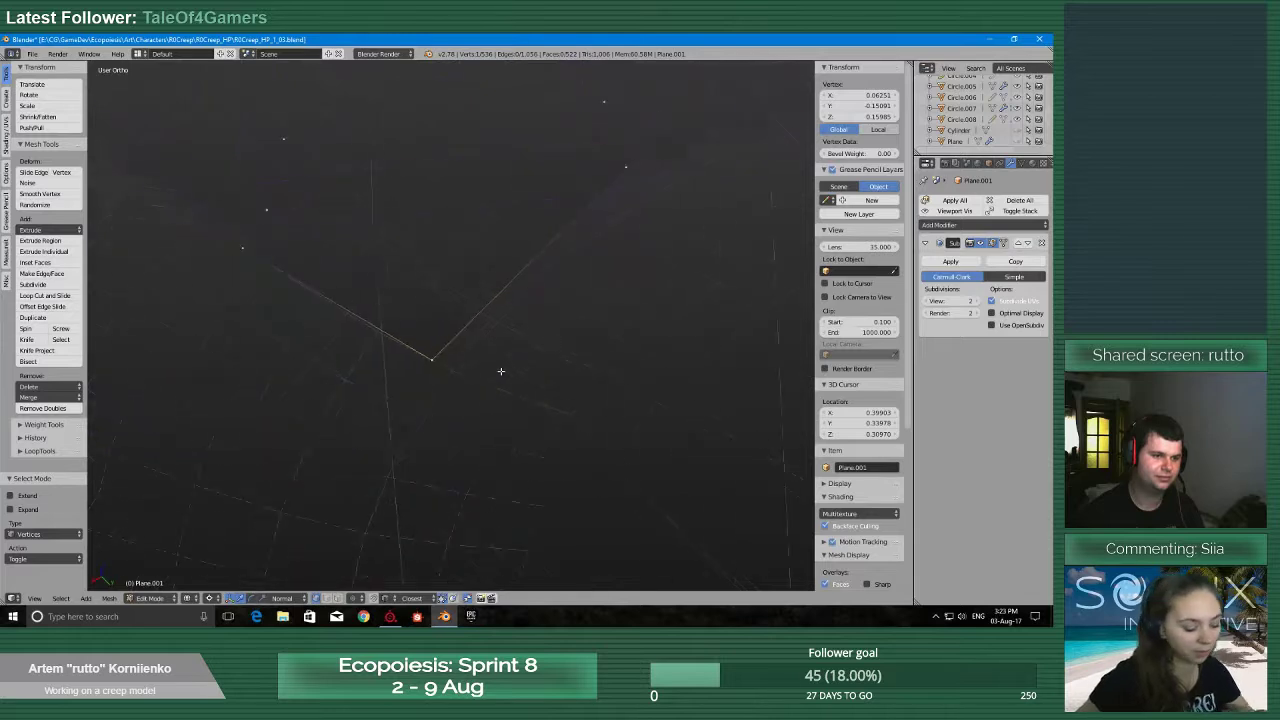
pyautogui.scroll(-2, 451, 343)
pyautogui.press('e')
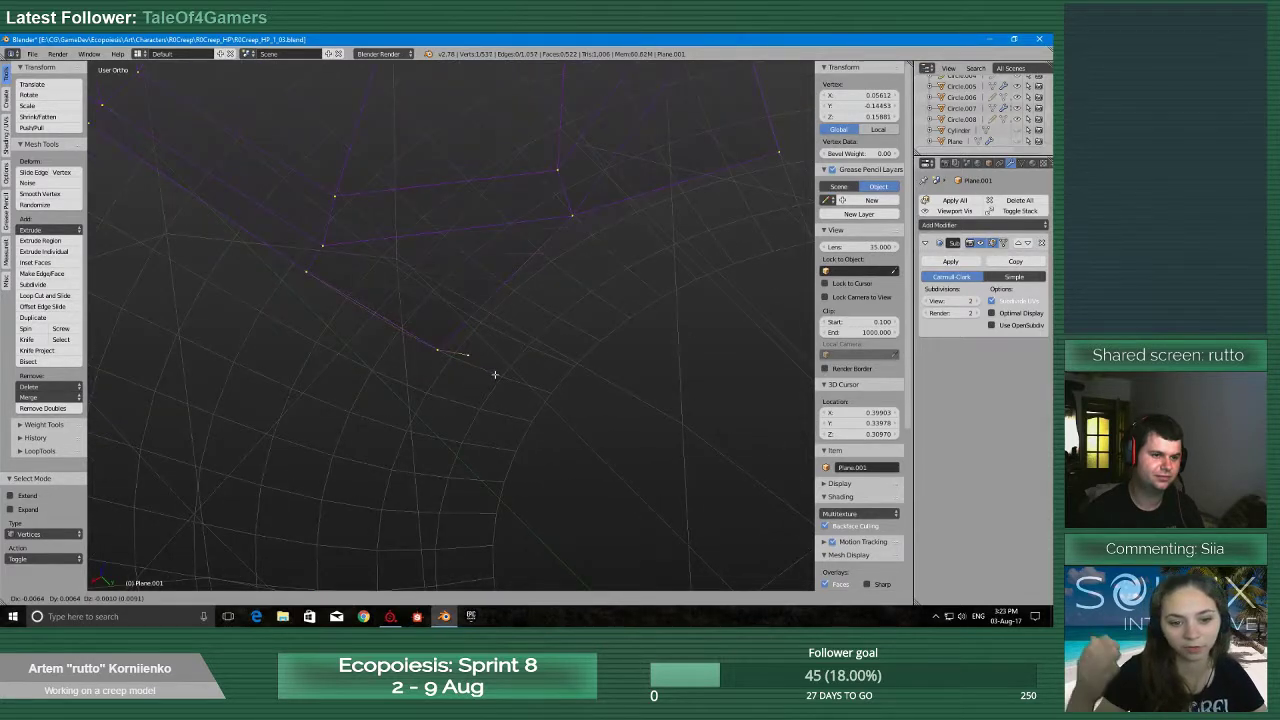
pyautogui.click(500, 378)
pyautogui.hotkey('ctrl', 'z')
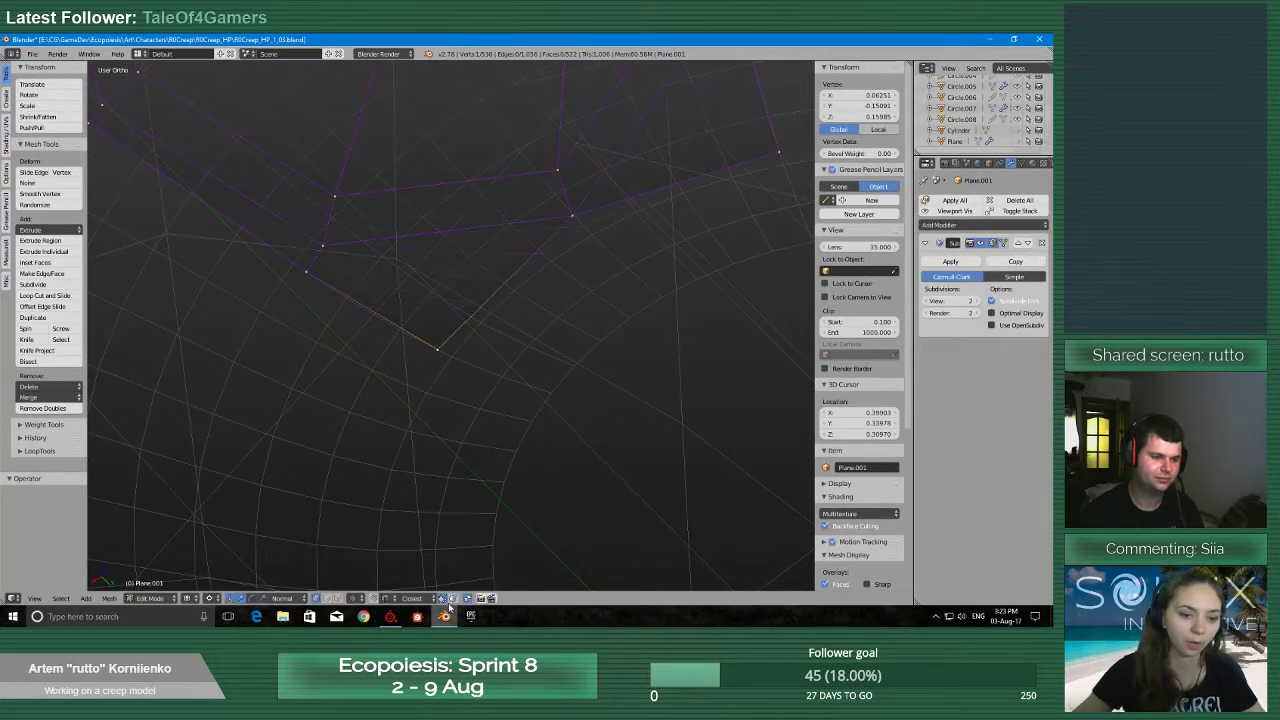
# Change the snap element, then extrude the tip's two corner vertices and its centre vertex once toward the body's middle
pyautogui.click(390, 601)
pyautogui.click(406, 572)
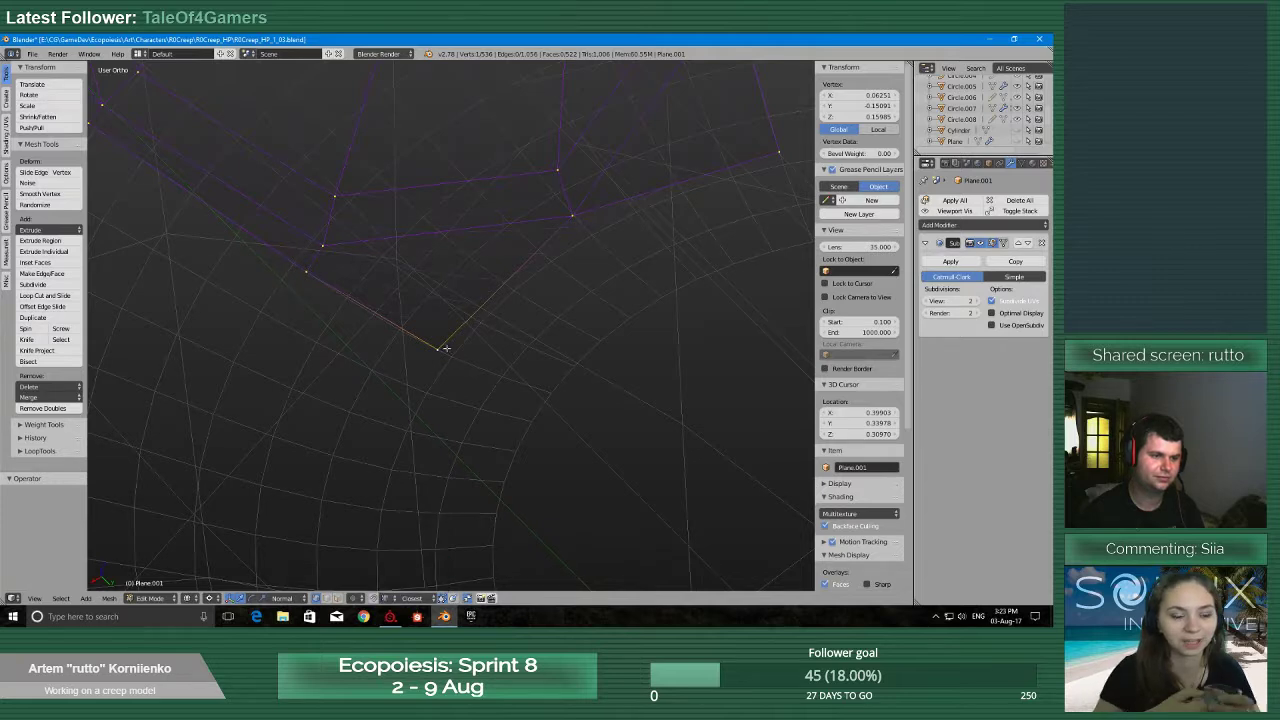
pyautogui.press('e')
pyautogui.click(501, 375)
pyautogui.moveTo(501, 375); pyautogui.dragTo(451, 326, button='middle')
pyautogui.press('e')
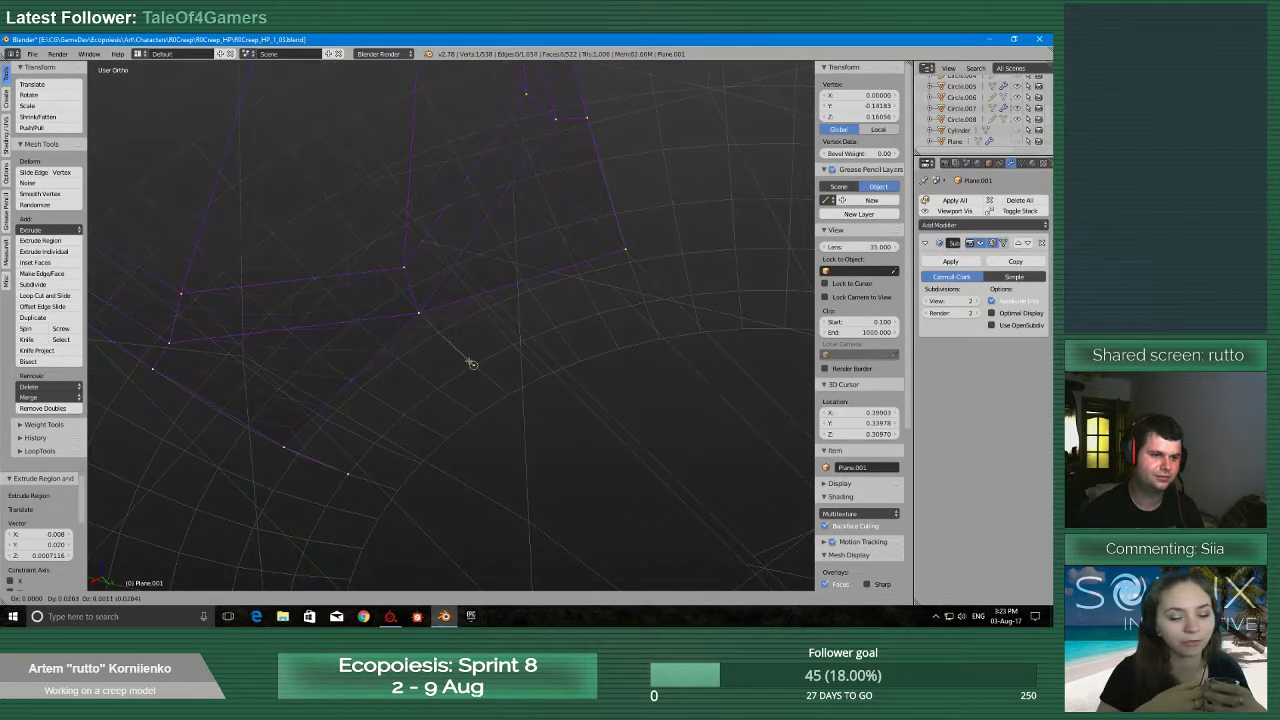
pyautogui.click(473, 364)
pyautogui.press('e')
pyautogui.click(615, 331)
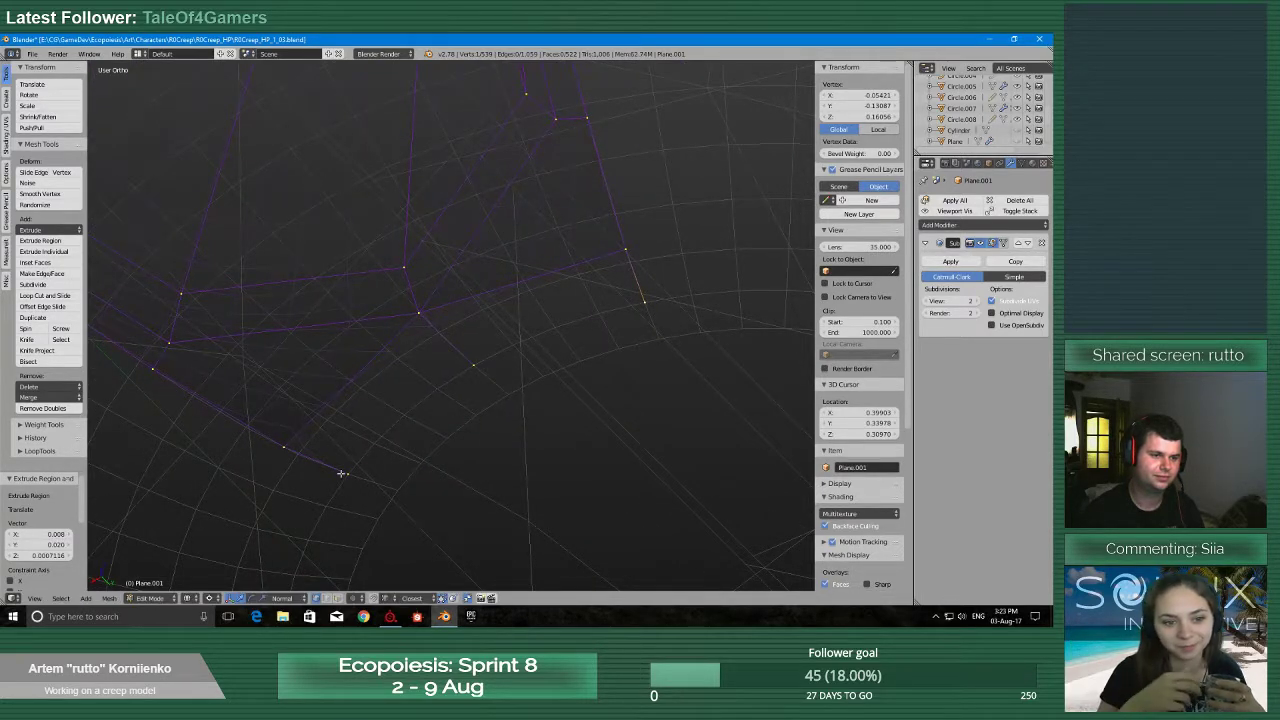
# Extrude the three new tip vertices again to form a second row nearer the body's middle
pyautogui.press('e')
pyautogui.click(400, 491)
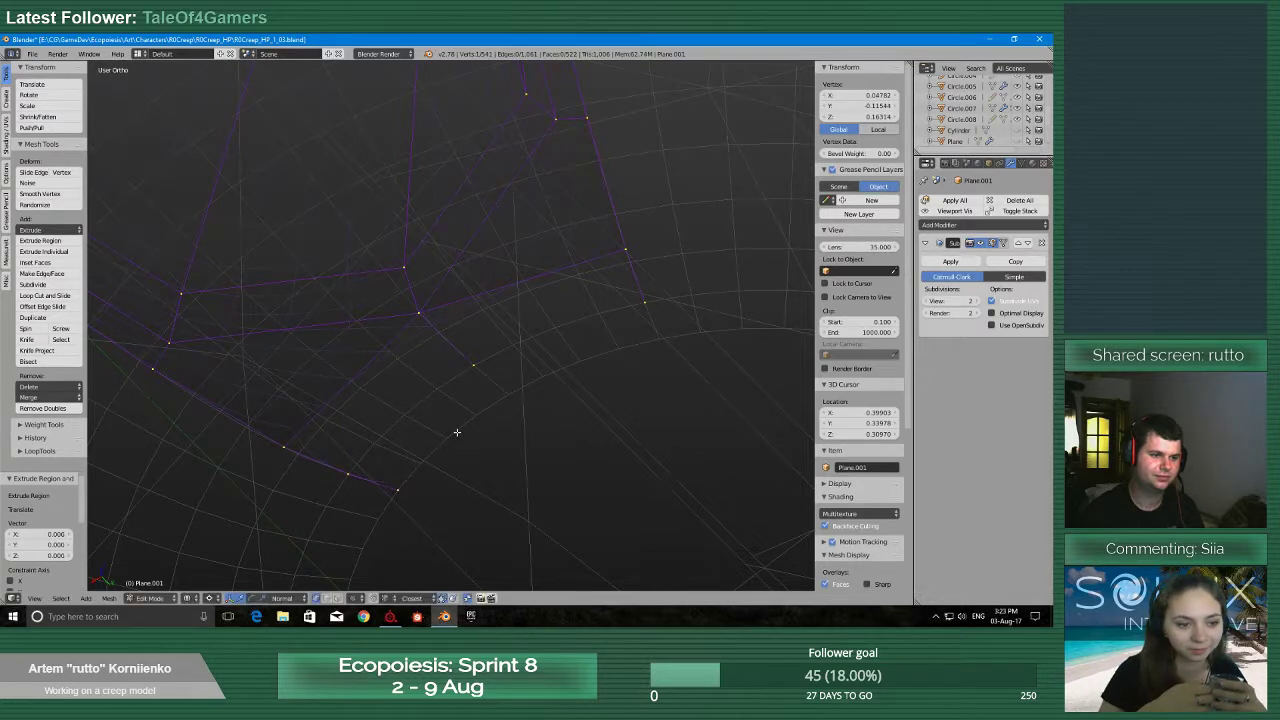
pyautogui.press('e')
pyautogui.click(512, 386)
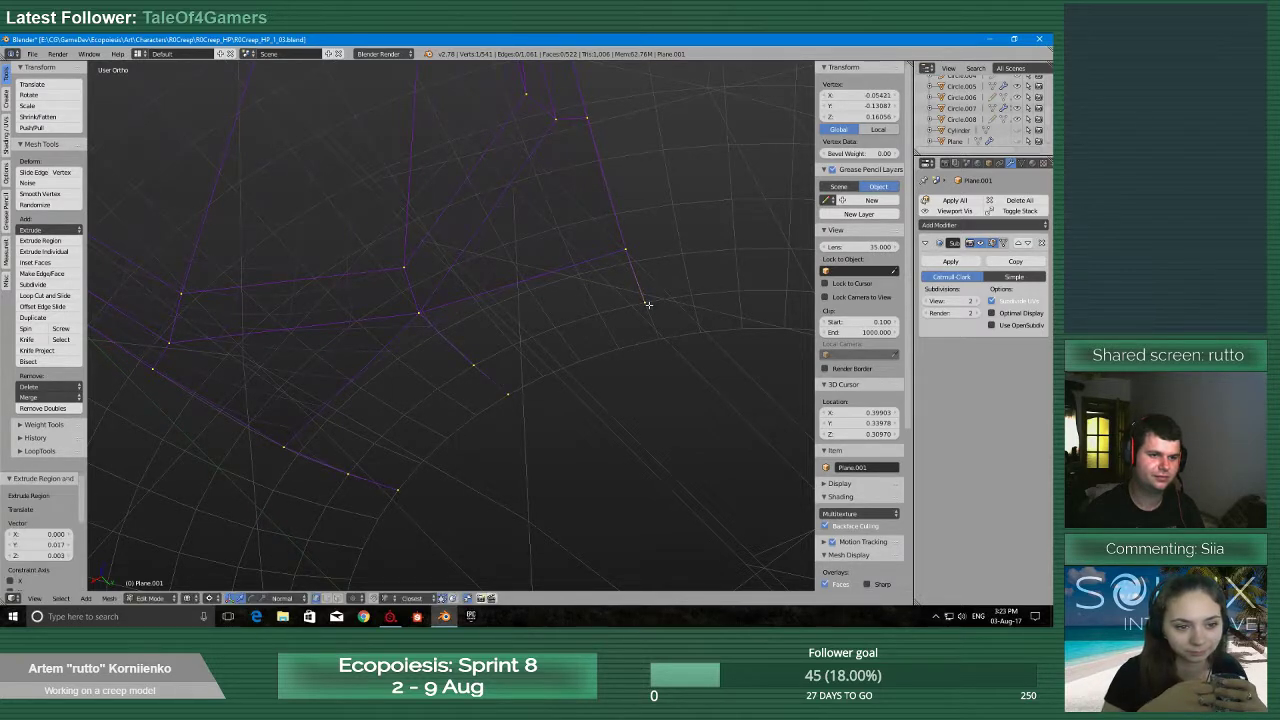
pyautogui.press('e')
pyautogui.click(657, 338)
# Connect the first extruded row with edges, extruding between neighbouring vertices and merging at last into the centre and opposite corner vertices
pyautogui.press('e')
pyautogui.click(440, 398)
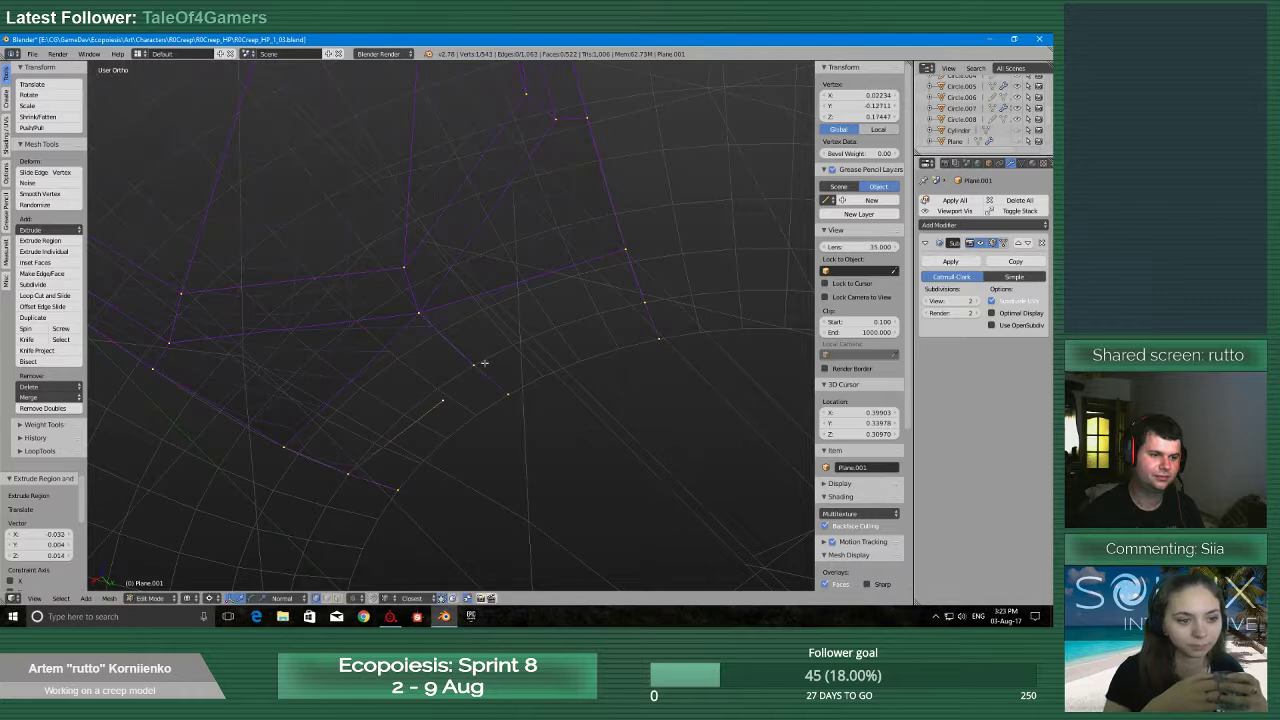
pyautogui.hotkey('alt', 'm')
pyautogui.click(484, 363)
pyautogui.press('e')
pyautogui.click(584, 324)
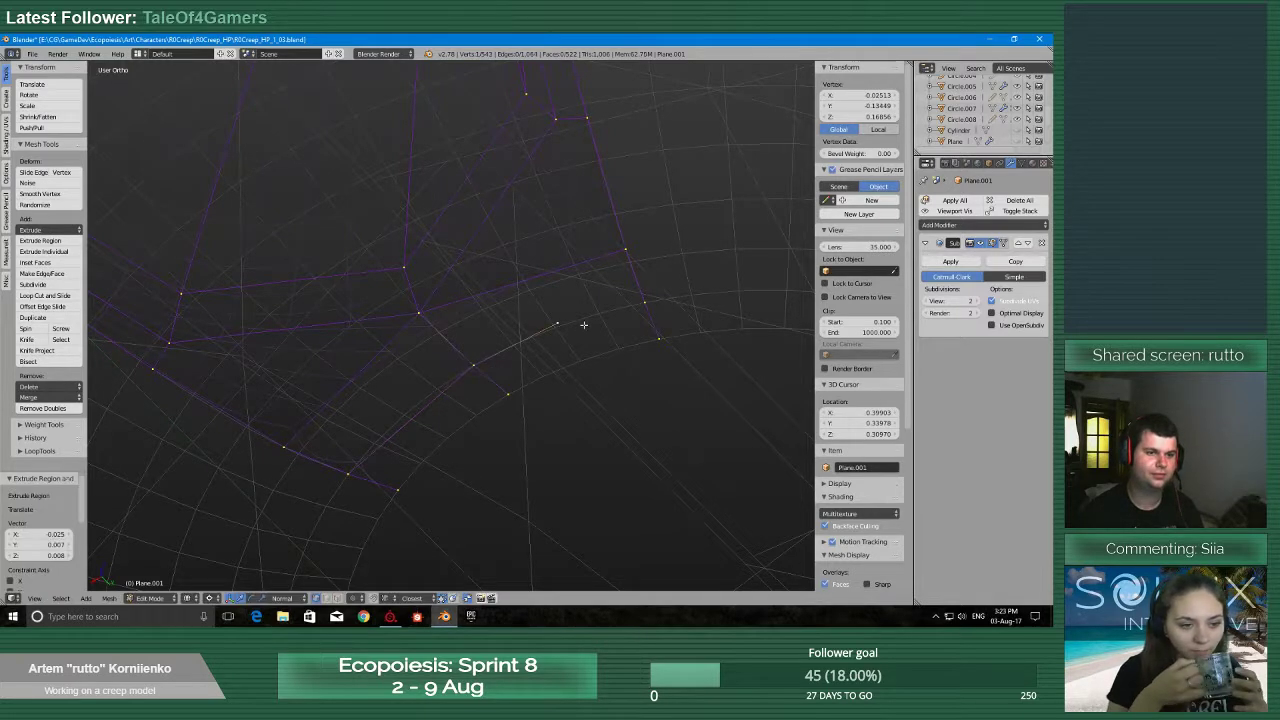
pyautogui.keyDown('shift'); pyautogui.rightClick(646, 305); pyautogui.keyUp('shift')
pyautogui.hotkey('alt', 'm')
pyautogui.click(643, 301)
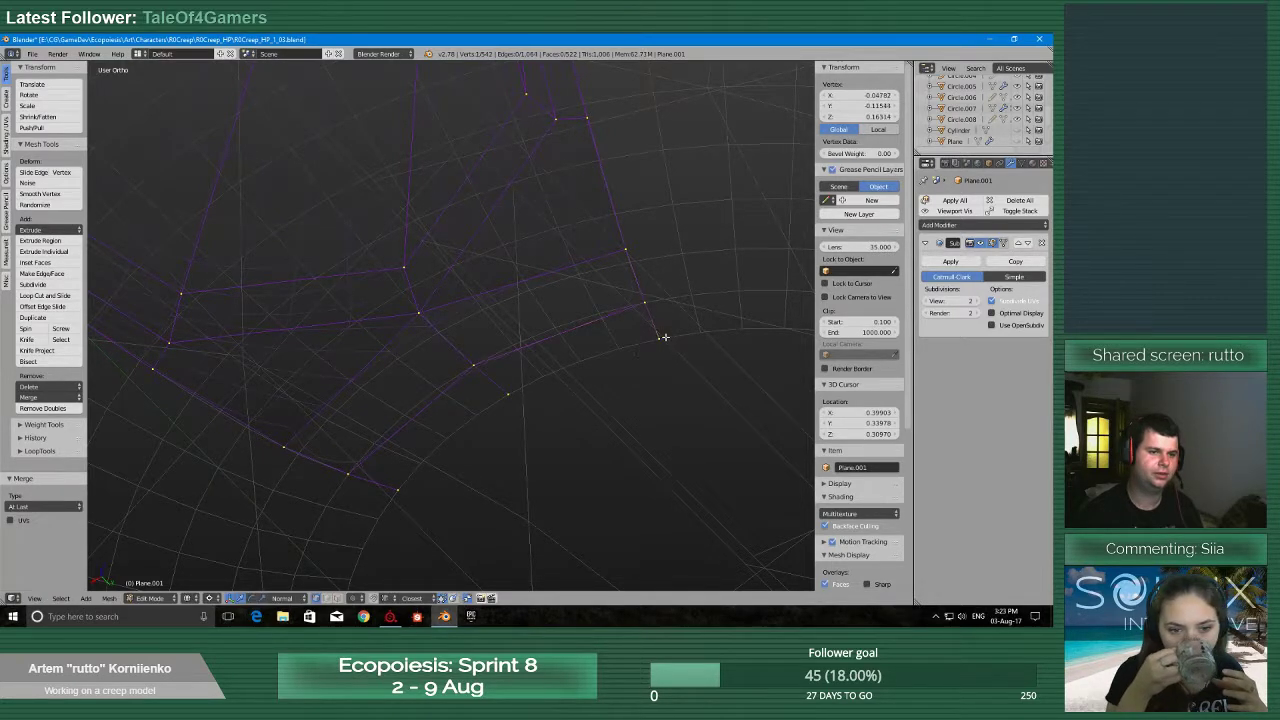
# Join the second extruded row from corner to corner by extruding edges and merging them at last into the next vertex
pyautogui.press('e')
pyautogui.click(553, 387)
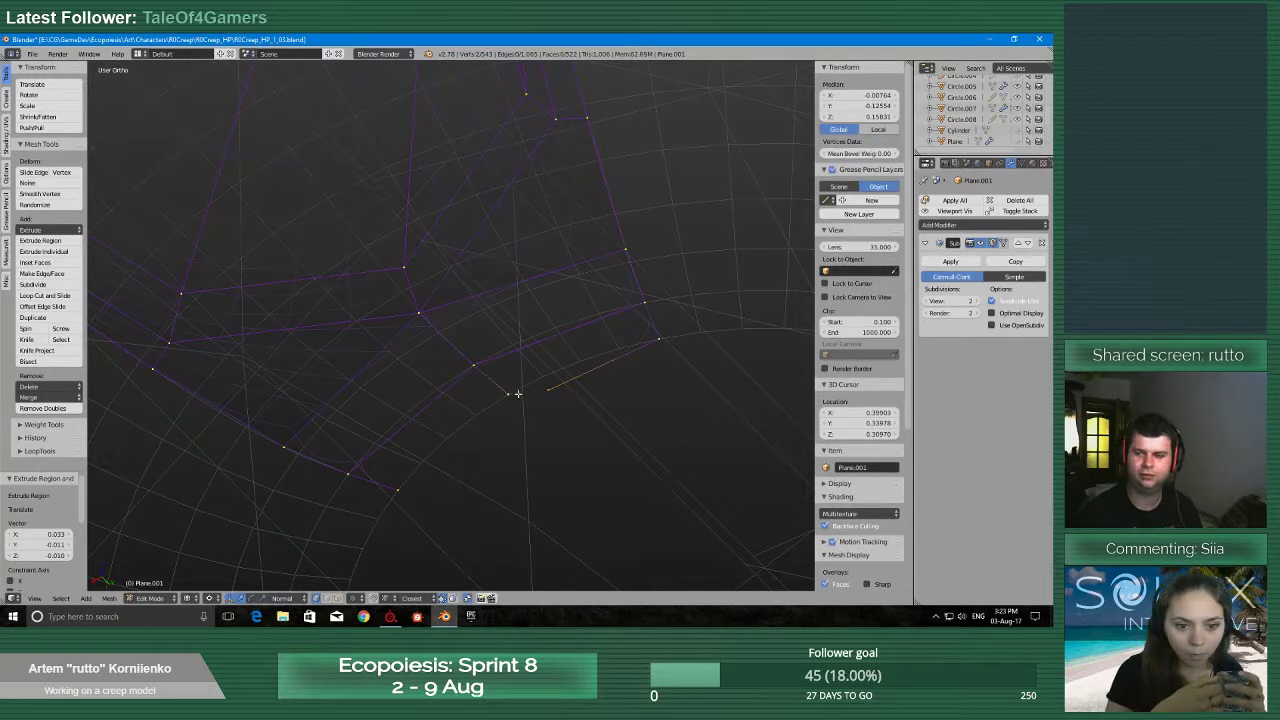
pyautogui.hotkey('alt', 'm')
pyautogui.click(518, 391)
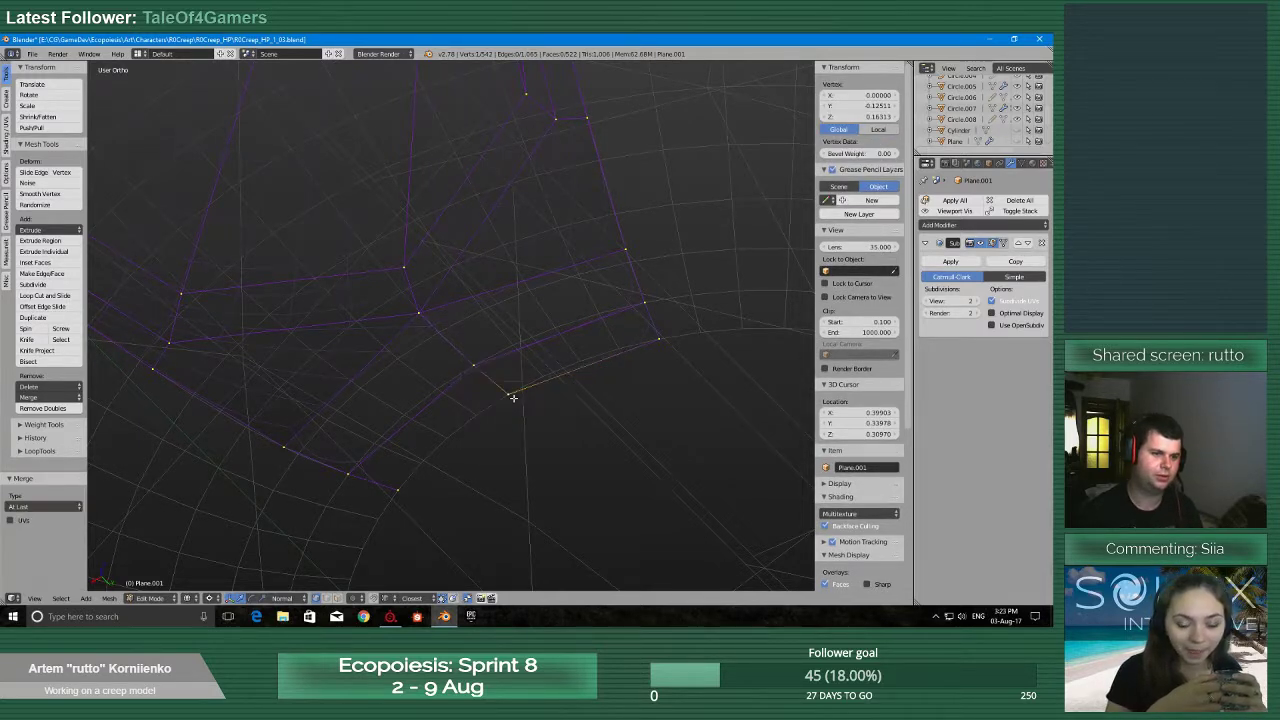
pyautogui.press('e')
pyautogui.click(440, 471)
pyautogui.keyDown('shift'); pyautogui.rightClick(397, 498); pyautogui.keyUp('shift')
pyautogui.hotkey('alt', 'm')
pyautogui.click(397, 492)
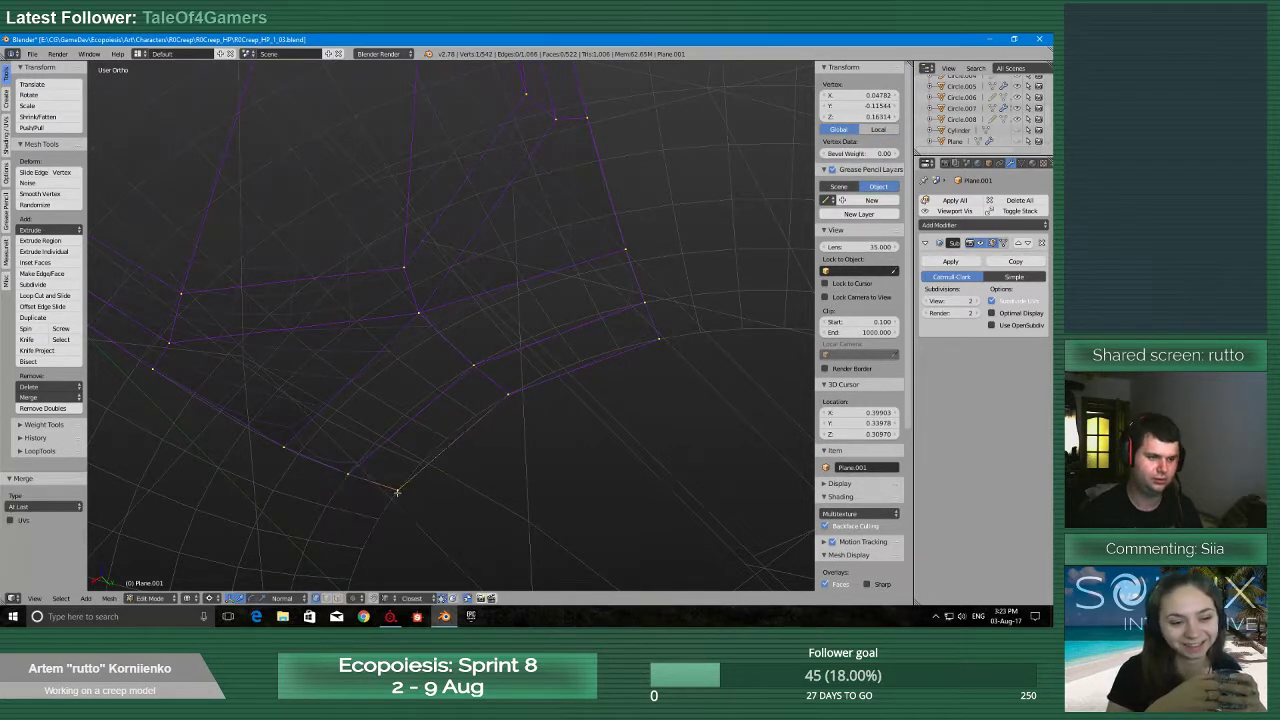
# Fill the two faces between the tip's original edge and the first extruded row, one on each side of the centre
pyautogui.rightClick(348, 470)
pyautogui.keyDown('shift'); pyautogui.rightClick(284, 446); pyautogui.keyUp('shift')
pyautogui.keyDown('shift'); pyautogui.rightClick(422, 310); pyautogui.keyUp('shift')
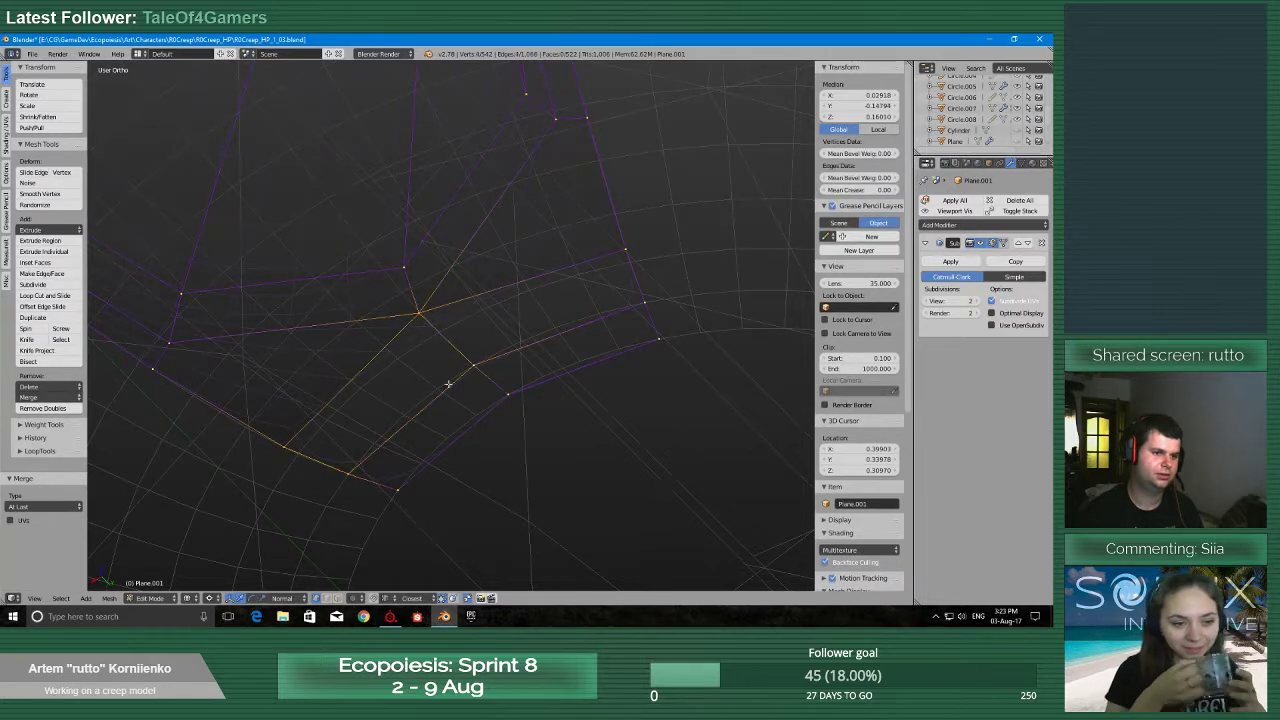
pyautogui.press('f')
pyautogui.rightClick(419, 313)
pyautogui.keyDown('shift'); pyautogui.rightClick(625, 250); pyautogui.keyUp('shift')
pyautogui.keyDown('shift'); pyautogui.rightClick(642, 301); pyautogui.keyUp('shift')
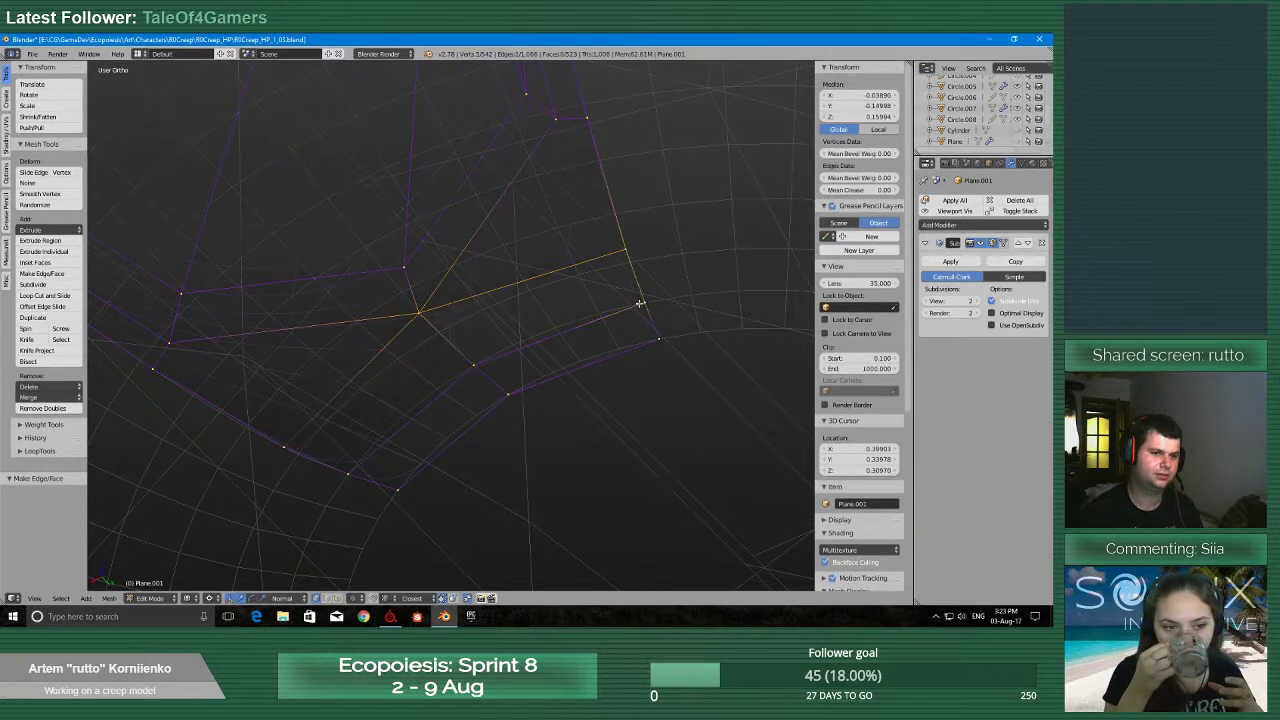
pyautogui.press('f')
# Fill the two faces between the first and second extruded rows, one on each side of the centre
pyautogui.rightClick(490, 355)
pyautogui.keyDown('shift'); pyautogui.rightClick(650, 302); pyautogui.keyUp('shift')
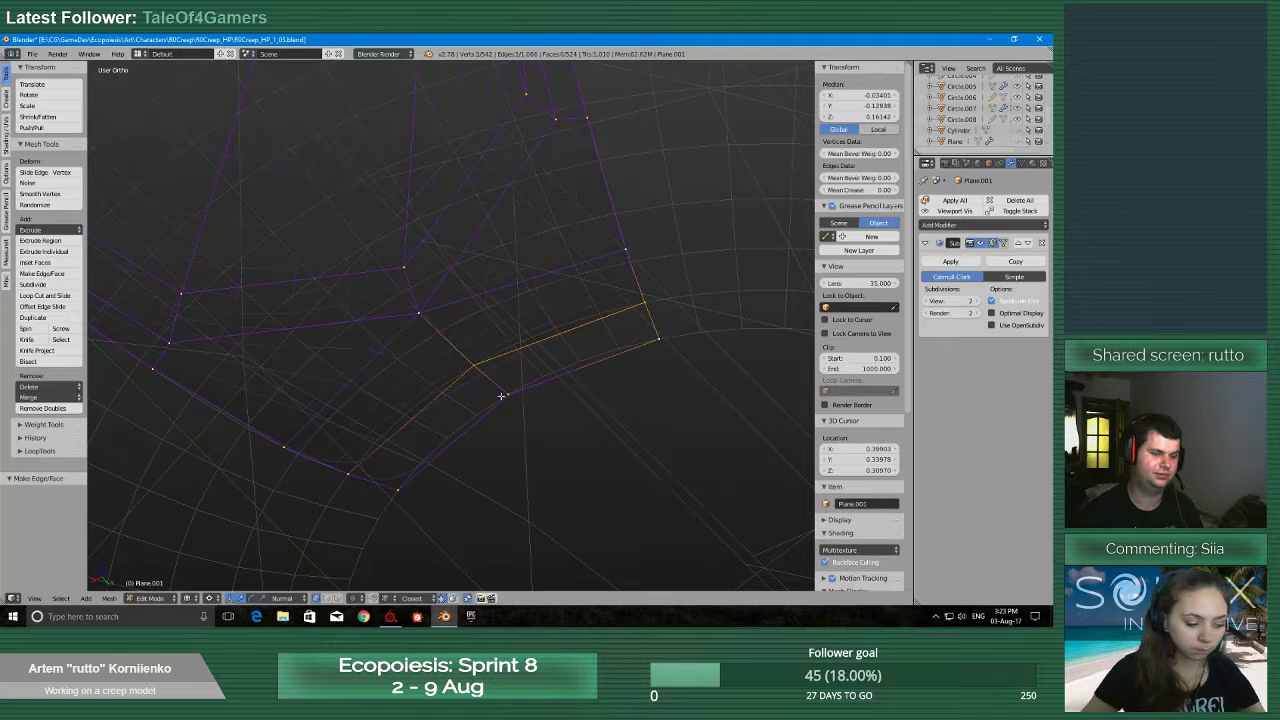
pyautogui.press('f')
pyautogui.rightClick(472, 365)
pyautogui.keyDown('shift'); pyautogui.rightClick(507, 394); pyautogui.keyUp('shift')
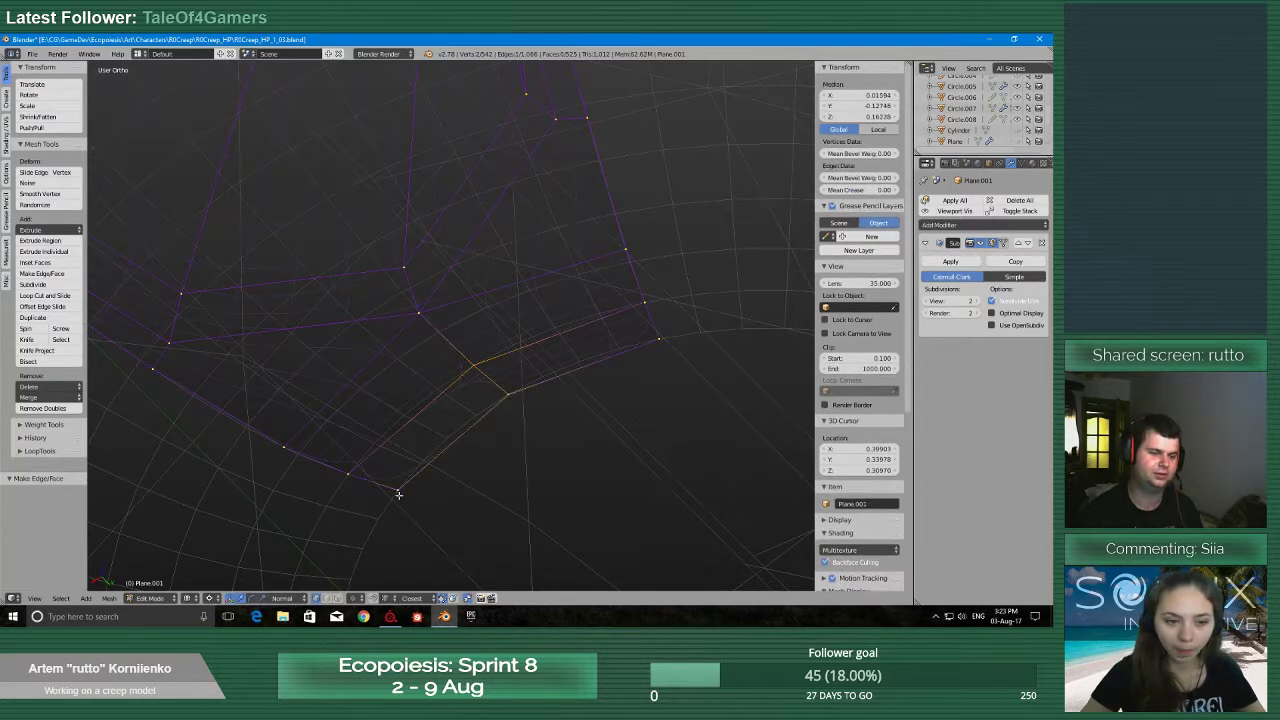
pyautogui.press('f')
# Switch the spiked segments to Object Mode and save over the existing blend file
pyautogui.scroll(-6, 361, 508)
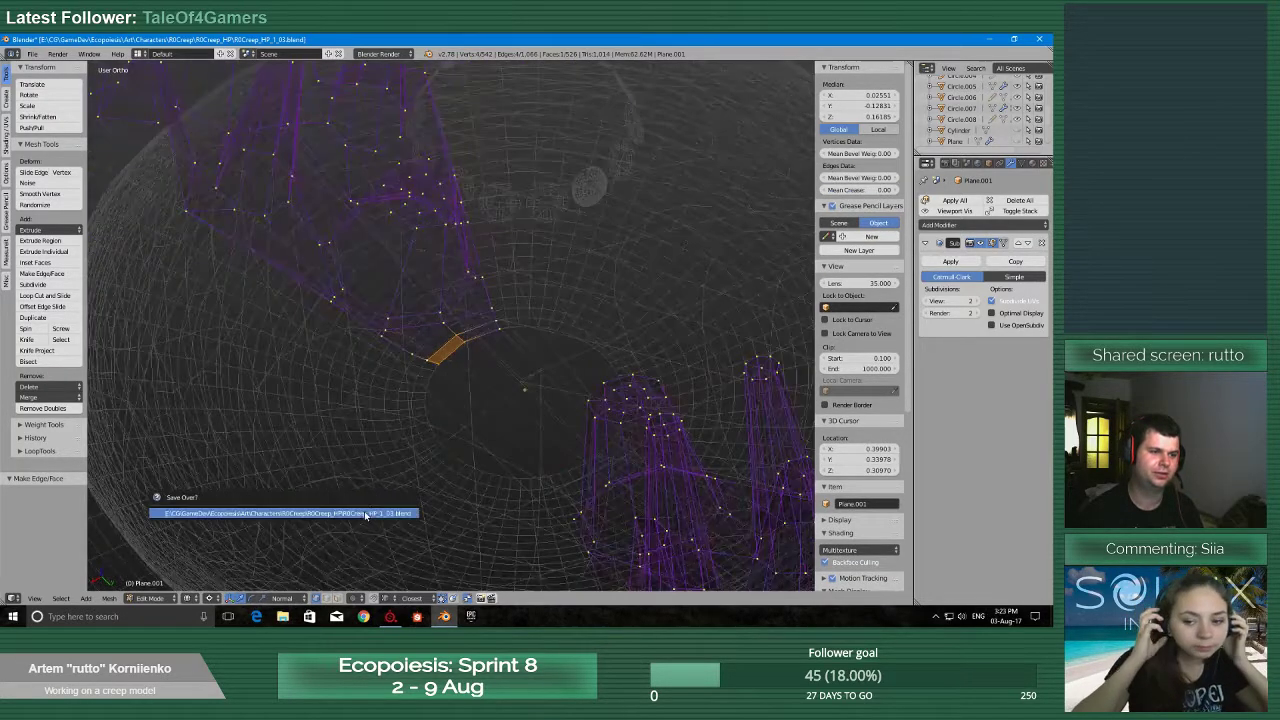
pyautogui.moveTo(361, 508); pyautogui.dragTo(498, 492, button='middle')
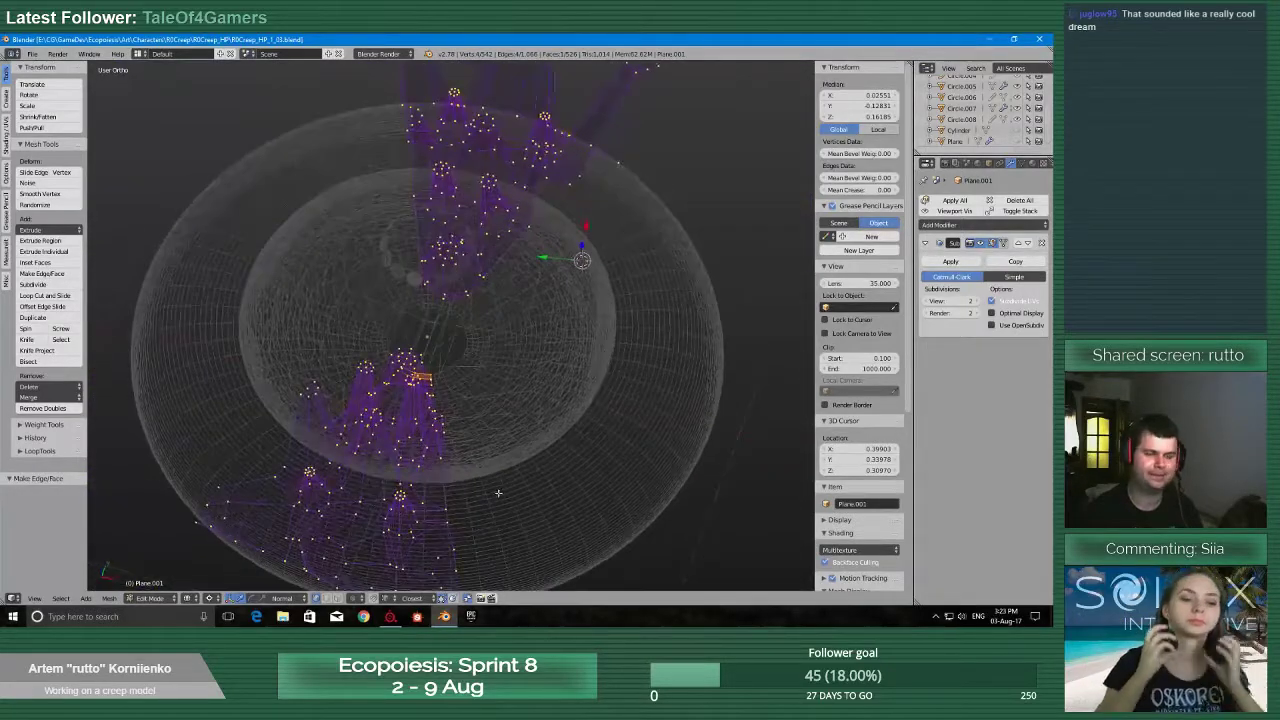
pyautogui.scroll(-2, 437, 482)
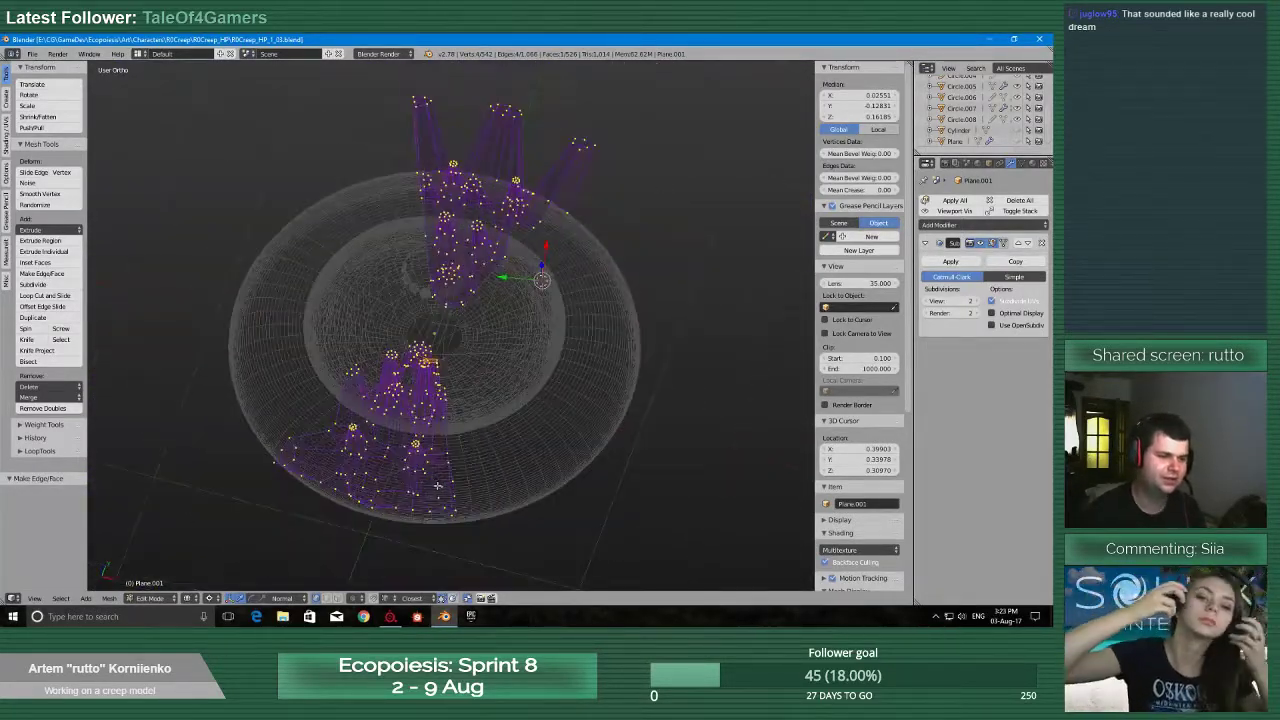
pyautogui.press('Tab')
pyautogui.click(390, 489)
pyautogui.hotkey('ctrl', 's')
pyautogui.click(390, 489)
# Put the spiked segments back in Edit Mode, save the file again and set the viewport to solid shading
pyautogui.moveTo(390, 489)
pyautogui.mouseDown(button='middle')
pyautogui.moveTo(486, 423)
pyautogui.moveTo(506, 374)
pyautogui.moveTo(442, 417)
pyautogui.moveTo(361, 390)
pyautogui.moveTo(417, 374)
pyautogui.moveTo(300, 385)
pyautogui.moveTo(257, 434)
pyautogui.moveTo(369, 489)
pyautogui.moveTo(466, 449)
pyautogui.moveTo(651, 477)
pyautogui.moveTo(374, 557)
pyautogui.moveTo(469, 495)
pyautogui.moveTo(557, 477)
pyautogui.moveTo(566, 506)
pyautogui.moveTo(540, 494)
pyautogui.moveTo(534, 552)
pyautogui.moveTo(527, 497)
pyautogui.mouseUp(button='middle')
pyautogui.scroll(1, 565, 508)
pyautogui.press('Tab')
pyautogui.click(572, 535)
pyautogui.scroll(-2, 575, 538)
pyautogui.scroll(1, 563, 501)
pyautogui.scroll(-1, 563, 503)
pyautogui.press('z')
pyautogui.hotkey('ctrl', 's')
pyautogui.click(535, 563)
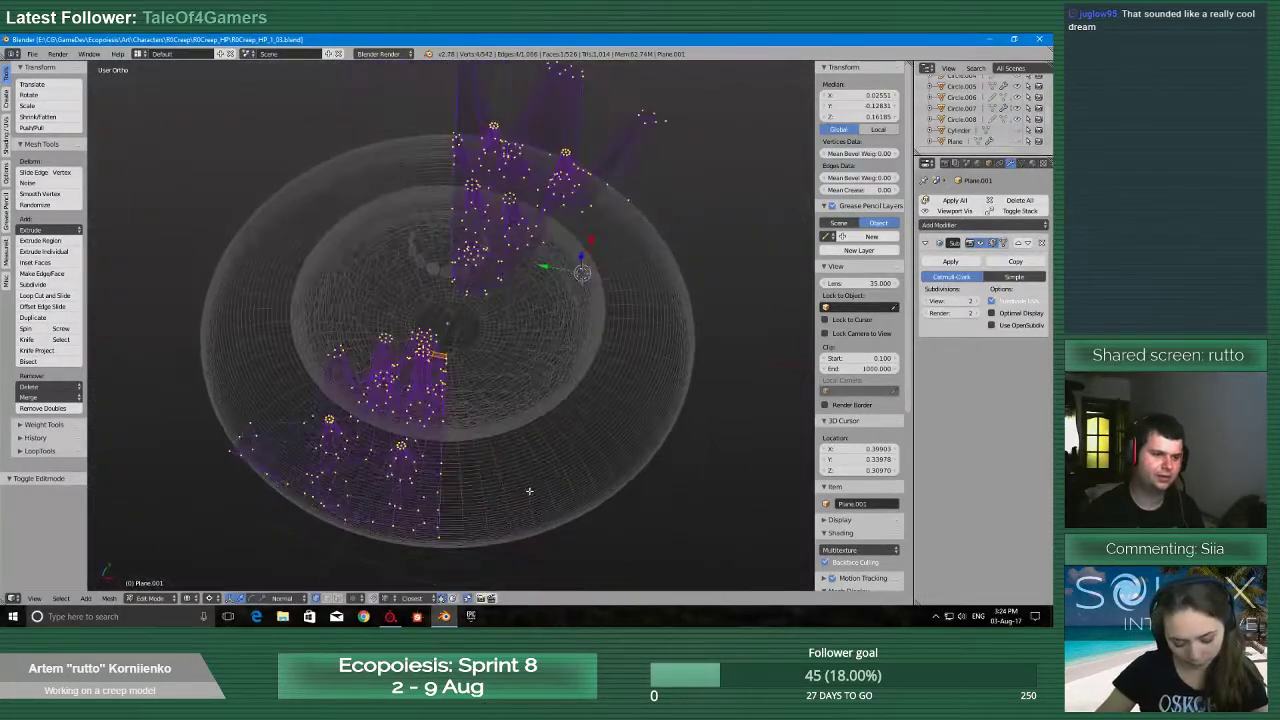
pyautogui.press('z')
pyautogui.click(525, 554)
# Select the whole mesh of both spiked segments and snap the 3D cursor to the selection
pyautogui.moveTo(523, 556)
pyautogui.mouseDown(button='middle')
pyautogui.moveTo(492, 526)
pyautogui.moveTo(491, 487)
pyautogui.moveTo(500, 500)
pyautogui.moveTo(482, 438)
pyautogui.moveTo(475, 472)
pyautogui.moveTo(500, 366)
pyautogui.moveTo(523, 504)
pyautogui.mouseUp(button='middle')
pyautogui.press('a')
pyautogui.scroll(2, 475, 472)
pyautogui.scroll(4, 510, 395)
pyautogui.scroll(-5, 514, 435)
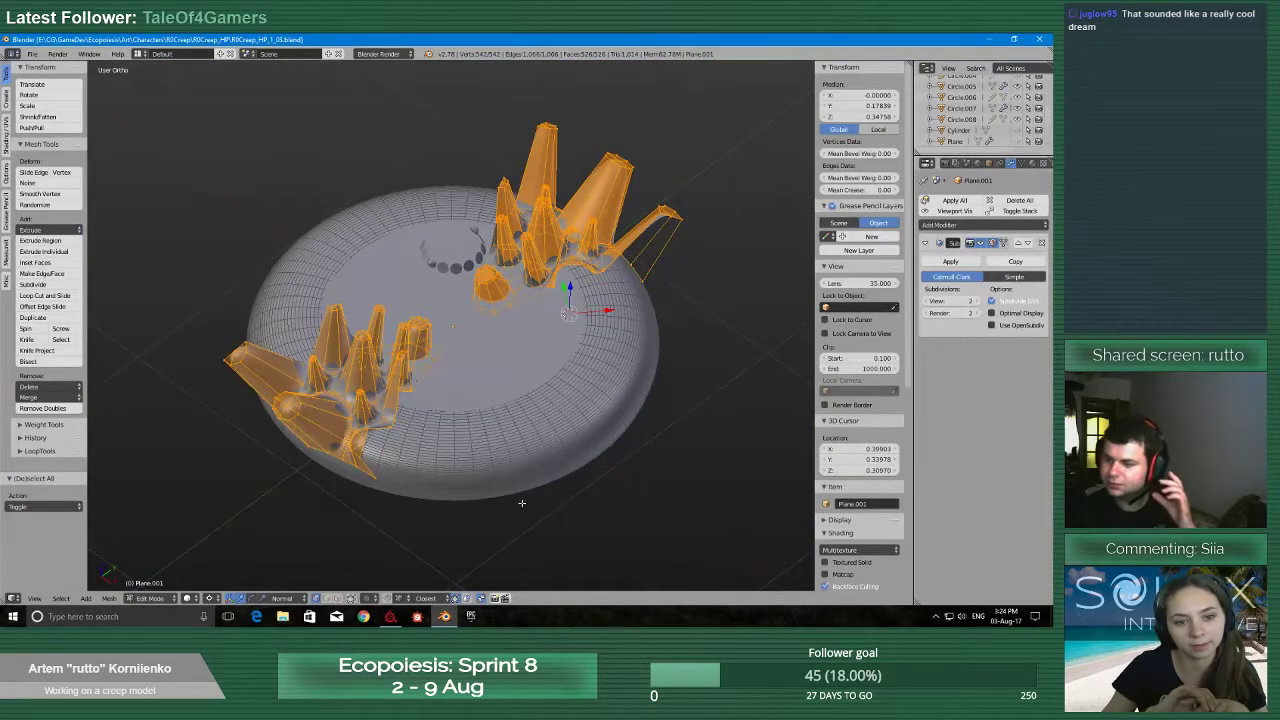
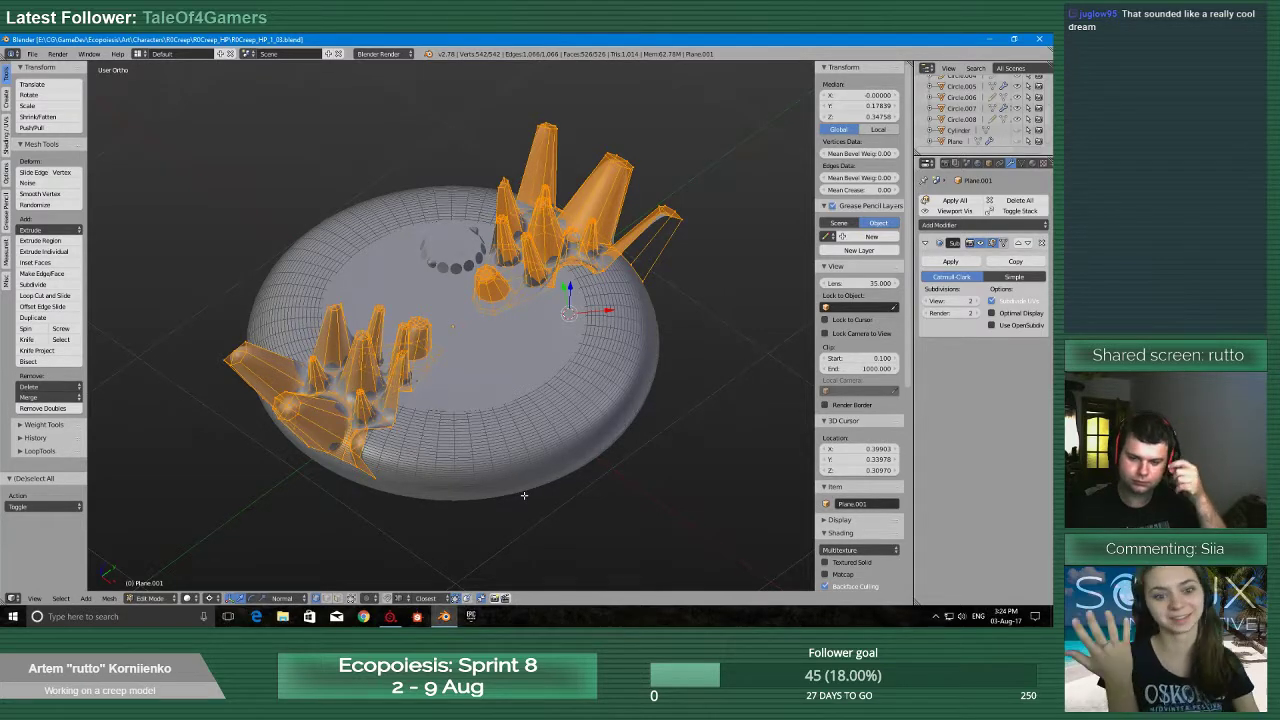
pyautogui.scroll(5, 463, 496)
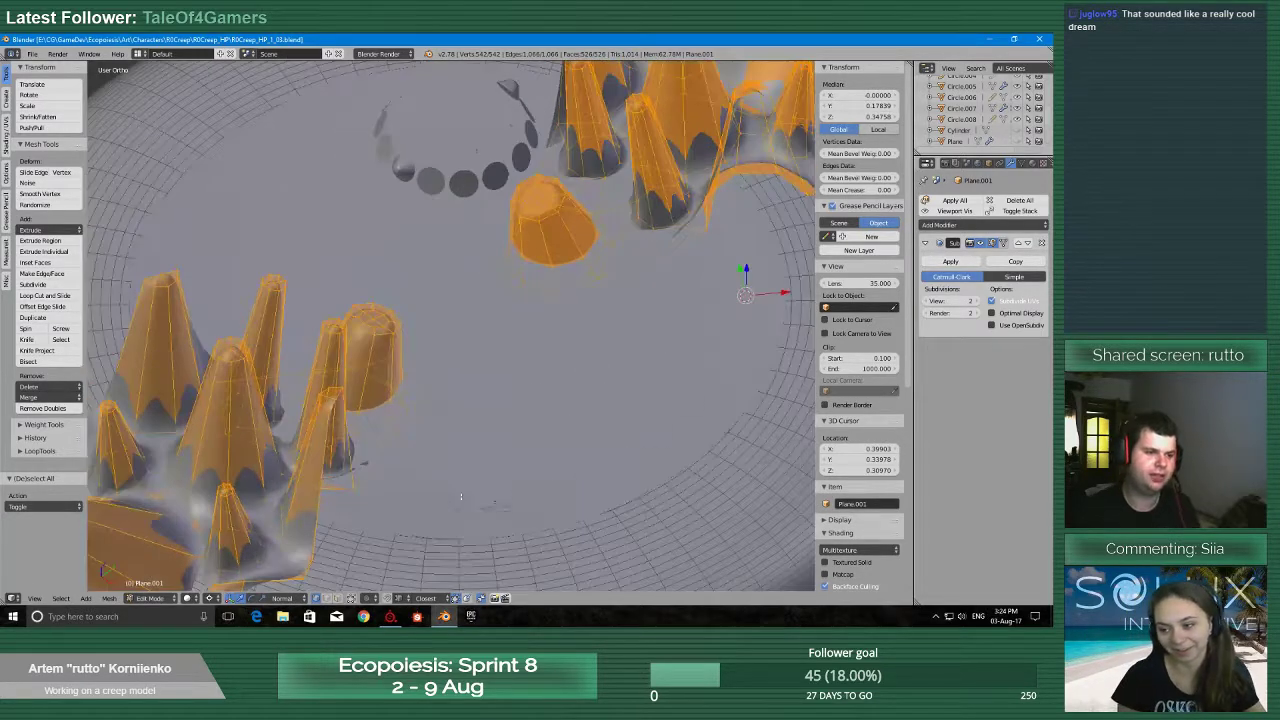
pyautogui.moveTo(520, 393); pyautogui.dragTo(471, 443, button='middle')
pyautogui.scroll(-3, 471, 443)
pyautogui.moveTo(447, 485); pyautogui.dragTo(451, 448, button='middle')
pyautogui.scroll(-2, 455, 440)
pyautogui.hotkey('shift', 's')
pyautogui.click(463, 428)
pyautogui.scroll(2, 463, 428)
pyautogui.scroll(-2, 463, 428)
pyautogui.scroll(2, 439, 444)
pyautogui.scroll(2, 452, 446)
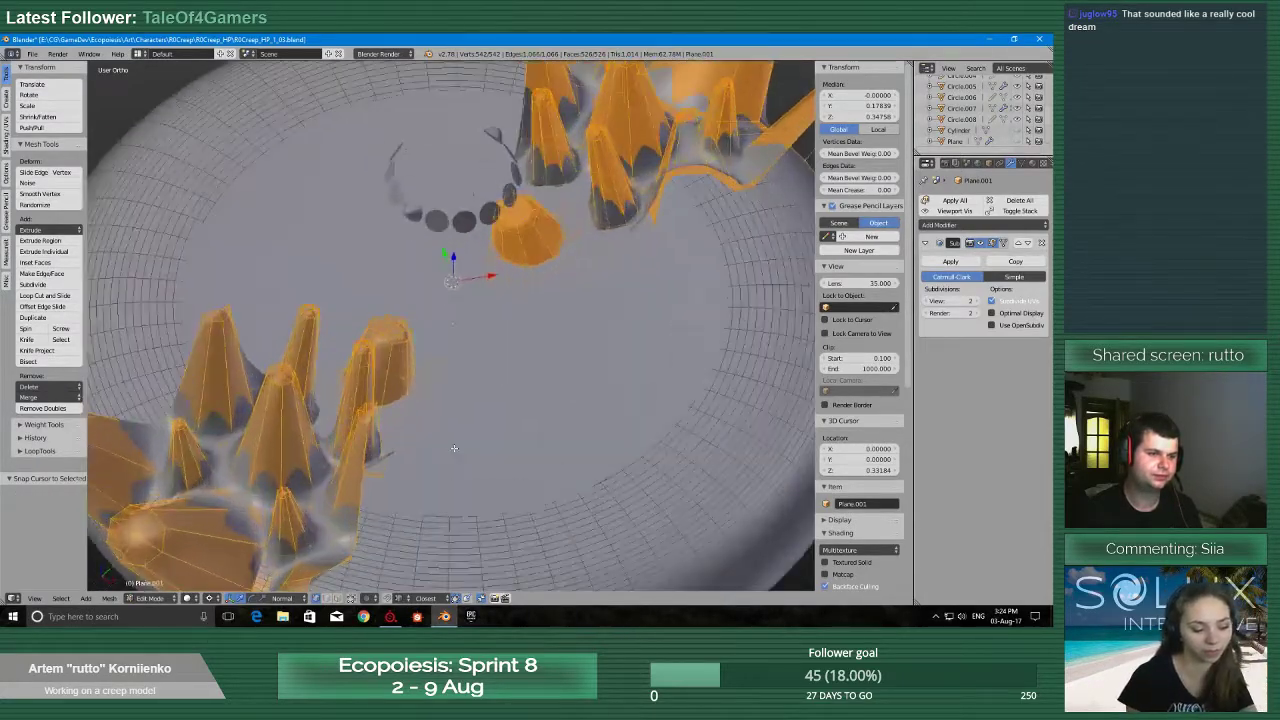
# Duplicate the segment pair three times in succession, rotating each copy a further 45° about the global Z axis
pyautogui.scroll(-3, 458, 435)
pyautogui.hotkey('shift', 'd')
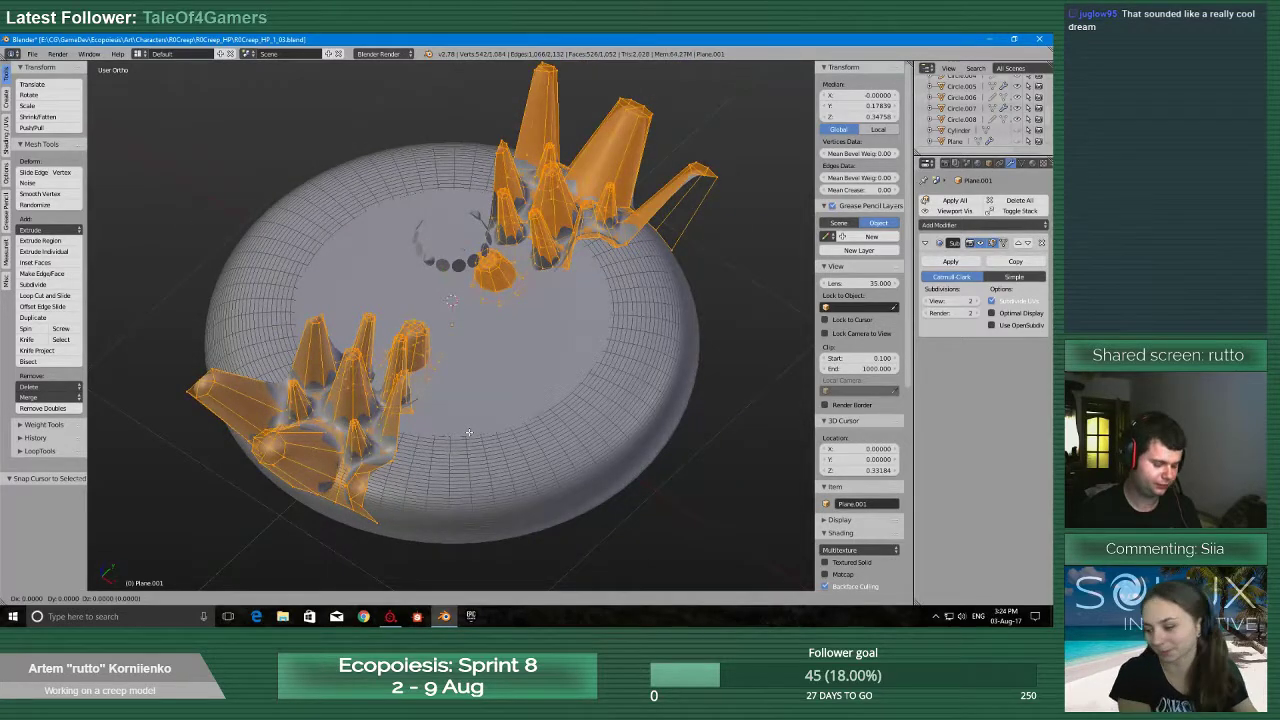
pyautogui.write('45')
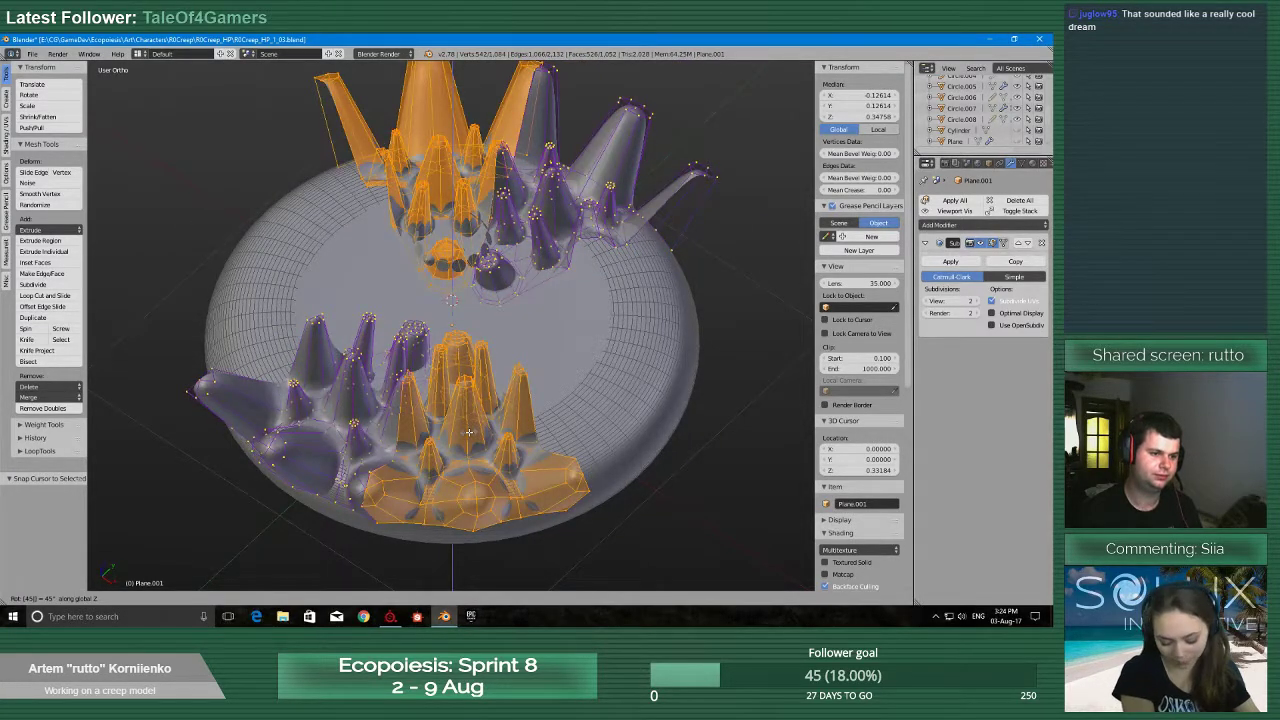
pyautogui.press('Return')
pyautogui.hotkey('shift', 'd')
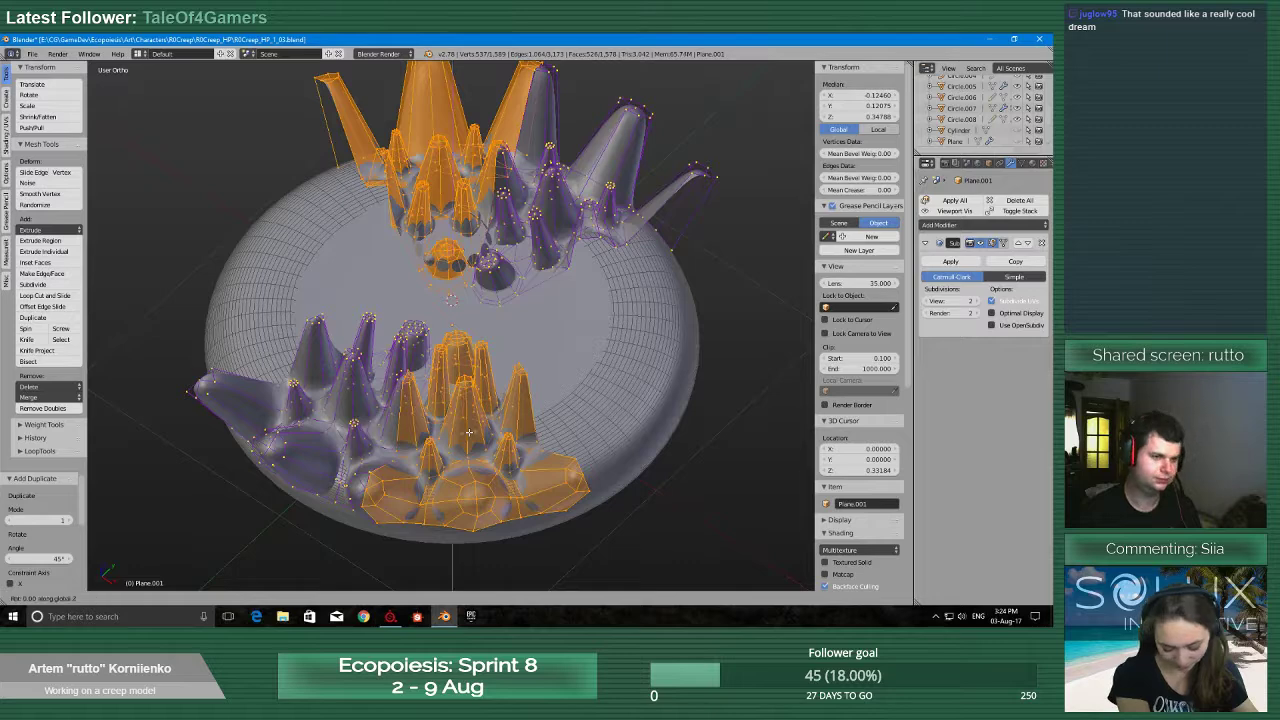
pyautogui.write('45')
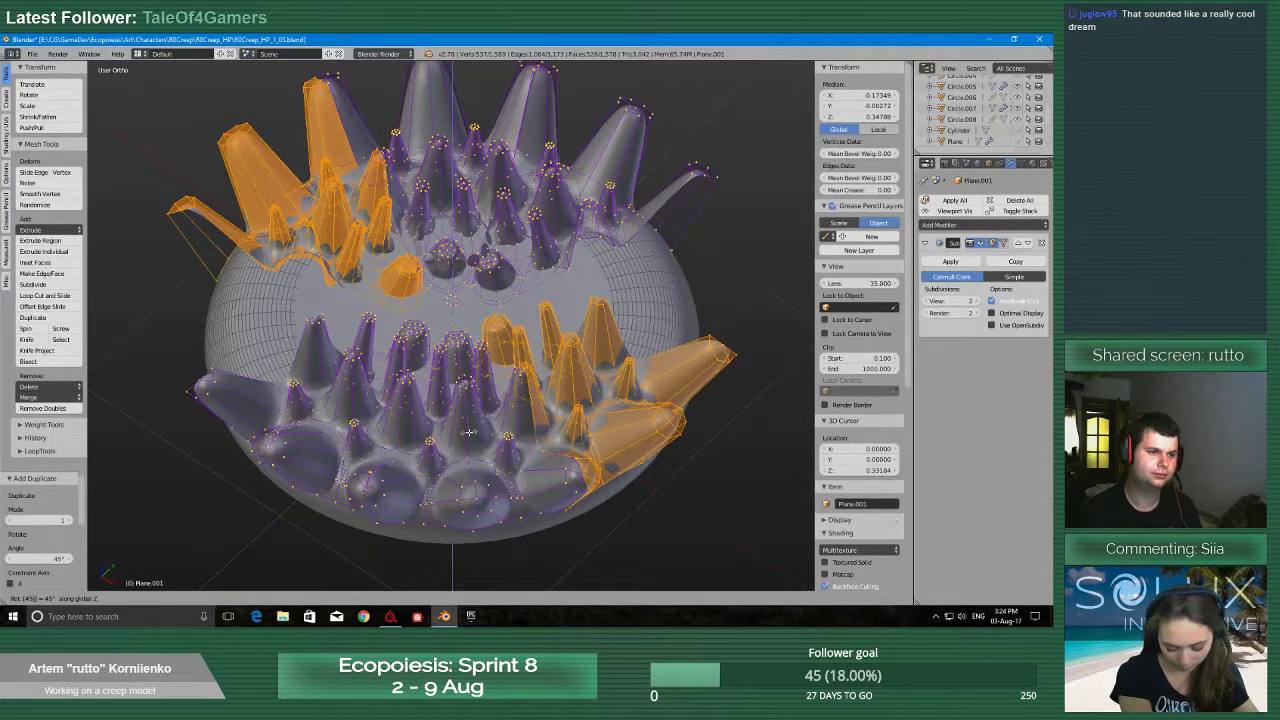
pyautogui.press('Return')
pyautogui.hotkey('shift', 'd')
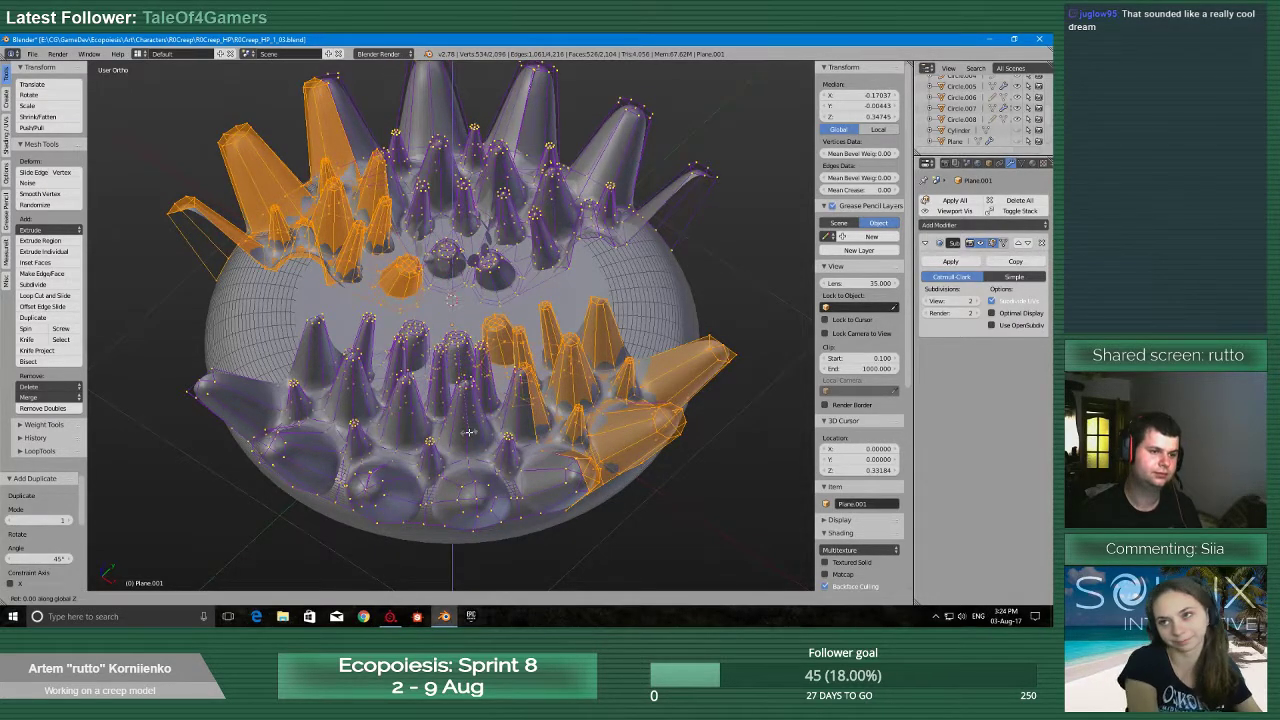
pyautogui.write('45')
pyautogui.press('Return')
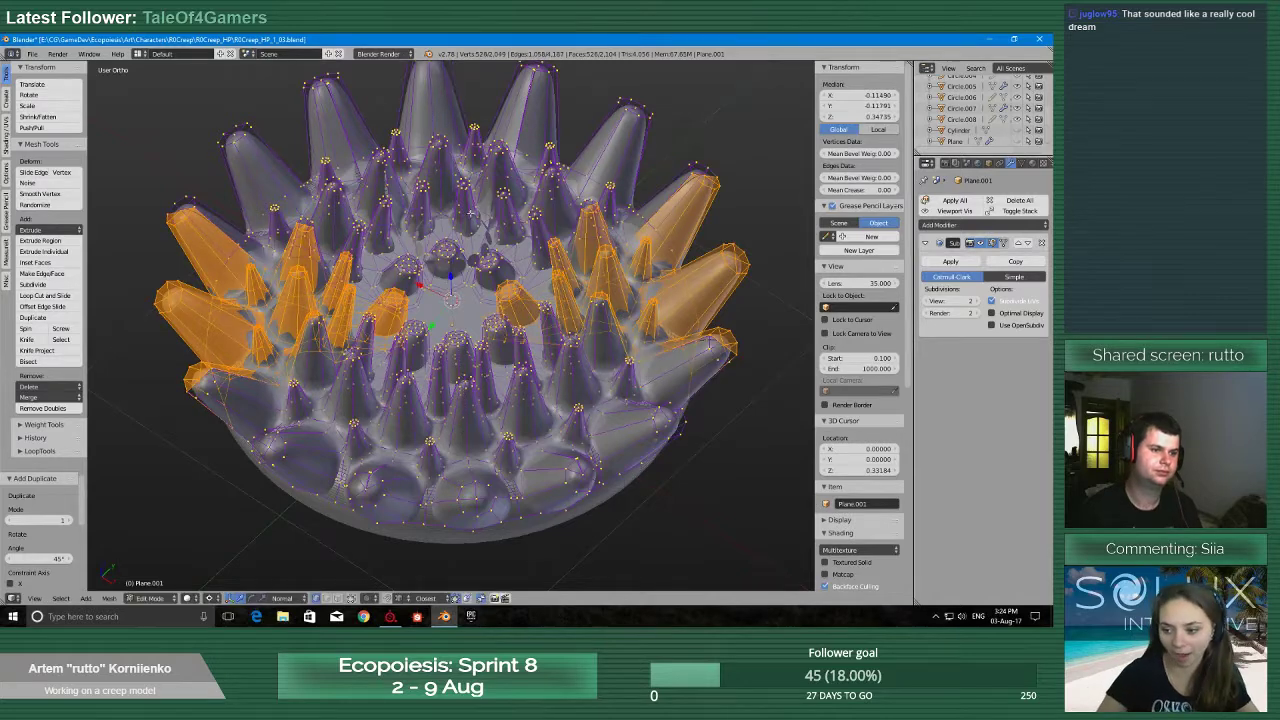
# Select the complete ring of segments and remove doubles with a merge distance of 0.0001
pyautogui.scroll(-5, 472, 250)
pyautogui.press('a')
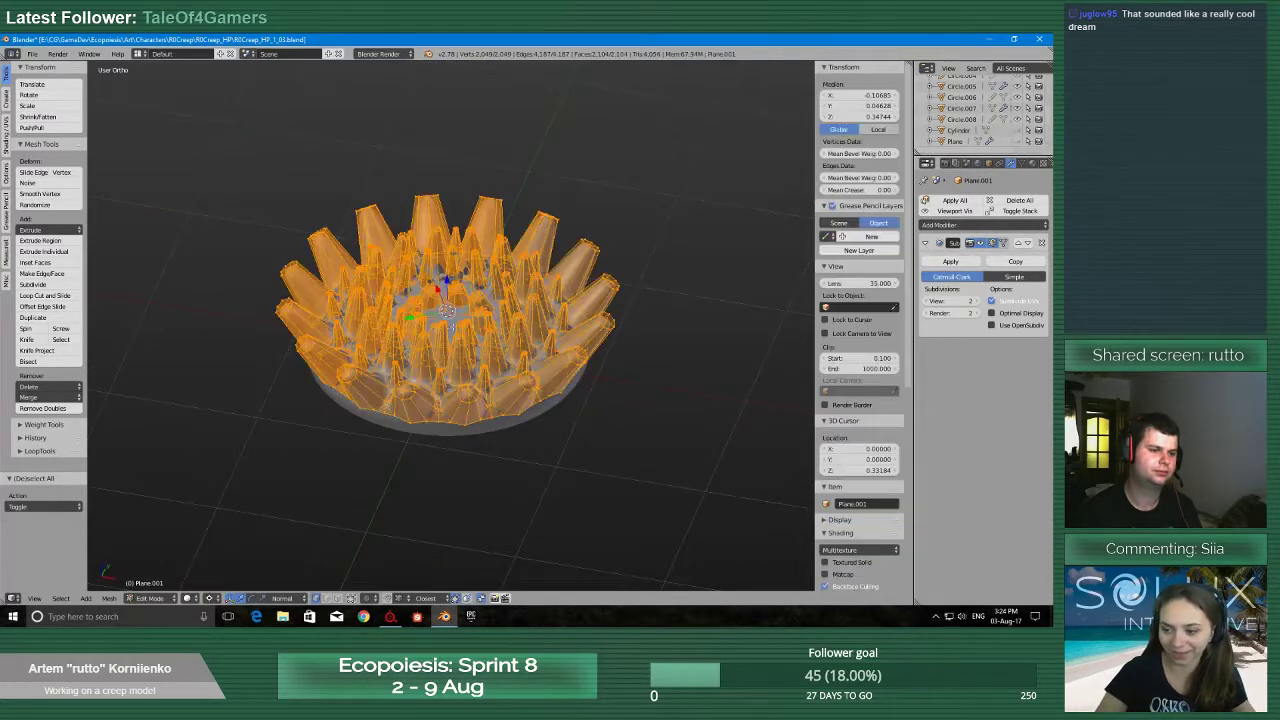
pyautogui.click(44, 408)
pyautogui.scroll(5, 447, 337)
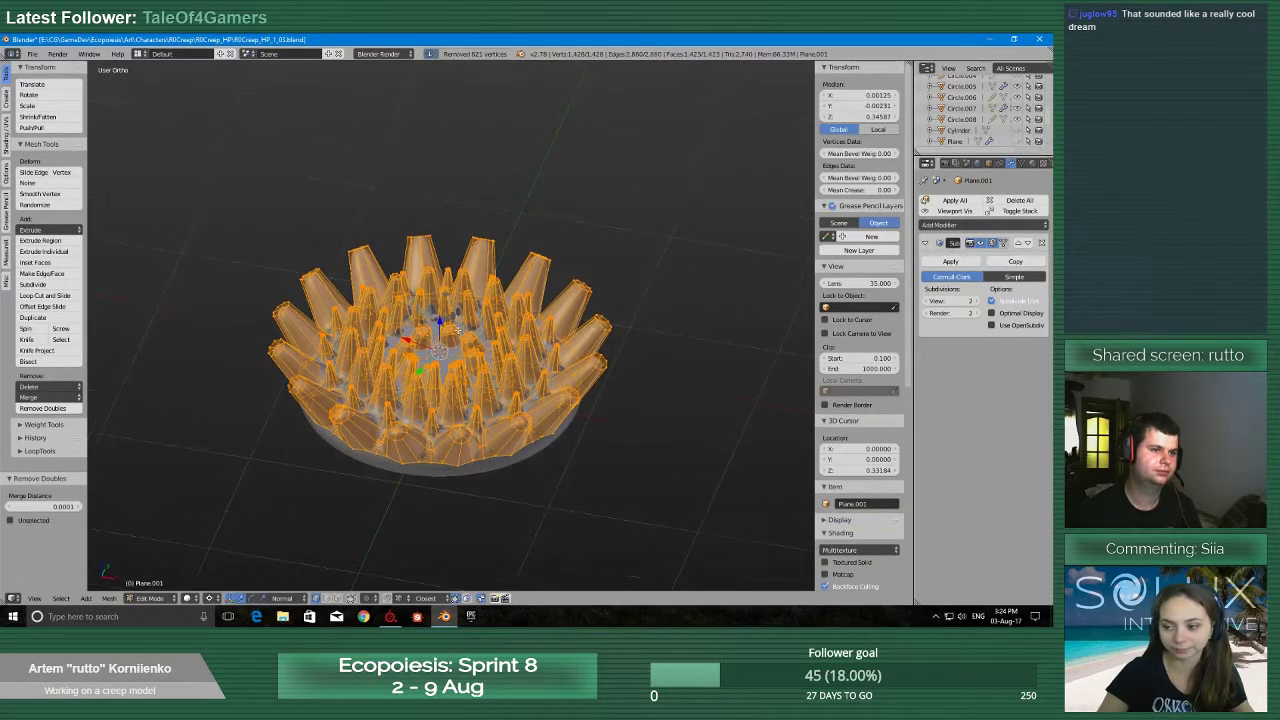
# Examine the assembled spiked ring in Object and Edit Mode, from the side and from above around the central opening
pyautogui.press('Tab')
pyautogui.click(366, 338)
pyautogui.scroll(-5, 365, 360)
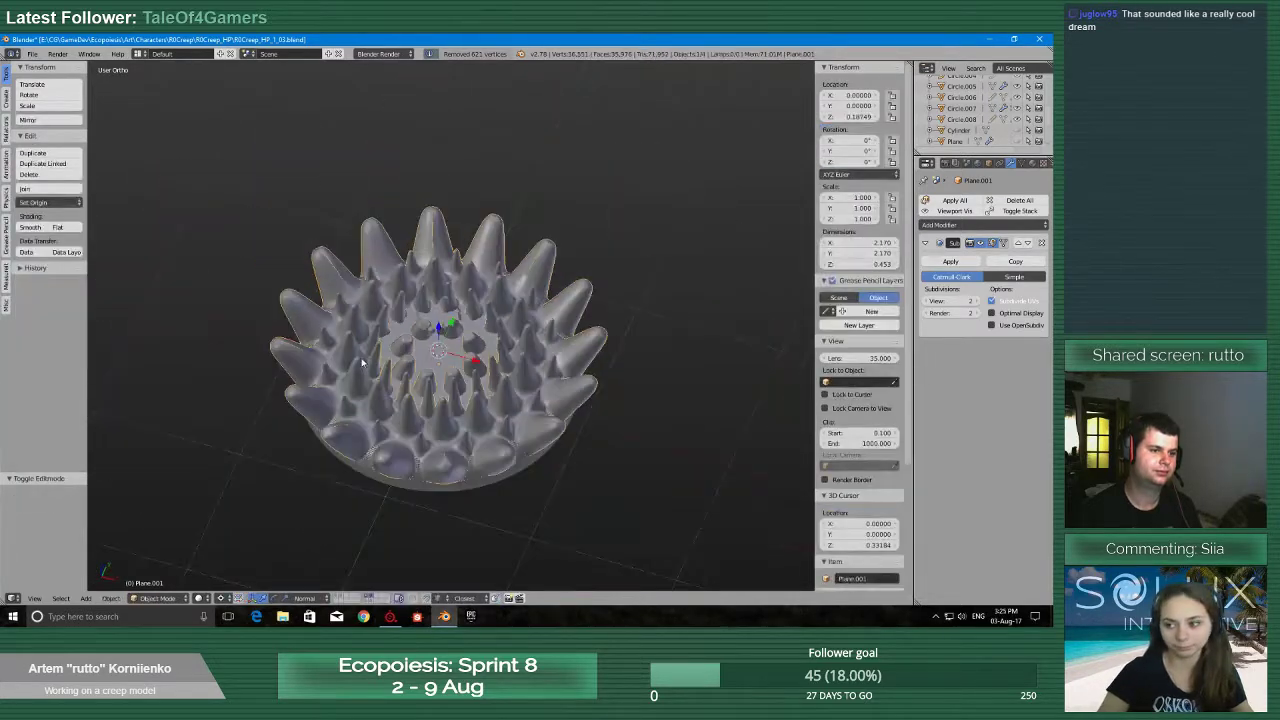
pyautogui.moveTo(364, 363); pyautogui.dragTo(470, 343, button='middle')
pyautogui.scroll(3, 397, 328)
pyautogui.scroll(1, 470, 343)
pyautogui.press('Tab')
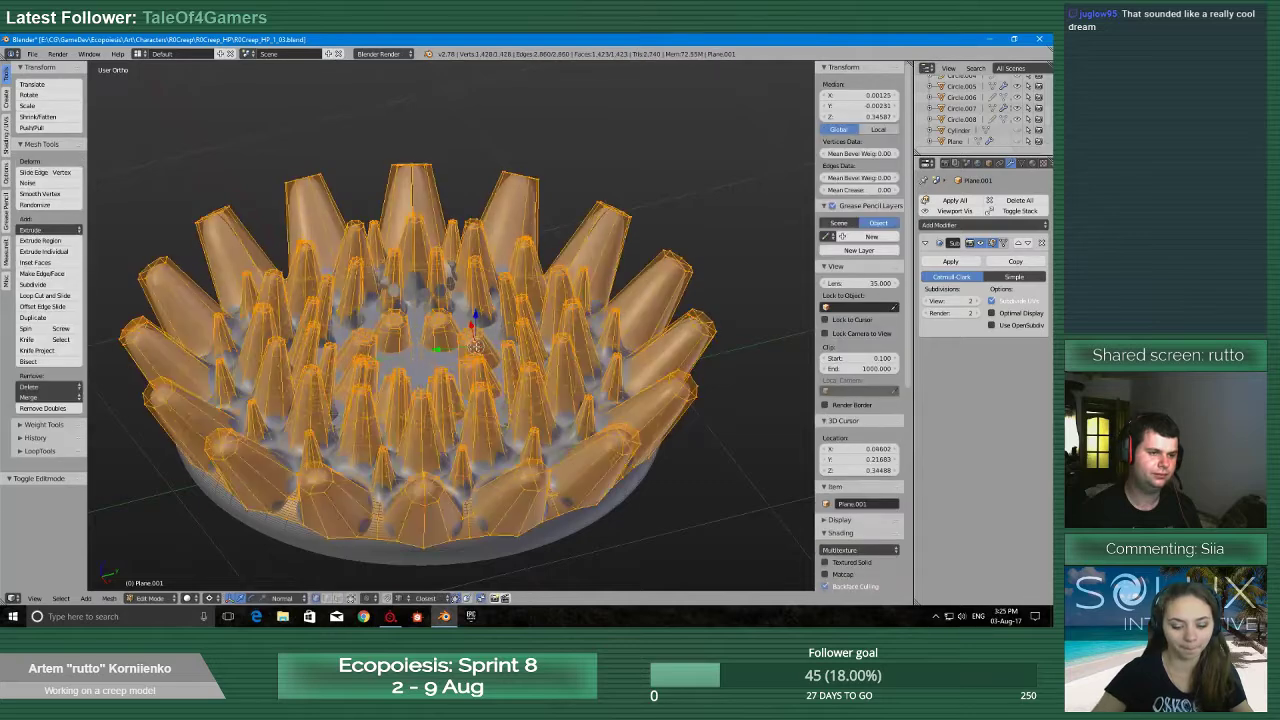
pyautogui.scroll(-3, 372, 345)
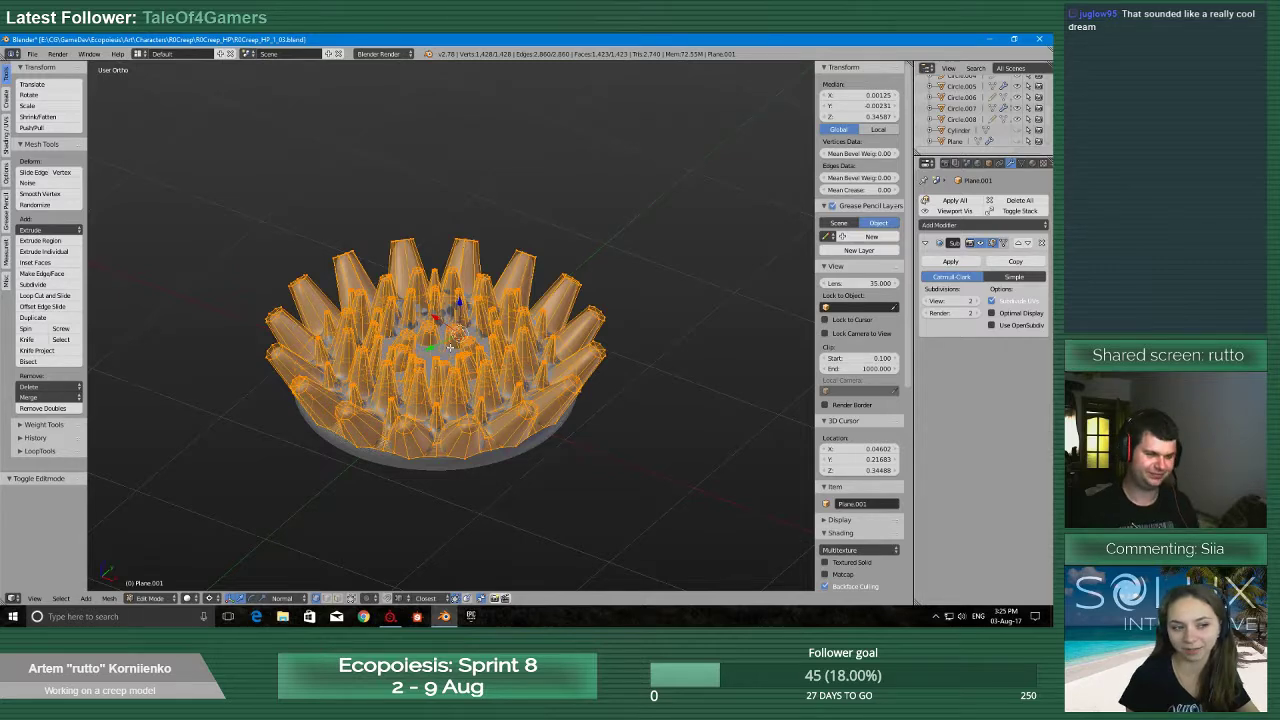
pyautogui.scroll(2, 256, 250)
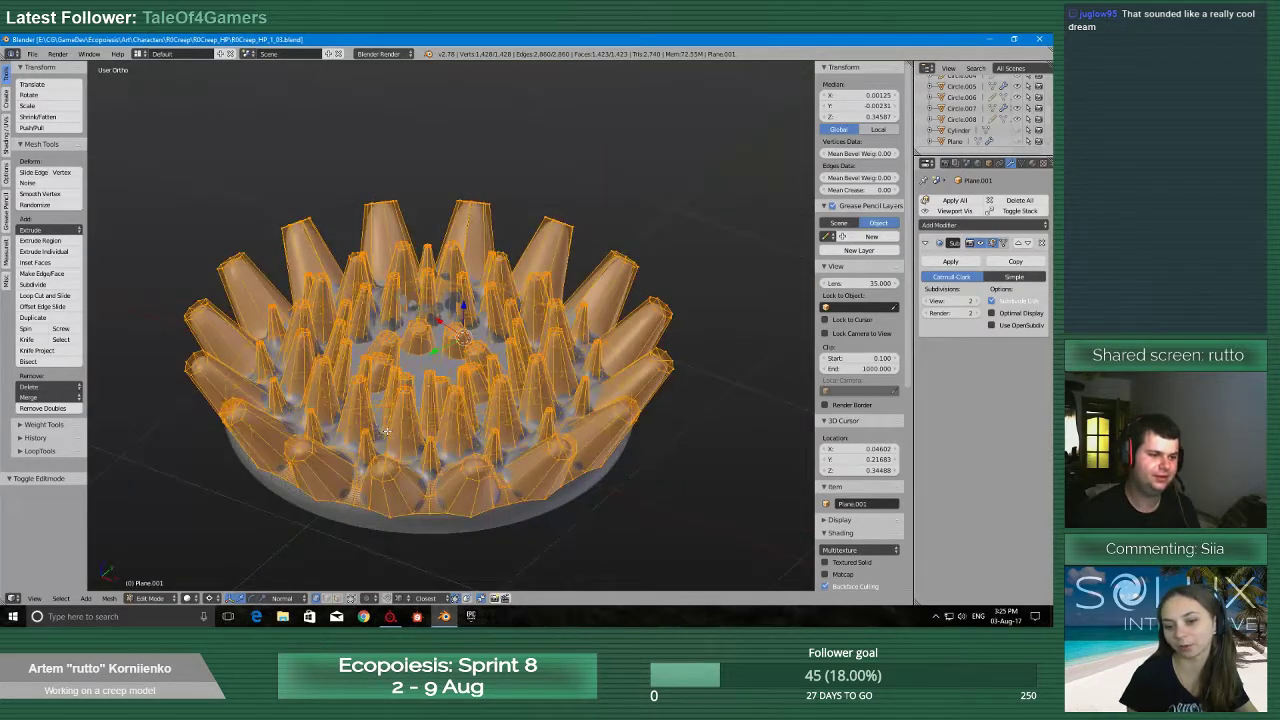
pyautogui.moveTo(359, 427); pyautogui.dragTo(358, 418, button='middle')
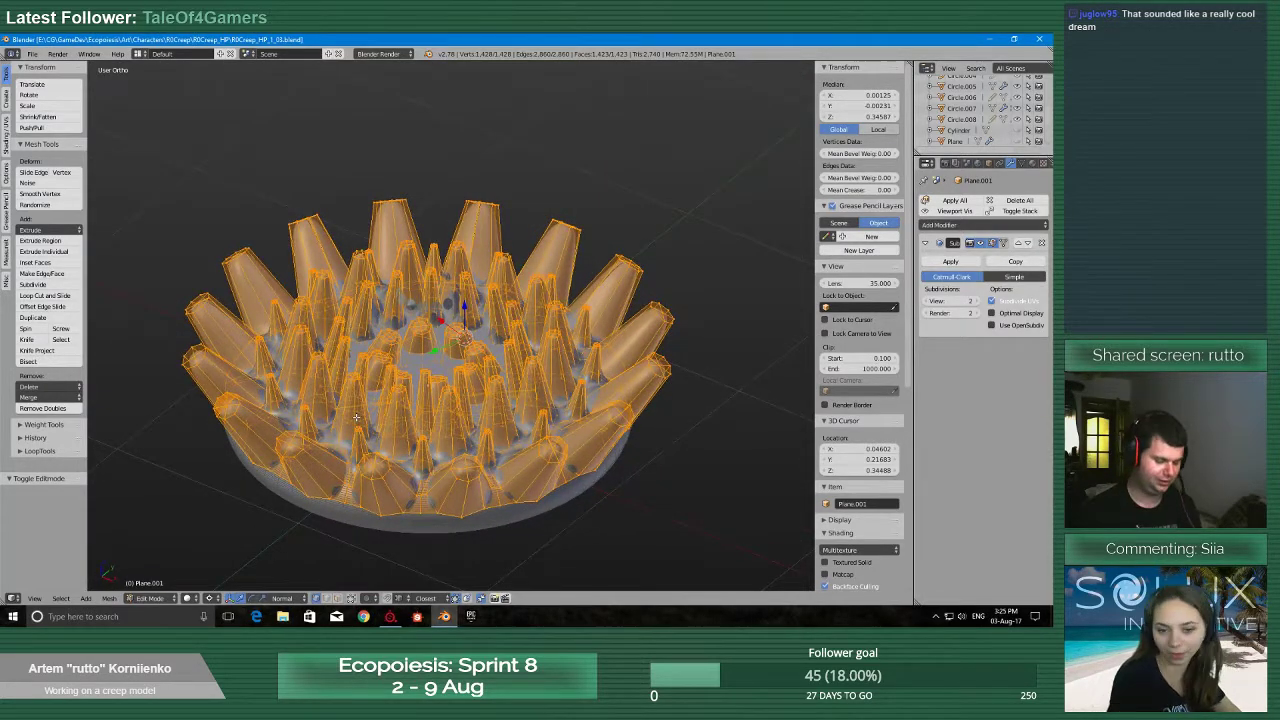
pyautogui.press('z')
pyautogui.click(363, 472)
pyautogui.moveTo(366, 427); pyautogui.dragTo(344, 493, button='middle')
pyautogui.press('Tab')
pyautogui.click(337, 441)
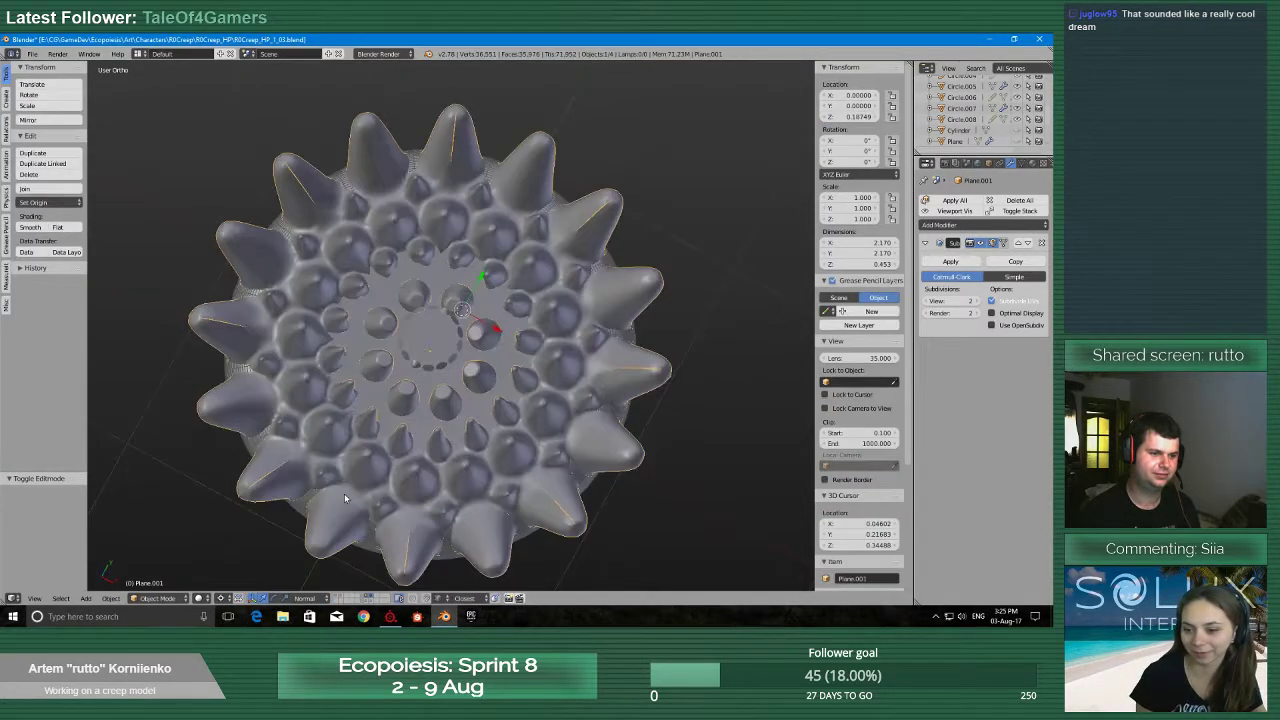
pyautogui.scroll(4, 344, 490)
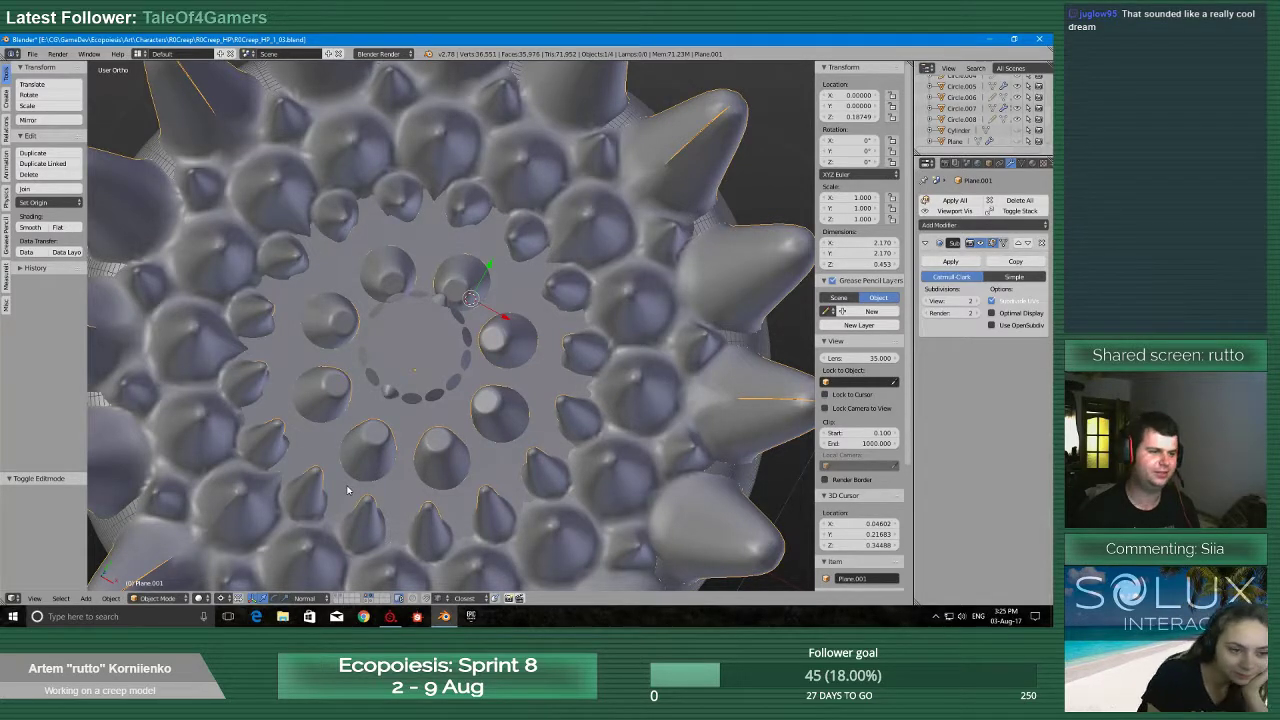
# Isolate the spiked shell in local view and inspect the seams between segments around its central opening
pyautogui.press('KP_Divide')
pyautogui.moveTo(348, 491); pyautogui.dragTo(464, 461, button='middle')
pyautogui.scroll(3, 476, 494)
pyautogui.scroll(-2, 457, 483)
pyautogui.scroll(2, 457, 483)
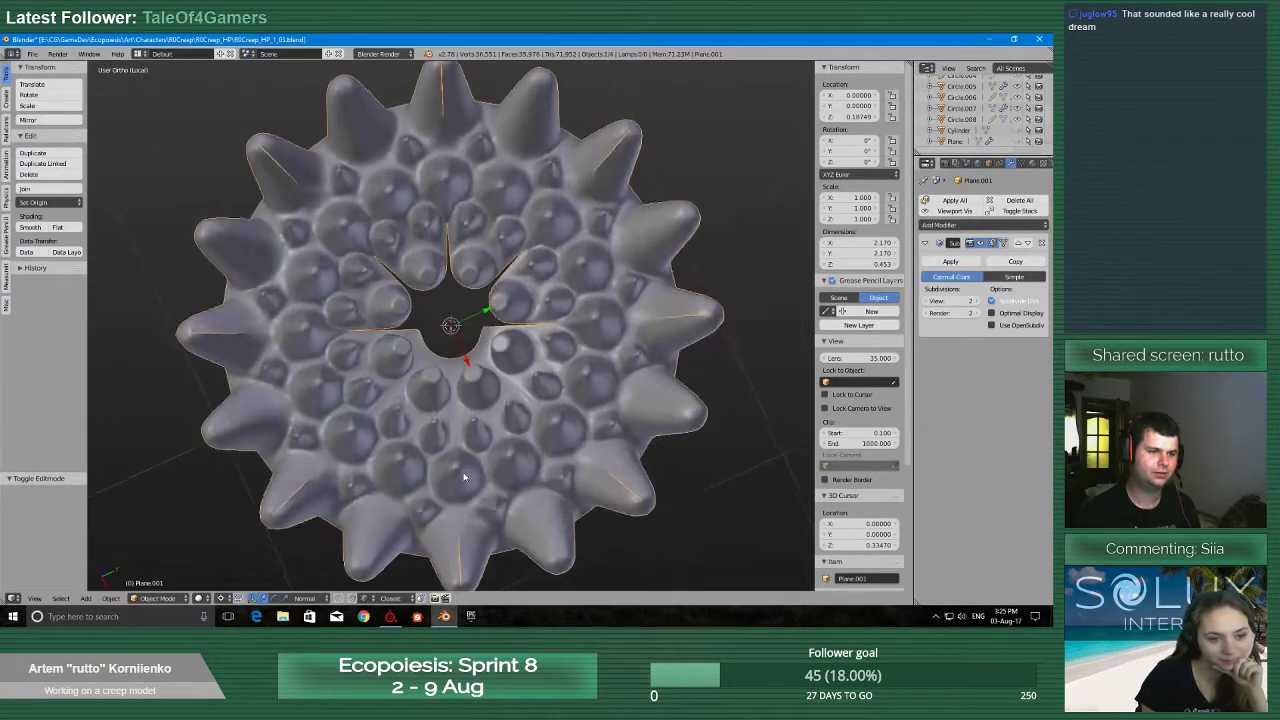
pyautogui.scroll(5, 464, 462)
pyautogui.scroll(-5, 567, 431)
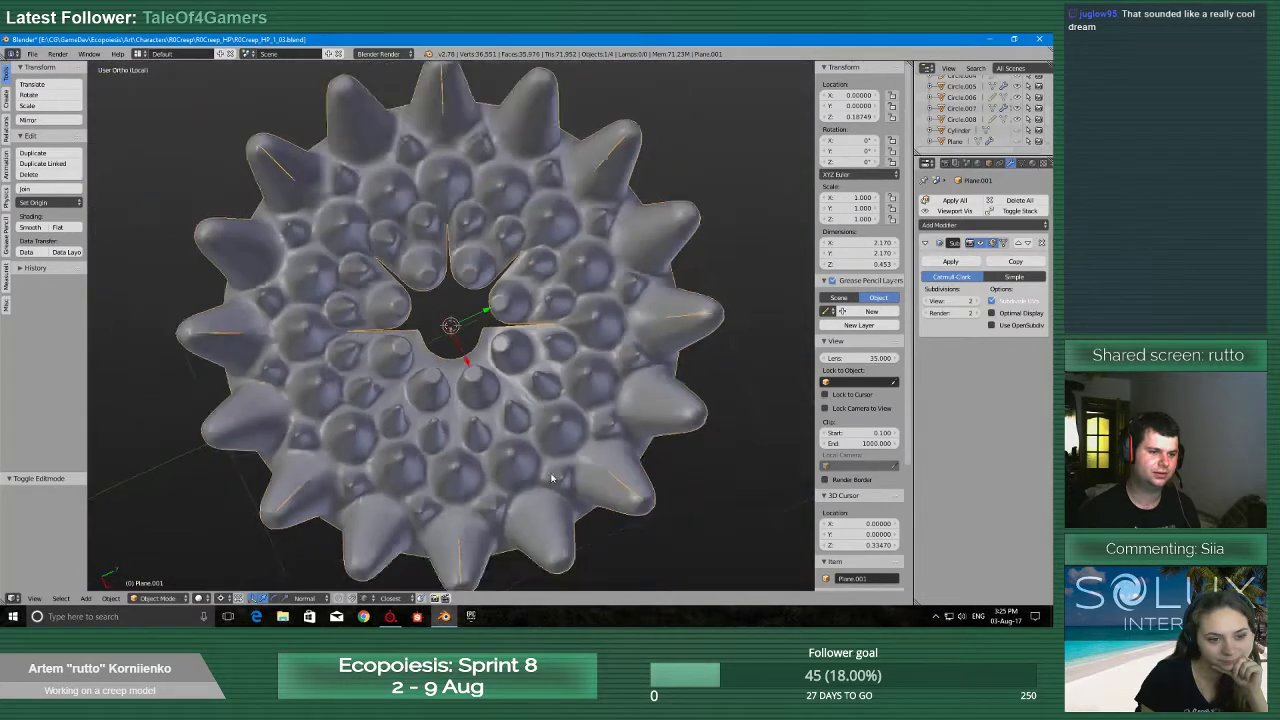
pyautogui.moveTo(580, 425); pyautogui.dragTo(592, 375, button='middle')
pyautogui.scroll(3, 569, 453)
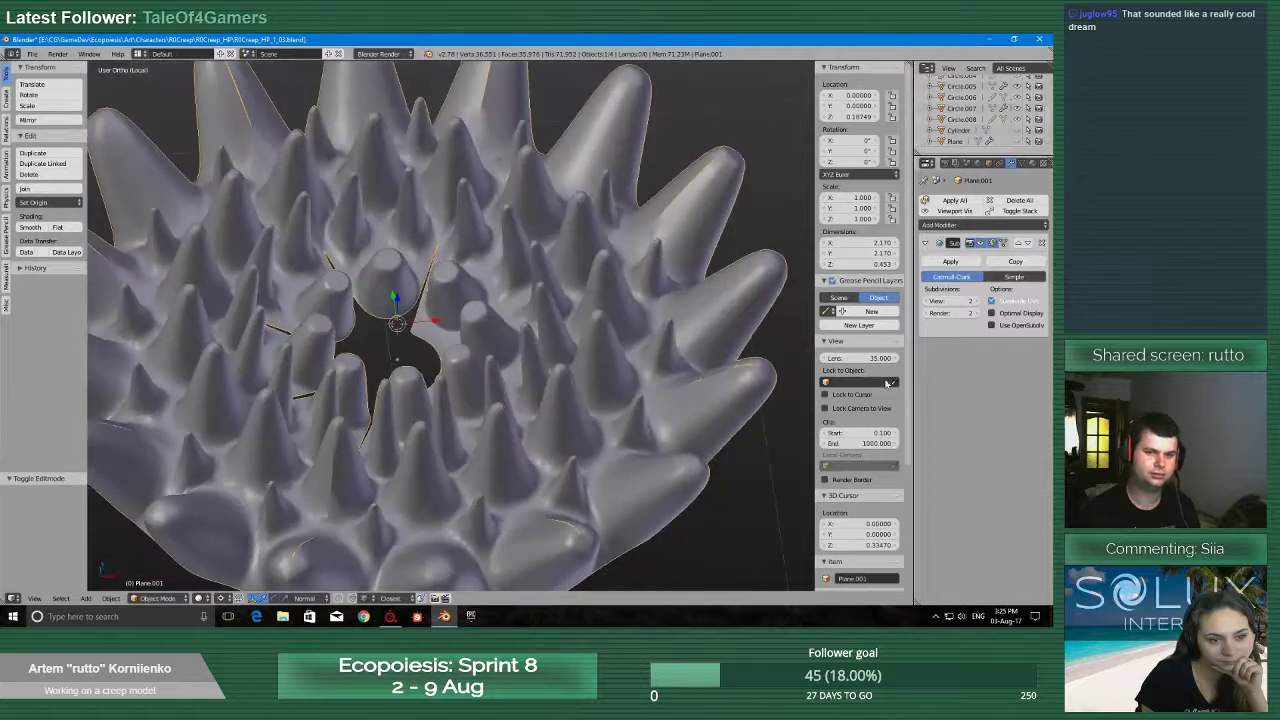
# Try Subdivision Surface view levels 3 and 4 on the shell, then restore level 2
pyautogui.click(975, 302)
pyautogui.moveTo(588, 325); pyautogui.dragTo(562, 401, button='middle')
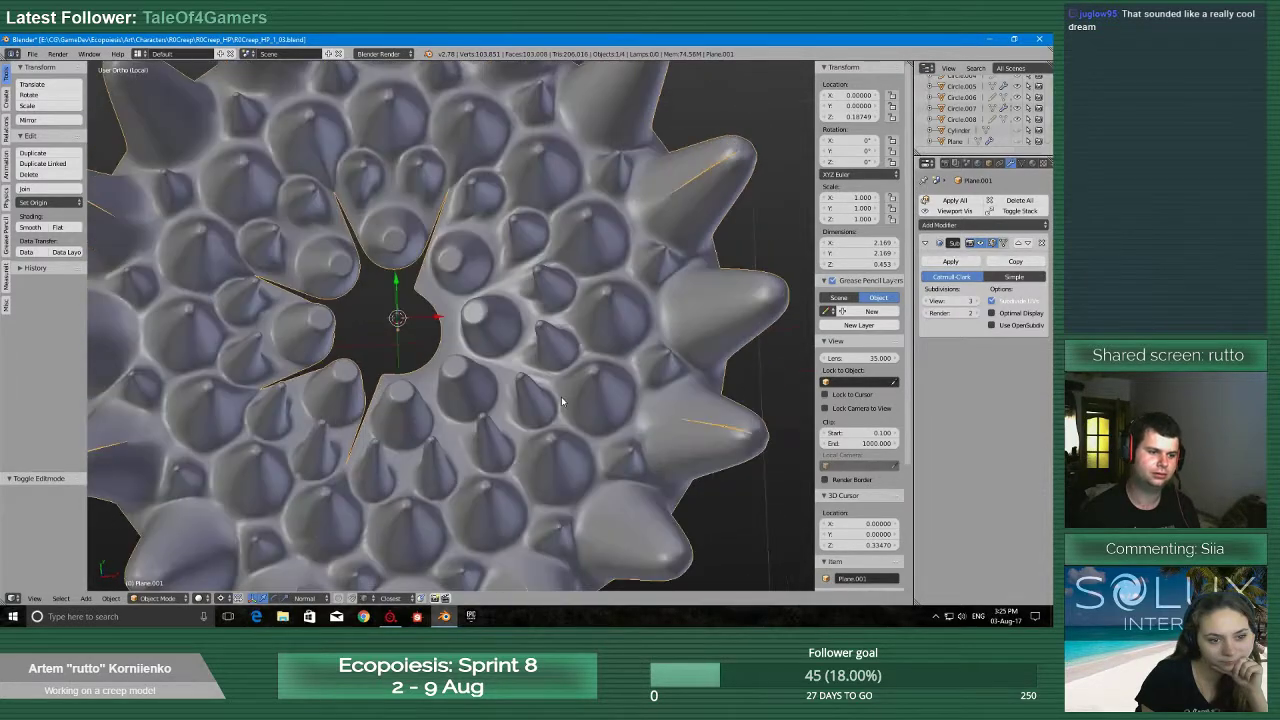
pyautogui.click(976, 301)
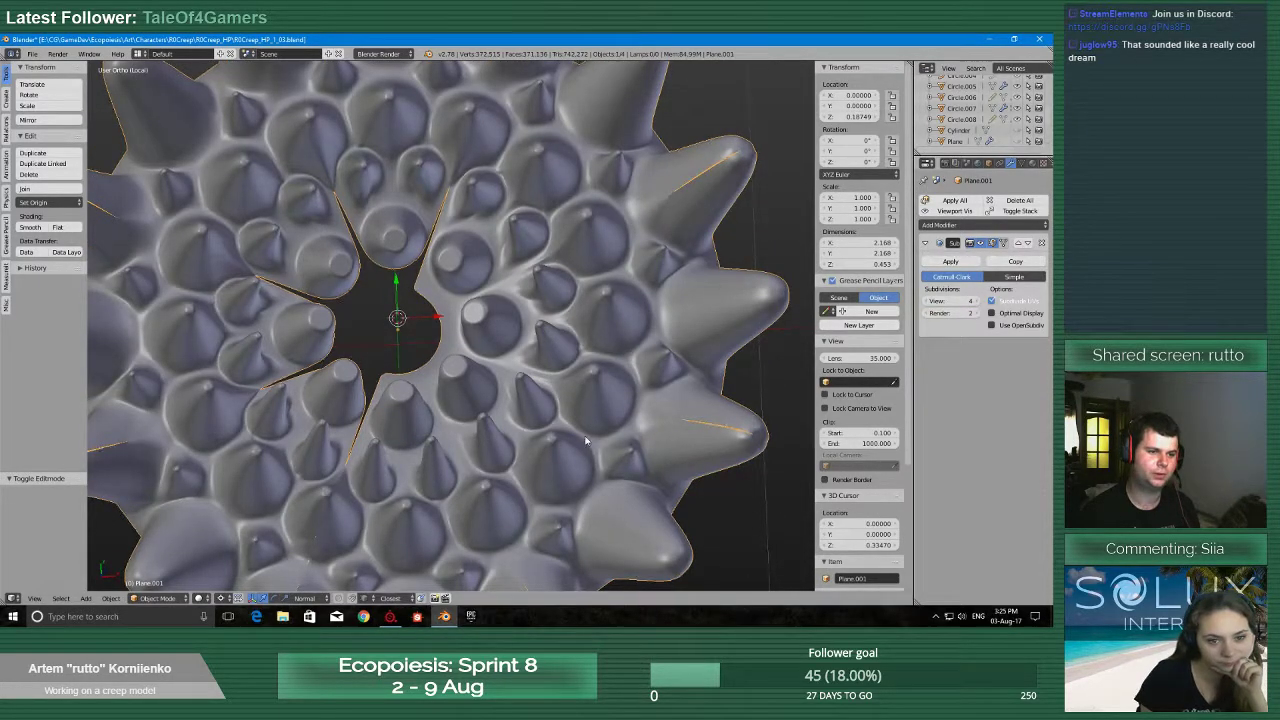
pyautogui.moveTo(578, 470)
pyautogui.mouseDown(button='middle')
pyautogui.moveTo(560, 414)
pyautogui.moveTo(565, 455)
pyautogui.mouseUp(button='middle')
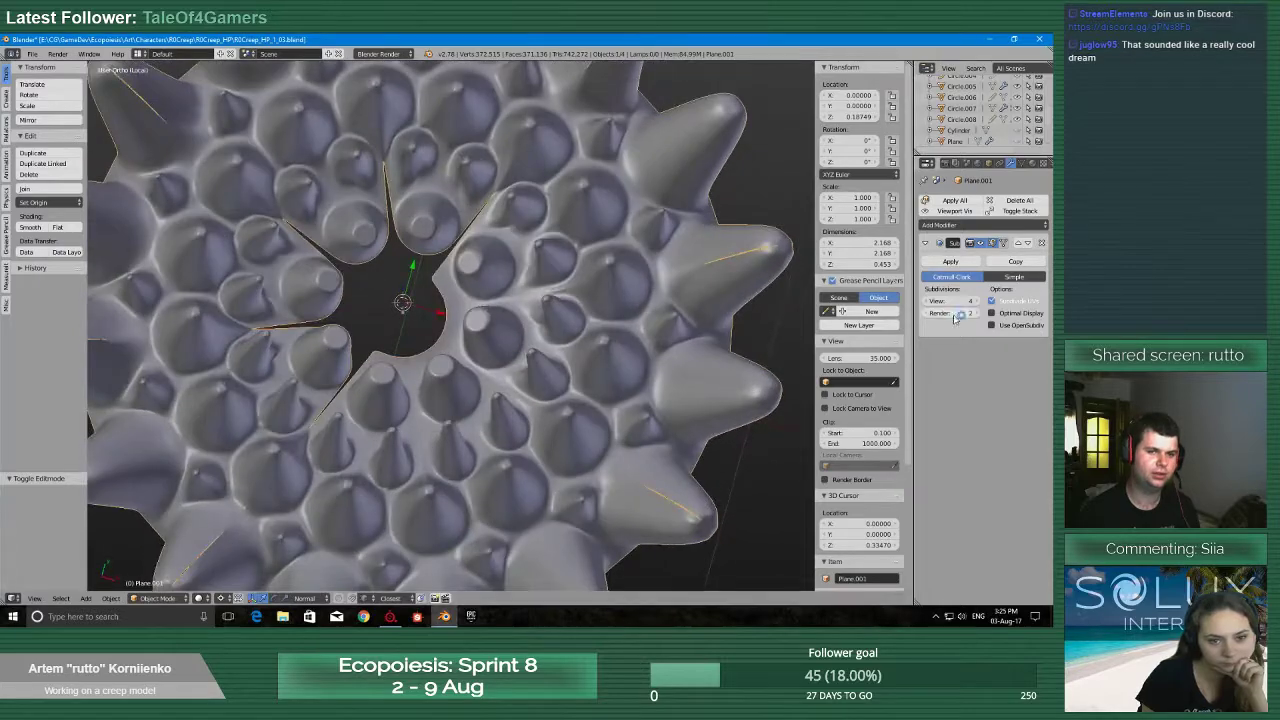
pyautogui.click(932, 301)
# Inspect the spiked ring's mesh and the seams around its central opening in Edit and Object Mode, from the front and above
pyautogui.press('Tab')
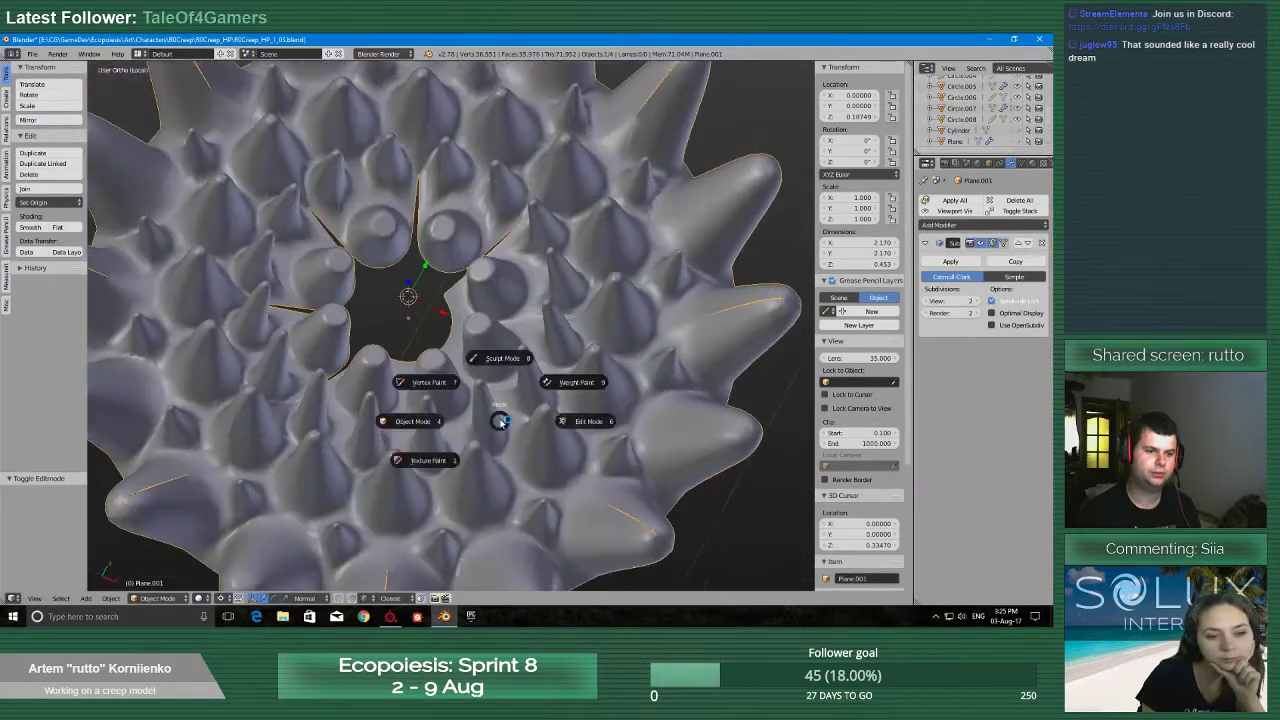
pyautogui.click(588, 420)
pyautogui.moveTo(595, 439); pyautogui.dragTo(578, 478, button='middle')
pyautogui.scroll(-2, 540, 505)
pyautogui.moveTo(505, 530); pyautogui.dragTo(497, 482, button='middle')
pyautogui.scroll(2, 497, 482)
pyautogui.scroll(-3, 430, 388)
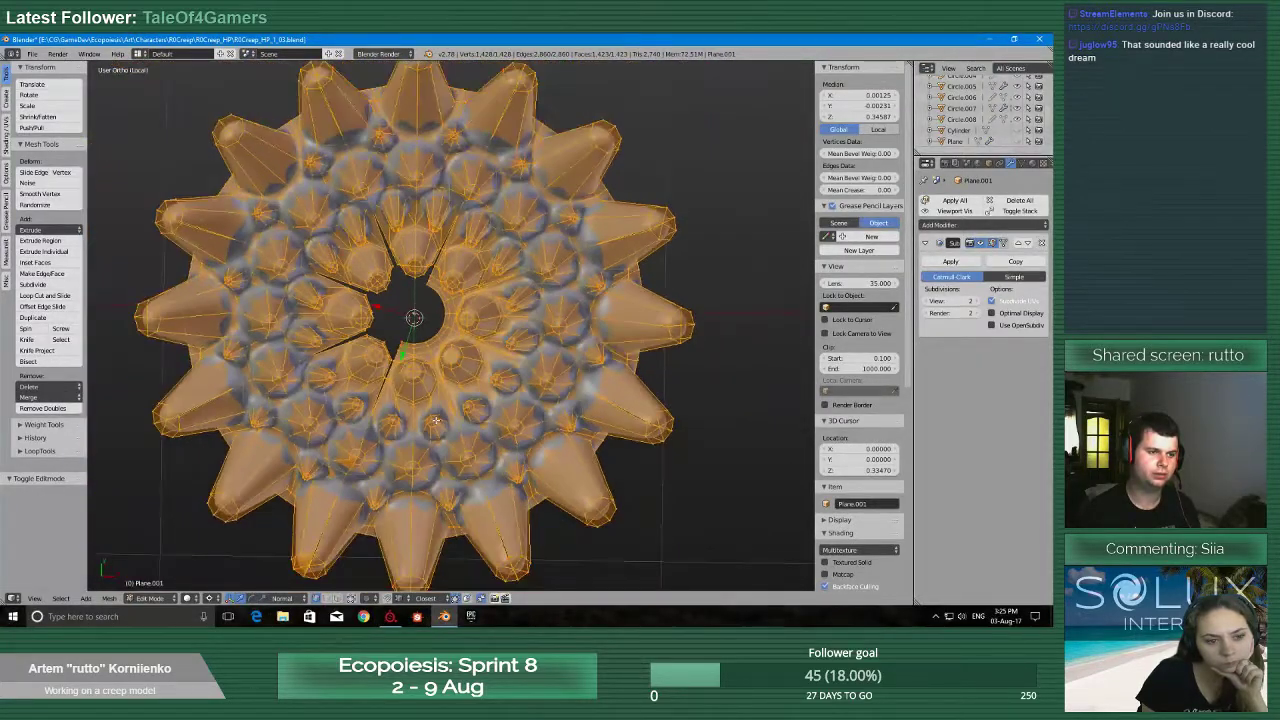
pyautogui.scroll(2, 483, 375)
pyautogui.press('Tab')
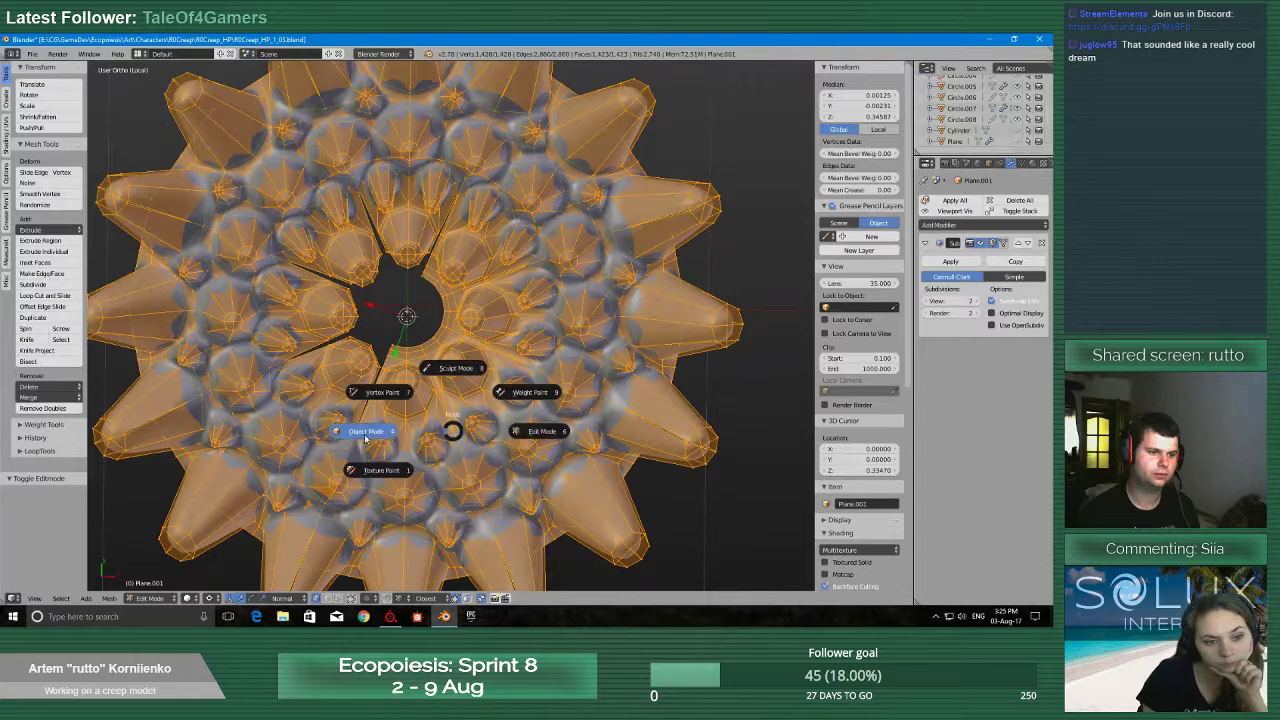
pyautogui.click(386, 430)
pyautogui.press('q')
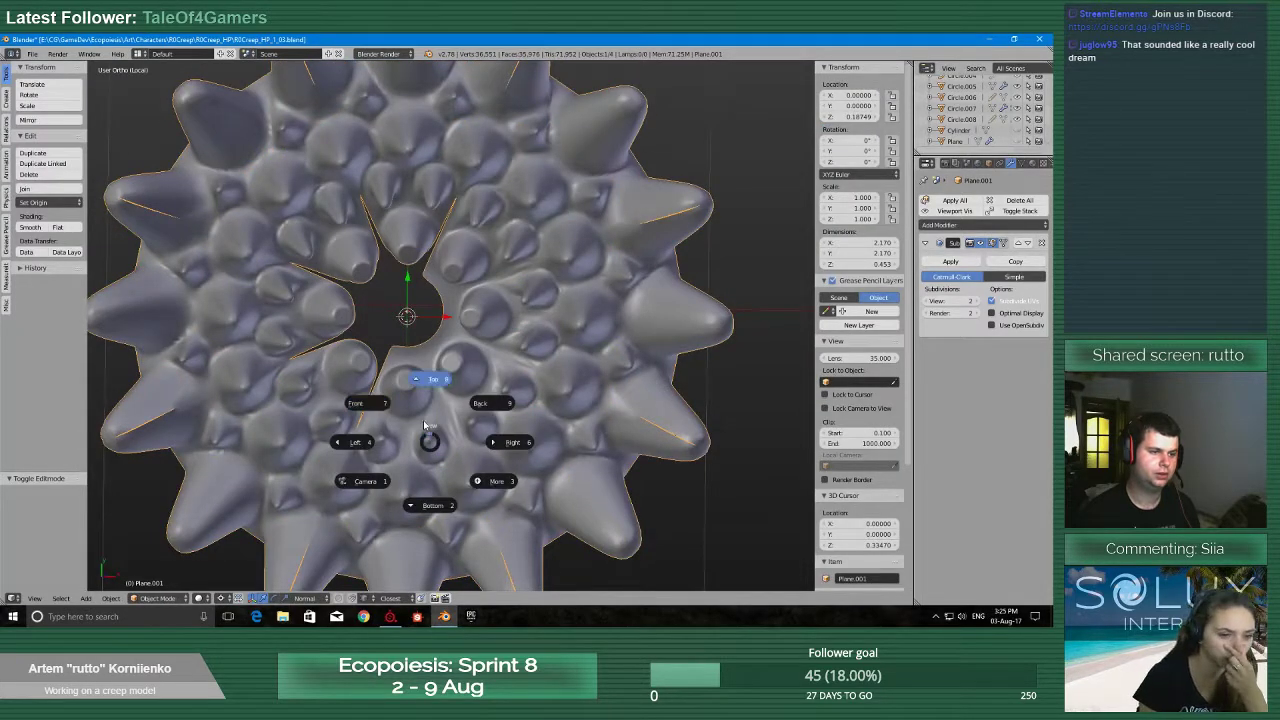
pyautogui.click(380, 405)
pyautogui.press('q')
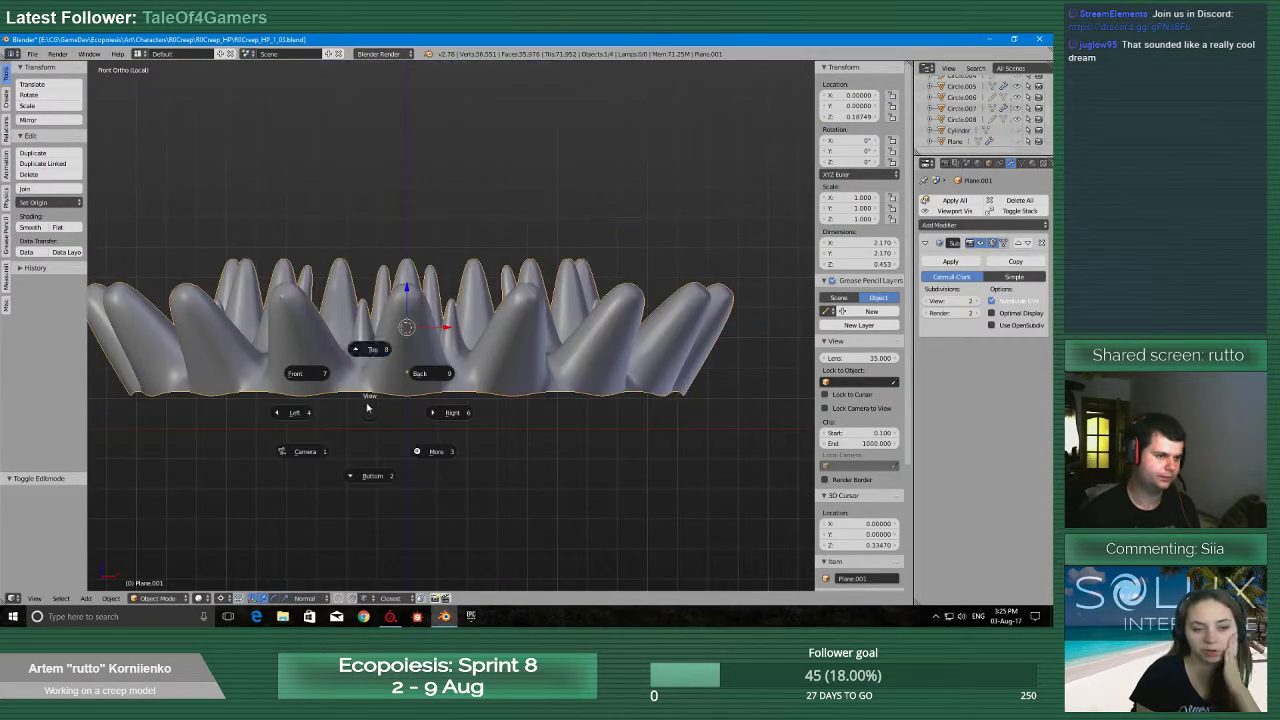
pyautogui.click(373, 355)
# Enter Edit Mode on the shell in face selection with nothing selected, centred on the open seam from the top view
pyautogui.press('Tab')
pyautogui.click(420, 362)
pyautogui.scroll(2, 430, 440)
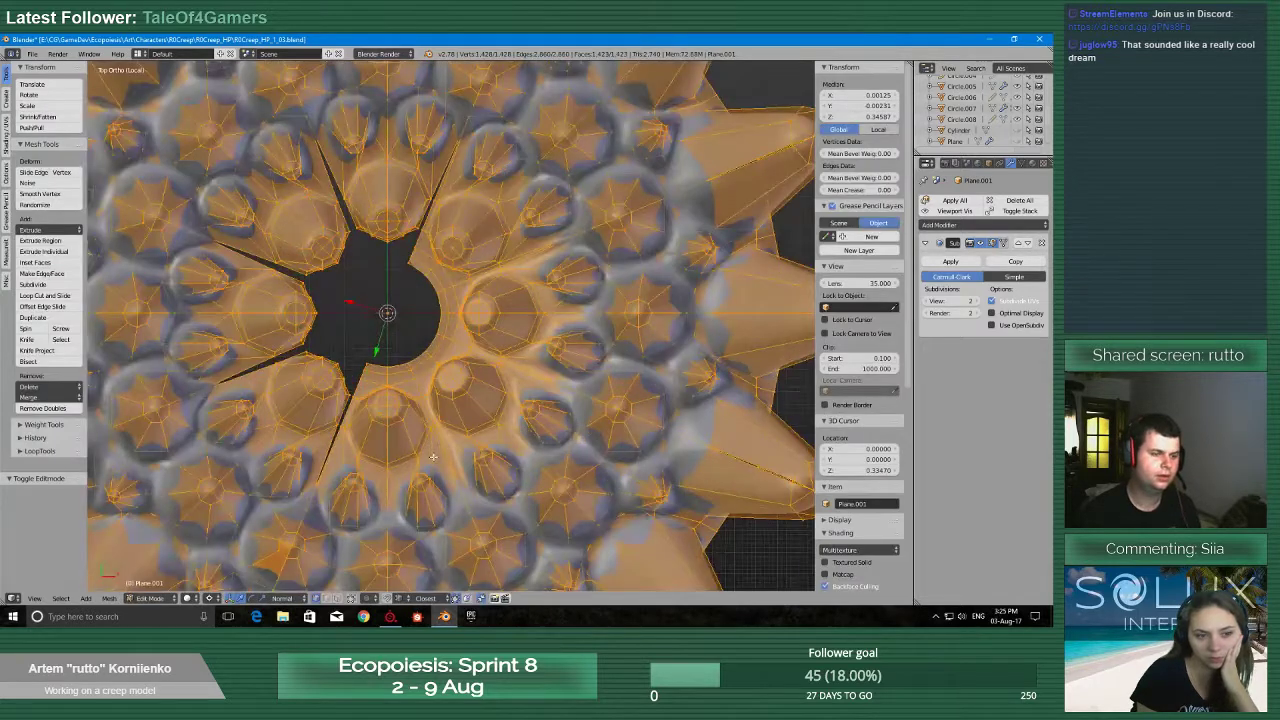
pyautogui.keyDown('shift'); pyautogui.moveTo(430, 497); pyautogui.dragTo(454, 405, button='middle'); pyautogui.keyUp('shift')
pyautogui.click(442, 429)
pyautogui.scroll(2, 440, 429)
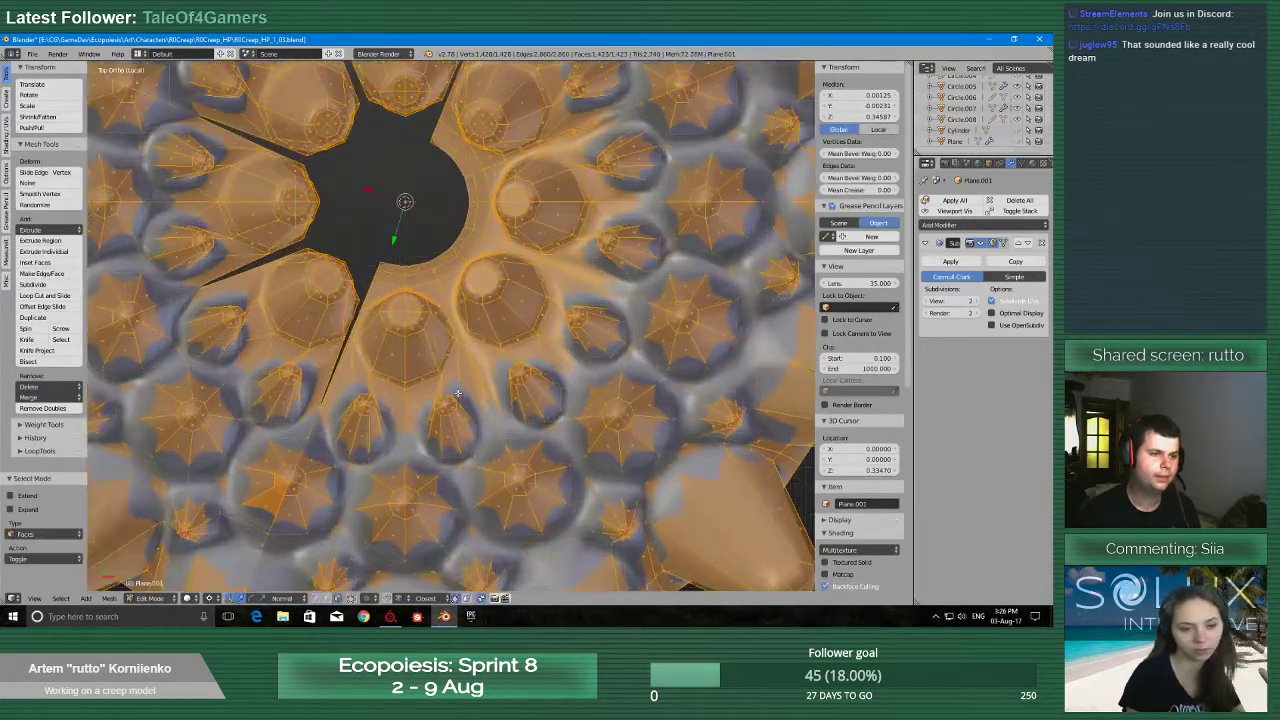
pyautogui.press('a')
pyautogui.keyDown('shift'); pyautogui.moveTo(352, 426); pyautogui.dragTo(542, 355, button='middle'); pyautogui.keyUp('shift')
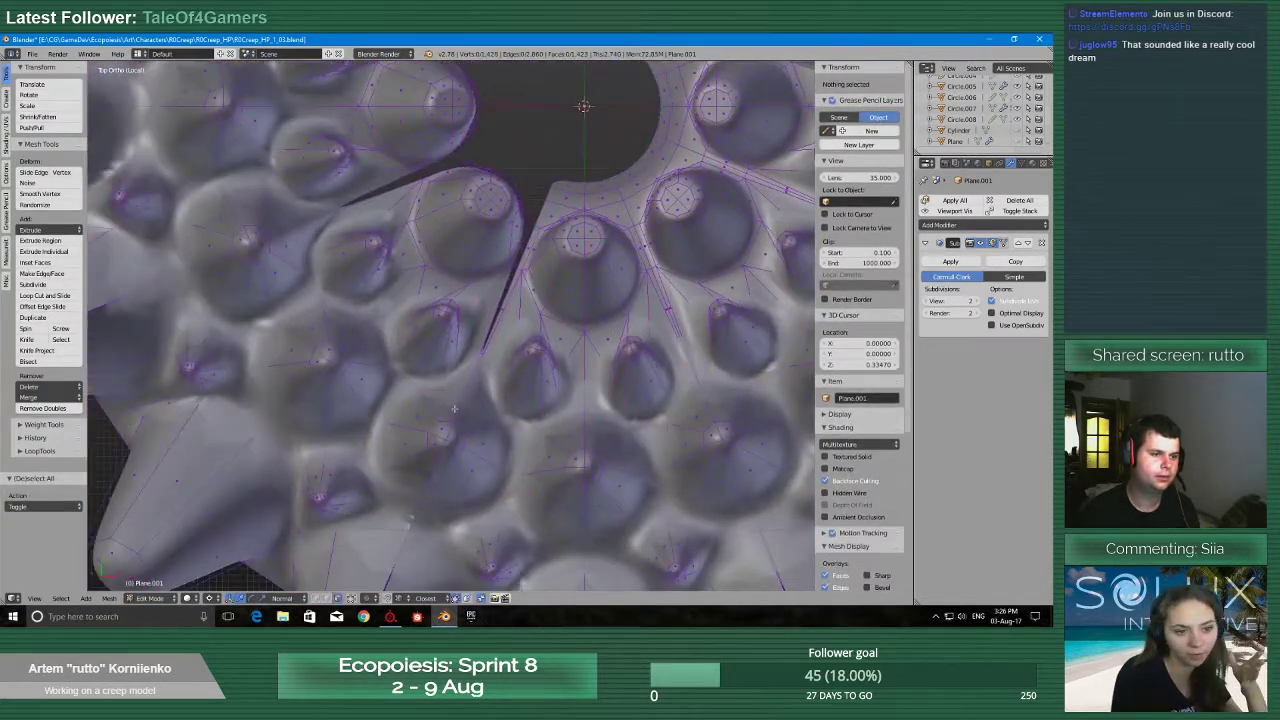
pyautogui.moveTo(454, 408); pyautogui.dragTo(455, 462, button='middle')
pyautogui.press('q')
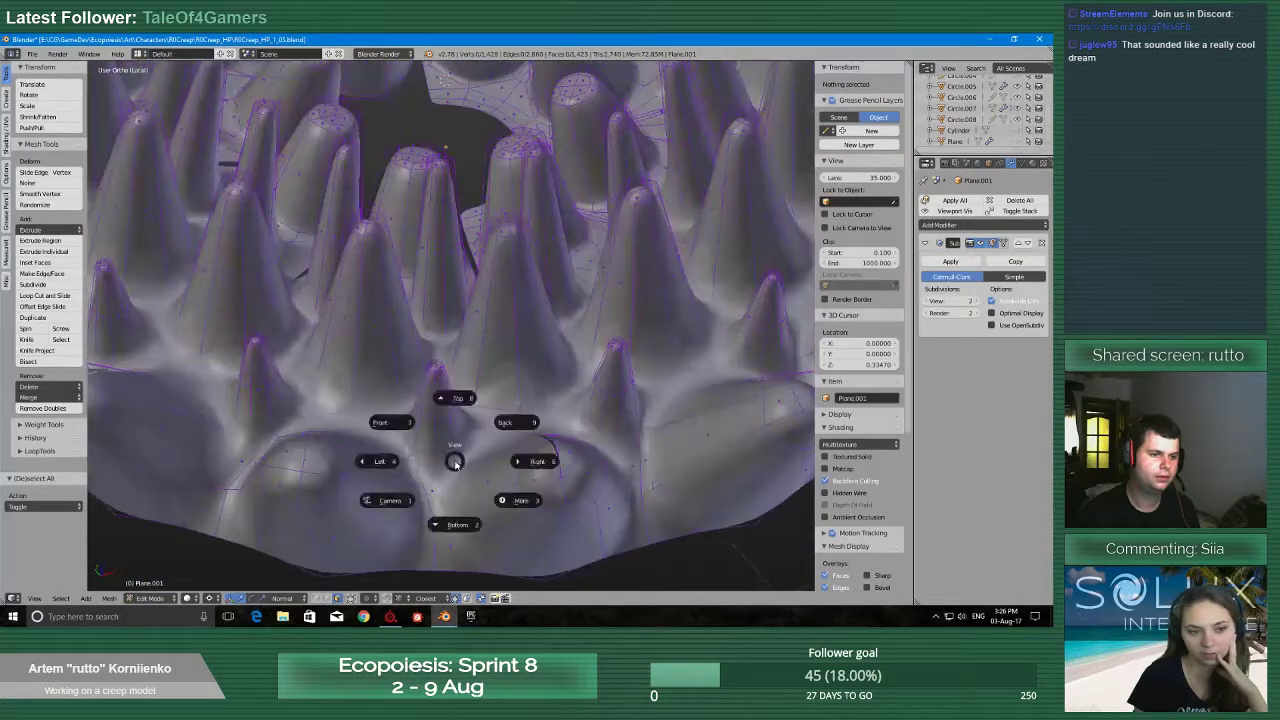
pyautogui.click(456, 399)
pyautogui.scroll(-2, 481, 451)
pyautogui.keyDown('shift'); pyautogui.moveTo(492, 325); pyautogui.dragTo(411, 439, button='middle'); pyautogui.keyUp('shift')
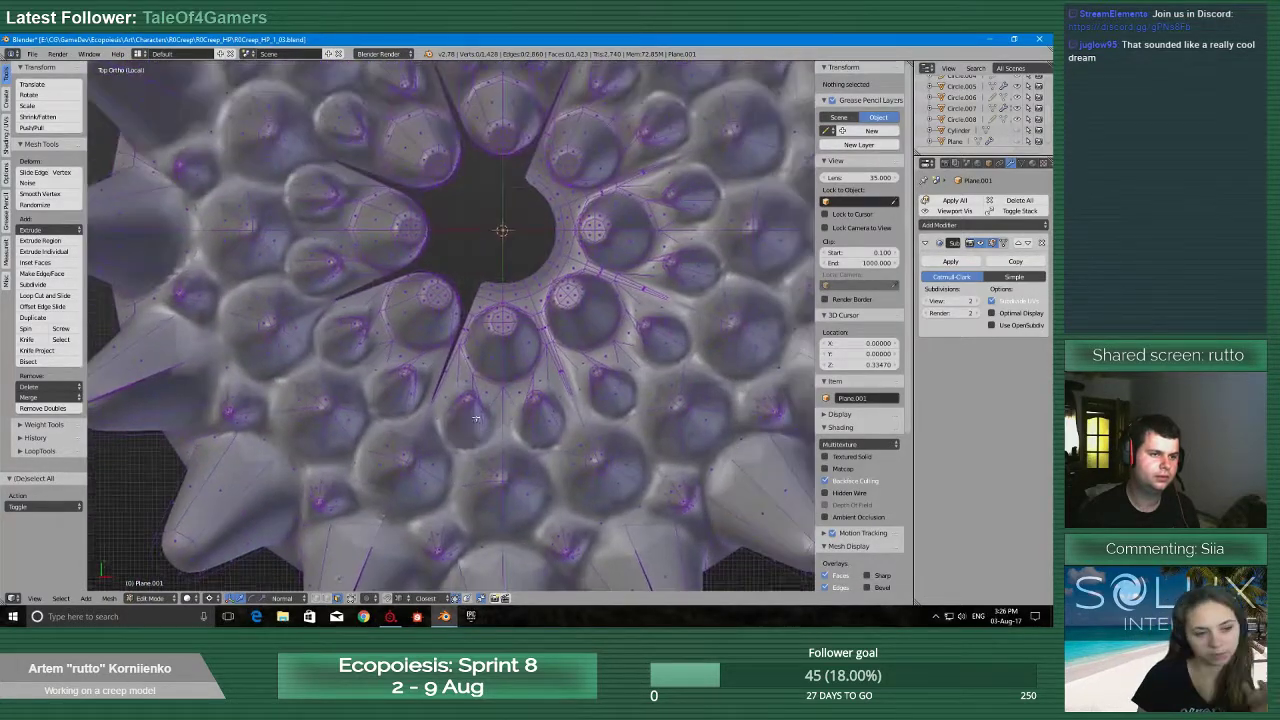
# Delete the faces along one side of the open seam, from beside the inner cones through the half cone to the outer spike
pyautogui.scroll(2, 415, 425)
pyautogui.rightClick(419, 409)
pyautogui.keyDown('shift'); pyautogui.rightClick(385, 492); pyautogui.keyUp('shift')
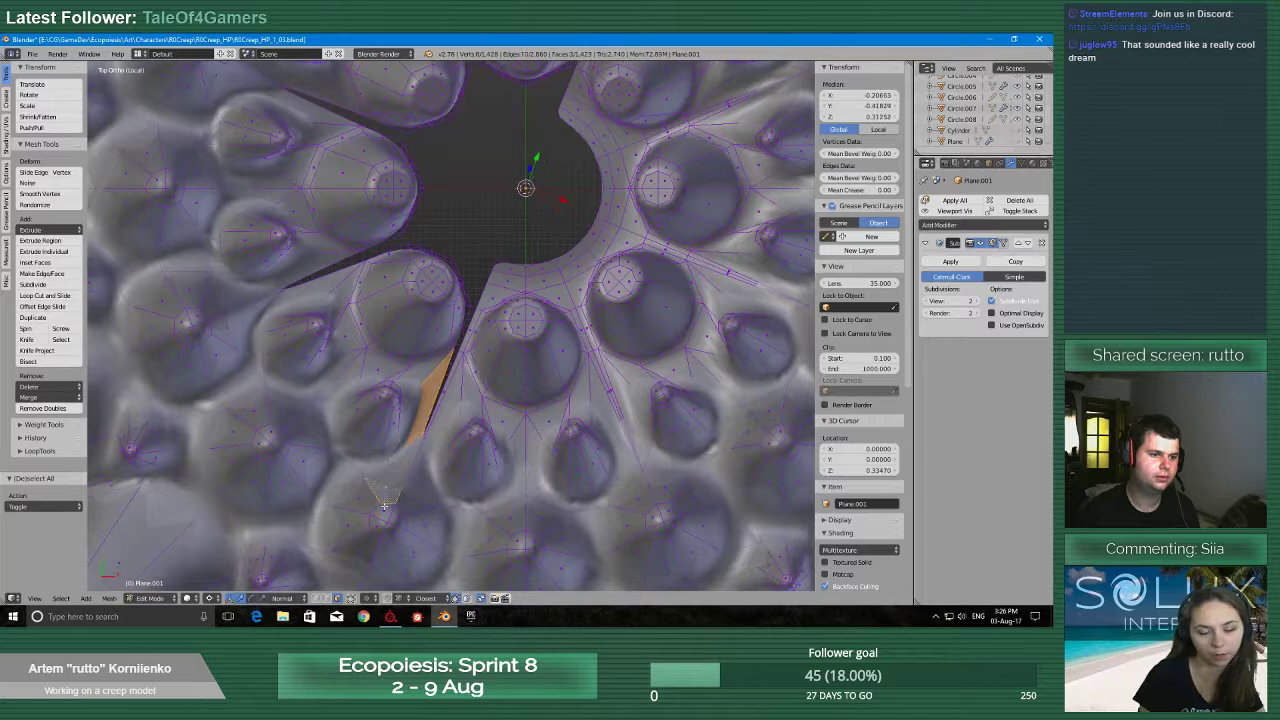
pyautogui.keyDown('shift'); pyautogui.rightClick(384, 510); pyautogui.keyUp('shift')
pyautogui.keyDown('shift'); pyautogui.rightClick(379, 526); pyautogui.keyUp('shift')
pyautogui.keyDown('shift'); pyautogui.rightClick(360, 500); pyautogui.keyUp('shift')
pyautogui.keyDown('shift'); pyautogui.rightClick(352, 525); pyautogui.keyUp('shift')
pyautogui.keyDown('shift'); pyautogui.rightClick(358, 546); pyautogui.keyUp('shift')
pyautogui.keyDown('shift'); pyautogui.moveTo(362, 553); pyautogui.dragTo(518, 318, button='middle'); pyautogui.keyUp('shift')
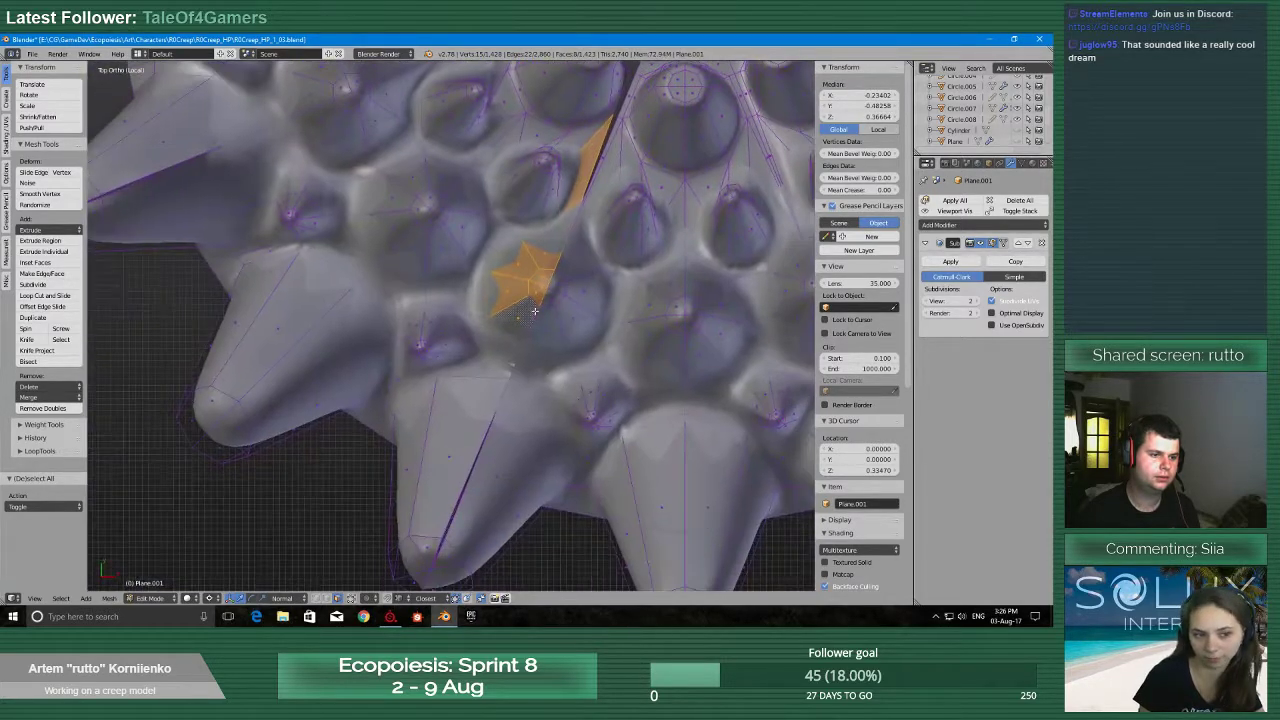
pyautogui.scroll(1, 516, 320)
pyautogui.keyDown('shift'); pyautogui.rightClick(504, 341); pyautogui.keyUp('shift')
pyautogui.keyDown('shift'); pyautogui.rightClick(482, 390); pyautogui.keyUp('shift')
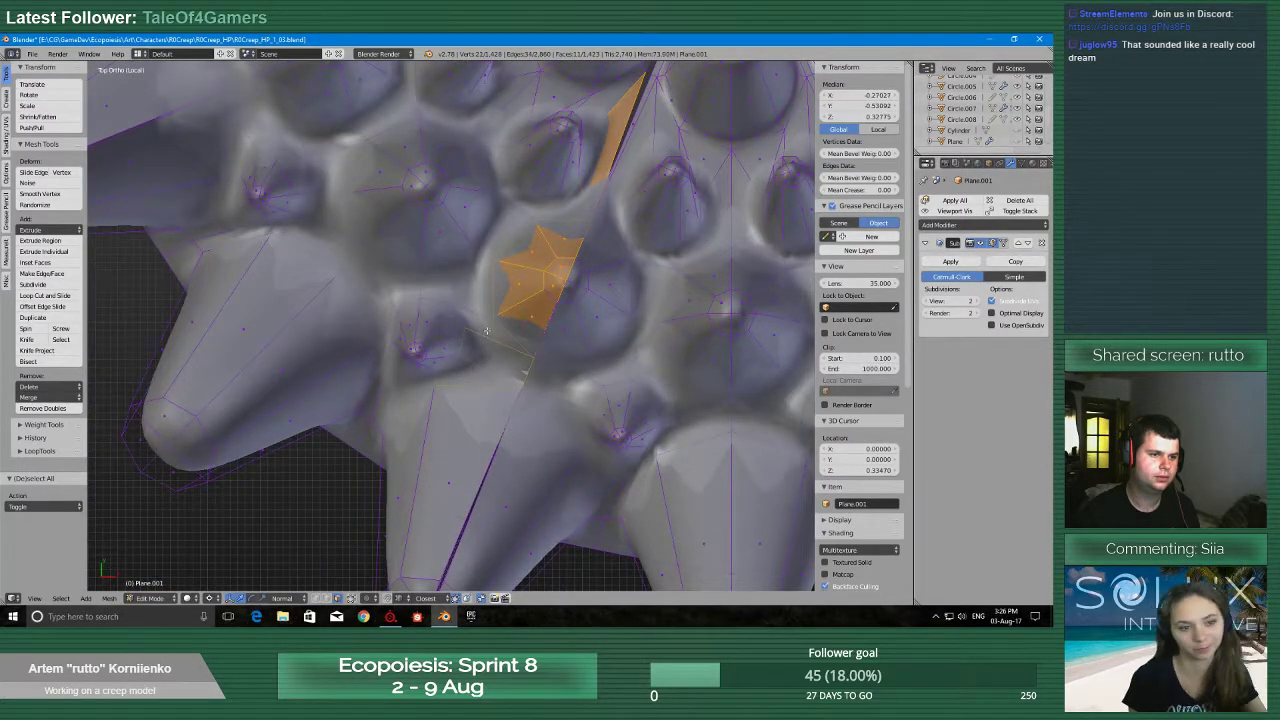
pyautogui.keyDown('shift'); pyautogui.rightClick(447, 487); pyautogui.keyUp('shift')
pyautogui.keyDown('shift'); pyautogui.moveTo(431, 587); pyautogui.dragTo(461, 488, button='middle'); pyautogui.keyUp('shift')
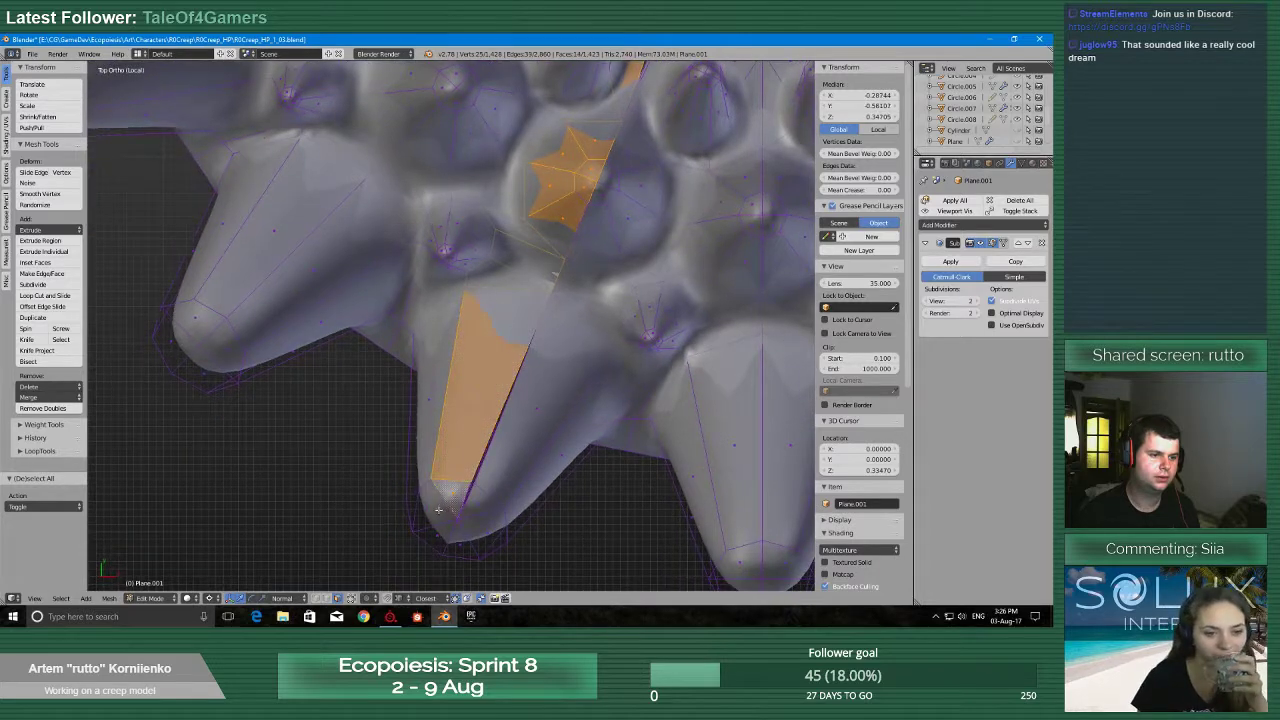
pyautogui.keyDown('shift'); pyautogui.rightClick(438, 510); pyautogui.keyUp('shift')
pyautogui.keyDown('shift'); pyautogui.rightClick(430, 526); pyautogui.keyUp('shift')
pyautogui.press('x')
pyautogui.click(398, 490)
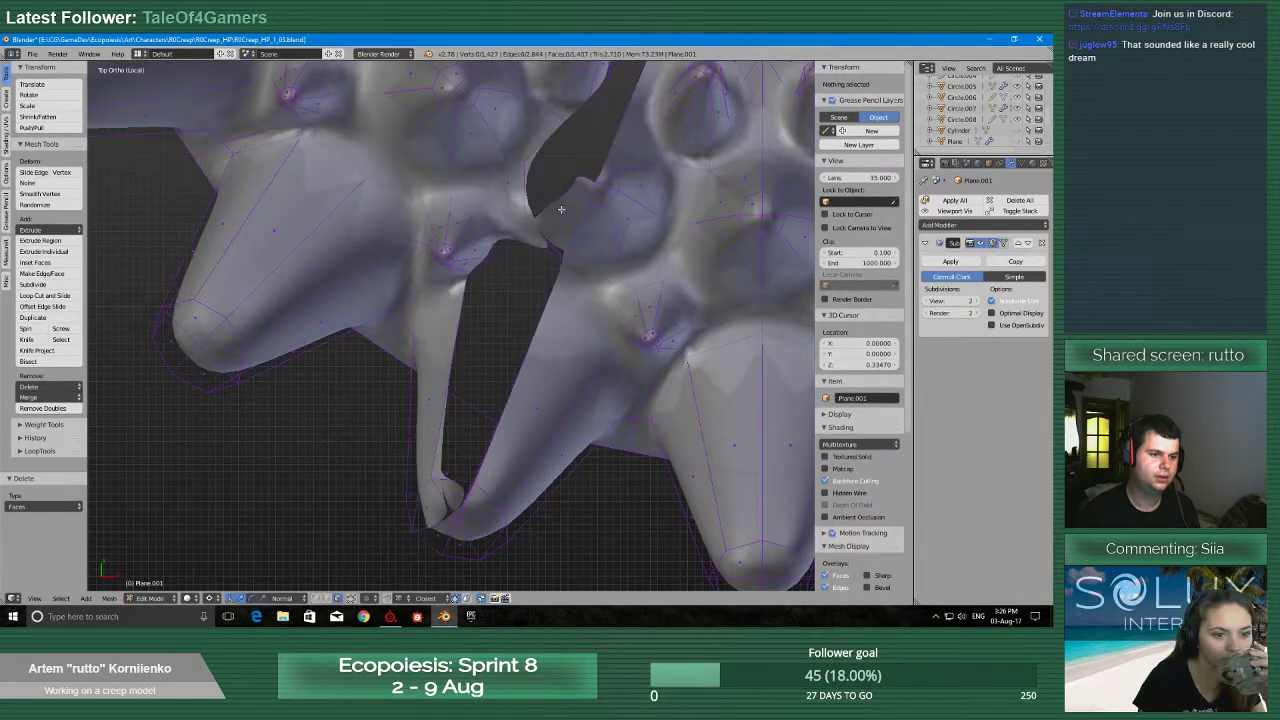
# Delete the leftover faces at the cut outer spike's tip, using Only Edges & Faces
pyautogui.rightClick(430, 508)
pyautogui.keyDown('shift'); pyautogui.rightClick(432, 536); pyautogui.keyUp('shift')
pyautogui.keyDown('shift'); pyautogui.rightClick(453, 498); pyautogui.keyUp('shift')
pyautogui.press('x')
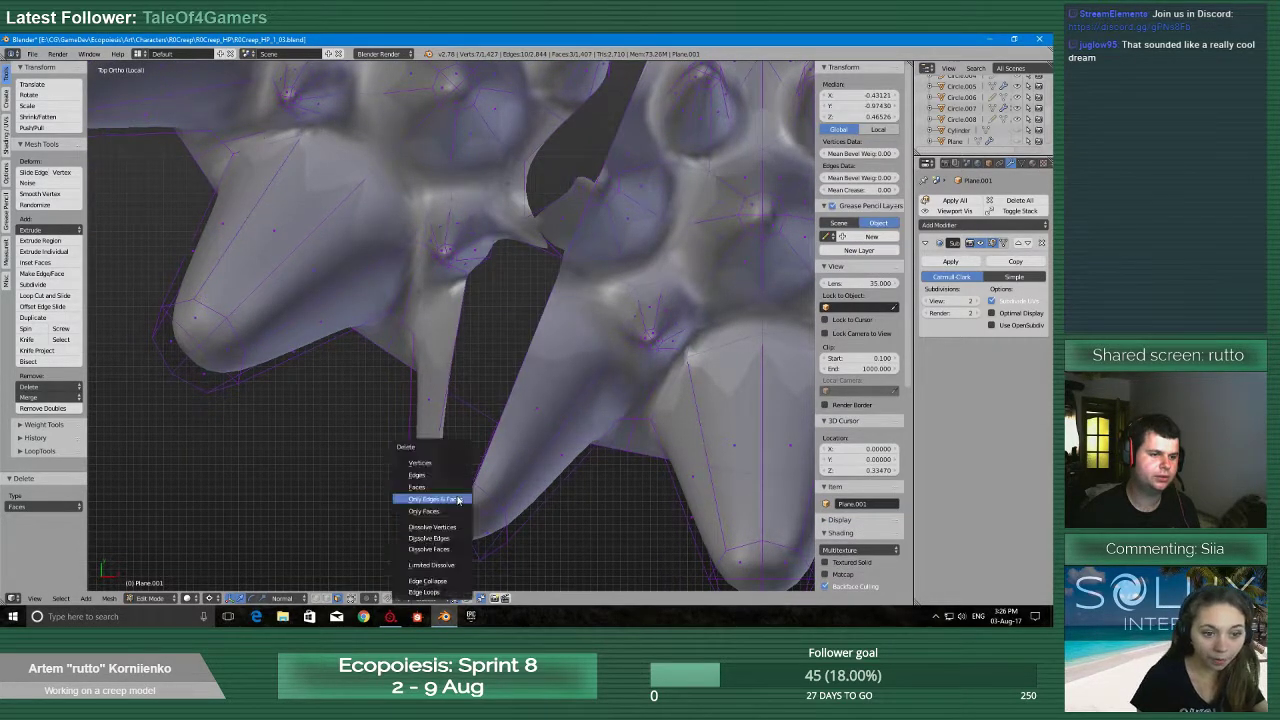
pyautogui.click(458, 499)
# Delete the remaining faces that bridge the gap beside the half cone along the open seam
pyautogui.scroll(-4, 456, 496)
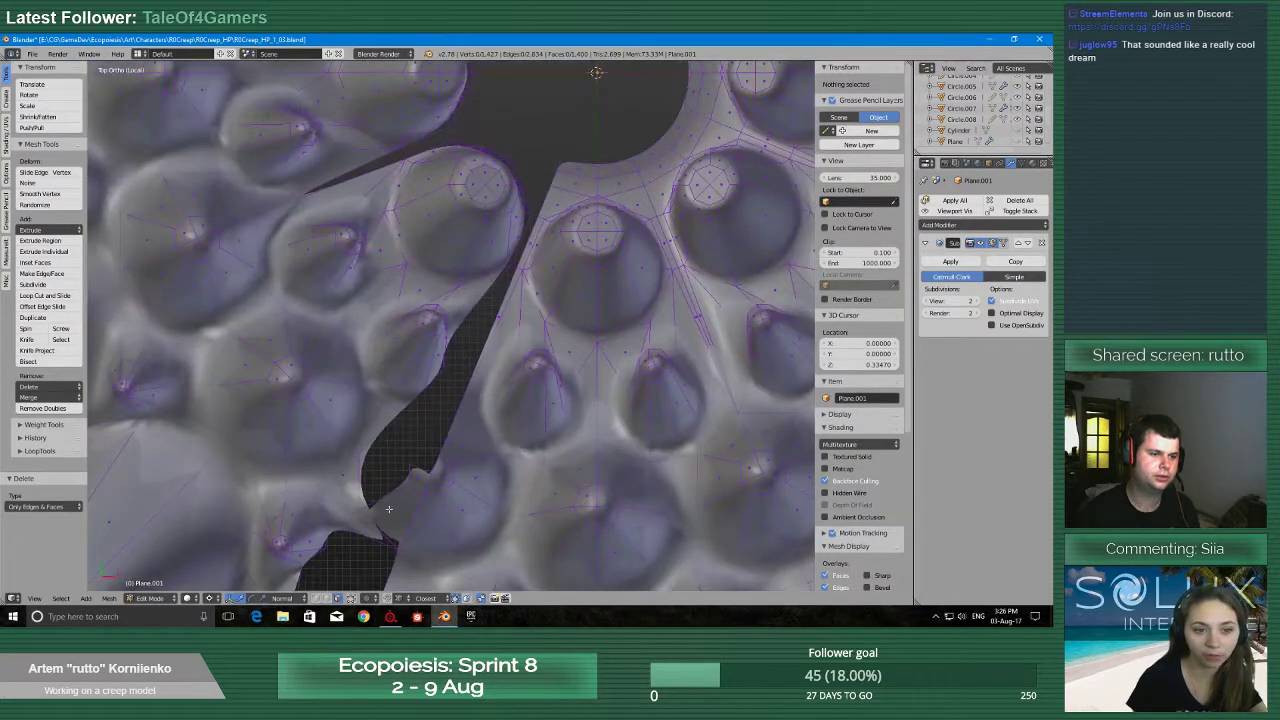
pyautogui.rightClick(400, 505)
pyautogui.keyDown('shift'); pyautogui.rightClick(411, 478); pyautogui.keyUp('shift')
pyautogui.press('x')
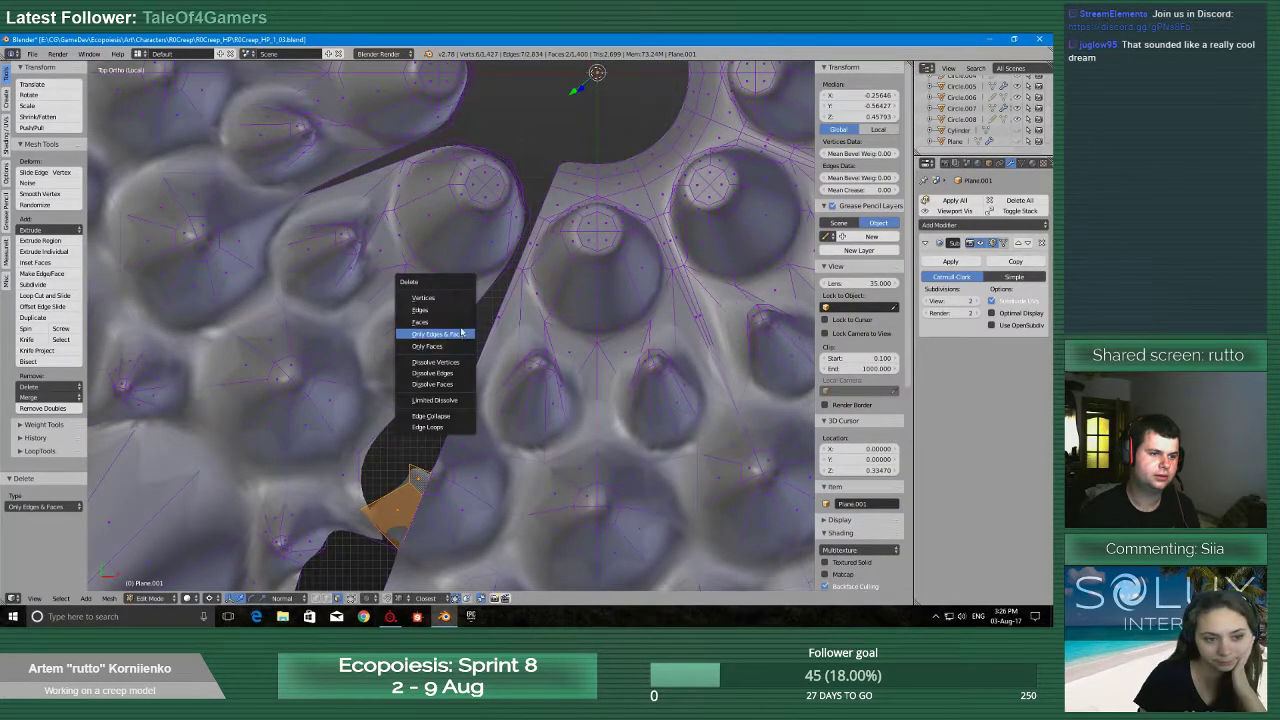
pyautogui.click(430, 326)
pyautogui.scroll(-3, 430, 330)
pyautogui.rightClick(411, 452)
pyautogui.press('x')
pyautogui.click(411, 446)
pyautogui.scroll(-4, 393, 492)
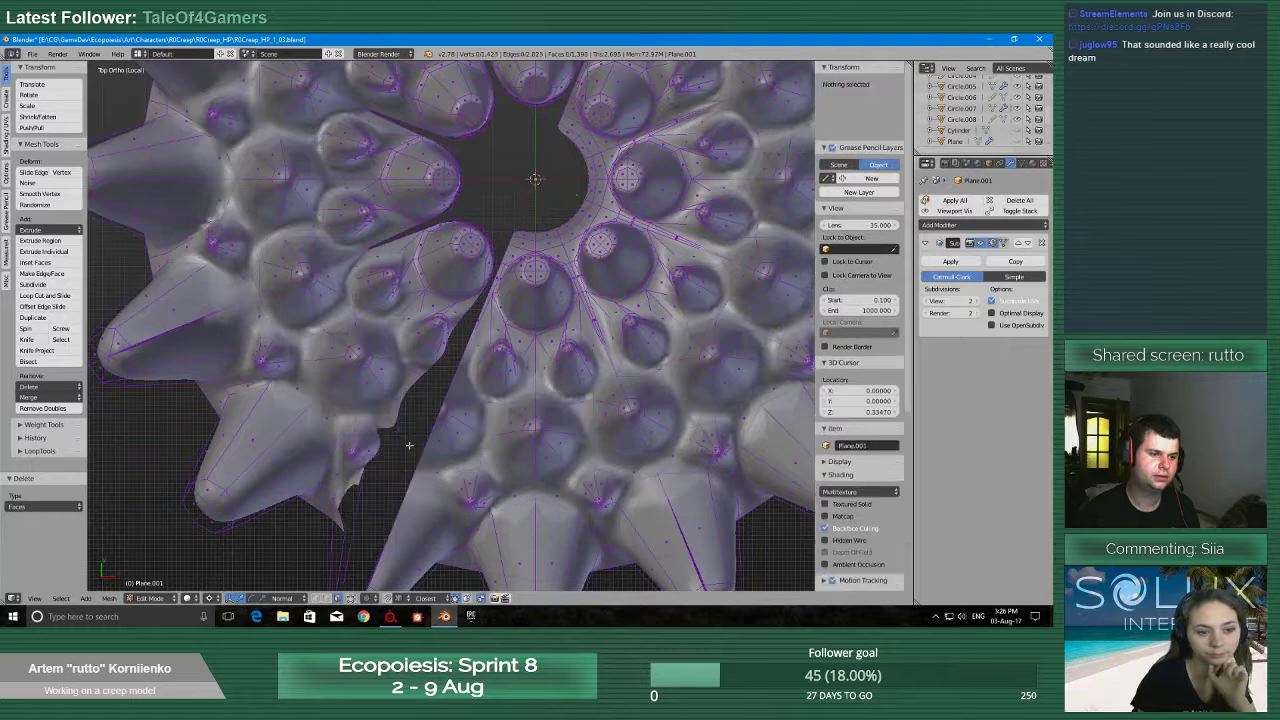
# Switch to vertex selection and examine the cleared gap and the stray edges near the outer spike
pyautogui.scroll(4, 388, 474)
pyautogui.hotkey('ctrl', 'Tab')
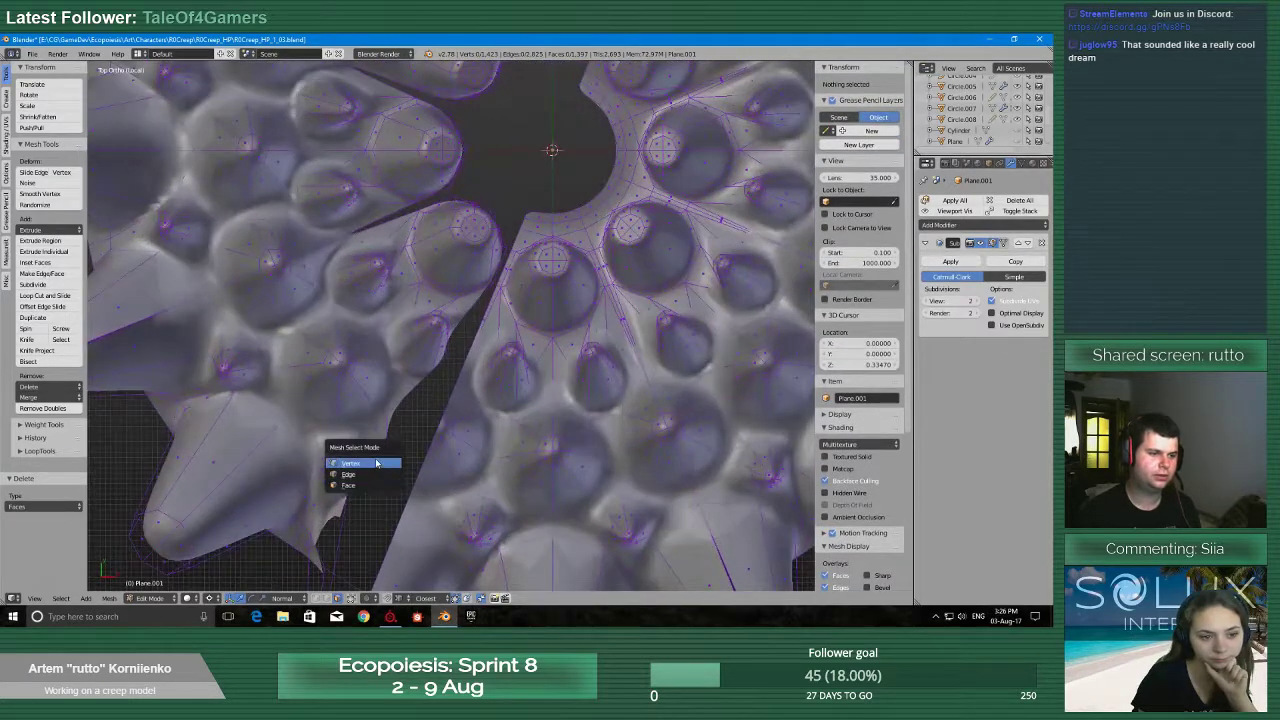
pyautogui.click(376, 462)
pyautogui.keyDown('shift'); pyautogui.moveTo(370, 492); pyautogui.dragTo(483, 325, button='middle'); pyautogui.keyUp('shift')
pyautogui.scroll(2, 445, 511)
pyautogui.scroll(-4, 437, 508)
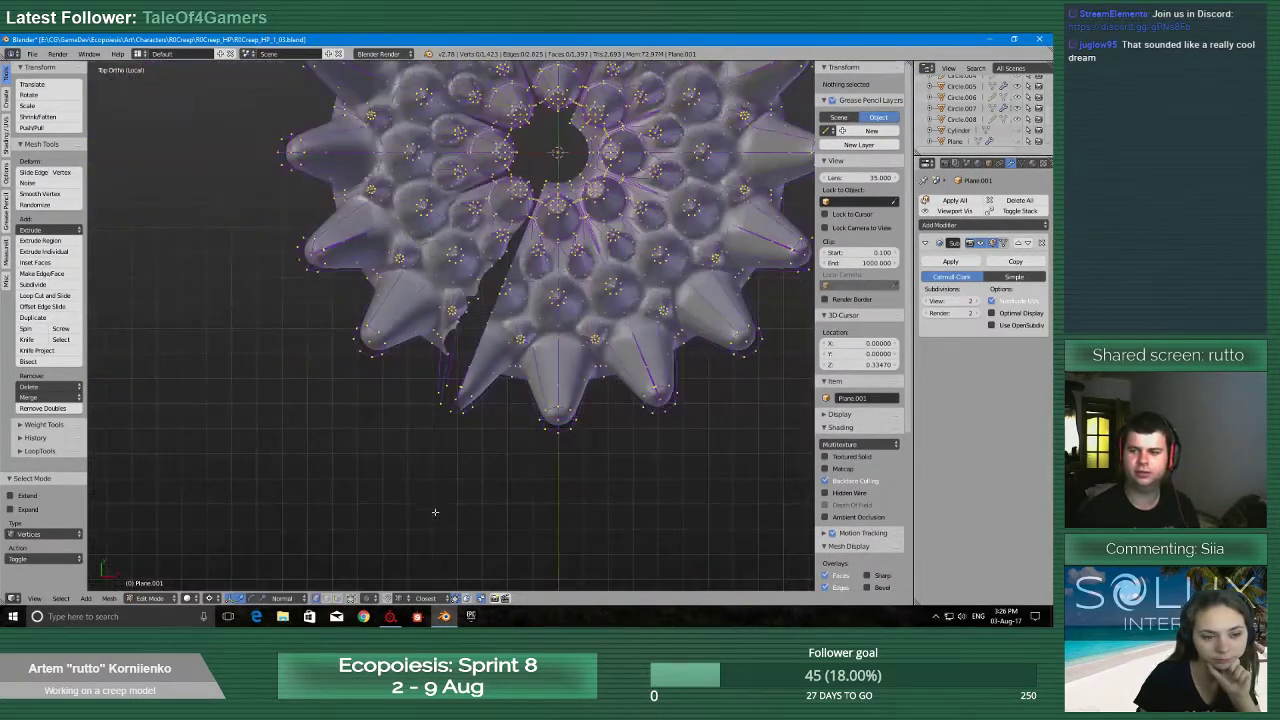
pyautogui.scroll(4, 430, 510)
pyautogui.scroll(-6, 425, 500)
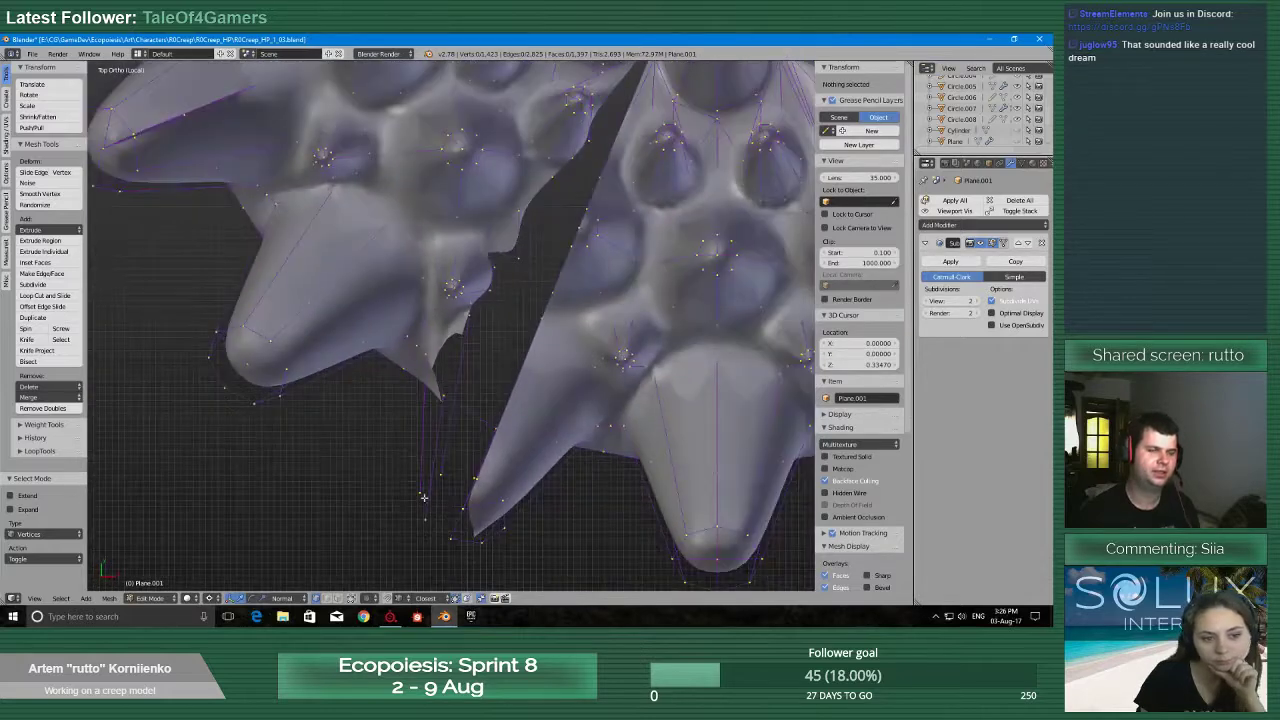
pyautogui.moveTo(425, 500); pyautogui.dragTo(455, 450, button='middle')
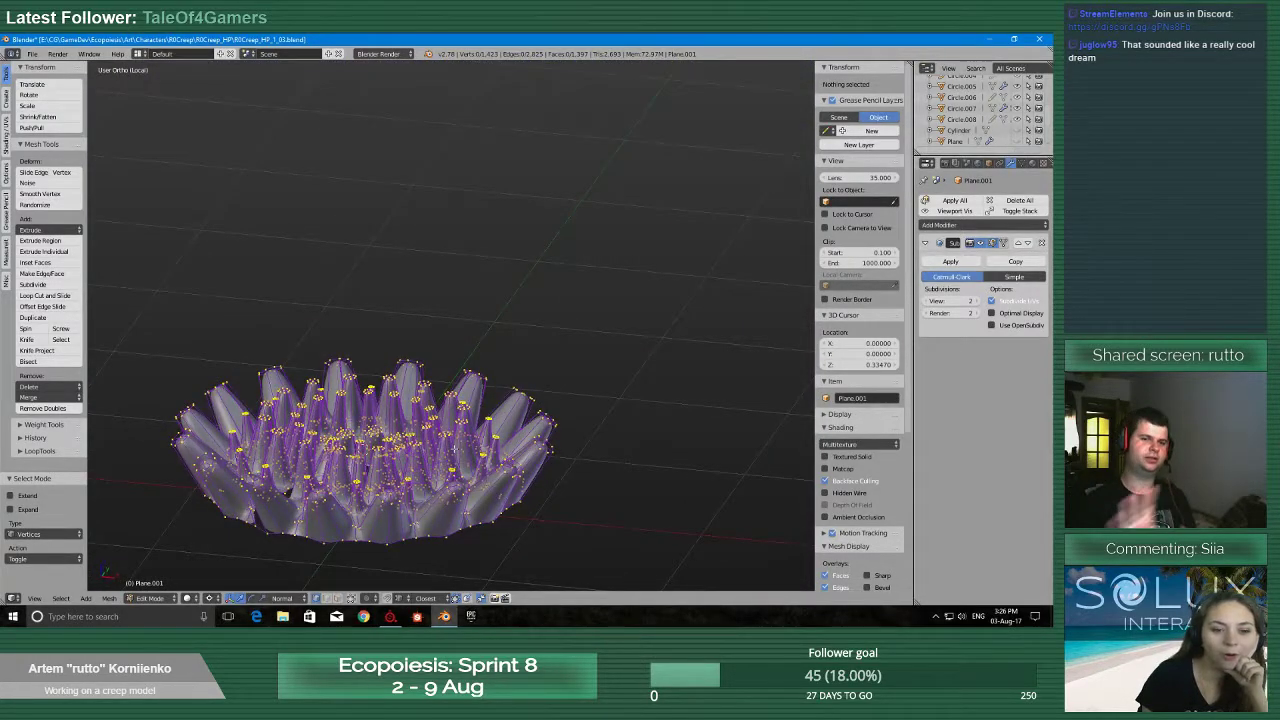
# View the creep concept sketch and the R0Creep_reference.png photo up close, then close both images
pyautogui.click(277, 621)
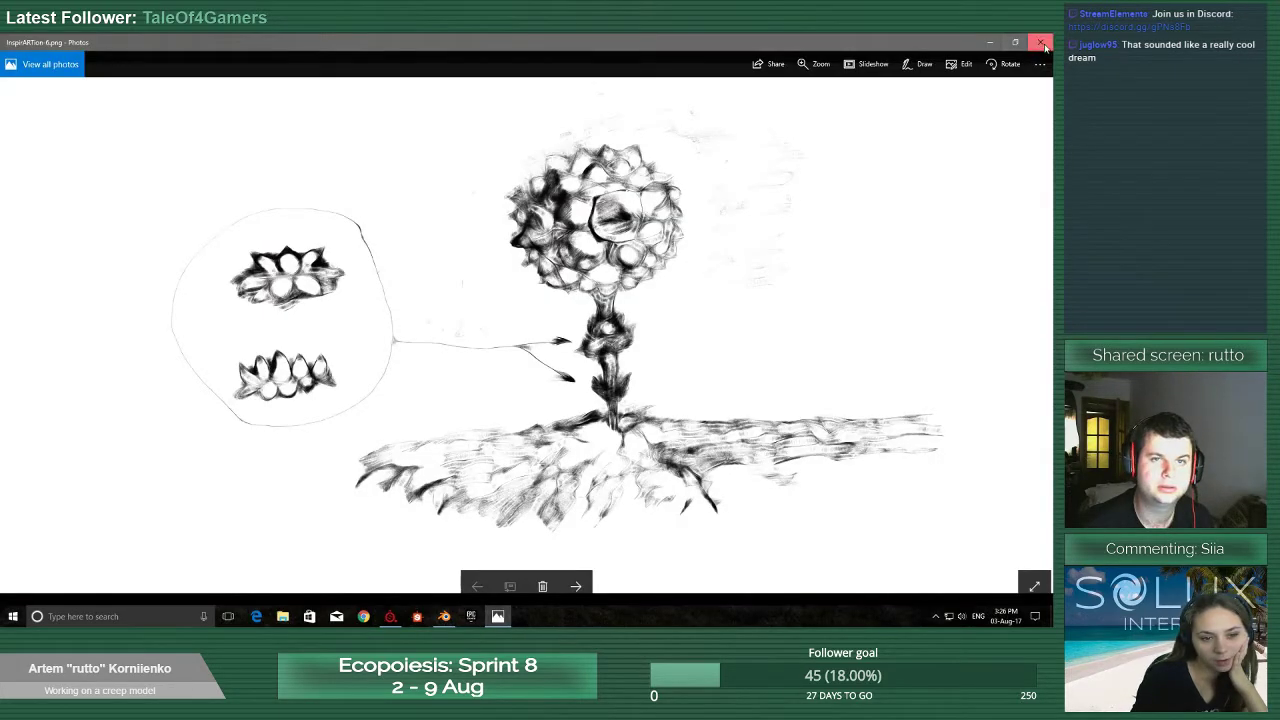
pyautogui.click(1042, 43)
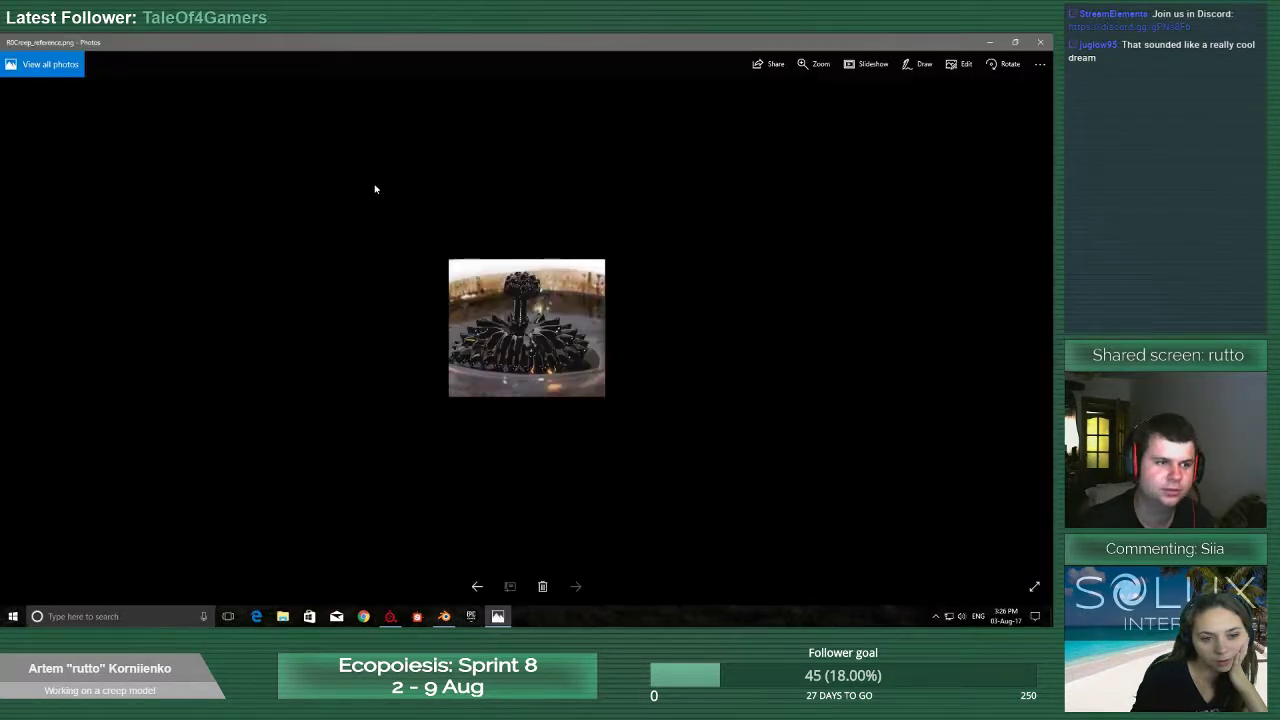
pyautogui.scroll(5, 524, 387)
pyautogui.scroll(2, 524, 387)
pyautogui.scroll(-1, 518, 387)
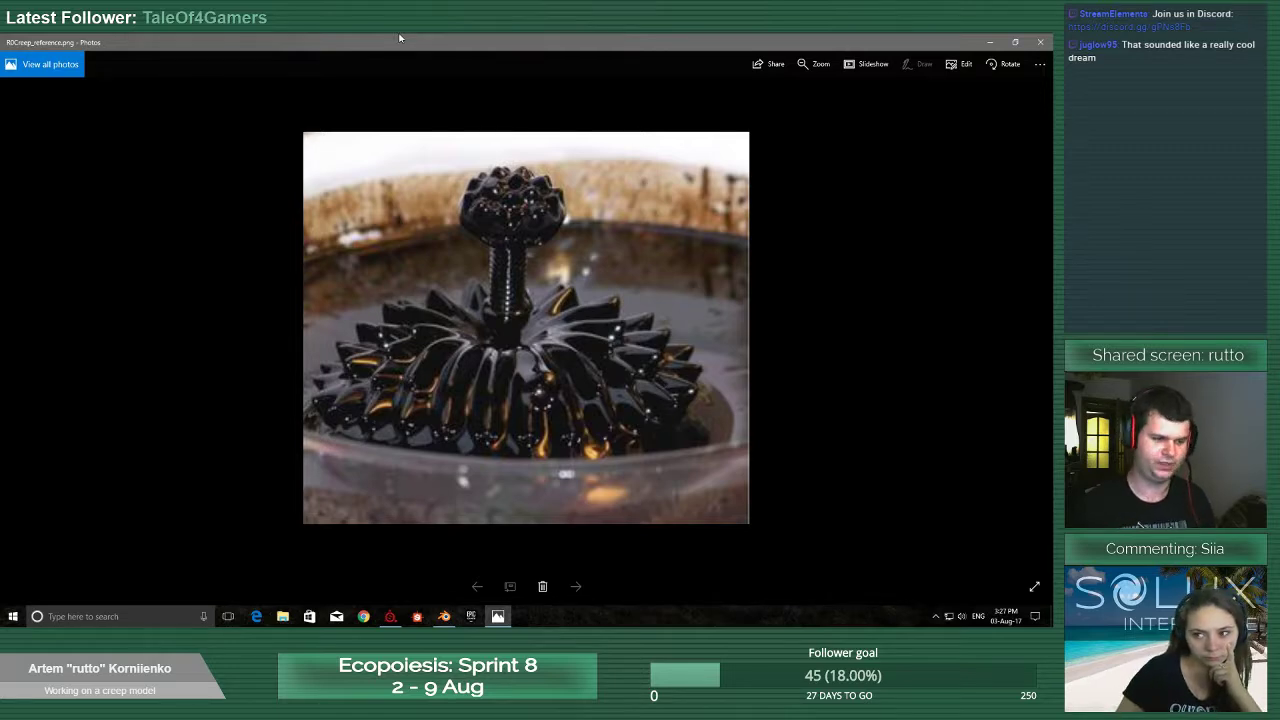
pyautogui.click(1040, 42)
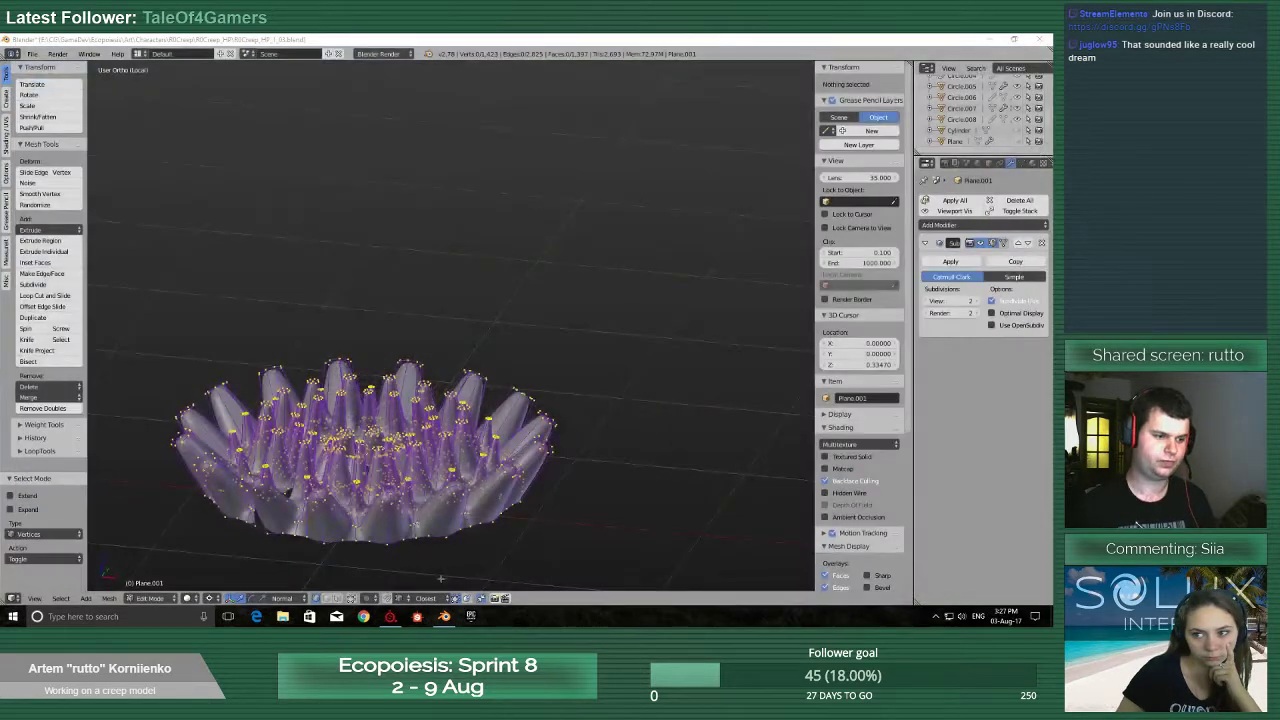
# Switch to Substance Painter, close it and return to Blender
pyautogui.click(390, 616)
pyautogui.press('Escape')
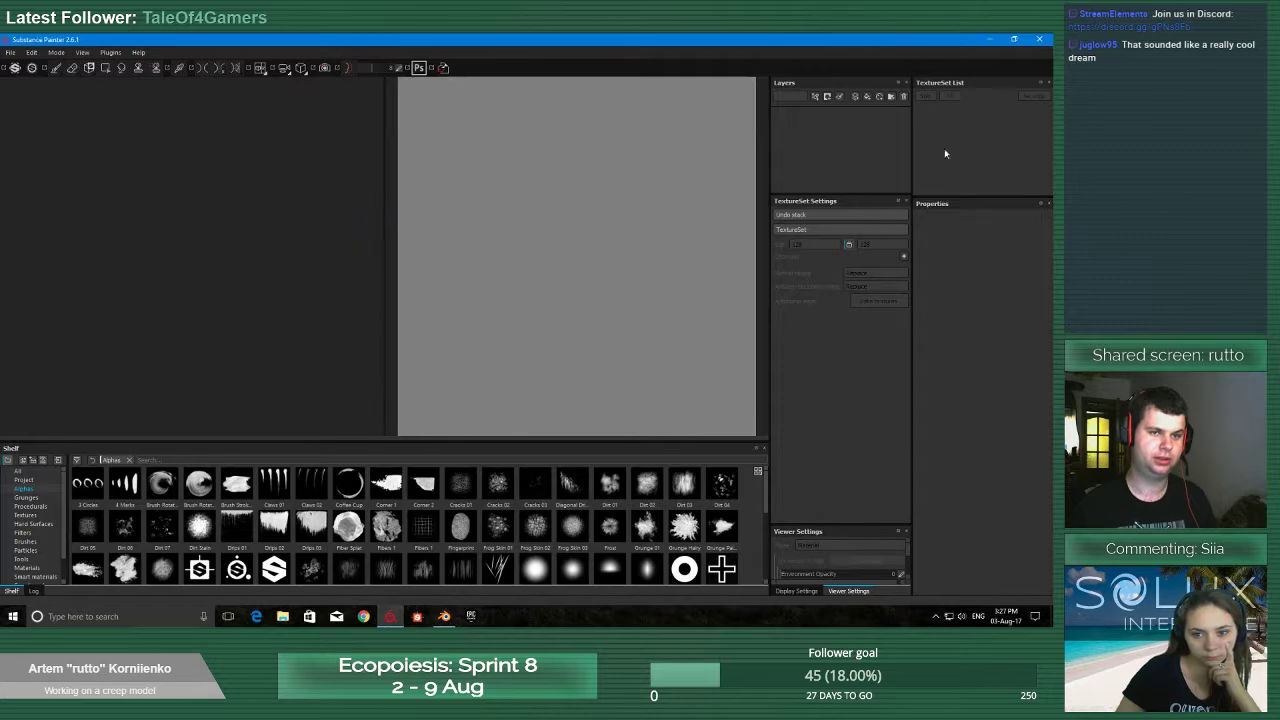
pyautogui.click(1046, 38)
# Switch the shell mesh to face selection and review the spikes and seams around the cleared gap
pyautogui.moveTo(463, 402); pyautogui.dragTo(451, 460, button='middle')
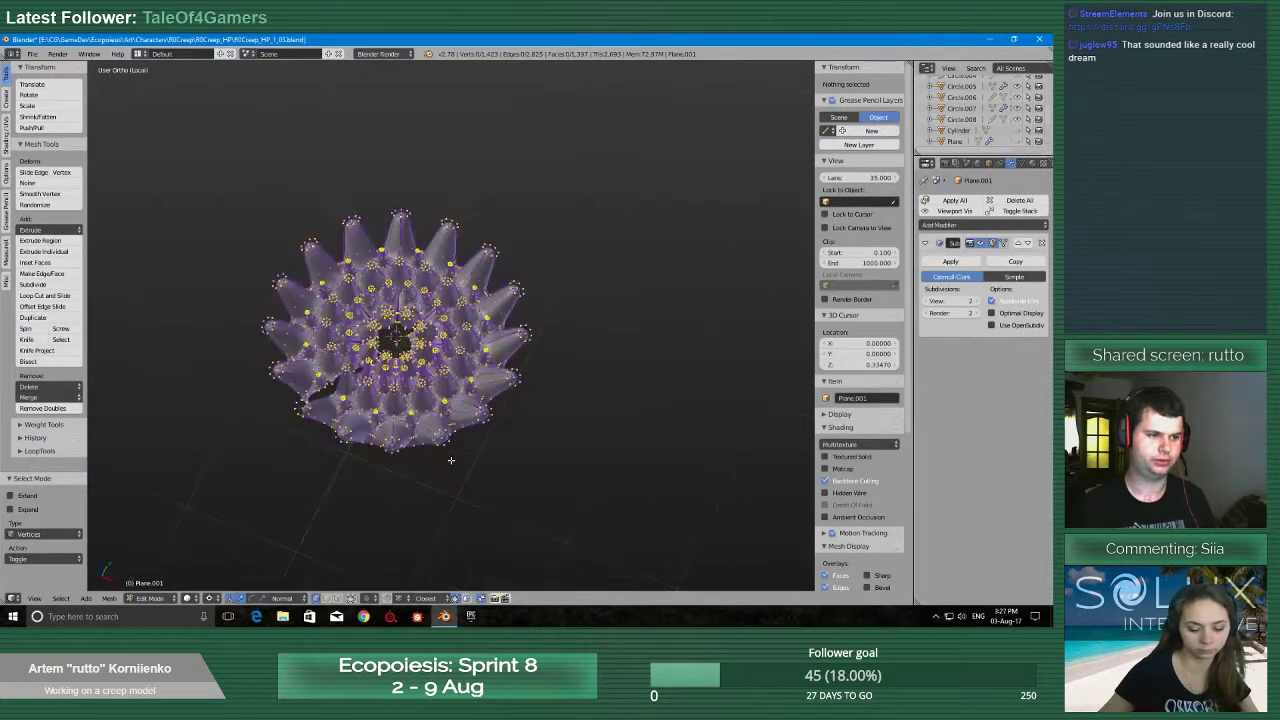
pyautogui.scroll(4, 450, 460)
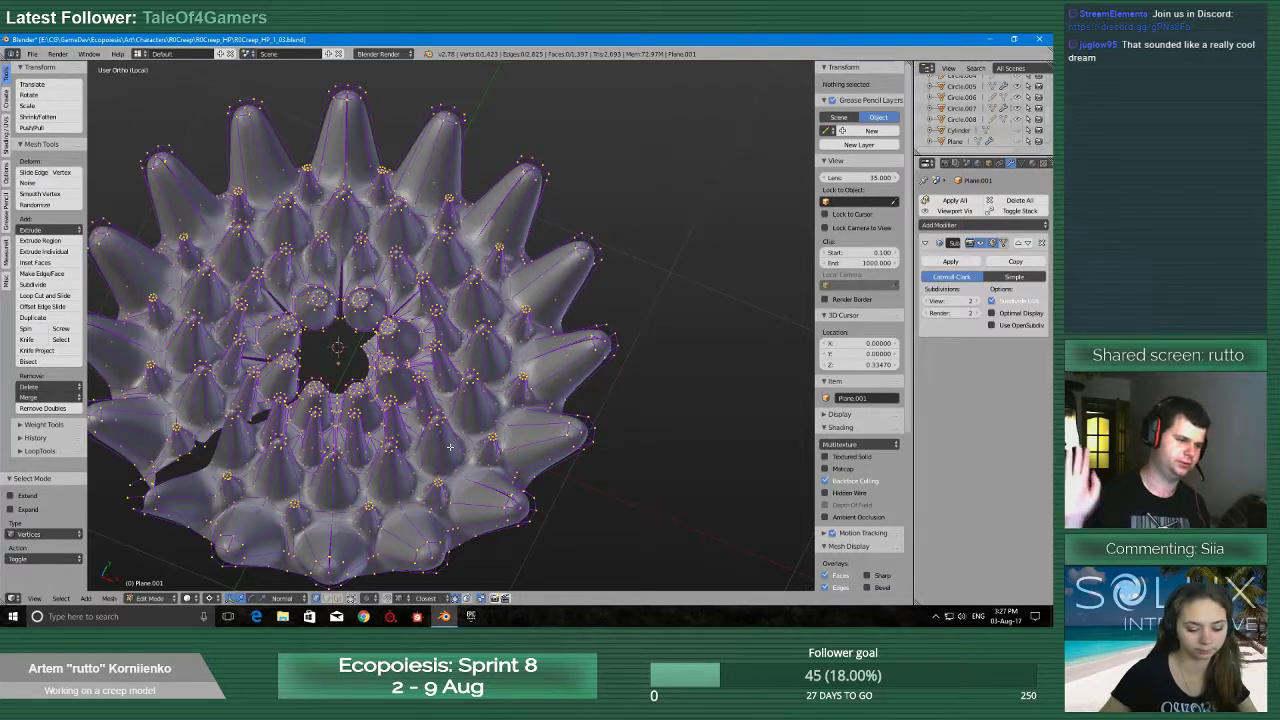
pyautogui.moveTo(450, 447); pyautogui.dragTo(408, 494, button='middle')
pyautogui.scroll(3, 408, 494)
pyautogui.keyDown('shift'); pyautogui.moveTo(316, 444); pyautogui.dragTo(512, 406, button='middle'); pyautogui.keyUp('shift')
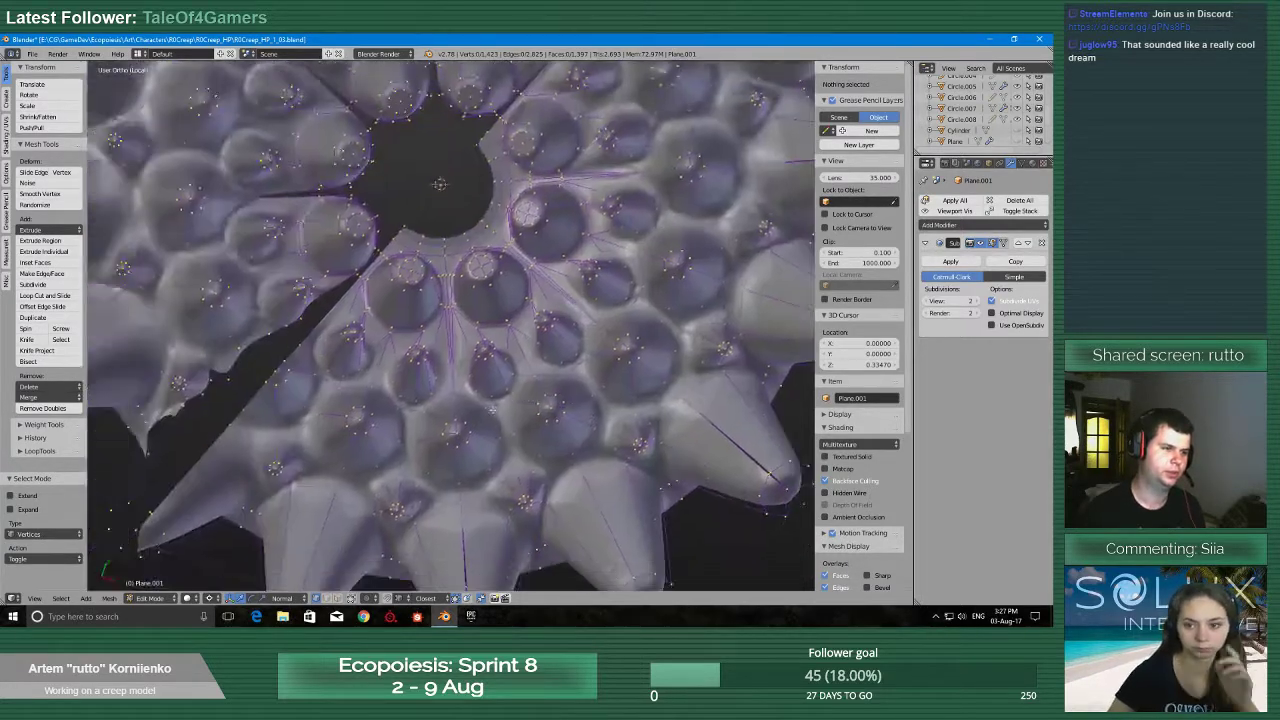
pyautogui.scroll(-1, 480, 430)
pyautogui.hotkey('ctrl', 'Tab')
pyautogui.click(440, 454)
pyautogui.scroll(2, 455, 454)
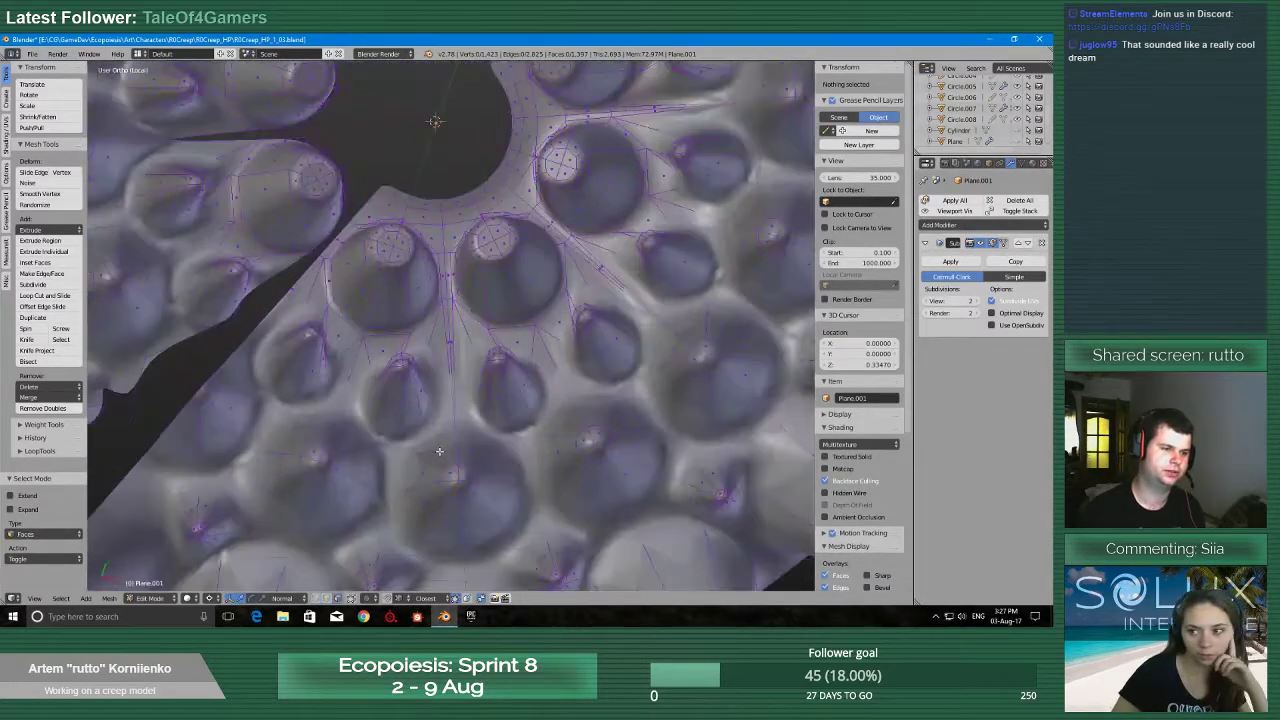
pyautogui.scroll(-3, 460, 454)
pyautogui.scroll(1, 468, 454)
# Delete the selected faces on one half of the split outer spike near the gap, using Only Faces
pyautogui.rightClick(549, 514)
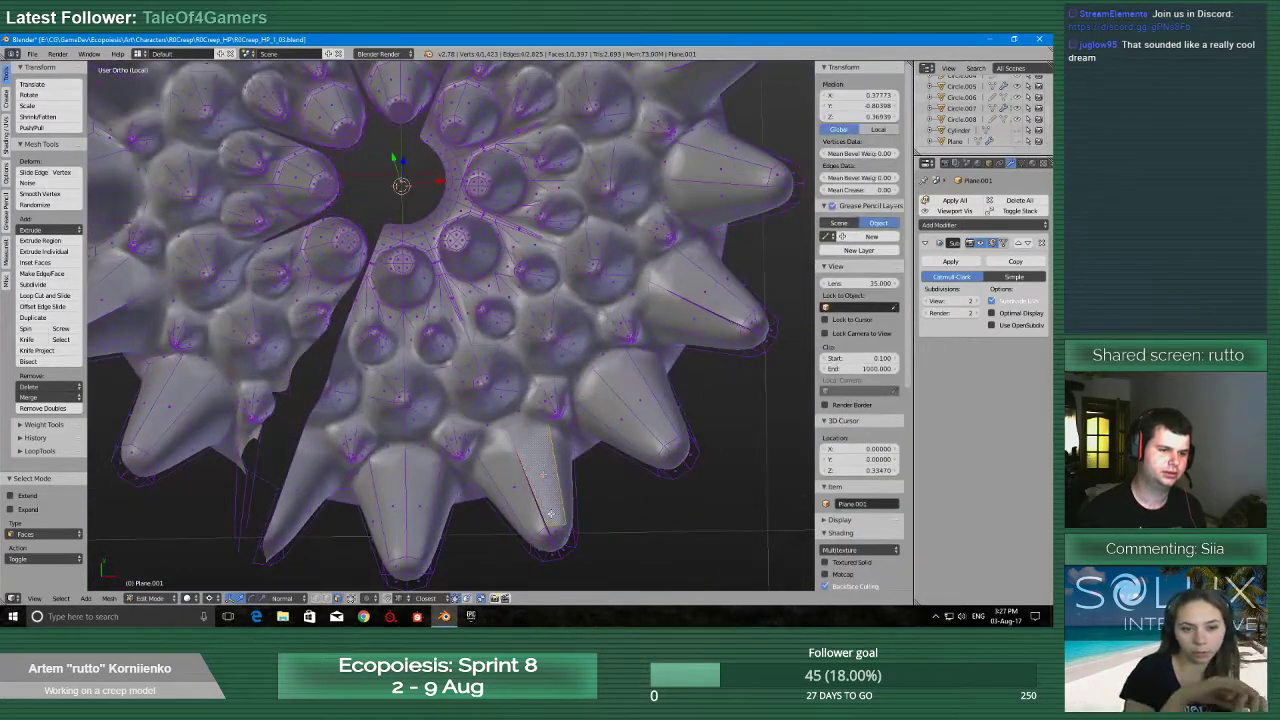
pyautogui.press('x')
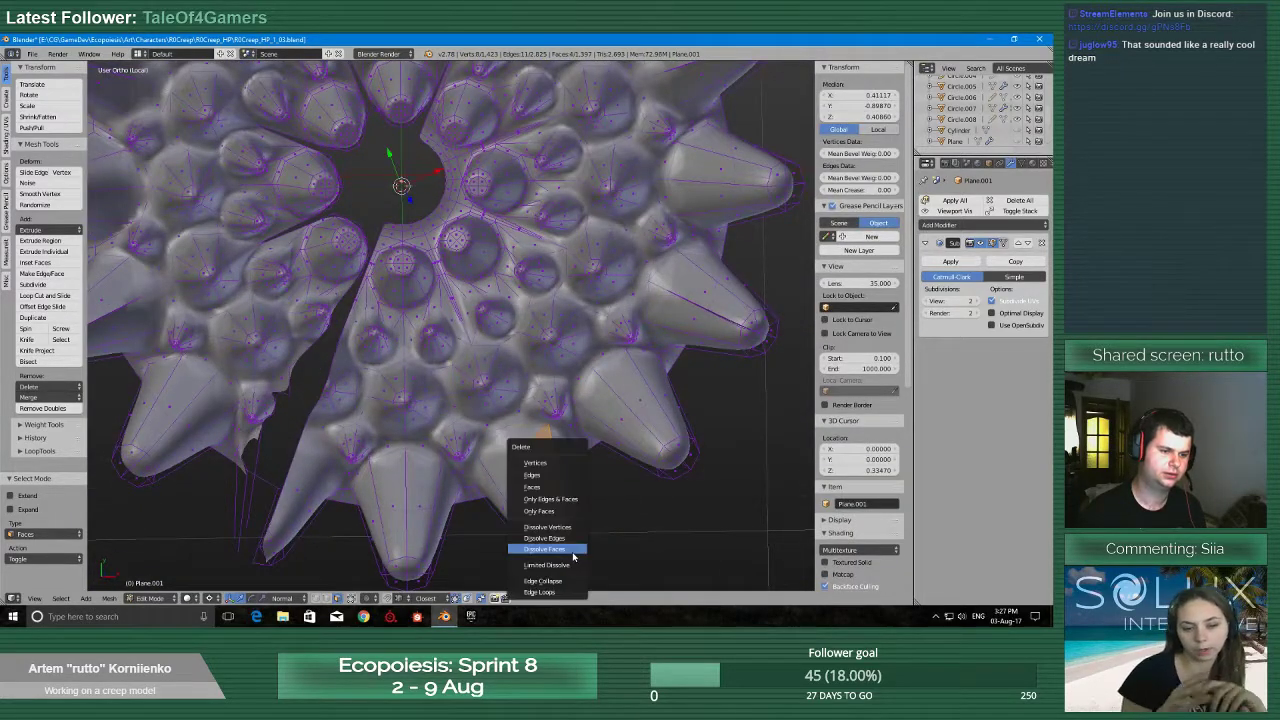
pyautogui.click(562, 487)
pyautogui.hotkey('ctrl', 'z')
pyautogui.press('x')
pyautogui.click(558, 513)
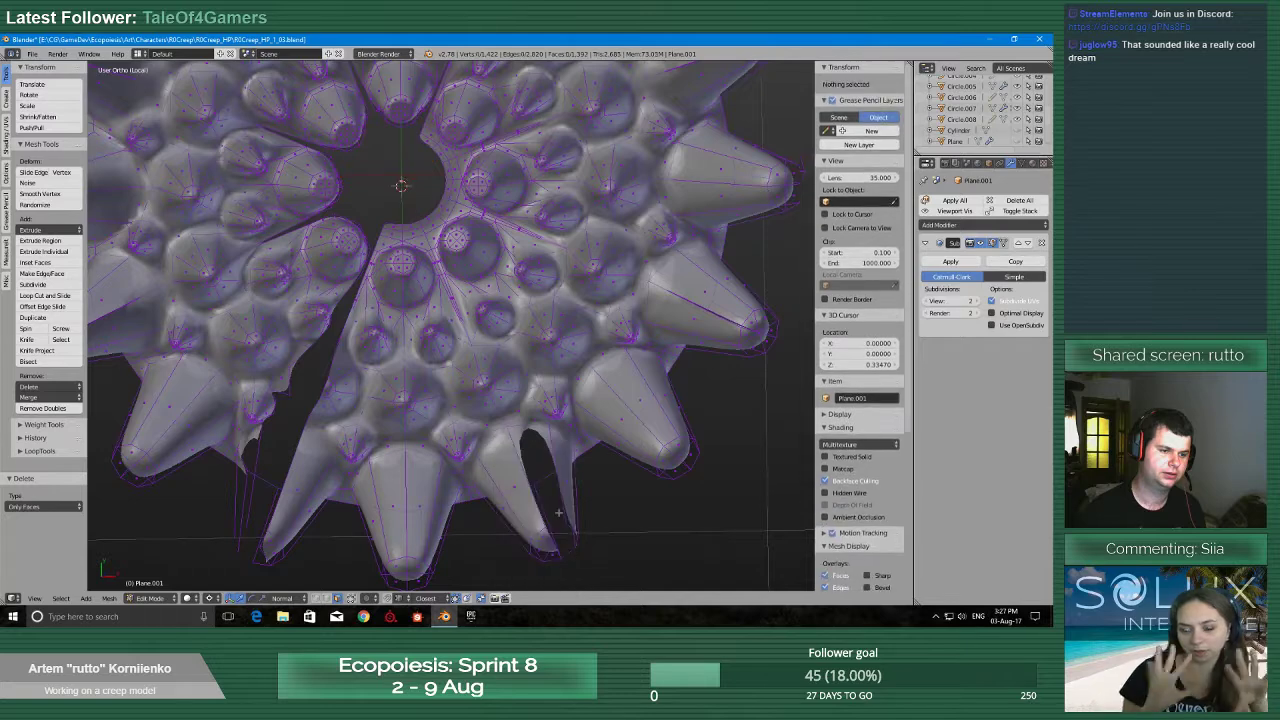
# Undo the Only Faces deletion on the split outer spike and delete those faces with the Faces option instead
pyautogui.hotkey('ctrl', 'z')
pyautogui.press('x')
pyautogui.click(541, 419)
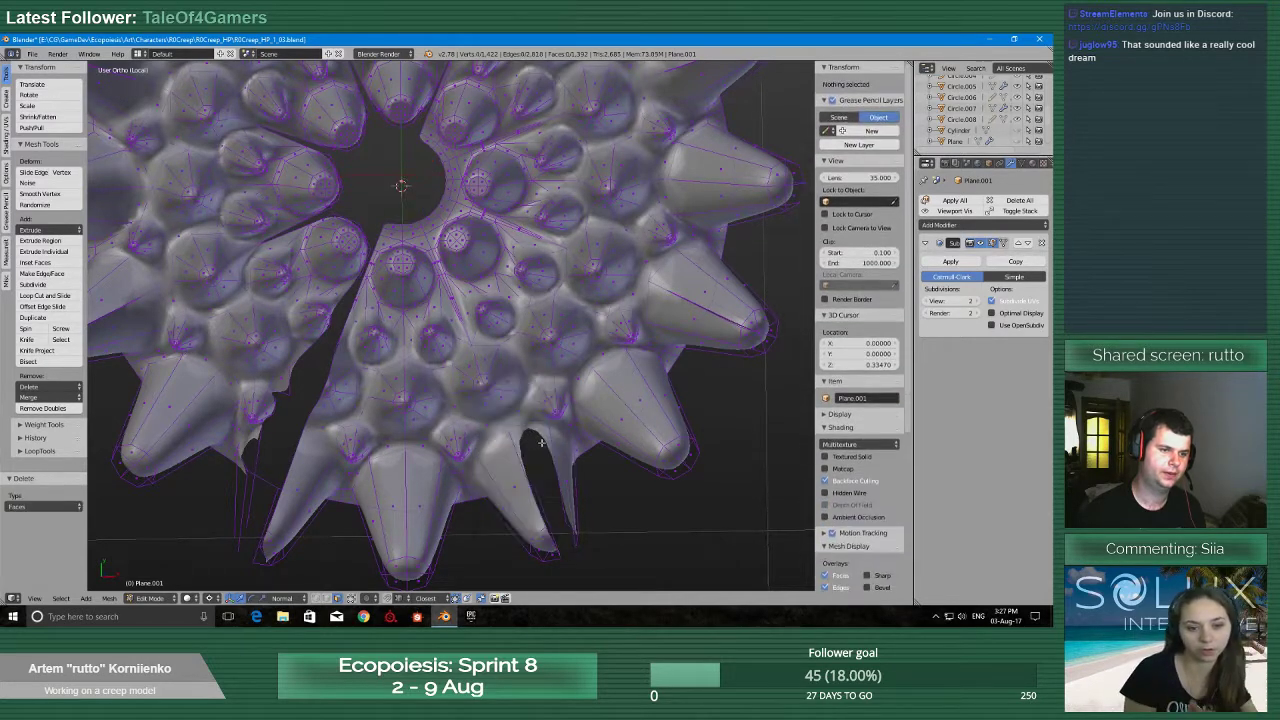
# Delete the seam faces running inward across the rounded spike above the split outer spike, using the Faces option
pyautogui.scroll(1, 548, 460)
pyautogui.rightClick(543, 452)
pyautogui.keyDown('shift'); pyautogui.rightClick(523, 438); pyautogui.keyUp('shift')
pyautogui.keyDown('shift'); pyautogui.rightClick(531, 407); pyautogui.keyUp('shift')
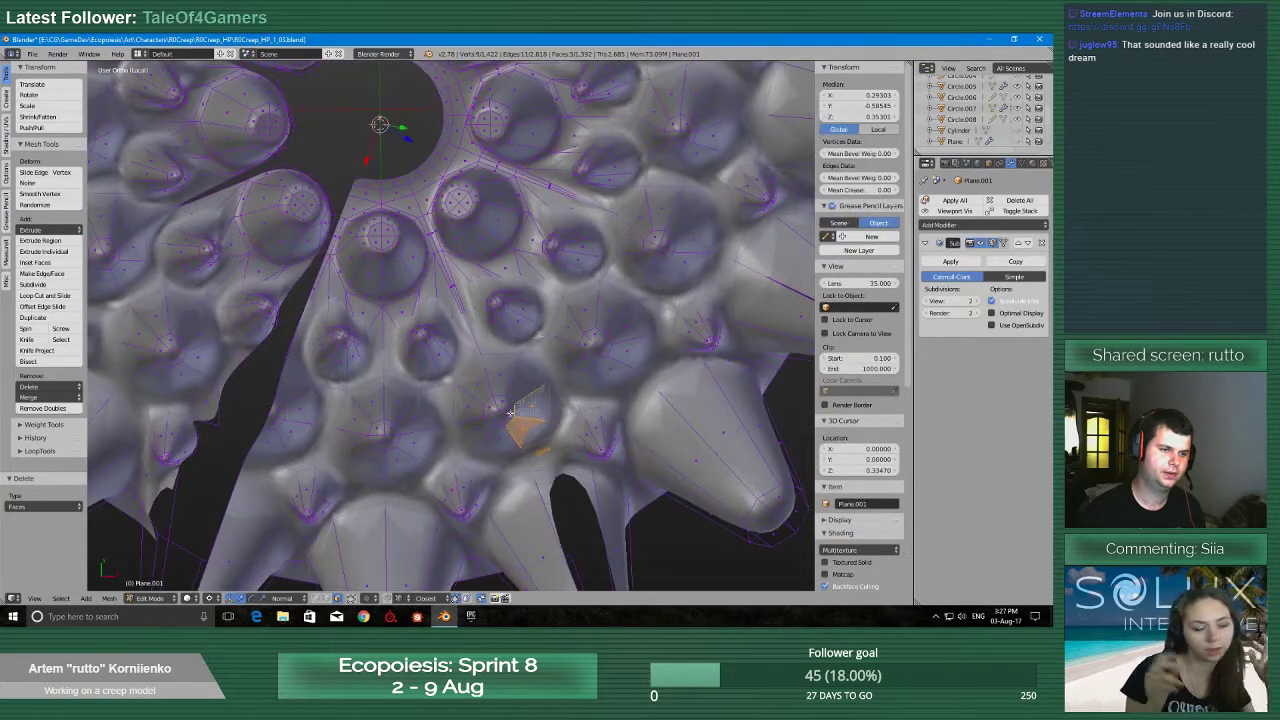
pyautogui.keyDown('shift'); pyautogui.rightClick(509, 413); pyautogui.keyUp('shift')
pyautogui.keyDown('shift'); pyautogui.rightClick(502, 401); pyautogui.keyUp('shift')
pyautogui.keyDown('shift'); pyautogui.rightClick(524, 381); pyautogui.keyUp('shift')
pyautogui.keyDown('shift'); pyautogui.rightClick(470, 303); pyautogui.keyUp('shift')
pyautogui.press('x')
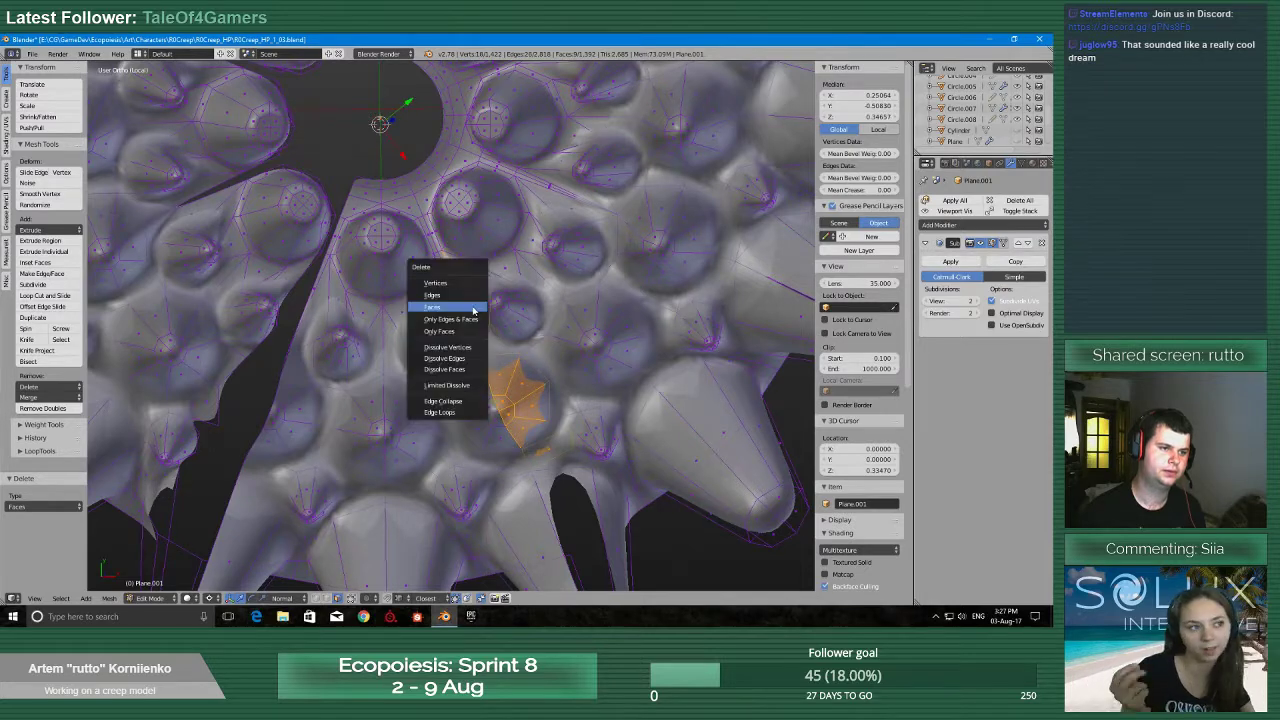
pyautogui.click(473, 301)
# Delete the narrow strip of faces between the new gap and the central hole, using the Faces option
pyautogui.scroll(2, 473, 301)
pyautogui.rightClick(464, 353)
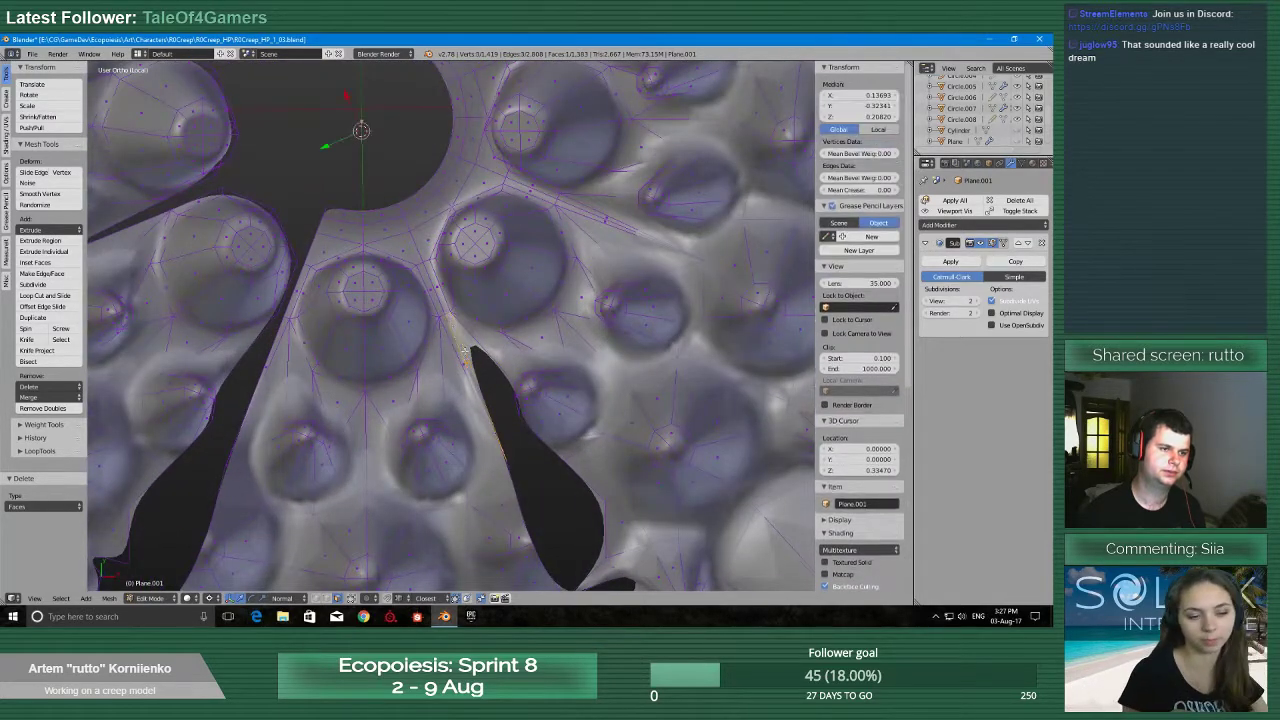
pyautogui.keyDown('shift'); pyautogui.rightClick(437, 288); pyautogui.keyUp('shift')
pyautogui.keyDown('shift'); pyautogui.rightClick(415, 205); pyautogui.keyUp('shift')
pyautogui.press('x')
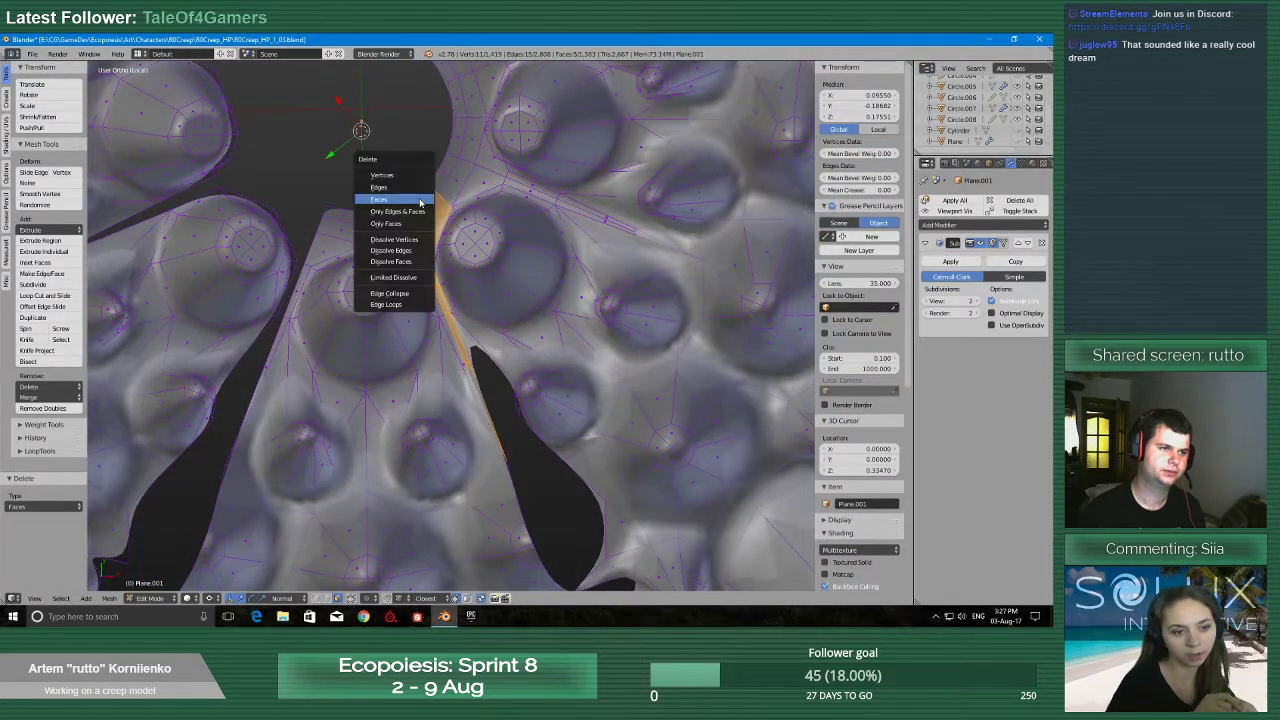
pyautogui.click(415, 205)
# Delete the leftover faces bridging the gap above the outer spikes, so the front segment is detached from the ring
pyautogui.scroll(-2, 457, 369)
pyautogui.keyDown('shift'); pyautogui.moveTo(522, 440); pyautogui.dragTo(481, 331, button='middle'); pyautogui.keyUp('shift')
pyautogui.rightClick(518, 393)
pyautogui.press('x')
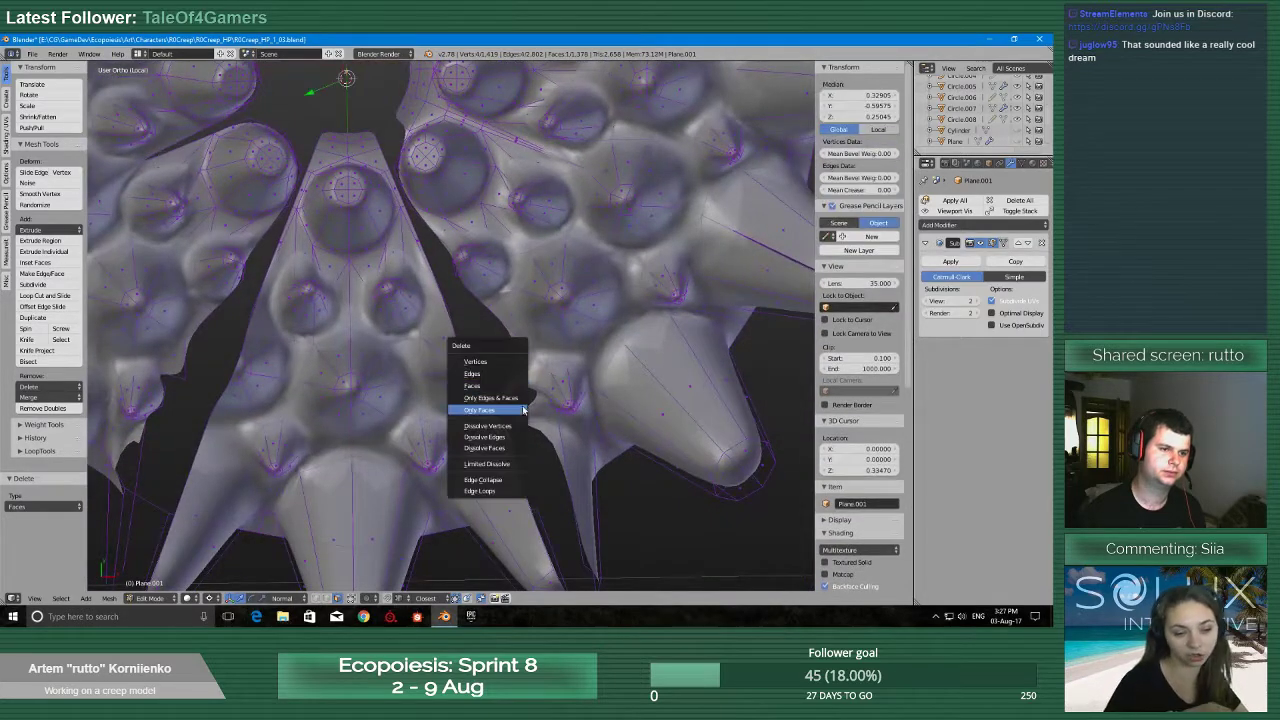
pyautogui.click(513, 389)
pyautogui.rightClick(536, 416)
pyautogui.press('x')
pyautogui.click(541, 412)
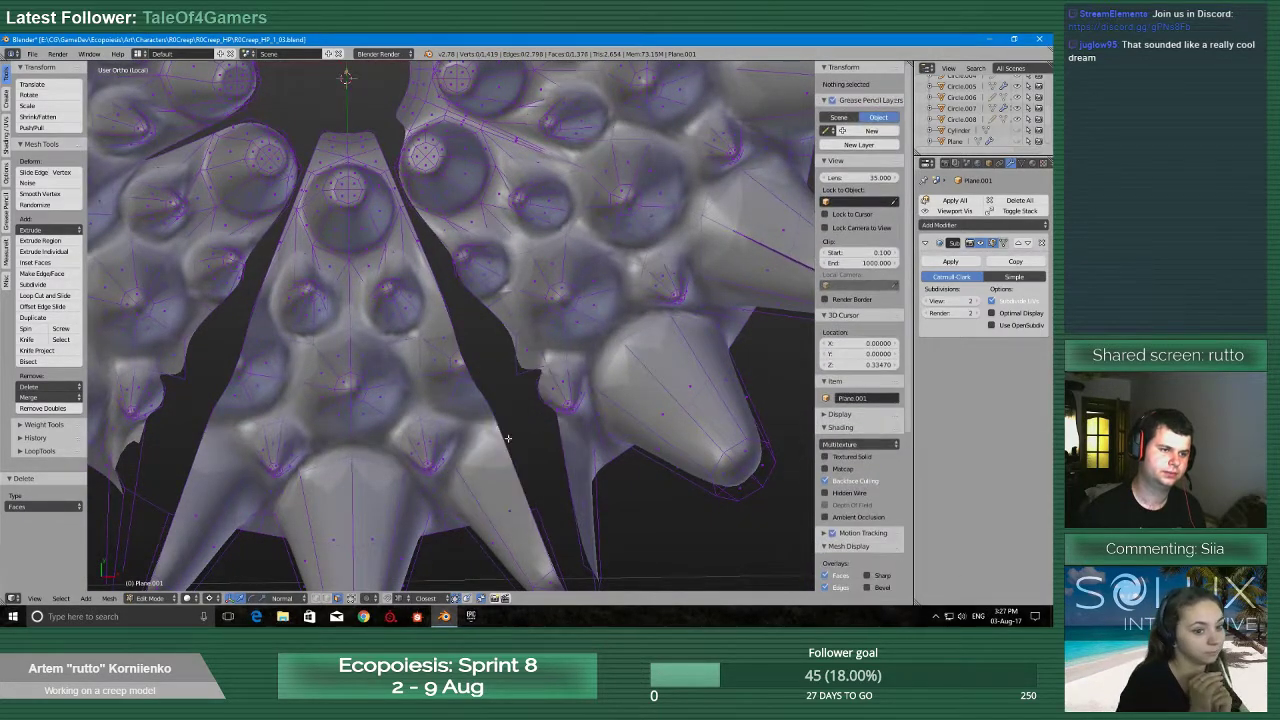
# Select all geometry linked to the rest of the ring and delete its vertices, keeping only the detached front segment
pyautogui.scroll(-3, 406, 372)
pyautogui.keyDown('shift'); pyautogui.moveTo(405, 260); pyautogui.dragTo(452, 523, button='middle'); pyautogui.keyUp('shift')
pyautogui.scroll(2, 455, 515)
pyautogui.scroll(-3, 465, 500)
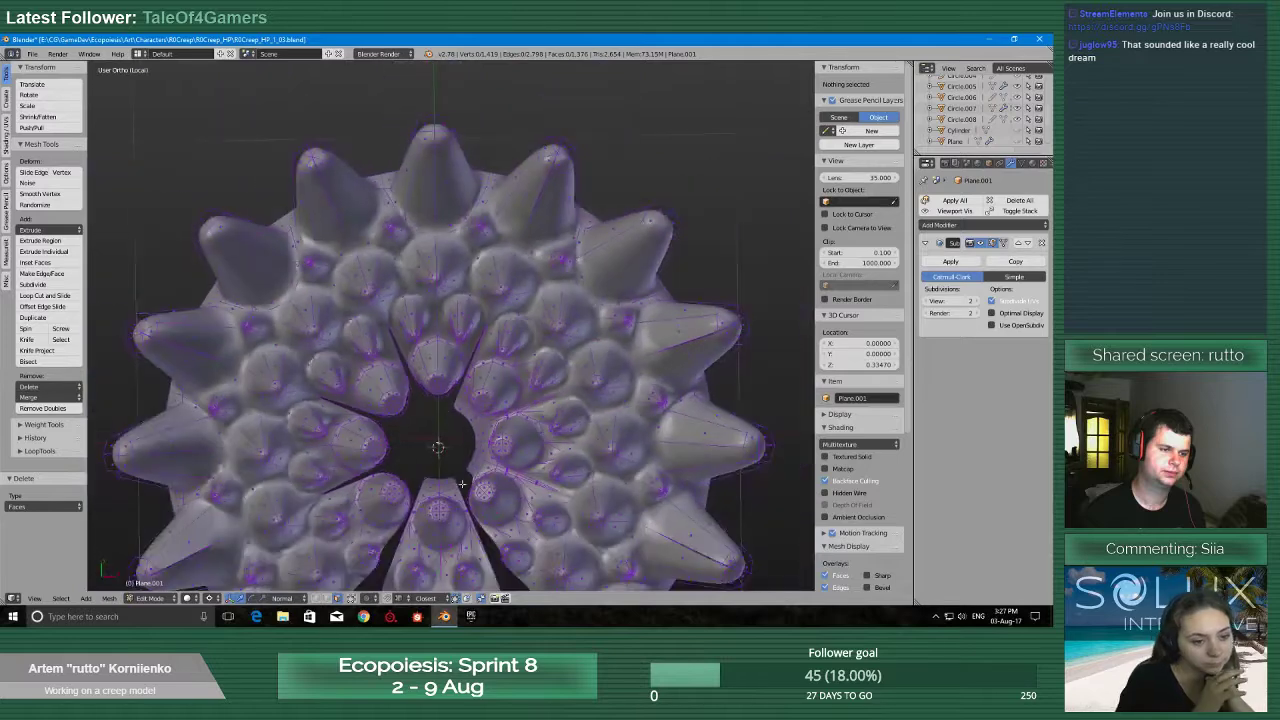
pyautogui.rightClick(516, 492)
pyautogui.hotkey('ctrl', 'l')
pyautogui.scroll(-3, 518, 498)
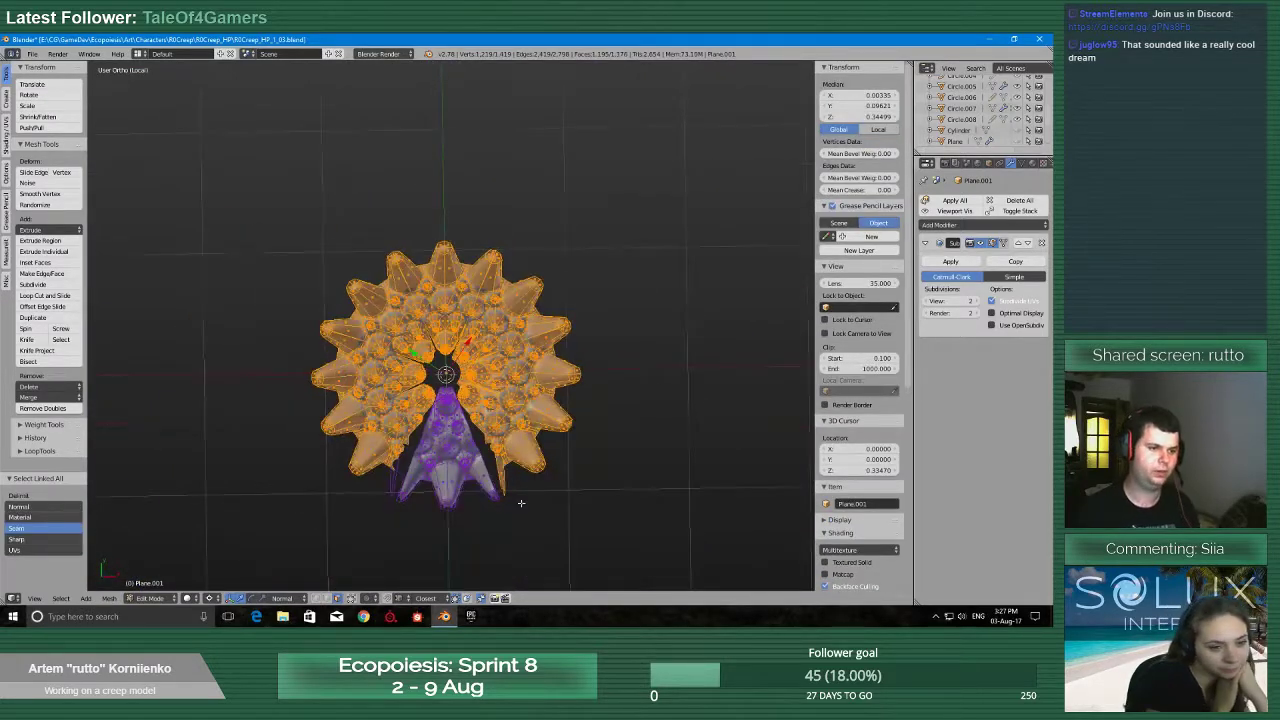
pyautogui.scroll(2, 520, 503)
pyautogui.scroll(-3, 518, 503)
pyautogui.press('x')
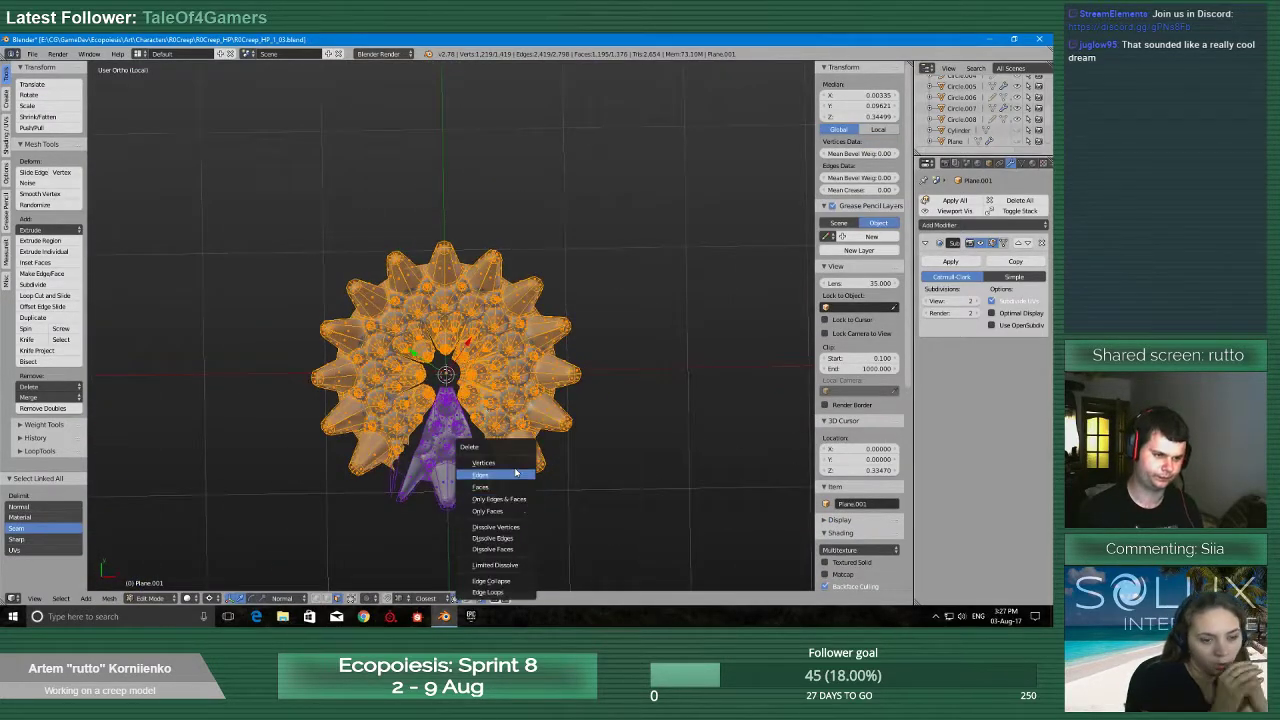
pyautogui.click(513, 464)
# Switch the remaining segment to vertex selection and inspect its open side for stray vertices
pyautogui.hotkey('ctrl', 'Tab')
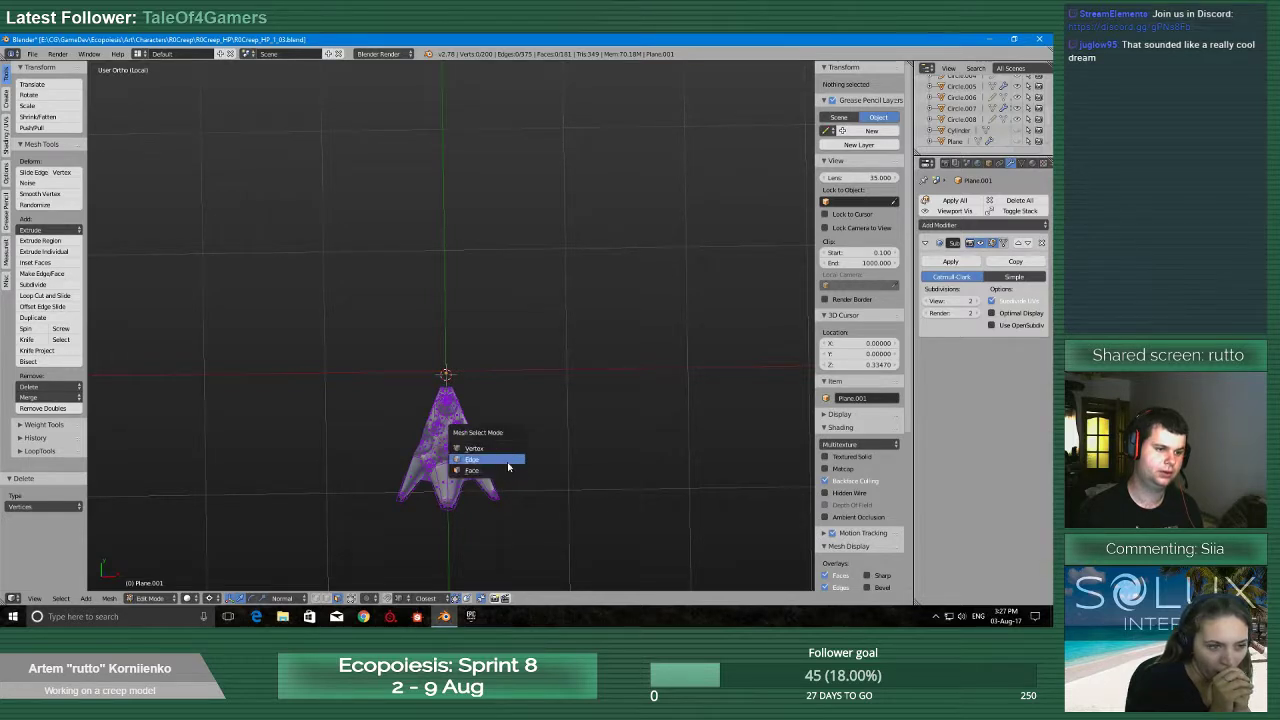
pyautogui.click(508, 449)
pyautogui.moveTo(508, 465); pyautogui.dragTo(632, 330, button='middle')
pyautogui.scroll(9, 615, 400)
pyautogui.moveTo(610, 430); pyautogui.dragTo(682, 418, button='middle')
pyautogui.scroll(-2, 391, 481)
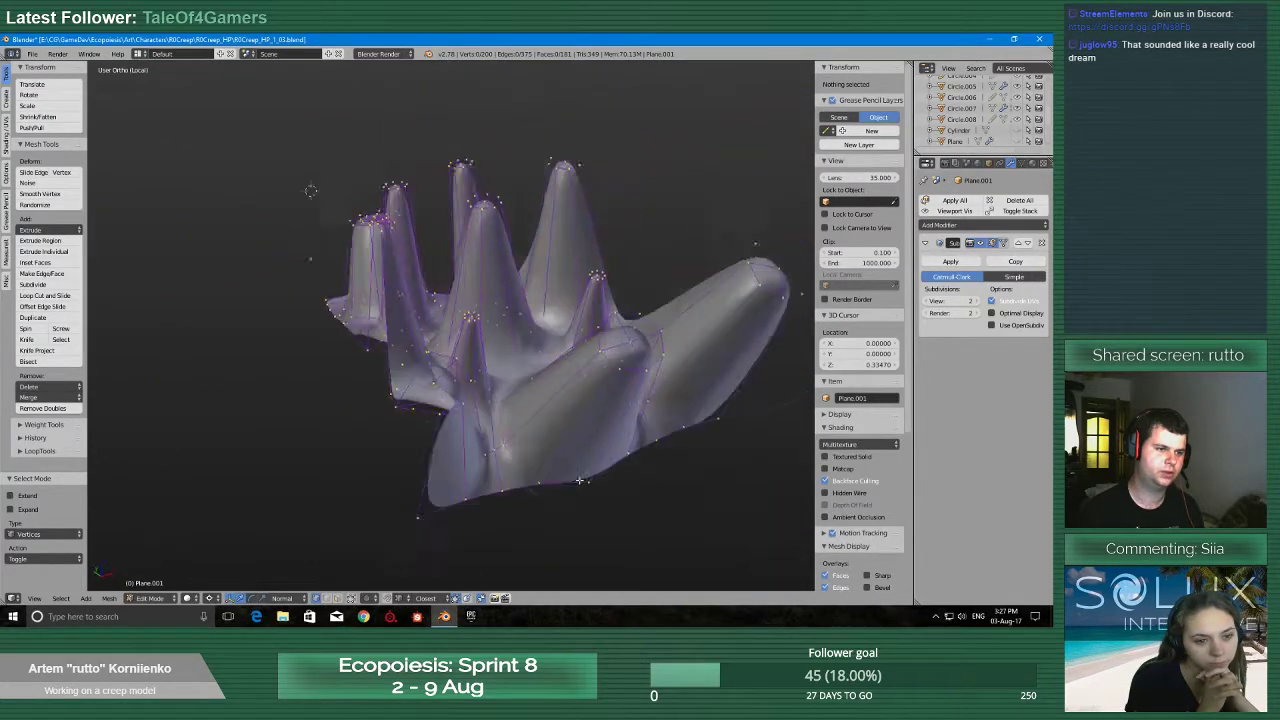
pyautogui.scroll(2, 610, 400)
pyautogui.moveTo(590, 450); pyautogui.dragTo(541, 347, button='middle')
pyautogui.scroll(3, 520, 360)
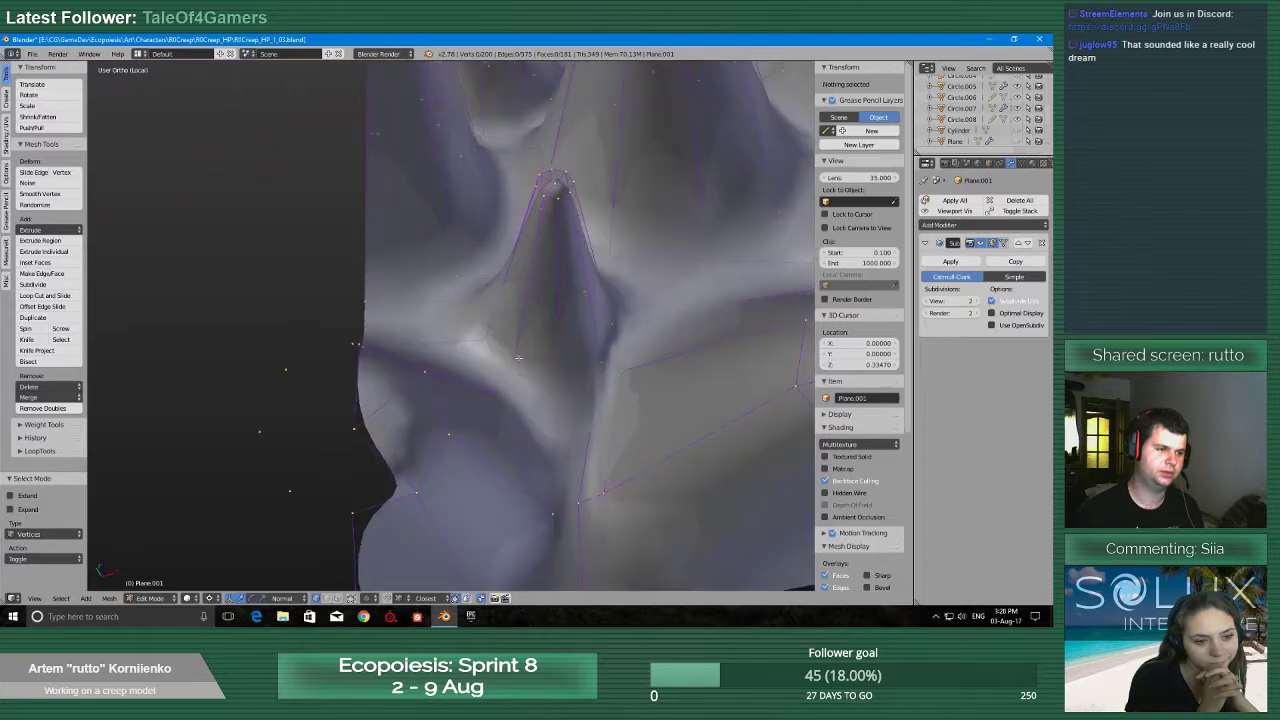
pyautogui.scroll(-2, 476, 389)
# Select the stray vertex beside the segment's open edge and remove it with the Delete Loose cleanup
pyautogui.rightClick(318, 400)
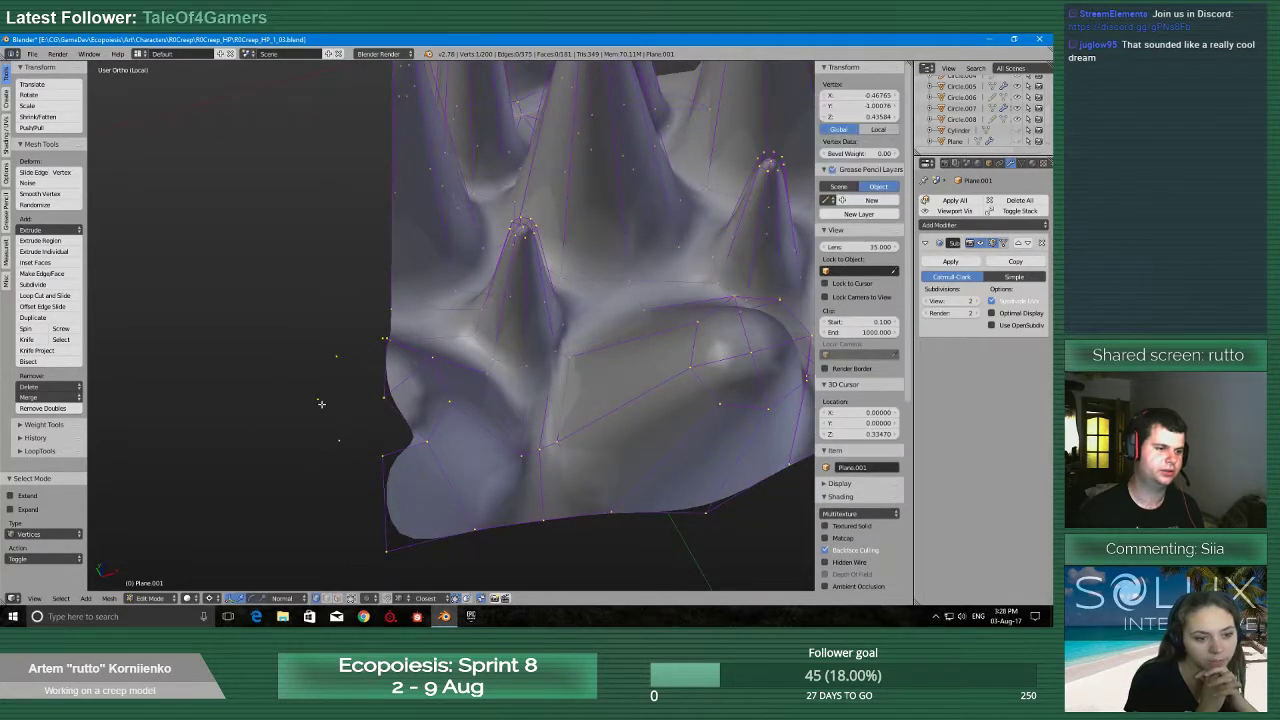
pyautogui.click(108, 598)
pyautogui.click(100, 599)
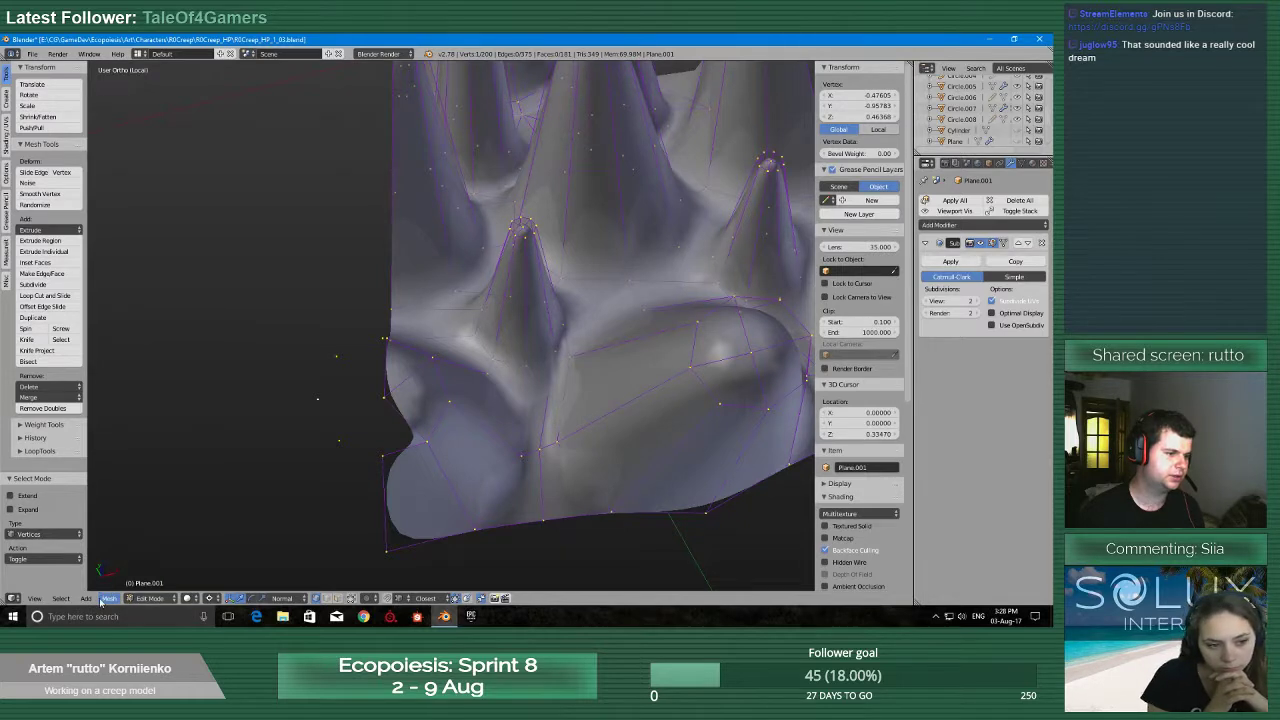
pyautogui.click(106, 598)
pyautogui.moveTo(168, 414)
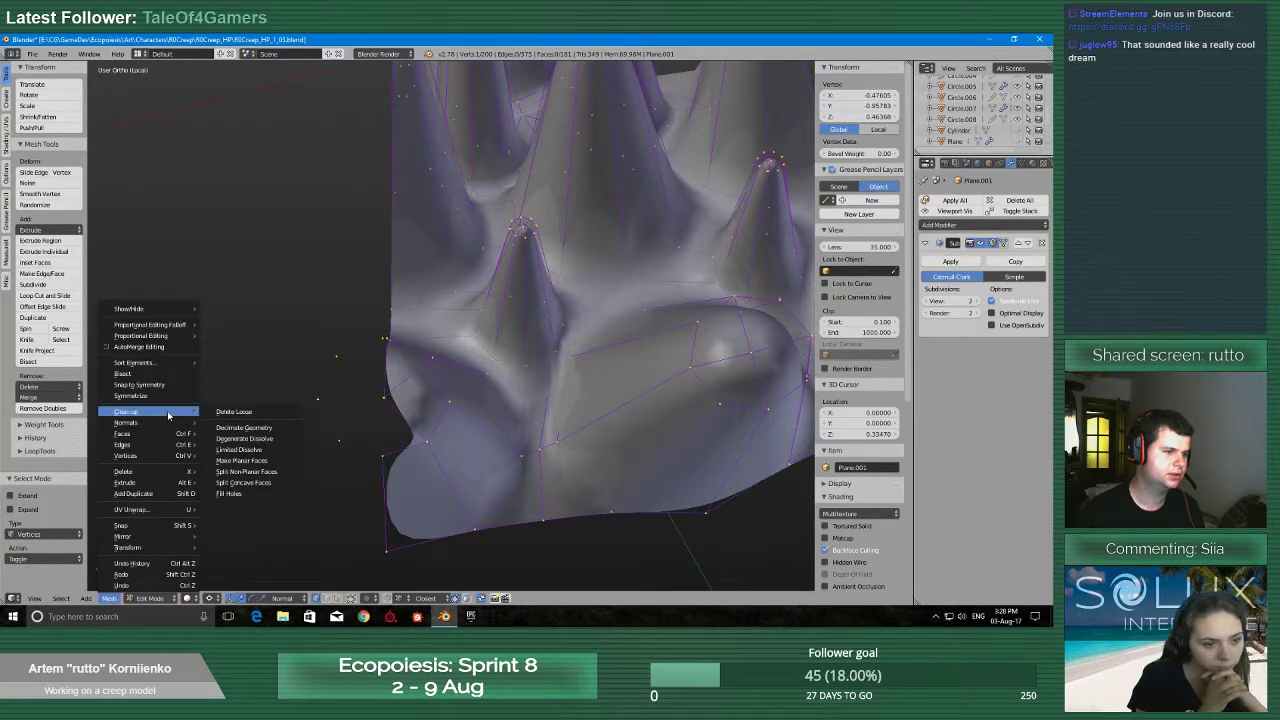
pyautogui.click(234, 411)
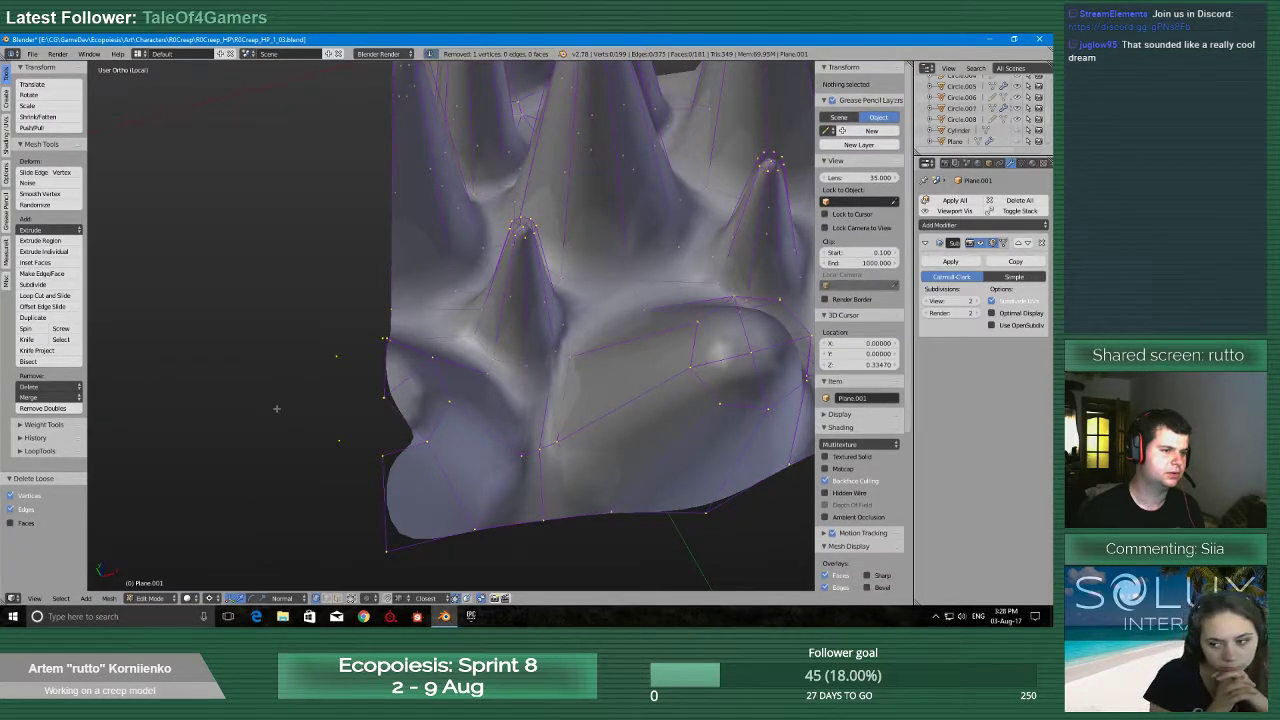
# Select the whole segment and remove all remaining loose vertices with the Delete Loose cleanup
pyautogui.scroll(-3, 269, 425)
pyautogui.press('a')
pyautogui.scroll(5, 270, 350)
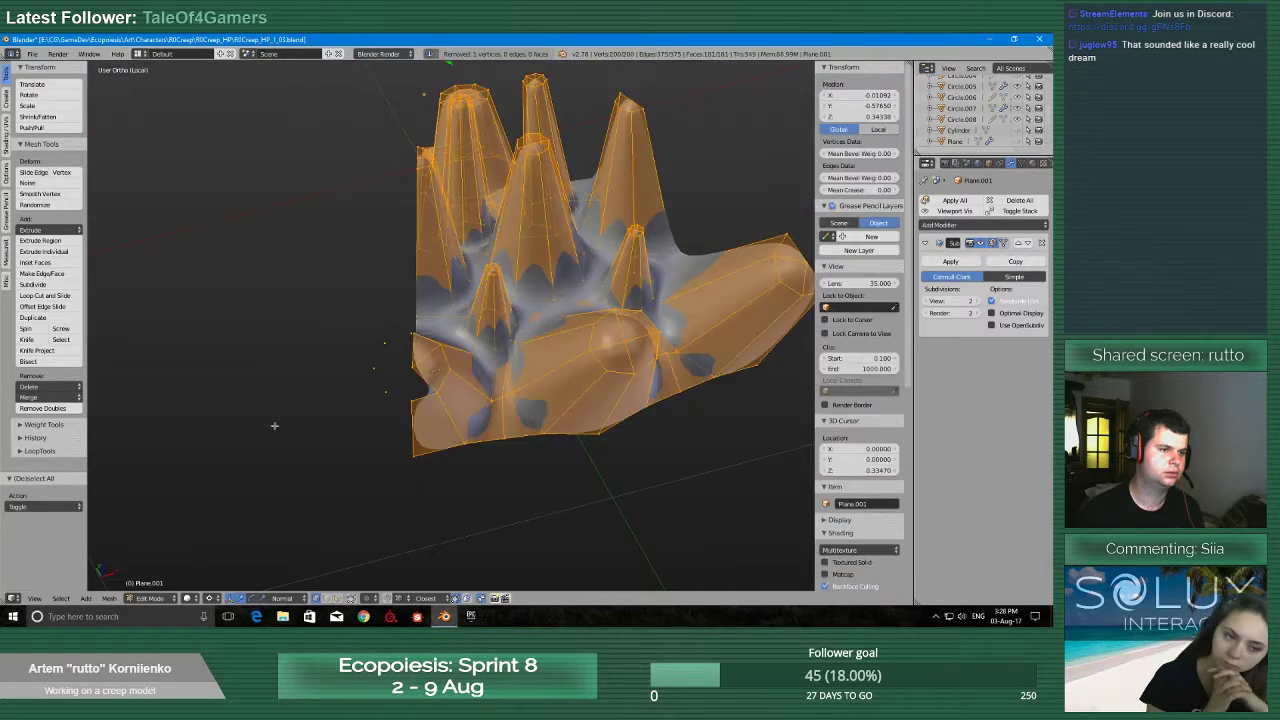
pyautogui.click(106, 598)
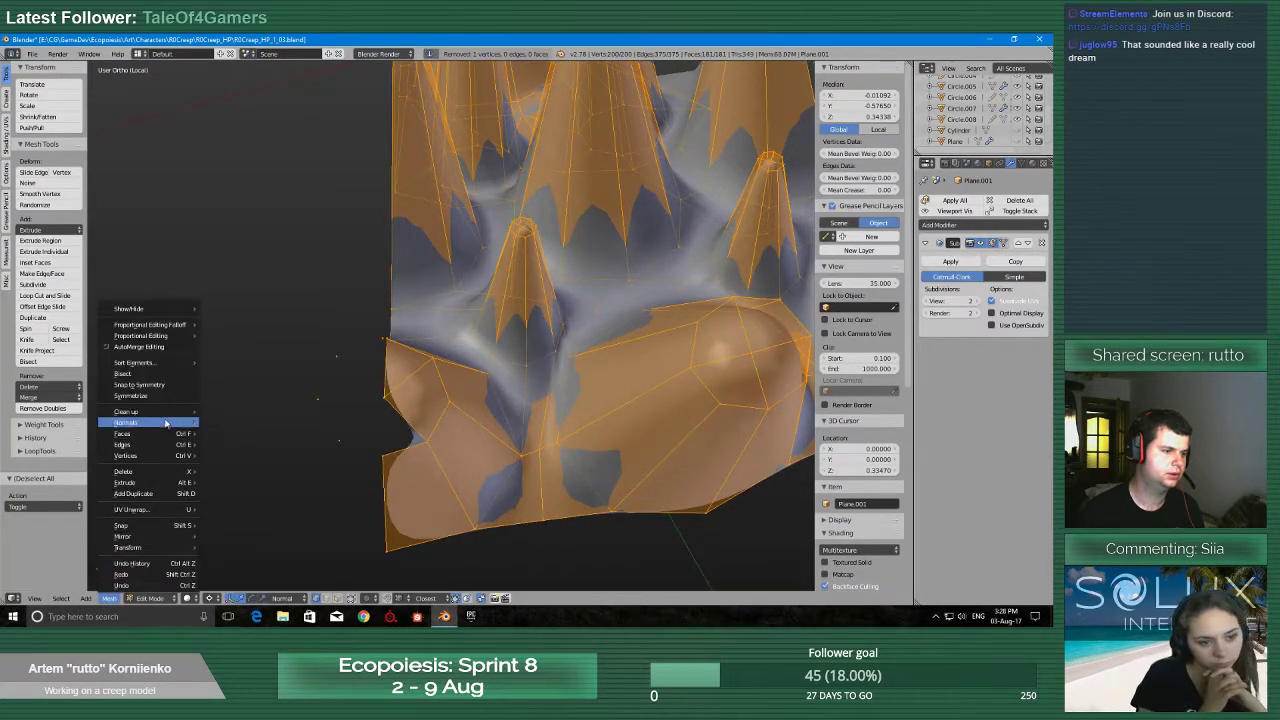
pyautogui.moveTo(165, 414)
pyautogui.click(230, 413)
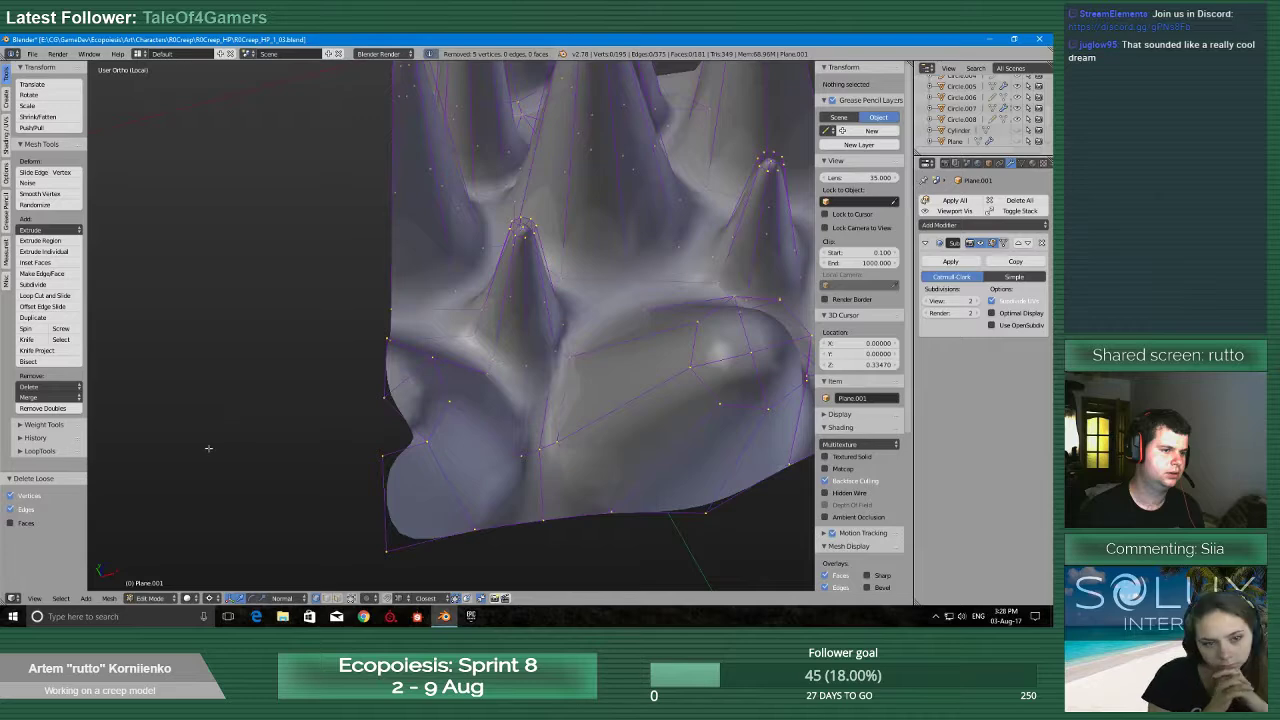
# Save the cleaned-up segment over the existing Blender file and check it from the front
pyautogui.scroll(-8, 208, 448)
pyautogui.moveTo(143, 526); pyautogui.dragTo(423, 400, button='middle')
pyautogui.hotkey('ctrl', 's')
pyautogui.click(396, 384)
pyautogui.scroll(7, 391, 401)
pyautogui.scroll(3, 423, 400)
pyautogui.scroll(-4, 393, 413)
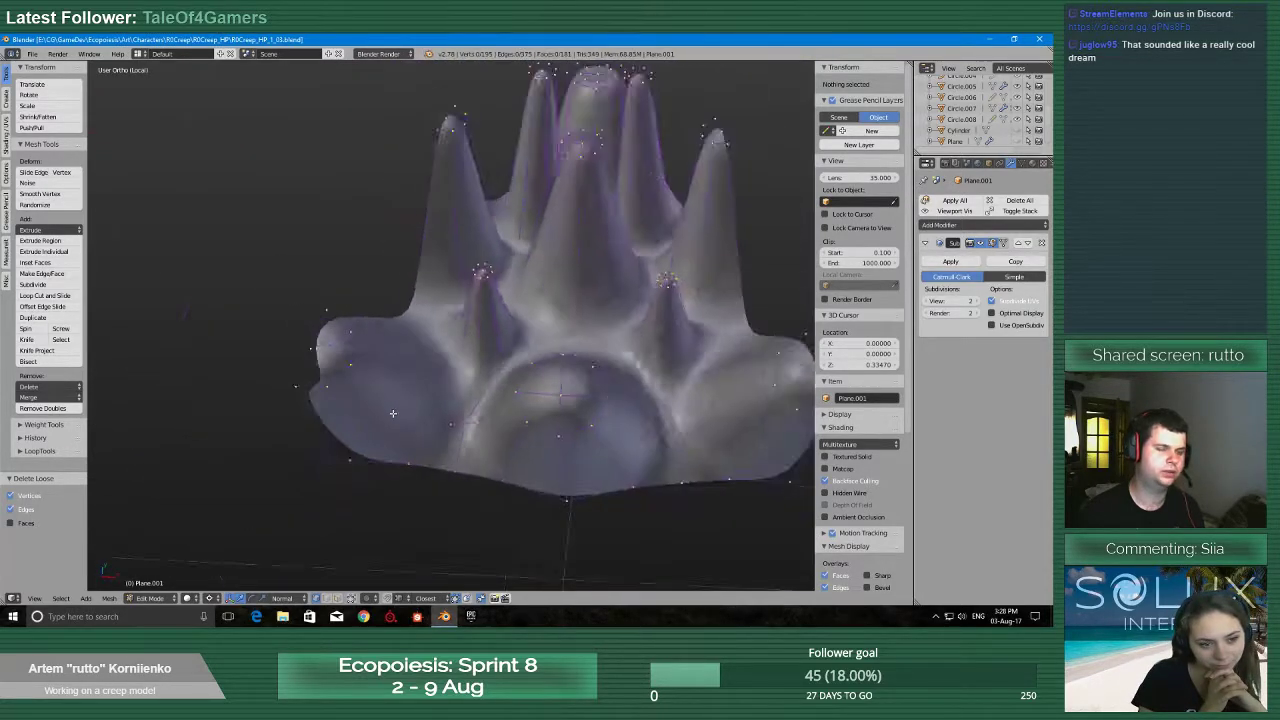
pyautogui.scroll(-3, 393, 413)
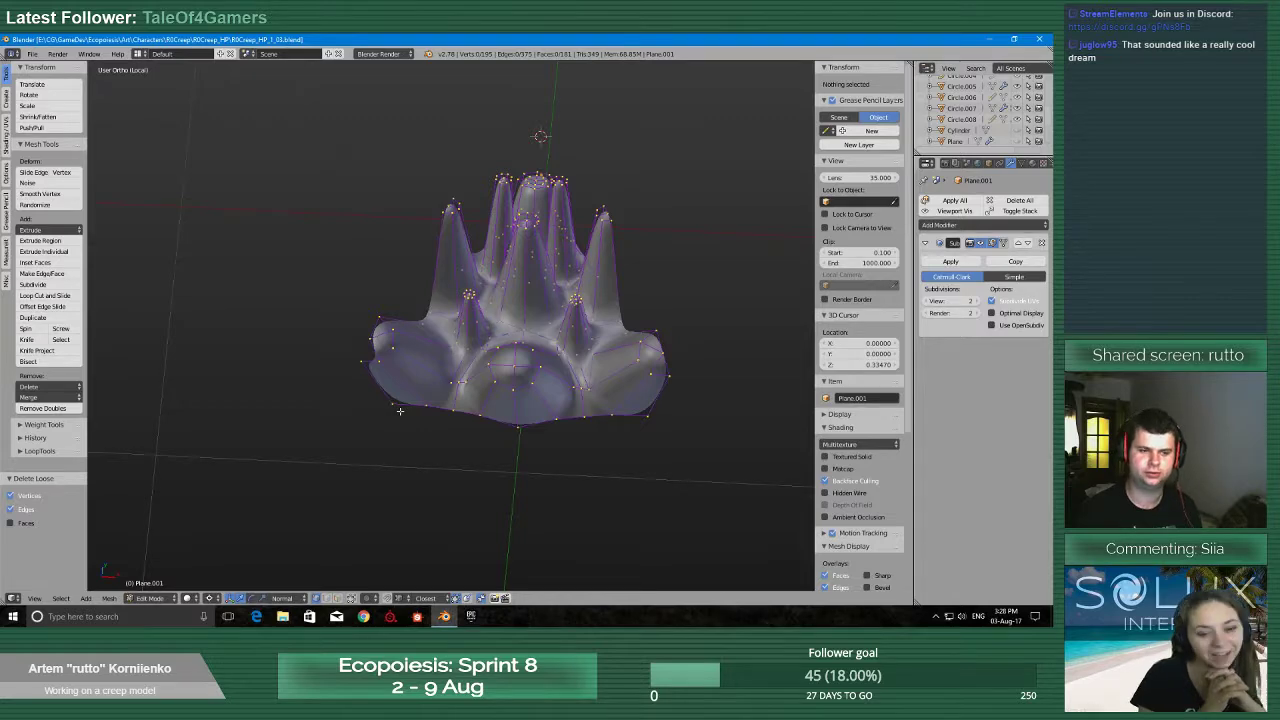
# Close the notch in the side edge of the outer half-spike with a new triangular face
pyautogui.scroll(8, 399, 411)
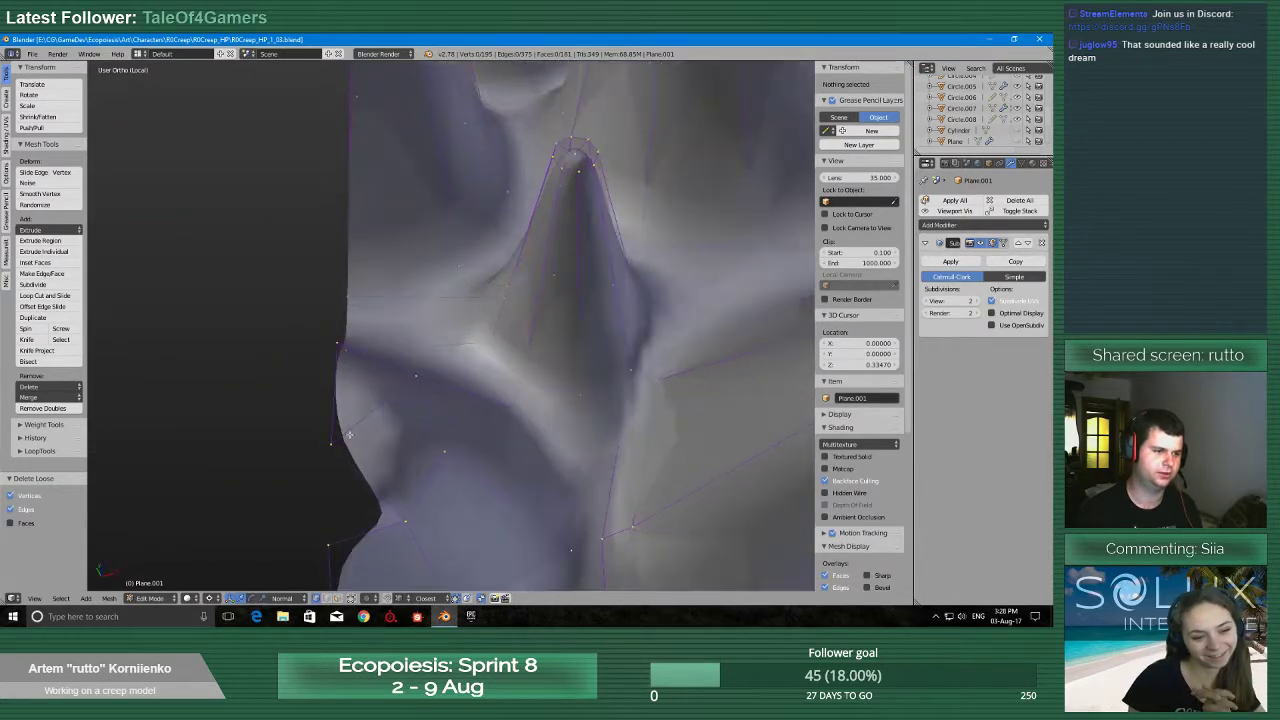
pyautogui.rightClick(326, 440)
pyautogui.press('e')
pyautogui.click(314, 505)
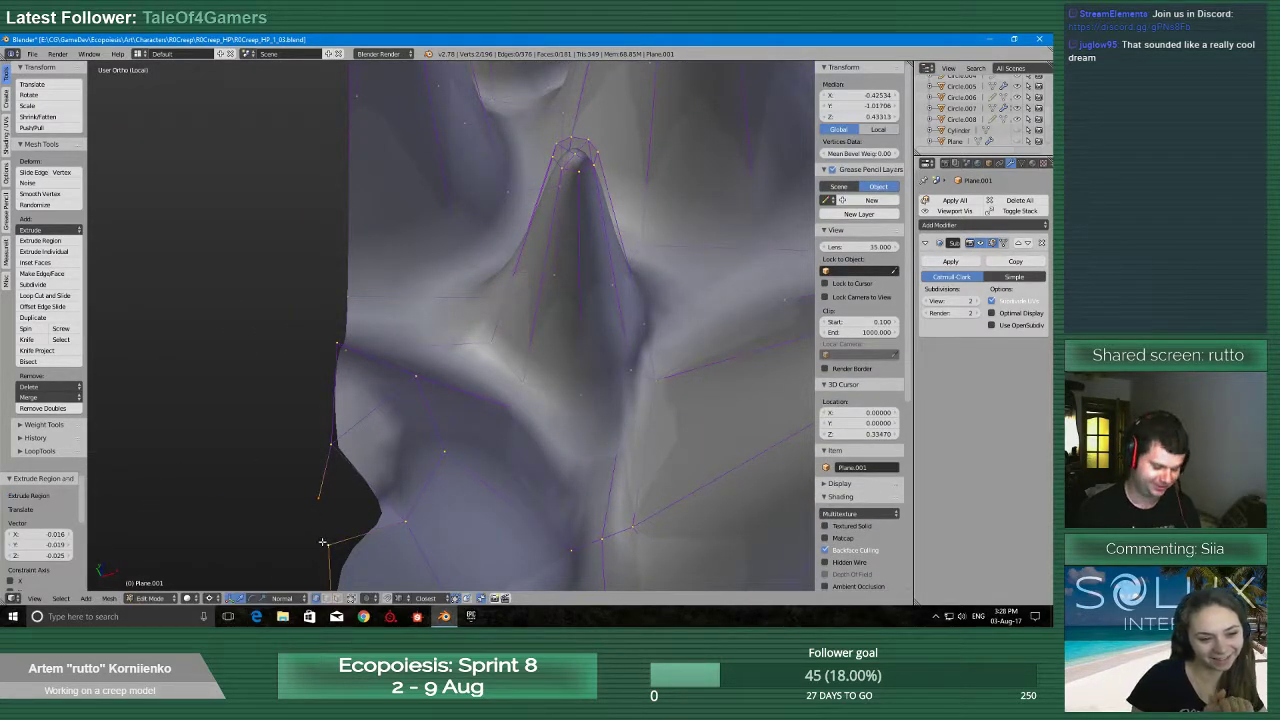
pyautogui.keyDown('shift'); pyautogui.rightClick(323, 542); pyautogui.keyUp('shift')
pyautogui.press('f')
pyautogui.scroll(-4, 322, 532)
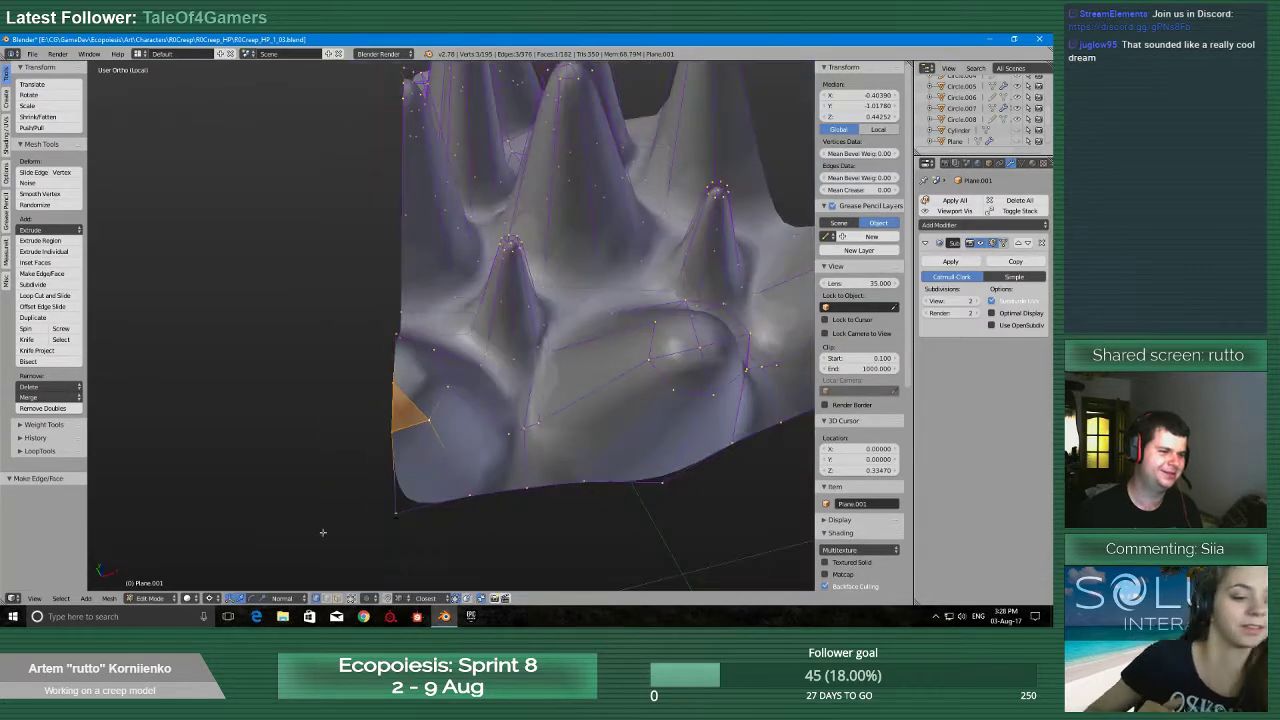
# Save the segment with the filled notch over the existing Blender file
pyautogui.moveTo(322, 532); pyautogui.dragTo(720, 418, button='middle')
pyautogui.scroll(-4, 330, 420)
pyautogui.moveTo(310, 415); pyautogui.dragTo(475, 485, button='middle')
pyautogui.hotkey('ctrl', 's')
pyautogui.click(429, 468)
# Examine the segment's spikes and both side edges from the front and from above
pyautogui.scroll(2, 485, 465)
pyautogui.scroll(-2, 493, 440)
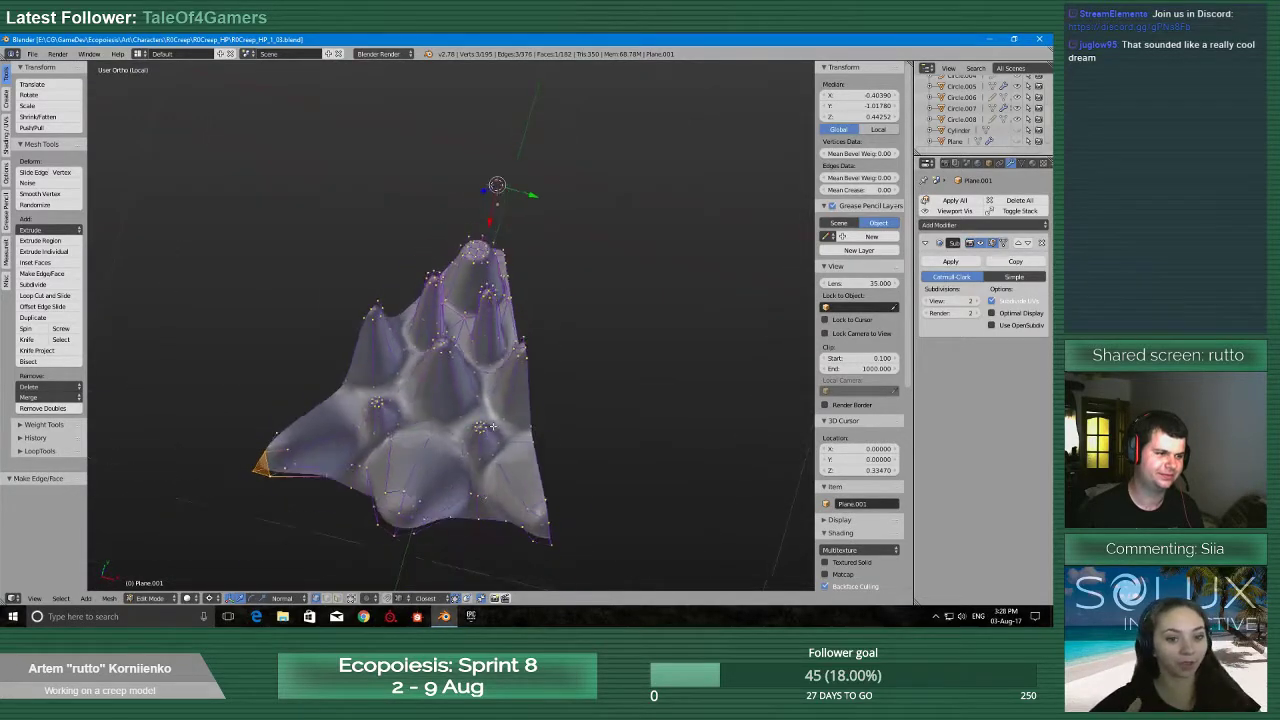
pyautogui.moveTo(492, 427); pyautogui.dragTo(503, 412, button='middle')
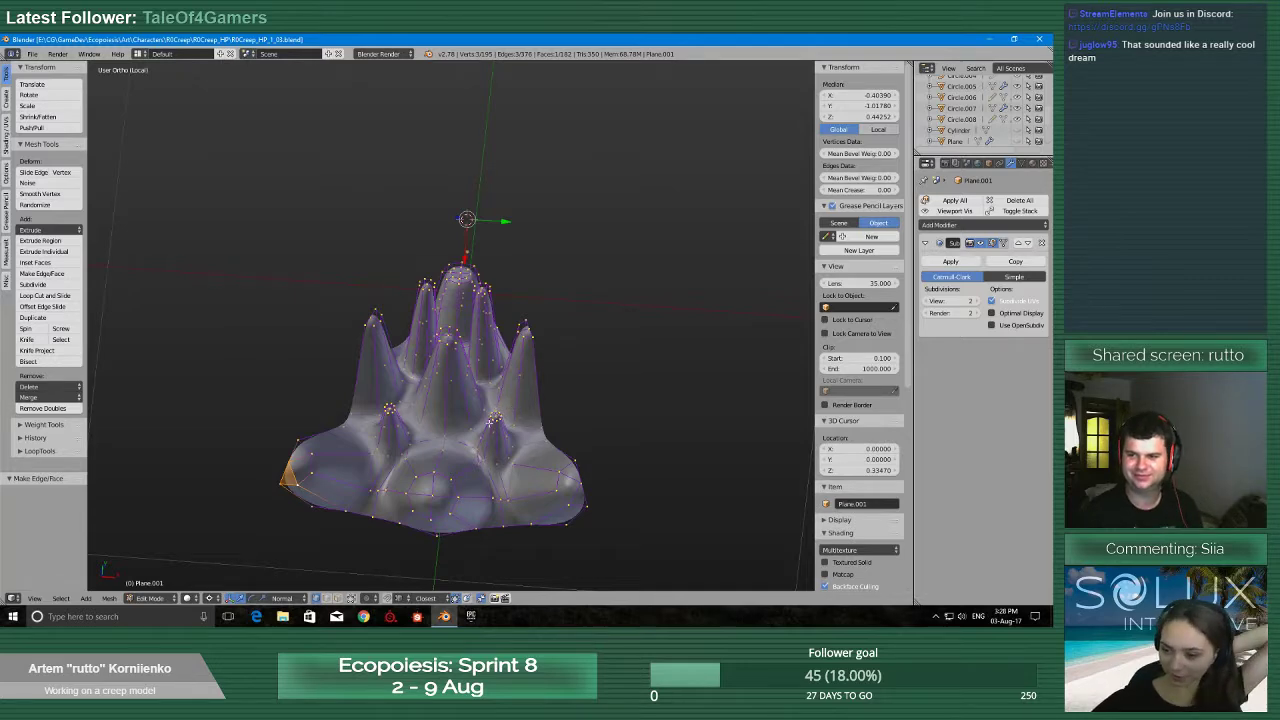
pyautogui.scroll(2, 471, 433)
pyautogui.scroll(-2, 471, 433)
pyautogui.moveTo(471, 433); pyautogui.dragTo(473, 455, button='middle')
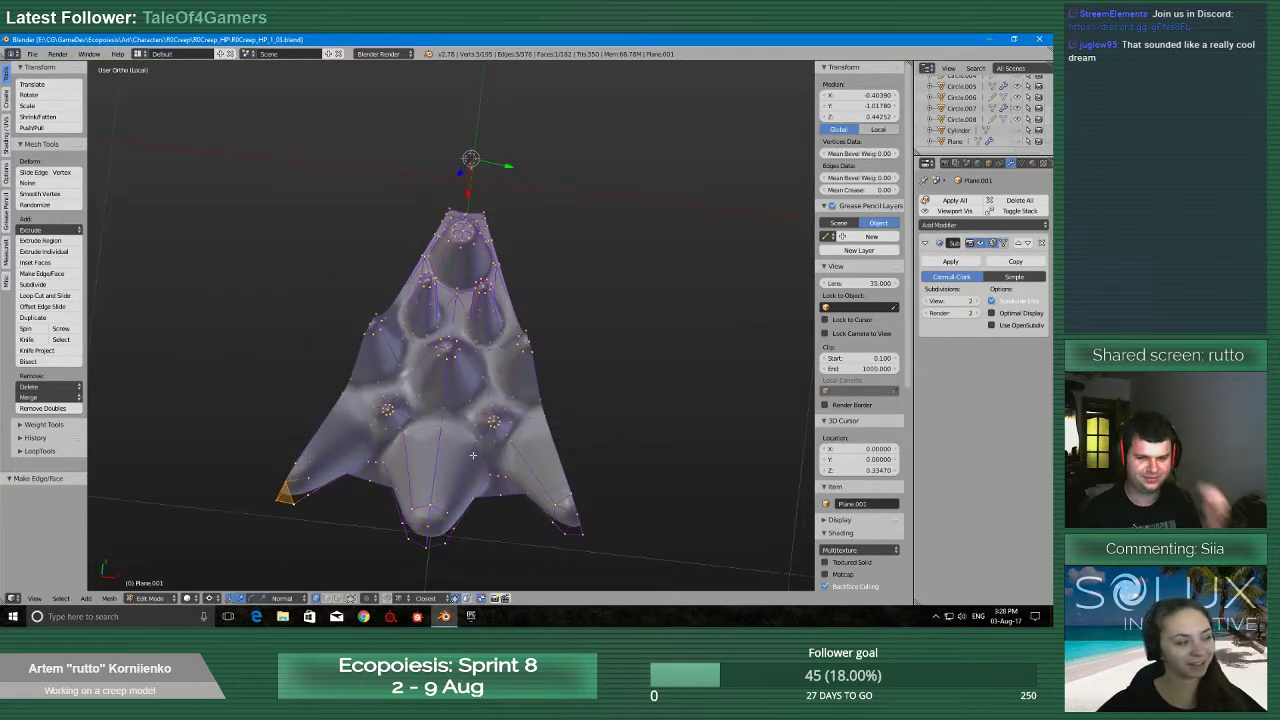
pyautogui.scroll(3, 473, 457)
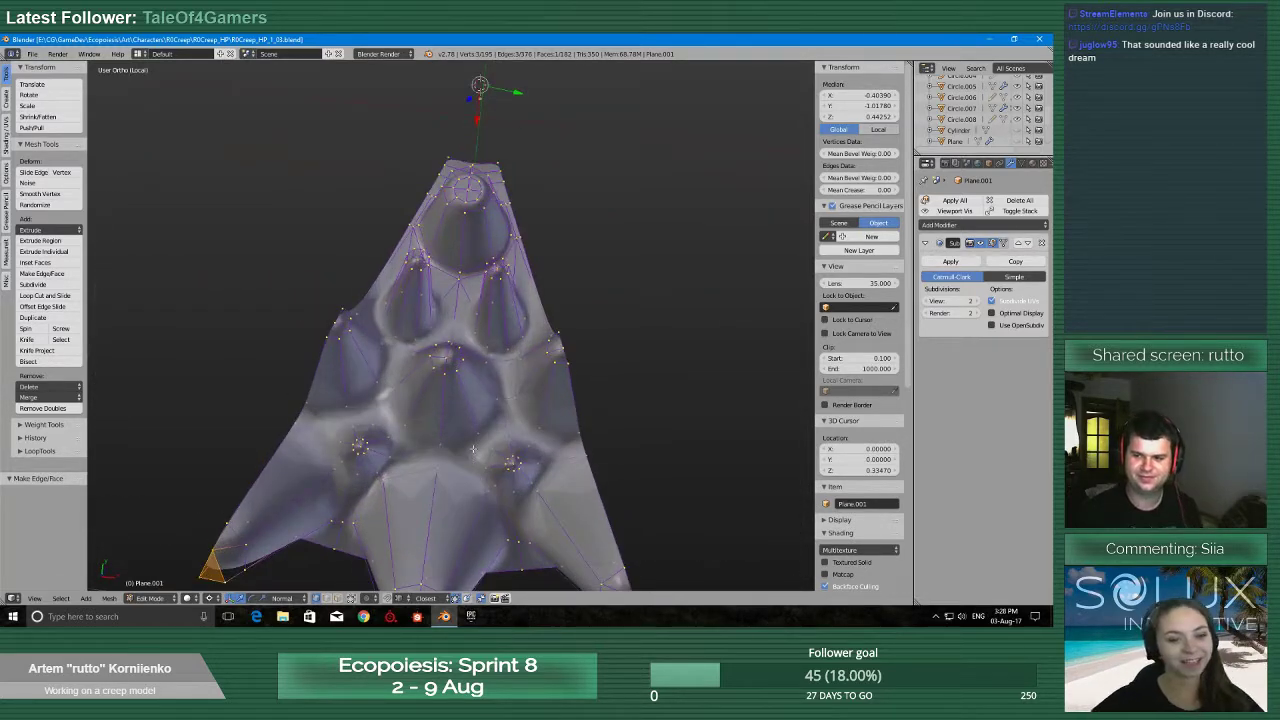
pyautogui.scroll(-2, 473, 445)
pyautogui.moveTo(473, 445); pyautogui.dragTo(470, 427, button='middle')
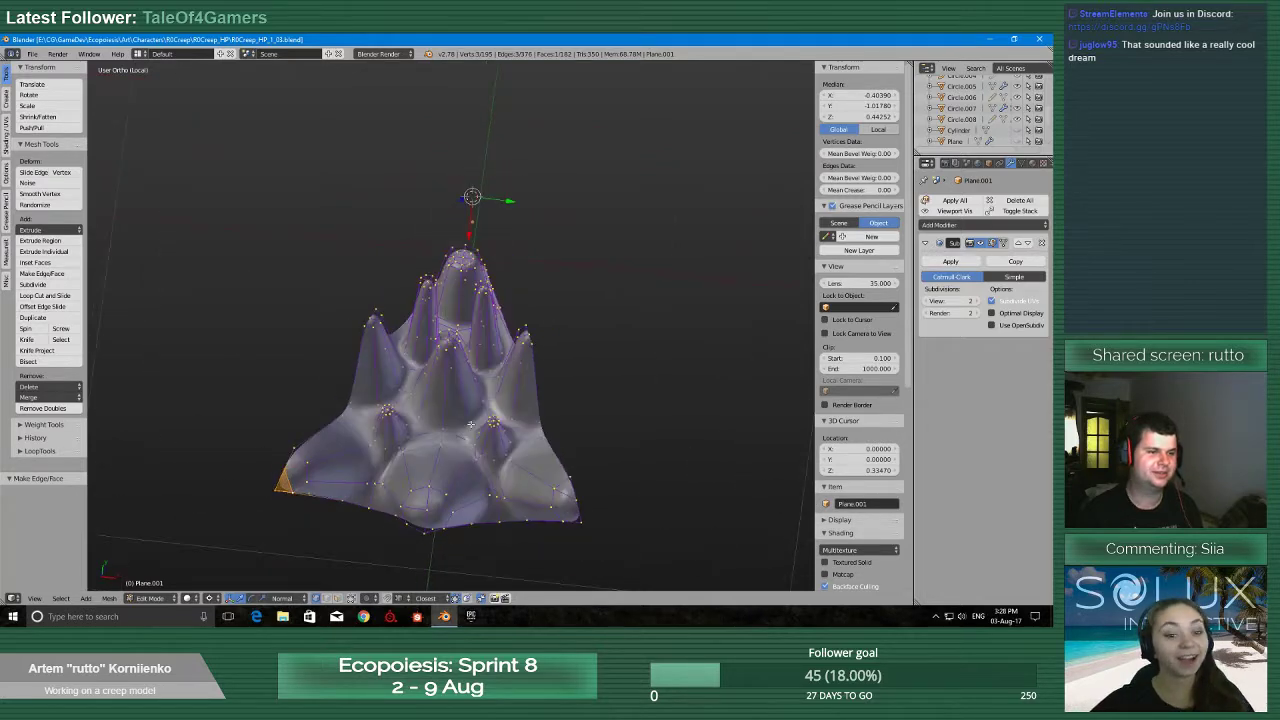
# Select the whole segment and run Remove Doubles on its vertices
pyautogui.press('a')
pyautogui.click(42, 408)
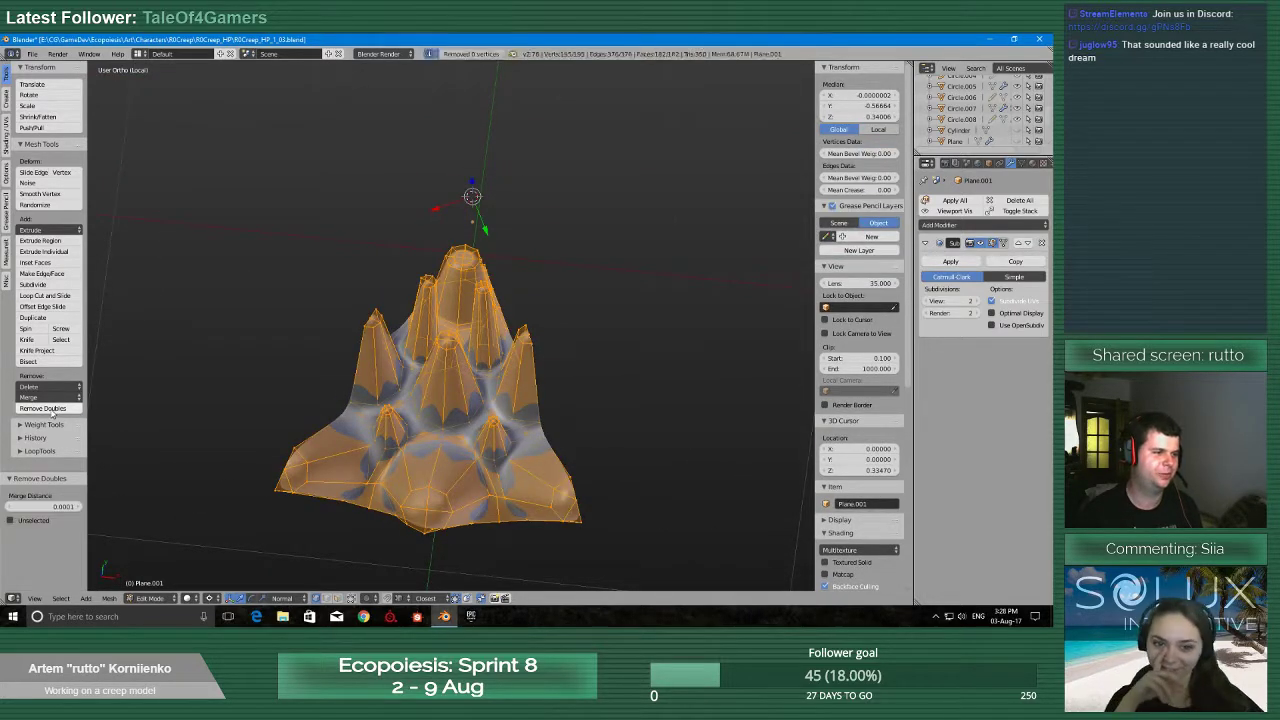
pyautogui.moveTo(590, 360)
pyautogui.mouseDown(button='middle')
pyautogui.moveTo(560, 355)
pyautogui.moveTo(595, 353)
pyautogui.mouseUp(button='middle')
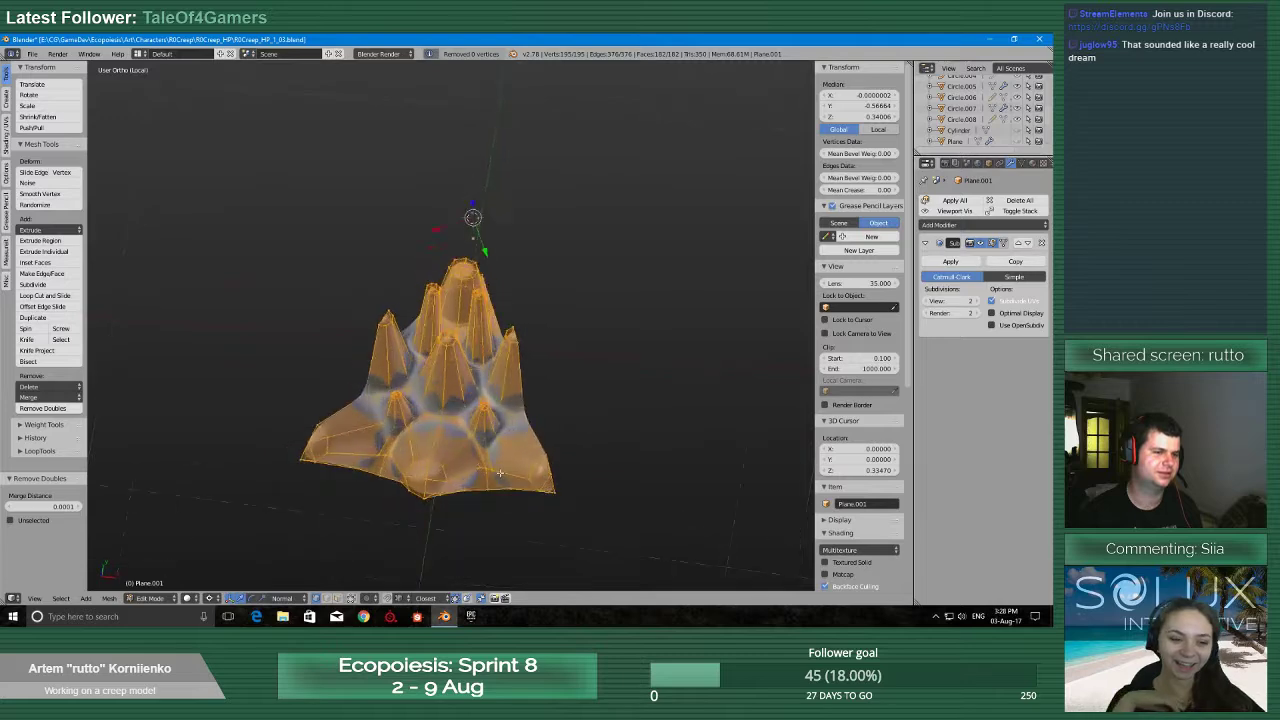
# Duplicate a tip vertex of the half-spike on the segment's open side and place the copy a short distance outside the mesh
pyautogui.scroll(2, 595, 353)
pyautogui.rightClick(568, 354)
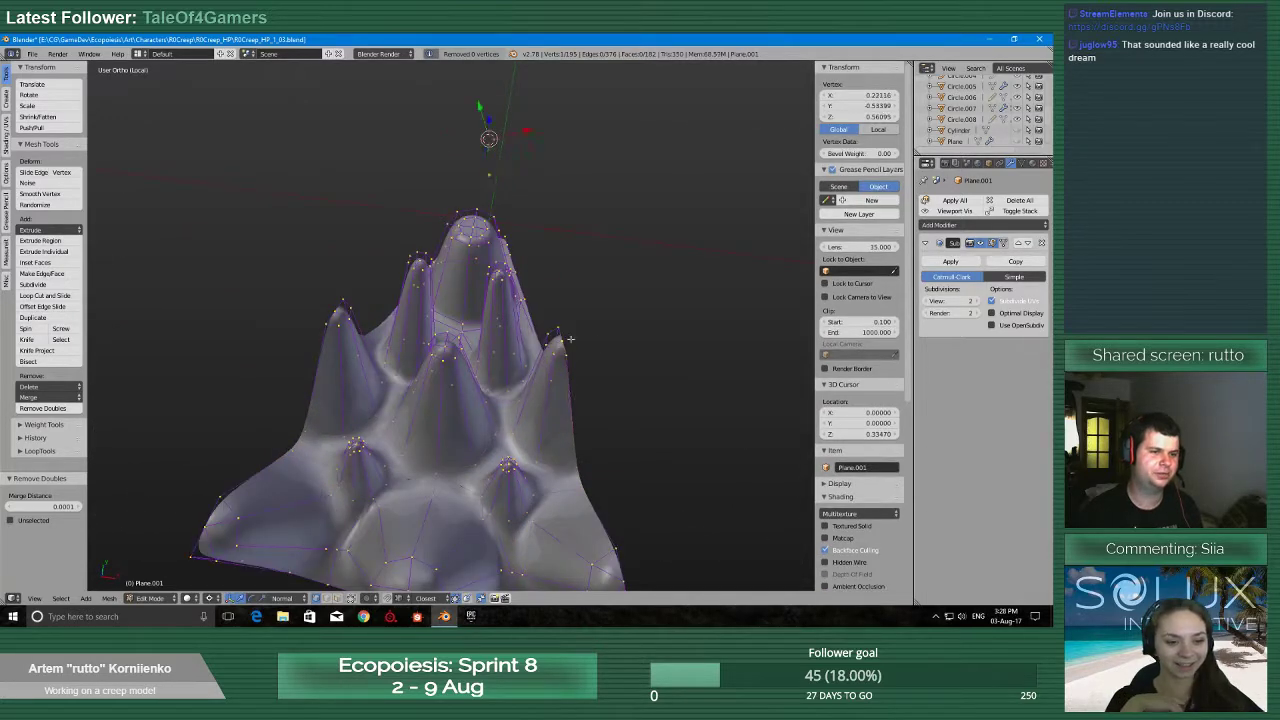
pyautogui.scroll(6, 566, 350)
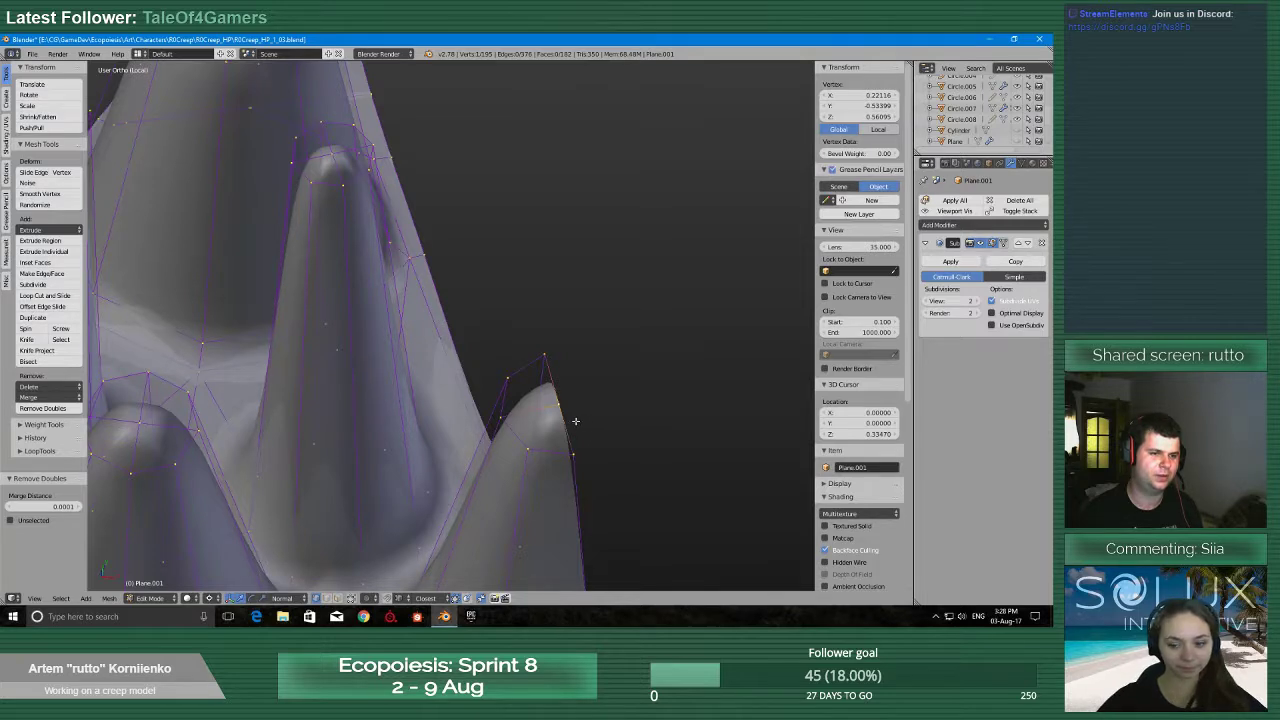
pyautogui.hotkey('shift', 'd')
pyautogui.click(662, 343)
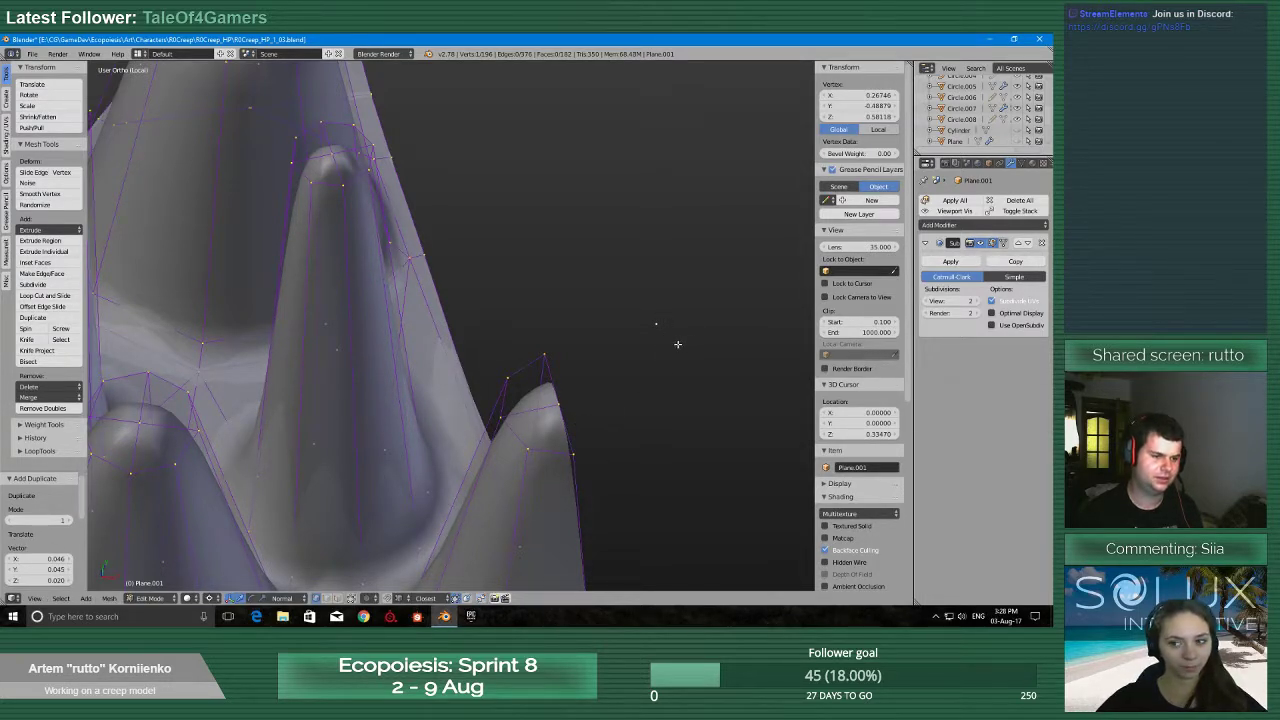
# Move the duplicated vertex back onto the half-spike's tip vertex and merge the two with Remove Doubles
pyautogui.press('g')
pyautogui.click(561, 404)
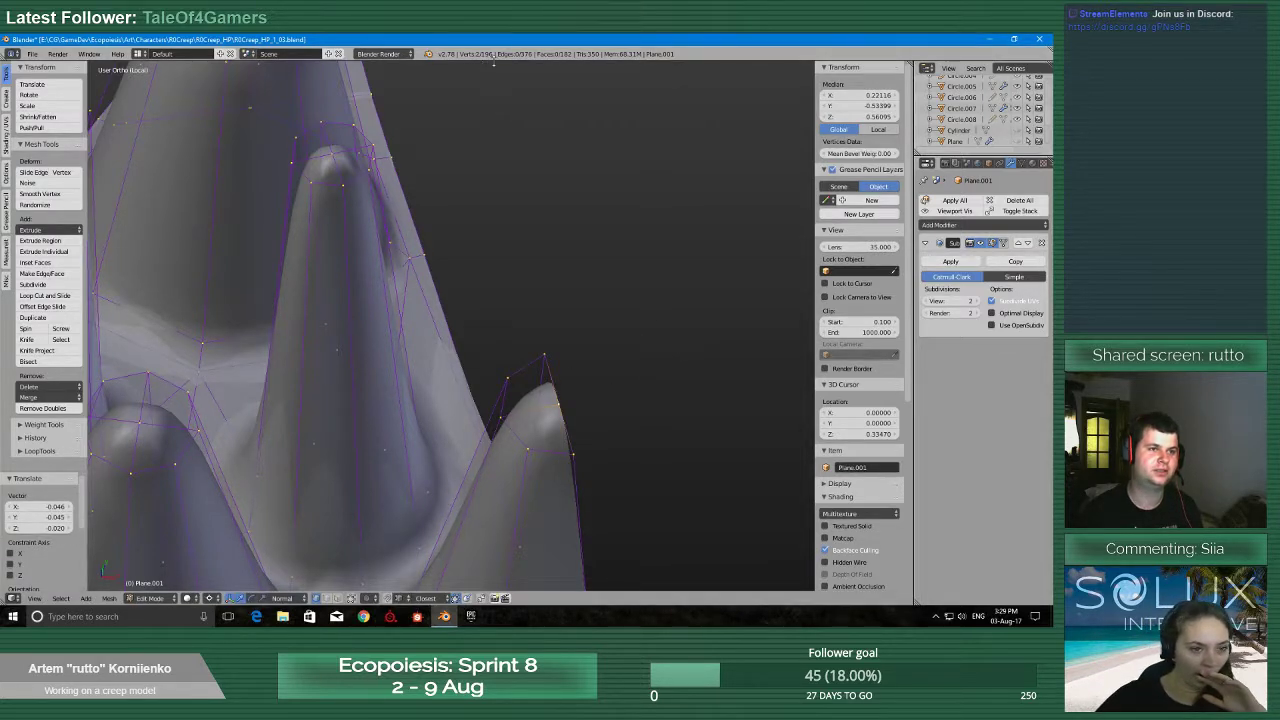
pyautogui.click(32, 408)
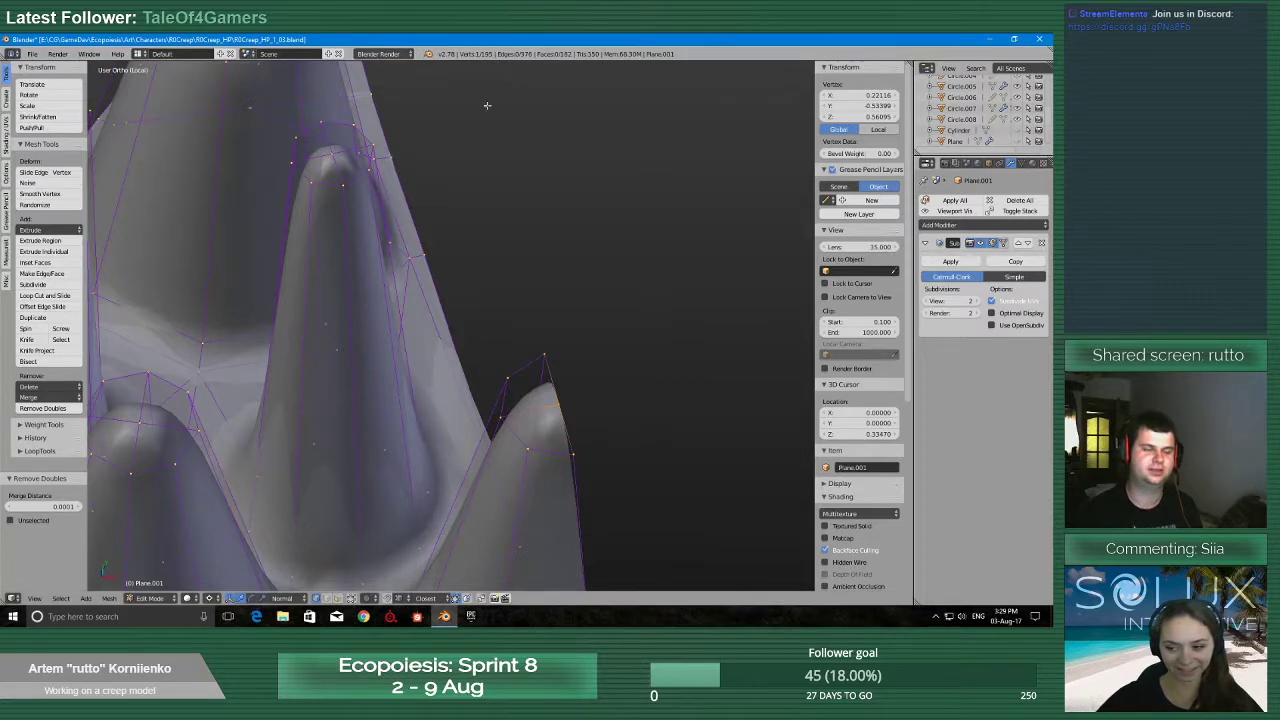
# Examine the whole segment and its open side edge from the side and from above
pyautogui.scroll(-8, 487, 105)
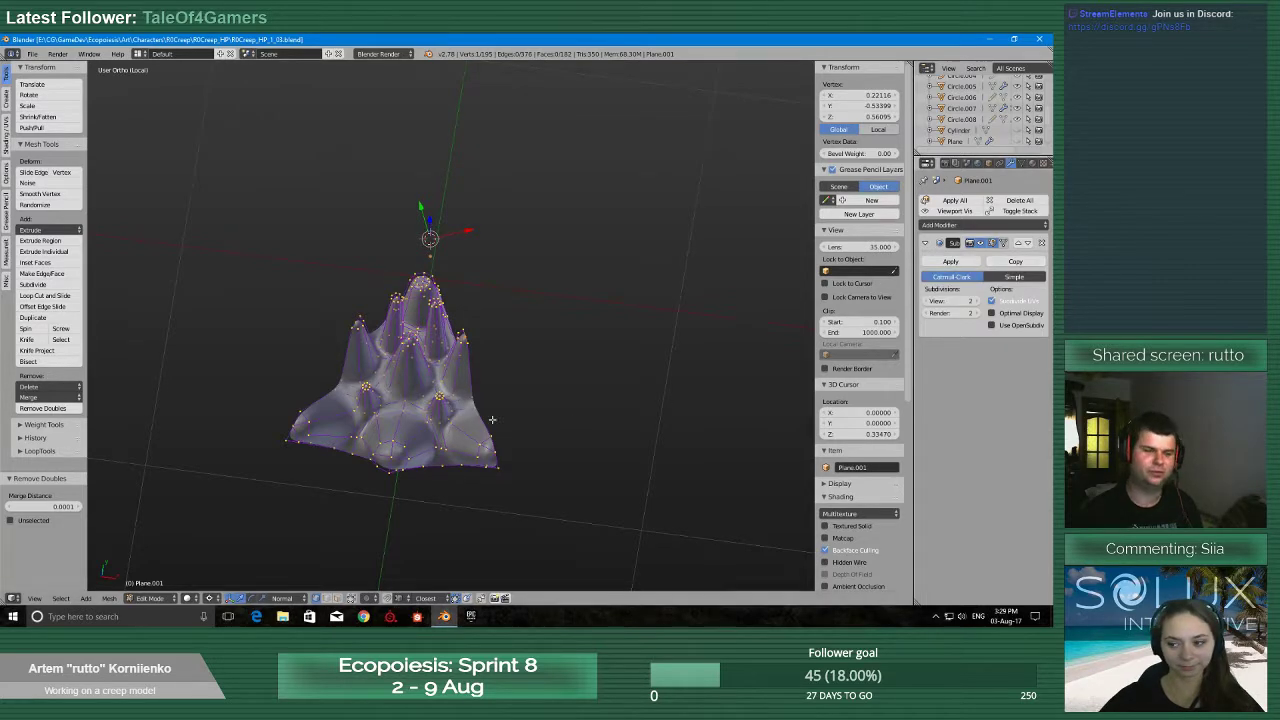
pyautogui.scroll(2, 489, 437)
pyautogui.scroll(3, 489, 437)
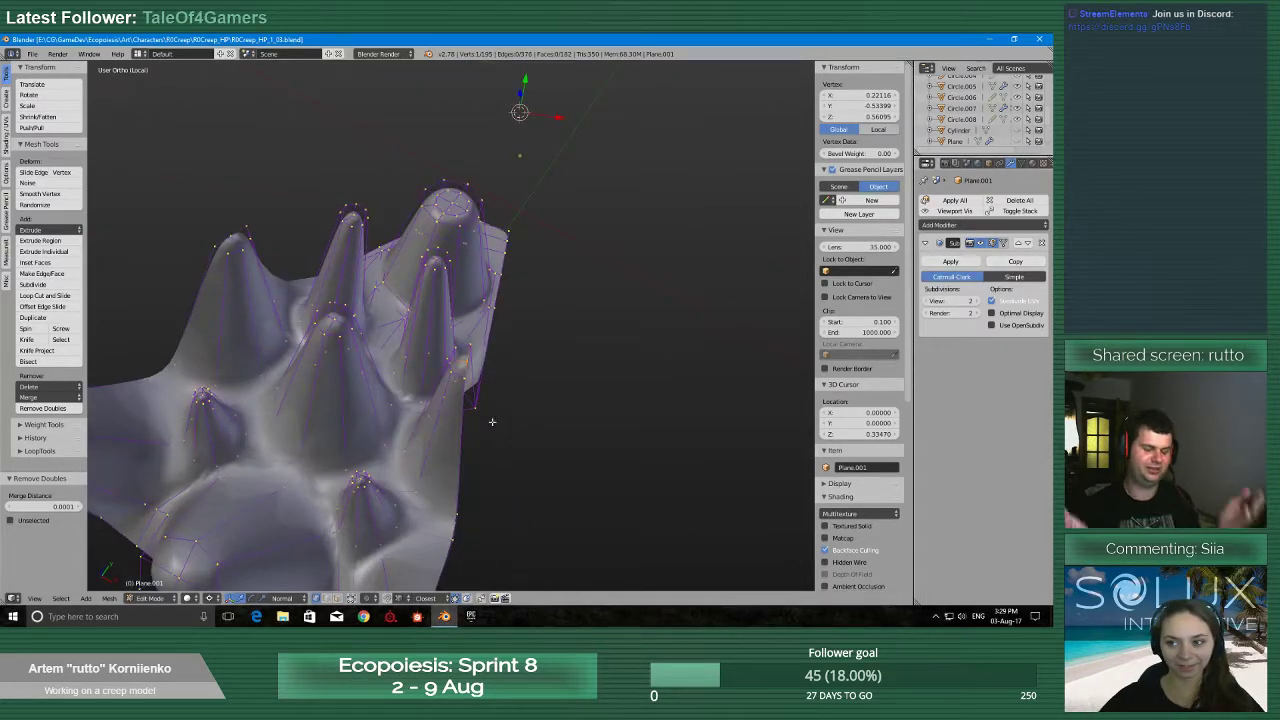
pyautogui.scroll(2, 484, 425)
pyautogui.scroll(-2, 475, 429)
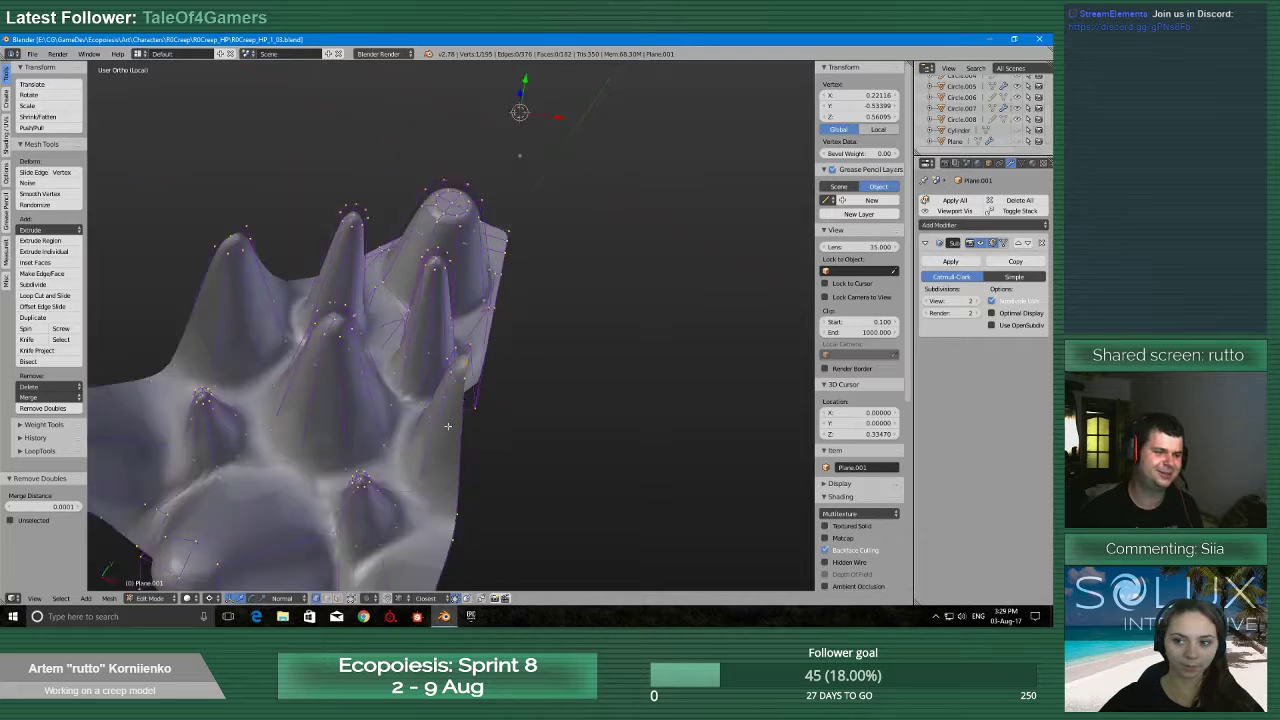
pyautogui.moveTo(438, 426); pyautogui.dragTo(458, 285, button='middle')
pyautogui.scroll(-2, 445, 422)
pyautogui.scroll(-3, 477, 409)
pyautogui.scroll(2, 450, 379)
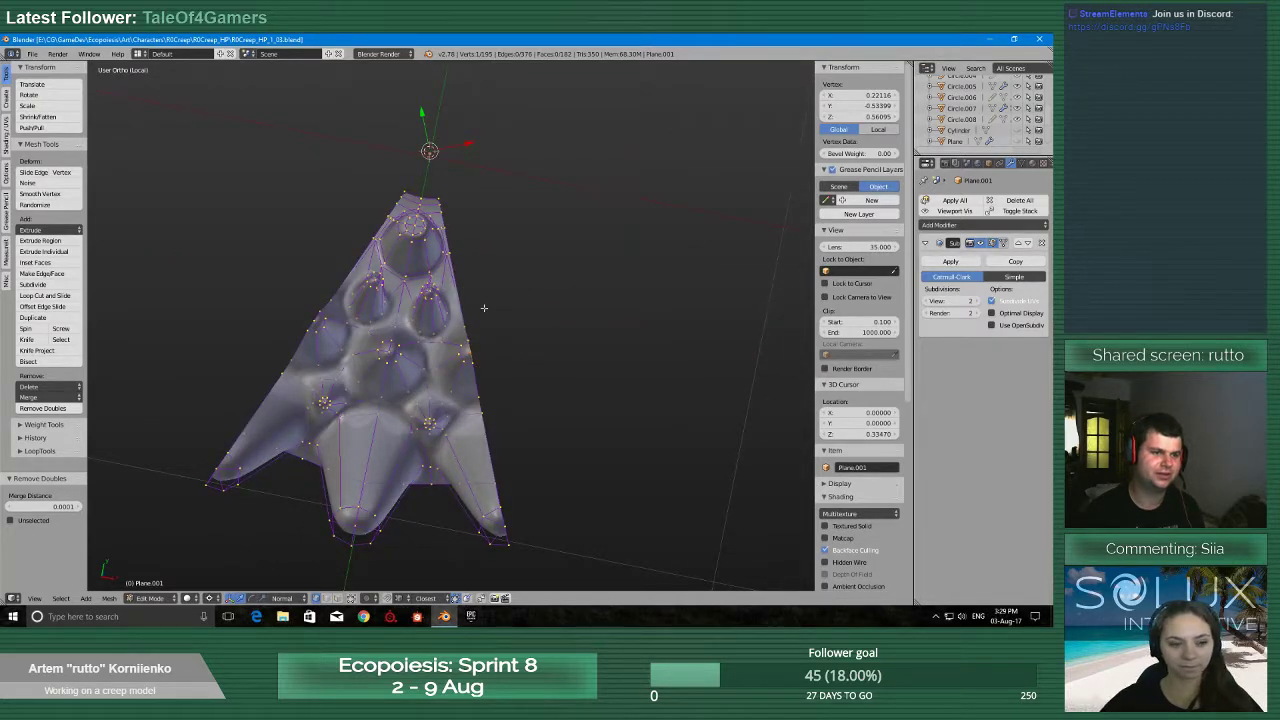
# In top wireframe view with face selection, delete the faces of the segment's half on the negative X side
pyautogui.press('q')
pyautogui.click(484, 247)
pyautogui.scroll(3, 486, 329)
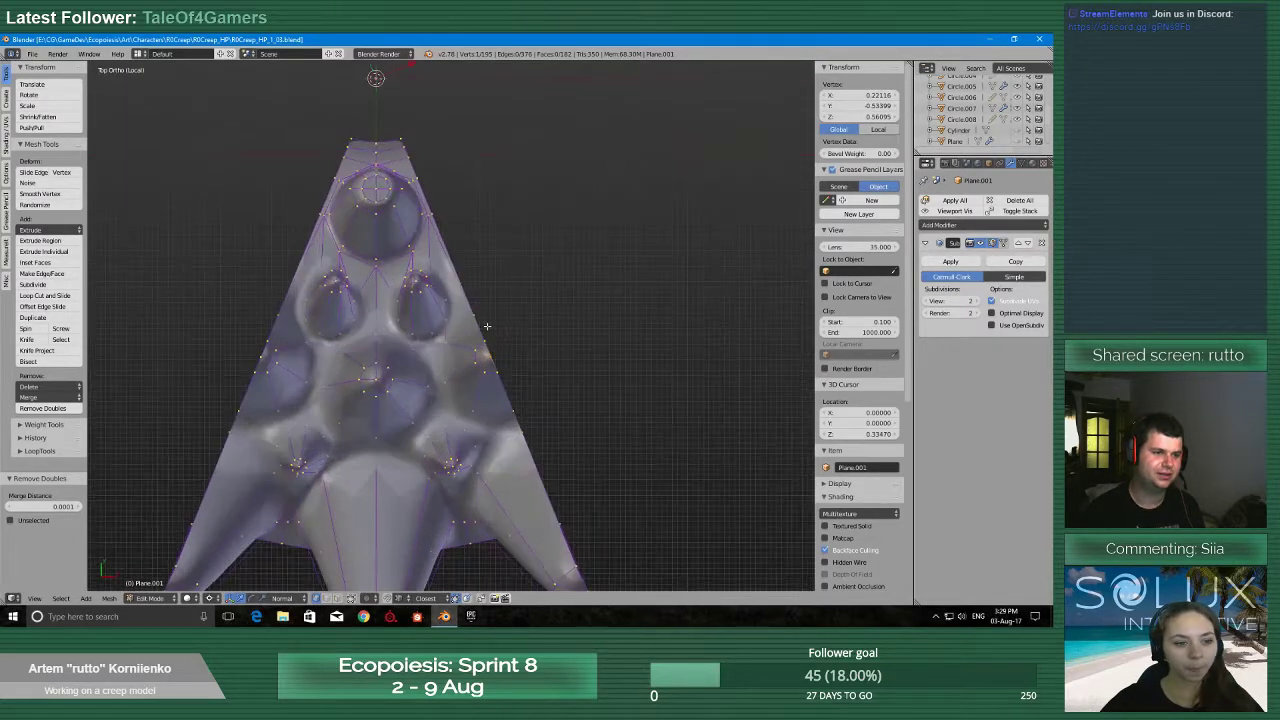
pyautogui.scroll(-4, 487, 326)
pyautogui.click(476, 351)
pyautogui.press('z')
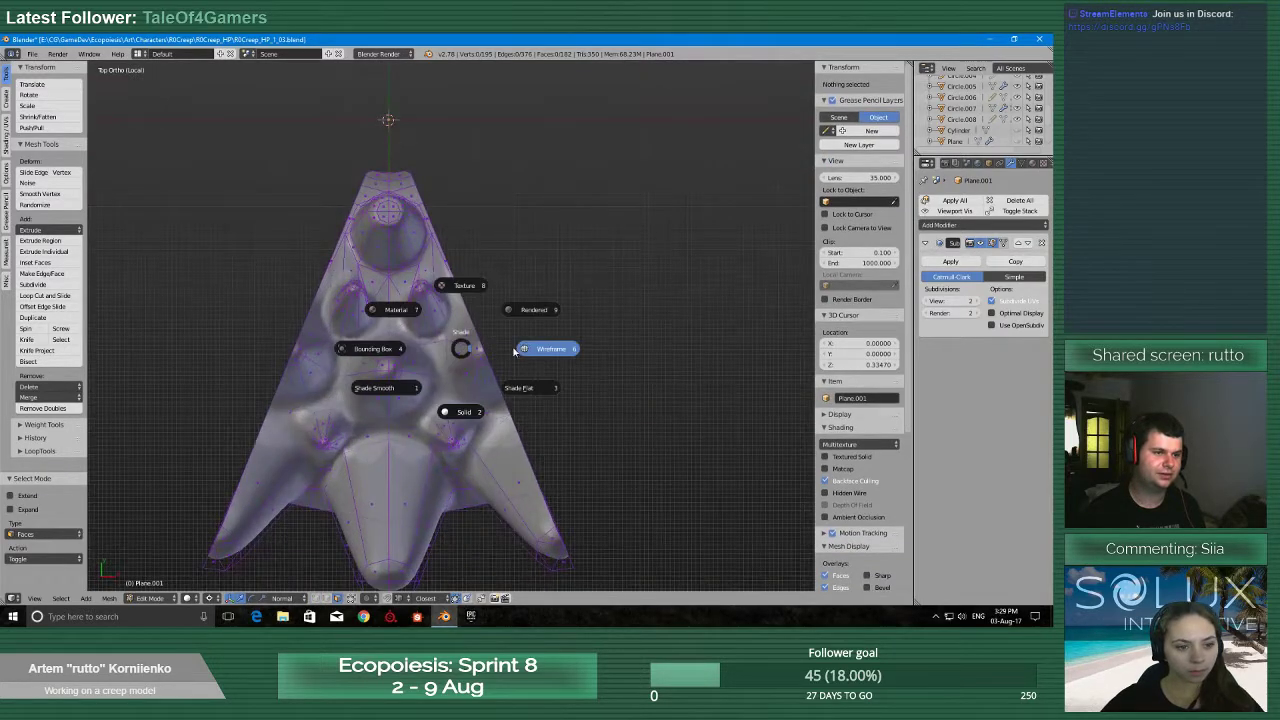
pyautogui.click(523, 346)
pyautogui.scroll(1, 458, 320)
pyautogui.press('n')
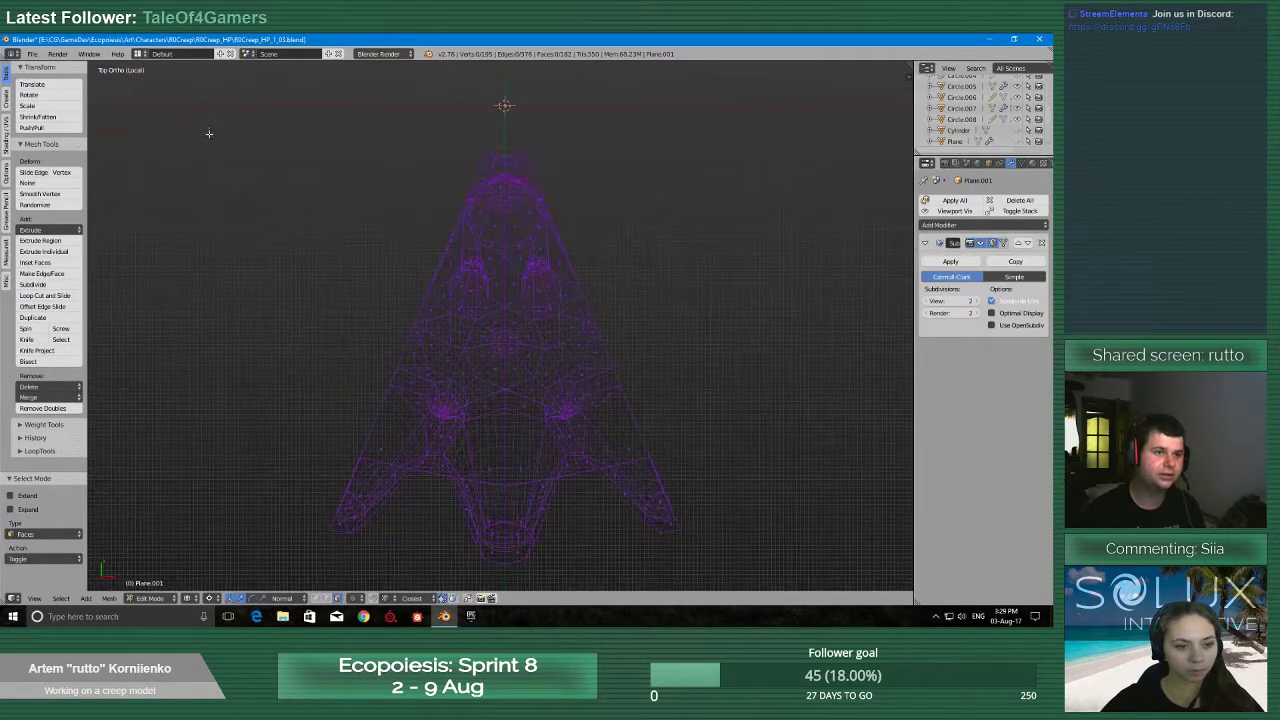
pyautogui.press('n')
pyautogui.moveTo(252, 115); pyautogui.dragTo(452, 581)
pyautogui.press('x')
pyautogui.click(414, 448)
# Leave local view, show the full model from the top in wireframe, and save over the existing Blender file
pyautogui.moveTo(563, 263); pyautogui.dragTo(487, 347, button='middle')
pyautogui.press('q')
pyautogui.click(502, 253)
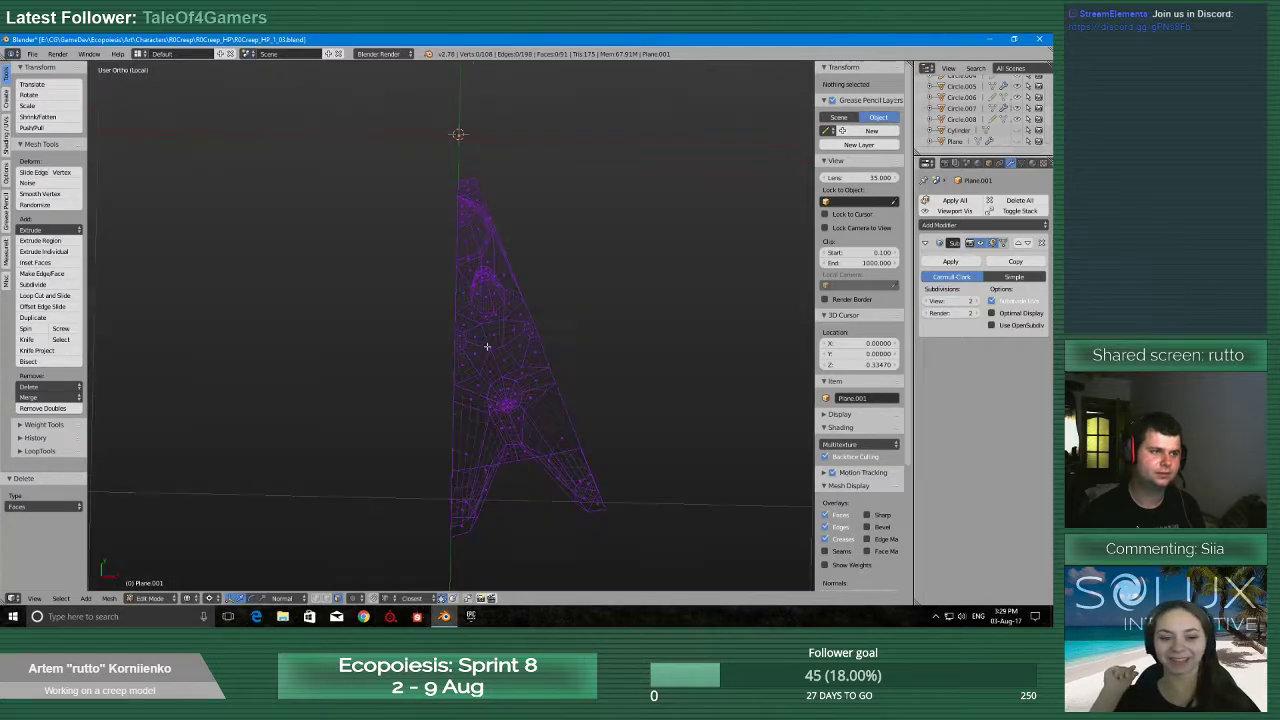
pyautogui.press('KP_Divide')
pyautogui.press('q')
pyautogui.click(489, 304)
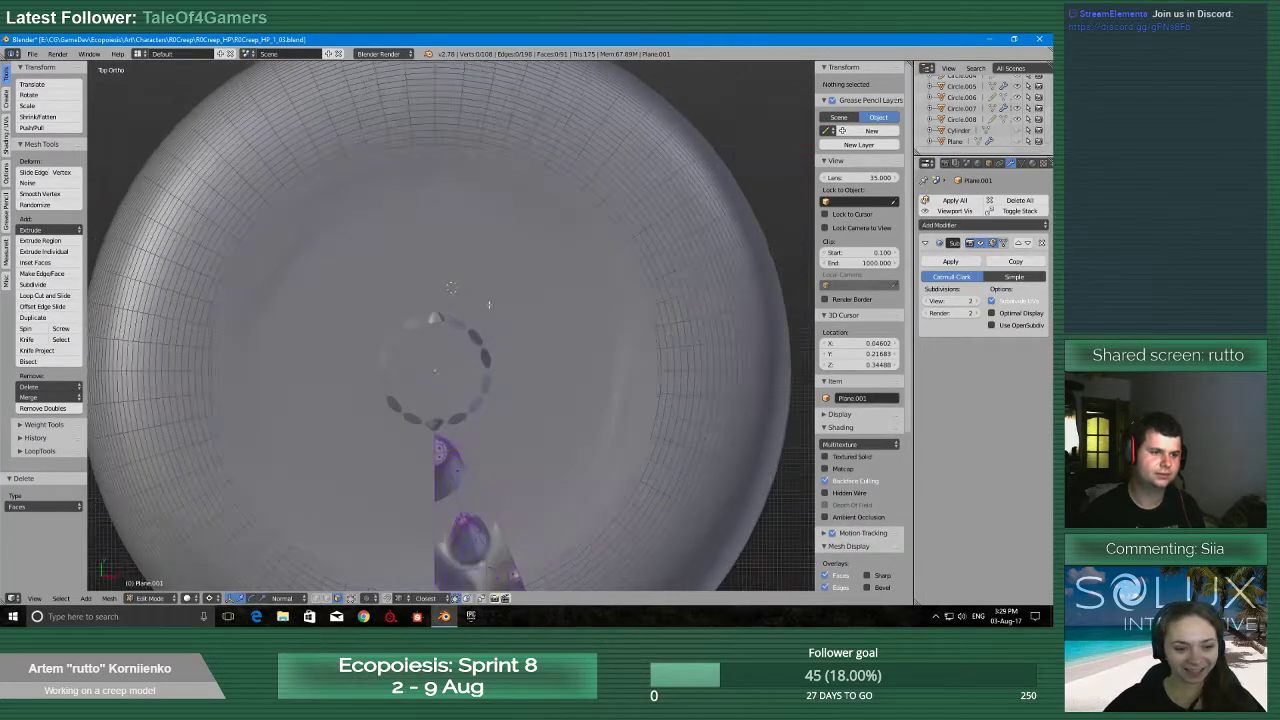
pyautogui.press('z')
pyautogui.click(583, 369)
pyautogui.keyDown('shift'); pyautogui.moveTo(544, 448); pyautogui.dragTo(523, 266, button='middle'); pyautogui.keyUp('shift')
pyautogui.scroll(1, 523, 266)
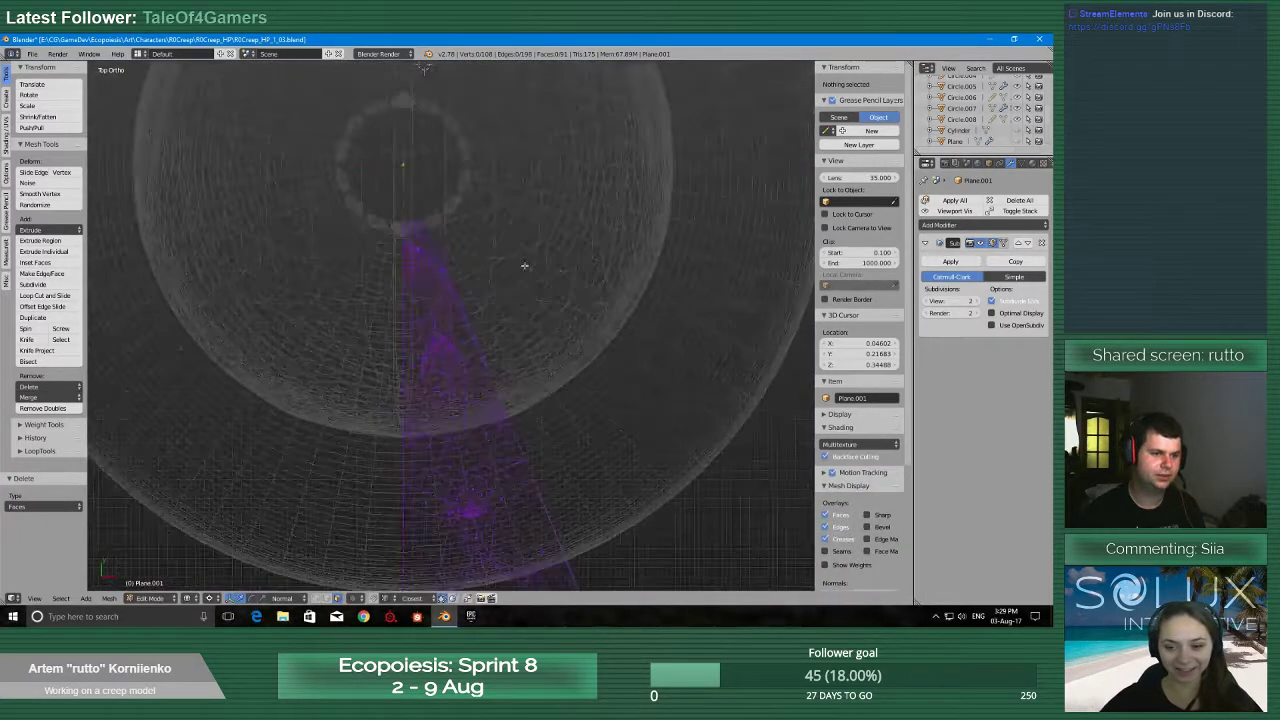
pyautogui.hotkey('ctrl', 's')
pyautogui.click(523, 268)
# Switch to vertex selection and check the X coordinates of the half-segment's centre-line vertices along its middle stretch
pyautogui.scroll(5, 529, 283)
pyautogui.keyDown('shift'); pyautogui.moveTo(503, 530); pyautogui.dragTo(485, 467, button='middle'); pyautogui.keyUp('shift')
pyautogui.scroll(4, 488, 465)
pyautogui.hotkey('ctrl', 'Tab')
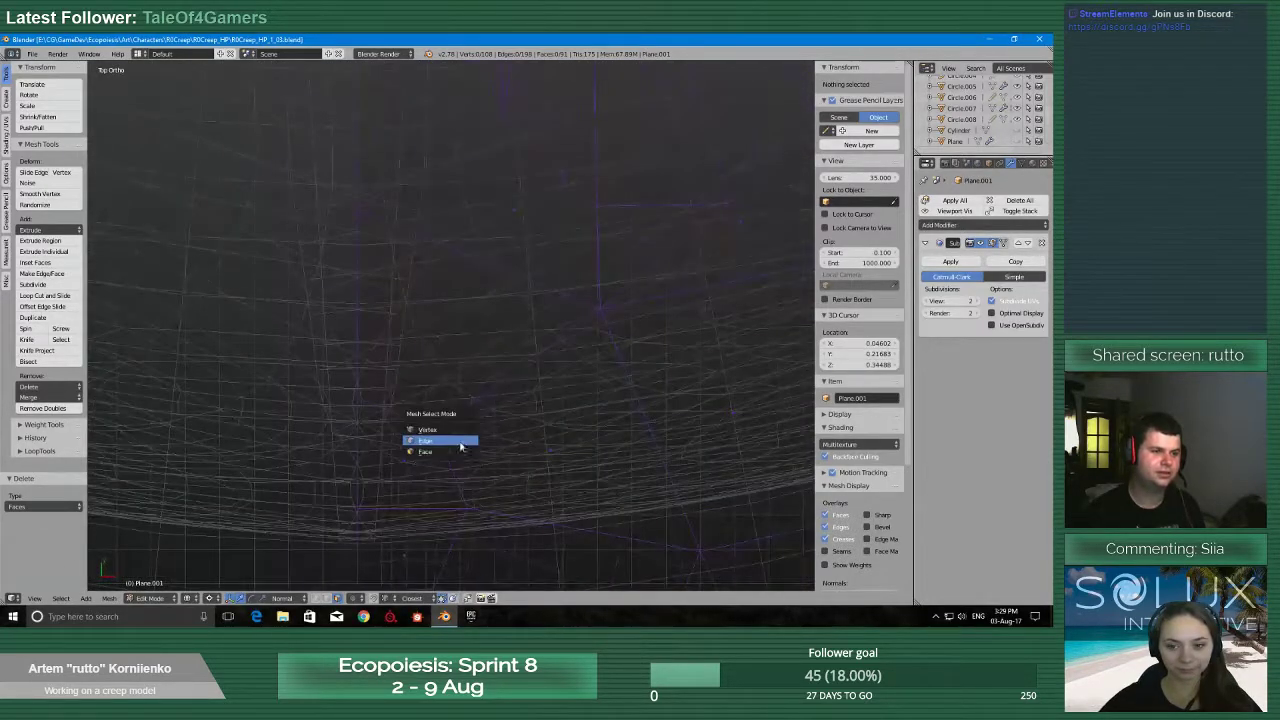
pyautogui.click(456, 428)
pyautogui.press('a')
pyautogui.press('a')
pyautogui.keyDown('ctrl'); pyautogui.moveTo(393, 371); pyautogui.dragTo(413, 465); pyautogui.keyUp('ctrl')
pyautogui.scroll(-3, 385, 422)
pyautogui.press('a')
pyautogui.keyDown('shift'); pyautogui.moveTo(416, 466); pyautogui.dragTo(416, 376, button='middle'); pyautogui.keyUp('shift')
pyautogui.press('a')
pyautogui.keyDown('ctrl'); pyautogui.moveTo(392, 385); pyautogui.dragTo(408, 428); pyautogui.keyUp('ctrl')
# Check the X coordinates of the centre-line vertices from the middle out to the tip of the large outer spike
pyautogui.keyDown('shift'); pyautogui.moveTo(414, 446); pyautogui.dragTo(474, 288, button='middle'); pyautogui.keyUp('shift')
pyautogui.press('a')
pyautogui.keyDown('ctrl'); pyautogui.moveTo(453, 387); pyautogui.dragTo(486, 509); pyautogui.keyUp('ctrl')
pyautogui.press('a')
pyautogui.scroll(-2, 485, 508)
pyautogui.press('a')
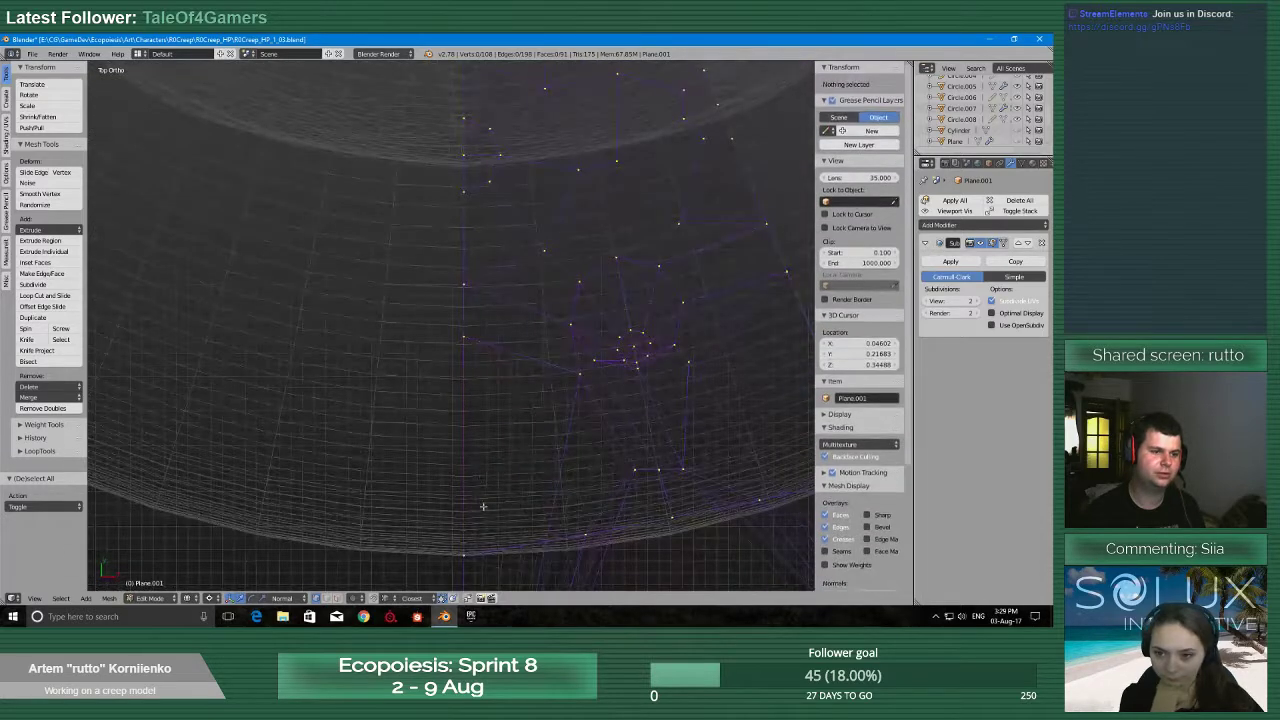
pyautogui.keyDown('ctrl'); pyautogui.moveTo(486, 571); pyautogui.dragTo(488, 566); pyautogui.keyUp('ctrl')
pyautogui.keyDown('shift'); pyautogui.moveTo(479, 501); pyautogui.dragTo(483, 242, button='middle'); pyautogui.keyUp('shift')
pyautogui.press('a')
pyautogui.keyDown('ctrl'); pyautogui.moveTo(478, 357); pyautogui.dragTo(484, 467); pyautogui.keyUp('ctrl')
pyautogui.press('a')
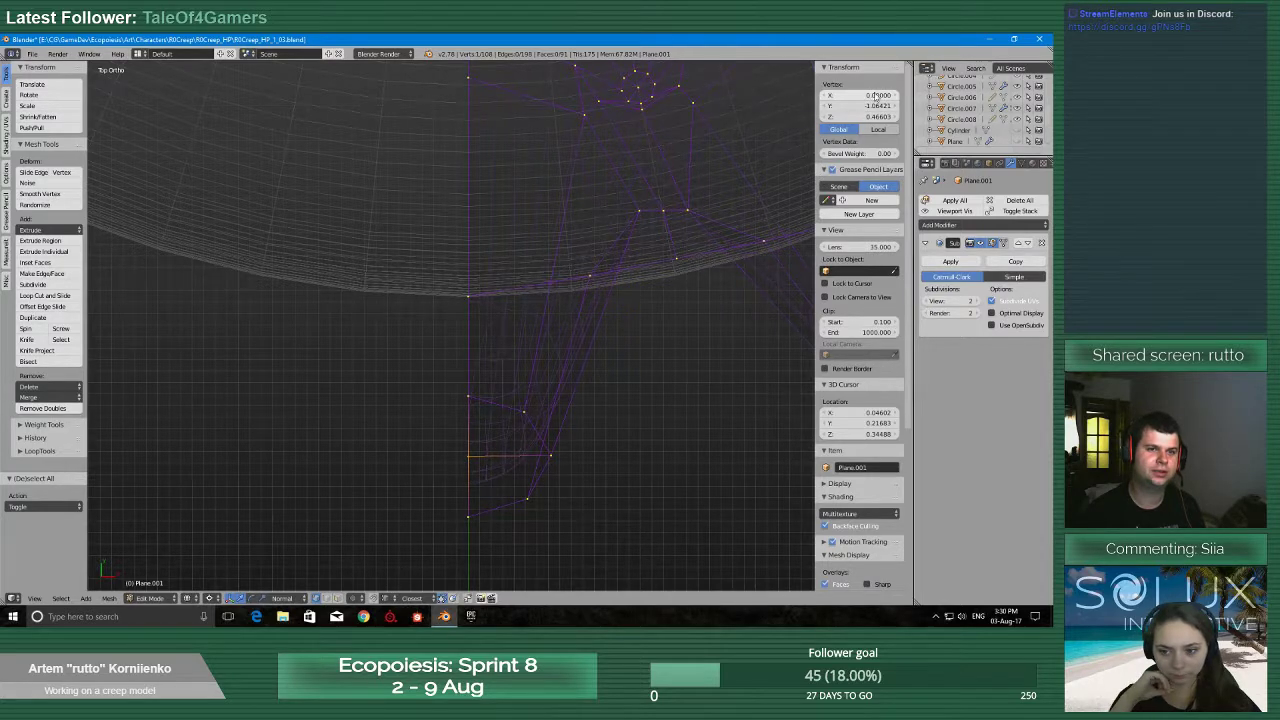
pyautogui.press('a')
pyautogui.moveTo(480, 500)
pyautogui.keyDown('ctrl'); pyautogui.mouseDown()
pyautogui.moveTo(443, 534)
pyautogui.moveTo(507, 526)
pyautogui.mouseUp(); pyautogui.keyUp('ctrl')
pyautogui.press('a')
pyautogui.scroll(-3, 499, 375)
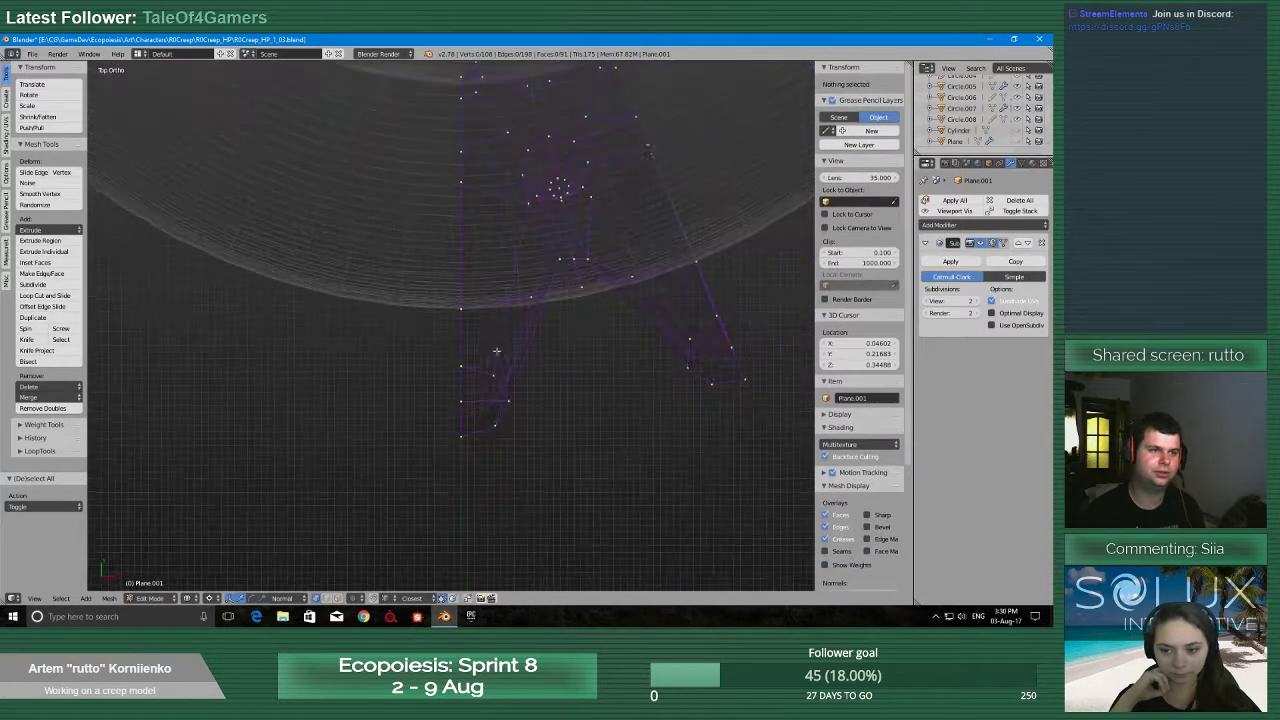
# Check the X coordinates of the centre-line vertices at the segment's narrow inner end, beside the small cone
pyautogui.keyDown('shift'); pyautogui.moveTo(503, 78); pyautogui.dragTo(514, 466, button='middle'); pyautogui.keyUp('shift')
pyautogui.keyDown('shift'); pyautogui.moveTo(484, 224); pyautogui.dragTo(471, 383, button='middle'); pyautogui.keyUp('shift')
pyautogui.scroll(6, 469, 382)
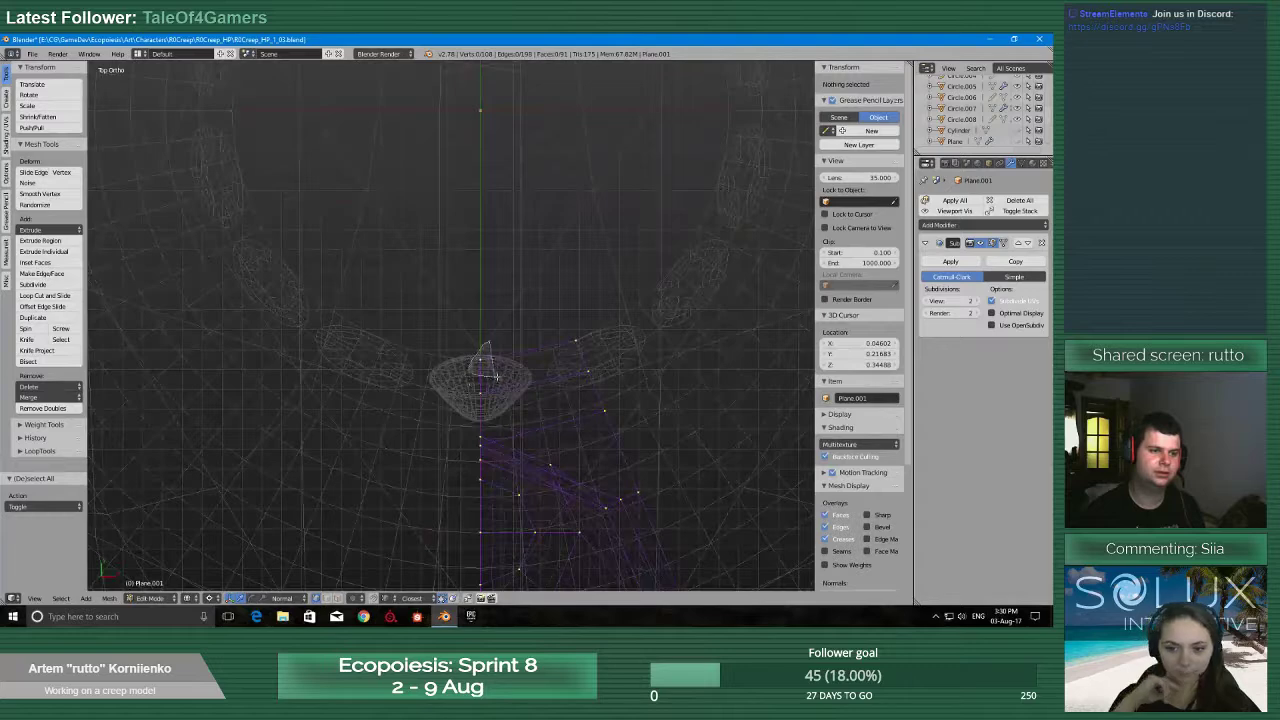
pyautogui.keyDown('ctrl'); pyautogui.moveTo(497, 377); pyautogui.dragTo(505, 409); pyautogui.keyUp('ctrl')
pyautogui.press('a')
pyautogui.press('a')
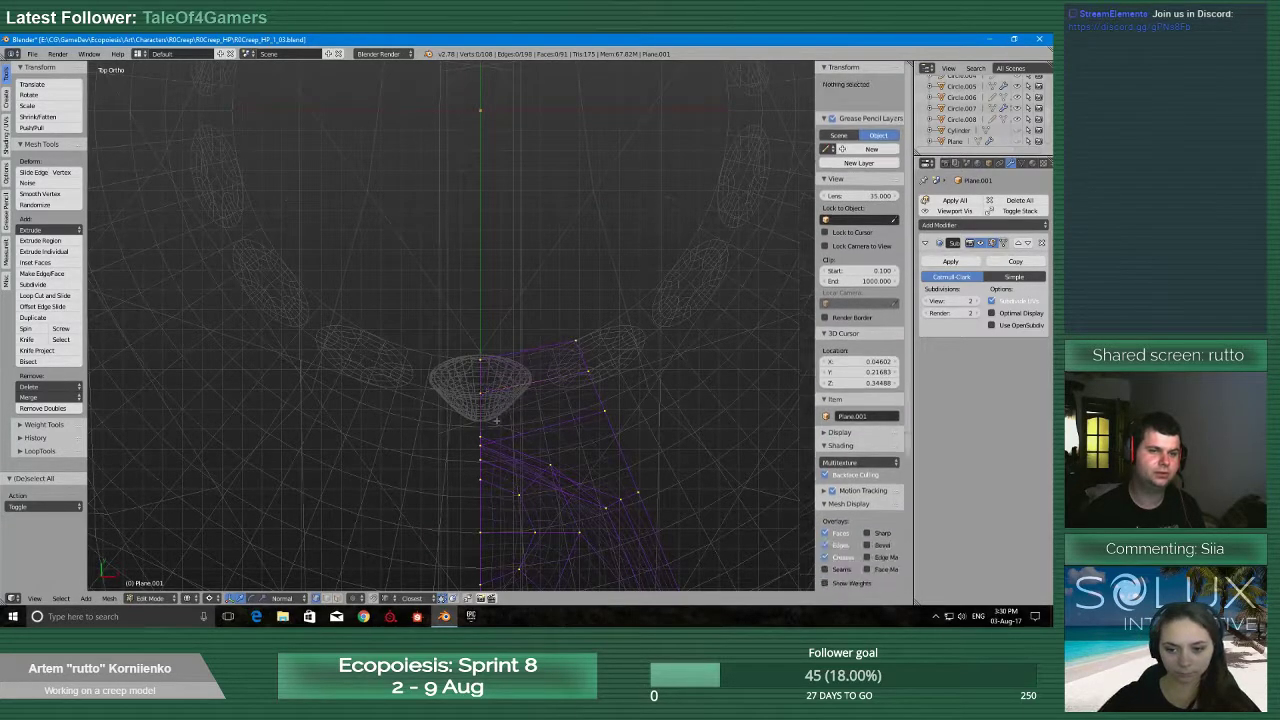
pyautogui.scroll(1, 511, 442)
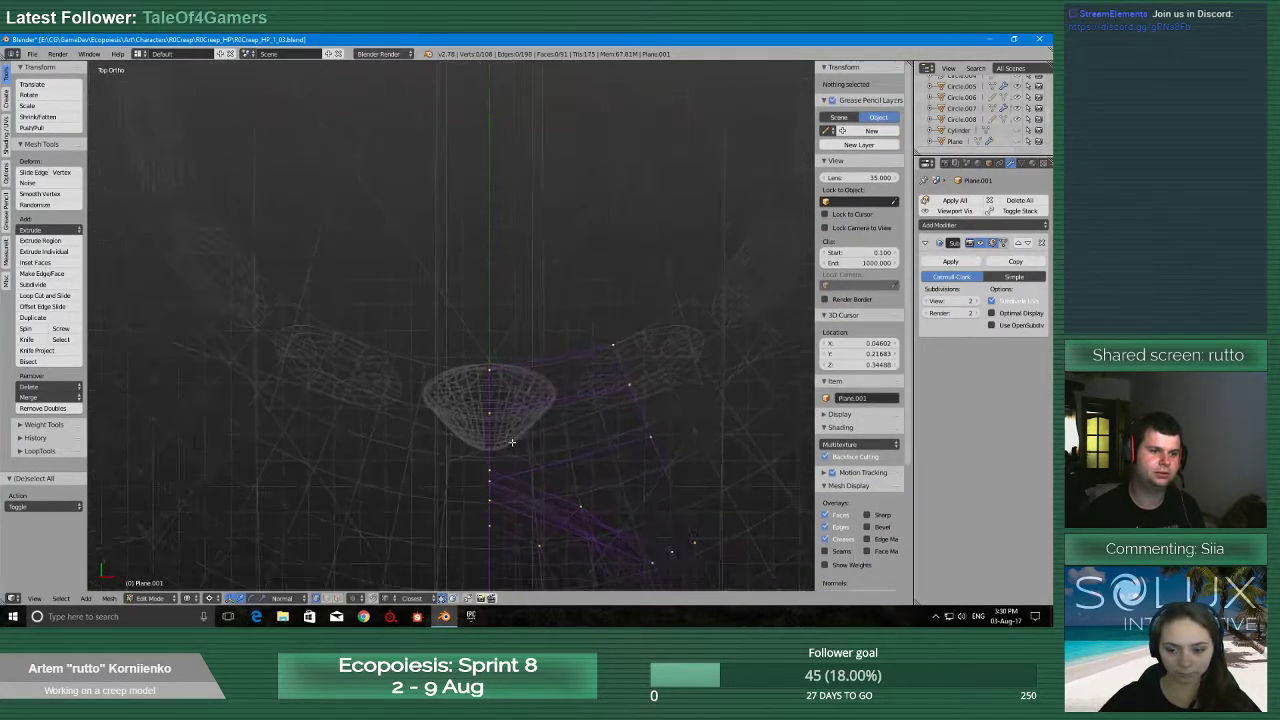
pyautogui.scroll(1, 512, 442)
pyautogui.keyDown('shift'); pyautogui.moveTo(512, 442); pyautogui.dragTo(461, 202, button='middle'); pyautogui.keyUp('shift')
pyautogui.rightClick(436, 247)
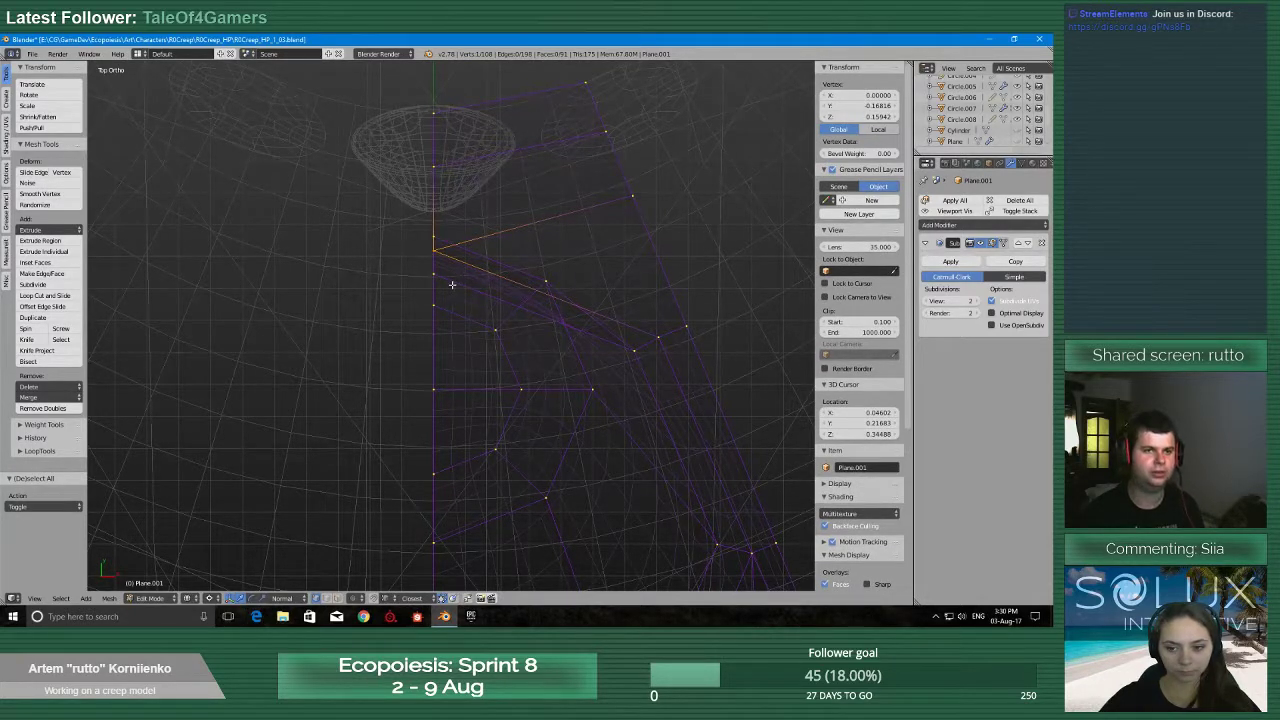
pyautogui.press('a')
pyautogui.rightClick(443, 282)
pyautogui.press('a')
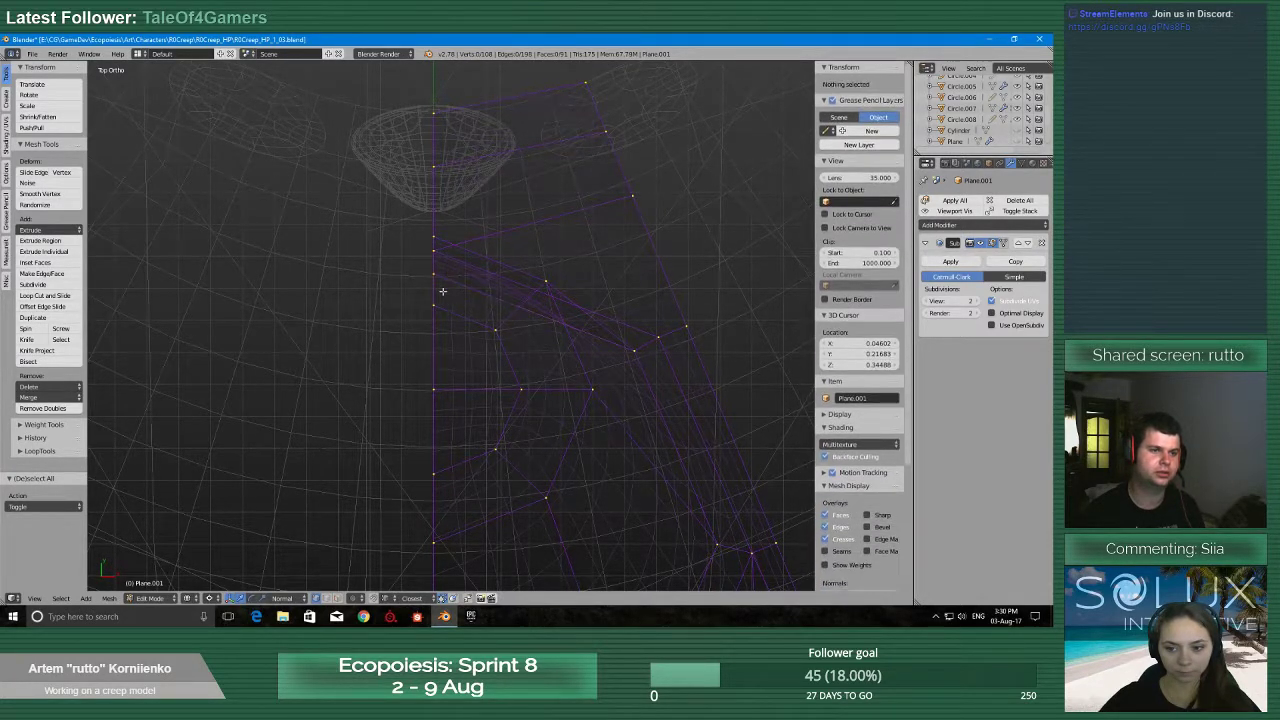
pyautogui.rightClick(443, 313)
pyautogui.press('a')
# Check the X coordinates of the remaining centre-line vertices just outward from the innermost spike
pyautogui.moveTo(450, 390)
pyautogui.keyDown('ctrl'); pyautogui.mouseDown()
pyautogui.moveTo(383, 411)
pyautogui.moveTo(440, 424)
pyautogui.moveTo(480, 500)
pyautogui.mouseUp(); pyautogui.keyUp('ctrl')
pyautogui.press('a')
pyautogui.keyDown('shift'); pyautogui.moveTo(476, 502); pyautogui.dragTo(474, 385, button='middle'); pyautogui.keyUp('shift')
pyautogui.press('a')
pyautogui.keyDown('ctrl'); pyautogui.moveTo(451, 397); pyautogui.dragTo(456, 449); pyautogui.keyUp('ctrl')
pyautogui.scroll(-7, 460, 449)
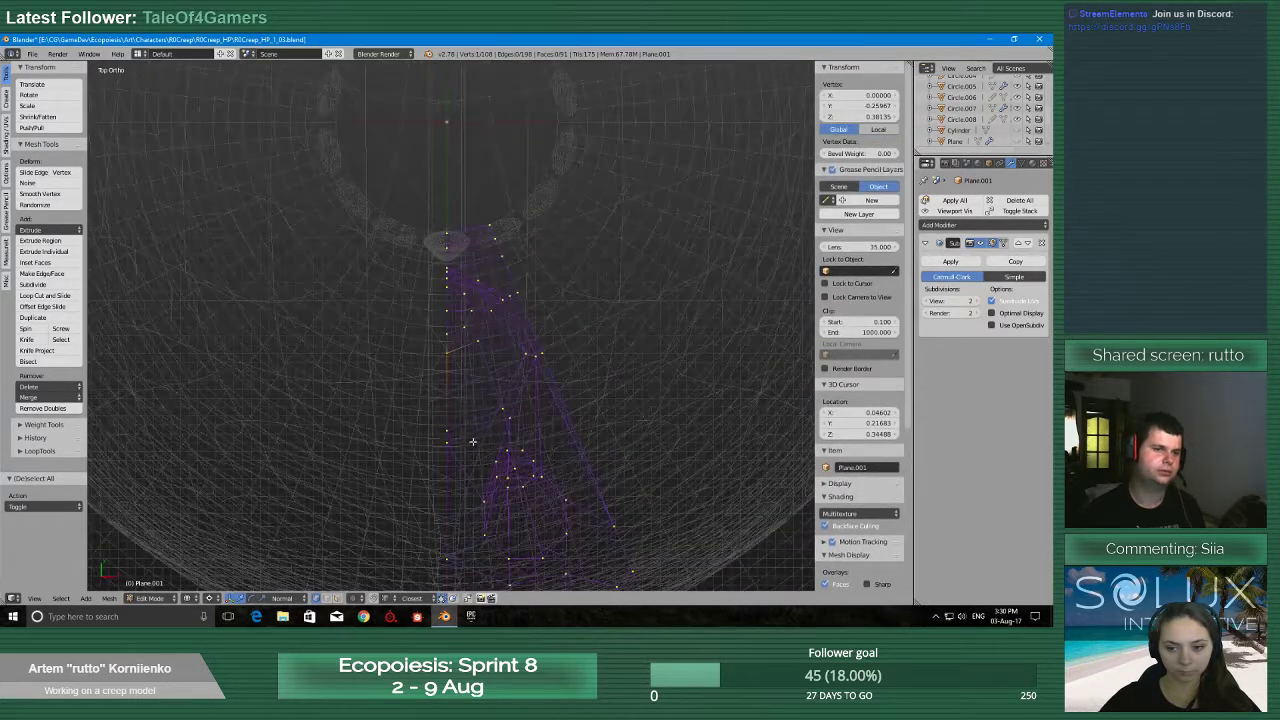
pyautogui.press('a')
# Inspect the slanted side edge from above, from its inner end outward, for vertices off the straight line
pyautogui.scroll(8, 457, 394)
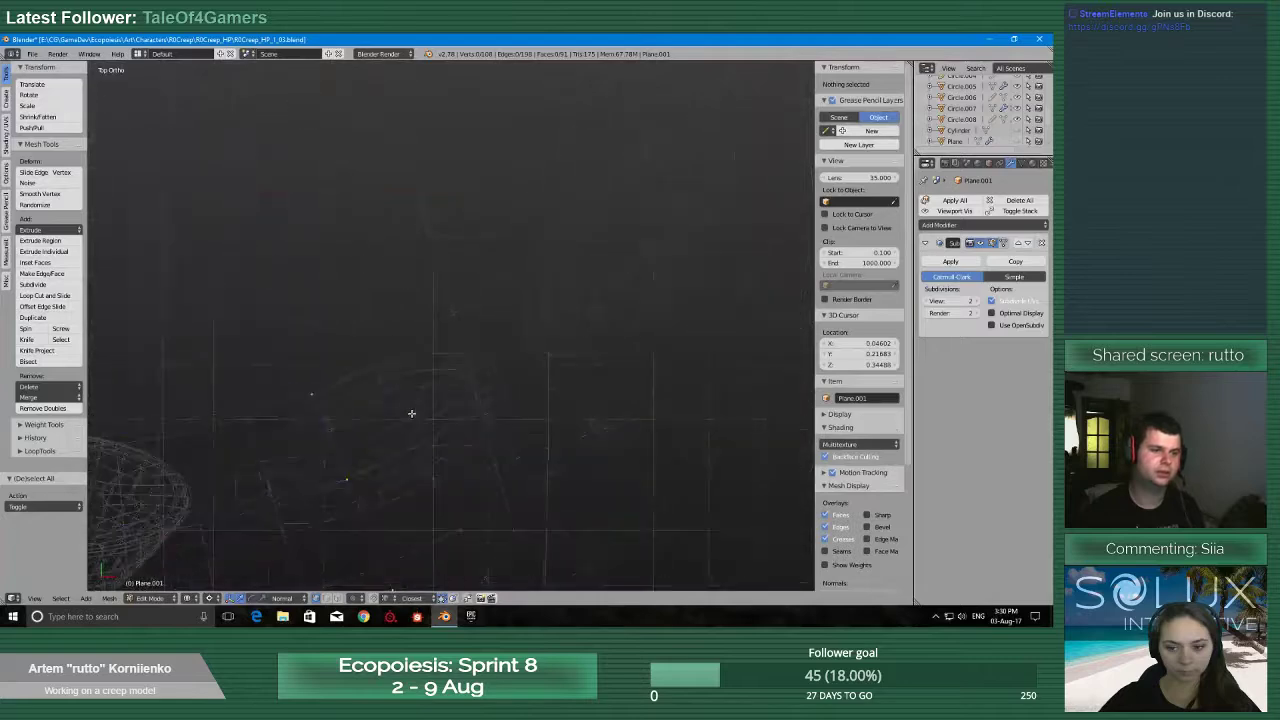
pyautogui.scroll(6, 502, 327)
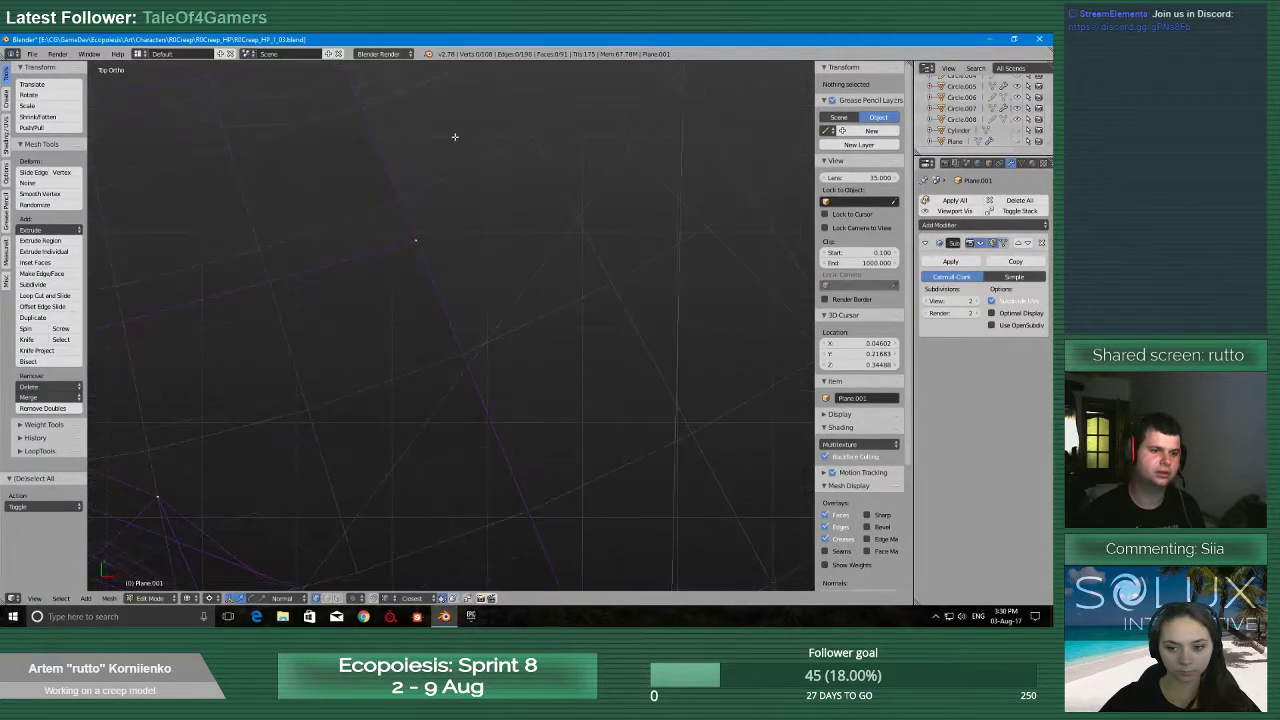
pyautogui.scroll(-6, 457, 329)
pyautogui.scroll(6, 480, 287)
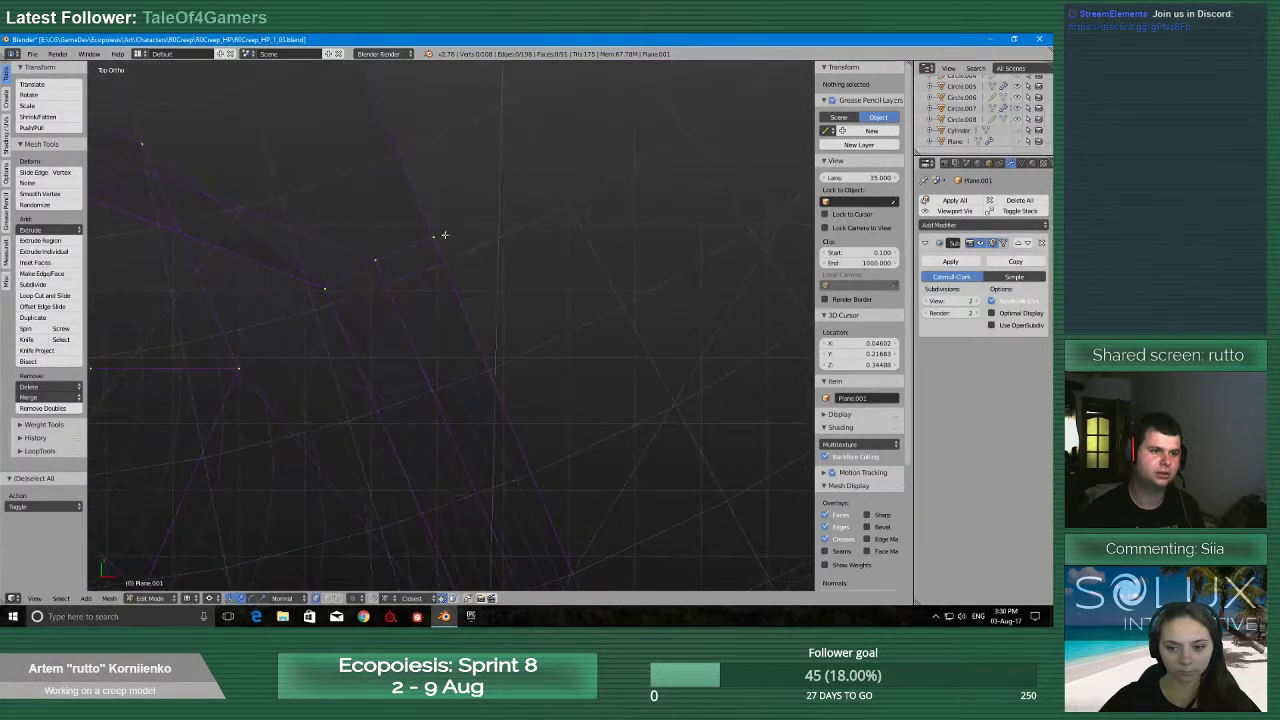
pyautogui.scroll(3, 443, 225)
pyautogui.scroll(3, 446, 206)
pyautogui.scroll(-6, 540, 340)
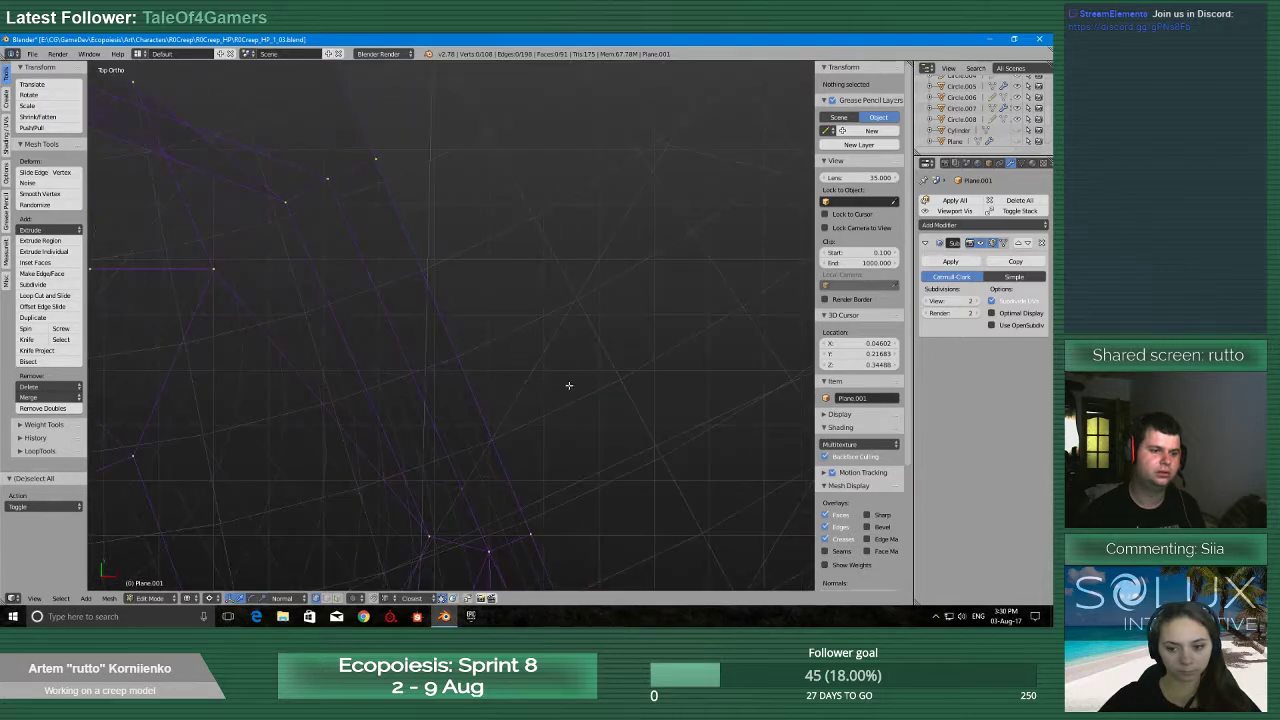
pyautogui.scroll(3, 420, 260)
pyautogui.scroll(3, 474, 240)
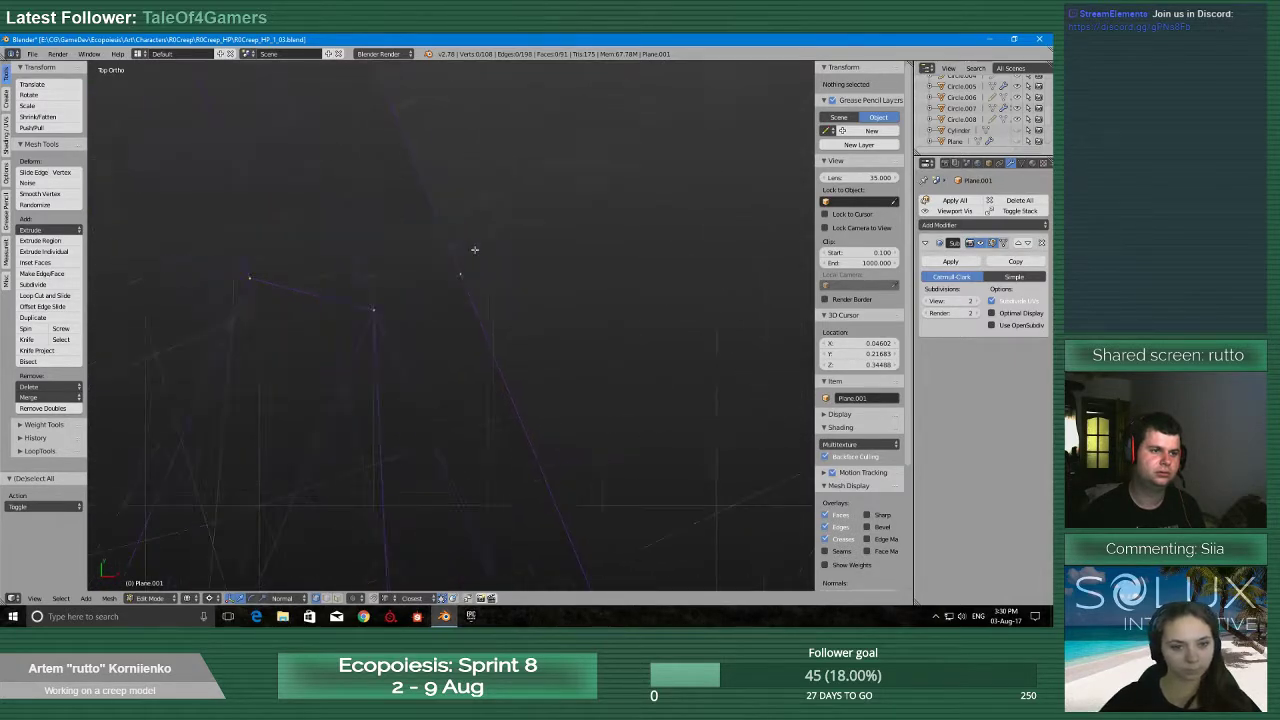
pyautogui.scroll(-6, 560, 368)
pyautogui.keyDown('shift'); pyautogui.moveTo(571, 383); pyautogui.dragTo(463, 177, button='middle'); pyautogui.keyUp('shift')
pyautogui.keyDown('shift'); pyautogui.moveTo(599, 557); pyautogui.dragTo(397, 191, button='middle'); pyautogui.keyUp('shift')
pyautogui.scroll(3, 427, 414)
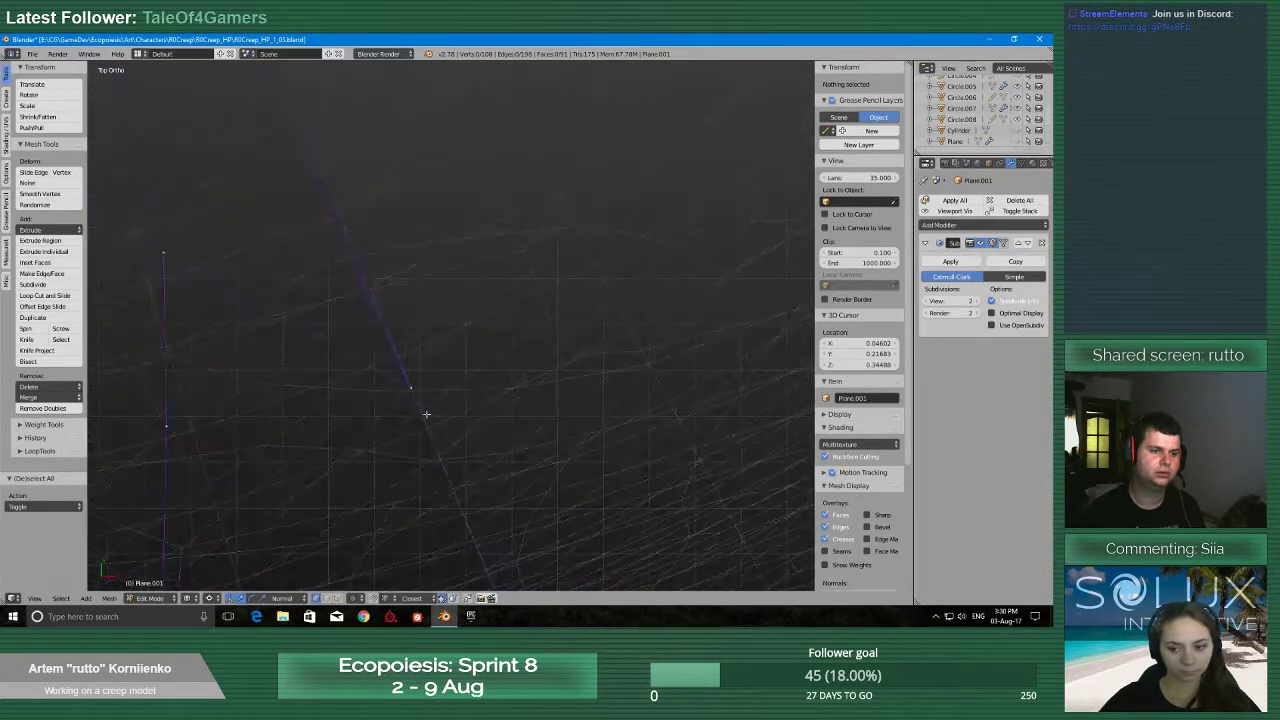
pyautogui.scroll(3, 427, 414)
pyautogui.keyDown('shift'); pyautogui.moveTo(427, 414); pyautogui.dragTo(597, 306, button='middle'); pyautogui.keyUp('shift')
pyautogui.scroll(7, 486, 354)
# Select the slightly protruding vertex midway along the slanted side edge and move it onto the straight edge line
pyautogui.press('a')
pyautogui.press('a')
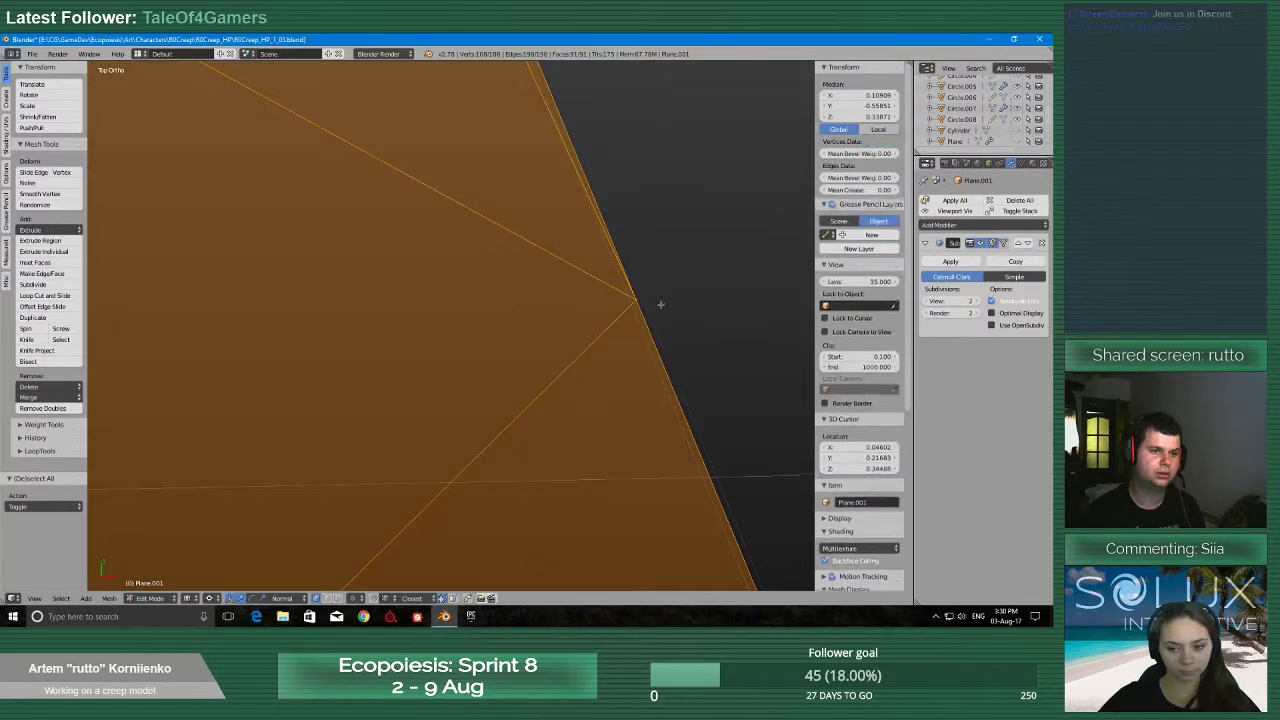
pyautogui.moveTo(671, 249)
pyautogui.keyDown('ctrl'); pyautogui.mouseDown()
pyautogui.moveTo(674, 363)
pyautogui.moveTo(680, 330)
pyautogui.mouseUp(); pyautogui.keyUp('ctrl')
pyautogui.keyDown('shift'); pyautogui.moveTo(679, 309); pyautogui.dragTo(521, 362, button='middle'); pyautogui.keyUp('shift')
pyautogui.scroll(1, 521, 362)
pyautogui.scroll(1, 521, 362)
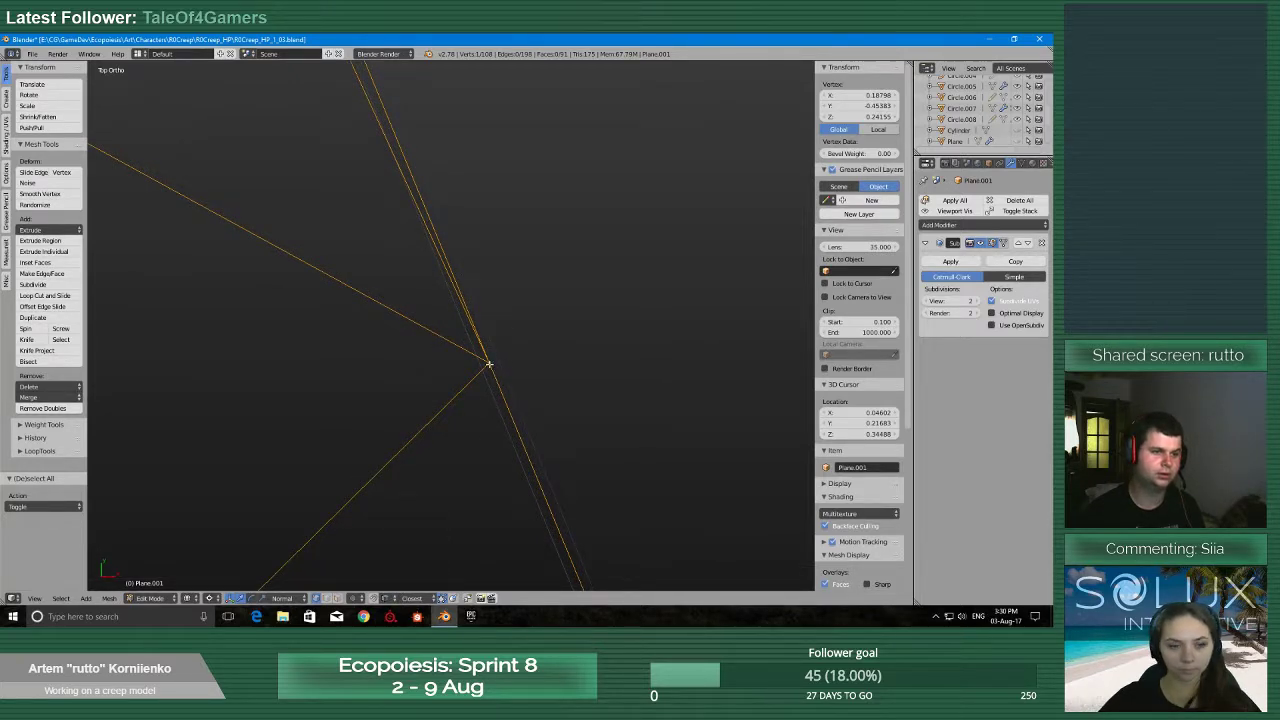
pyautogui.press('g')
pyautogui.click(481, 368)
# Save the half-segment with the corrected side-edge vertex over the existing Blender file
pyautogui.scroll(-6, 452, 425)
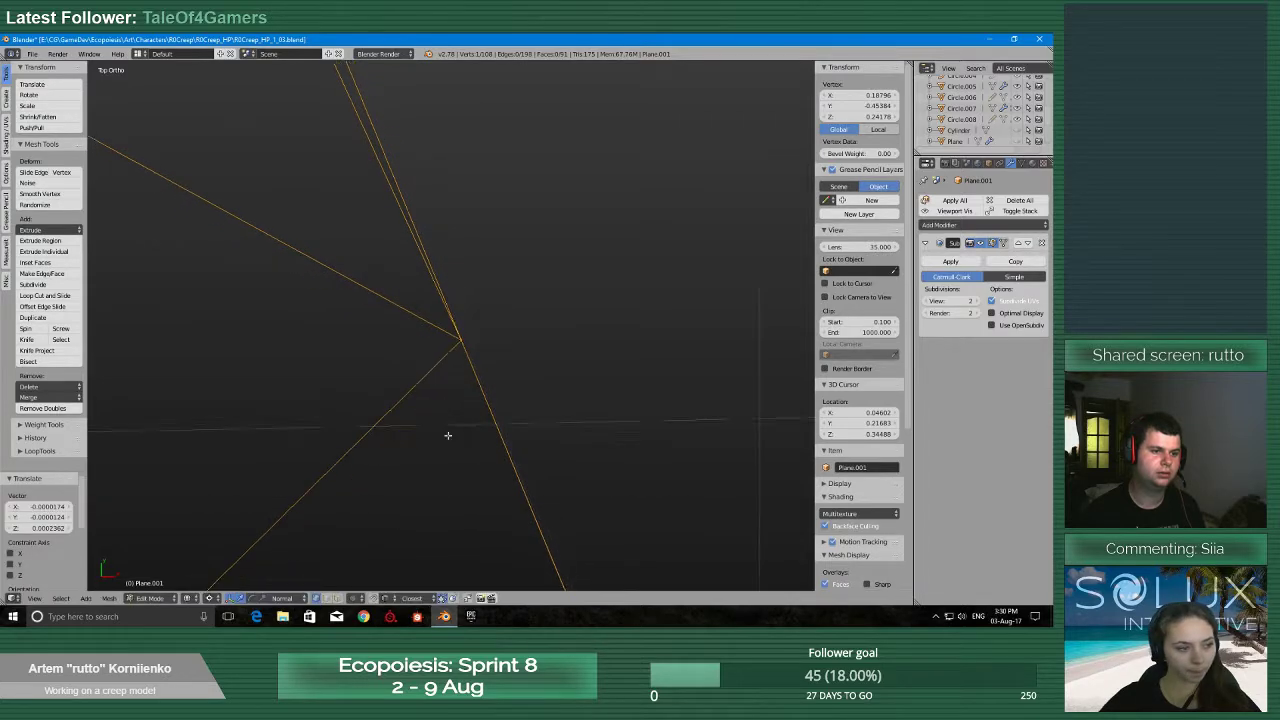
pyautogui.scroll(-8, 448, 435)
pyautogui.hotkey('ctrl', 's')
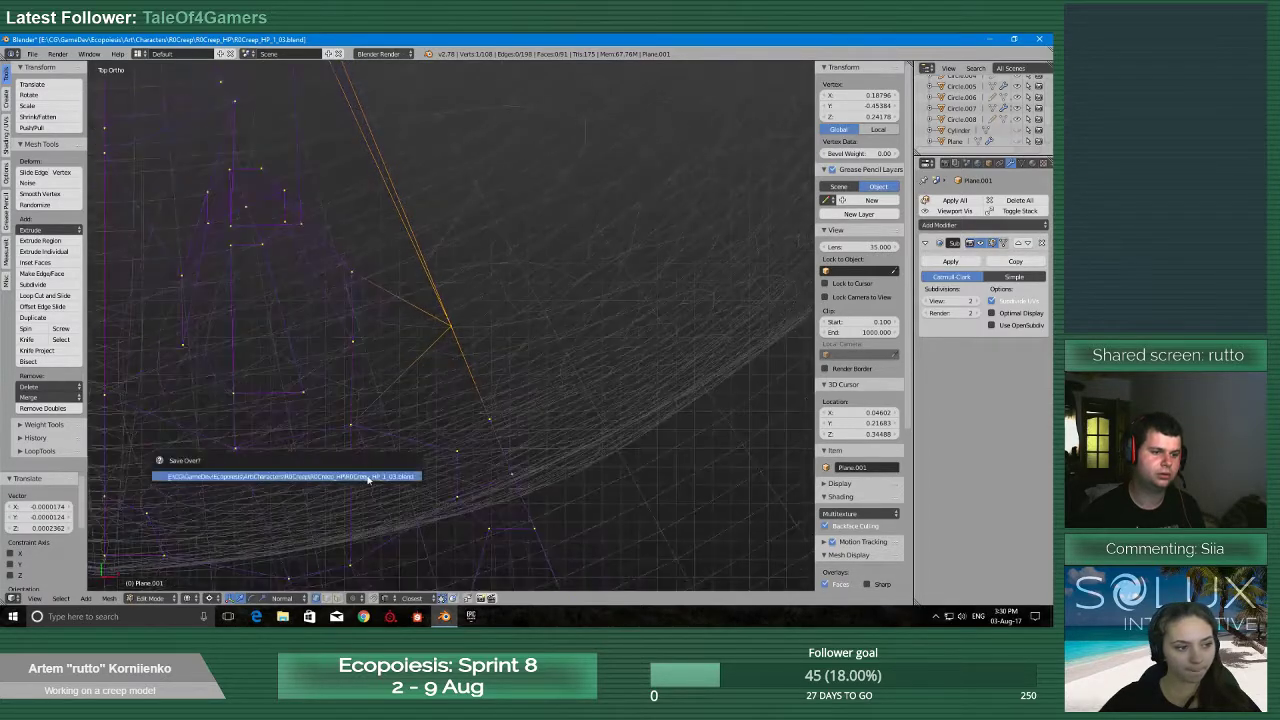
pyautogui.click(368, 478)
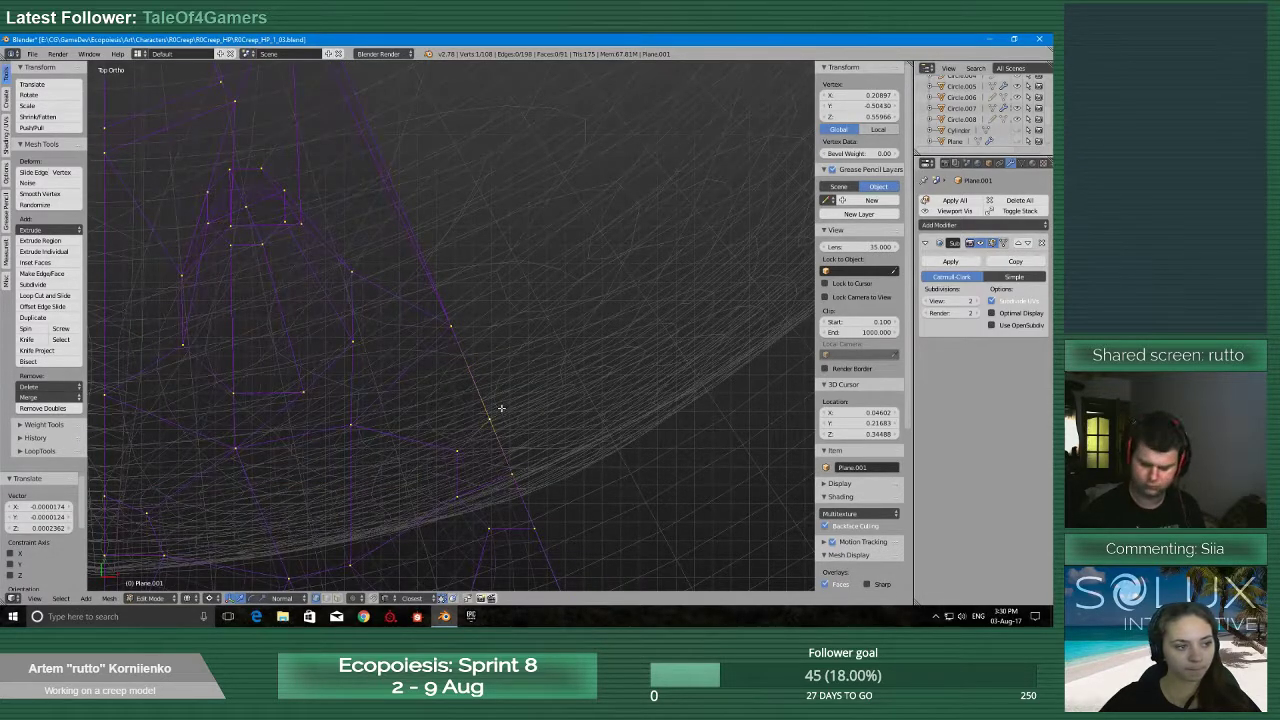
# Move the slanted side edge's vertex just outward of the corrected one onto the straight line, at about X 0.2089, Y -0.5044, Z 0.2484
pyautogui.scroll(8, 501, 408)
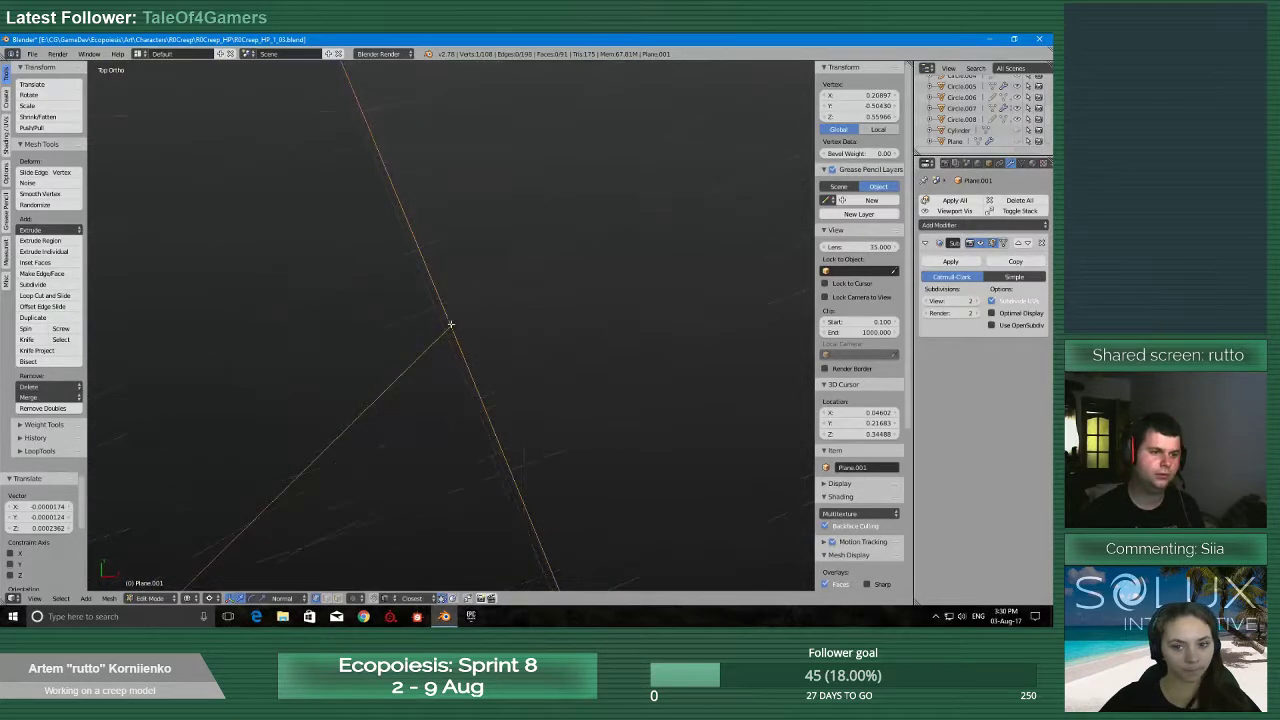
pyautogui.press('g')
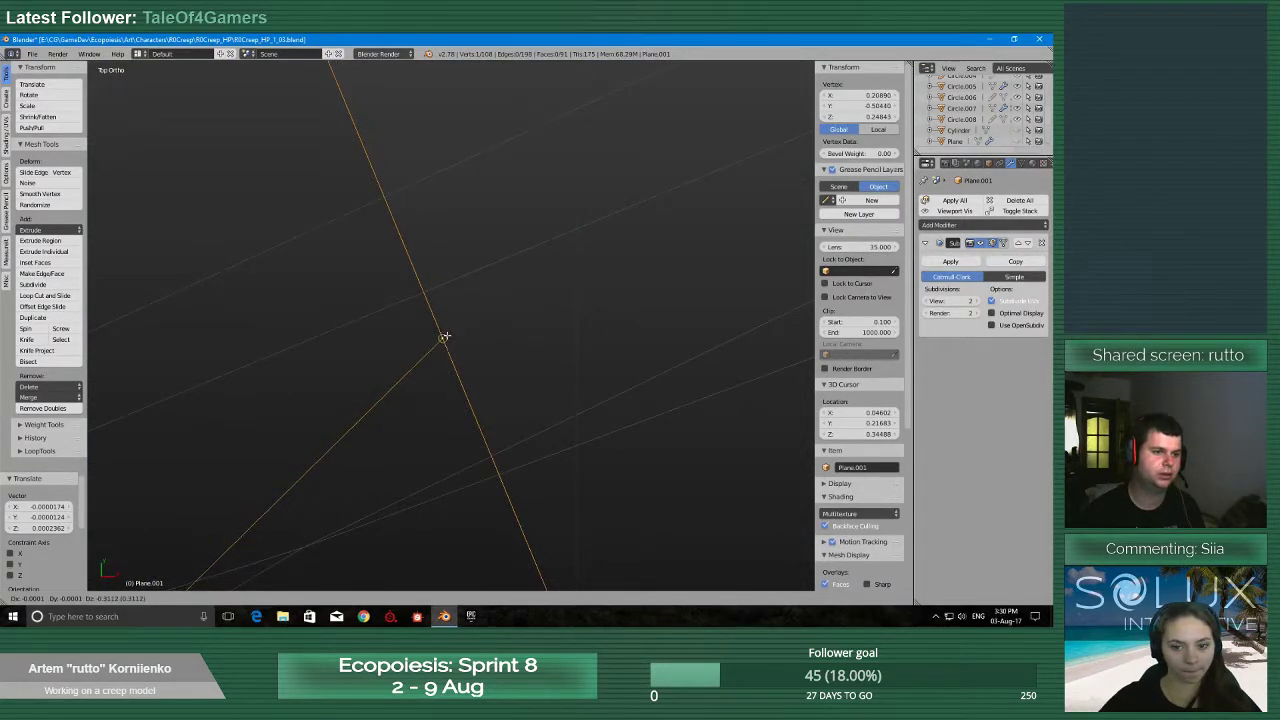
pyautogui.click(443, 335)
pyautogui.scroll(-7, 437, 358)
pyautogui.scroll(-5, 428, 390)
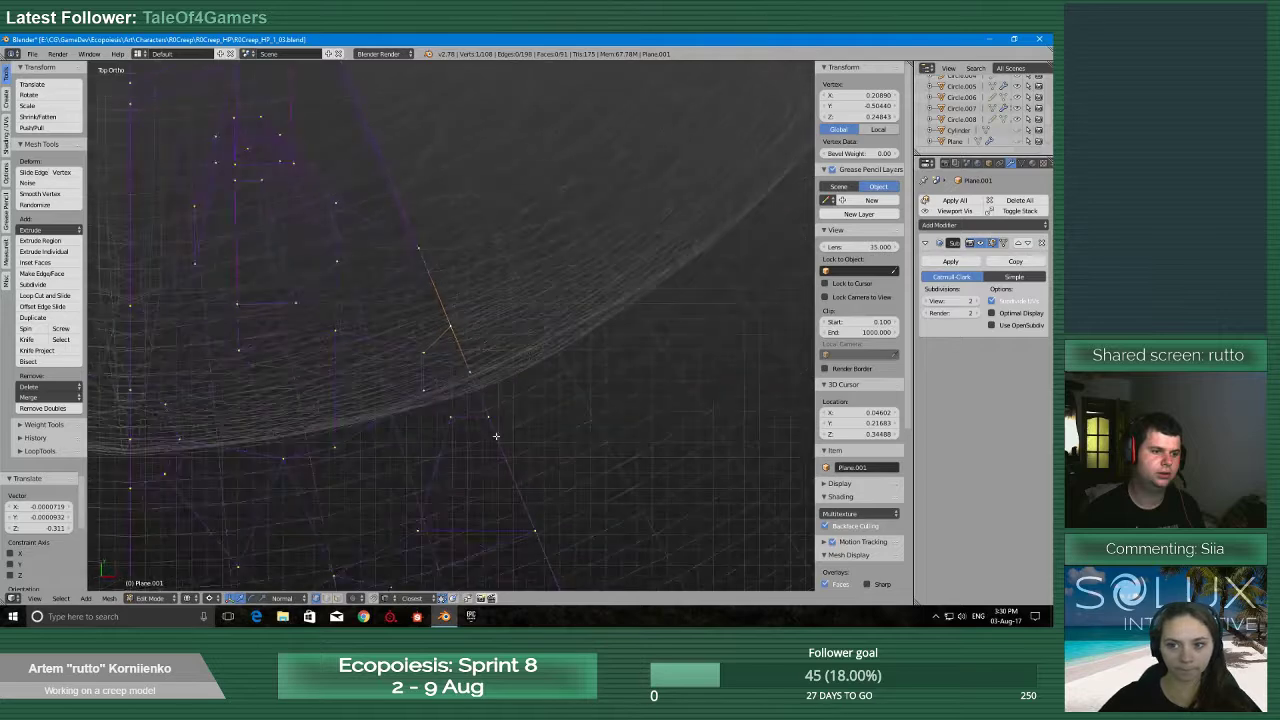
# Move the next side-edge vertex outward to about X 0.2212, Y -0.5340, Z 0.2509, and save over the existing file
pyautogui.scroll(7, 470, 355)
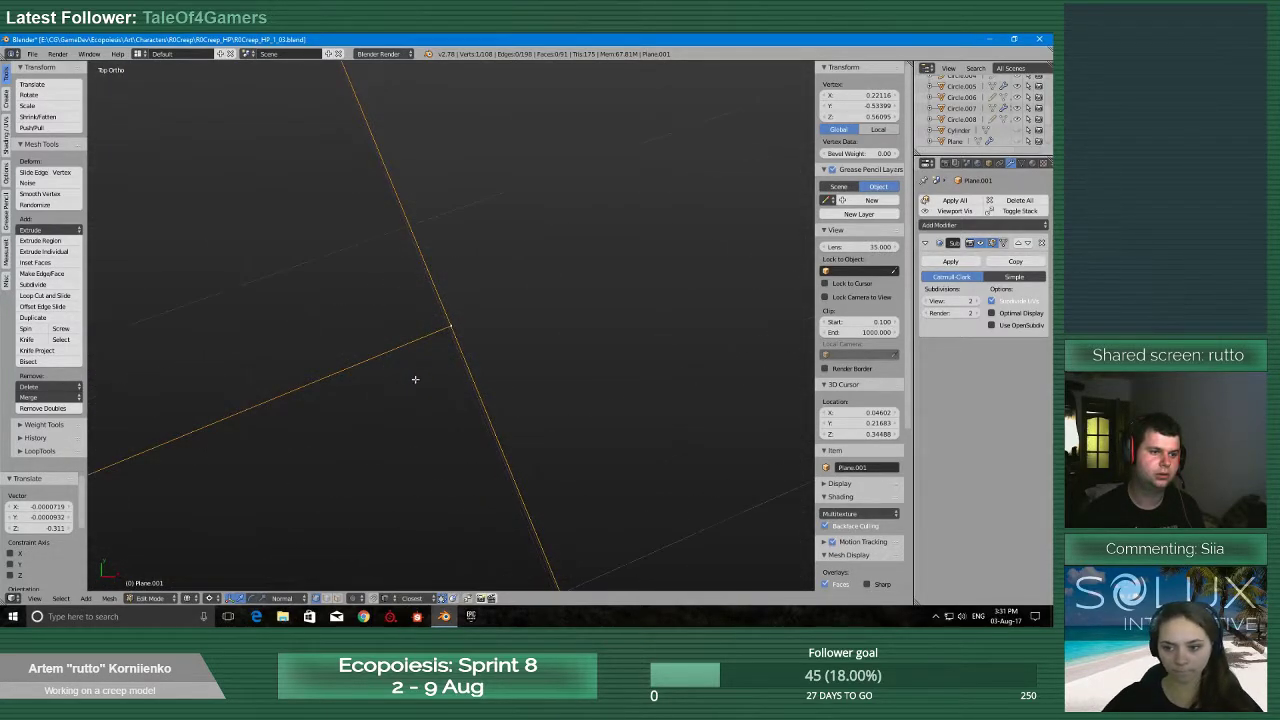
pyautogui.press('g')
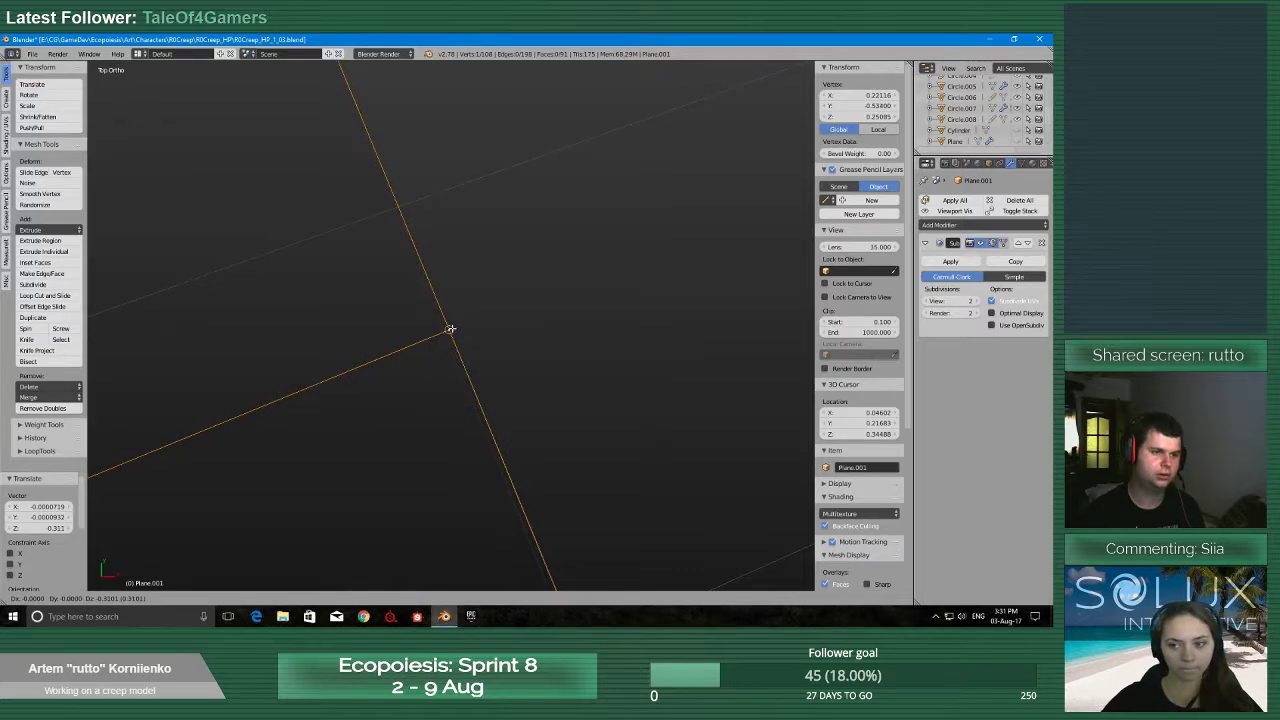
pyautogui.click(451, 328)
pyautogui.scroll(-8, 411, 422)
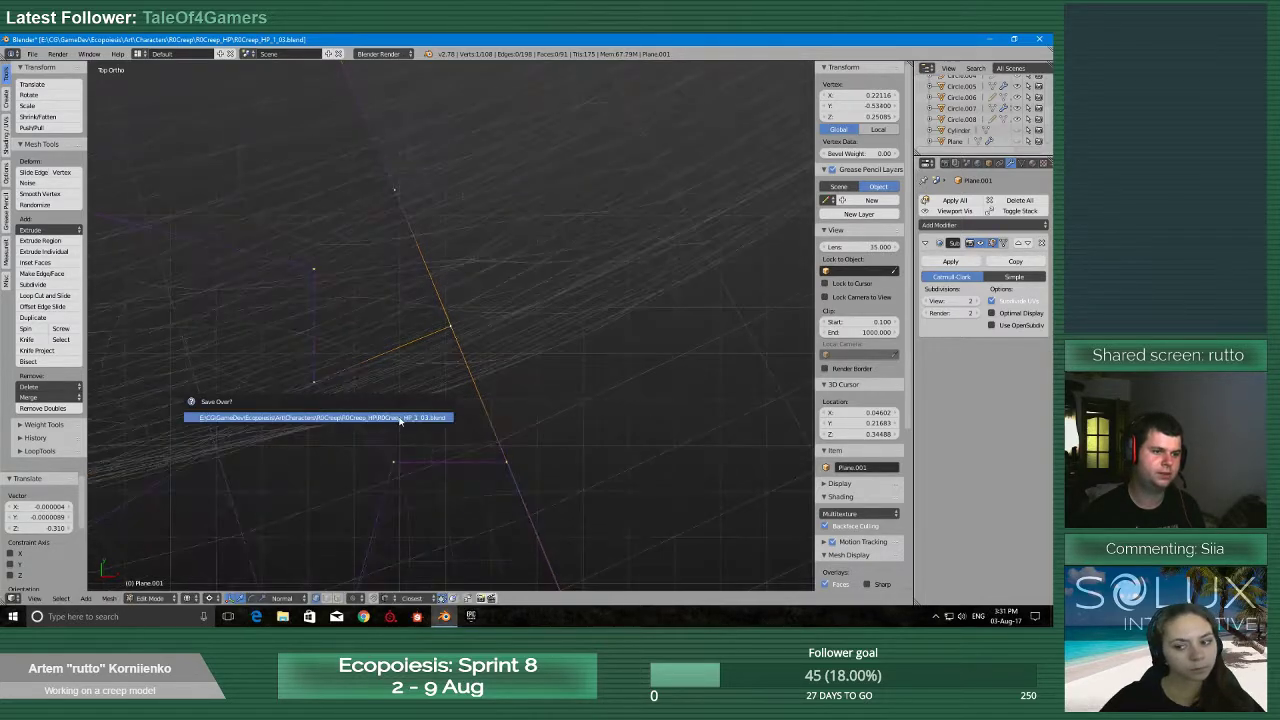
# Move the side-edge vertex where the short horizontal edge joins onto the straight line, at about X 0.2334, Y -0.5635, Z 0.2521
pyautogui.scroll(6, 505, 426)
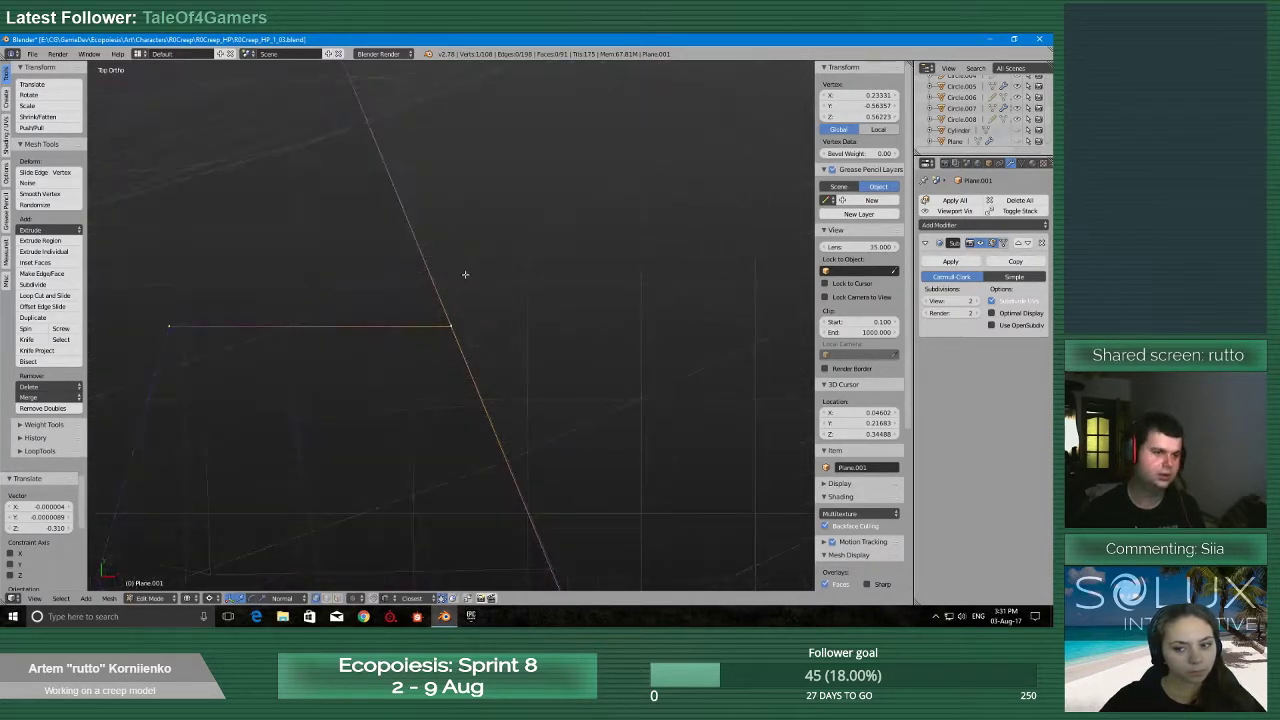
pyautogui.press('g')
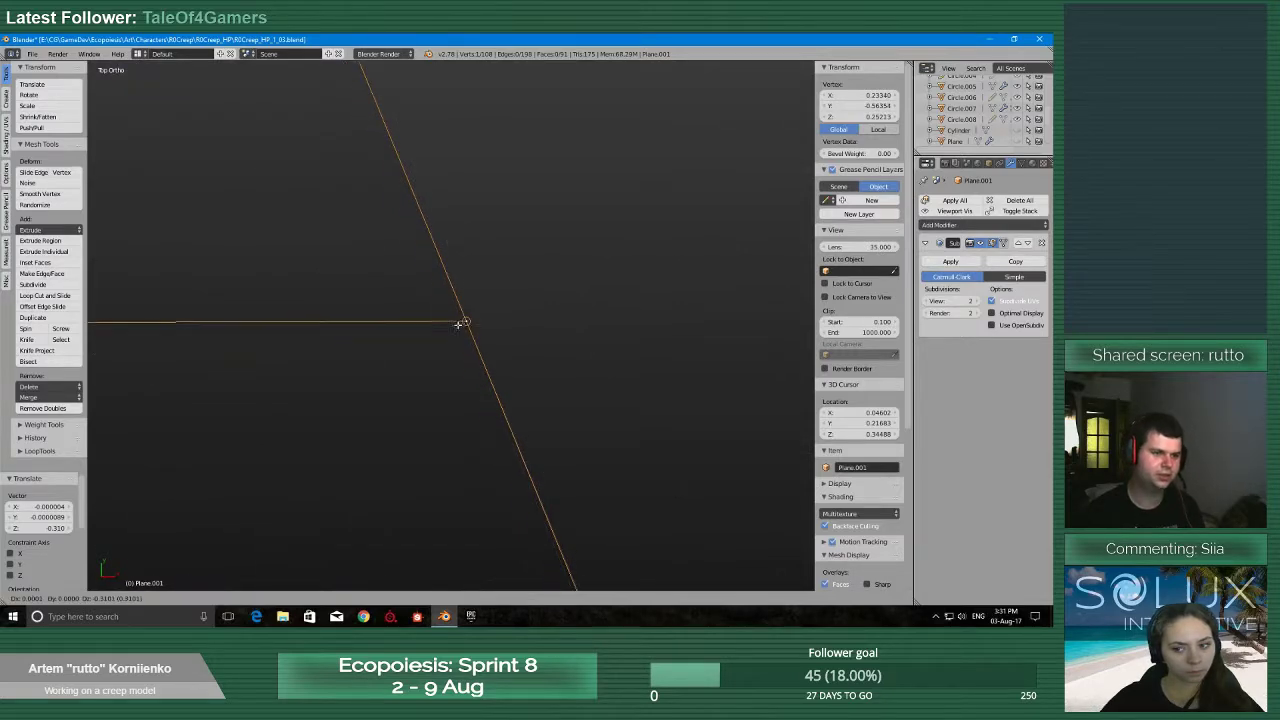
pyautogui.click(463, 323)
pyautogui.scroll(-6, 457, 354)
pyautogui.scroll(-6, 450, 402)
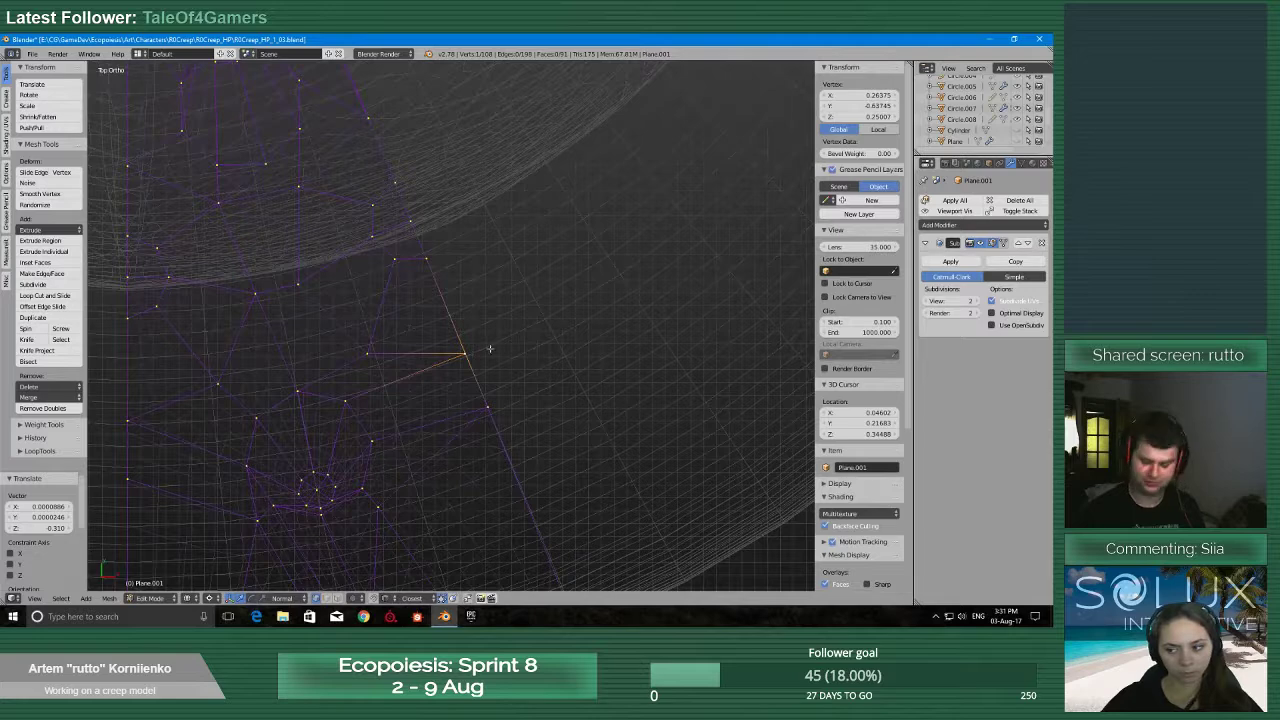
# Shift the side-edge vertex joining a horizontal and a diagonal edge to about X 0.2640, Y -0.6374, Z 0.2497
pyautogui.scroll(6, 480, 345)
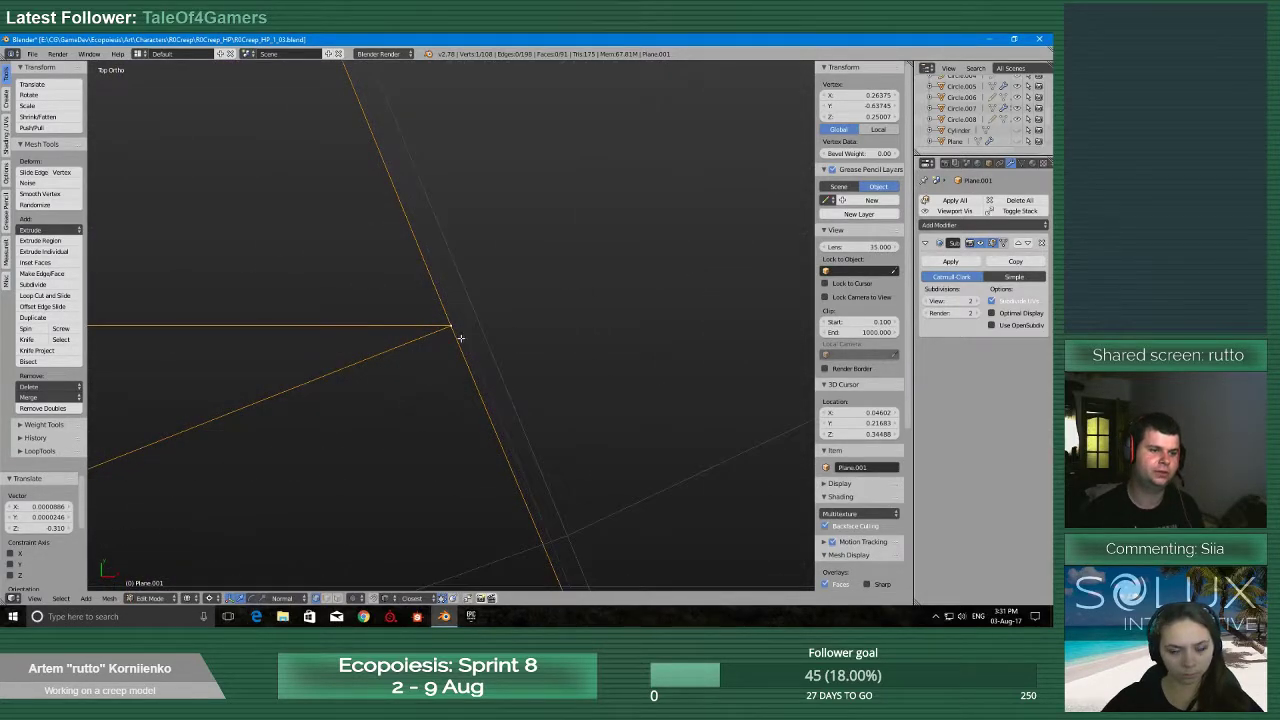
pyautogui.press('g')
pyautogui.click(476, 318)
pyautogui.scroll(-8, 406, 451)
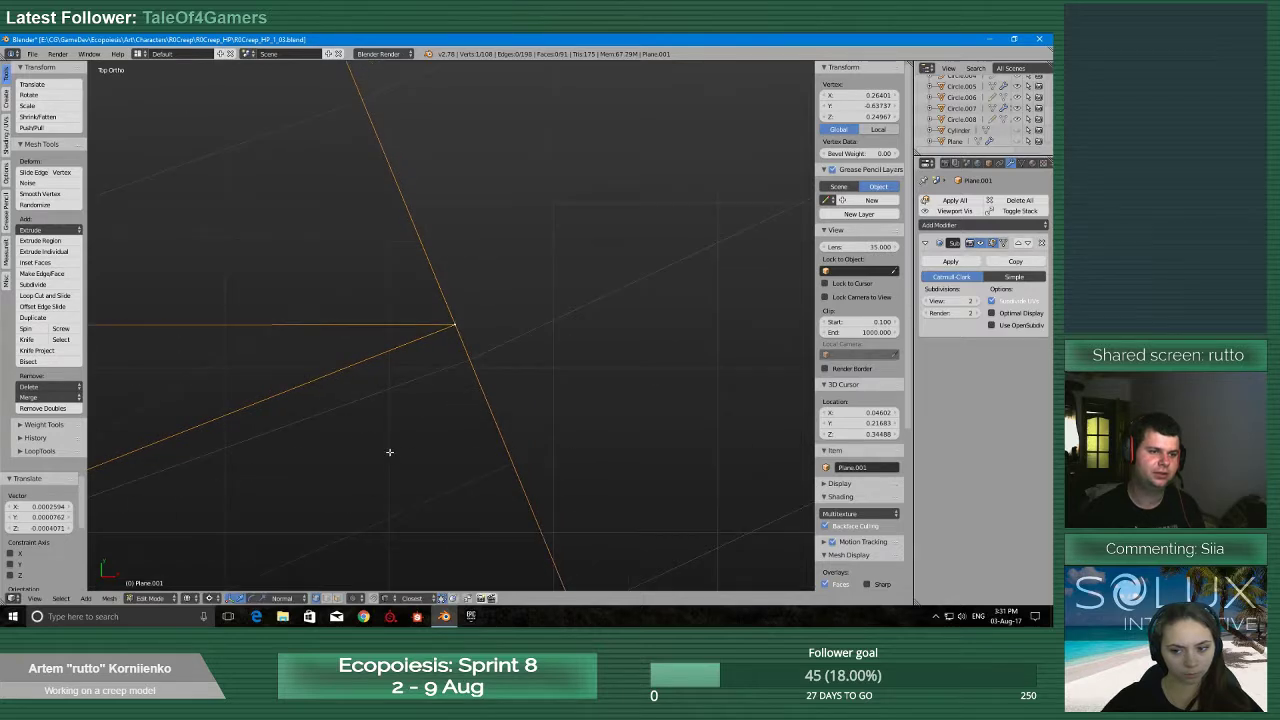
pyautogui.scroll(-4, 390, 452)
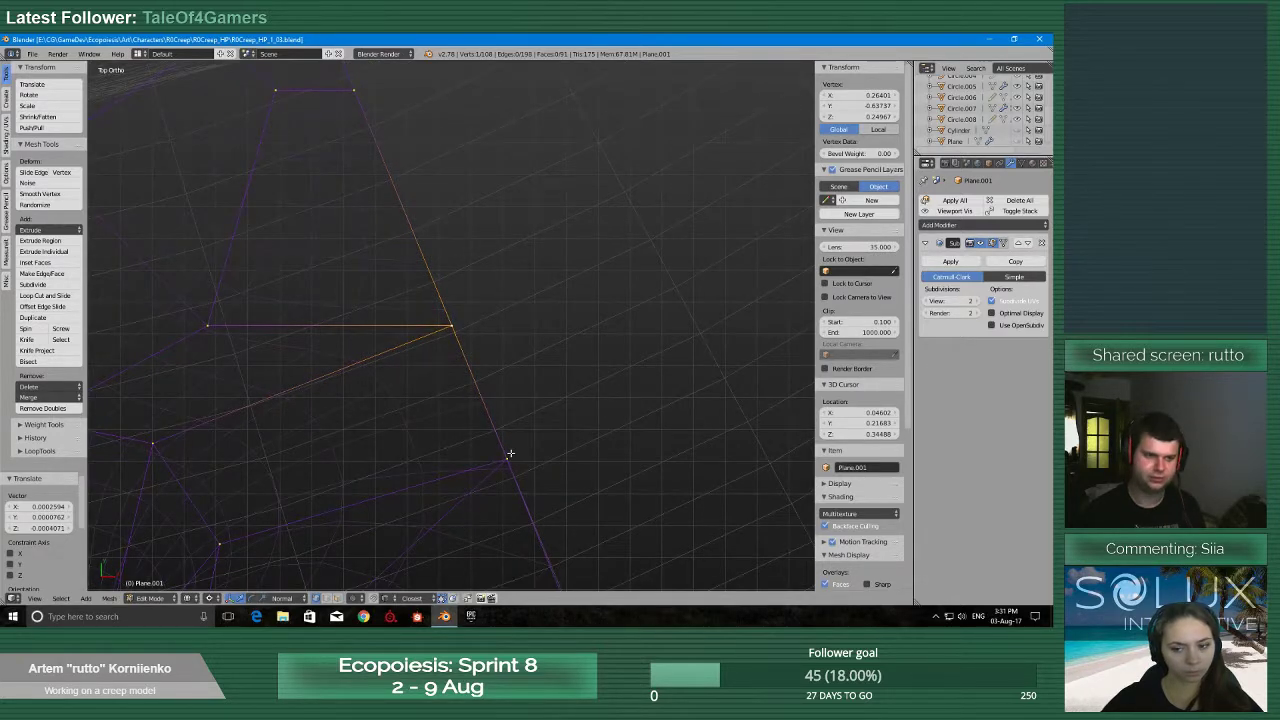
# Move the next outward side-edge vertex to about X 0.2813, Y -0.6791, Z 0.2438, and save the file
pyautogui.scroll(3, 495, 445)
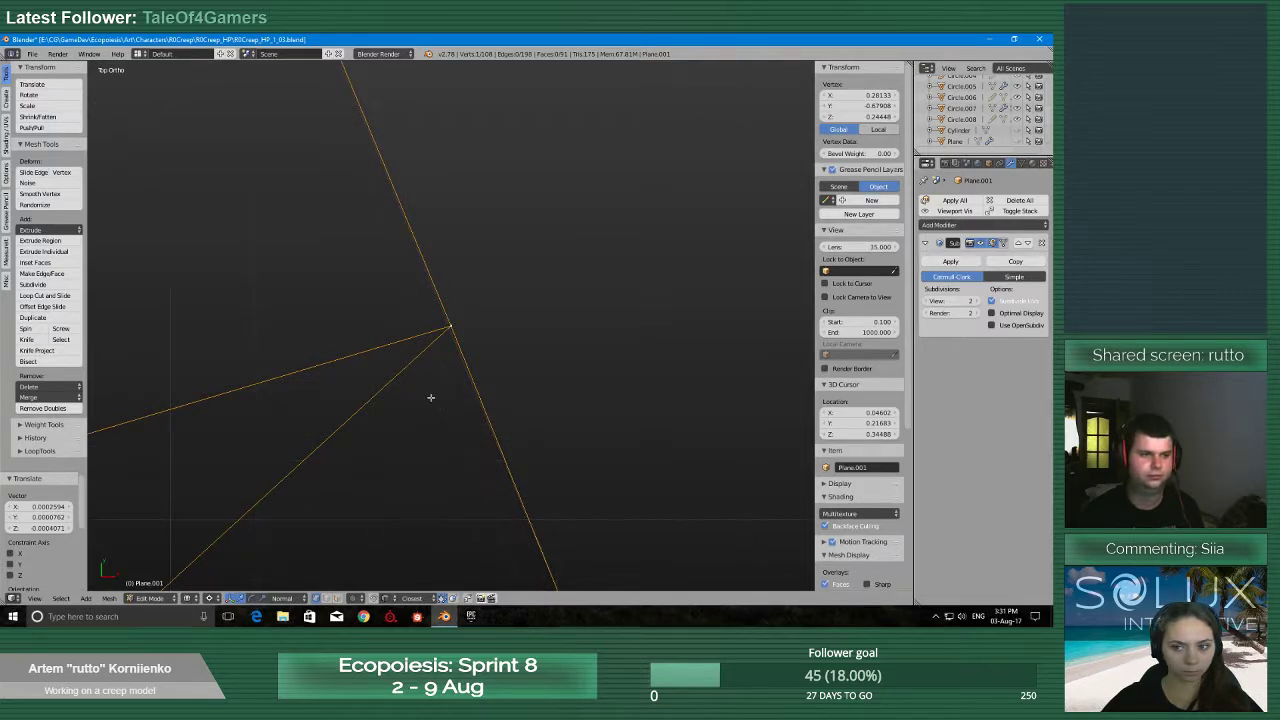
pyautogui.press('g')
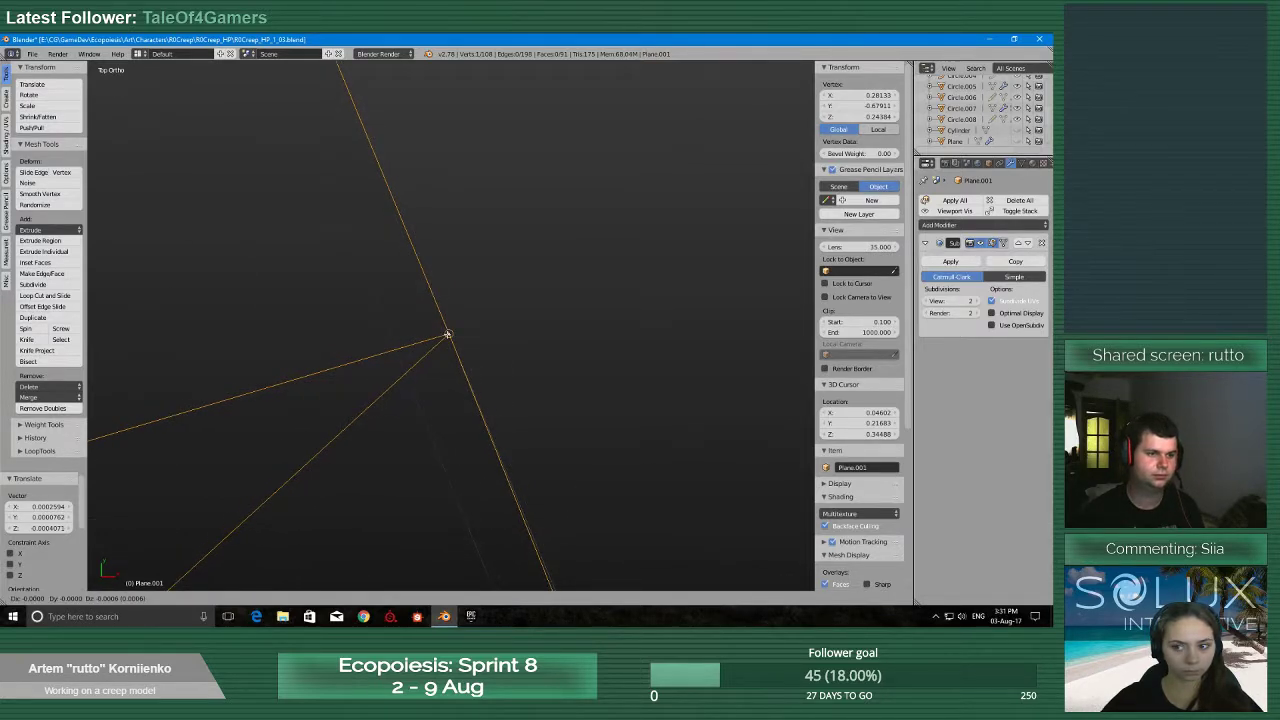
pyautogui.click(448, 333)
pyautogui.scroll(-8, 392, 494)
pyautogui.scroll(-9, 368, 493)
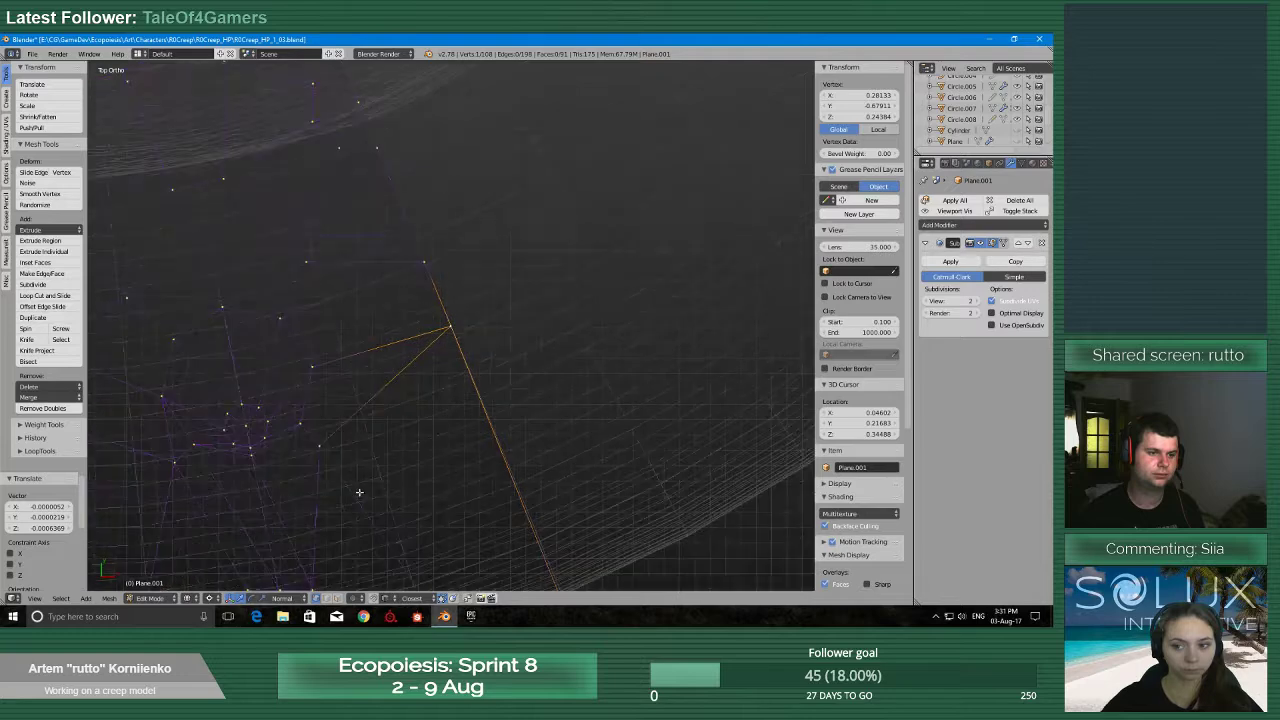
pyautogui.hotkey('ctrl', 's')
# Inspect the outermost side-edge vertex from above and from several angles against the underlying body's rim
pyautogui.keyDown('shift'); pyautogui.moveTo(552, 549); pyautogui.dragTo(531, 397, button='middle'); pyautogui.keyUp('shift')
pyautogui.press('KP_Decimal')
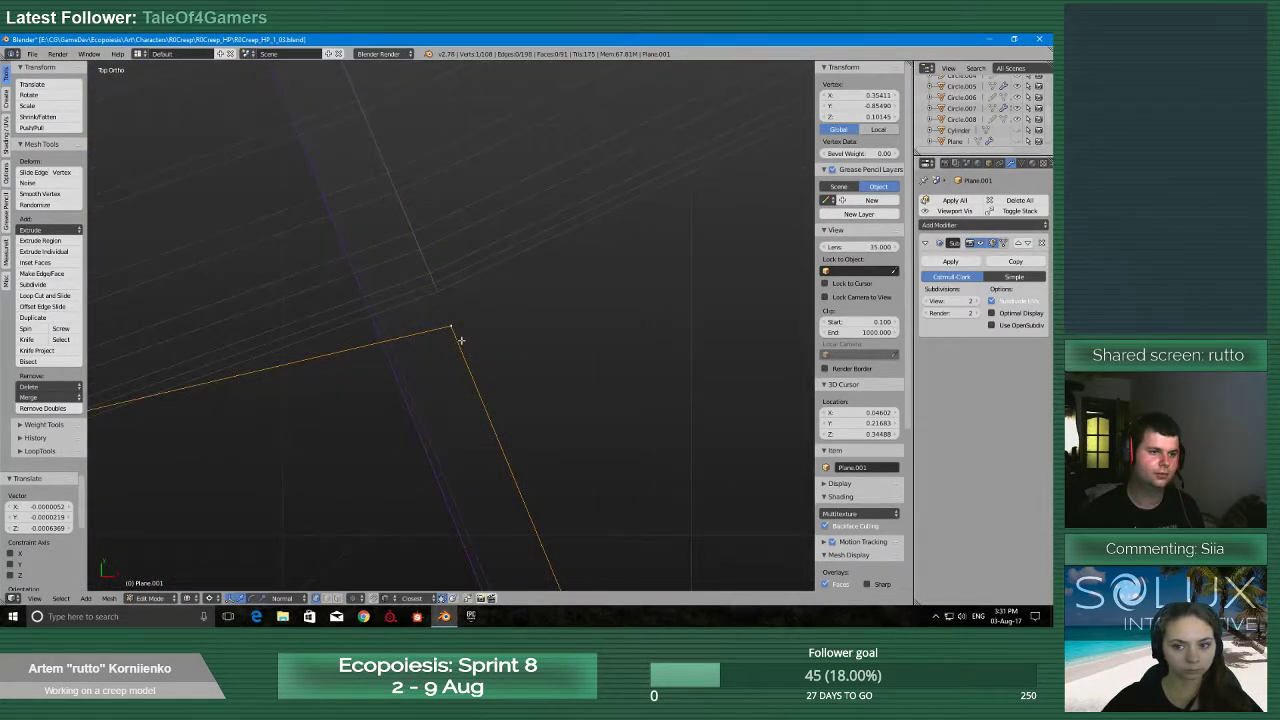
pyautogui.scroll(-5, 462, 354)
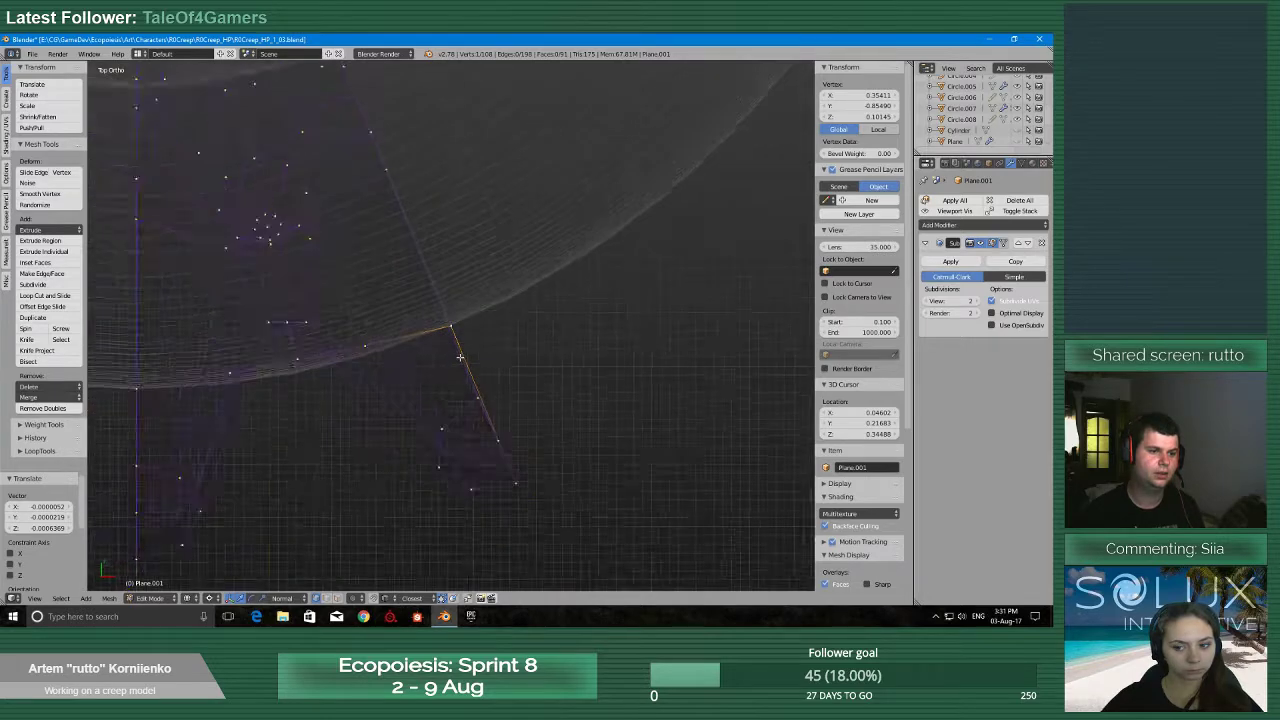
pyautogui.moveTo(462, 354); pyautogui.dragTo(449, 284, button='middle')
pyautogui.scroll(6, 475, 382)
pyautogui.scroll(3, 455, 360)
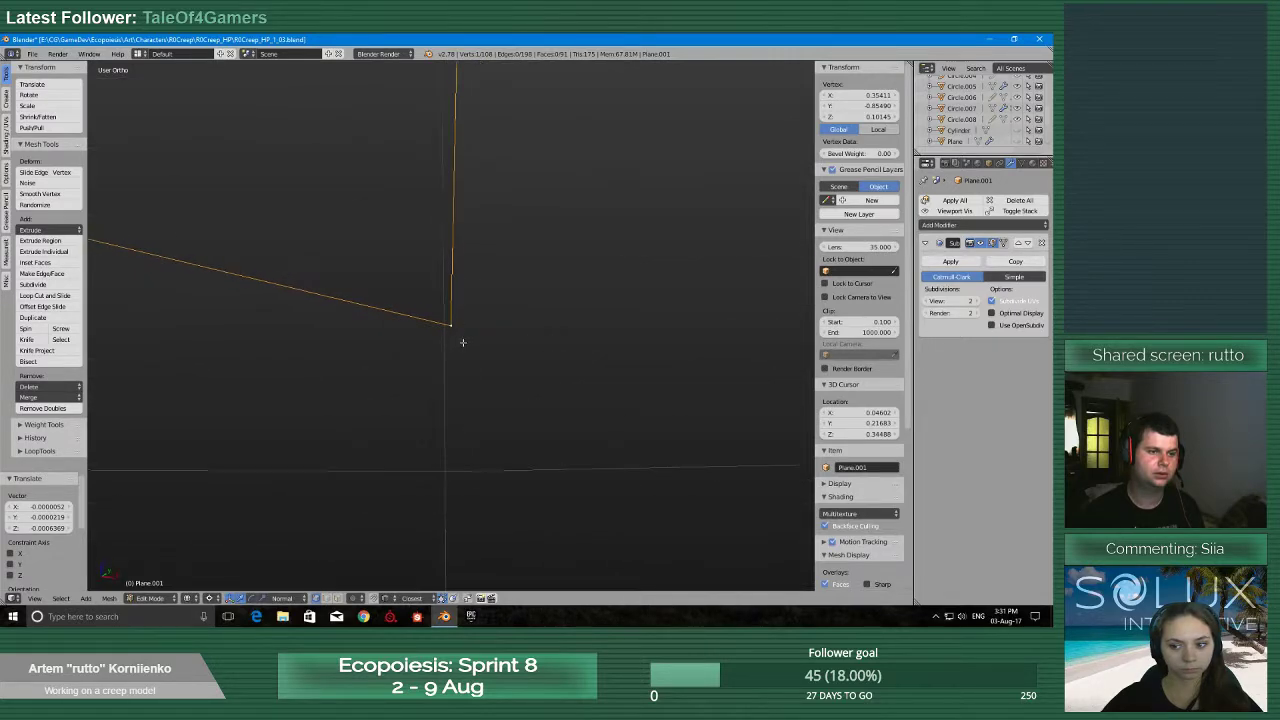
pyautogui.moveTo(434, 397); pyautogui.dragTo(473, 360, button='middle')
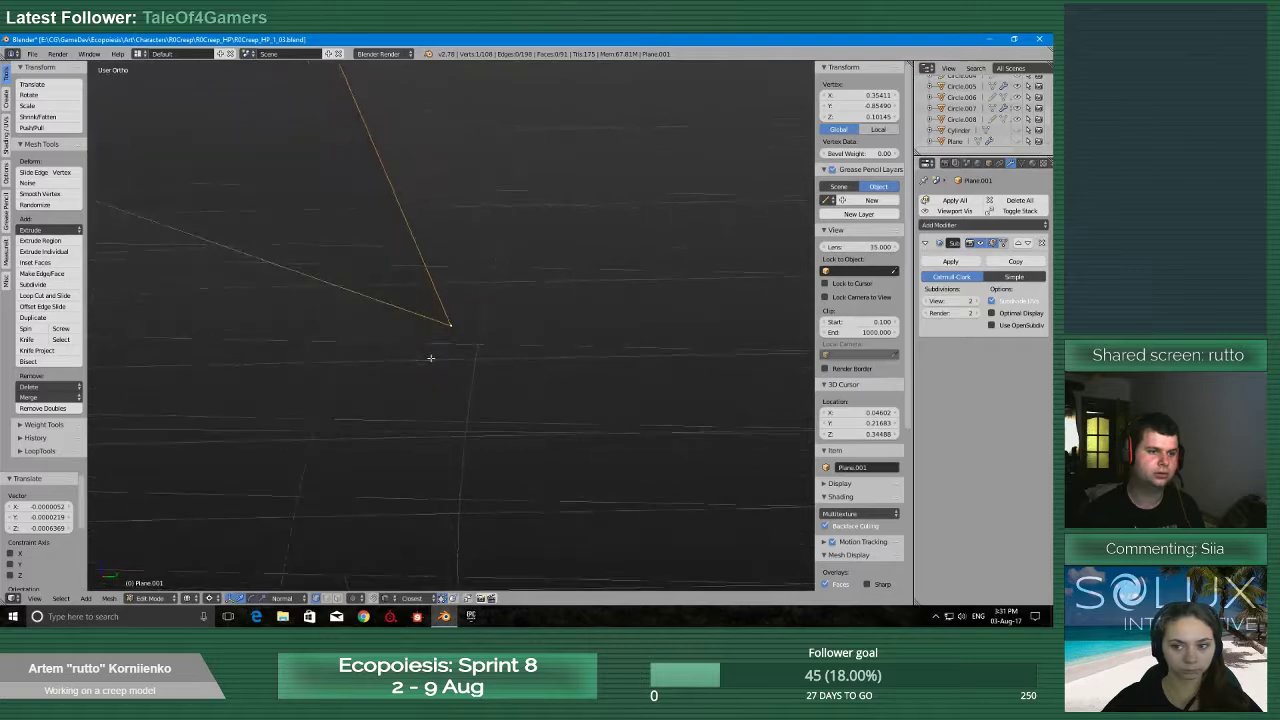
pyautogui.moveTo(431, 358); pyautogui.dragTo(465, 369, button='middle')
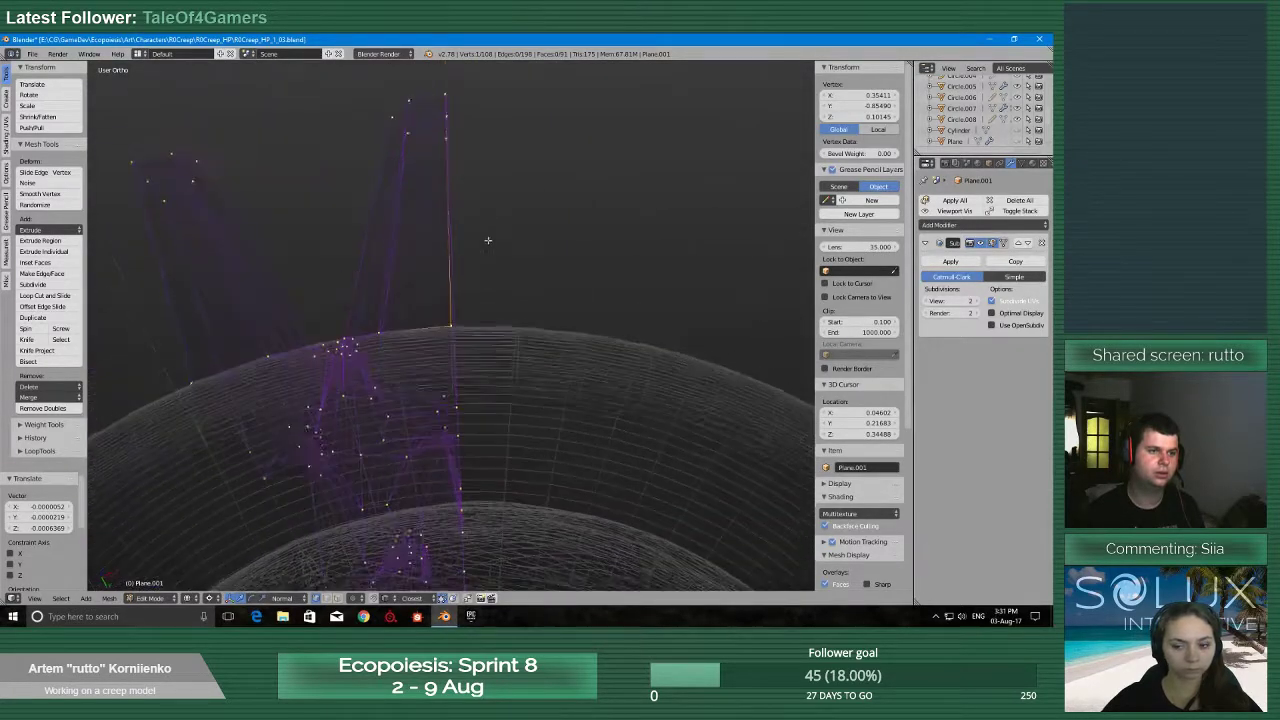
pyautogui.moveTo(488, 240); pyautogui.dragTo(530, 310, button='middle')
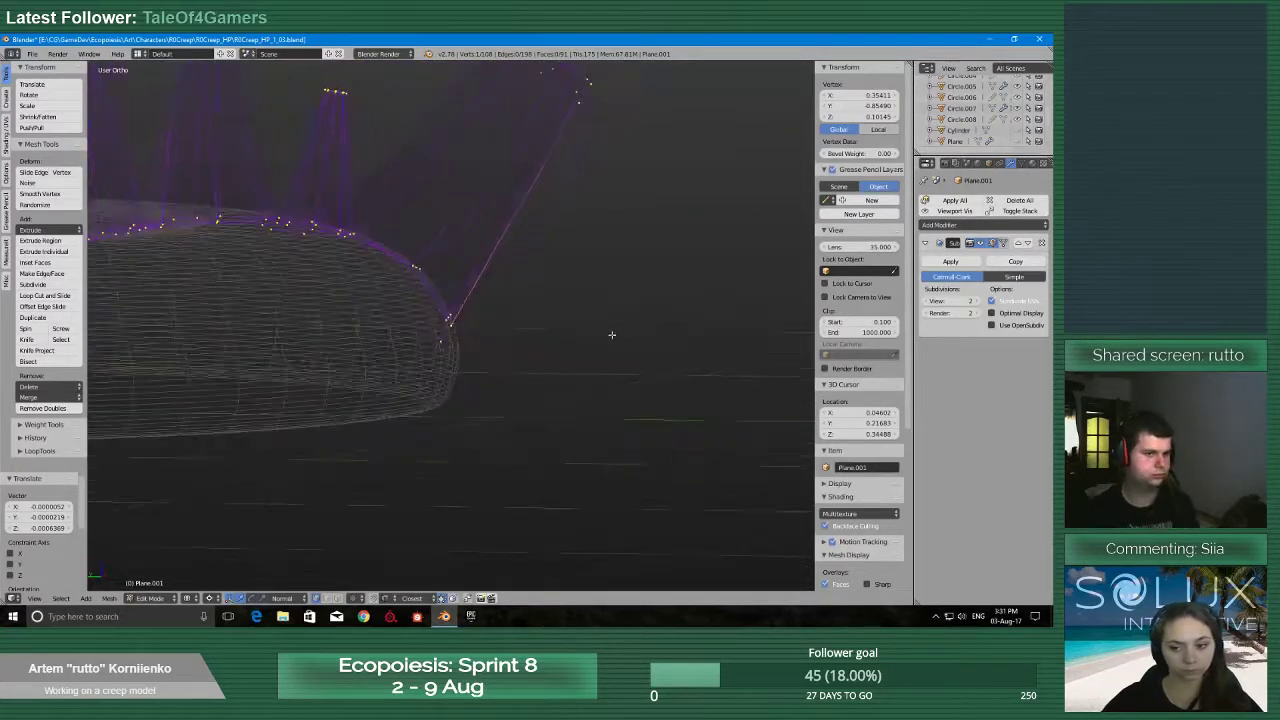
# Select the outermost centre-line vertex and examine its position against the body's rim from the side and front
pyautogui.moveTo(612, 334); pyautogui.dragTo(184, 344, button='middle')
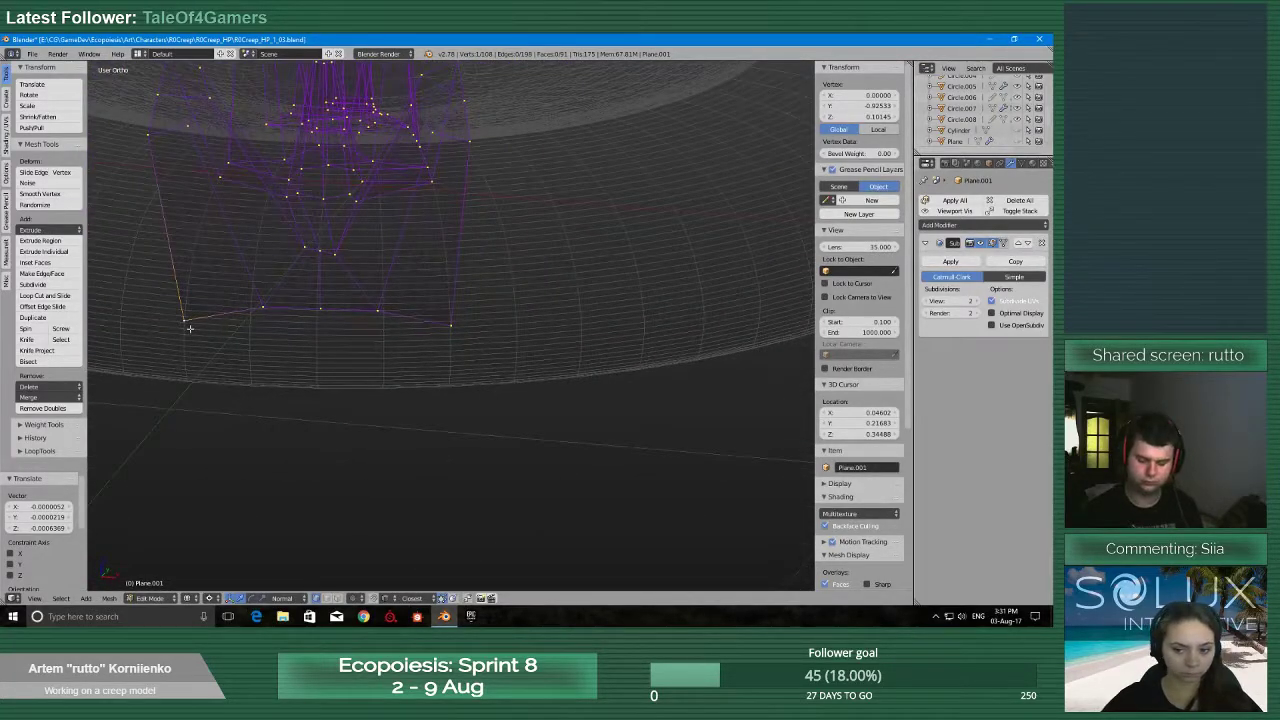
pyautogui.press('KP_Decimal')
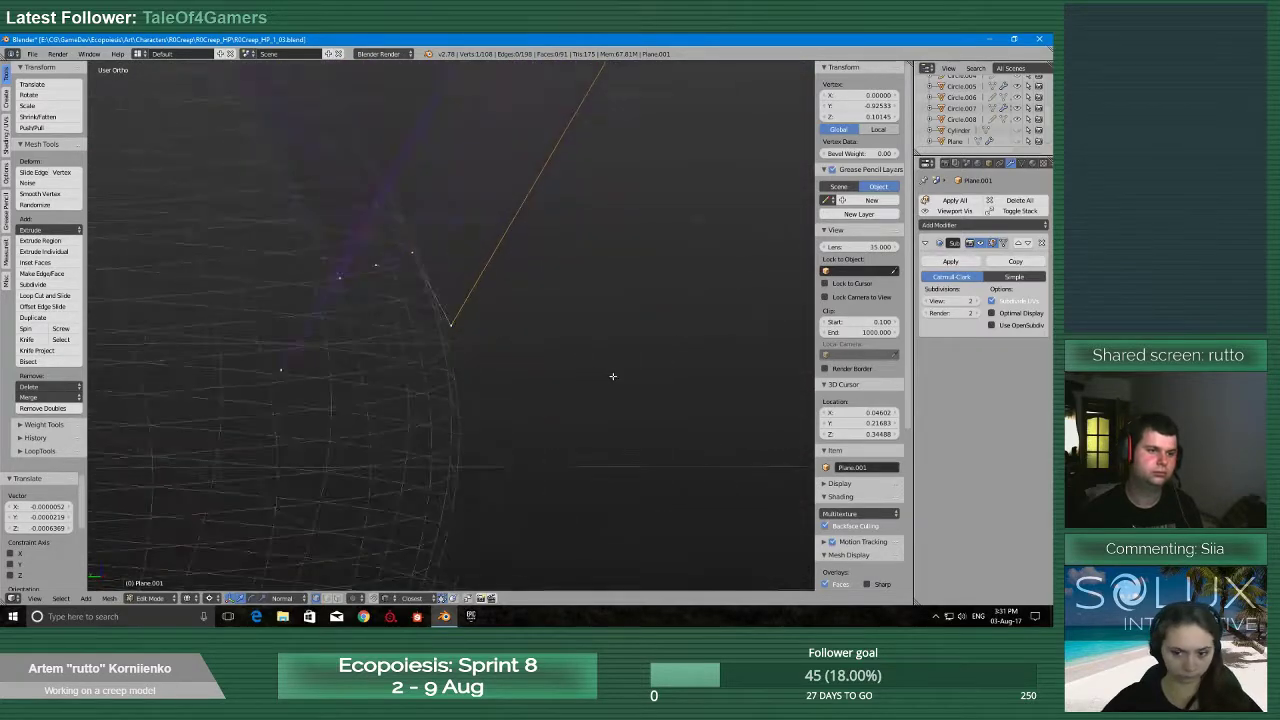
pyautogui.moveTo(514, 376); pyautogui.dragTo(501, 383, button='middle')
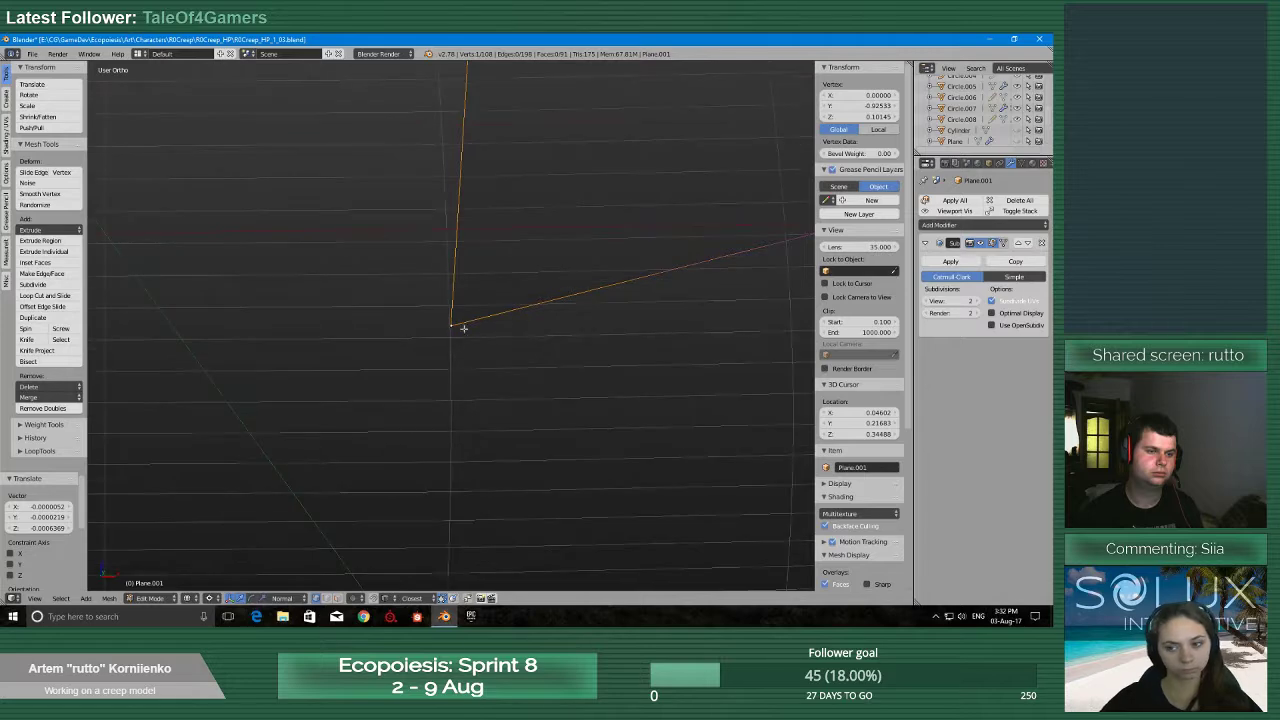
pyautogui.moveTo(463, 328); pyautogui.dragTo(452, 325, button='middle')
pyautogui.scroll(-9, 467, 418)
pyautogui.moveTo(466, 423); pyautogui.dragTo(477, 381, button='middle')
pyautogui.scroll(7, 514, 353)
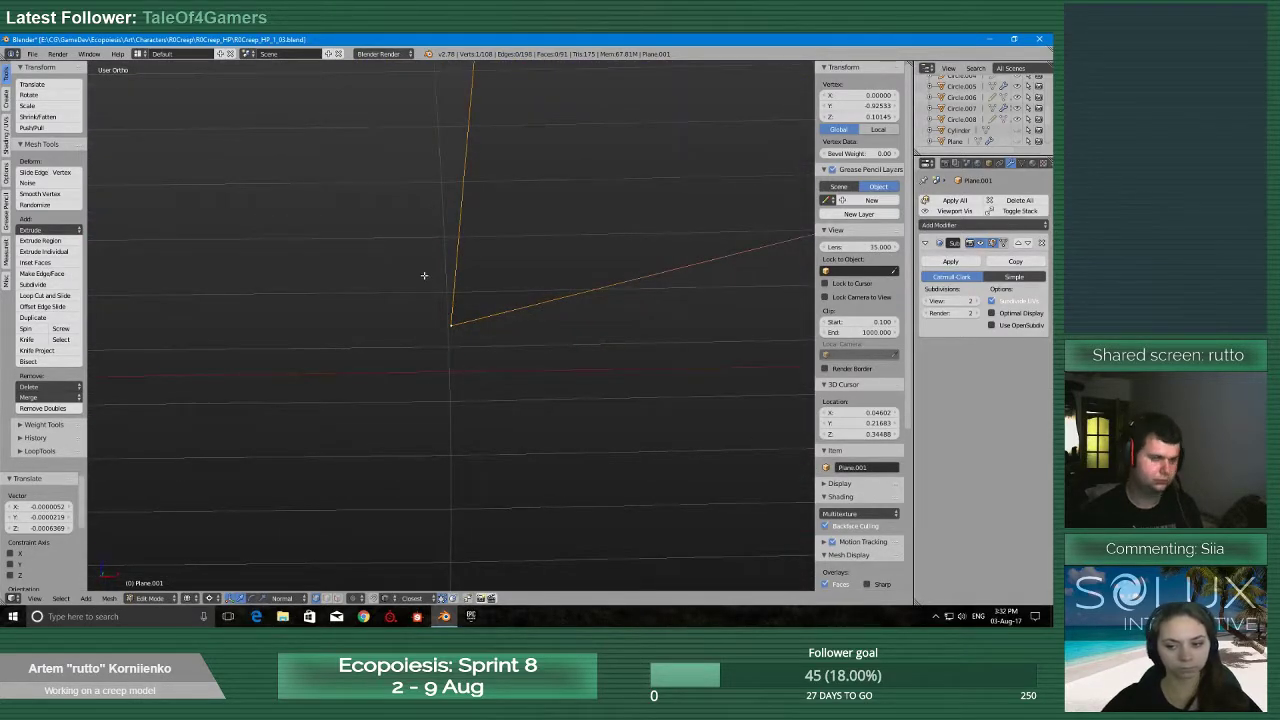
# Try to shift the outermost centre-line vertex along the X axis onto the rim's vertical mesh line
pyautogui.press('g')
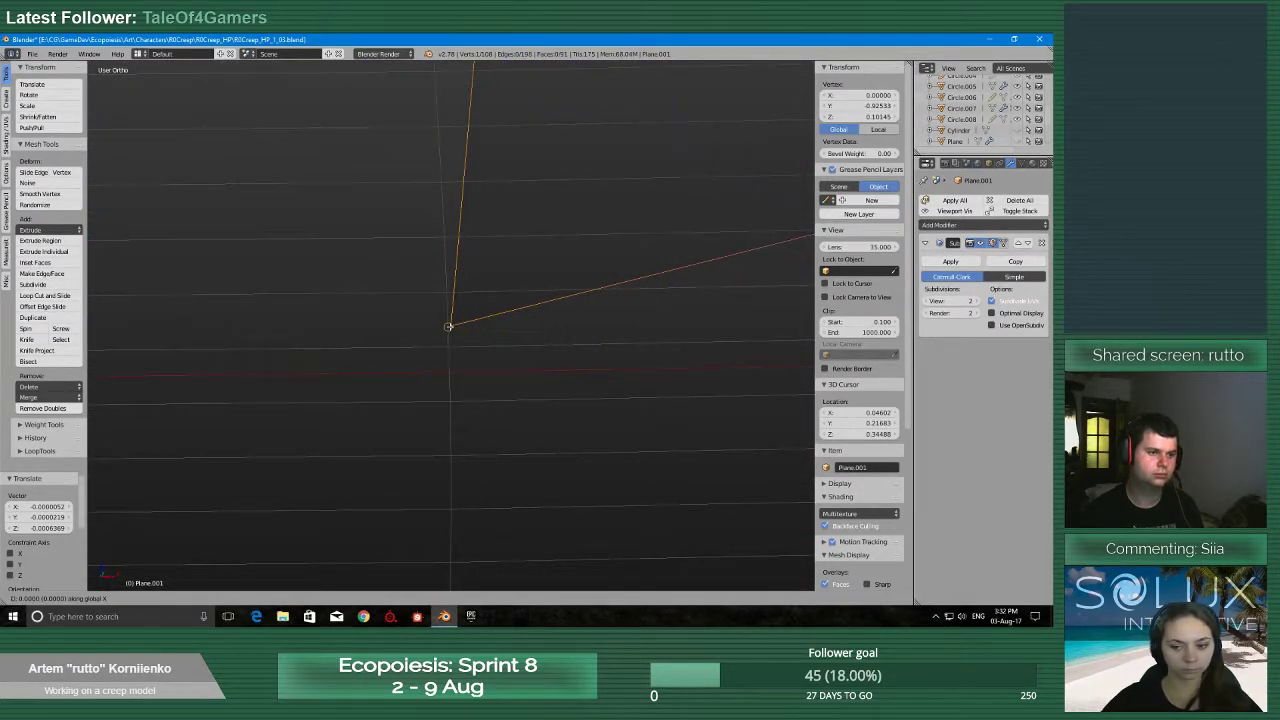
pyautogui.click(449, 327)
pyautogui.scroll(-10, 473, 358)
pyautogui.moveTo(475, 358); pyautogui.dragTo(628, 308, button='middle')
pyautogui.keyDown('shift'); pyautogui.moveTo(628, 308); pyautogui.dragTo(523, 321, button='middle'); pyautogui.keyUp('shift')
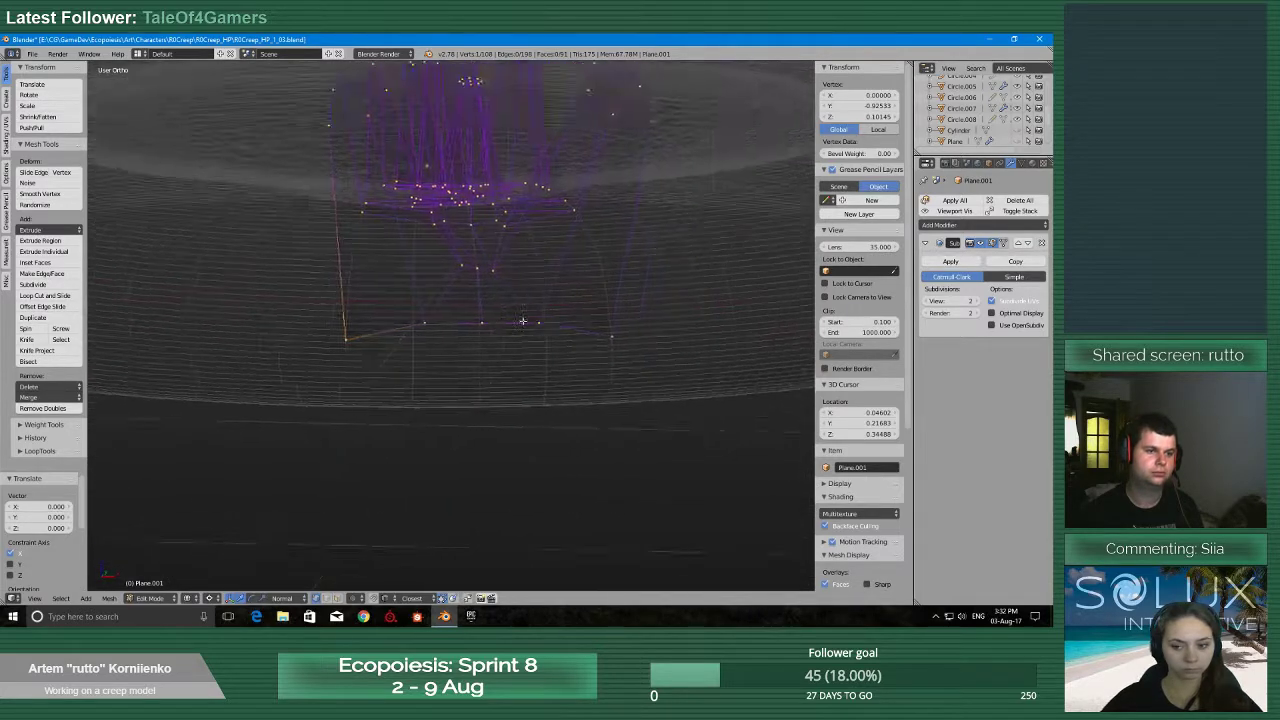
# Select the outermost side-edge vertex of the half-segment for a close-up check and save over the existing file
pyautogui.scroll(2, 530, 325)
pyautogui.keyDown('shift'); pyautogui.moveTo(676, 342); pyautogui.dragTo(549, 341, button='middle'); pyautogui.keyUp('shift')
pyautogui.rightClick(564, 348)
pyautogui.scroll(5, 564, 355)
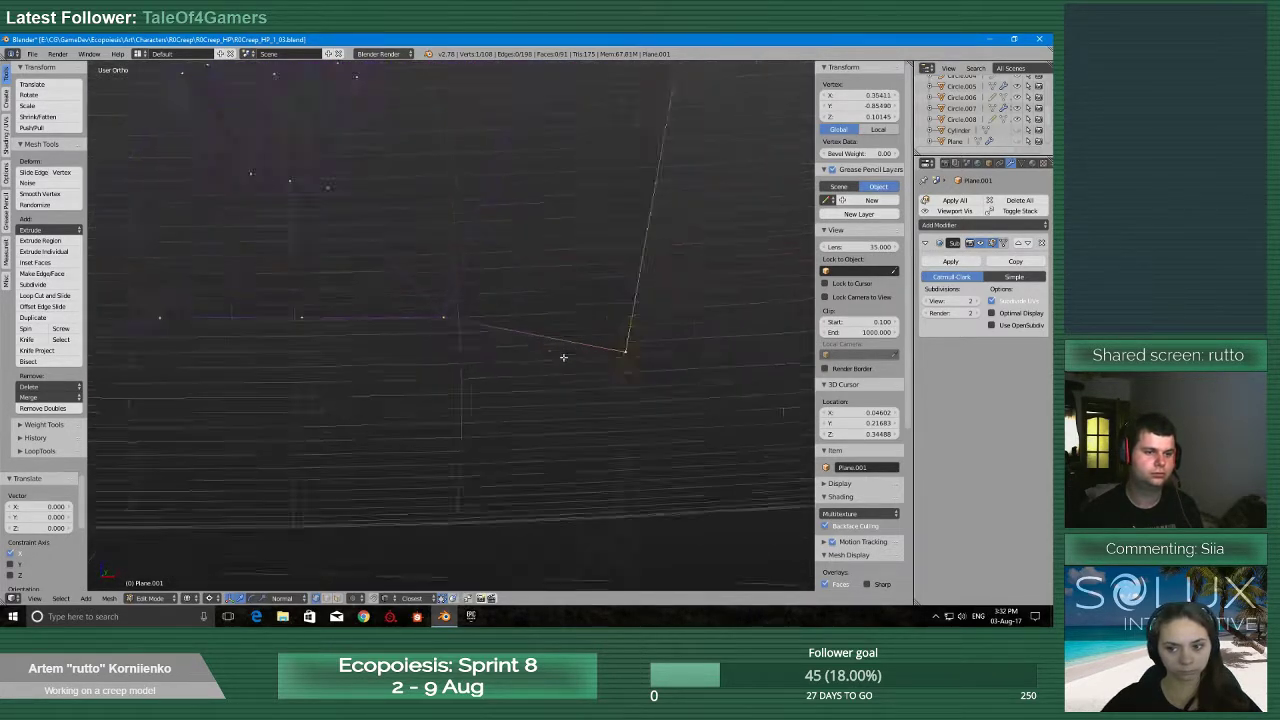
pyautogui.scroll(6, 499, 376)
pyautogui.keyDown('shift'); pyautogui.moveTo(628, 349); pyautogui.dragTo(457, 368, button='middle'); pyautogui.keyUp('shift')
pyautogui.hotkey('ctrl', 's')
pyautogui.click(491, 388)
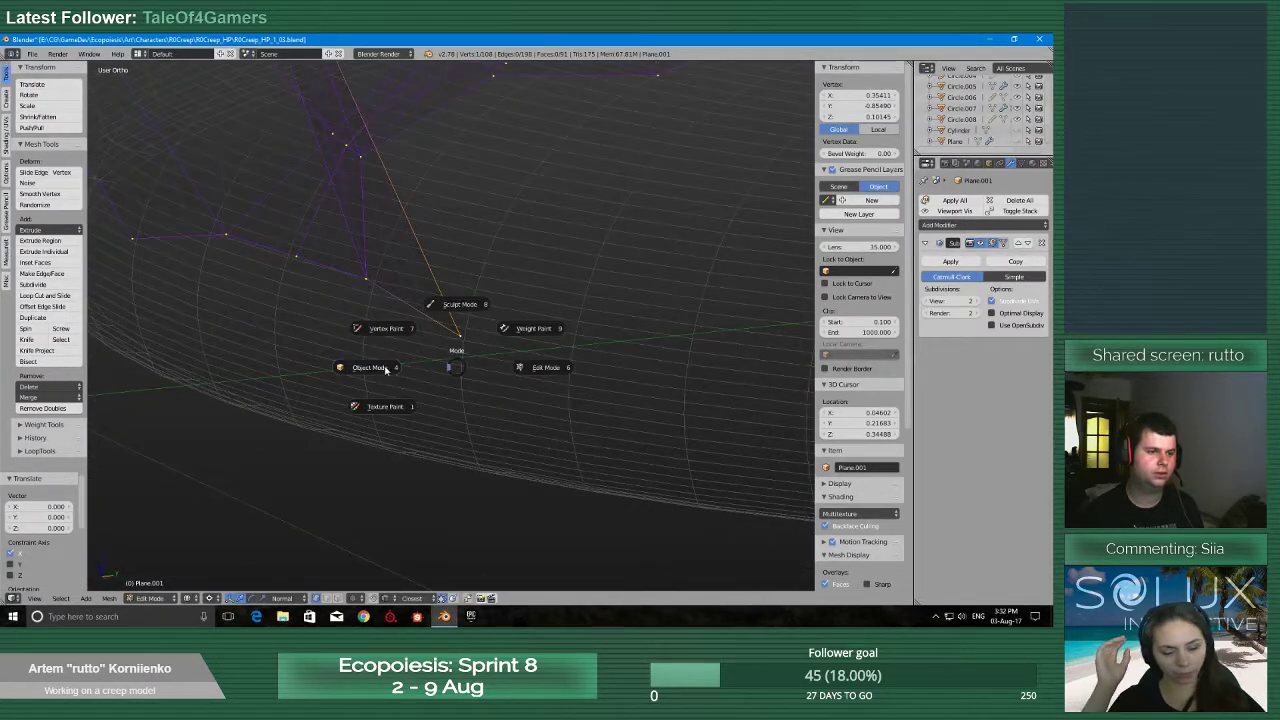
# Leave Edit Mode on the spiked half-segment and open the underlying round body mesh for editing
pyautogui.click(386, 369)
pyautogui.press('Tab')
pyautogui.click(469, 357)
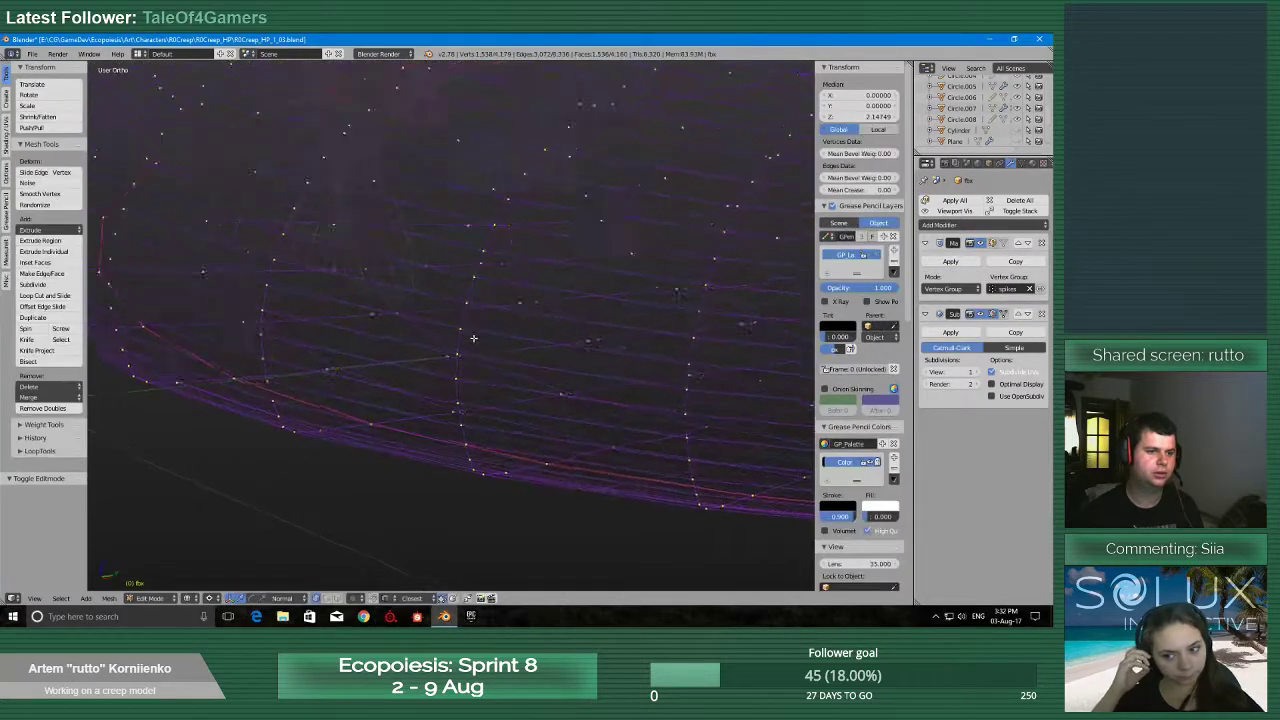
# Select the two adjoining rim faces of the body beside the segment's outer corner in face mode and align the view to them
pyautogui.scroll(-4, 474, 338)
pyautogui.moveTo(480, 346); pyautogui.dragTo(500, 326, button='middle')
pyautogui.scroll(4, 480, 342)
pyautogui.scroll(-4, 467, 357)
pyautogui.scroll(5, 475, 364)
pyautogui.click(457, 384)
pyautogui.rightClick(520, 316)
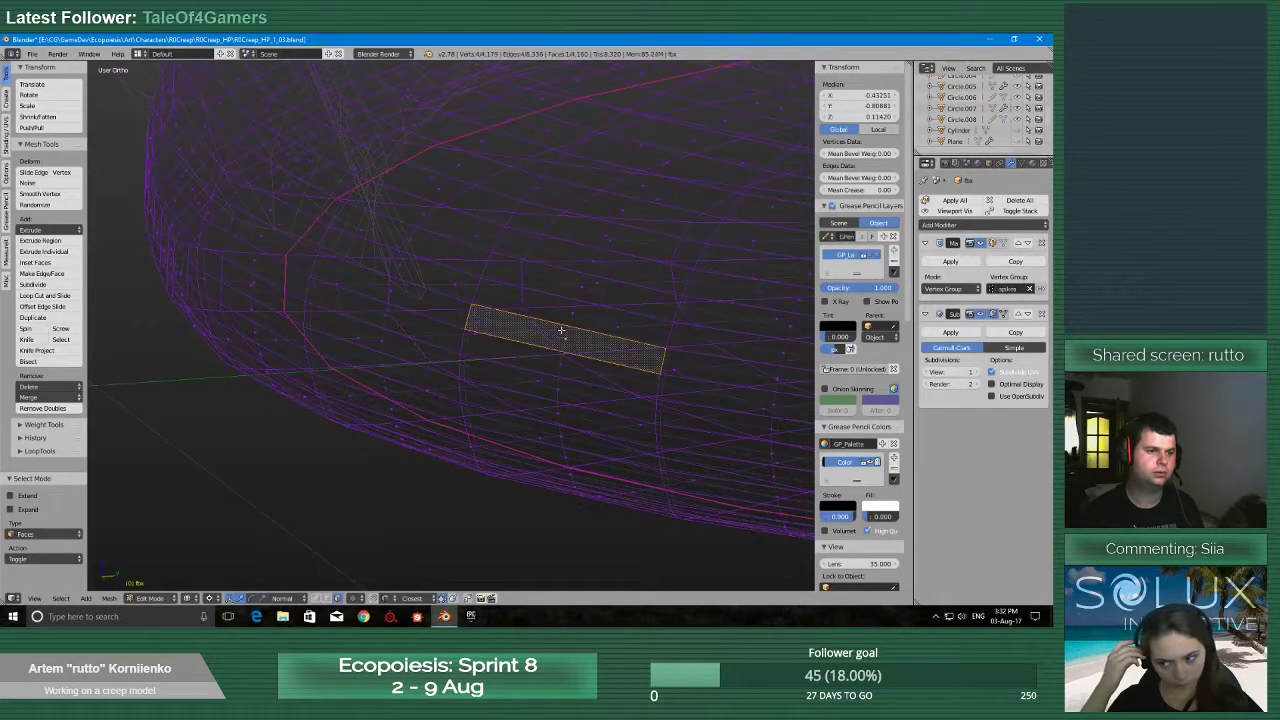
pyautogui.moveTo(393, 294); pyautogui.dragTo(474, 306, button='middle')
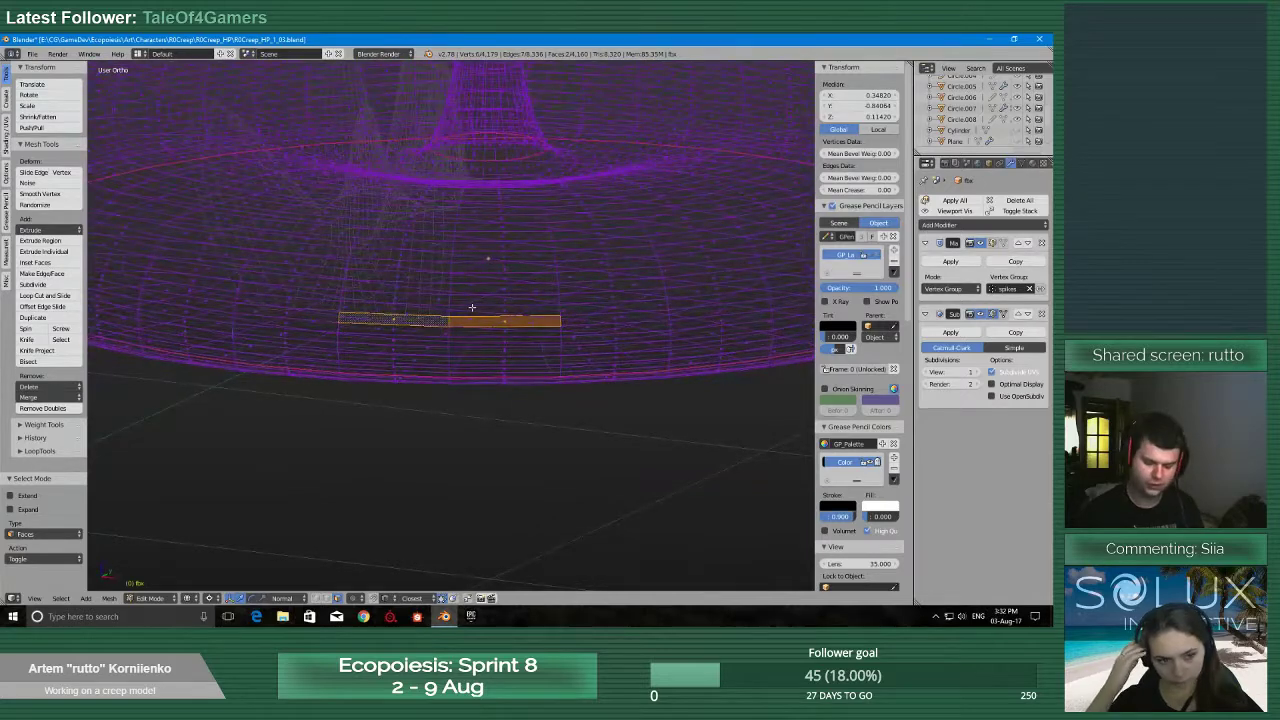
pyautogui.press('shift+KP_7')
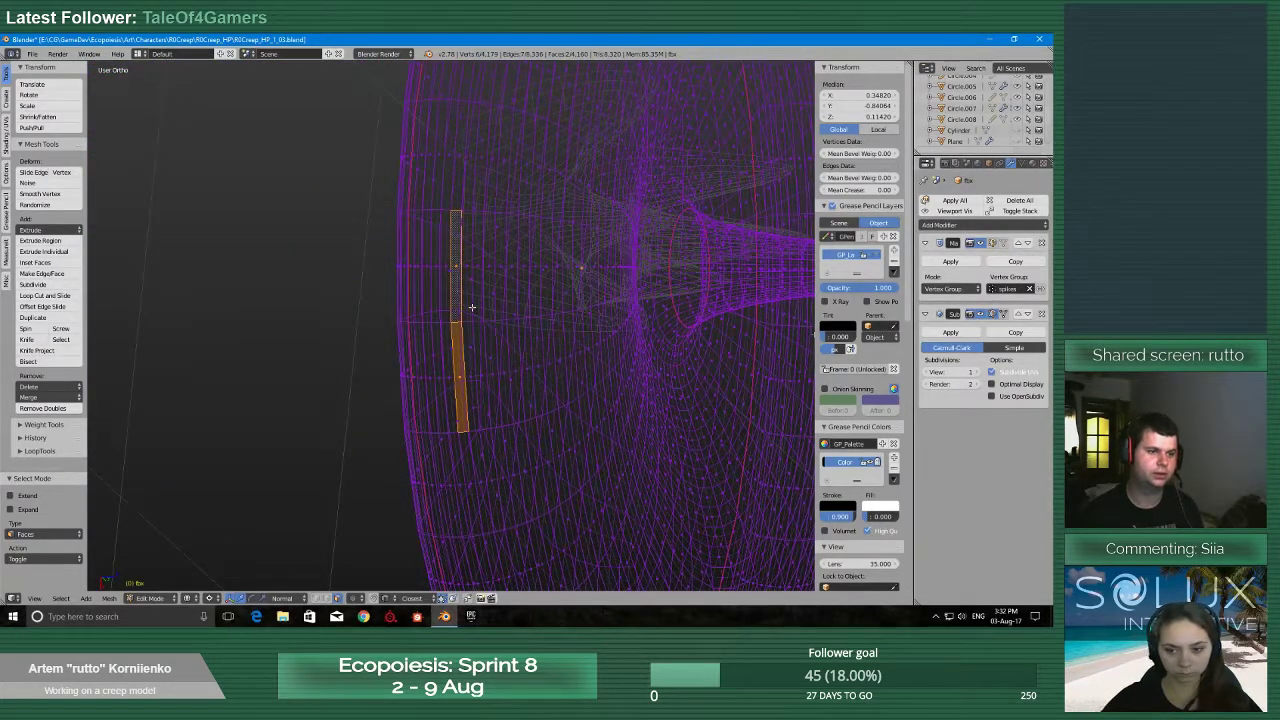
# Return the body to Object Mode, select the spiked half-segment and reopen it for editing at its outer side-edge corner
pyautogui.scroll(2, 472, 307)
pyautogui.click(403, 311)
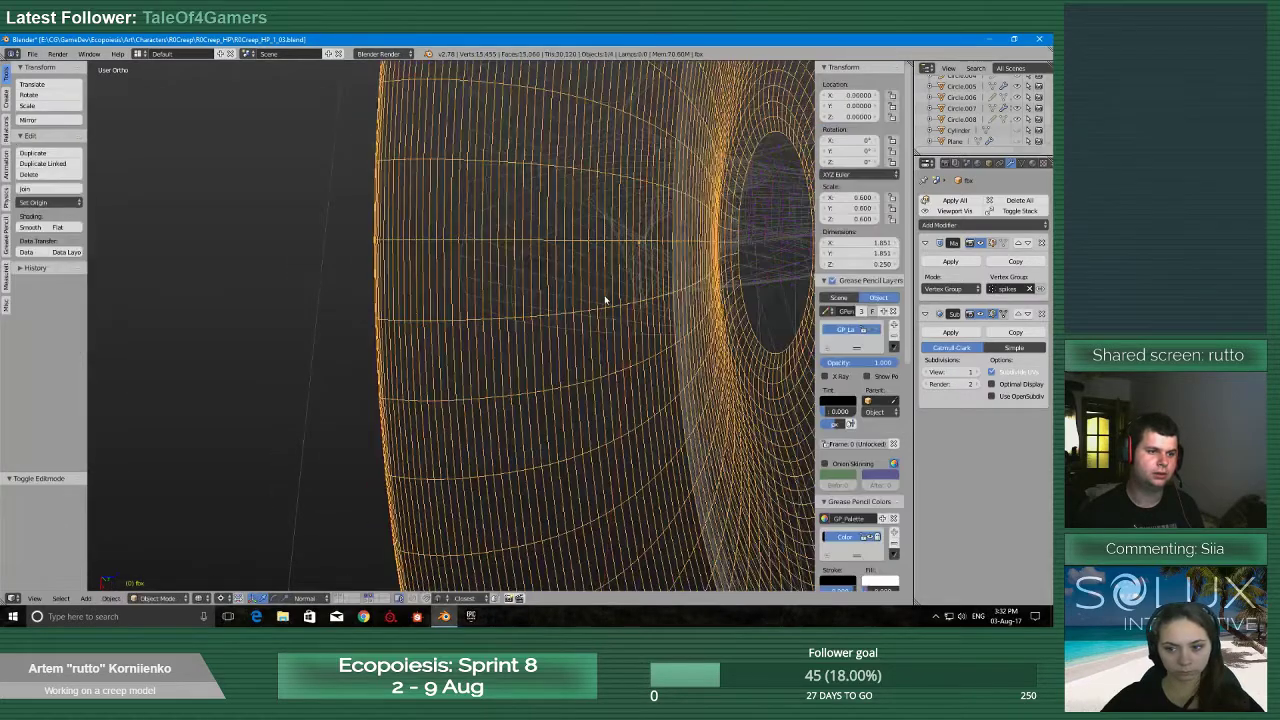
pyautogui.rightClick(608, 293)
pyautogui.press('Tab')
pyautogui.click(673, 289)
pyautogui.scroll(5, 491, 315)
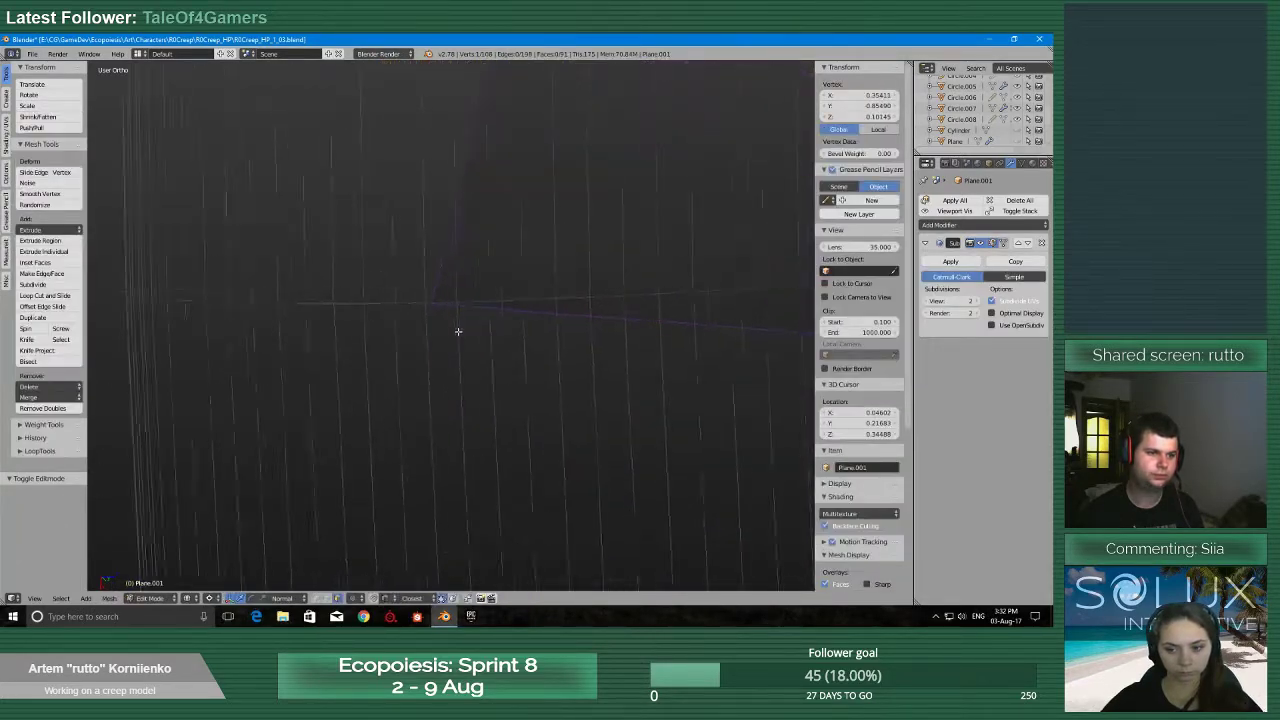
# Switch the half-segment to vertex select mode and set the View transform orientation with the median point pivot
pyautogui.click(527, 305)
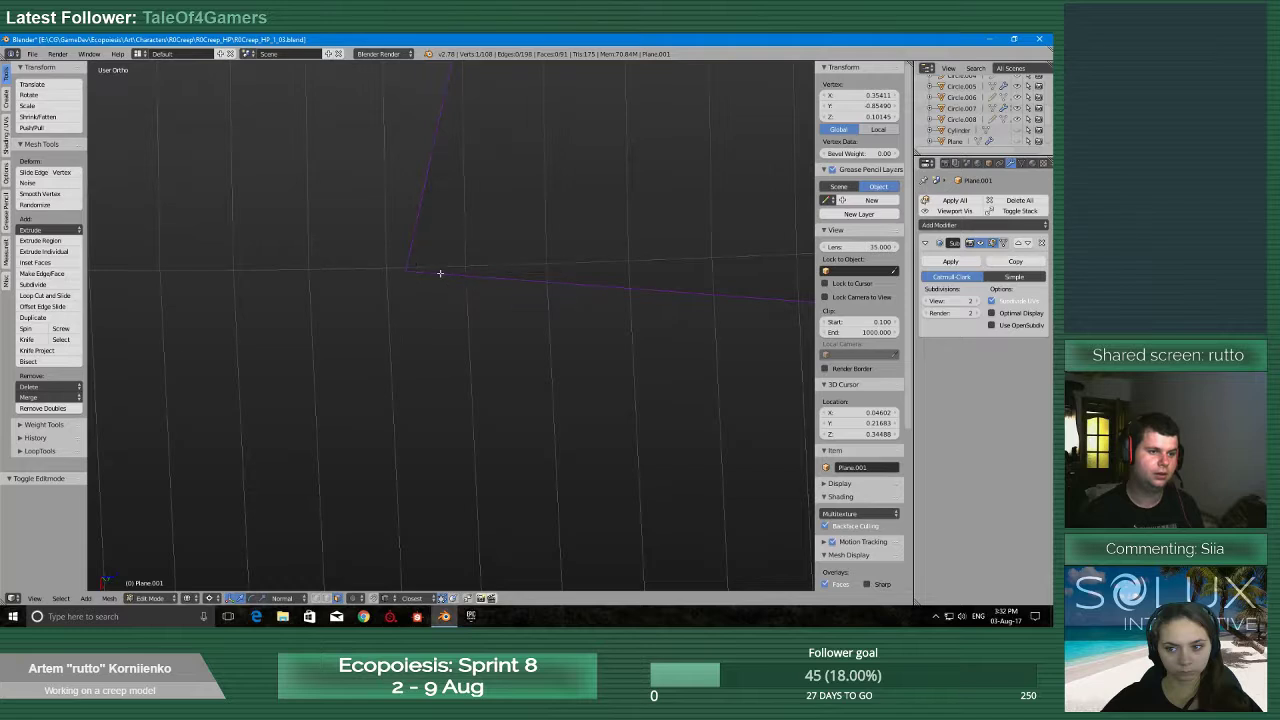
pyautogui.hotkey('ctrl', 'Tab')
pyautogui.click(402, 255)
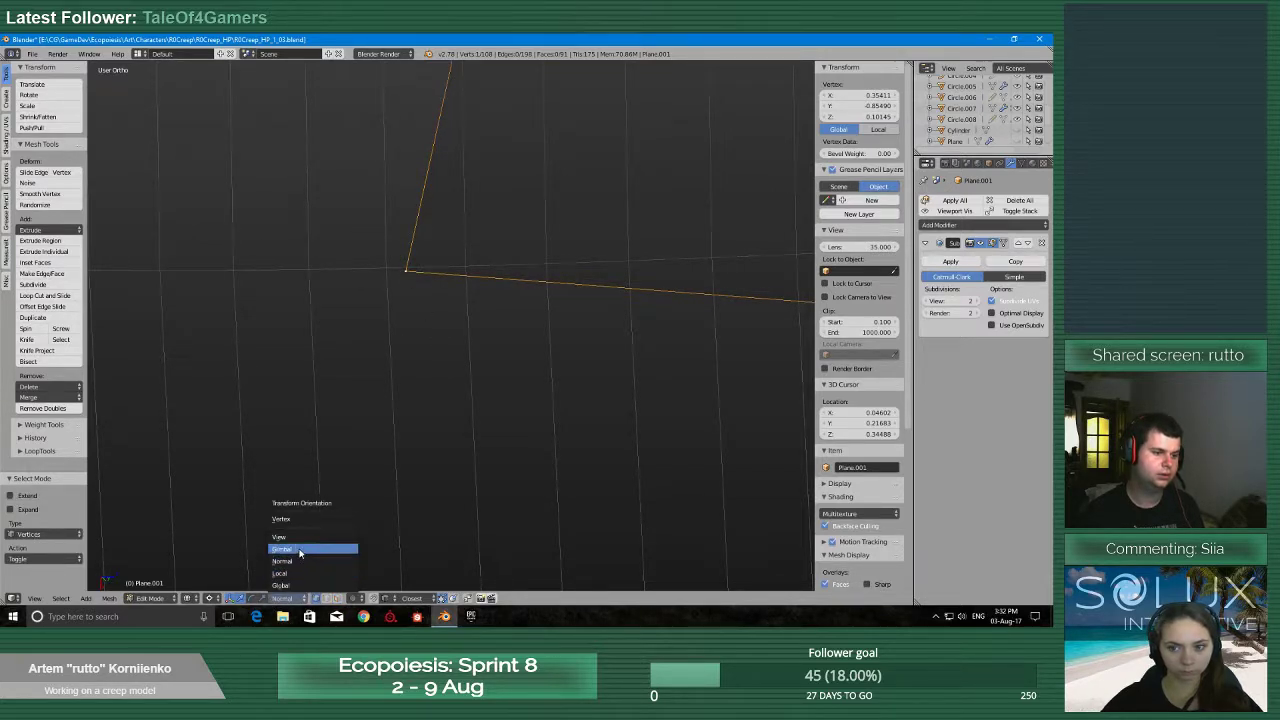
pyautogui.click(298, 537)
pyautogui.press('.')
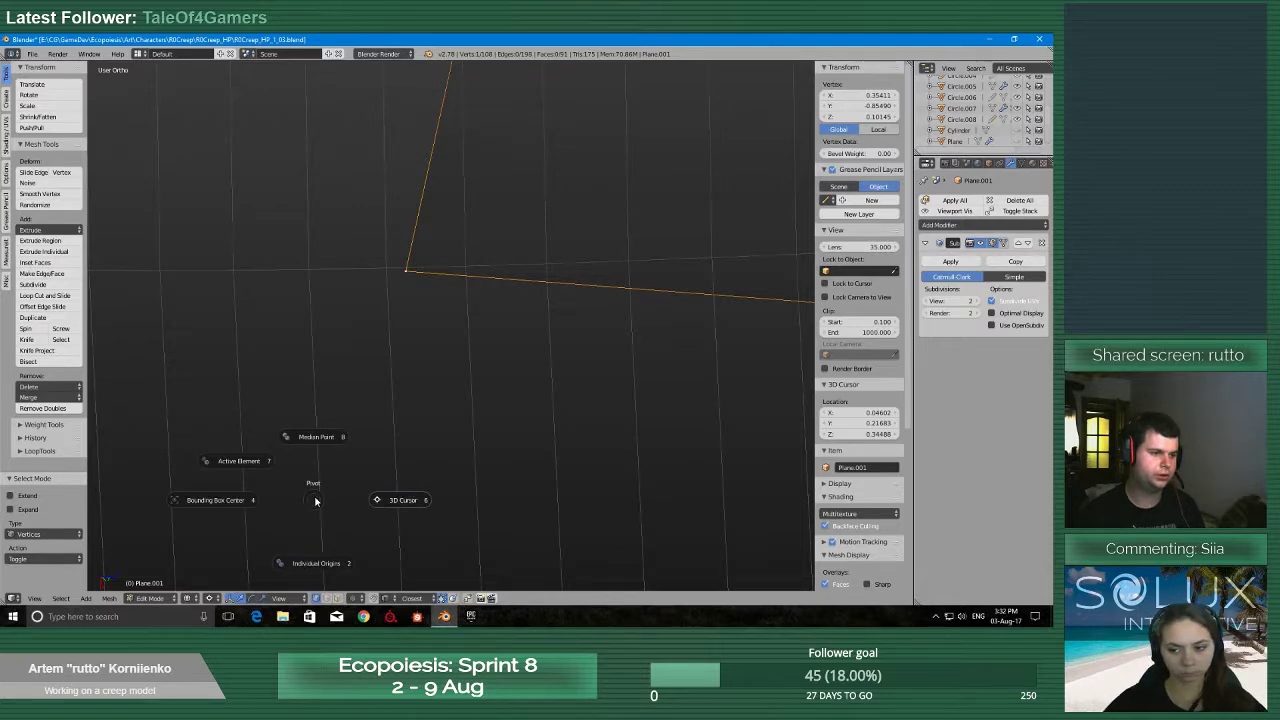
pyautogui.click(308, 440)
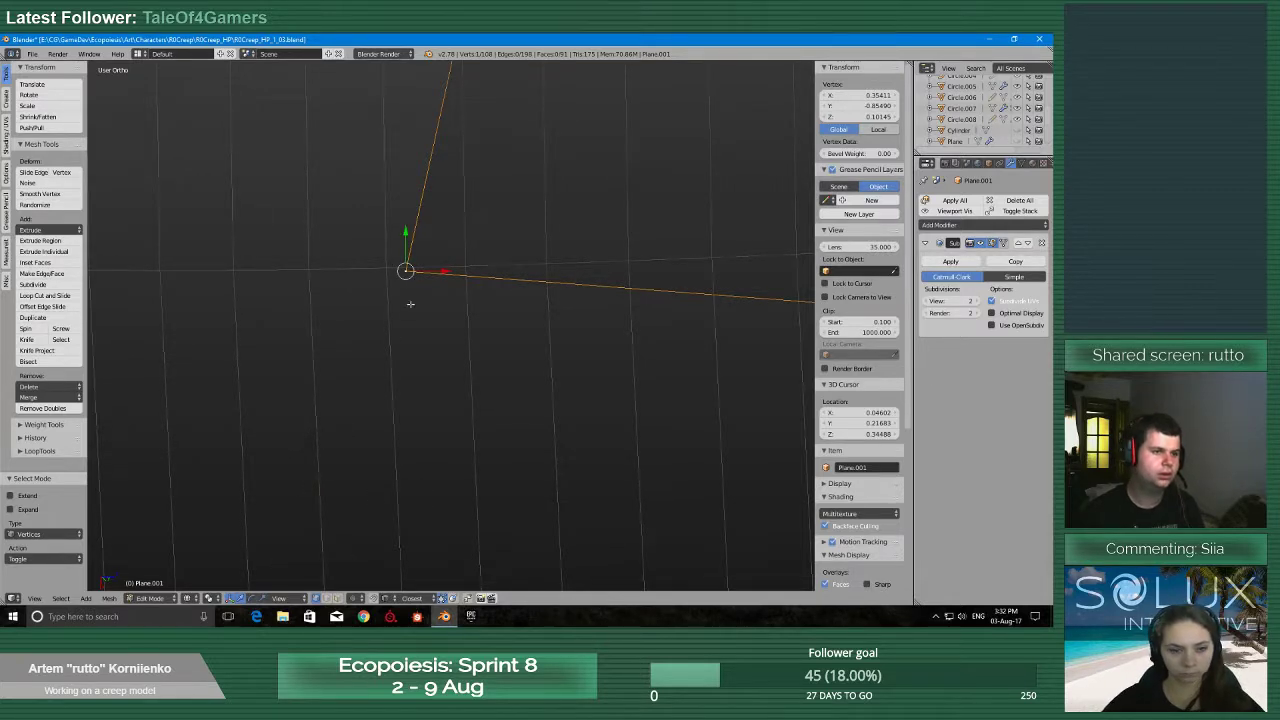
# Move the half-segment's outer corner vertex about 0.0004 along the view's Y axis onto the body's rim line
pyautogui.keyDown('shift'); pyautogui.moveTo(410, 303); pyautogui.dragTo(433, 385, button='middle'); pyautogui.keyUp('shift')
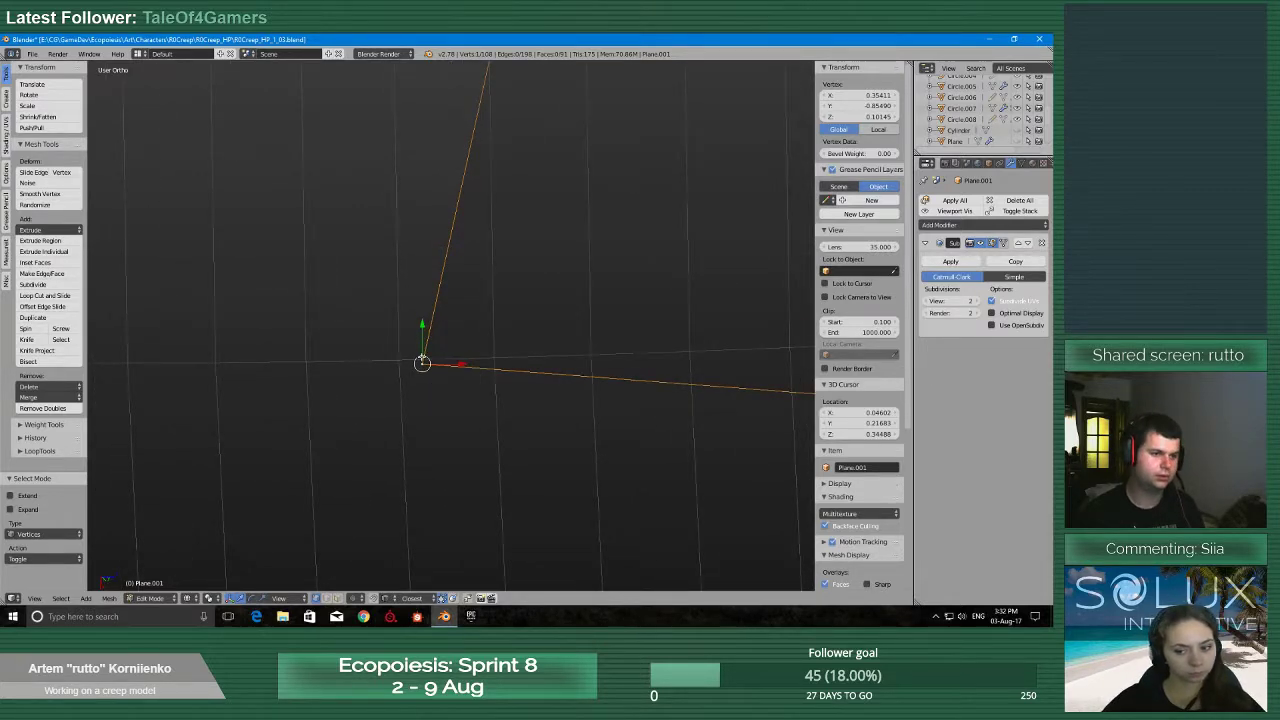
pyautogui.press('g')
pyautogui.press('z')
pyautogui.press('y')
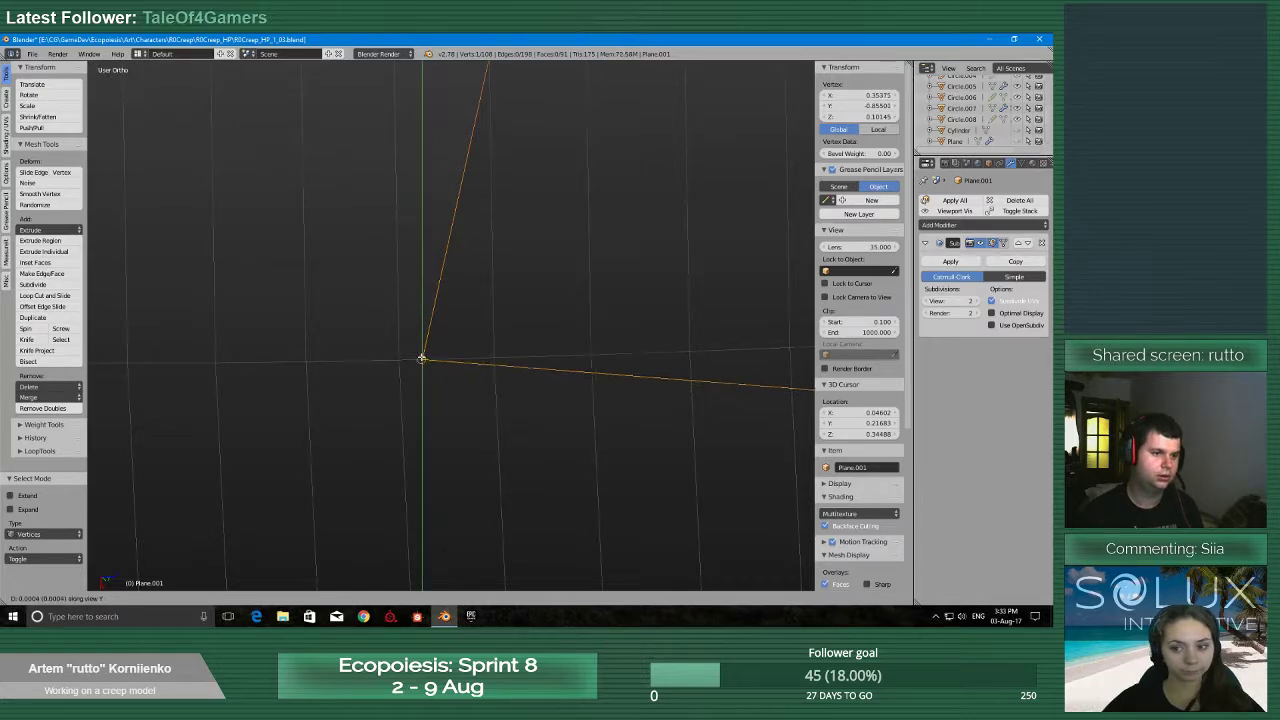
pyautogui.click(422, 358)
pyautogui.scroll(-13, 423, 434)
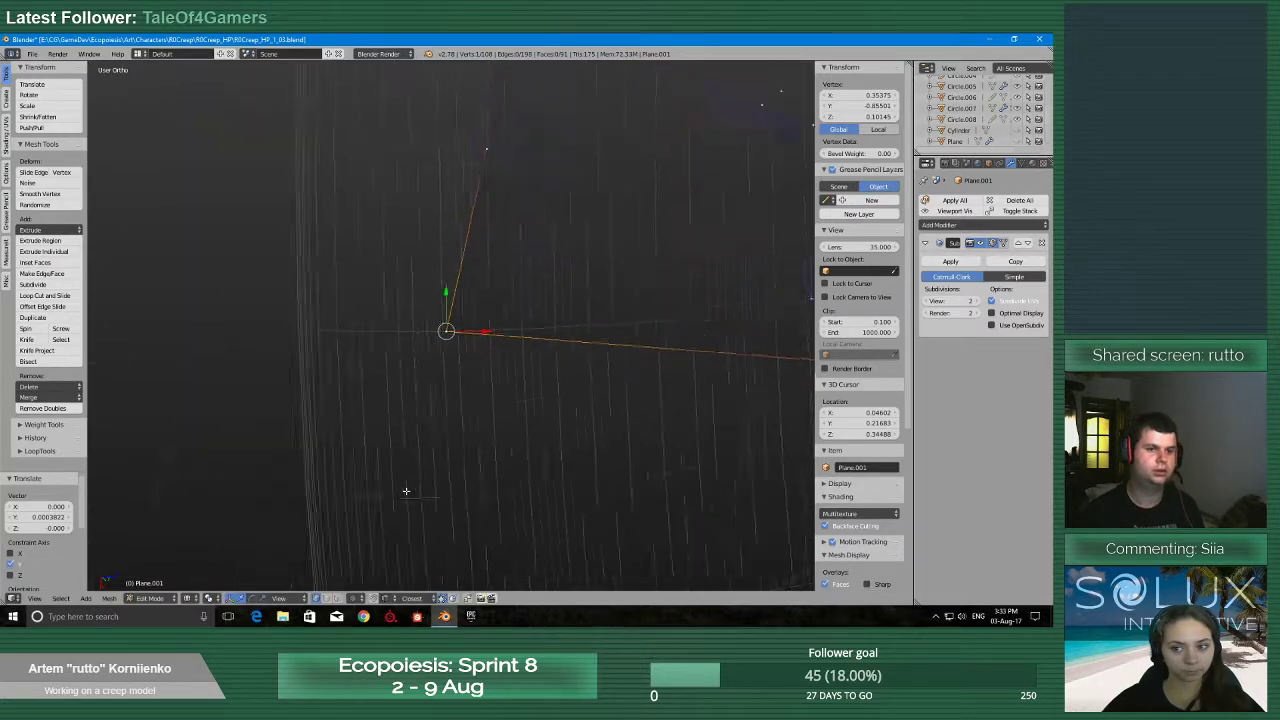
# Inspect the half-segment over the body in solid shading and save over the existing file
pyautogui.moveTo(652, 359); pyautogui.dragTo(506, 441, button='middle')
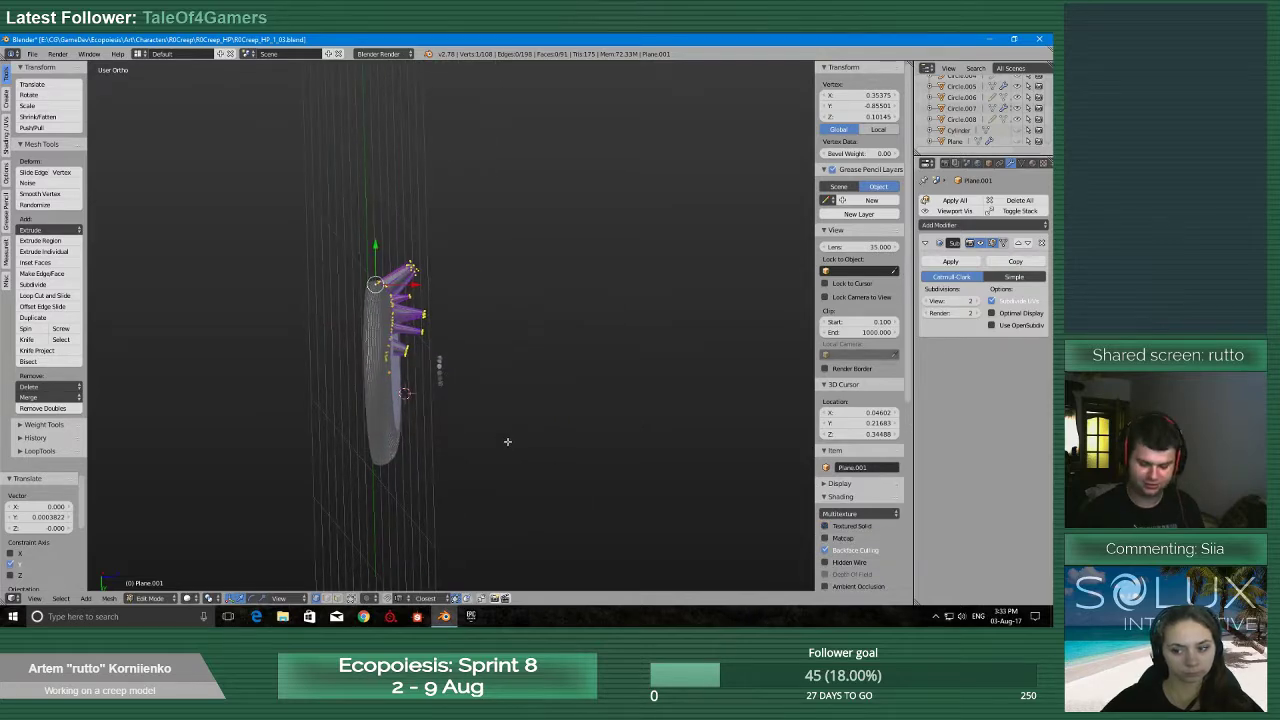
pyautogui.click(521, 379)
pyautogui.scroll(6, 450, 380)
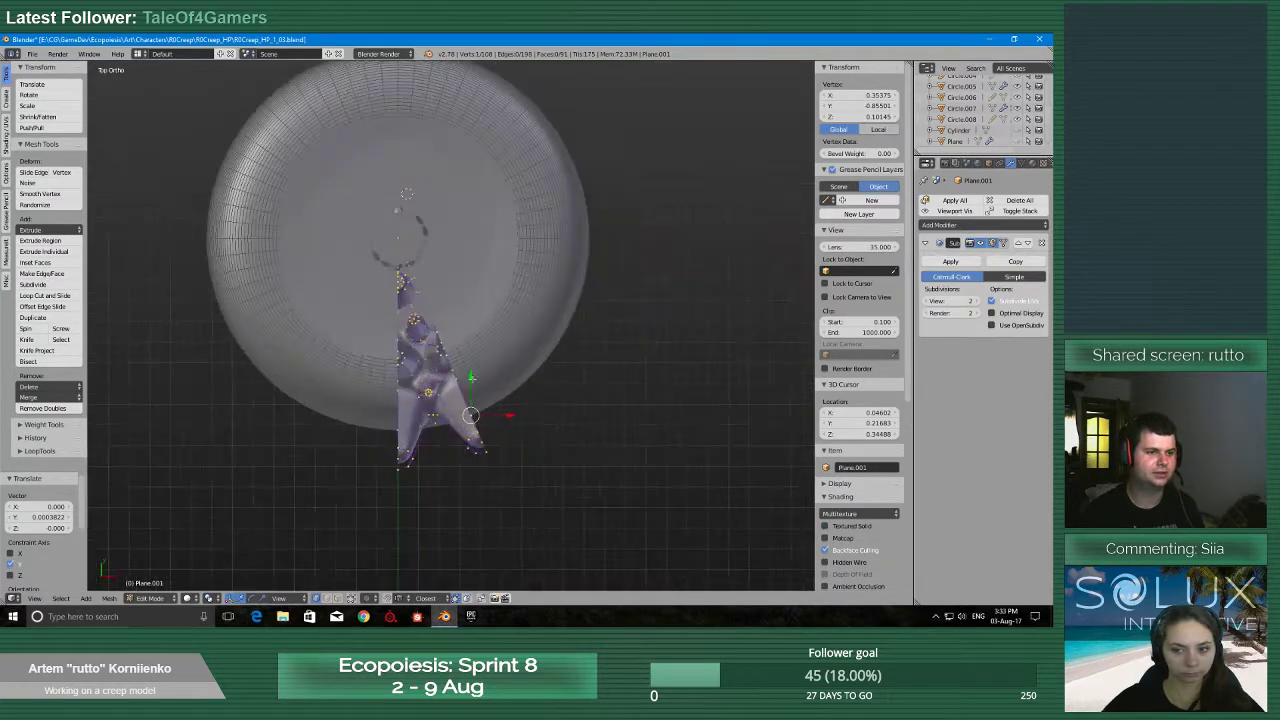
pyautogui.moveTo(442, 380); pyautogui.dragTo(480, 357, button='middle')
pyautogui.scroll(5, 523, 409)
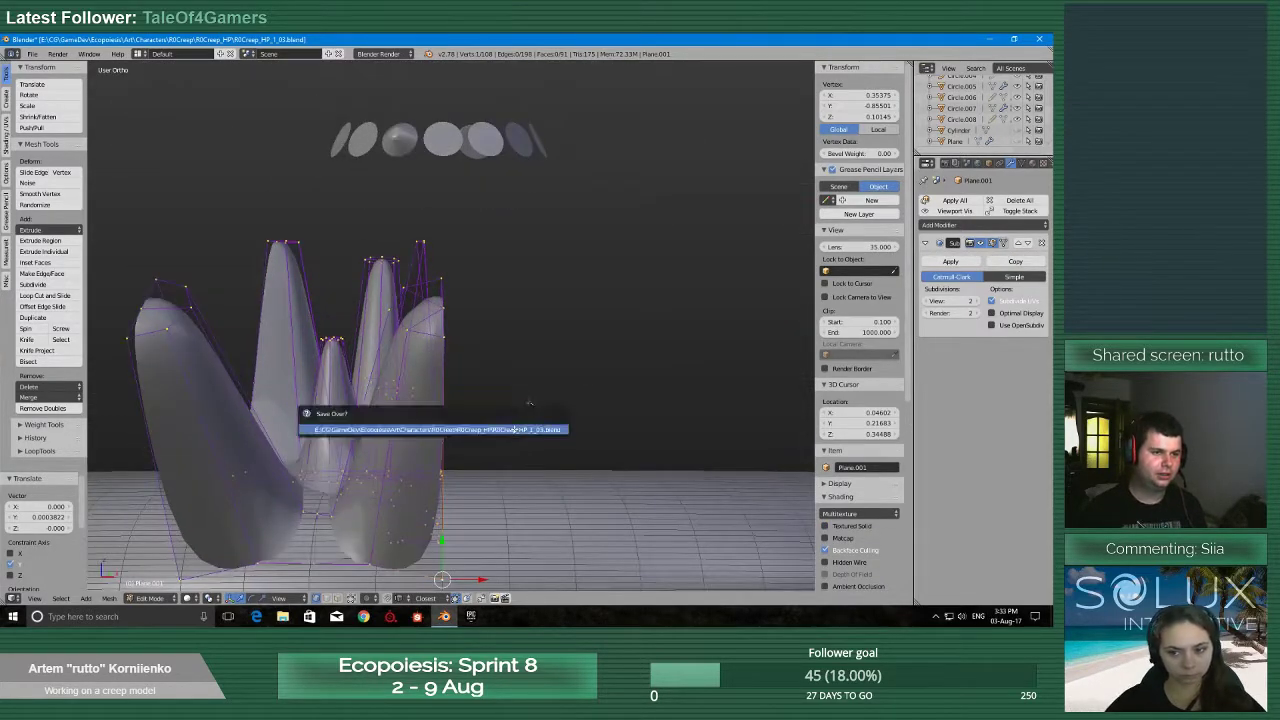
pyautogui.moveTo(523, 409); pyautogui.dragTo(470, 418, button='middle')
pyautogui.scroll(-2, 444, 485)
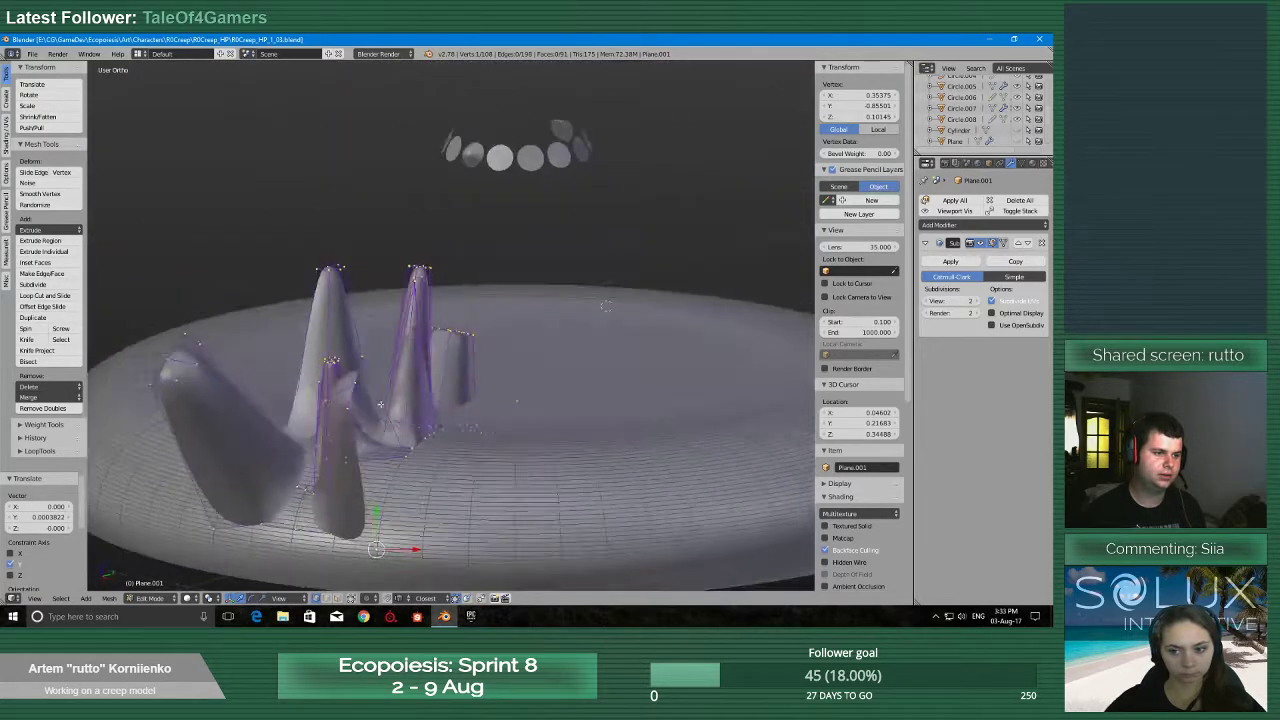
# Select the outer spike's tip vertex on the slanted side edge and examine it from the top in wireframe
pyautogui.rightClick(347, 408)
pyautogui.press('q')
pyautogui.click(395, 236)
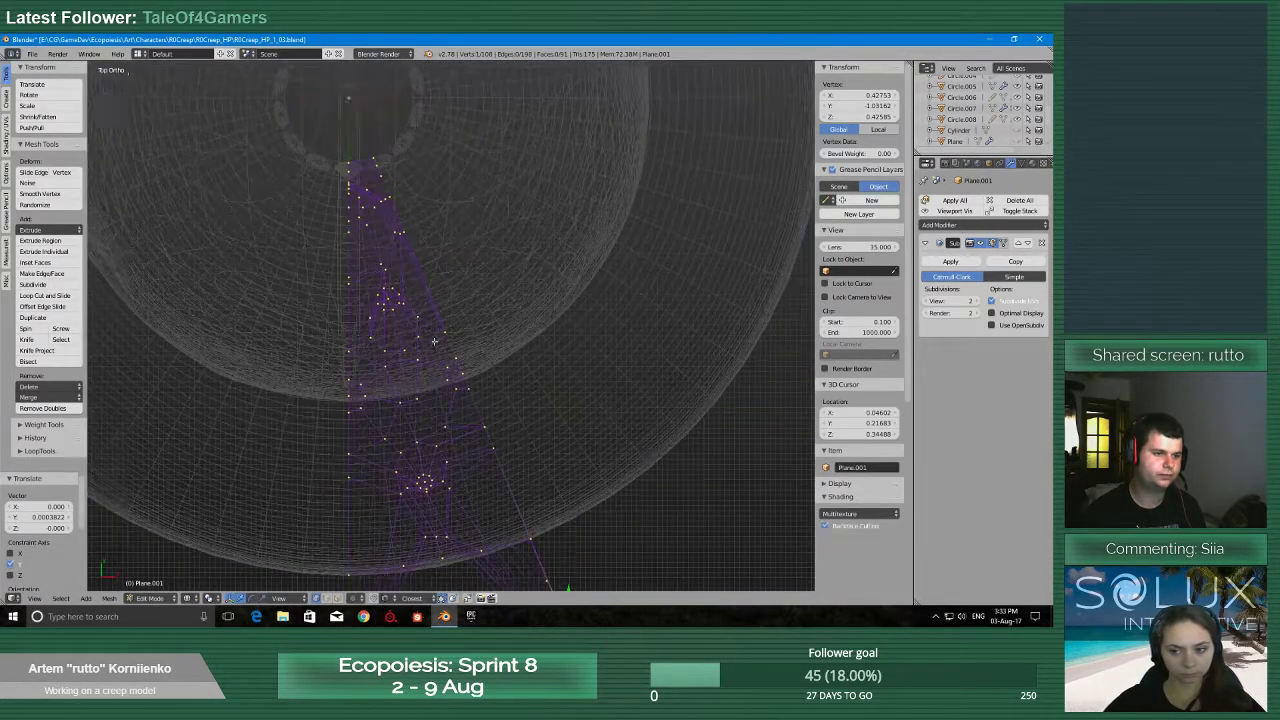
pyautogui.scroll(8, 394, 300)
pyautogui.keyDown('shift'); pyautogui.moveTo(272, 343); pyautogui.dragTo(595, 495, button='middle'); pyautogui.keyUp('shift')
pyautogui.scroll(-6, 511, 423)
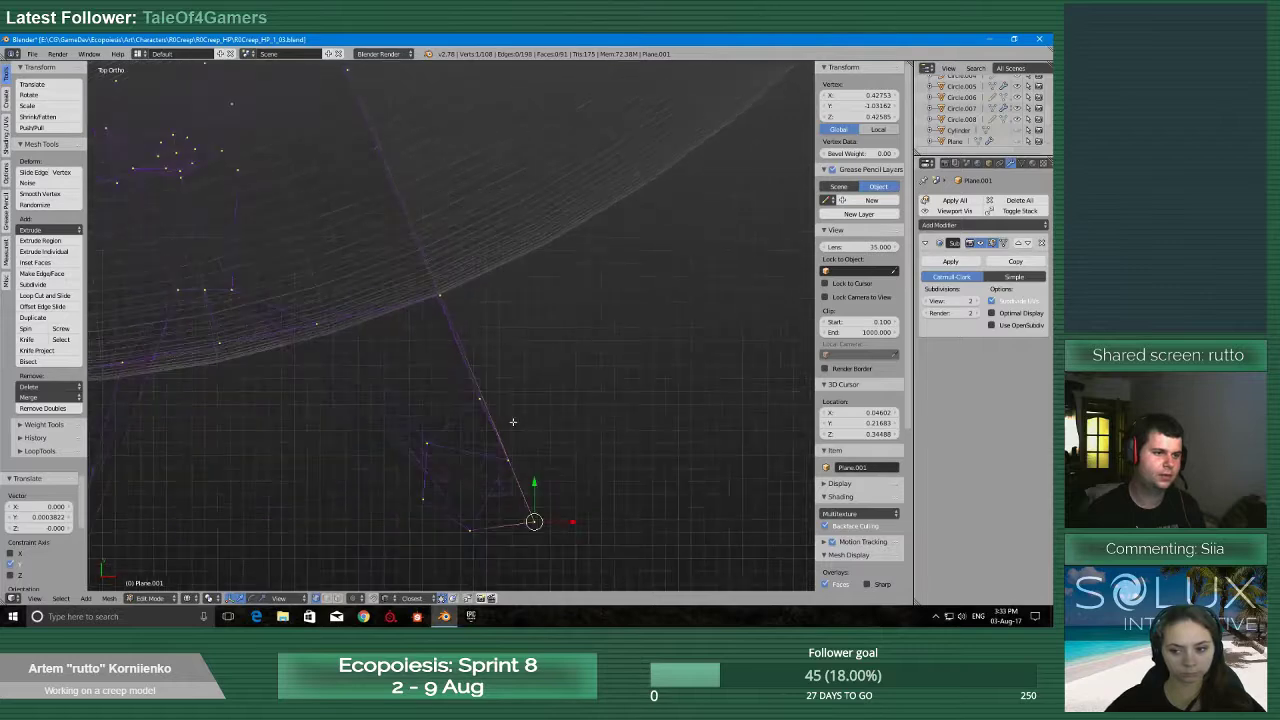
# Leave Edit Mode, show the additional layer holding the slanted guide, and reopen the half-segment for editing
pyautogui.click(347, 467)
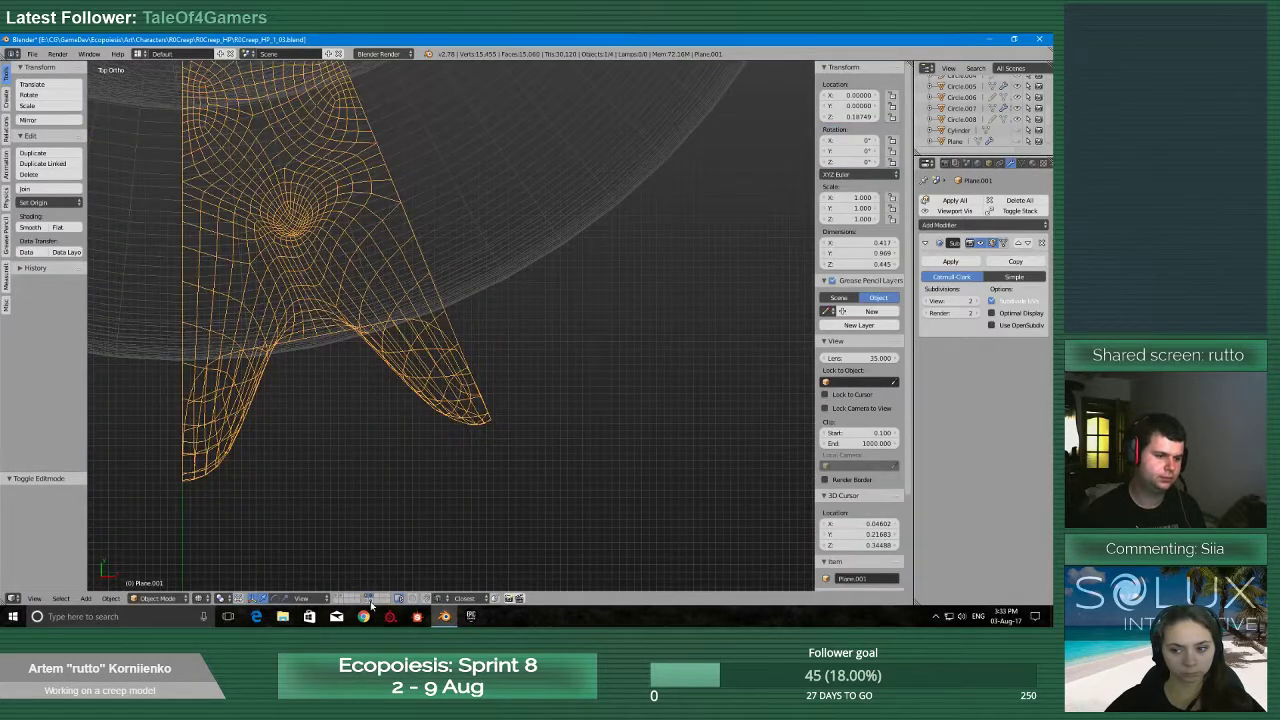
pyautogui.press('Tab')
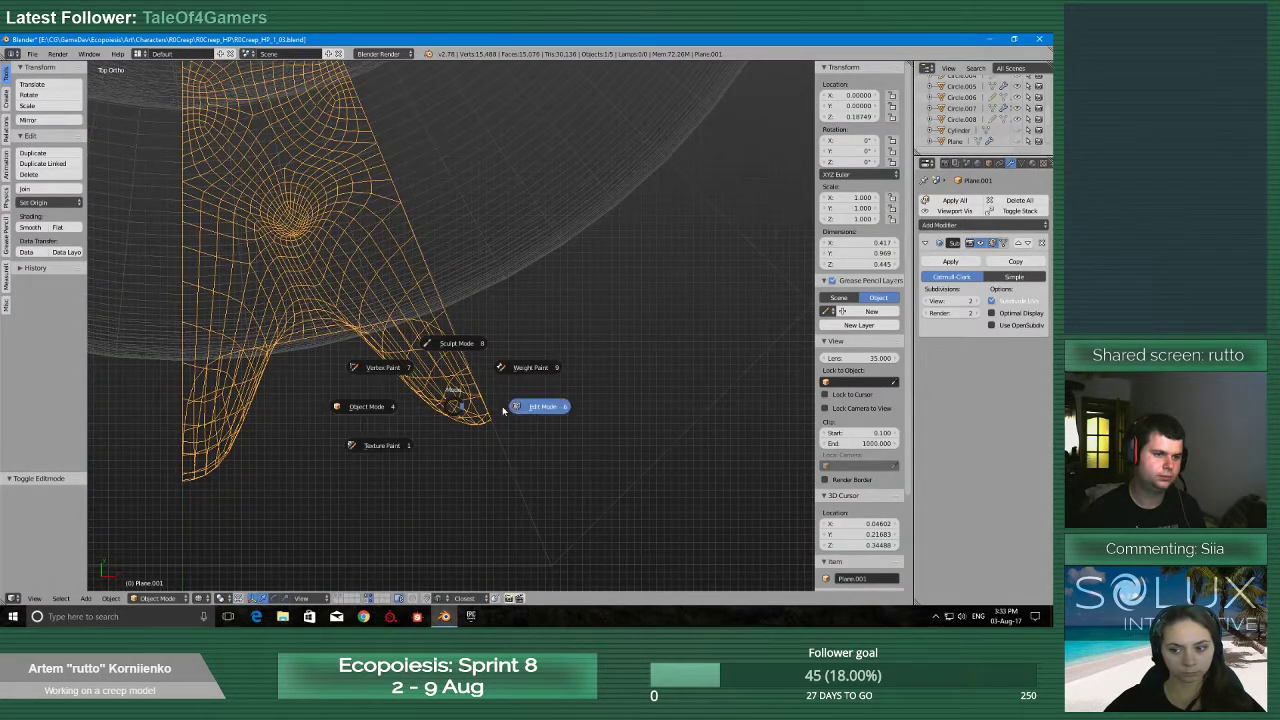
pyautogui.click(508, 413)
# Deselect everything and lasso-select the outer spike's side-edge vertex midway between the rim and the tip
pyautogui.scroll(3, 522, 460)
pyautogui.keyDown('shift'); pyautogui.moveTo(531, 526); pyautogui.dragTo(439, 387, button='middle'); pyautogui.keyUp('shift')
pyautogui.scroll(8, 439, 387)
pyautogui.scroll(3, 309, 183)
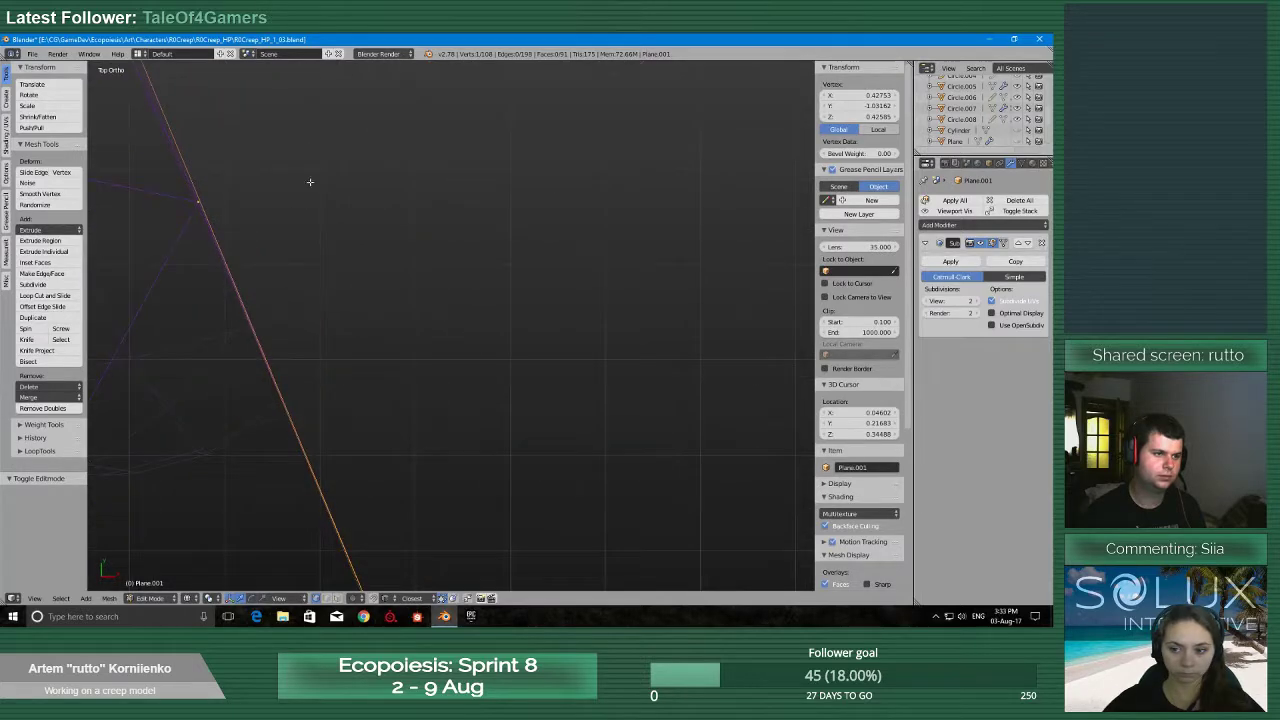
pyautogui.keyDown('shift'); pyautogui.moveTo(255, 157); pyautogui.dragTo(500, 440, button='middle'); pyautogui.keyUp('shift')
pyautogui.scroll(-6, 490, 440)
pyautogui.keyDown('shift'); pyautogui.moveTo(412, 252); pyautogui.dragTo(415, 366, button='middle'); pyautogui.keyUp('shift')
pyautogui.press('a')
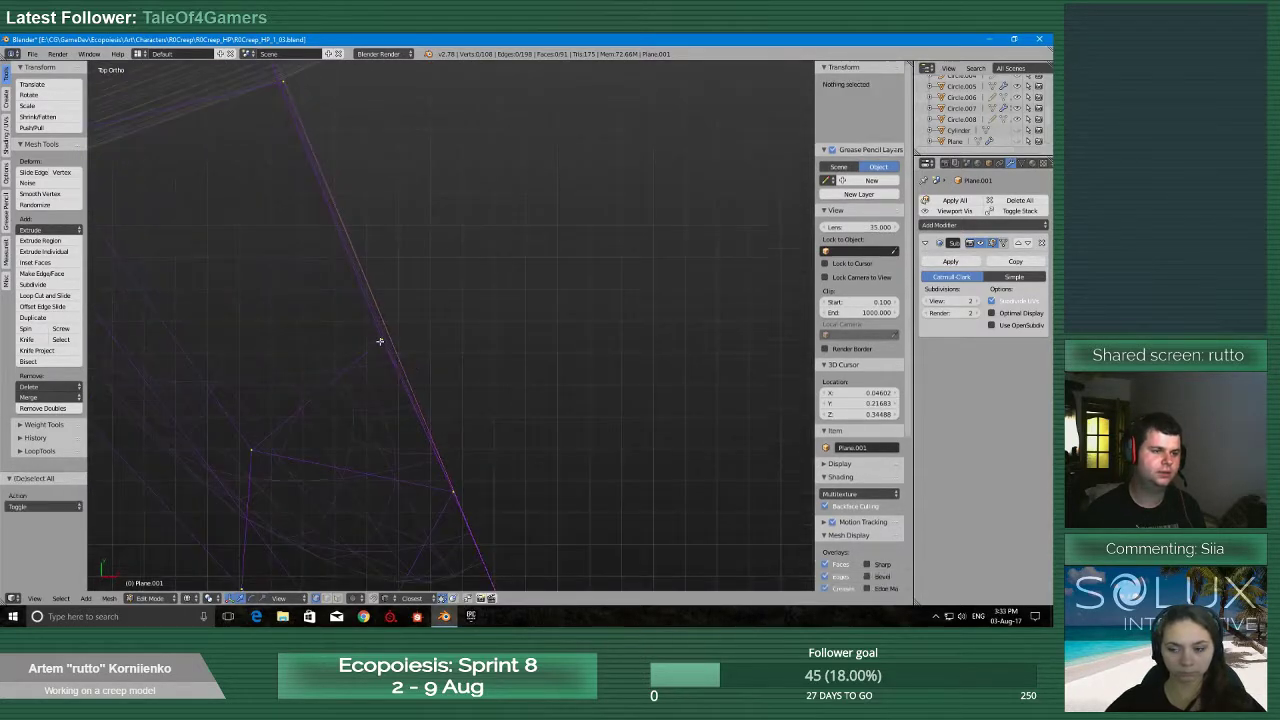
pyautogui.moveTo(412, 302)
pyautogui.keyDown('ctrl'); pyautogui.mouseDown()
pyautogui.moveTo(357, 337)
pyautogui.moveTo(402, 370)
pyautogui.mouseUp(); pyautogui.keyUp('ctrl')
pyautogui.scroll(-9, 414, 400)
pyautogui.scroll(3, 430, 410)
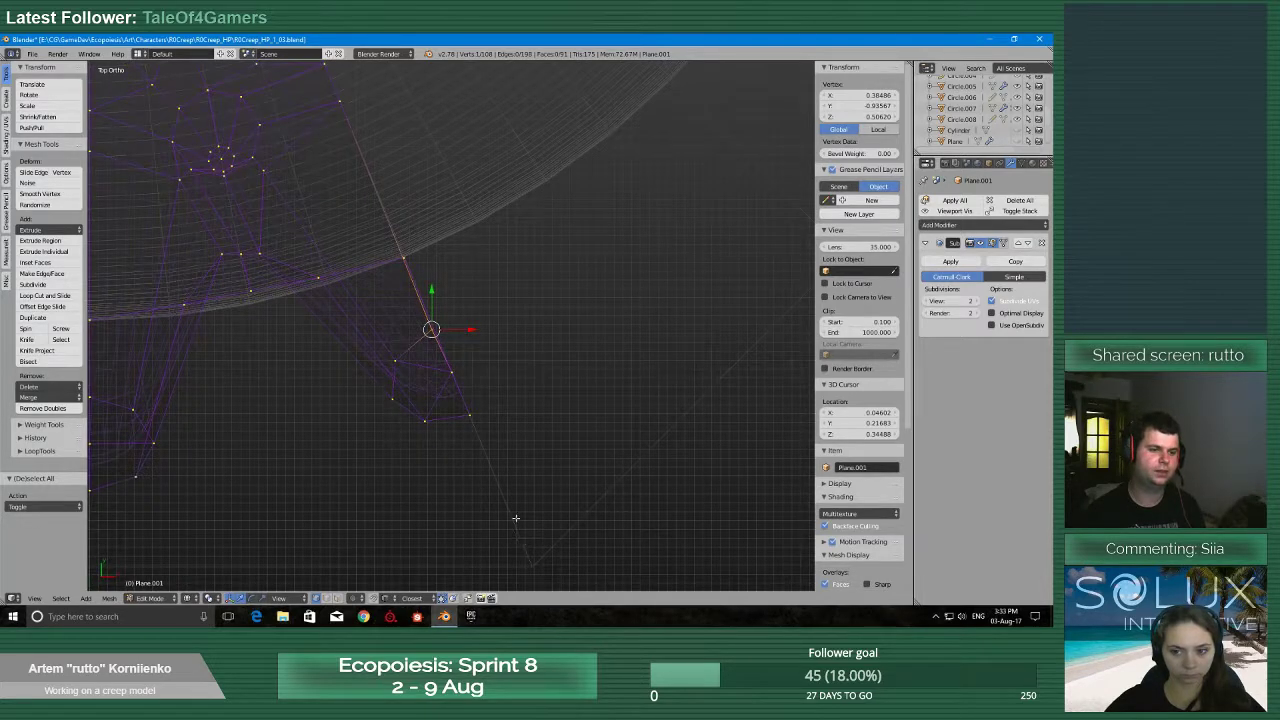
# Add the adjoining inner spike vertex to the selection and create a custom transform orientation from their edge
pyautogui.scroll(9, 427, 332)
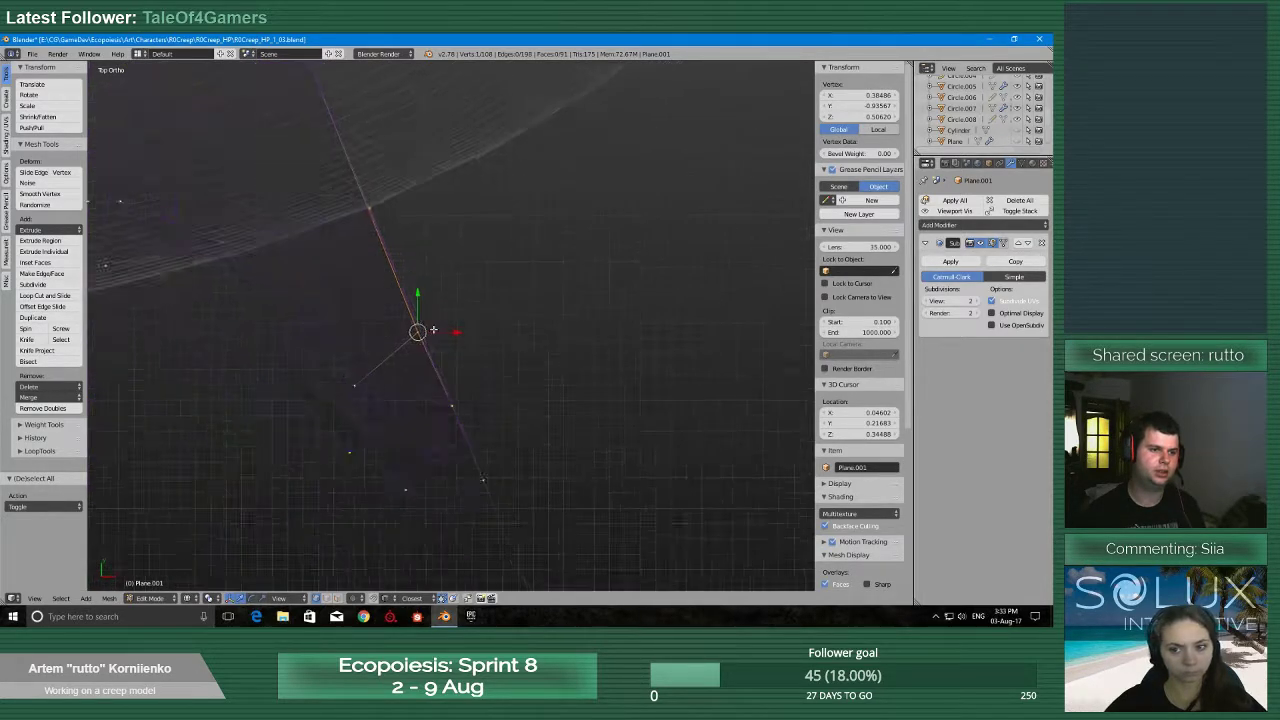
pyautogui.keyDown('shift'); pyautogui.moveTo(323, 380); pyautogui.dragTo(403, 406, button='middle'); pyautogui.keyUp('shift')
pyautogui.scroll(6, 405, 430)
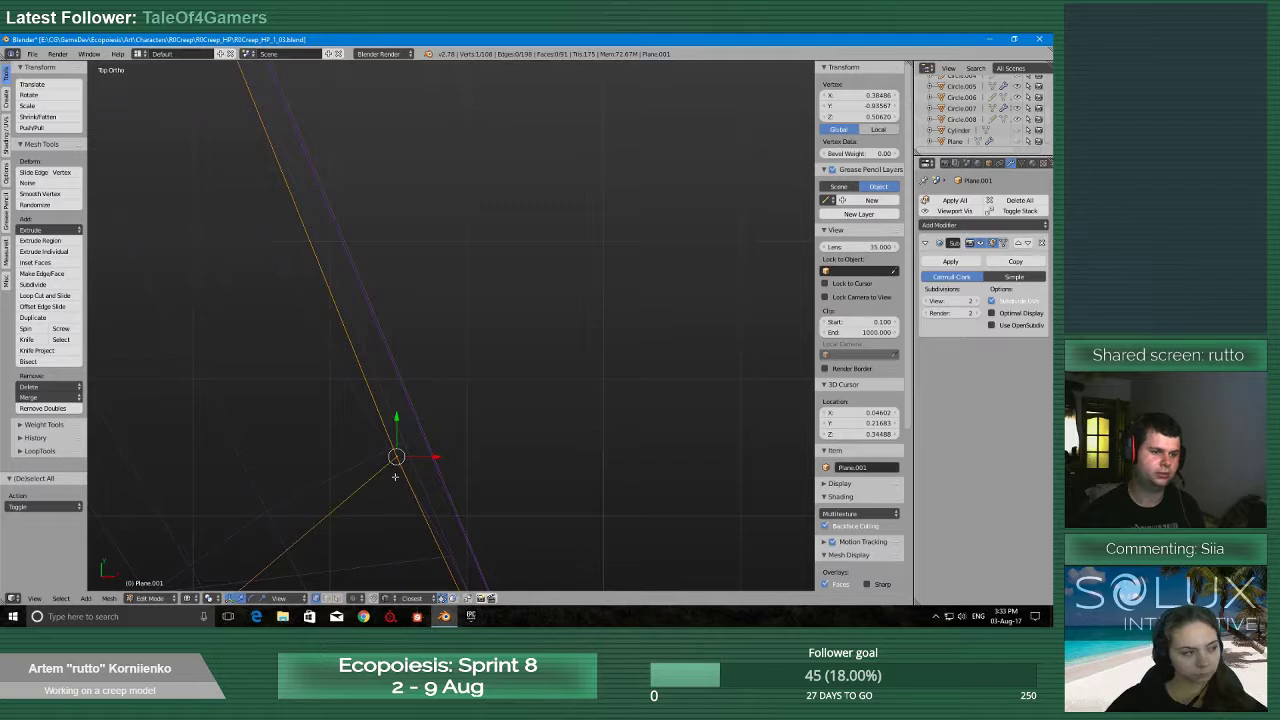
pyautogui.scroll(-6, 347, 485)
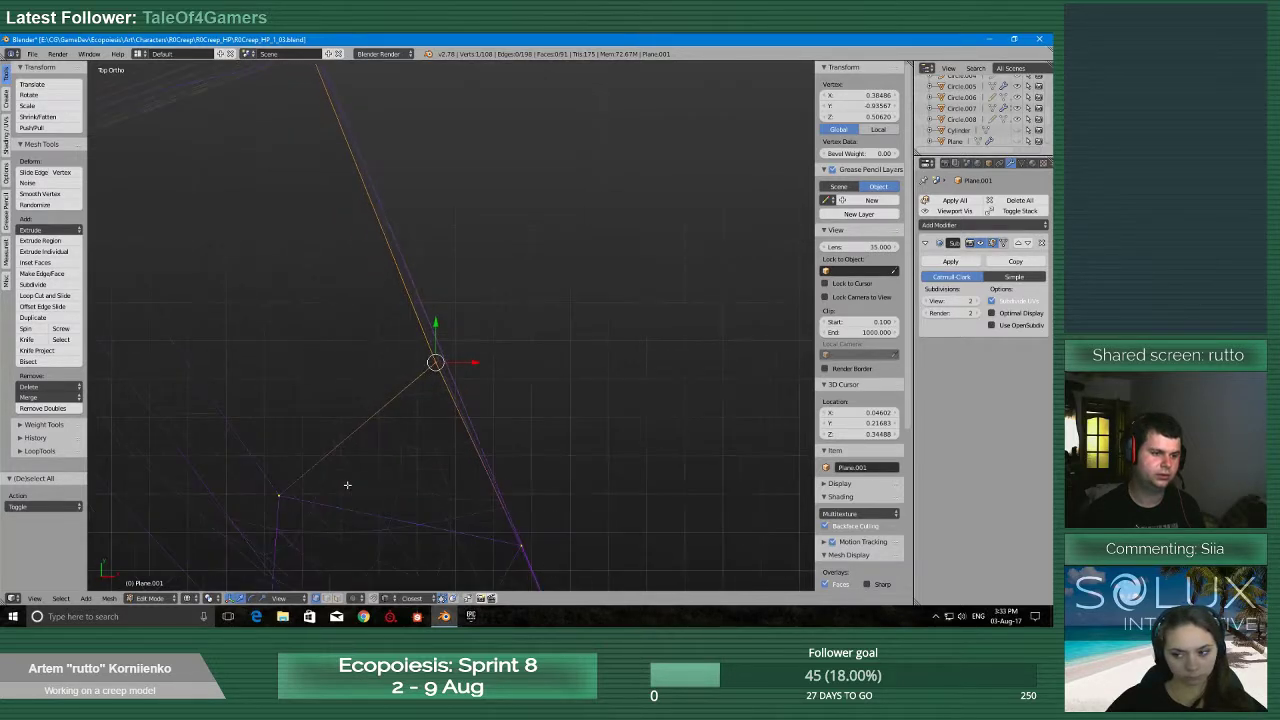
pyautogui.keyDown('shift'); pyautogui.rightClick(275, 496); pyautogui.keyUp('shift')
pyautogui.scroll(2, 326, 493)
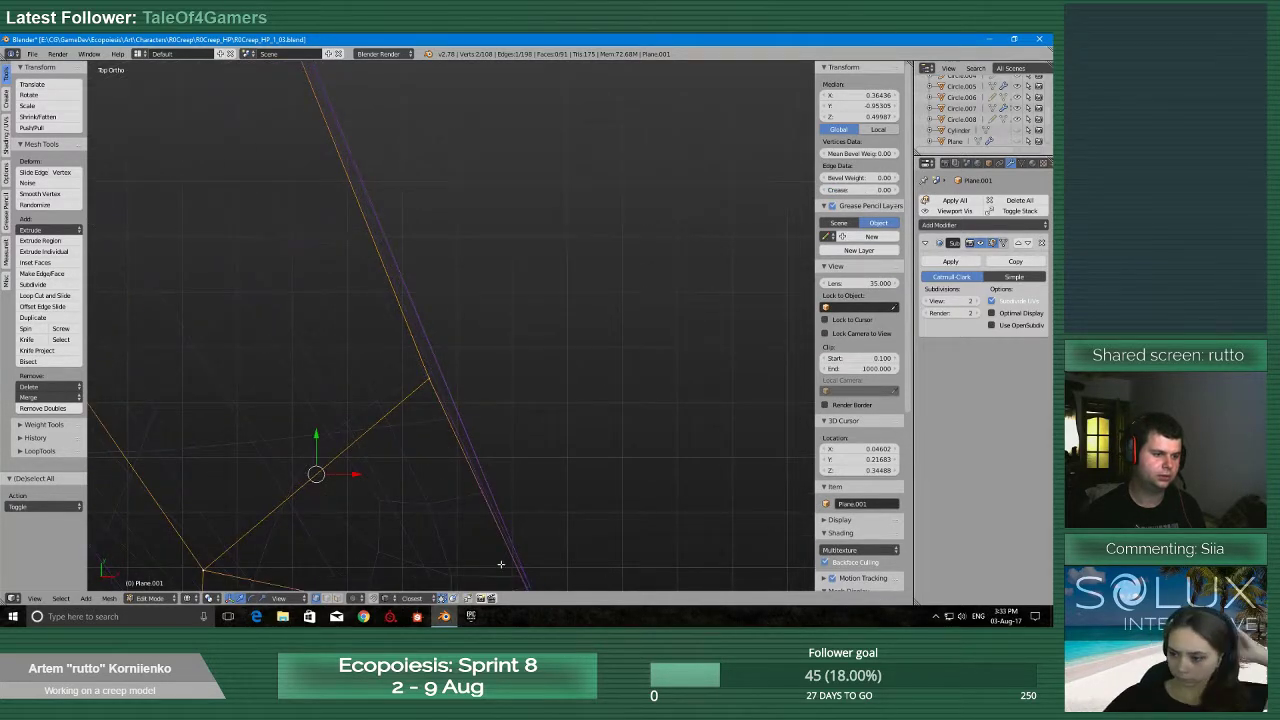
pyautogui.scroll(-6, 888, 438)
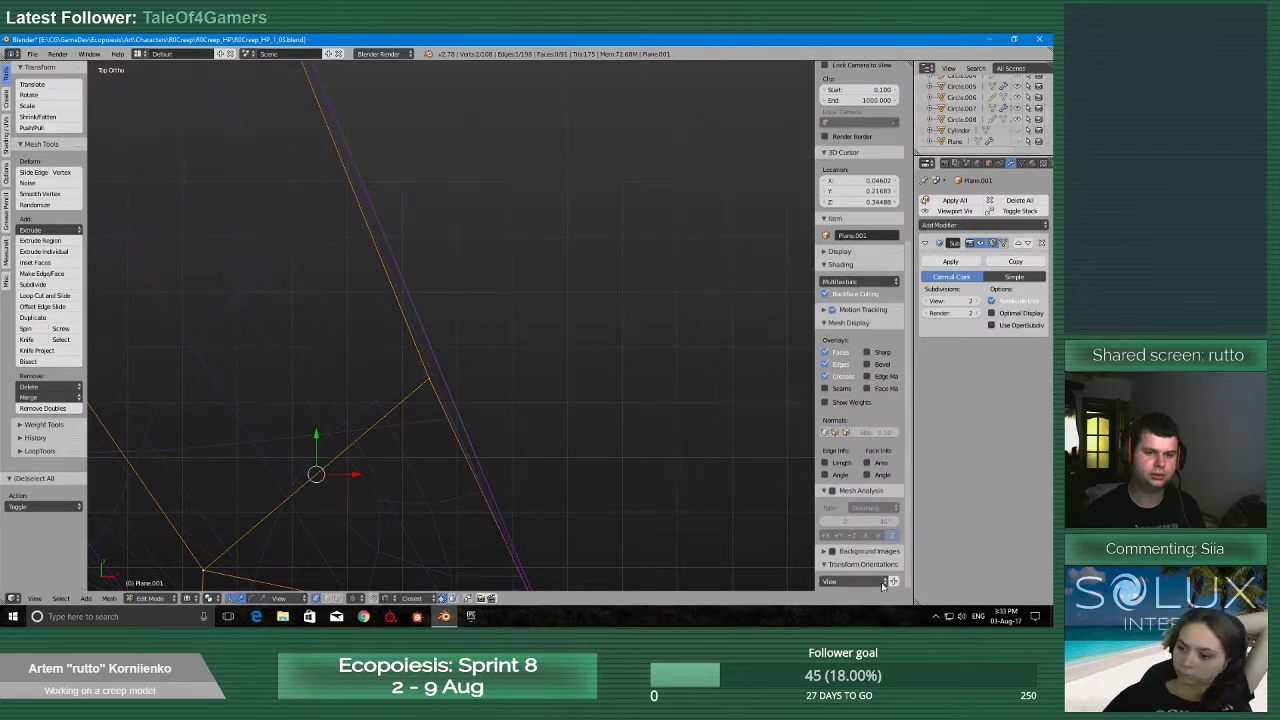
pyautogui.click(891, 581)
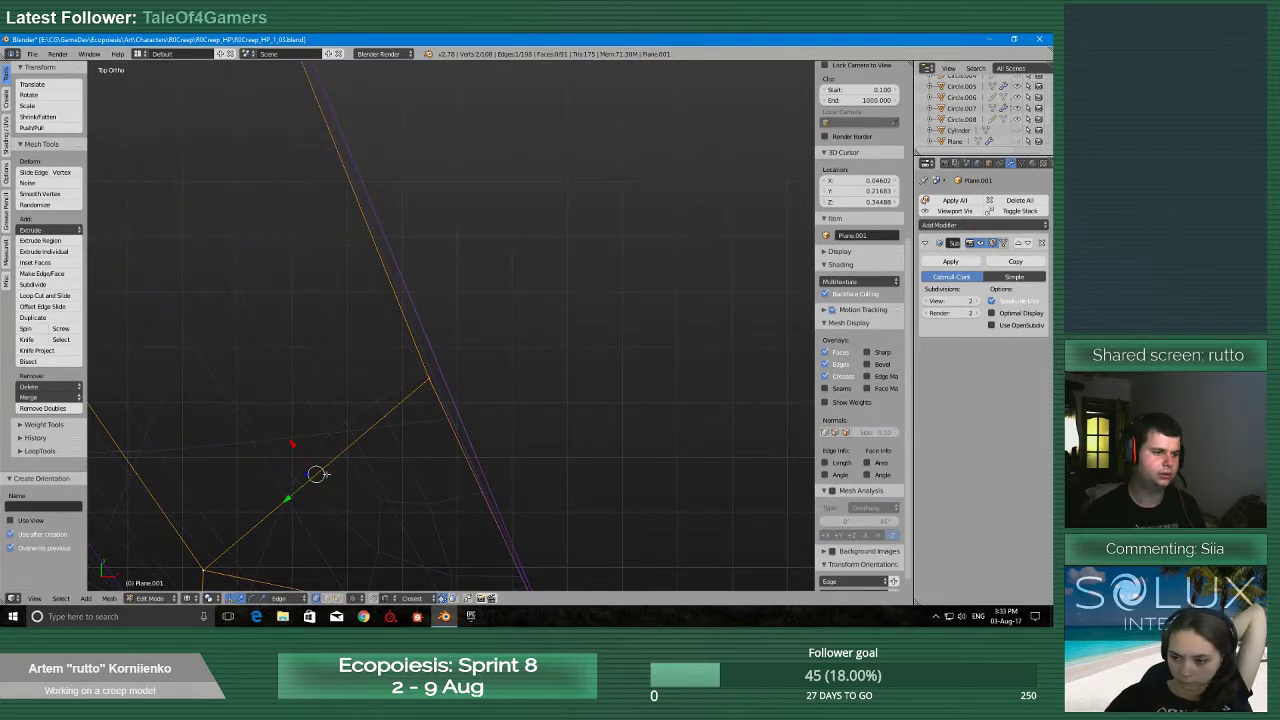
# Select only the spike's side-edge vertex and compare its position with the slanted guide line
pyautogui.rightClick(437, 400)
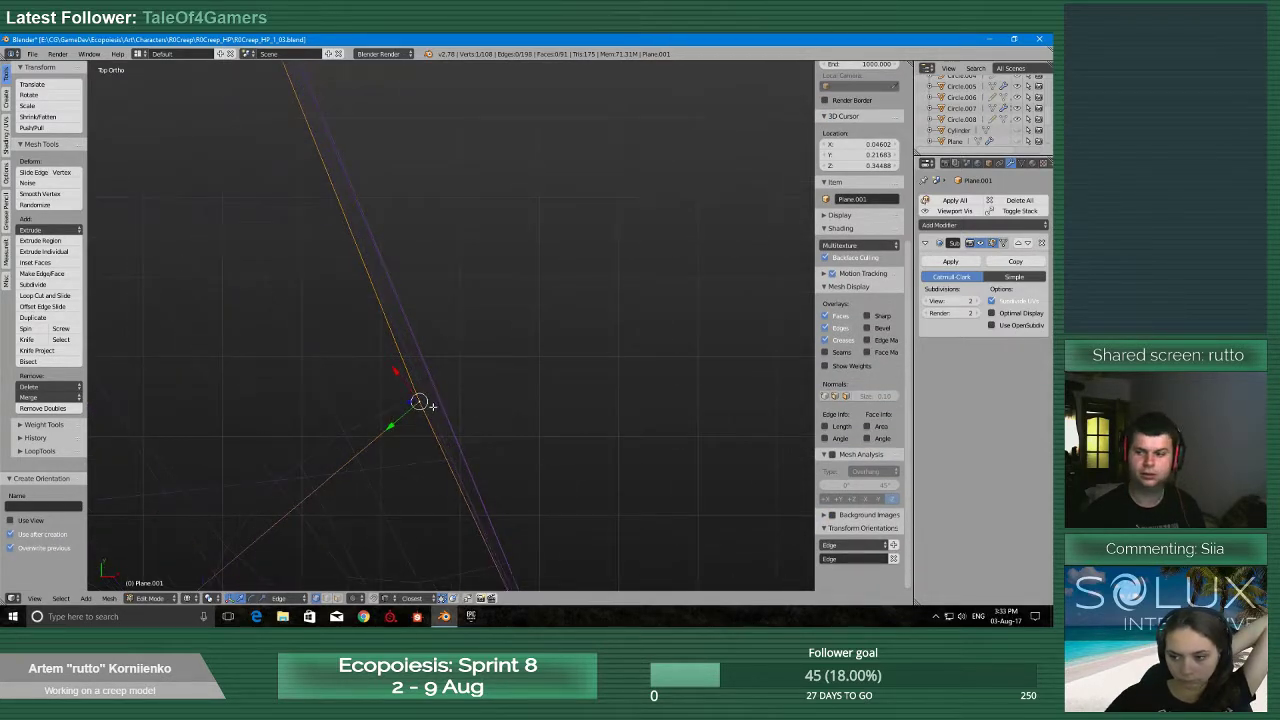
pyautogui.scroll(9, 405, 449)
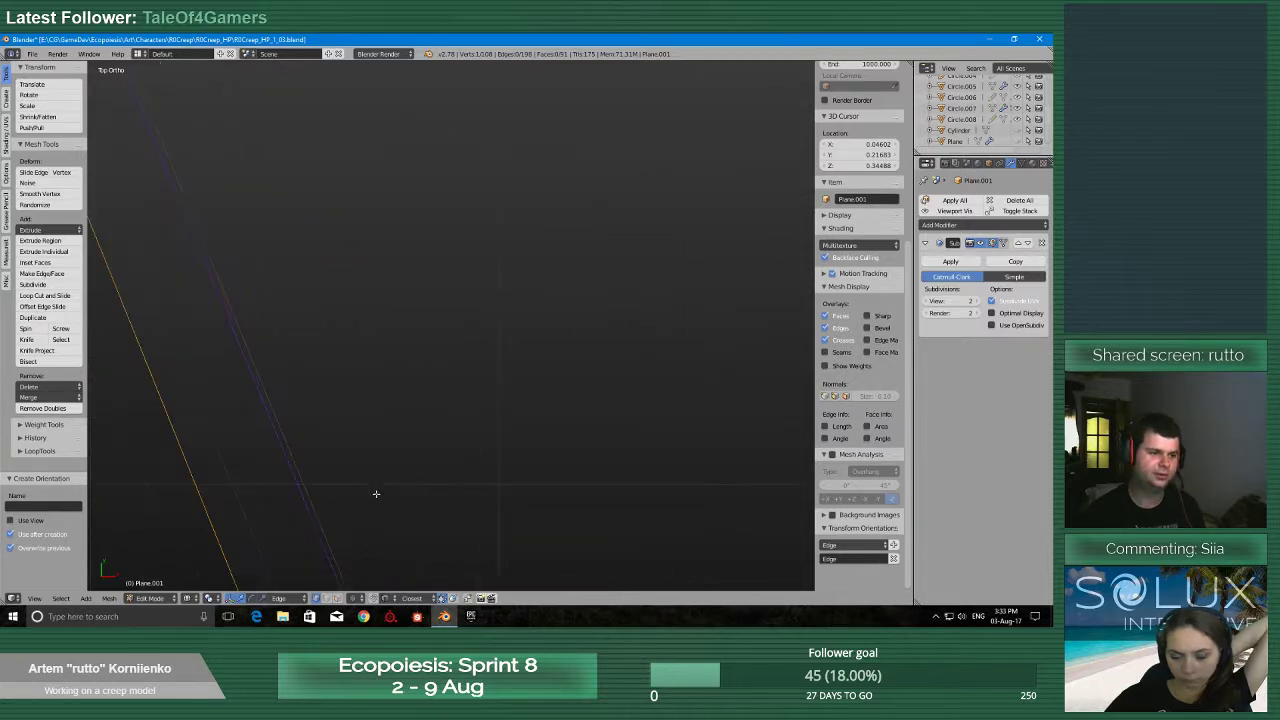
pyautogui.scroll(-5, 374, 497)
pyautogui.scroll(1, 374, 497)
pyautogui.scroll(2, 374, 497)
pyautogui.scroll(-3, 366, 531)
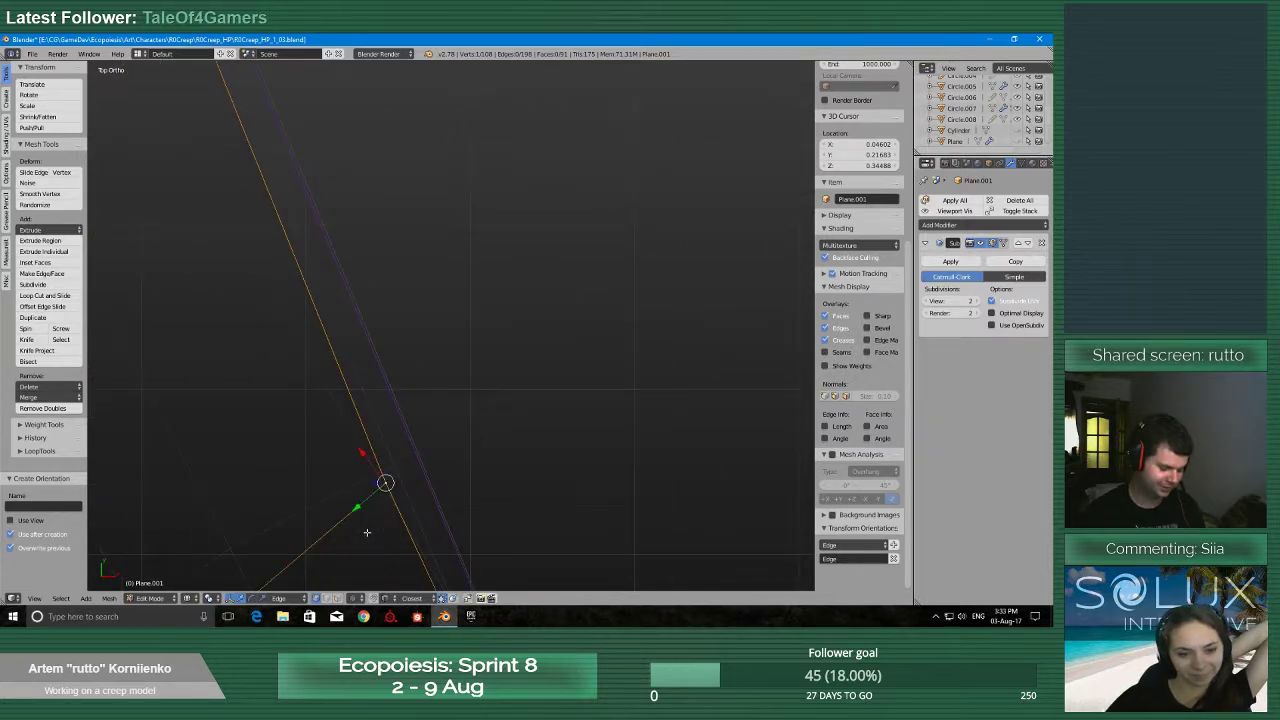
# Try extruding the side-edge vertex along the Edge orientation's Y axis past the slanted guide line, and undo it
pyautogui.press('e')
pyautogui.press('y')
pyautogui.press('y')
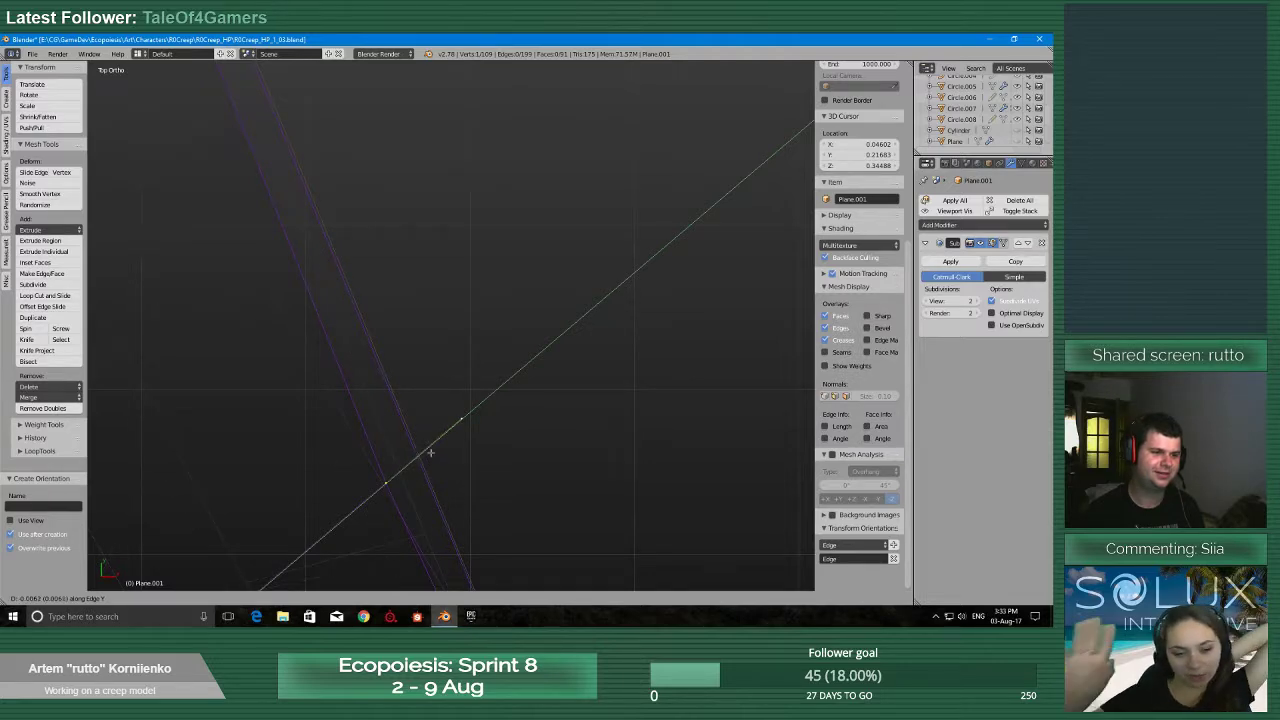
pyautogui.click(428, 453)
pyautogui.moveTo(429, 449); pyautogui.dragTo(439, 420, button='middle')
pyautogui.hotkey('ctrl', 'z')
# Try the vertex extrusion toward the slanted guide line again from the top view, and undo the leftover duplicate
pyautogui.scroll(2, 414, 437)
pyautogui.scroll(-5, 416, 445)
pyautogui.press('q')
pyautogui.click(452, 363)
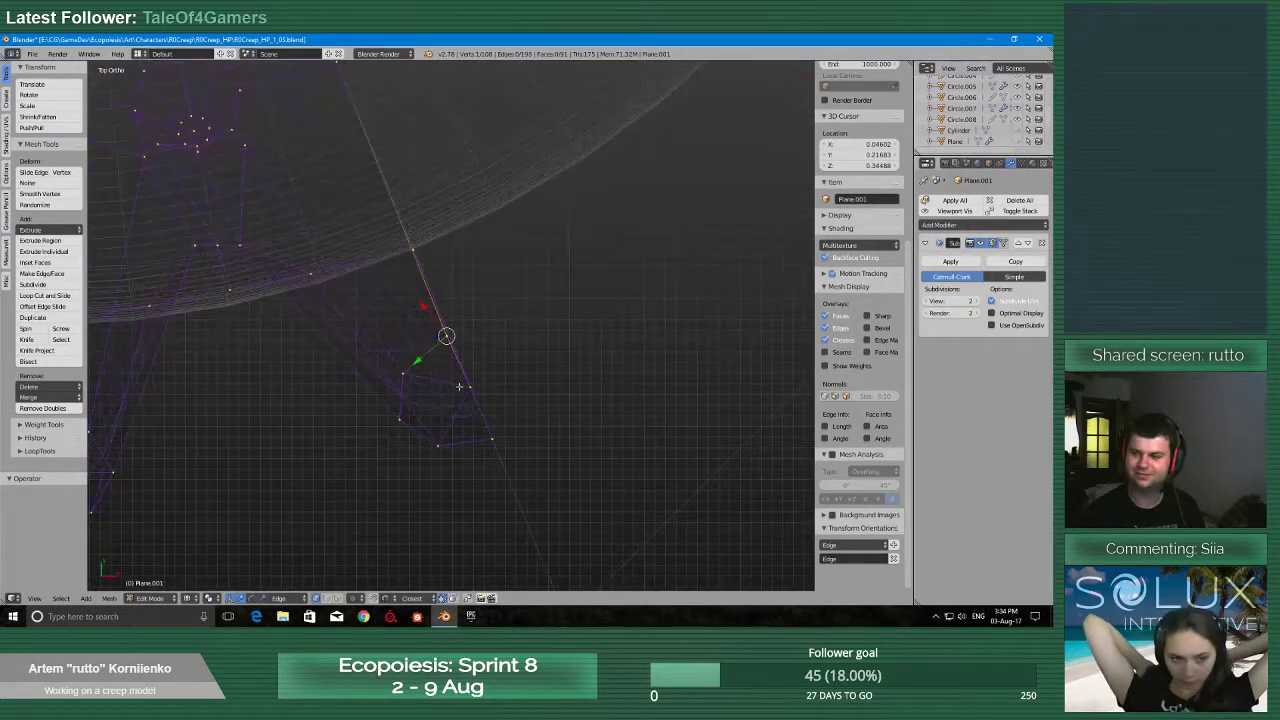
pyautogui.scroll(5, 459, 386)
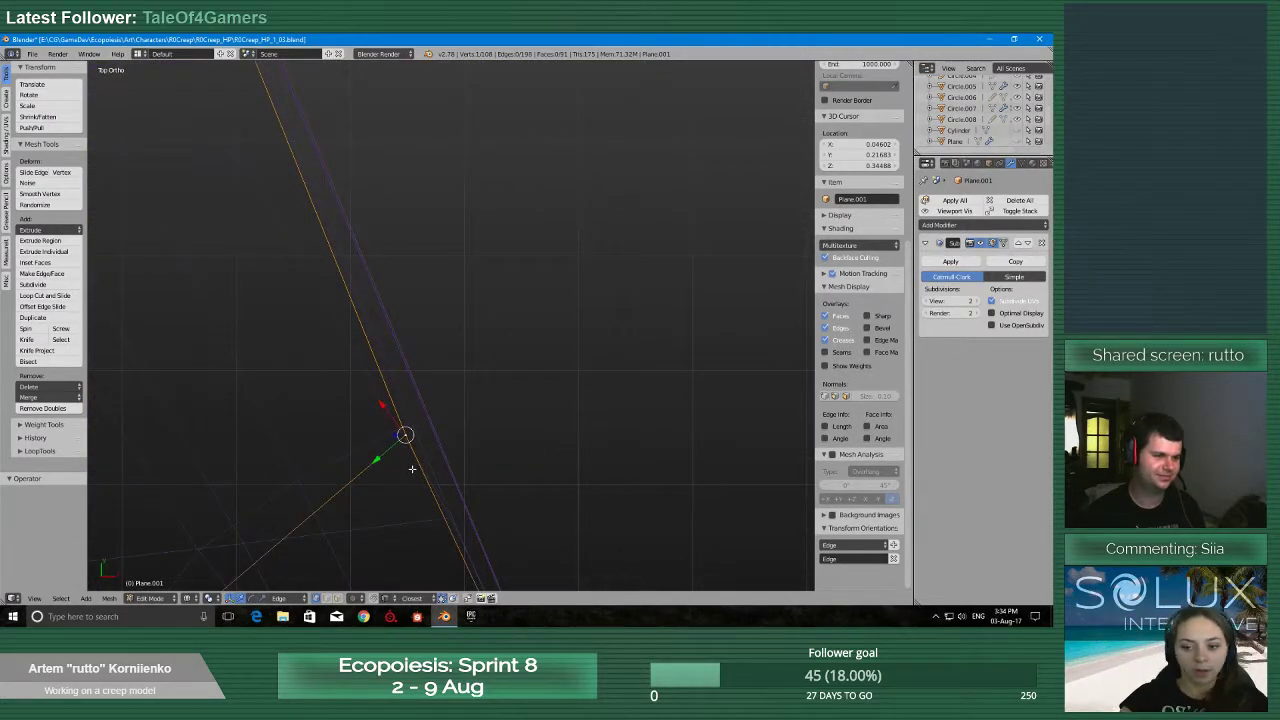
pyautogui.press('e')
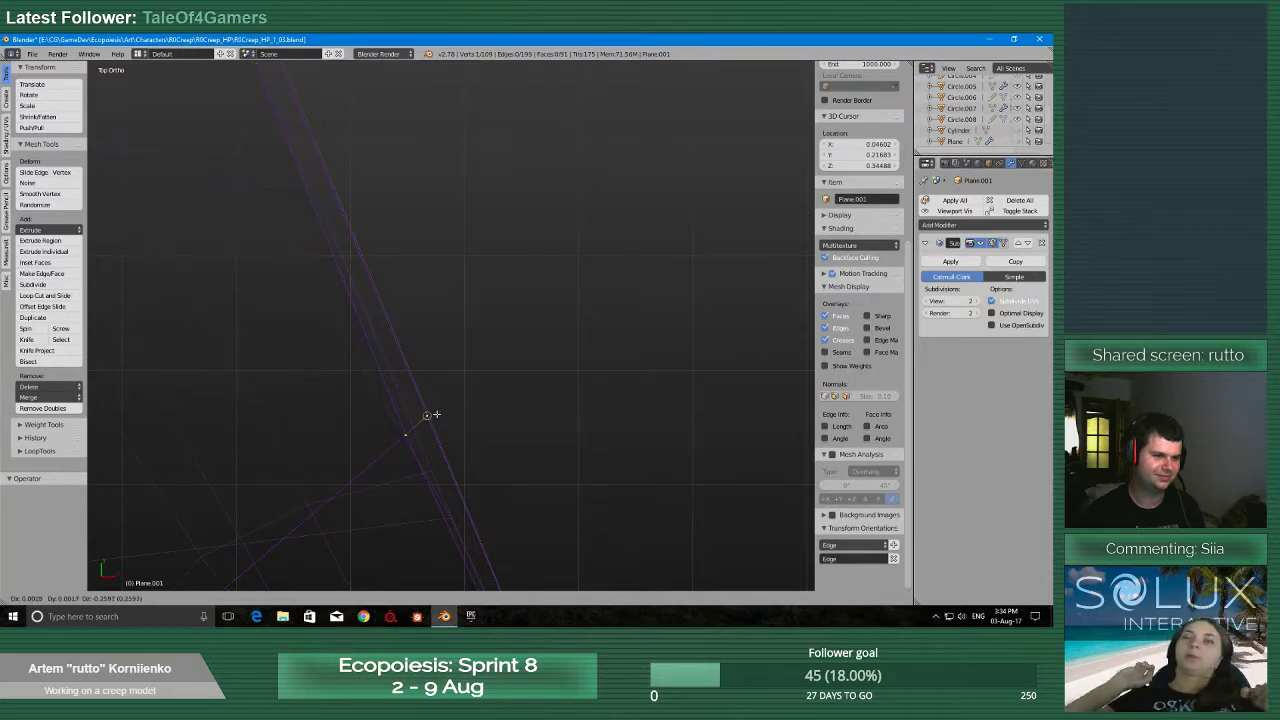
pyautogui.press('y')
pyautogui.rightClick(439, 411)
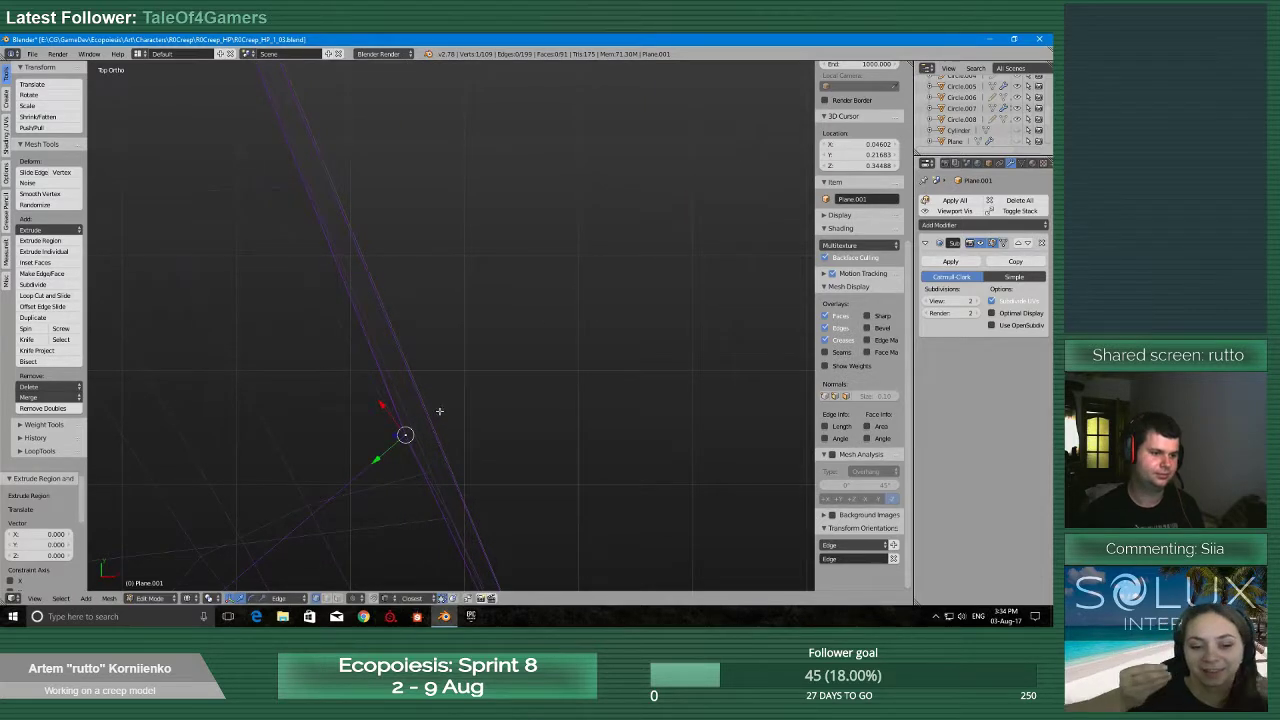
pyautogui.hotkey('ctrl', 'z')
# Check the spike vertex from an angled view and save over the existing file
pyautogui.moveTo(440, 435); pyautogui.dragTo(420, 452, button='middle')
pyautogui.scroll(-5, 421, 452)
pyautogui.hotkey('ctrl', 's')
pyautogui.click(421, 452)
pyautogui.press('q')
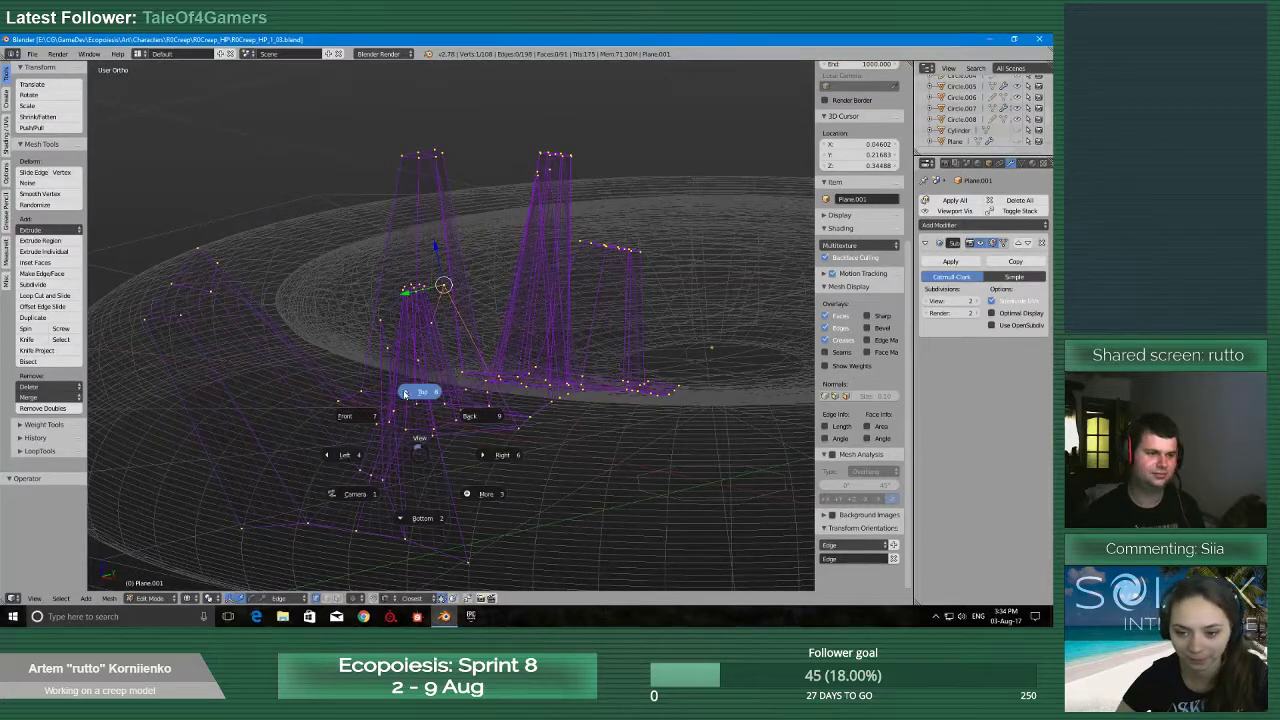
pyautogui.click(420, 395)
pyautogui.scroll(15, 354, 515)
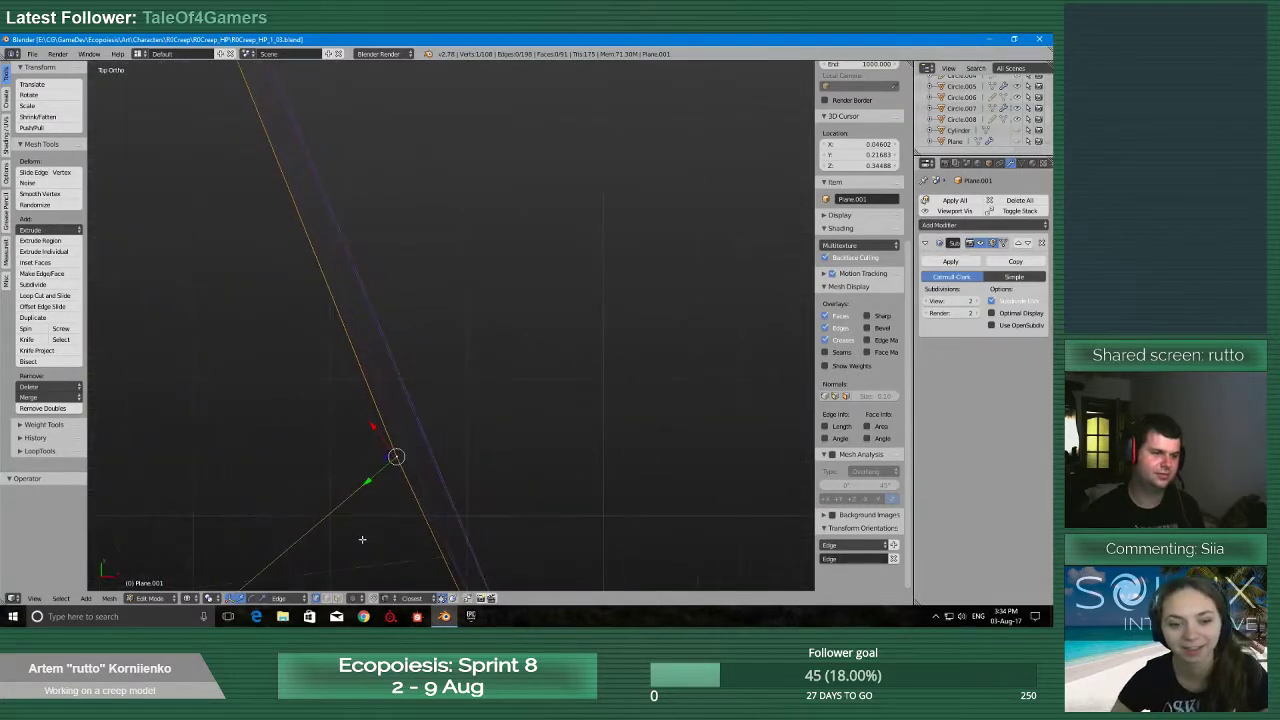
pyautogui.keyDown('shift'); pyautogui.moveTo(343, 557); pyautogui.dragTo(484, 499, button='middle'); pyautogui.keyUp('shift')
pyautogui.scroll(-10, 460, 520)
pyautogui.scroll(6, 444, 475)
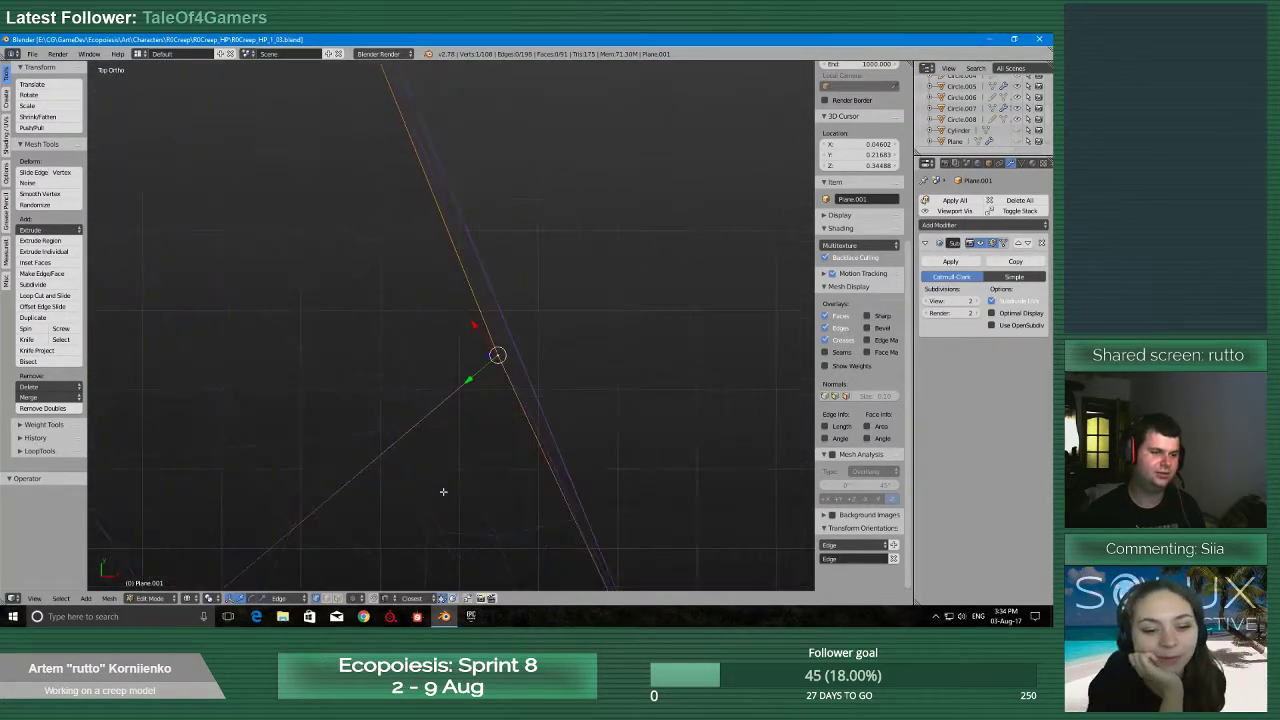
pyautogui.scroll(-3, 450, 480)
pyautogui.scroll(11, 514, 410)
pyautogui.keyDown('shift'); pyautogui.moveTo(647, 422); pyautogui.dragTo(564, 392, button='middle'); pyautogui.keyUp('shift')
pyautogui.press('g')
pyautogui.press('y')
pyautogui.press('y')
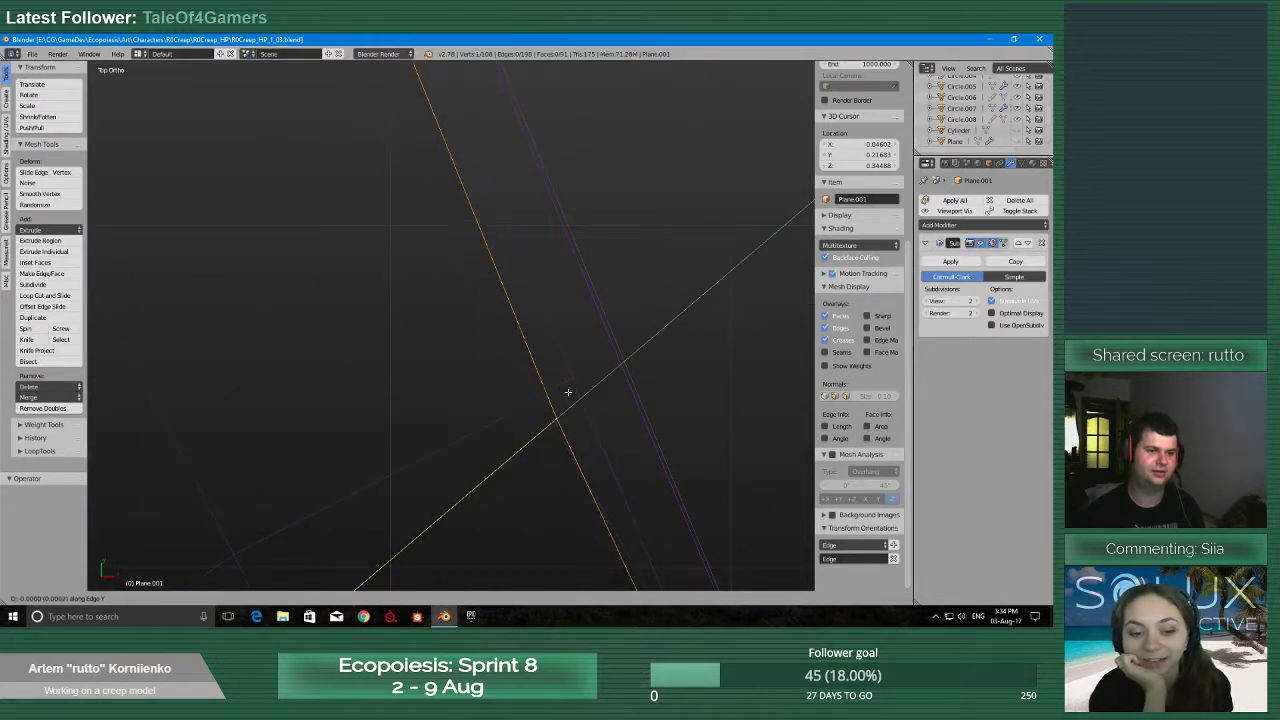
pyautogui.rightClick(620, 361)
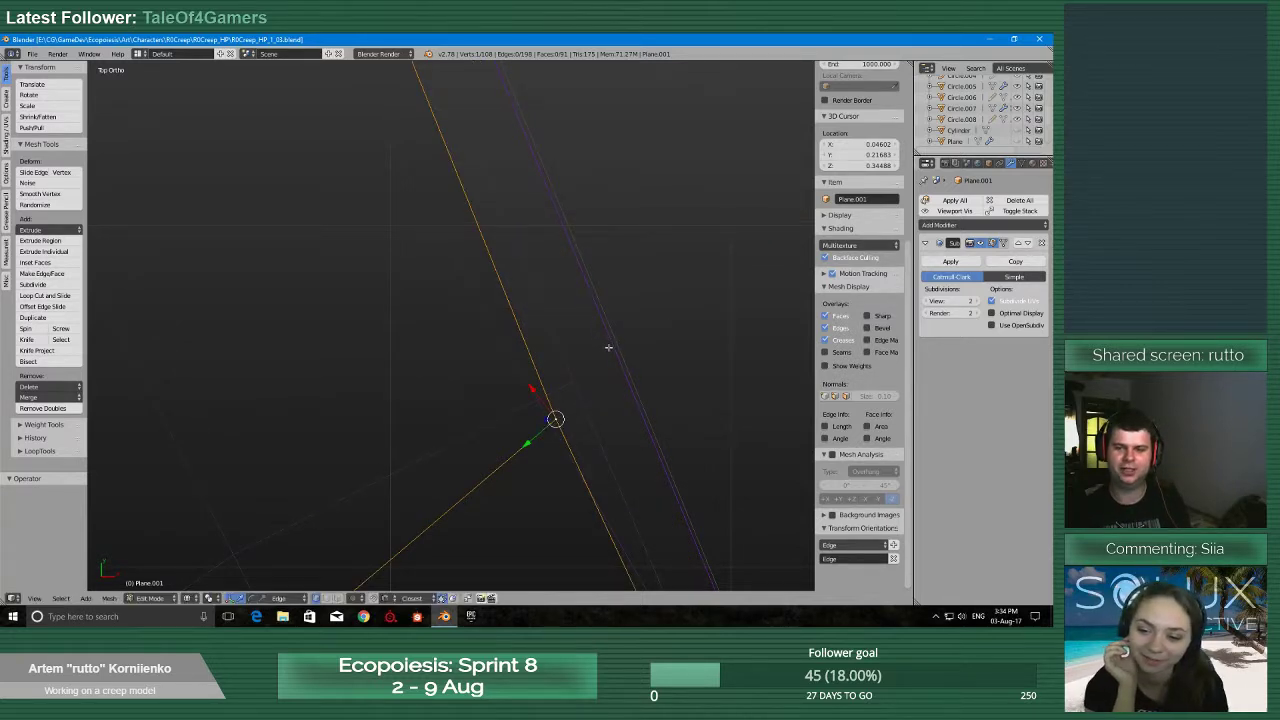
# Move the spike's side-edge vertex -0.003 along the Edge orientation's Y axis, then -0.0001058 more, onto the slanted guide line
pyautogui.keyDown('shift'); pyautogui.moveTo(492, 427); pyautogui.dragTo(538, 468, button='middle'); pyautogui.keyUp('shift')
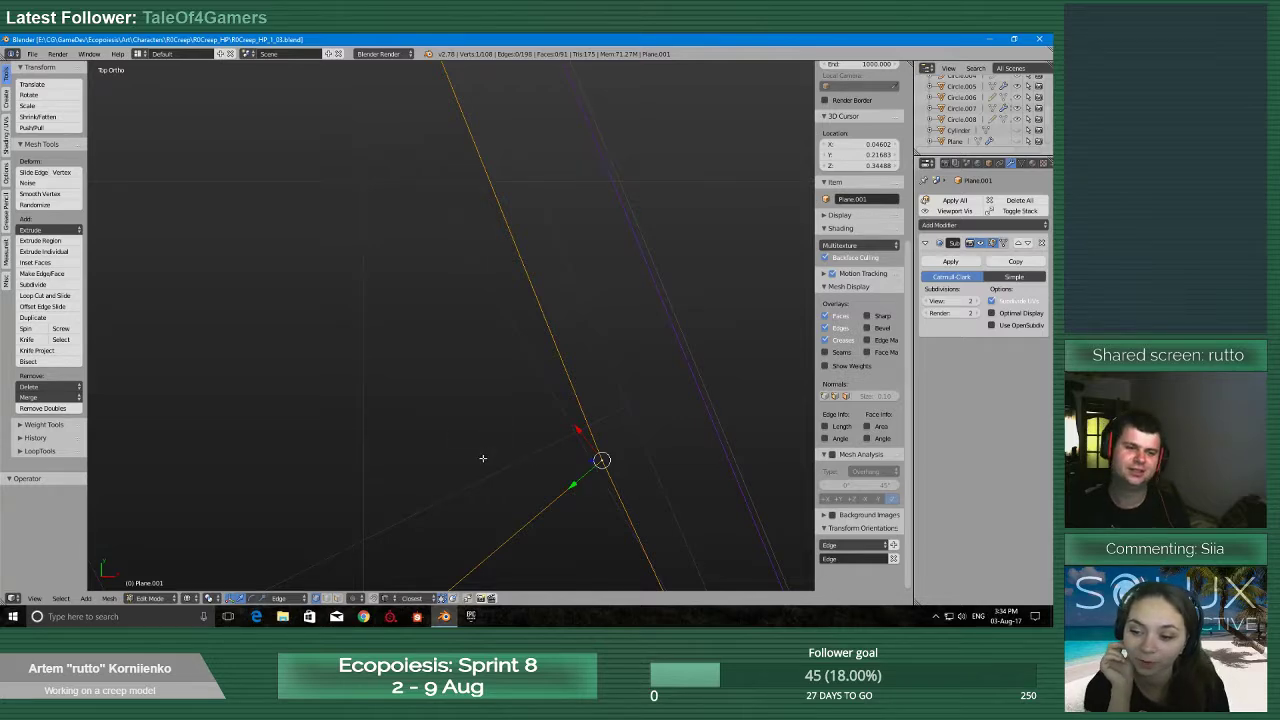
pyautogui.press('KP_Decimal')
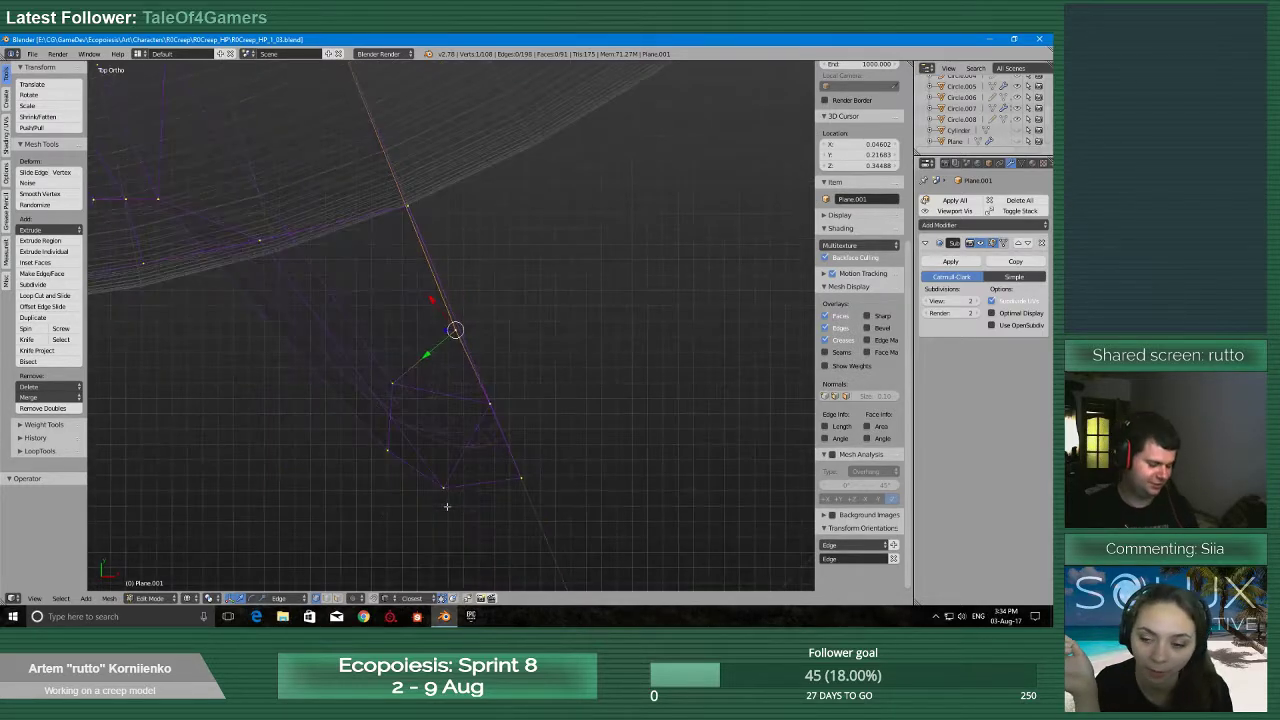
pyautogui.scroll(5, 447, 506)
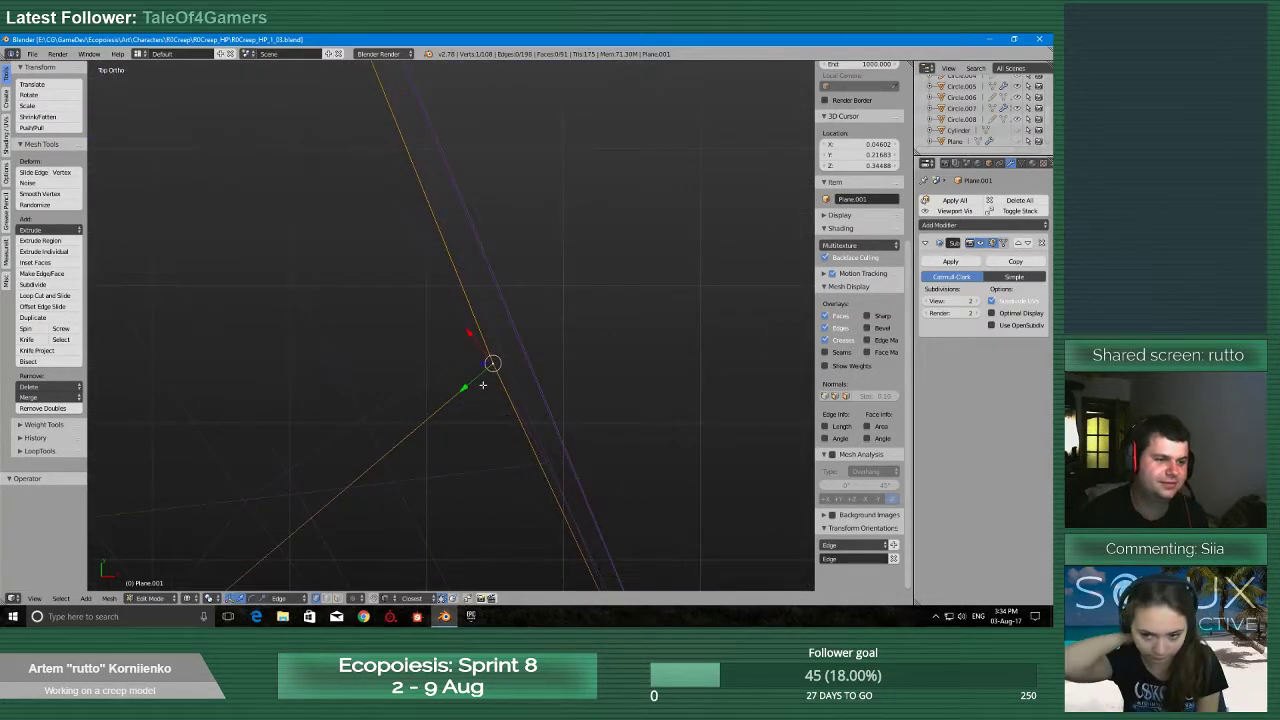
pyautogui.press('g')
pyautogui.press('g')
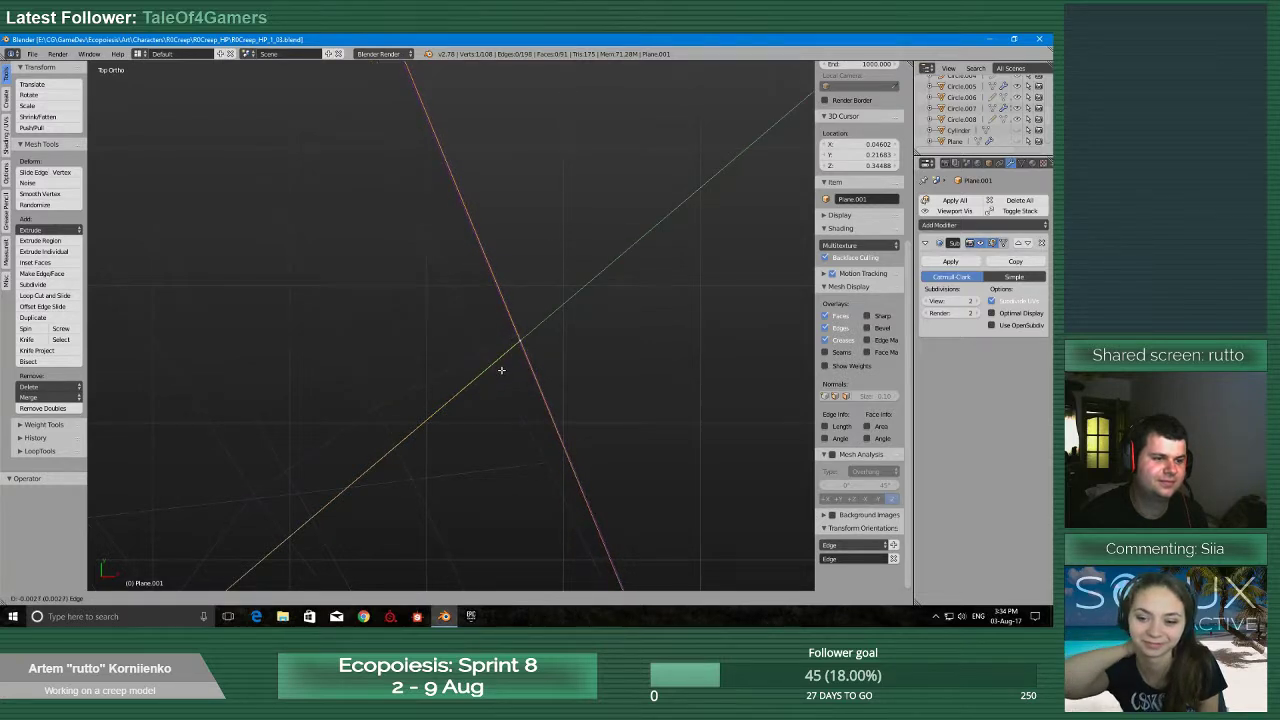
pyautogui.moveTo(501, 371); pyautogui.dragTo(502, 373)
pyautogui.keyDown('shift'); pyautogui.moveTo(504, 380); pyautogui.dragTo(420, 418, button='middle'); pyautogui.keyUp('shift')
pyautogui.press('g')
pyautogui.press('g')
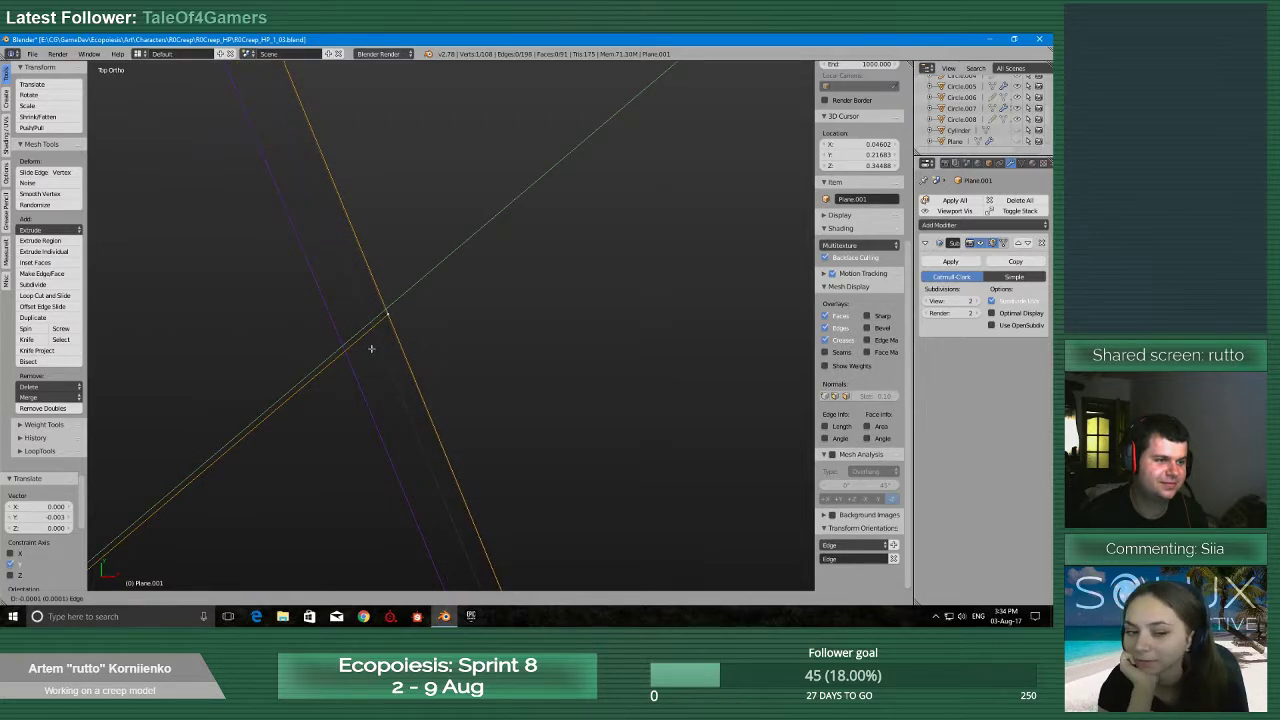
pyautogui.click(370, 348)
pyautogui.press('KP_Decimal')
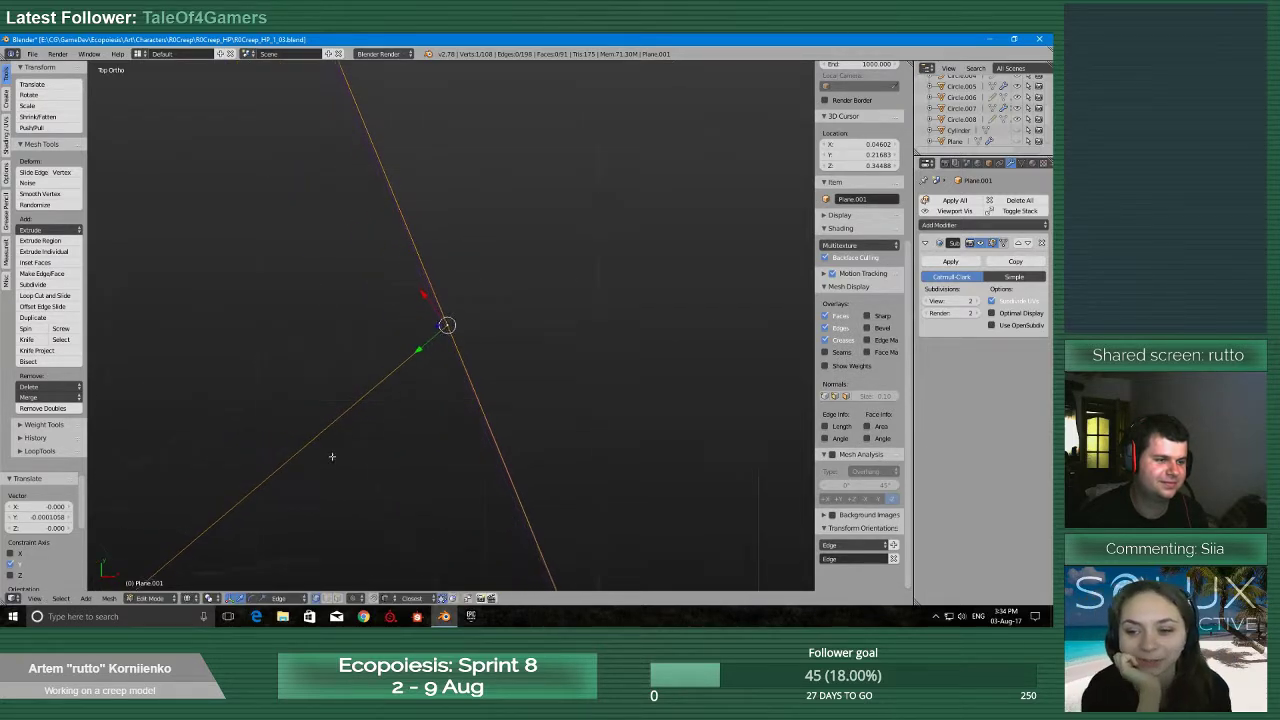
# Select the next side-edge vertex outward on the spike and move it onto the slanted guide line by X 0.0001311 and Y 0.0000712
pyautogui.moveTo(346, 491); pyautogui.dragTo(333, 420, button='middle')
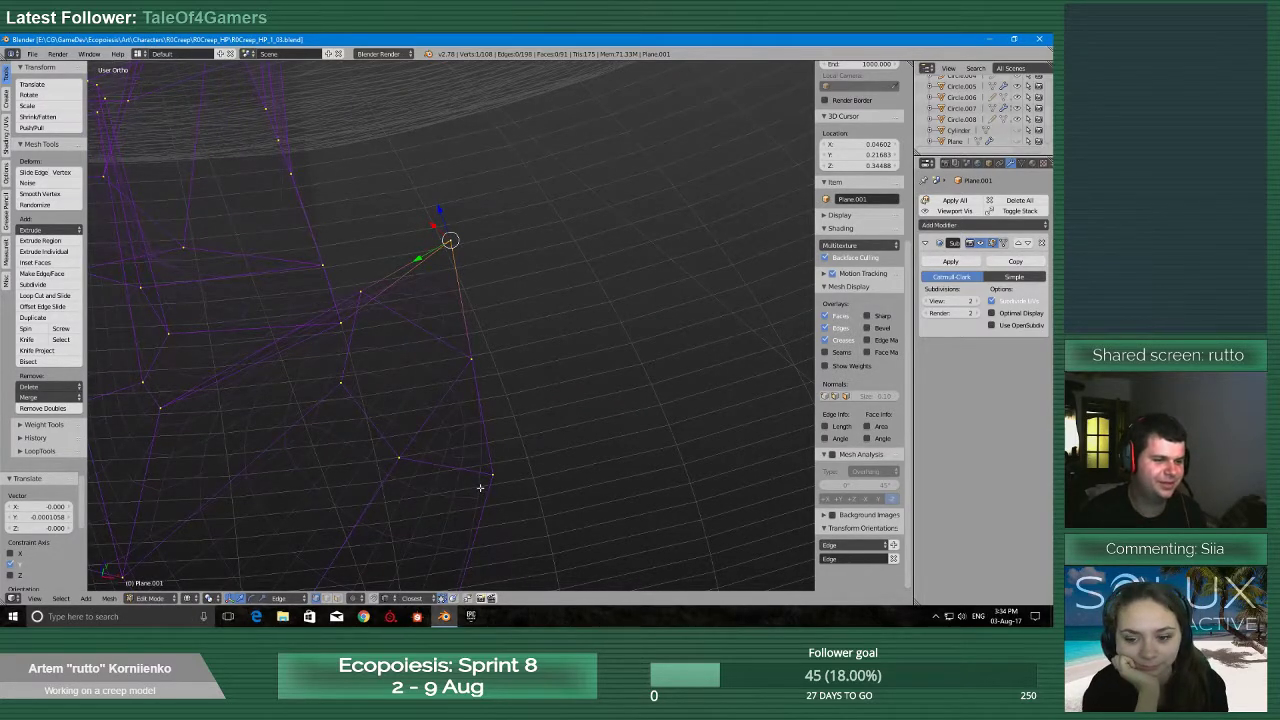
pyautogui.press('q')
pyautogui.click(464, 307)
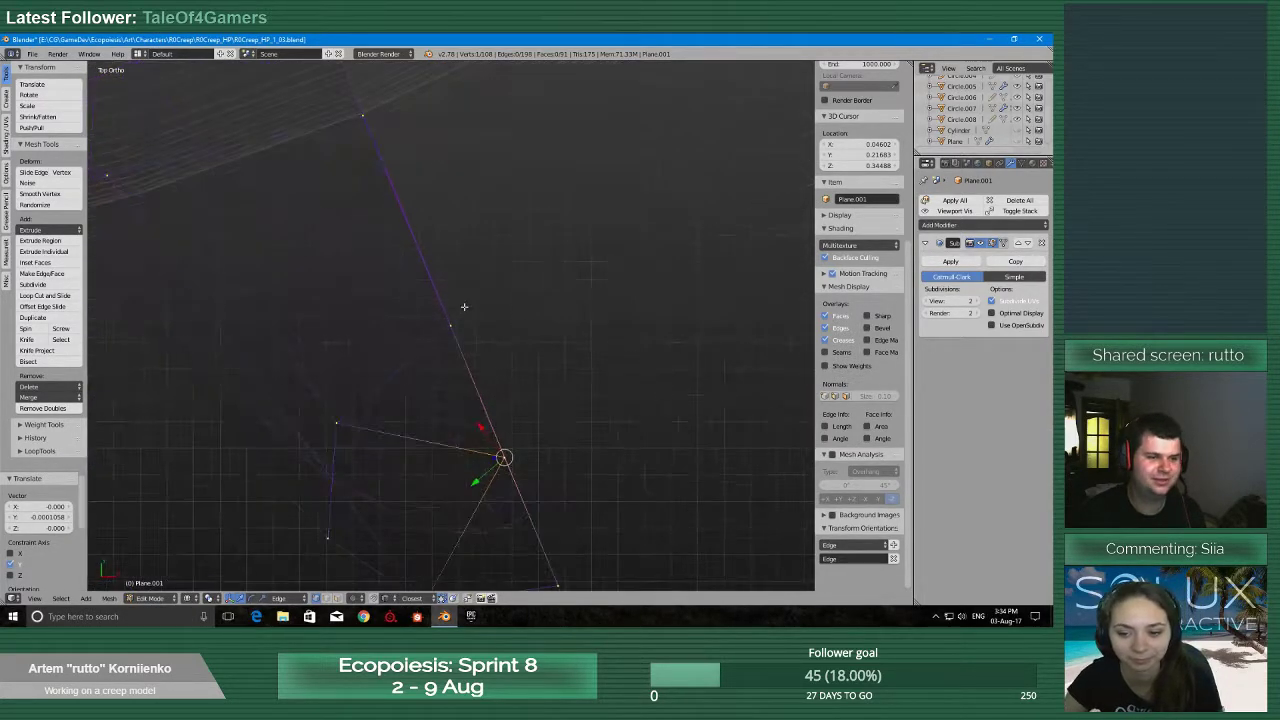
pyautogui.scroll(3, 483, 347)
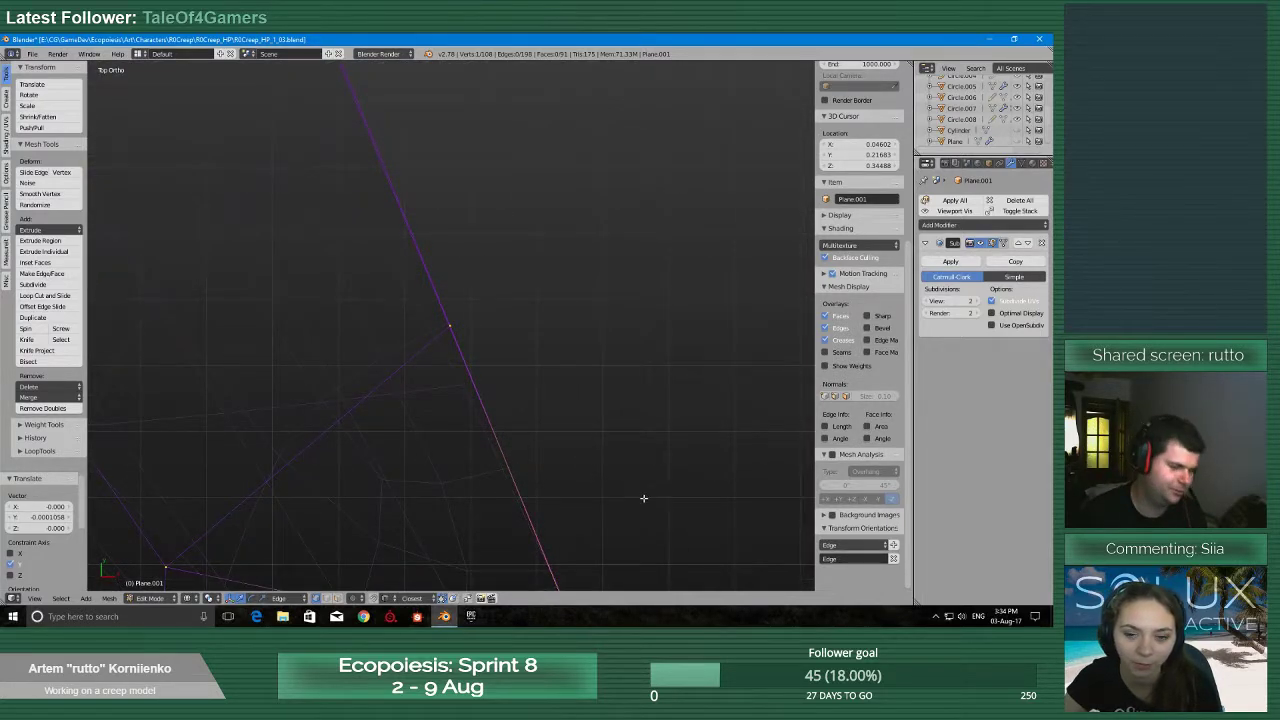
pyautogui.keyDown('shift'); pyautogui.moveTo(644, 498); pyautogui.dragTo(552, 256, button='middle'); pyautogui.keyUp('shift')
pyautogui.scroll(3, 497, 420)
pyautogui.keyDown('shift'); pyautogui.moveTo(613, 414); pyautogui.dragTo(491, 234, button='middle'); pyautogui.keyUp('shift')
pyautogui.scroll(5, 377, 346)
pyautogui.keyDown('shift'); pyautogui.moveTo(336, 250); pyautogui.dragTo(524, 370, button='middle'); pyautogui.keyUp('shift')
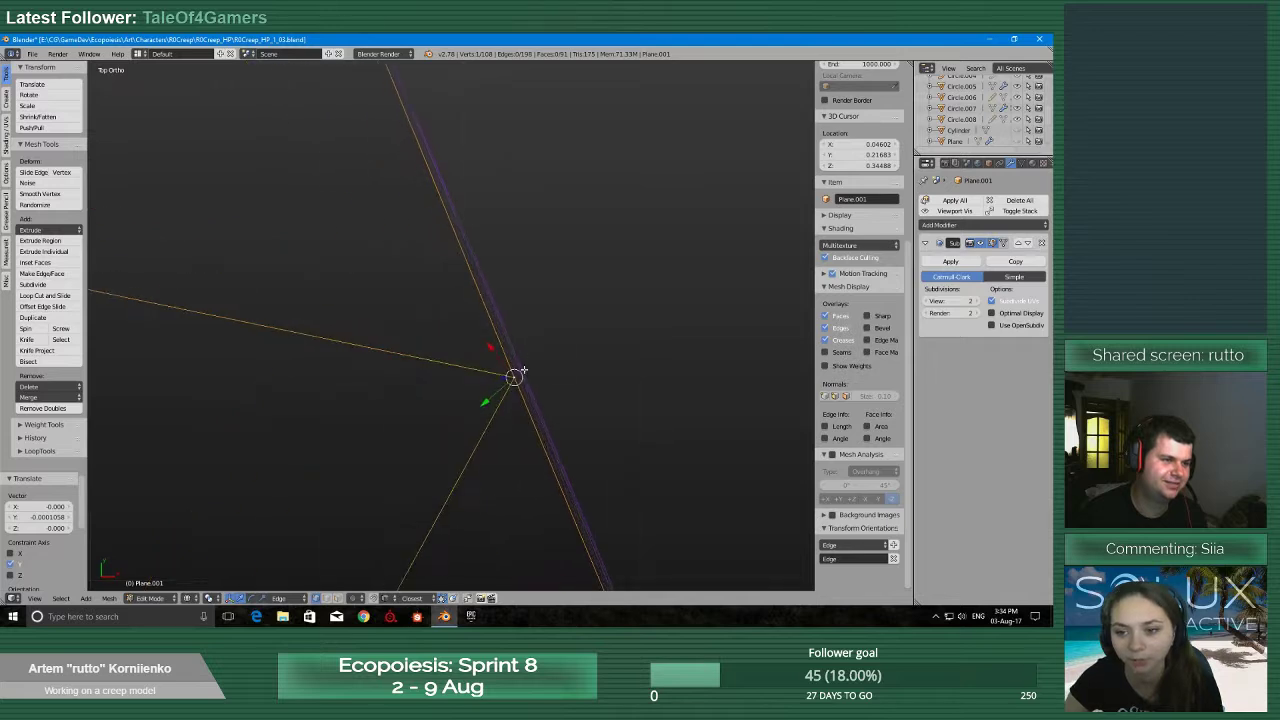
pyautogui.scroll(5, 520, 384)
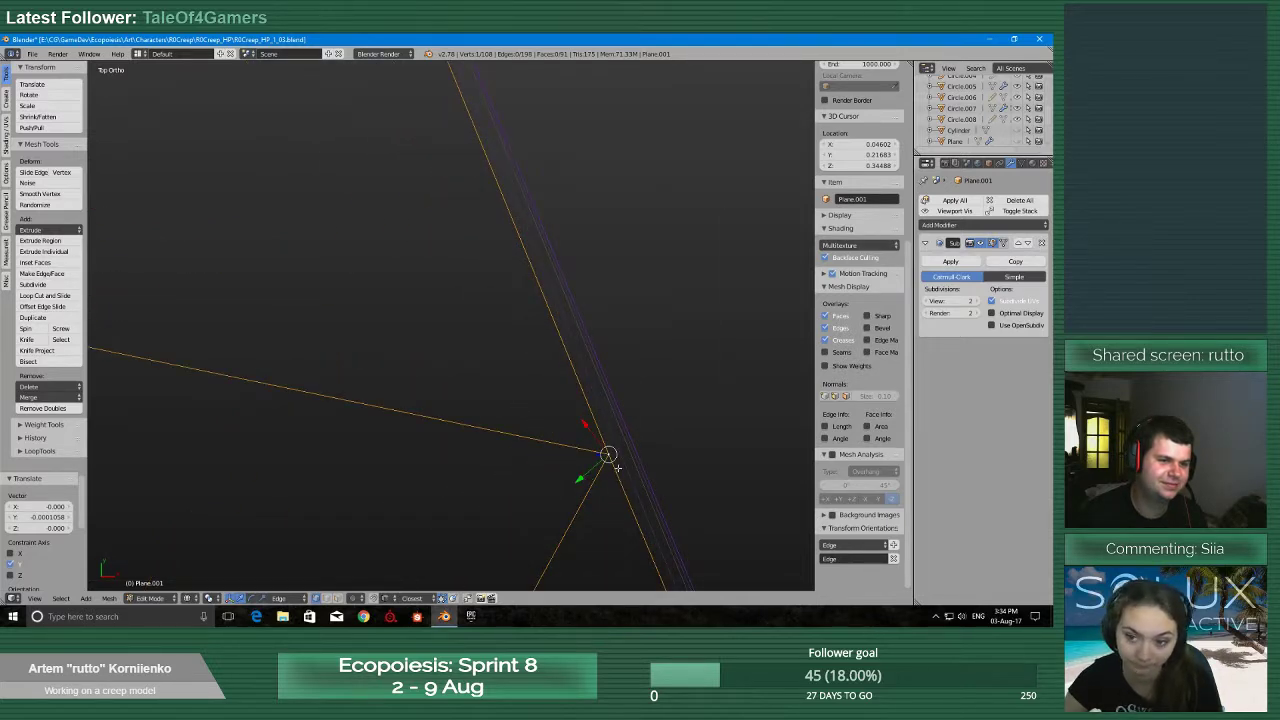
pyautogui.press('g')
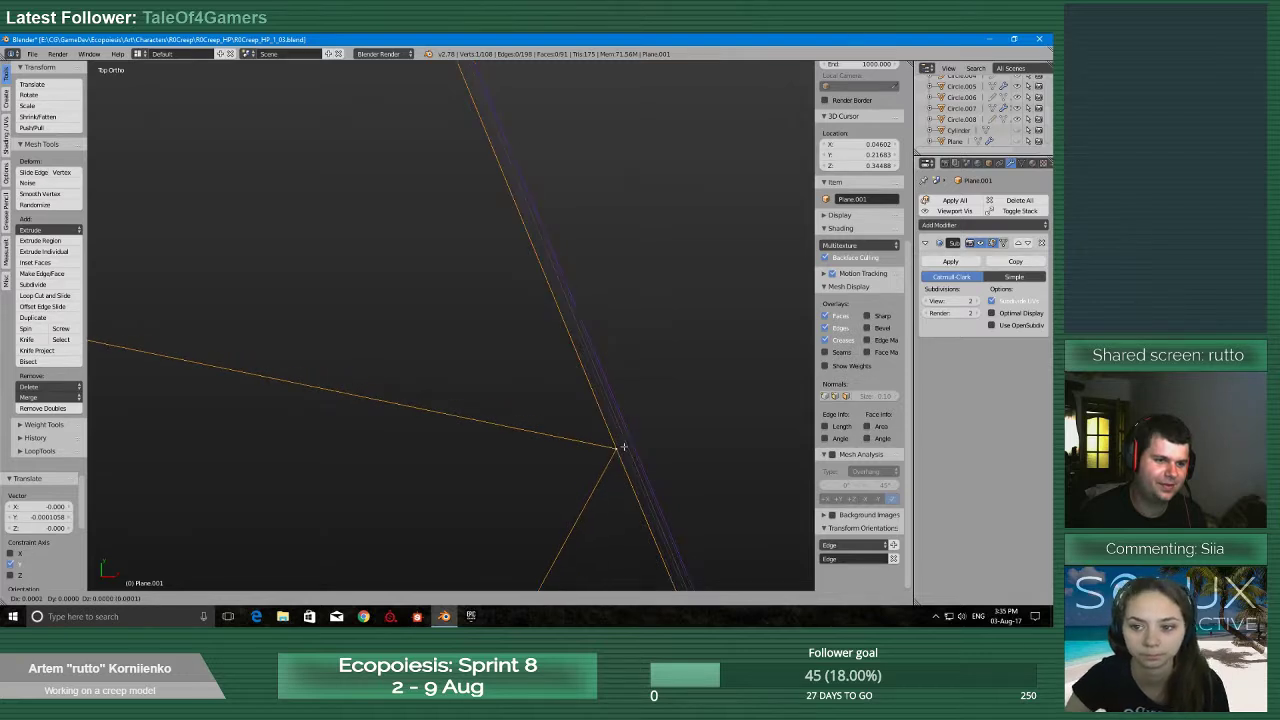
pyautogui.rightClick(624, 444)
pyautogui.press('g')
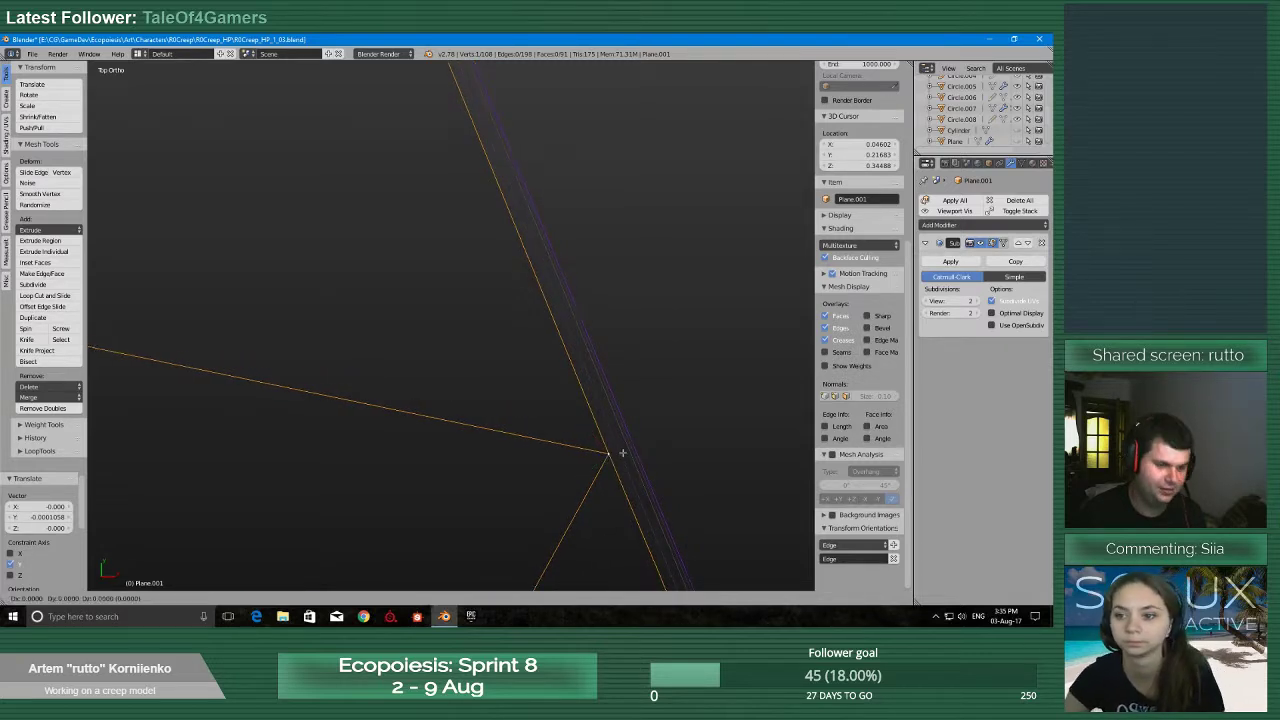
pyautogui.click(643, 446)
pyautogui.scroll(-4, 637, 457)
pyautogui.scroll(-3, 636, 459)
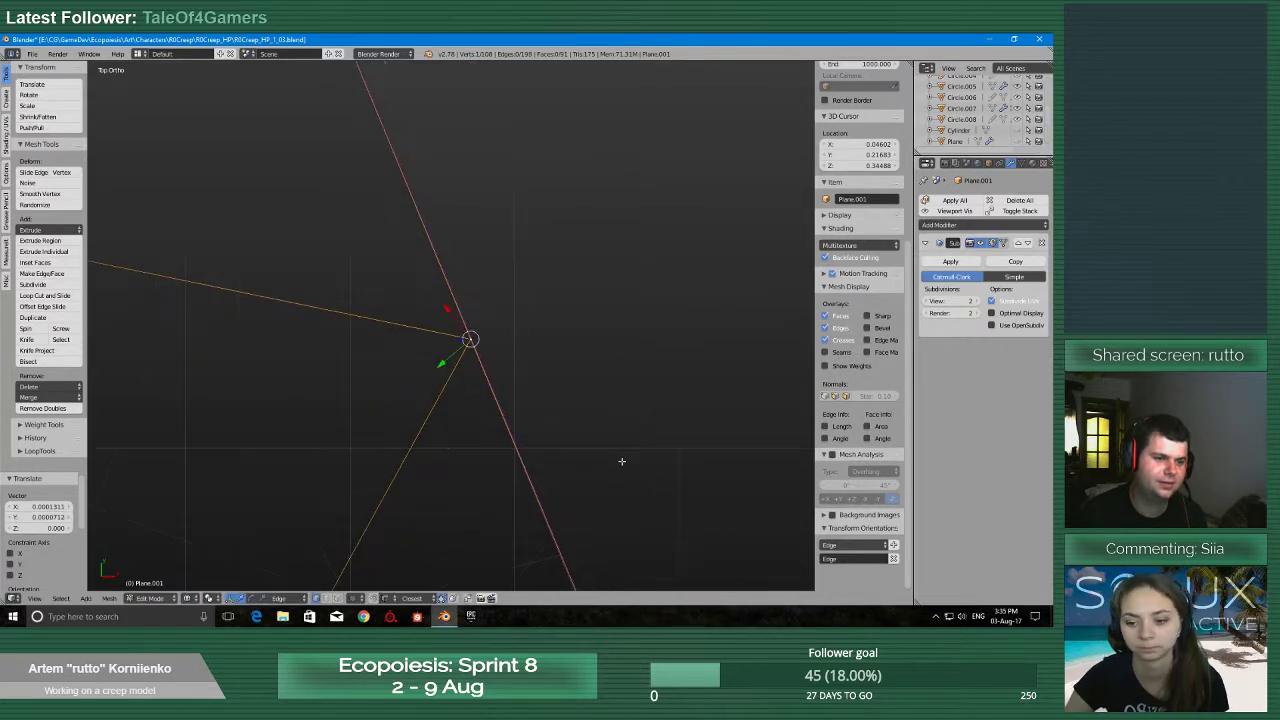
# Vertex-slide the spike's outermost side-edge vertex by a factor of 0.004 onto the slanted guide line
pyautogui.press('KP_Decimal')
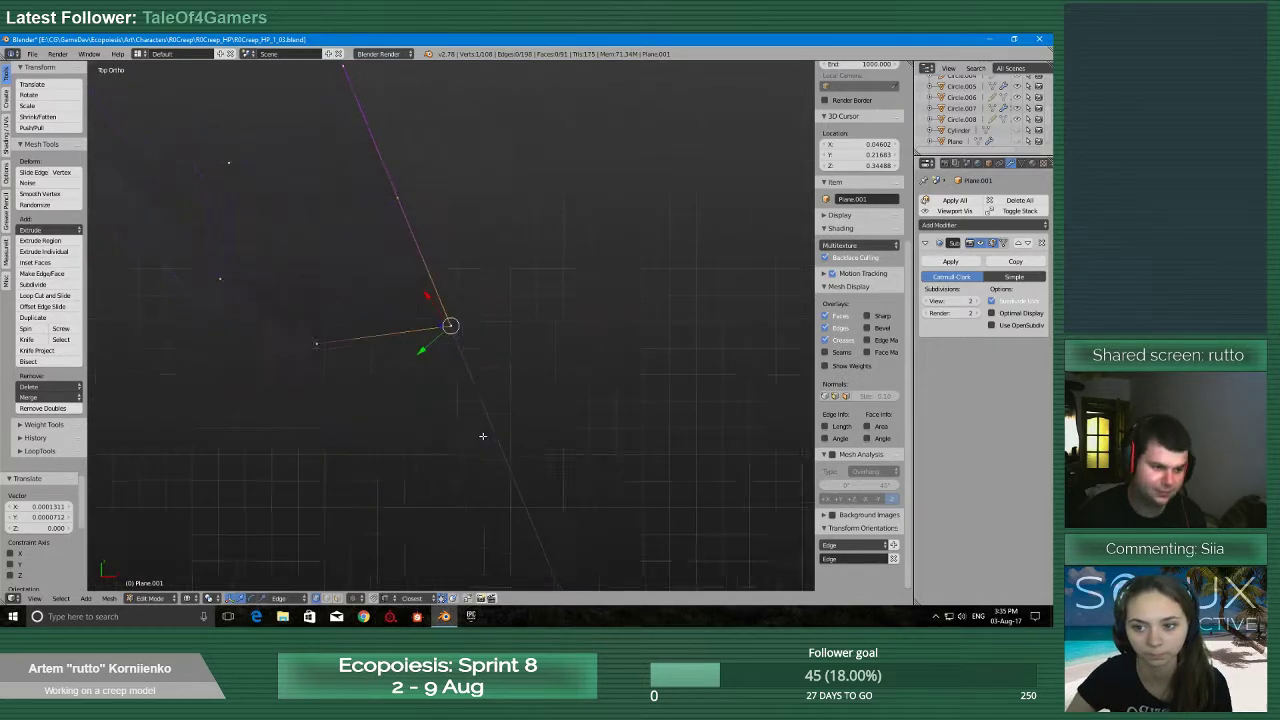
pyautogui.scroll(8, 466, 327)
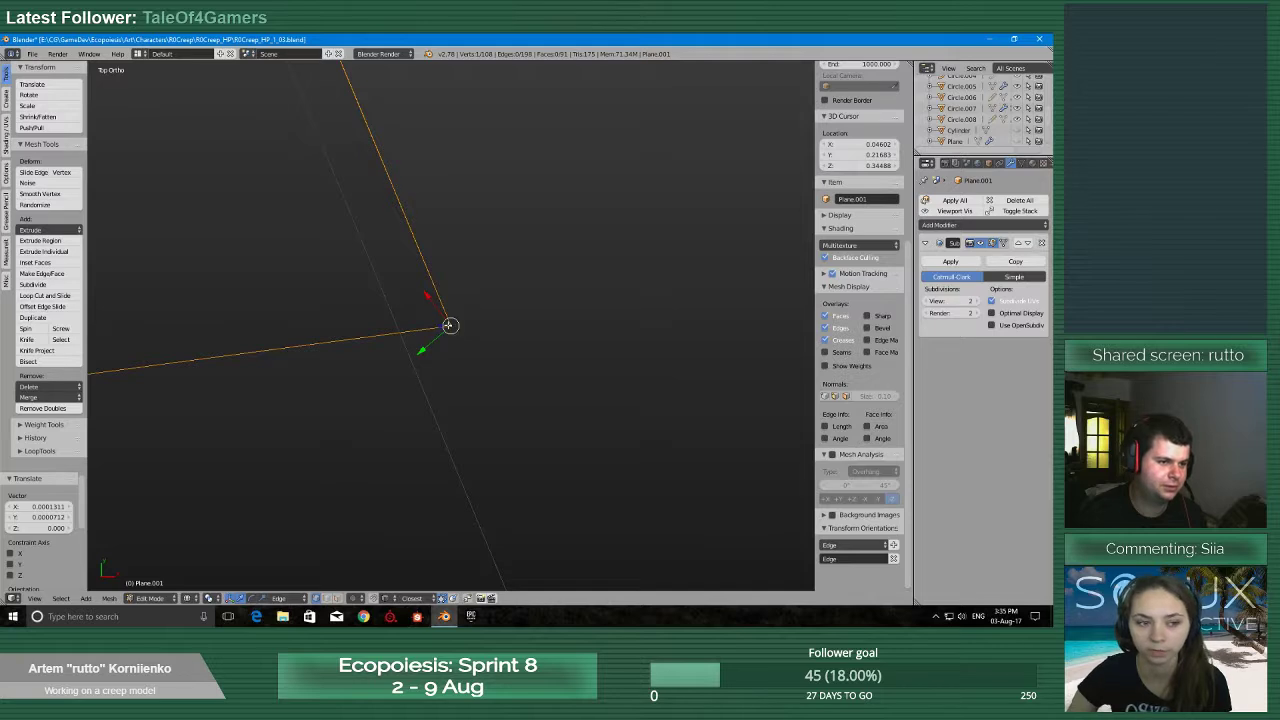
pyautogui.press('g')
pyautogui.press('g')
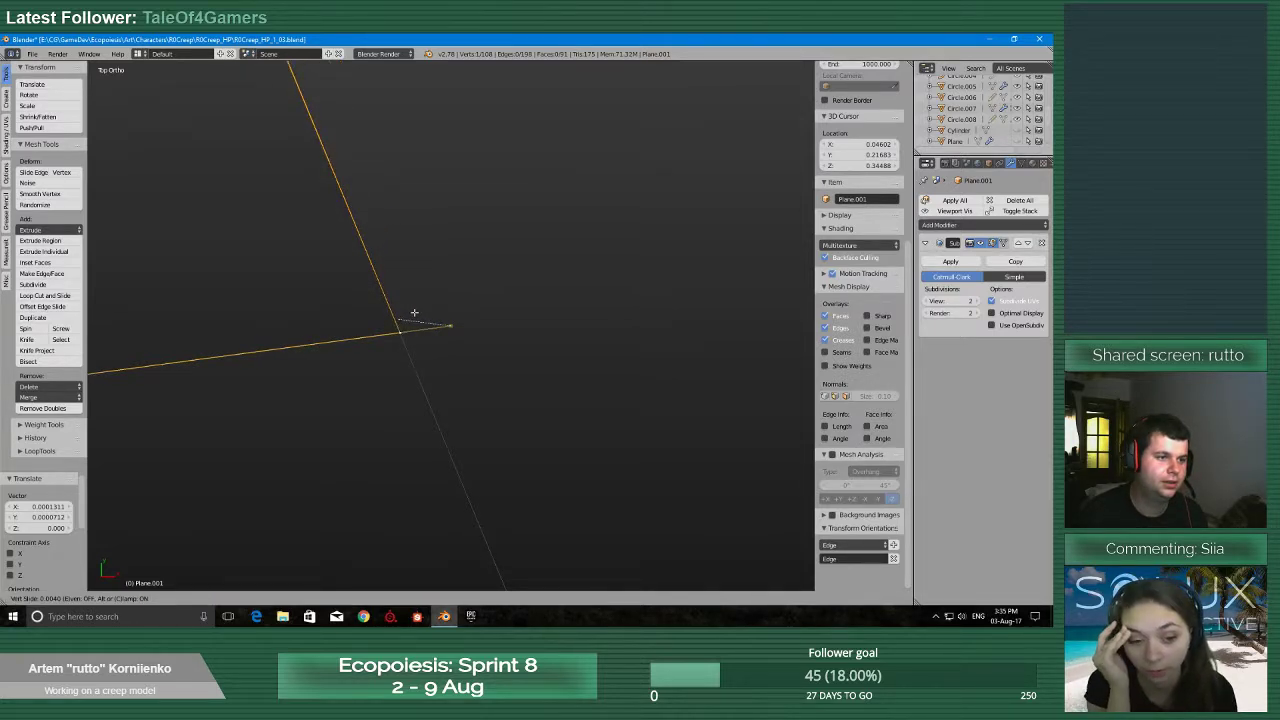
pyautogui.click(414, 313)
pyautogui.scroll(-8, 414, 313)
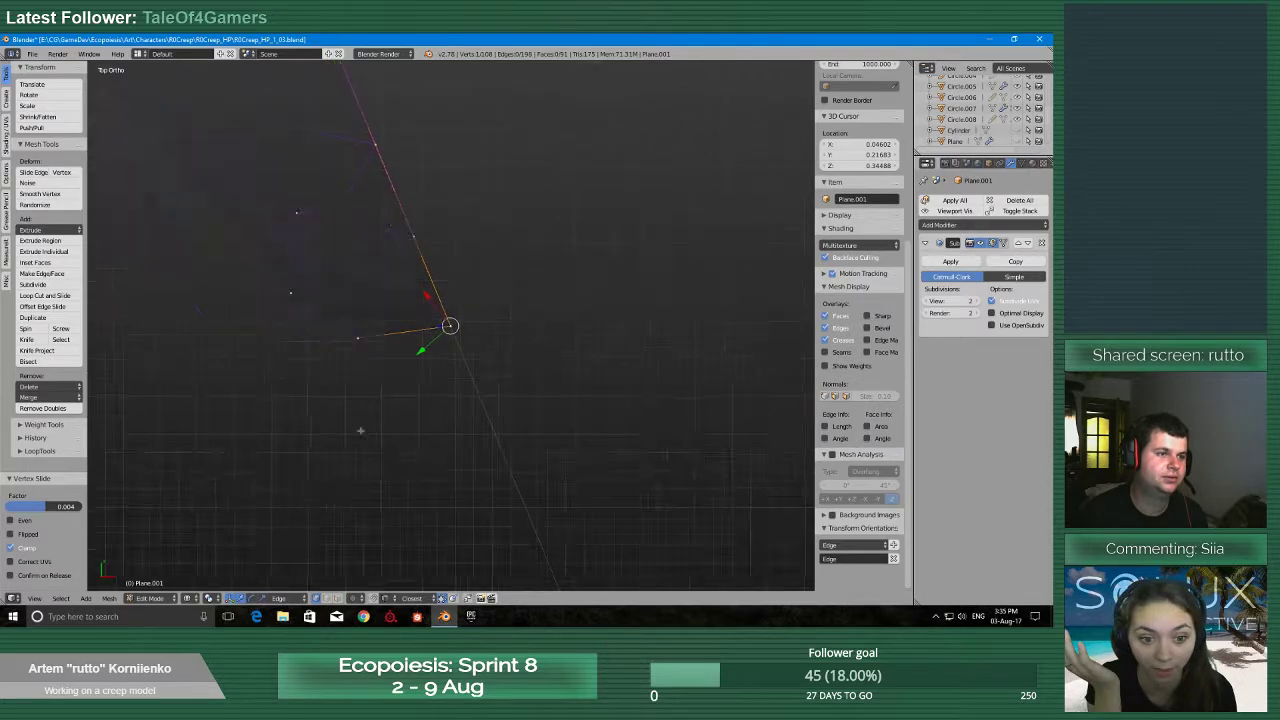
# Save the model over the existing file
pyautogui.scroll(-4, 356, 432)
pyautogui.moveTo(356, 432); pyautogui.dragTo(433, 333, button='middle')
pyautogui.scroll(-3, 420, 493)
pyautogui.hotkey('ctrl', 's')
pyautogui.click(422, 495)
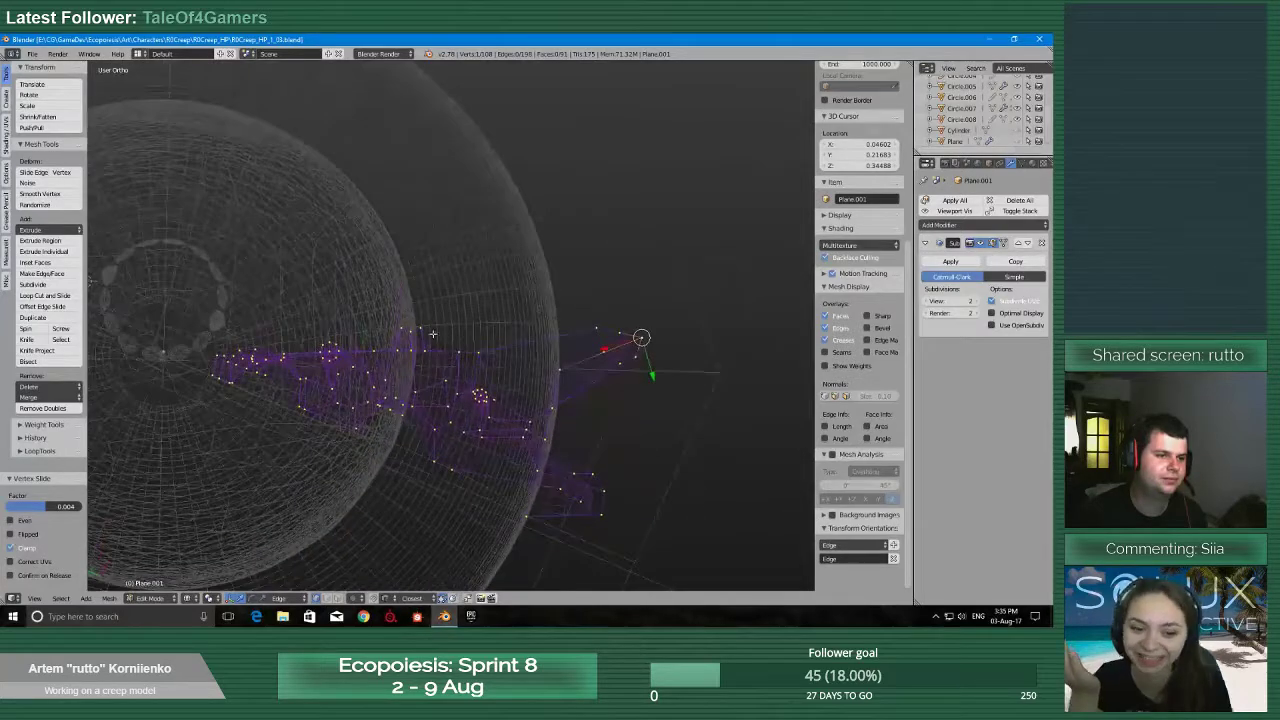
# Select the side-edge vertex just outside the inner body rim and move it onto the guide line by X 0.0000271 and Y -0.0000036
pyautogui.press('KP_Decimal')
pyautogui.press('q')
pyautogui.click(365, 258)
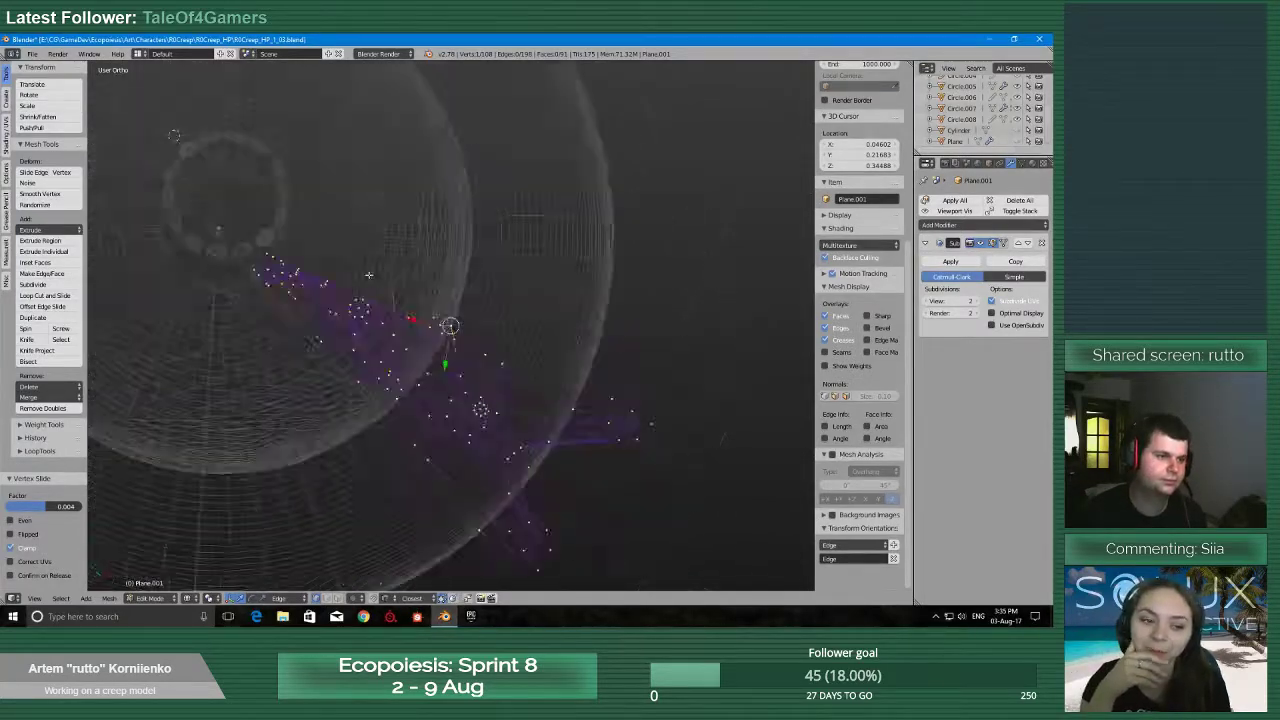
pyautogui.scroll(10, 406, 351)
pyautogui.keyDown('shift'); pyautogui.moveTo(559, 254); pyautogui.dragTo(533, 395, button='middle'); pyautogui.keyUp('shift')
pyautogui.scroll(2, 580, 450)
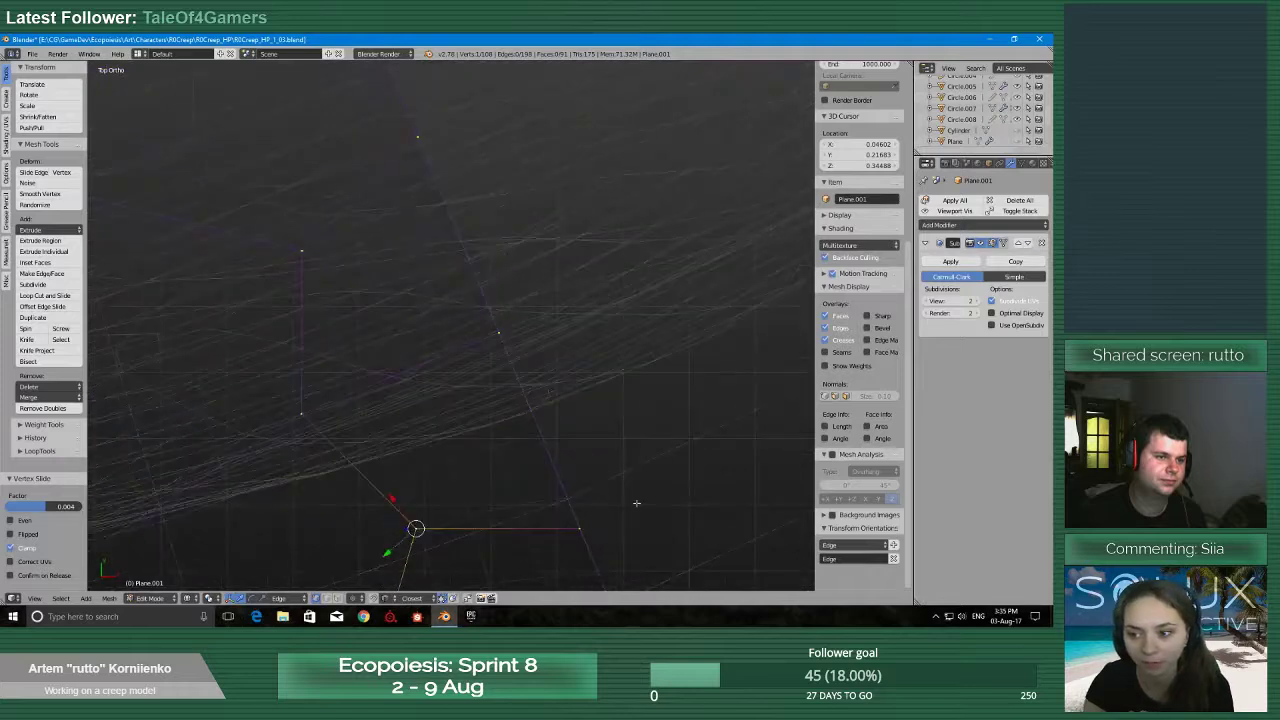
pyautogui.keyDown('shift'); pyautogui.moveTo(625, 540); pyautogui.dragTo(498, 314, button='middle'); pyautogui.keyUp('shift')
pyautogui.scroll(9, 497, 314)
pyautogui.keyDown('shift'); pyautogui.moveTo(501, 153); pyautogui.dragTo(477, 391, button='middle'); pyautogui.keyUp('shift')
pyautogui.scroll(5, 477, 391)
pyautogui.keyDown('shift'); pyautogui.moveTo(464, 436); pyautogui.dragTo(537, 223, button='middle'); pyautogui.keyUp('shift')
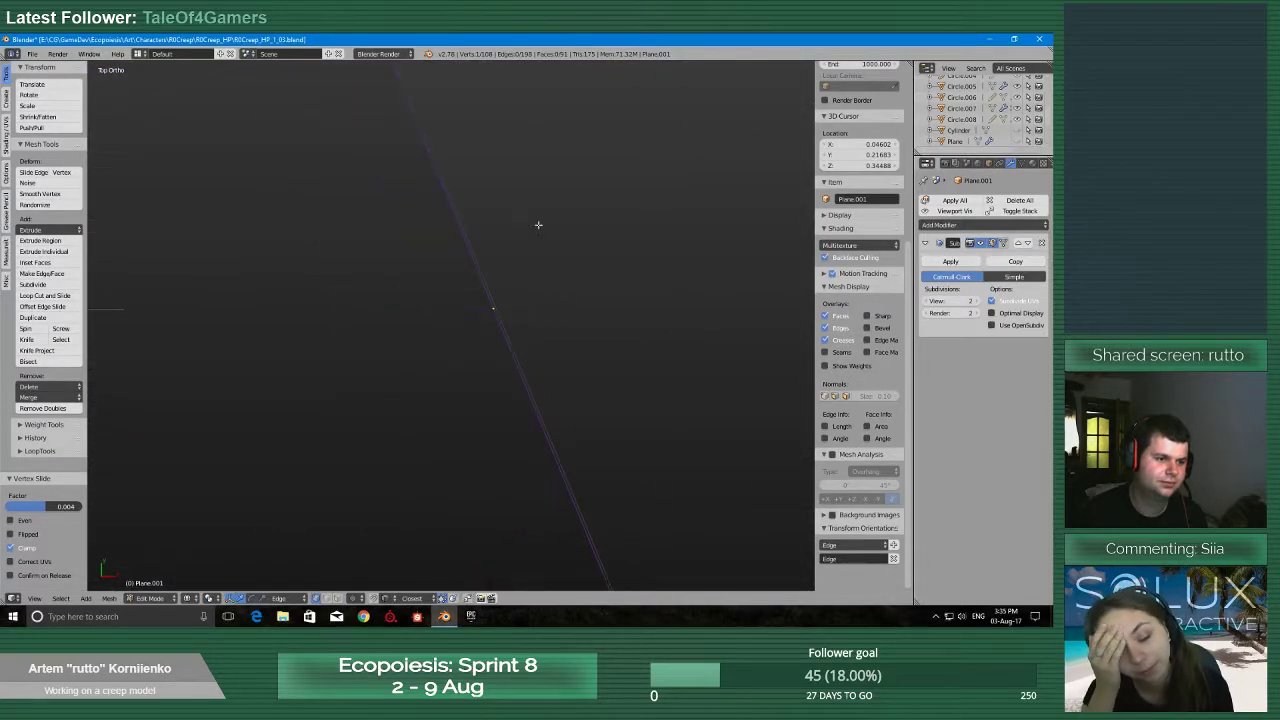
pyautogui.scroll(4, 537, 223)
pyautogui.rightClick(516, 267)
pyautogui.keyDown('shift'); pyautogui.moveTo(568, 284); pyautogui.dragTo(436, 382, button='middle'); pyautogui.keyUp('shift')
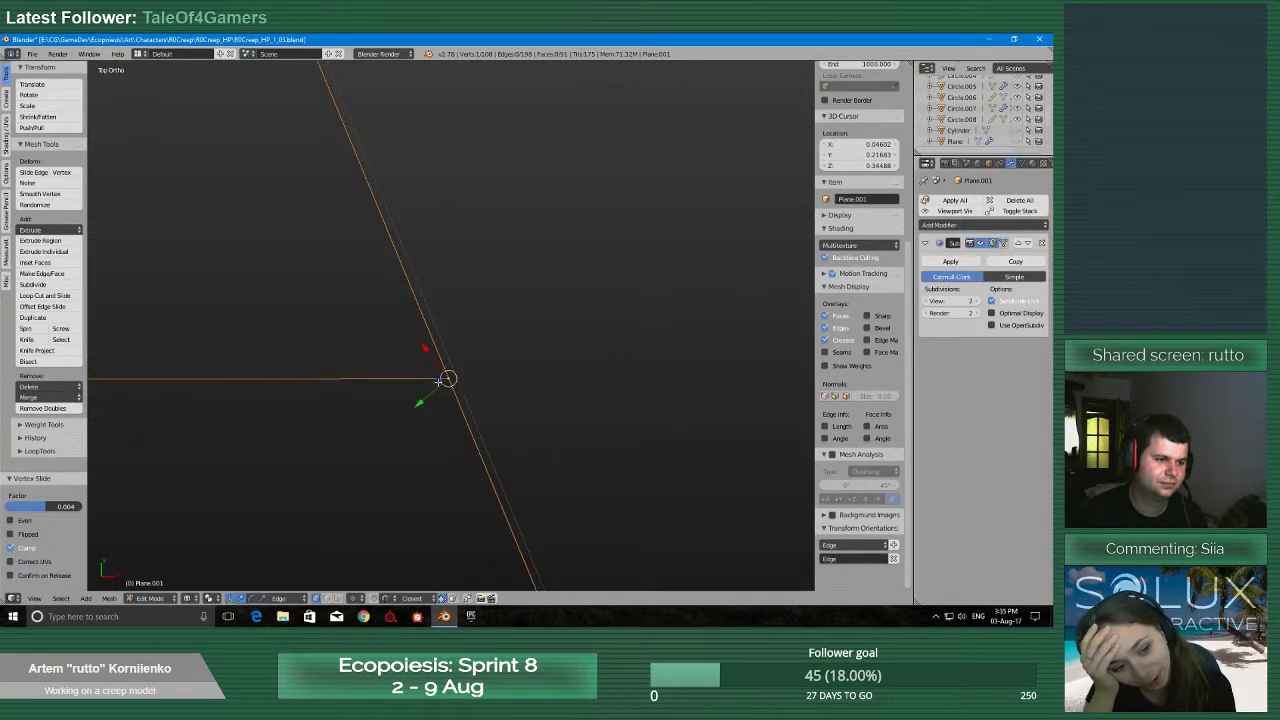
pyautogui.press('g')
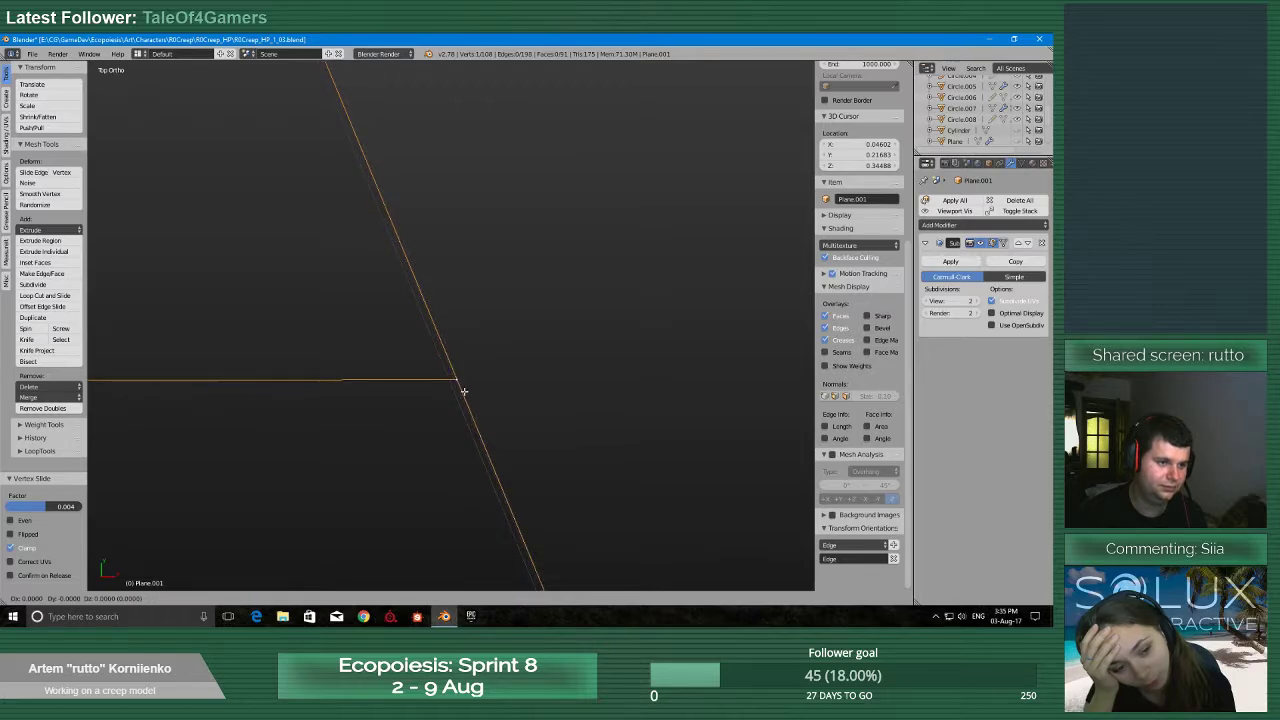
pyautogui.click(463, 391)
pyautogui.scroll(-6, 455, 390)
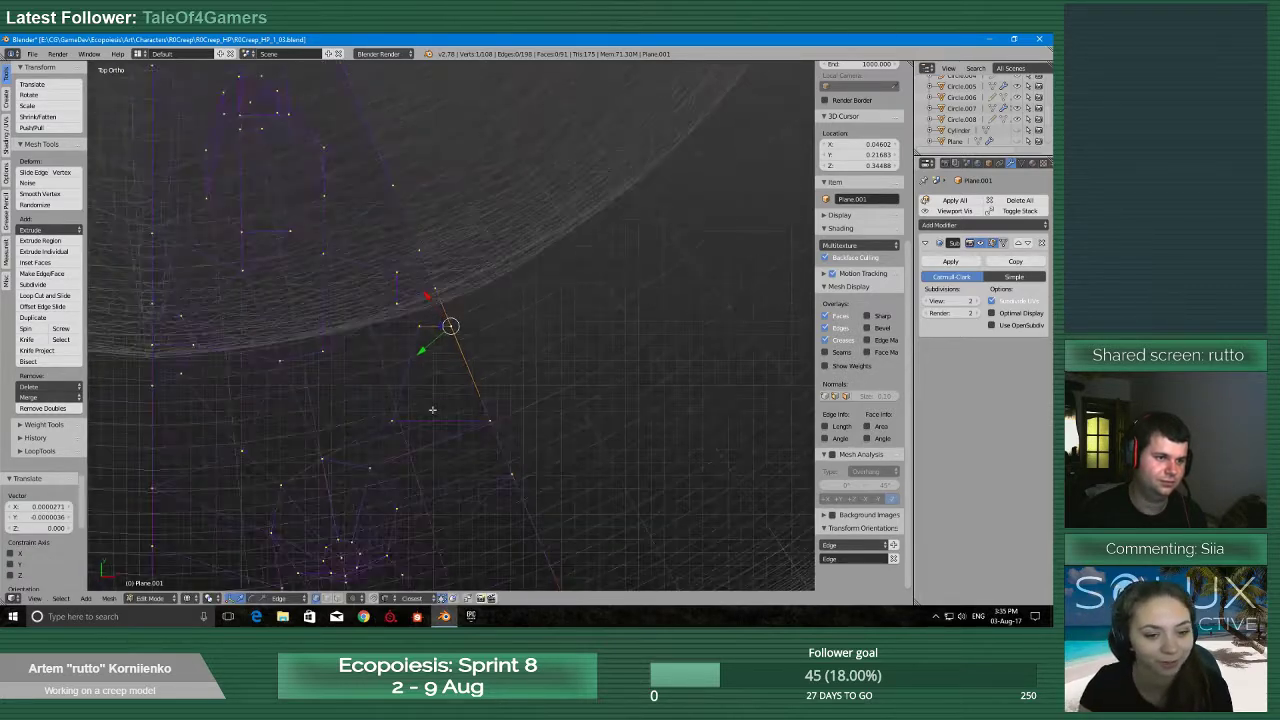
# Isolate the shell half-segment together with the guide circle in local view and resume editing the segment's mesh at the selected side-edge vertex
pyautogui.scroll(-5, 432, 409)
pyautogui.press('Tab')
pyautogui.click(462, 362)
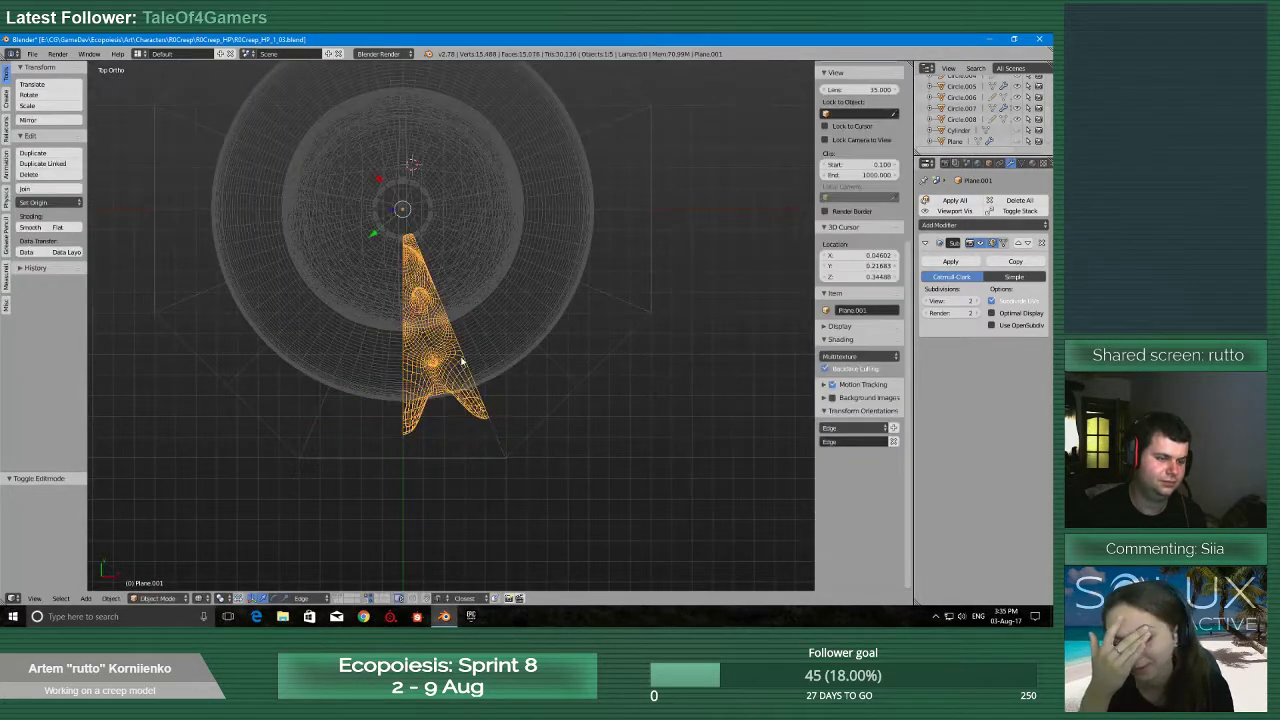
pyautogui.scroll(2, 460, 362)
pyautogui.keyDown('shift'); pyautogui.rightClick(590, 461); pyautogui.keyUp('shift')
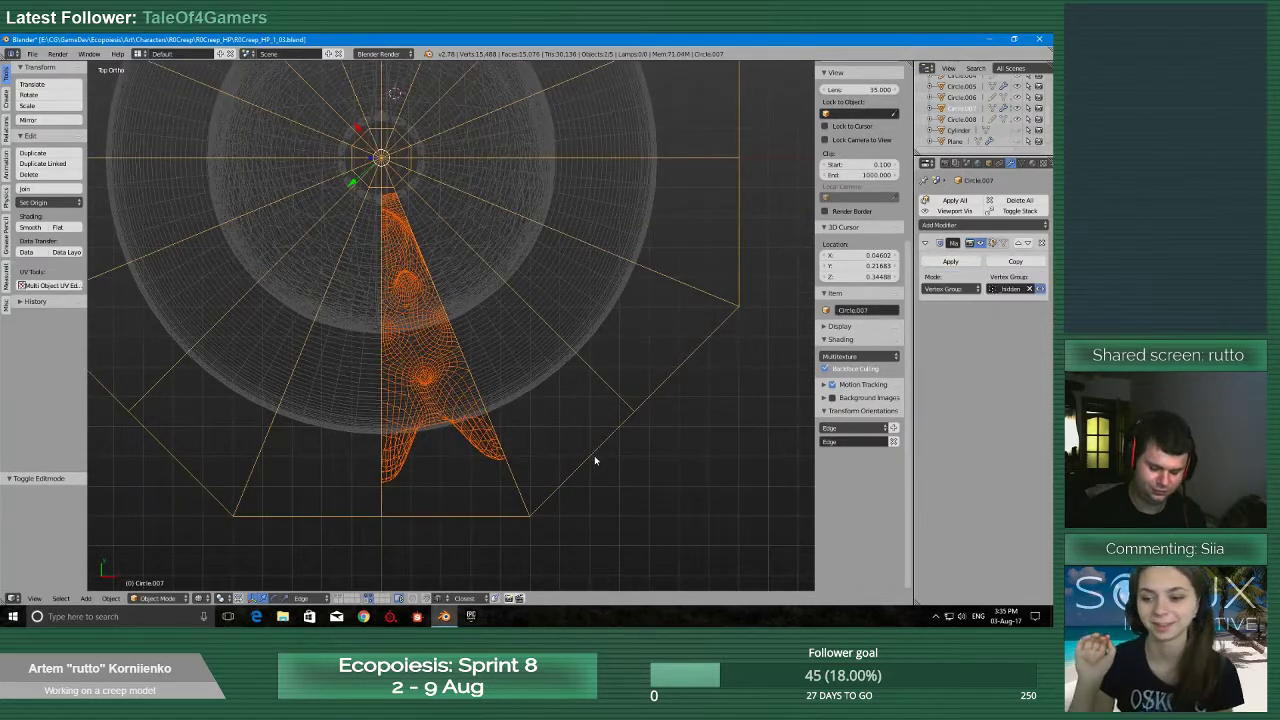
pyautogui.press('KP_Divide')
pyautogui.keyDown('shift'); pyautogui.rightClick(591, 457); pyautogui.keyUp('shift')
pyautogui.press('Tab')
pyautogui.click(552, 457)
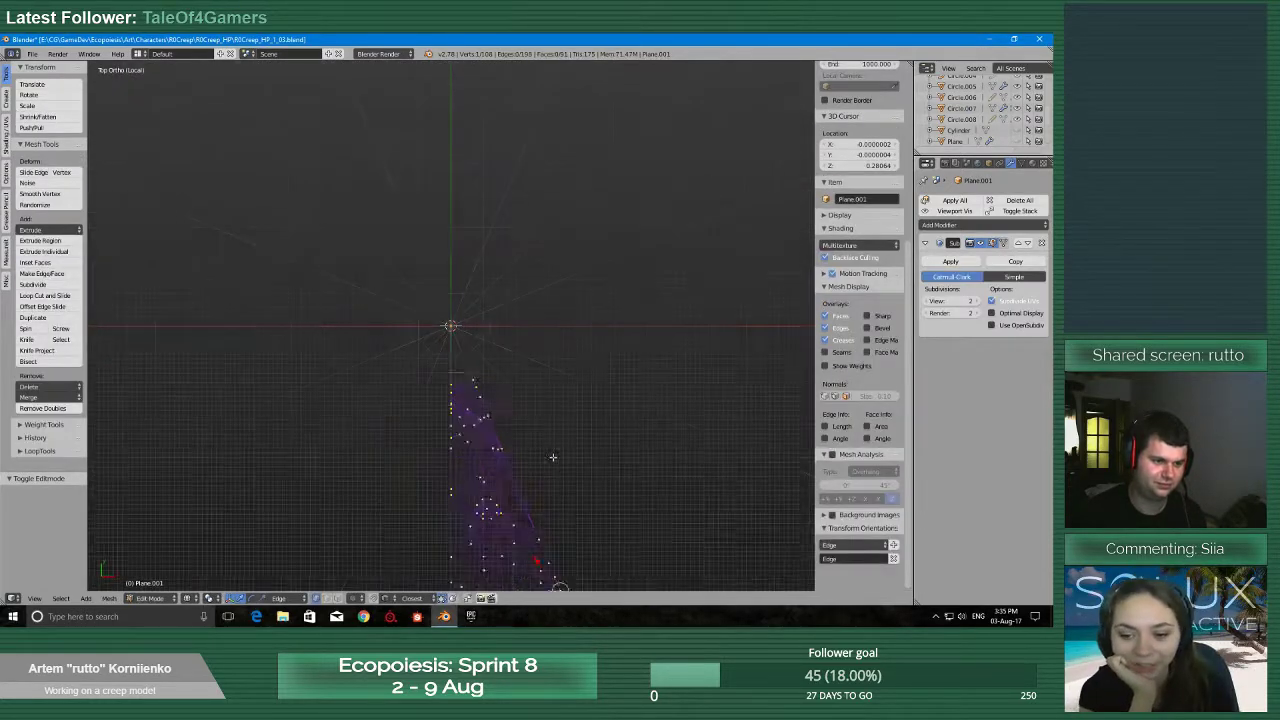
pyautogui.scroll(8, 552, 457)
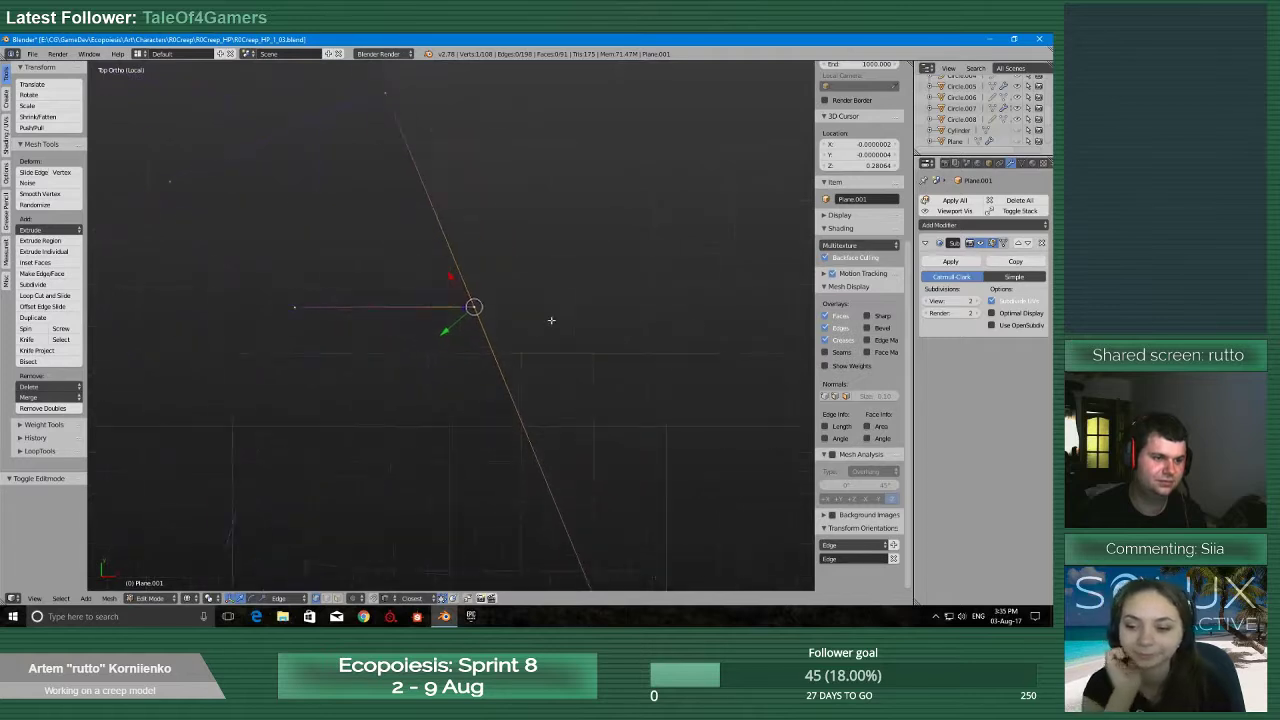
pyautogui.scroll(4, 530, 330)
pyautogui.keyDown('shift'); pyautogui.moveTo(530, 267); pyautogui.dragTo(483, 366, button='middle'); pyautogui.keyUp('shift')
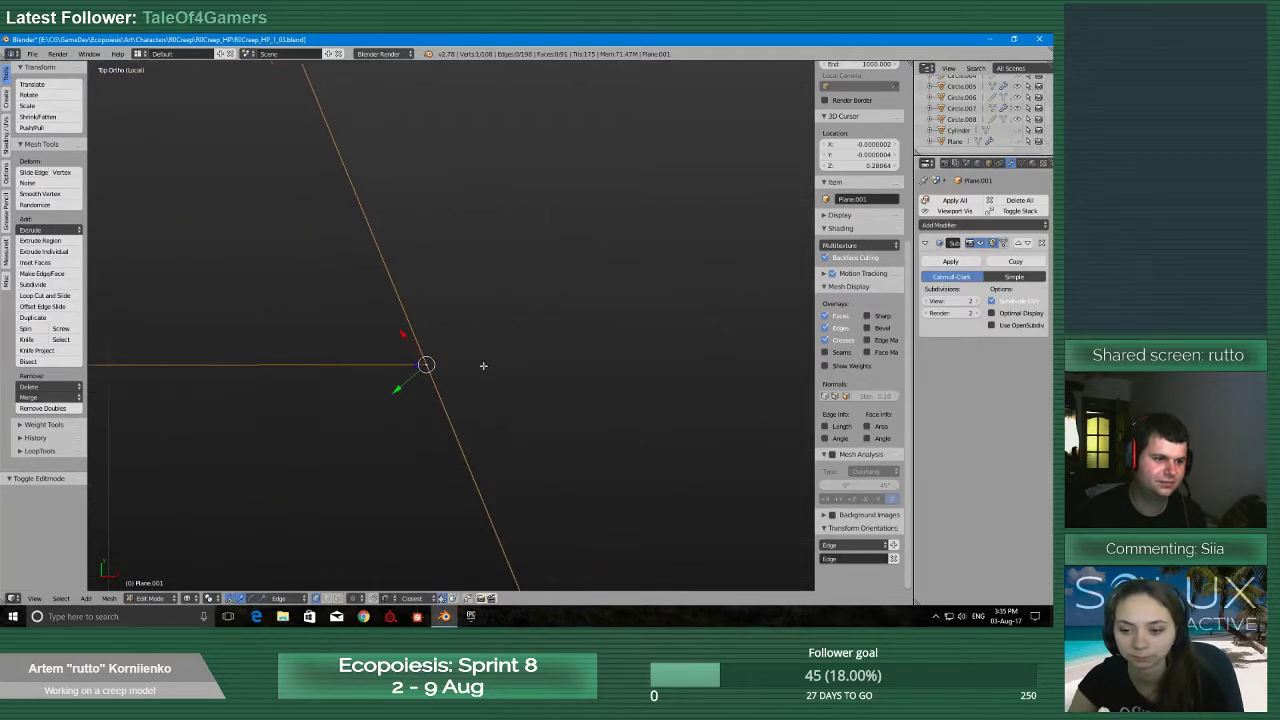
# Move the selected side-edge vertex onto the slanted guide line by X 0.0000261 and Y 0.000011
pyautogui.scroll(-5, 483, 366)
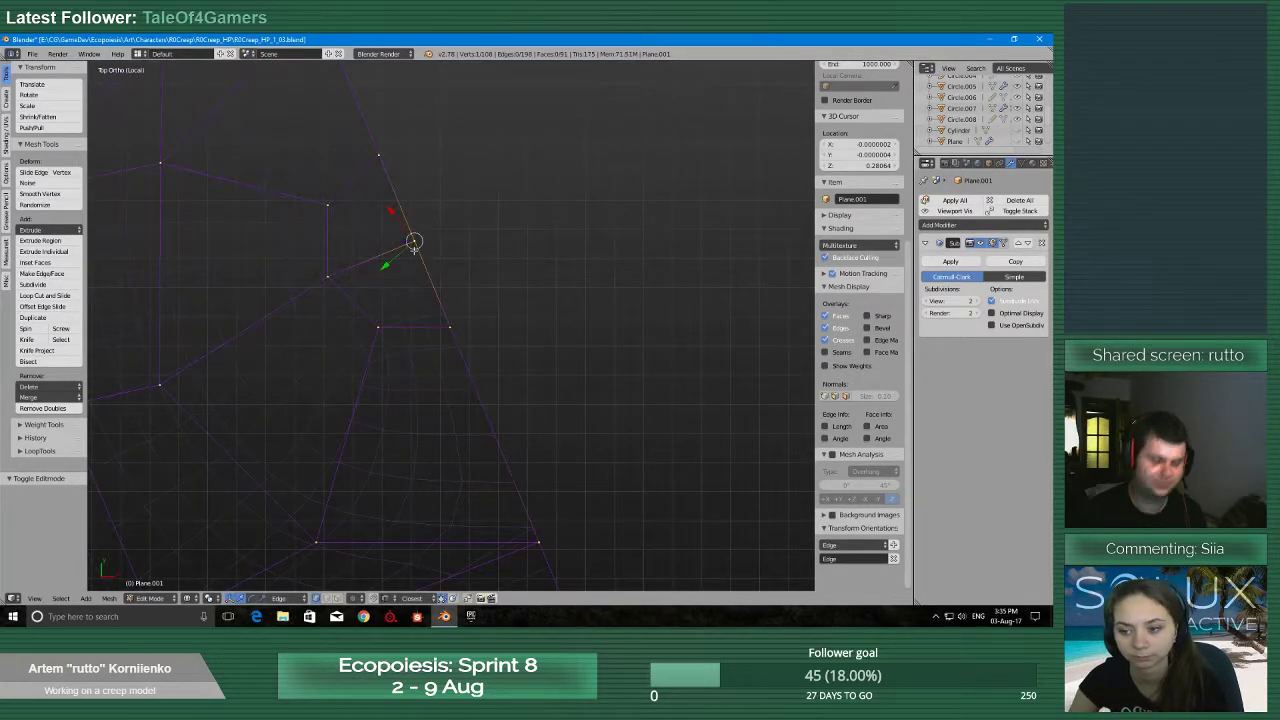
pyautogui.press('KP_Decimal')
pyautogui.scroll(8, 360, 283)
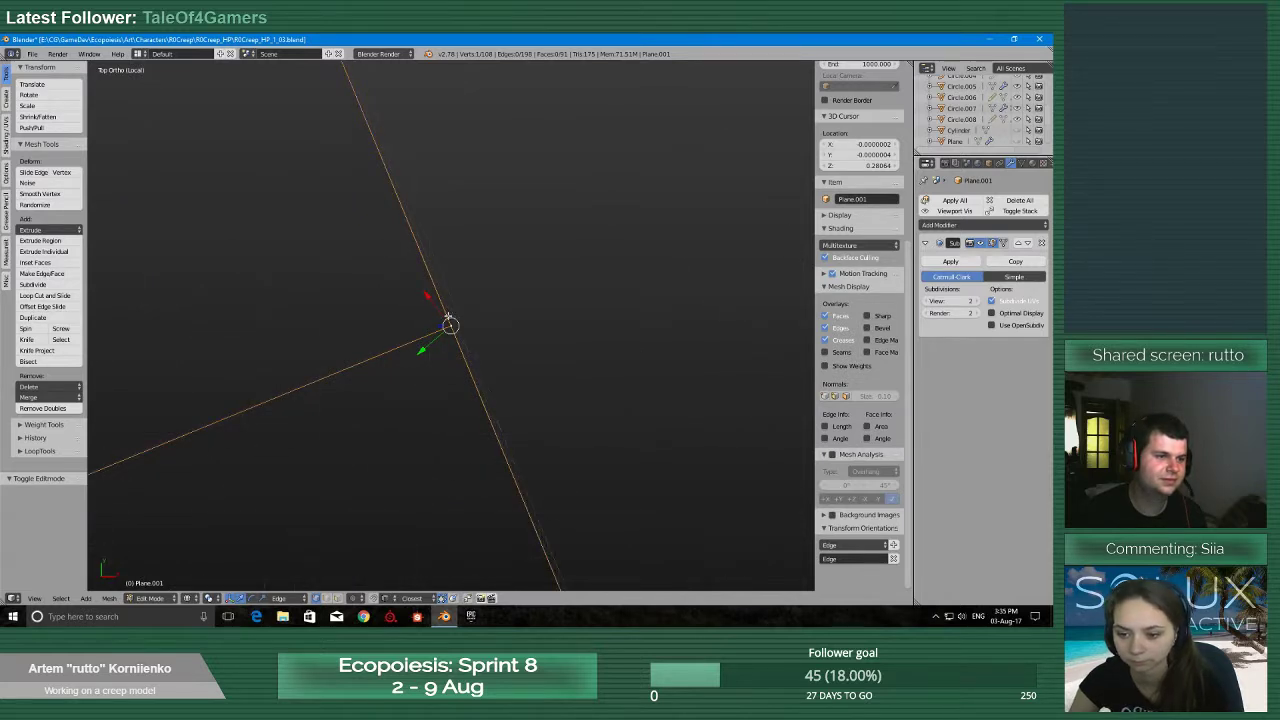
pyautogui.press('g')
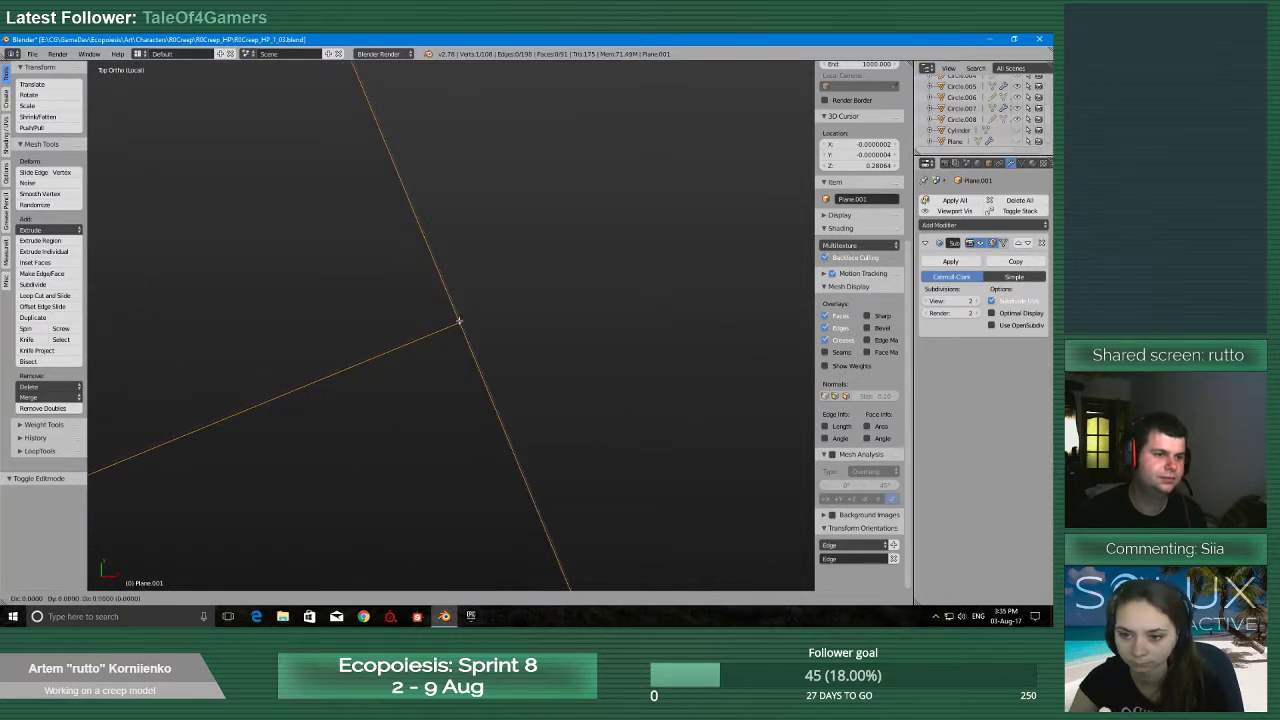
pyautogui.click(447, 323)
pyautogui.scroll(-4, 447, 323)
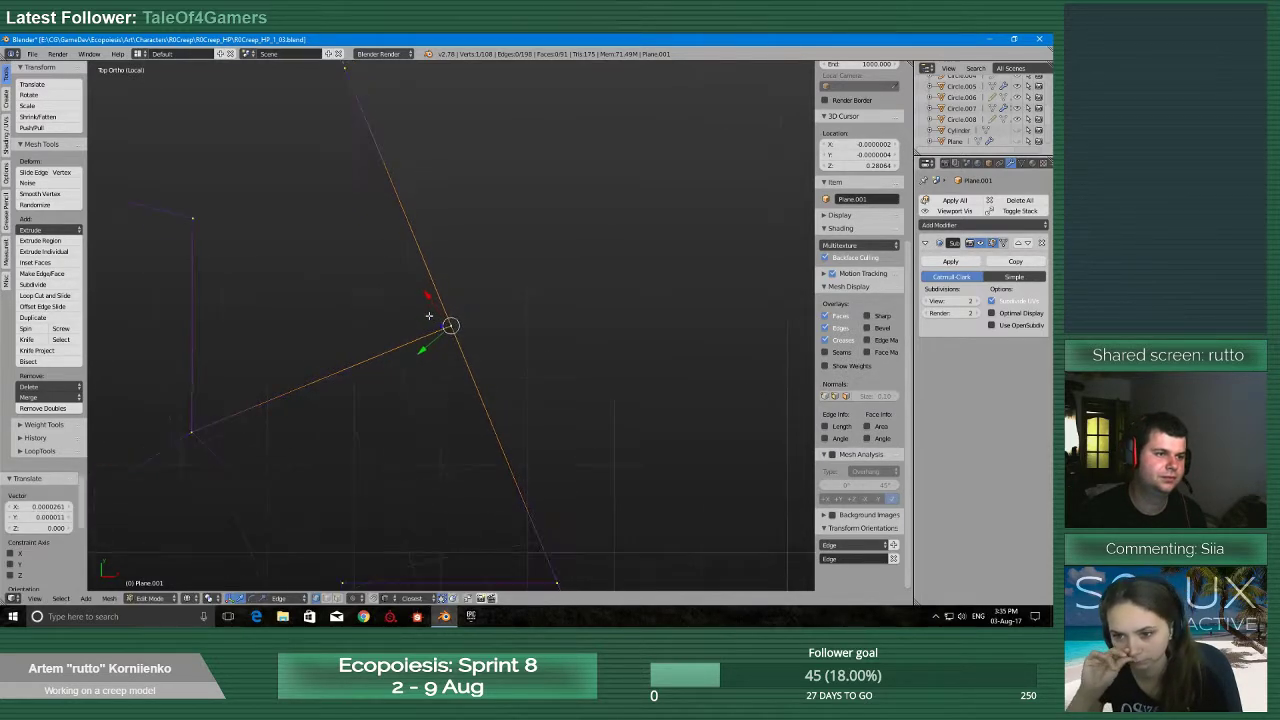
# Try to move the same side-edge vertex by X 0.001 and Y 0.002 in a slightly tilted view
pyautogui.press('KP_Decimal')
pyautogui.scroll(6, 340, 198)
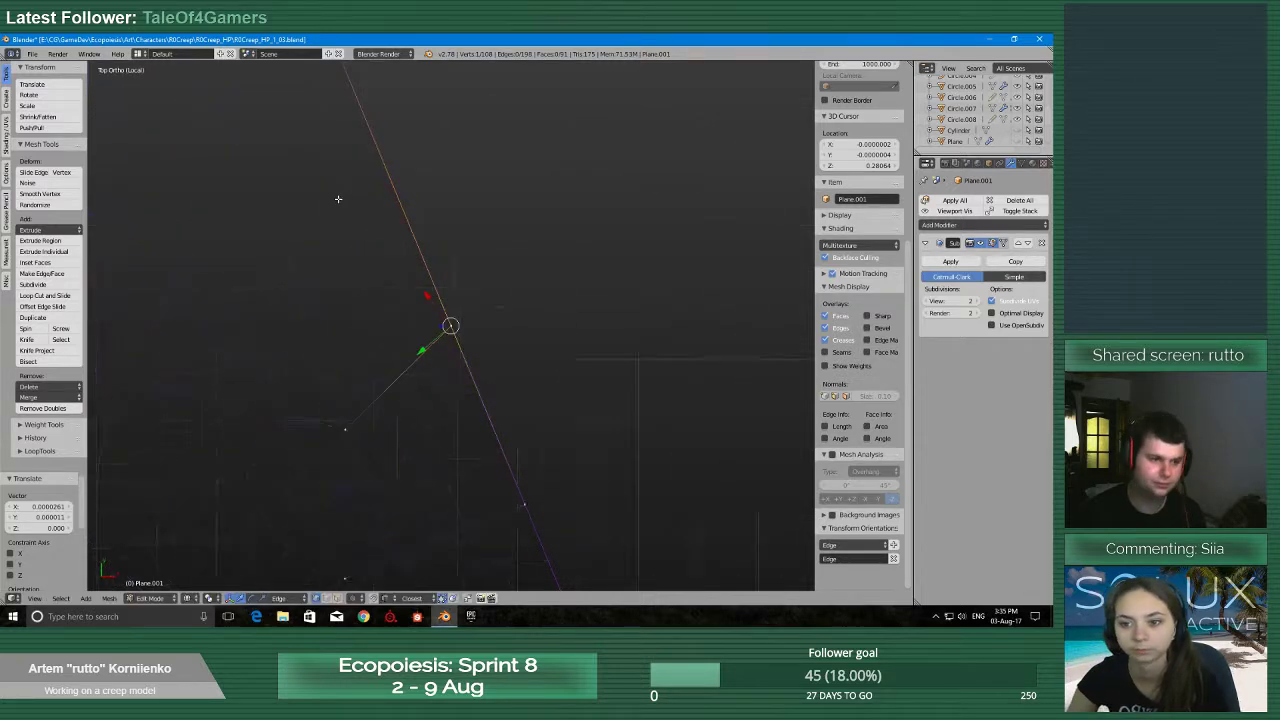
pyautogui.moveTo(440, 285); pyautogui.dragTo(446, 298, button='middle')
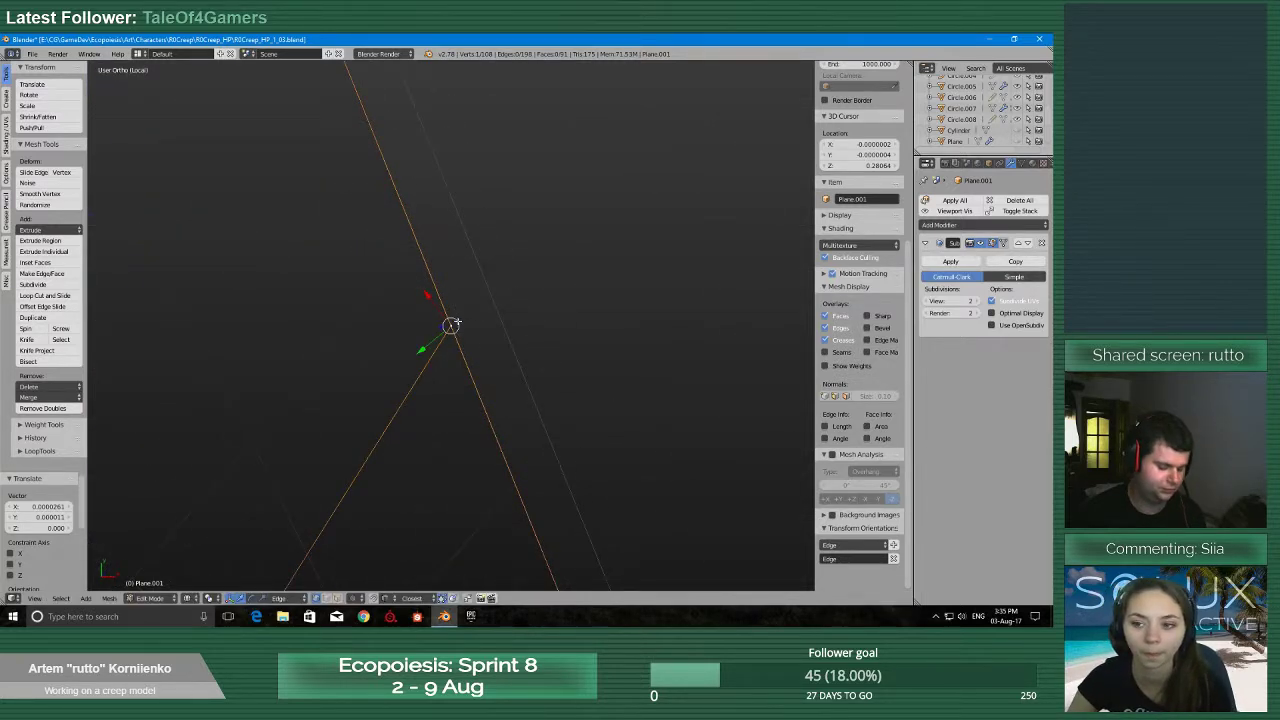
pyautogui.press('g')
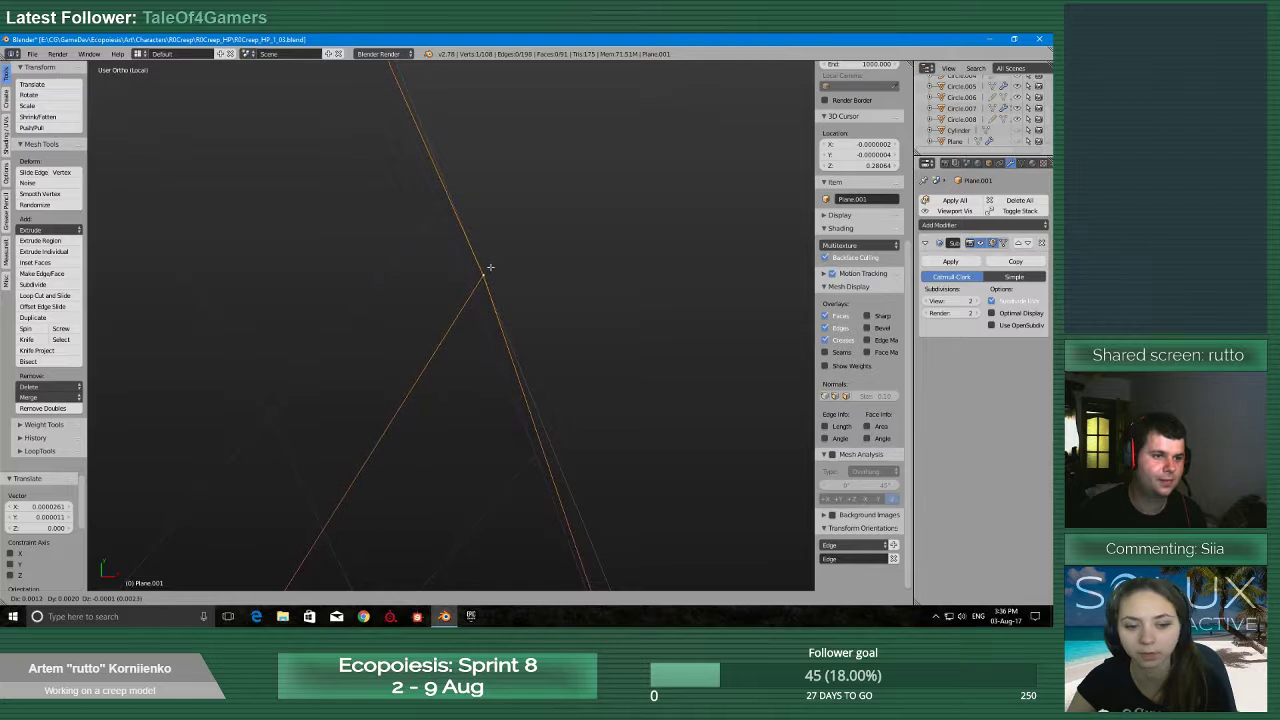
pyautogui.click(490, 267)
pyautogui.scroll(-4, 483, 458)
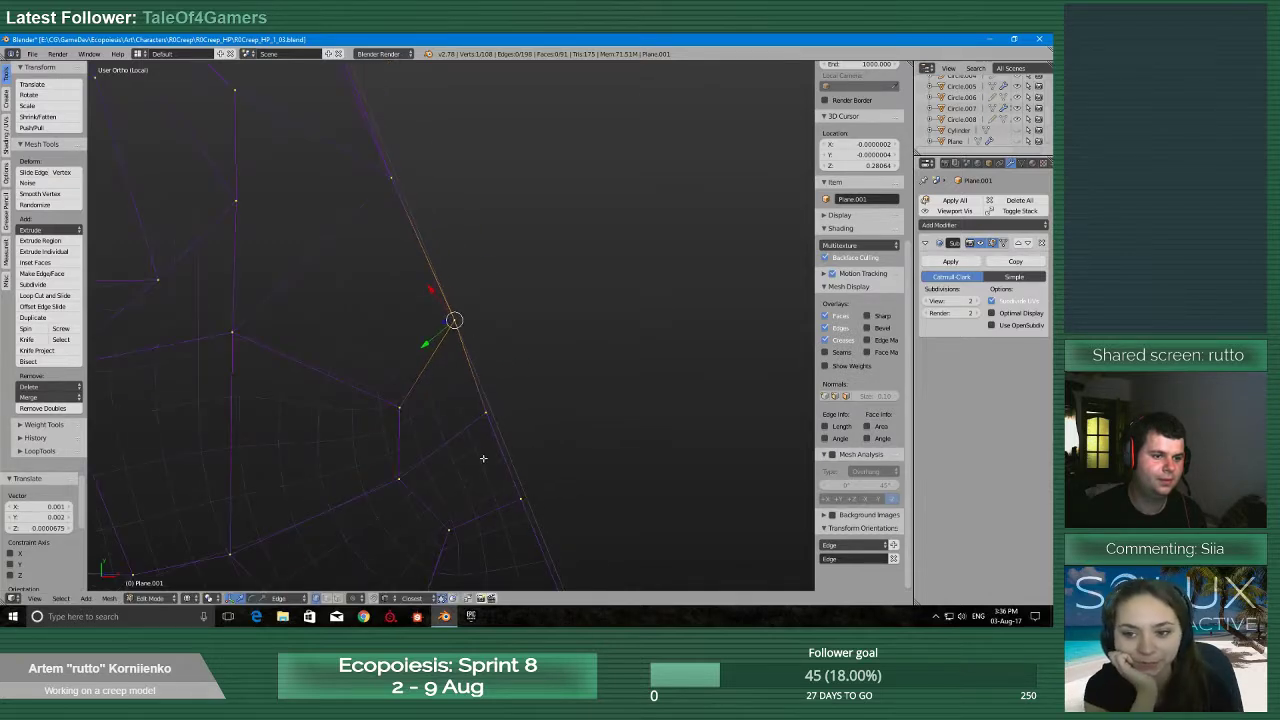
pyautogui.rightClick(471, 350)
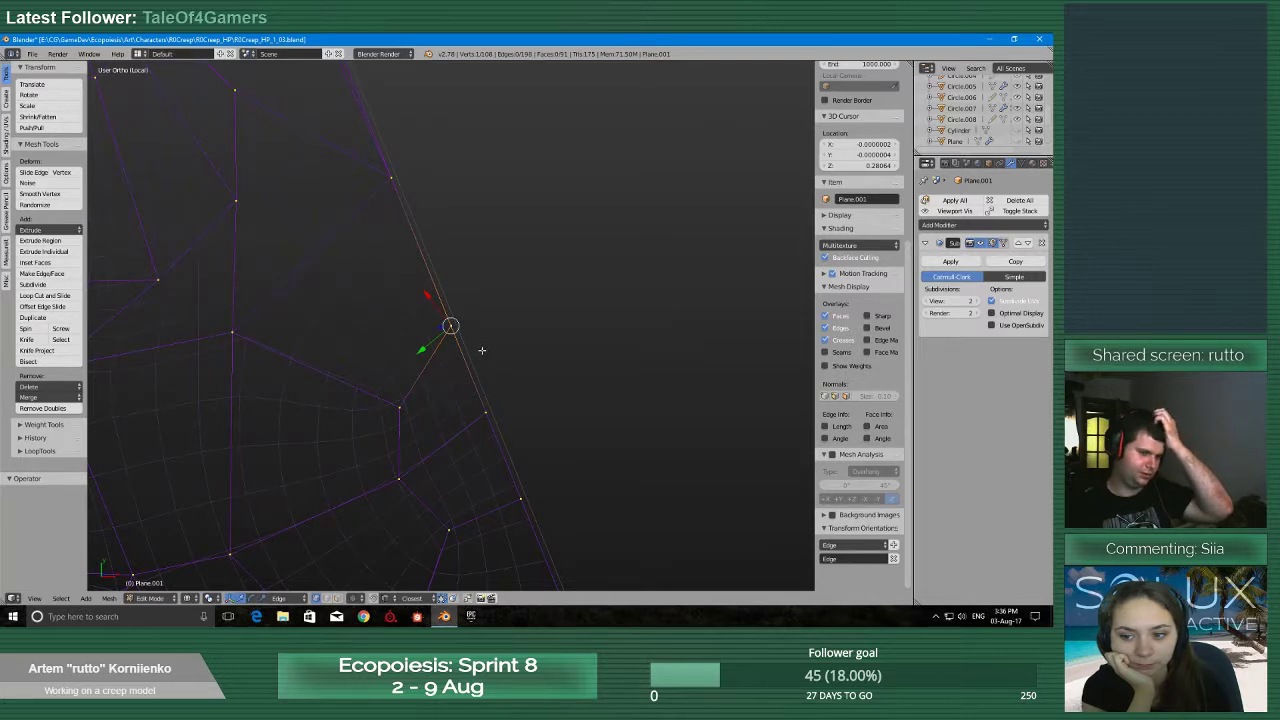
# Examine from several angles how the selected vertex and its neighbours on the slanted side edge line up with the guide circle
pyautogui.scroll(-6, 483, 341)
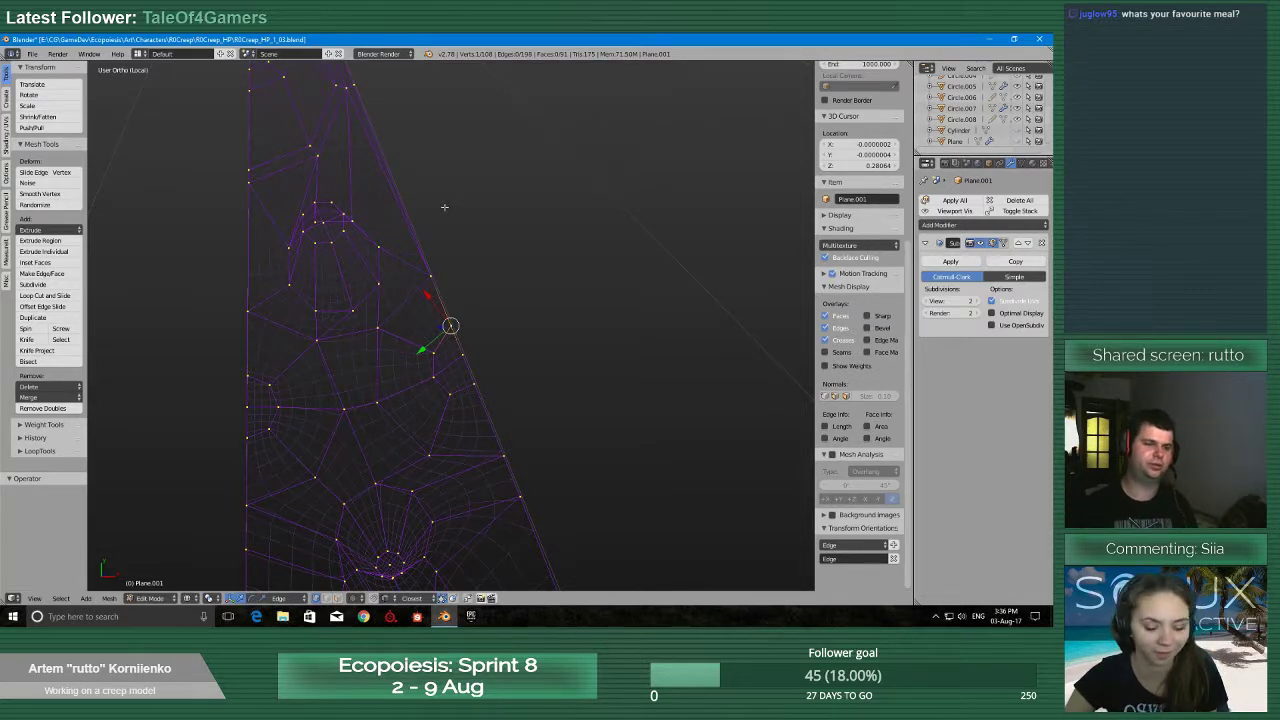
pyautogui.scroll(9, 428, 208)
pyautogui.press('q')
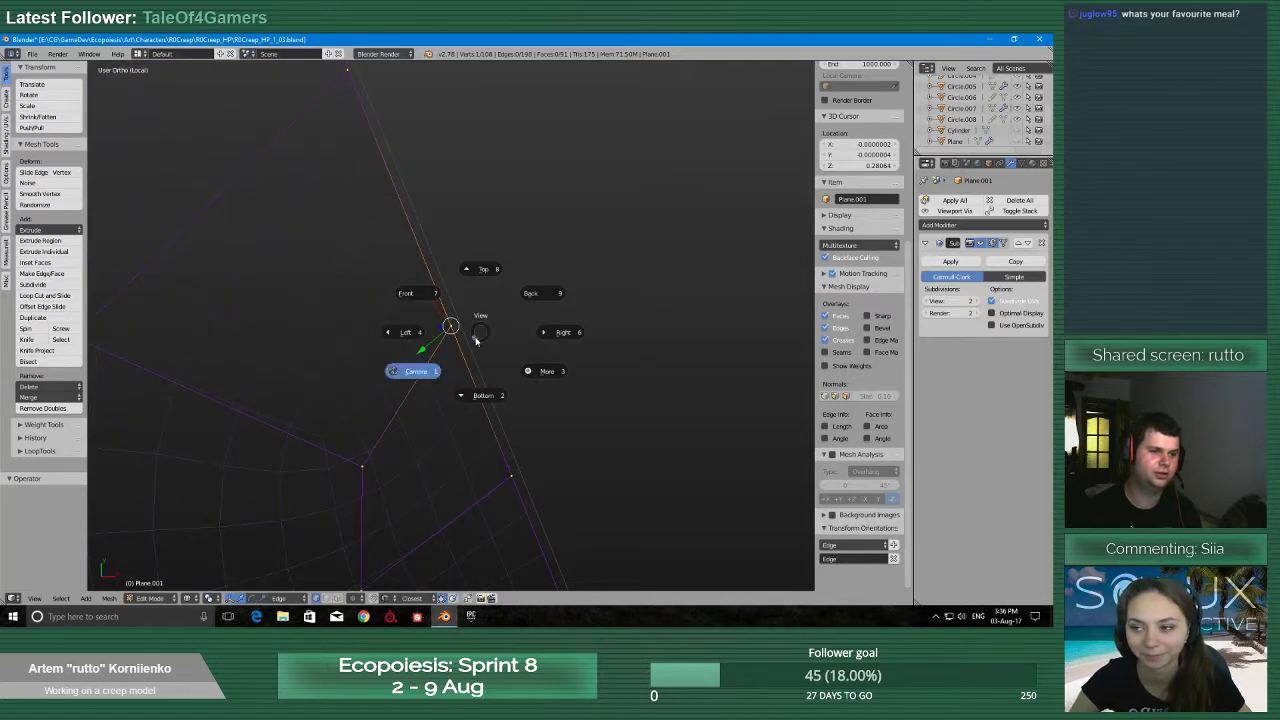
pyautogui.press('Escape')
pyautogui.scroll(-8, 480, 323)
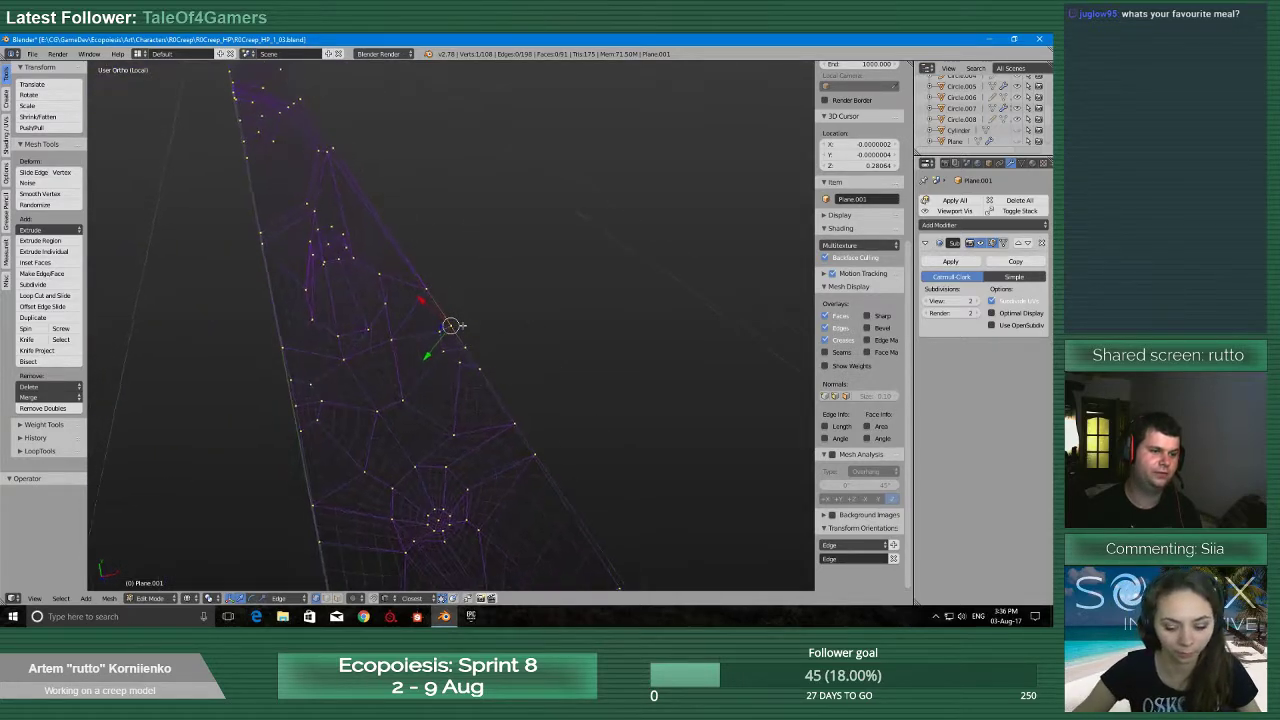
pyautogui.moveTo(474, 337); pyautogui.dragTo(411, 360, button='middle')
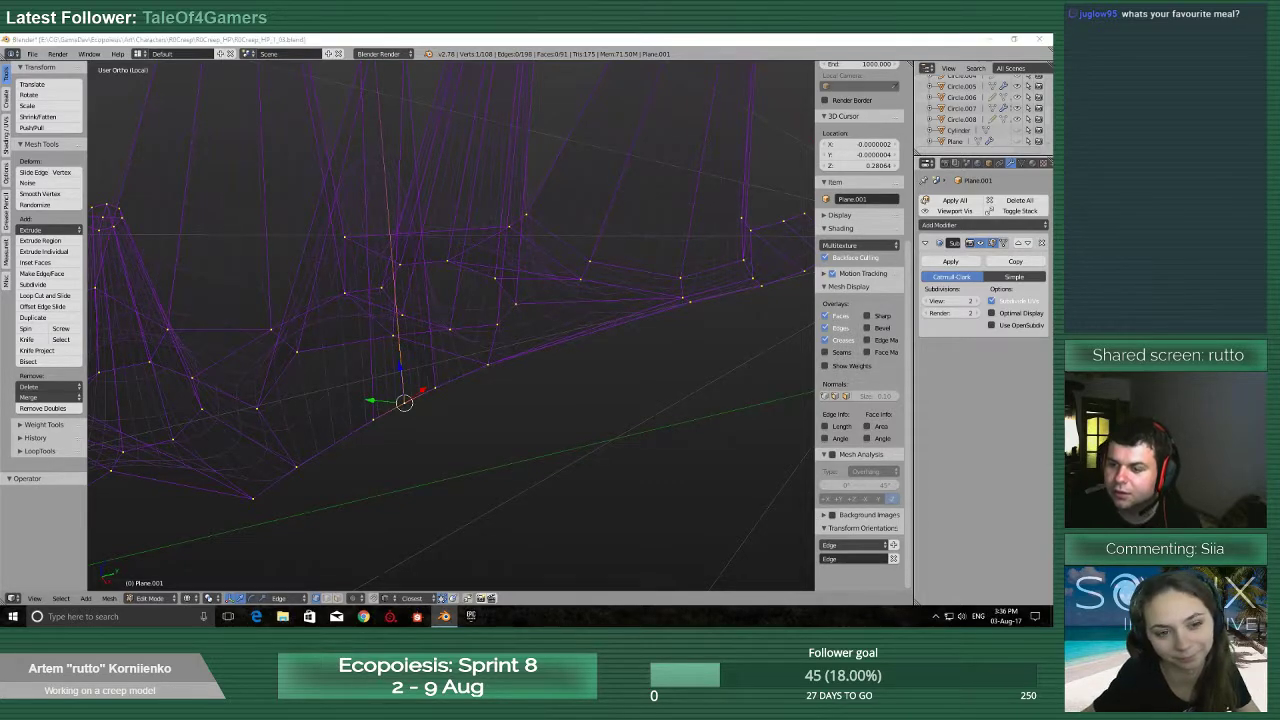
pyautogui.scroll(-1, 523, 433)
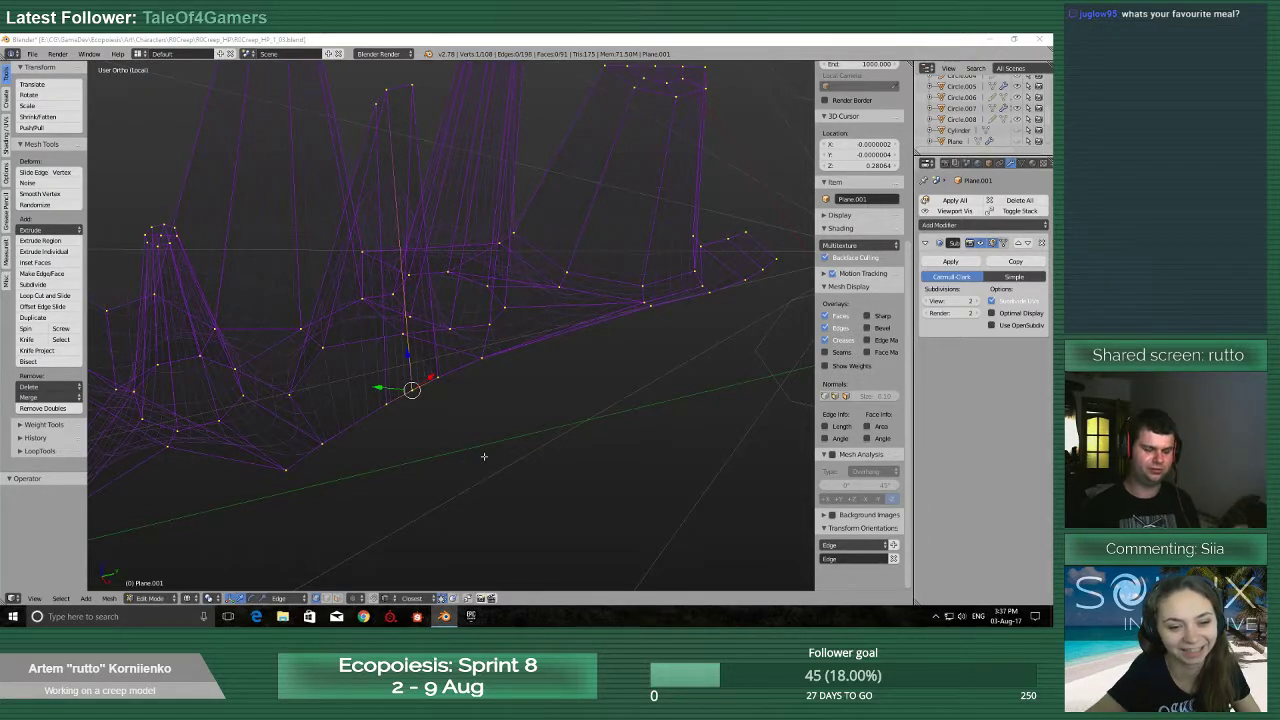
pyautogui.moveTo(482, 456); pyautogui.dragTo(449, 423, button='middle')
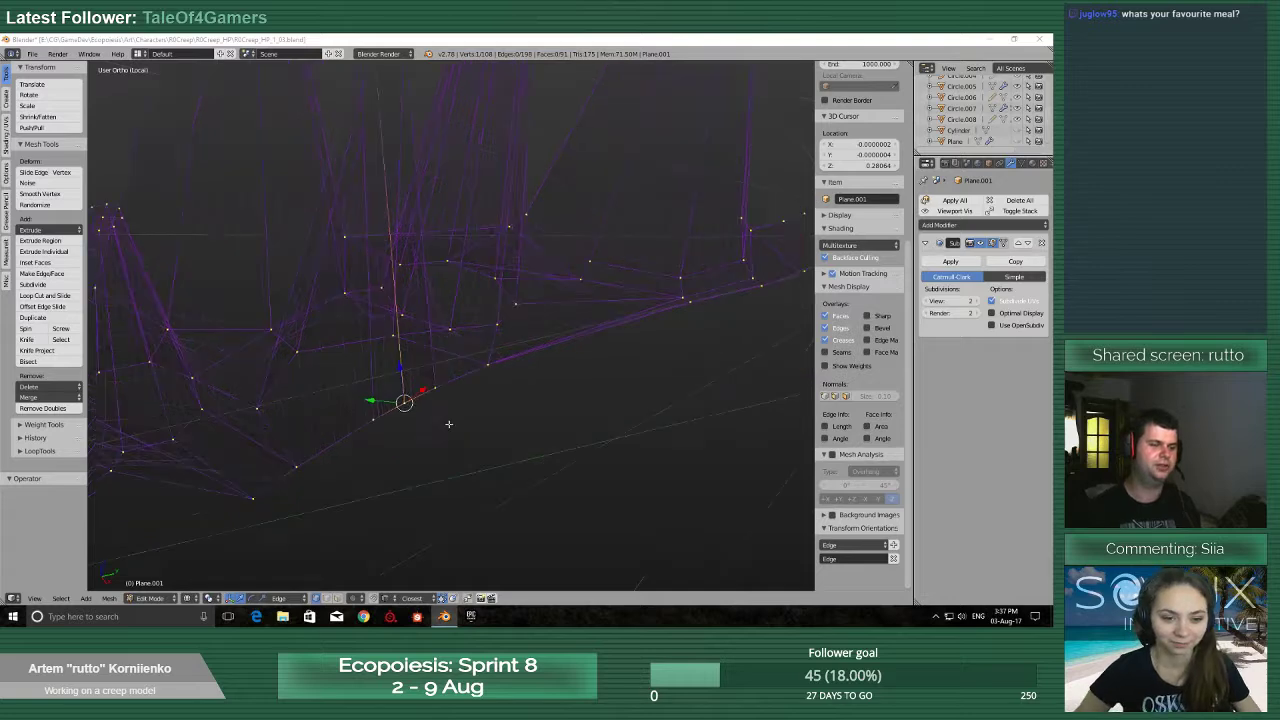
pyautogui.scroll(-2, 460, 376)
pyautogui.scroll(2, 489, 414)
pyautogui.moveTo(471, 329); pyautogui.dragTo(422, 393, button='middle')
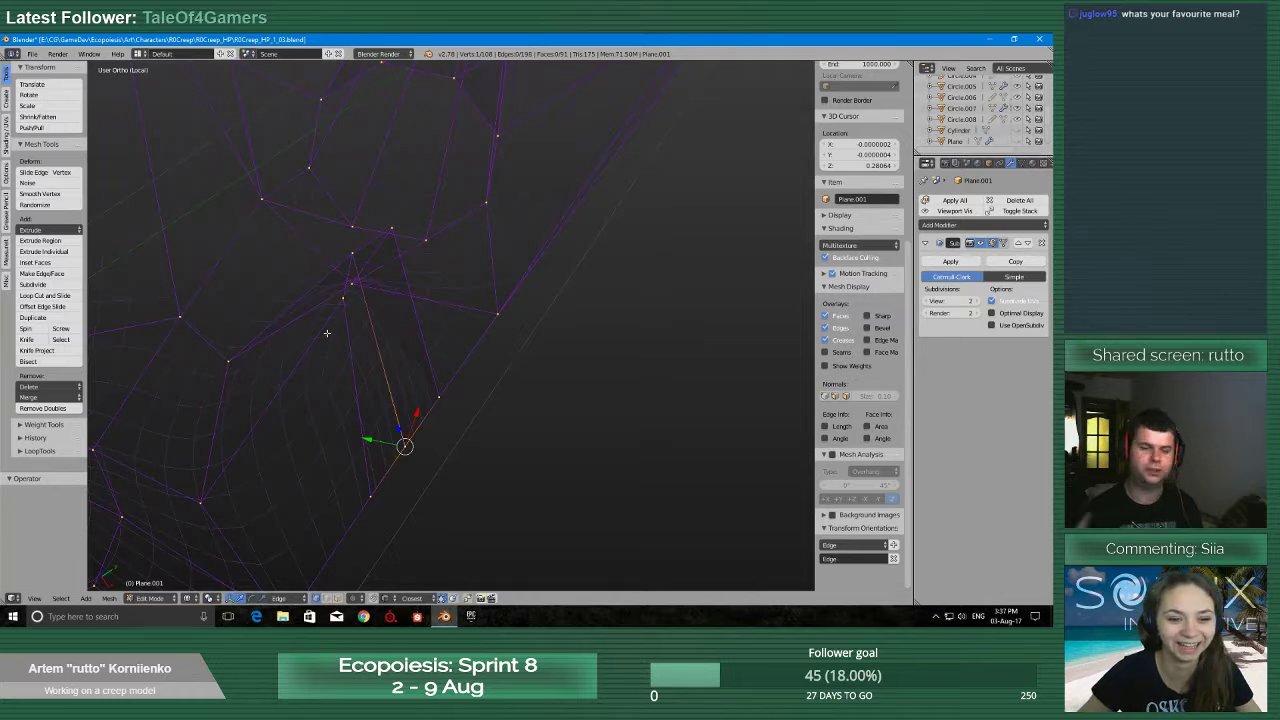
pyautogui.moveTo(326, 333); pyautogui.dragTo(305, 413, button='middle')
# Save the model over the existing file and recheck the slanted side-edge vertices from the top view
pyautogui.hotkey('ctrl', 's')
pyautogui.click(402, 358)
pyautogui.scroll(5, 410, 362)
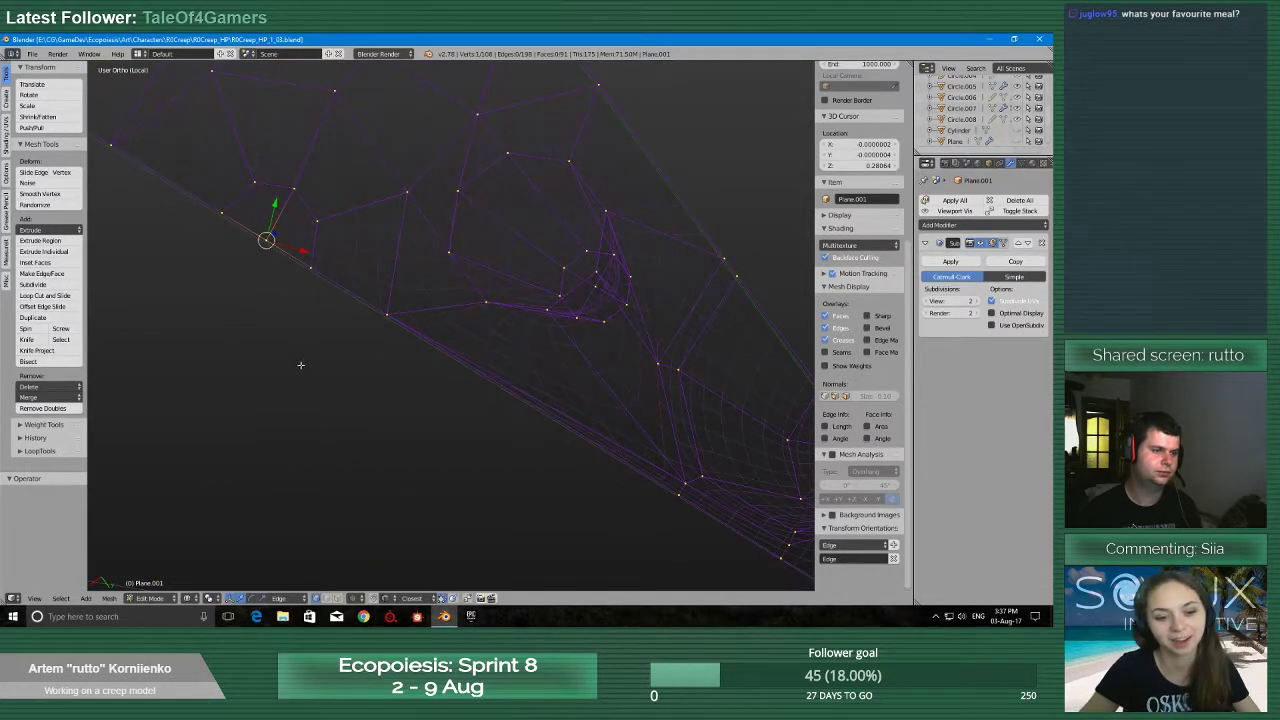
pyautogui.press('q')
pyautogui.click(303, 308)
pyautogui.keyDown('shift'); pyautogui.moveTo(483, 401); pyautogui.dragTo(466, 215, button='middle'); pyautogui.keyUp('shift')
pyautogui.scroll(4, 489, 210)
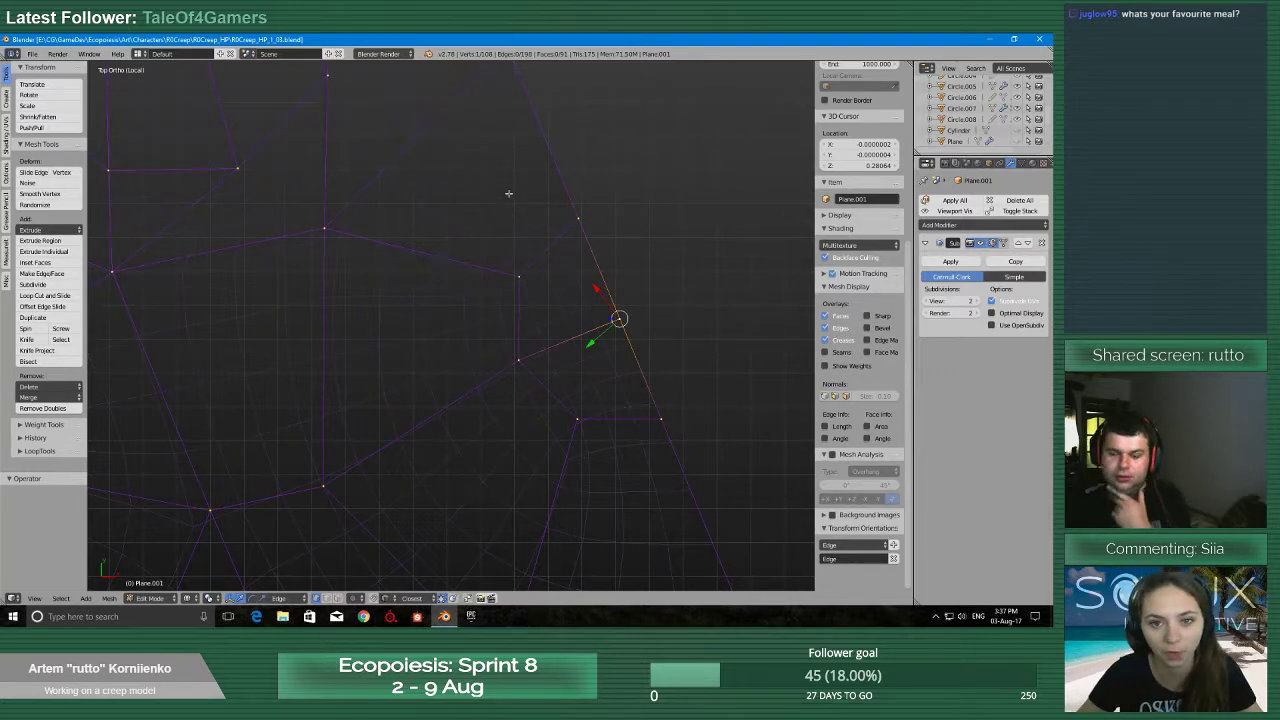
pyautogui.scroll(3, 511, 195)
pyautogui.scroll(-5, 530, 212)
pyautogui.keyDown('shift'); pyautogui.moveTo(579, 264); pyautogui.dragTo(443, 330, button='middle'); pyautogui.keyUp('shift')
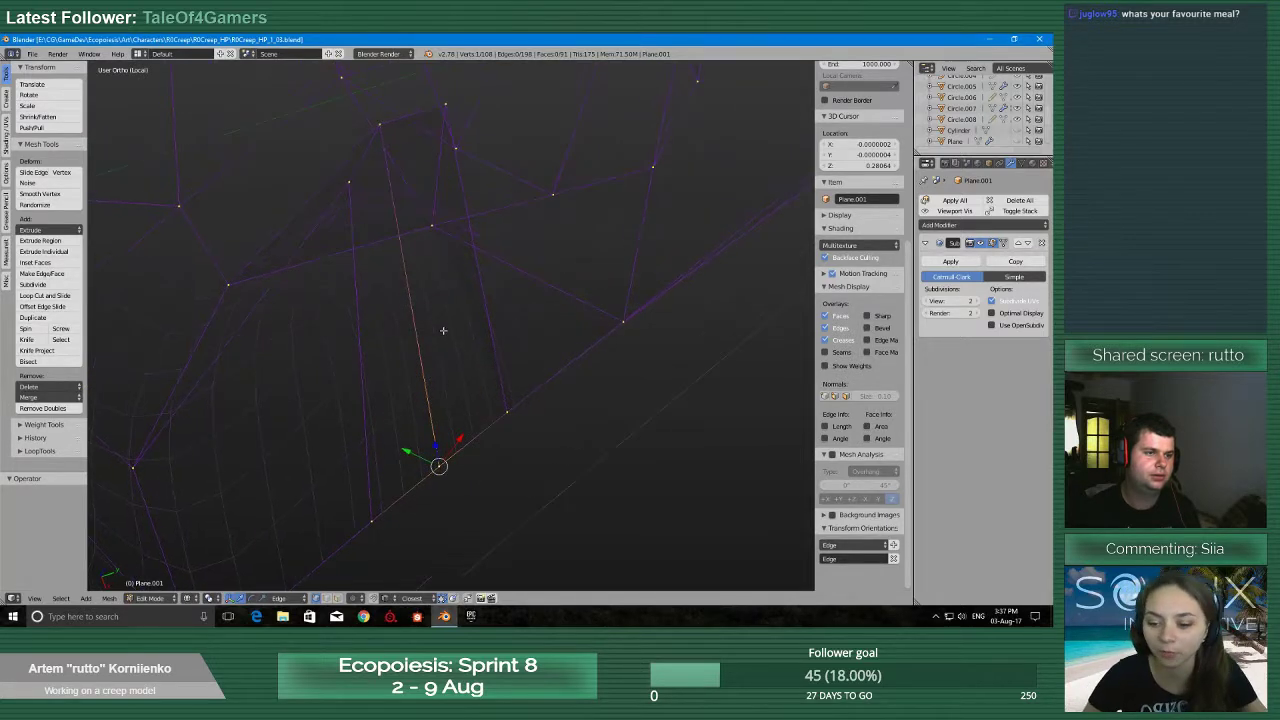
# Select the outer top vertex of the half-spike on the slanted side edge and inspect its position from several angles
pyautogui.rightClick(384, 124)
pyautogui.moveTo(388, 150); pyautogui.dragTo(541, 131, button='middle')
pyautogui.moveTo(505, 179); pyautogui.dragTo(364, 276, button='middle')
pyautogui.rightClick(407, 306)
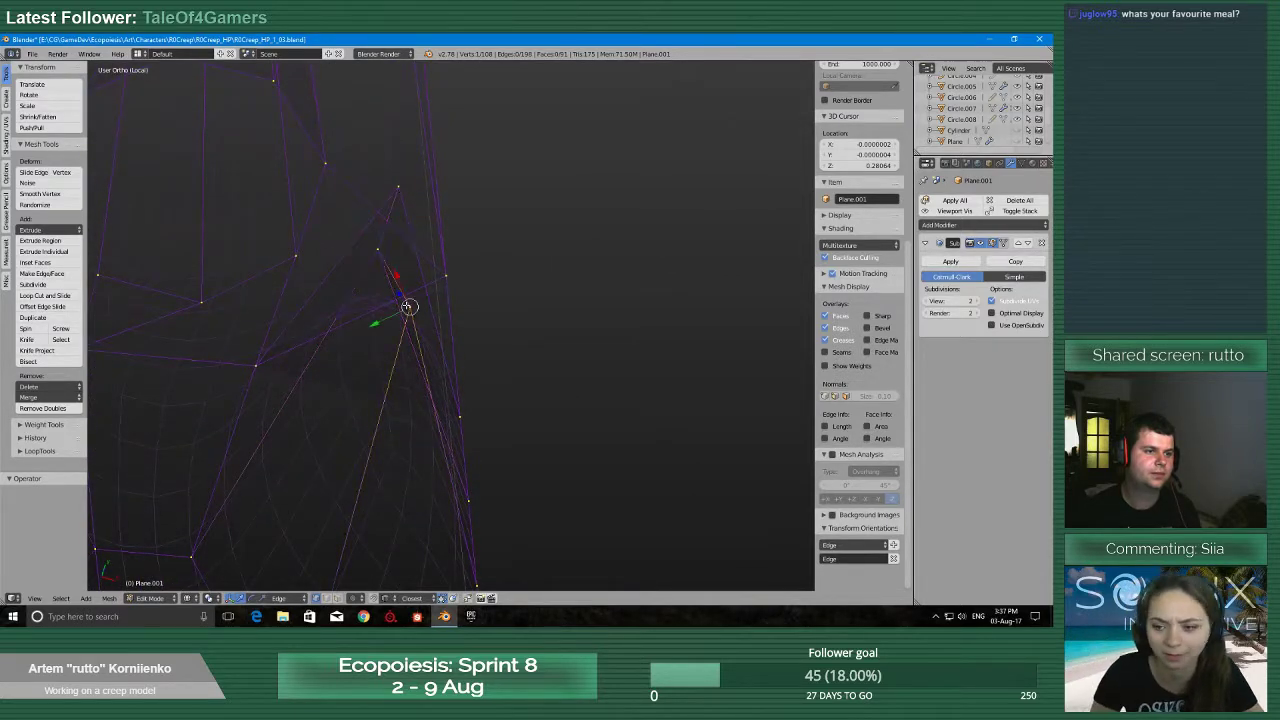
pyautogui.moveTo(549, 332); pyautogui.dragTo(444, 346, button='middle')
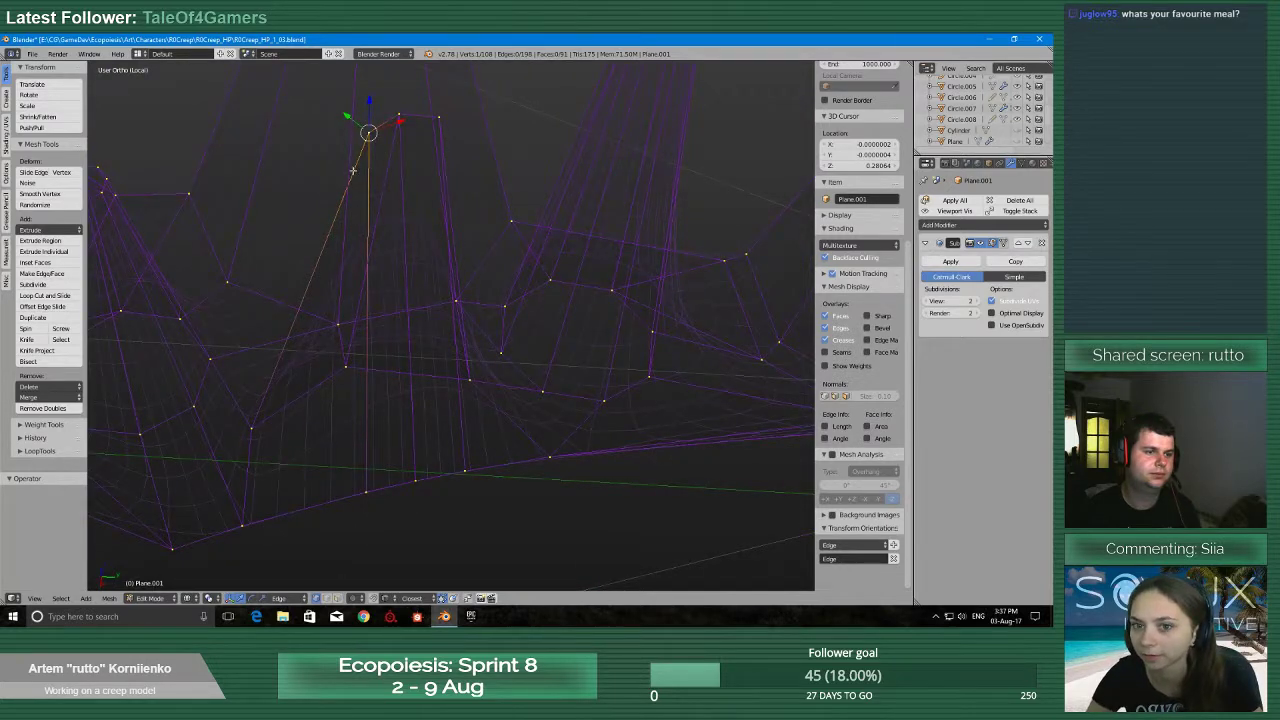
pyautogui.moveTo(352, 170); pyautogui.dragTo(482, 384, button='middle')
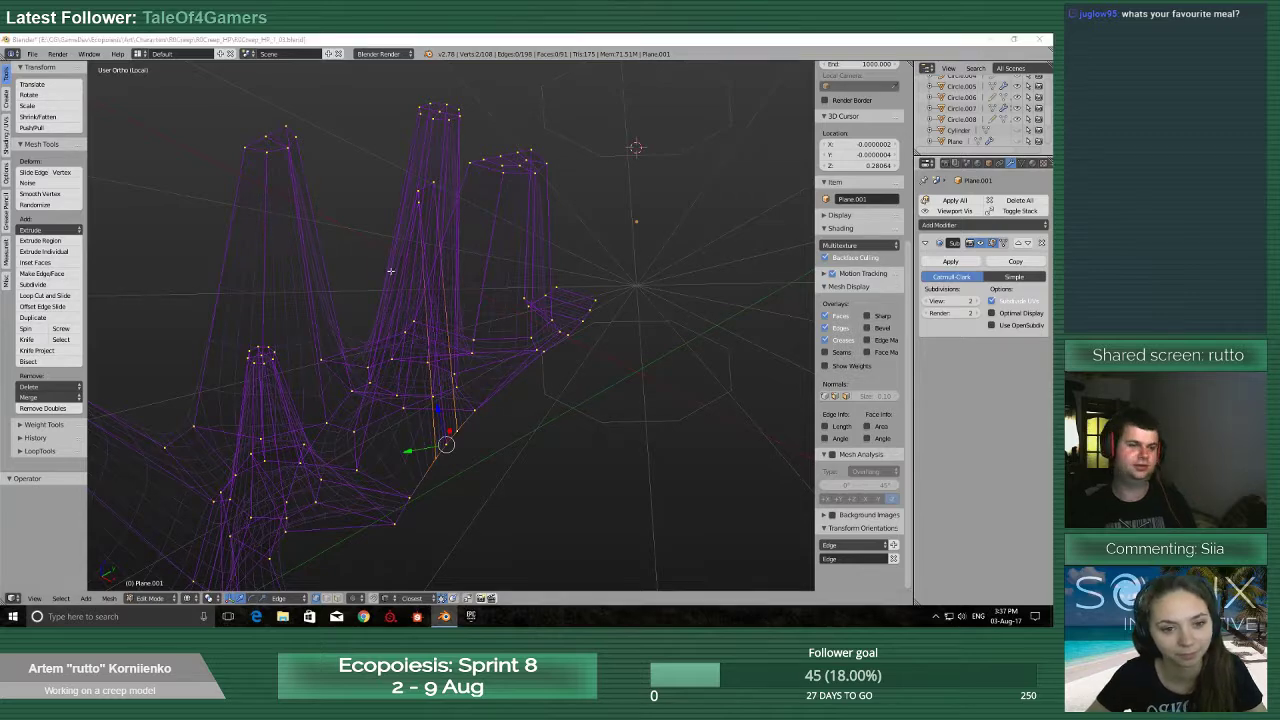
# Examine the half-spike's two outer base vertices and the spacing of the vertex between them along the slanted side edge
pyautogui.moveTo(500, 330); pyautogui.dragTo(478, 267, button='middle')
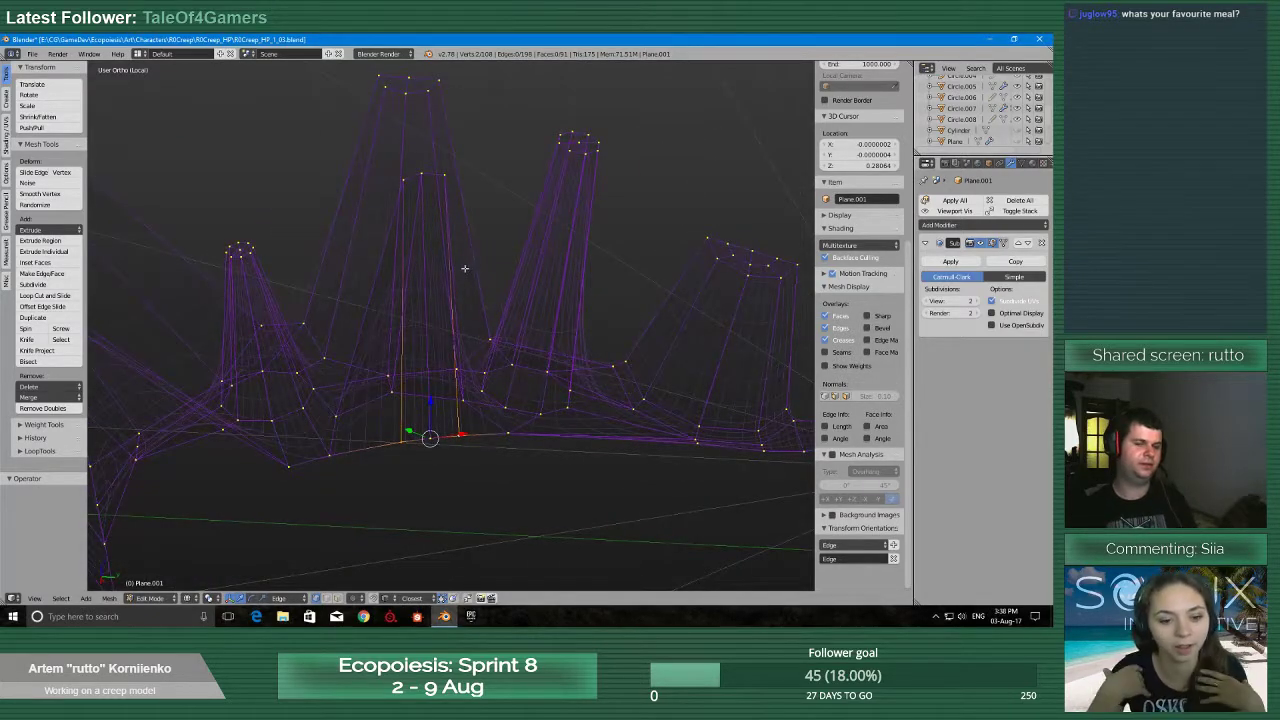
pyautogui.scroll(-3, 450, 365)
pyautogui.scroll(8, 426, 388)
pyautogui.scroll(-4, 421, 387)
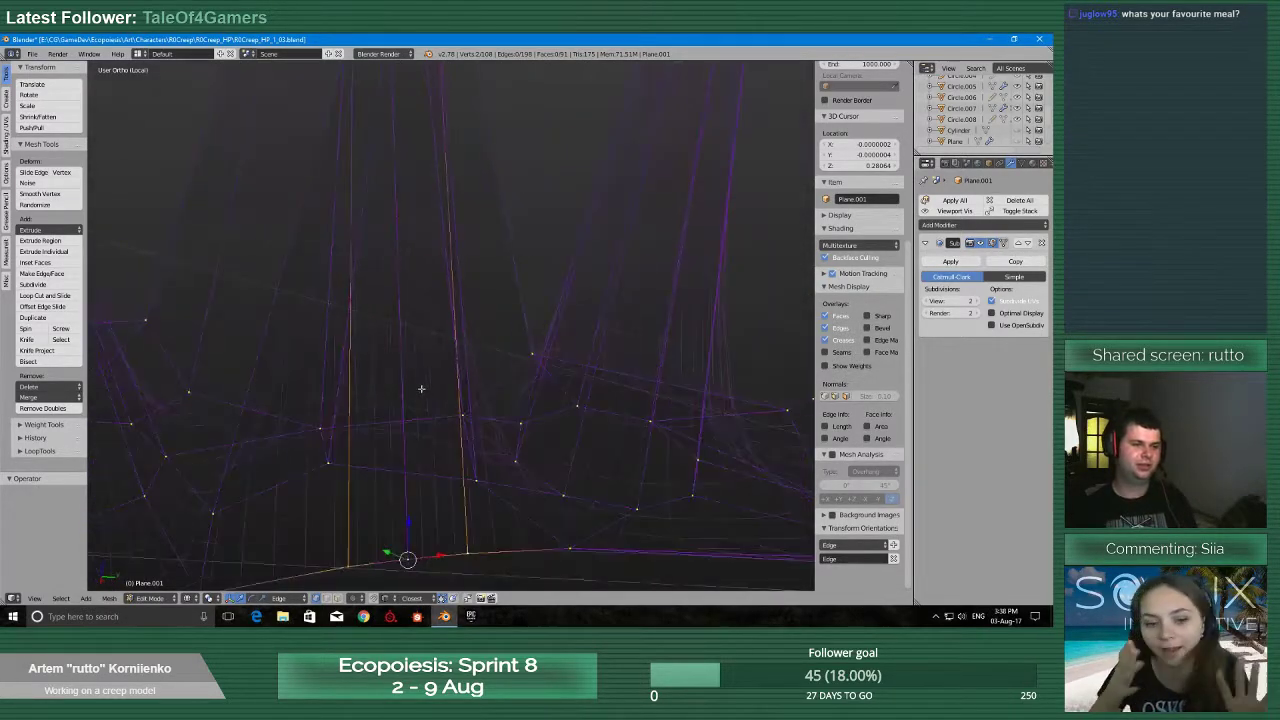
pyautogui.scroll(5, 420, 388)
pyautogui.scroll(-5, 416, 382)
pyautogui.moveTo(420, 388); pyautogui.dragTo(448, 392, button='middle')
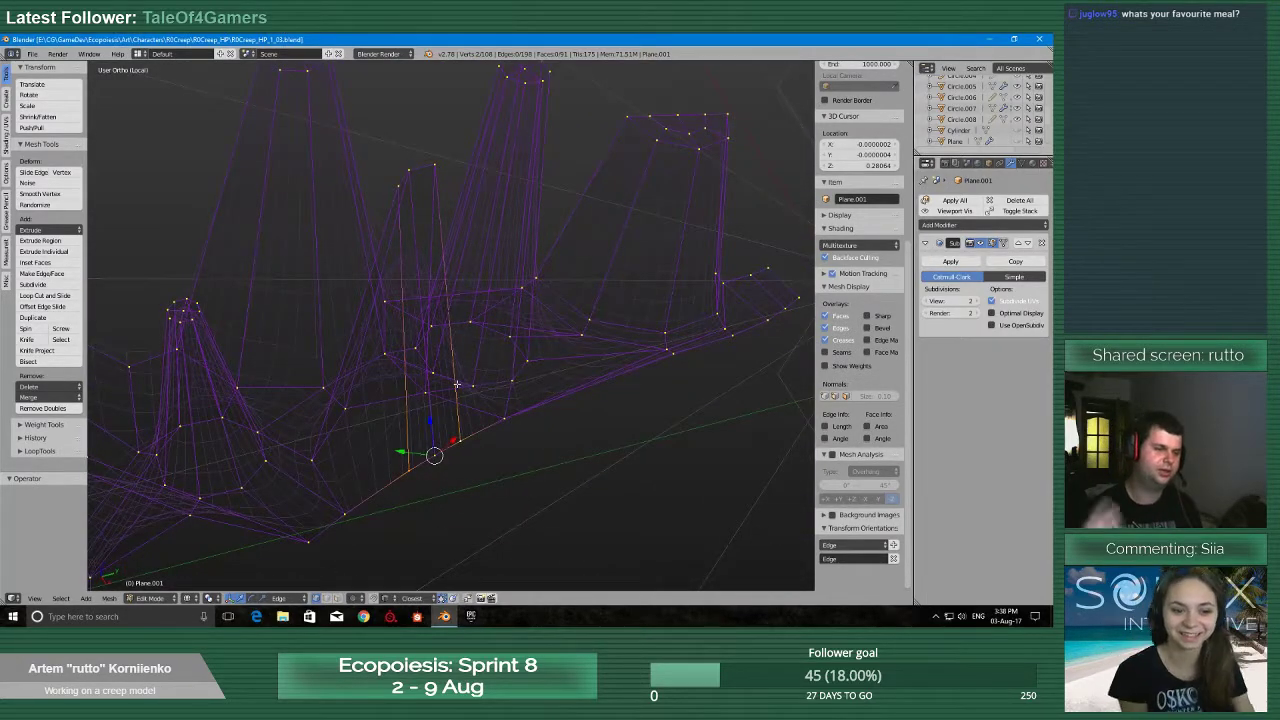
pyautogui.scroll(3, 456, 384)
pyautogui.scroll(-7, 400, 400)
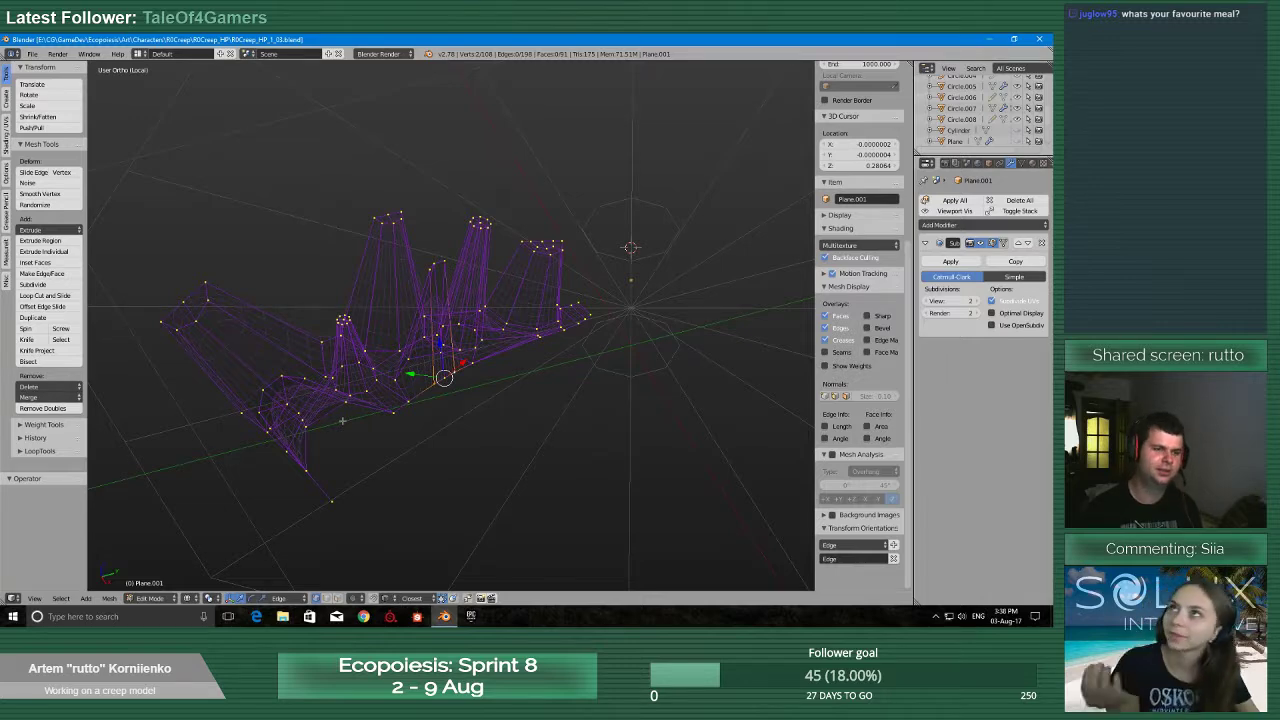
pyautogui.scroll(8, 342, 421)
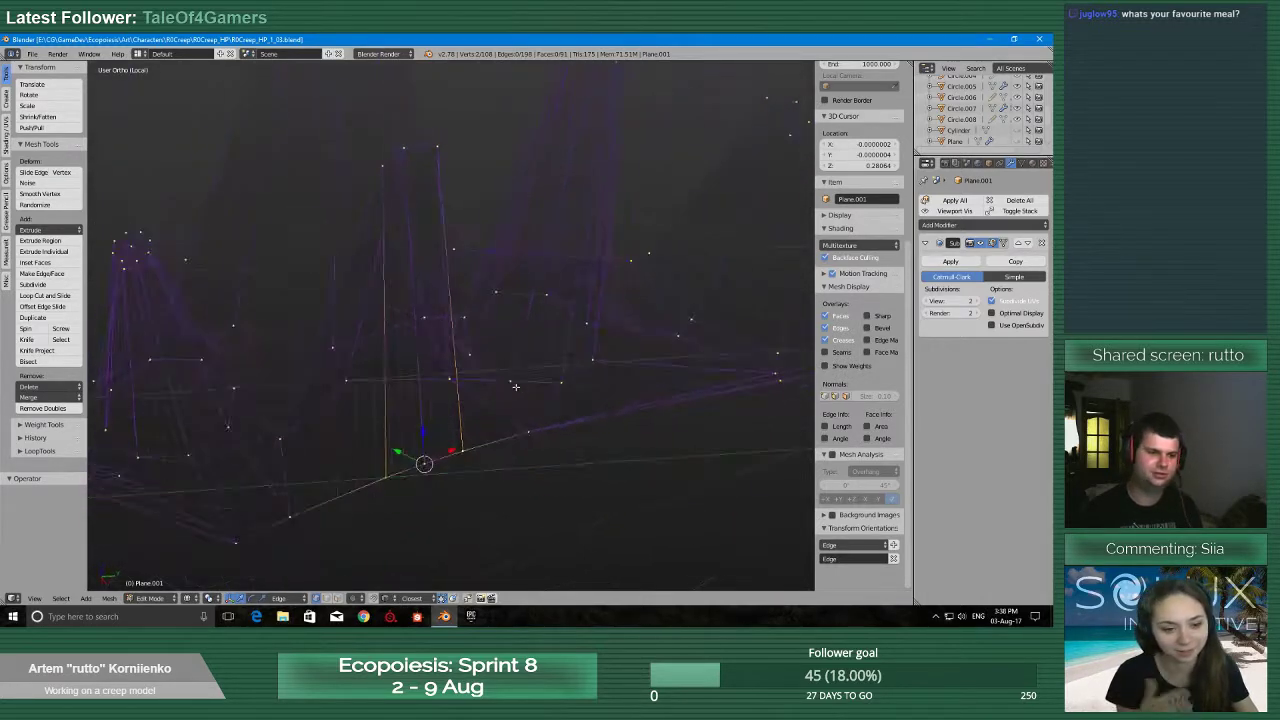
pyautogui.moveTo(515, 386); pyautogui.dragTo(384, 409, button='middle')
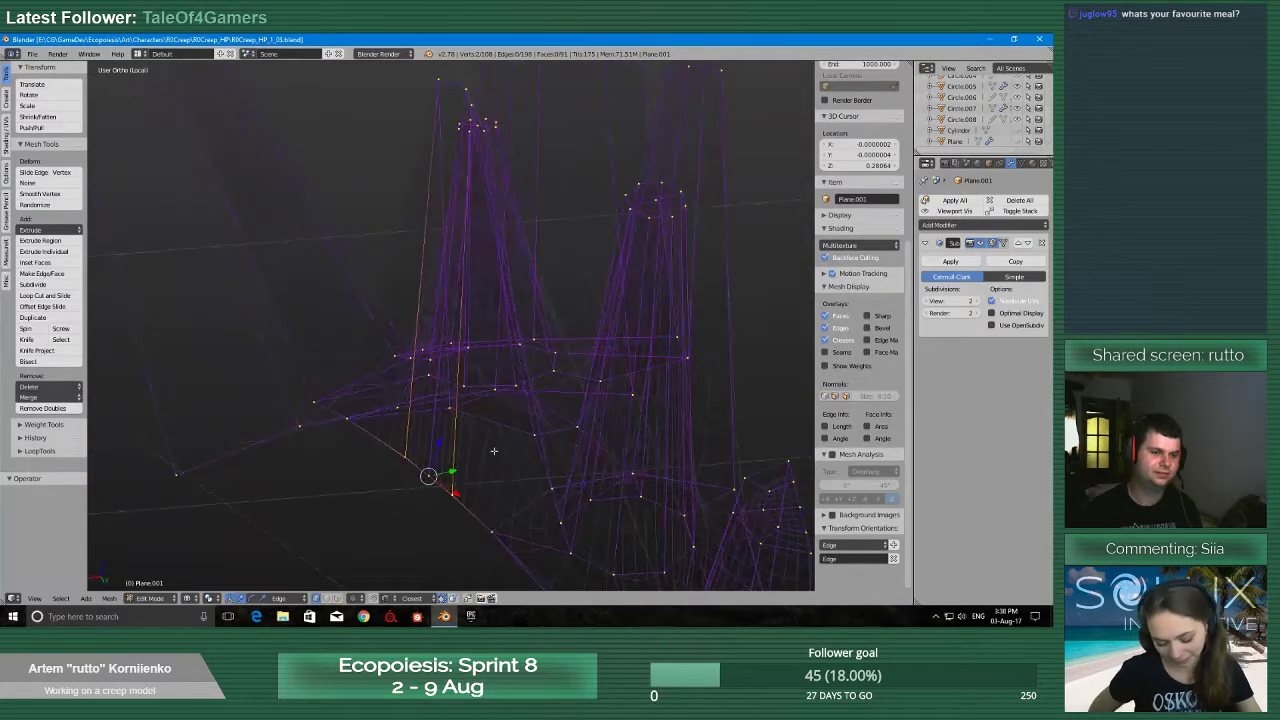
pyautogui.moveTo(494, 451); pyautogui.dragTo(454, 441, button='middle')
# Save the model over the existing file and return to the top view
pyautogui.hotkey('ctrl', 's')
pyautogui.click(465, 407)
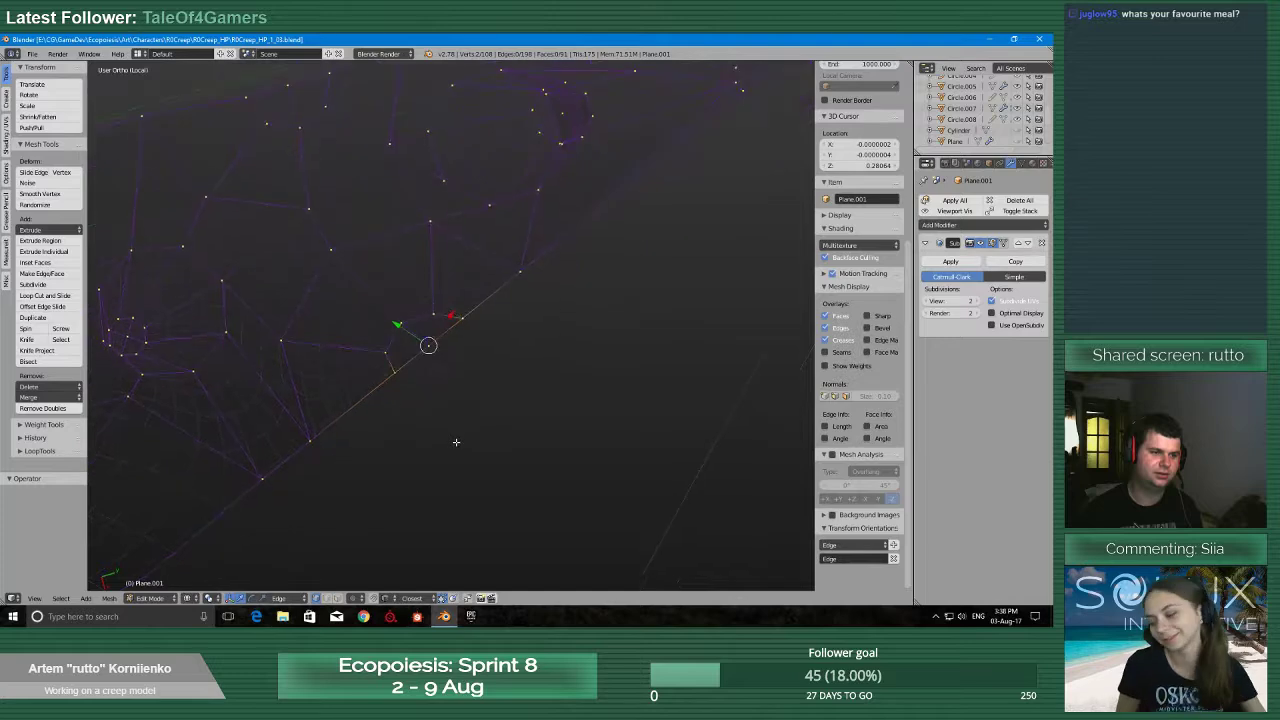
pyautogui.press('q')
pyautogui.click(457, 381)
# Select the half-spike's middle base vertex on the slanted side edge and vertex-slide it by a factor of 0.047
pyautogui.scroll(2, 464, 399)
pyautogui.scroll(1, 464, 400)
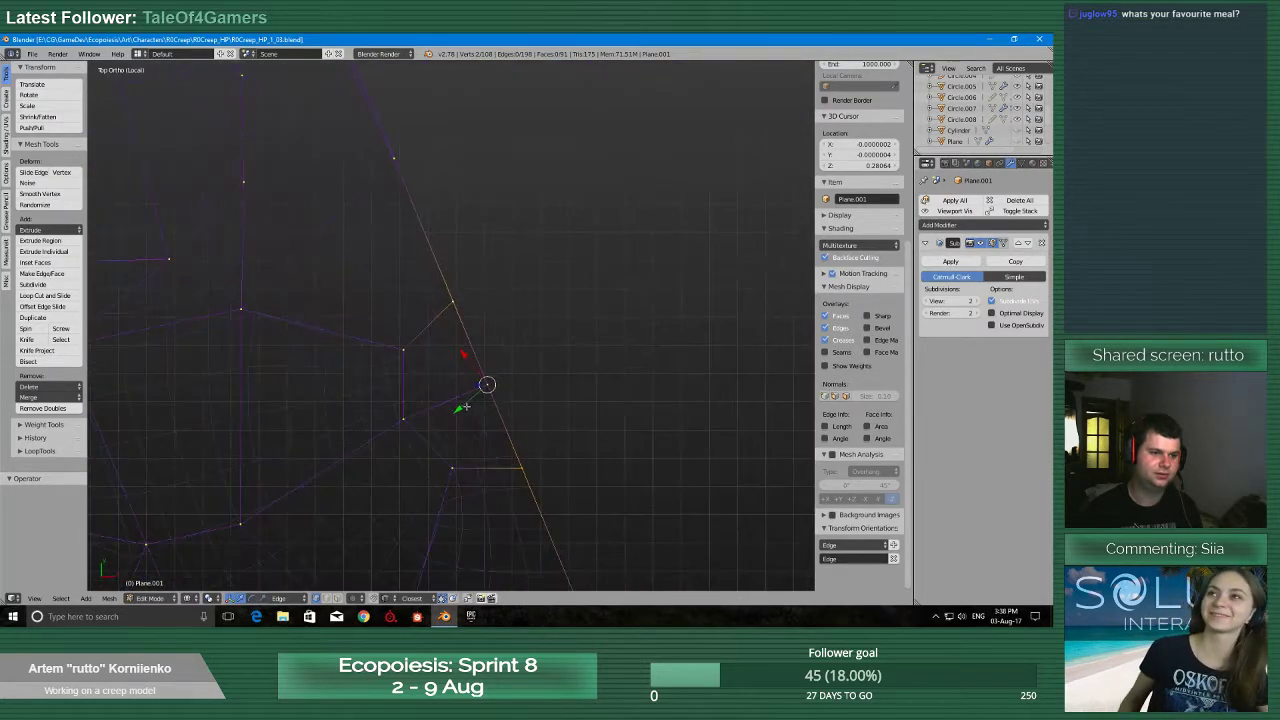
pyautogui.rightClick(497, 381)
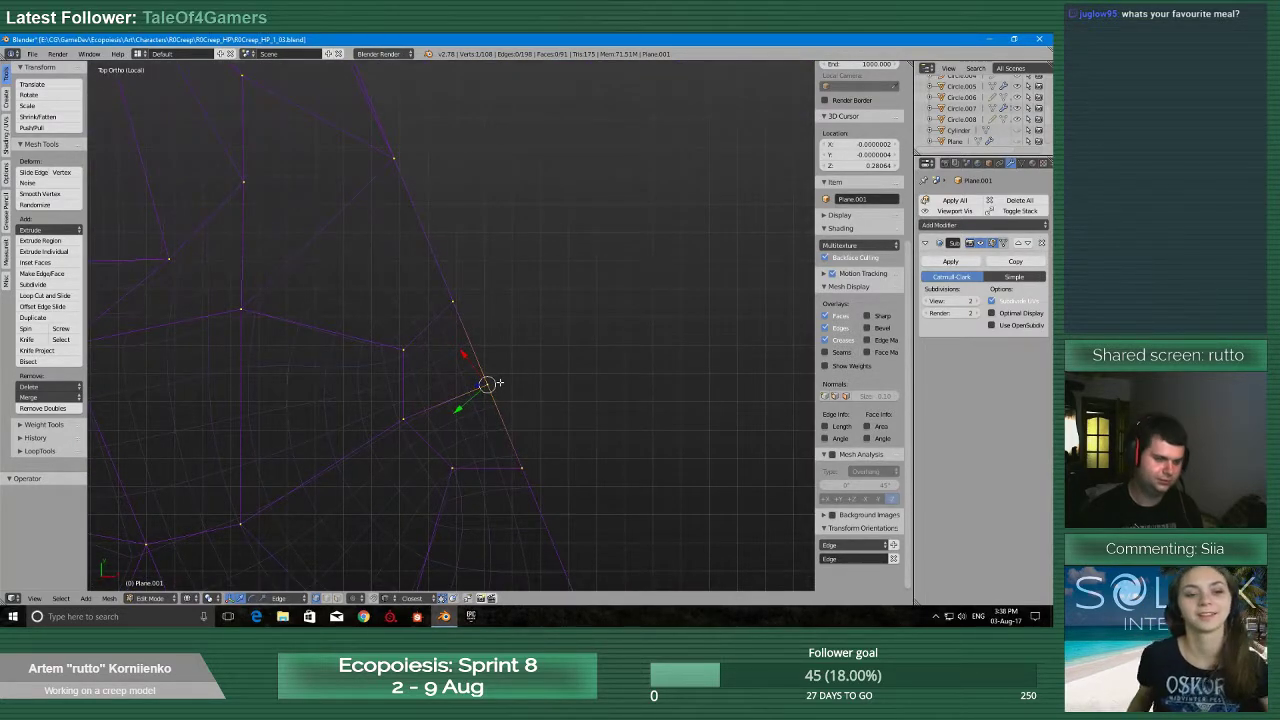
pyautogui.hotkey('shift', 'v')
pyautogui.click(498, 378)
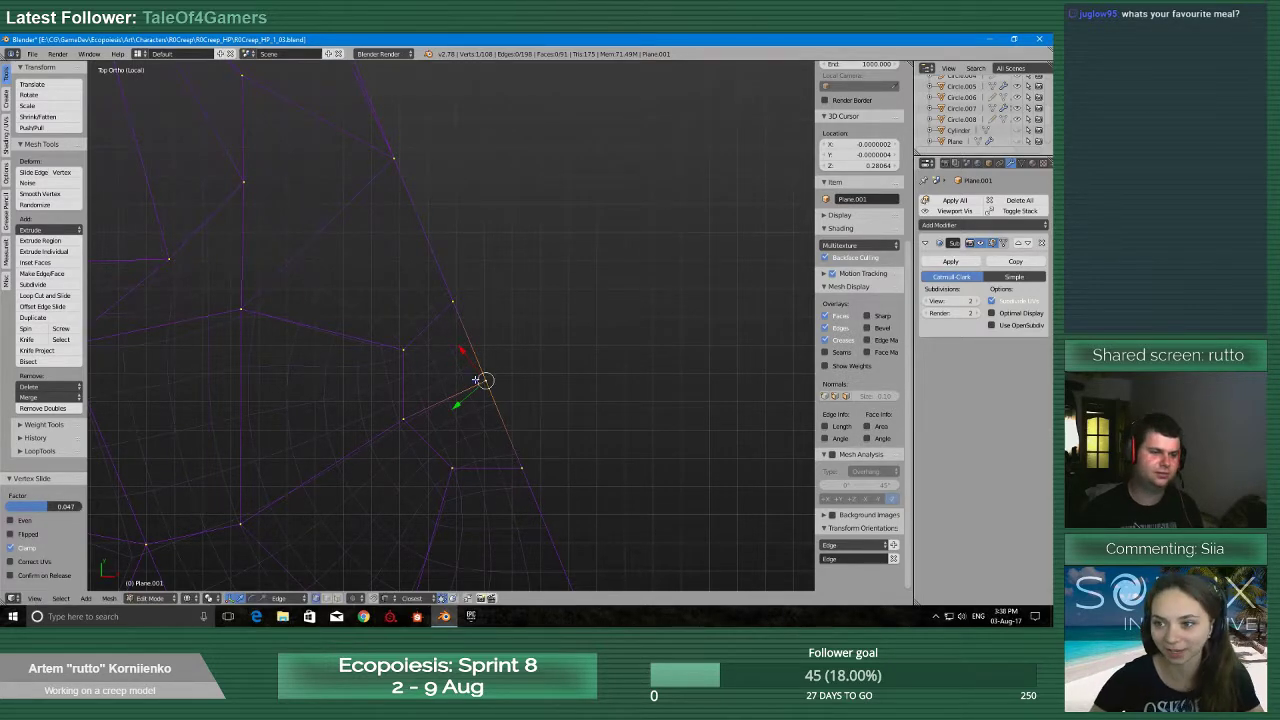
# Select the half-spike's outer base vertex on the slanted side edge together with the top vertex directly above it
pyautogui.moveTo(476, 380); pyautogui.dragTo(384, 501, button='middle')
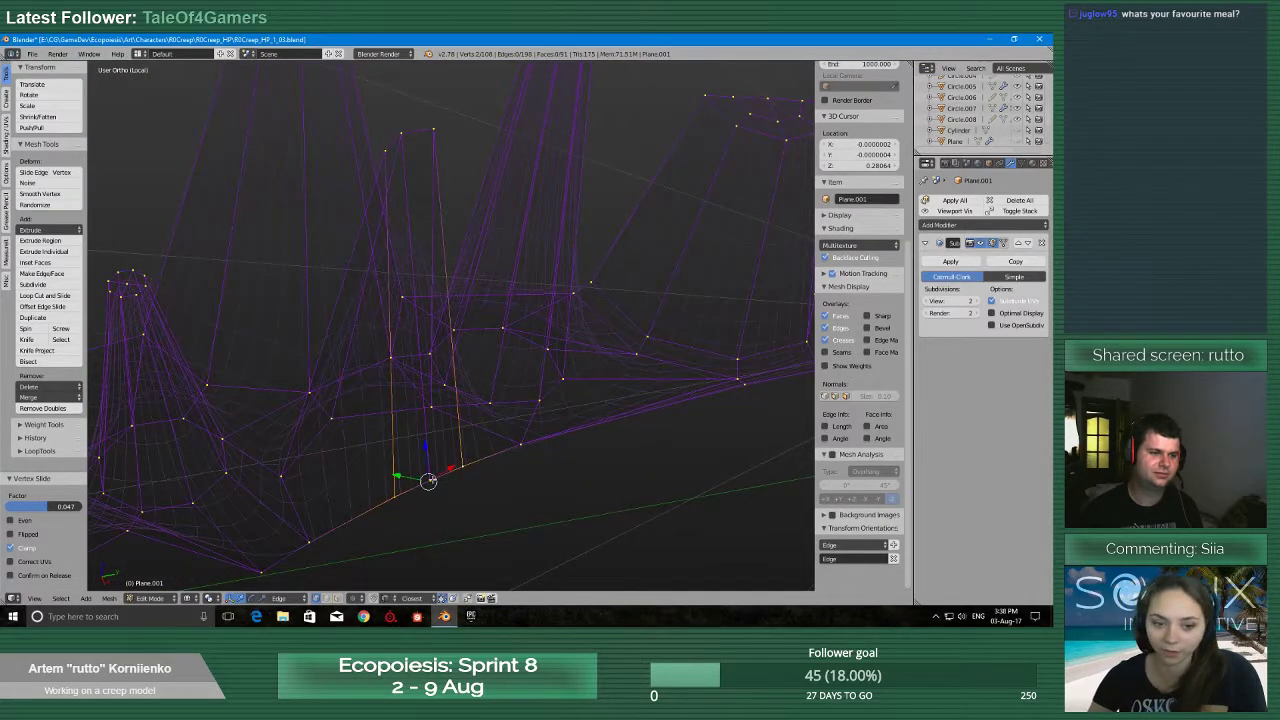
pyautogui.keyDown('shift'); pyautogui.rightClick(433, 480); pyautogui.keyUp('shift')
pyautogui.moveTo(436, 479)
pyautogui.mouseDown(button='middle')
pyautogui.moveTo(511, 448)
pyautogui.moveTo(575, 480)
pyautogui.moveTo(517, 410)
pyautogui.moveTo(560, 450)
pyautogui.moveTo(474, 460)
pyautogui.moveTo(431, 494)
pyautogui.mouseUp(button='middle')
pyautogui.rightClick(401, 493)
pyautogui.keyDown('shift'); pyautogui.rightClick(376, 181); pyautogui.keyUp('shift')
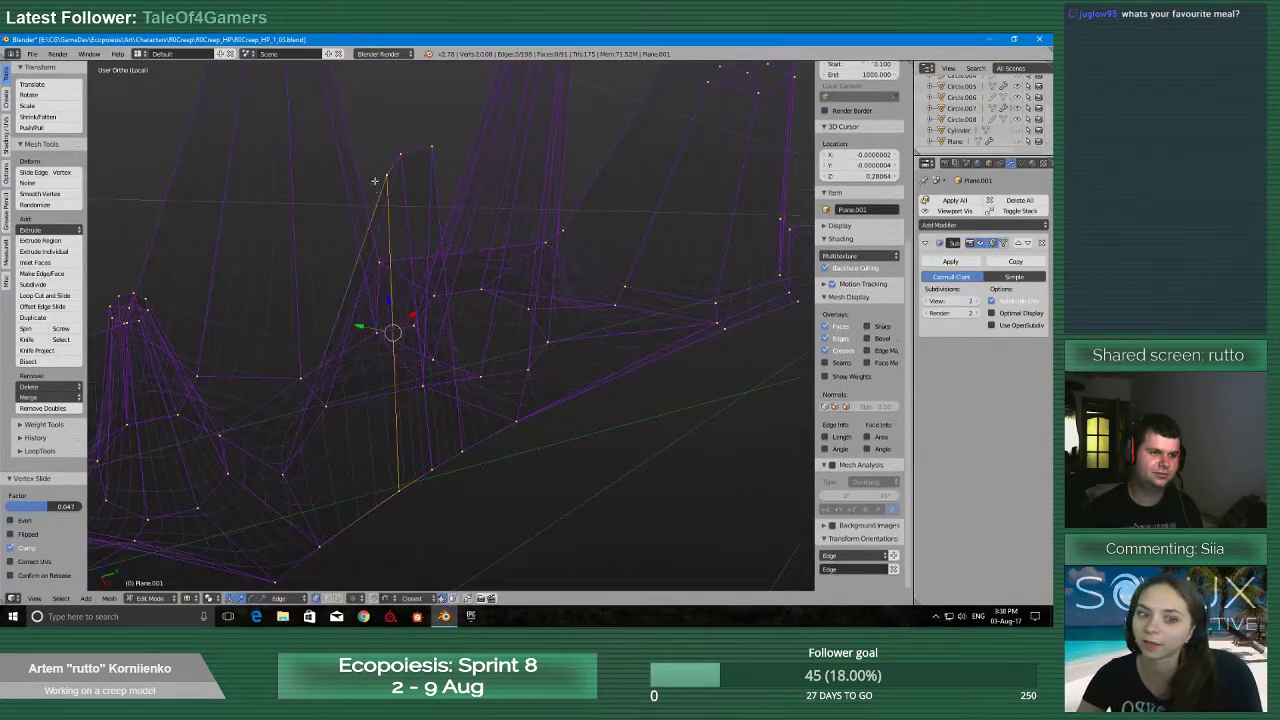
pyautogui.moveTo(375, 181); pyautogui.dragTo(413, 162, button='middle')
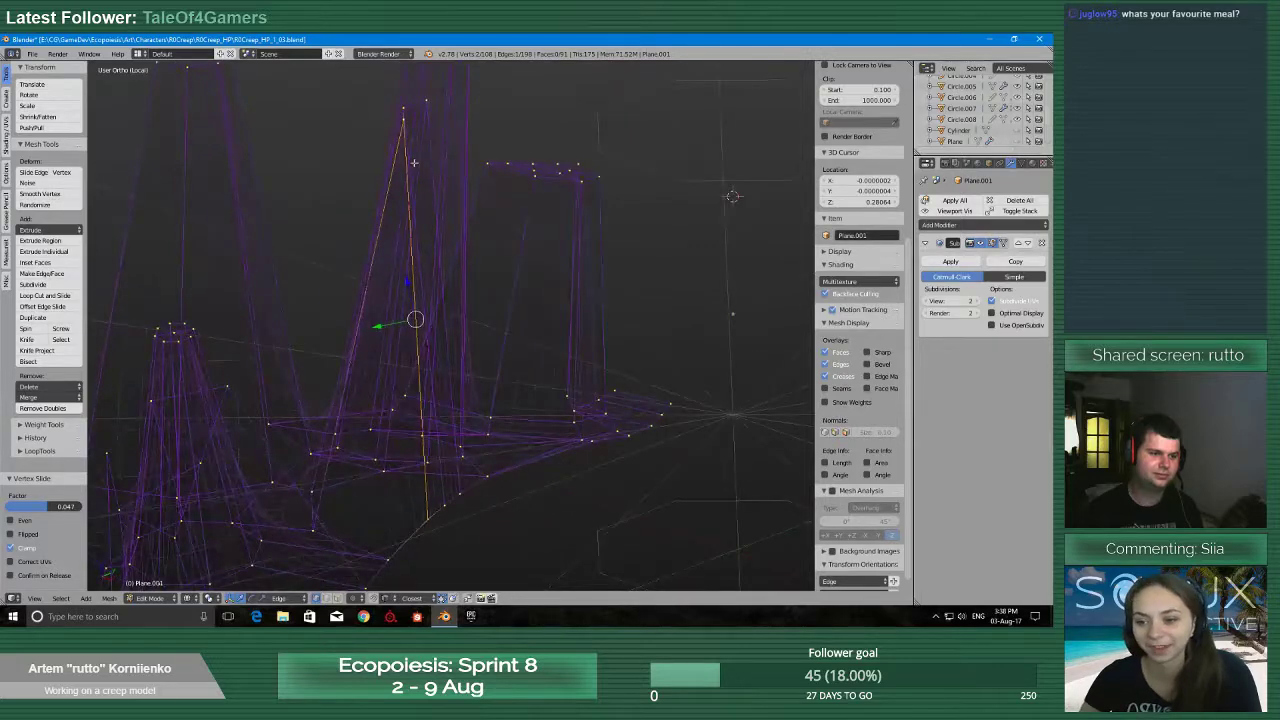
# Create a custom transform orientation from the half-spike's three base vertices on the slanted side edge, and move them -0.317 along its X axis
pyautogui.hotkey('alt', 'space')
pyautogui.click(403, 190)
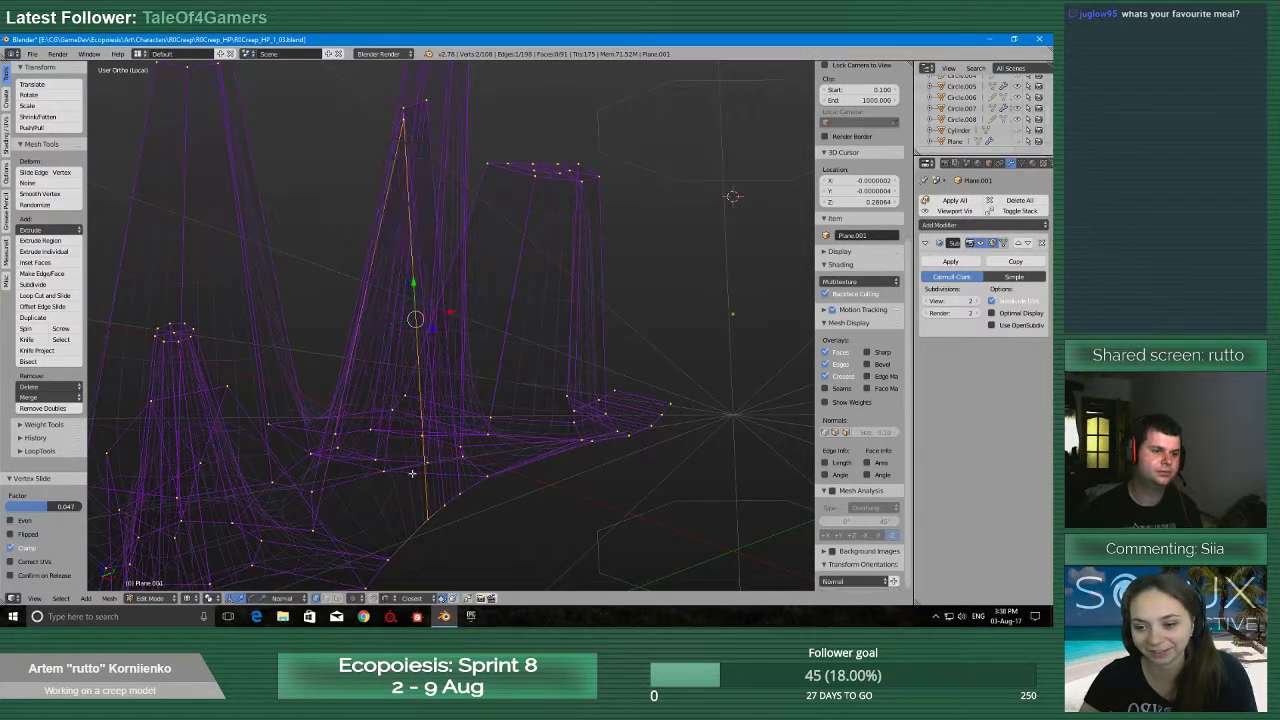
pyautogui.moveTo(411, 473); pyautogui.dragTo(620, 525, button='middle')
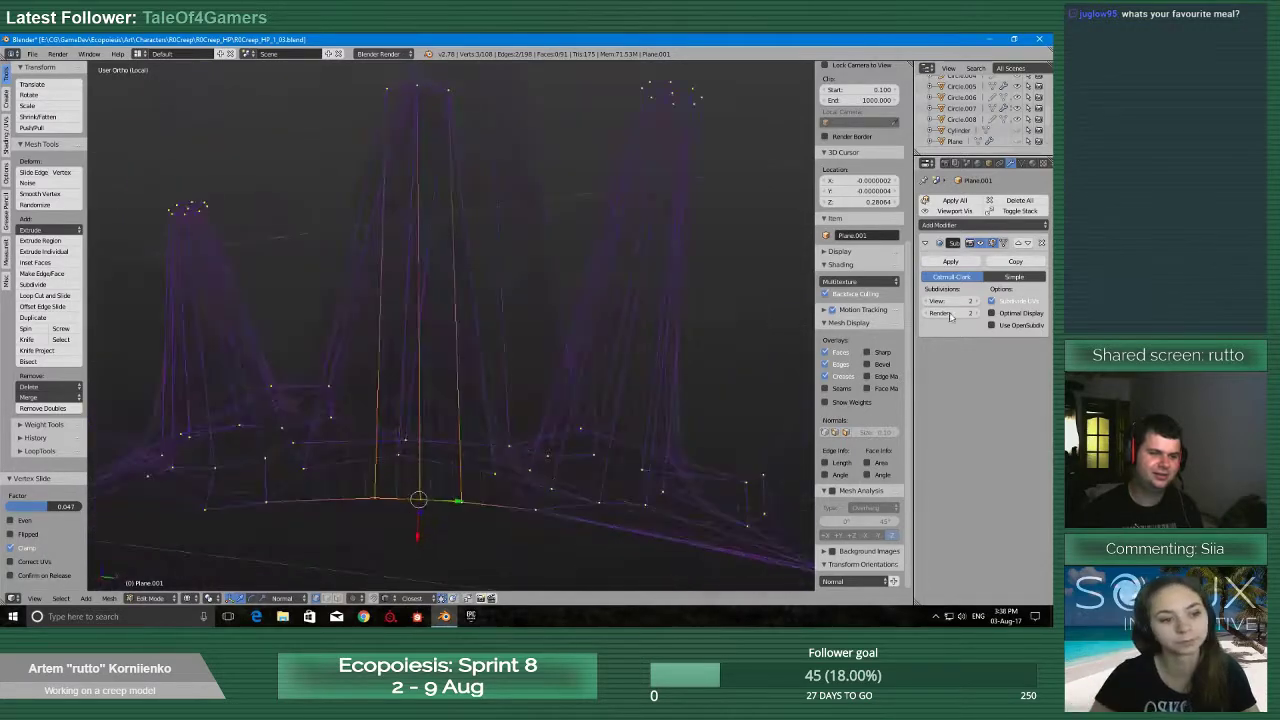
pyautogui.click(894, 581)
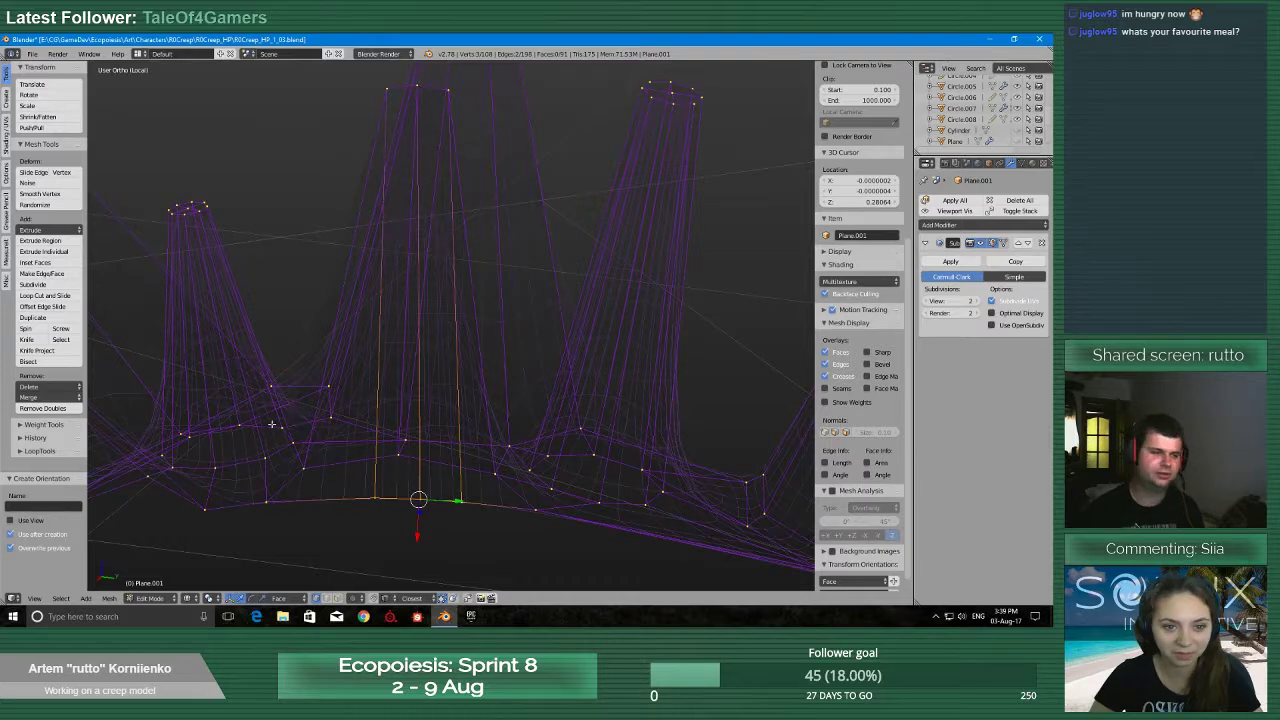
pyautogui.moveTo(385, 487); pyautogui.dragTo(433, 493, button='middle')
pyautogui.moveTo(430, 543); pyautogui.dragTo(448, 116)
# In top view, move the three selected side-edge vertices by -0.003 in X and -0.015 in Y toward the guide circle's radial line
pyautogui.press('KP_7')
pyautogui.scroll(5, 588, 294)
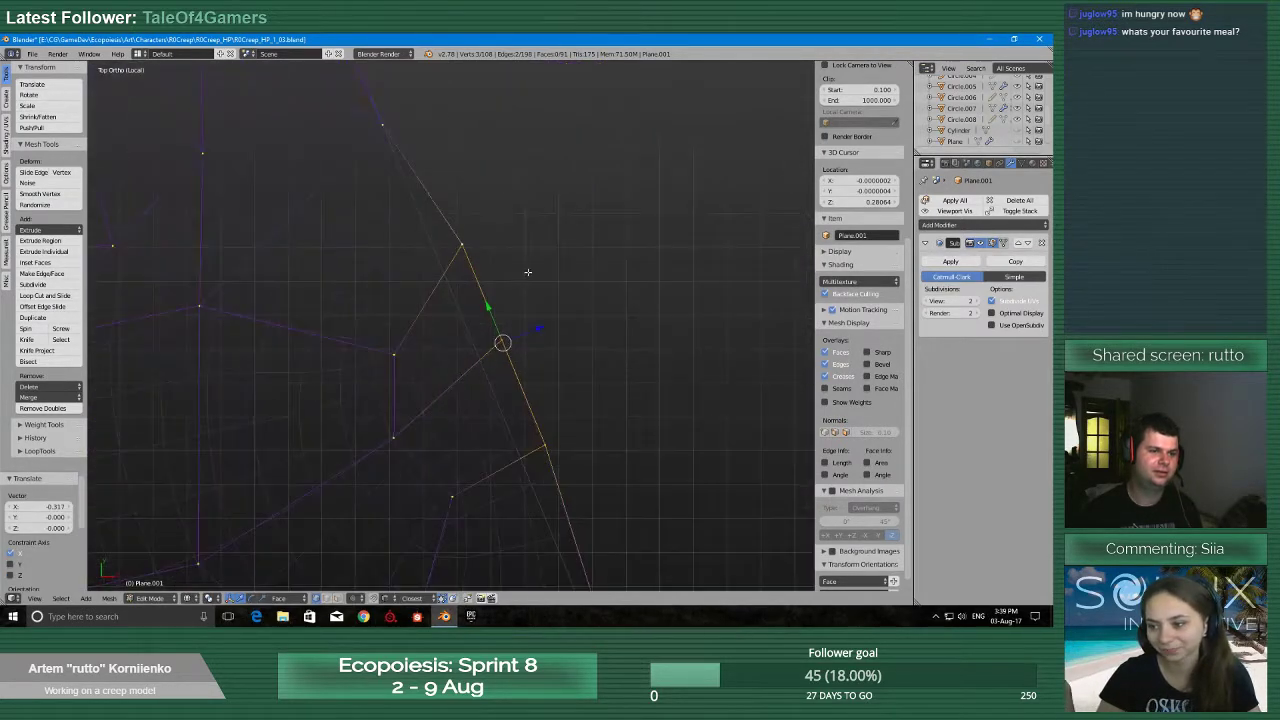
pyautogui.press('g')
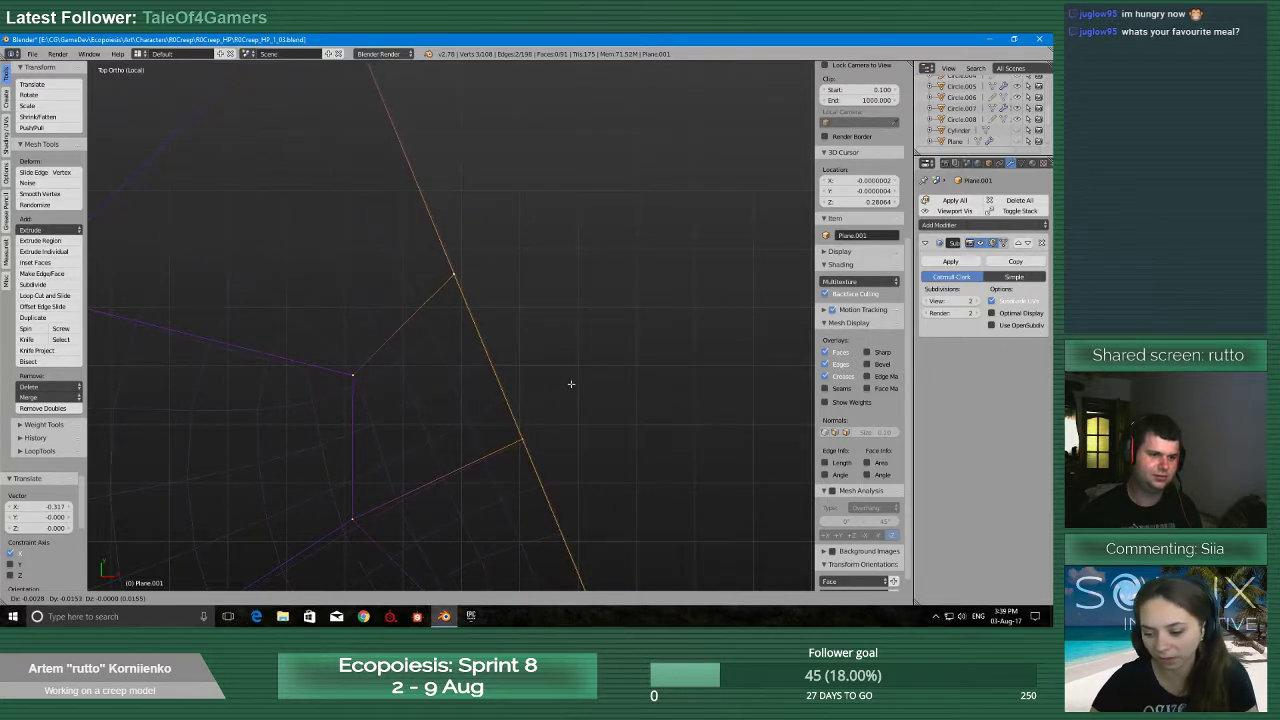
pyautogui.click(570, 381)
pyautogui.scroll(6, 520, 350)
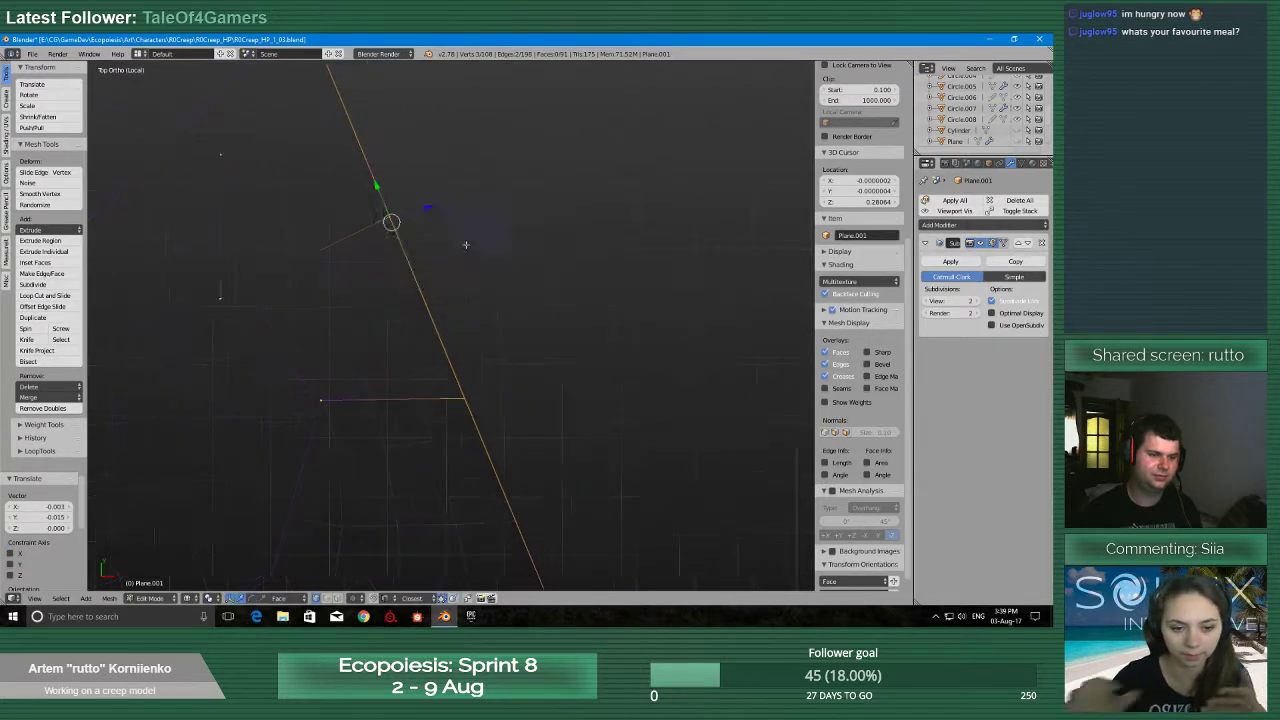
pyautogui.keyDown('shift'); pyautogui.moveTo(481, 367); pyautogui.dragTo(449, 348, button='middle'); pyautogui.keyUp('shift')
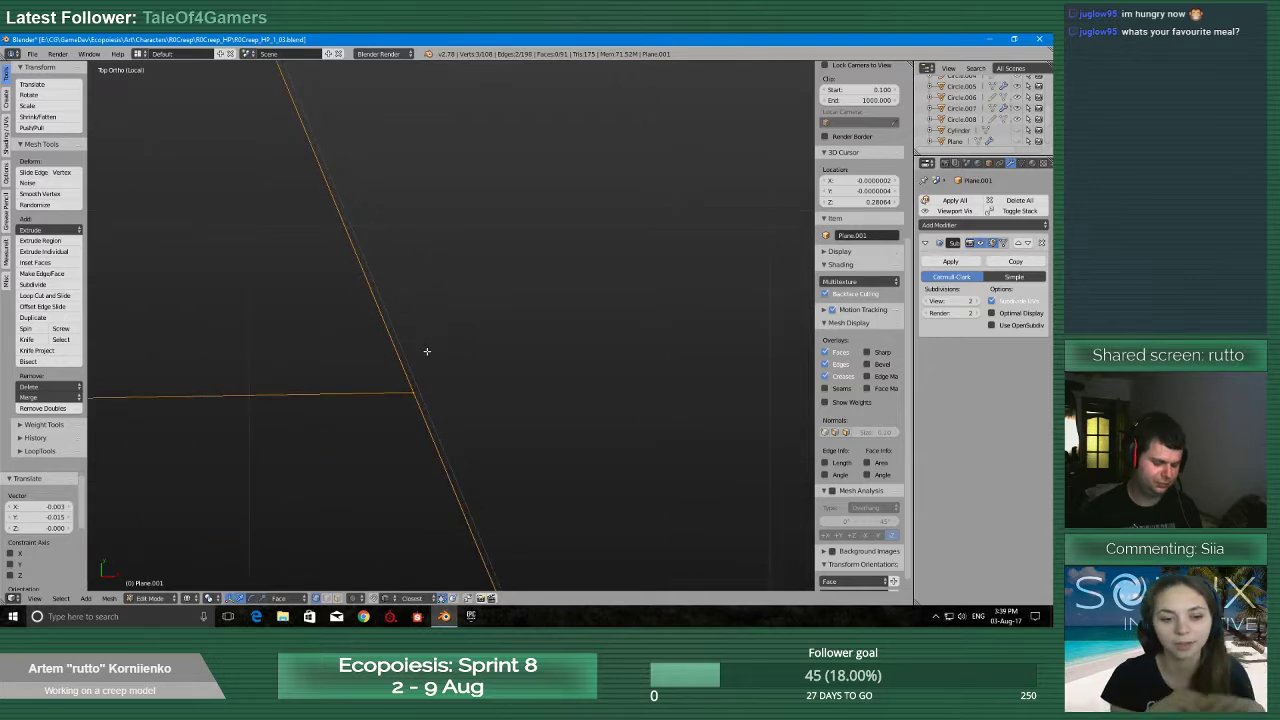
# Nudge the two selected vertices on the slanted border by about 0.0001 along X onto the guide line
pyautogui.press('g')
pyautogui.click(432, 351)
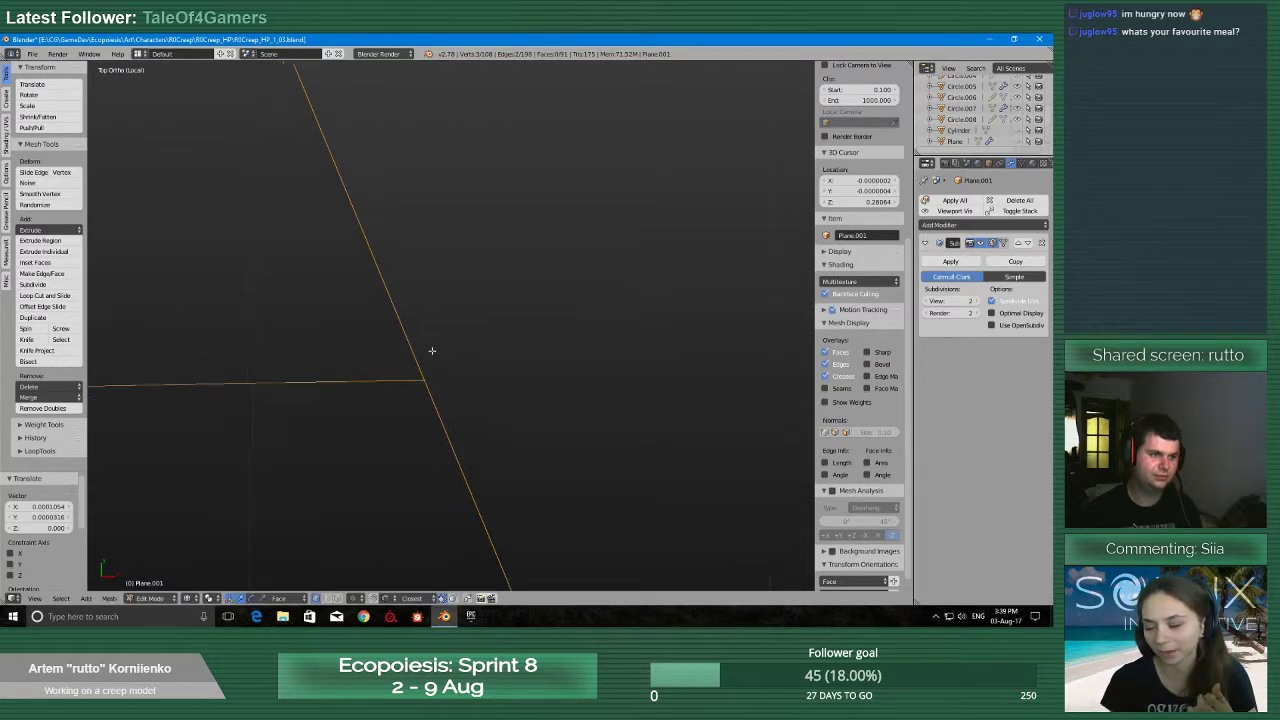
pyautogui.scroll(-14, 431, 355)
# Move the next vertex down the slanted border, where the diagonal edge meets it, onto the guide line
pyautogui.scroll(7, 460, 406)
pyautogui.keyDown('shift'); pyautogui.moveTo(426, 349); pyautogui.dragTo(488, 244, button='middle'); pyautogui.keyUp('shift')
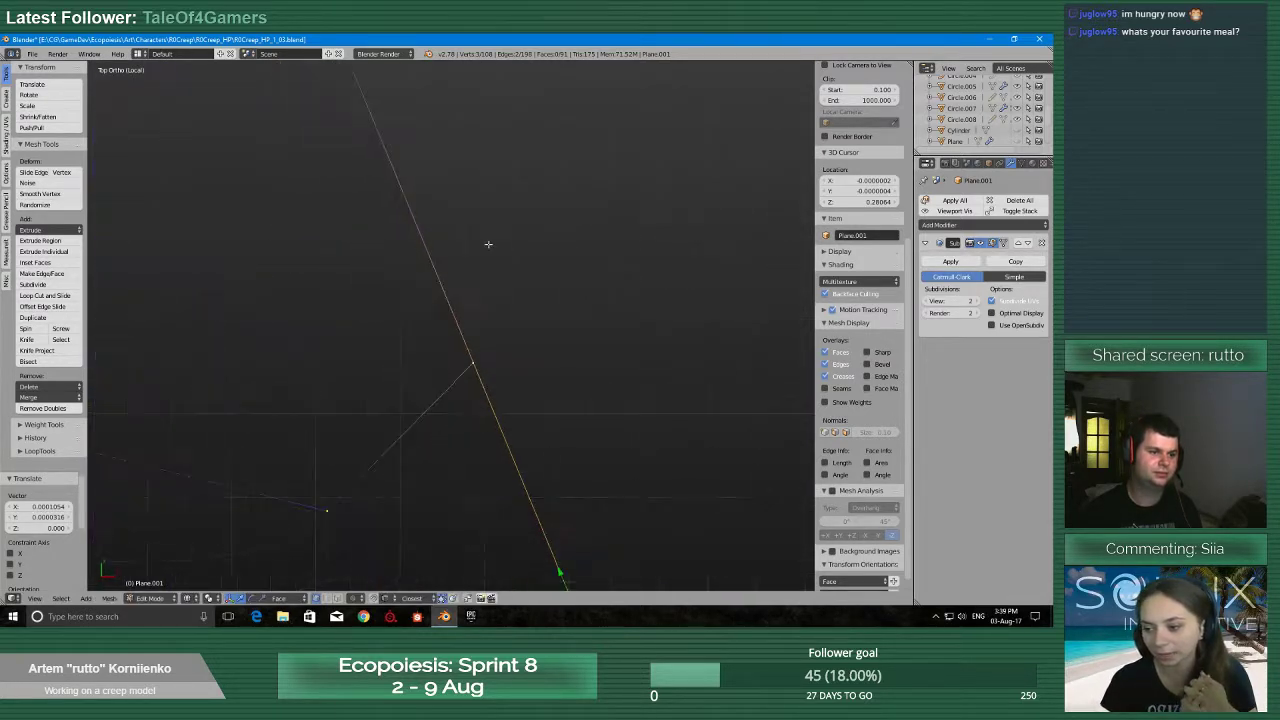
pyautogui.moveTo(0, 0); pyautogui.dragTo(0, 0)
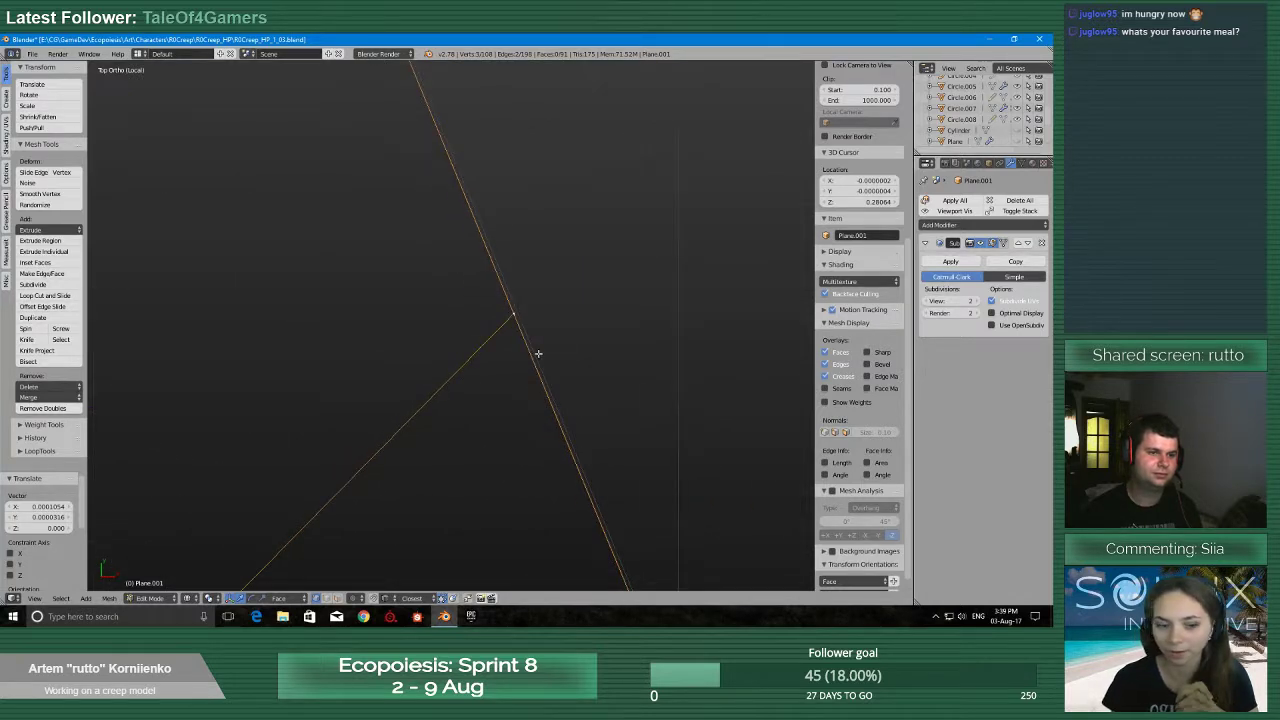
pyautogui.rightClick(513, 315)
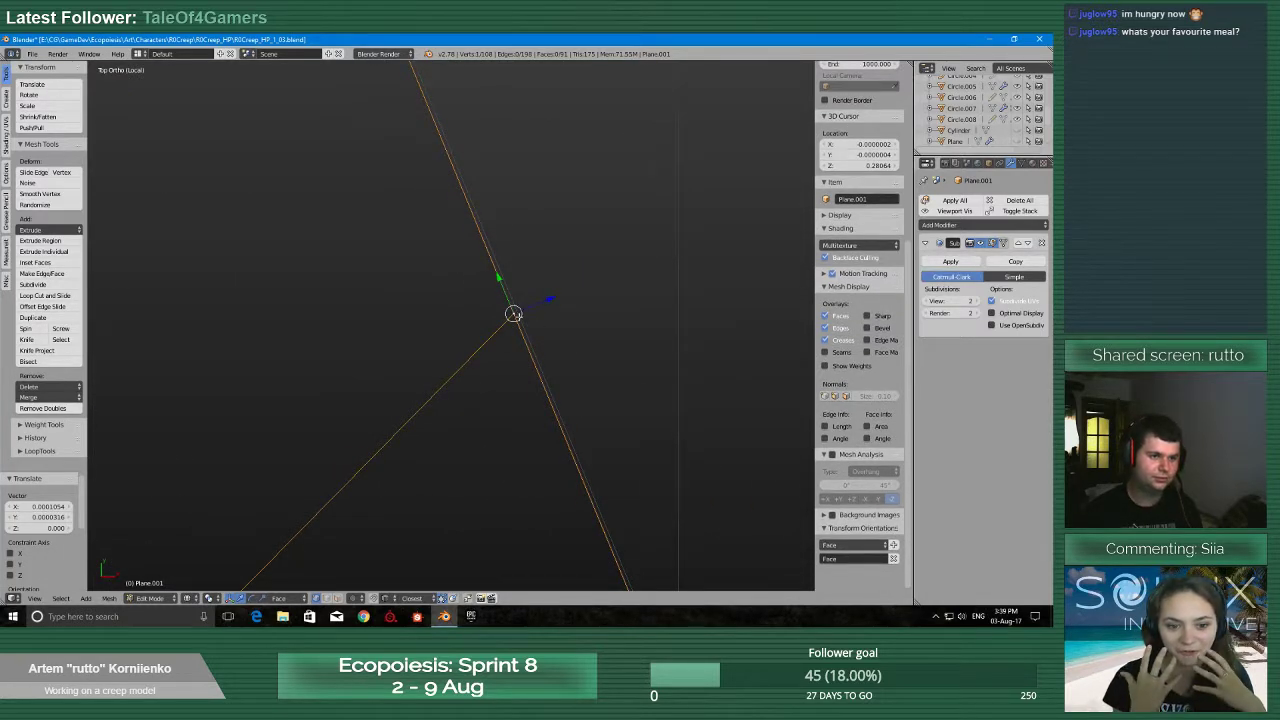
pyautogui.press('g')
pyautogui.scroll(-5, 516, 350)
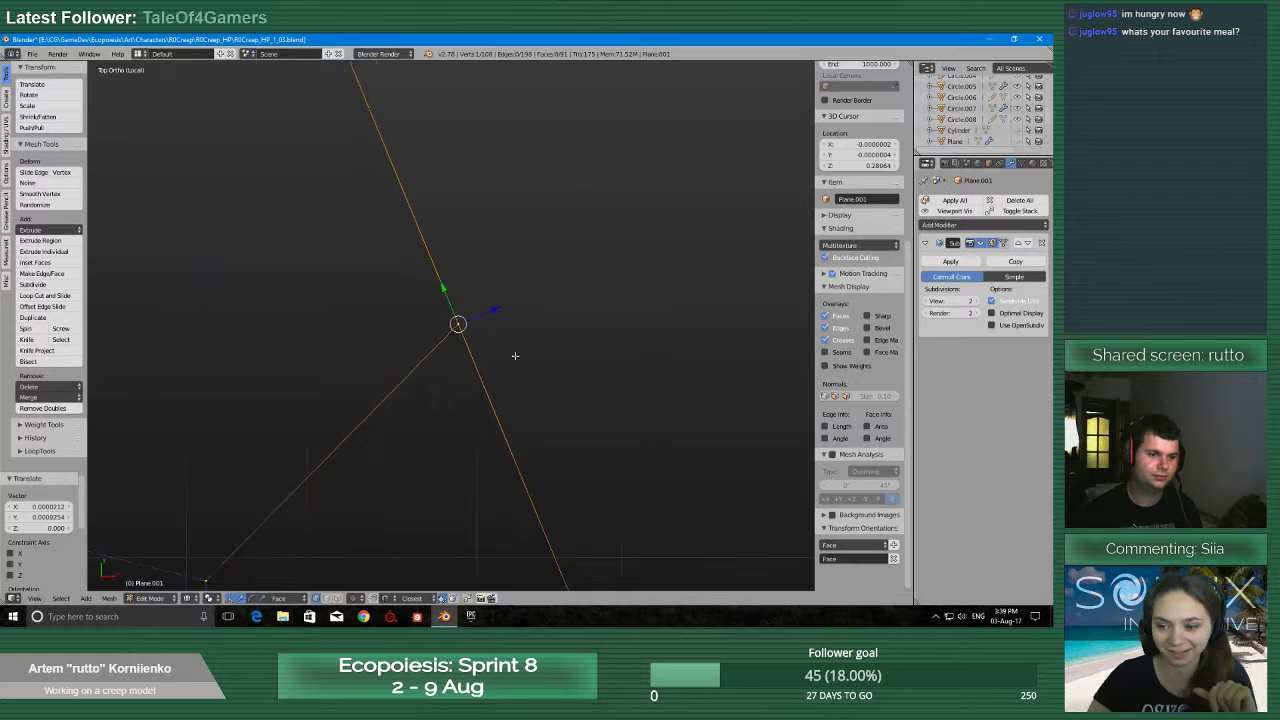
# Focus on the border vertex with the shallow sloping edge and nudge it onto the guide line
pyautogui.press('KP_Decimal')
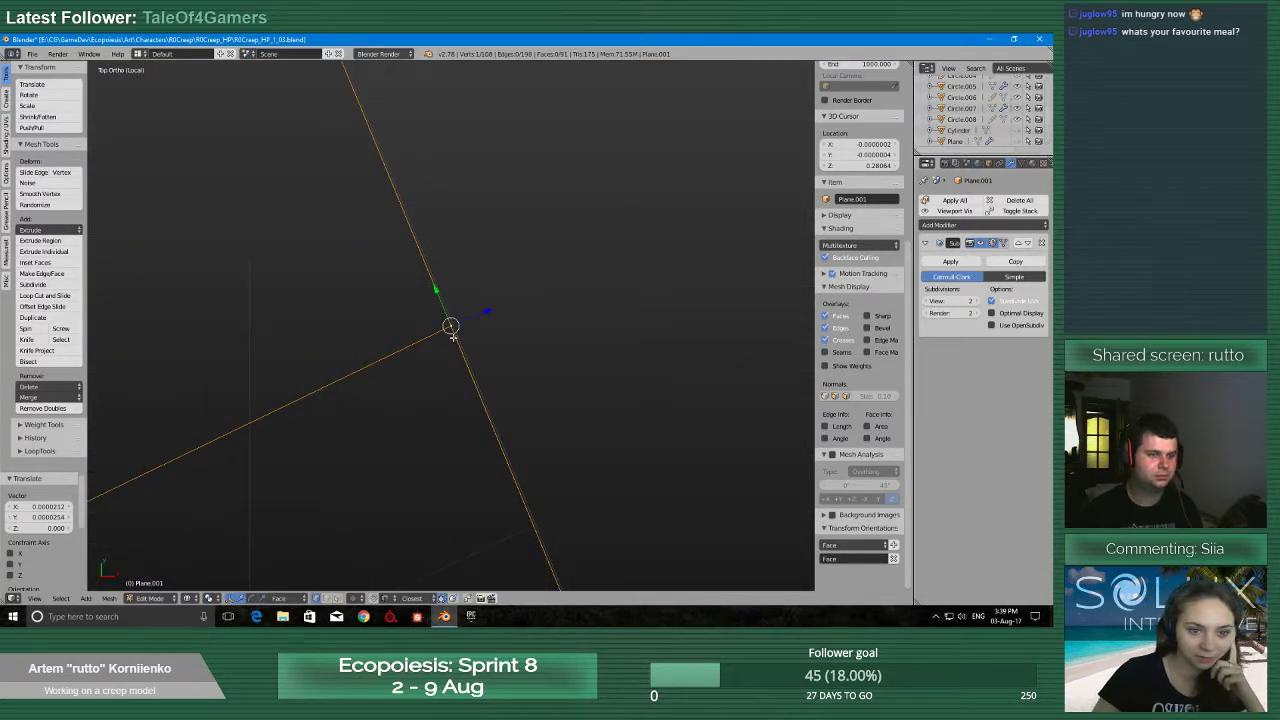
pyautogui.press('g')
pyautogui.click(456, 326)
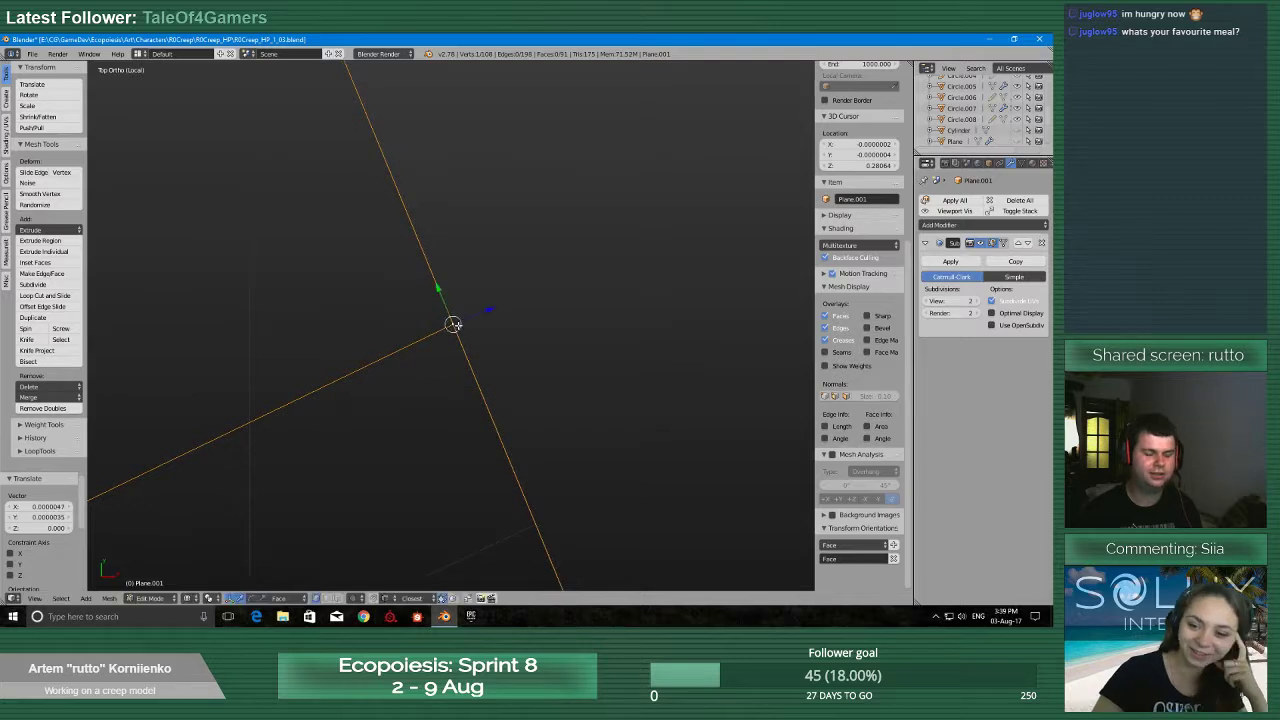
# Align the border vertex at the end of the nearly horizontal edge with the slanted guide line
pyautogui.scroll(-5, 445, 420)
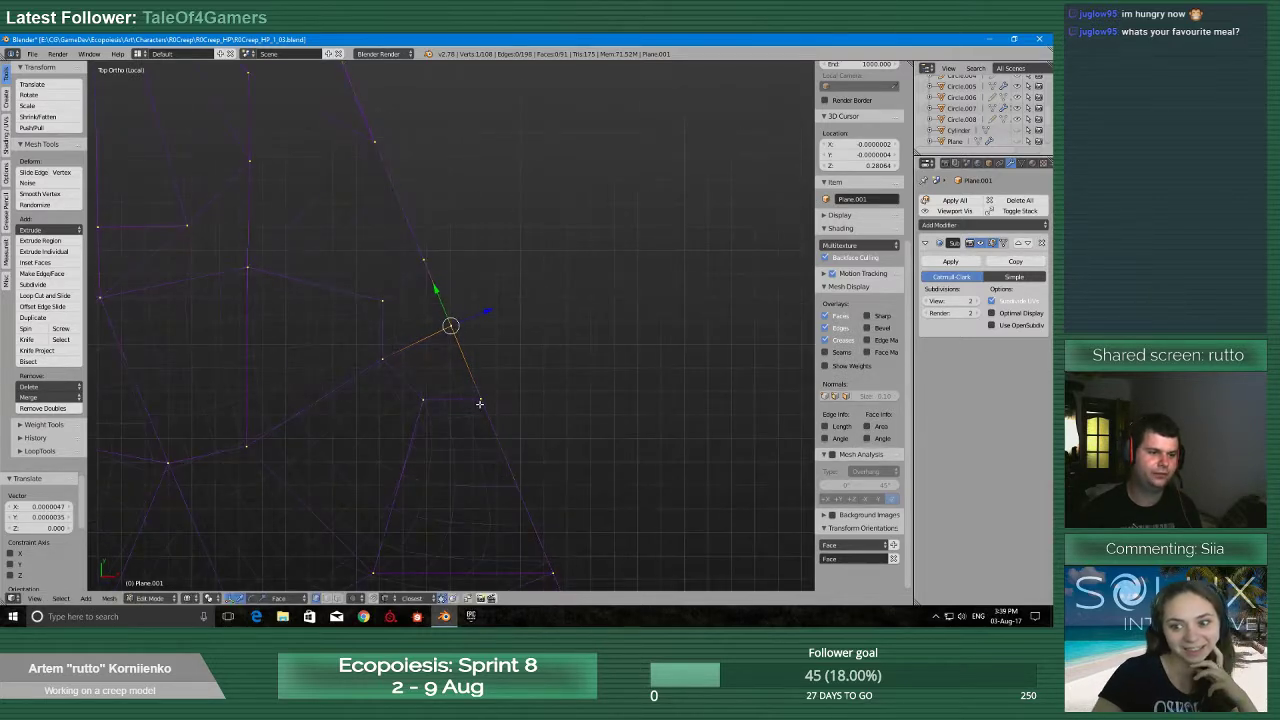
pyautogui.scroll(6, 433, 387)
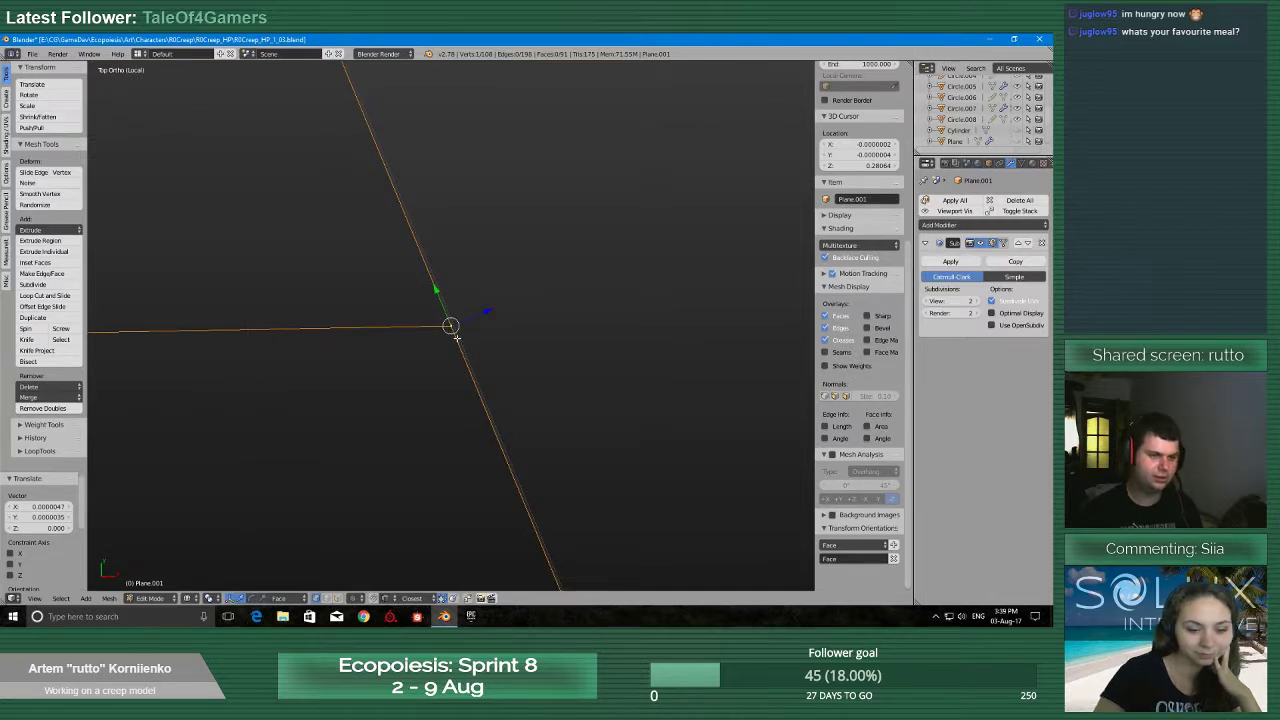
pyautogui.press('g')
pyautogui.click(459, 337)
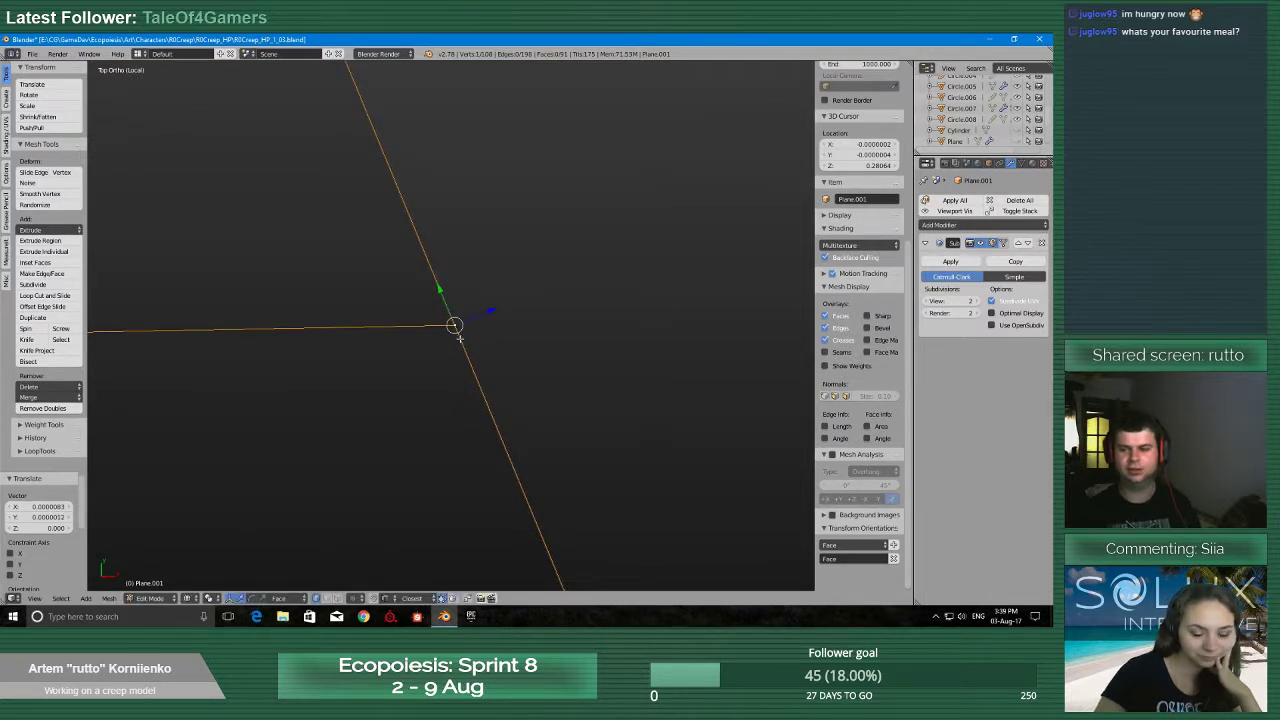
pyautogui.scroll(-8, 437, 371)
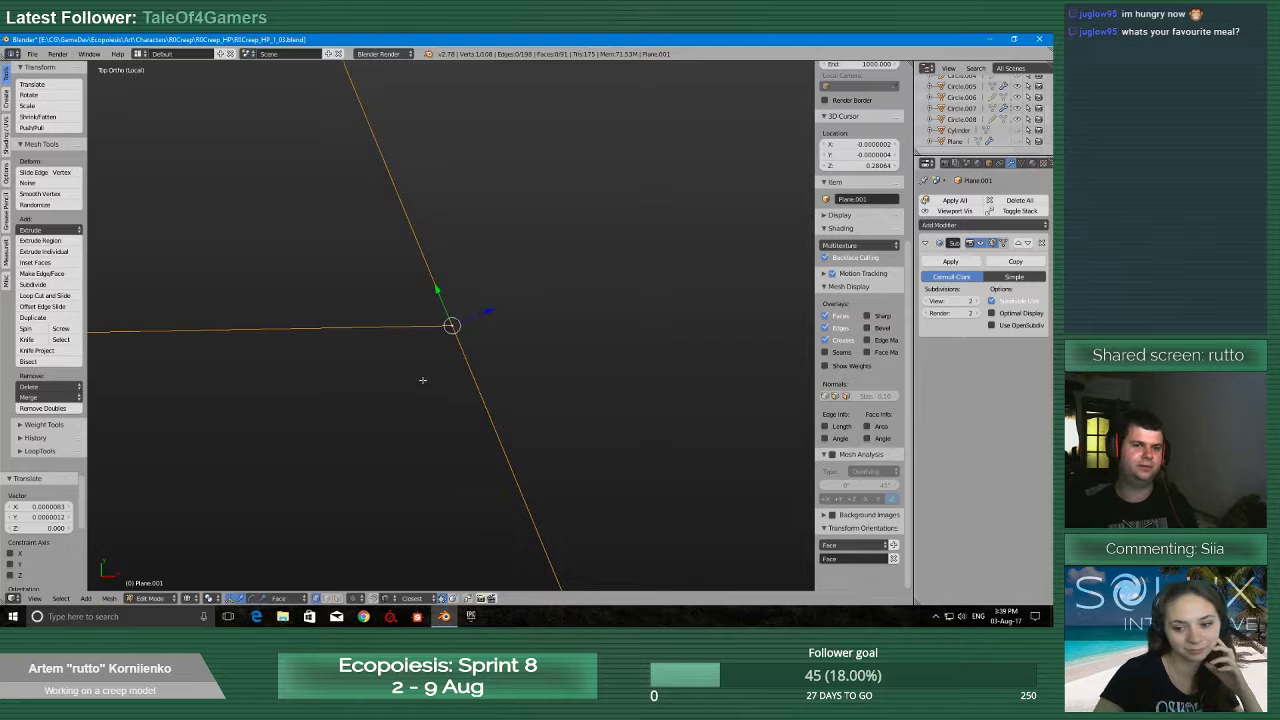
pyautogui.scroll(-3, 365, 421)
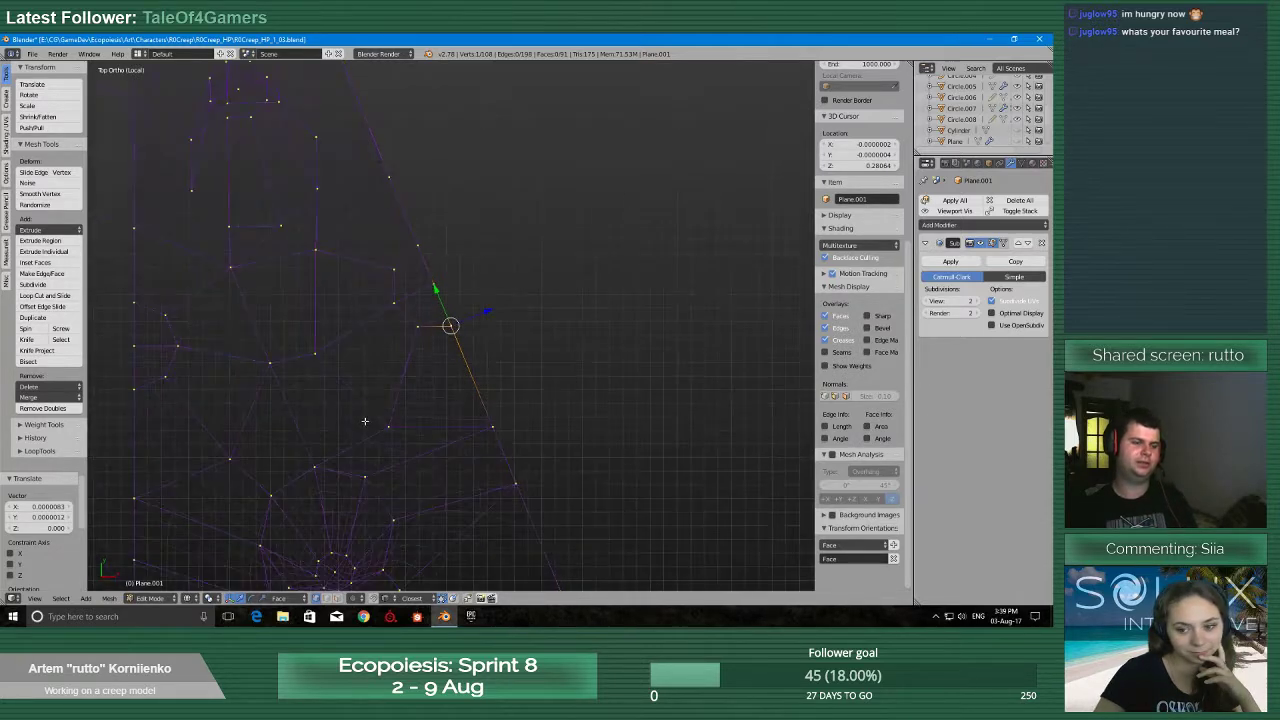
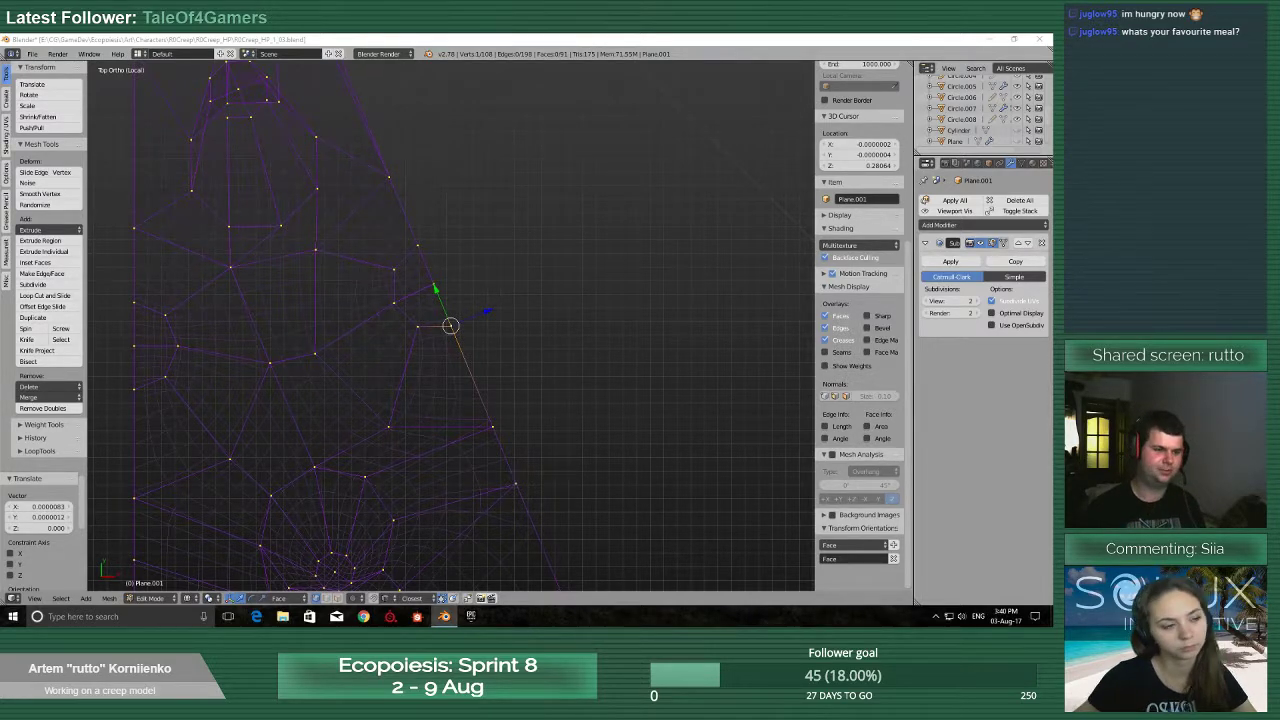
# Examine the spiked mesh and its slanted border from oblique angles
pyautogui.moveTo(626, 337); pyautogui.dragTo(465, 411, button='middle')
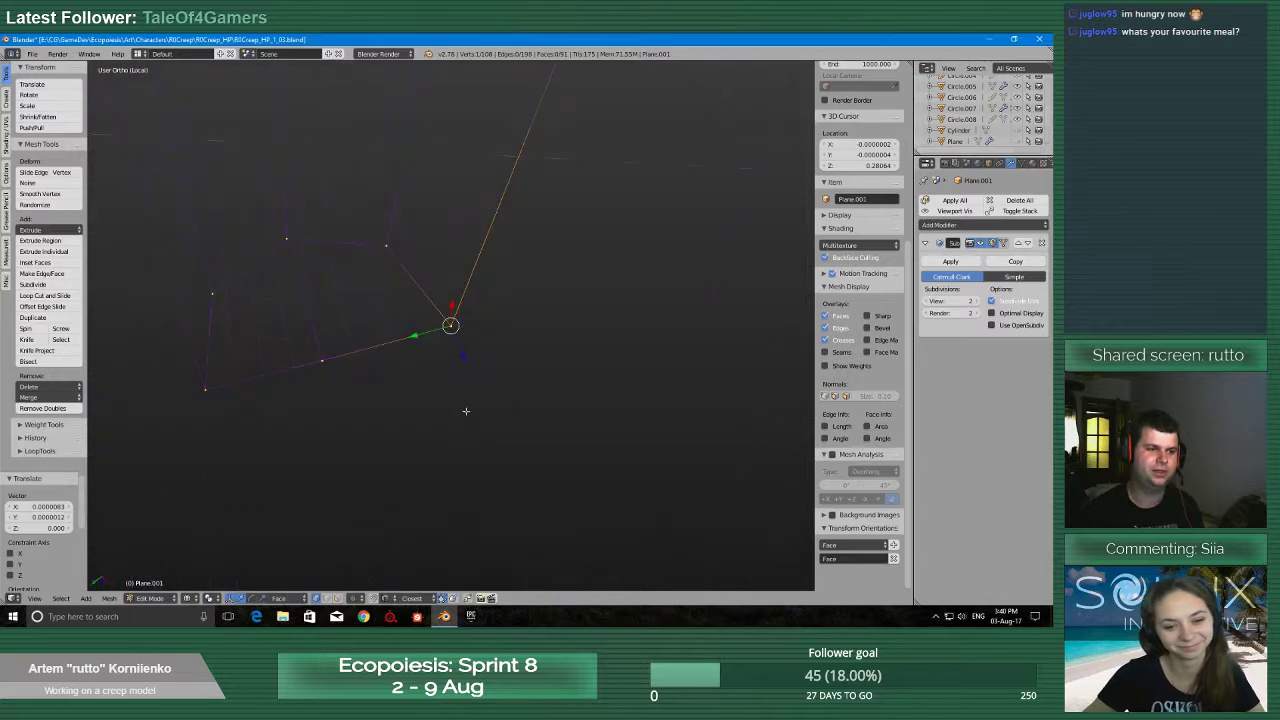
pyautogui.scroll(-6, 470, 406)
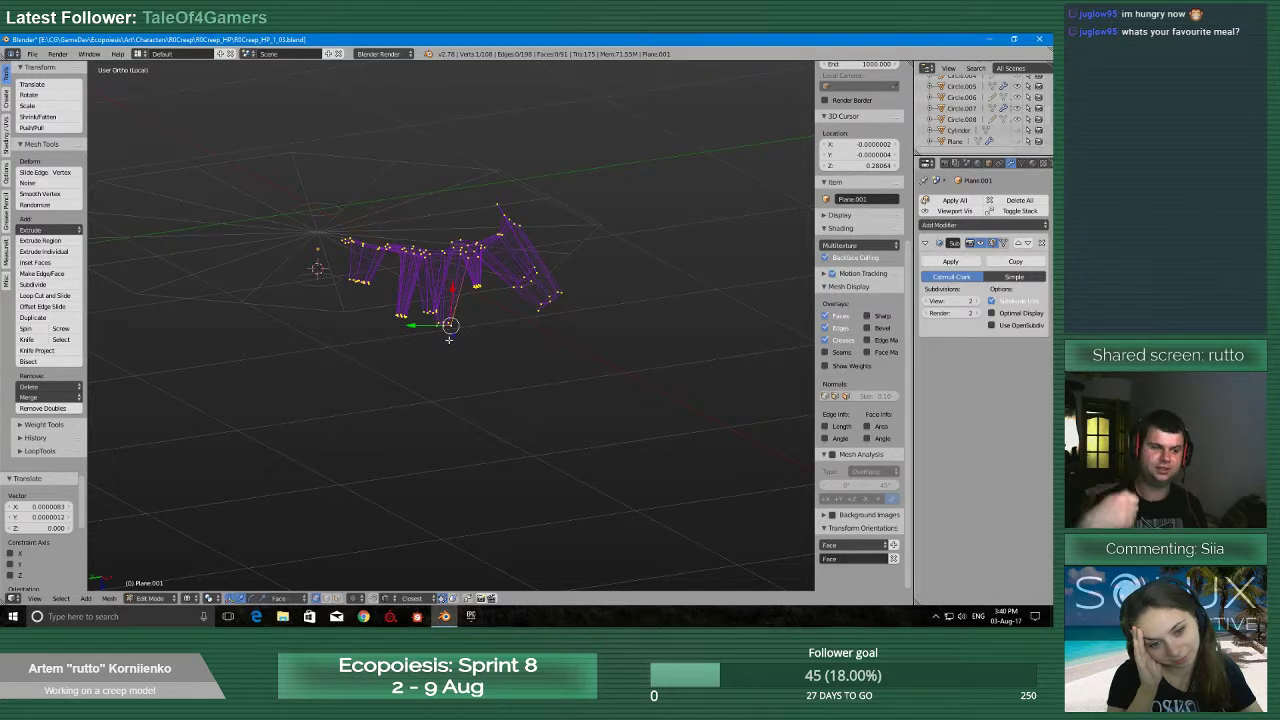
pyautogui.moveTo(449, 339); pyautogui.dragTo(461, 420, button='middle')
pyautogui.scroll(5, 452, 410)
pyautogui.scroll(3, 444, 445)
pyautogui.scroll(-4, 442, 450)
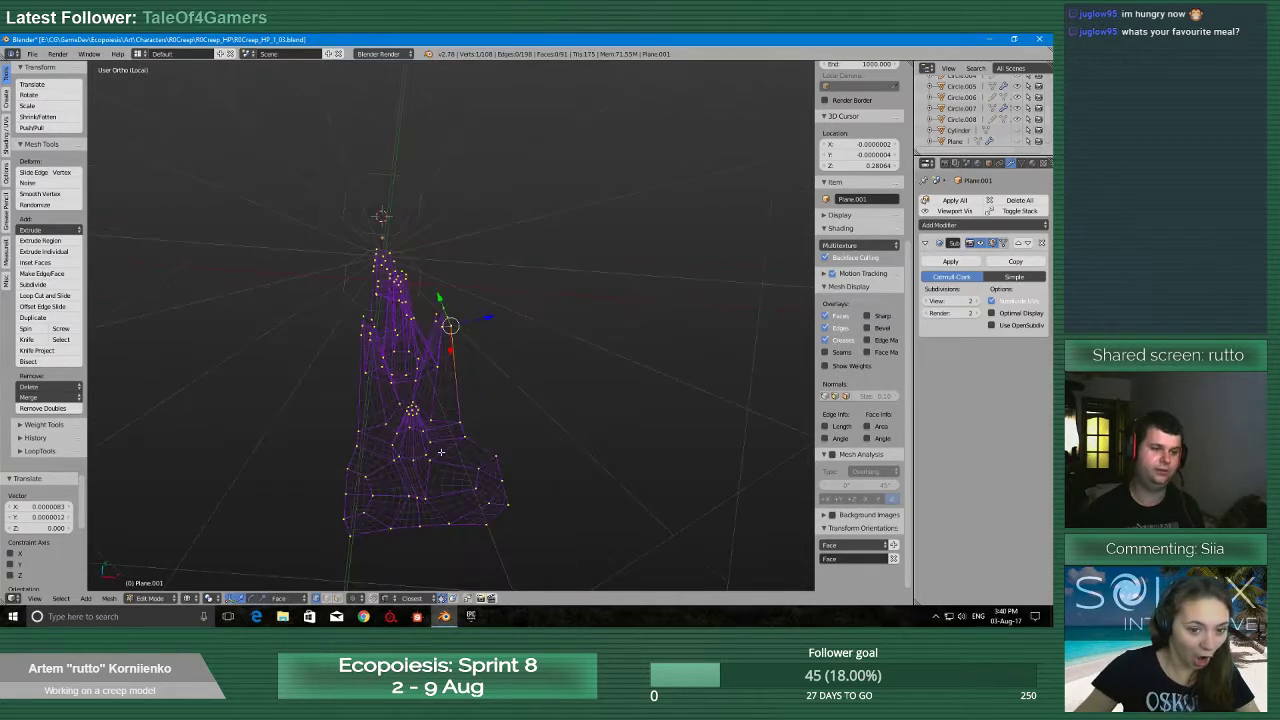
pyautogui.scroll(8, 438, 453)
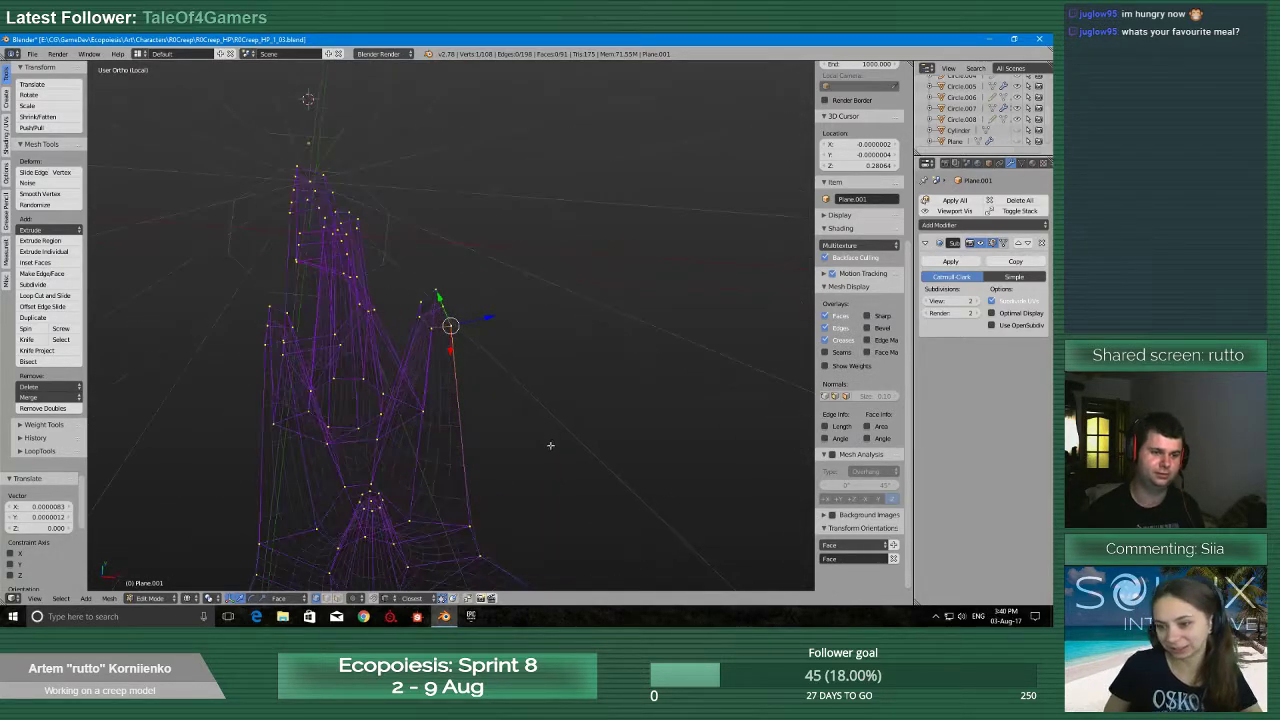
# In top view, move the border vertex further up, where several edges fan out, onto the guide line
pyautogui.press('KP_7')
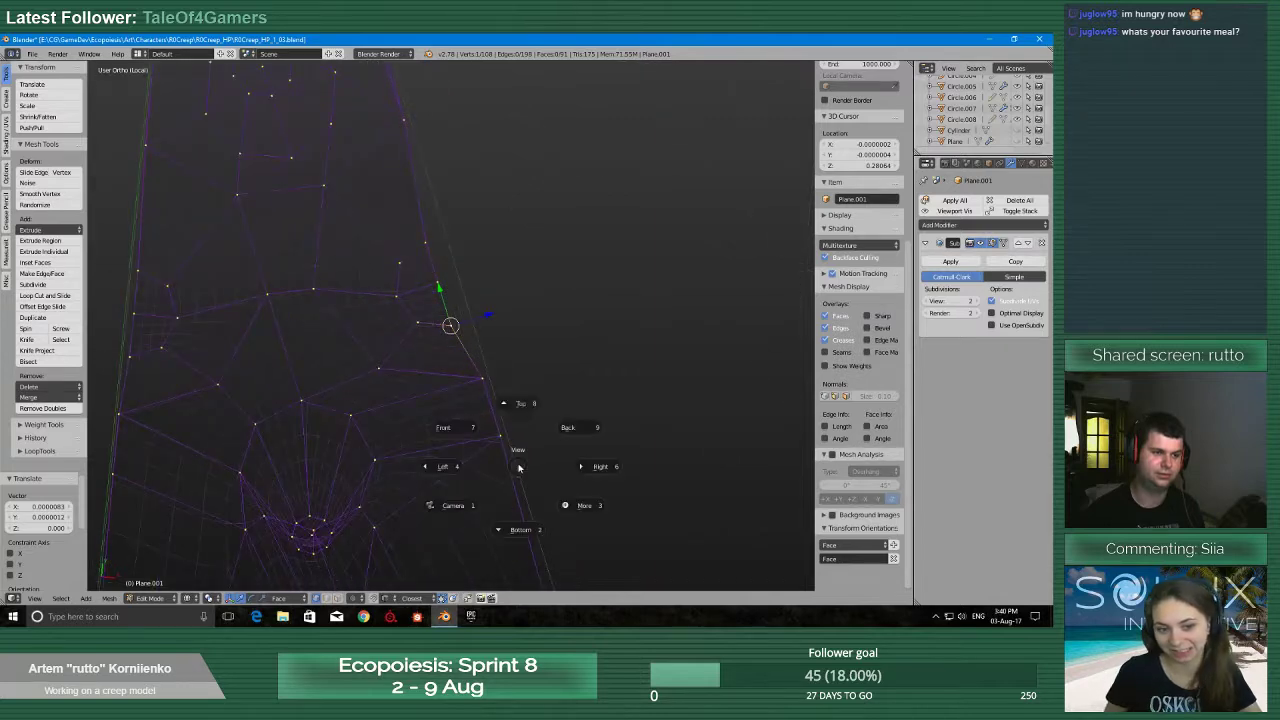
pyautogui.scroll(4, 554, 400)
pyautogui.scroll(12, 554, 400)
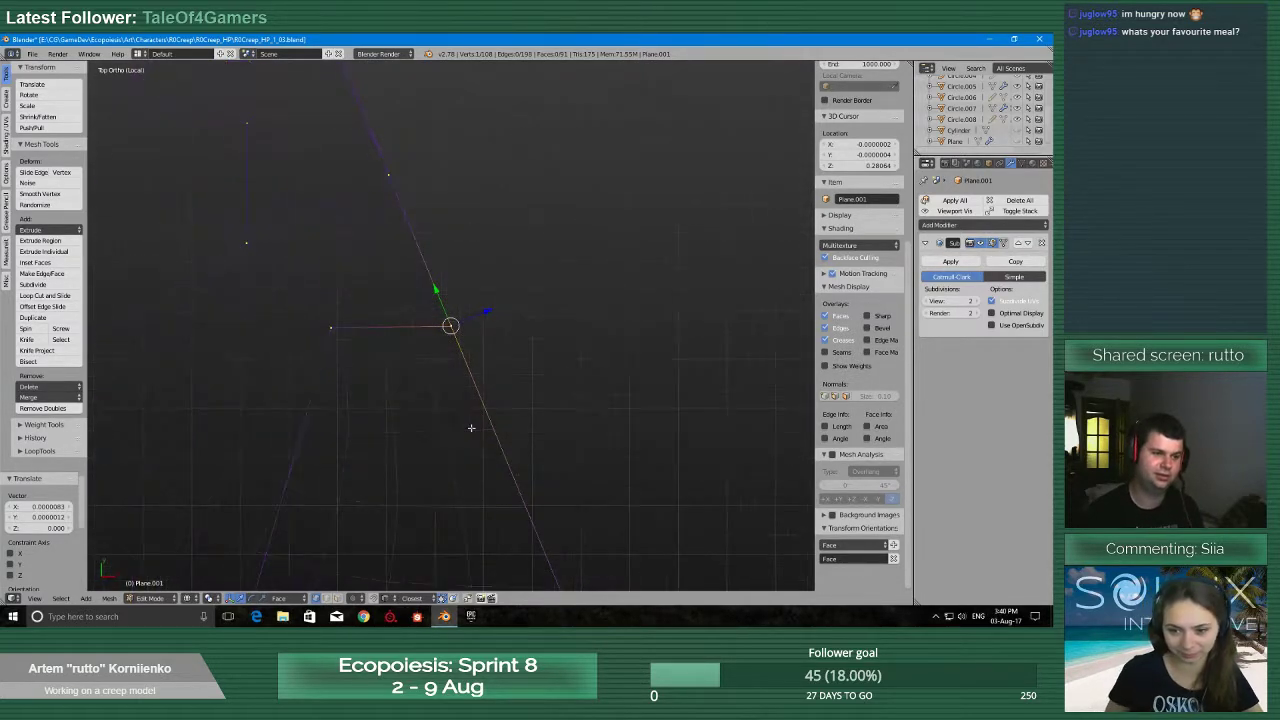
pyautogui.keyDown('shift'); pyautogui.moveTo(465, 314); pyautogui.dragTo(578, 588, button='middle'); pyautogui.keyUp('shift')
pyautogui.scroll(-4, 440, 207)
pyautogui.scroll(-2, 440, 207)
pyautogui.keyDown('shift'); pyautogui.moveTo(450, 260); pyautogui.dragTo(460, 450, button='middle'); pyautogui.keyUp('shift')
pyautogui.rightClick(459, 453)
pyautogui.press('KP_7')
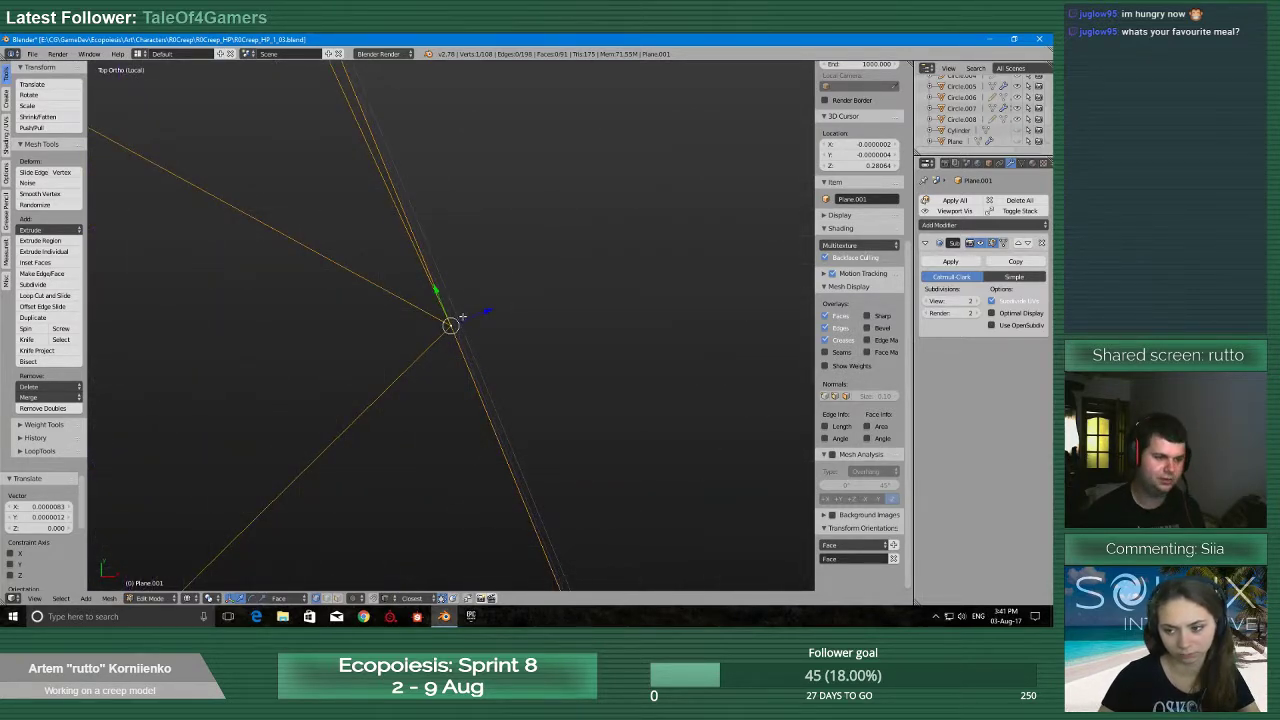
pyautogui.press('g')
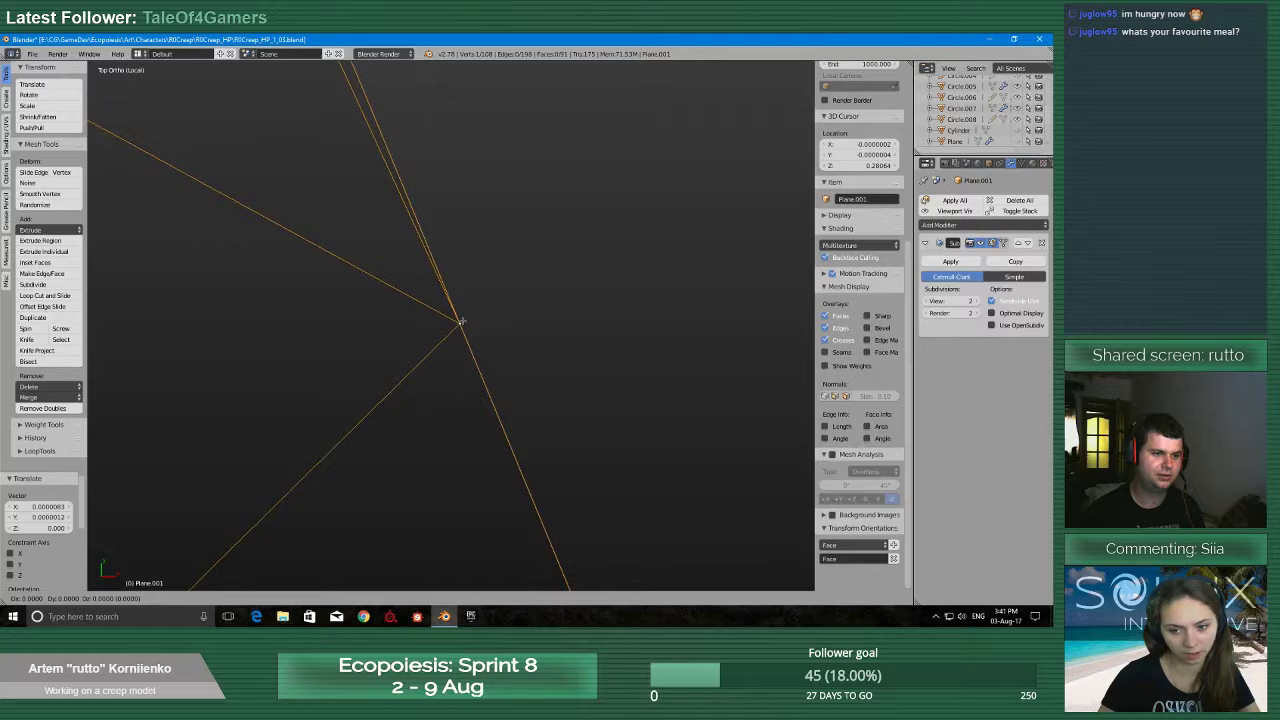
pyautogui.click(458, 335)
pyautogui.scroll(-4, 450, 324)
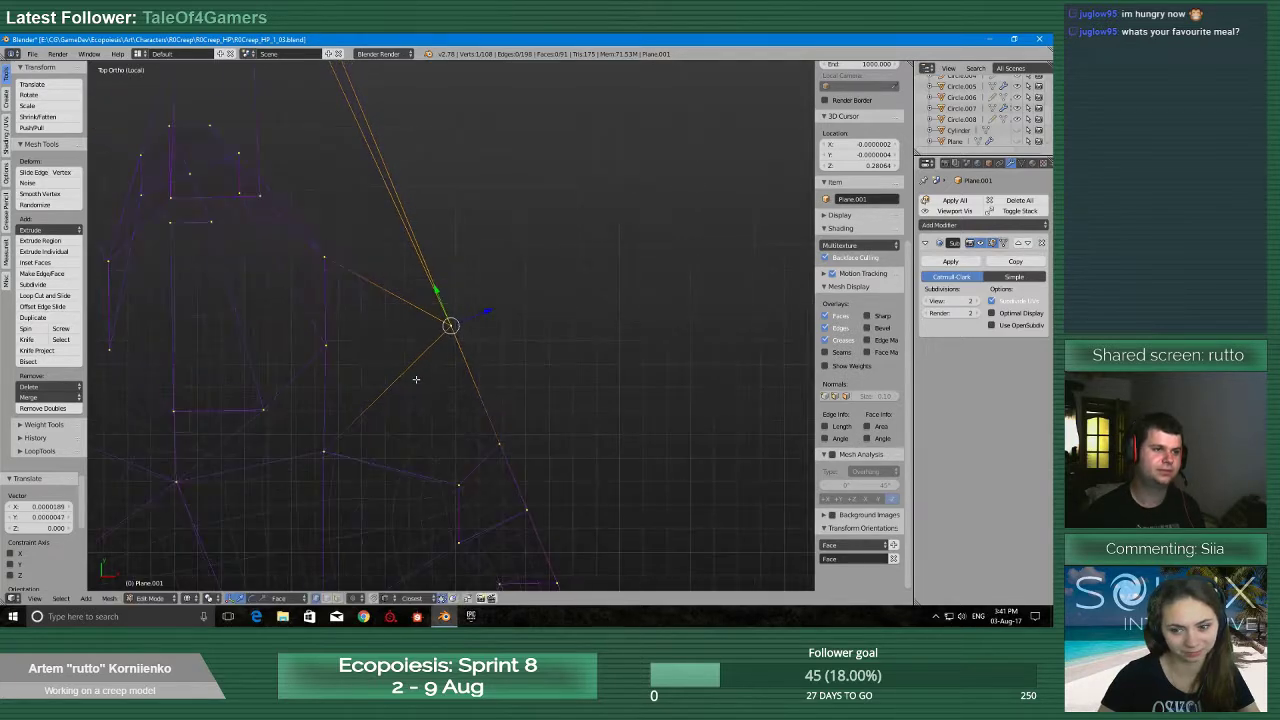
# Inspect the remaining border vertices toward the narrow end up close for alignment with the guide line
pyautogui.scroll(6, 450, 326)
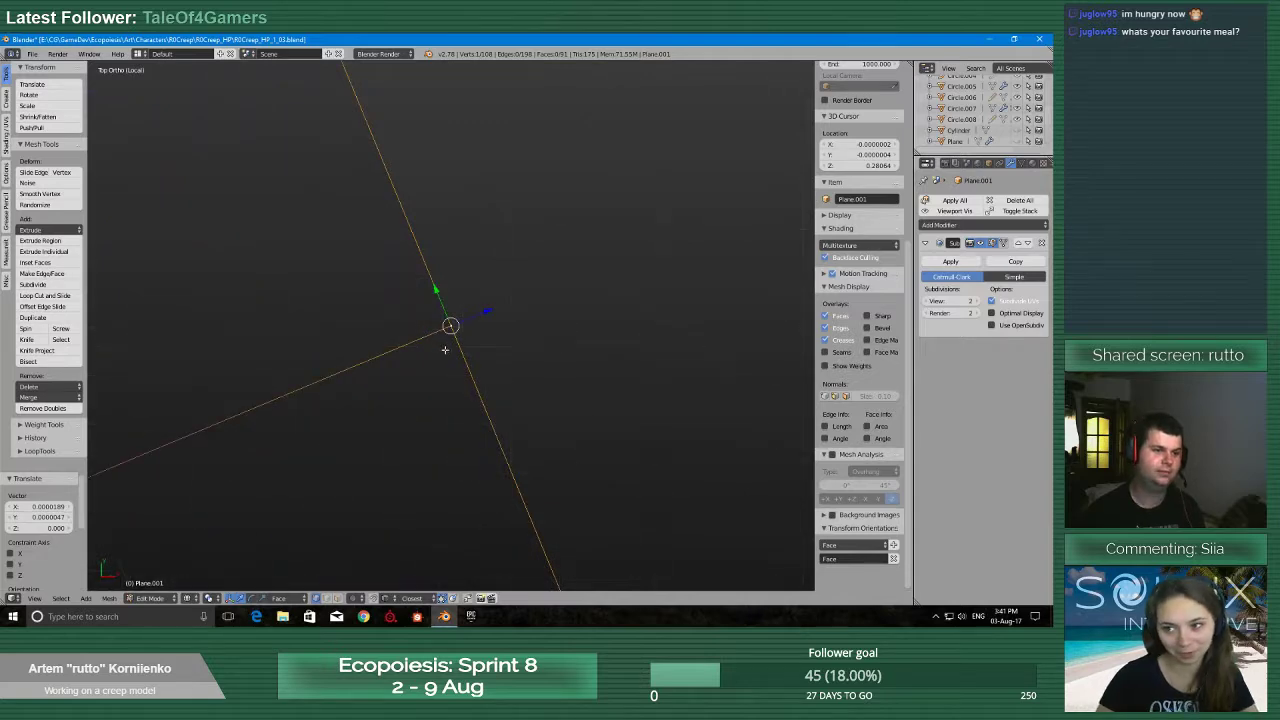
pyautogui.scroll(-4, 402, 390)
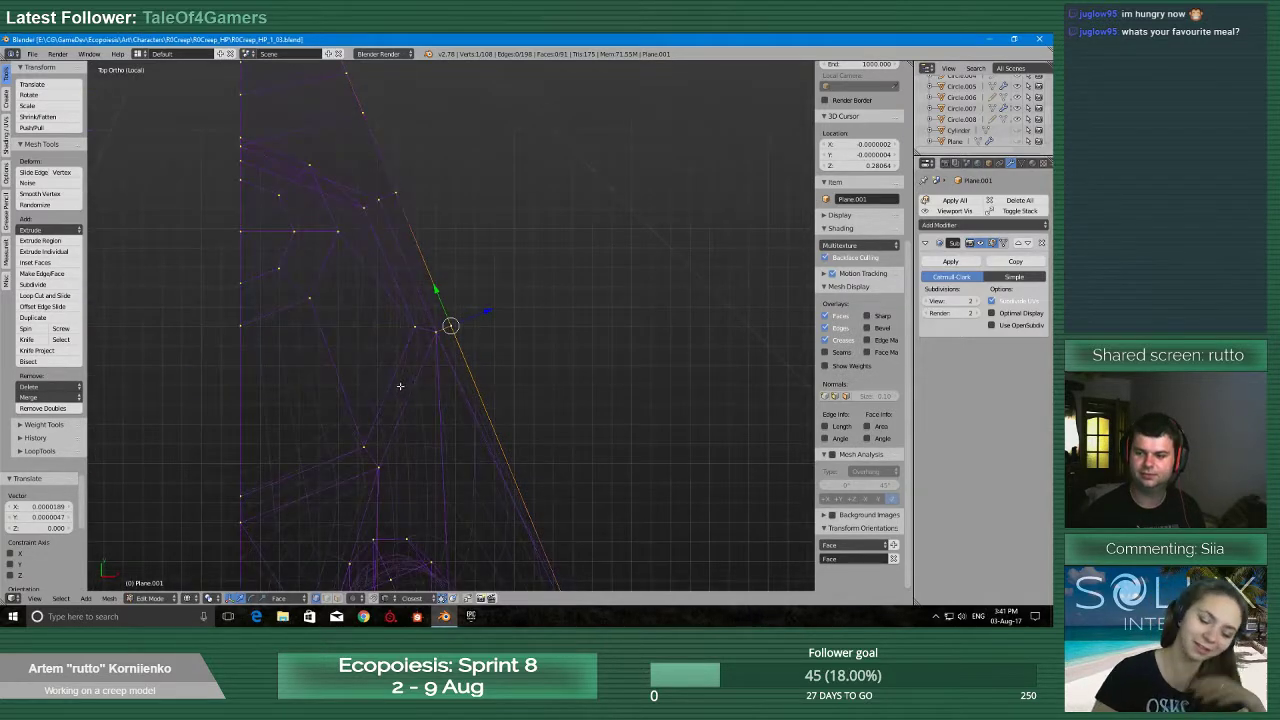
pyautogui.scroll(2, 398, 386)
pyautogui.rightClick(431, 270)
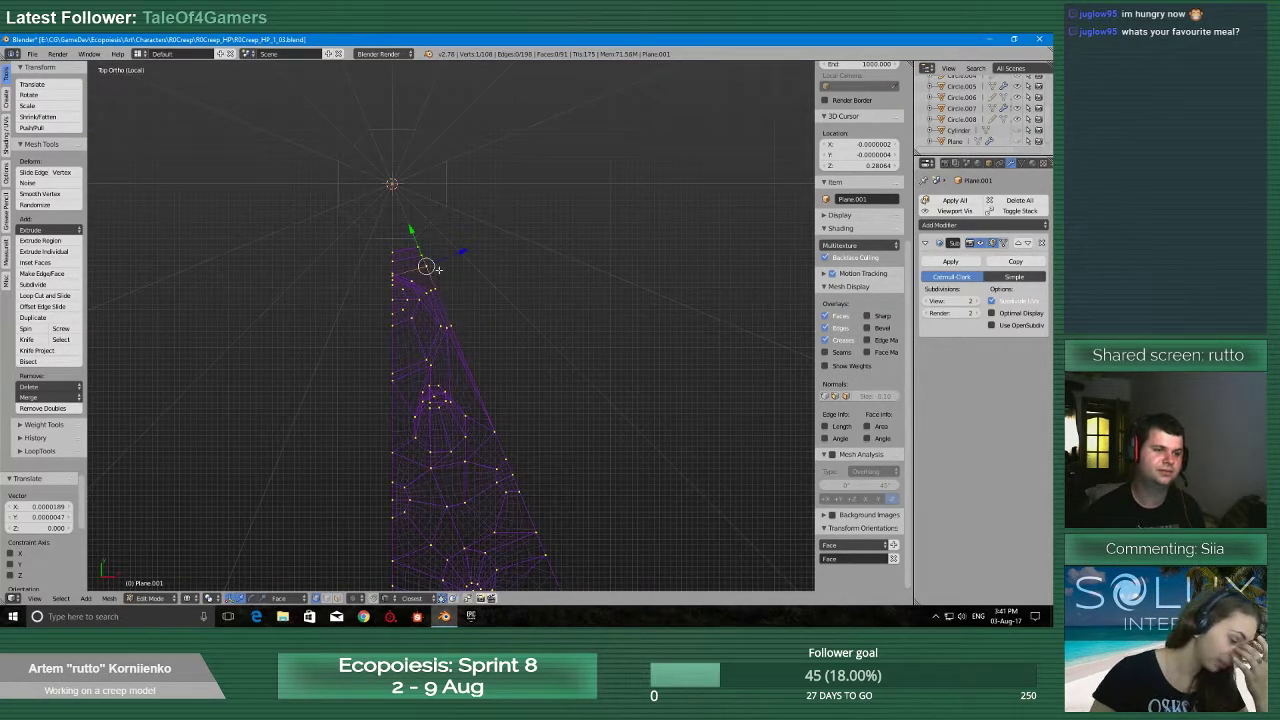
pyautogui.rightClick(435, 288)
pyautogui.scroll(6, 435, 288)
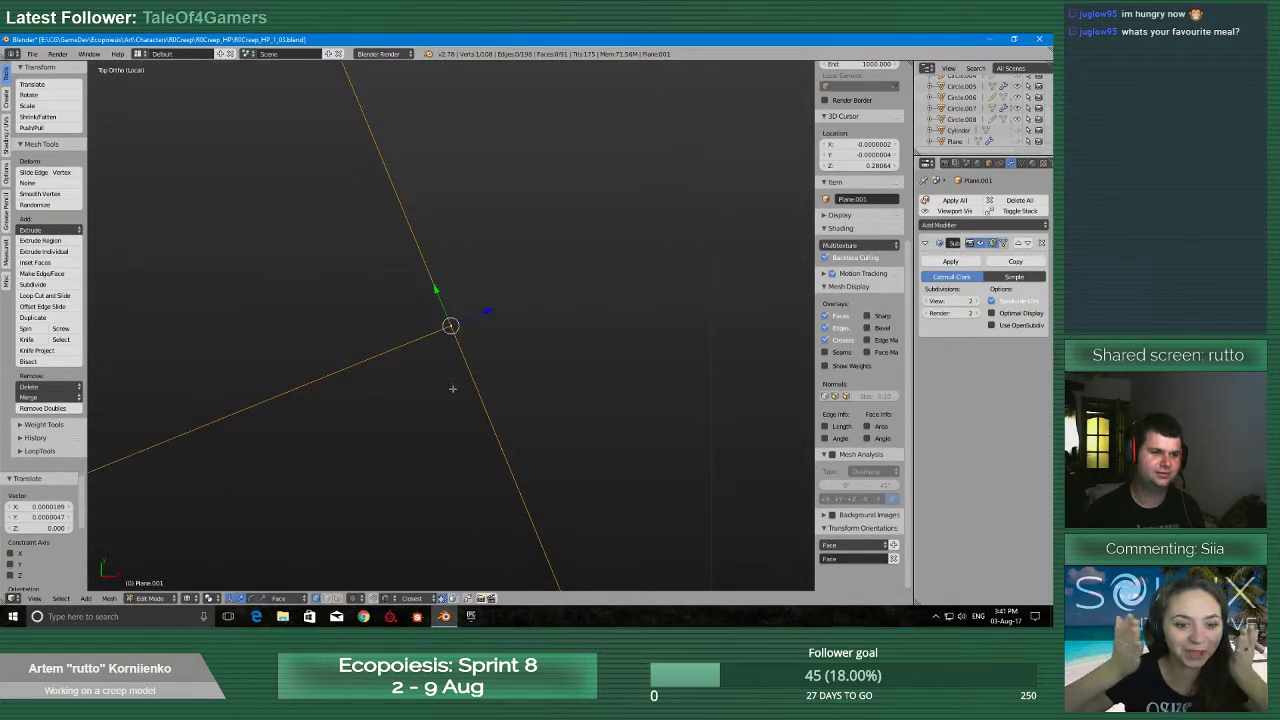
pyautogui.scroll(-5, 420, 398)
pyautogui.scroll(-8, 417, 403)
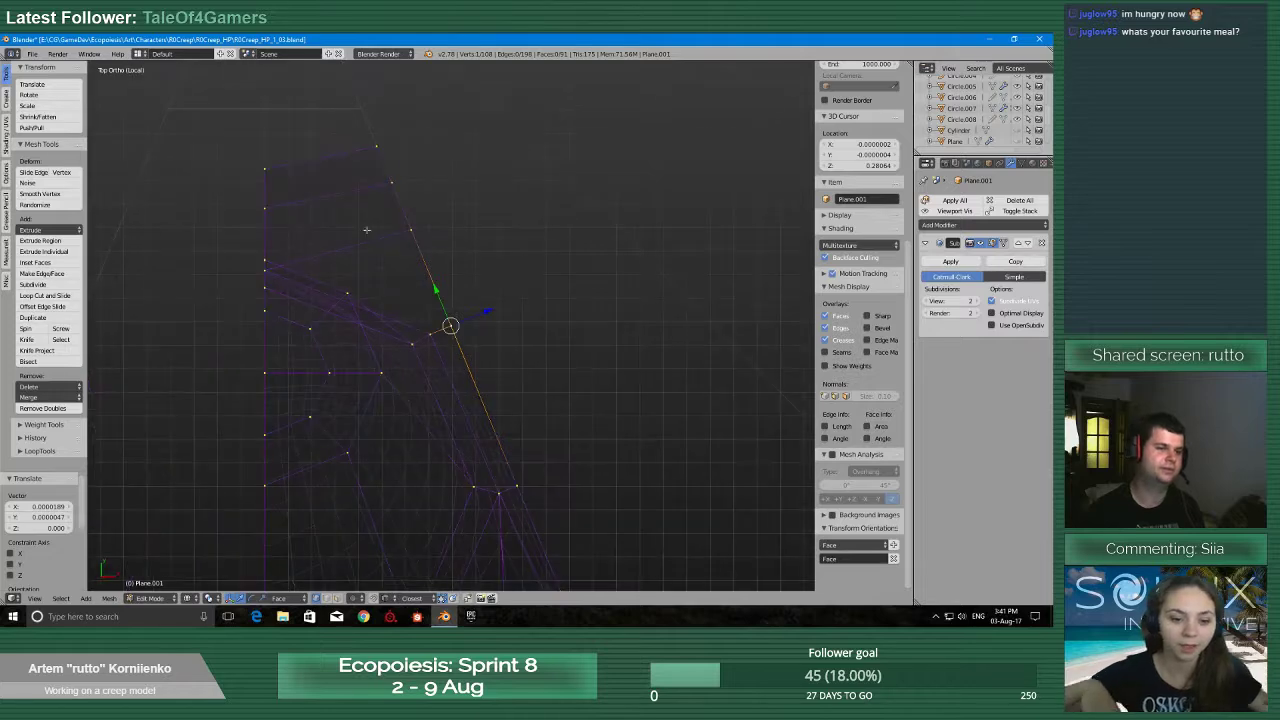
pyautogui.rightClick(410, 229)
pyautogui.press('KP_Decimal')
pyautogui.scroll(3, 520, 218)
pyautogui.scroll(4, 520, 218)
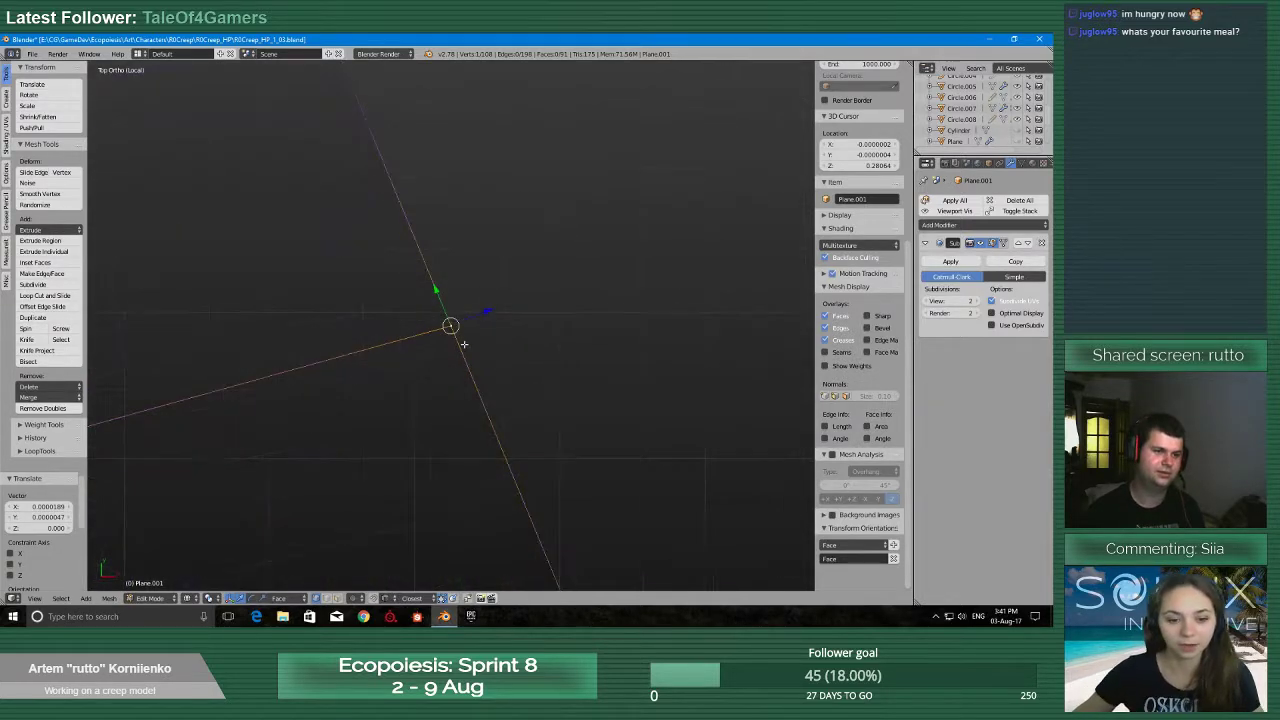
pyautogui.scroll(-8, 439, 353)
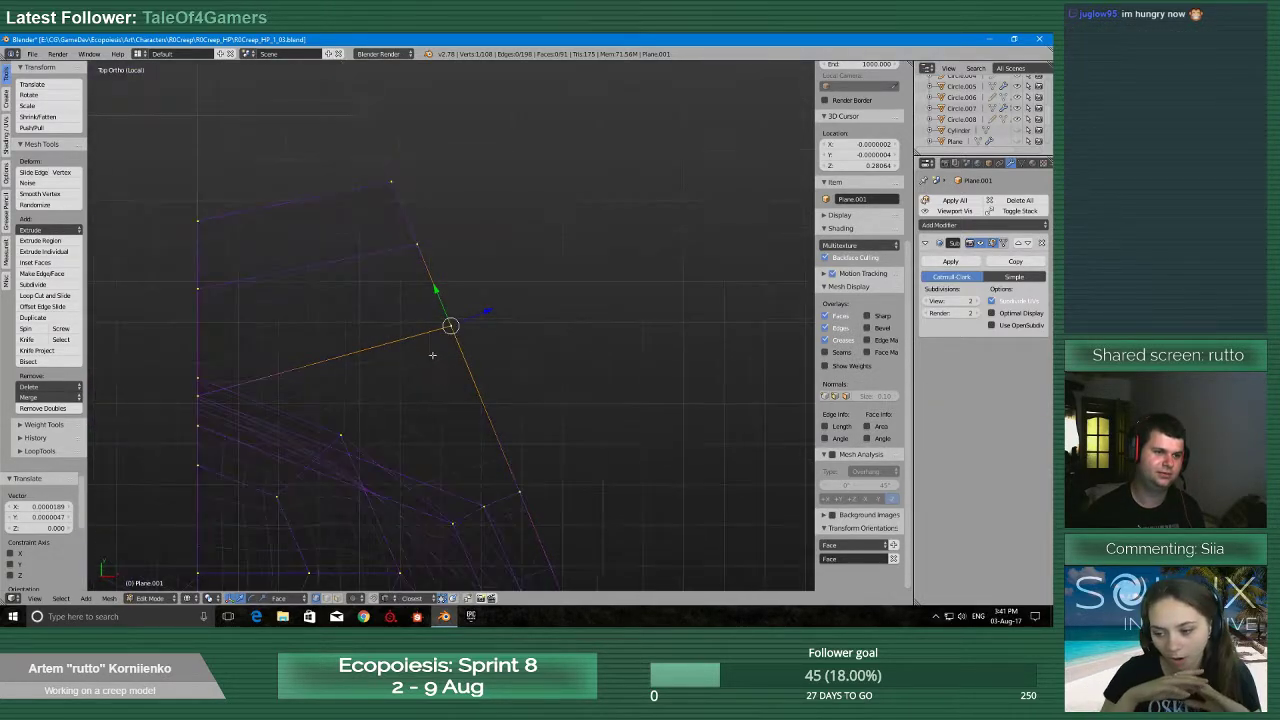
# Save the file over the existing version and select the whole wedge mesh
pyautogui.hotkey('ctrl', 's')
pyautogui.click(412, 399)
pyautogui.scroll(-4, 412, 399)
pyautogui.moveTo(412, 399); pyautogui.dragTo(452, 281, button='middle')
pyautogui.hotkey('ctrl', 'alt', 'z')
pyautogui.click(562, 402)
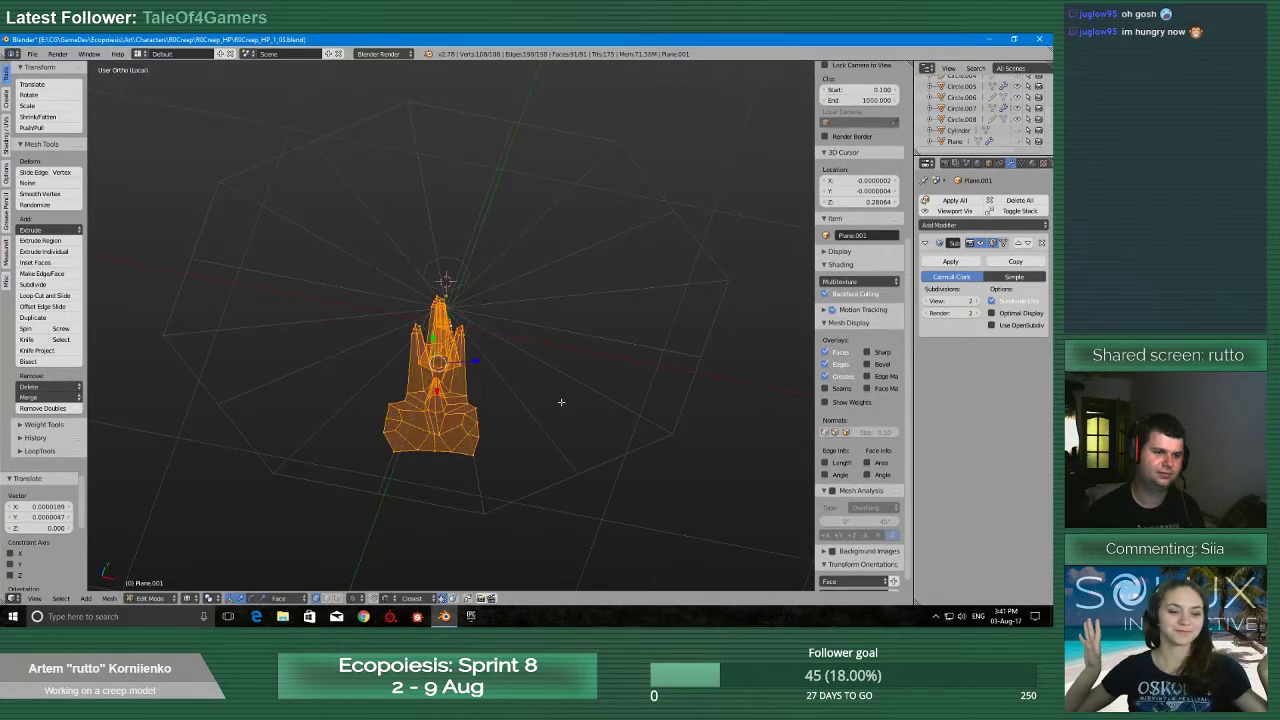
# Add a Mirror modifier to the wedge mesh and enable its Y axis in addition to X
pyautogui.keyDown('shift'); pyautogui.moveTo(562, 402); pyautogui.dragTo(492, 380, button='middle'); pyautogui.keyUp('shift')
pyautogui.scroll(3, 544, 413)
pyautogui.scroll(-1, 543, 417)
pyautogui.scroll(3, 488, 397)
pyautogui.scroll(-3, 488, 397)
pyautogui.click(975, 228)
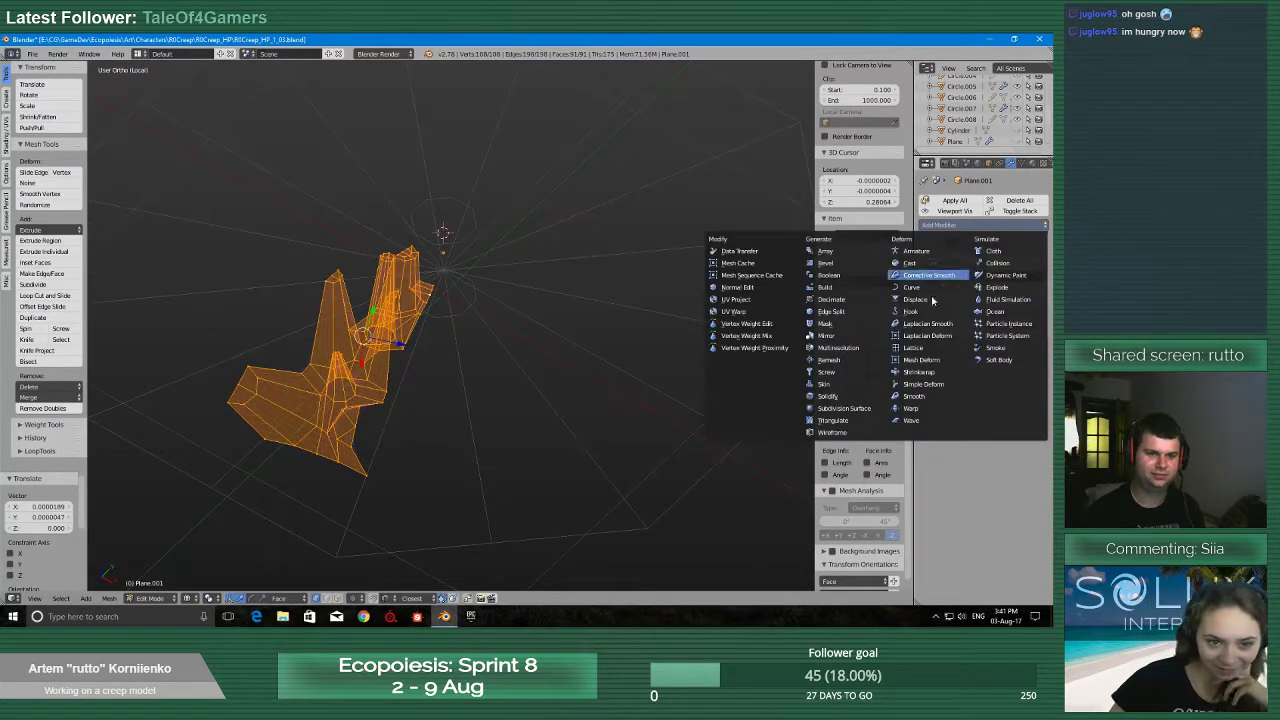
pyautogui.click(853, 341)
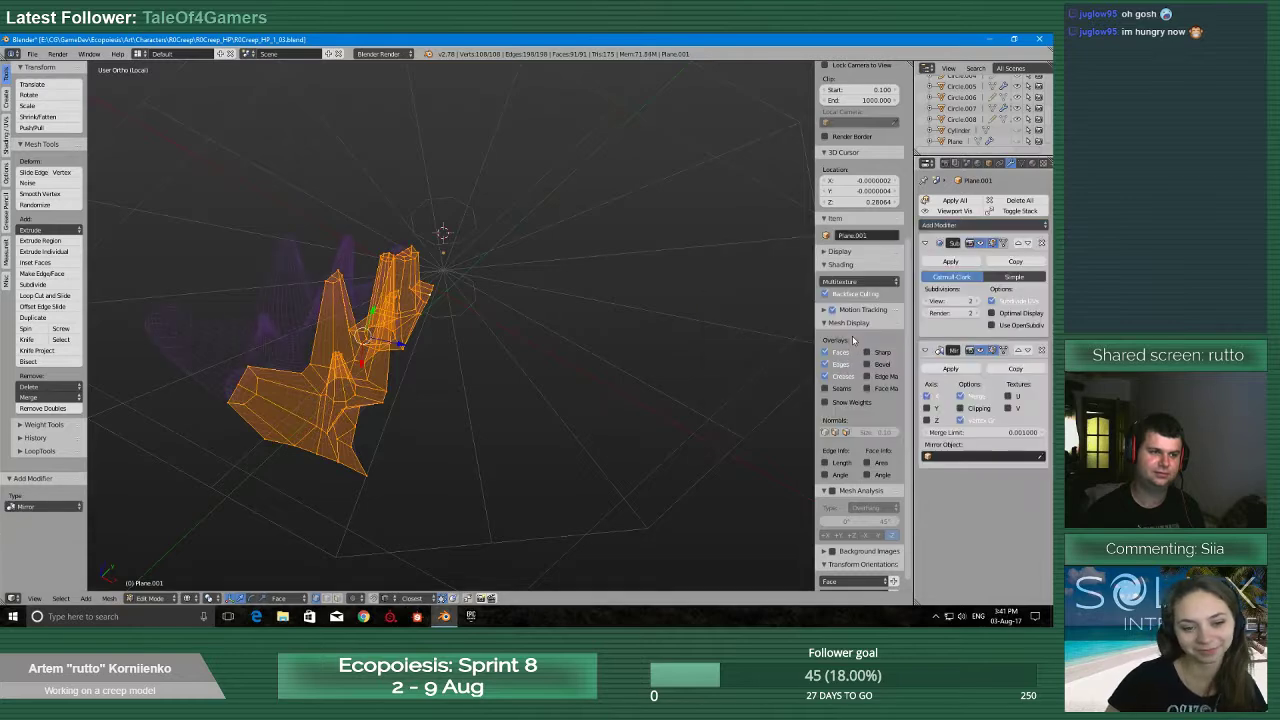
pyautogui.click(930, 410)
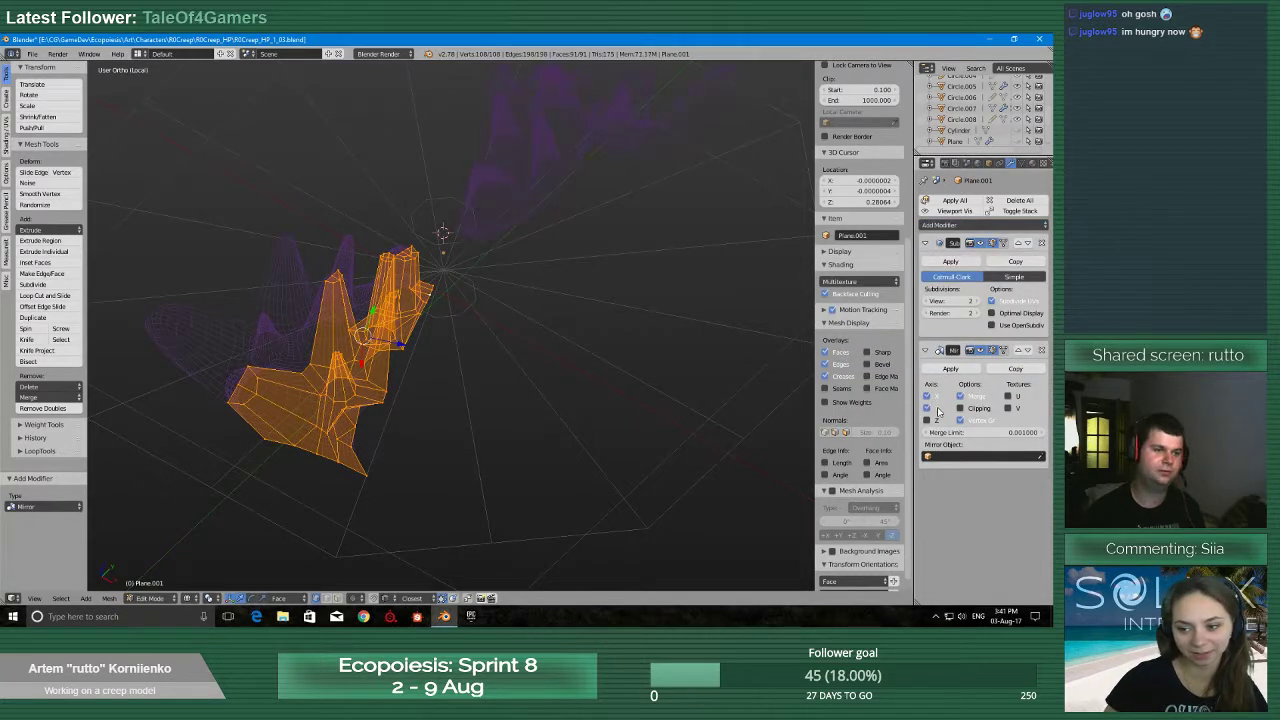
# Save the file with the mirrored mesh, overwriting the existing version
pyautogui.moveTo(491, 327); pyautogui.dragTo(503, 371, button='middle')
pyautogui.scroll(-4, 503, 371)
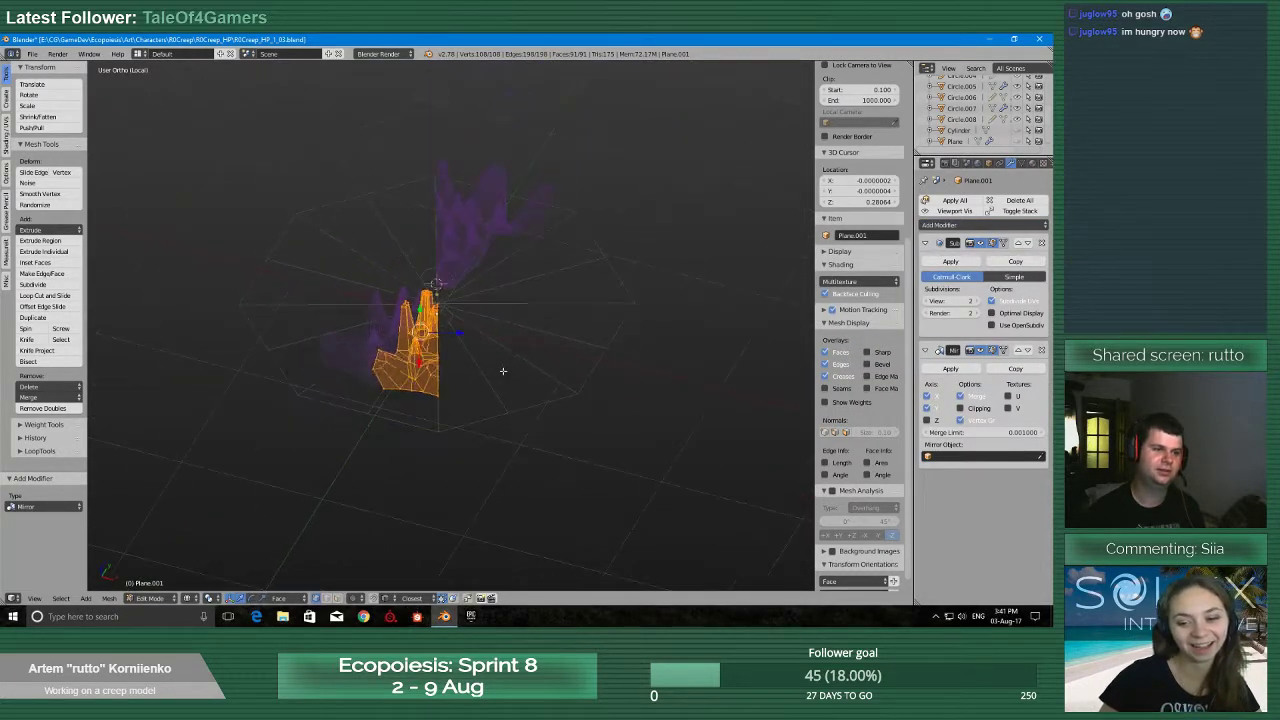
pyautogui.hotkey('ctrl', 's')
pyautogui.click(502, 370)
pyautogui.scroll(8, 414, 426)
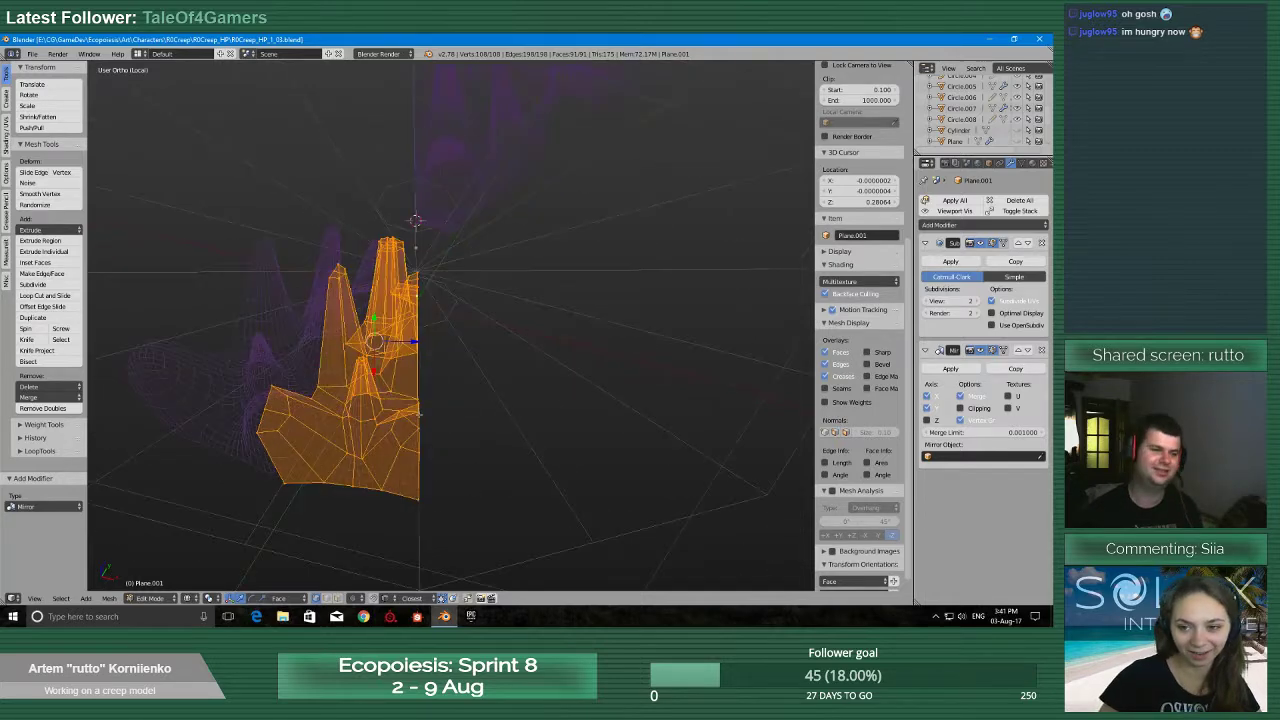
# Move the Mirror modifier above the Subdivision Surface modifier, apply it in Object Mode, and reopen the wedge mesh for editing
pyautogui.scroll(-4, 414, 426)
pyautogui.scroll(4, 414, 426)
pyautogui.scroll(-5, 414, 426)
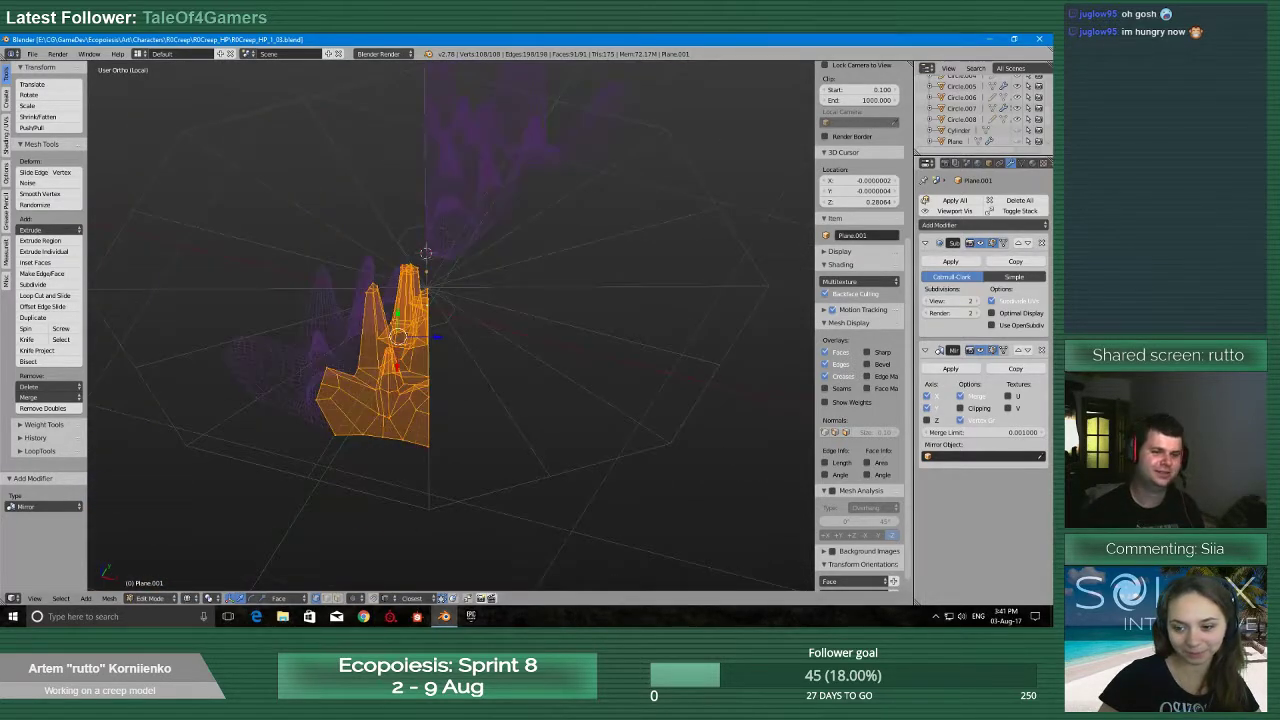
pyautogui.click(1017, 350)
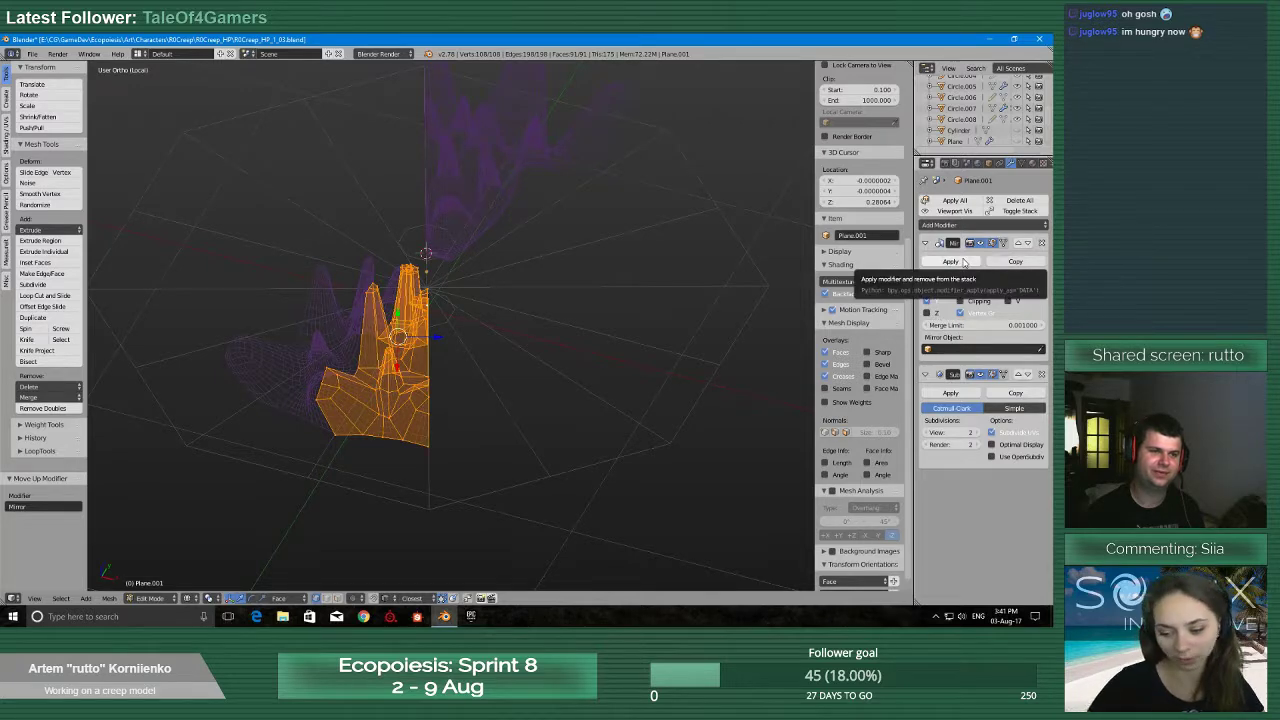
pyautogui.press('Tab')
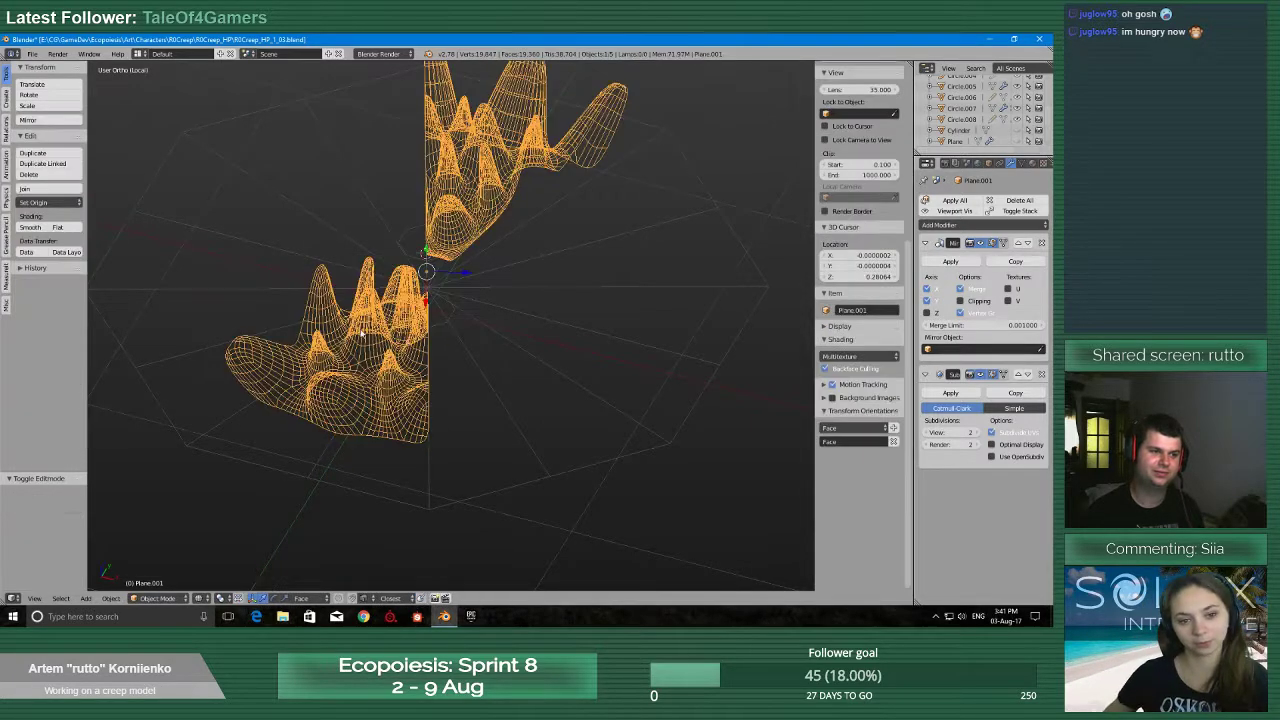
pyautogui.click(950, 262)
pyautogui.press('Tab')
pyautogui.moveTo(440, 345); pyautogui.dragTo(481, 380, button='middle')
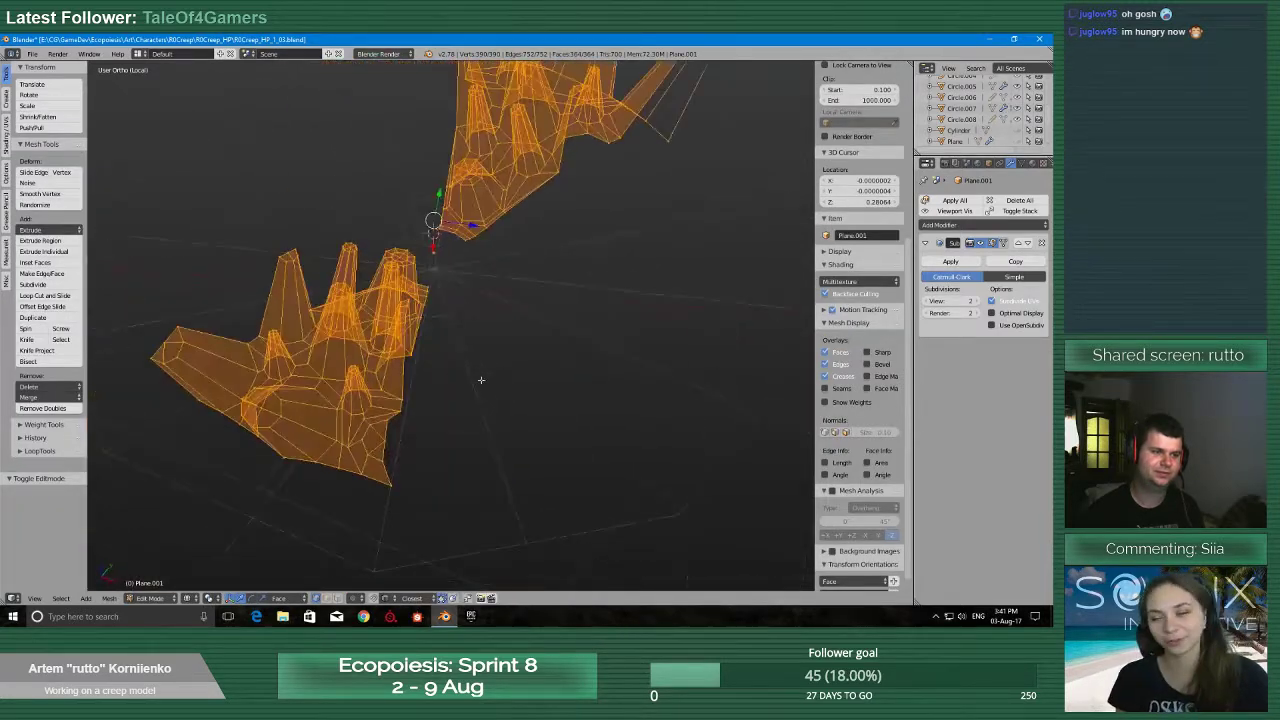
# Snap the 3D cursor to the scene center and make it the pivot point for transformations
pyautogui.press('space')
pyautogui.press('Escape')
pyautogui.hotkey('shift', 's')
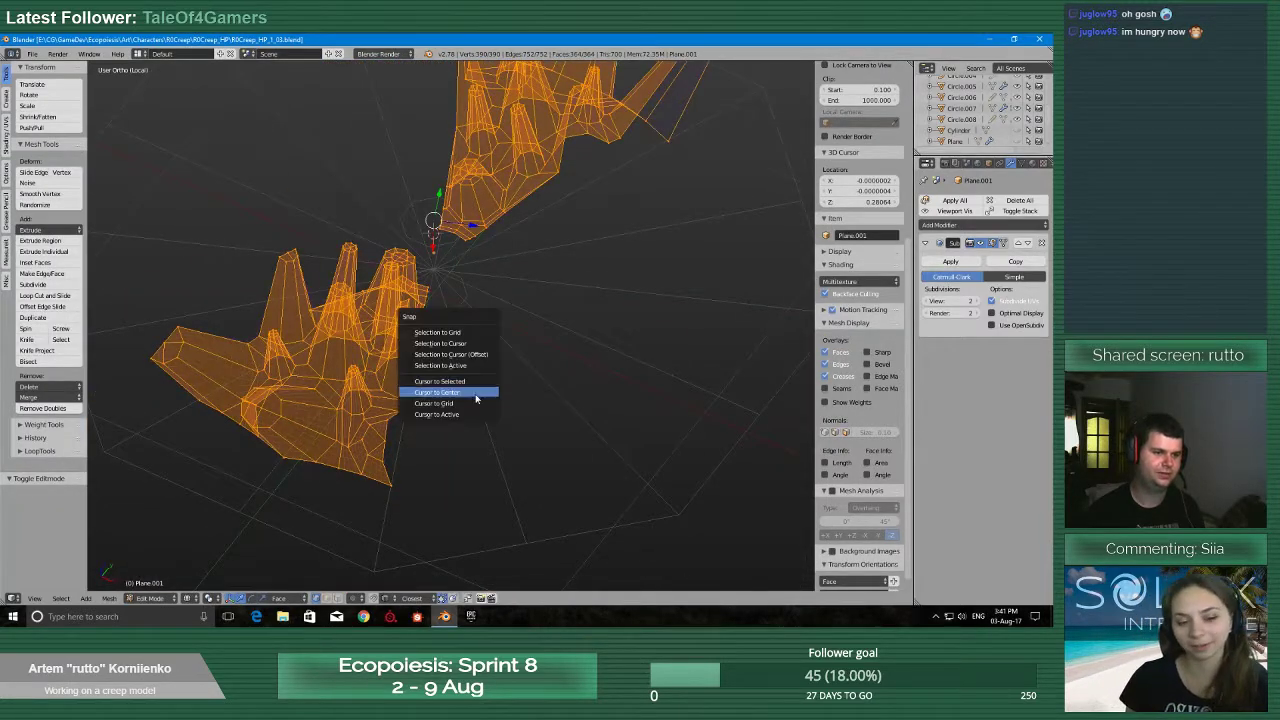
pyautogui.click(470, 399)
pyautogui.scroll(1, 468, 398)
pyautogui.scroll(-3, 450, 415)
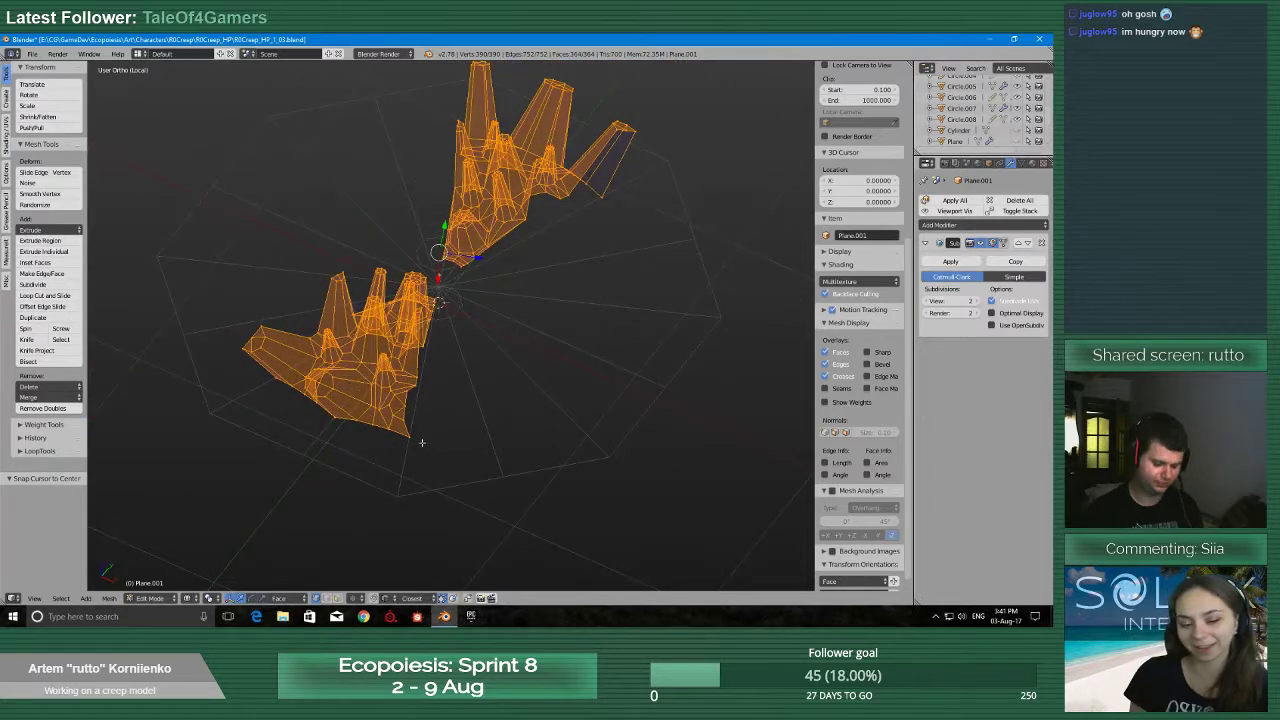
pyautogui.press('.')
pyautogui.click(486, 440)
# Duplicate the selected mirrored wedges and rotate the copy 45° about the global Z axis
pyautogui.press('g')
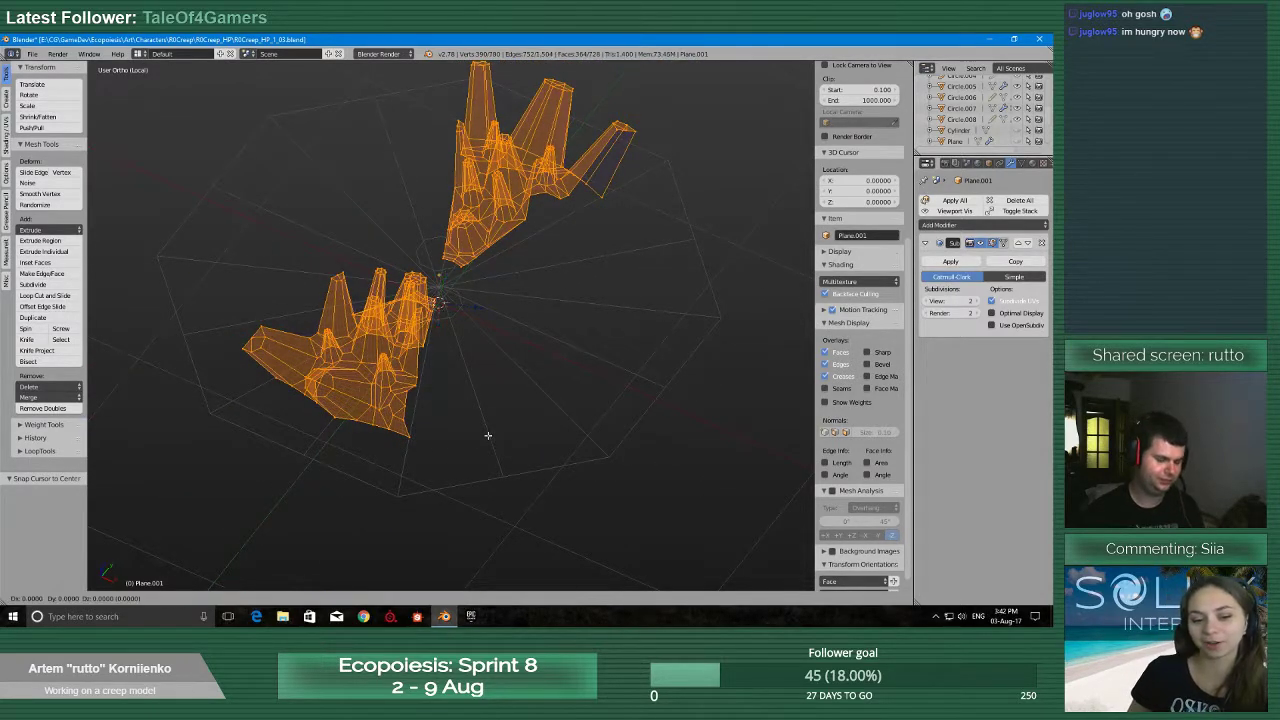
pyautogui.write('rz')
pyautogui.write('45')
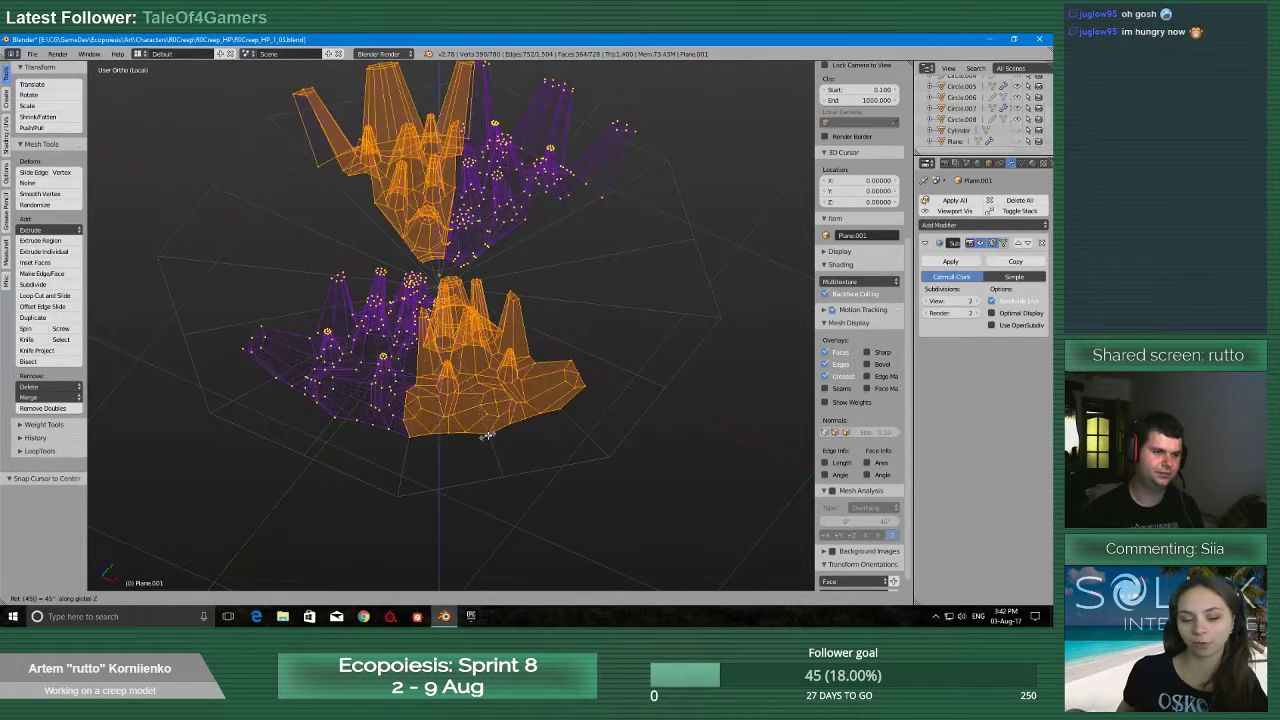
pyautogui.press('Return')
pyautogui.moveTo(503, 419); pyautogui.dragTo(500, 403, button='middle')
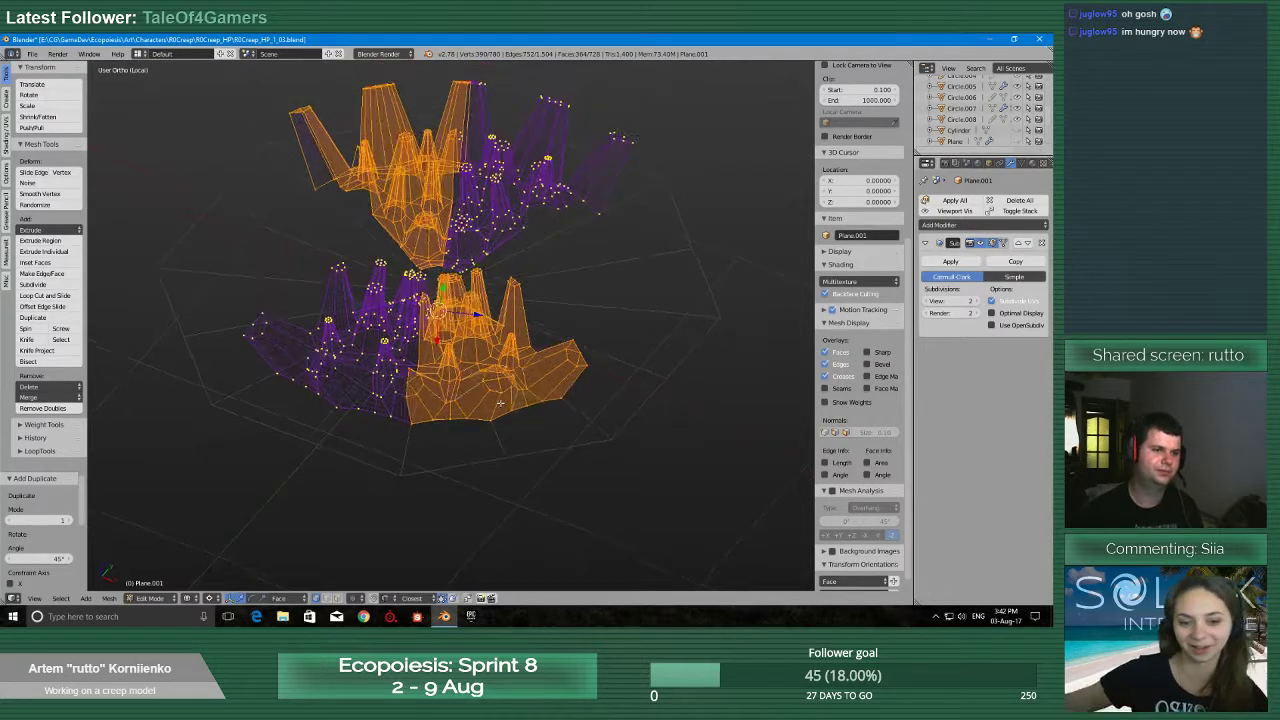
# Return to Object Mode and show the duplicated wedges in solid shading for a closer look
pyautogui.press('Tab')
pyautogui.click(463, 406)
pyautogui.press('z')
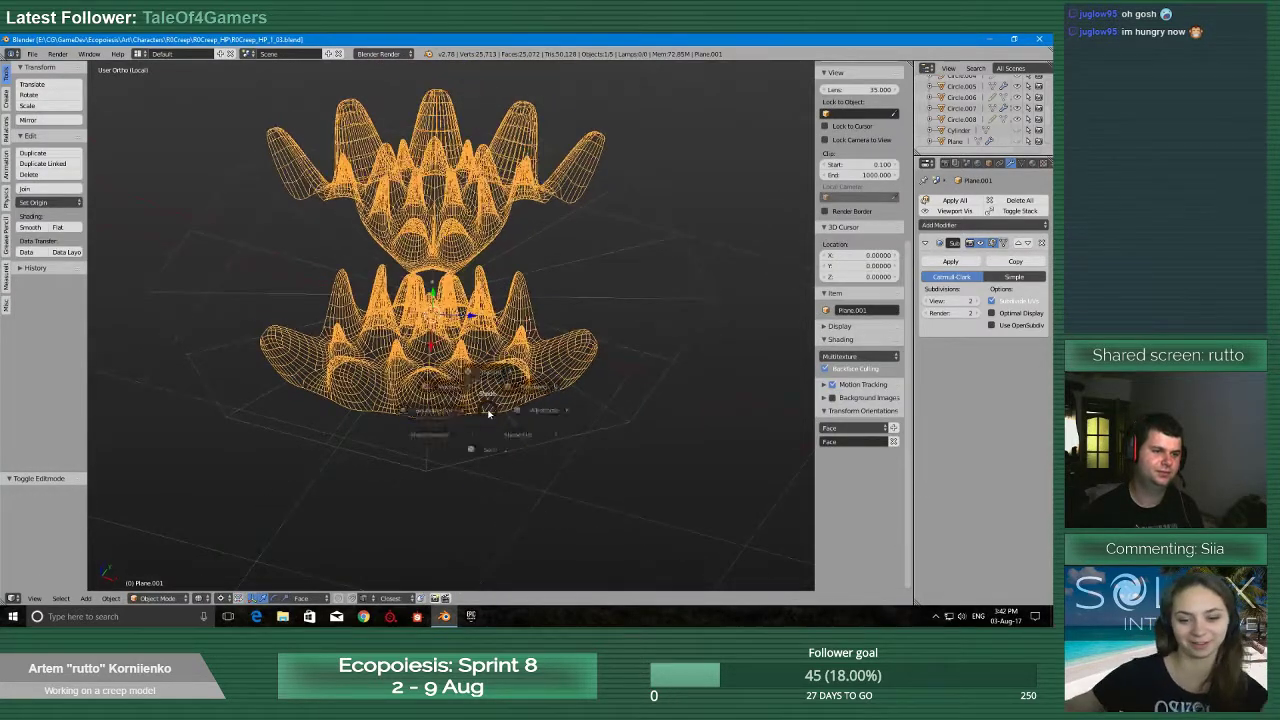
pyautogui.click(481, 462)
pyautogui.moveTo(481, 462); pyautogui.dragTo(474, 487, button='middle')
pyautogui.scroll(4, 474, 486)
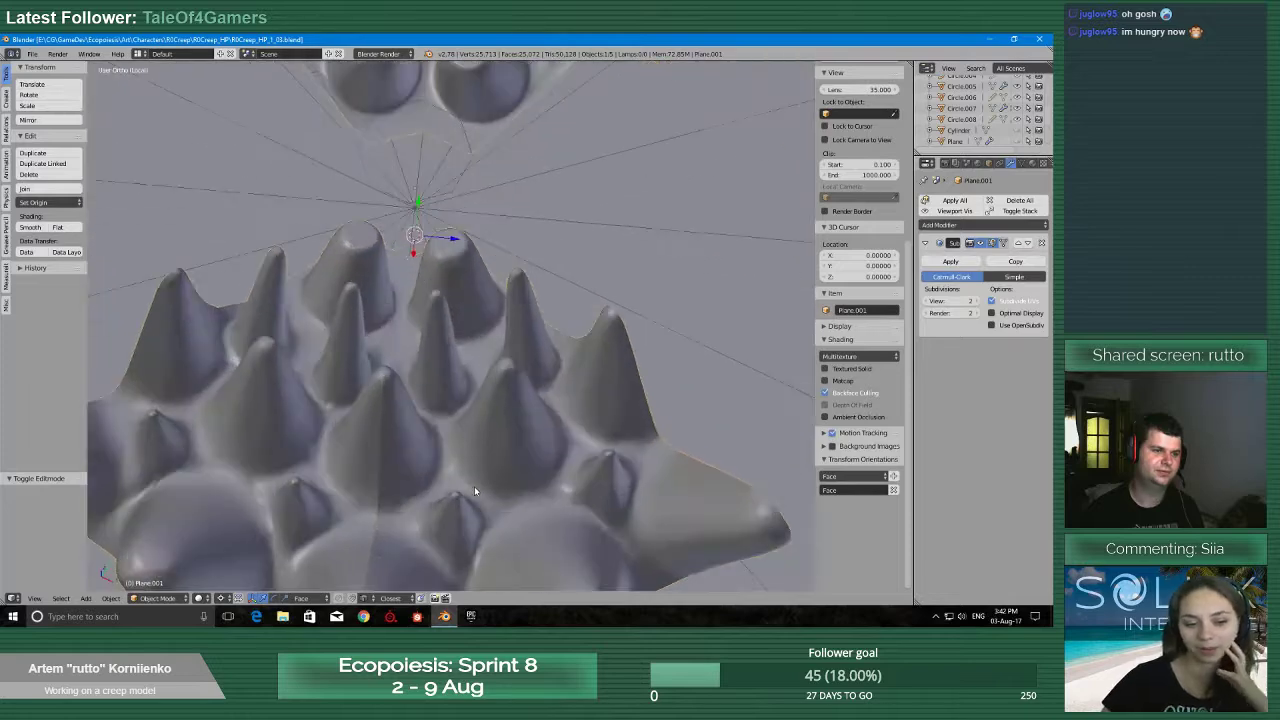
# Select the whole mesh in Edit Mode, remove its doubled vertices, and return to Object Mode
pyautogui.scroll(-2, 474, 486)
pyautogui.press('Tab')
pyautogui.click(513, 461)
pyautogui.press('a')
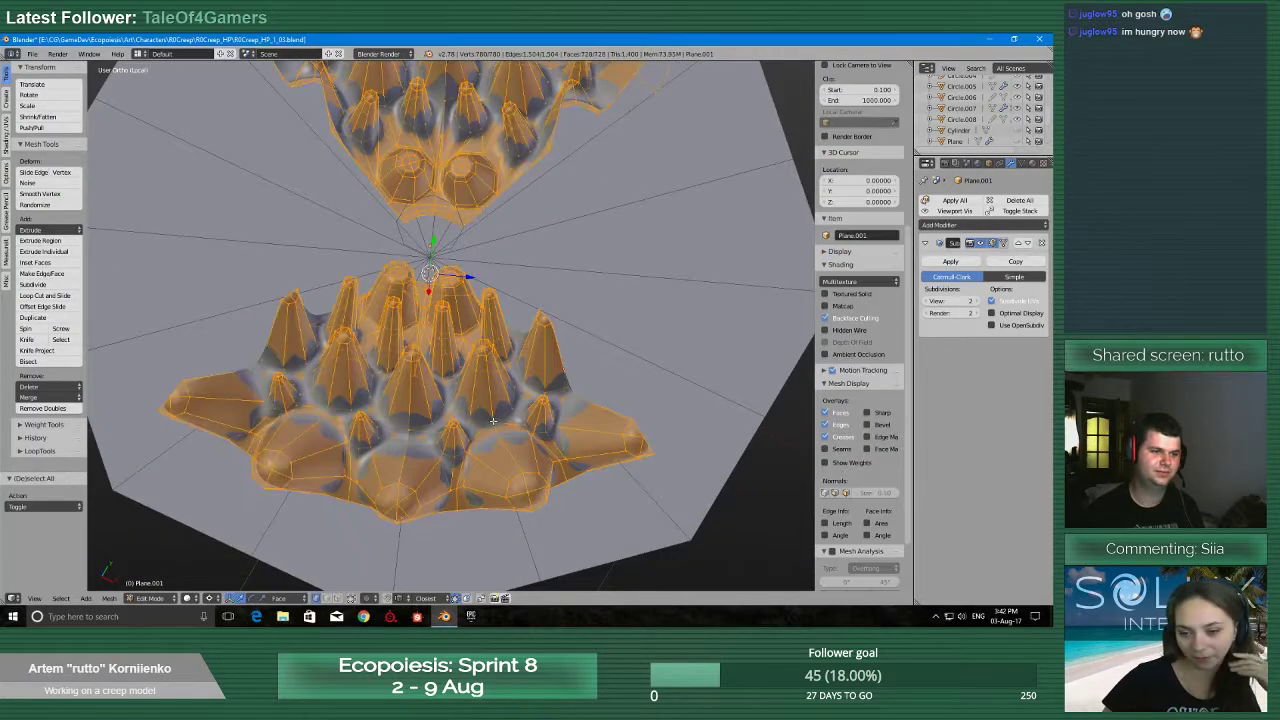
pyautogui.click(42, 408)
pyautogui.press('Tab')
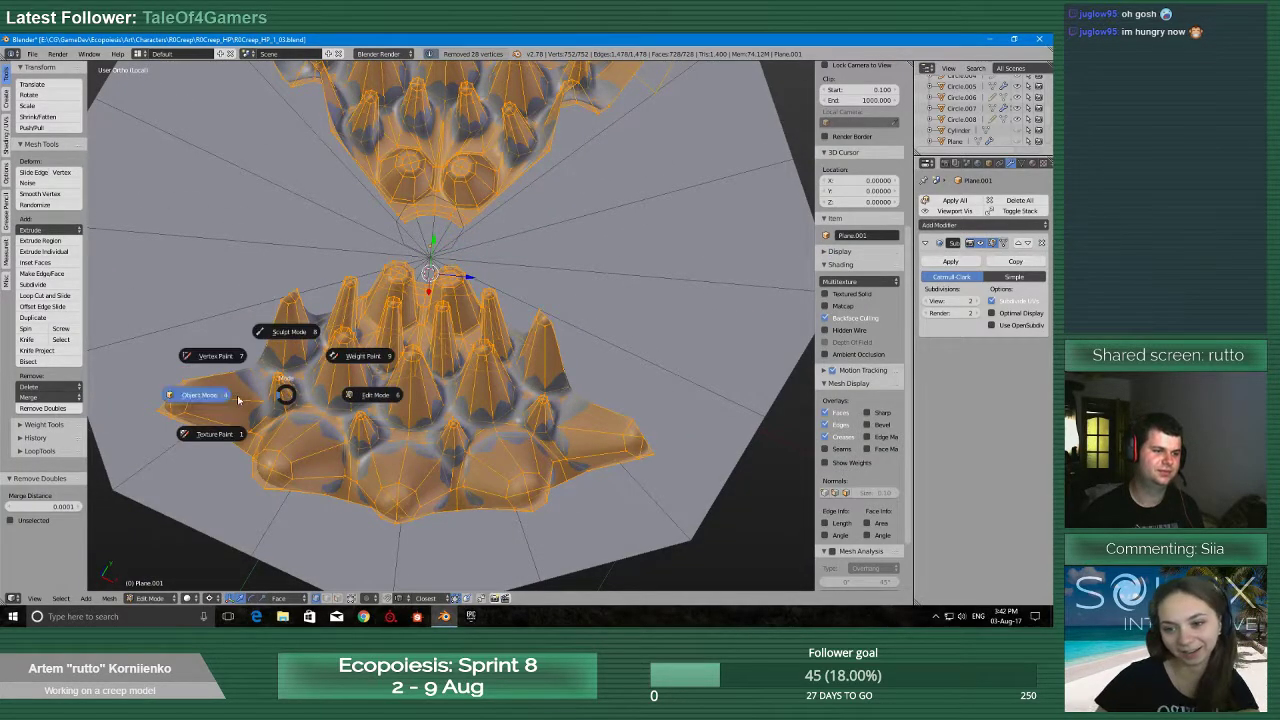
pyautogui.click(232, 397)
# Set the Subdivision Surface view level to 3, check the smoothed spikes, and save over the existing file
pyautogui.moveTo(429, 412); pyautogui.dragTo(600, 380, button='middle')
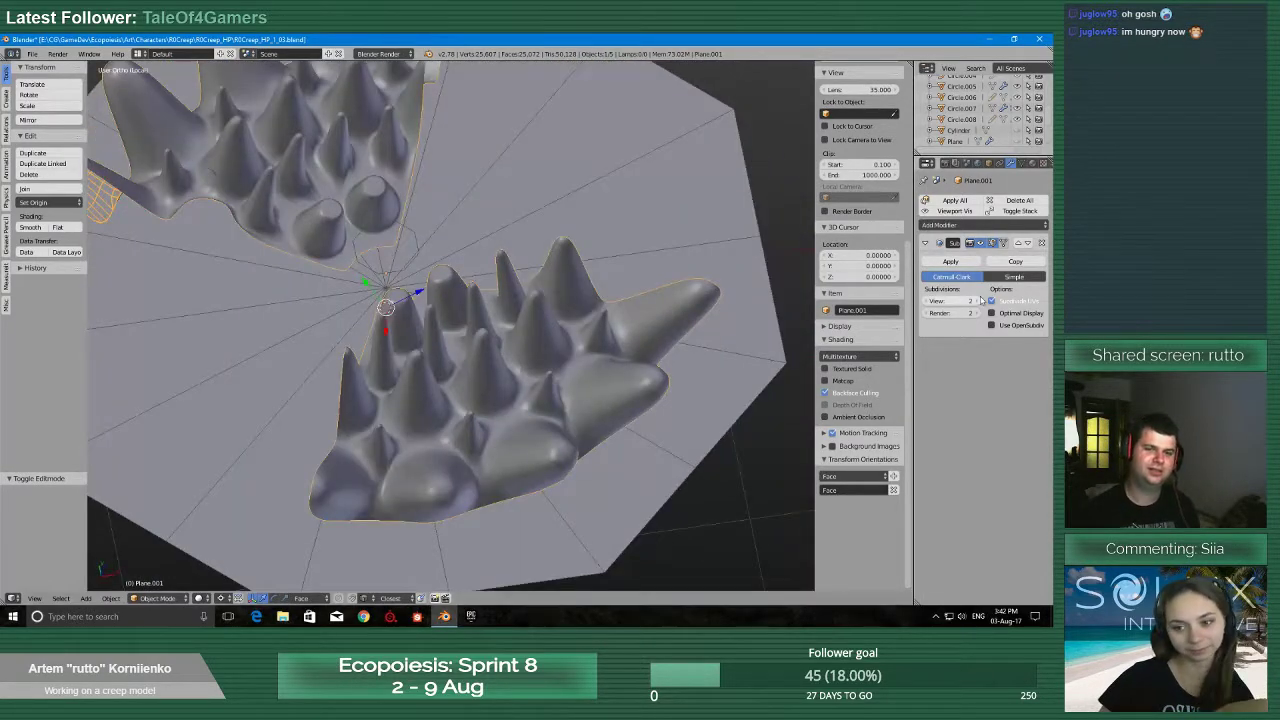
pyautogui.click(976, 301)
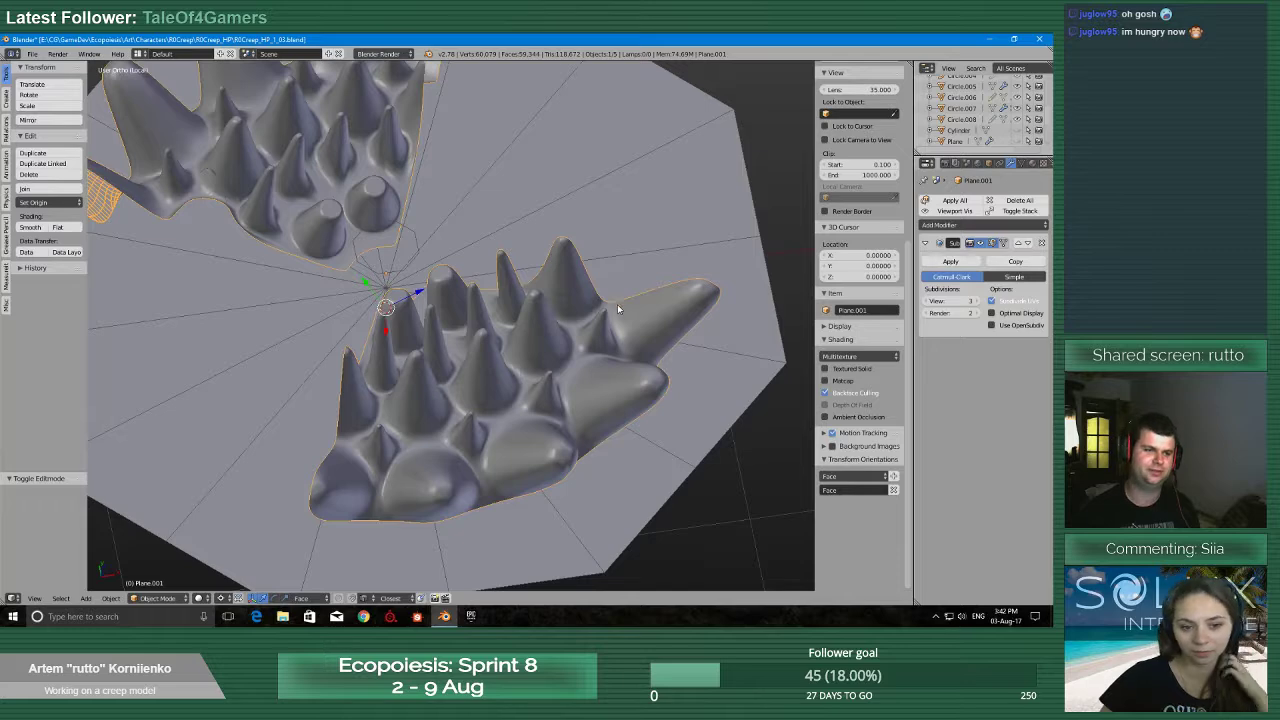
pyautogui.moveTo(617, 304); pyautogui.dragTo(559, 375, button='middle')
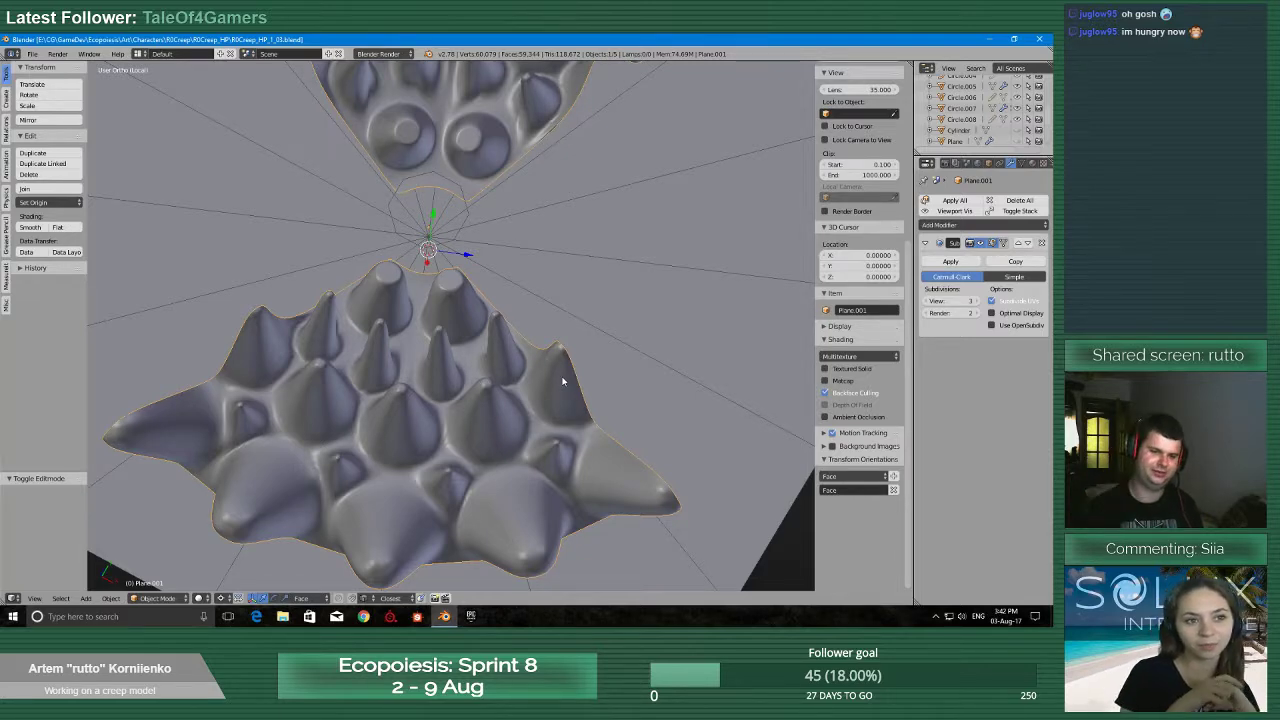
pyautogui.scroll(9, 597, 297)
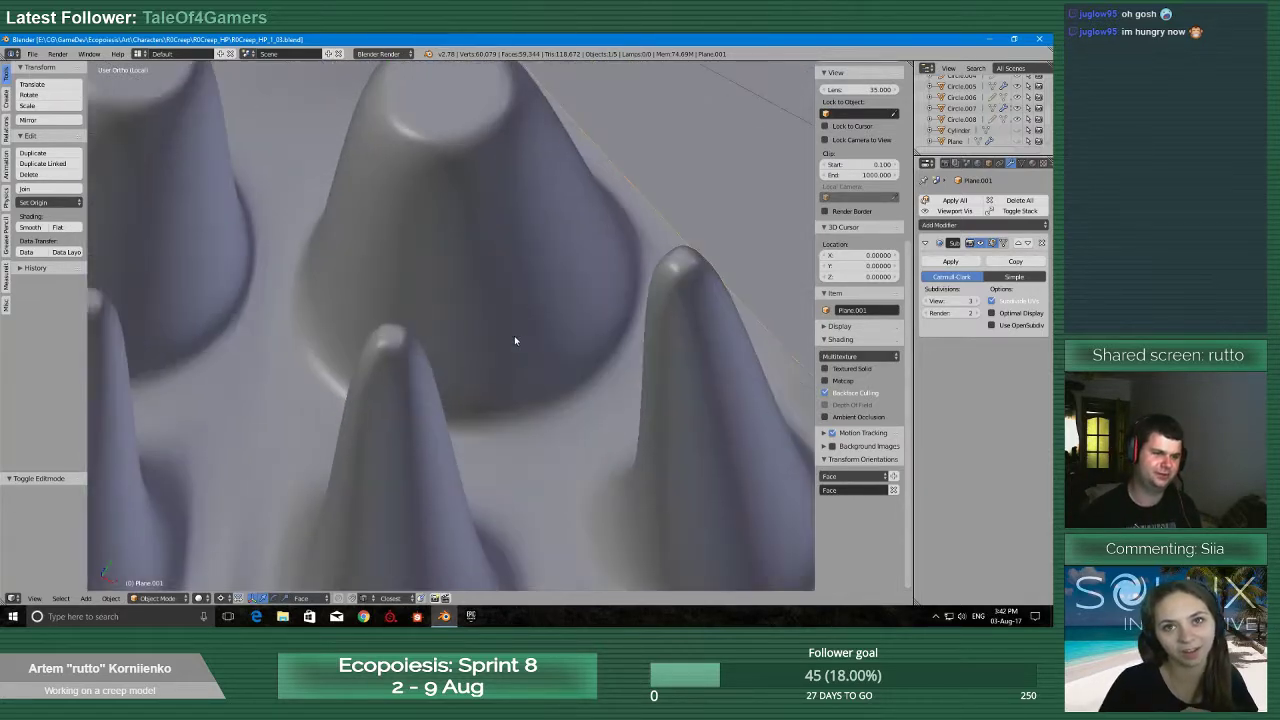
pyautogui.scroll(-10, 514, 338)
pyautogui.moveTo(483, 346)
pyautogui.mouseDown(button='middle')
pyautogui.moveTo(406, 302)
pyautogui.moveTo(406, 262)
pyautogui.moveTo(388, 257)
pyautogui.moveTo(457, 312)
pyautogui.moveTo(480, 355)
pyautogui.moveTo(469, 329)
pyautogui.mouseUp(button='middle')
pyautogui.hotkey('ctrl', 's')
pyautogui.click(406, 302)
# Duplicate all the wedges in Edit Mode and rotate the copy 90° about the global Z axis to complete the ring
pyautogui.hotkey('ctrl', 'Tab')
pyautogui.click(561, 338)
pyautogui.moveTo(555, 338); pyautogui.dragTo(563, 351, button='middle')
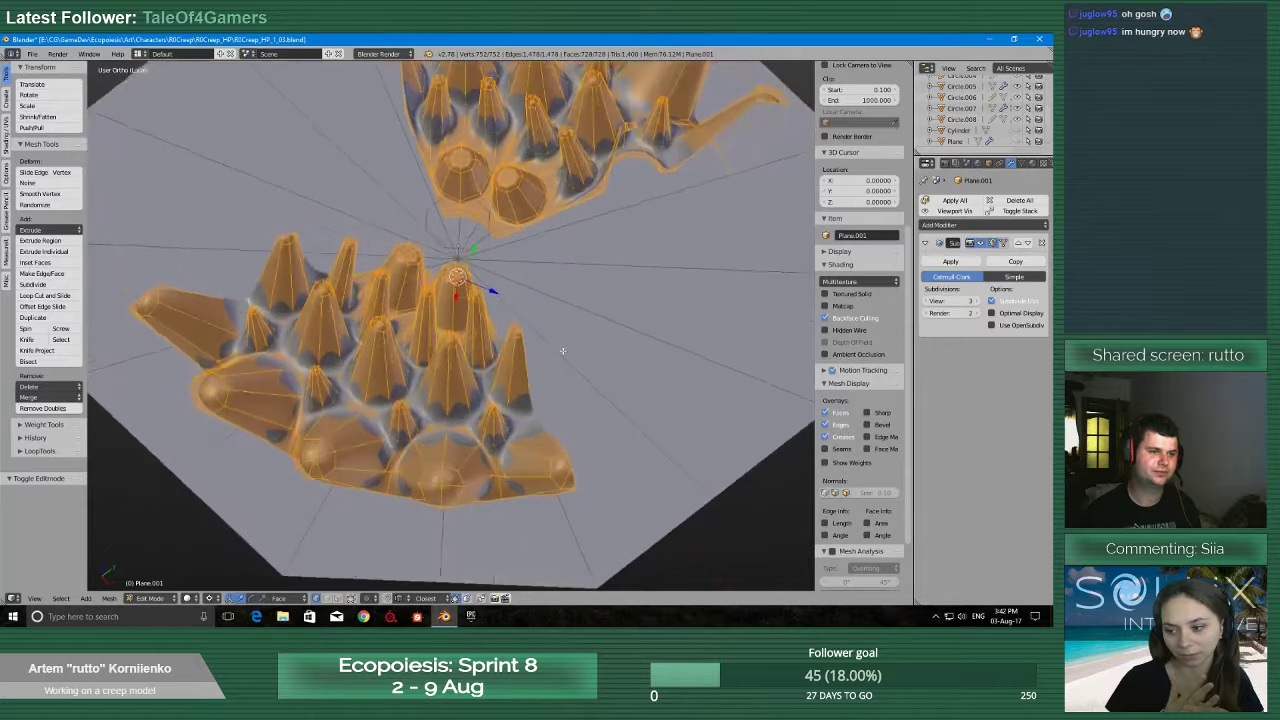
pyautogui.scroll(-1, 563, 351)
pyautogui.press('r')
pyautogui.press('z')
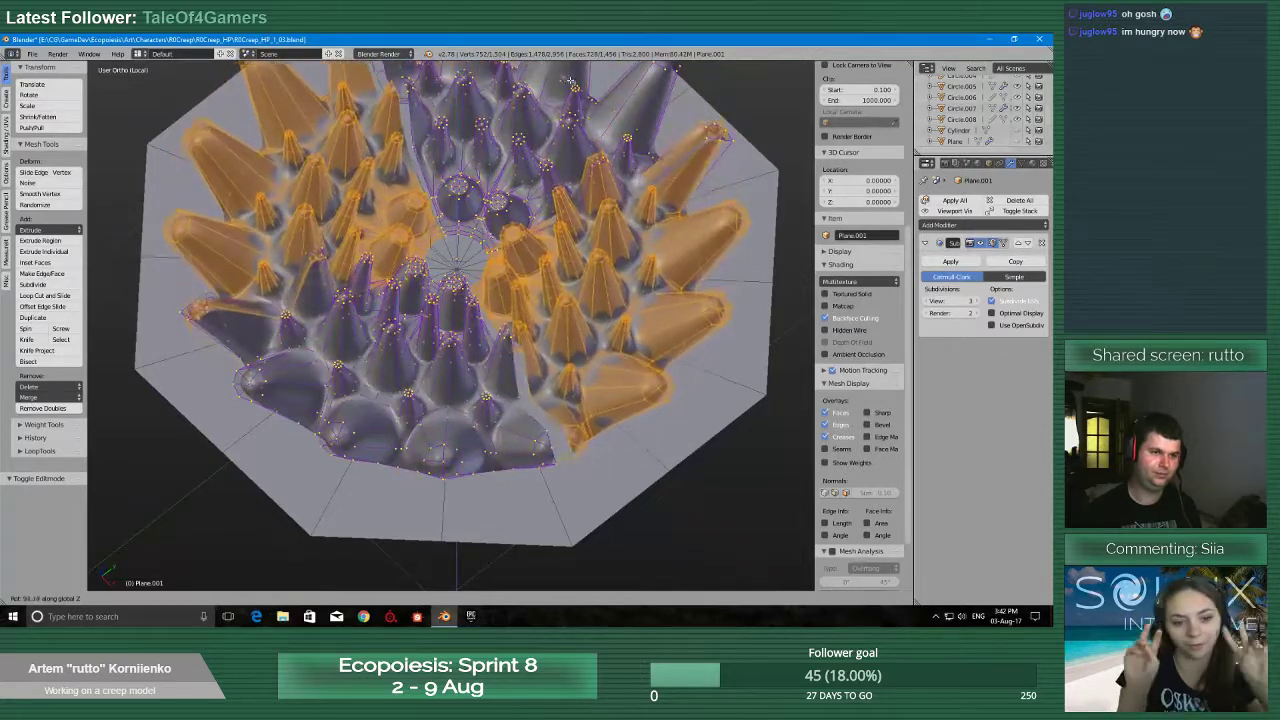
pyautogui.write('90')
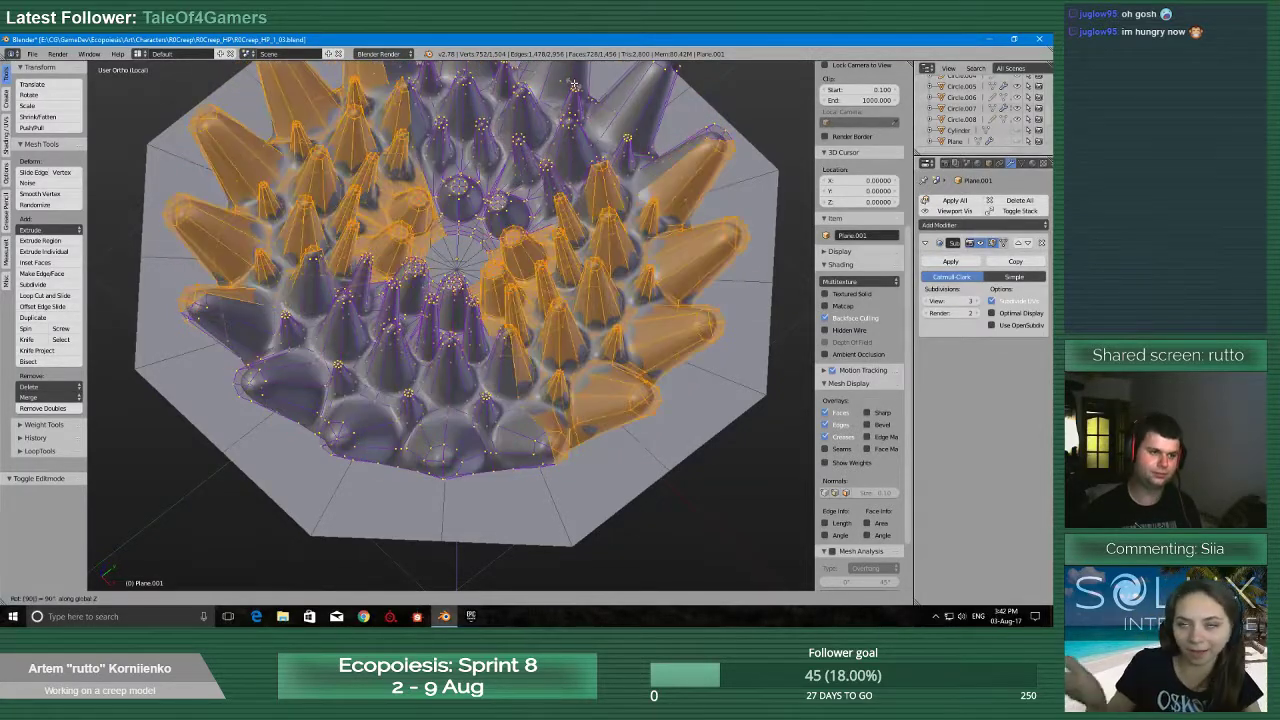
pyautogui.press('Return')
# Remove doubled vertices from the entire completed ring and return to Object Mode
pyautogui.moveTo(575, 86); pyautogui.dragTo(314, 438, button='middle')
pyautogui.press('a')
pyautogui.click(60, 408)
pyautogui.scroll(-3, 470, 375)
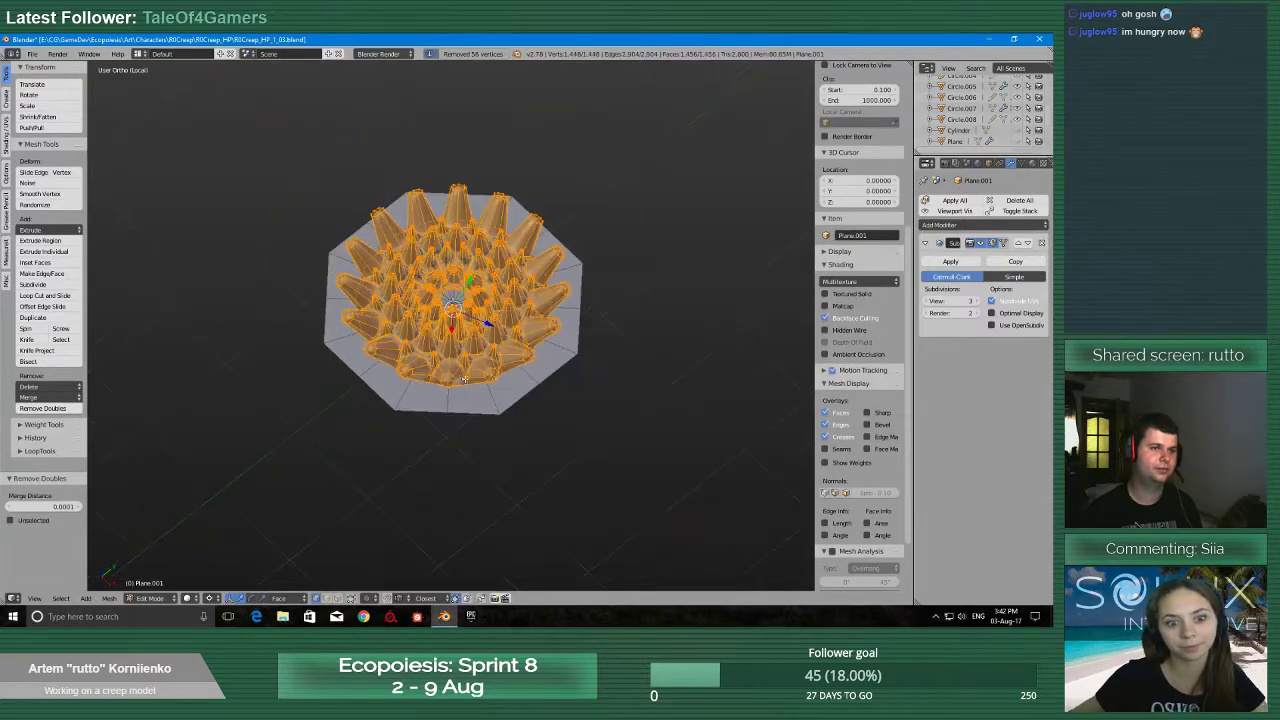
pyautogui.press('Tab')
pyautogui.click(425, 374)
# Merge the two split vertices at the first open seam on the ring's outer base edge at center, and save over the existing file
pyautogui.moveTo(425, 374); pyautogui.dragTo(517, 367, button='middle')
pyautogui.scroll(6, 517, 362)
pyautogui.scroll(2, 506, 306)
pyautogui.keyDown('shift'); pyautogui.moveTo(475, 200); pyautogui.dragTo(449, 240, button='middle'); pyautogui.keyUp('shift')
pyautogui.scroll(-1, 500, 305)
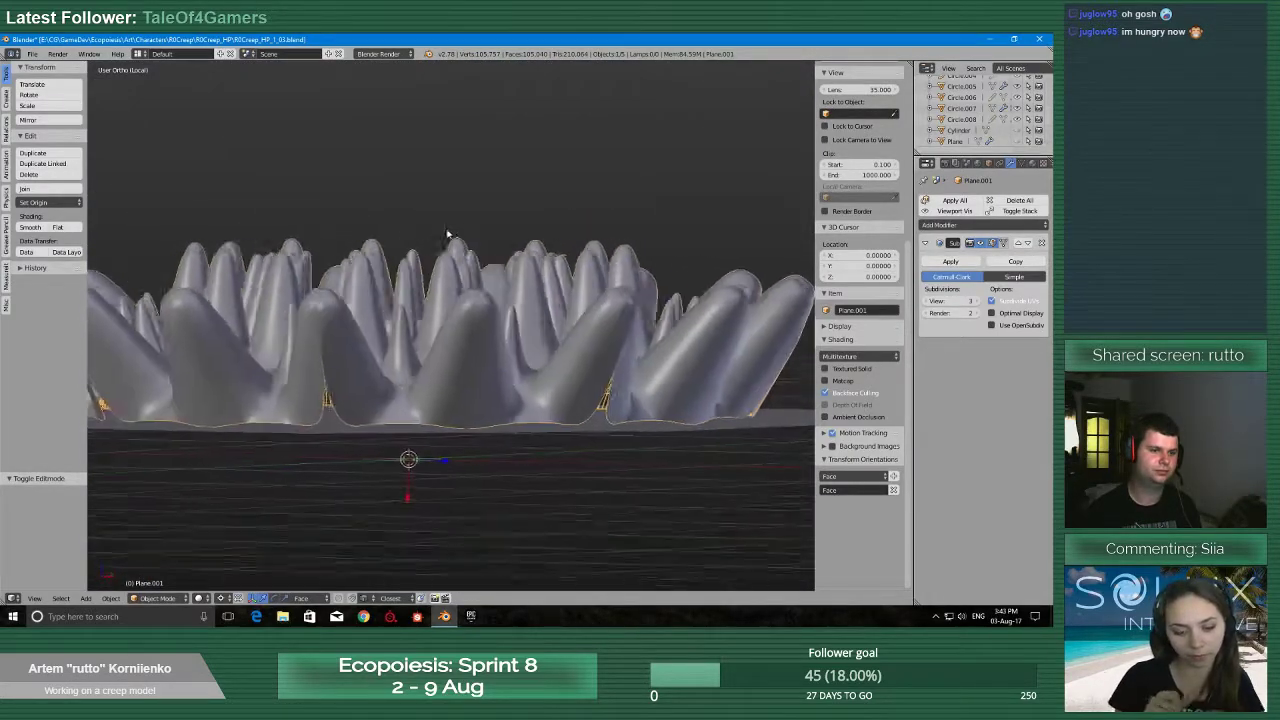
pyautogui.press('Tab')
pyautogui.click(498, 263)
pyautogui.scroll(8, 498, 263)
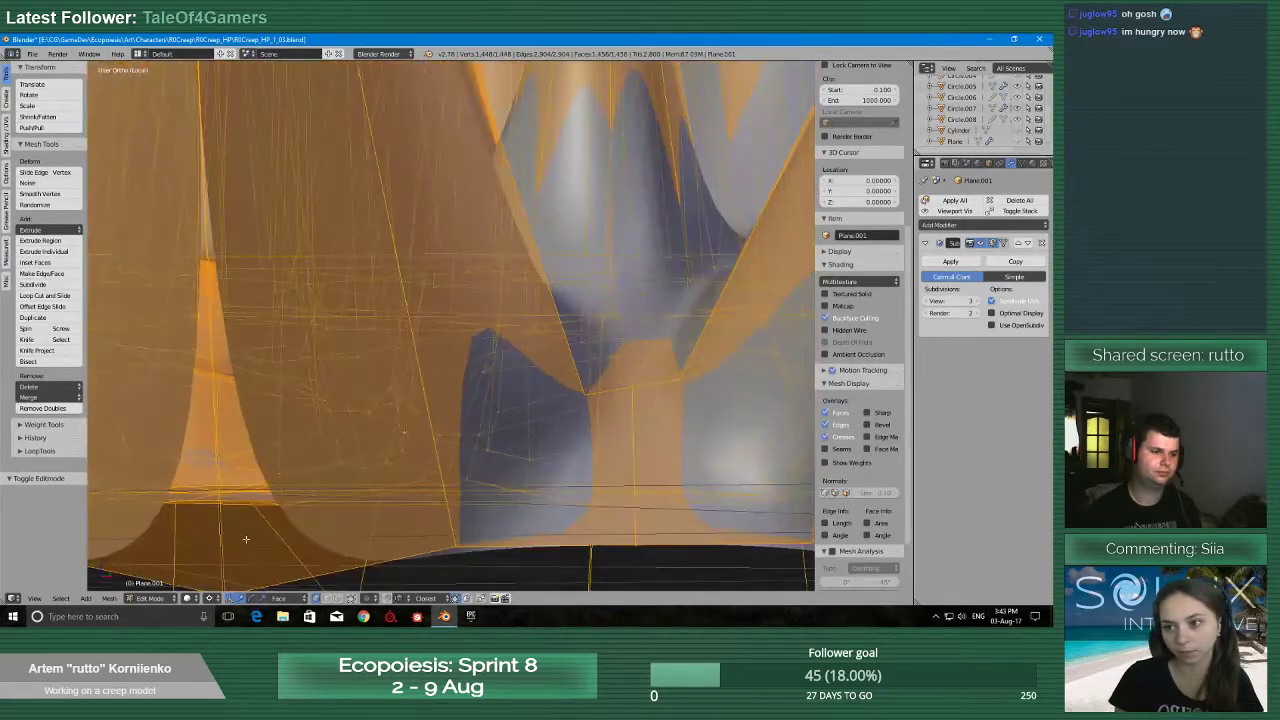
pyautogui.moveTo(245, 539); pyautogui.dragTo(363, 506, button='middle')
pyautogui.press('a')
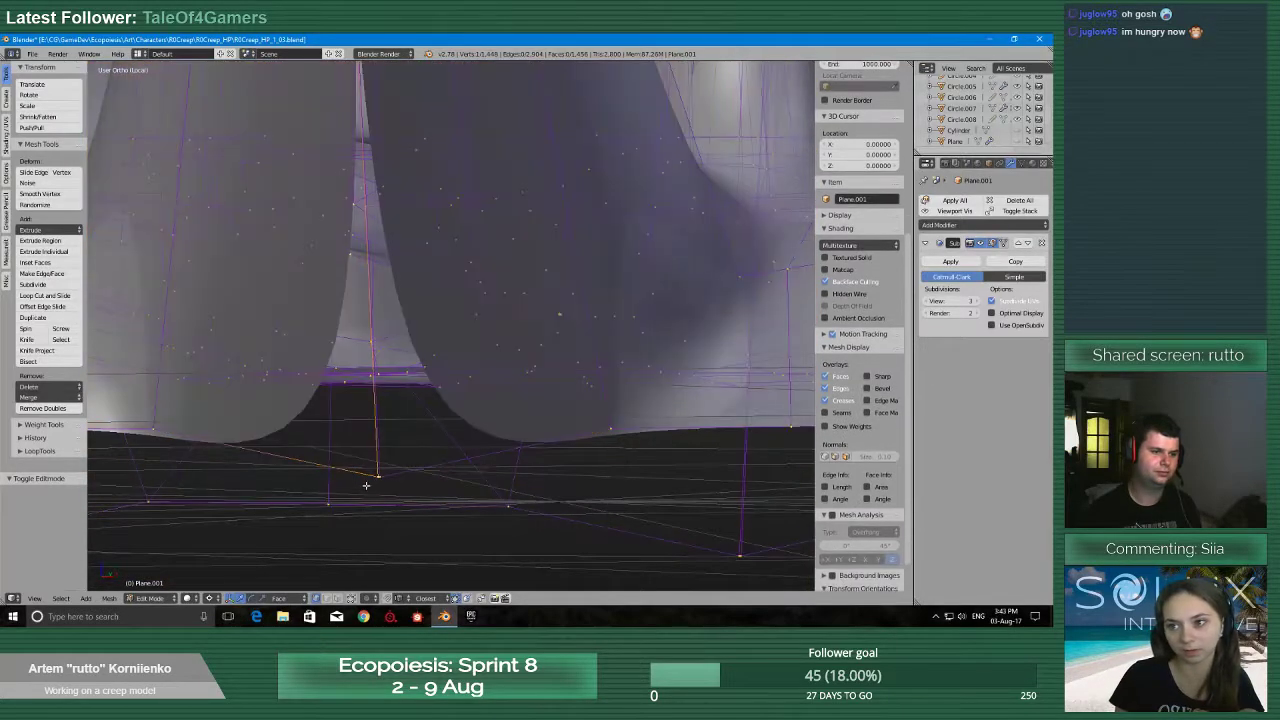
pyautogui.moveTo(390, 496)
pyautogui.keyDown('ctrl'); pyautogui.mouseDown()
pyautogui.moveTo(356, 486)
pyautogui.moveTo(388, 517)
pyautogui.mouseUp(); pyautogui.keyUp('ctrl')
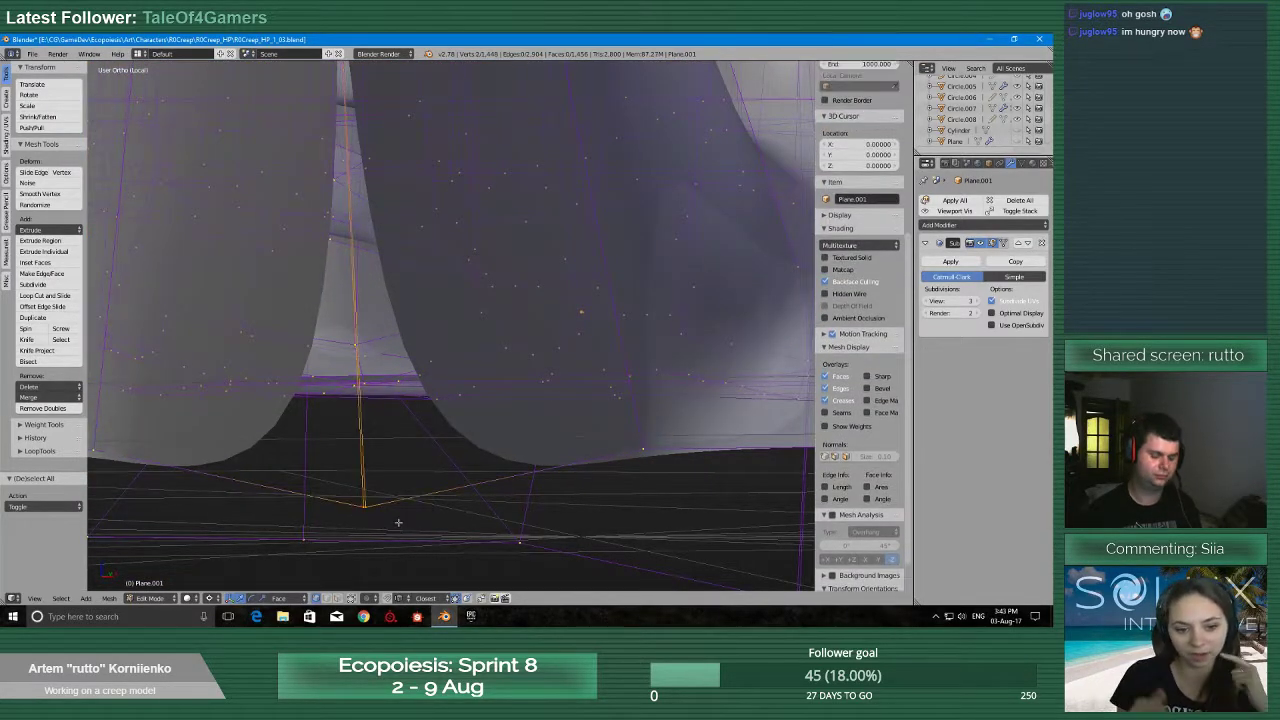
pyautogui.hotkey('alt', 'm')
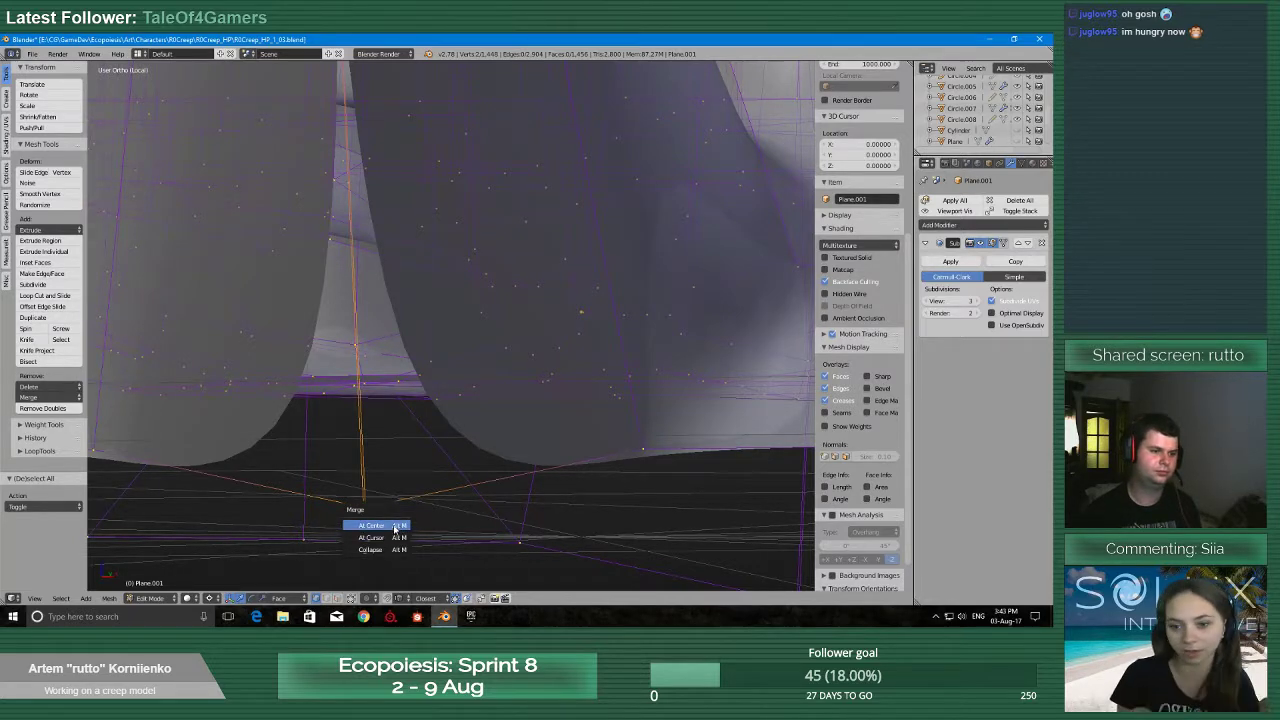
pyautogui.click(396, 525)
pyautogui.scroll(-3, 395, 520)
pyautogui.hotkey('ctrl', 's')
pyautogui.click(395, 519)
# Merge the split vertex pair at the second open seam along the outer base edge at center
pyautogui.scroll(-2, 395, 519)
pyautogui.scroll(-2, 395, 519)
pyautogui.moveTo(677, 360); pyautogui.dragTo(601, 315, button='middle')
pyautogui.scroll(-2, 575, 288)
pyautogui.scroll(3, 511, 391)
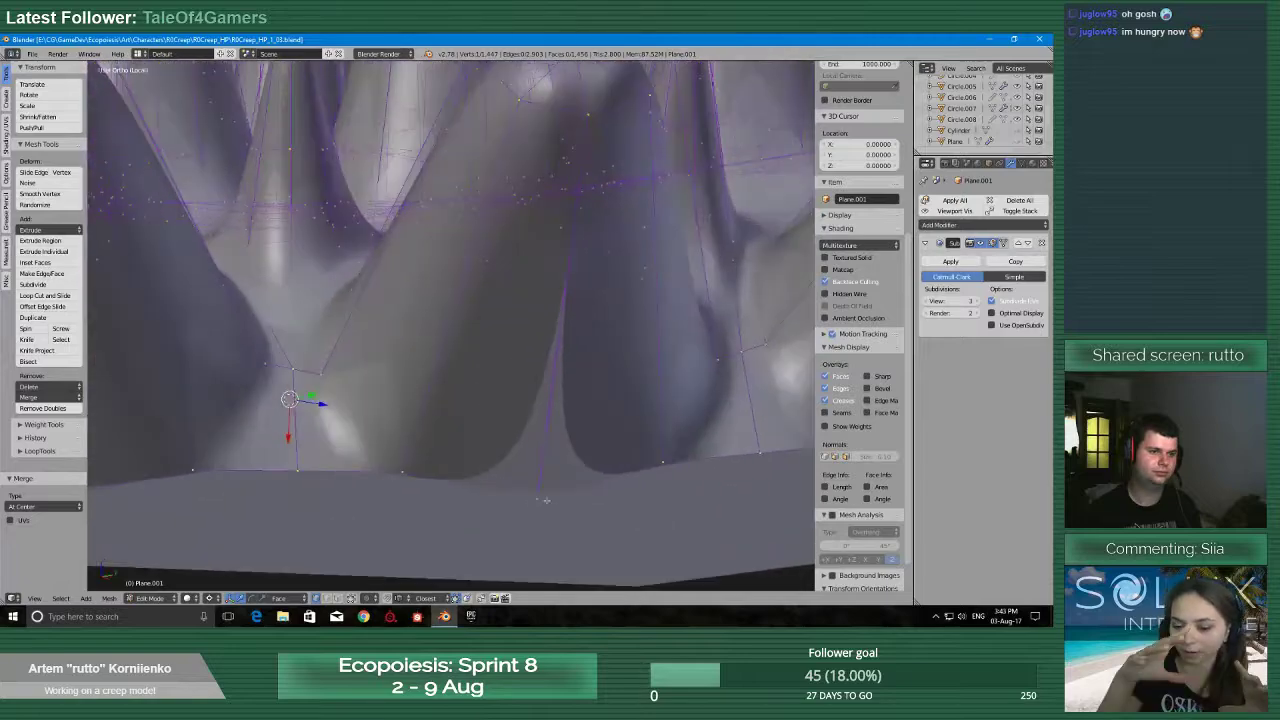
pyautogui.press('a')
pyautogui.press('a')
pyautogui.hotkey('alt', 'm')
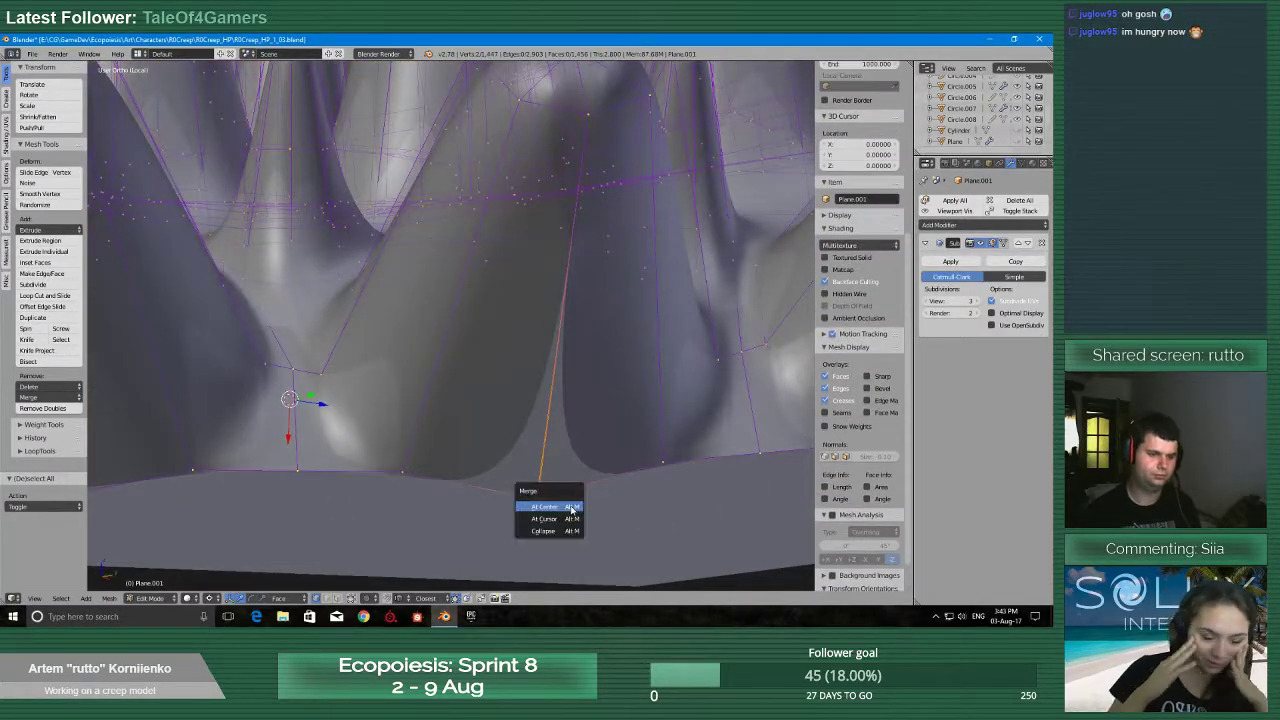
pyautogui.click(571, 507)
pyautogui.scroll(-4, 586, 491)
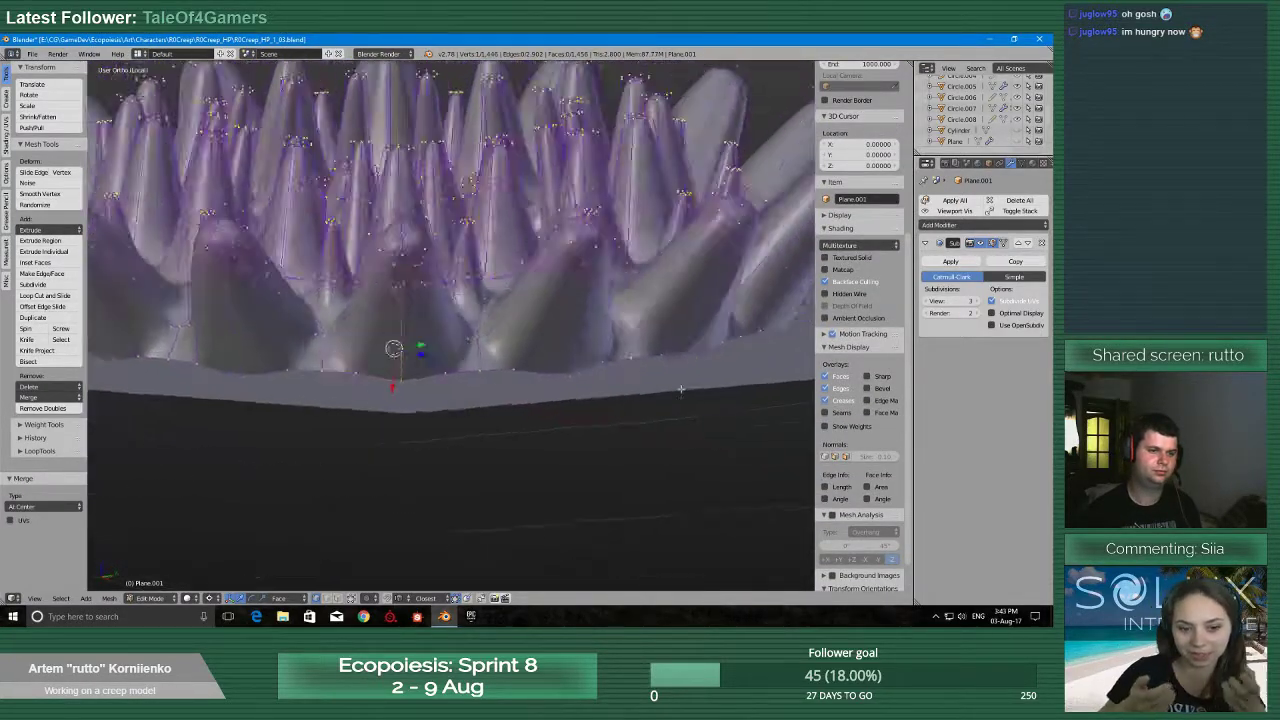
# Select the split vertices at the third open seam on the outer base edge and merge them at center
pyautogui.scroll(4, 638, 393)
pyautogui.press('a')
pyautogui.press('a')
pyautogui.press('a')
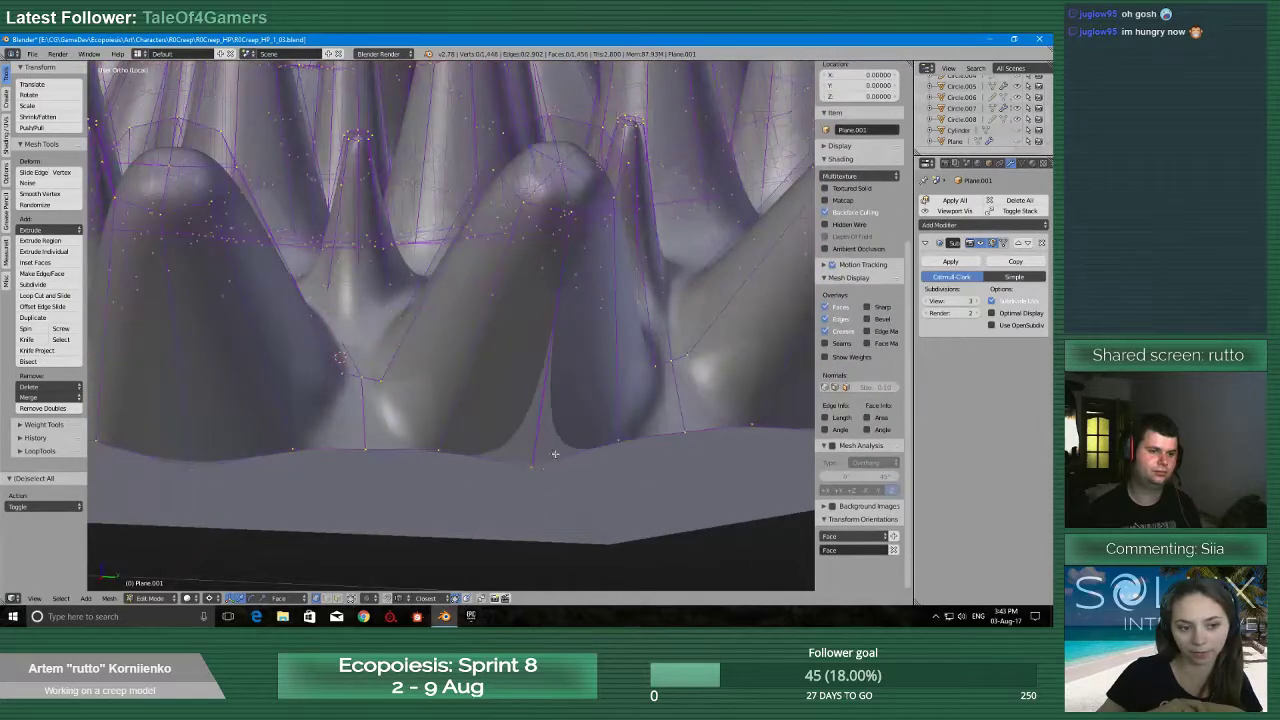
pyautogui.press('b')
pyautogui.moveTo(514, 446); pyautogui.dragTo(576, 485)
pyautogui.hotkey('alt', 'm')
pyautogui.click(580, 487)
pyautogui.scroll(-1, 620, 471)
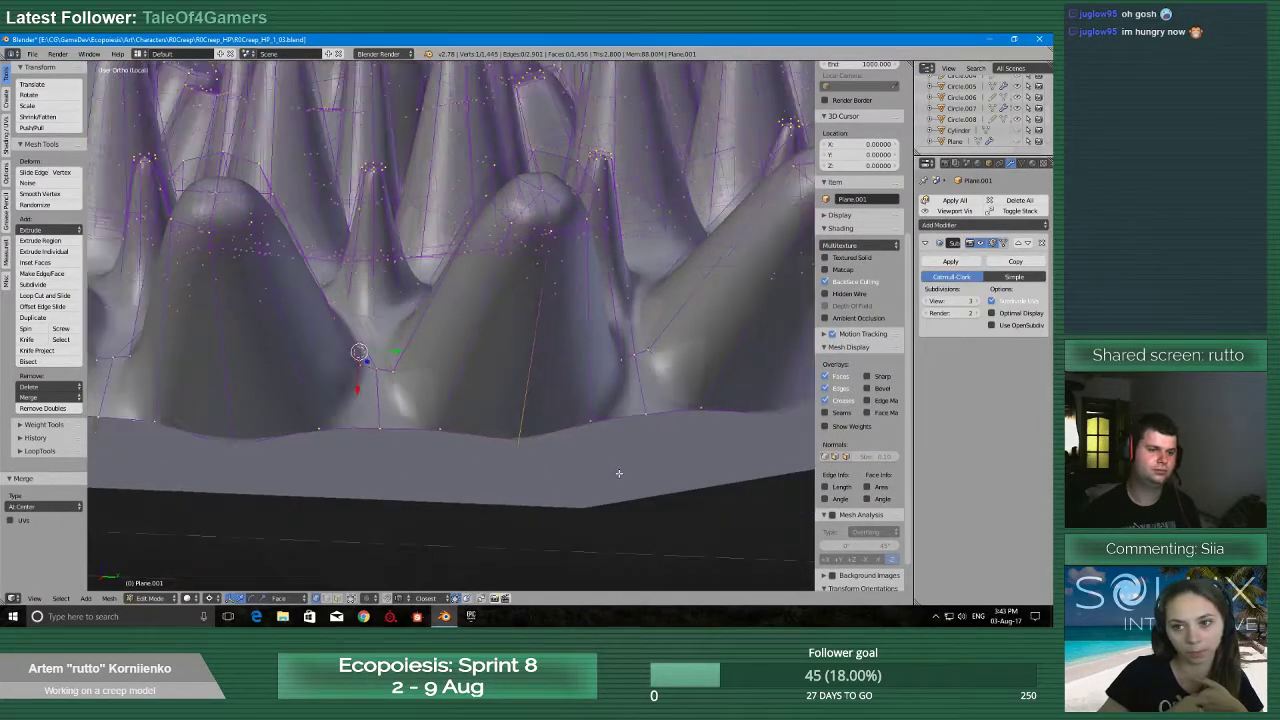
# Close the fourth open seam on the outer base edge by merging its two split vertices at center
pyautogui.moveTo(620, 471); pyautogui.dragTo(501, 441, button='middle')
pyautogui.scroll(1, 501, 441)
pyautogui.scroll(-3, 501, 441)
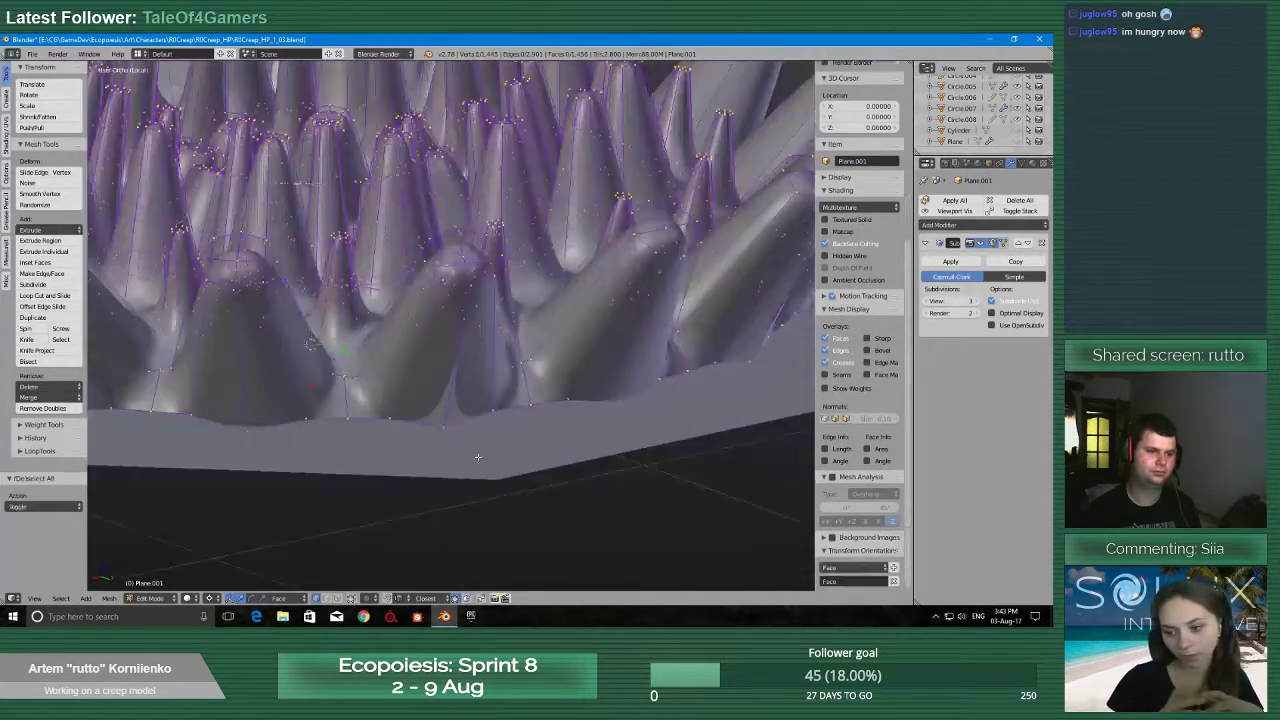
pyautogui.press('a')
pyautogui.press('a')
pyautogui.press('a')
pyautogui.press('b')
pyautogui.moveTo(427, 418); pyautogui.dragTo(468, 444)
pyautogui.hotkey('alt', 'm')
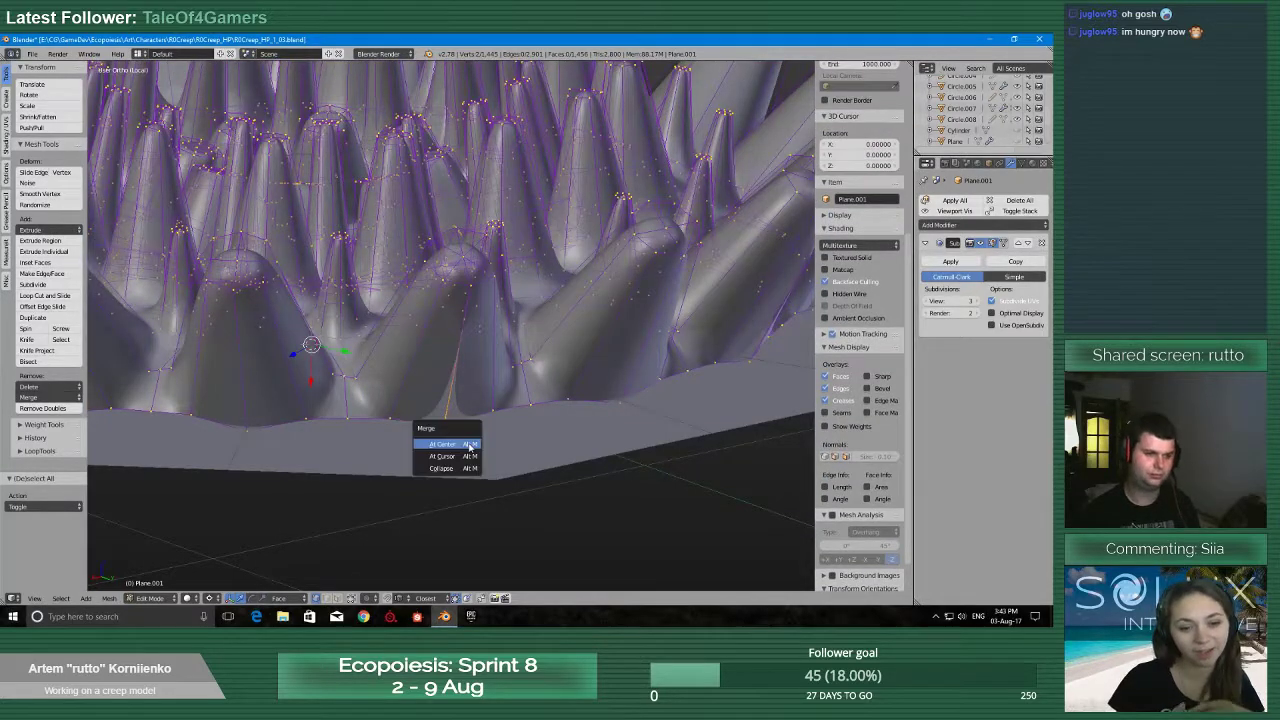
pyautogui.click(466, 448)
# Merge the two split vertices at the fifth open seam on the outer base edge at center
pyautogui.scroll(4, 540, 445)
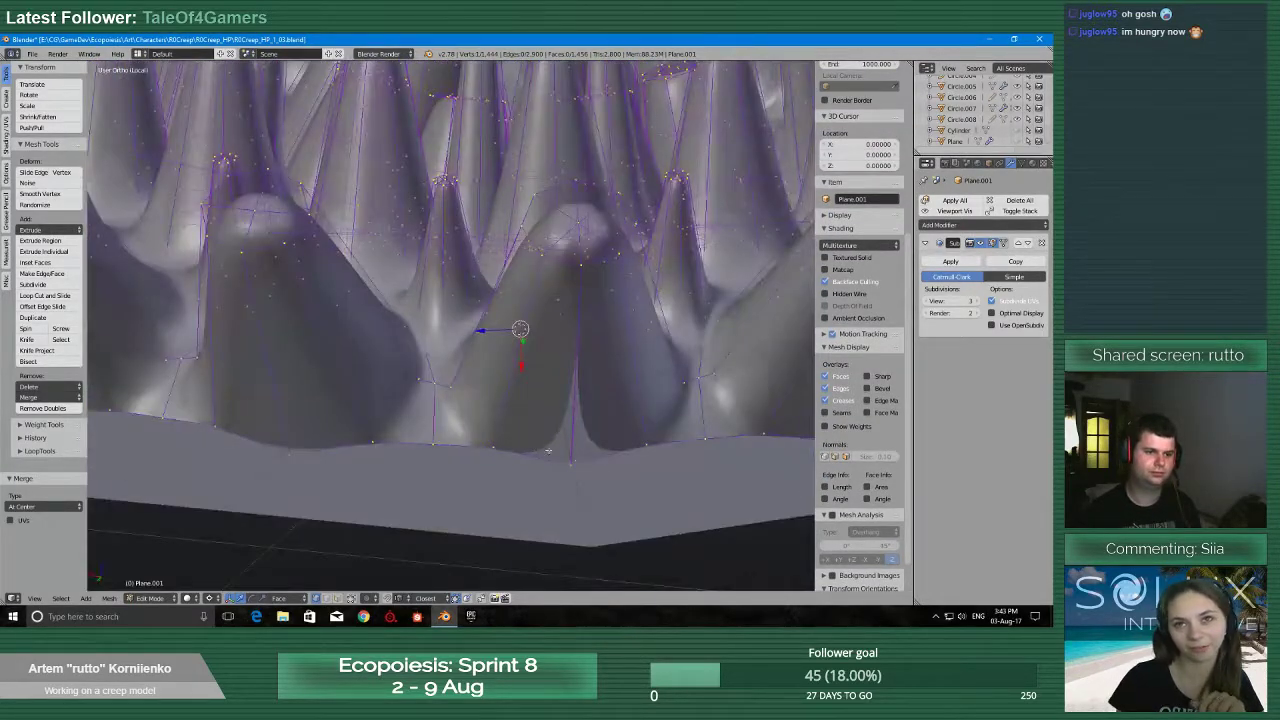
pyautogui.moveTo(603, 482); pyautogui.dragTo(534, 442, button='middle')
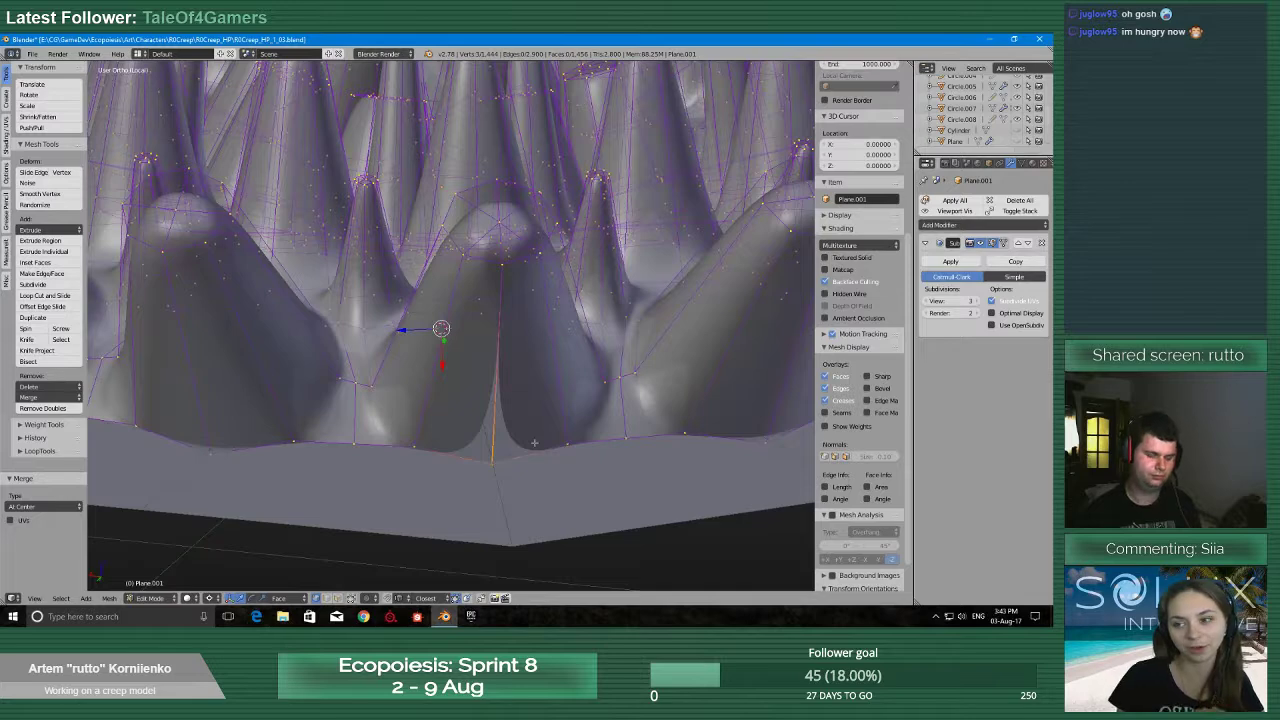
pyautogui.hotkey('alt', 'm')
pyautogui.click(535, 442)
pyautogui.hotkey('ctrl', 'z')
pyautogui.press('a')
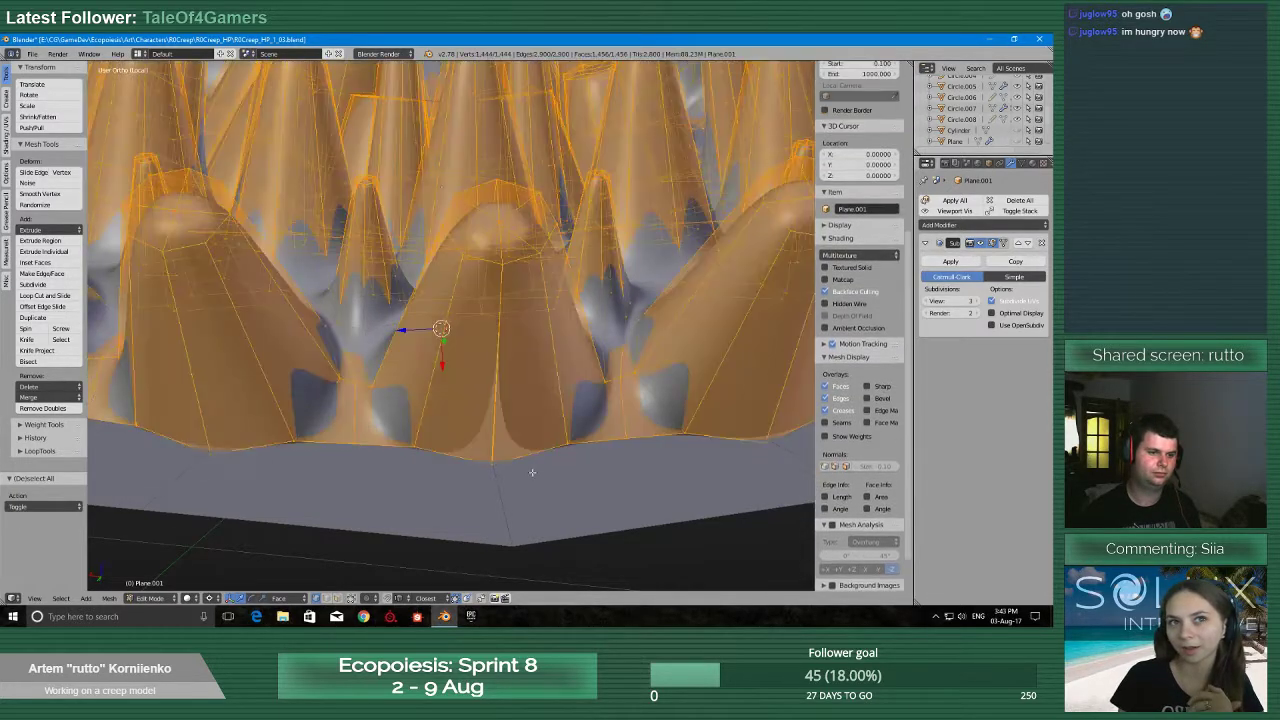
pyautogui.press('a')
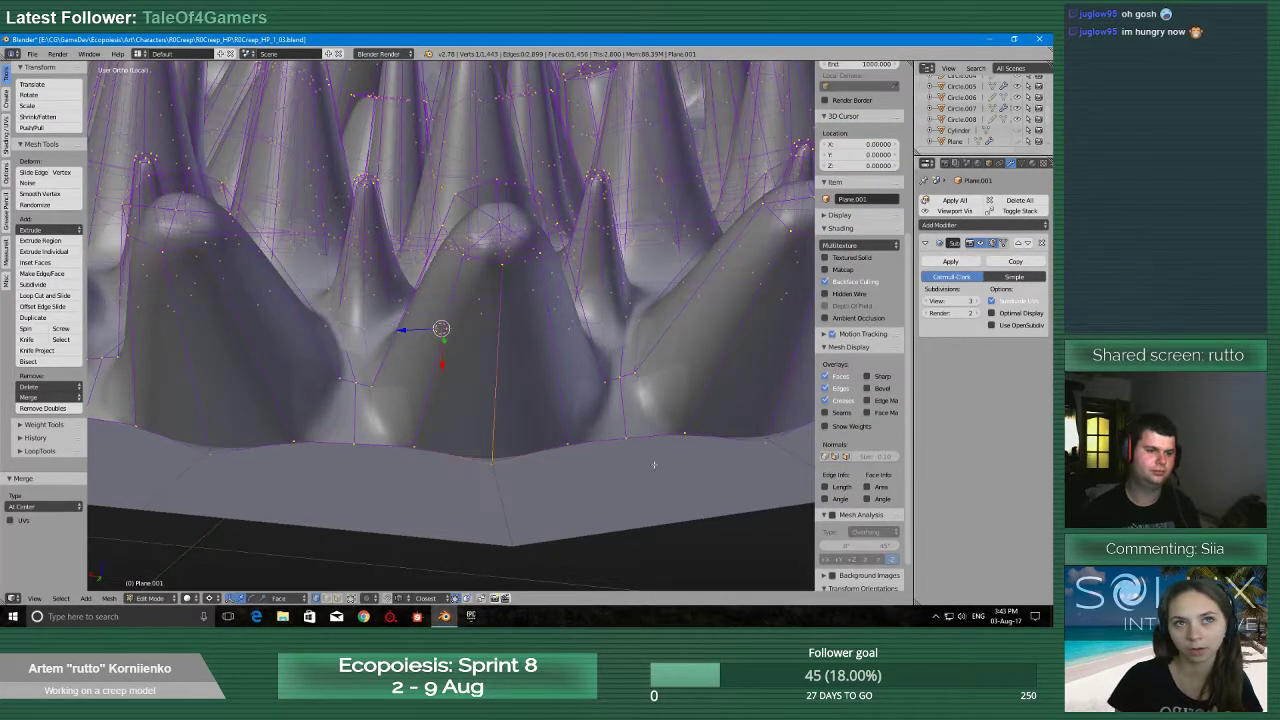
# Select the split vertex pair at the sixth open seam along the outer base edge and merge it at center
pyautogui.moveTo(654, 465); pyautogui.dragTo(534, 489, button='middle')
pyautogui.press('a')
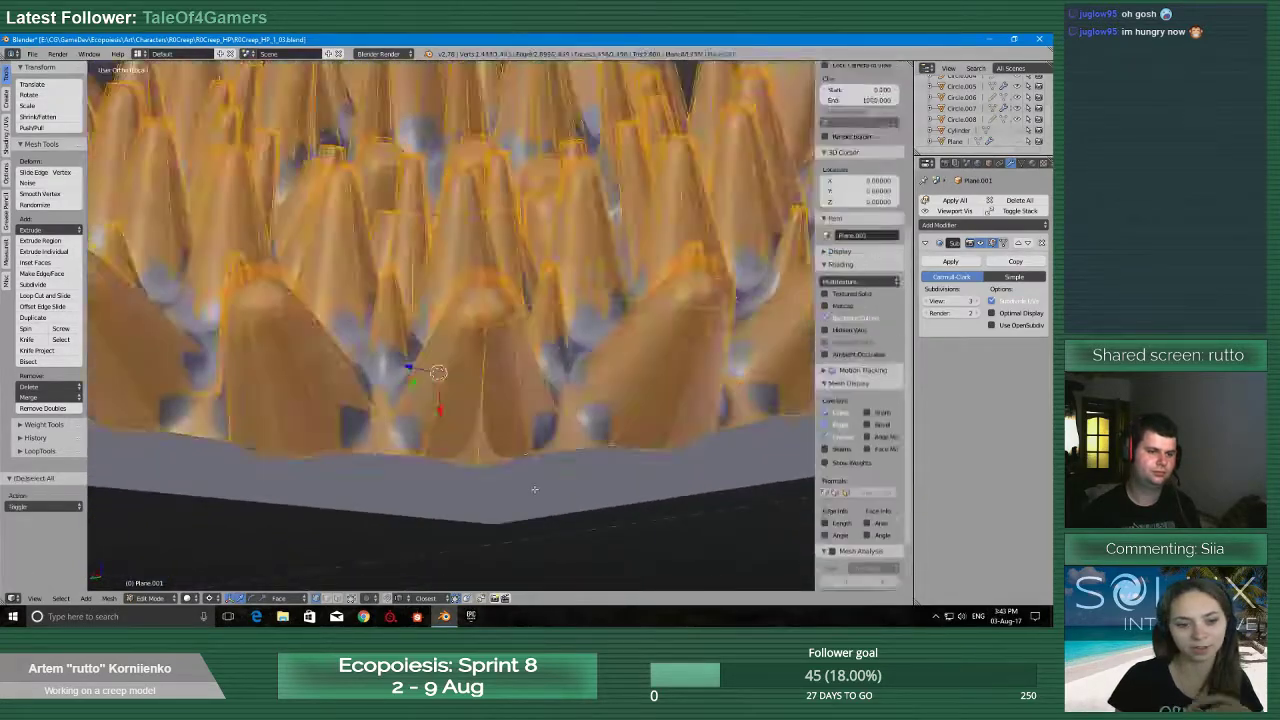
pyautogui.press('a')
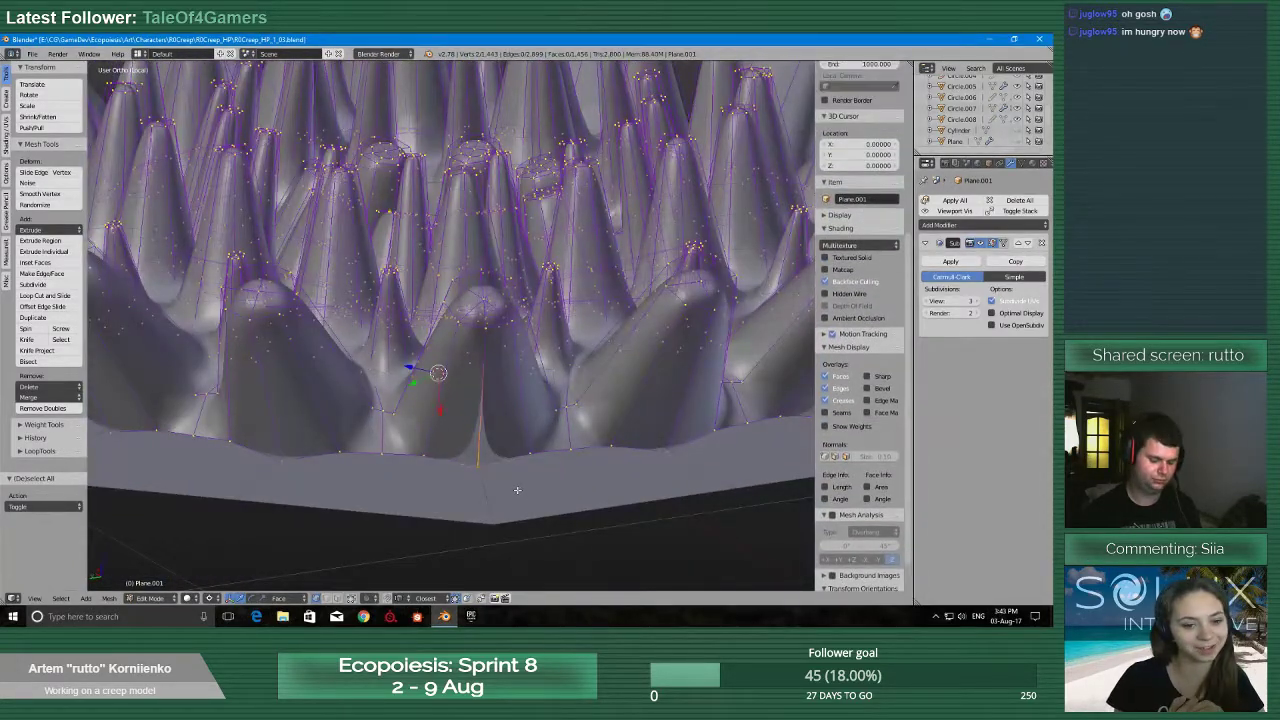
pyautogui.hotkey('alt', 'm')
pyautogui.click(517, 489)
# Box-select the split vertices at the seventh open seam on the outer base edge and merge them at center
pyautogui.moveTo(517, 489); pyautogui.dragTo(540, 455, button='middle')
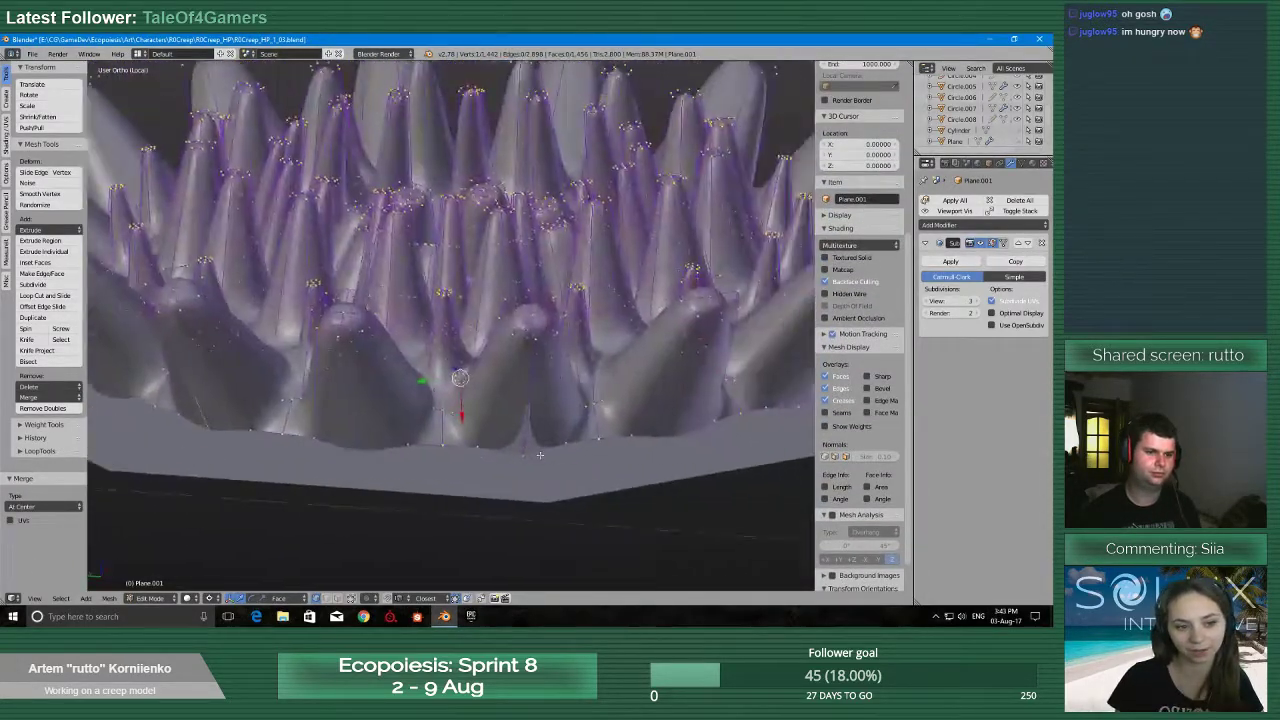
pyautogui.scroll(2, 540, 455)
pyautogui.press('a')
pyautogui.press('a')
pyautogui.press('a')
pyautogui.press('b')
pyautogui.moveTo(540, 495); pyautogui.dragTo(580, 534)
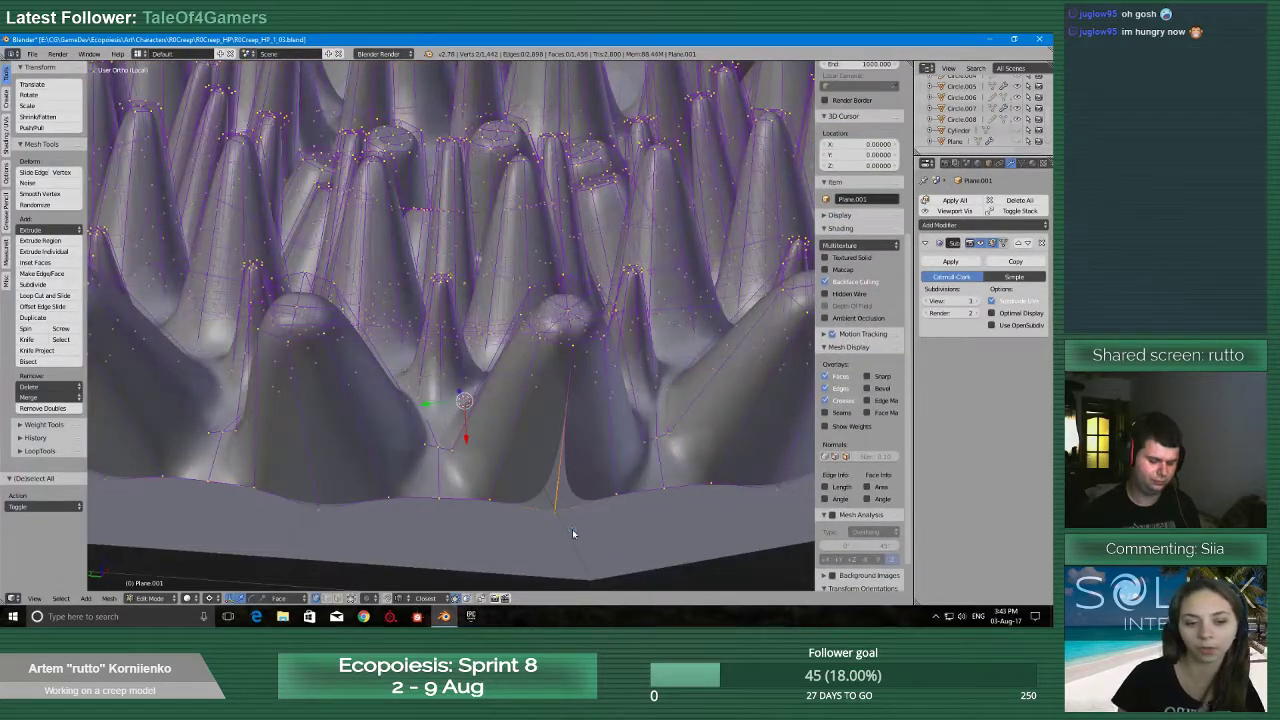
pyautogui.hotkey('alt', 'm')
pyautogui.click(573, 534)
# Close the eighth open seam on the outer base edge by merging its two split vertices at center
pyautogui.moveTo(573, 534); pyautogui.dragTo(511, 507, button='middle')
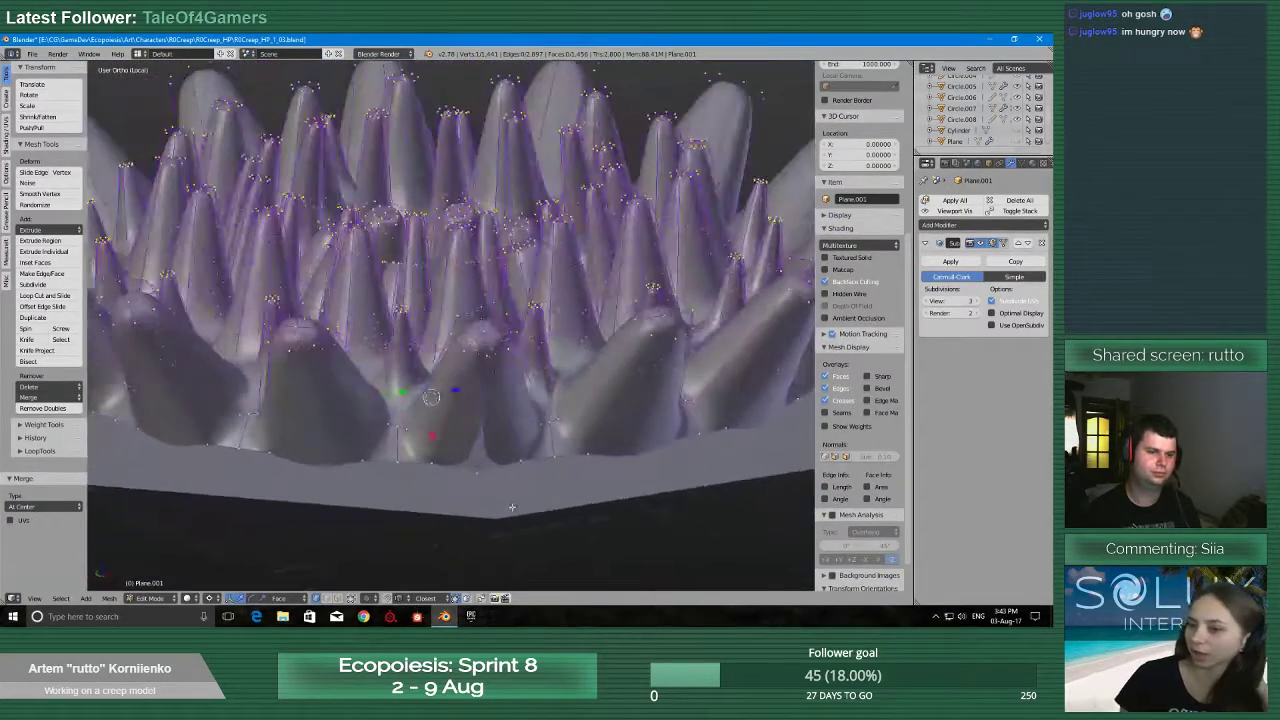
pyautogui.press('a')
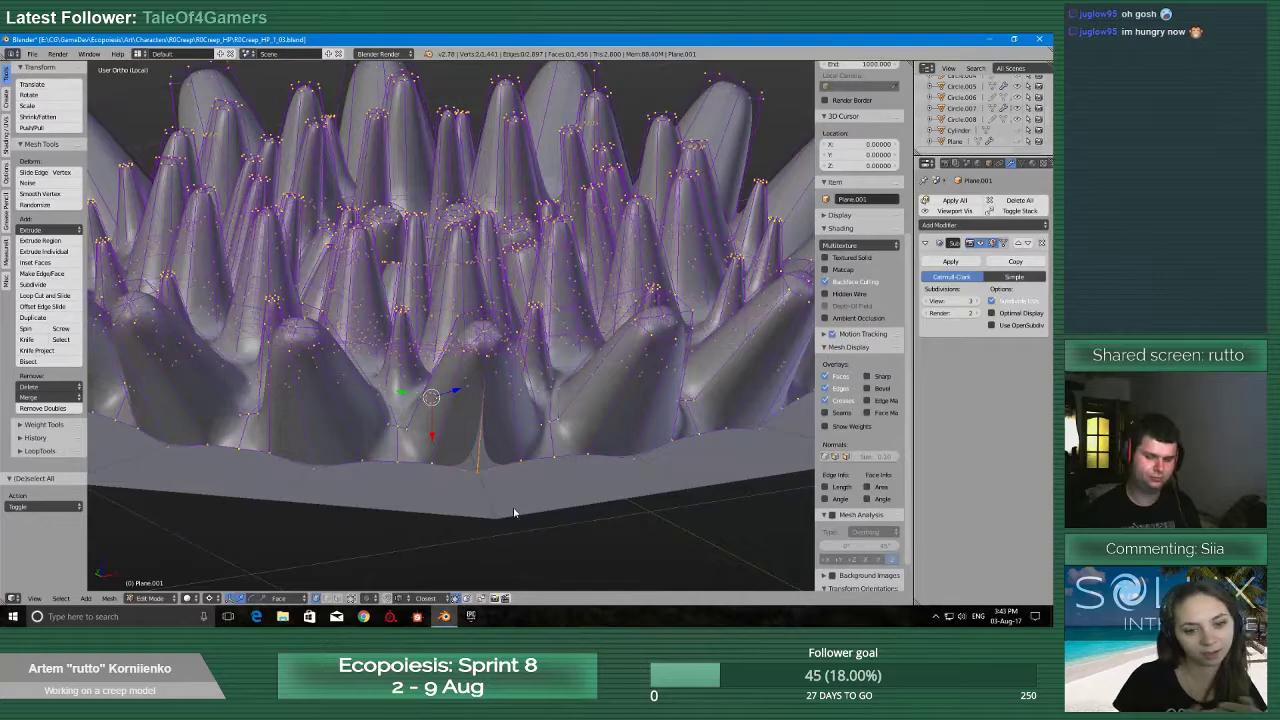
pyautogui.scroll(4, 513, 507)
pyautogui.scroll(-2, 563, 508)
pyautogui.moveTo(564, 507); pyautogui.dragTo(555, 508, button='middle')
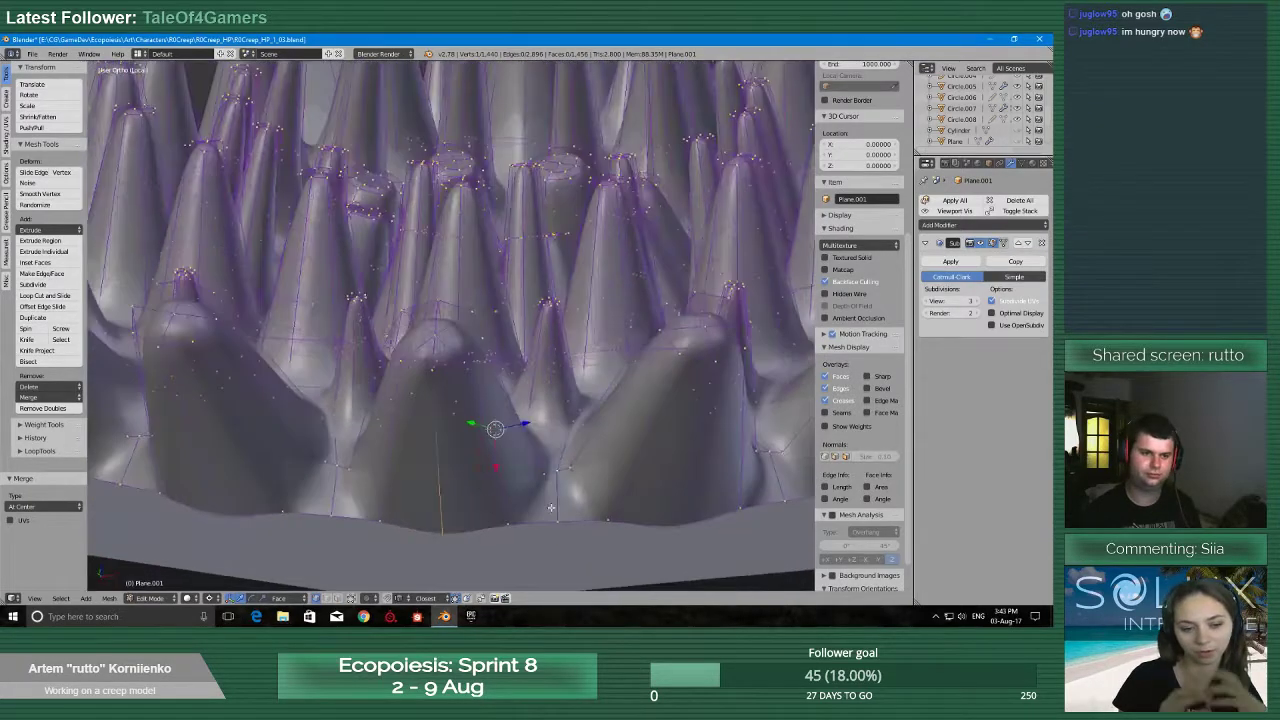
# Extrude the spiked ring's inner border loop up about 1.433 along global Z to form a central tube
pyautogui.scroll(-4, 699, 463)
pyautogui.moveTo(699, 463); pyautogui.dragTo(655, 461, button='middle')
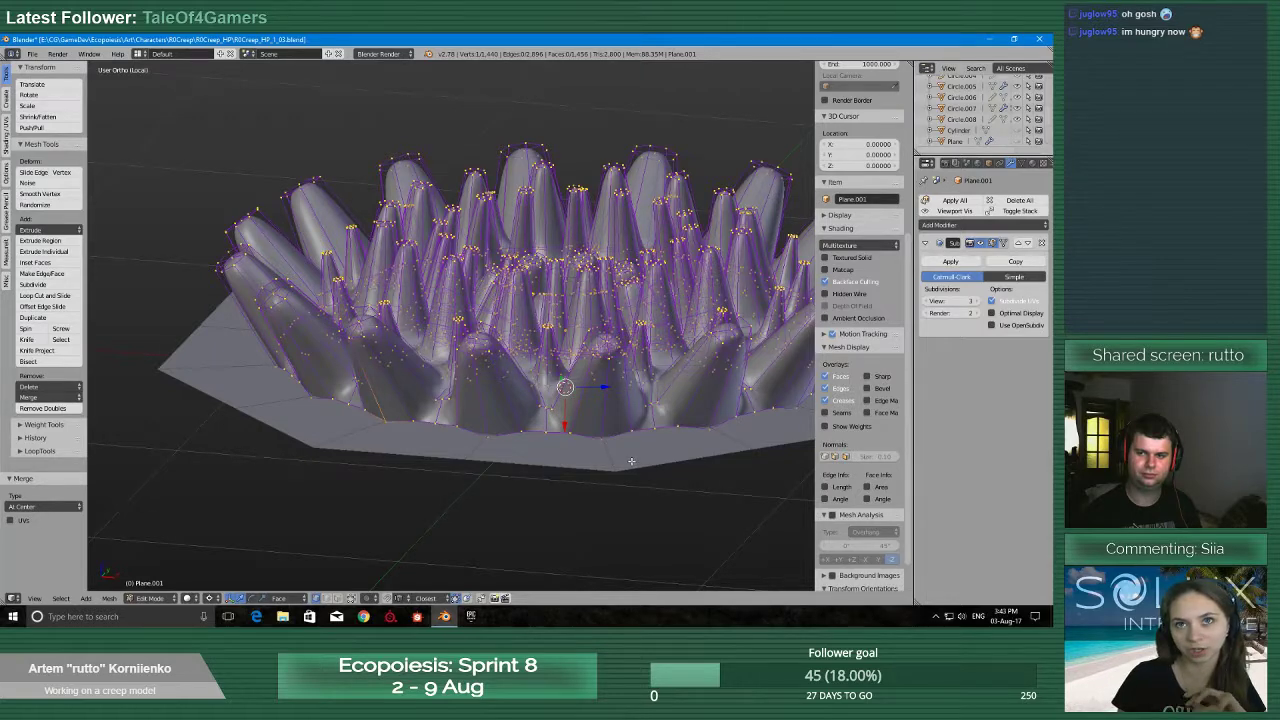
pyautogui.scroll(-3, 628, 461)
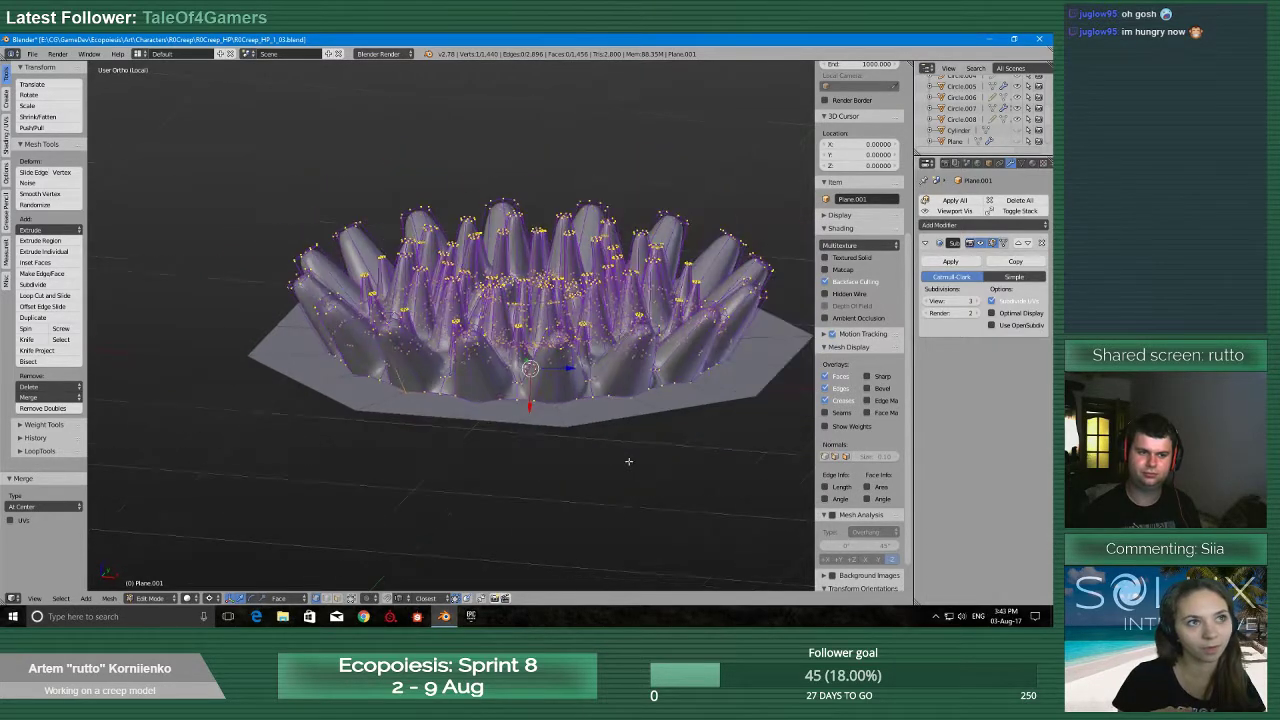
pyautogui.scroll(6, 596, 437)
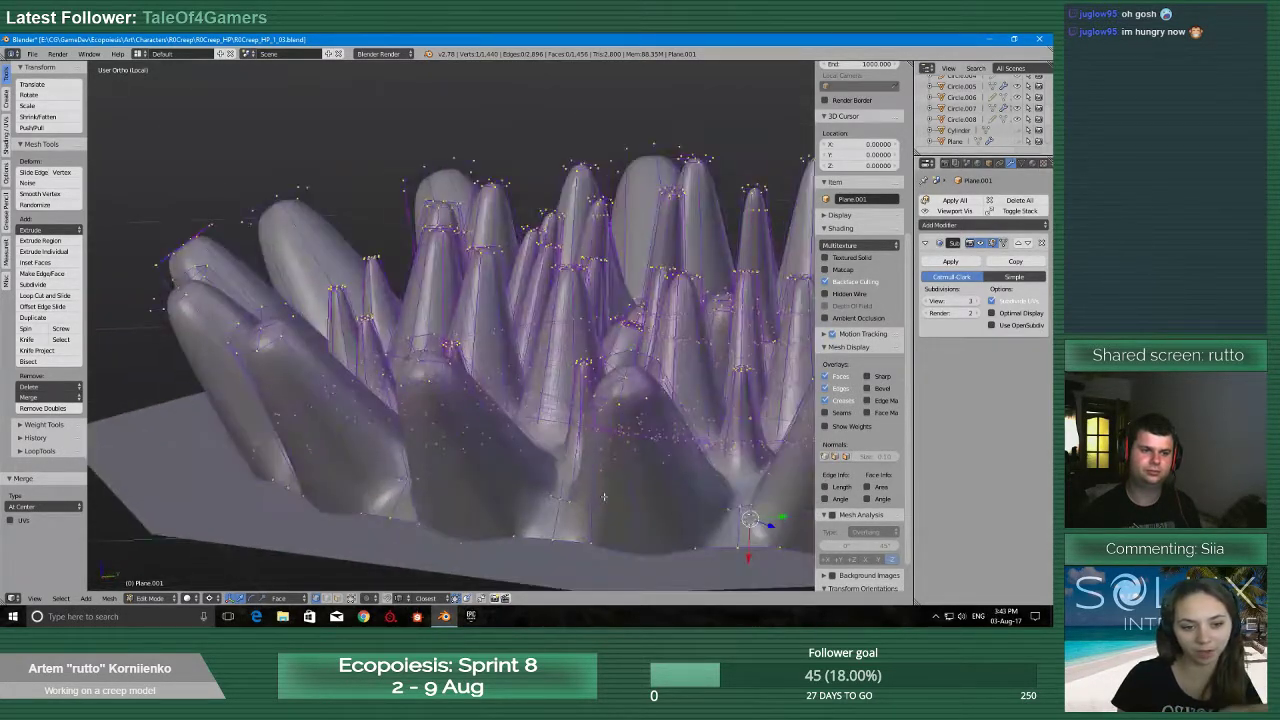
pyautogui.moveTo(584, 455); pyautogui.dragTo(440, 484, button='middle')
pyautogui.press('e')
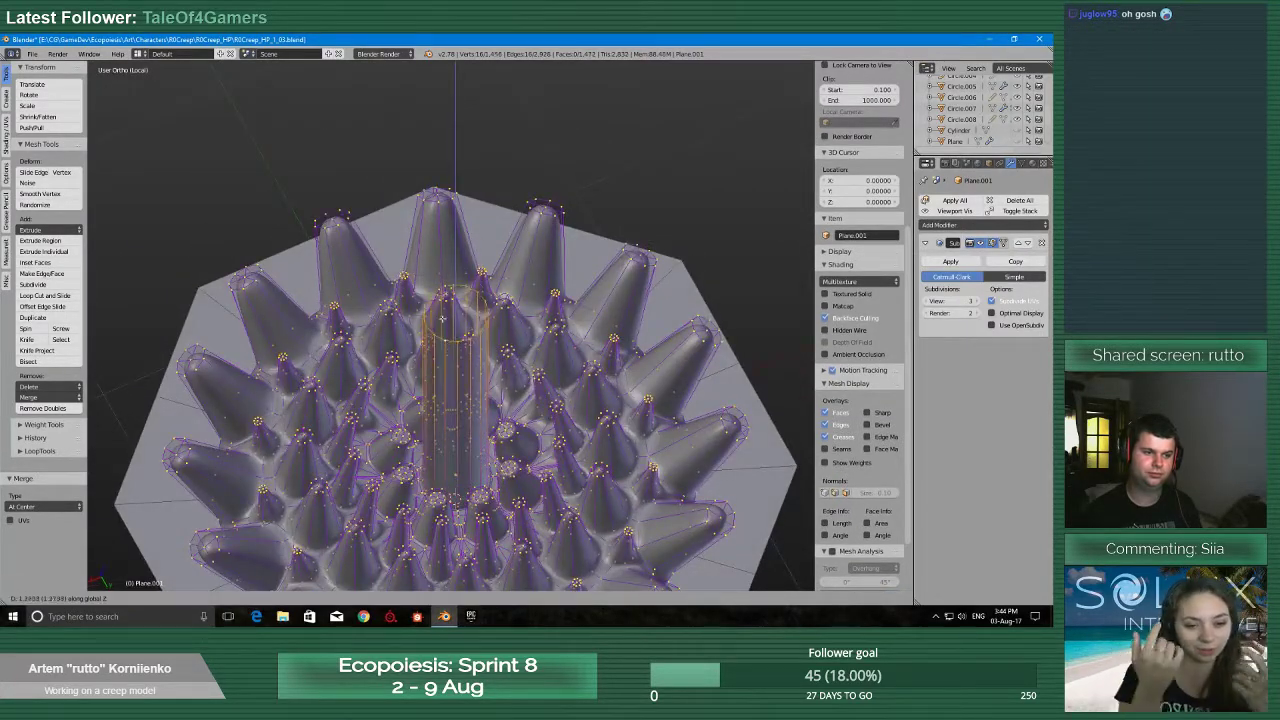
pyautogui.click(424, 428)
pyautogui.moveTo(424, 428); pyautogui.dragTo(442, 455, button='middle')
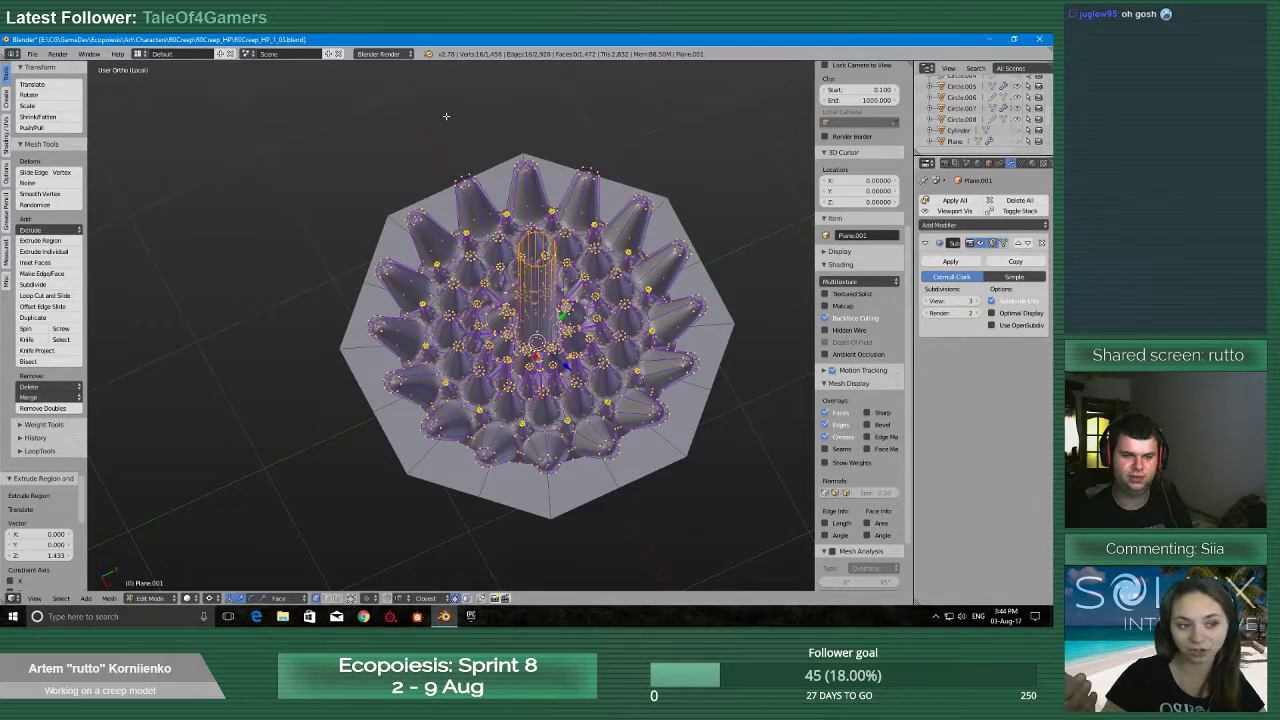
# Set the pivot point to Median Point for the tube's selected top loop
pyautogui.scroll(5, 421, 463)
pyautogui.scroll(-2, 640, 309)
pyautogui.keyDown('shift'); pyautogui.moveTo(640, 309); pyautogui.dragTo(411, 406, button='middle'); pyautogui.keyUp('shift')
pyautogui.scroll(-2, 411, 406)
pyautogui.press('.')
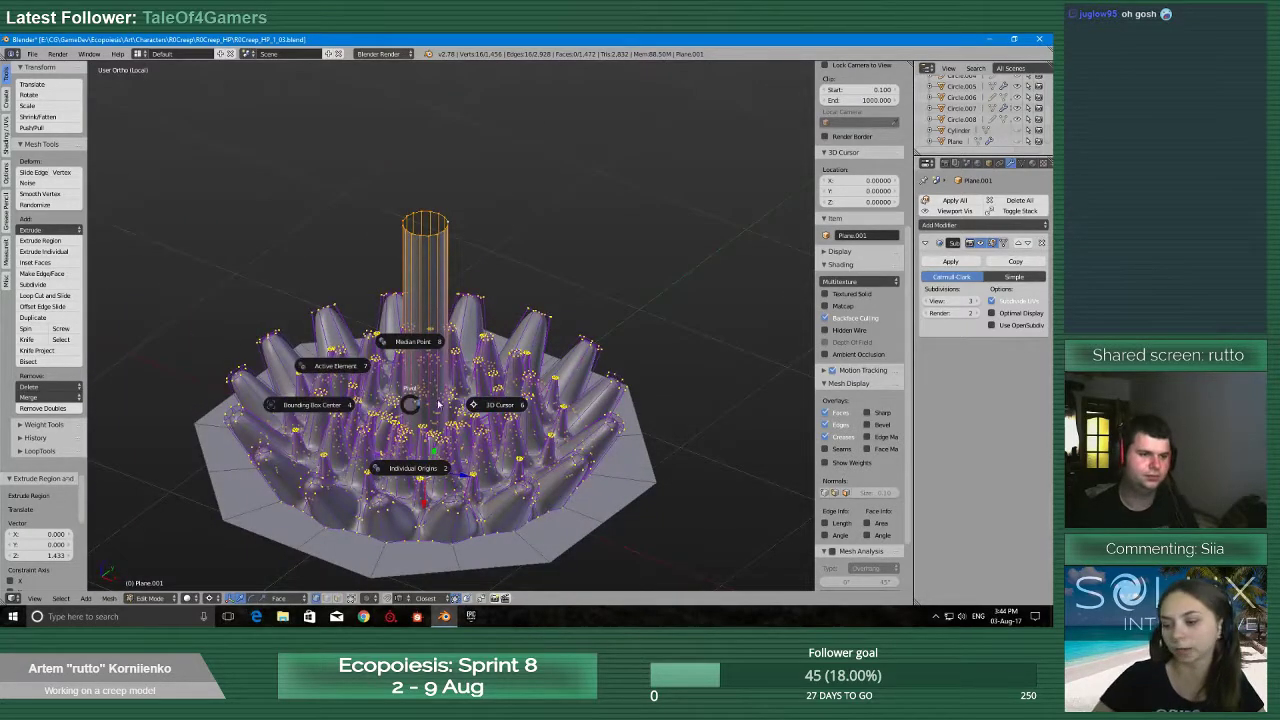
pyautogui.click(423, 337)
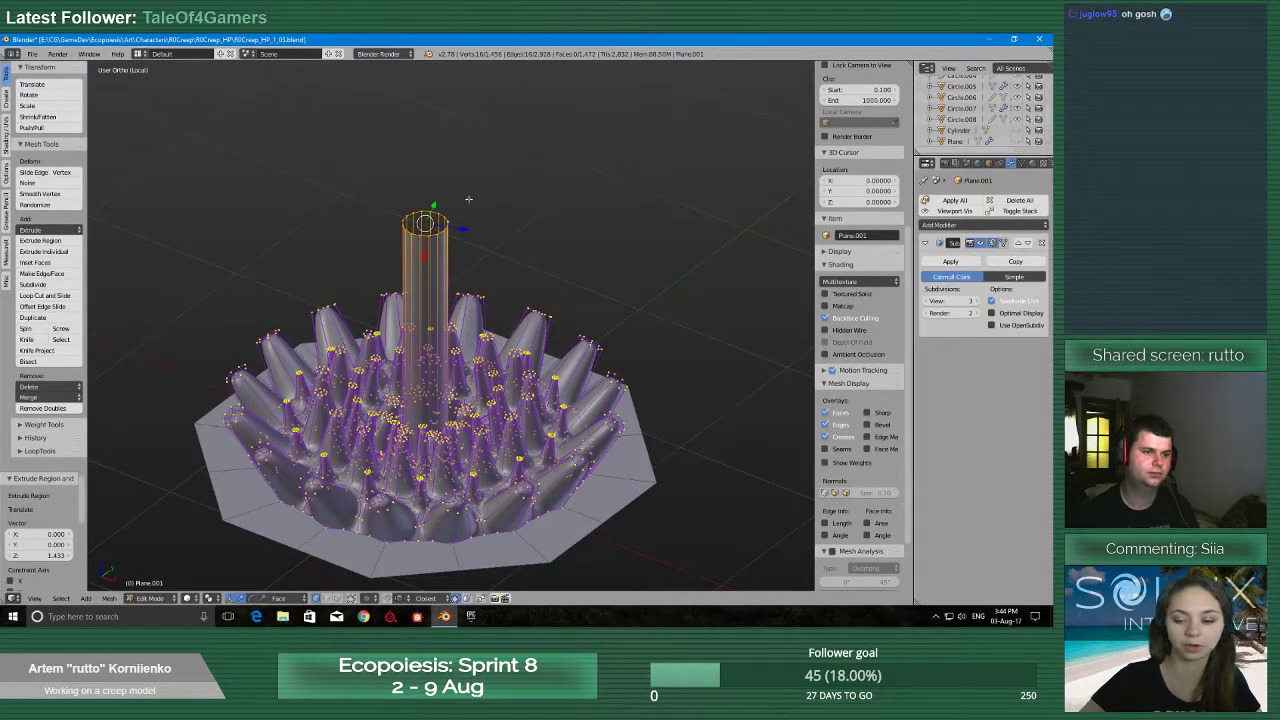
# Undo the trial shift of the tube's top loop and lower the loop about 0.592 along global Z
pyautogui.moveTo(425, 259); pyautogui.dragTo(421, 390)
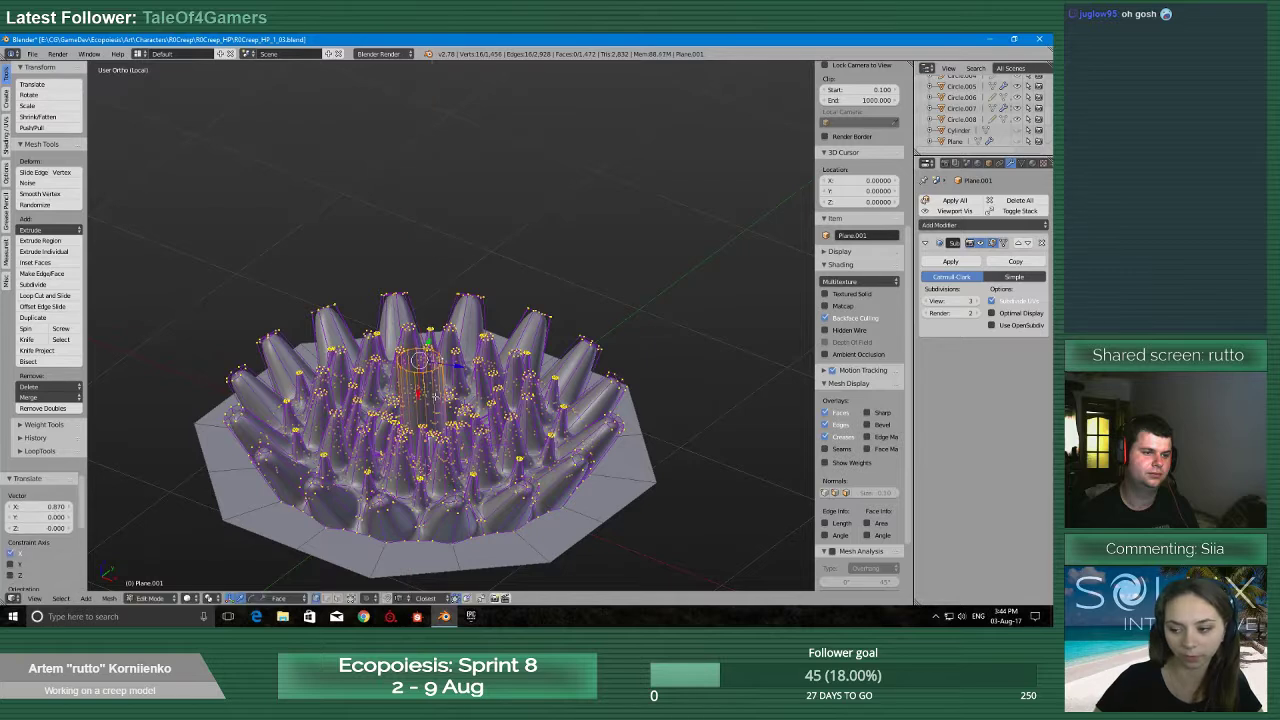
pyautogui.hotkey('ctrl', 'z')
pyautogui.press('g')
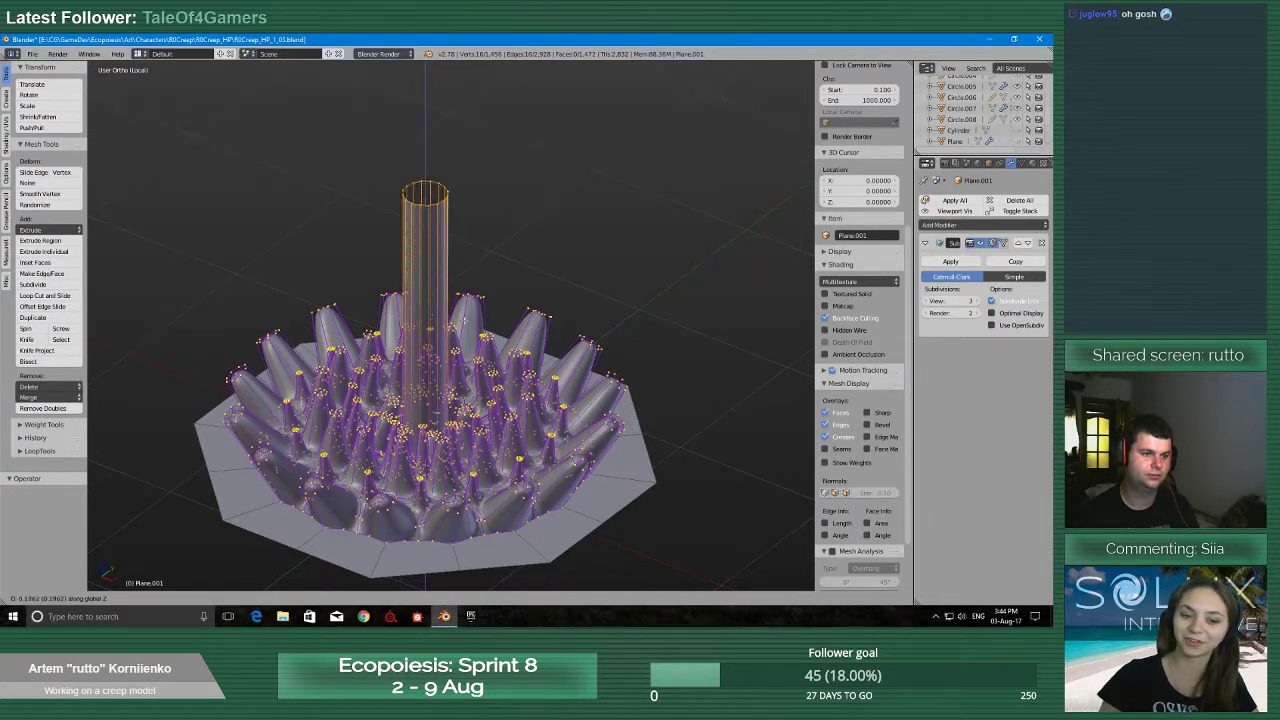
pyautogui.click(452, 414)
# Examine the central tube's height and fit against the spikes and the rest of the model from several angles
pyautogui.moveTo(450, 376); pyautogui.dragTo(503, 400, button='middle')
pyautogui.scroll(2, 439, 451)
pyautogui.scroll(11, 462, 410)
pyautogui.scroll(-9, 462, 410)
pyautogui.scroll(3, 497, 374)
pyautogui.scroll(1, 504, 397)
pyautogui.scroll(3, 504, 397)
pyautogui.scroll(-13, 503, 400)
pyautogui.press('KP_Divide')
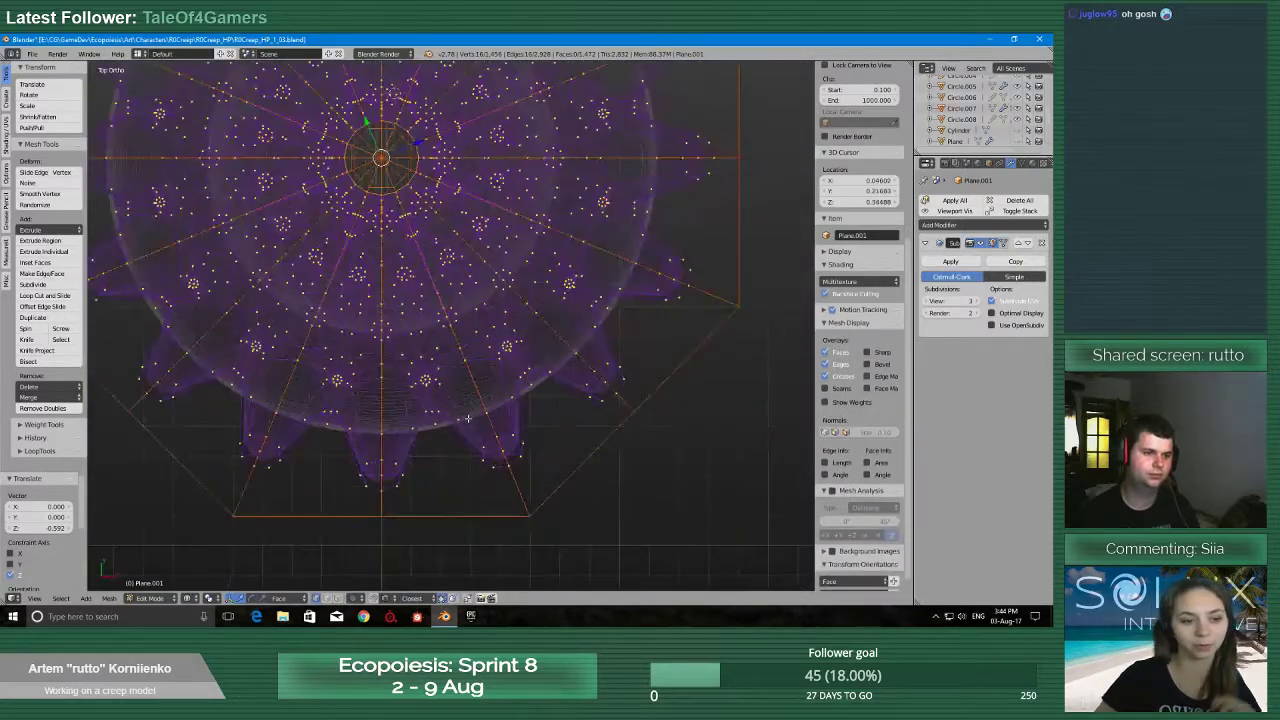
pyautogui.press('KP_Divide')
pyautogui.moveTo(467, 418); pyautogui.dragTo(540, 335, button='middle')
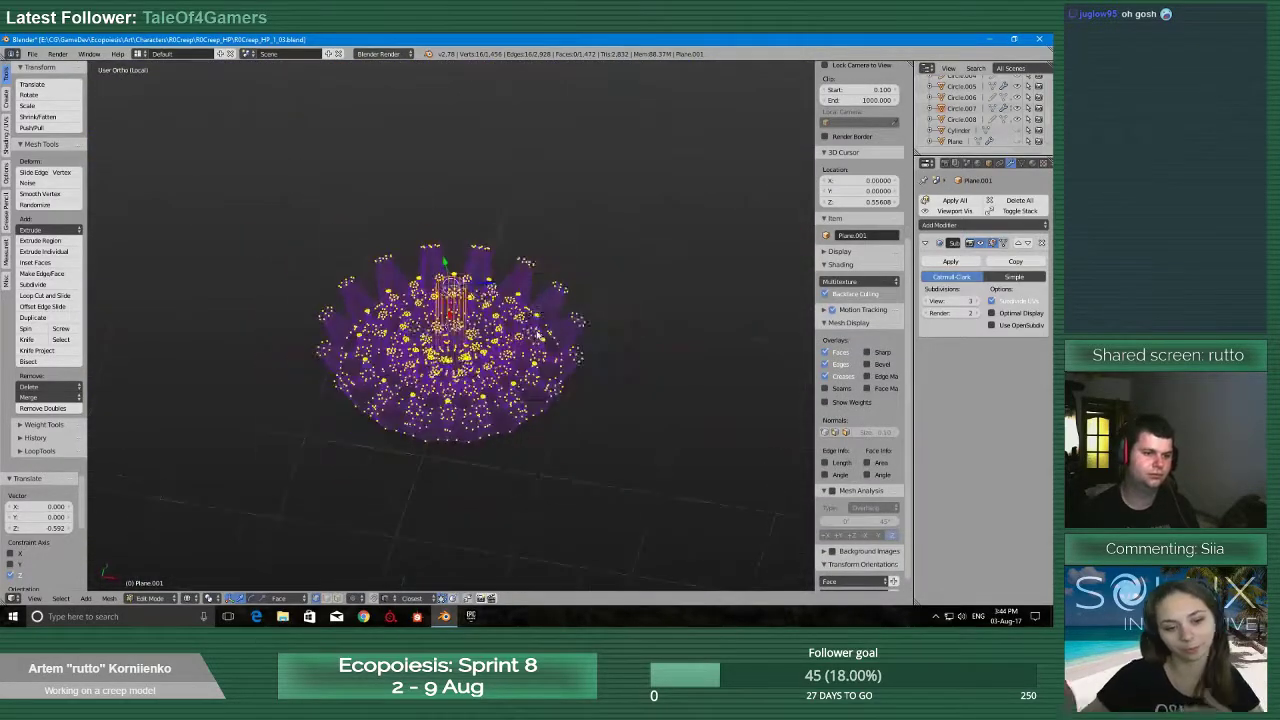
# Return to Object Mode, leave local view and display the complete model in solid shading
pyautogui.press('z')
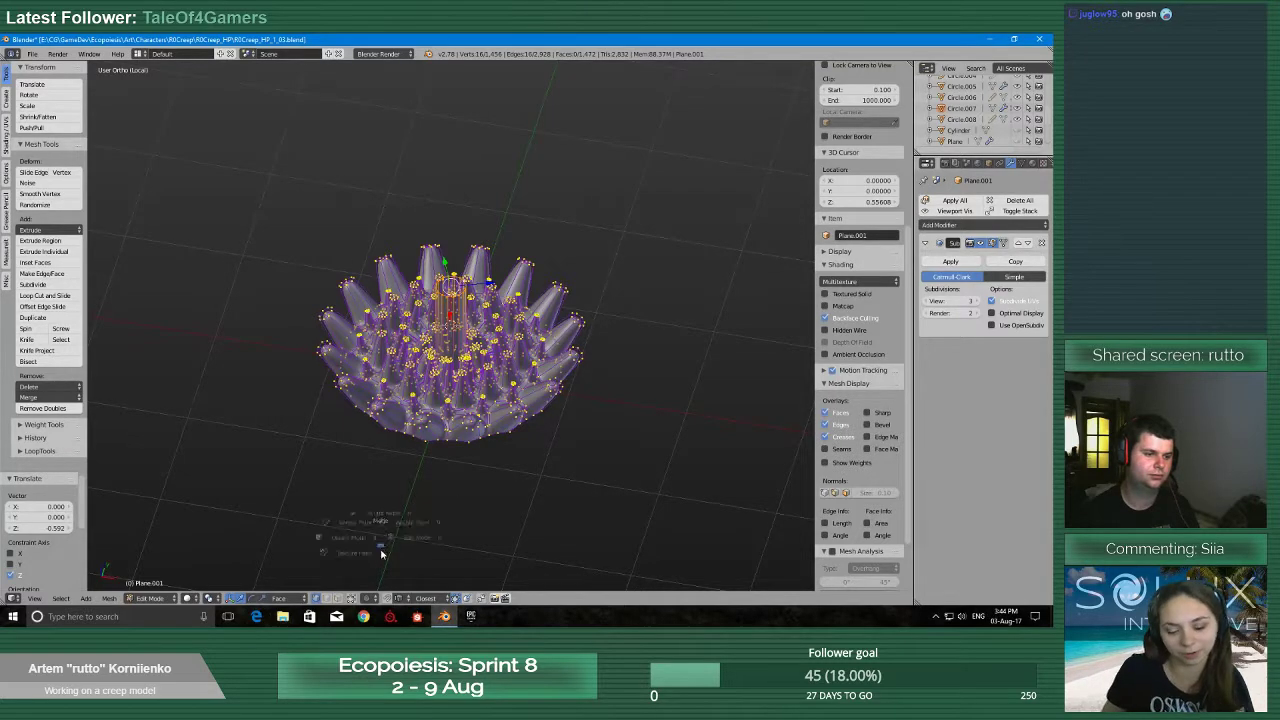
pyautogui.click(325, 553)
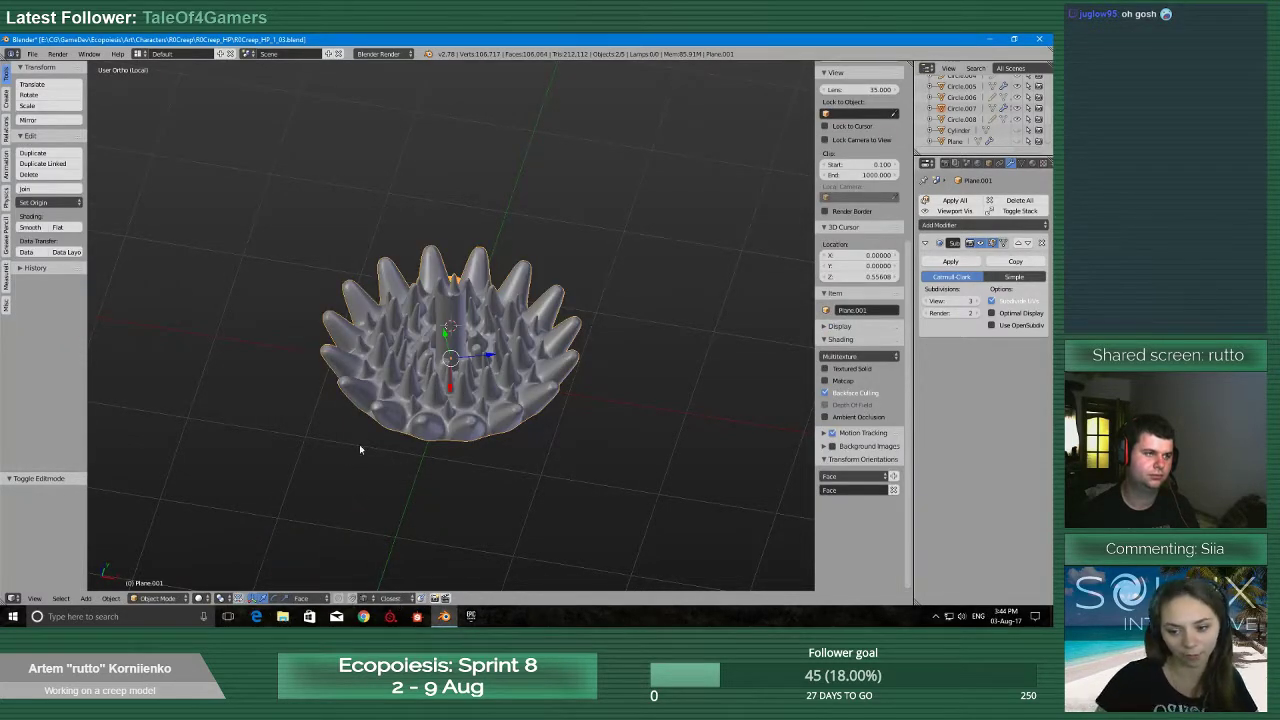
pyautogui.moveTo(360, 446); pyautogui.dragTo(327, 374, button='middle')
pyautogui.press('KP_Divide')
pyautogui.scroll(-2, 327, 374)
pyautogui.press('z')
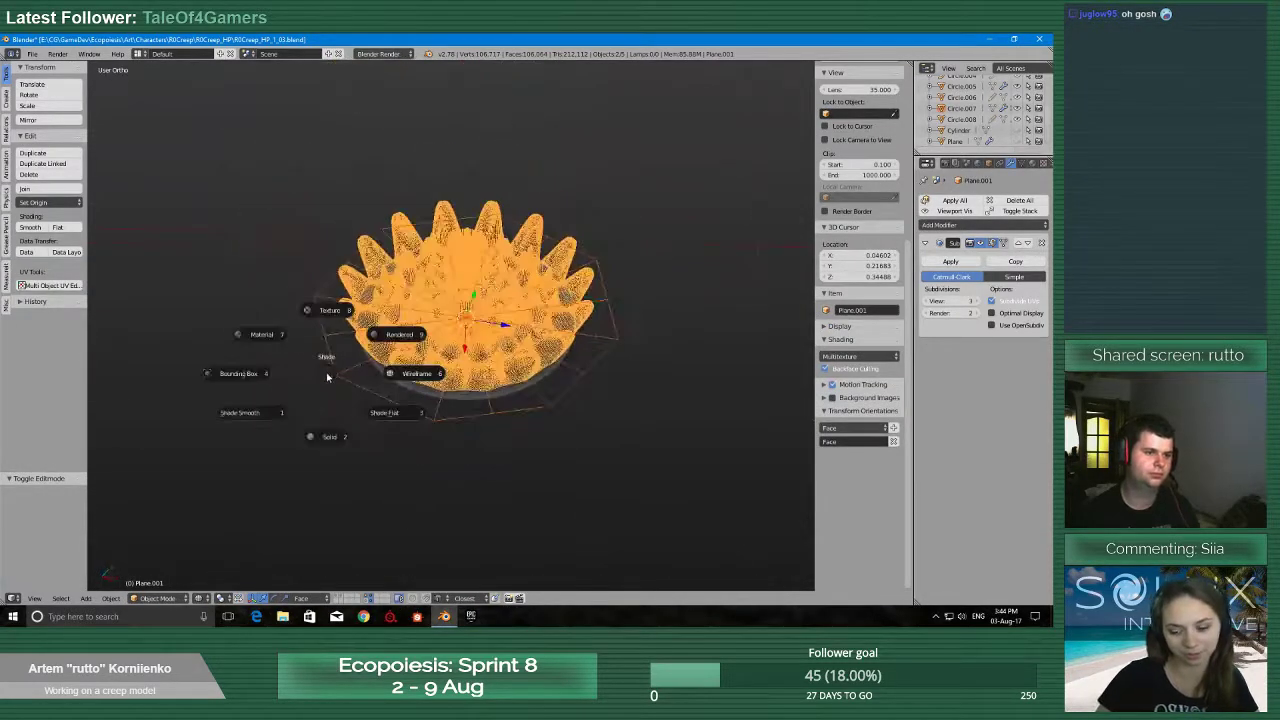
pyautogui.click(333, 426)
pyautogui.keyDown('shift'); pyautogui.moveTo(337, 417); pyautogui.dragTo(307, 505, button='middle'); pyautogui.keyUp('shift')
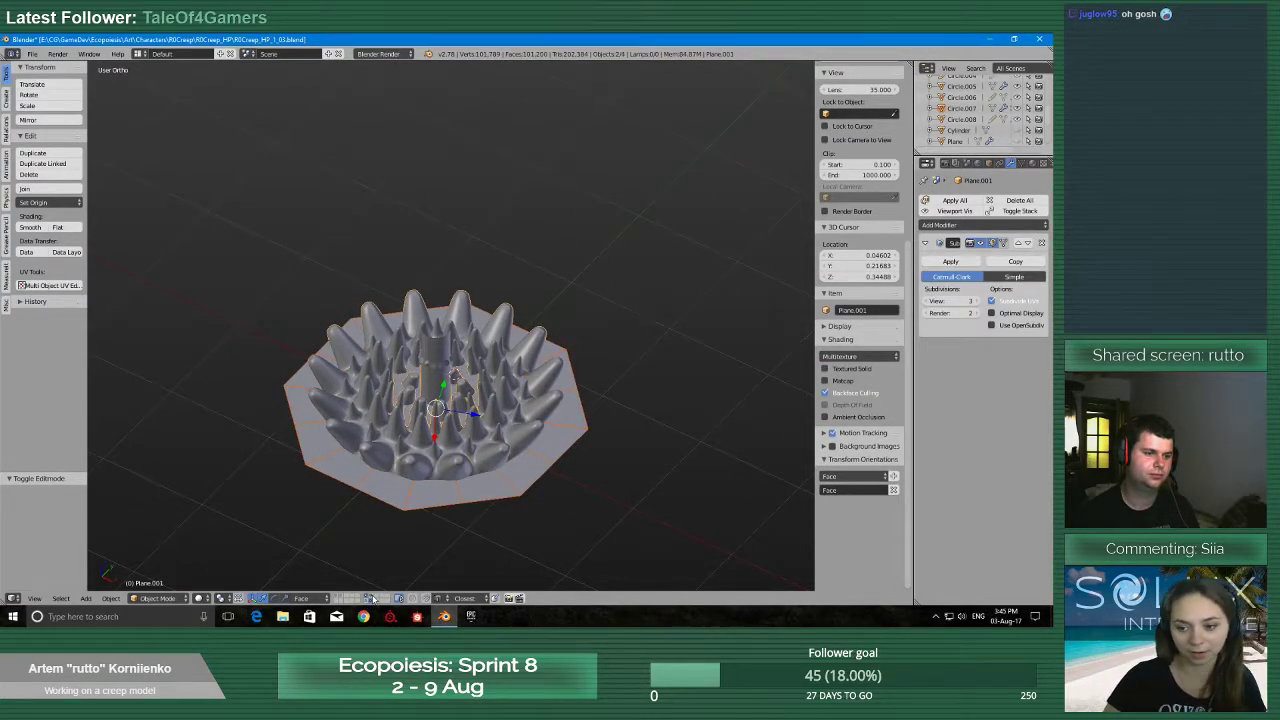
# Select the round base body under the spikes and turn off viewport display of its Mask modifier on the spikes vertex group
pyautogui.moveTo(428, 515); pyautogui.dragTo(427, 397, button='middle')
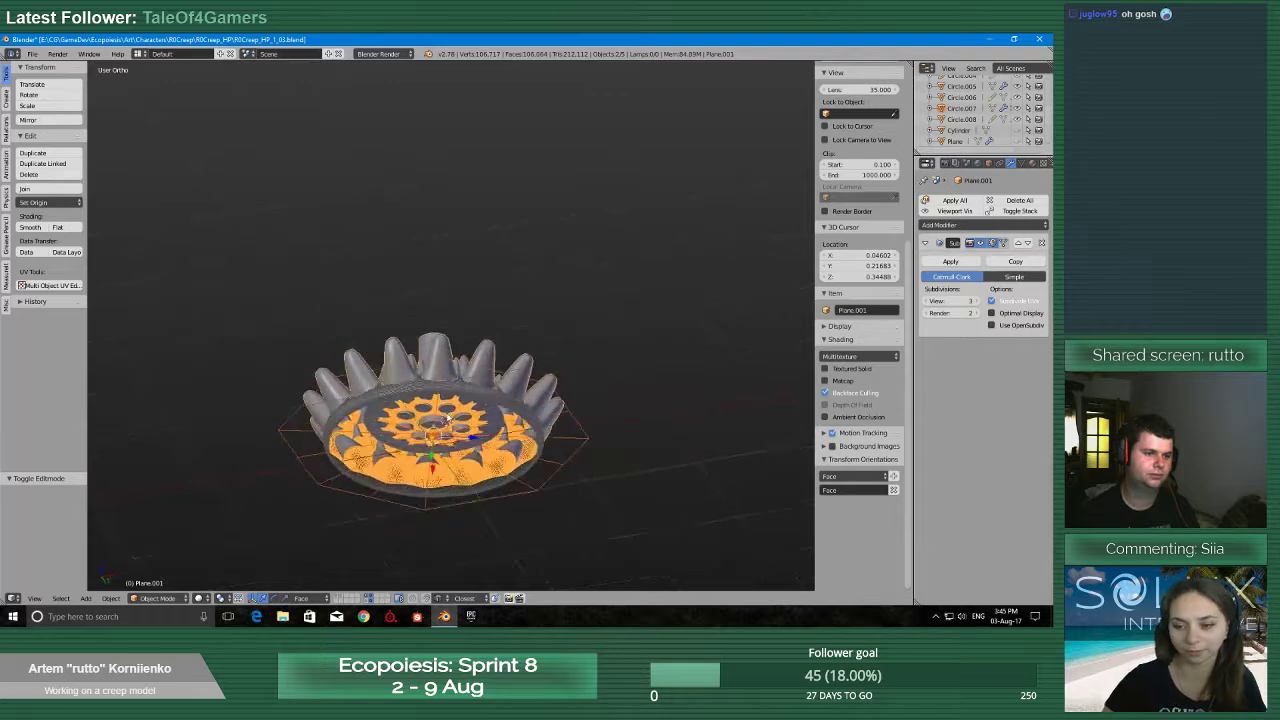
pyautogui.rightClick(427, 414)
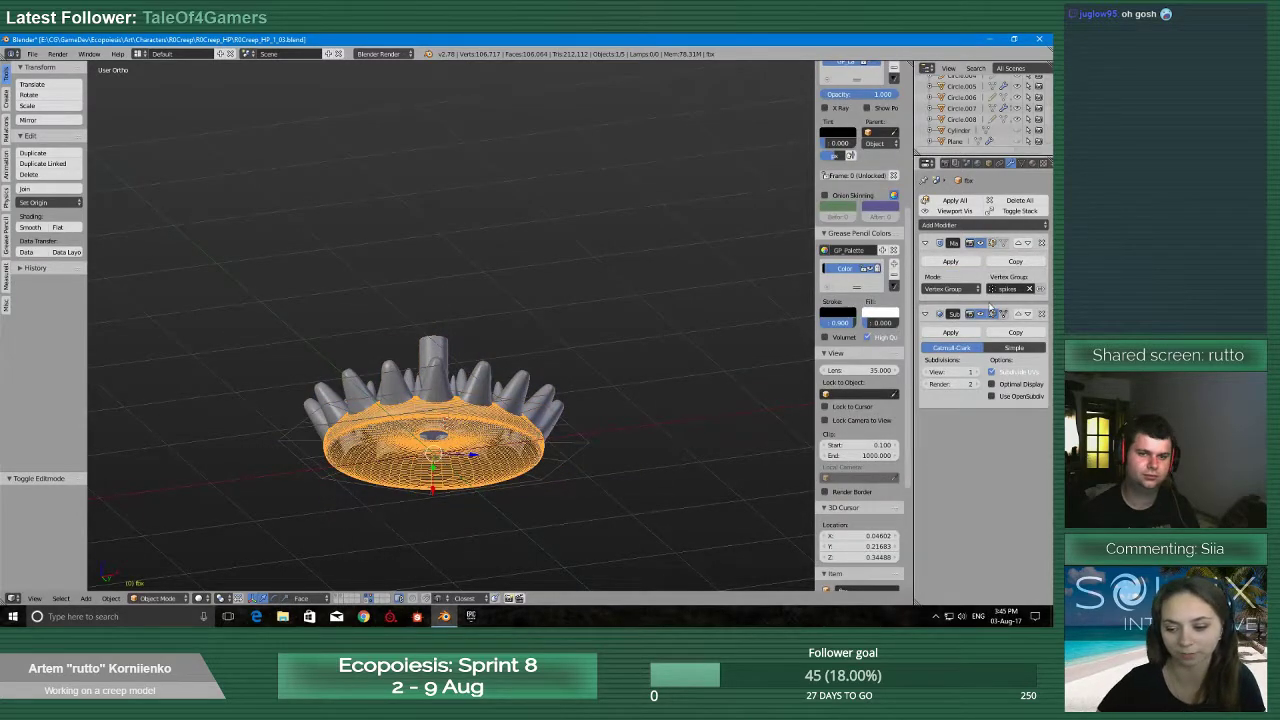
pyautogui.click(981, 244)
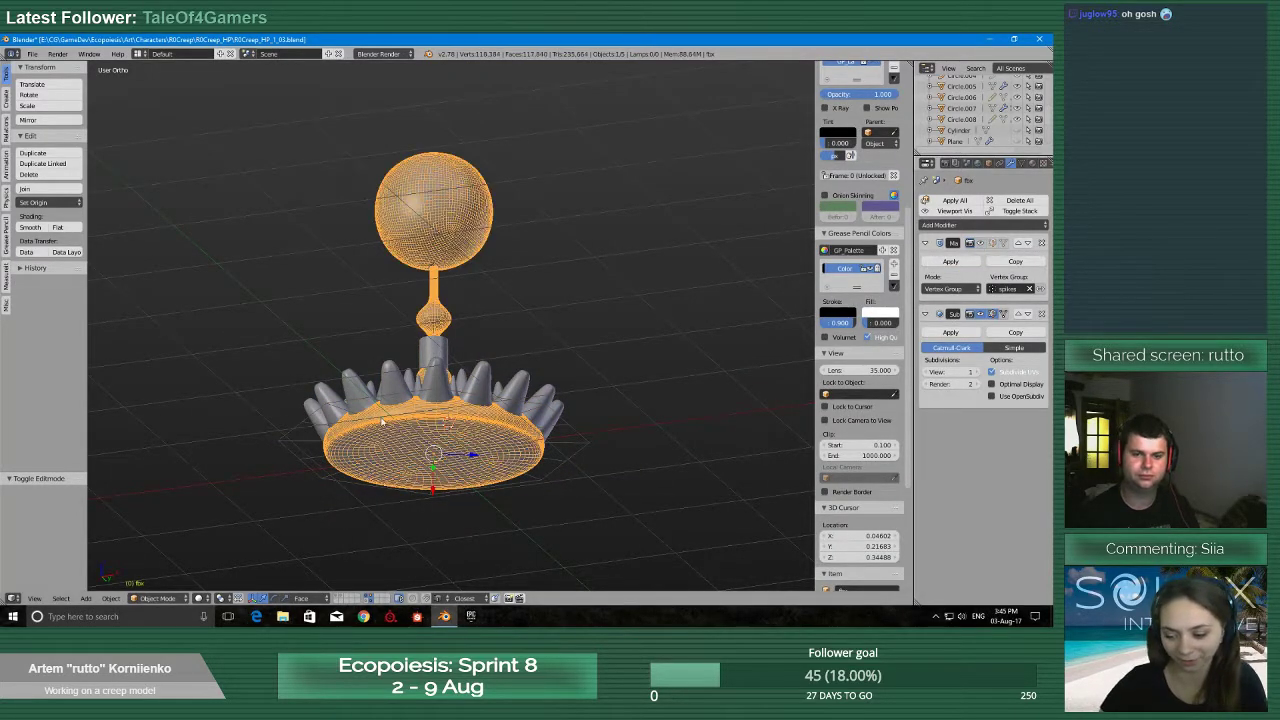
# Select the spiked ring object again and enter Edit Mode on it, with the body's stalk and spheres visible
pyautogui.moveTo(363, 410); pyautogui.dragTo(336, 482, button='middle')
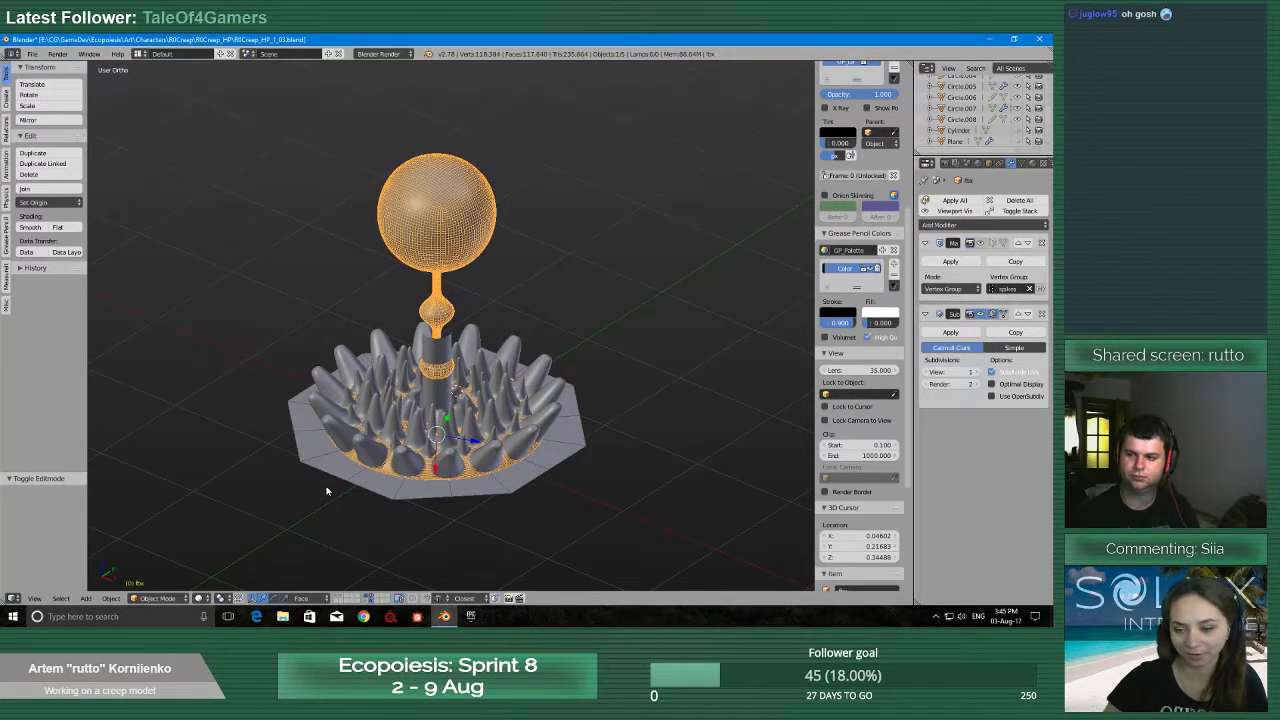
pyautogui.scroll(3, 324, 489)
pyautogui.moveTo(324, 489); pyautogui.dragTo(400, 480, button='middle')
pyautogui.press('Tab')
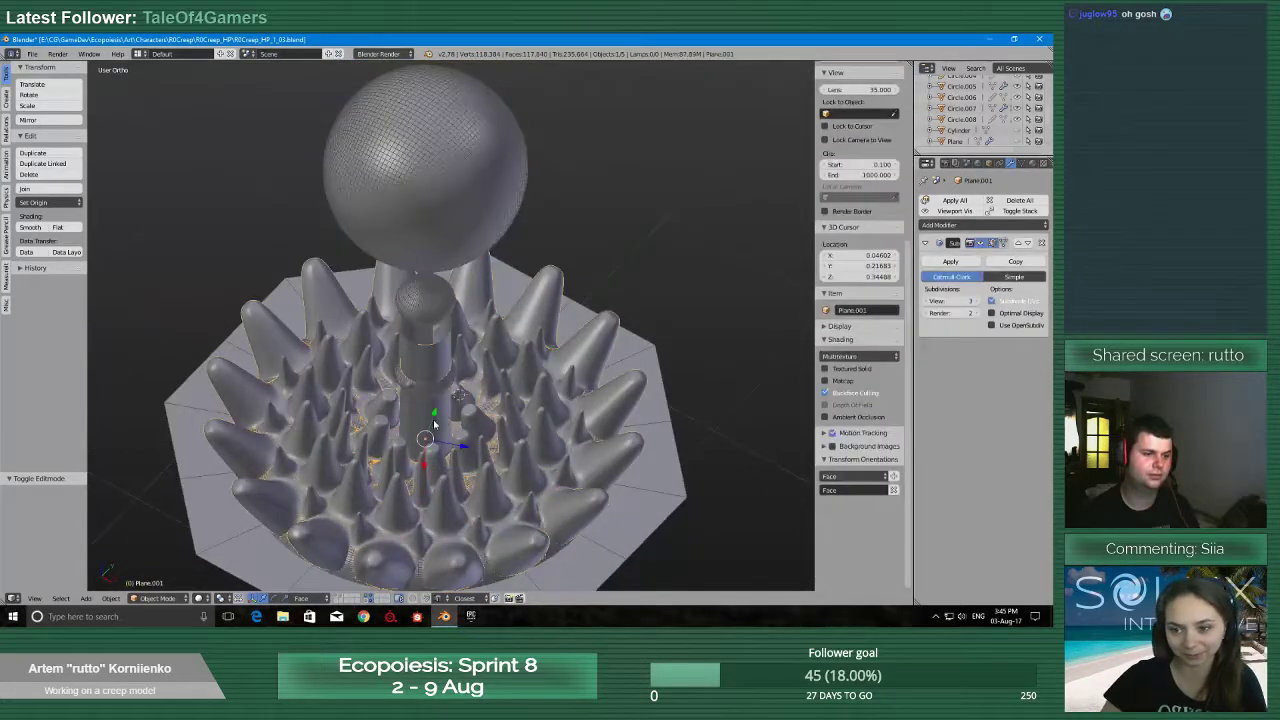
pyautogui.press('Tab')
pyautogui.press('Tab')
pyautogui.click(436, 381)
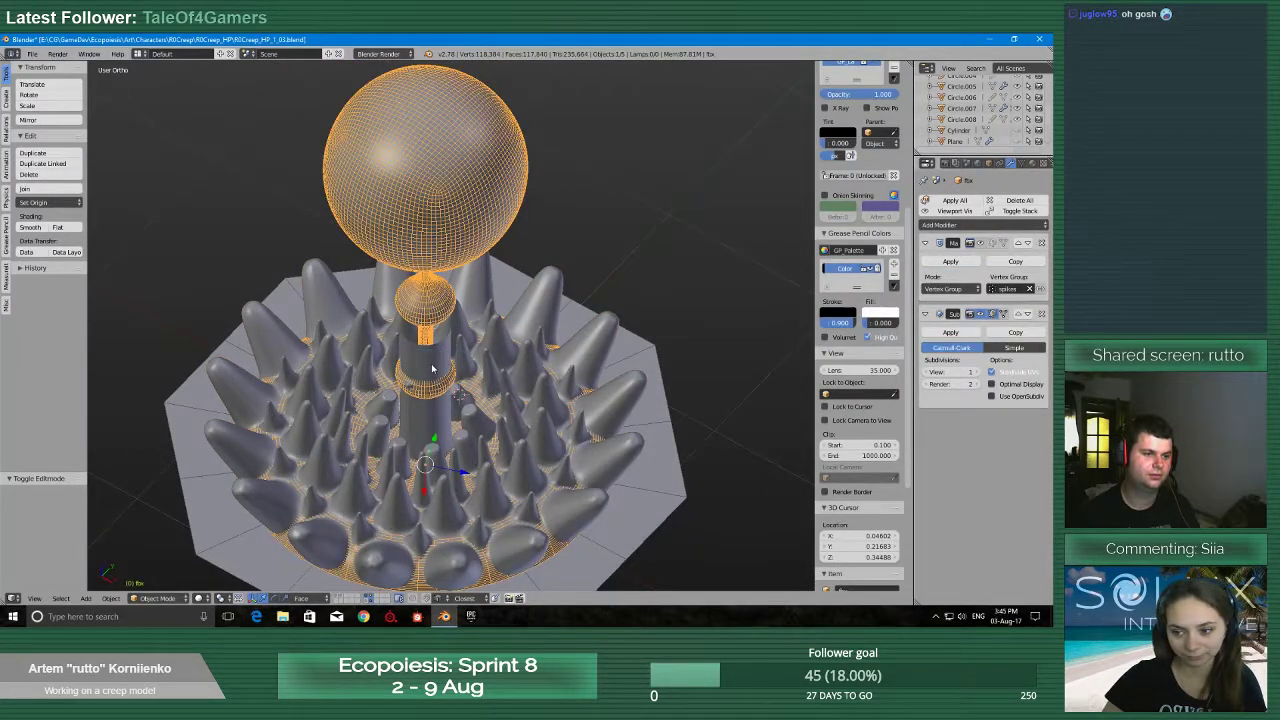
pyautogui.rightClick(432, 370)
pyautogui.press('Tab')
pyautogui.click(510, 365)
# Set the transform orientation to Global and move the central tube's upper edge loop down 0.732 along Z toward the stalk's base
pyautogui.scroll(5, 463, 422)
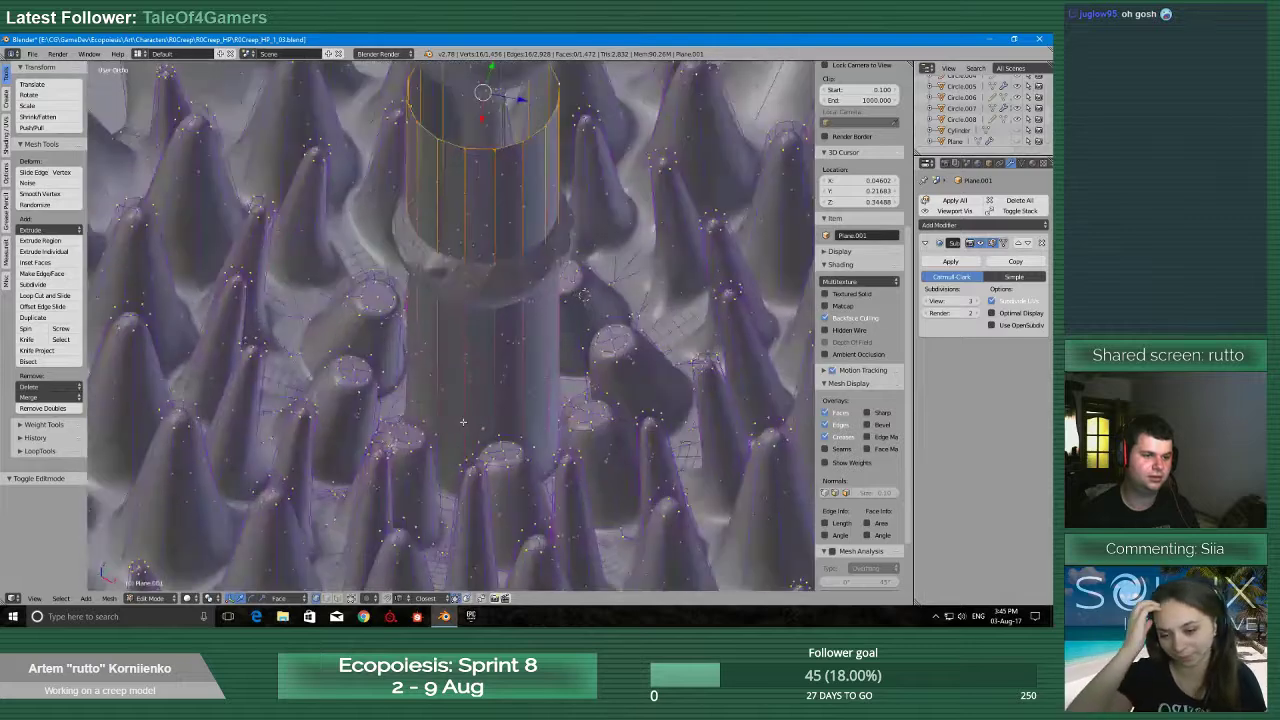
pyautogui.scroll(-2, 463, 422)
pyautogui.moveTo(463, 422); pyautogui.dragTo(366, 205, button='middle')
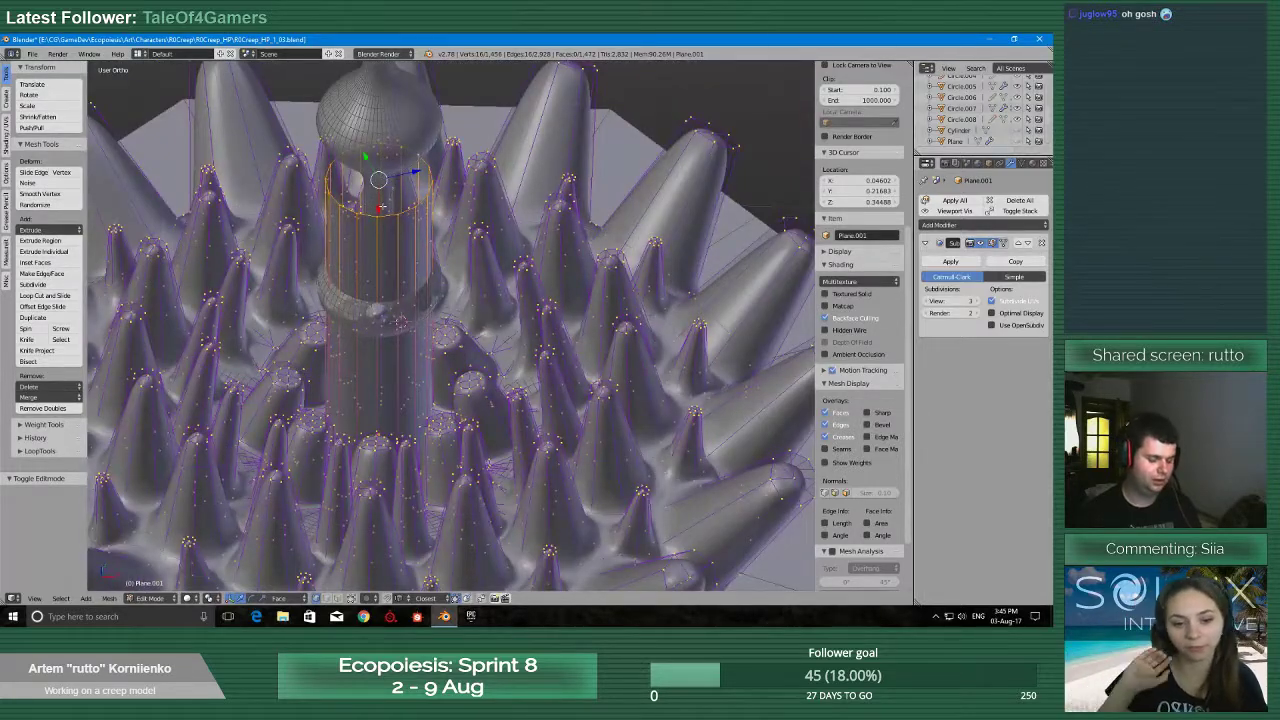
pyautogui.hotkey('alt', 'space')
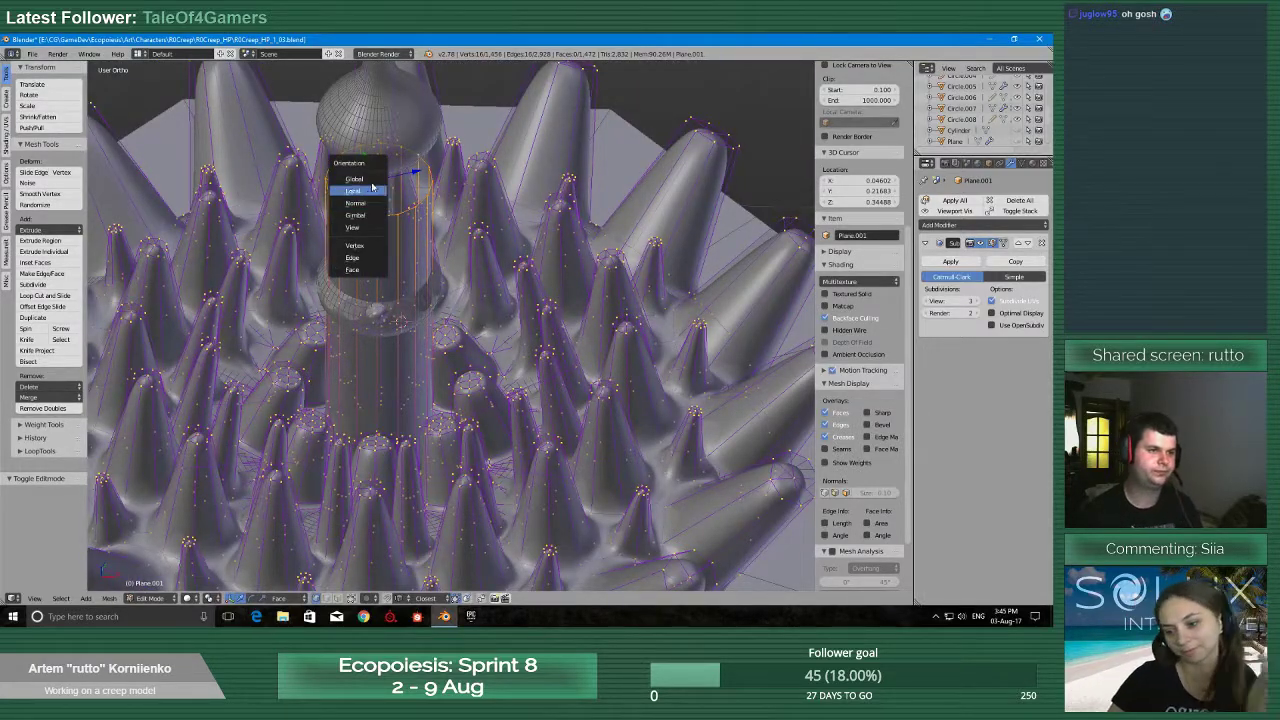
pyautogui.click(362, 180)
pyautogui.moveTo(378, 180); pyautogui.dragTo(380, 378)
pyautogui.press('KP_2')
pyautogui.moveTo(387, 379); pyautogui.dragTo(366, 412, button='middle')
pyautogui.scroll(5, 366, 412)
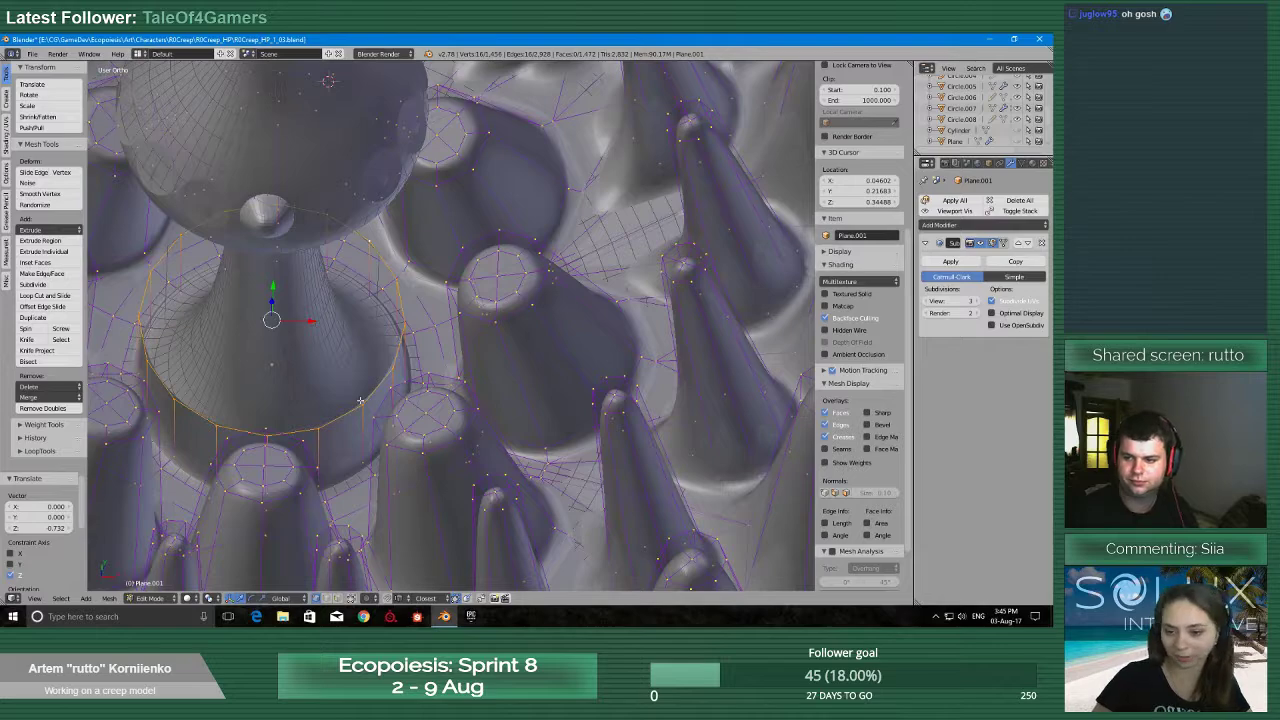
pyautogui.scroll(3, 360, 401)
pyautogui.scroll(-4, 358, 404)
pyautogui.keyDown('shift'); pyautogui.moveTo(325, 452); pyautogui.dragTo(380, 455, button='middle'); pyautogui.keyUp('shift')
pyautogui.scroll(2, 489, 398)
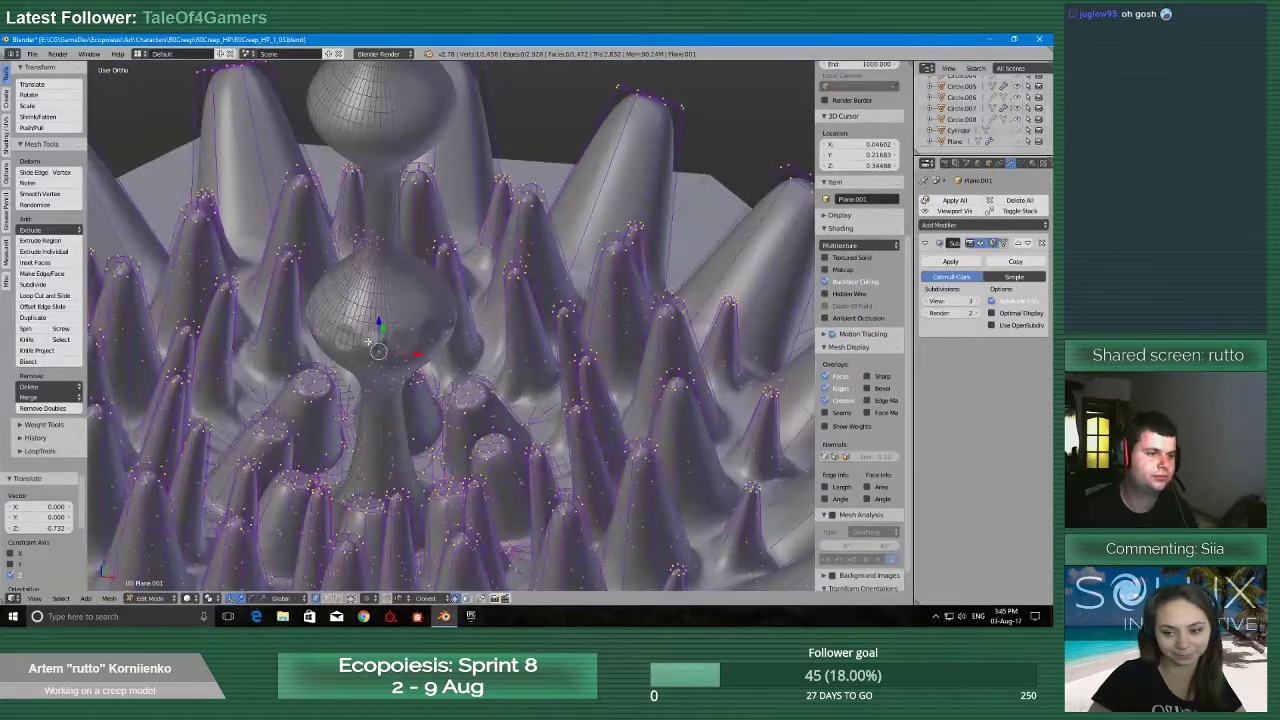
# Return to Object Mode, select the band of discs and cones around the stalk's lower bulge, and enter Edit Mode on it
pyautogui.press('Tab')
pyautogui.rightClick(400, 341)
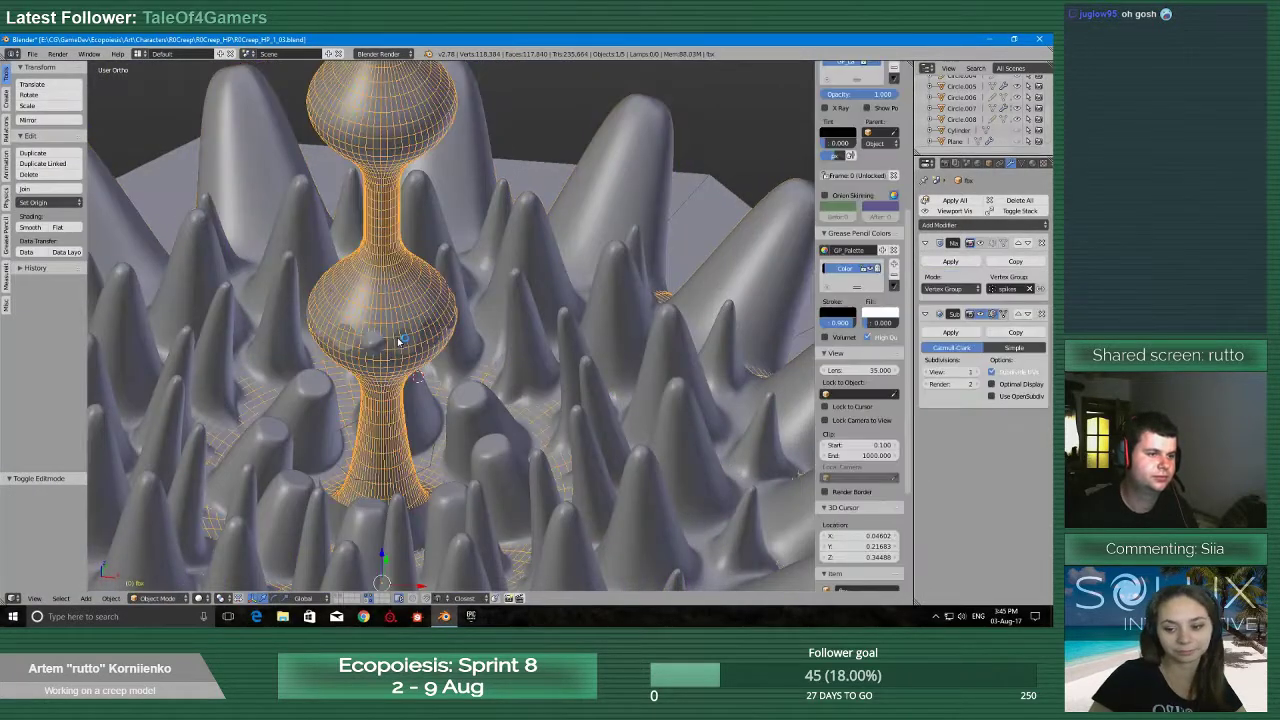
pyautogui.rightClick(400, 342)
pyautogui.press('Tab')
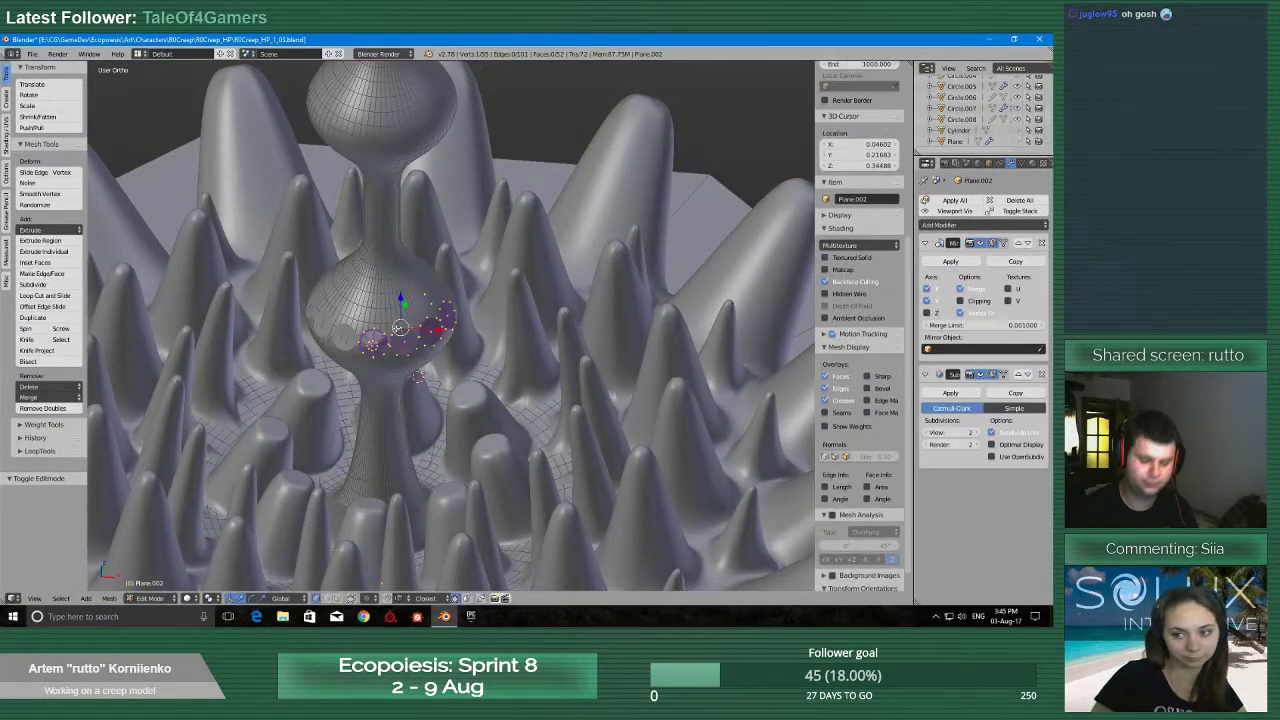
# Select the two stray vertices above the discs on the stalk's lower bulge and delete them
pyautogui.press('KP_Decimal')
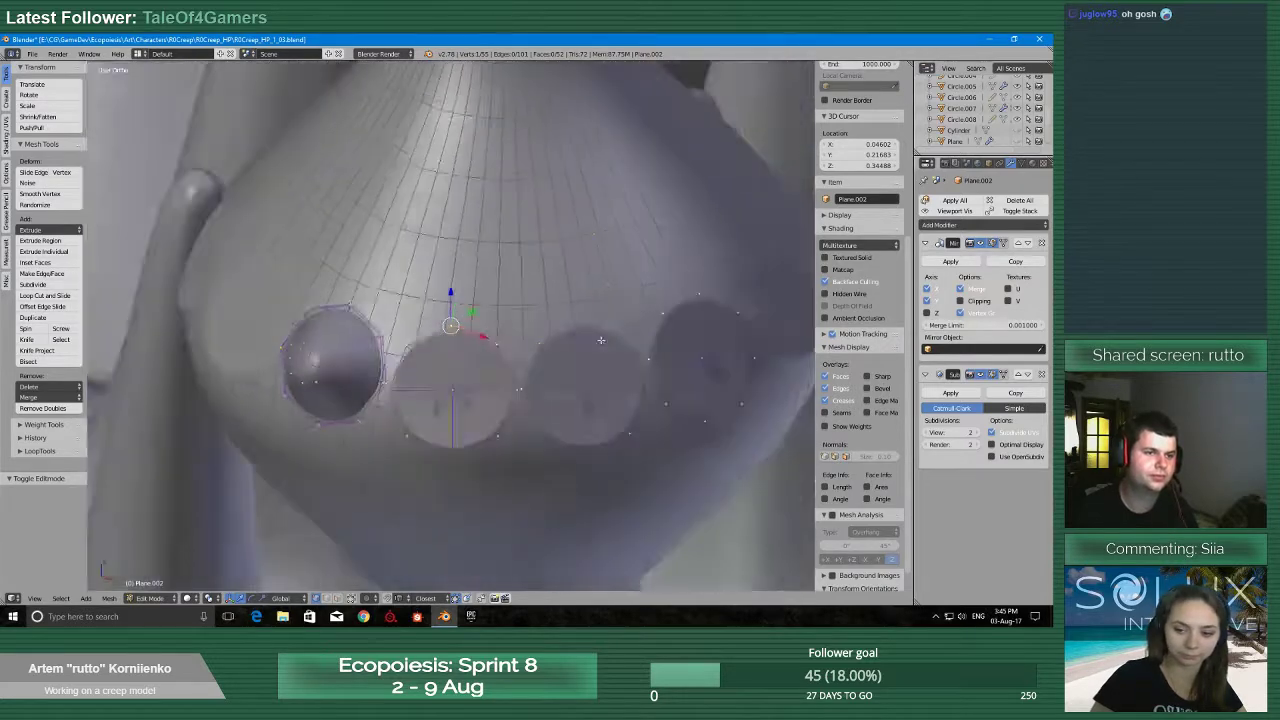
pyautogui.moveTo(601, 340); pyautogui.dragTo(551, 328, button='middle')
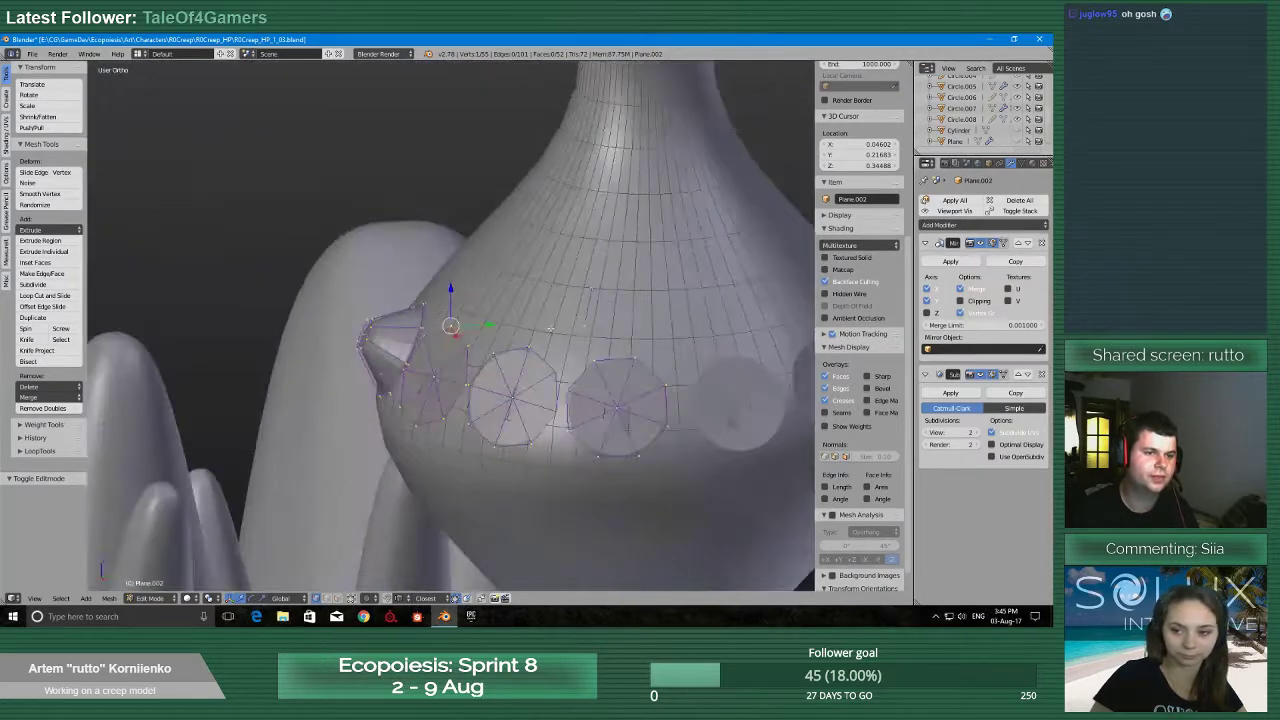
pyautogui.keyDown('shift'); pyautogui.rightClick(593, 289); pyautogui.keyUp('shift')
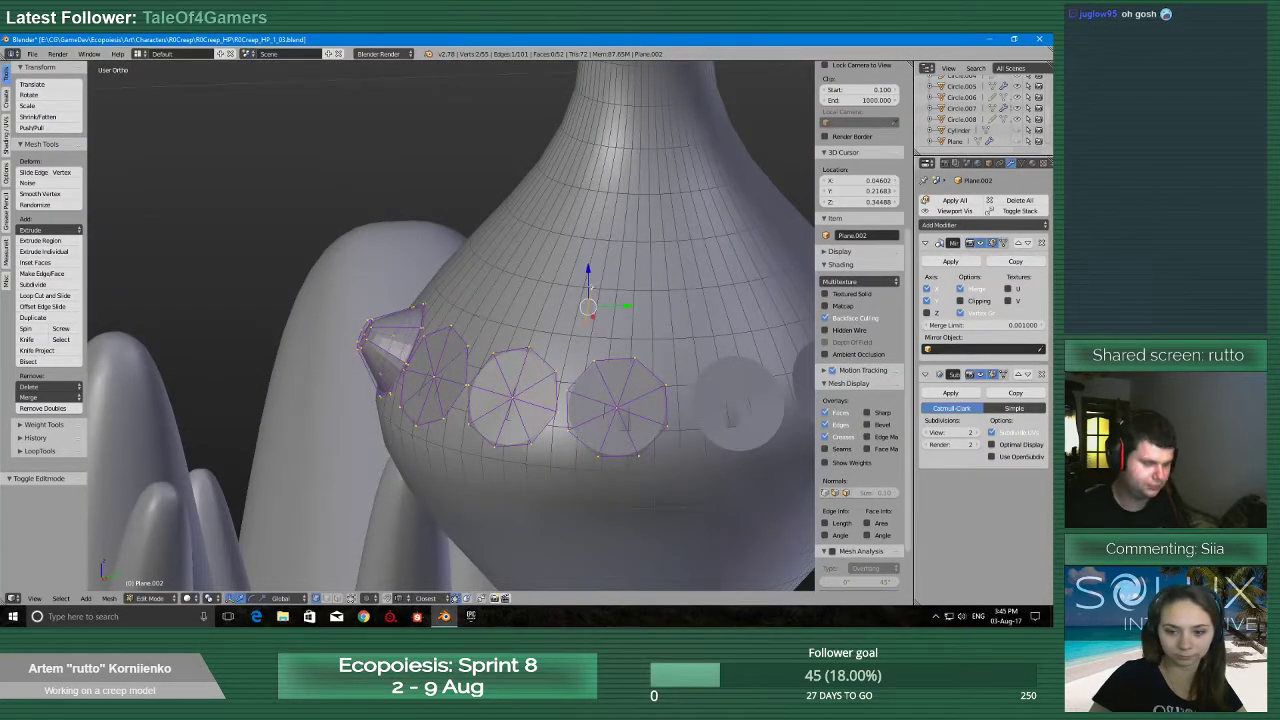
pyautogui.press('x')
pyautogui.click(584, 264)
# Examine the disc band on the lower bulge, the stalk and the surrounding spikes from several angles
pyautogui.moveTo(562, 306); pyautogui.dragTo(602, 350, button='middle')
pyautogui.scroll(-2, 606, 350)
pyautogui.scroll(-3, 632, 318)
pyautogui.scroll(7, 590, 353)
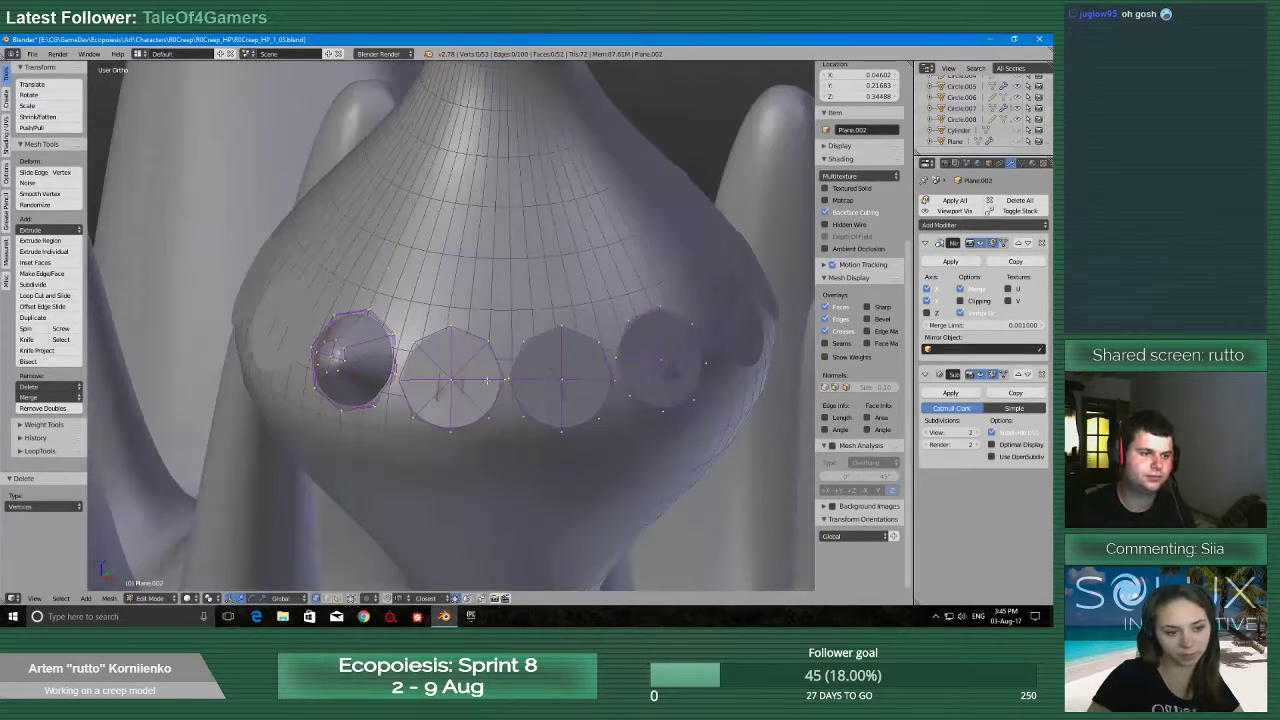
pyautogui.scroll(-3, 470, 364)
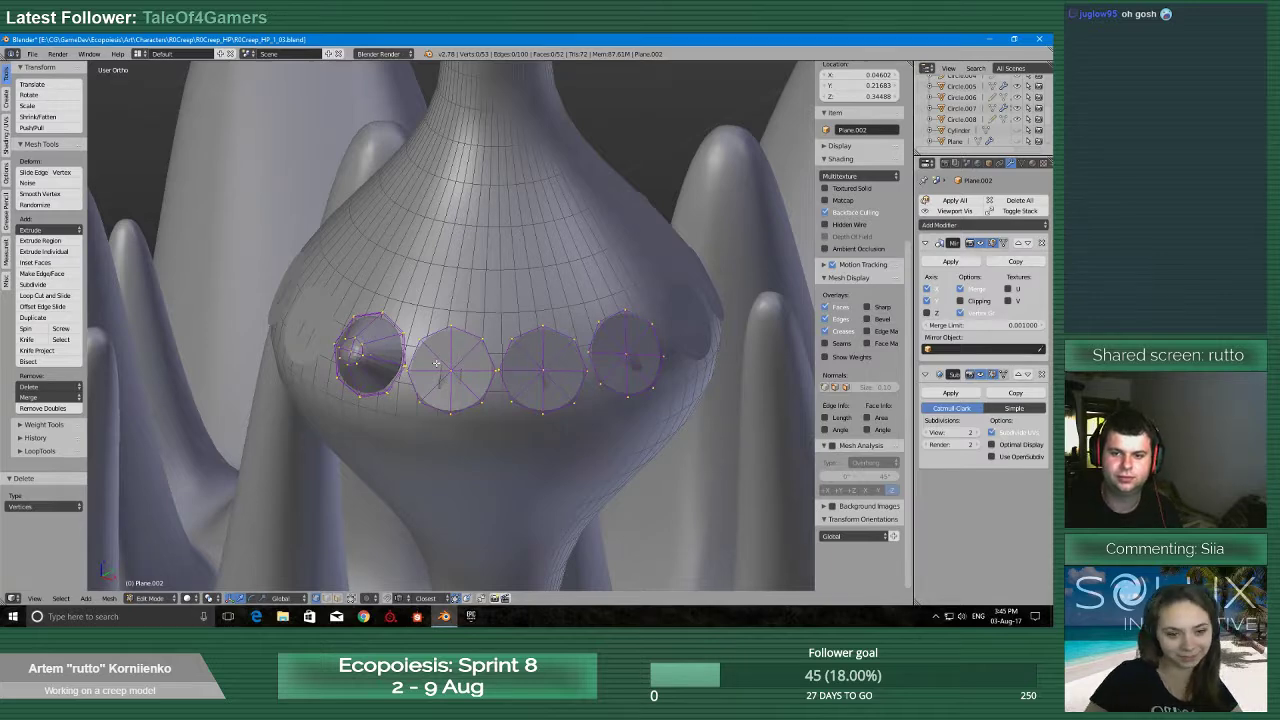
pyautogui.scroll(-5, 434, 352)
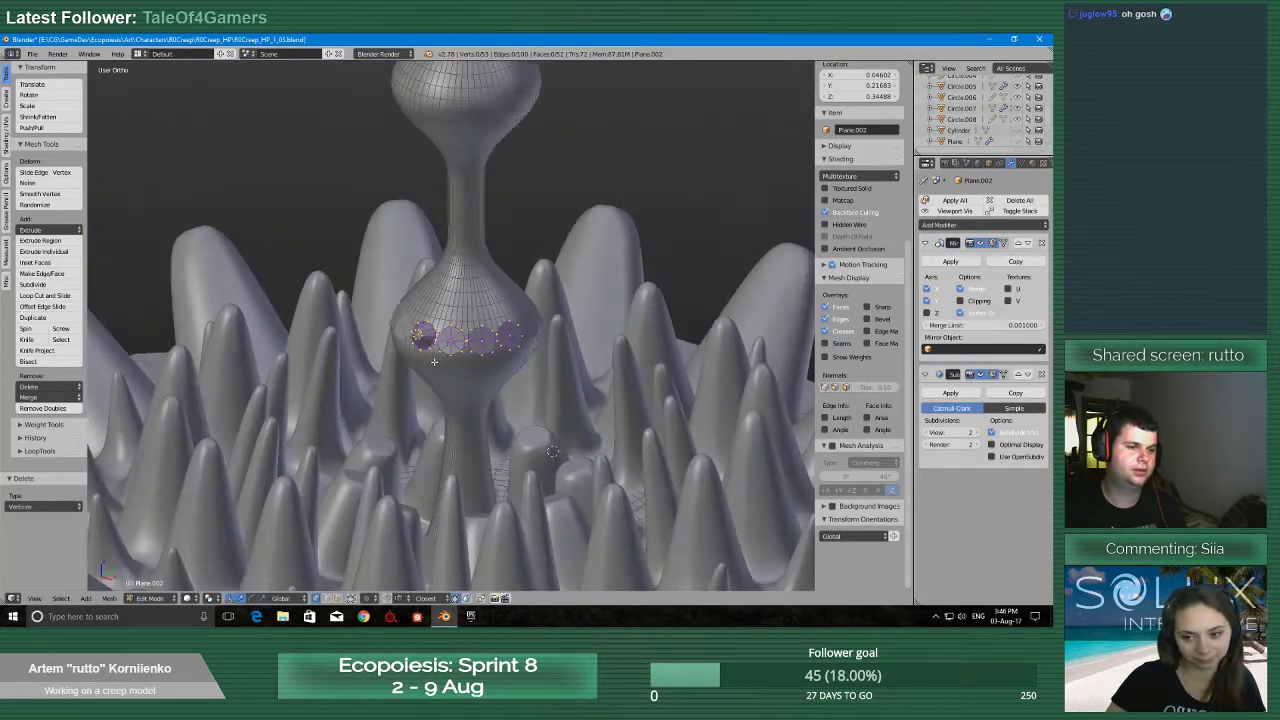
pyautogui.moveTo(434, 352); pyautogui.dragTo(502, 370, button='middle')
pyautogui.scroll(-4, 449, 381)
pyautogui.scroll(6, 462, 400)
pyautogui.scroll(-2, 508, 366)
pyautogui.scroll(-4, 508, 366)
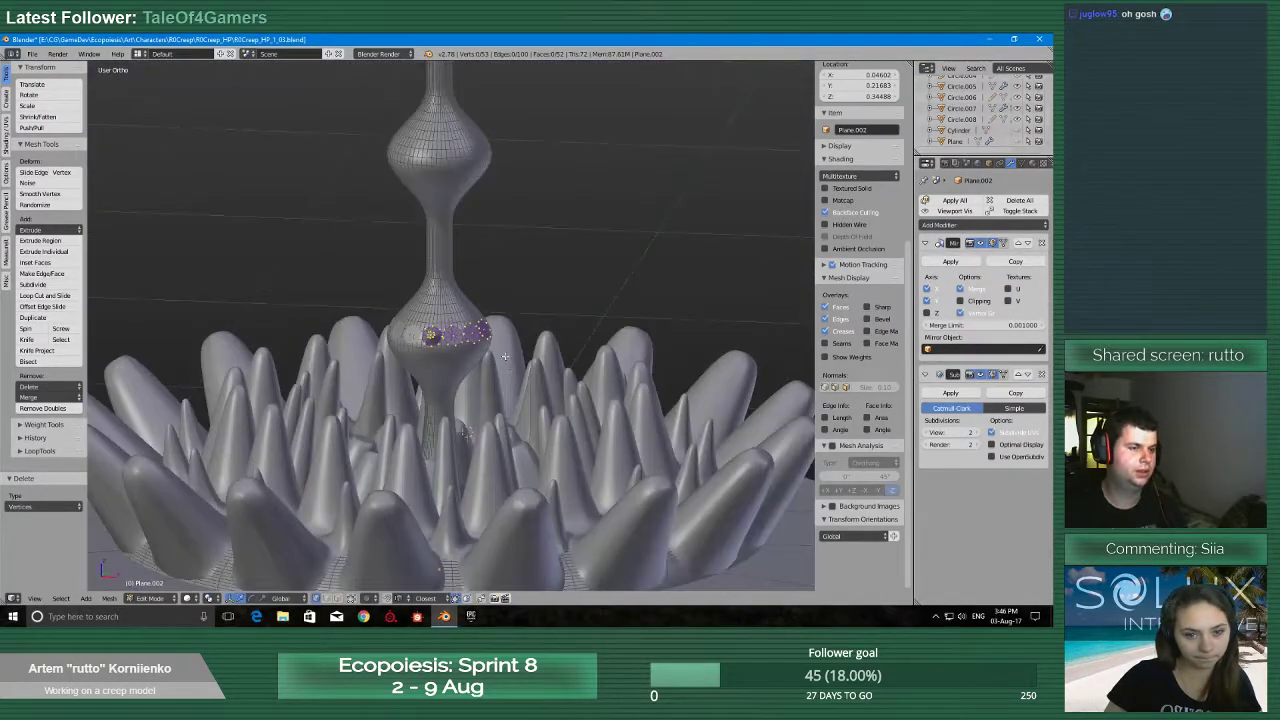
pyautogui.keyDown('shift'); pyautogui.moveTo(506, 245); pyautogui.dragTo(505, 362, button='middle'); pyautogui.keyUp('shift')
pyautogui.scroll(4, 463, 343)
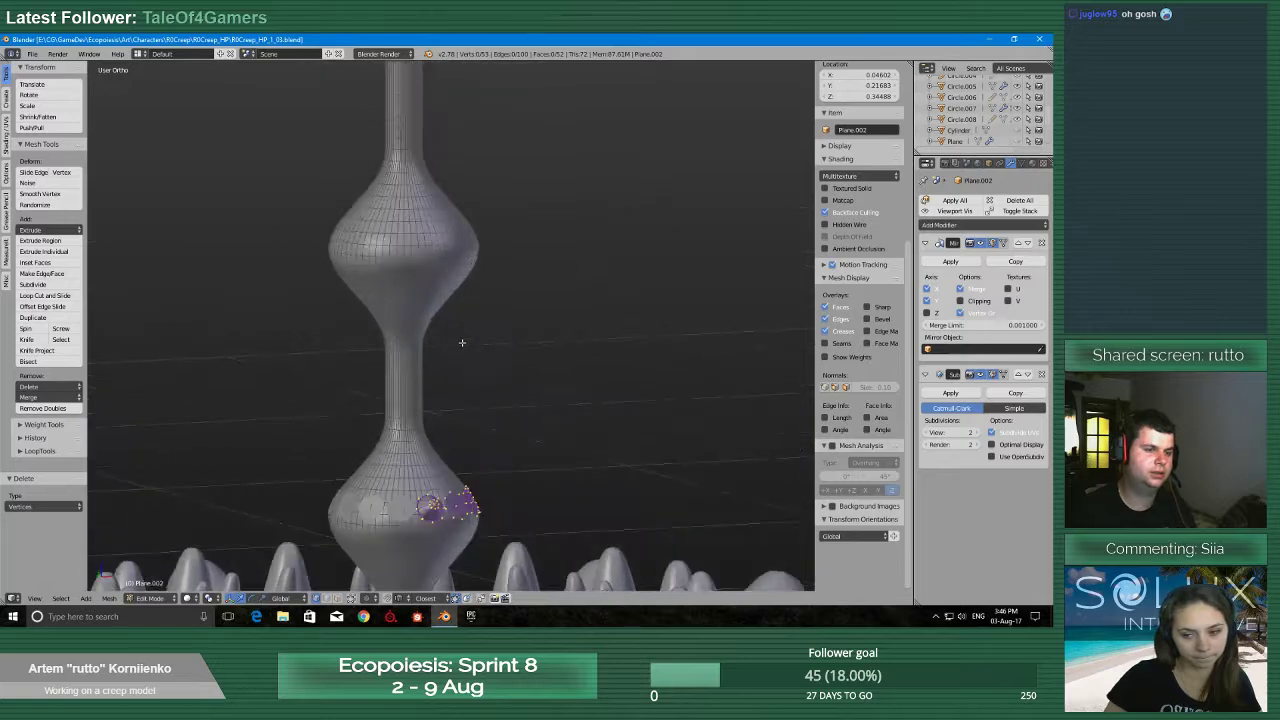
pyautogui.scroll(-2, 389, 523)
# Return to Object Mode and display the layer with the flat disc pieces, then the layer with the spikes and head sphere
pyautogui.press('Tab')
pyautogui.click(340, 404)
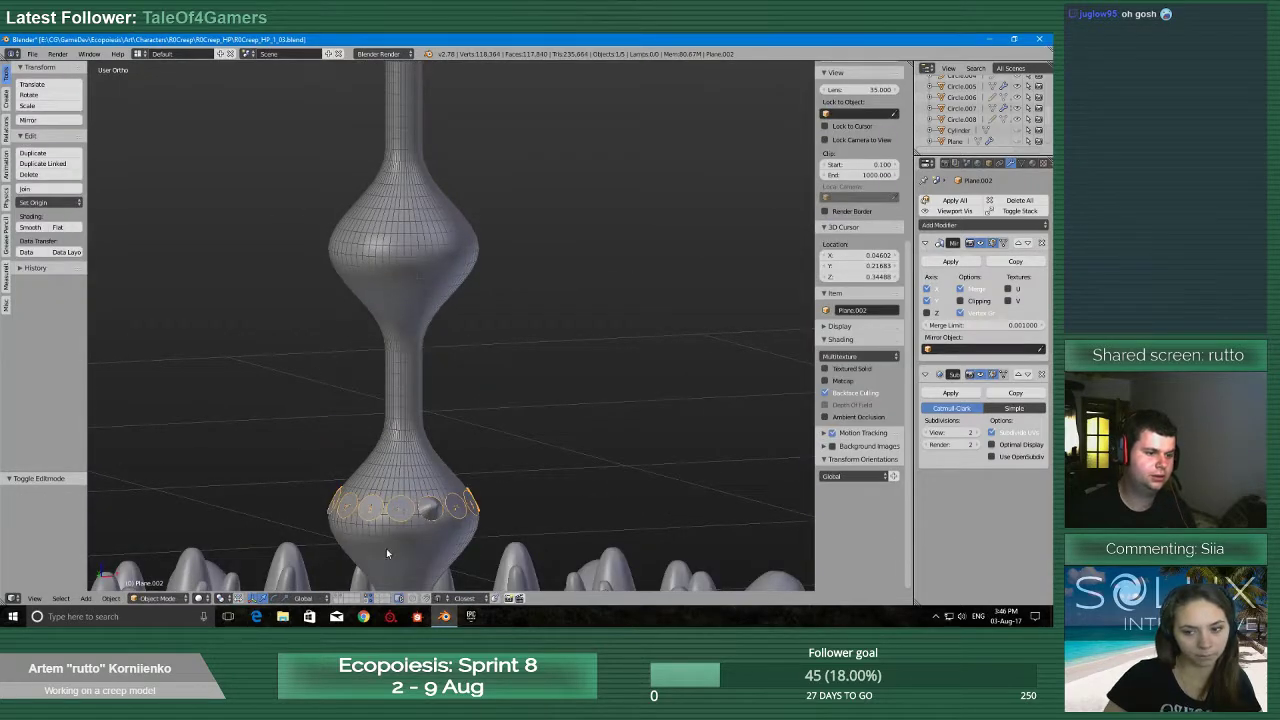
pyautogui.click(366, 601)
pyautogui.scroll(-8, 389, 488)
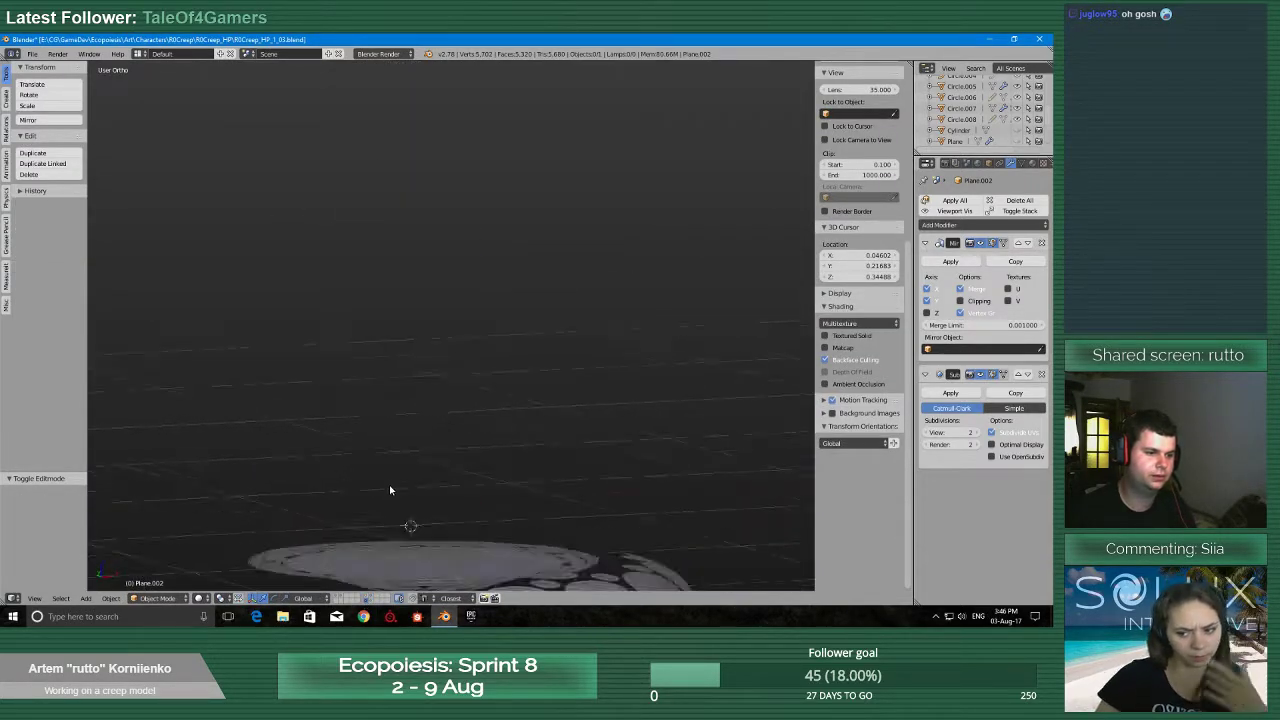
pyautogui.scroll(2, 746, 289)
pyautogui.moveTo(598, 315); pyautogui.dragTo(550, 365, button='middle')
pyautogui.rightClick(453, 430)
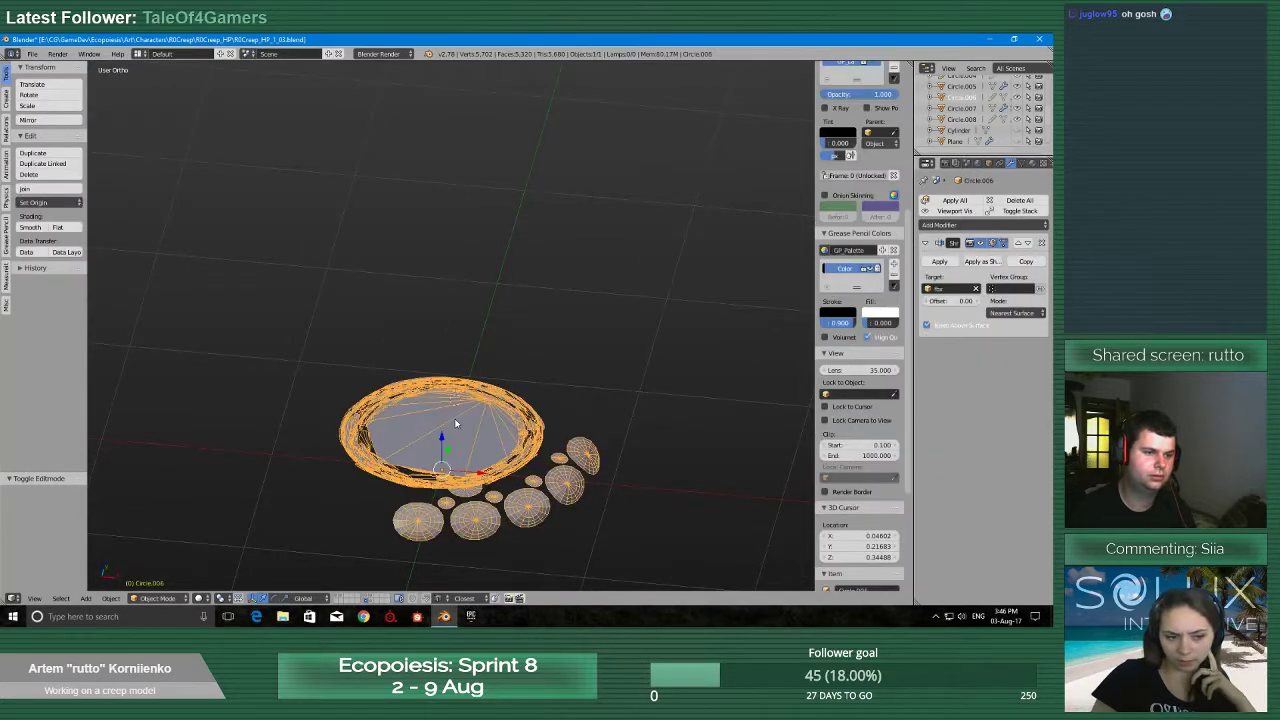
pyautogui.click(371, 598)
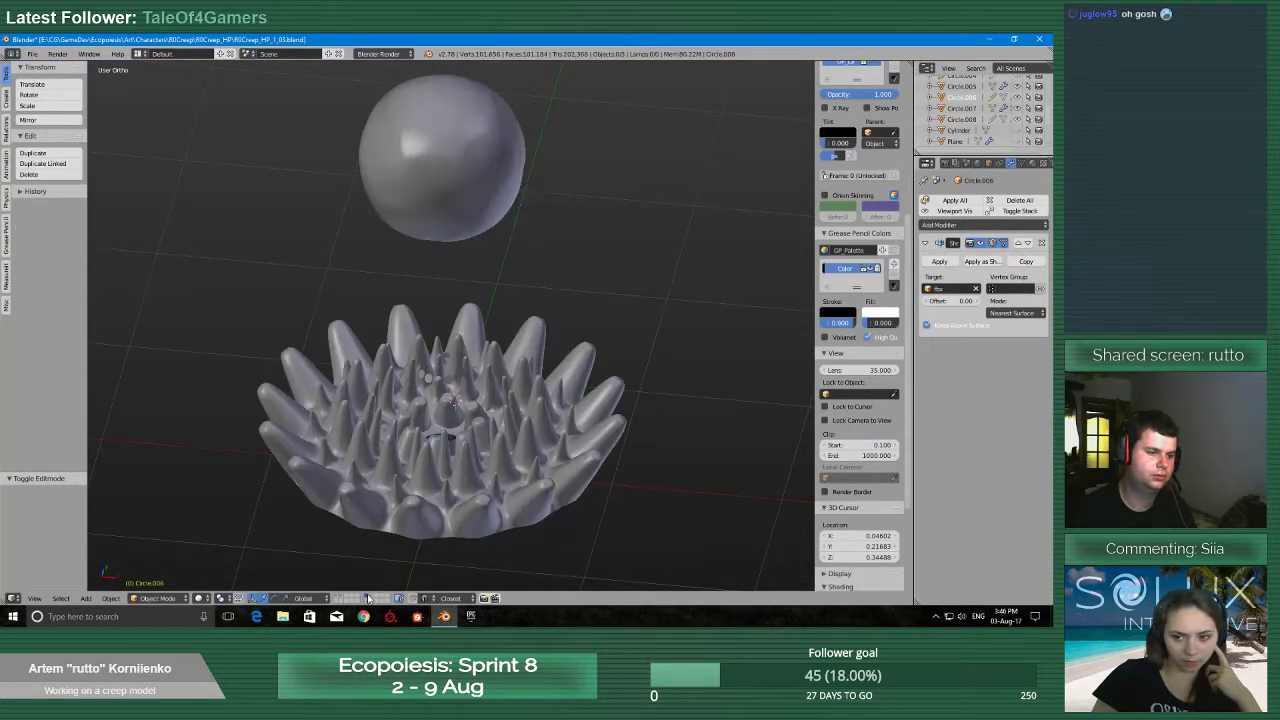
# Examine the head sphere and the spiked ring from low angles and several sides
pyautogui.moveTo(393, 453); pyautogui.dragTo(399, 260, button='middle')
pyautogui.scroll(3, 396, 476)
pyautogui.scroll(-1, 396, 476)
pyautogui.scroll(1, 394, 497)
pyautogui.scroll(-1, 394, 497)
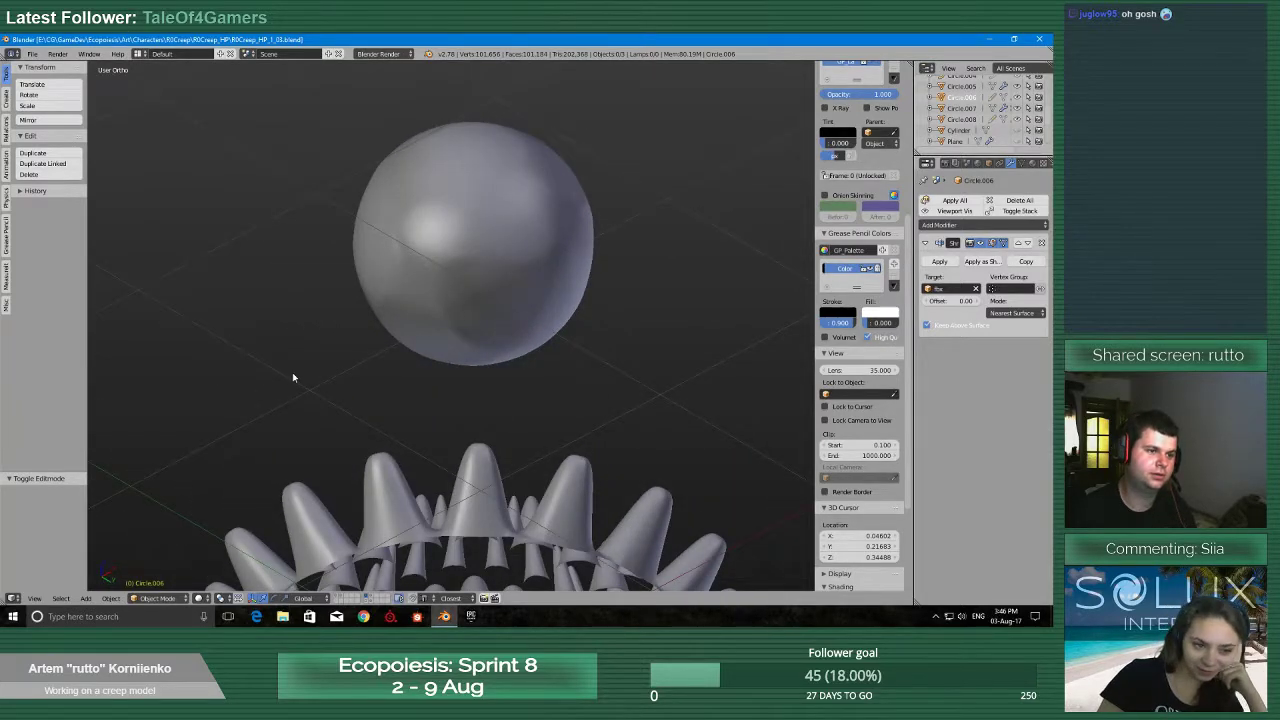
pyautogui.moveTo(292, 377); pyautogui.dragTo(349, 357, button='middle')
pyautogui.moveTo(571, 249); pyautogui.dragTo(518, 299, button='middle')
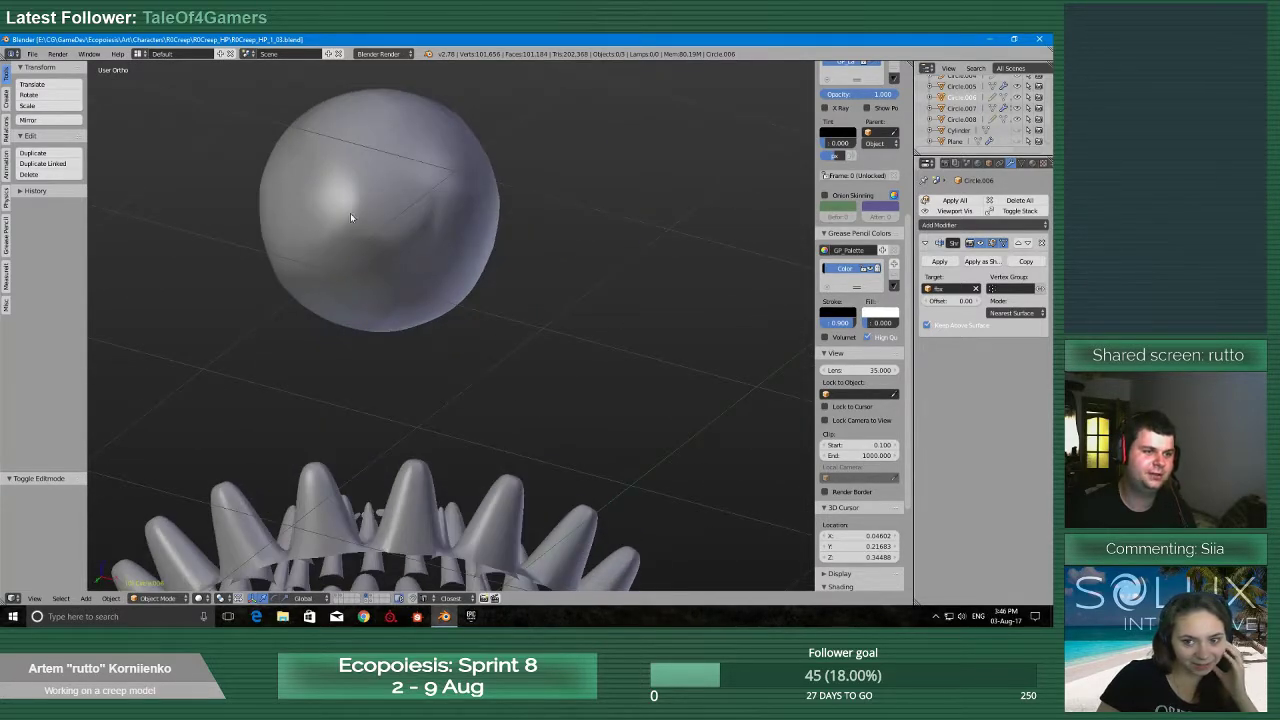
pyautogui.moveTo(565, 417); pyautogui.dragTo(460, 466, button='middle')
pyautogui.scroll(-3, 450, 395)
# Display the layer with the faceted ring and the mannequin, and deselect all objects
pyautogui.click(370, 600)
pyautogui.click(374, 600)
pyautogui.click(366, 597)
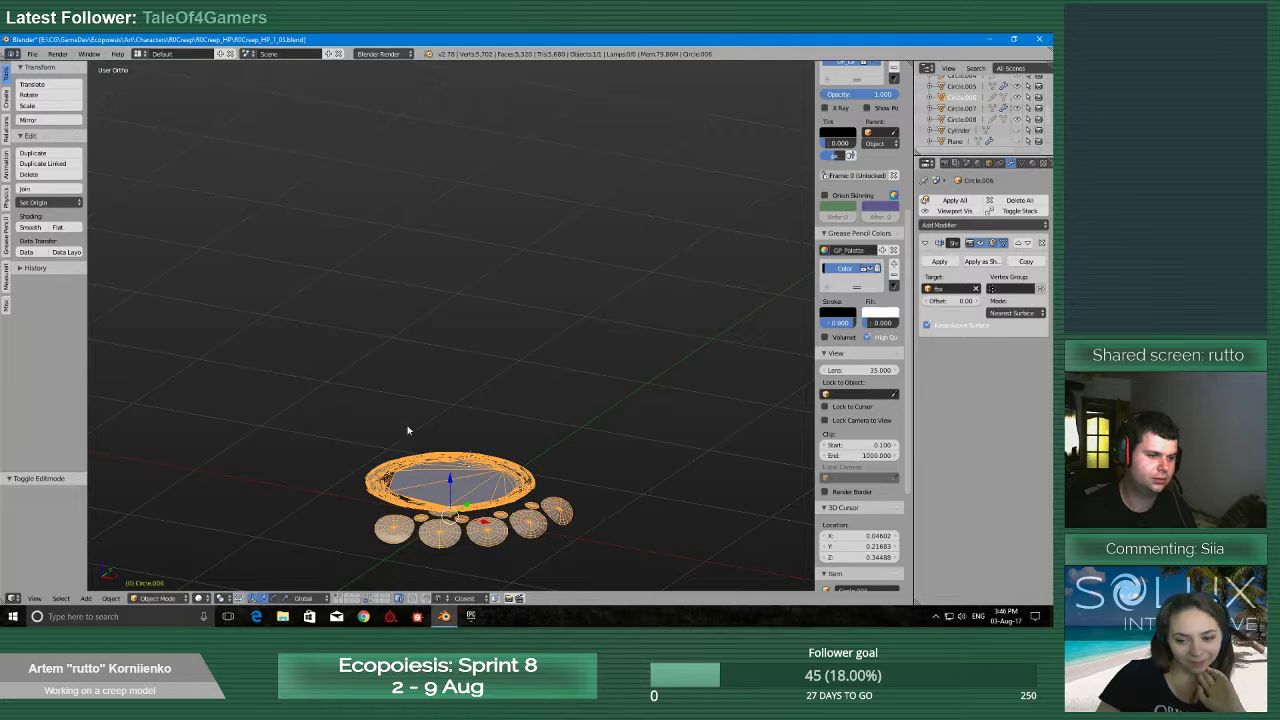
pyautogui.click(345, 594)
pyautogui.scroll(-4, 500, 415)
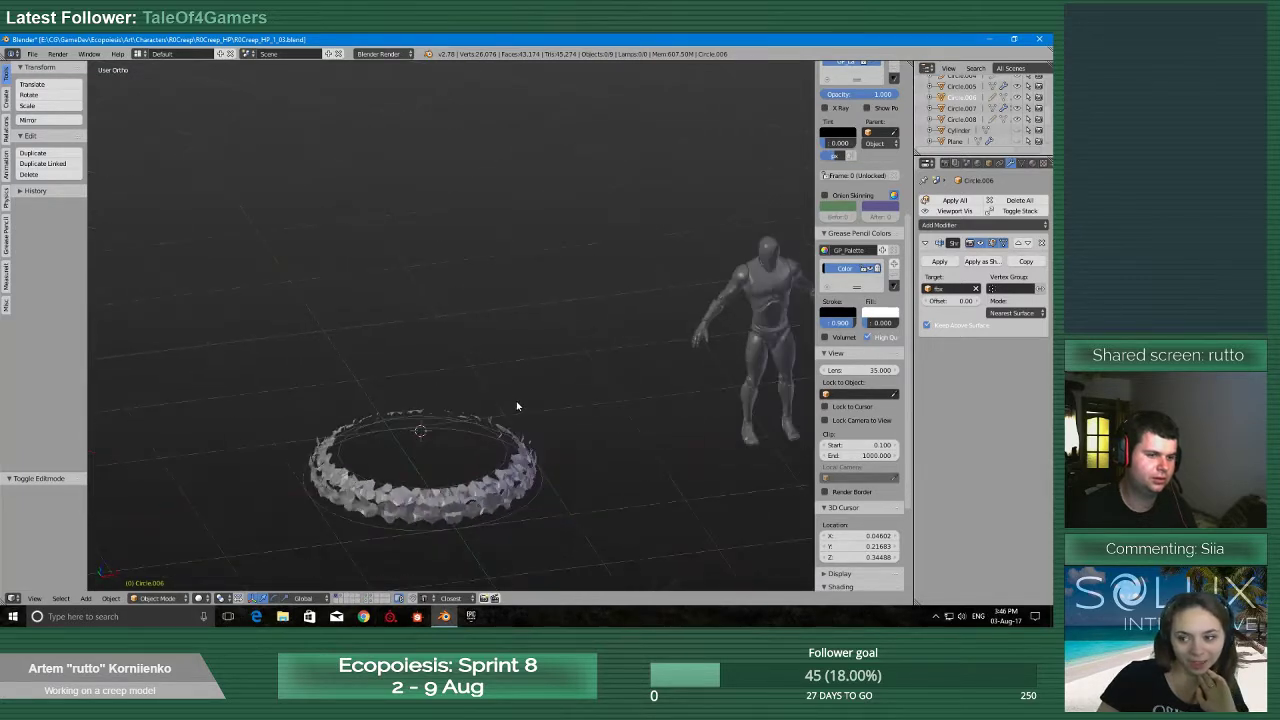
pyautogui.rightClick(462, 425)
pyautogui.press('a')
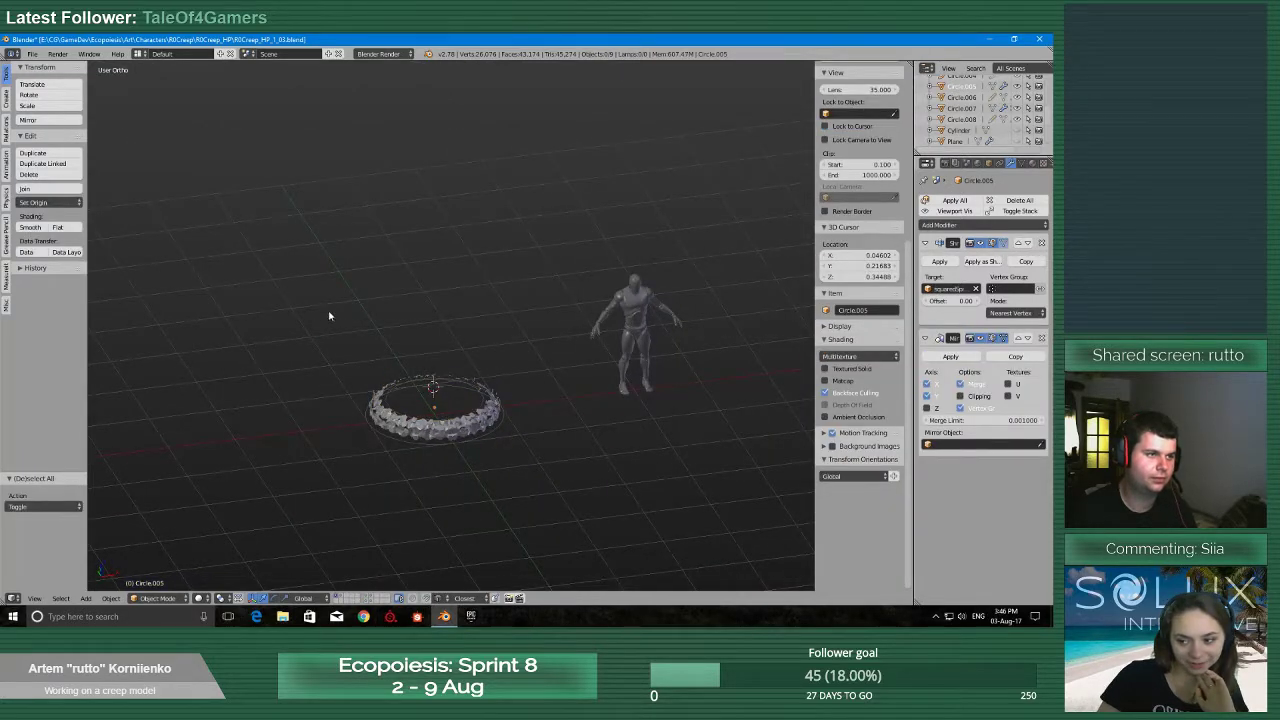
# Save the scene as a new incremental version named R0Creep_HP_1_04.blend
pyautogui.press('space')
pyautogui.click(32, 53)
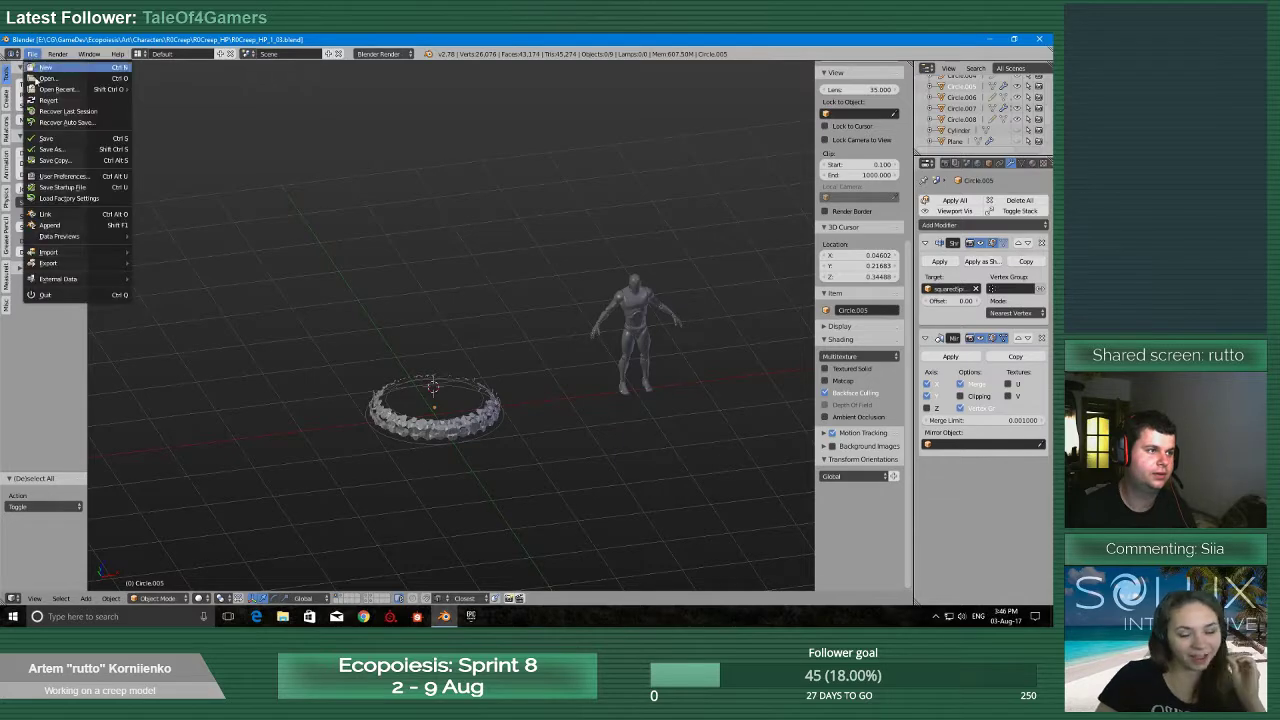
pyautogui.click(45, 142)
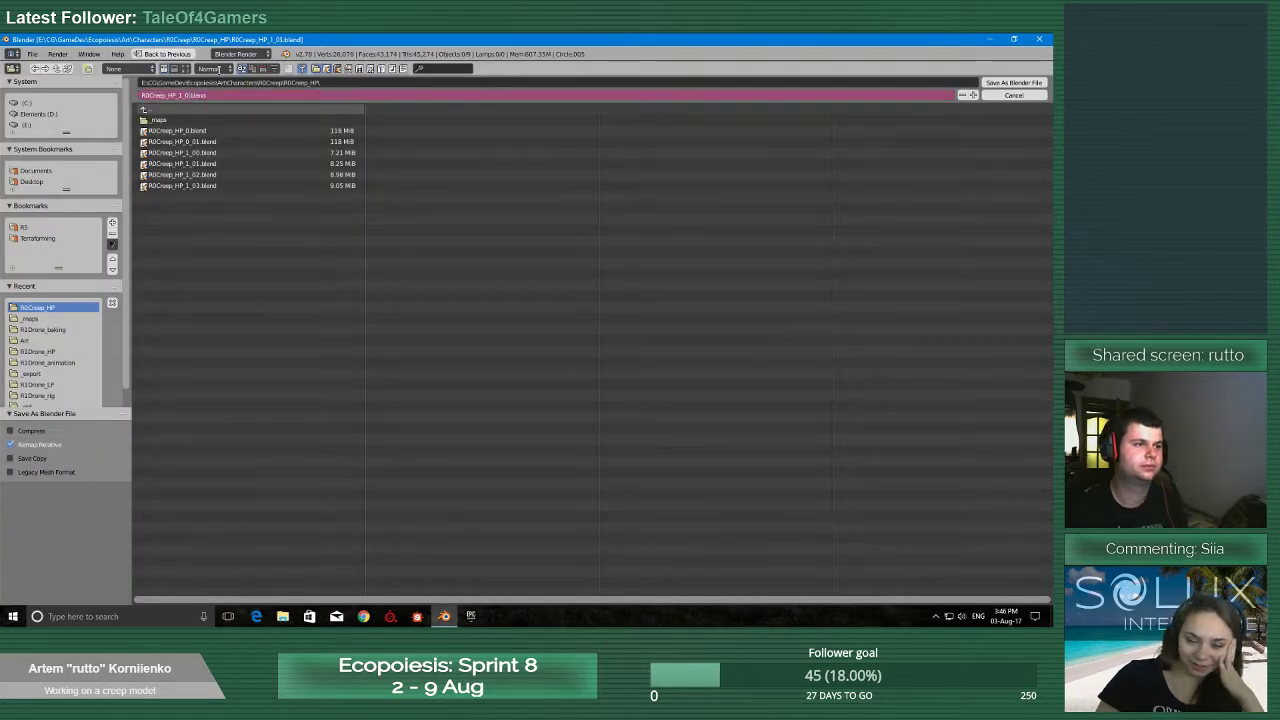
pyautogui.press('KP_Add')
pyautogui.press('Return')
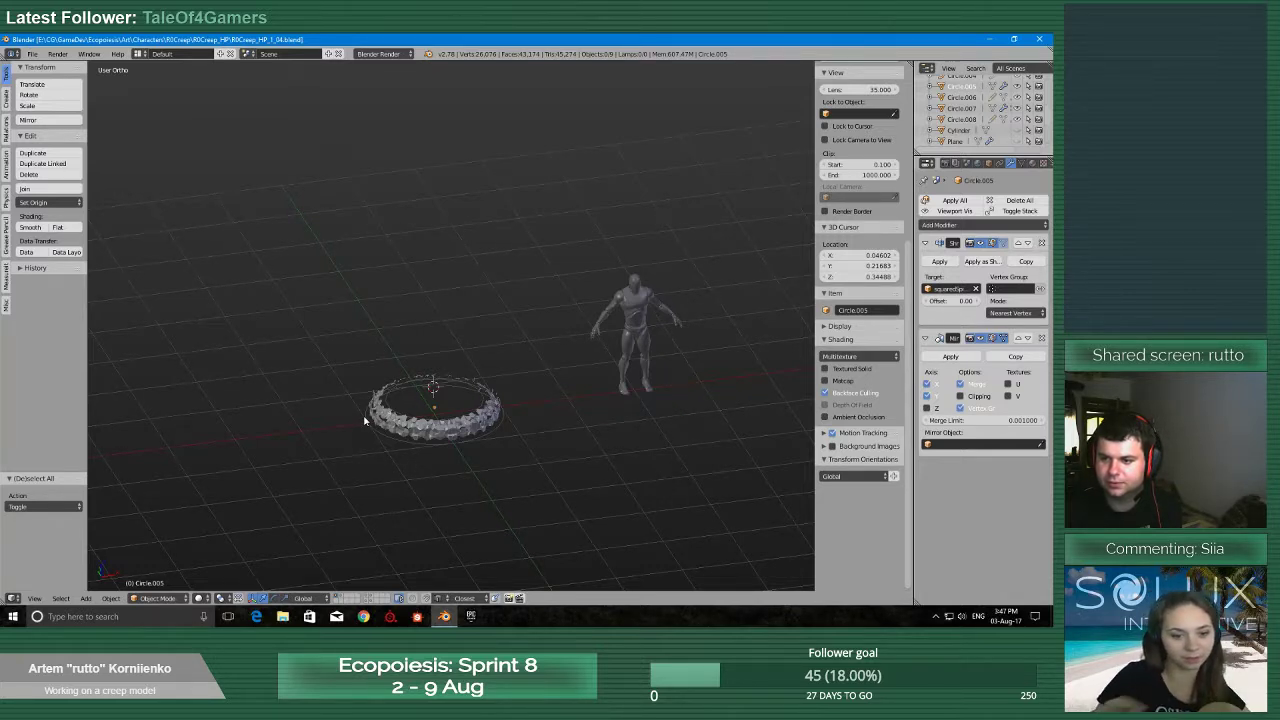
# Lasso-select the faceted ring's objects beside the mannequin and delete them
pyautogui.scroll(3, 540, 436)
pyautogui.scroll(-2, 461, 472)
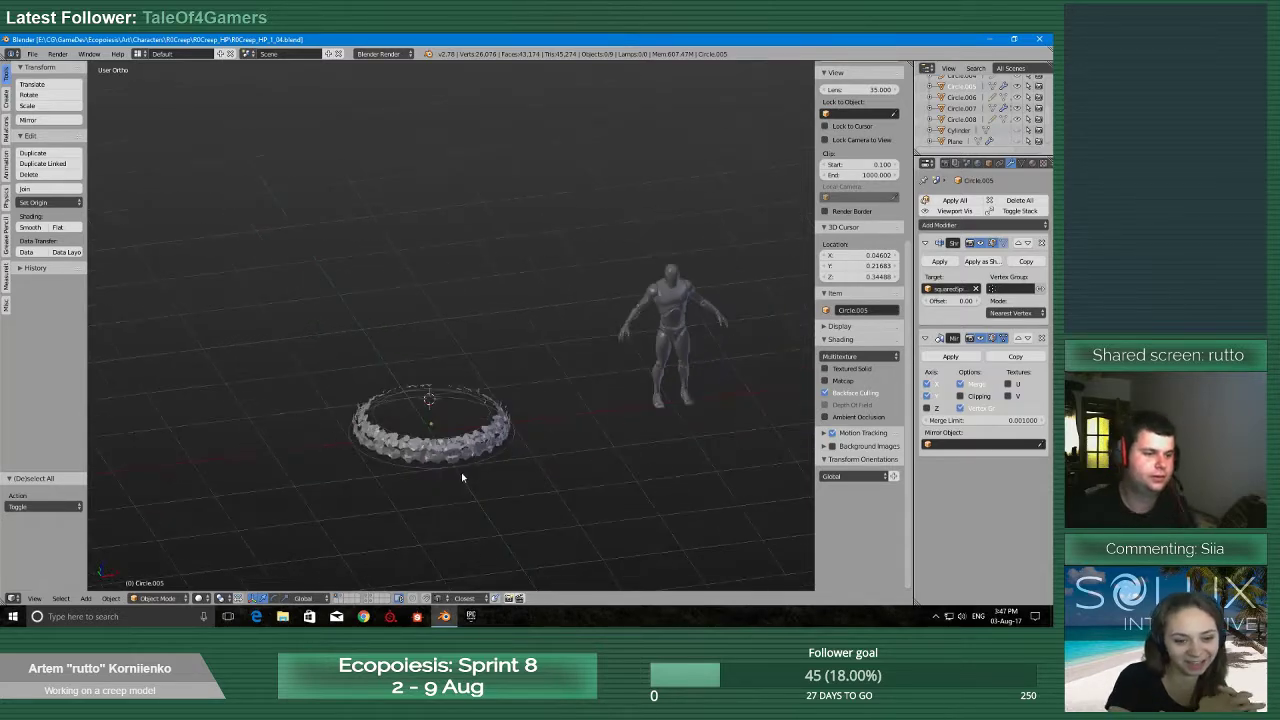
pyautogui.rightClick(457, 449)
pyautogui.scroll(1, 456, 455)
pyautogui.scroll(-3, 456, 458)
pyautogui.press('a')
pyautogui.keyDown('ctrl'); pyautogui.moveTo(362, 320); pyautogui.dragTo(436, 502); pyautogui.keyUp('ctrl')
pyautogui.click(326, 452)
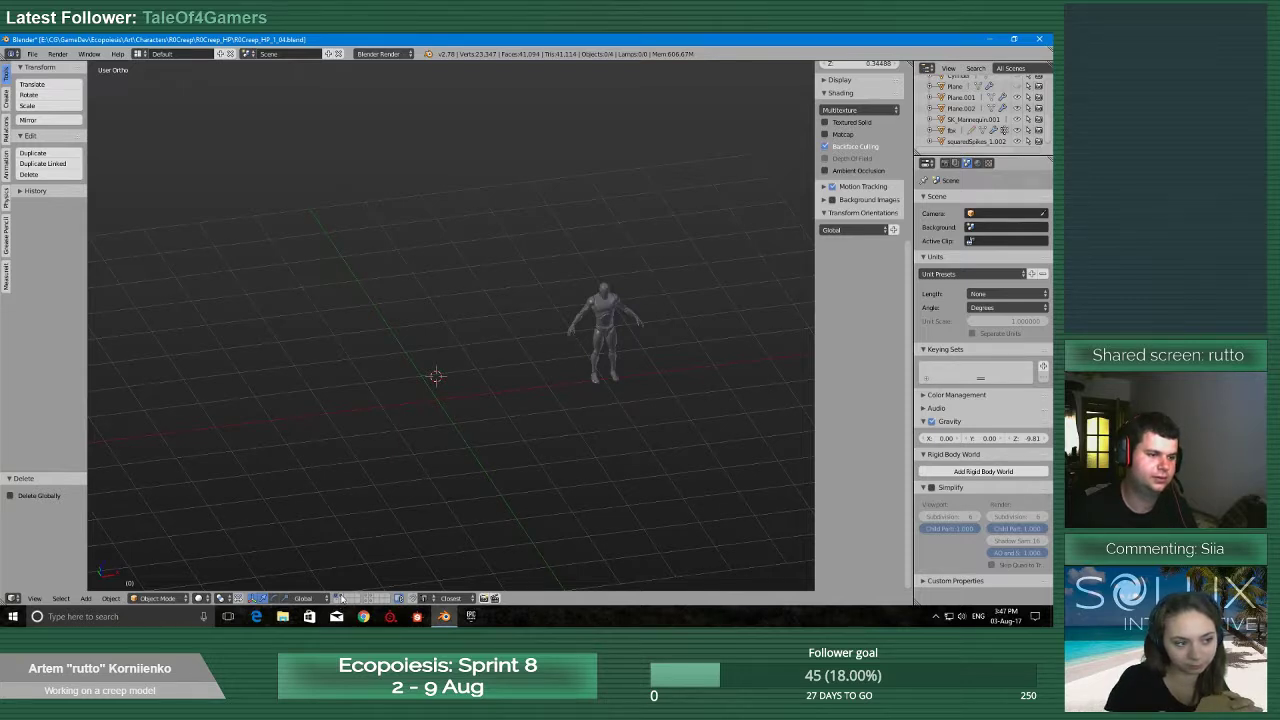
# Display the layer with the old dense spiked creep model and delete its squaredSpikes_1.002 object
pyautogui.press('1')
pyautogui.click(422, 494)
pyautogui.scroll(2, 418, 502)
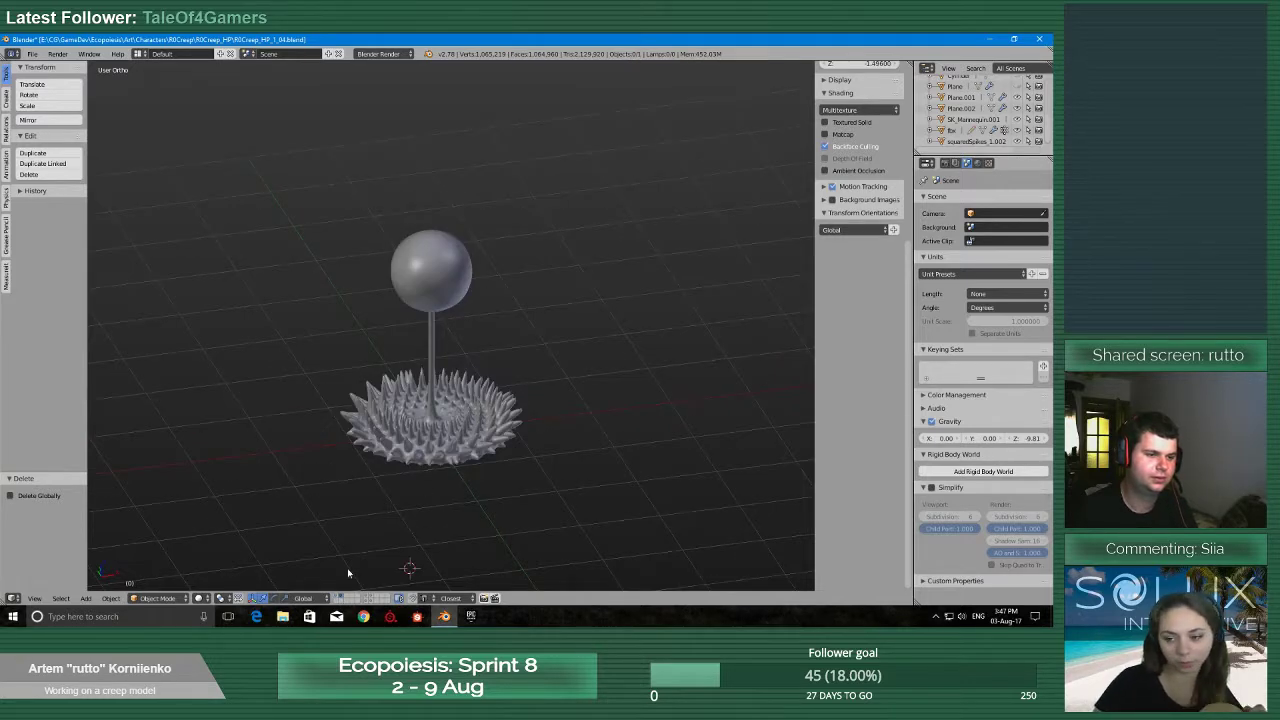
pyautogui.scroll(1, 449, 373)
pyautogui.rightClick(439, 424)
pyautogui.press('x')
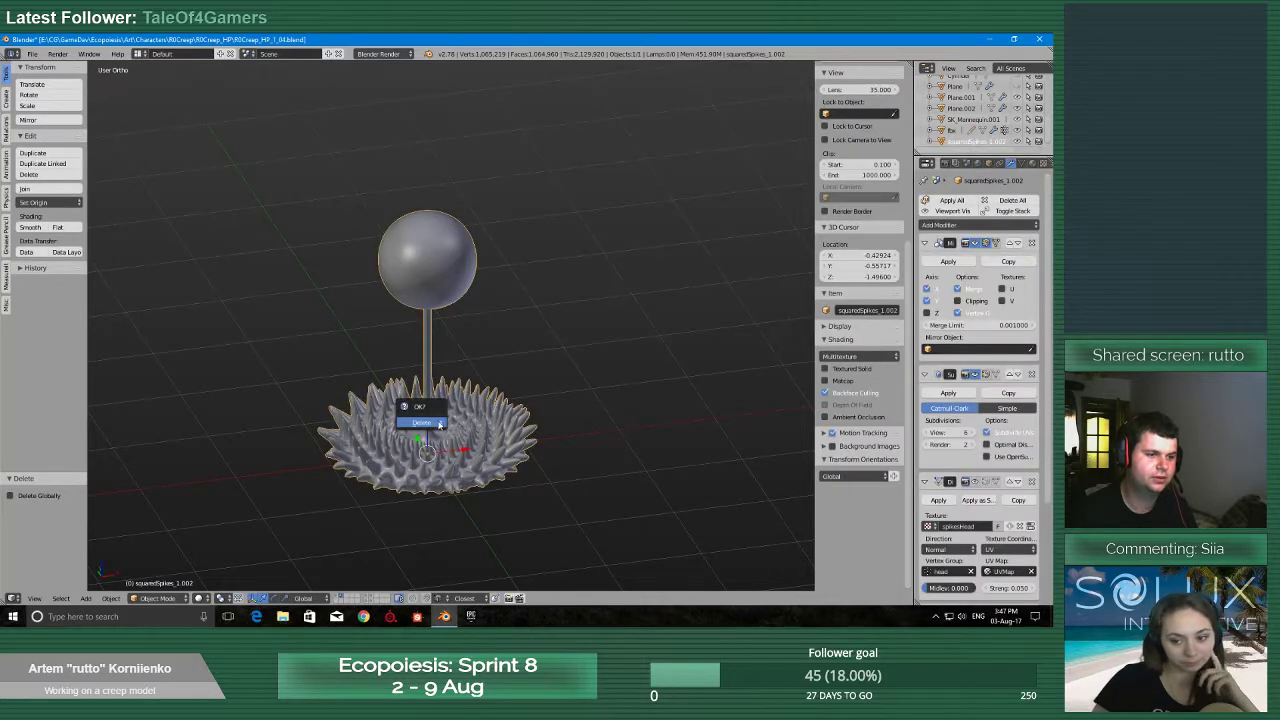
pyautogui.click(439, 424)
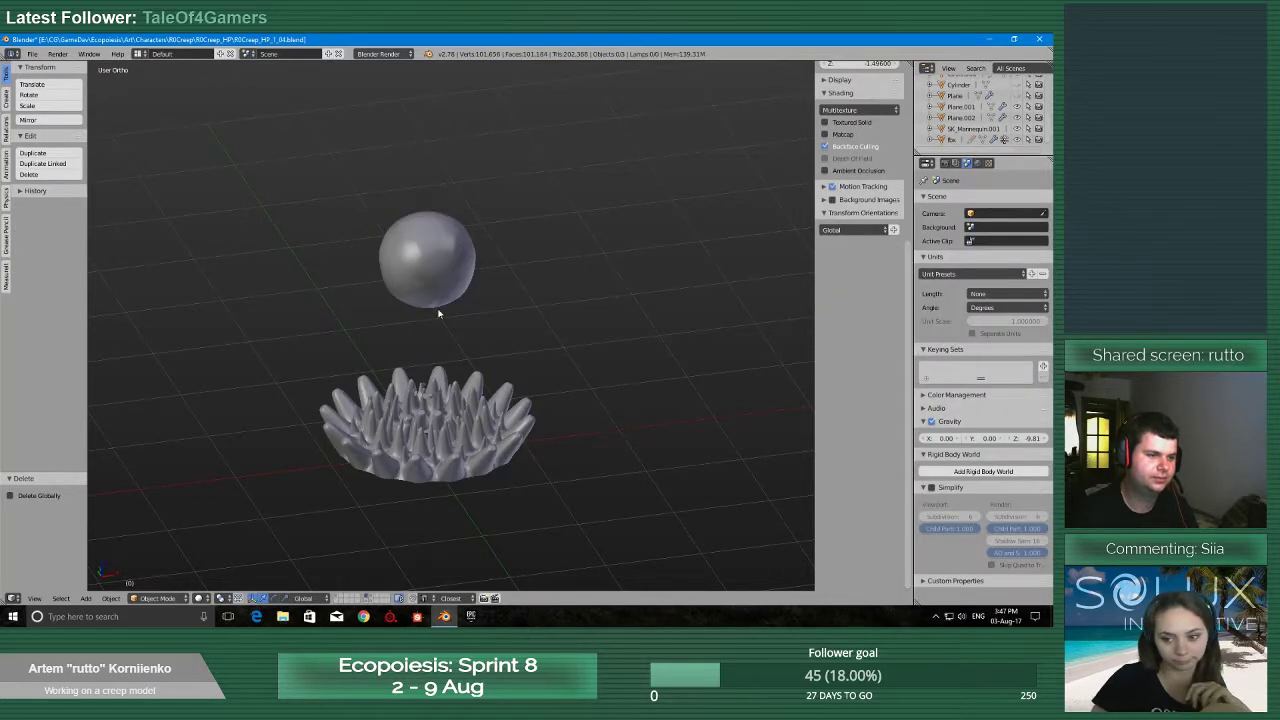
# Display only the layer with the smooth creep body and select the body with its round base, stalk and head sphere
pyautogui.rightClick(414, 433)
pyautogui.moveTo(414, 433); pyautogui.dragTo(430, 458, button='middle')
pyautogui.click(371, 597)
pyautogui.moveTo(402, 512); pyautogui.dragTo(414, 482, button='middle')
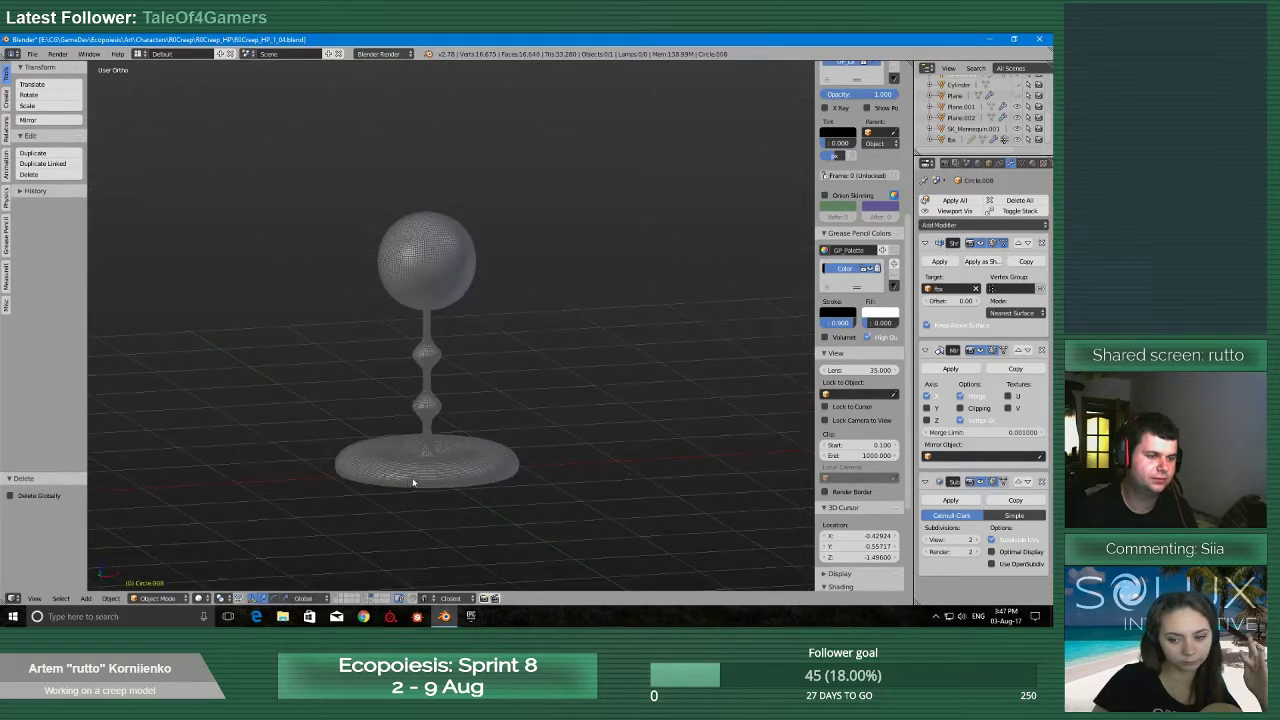
pyautogui.rightClick(413, 483)
pyautogui.scroll(-1, 413, 483)
pyautogui.scroll(2, 474, 428)
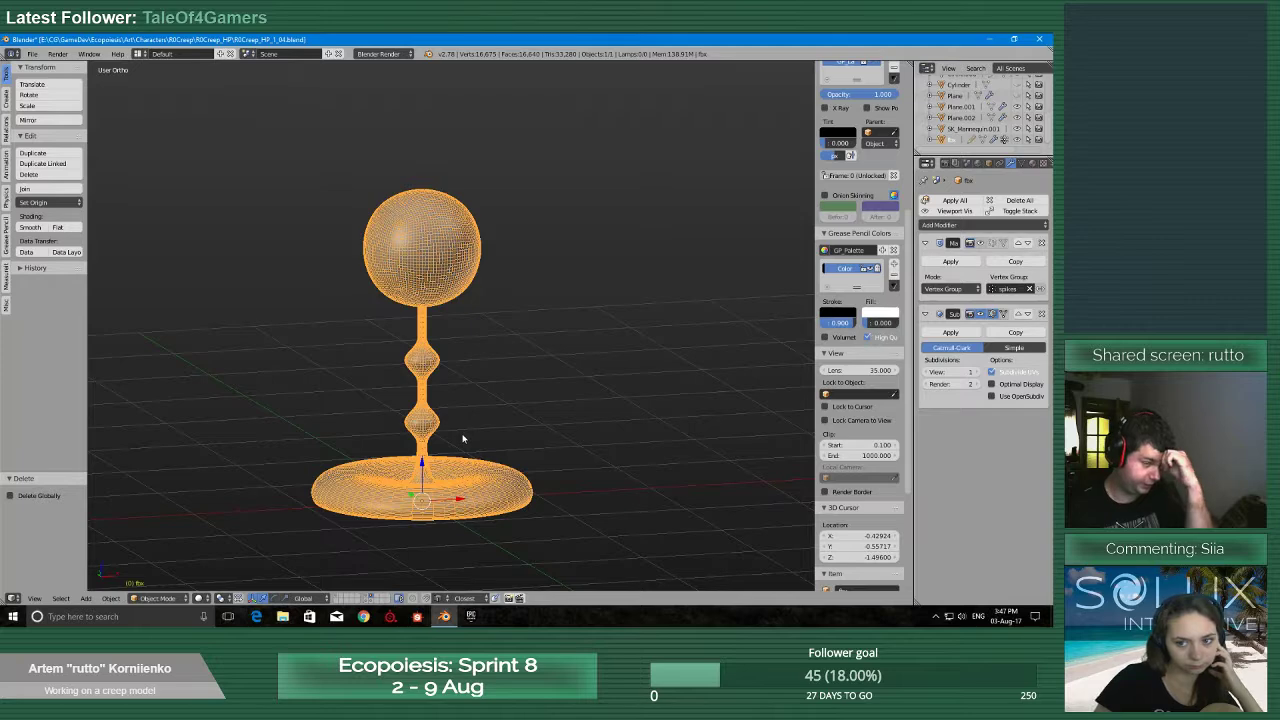
pyautogui.moveTo(454, 441); pyautogui.dragTo(424, 418, button='middle')
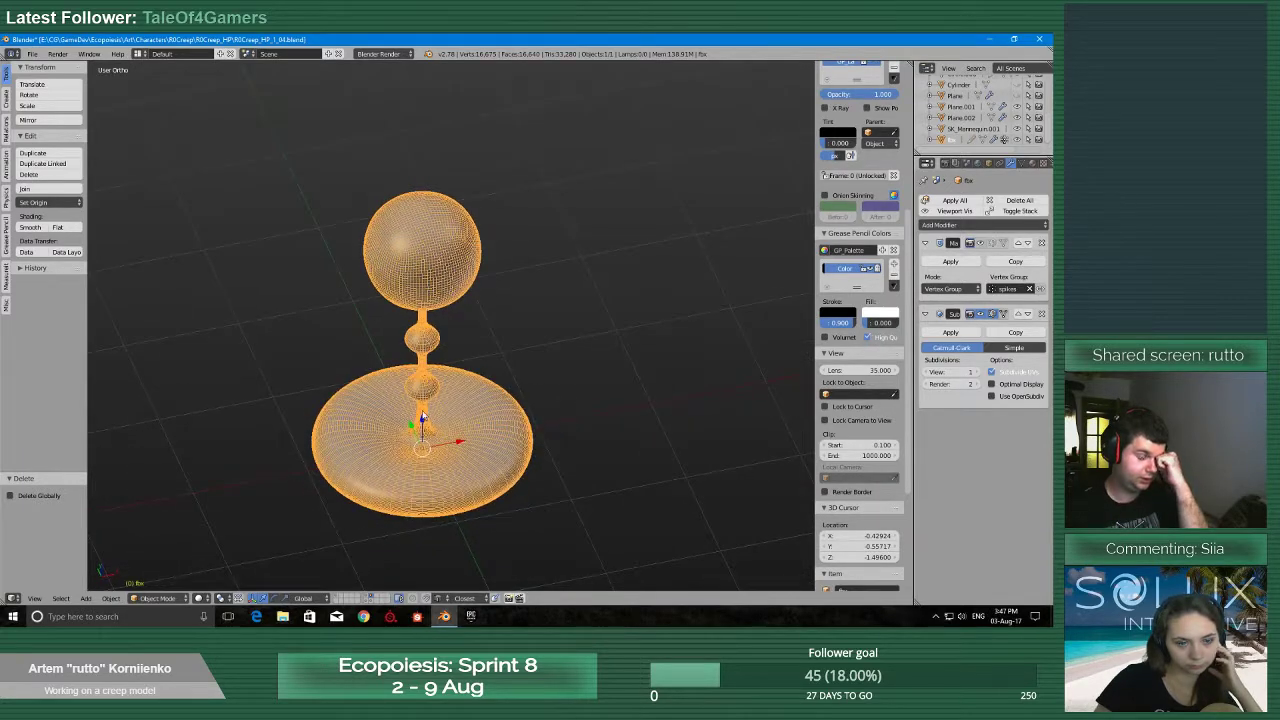
# Rename the smooth creep body object as _base
pyautogui.scroll(3, 424, 418)
pyautogui.scroll(-3, 424, 418)
pyautogui.click(989, 164)
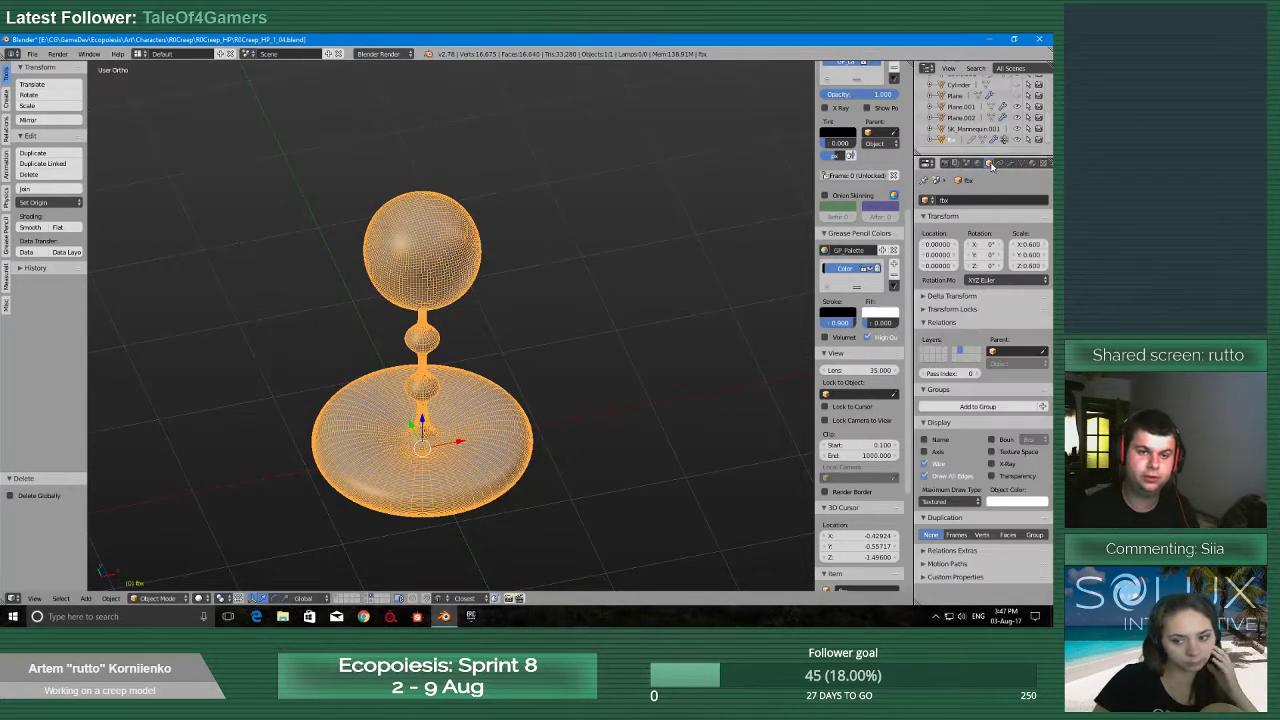
pyautogui.click(968, 200)
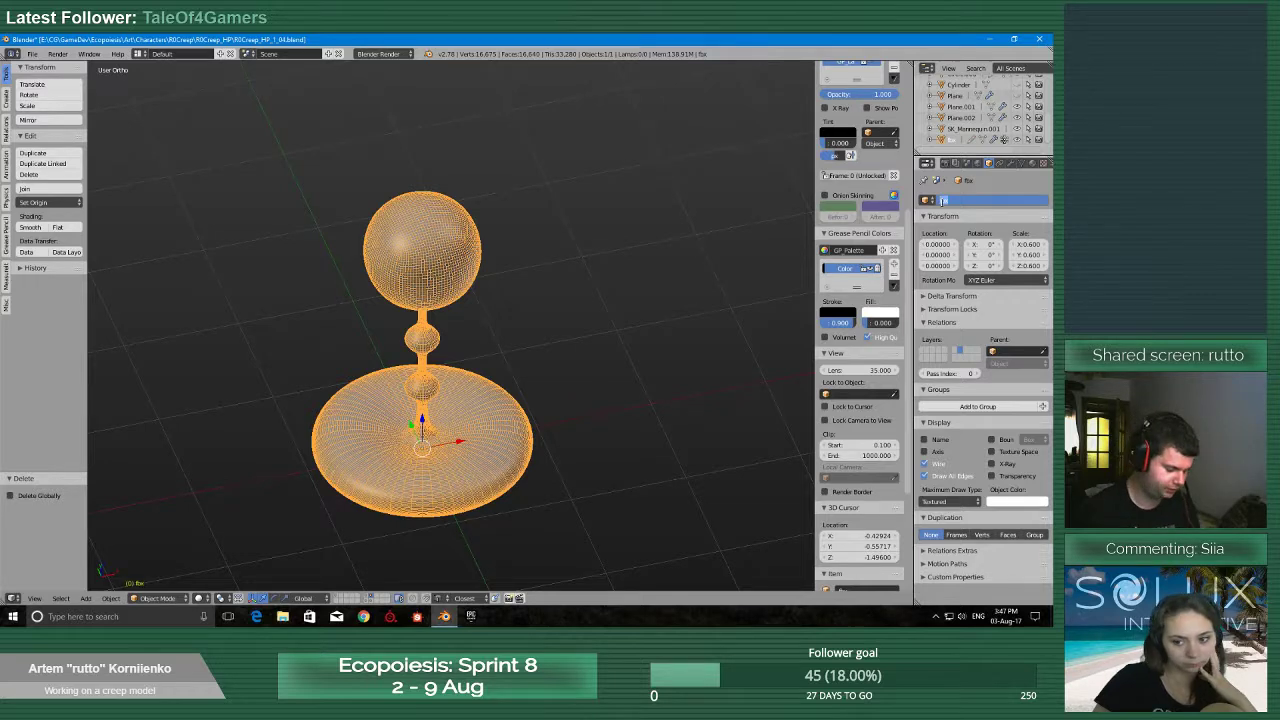
pyautogui.write('_base')
pyautogui.press('Return')
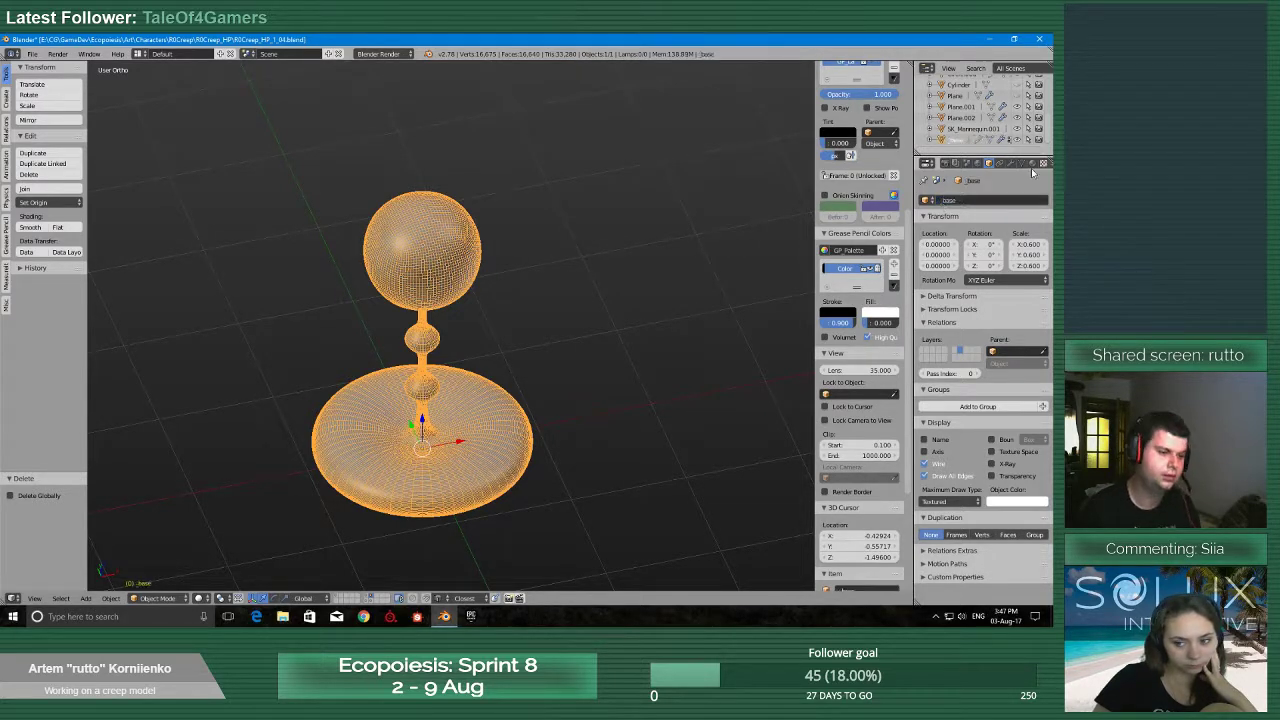
# Display the layer with the flat polygonal disc and rename that disc as _helper.hexagon
pyautogui.click(372, 599)
pyautogui.rightClick(488, 428)
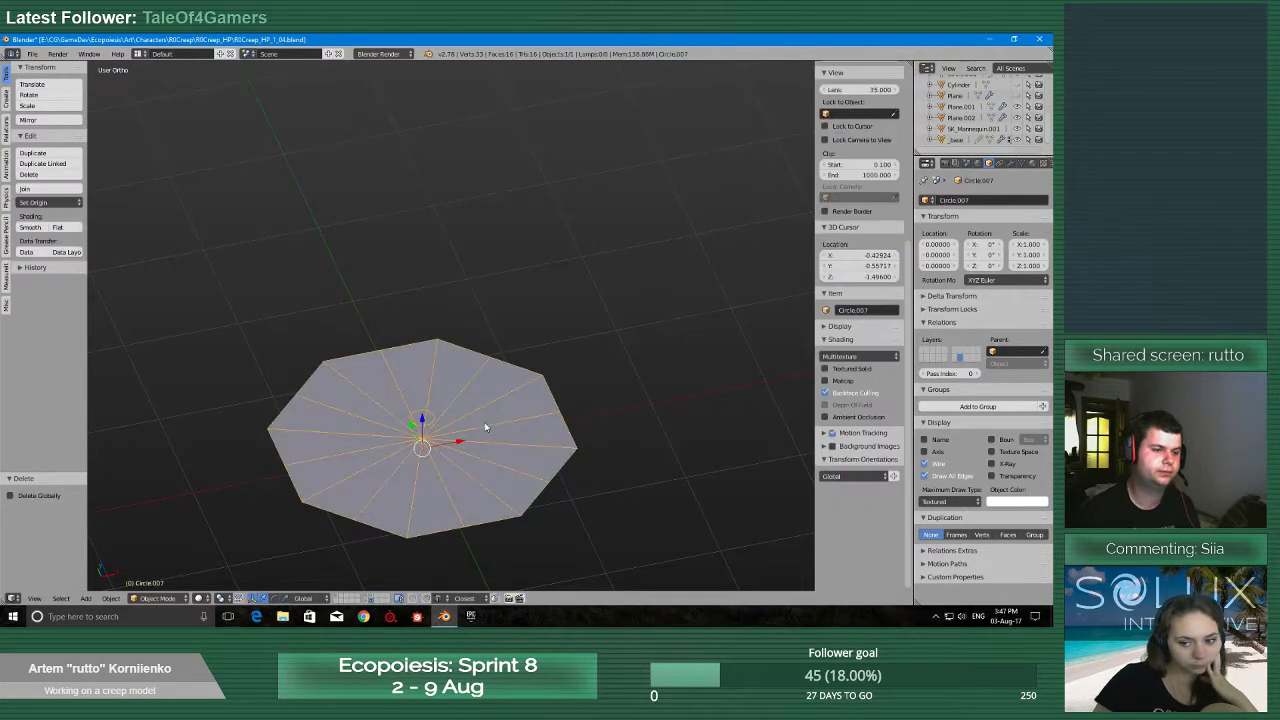
pyautogui.click(971, 200)
pyautogui.press('BackSpace')
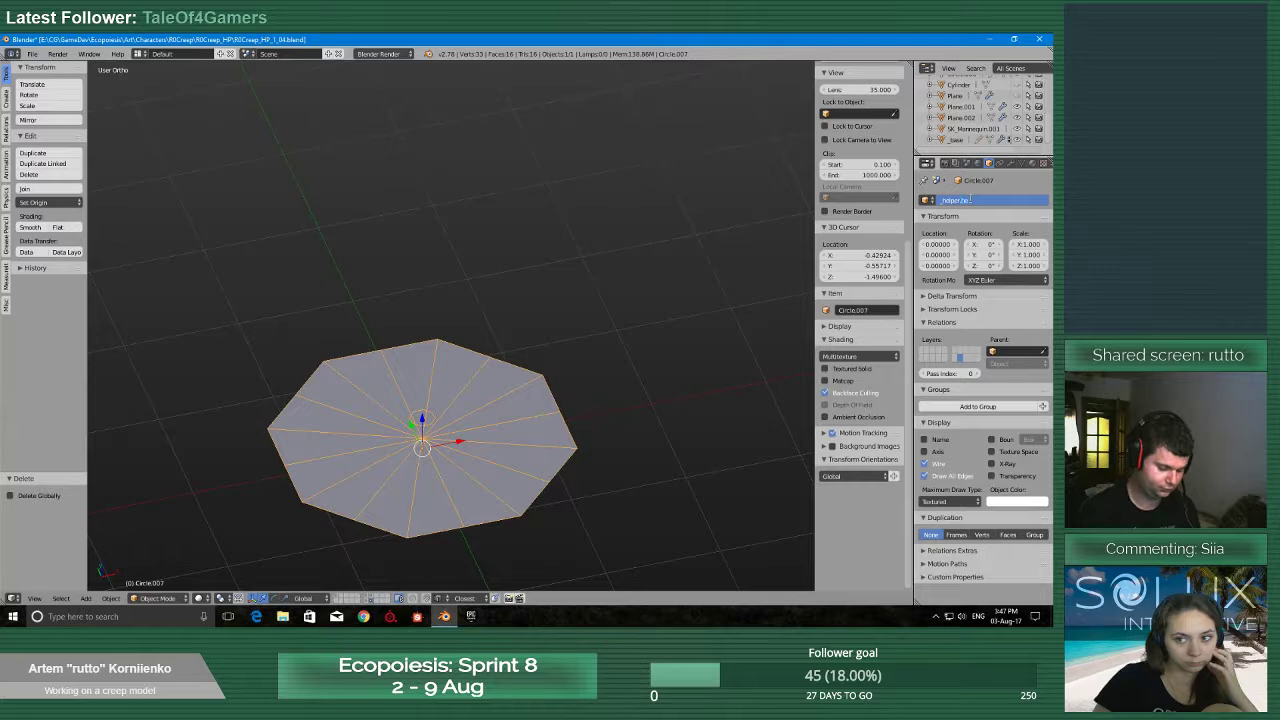
pyautogui.write('_helper.hexagon')
pyautogui.press('Return')
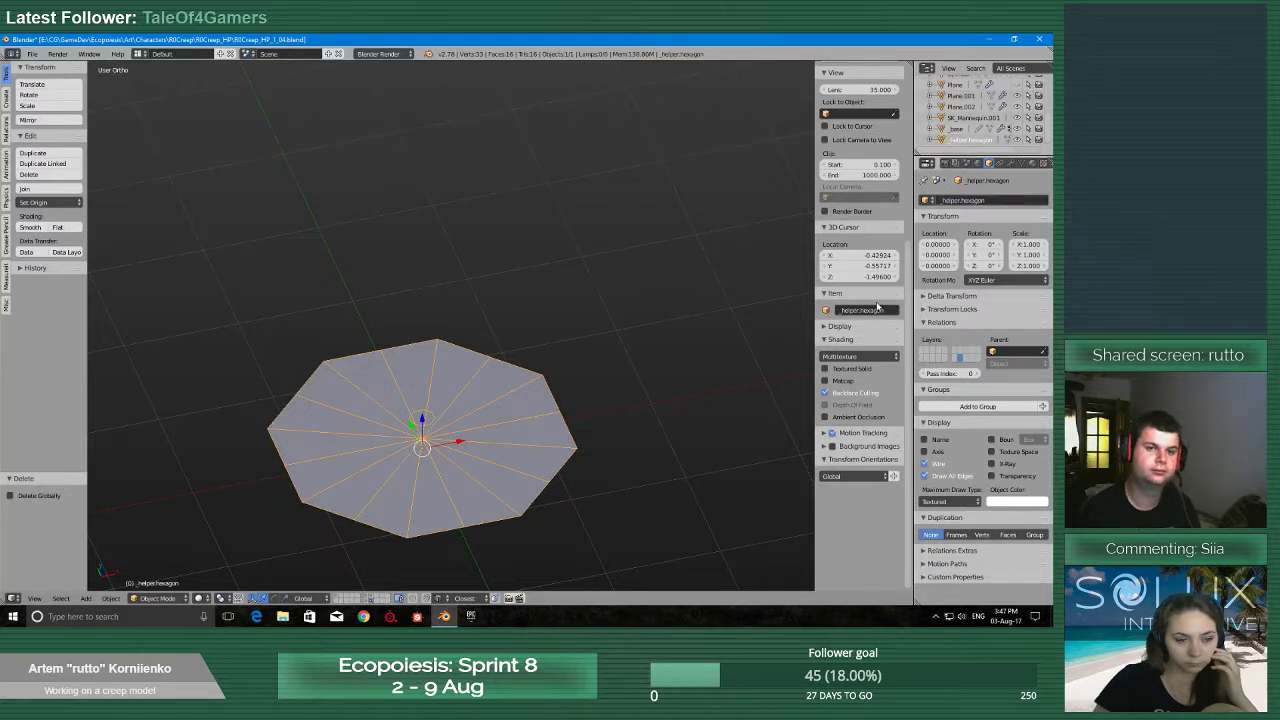
pyautogui.scroll(1, 452, 290)
pyautogui.scroll(-1, 553, 350)
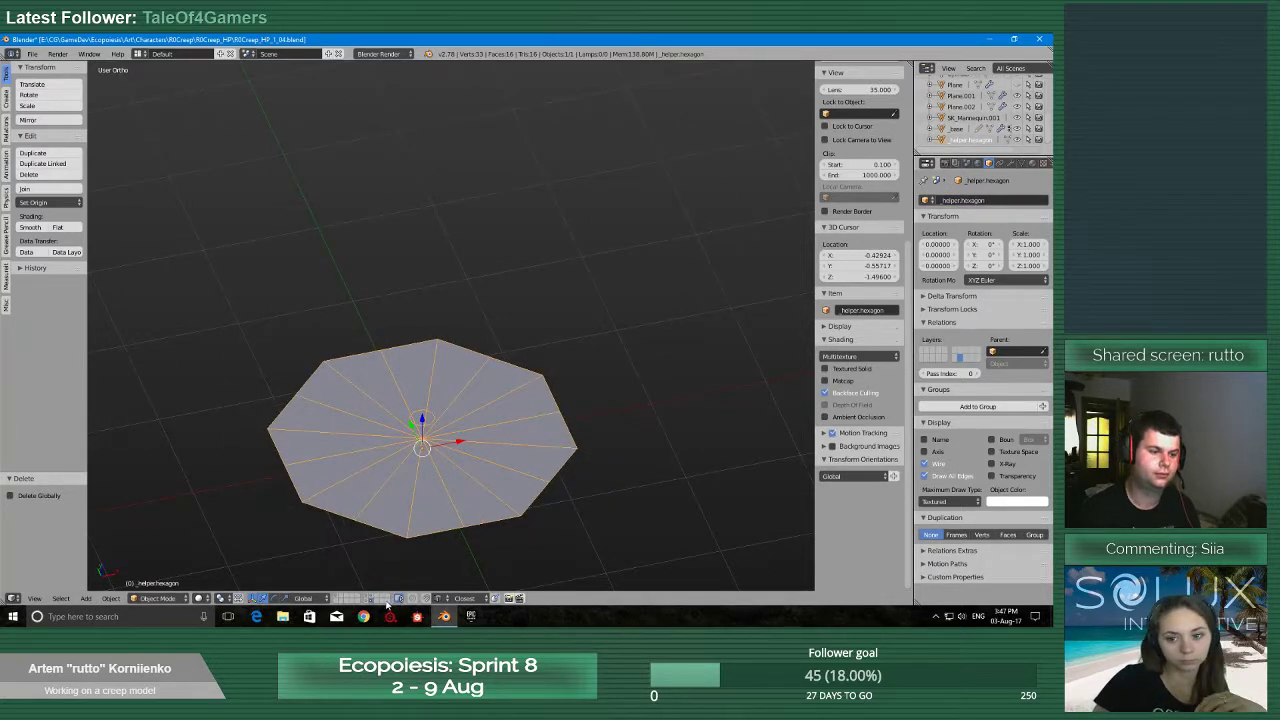
# Display the layer with the flat ring of small discs and delete its Circle.006 object
pyautogui.click(371, 596)
pyautogui.rightClick(445, 376)
pyautogui.click(368, 595)
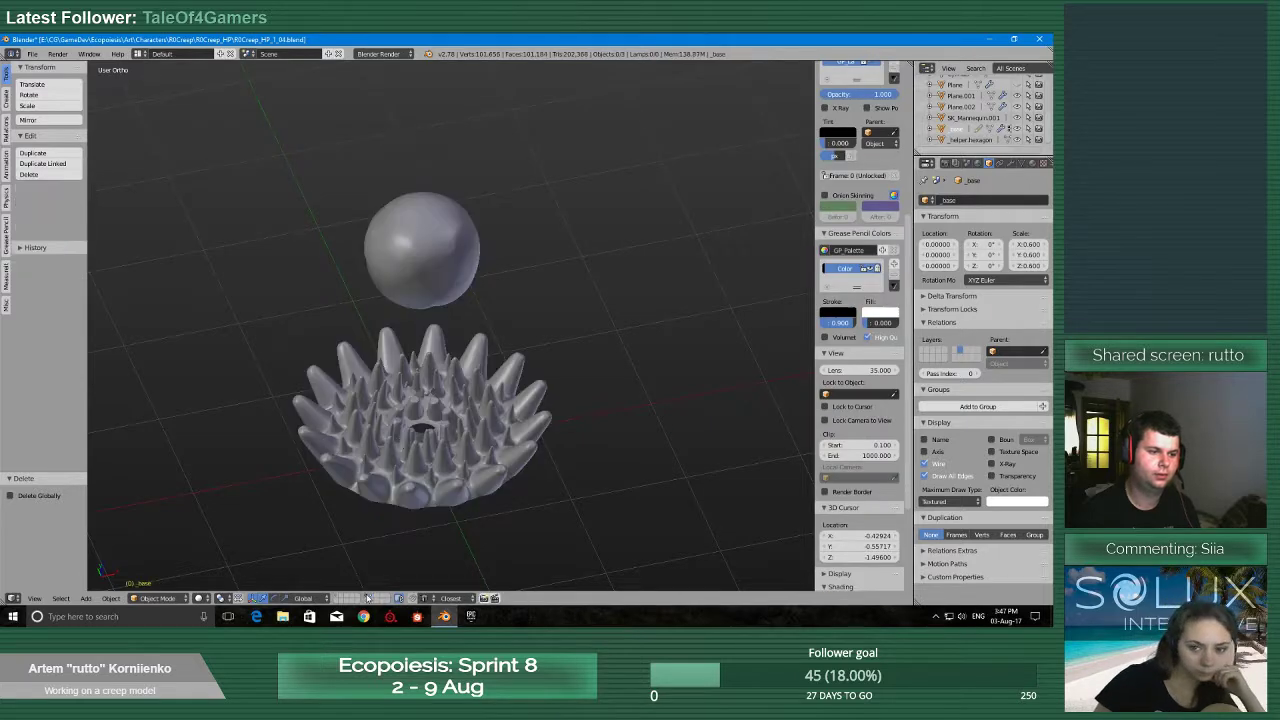
pyautogui.rightClick(411, 437)
pyautogui.scroll(3, 411, 436)
pyautogui.moveTo(411, 436); pyautogui.dragTo(423, 390, button='middle')
pyautogui.rightClick(366, 600)
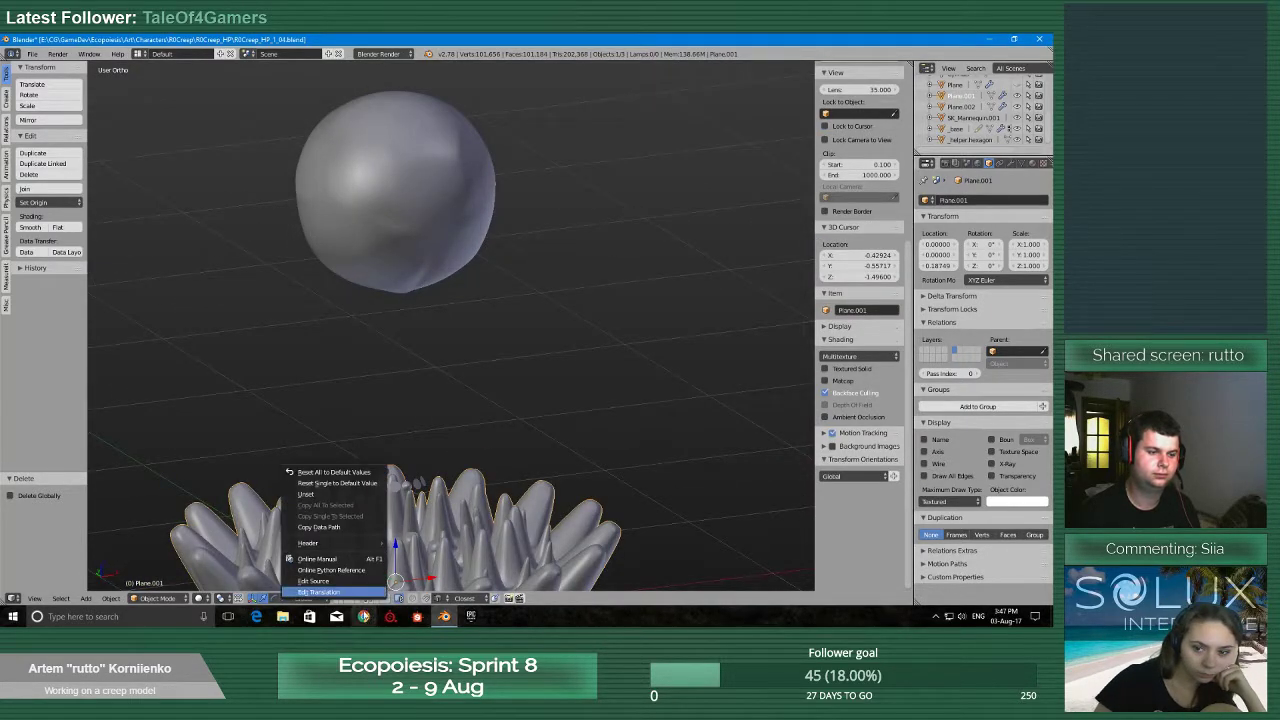
pyautogui.click(367, 600)
pyautogui.moveTo(412, 494); pyautogui.dragTo(403, 537, button='middle')
pyautogui.scroll(-3, 403, 537)
pyautogui.rightClick(440, 421)
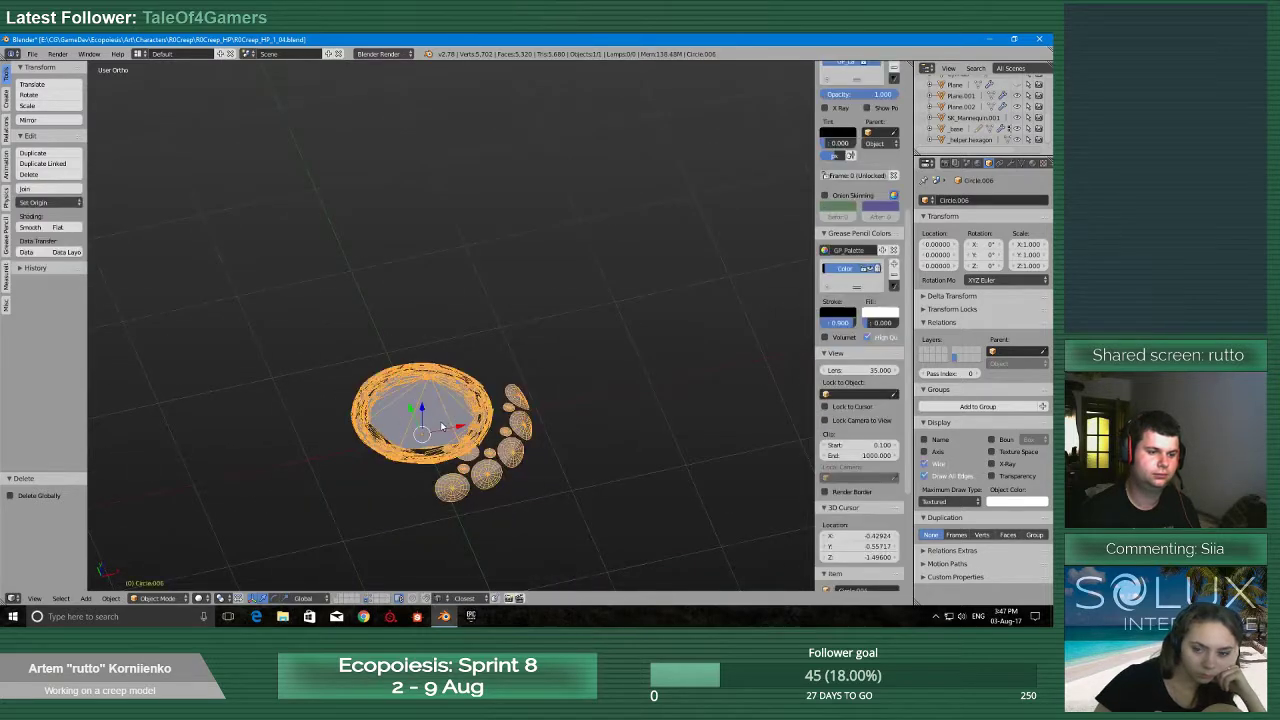
pyautogui.press('x')
pyautogui.click(437, 422)
# Display the layer with the spiked model and rename its lower spiked part as 00.blockout.lowerPart
pyautogui.click(366, 598)
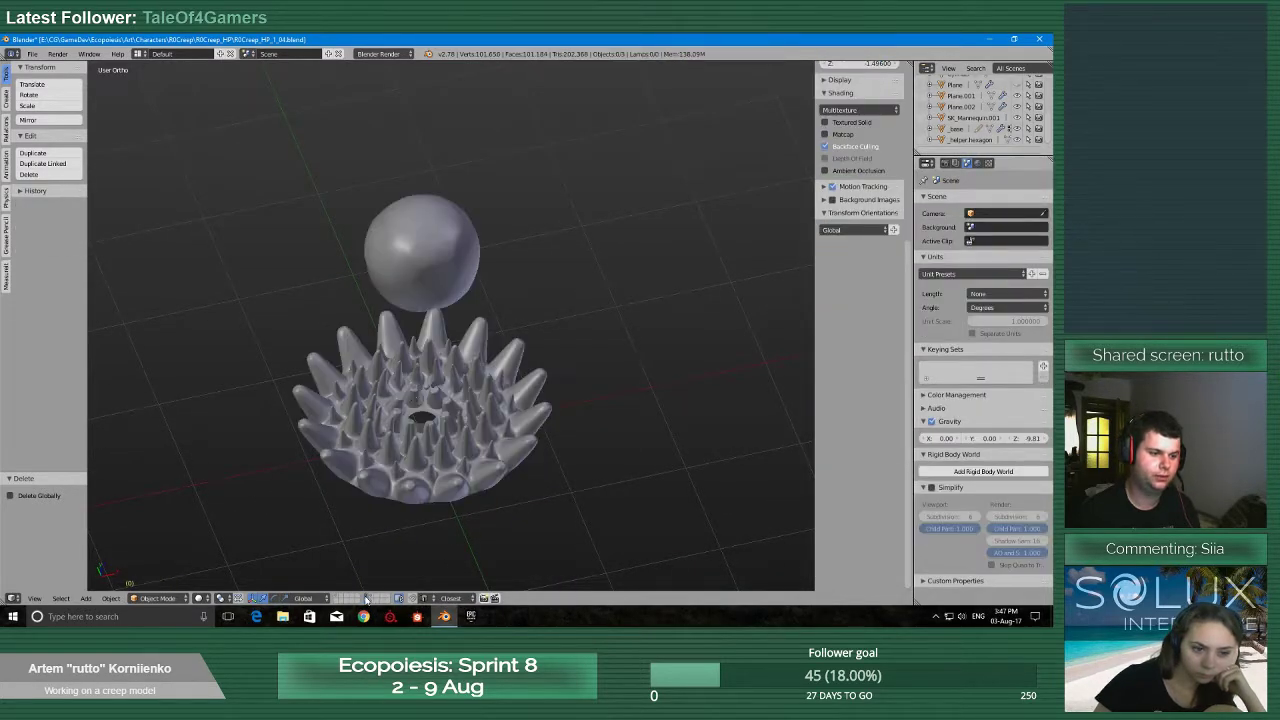
pyautogui.rightClick(426, 491)
pyautogui.scroll(5, 427, 495)
pyautogui.moveTo(430, 506); pyautogui.dragTo(425, 449, button='middle')
pyautogui.scroll(2, 417, 520)
pyautogui.scroll(-2, 417, 516)
pyautogui.scroll(-3, 425, 450)
pyautogui.click(969, 199)
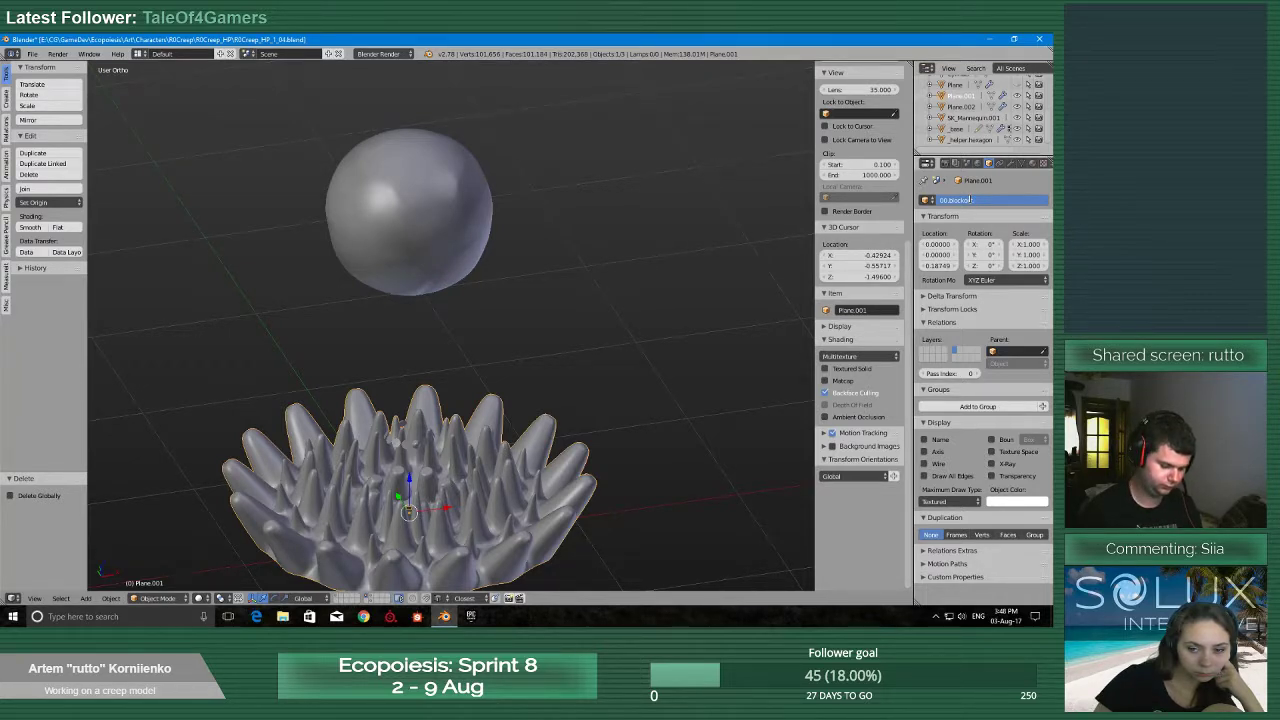
pyautogui.press('Return')
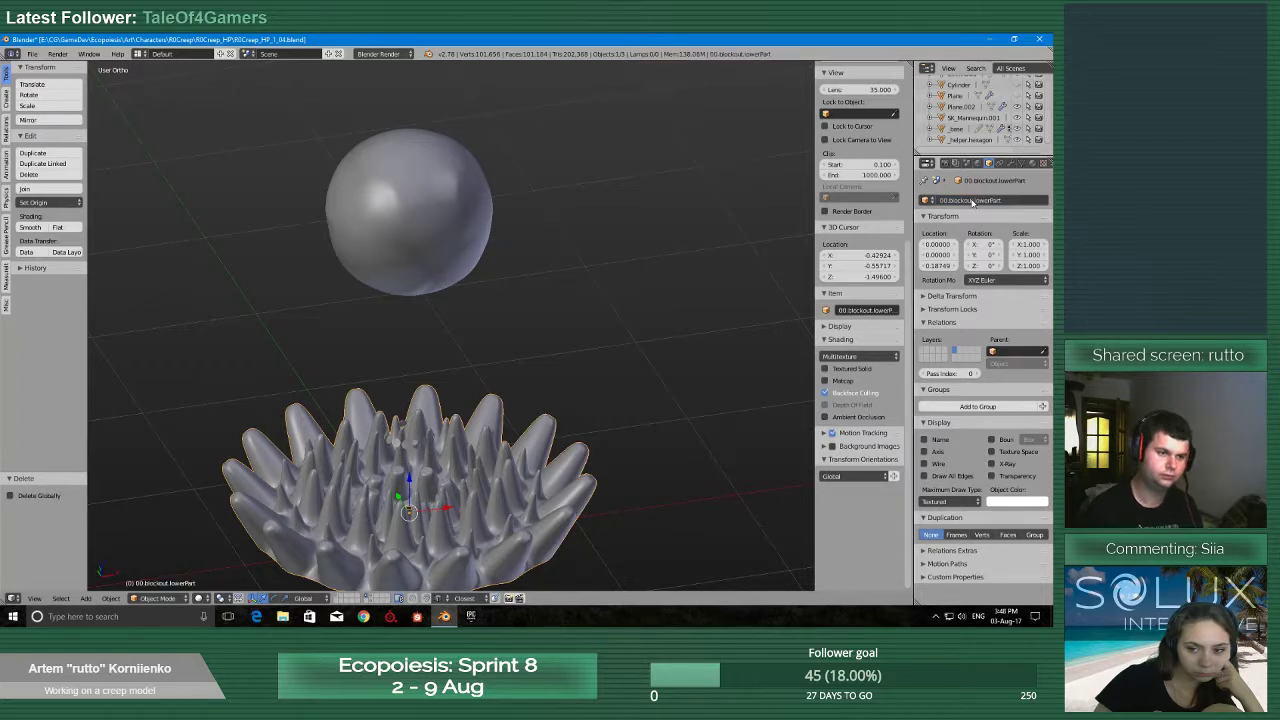
# Select the head sphere above the spikes and rename it as 00.blockout.head
pyautogui.rightClick(303, 286)
pyautogui.click(1000, 200)
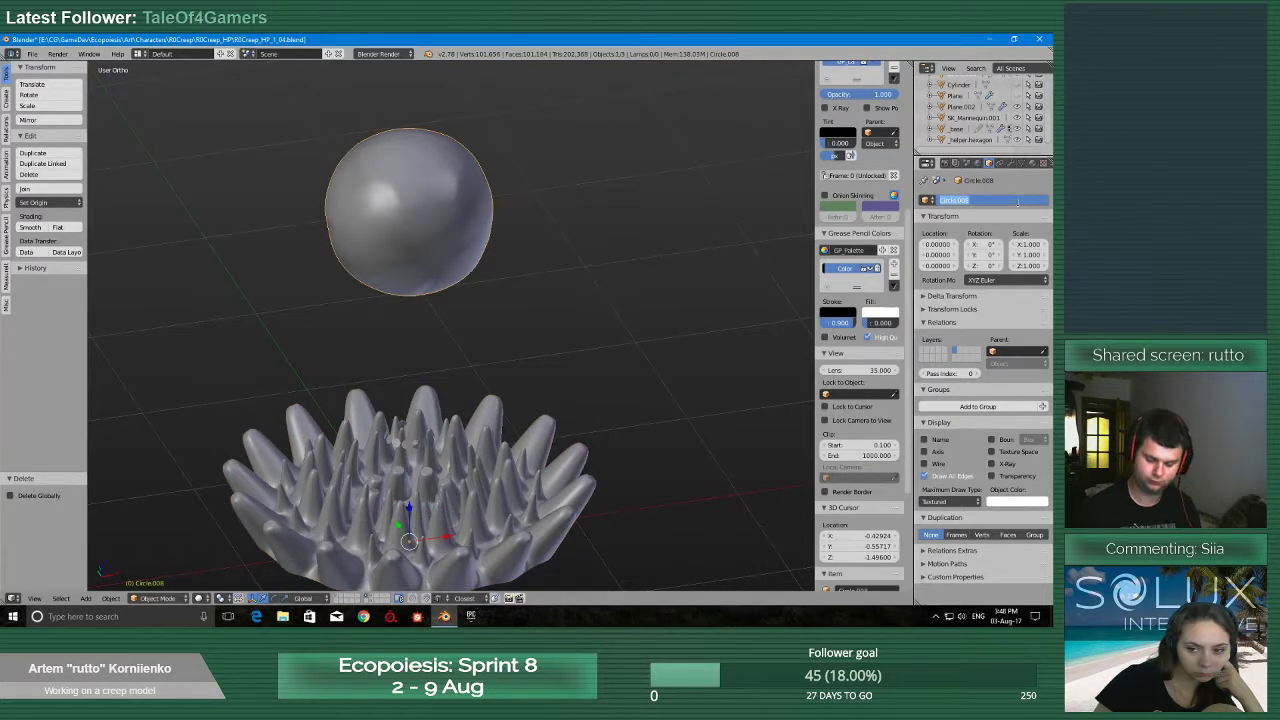
pyautogui.write('00.blockout')
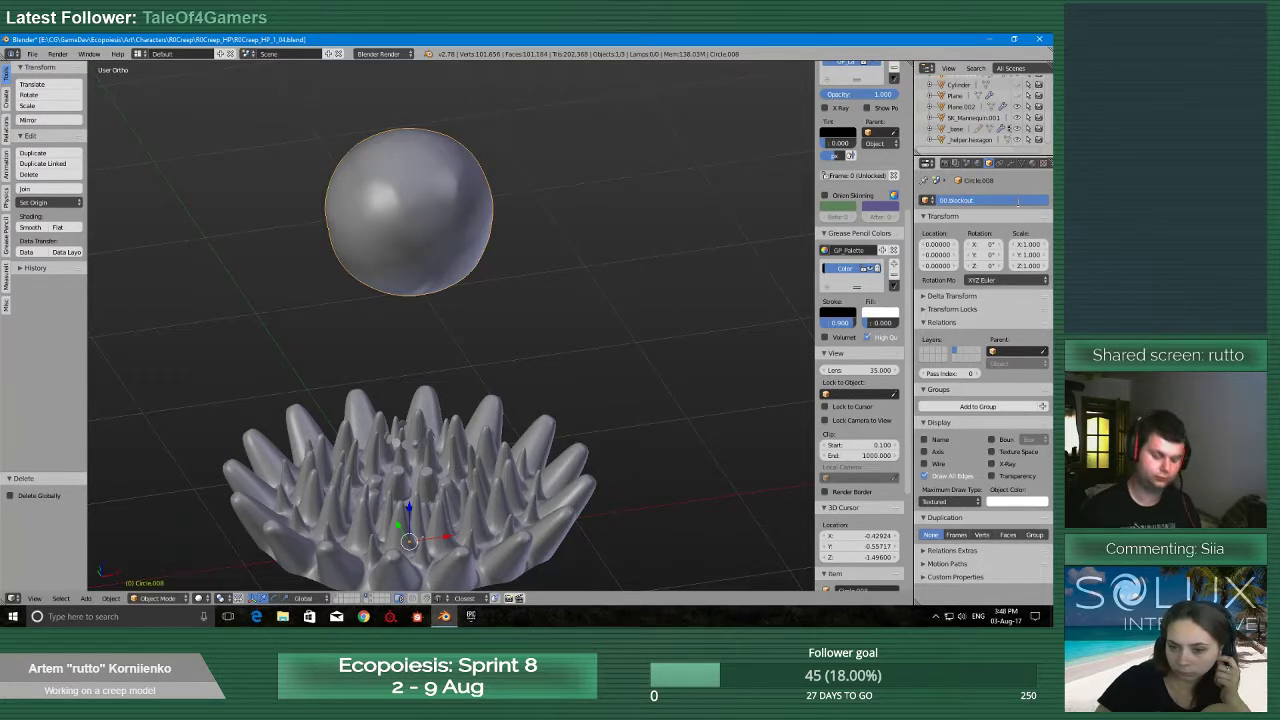
pyautogui.write('.head')
pyautogui.press('Return')
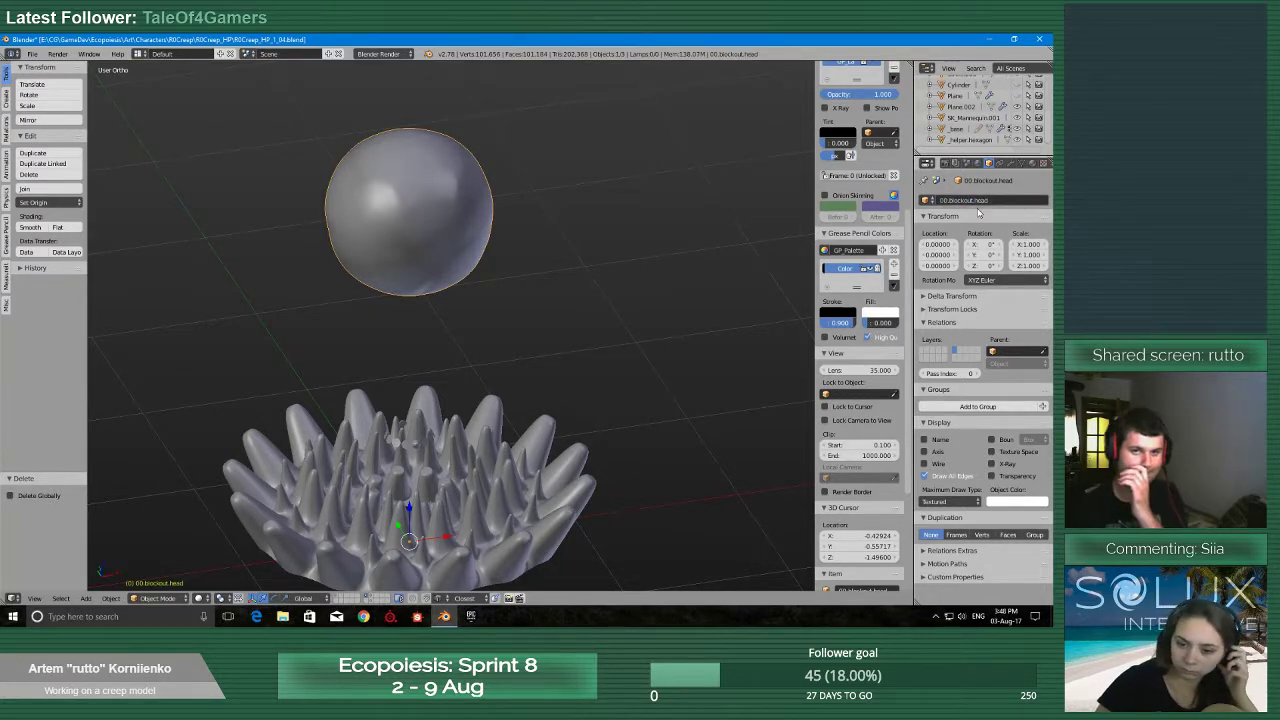
# Select the small ring of discs above the centre of the spikes and rename it as 00.blockout.neck
pyautogui.moveTo(692, 361); pyautogui.dragTo(665, 398, button='middle')
pyautogui.rightClick(440, 411)
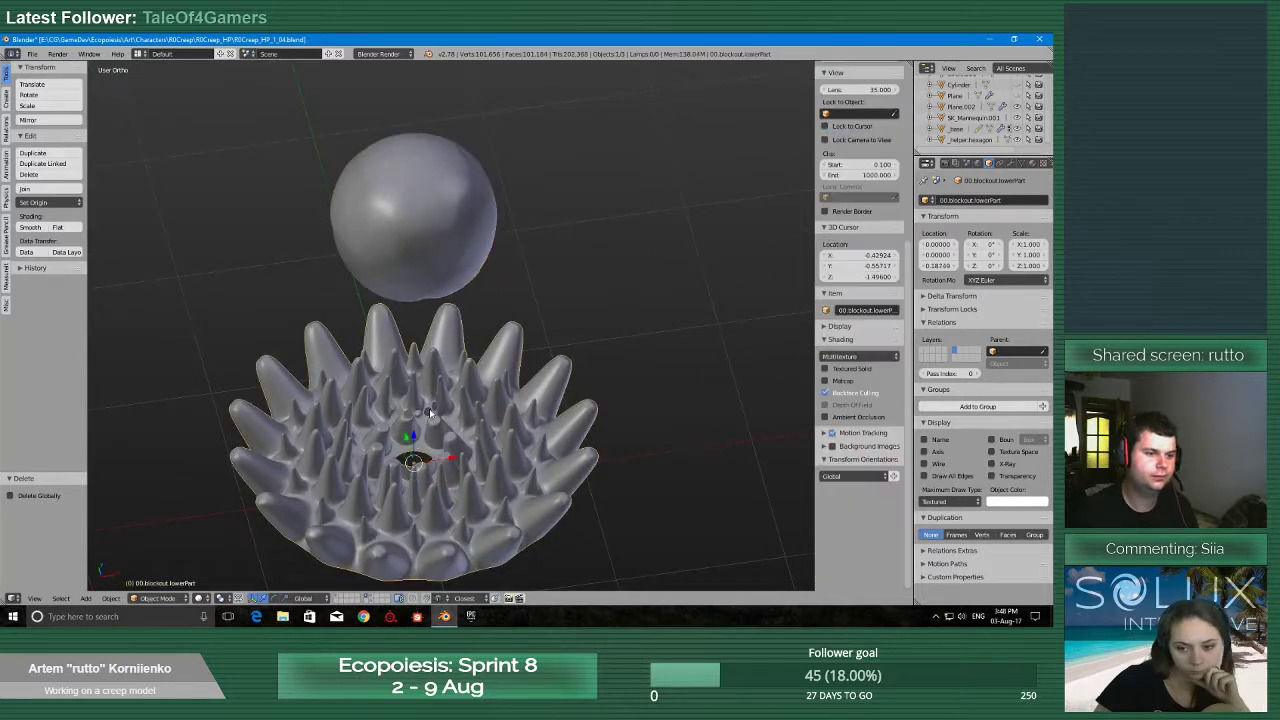
pyautogui.rightClick(429, 408)
pyautogui.moveTo(482, 444); pyautogui.dragTo(458, 326, button='middle')
pyautogui.scroll(2, 458, 326)
pyautogui.click(986, 200)
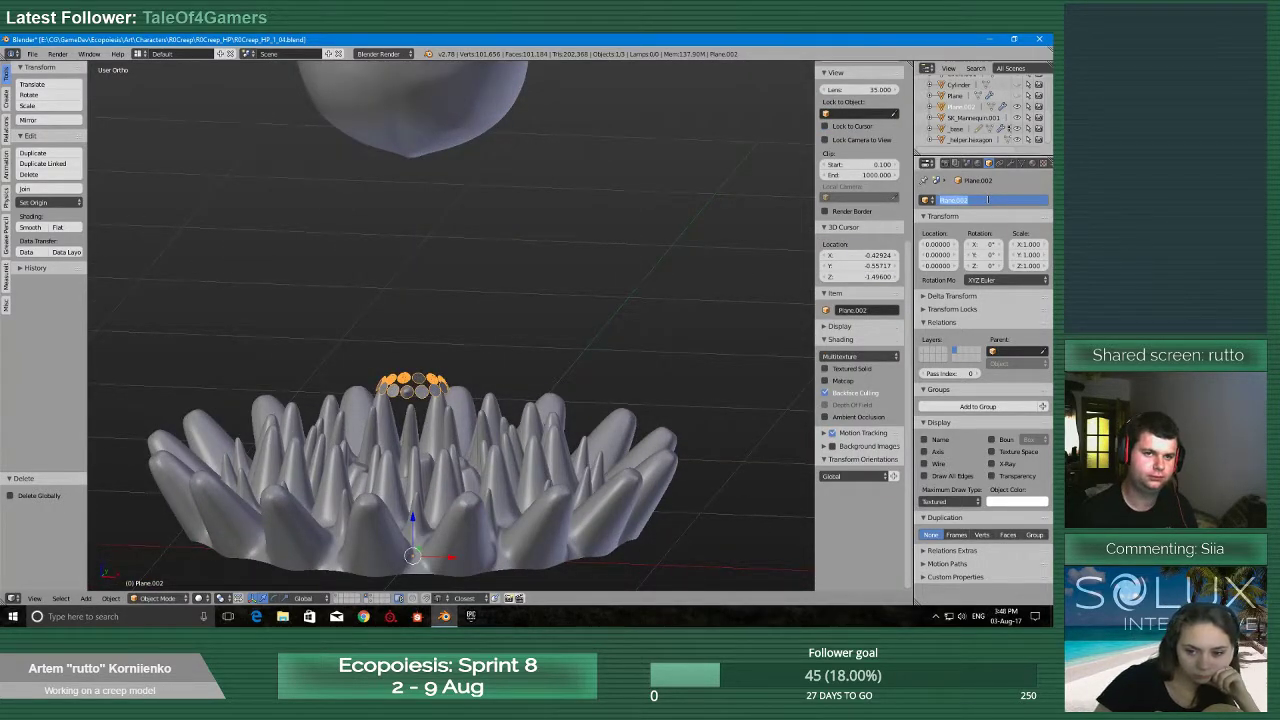
pyautogui.write('00_blockout_')
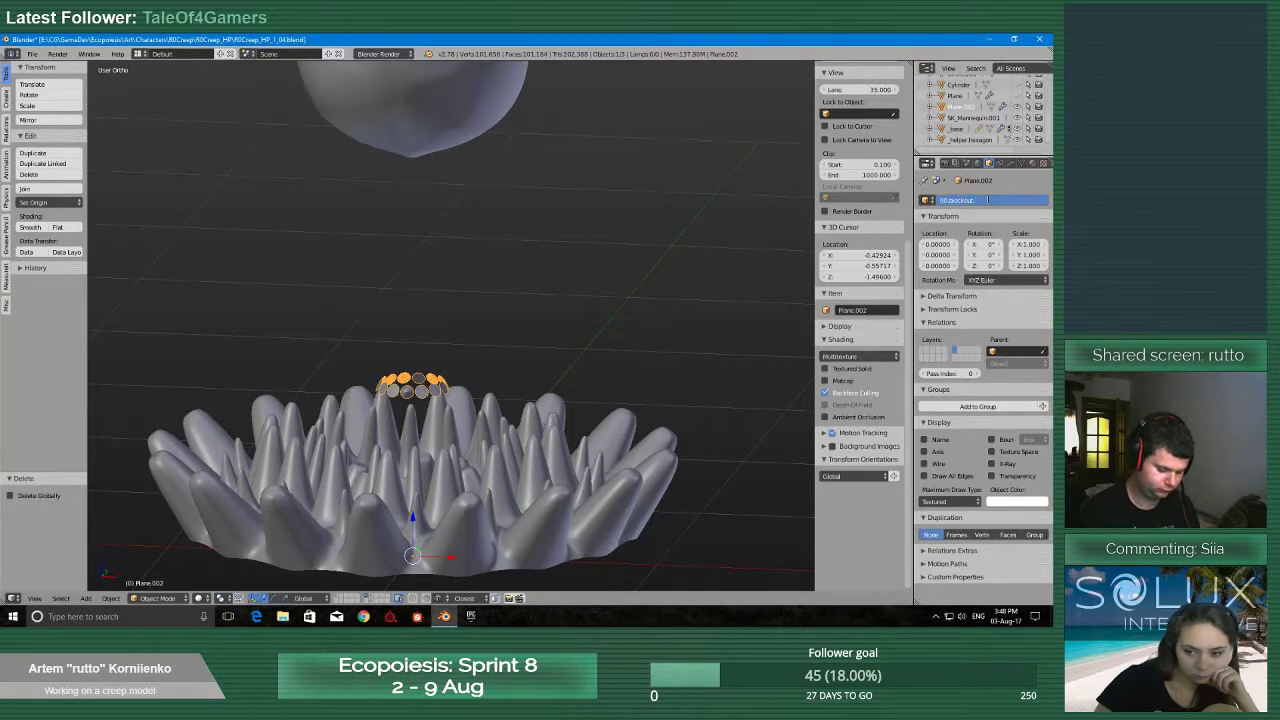
pyautogui.write('.blockout.neck')
pyautogui.press('Return')
# Save the scene over the existing R0Creep_HP_1_04.blend file
pyautogui.moveTo(430, 404); pyautogui.dragTo(434, 420, button='middle')
pyautogui.scroll(-2, 434, 420)
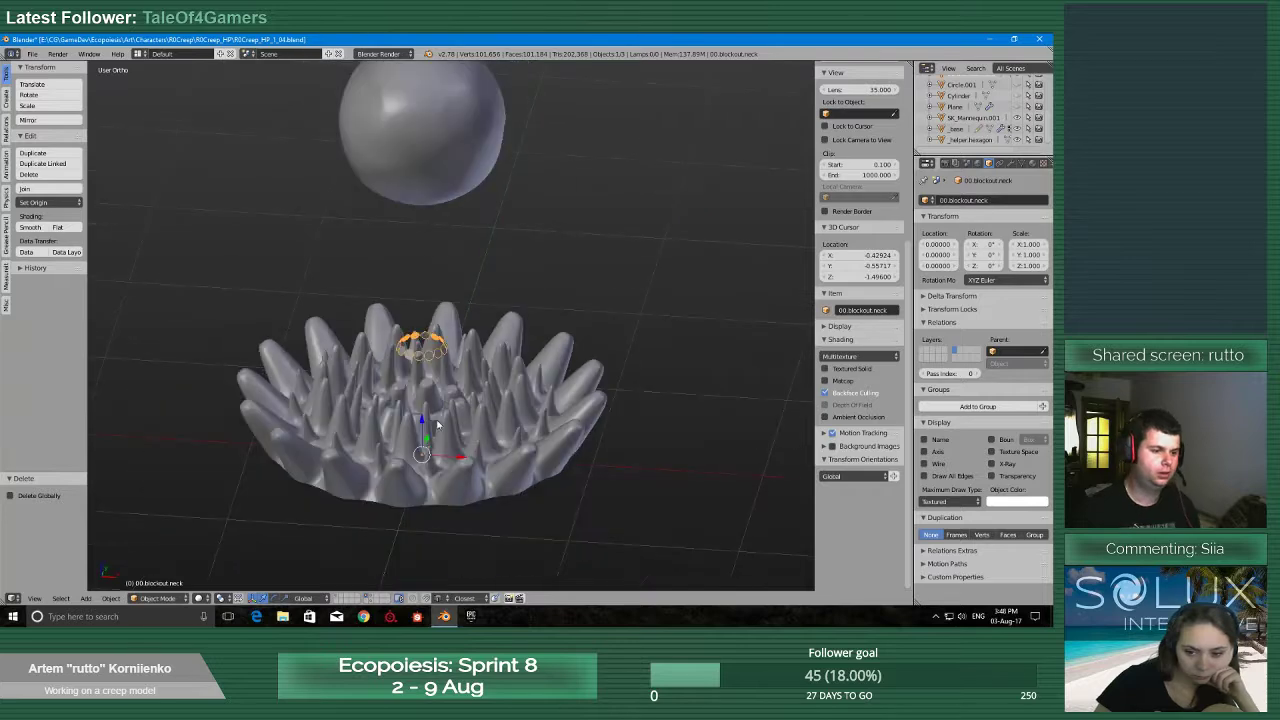
pyautogui.hotkey('ctrl', 's')
pyautogui.click(434, 420)
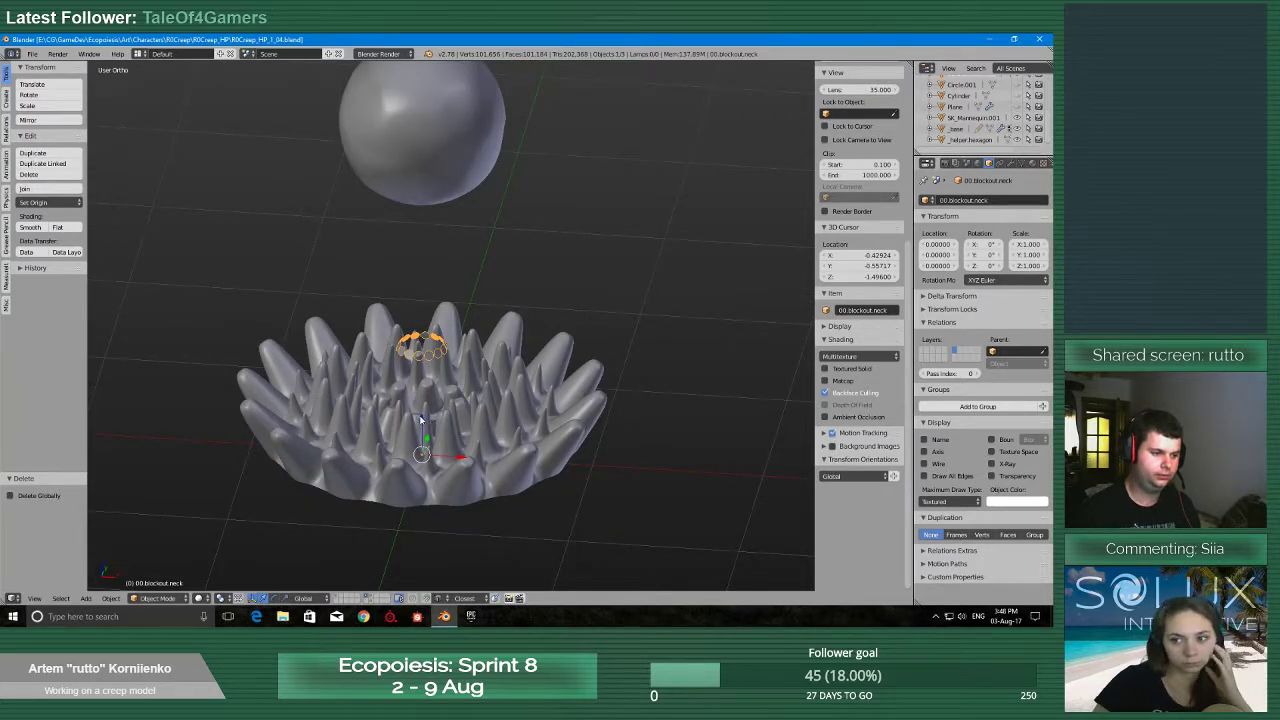
# Examine the spikes, the central hole and the neck ring up close and from the side
pyautogui.scroll(3, 407, 462)
pyautogui.scroll(-3, 407, 462)
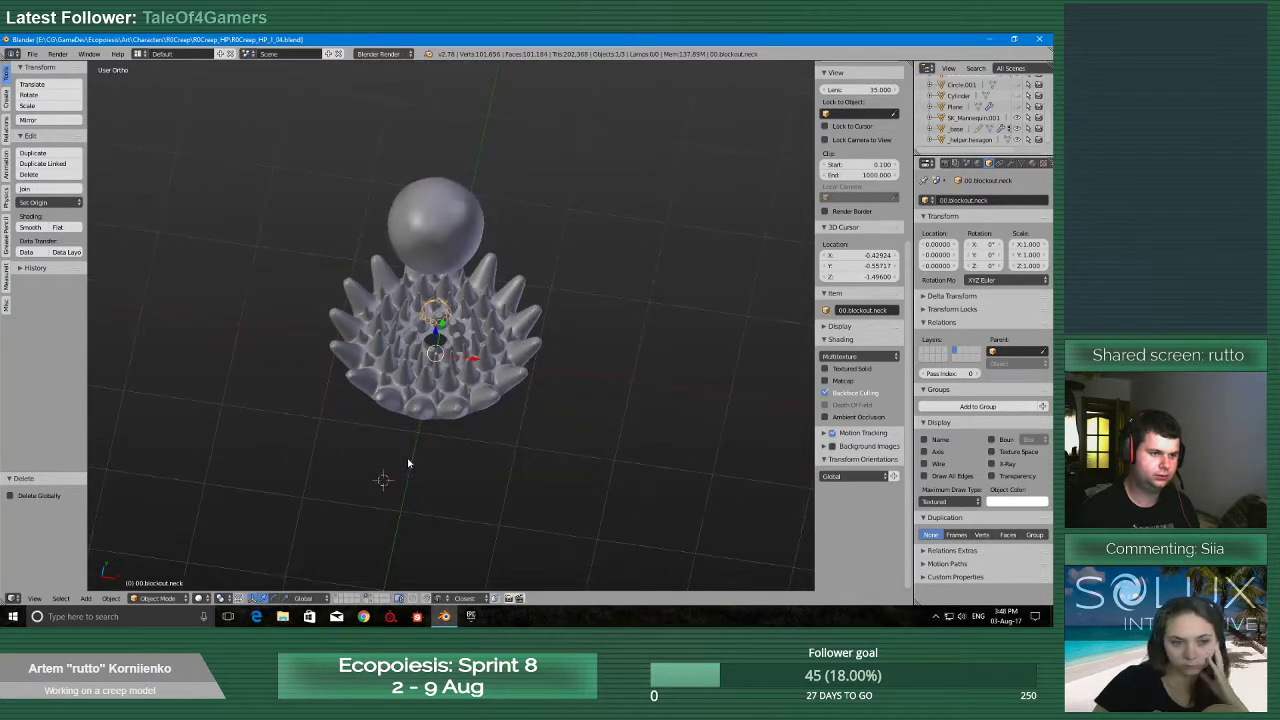
pyautogui.scroll(7, 409, 456)
pyautogui.moveTo(408, 457); pyautogui.dragTo(406, 475, button='middle')
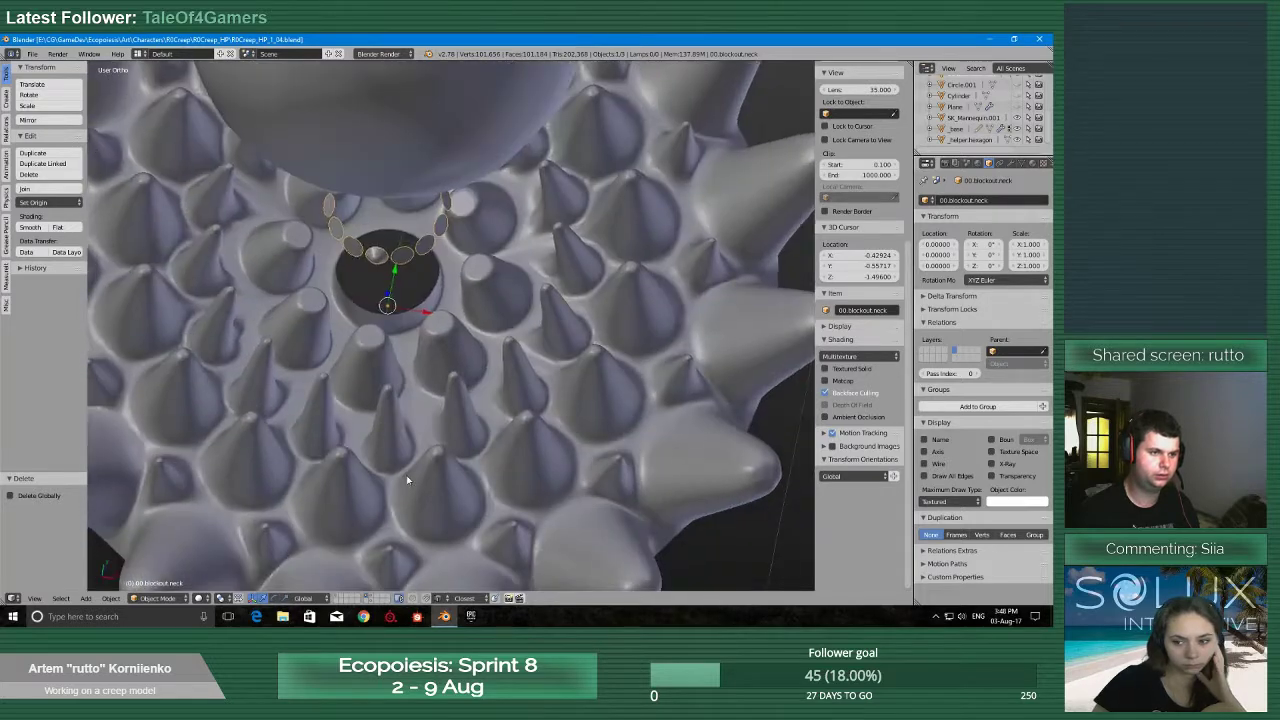
pyautogui.scroll(-7, 407, 474)
pyautogui.moveTo(444, 588); pyautogui.dragTo(469, 557, button='middle')
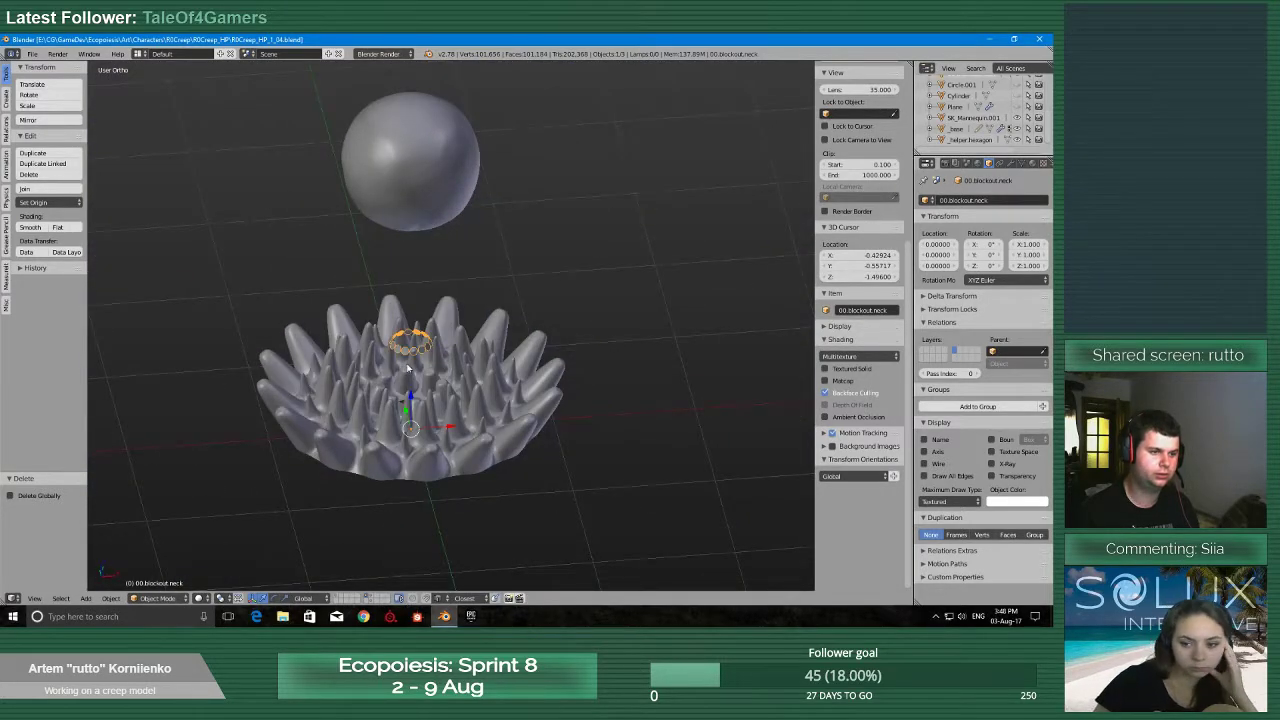
pyautogui.moveTo(400, 345); pyautogui.dragTo(465, 360, button='middle')
# Launch a second Blender instance and dismiss its splash screen
pyautogui.rightClick(444, 616)
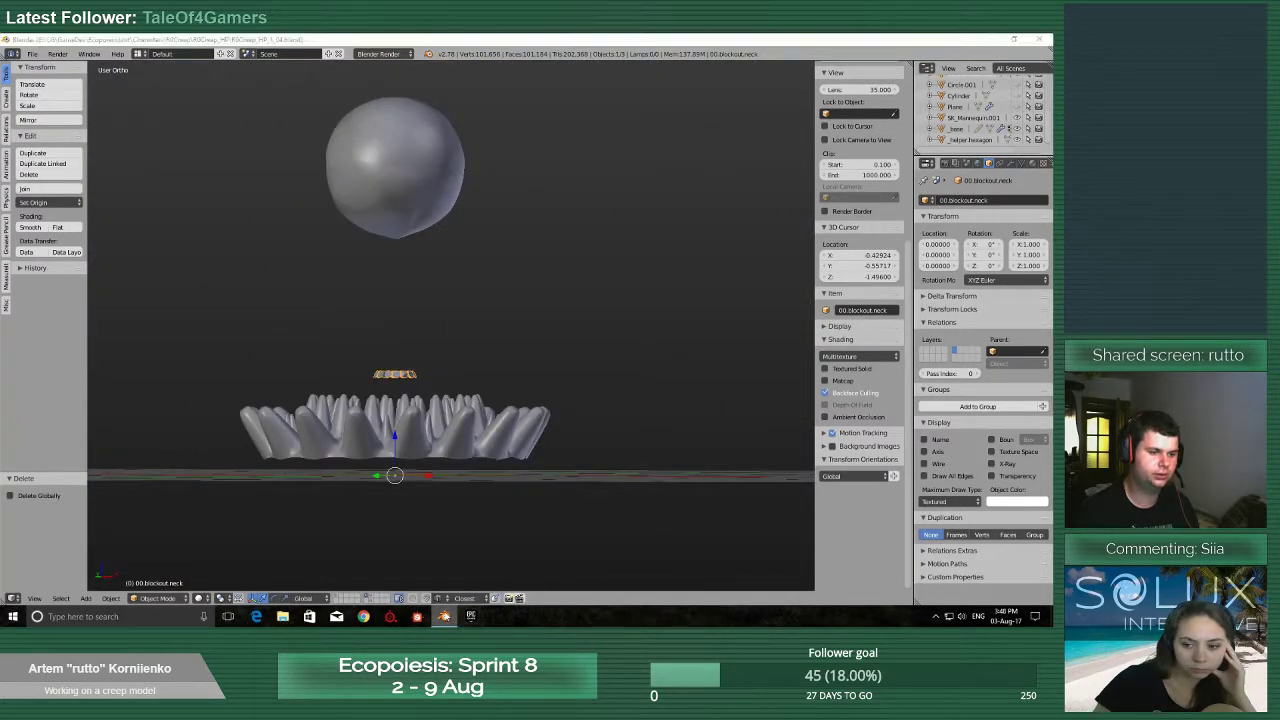
pyautogui.click(428, 558)
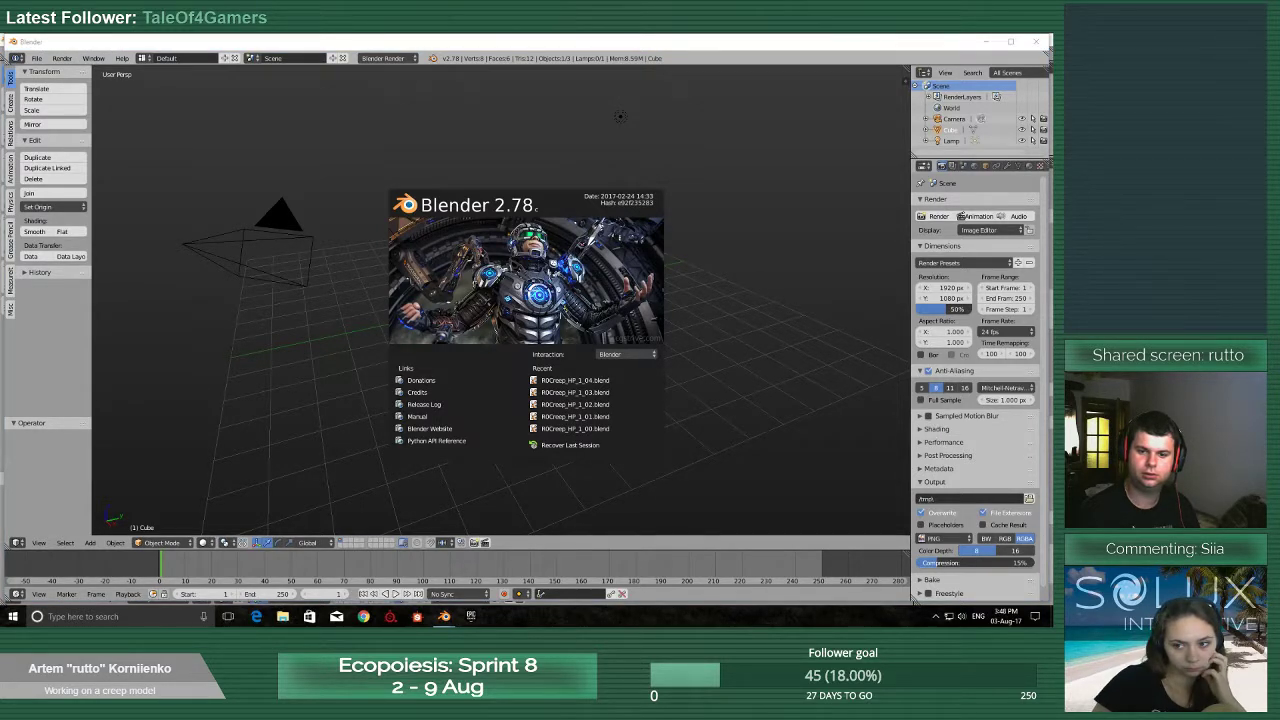
pyautogui.click(444, 616)
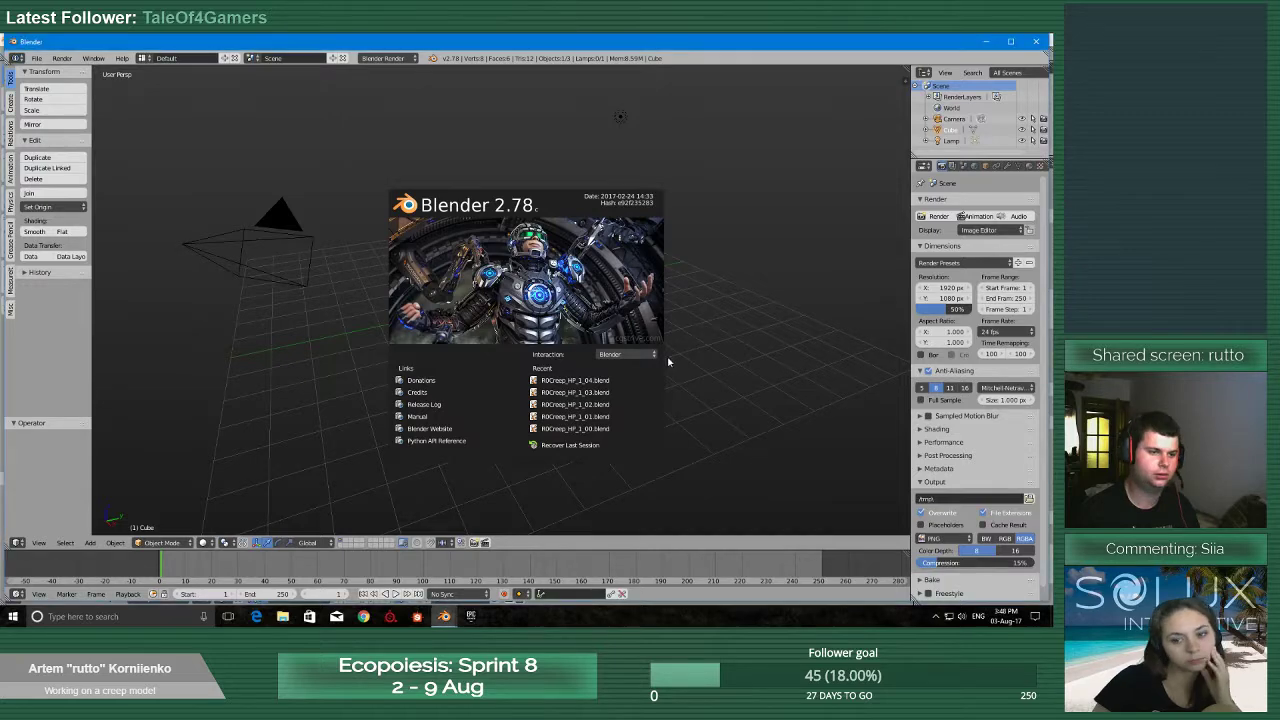
pyautogui.click(769, 187)
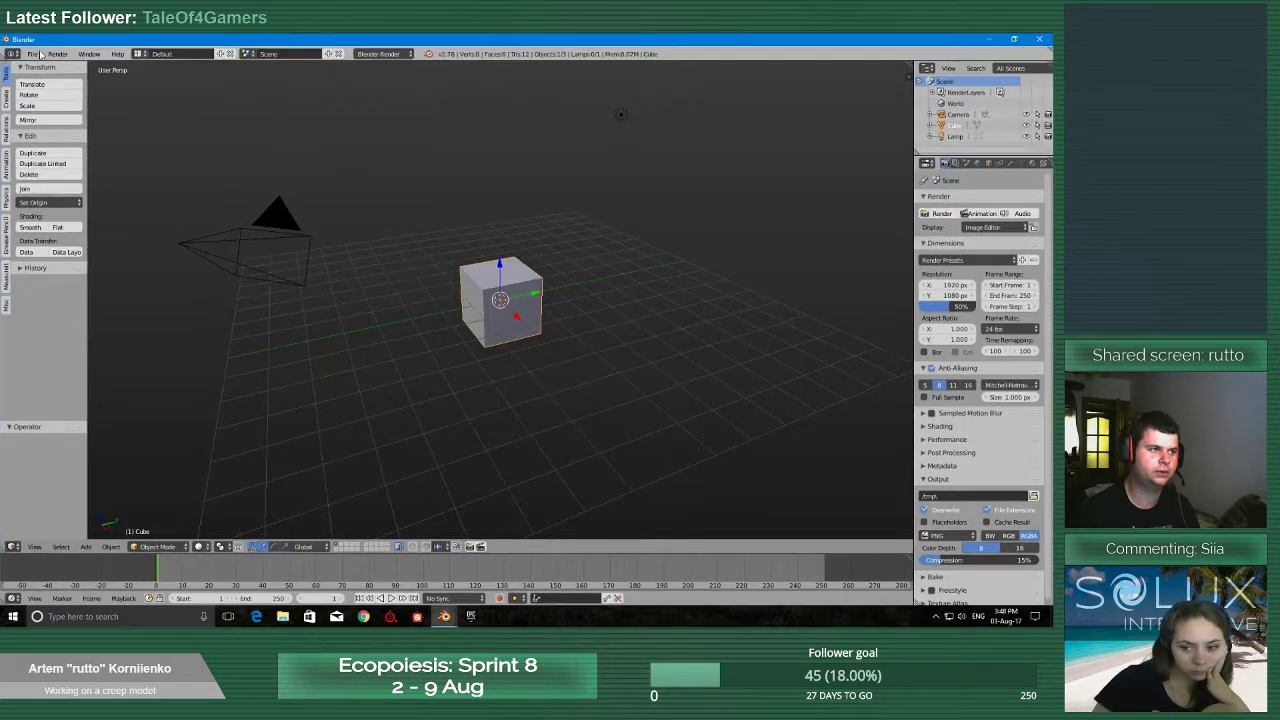
# Open R0Creep_HP_1_01.blend and leave local view to examine the earlier spiked ring together with its base
pyautogui.click(34, 54)
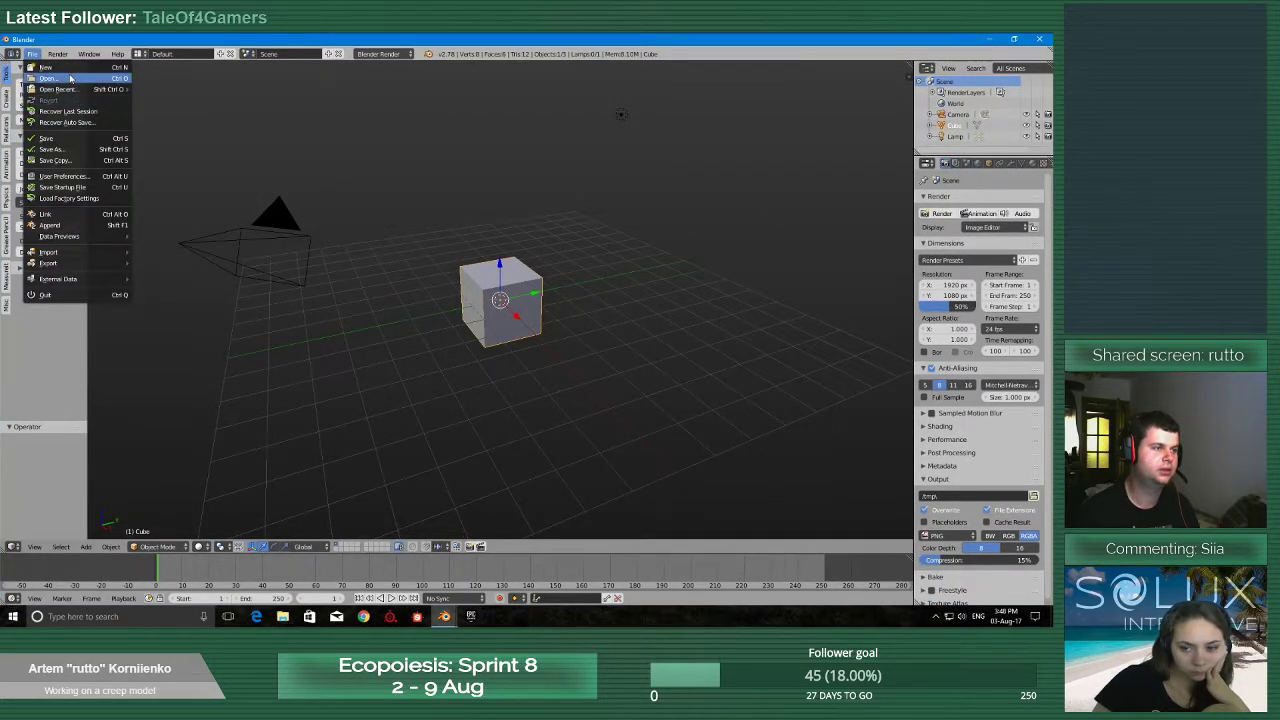
pyautogui.click(50, 78)
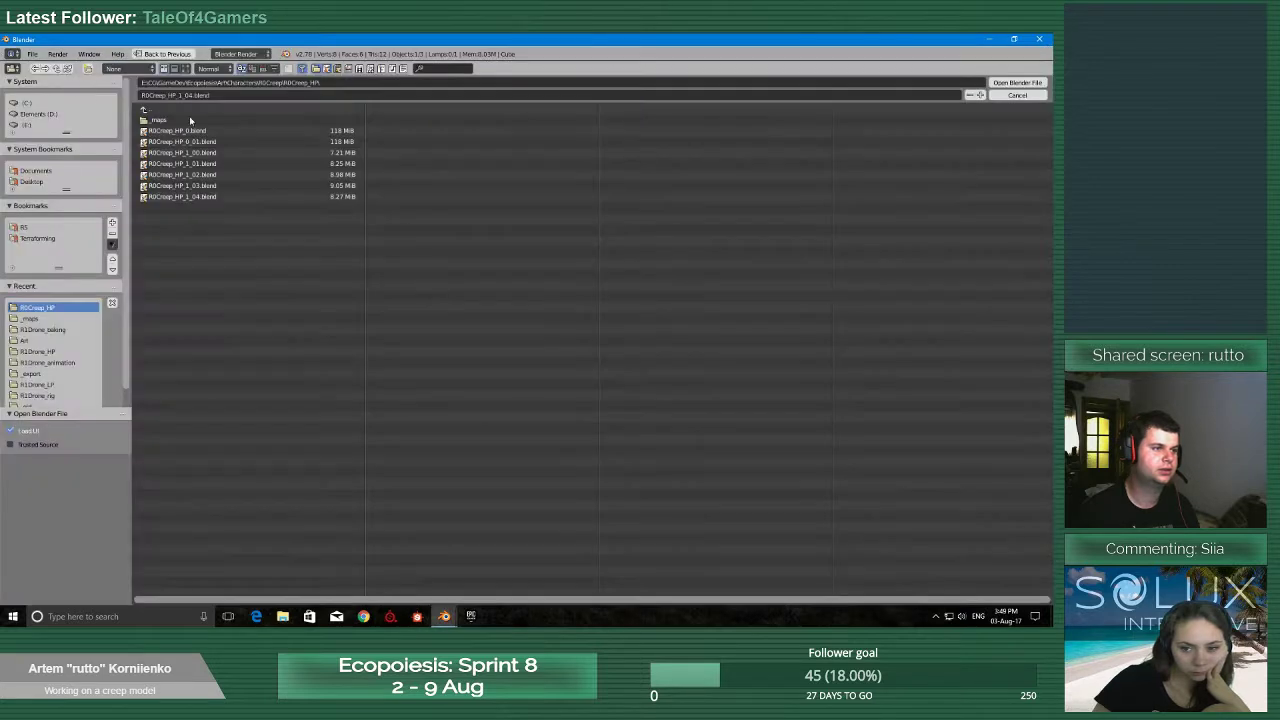
pyautogui.click(236, 164)
pyautogui.click(1007, 88)
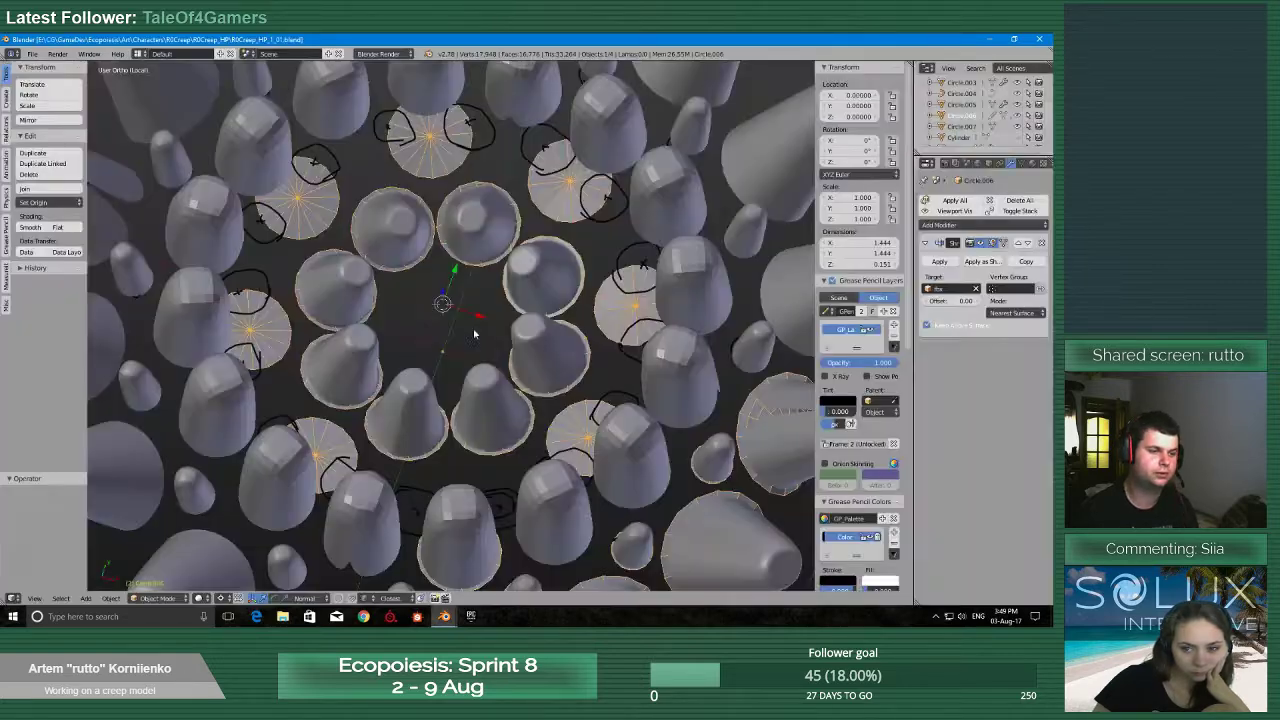
pyautogui.scroll(2, 399, 386)
pyautogui.scroll(-7, 398, 388)
pyautogui.moveTo(398, 388)
pyautogui.mouseDown(button='middle')
pyautogui.moveTo(399, 346)
pyautogui.moveTo(400, 364)
pyautogui.mouseUp(button='middle')
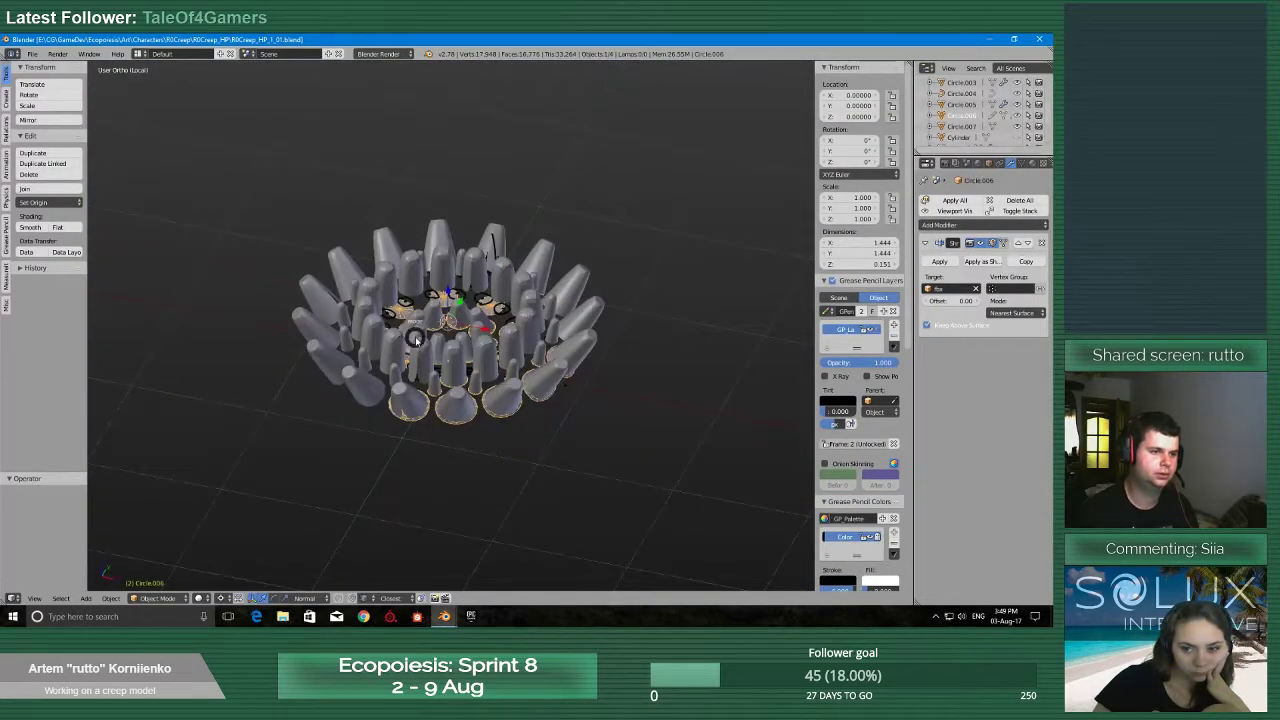
pyautogui.press('KP_Divide')
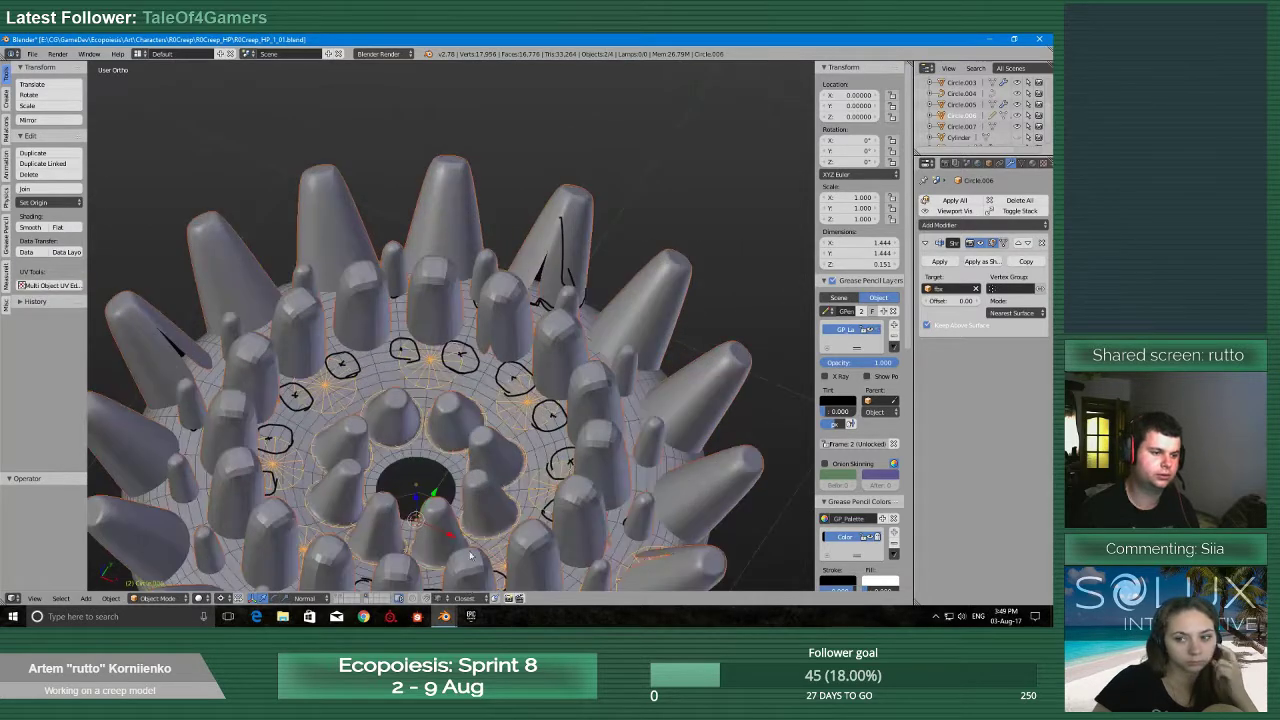
# Open the R0Creep_HP_1_02.blend version in the second Blender instance
pyautogui.click(32, 53)
pyautogui.click(55, 83)
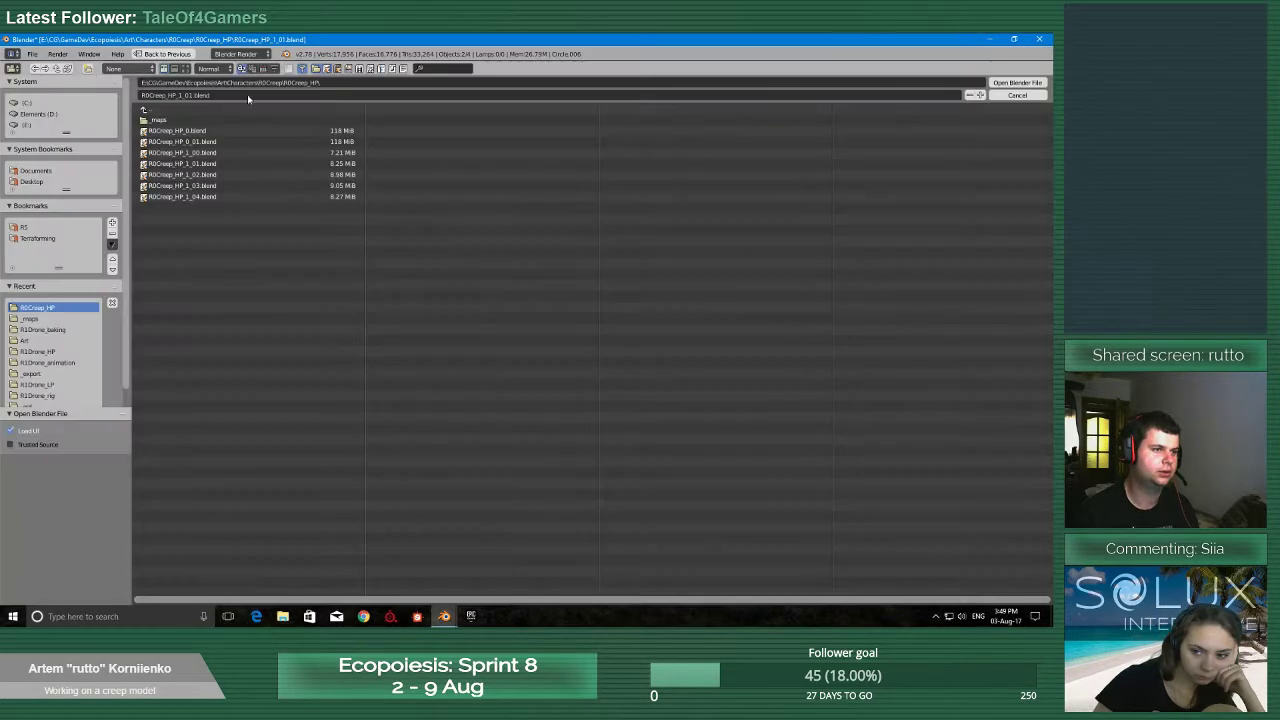
pyautogui.click(224, 174)
pyautogui.click(1020, 87)
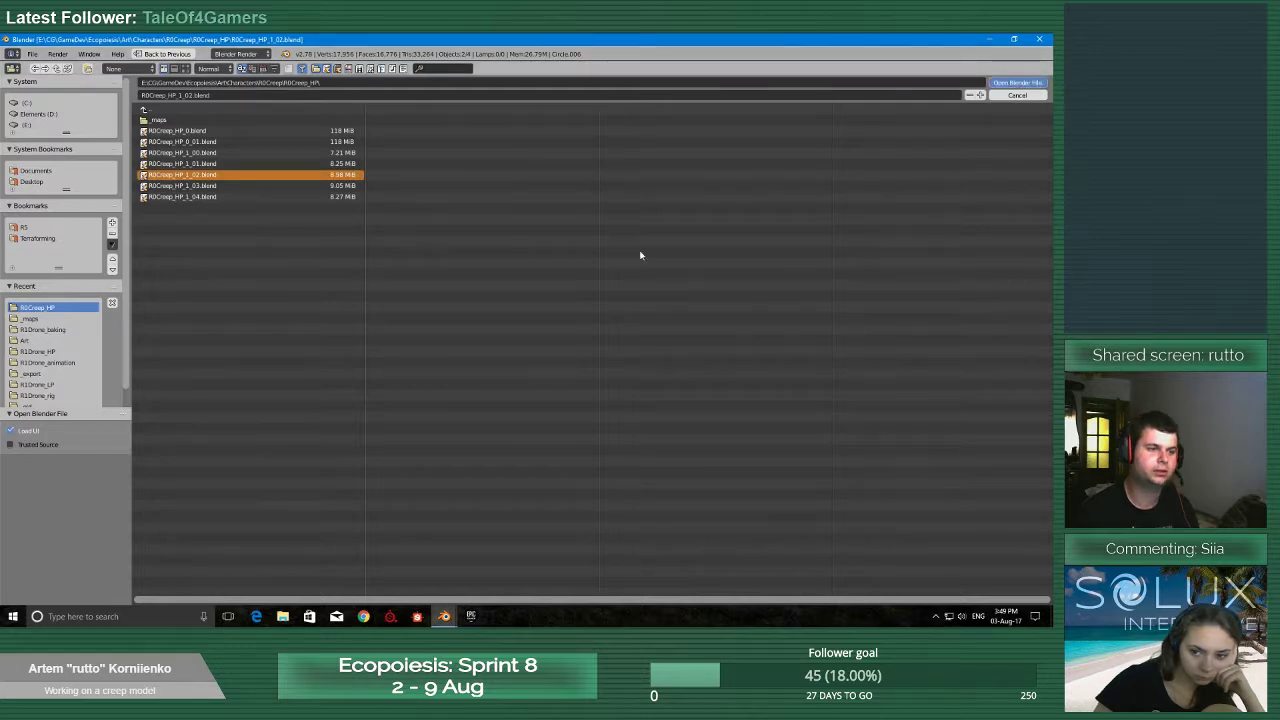
# Leave edit mode and examine the spiked base, lower neck ring and sphere of the 1_02 version from several angles
pyautogui.scroll(-3, 411, 323)
pyautogui.moveTo(420, 318); pyautogui.dragTo(491, 136, button='middle')
pyautogui.scroll(5, 491, 136)
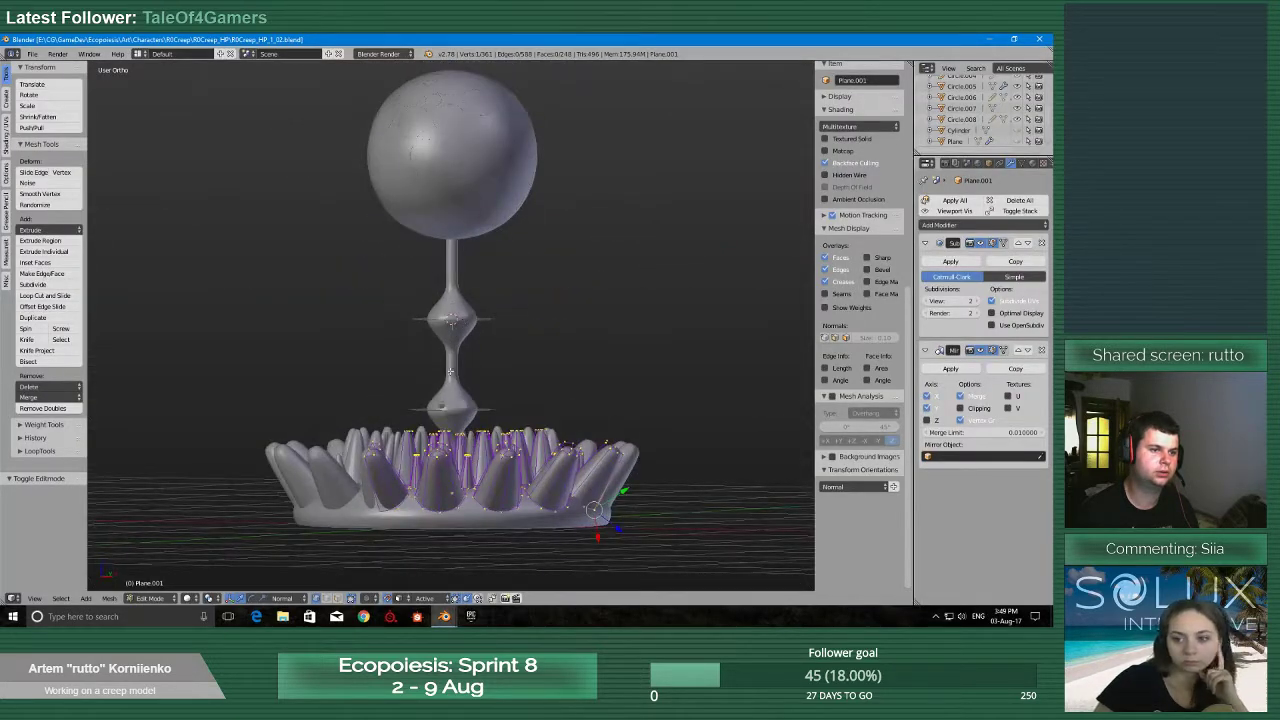
pyautogui.press('Tab')
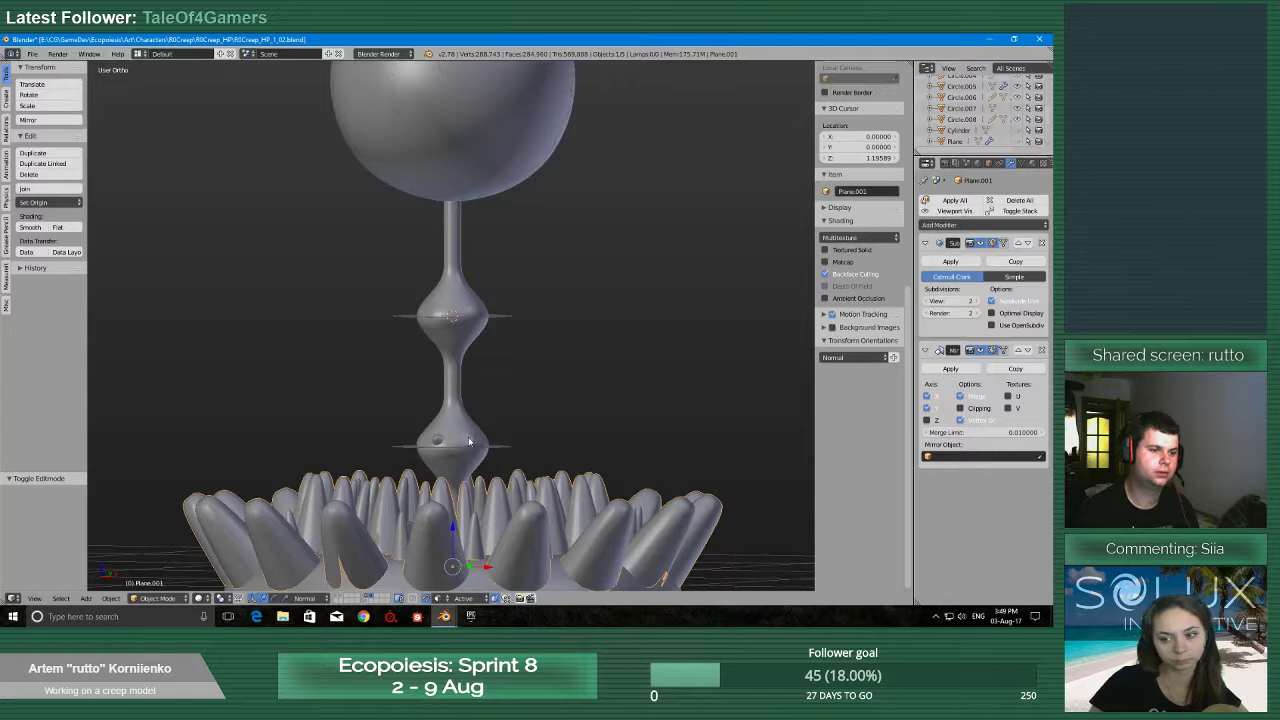
pyautogui.rightClick(469, 441)
pyautogui.moveTo(470, 442); pyautogui.dragTo(391, 471, button='middle')
pyautogui.scroll(-3, 452, 168)
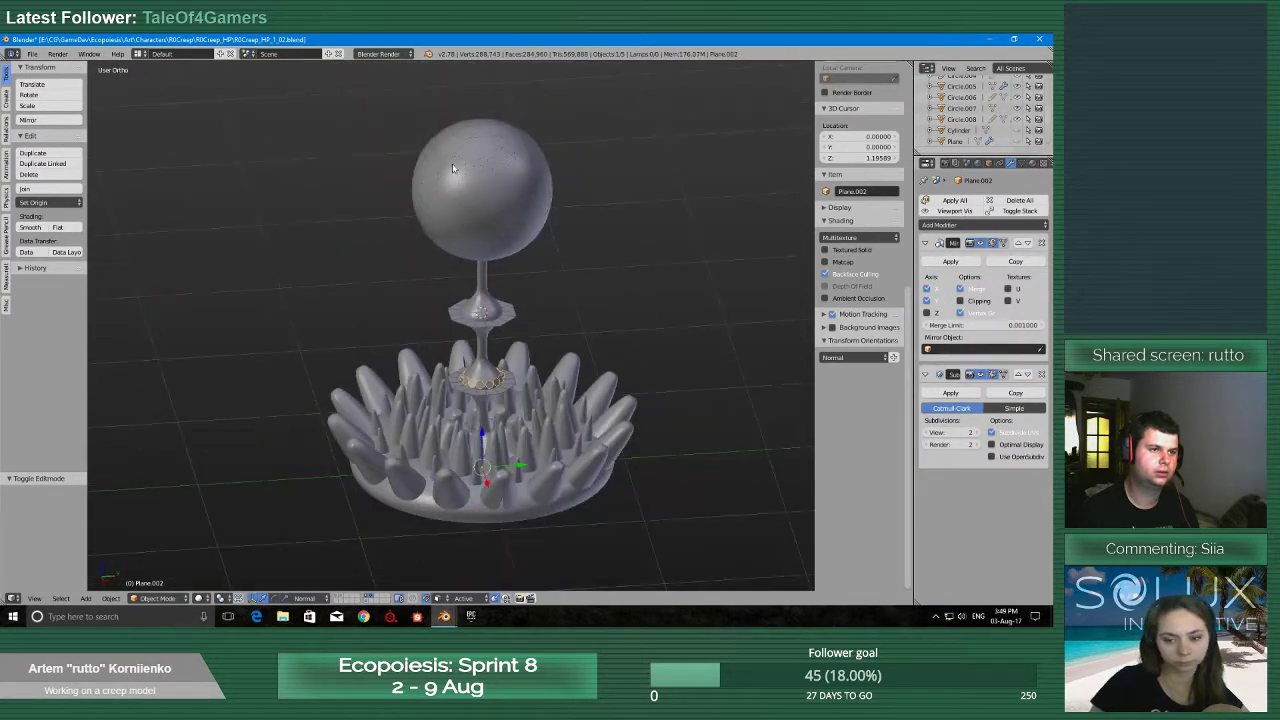
pyautogui.rightClick(452, 166)
pyautogui.moveTo(452, 166); pyautogui.dragTo(523, 129, button='middle')
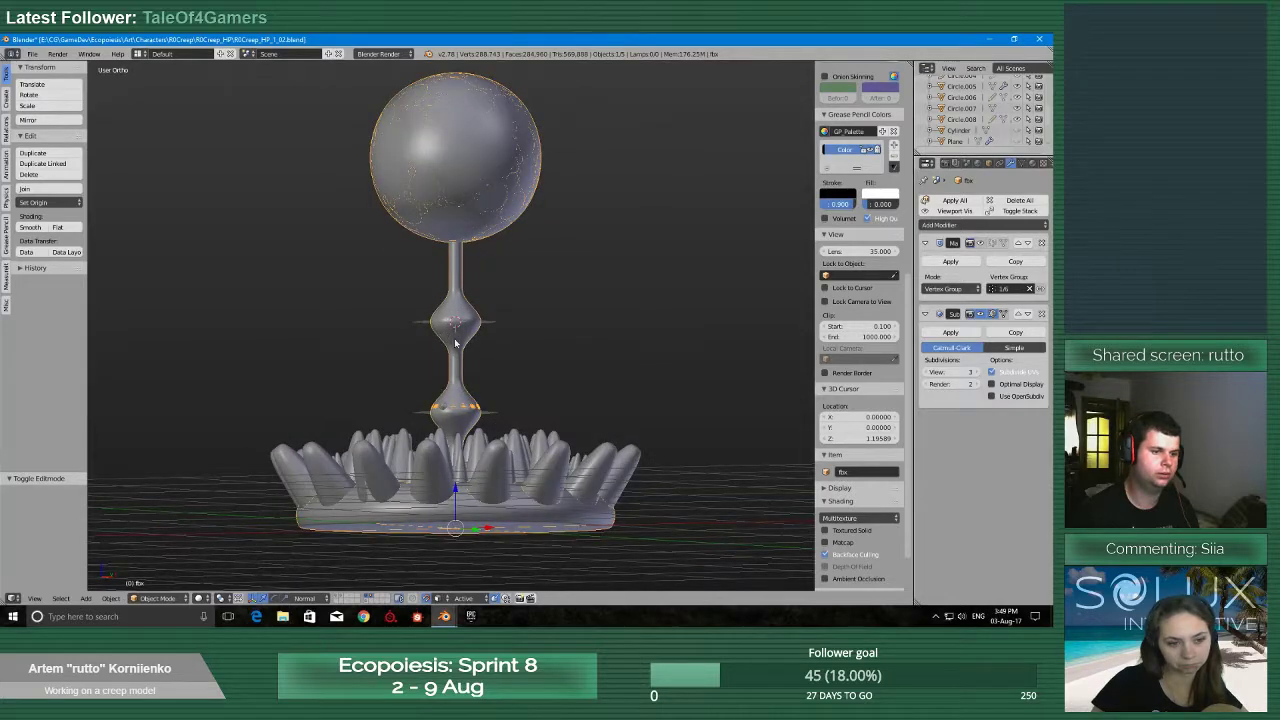
pyautogui.scroll(2, 455, 343)
pyautogui.scroll(-3, 975, 115)
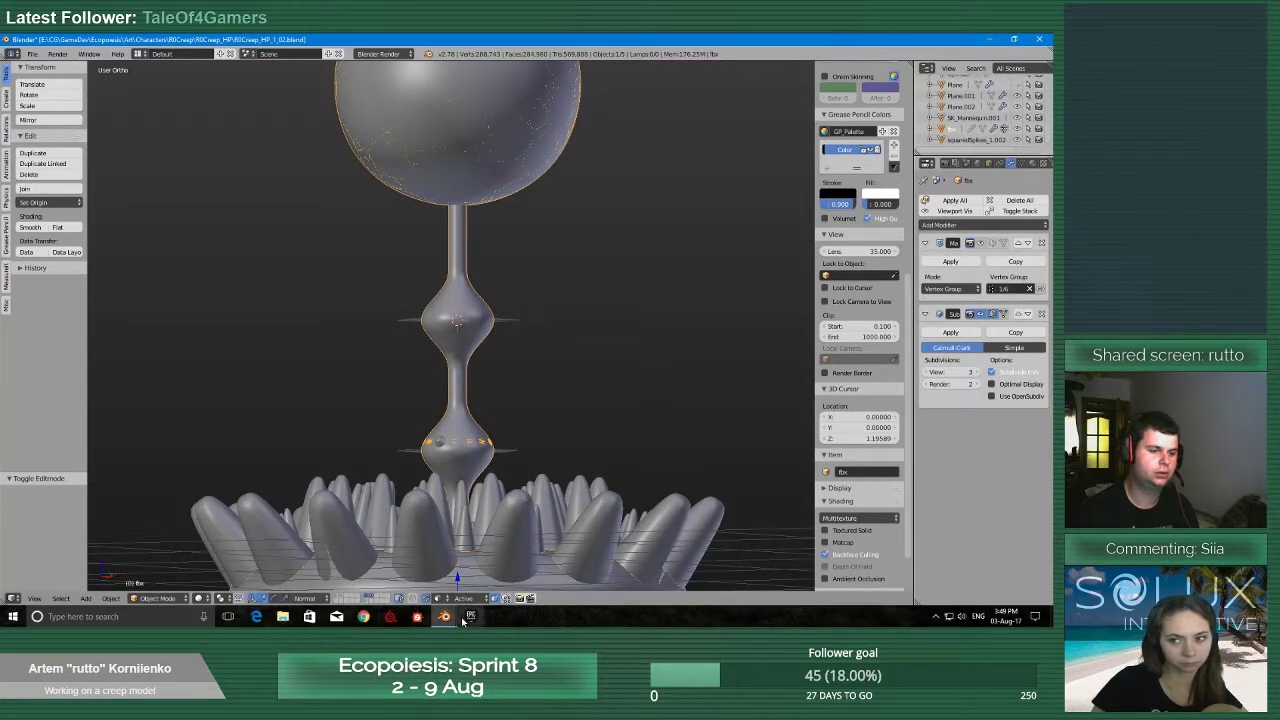
# Switch back to the Blender instance with R0Creep_HP_1_04.blend and look through its object list
pyautogui.moveTo(444, 616)
pyautogui.click(372, 572)
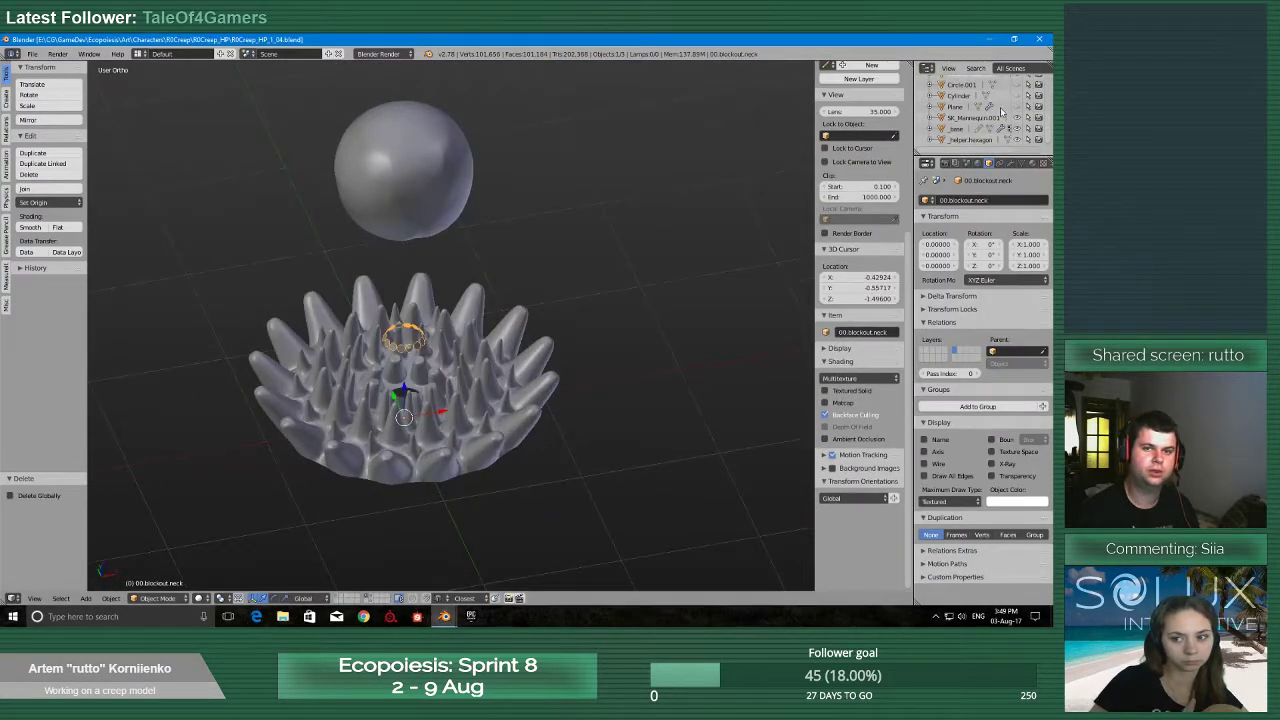
pyautogui.scroll(2, 996, 116)
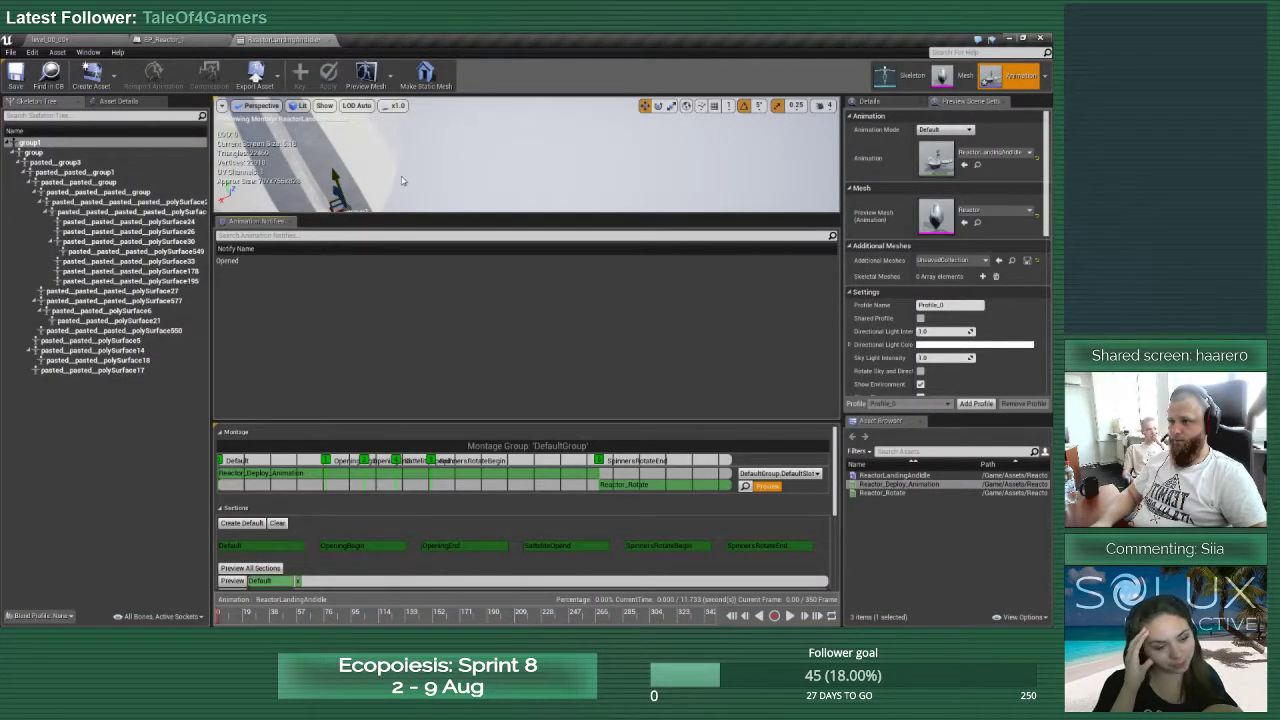
# In Unreal Editor, delete the Opened notify from the reactor montage and close the animation notifies list
pyautogui.click(233, 261)
pyautogui.rightClick(235, 263)
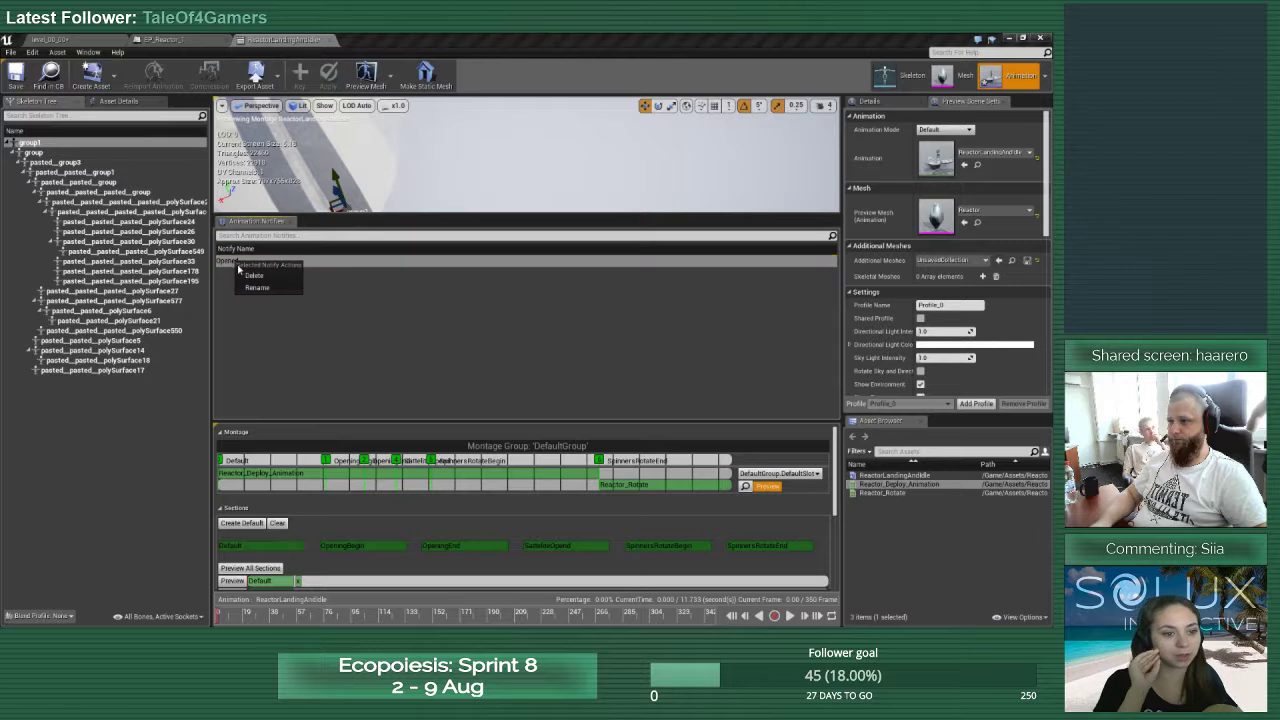
pyautogui.click(252, 286)
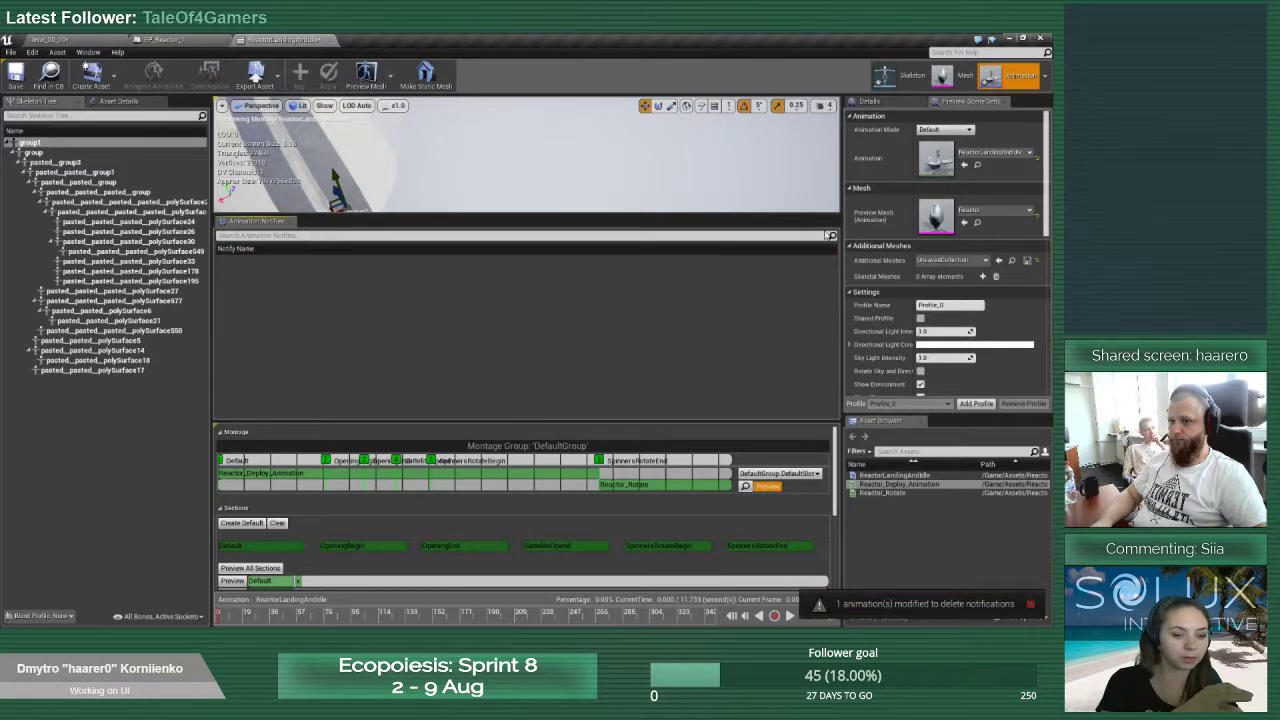
pyautogui.click(289, 222)
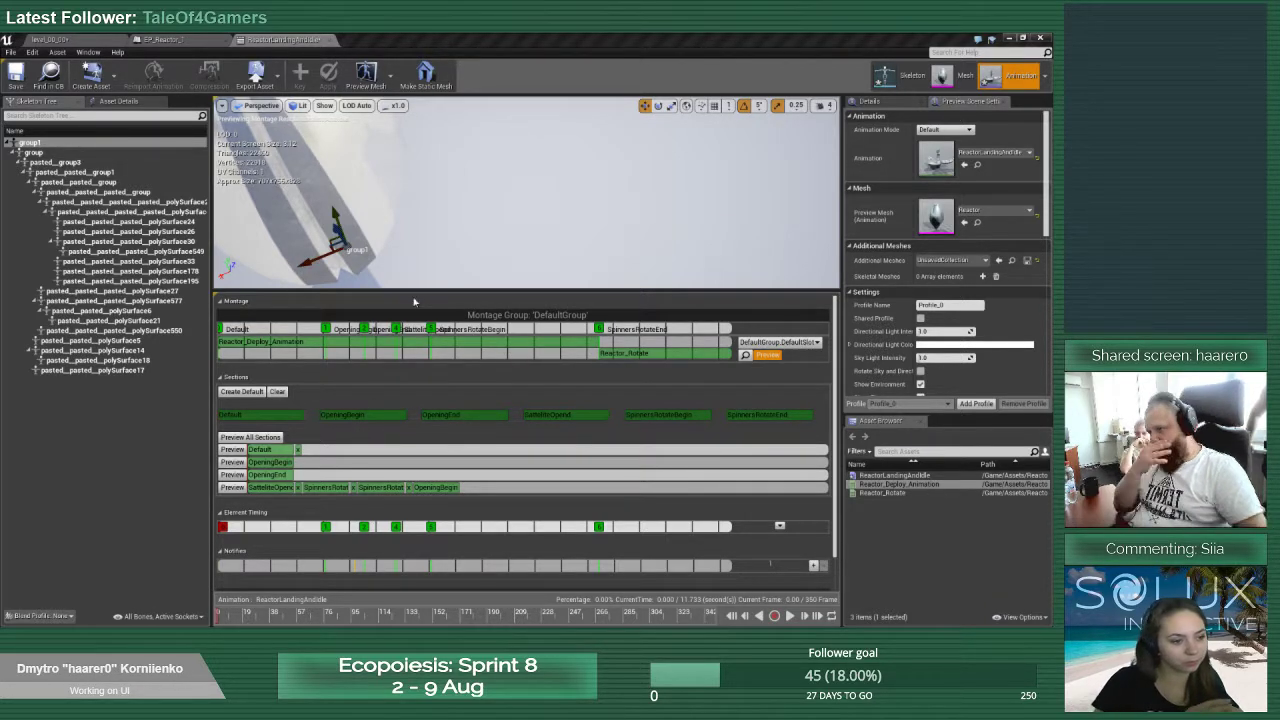
# Bring the whole reactor into the preview and scrub the montage from the start to near the Reactor_Rotate segment
pyautogui.moveTo(427, 262); pyautogui.dragTo(305, 254, button='right')
pyautogui.press('s')
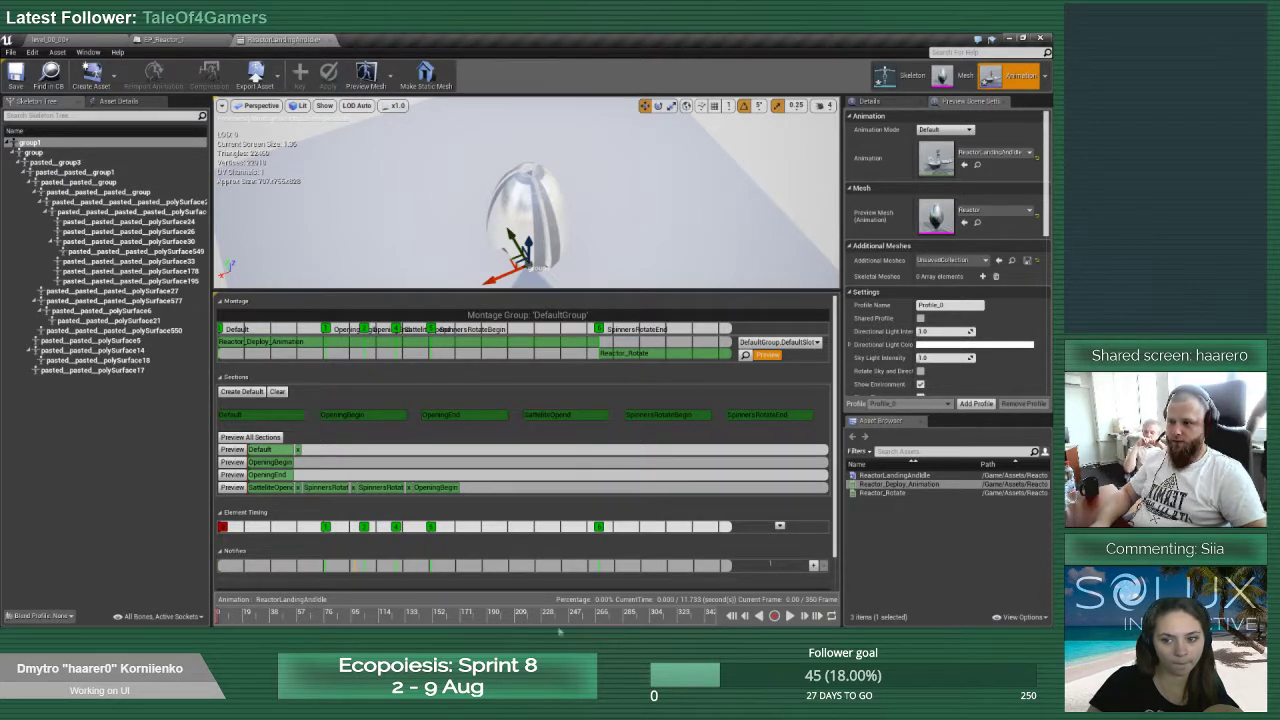
pyautogui.moveTo(370, 616); pyautogui.dragTo(218, 565)
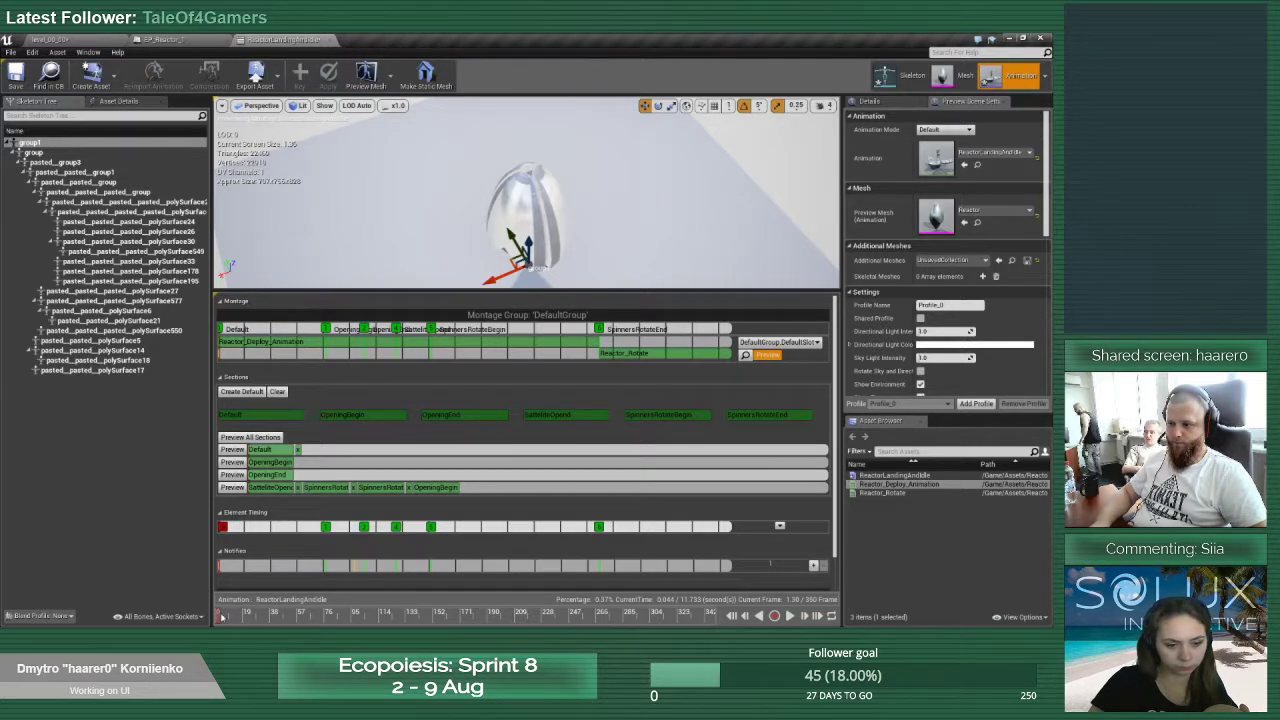
pyautogui.moveTo(596, 612)
pyautogui.mouseDown()
pyautogui.moveTo(605, 603)
pyautogui.moveTo(587, 608)
pyautogui.mouseUp()
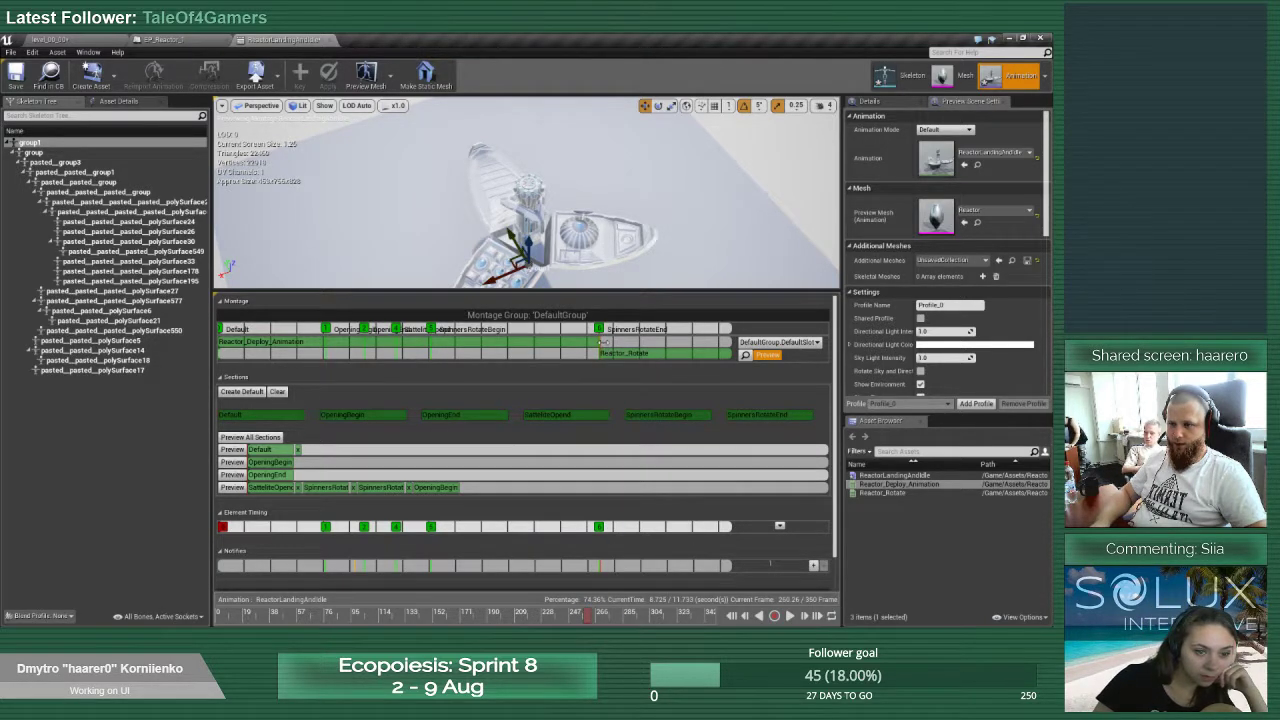
# Add a montage section named SpinnerLoopBegin near the start of the Reactor_Rotate segment
pyautogui.rightClick(614, 362)
pyautogui.click(620, 362)
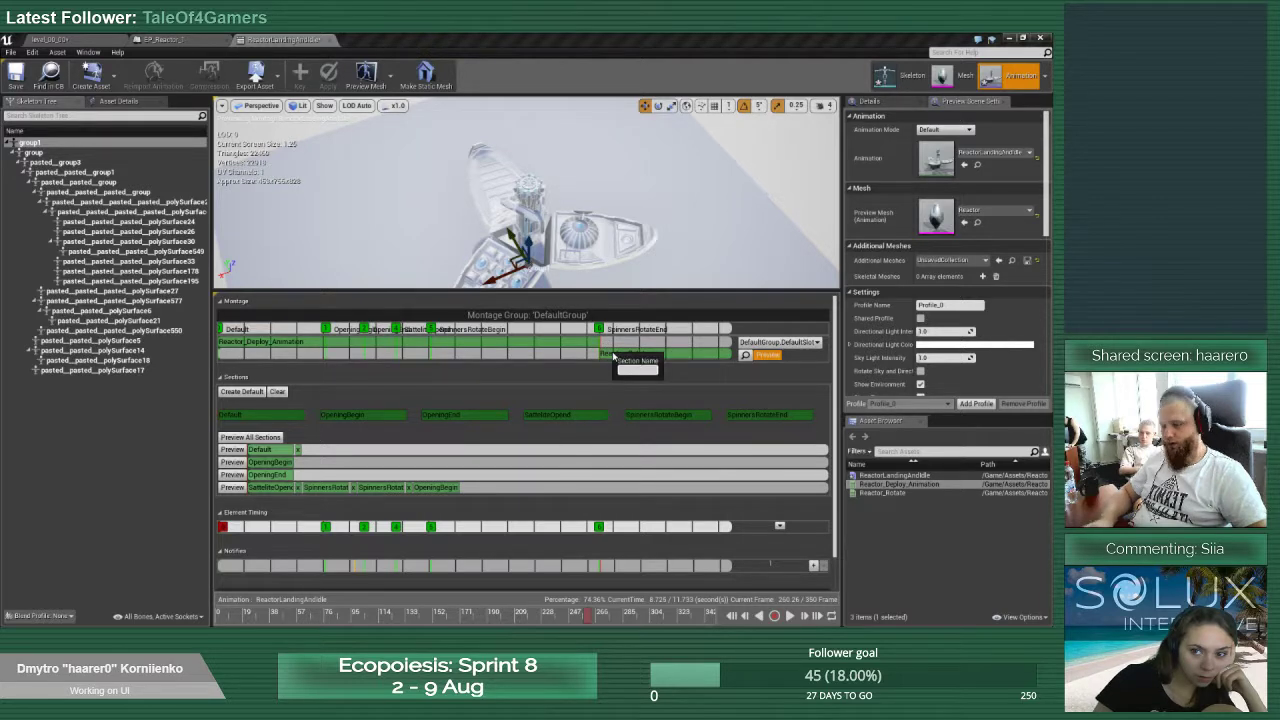
pyautogui.write('SpinnerLoop')
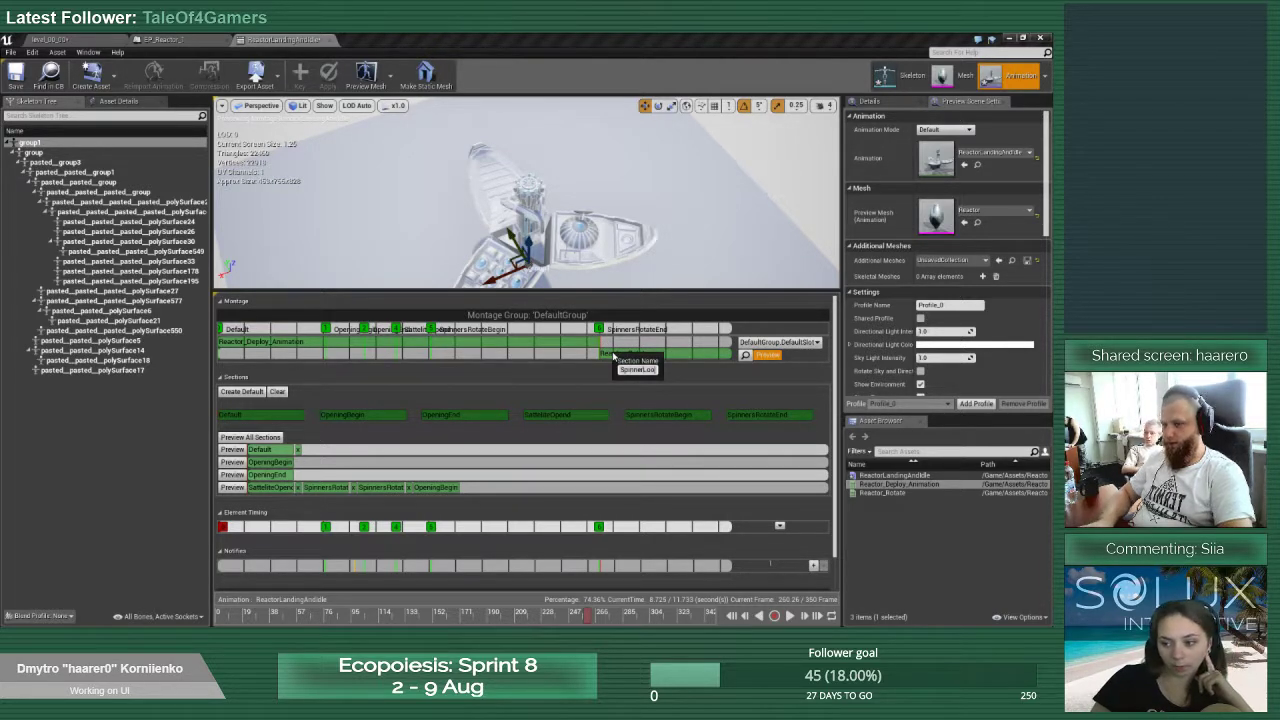
pyautogui.write('Begin')
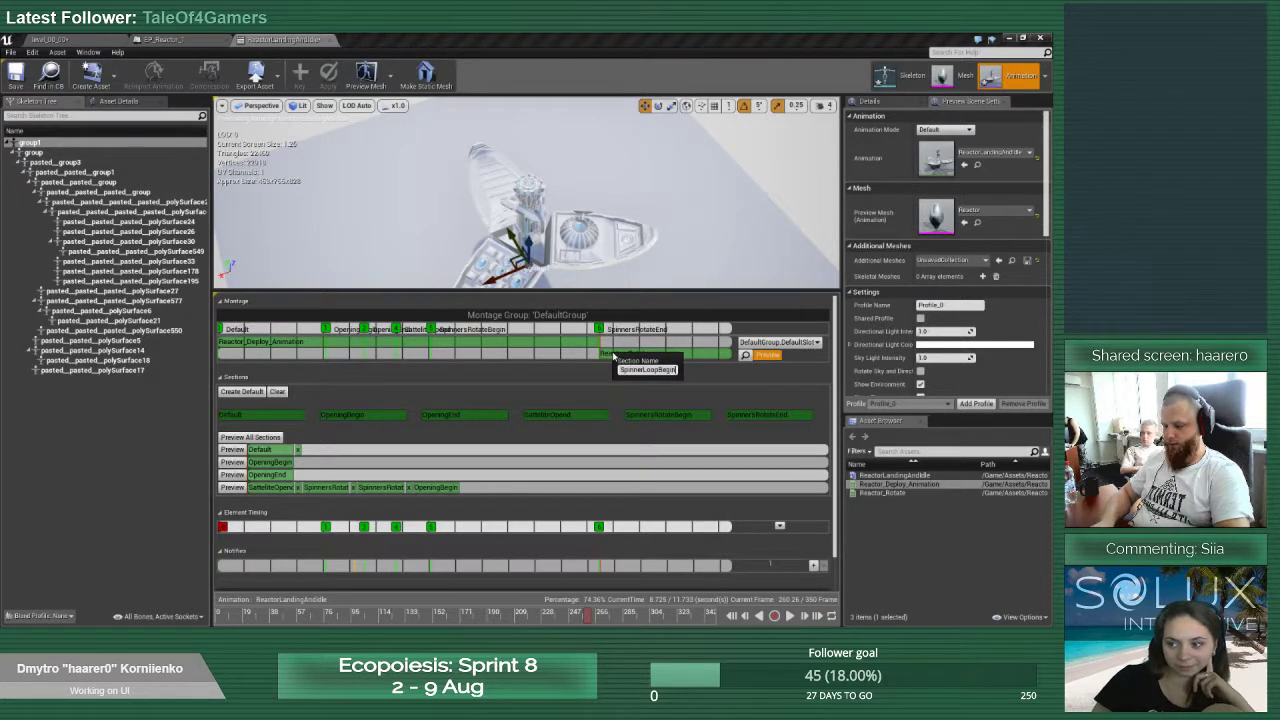
pyautogui.press('Return')
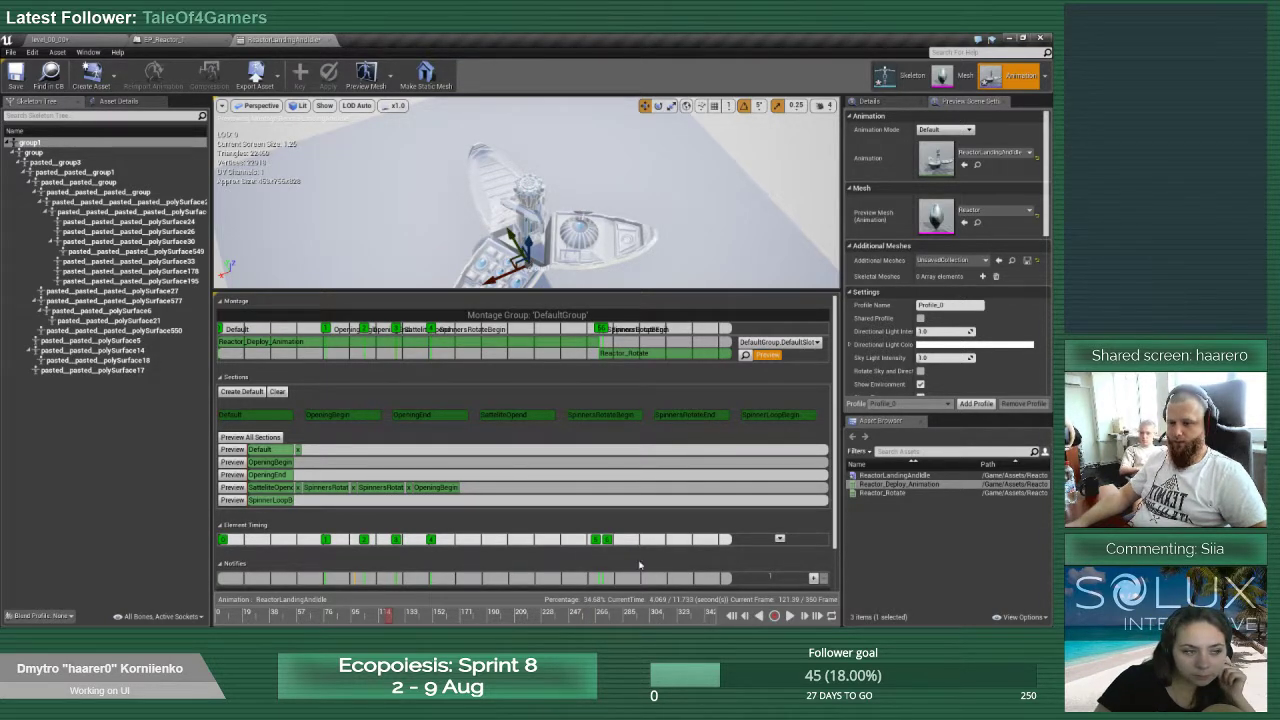
# Scrub around the start of Reactor_Rotate and reorder the section markers so SpinnerLoopBegin comes before SpinnersRotateEnd
pyautogui.click(597, 615)
pyautogui.moveTo(592, 618)
pyautogui.mouseDown()
pyautogui.moveTo(580, 617)
pyautogui.moveTo(607, 615)
pyautogui.mouseUp()
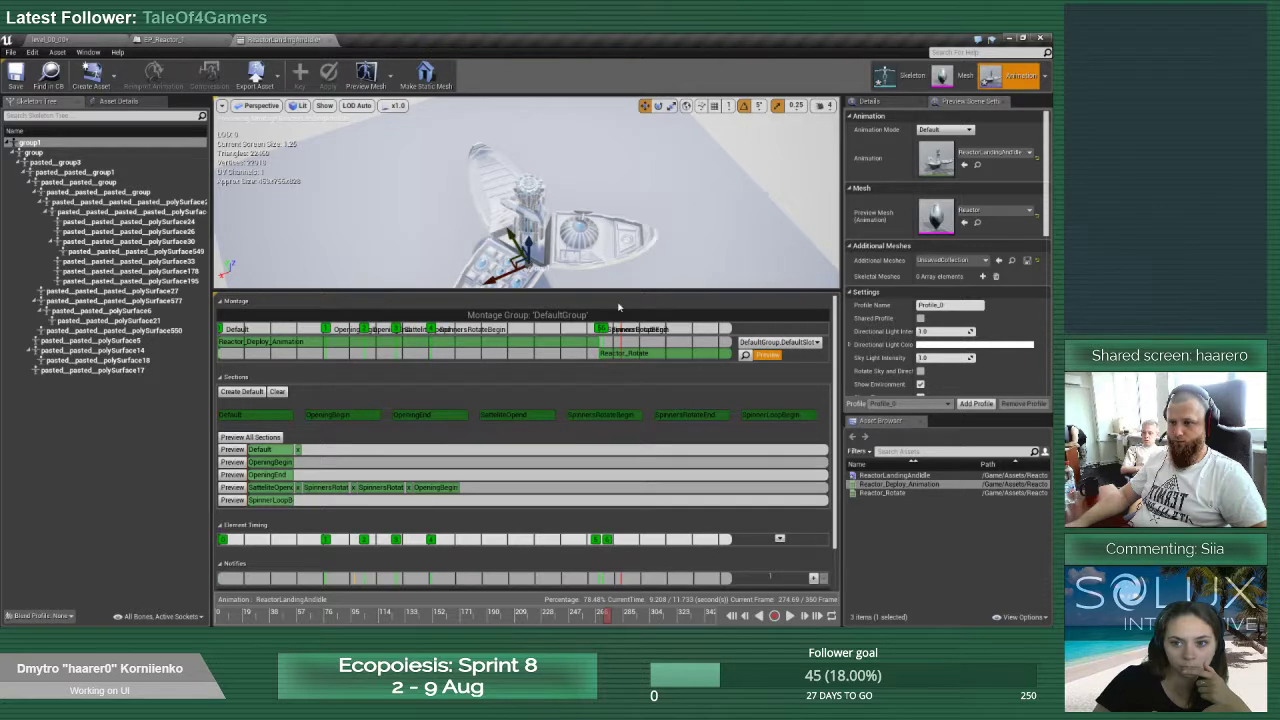
pyautogui.moveTo(602, 328)
pyautogui.mouseDown()
pyautogui.moveTo(655, 329)
pyautogui.moveTo(597, 328)
pyautogui.mouseUp()
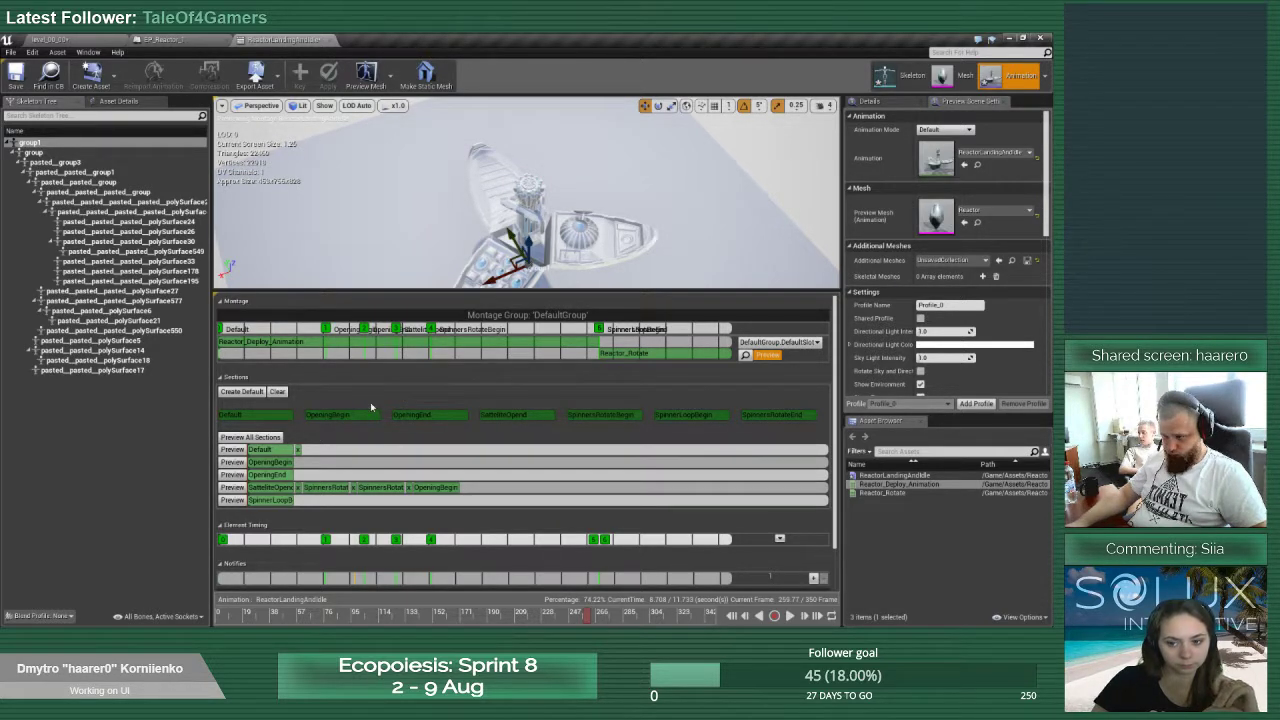
# Preview the Default, OpeningEnd and SpinnerLoopBegin sections of the montage
pyautogui.click(232, 450)
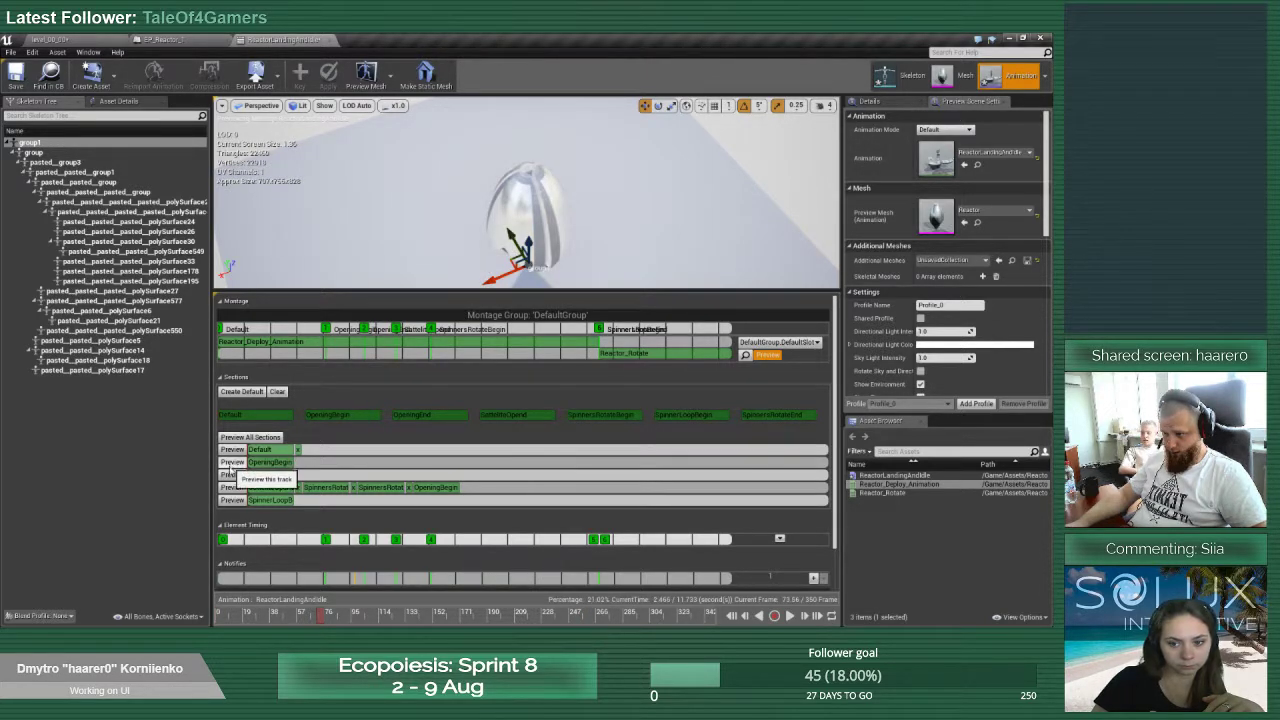
pyautogui.click(232, 475)
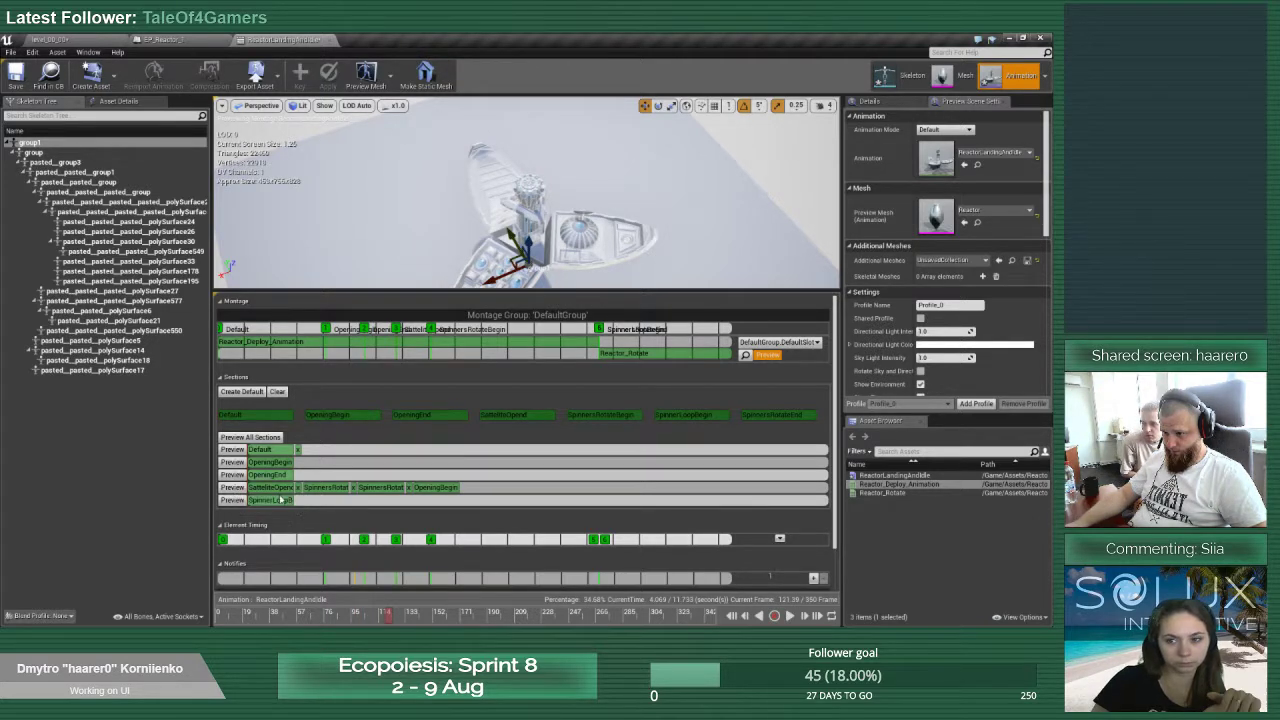
pyautogui.click(232, 500)
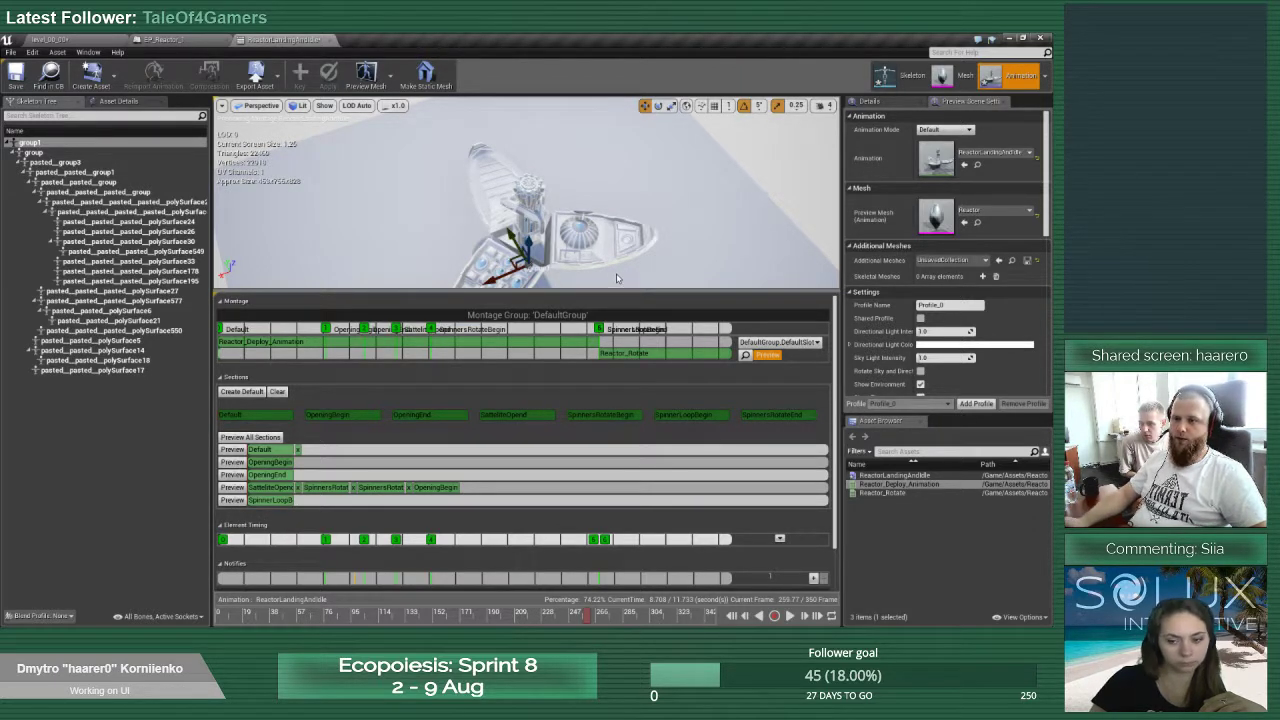
# Add a new variable curve named LandingPos to the montage
pyautogui.scroll(-2, 320, 430)
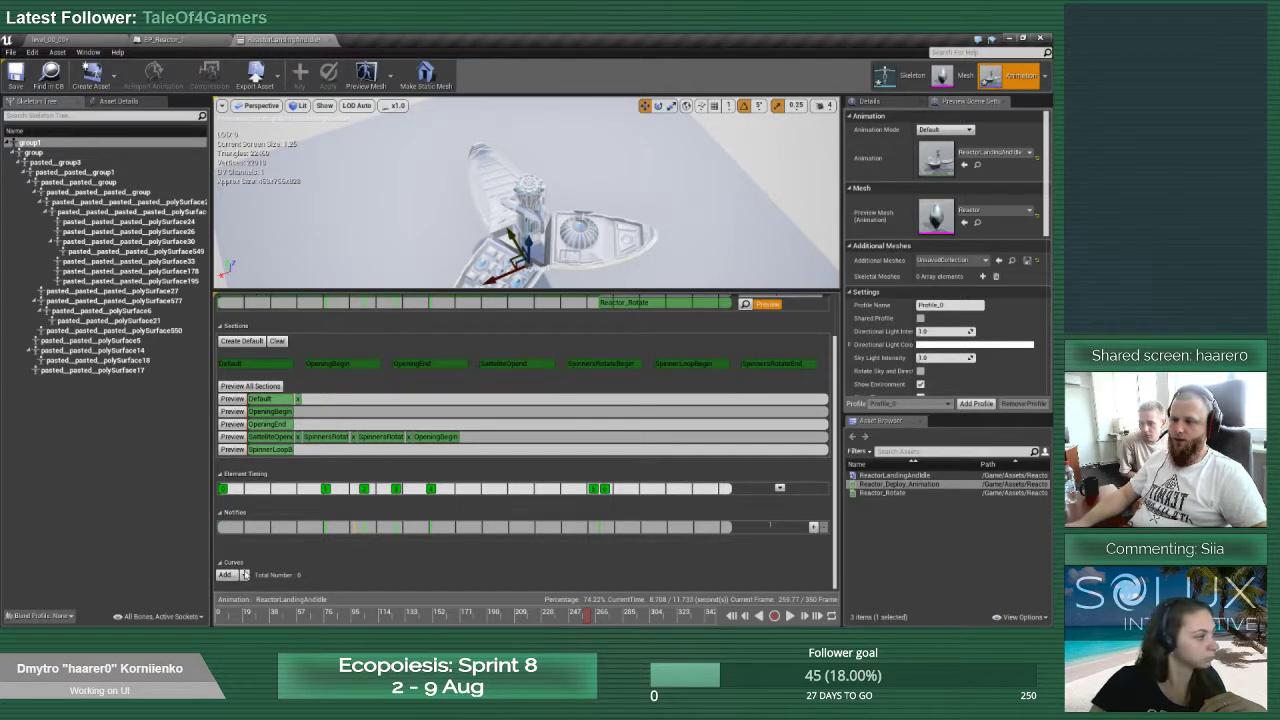
pyautogui.click(243, 575)
pyautogui.moveTo(288, 594)
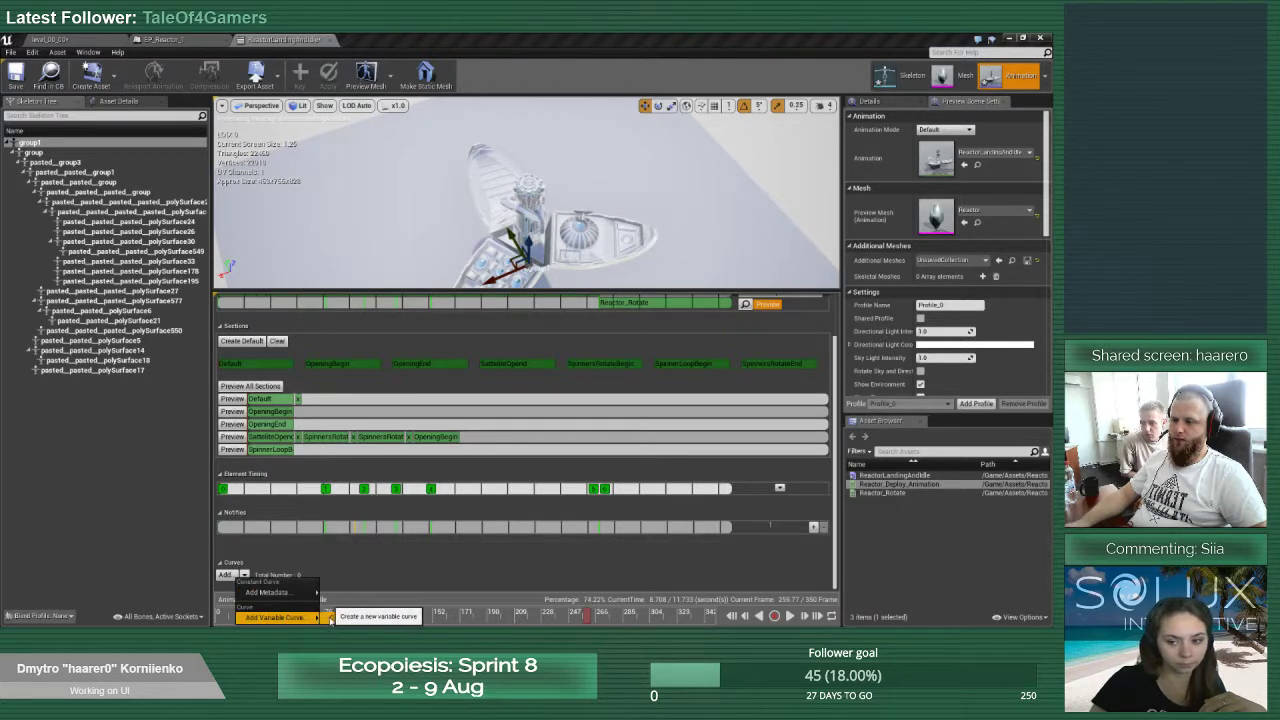
pyautogui.click(330, 617)
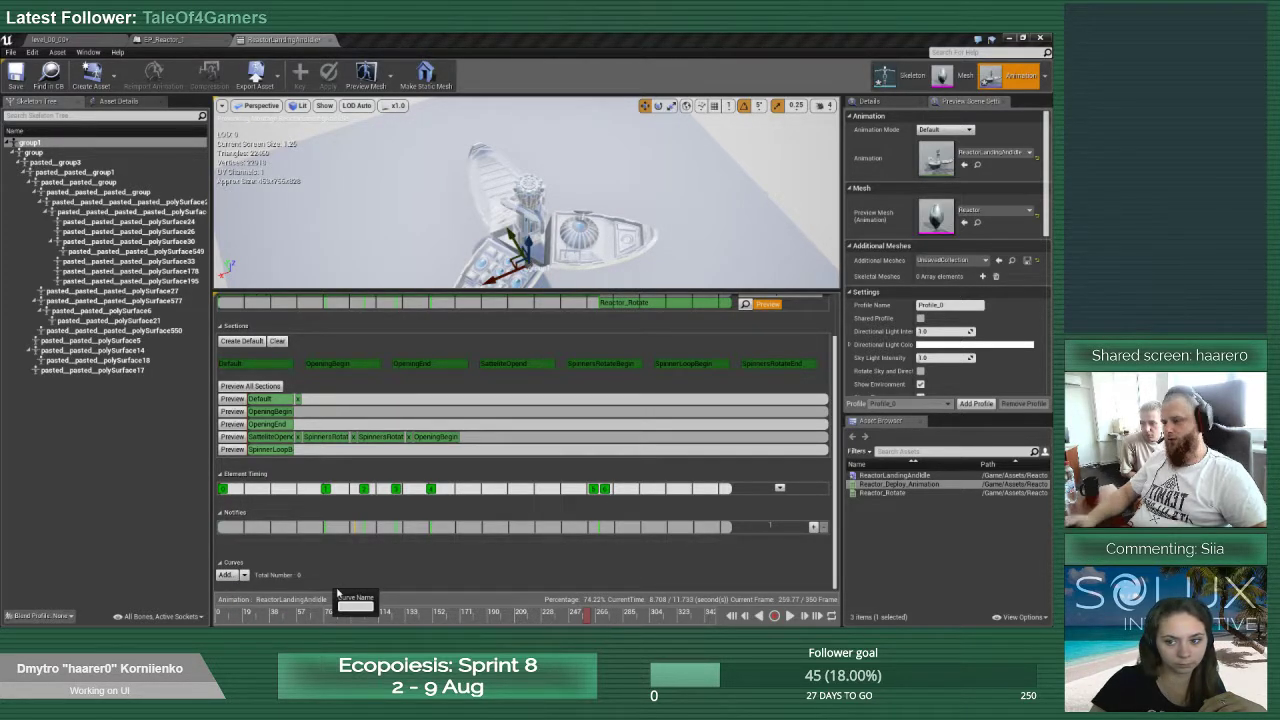
pyautogui.write('Landing')
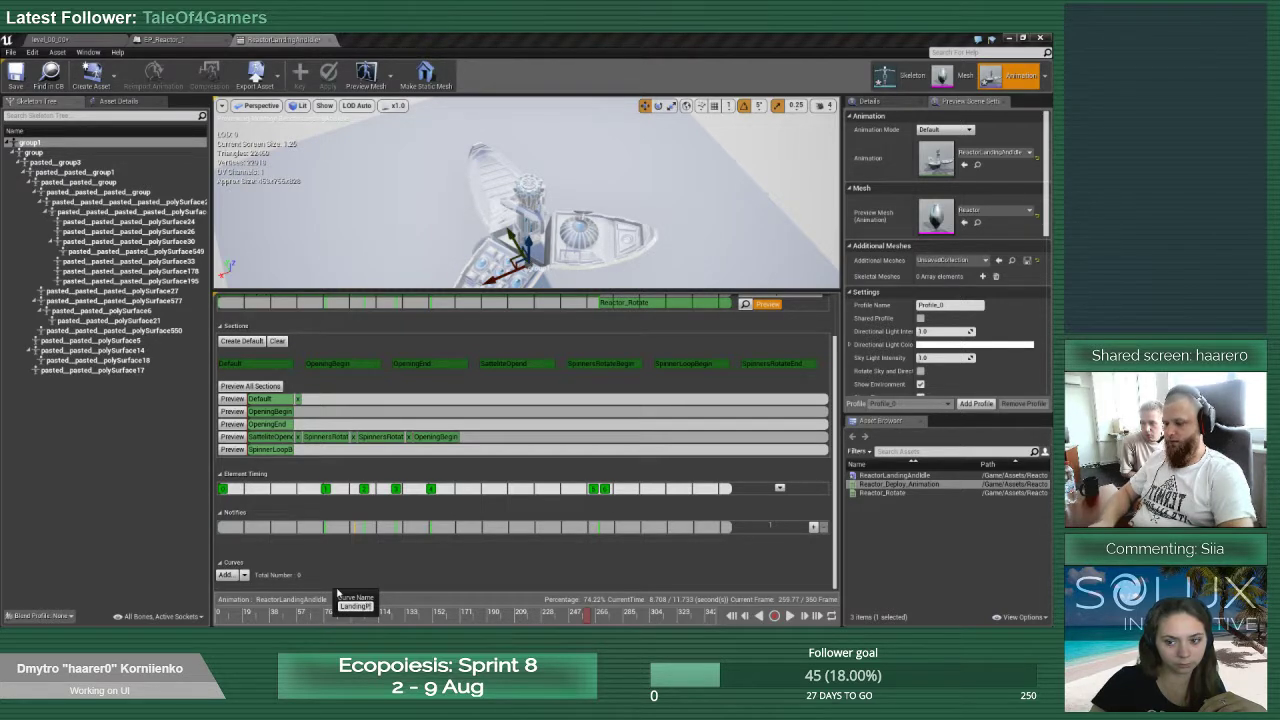
pyautogui.press('Return')
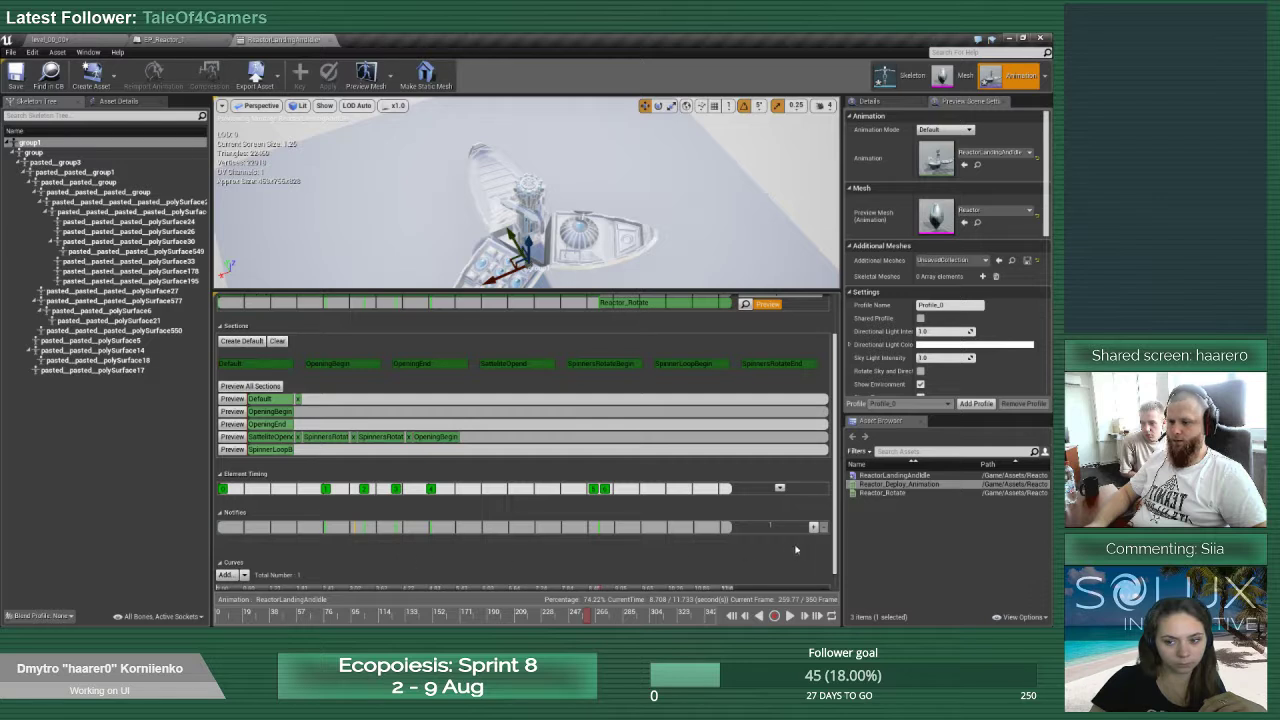
pyautogui.scroll(-1, 835, 540)
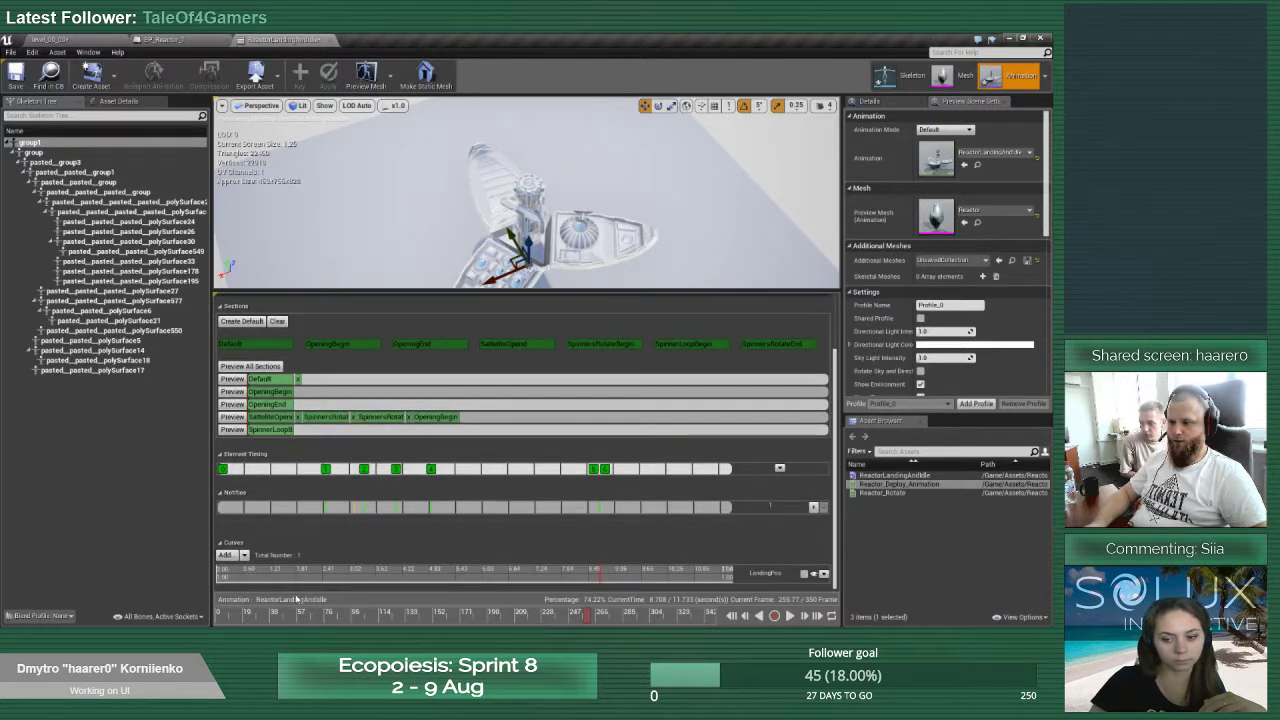
# Select the group1 bone, return the timeline to frame 0 and expand the LandingPos curve for editing
pyautogui.click(522, 190)
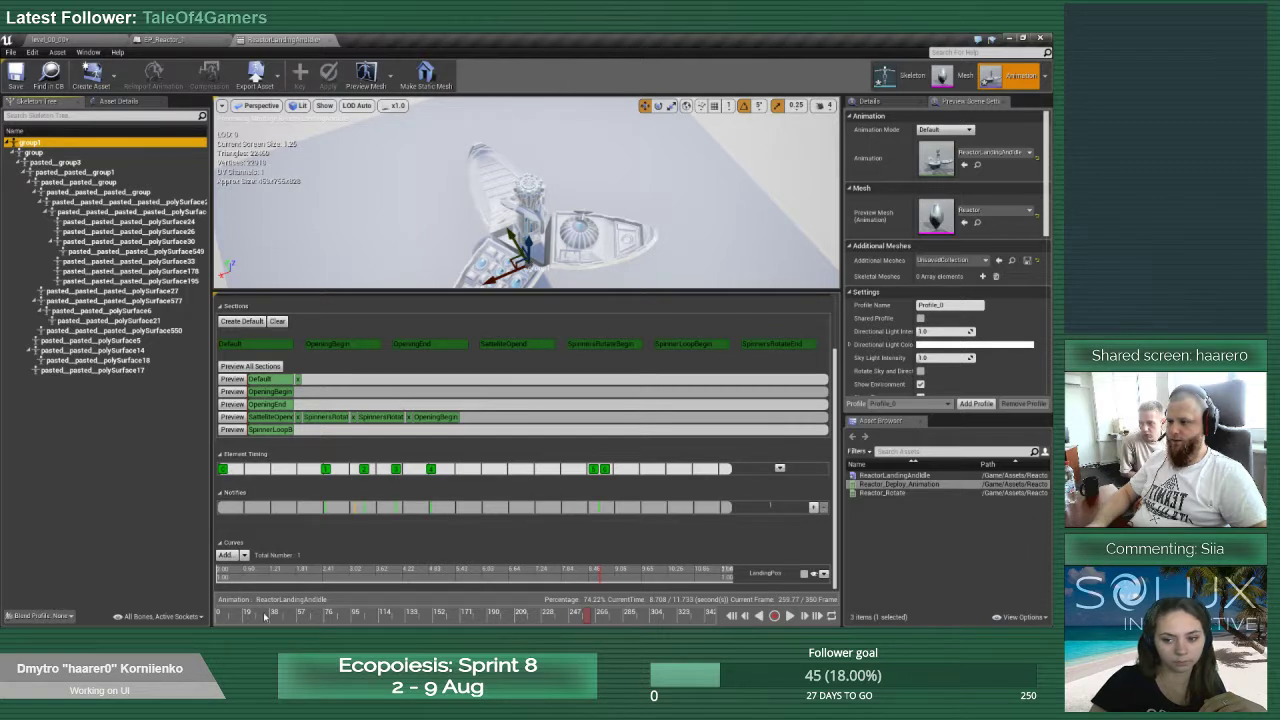
pyautogui.click(219, 615)
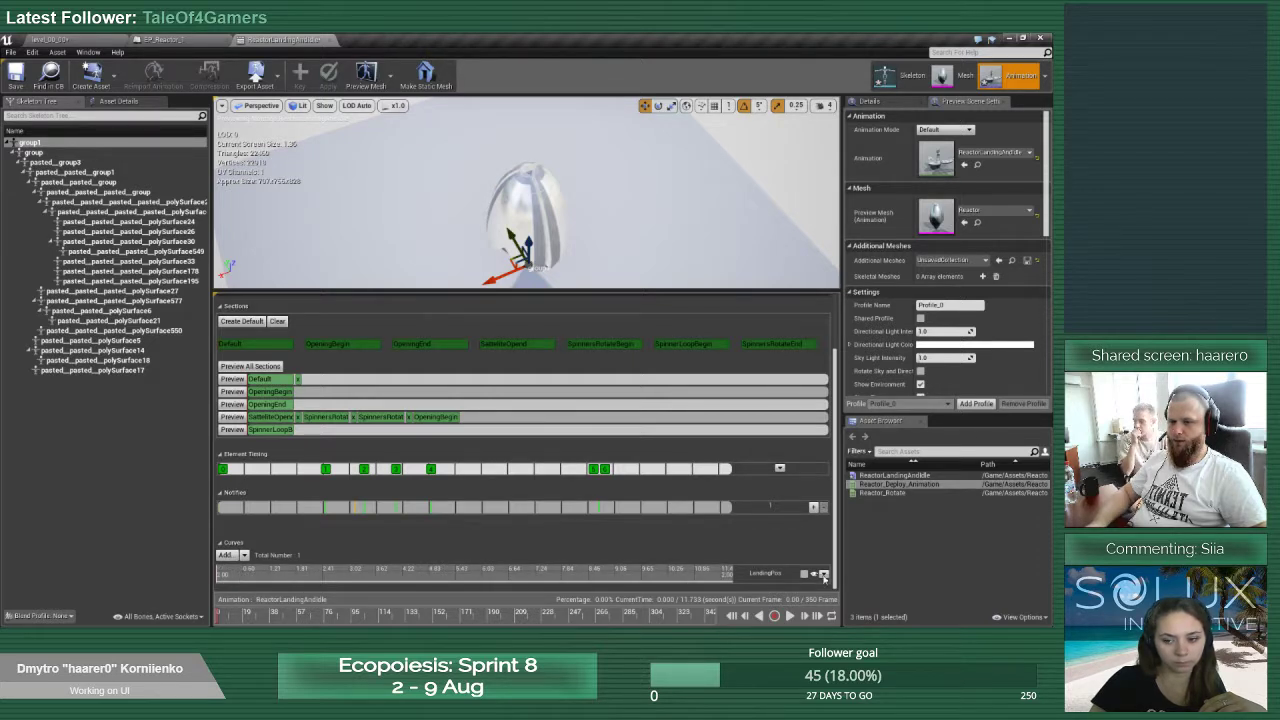
pyautogui.click(804, 576)
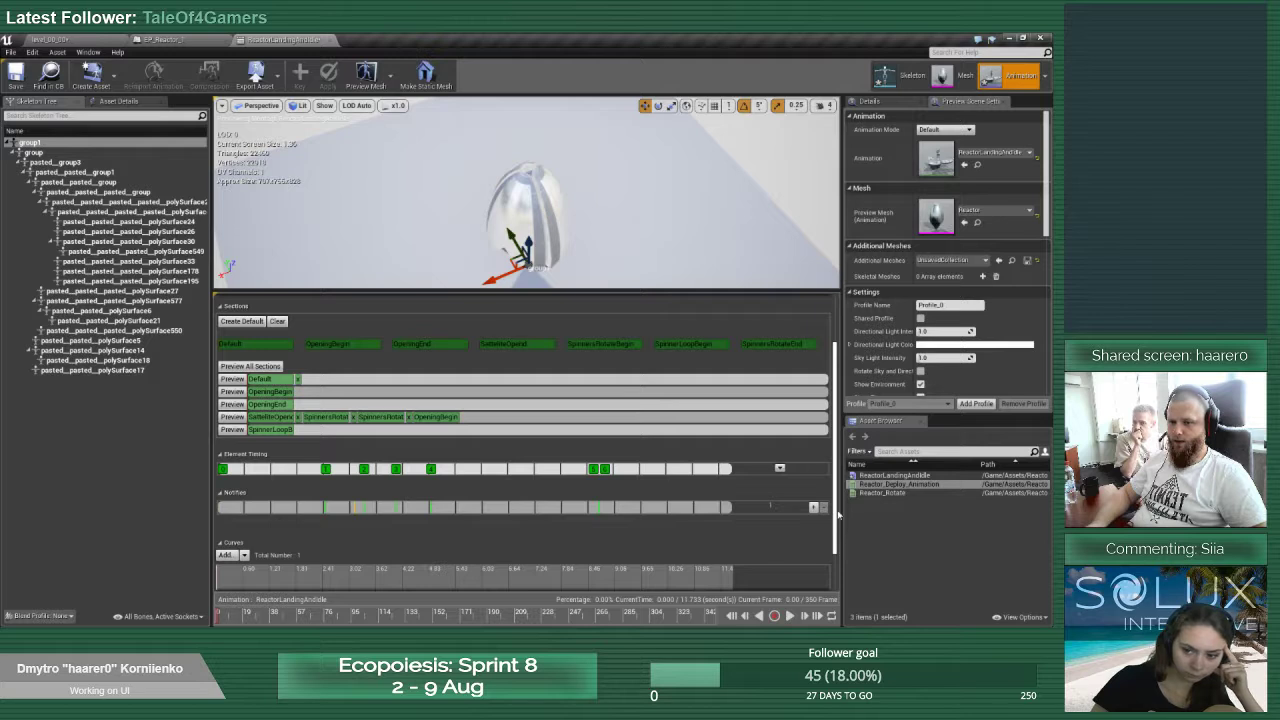
pyautogui.scroll(-2, 838, 514)
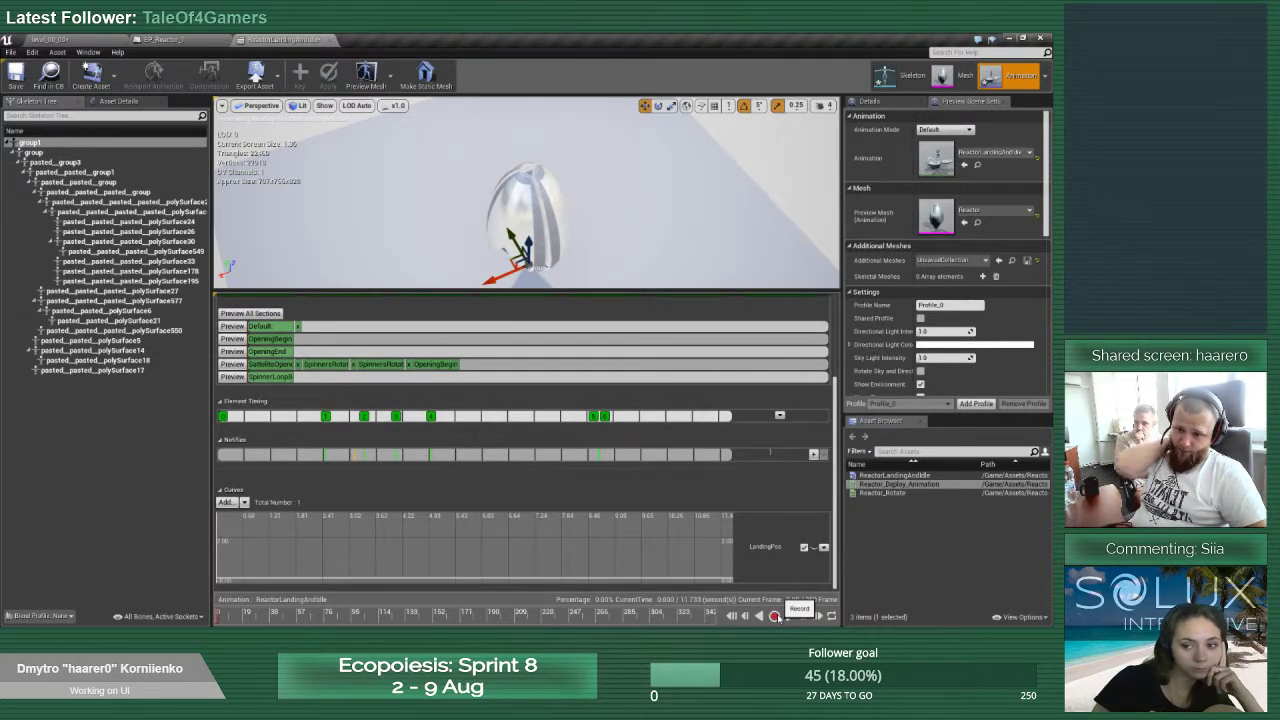
# Start recording a new animation named ReactorLanding in the Assets/Reactor/Reactor1/Animations folder
pyautogui.click(775, 616)
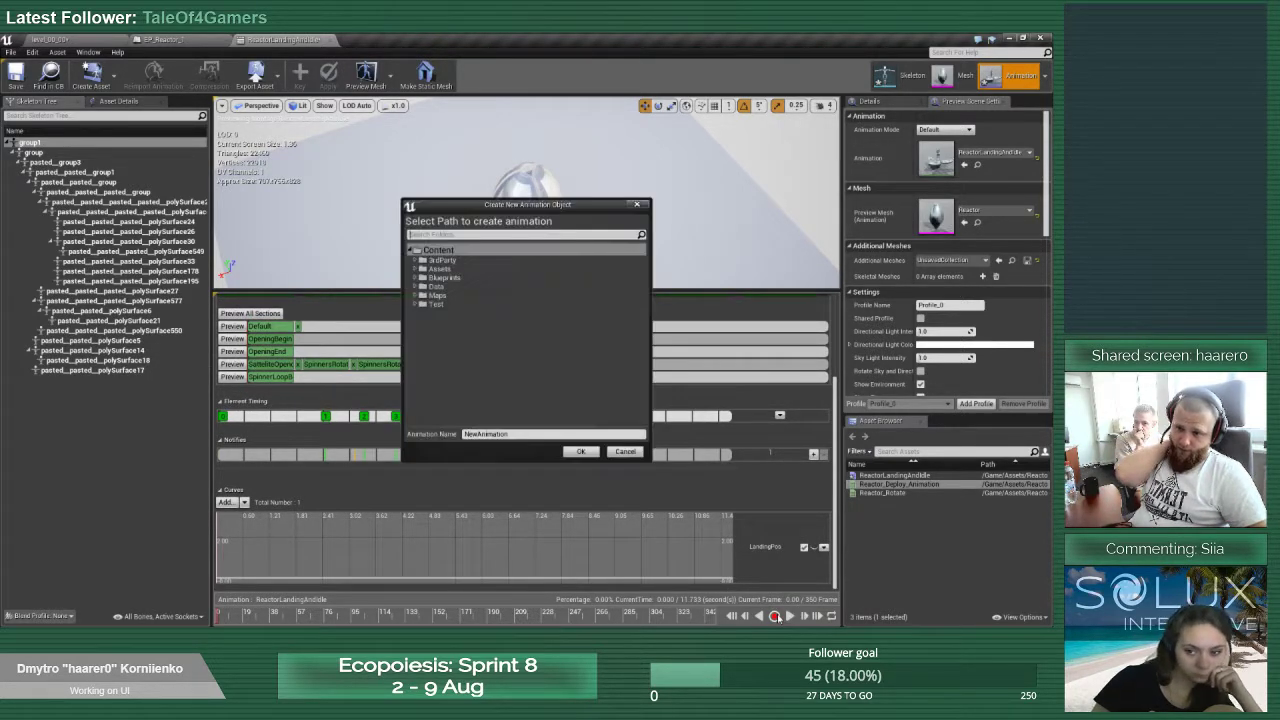
pyautogui.click(440, 269)
pyautogui.click(417, 269)
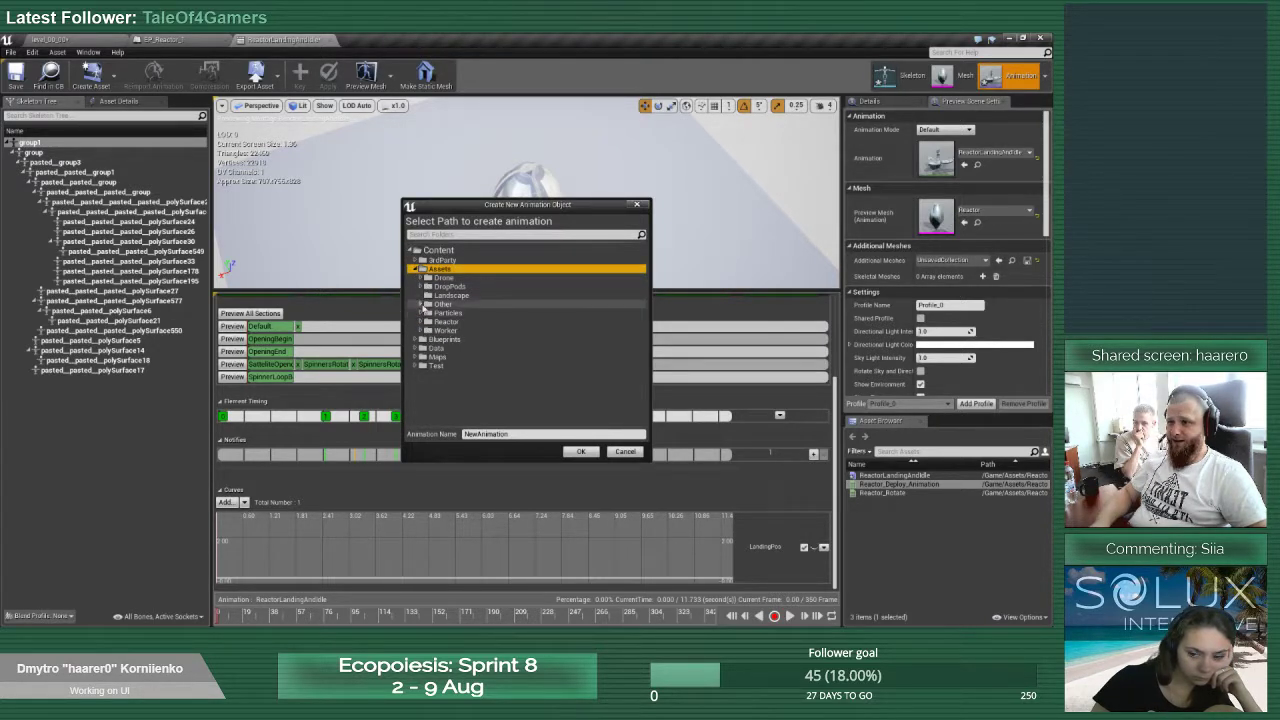
pyautogui.click(421, 322)
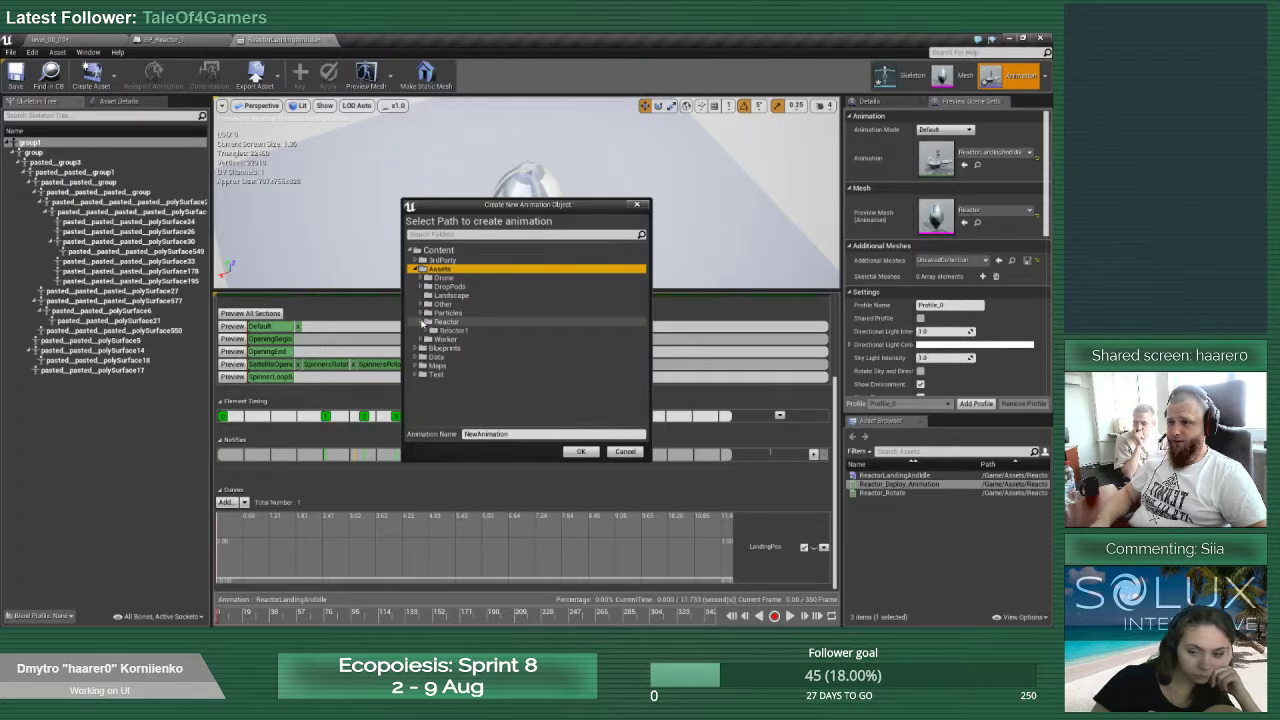
pyautogui.click(445, 330)
pyautogui.click(431, 330)
pyautogui.click(452, 340)
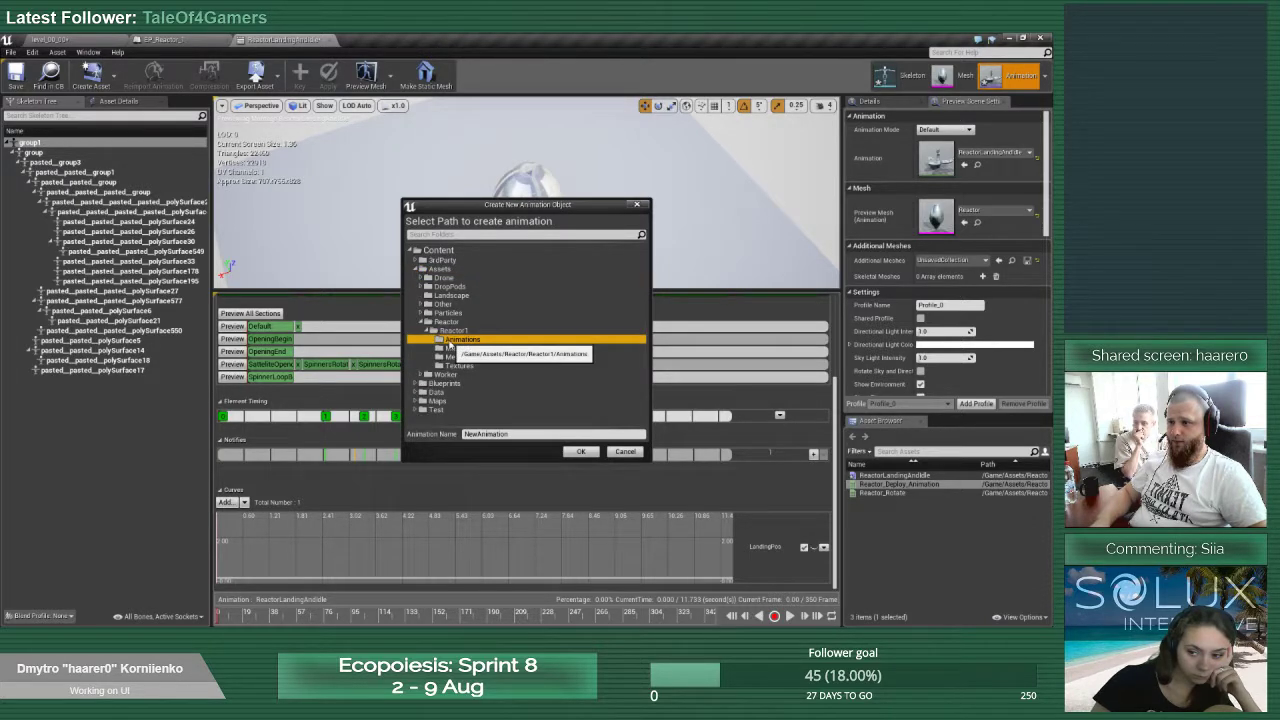
pyautogui.click(455, 436)
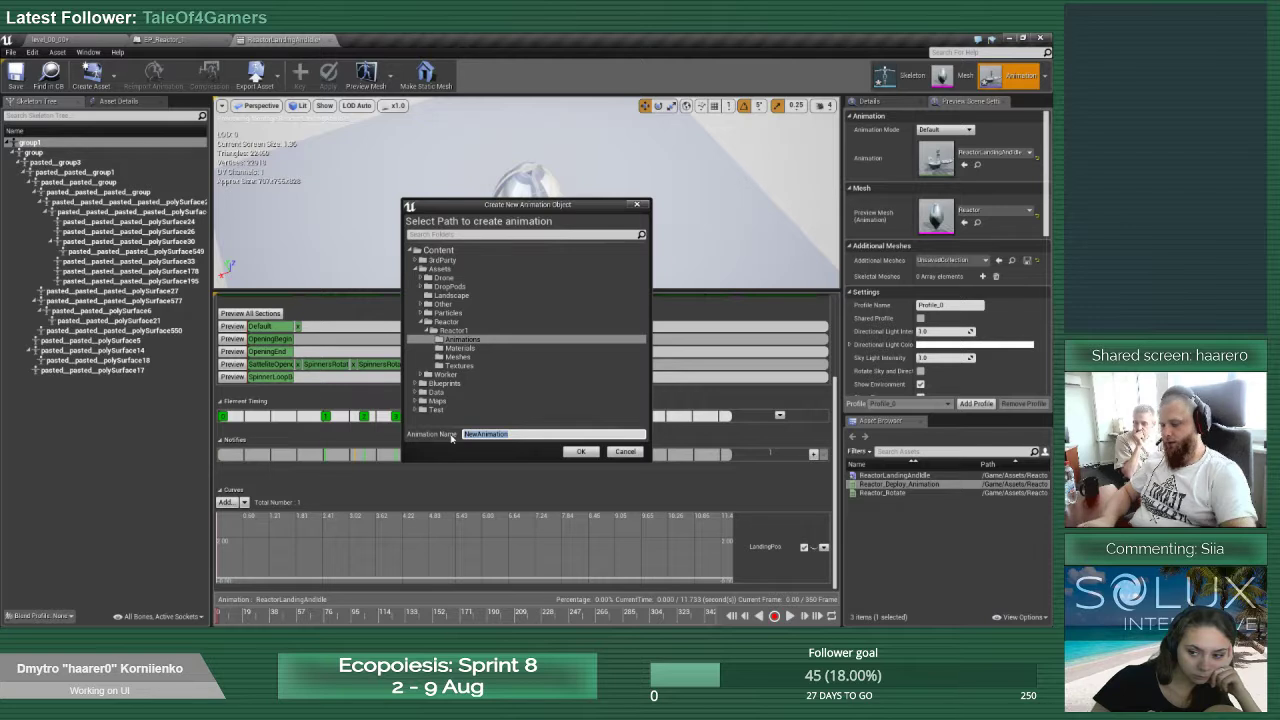
pyautogui.write('Reactor_Landing')
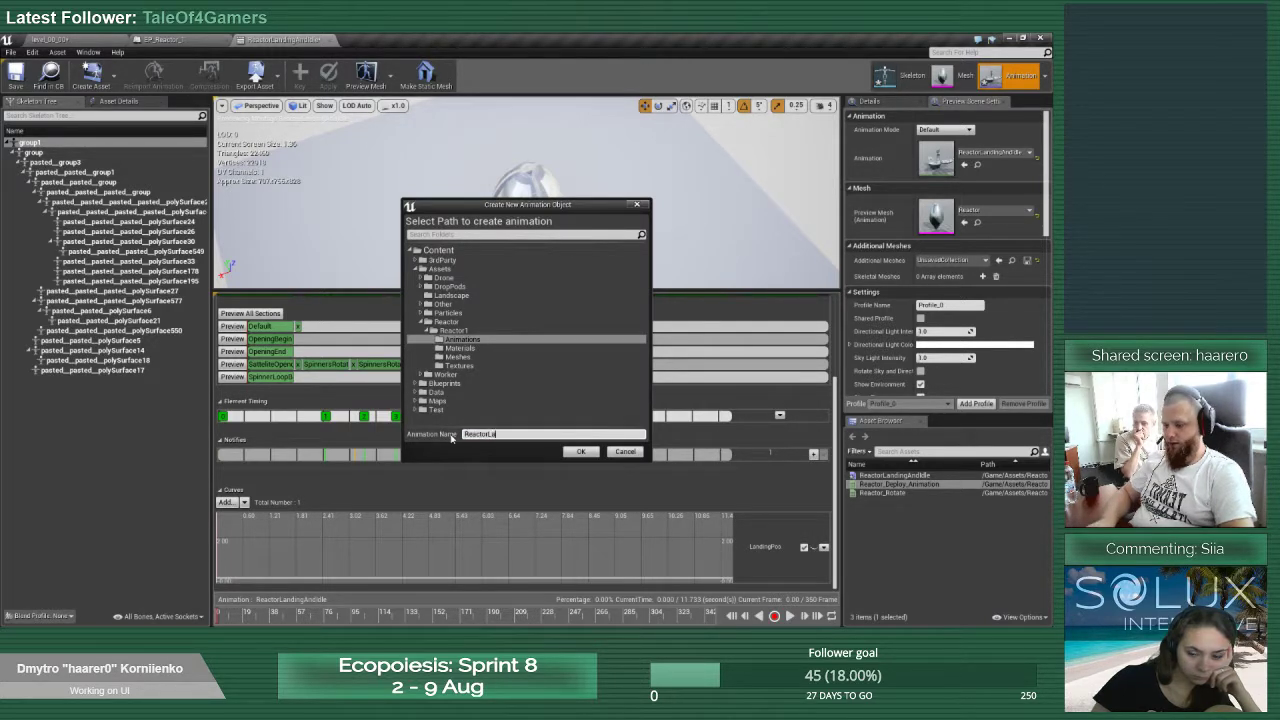
pyautogui.click(580, 451)
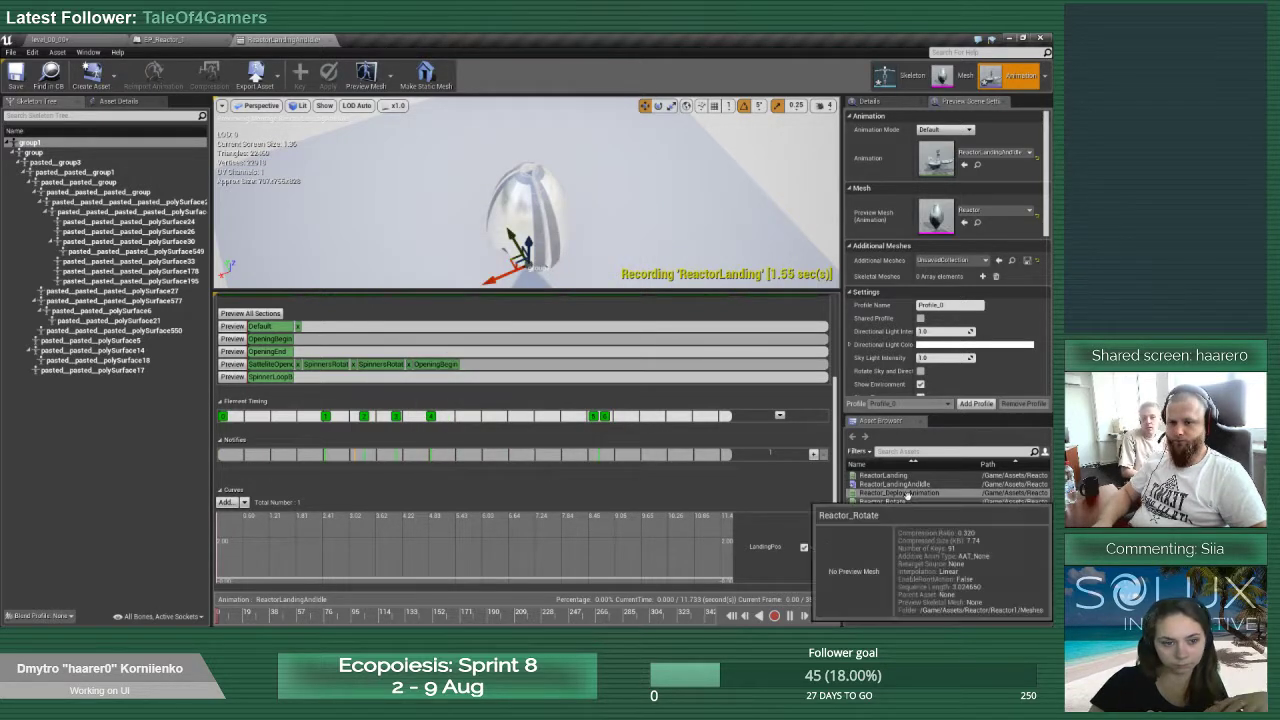
# Try to place the ReactorLanding animation in the montage's DefaultSlot track and check the track's slot choices
pyautogui.moveTo(884, 475); pyautogui.dragTo(618, 467)
pyautogui.scroll(3, 436, 355)
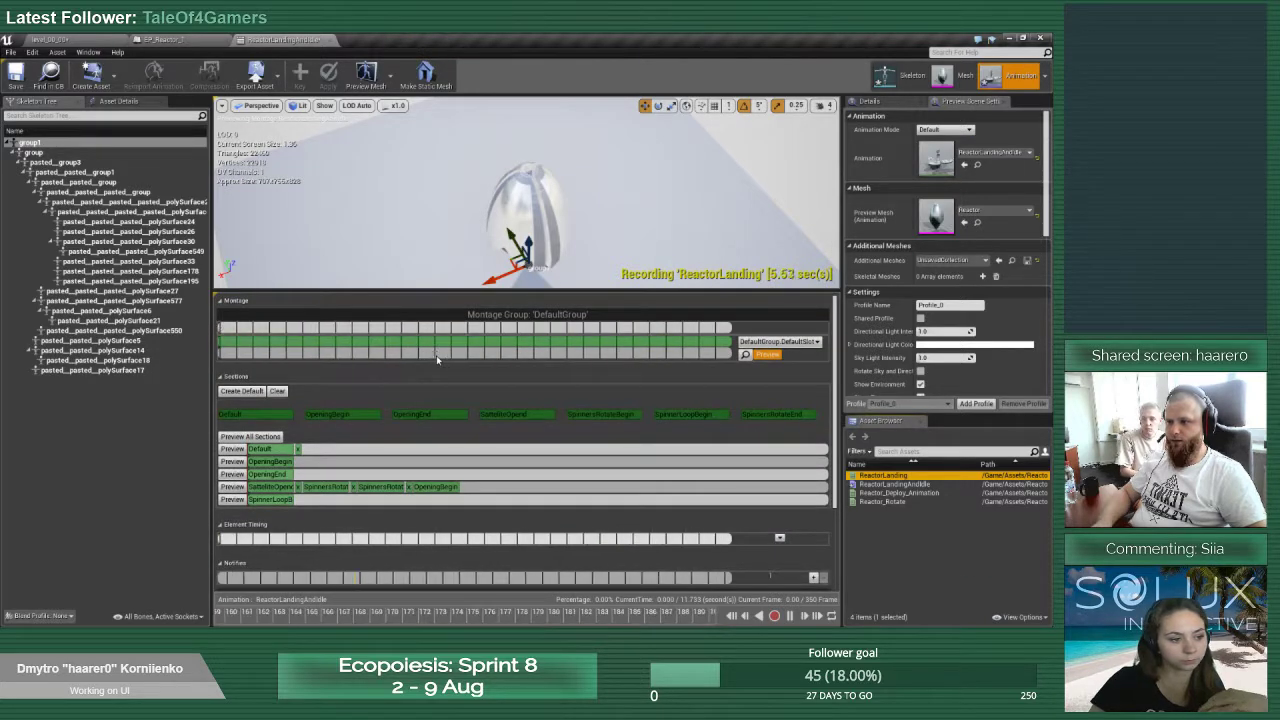
pyautogui.scroll(-6, 436, 355)
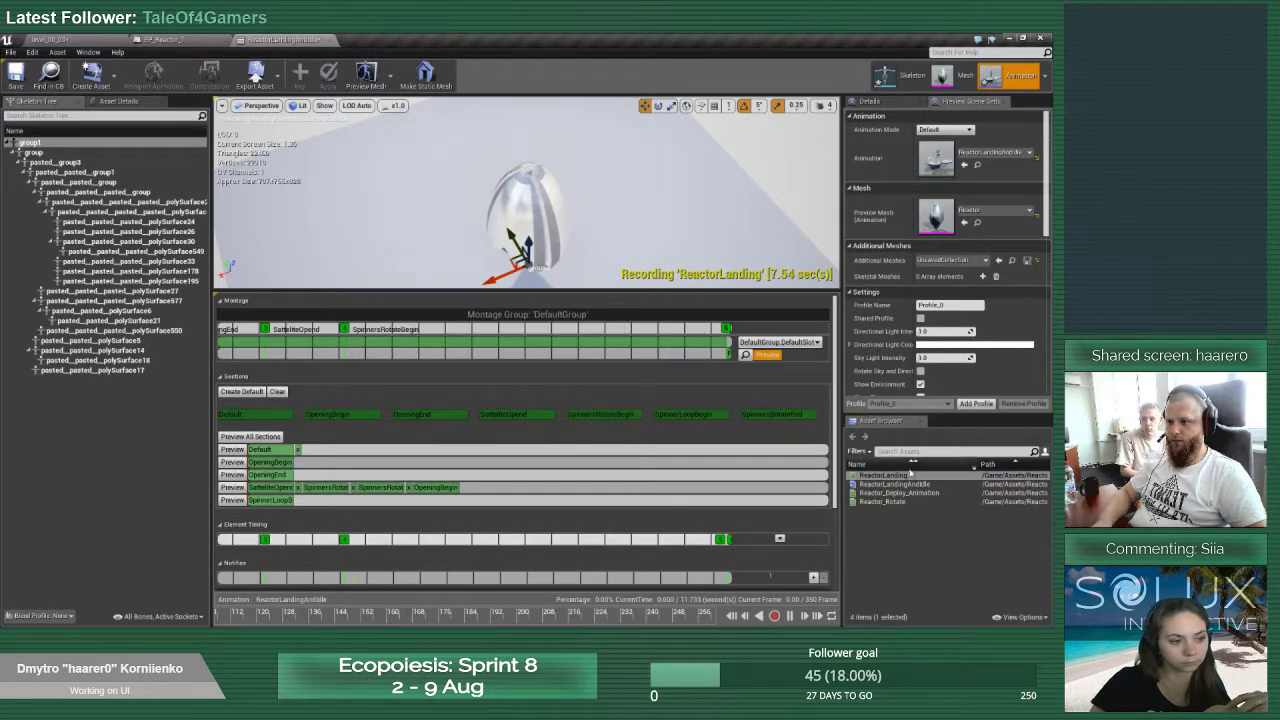
pyautogui.moveTo(902, 476); pyautogui.dragTo(460, 323)
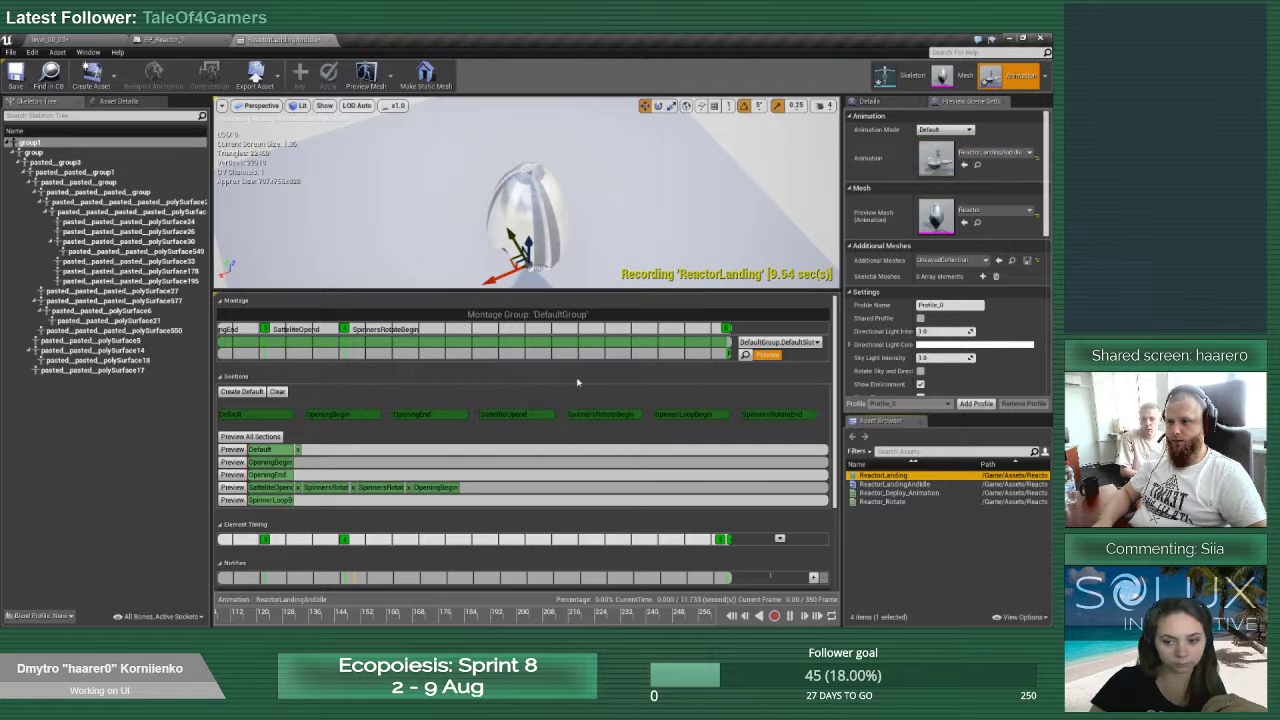
pyautogui.moveTo(582, 386); pyautogui.dragTo(588, 445, button='right')
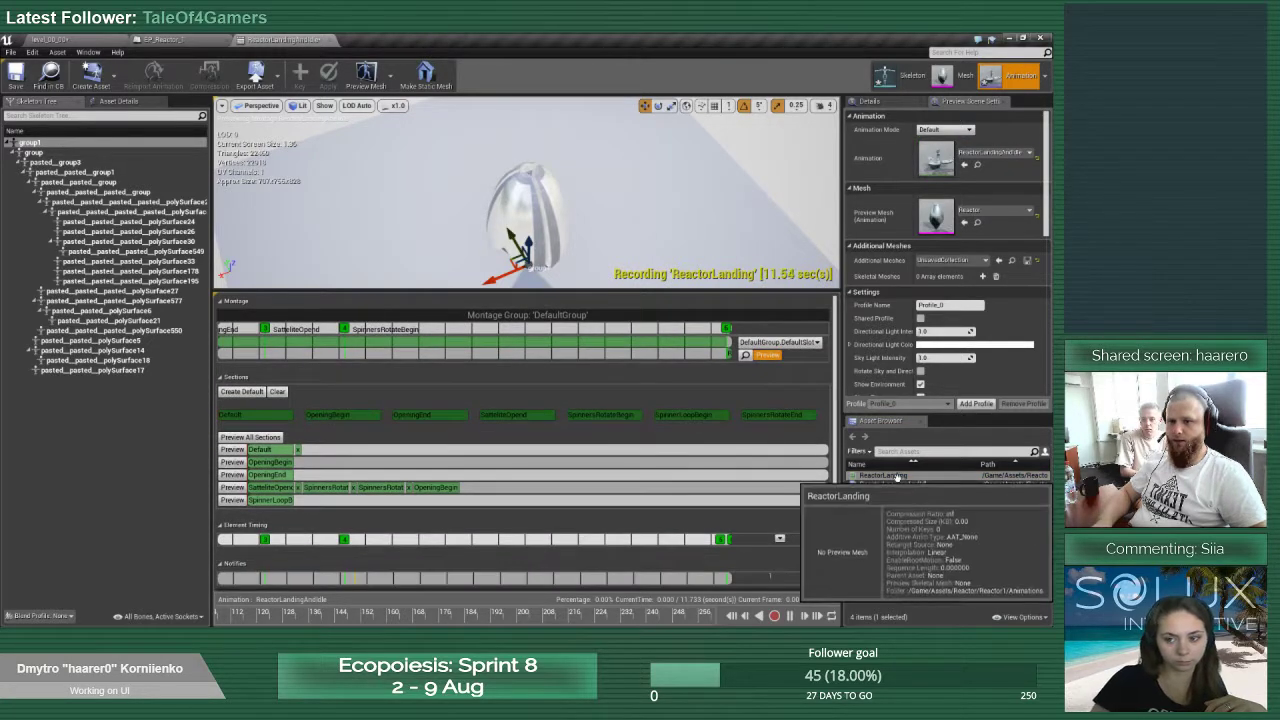
pyautogui.moveTo(897, 478); pyautogui.dragTo(500, 364)
pyautogui.click(789, 362)
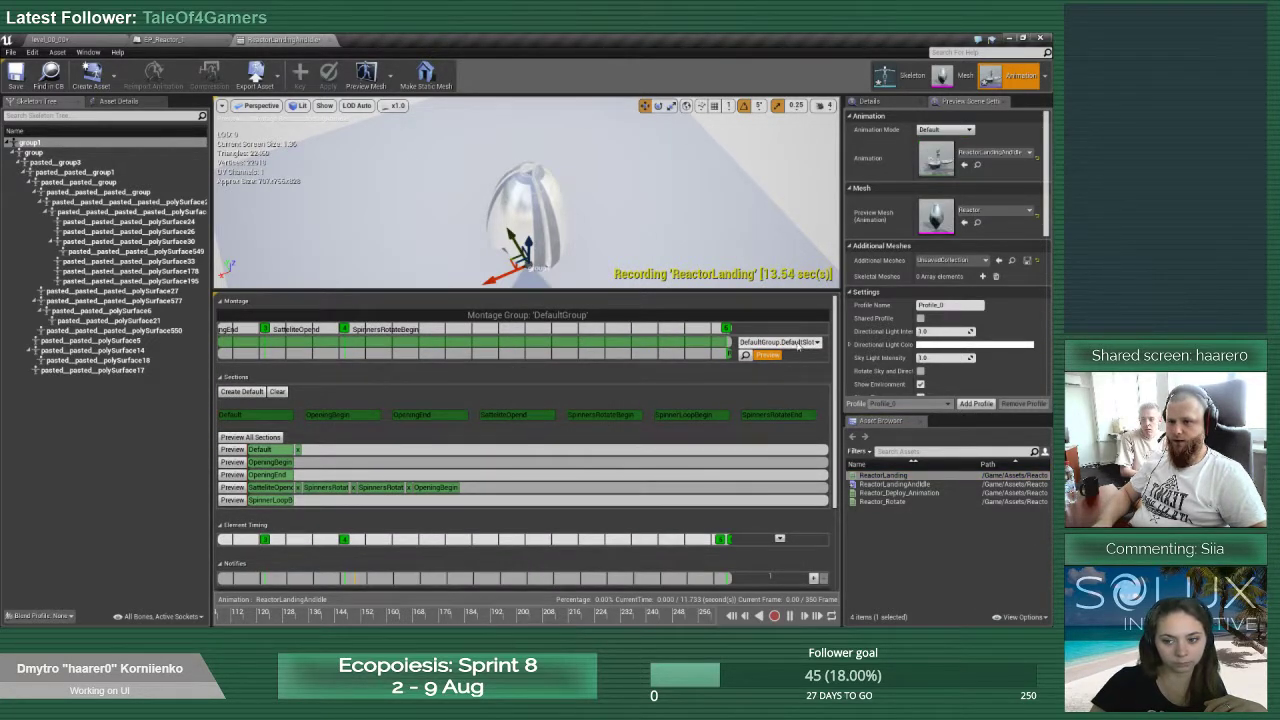
pyautogui.click(785, 344)
pyautogui.click(785, 345)
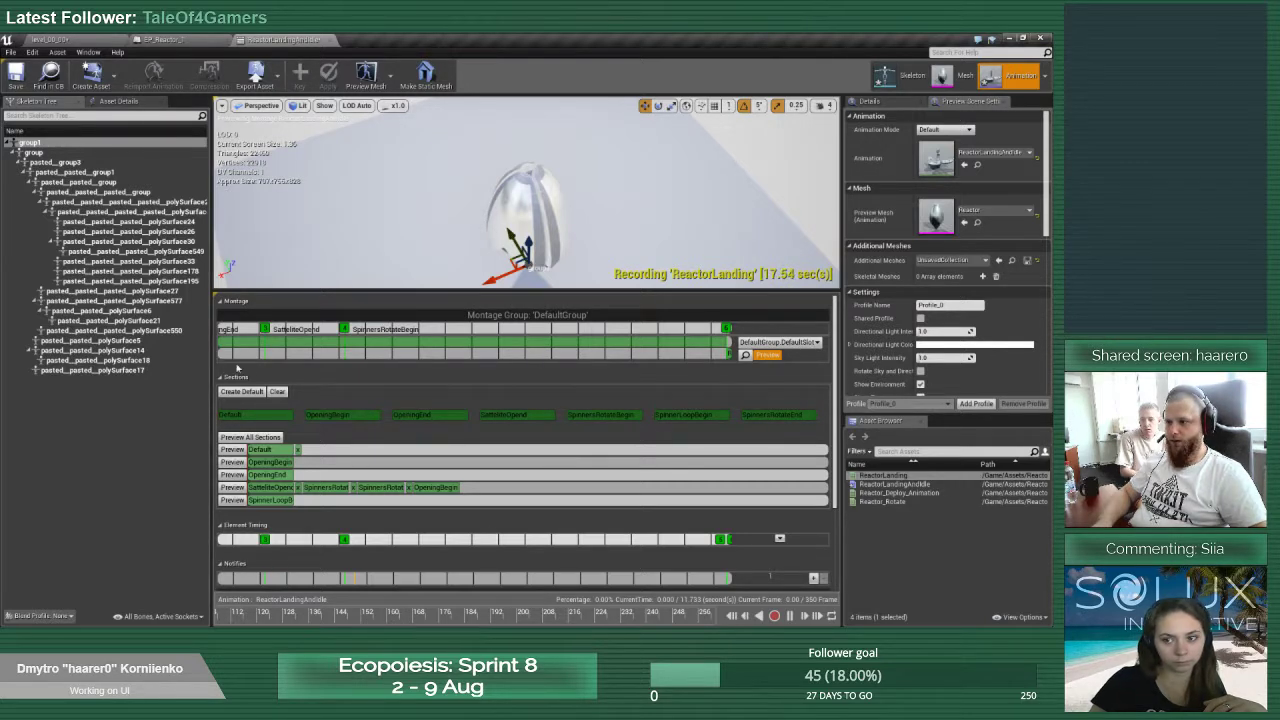
# With the Sections group collapsed, check the slot manager and try again to add ReactorLanding to the montage
pyautogui.click(222, 381)
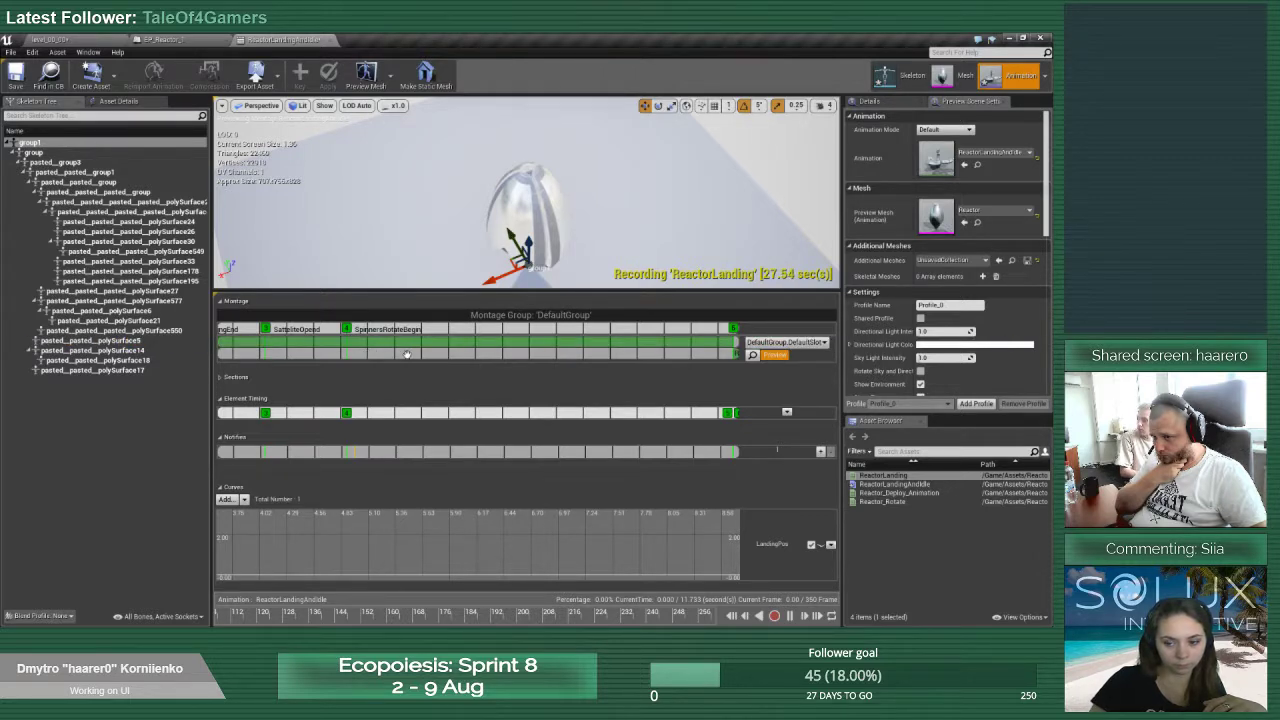
pyautogui.moveTo(407, 355); pyautogui.dragTo(311, 360, button='right')
pyautogui.scroll(-8, 363, 349)
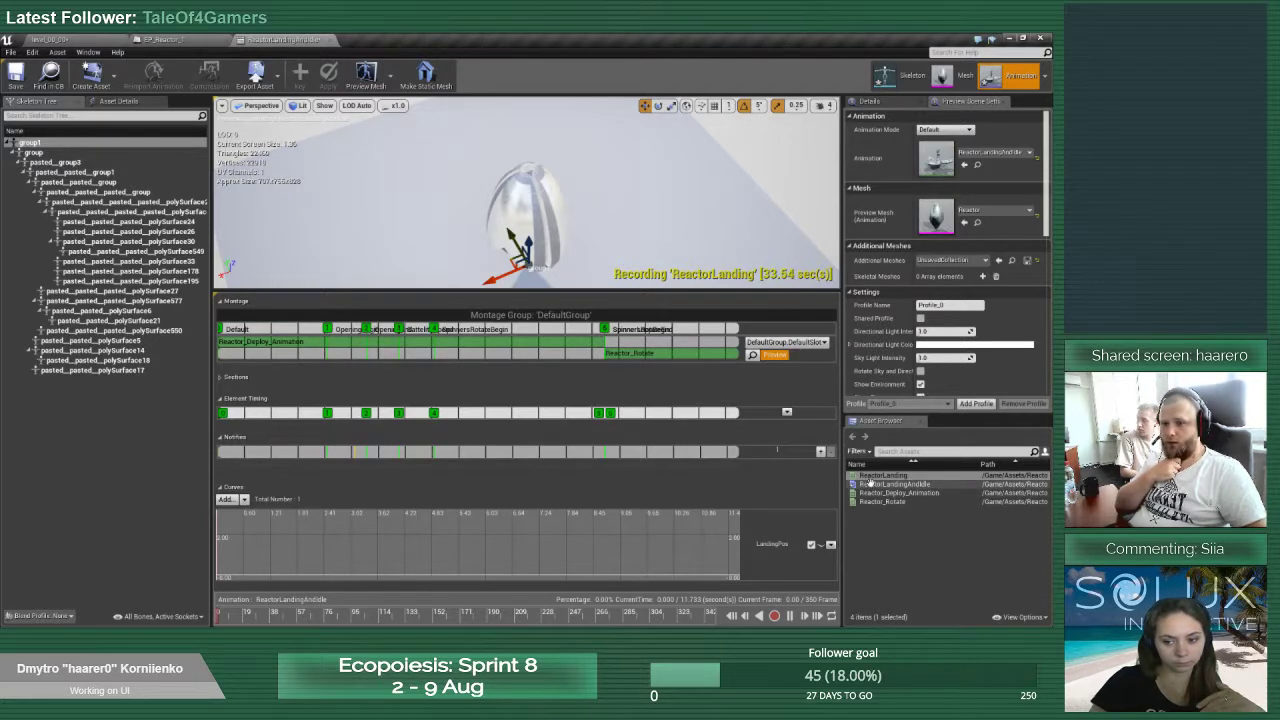
pyautogui.moveTo(870, 477); pyautogui.dragTo(780, 346)
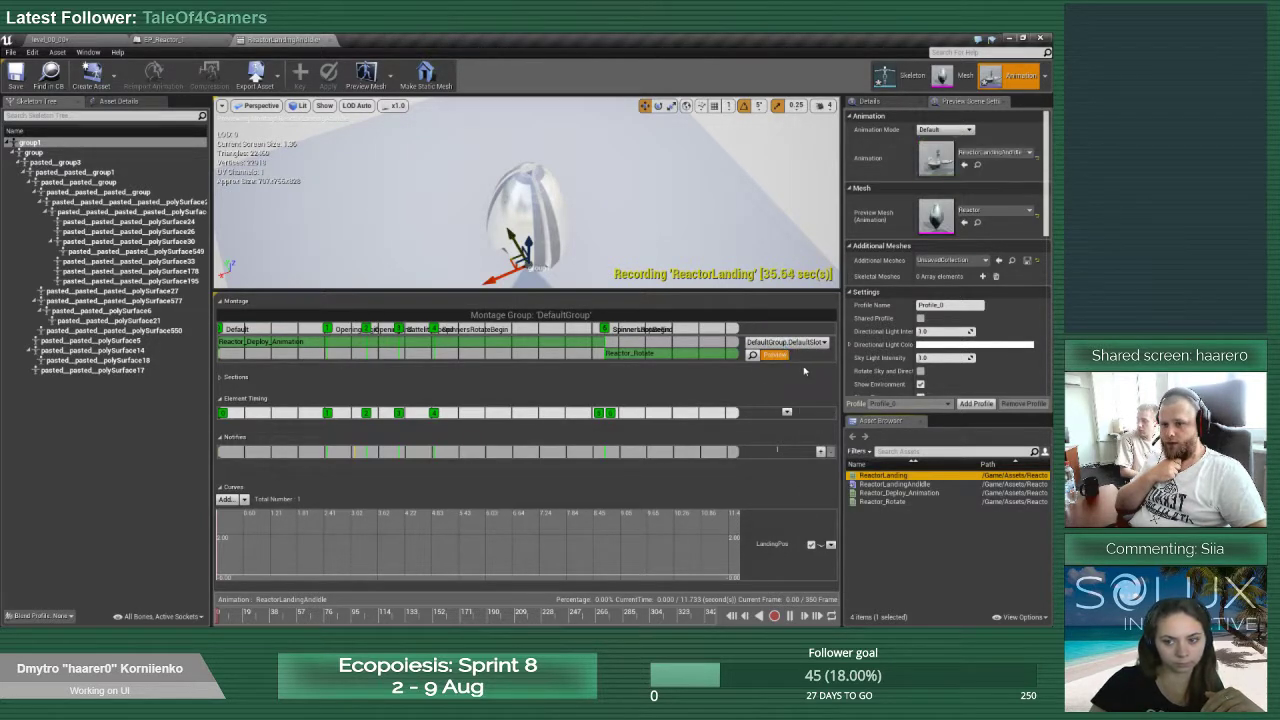
pyautogui.click(753, 355)
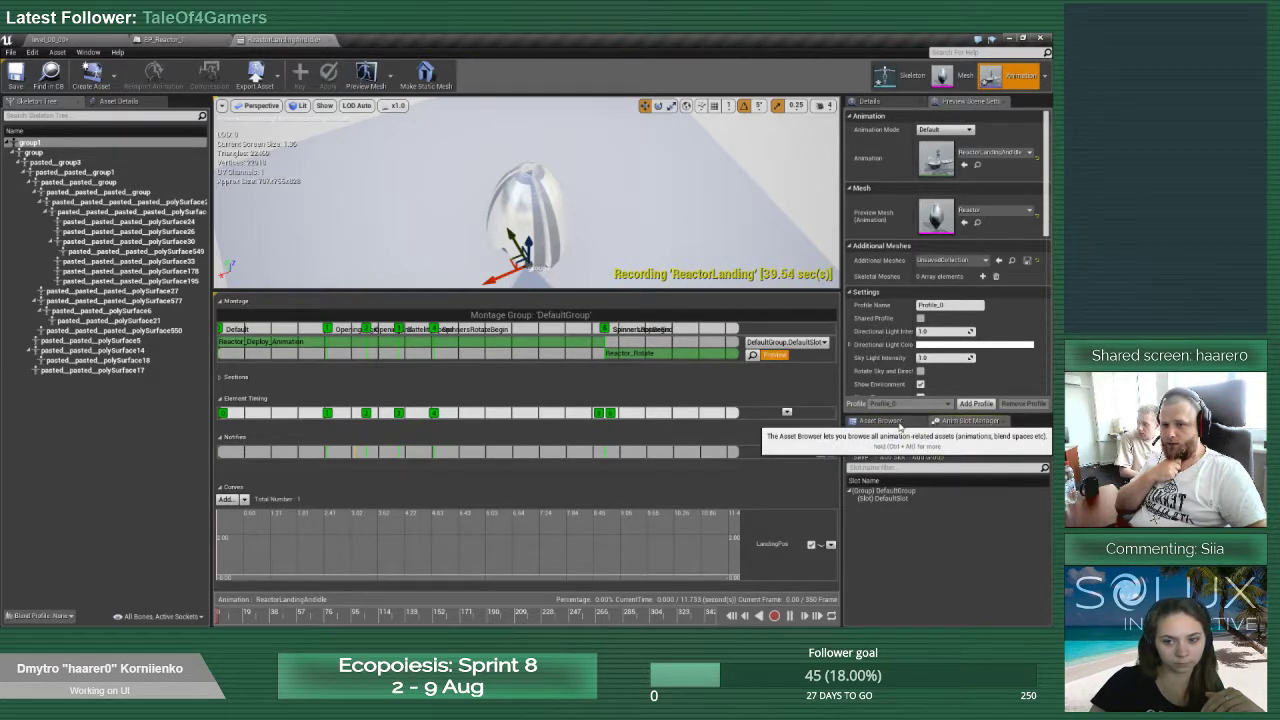
pyautogui.click(900, 425)
pyautogui.rightClick(903, 478)
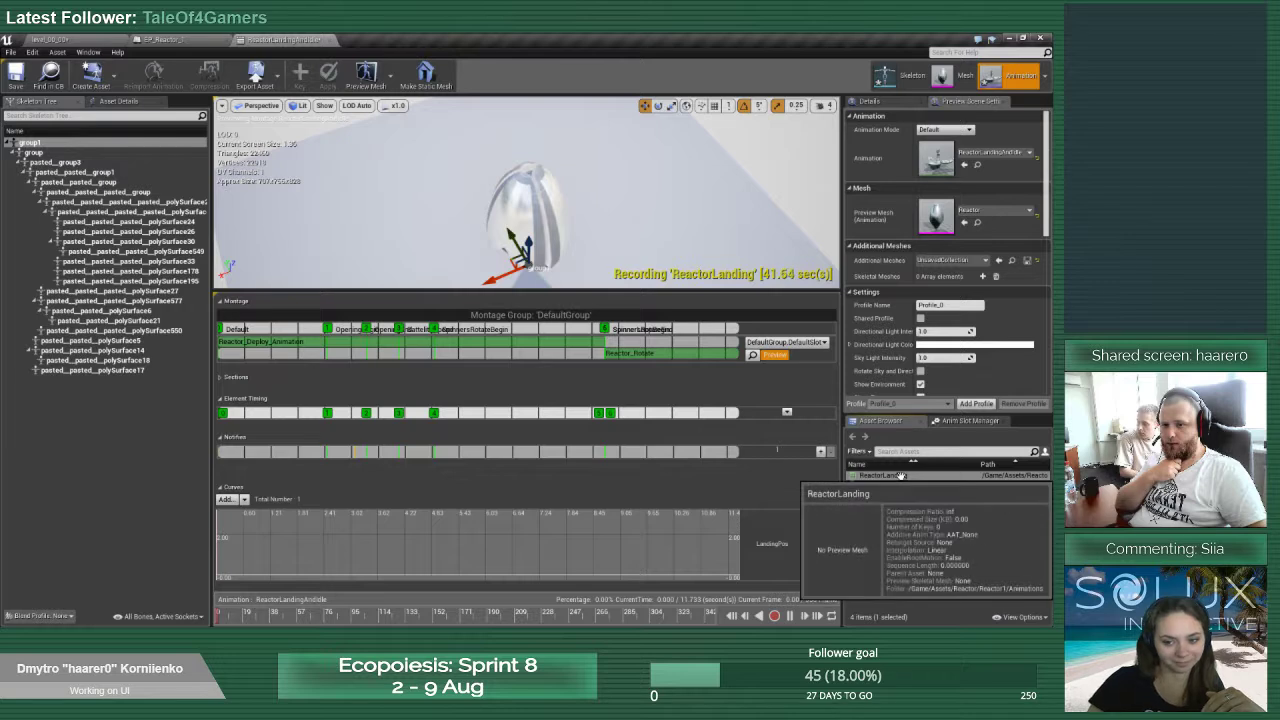
pyautogui.moveTo(900, 477); pyautogui.dragTo(576, 331)
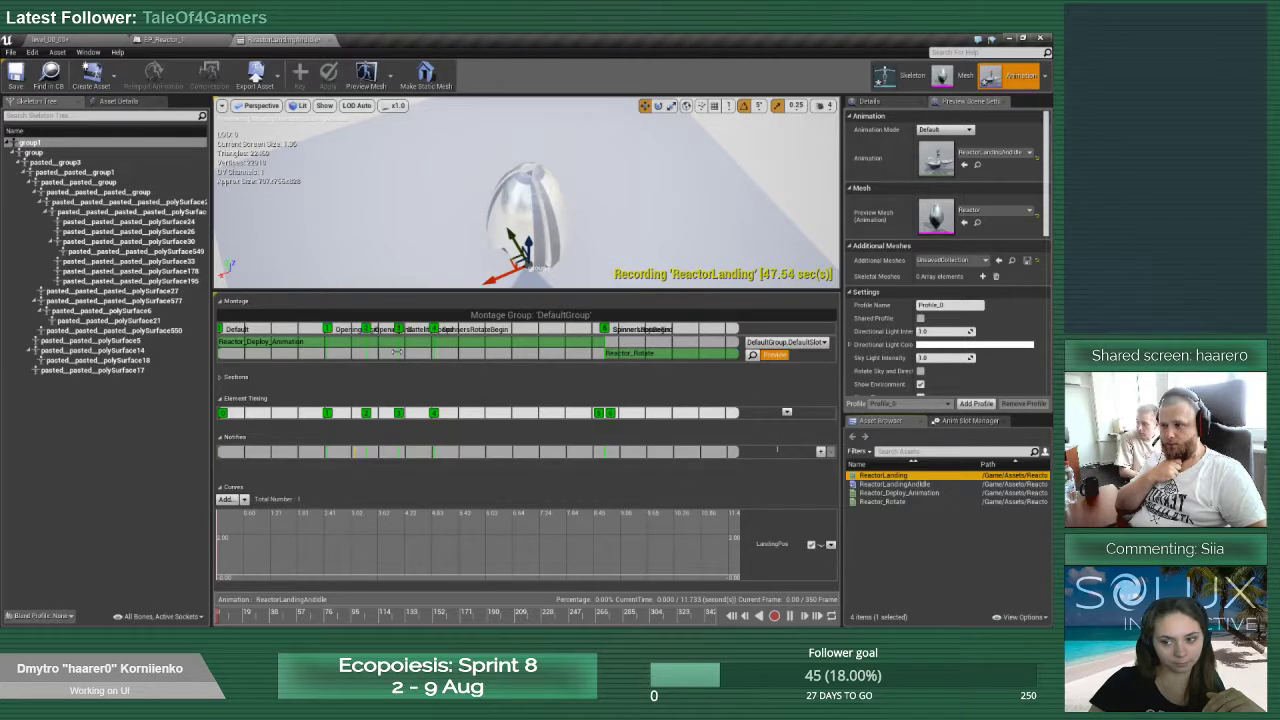
# Add a new slot to the montage and delete it again
pyautogui.rightClick(270, 352)
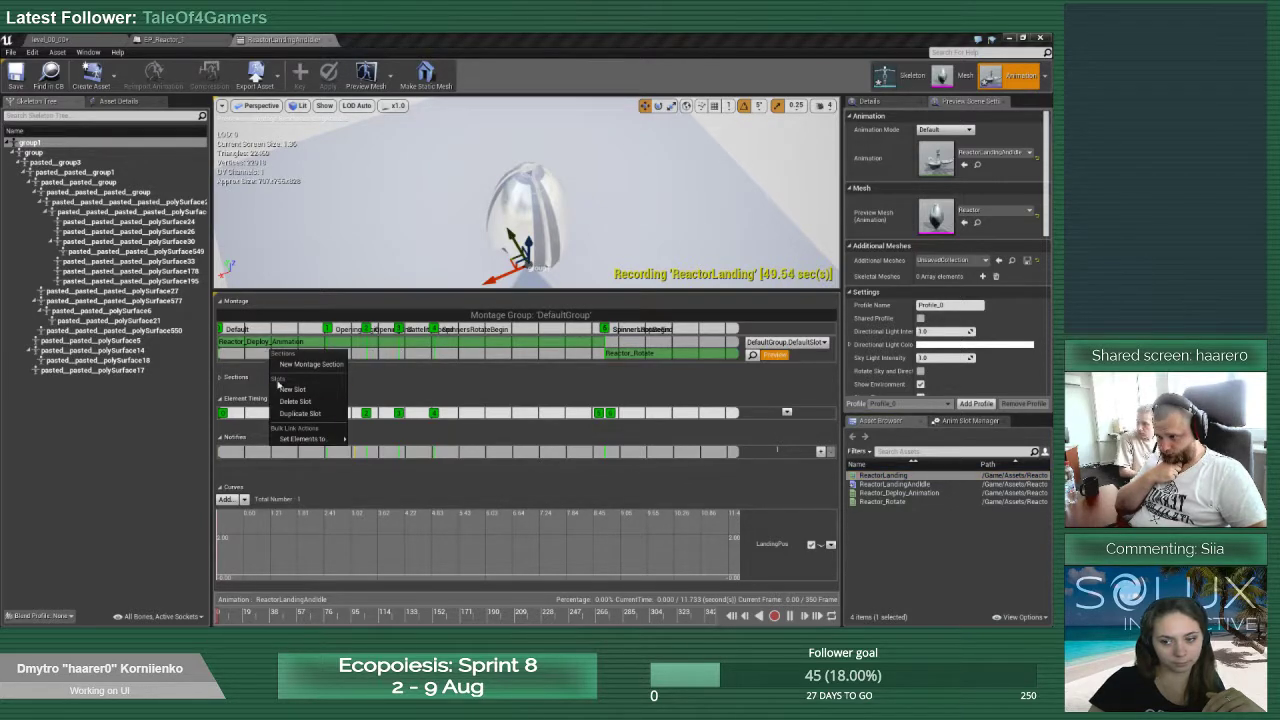
pyautogui.click(290, 389)
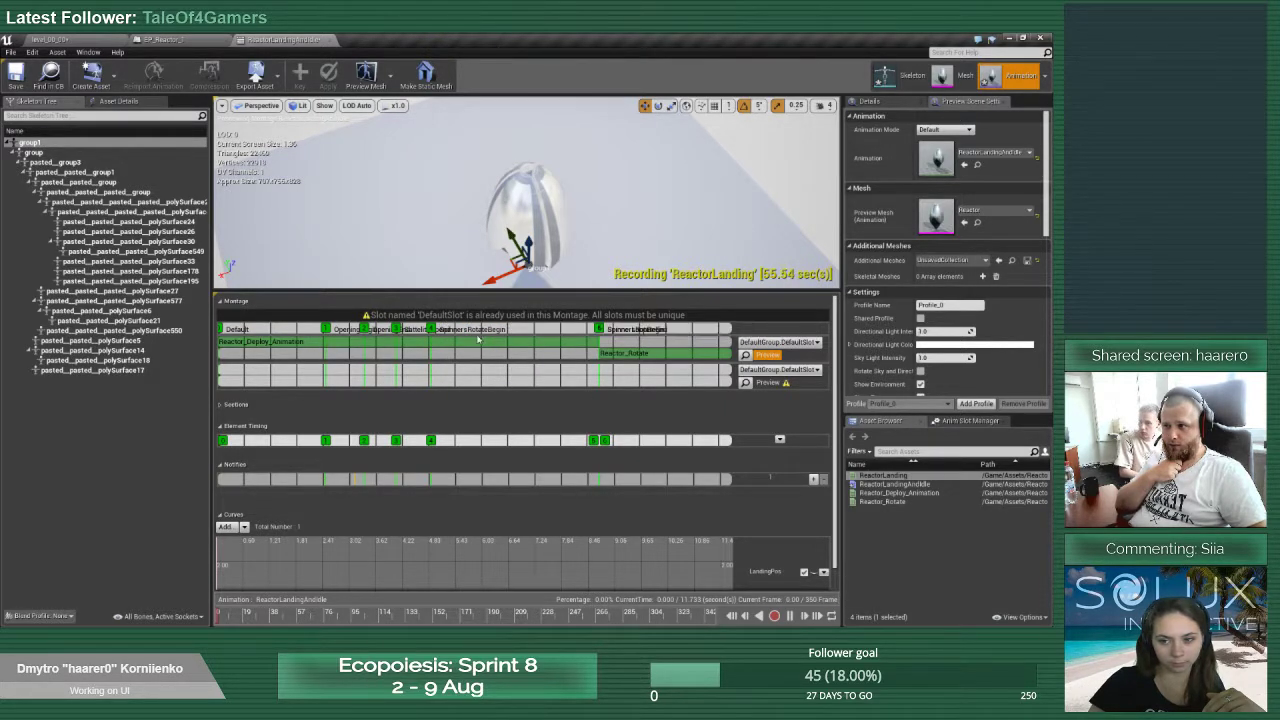
pyautogui.rightClick(468, 374)
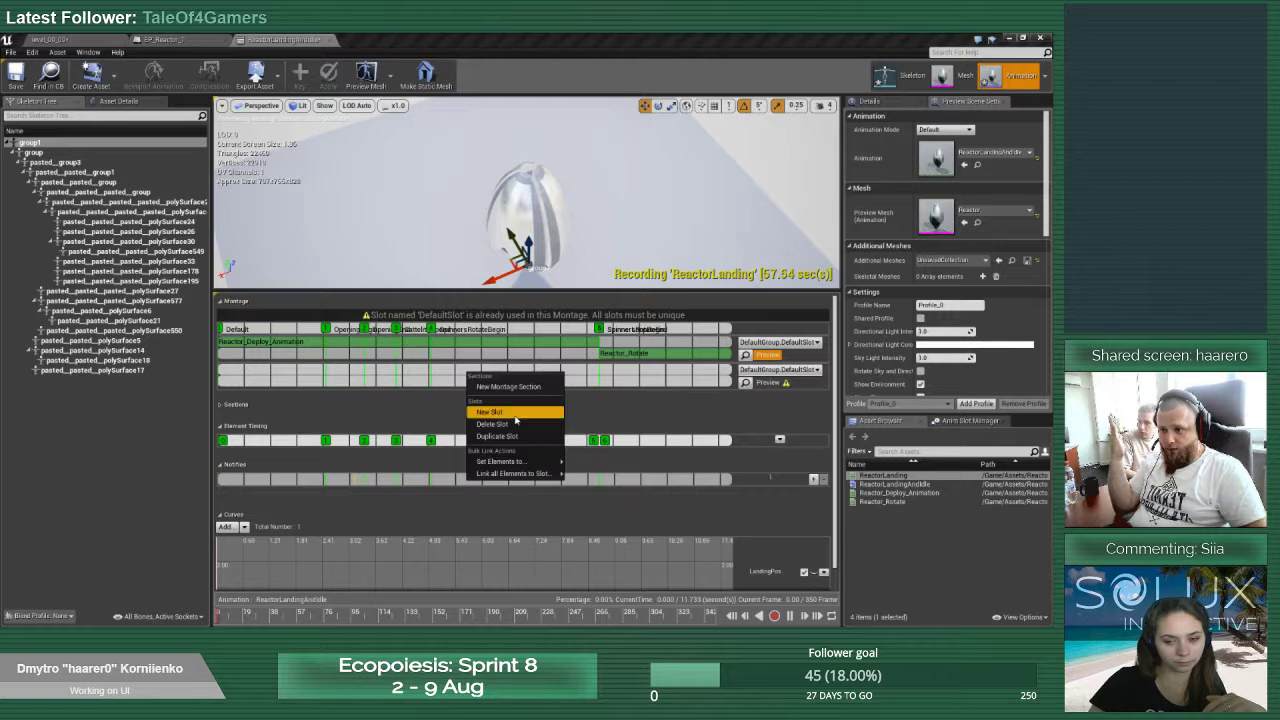
pyautogui.click(510, 424)
pyautogui.rightClick(402, 354)
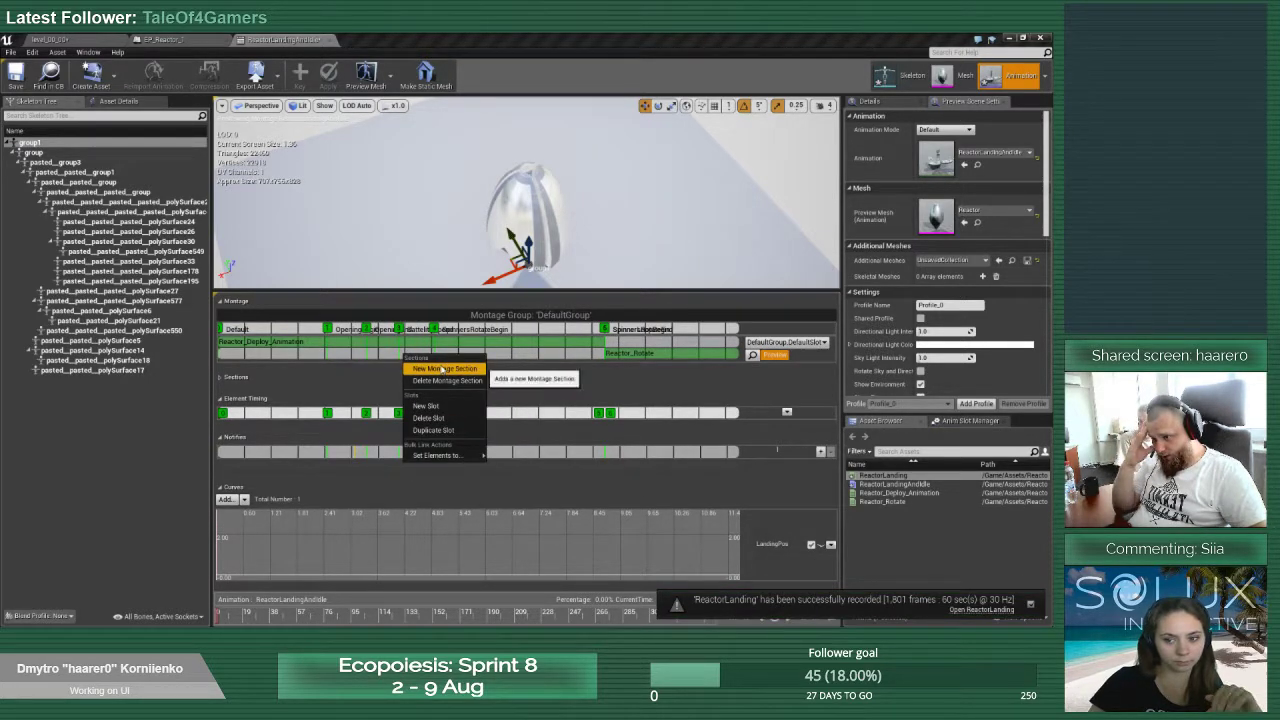
pyautogui.click(446, 369)
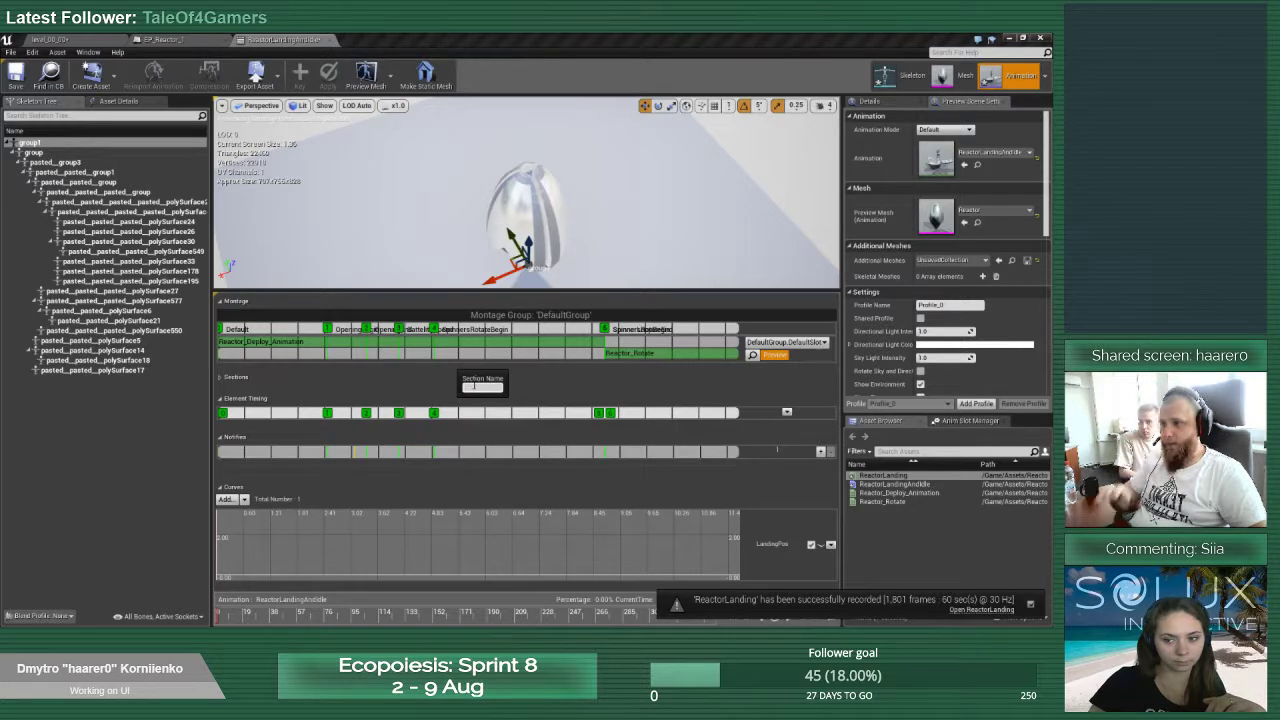
pyautogui.click(484, 366)
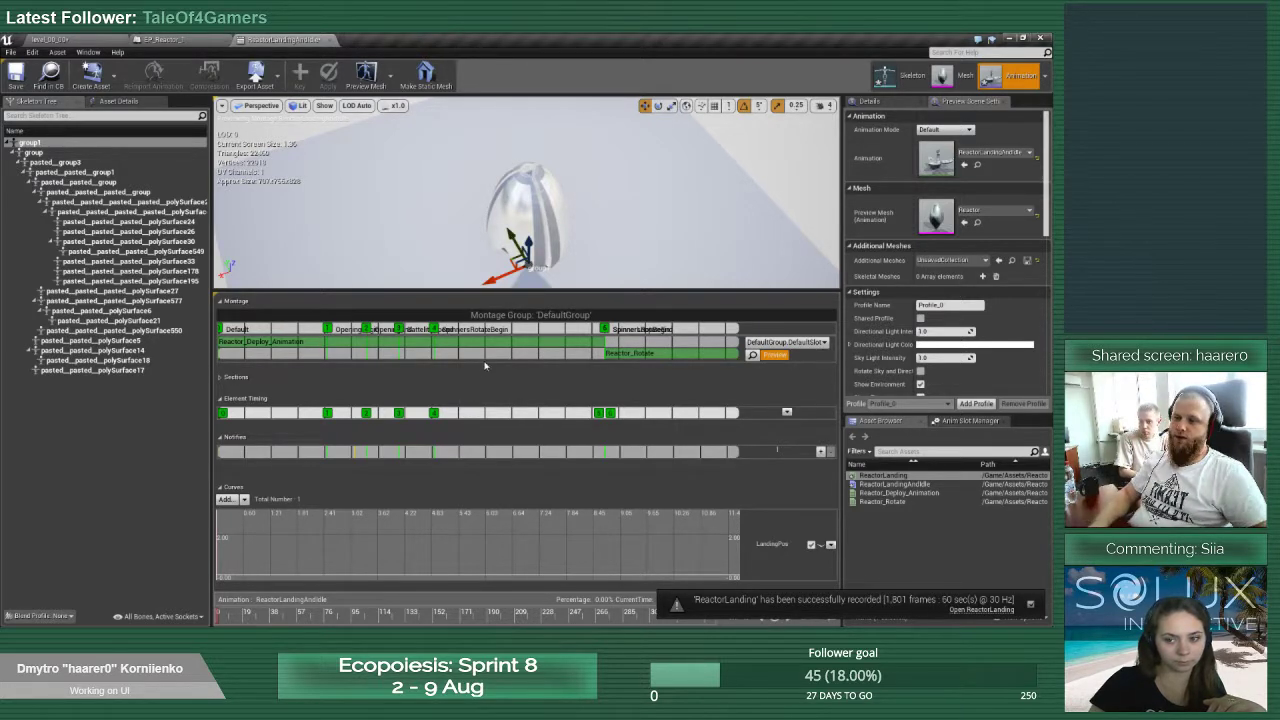
# Try a second montage slot containing the Reactor_Rotate animation, and delete that slot
pyautogui.rightClick(487, 355)
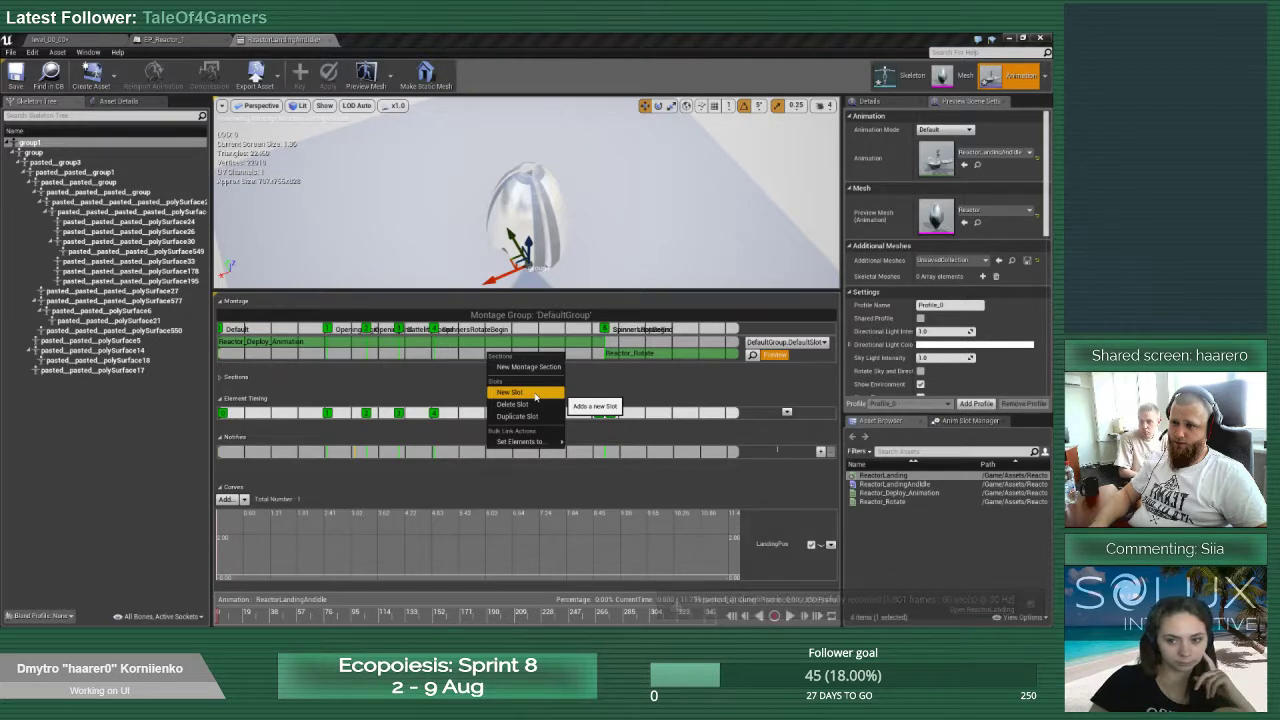
pyautogui.click(535, 393)
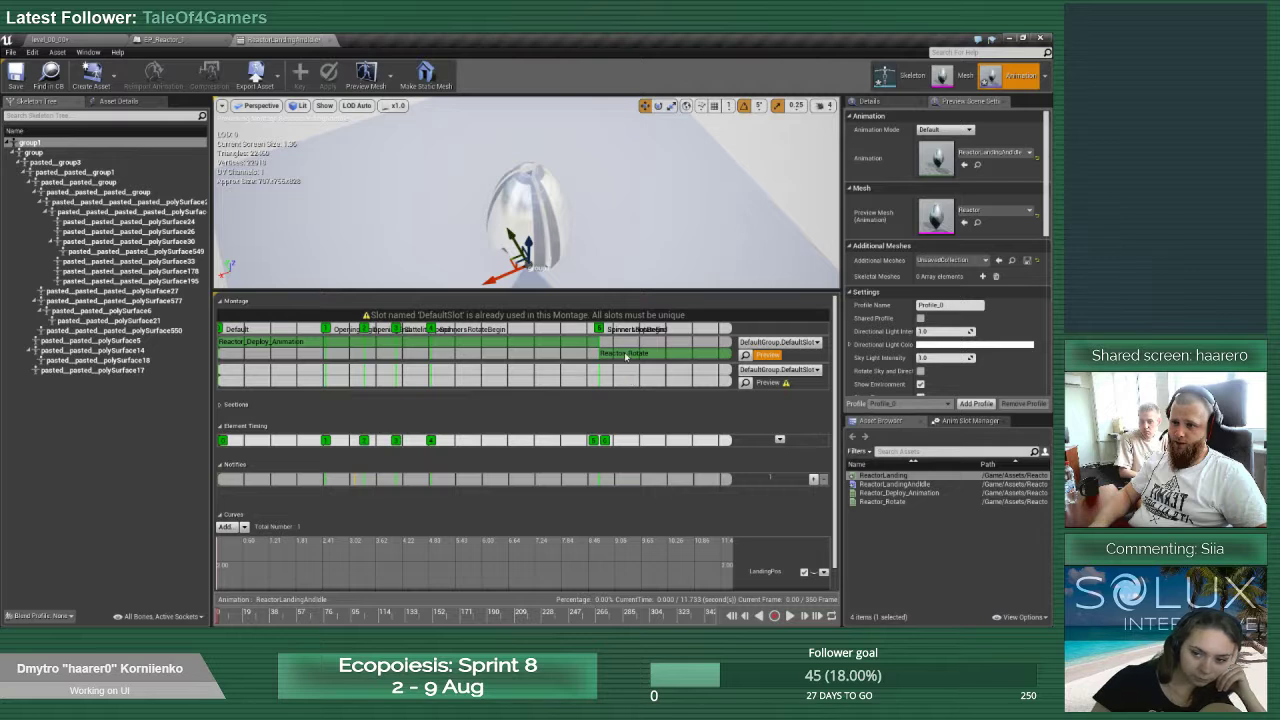
pyautogui.moveTo(897, 504); pyautogui.dragTo(625, 377)
pyautogui.moveTo(248, 369); pyautogui.dragTo(653, 389)
pyautogui.click(786, 371)
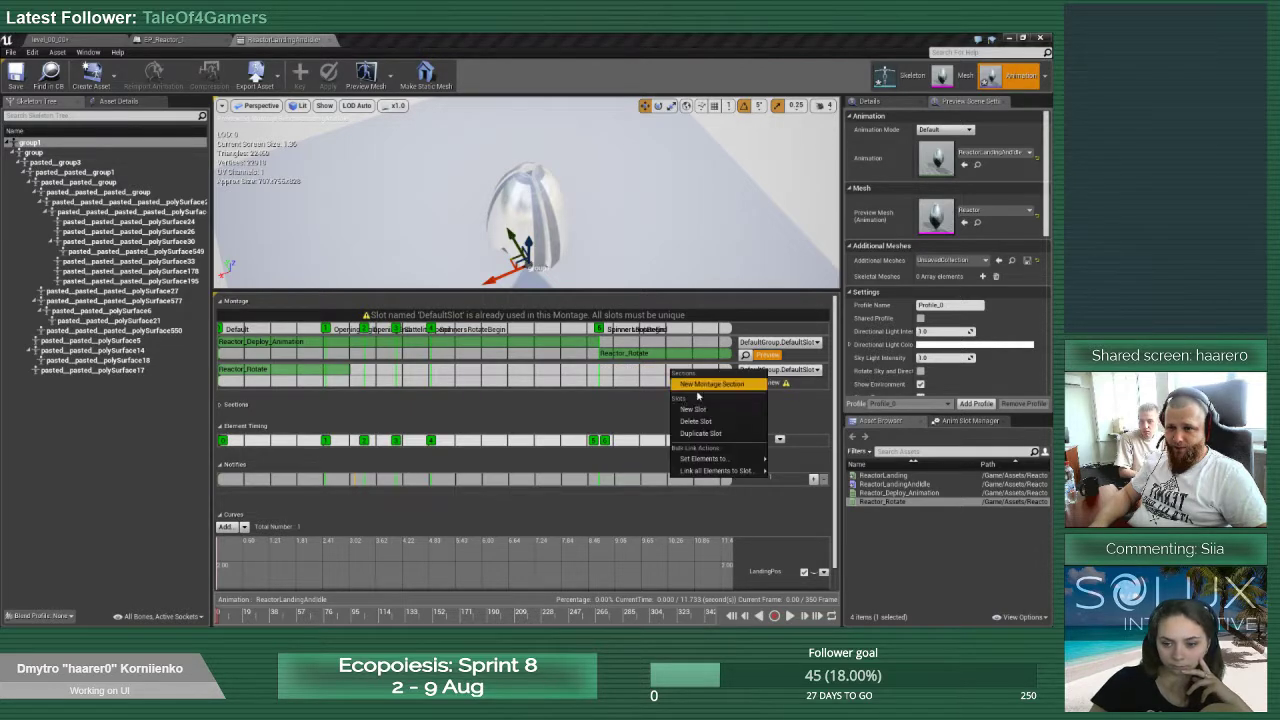
pyautogui.click(709, 430)
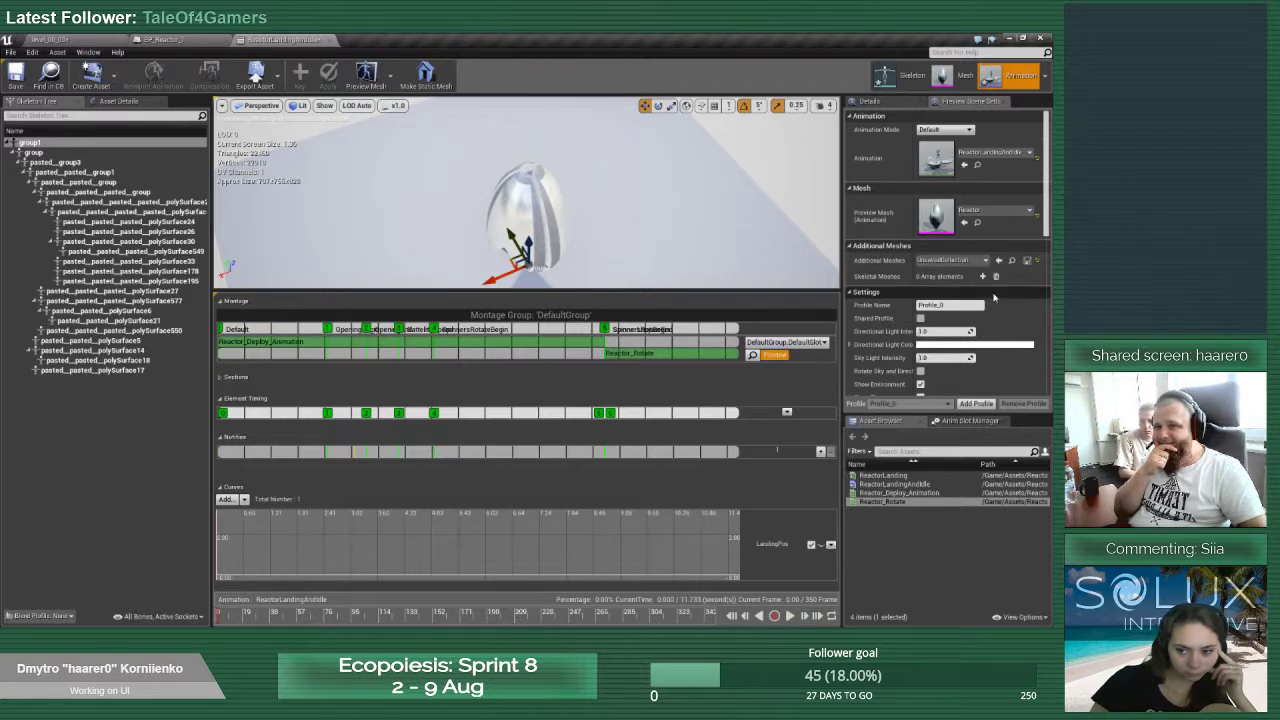
# Look through the preview scene settings, the details and the montage group, and expand the Sections group
pyautogui.scroll(-5, 994, 297)
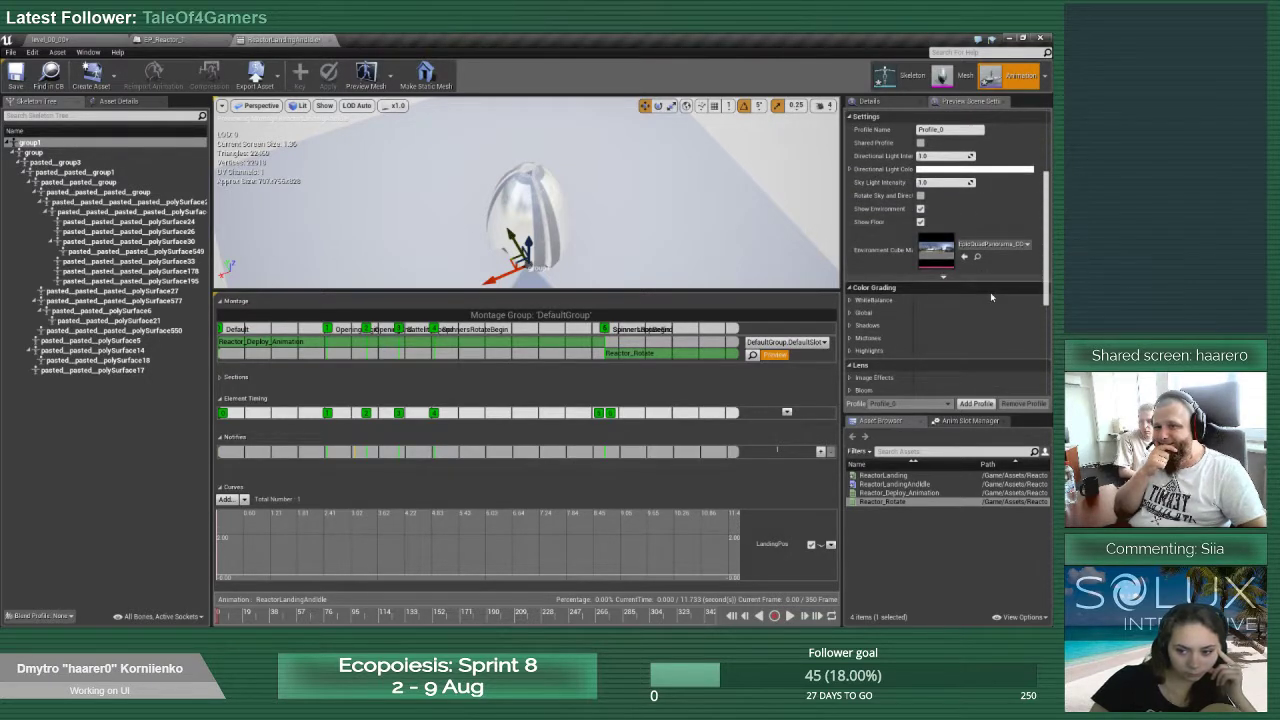
pyautogui.scroll(2, 990, 292)
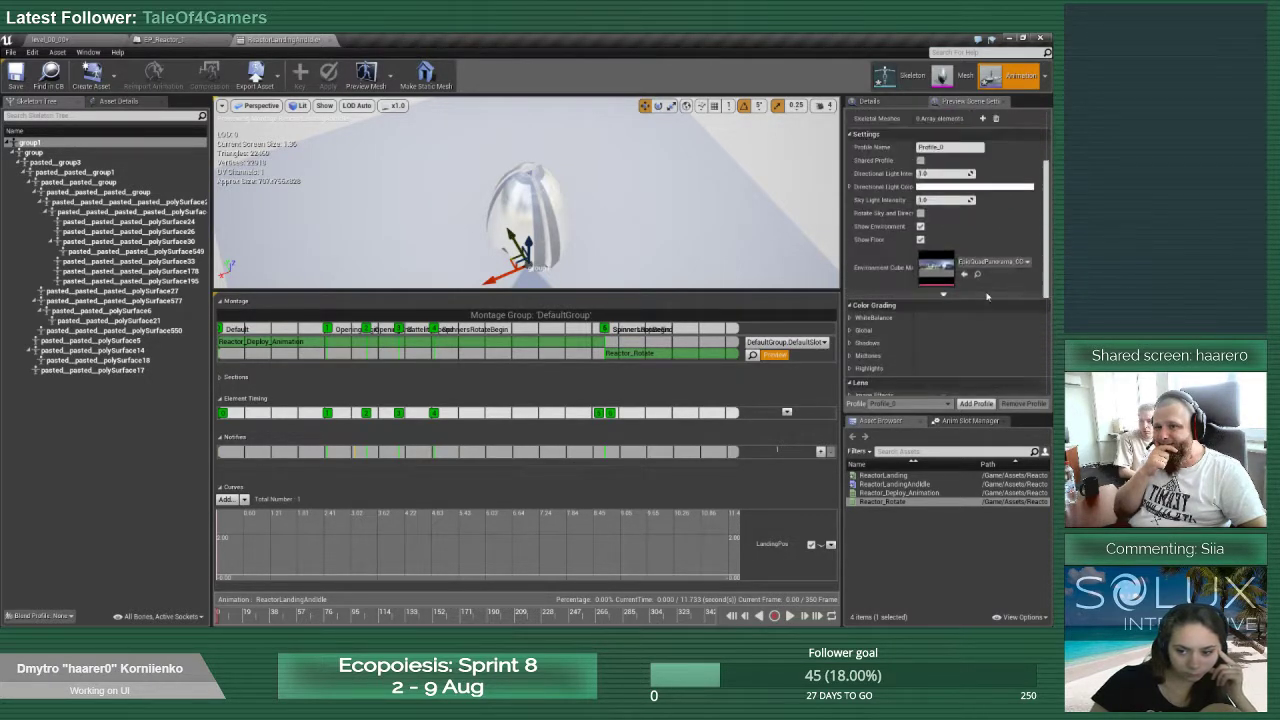
pyautogui.scroll(2, 987, 296)
pyautogui.click(869, 101)
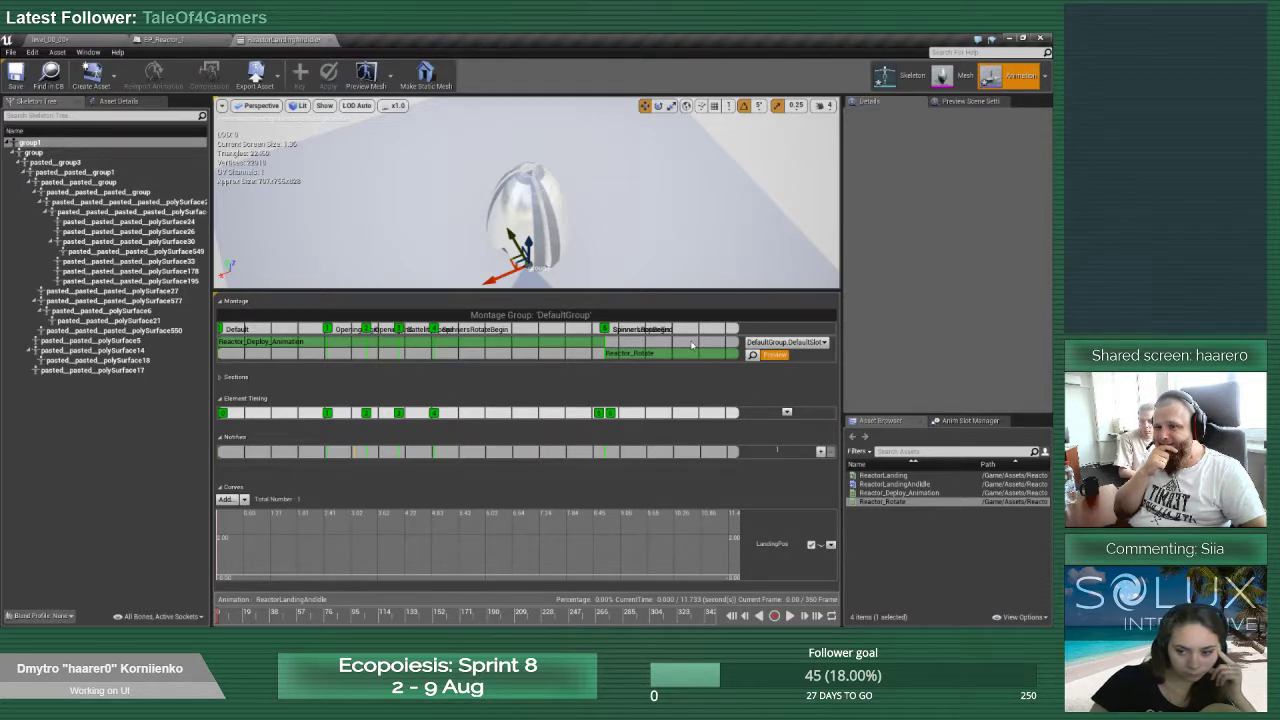
pyautogui.click(220, 301)
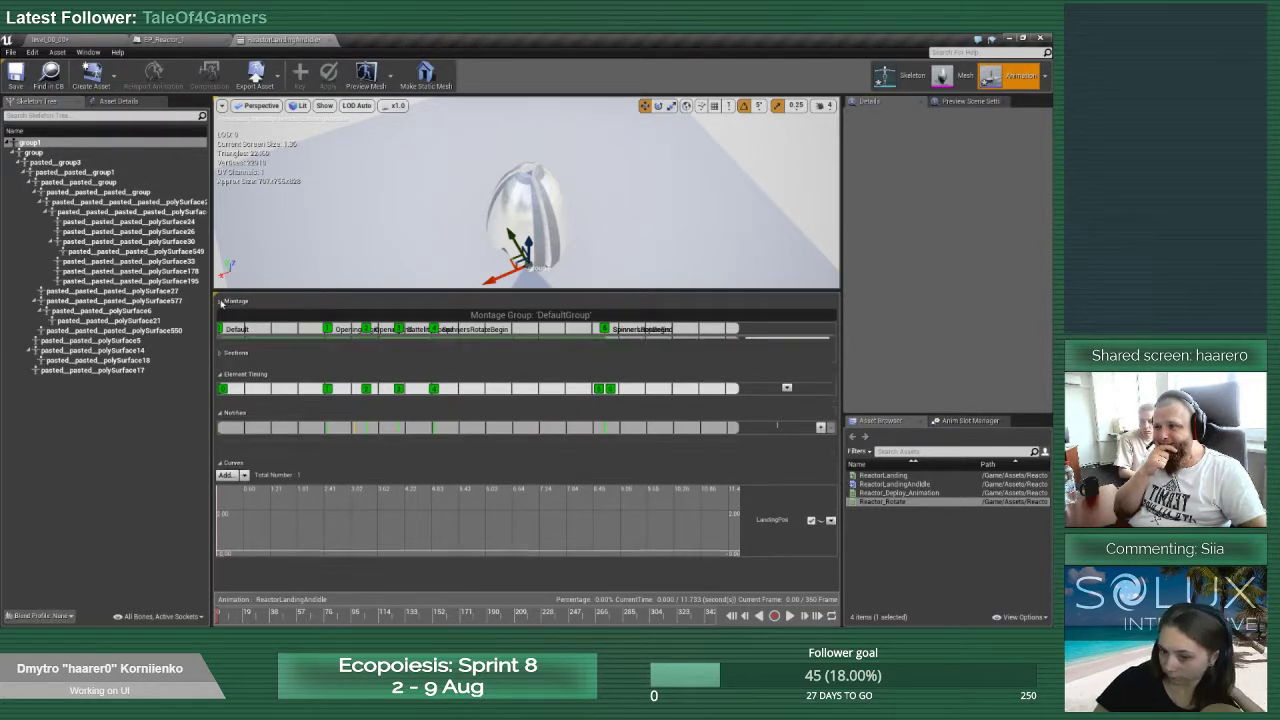
pyautogui.click(220, 301)
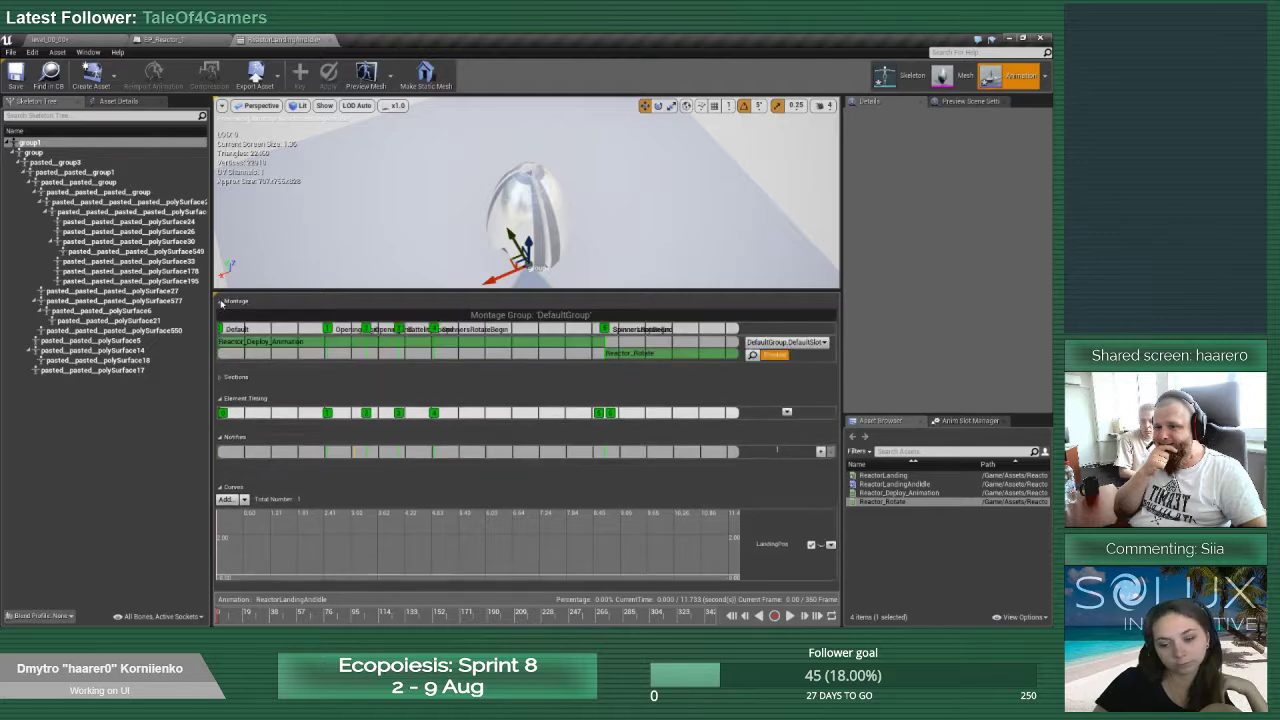
pyautogui.click(221, 378)
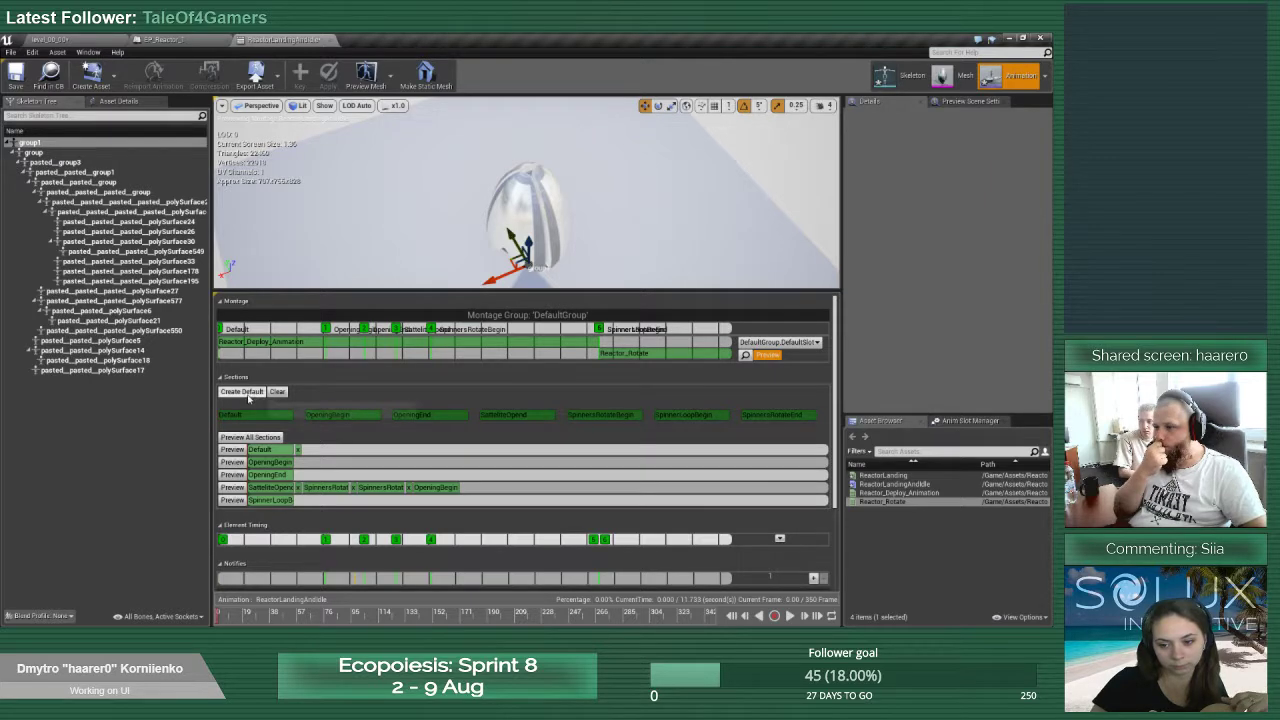
# Look through the montage's sections, timing and curves, and collapse the Sections group
pyautogui.scroll(-3, 360, 414)
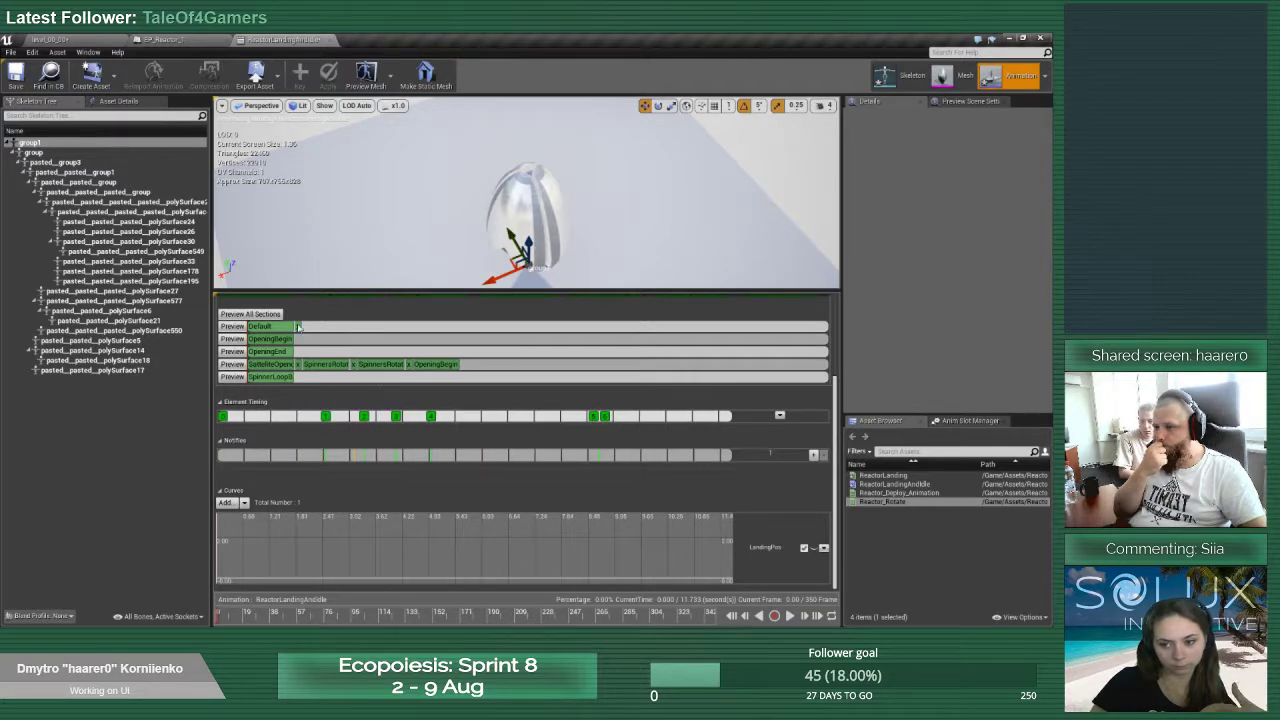
pyautogui.scroll(2, 360, 337)
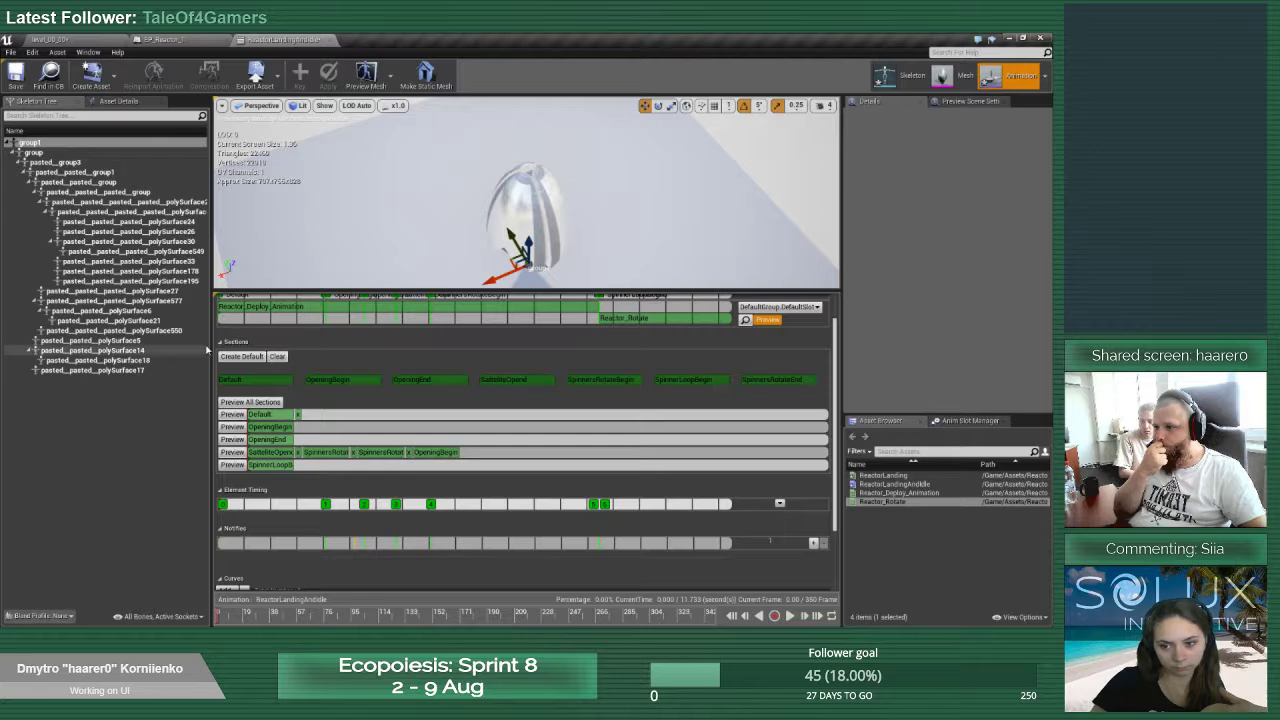
pyautogui.click(221, 341)
pyautogui.scroll(-4, 559, 349)
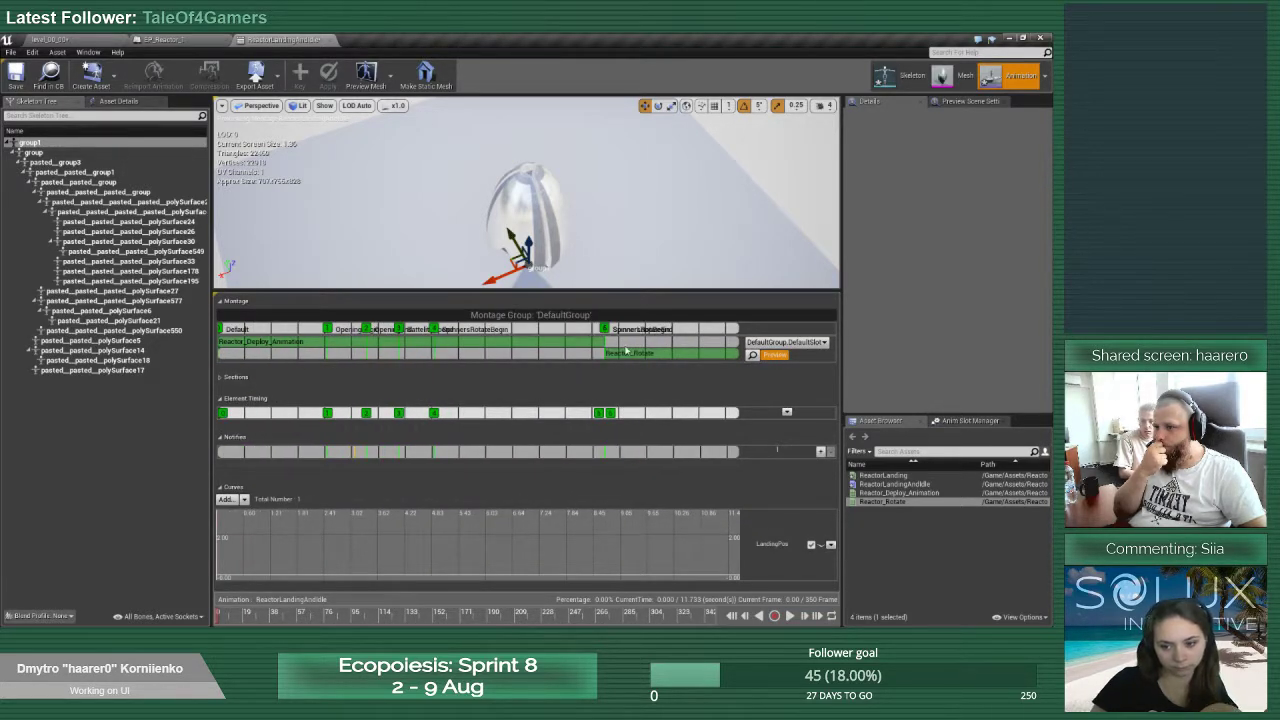
# Duplicate the montage slot and delete the duplicate again
pyautogui.rightClick(626, 351)
pyautogui.moveTo(660, 435)
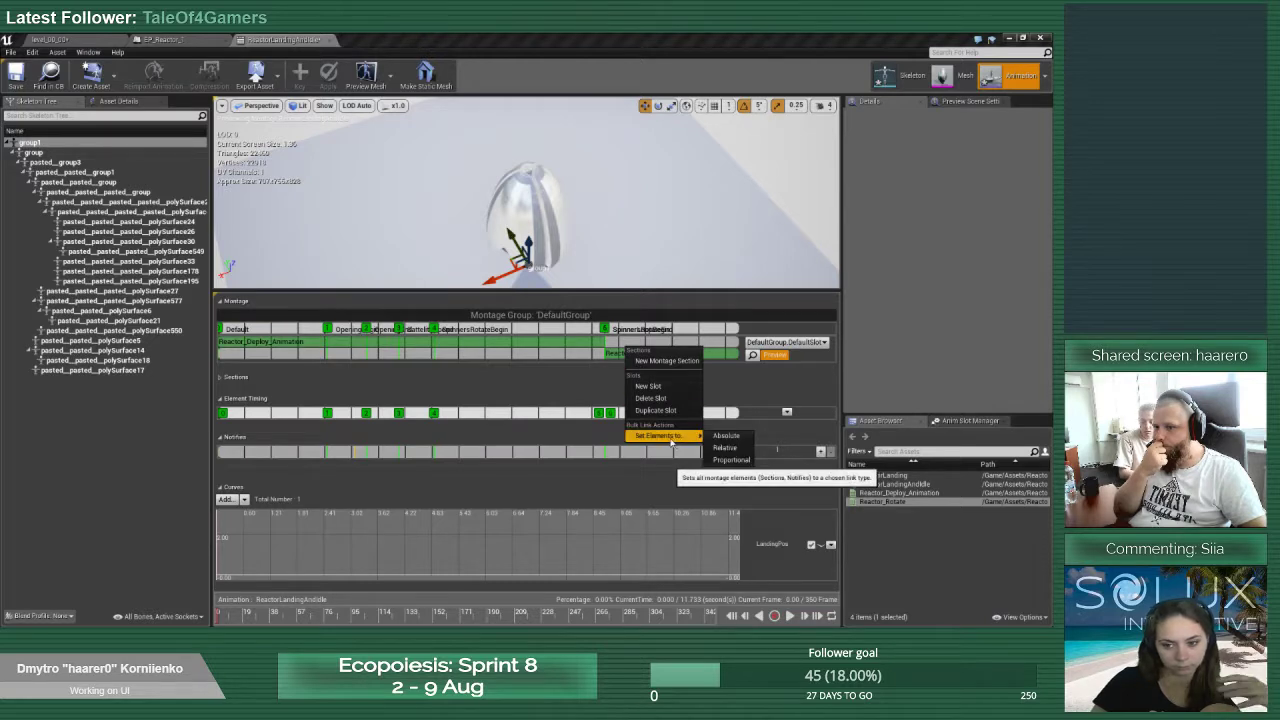
pyautogui.click(654, 410)
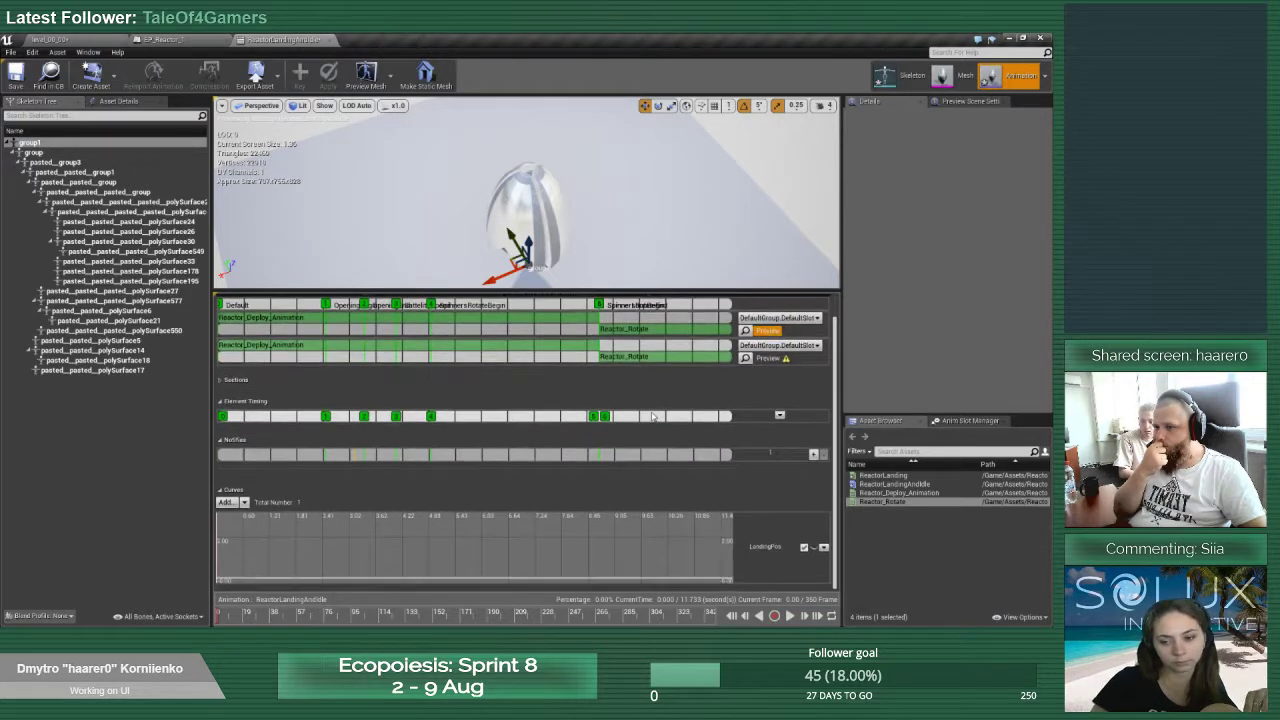
pyautogui.rightClick(538, 352)
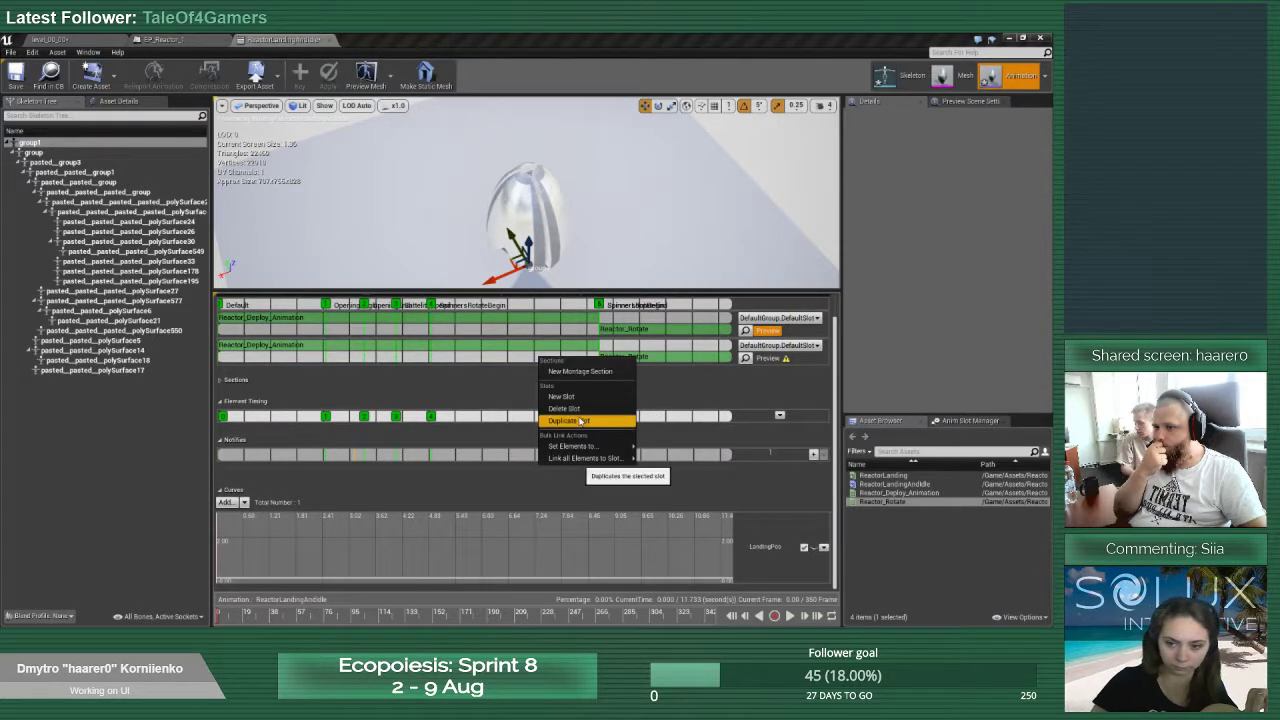
pyautogui.click(578, 409)
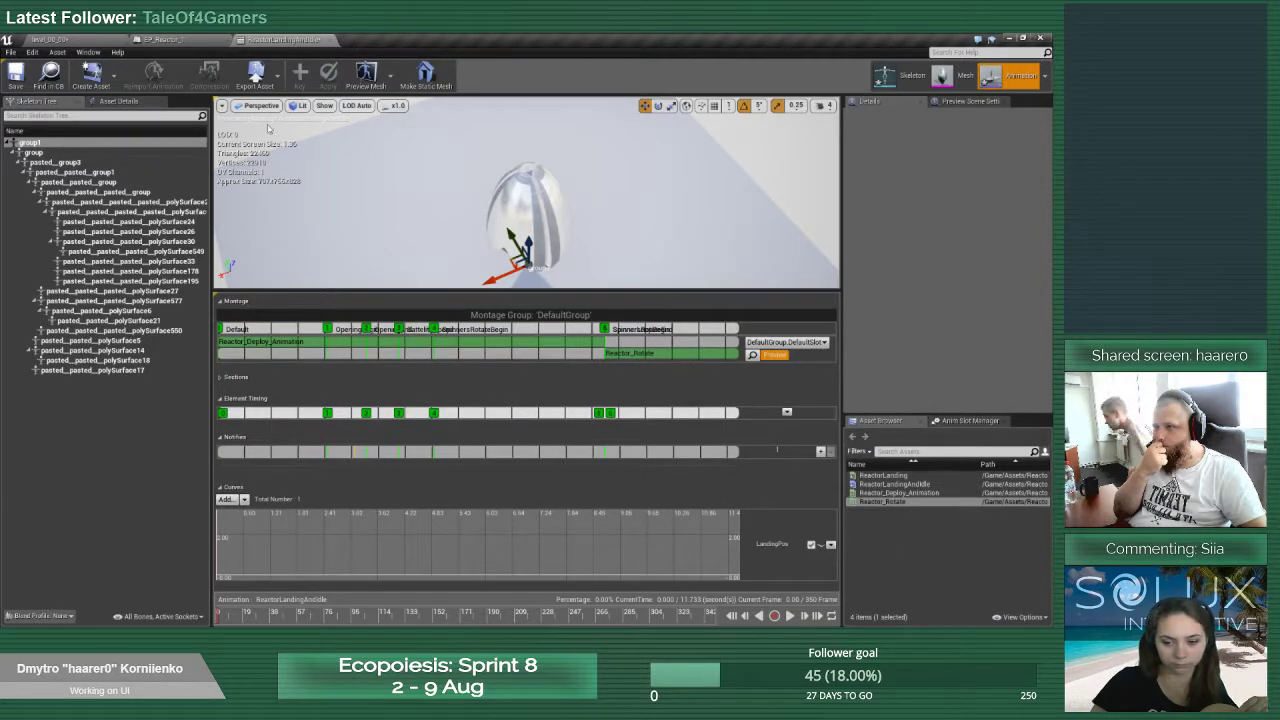
# Add ReactorLanding to the montage slot and place it at the start, ahead of Reactor_Deploy_Animation
pyautogui.click(35, 78)
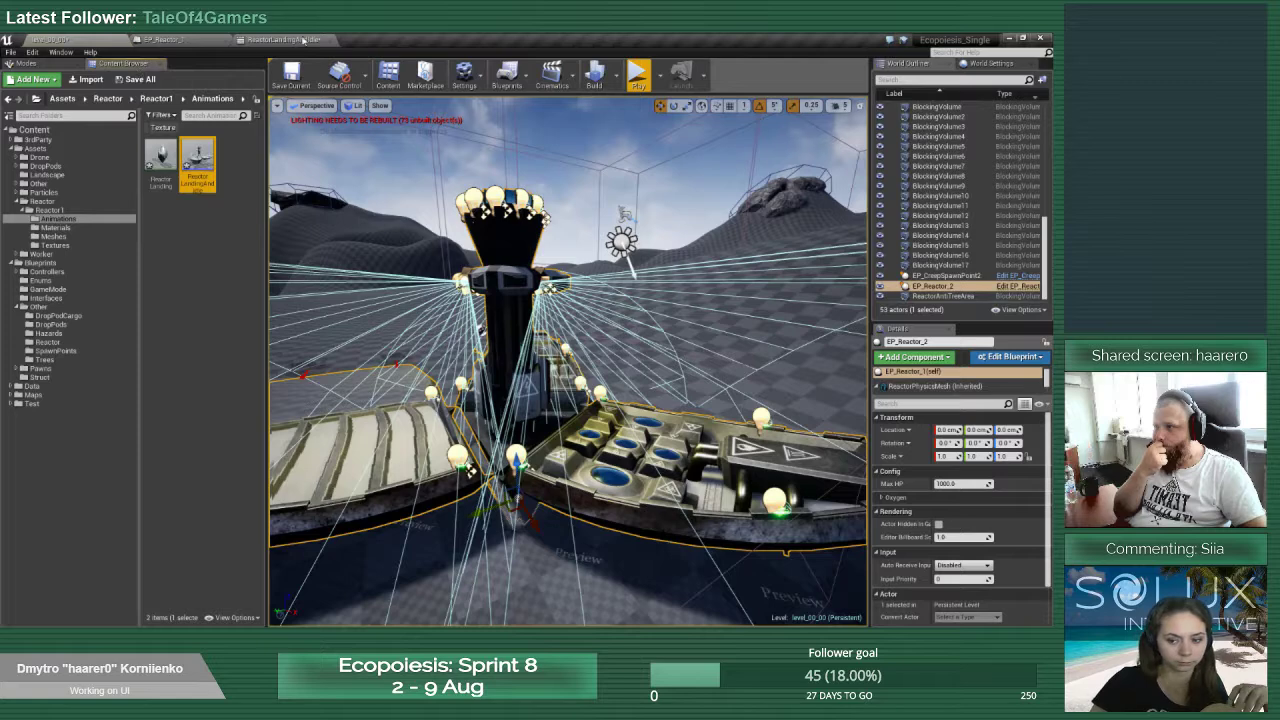
pyautogui.hotkey('alt', 'Tab')
pyautogui.moveTo(884, 475); pyautogui.dragTo(517, 354)
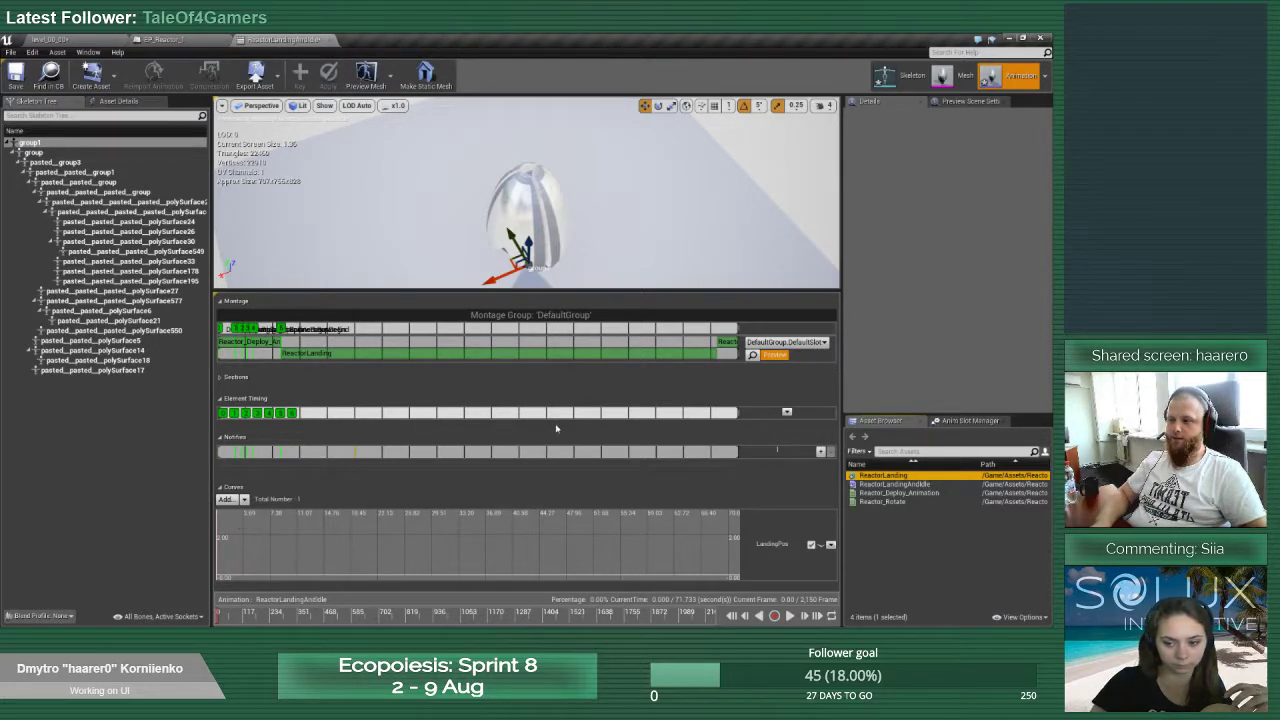
pyautogui.click(368, 358)
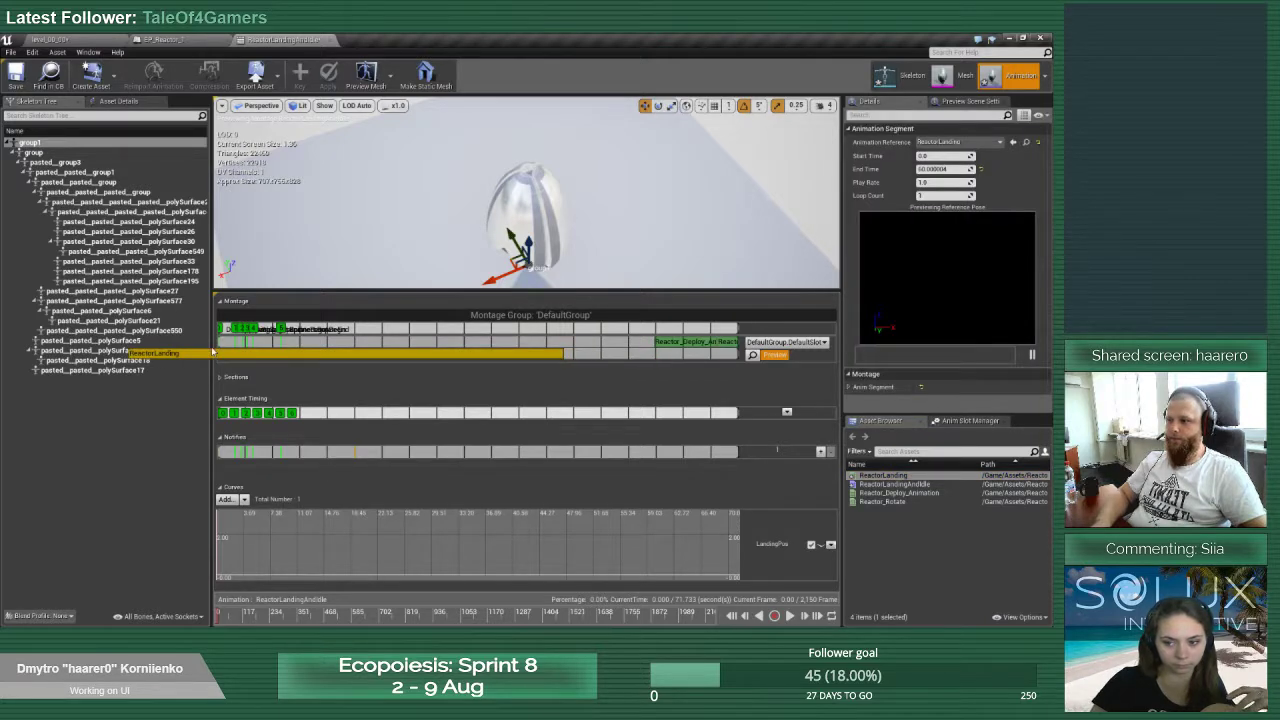
pyautogui.click(316, 367)
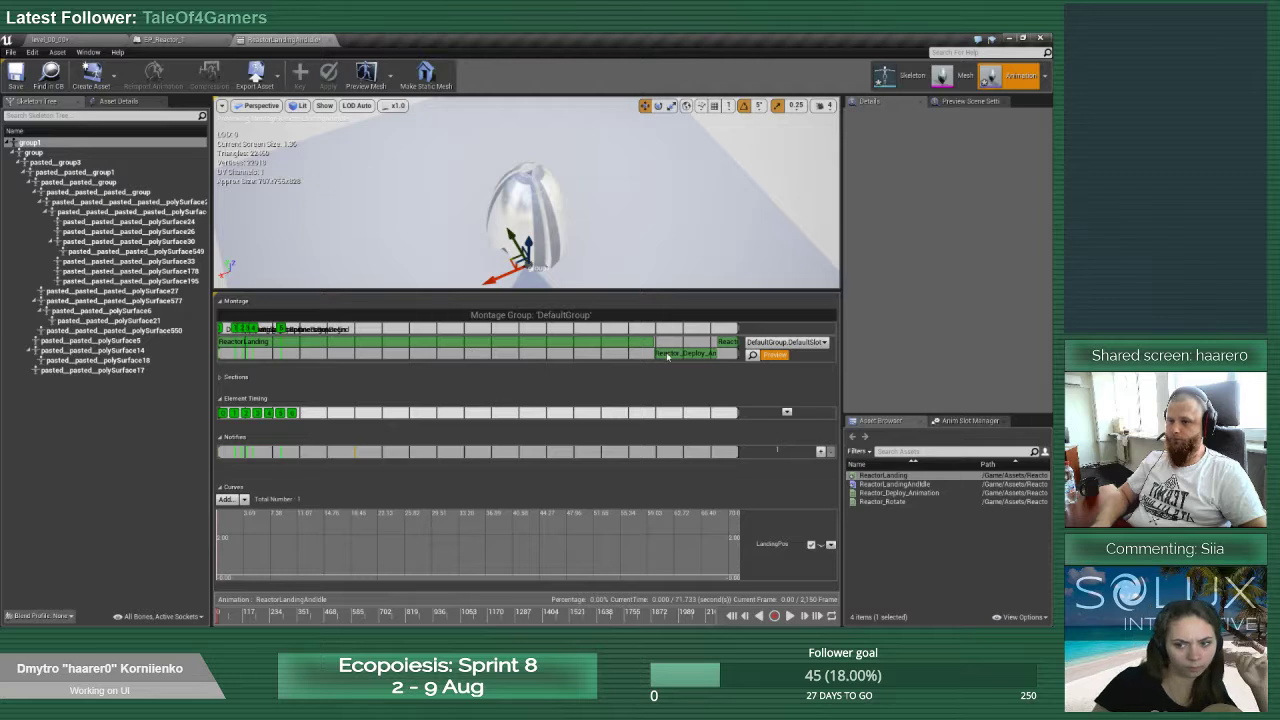
pyautogui.click(676, 356)
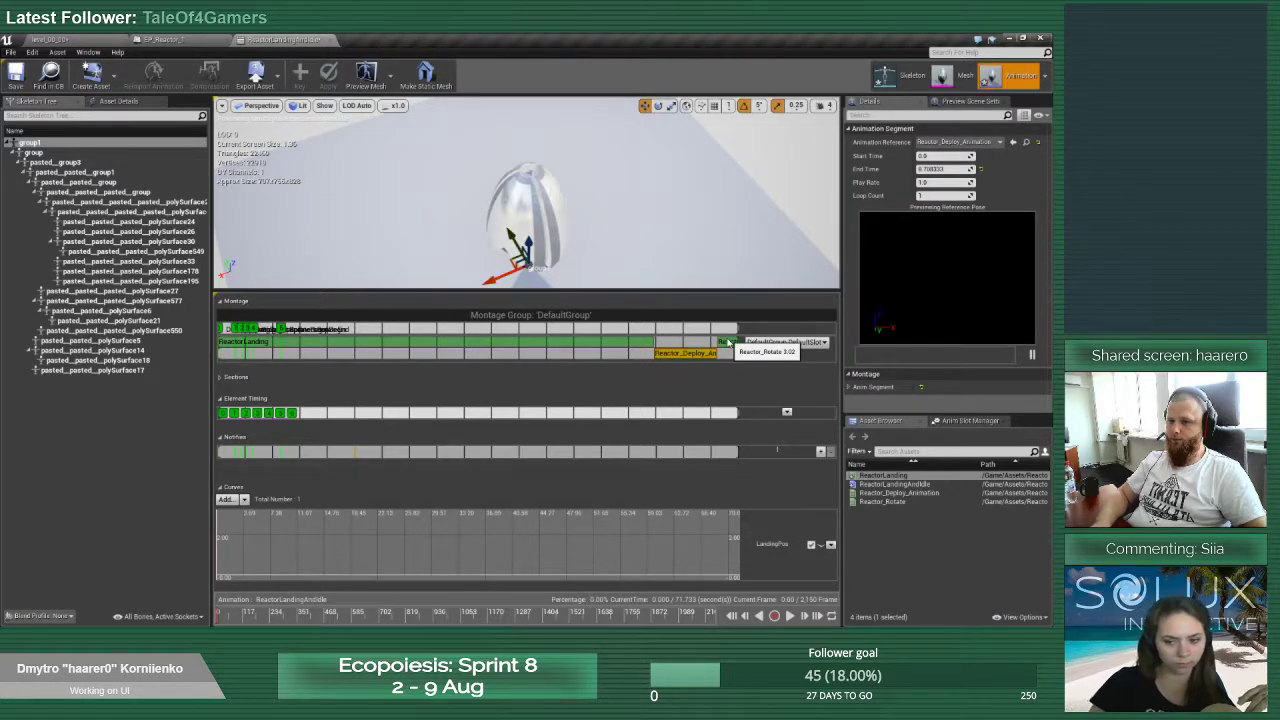
# Rename the ReactorLanding animation asset as Reactor_Landing_Animation
pyautogui.click(904, 475)
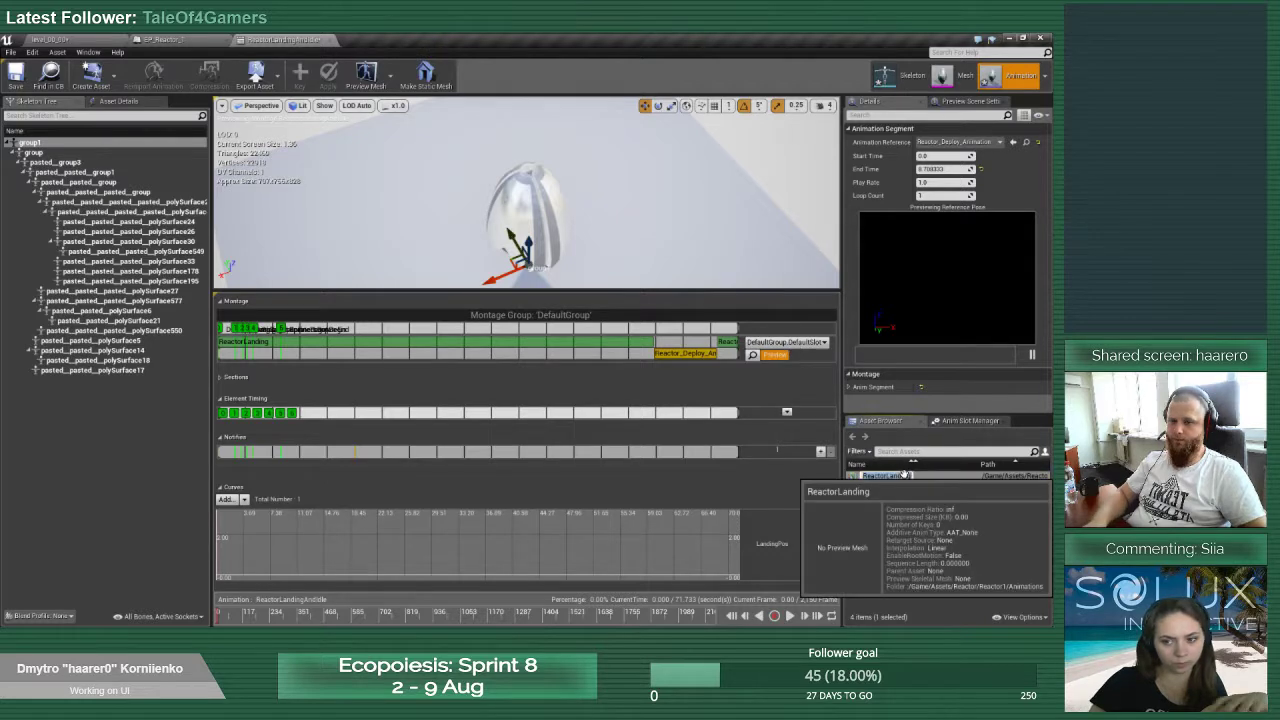
pyautogui.click(893, 476)
pyautogui.write('_')
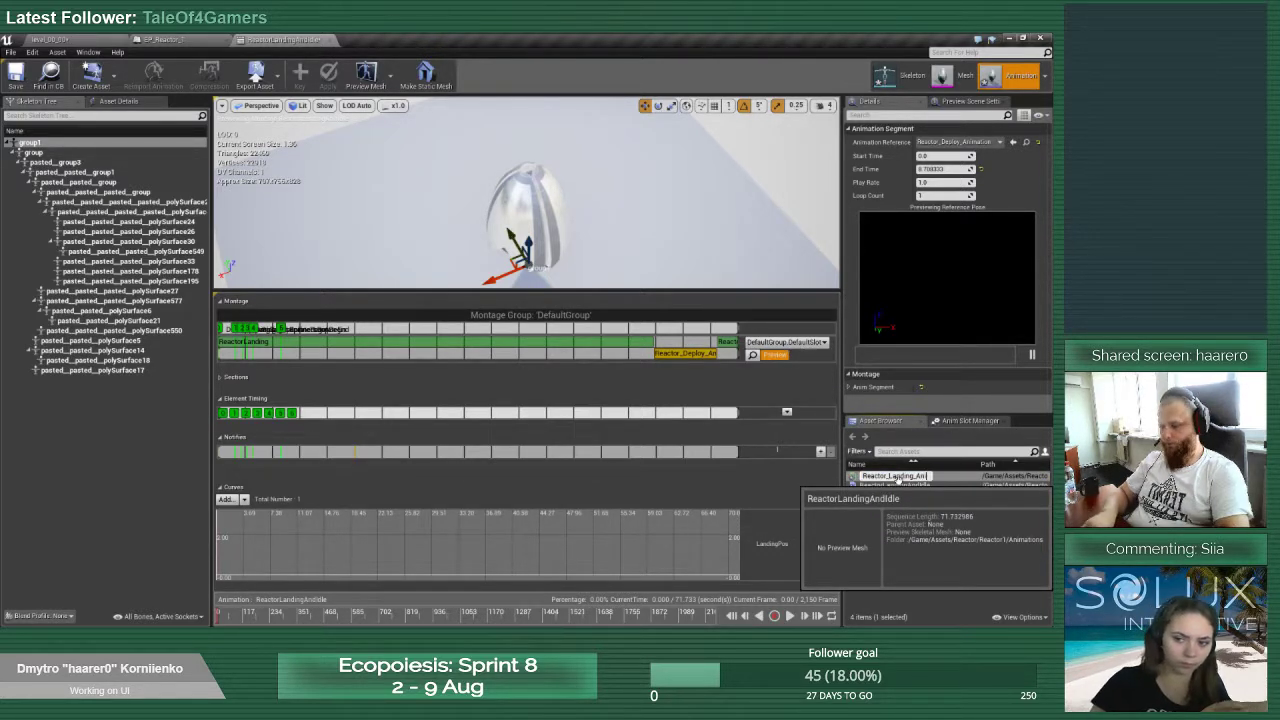
pyautogui.press('Return')
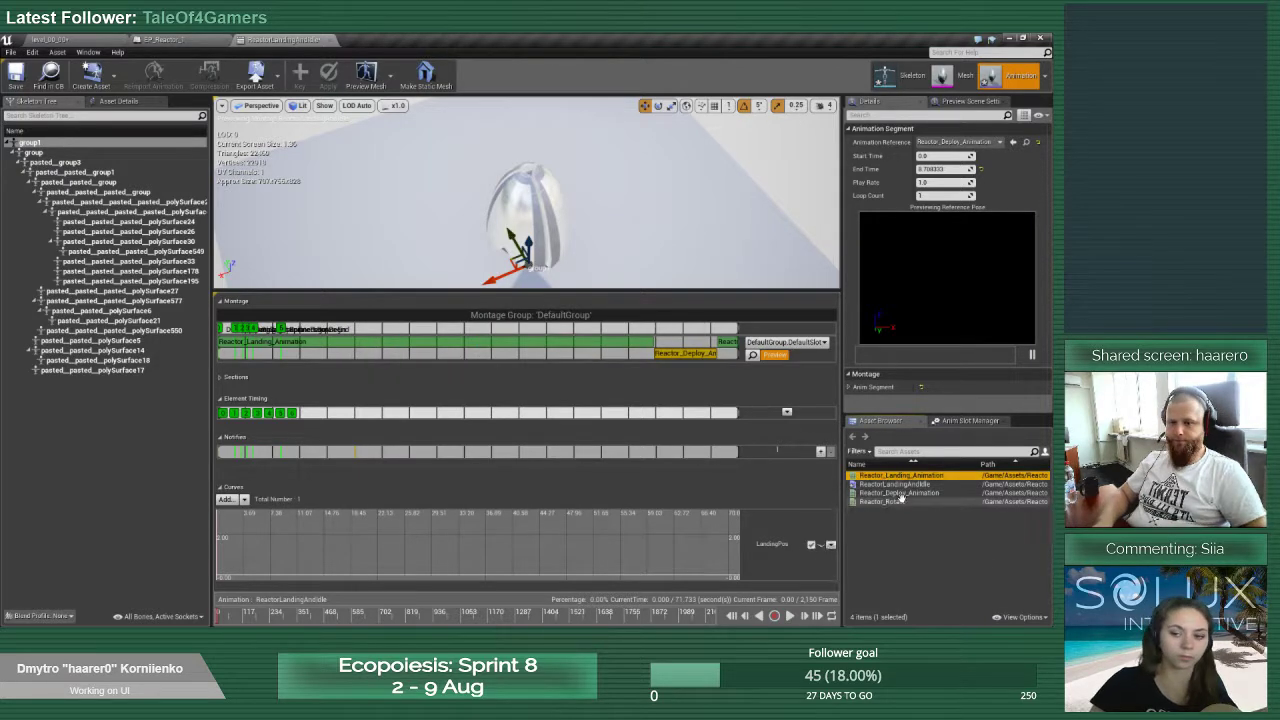
# Rename the Reactor_Rotate animation asset as Reactor_Rotate_Animation
pyautogui.click(888, 501)
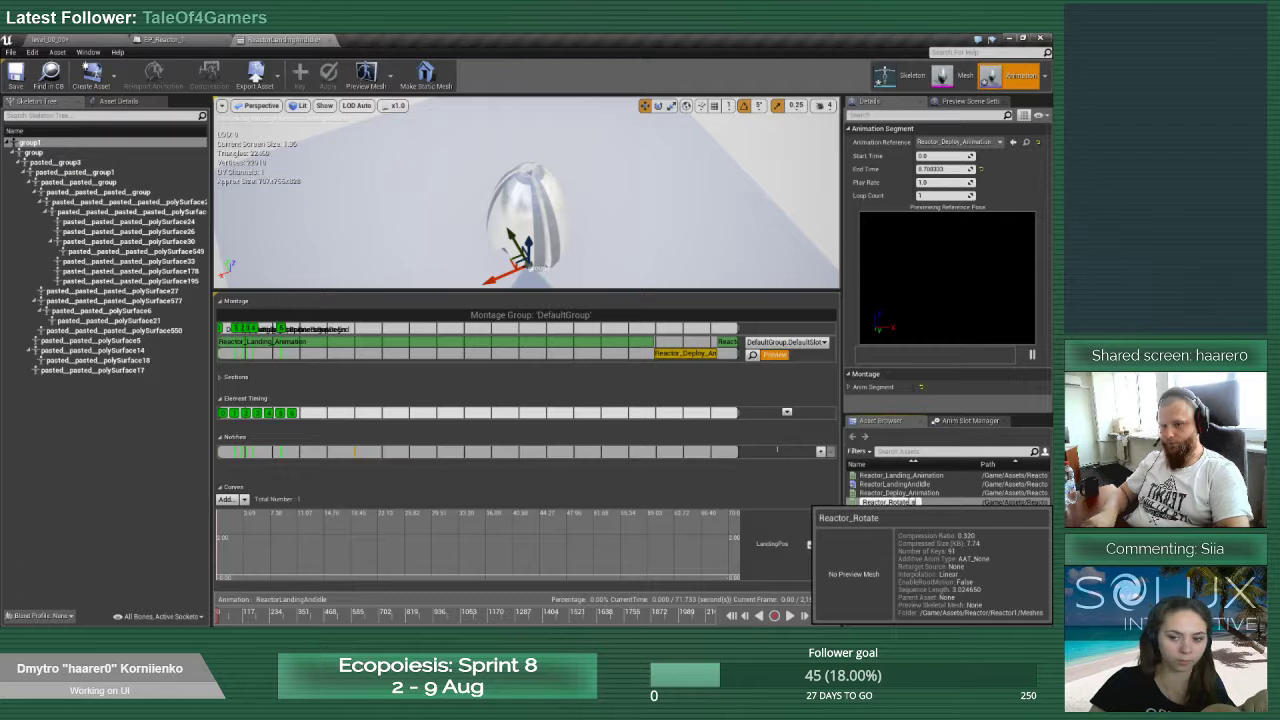
pyautogui.write('nima')
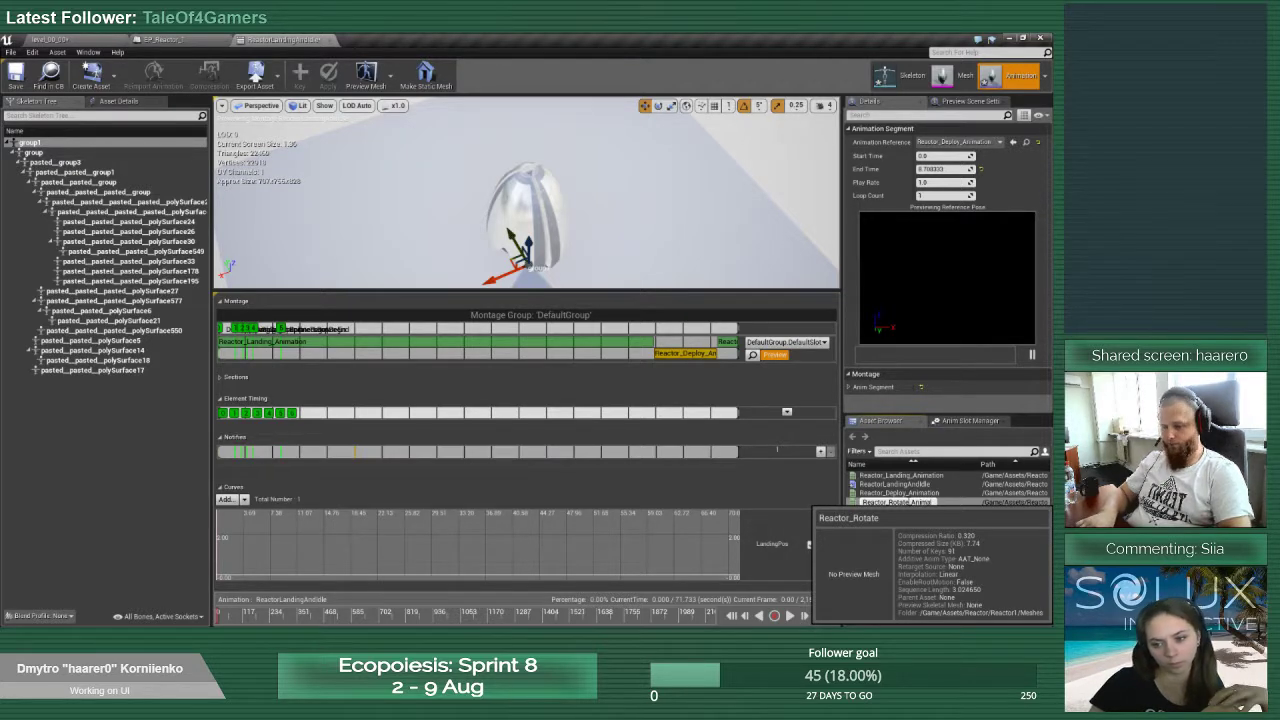
pyautogui.write('tion')
pyautogui.press('Return')
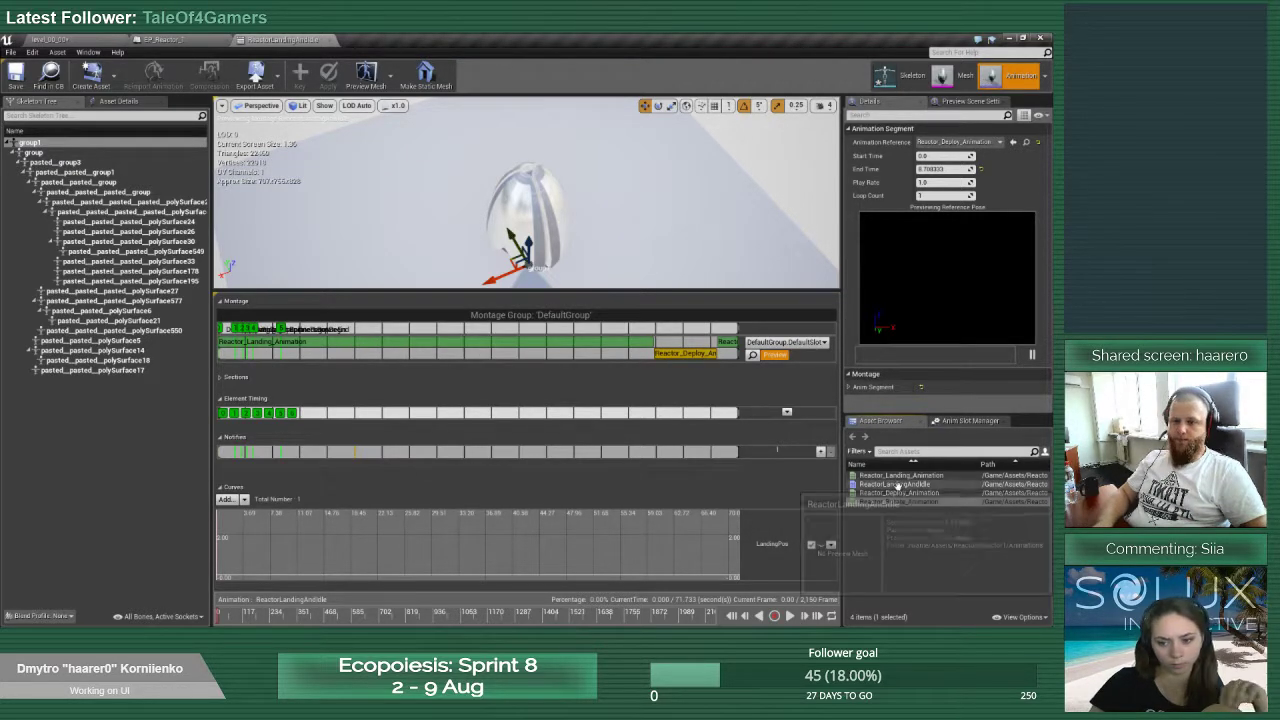
# Open the Reactor_Landing_Animation sequence for editing and check the assets in the level's Animations folder
pyautogui.click(348, 345)
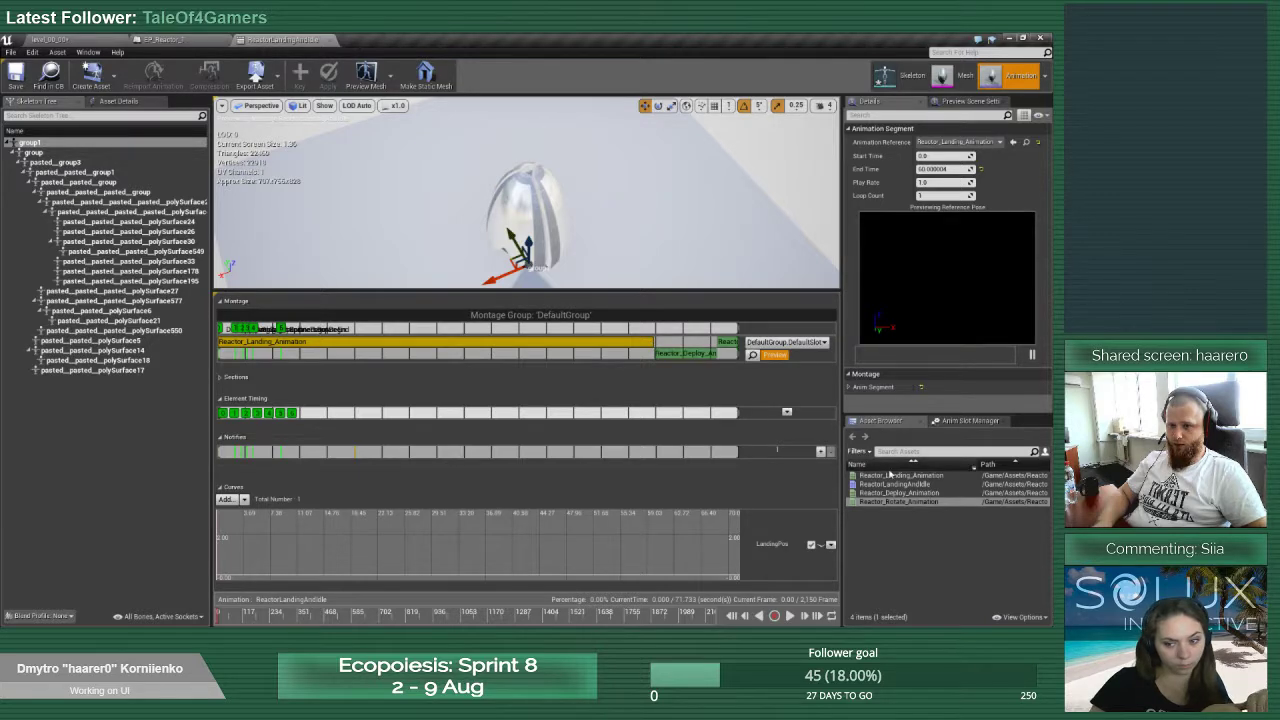
pyautogui.click(892, 476)
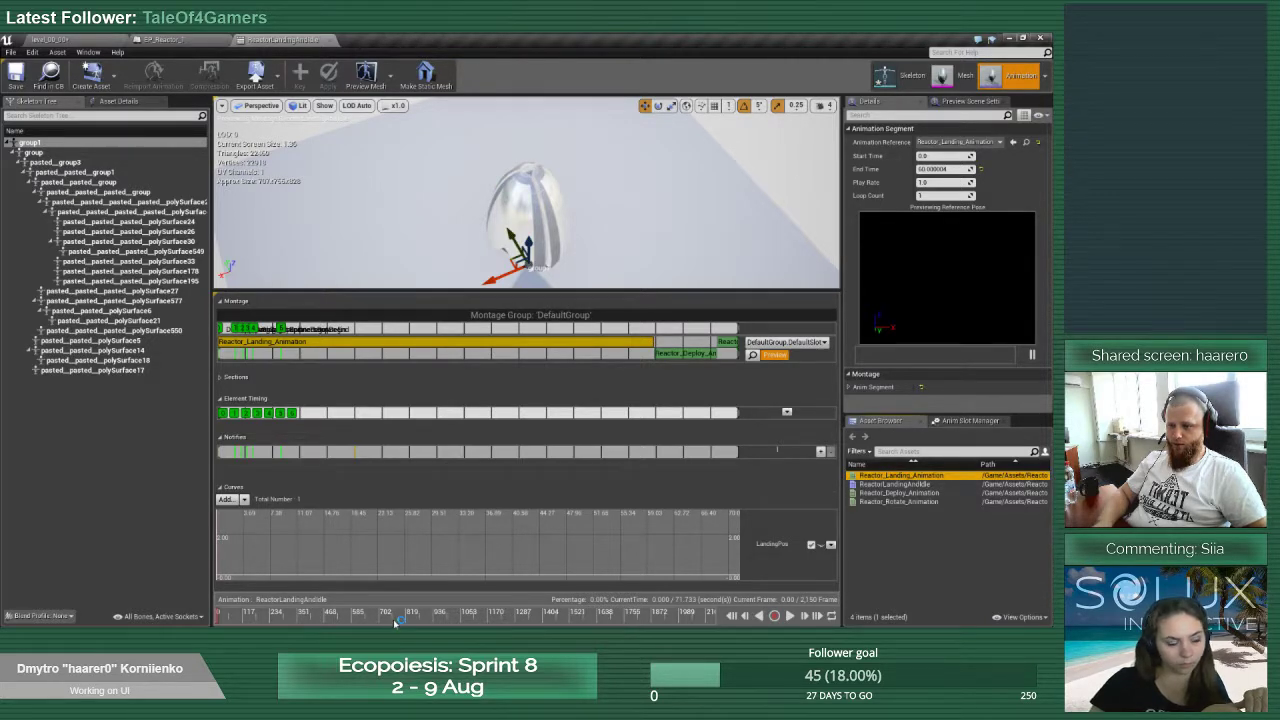
pyautogui.doubleClick(925, 476)
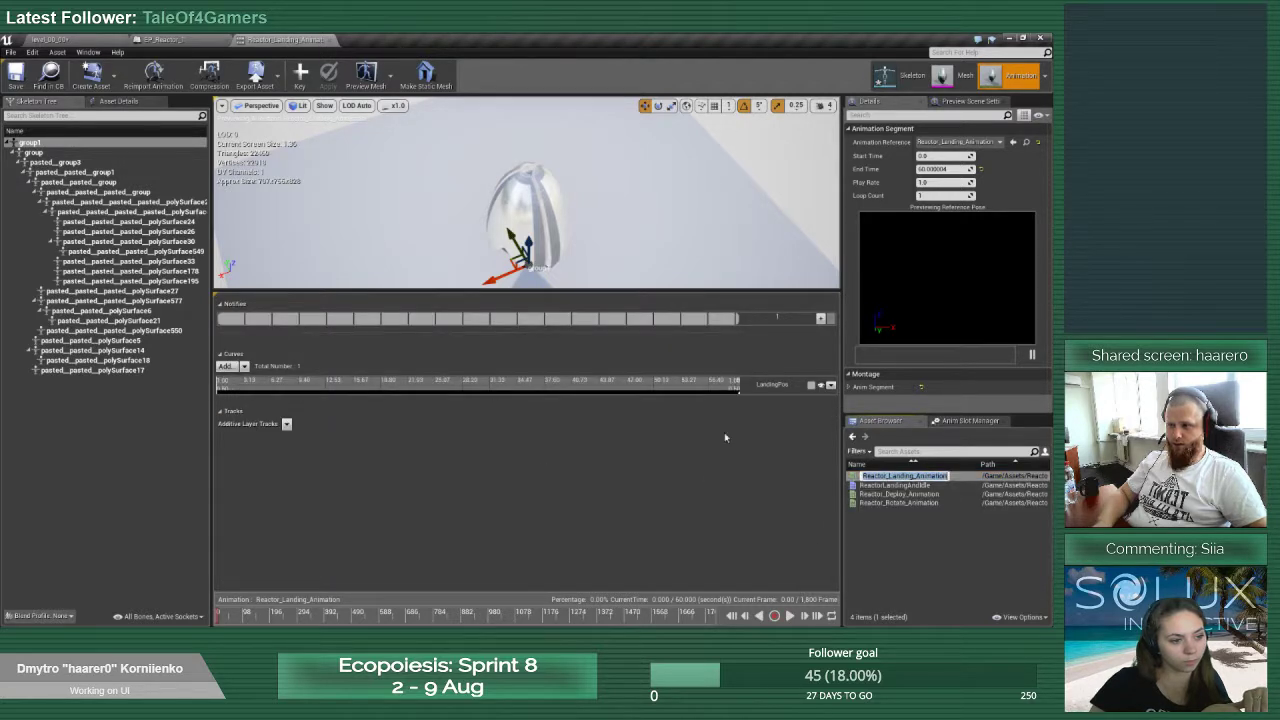
pyautogui.rightClick(937, 479)
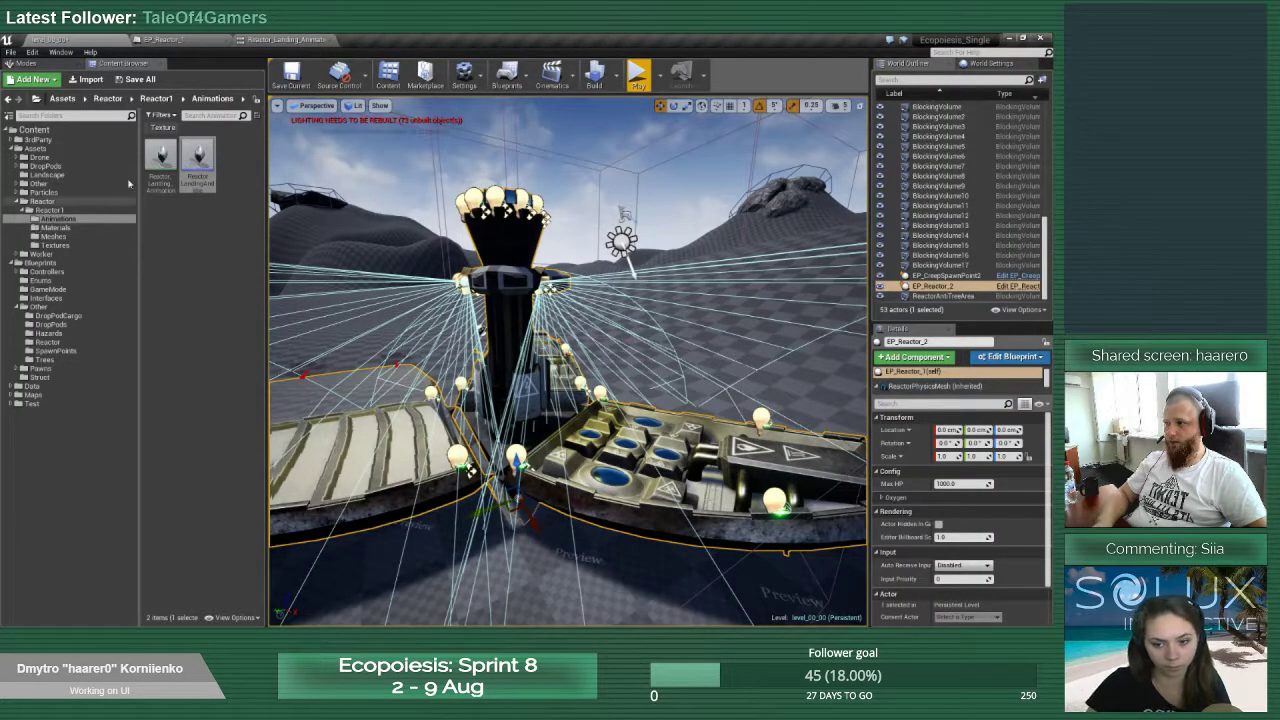
pyautogui.click(188, 255)
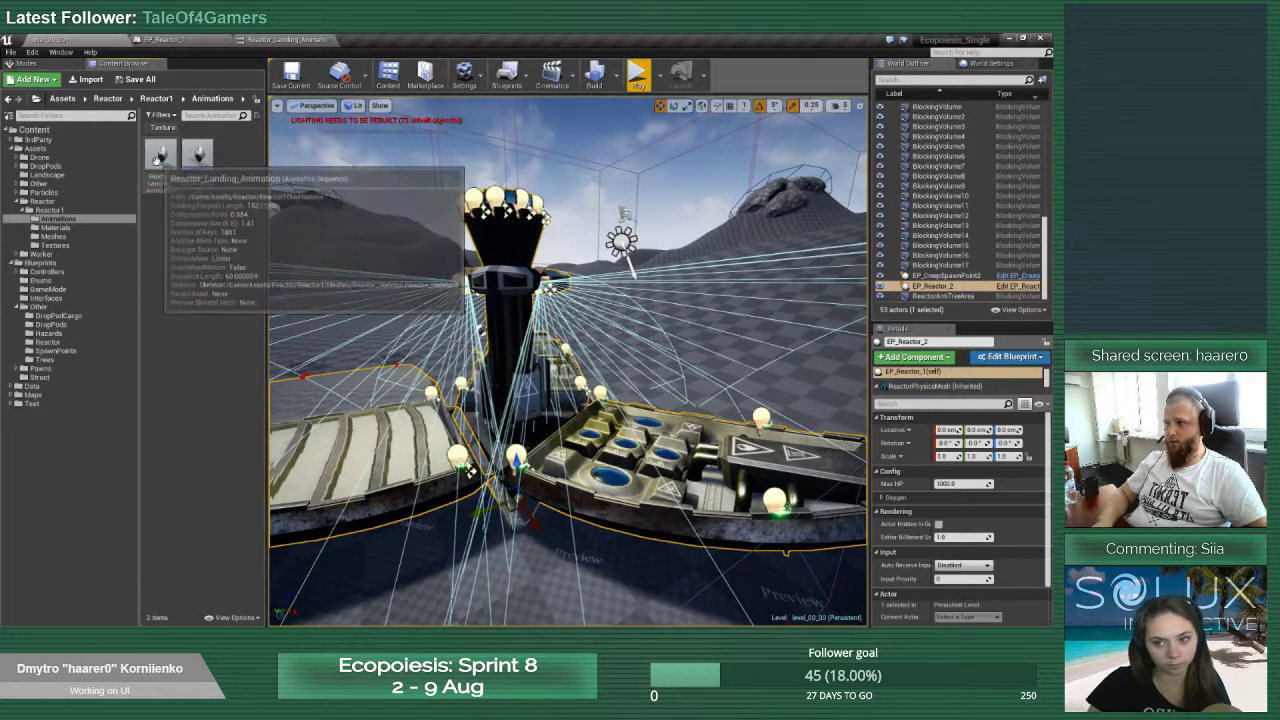
pyautogui.doubleClick(197, 160)
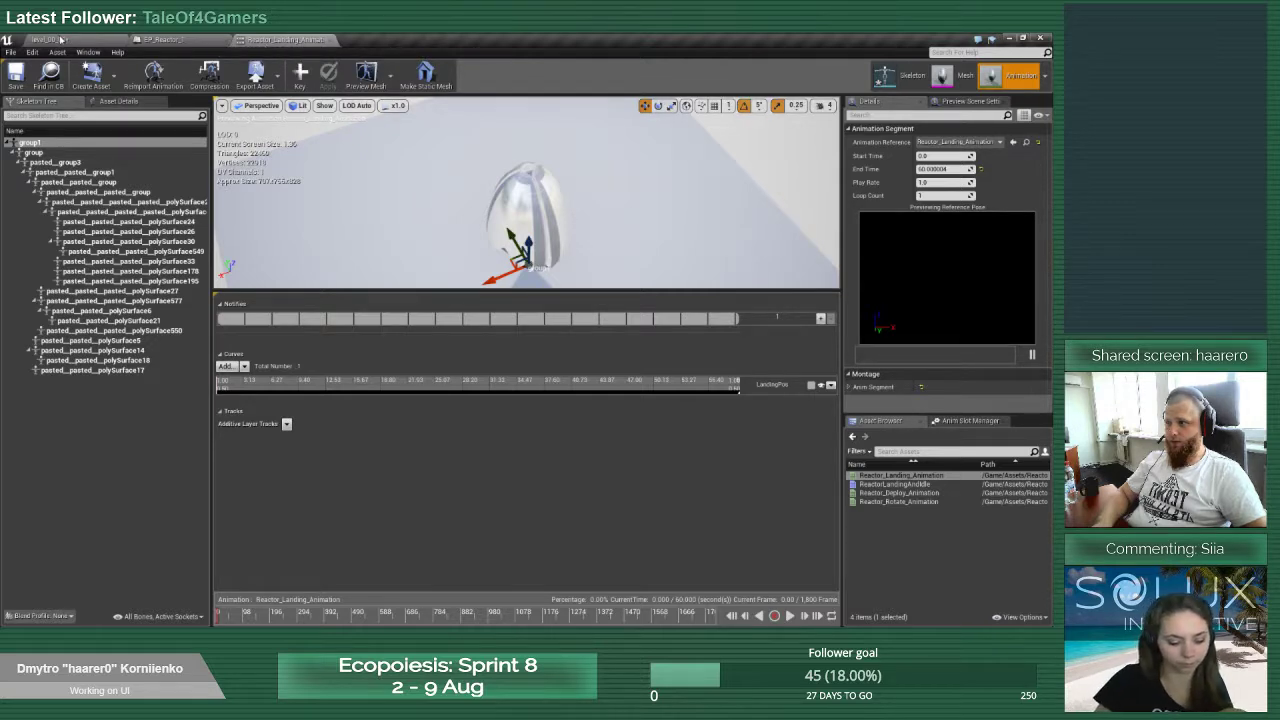
pyautogui.click(918, 475)
# Trim Reactor_Landing_Animation by successively removing opening frames 0 to 16, 0 to 538, 0 to 98 and 0 to 81, and ending frames 77 to 1,068
pyautogui.moveTo(232, 622)
pyautogui.mouseDown()
pyautogui.moveTo(730, 618)
pyautogui.moveTo(217, 618)
pyautogui.mouseUp()
pyautogui.rightClick(221, 617)
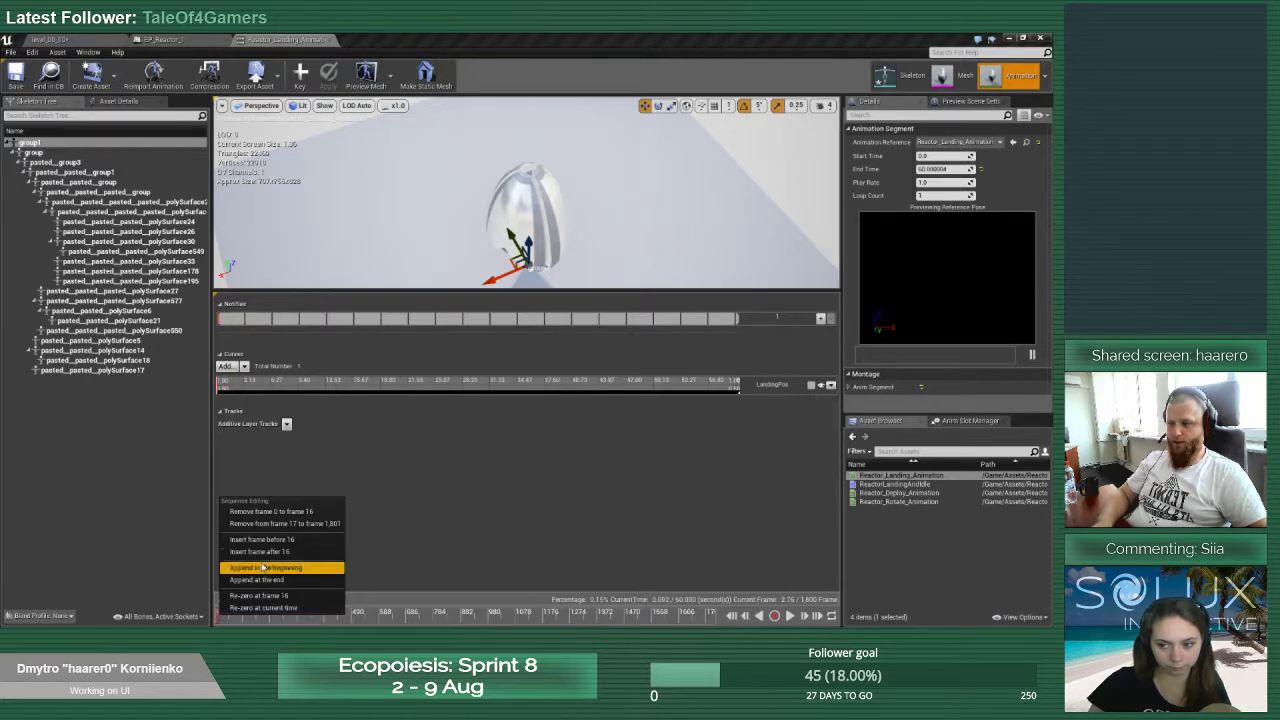
pyautogui.click(285, 511)
pyautogui.rightClick(367, 620)
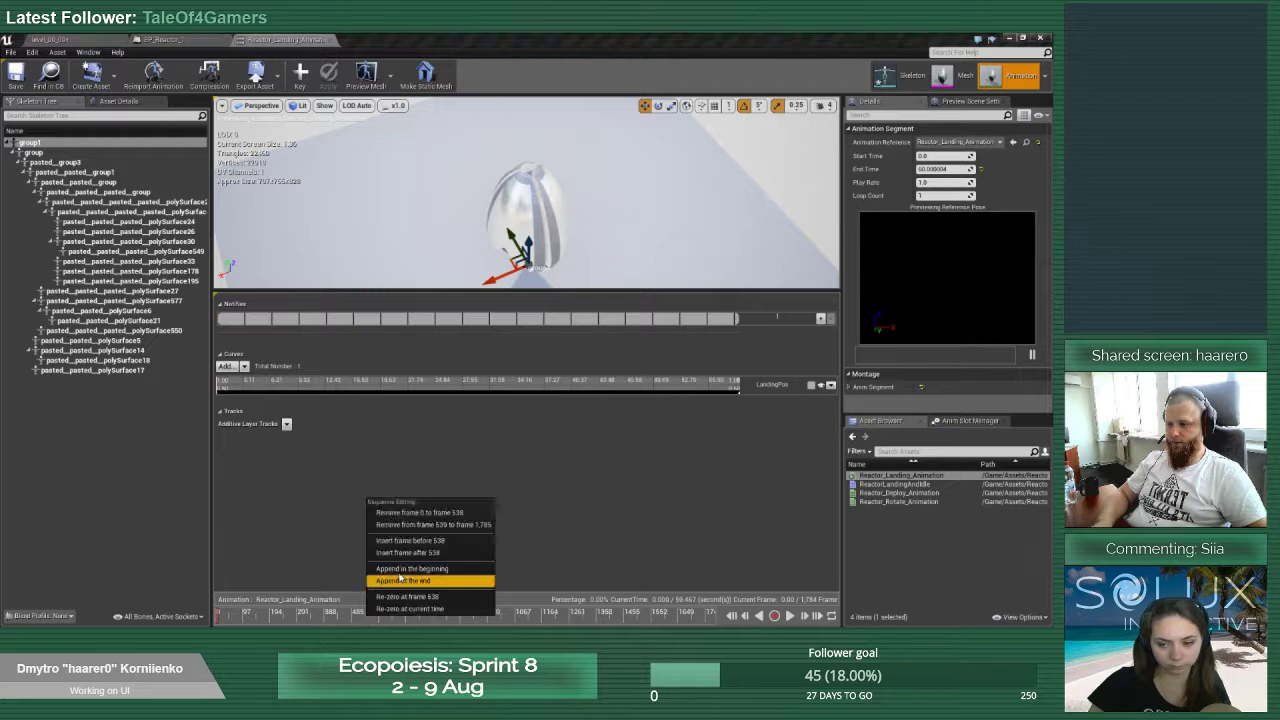
pyautogui.click(420, 512)
pyautogui.rightClick(256, 617)
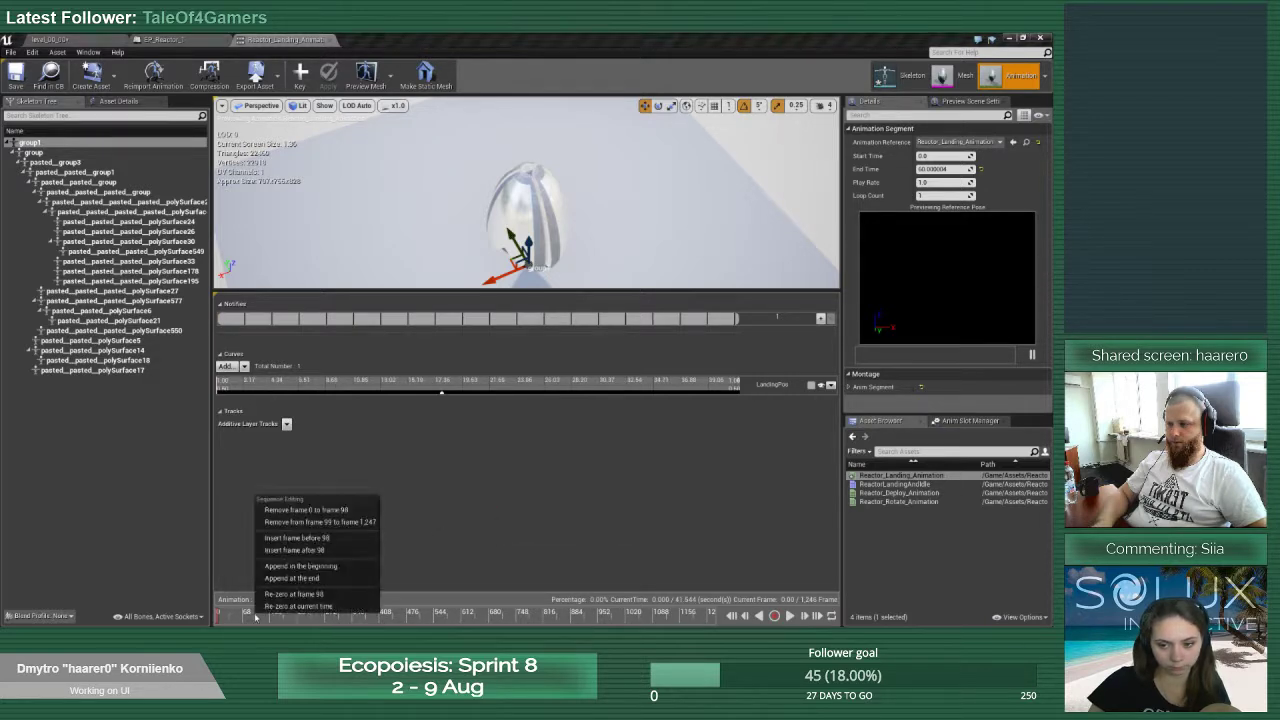
pyautogui.click(285, 510)
pyautogui.rightClick(251, 617)
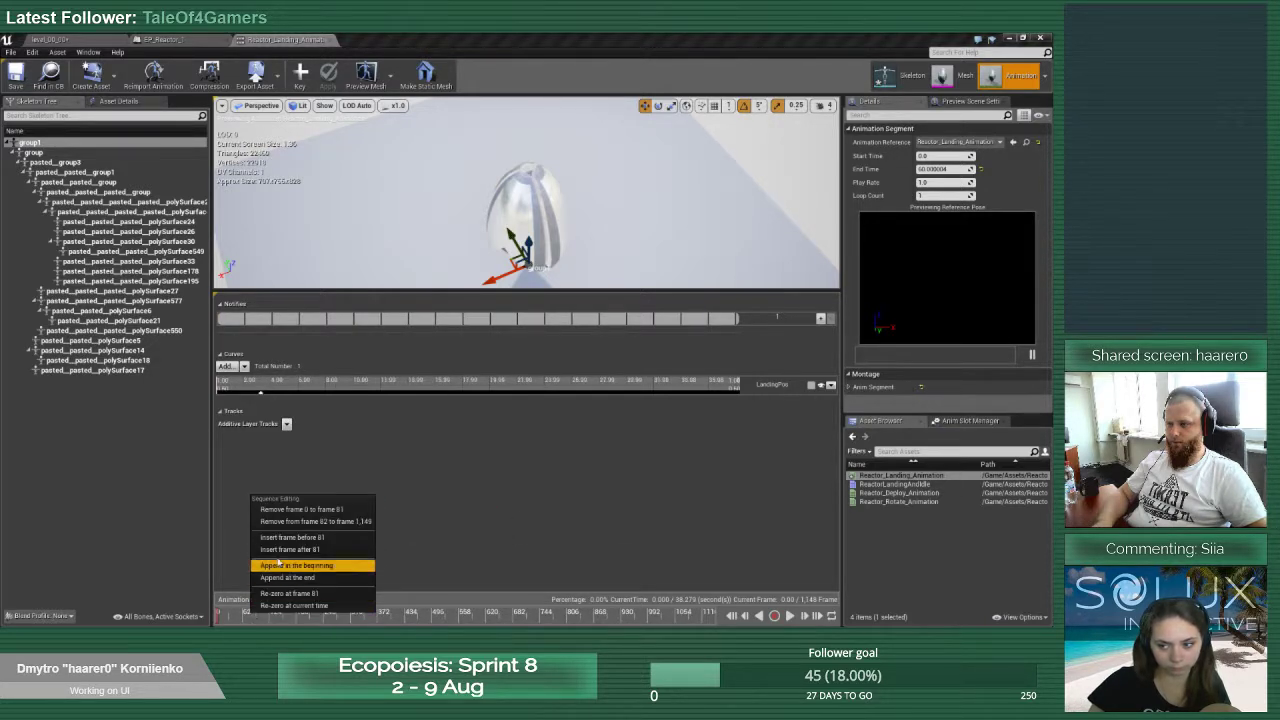
pyautogui.click(290, 518)
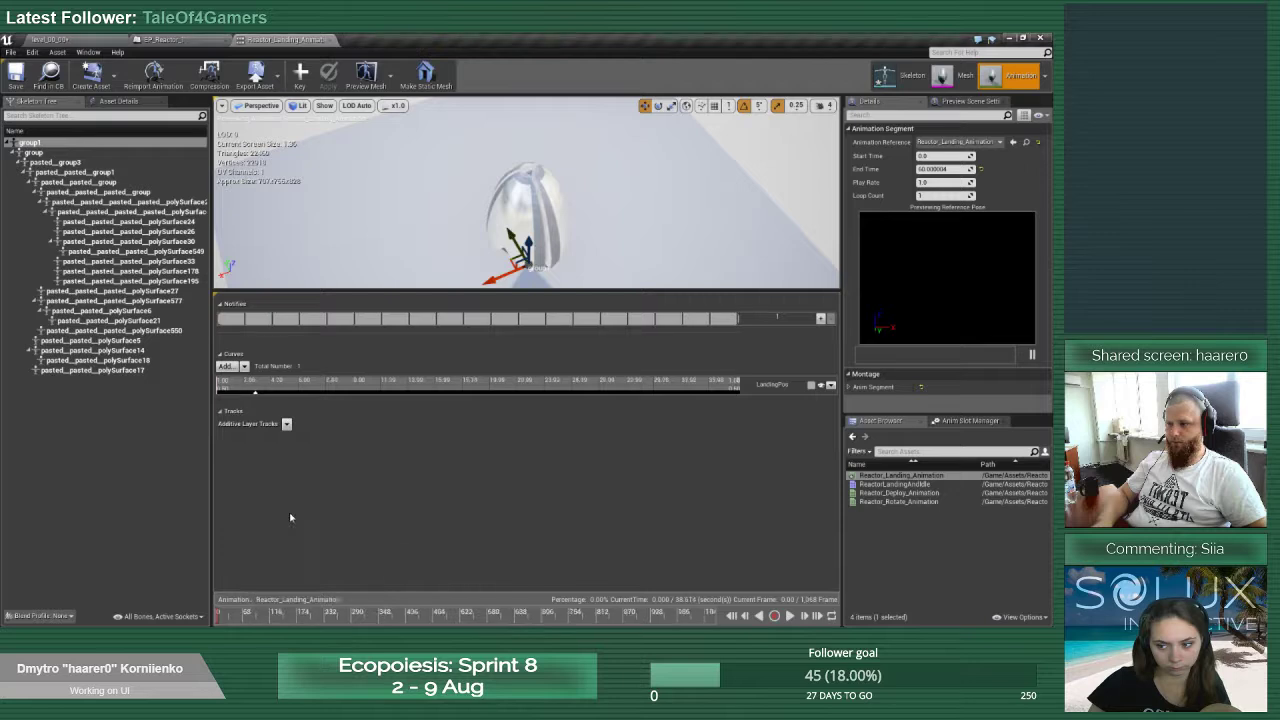
pyautogui.rightClick(251, 617)
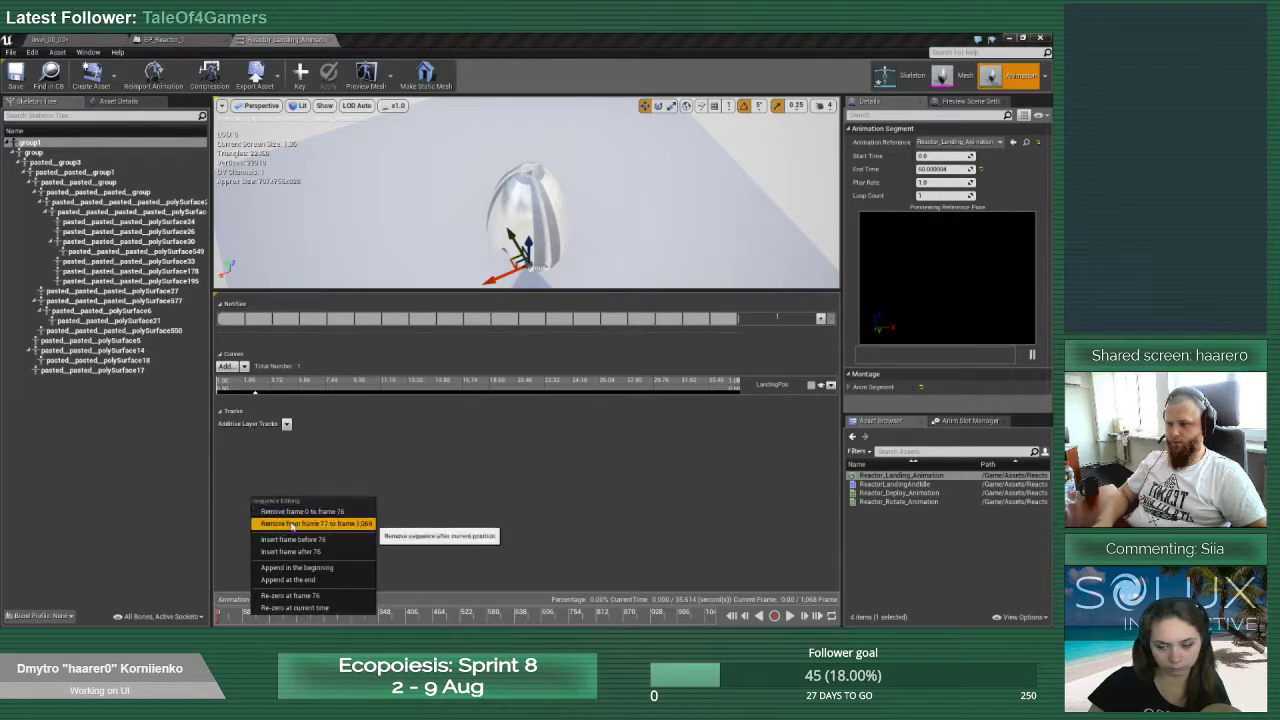
pyautogui.click(292, 523)
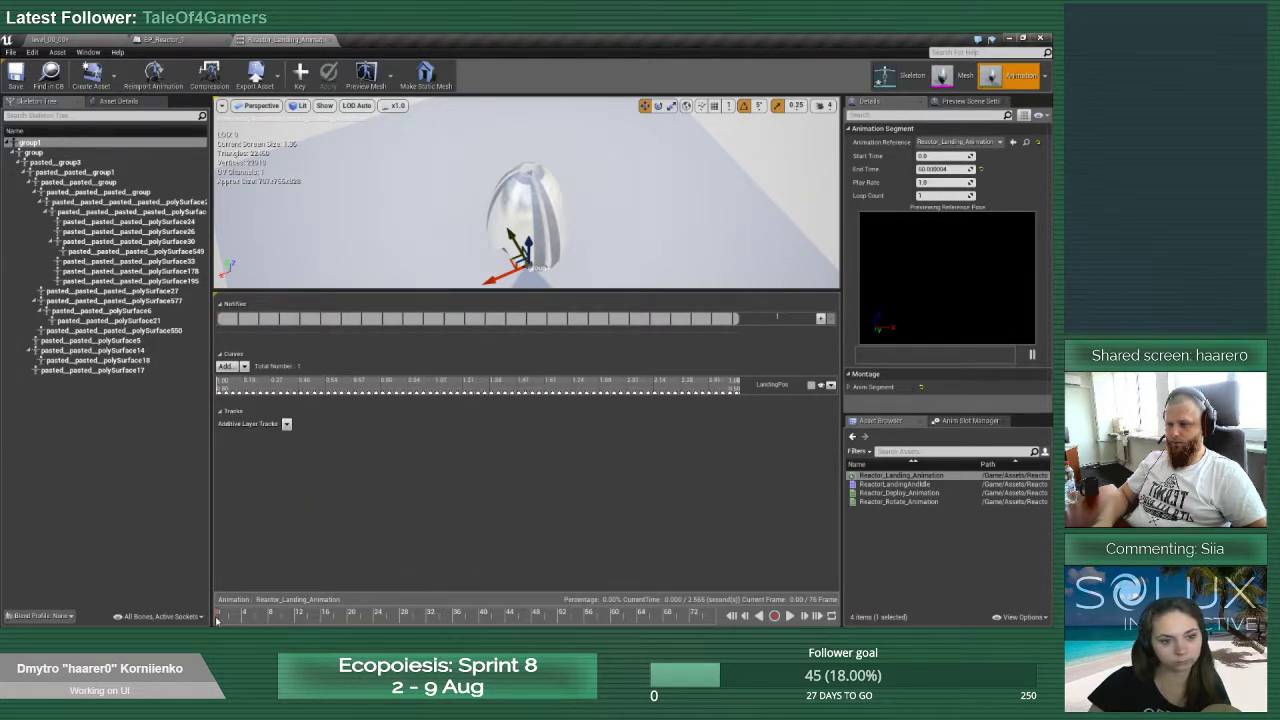
# Scrub through the trimmed animation and back to its start, and expand the LandingPos curve for editing
pyautogui.moveTo(269, 621); pyautogui.dragTo(572, 624)
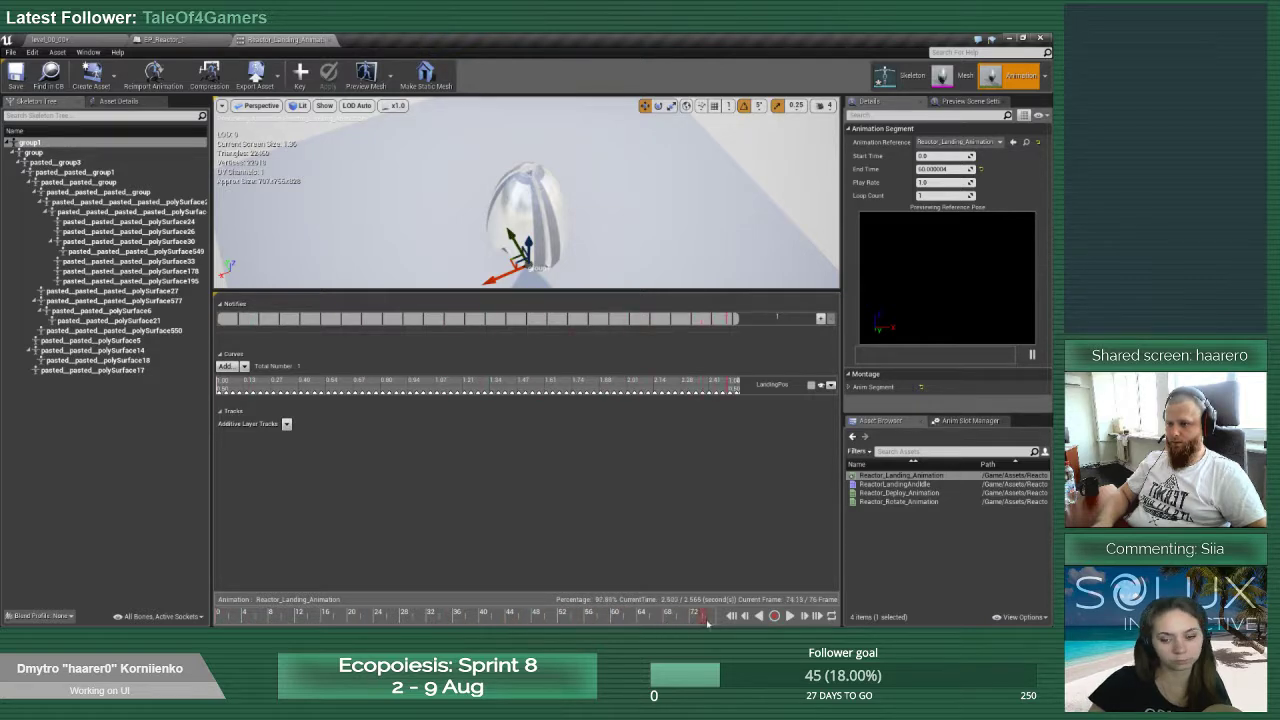
pyautogui.moveTo(697, 623); pyautogui.dragTo(251, 619)
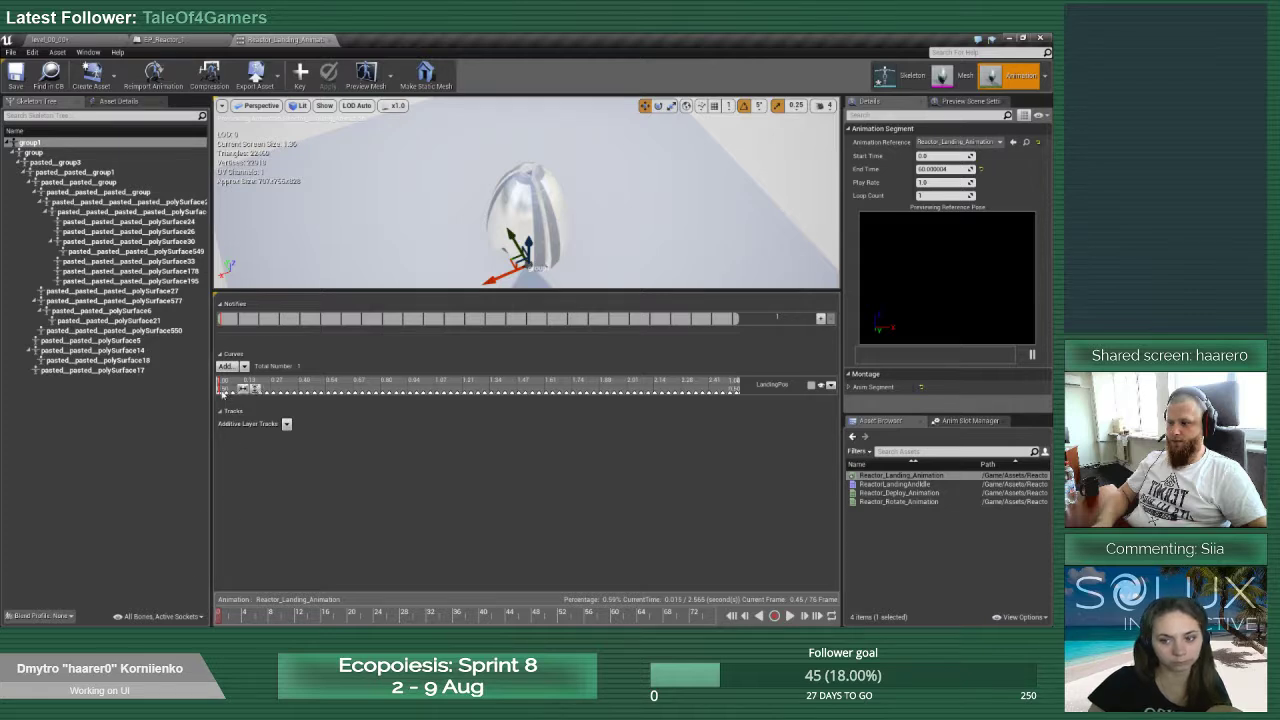
pyautogui.click(813, 386)
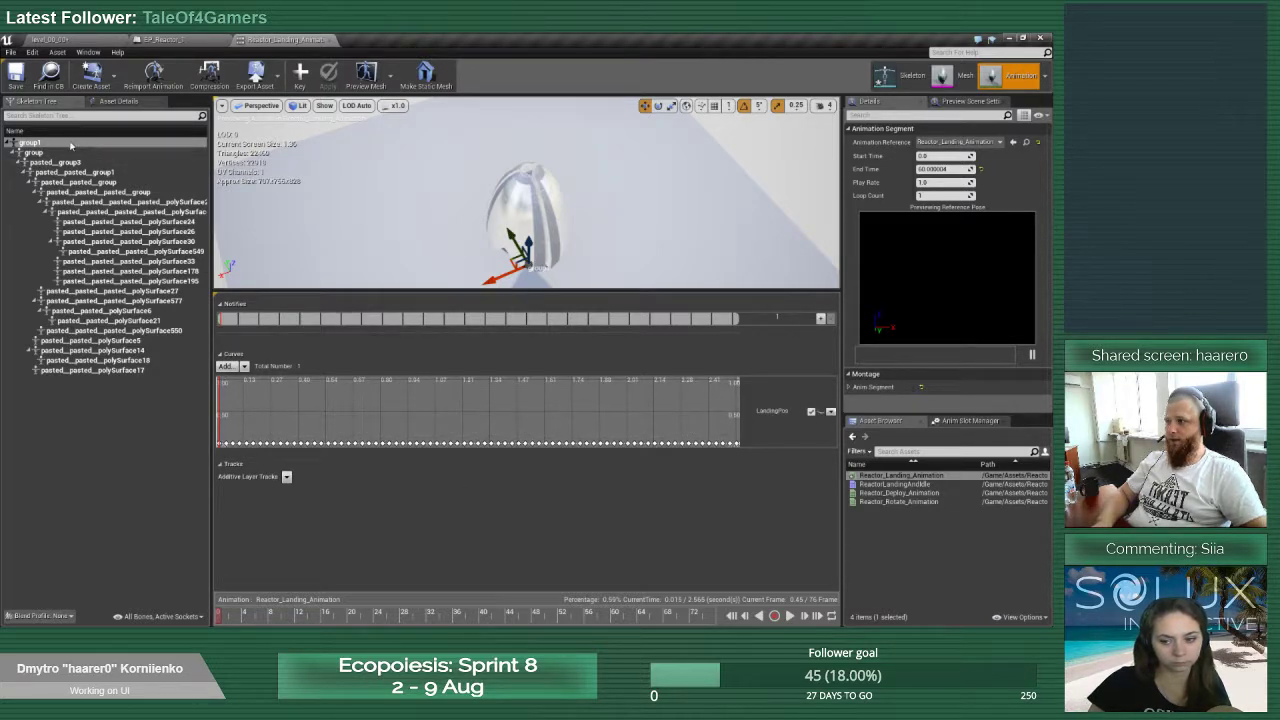
# Select the root bone group1 and raise it vertically above the floor in the preview
pyautogui.click(70, 143)
pyautogui.moveTo(528, 240); pyautogui.dragTo(528, 150)
pyautogui.moveTo(606, 220)
pyautogui.mouseDown(button='right')
pyautogui.moveTo(606, 190)
pyautogui.moveTo(640, 170)
pyautogui.moveTo(640, 200)
pyautogui.moveTo(606, 215)
pyautogui.moveTo(600, 203)
pyautogui.mouseUp(button='right')
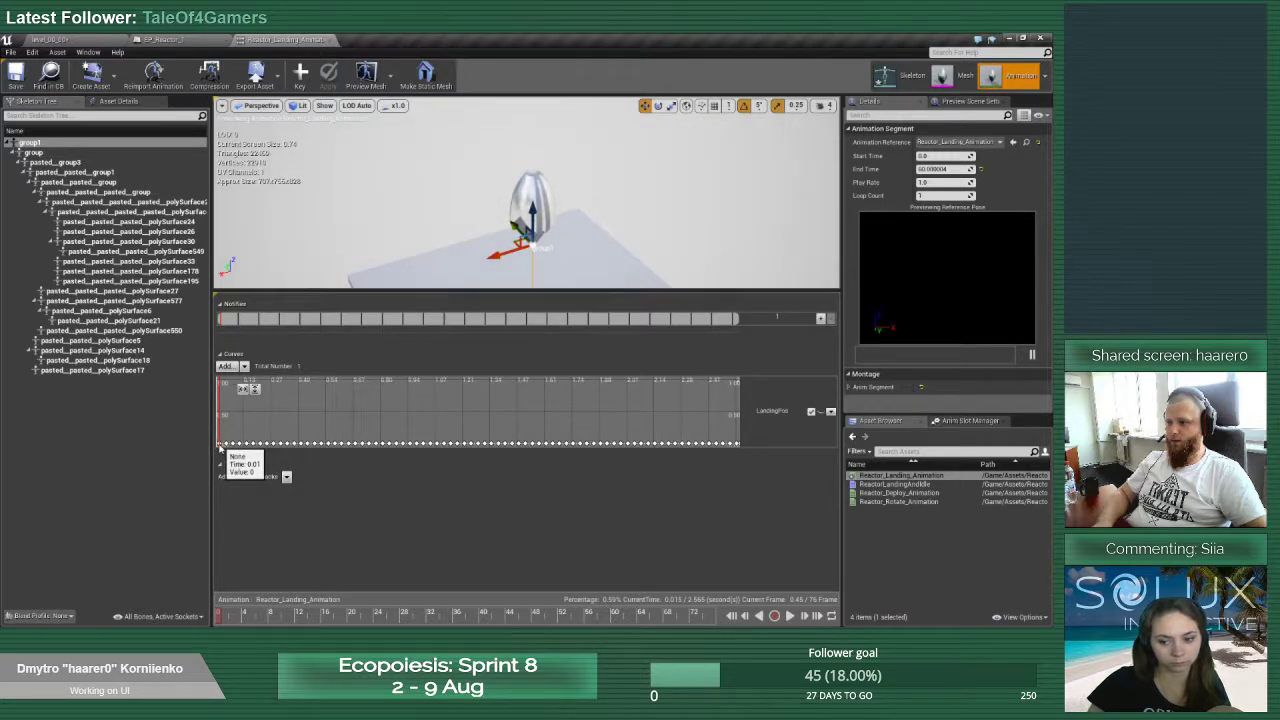
# Set the first key of the LandingPos curve at time 0.0 to a value of 5000
pyautogui.rightClick(220, 447)
pyautogui.click(258, 460)
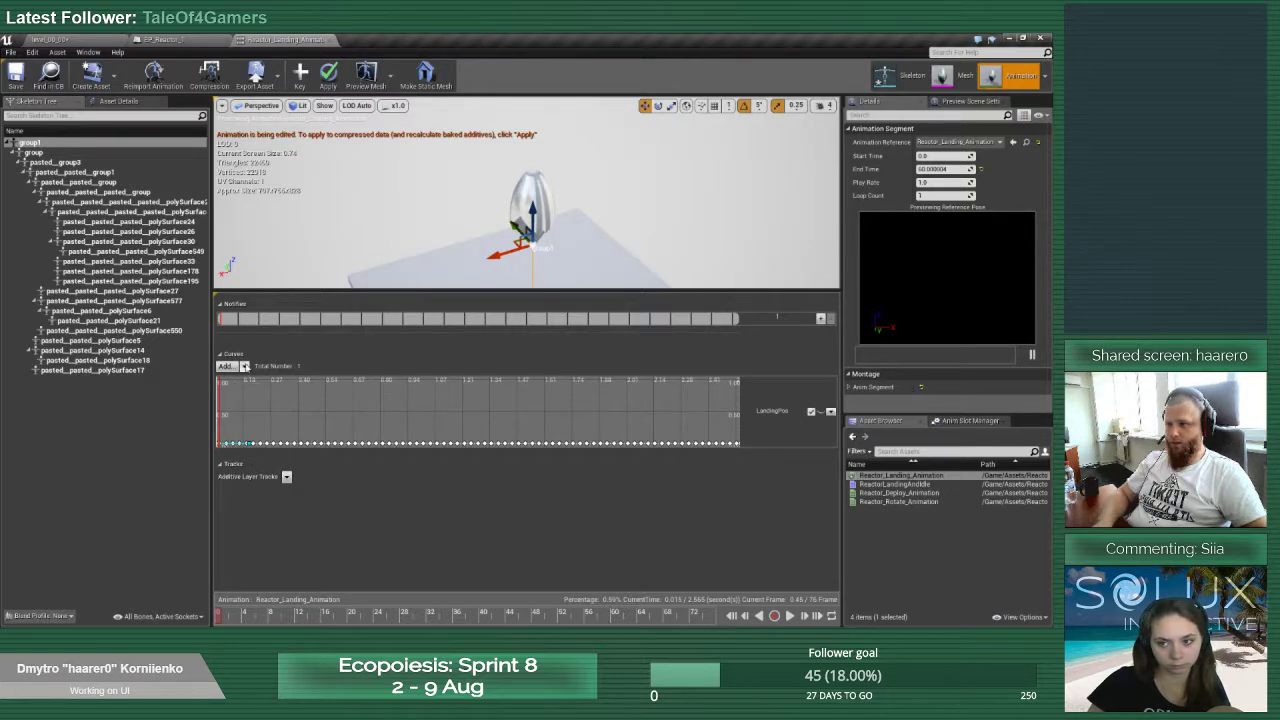
pyautogui.scroll(8, 236, 446)
pyautogui.moveTo(251, 428); pyautogui.dragTo(451, 428, button='right')
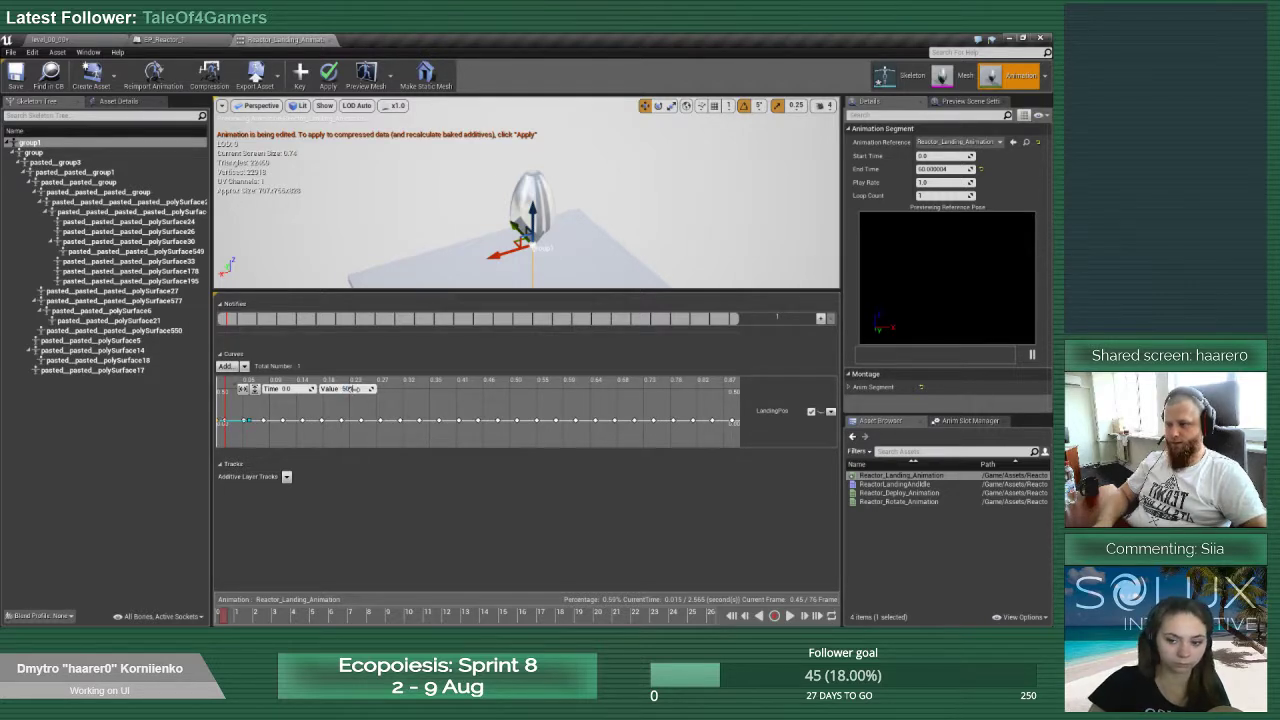
pyautogui.scroll(-4, 261, 429)
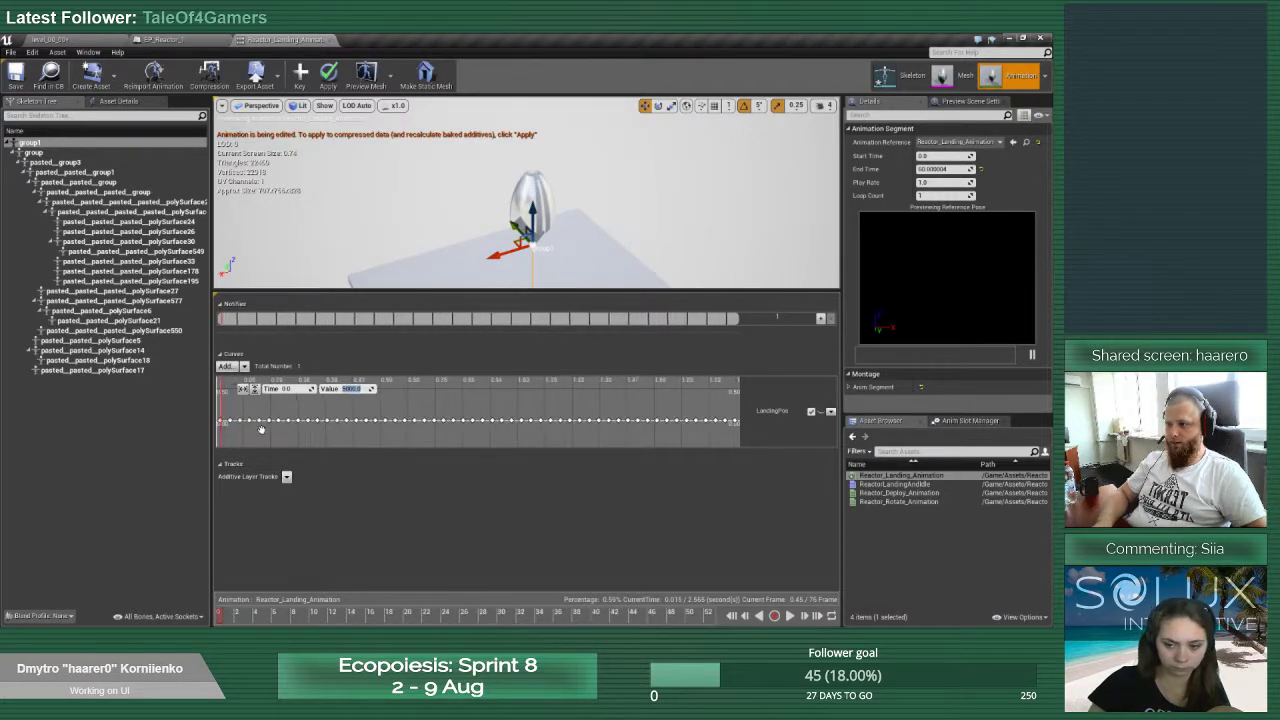
pyautogui.scroll(-2, 262, 431)
pyautogui.press('Return')
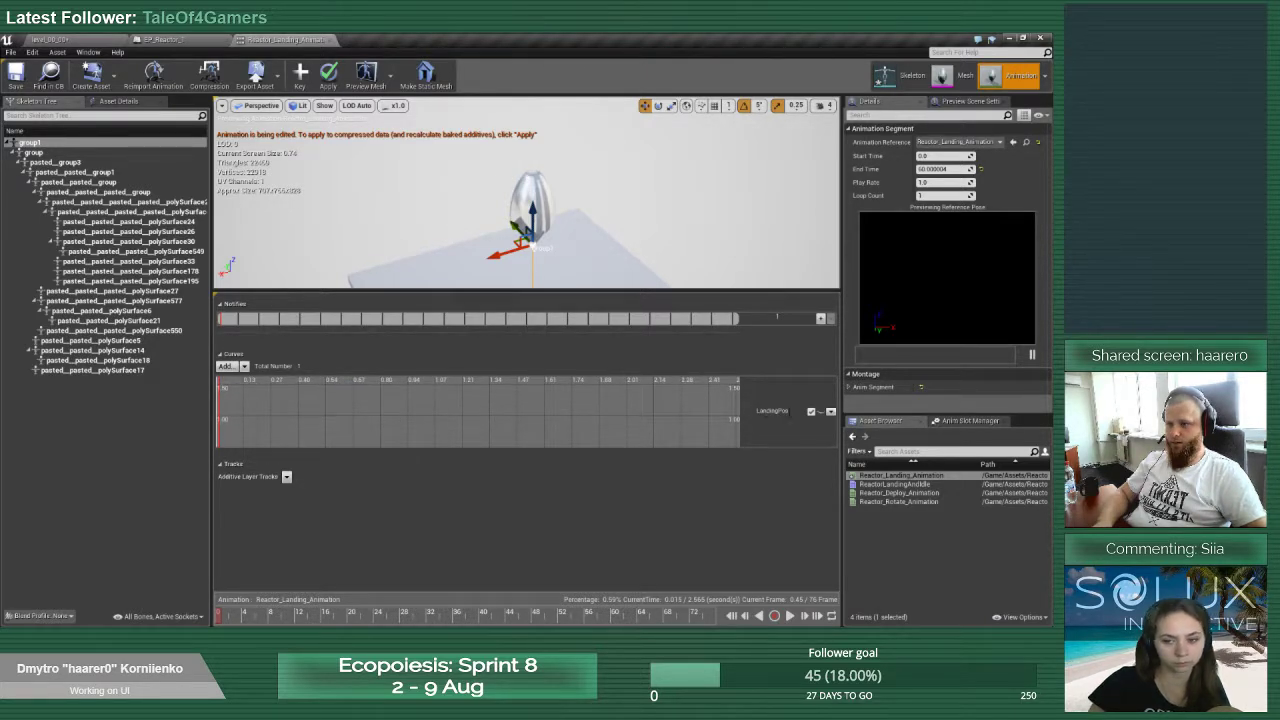
# Check the LandingPos track options and refresh the curve list to redisplay the curve
pyautogui.click(830, 411)
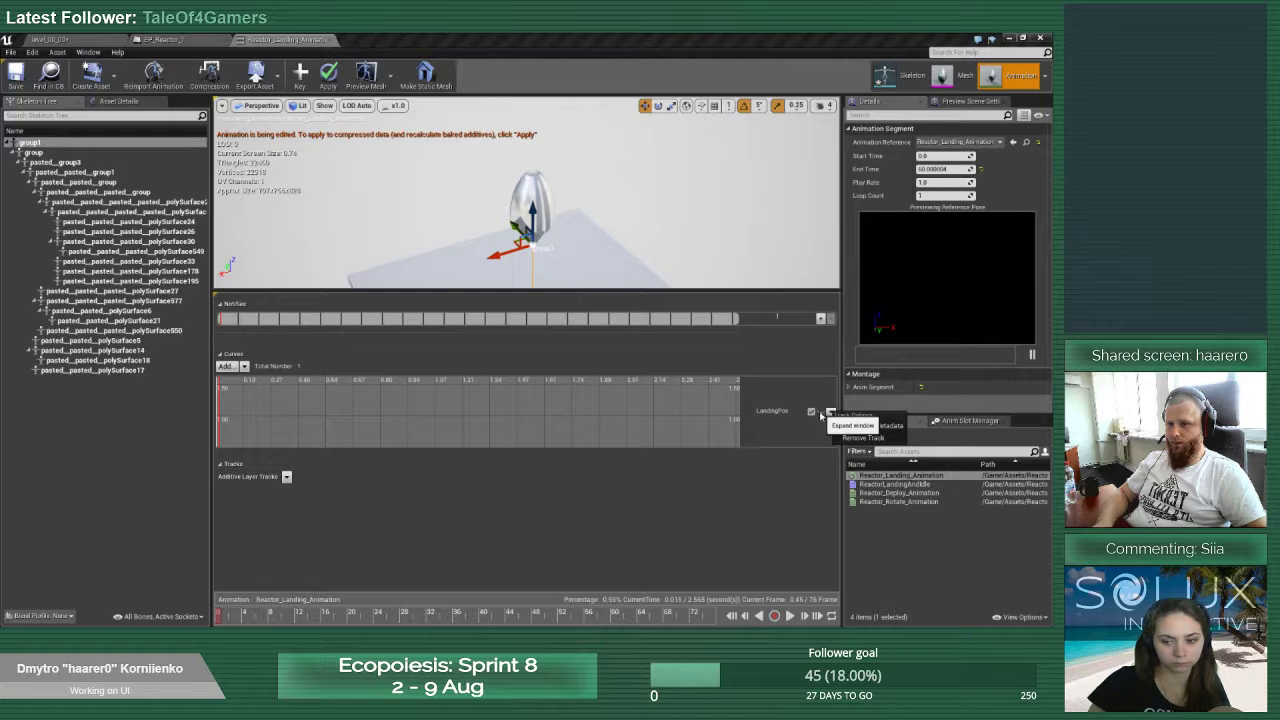
pyautogui.click(830, 412)
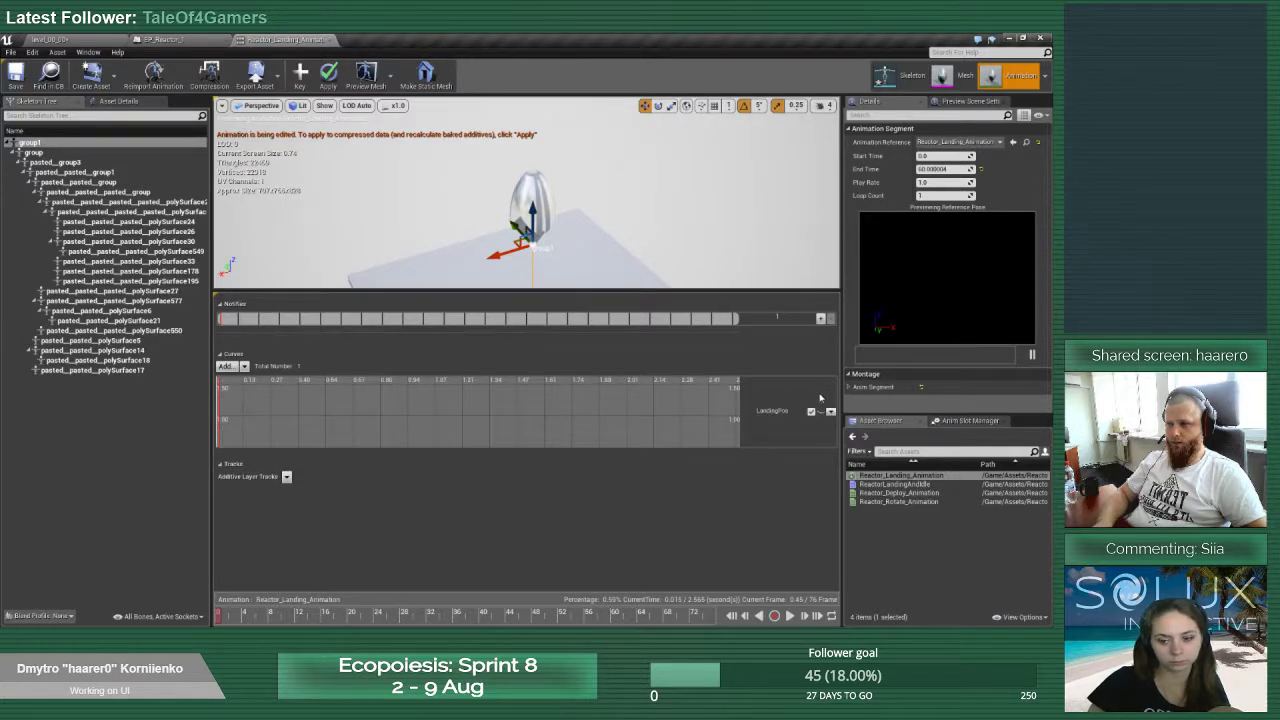
pyautogui.click(811, 386)
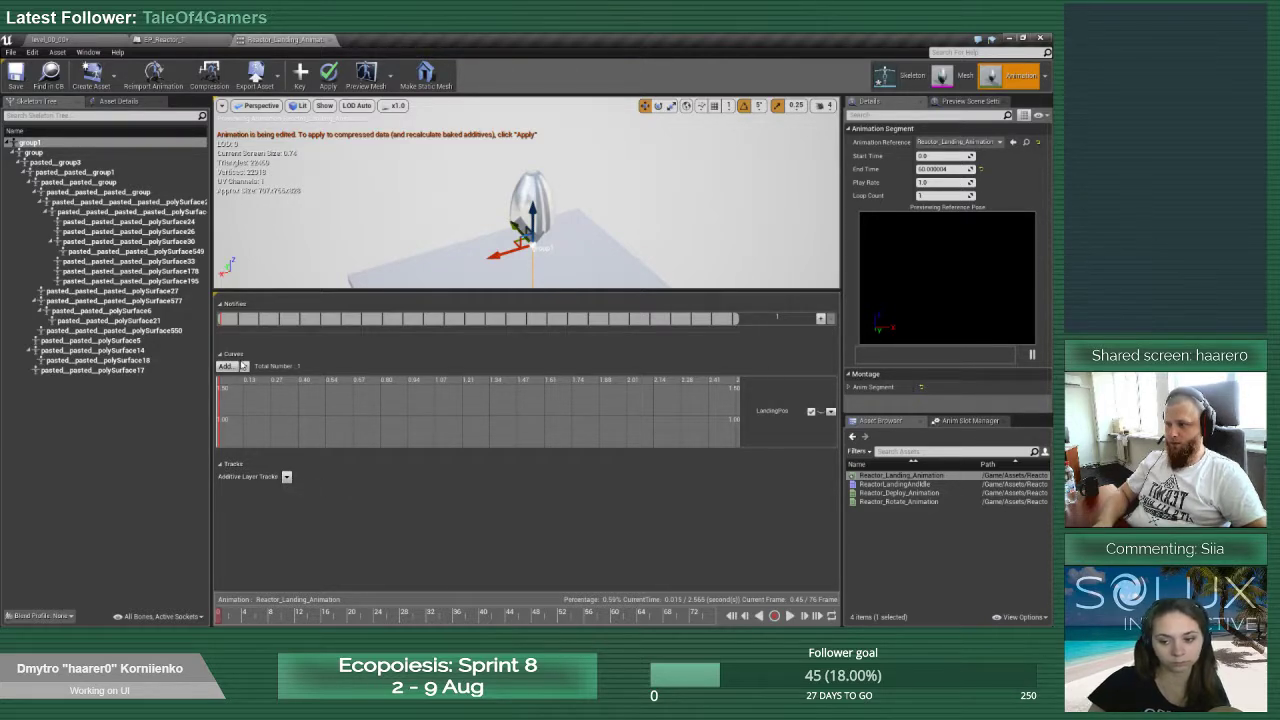
pyautogui.click(243, 367)
pyautogui.click(262, 390)
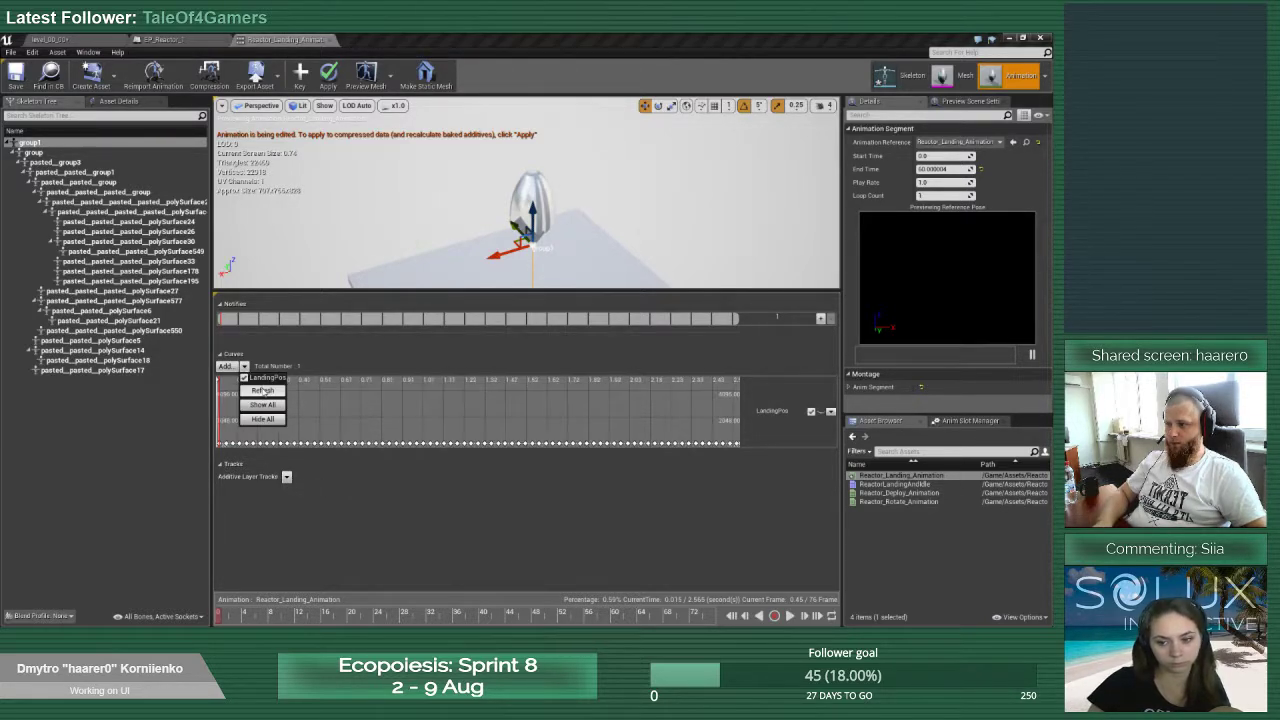
pyautogui.click(346, 459)
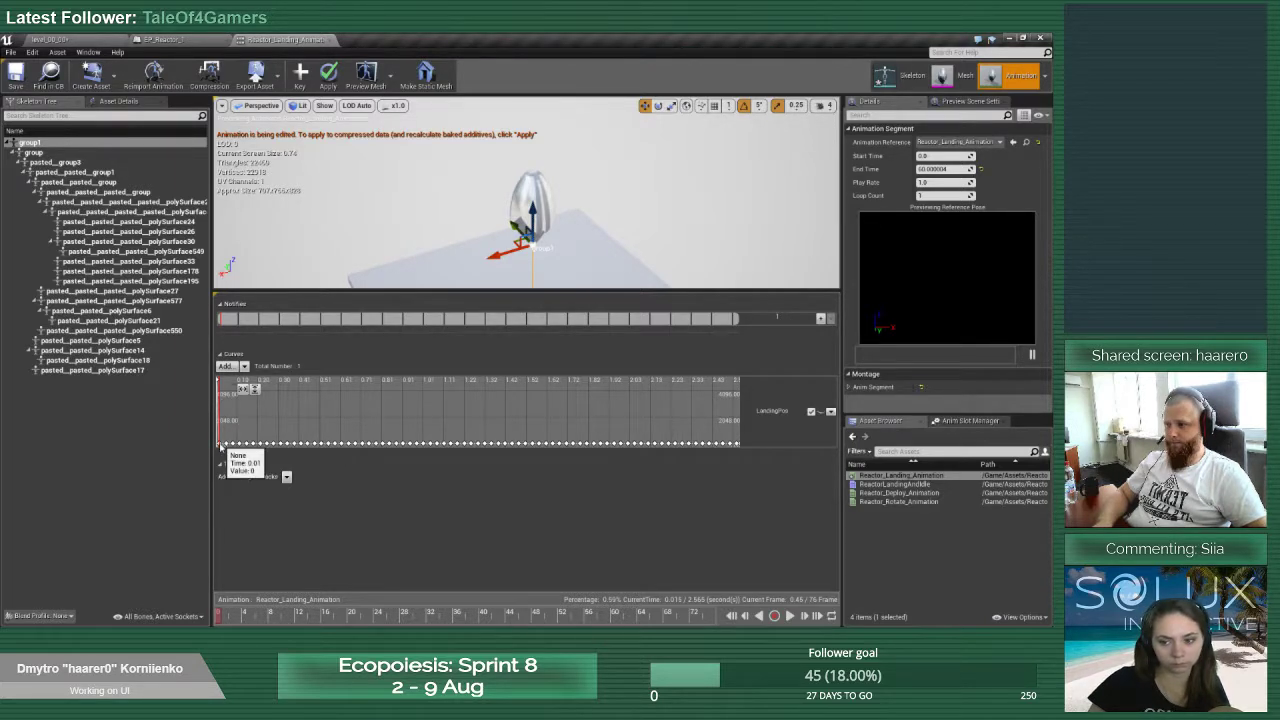
# Raise the LandingPos key near 0.01 s to a value of about 4369 and set its time to 0.5
pyautogui.click(224, 398)
pyautogui.moveTo(224, 398); pyautogui.dragTo(222, 392)
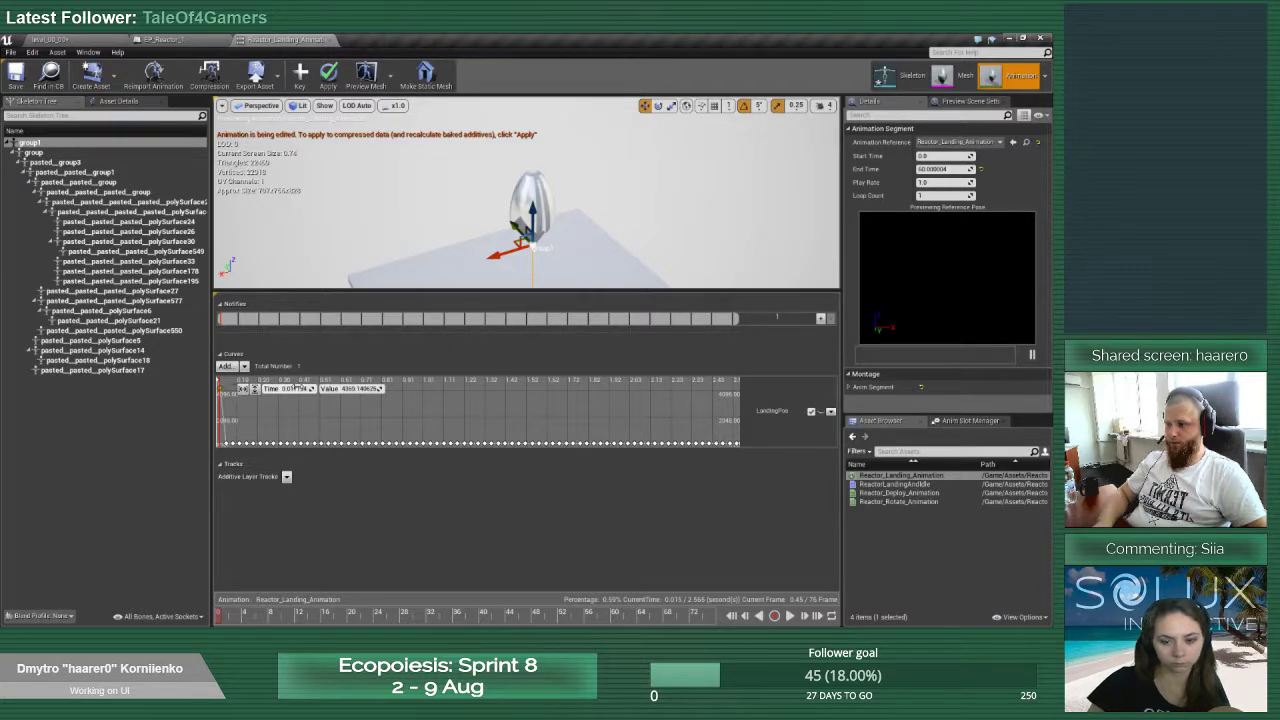
pyautogui.click(298, 388)
pyautogui.write('0.6')
pyautogui.press('Return')
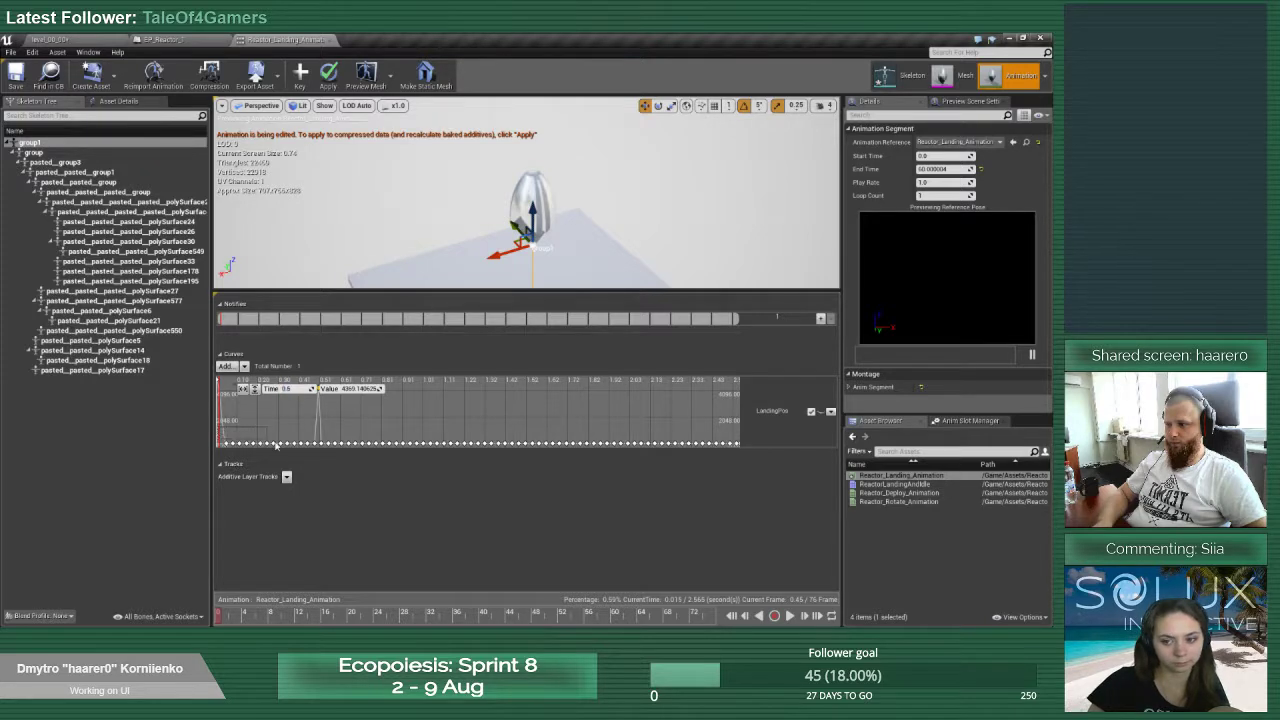
# Delete the zero-value LandingPos keys between the starting key and the raised key at 0.5 s
pyautogui.moveTo(314, 460); pyautogui.dragTo(314, 459)
pyautogui.rightClick(303, 441)
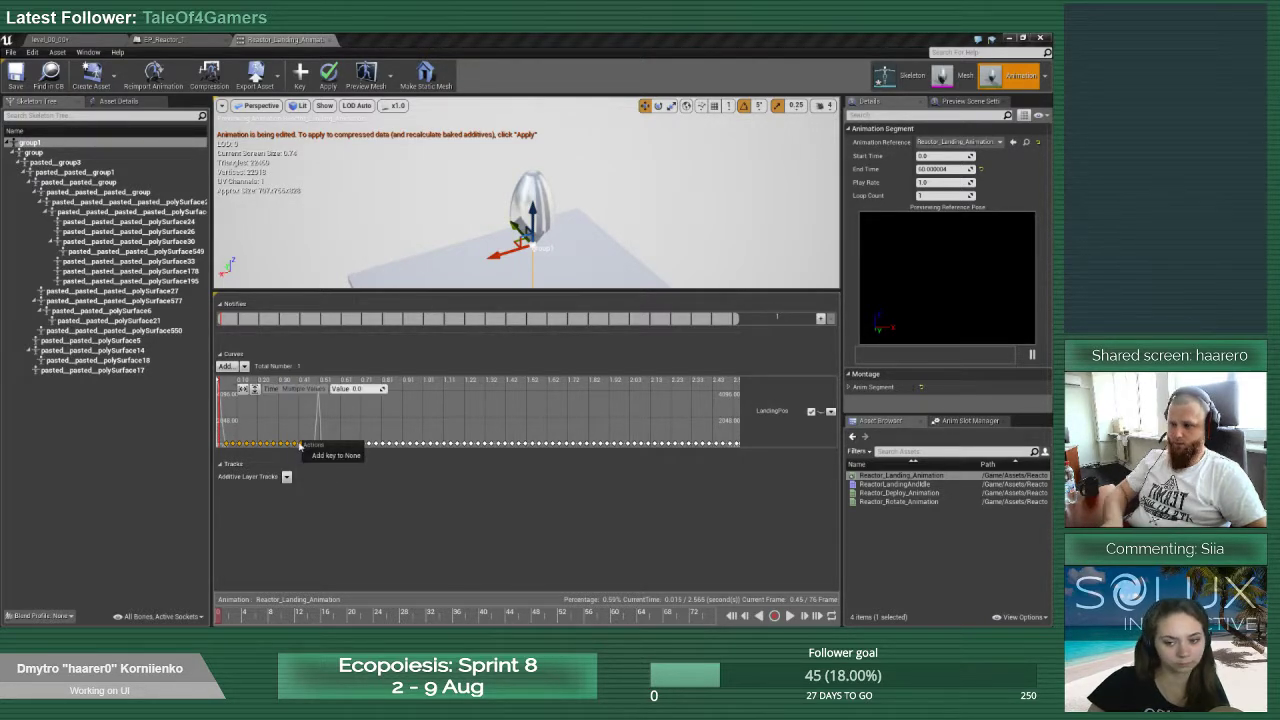
pyautogui.rightClick(318, 403)
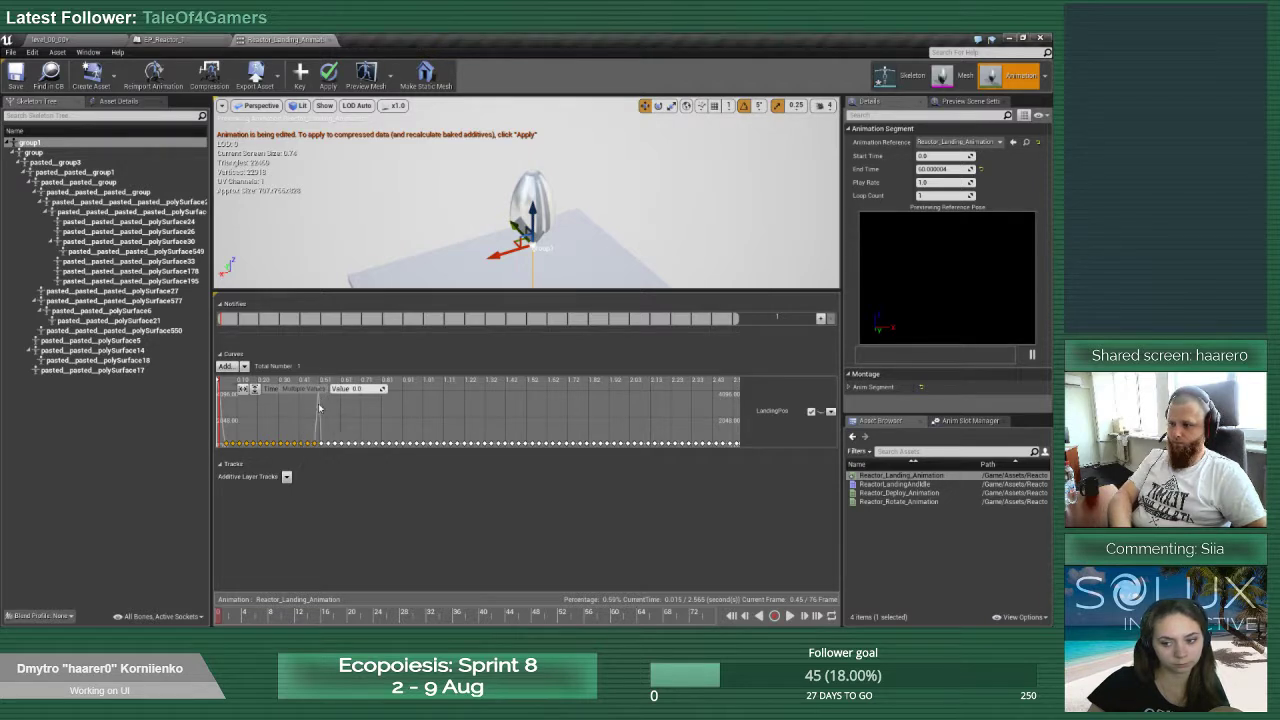
pyautogui.click(269, 425)
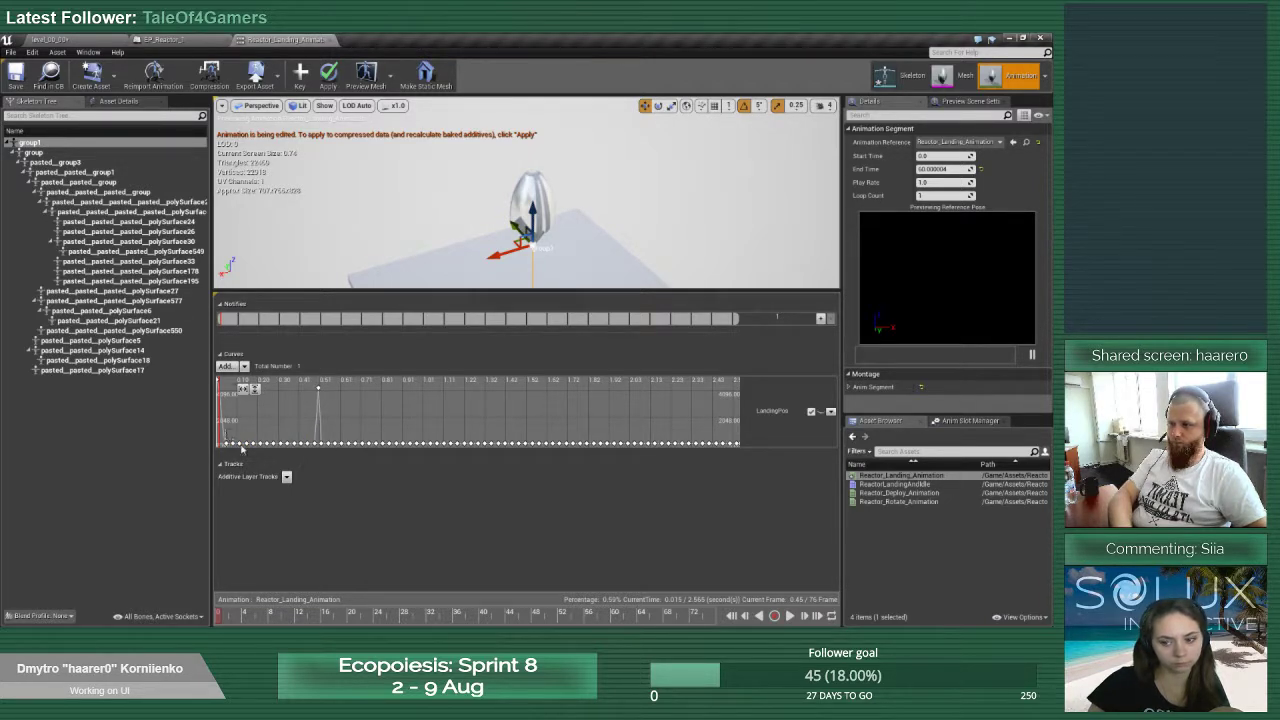
pyautogui.moveTo(311, 464); pyautogui.dragTo(312, 465)
pyautogui.press('Delete')
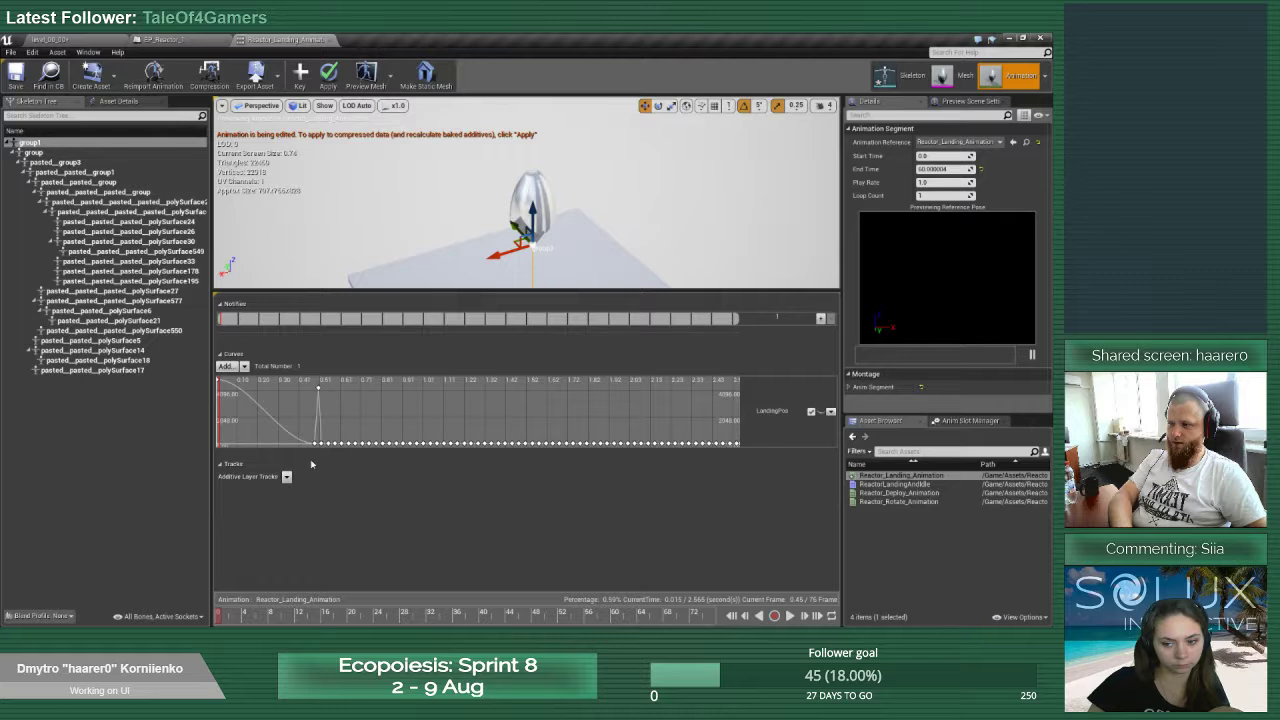
pyautogui.press('Delete')
# Move the raised LandingPos key to about 0.38 s and a value of about 2350 to shape the descent
pyautogui.moveTo(320, 388); pyautogui.dragTo(294, 413)
pyautogui.rightClick(294, 413)
pyautogui.click(318, 429)
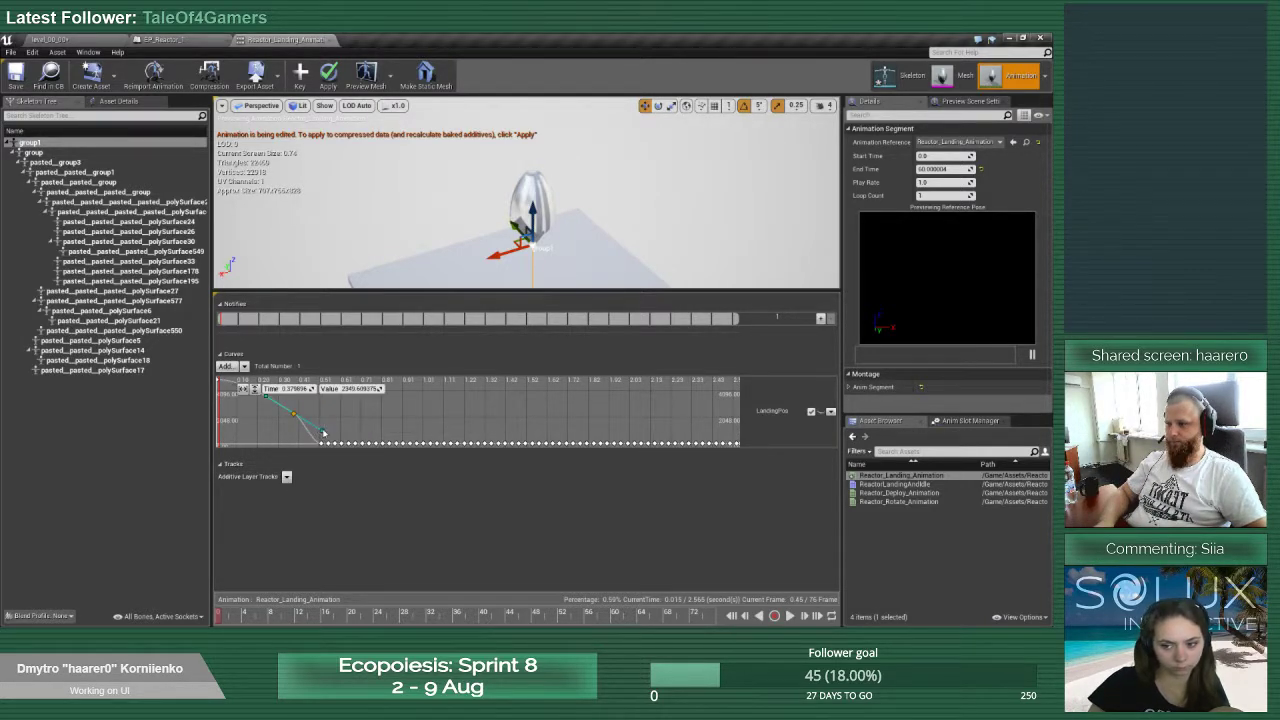
pyautogui.click(356, 407)
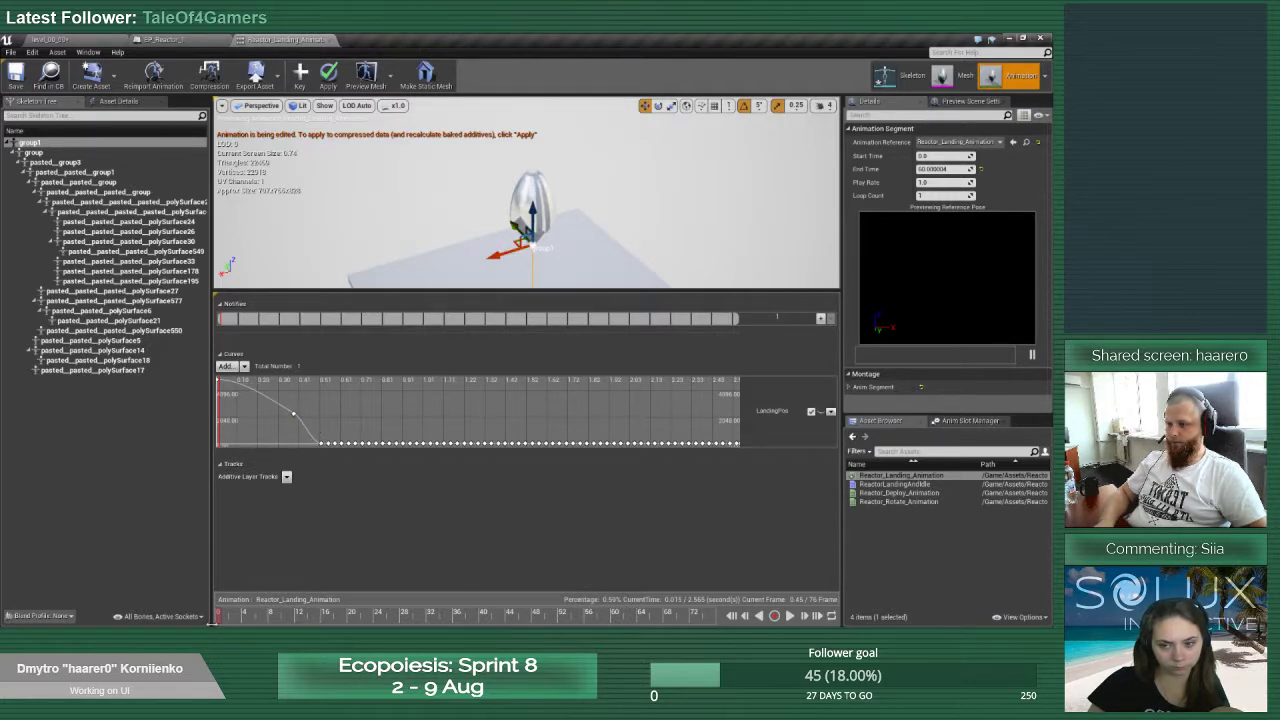
# Scrub to about frame 11, lower the root bone group1 to near the floor, and return to the animation's start
pyautogui.moveTo(222, 616); pyautogui.dragTo(296, 616)
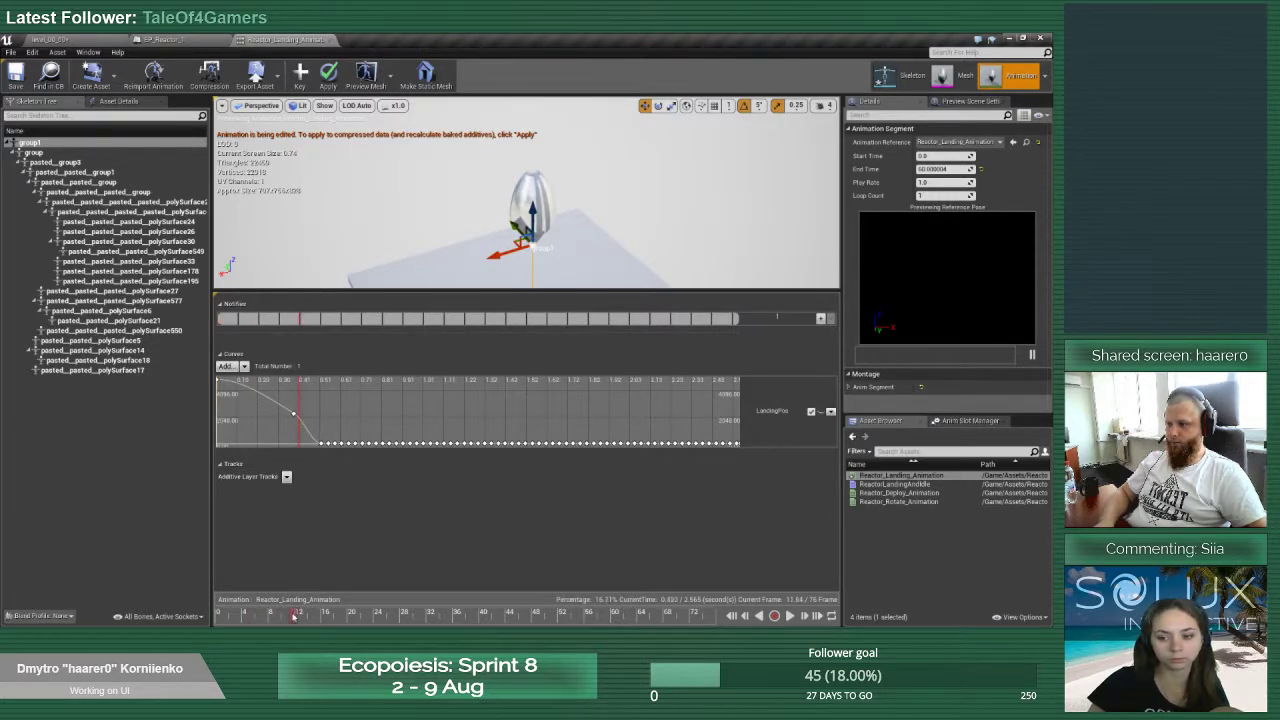
pyautogui.moveTo(575, 210); pyautogui.dragTo(572, 236, button='right')
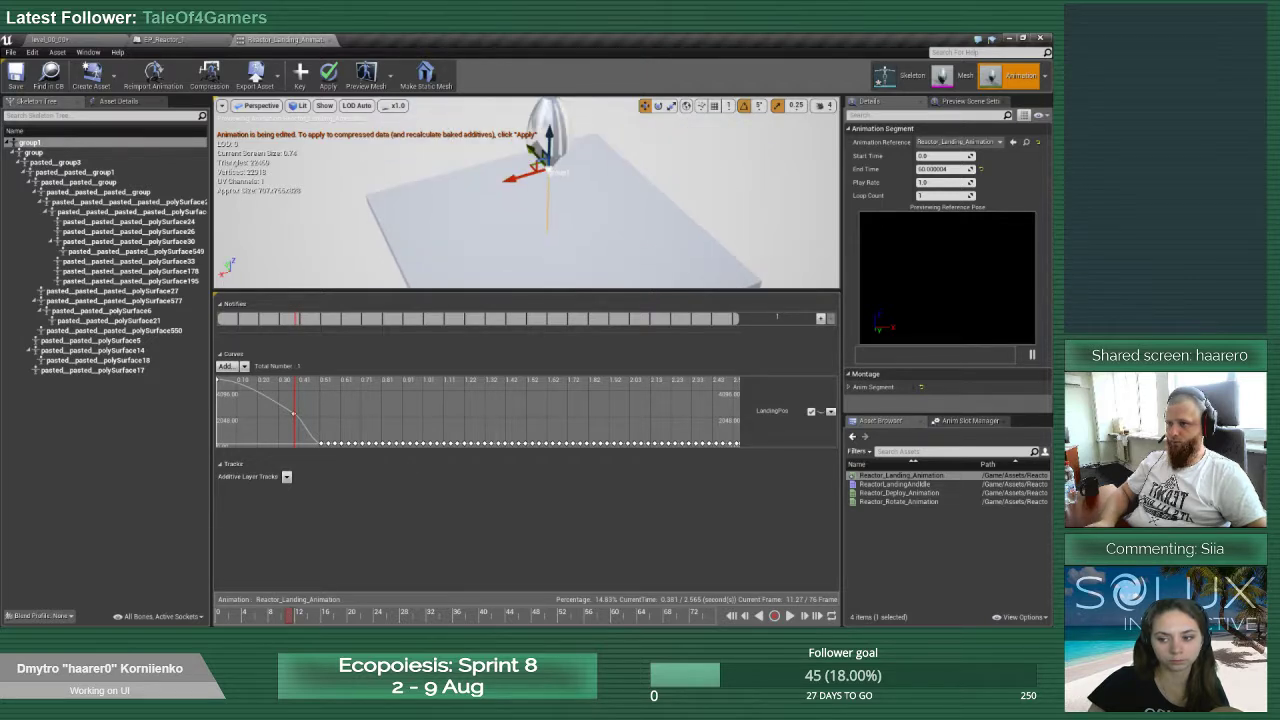
pyautogui.moveTo(547, 139); pyautogui.dragTo(546, 201)
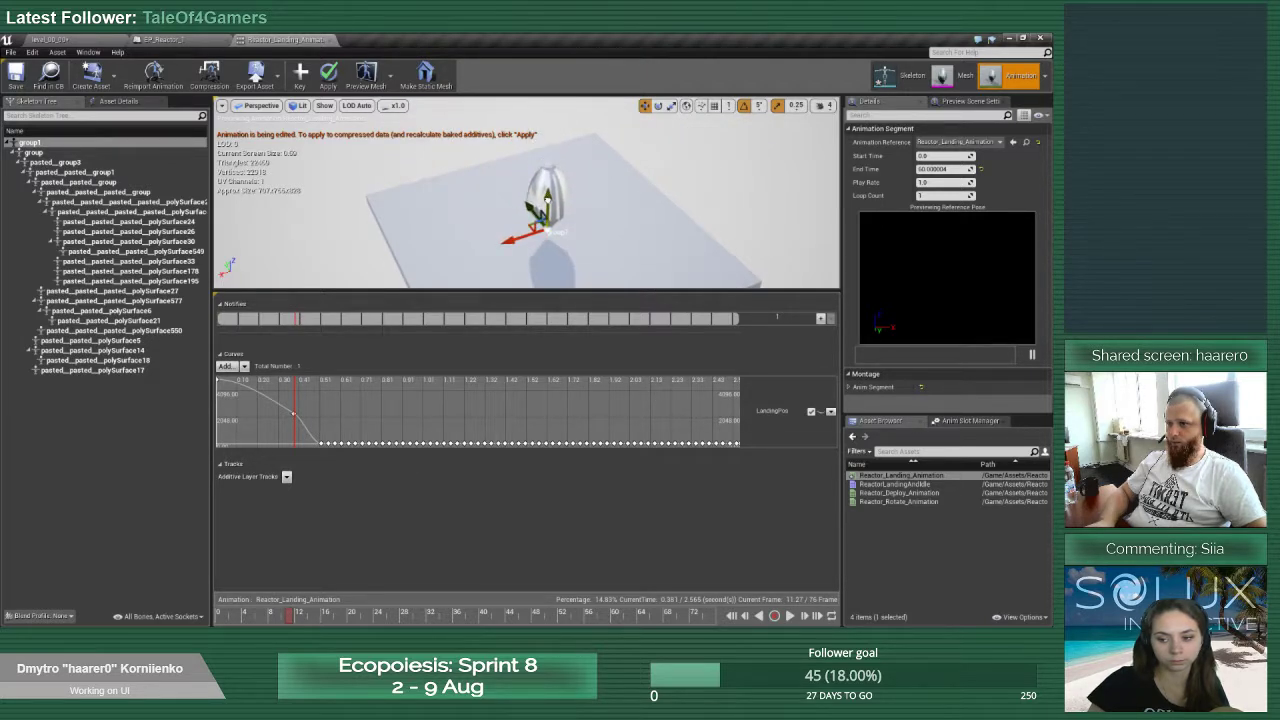
pyautogui.moveTo(290, 617); pyautogui.dragTo(215, 620)
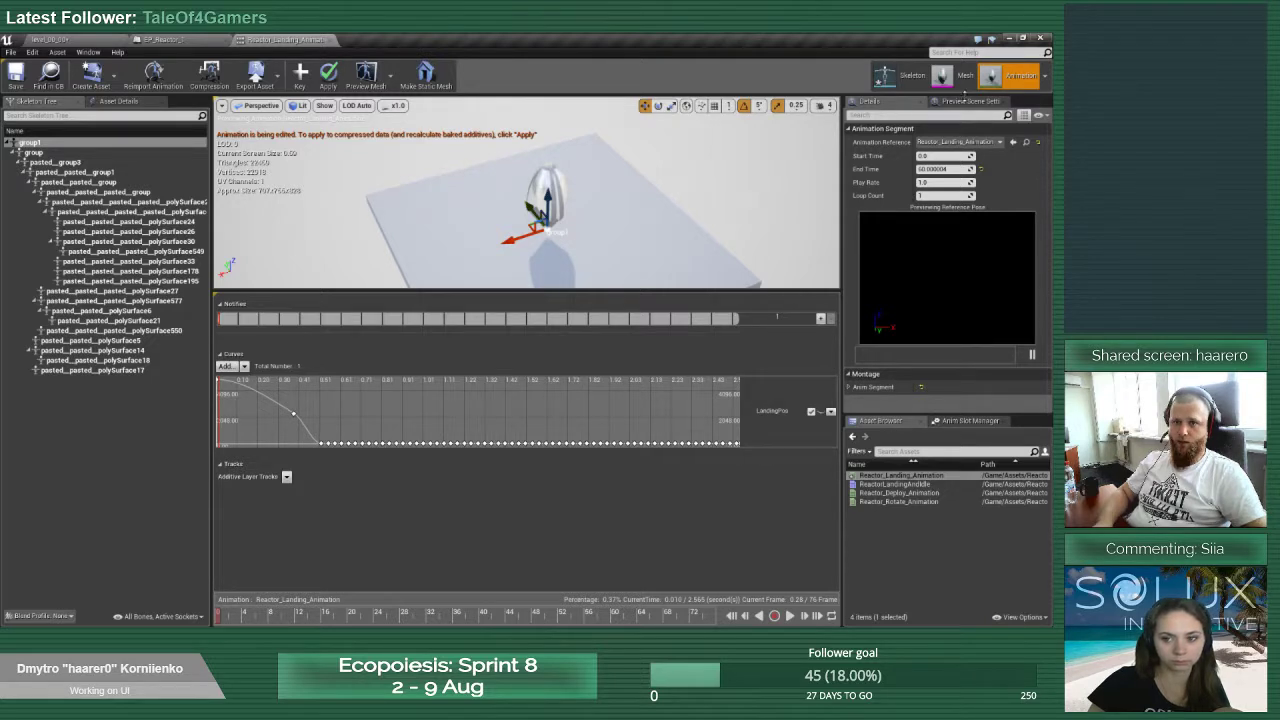
# Show the preview scene settings and reselect group1 and the middle LandingPos key to examine them
pyautogui.click(966, 100)
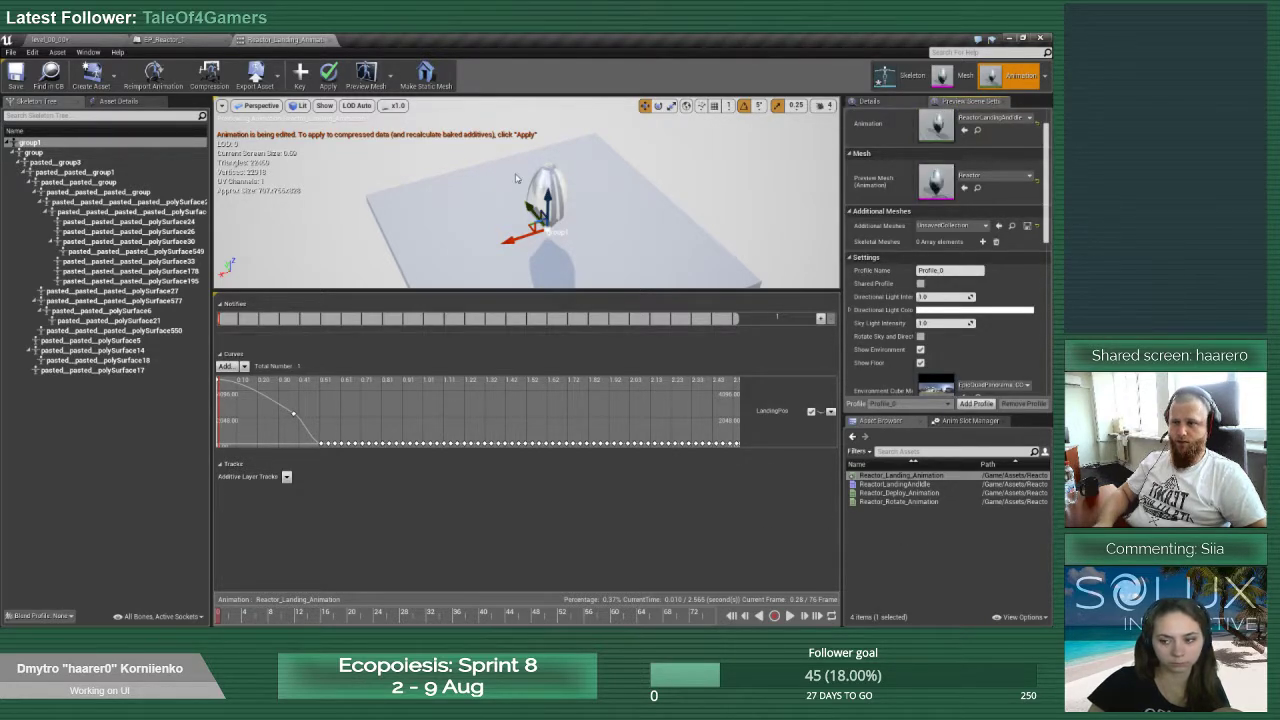
pyautogui.click(60, 143)
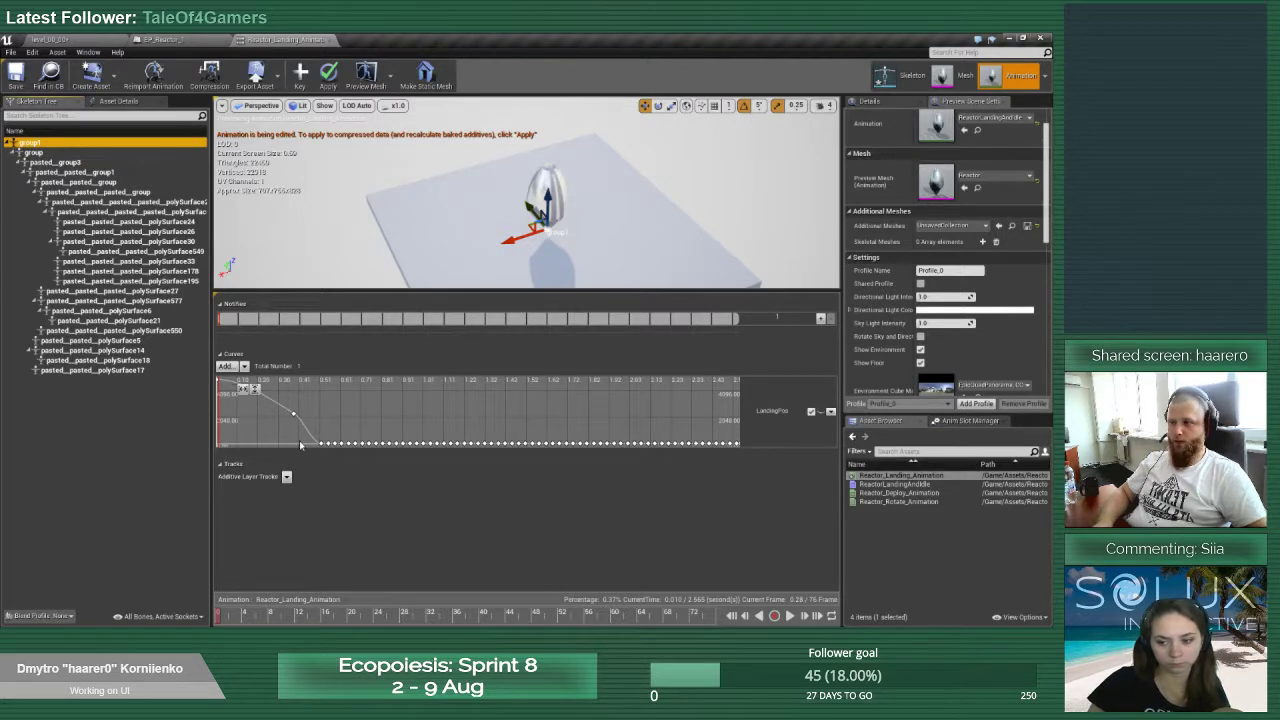
pyautogui.click(291, 409)
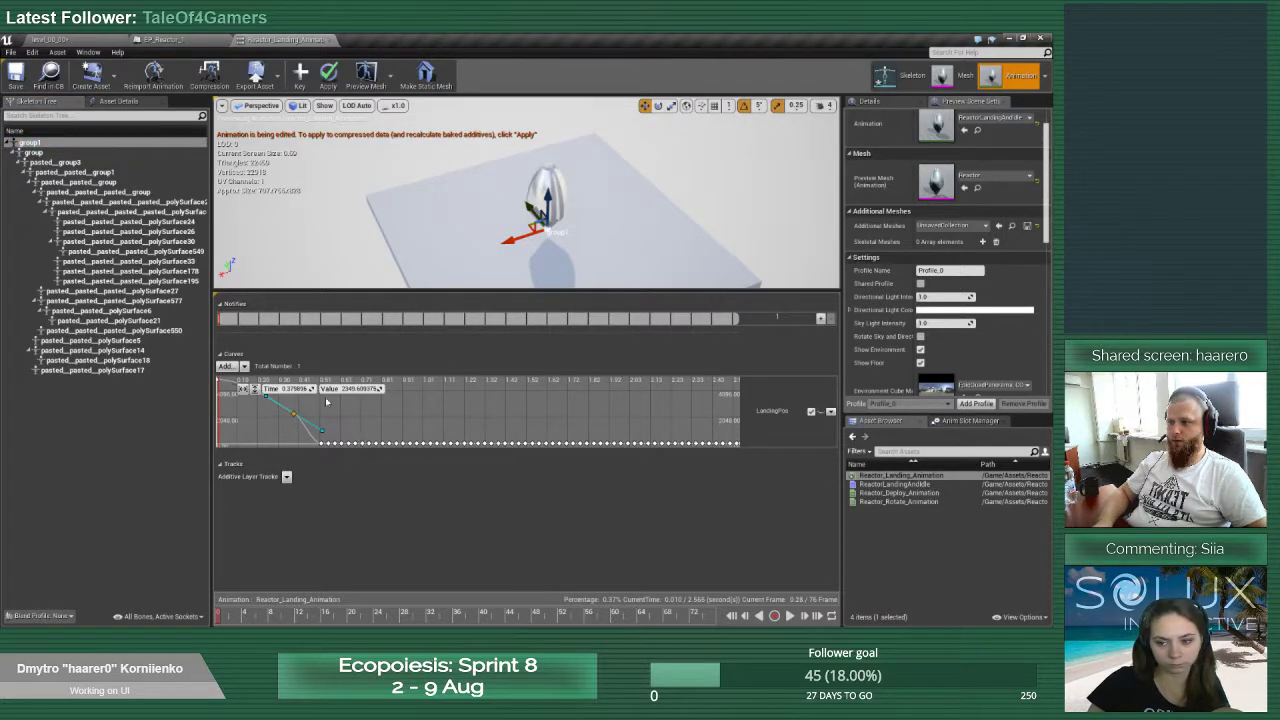
pyautogui.scroll(2, 932, 352)
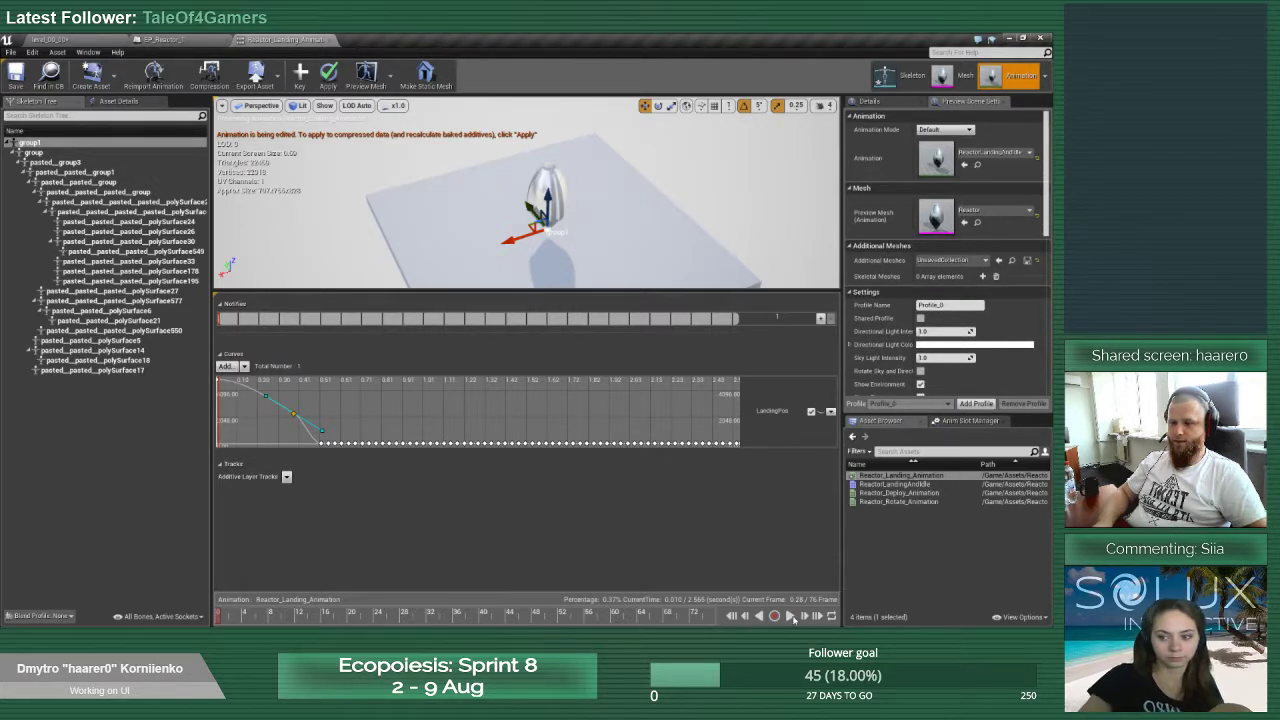
# Start recording a new animation named Reactor_Landing_Animation2 in the Reactor1 Animations folder
pyautogui.click(775, 616)
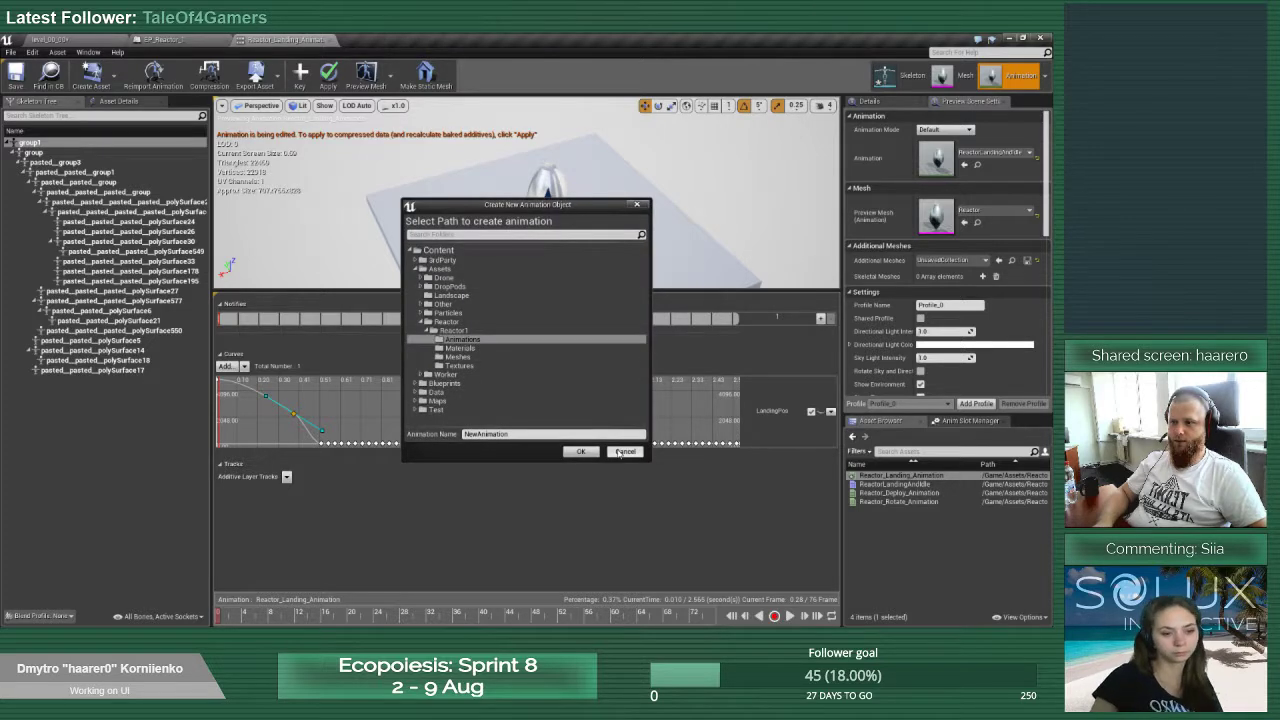
pyautogui.click(541, 434)
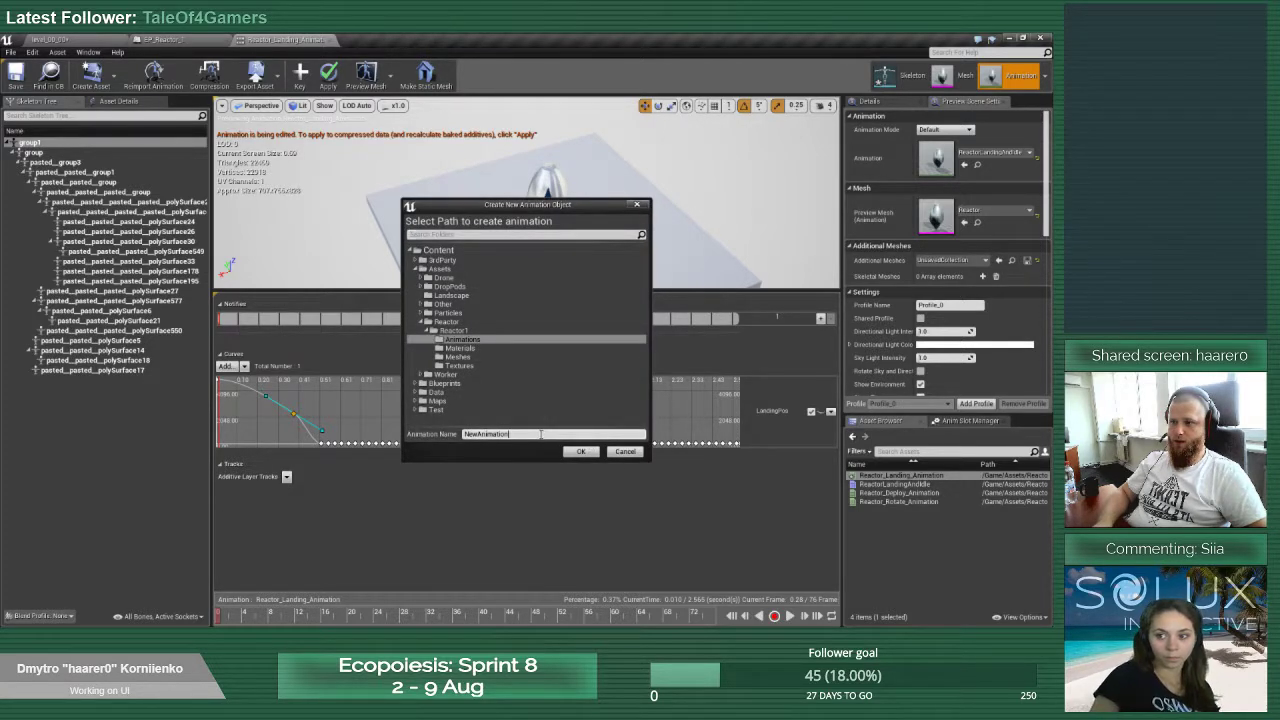
pyautogui.moveTo(541, 434); pyautogui.dragTo(409, 433)
pyautogui.write('Reactor_Landing')
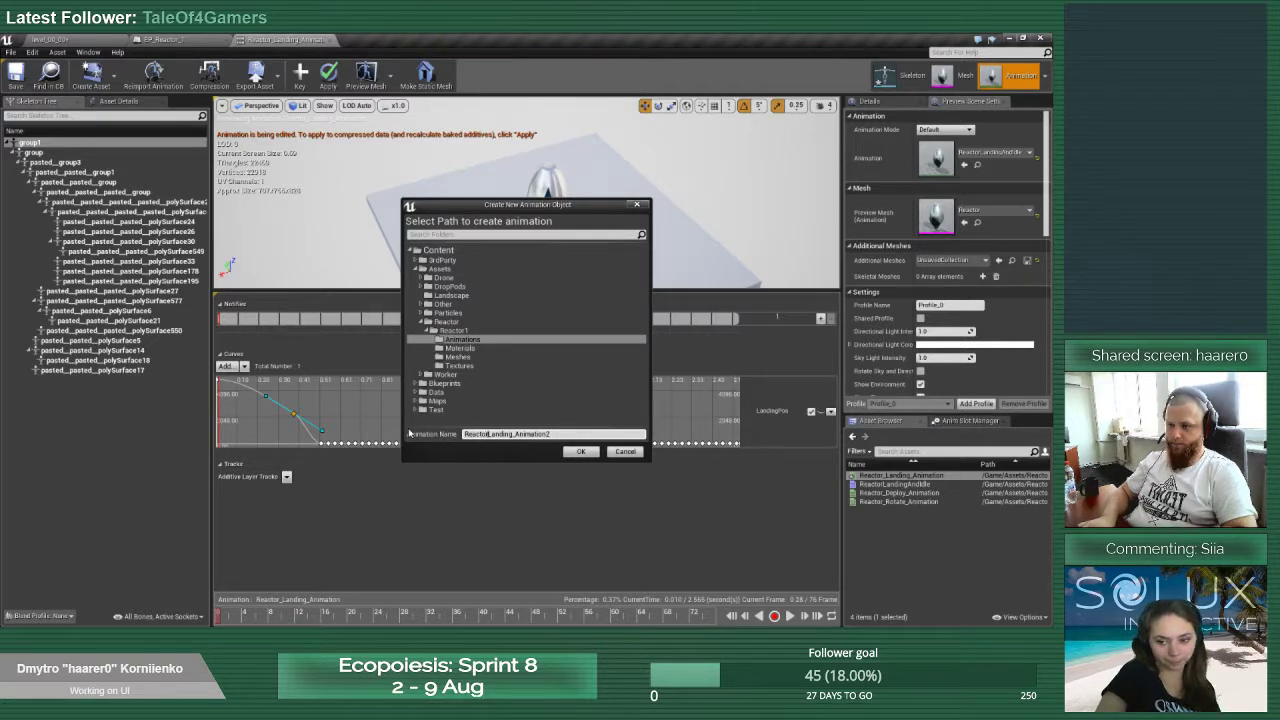
pyautogui.write('_')
pyautogui.press('Return')
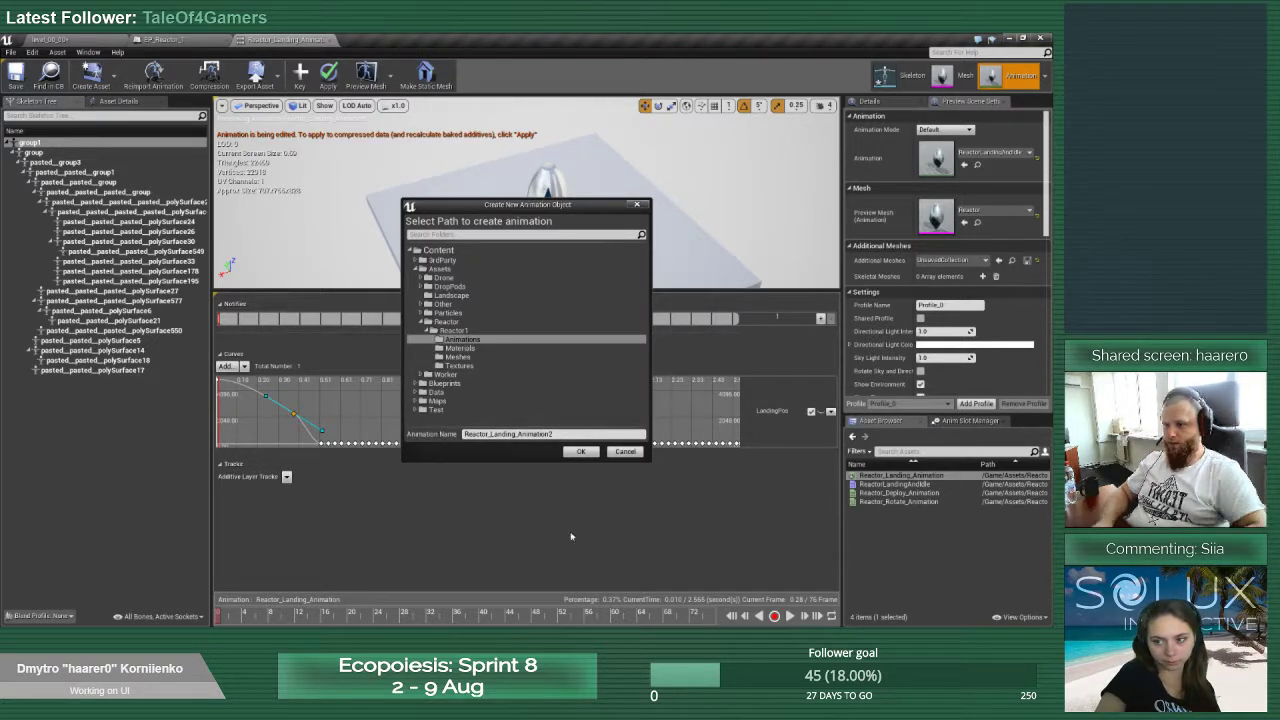
pyautogui.click(578, 451)
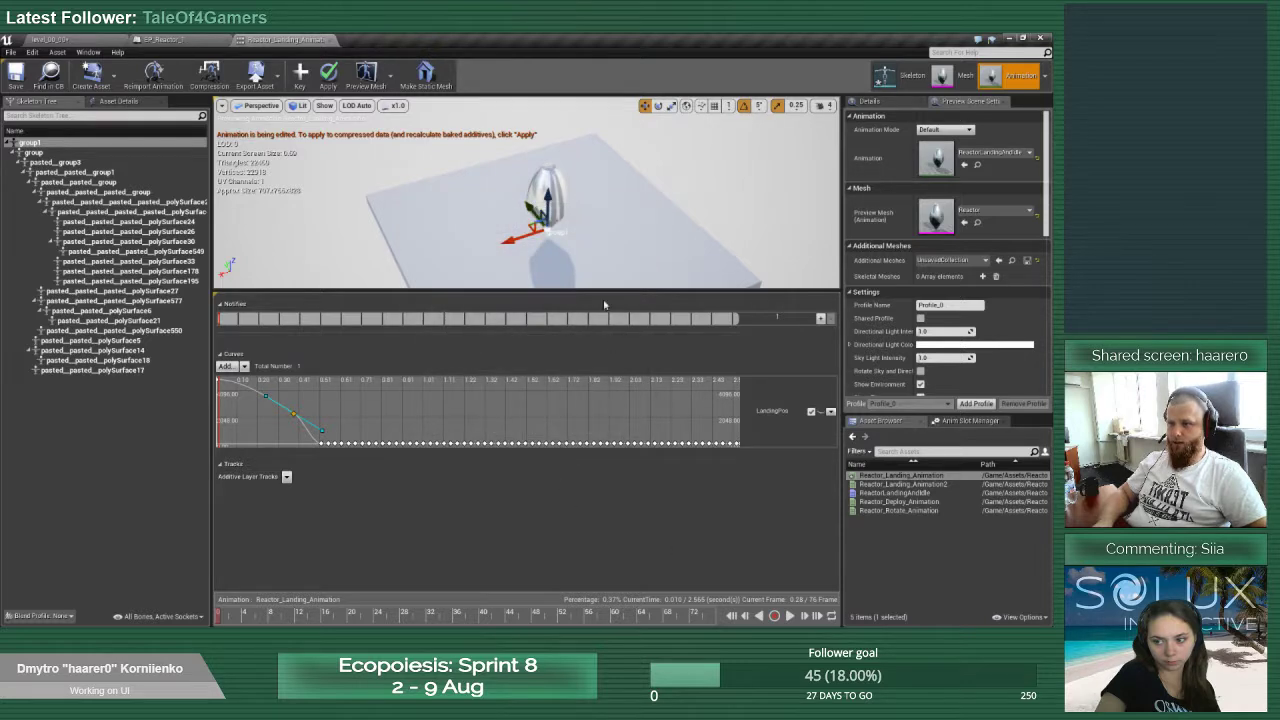
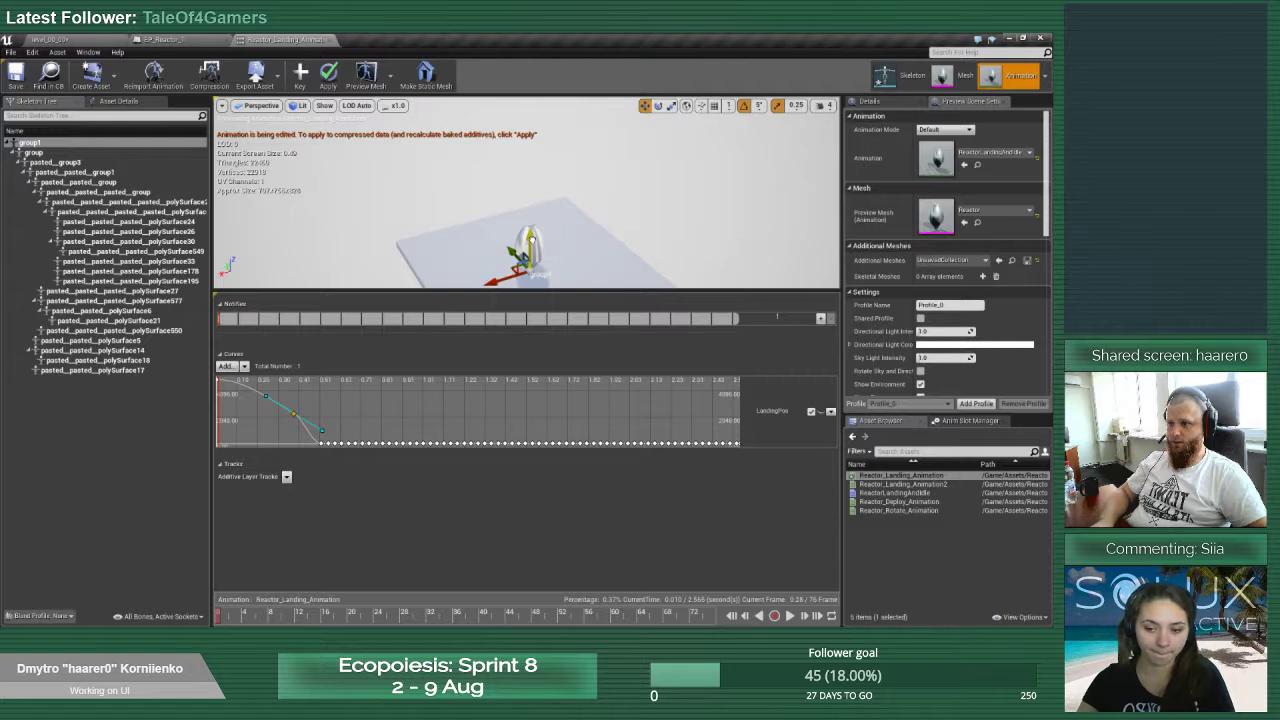
# Scrub through the animation and back to its start, and raise group1 high above the floor in the preview
pyautogui.moveTo(221, 616); pyautogui.dragTo(536, 611)
pyautogui.moveTo(452, 616); pyautogui.dragTo(219, 616)
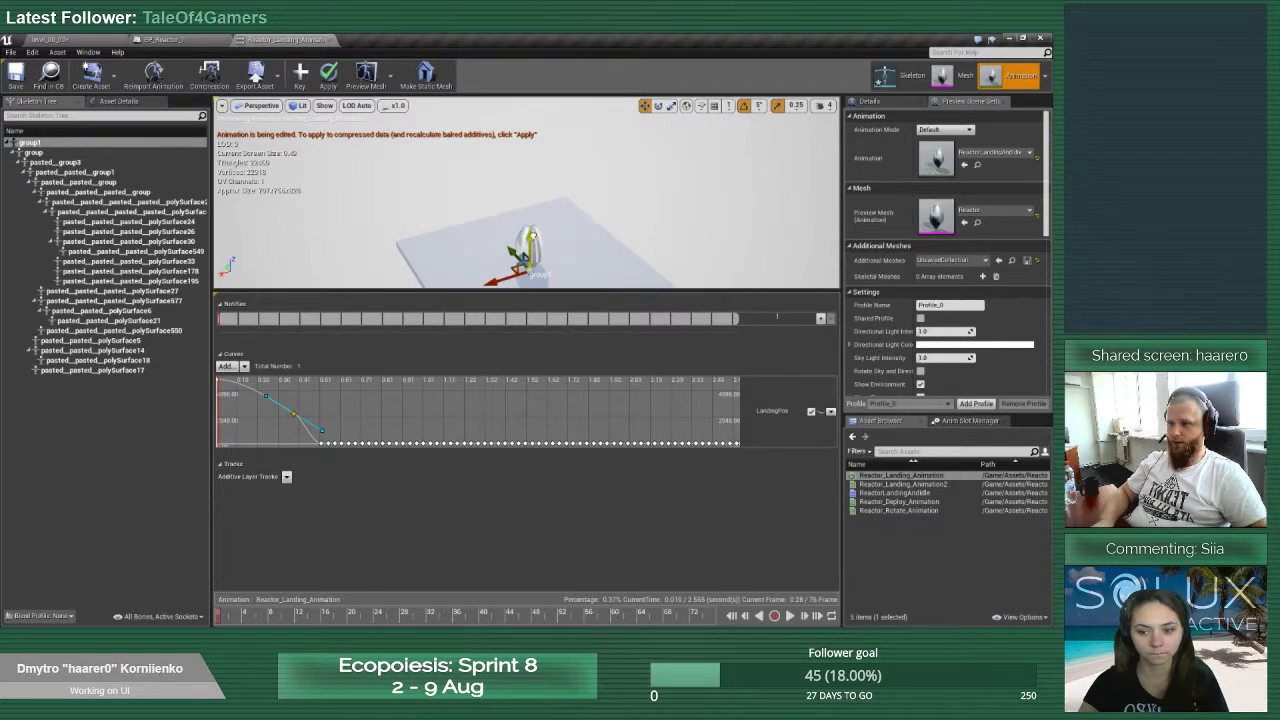
pyautogui.moveTo(533, 236); pyautogui.dragTo(533, 52)
pyautogui.moveTo(580, 102)
pyautogui.mouseDown(button='right')
pyautogui.moveTo(580, 60)
pyautogui.moveTo(570, 80)
pyautogui.mouseUp(button='right')
pyautogui.moveTo(540, 190); pyautogui.dragTo(542, 56)
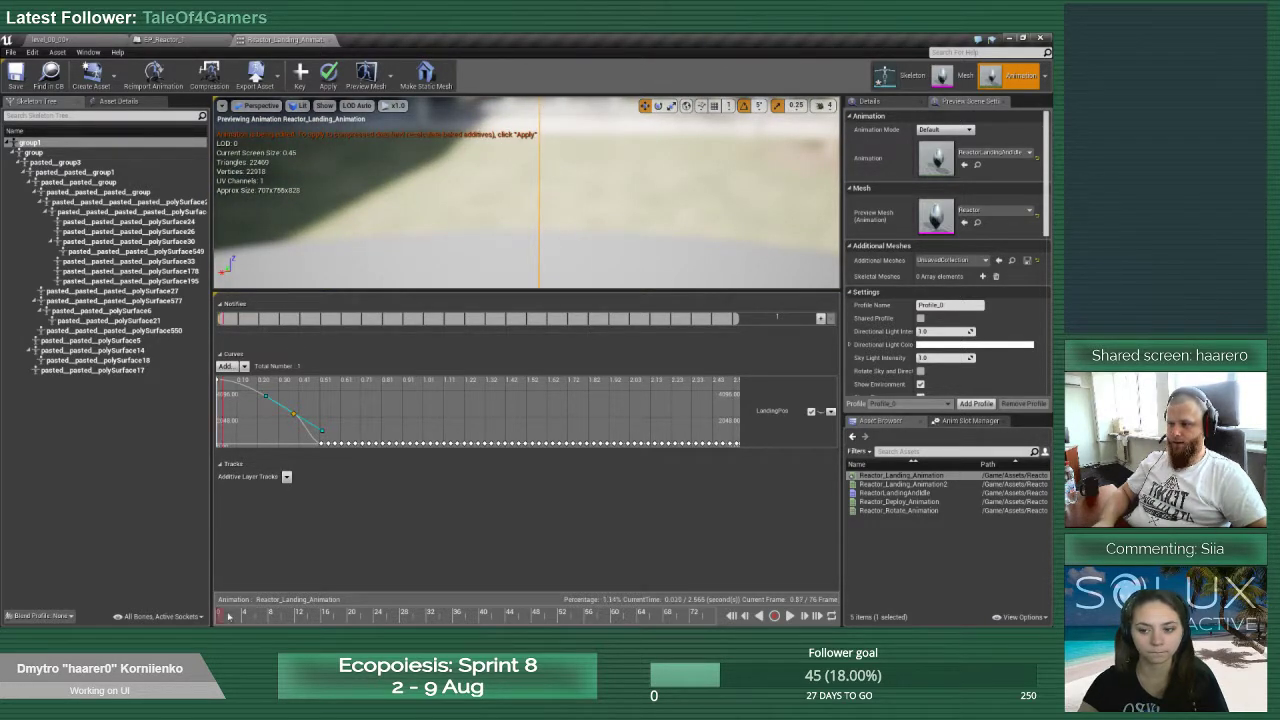
# Scrub to about frame 15 and examine the raised reactor in the preview
pyautogui.click(433, 614)
pyautogui.moveTo(330, 631); pyautogui.dragTo(315, 631)
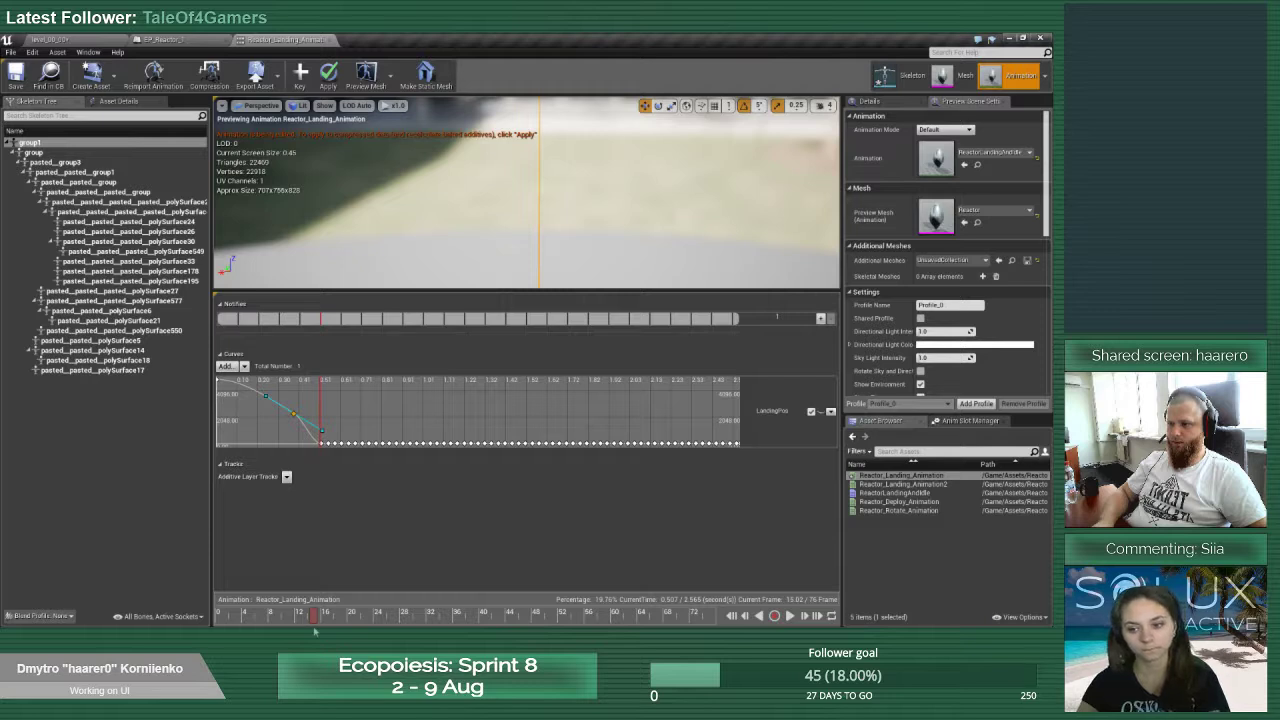
pyautogui.moveTo(612, 166)
pyautogui.mouseDown(button='right')
pyautogui.moveTo(612, 240)
pyautogui.moveTo(612, 166)
pyautogui.mouseUp(button='right')
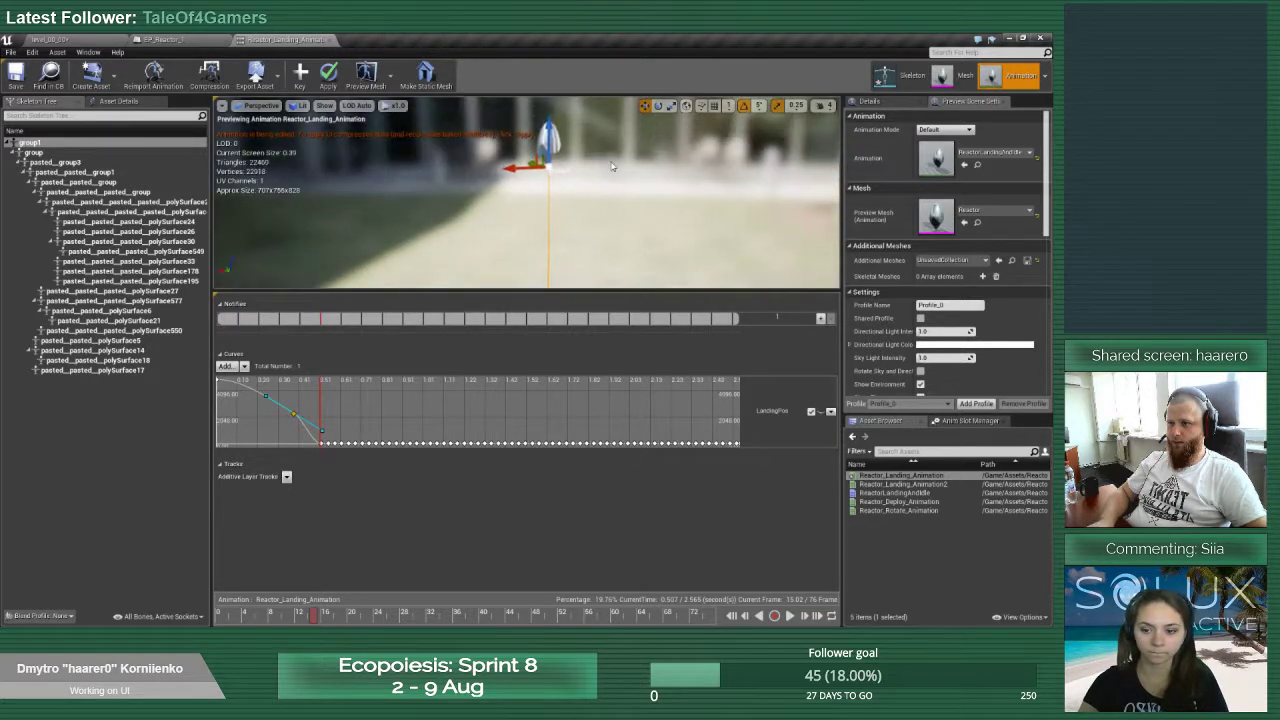
# Reselect group1 and adjust the reactor's height above the floor in the preview
pyautogui.click(547, 125)
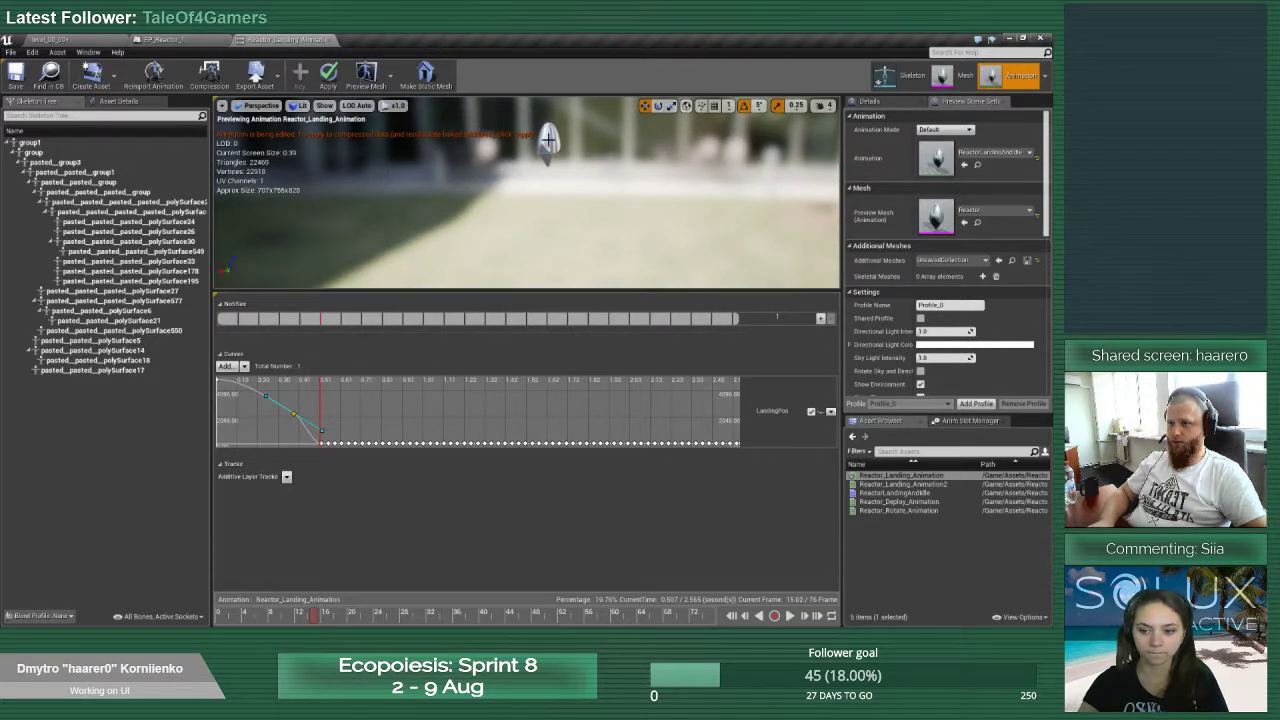
pyautogui.click(30, 142)
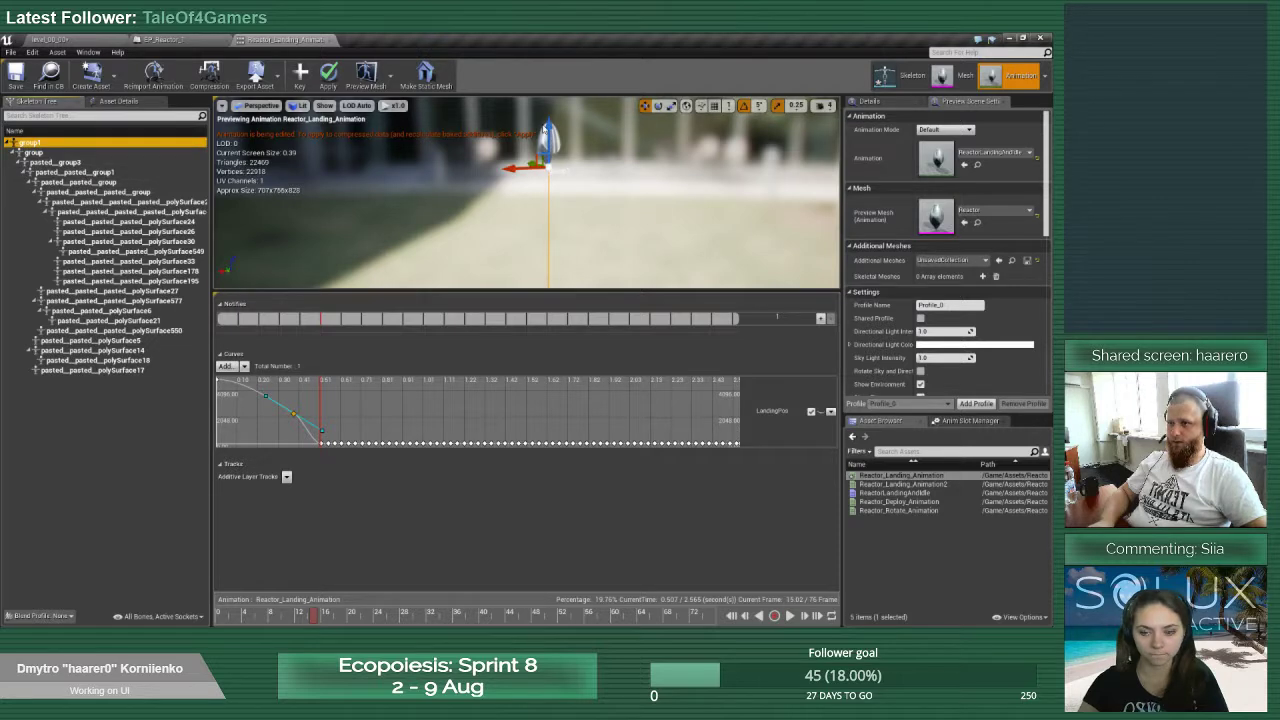
pyautogui.moveTo(548, 128); pyautogui.dragTo(548, 273)
pyautogui.moveTo(546, 240)
pyautogui.mouseDown(button='right')
pyautogui.moveTo(580, 285)
pyautogui.moveTo(546, 262)
pyautogui.mouseUp(button='right')
pyautogui.moveTo(532, 194); pyautogui.dragTo(531, 239)
pyautogui.moveTo(531, 239); pyautogui.dragTo(533, 275, button='right')
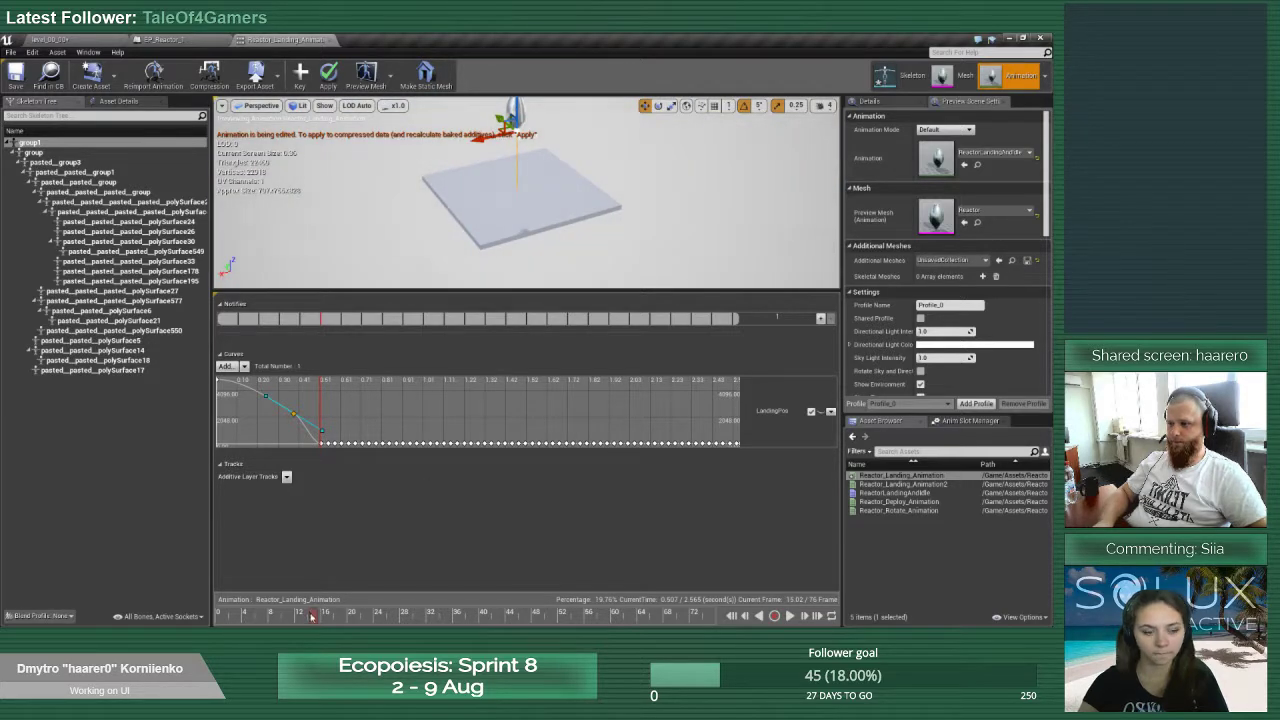
# Record a new animation named NewAnimation in the Reactor1 Animations folder while scrubbing with group1 selected to about frame 36
pyautogui.moveTo(313, 617); pyautogui.dragTo(363, 630)
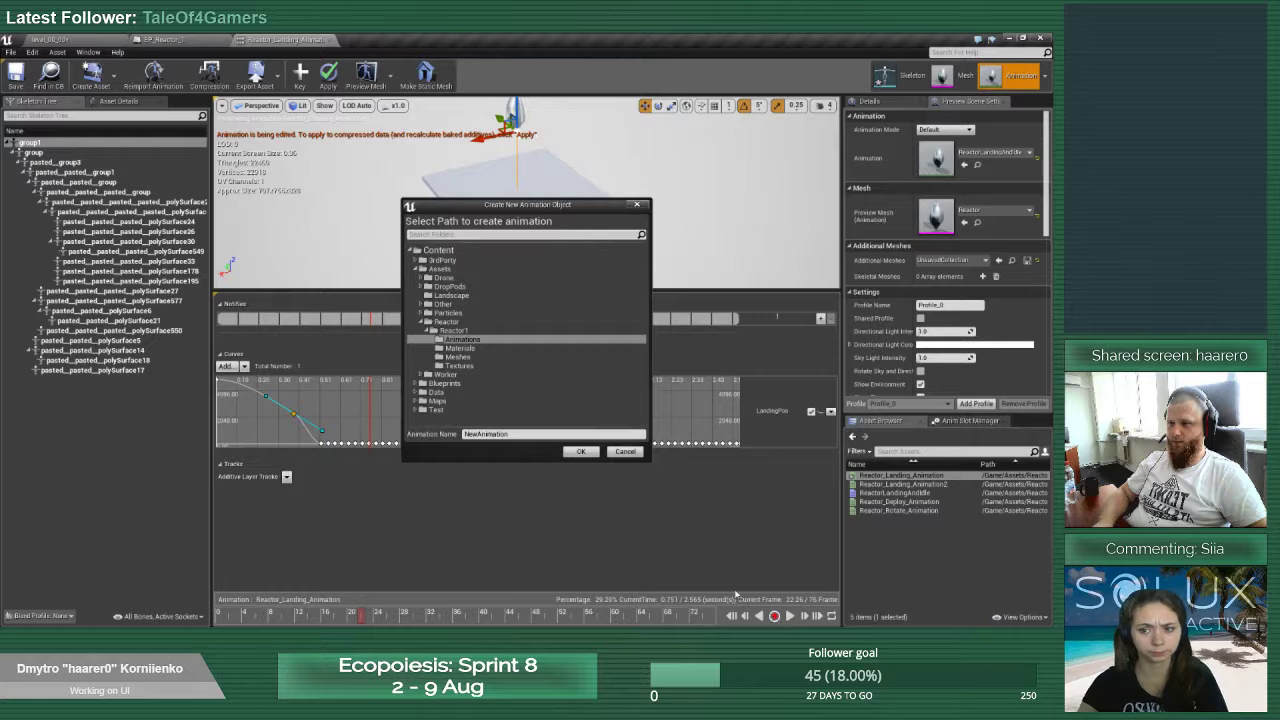
pyautogui.click(585, 452)
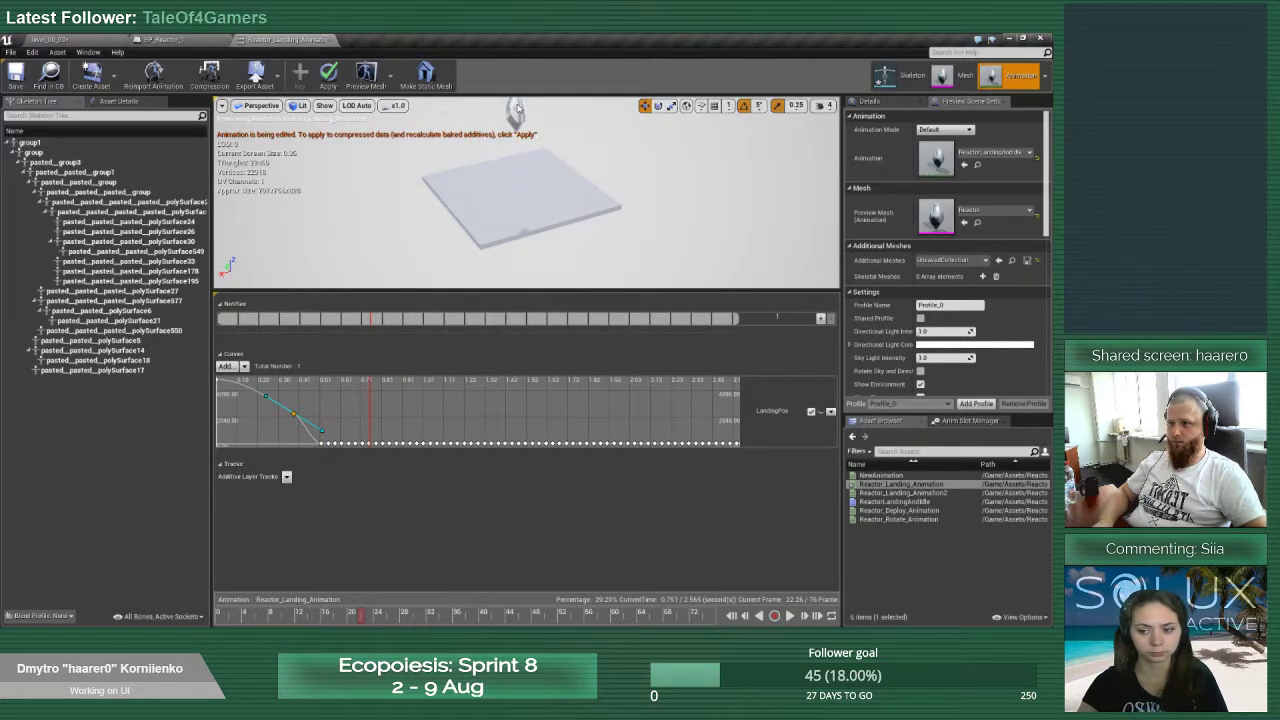
pyautogui.click(128, 145)
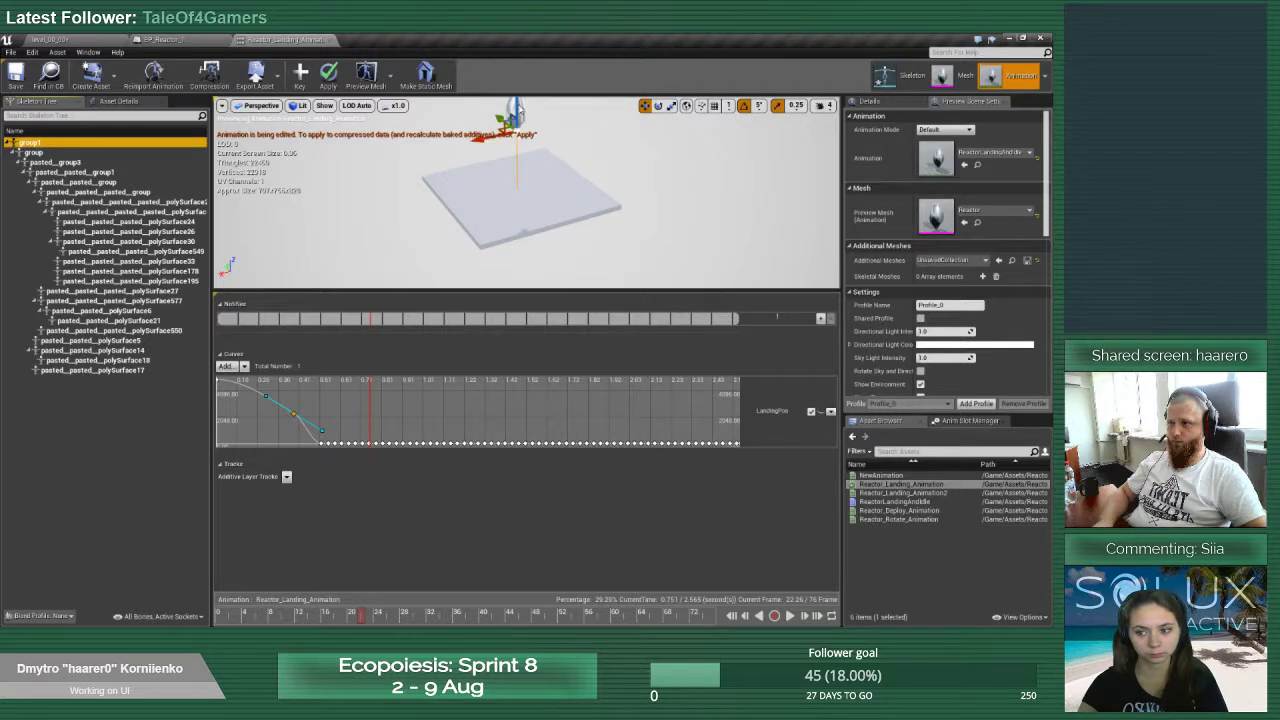
pyautogui.moveTo(361, 615); pyautogui.dragTo(472, 618)
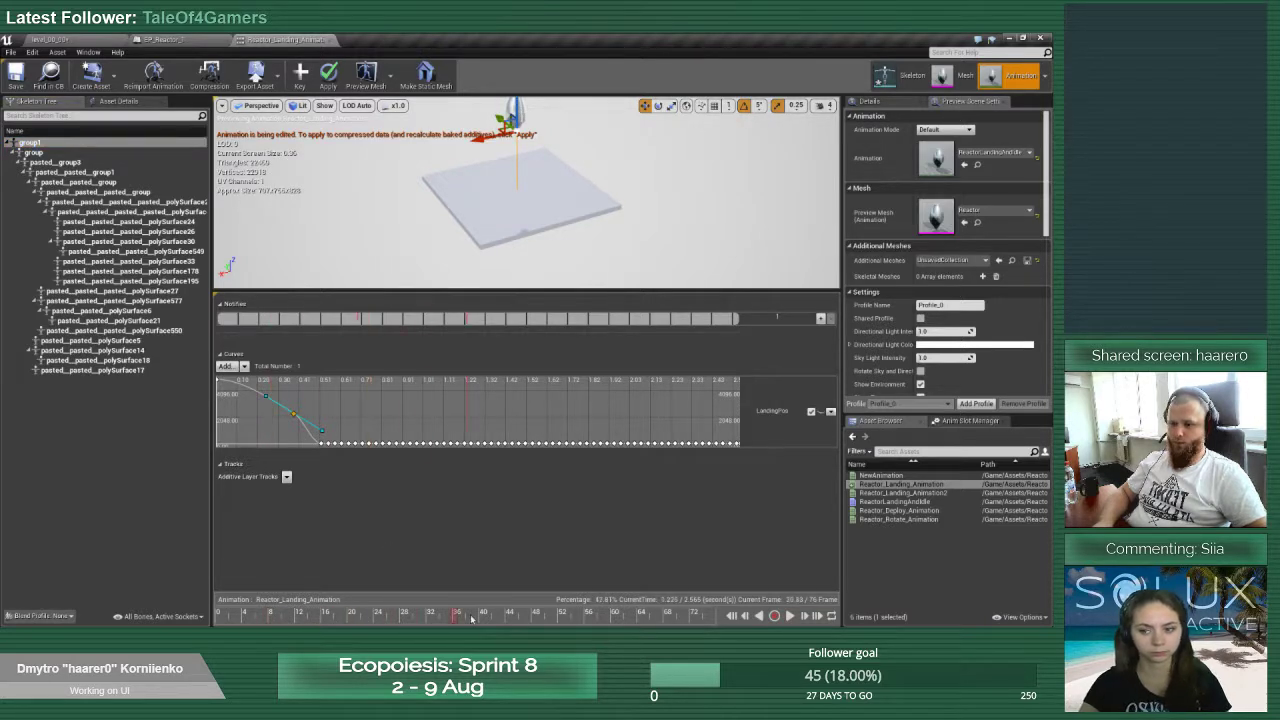
# Open NewAnimation, Reactor_Landing_Animation2 and Reactor_Landing_Animation in turn to compare the recordings with the original
pyautogui.doubleClick(880, 475)
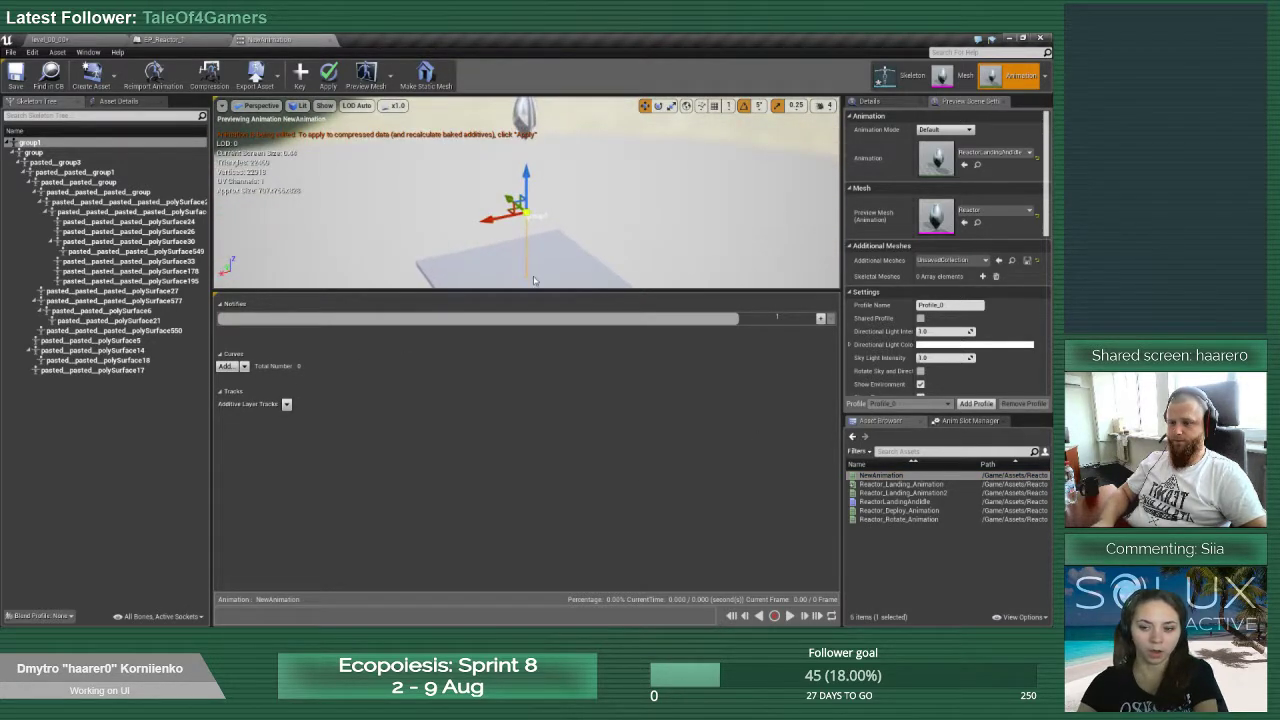
pyautogui.doubleClick(900, 484)
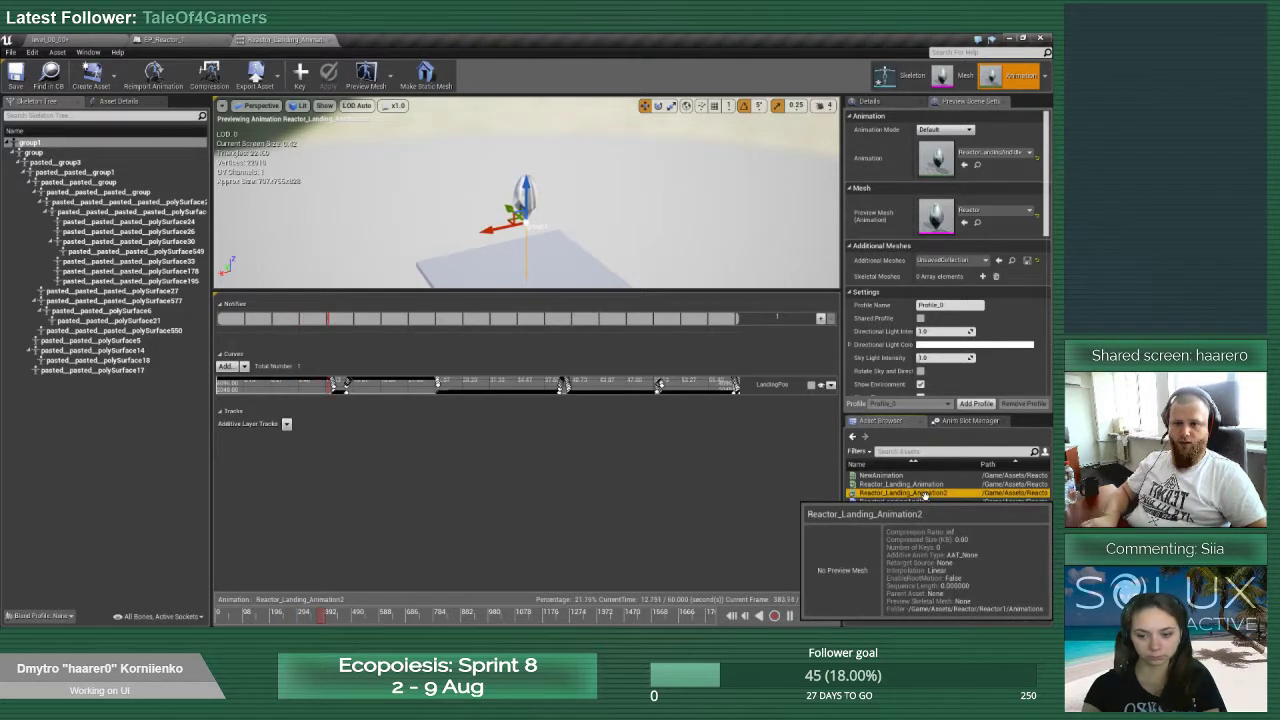
pyautogui.rightClick(928, 493)
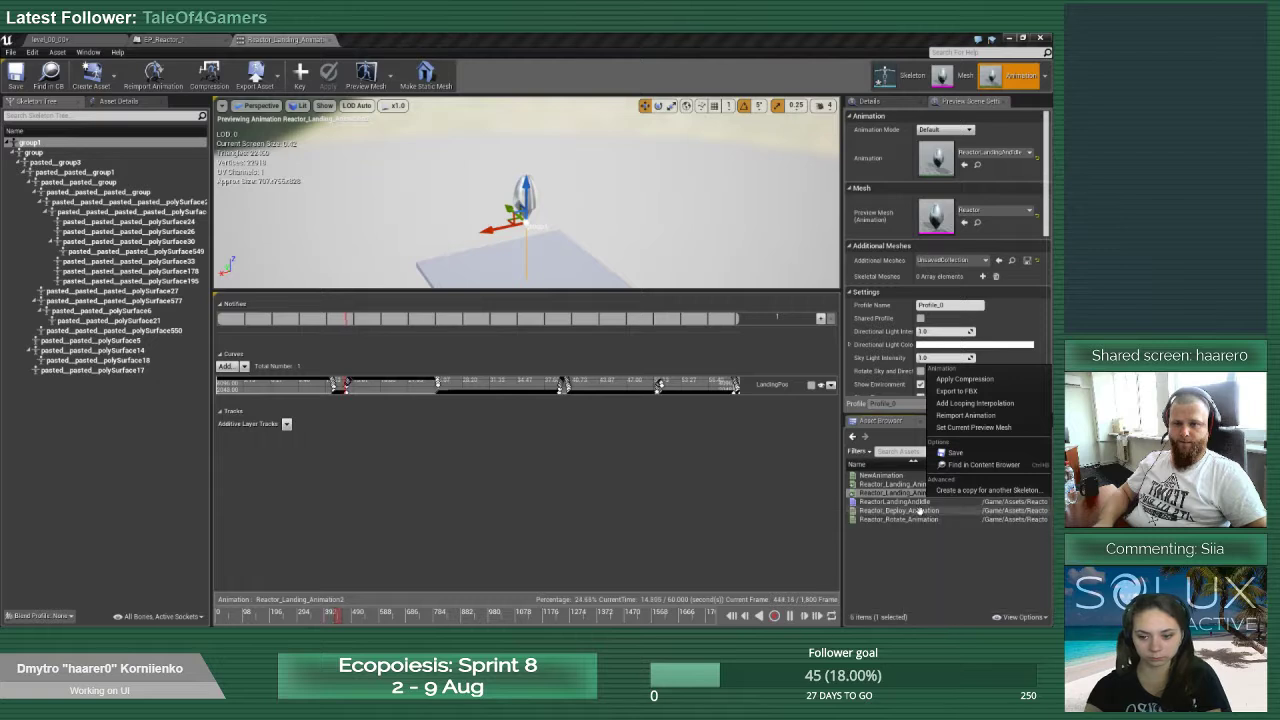
pyautogui.click(922, 590)
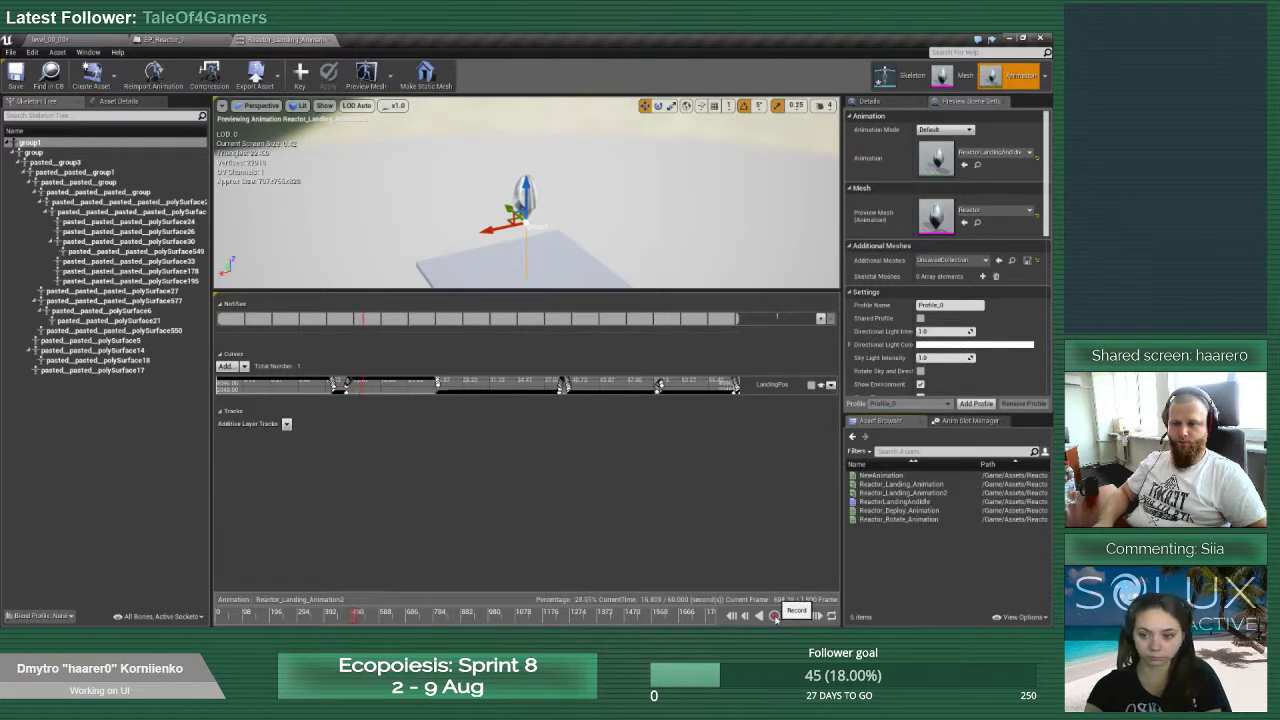
pyautogui.click(805, 616)
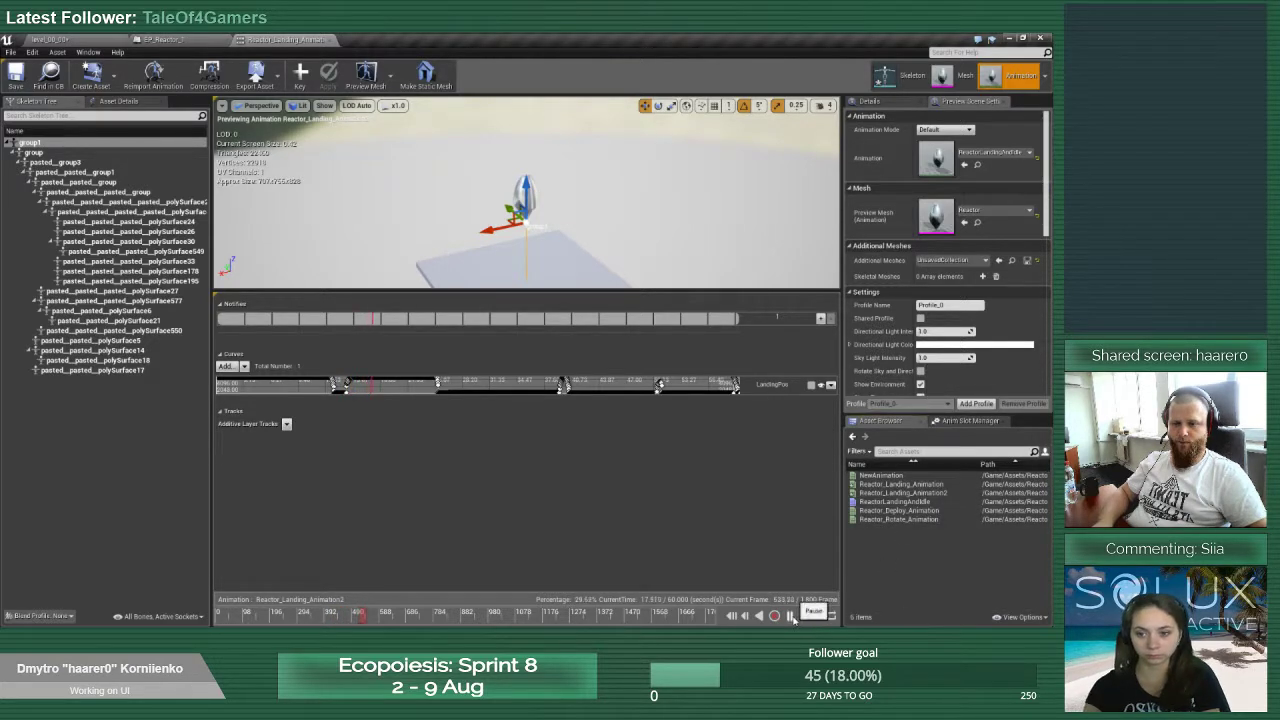
pyautogui.doubleClick(905, 485)
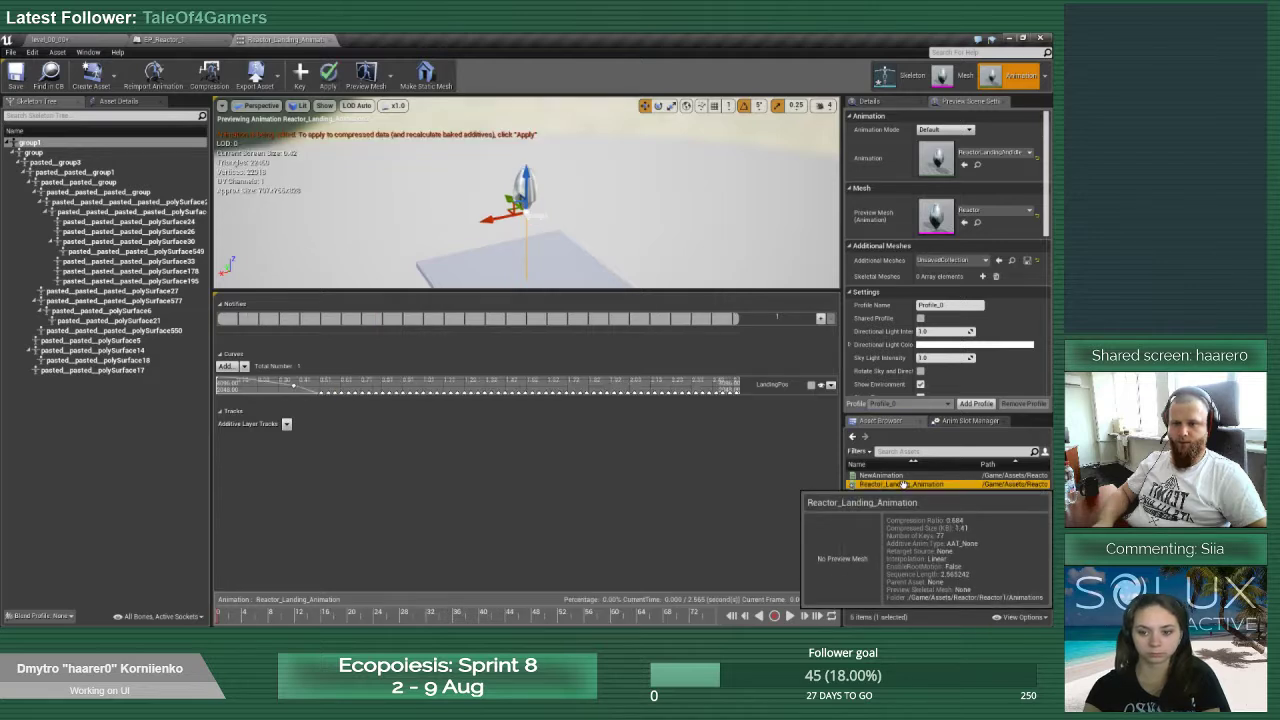
# Delete the recorded NewAnimation and Reactor_Landing_Animation2 assets from the Reactor1 Animations folder
pyautogui.rightClick(915, 494)
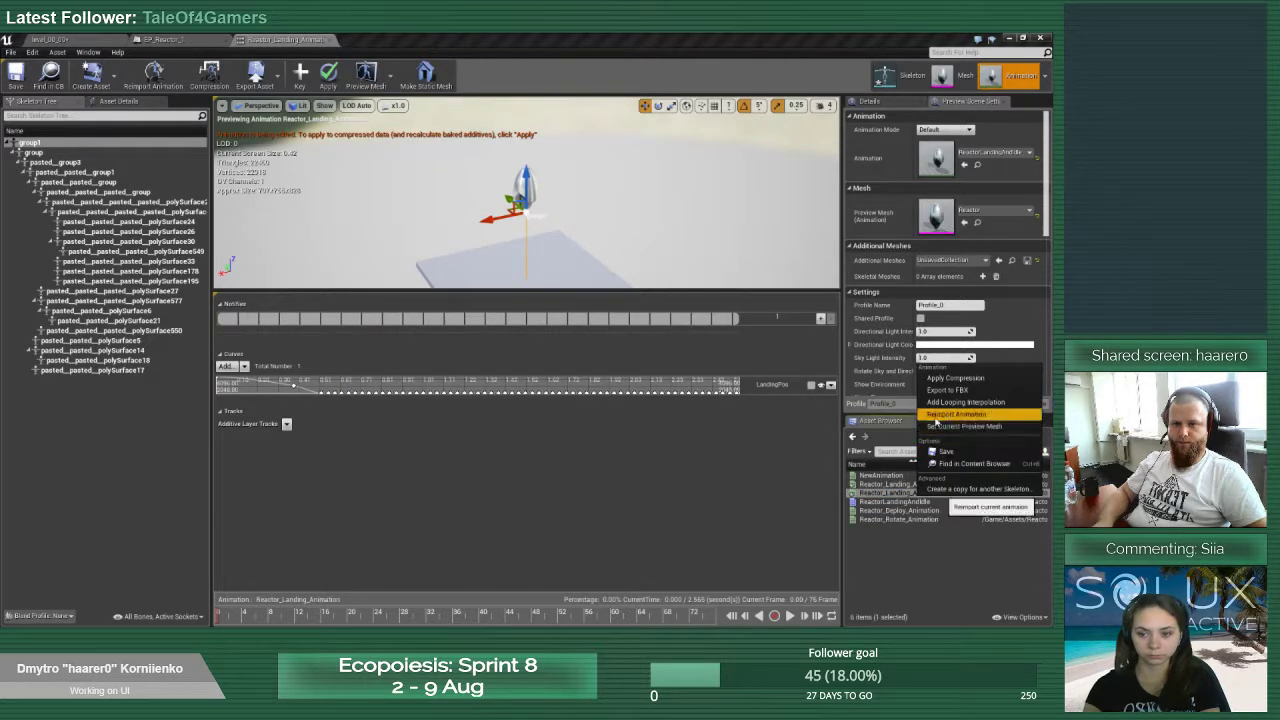
pyautogui.keyDown('ctrl'); pyautogui.click(868, 474); pyautogui.keyUp('ctrl')
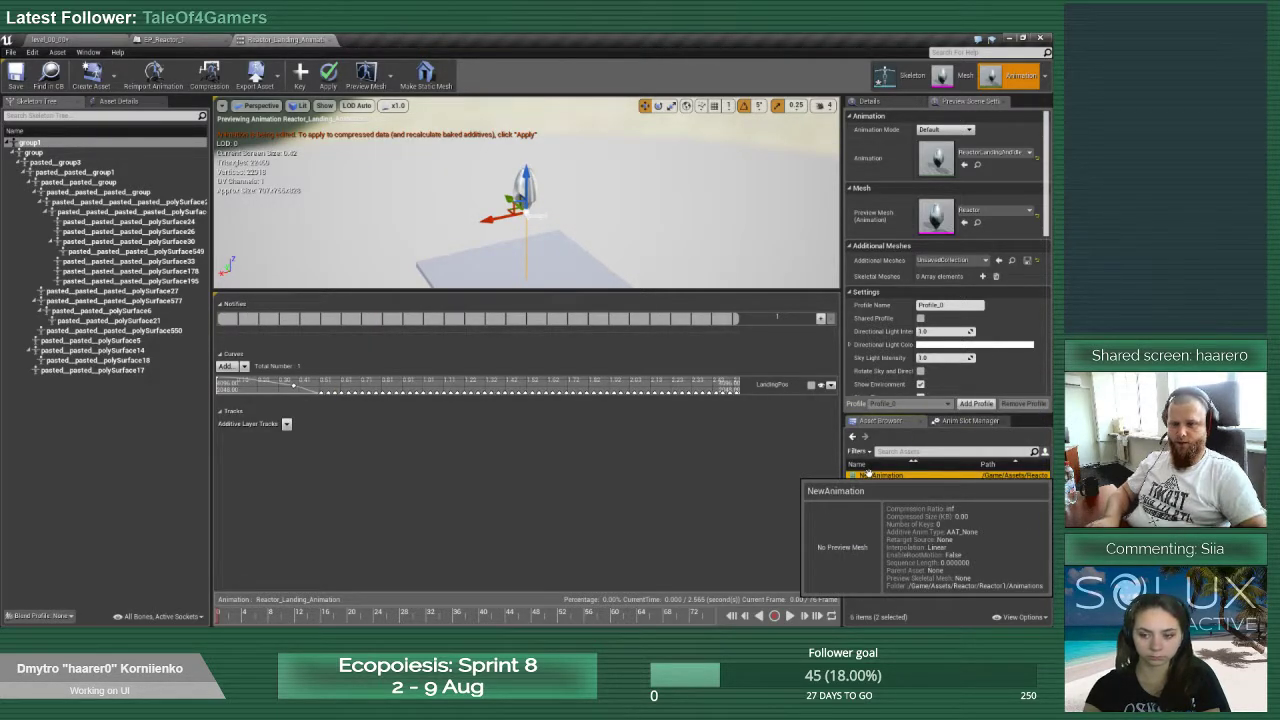
pyautogui.rightClick(909, 493)
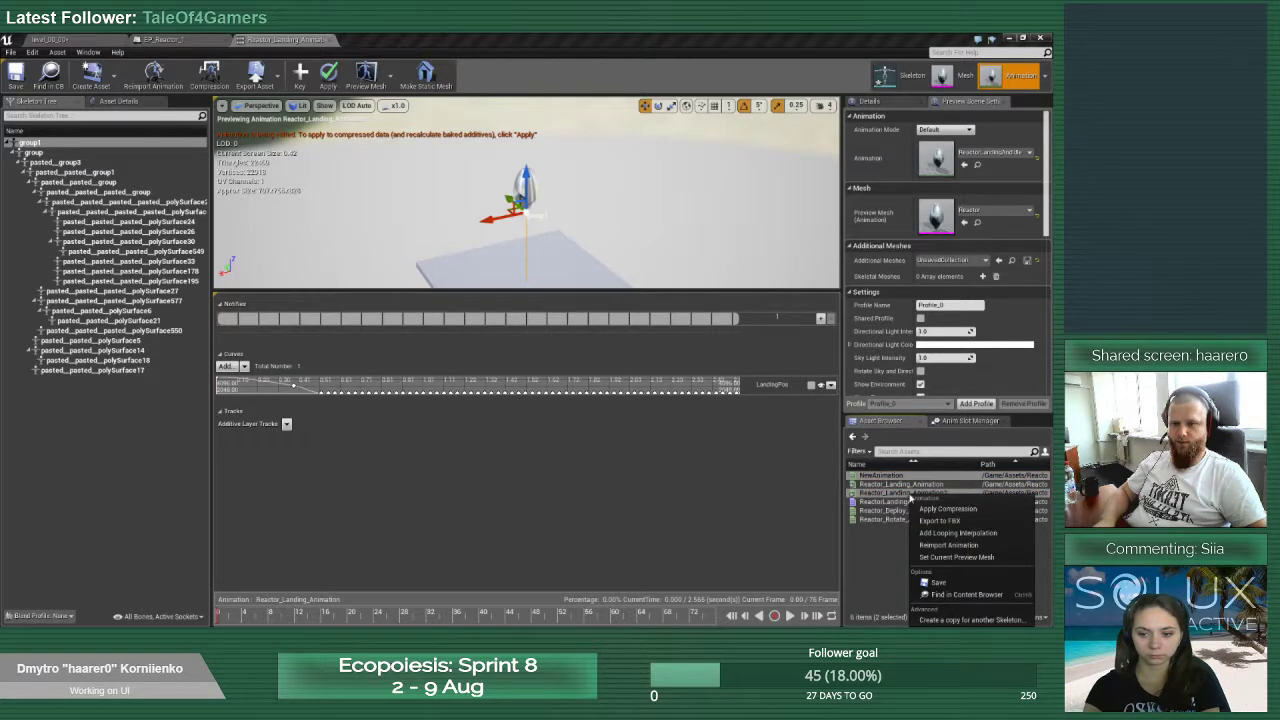
pyautogui.click(76, 40)
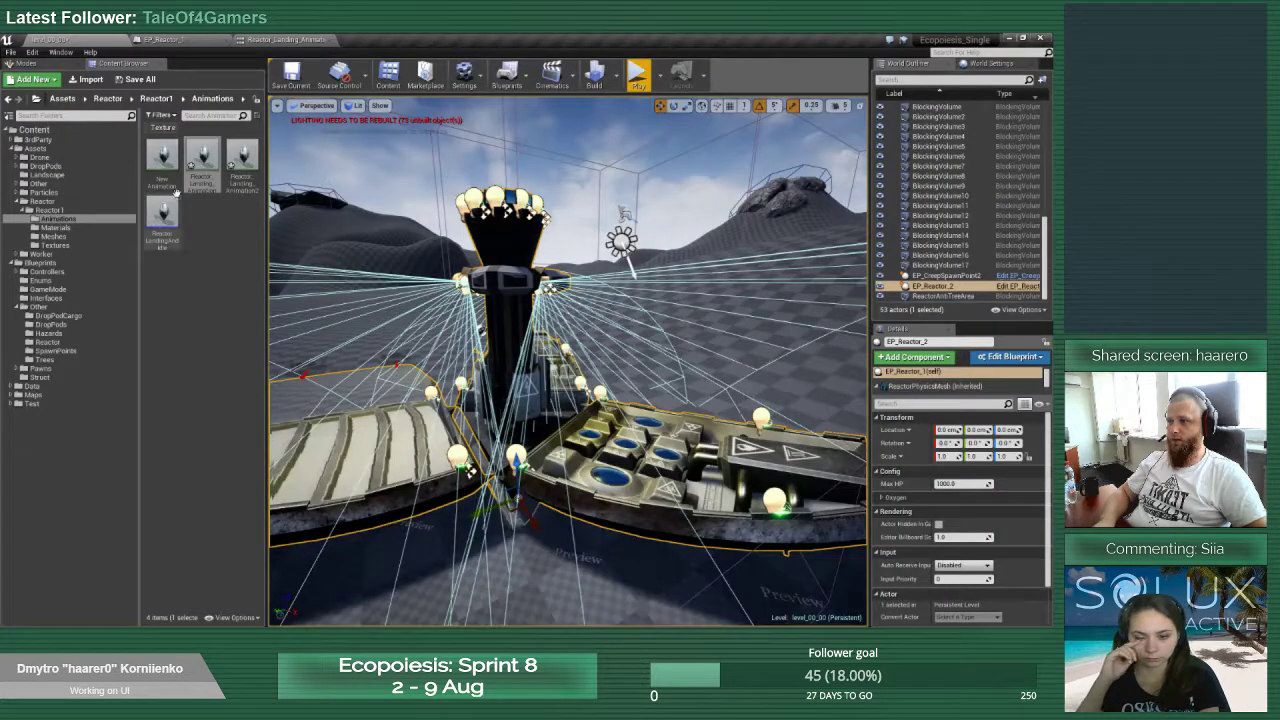
pyautogui.keyDown('ctrl'); pyautogui.click(162, 155); pyautogui.keyUp('ctrl')
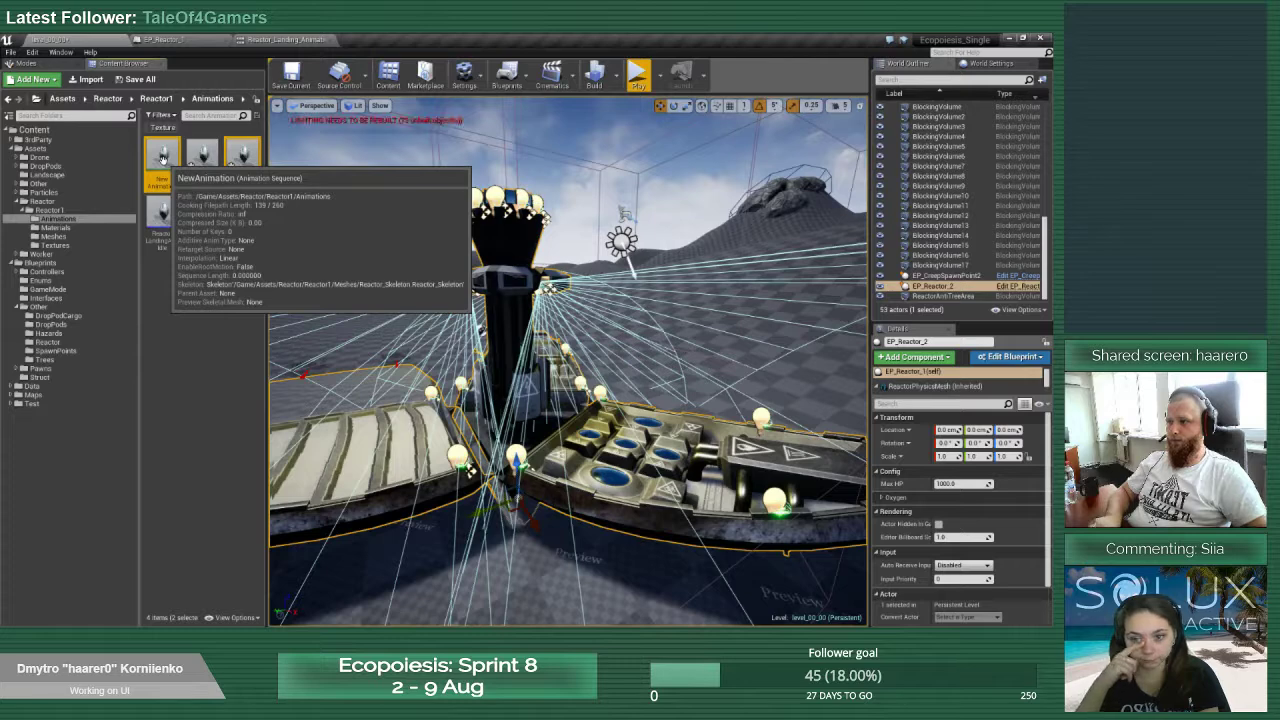
pyautogui.press('Delete')
pyautogui.click(448, 510)
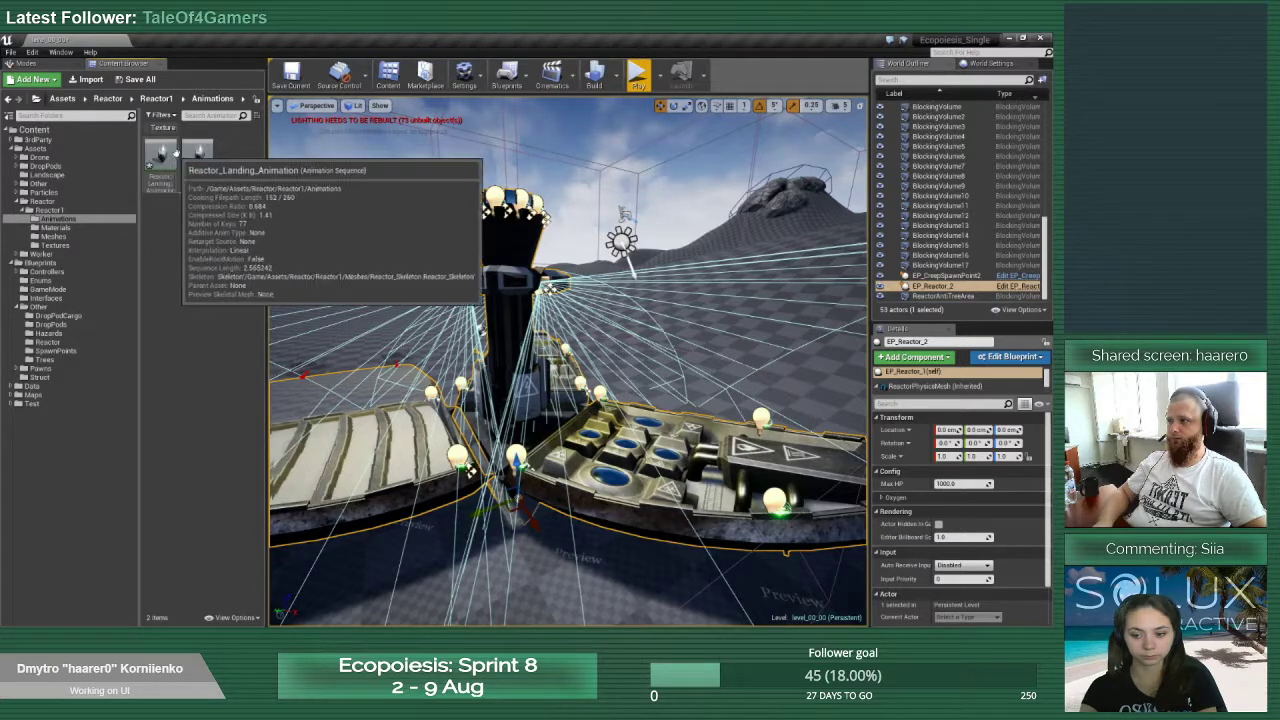
# Open the ReactorLandingAndIdle montage in a full-size editor and delete its Reactor_Landing_Animation segment
pyautogui.moveTo(199, 153)
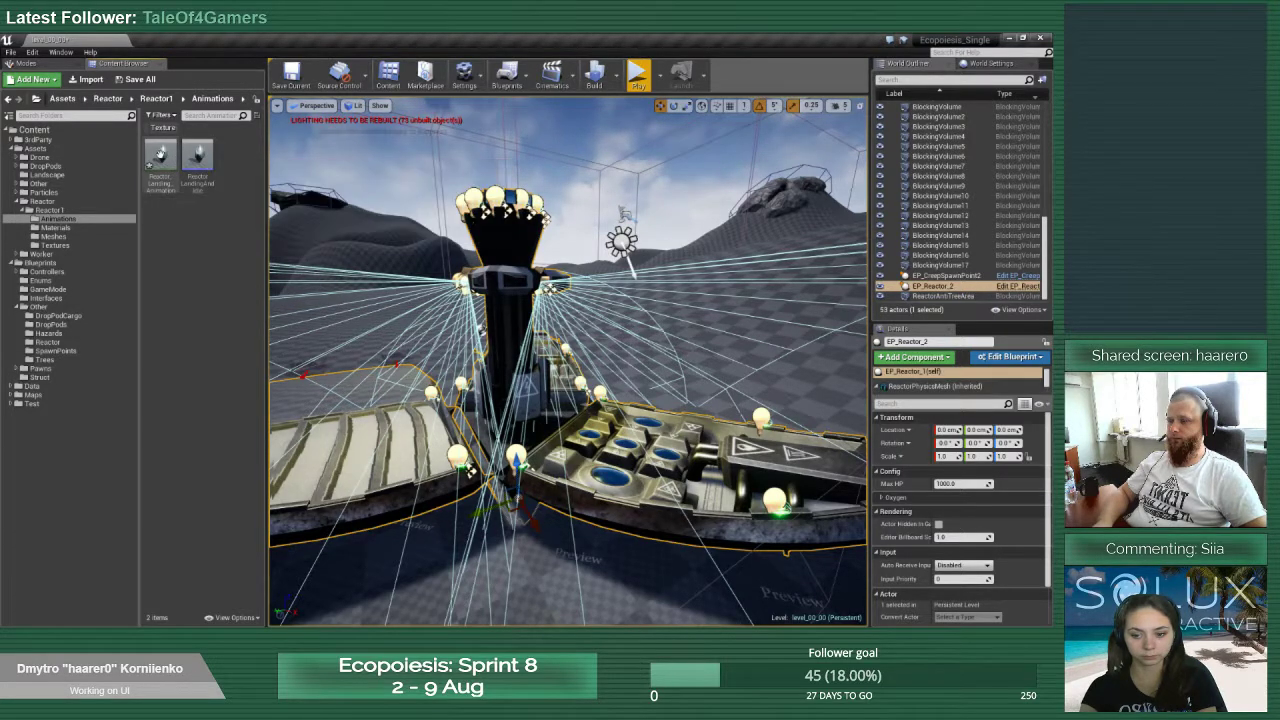
pyautogui.doubleClick(199, 153)
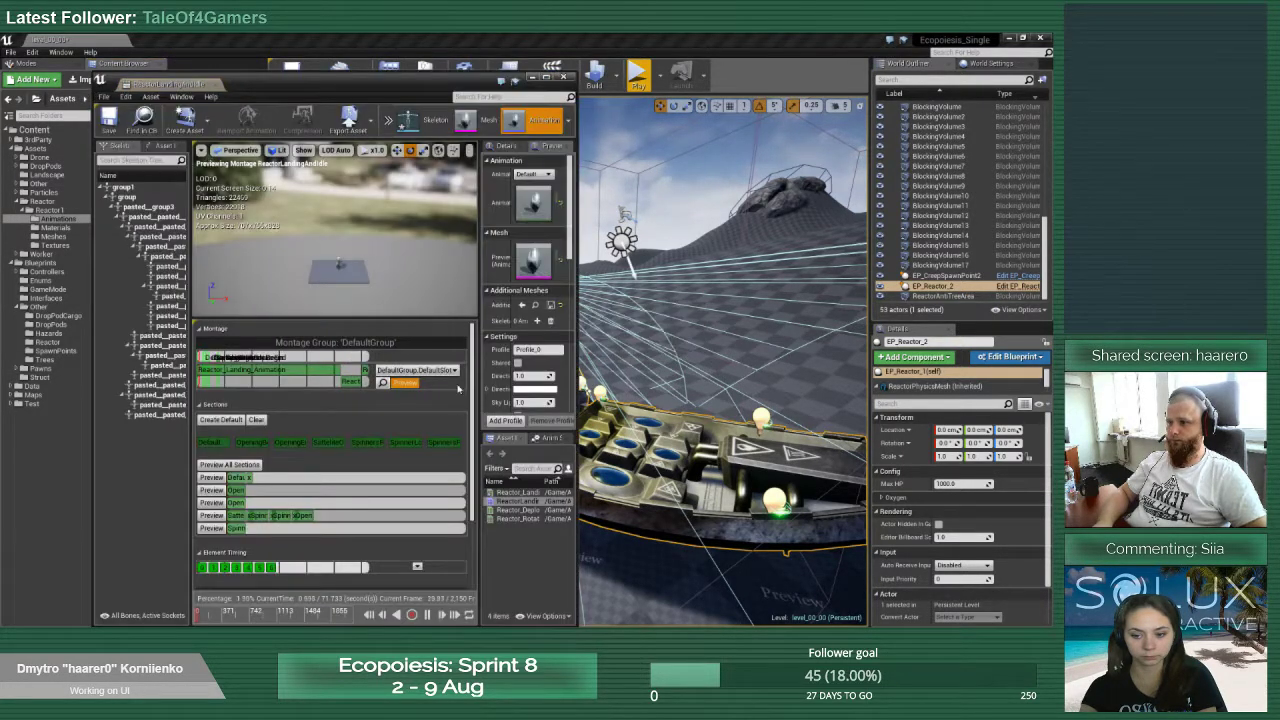
pyautogui.doubleClick(180, 78)
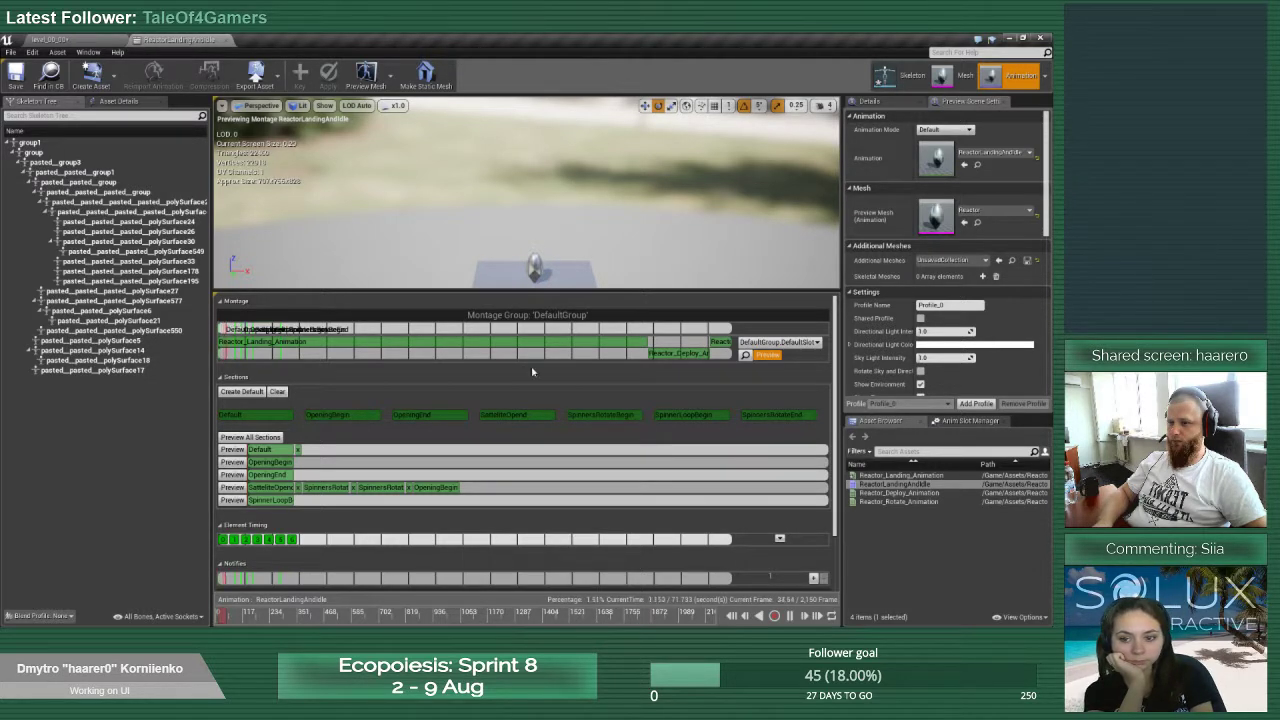
pyautogui.rightClick(625, 343)
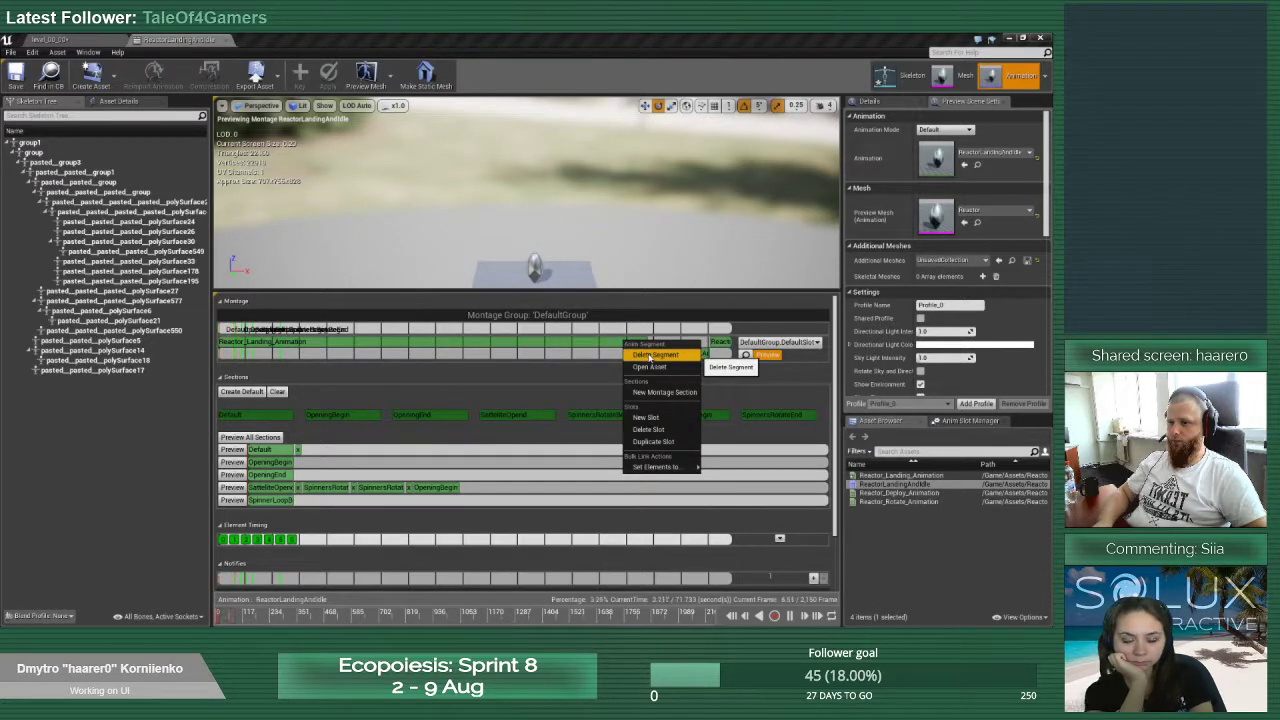
pyautogui.click(688, 354)
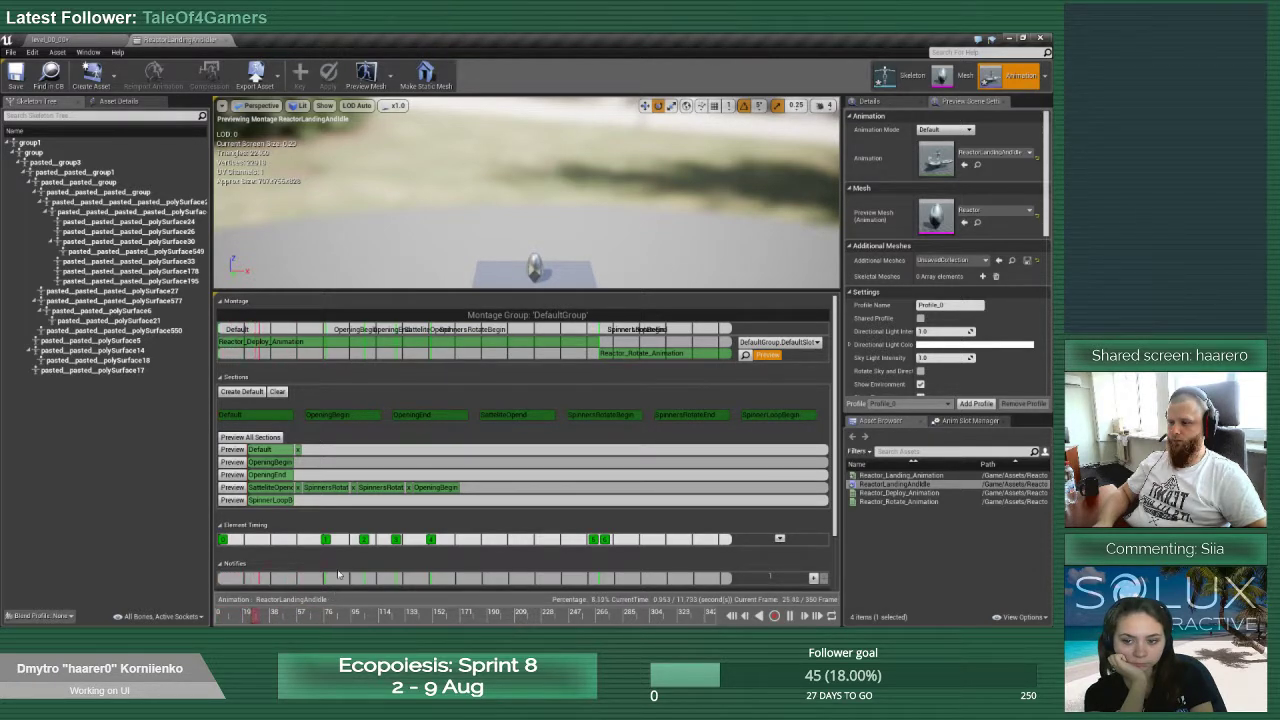
# Collapse the montage sections and examine the DefaultSlot in the slot manager and the remaining segments on the timeline
pyautogui.click(223, 378)
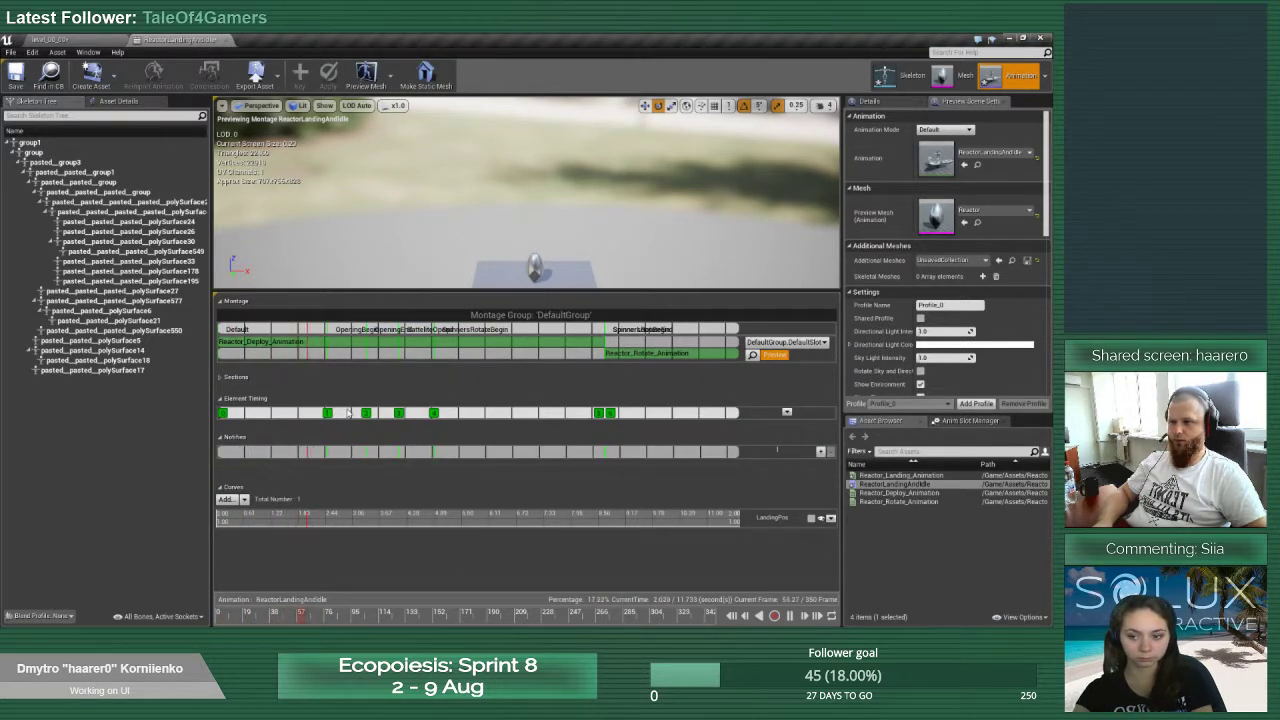
pyautogui.click(752, 355)
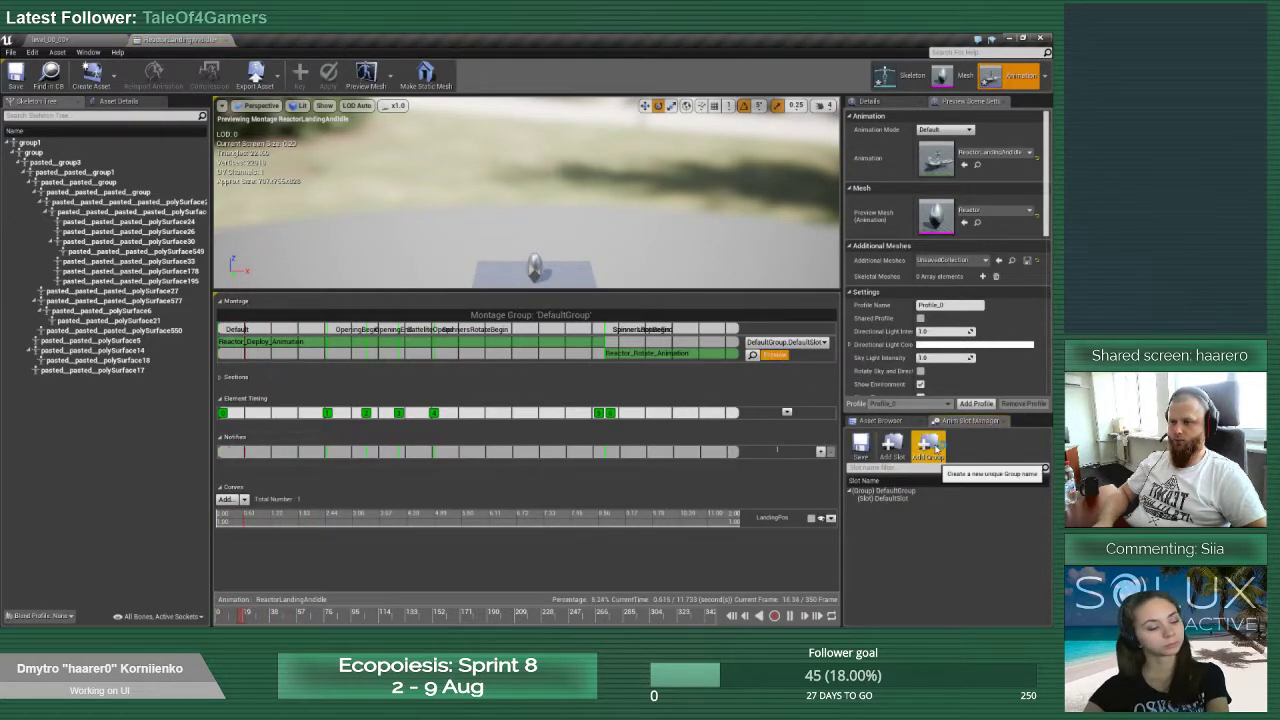
pyautogui.click(889, 499)
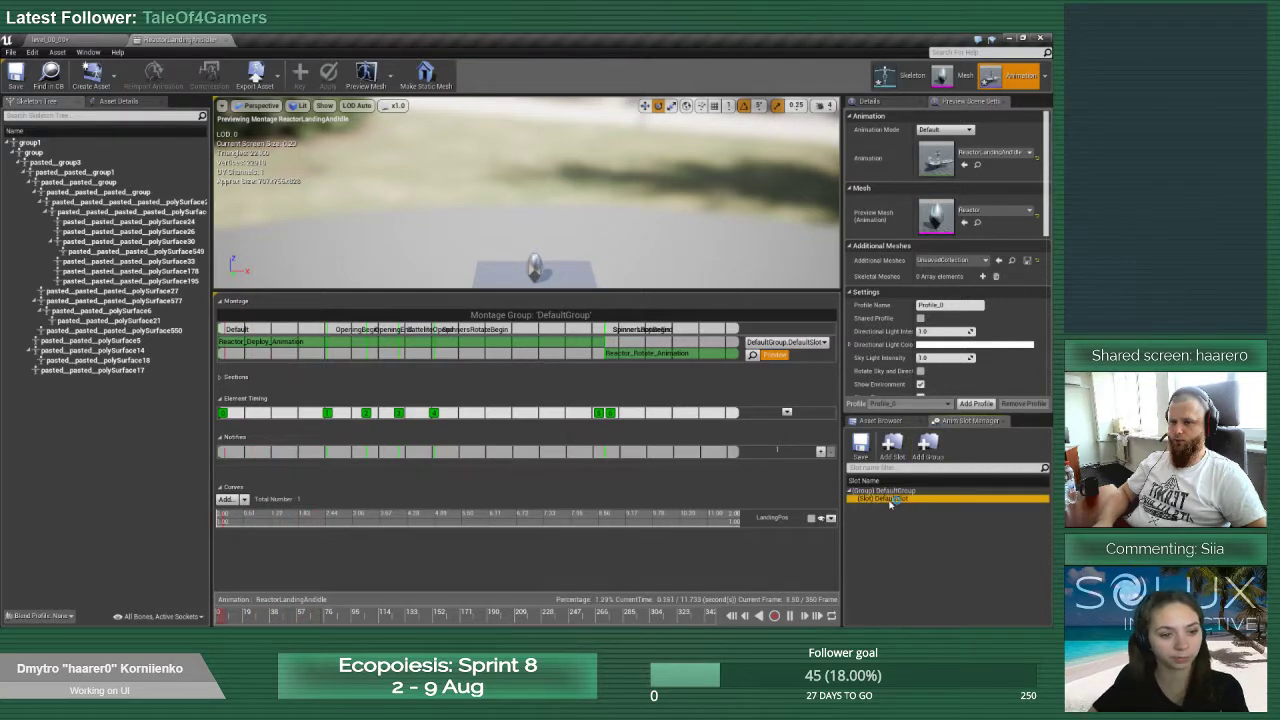
pyautogui.click(342, 379)
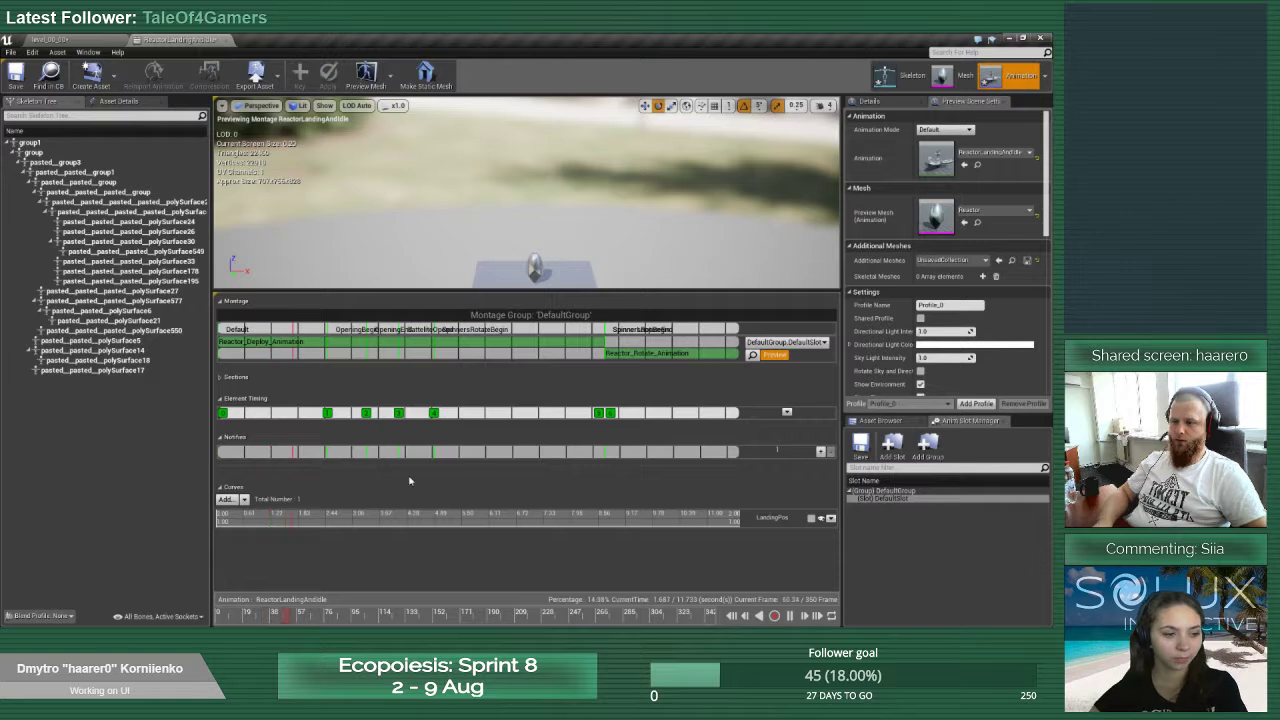
pyautogui.scroll(6, 727, 457)
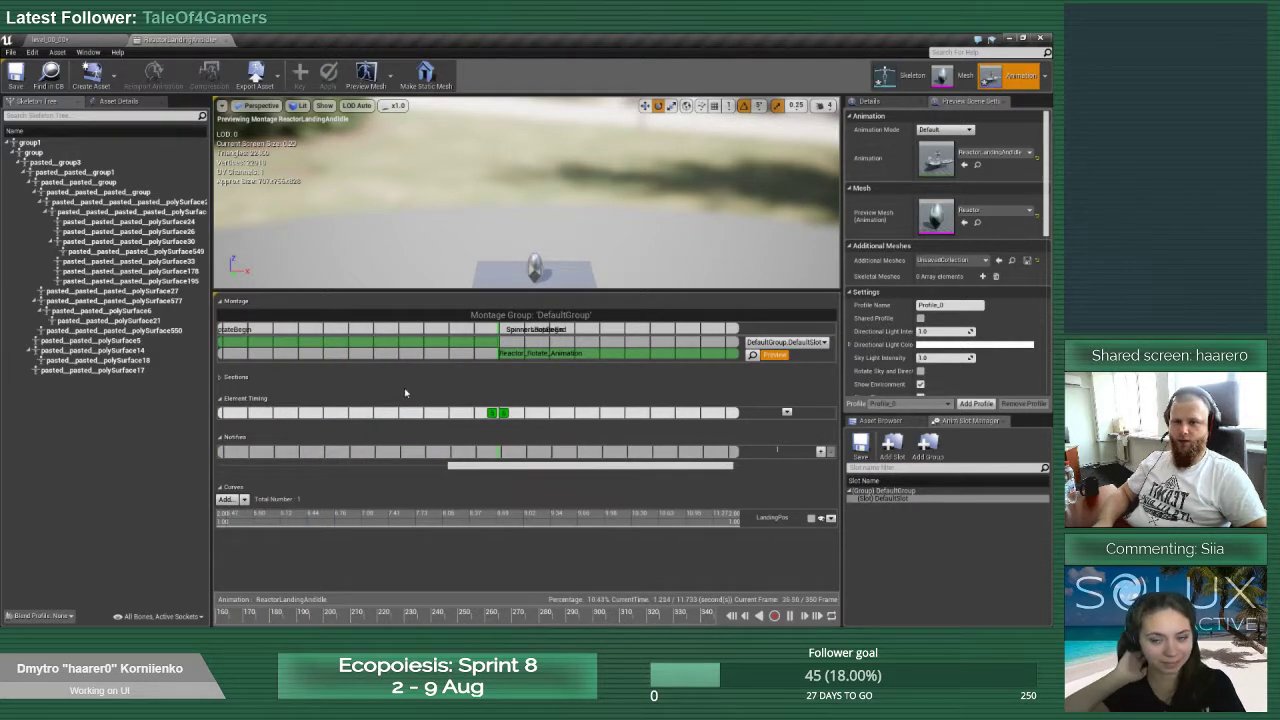
pyautogui.scroll(-6, 390, 352)
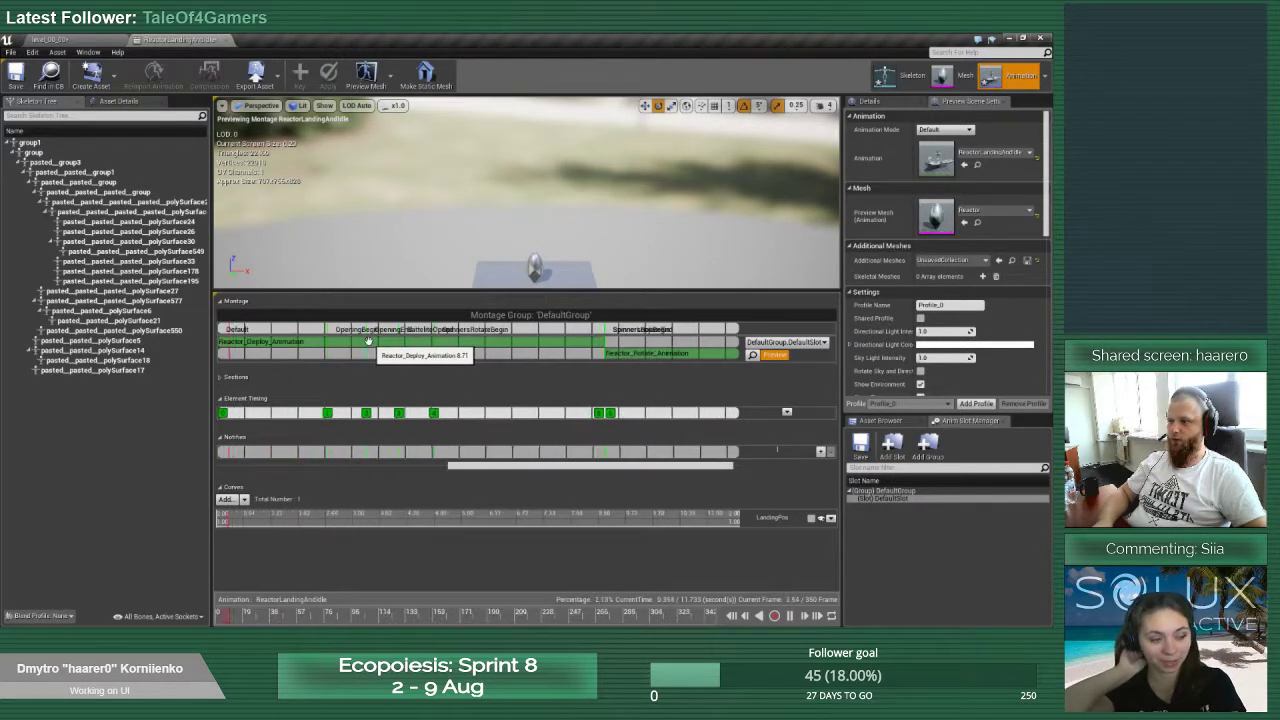
# Expand the montage sections and preview OpeningBegin as well as all sections in order
pyautogui.click(236, 377)
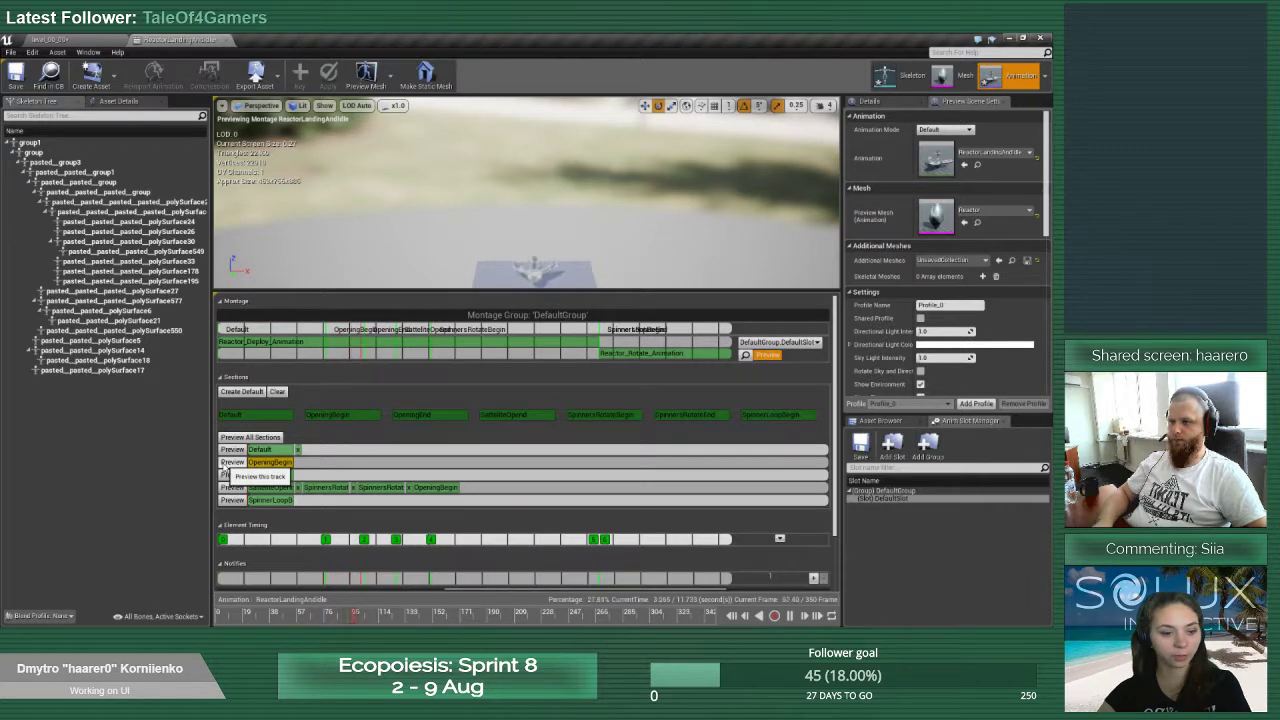
pyautogui.click(235, 439)
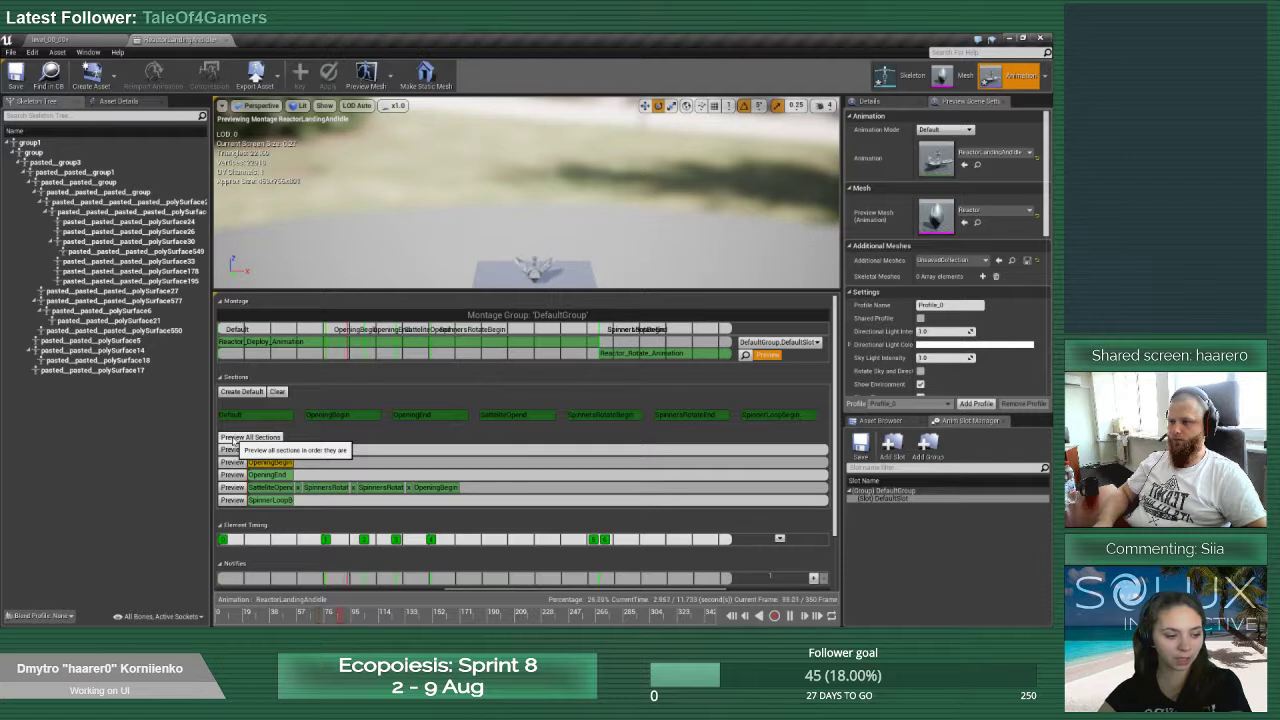
pyautogui.click(236, 439)
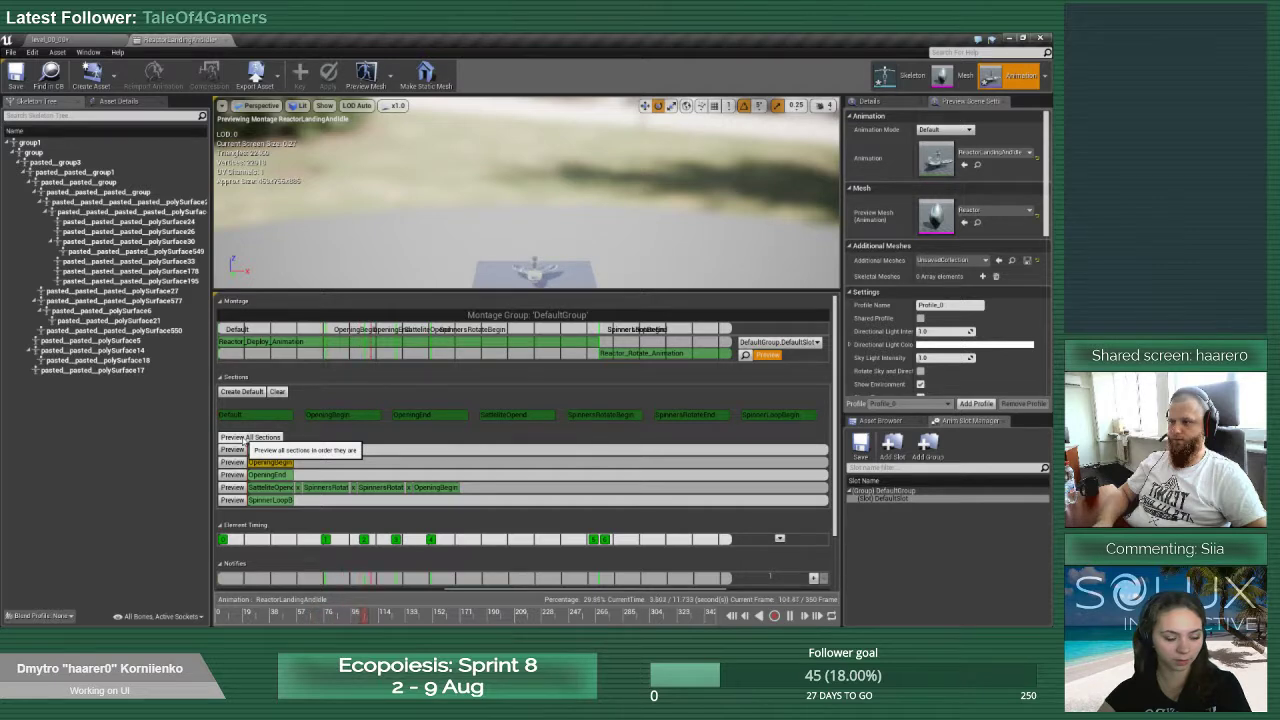
pyautogui.click(250, 440)
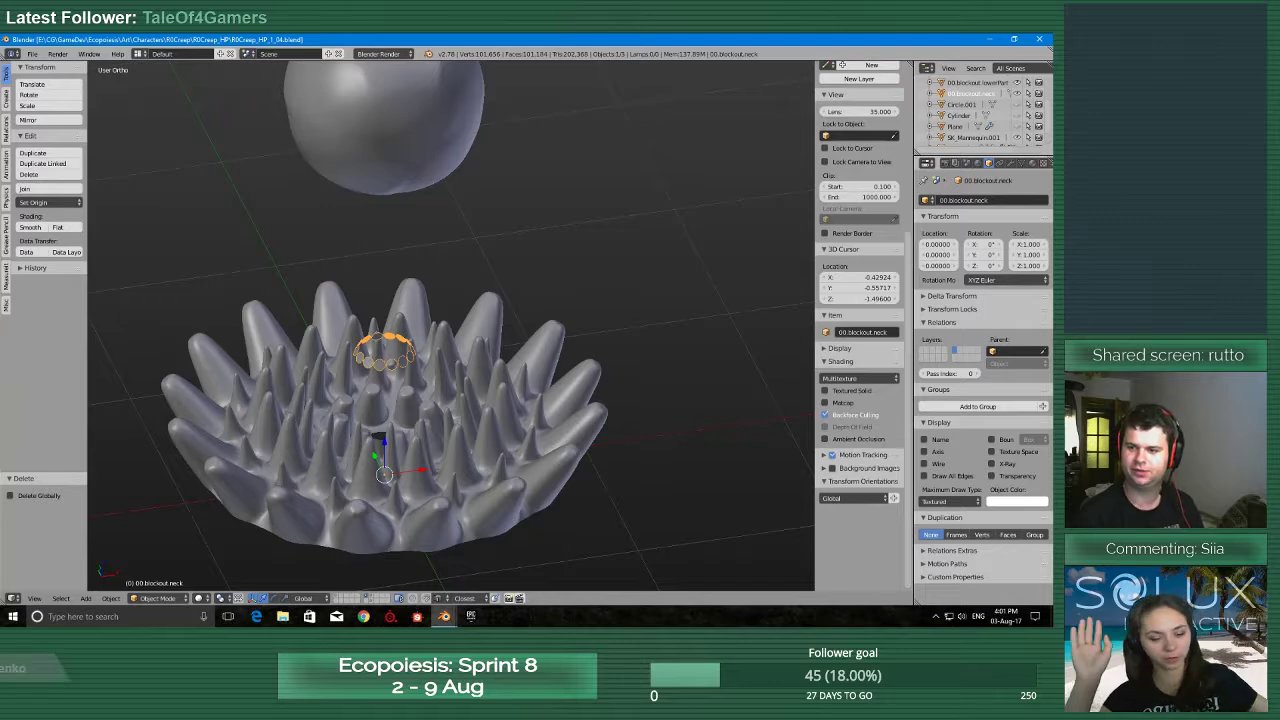
pyautogui.scroll(-2, 505, 368)
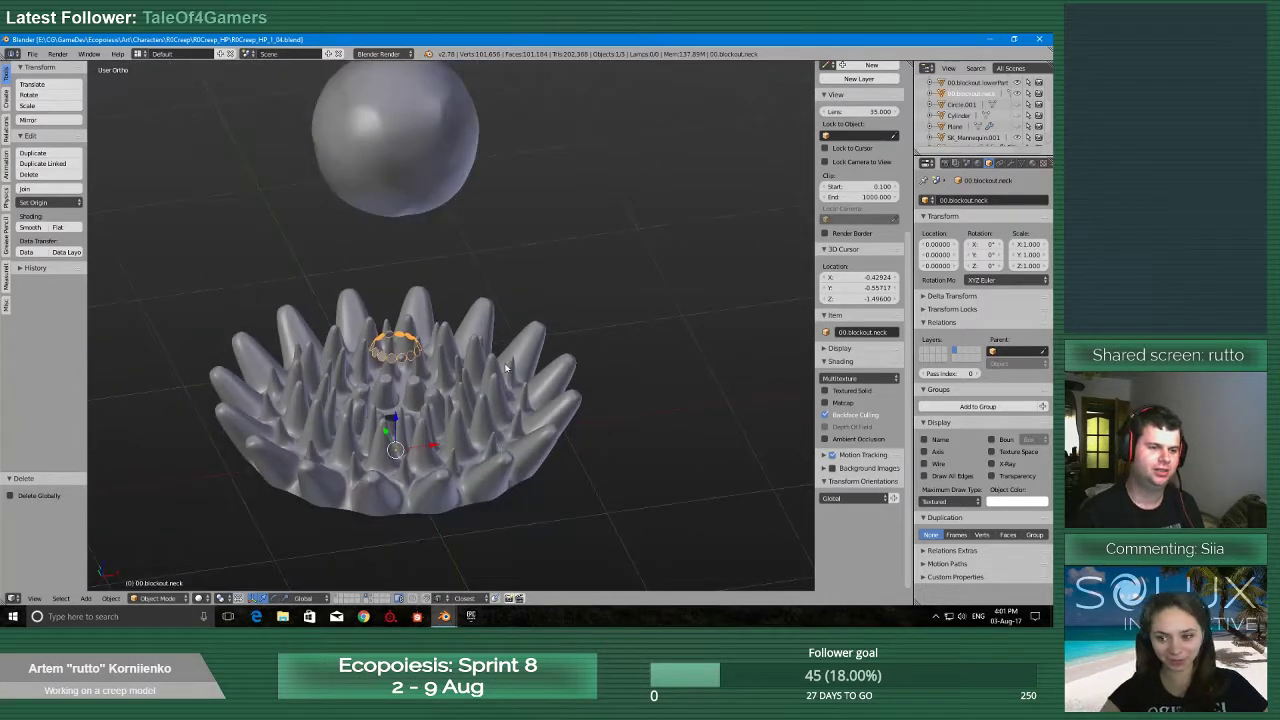
pyautogui.moveTo(505, 368); pyautogui.dragTo(509, 423, button='middle')
pyautogui.scroll(8, 518, 424)
pyautogui.scroll(-5, 517, 426)
pyautogui.scroll(-3, 509, 424)
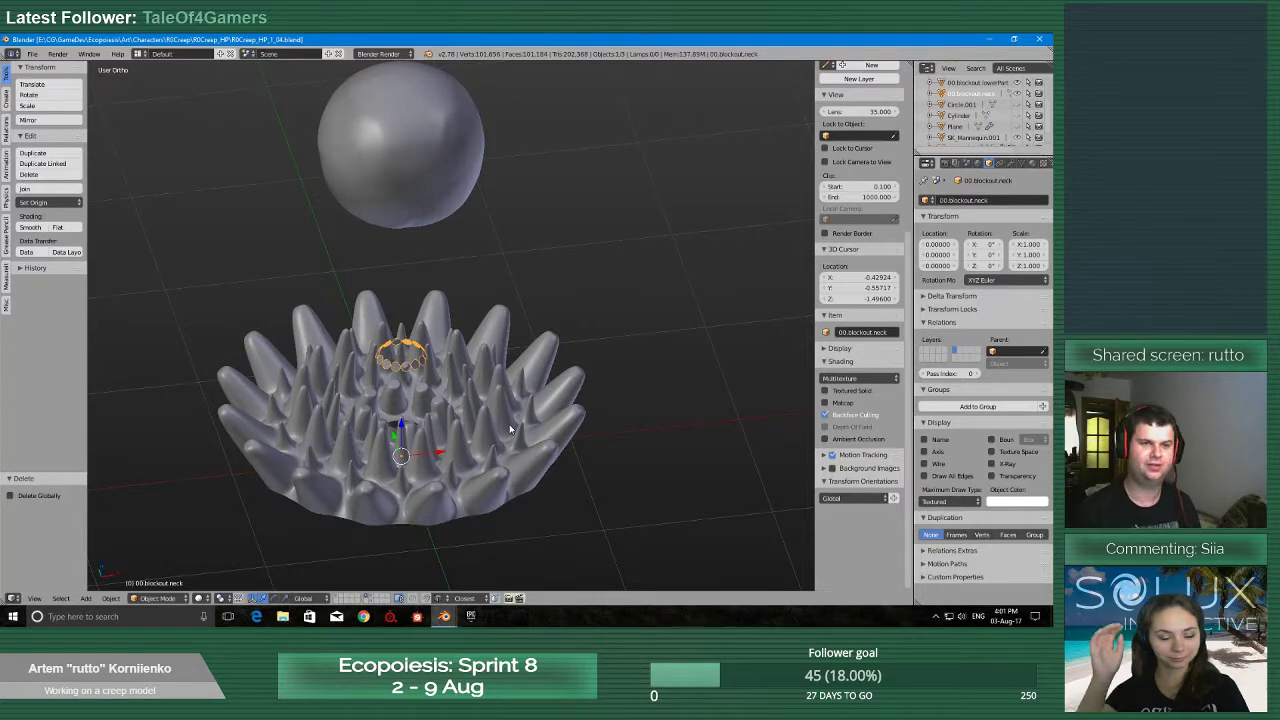
pyautogui.scroll(4, 510, 429)
pyautogui.scroll(-3, 510, 429)
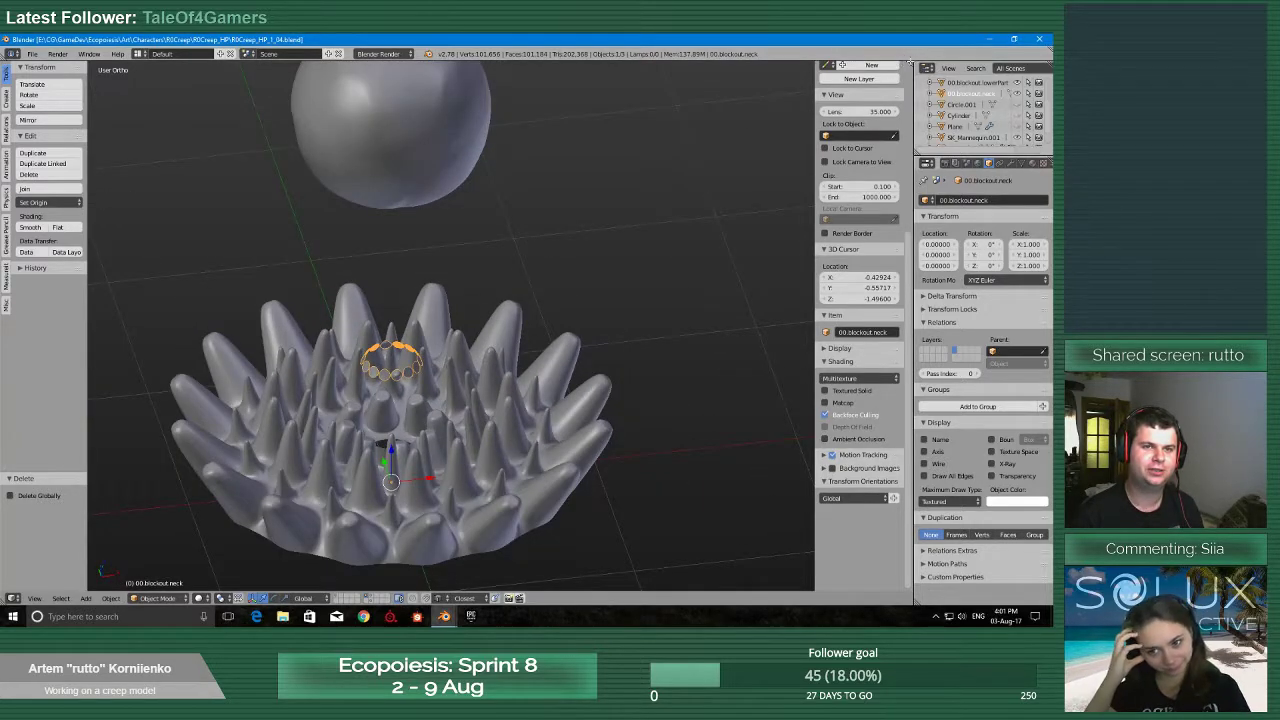
# Split the 3D viewport vertically and turn the new area into an Outliner listing the scene's objects
pyautogui.moveTo(912, 64); pyautogui.dragTo(634, 489)
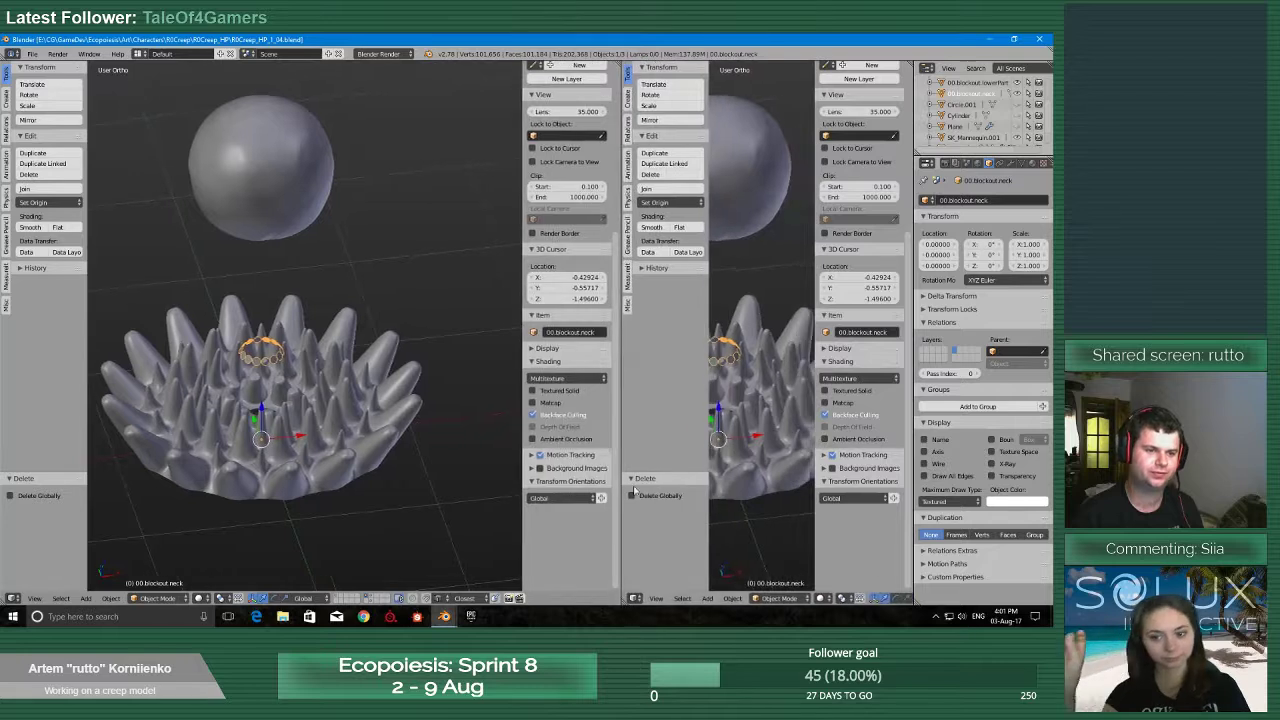
pyautogui.click(634, 598)
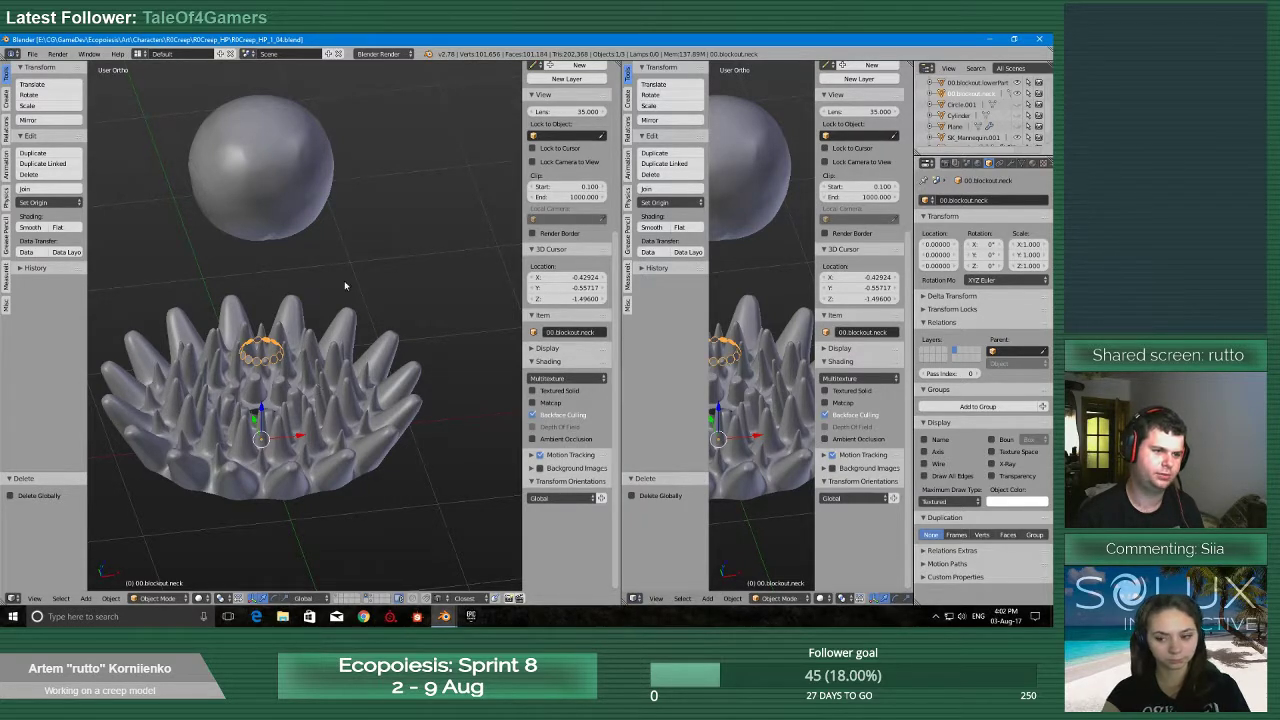
pyautogui.click(634, 598)
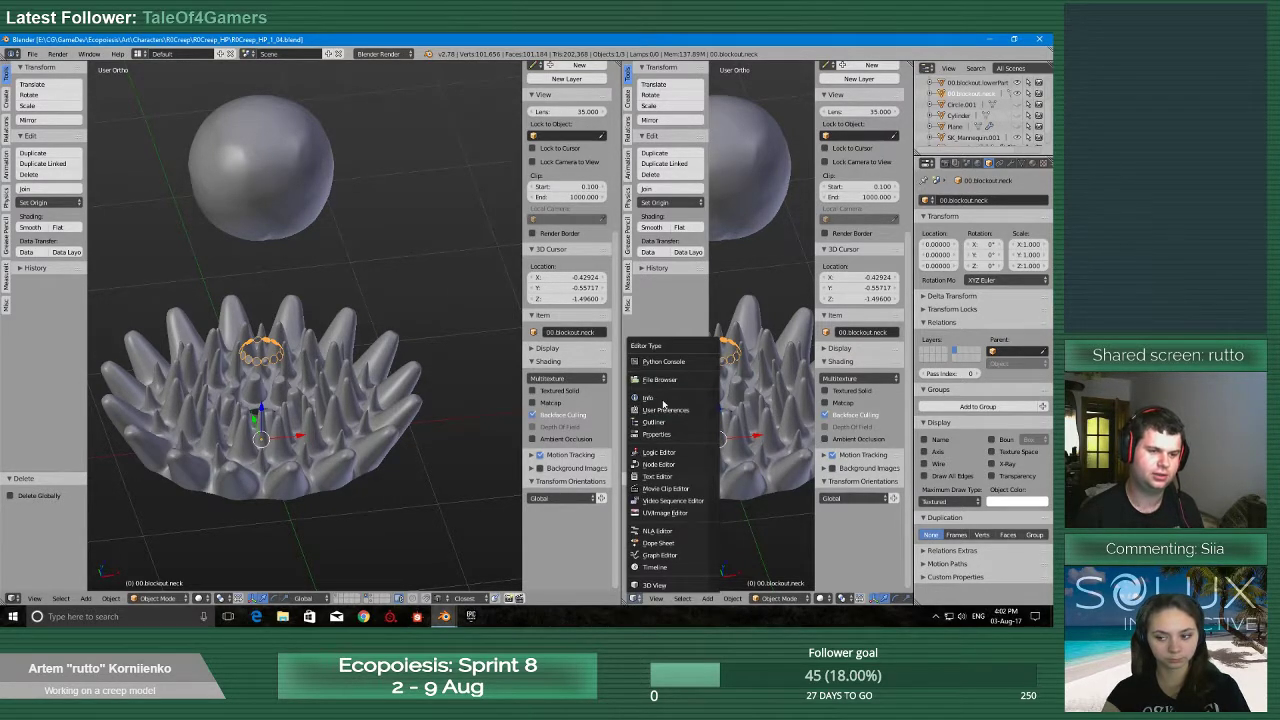
pyautogui.click(665, 421)
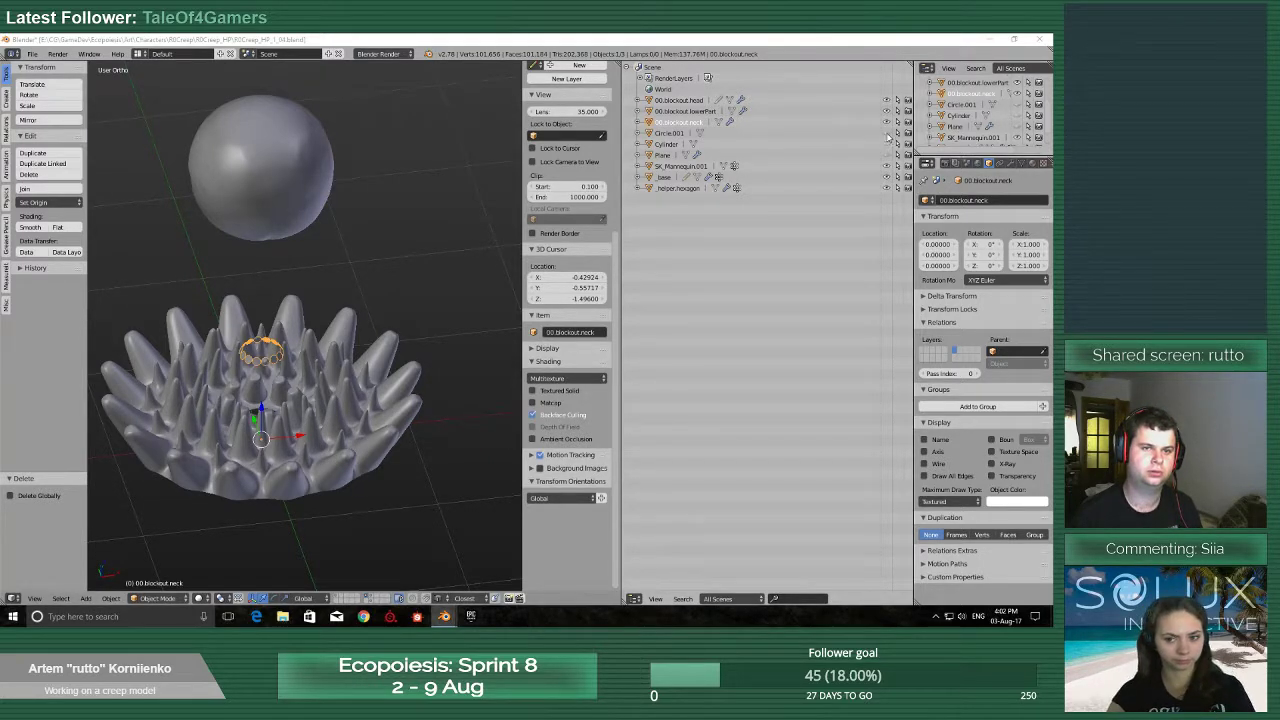
pyautogui.click(880, 163)
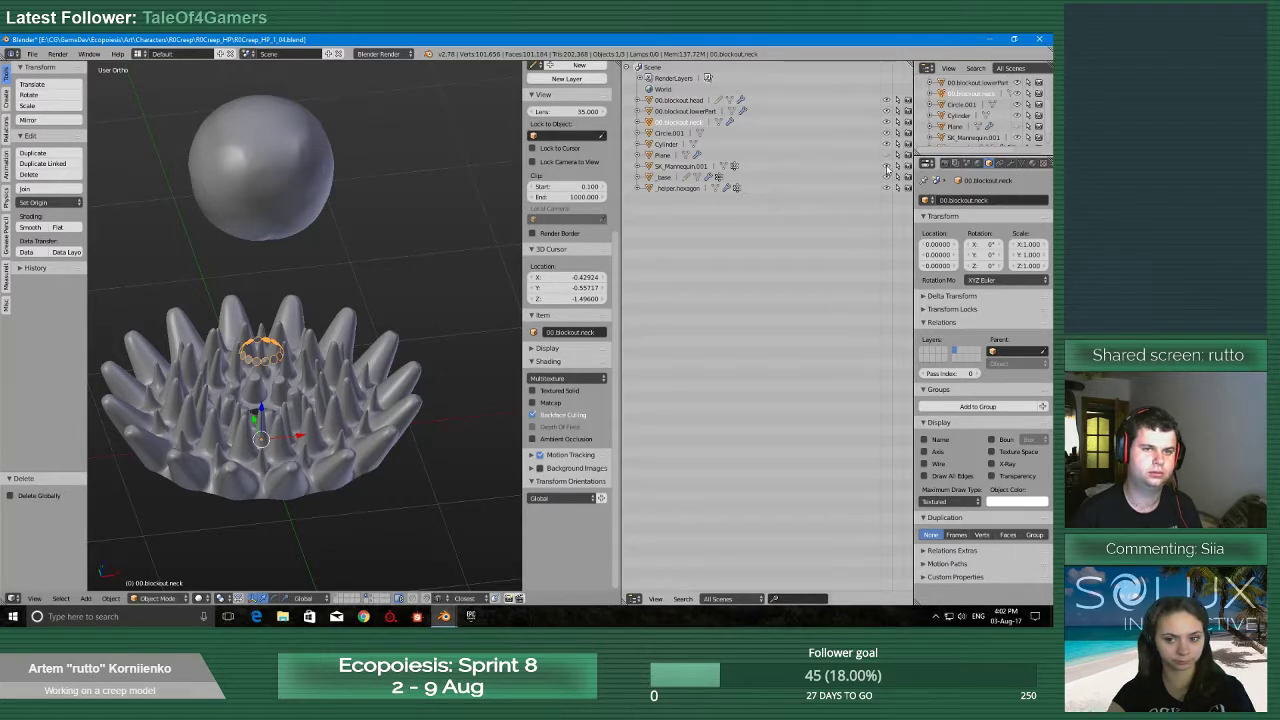
# Show the additional layers holding the neck base mesh, hexagon plane and mannequin, and frame the selected 00.blockout.neck
pyautogui.scroll(-8, 480, 385)
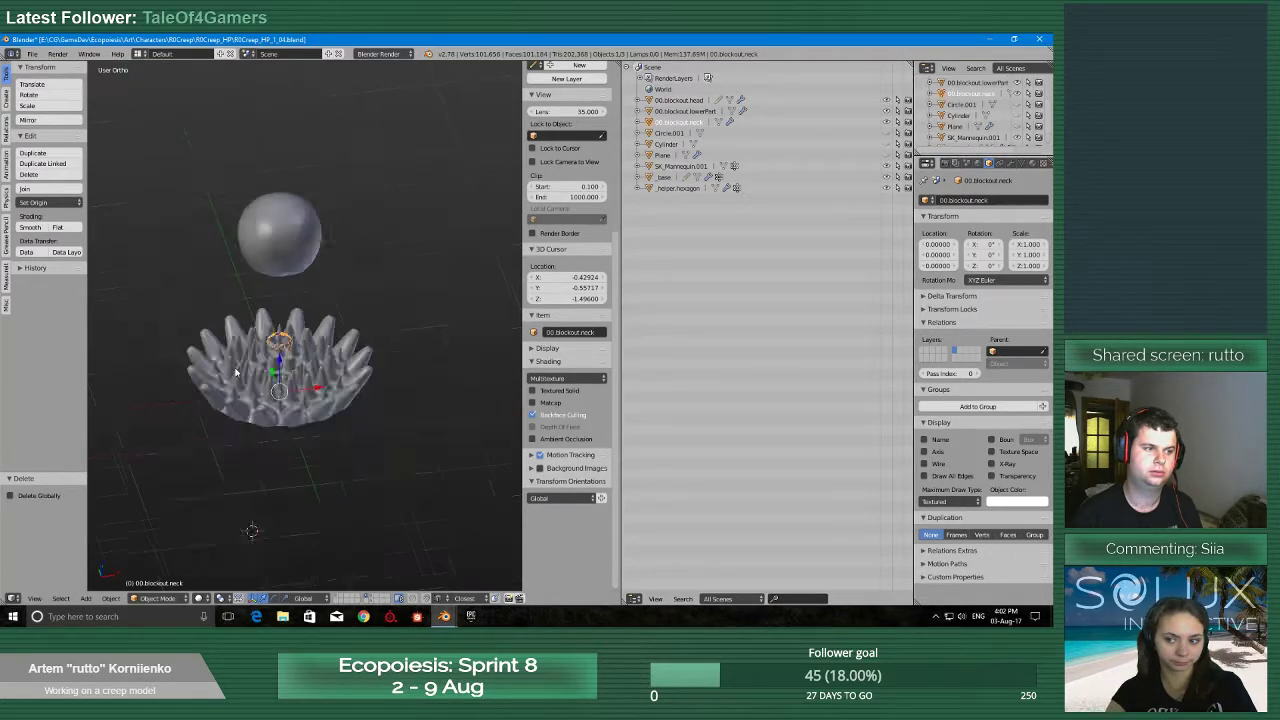
pyautogui.keyDown('shift'); pyautogui.click(371, 598); pyautogui.keyUp('shift')
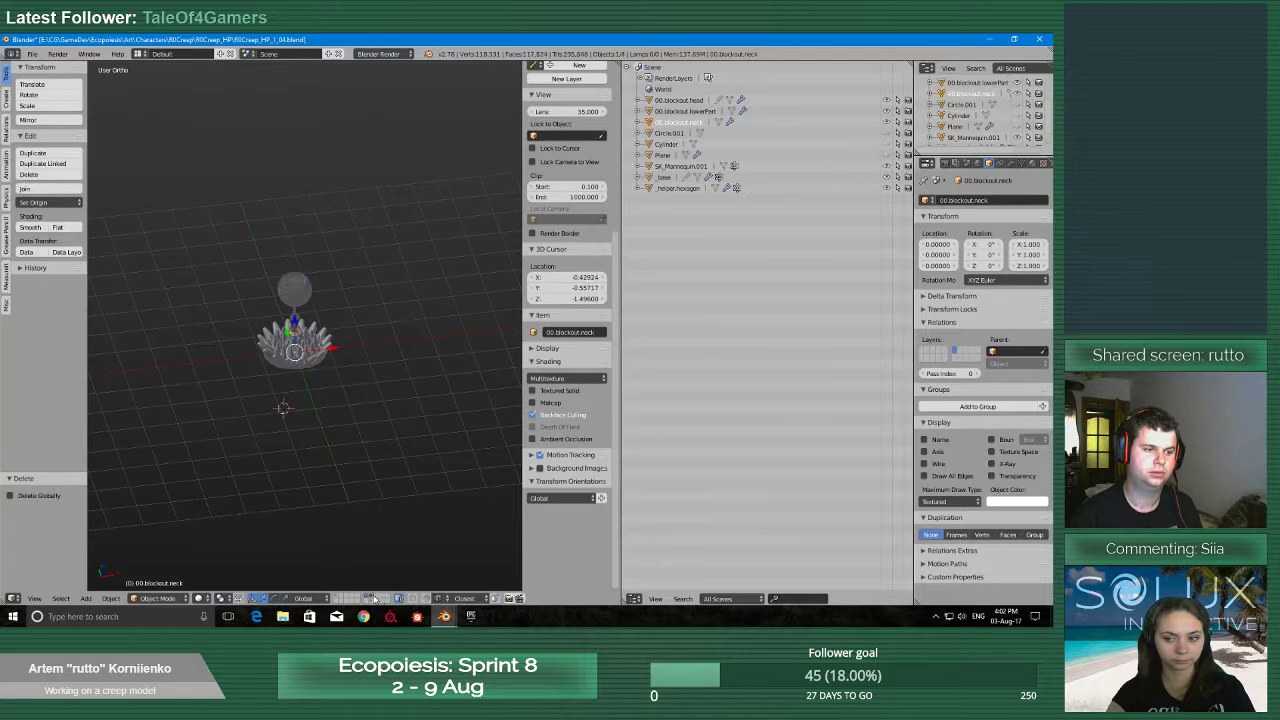
pyautogui.keyDown('shift'); pyautogui.click(368, 602); pyautogui.keyUp('shift')
pyautogui.keyDown('shift'); pyautogui.click(336, 598); pyautogui.keyUp('shift')
pyautogui.press('KP_Decimal')
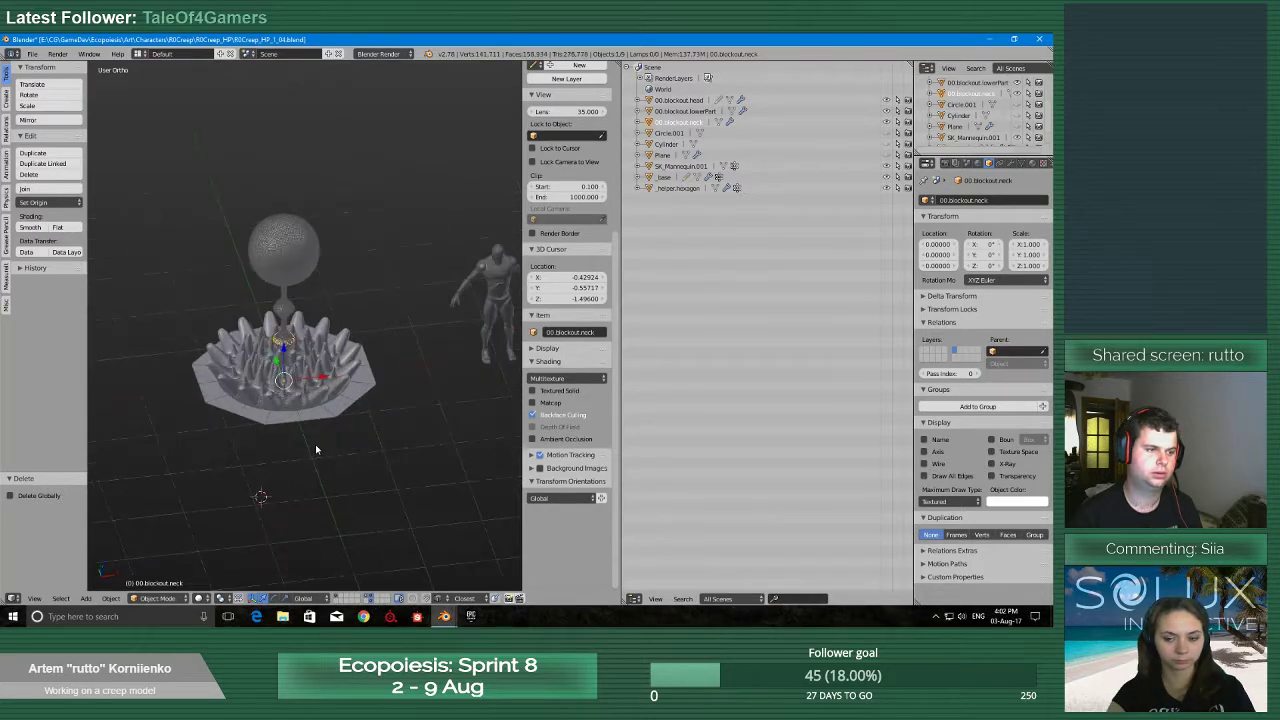
# Toggle the Cylinder's visibility repeatedly and view the creep's neck, head and spikes from a lower angle
pyautogui.click(886, 145)
pyautogui.click(886, 145)
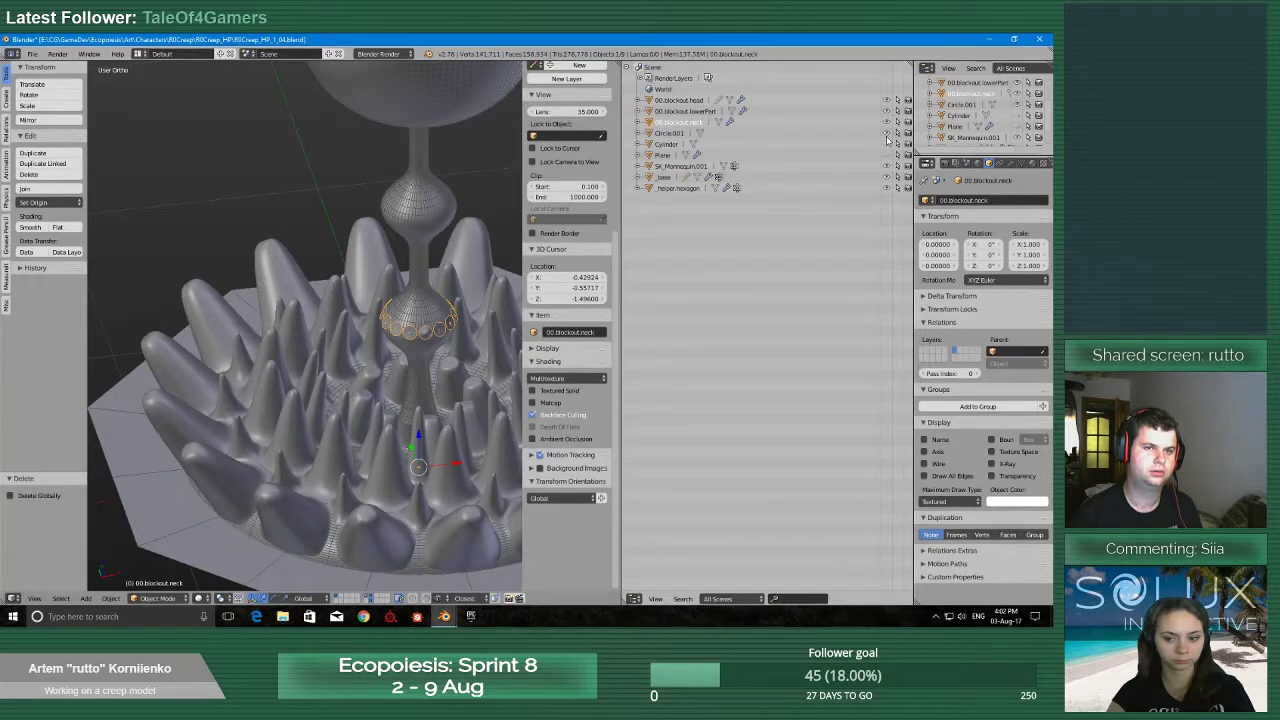
pyautogui.click(886, 144)
pyautogui.click(886, 144)
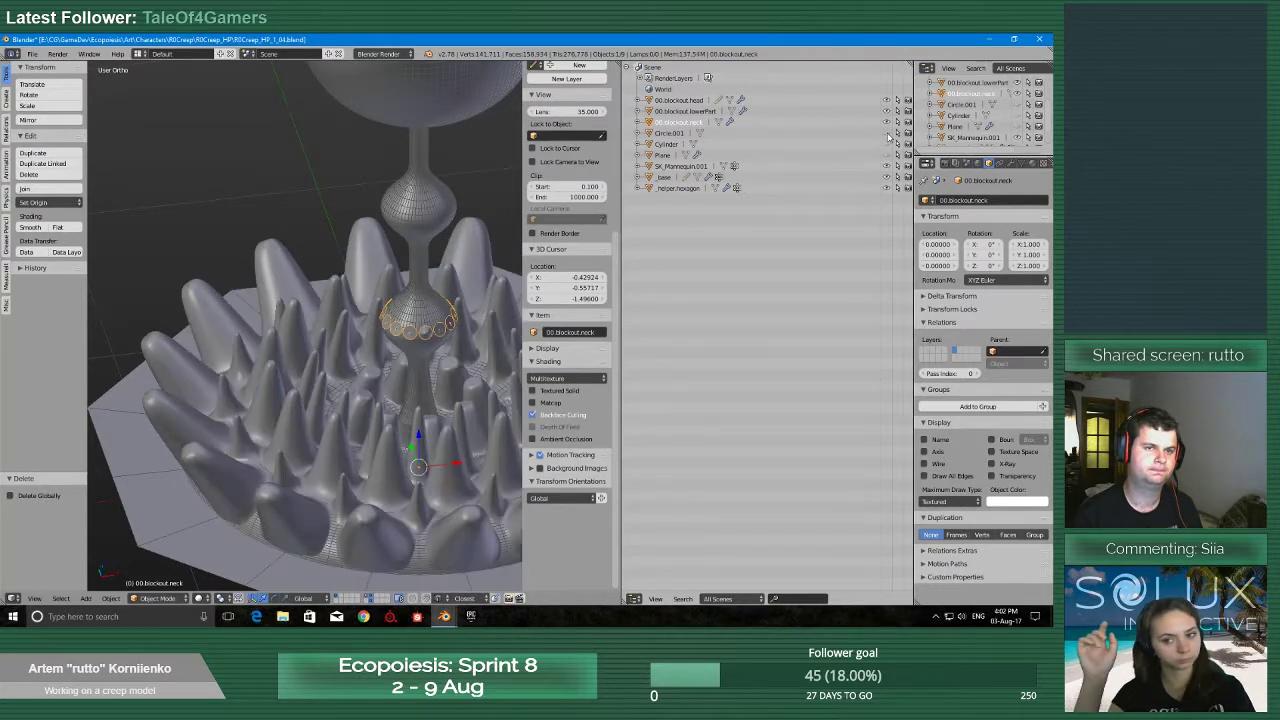
pyautogui.click(886, 144)
pyautogui.click(886, 144)
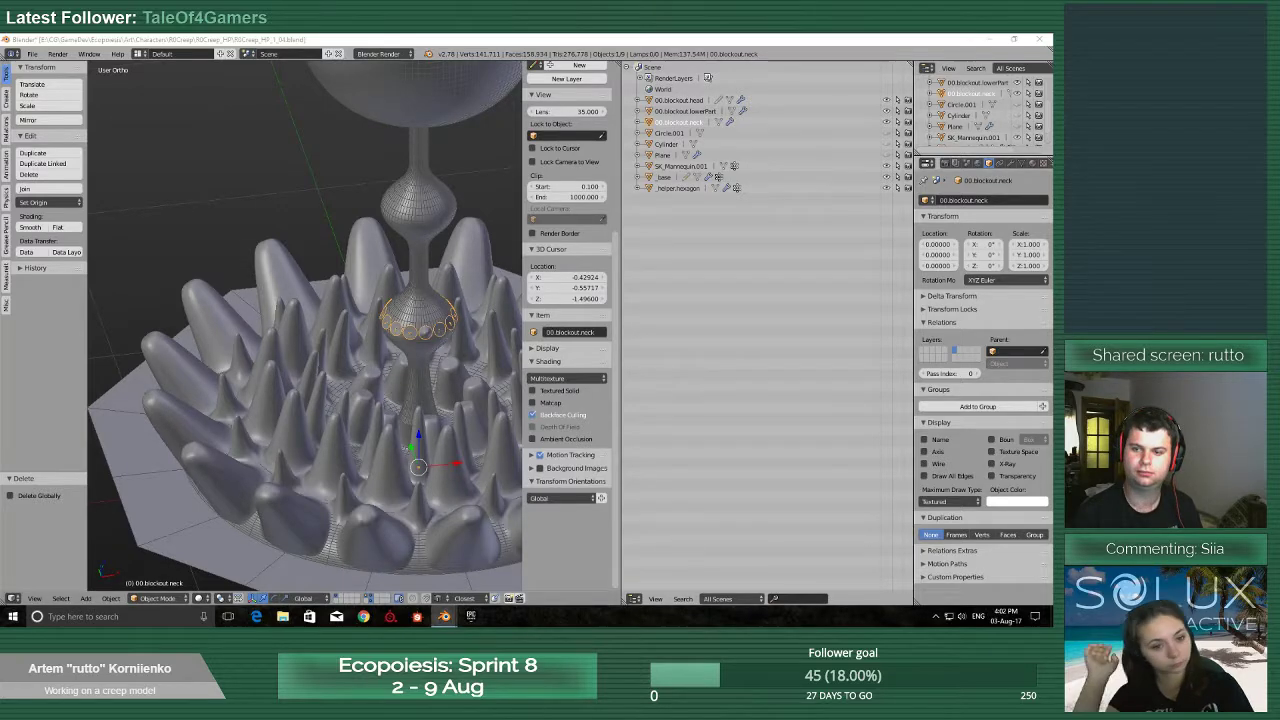
pyautogui.moveTo(390, 345); pyautogui.dragTo(366, 354, button='middle')
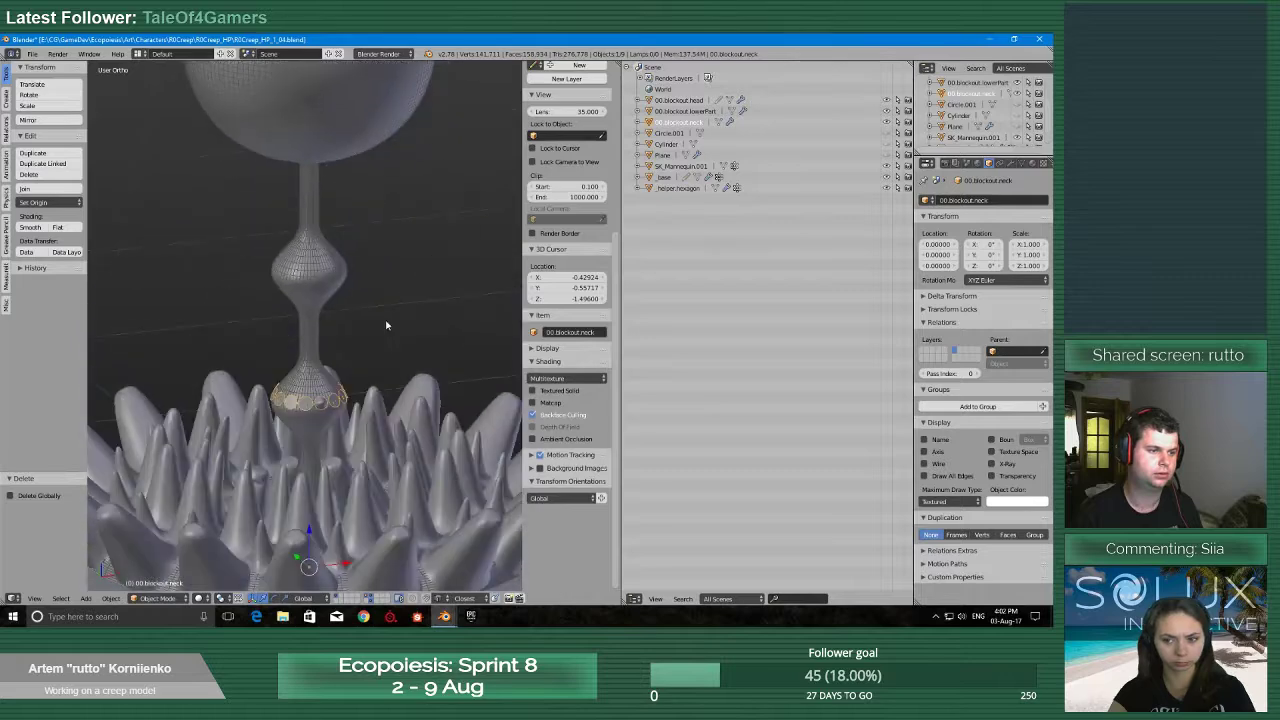
pyautogui.scroll(-4, 386, 340)
# Switch to the Blender window with R0Creep_HP_1_02.blend and split off an Outliner beside its 3D viewport
pyautogui.click(445, 617)
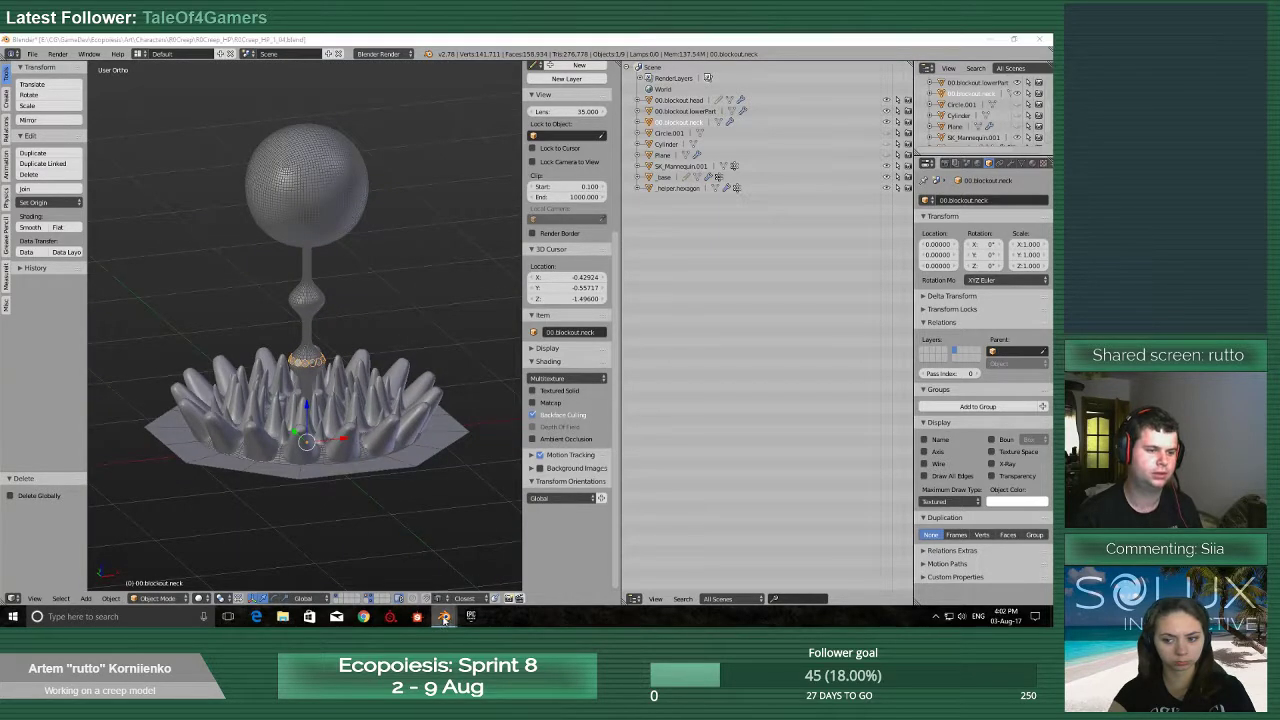
pyautogui.click(504, 540)
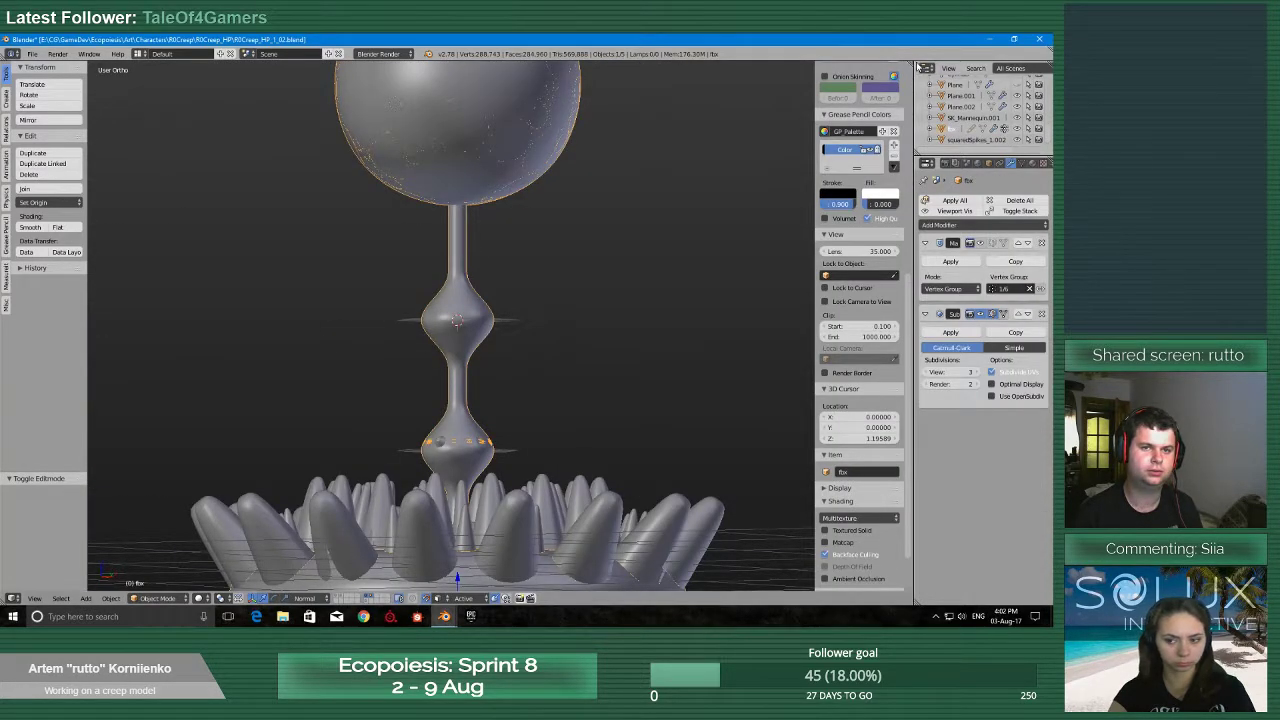
pyautogui.moveTo(910, 63); pyautogui.dragTo(567, 75)
pyautogui.click(582, 598)
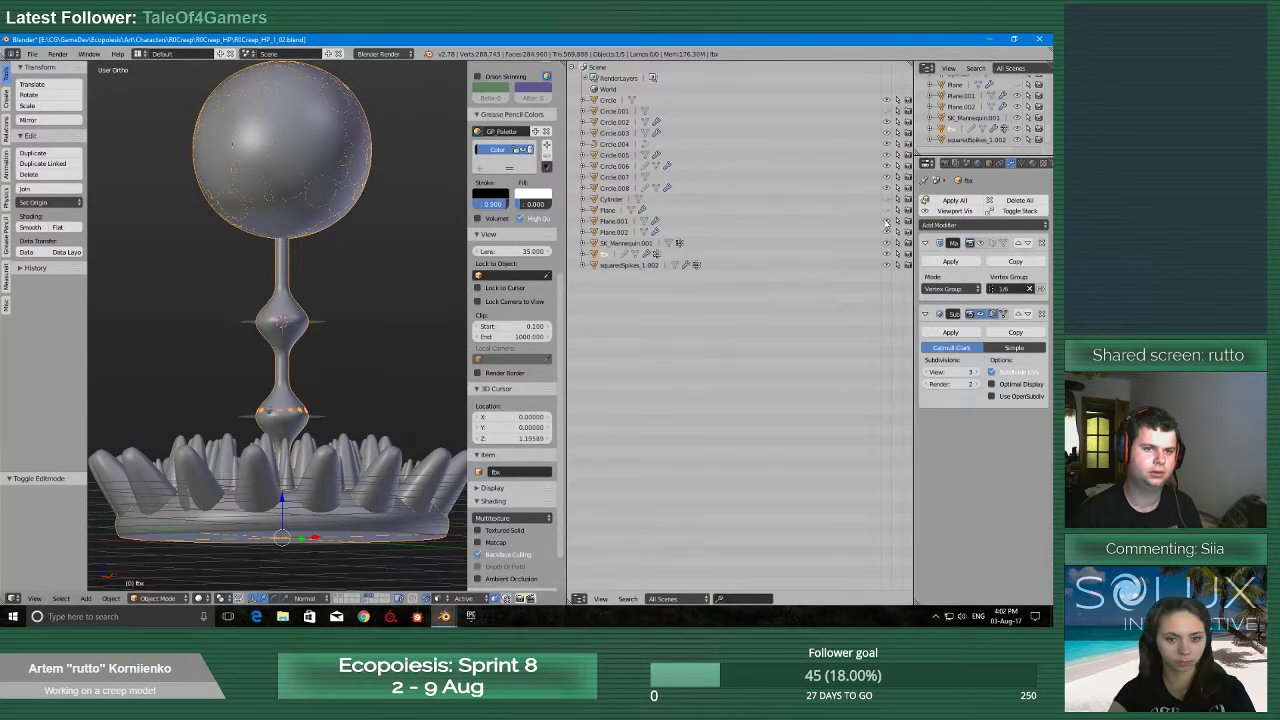
# Display the creep model as wireframe and deselect all objects
pyautogui.press('z')
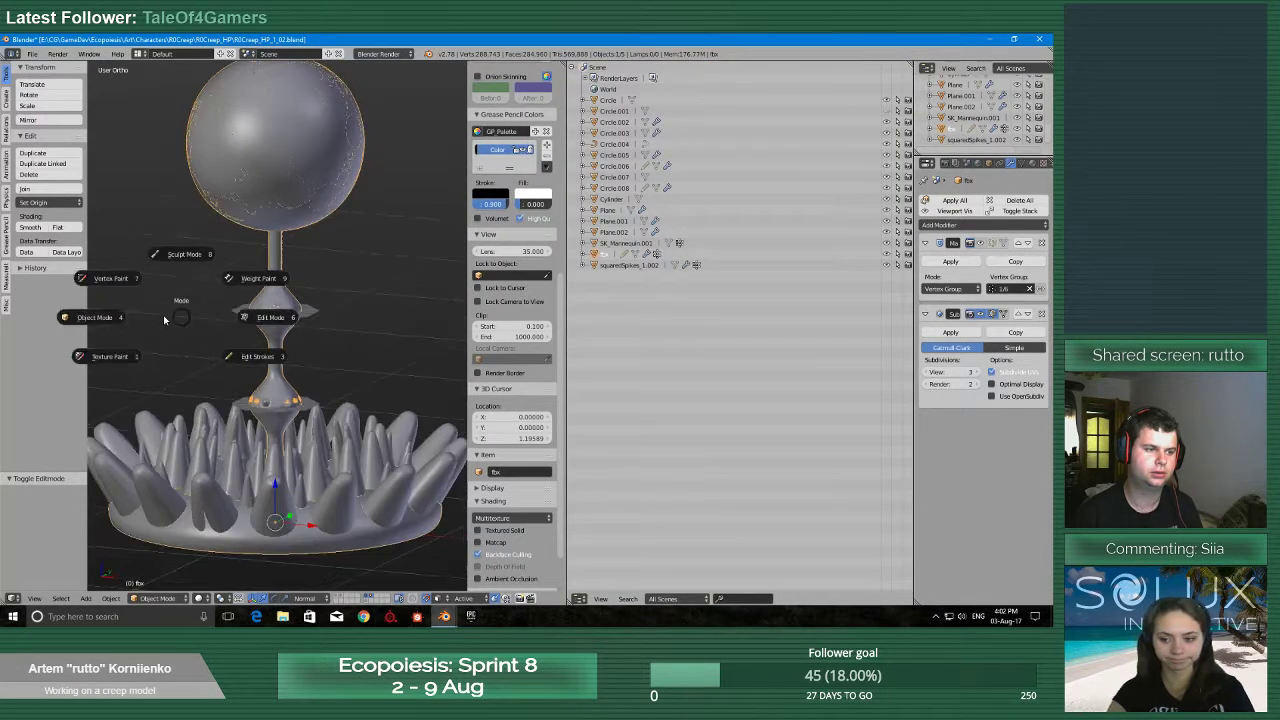
pyautogui.click(226, 314)
pyautogui.scroll(10, 244, 376)
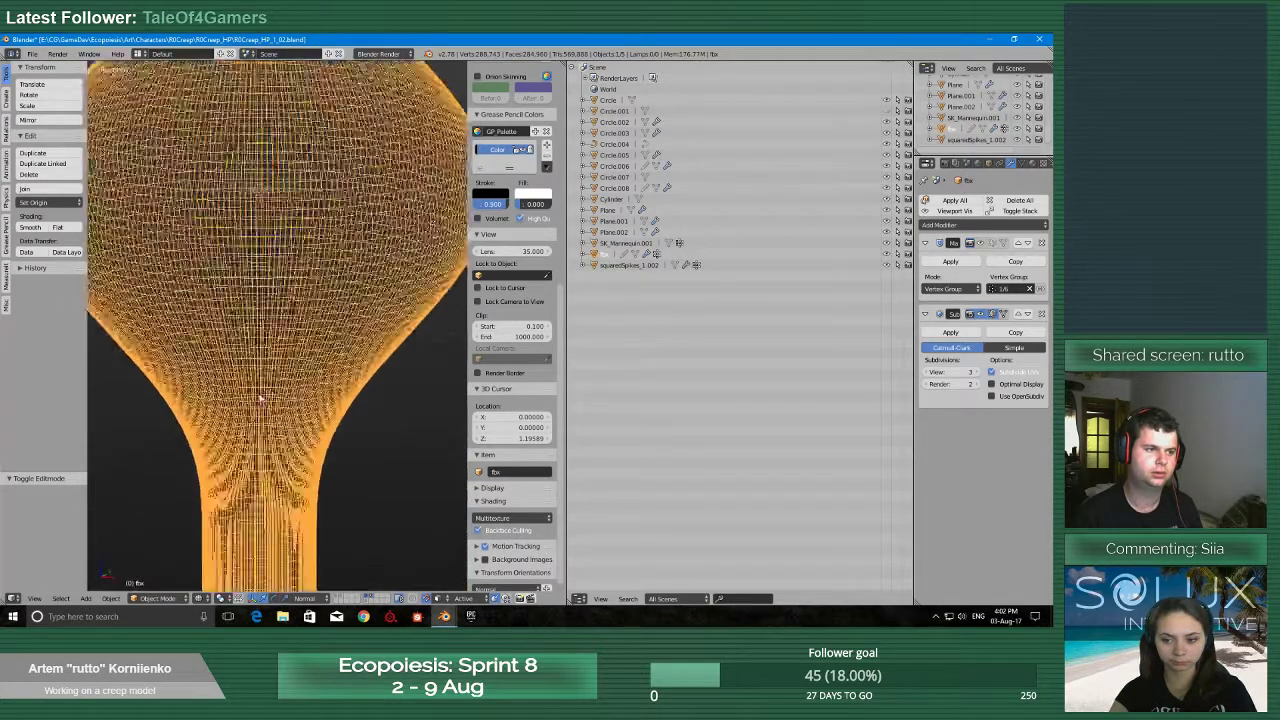
pyautogui.press('a')
pyautogui.scroll(-7, 290, 340)
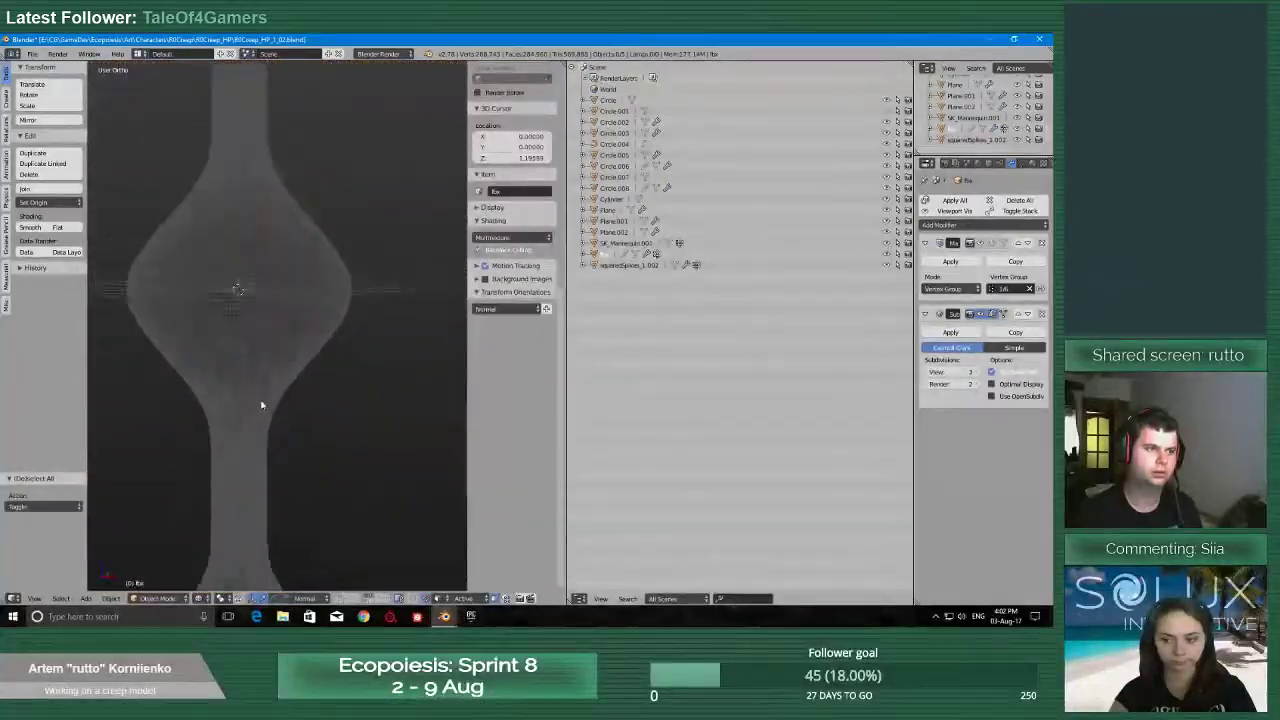
# Save R0Creep_HP_1_02.blend over the existing file
pyautogui.moveTo(263, 406); pyautogui.dragTo(354, 194, button='middle')
pyautogui.scroll(6, 346, 396)
pyautogui.moveTo(346, 397); pyautogui.dragTo(229, 249, button='middle')
pyautogui.scroll(-6, 237, 331)
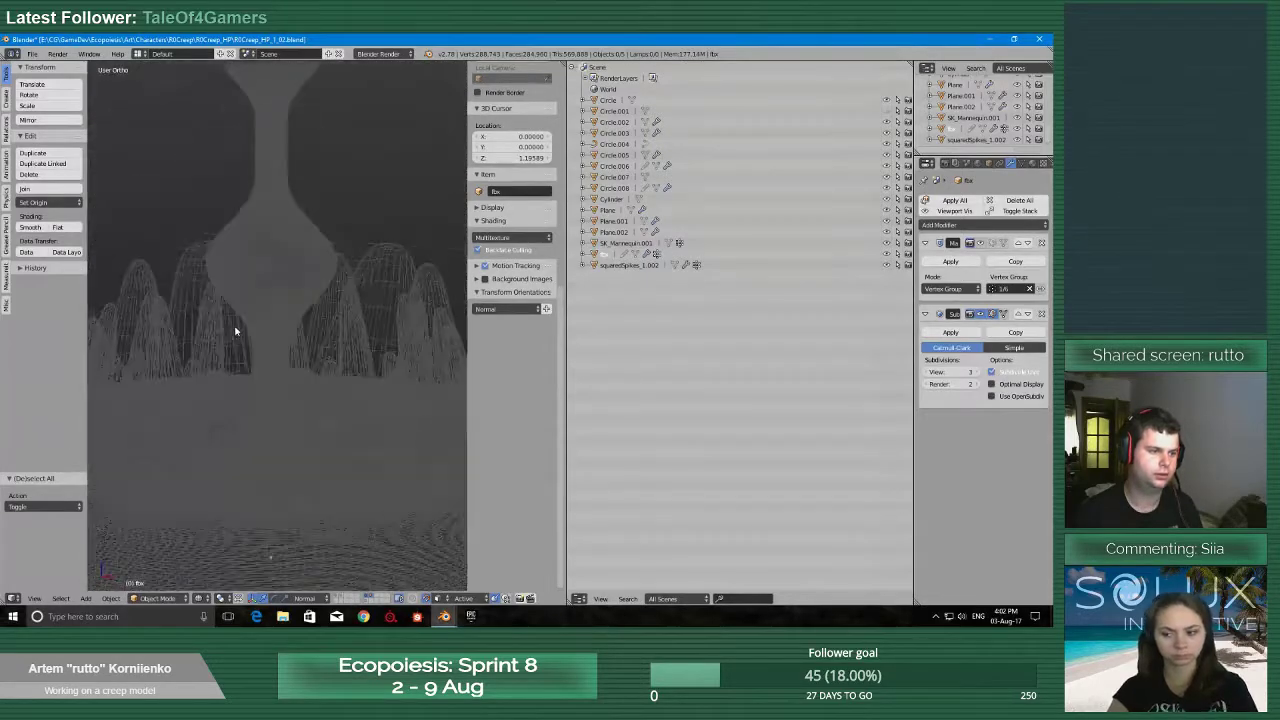
pyautogui.hotkey('ctrl', 's')
pyautogui.moveTo(328, 197); pyautogui.dragTo(336, 370, button='middle')
pyautogui.click(314, 244)
# Examine the wireframe of the creep's neck bulges for objects inside or around them
pyautogui.scroll(-3, 245, 413)
pyautogui.scroll(-1, 332, 370)
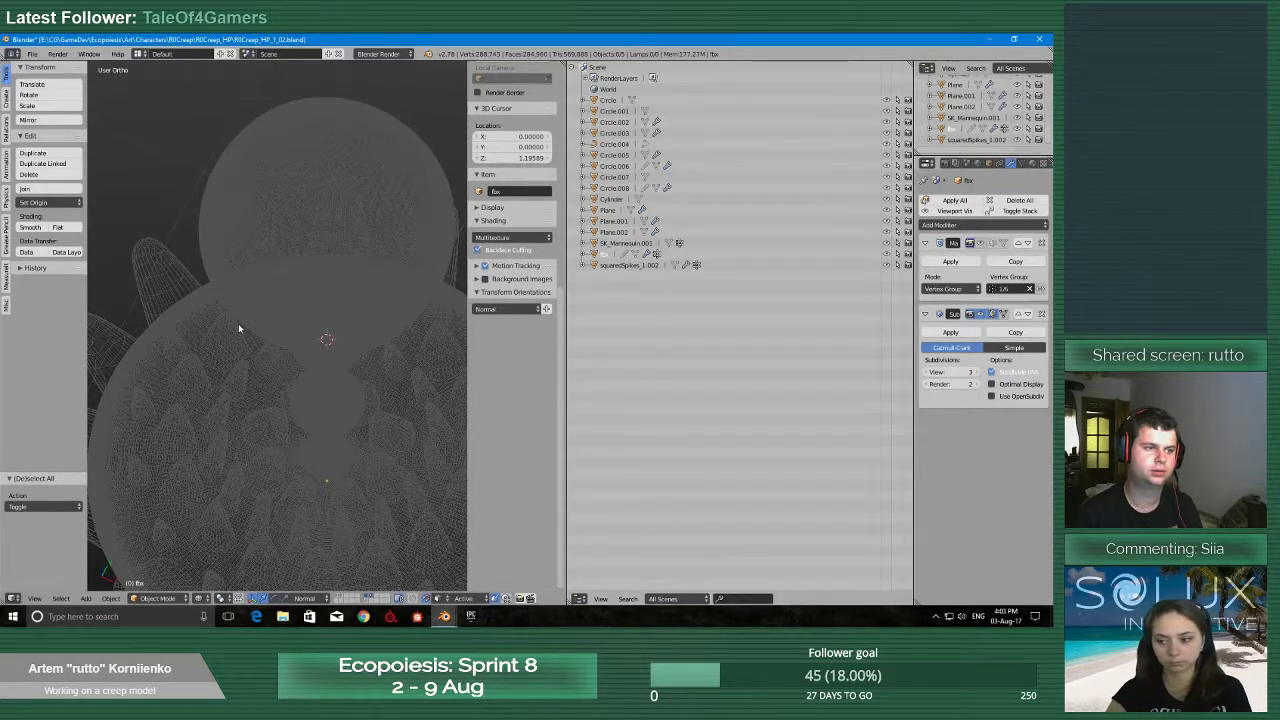
pyautogui.moveTo(243, 329); pyautogui.dragTo(257, 243, button='middle')
pyautogui.press('a')
pyautogui.press('a')
pyautogui.keyDown('shift'); pyautogui.moveTo(391, 256); pyautogui.dragTo(305, 259, button='middle'); pyautogui.keyUp('shift')
pyautogui.scroll(8, 305, 357)
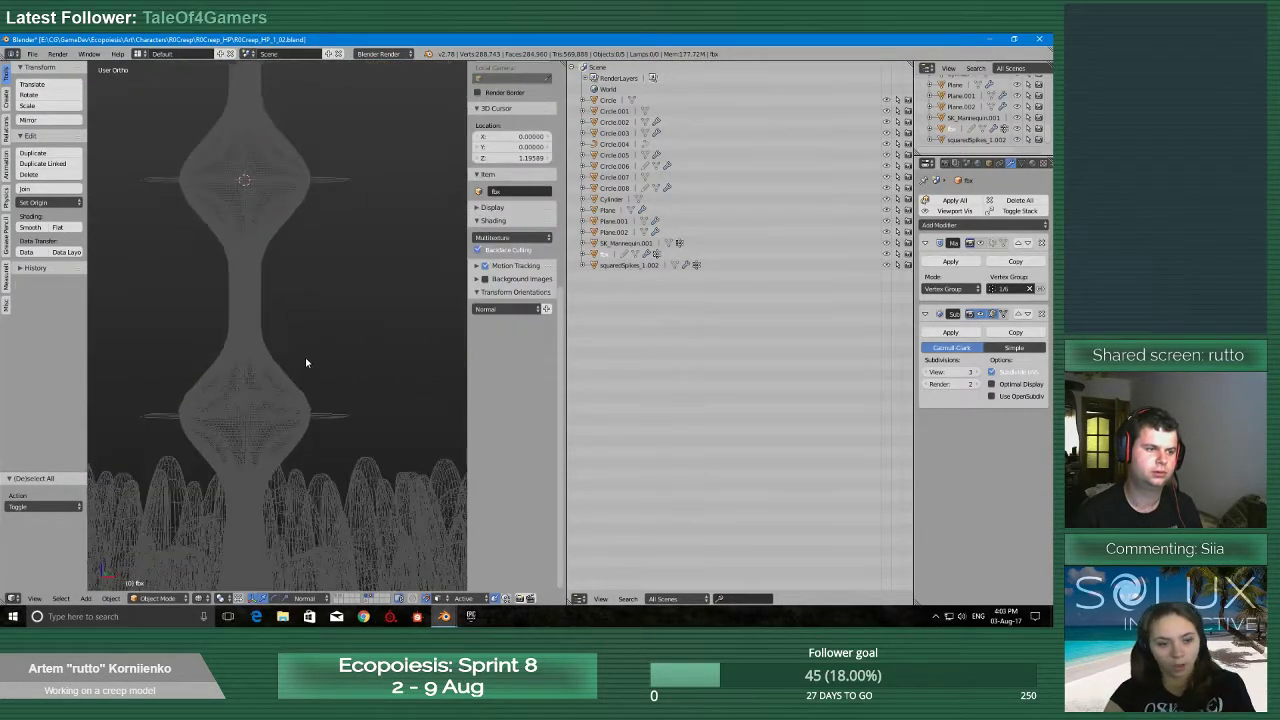
pyautogui.scroll(-4, 300, 385)
pyautogui.scroll(8, 251, 400)
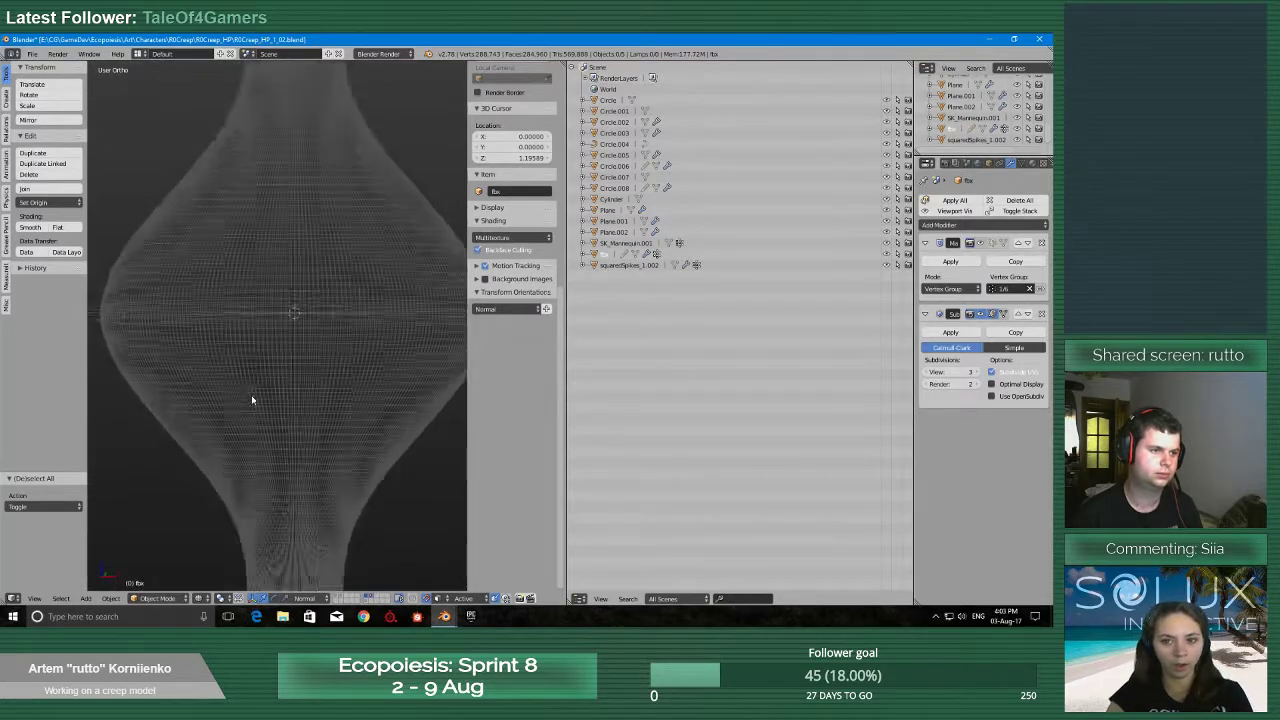
# Select Plane.002 from the Outliner and reveal all hidden objects
pyautogui.click(627, 268)
pyautogui.click(604, 256)
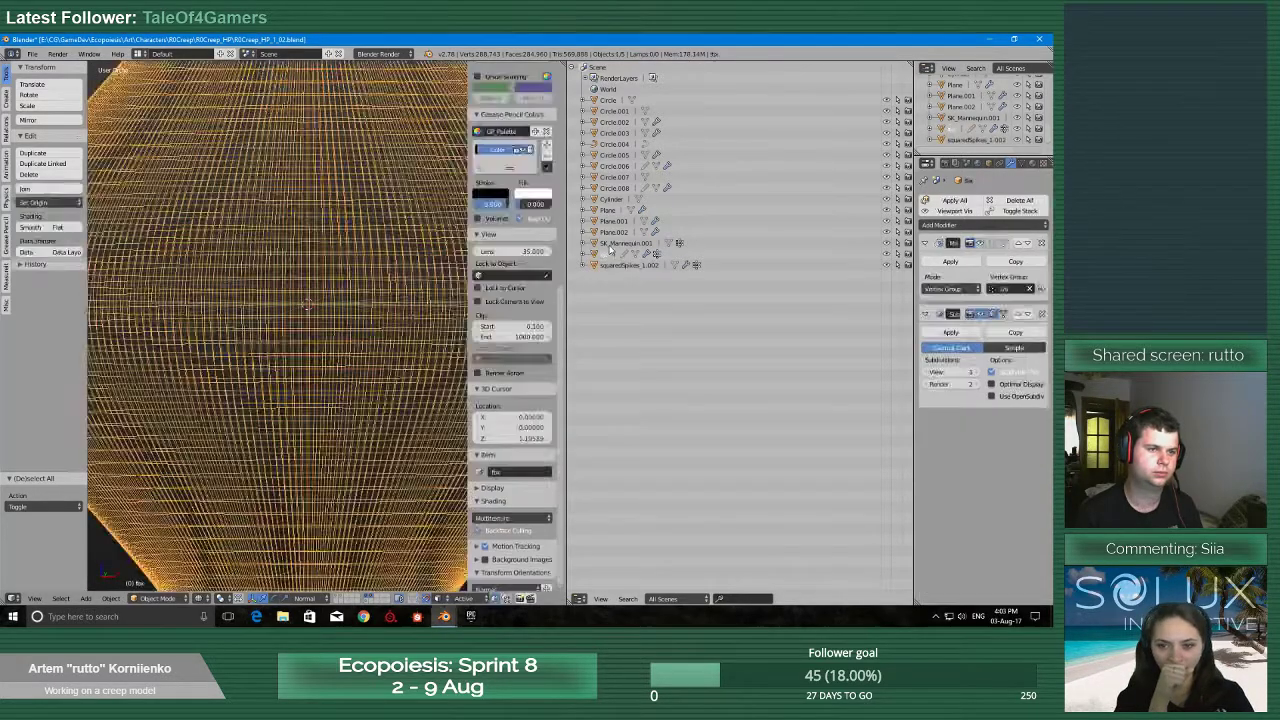
pyautogui.click(610, 245)
pyautogui.click(611, 234)
pyautogui.scroll(-3, 323, 406)
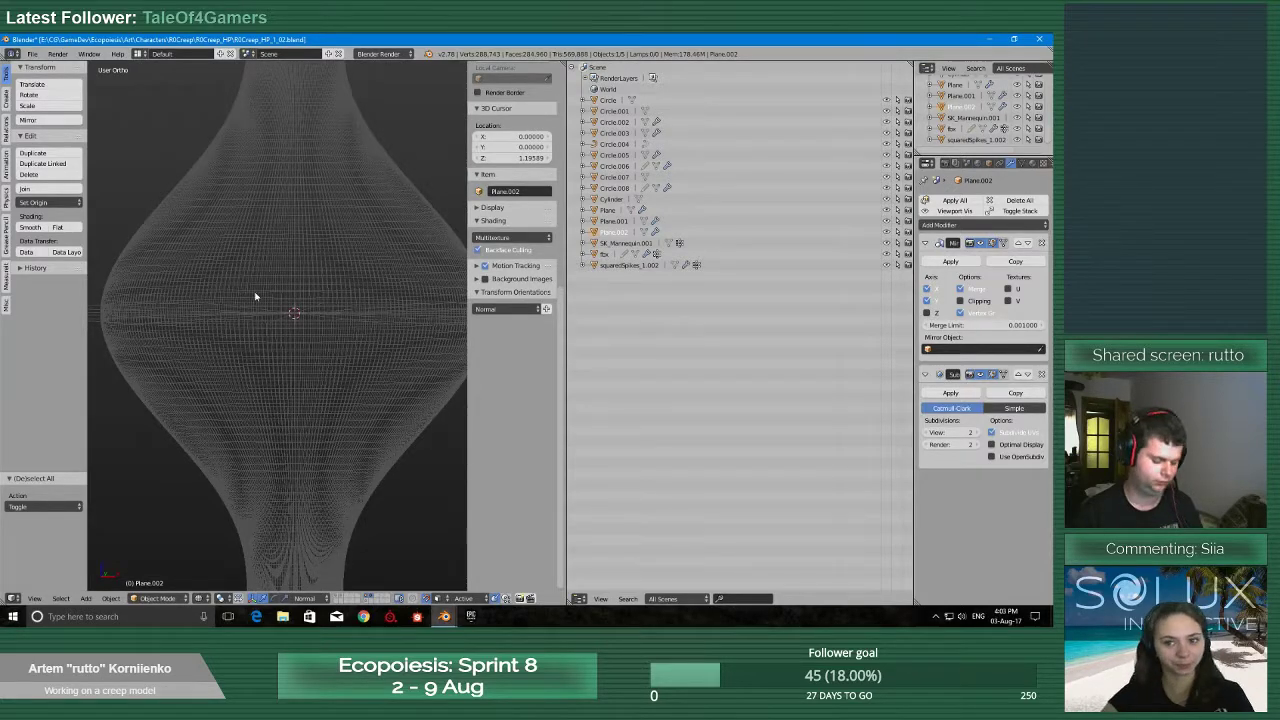
pyautogui.hotkey('alt', 'h')
pyautogui.scroll(-4, 268, 312)
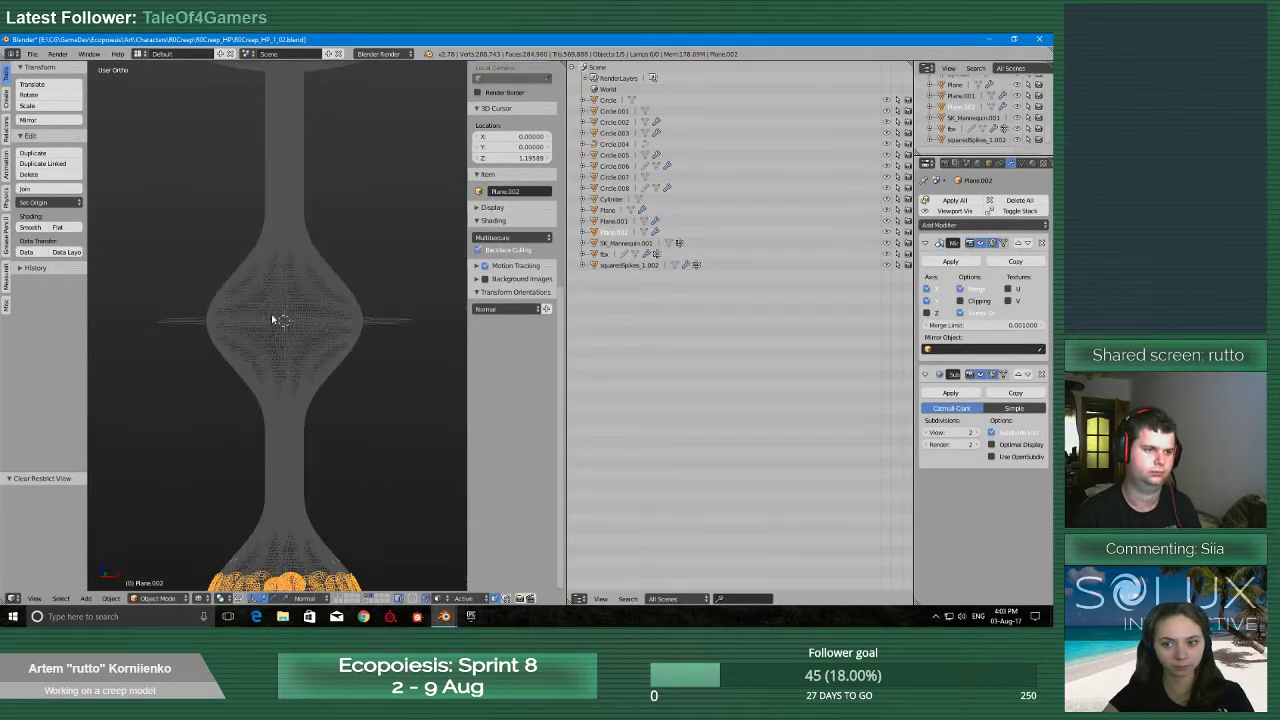
# Switch to the Blender window with R0Creep_HP_1_04.blend and display the modifiers of 00.blockout.neck
pyautogui.click(444, 617)
pyautogui.click(396, 568)
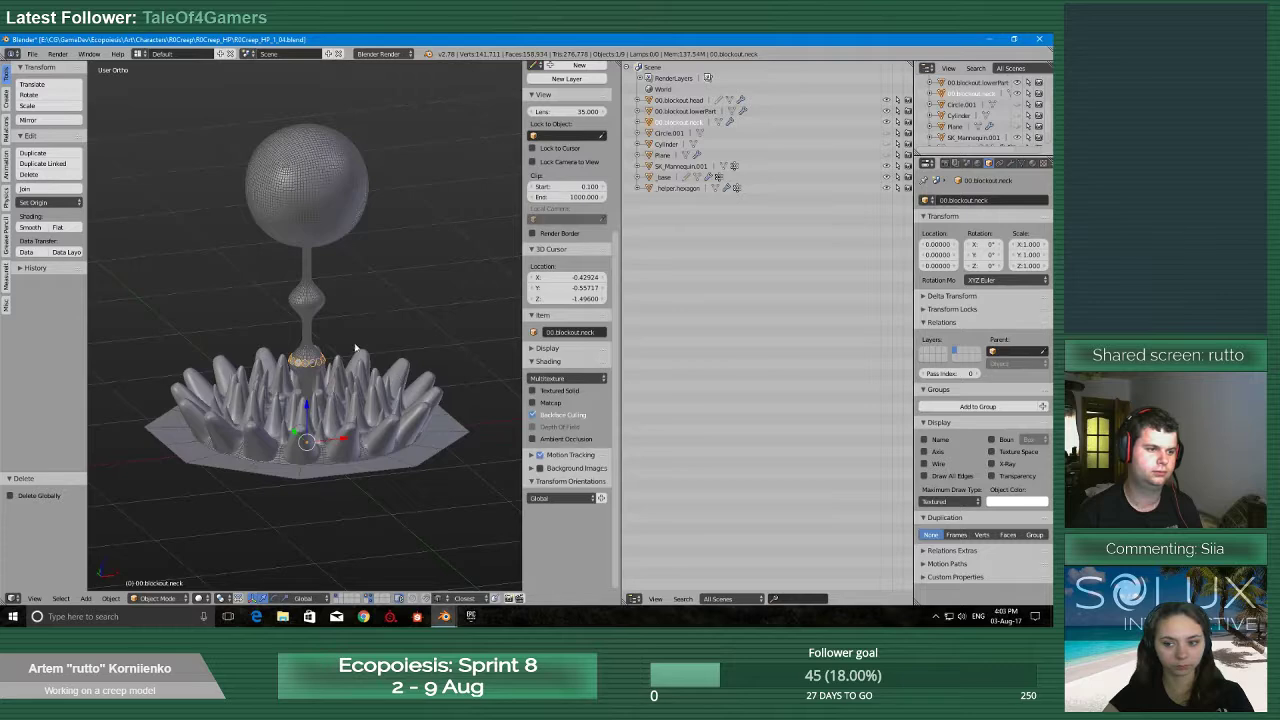
pyautogui.click(1012, 164)
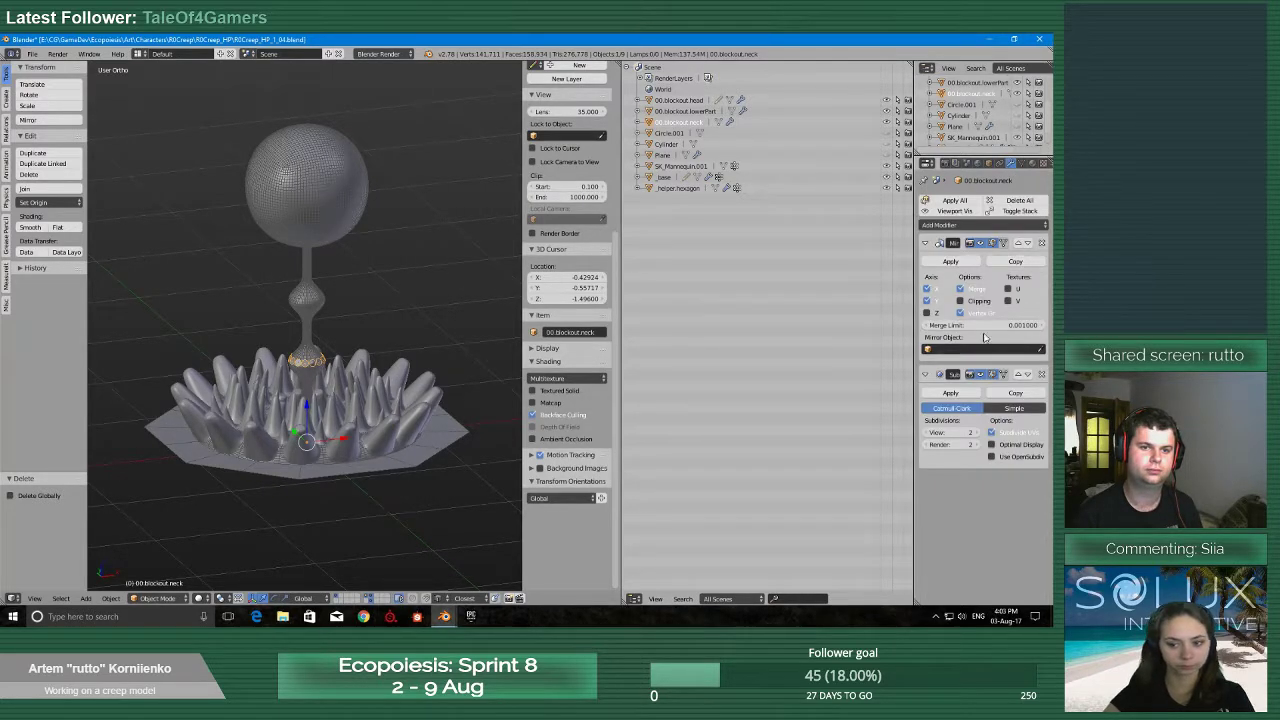
# Reveal any hidden geometry of 00.blockout.neck in Edit Mode, return to Object Mode and save the file
pyautogui.press('Tab')
pyautogui.click(362, 434)
pyautogui.scroll(4, 362, 435)
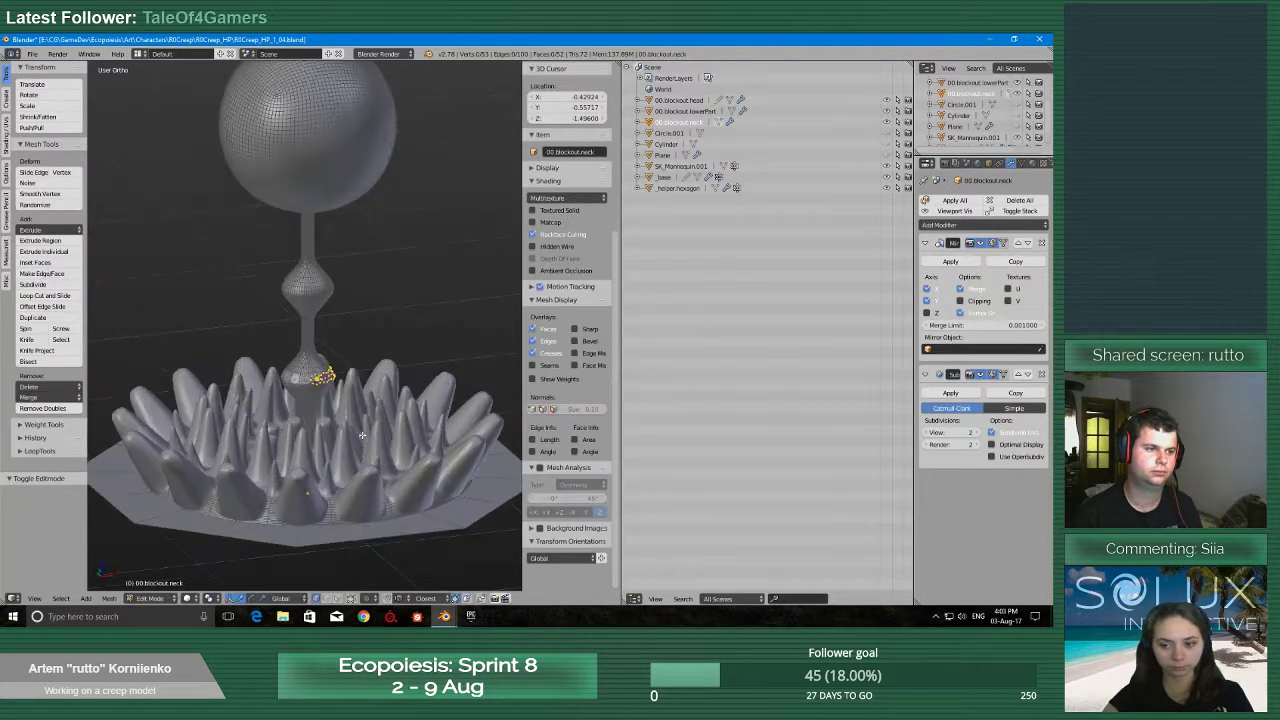
pyautogui.press('a')
pyautogui.press('a')
pyautogui.press('a')
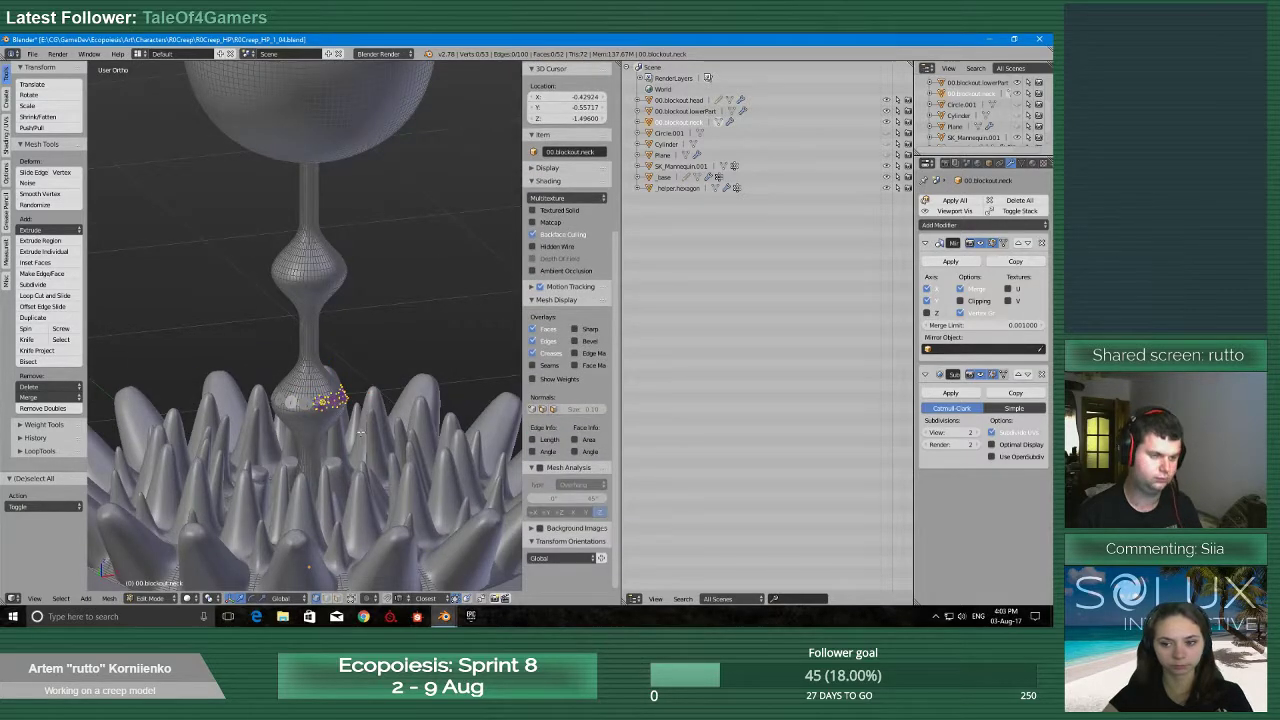
pyautogui.hotkey('alt', 'h')
pyautogui.press('Tab')
pyautogui.click(324, 416)
pyautogui.hotkey('ctrl', 's')
pyautogui.click(491, 353)
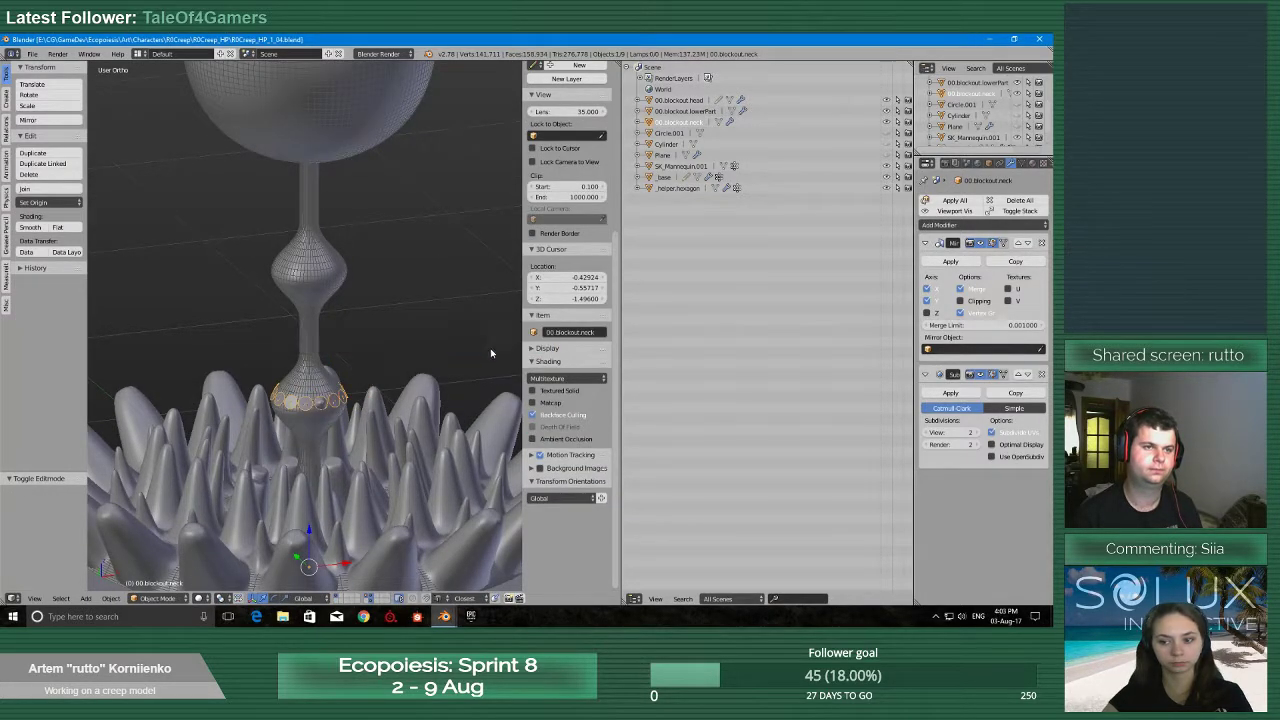
# Return to the R0Creep_HP_1_02.blend window and reopen that file from the R0Creep_HP folder
pyautogui.scroll(1, 491, 353)
pyautogui.moveTo(444, 614)
pyautogui.click(482, 566)
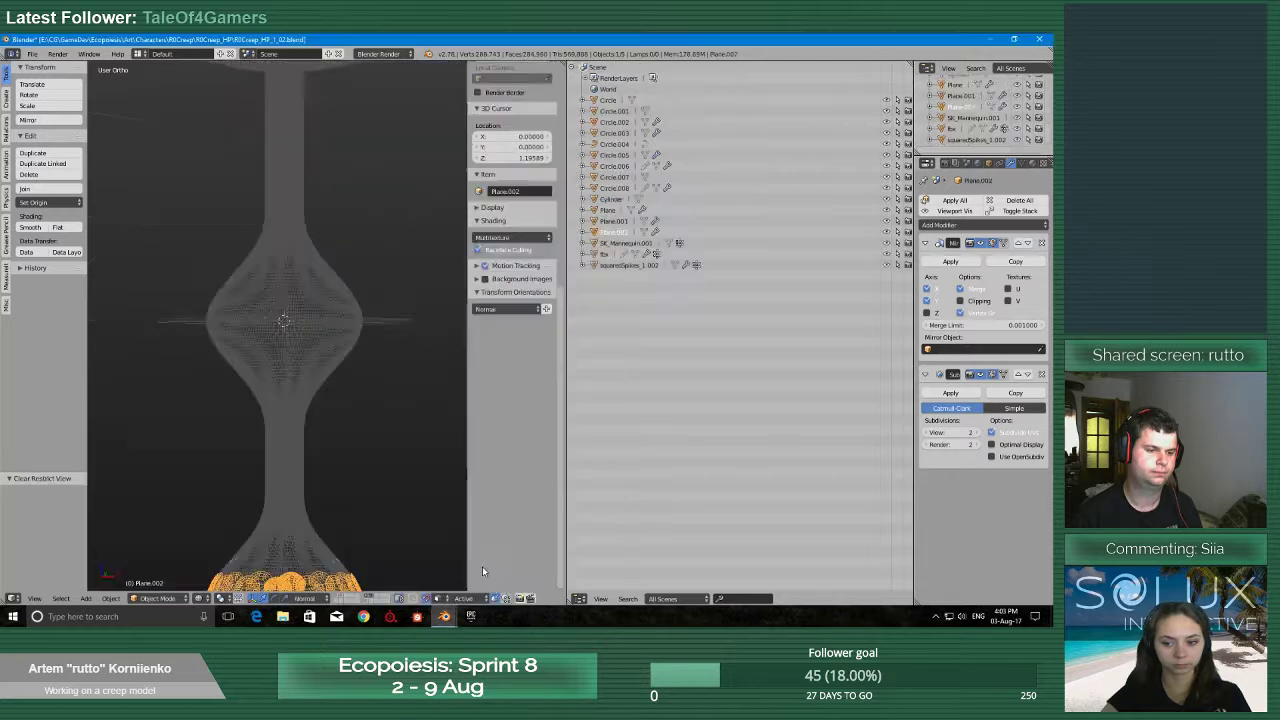
pyautogui.click(34, 54)
pyautogui.click(55, 74)
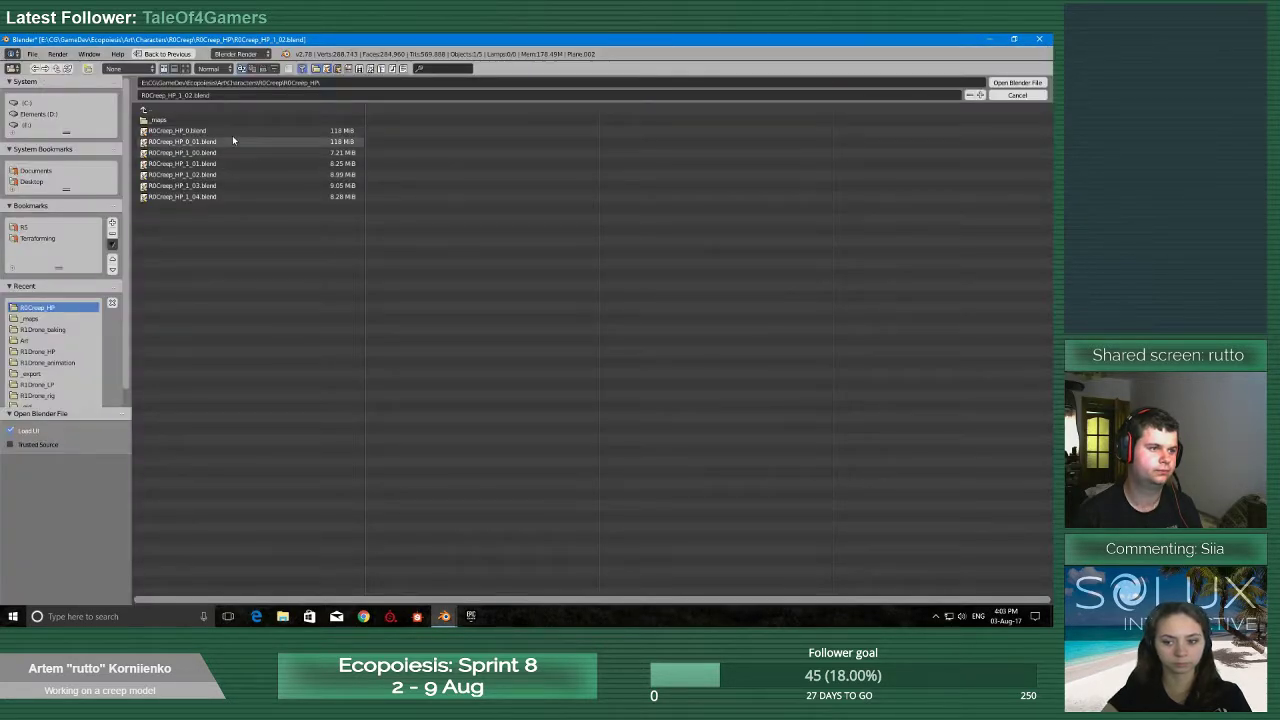
pyautogui.click(242, 174)
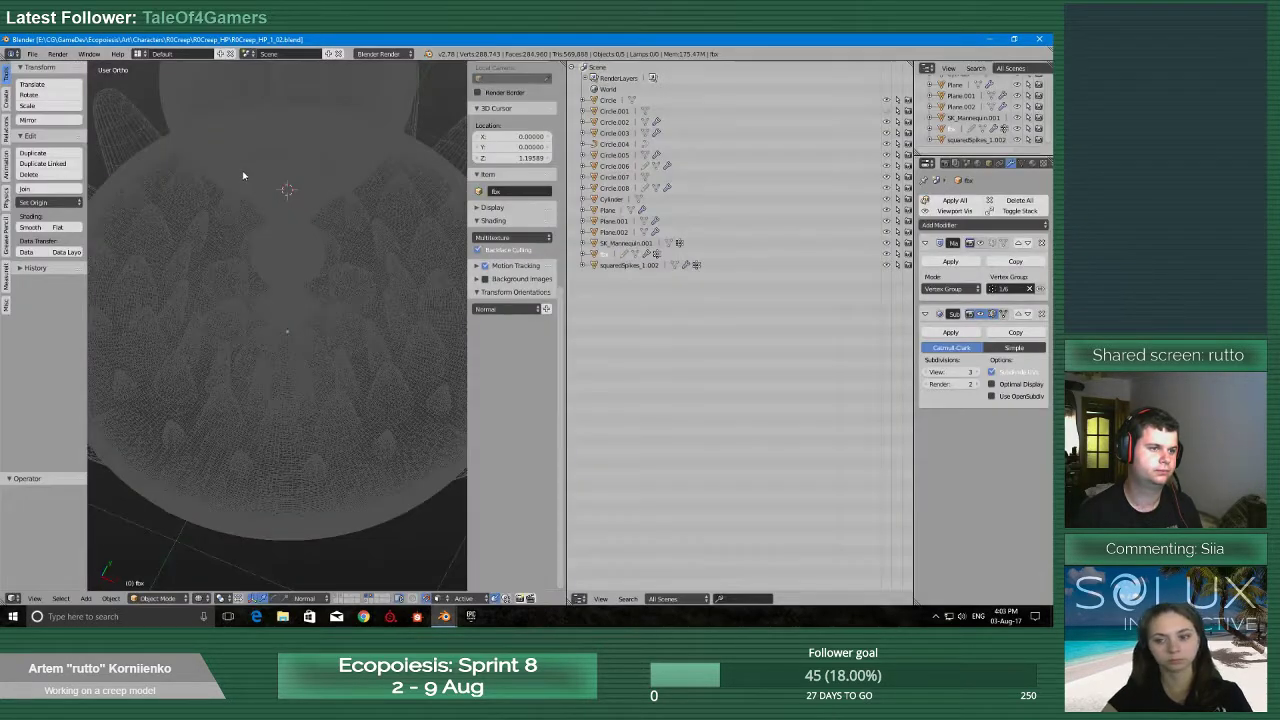
# Select the ring of round discs on the lower neck bulge and inspect the wireframe of the bulge above
pyautogui.moveTo(254, 226); pyautogui.dragTo(277, 141, button='middle')
pyautogui.moveTo(272, 350); pyautogui.dragTo(266, 301, button='middle')
pyautogui.scroll(3, 265, 301)
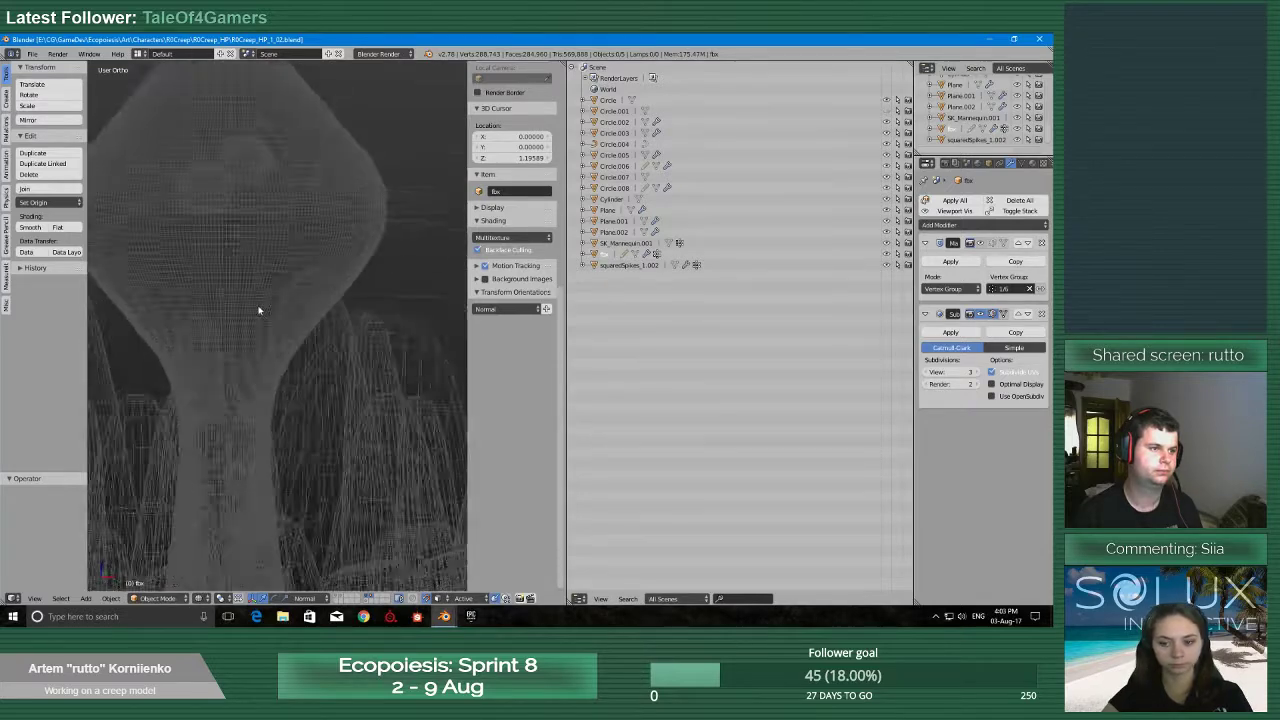
pyautogui.scroll(3, 260, 163)
pyautogui.moveTo(260, 163); pyautogui.dragTo(346, 420, button='middle')
pyautogui.rightClick(347, 405)
pyautogui.scroll(-3, 347, 405)
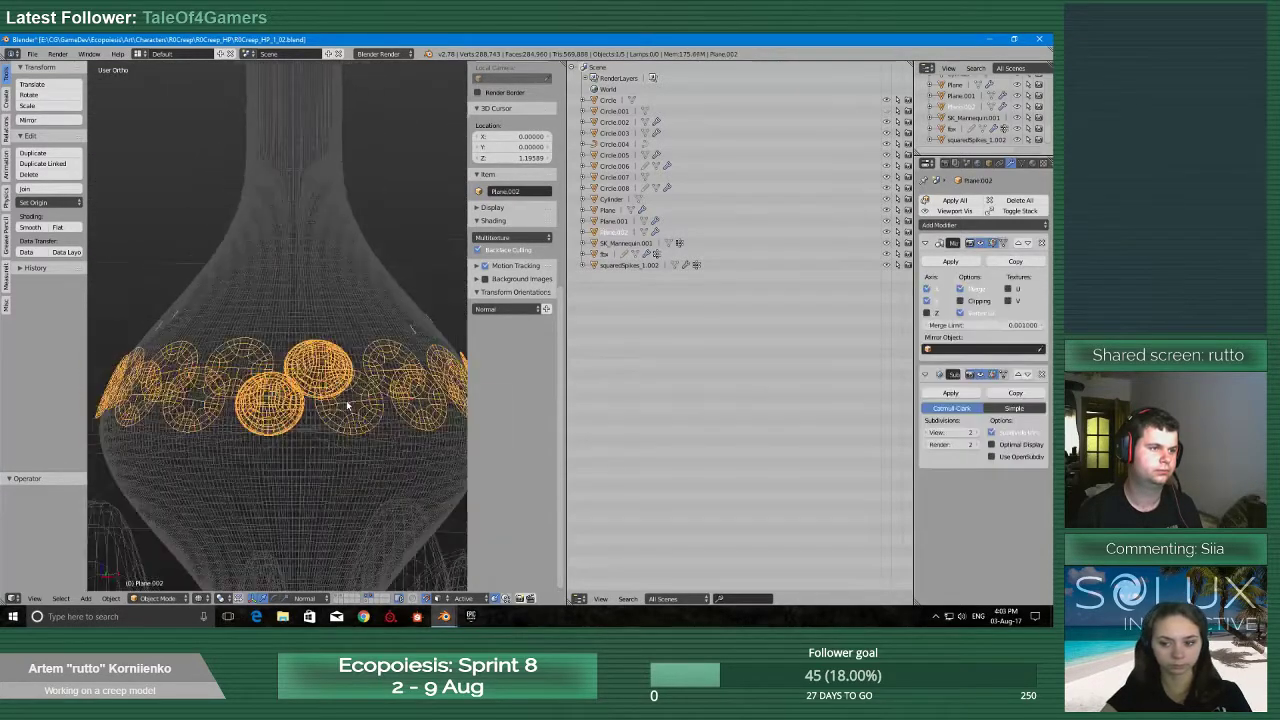
pyautogui.keyDown('shift'); pyautogui.moveTo(342, 225); pyautogui.dragTo(323, 577, button='middle'); pyautogui.keyUp('shift')
pyautogui.keyDown('shift'); pyautogui.moveTo(295, 290); pyautogui.dragTo(287, 403, button='middle'); pyautogui.keyUp('shift')
pyautogui.scroll(3, 287, 403)
pyautogui.scroll(-4, 289, 405)
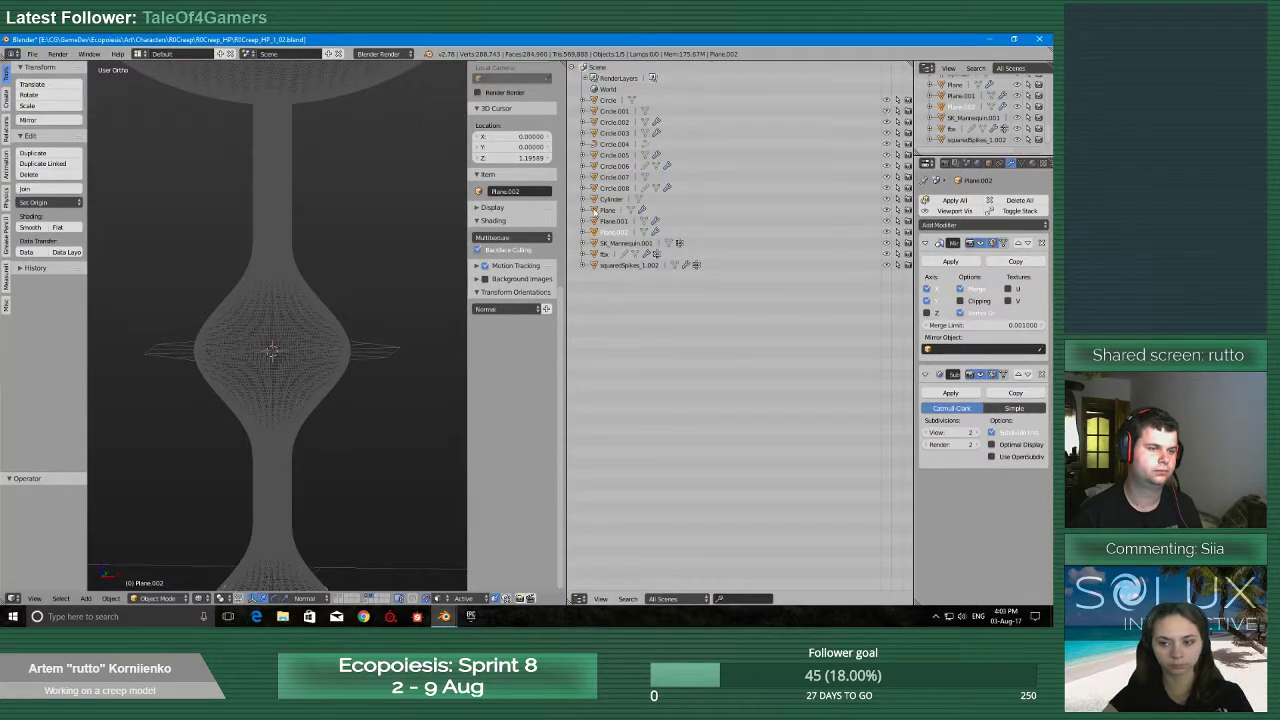
# Open the file R0Creep_HP_1_03.blend from the R0Creep_HP folder
pyautogui.click(32, 53)
pyautogui.click(50, 80)
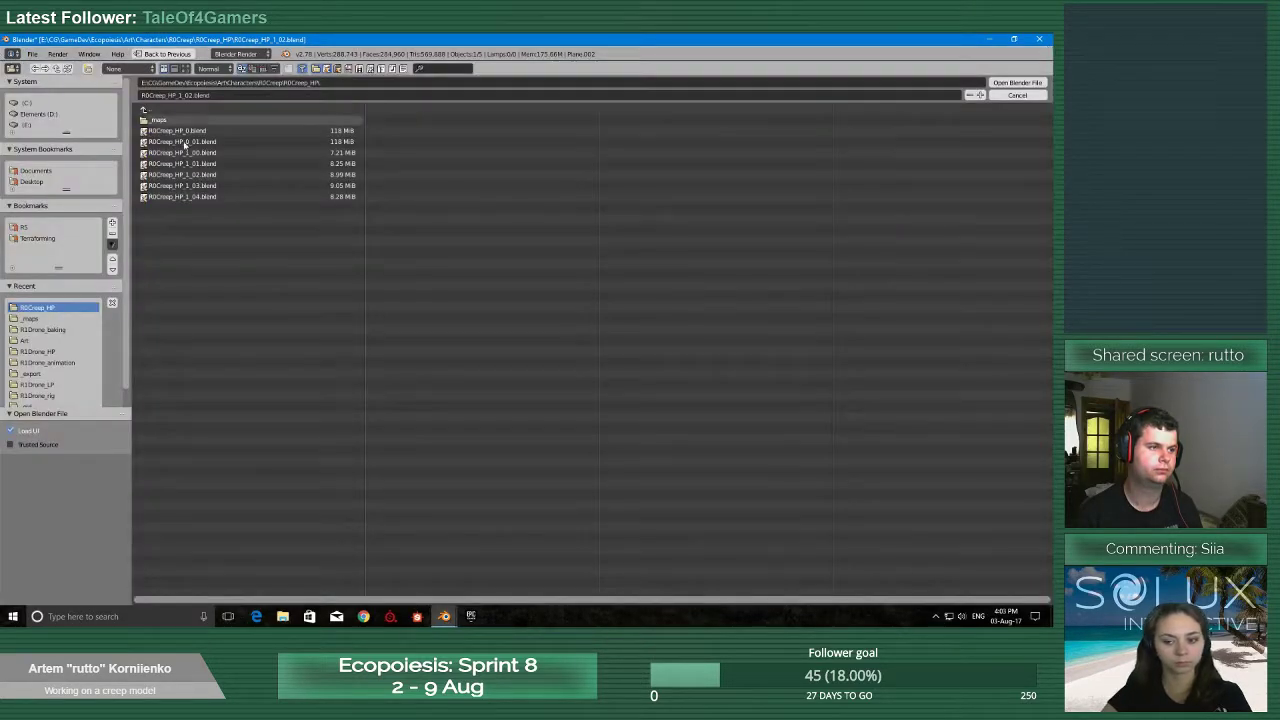
pyautogui.click(216, 186)
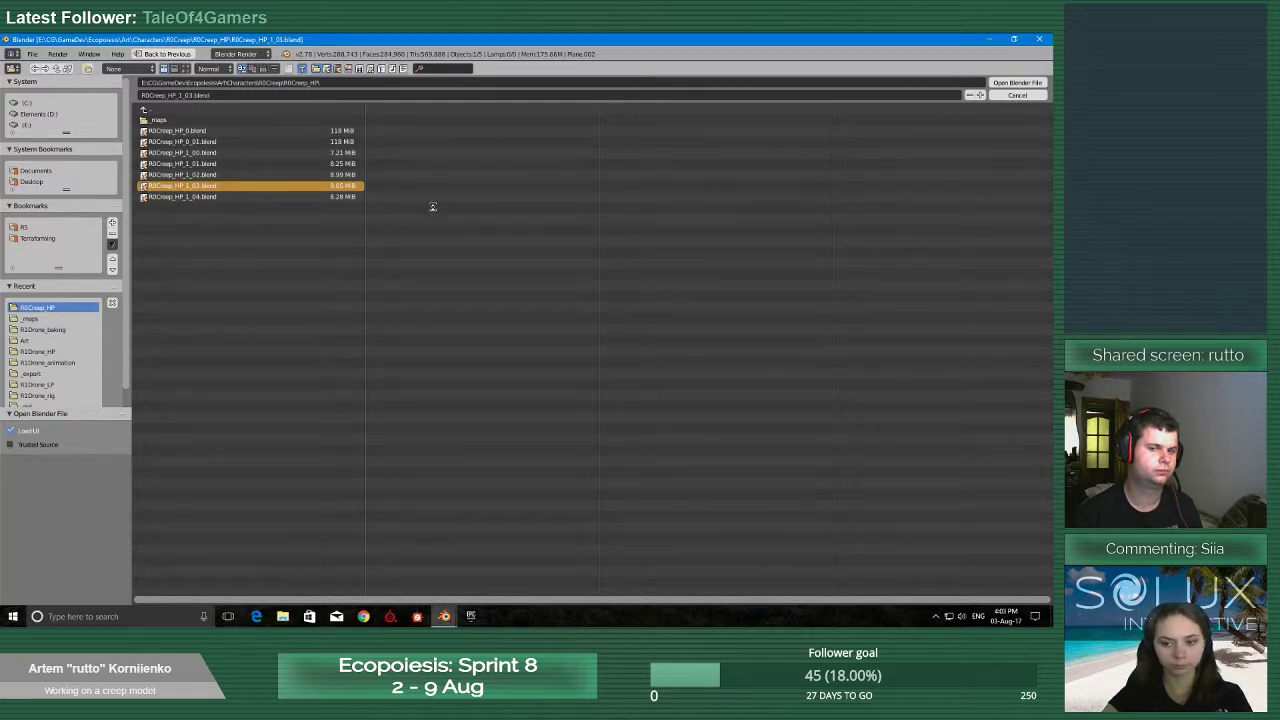
pyautogui.scroll(3, 445, 376)
pyautogui.scroll(-2, 451, 396)
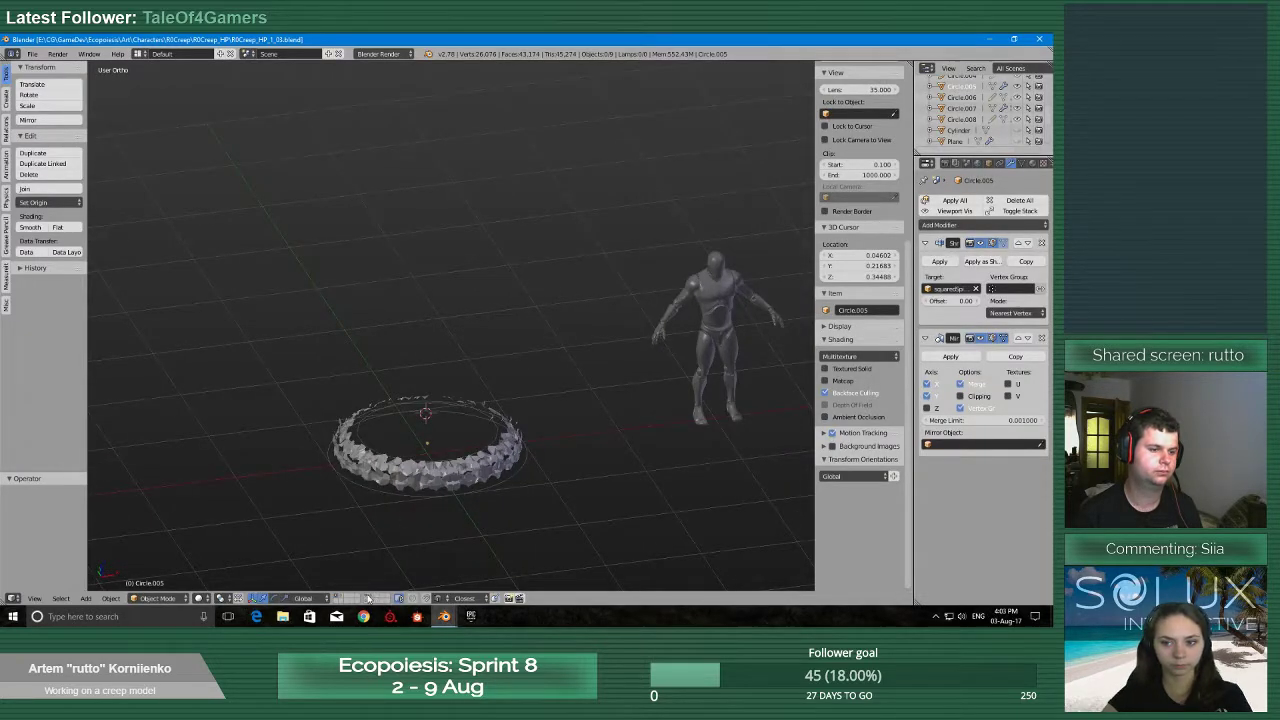
# Look through the scene layers for the mesh made of circular discs and select it
pyautogui.click(368, 598)
pyautogui.scroll(6, 451, 410)
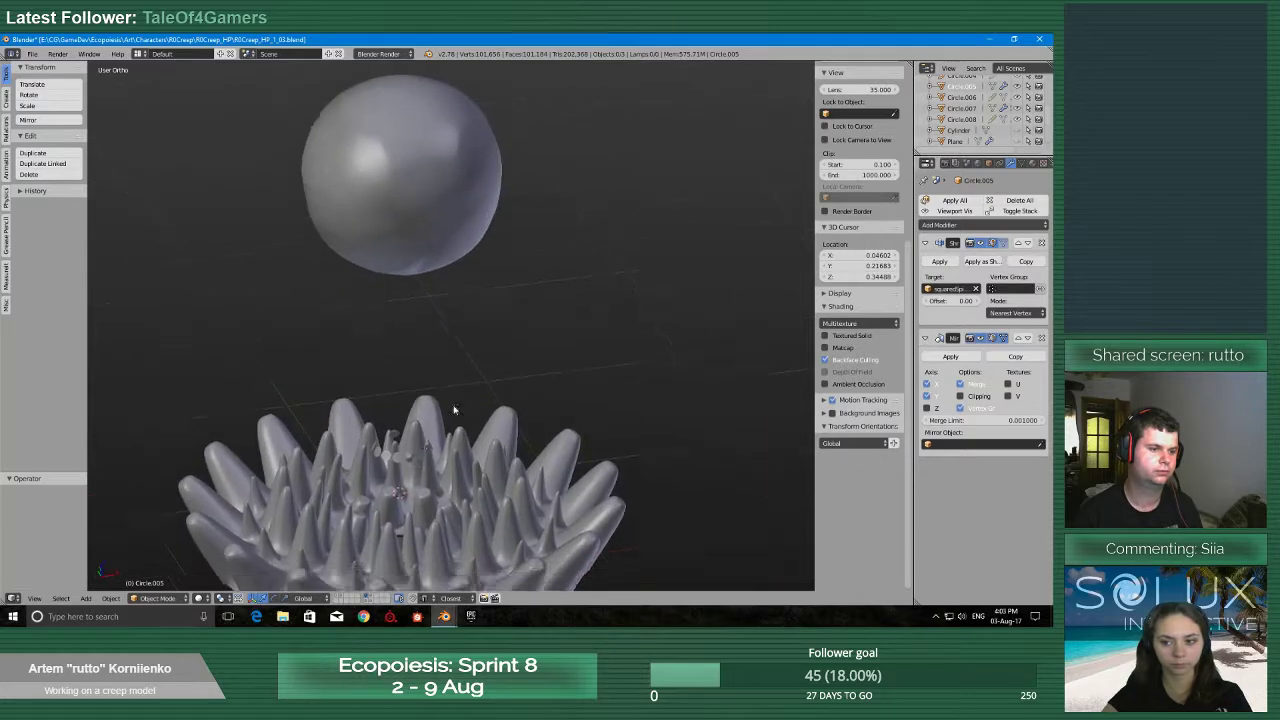
pyautogui.rightClick(494, 346)
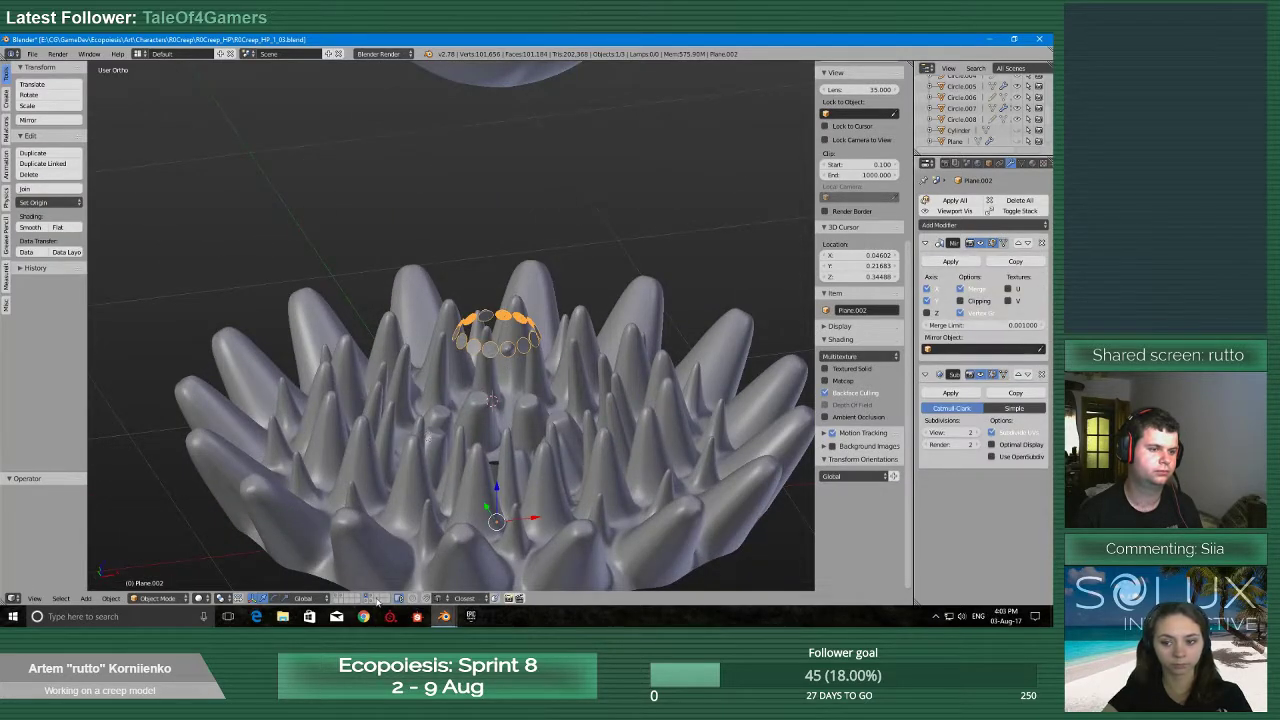
pyautogui.click(375, 598)
pyautogui.click(371, 601)
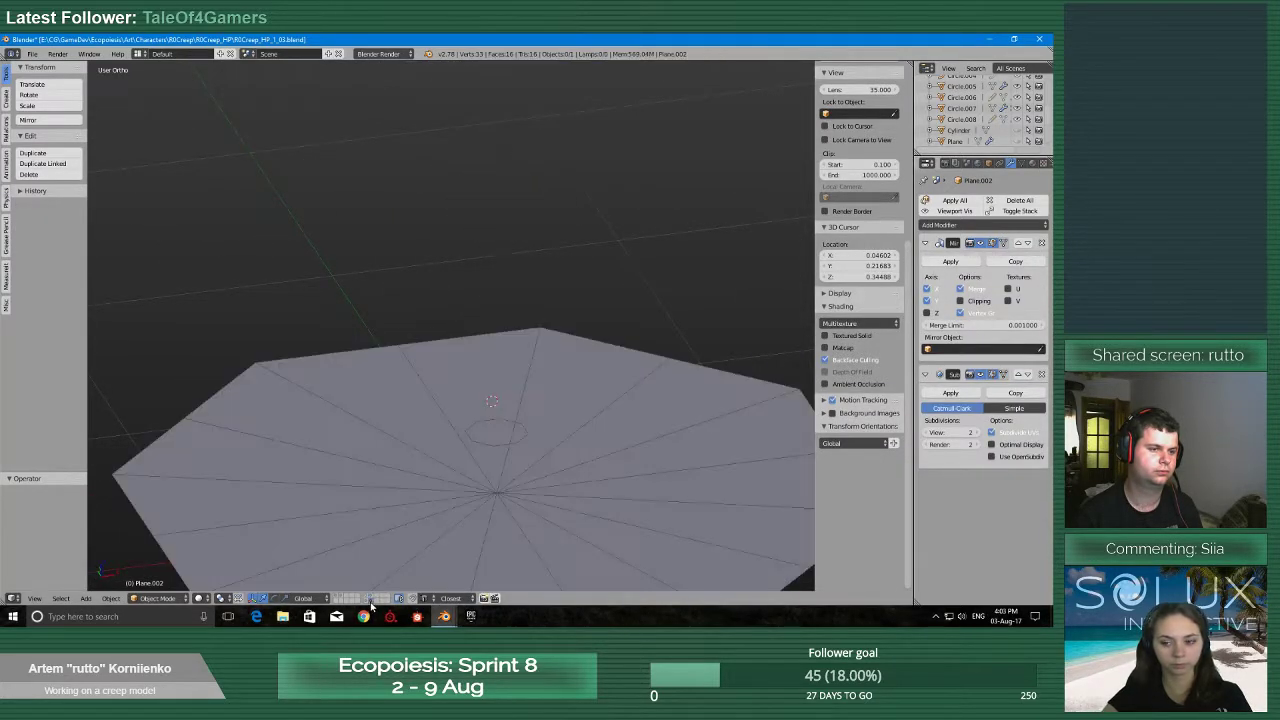
pyautogui.click(368, 600)
pyautogui.rightClick(494, 382)
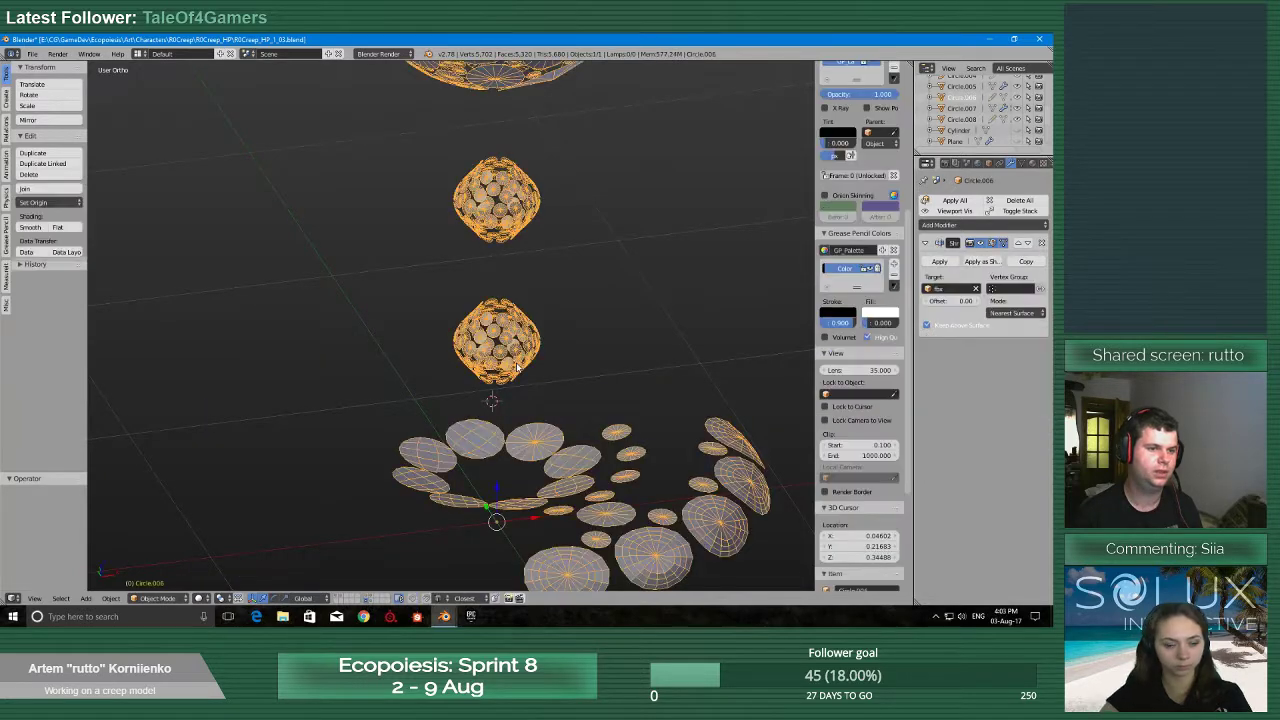
# Examine the circular discs covering the neck bulges, head and base of the creep
pyautogui.moveTo(586, 383); pyautogui.dragTo(544, 420, button='middle')
pyautogui.scroll(-1, 503, 403)
pyautogui.scroll(6, 544, 420)
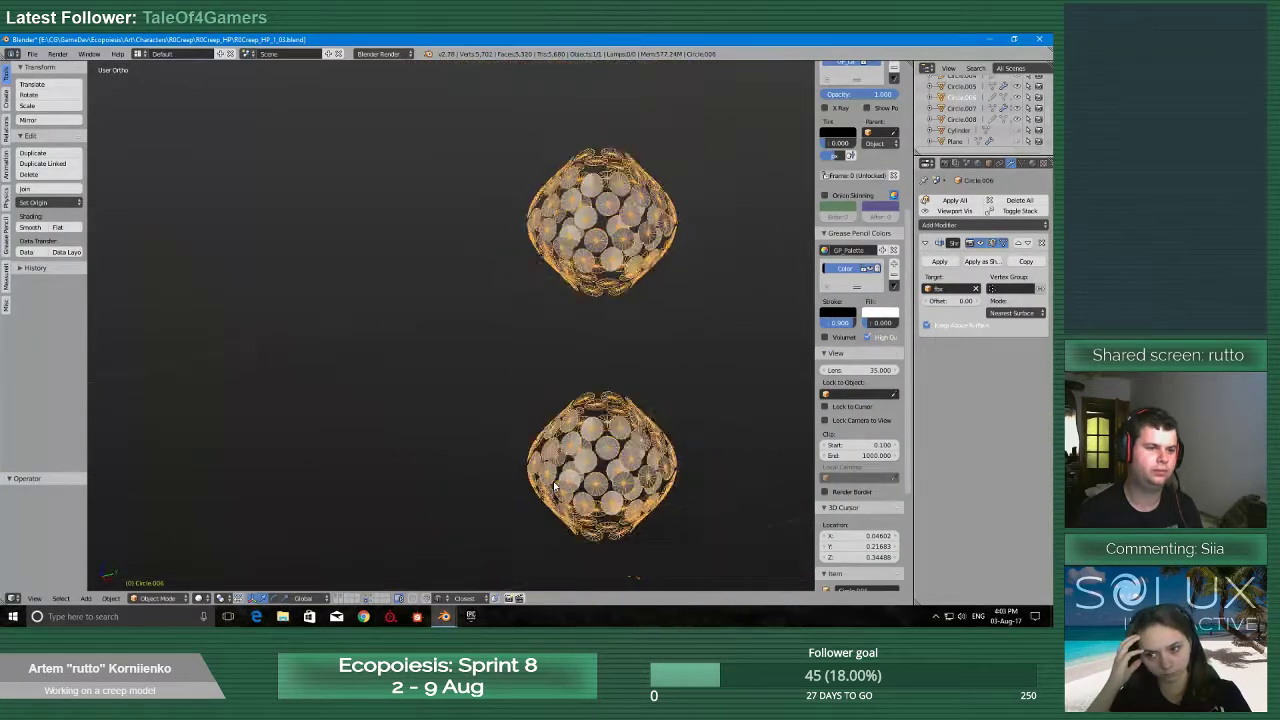
pyautogui.keyDown('shift'); pyautogui.moveTo(779, 296); pyautogui.dragTo(466, 474, button='middle'); pyautogui.keyUp('shift')
pyautogui.scroll(5, 516, 458)
pyautogui.scroll(-8, 516, 461)
pyautogui.scroll(-6, 466, 474)
# Switch to the R0Creep_HP_1_04 Blender window and look through the contents of its scene layers
pyautogui.click(446, 617)
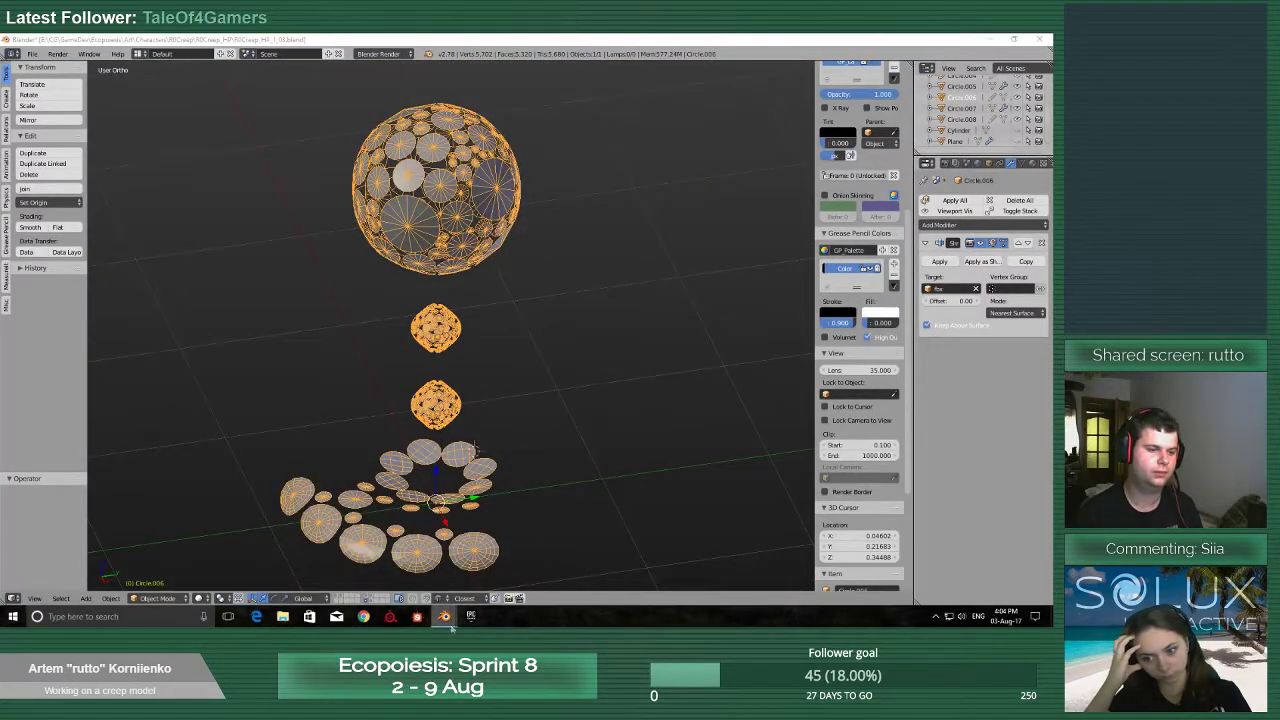
pyautogui.click(415, 572)
pyautogui.scroll(2, 336, 275)
pyautogui.scroll(-4, 338, 400)
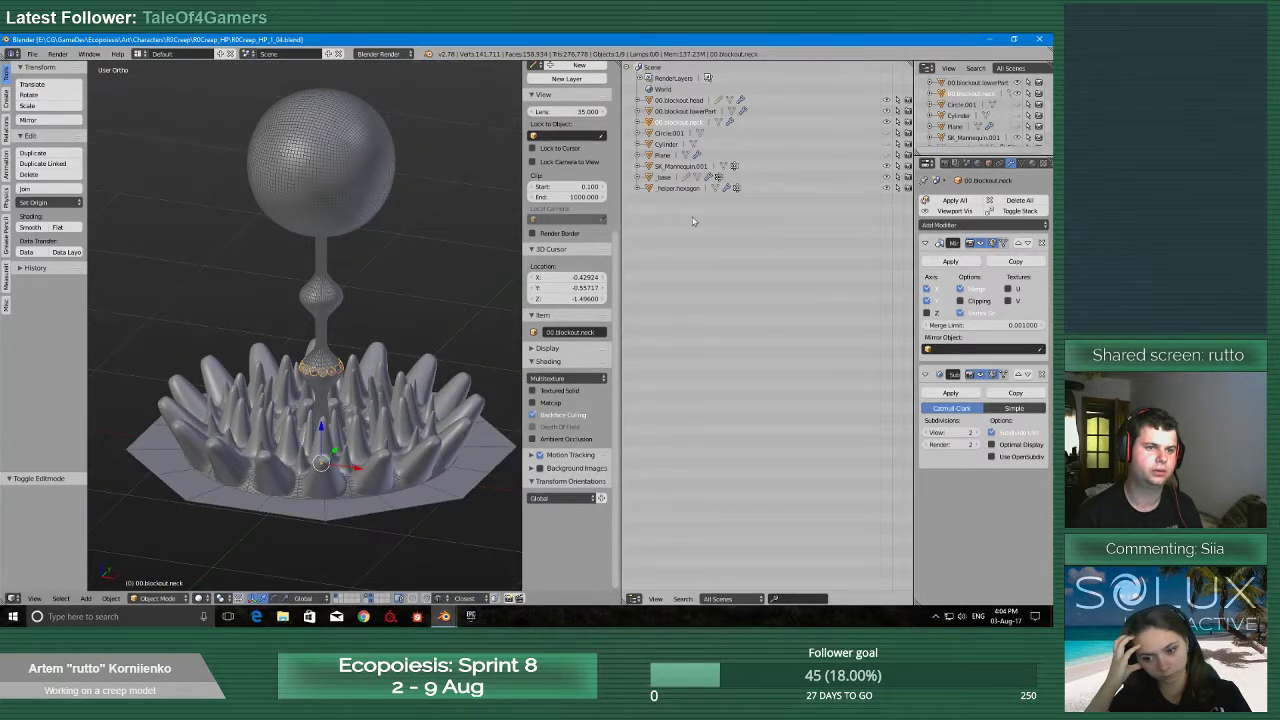
pyautogui.click(369, 596)
pyautogui.click(372, 598)
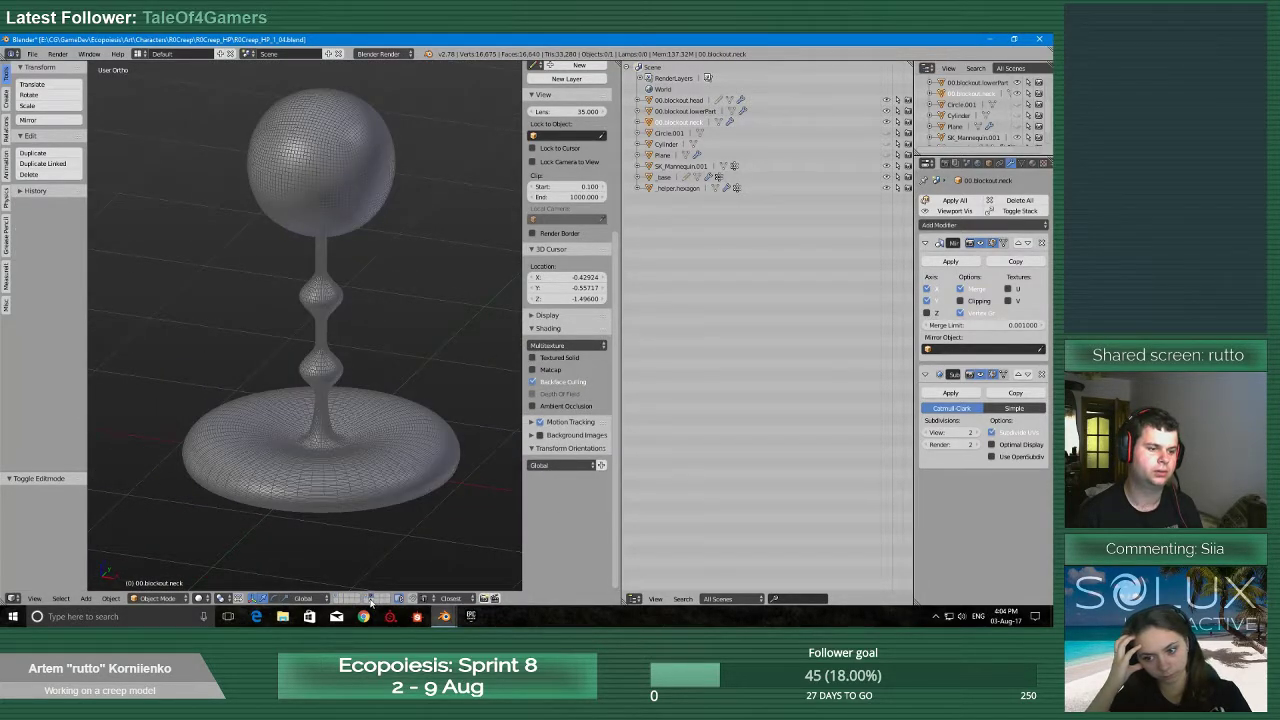
pyautogui.click(371, 598)
pyautogui.click(369, 598)
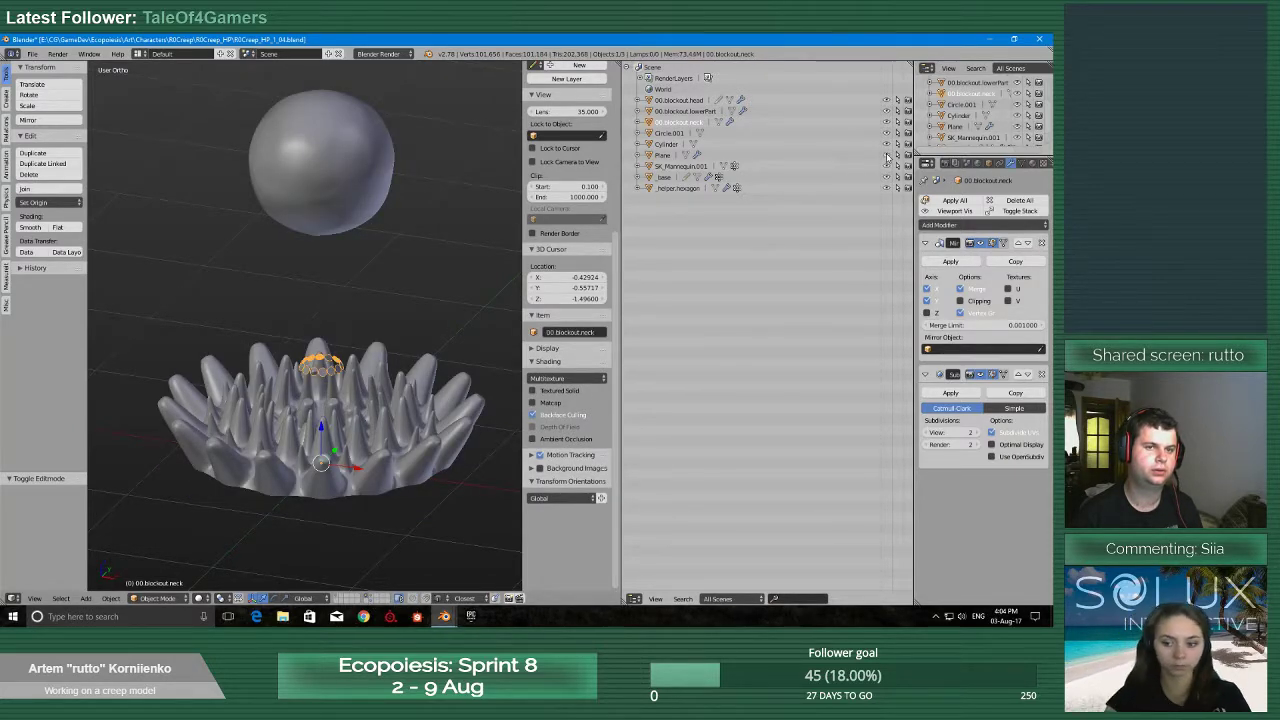
pyautogui.moveTo(230, 518); pyautogui.dragTo(244, 558, button='middle')
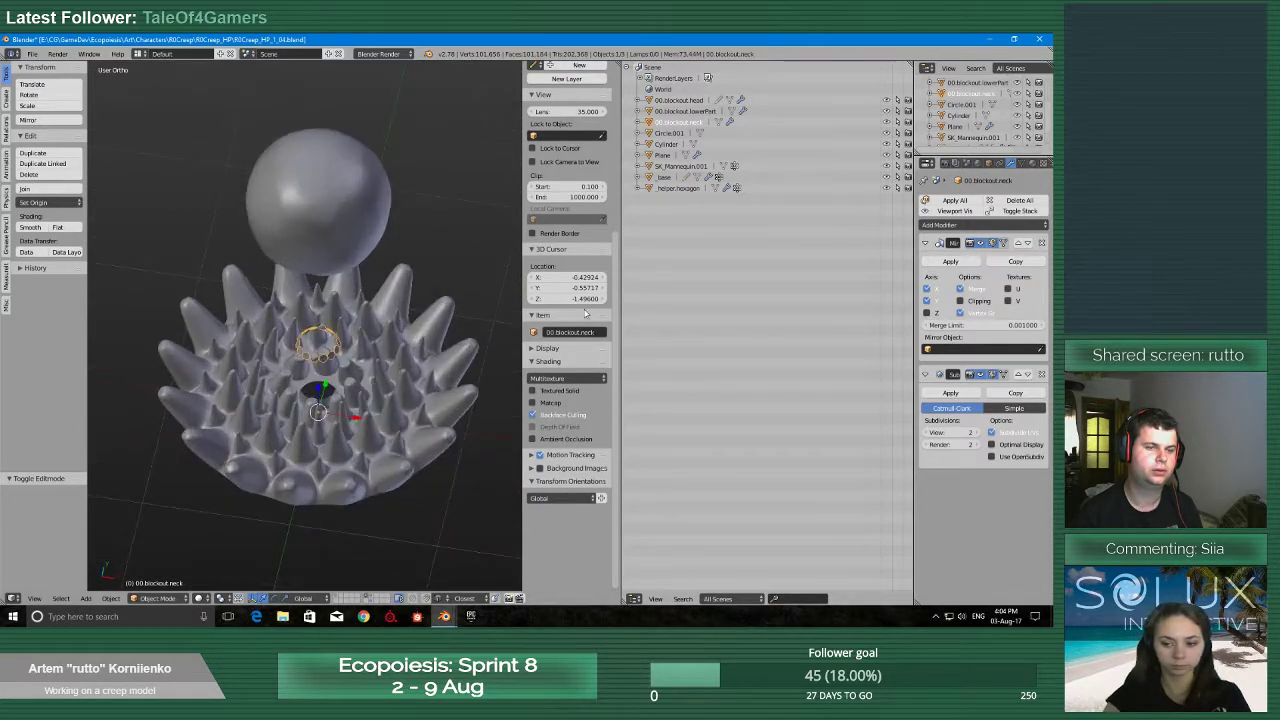
pyautogui.click(345, 598)
pyautogui.click(372, 599)
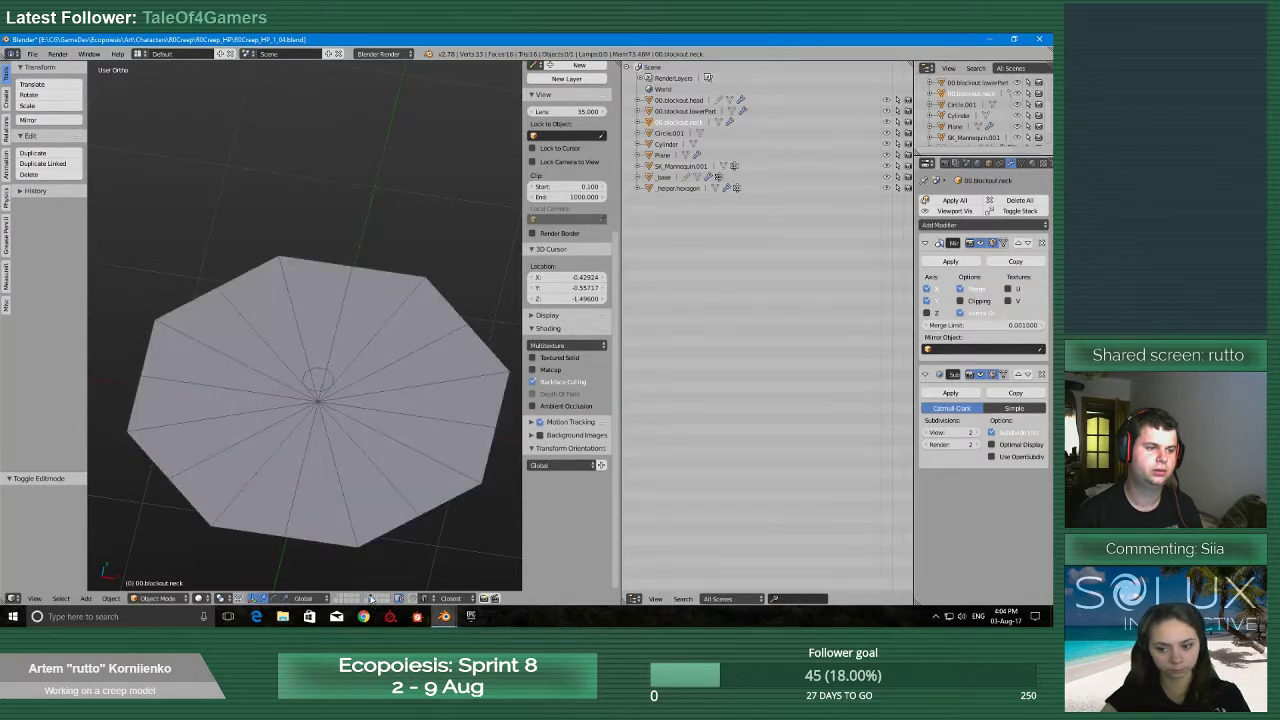
pyautogui.click(369, 598)
pyautogui.click(371, 598)
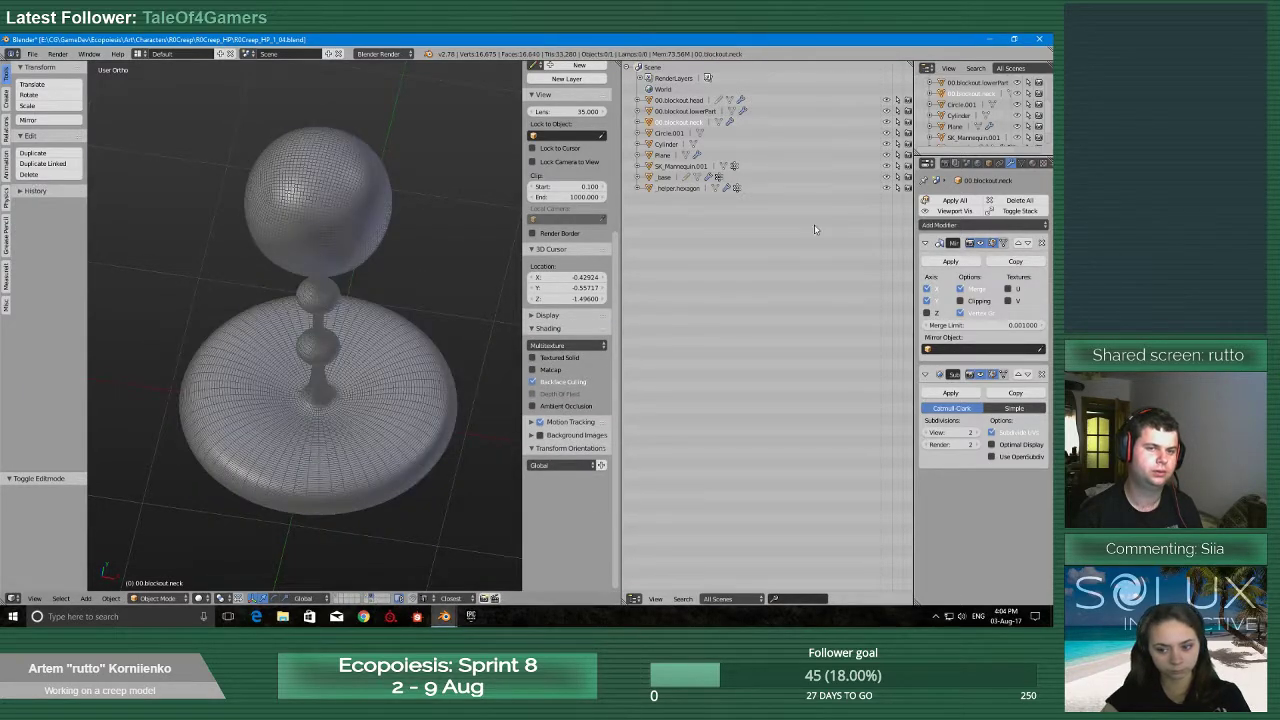
# Delete the Cylinder object from the R0Creep_HP_1_04 scene
pyautogui.click(672, 145)
pyautogui.click(339, 599)
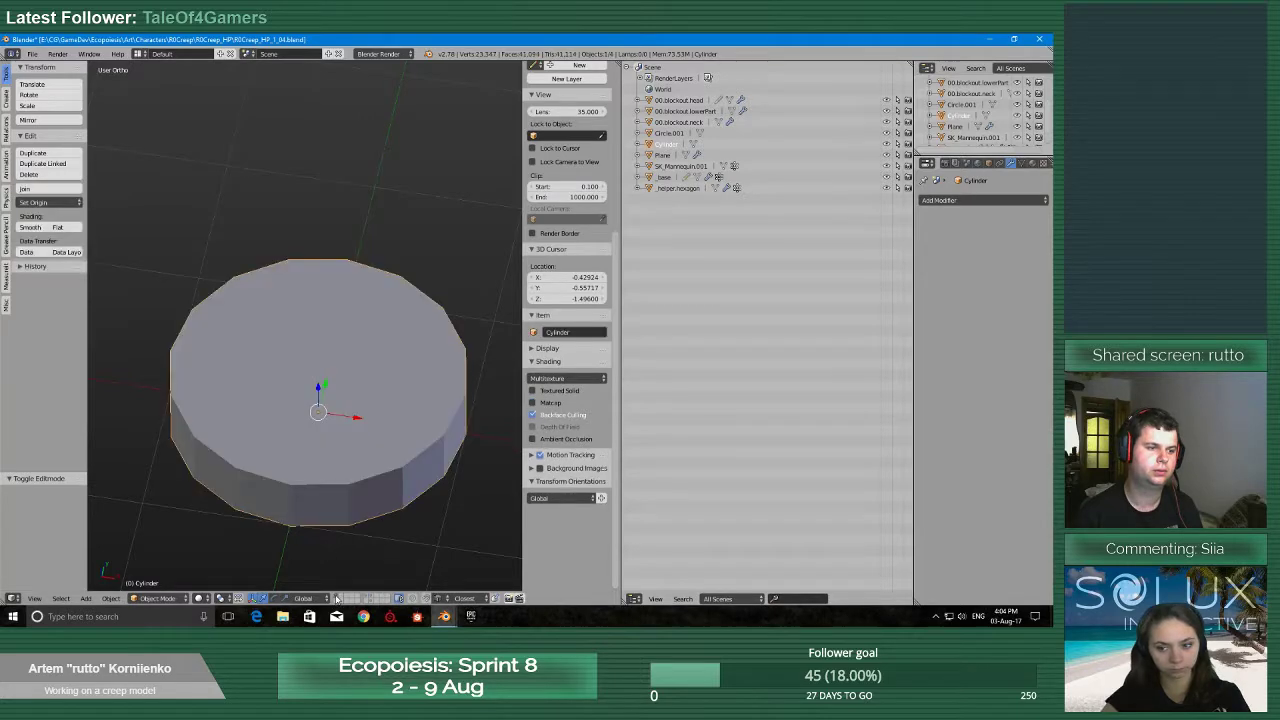
pyautogui.scroll(-2, 340, 526)
pyautogui.moveTo(368, 402); pyautogui.dragTo(408, 372, button='middle')
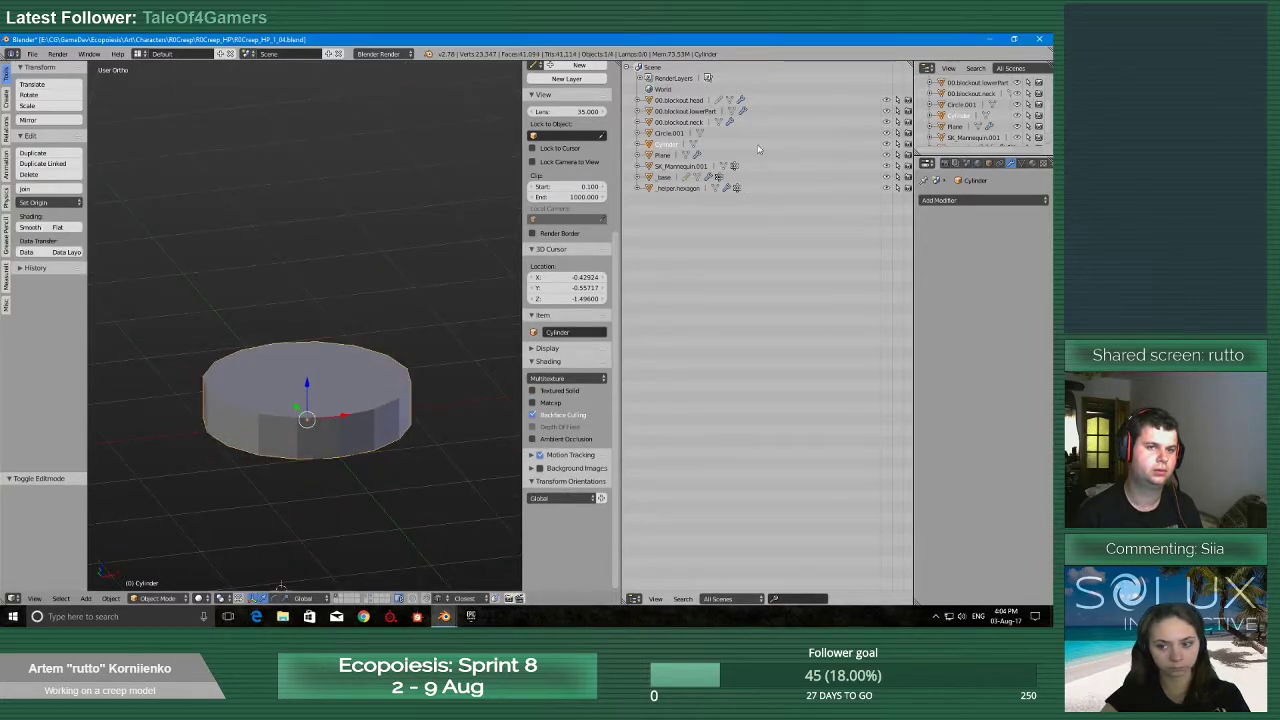
pyautogui.moveTo(308, 437); pyautogui.dragTo(275, 326, button='middle')
pyautogui.press('x')
pyautogui.click(319, 422)
# Delete the leftover Plane object from the same layer
pyautogui.scroll(1, 322, 440)
pyautogui.rightClick(324, 458)
pyautogui.scroll(5, 285, 355)
pyautogui.press('x')
pyautogui.click(288, 367)
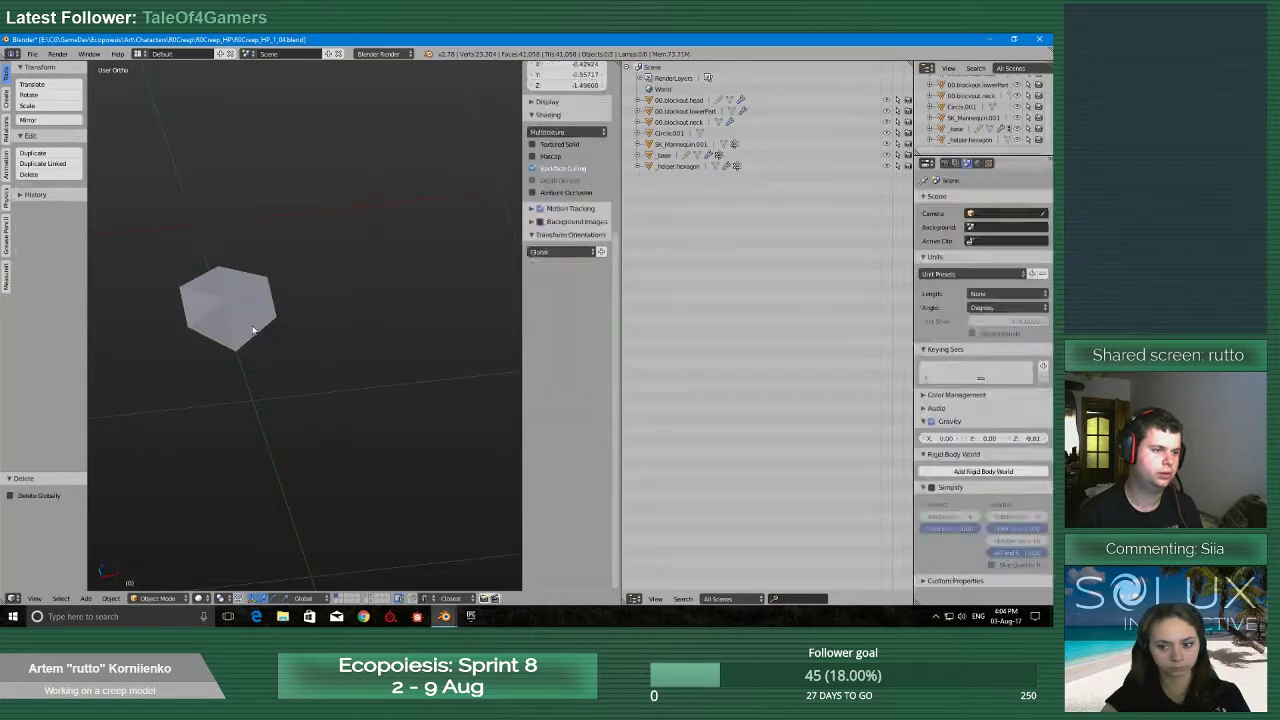
# Delete the small hexagonal Circle.001 object
pyautogui.rightClick(252, 324)
pyautogui.press('x')
pyautogui.click(254, 314)
# Check the disc mesh's name in the R0Creep_HP_1_03 window and append Circle.006 from that file into the R0Creep_HP_1_04 scene
pyautogui.click(445, 616)
pyautogui.click(537, 565)
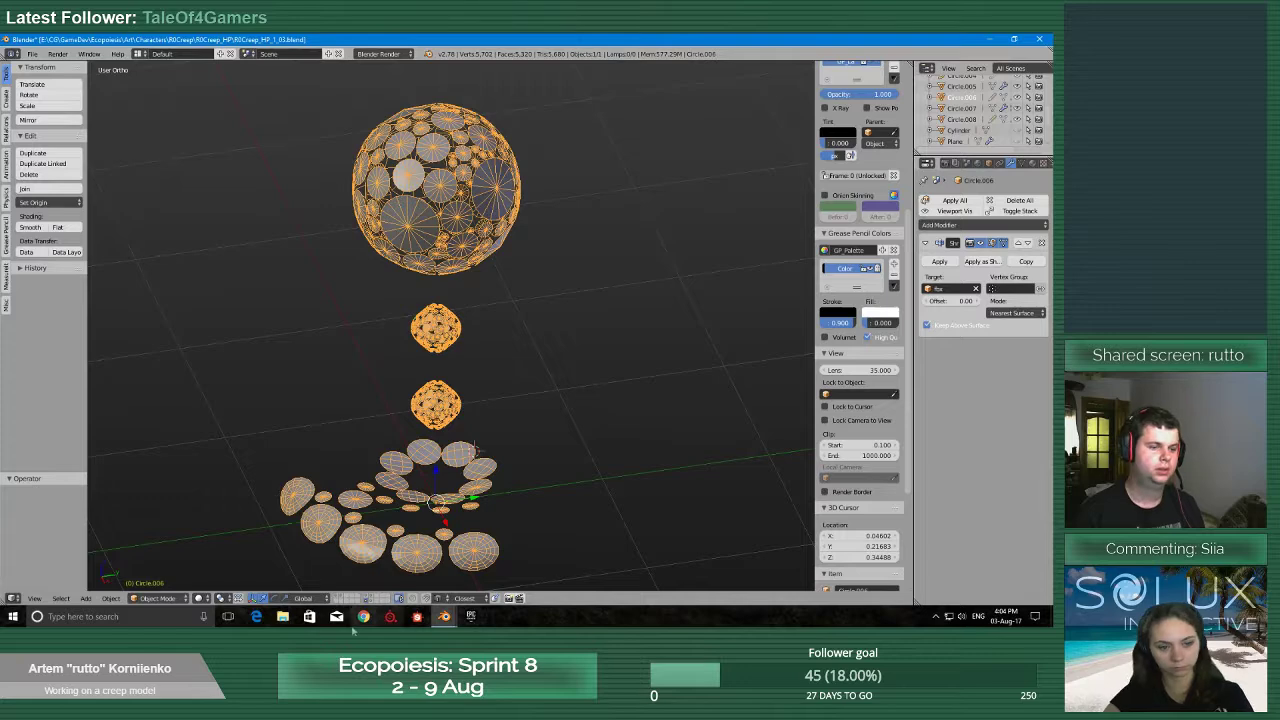
pyautogui.click(445, 616)
pyautogui.click(402, 582)
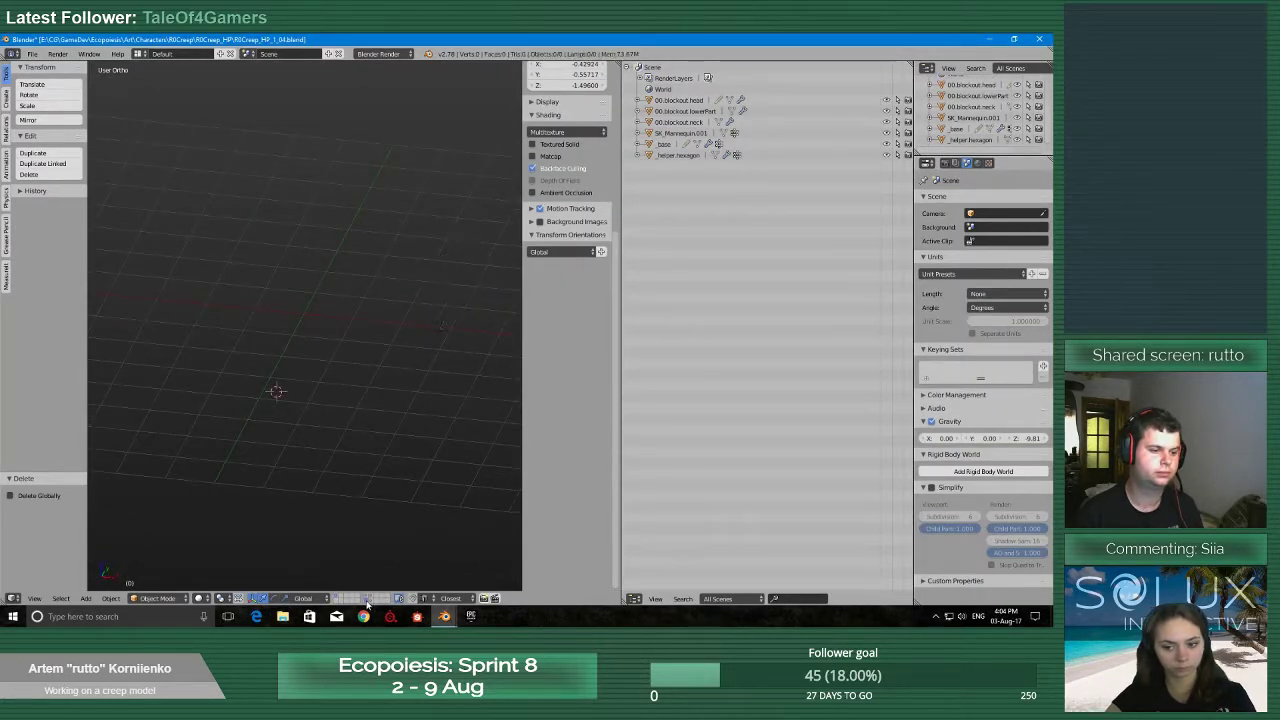
pyautogui.hotkey('shift', 'F1')
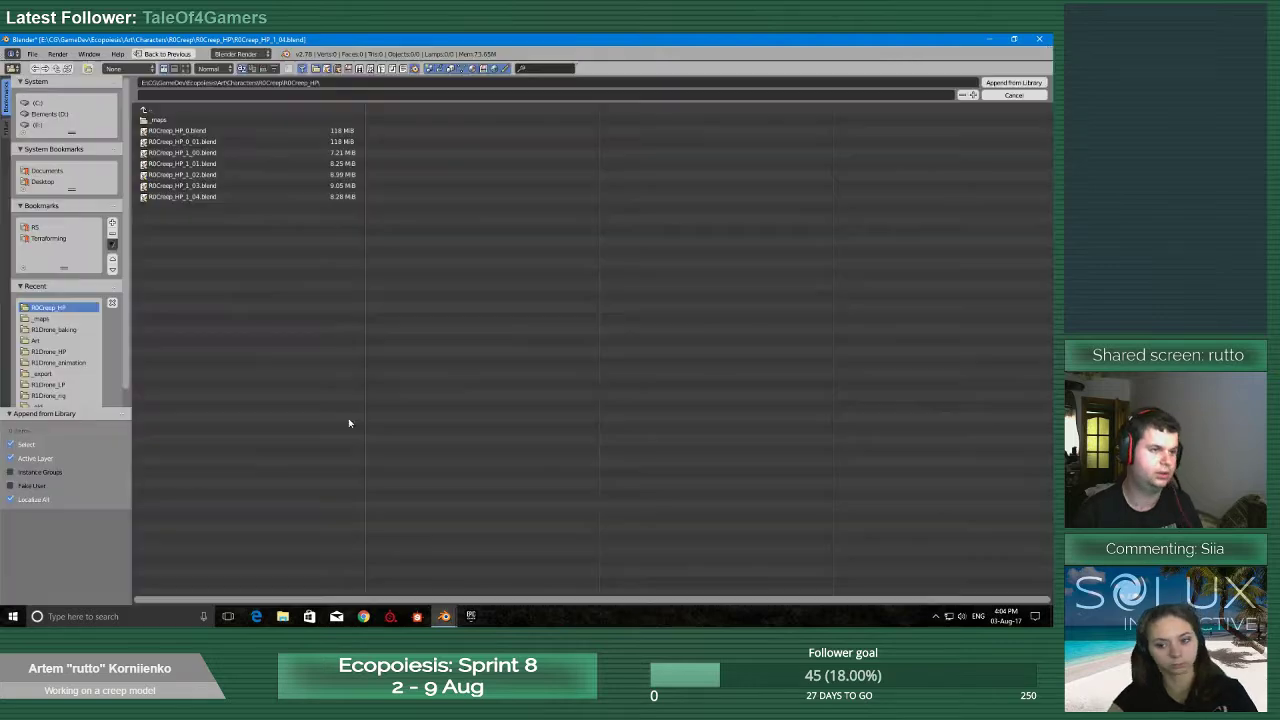
pyautogui.doubleClick(214, 186)
pyautogui.doubleClick(184, 196)
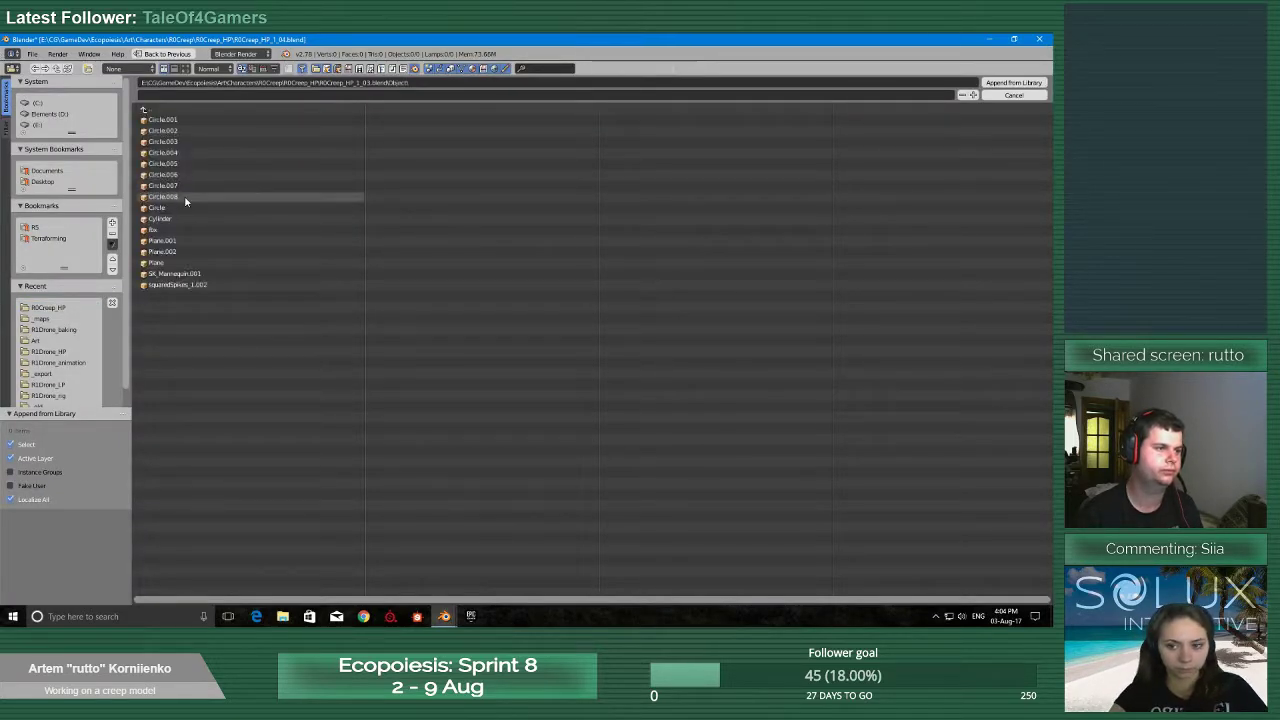
pyautogui.click(186, 175)
pyautogui.click(1006, 84)
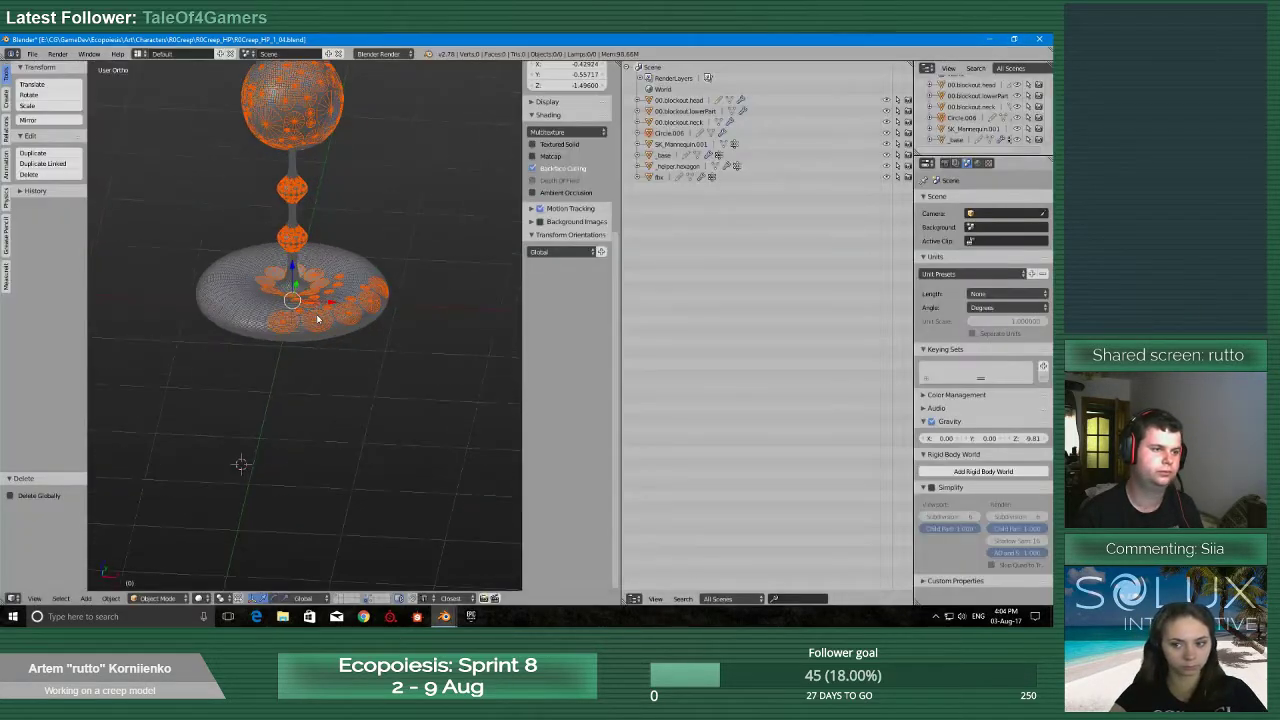
# Enter Edit Mode on the appended Circle.006 mesh and select all the linked discs lying on the base
pyautogui.scroll(3, 316, 318)
pyautogui.keyDown('shift'); pyautogui.moveTo(306, 146); pyautogui.dragTo(309, 288, button='middle'); pyautogui.keyUp('shift')
pyautogui.scroll(3, 306, 326)
pyautogui.scroll(-1, 297, 329)
pyautogui.scroll(-4, 297, 329)
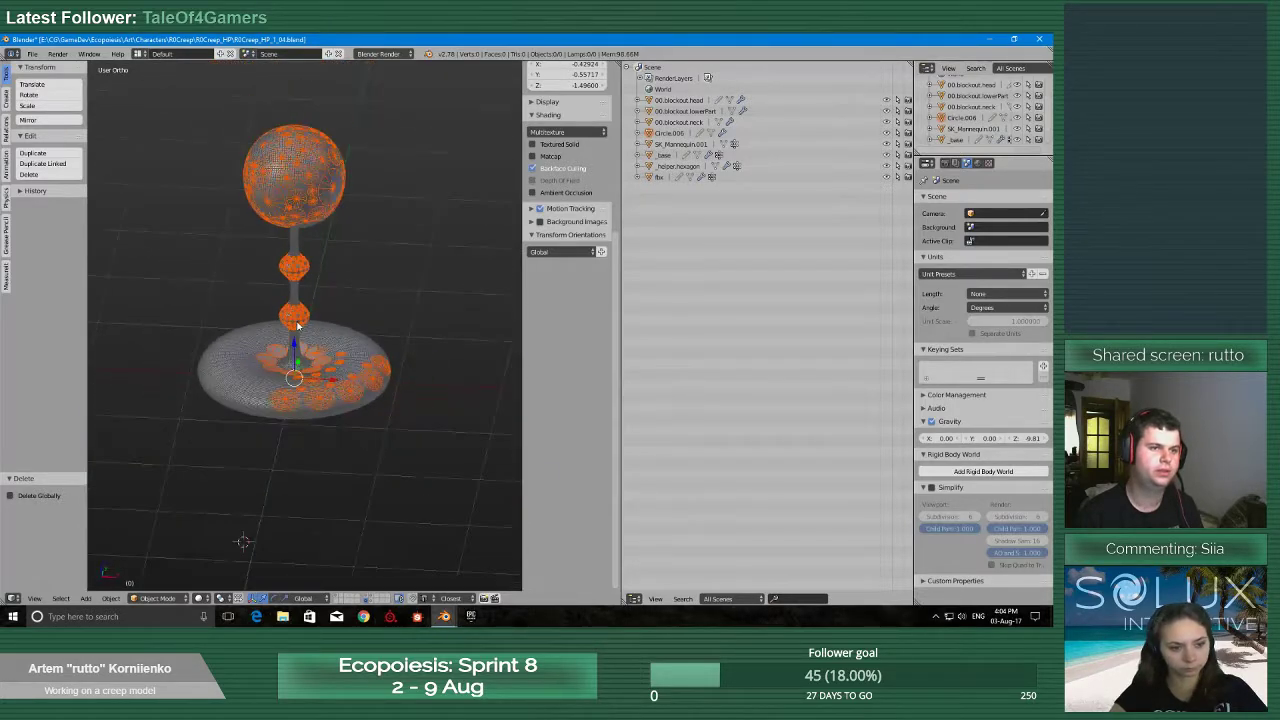
pyautogui.moveTo(298, 346); pyautogui.dragTo(306, 334, button='middle')
pyautogui.scroll(4, 306, 334)
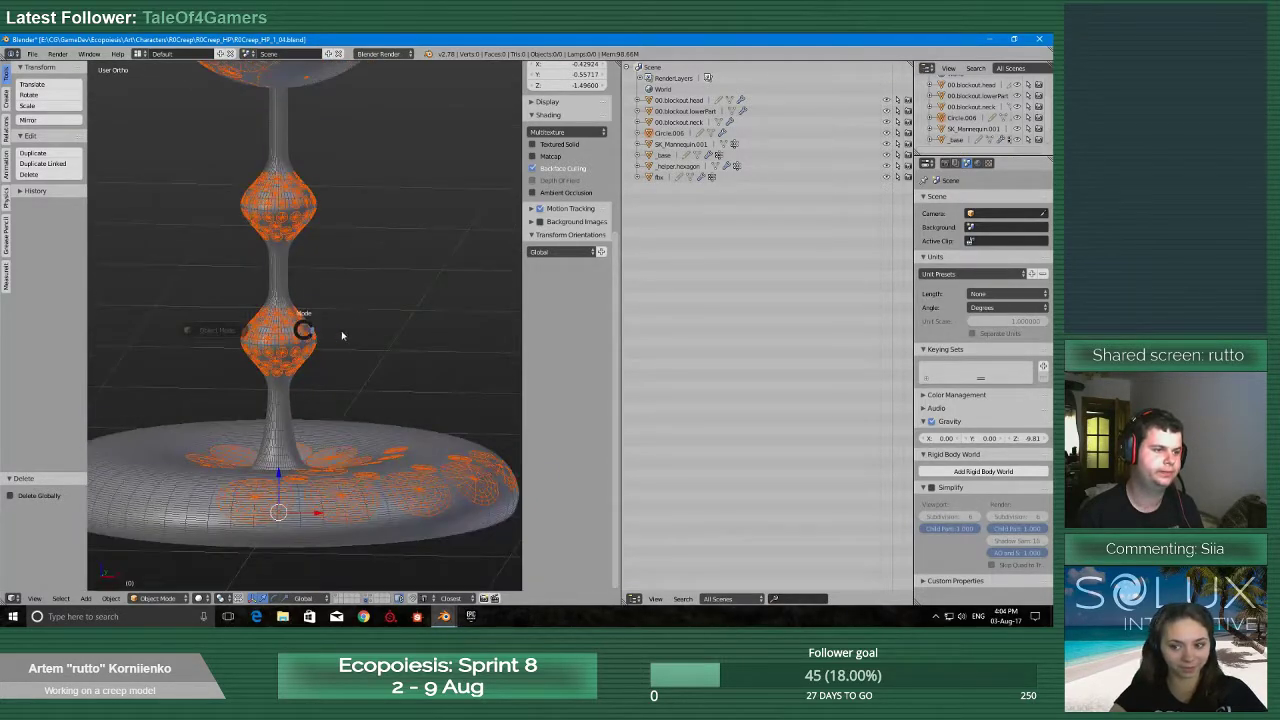
pyautogui.click(341, 335)
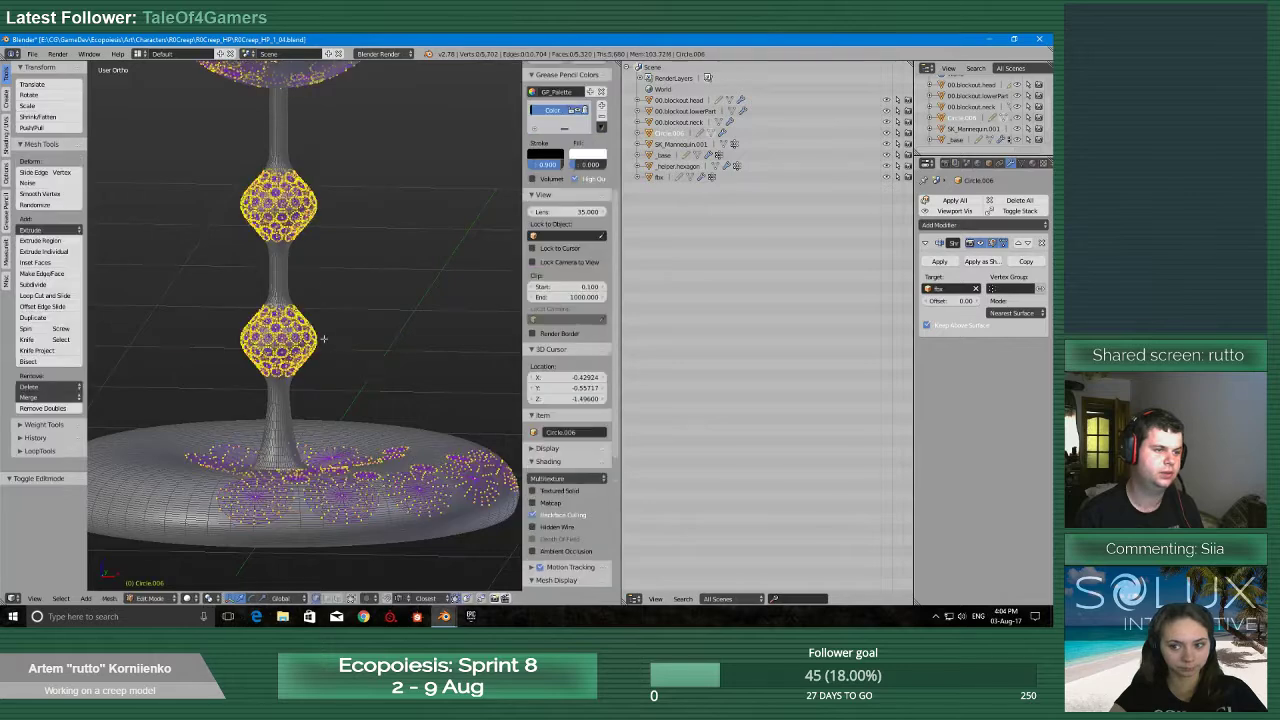
pyautogui.moveTo(324, 342); pyautogui.dragTo(316, 364, button='middle')
pyautogui.scroll(1, 316, 364)
pyautogui.scroll(-3, 217, 393)
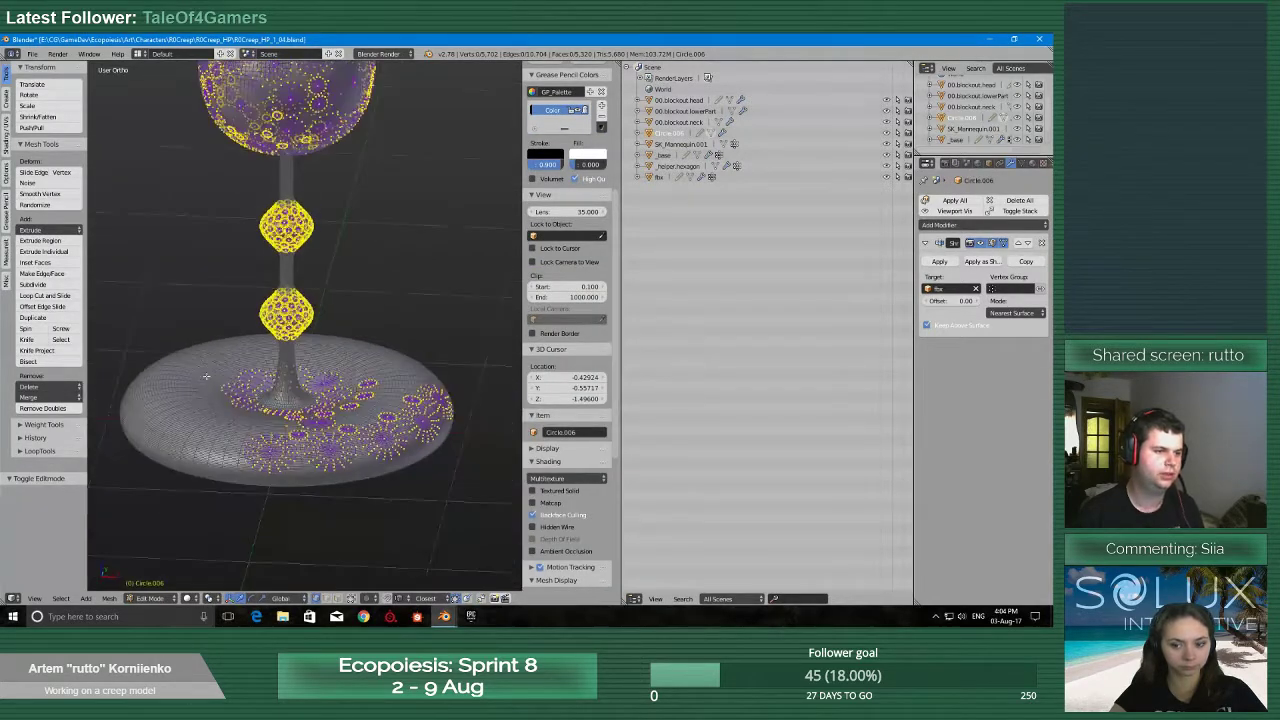
pyautogui.hotkey('ctrl', 'l')
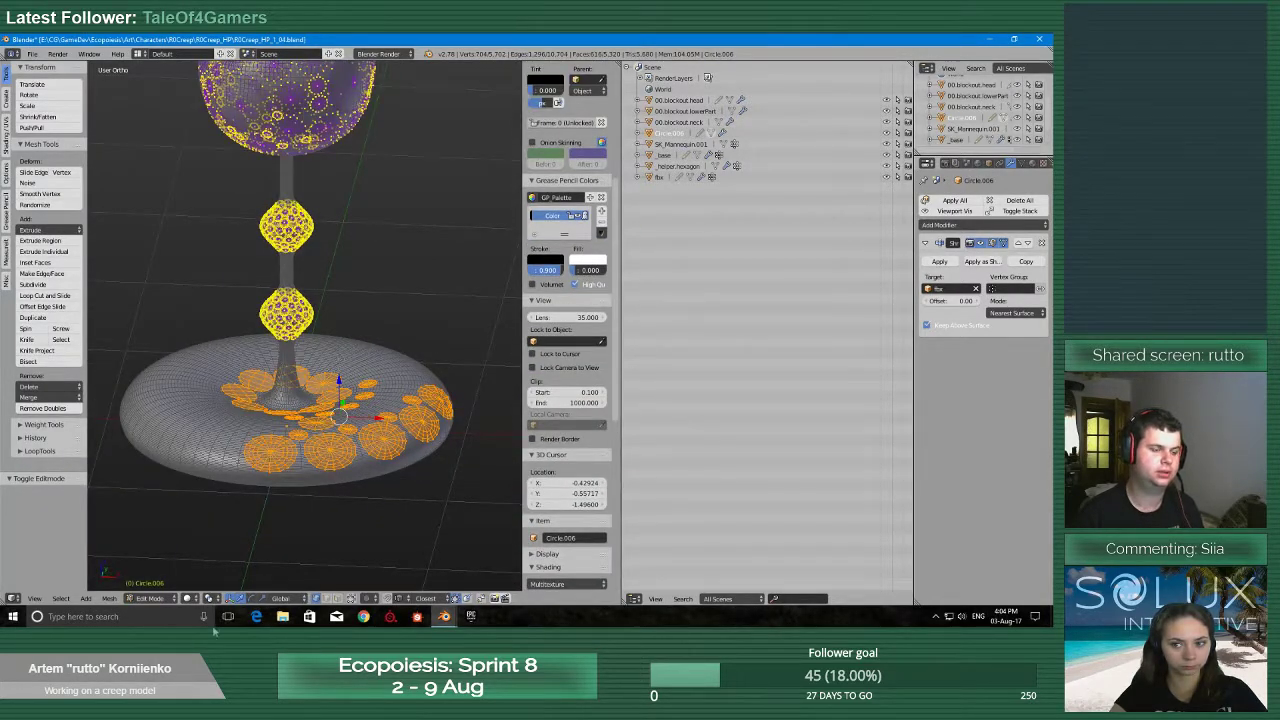
# Close the R0Creep_HP_1_03 Blender window and return to the R0Creep_HP_1_04 scene
pyautogui.click(444, 616)
pyautogui.click(384, 568)
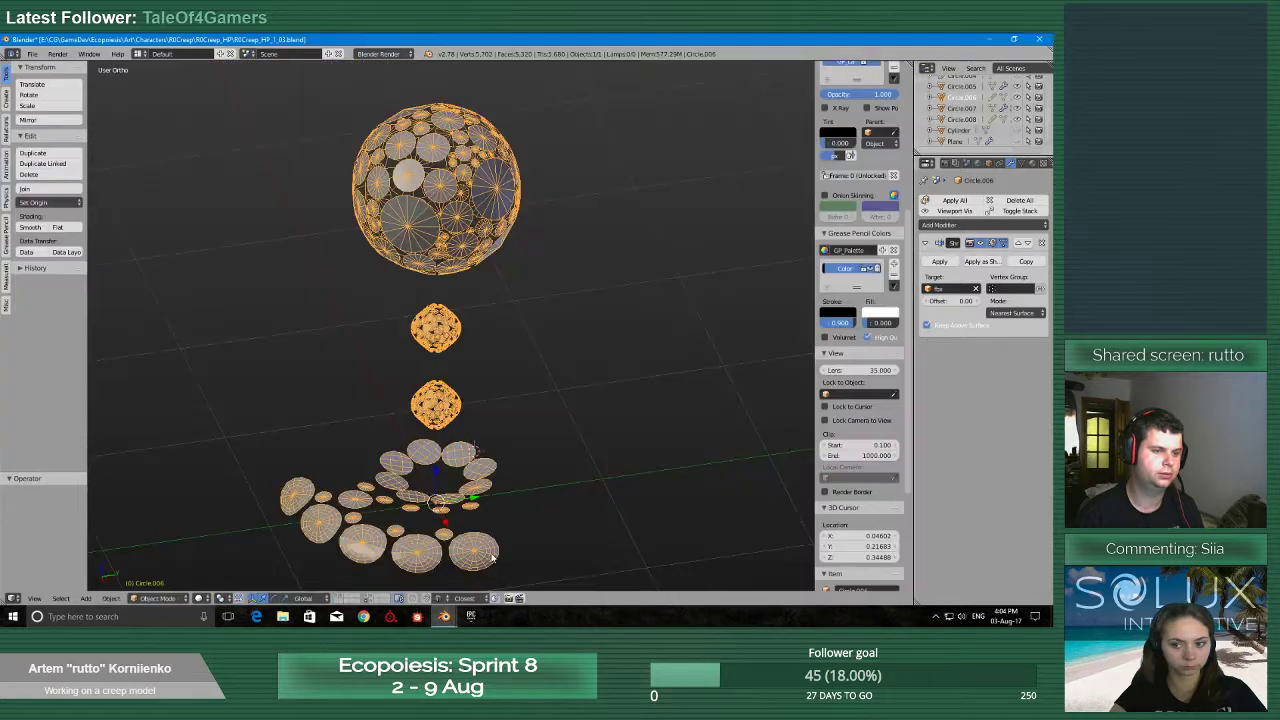
pyautogui.click(1040, 39)
pyautogui.click(540, 366)
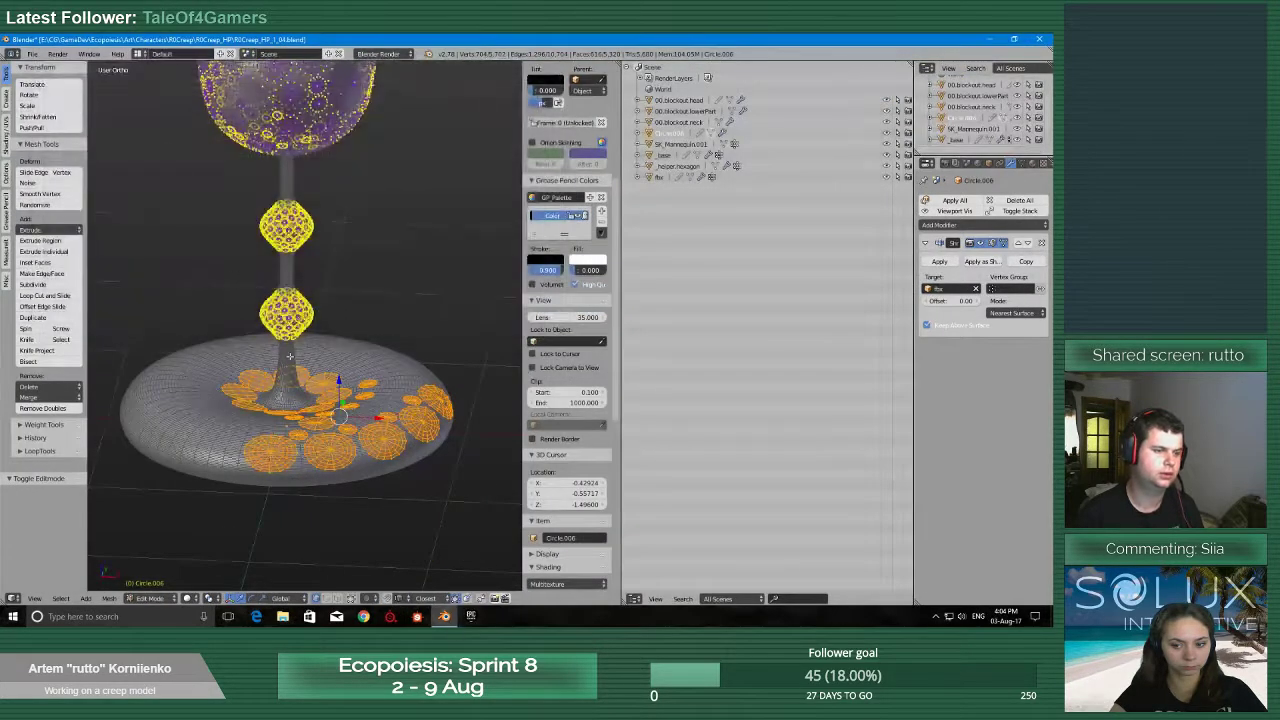
# Delete the vertices of the discs on the base and head, keeping only those on the two neck bulges
pyautogui.press('x')
pyautogui.click(326, 376)
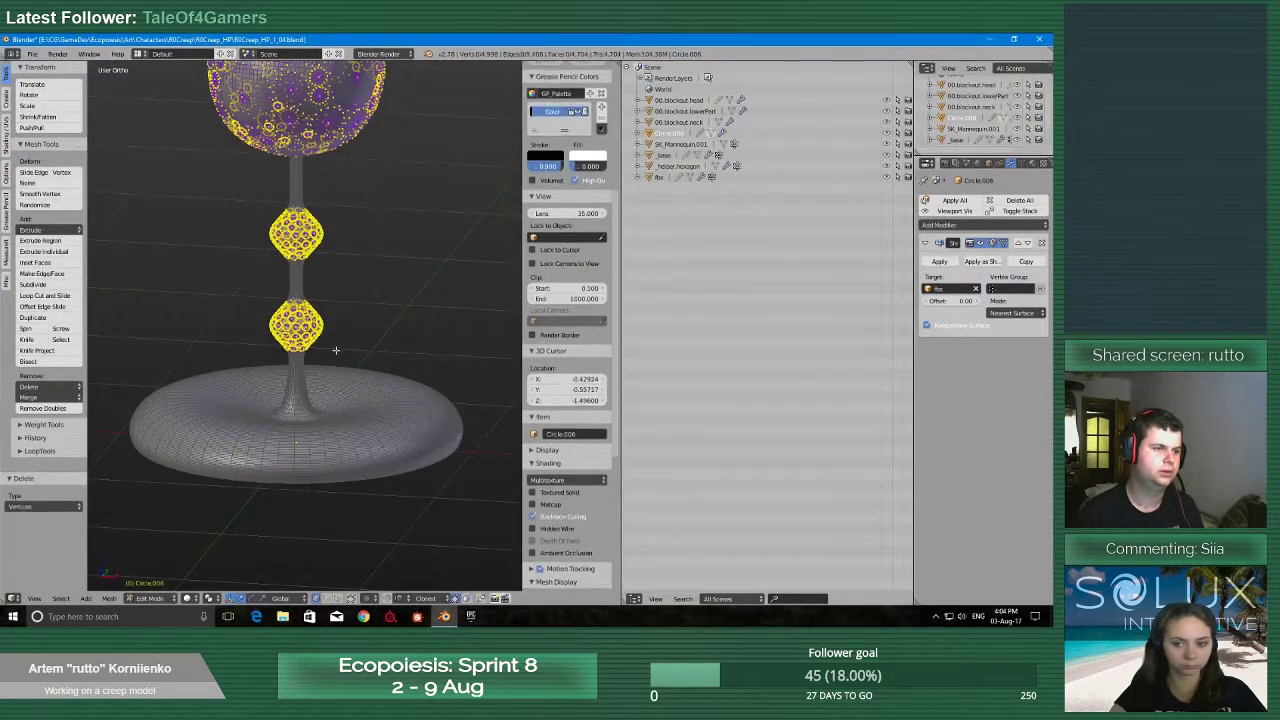
pyautogui.keyDown('shift'); pyautogui.scroll(5, 334, 274); pyautogui.keyUp('shift')
pyautogui.moveTo(466, 226)
pyautogui.keyDown('ctrl'); pyautogui.mouseDown()
pyautogui.moveTo(186, 271)
pyautogui.moveTo(171, 182)
pyautogui.mouseUp(); pyautogui.keyUp('ctrl')
pyautogui.press('x')
pyautogui.click(150, 181)
pyautogui.keyDown('shift'); pyautogui.scroll(-5, 340, 387); pyautogui.keyUp('shift')
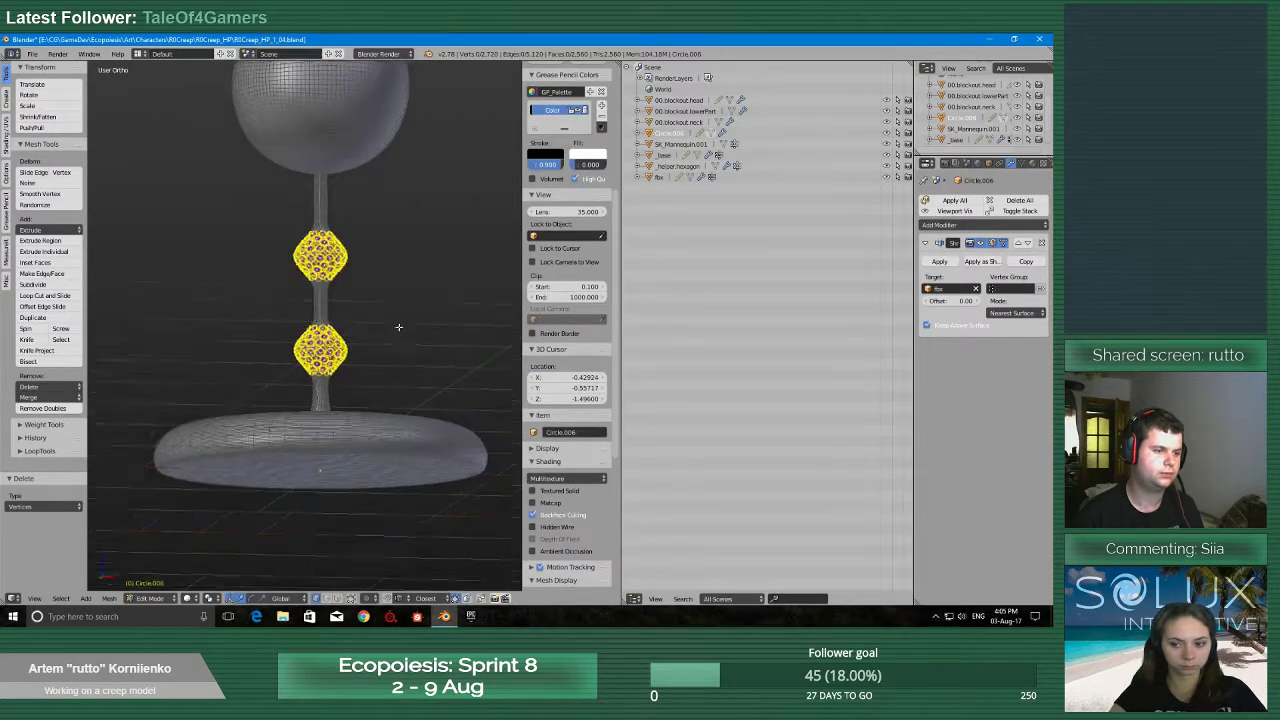
# Examine how the remaining discs are distributed over the lower and upper neck bulges
pyautogui.scroll(6, 360, 410)
pyautogui.scroll(1, 372, 432)
pyautogui.moveTo(372, 432); pyautogui.dragTo(386, 468, button='middle')
pyautogui.keyDown('shift'); pyautogui.moveTo(386, 468); pyautogui.dragTo(291, 339, button='middle'); pyautogui.keyUp('shift')
pyautogui.scroll(1, 291, 339)
pyautogui.scroll(-1, 291, 339)
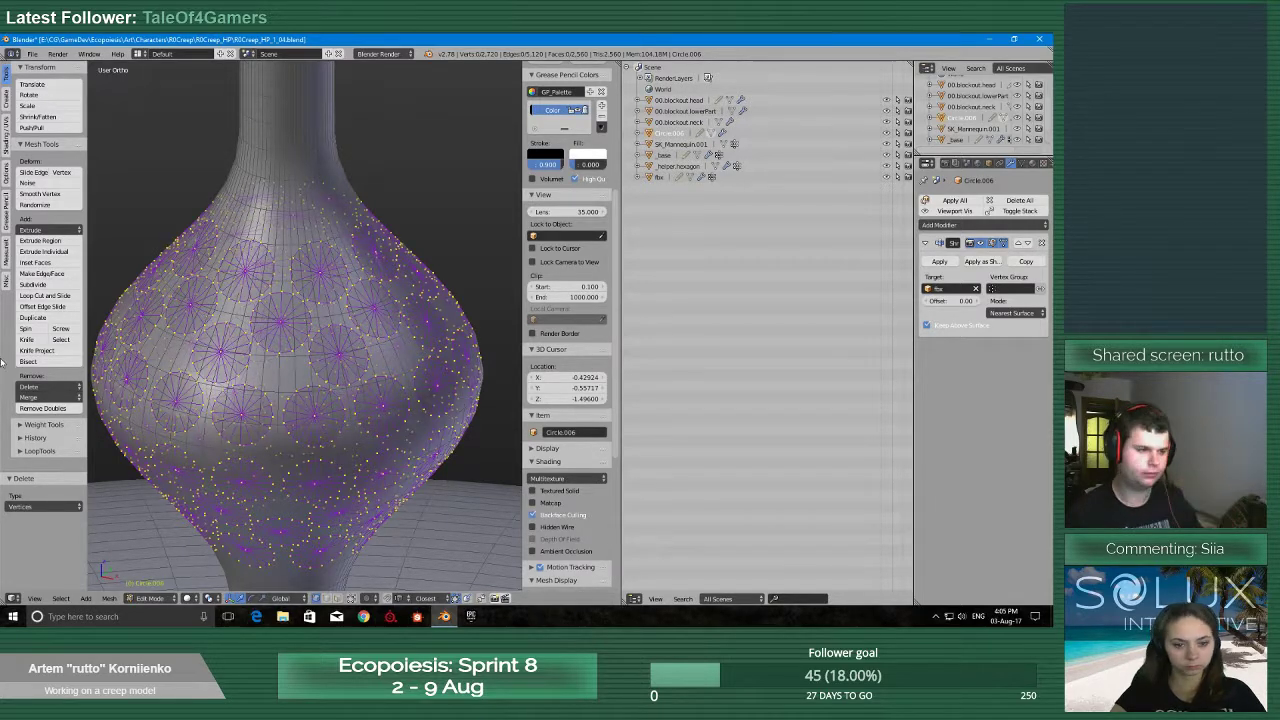
pyautogui.scroll(-5, 176, 363)
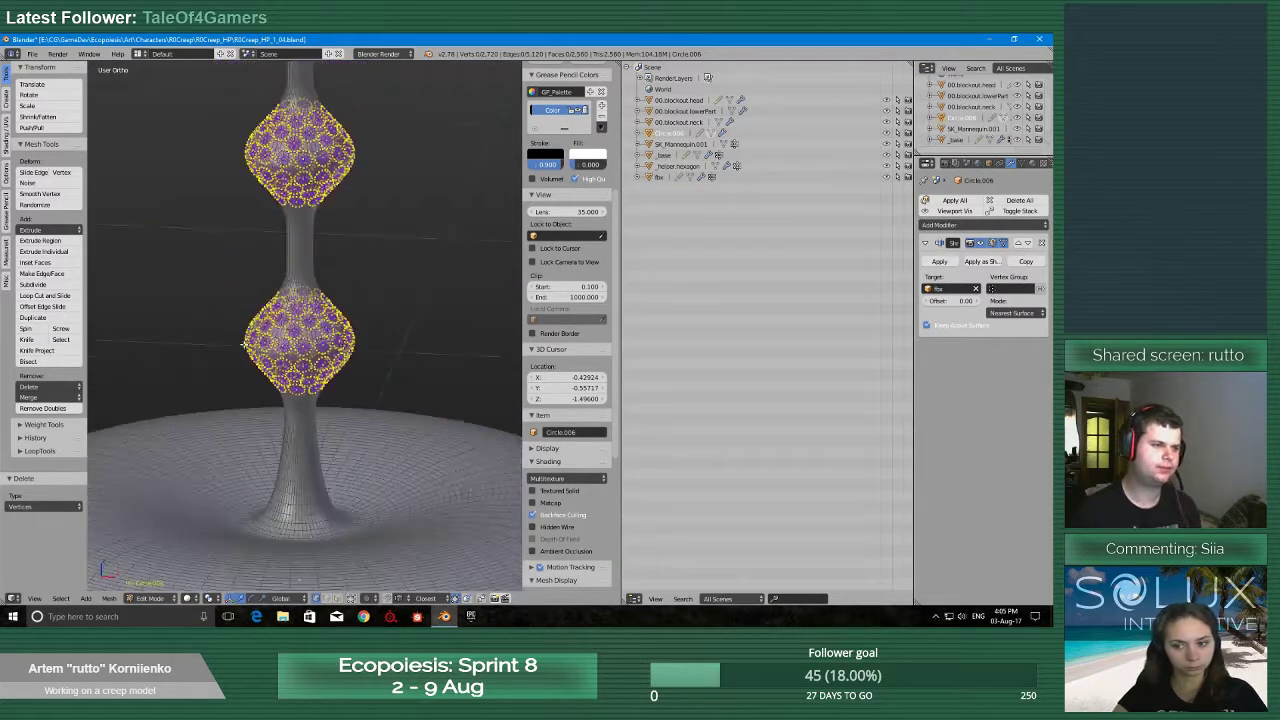
pyautogui.scroll(6, 247, 357)
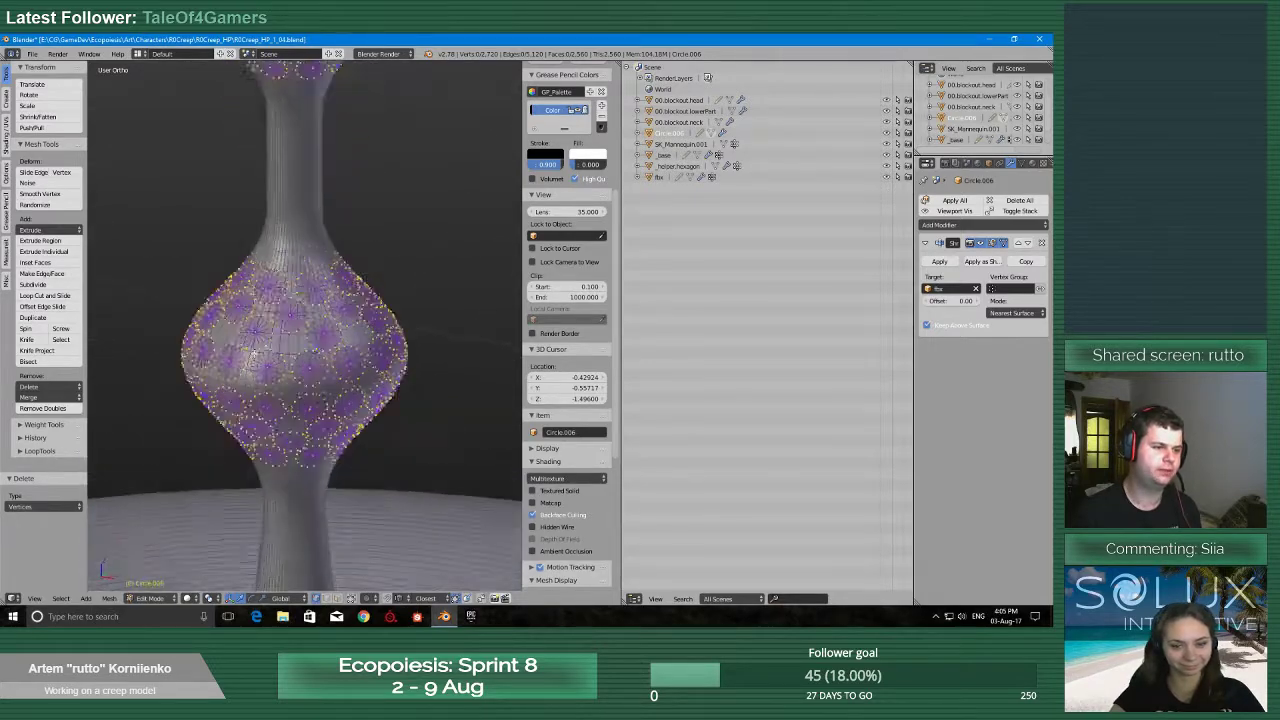
# Rename the Circle.006 object to _backup.neckSpikes
pyautogui.scroll(-4, 247, 357)
pyautogui.scroll(4, 260, 350)
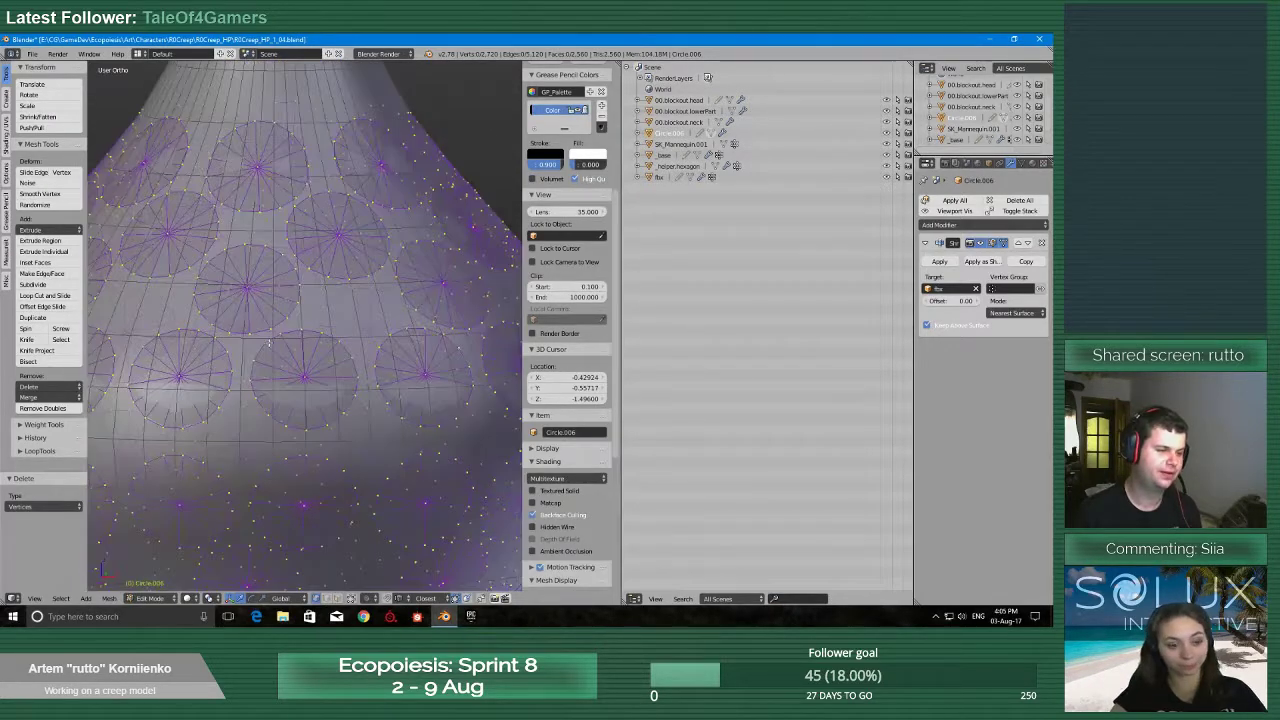
pyautogui.scroll(-5, 276, 340)
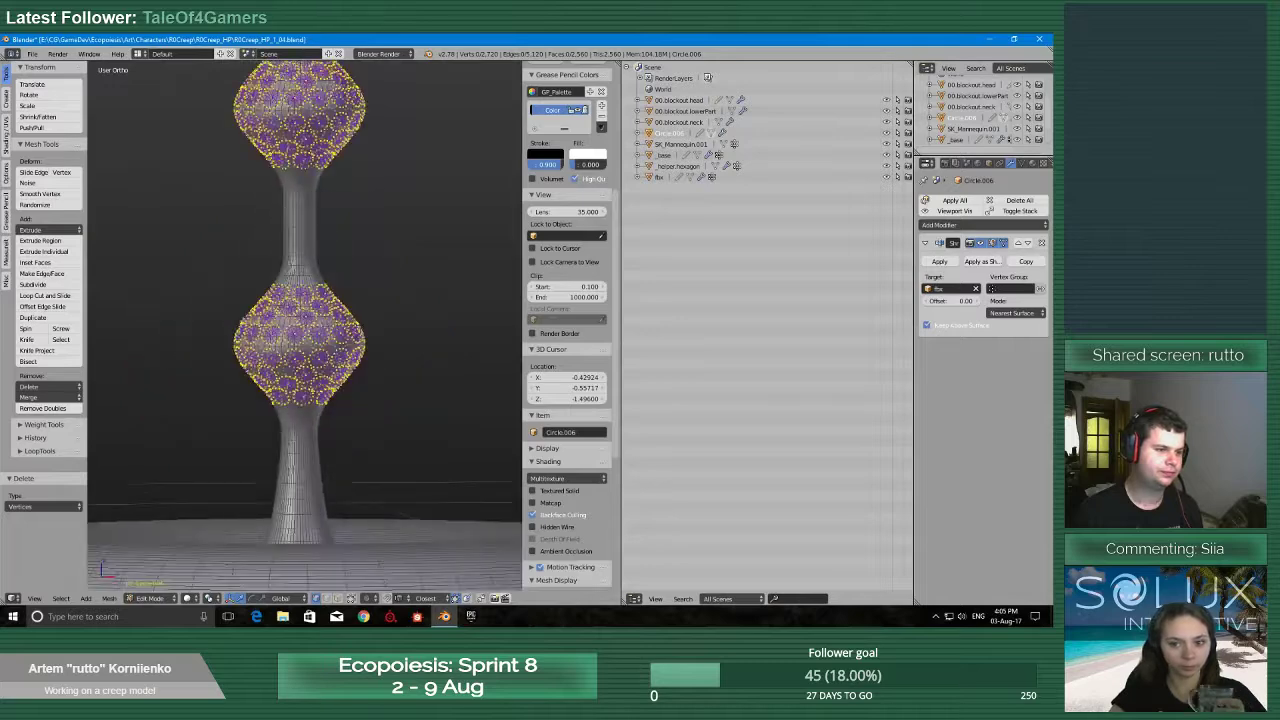
pyautogui.scroll(2, 260, 327)
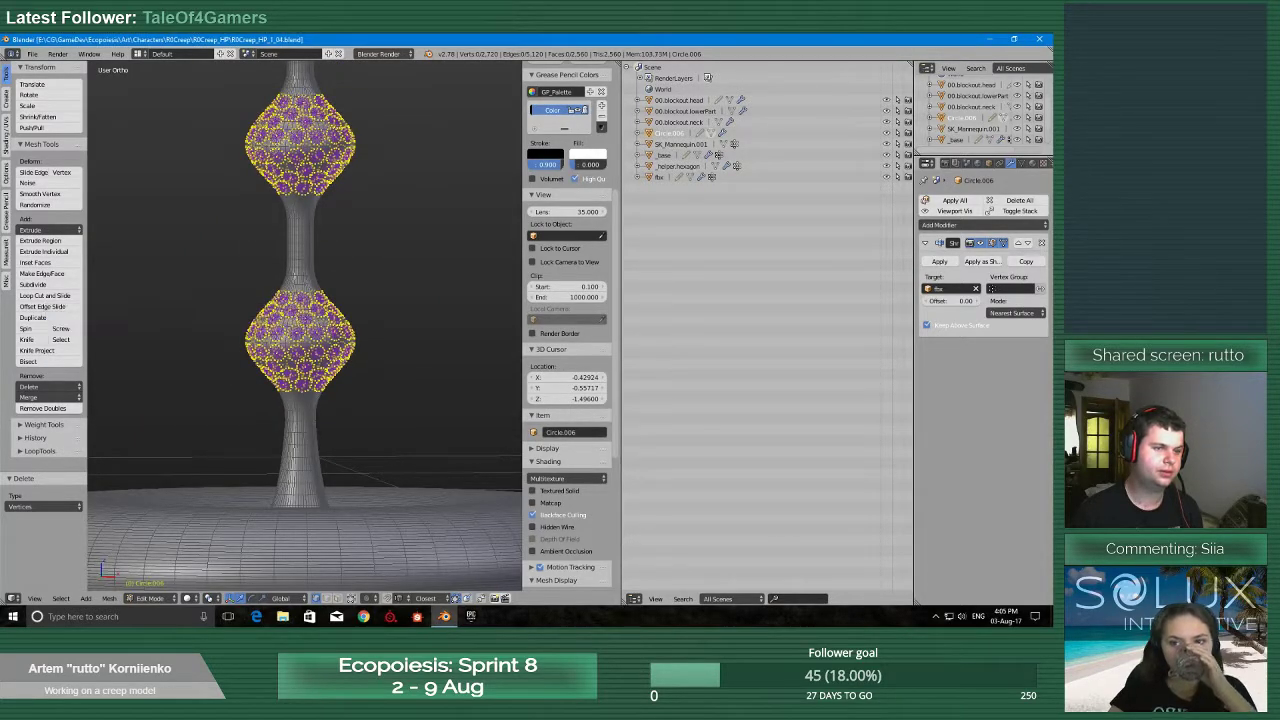
pyautogui.scroll(1, 272, 320)
pyautogui.click(988, 163)
pyautogui.click(970, 200)
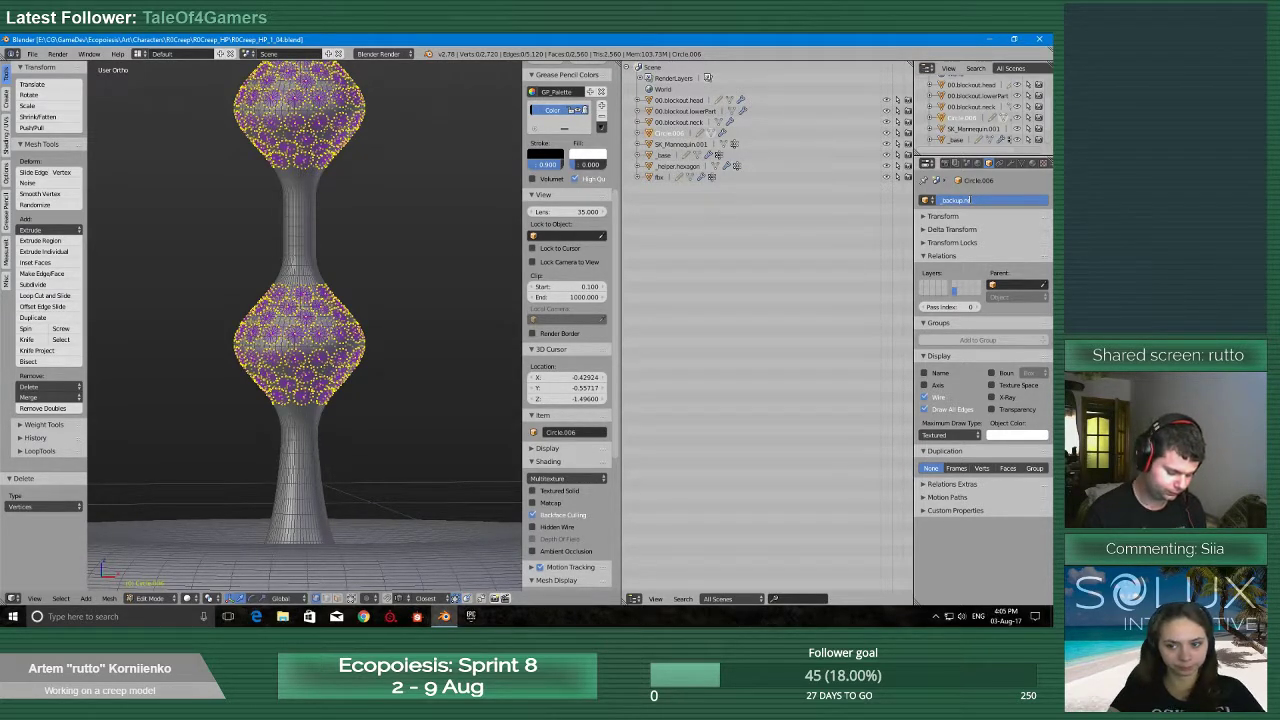
pyautogui.write('_backup.neckSpikes')
pyautogui.press('Return')
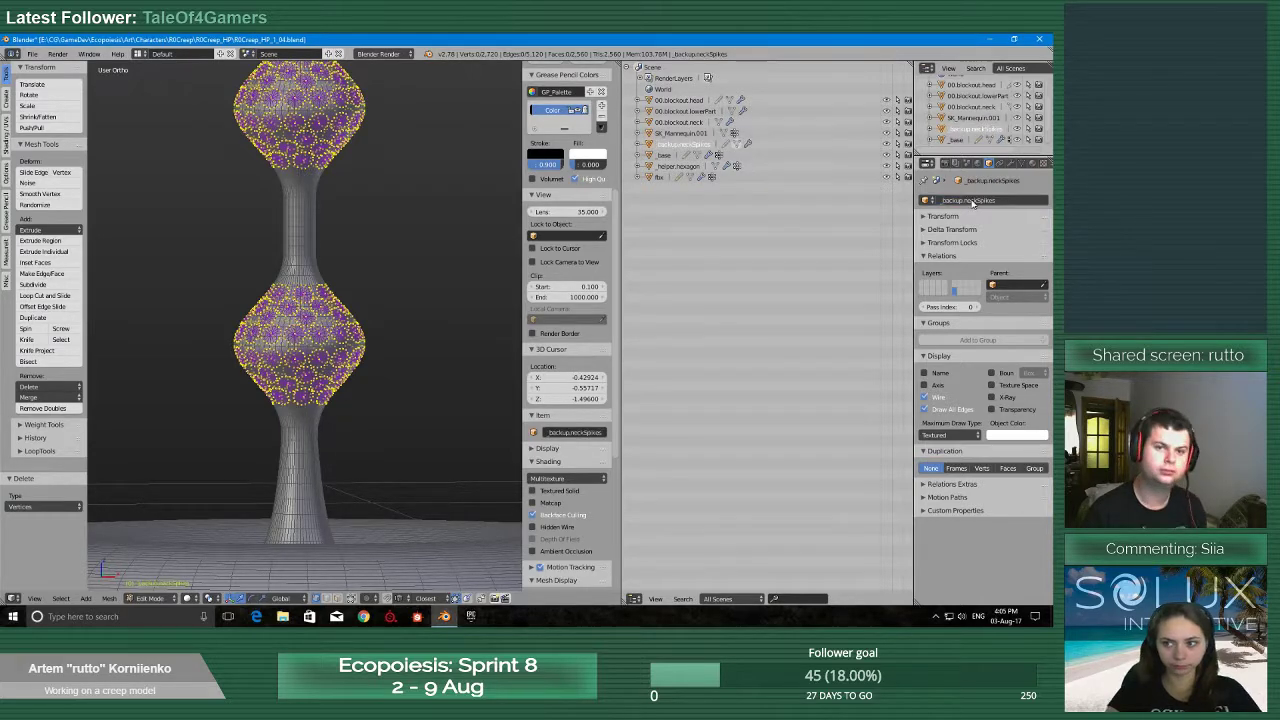
# Return to Object Mode and duplicate the _backup.neckSpikes object in place
pyautogui.scroll(-3, 318, 263)
pyautogui.scroll(2, 318, 263)
pyautogui.scroll(-1, 318, 263)
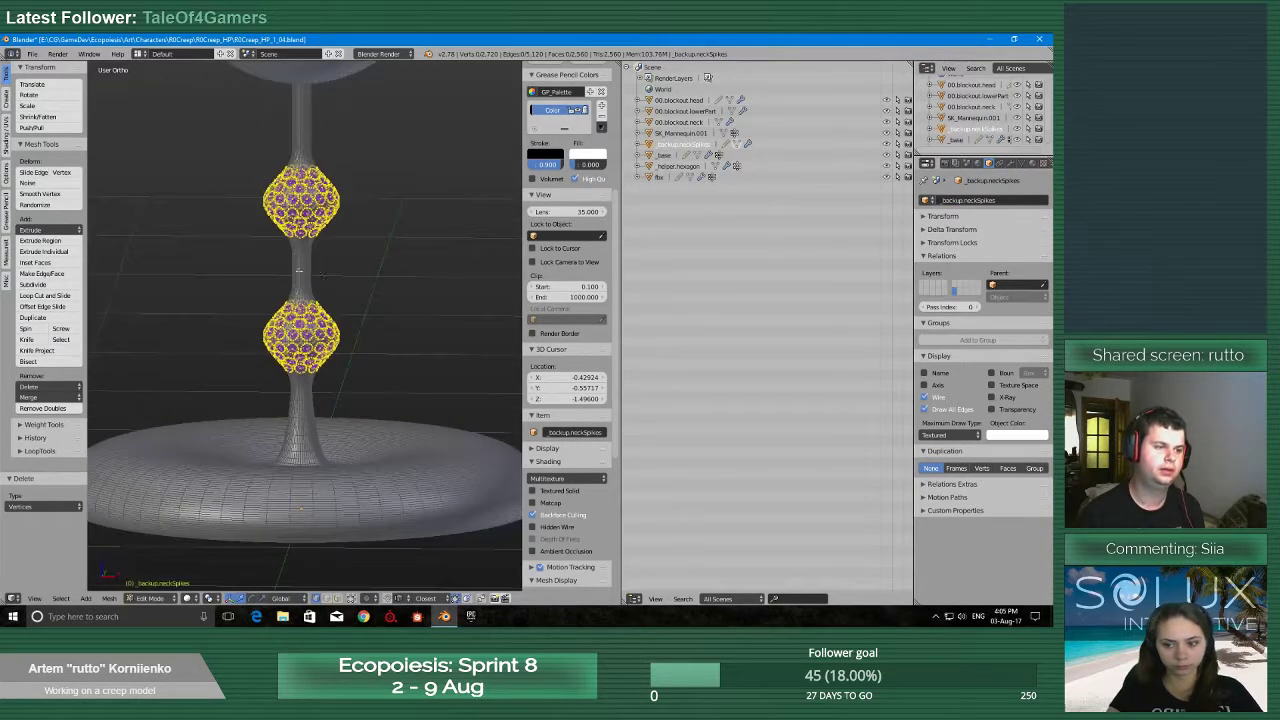
pyautogui.scroll(1, 373, 287)
pyautogui.hotkey('shift', 'd')
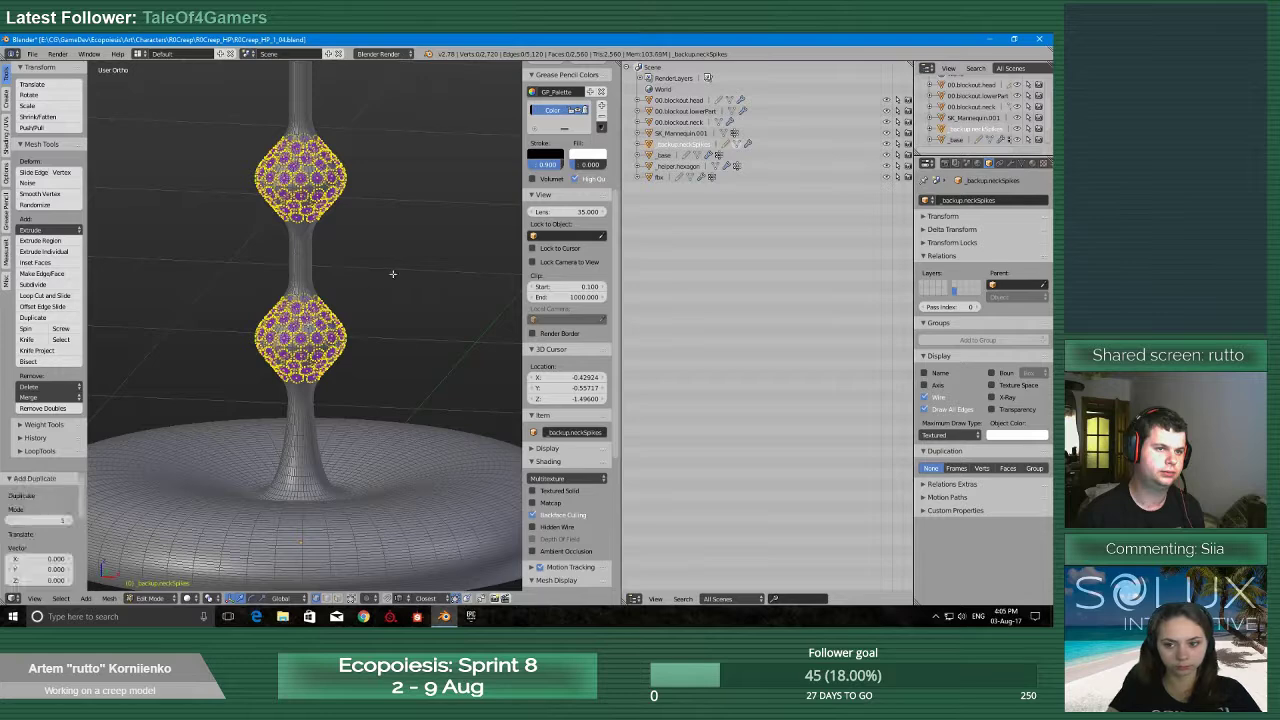
pyautogui.press('Tab')
pyautogui.click(345, 252)
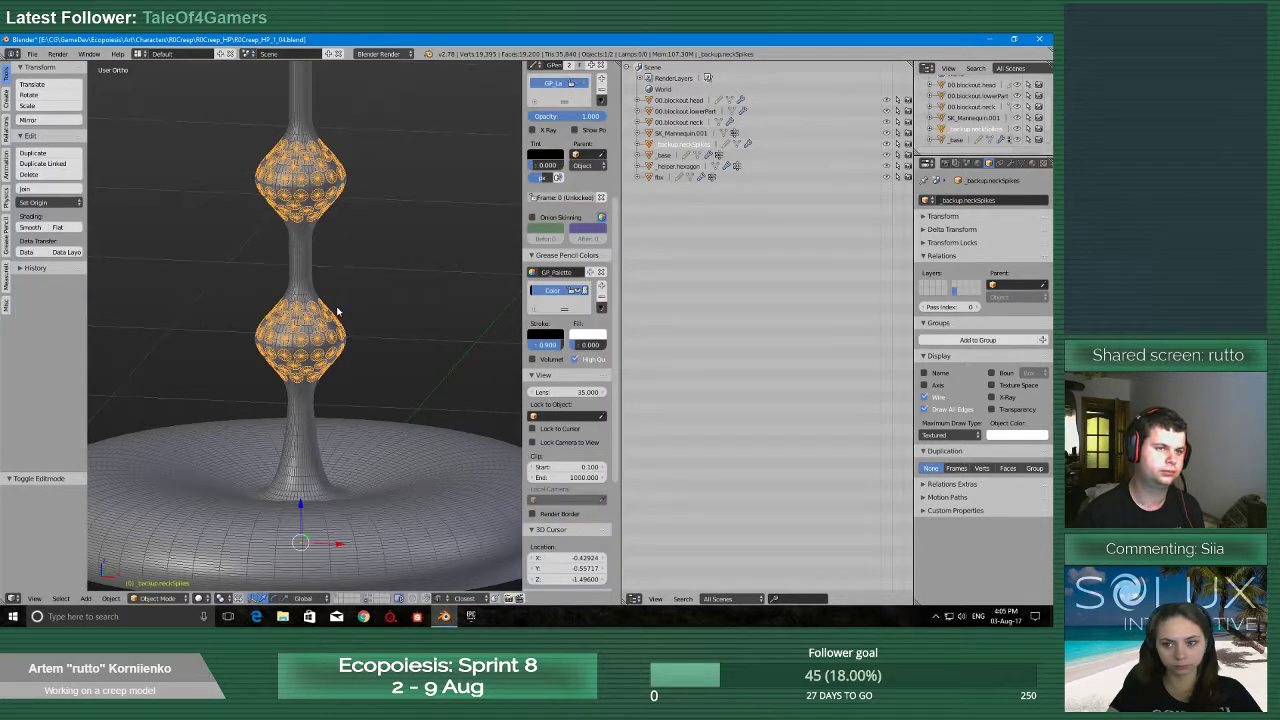
pyautogui.hotkey('shift', 'd')
pyautogui.rightClick(465, 212)
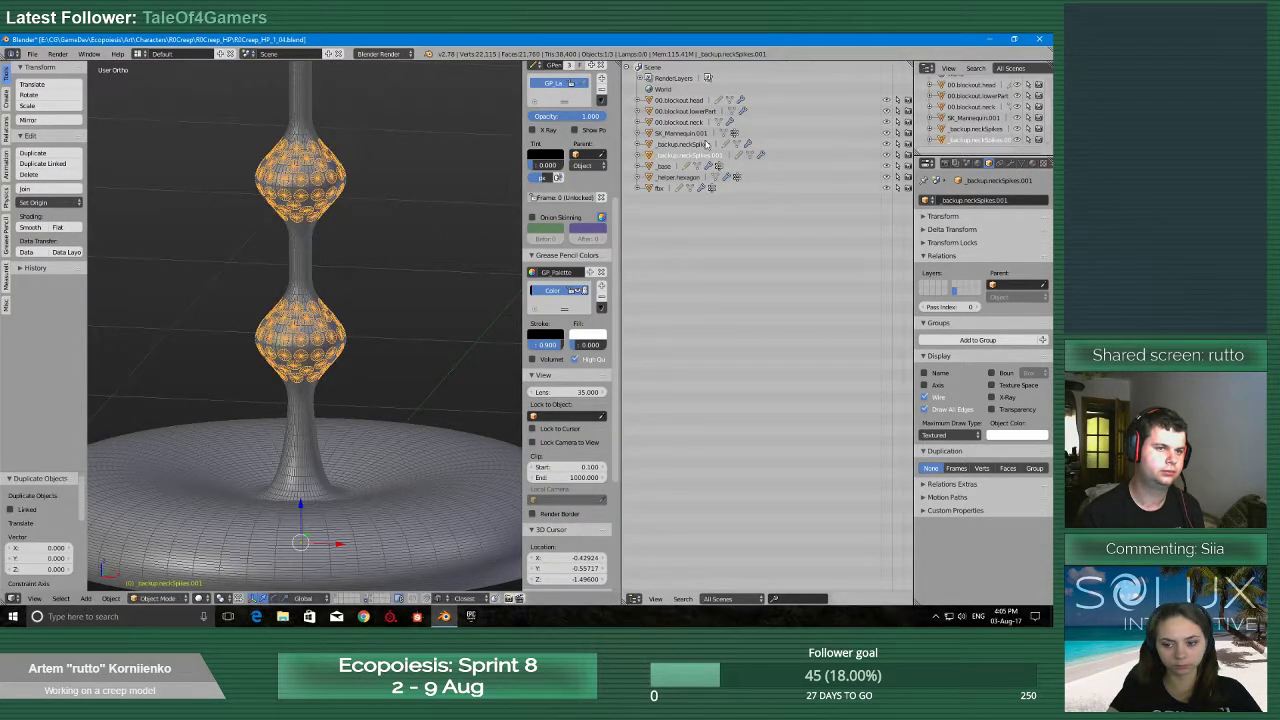
# Move the original _backup.neckSpikes object to the last scene layer
pyautogui.click(828, 147)
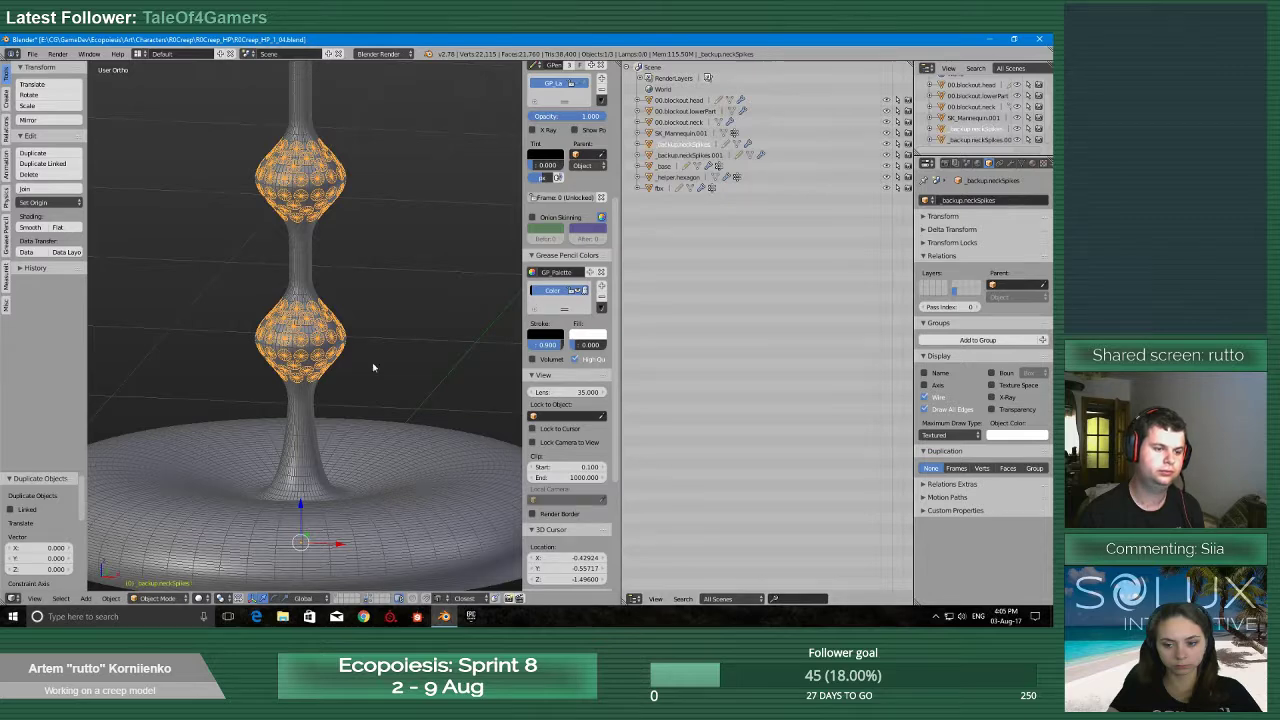
pyautogui.scroll(2, 335, 407)
pyautogui.press('m')
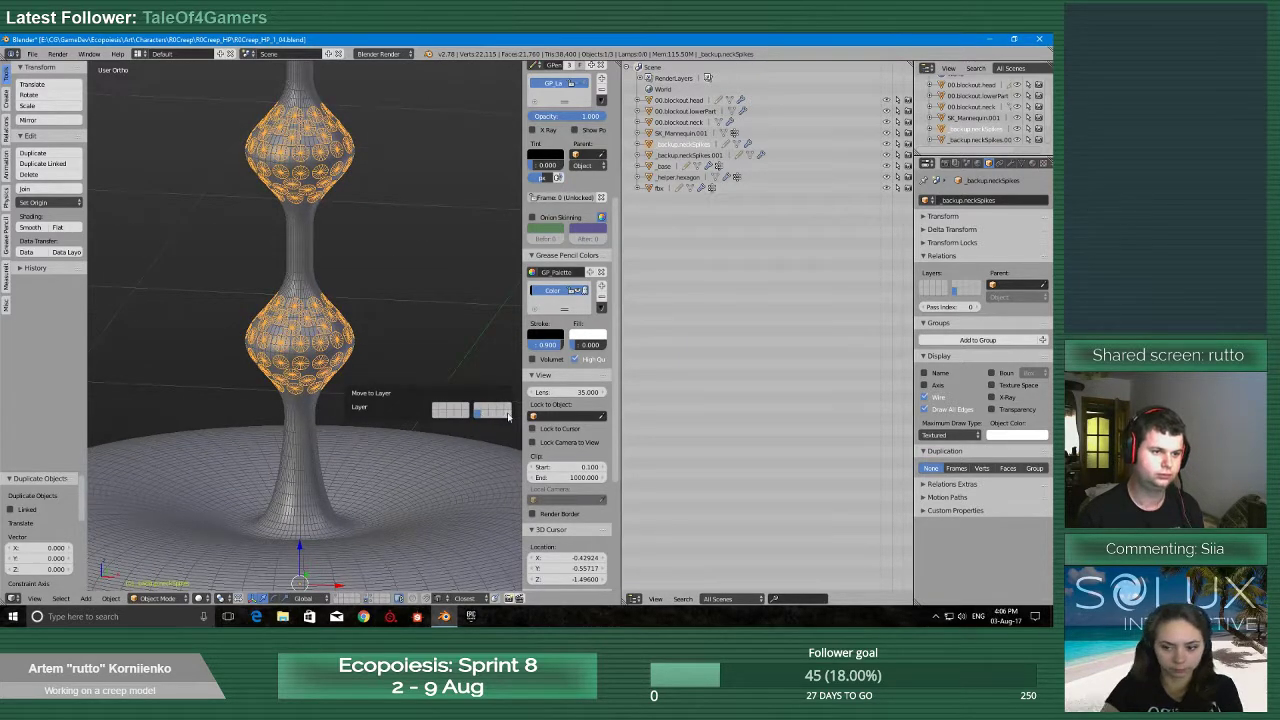
pyautogui.click(508, 414)
# Select the duplicated disc object on the neck and rename it to 0.blockout.neckSpikes.00
pyautogui.rightClick(314, 345)
pyautogui.rightClick(331, 345)
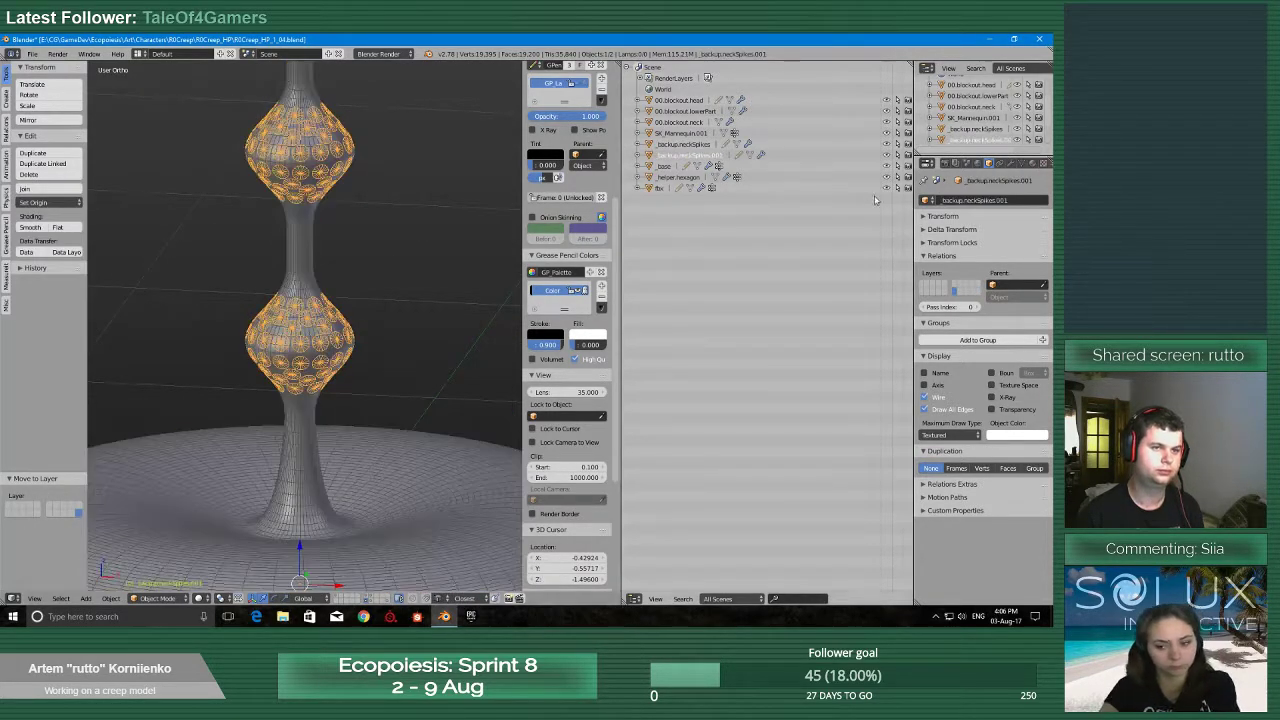
pyautogui.doubleClick(978, 200)
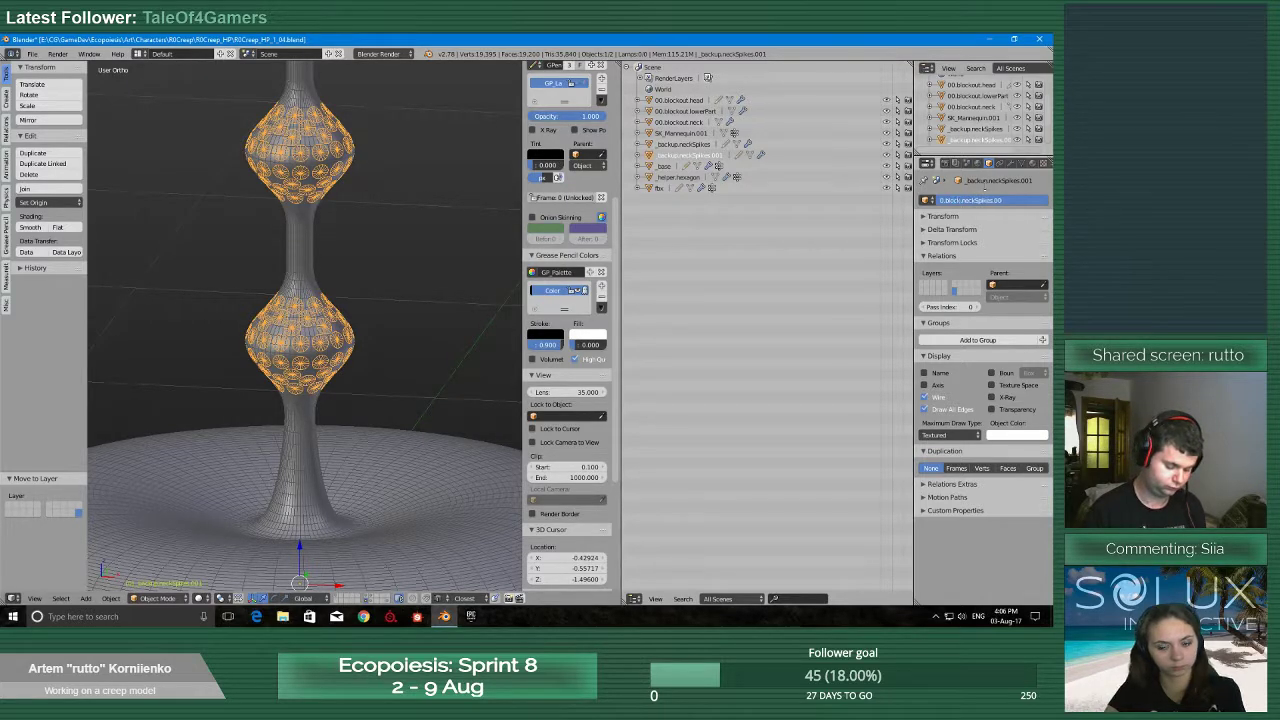
pyautogui.press('Return')
# In Edit Mode, lasso-select all discs on the upper neck bulge and delete their vertices
pyautogui.moveTo(102, 230); pyautogui.dragTo(297, 289, button='middle')
pyautogui.press('Tab')
pyautogui.moveTo(237, 174)
pyautogui.keyDown('ctrl'); pyautogui.mouseDown()
pyautogui.moveTo(455, 200)
pyautogui.moveTo(252, 286)
pyautogui.mouseUp(); pyautogui.keyUp('ctrl')
pyautogui.press('x')
pyautogui.click(217, 286)
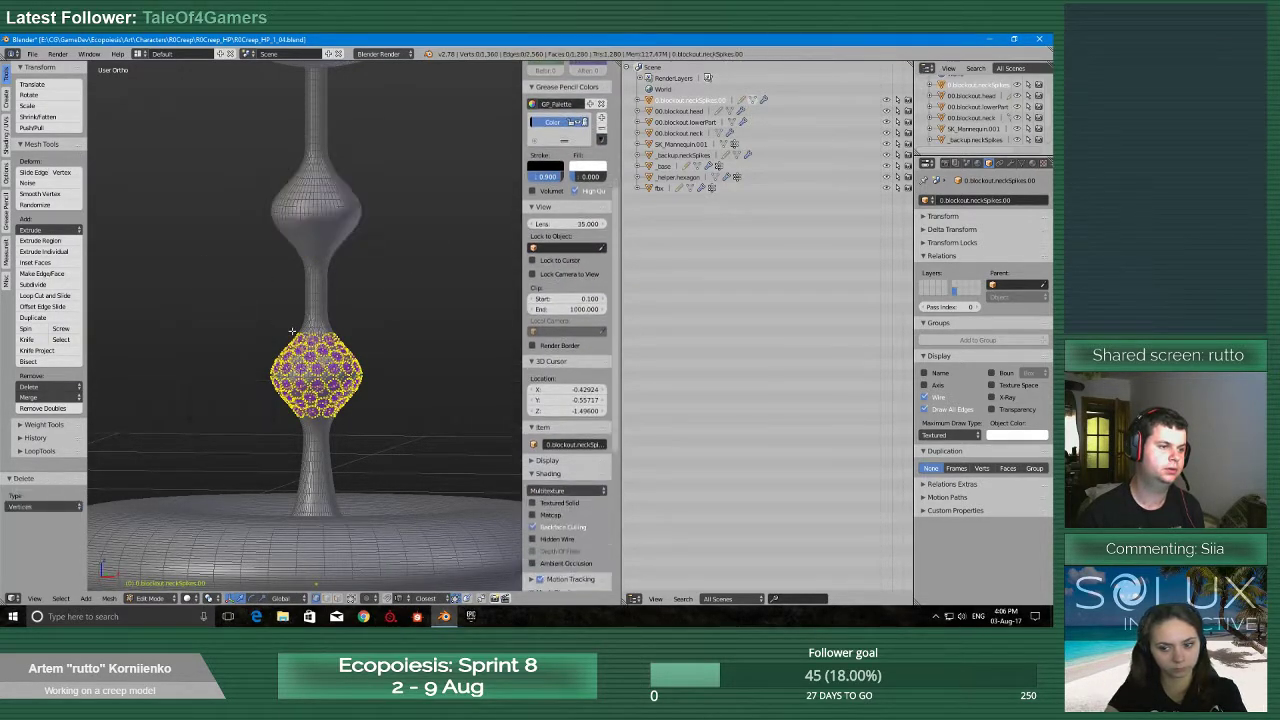
# Box-select the discs on the lower half of the remaining neck bulge and delete their vertices
pyautogui.scroll(5, 222, 390)
pyautogui.press('q')
pyautogui.click(193, 367)
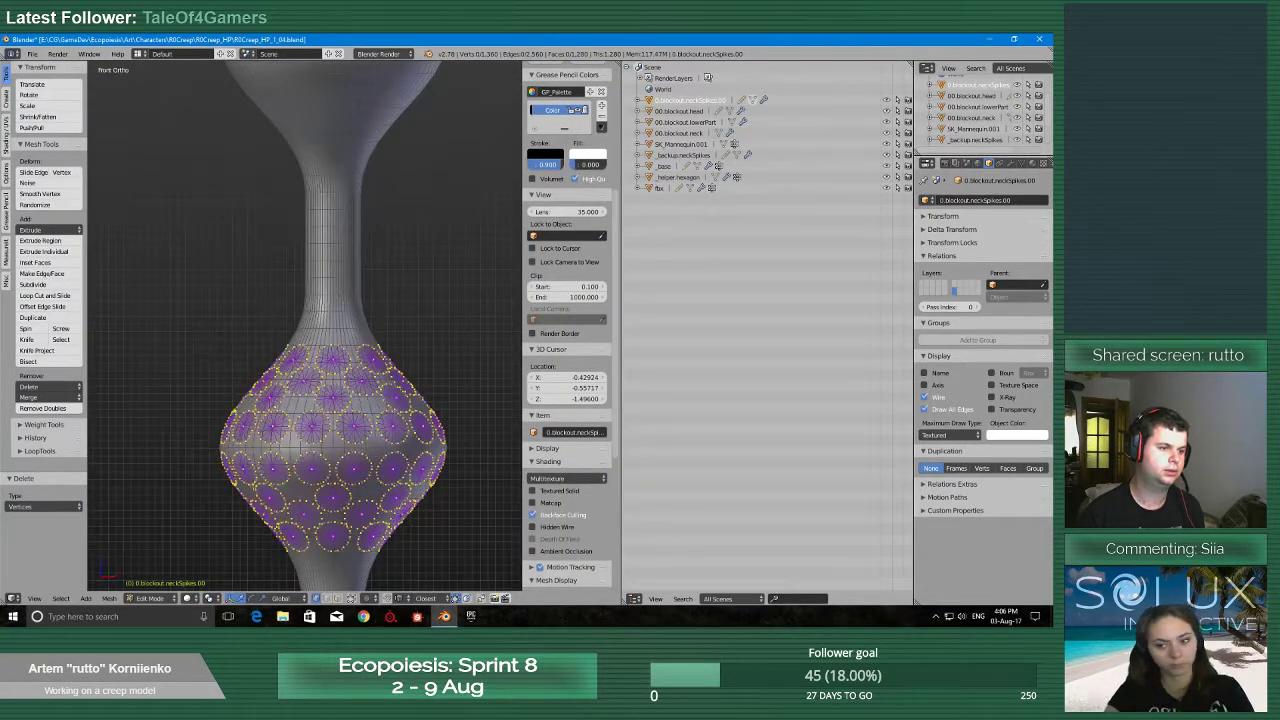
pyautogui.press('b')
pyautogui.moveTo(210, 448); pyautogui.dragTo(506, 580)
pyautogui.moveTo(449, 483); pyautogui.dragTo(239, 441, button='middle')
pyautogui.scroll(-3, 239, 441)
pyautogui.scroll(-2, 239, 441)
pyautogui.press('x')
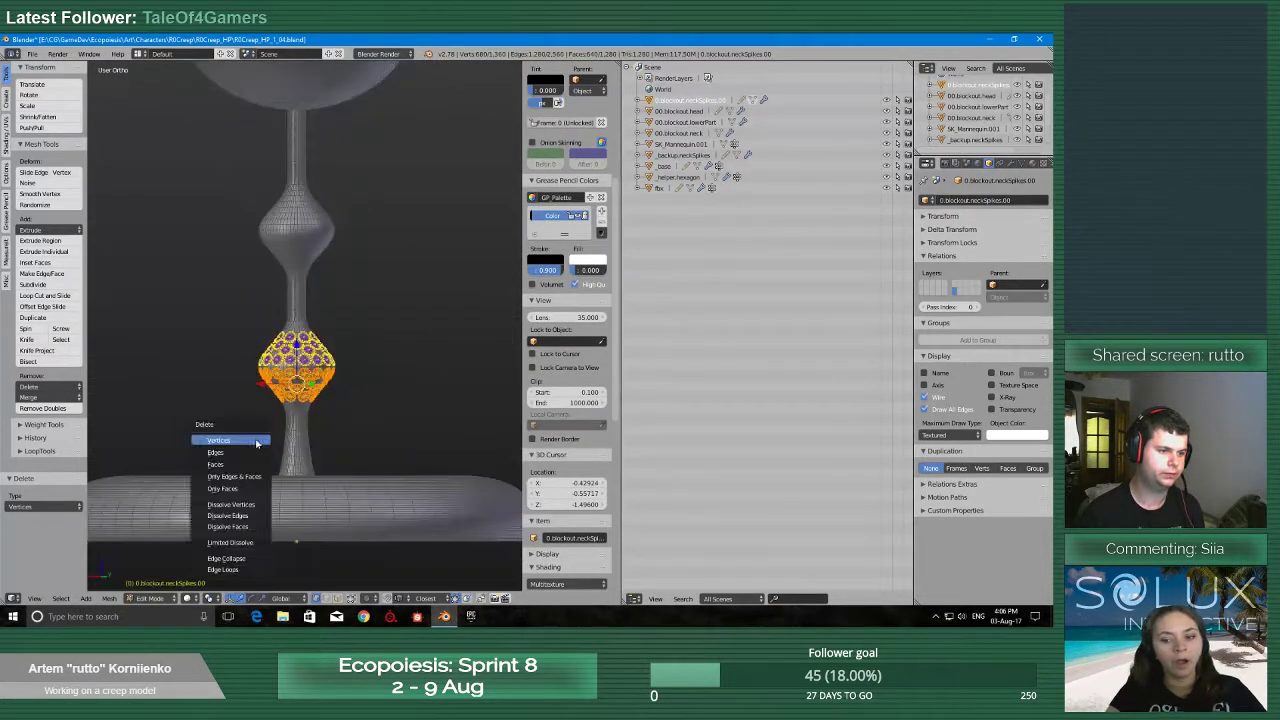
pyautogui.click(256, 441)
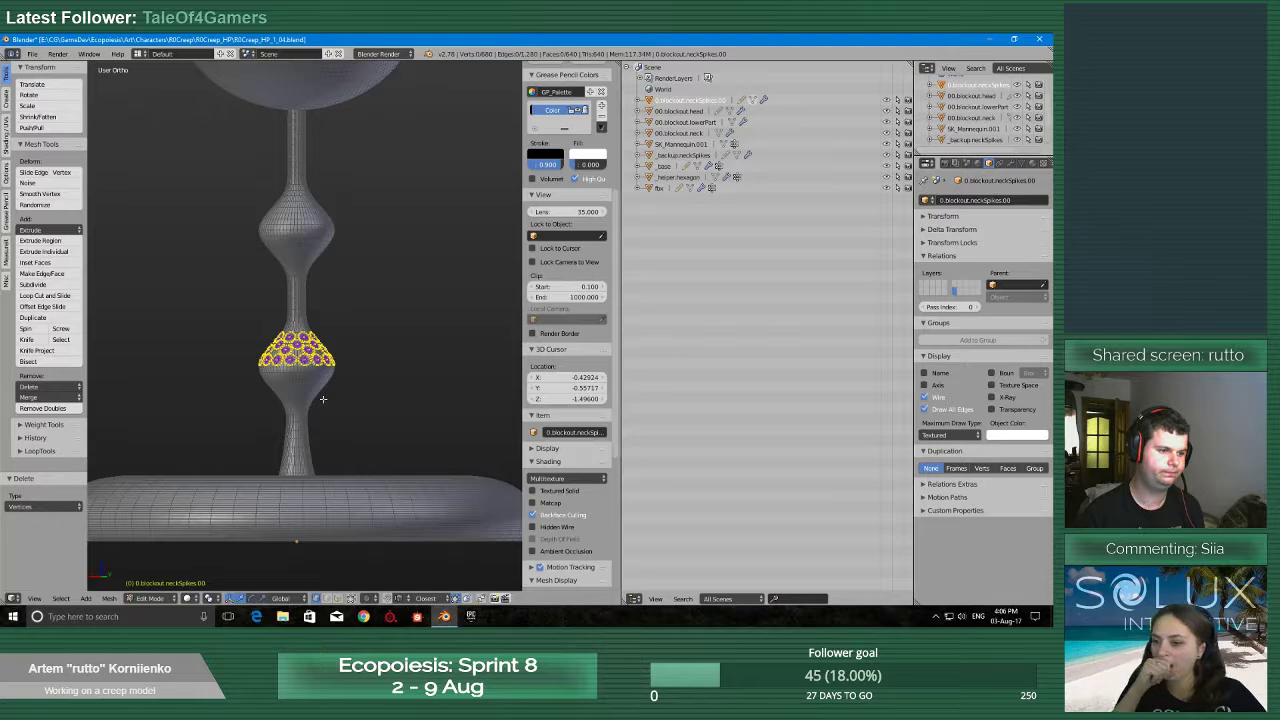
# Maximize the 3D viewport on the remaining discs of the lower neck bulge
pyautogui.moveTo(323, 399); pyautogui.dragTo(335, 420, button='middle')
pyautogui.scroll(6, 335, 420)
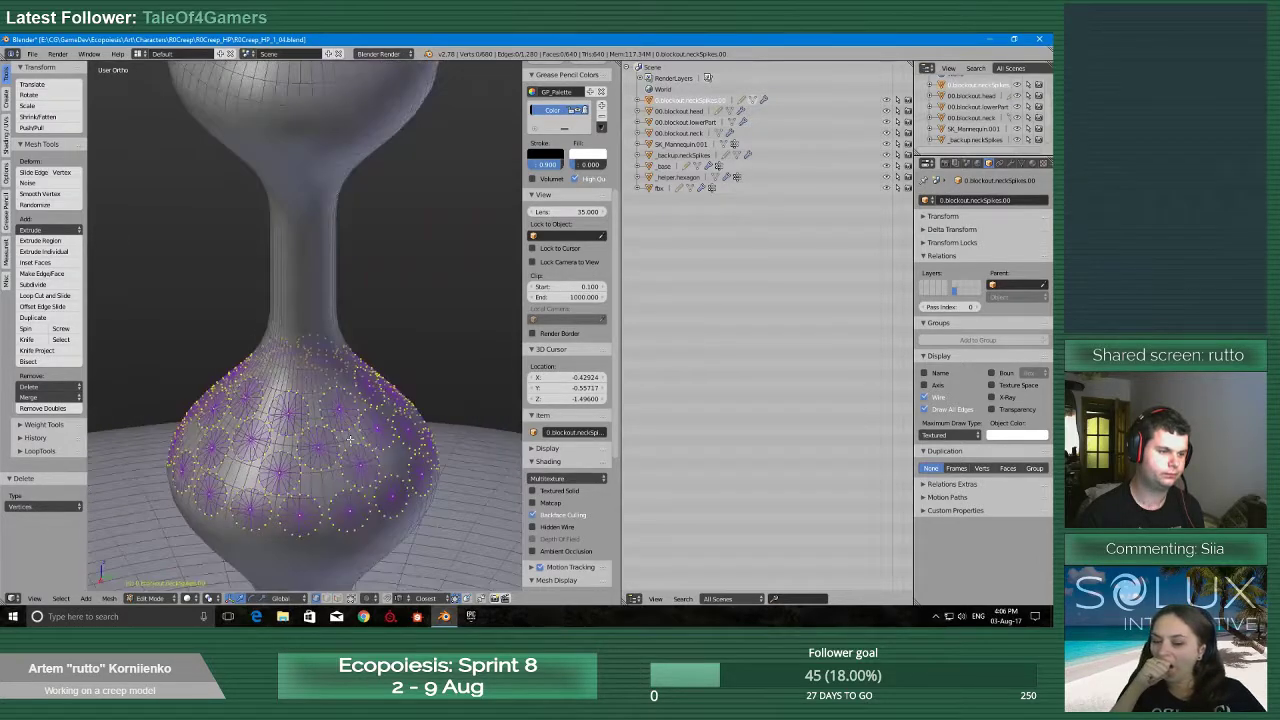
pyautogui.hotkey('shift', 'space')
pyautogui.scroll(5, 350, 440)
# Select the rim loop of one disc near the bulge's front, thin the selection with Checker Deselect and dissolve the selected vertices
pyautogui.keyDown('alt'); pyautogui.rightClick(438, 292); pyautogui.keyUp('alt')
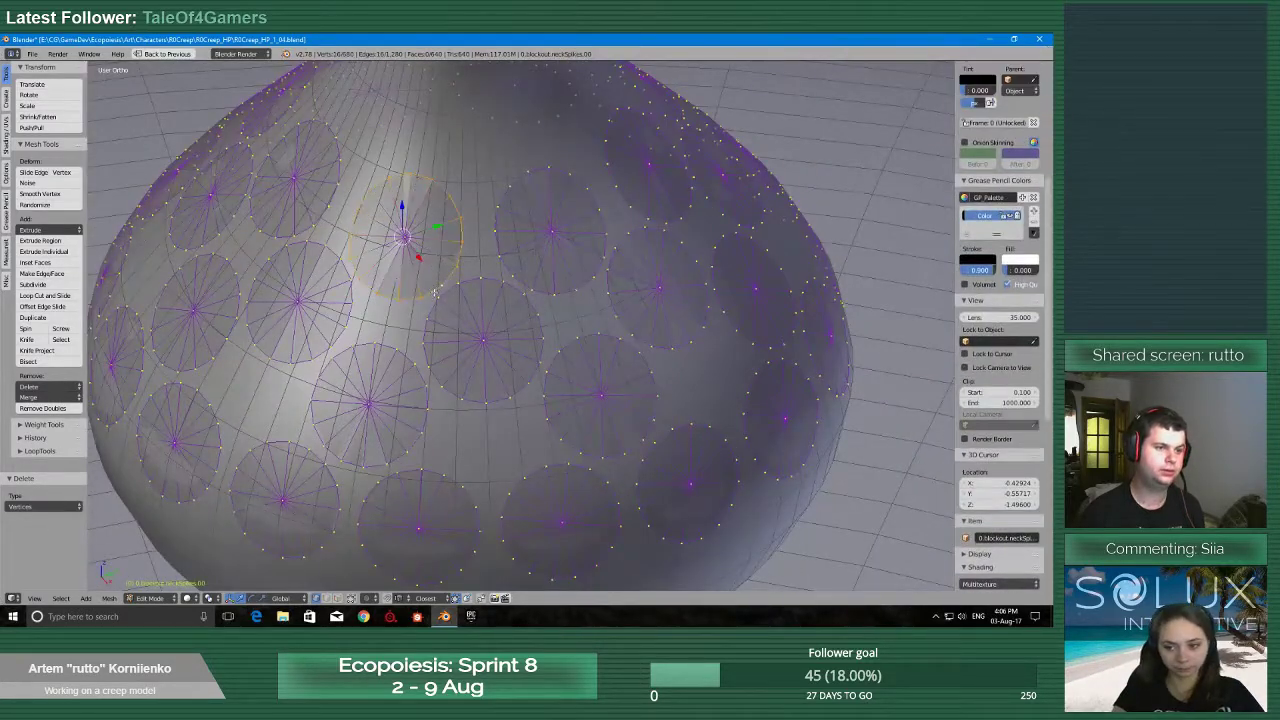
pyautogui.scroll(-3, 536, 287)
pyautogui.moveTo(536, 287); pyautogui.dragTo(545, 240, button='middle')
pyautogui.scroll(-1, 219, 536)
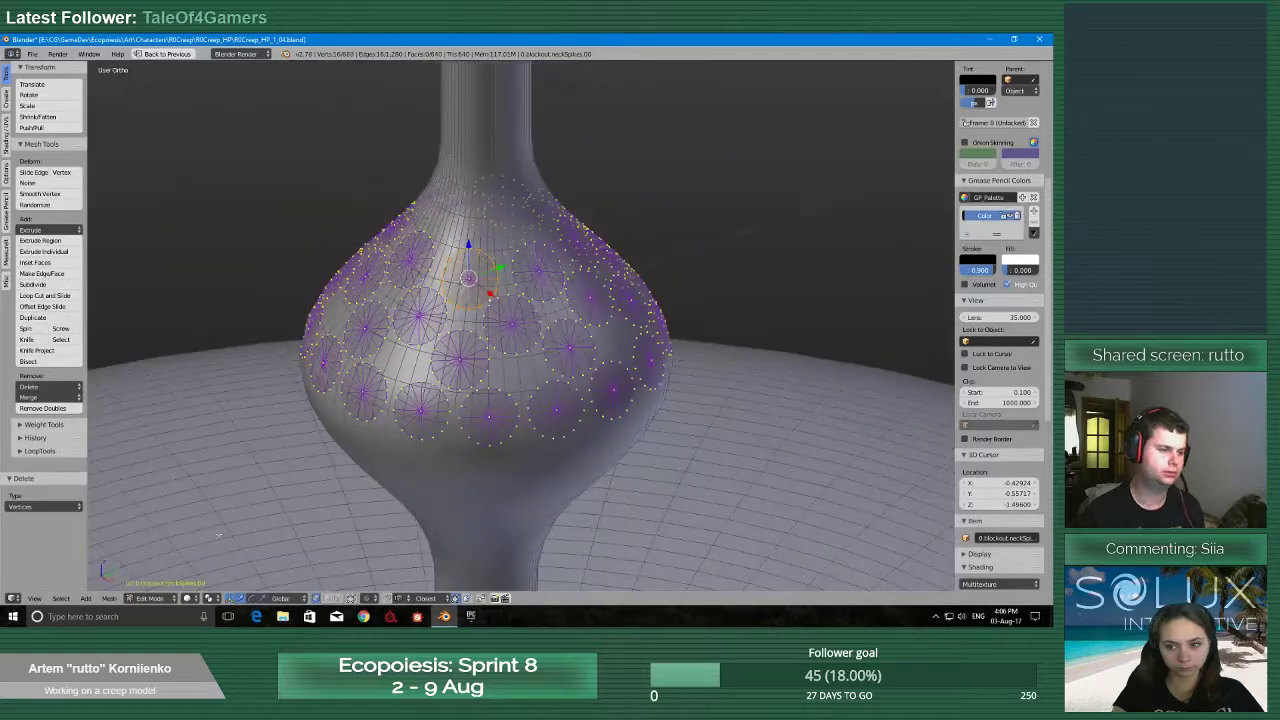
pyautogui.click(61, 599)
pyautogui.scroll(4, 461, 318)
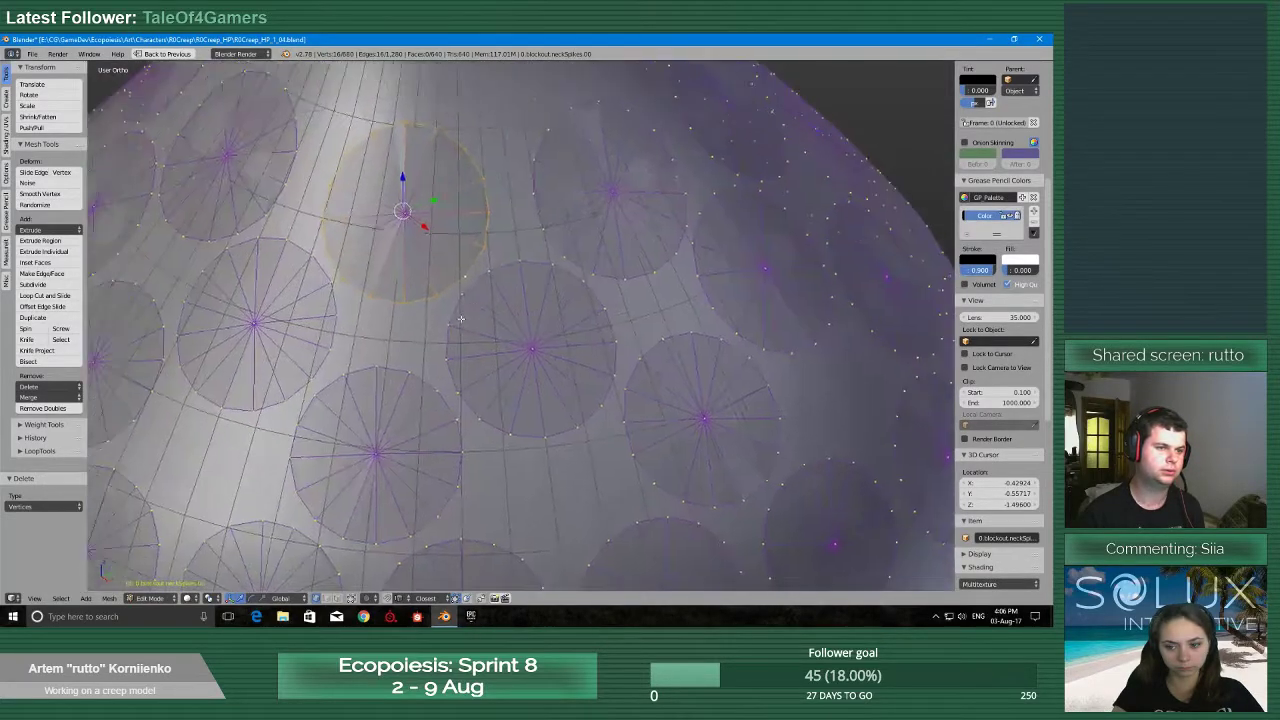
pyautogui.moveTo(461, 318); pyautogui.dragTo(359, 147, button='middle')
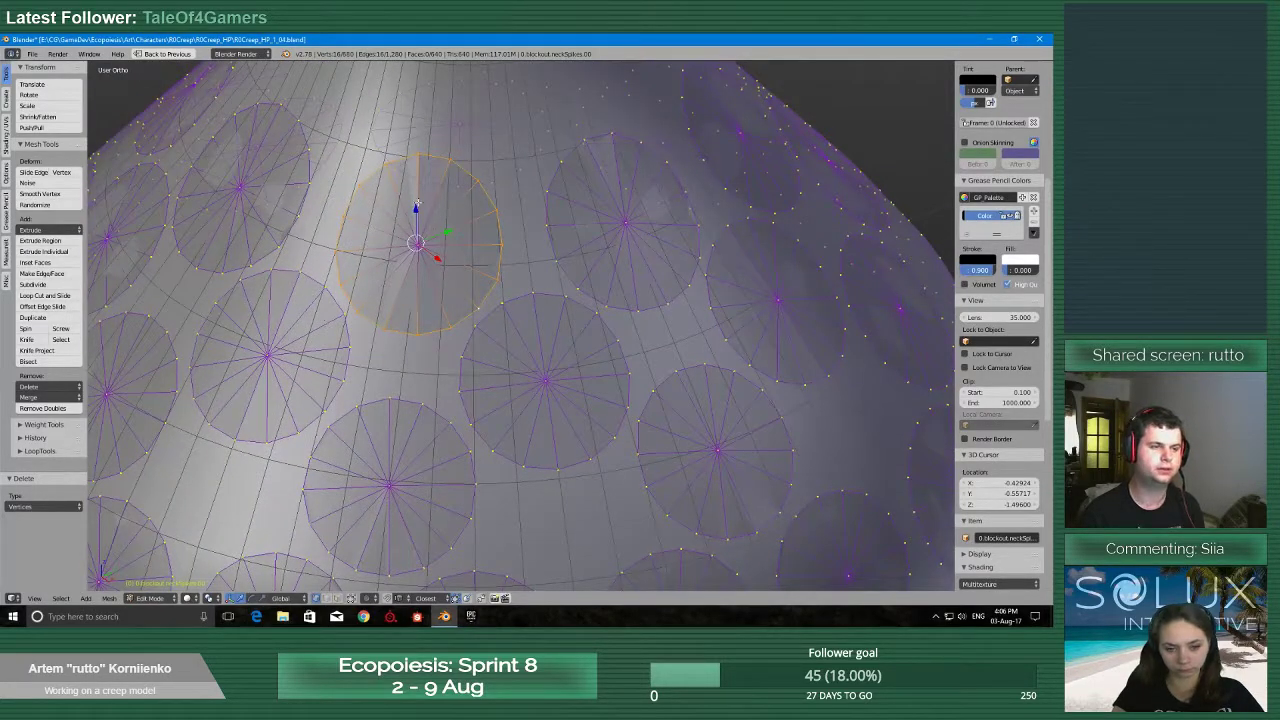
pyautogui.moveTo(417, 200); pyautogui.dragTo(395, 312, button='middle')
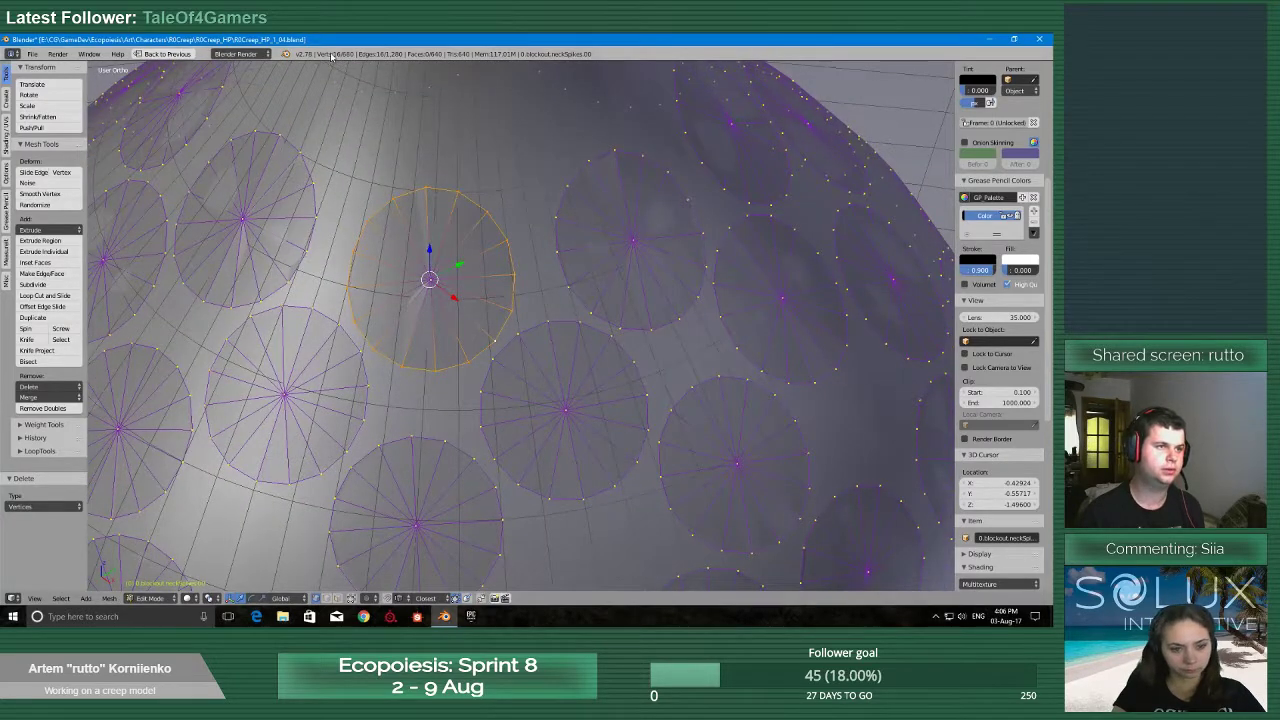
pyautogui.scroll(-4, 260, 330)
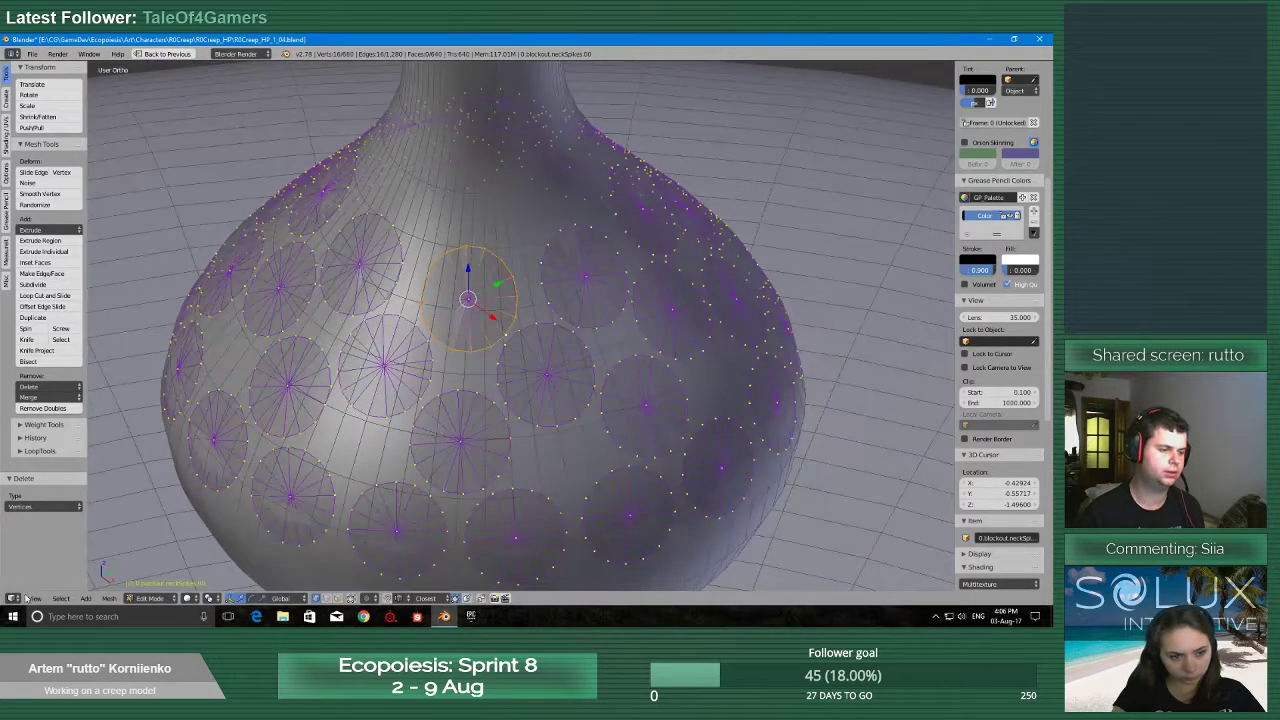
pyautogui.click(60, 598)
pyautogui.click(106, 521)
pyautogui.press('x')
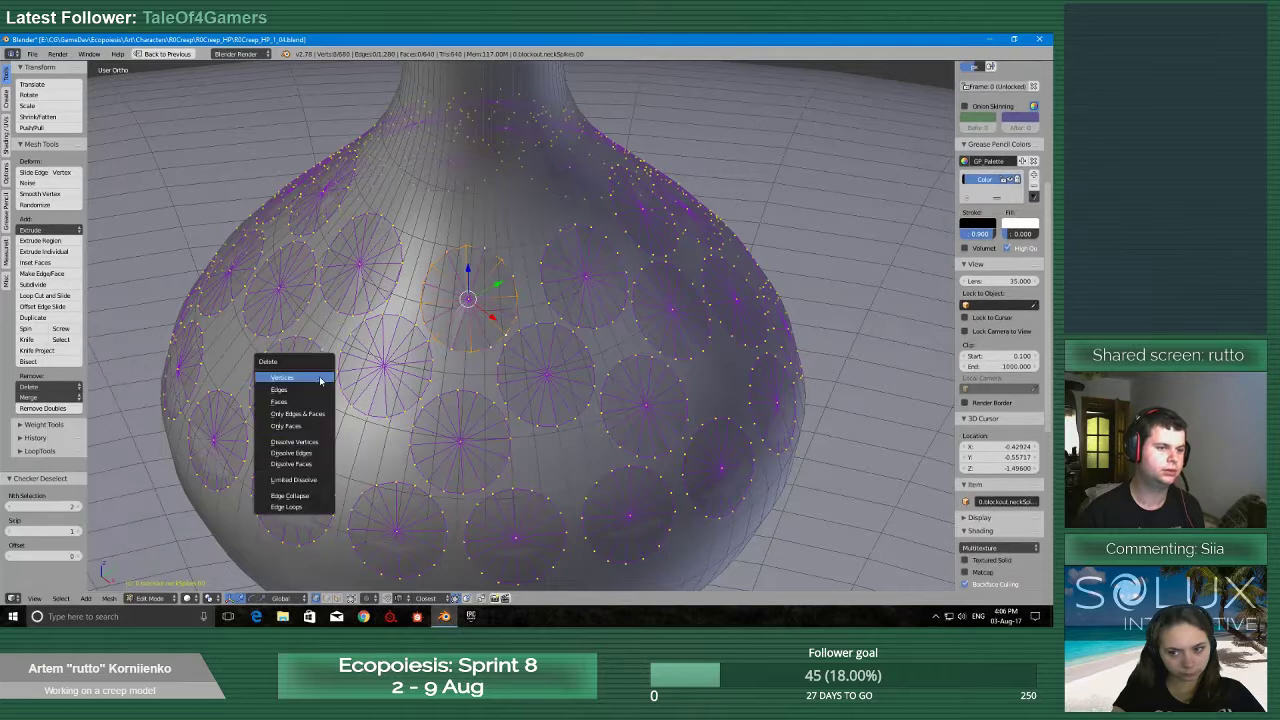
pyautogui.click(294, 441)
# Dissolve every second rim vertex of the neighbouring second disc in the row using Checker Deselect
pyautogui.moveTo(294, 441); pyautogui.dragTo(520, 270, button='middle')
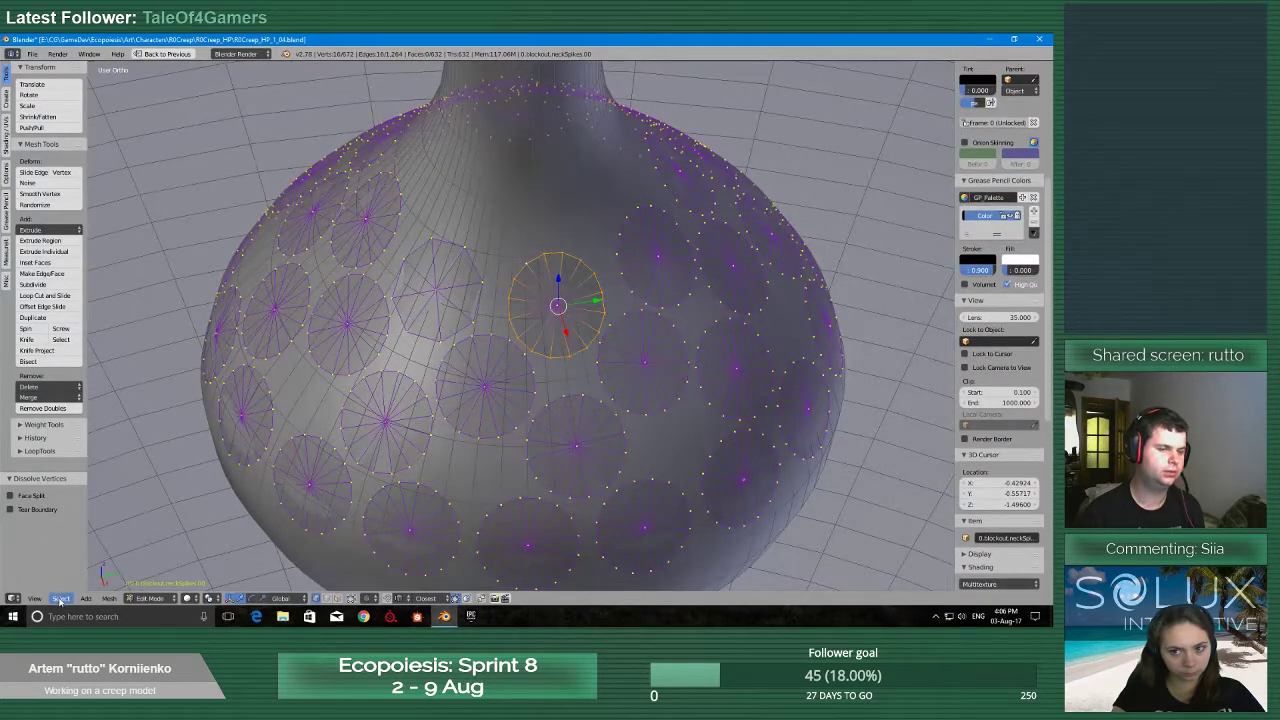
pyautogui.click(60, 598)
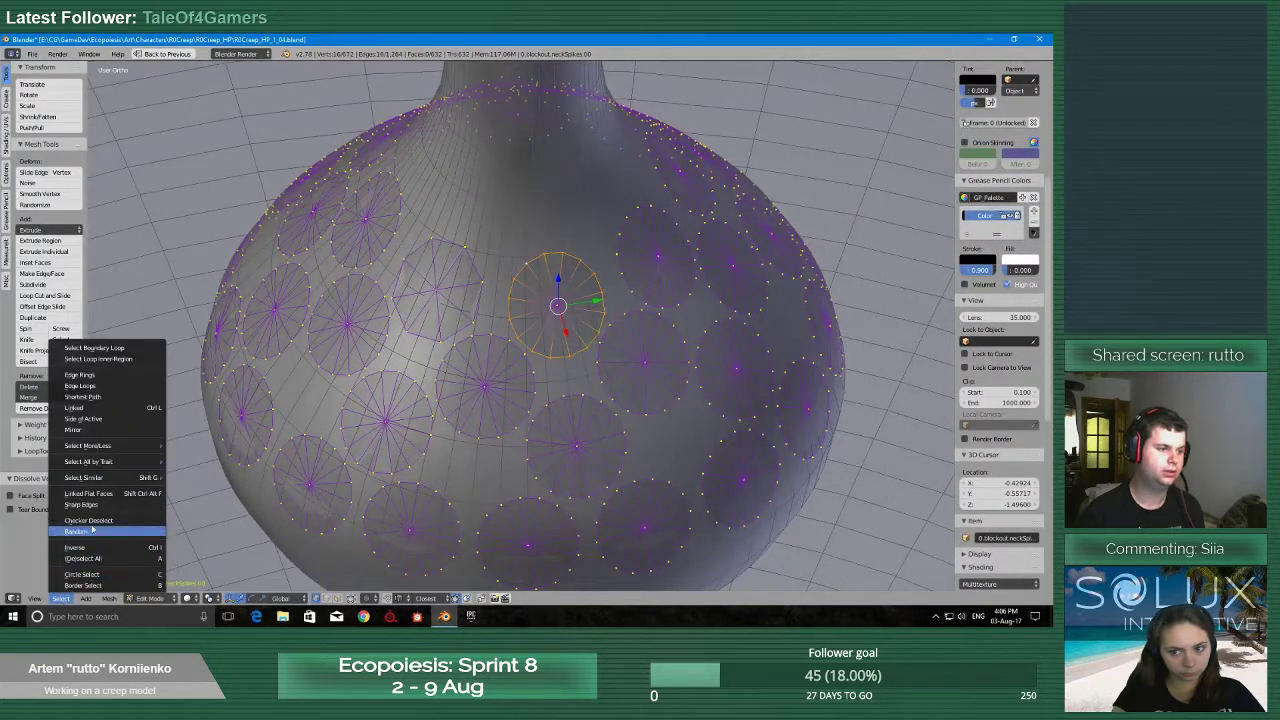
pyautogui.click(106, 523)
pyautogui.press('x')
pyautogui.click(447, 363)
# Select the third disc's rim loop along the row, apply Checker Deselect and dissolve the selected vertices
pyautogui.moveTo(693, 284); pyautogui.dragTo(467, 359, button='middle')
pyautogui.keyDown('alt'); pyautogui.rightClick(634, 266); pyautogui.keyUp('alt')
pyautogui.scroll(2, 700, 266)
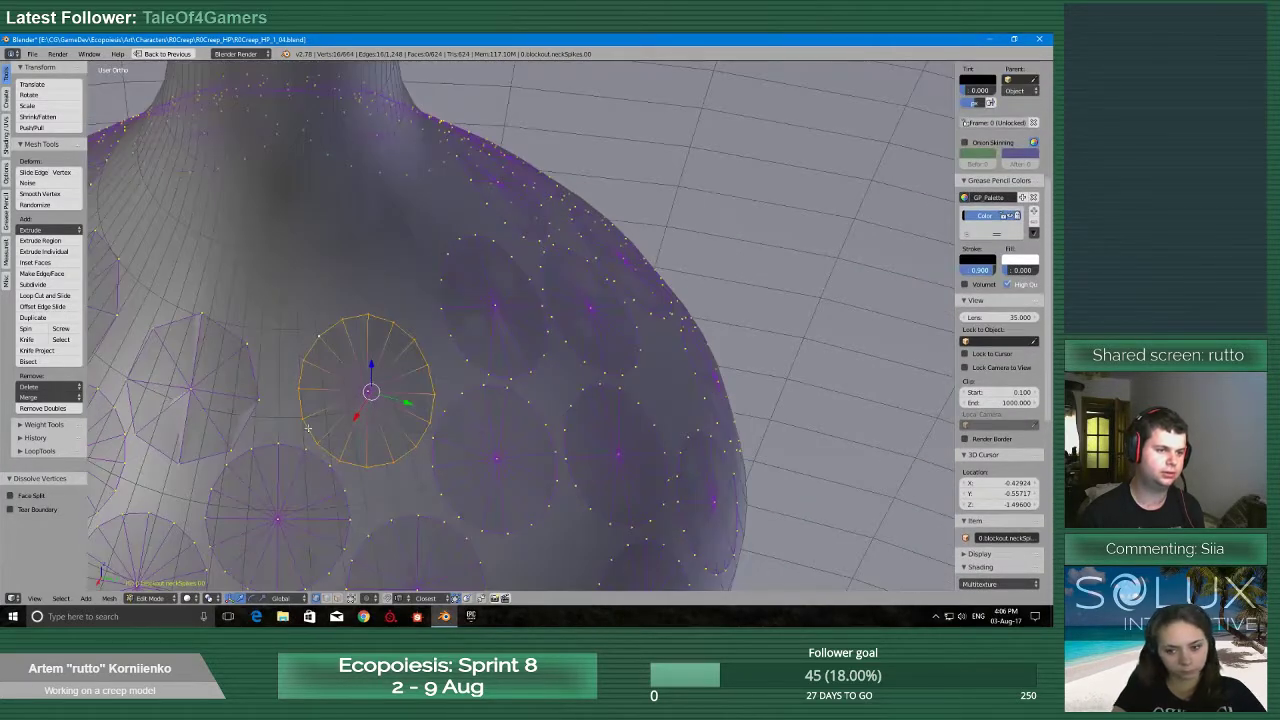
pyautogui.click(60, 598)
pyautogui.click(108, 525)
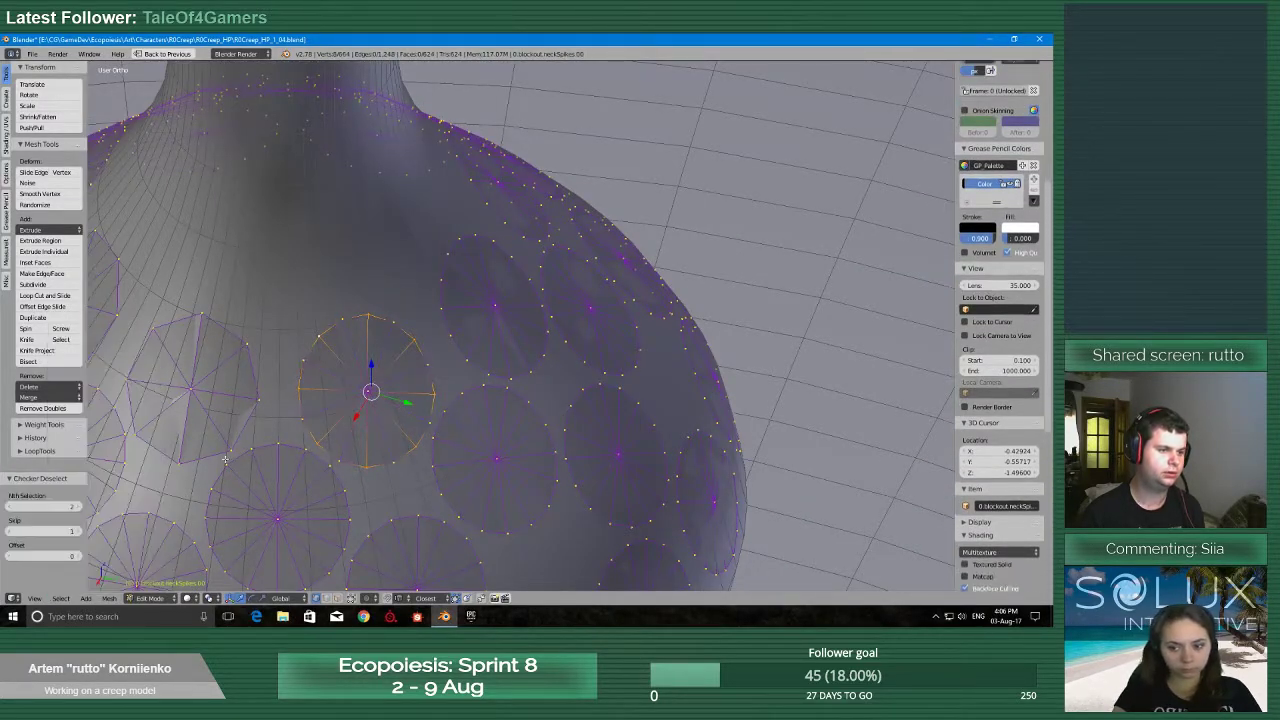
pyautogui.press('x')
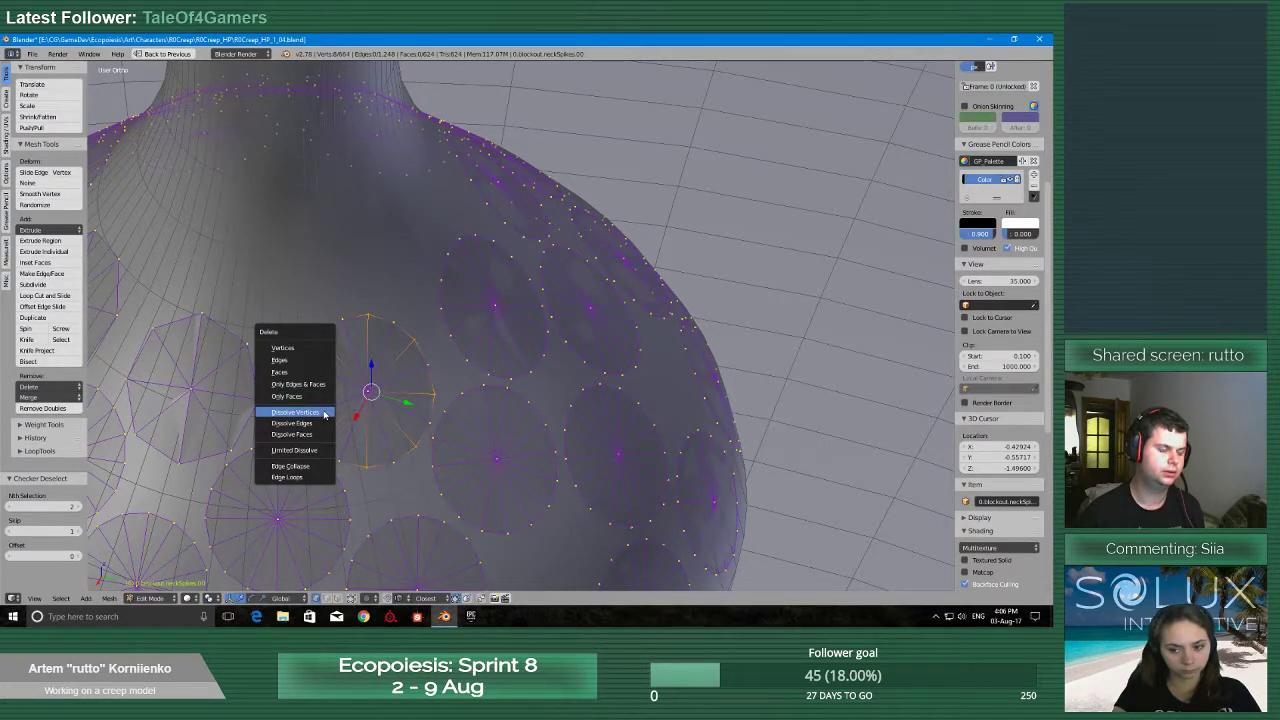
pyautogui.click(323, 412)
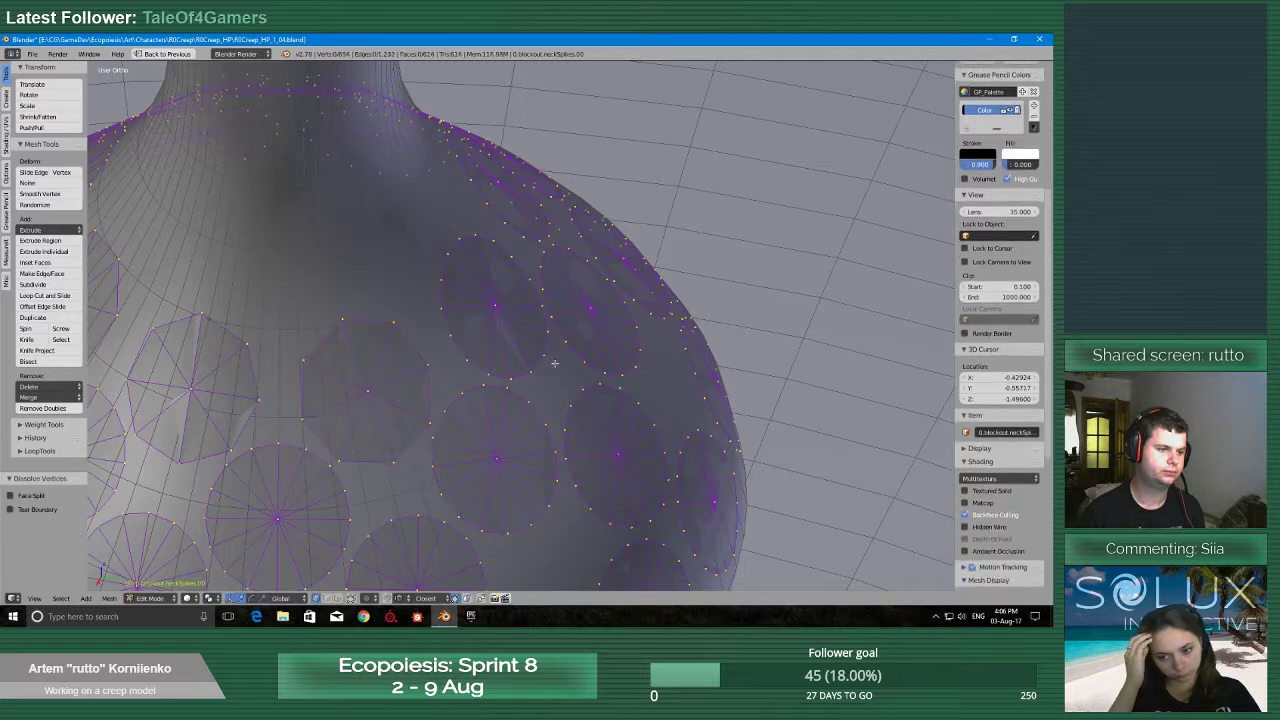
# Halve the rim vertices of the fourth disc in the row with Checker Deselect and Dissolve Vertices
pyautogui.moveTo(323, 412); pyautogui.dragTo(395, 262, button='middle')
pyautogui.click(61, 598)
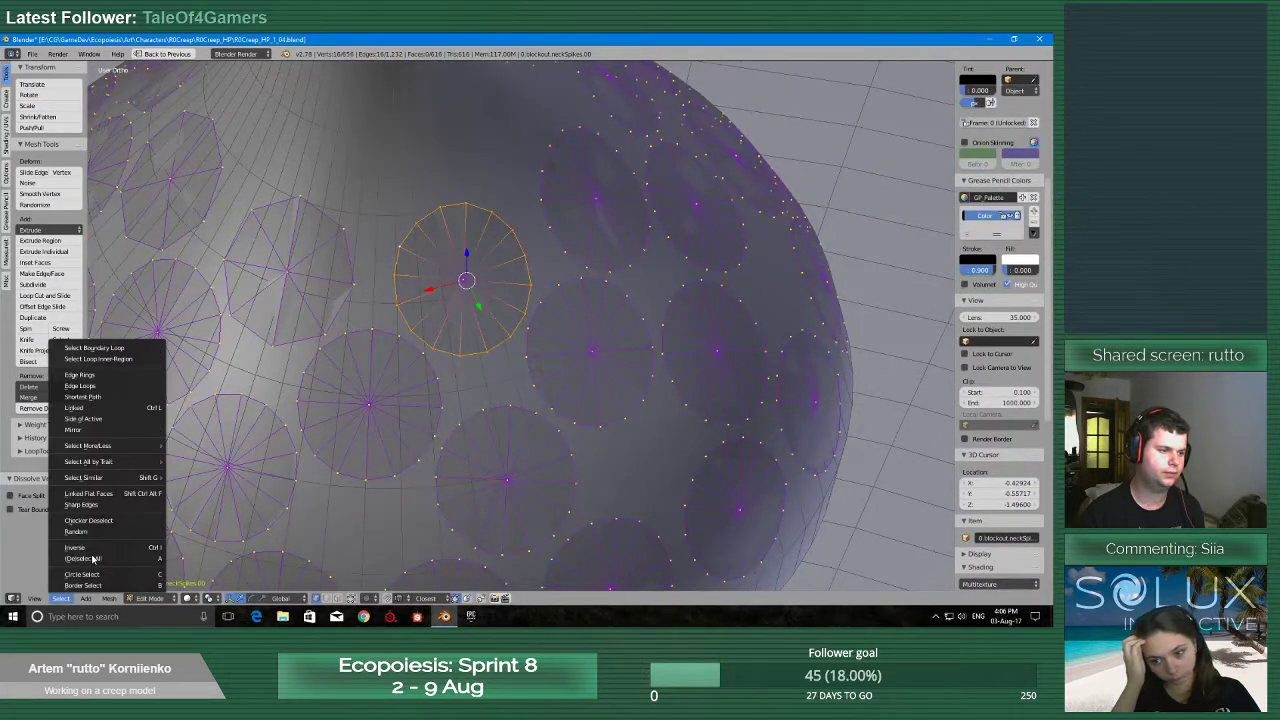
pyautogui.click(93, 522)
pyautogui.press('x')
pyautogui.click(98, 520)
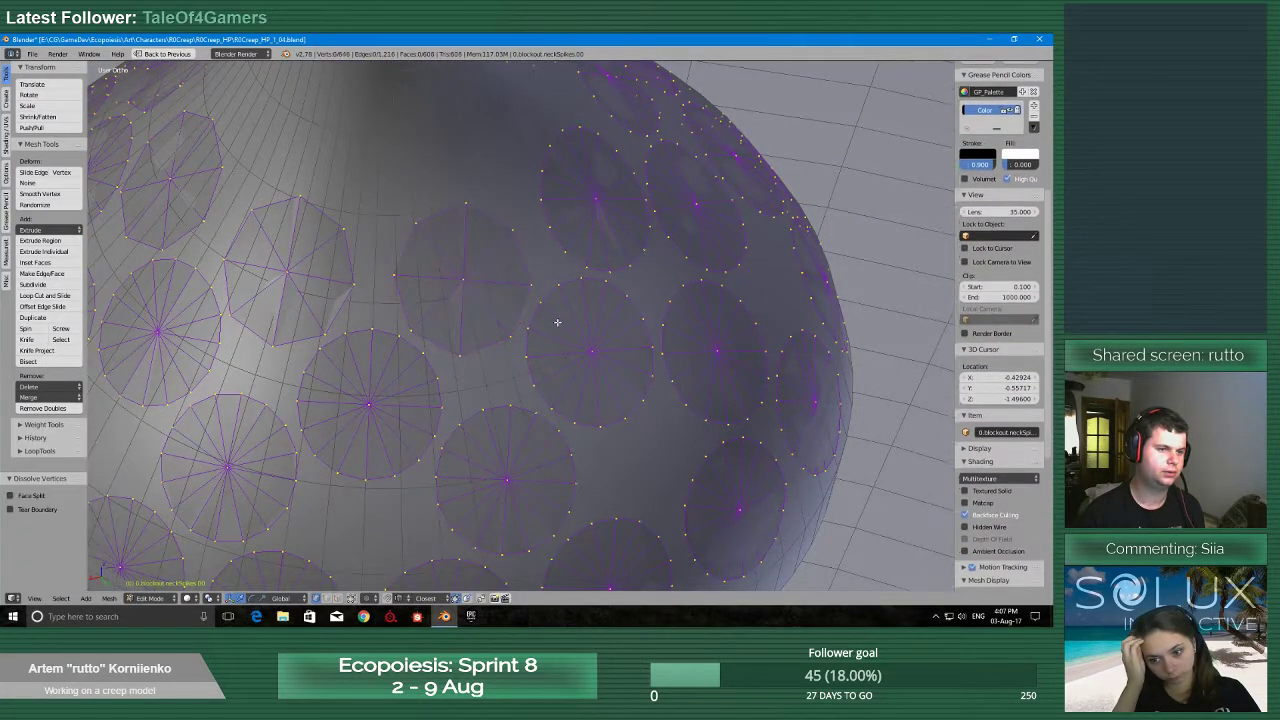
# Select the fifth disc's rim loop along the row, thin it with Checker Deselect and dissolve the remaining selected vertices
pyautogui.moveTo(660, 280); pyautogui.dragTo(597, 270, button='middle')
pyautogui.keyDown('alt'); pyautogui.rightClick(704, 277); pyautogui.keyUp('alt')
pyautogui.keyDown('shift'); pyautogui.moveTo(694, 279); pyautogui.dragTo(404, 375, button='middle'); pyautogui.keyUp('shift')
pyautogui.press('x')
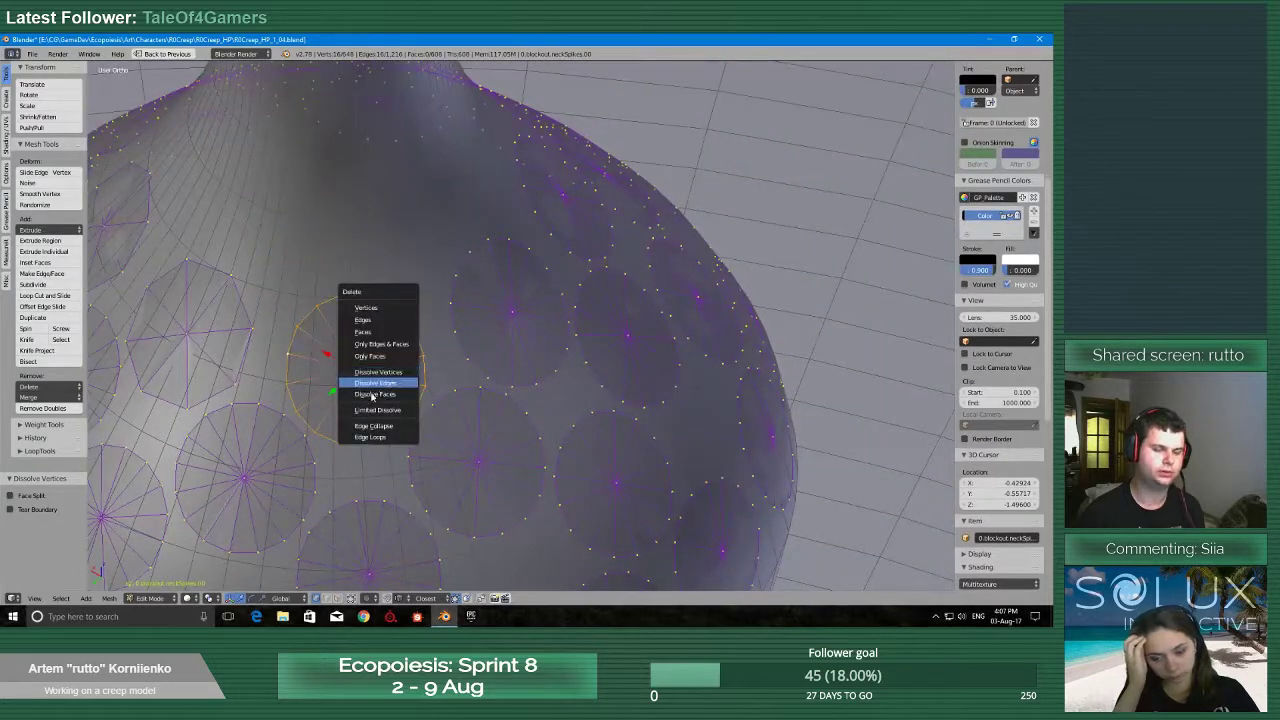
pyautogui.click(371, 393)
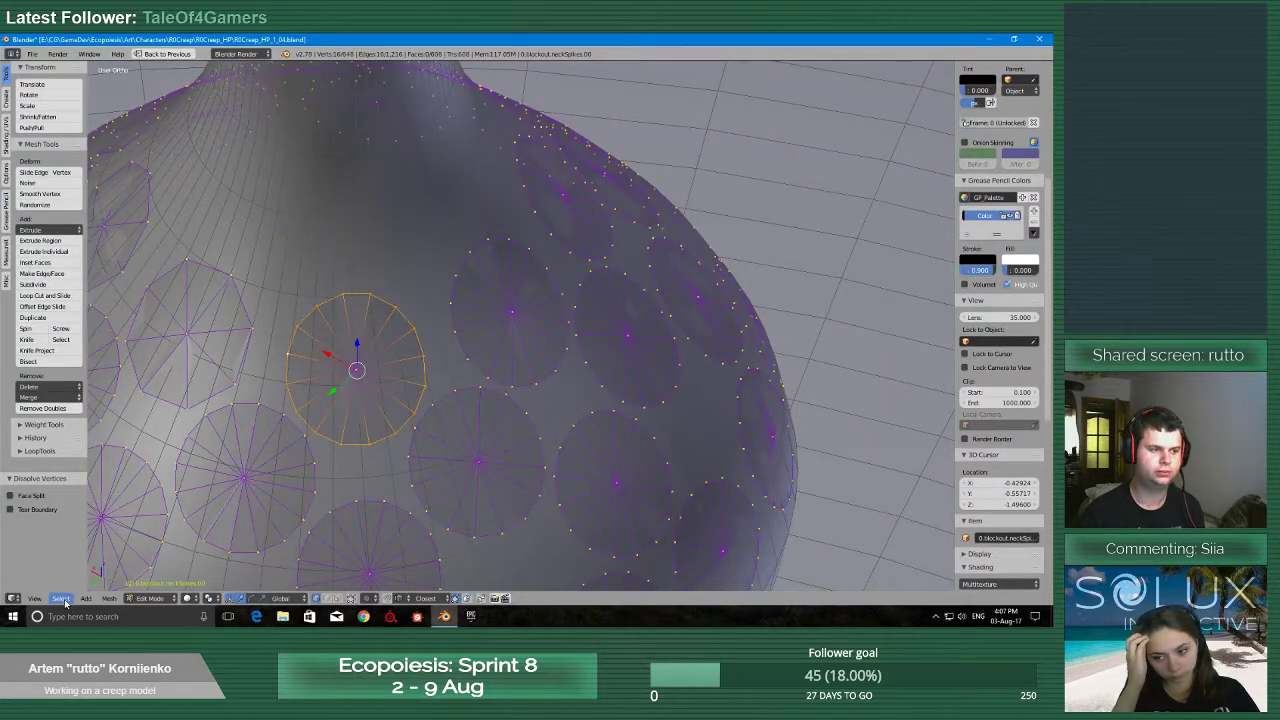
pyautogui.click(64, 601)
pyautogui.click(96, 521)
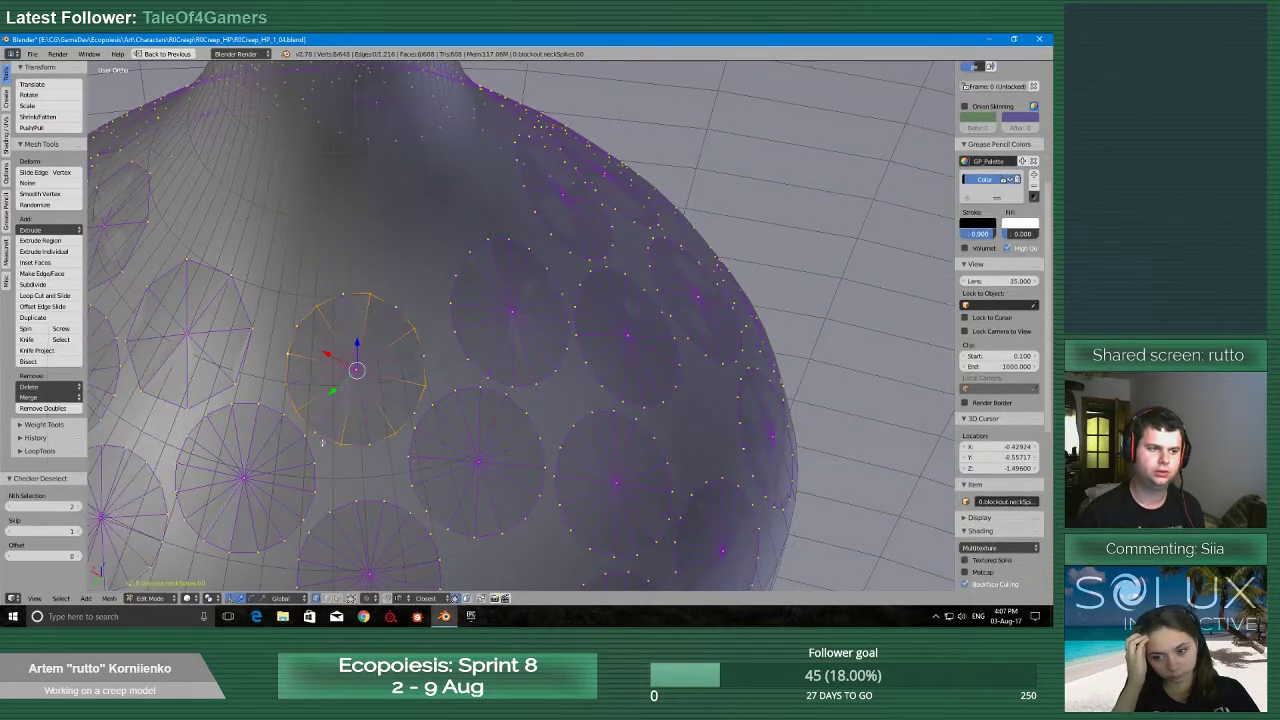
pyautogui.press('x')
pyautogui.click(340, 432)
# Halve the rim vertices of the sixth disc in the row using Checker Deselect and Dissolve Vertices
pyautogui.keyDown('alt'); pyautogui.rightClick(465, 342); pyautogui.keyUp('alt')
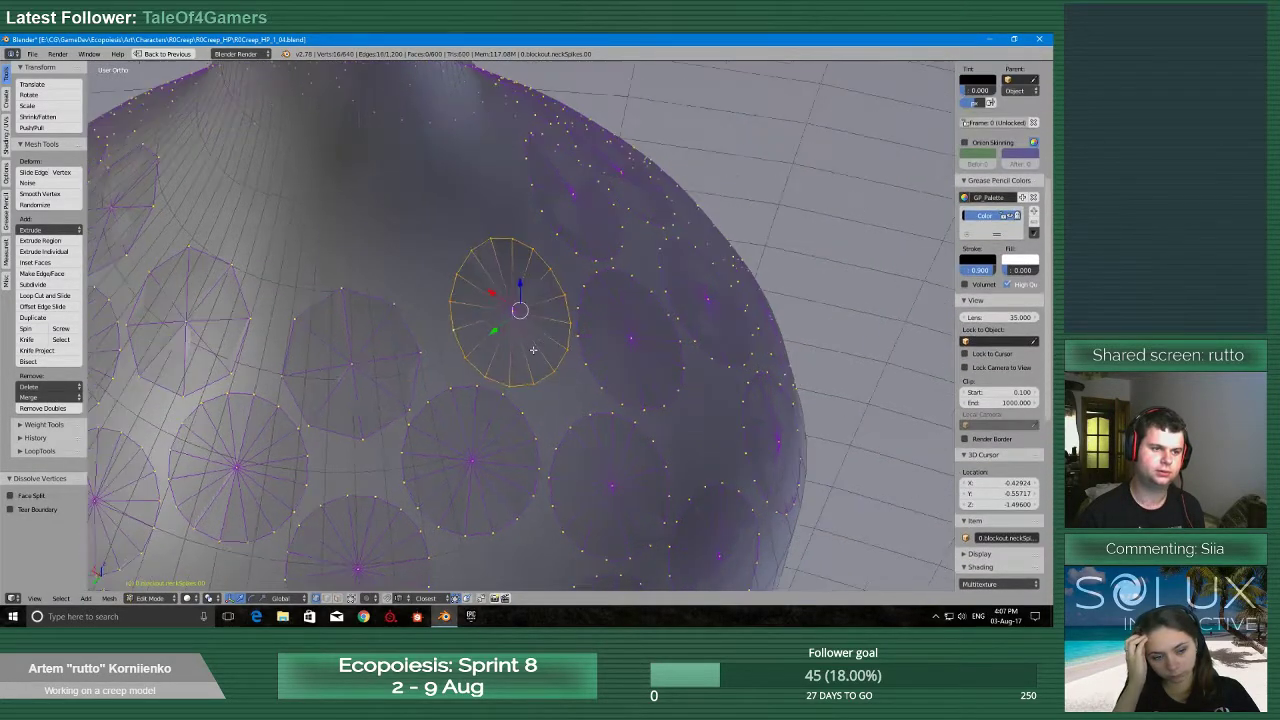
pyautogui.moveTo(531, 349); pyautogui.dragTo(469, 403, button='middle')
pyautogui.click(64, 601)
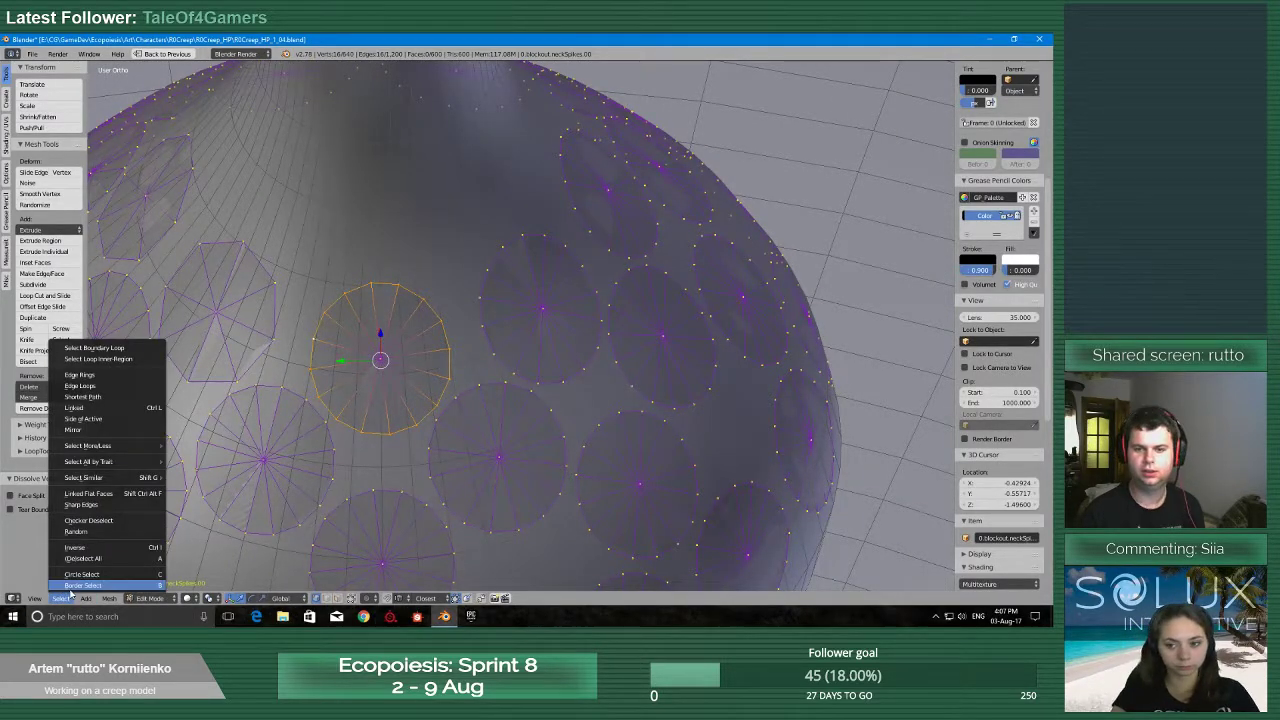
pyautogui.click(72, 592)
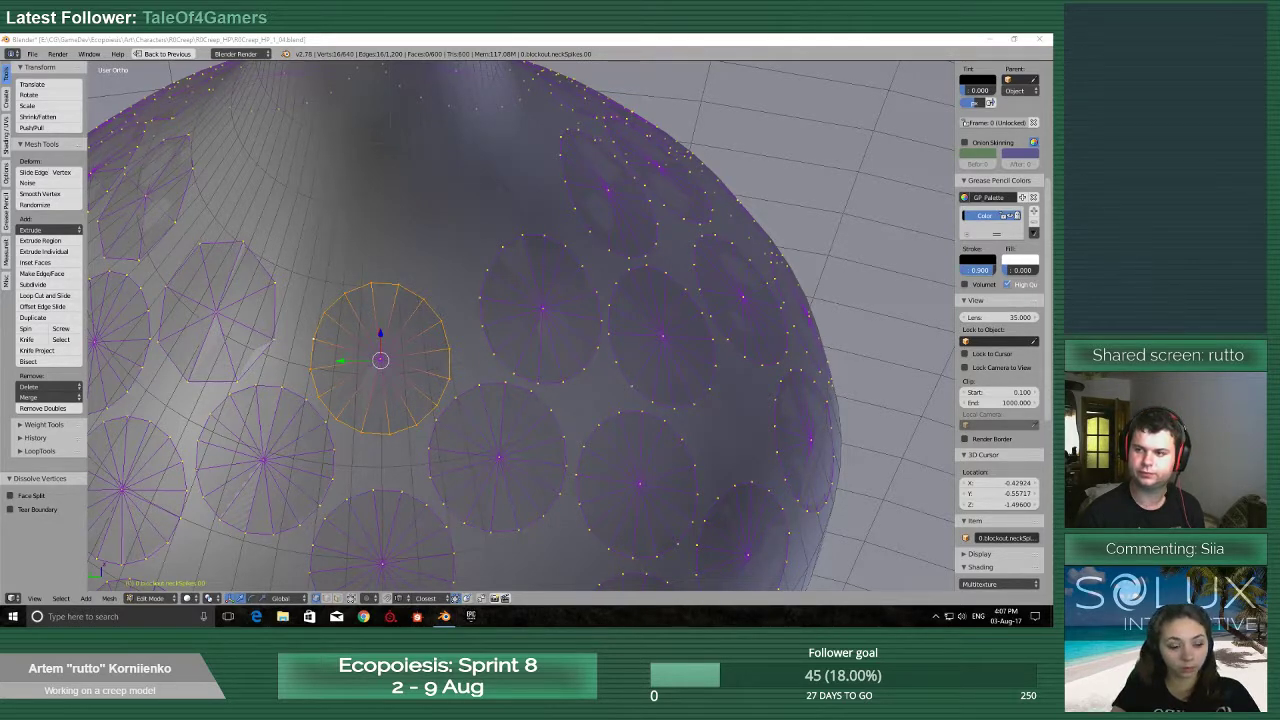
pyautogui.hotkey('alt', 'Tab')
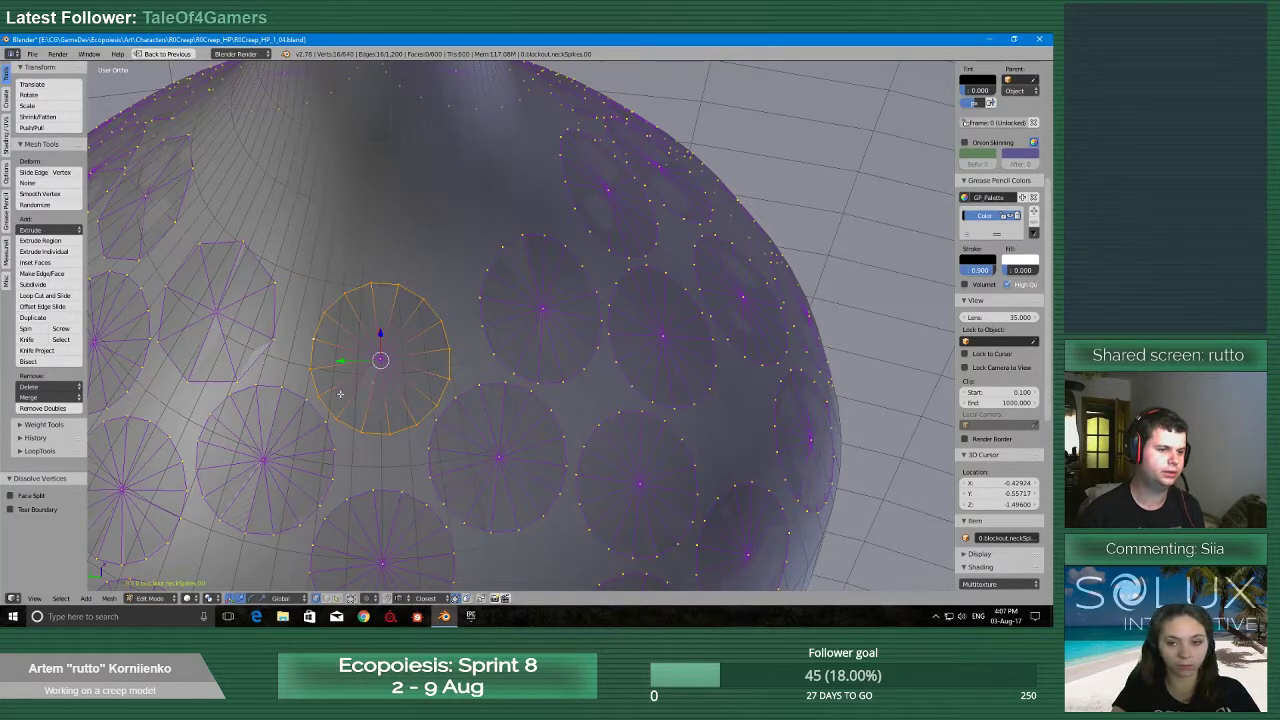
pyautogui.click(64, 602)
pyautogui.click(118, 521)
pyautogui.press('x')
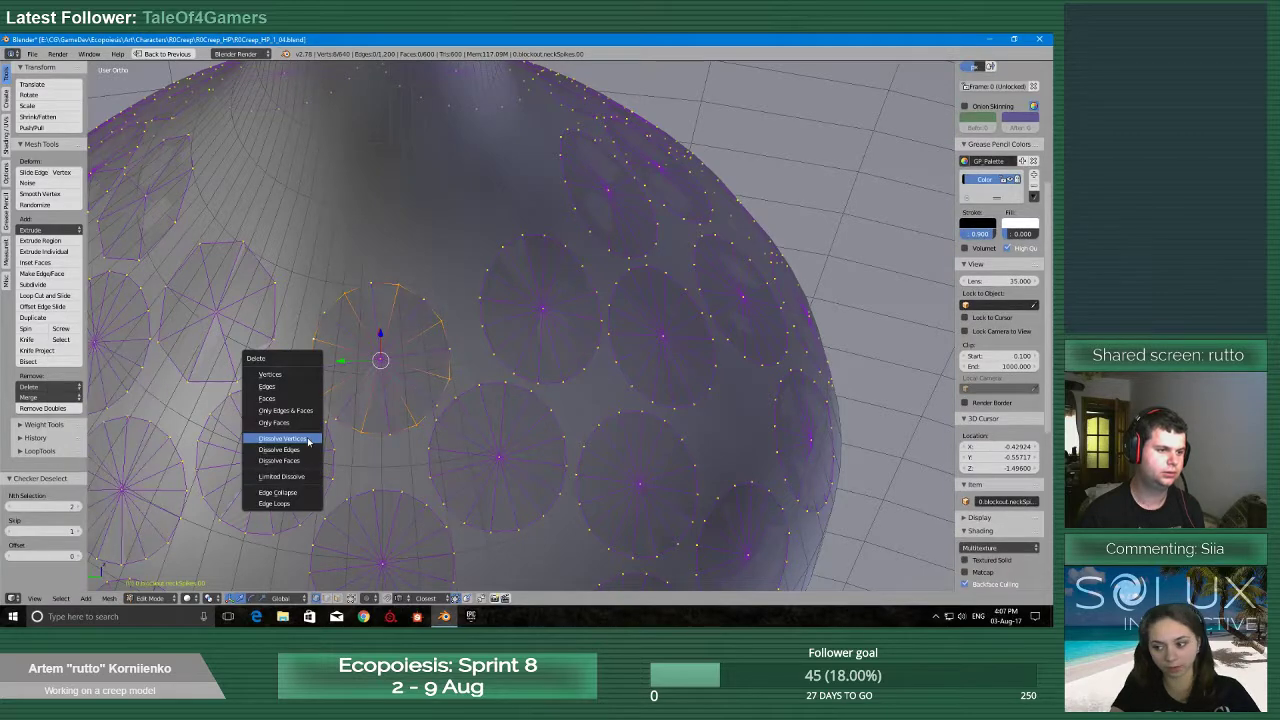
pyautogui.click(307, 440)
# Dissolve every second rim vertex of the seventh disc in the row, choosing them with Checker Deselect
pyautogui.moveTo(545, 344); pyautogui.dragTo(511, 345, button='middle')
pyautogui.keyDown('alt'); pyautogui.rightClick(606, 315); pyautogui.keyUp('alt')
pyautogui.keyDown('shift'); pyautogui.moveTo(606, 315); pyautogui.dragTo(472, 364, button='middle'); pyautogui.keyUp('shift')
pyautogui.scroll(1, 472, 364)
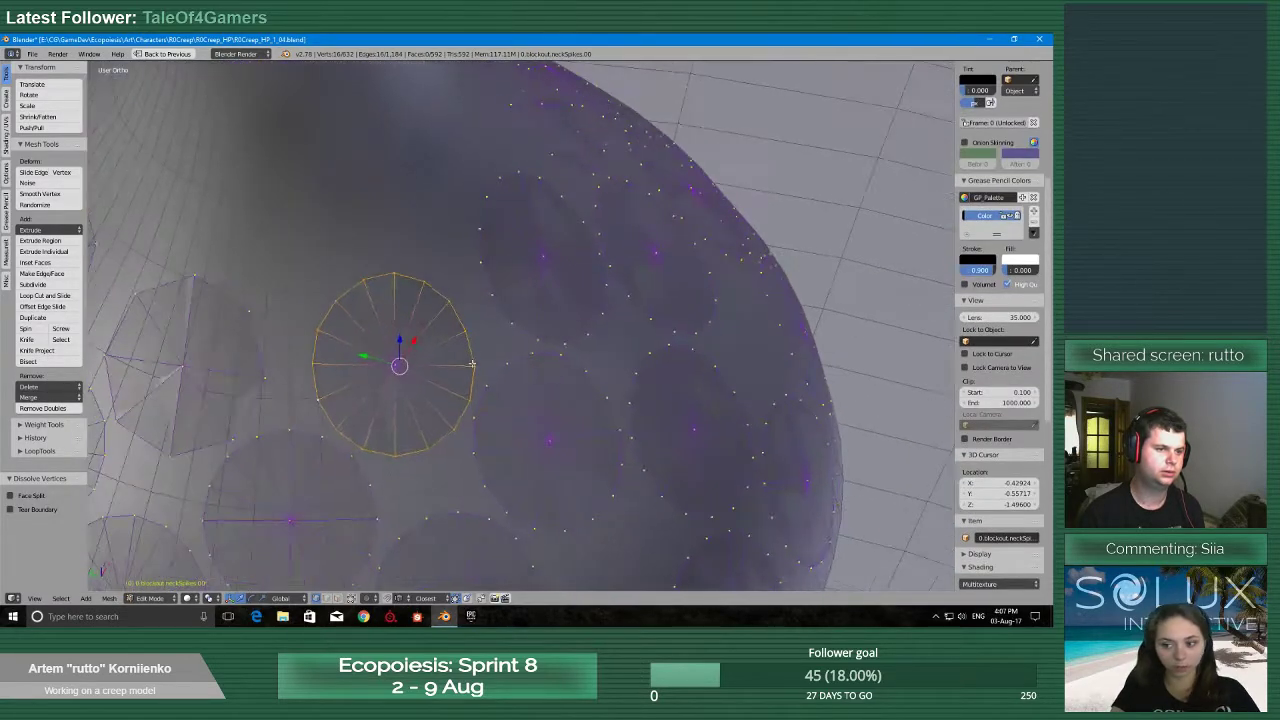
pyautogui.click(62, 602)
pyautogui.click(100, 522)
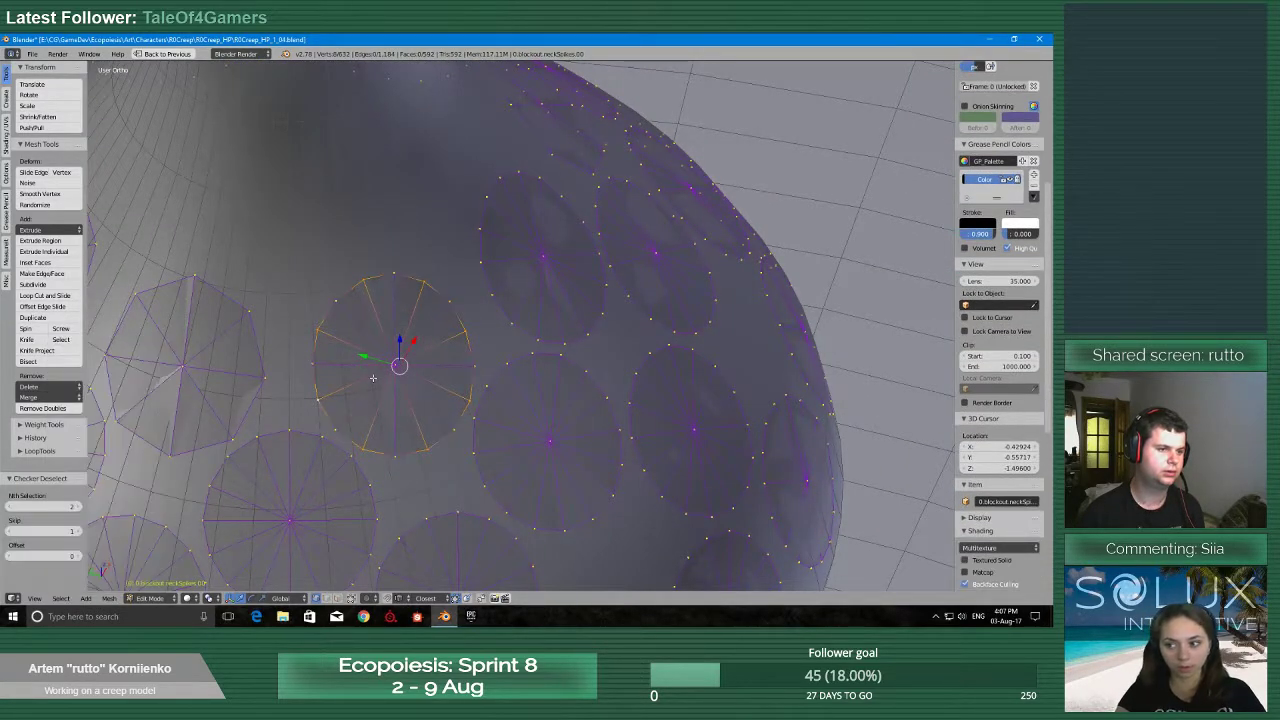
pyautogui.press('x')
pyautogui.click(374, 381)
# Apply Checker Deselect to the eighth disc's rim loop and dissolve the vertices left selected
pyautogui.moveTo(596, 362); pyautogui.dragTo(526, 351, button='middle')
pyautogui.keyDown('alt'); pyautogui.rightClick(487, 354); pyautogui.keyUp('alt')
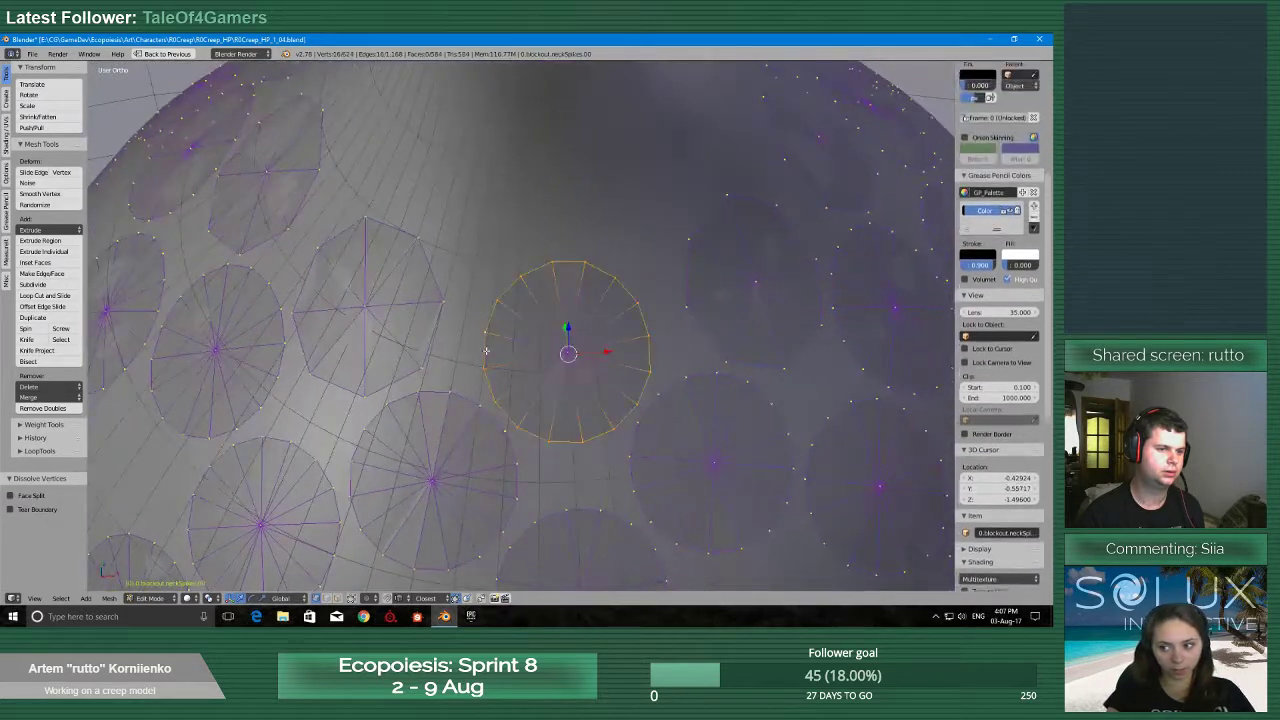
pyautogui.press('x')
pyautogui.click(62, 602)
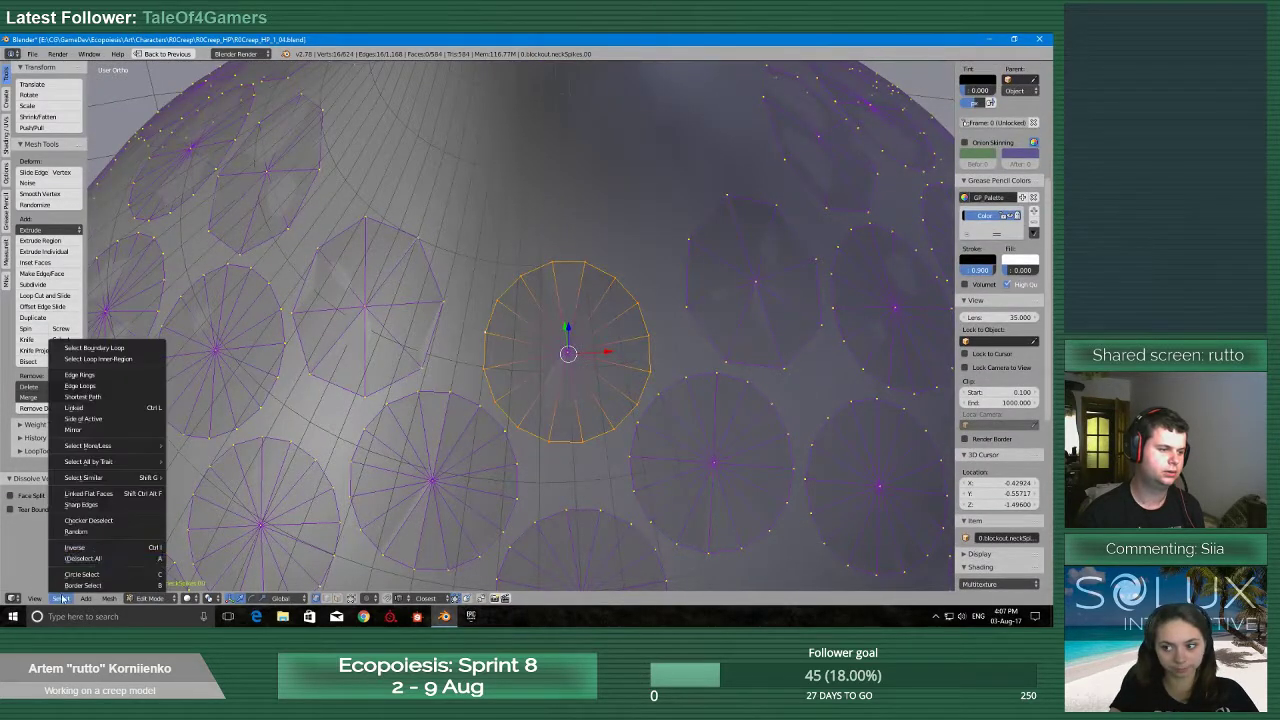
pyautogui.click(100, 520)
pyautogui.press('x')
pyautogui.click(377, 425)
# Start on the lower row by halving one disc's rim vertices with Checker Deselect and Dissolve Vertices
pyautogui.moveTo(706, 341); pyautogui.dragTo(500, 416, button='middle')
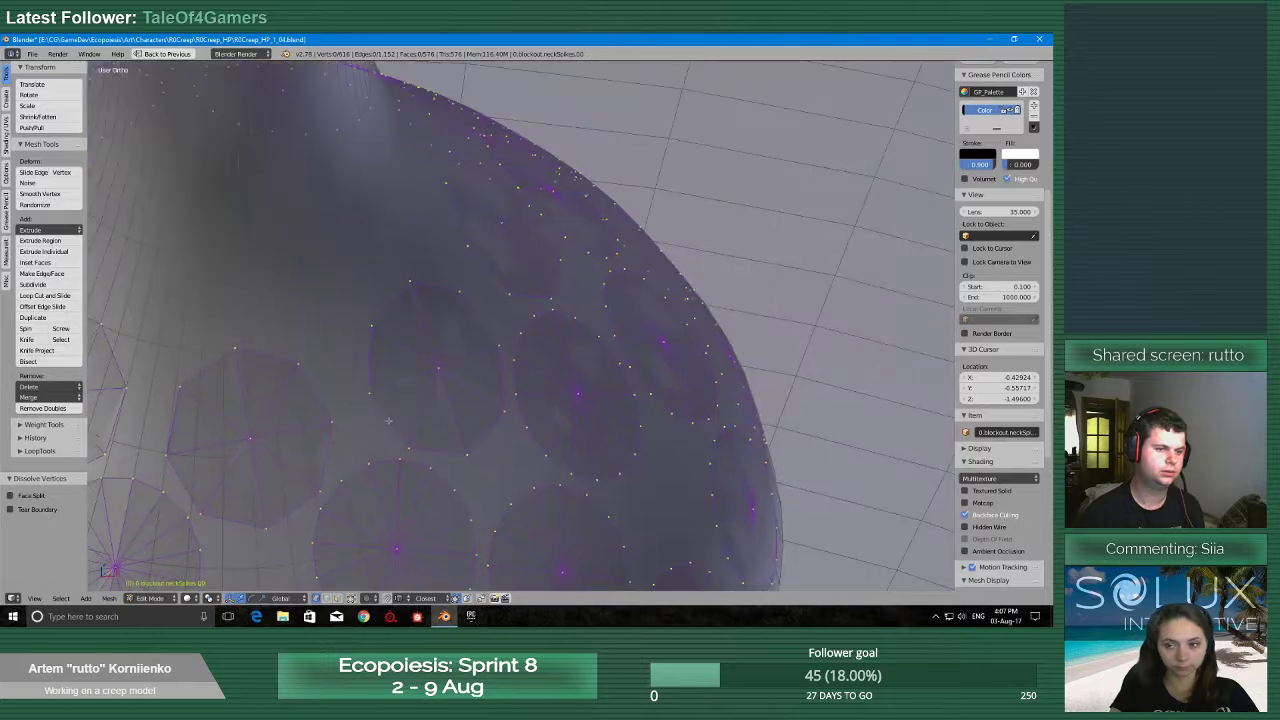
pyautogui.scroll(-5, 500, 416)
pyautogui.scroll(2, 489, 381)
pyautogui.keyDown('alt'); pyautogui.rightClick(481, 447); pyautogui.keyUp('alt')
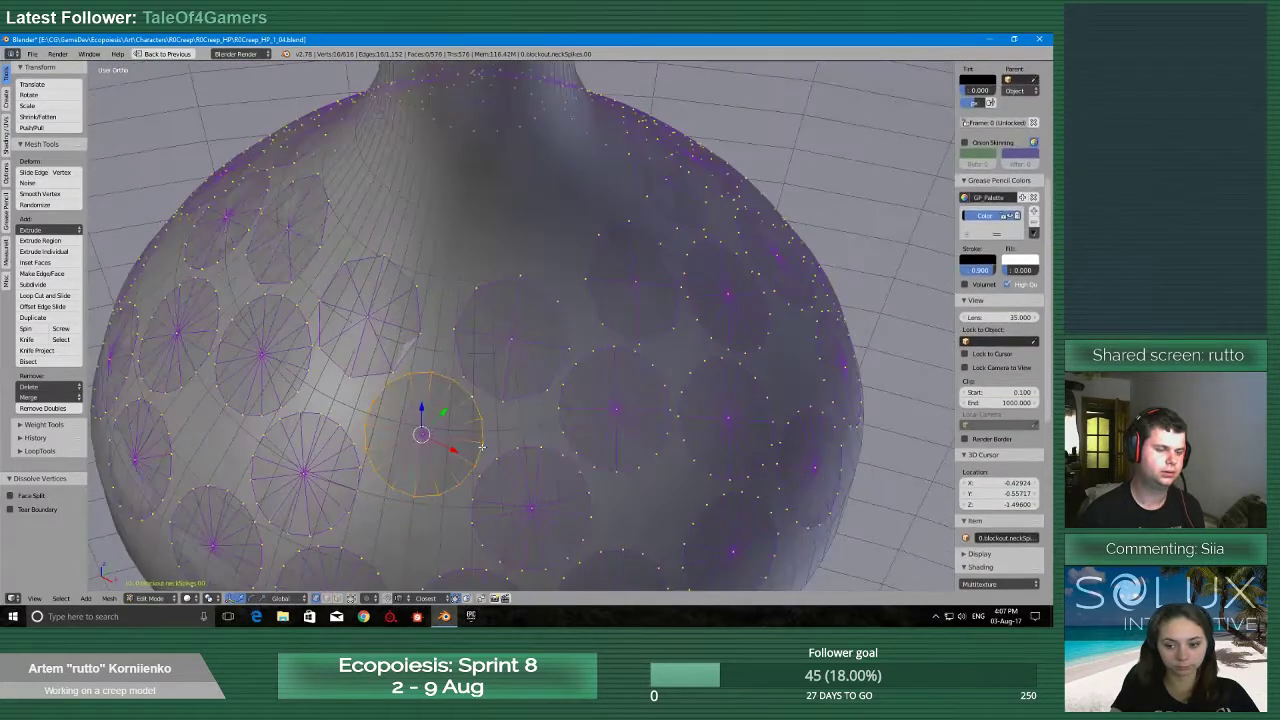
pyautogui.click(63, 600)
pyautogui.click(100, 522)
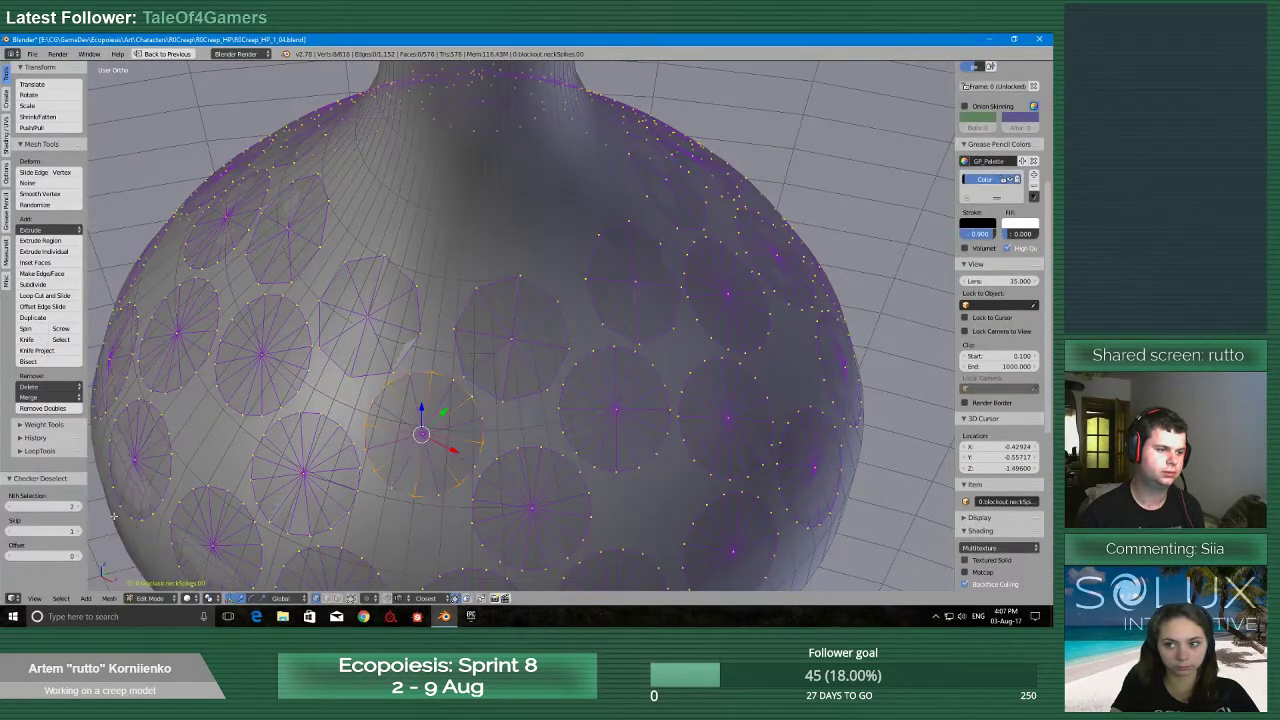
pyautogui.press('x')
pyautogui.click(296, 460)
# Select the rim loop of the neighbouring disc further round the bulge, apply Checker Deselect and dissolve the selected vertices
pyautogui.keyDown('alt'); pyautogui.rightClick(564, 429); pyautogui.keyUp('alt')
pyautogui.press('x')
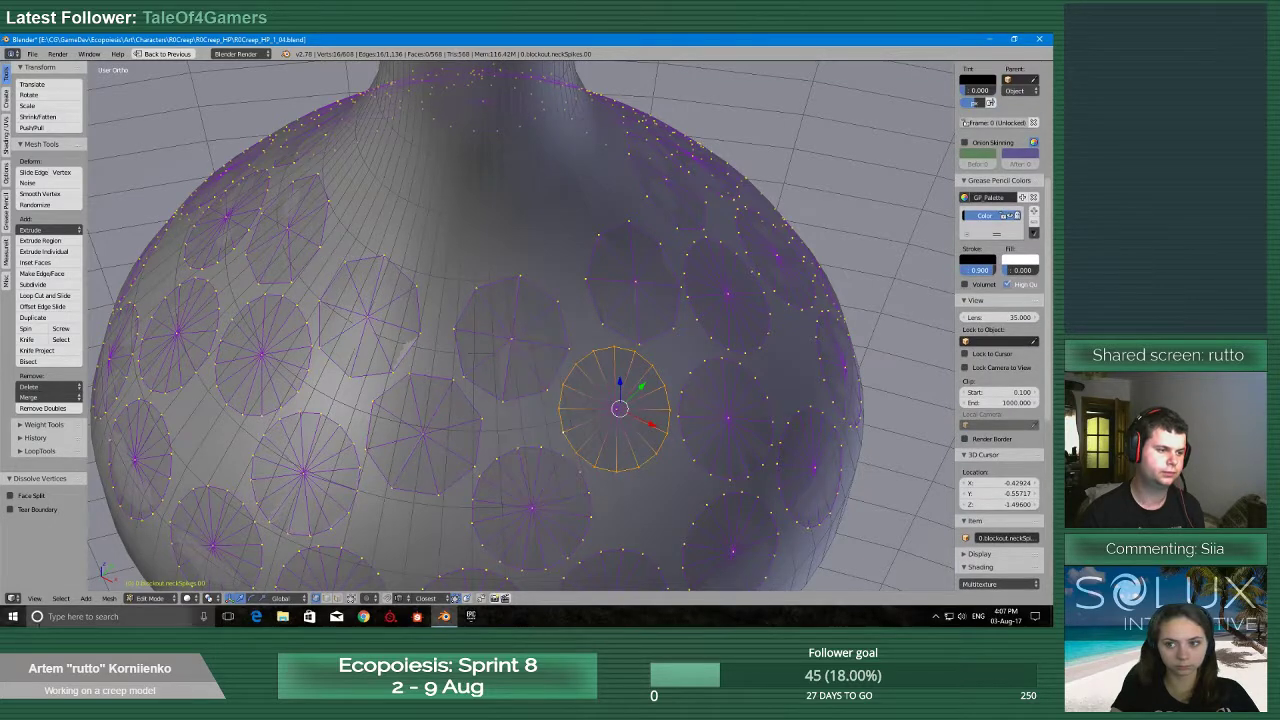
pyautogui.click(61, 598)
pyautogui.click(100, 522)
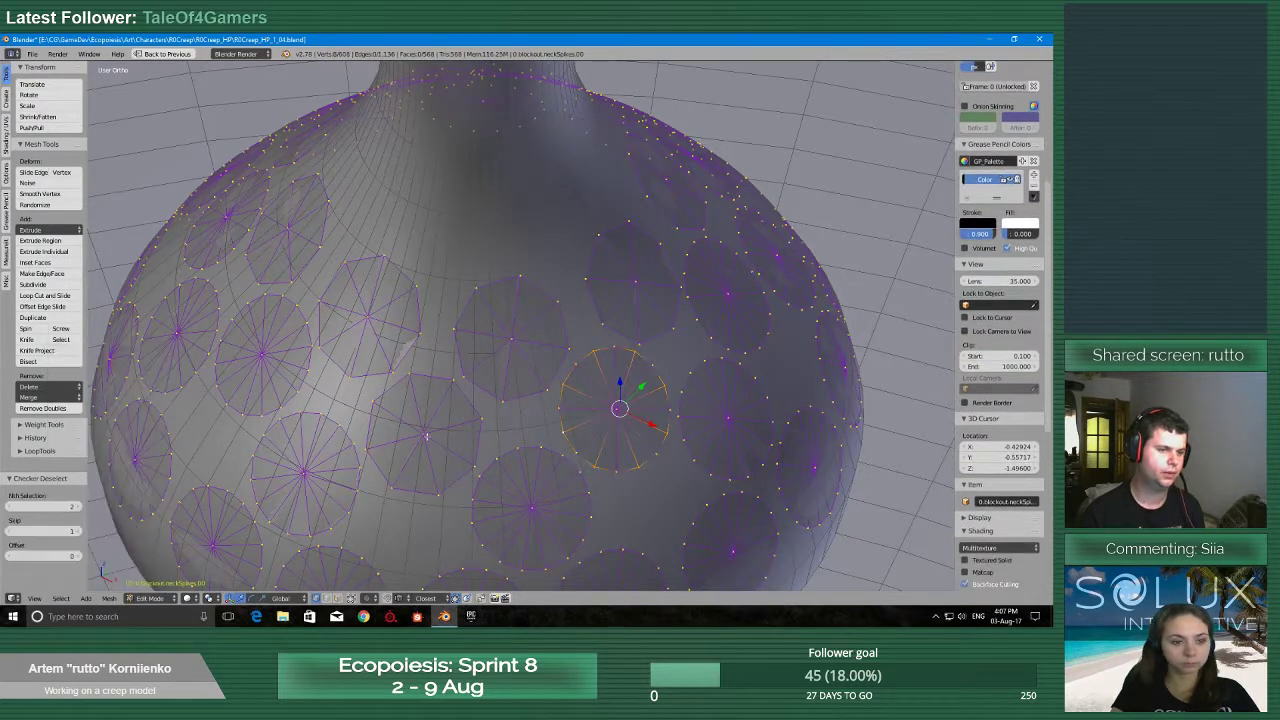
pyautogui.press('x')
pyautogui.click(427, 438)
# Try Checker Deselect on the rim loops of three neighbouring discs selected together
pyautogui.keyDown('shift'); pyautogui.moveTo(489, 407); pyautogui.dragTo(566, 399, button='middle'); pyautogui.keyUp('shift')
pyautogui.scroll(1, 572, 403)
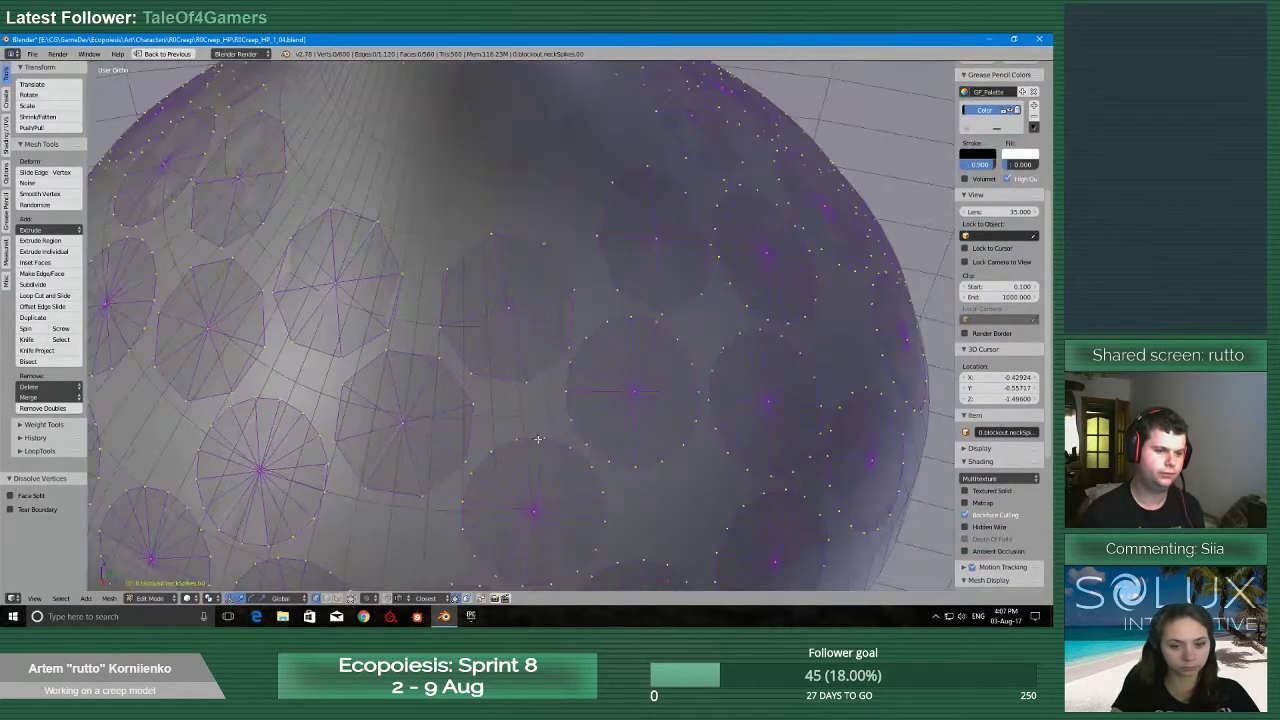
pyautogui.keyDown('alt'); pyautogui.rightClick(541, 440); pyautogui.keyUp('alt')
pyautogui.keyDown('shift'); pyautogui.moveTo(546, 465); pyautogui.dragTo(484, 355, button='middle'); pyautogui.keyUp('shift')
pyautogui.scroll(1, 481, 355)
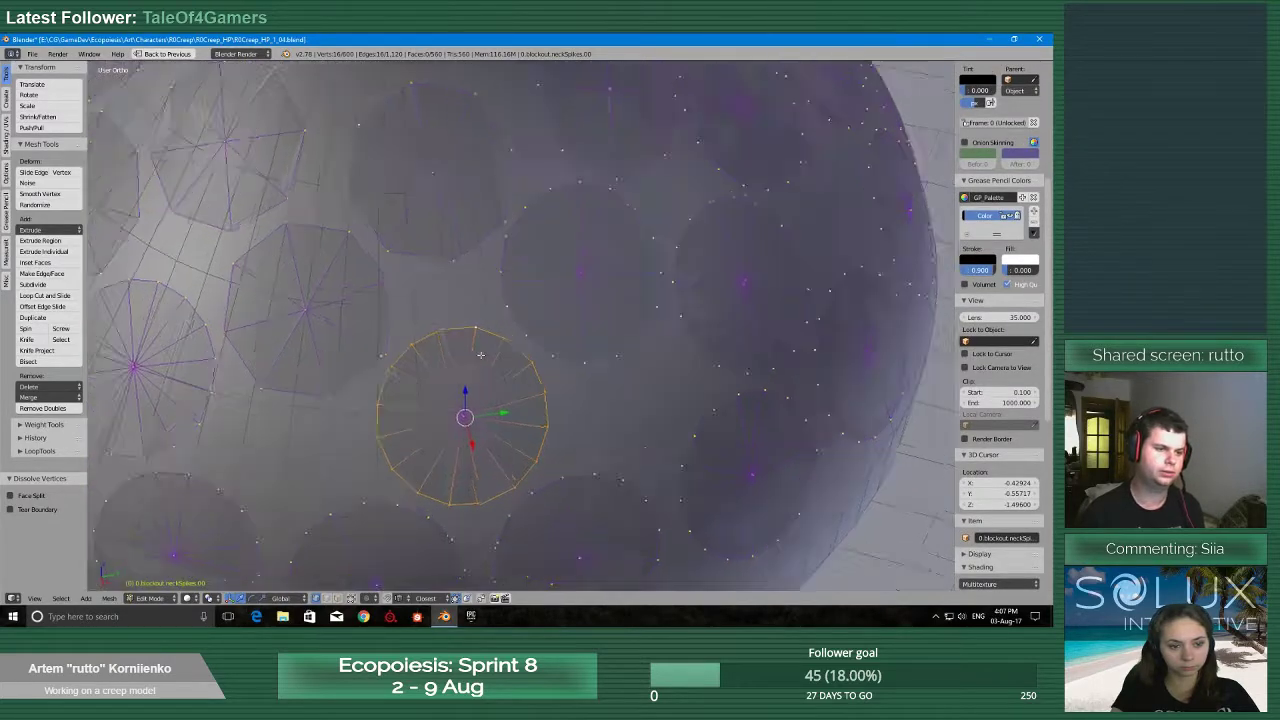
pyautogui.scroll(-7, 474, 361)
pyautogui.scroll(6, 470, 363)
pyautogui.scroll(-5, 470, 363)
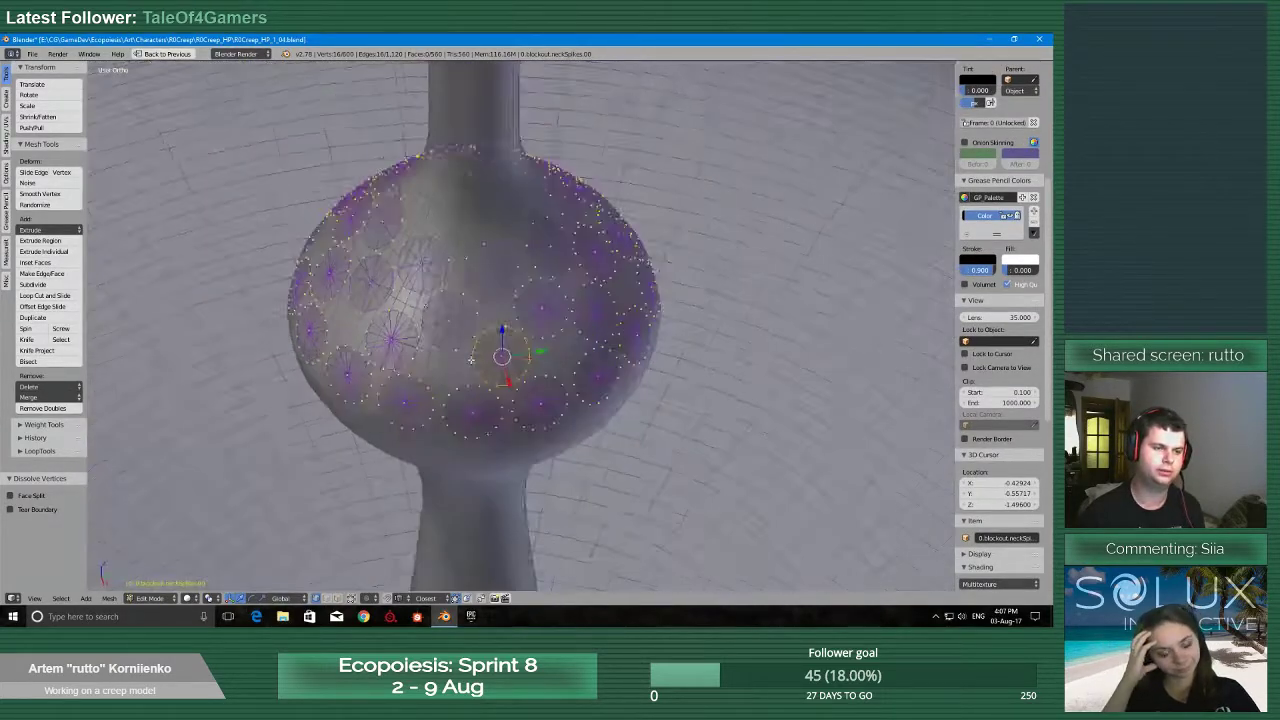
pyautogui.moveTo(585, 390); pyautogui.dragTo(521, 331, button='middle')
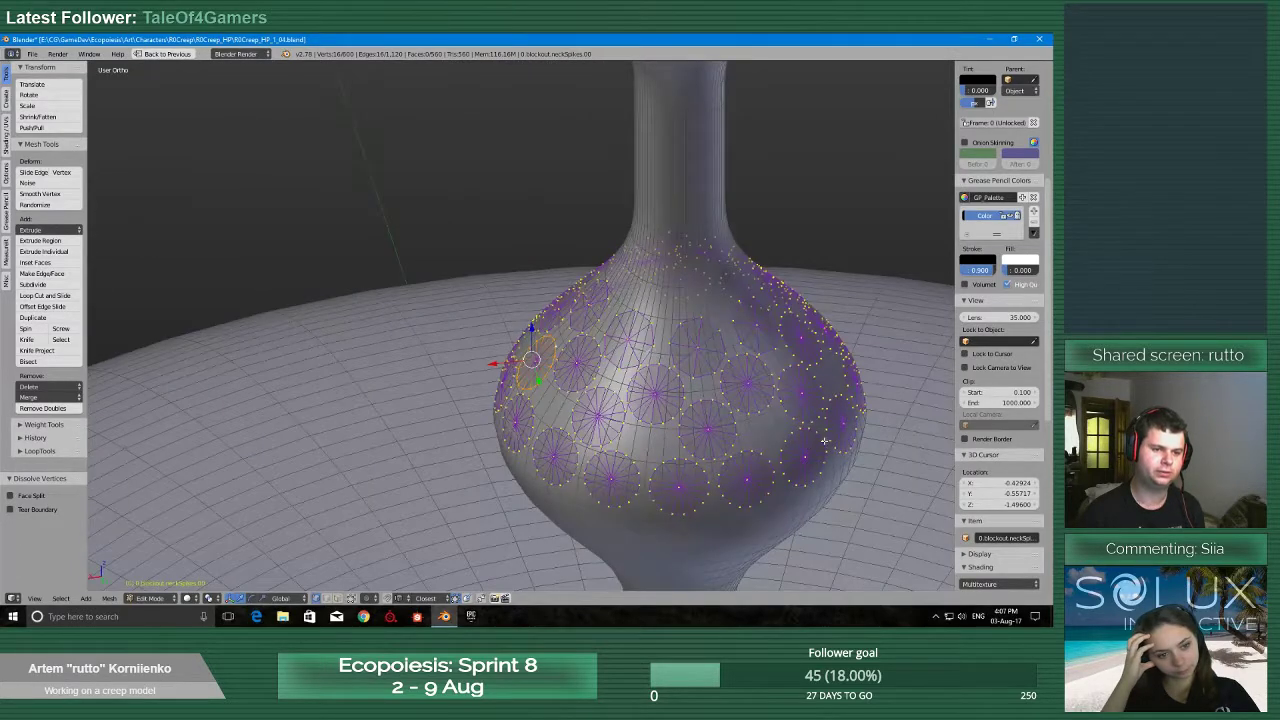
pyautogui.moveTo(519, 384); pyautogui.dragTo(625, 378, button='middle')
pyautogui.scroll(2, 585, 368)
pyautogui.scroll(-1, 550, 358)
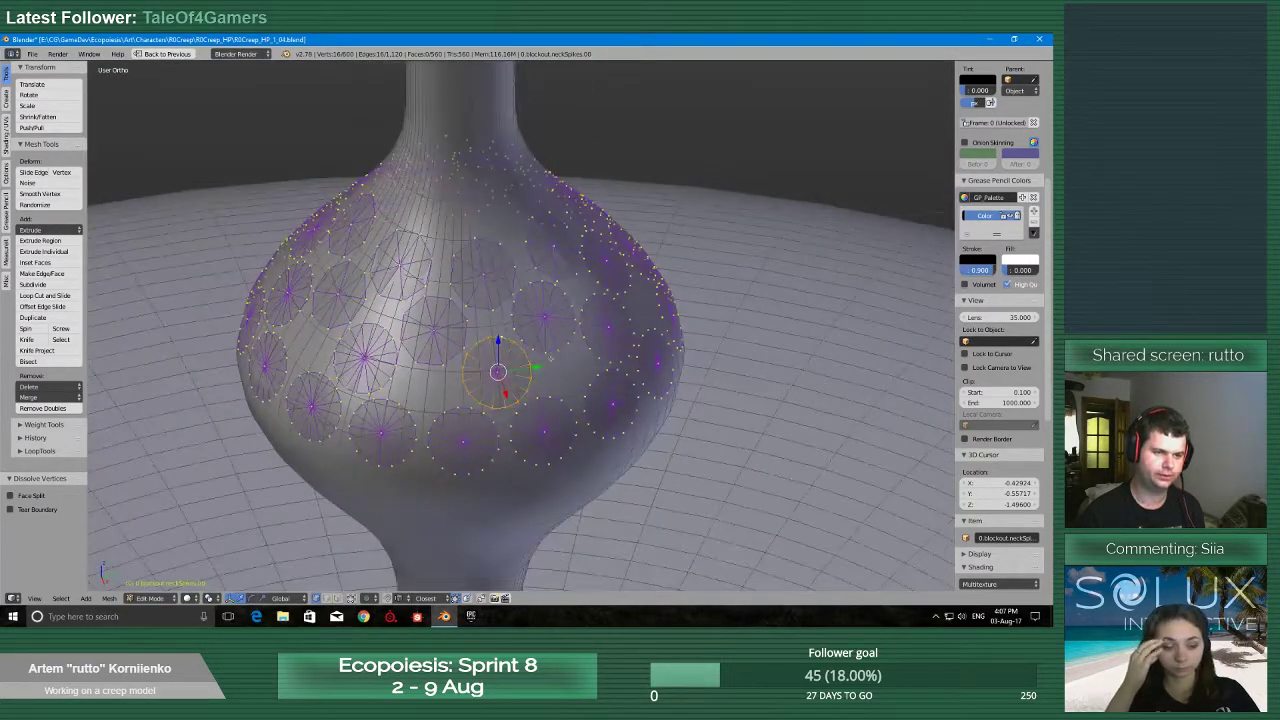
pyautogui.click(61, 598)
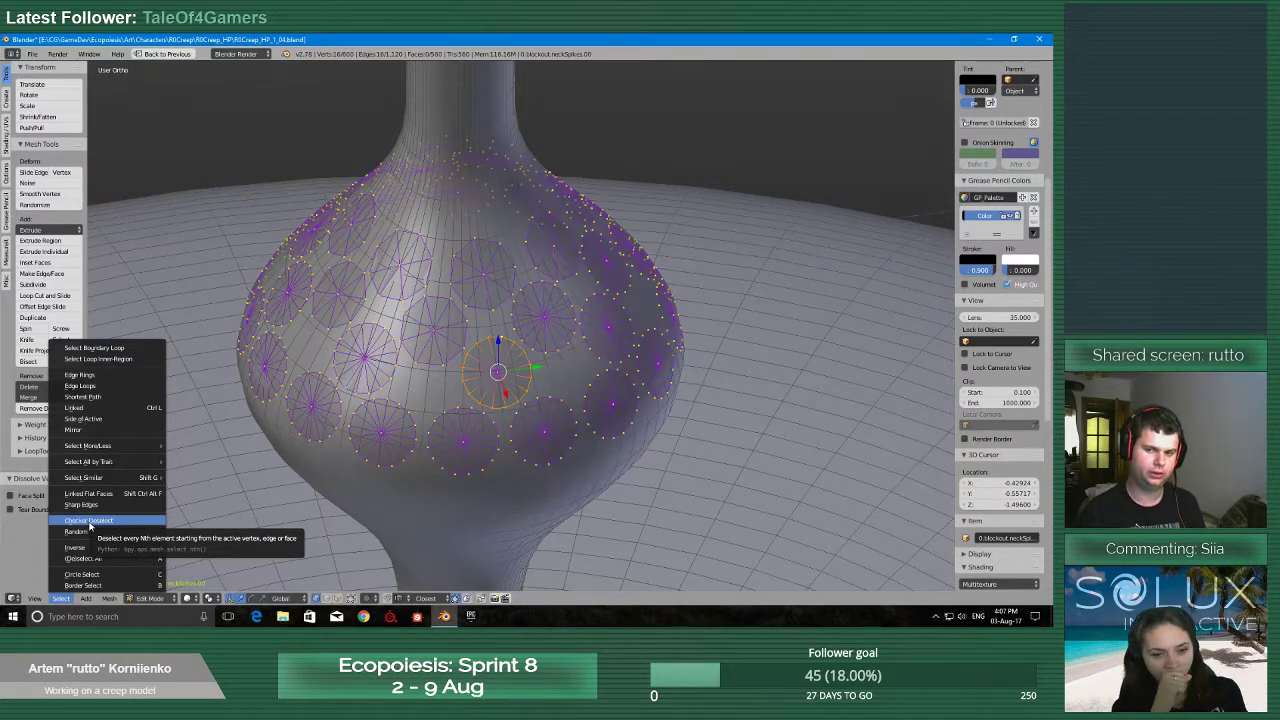
pyautogui.scroll(3, 562, 369)
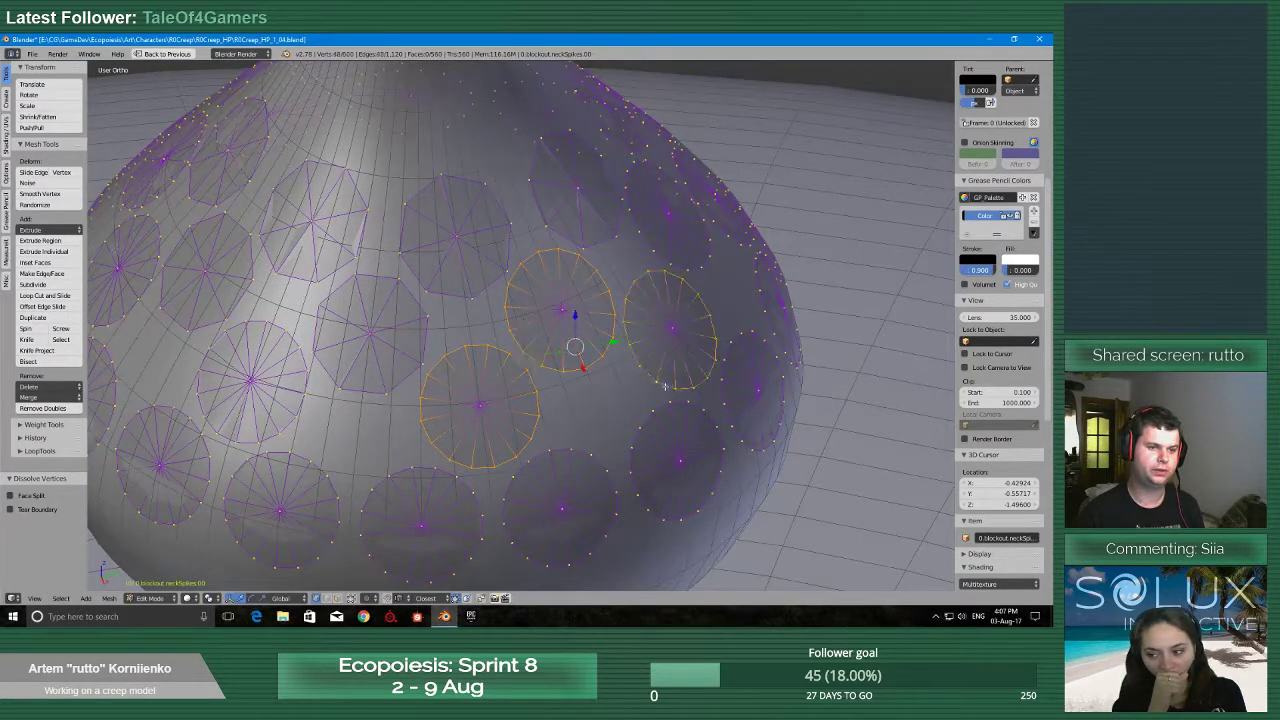
pyautogui.click(61, 598)
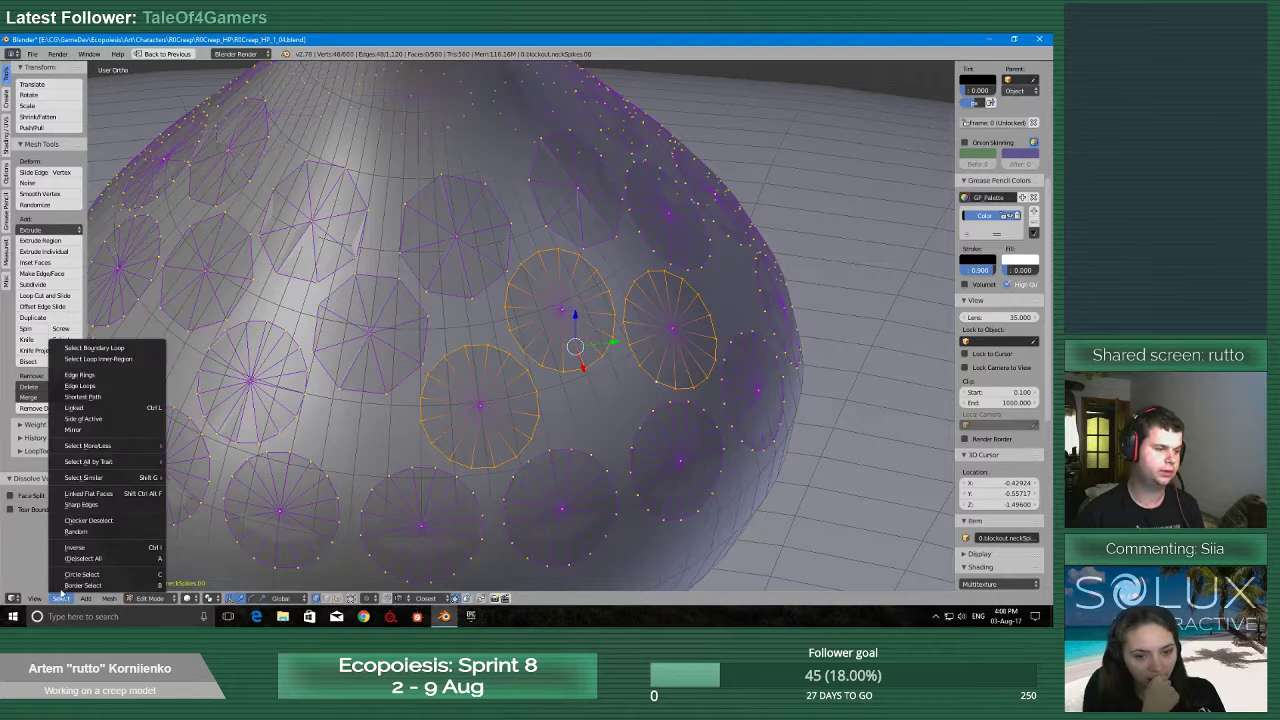
pyautogui.click(92, 526)
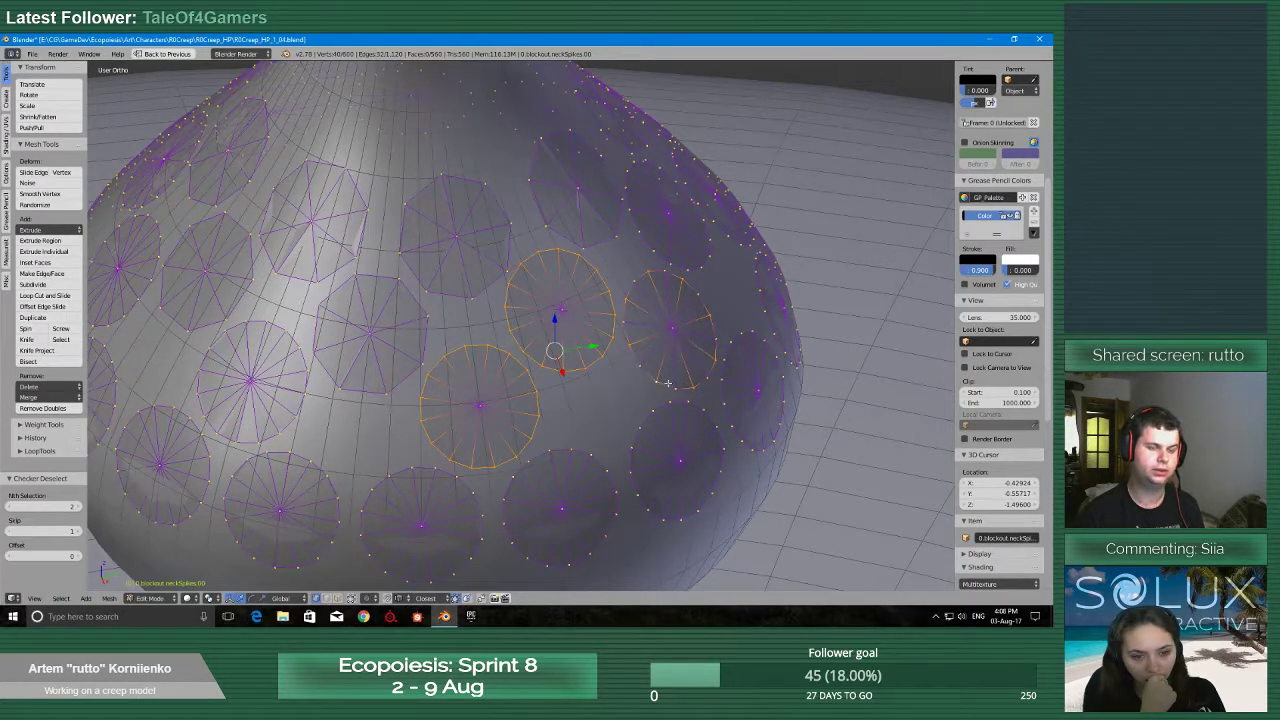
pyautogui.scroll(2, 668, 383)
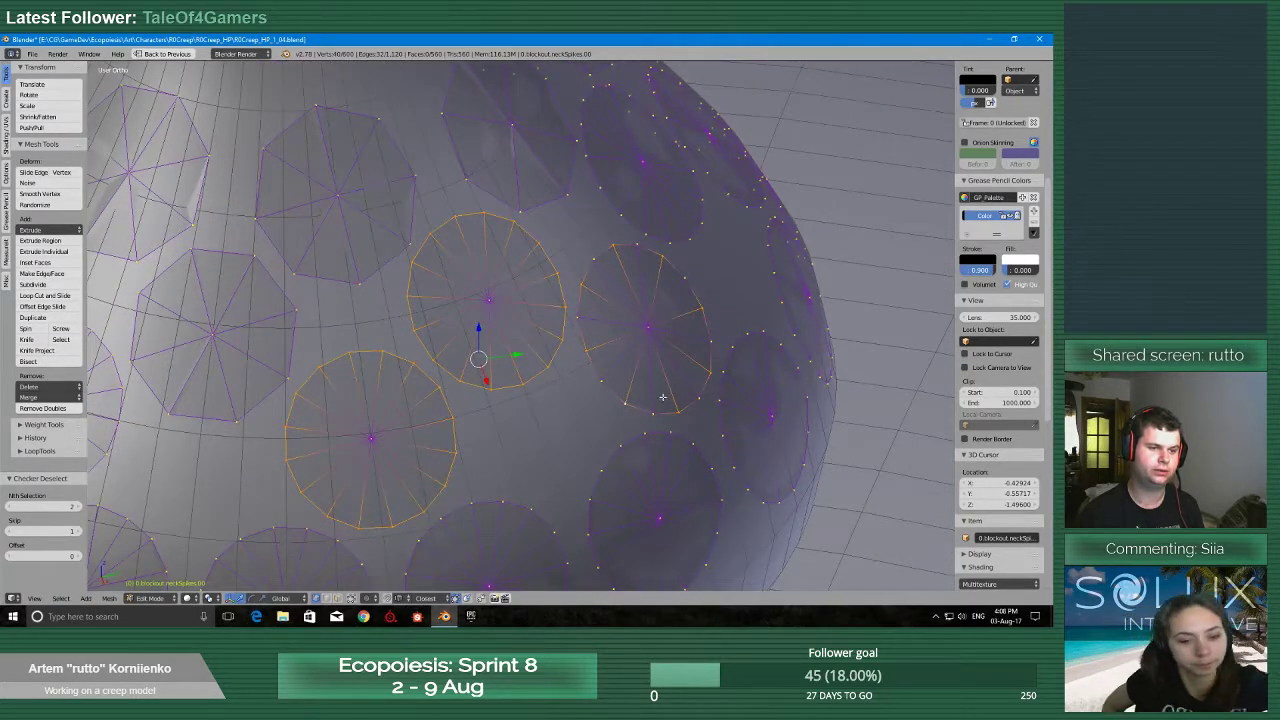
pyautogui.scroll(-3, 464, 454)
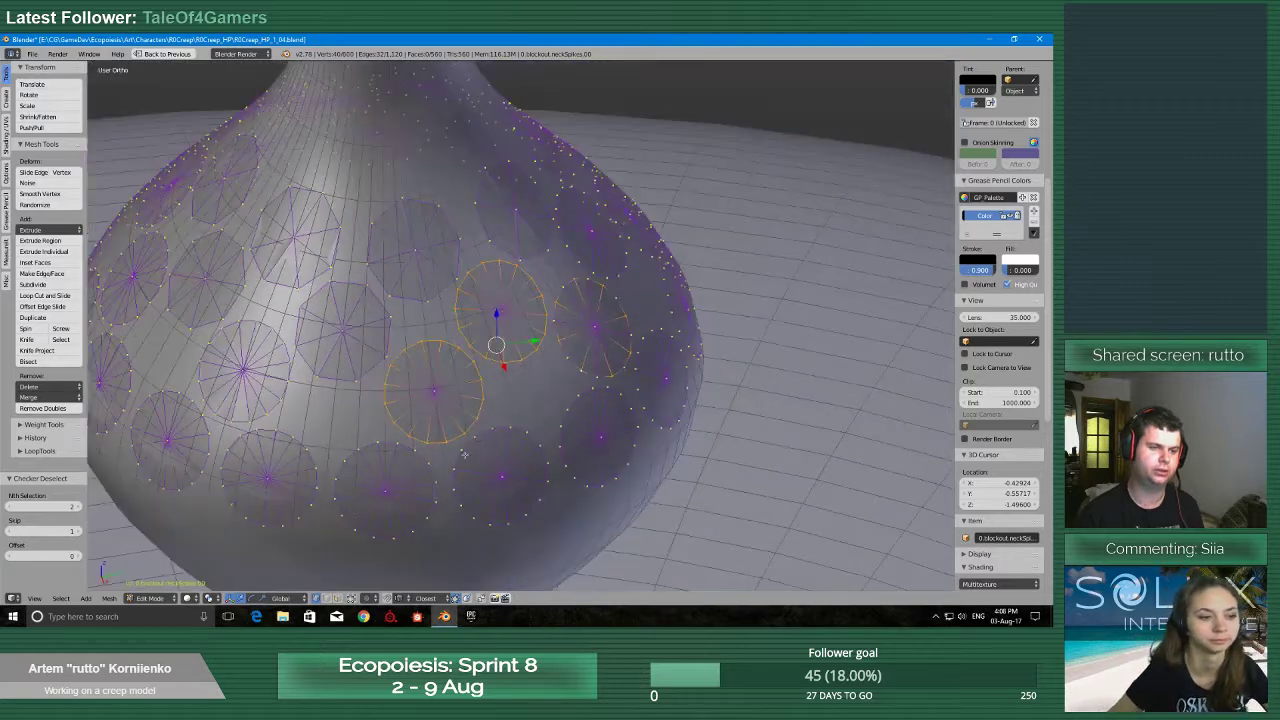
# Select only the lowest of those three discs' rim loops, thin it with Checker Deselect and dissolve the selected vertices
pyautogui.keyDown('alt'); pyautogui.rightClick(456, 443); pyautogui.keyUp('alt')
pyautogui.scroll(2, 450, 445)
pyautogui.click(61, 598)
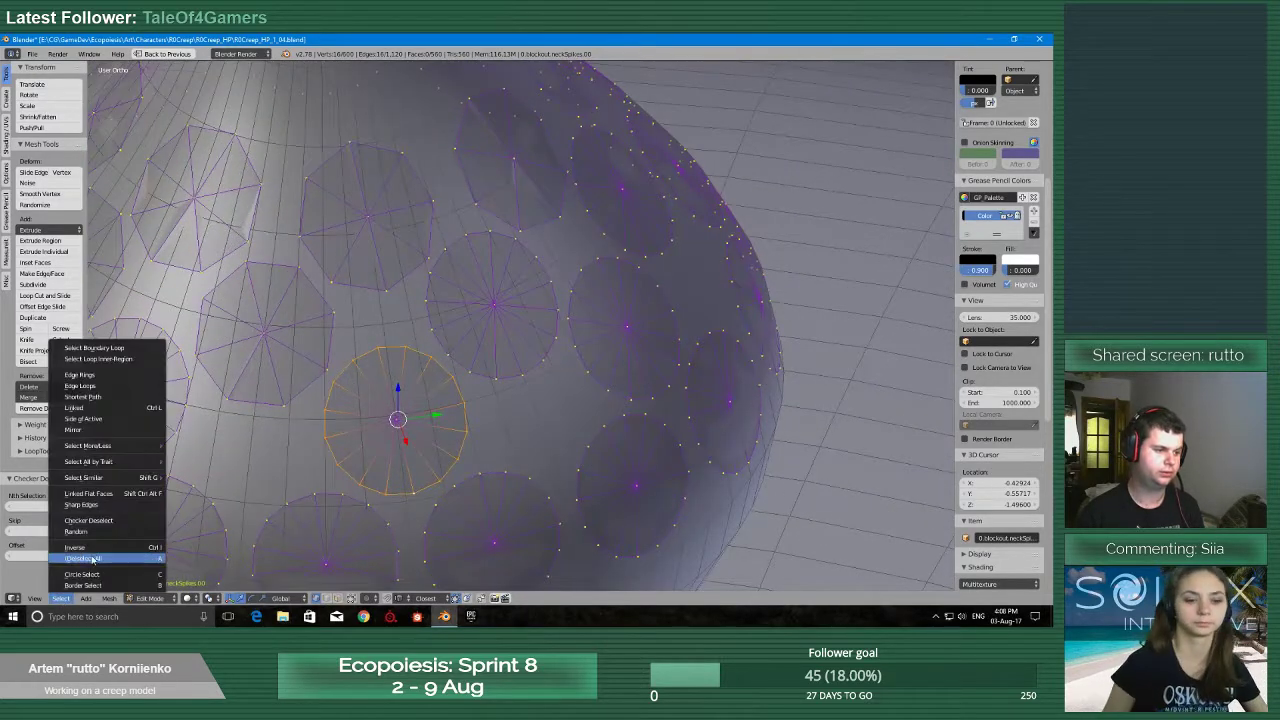
pyautogui.click(93, 521)
pyautogui.press('x')
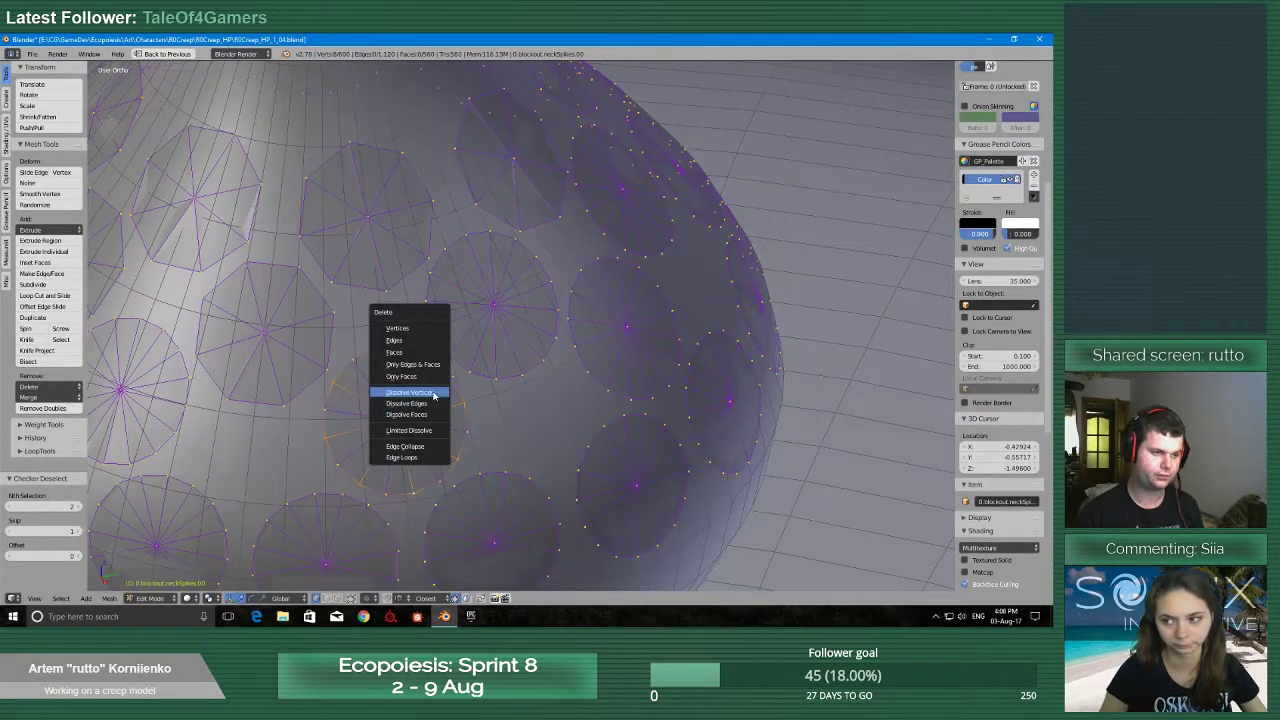
pyautogui.click(434, 394)
# Halve the rim vertices of the adjoining disc diagonally above using Checker Deselect and Dissolve Vertices
pyautogui.moveTo(563, 375); pyautogui.dragTo(530, 377, button='middle')
pyautogui.keyDown('alt'); pyautogui.rightClick(532, 379); pyautogui.keyUp('alt')
pyautogui.press('x')
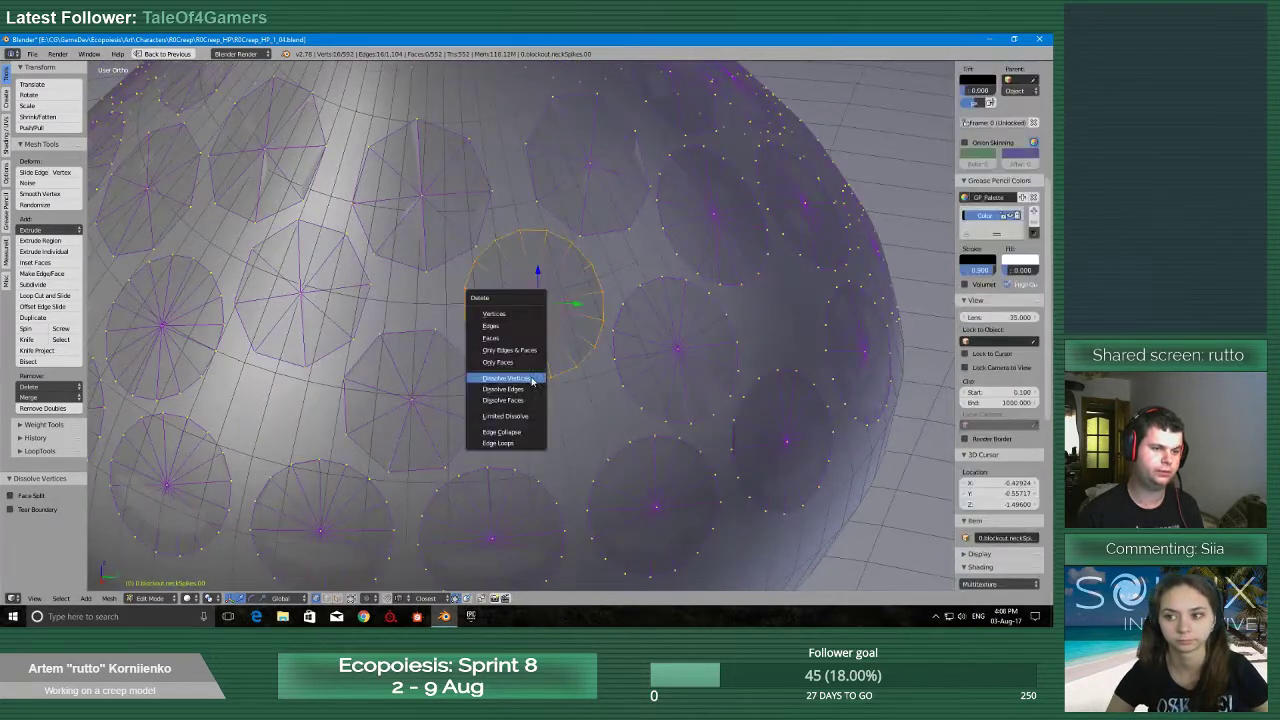
pyautogui.click(537, 380)
pyautogui.click(61, 598)
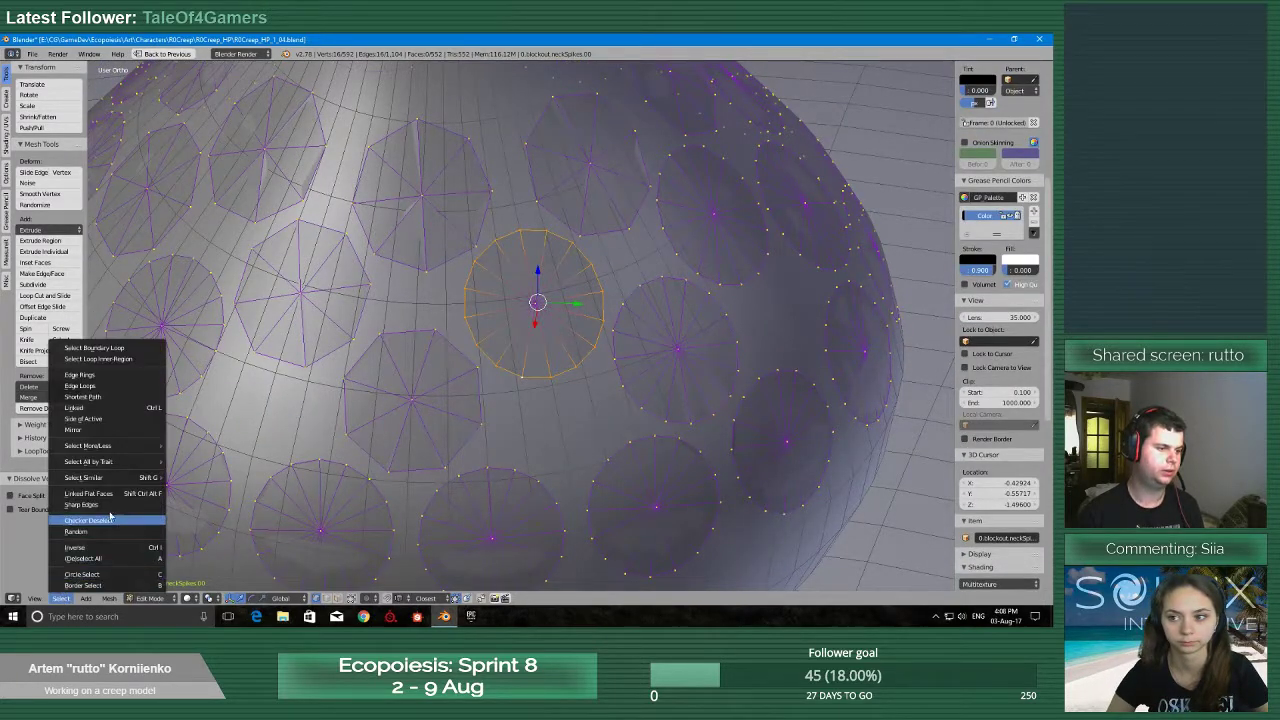
pyautogui.click(111, 517)
pyautogui.scroll(3, 534, 294)
pyautogui.scroll(-6, 534, 300)
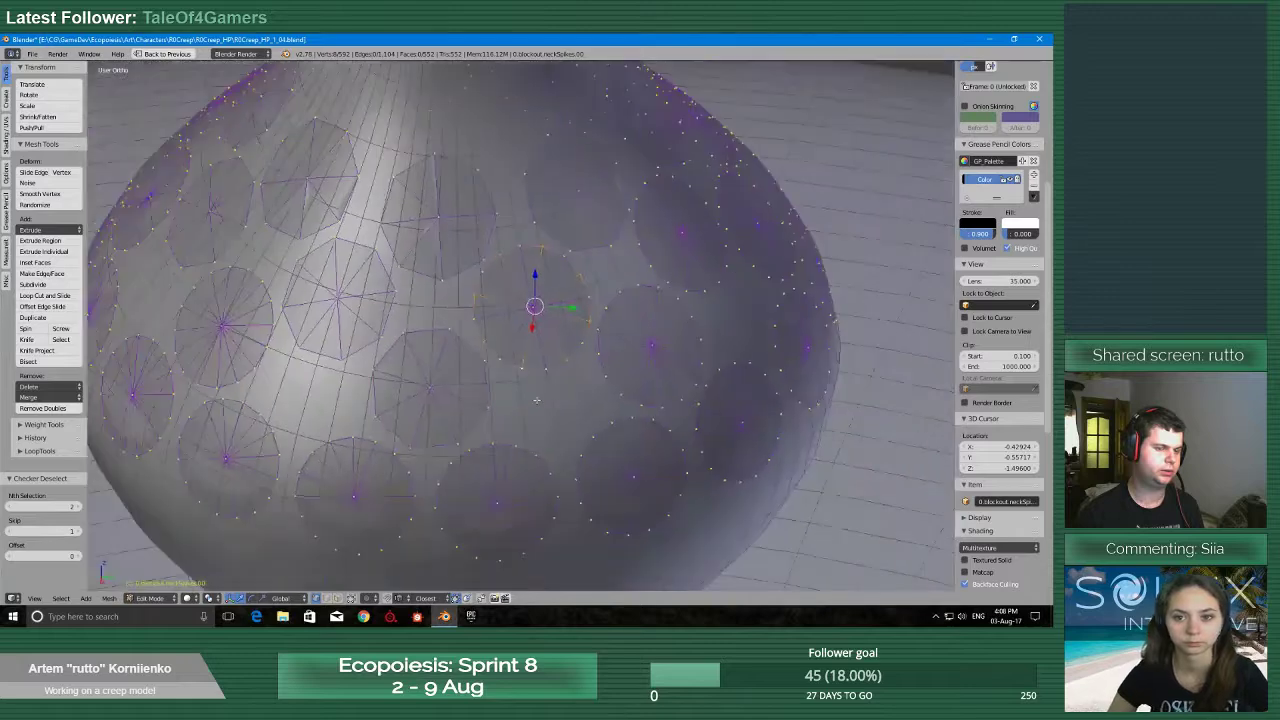
pyautogui.press('x')
pyautogui.click(537, 401)
# Halve the rim vertices of the adjoining, slightly lower disc on the neck bulge using Checker Deselect and Dissolve Vertices
pyautogui.scroll(4, 406, 385)
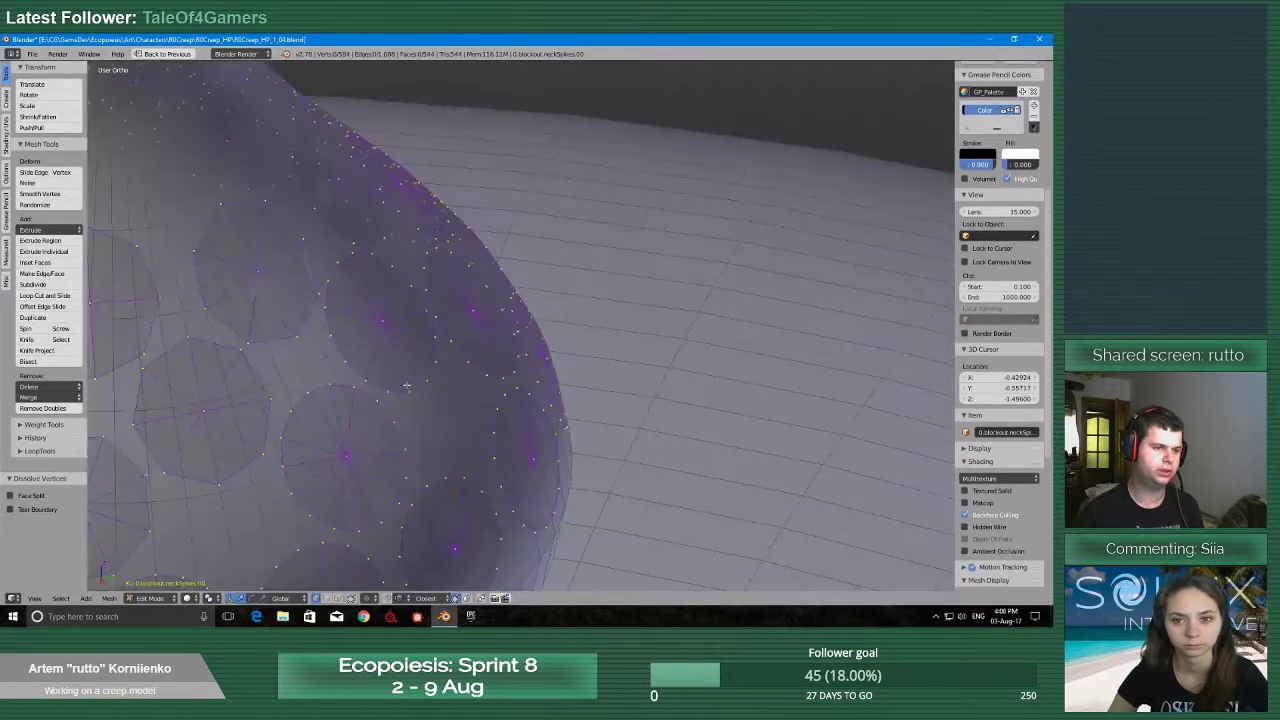
pyautogui.keyDown('alt'); pyautogui.rightClick(347, 388); pyautogui.keyUp('alt')
pyautogui.scroll(-3, 378, 453)
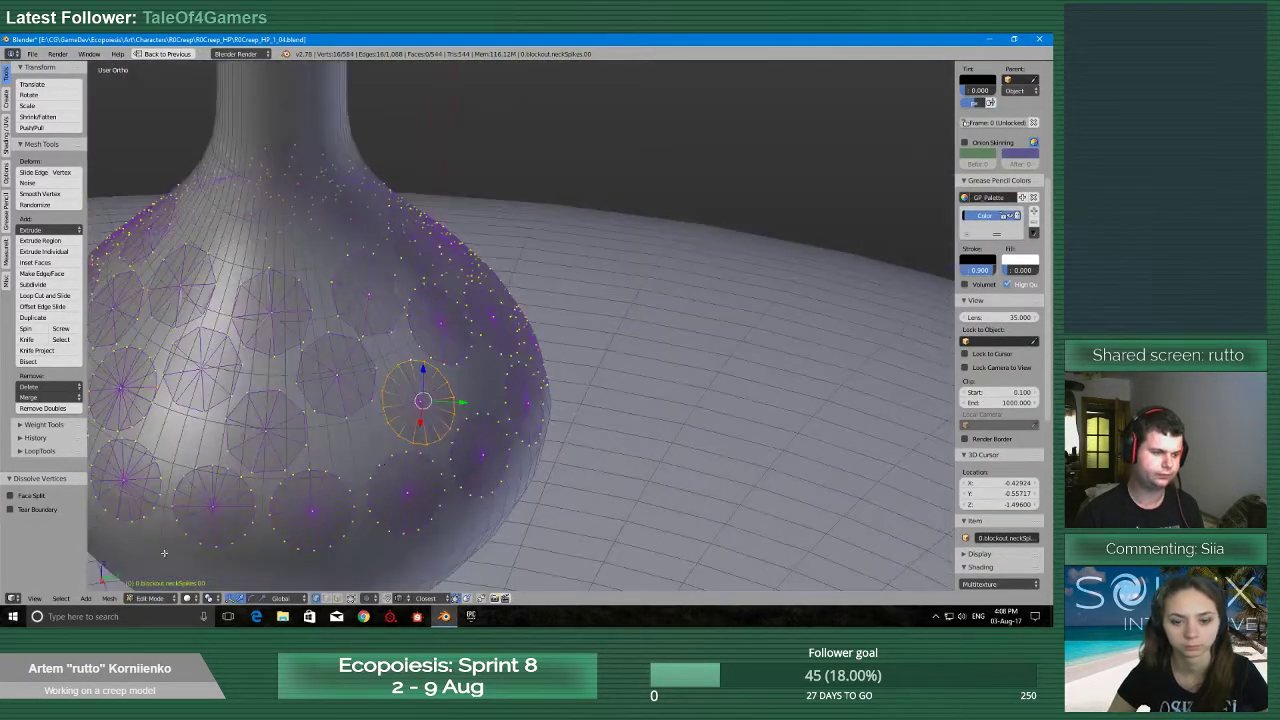
pyautogui.click(64, 598)
pyautogui.click(100, 527)
pyautogui.scroll(4, 379, 428)
pyautogui.press('x')
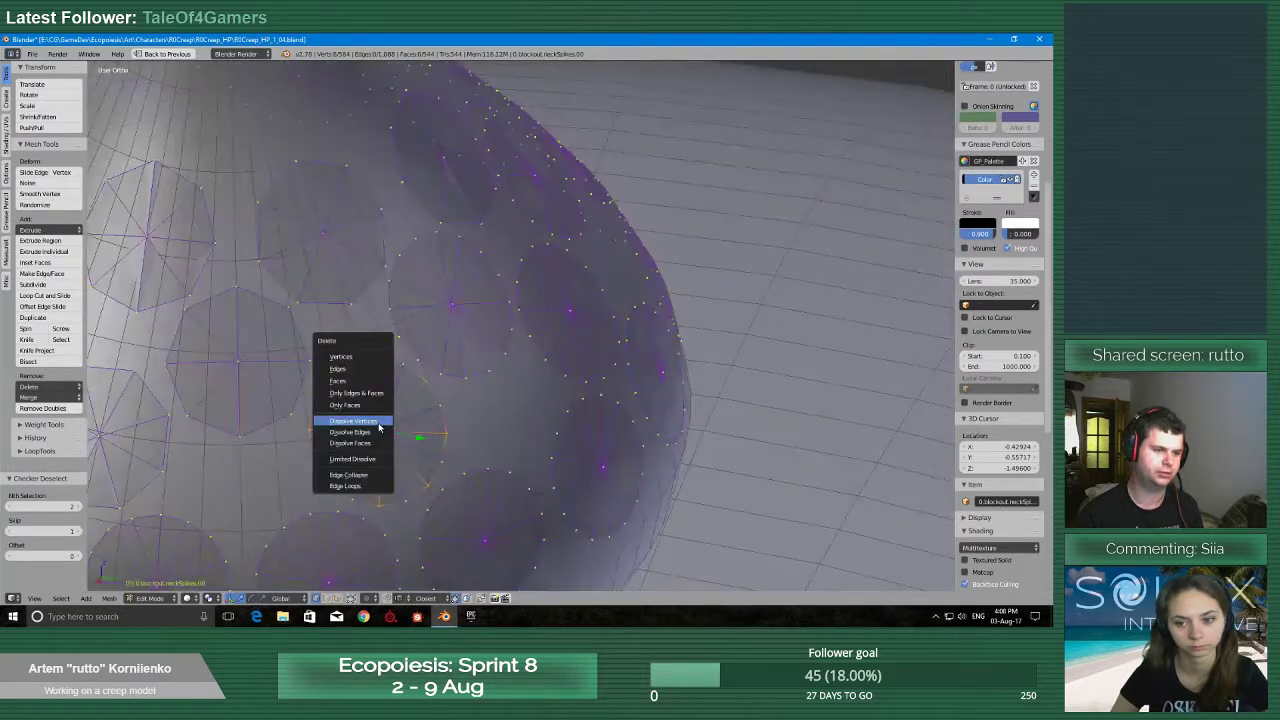
pyautogui.click(379, 425)
# Select the rim loop of the full 16-vertex disc beside the simplified ones, apply Checker Deselect and dissolve the selected vertices
pyautogui.scroll(-2, 392, 423)
pyautogui.moveTo(541, 405); pyautogui.dragTo(509, 398, button='middle')
pyautogui.scroll(2, 509, 398)
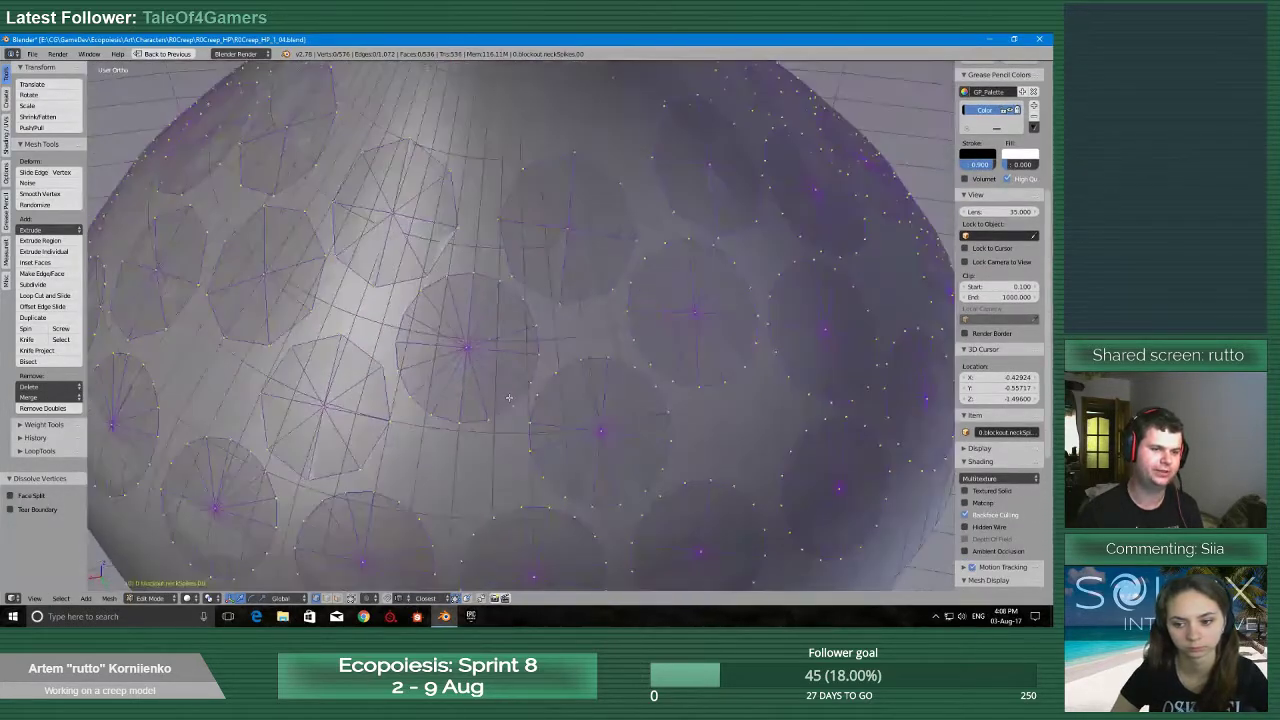
pyautogui.keyDown('alt'); pyautogui.rightClick(508, 398); pyautogui.keyUp('alt')
pyautogui.press('x')
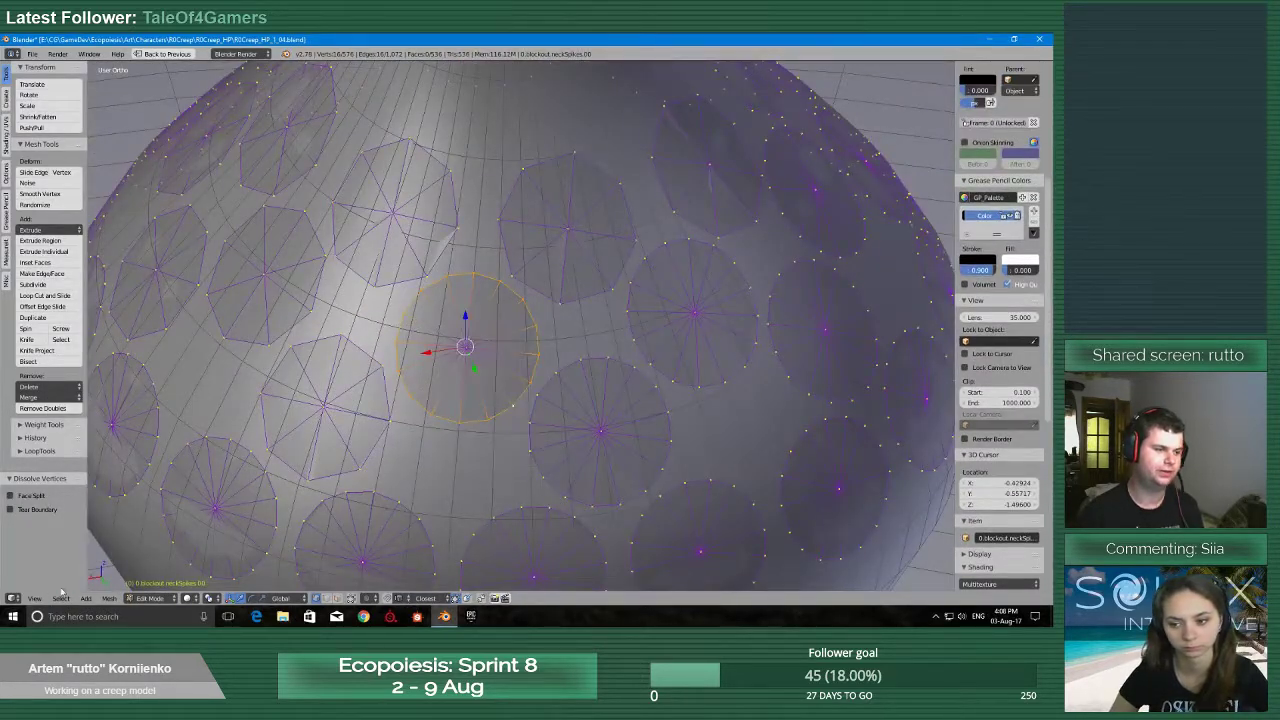
pyautogui.click(62, 598)
pyautogui.click(100, 527)
pyautogui.press('x')
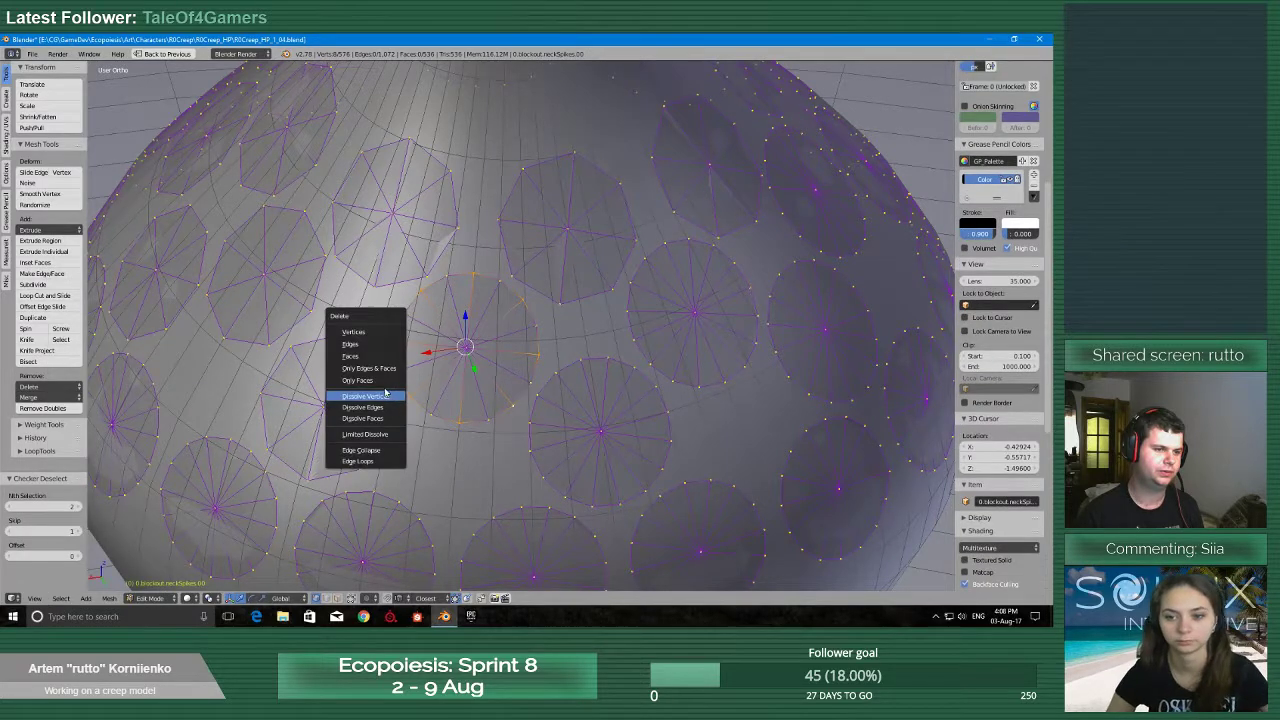
pyautogui.click(385, 395)
# Thin the rim loop of the disc diagonally below with Checker Deselect and dissolve the remaining selected vertices
pyautogui.keyDown('alt'); pyautogui.rightClick(571, 372); pyautogui.keyUp('alt')
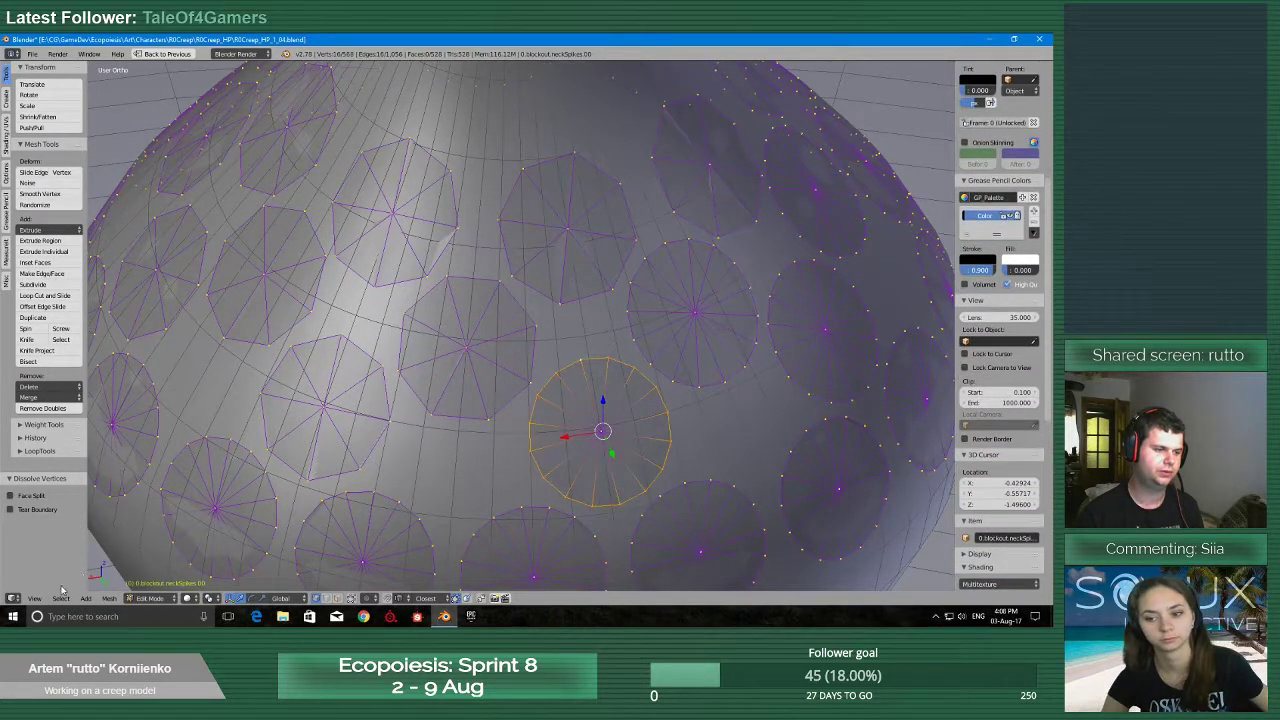
pyautogui.click(62, 598)
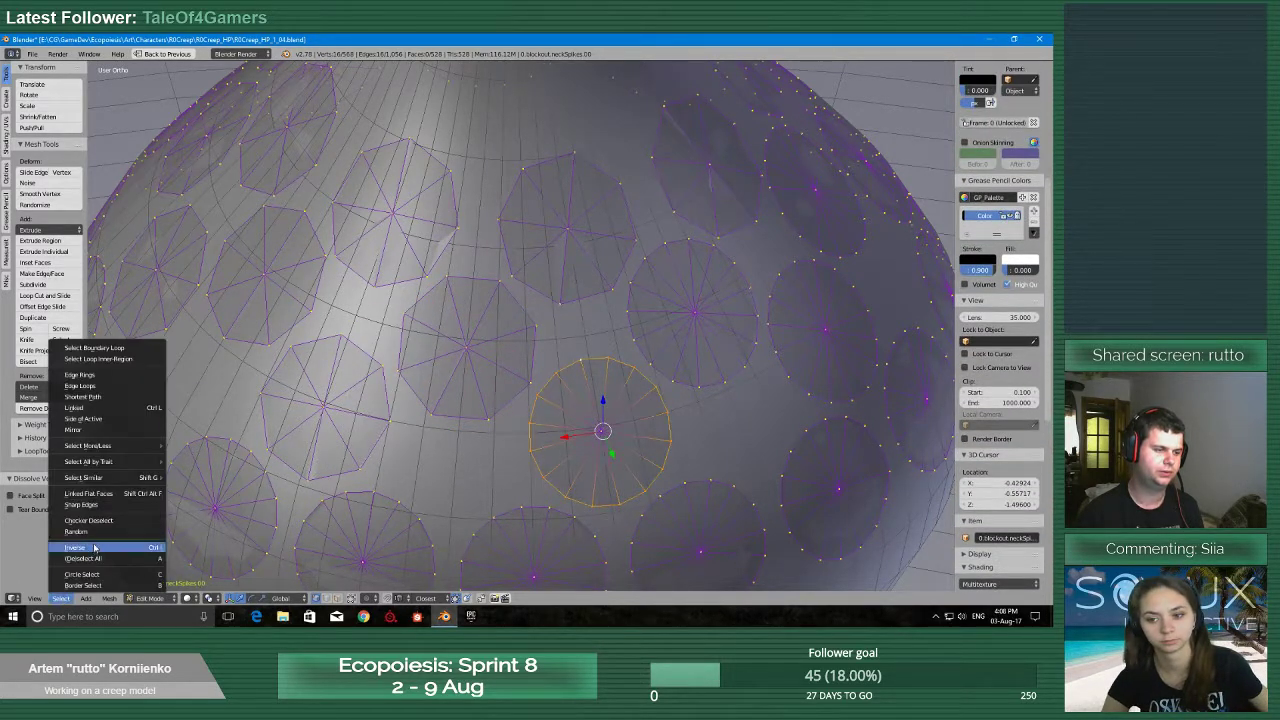
pyautogui.click(100, 522)
pyautogui.press('x')
pyautogui.click(450, 421)
# Select the rim loop of the next disc diagonally above, further round the bulge
pyautogui.moveTo(450, 421); pyautogui.dragTo(482, 435, button='middle')
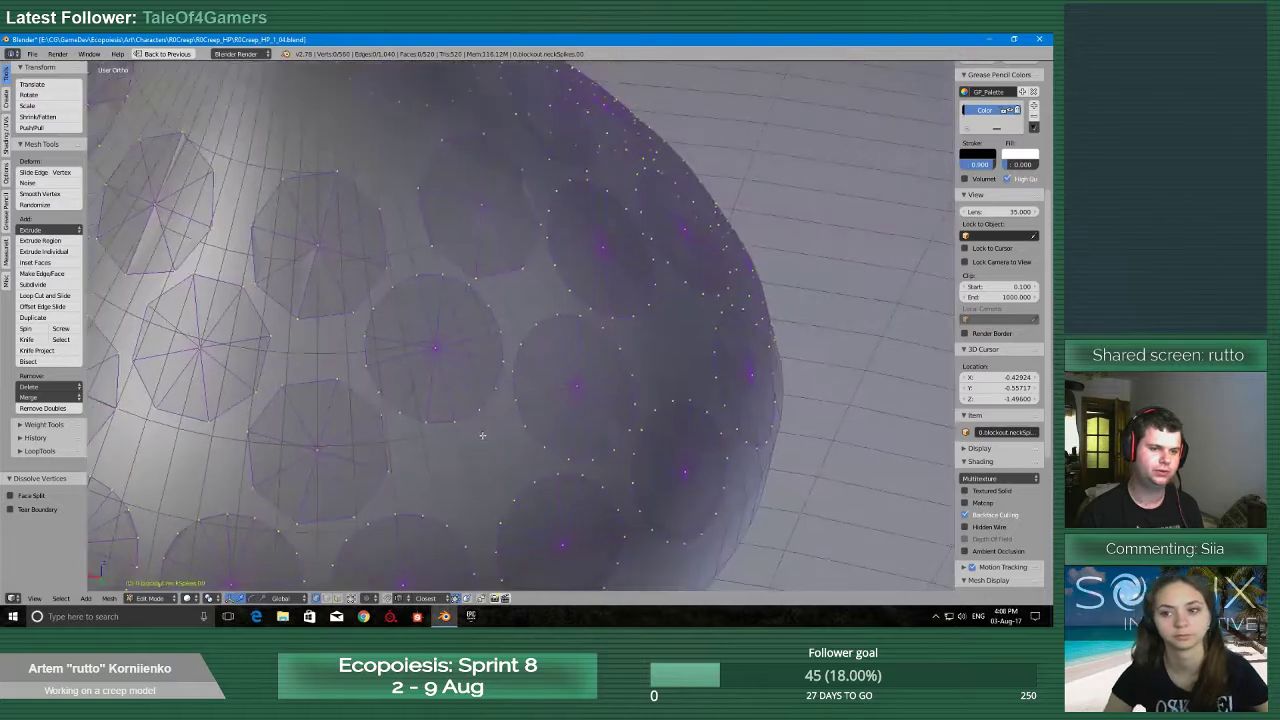
pyautogui.keyDown('alt'); pyautogui.rightClick(450, 421); pyautogui.keyUp('alt')
pyautogui.press('x')
pyautogui.press('Escape')
pyautogui.click(62, 598)
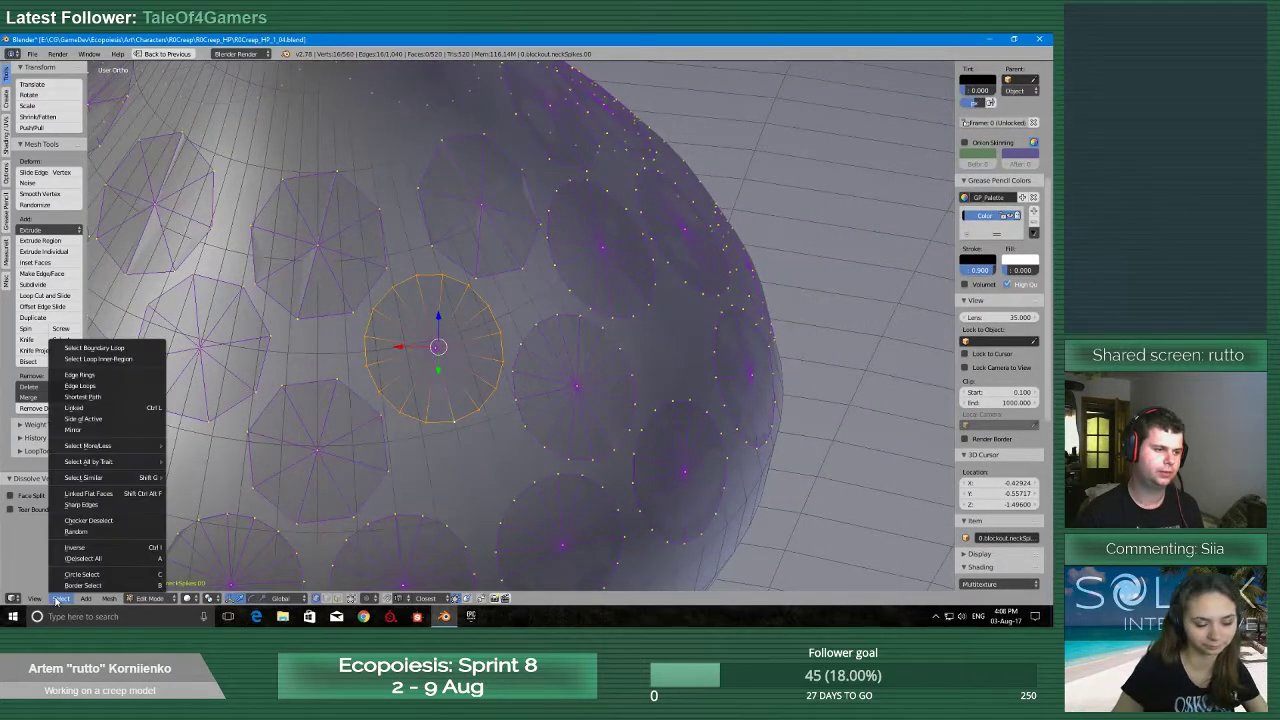
pyautogui.click(131, 532)
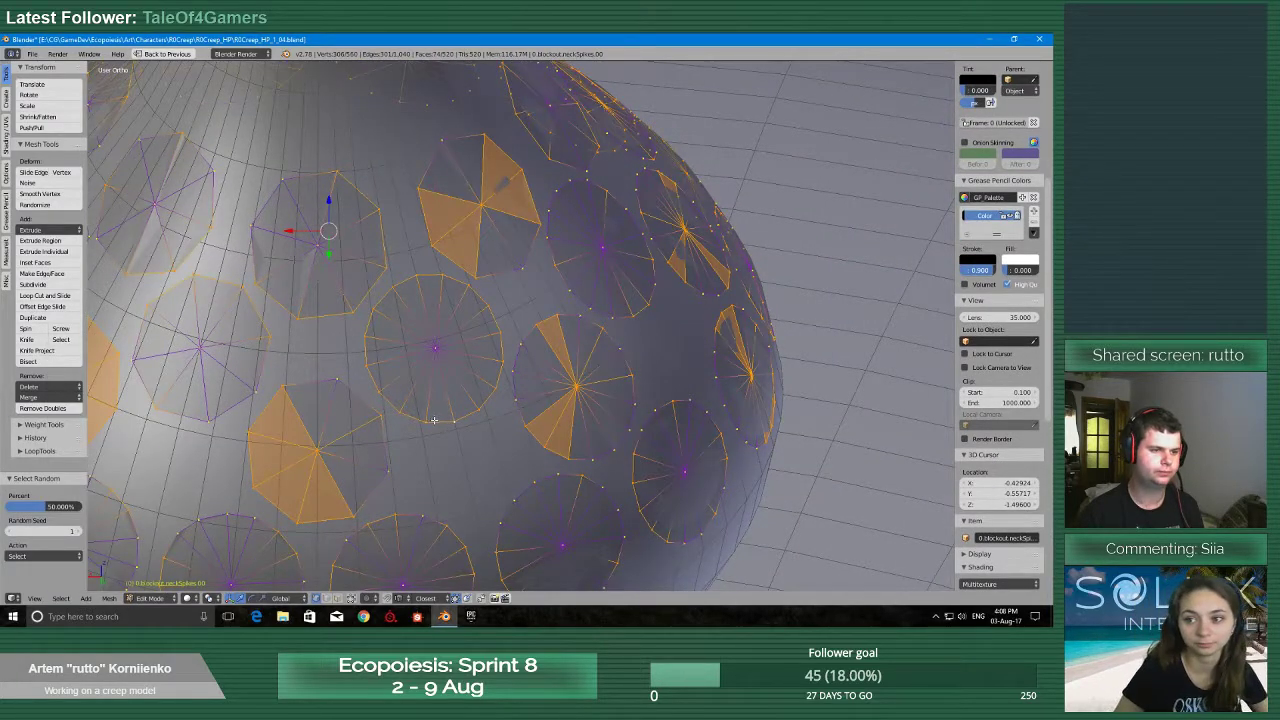
pyautogui.hotkey('ctrl', 'z')
# Apply Checker Deselect to the selected rim loop and dissolve the vertices that stay selected
pyautogui.click(62, 598)
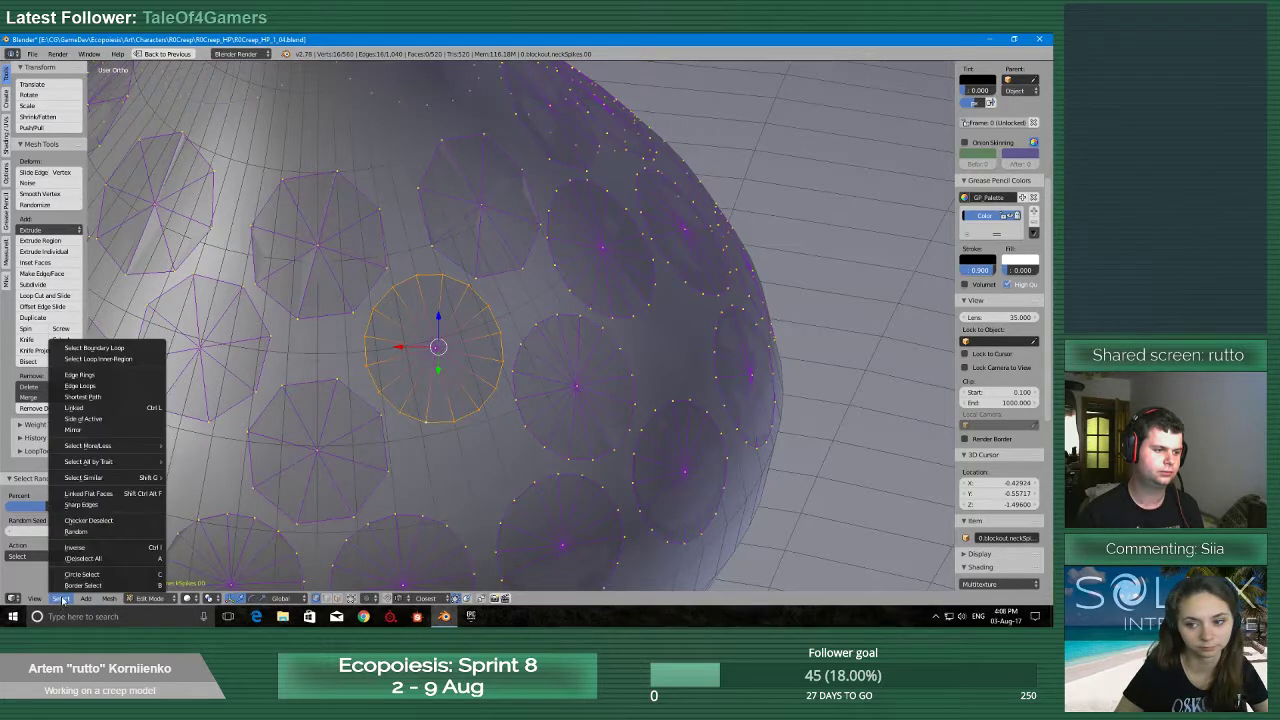
pyautogui.click(96, 523)
pyautogui.press('x')
pyautogui.click(351, 442)
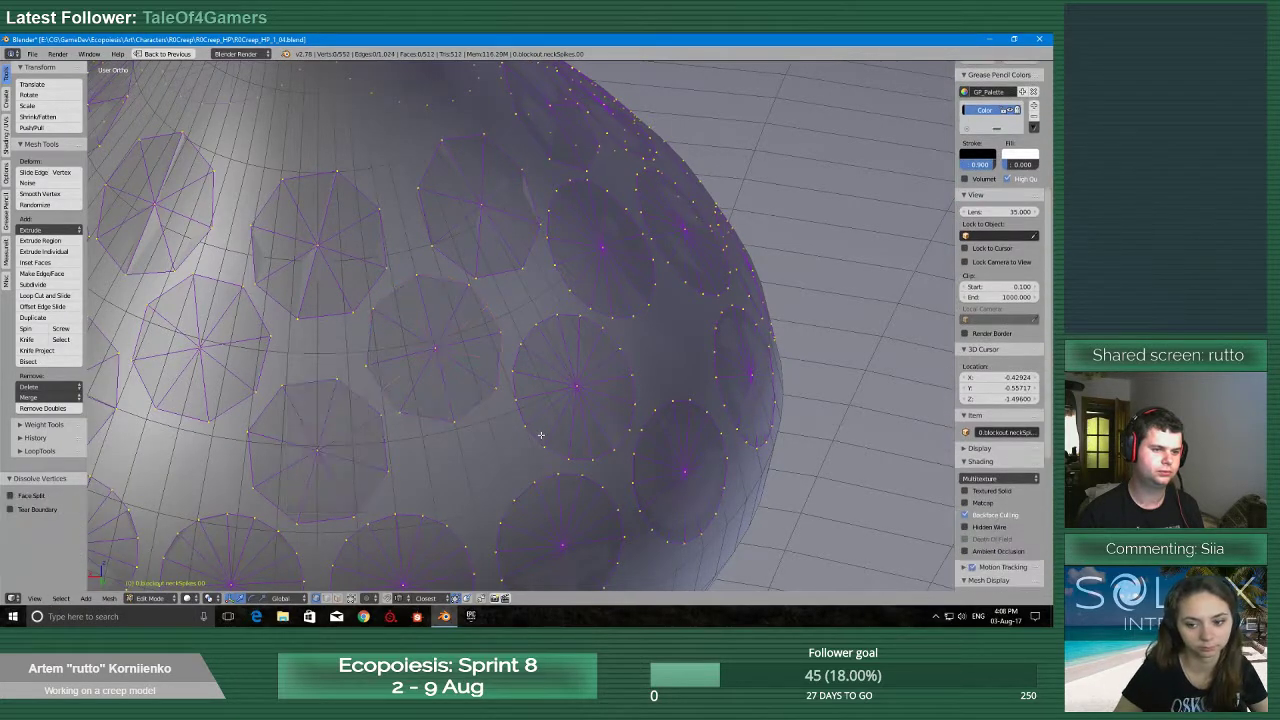
# Halve the rim vertices of the adjoining disc diagonally below, toward the shaded side, using Checker Deselect and Dissolve Vertices
pyautogui.keyDown('alt'); pyautogui.rightClick(538, 434); pyautogui.keyUp('alt')
pyautogui.scroll(-2, 536, 437)
pyautogui.click(62, 601)
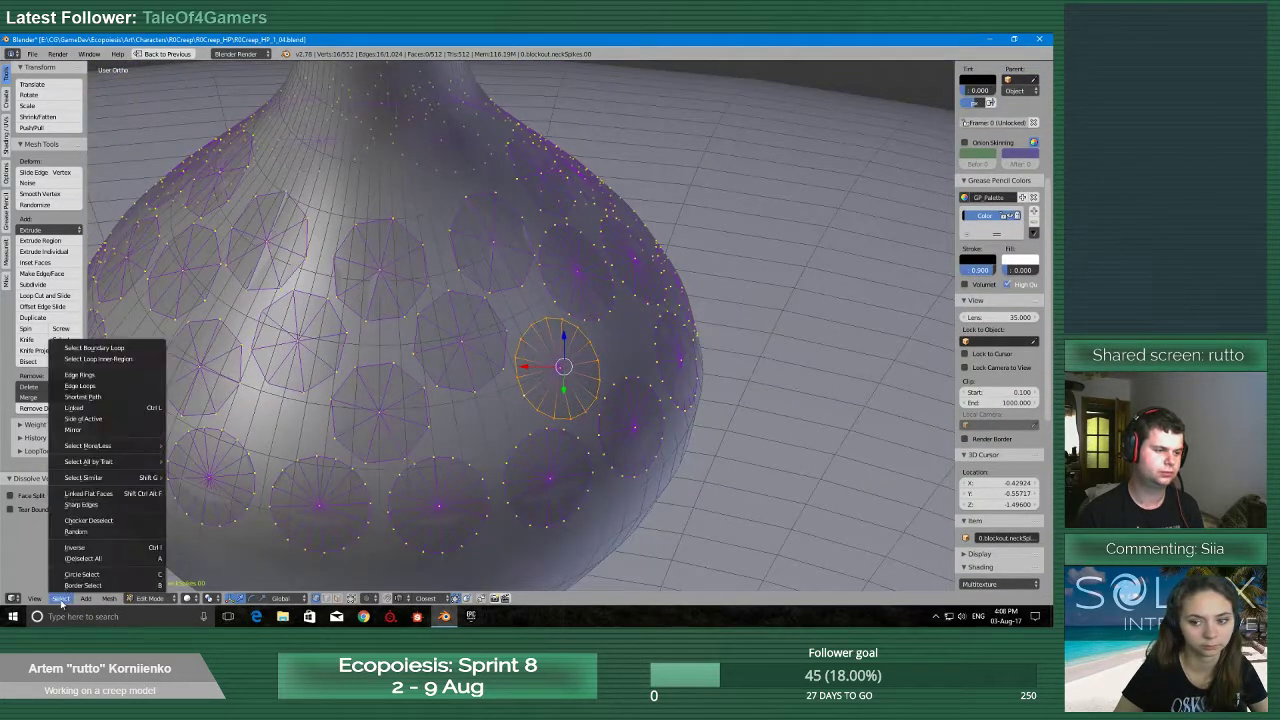
pyautogui.click(96, 523)
pyautogui.press('x')
pyautogui.click(450, 410)
# Select the rim loop of the disc diagonally above the last one, apply Checker Deselect and dissolve the selected vertices
pyautogui.scroll(4, 392, 424)
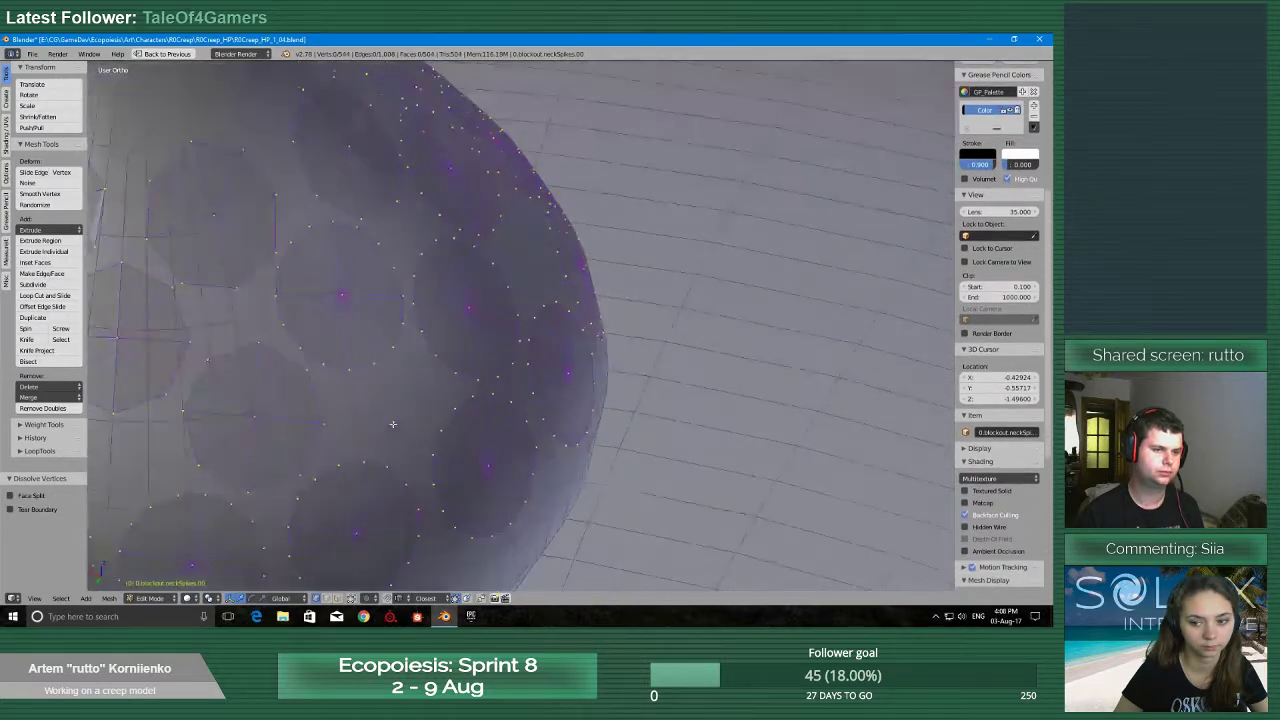
pyautogui.moveTo(392, 424); pyautogui.dragTo(372, 364, button='middle')
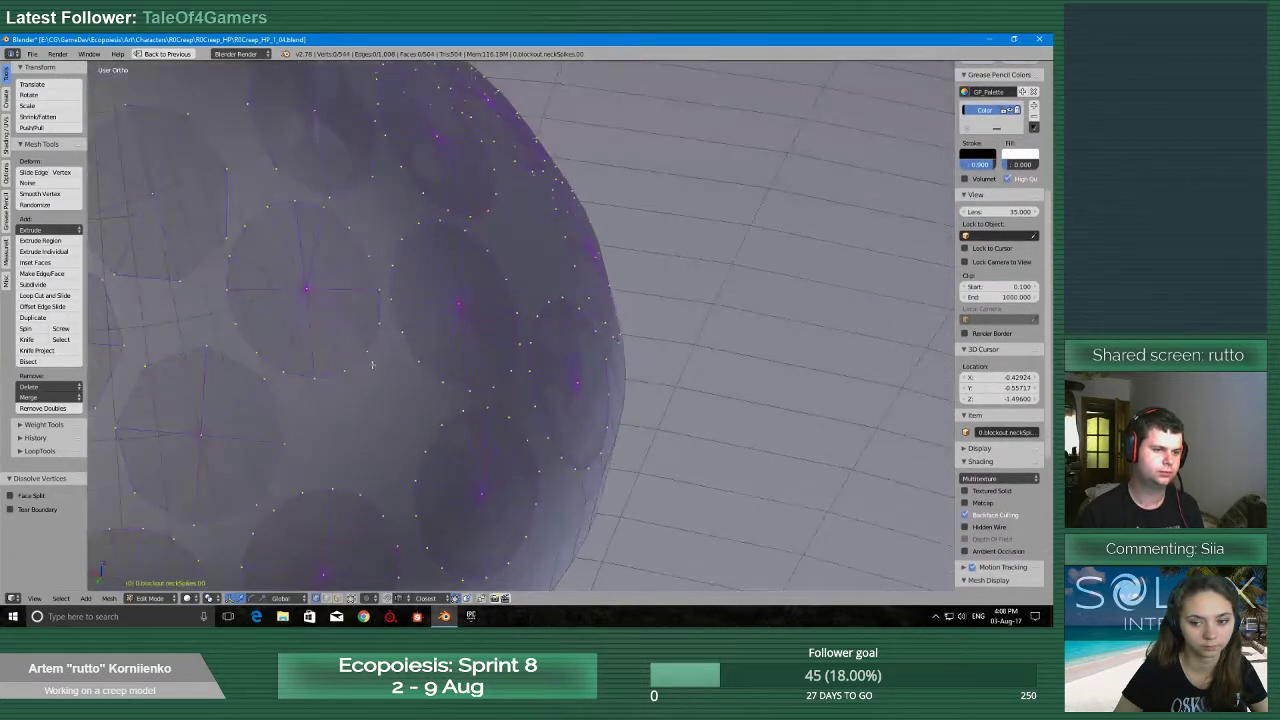
pyautogui.keyDown('alt'); pyautogui.rightClick(303, 373); pyautogui.keyUp('alt')
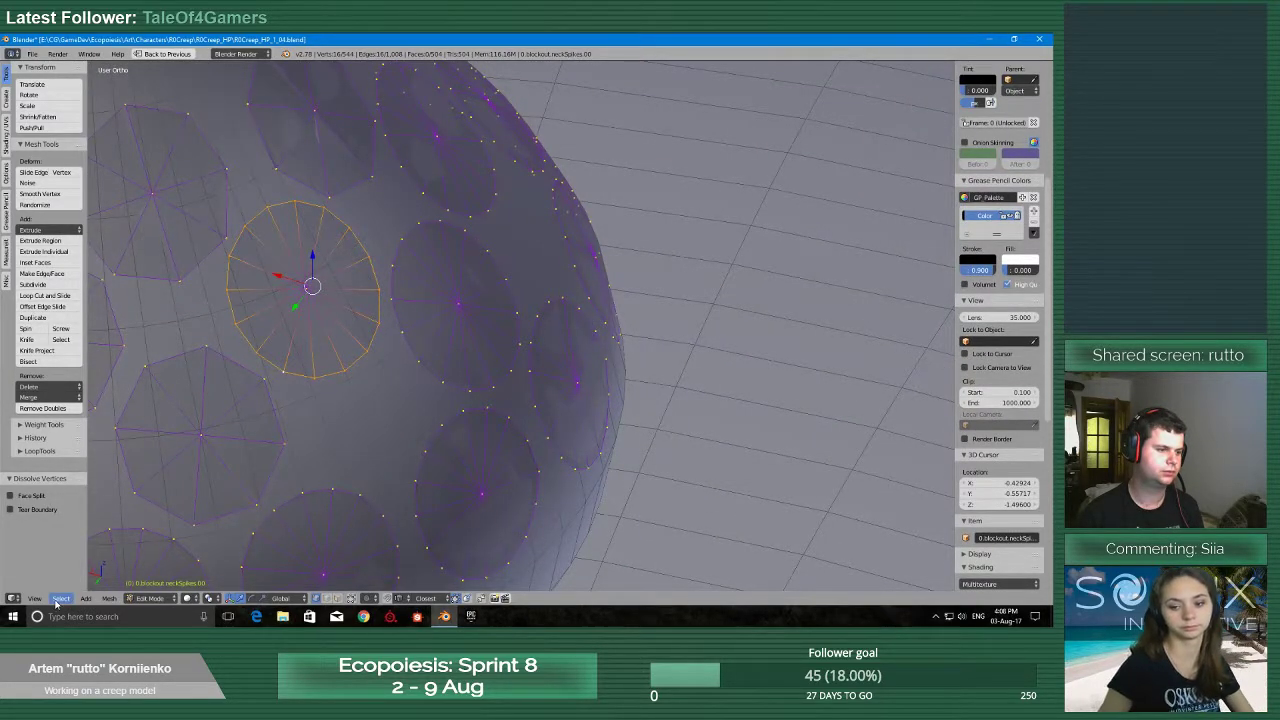
pyautogui.click(61, 600)
pyautogui.click(95, 524)
pyautogui.press('x')
pyautogui.click(228, 421)
# Reduce the rim of the next disc diagonally below to every second vertex with Checker Deselect and Dissolve Vertices
pyautogui.moveTo(420, 413); pyautogui.dragTo(318, 438, button='middle')
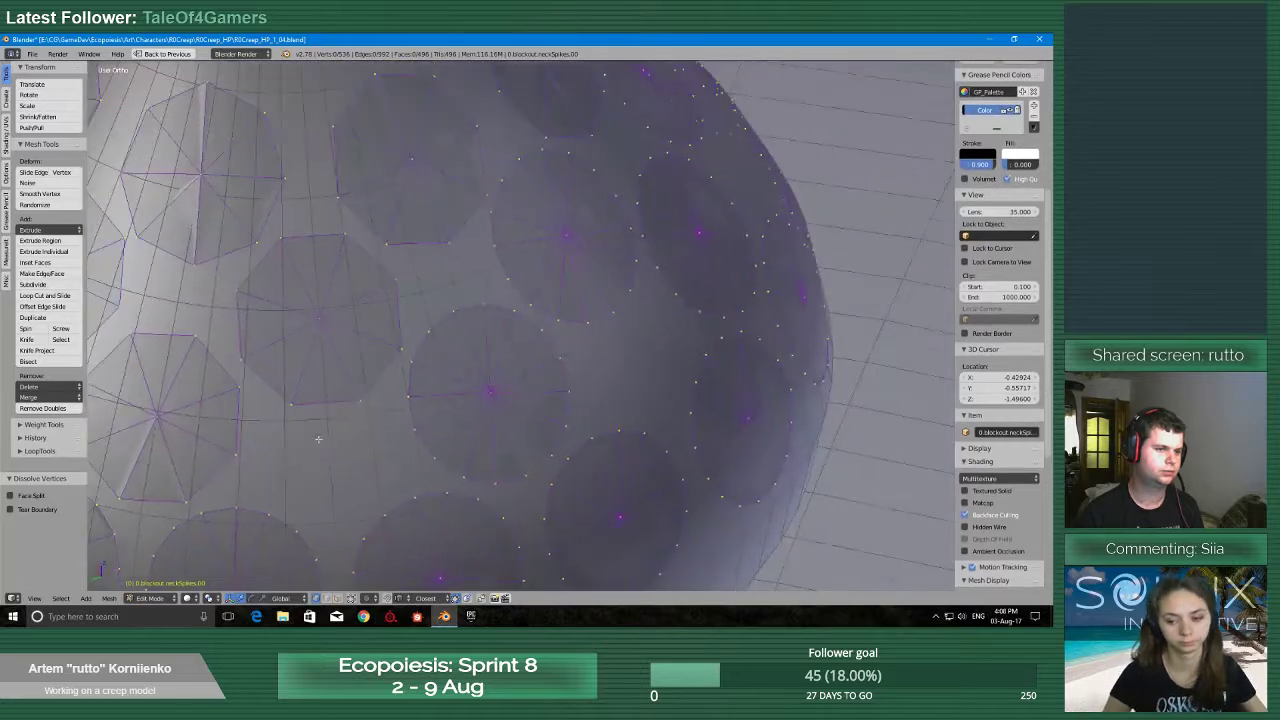
pyautogui.keyDown('alt'); pyautogui.rightClick(418, 447); pyautogui.keyUp('alt')
pyautogui.click(61, 598)
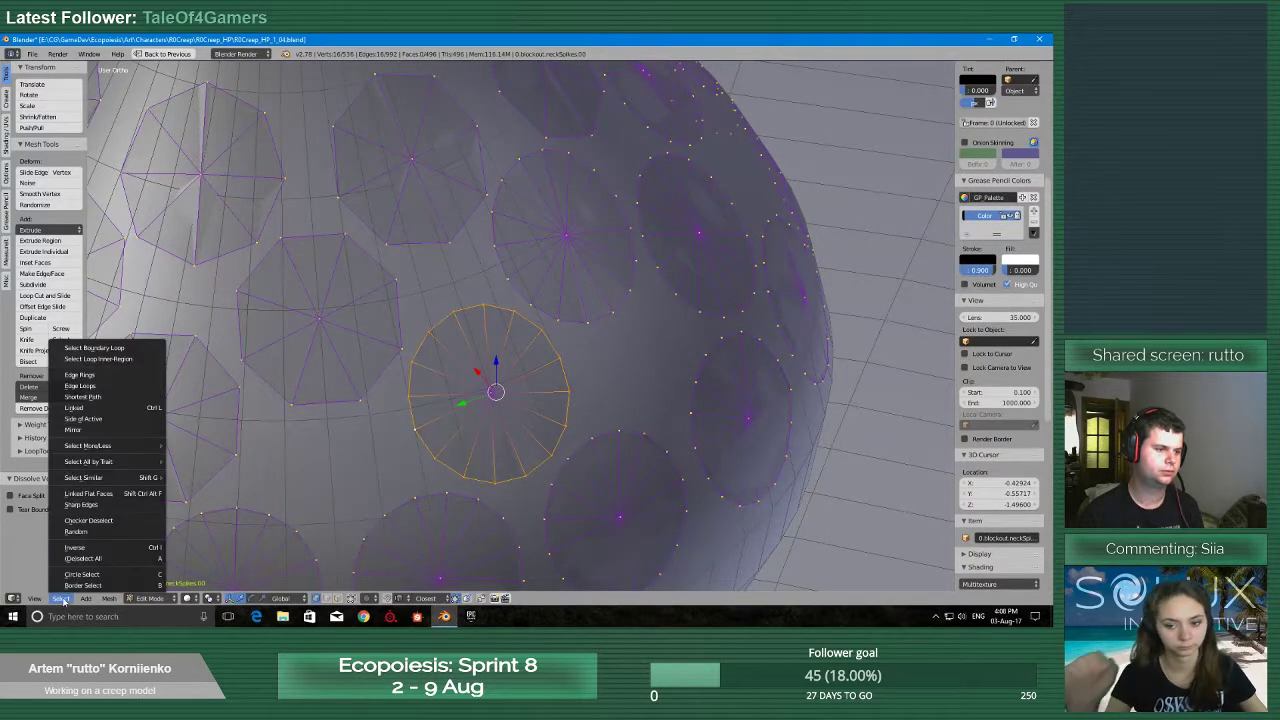
pyautogui.click(98, 522)
pyautogui.press('x')
pyautogui.click(360, 425)
# Halve the rim vertices of the next disc diagonally above, further round the bulge, using Checker Deselect and Dissolve Vertices
pyautogui.moveTo(360, 425); pyautogui.dragTo(621, 363, button='middle')
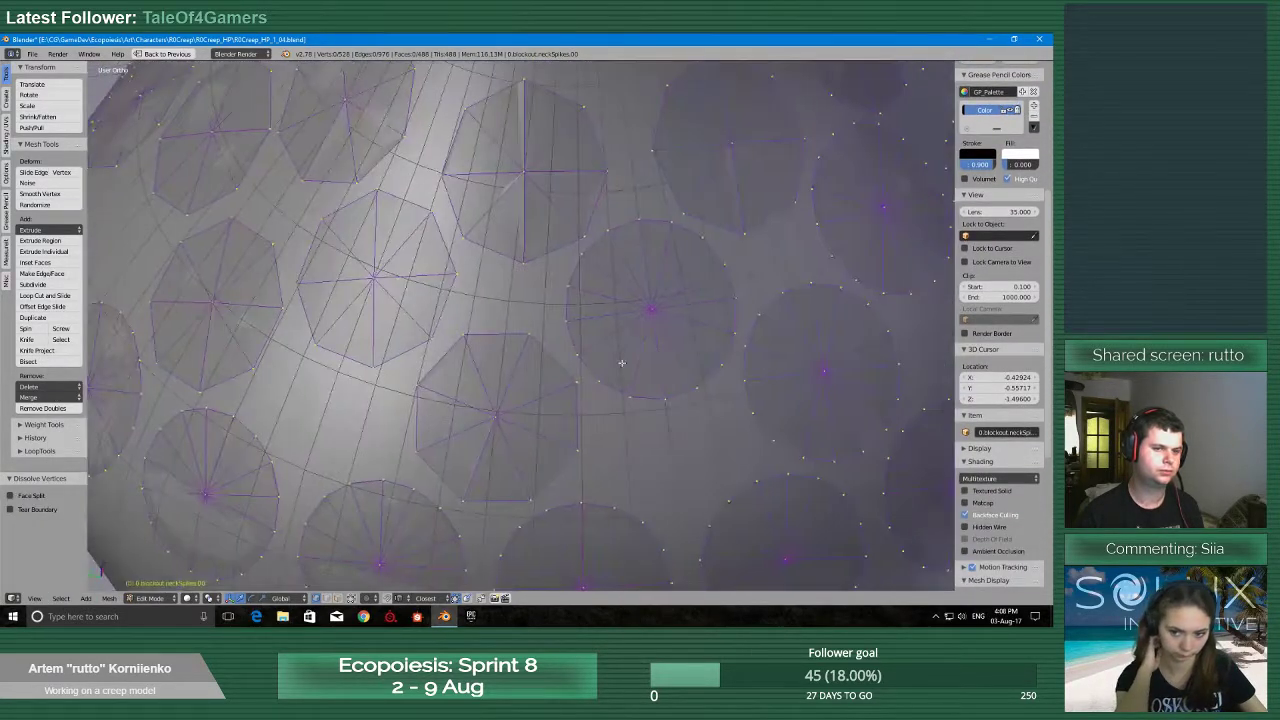
pyautogui.keyDown('alt'); pyautogui.rightClick(613, 397); pyautogui.keyUp('alt')
pyautogui.click(61, 598)
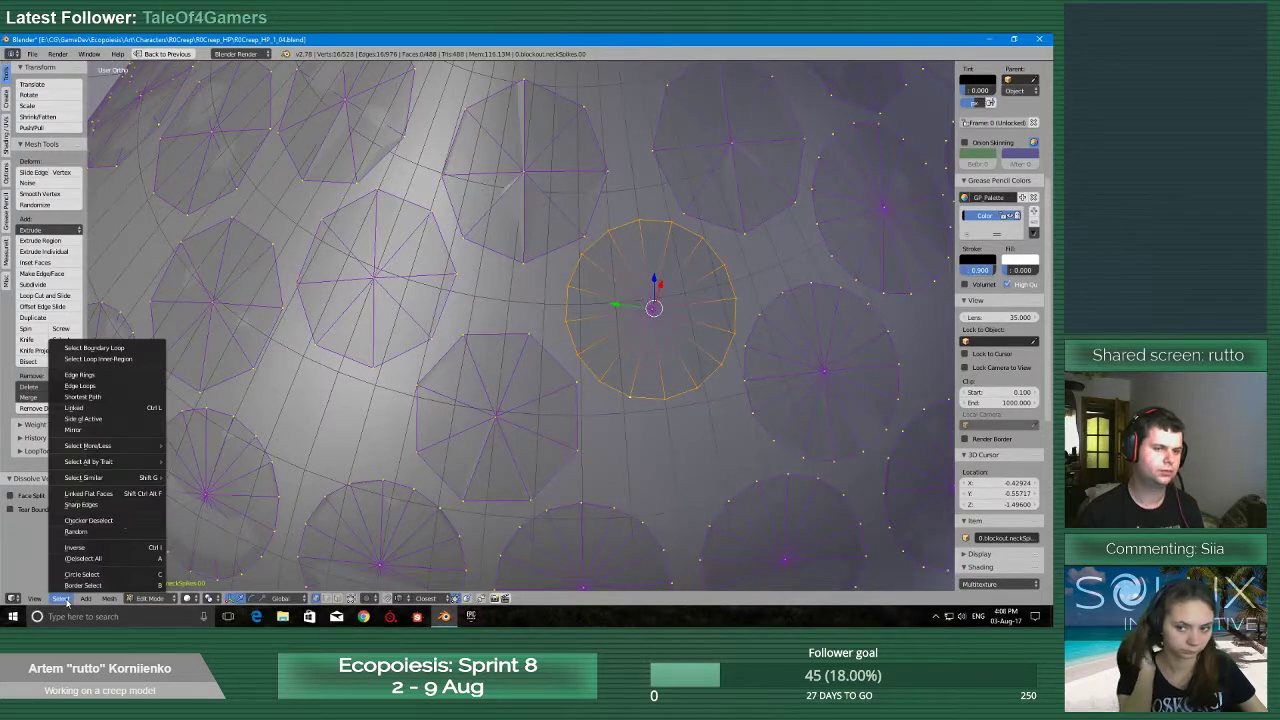
pyautogui.click(113, 522)
pyautogui.press('x')
pyautogui.click(548, 366)
# Select the rim loop of the neighbouring disc diagonally below, thin it with Checker Deselect and dissolve the selected vertices
pyautogui.moveTo(548, 366); pyautogui.dragTo(519, 421, button='middle')
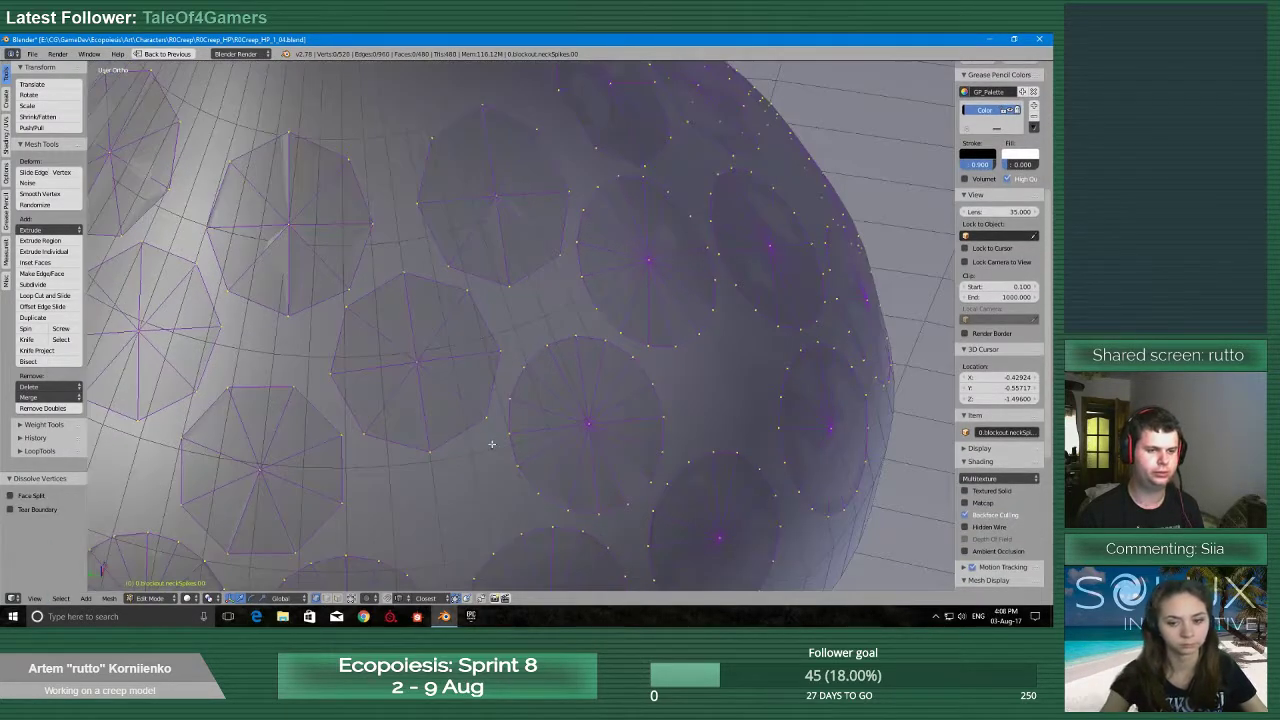
pyautogui.keyDown('alt'); pyautogui.rightClick(515, 418); pyautogui.keyUp('alt')
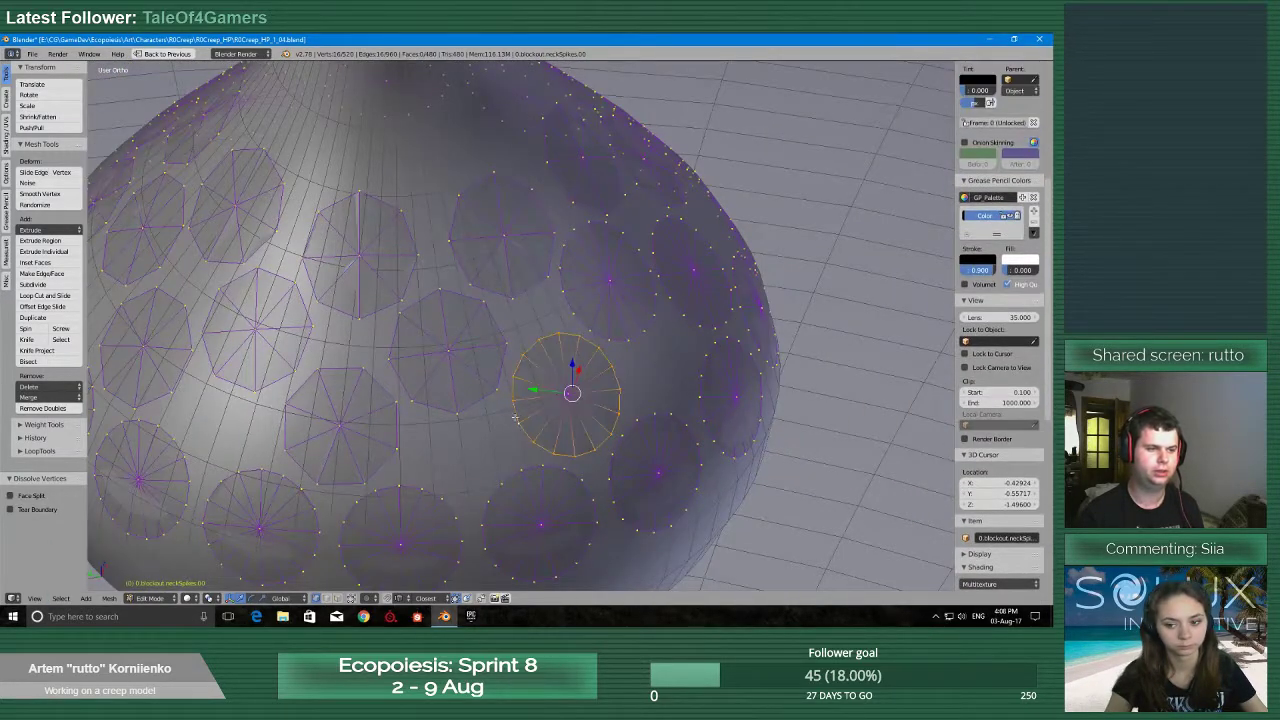
pyautogui.click(61, 598)
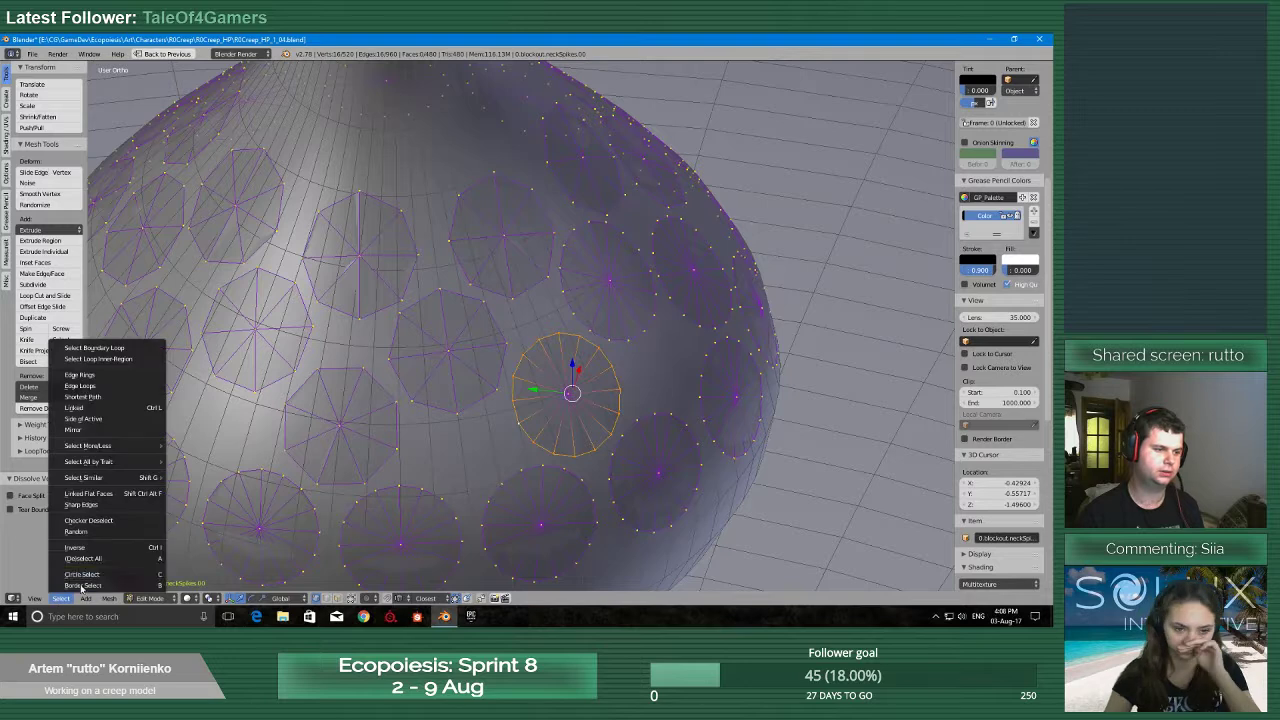
pyautogui.click(124, 522)
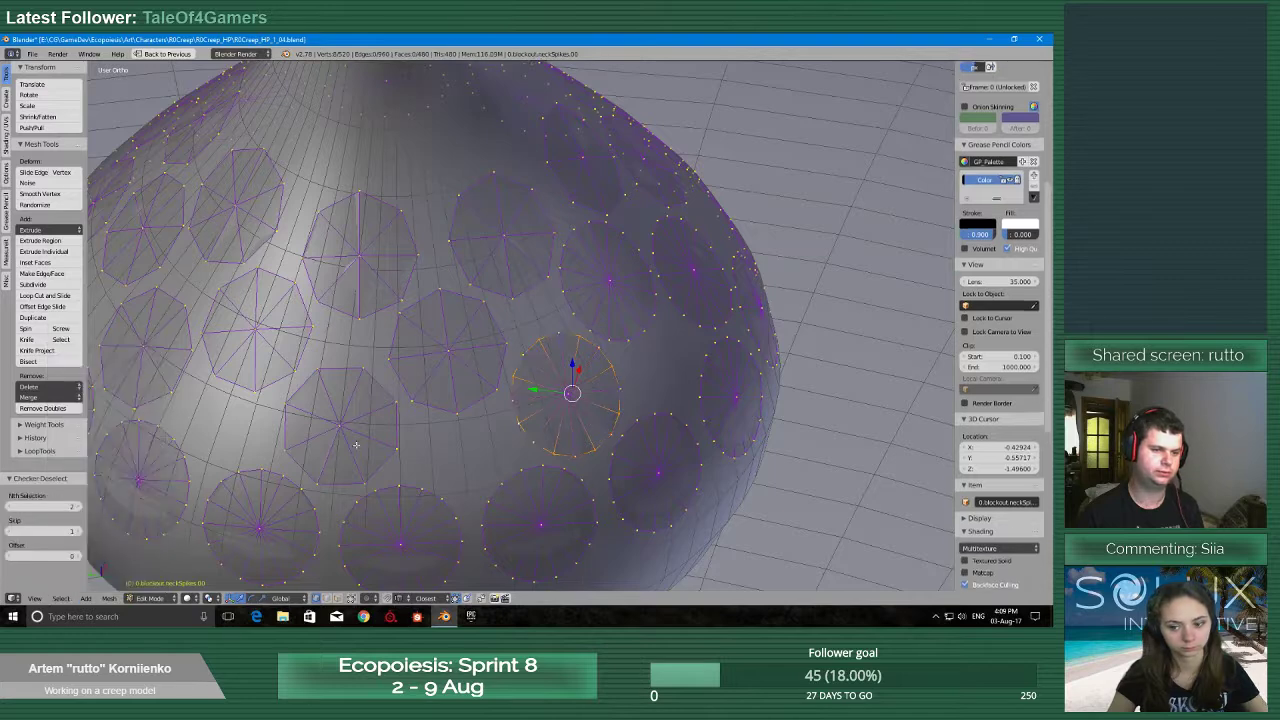
pyautogui.press('x')
pyautogui.click(401, 426)
# Dissolve every second rim vertex of the disc diagonally above the last simplified one, using Checker Deselect on its rim loop
pyautogui.moveTo(401, 426); pyautogui.dragTo(440, 405, button='middle')
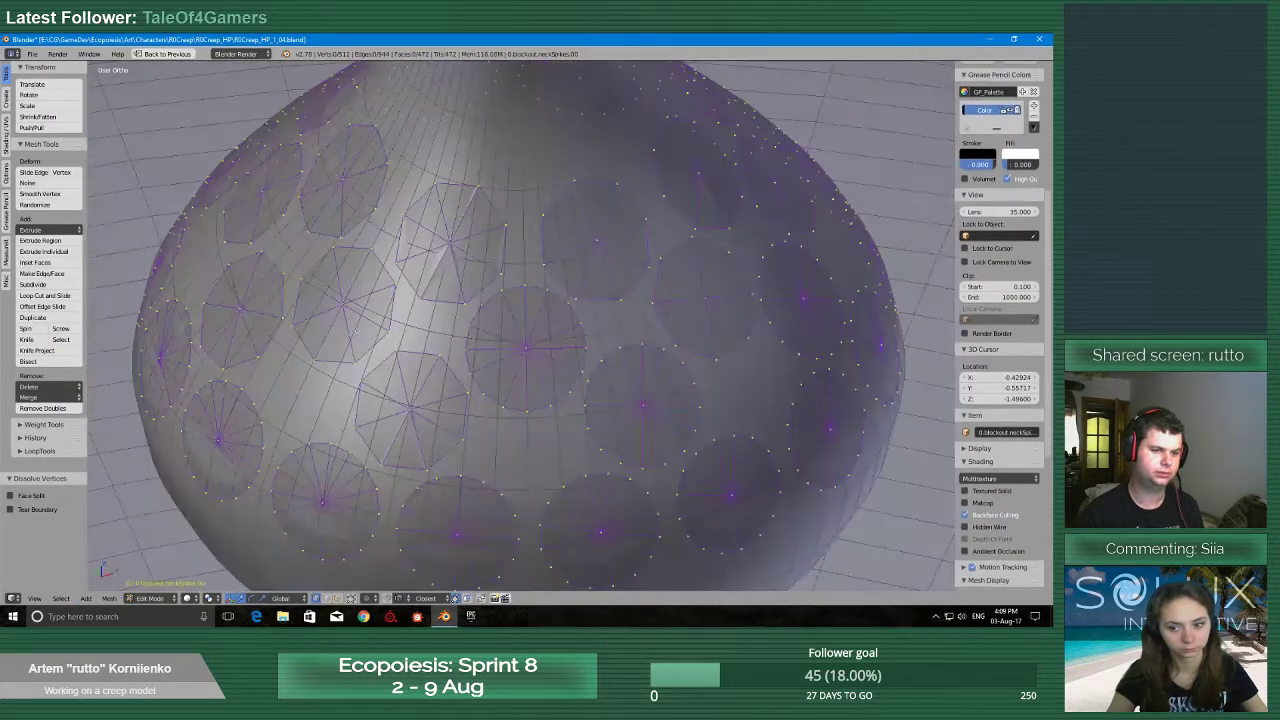
pyautogui.keyDown('alt'); pyautogui.rightClick(502, 402); pyautogui.keyUp('alt')
pyautogui.press('x')
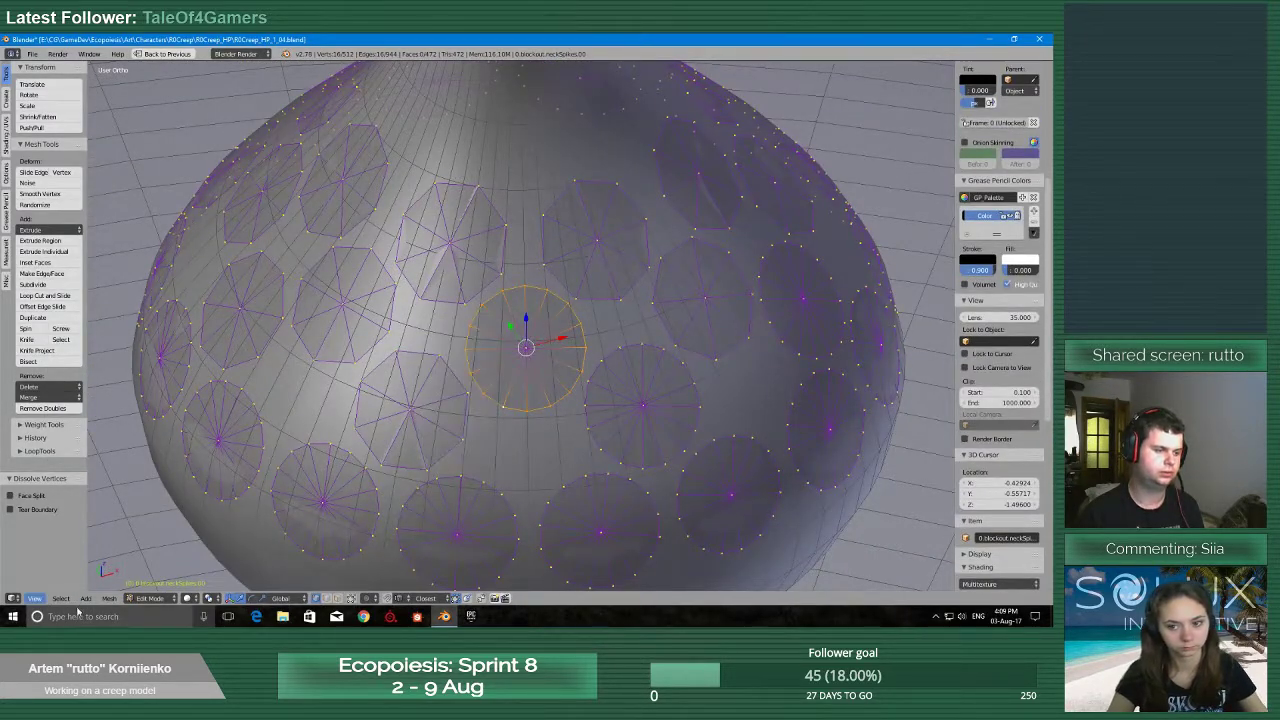
pyautogui.click(61, 598)
pyautogui.click(124, 520)
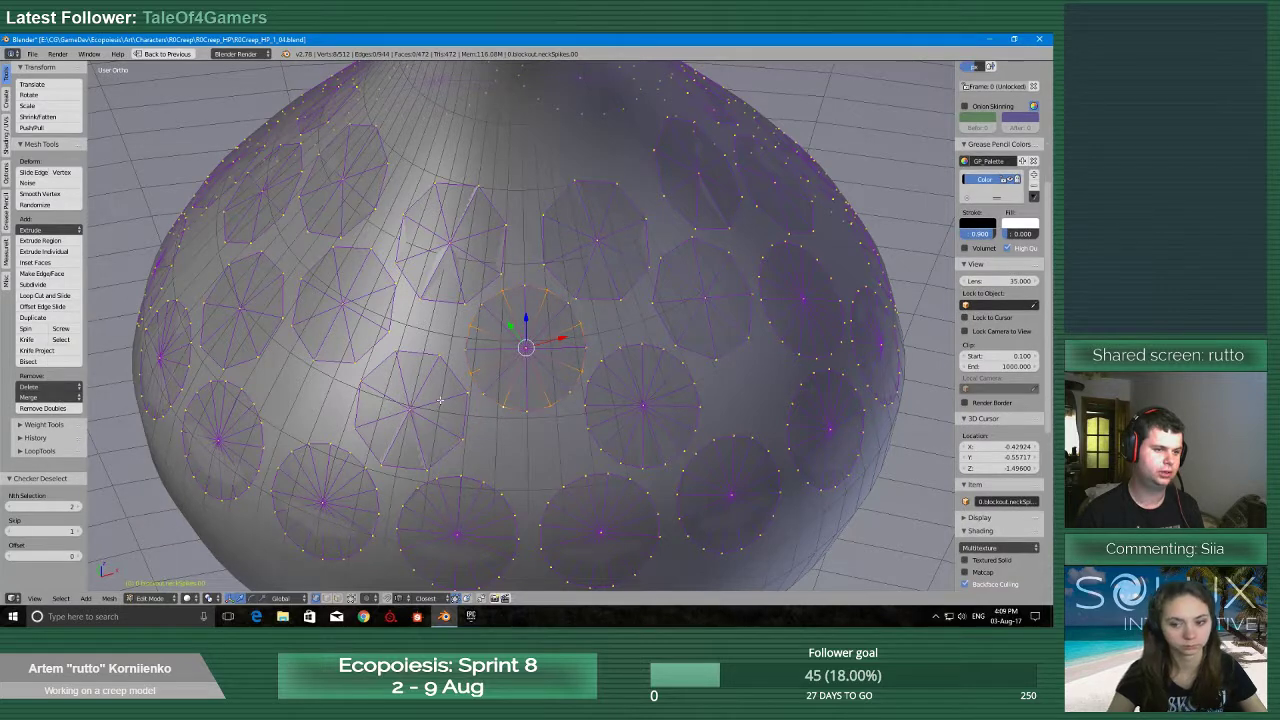
pyautogui.press('x')
pyautogui.click(226, 443)
# Halve the rim vertices of the disc diagonally below, next round the bulge, with Checker Deselect and Dissolve Vertices
pyautogui.moveTo(226, 443); pyautogui.dragTo(370, 378, button='middle')
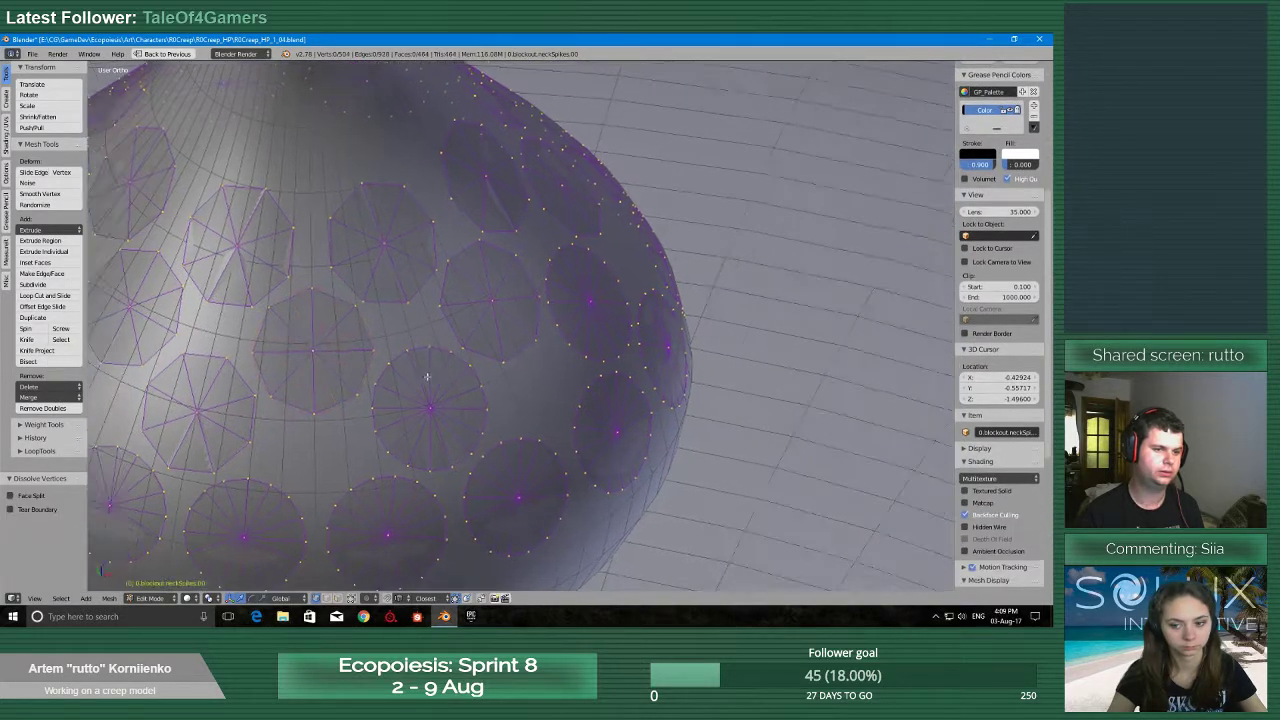
pyautogui.keyDown('alt'); pyautogui.rightClick(370, 378); pyautogui.keyUp('alt')
pyautogui.press('x')
pyautogui.click(61, 598)
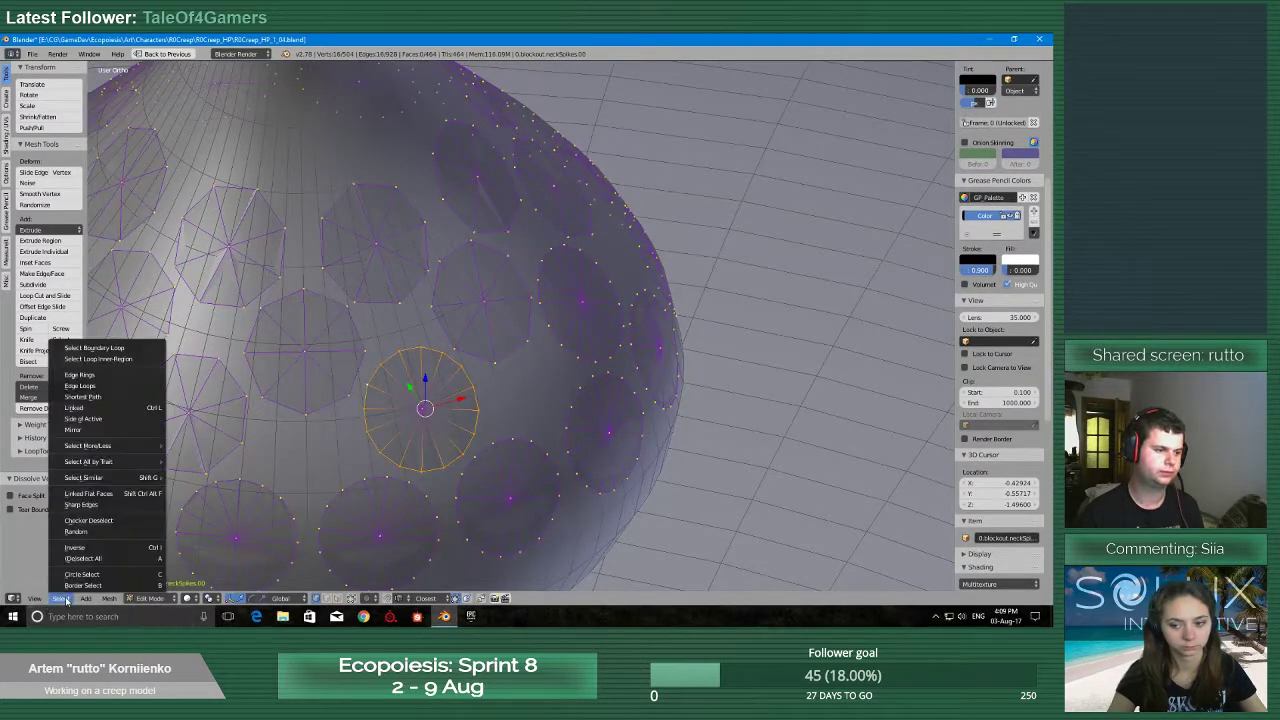
pyautogui.click(90, 520)
pyautogui.press('x')
pyautogui.click(355, 436)
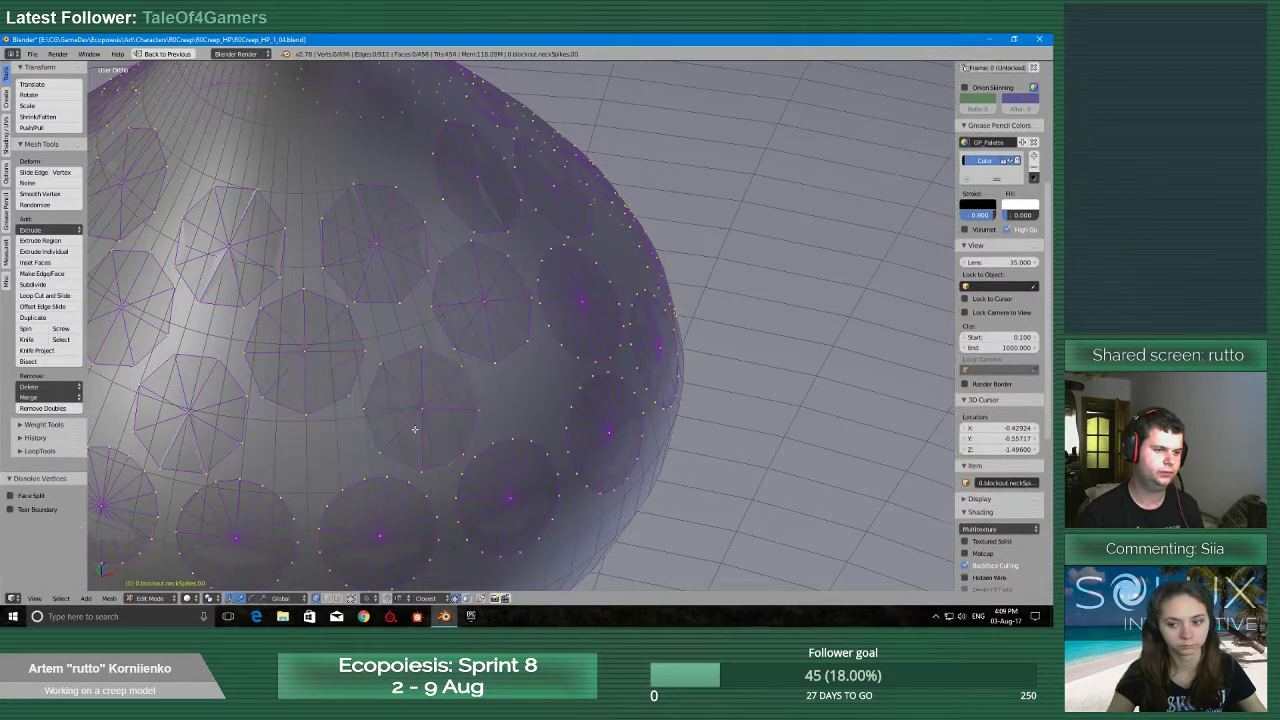
# Select the rim loop of the next unsimplified disc toward the shaded side, apply Checker Deselect and dissolve the selected vertices
pyautogui.moveTo(355, 436); pyautogui.dragTo(421, 421, button='middle')
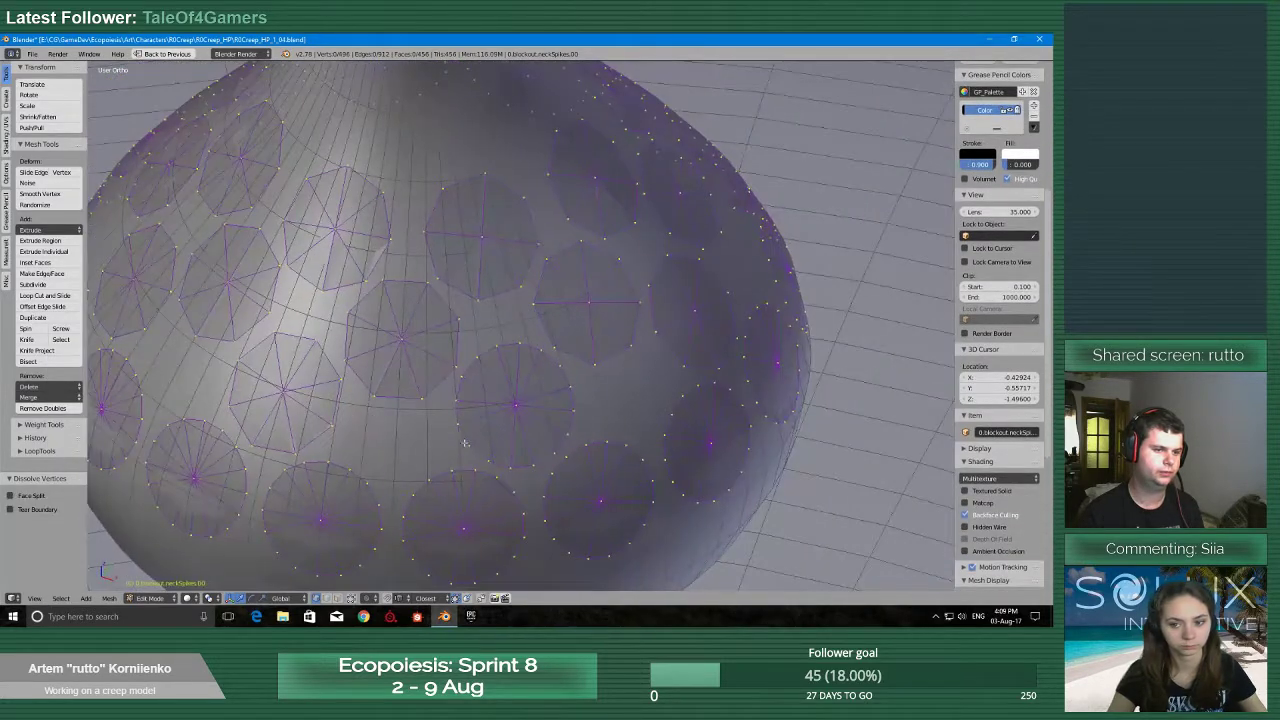
pyautogui.keyDown('alt'); pyautogui.rightClick(463, 438); pyautogui.keyUp('alt')
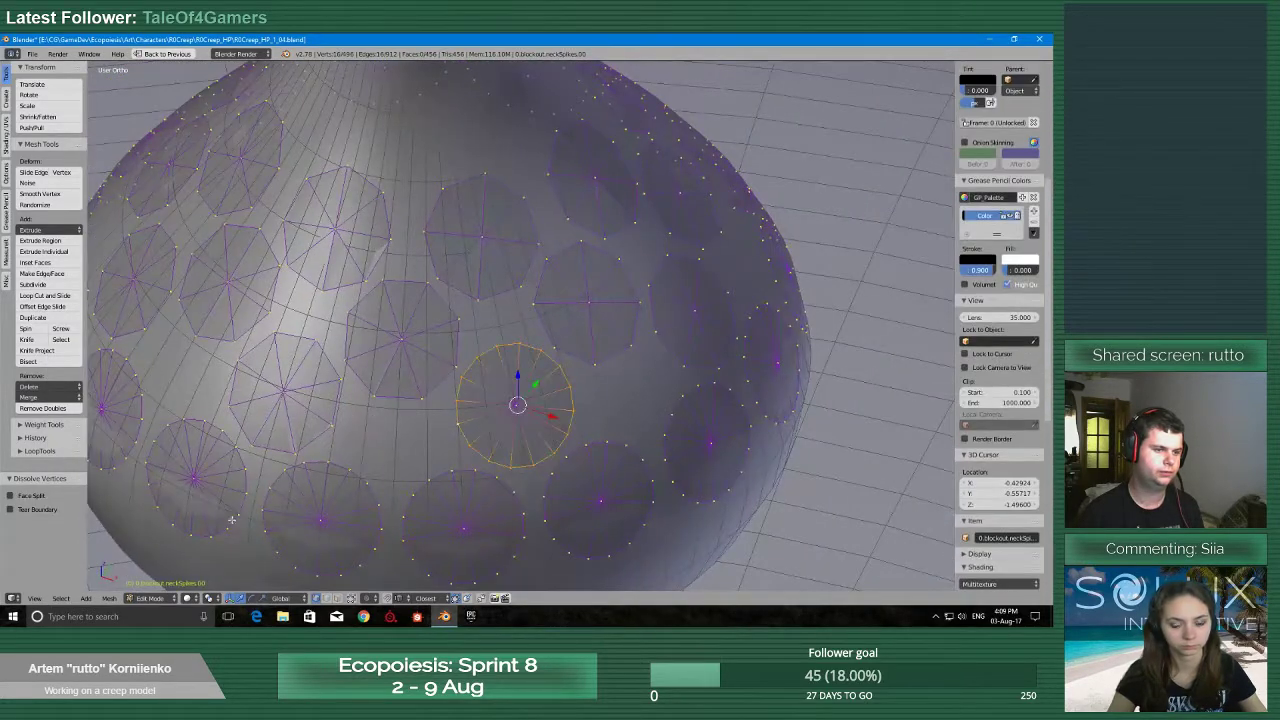
pyautogui.click(61, 598)
pyautogui.click(90, 522)
pyautogui.press('x')
pyautogui.click(330, 452)
pyautogui.moveTo(330, 452); pyautogui.dragTo(443, 446, button='middle')
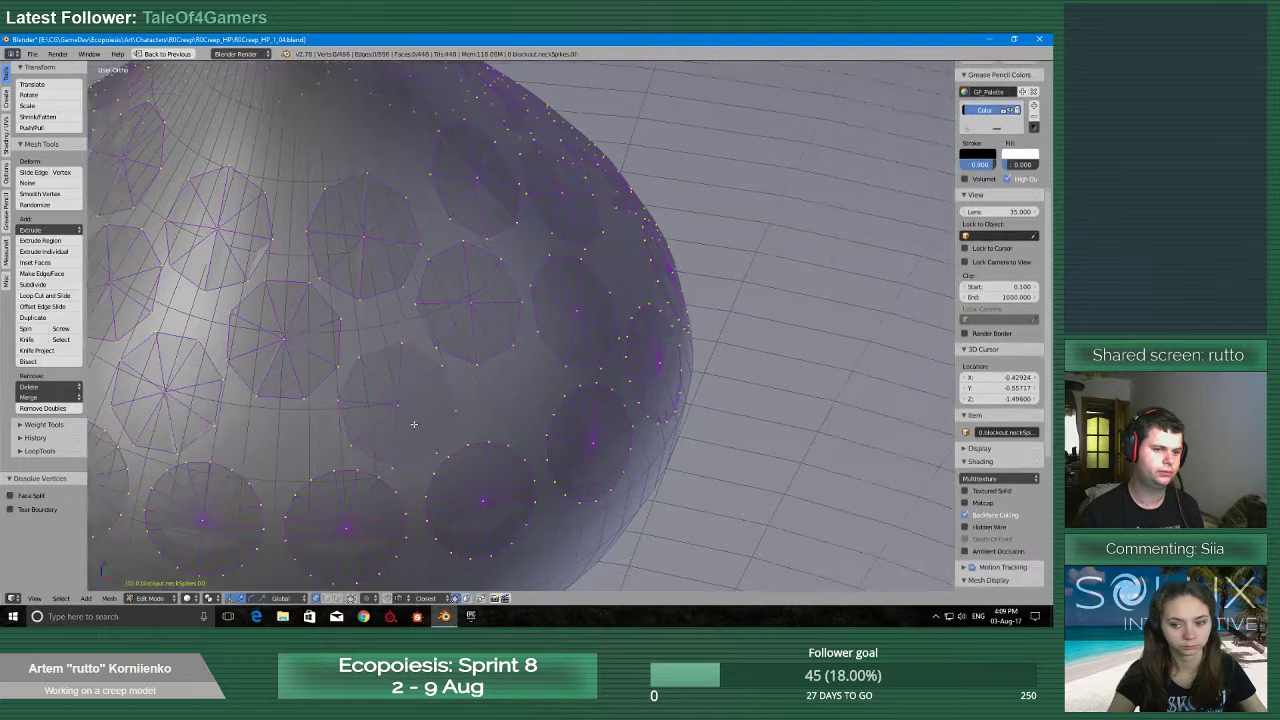
pyautogui.scroll(-5, 443, 448)
pyautogui.scroll(8, 444, 450)
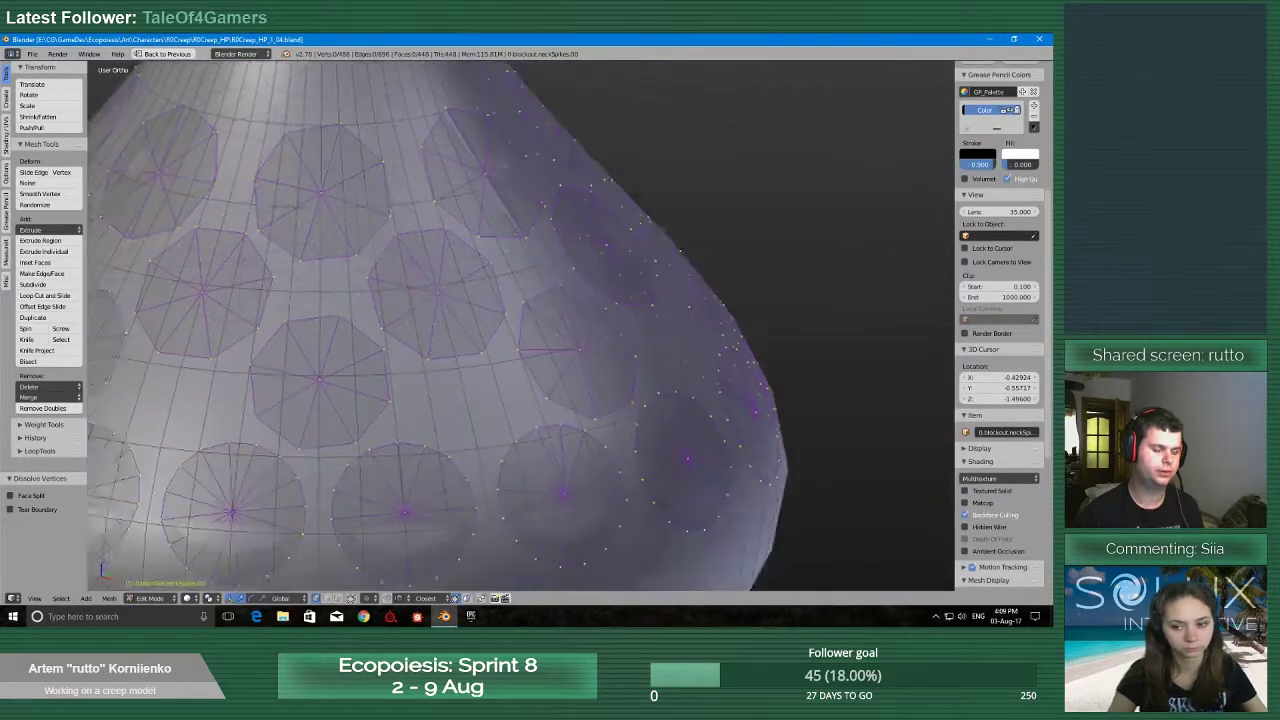
# Select the rim loop of a full-resolution disc in the bulge's lowest row, thin it with Checker Deselect and dissolve the selected vertices
pyautogui.keyDown('shift'); pyautogui.moveTo(444, 450); pyautogui.dragTo(507, 322, button='middle'); pyautogui.keyUp('shift')
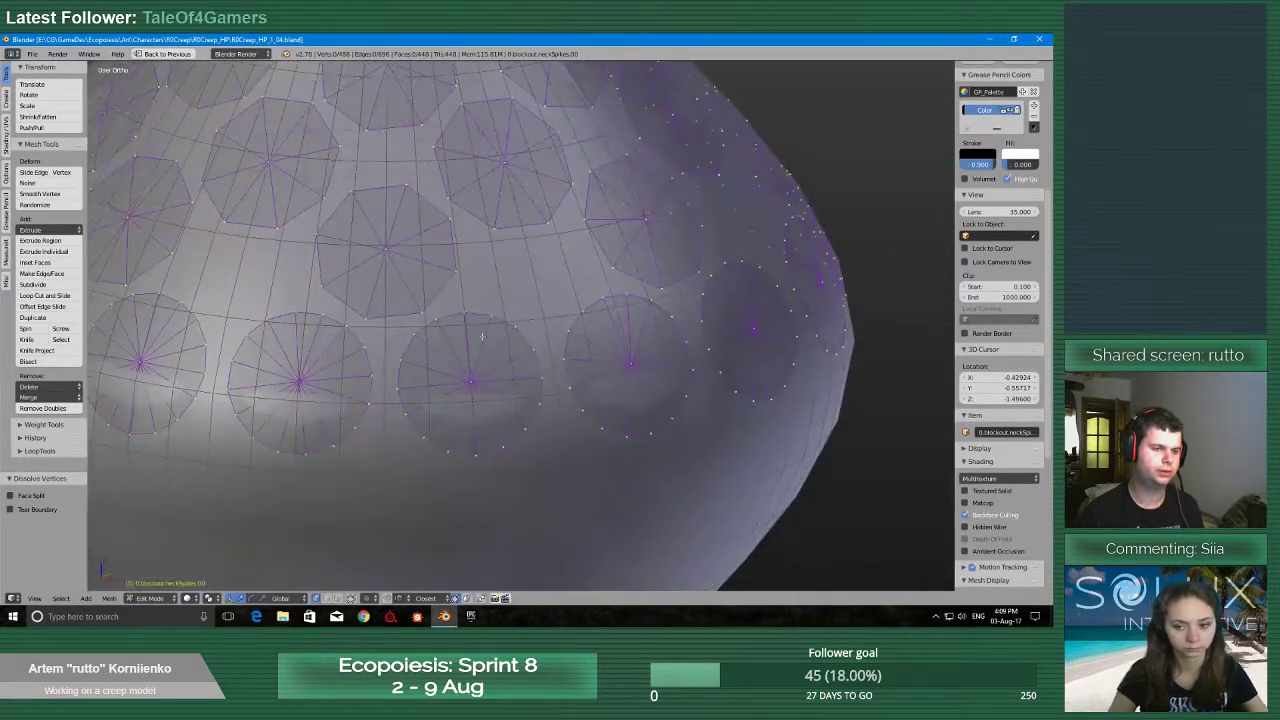
pyautogui.scroll(1, 507, 322)
pyautogui.keyDown('alt'); pyautogui.rightClick(505, 322); pyautogui.keyUp('alt')
pyautogui.click(61, 601)
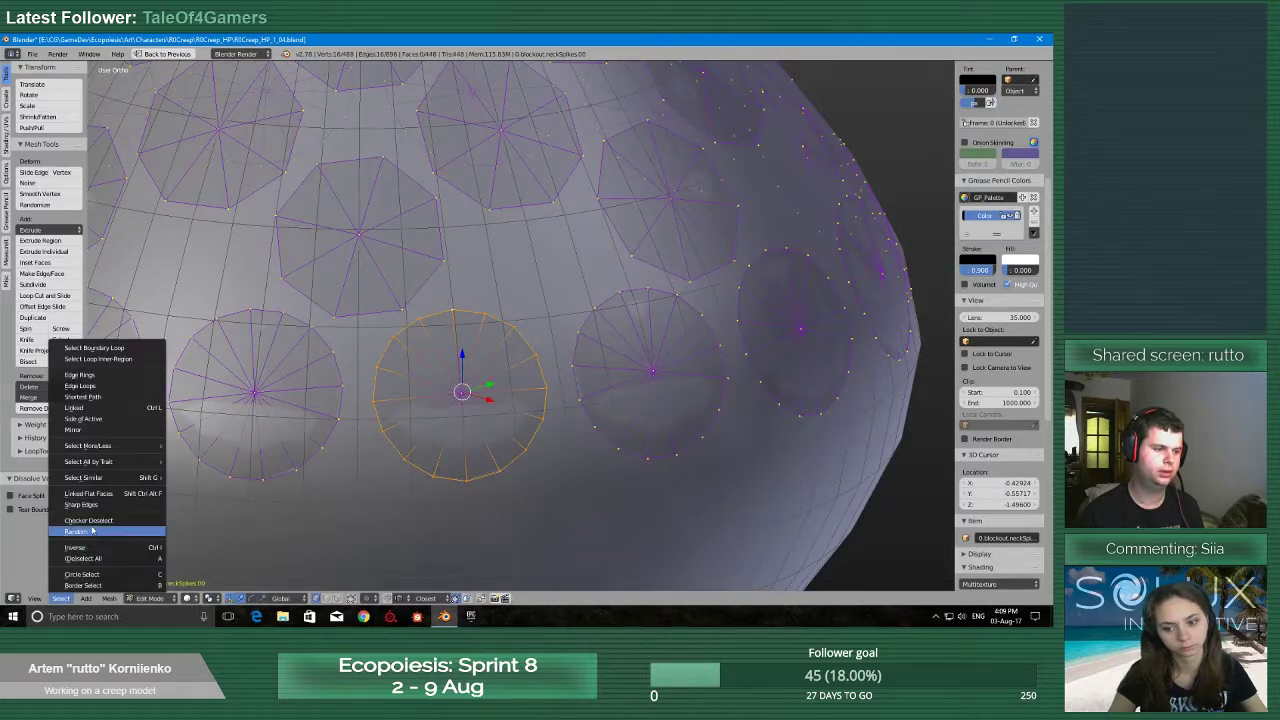
pyautogui.click(90, 522)
# Halve the rim vertices of the adjacent disc in the lowest row, toward the shaded side, using Checker Deselect and Dissolve Vertices
pyautogui.keyDown('shift'); pyautogui.moveTo(461, 418); pyautogui.dragTo(370, 419, button='middle'); pyautogui.keyUp('shift')
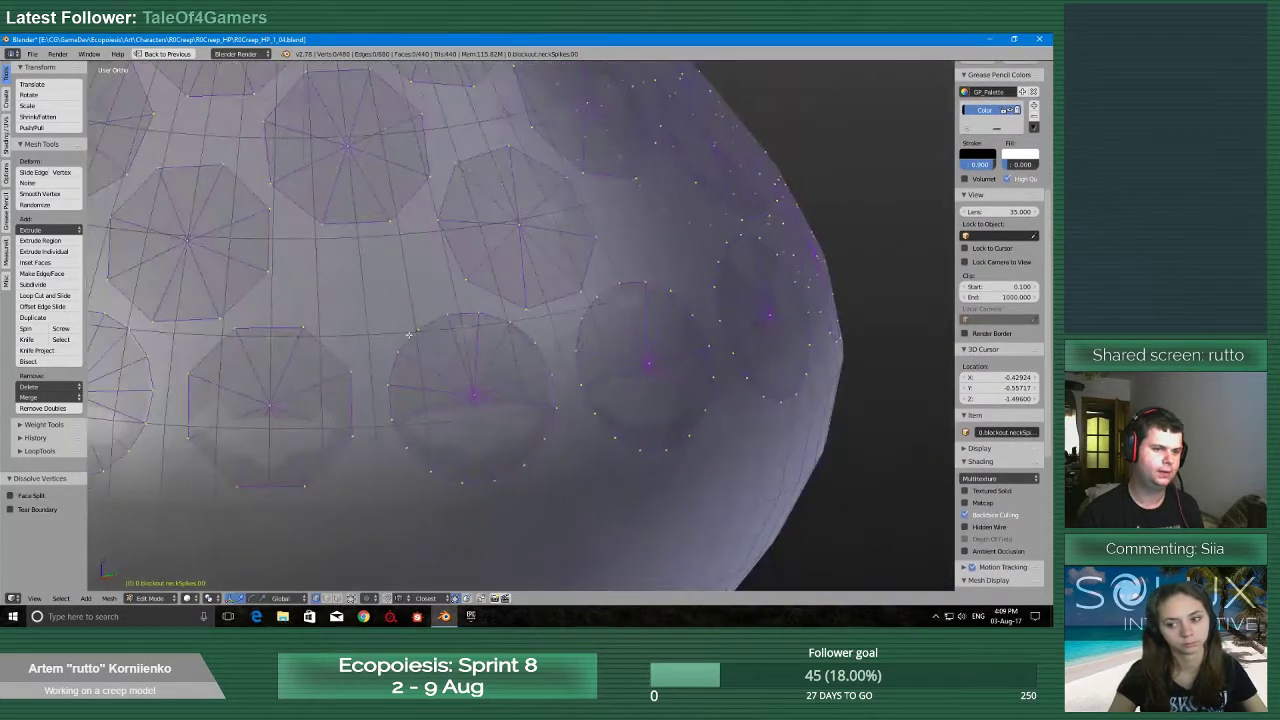
pyautogui.keyDown('alt'); pyautogui.rightClick(405, 339); pyautogui.keyUp('alt')
pyautogui.press('x')
pyautogui.click(62, 598)
pyautogui.click(88, 520)
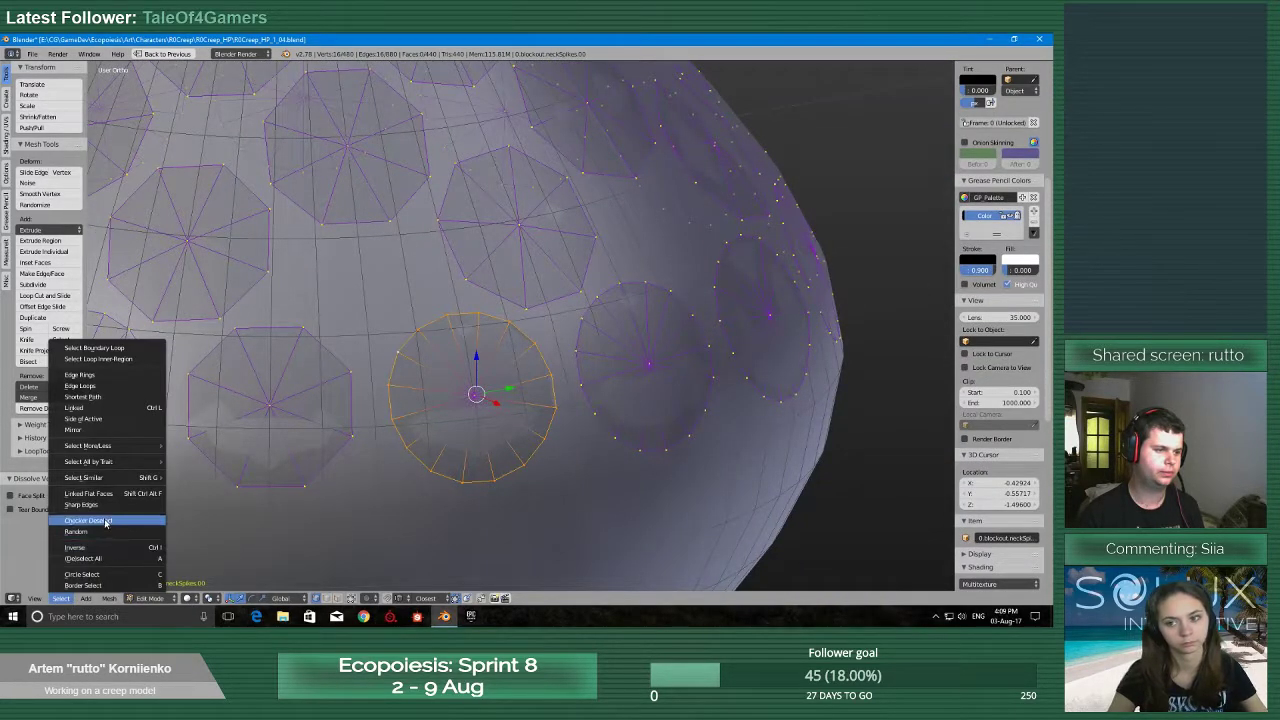
pyautogui.press('x')
pyautogui.click(443, 414)
# Dissolve every second rim vertex of the next unsimplified disc in the lowest row, using Checker Deselect on its rim loop
pyautogui.moveTo(677, 386); pyautogui.dragTo(630, 425, button='middle')
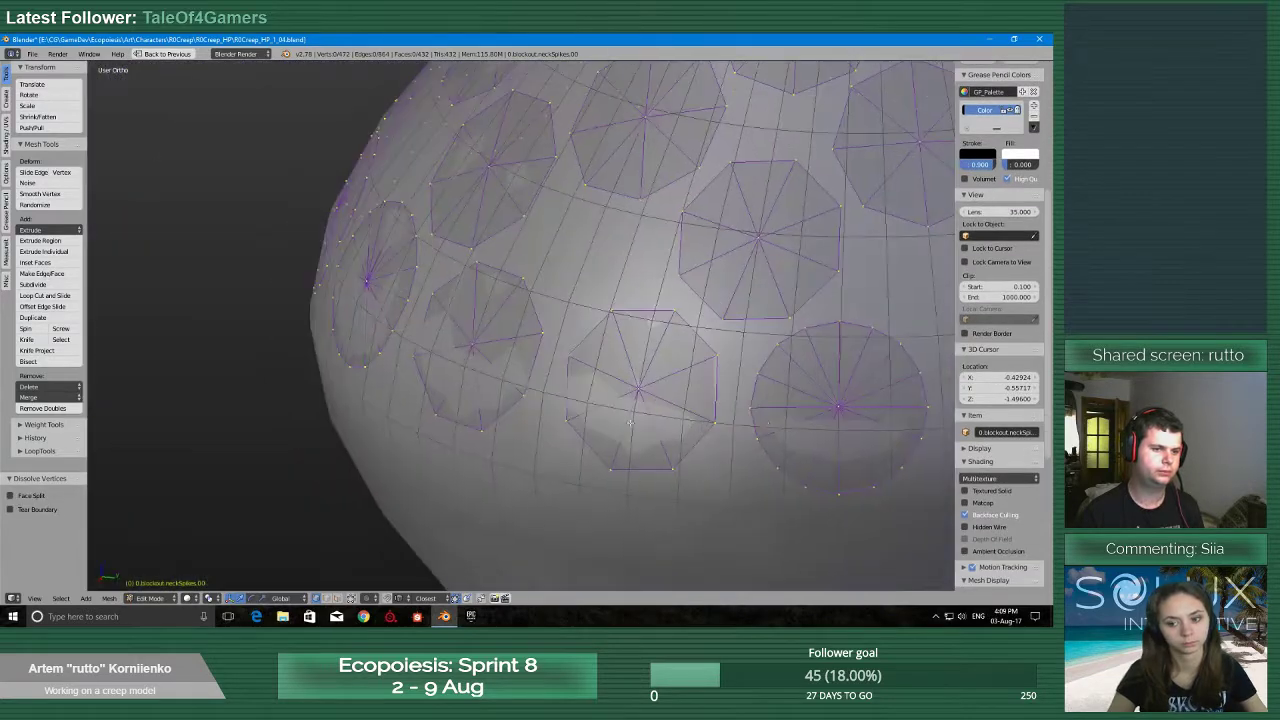
pyautogui.keyDown('shift'); pyautogui.moveTo(764, 423); pyautogui.dragTo(428, 423, button='middle'); pyautogui.keyUp('shift')
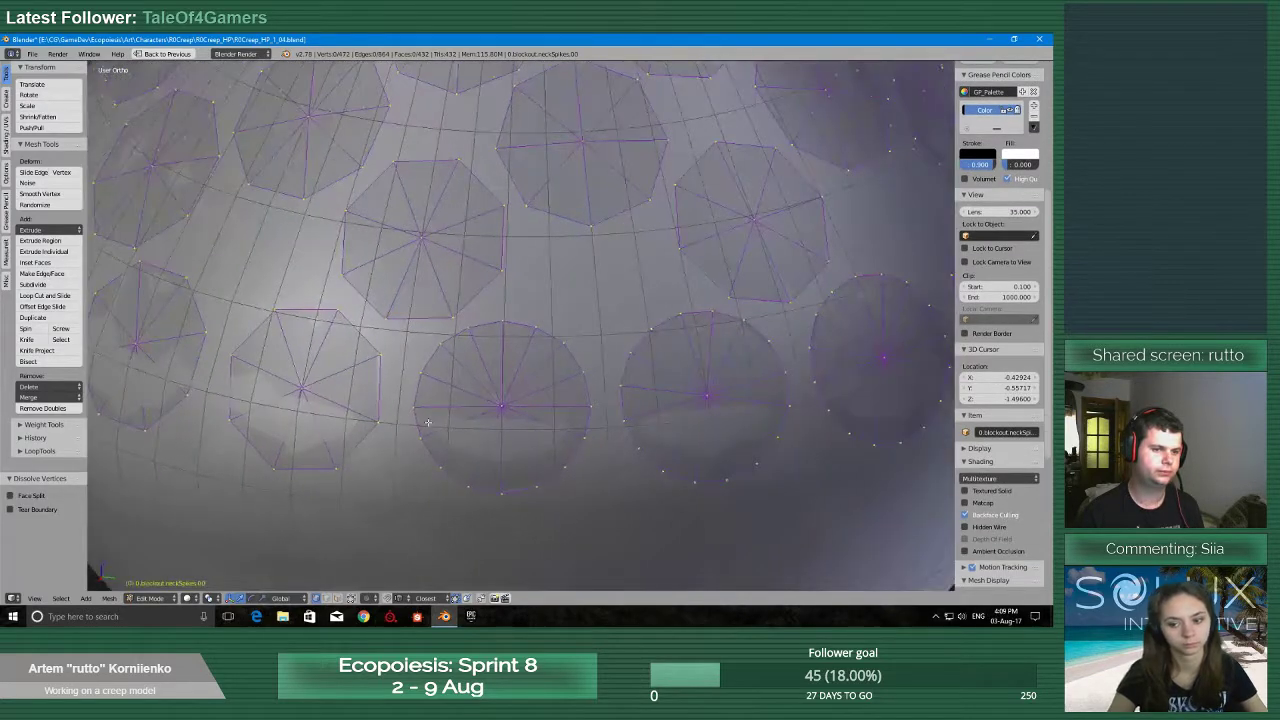
pyautogui.keyDown('shift'); pyautogui.moveTo(577, 426); pyautogui.dragTo(451, 427, button='middle'); pyautogui.keyUp('shift')
pyautogui.keyDown('alt'); pyautogui.rightClick(442, 463); pyautogui.keyUp('alt')
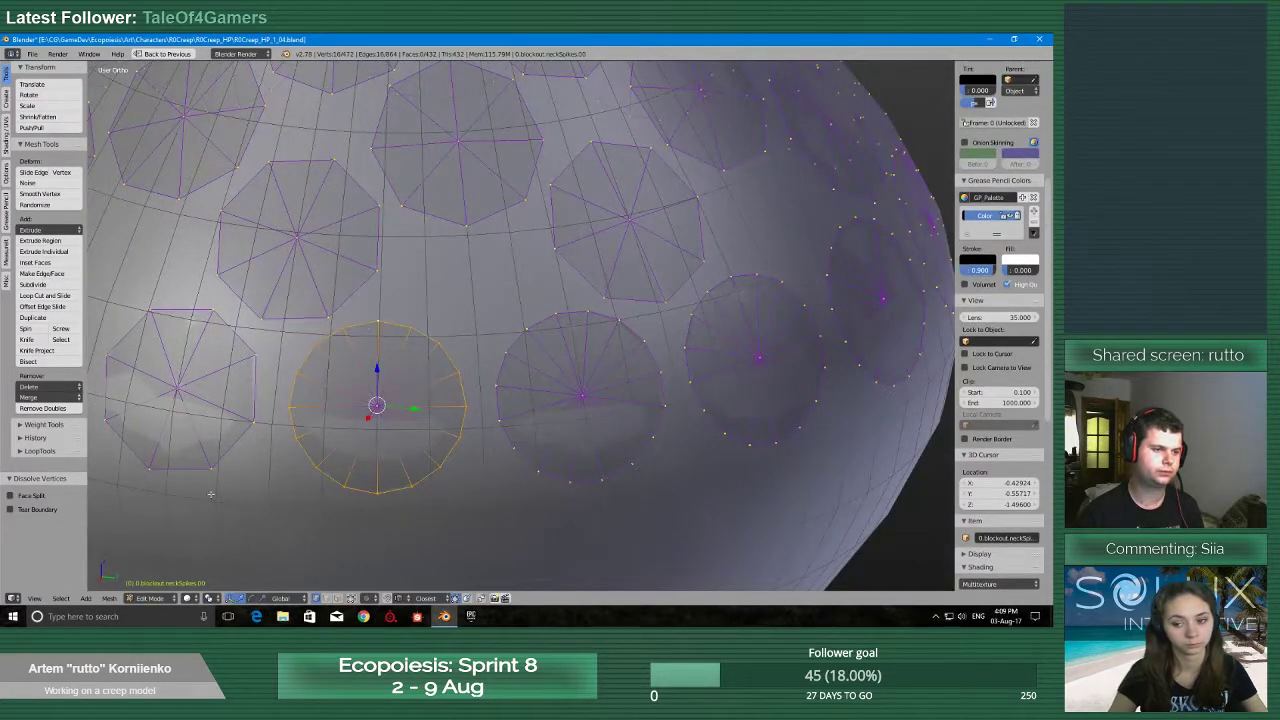
pyautogui.click(62, 598)
pyautogui.click(88, 520)
pyautogui.press('x')
pyautogui.click(352, 435)
# Apply Checker Deselect to the rim loop of the following lowest-row disc and dissolve the vertices left selected
pyautogui.moveTo(352, 435); pyautogui.dragTo(300, 430, button='middle')
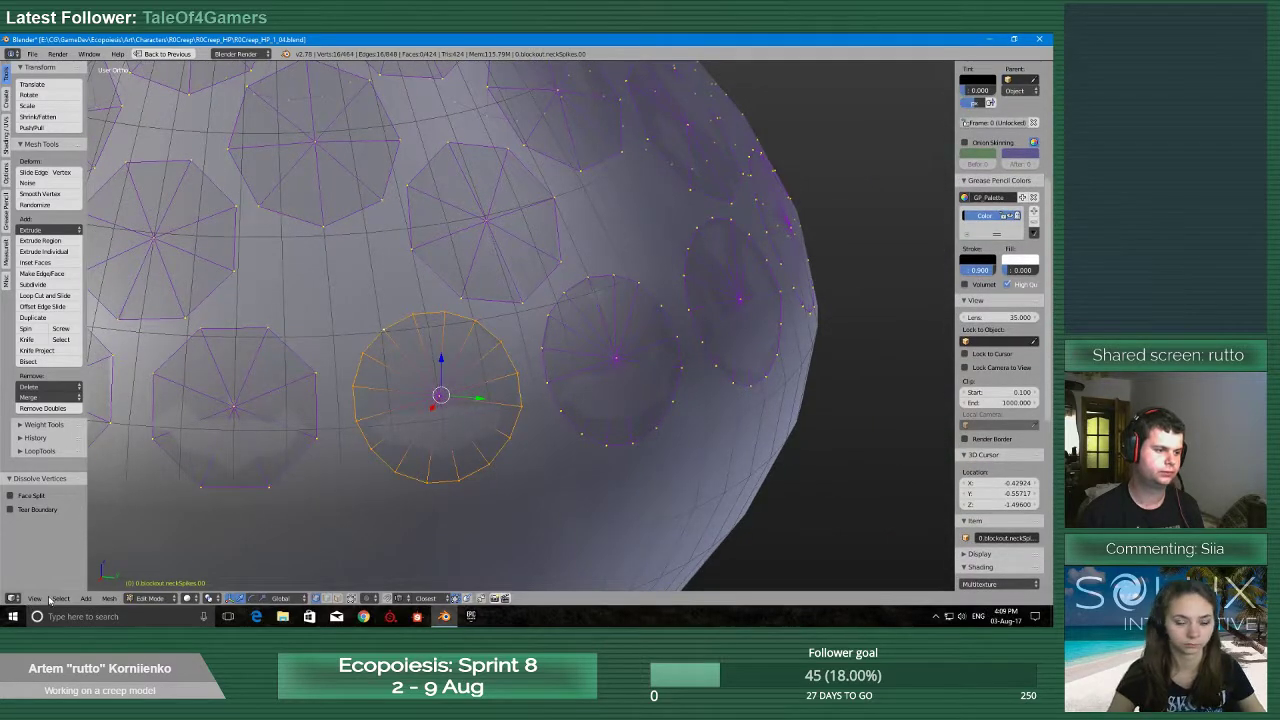
pyautogui.click(59, 599)
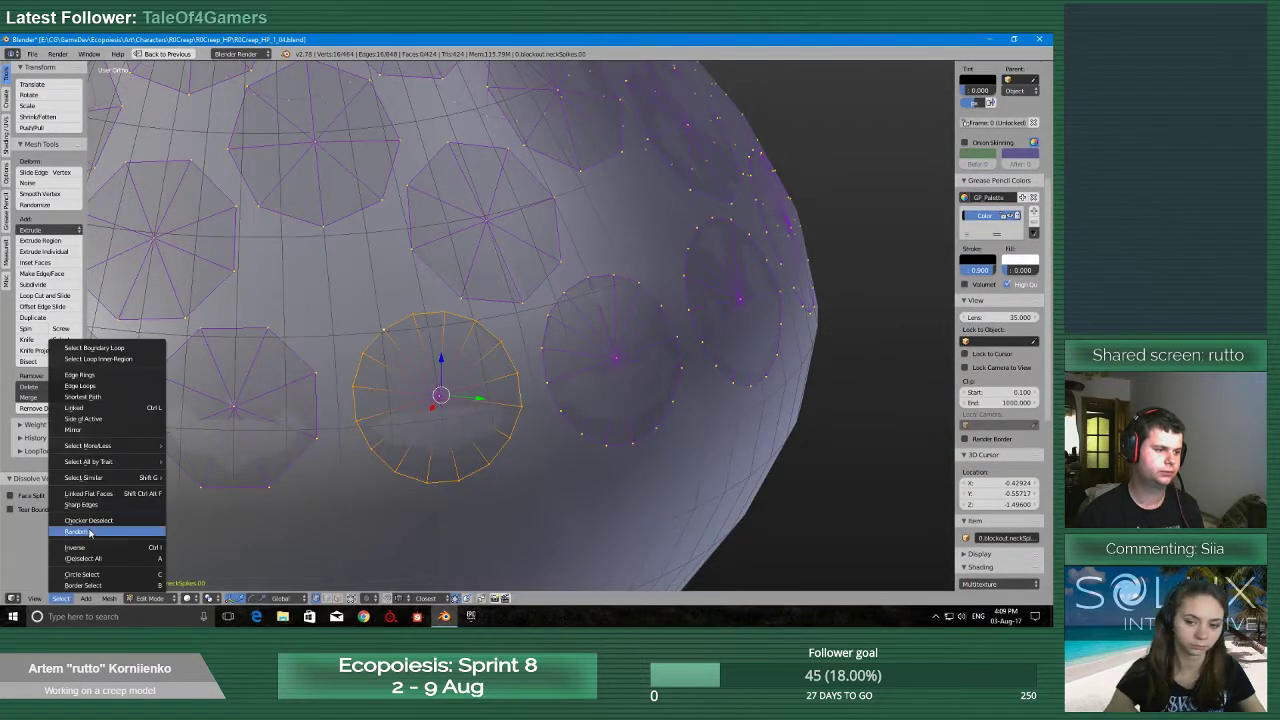
pyautogui.click(88, 520)
pyautogui.press('x')
pyautogui.click(240, 471)
# Select the rim loop of the next full disc round the bulge's lowest row, apply Checker Deselect and dissolve the selected vertices
pyautogui.moveTo(405, 470); pyautogui.dragTo(372, 468, button='middle')
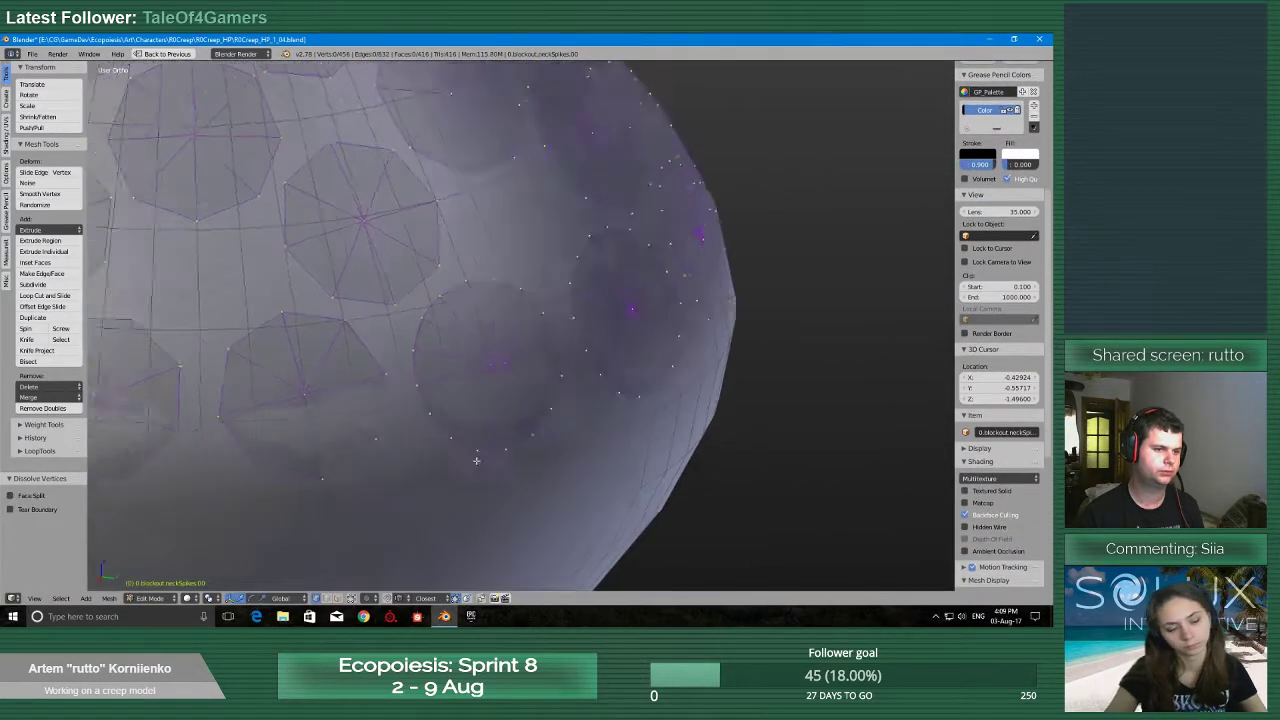
pyautogui.moveTo(476, 461); pyautogui.dragTo(560, 420, button='middle')
pyautogui.keyDown('alt'); pyautogui.rightClick(495, 378); pyautogui.keyUp('alt')
pyautogui.press('x')
pyautogui.click(67, 599)
pyautogui.click(92, 520)
pyautogui.press('x')
pyautogui.click(343, 435)
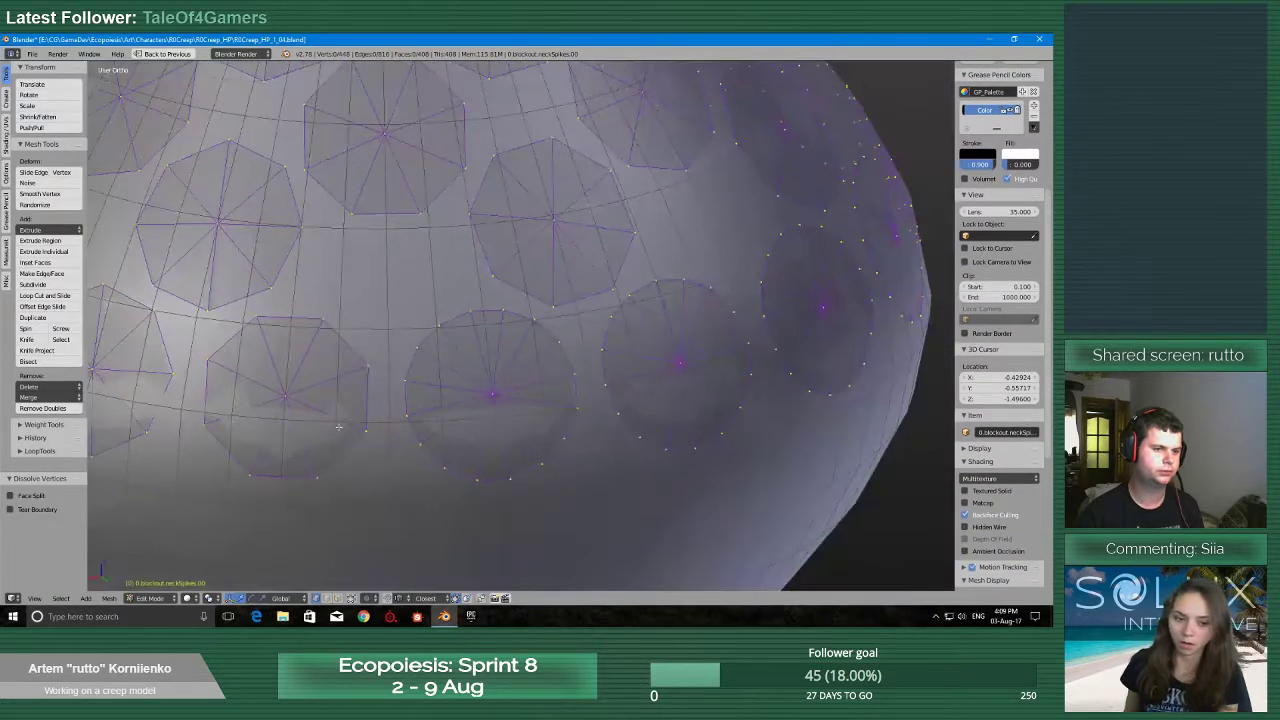
# Thin the rim of the disc beside the last simplified one by dissolving alternate vertices chosen with Checker Deselect
pyautogui.keyDown('alt'); pyautogui.rightClick(493, 313); pyautogui.keyUp('alt')
pyautogui.click(62, 599)
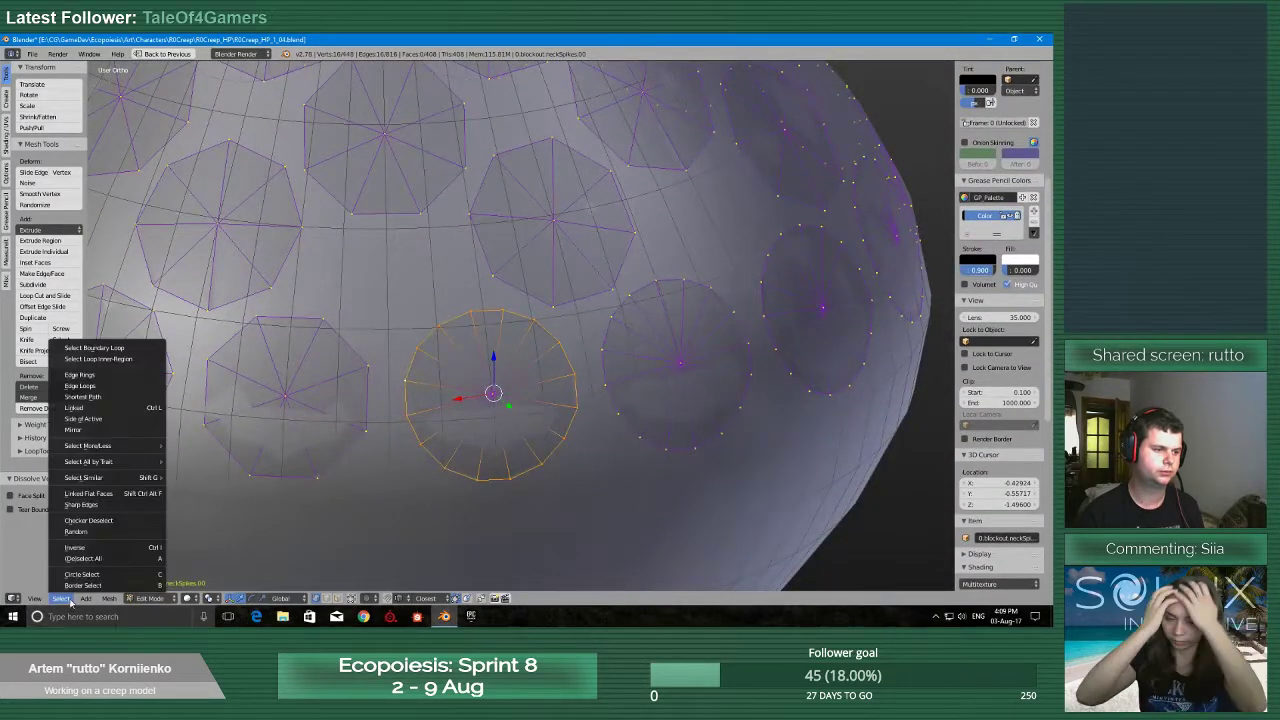
pyautogui.click(117, 520)
pyautogui.press('x')
pyautogui.click(371, 420)
# Continue round the lowest row by halving the next disc's rim vertices with Checker Deselect and Dissolve Vertices
pyautogui.moveTo(371, 420); pyautogui.dragTo(455, 395, button='middle')
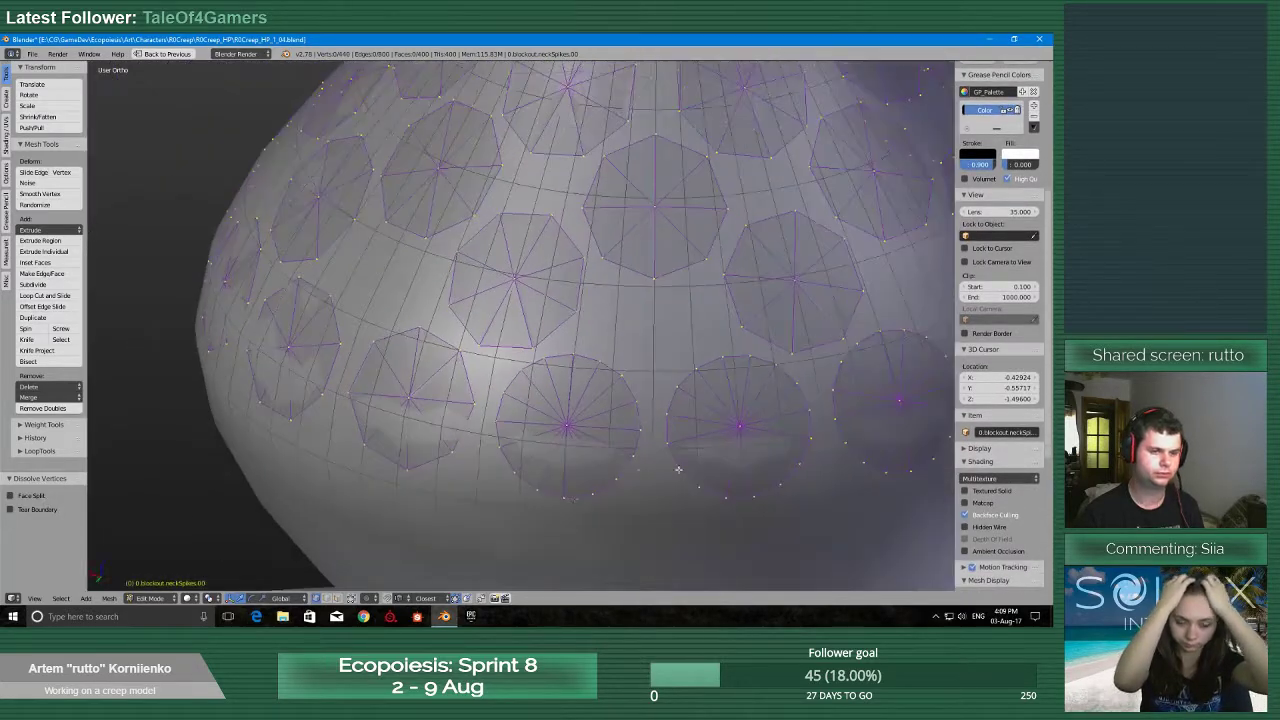
pyautogui.keyDown('alt'); pyautogui.rightClick(418, 367); pyautogui.keyUp('alt')
pyautogui.press('x')
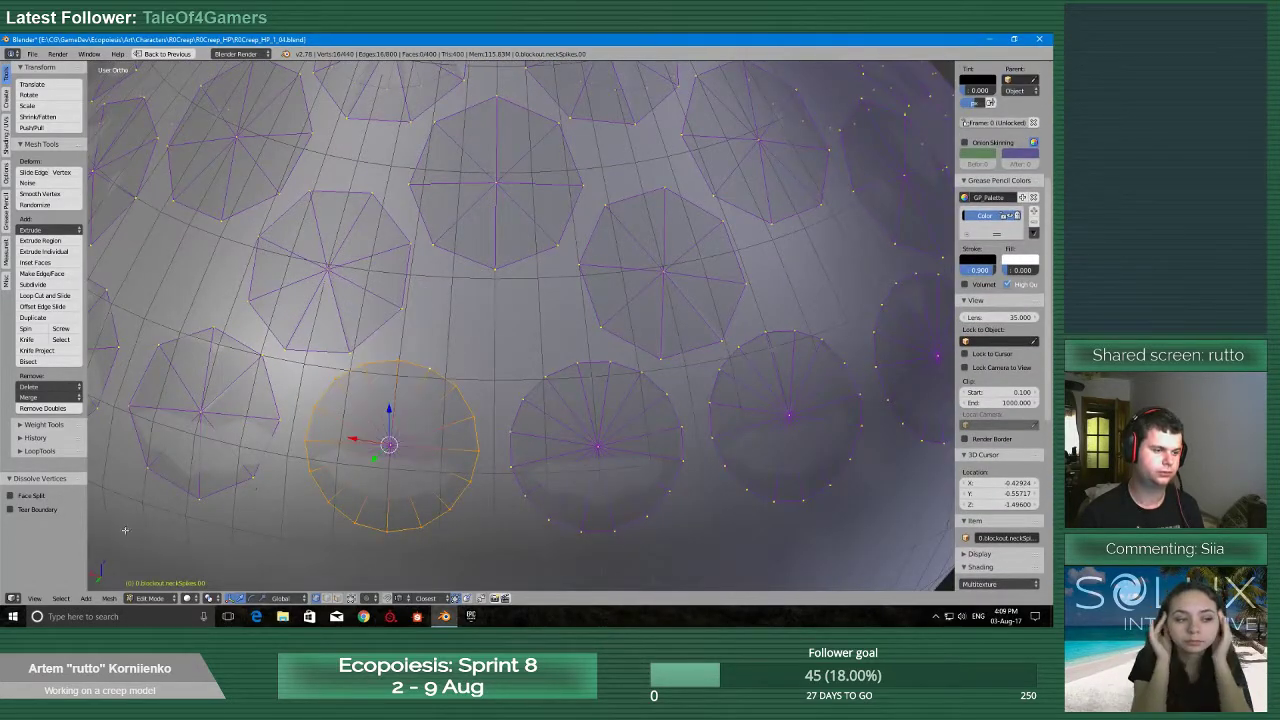
pyautogui.click(60, 598)
pyautogui.click(117, 518)
pyautogui.press('x')
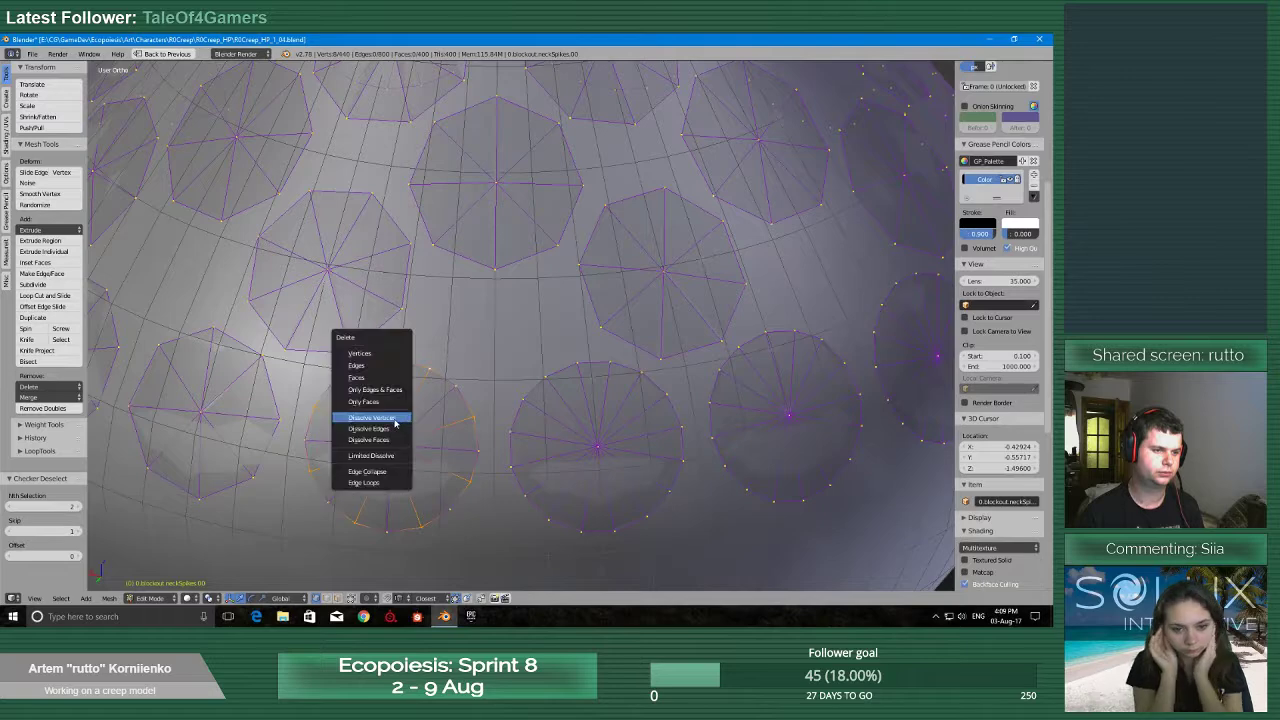
pyautogui.click(380, 422)
pyautogui.moveTo(380, 422); pyautogui.dragTo(611, 389, button='middle')
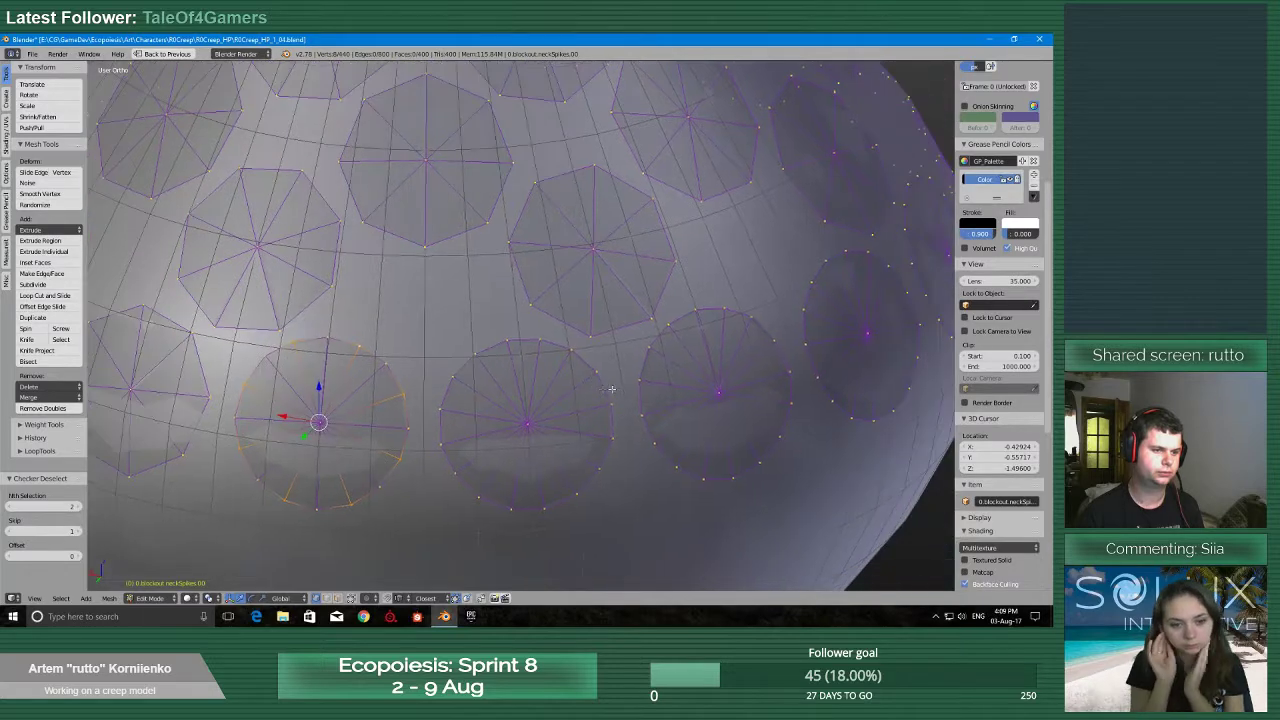
pyautogui.press('x')
pyautogui.click(343, 393)
# Select the neighbouring lowest-row disc's rim loop, checker-deselect it and dissolve the remaining selected vertices
pyautogui.keyDown('alt'); pyautogui.rightClick(494, 349); pyautogui.keyUp('alt')
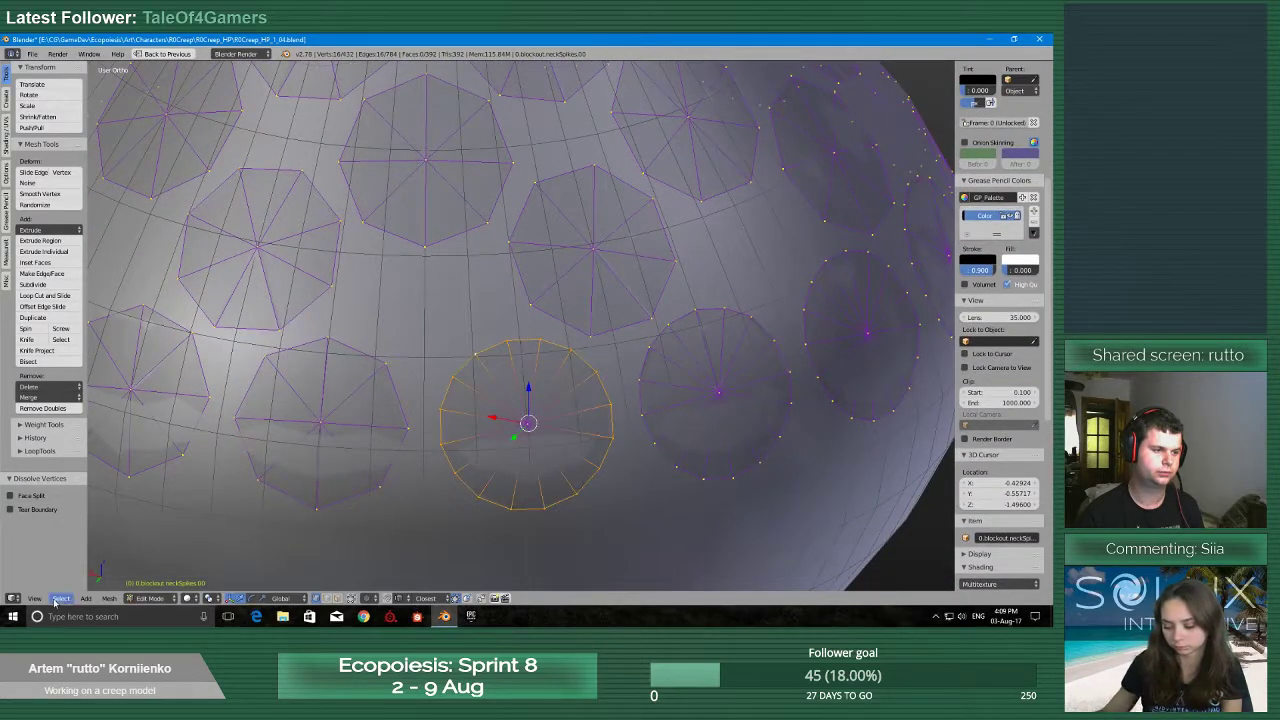
pyautogui.click(60, 598)
pyautogui.click(117, 518)
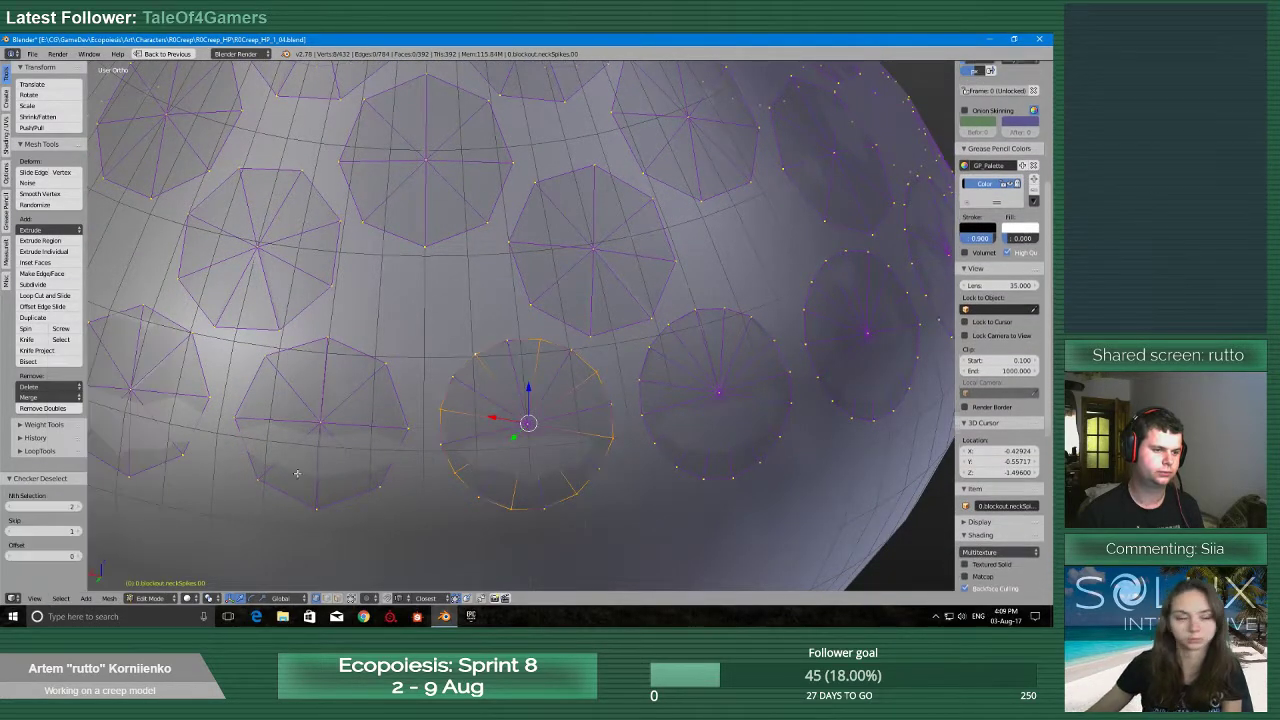
pyautogui.press('x')
pyautogui.click(300, 463)
# Dissolve alternate rim vertices of the next full disc toward the shaded edge of the lowest row, using Checker Deselect
pyautogui.moveTo(300, 463); pyautogui.dragTo(465, 440, button='middle')
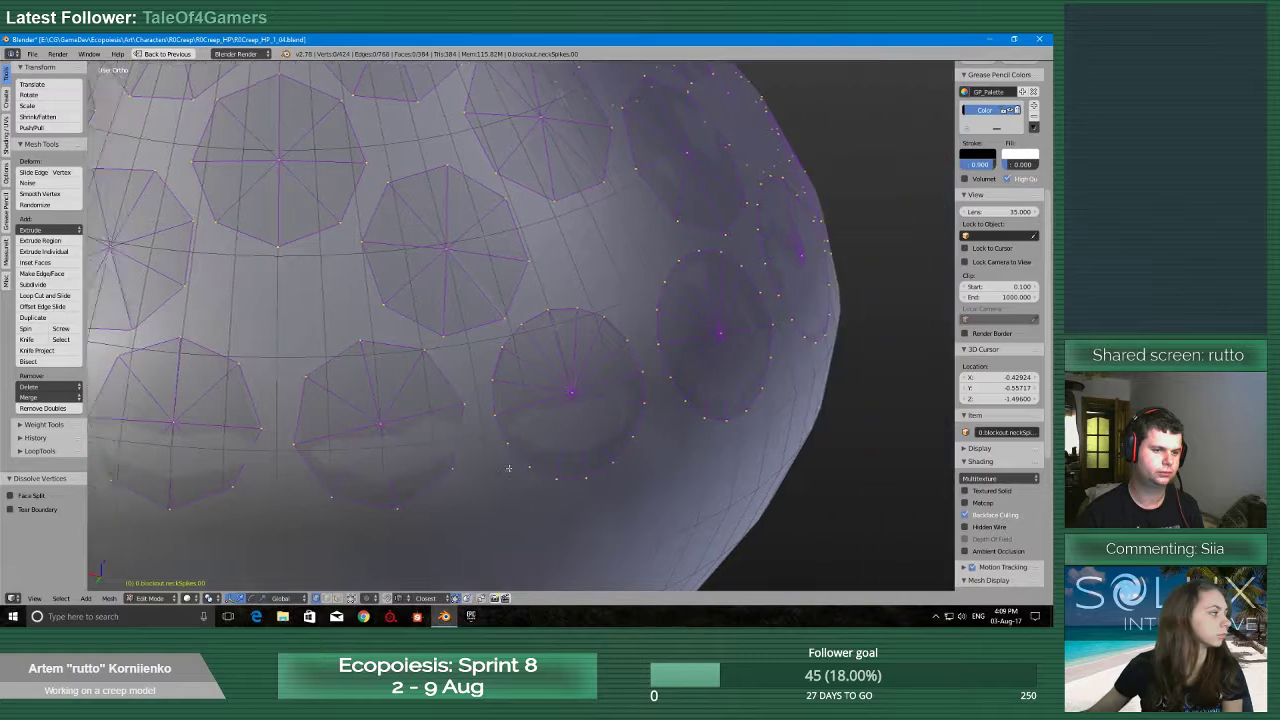
pyautogui.keyDown('alt'); pyautogui.rightClick(455, 360); pyautogui.keyUp('alt')
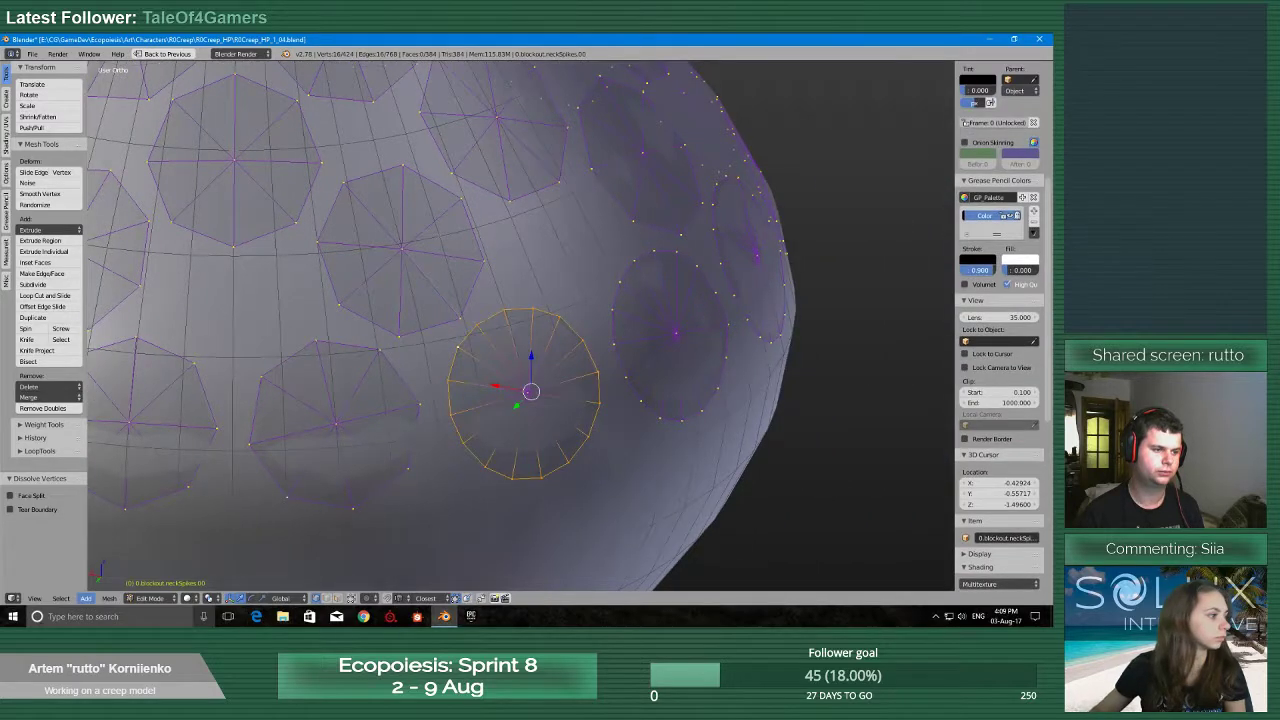
pyautogui.click(60, 598)
pyautogui.click(97, 527)
pyautogui.press('x')
pyautogui.click(315, 440)
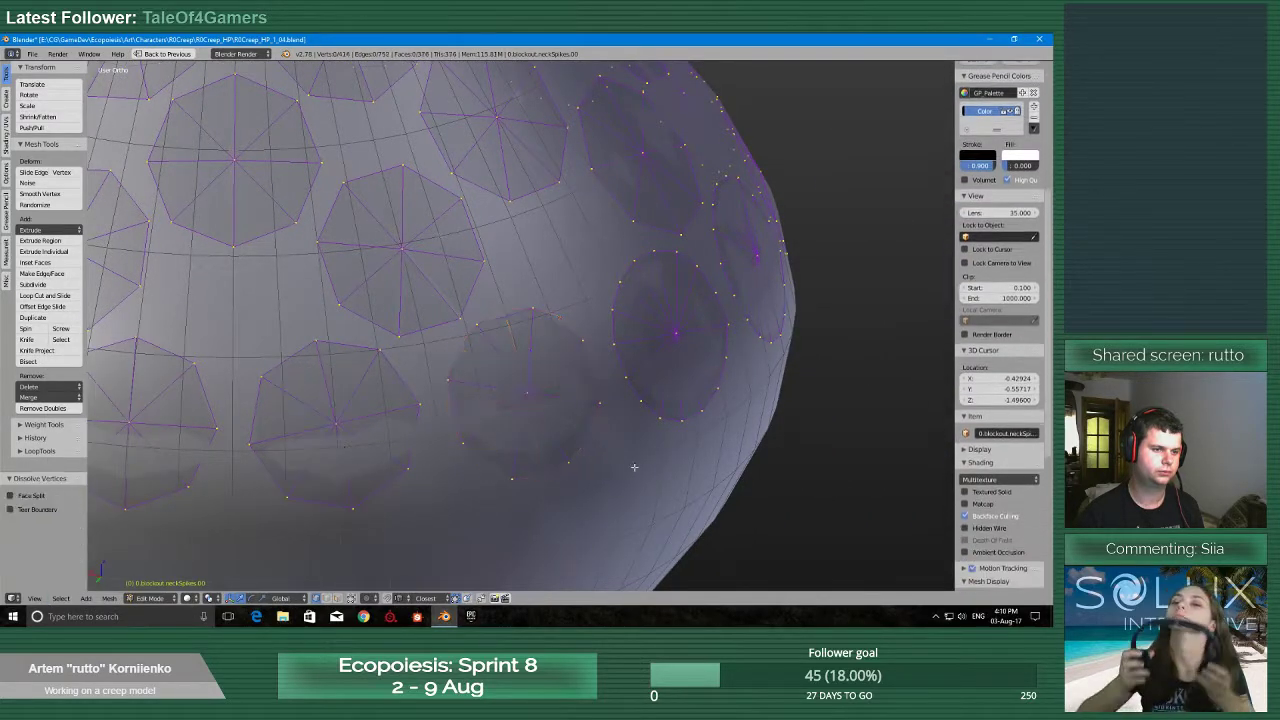
# Reduce the rim of the next 16-vertex disc in the lowest row to half its vertices with Checker Deselect and Dissolve Vertices
pyautogui.moveTo(315, 440); pyautogui.dragTo(414, 343, button='middle')
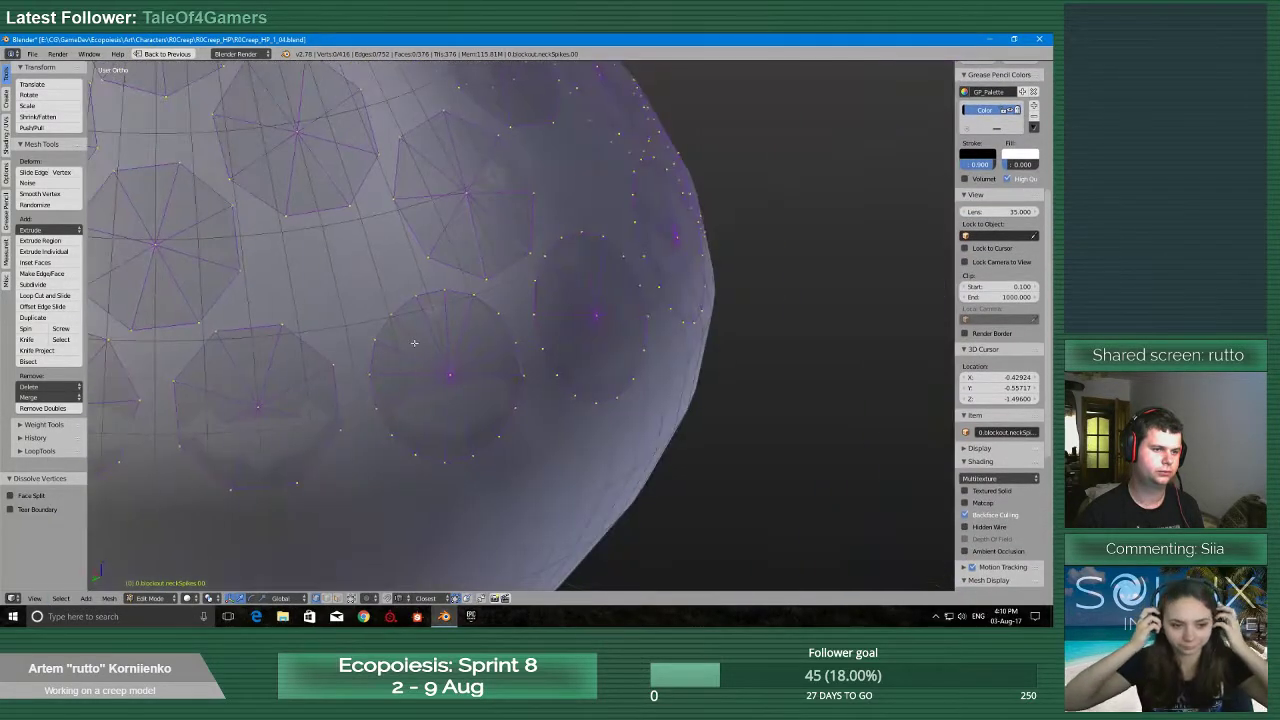
pyautogui.keyDown('alt'); pyautogui.rightClick(362, 375); pyautogui.keyUp('alt')
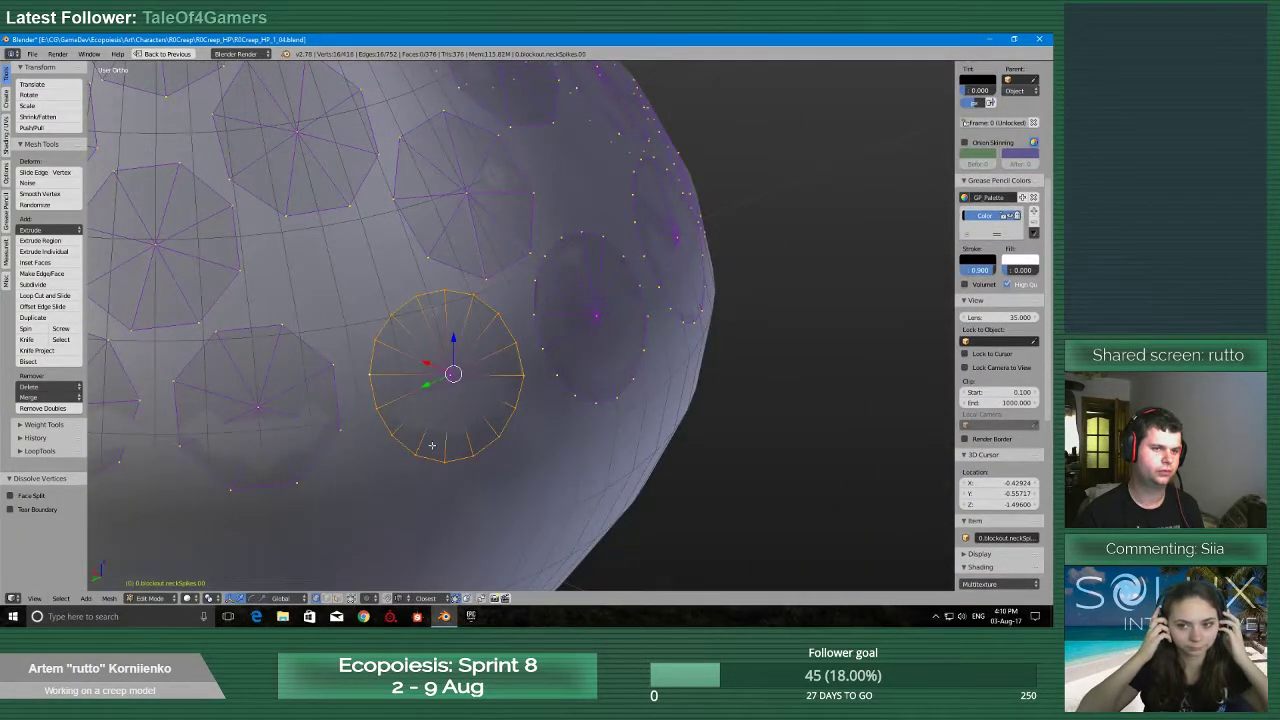
pyautogui.moveTo(432, 445); pyautogui.dragTo(420, 385, button='middle')
pyautogui.click(61, 598)
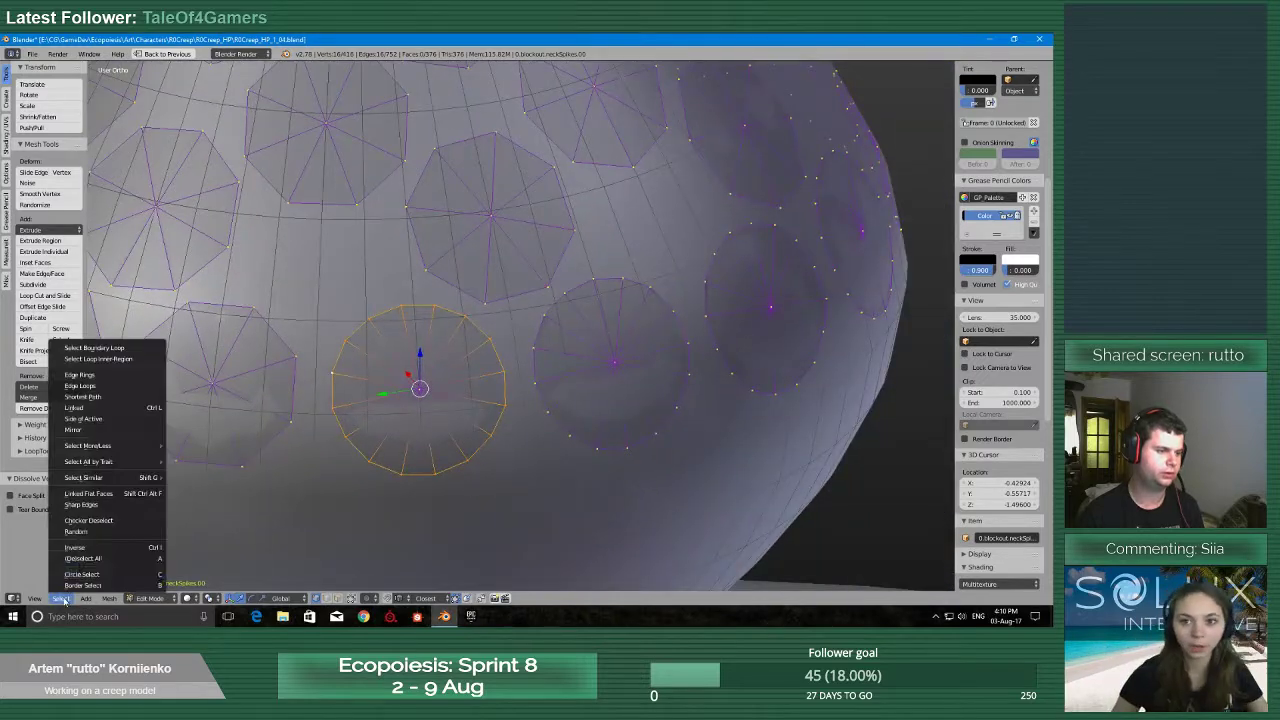
pyautogui.click(90, 521)
pyautogui.press('x')
pyautogui.click(231, 467)
# Select the rim loop of the adjacent unsimplified disc in the lowest row, apply Checker Deselect and dissolve the selected vertices
pyautogui.keyDown('shift'); pyautogui.moveTo(511, 466); pyautogui.dragTo(271, 475, button='middle'); pyautogui.keyUp('shift')
pyautogui.keyDown('alt'); pyautogui.rightClick(291, 371); pyautogui.keyUp('alt')
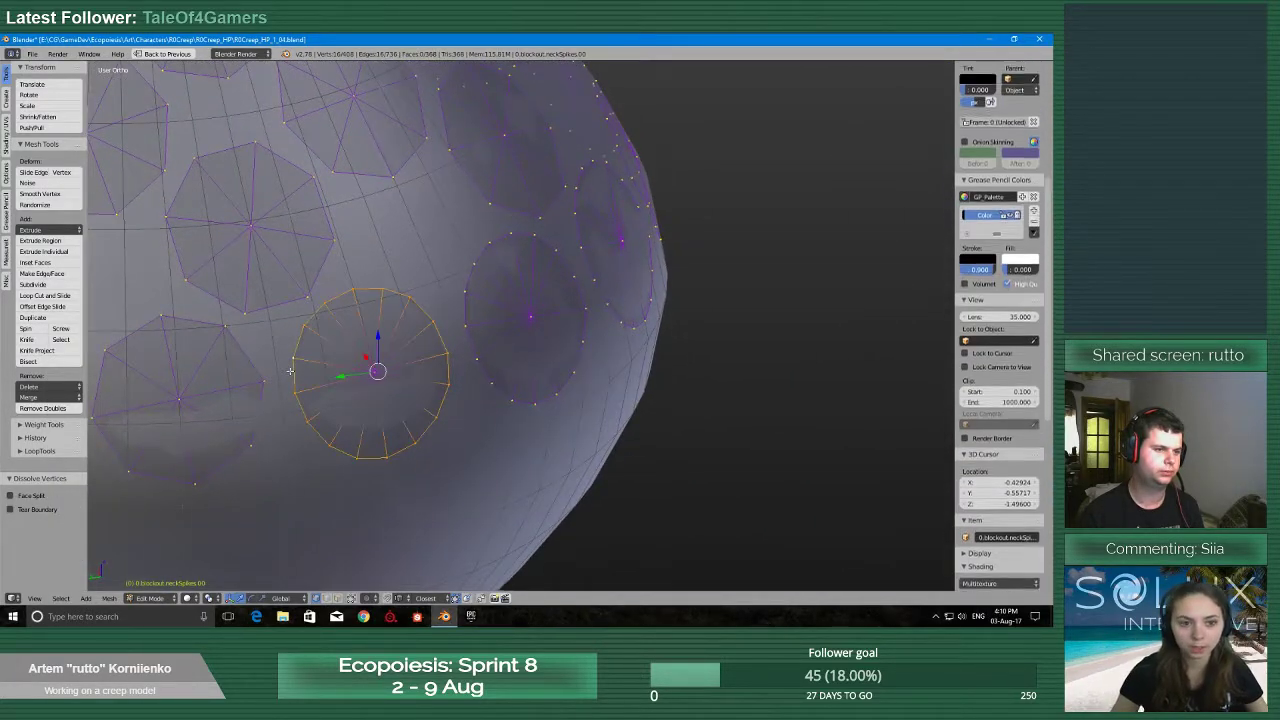
pyautogui.press('x')
pyautogui.click(61, 598)
pyautogui.click(90, 521)
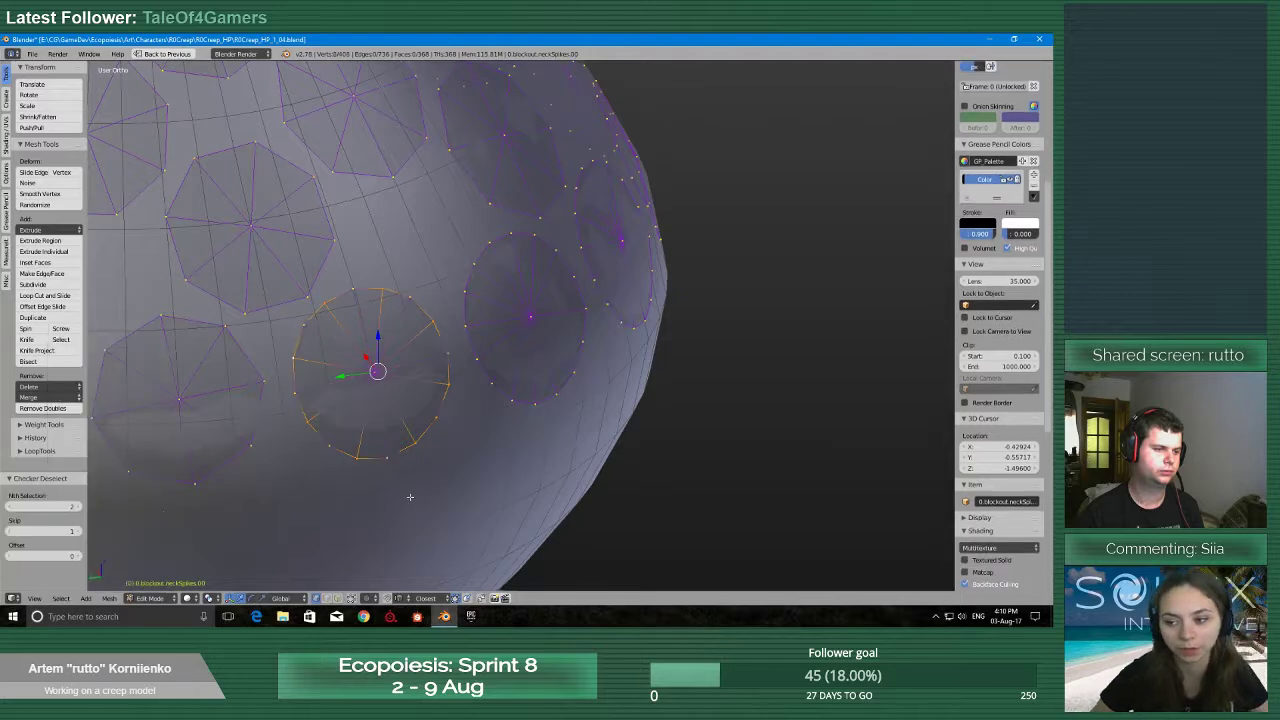
pyautogui.moveTo(430, 499); pyautogui.dragTo(383, 503, button='middle')
pyautogui.press('x')
pyautogui.click(383, 503)
# Halve the rim vertices of the first full disc after the simplified lowest-row ones, using Checker Deselect and Dissolve Vertices
pyautogui.moveTo(574, 494); pyautogui.dragTo(434, 467, button='middle')
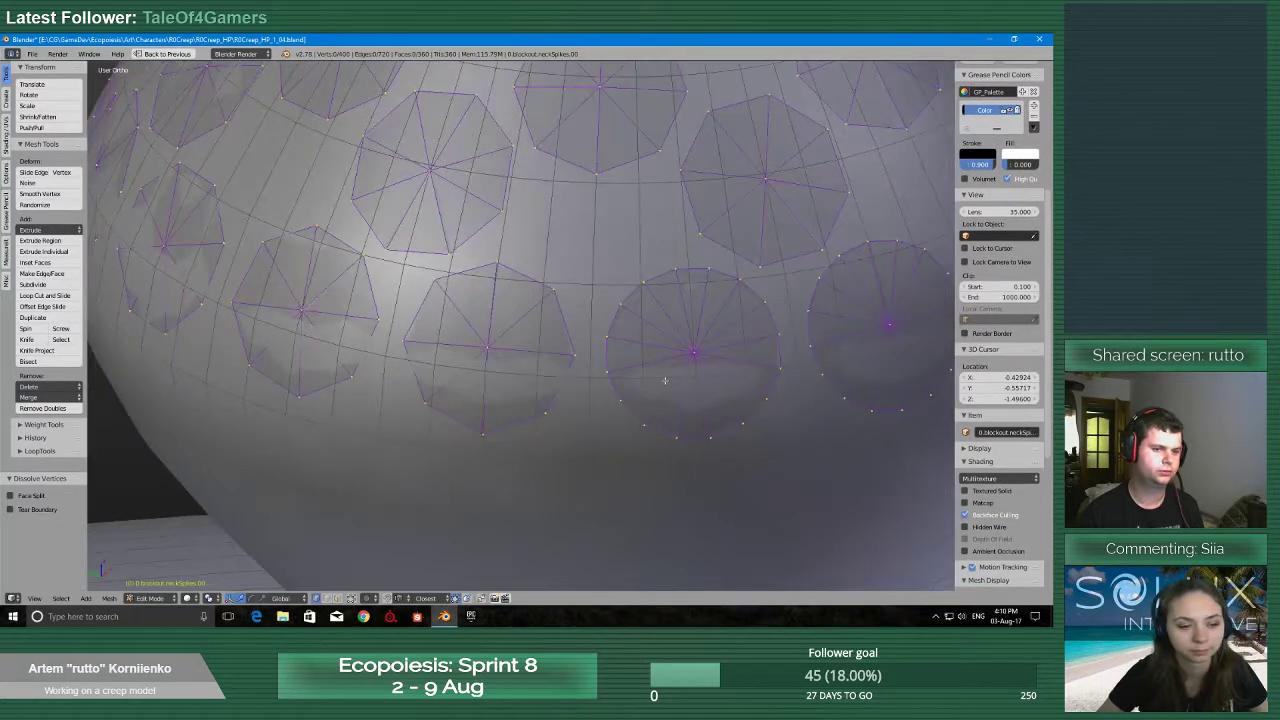
pyautogui.keyDown('alt'); pyautogui.rightClick(606, 371); pyautogui.keyUp('alt')
pyautogui.moveTo(606, 371); pyautogui.dragTo(578, 434, button='middle')
pyautogui.press('x')
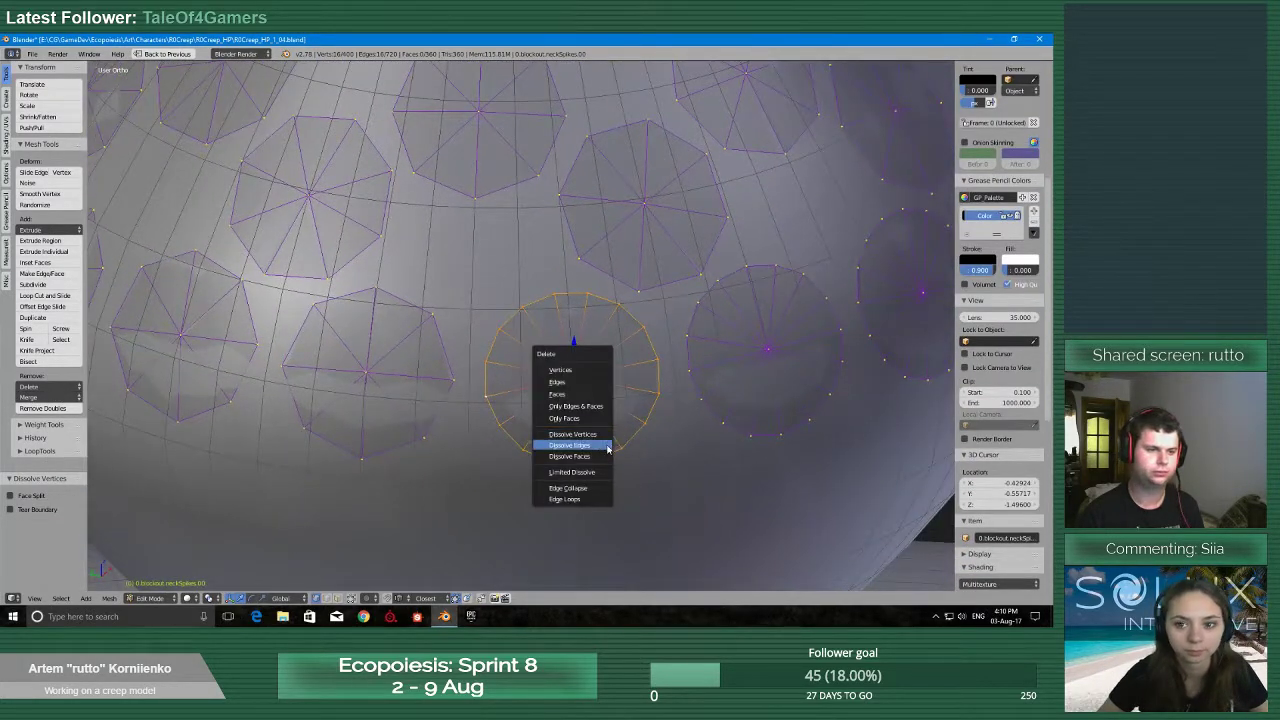
pyautogui.press('Escape')
pyautogui.click(61, 598)
pyautogui.click(90, 521)
pyautogui.press('x')
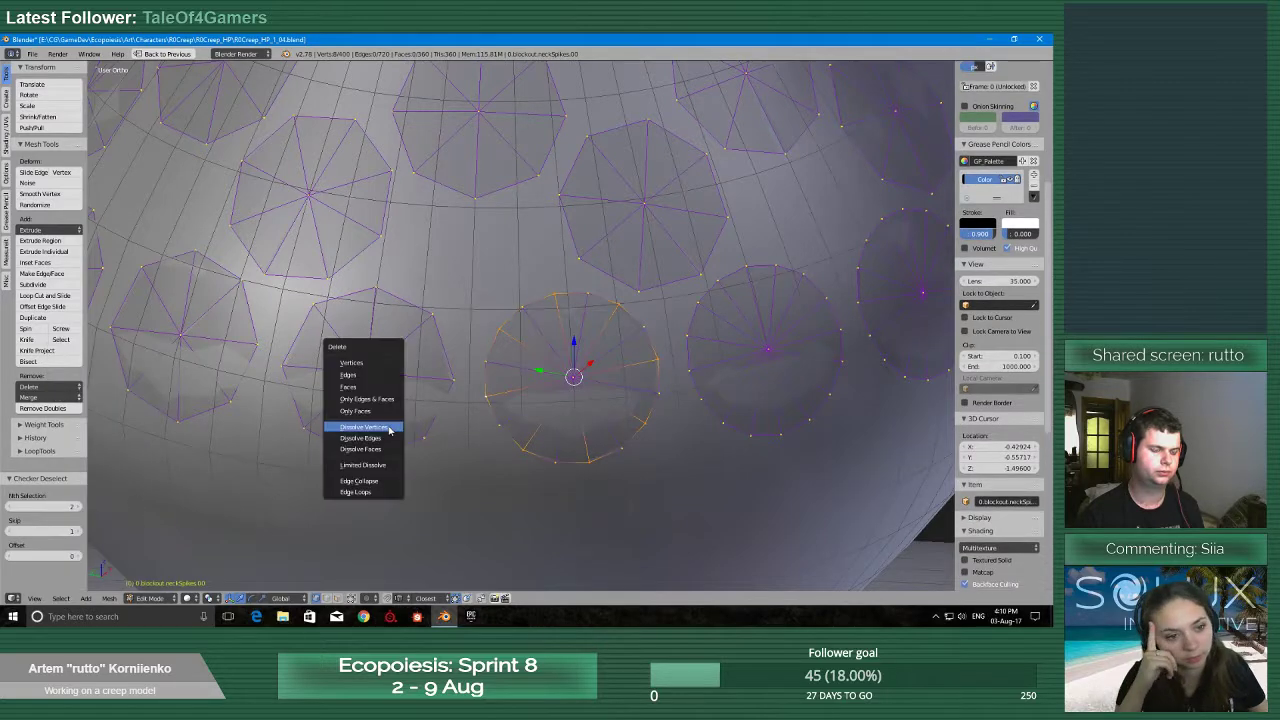
pyautogui.click(389, 430)
# Dissolve every second rim vertex of the following disc toward the shaded side of the lowest row, using Checker Deselect
pyautogui.moveTo(389, 430); pyautogui.dragTo(517, 451, button='middle')
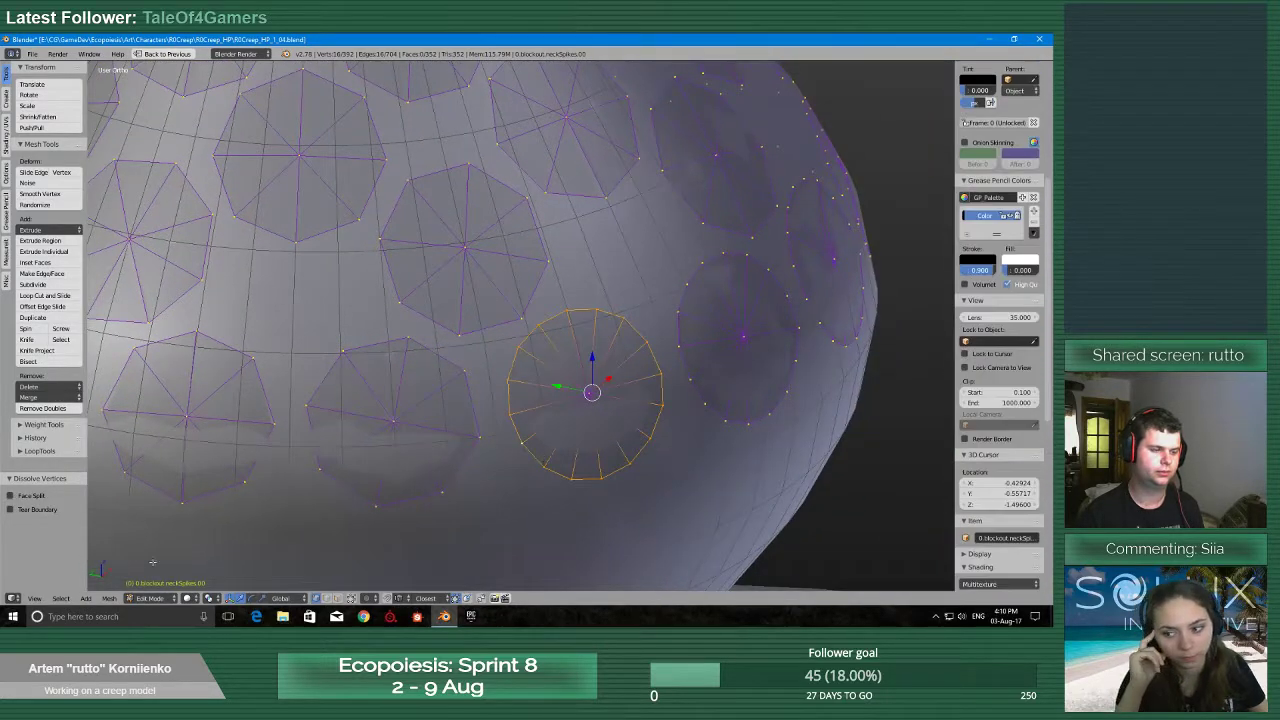
pyautogui.click(58, 601)
pyautogui.click(106, 522)
pyautogui.press('x')
pyautogui.click(351, 441)
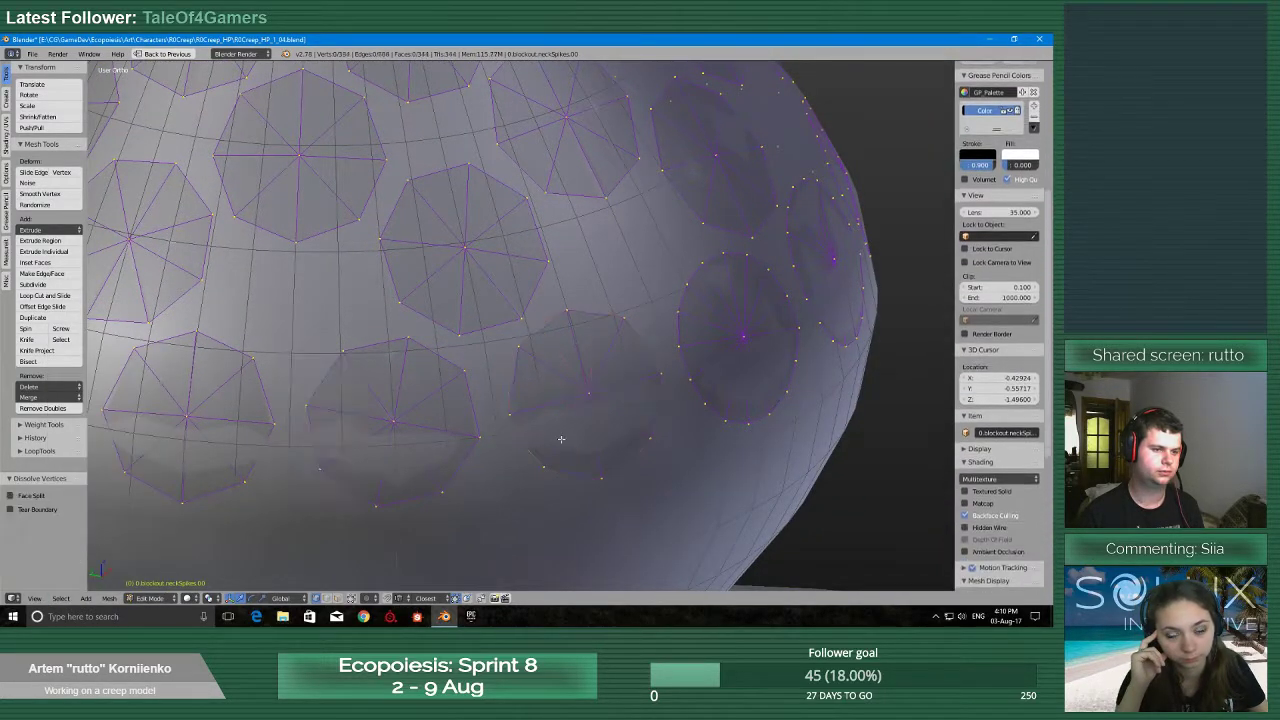
# Thin the next lowest-row disc's rim loop with Checker Deselect, dissolve the selected vertices and check the whole neck bulge
pyautogui.moveTo(560, 440); pyautogui.dragTo(380, 440, button='middle')
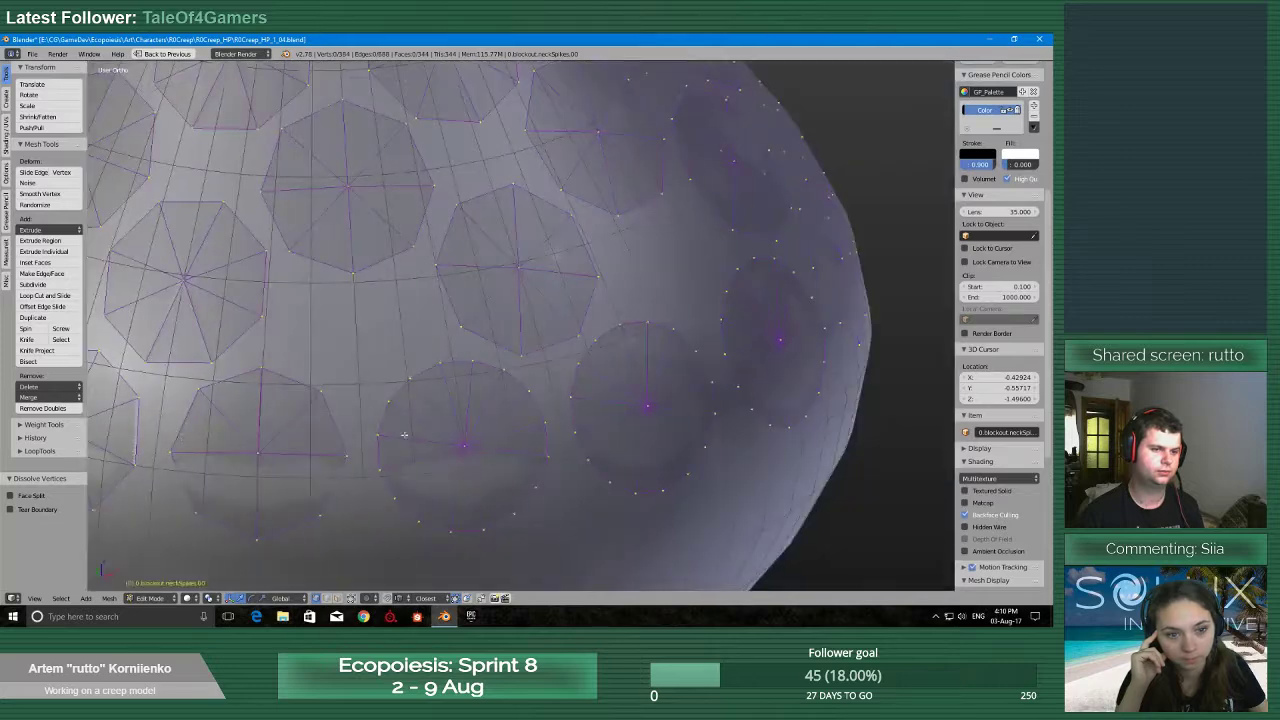
pyautogui.keyDown('alt'); pyautogui.rightClick(378, 440); pyautogui.keyUp('alt')
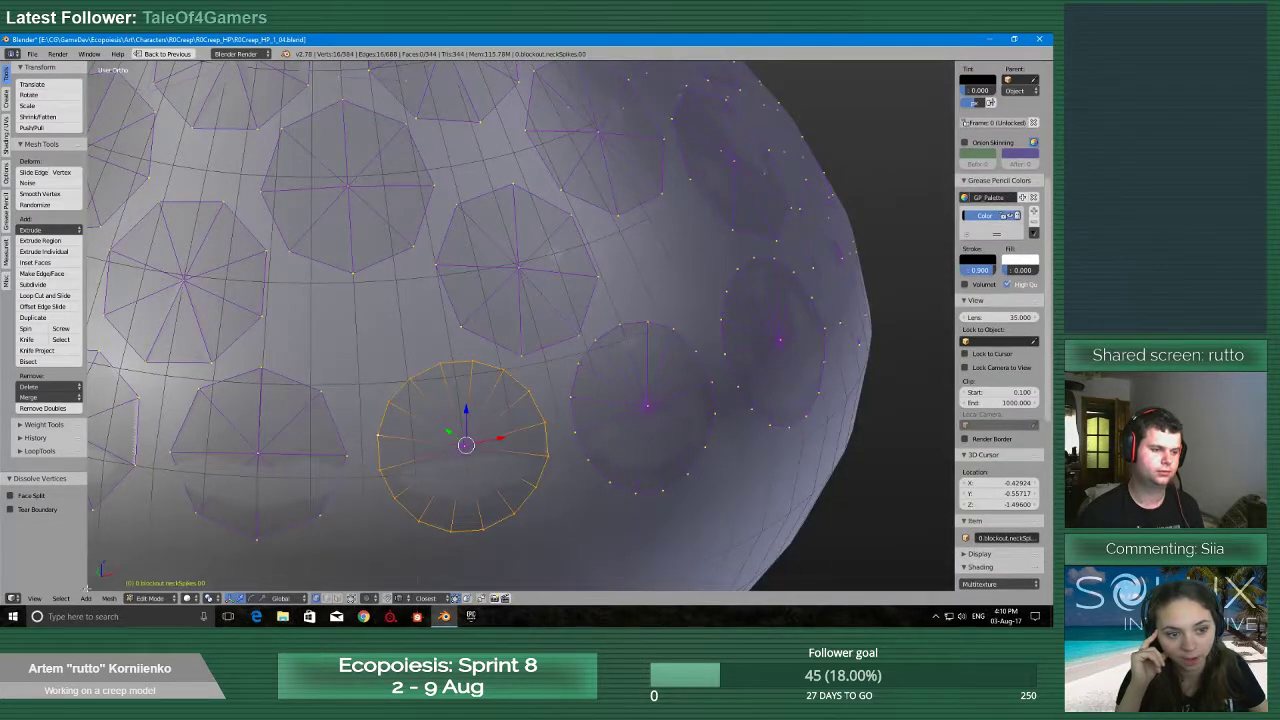
pyautogui.click(62, 598)
pyautogui.click(105, 520)
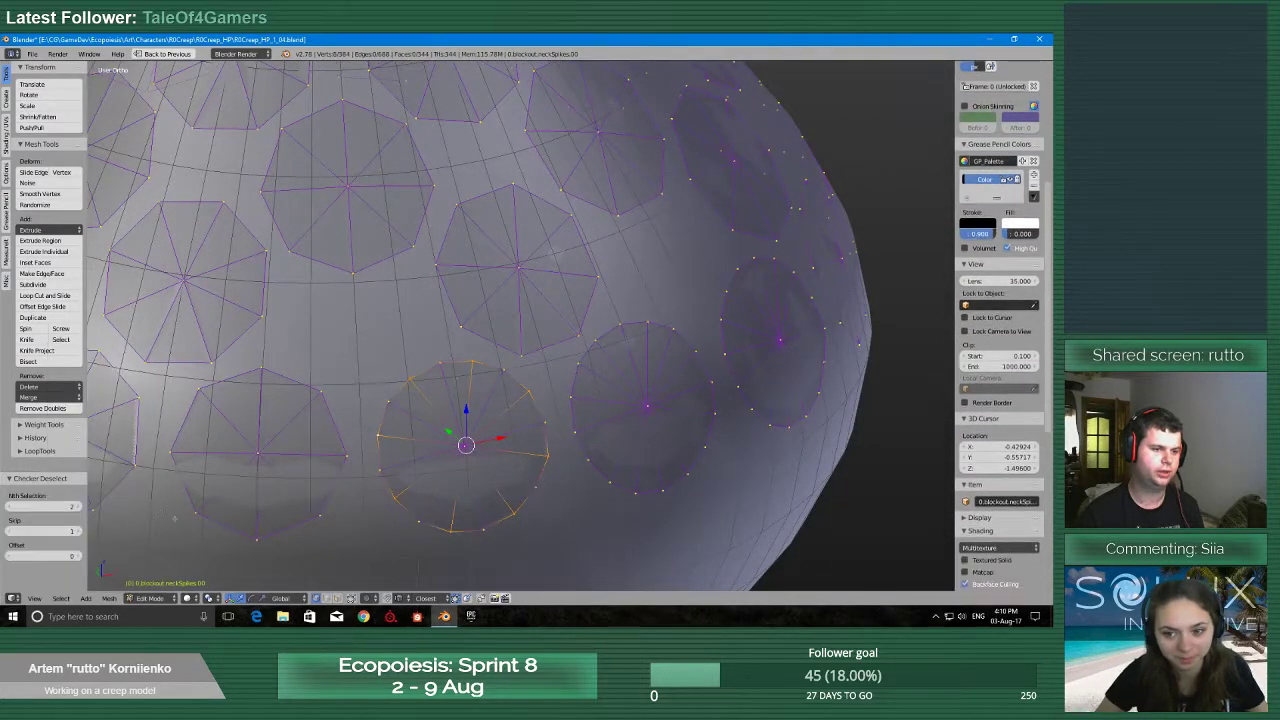
pyautogui.press('x')
pyautogui.click(272, 492)
pyautogui.scroll(-6, 272, 492)
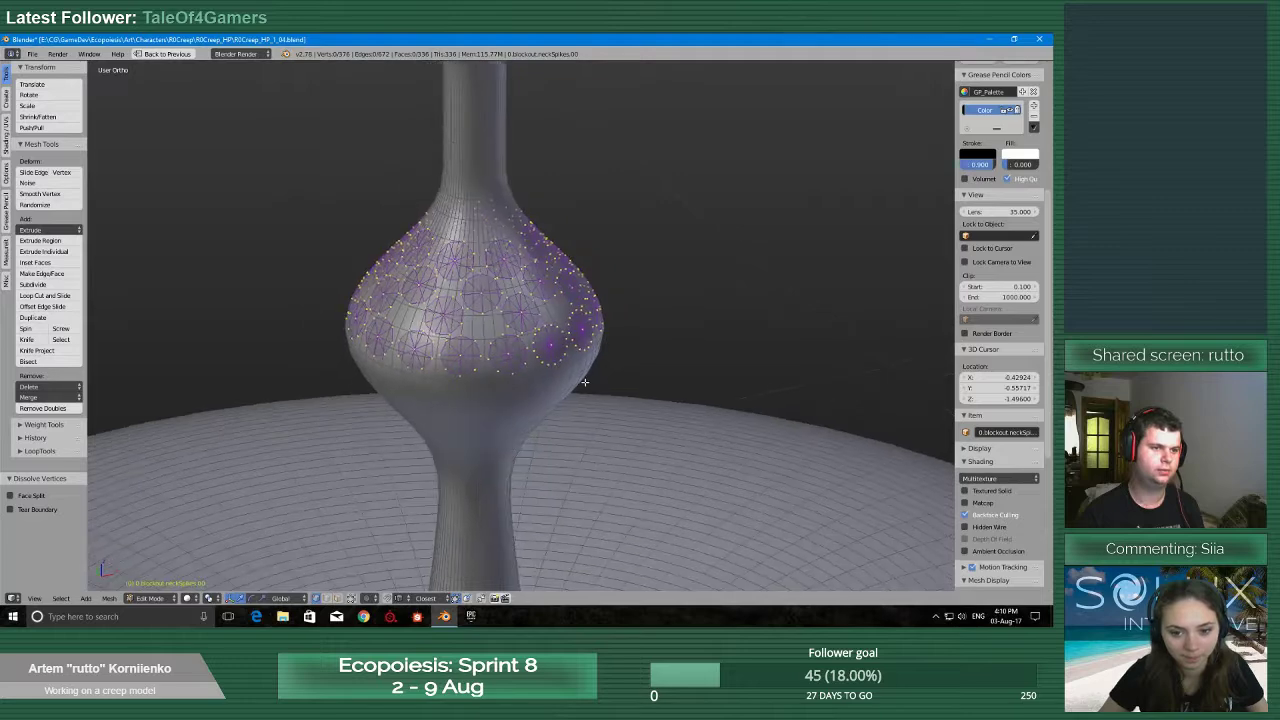
# Halve the rim vertices of the next unsimplified lowest-row disc, using Checker Deselect and Dissolve Vertices on its rim loop
pyautogui.scroll(5, 497, 458)
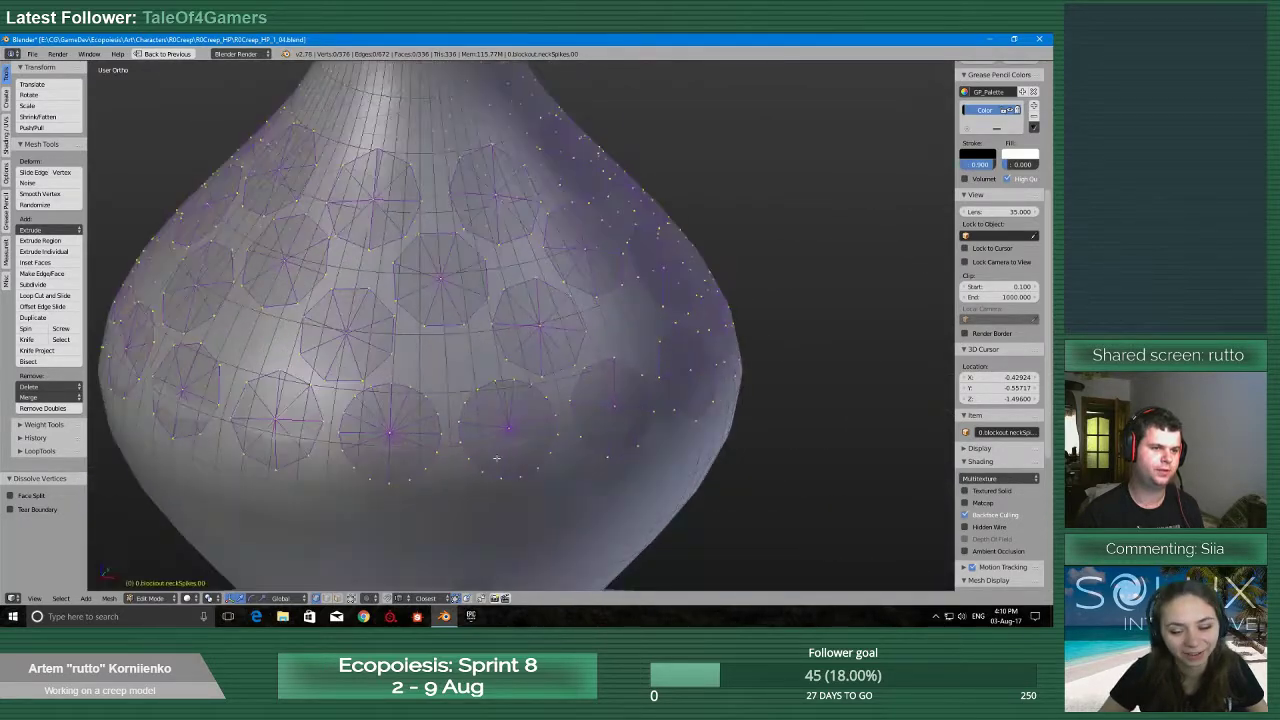
pyautogui.scroll(6, 497, 458)
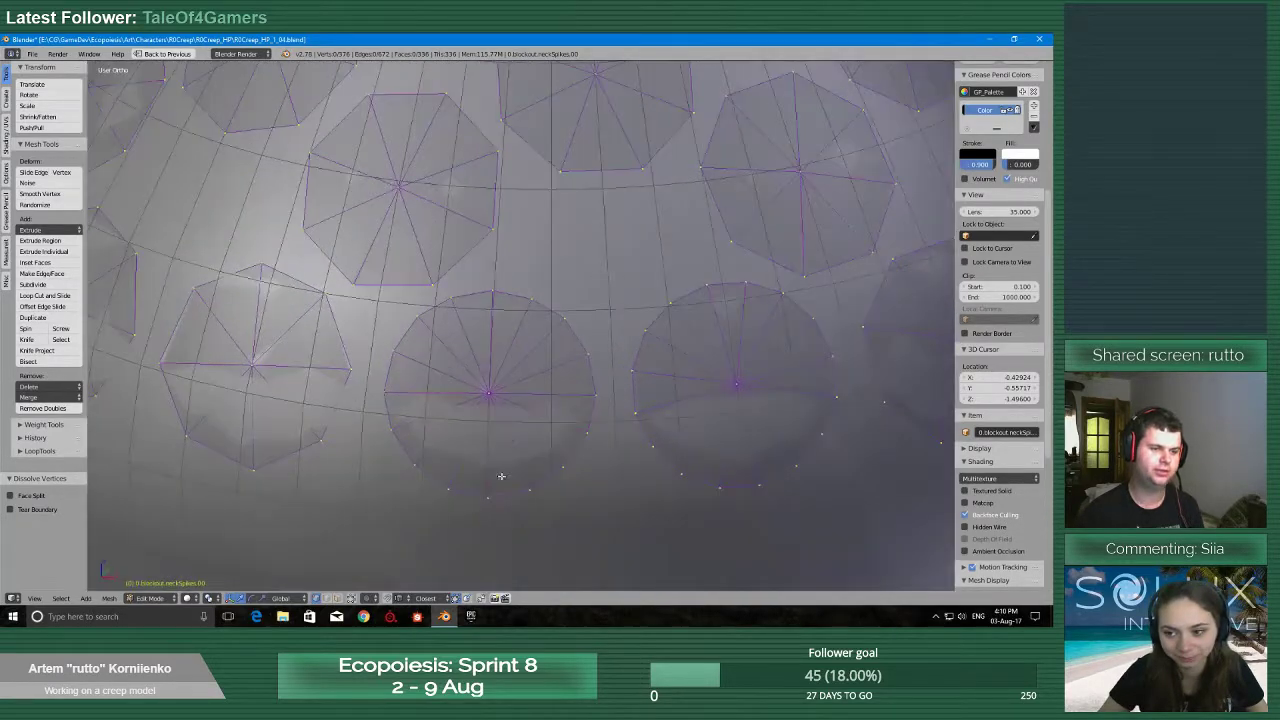
pyautogui.keyDown('alt'); pyautogui.rightClick(510, 479); pyautogui.keyUp('alt')
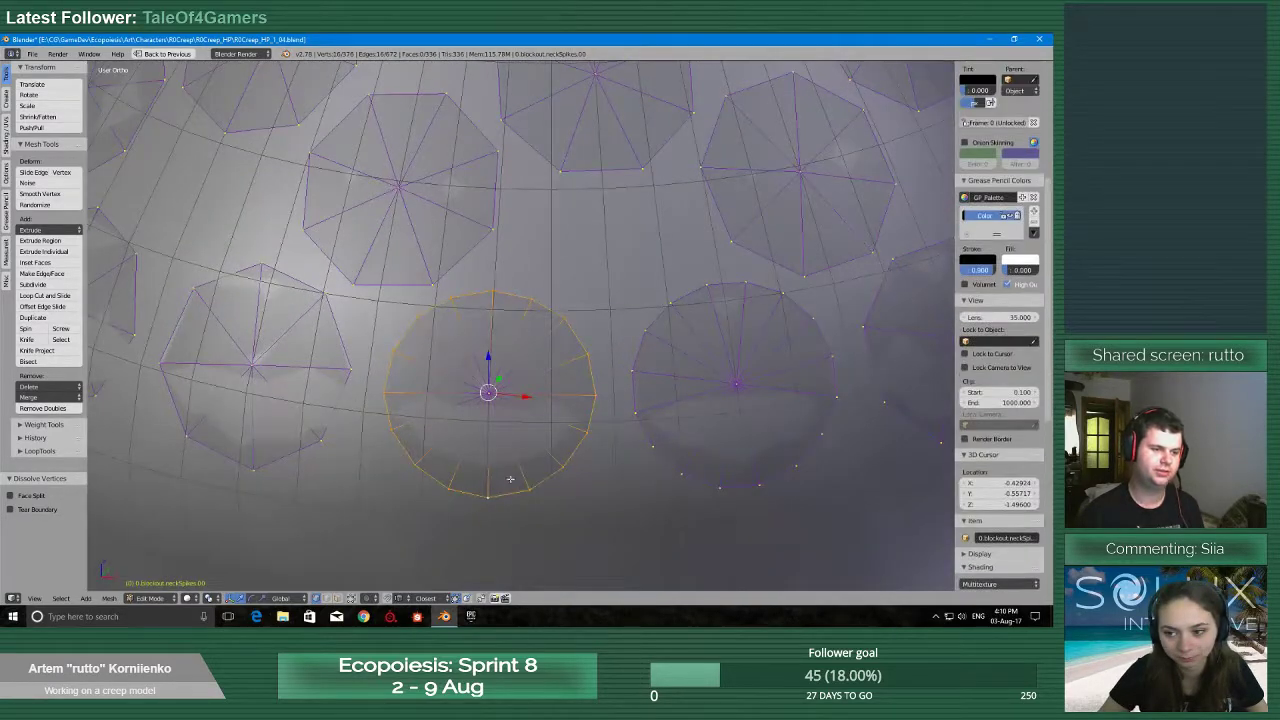
pyautogui.click(64, 599)
pyautogui.click(88, 545)
pyautogui.press('x')
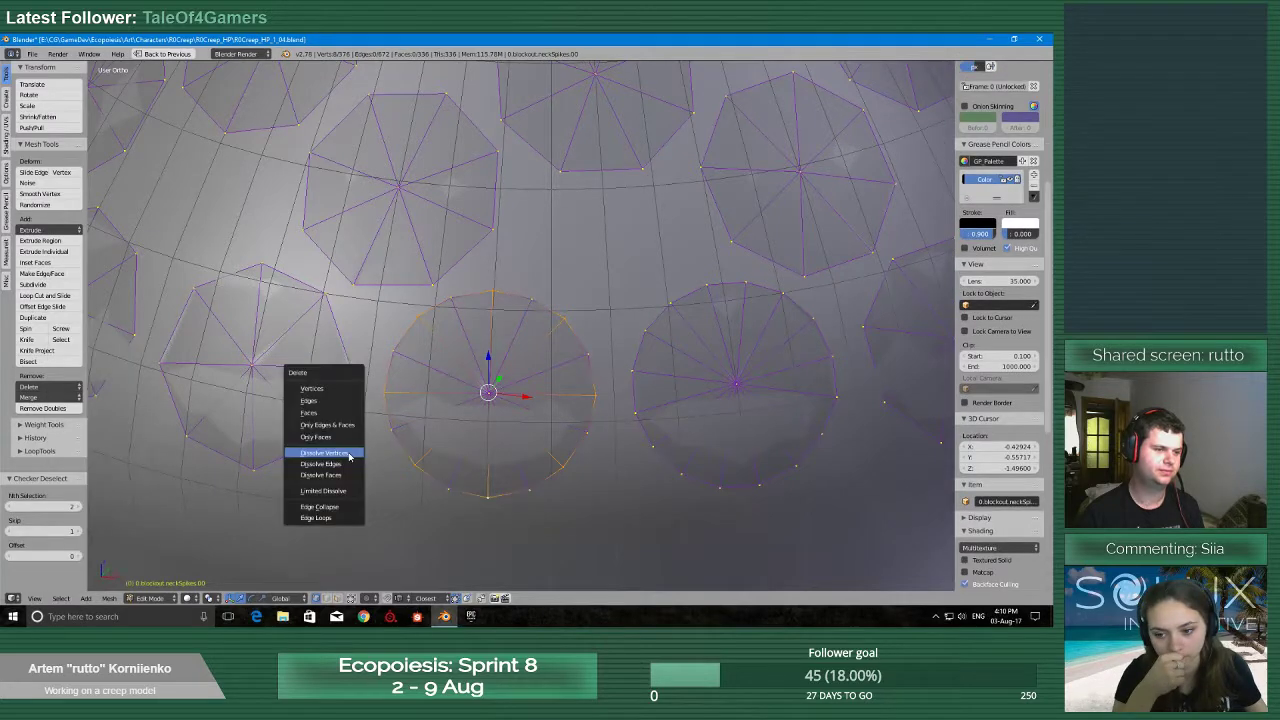
pyautogui.click(350, 455)
# Dissolve every second rim vertex of the neighbouring lowest-row disc toward the shaded side with Checker Deselect, and save the file over the existing one
pyautogui.keyDown('shift'); pyautogui.moveTo(713, 465); pyautogui.dragTo(512, 465, button='middle'); pyautogui.keyUp('shift')
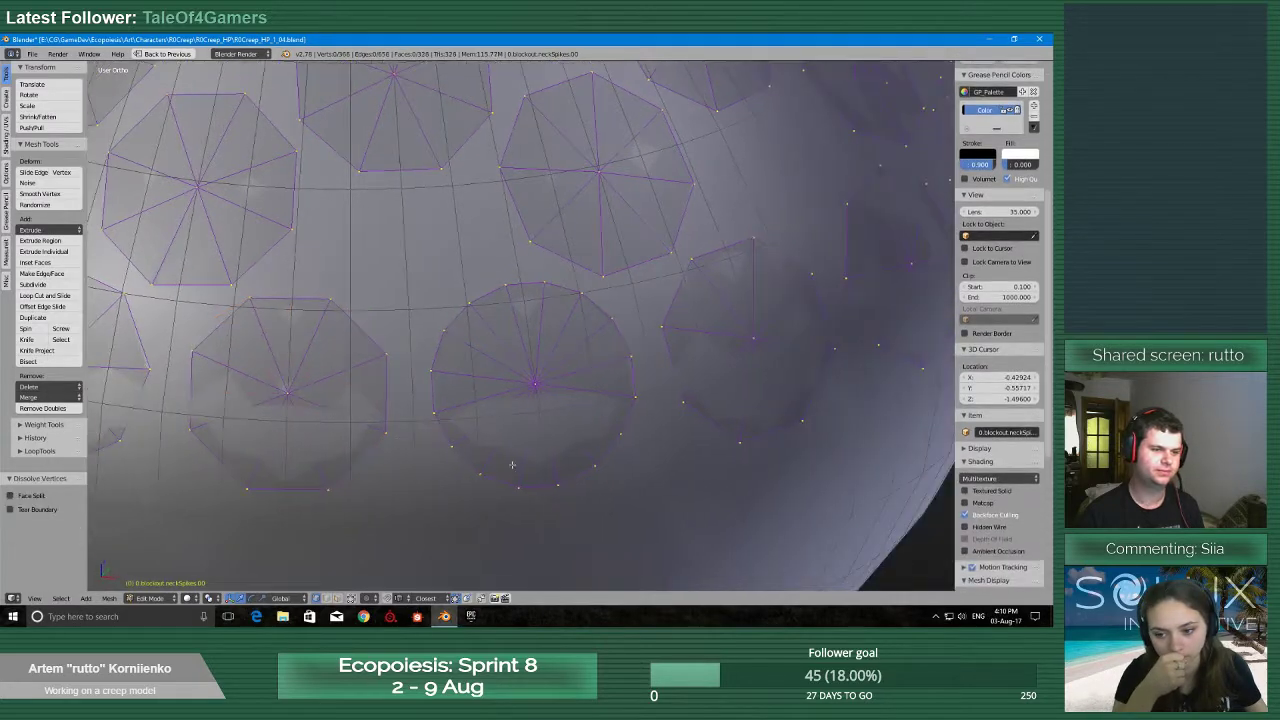
pyautogui.keyDown('alt'); pyautogui.rightClick(511, 464); pyautogui.keyUp('alt')
pyautogui.click(61, 598)
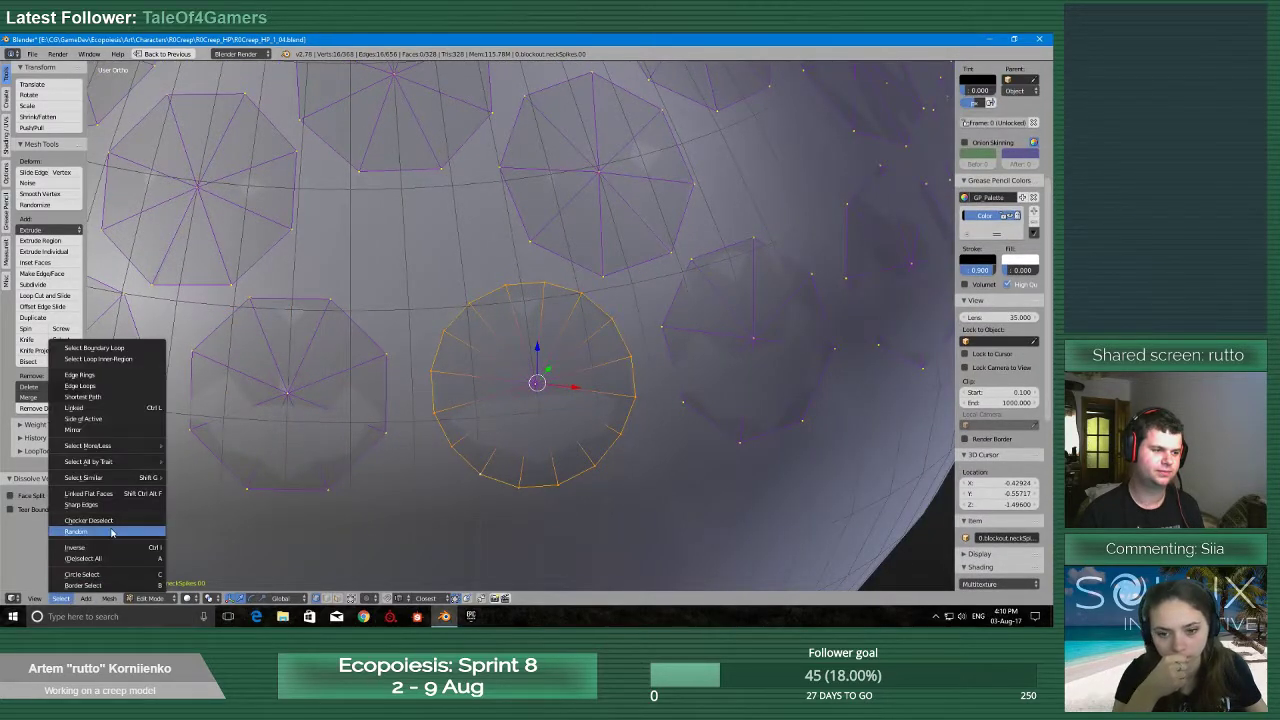
pyautogui.click(88, 535)
pyautogui.press('x')
pyautogui.click(340, 507)
pyautogui.scroll(-8, 350, 512)
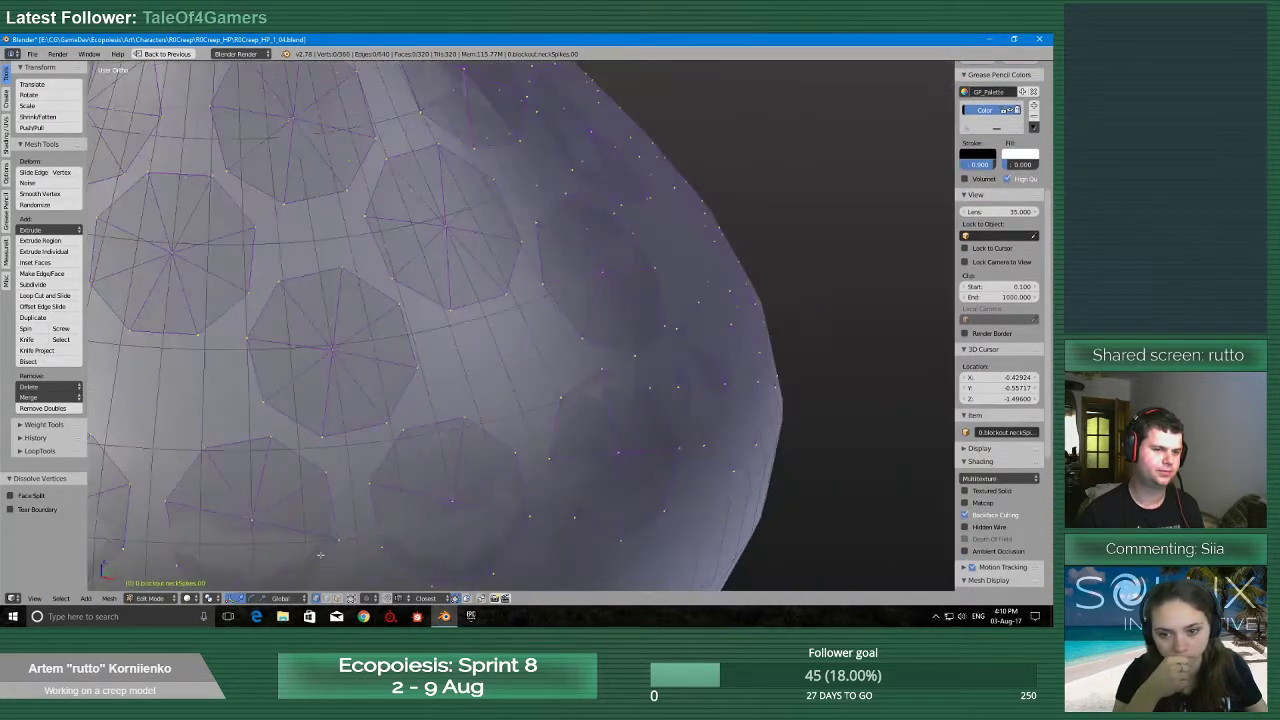
pyautogui.hotkey('ctrl', 's')
pyautogui.click(330, 533)
# Examine the disc rows around the neck bulge from the front, right and left views for how the discs are oriented
pyautogui.moveTo(330, 533); pyautogui.dragTo(286, 457, button='middle')
pyautogui.scroll(-4, 286, 457)
pyautogui.scroll(5, 450, 415)
pyautogui.keyDown('shift'); pyautogui.moveTo(666, 423); pyautogui.dragTo(646, 353, button='middle'); pyautogui.keyUp('shift')
pyautogui.scroll(4, 563, 391)
pyautogui.scroll(-5, 646, 353)
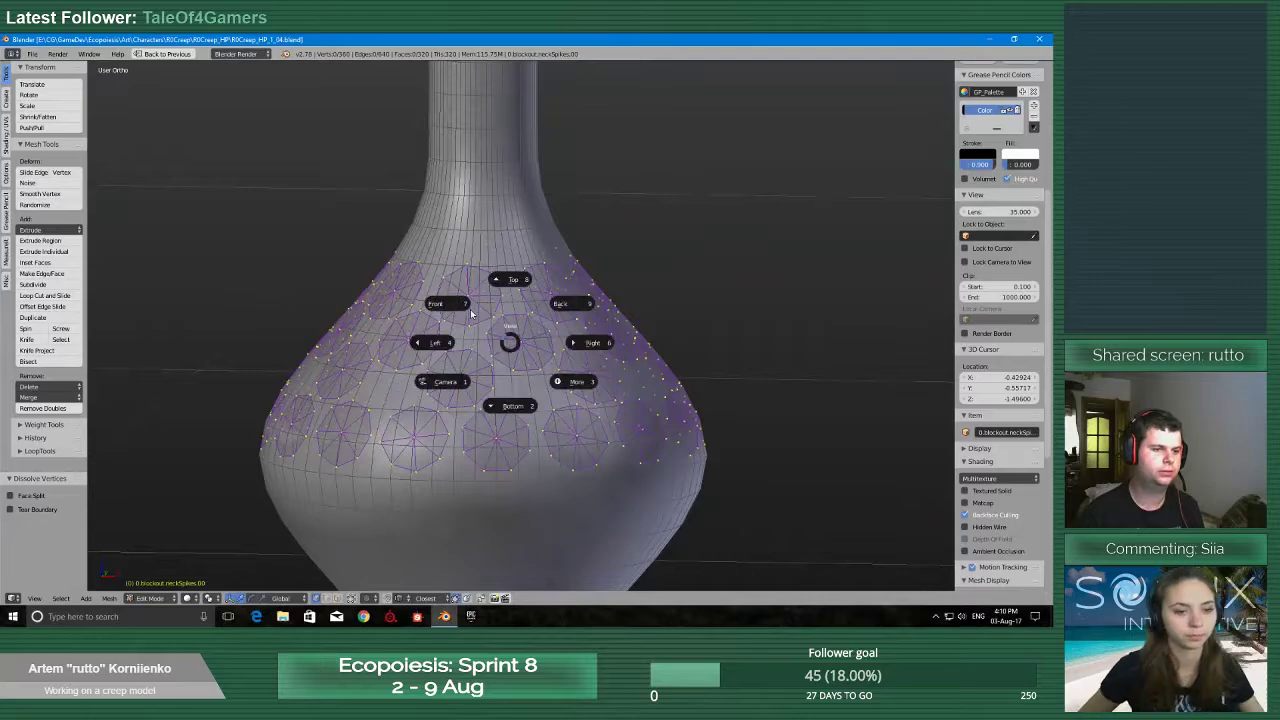
pyautogui.scroll(5, 482, 306)
pyautogui.scroll(-3, 480, 466)
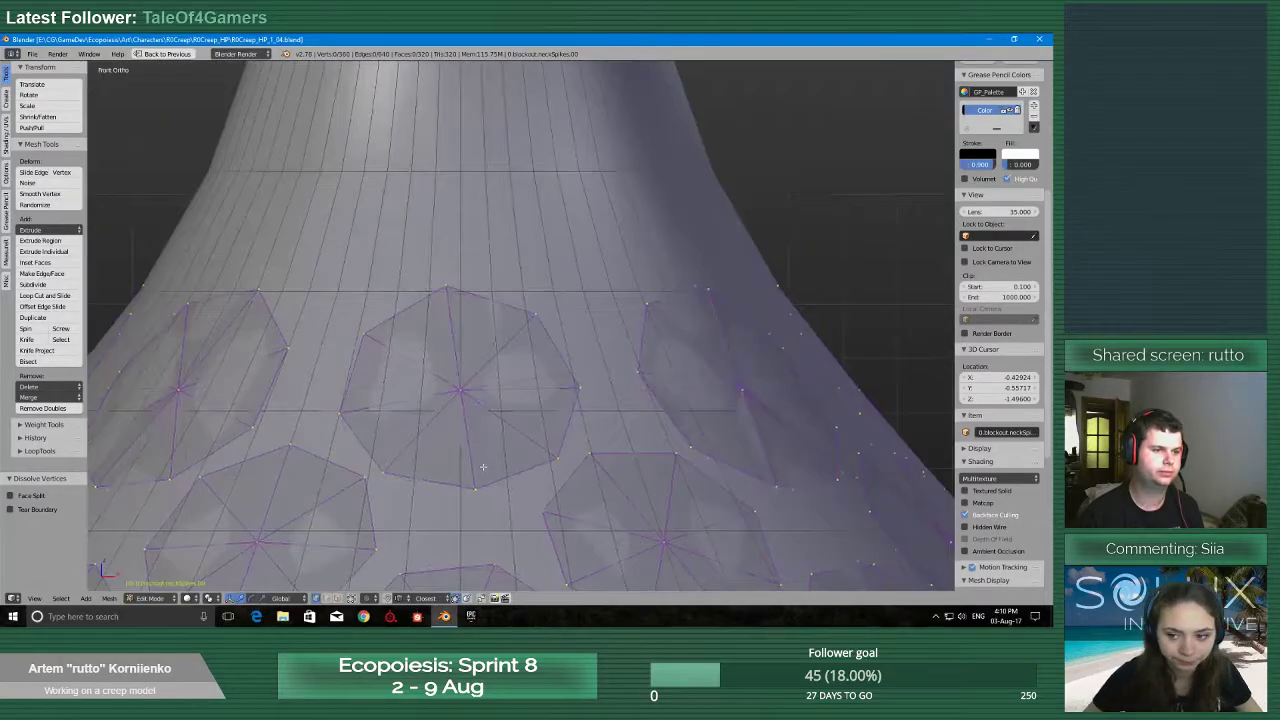
pyautogui.scroll(-3, 480, 490)
pyautogui.moveTo(480, 490); pyautogui.dragTo(764, 392, button='middle')
pyautogui.scroll(2, 536, 511)
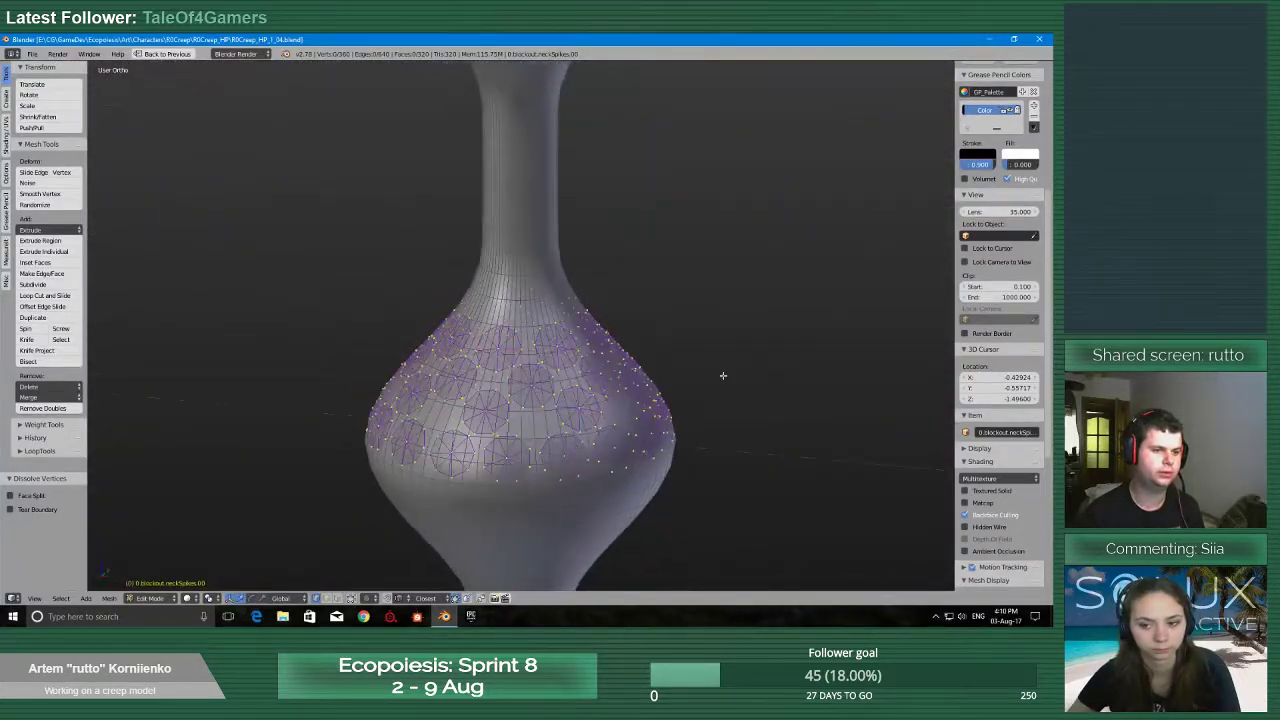
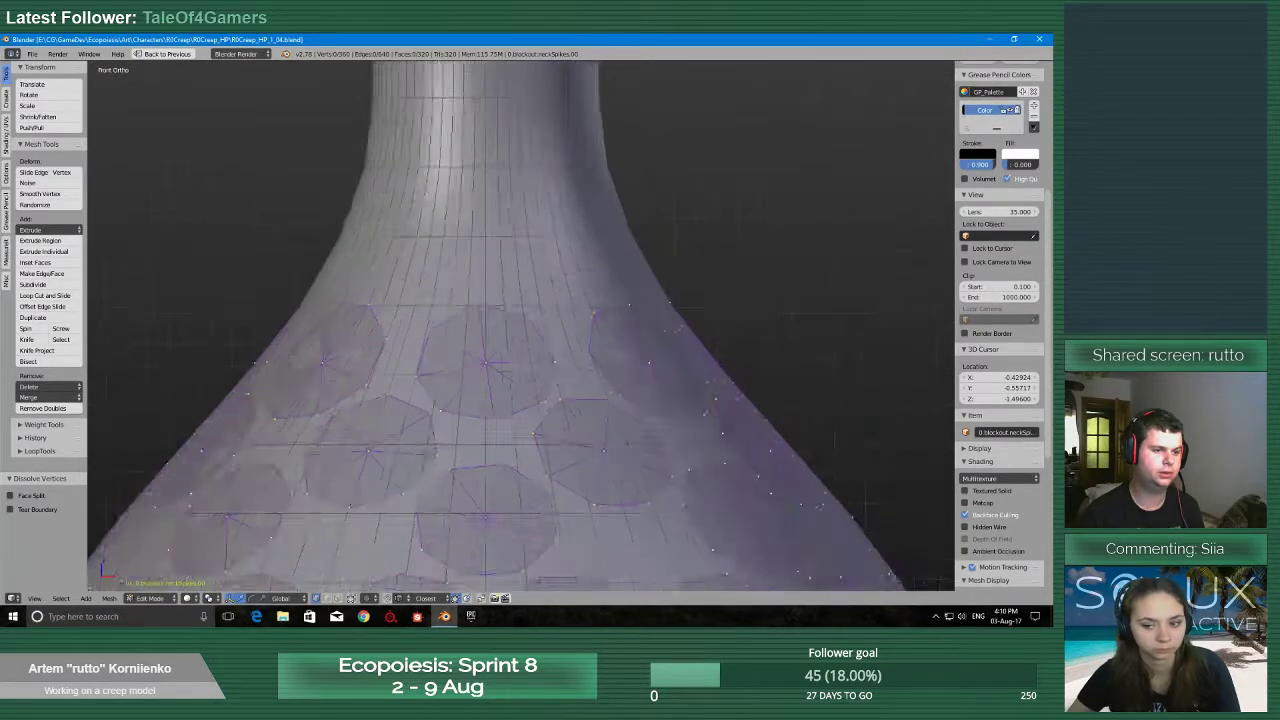
pyautogui.scroll(-2, 452, 460)
pyautogui.scroll(5, 512, 492)
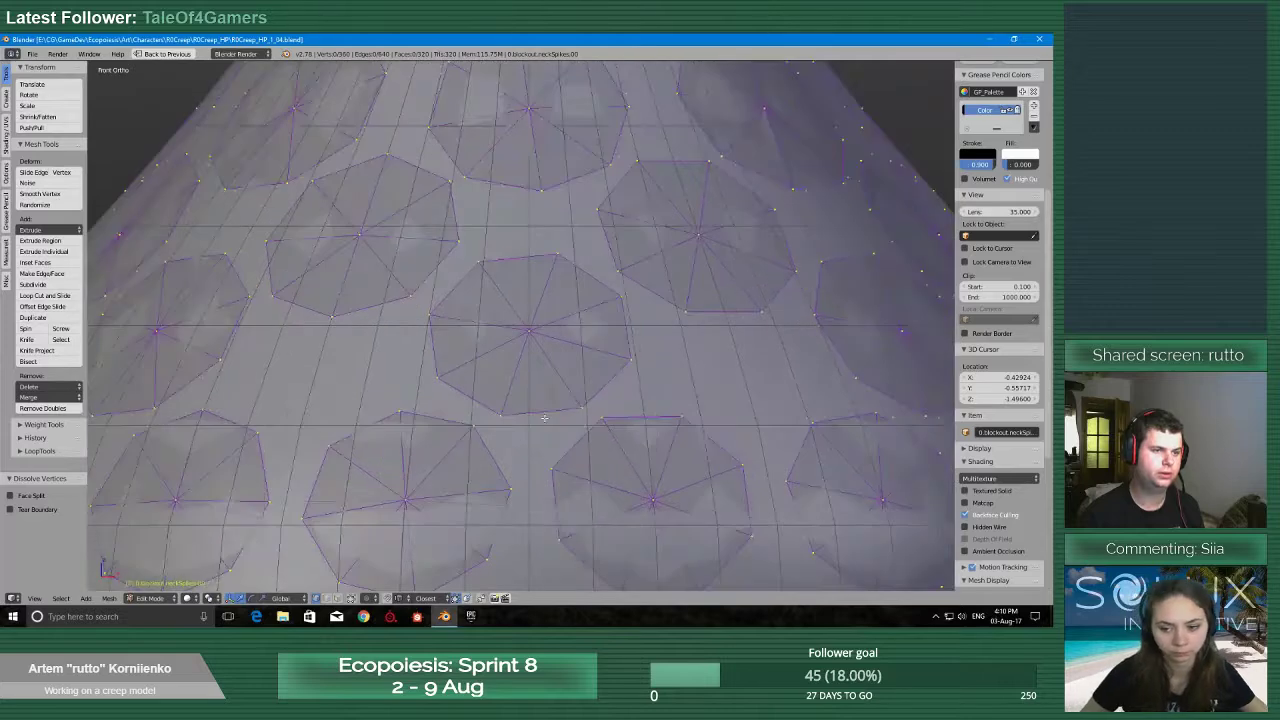
pyautogui.scroll(-3, 544, 418)
pyautogui.scroll(2, 470, 328)
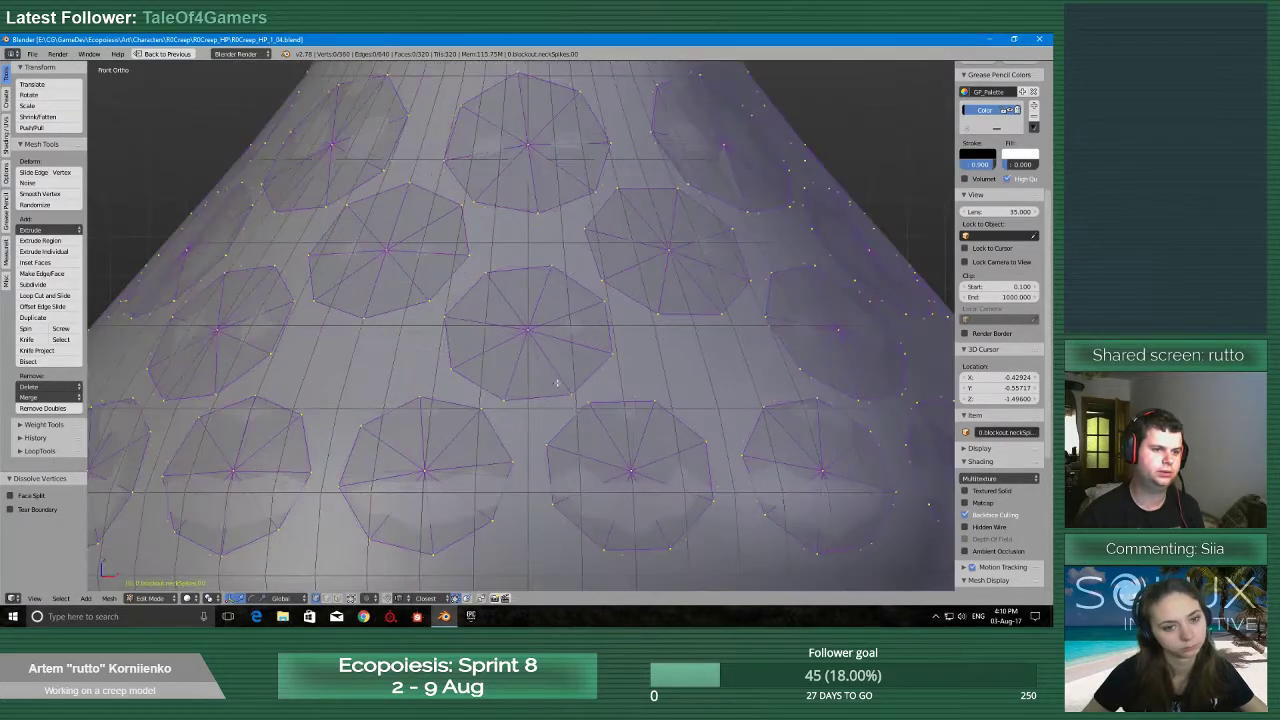
pyautogui.scroll(-5, 667, 366)
pyautogui.click(789, 369)
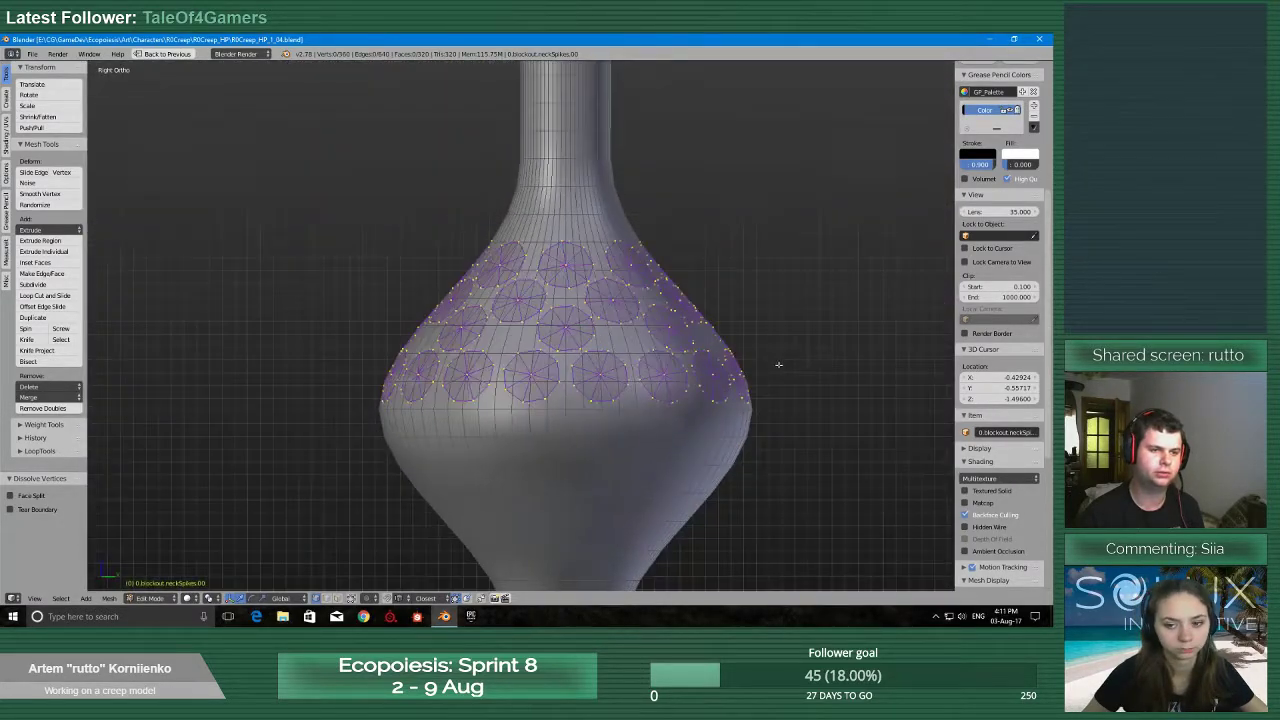
pyautogui.scroll(2, 777, 367)
pyautogui.scroll(-2, 664, 374)
pyautogui.press('q')
pyautogui.click(599, 374)
pyautogui.scroll(5, 598, 374)
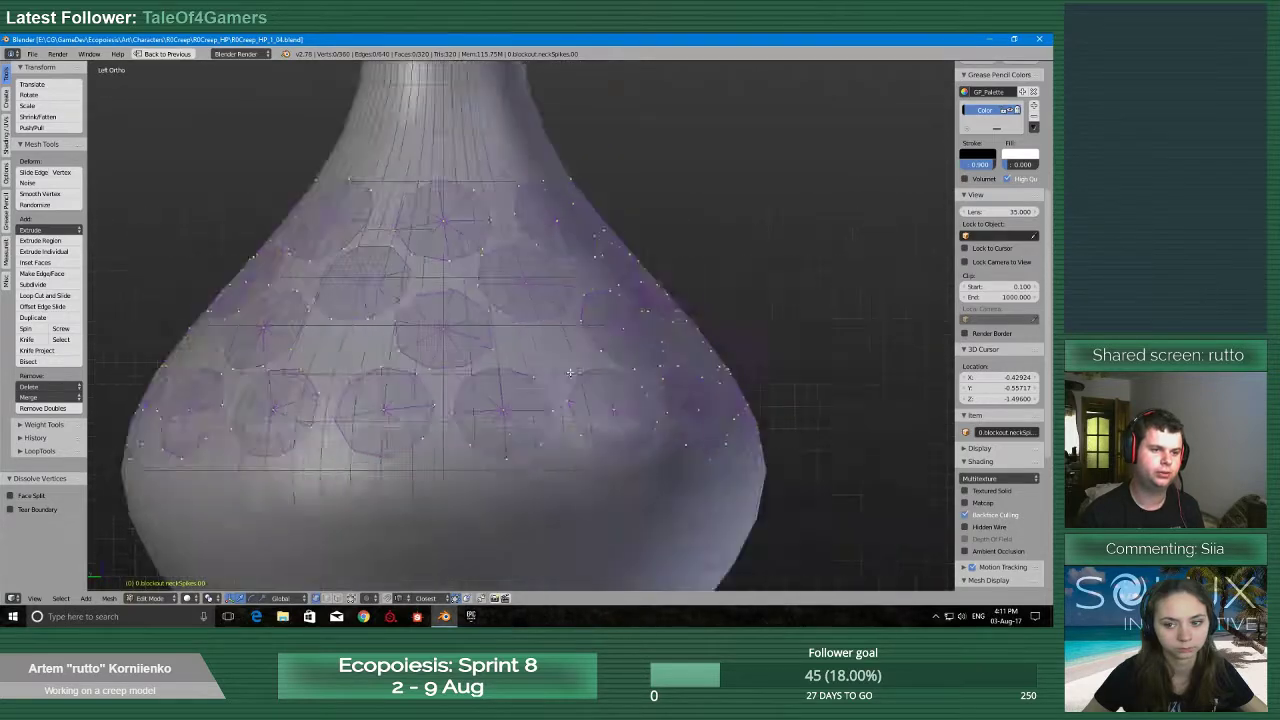
pyautogui.rightClick(360, 331)
pyautogui.keyDown('shift'); pyautogui.moveTo(402, 363); pyautogui.dragTo(575, 393, button='middle'); pyautogui.keyUp('shift')
pyautogui.scroll(-5, 572, 385)
pyautogui.moveTo(562, 312); pyautogui.dragTo(568, 380, button='middle')
pyautogui.scroll(1, 562, 376)
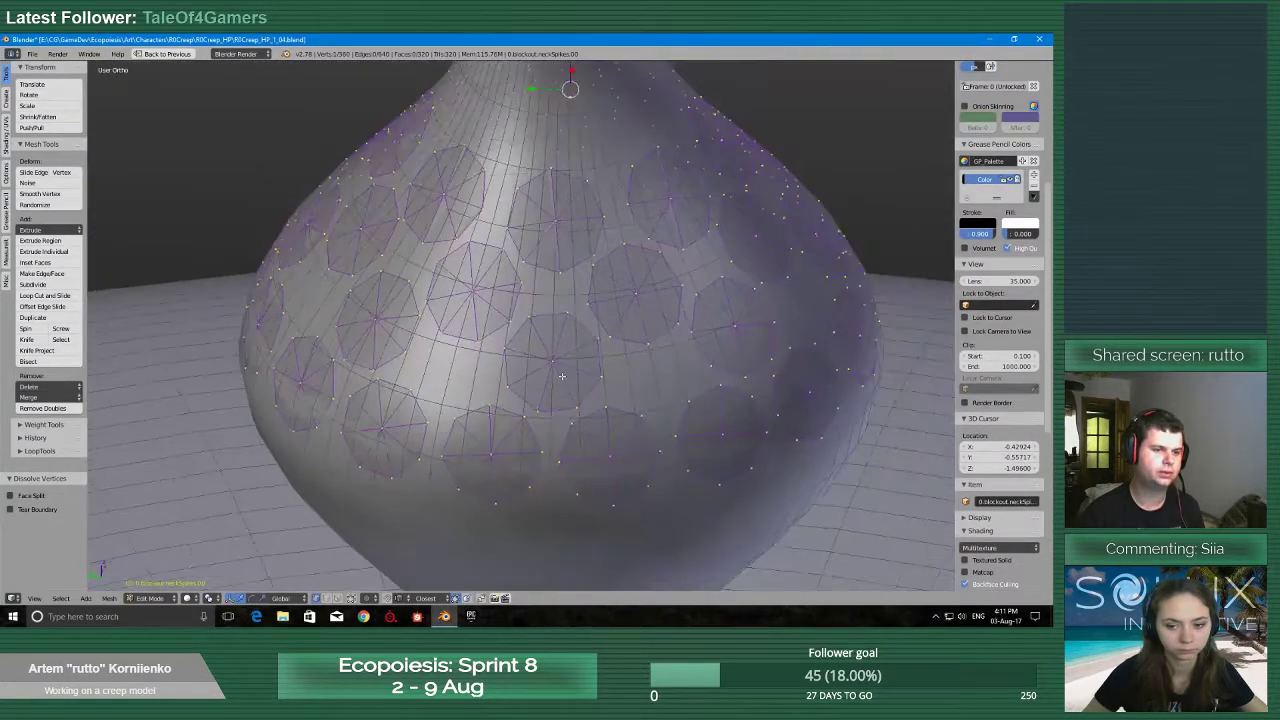
# In face select mode, select all linked faces of the disc just above the lowest row and align the view to it
pyautogui.scroll(8, 552, 362)
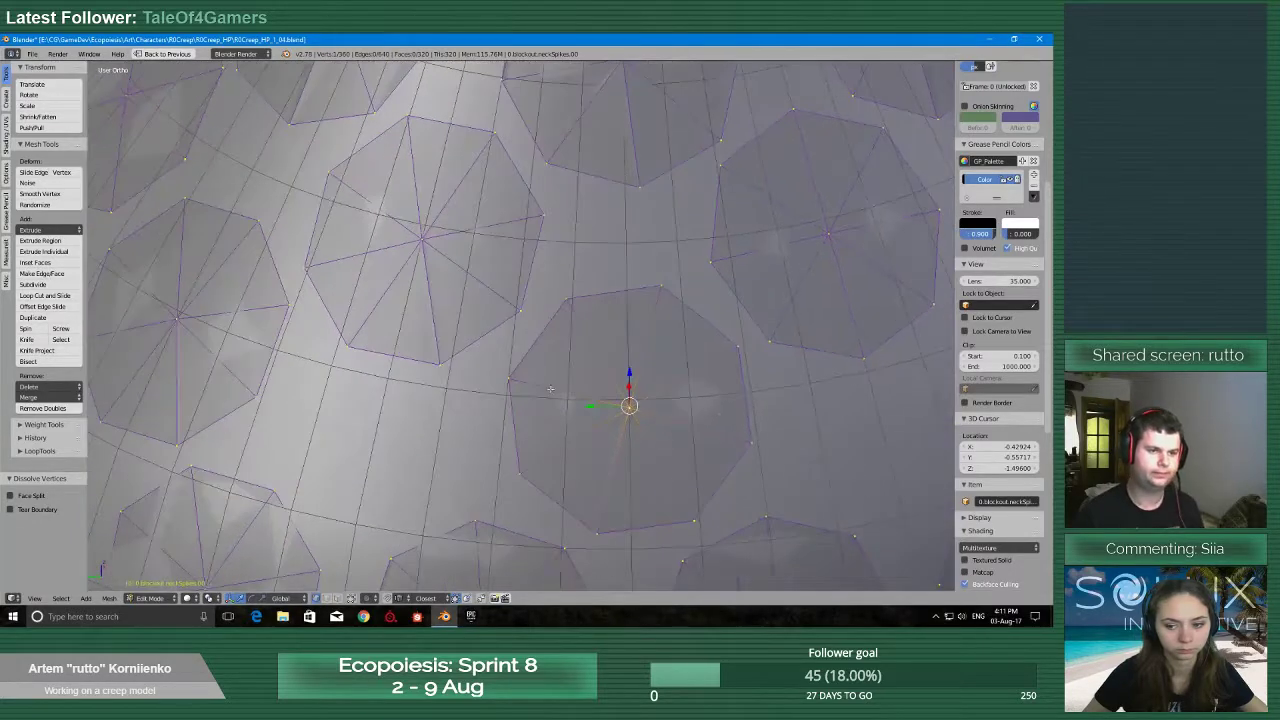
pyautogui.scroll(-4, 610, 362)
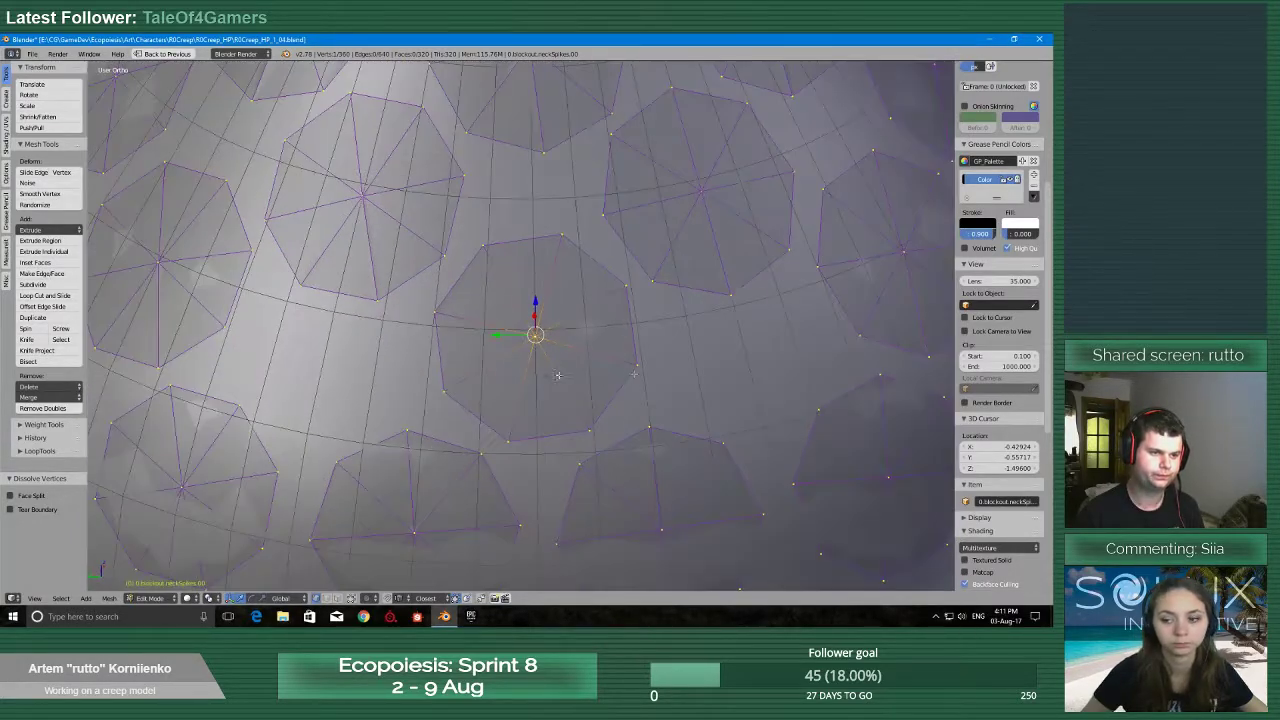
pyautogui.scroll(1, 559, 377)
pyautogui.hotkey('ctrl', 'Tab')
pyautogui.click(517, 430)
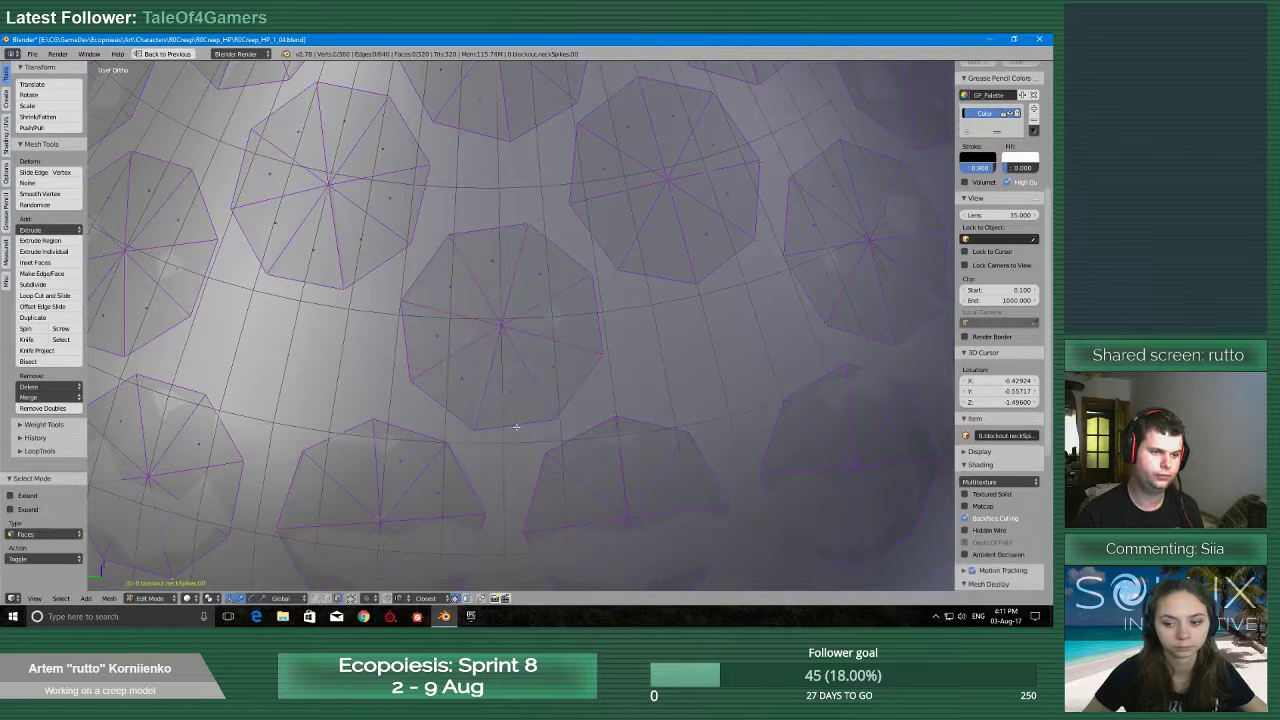
pyautogui.hotkey('ctrl', 'l')
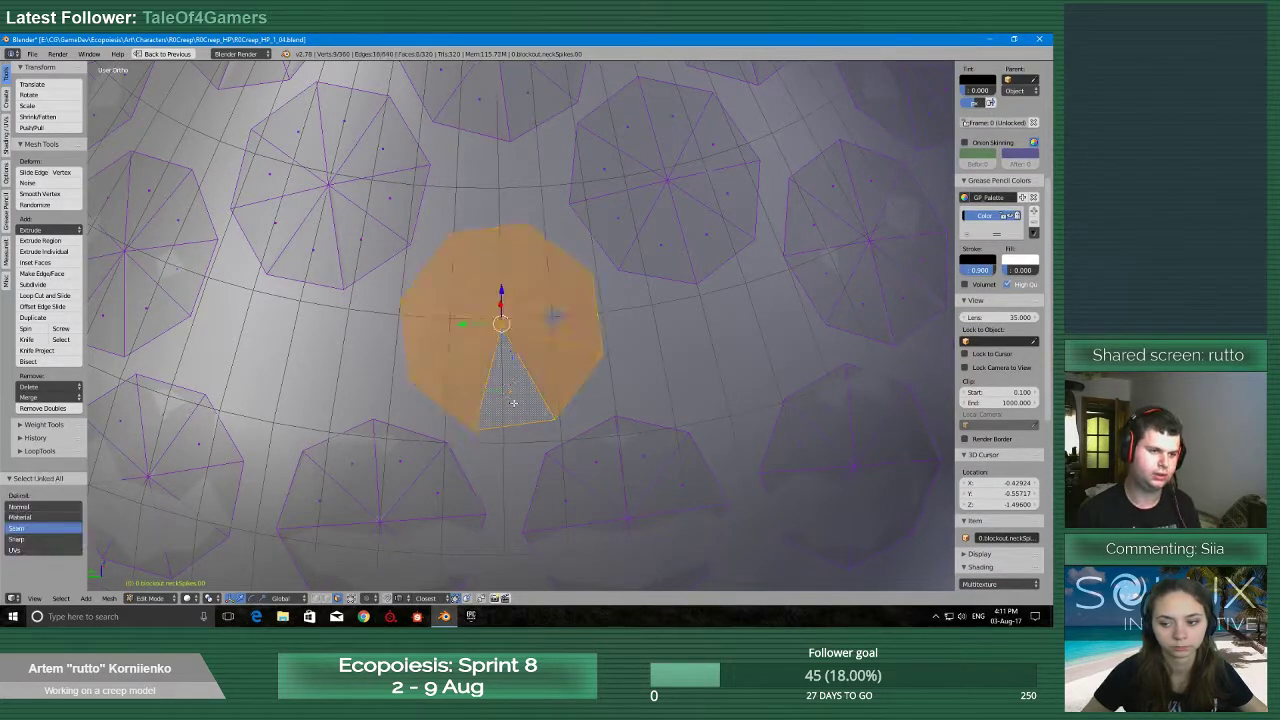
pyautogui.press('shift+KP_7')
pyautogui.press('KP_Decimal')
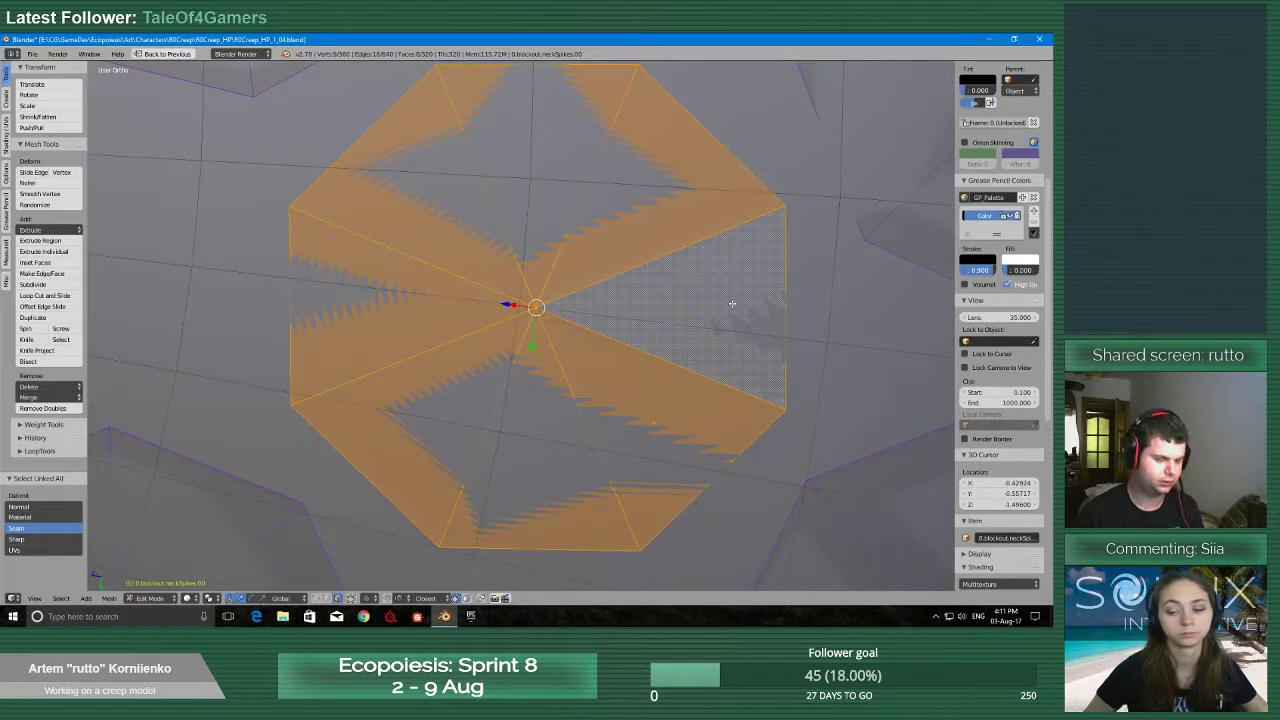
pyautogui.press('r')
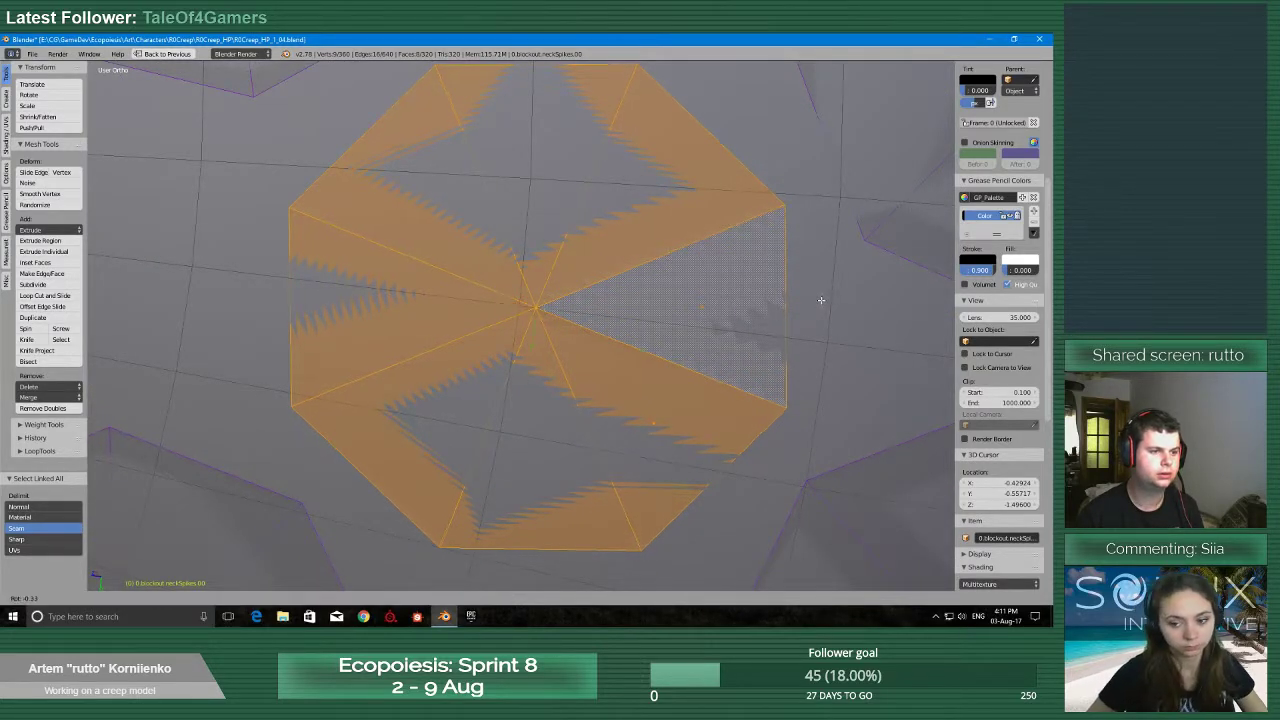
pyautogui.press('z')
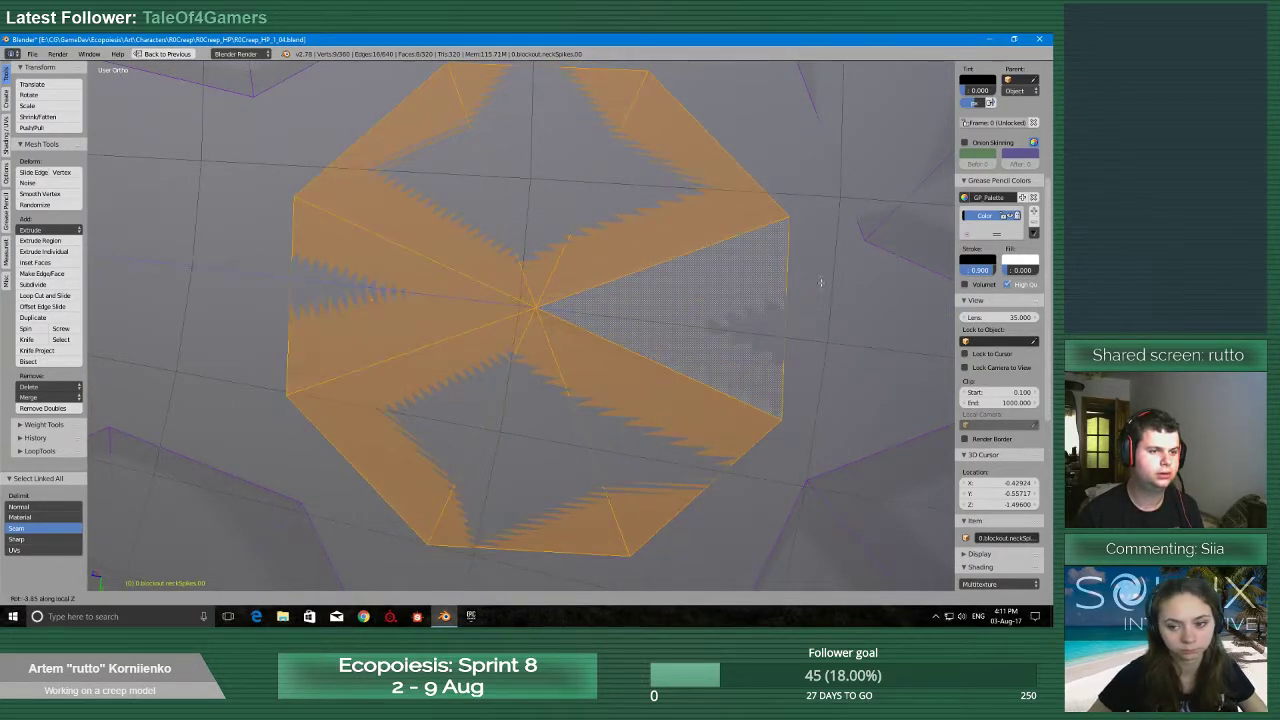
pyautogui.click(820, 268)
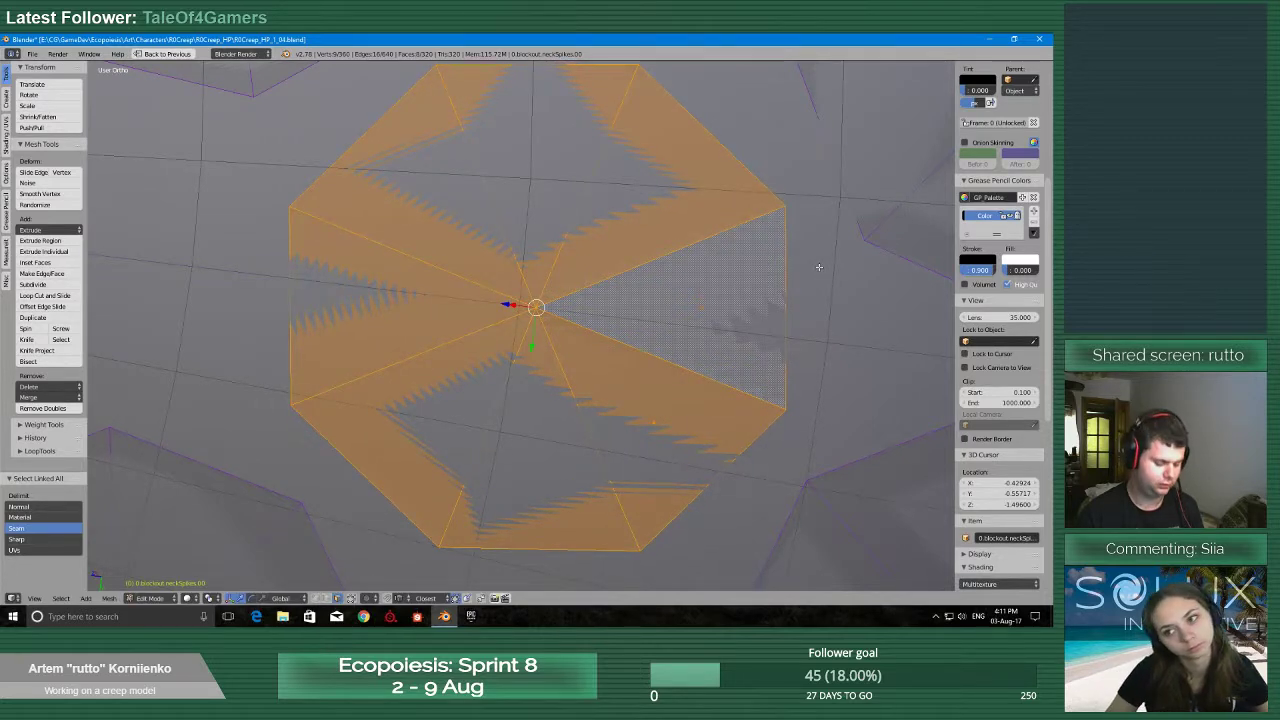
# Set the transform orientation to Normal and rotate the selected disc about 15.5° around its normal Z axis
pyautogui.hotkey('alt', 'space')
pyautogui.click(806, 291)
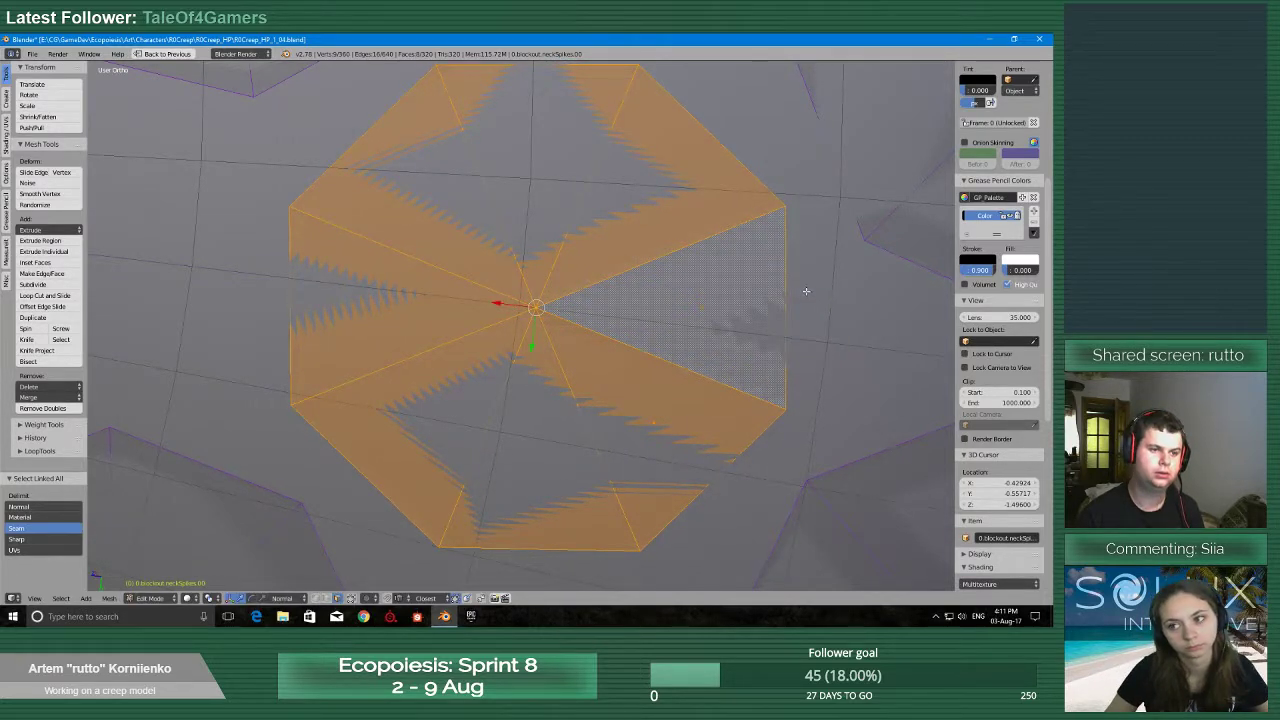
pyautogui.press('r')
pyautogui.press('z')
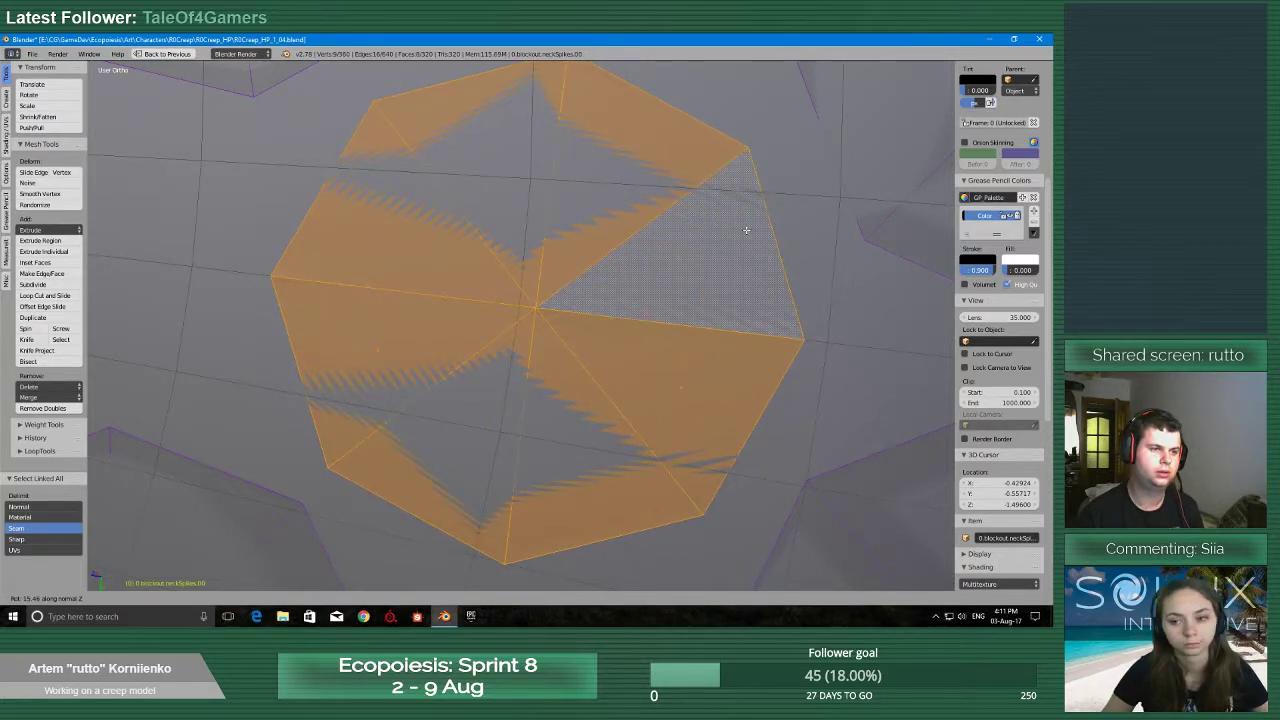
pyautogui.click(746, 230)
# Select all linked faces of a top-row disc closer to the neck and align the view to its surface
pyautogui.scroll(-8, 666, 469)
pyautogui.keyDown('shift'); pyautogui.moveTo(367, 356); pyautogui.dragTo(540, 381, button='middle'); pyautogui.keyUp('shift')
pyautogui.scroll(2, 540, 381)
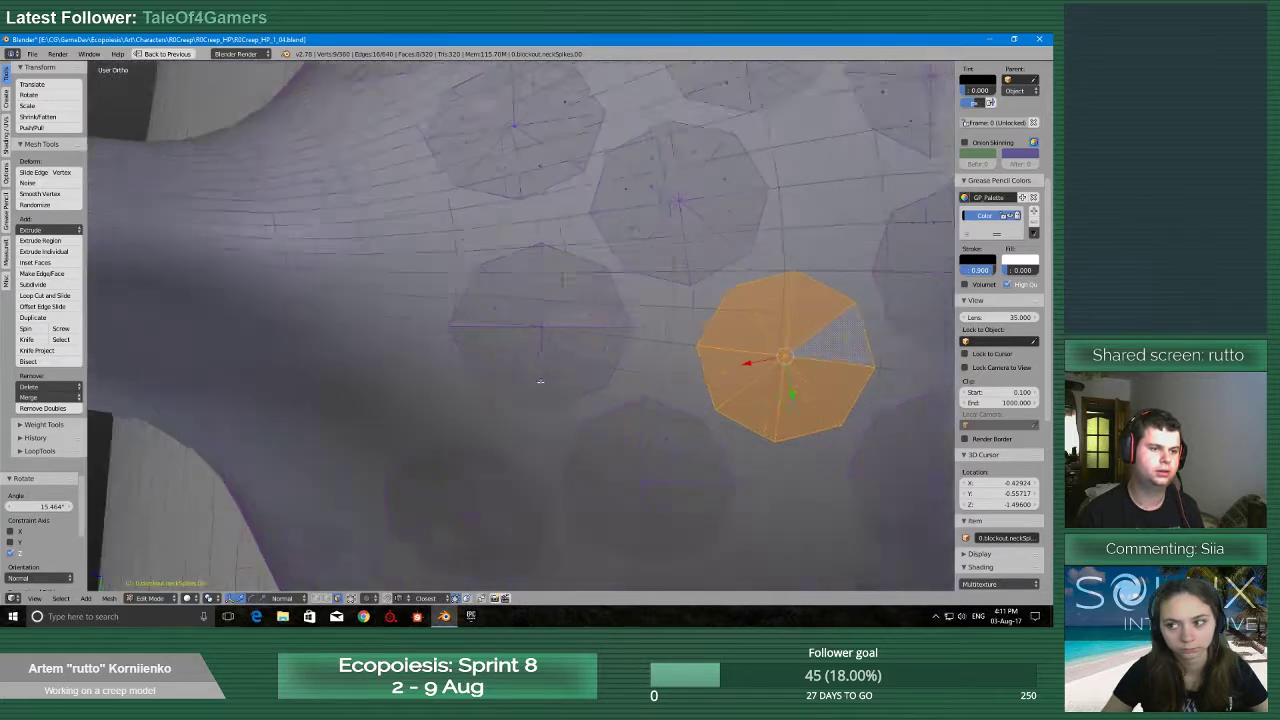
pyautogui.scroll(1, 540, 381)
pyautogui.rightClick(607, 356)
pyautogui.hotkey('ctrl', 'l')
pyautogui.scroll(4, 590, 362)
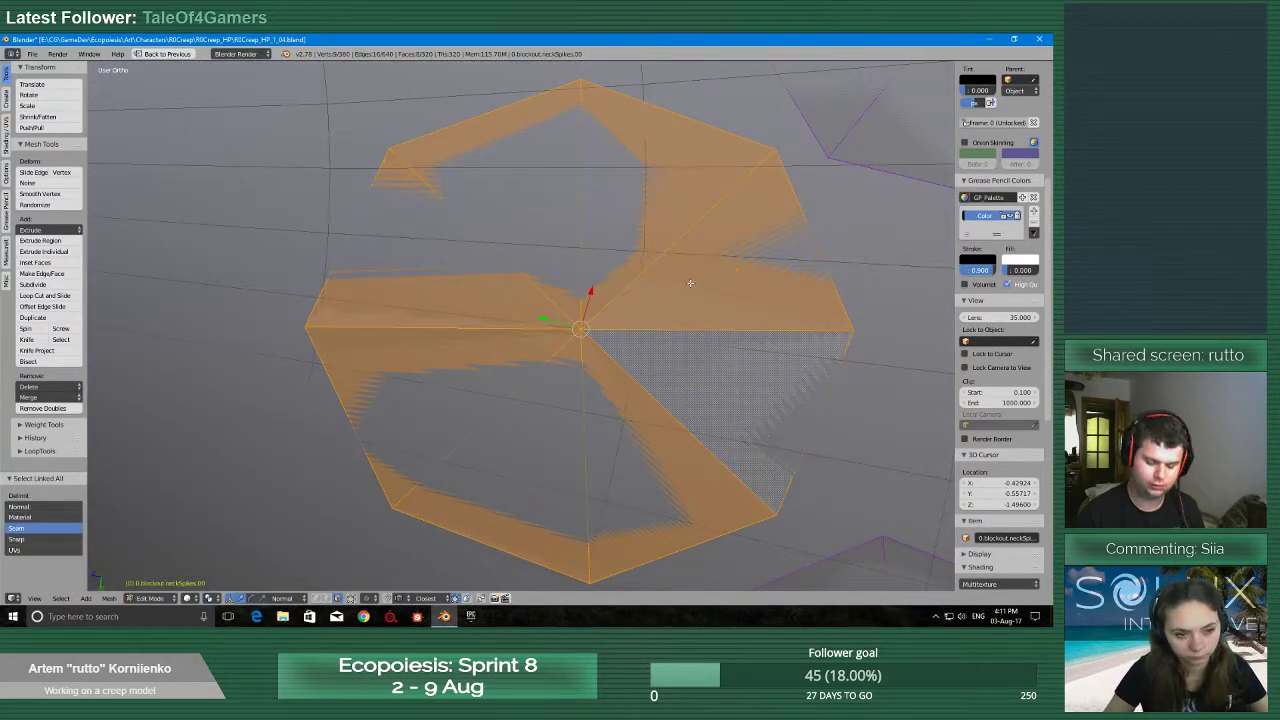
pyautogui.moveTo(690, 283); pyautogui.dragTo(684, 287, button='middle')
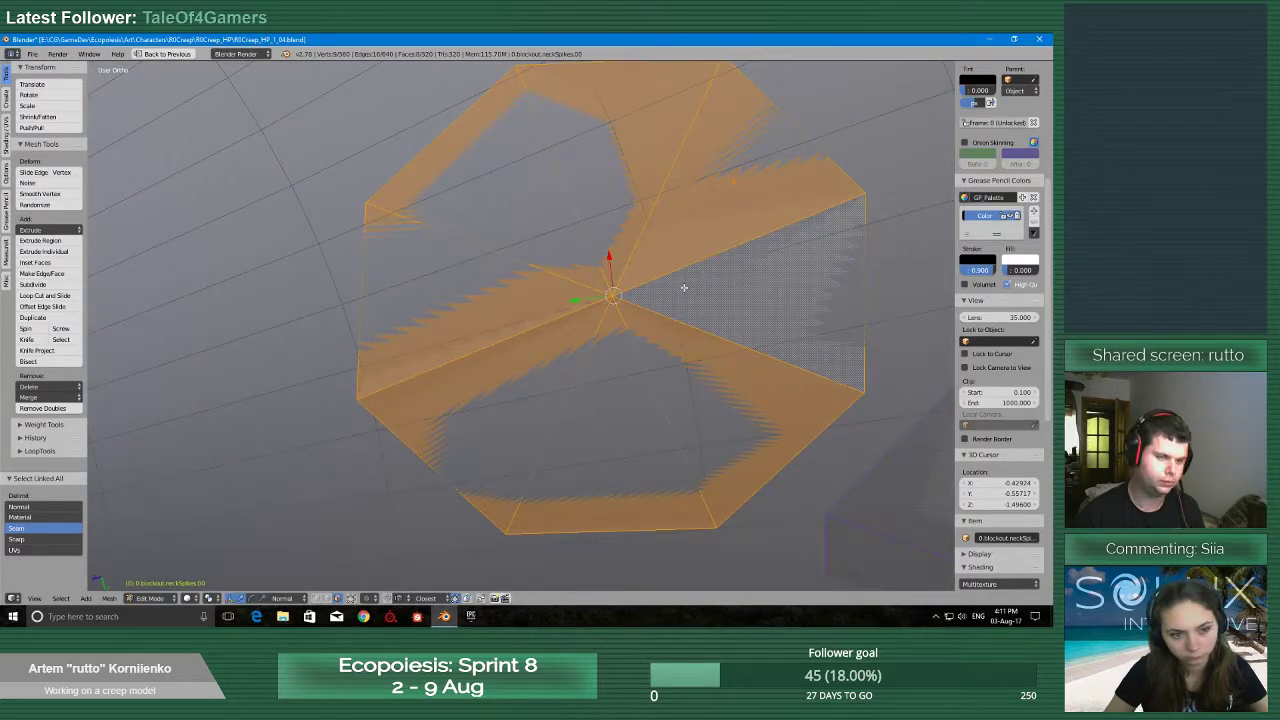
# Switch to wireframe shading and rotate the selected top-row disc about -7° around its normal Z axis
pyautogui.press('r')
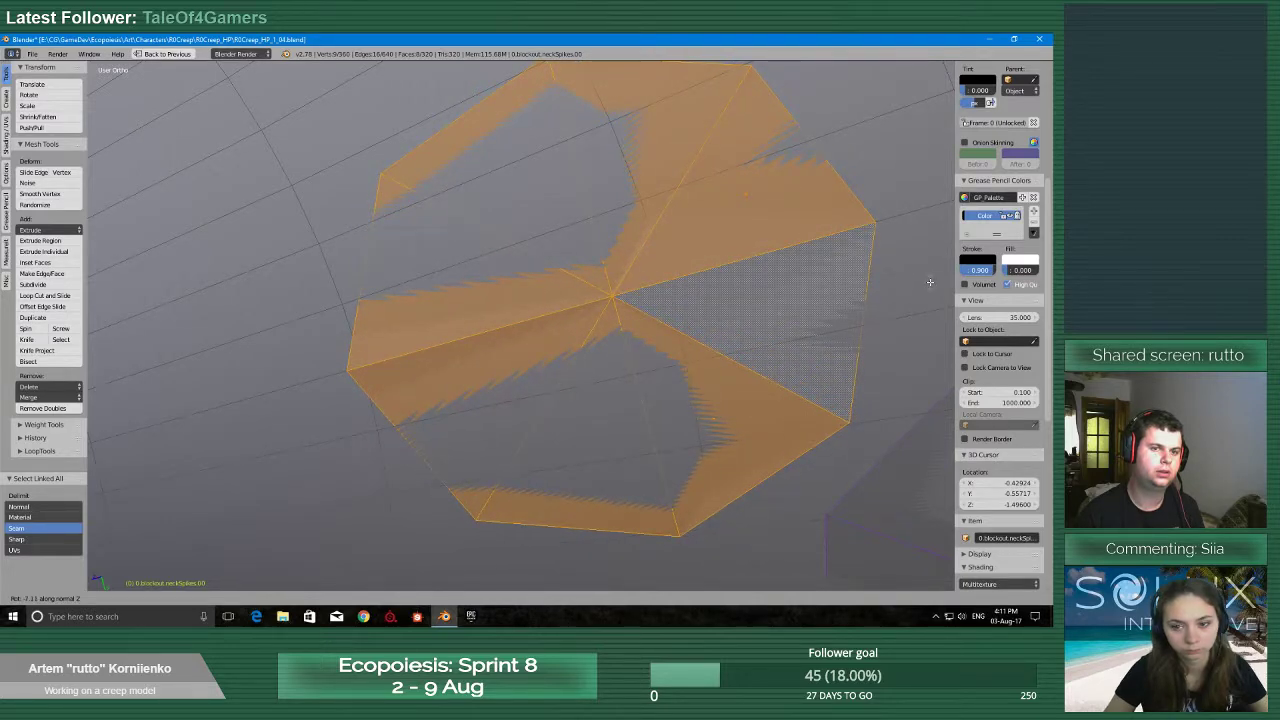
pyautogui.rightClick(929, 281)
pyautogui.press('z')
pyautogui.click(958, 282)
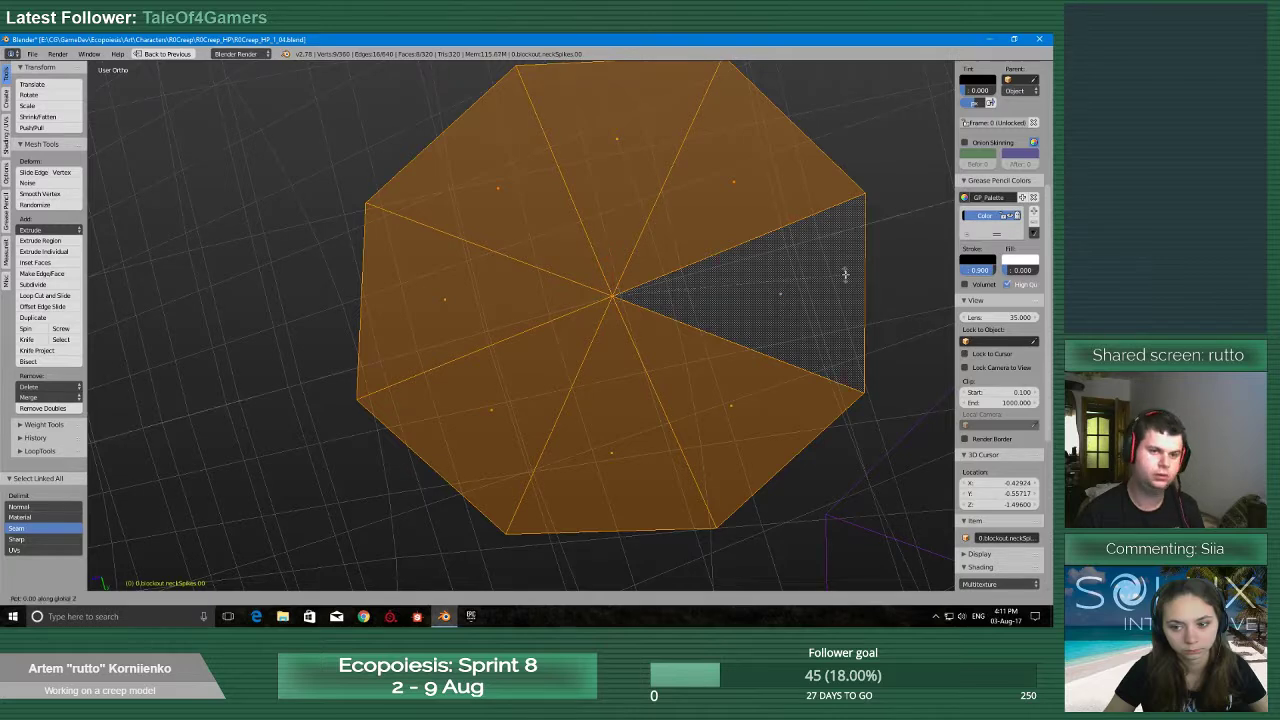
pyautogui.press('r')
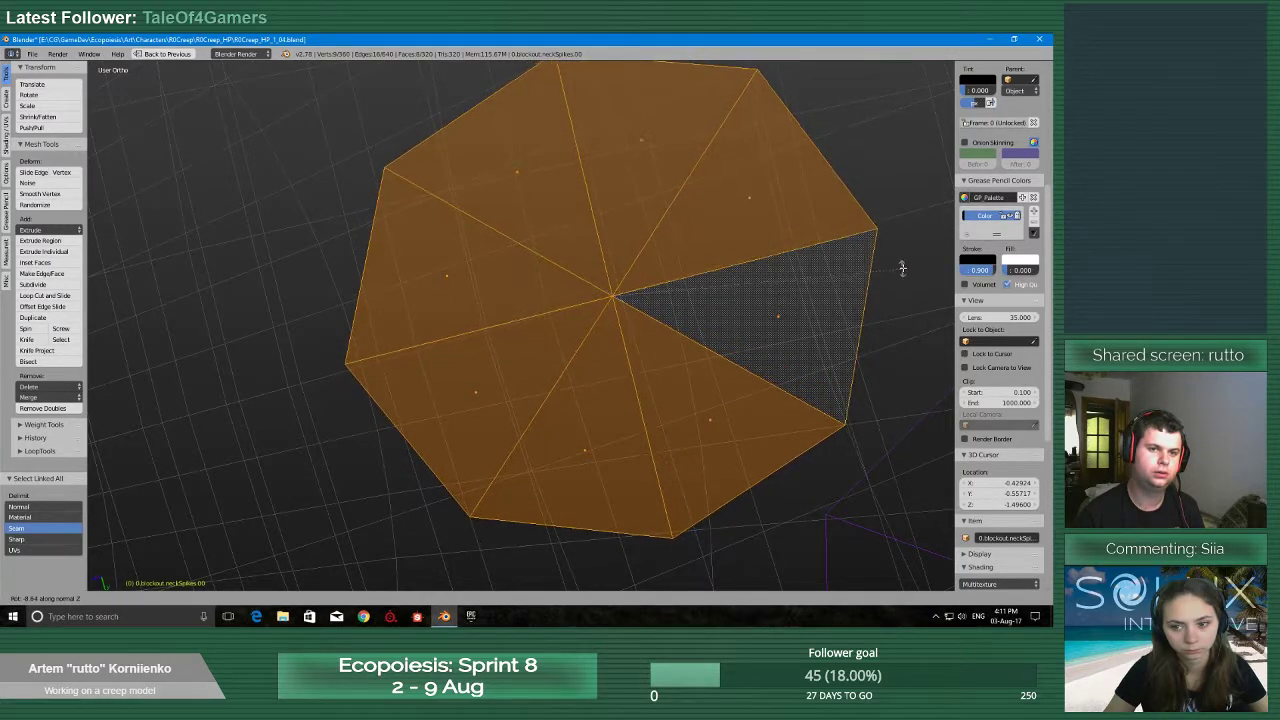
pyautogui.click(905, 259)
# Check the rotated disc against the rest of the neck pattern in the top and front views
pyautogui.scroll(-6, 905, 259)
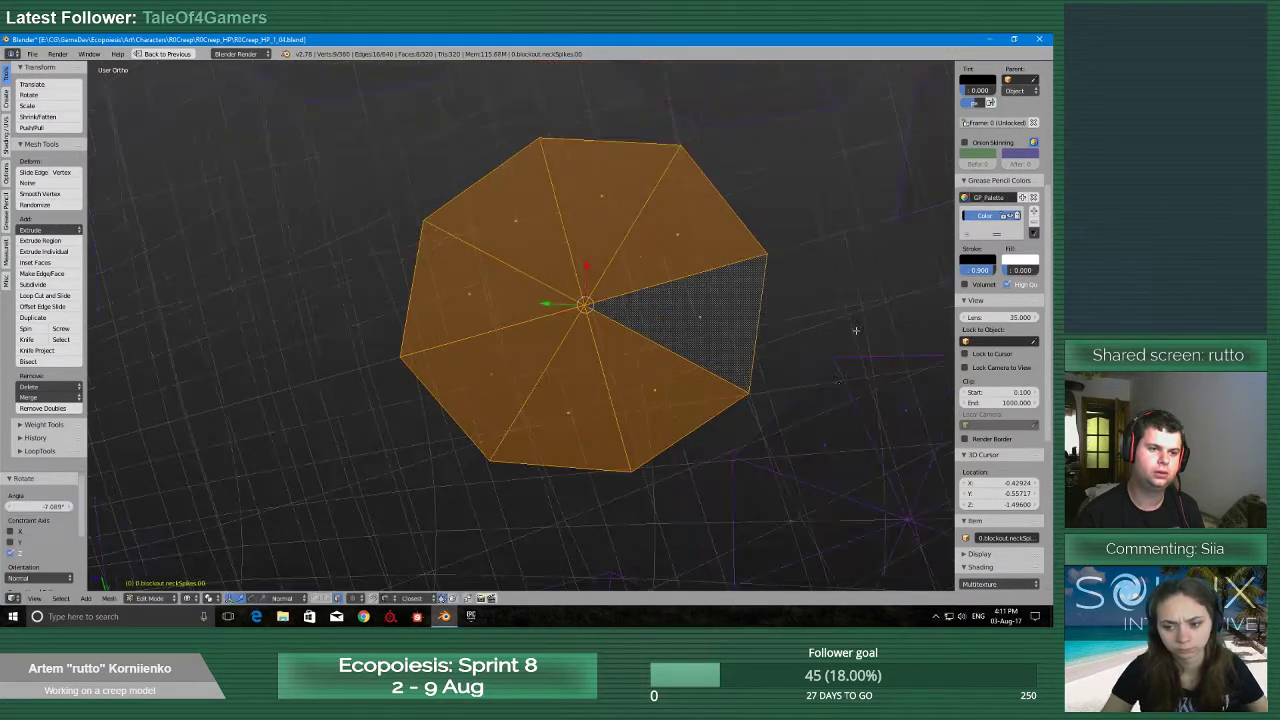
pyautogui.moveTo(809, 392); pyautogui.dragTo(620, 491, button='middle')
pyautogui.press('q')
pyautogui.click(621, 440)
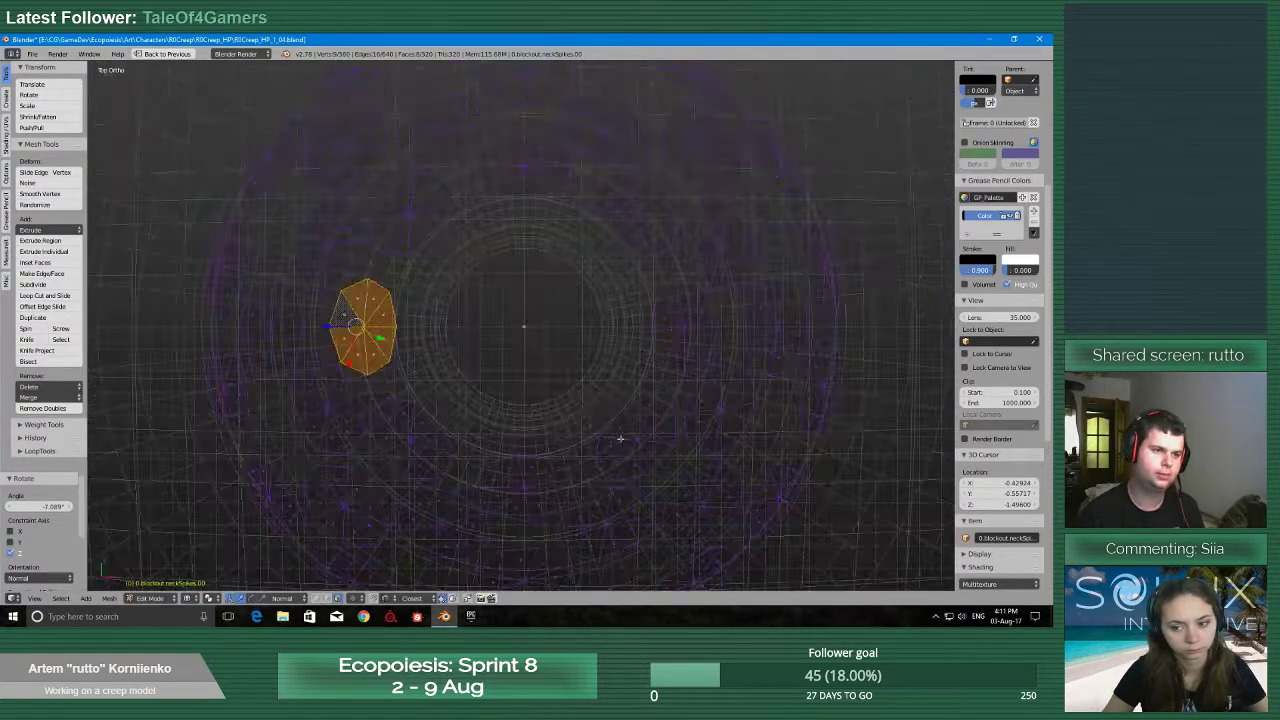
pyautogui.press('q')
pyautogui.click(471, 421)
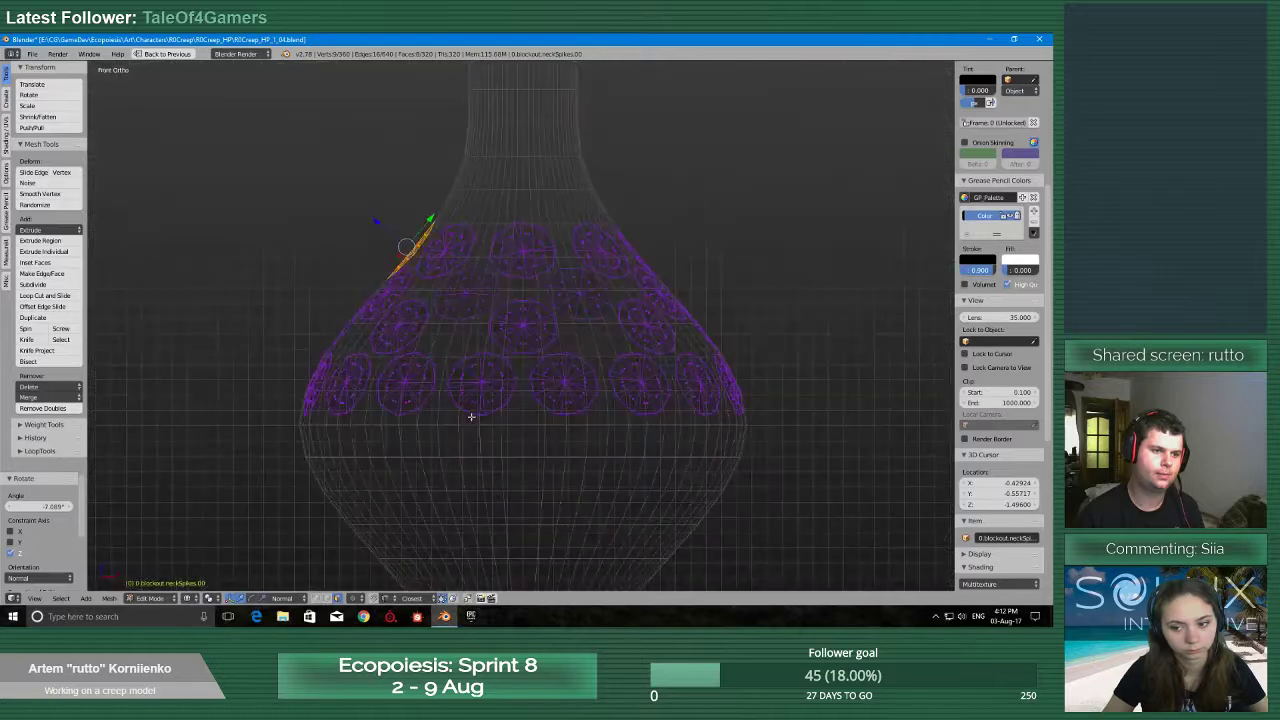
# Delete the four faces forming one half of the rotated top-row disc, splitting it down its vertical centre line
pyautogui.press('q')
pyautogui.click(559, 425)
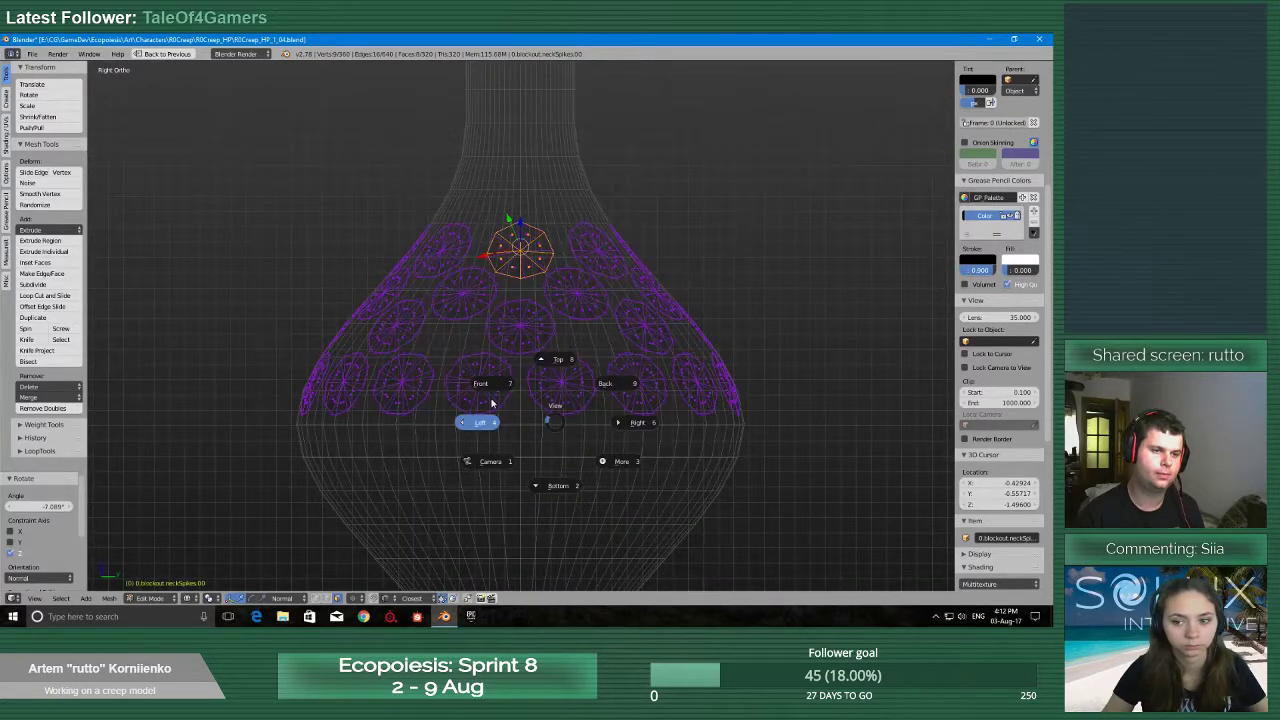
pyautogui.click(491, 401)
pyautogui.click(446, 351)
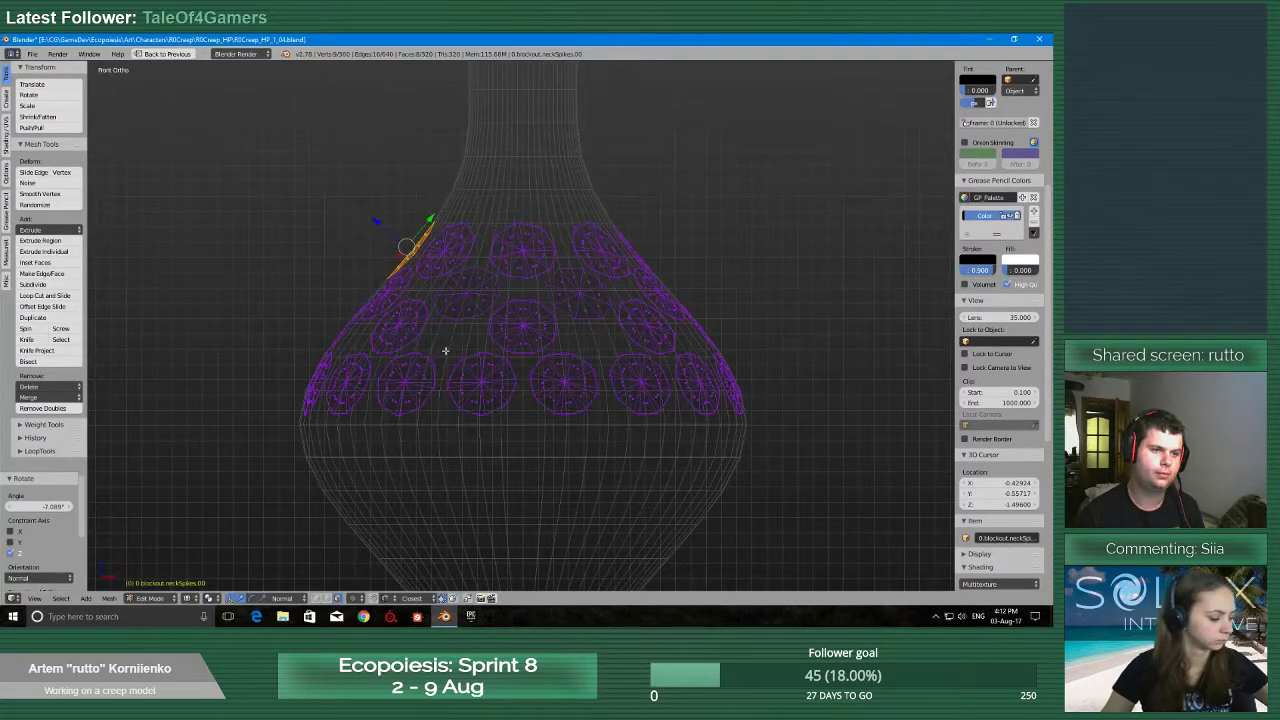
pyautogui.moveTo(444, 352); pyautogui.dragTo(551, 431, button='middle')
pyautogui.scroll(3, 561, 373)
pyautogui.rightClick(505, 242)
pyautogui.keyDown('shift'); pyautogui.rightClick(484, 268); pyautogui.keyUp('shift')
pyautogui.keyDown('shift'); pyautogui.rightClick(487, 307); pyautogui.keyUp('shift')
pyautogui.keyDown('shift'); pyautogui.rightClick(506, 333); pyautogui.keyUp('shift')
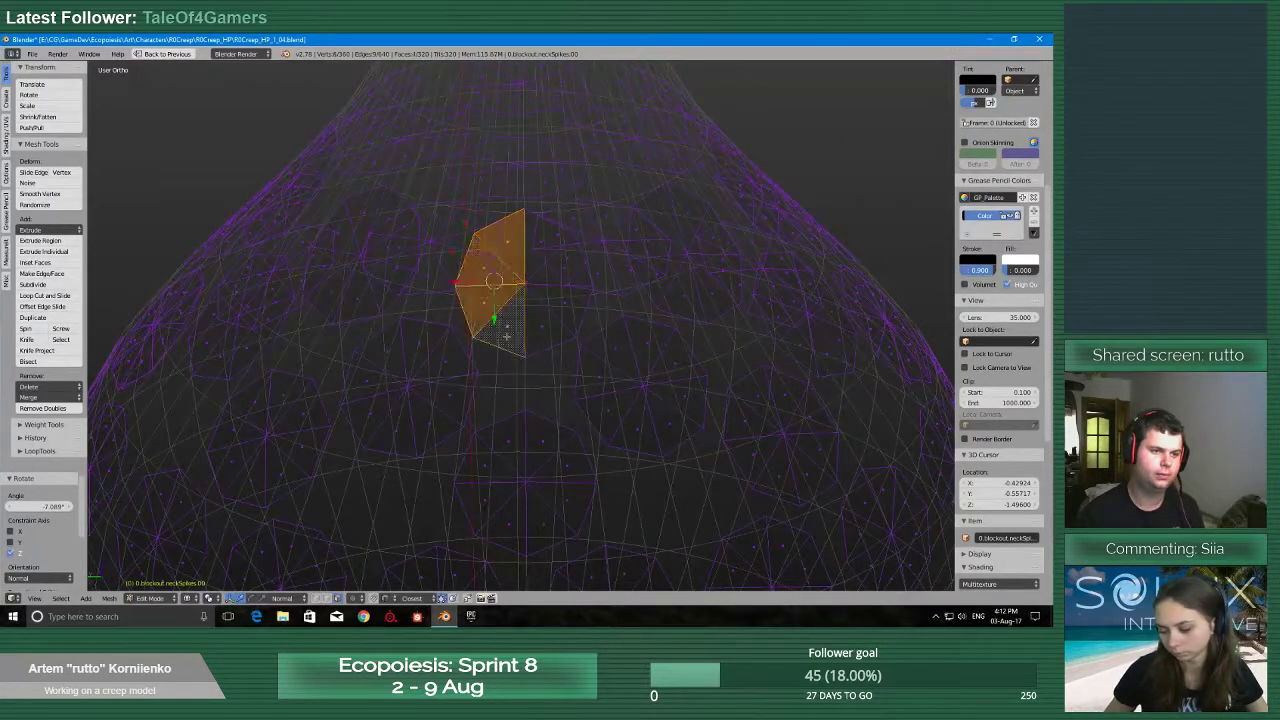
pyautogui.press('x')
pyautogui.click(483, 298)
# Delete the same half of the lower disc in that column and return the viewport to solid shading
pyautogui.scroll(-4, 510, 420)
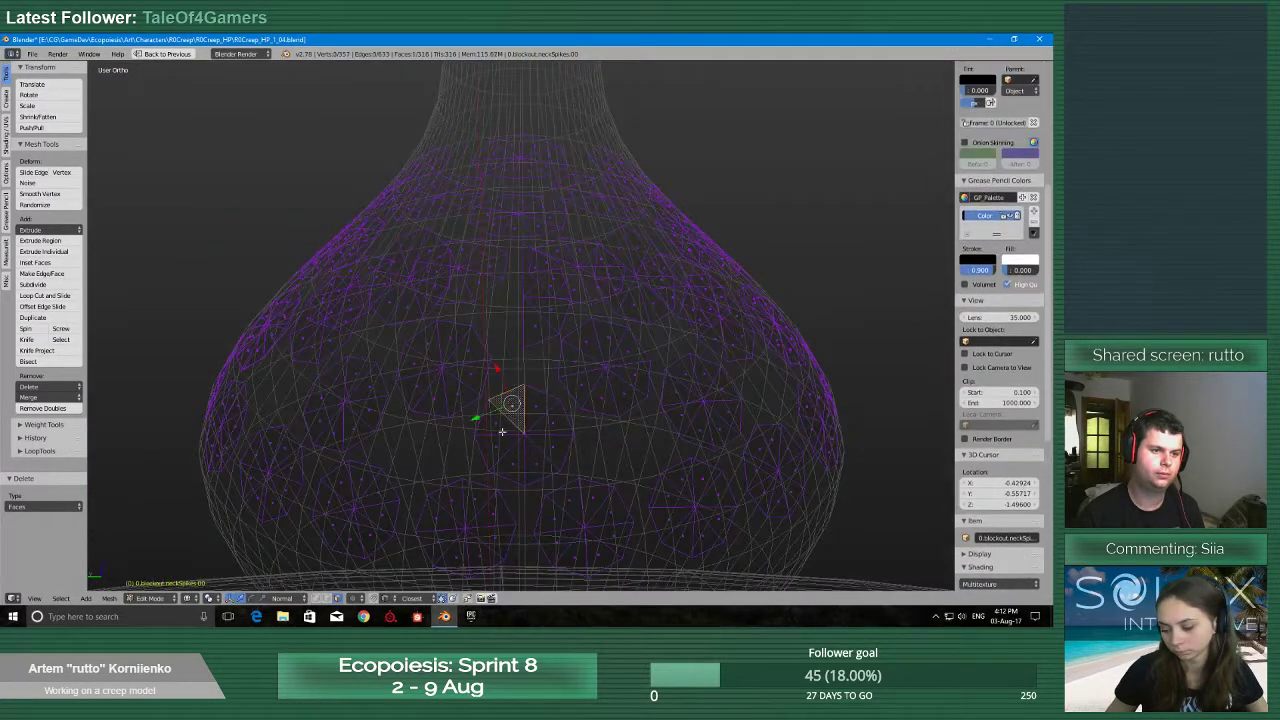
pyautogui.click(494, 449)
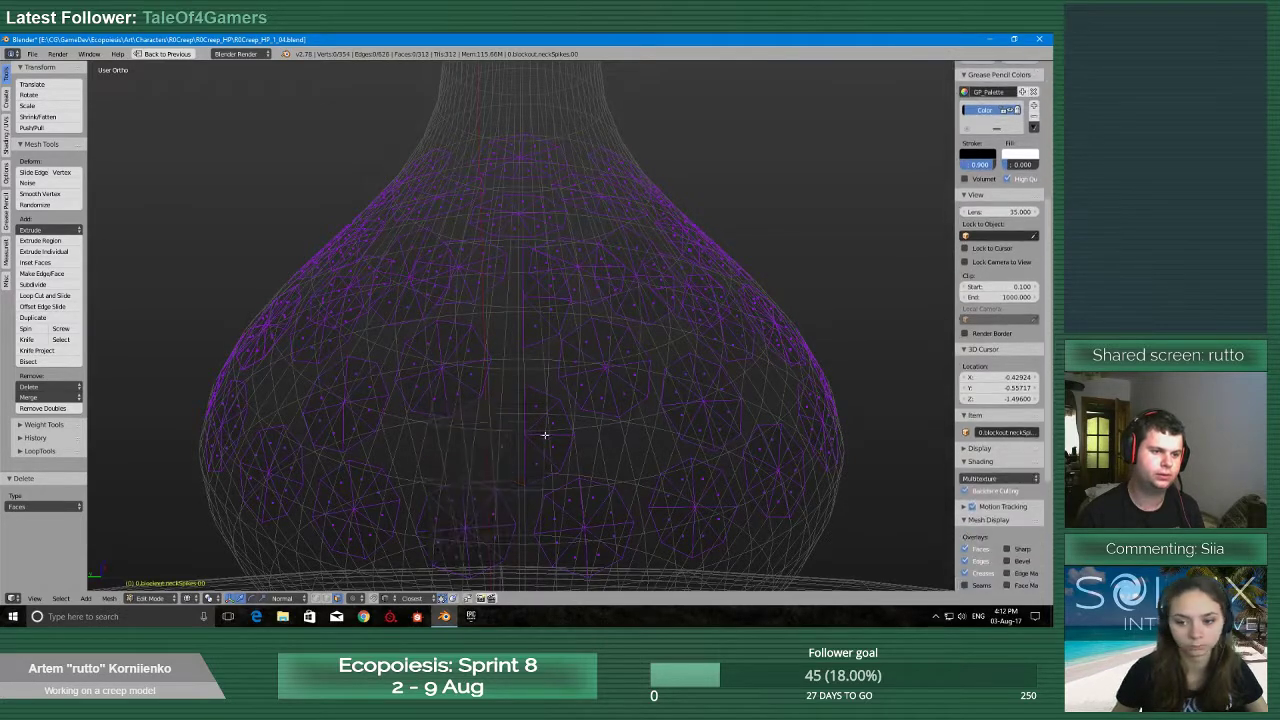
pyautogui.scroll(-5, 543, 420)
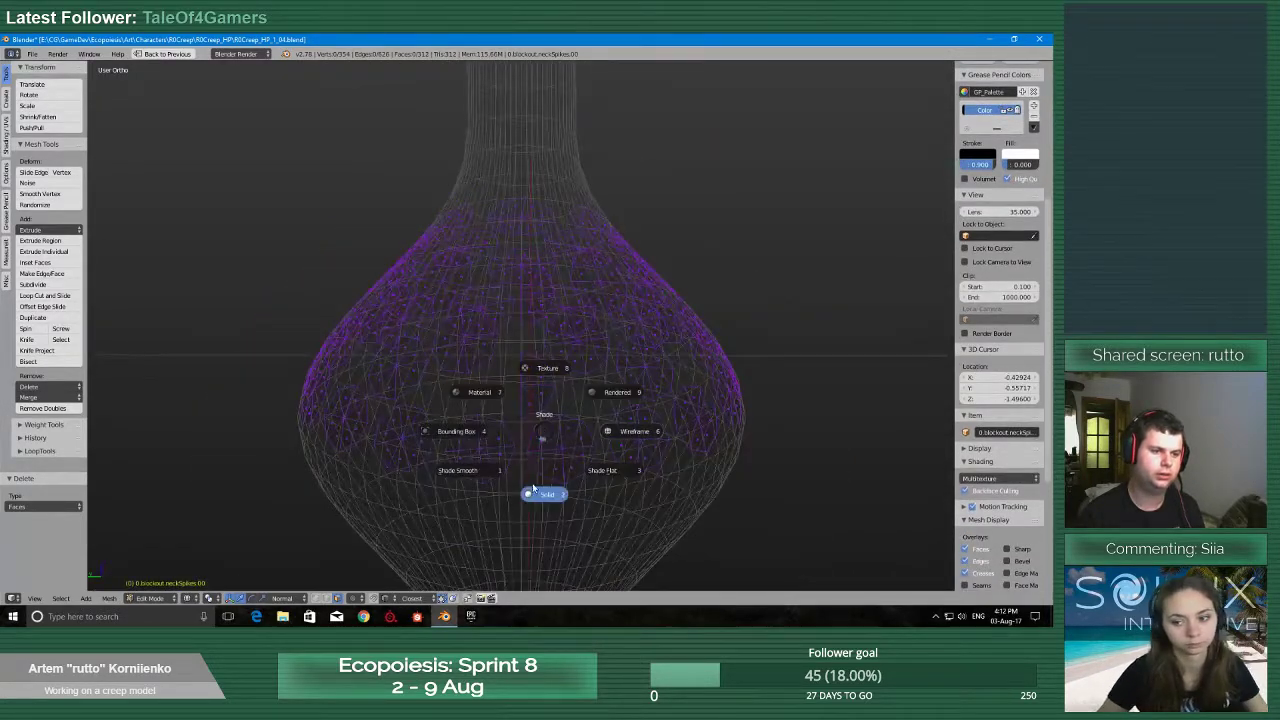
pyautogui.click(544, 494)
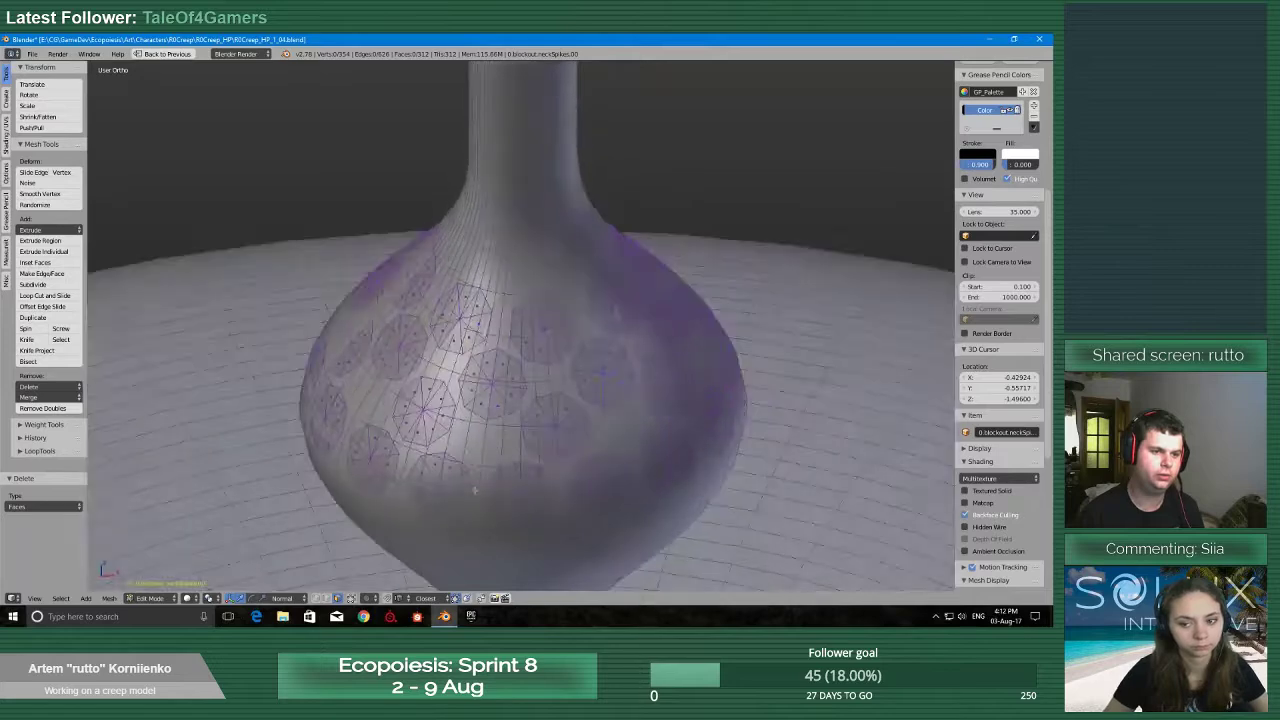
# Select all linked faces of the two full discs in the adjoining quarter's centre column and delete their faces
pyautogui.moveTo(475, 490); pyautogui.dragTo(508, 472, button='middle')
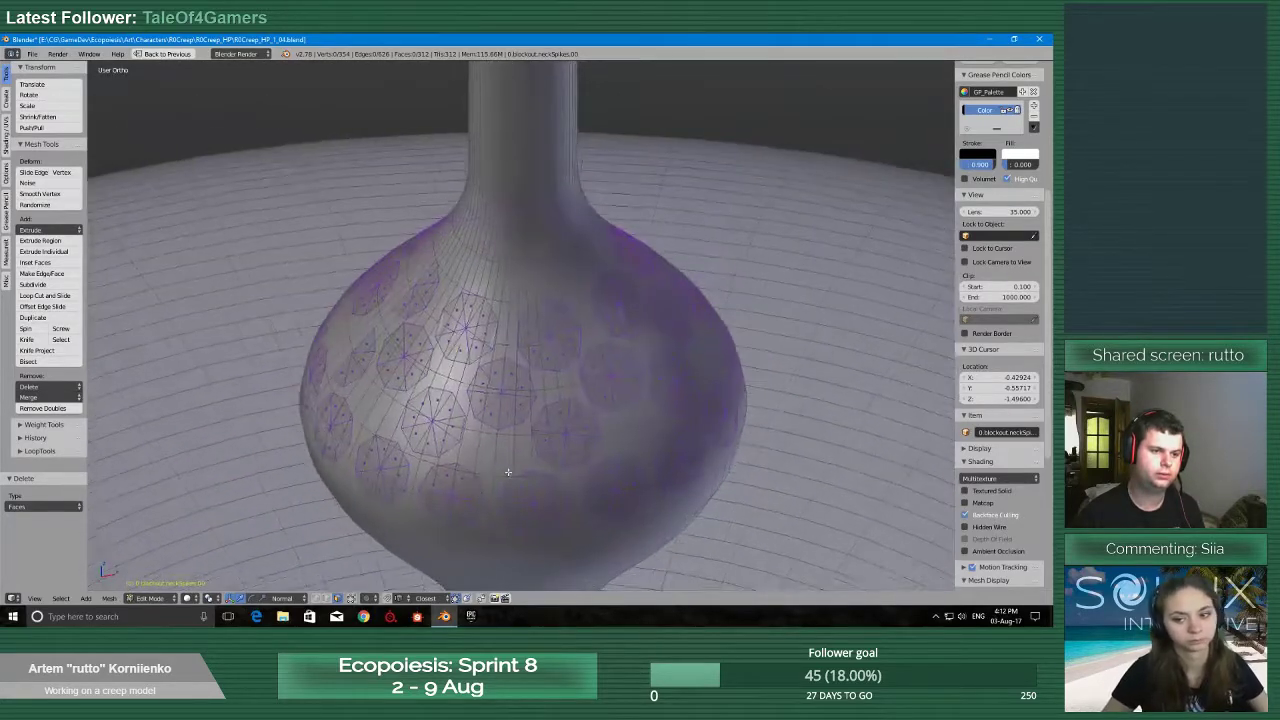
pyautogui.rightClick(571, 425)
pyautogui.hotkey('ctrl', 'l')
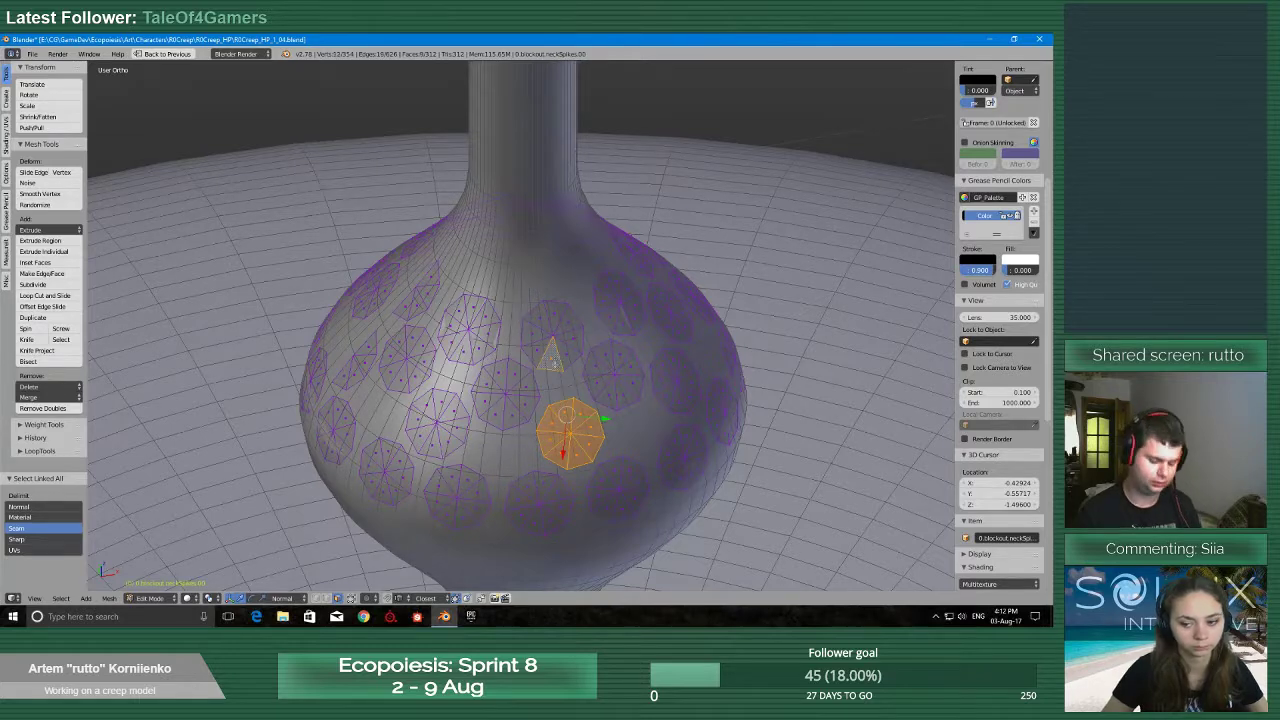
pyautogui.press('l')
pyautogui.moveTo(550, 355); pyautogui.dragTo(551, 428, button='middle')
pyautogui.press('x')
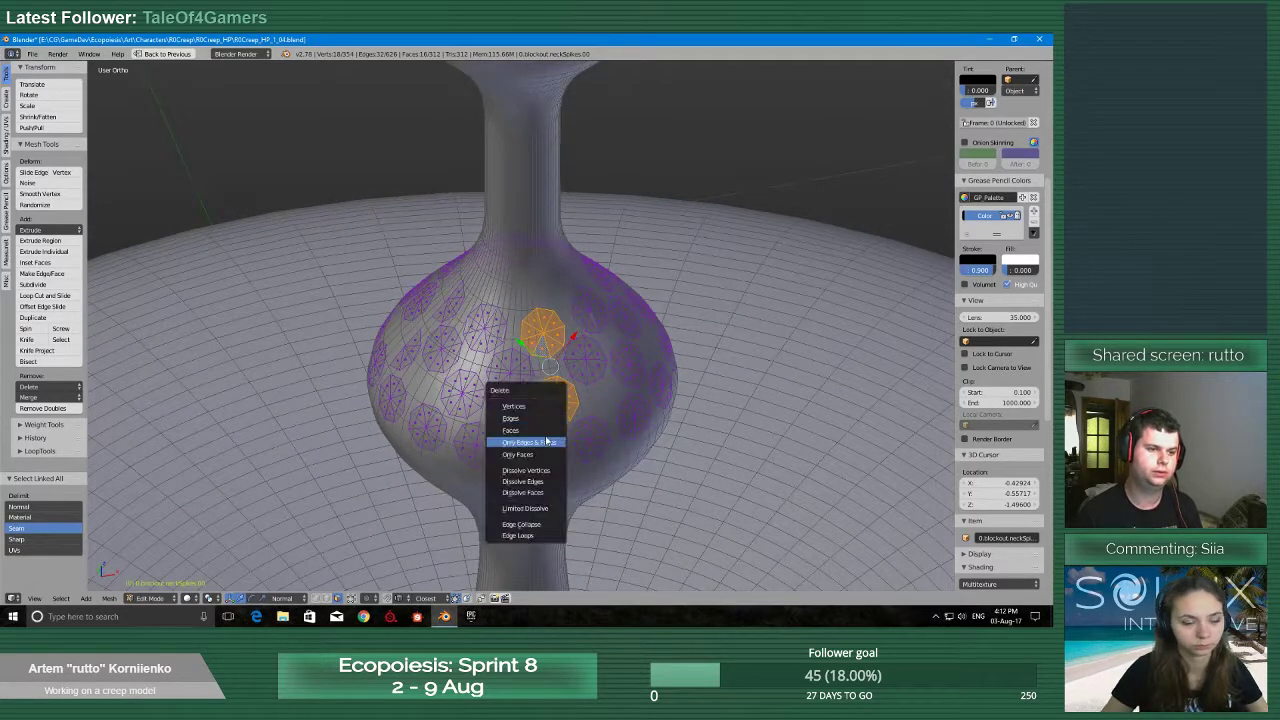
pyautogui.click(550, 436)
# Select the linked faces of the two remaining half-discs and duplicate them in place without rotation
pyautogui.rightClick(479, 316)
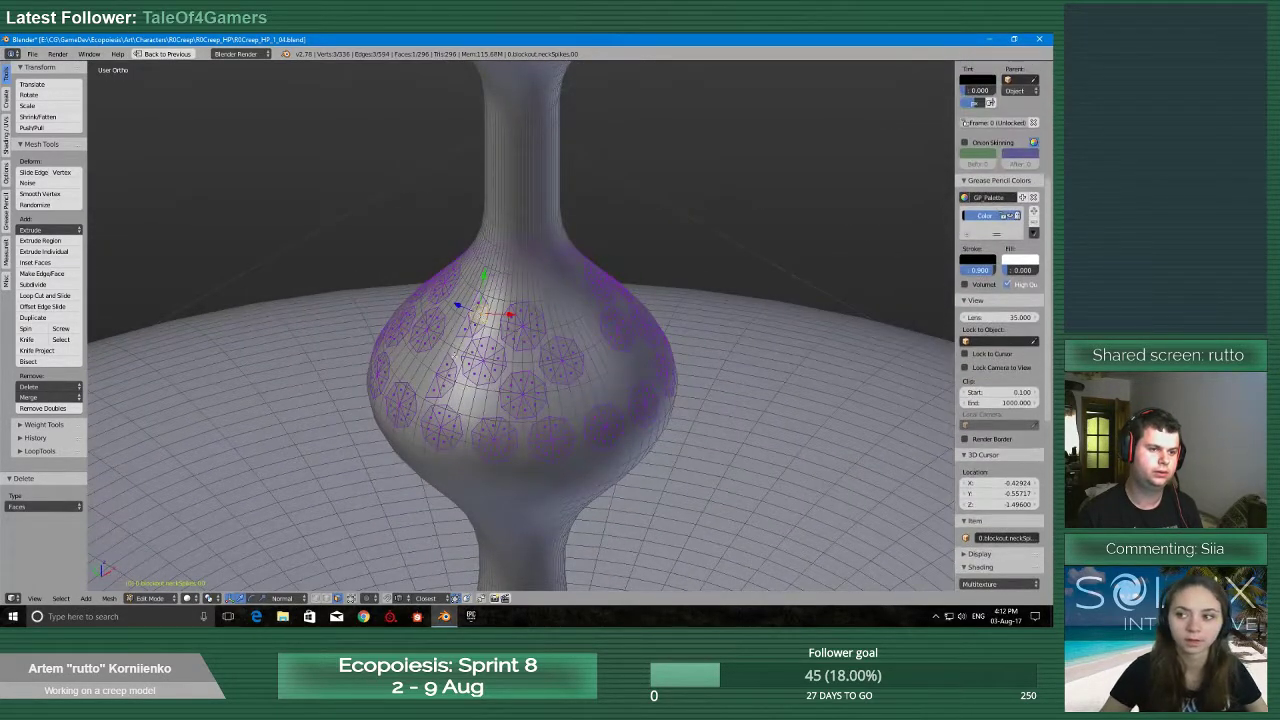
pyautogui.scroll(4, 445, 378)
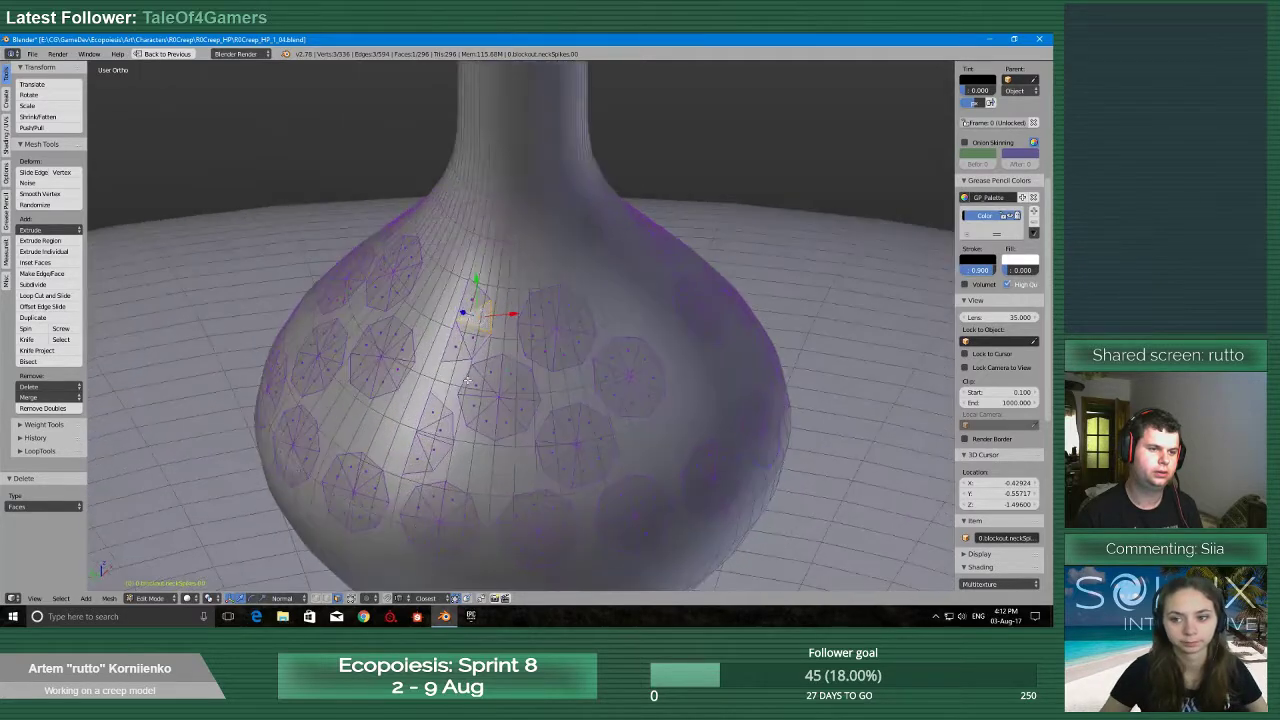
pyautogui.moveTo(469, 402); pyautogui.dragTo(434, 441, button='middle')
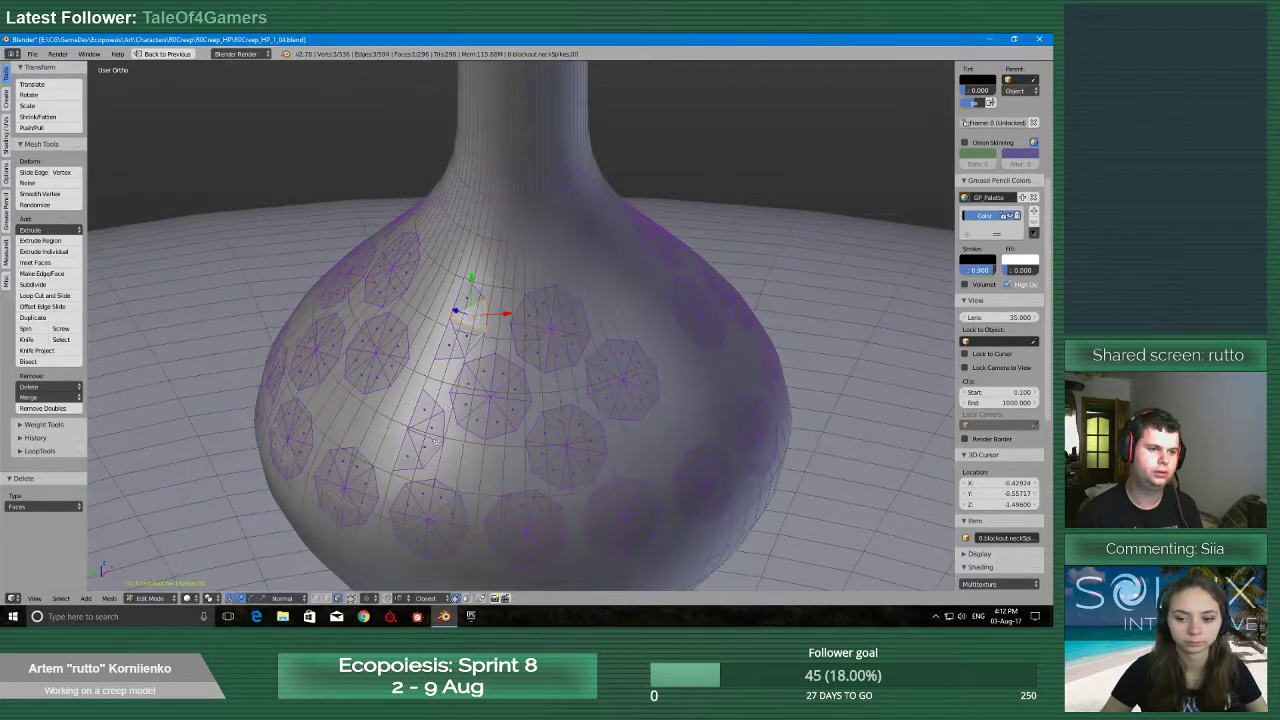
pyautogui.hotkey('ctrl', 'l')
pyautogui.scroll(-3, 565, 411)
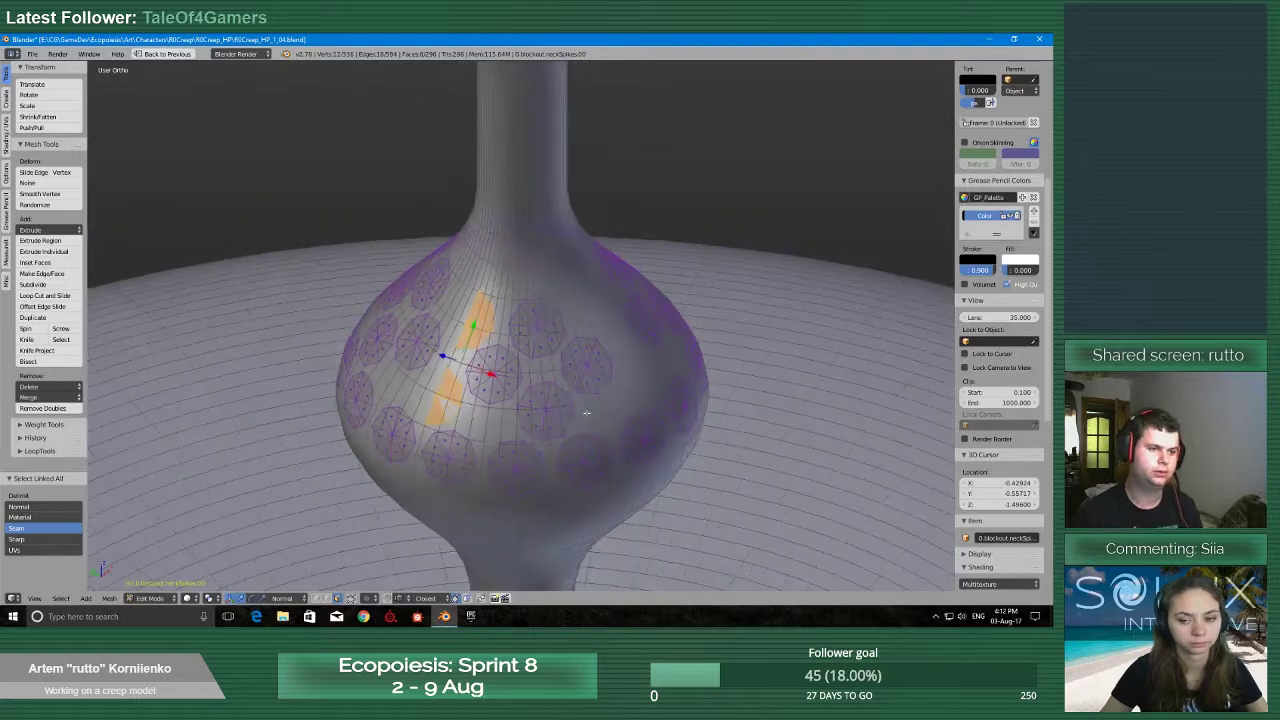
pyautogui.press('g')
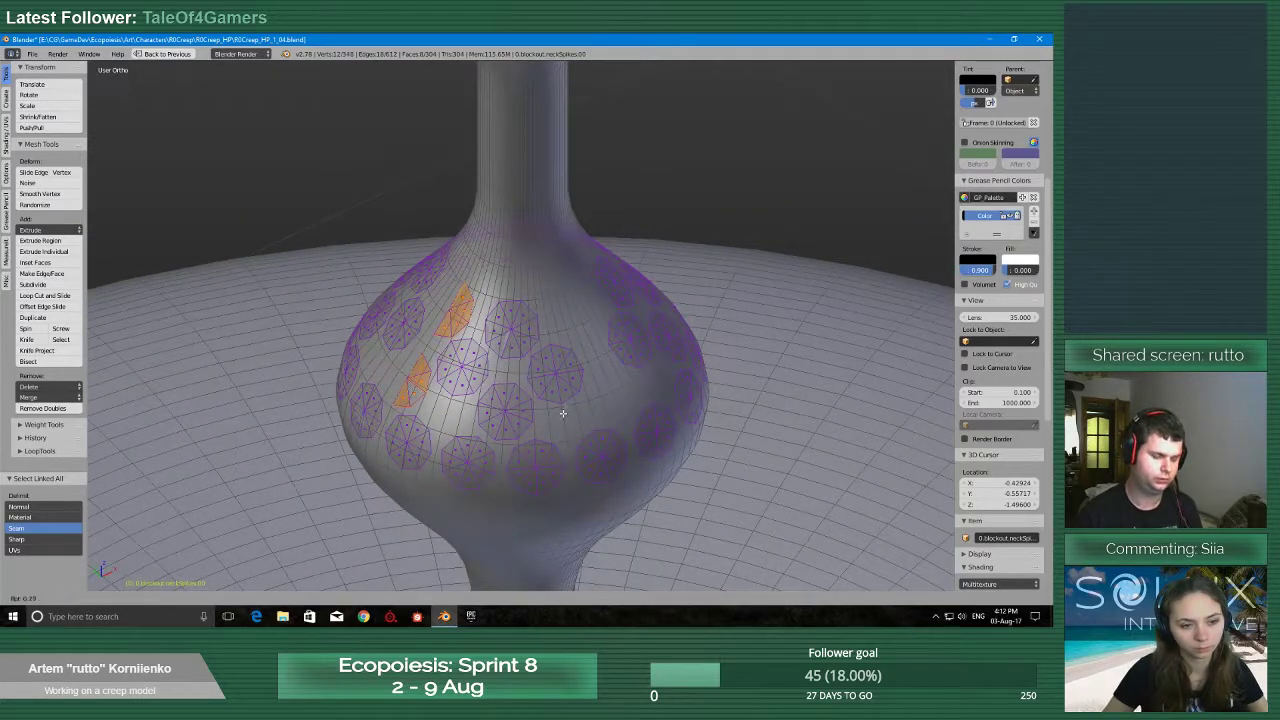
pyautogui.click(659, 410)
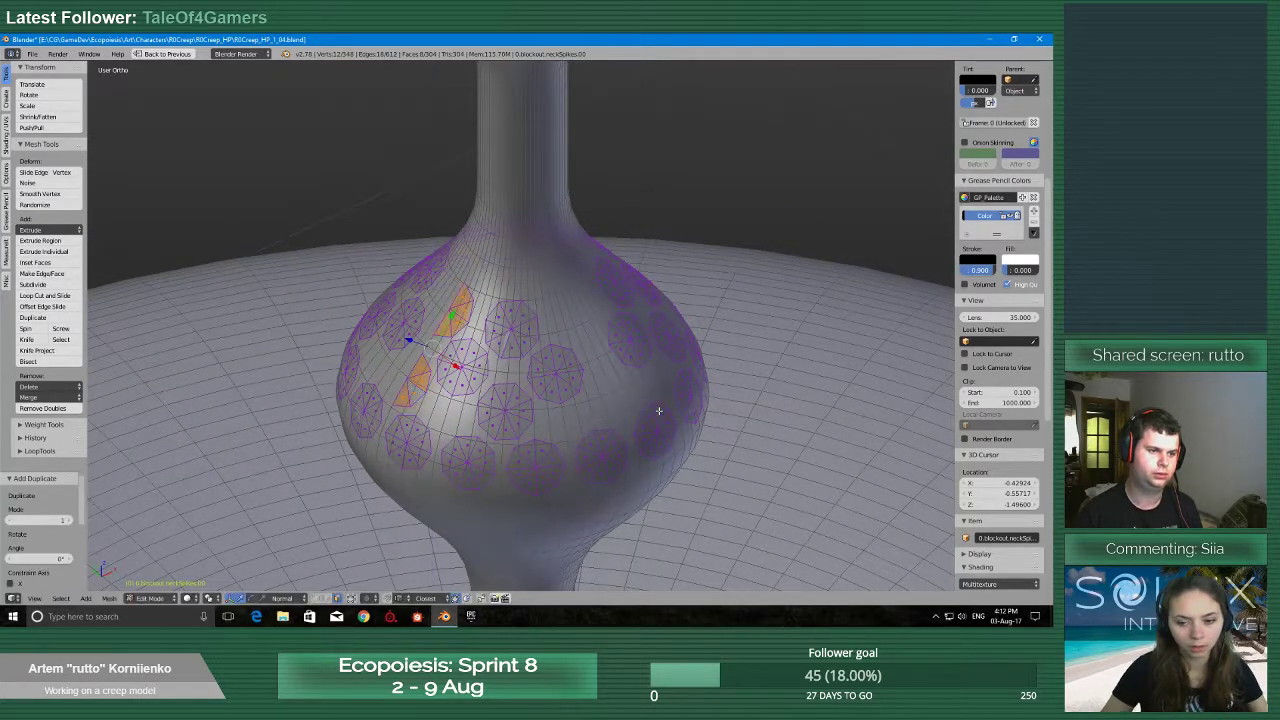
# Set the pivot point to the 3D cursor for rotating the duplicated half-discs
pyautogui.press('.')
pyautogui.click(668, 395)
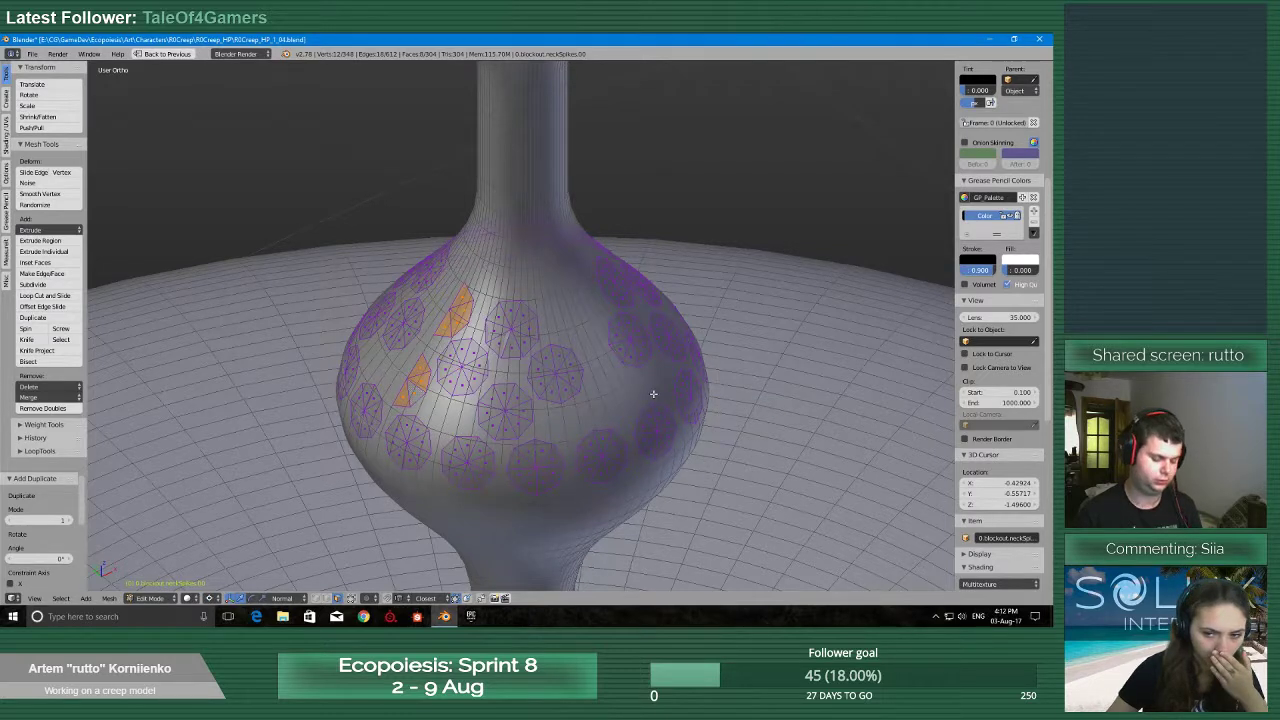
pyautogui.press('r')
pyautogui.rightClick(749, 390)
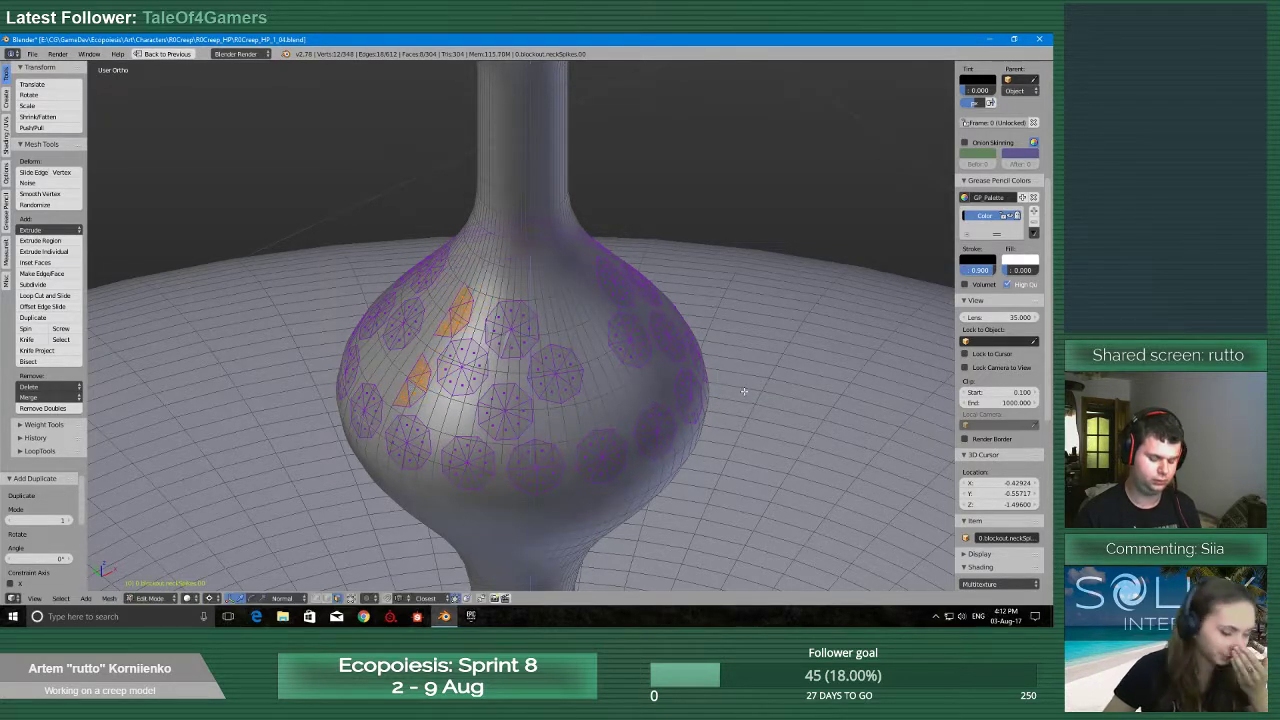
pyautogui.press('.')
pyautogui.click(769, 408)
pyautogui.press('r')
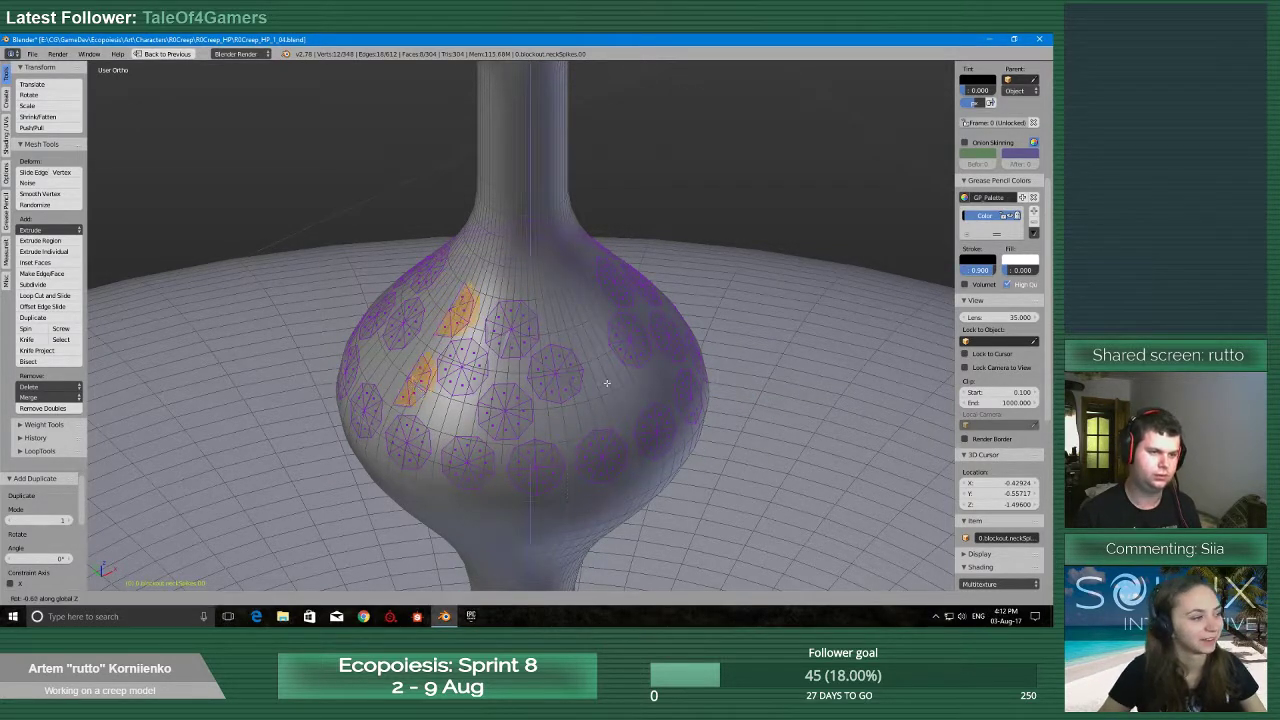
pyautogui.click(505, 420)
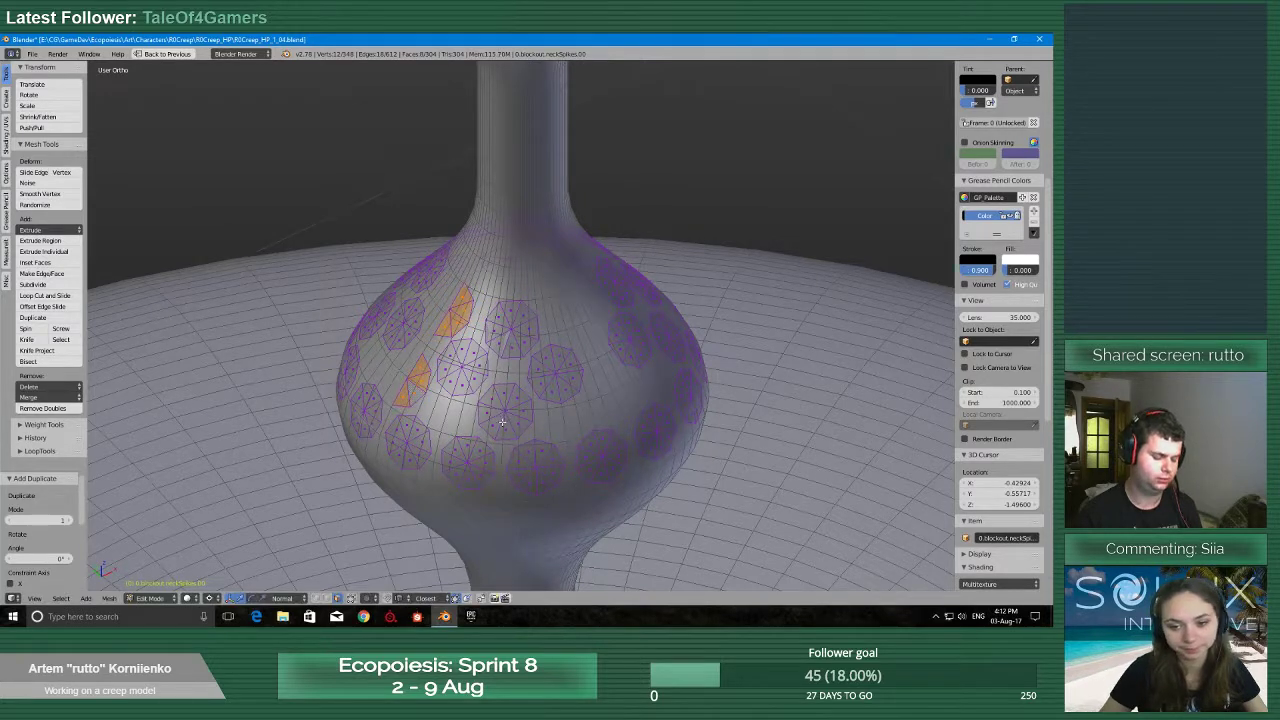
pyautogui.press('r')
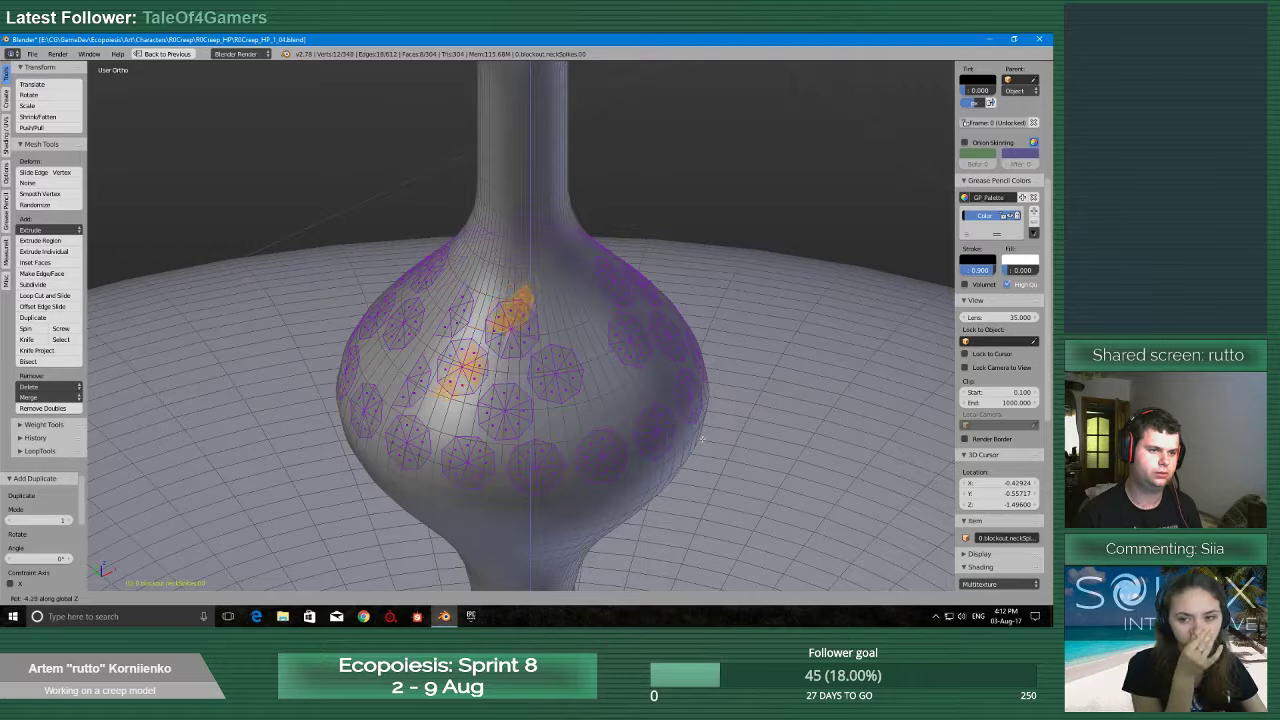
pyautogui.click(680, 440)
# Snap the 3D cursor to the scene centre
pyautogui.scroll(-6, 705, 467)
pyautogui.moveTo(705, 467); pyautogui.dragTo(749, 394, button='middle')
pyautogui.hotkey('shift', 's')
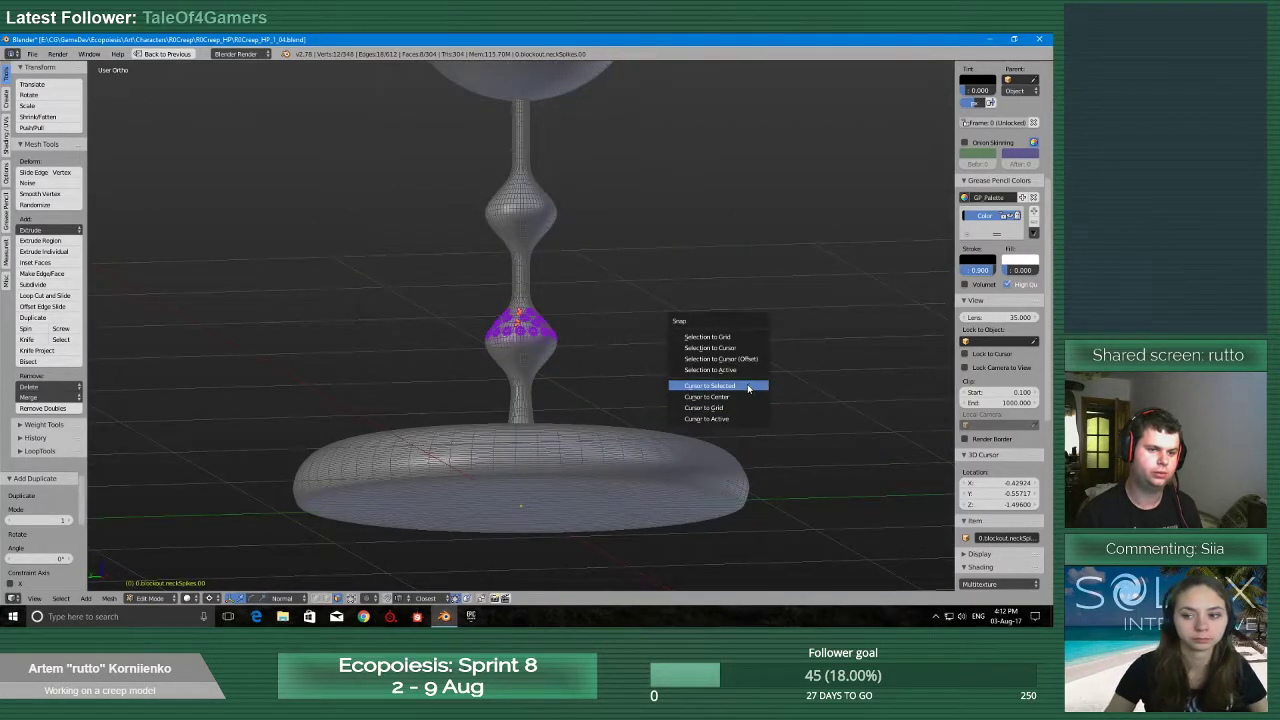
pyautogui.click(748, 397)
pyautogui.scroll(5, 586, 415)
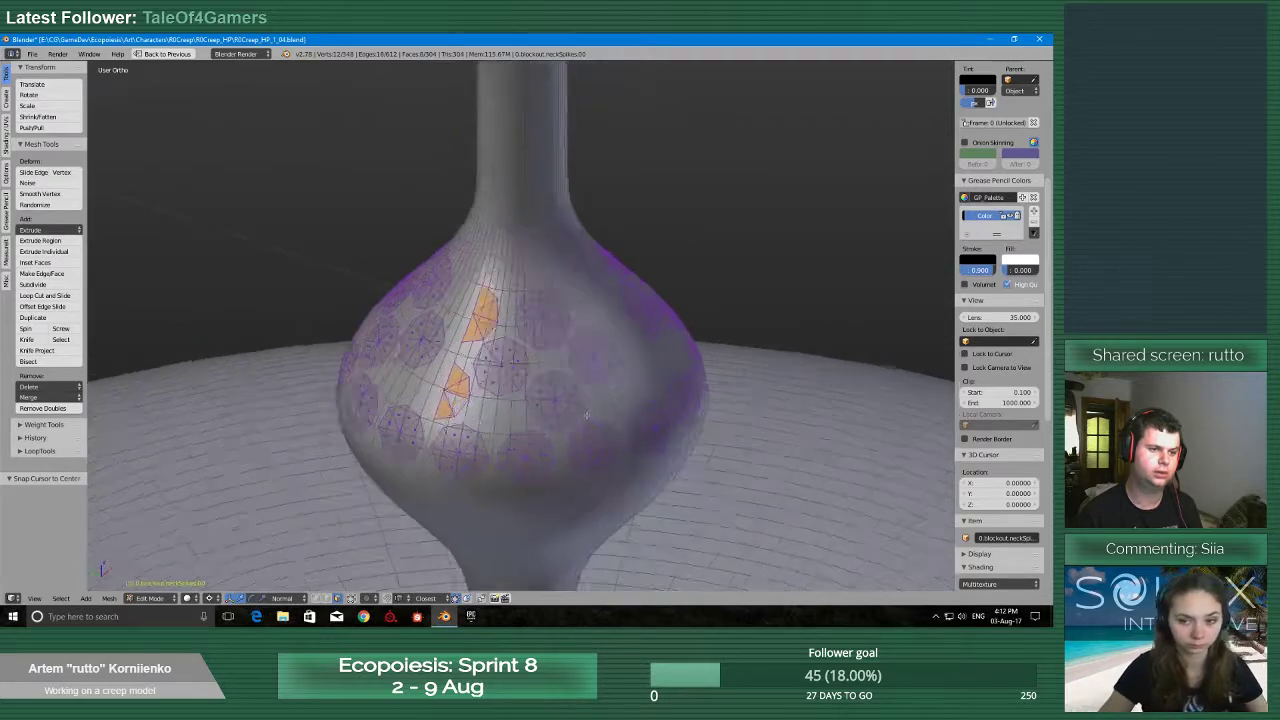
pyautogui.scroll(2, 596, 408)
pyautogui.press('r')
pyautogui.press('z')
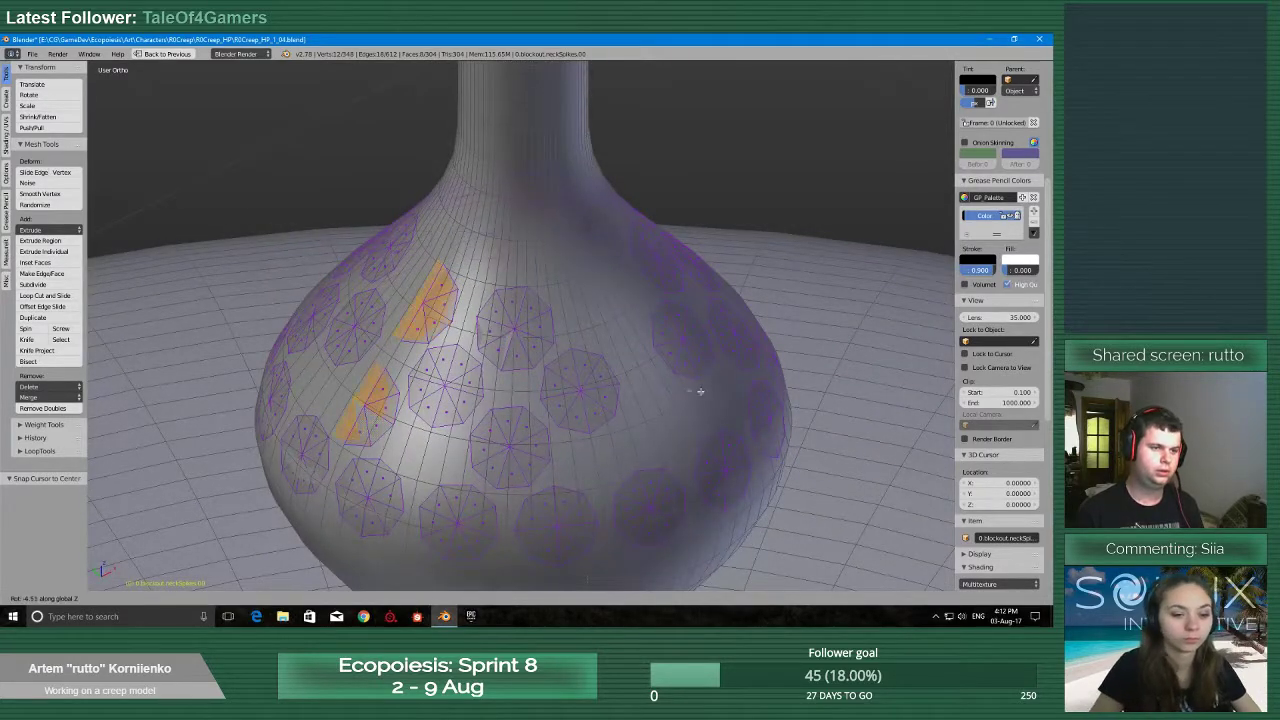
pyautogui.click(680, 370)
pyautogui.scroll(-6, 616, 452)
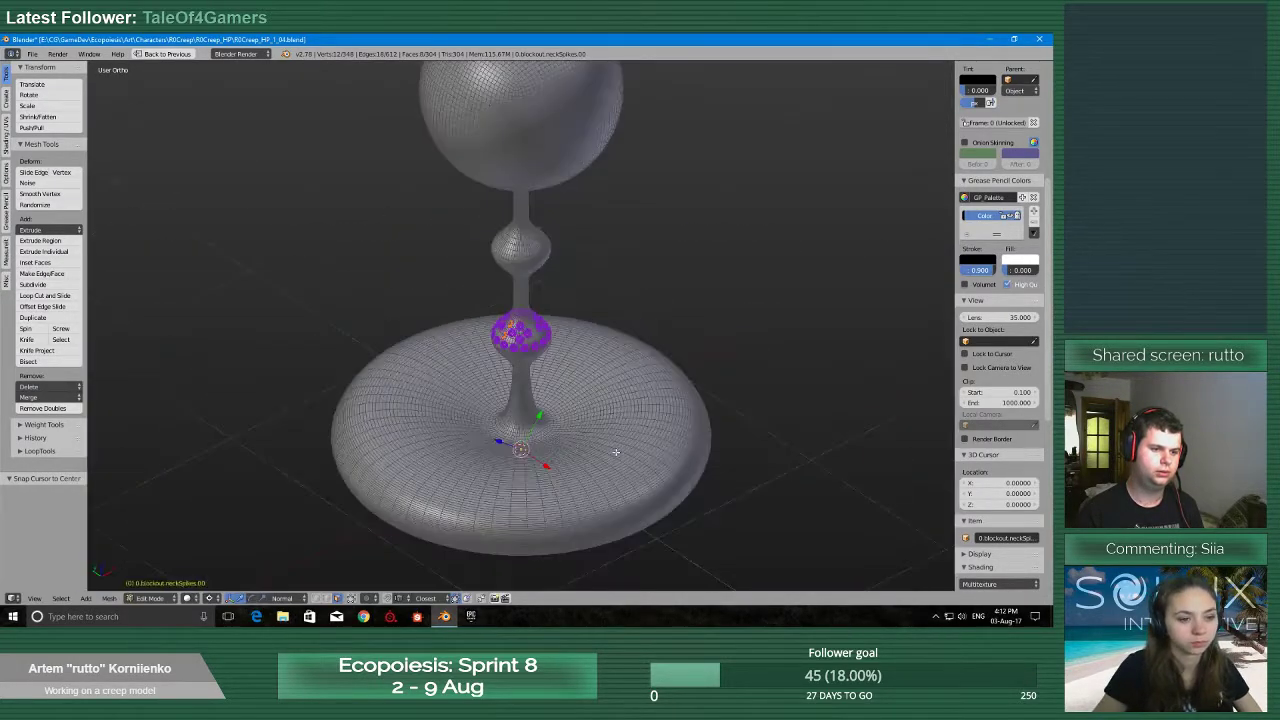
pyautogui.scroll(4, 616, 452)
pyautogui.press('r')
pyautogui.press('z')
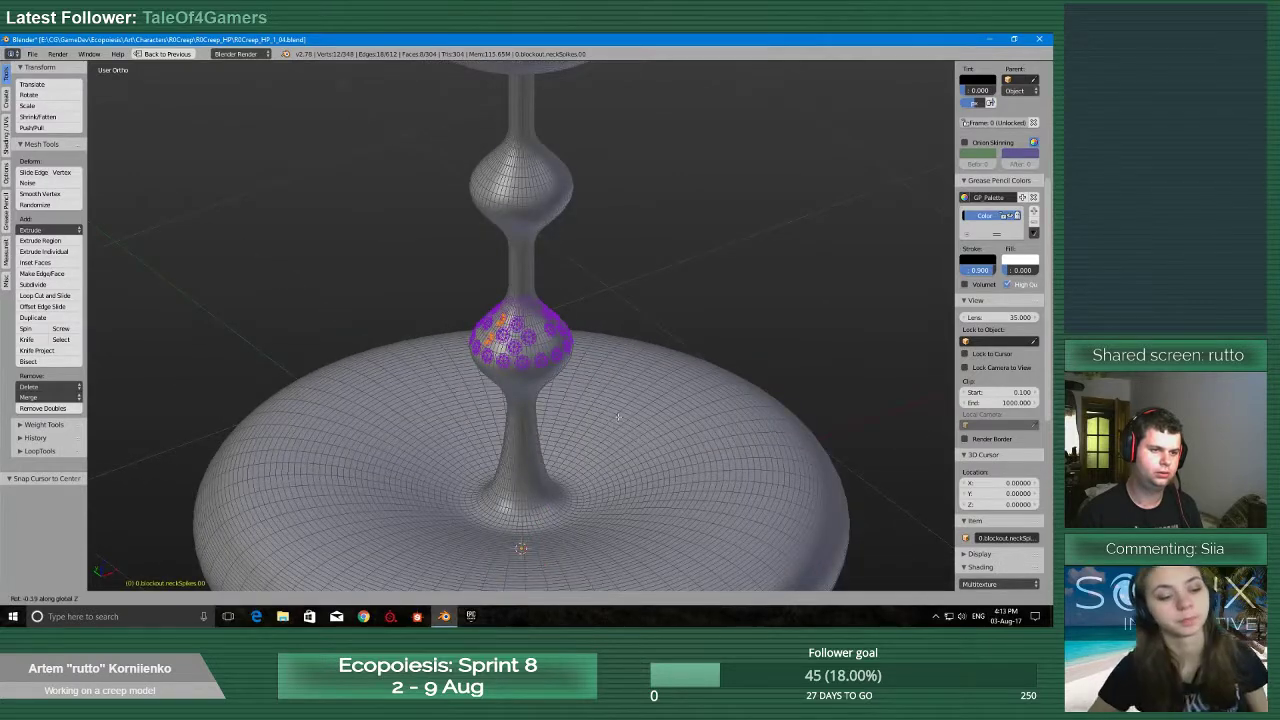
pyautogui.click(296, 335)
# Rotate the duplicated half-discs 90° about the global Z axis into the emptied centre column
pyautogui.scroll(-6, 391, 391)
pyautogui.press('r')
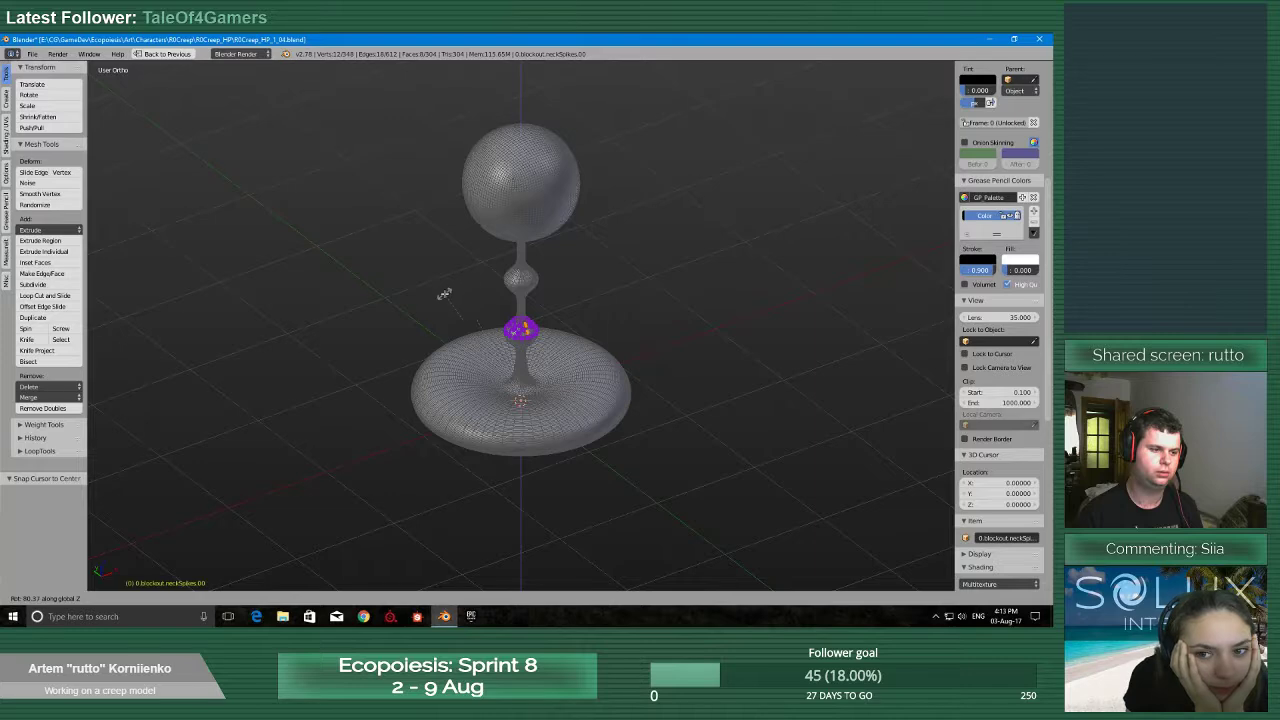
pyautogui.click(444, 293)
pyautogui.scroll(8, 640, 306)
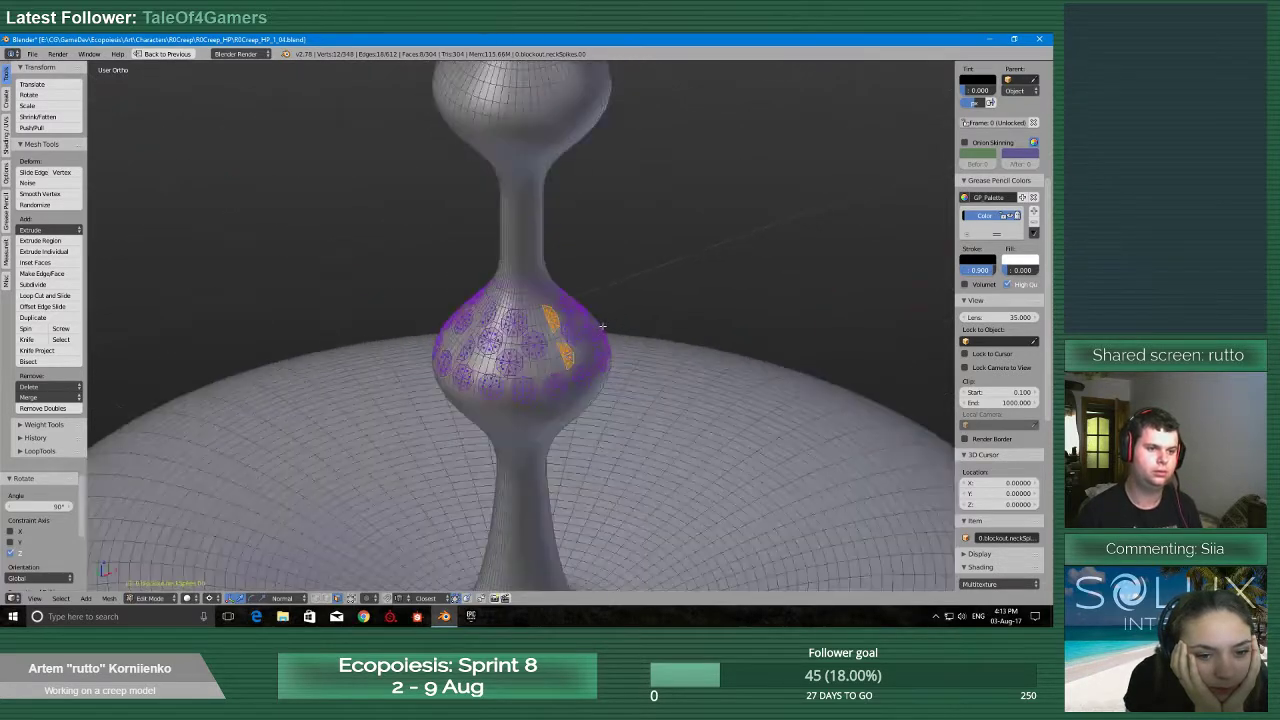
pyautogui.moveTo(657, 353); pyautogui.dragTo(602, 360, button='middle')
pyautogui.scroll(3, 602, 361)
pyautogui.scroll(-7, 602, 361)
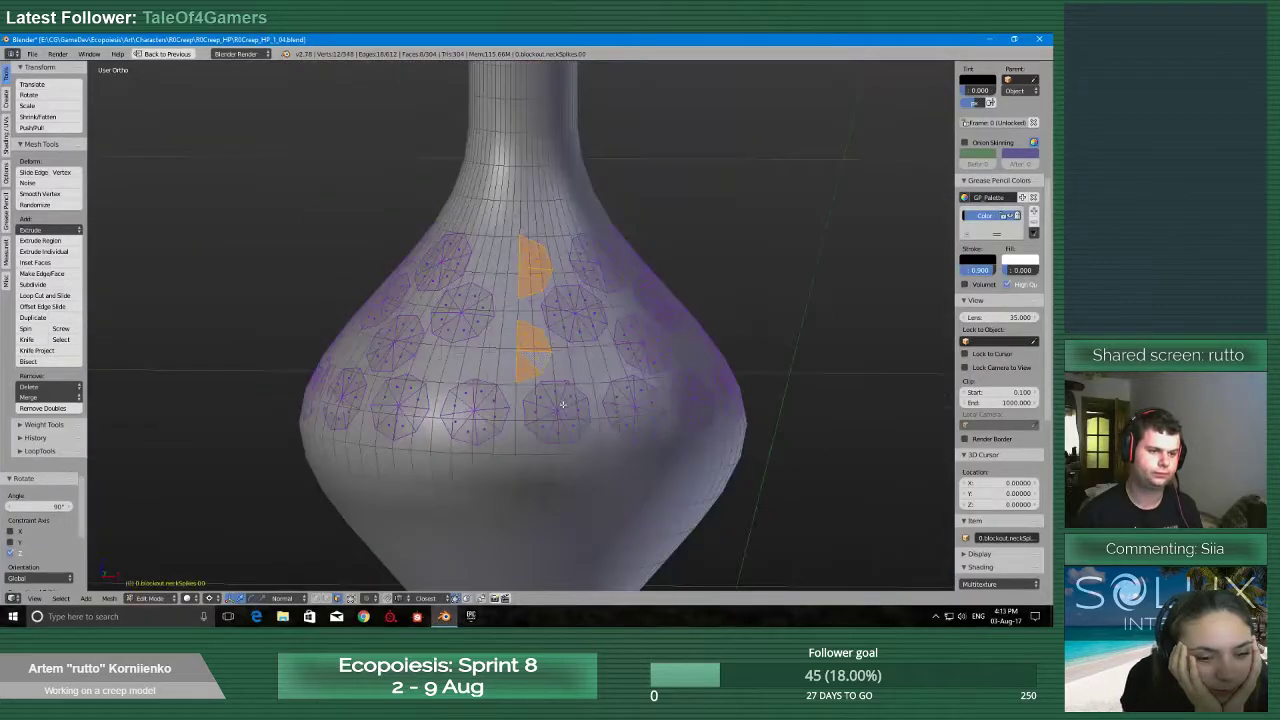
pyautogui.scroll(5, 548, 340)
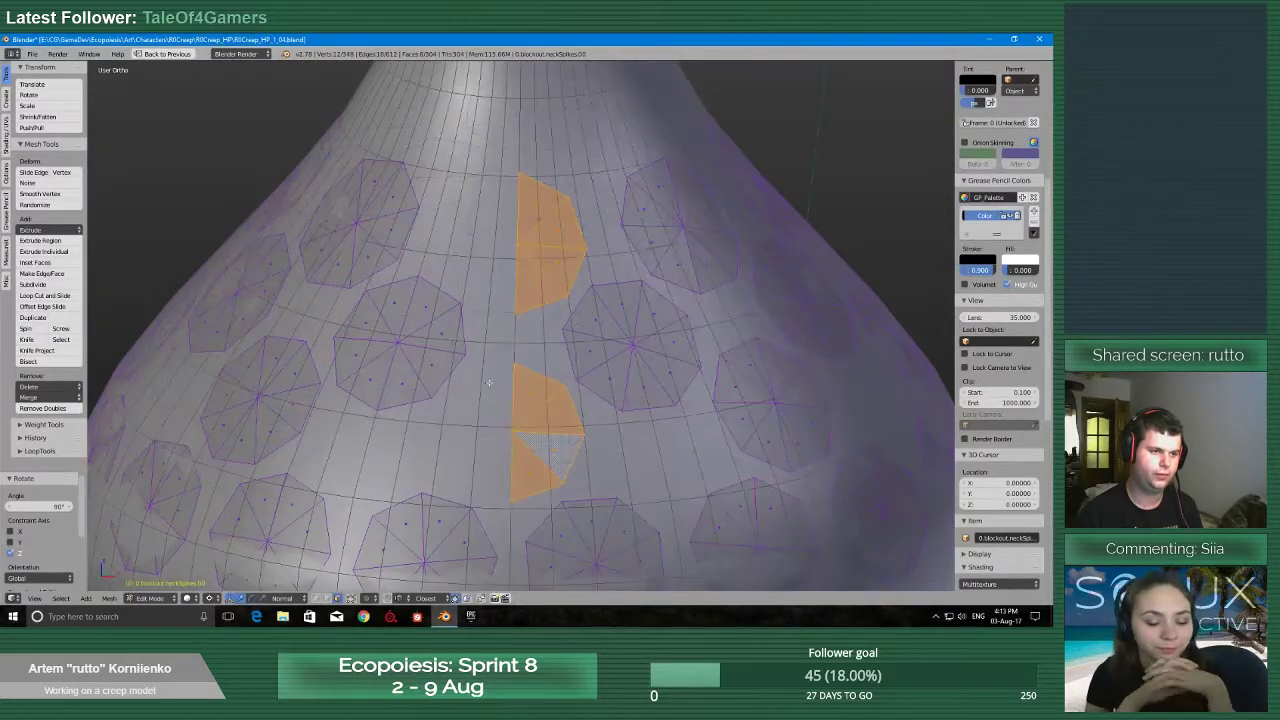
pyautogui.hotkey('shift', 'd')
pyautogui.rightClick(541, 361)
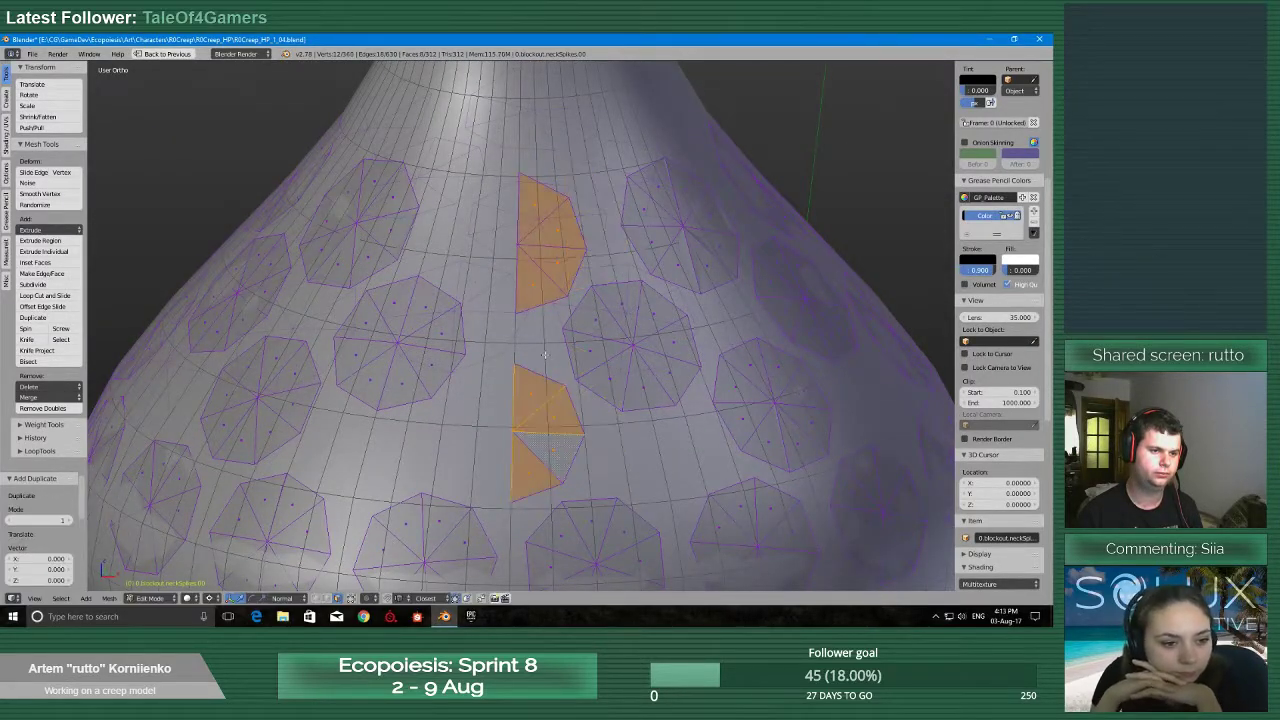
pyautogui.hotkey('ctrl', 'z')
# Mirror the two selected half-discs across the global X axis
pyautogui.click(118, 600)
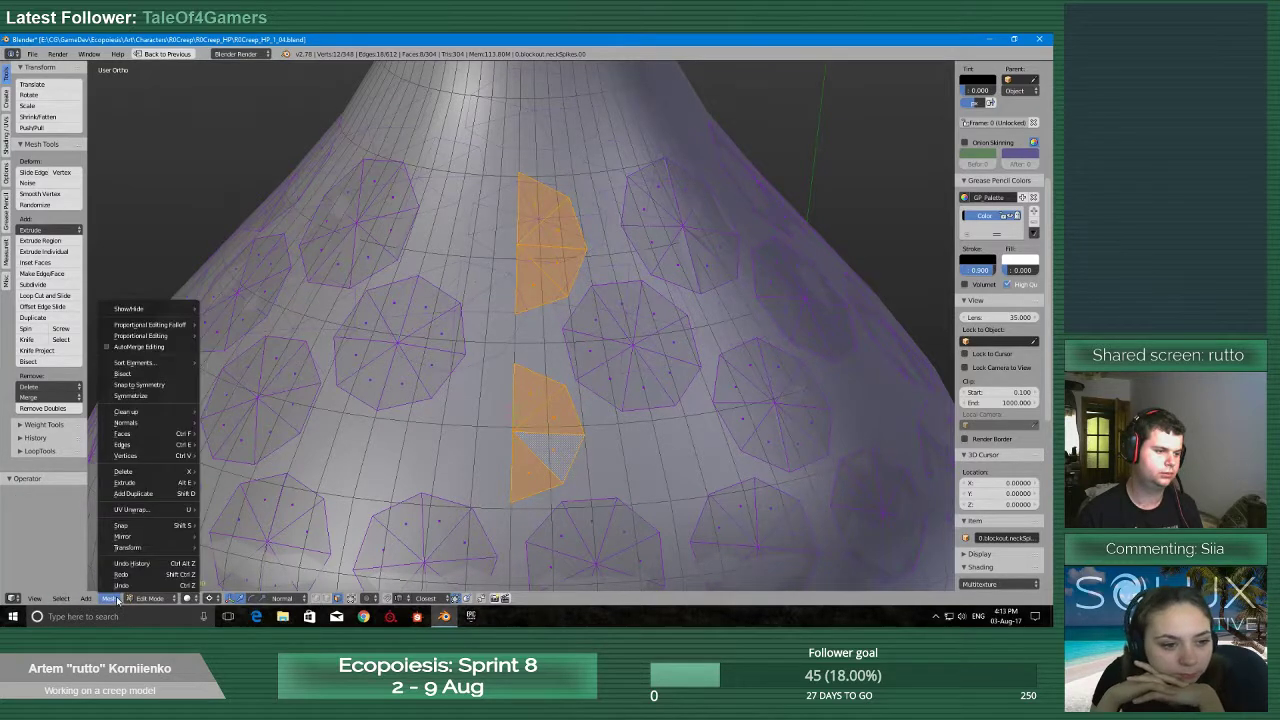
pyautogui.moveTo(150, 537)
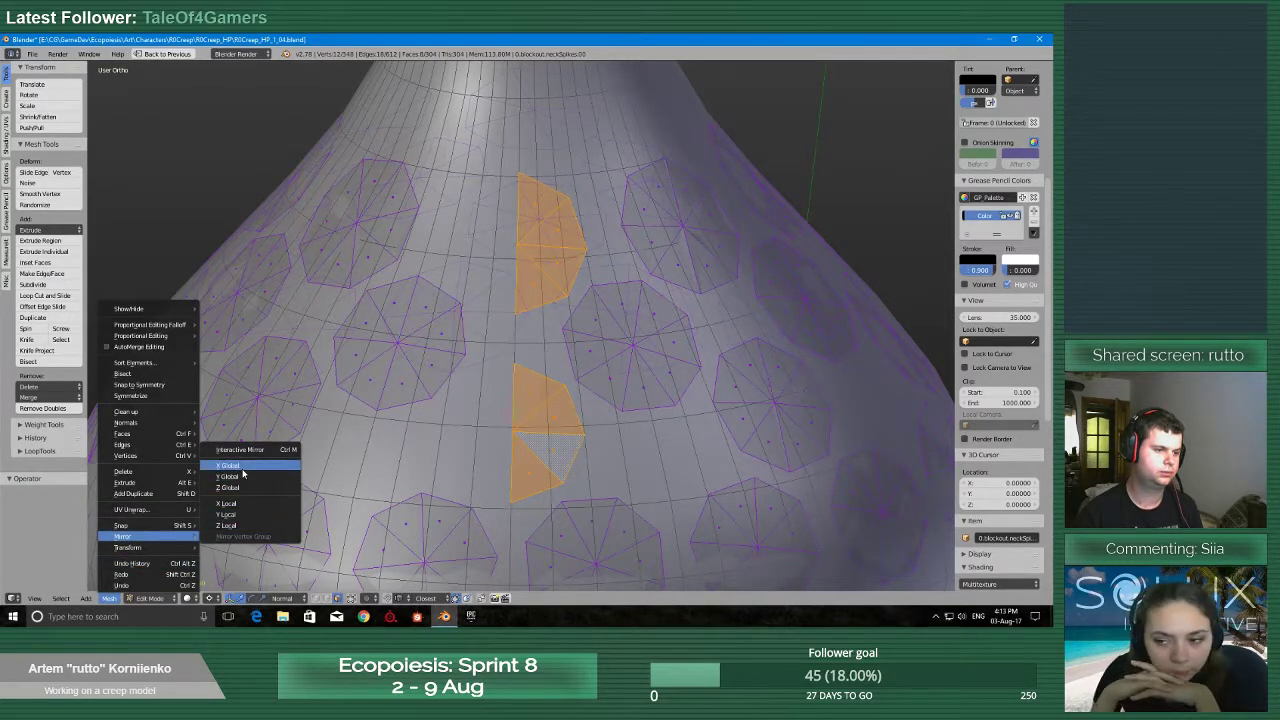
pyautogui.click(106, 599)
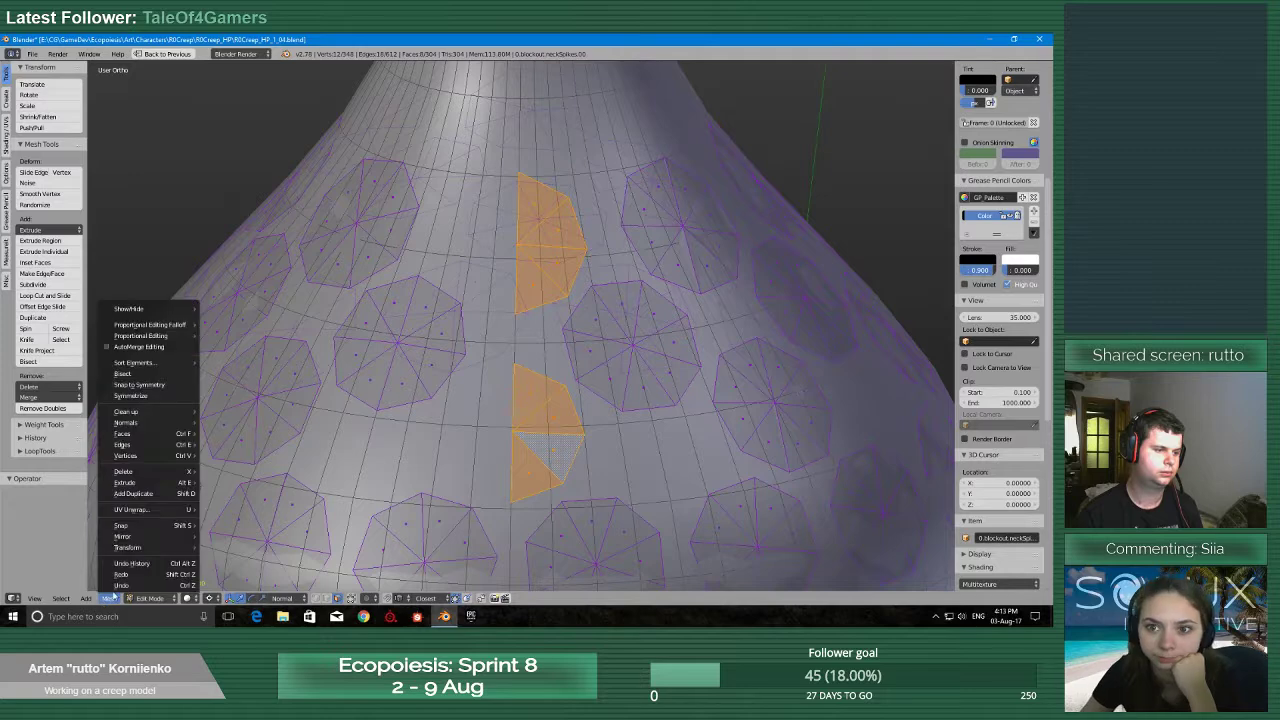
pyautogui.moveTo(150, 537)
pyautogui.click(244, 467)
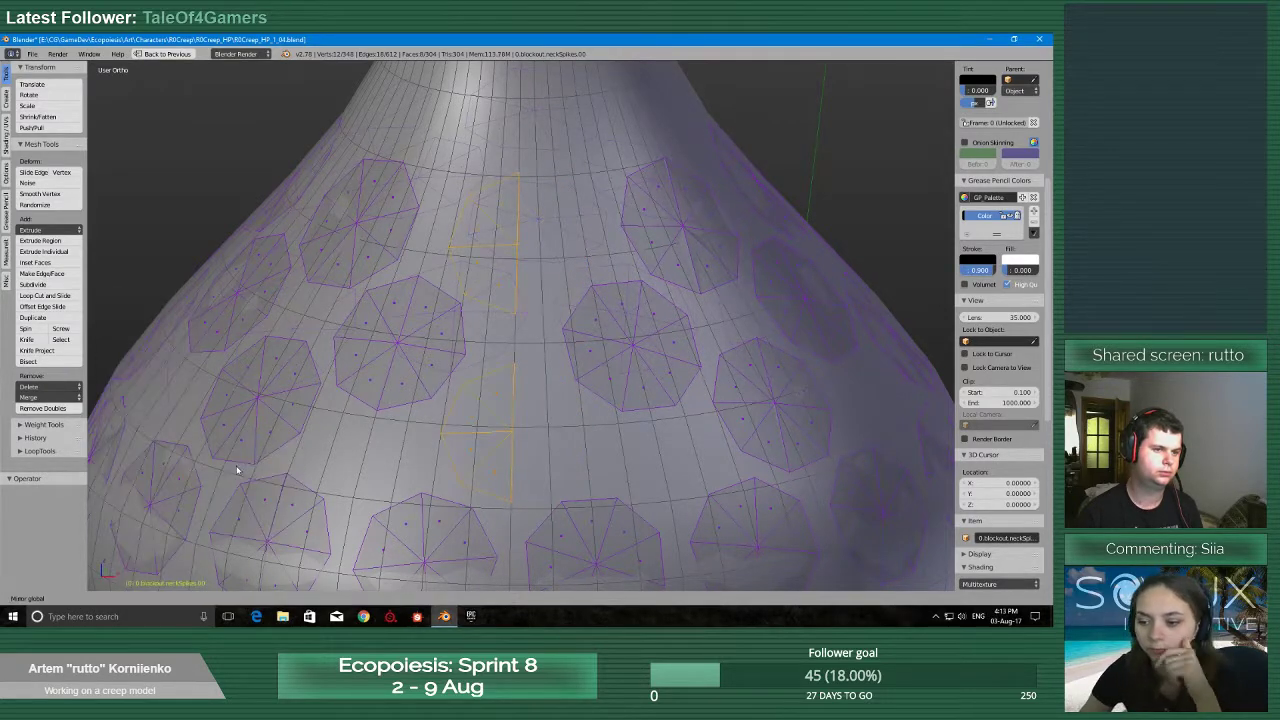
# Flip the normals of the two mirrored half-discs in the centre column
pyautogui.press('w')
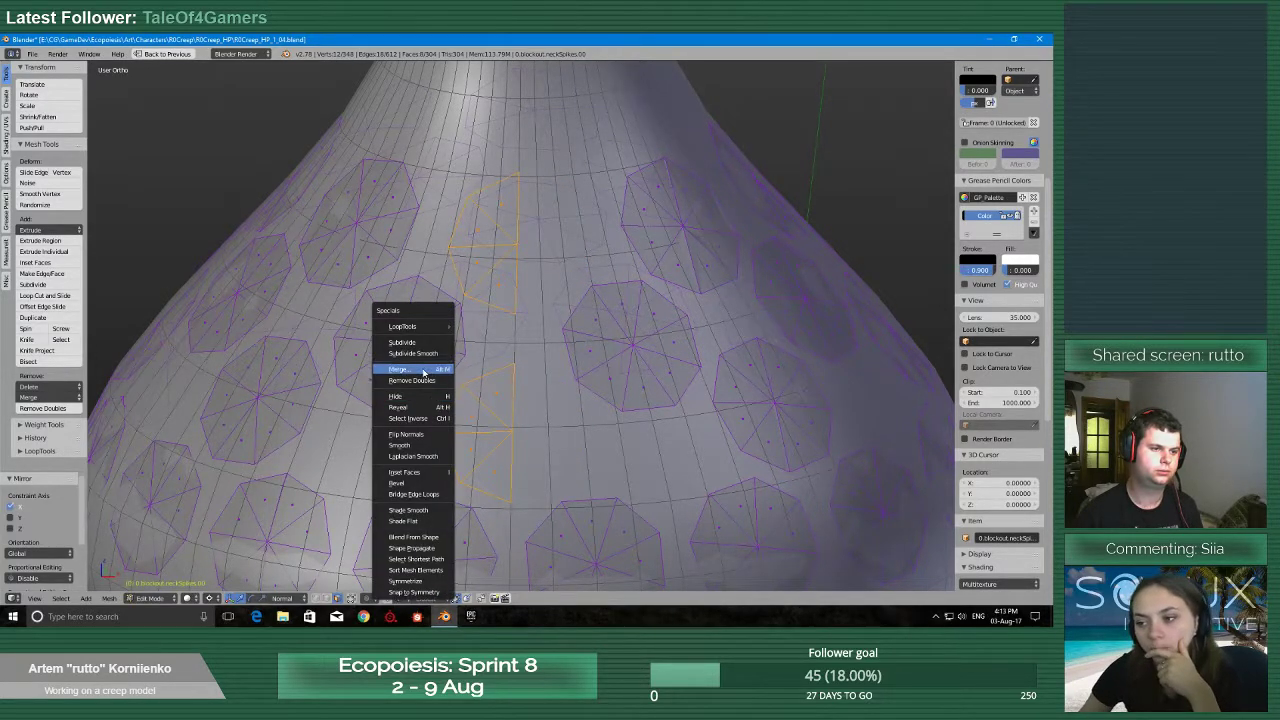
pyautogui.click(410, 435)
pyautogui.scroll(-5, 416, 440)
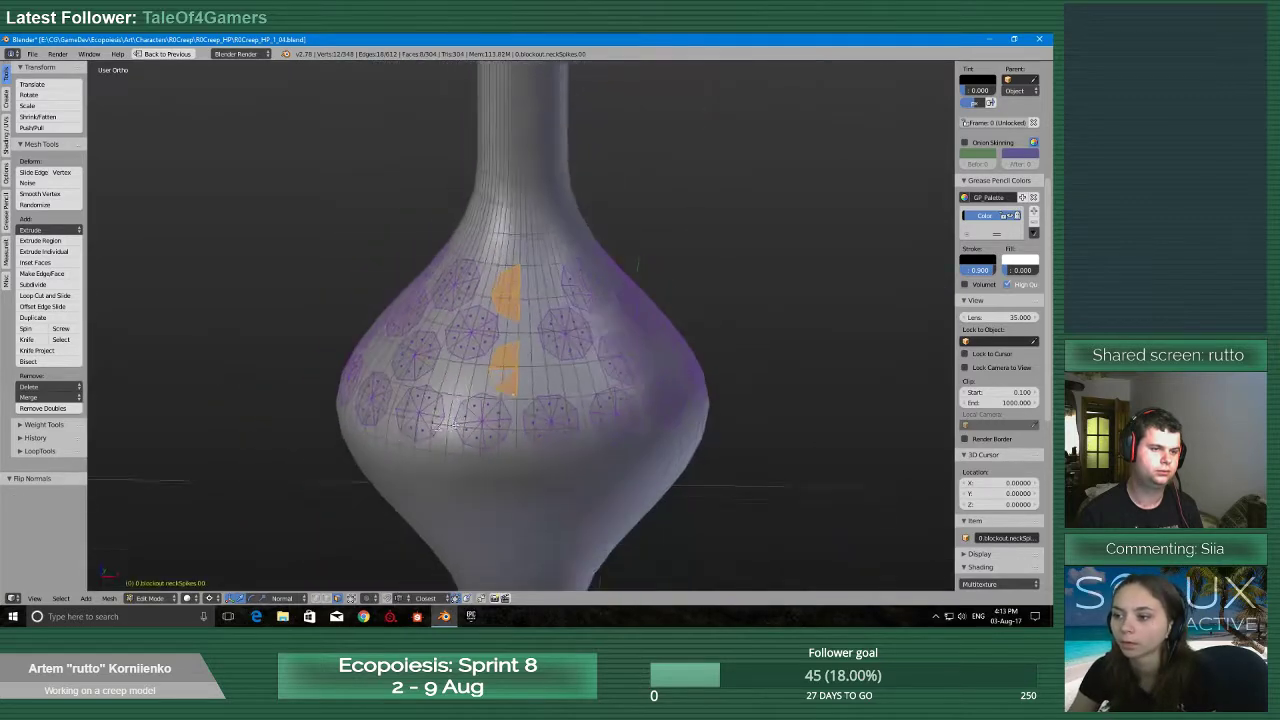
# Select a face on each full disc in the quarter beside the mirrored half-discs, extend to linked faces and delete those discs
pyautogui.scroll(2, 500, 410)
pyautogui.rightClick(546, 479)
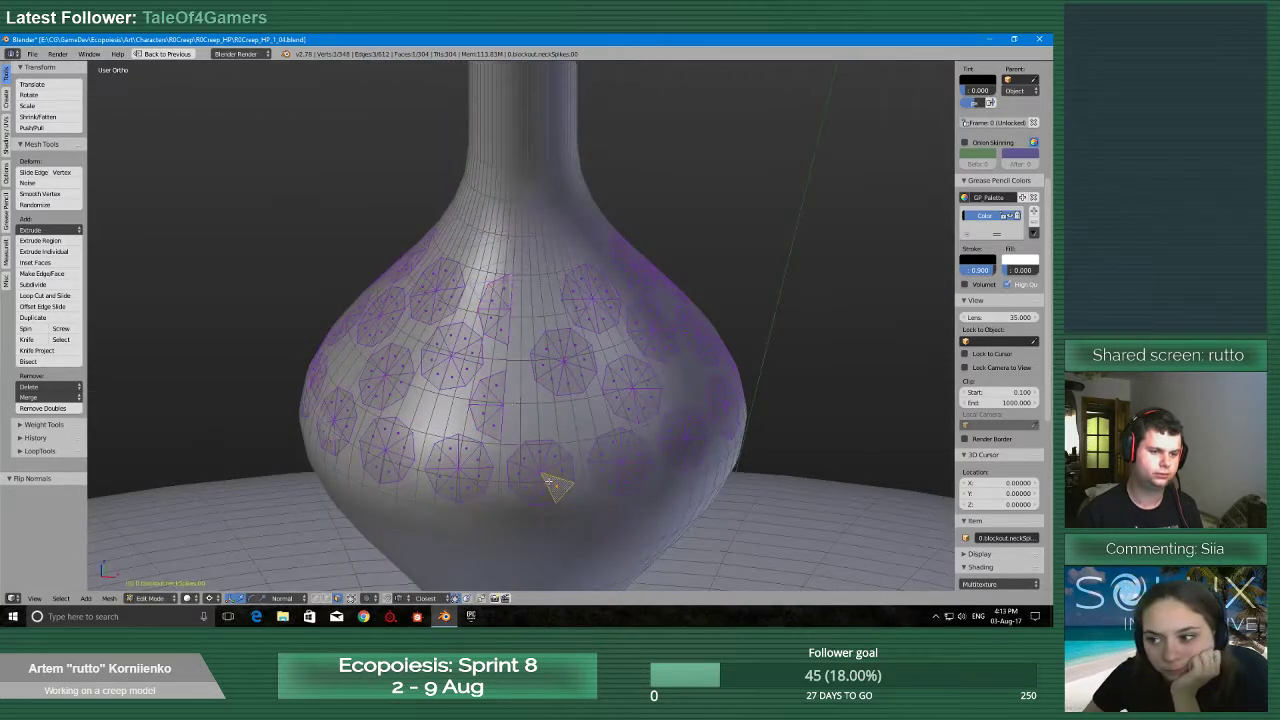
pyautogui.keyDown('shift'); pyautogui.rightClick(583, 292); pyautogui.keyUp('shift')
pyautogui.keyDown('shift'); pyautogui.rightClick(636, 370); pyautogui.keyUp('shift')
pyautogui.keyDown('shift'); pyautogui.rightClick(673, 428); pyautogui.keyUp('shift')
pyautogui.moveTo(673, 428); pyautogui.dragTo(703, 366, button='middle')
pyautogui.keyDown('shift'); pyautogui.rightClick(667, 453); pyautogui.keyUp('shift')
pyautogui.scroll(-5, 660, 420)
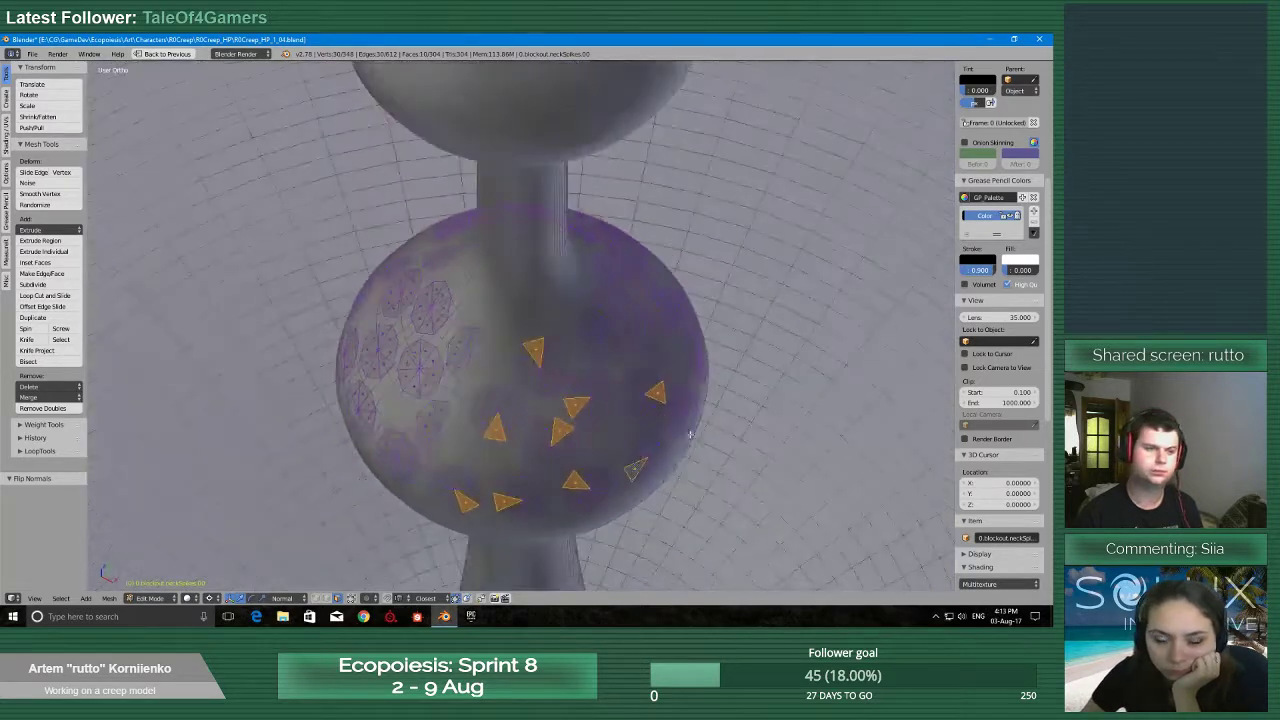
pyautogui.moveTo(657, 393); pyautogui.dragTo(671, 375, button='middle')
pyautogui.press('x')
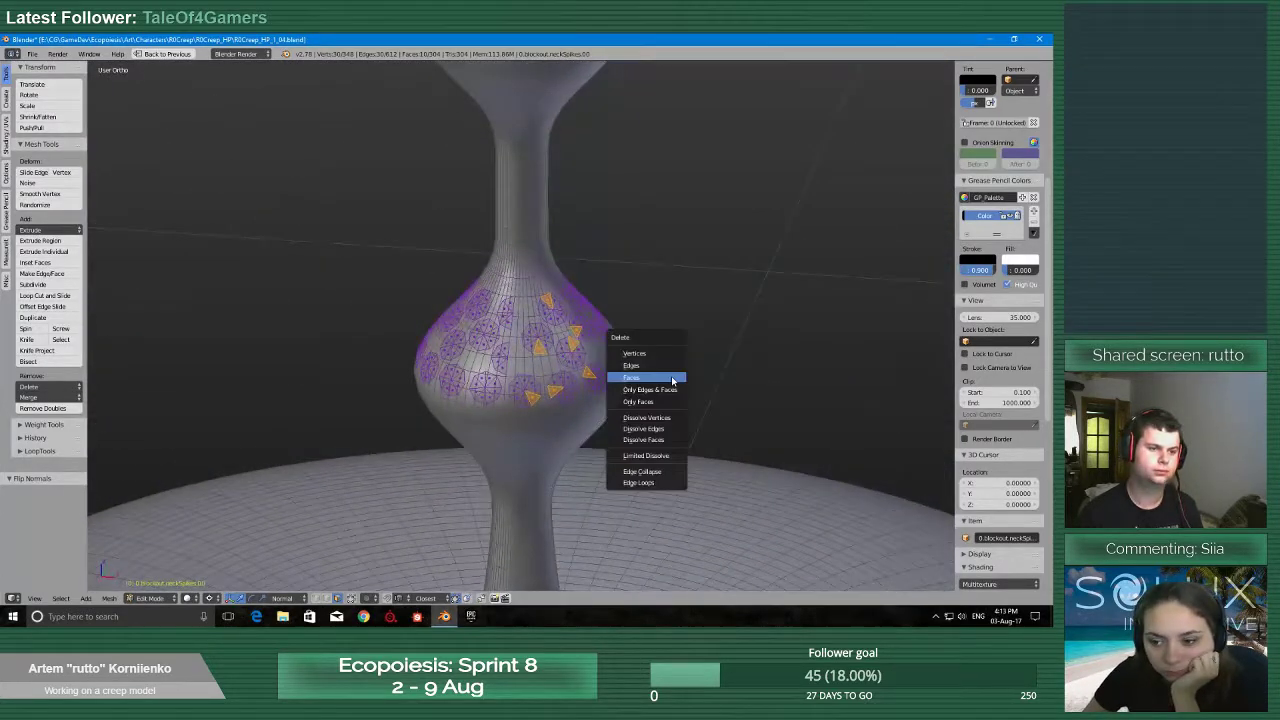
pyautogui.hotkey('ctrl', 'l')
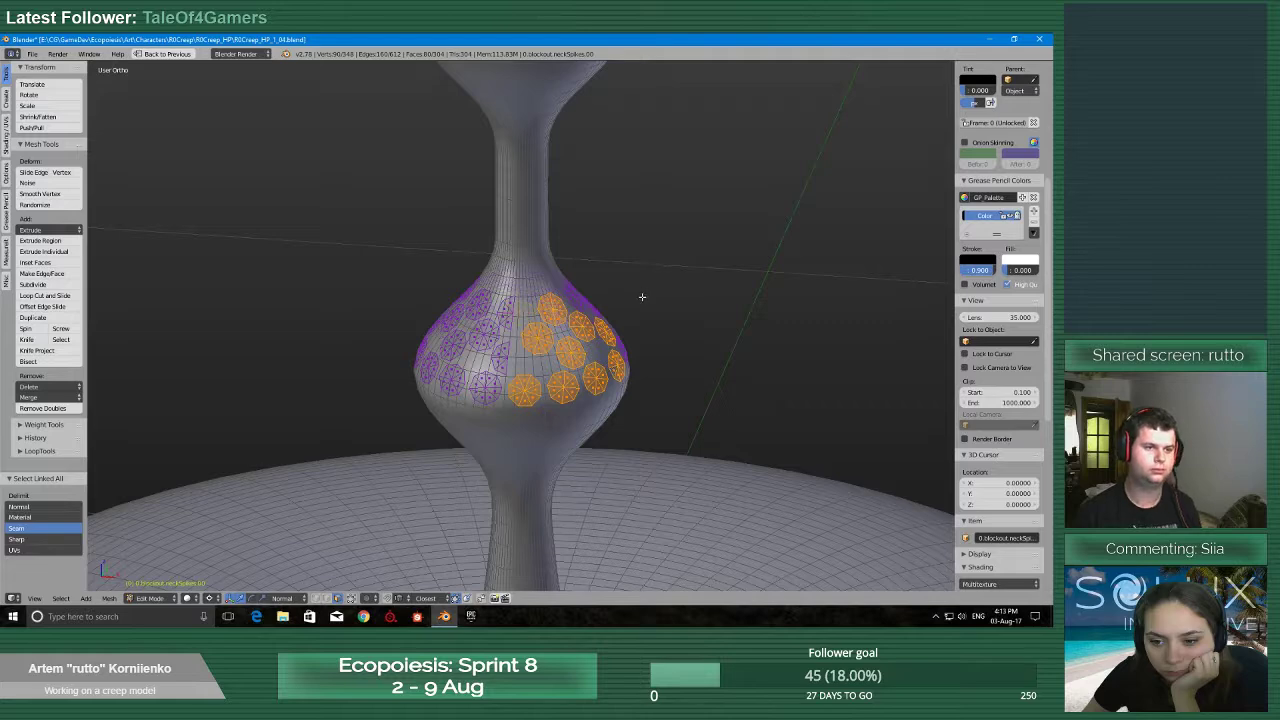
pyautogui.press('x')
pyautogui.click(642, 296)
# Delete the full discs on the remaining neck quarters with their linked faces, keeping one quarter between half-discs and saving the file before deletion
pyautogui.moveTo(642, 296); pyautogui.dragTo(737, 323, button='middle')
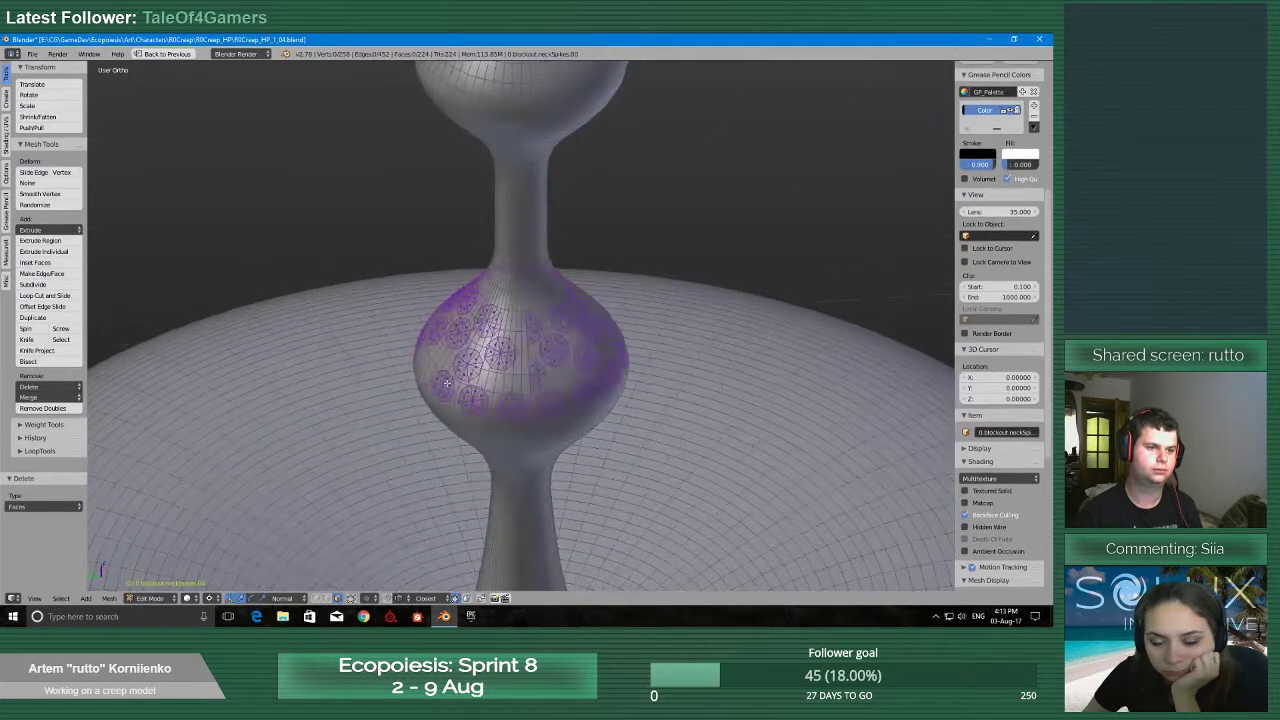
pyautogui.scroll(1, 447, 383)
pyautogui.rightClick(501, 429)
pyautogui.keyDown('shift'); pyautogui.rightClick(490, 364); pyautogui.keyUp('shift')
pyautogui.keyDown('shift'); pyautogui.rightClick(457, 414); pyautogui.keyUp('shift')
pyautogui.keyDown('shift'); pyautogui.rightClick(430, 408); pyautogui.keyUp('shift')
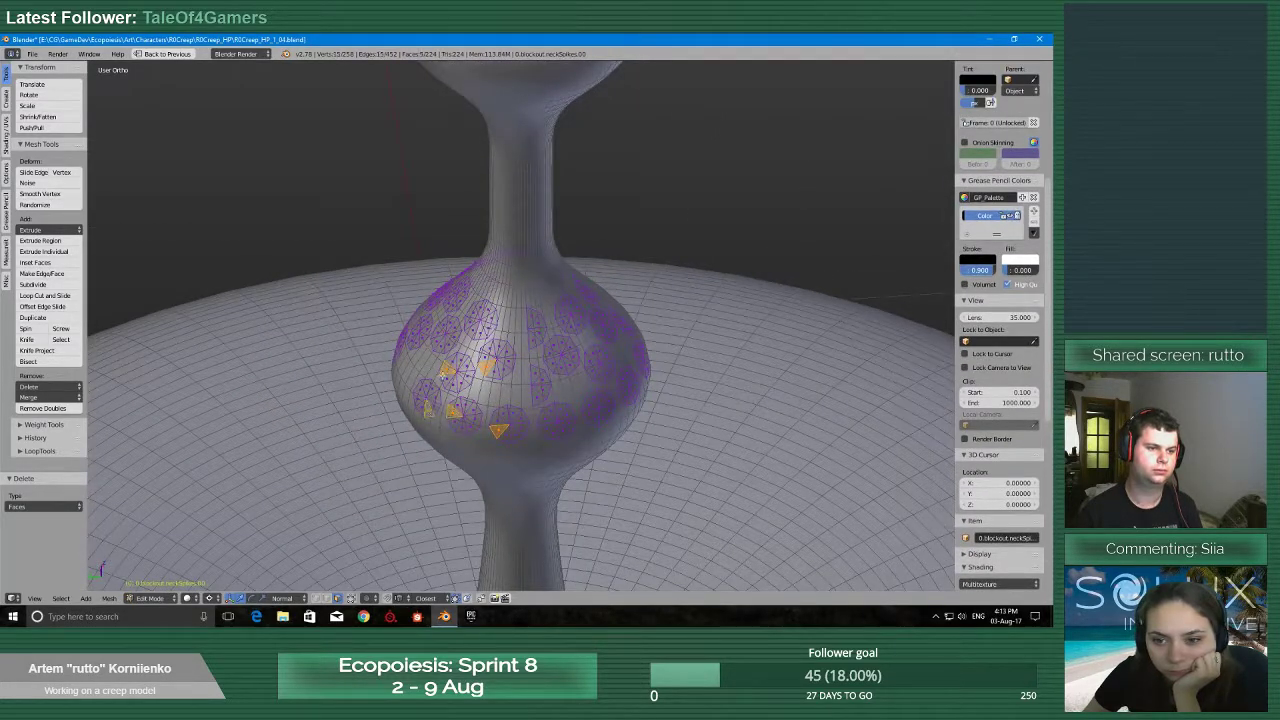
pyautogui.keyDown('shift'); pyautogui.rightClick(437, 332); pyautogui.keyUp('shift')
pyautogui.moveTo(437, 332); pyautogui.dragTo(548, 330, button='middle')
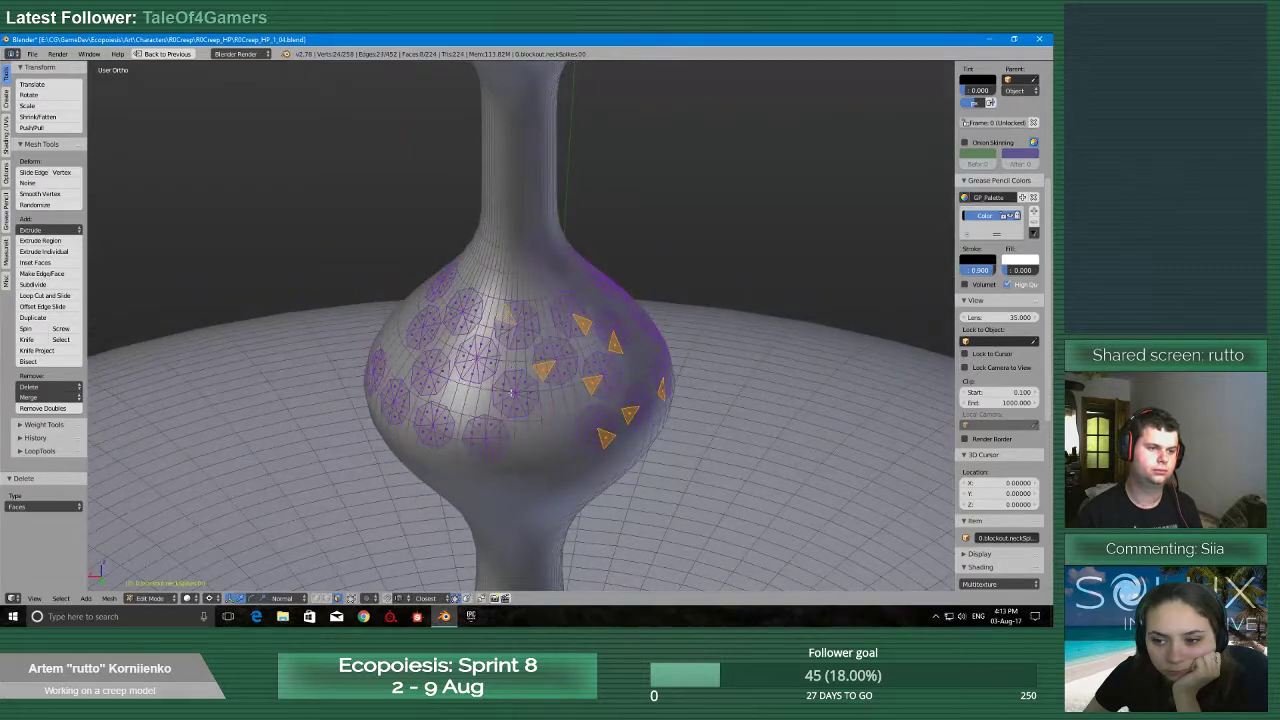
pyautogui.moveTo(392, 406); pyautogui.dragTo(446, 413, button='middle')
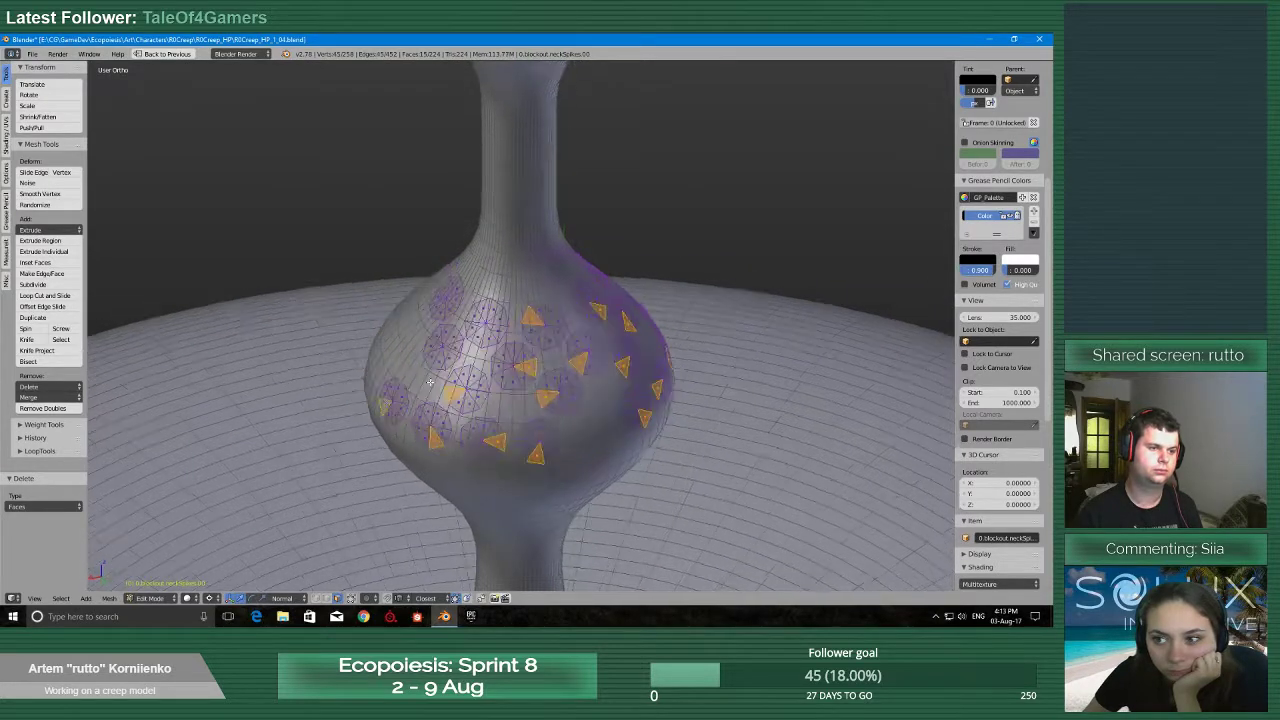
pyautogui.keyDown('shift'); pyautogui.rightClick(420, 431); pyautogui.keyUp('shift')
pyautogui.keyDown('shift'); pyautogui.rightClick(488, 360); pyautogui.keyUp('shift')
pyautogui.scroll(-5, 466, 322)
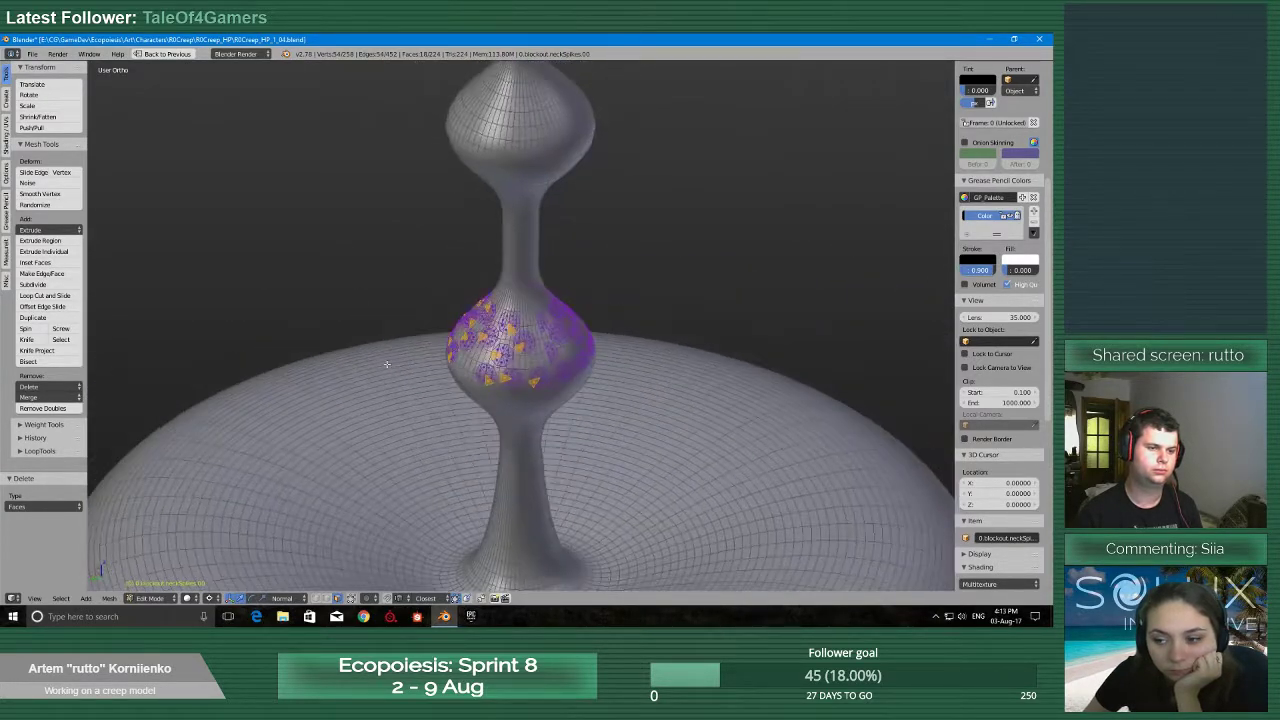
pyautogui.hotkey('ctrl', 'l')
pyautogui.scroll(10, 386, 370)
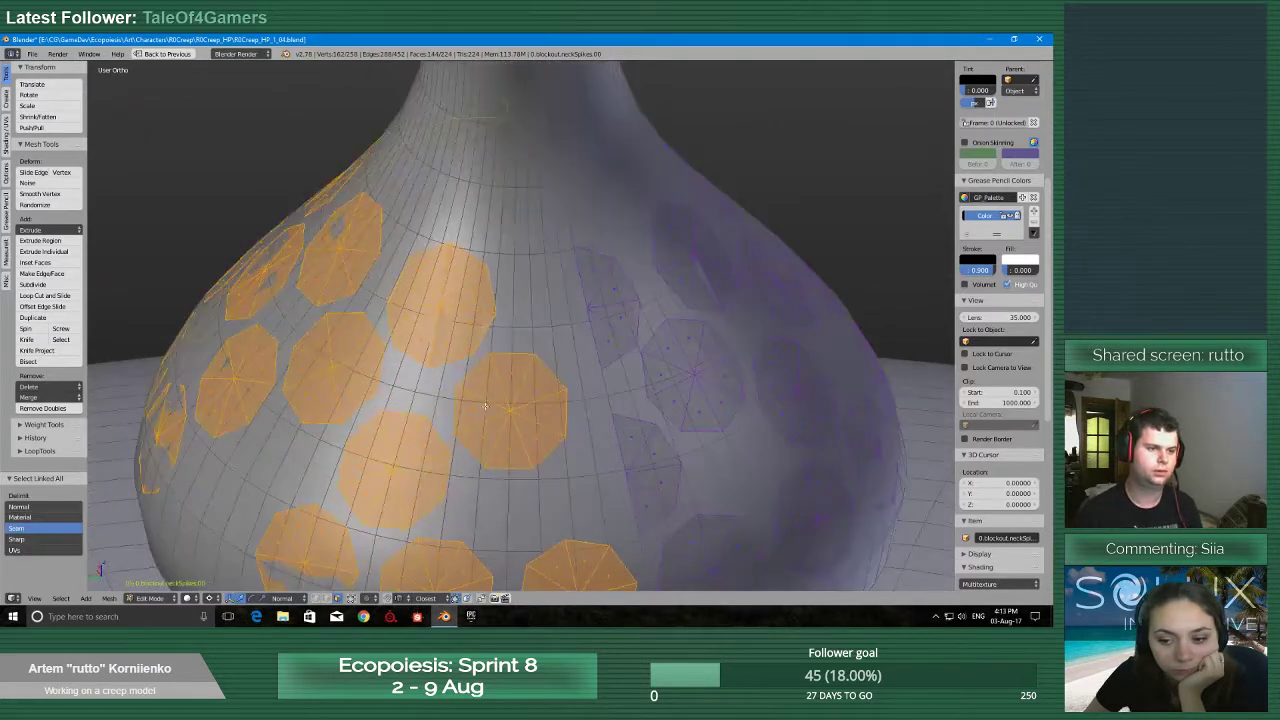
pyautogui.scroll(-3, 486, 409)
pyautogui.hotkey('ctrl', 's')
pyautogui.click(486, 409)
pyautogui.moveTo(610, 391); pyautogui.dragTo(636, 387, button='middle')
pyautogui.scroll(2, 551, 460)
pyautogui.scroll(-3, 527, 491)
pyautogui.press('x')
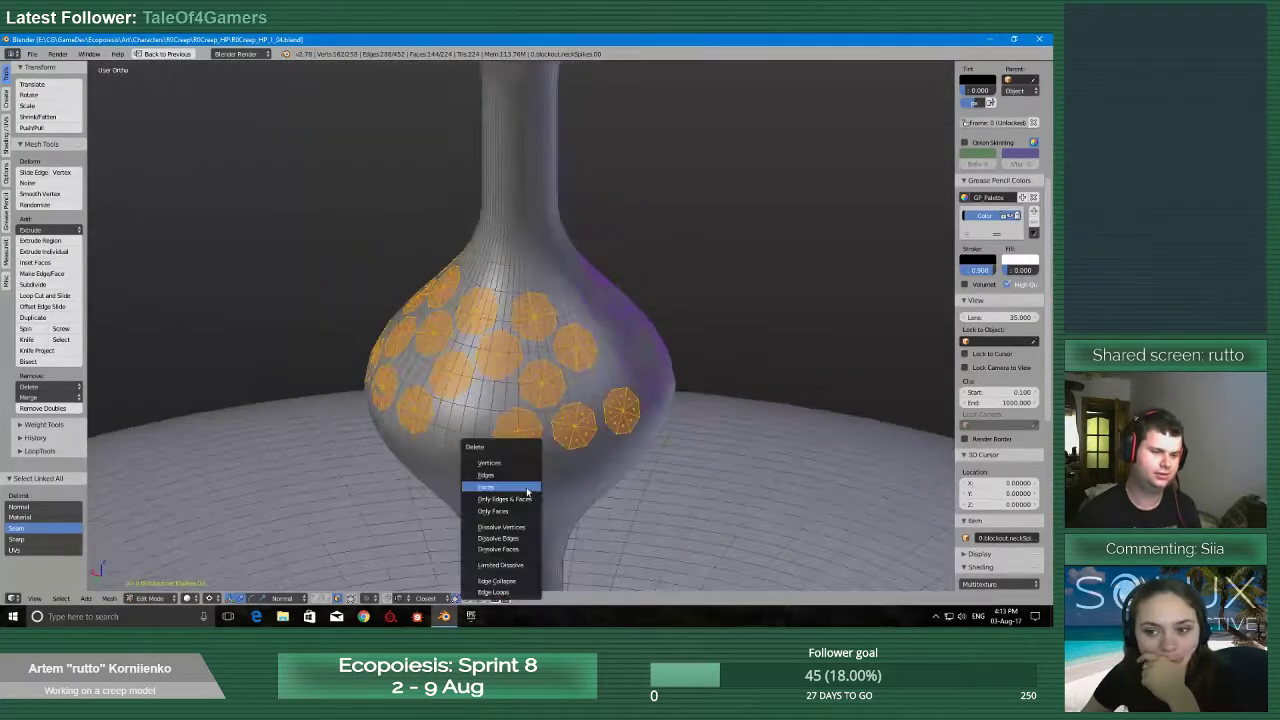
pyautogui.click(507, 488)
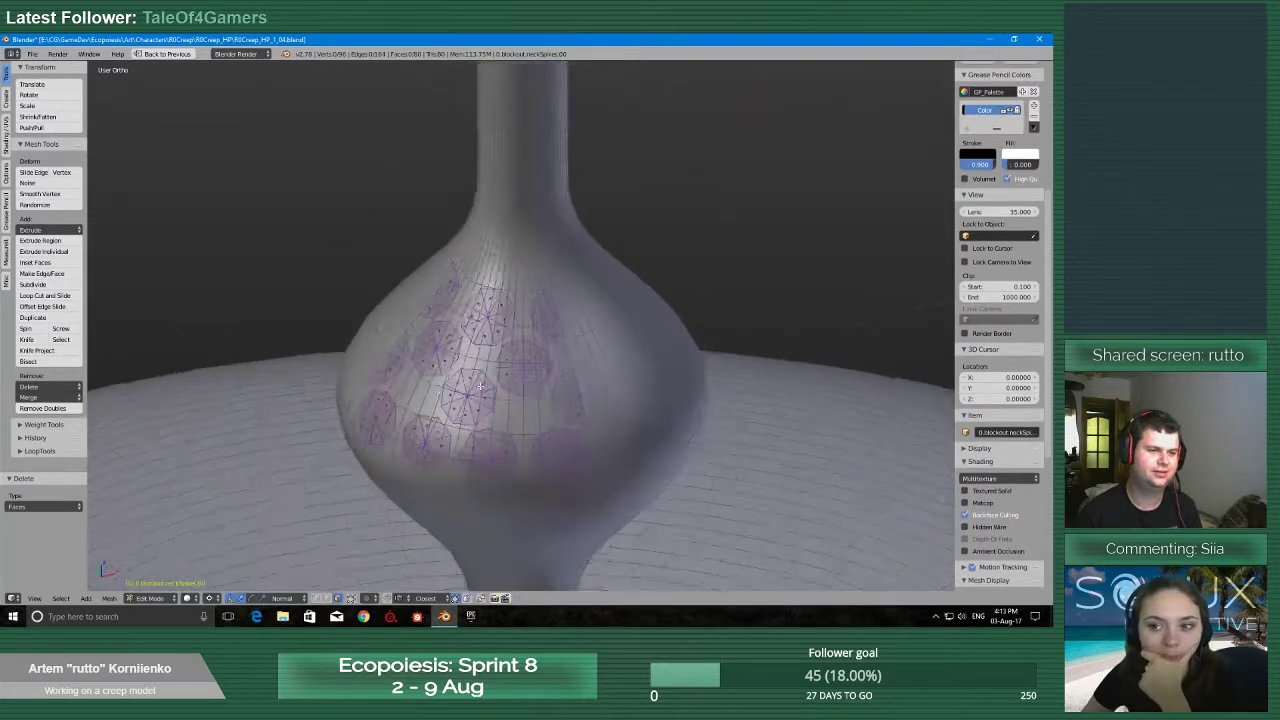
# Select the full disc next to the centre half-discs with its linked faces and rotate it about 12° around its normal Z axis
pyautogui.scroll(7, 478, 400)
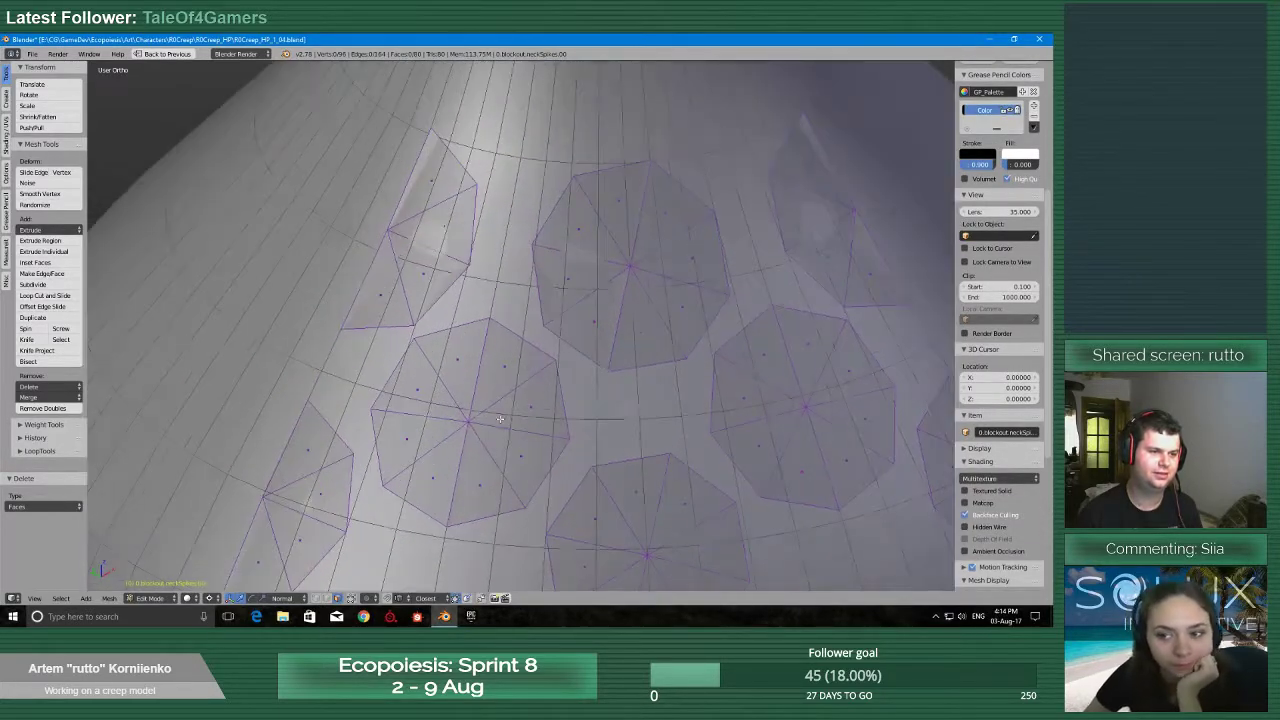
pyautogui.scroll(5, 1000, 300)
pyautogui.rightClick(497, 365)
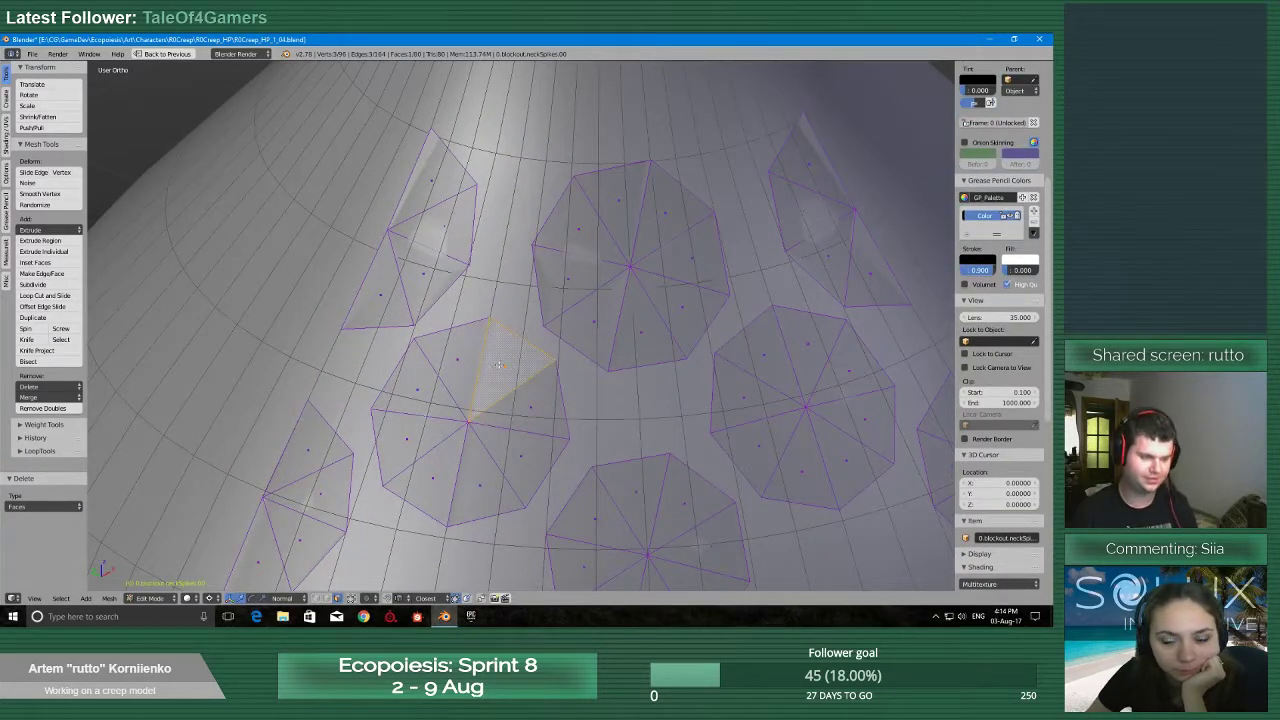
pyautogui.hotkey('ctrl', 'l')
pyautogui.scroll(-3, 497, 365)
pyautogui.moveTo(497, 365); pyautogui.dragTo(553, 404, button='middle')
pyautogui.scroll(3, 553, 404)
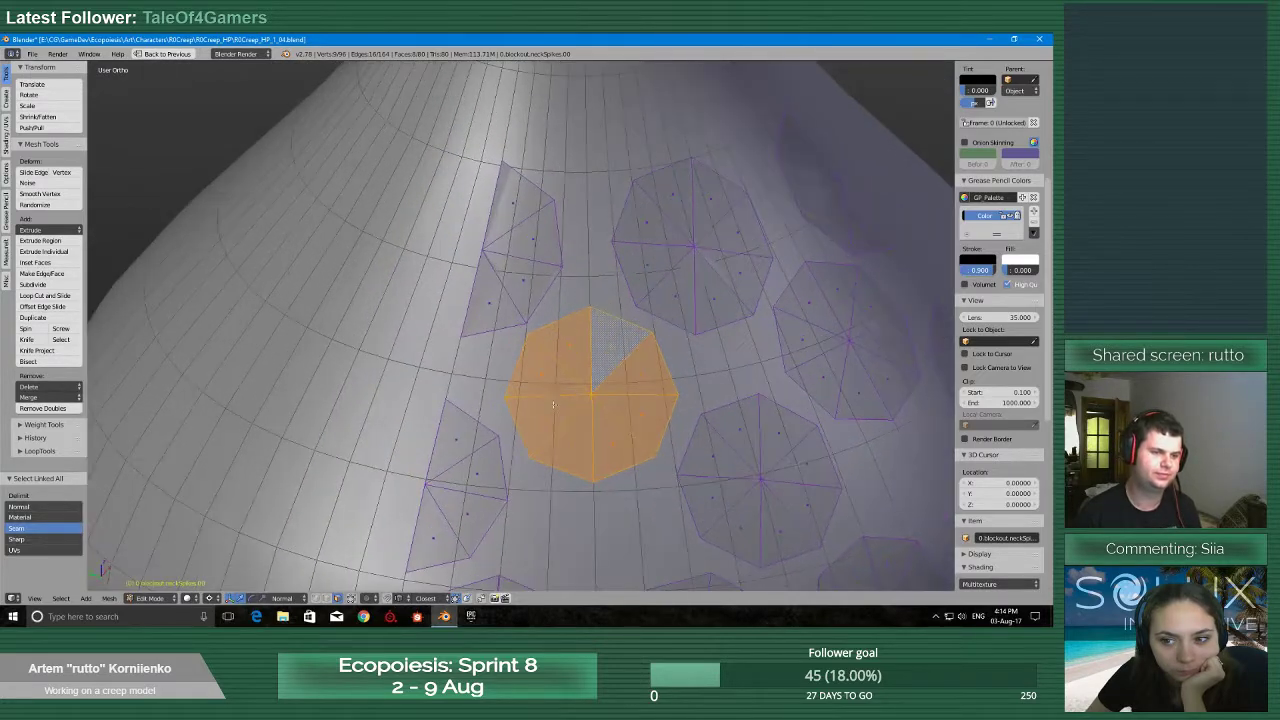
pyautogui.press('r')
pyautogui.rightClick(628, 368)
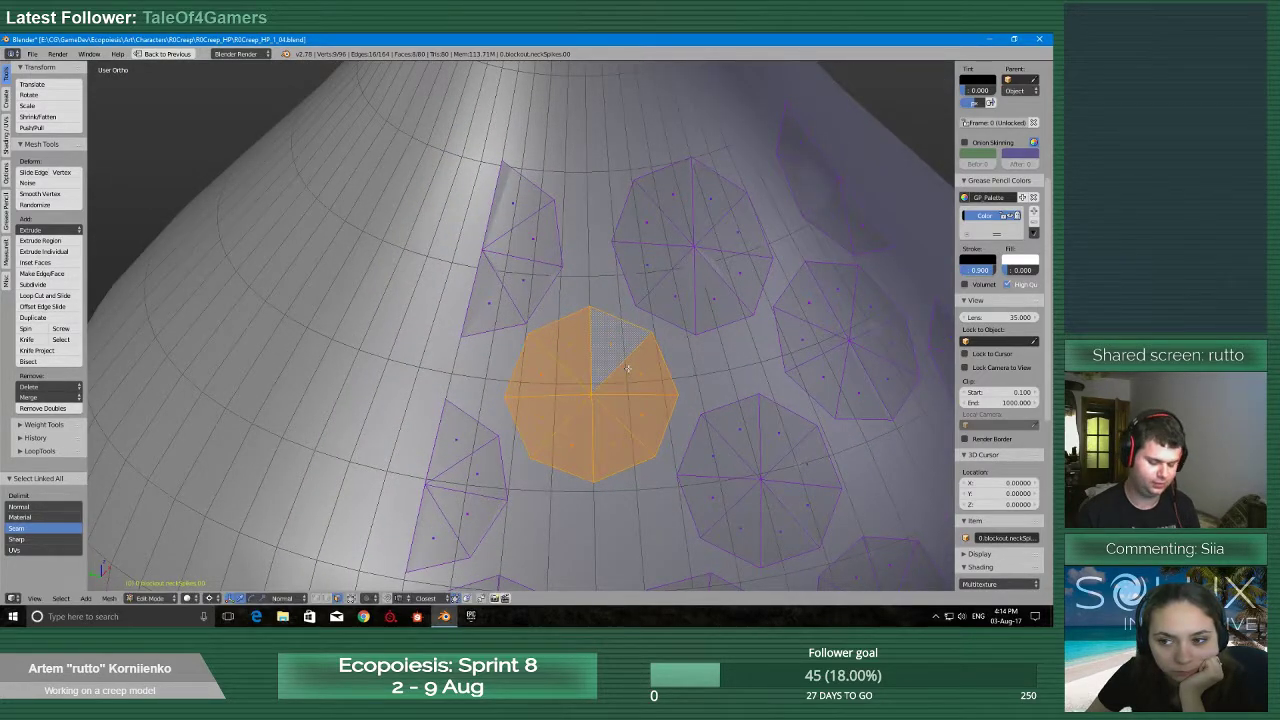
pyautogui.hotkey('ctrl', 'space')
pyautogui.click(627, 318)
pyautogui.press('r')
pyautogui.press('z')
pyautogui.press('z')
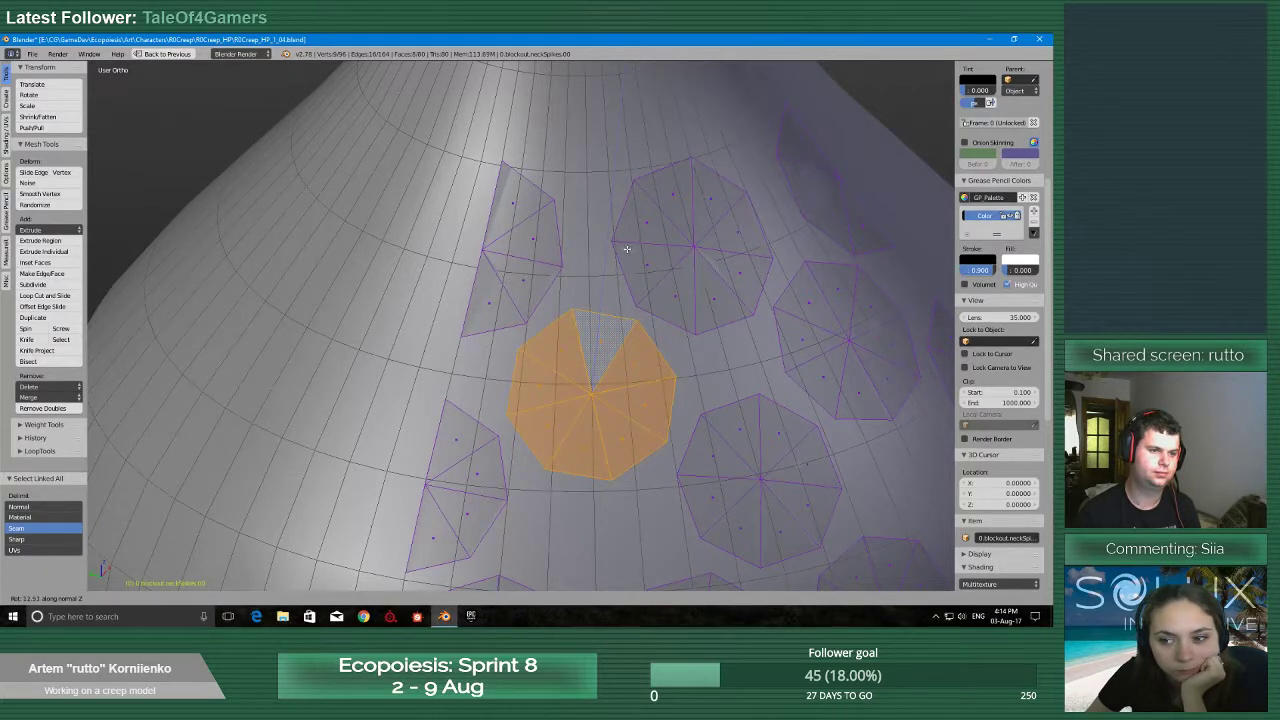
pyautogui.click(626, 256)
# In vertex mode, extrude the rotated disc's upper side vertex and merge it At Last onto the upper half-disc's bottom corner
pyautogui.scroll(1, 600, 300)
pyautogui.hotkey('ctrl', 'Tab')
pyautogui.click(547, 345)
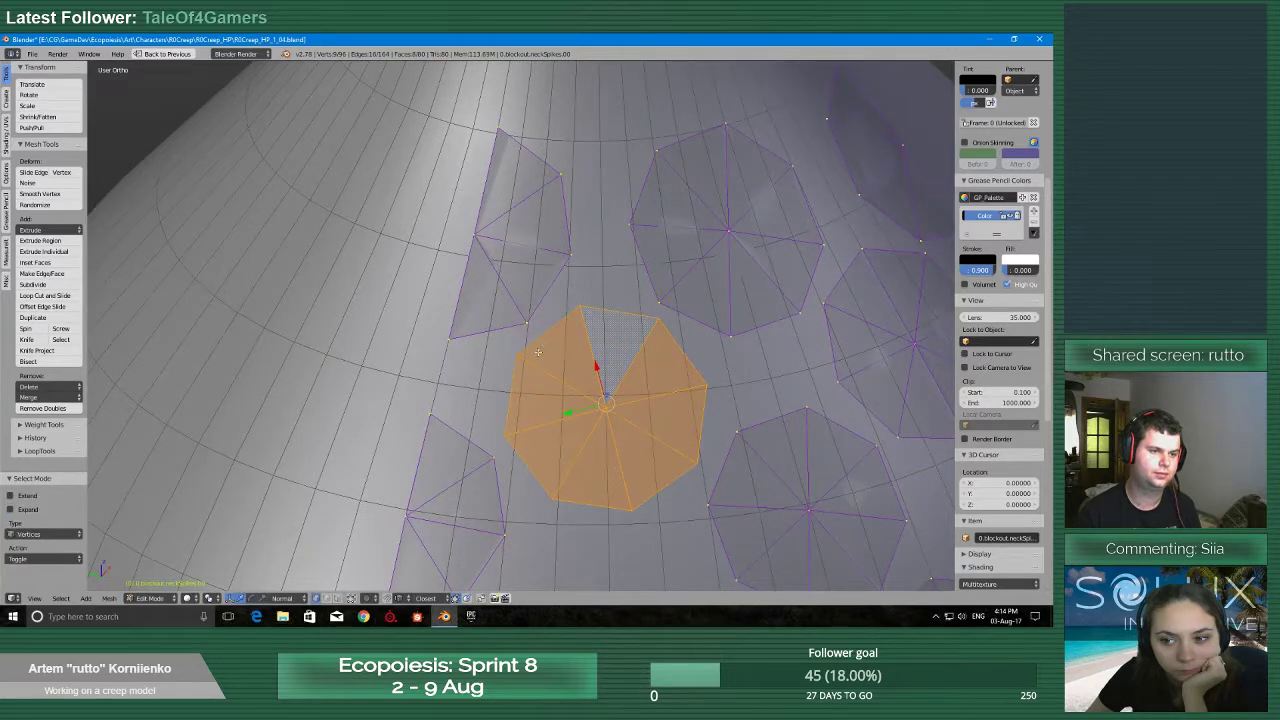
pyautogui.rightClick(515, 352)
pyautogui.press('v')
pyautogui.click(515, 350)
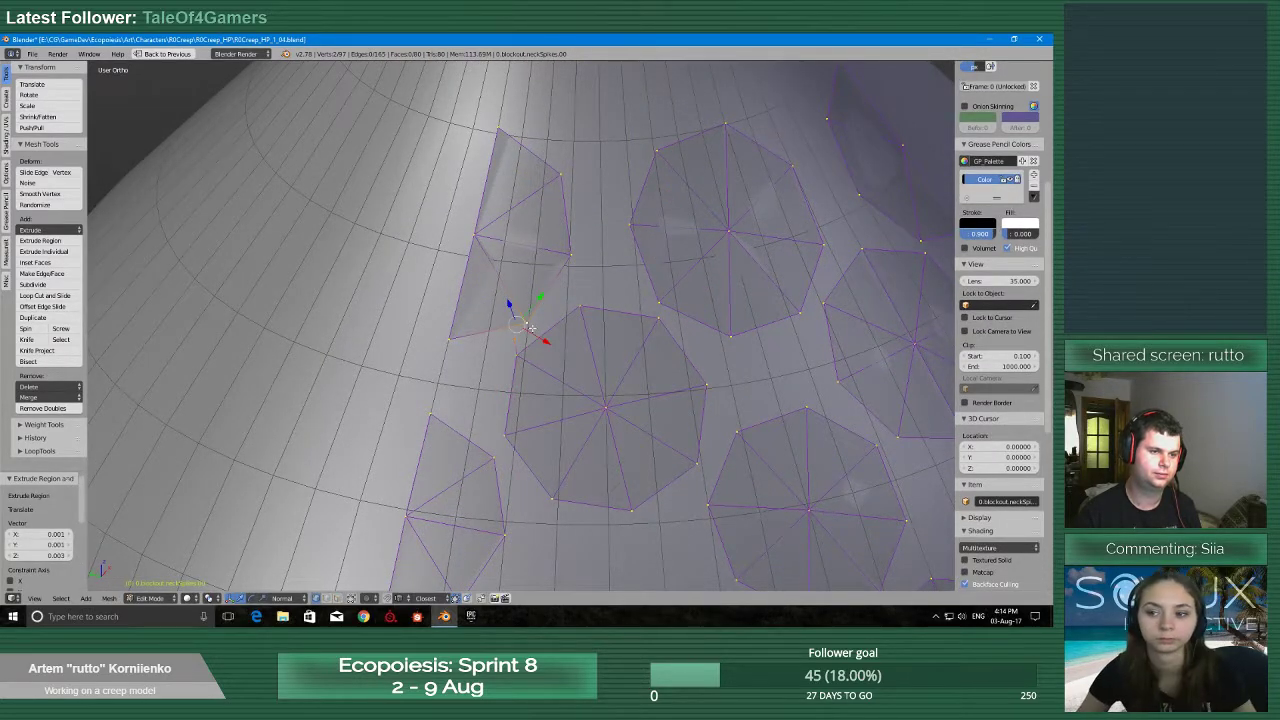
pyautogui.hotkey('ctrl', 'z')
pyautogui.keyDown('shift'); pyautogui.rightClick(446, 341); pyautogui.keyUp('shift')
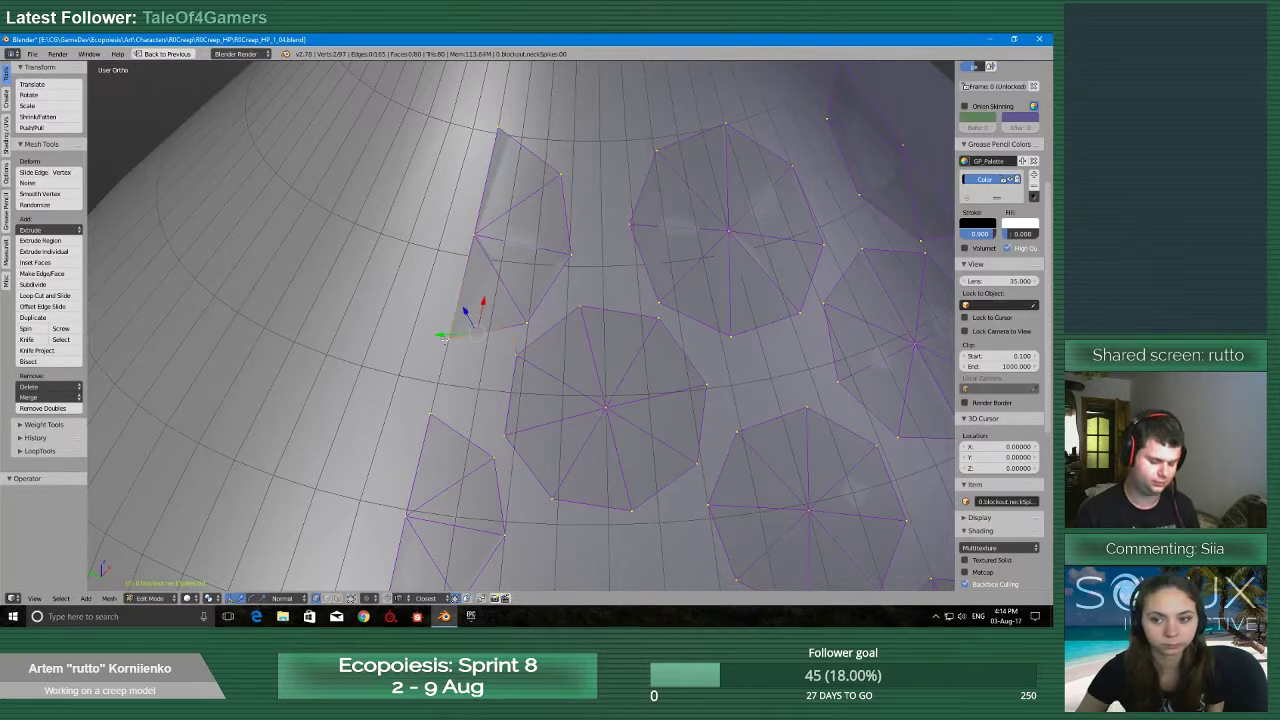
pyautogui.hotkey('alt', 'm')
pyautogui.click(444, 338)
pyautogui.hotkey('ctrl', 'z')
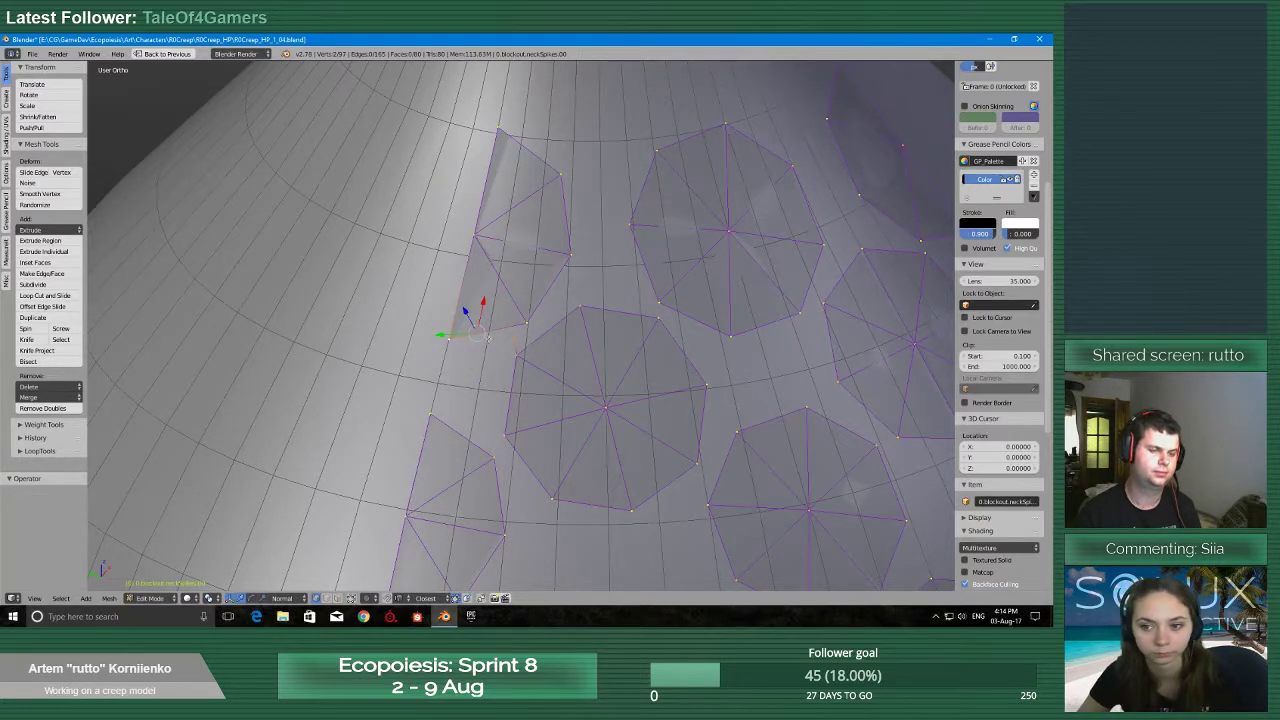
pyautogui.hotkey('alt', 'm')
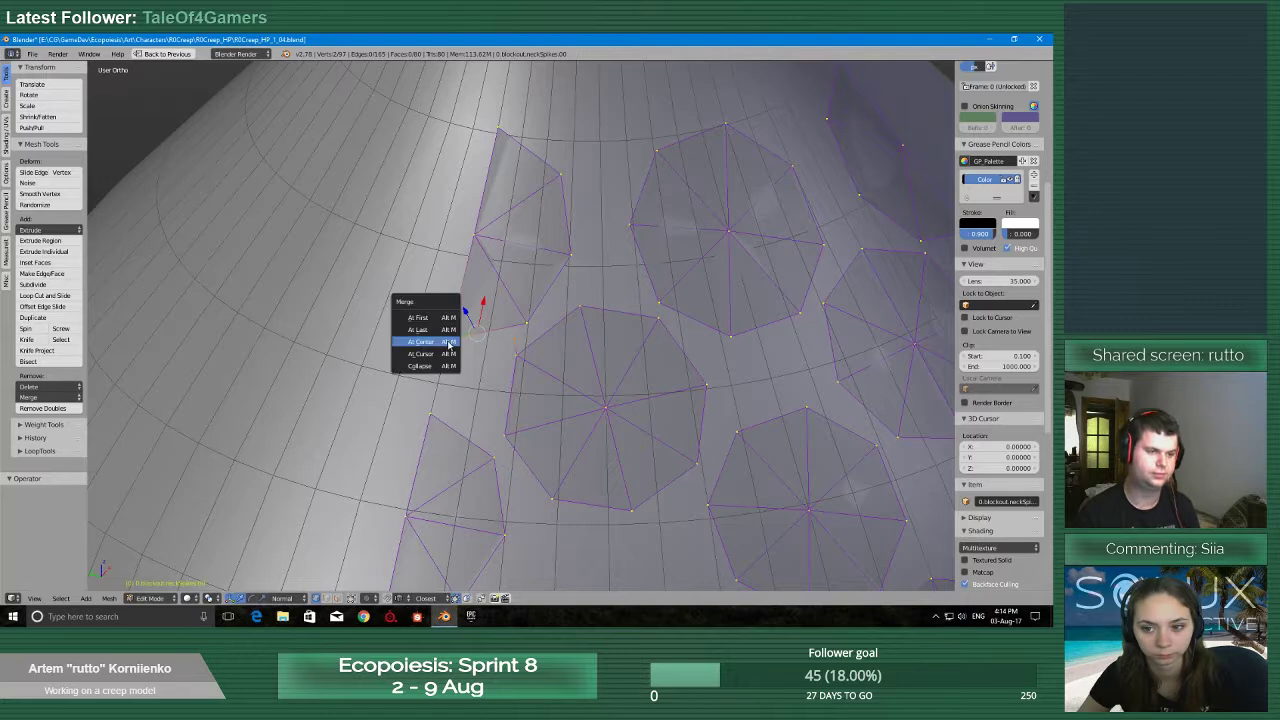
pyautogui.click(446, 330)
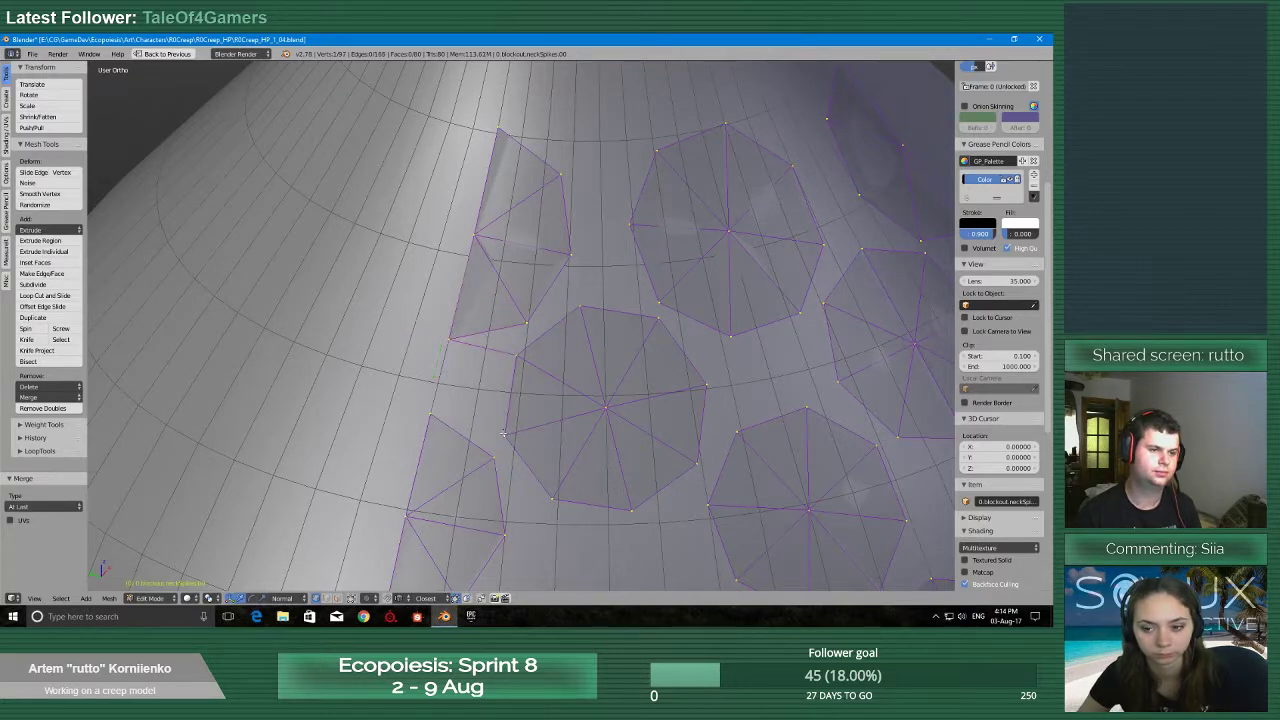
# Extrude the disc's lower side vertex and merge it At Last onto the lower half-disc's top corner
pyautogui.press('e')
pyautogui.click(445, 410)
pyautogui.hotkey('alt', 'm')
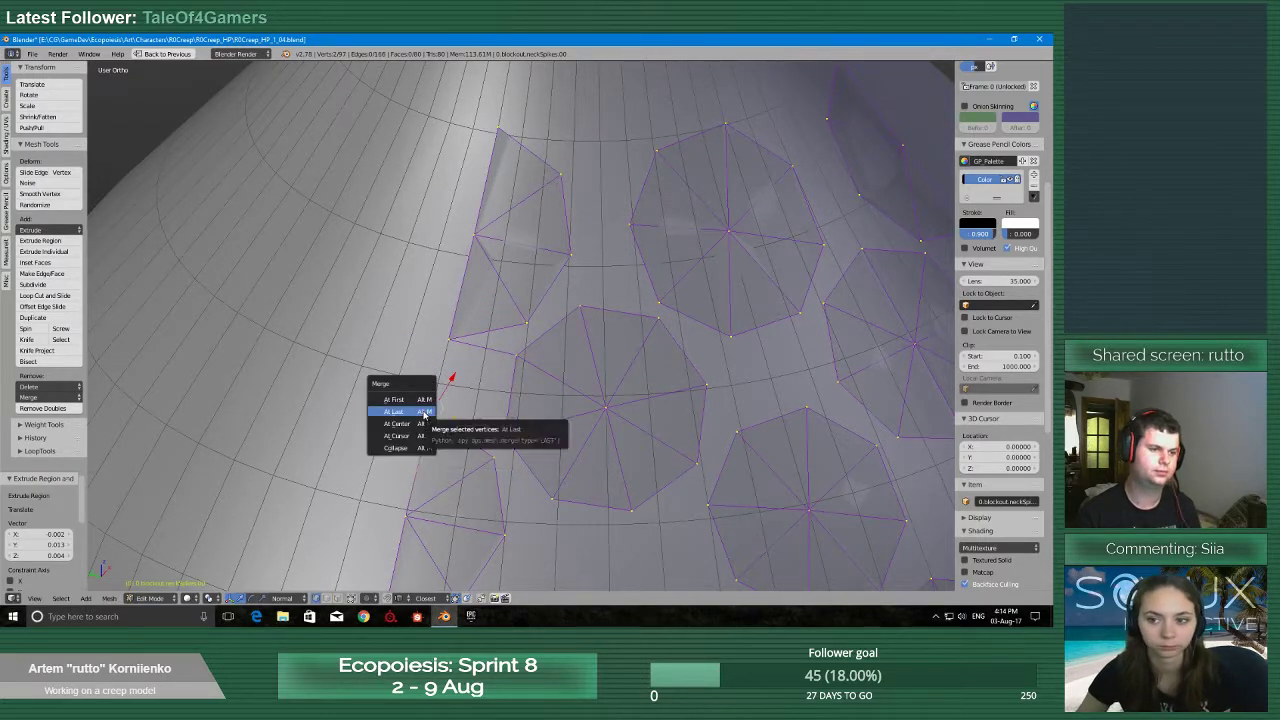
pyautogui.click(423, 412)
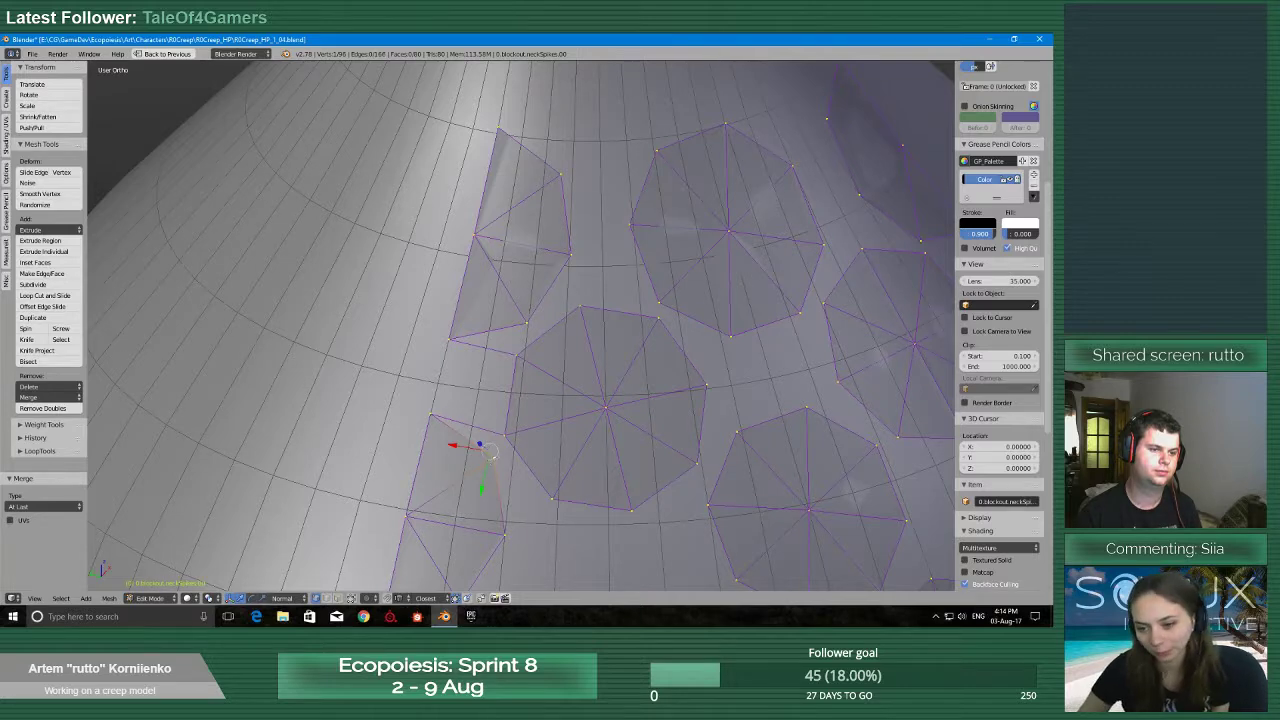
# Bridge the outer vertices of the lower and upper half-discs to the disc's nearest vertices with extruded edges merged At Last
pyautogui.press('e')
pyautogui.click(495, 438)
pyautogui.hotkey('alt', 'm')
pyautogui.click(500, 446)
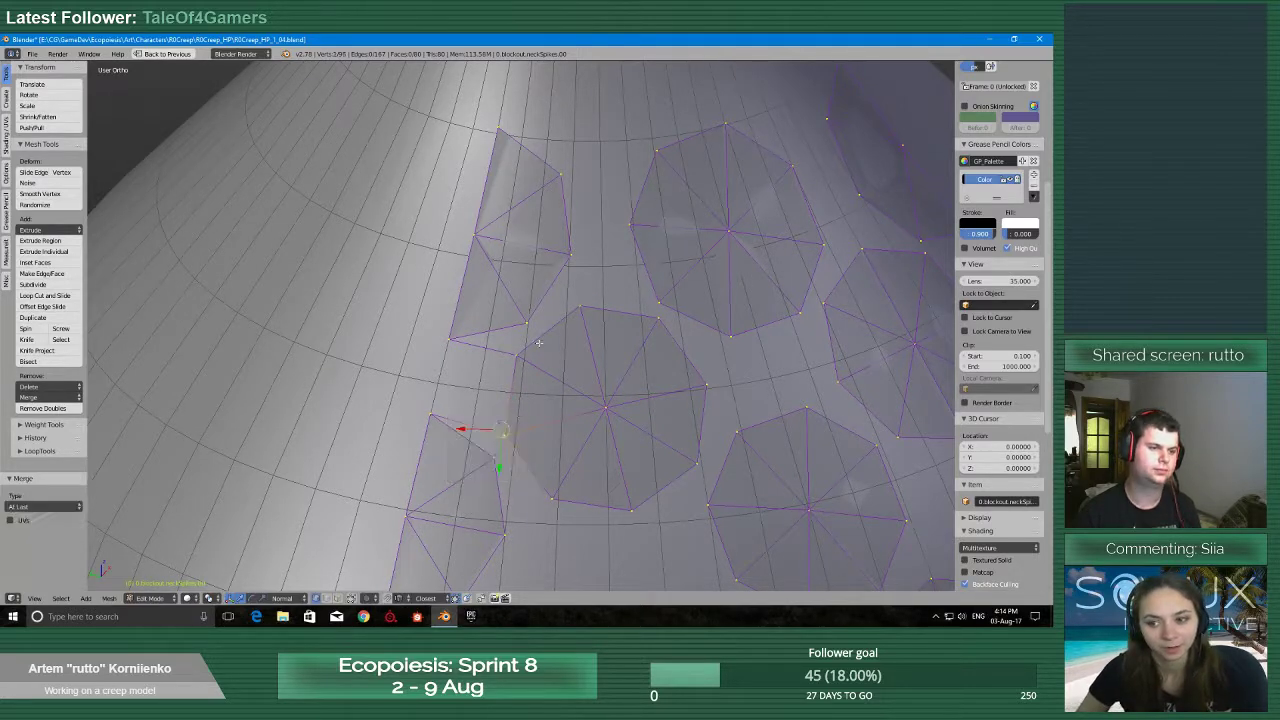
pyautogui.press('e')
pyautogui.click(522, 336)
pyautogui.hotkey('alt', 'm')
pyautogui.click(518, 342)
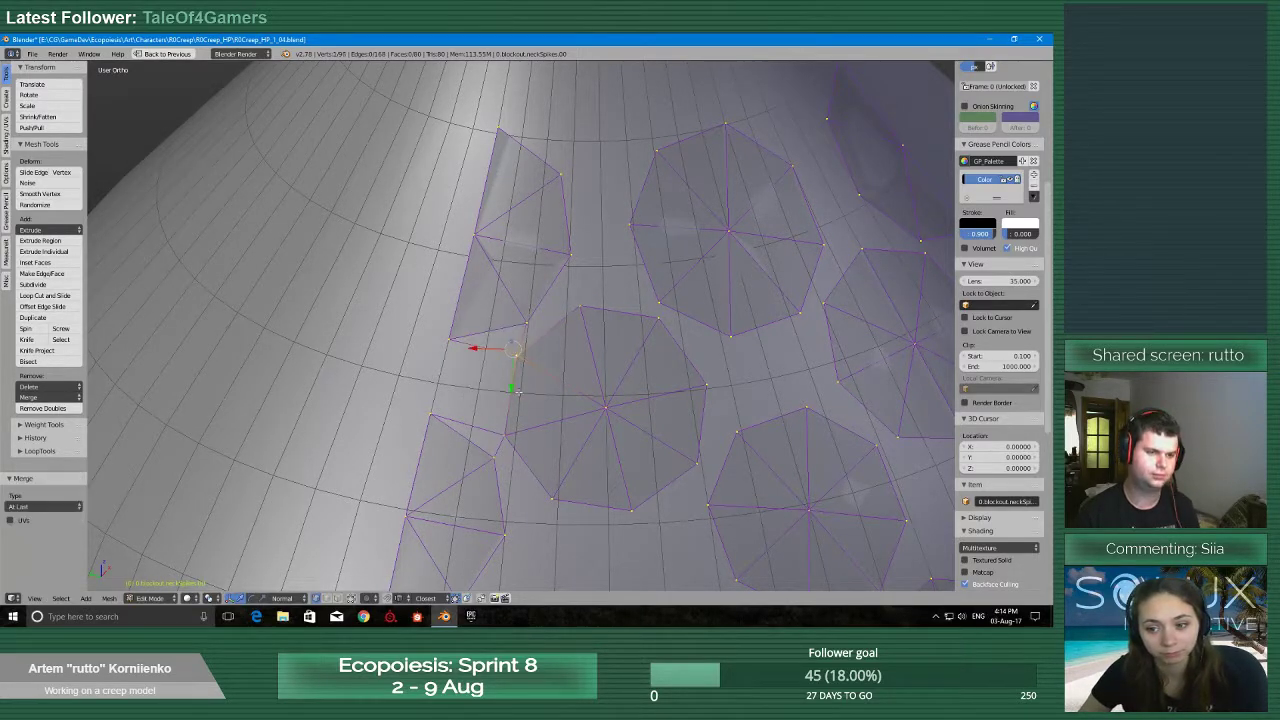
# Extrude the lower half-disc's top corner along the centre line and merge it At Last onto the upper half-disc's bottom corner
pyautogui.scroll(-5, 518, 342)
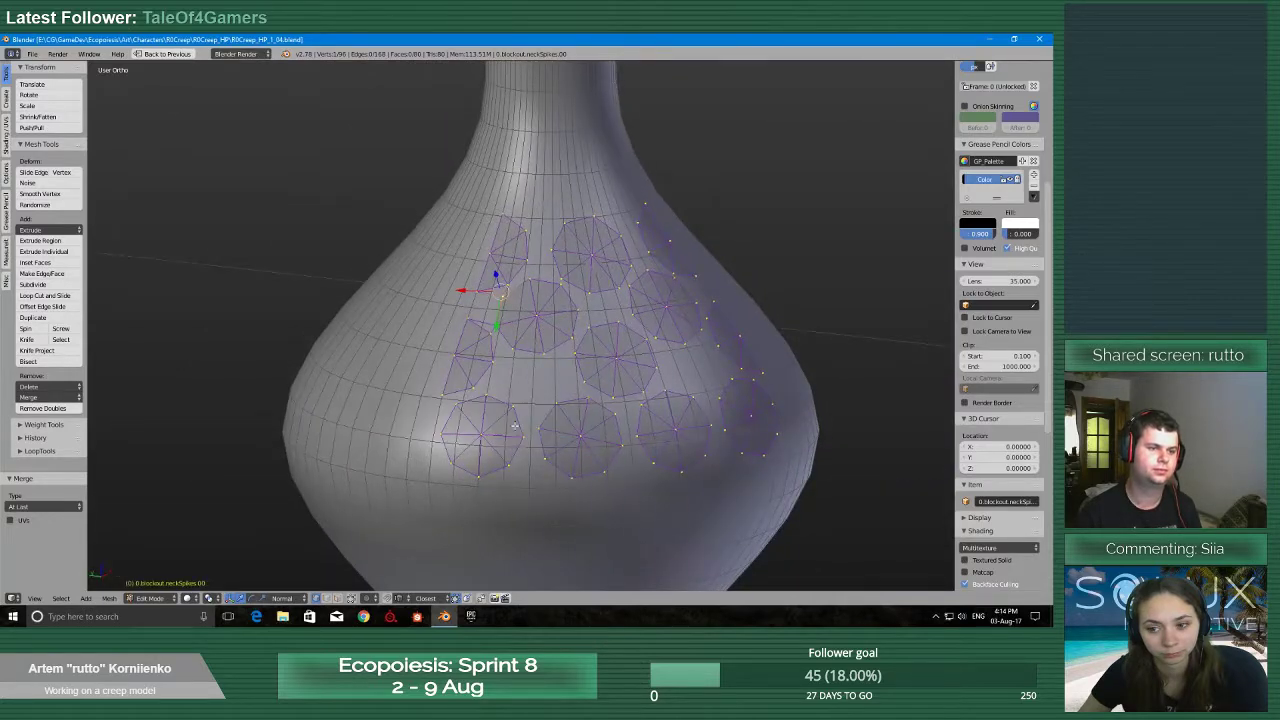
pyautogui.scroll(2, 515, 427)
pyautogui.scroll(-5, 513, 429)
pyautogui.moveTo(498, 444); pyautogui.dragTo(522, 431, button='middle')
pyautogui.scroll(3, 522, 431)
pyautogui.scroll(6, 522, 430)
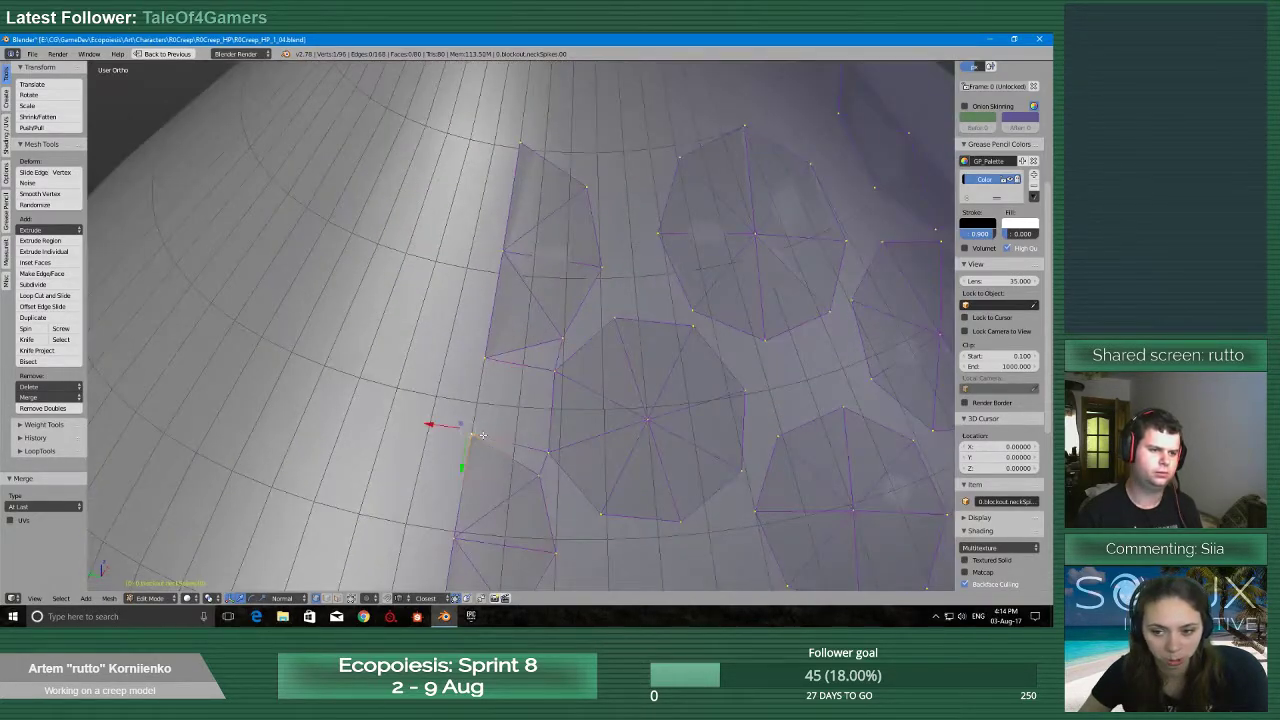
pyautogui.press('e')
pyautogui.click(482, 400)
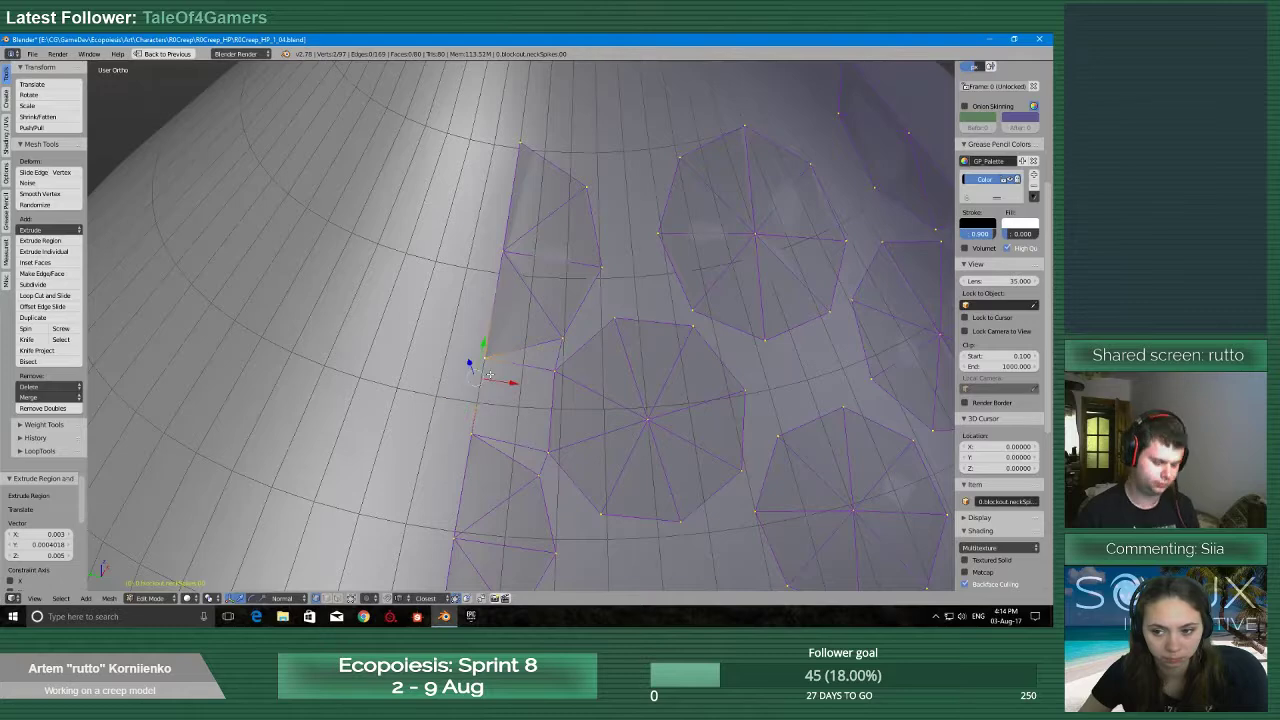
pyautogui.hotkey('alt', 'm')
pyautogui.click(490, 374)
# Fill the four-sided gap between the two half-discs and the neighbouring full disc with a face
pyautogui.keyDown('shift'); pyautogui.rightClick(548, 452); pyautogui.keyUp('shift')
pyautogui.keyDown('shift'); pyautogui.rightClick(473, 434); pyautogui.keyUp('shift')
pyautogui.press('f')
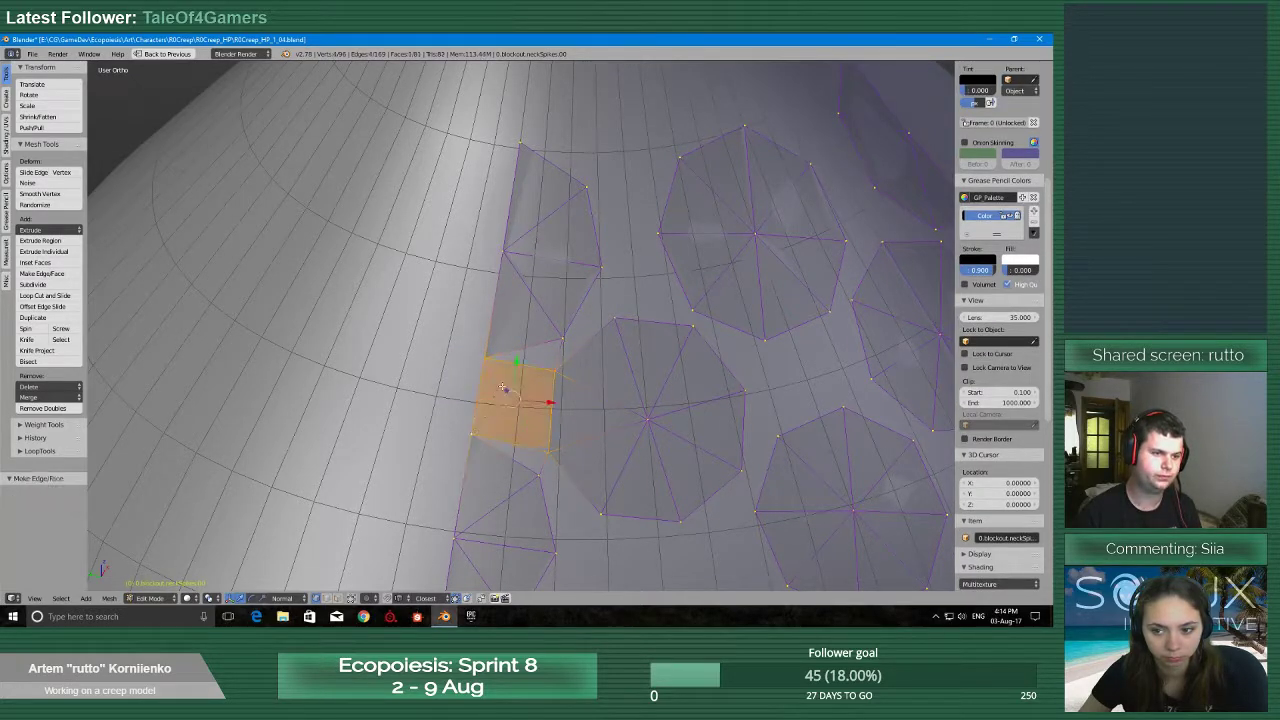
# Fill the triangular gaps above and below the new quad, between each half-disc and the full disc
pyautogui.rightClick(486, 359)
pyautogui.keyDown('shift'); pyautogui.rightClick(564, 338); pyautogui.keyUp('shift')
pyautogui.keyDown('shift'); pyautogui.rightClick(555, 370); pyautogui.keyUp('shift')
pyautogui.rightClick(475, 432)
pyautogui.keyDown('shift'); pyautogui.rightClick(547, 451); pyautogui.keyUp('shift')
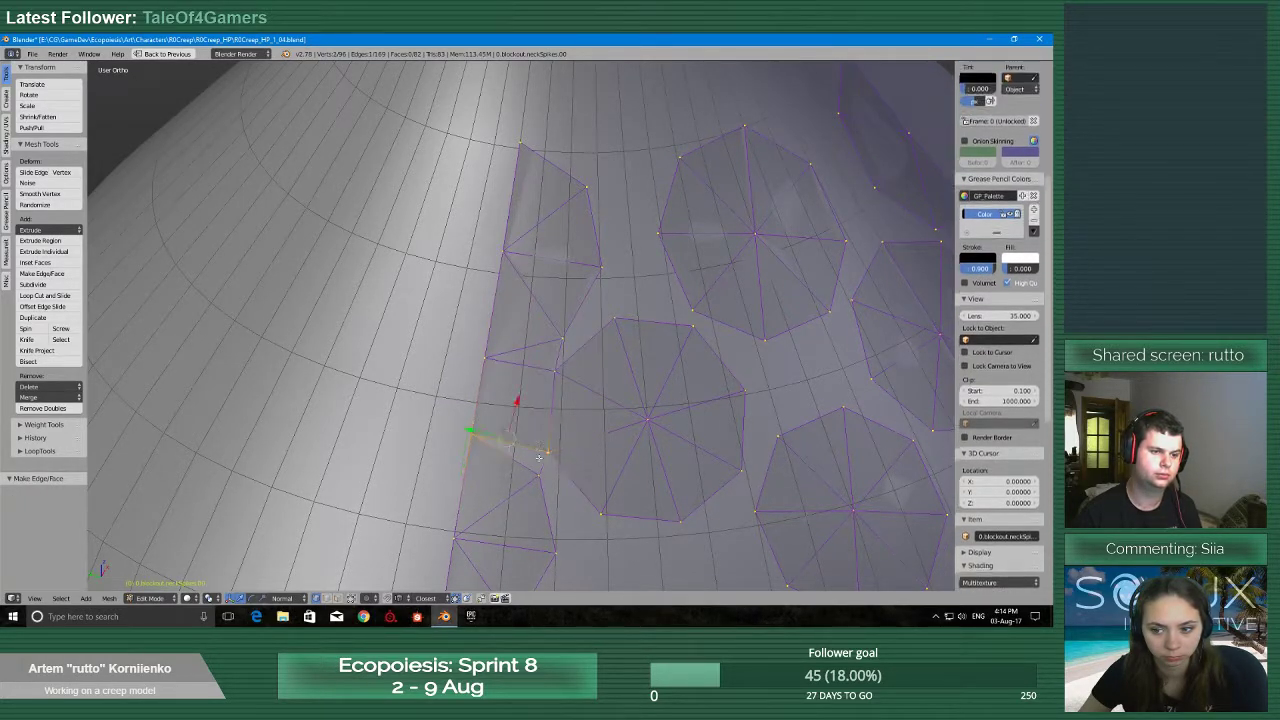
pyautogui.keyDown('shift'); pyautogui.rightClick(542, 473); pyautogui.keyUp('shift')
pyautogui.press('f')
# Save the blend file over the existing version
pyautogui.scroll(-2, 600, 449)
pyautogui.hotkey('ctrl', 's')
pyautogui.click(602, 449)
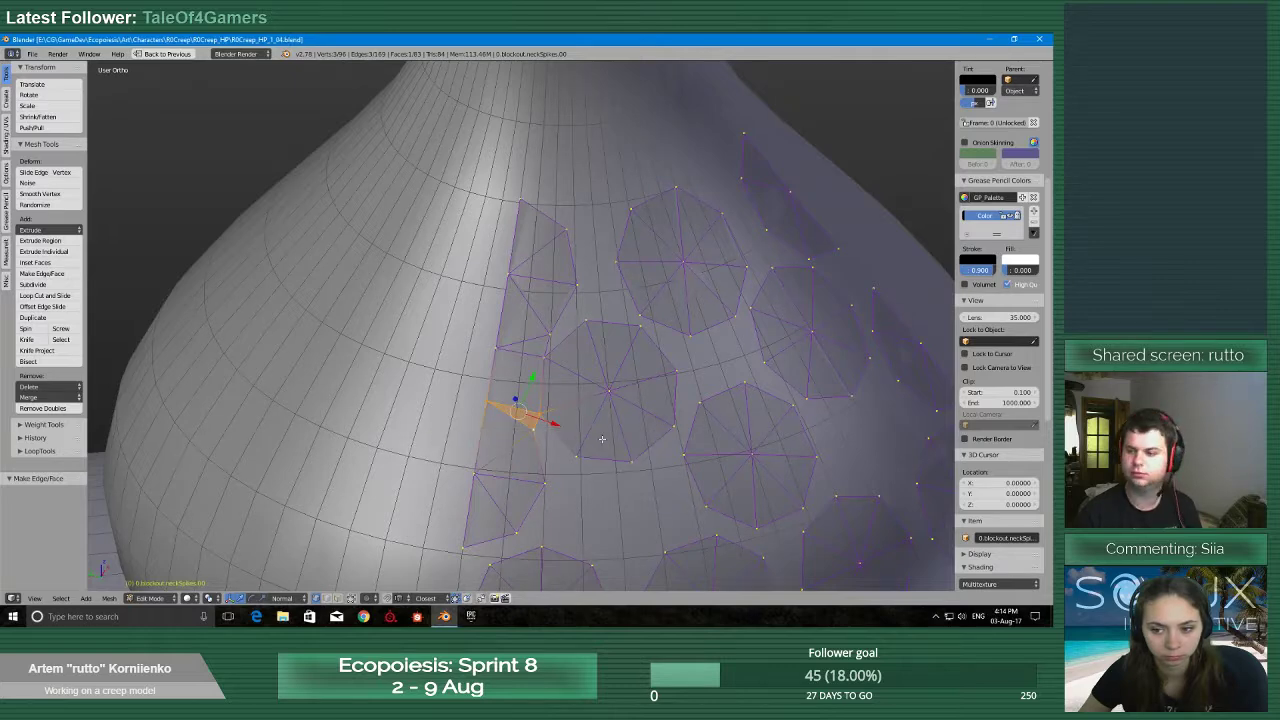
# Extrude the full disc's top corner towards the upper half-disc and merge it At Last onto that half-disc's lower outer corner
pyautogui.moveTo(602, 439); pyautogui.dragTo(597, 440, button='middle')
pyautogui.scroll(4, 598, 438)
pyautogui.rightClick(617, 328)
pyautogui.press('e')
pyautogui.click(614, 260)
pyautogui.keyDown('shift'); pyautogui.rightClick(614, 253); pyautogui.keyUp('shift')
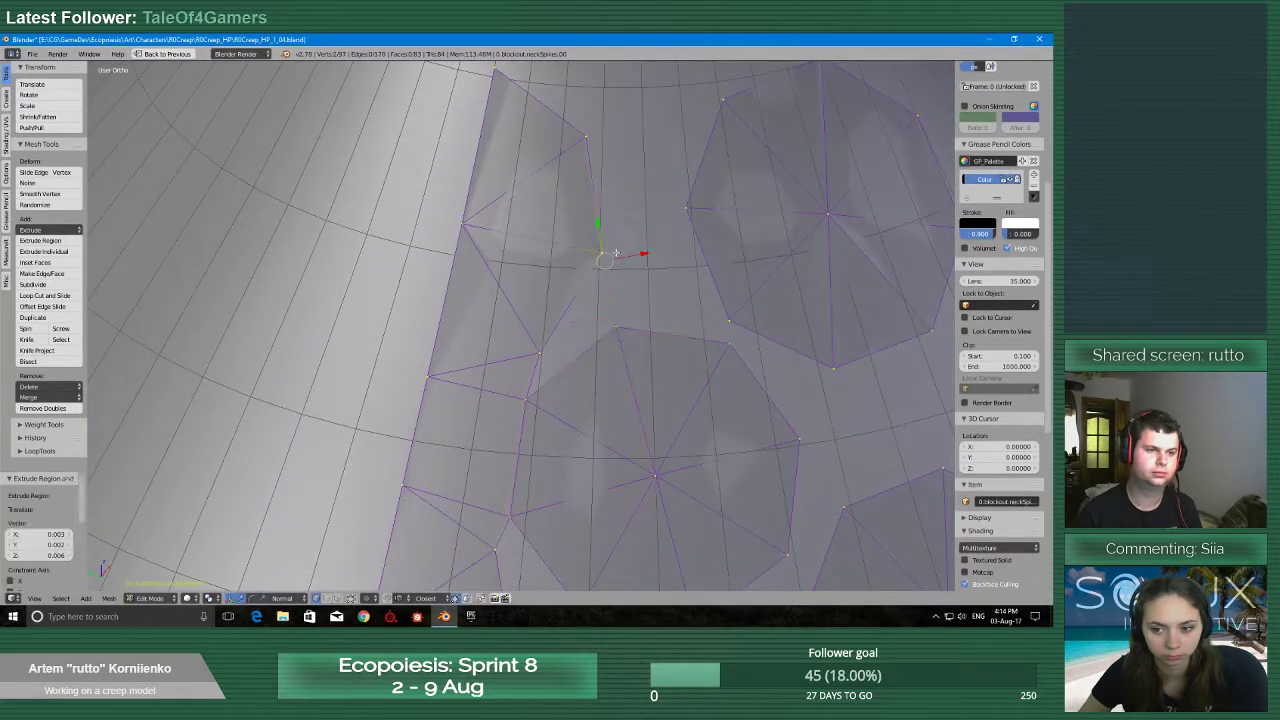
pyautogui.hotkey('alt', 'm')
pyautogui.click(614, 253)
# Extrude the full disc's lower-left corner towards the lower half-disc and merge it At Last onto that half-disc's outer corner
pyautogui.scroll(-1, 610, 400)
pyautogui.keyDown('shift'); pyautogui.moveTo(609, 427); pyautogui.dragTo(624, 319, button='middle'); pyautogui.keyUp('shift')
pyautogui.rightClick(586, 456)
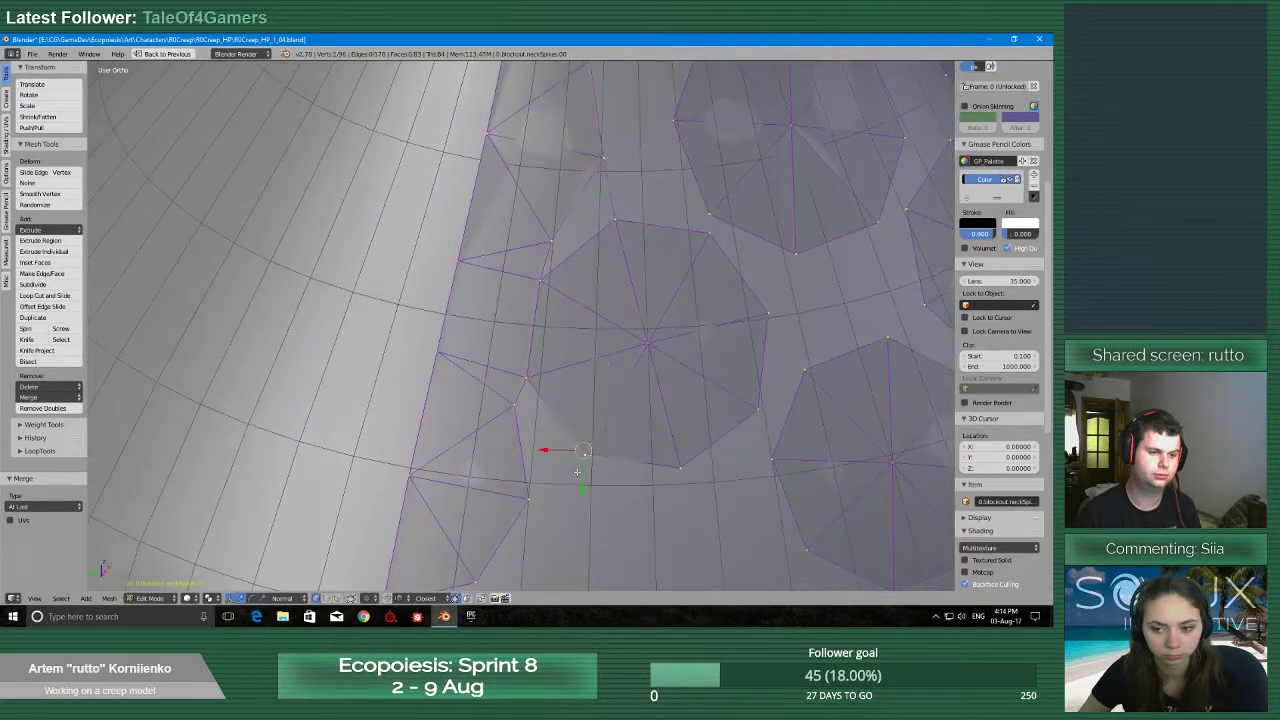
pyautogui.press('e')
pyautogui.click(554, 483)
pyautogui.keyDown('shift'); pyautogui.rightClick(530, 497); pyautogui.keyUp('shift')
pyautogui.hotkey('alt', 'm')
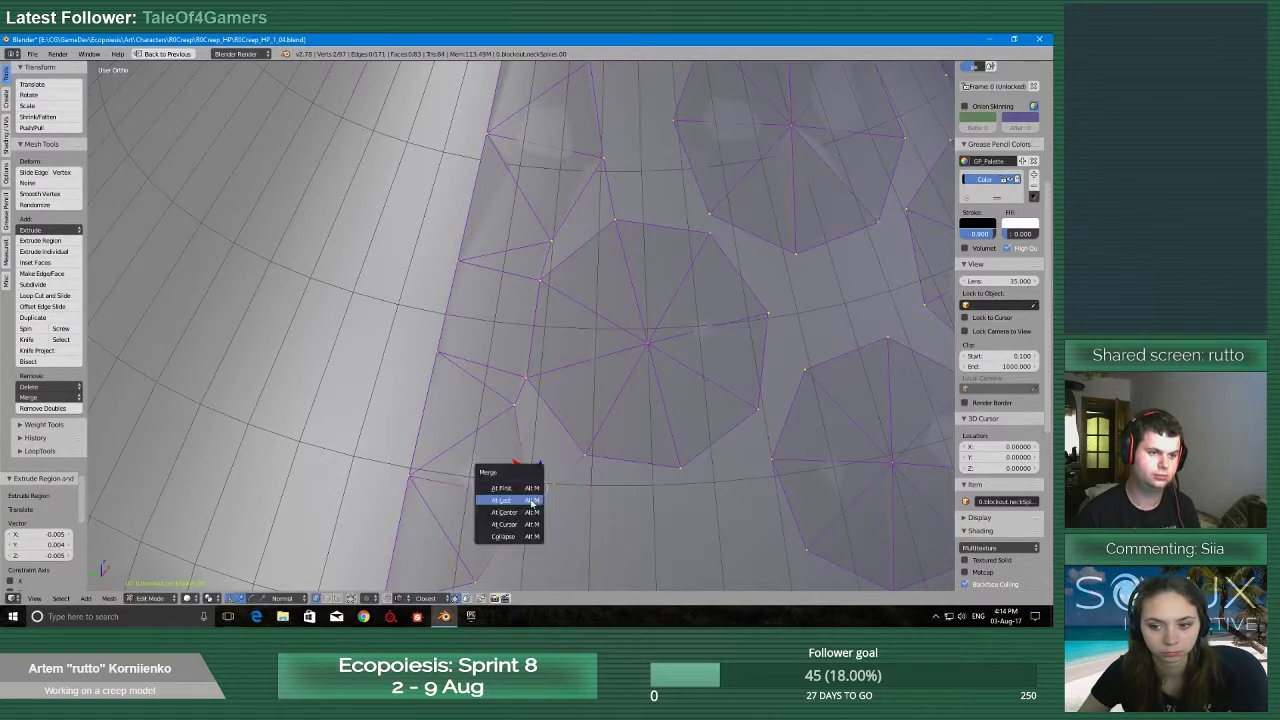
pyautogui.click(525, 499)
# Fill the four-sided gaps between the full disc and the upper and lower half-discs with faces
pyautogui.rightClick(540, 281)
pyautogui.keyDown('shift'); pyautogui.rightClick(551, 243); pyautogui.keyUp('shift')
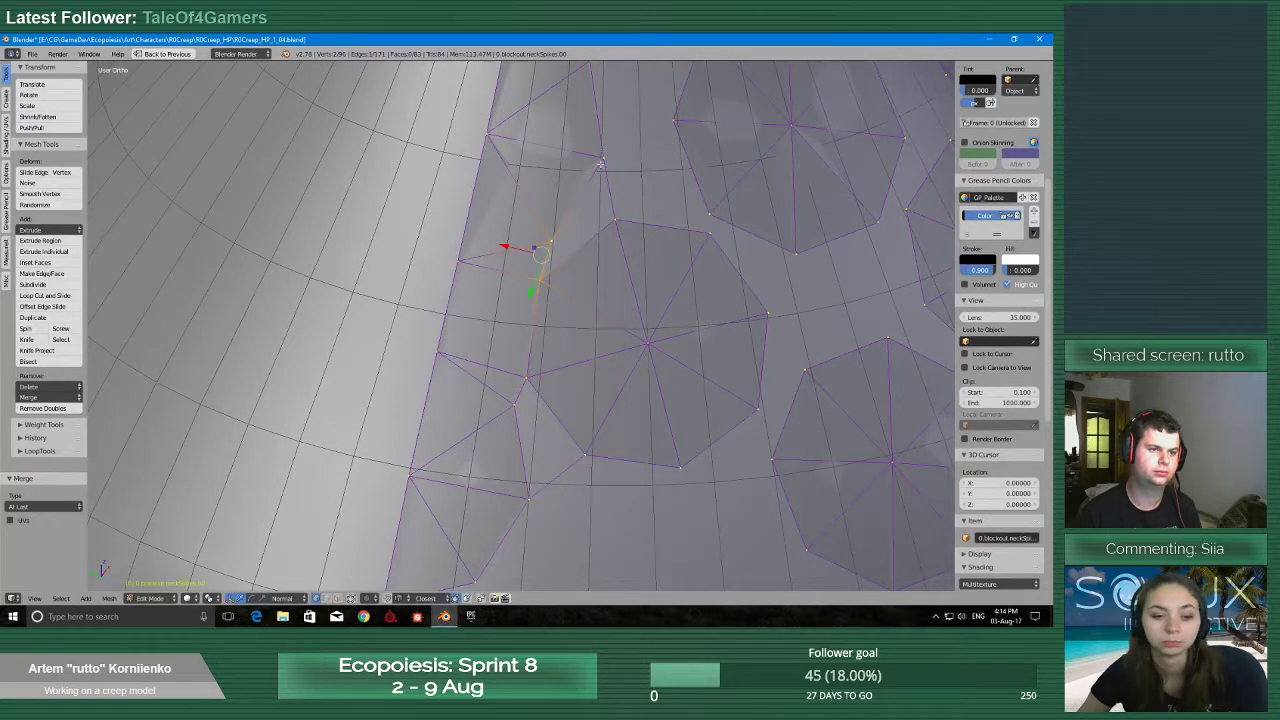
pyautogui.keyDown('shift'); pyautogui.rightClick(602, 160); pyautogui.keyUp('shift')
pyautogui.keyDown('shift'); pyautogui.rightClick(614, 219); pyautogui.keyUp('shift')
pyautogui.press('f')
pyautogui.rightClick(527, 377)
pyautogui.keyDown('shift'); pyautogui.rightClick(585, 455); pyautogui.keyUp('shift')
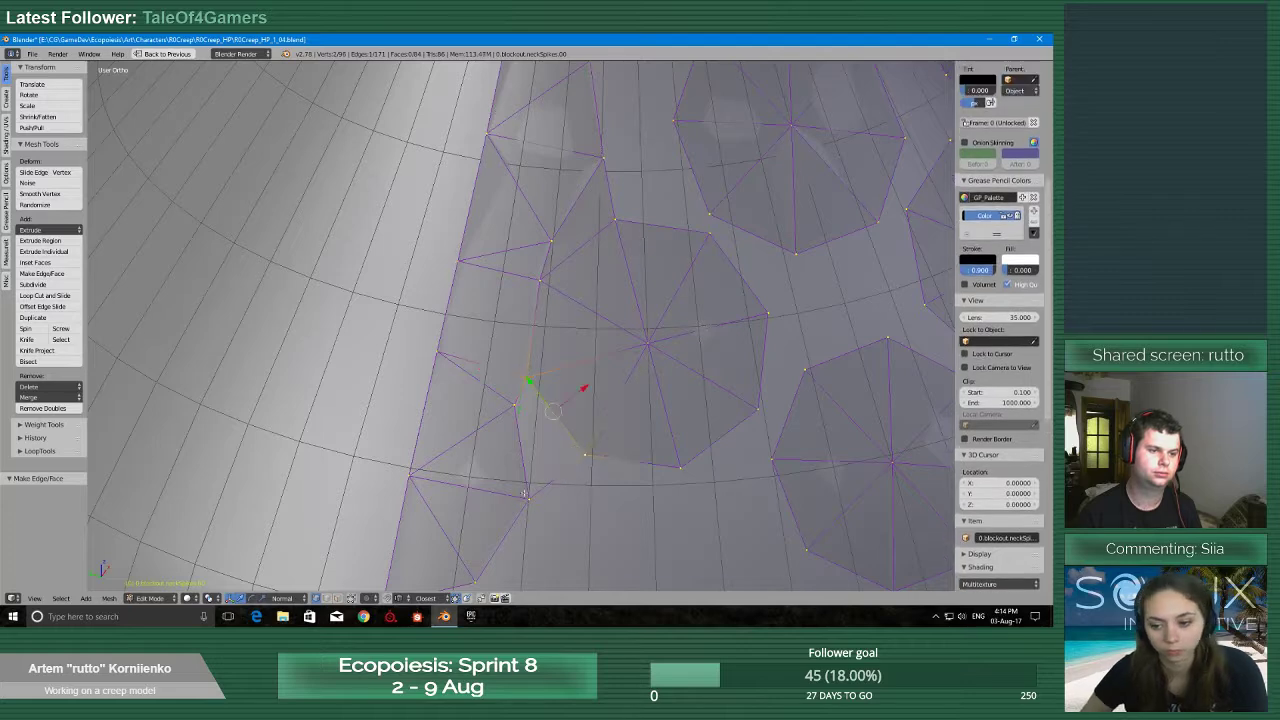
pyautogui.press('f')
# Save the blend file over the existing version and check the filled area from other angles
pyautogui.scroll(-6, 508, 417)
pyautogui.hotkey('ctrl', 's')
pyautogui.click(518, 440)
pyautogui.moveTo(518, 440); pyautogui.dragTo(486, 420, button='middle')
pyautogui.scroll(-5, 490, 421)
pyautogui.scroll(-5, 490, 421)
pyautogui.scroll(3, 486, 420)
pyautogui.scroll(-3, 486, 420)
pyautogui.moveTo(508, 374); pyautogui.dragTo(509, 403, button='middle')
pyautogui.scroll(3, 512, 413)
pyautogui.scroll(2, 512, 413)
pyautogui.hotkey('ctrl', 's')
pyautogui.click(513, 416)
# Extrude the bottom-row disc's upper-left corner and merge it At Last onto the lower half-disc's bottom corner on the centre line
pyautogui.scroll(8, 513, 416)
pyautogui.scroll(2, 508, 403)
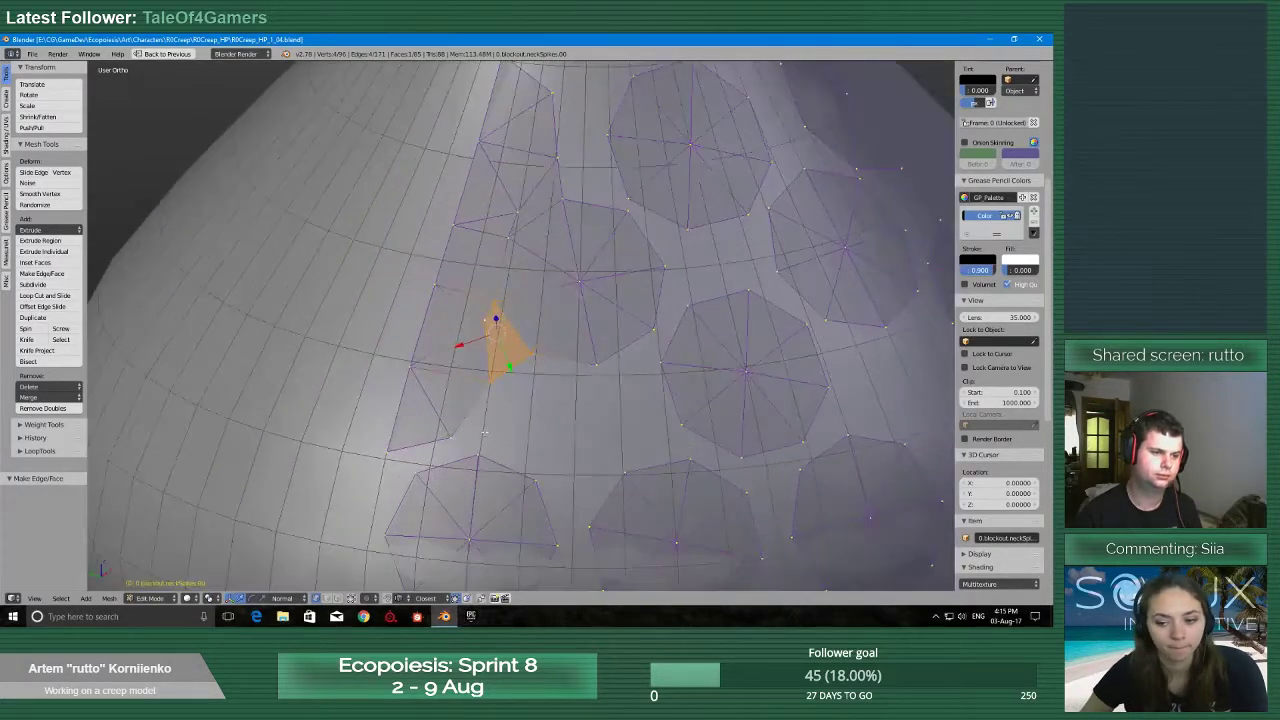
pyautogui.keyDown('shift'); pyautogui.moveTo(488, 448); pyautogui.dragTo(602, 379, button='middle'); pyautogui.keyUp('shift')
pyautogui.scroll(2, 601, 381)
pyautogui.scroll(-2, 579, 408)
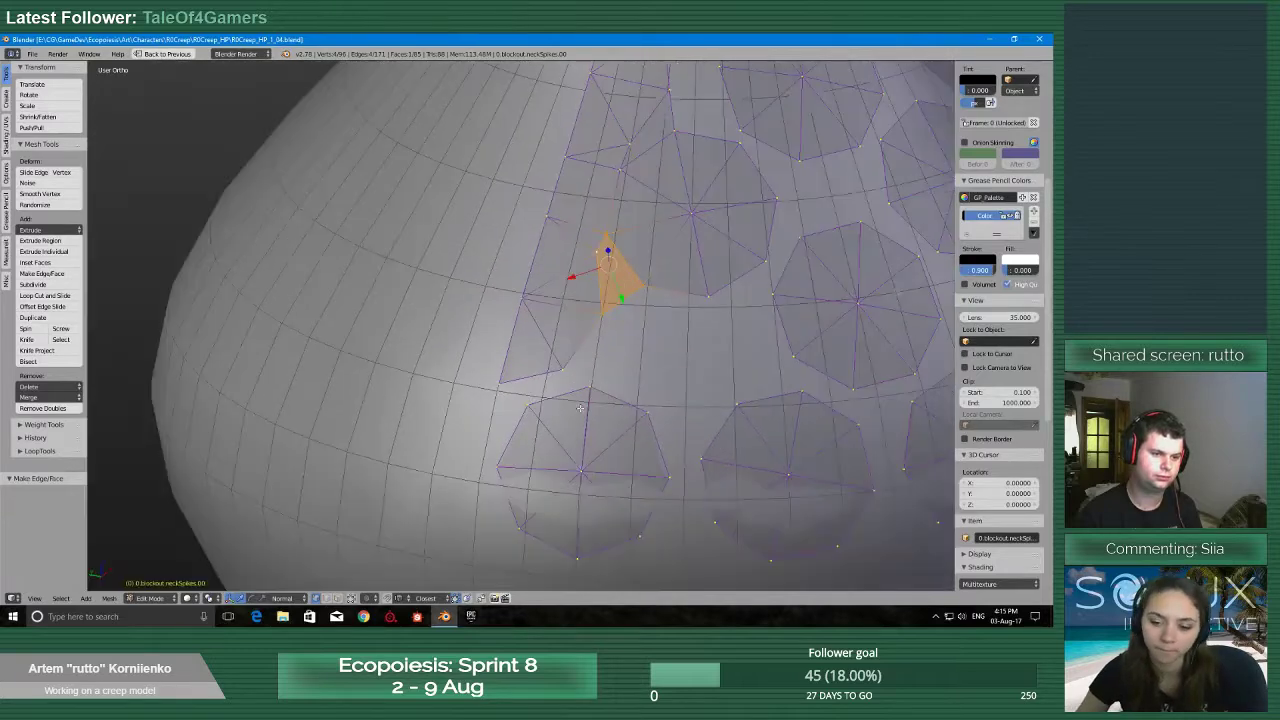
pyautogui.rightClick(521, 409)
pyautogui.press('e')
pyautogui.click(502, 388)
pyautogui.keyDown('shift'); pyautogui.rightClick(500, 385); pyautogui.keyUp('shift')
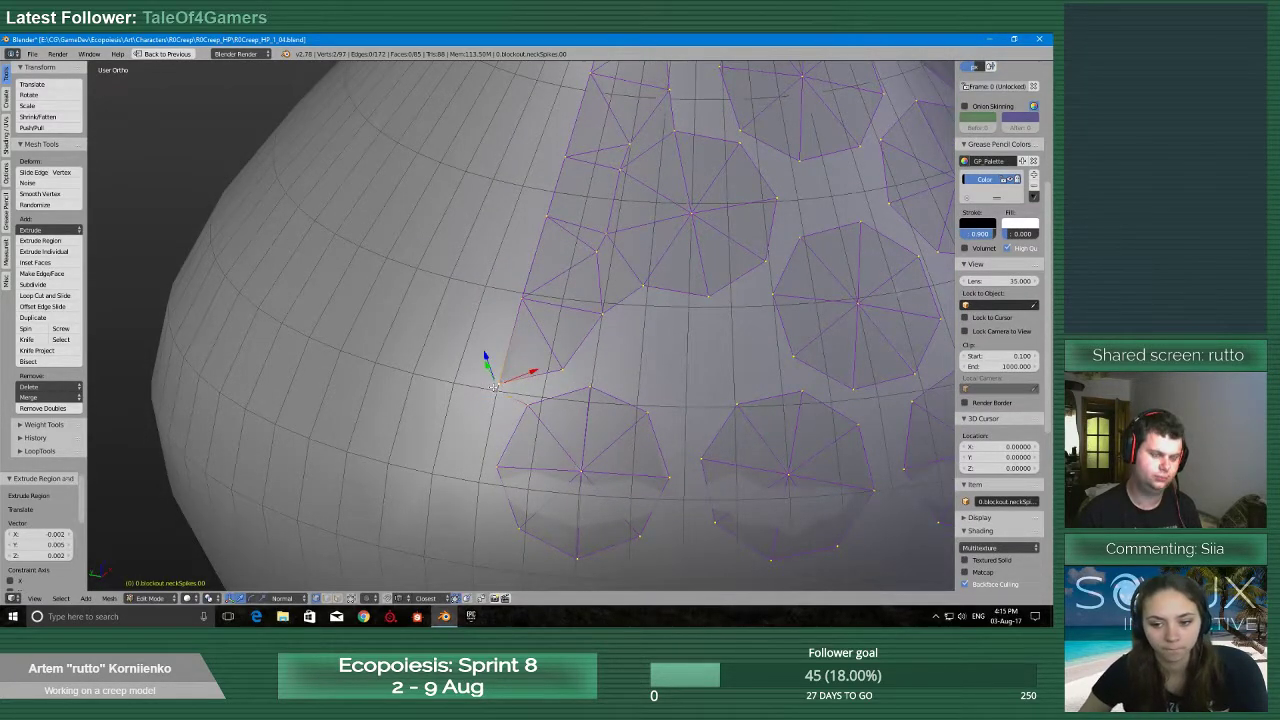
pyautogui.hotkey('alt', 'm')
pyautogui.click(497, 388)
# Connect the bottom-row disc's top corner to the half-disc's lower outer corner with a merged extrusion and fill the four-sided gap
pyautogui.rightClick(588, 388)
pyautogui.press('e')
pyautogui.click(562, 372)
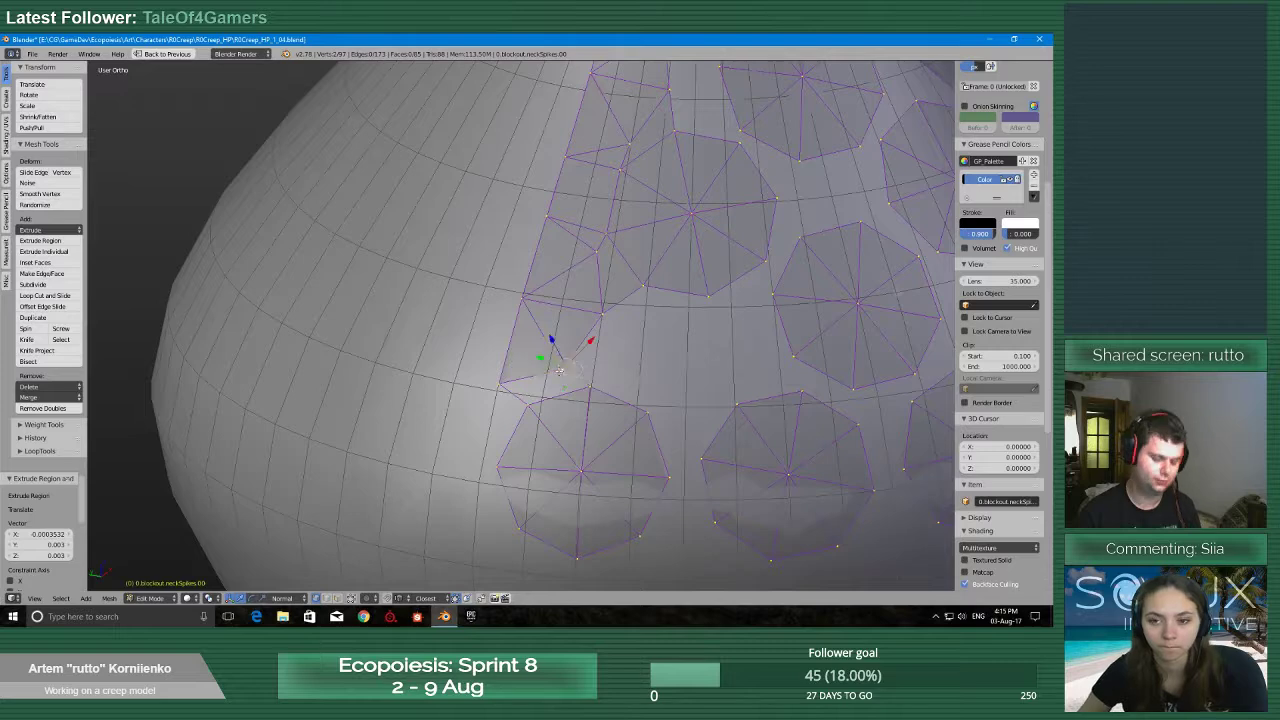
pyautogui.hotkey('alt', 'm')
pyautogui.click(562, 374)
pyautogui.press('f')
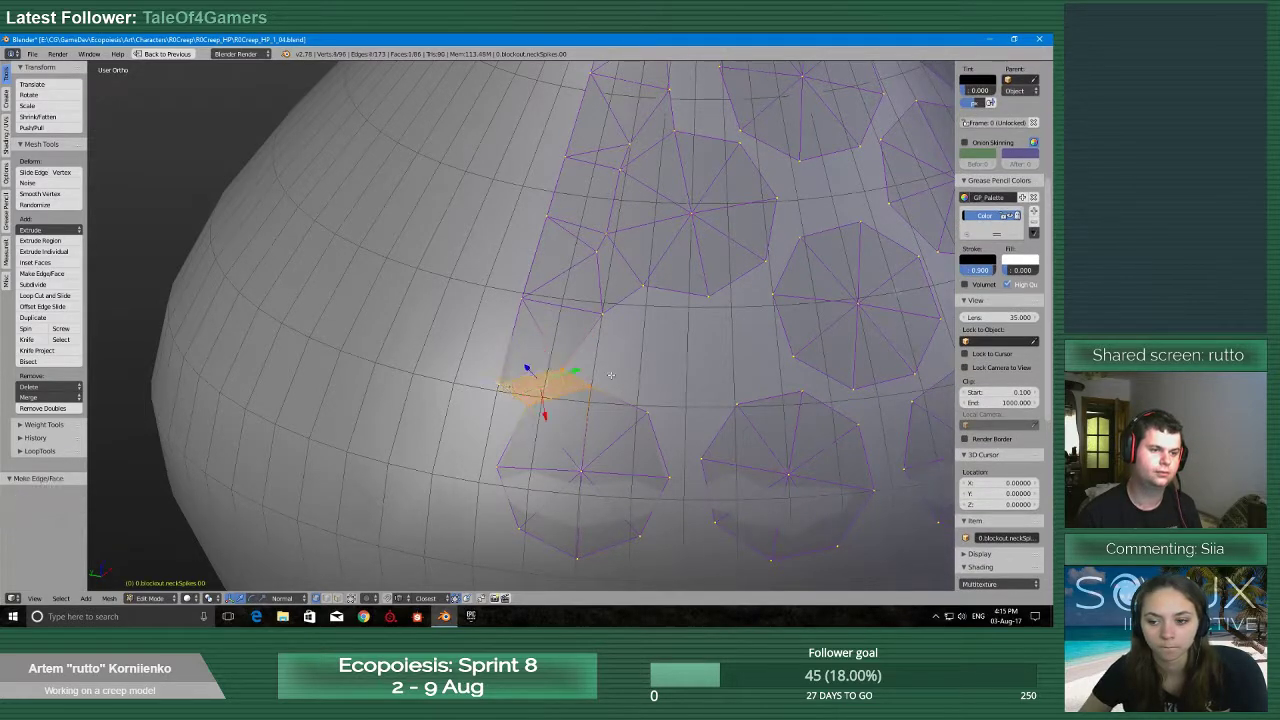
# Check the neck-spike object's properties in the full layout and return to the maximised 3D view
pyautogui.hotkey('shift', 'space')
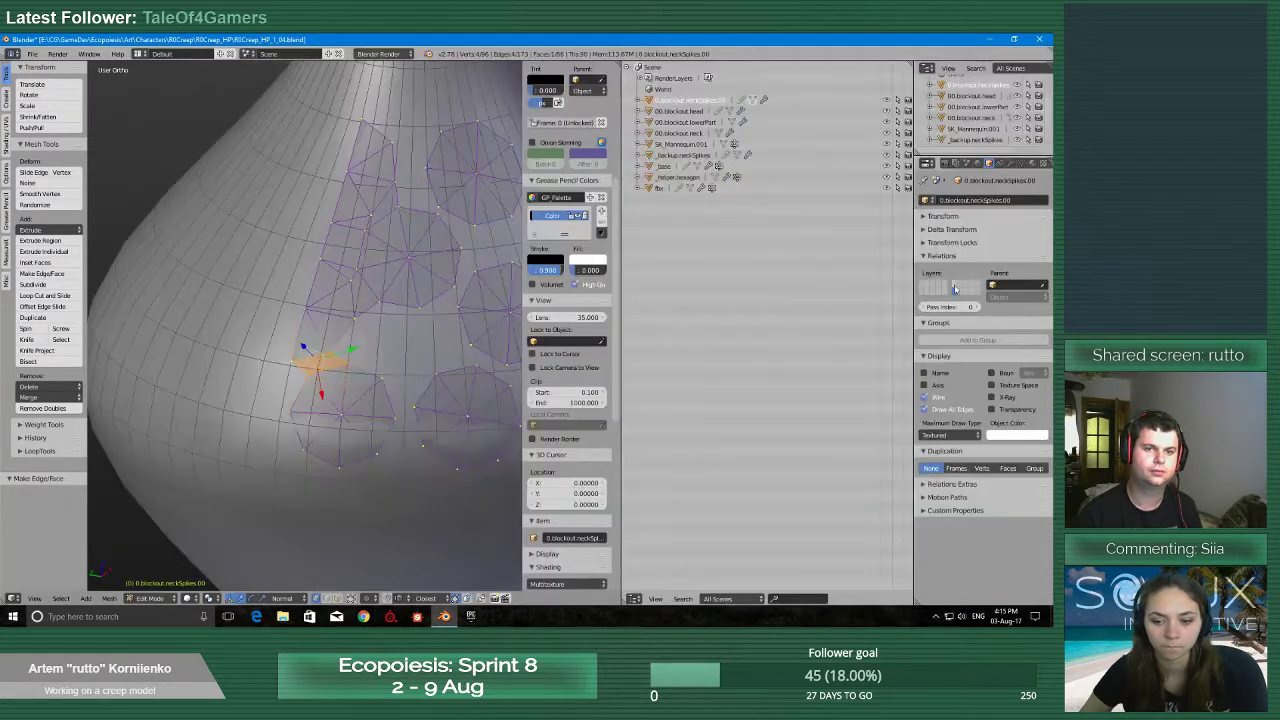
pyautogui.click(1015, 165)
pyautogui.hotkey('shift', 'space')
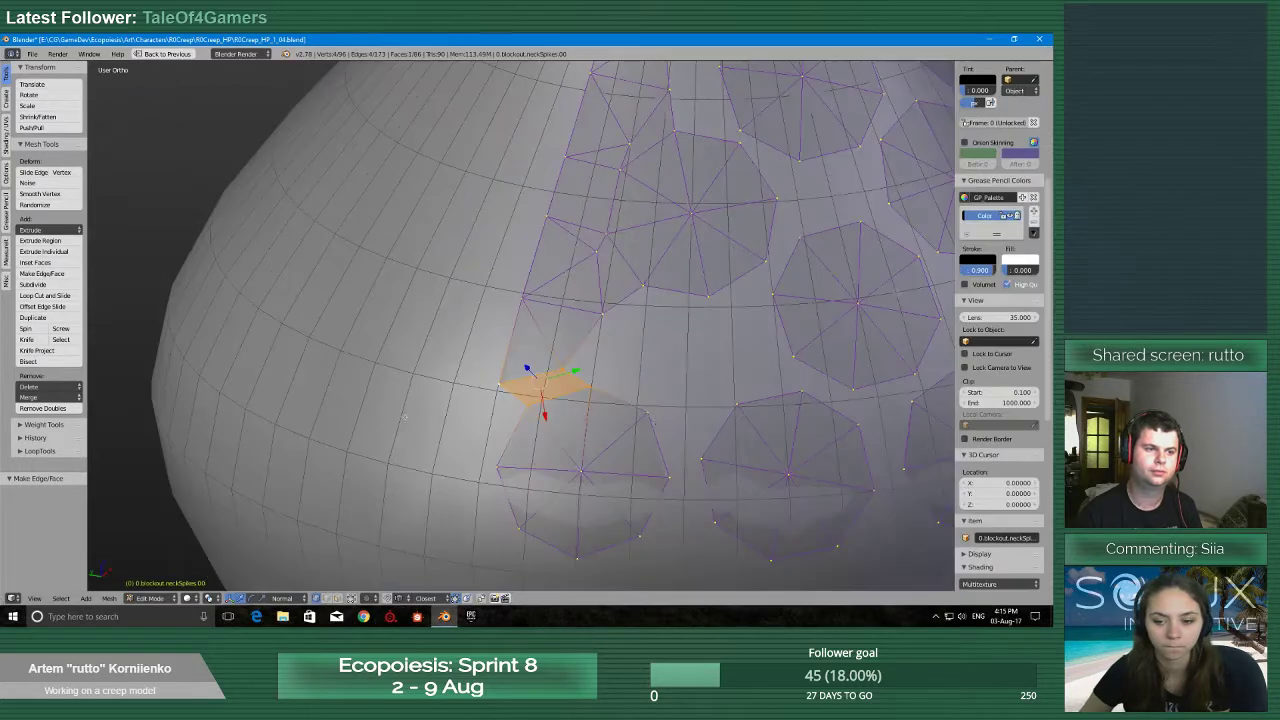
# Extrude the bottom-row disc's left corner sideways onto the centre line
pyautogui.moveTo(643, 418)
pyautogui.mouseDown(button='middle')
pyautogui.moveTo(663, 423)
pyautogui.moveTo(591, 407)
pyautogui.mouseUp(button='middle')
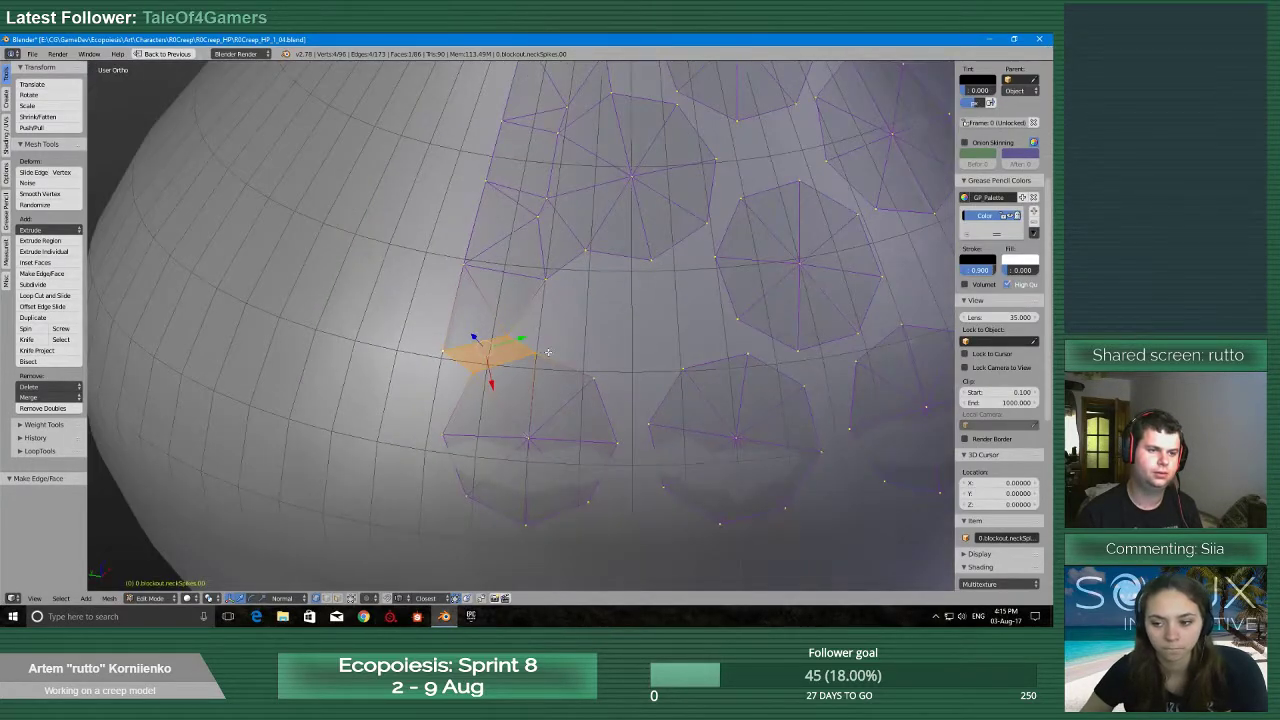
pyautogui.scroll(-10, 494, 464)
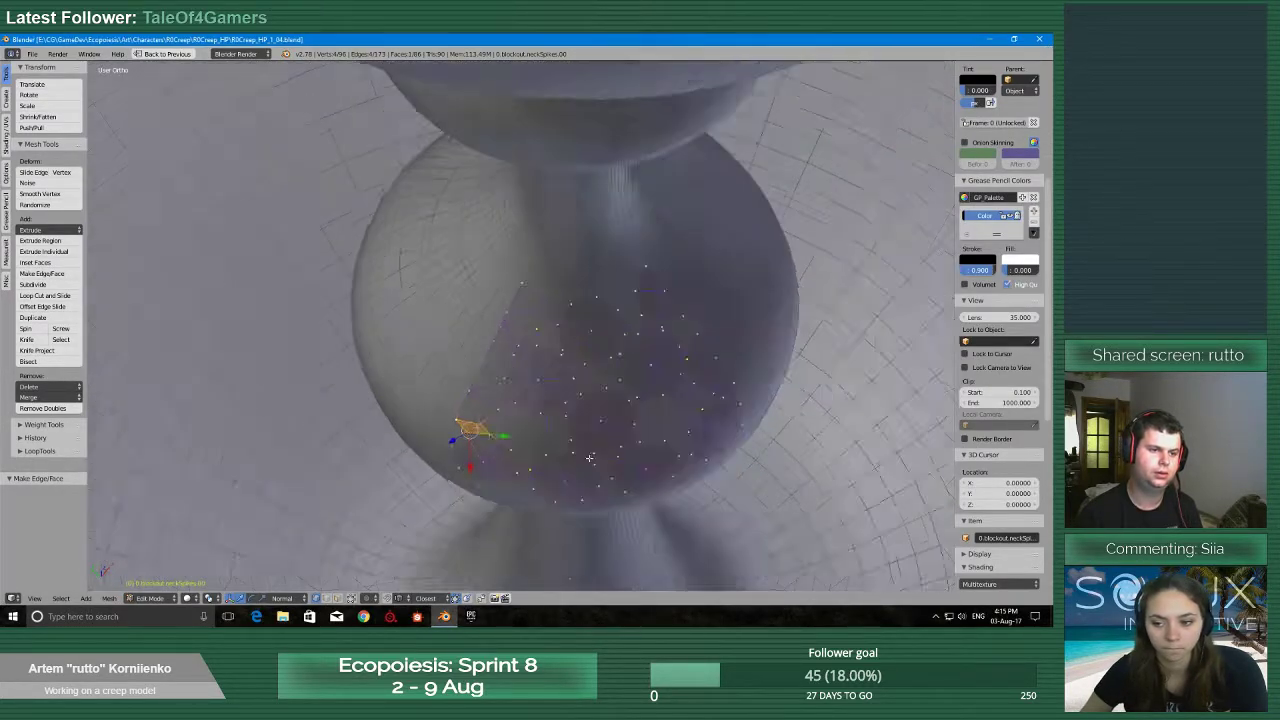
pyautogui.moveTo(540, 469); pyautogui.dragTo(554, 491, button='middle')
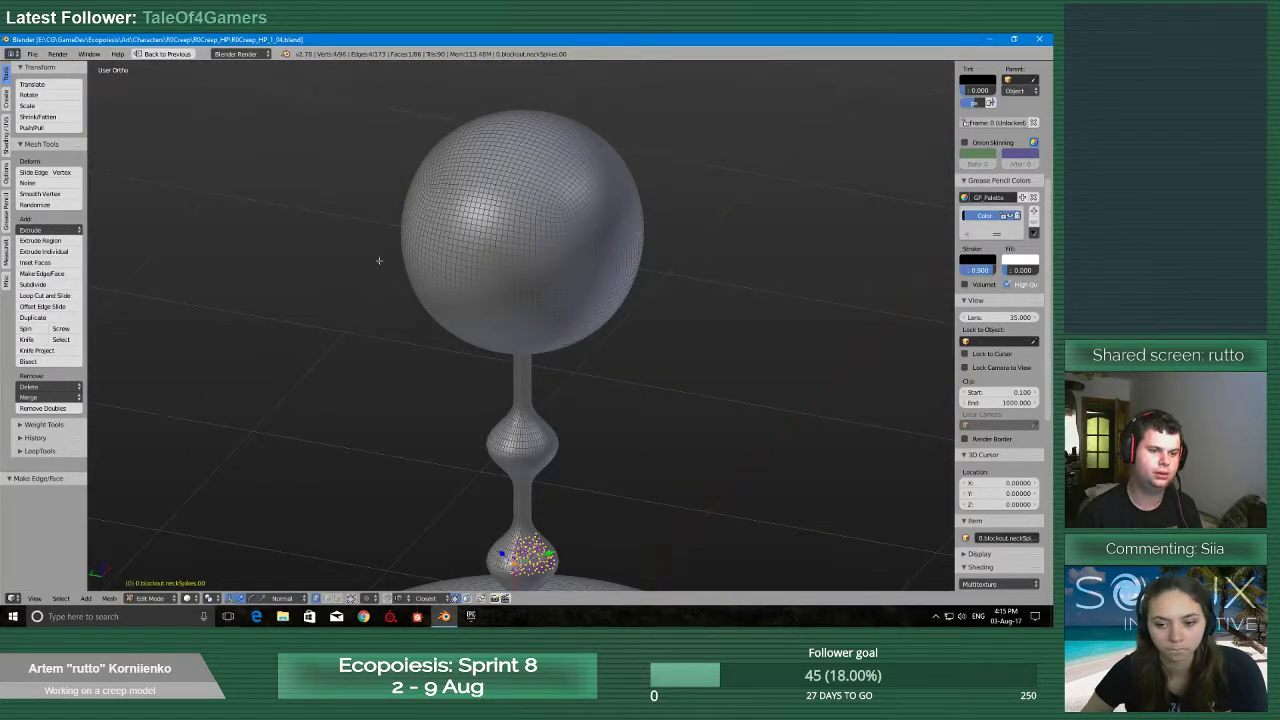
pyautogui.scroll(6, 594, 276)
pyautogui.keyDown('shift'); pyautogui.moveTo(535, 521); pyautogui.dragTo(428, 283, button='middle'); pyautogui.keyUp('shift')
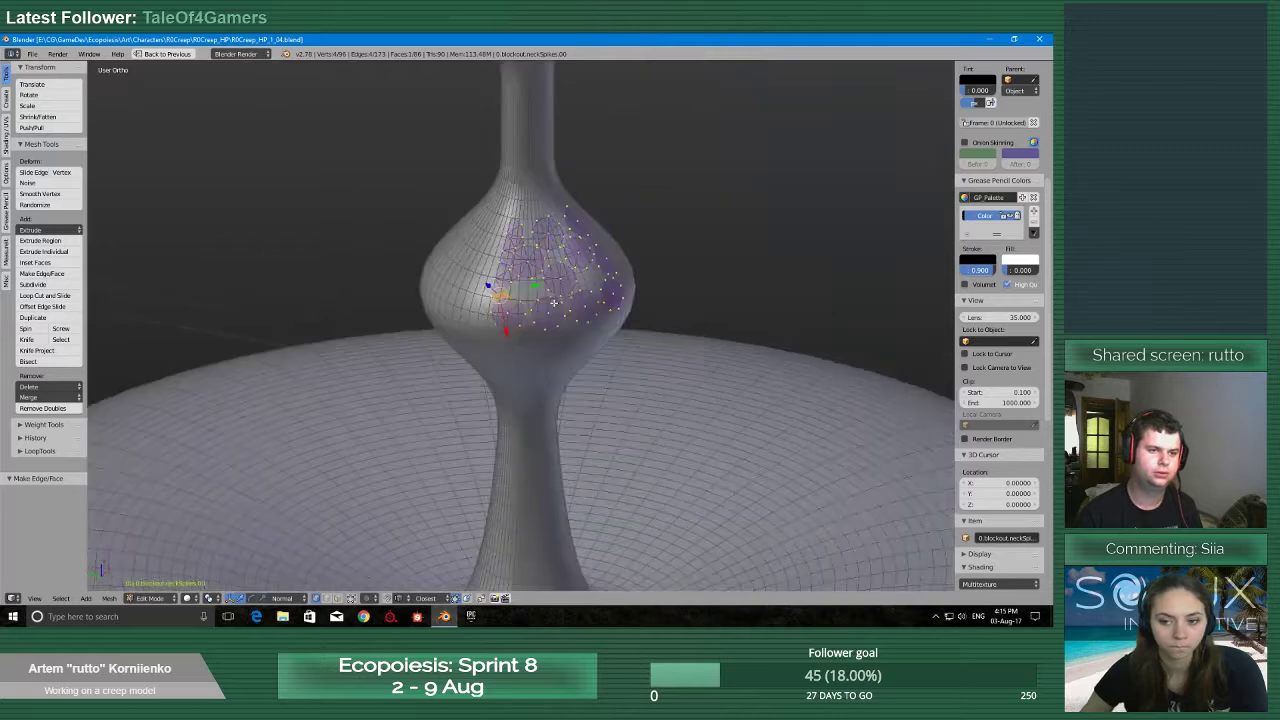
pyautogui.scroll(5, 432, 292)
pyautogui.scroll(6, 446, 319)
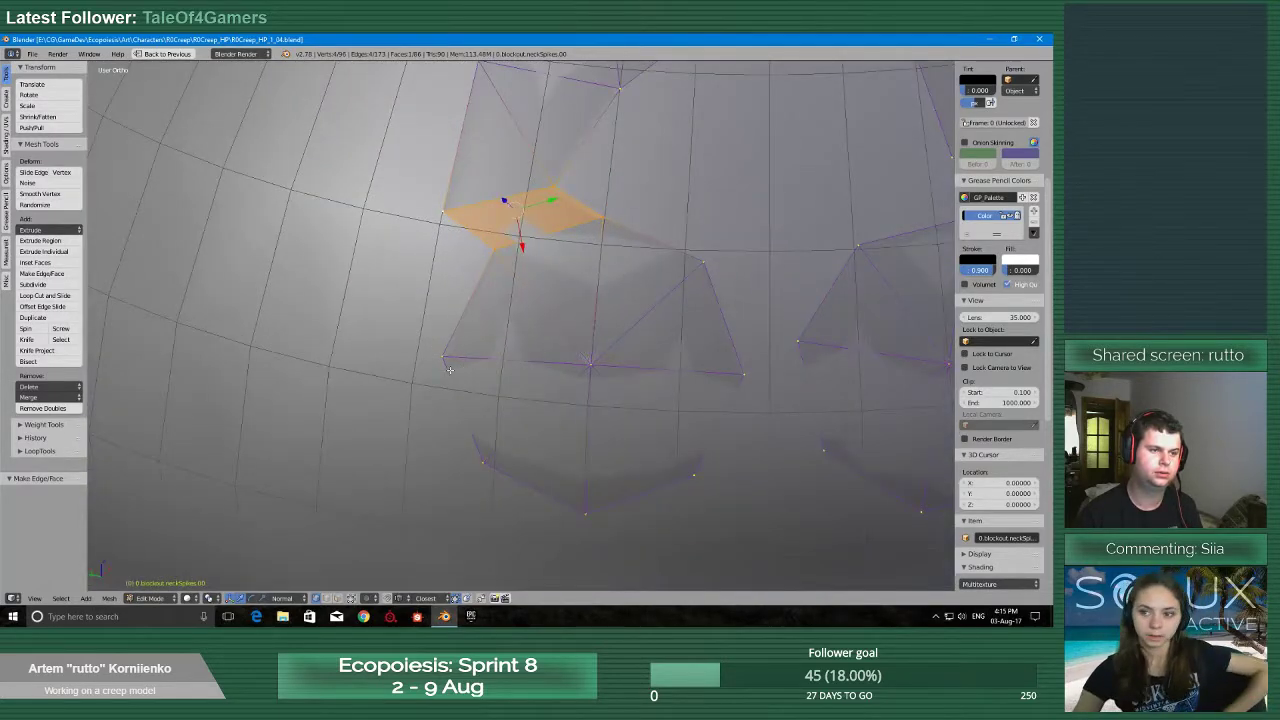
pyautogui.rightClick(440, 368)
pyautogui.moveTo(434, 362); pyautogui.dragTo(532, 388, button='middle')
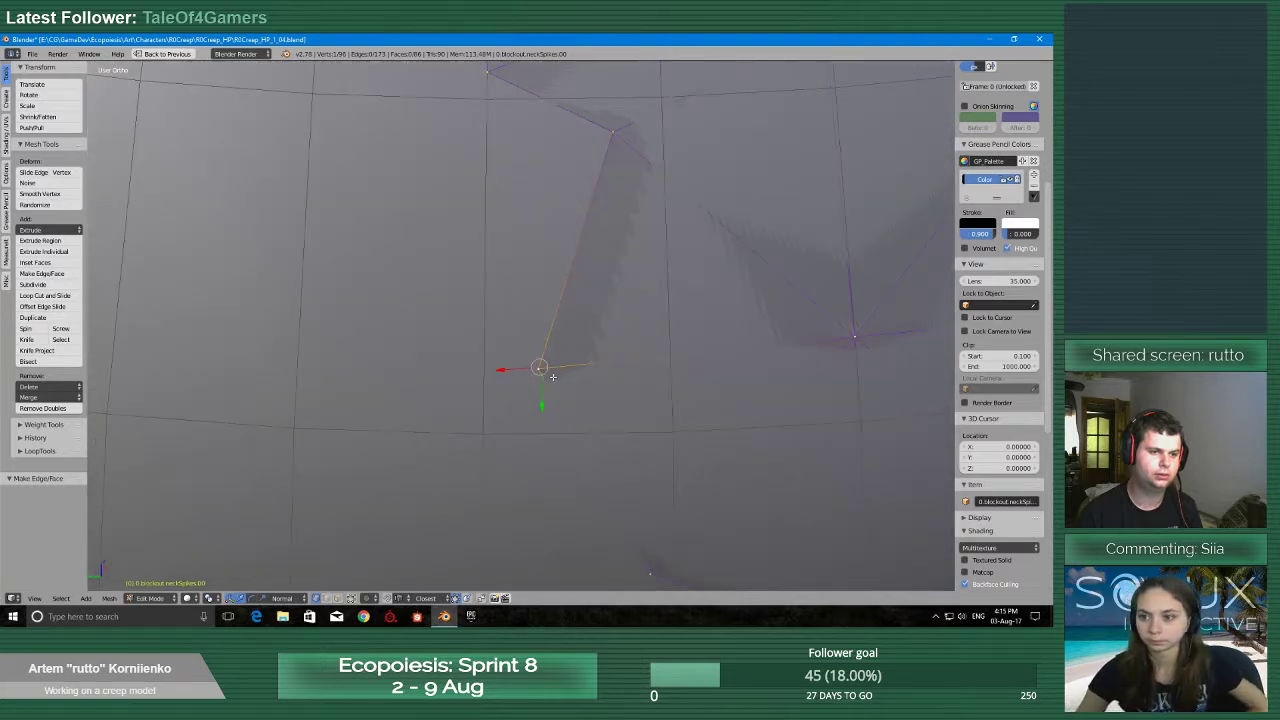
pyautogui.press('g')
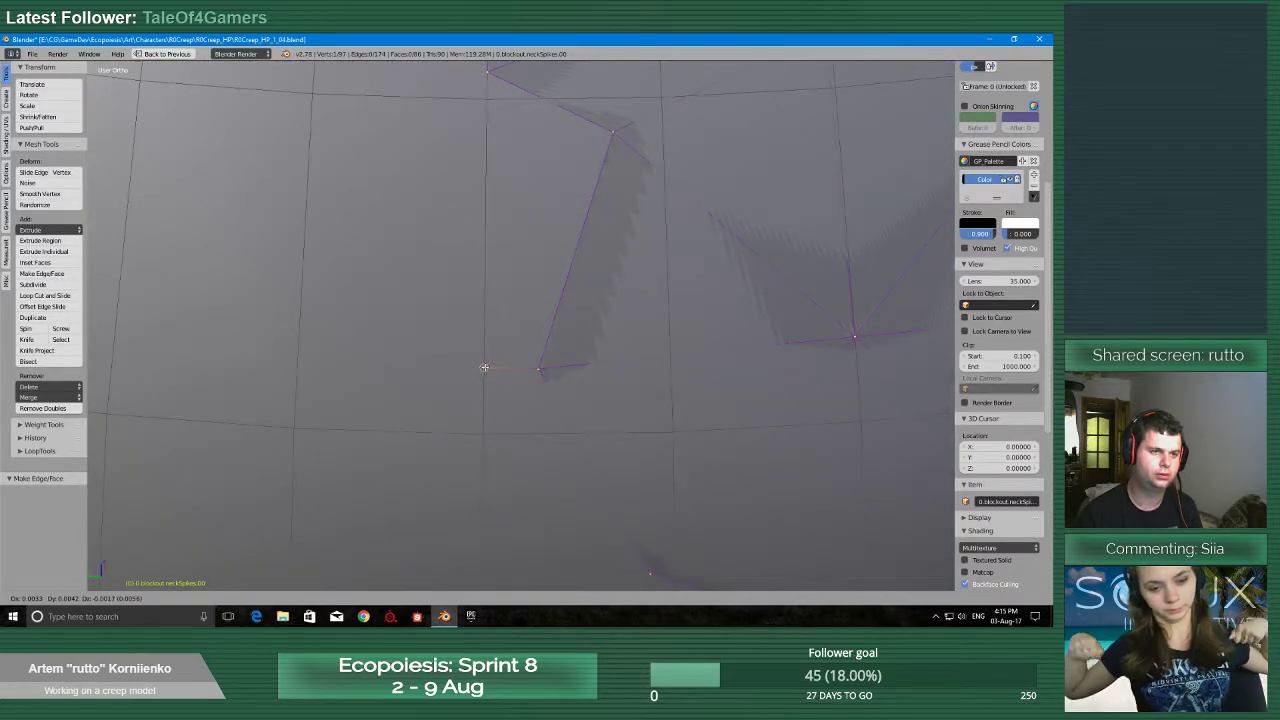
pyautogui.click(484, 367)
pyautogui.hotkey('alt', 'm')
pyautogui.click(490, 76)
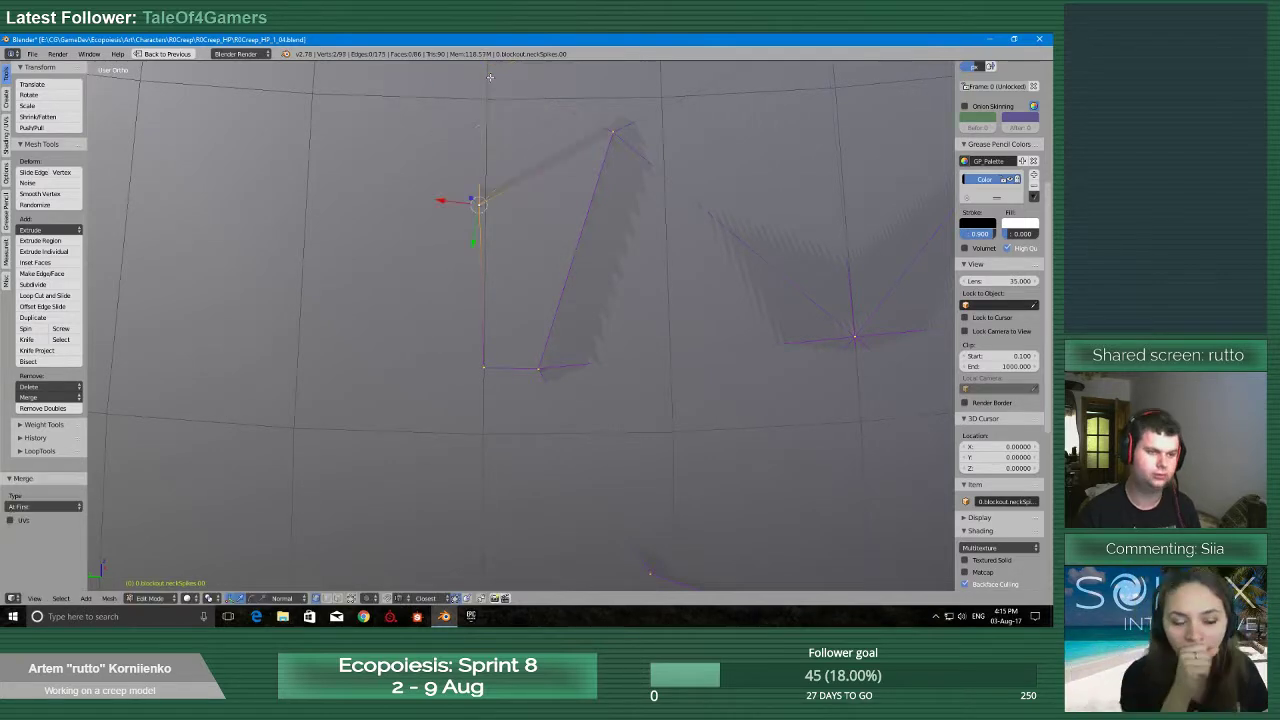
pyautogui.hotkey('ctrl', 'z')
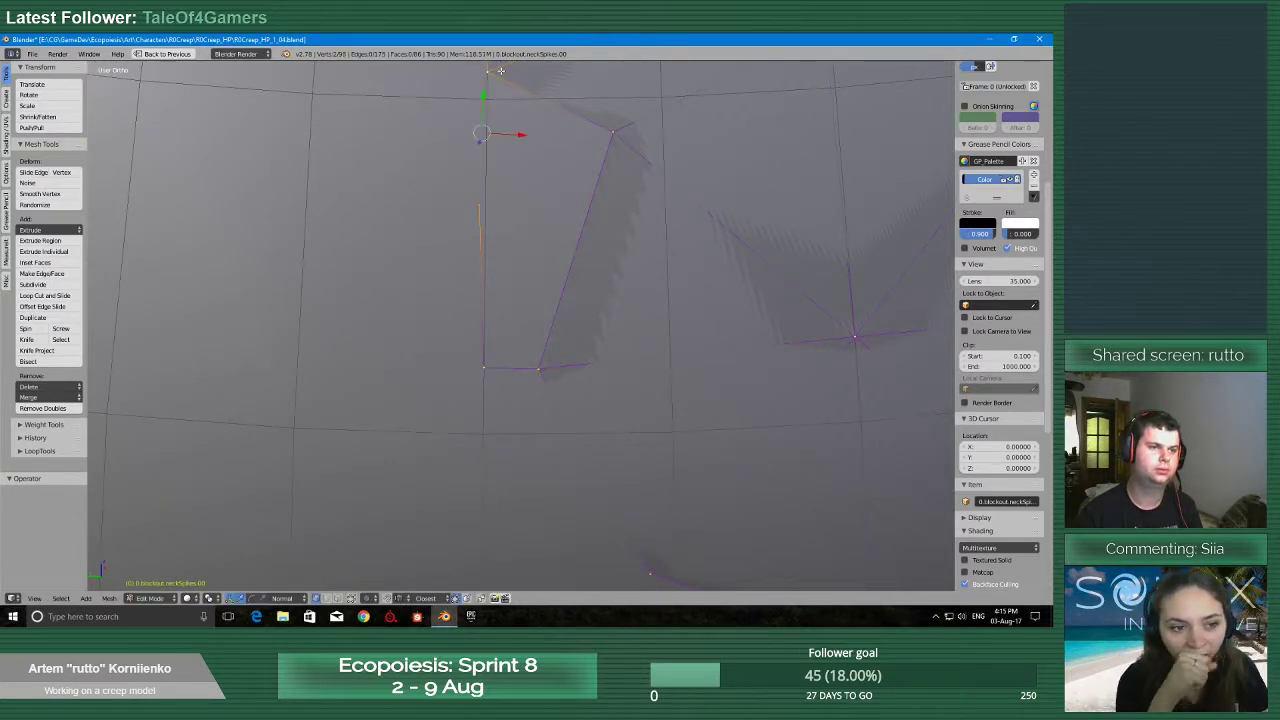
# Merge the centre-line edge At Last onto the half-disc's bottom corner and fill the four-sided gap beside the bottom-row disc
pyautogui.hotkey('alt', 'm')
pyautogui.click(500, 88)
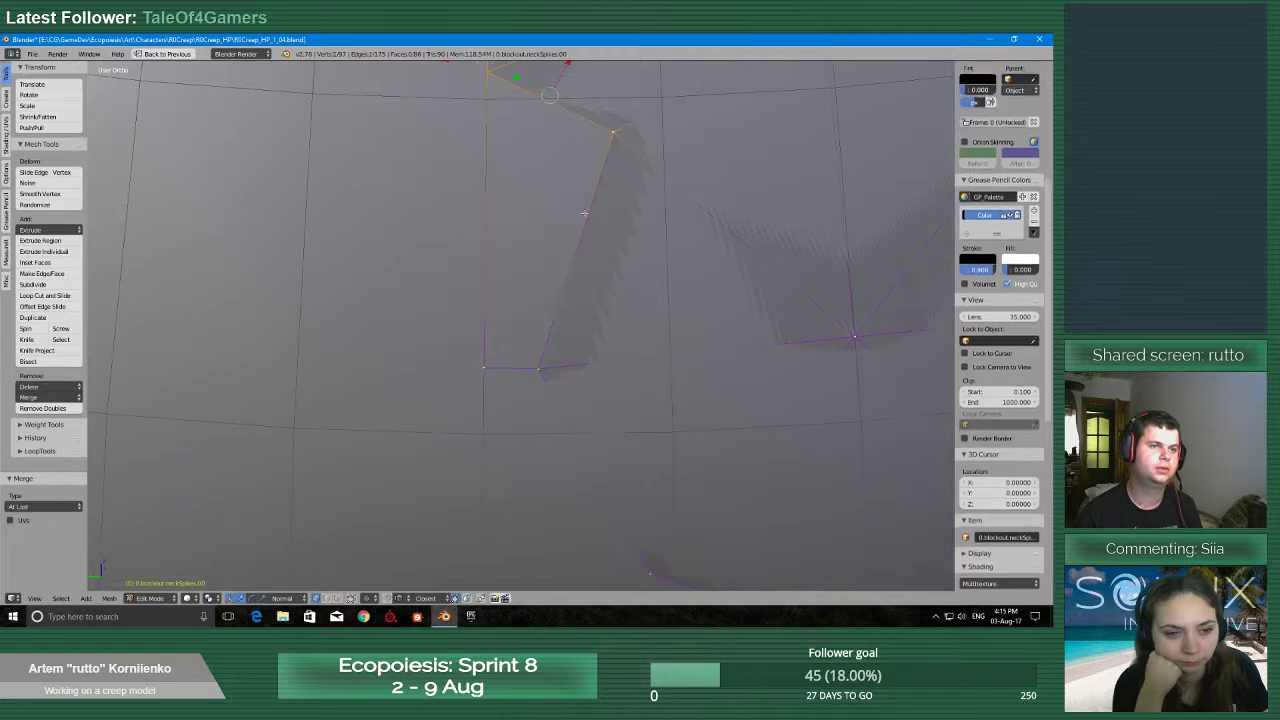
pyautogui.keyDown('shift'); pyautogui.rightClick(538, 369); pyautogui.keyUp('shift')
pyautogui.keyDown('shift'); pyautogui.rightClick(485, 369); pyautogui.keyUp('shift')
pyautogui.press('f')
# Set snapping to Vertex and extrude the bottom-row disc's lower-left corner to the neck mesh vertex on the centre line below
pyautogui.scroll(-5, 491, 371)
pyautogui.moveTo(566, 354); pyautogui.dragTo(544, 325, button='middle')
pyautogui.scroll(2, 544, 325)
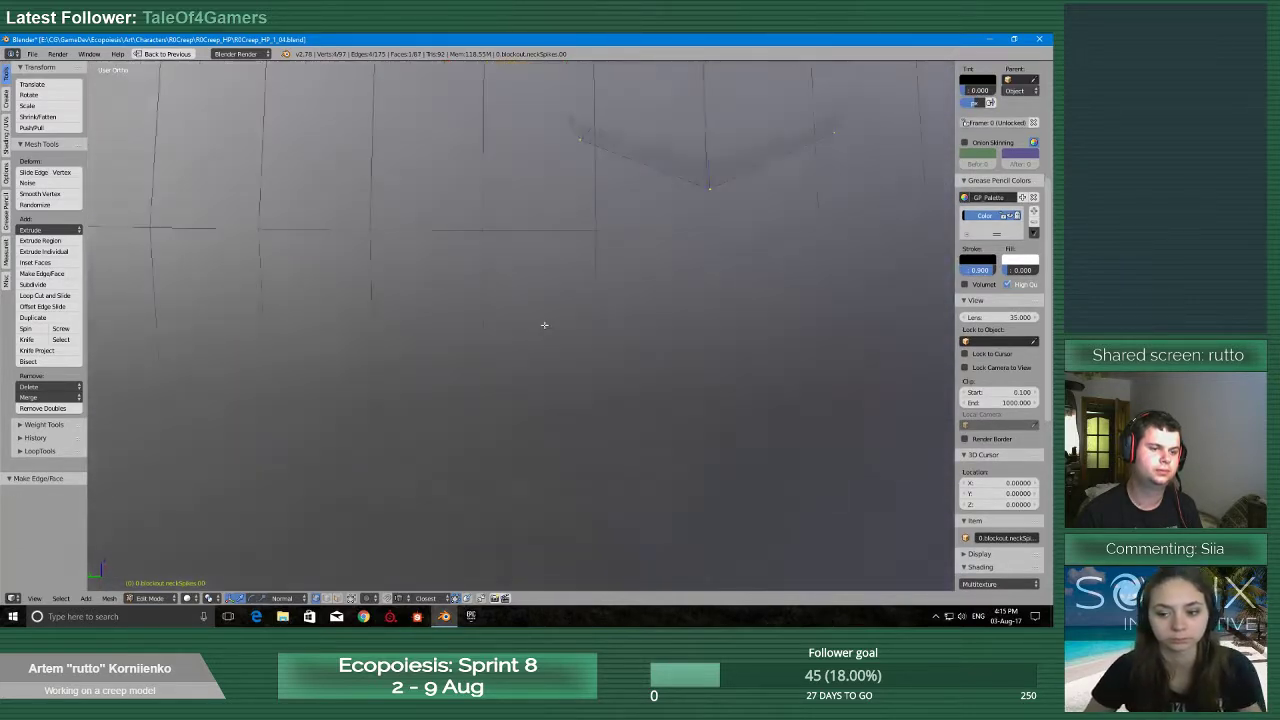
pyautogui.scroll(-6, 534, 363)
pyautogui.scroll(5, 570, 300)
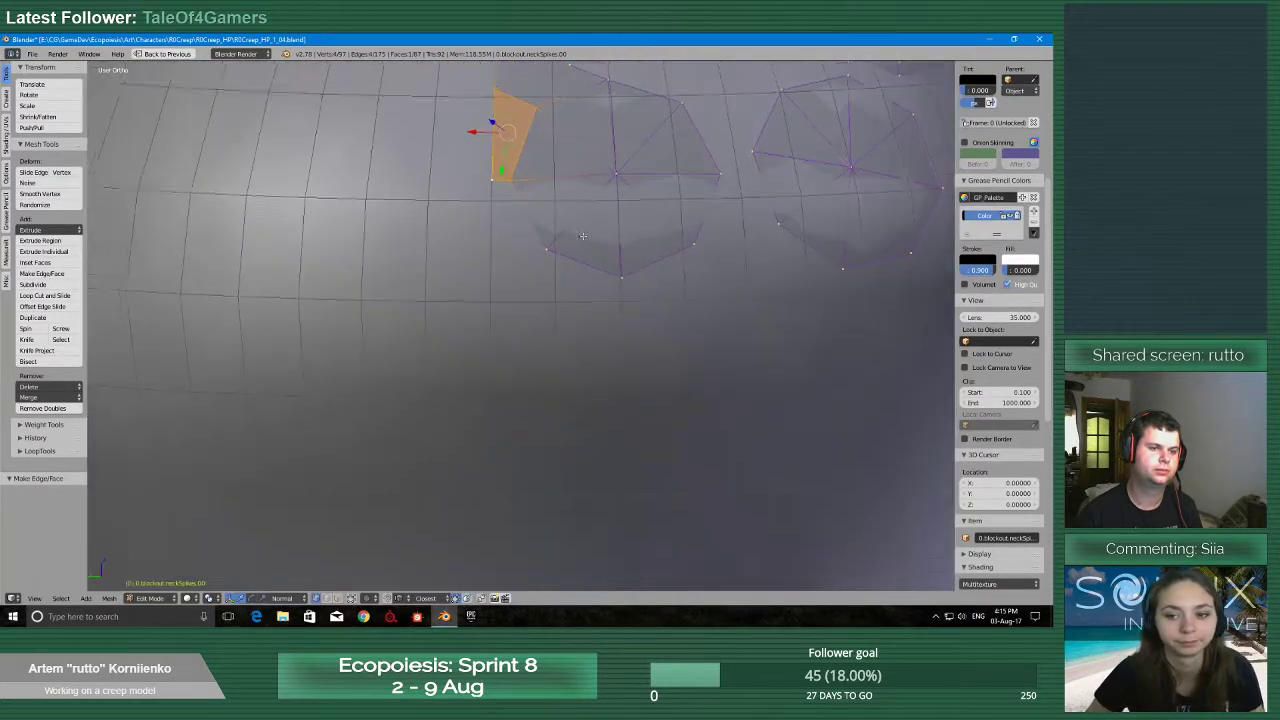
pyautogui.moveTo(582, 236); pyautogui.dragTo(520, 314, button='middle')
pyautogui.rightClick(519, 320)
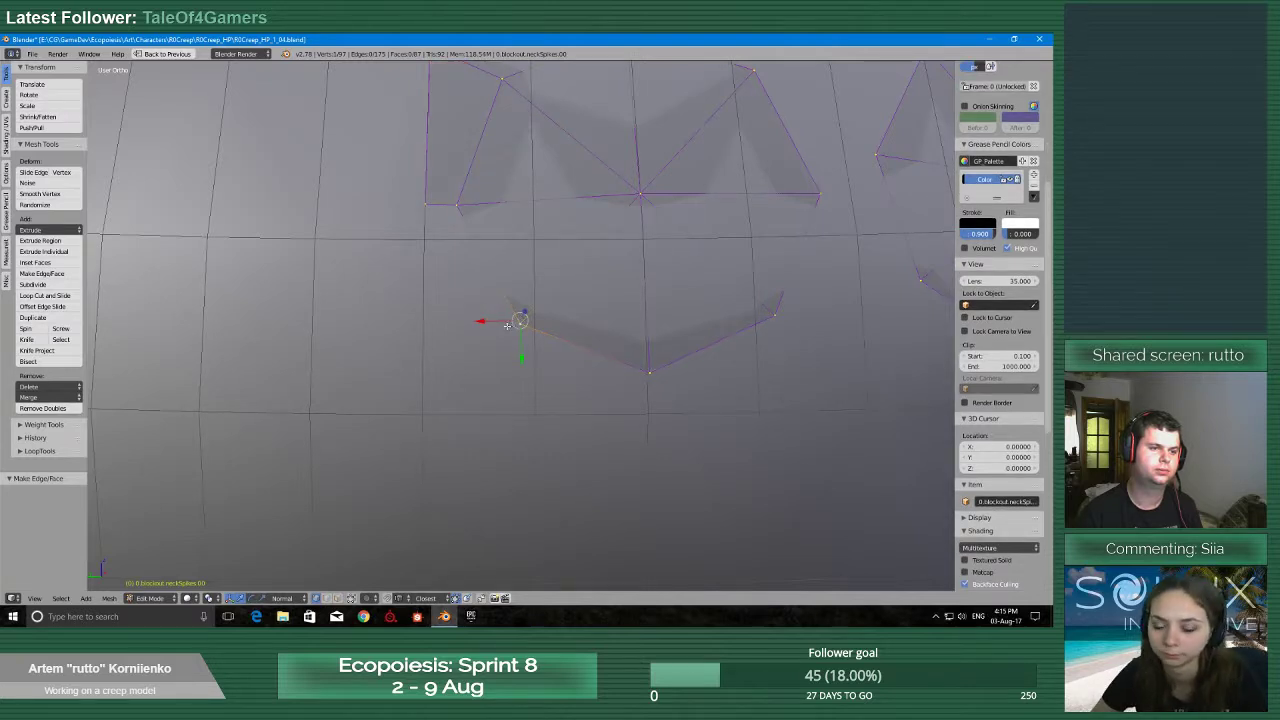
pyautogui.click(402, 598)
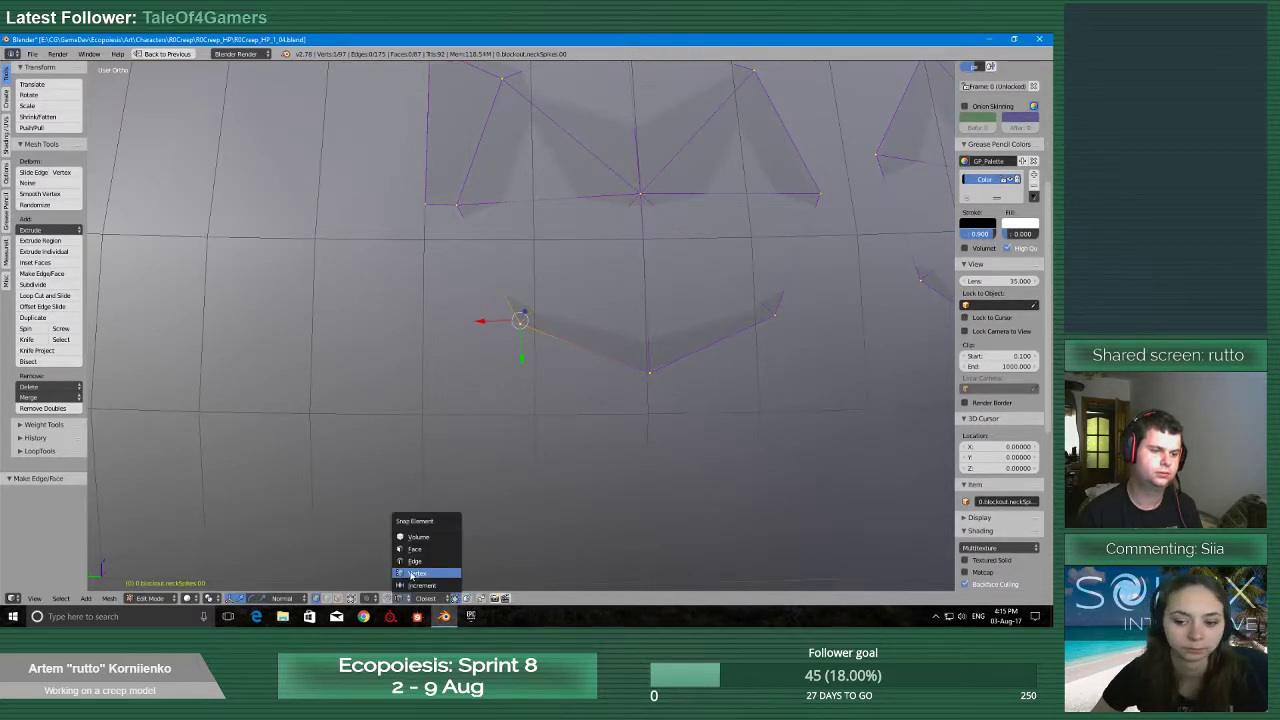
pyautogui.click(412, 573)
pyautogui.press('e')
pyautogui.click(421, 415)
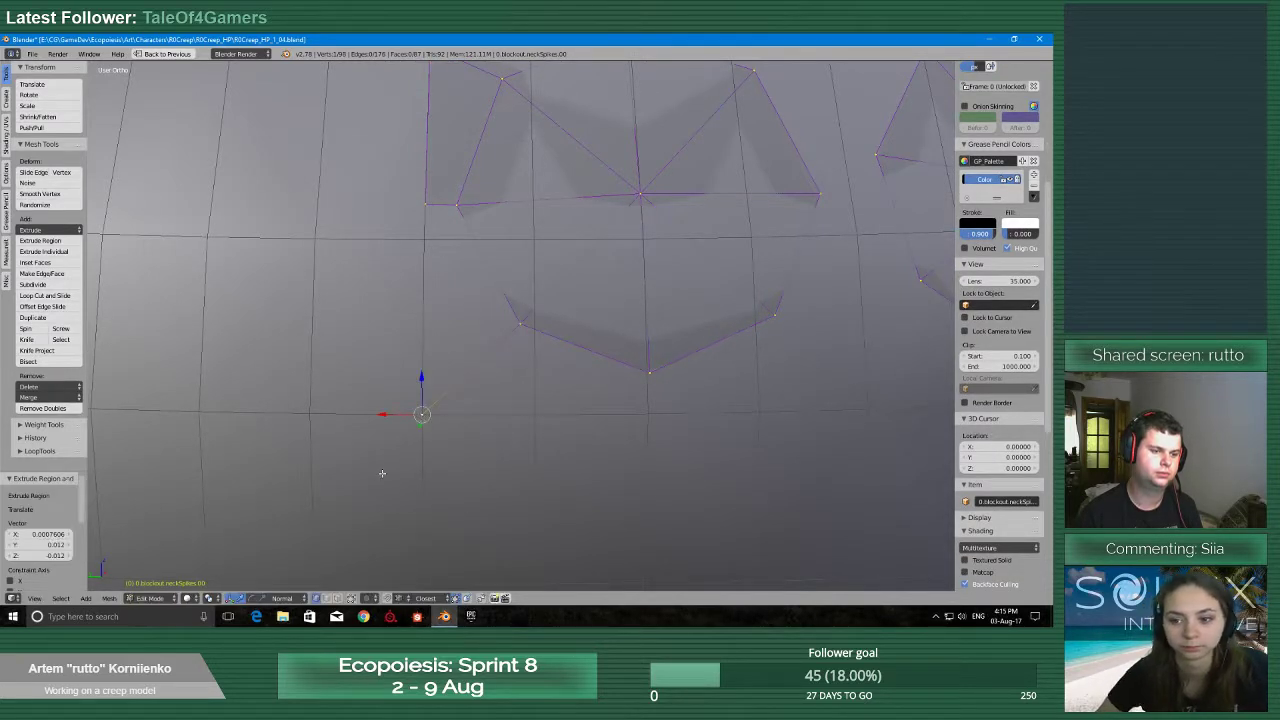
# Set snapping to Edge, extrude the new centre-line corner upwards and merge it At Last onto the corner above
pyautogui.click(404, 599)
pyautogui.click(423, 561)
pyautogui.press('e')
pyautogui.click(414, 322)
pyautogui.keyDown('shift'); pyautogui.rightClick(417, 206); pyautogui.keyUp('shift')
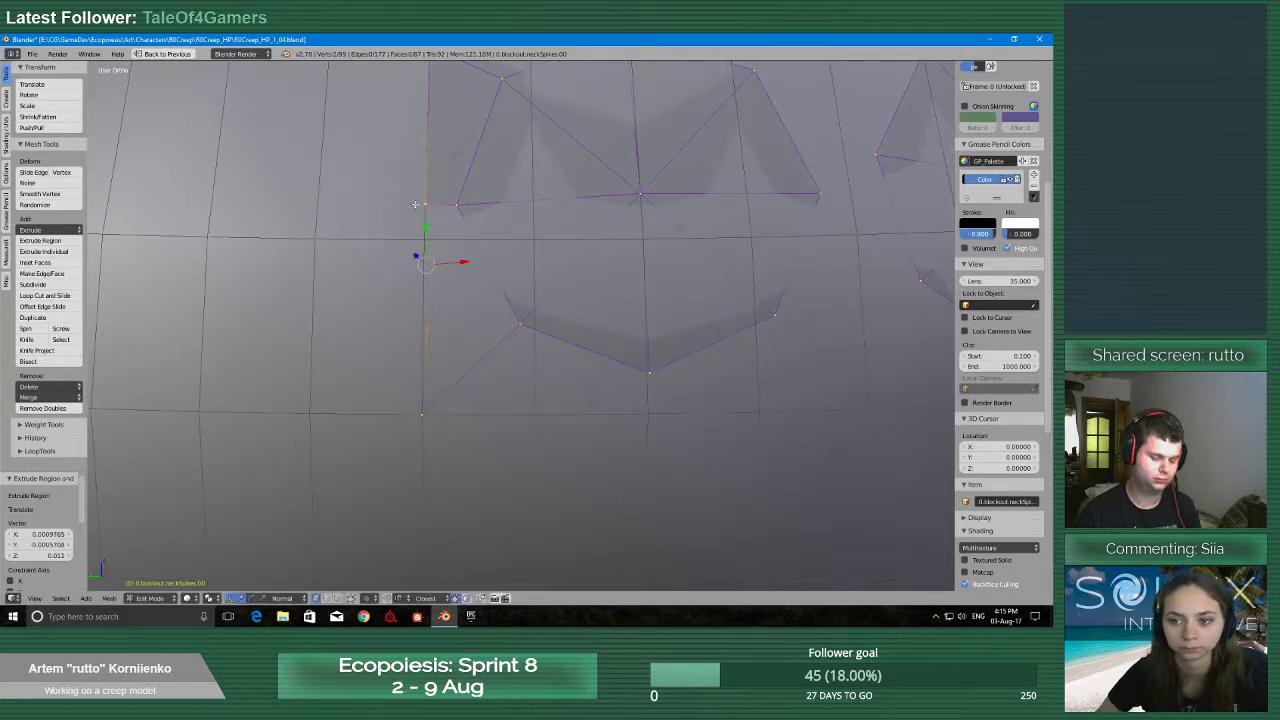
pyautogui.hotkey('alt', 'm')
pyautogui.click(426, 220)
# Extrude the centre-line corner along the horizontal mesh line and the disc's bottom corner straight down, merging both ends At Last
pyautogui.rightClick(416, 417)
pyautogui.press('e')
pyautogui.click(582, 417)
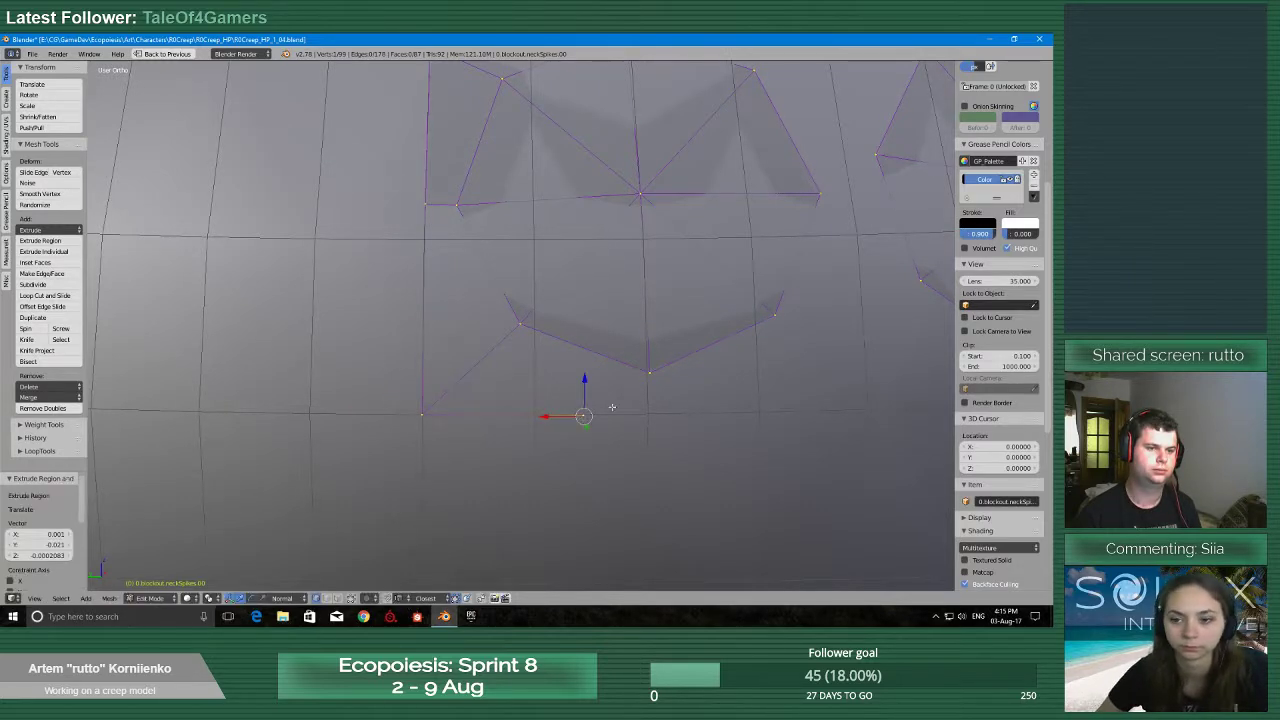
pyautogui.rightClick(656, 384)
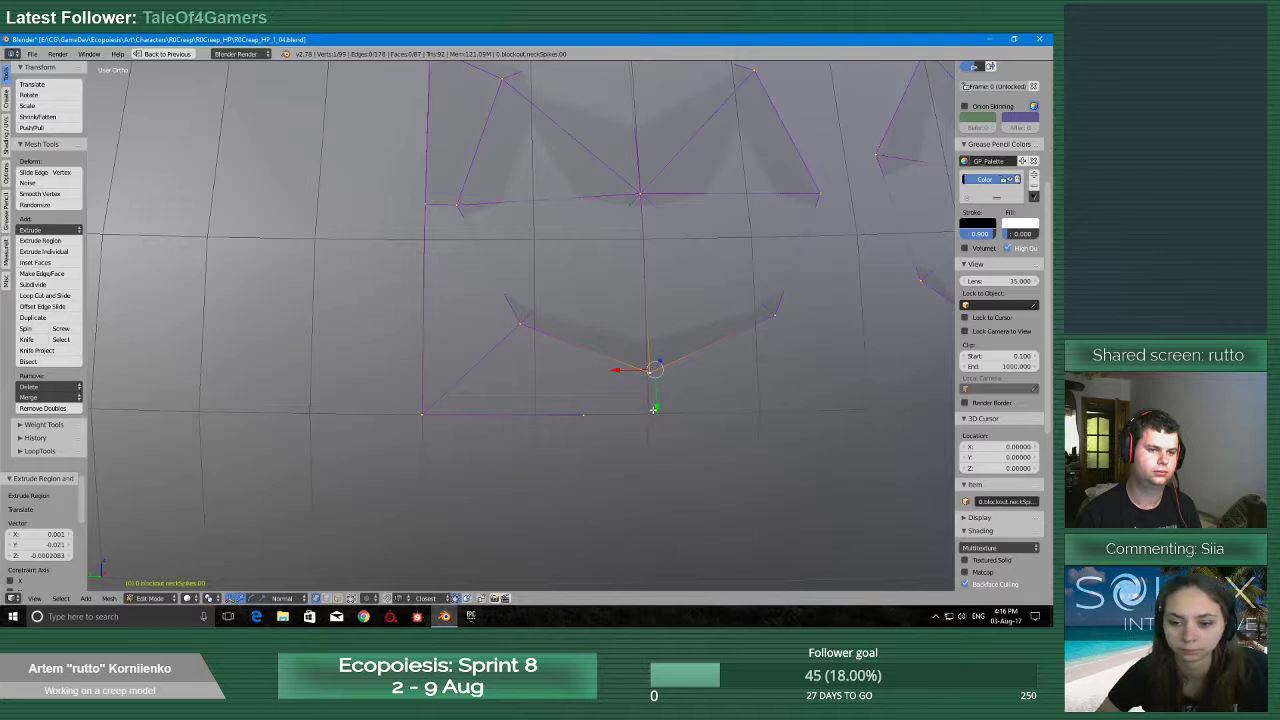
pyautogui.press('e')
pyautogui.click(650, 411)
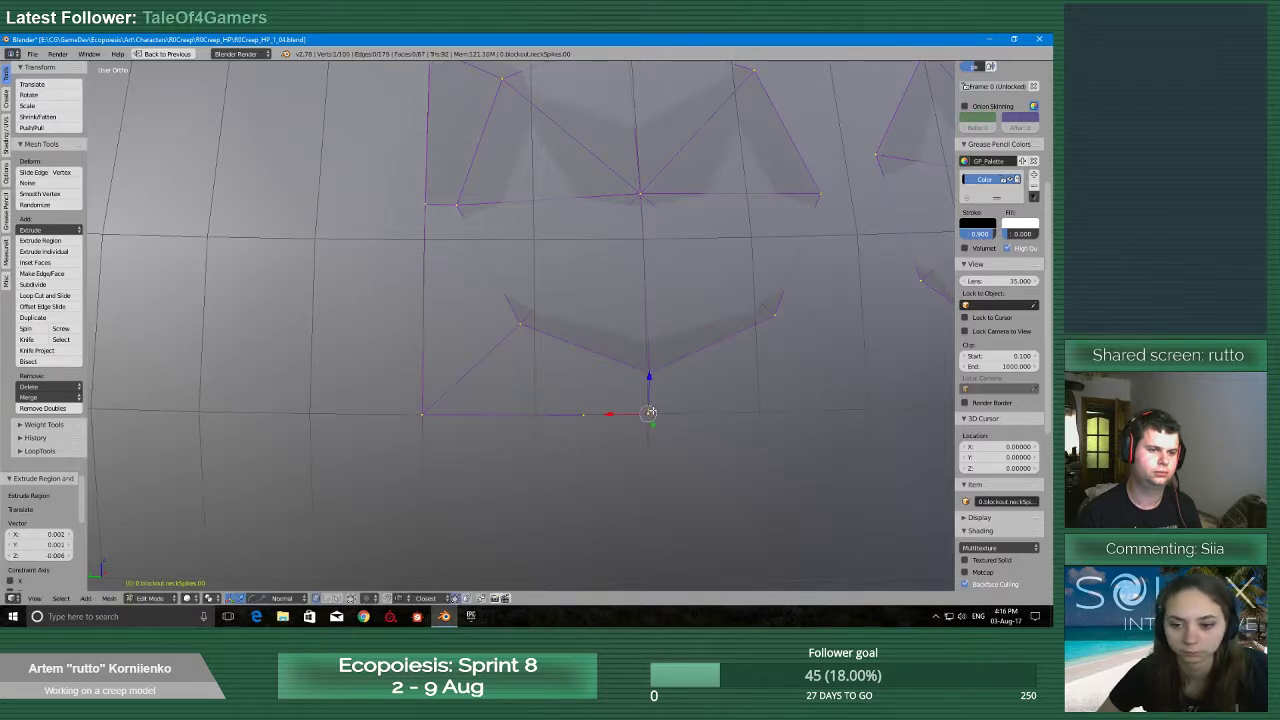
pyautogui.hotkey('alt', 'm')
pyautogui.click(648, 413)
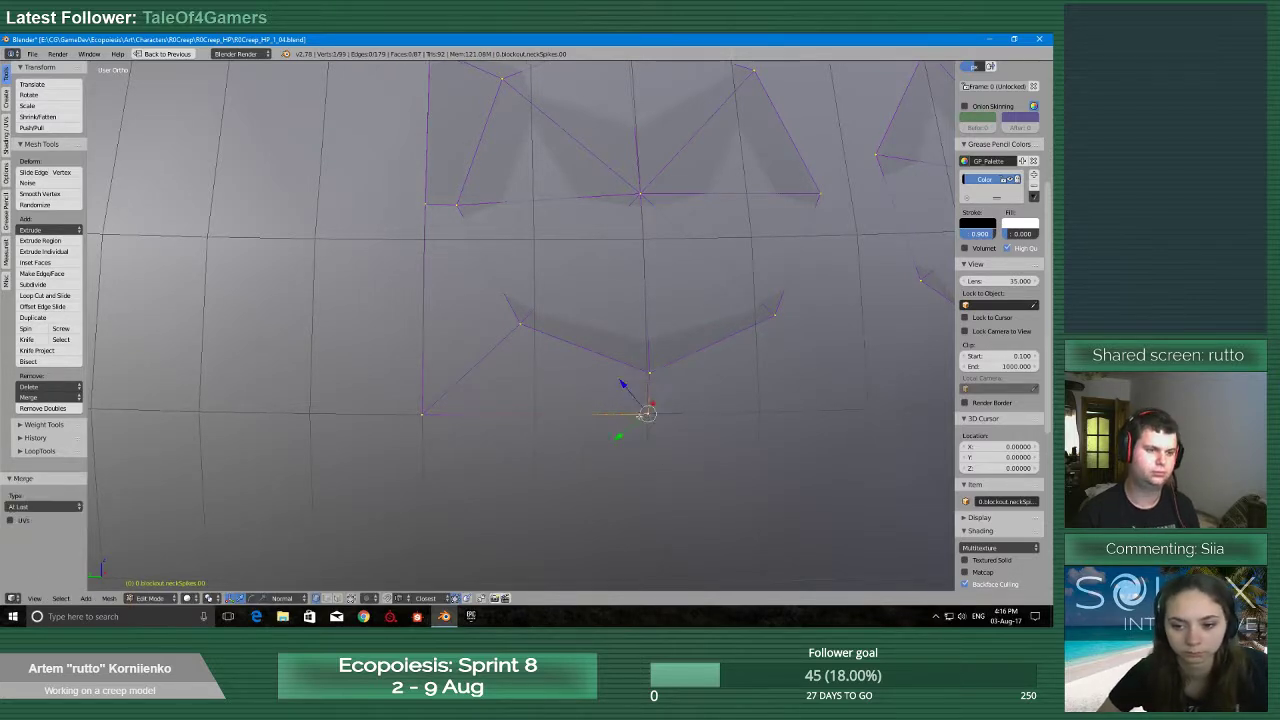
# Fill the four-sided gaps beside and below the bottom-row disc's lower-left side with faces
pyautogui.rightClick(522, 327)
pyautogui.keyDown('shift'); pyautogui.rightClick(424, 412); pyautogui.keyUp('shift')
pyautogui.keyDown('shift'); pyautogui.rightClick(427, 206); pyautogui.keyUp('shift')
pyautogui.keyDown('shift'); pyautogui.rightClick(462, 203); pyautogui.keyUp('shift')
pyautogui.press('f')
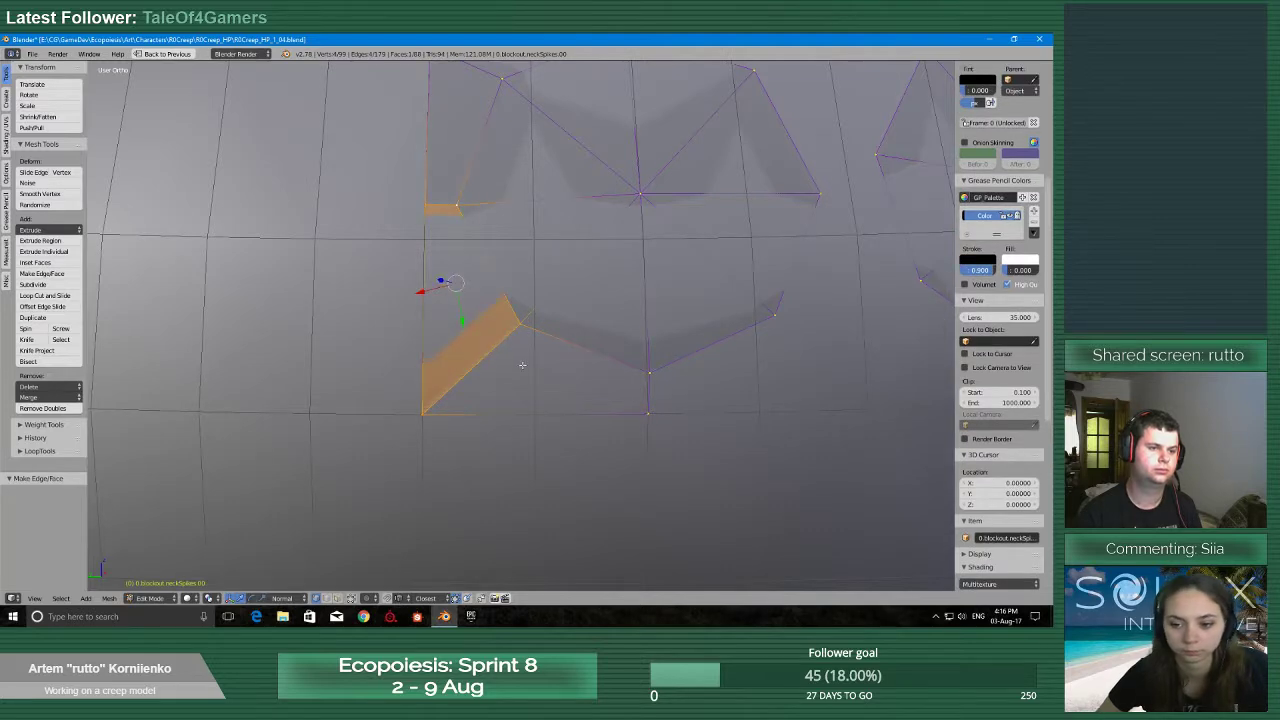
pyautogui.rightClick(523, 328)
pyautogui.keyDown('ctrl'); pyautogui.rightClick(647, 414); pyautogui.keyUp('ctrl')
pyautogui.press('f')
# Save the blend file over the existing version and review the neck spikes from another angle
pyautogui.scroll(-8, 426, 443)
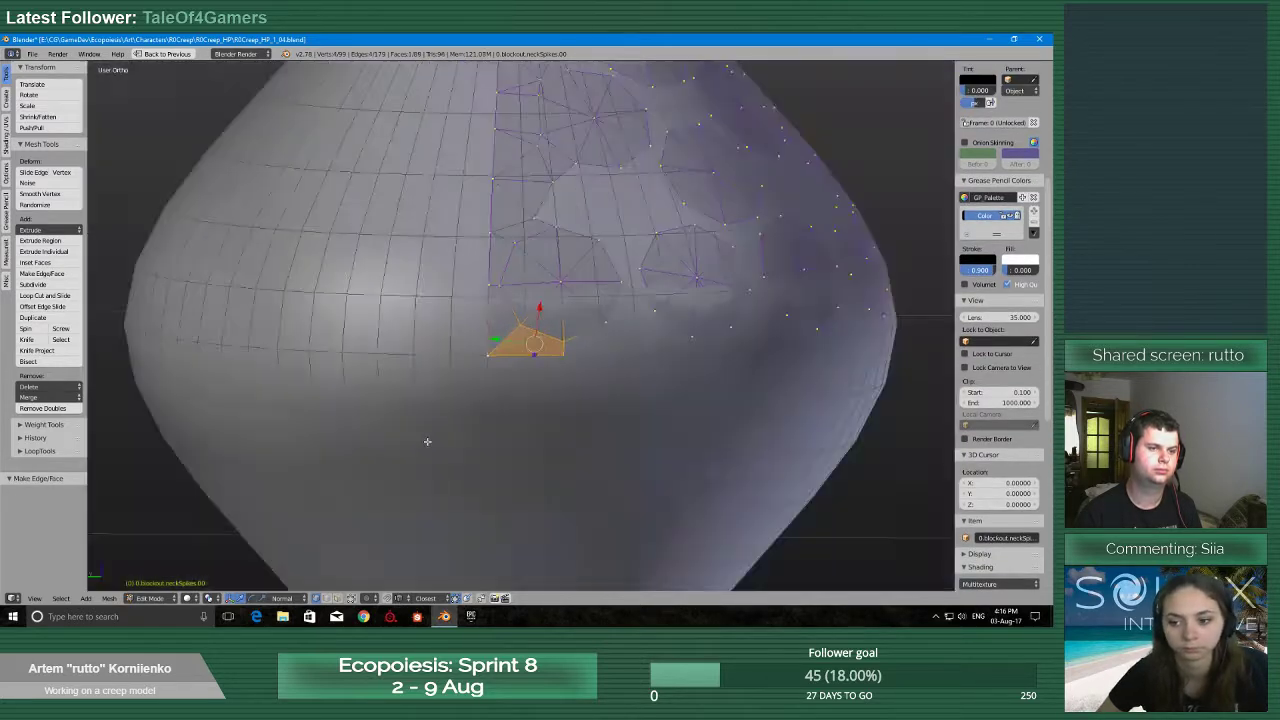
pyautogui.hotkey('ctrl', 's')
pyautogui.click(426, 443)
pyautogui.moveTo(426, 443); pyautogui.dragTo(466, 377, button='middle')
pyautogui.scroll(-4, 494, 322)
pyautogui.scroll(8, 460, 383)
pyautogui.scroll(6, 491, 409)
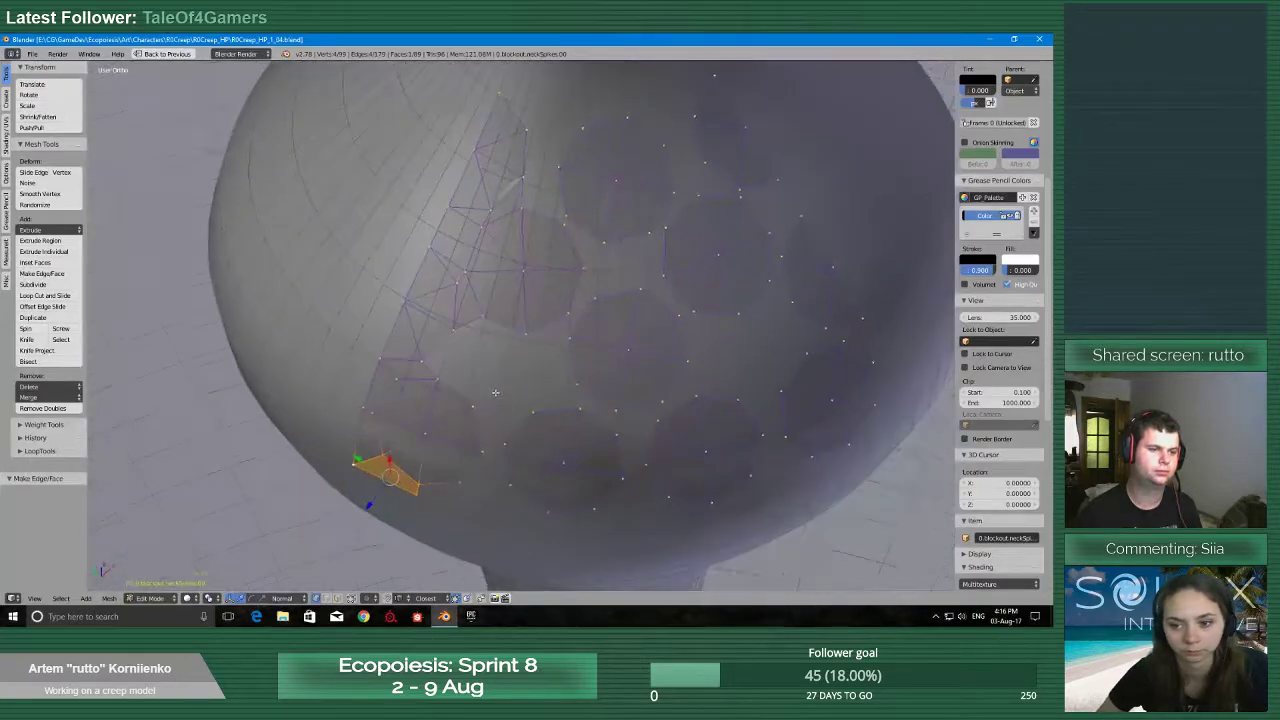
# Extrude the lower-left corner of the disc beside the centre line down to the half-disc's top corner and merge it At Last
pyautogui.rightClick(432, 342)
pyautogui.rightClick(466, 312)
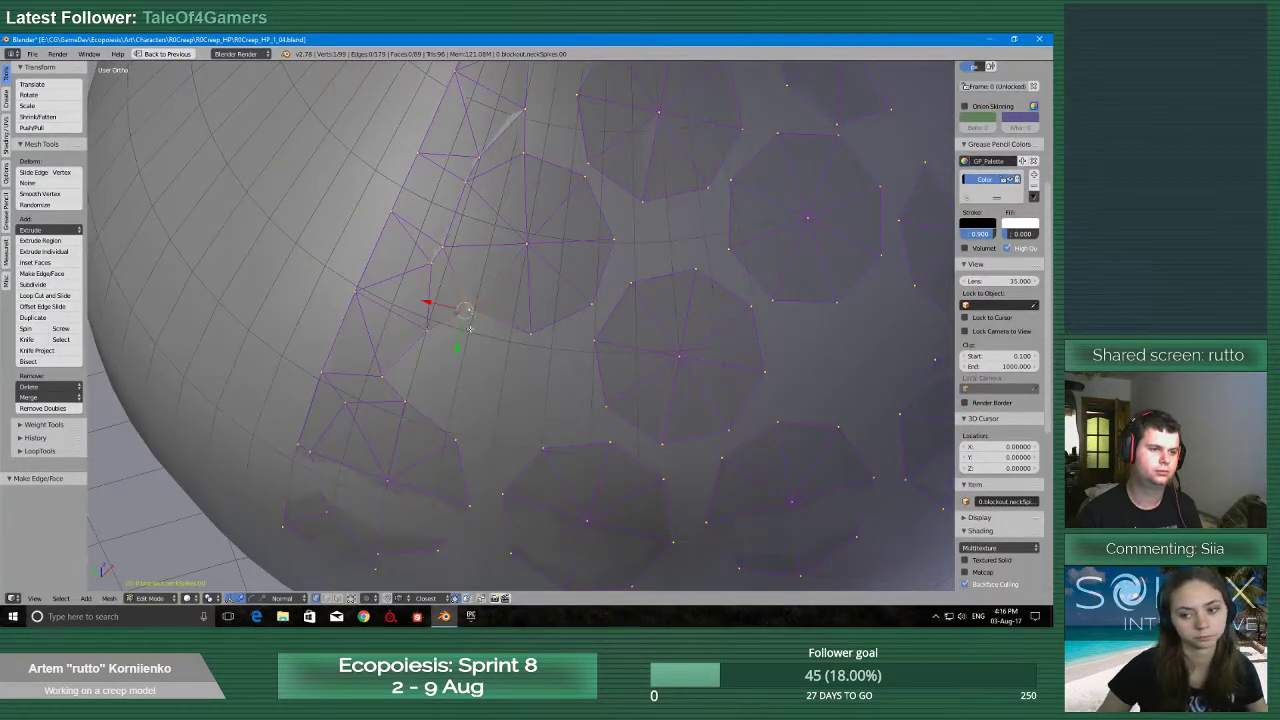
pyautogui.press('e')
pyautogui.click(423, 386)
pyautogui.keyDown('shift'); pyautogui.rightClick(416, 396); pyautogui.keyUp('shift')
pyautogui.hotkey('alt', 'm')
pyautogui.click(416, 396)
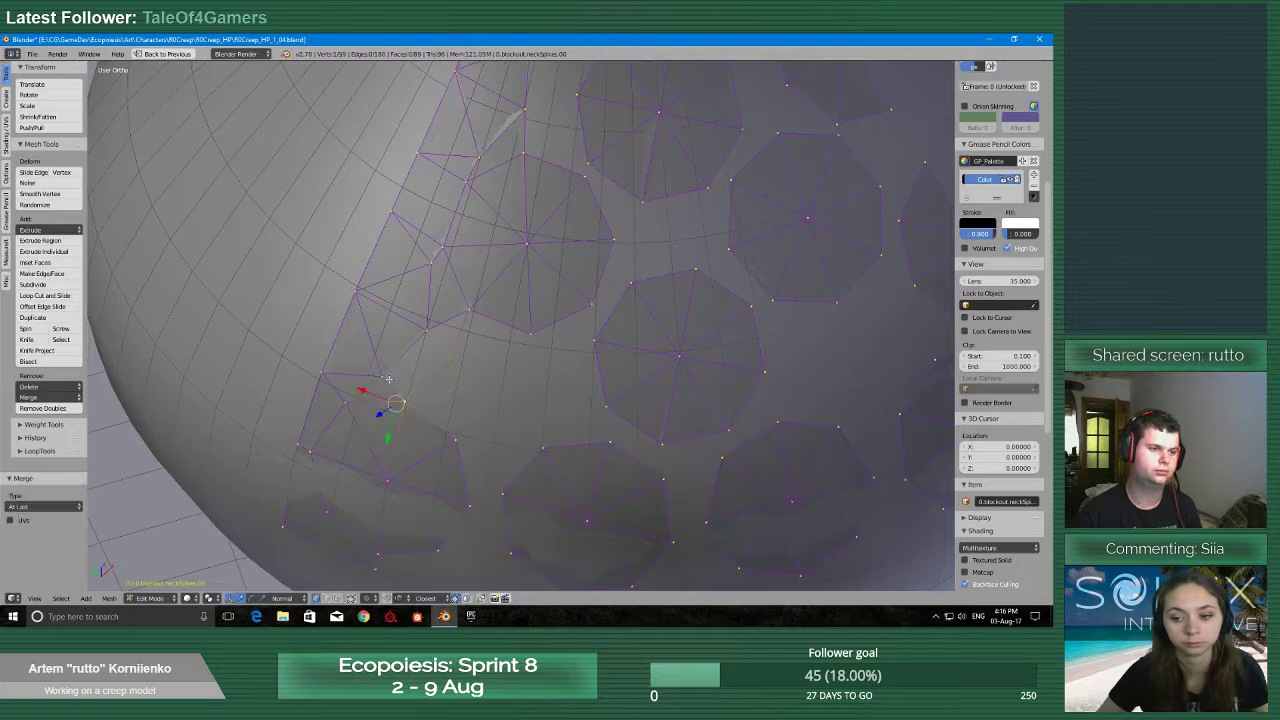
# Fill the four-sided gap between the new edge and the centre-line faces with a face
pyautogui.keyDown('shift'); pyautogui.rightClick(382, 377); pyautogui.keyUp('shift')
pyautogui.keyDown('shift'); pyautogui.rightClick(427, 331); pyautogui.keyUp('shift')
pyautogui.keyDown('shift'); pyautogui.rightClick(468, 312); pyautogui.keyUp('shift')
pyautogui.press('f')
# Connect the half-disc's upper-right corner to the bottom corner of the disc above with an extruded edge merged At Last
pyautogui.moveTo(470, 437); pyautogui.dragTo(483, 421, button='middle')
pyautogui.rightClick(507, 255)
pyautogui.press('e')
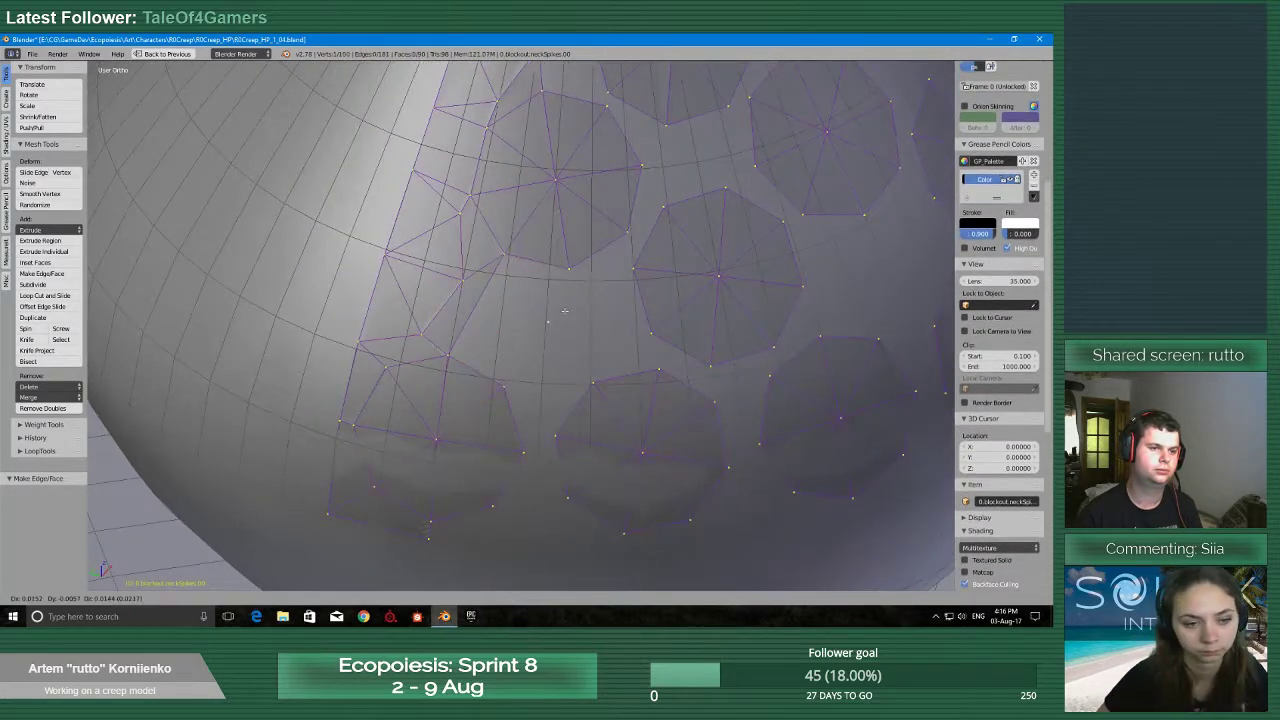
pyautogui.click(572, 272)
pyautogui.keyDown('shift'); pyautogui.rightClick(573, 276); pyautogui.keyUp('shift')
pyautogui.hotkey('alt', 'm')
pyautogui.click(576, 276)
# Fill the four-cornered gap between the disc's lower-left side and the top side of the half-disc below it
pyautogui.keyDown('shift'); pyautogui.rightClick(447, 355); pyautogui.keyUp('shift')
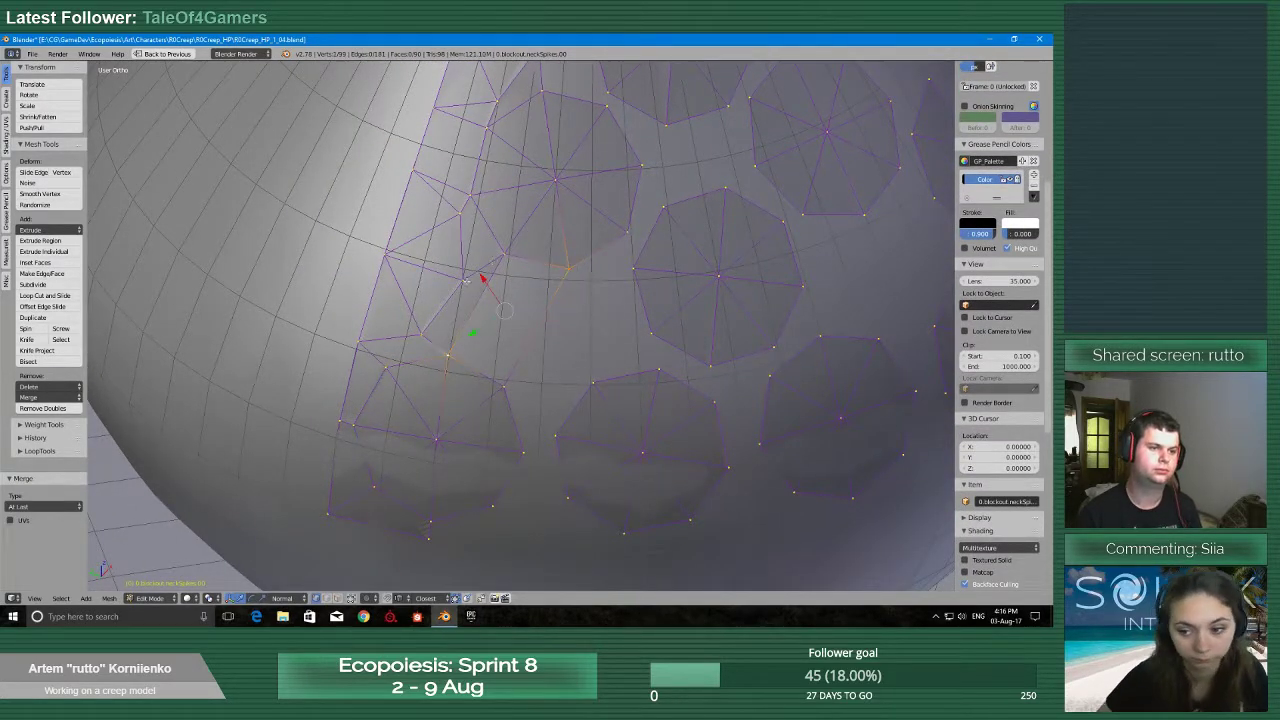
pyautogui.keyDown('shift'); pyautogui.rightClick(507, 255); pyautogui.keyUp('shift')
pyautogui.press('f')
pyautogui.hotkey('ctrl', 'z')
pyautogui.keyDown('shift'); pyautogui.rightClick(505, 385); pyautogui.keyUp('shift')
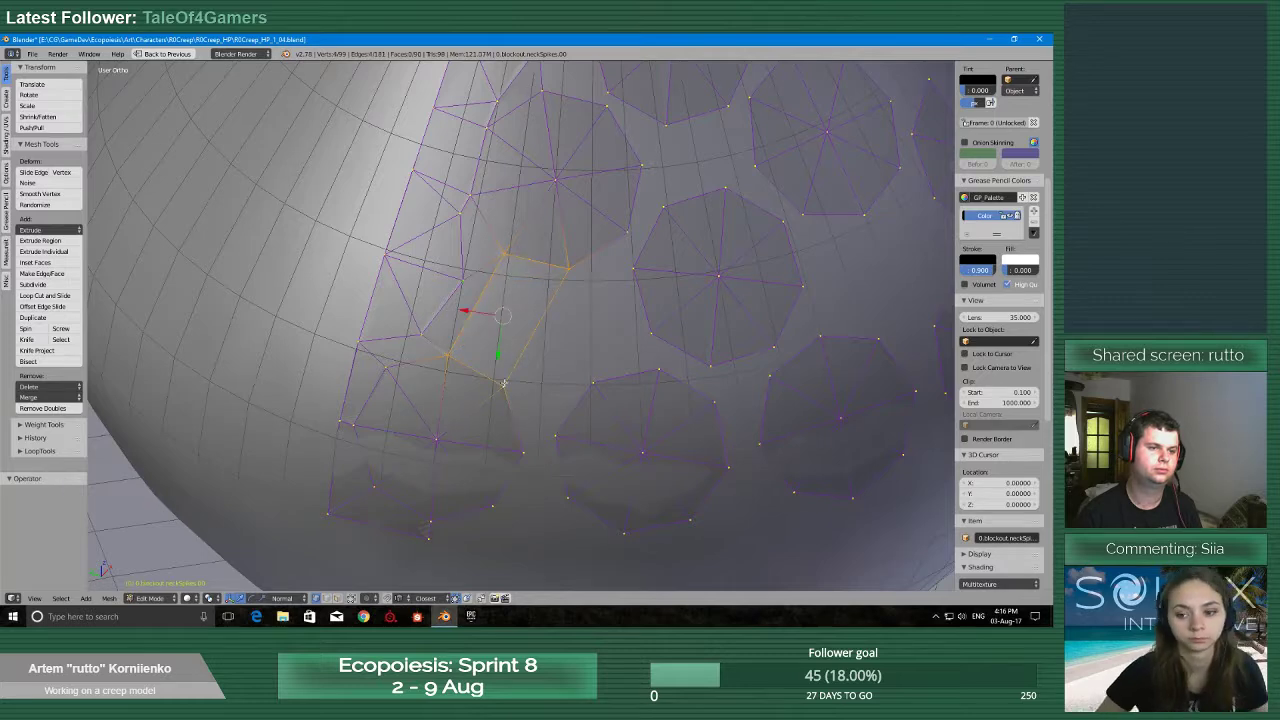
pyautogui.press('f')
pyautogui.scroll(-2, 499, 404)
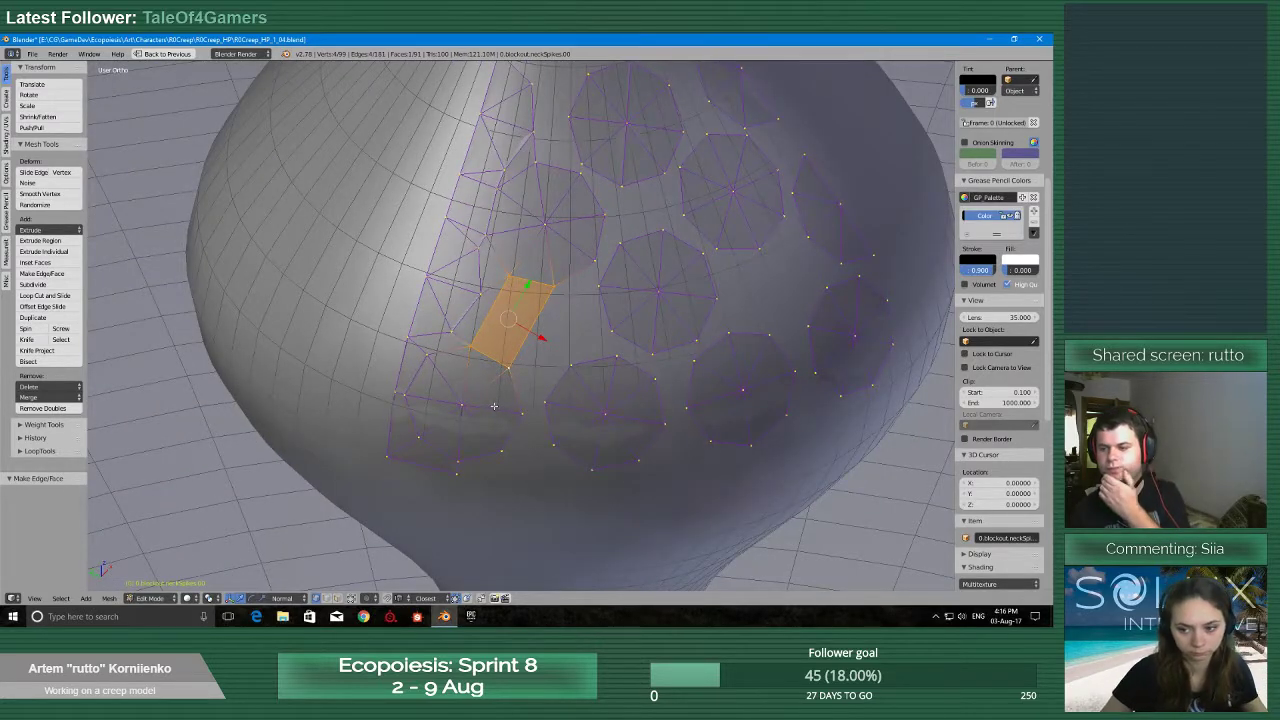
pyautogui.scroll(4, 484, 394)
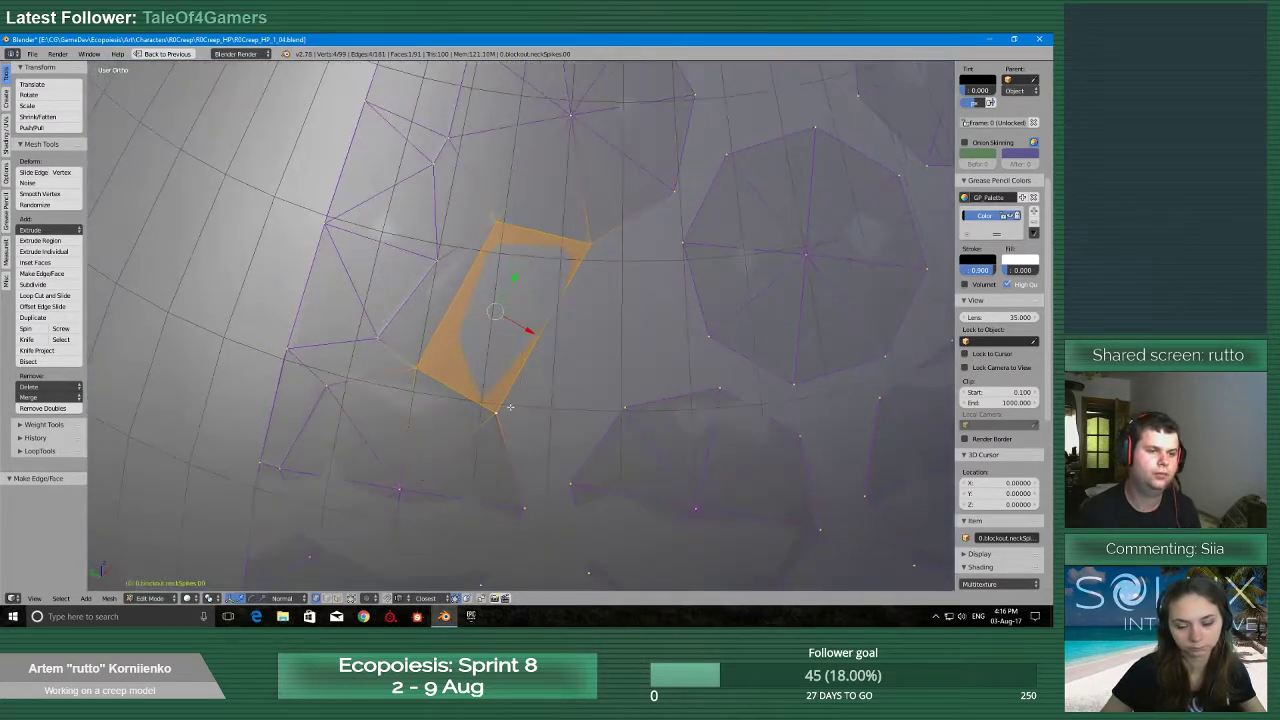
# Extrude the bottom-row half-disc's right corner across to the neighbouring disc's lower-left corner and merge it At Last
pyautogui.moveTo(509, 408); pyautogui.dragTo(520, 378, button='middle')
pyautogui.rightClick(541, 410)
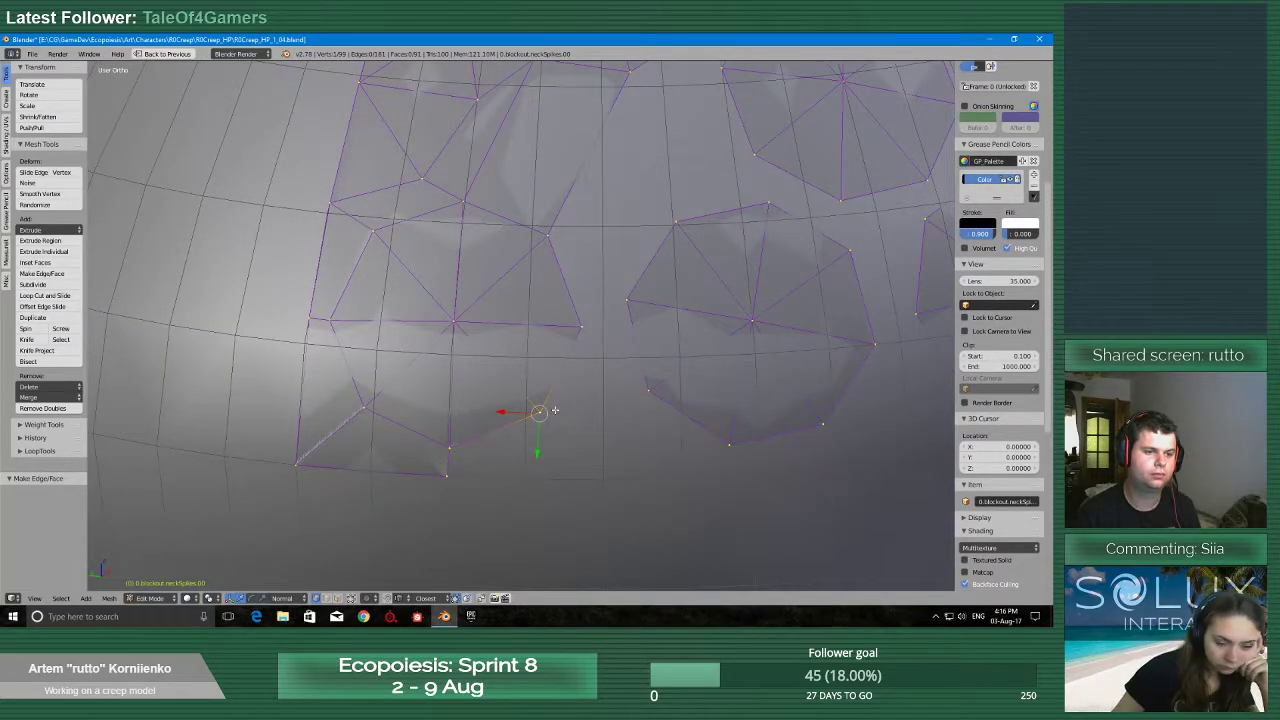
pyautogui.press('e')
pyautogui.click(643, 393)
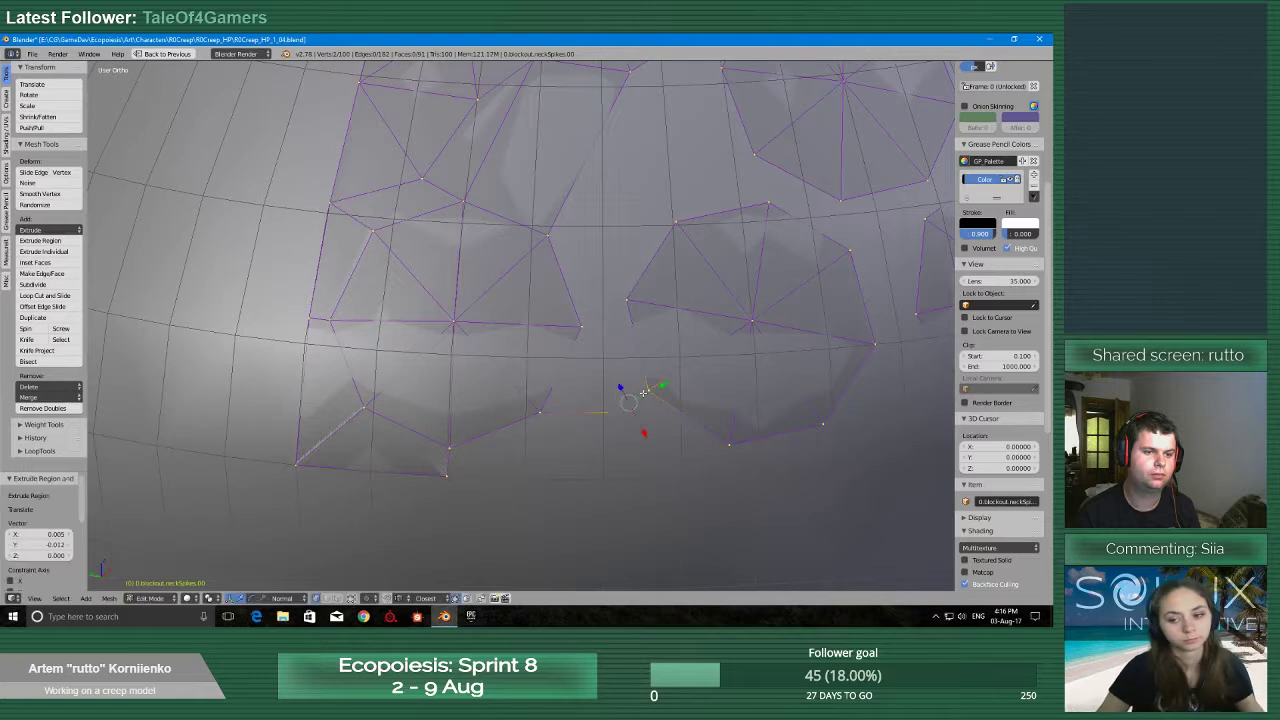
pyautogui.hotkey('alt', 'm')
pyautogui.click(615, 403)
# Extrude the neighbouring disc's two lower-left corners and the half-disc's right corner straight down to the lower border
pyautogui.rightClick(727, 444)
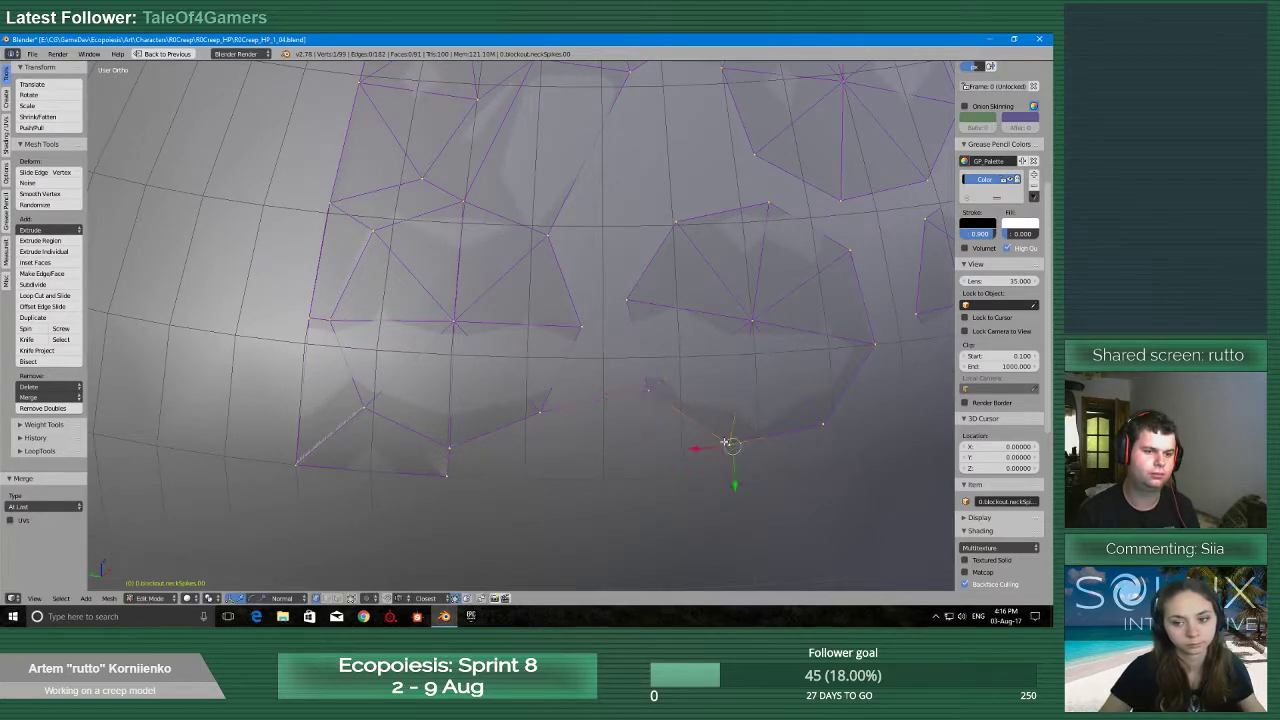
pyautogui.press('e')
pyautogui.click(716, 476)
pyautogui.rightClick(539, 411)
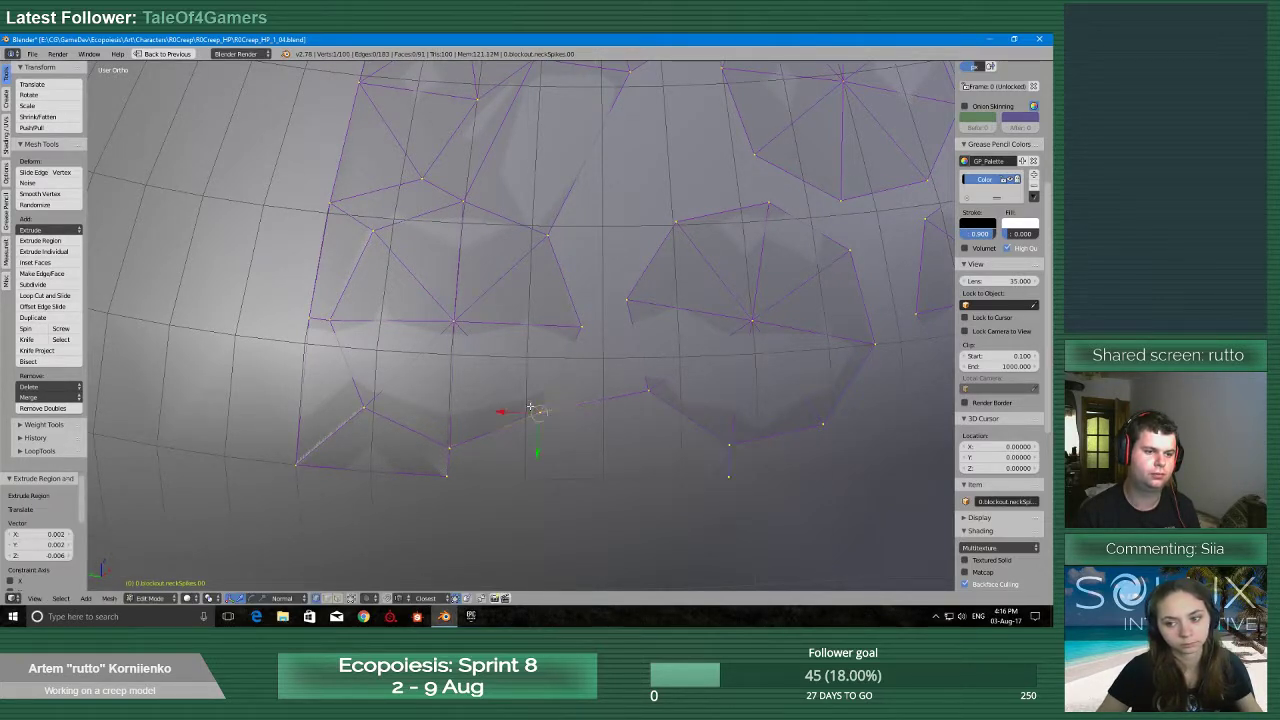
pyautogui.press('e')
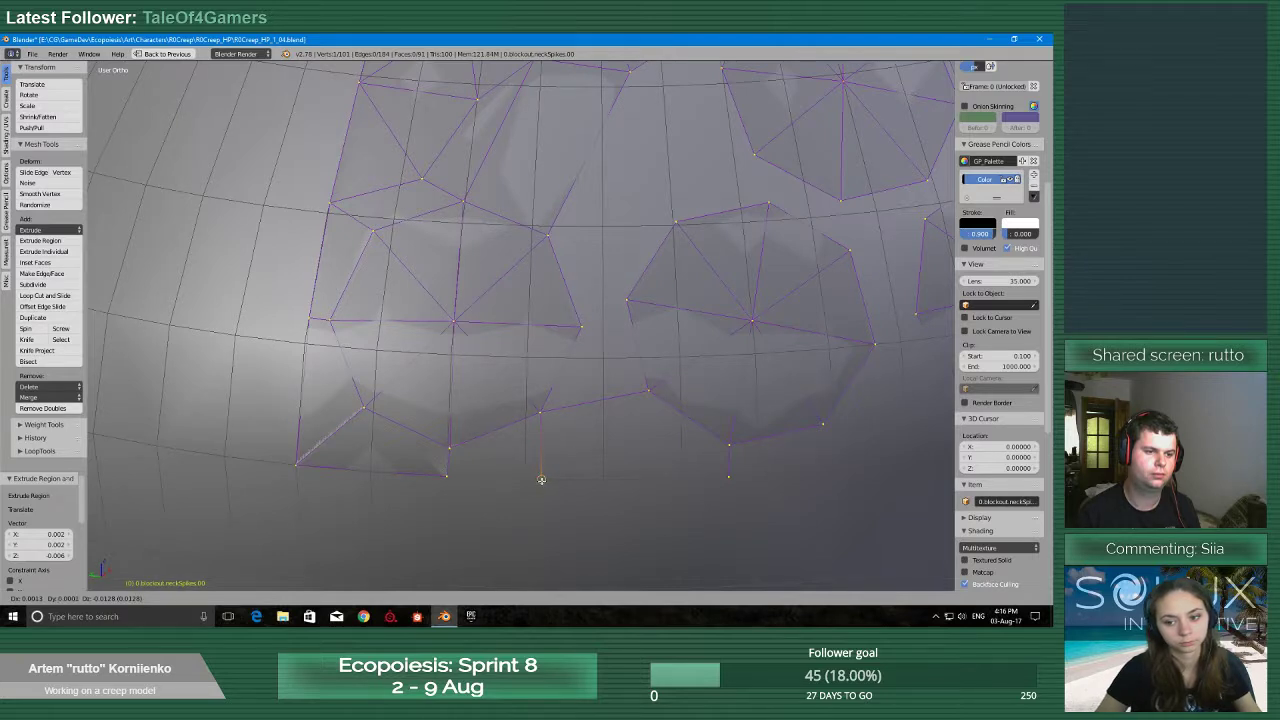
pyautogui.click(540, 479)
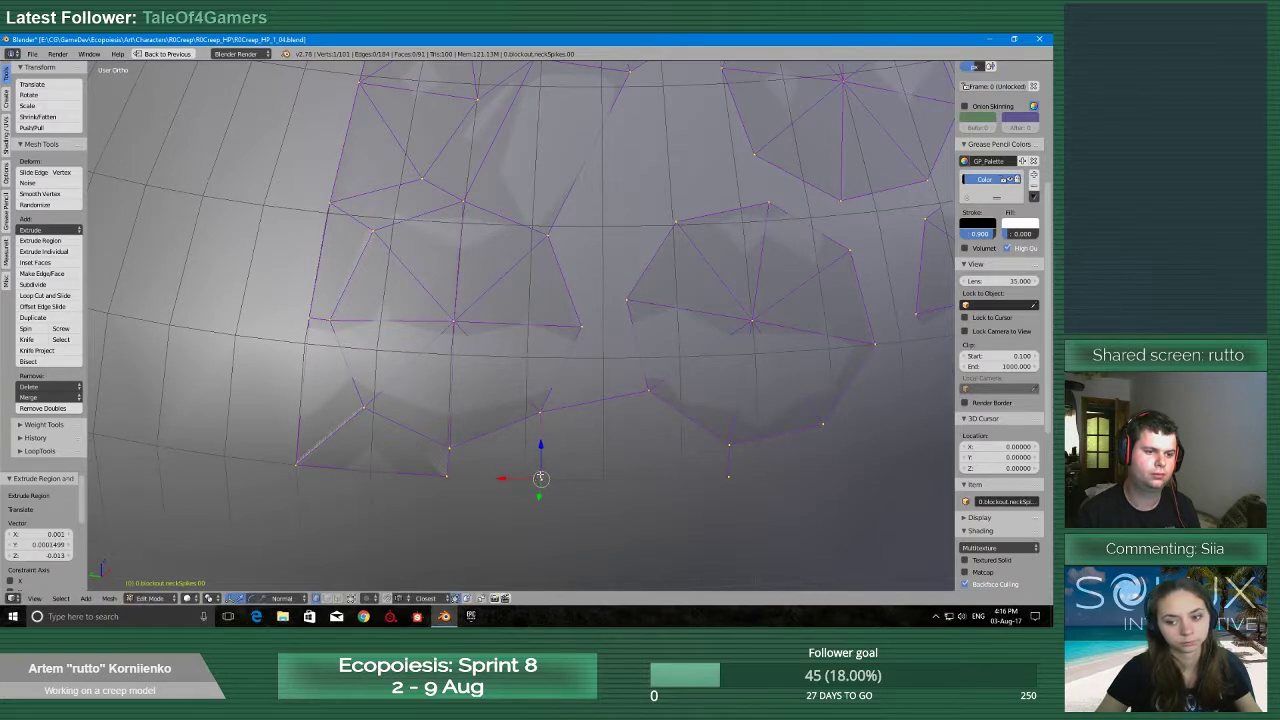
pyautogui.rightClick(643, 392)
pyautogui.press('e')
pyautogui.click(651, 480)
# Join the first lowered corner to the existing border corner At Last and fill the four-sided gap above that border edge
pyautogui.rightClick(538, 481)
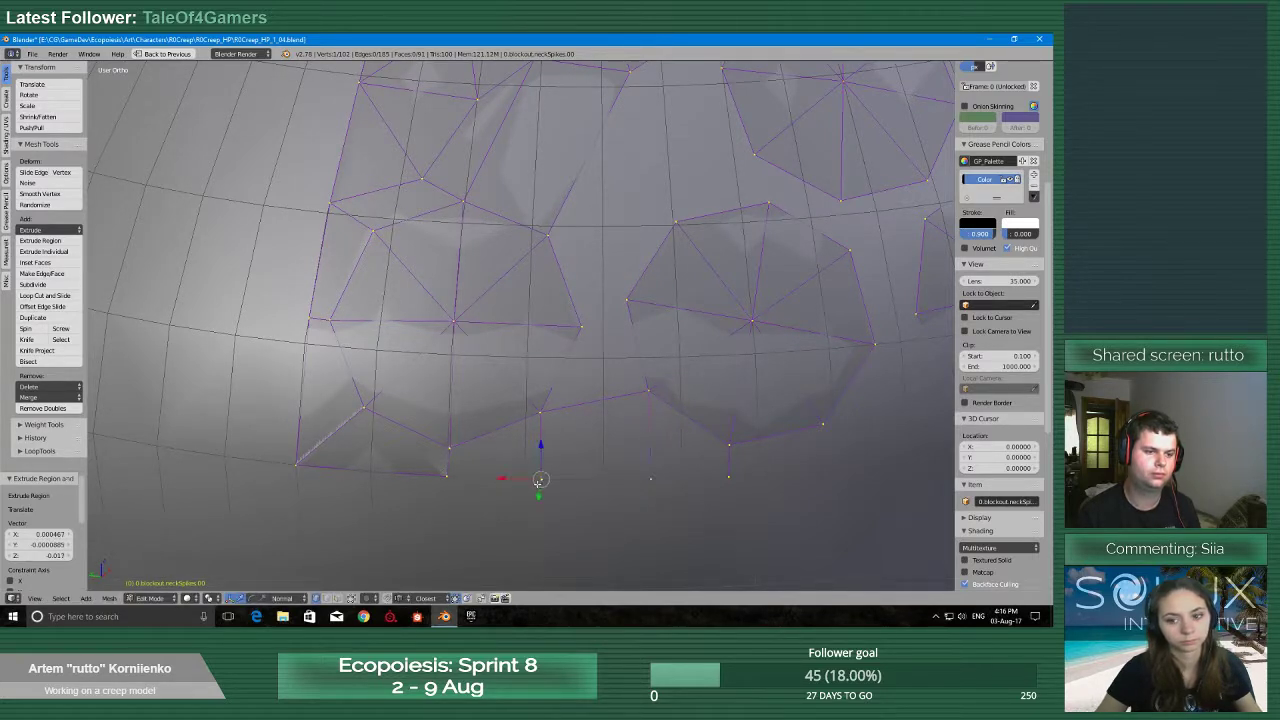
pyautogui.keyDown('shift'); pyautogui.rightClick(446, 476); pyautogui.keyUp('shift')
pyautogui.hotkey('alt', 'm')
pyautogui.click(445, 460)
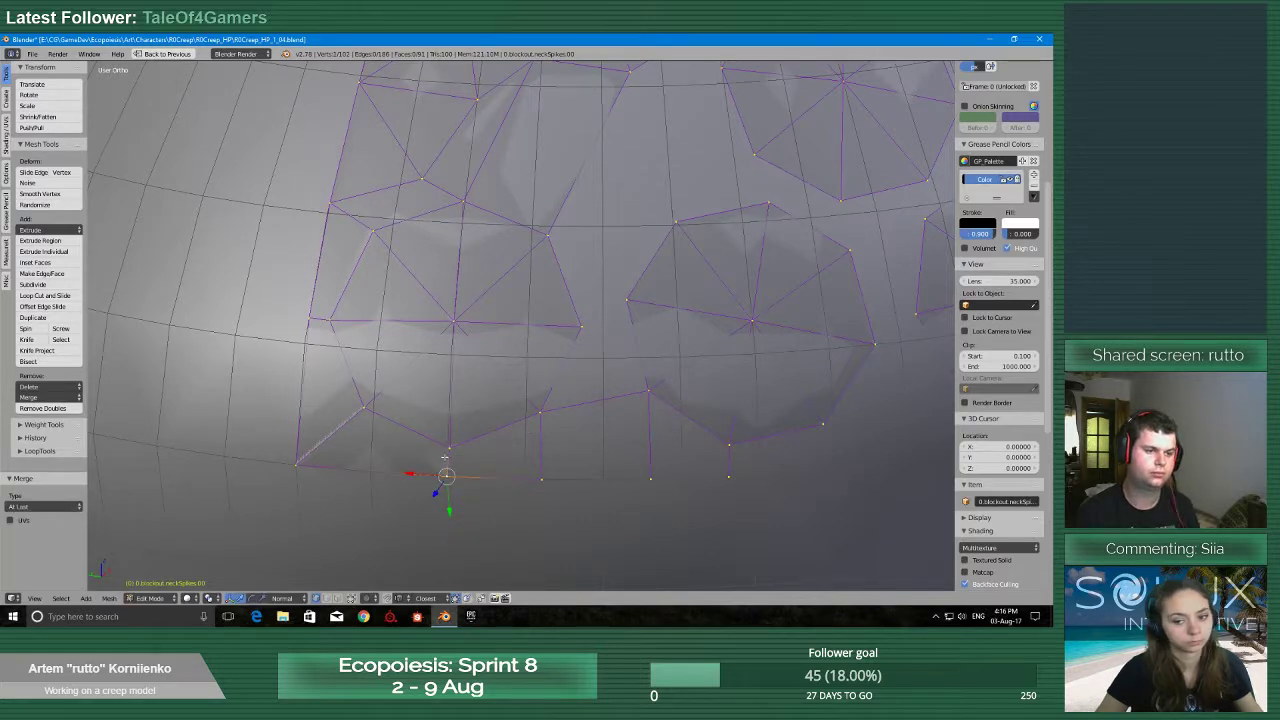
pyautogui.keyDown('shift'); pyautogui.rightClick(448, 445); pyautogui.keyUp('shift')
pyautogui.keyDown('shift'); pyautogui.rightClick(540, 410); pyautogui.keyUp('shift')
pyautogui.keyDown('shift'); pyautogui.rightClick(541, 479); pyautogui.keyUp('shift')
pyautogui.press('f')
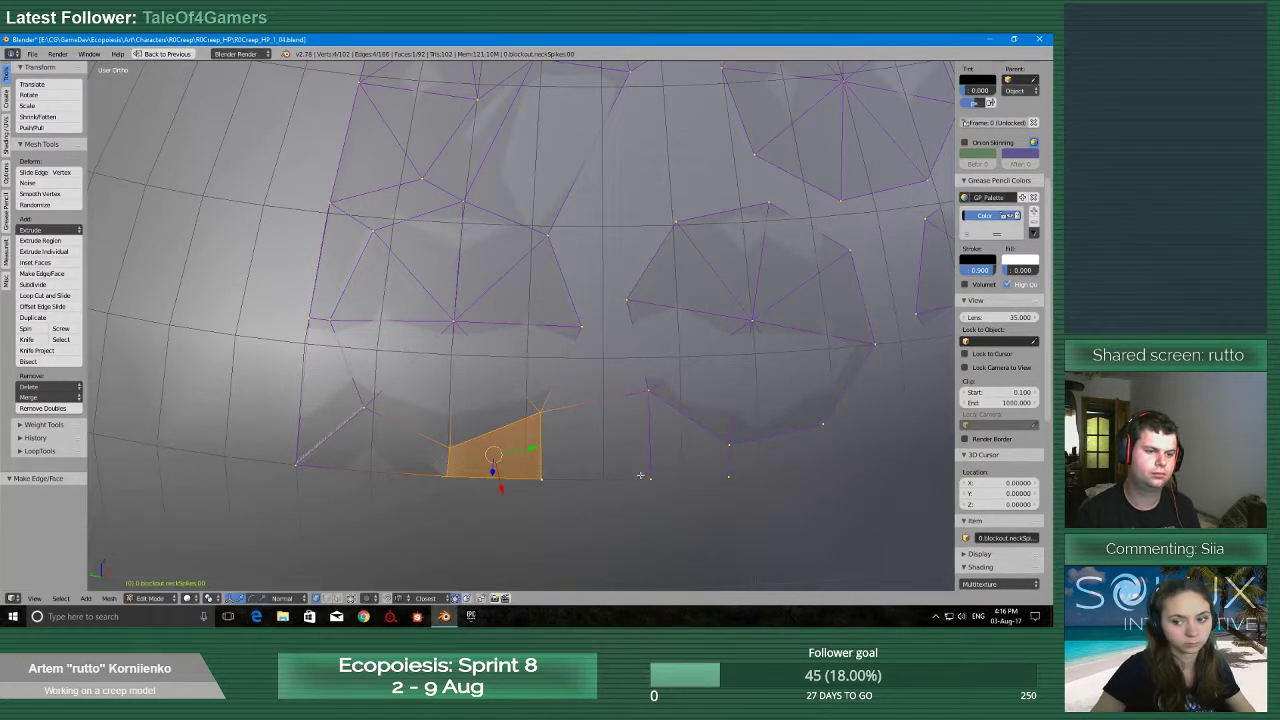
# Fill the two remaining gaps between the lowered corners along the bottom border with four-sided faces
pyautogui.rightClick(546, 413)
pyautogui.keyDown('shift'); pyautogui.rightClick(646, 396); pyautogui.keyUp('shift')
pyautogui.keyDown('shift'); pyautogui.rightClick(650, 476); pyautogui.keyUp('shift')
pyautogui.keyDown('shift'); pyautogui.rightClick(545, 477); pyautogui.keyUp('shift')
pyautogui.press('f')
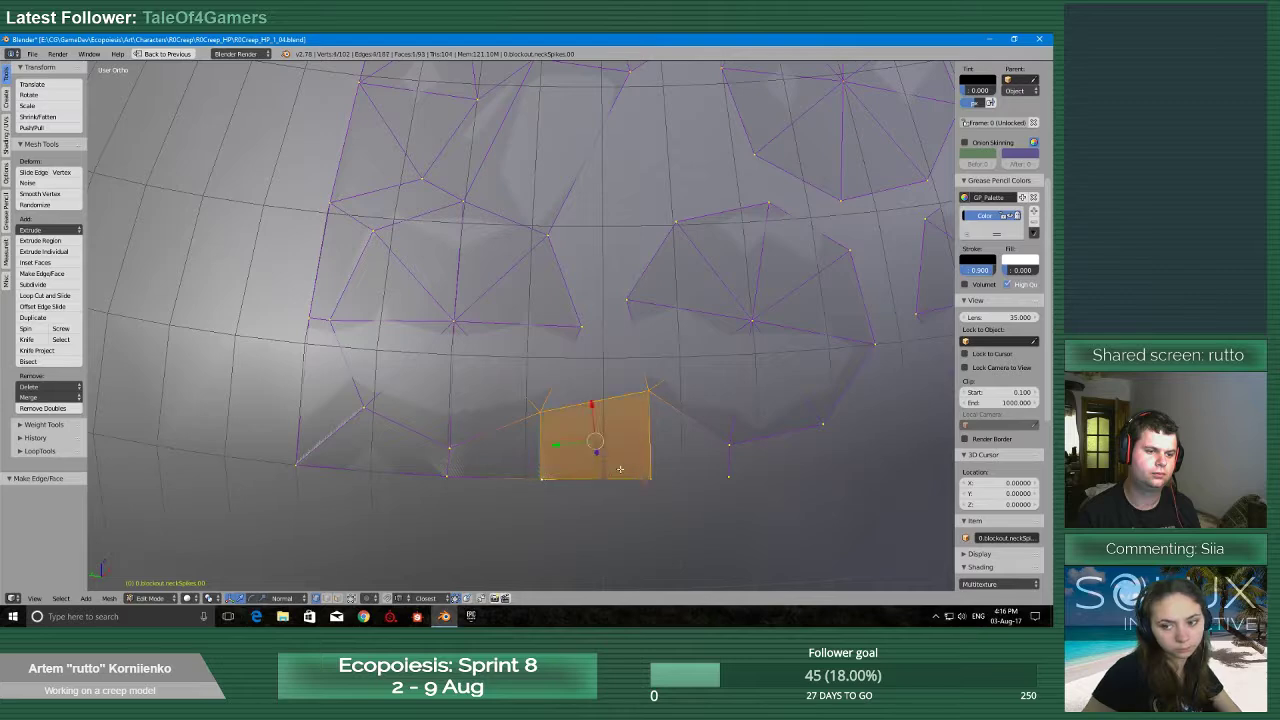
pyautogui.rightClick(643, 398)
pyautogui.keyDown('shift'); pyautogui.rightClick(728, 446); pyautogui.keyUp('shift')
pyautogui.keyDown('shift'); pyautogui.rightClick(727, 475); pyautogui.keyUp('shift')
pyautogui.keyDown('shift'); pyautogui.rightClick(651, 478); pyautogui.keyUp('shift')
pyautogui.press('f')
# Extrude the half-disc's right corner to the neighbouring disc's left corner, merge it and fill the gap down to the bottom row
pyautogui.scroll(3, 654, 432)
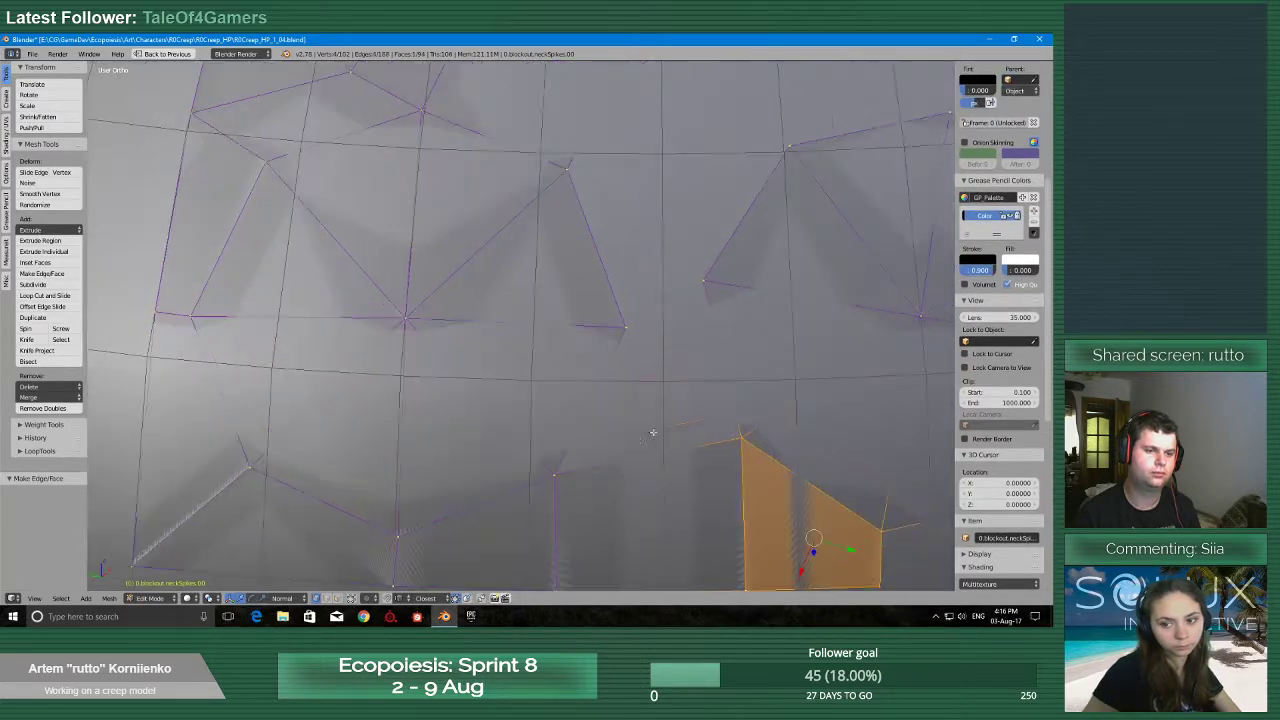
pyautogui.scroll(-2, 617, 478)
pyautogui.rightClick(595, 325)
pyautogui.press('e')
pyautogui.click(610, 299)
pyautogui.keyDown('shift'); pyautogui.rightClick(652, 288); pyautogui.keyUp('shift')
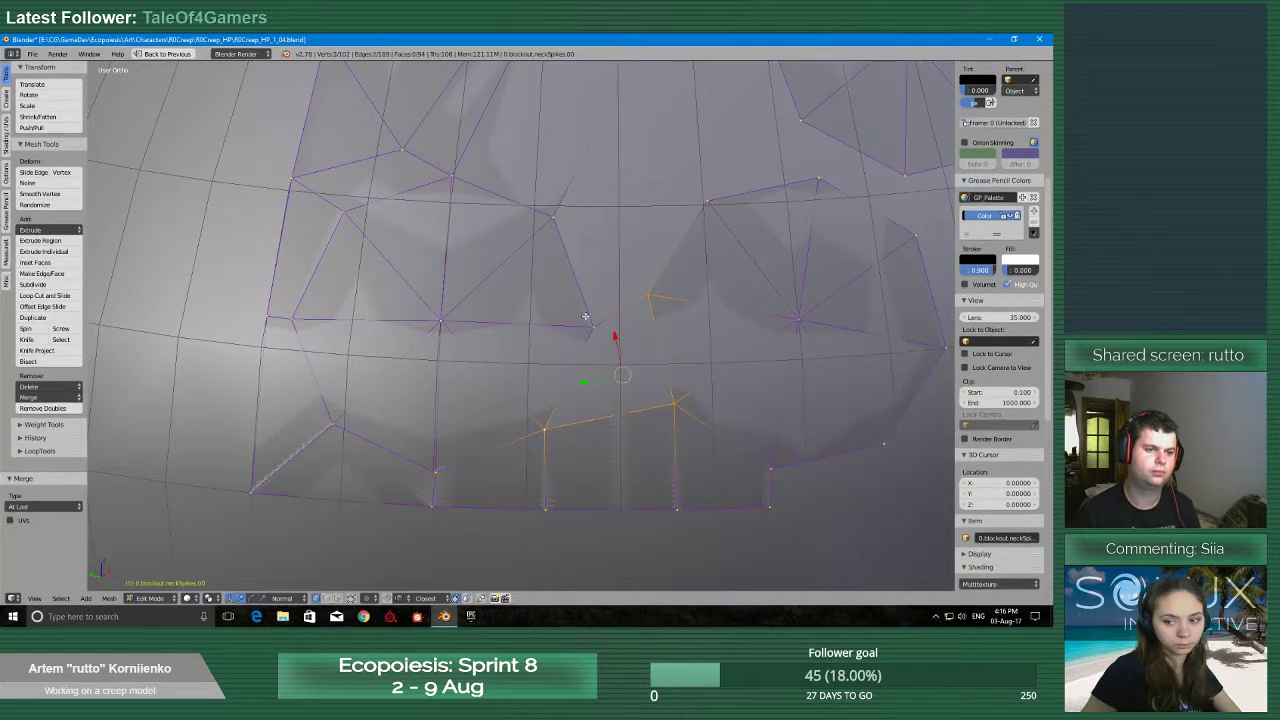
pyautogui.press('f')
# Save the blend file over the existing version
pyautogui.scroll(-2, 604, 411)
pyautogui.scroll(-3, 606, 409)
pyautogui.hotkey('ctrl', 's')
pyautogui.moveTo(636, 391); pyautogui.dragTo(612, 372, button='middle')
pyautogui.click(626, 393)
# Extrude the second lower disc's upper-left corner along the horizontal mesh line to the first half-disc's upper-right corner, merging At Last
pyautogui.scroll(3, 574, 296)
pyautogui.rightClick(571, 278)
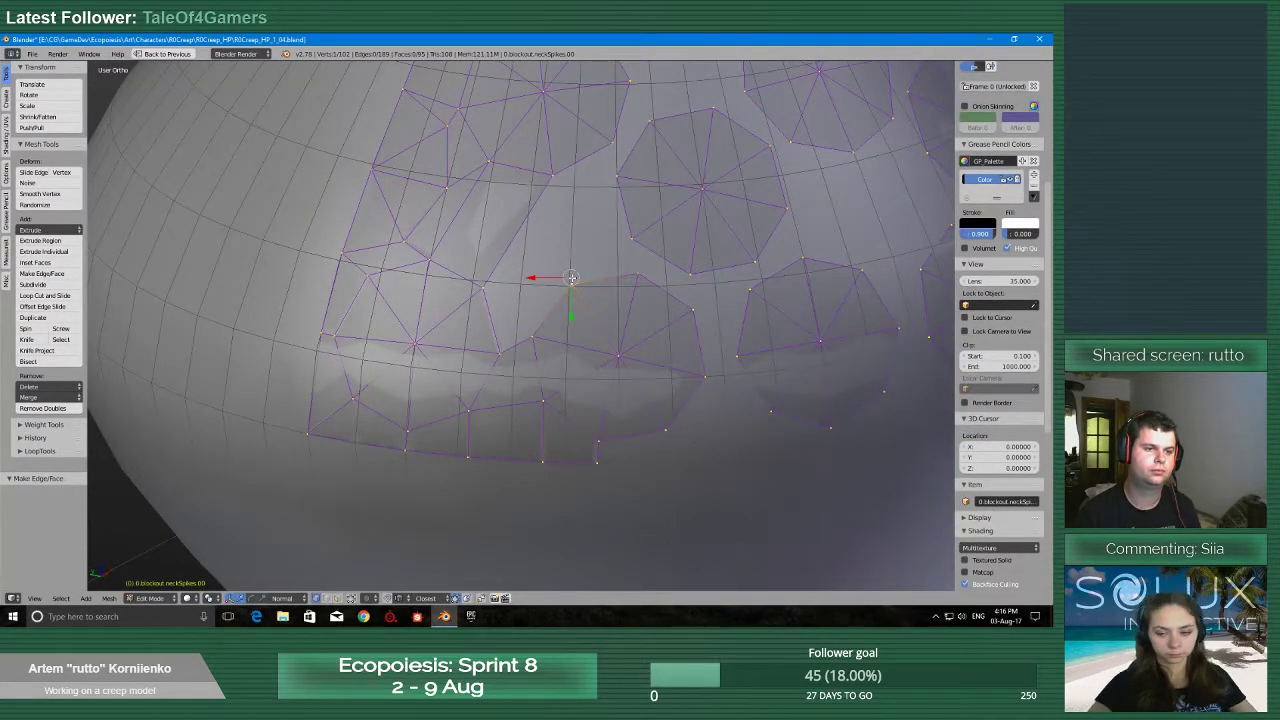
pyautogui.press('e')
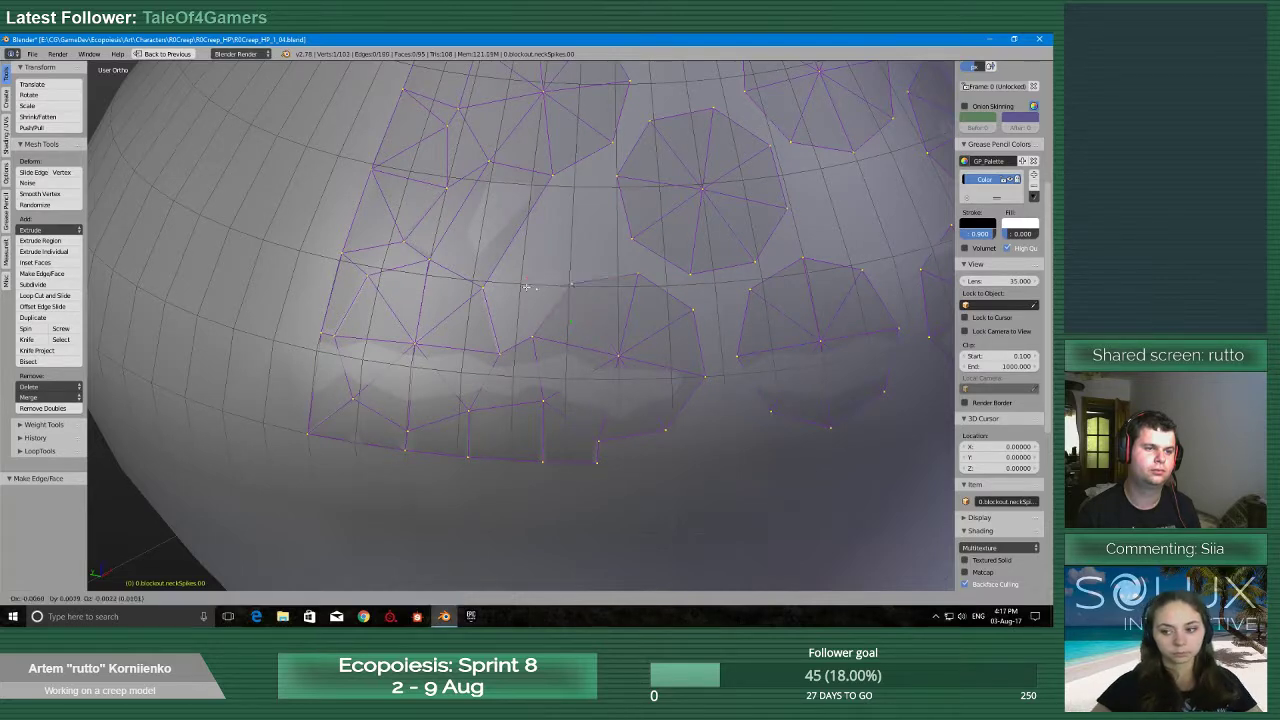
pyautogui.click(475, 288)
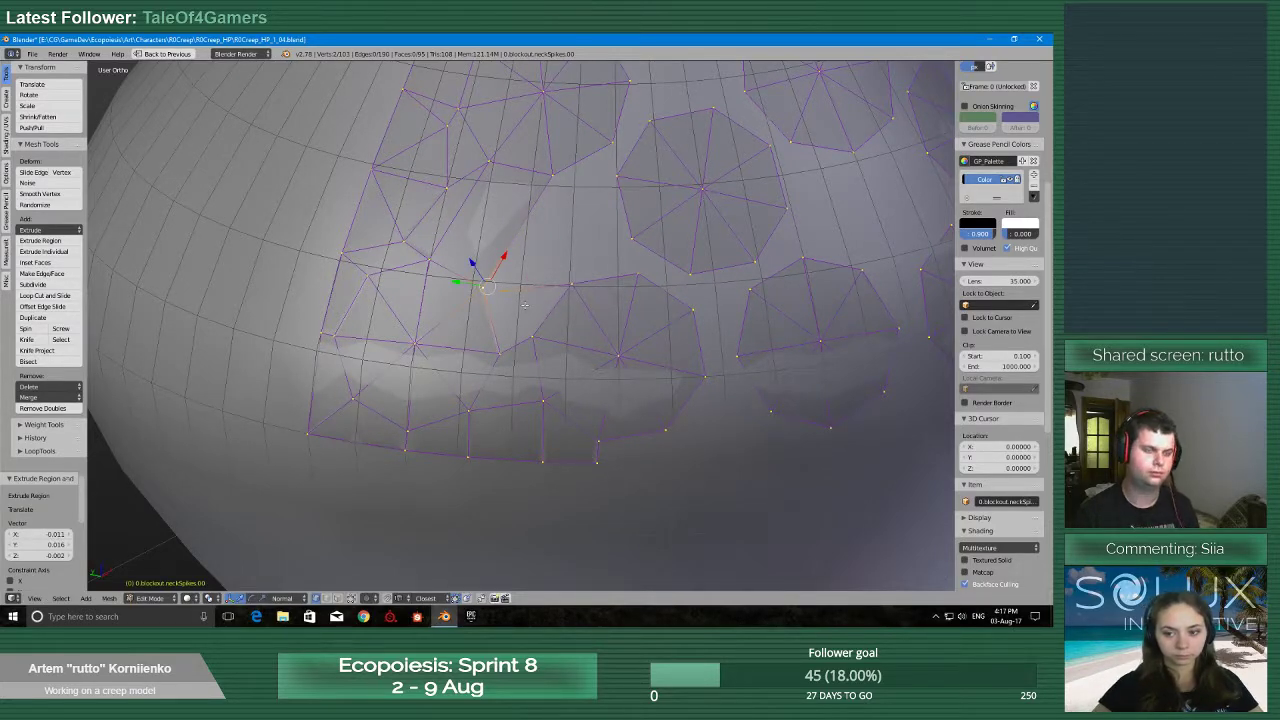
pyautogui.hotkey('alt', 'm')
pyautogui.click(522, 305)
# Fill the four-sided gap between the two neighbouring lower discs, below their new connecting edge
pyautogui.scroll(2, 575, 270)
pyautogui.keyDown('shift'); pyautogui.rightClick(592, 262); pyautogui.keyUp('shift')
pyautogui.keyDown('shift'); pyautogui.rightClick(541, 340); pyautogui.keyUp('shift')
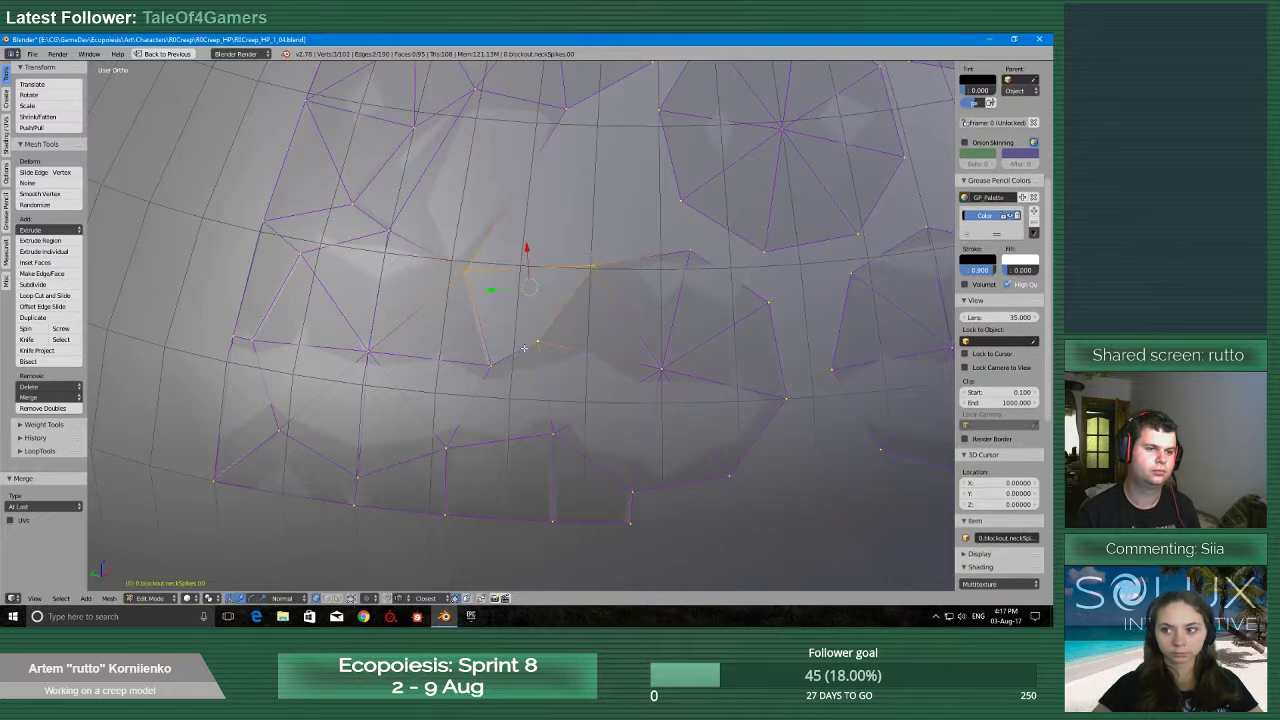
pyautogui.keyDown('shift'); pyautogui.rightClick(493, 361); pyautogui.keyUp('shift')
pyautogui.press('f')
# Extrude the second lower disc's upper-left corner up to the left corner of the disc above, merging At Last, and fill the gap beside it
pyautogui.keyDown('shift'); pyautogui.moveTo(575, 275); pyautogui.dragTo(538, 369, button='middle'); pyautogui.keyUp('shift')
pyautogui.rightClick(549, 362)
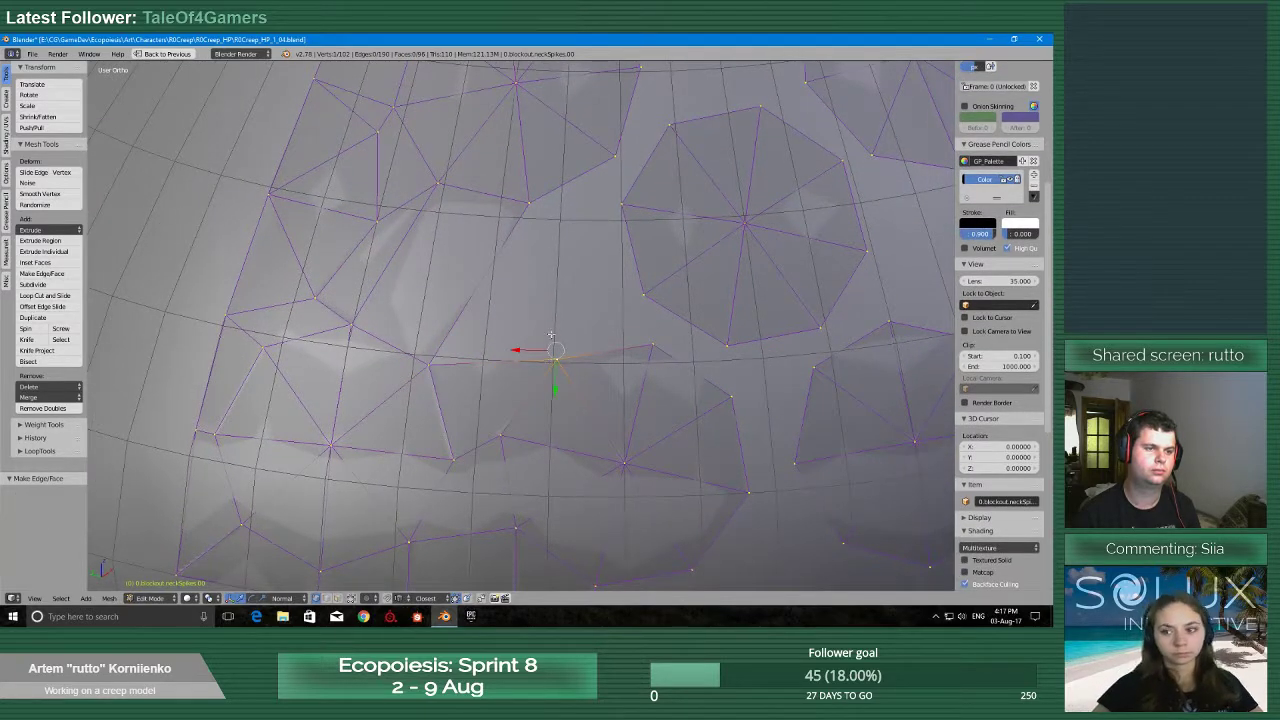
pyautogui.press('g')
pyautogui.click(614, 204)
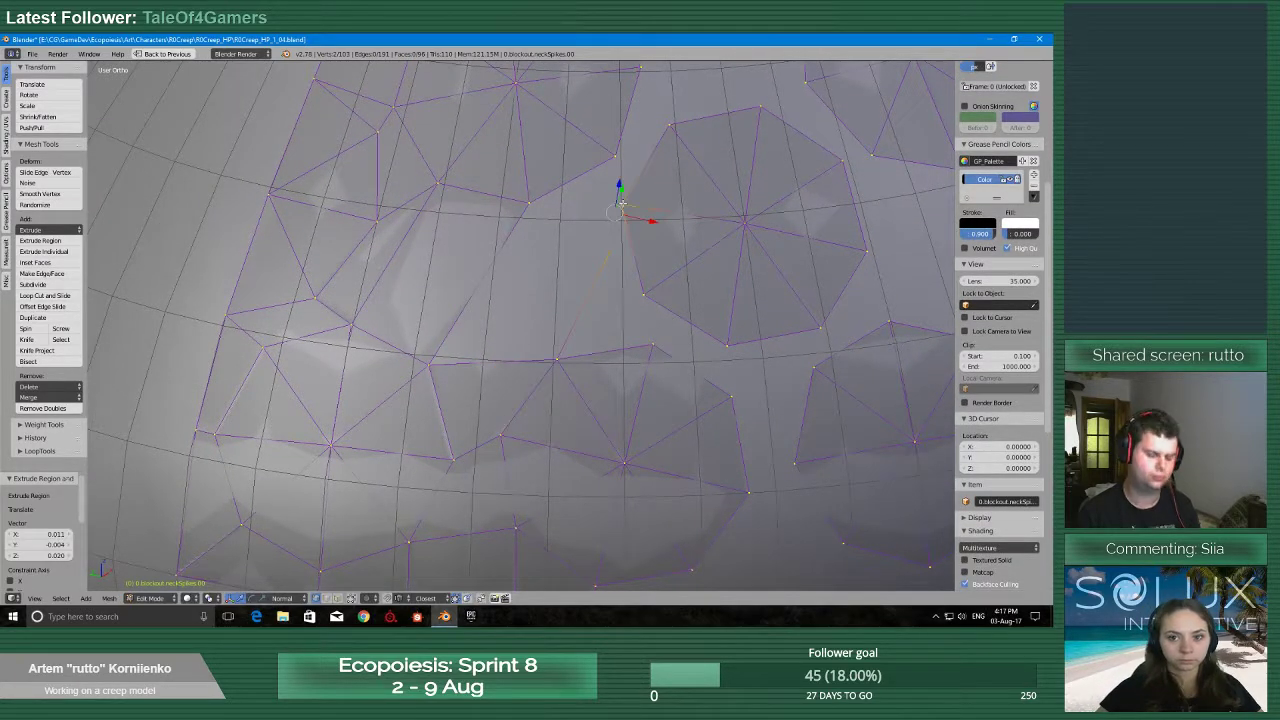
pyautogui.hotkey('alt', 'm')
pyautogui.click(621, 207)
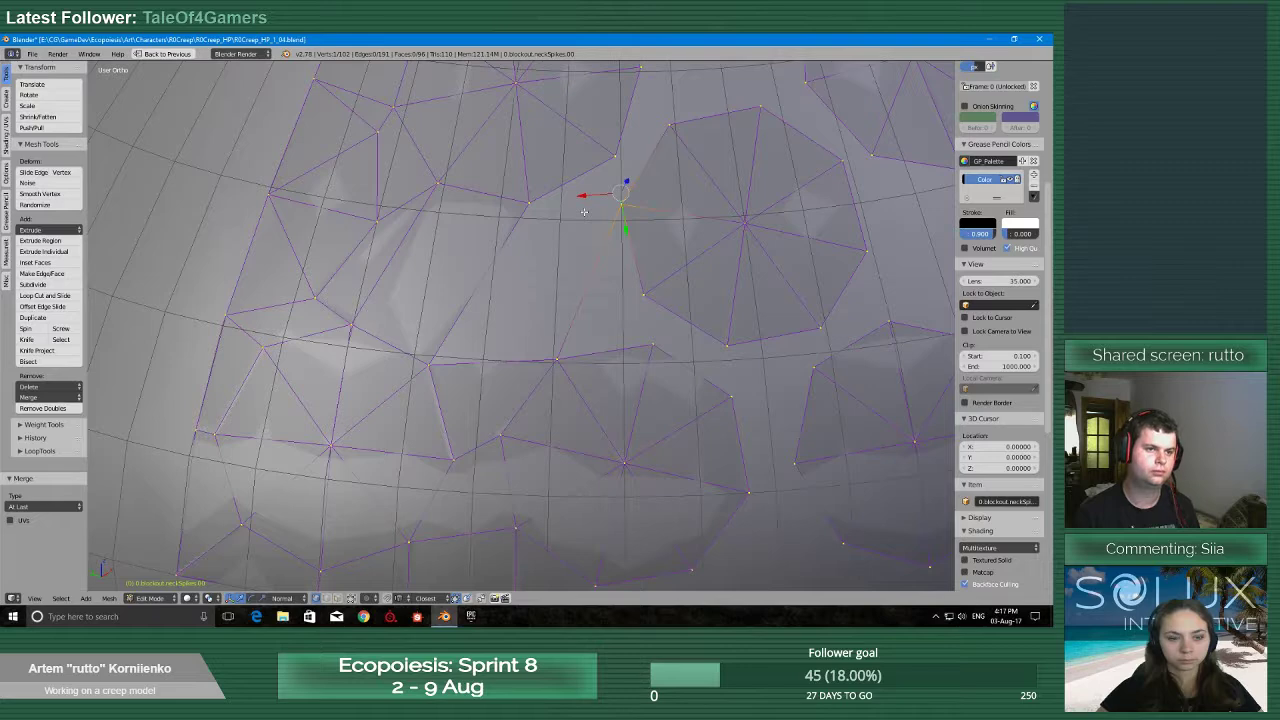
pyautogui.keyDown('shift'); pyautogui.rightClick(427, 366); pyautogui.keyUp('shift')
pyautogui.keyDown('shift'); pyautogui.rightClick(557, 362); pyautogui.keyUp('shift')
pyautogui.press('f')
# Extrude the upper disc's lower-left corner down to the top corner of the disc below, merge it At Last and fill the gap
pyautogui.keyDown('shift'); pyautogui.moveTo(579, 324); pyautogui.dragTo(486, 371, button='middle'); pyautogui.keyUp('shift')
pyautogui.rightClick(555, 353)
pyautogui.press('g')
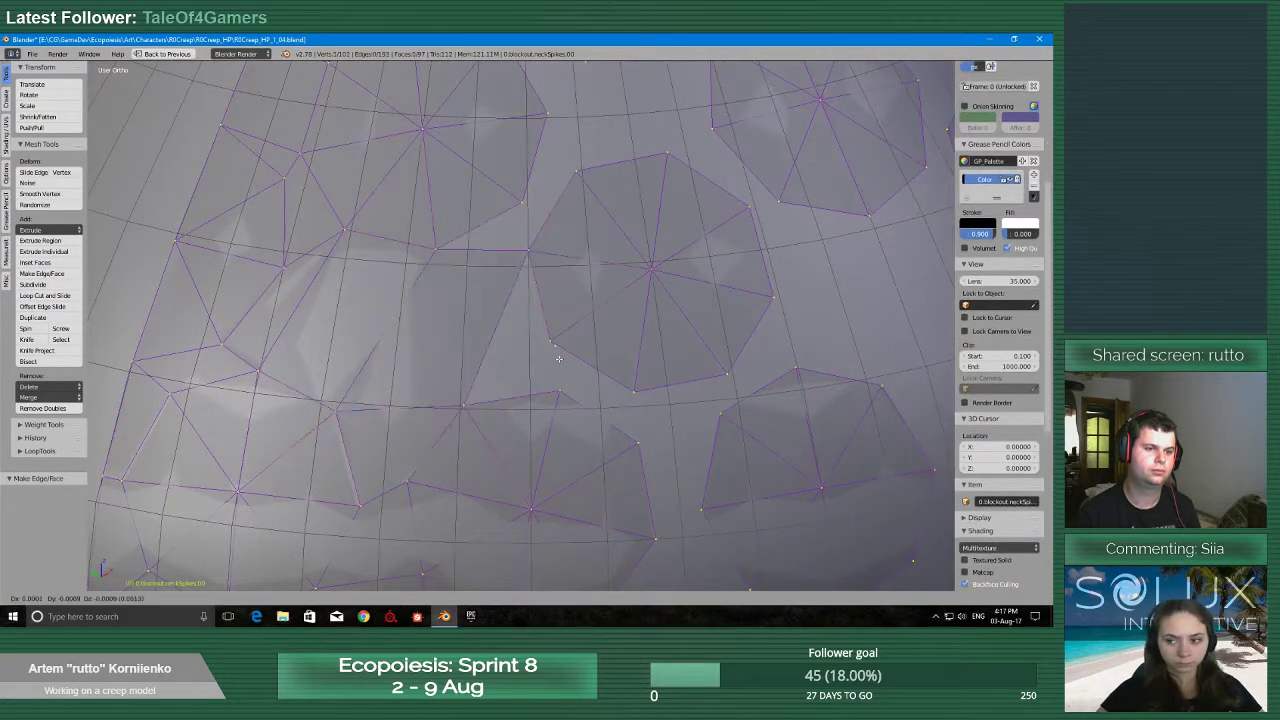
pyautogui.click(560, 362)
pyautogui.hotkey('alt', 'm')
pyautogui.click(560, 394)
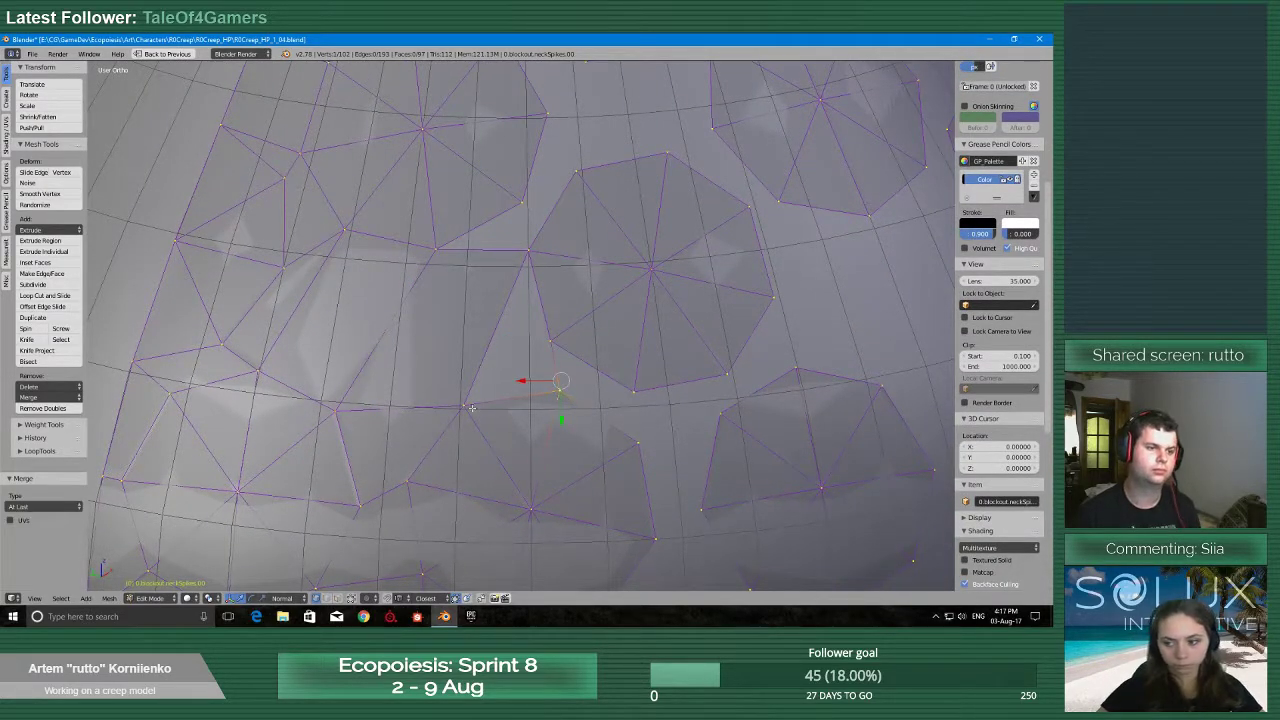
pyautogui.keyDown('shift'); pyautogui.rightClick(468, 407); pyautogui.keyUp('shift')
pyautogui.keyDown('shift'); pyautogui.rightClick(519, 243); pyautogui.keyUp('shift')
pyautogui.press('f')
# Extrude the right corner of the disc beside the centre line to the neighbouring disc's upper-left corner and merge it At Last
pyautogui.moveTo(545, 343); pyautogui.dragTo(538, 275, button='middle')
pyautogui.press('g')
pyautogui.click(538, 275)
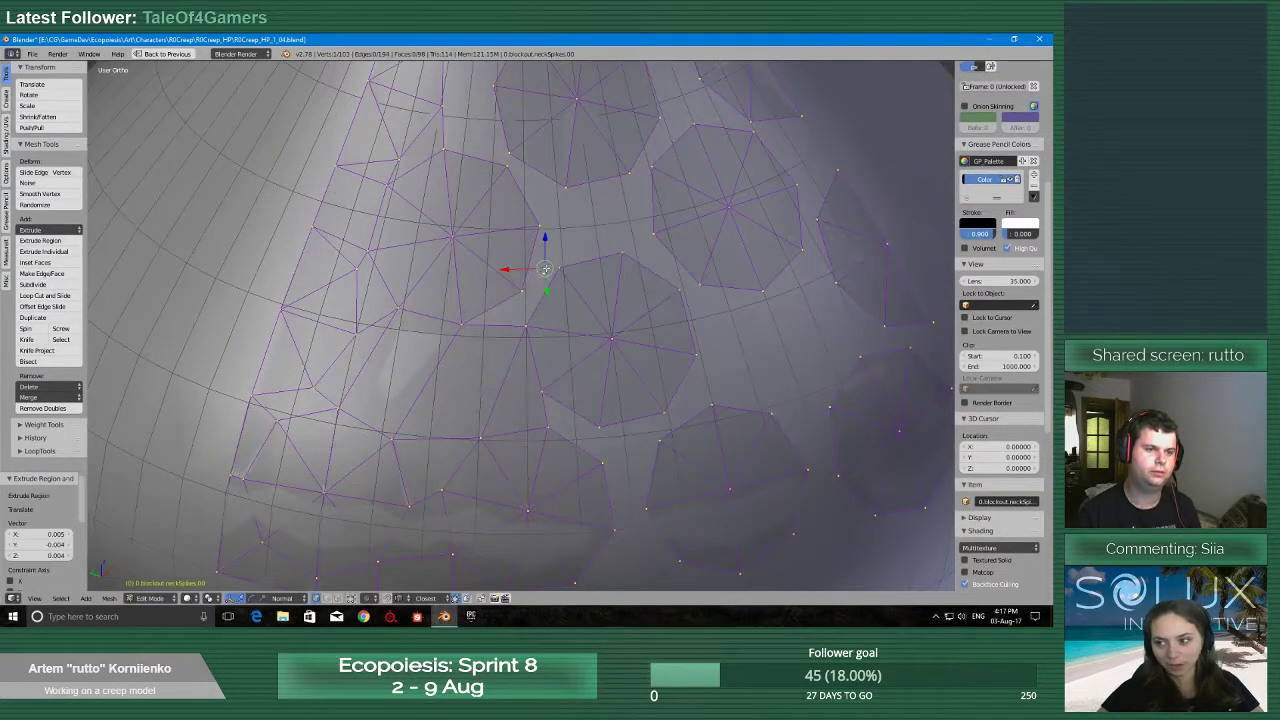
pyautogui.hotkey('alt', 'm')
pyautogui.click(544, 277)
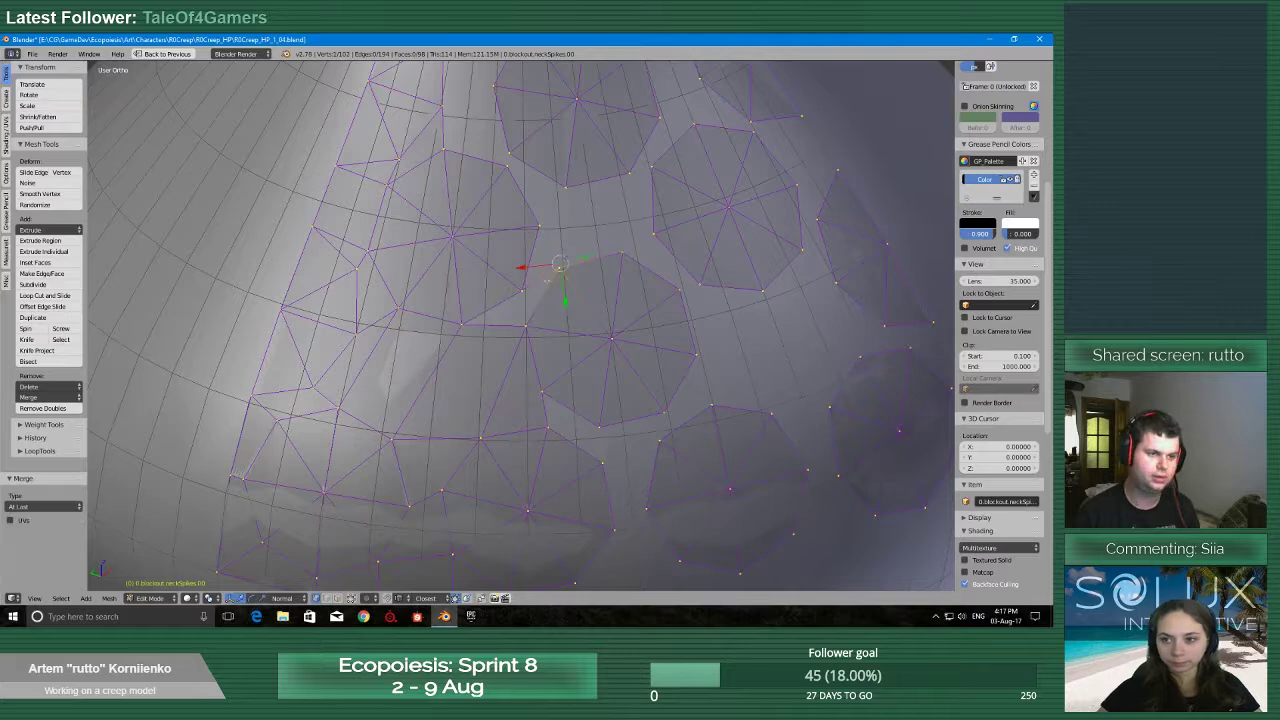
# Fill the four-cornered gap between the first disc's lower-right side and the neighbouring disc's upper-left side
pyautogui.scroll(1, 543, 278)
pyautogui.keyDown('shift'); pyautogui.rightClick(529, 325); pyautogui.keyUp('shift')
pyautogui.keyDown('shift'); pyautogui.rightClick(438, 322); pyautogui.keyUp('shift')
pyautogui.keyDown('shift'); pyautogui.rightClick(520, 278); pyautogui.keyUp('shift')
pyautogui.press('f')
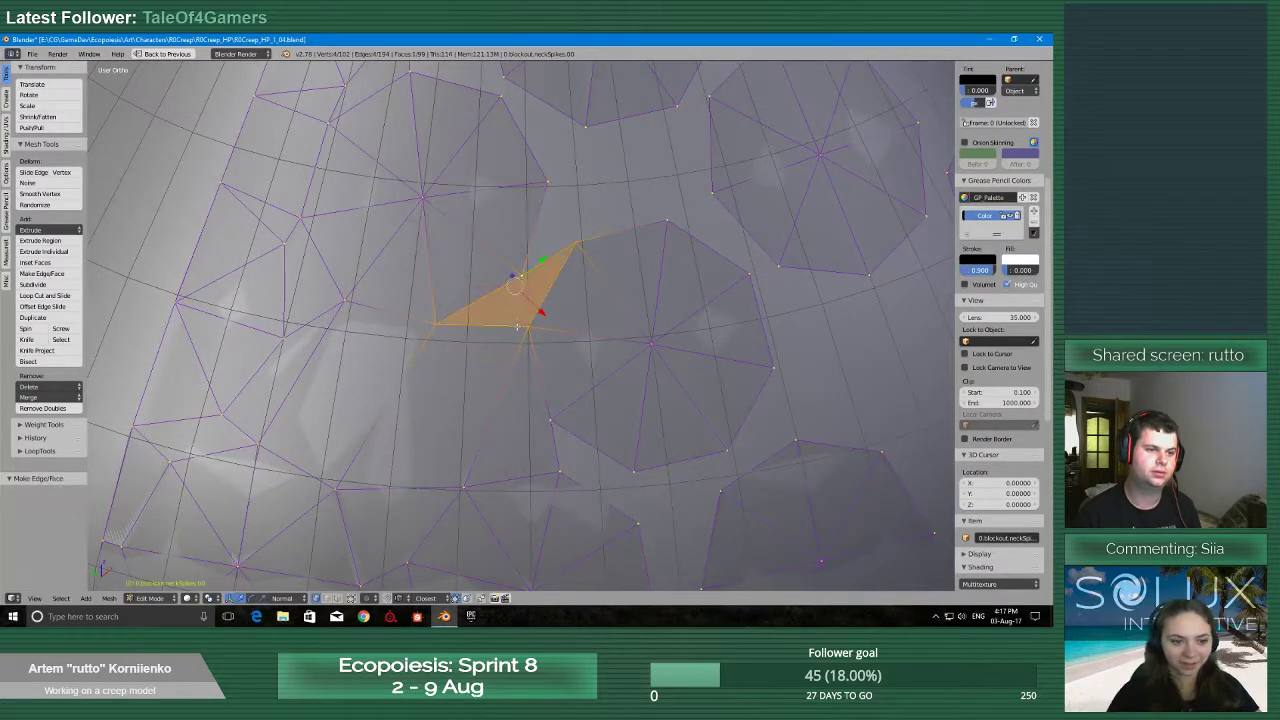
pyautogui.scroll(-1, 540, 374)
# Extrude the neighbouring disc's bottom corner down to the upper-right corner of the disc below and merge it At Last
pyautogui.scroll(4, 563, 409)
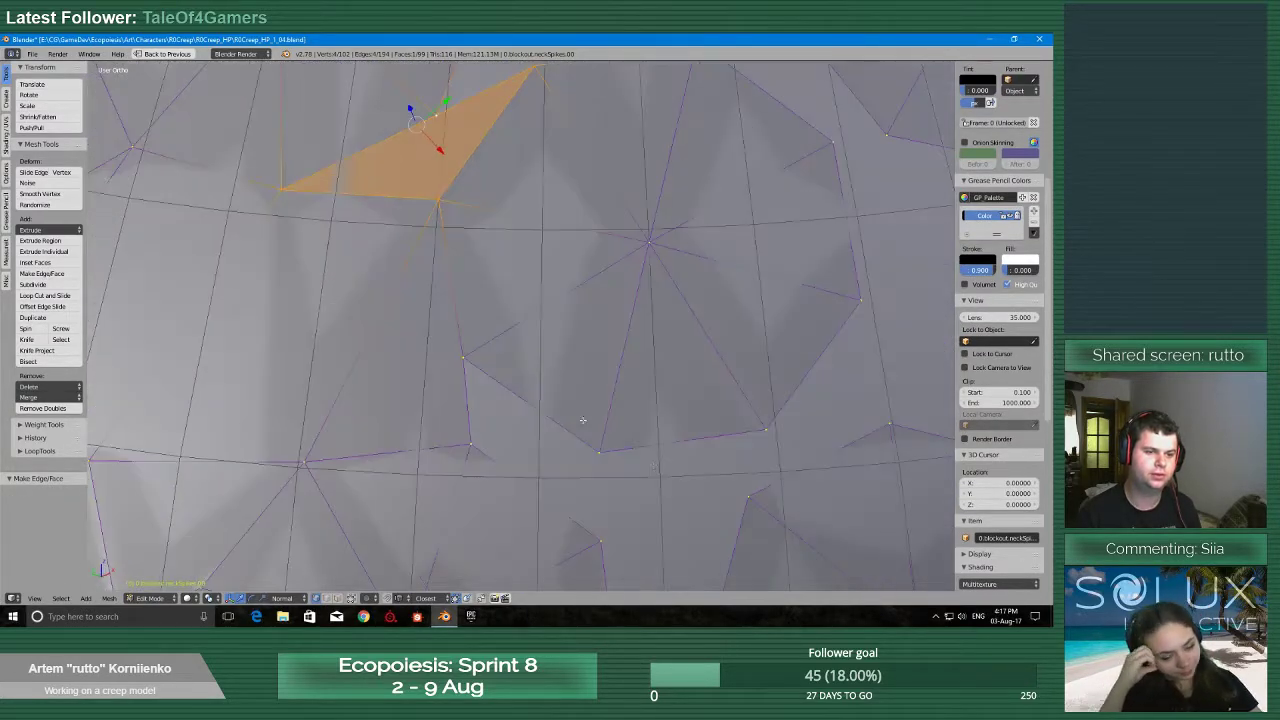
pyautogui.rightClick(597, 448)
pyautogui.press('e')
pyautogui.click(597, 541)
pyautogui.hotkey('alt', 'm')
pyautogui.click(597, 541)
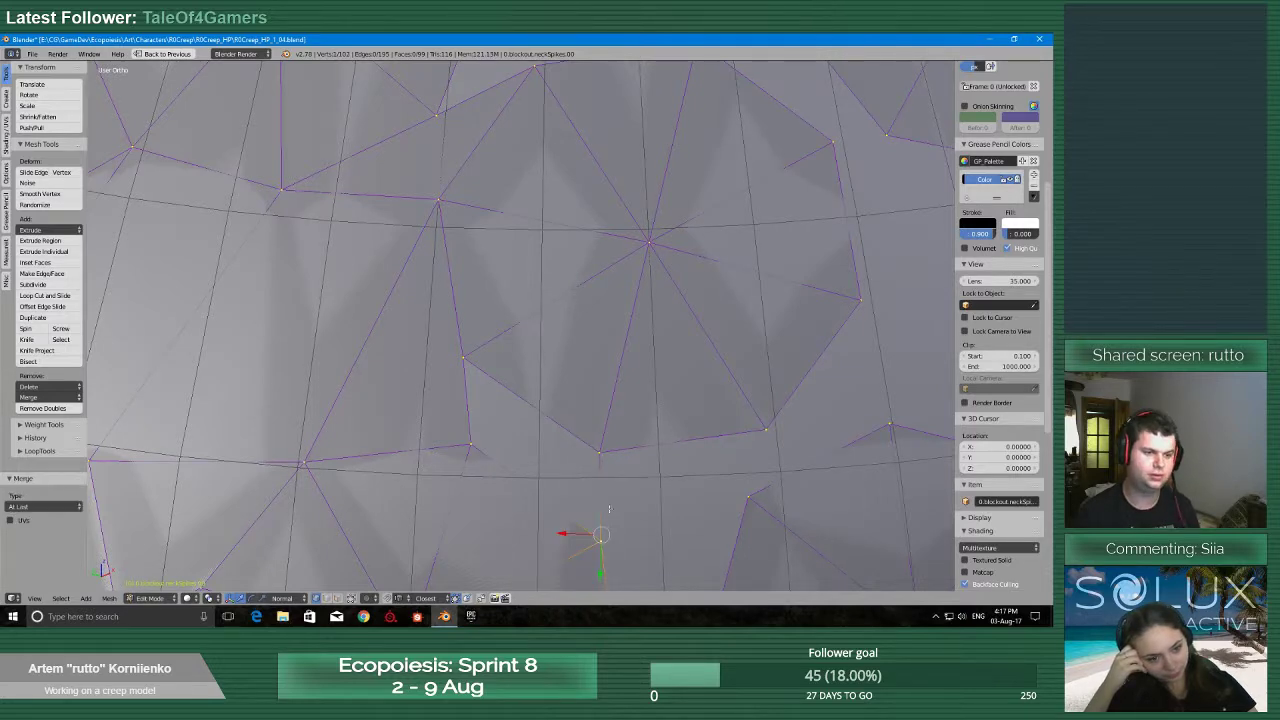
# Fill the four-sided gap between the neighbouring disc's lower-left side and the lower disc's top side
pyautogui.keyDown('shift'); pyautogui.moveTo(597, 539); pyautogui.dragTo(604, 491, button='middle'); pyautogui.keyUp('shift')
pyautogui.keyDown('shift'); pyautogui.rightClick(479, 392); pyautogui.keyUp('shift')
pyautogui.keyDown('shift'); pyautogui.rightClick(473, 313); pyautogui.keyUp('shift')
pyautogui.keyDown('shift'); pyautogui.rightClick(594, 404); pyautogui.keyUp('shift')
pyautogui.press('f')
# Extrude the lower disc's upper-right corner across to the next half-disc's upper-left corner and merge it At Last
pyautogui.moveTo(594, 404)
pyautogui.mouseDown(button='middle')
pyautogui.moveTo(626, 423)
pyautogui.moveTo(613, 389)
pyautogui.mouseUp(button='middle')
pyautogui.rightClick(557, 375)
pyautogui.press('e')
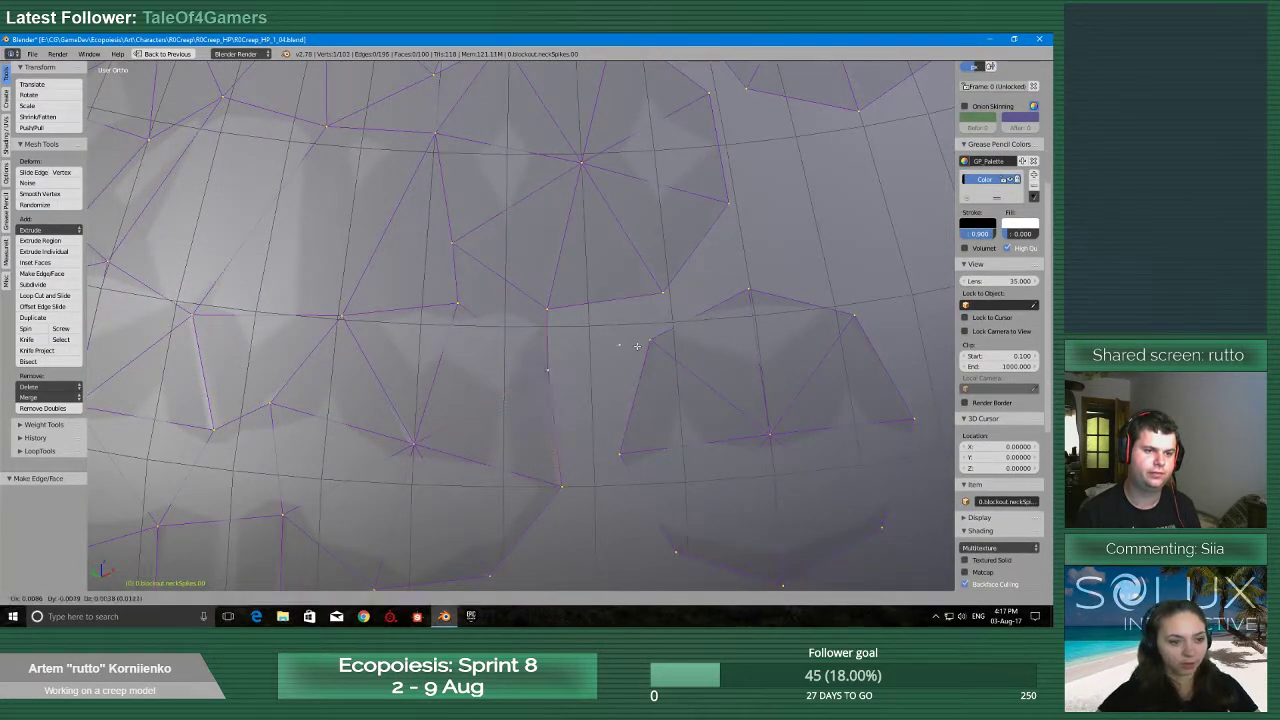
pyautogui.click(641, 346)
pyautogui.keyDown('shift'); pyautogui.rightClick(652, 342); pyautogui.keyUp('shift')
pyautogui.hotkey('alt', 'm')
pyautogui.click(654, 342)
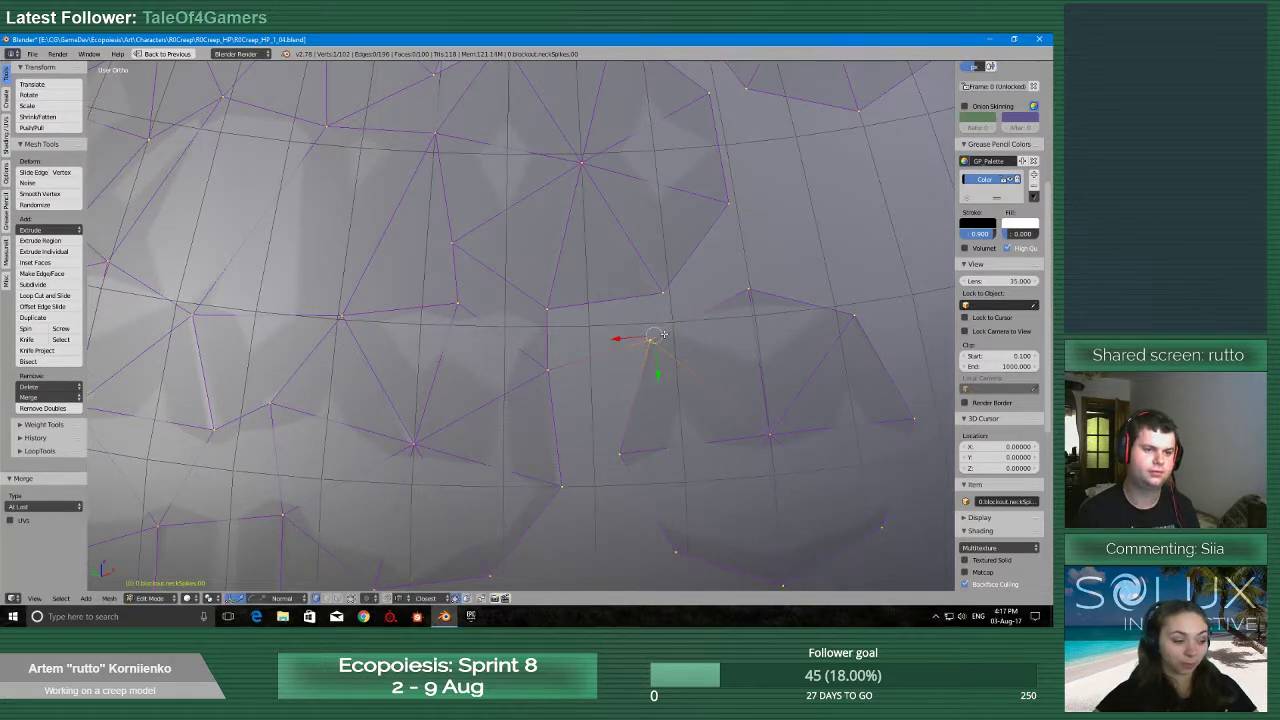
# Extrude the half-disc's upper-left corner up to the bottom-right corner of the disc above and merge it At Last
pyautogui.press('e')
pyautogui.click(657, 312)
pyautogui.keyDown('shift'); pyautogui.rightClick(664, 294); pyautogui.keyUp('shift')
pyautogui.hotkey('alt', 'm')
pyautogui.click(665, 296)
# Fill the four-cornered gap between the upper disc's bottom edge, the lower disc and the half-disc's upper-left corner
pyautogui.keyDown('shift'); pyautogui.rightClick(552, 371); pyautogui.keyUp('shift')
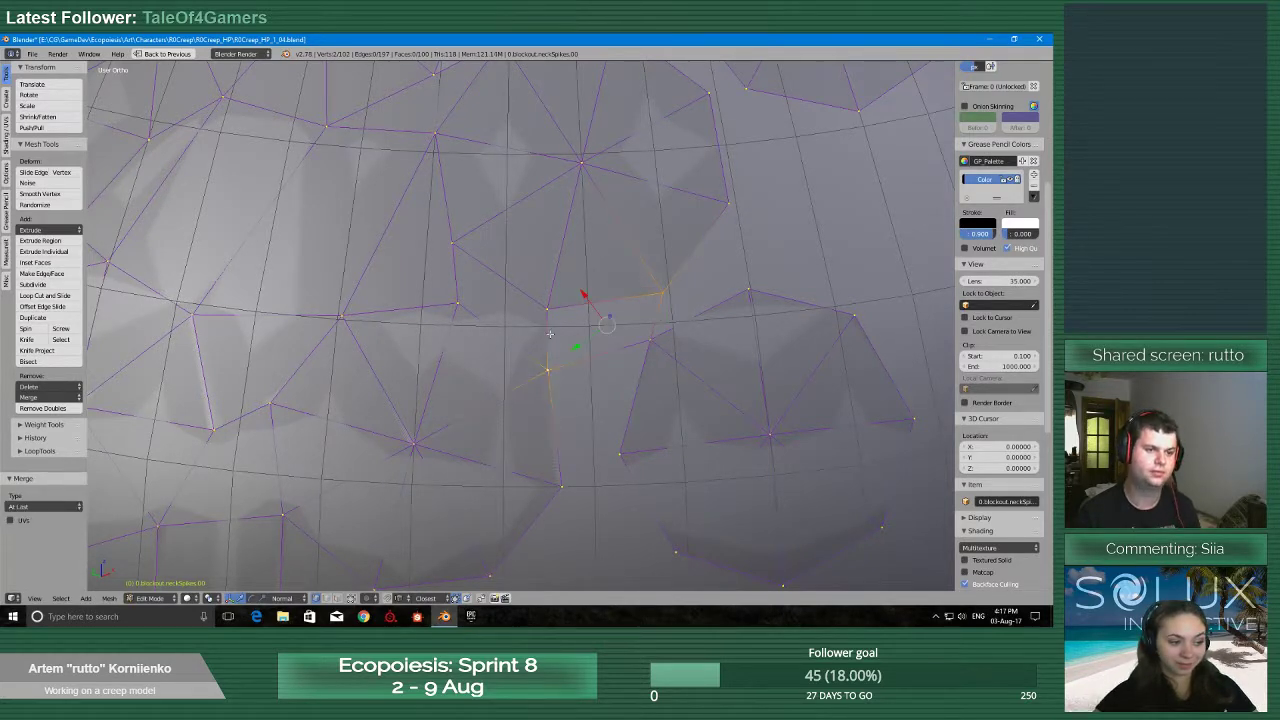
pyautogui.keyDown('shift'); pyautogui.rightClick(551, 311); pyautogui.keyUp('shift')
pyautogui.keyDown('shift'); pyautogui.rightClick(648, 290); pyautogui.keyUp('shift')
pyautogui.keyDown('shift'); pyautogui.rightClick(647, 342); pyautogui.keyUp('shift')
pyautogui.keyDown('shift'); pyautogui.rightClick(657, 302); pyautogui.keyUp('shift')
pyautogui.press('f')
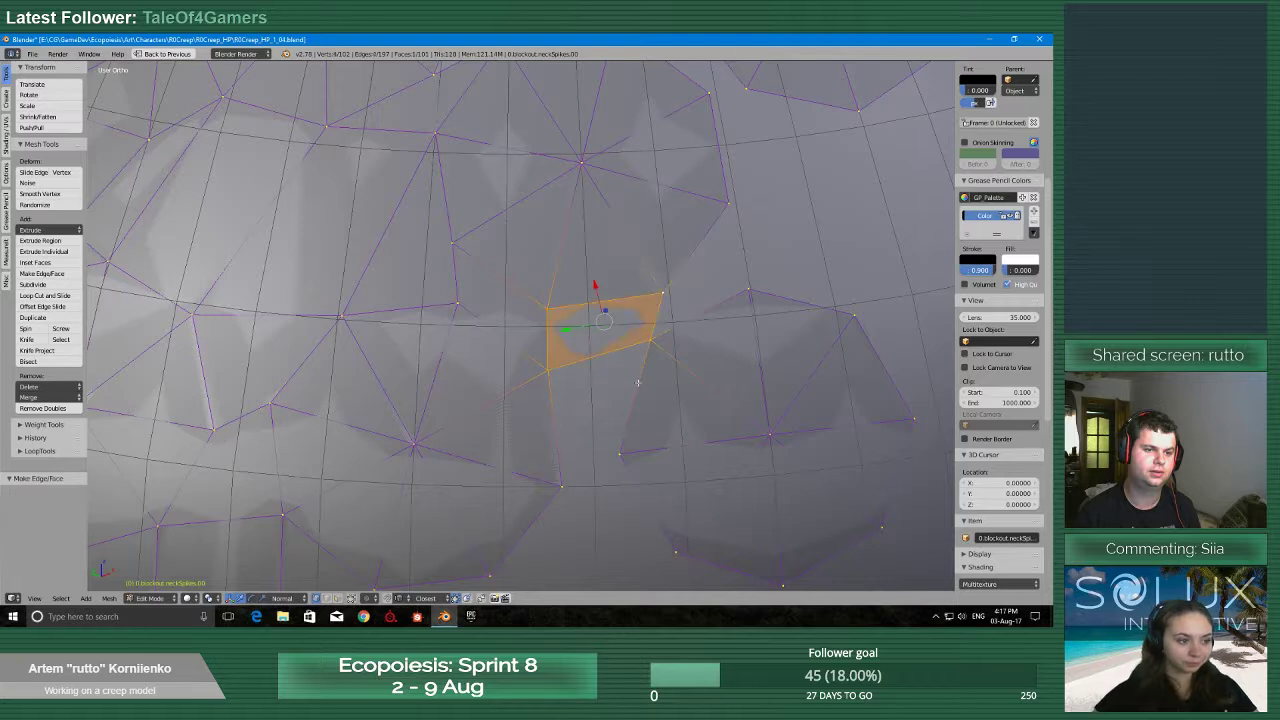
# Extrude the half-disc's lower-left corner across to the neighbouring disc's lower-right corner and merge it At Last
pyautogui.rightClick(623, 450)
pyautogui.press('e')
pyautogui.click(588, 478)
pyautogui.keyDown('shift'); pyautogui.rightClick(573, 485); pyautogui.keyUp('shift')
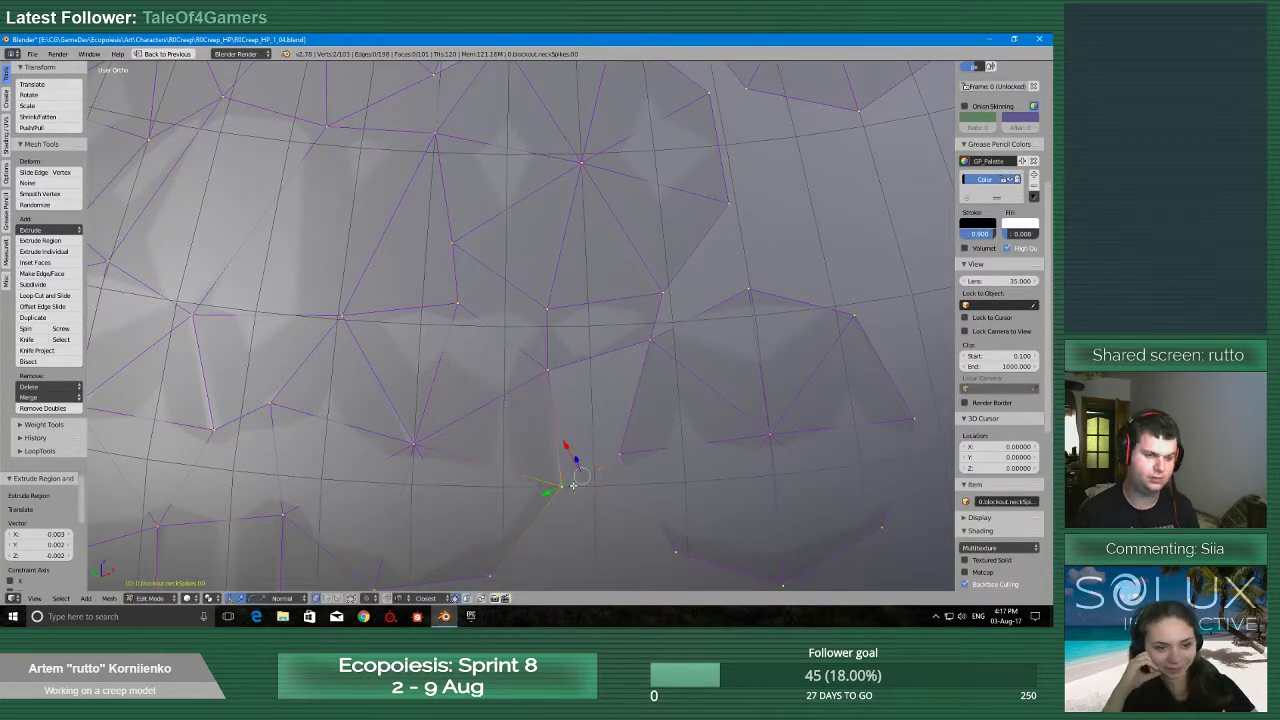
pyautogui.click(574, 484)
pyautogui.hotkey('alt', 'm')
pyautogui.click(582, 460)
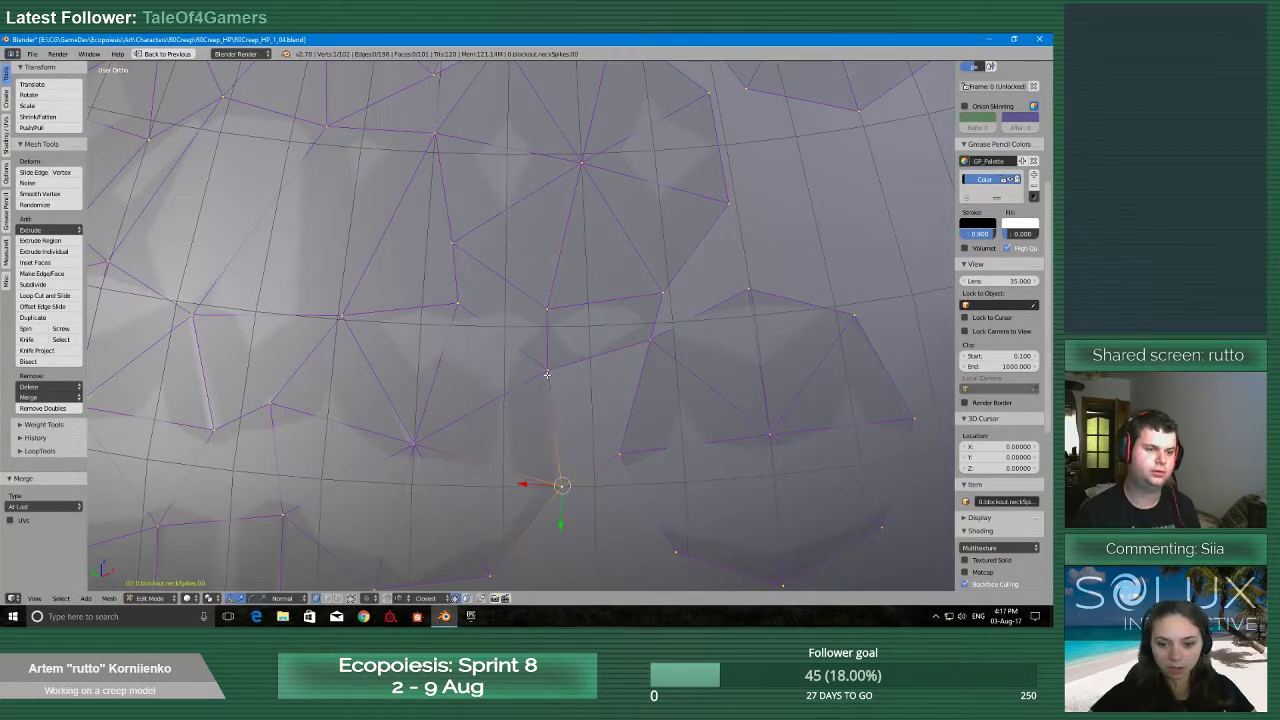
# Fill the four-sided gap between the lower disc's right side and the half-disc's left side
pyautogui.keyDown('shift'); pyautogui.rightClick(547, 373); pyautogui.keyUp('shift')
pyautogui.keyDown('shift'); pyautogui.rightClick(652, 337); pyautogui.keyUp('shift')
pyautogui.keyDown('shift'); pyautogui.rightClick(620, 451); pyautogui.keyUp('shift')
pyautogui.press('f')
# Extrude the half-disc's top corner up to the lower-right corner of the disc above and merge it At Last
pyautogui.scroll(-3, 630, 436)
pyautogui.moveTo(643, 409); pyautogui.dragTo(610, 394, button='middle')
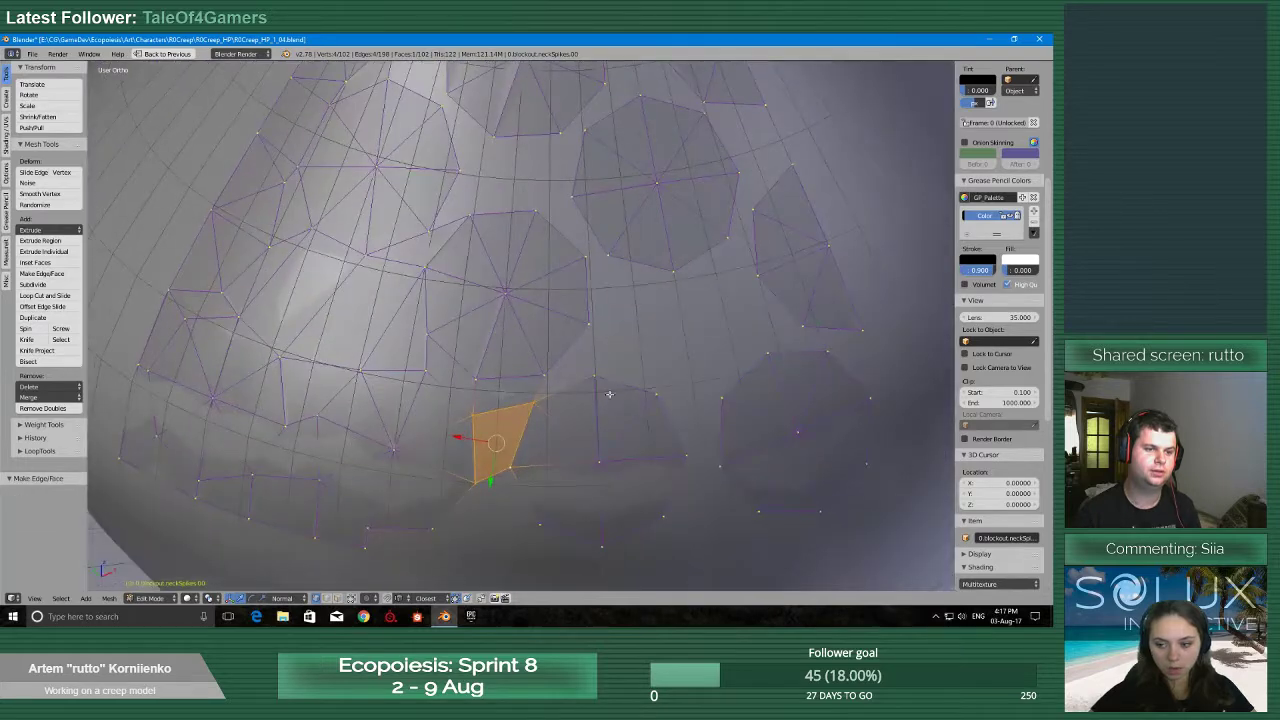
pyautogui.rightClick(592, 327)
pyautogui.press('e')
pyautogui.click(593, 328)
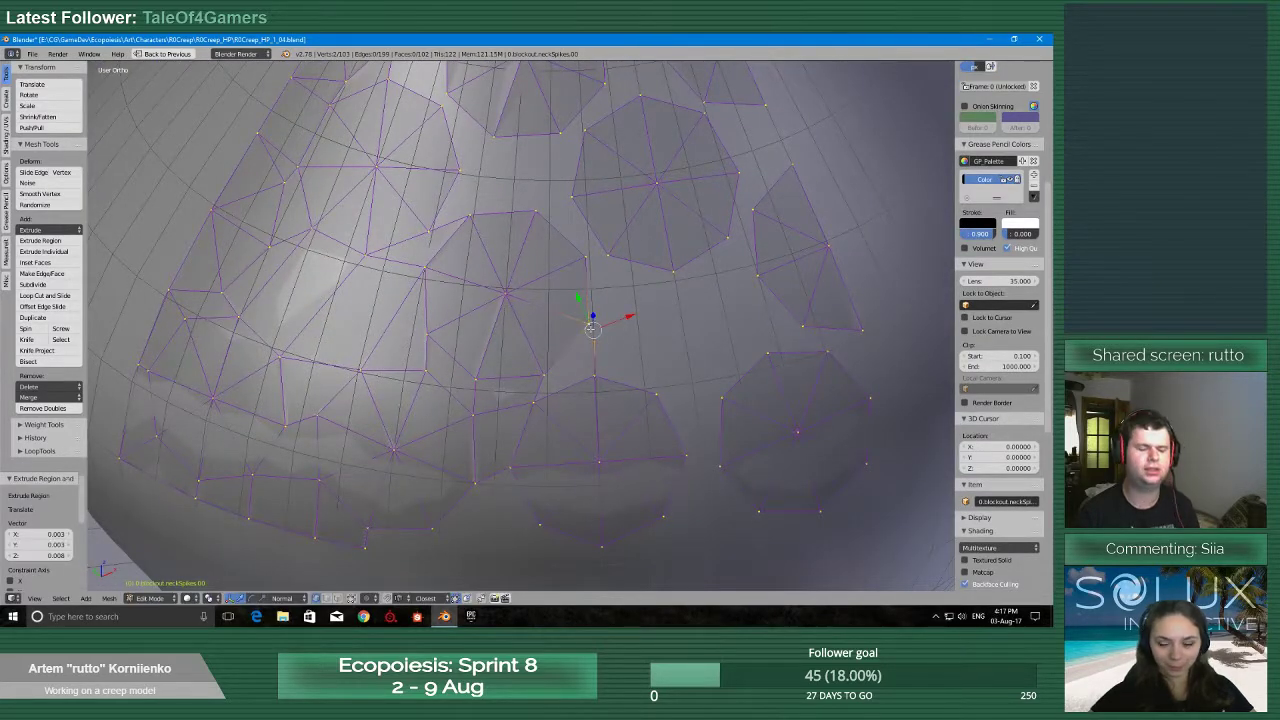
pyautogui.hotkey('alt', 'm')
pyautogui.click(590, 340)
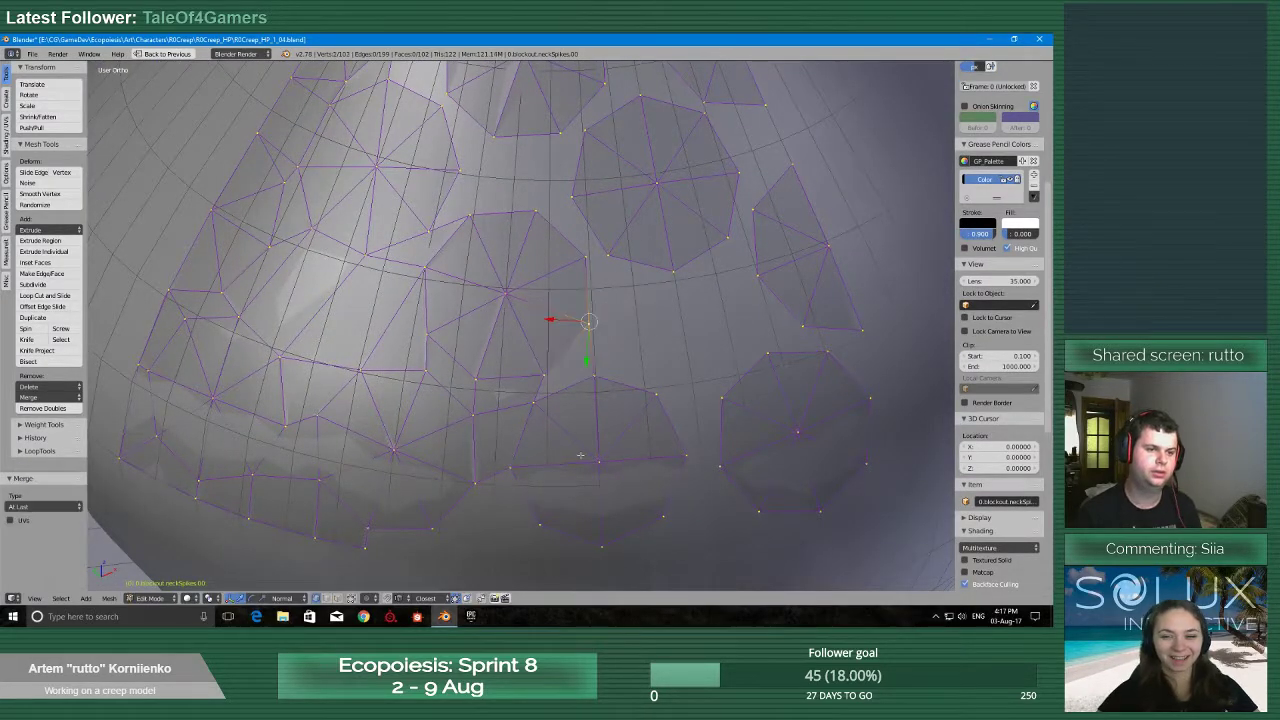
# Fill the four-cornered gap between the upper disc's lower-right side and the half-disc's upper-left side
pyautogui.scroll(2, 590, 340)
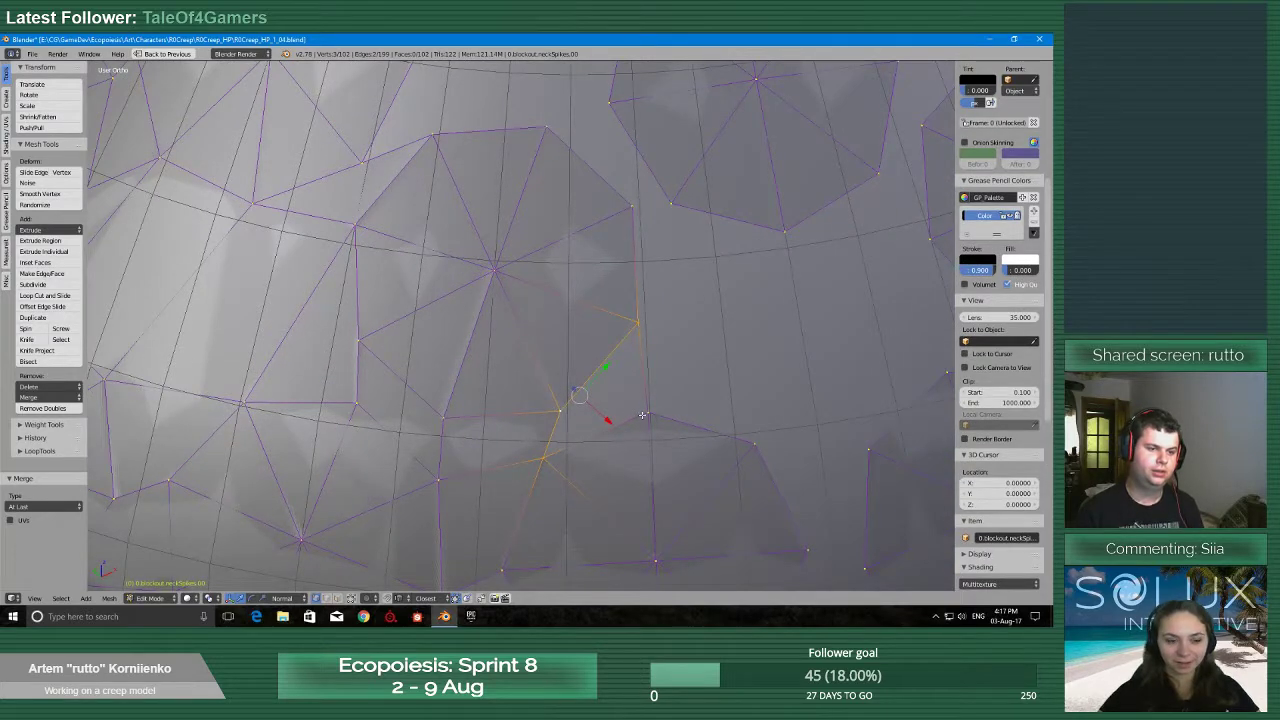
pyautogui.keyDown('shift'); pyautogui.rightClick(643, 415); pyautogui.keyUp('shift')
pyautogui.press('f')
# Extrude the next bottom-row half-disc's left corner across to the previous disc's lower-right corner and merge it At Last
pyautogui.scroll(-2, 583, 503)
pyautogui.moveTo(583, 503); pyautogui.dragTo(566, 457, button='middle')
pyautogui.rightClick(569, 391)
pyautogui.press('e')
pyautogui.click(491, 411)
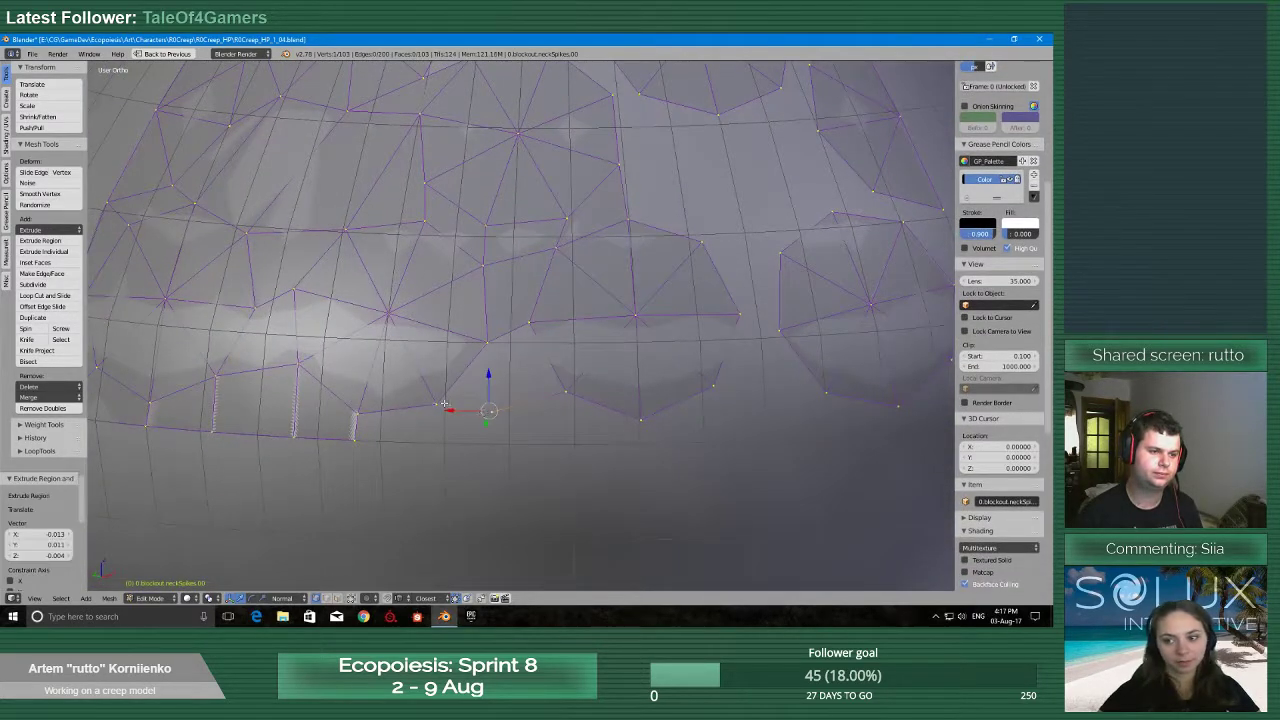
pyautogui.hotkey('alt', 'm')
pyautogui.click(445, 404)
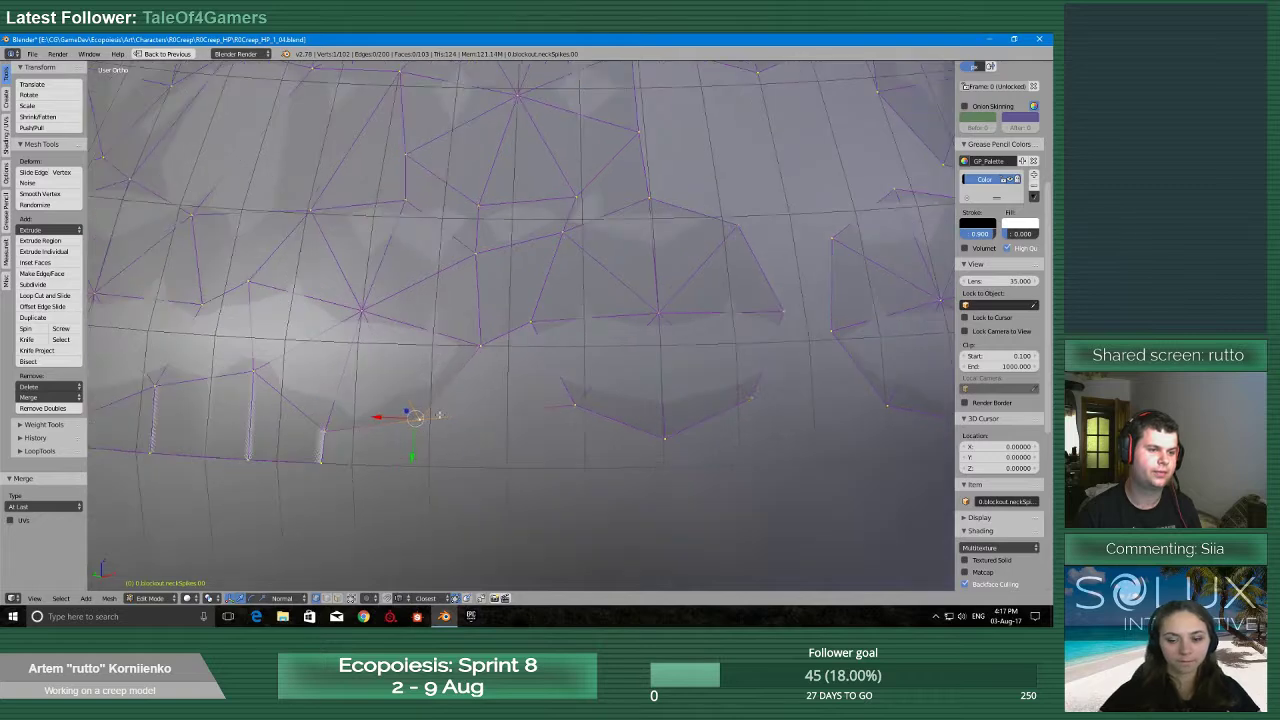
# Extrude the previous disc's lower-right corner and the next half-disc's left and bottom corners straight down to the lower border line
pyautogui.scroll(1, 447, 408)
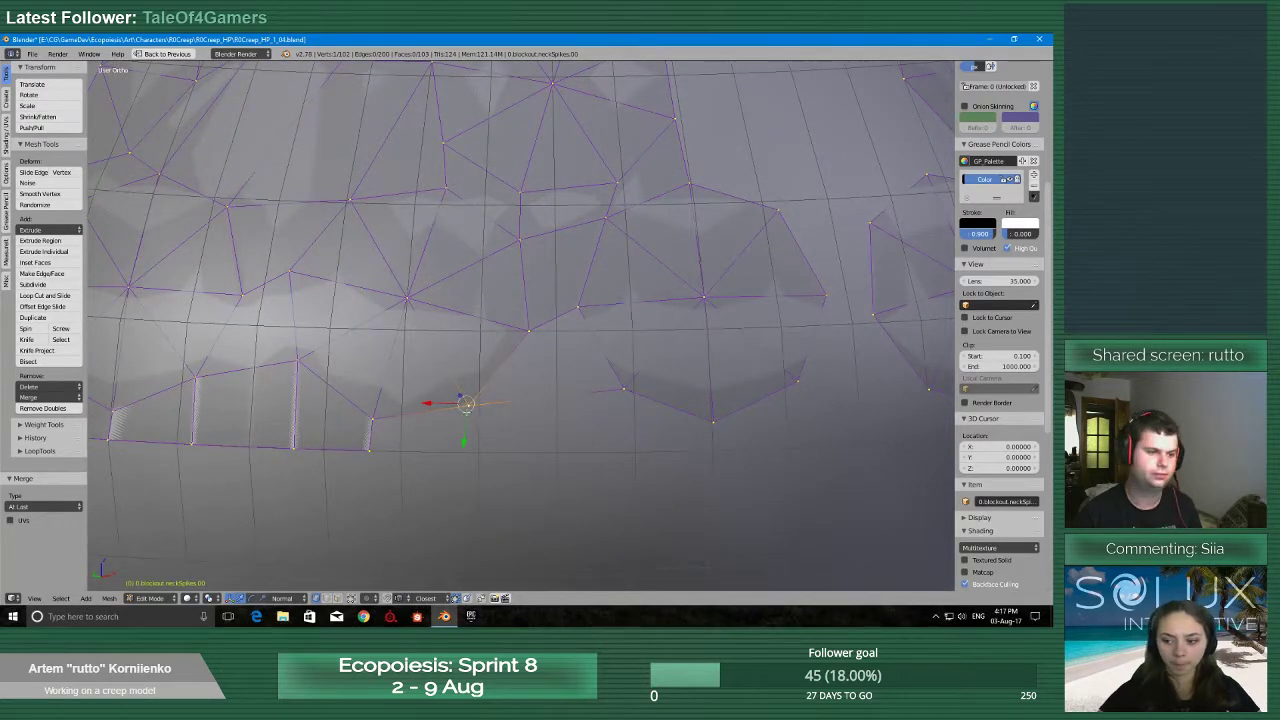
pyautogui.press('g')
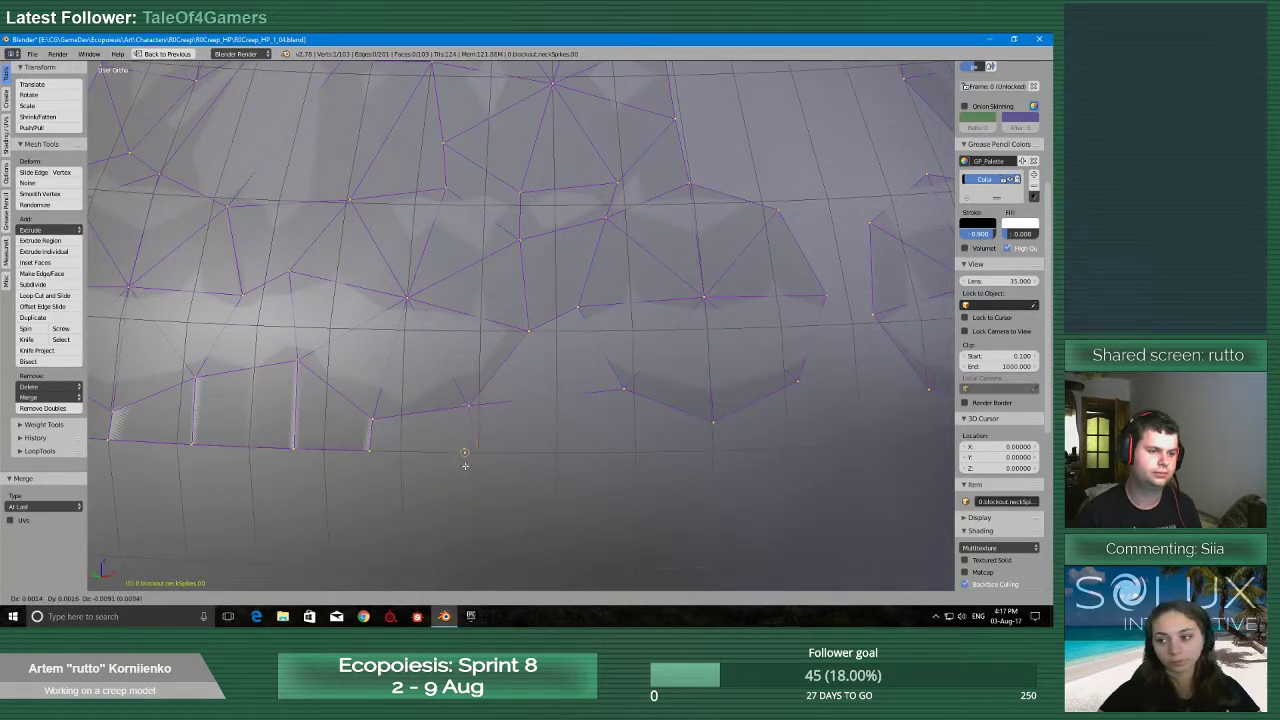
pyautogui.click(465, 465)
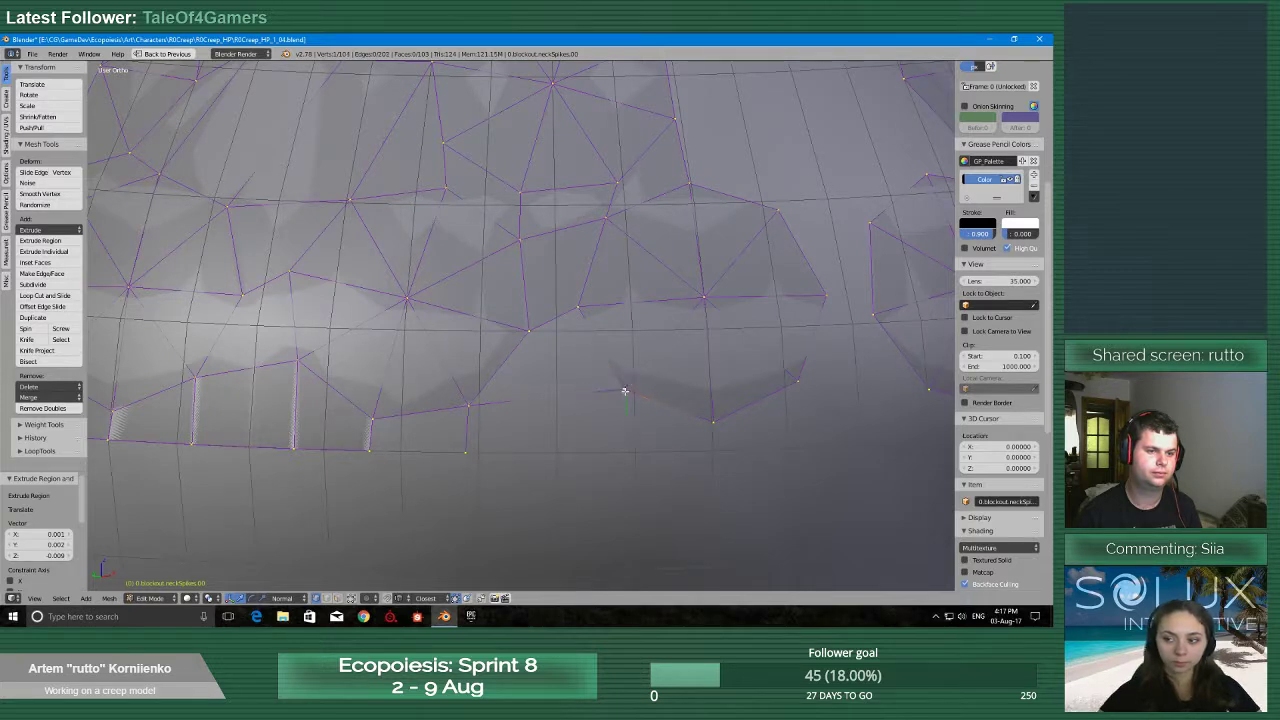
pyautogui.press('e')
pyautogui.click(626, 451)
pyautogui.rightClick(714, 423)
pyautogui.press('e')
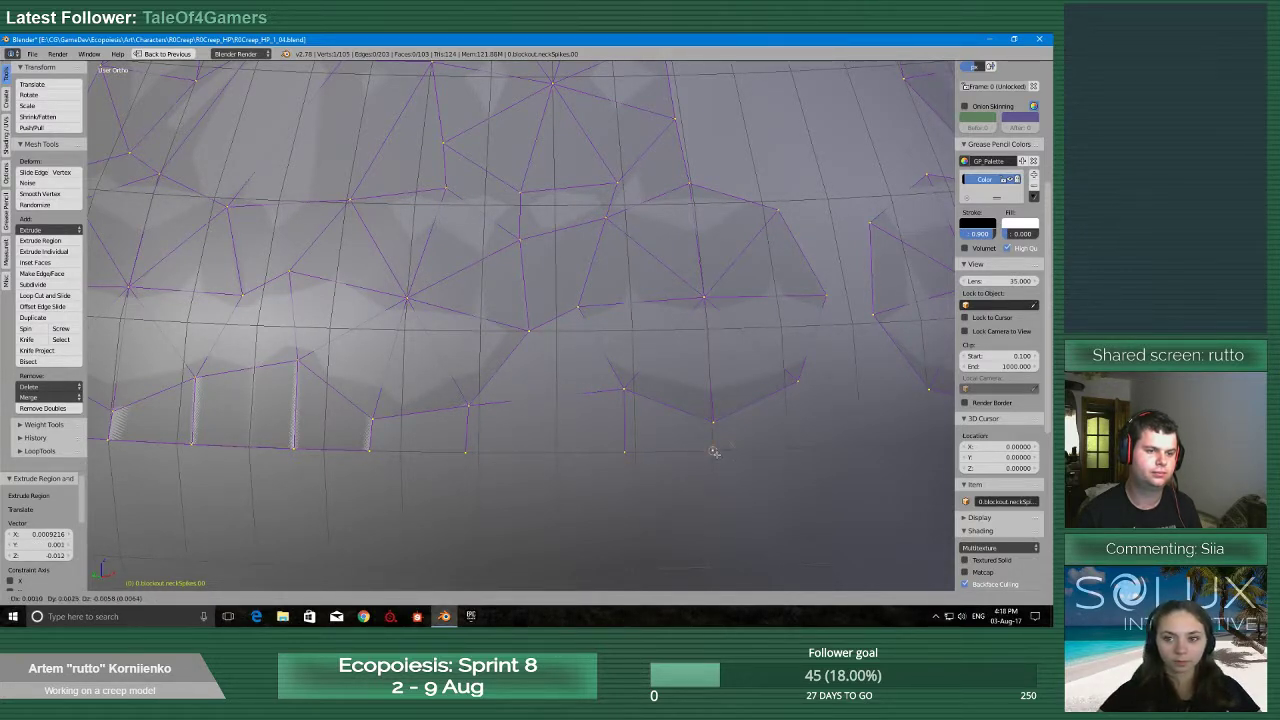
pyautogui.click(712, 452)
# Link the new border vertices to each other and to the existing border corner by extruding and merging At Last
pyautogui.keyDown('shift'); pyautogui.rightClick(618, 453); pyautogui.keyUp('shift')
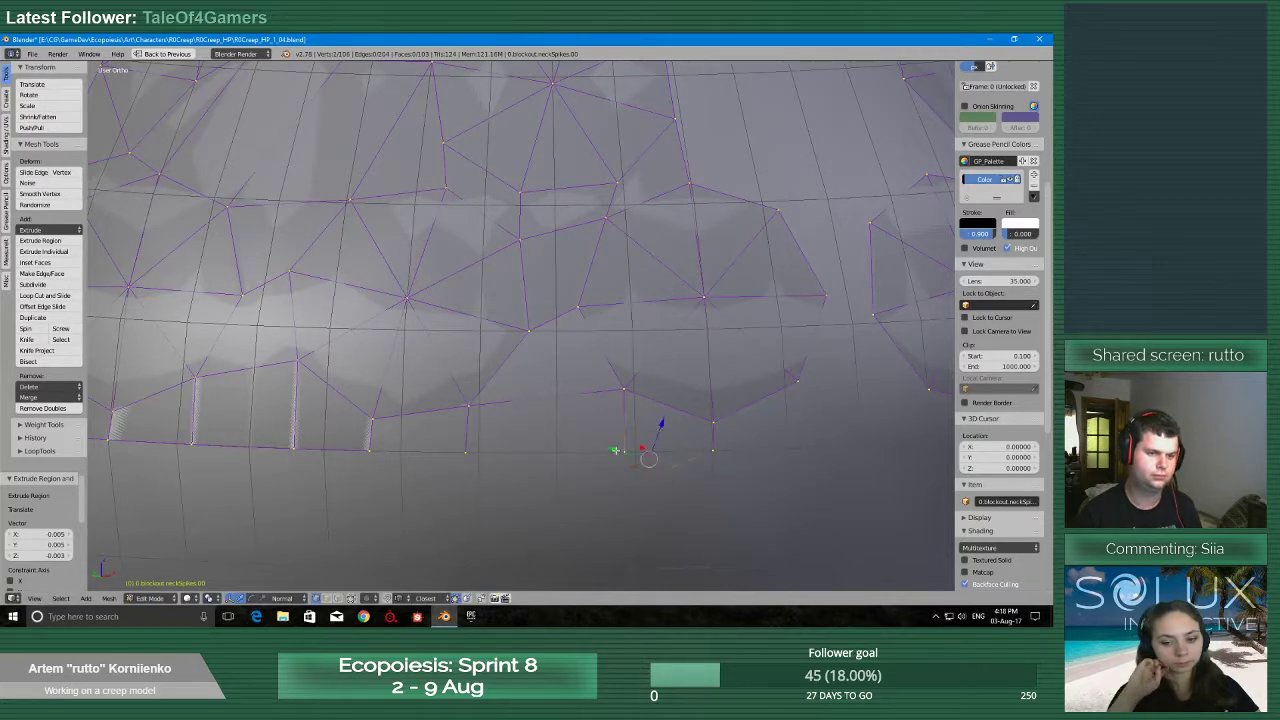
pyautogui.hotkey('alt', 'm')
pyautogui.click(616, 456)
pyautogui.press('e')
pyautogui.click(505, 487)
pyautogui.keyDown('shift'); pyautogui.rightClick(459, 459); pyautogui.keyUp('shift')
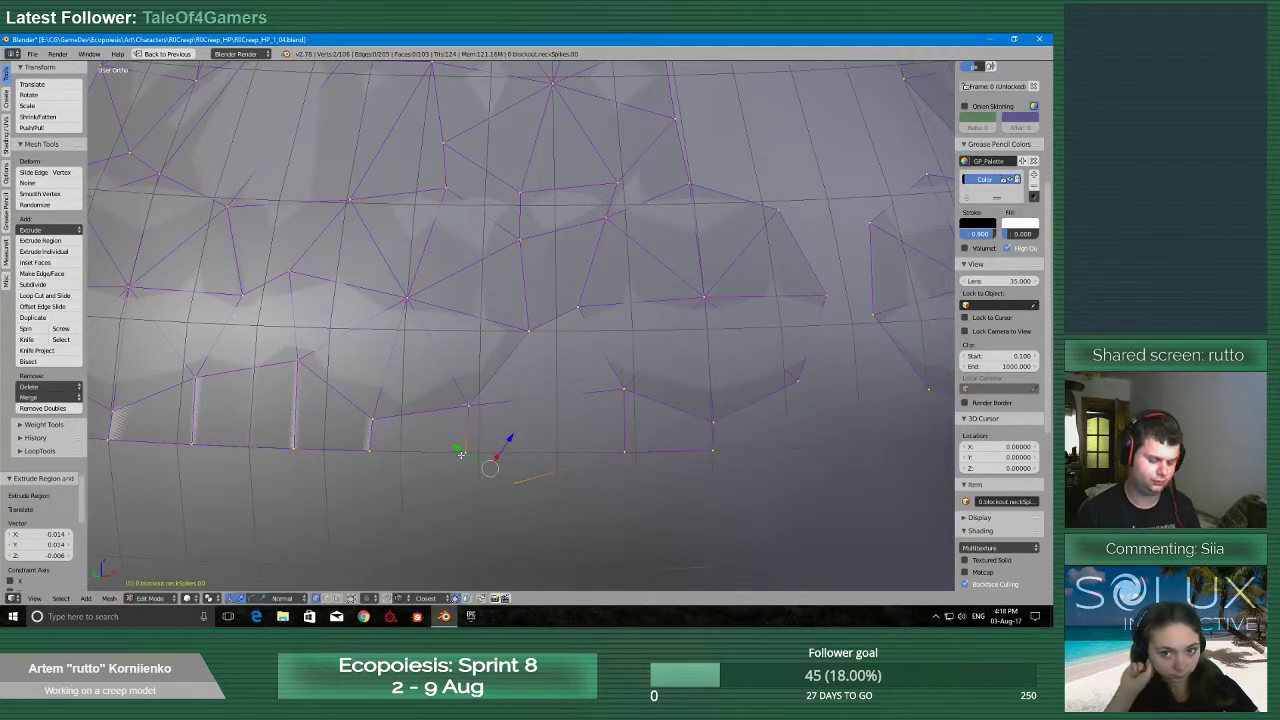
pyautogui.hotkey('alt', 'm')
pyautogui.click(443, 458)
pyautogui.press('e')
pyautogui.click(365, 459)
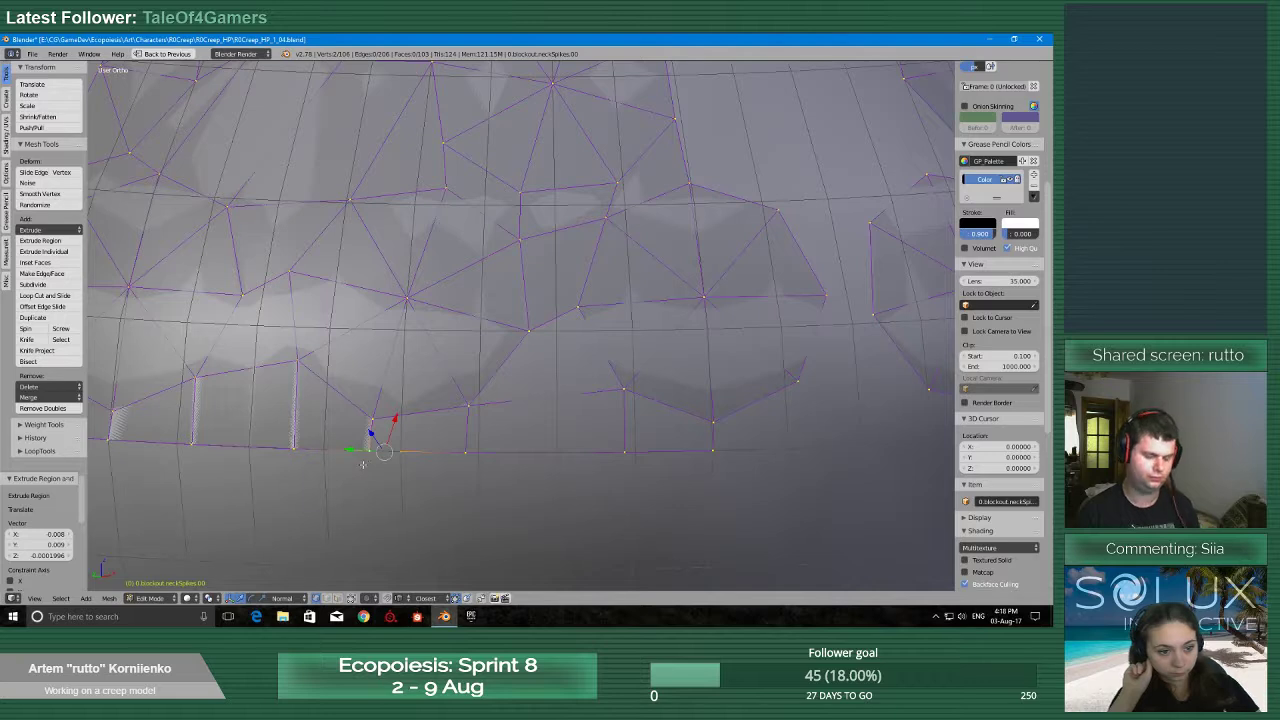
pyautogui.hotkey('alt', 'm')
pyautogui.click(364, 463)
# Fill the four-cornered gap between the two bottom-row discs and the connected discs above them
pyautogui.rightClick(465, 408)
pyautogui.keyDown('shift'); pyautogui.rightClick(526, 335); pyautogui.keyUp('shift')
pyautogui.keyDown('shift'); pyautogui.rightClick(579, 310); pyautogui.keyUp('shift')
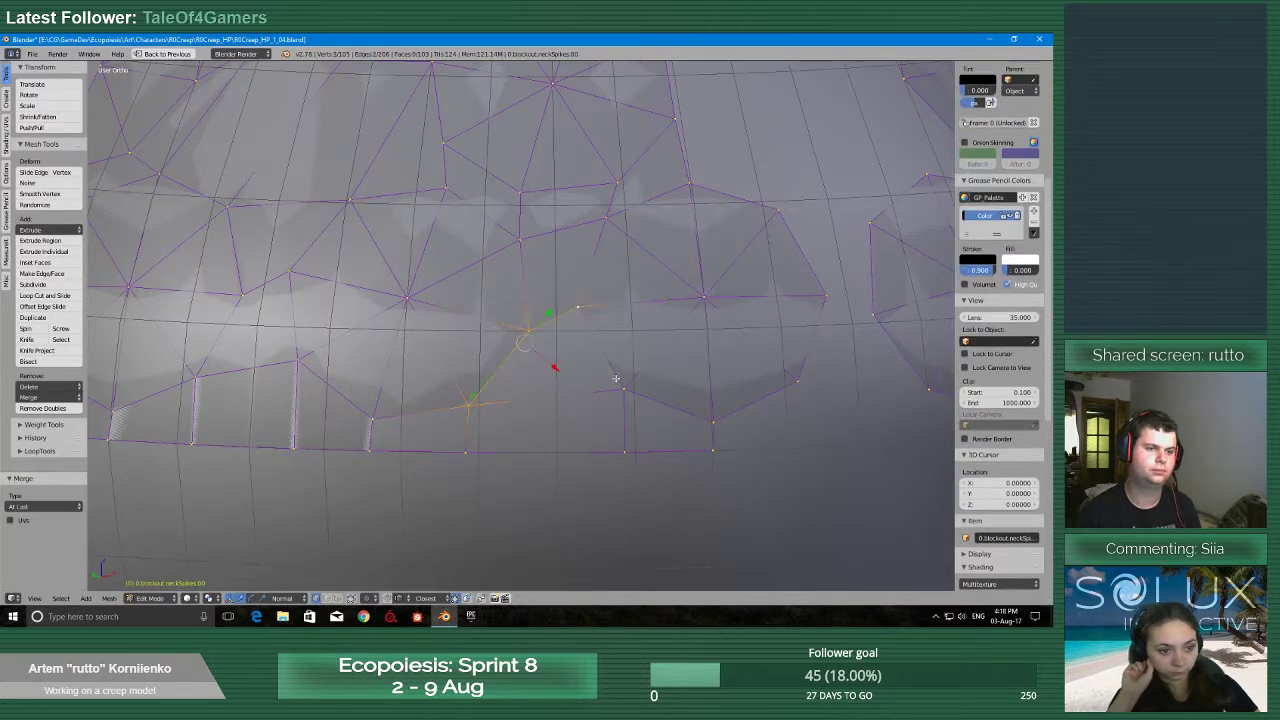
pyautogui.keyDown('shift'); pyautogui.rightClick(620, 387); pyautogui.keyUp('shift')
pyautogui.press('f')
# Fill the four-sided gap between the left bottom-row disc's lower-right edge and the border
pyautogui.rightClick(468, 408)
pyautogui.keyDown('shift'); pyautogui.rightClick(461, 451); pyautogui.keyUp('shift')
pyautogui.keyDown('shift'); pyautogui.rightClick(371, 451); pyautogui.keyUp('shift')
pyautogui.keyDown('shift'); pyautogui.rightClick(374, 420); pyautogui.keyUp('shift')
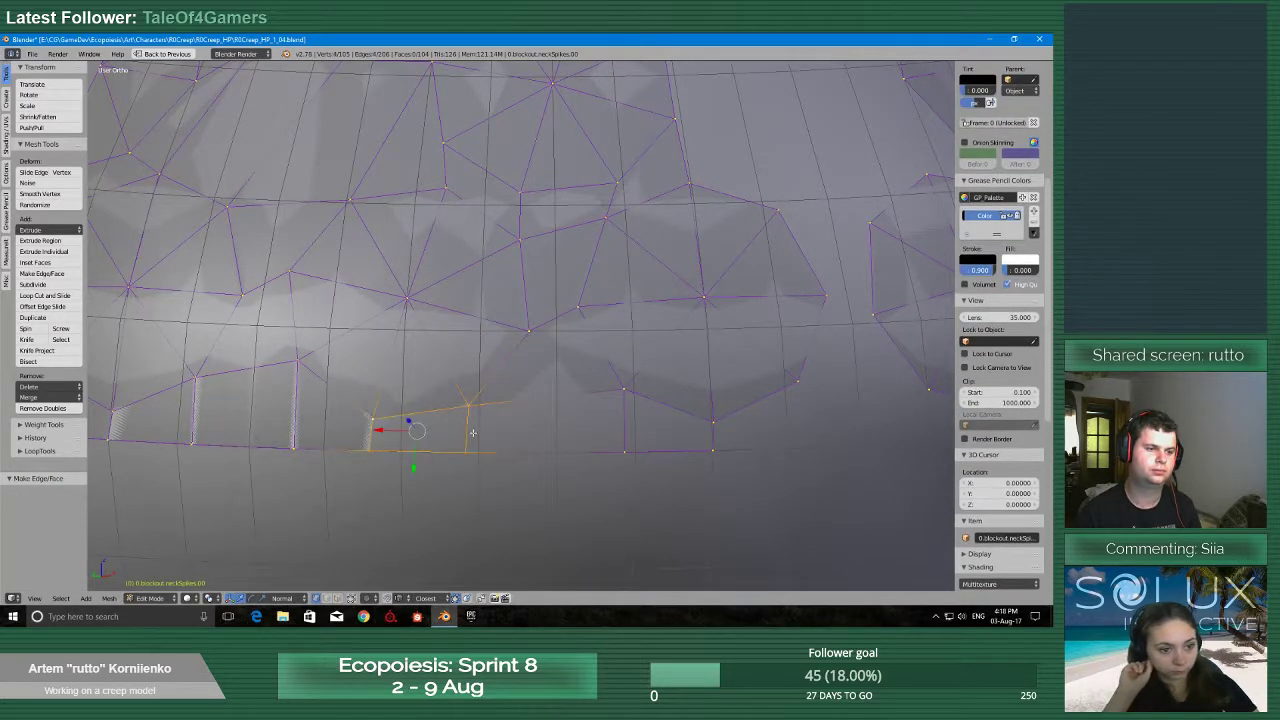
pyautogui.press('f')
# Fill the four-sided border gap beneath the edge joining the two bottom-row discs
pyautogui.rightClick(464, 451)
pyautogui.keyDown('shift'); pyautogui.rightClick(468, 408); pyautogui.keyUp('shift')
pyautogui.keyDown('shift'); pyautogui.rightClick(622, 391); pyautogui.keyUp('shift')
pyautogui.keyDown('shift'); pyautogui.rightClick(624, 450); pyautogui.keyUp('shift')
pyautogui.press('f')
# Fill the four-sided gap between the right half-disc's lower-left edge and the border
pyautogui.rightClick(625, 391)
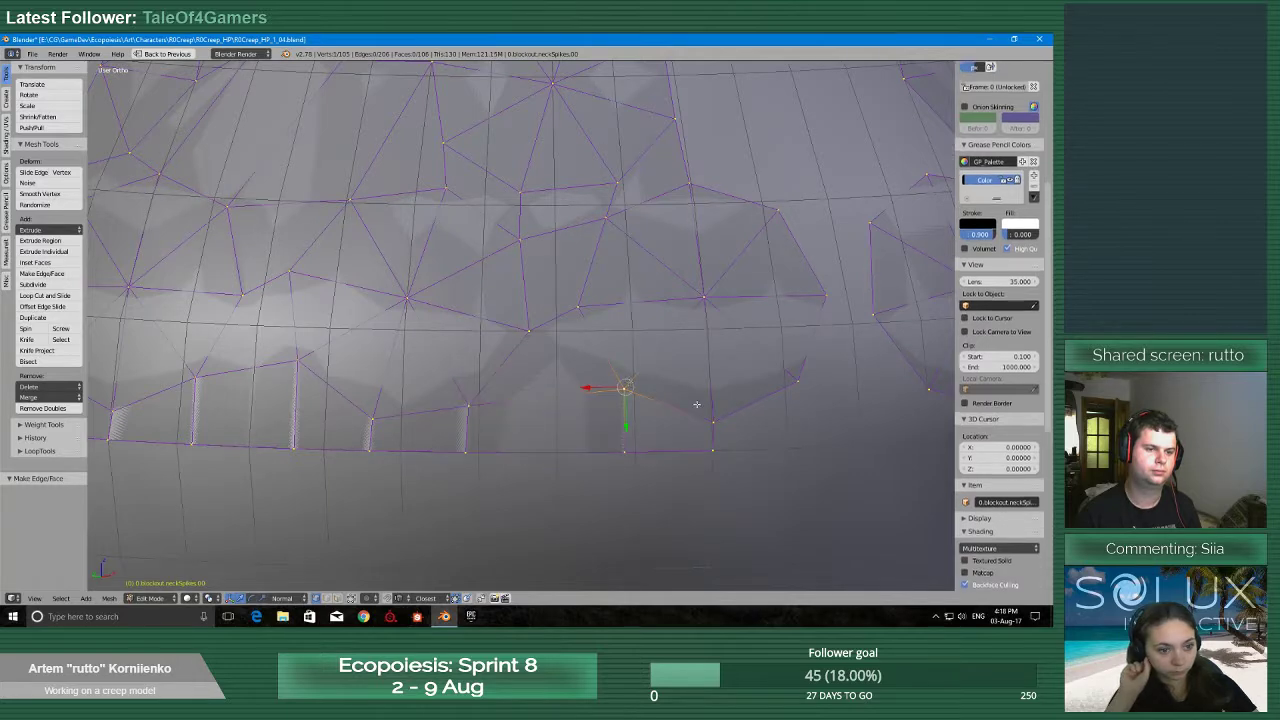
pyautogui.keyDown('shift'); pyautogui.rightClick(711, 420); pyautogui.keyUp('shift')
pyautogui.keyDown('shift'); pyautogui.rightClick(712, 449); pyautogui.keyUp('shift')
pyautogui.keyDown('shift'); pyautogui.rightClick(627, 451); pyautogui.keyUp('shift')
pyautogui.press('f')
# Extrude the bottom-row half-disc's right corner across to the last half-disc's left corner and merge it At Last
pyautogui.moveTo(709, 446); pyautogui.dragTo(655, 453, button='middle')
pyautogui.scroll(2, 655, 453)
pyautogui.scroll(-3, 610, 440)
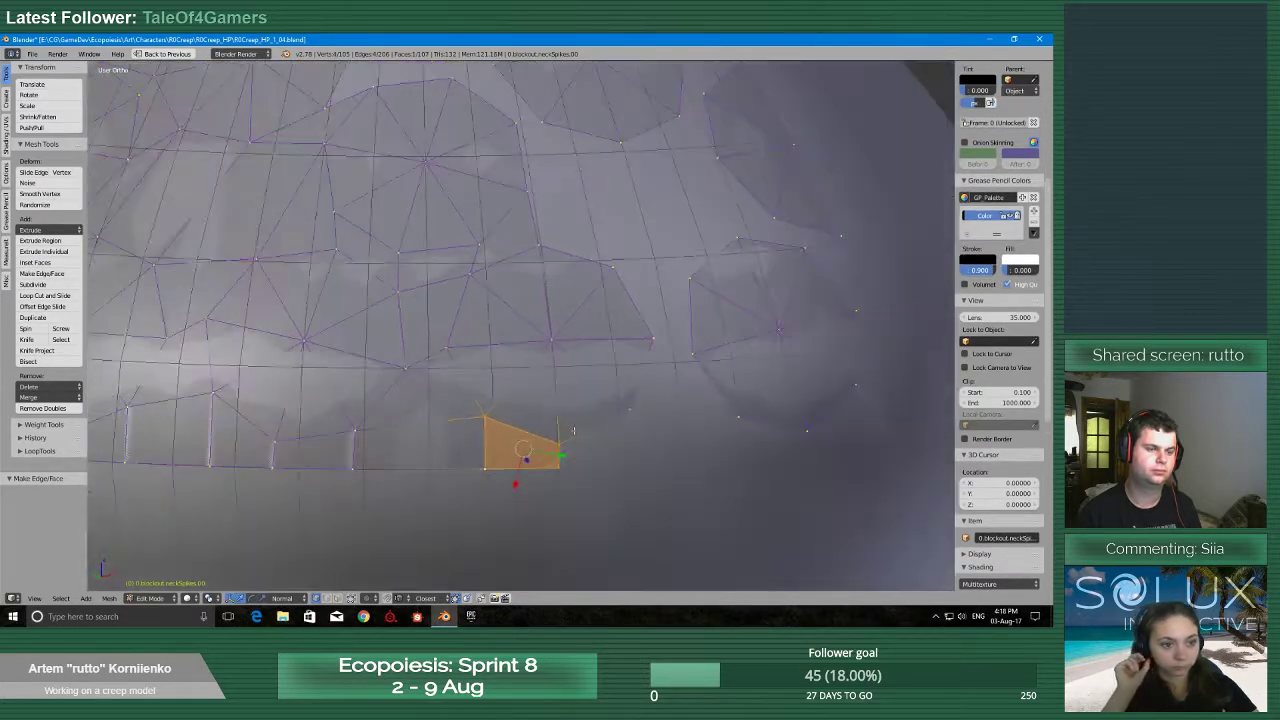
pyautogui.moveTo(582, 410); pyautogui.dragTo(538, 409, button='middle')
pyautogui.scroll(-1, 538, 409)
pyautogui.scroll(1, 526, 353)
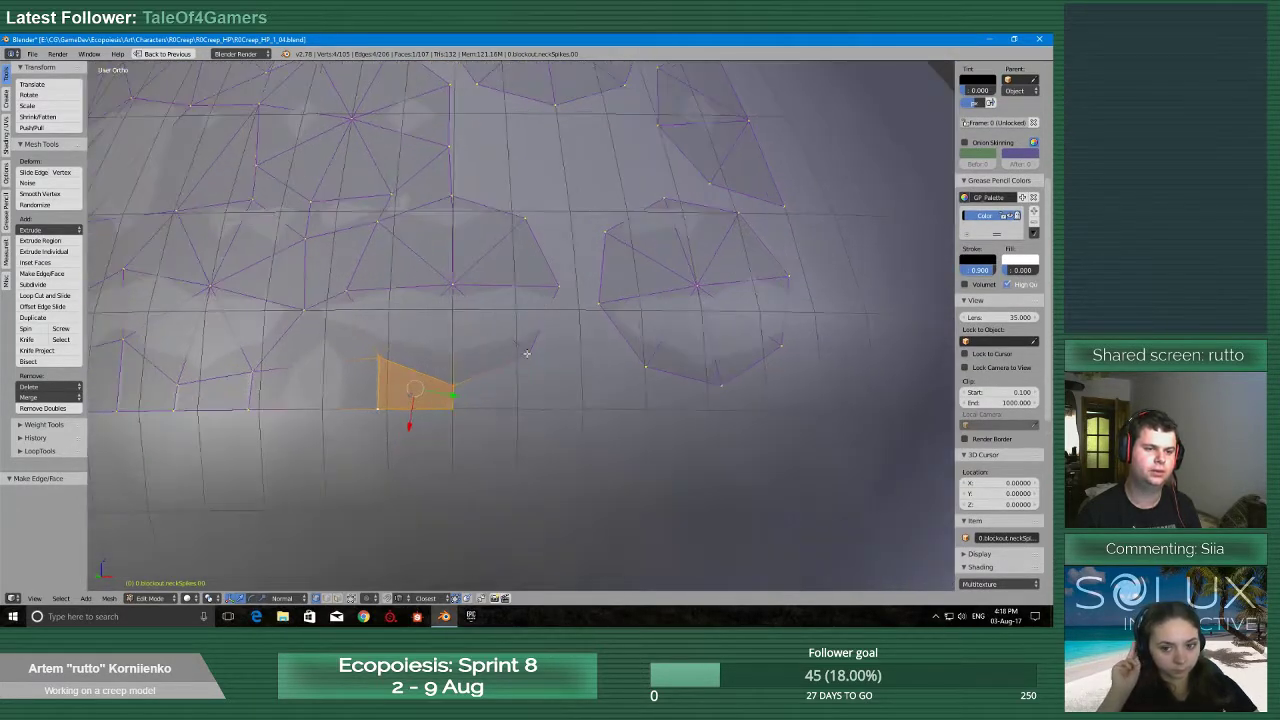
pyautogui.rightClick(527, 353)
pyautogui.press('e')
pyautogui.click(646, 367)
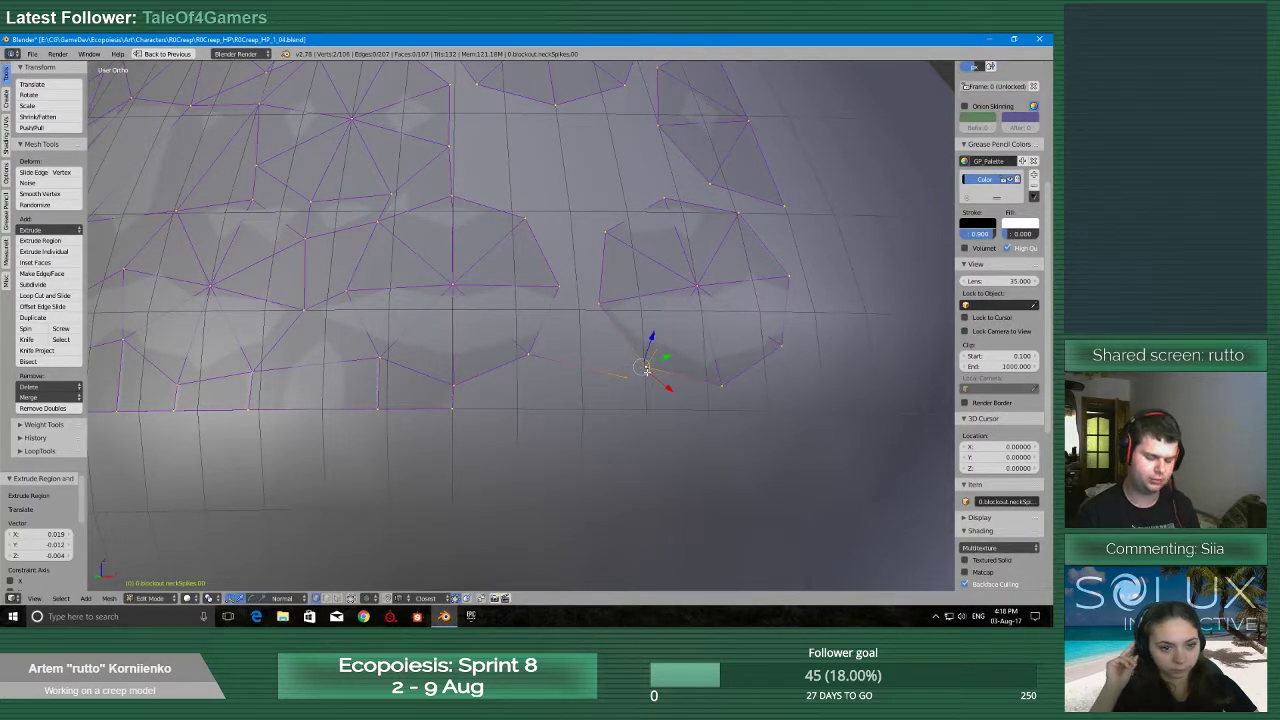
pyautogui.hotkey('alt', 'm')
pyautogui.click(646, 370)
# Extrude the two joined half-disc corners straight down to the lower border line
pyautogui.rightClick(531, 359)
pyautogui.press('e')
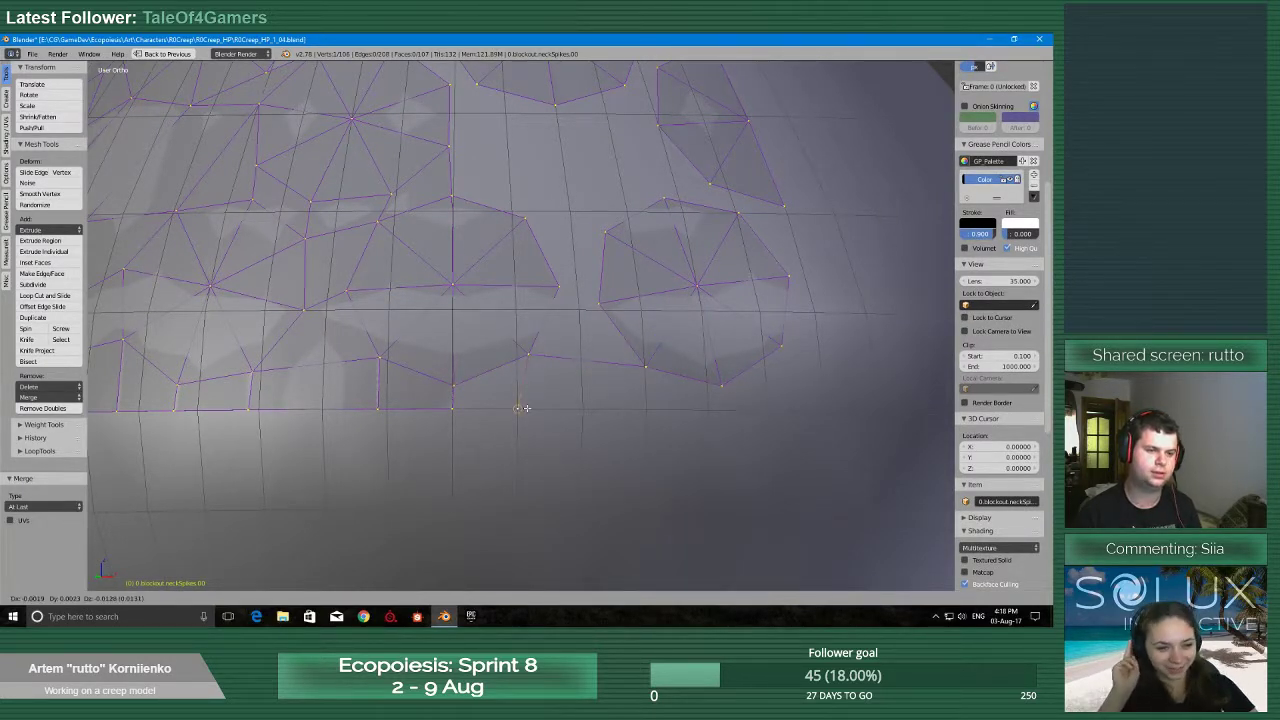
pyautogui.click(531, 409)
pyautogui.rightClick(646, 368)
pyautogui.press('e')
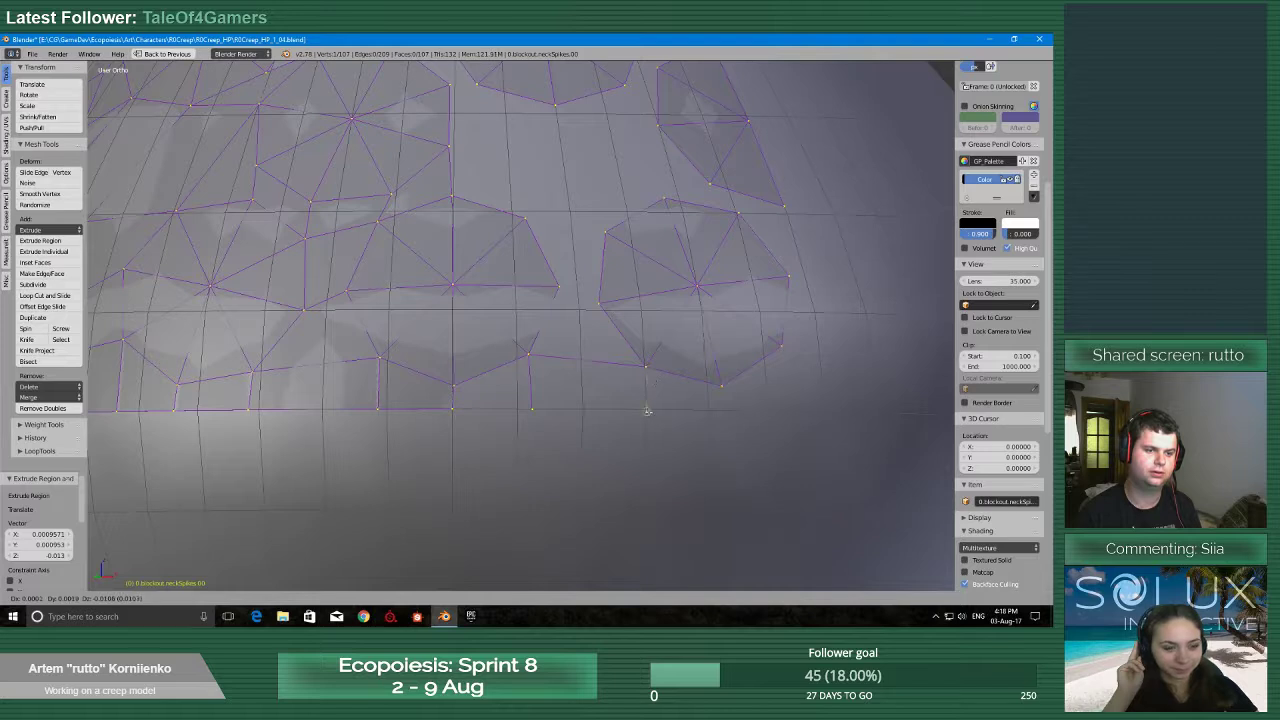
pyautogui.click(647, 411)
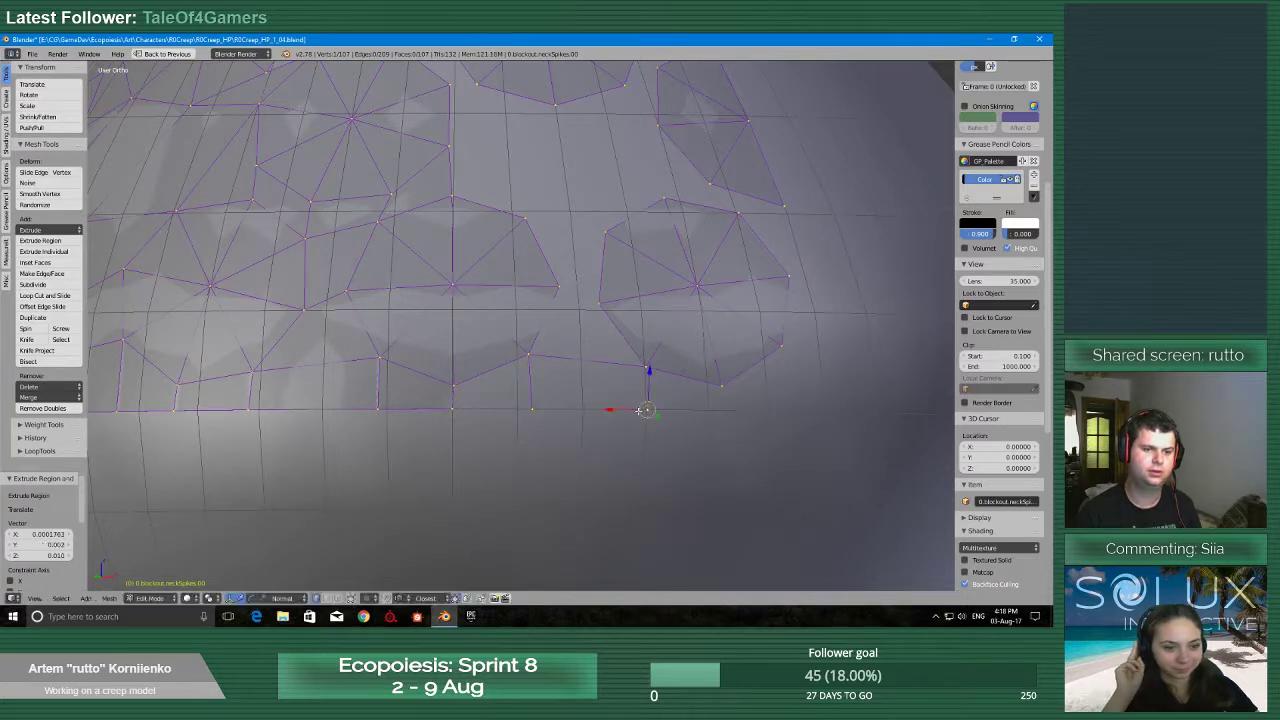
# Fill the four-sided gap between the first half-disc's lower-right edge and the border
pyautogui.rightClick(532, 410)
pyautogui.keyDown('shift'); pyautogui.rightClick(454, 409); pyautogui.keyUp('shift')
pyautogui.keyDown('shift'); pyautogui.rightClick(454, 387); pyautogui.keyUp('shift')
pyautogui.keyDown('shift'); pyautogui.rightClick(530, 355); pyautogui.keyUp('shift')
pyautogui.press('f')
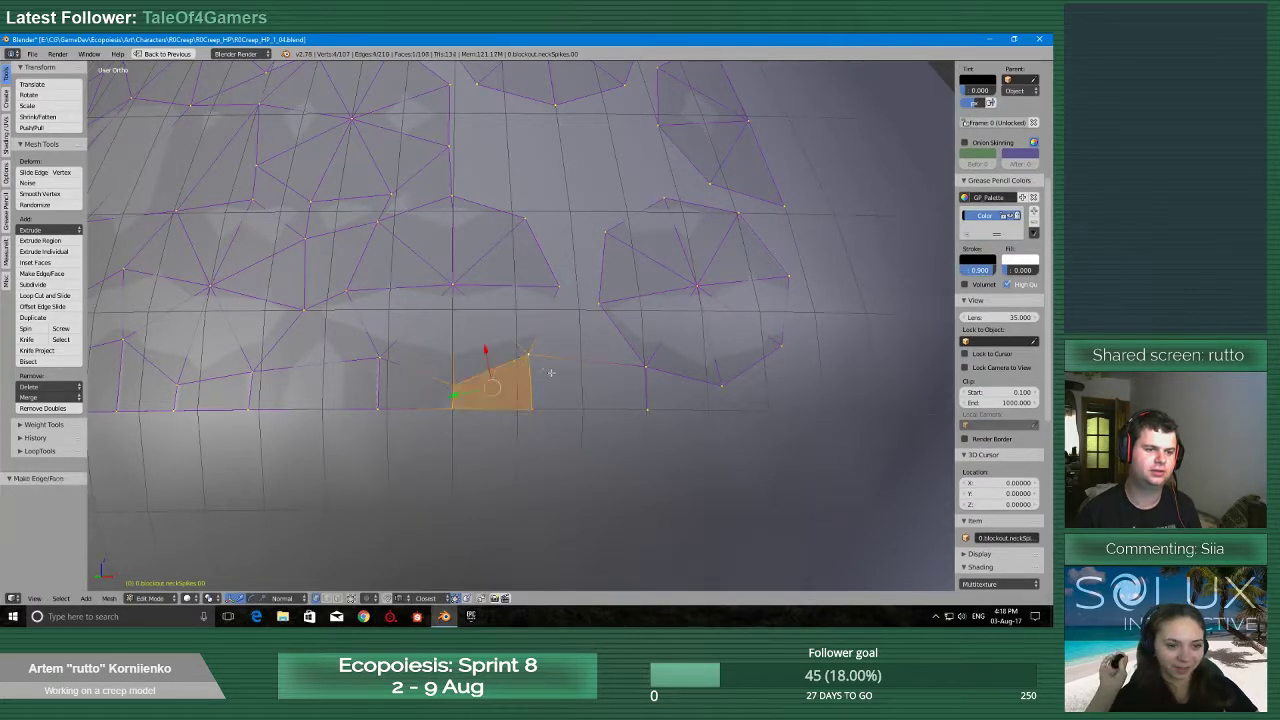
# Fill the four-sided border gap beneath the edge joining the first half-disc to the last one
pyautogui.rightClick(530, 355)
pyautogui.keyDown('shift'); pyautogui.rightClick(648, 360); pyautogui.keyUp('shift')
pyautogui.keyDown('shift'); pyautogui.rightClick(647, 410); pyautogui.keyUp('shift')
pyautogui.keyDown('shift'); pyautogui.rightClick(531, 409); pyautogui.keyUp('shift')
pyautogui.press('f')
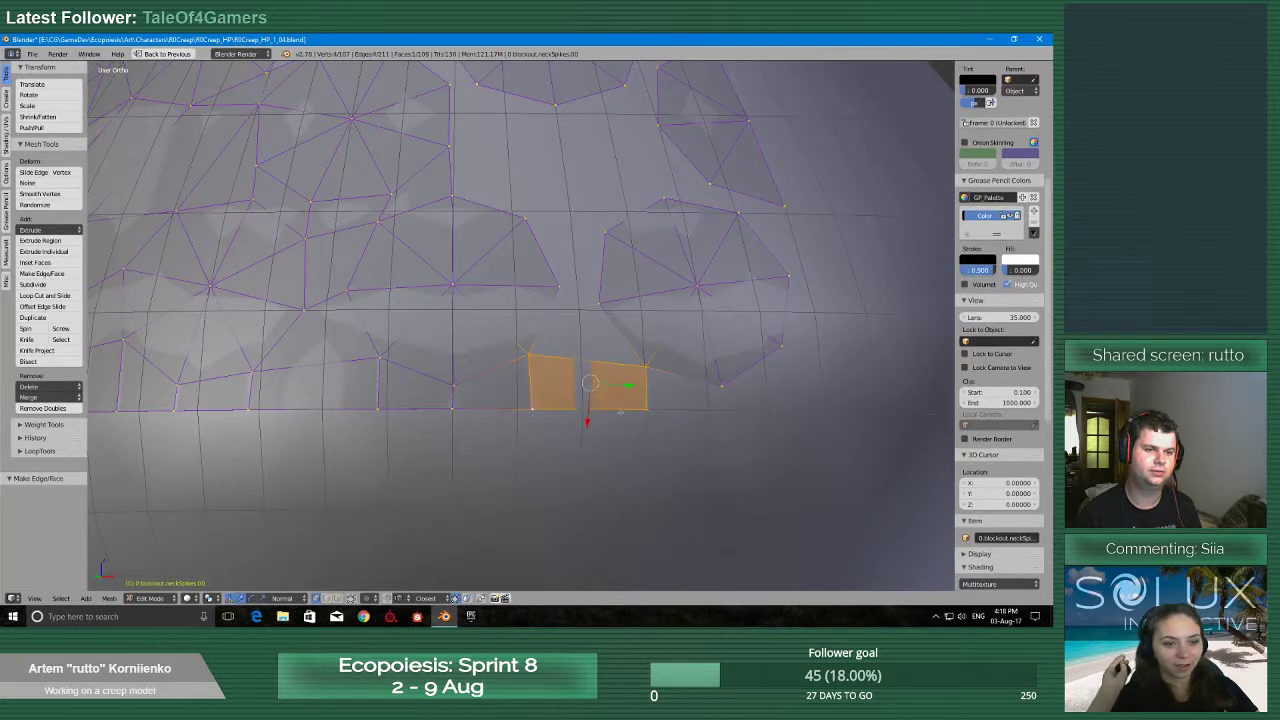
# Extrude the last half-disc's bottom corner down to the border and fill the face under its lower-left edge
pyautogui.rightClick(721, 385)
pyautogui.press('g')
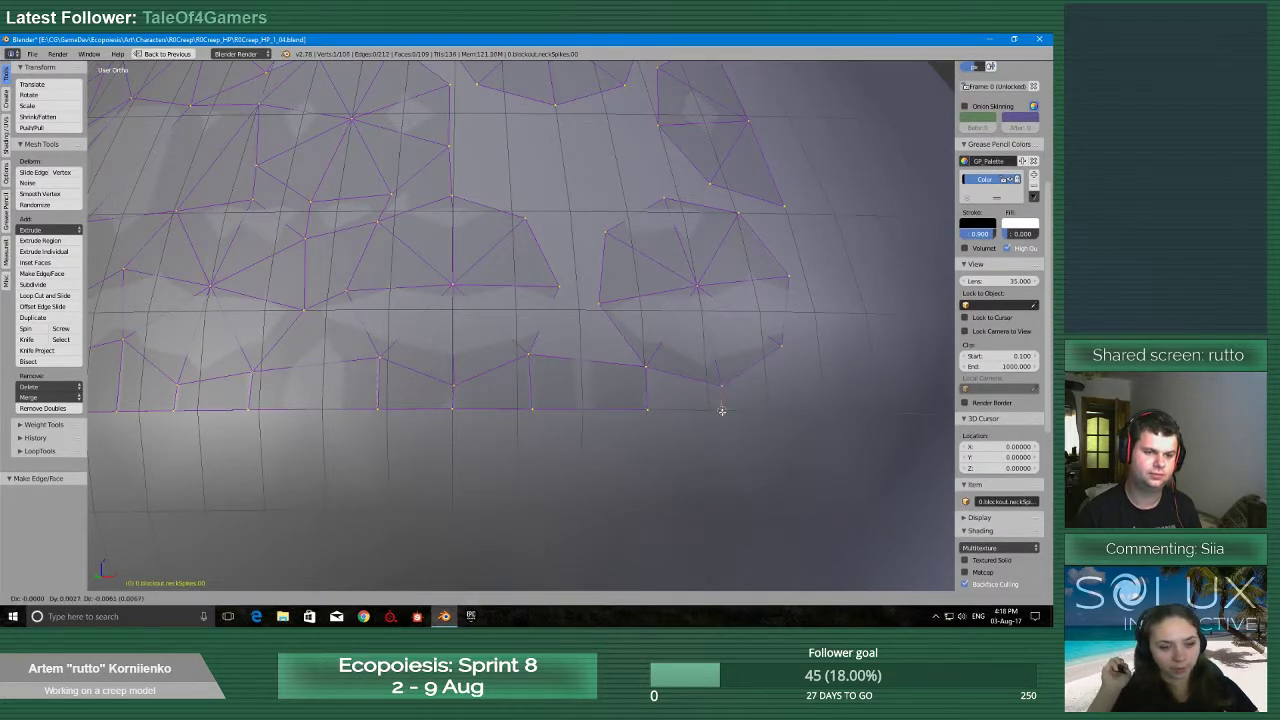
pyautogui.click(722, 411)
pyautogui.keyDown('shift'); pyautogui.rightClick(648, 409); pyautogui.keyUp('shift')
pyautogui.keyDown('shift'); pyautogui.rightClick(646, 367); pyautogui.keyUp('shift')
pyautogui.keyDown('shift'); pyautogui.rightClick(721, 385); pyautogui.keyUp('shift')
pyautogui.press('f')
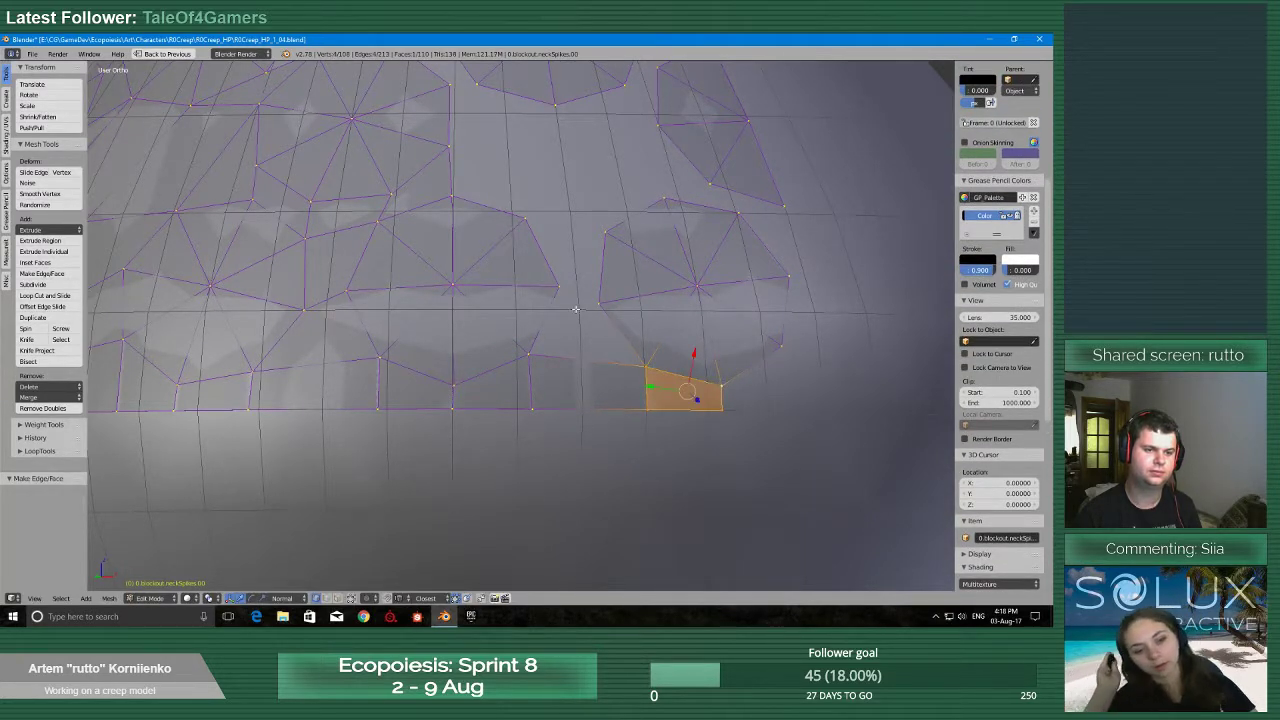
# Extrude the upper half-disc's lower-right corner to its right neighbour's lower-left corner, merge At Last, and fill the gap beneath them
pyautogui.rightClick(560, 290)
pyautogui.press('e')
pyautogui.click(581, 299)
pyautogui.keyDown('shift'); pyautogui.rightClick(592, 308); pyautogui.keyUp('shift')
pyautogui.hotkey('alt', 'm')
pyautogui.click(560, 292)
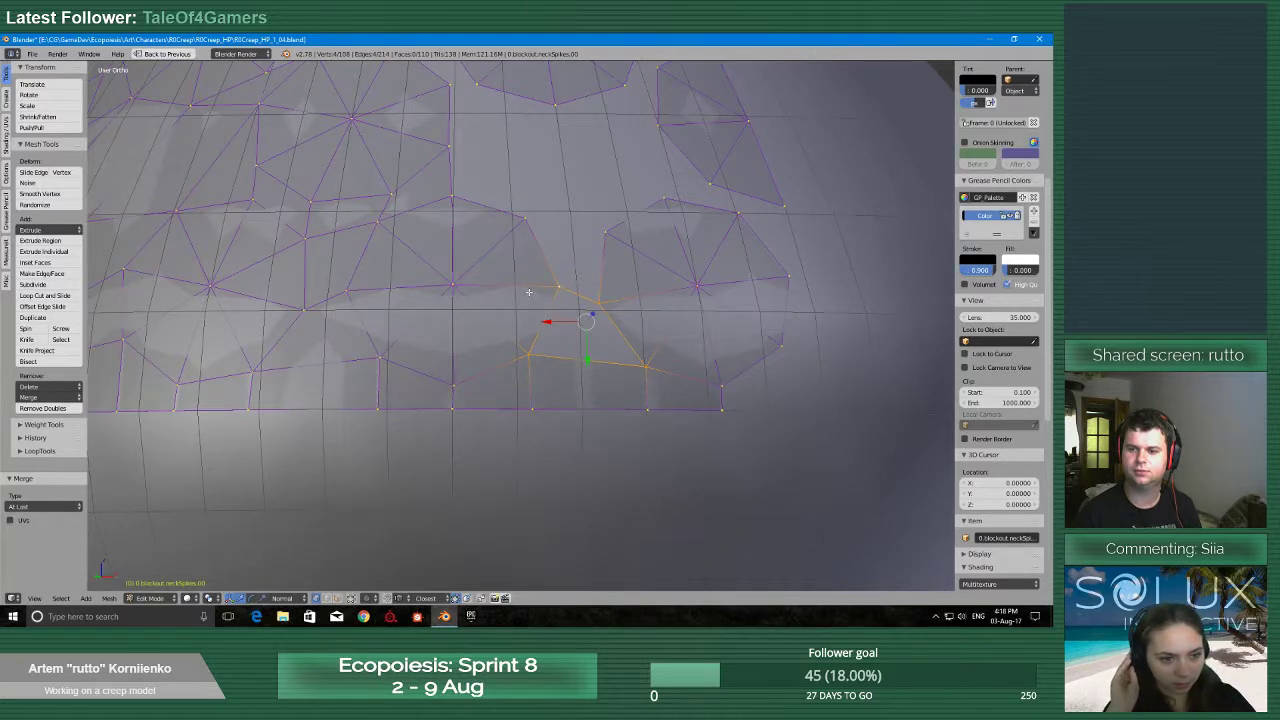
pyautogui.press('f')
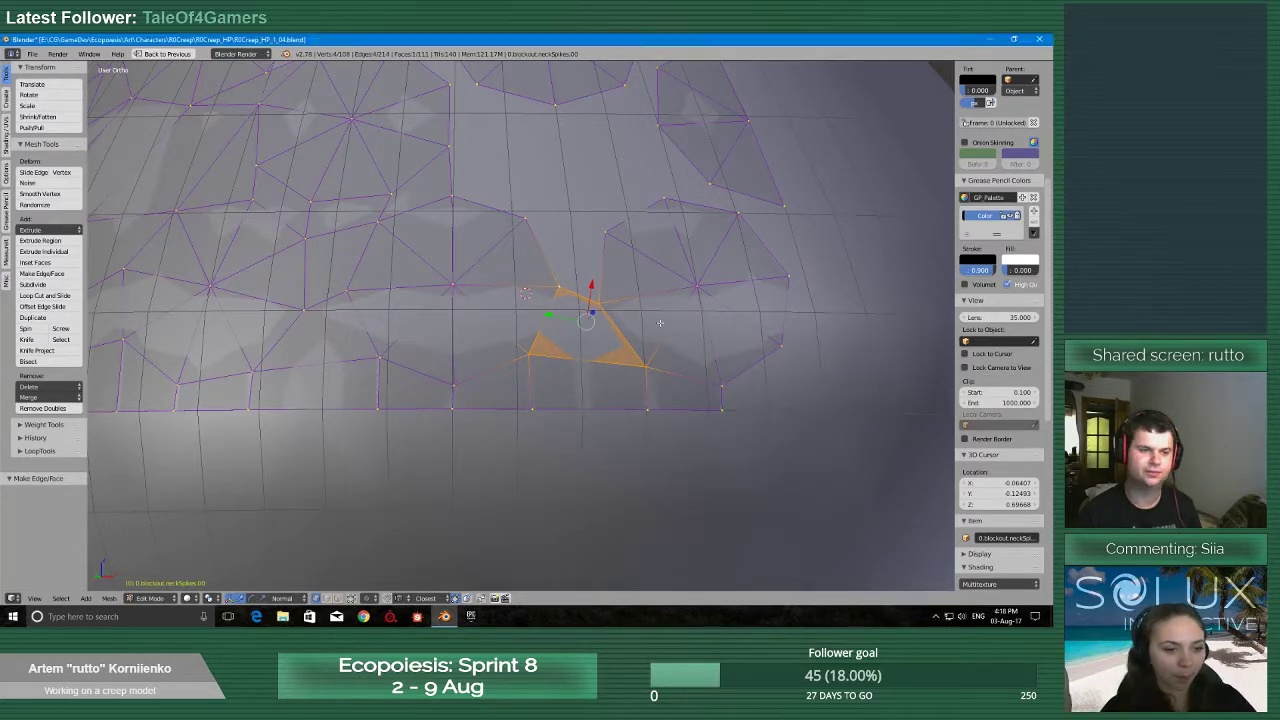
# Extrude the upper half-disc's upper-right corner toward the right neighbour's upper-left corner and select both vertices for merging
pyautogui.moveTo(663, 320); pyautogui.dragTo(620, 368, button='middle')
pyautogui.rightClick(405, 249)
pyautogui.press('e')
pyautogui.click(460, 254)
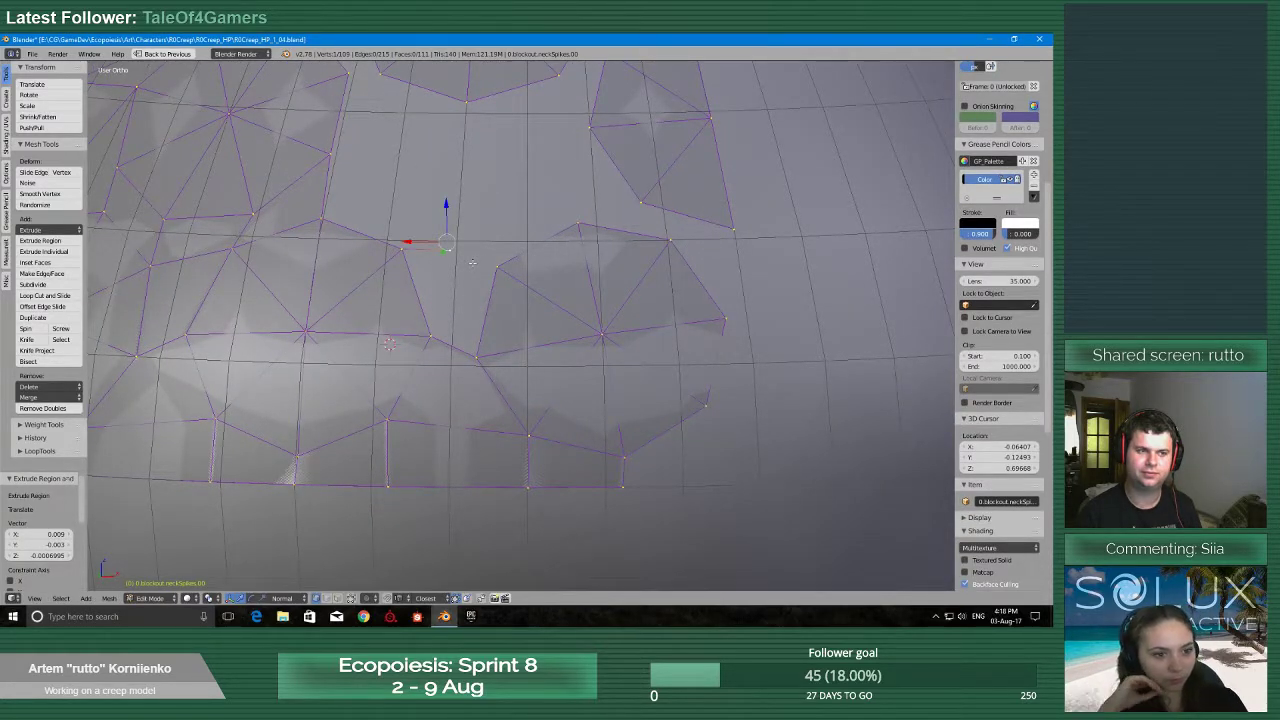
pyautogui.keyDown('shift'); pyautogui.rightClick(497, 267); pyautogui.keyUp('shift')
pyautogui.scroll(-6, 488, 277)
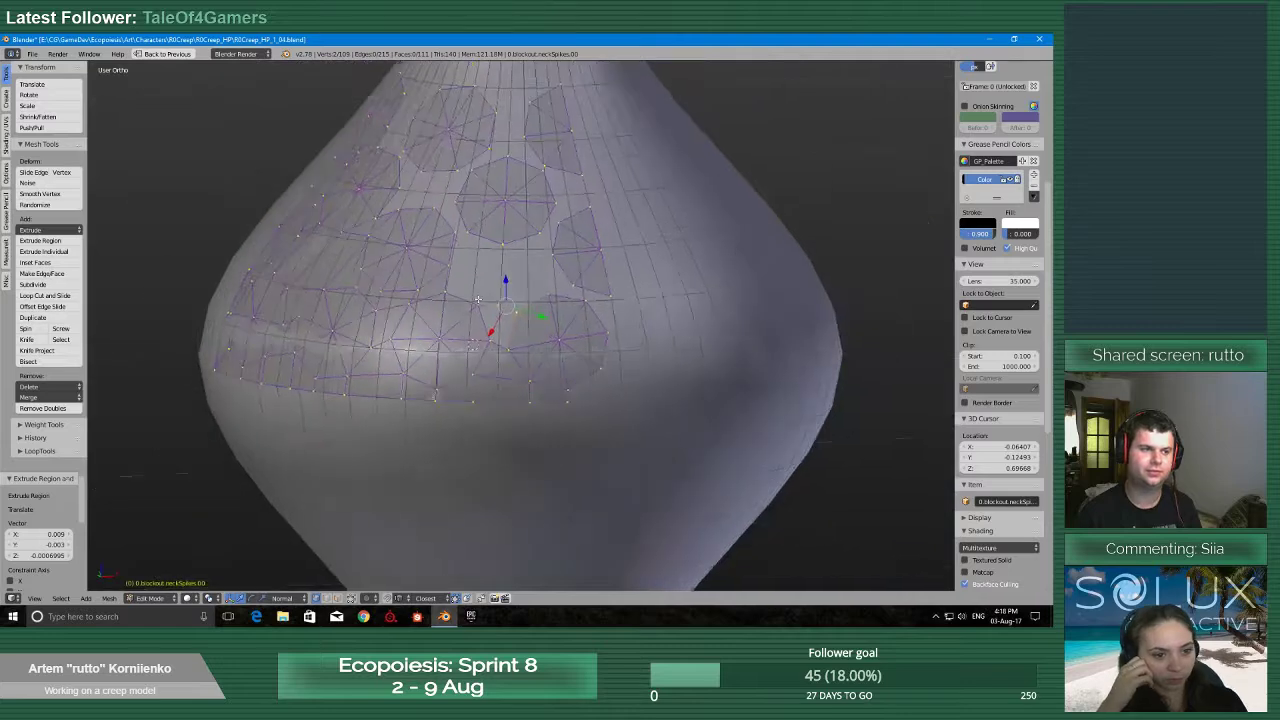
# Merge the newly extruded vertex with the neighbouring patch vertex on the lower neck bulge, using At Last
pyautogui.moveTo(469, 291); pyautogui.dragTo(530, 307, button='middle')
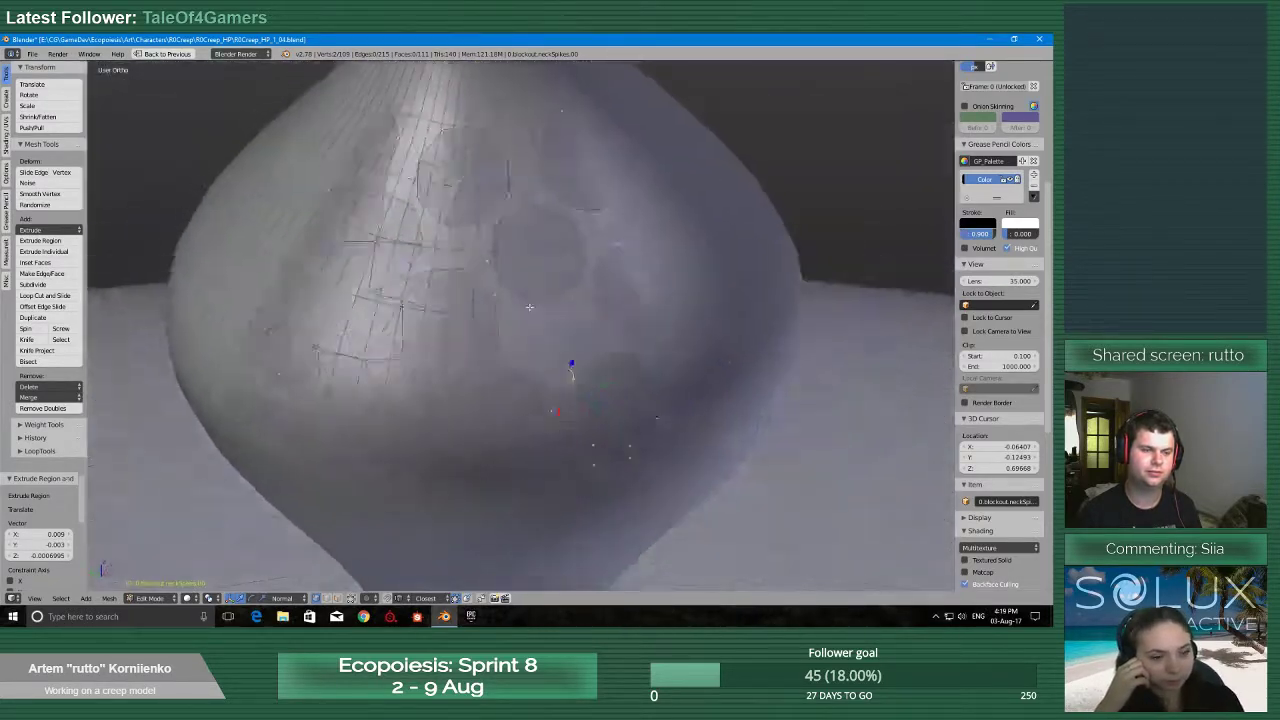
pyautogui.scroll(-4, 529, 307)
pyautogui.hotkey('alt', 'm')
pyautogui.click(510, 296)
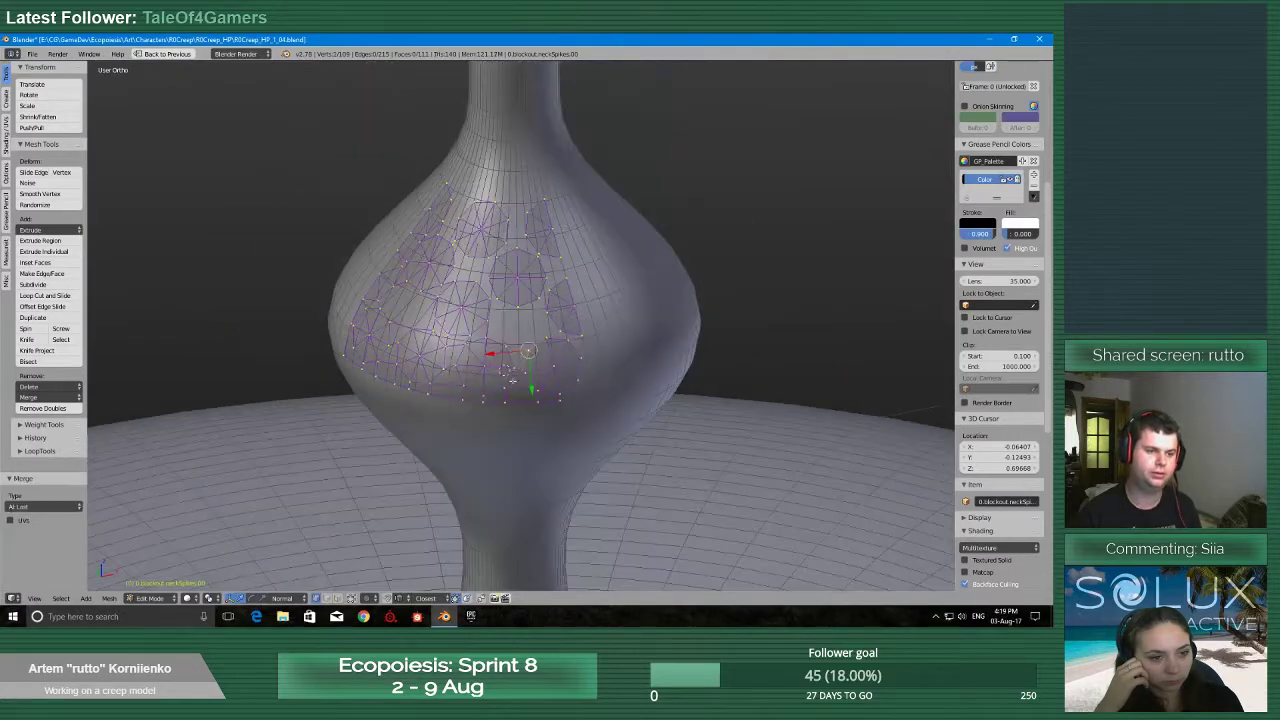
# Leave Edit Mode, examine the neck mesh together with the base spikes' layer, then hide that layer and resume editing the neck-spikes mesh
pyautogui.scroll(-8, 511, 380)
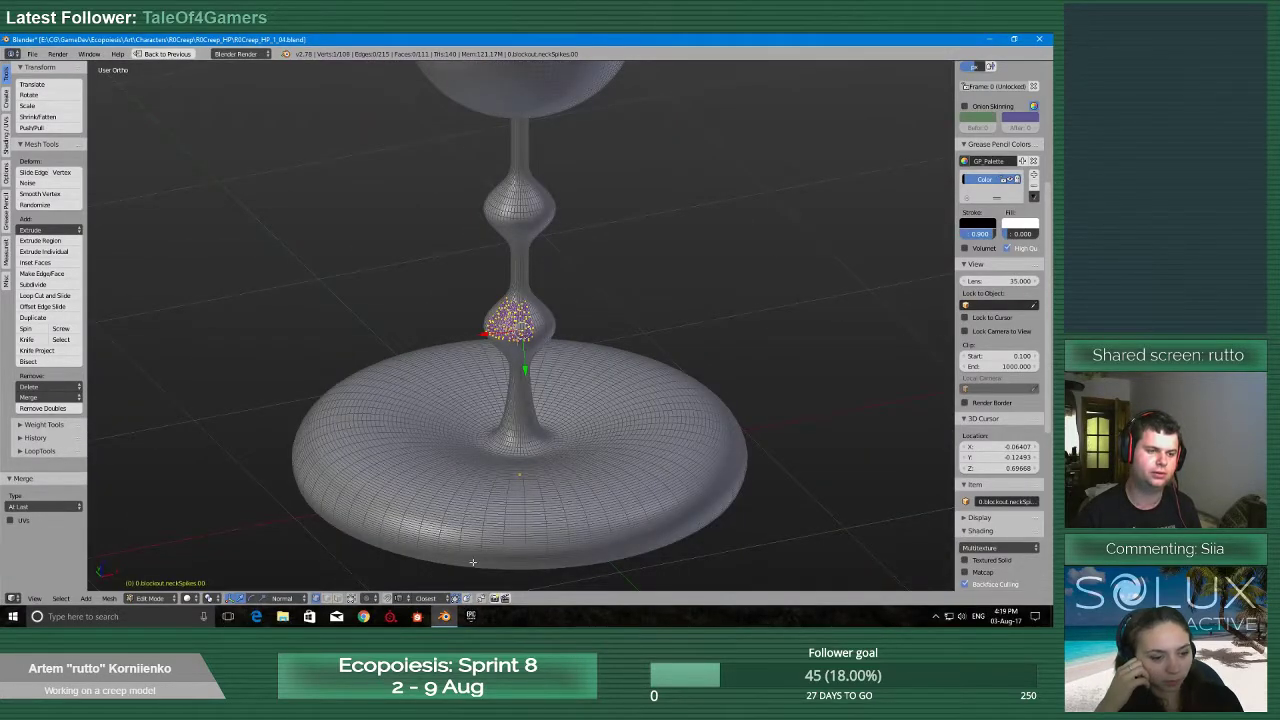
pyautogui.scroll(-3, 473, 560)
pyautogui.moveTo(473, 560); pyautogui.dragTo(367, 598, button='middle')
pyautogui.press('Tab')
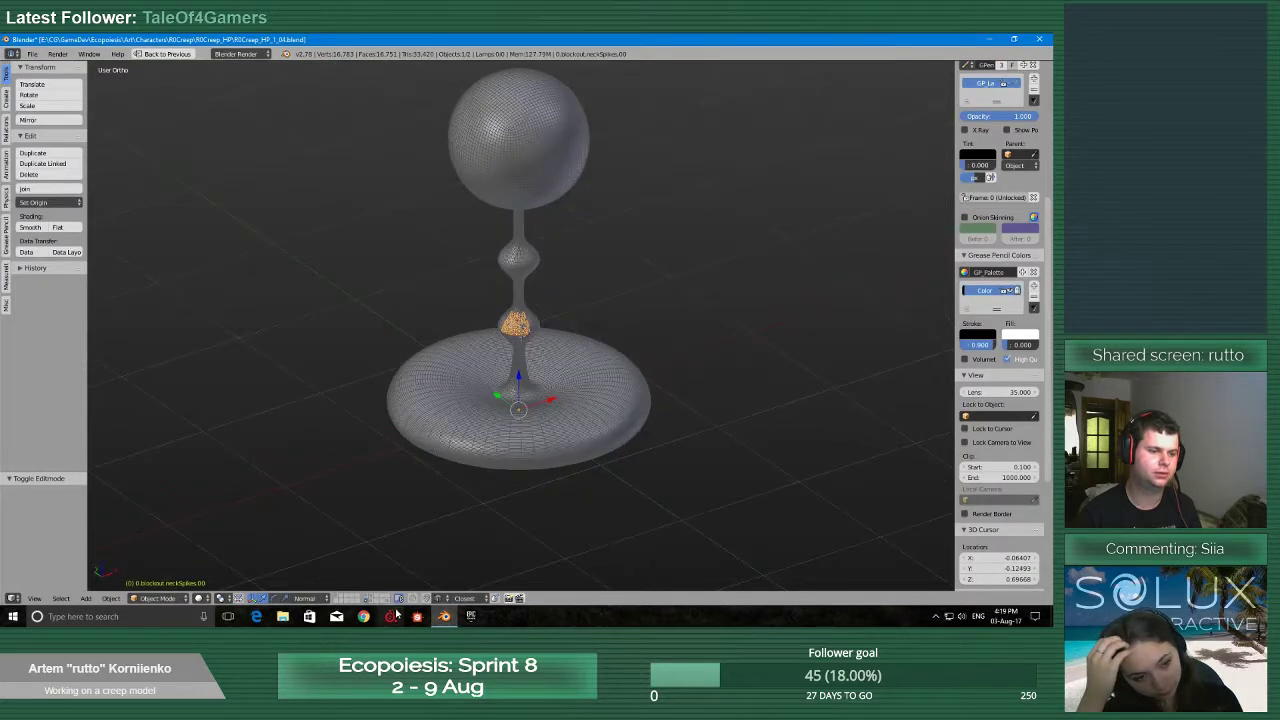
pyautogui.keyDown('shift'); pyautogui.click(367, 598); pyautogui.keyUp('shift')
pyautogui.moveTo(401, 546); pyautogui.dragTo(420, 434, button='middle')
pyautogui.scroll(2, 420, 434)
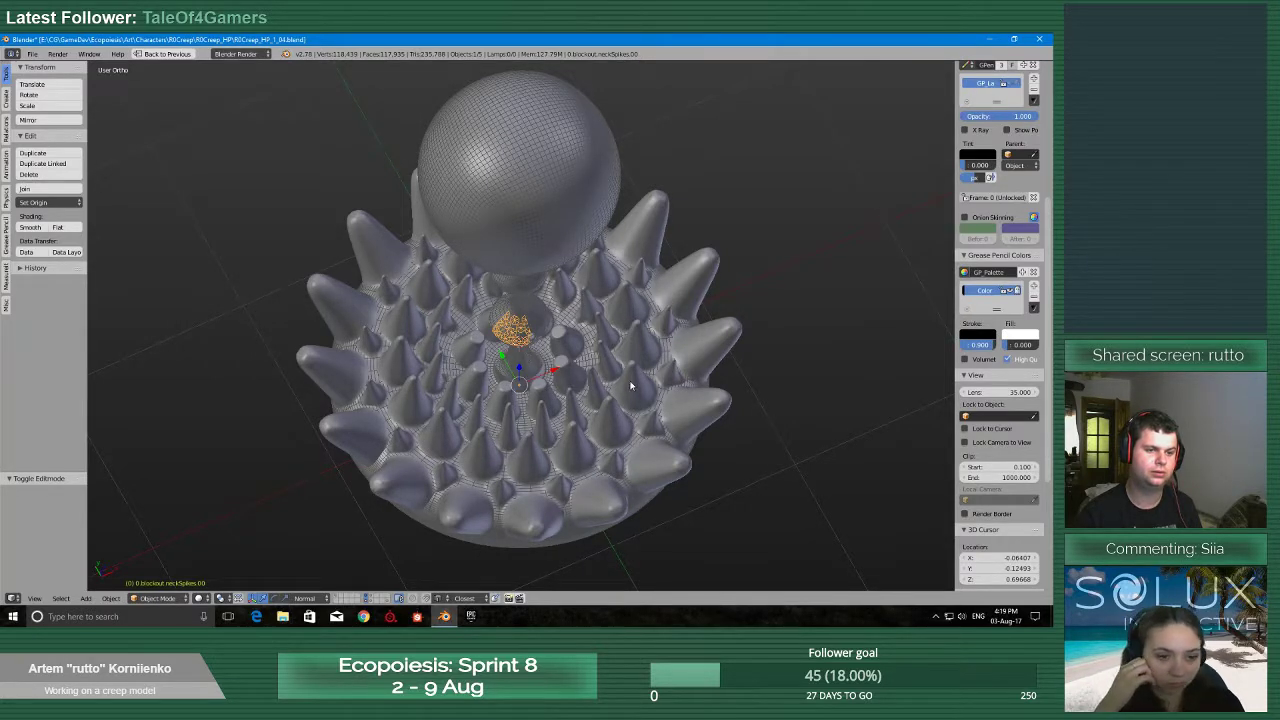
pyautogui.moveTo(519, 446); pyautogui.dragTo(528, 402, button='middle')
pyautogui.scroll(7, 528, 402)
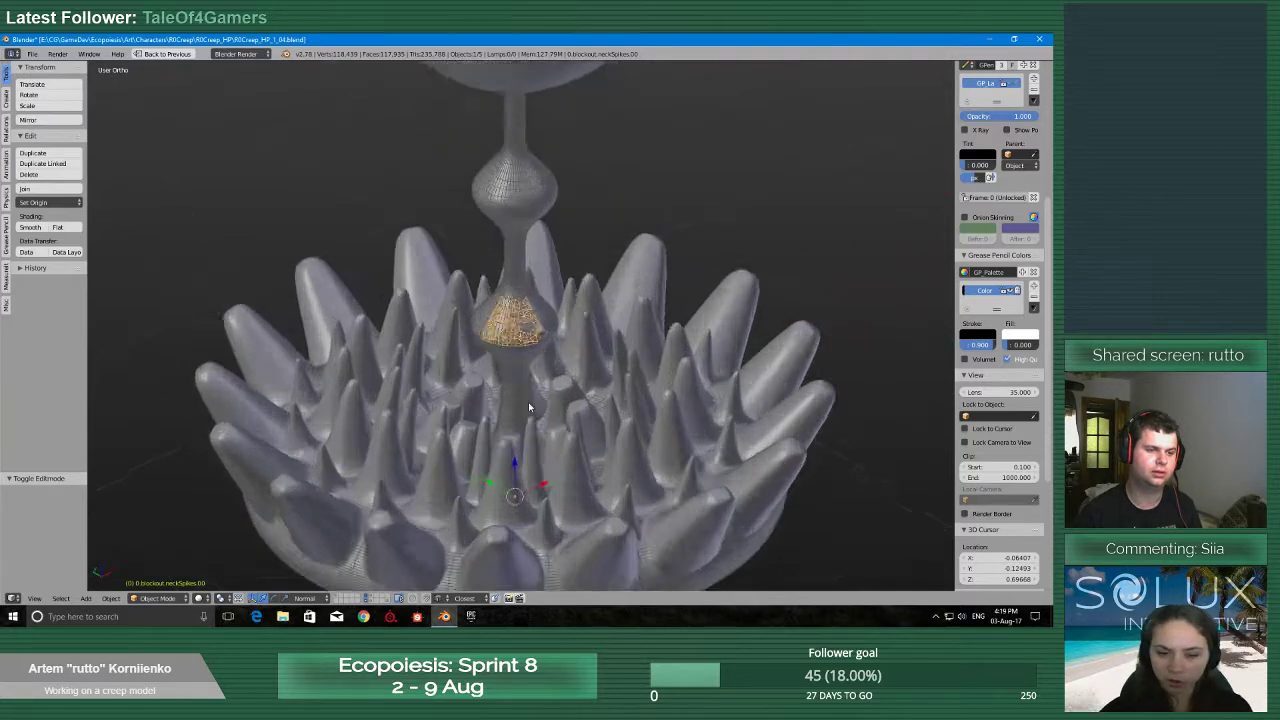
pyautogui.scroll(-4, 500, 440)
pyautogui.keyDown('shift'); pyautogui.click(366, 602); pyautogui.keyUp('shift')
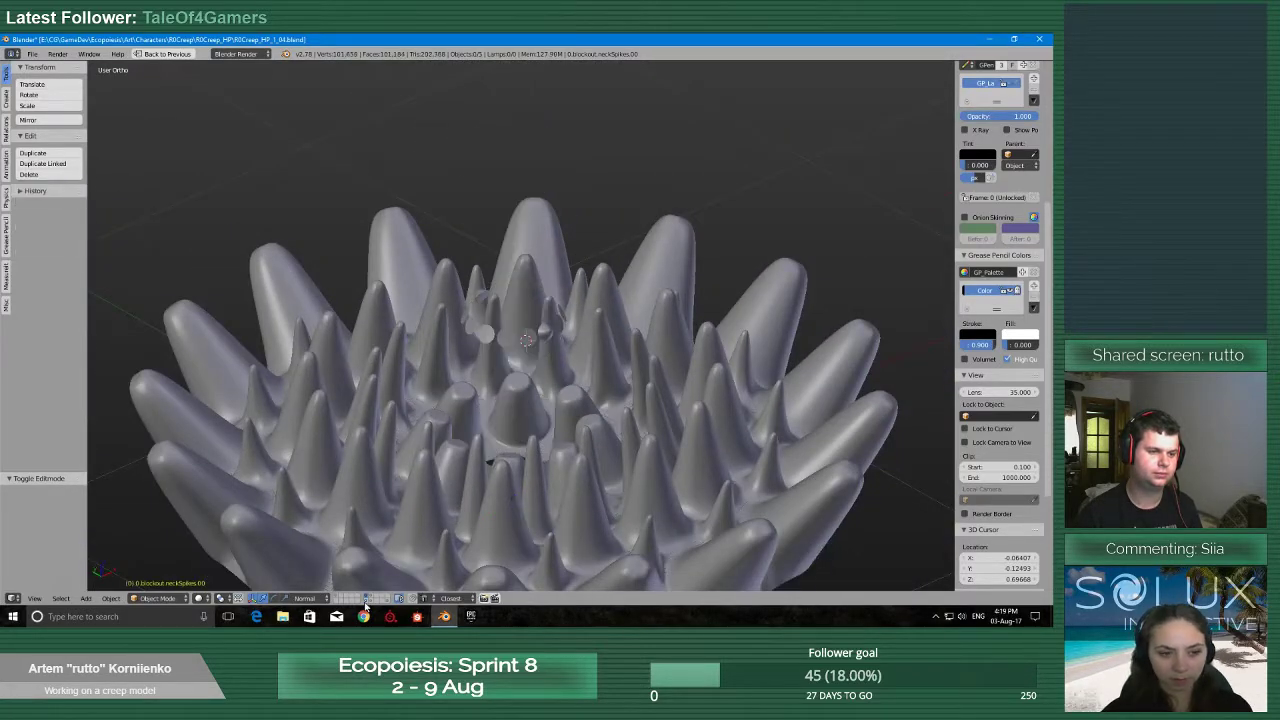
pyautogui.keyDown('shift'); pyautogui.click(366, 602); pyautogui.keyUp('shift')
pyautogui.keyDown('shift'); pyautogui.click(366, 596); pyautogui.keyUp('shift')
pyautogui.scroll(7, 526, 379)
pyautogui.press('Tab')
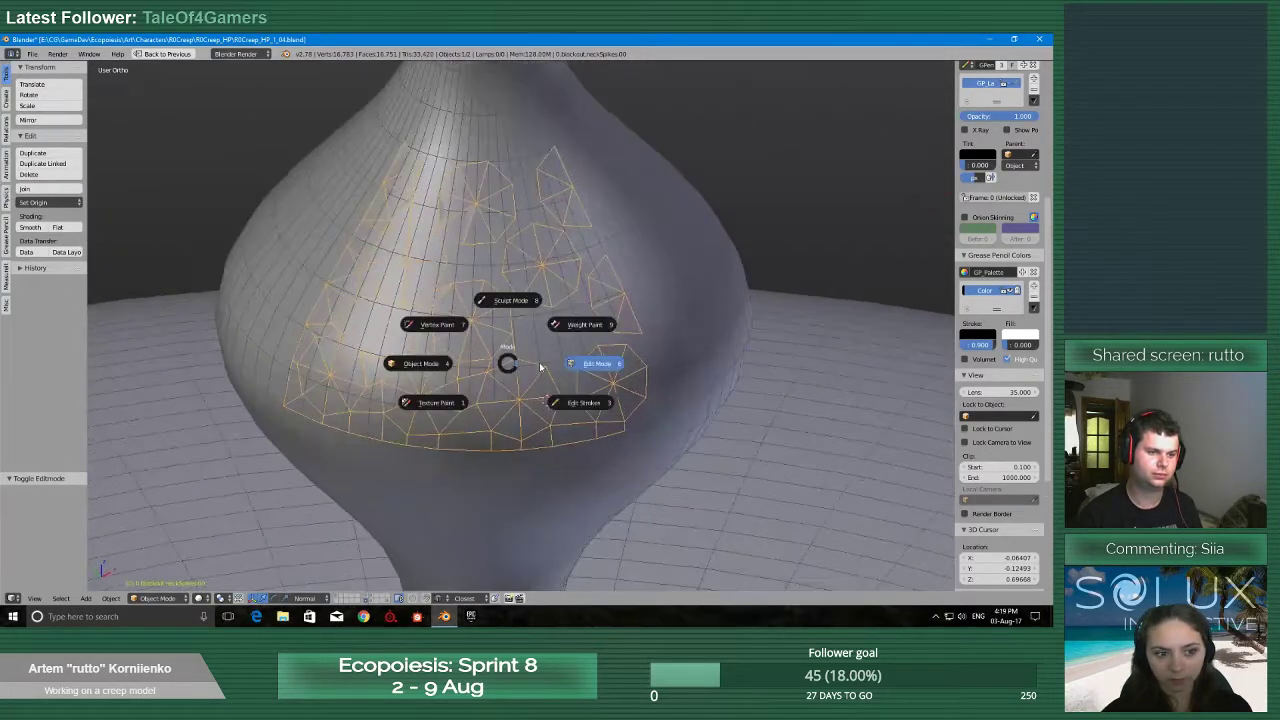
# Fill a four-vertex face in the gap beside the lowest round patch, just above the bulge's bottom strip
pyautogui.scroll(6, 560, 400)
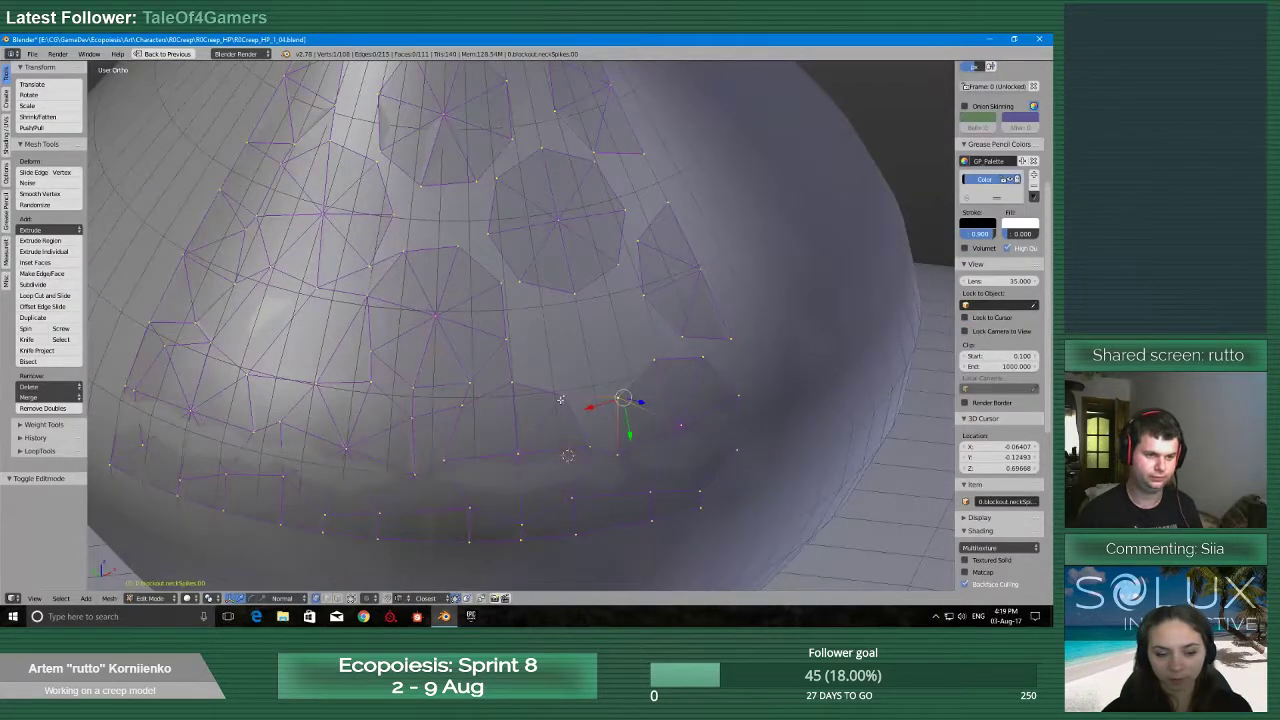
pyautogui.rightClick(566, 396)
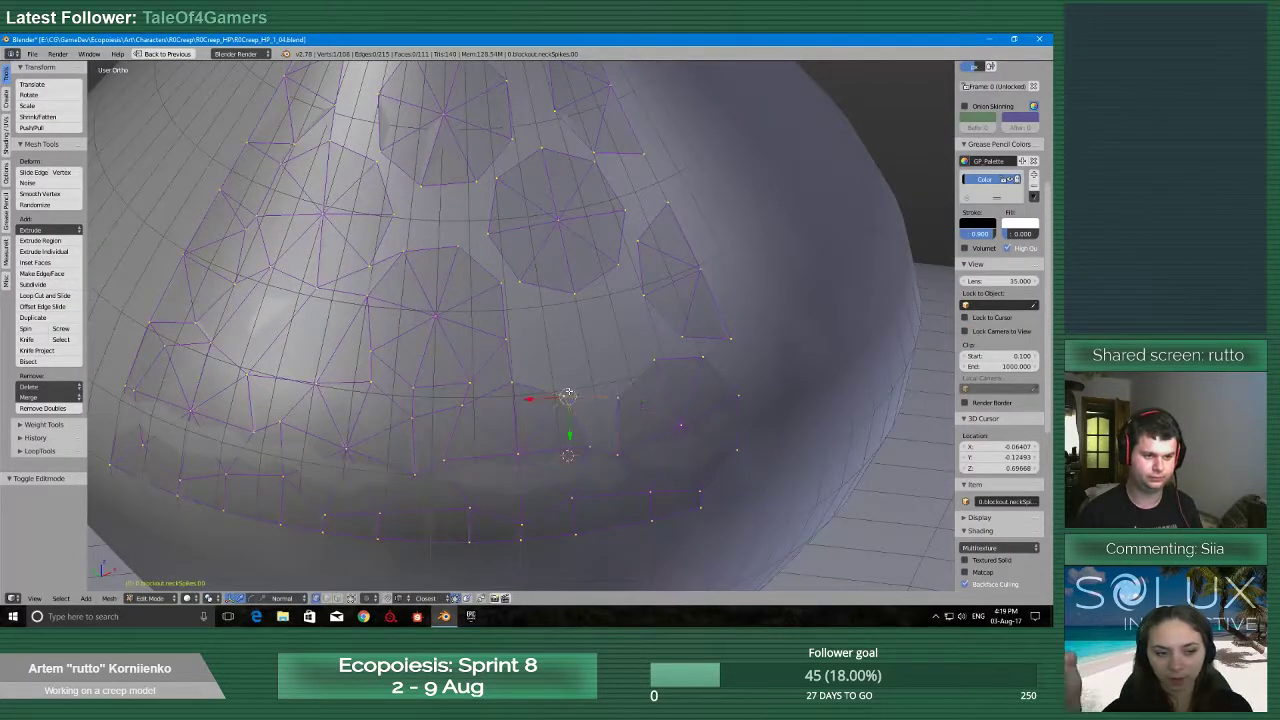
pyautogui.keyDown('shift'); pyautogui.rightClick(617, 398); pyautogui.keyUp('shift')
pyautogui.keyDown('shift'); pyautogui.rightClick(617, 453); pyautogui.keyUp('shift')
pyautogui.keyDown('shift'); pyautogui.rightClick(589, 446); pyautogui.keyUp('shift')
pyautogui.press('f')
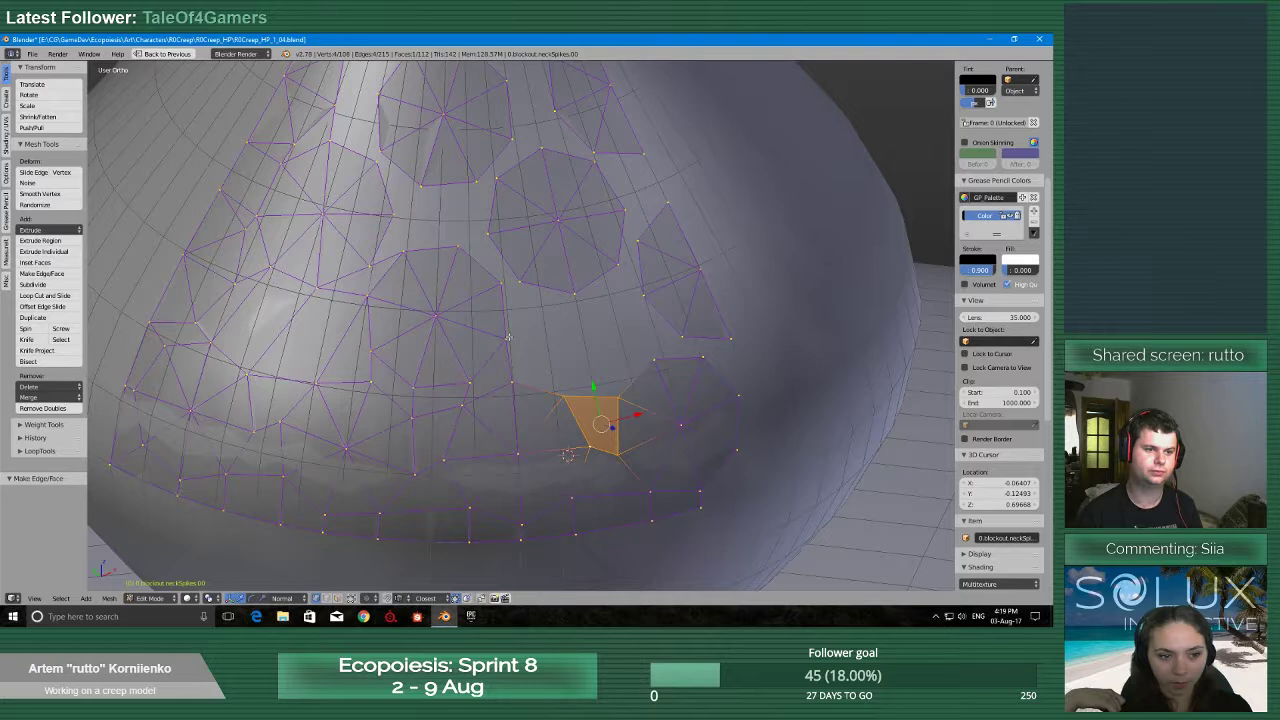
# Extrude an edge from the round patch's upper corner across to the adjacent octagonal patch and merge its end vertex At Last
pyautogui.rightClick(466, 246)
pyautogui.press('e')
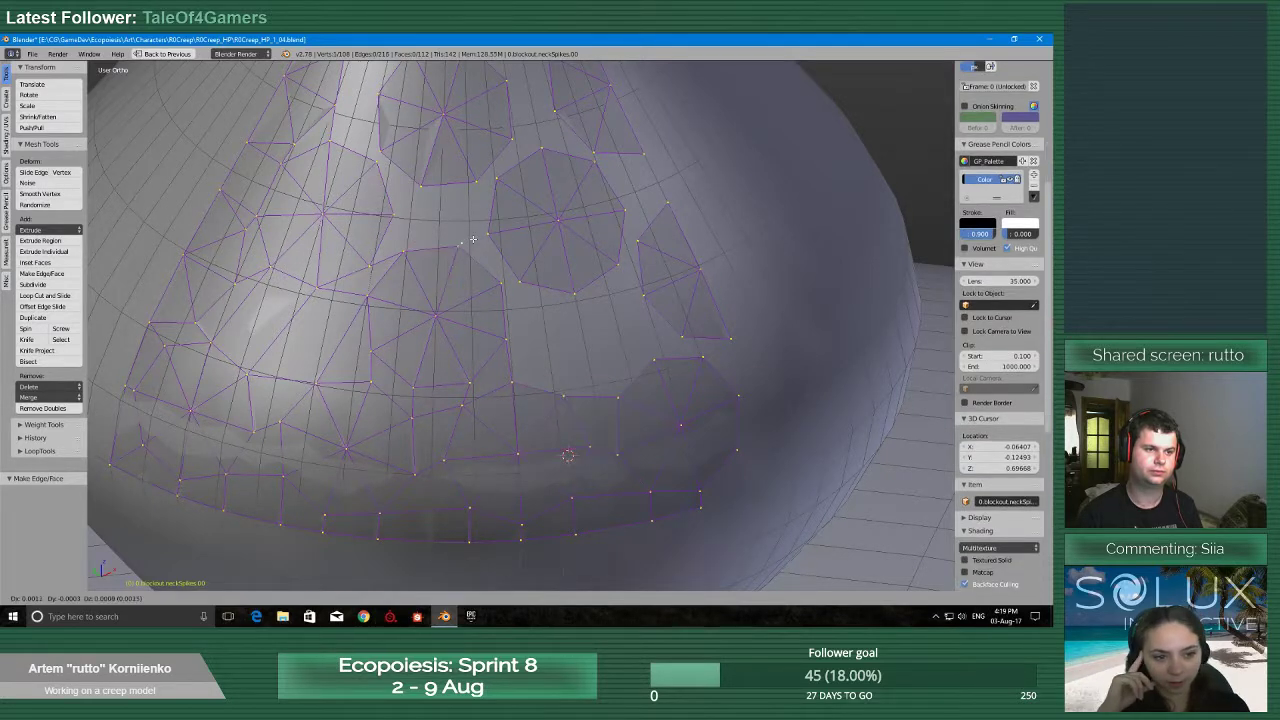
pyautogui.click(470, 241)
pyautogui.keyDown('shift'); pyautogui.rightClick(489, 234); pyautogui.keyUp('shift')
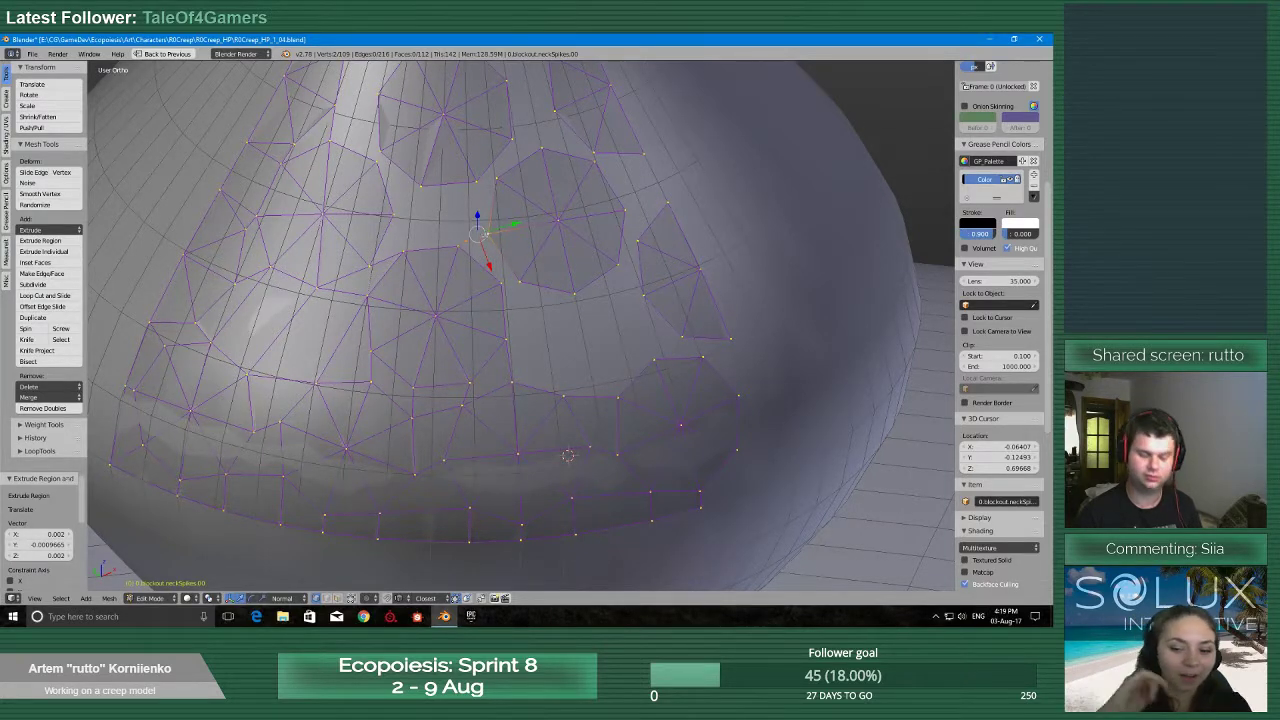
pyautogui.hotkey('alt', 'm')
pyautogui.click(486, 237)
# Bridge a second edge between these two patches, merging its end At Last, and fill the narrow gap with a four-sided face
pyautogui.press('e')
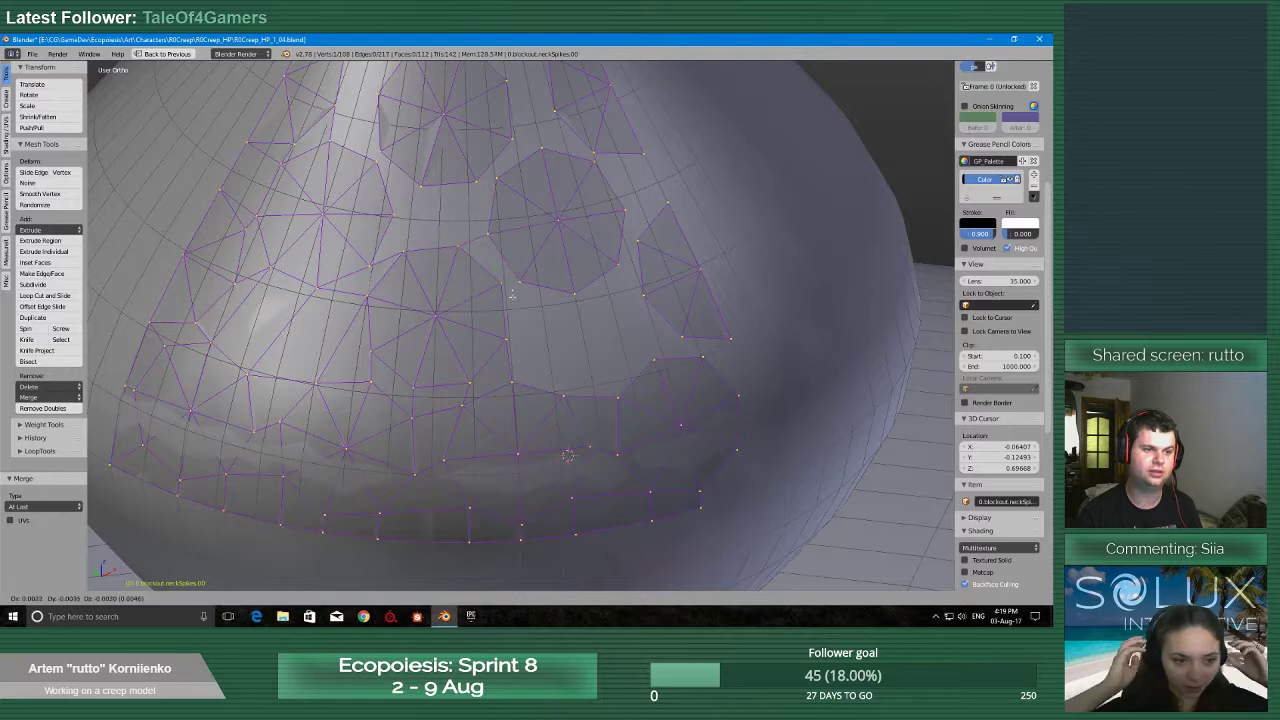
pyautogui.click(522, 281)
pyautogui.keyDown('shift'); pyautogui.rightClick(520, 281); pyautogui.keyUp('shift')
pyautogui.hotkey('alt', 'm')
pyautogui.click(520, 279)
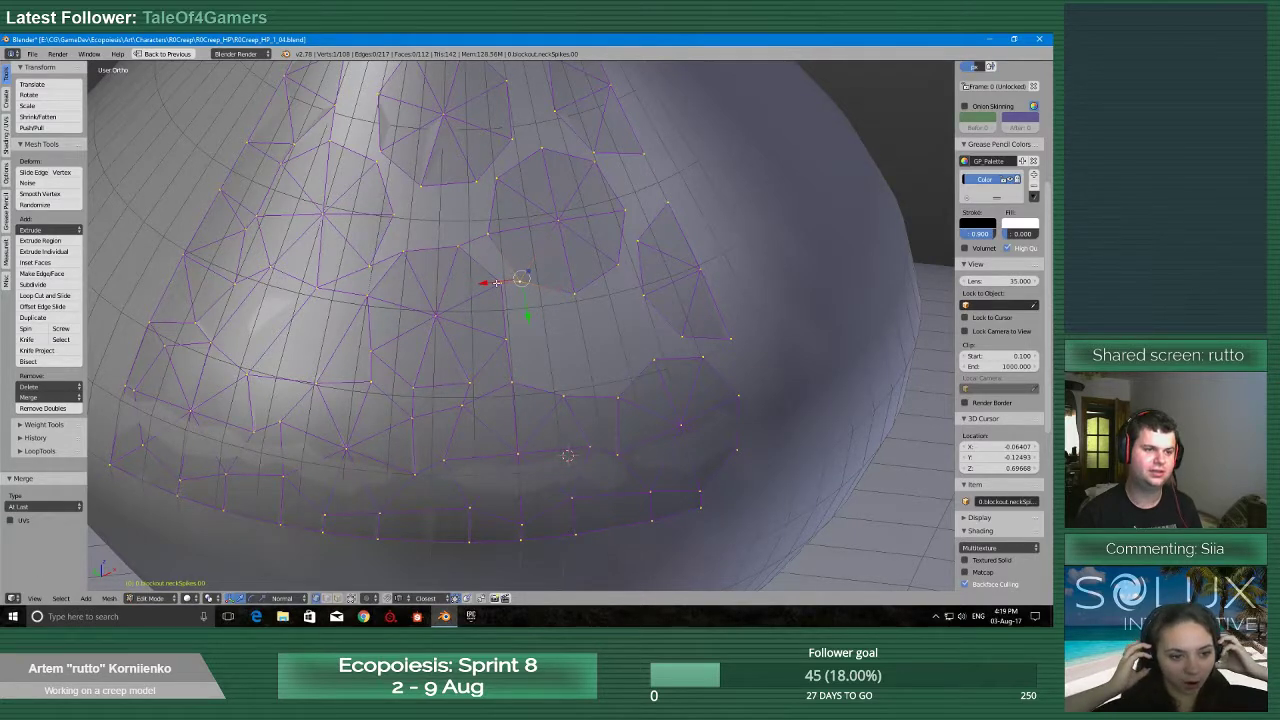
pyautogui.press('f')
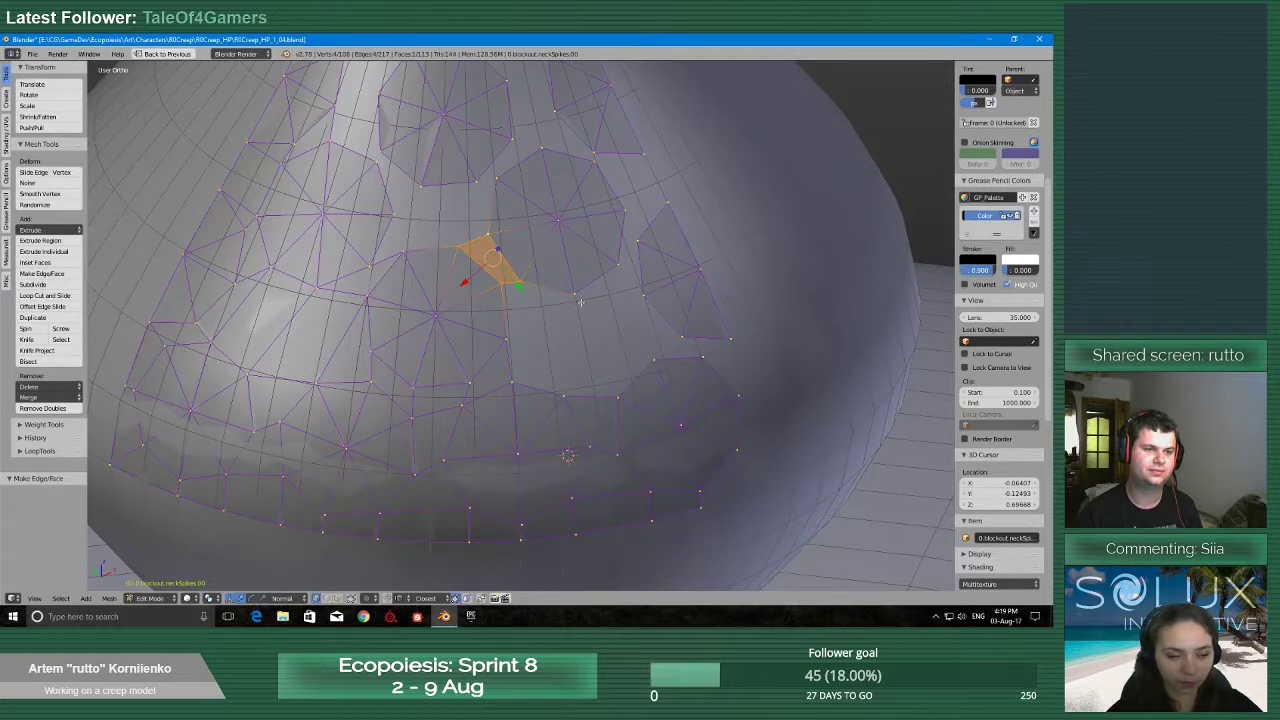
# Connect the octagonal patch's bottom vertex to the neighbouring round patch with an edge merged At Last, and fill a four-sided face above it
pyautogui.rightClick(577, 299)
pyautogui.press('e')
pyautogui.click(510, 345)
pyautogui.keyDown('shift'); pyautogui.rightClick(510, 345); pyautogui.keyUp('shift')
pyautogui.hotkey('alt', 'm')
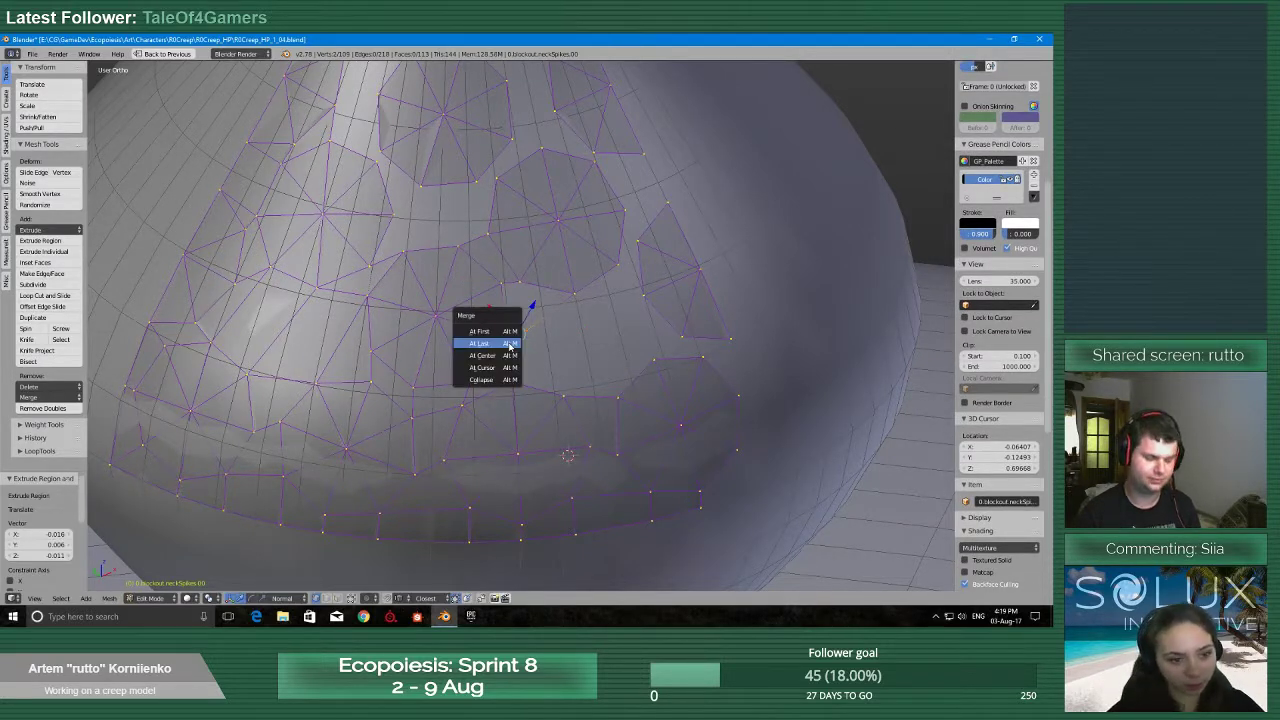
pyautogui.click(510, 344)
pyautogui.press('f')
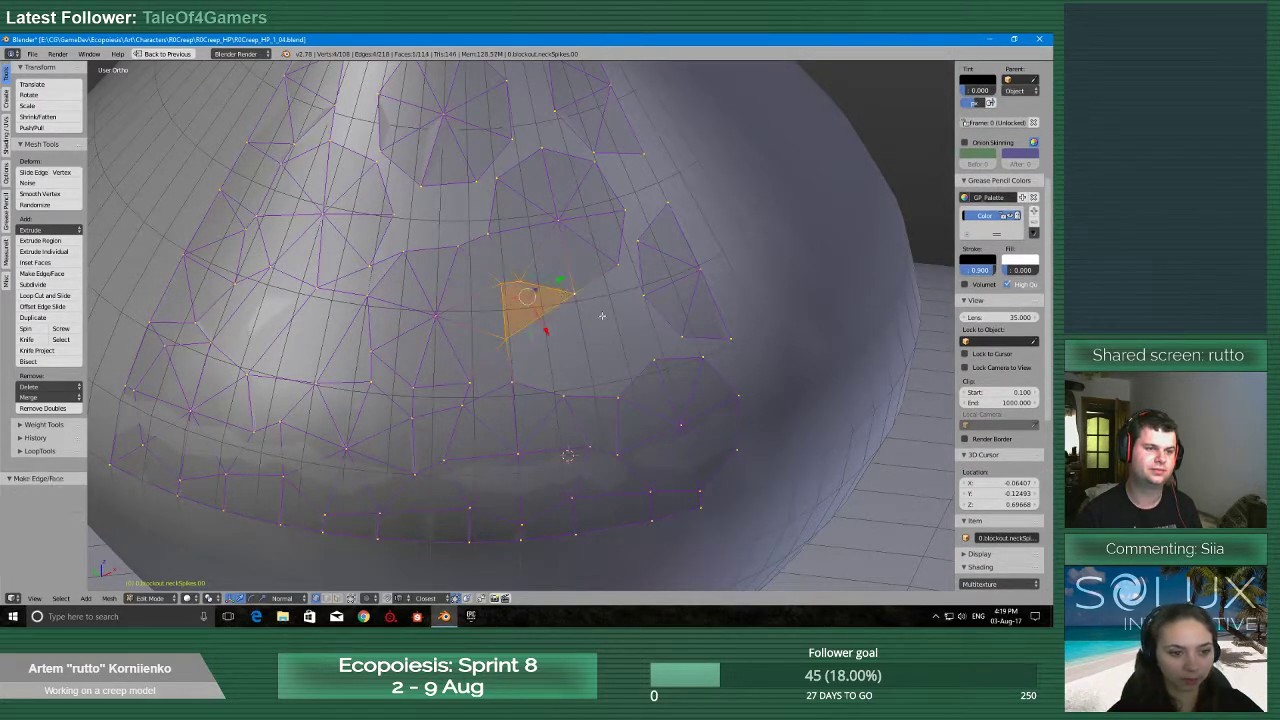
# Extrude an edge from the octagonal patch's bottom vertex to the lower row, merge it At Last and fill the adjoining quad
pyautogui.rightClick(583, 294)
pyautogui.press('e')
pyautogui.click(583, 361)
pyautogui.keyDown('shift'); pyautogui.rightClick(571, 392); pyautogui.keyUp('shift')
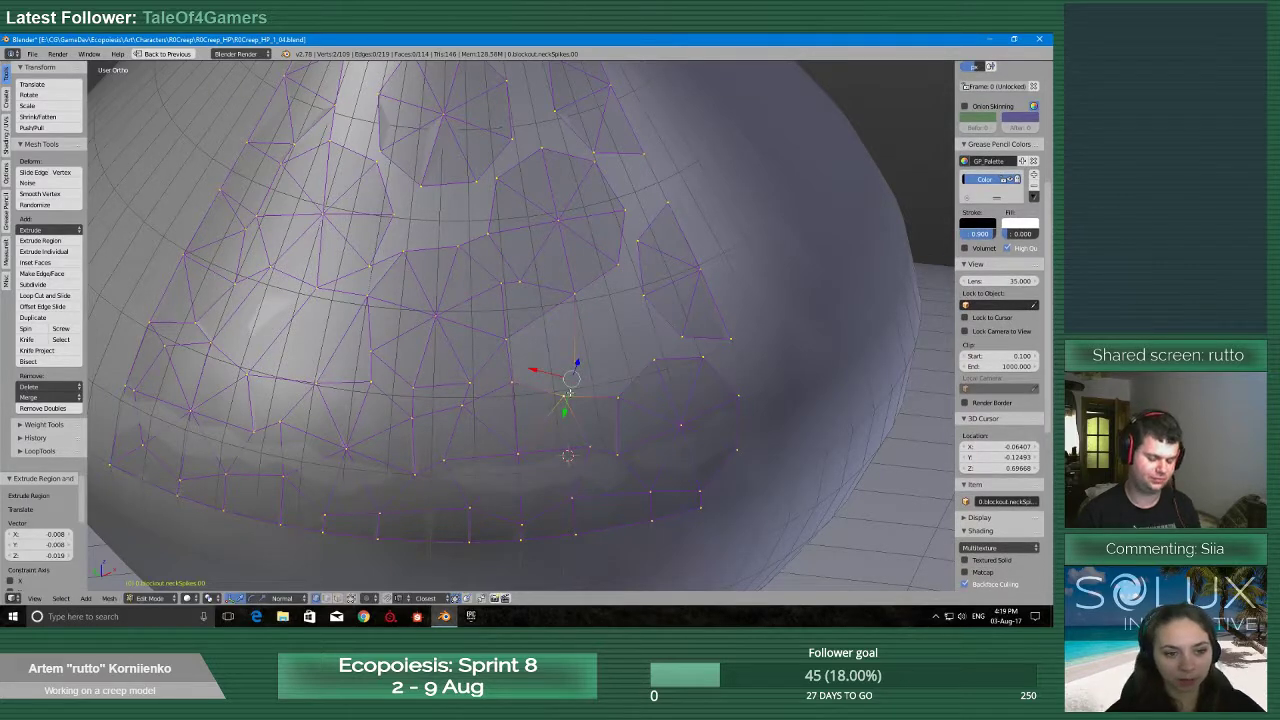
pyautogui.hotkey('alt', 'm')
pyautogui.click(570, 393)
pyautogui.keyDown('shift'); pyautogui.rightClick(517, 385); pyautogui.keyUp('shift')
pyautogui.keyDown('shift'); pyautogui.rightClick(510, 342); pyautogui.keyUp('shift')
pyautogui.keyDown('shift'); pyautogui.rightClick(578, 298); pyautogui.keyUp('shift')
pyautogui.press('f')
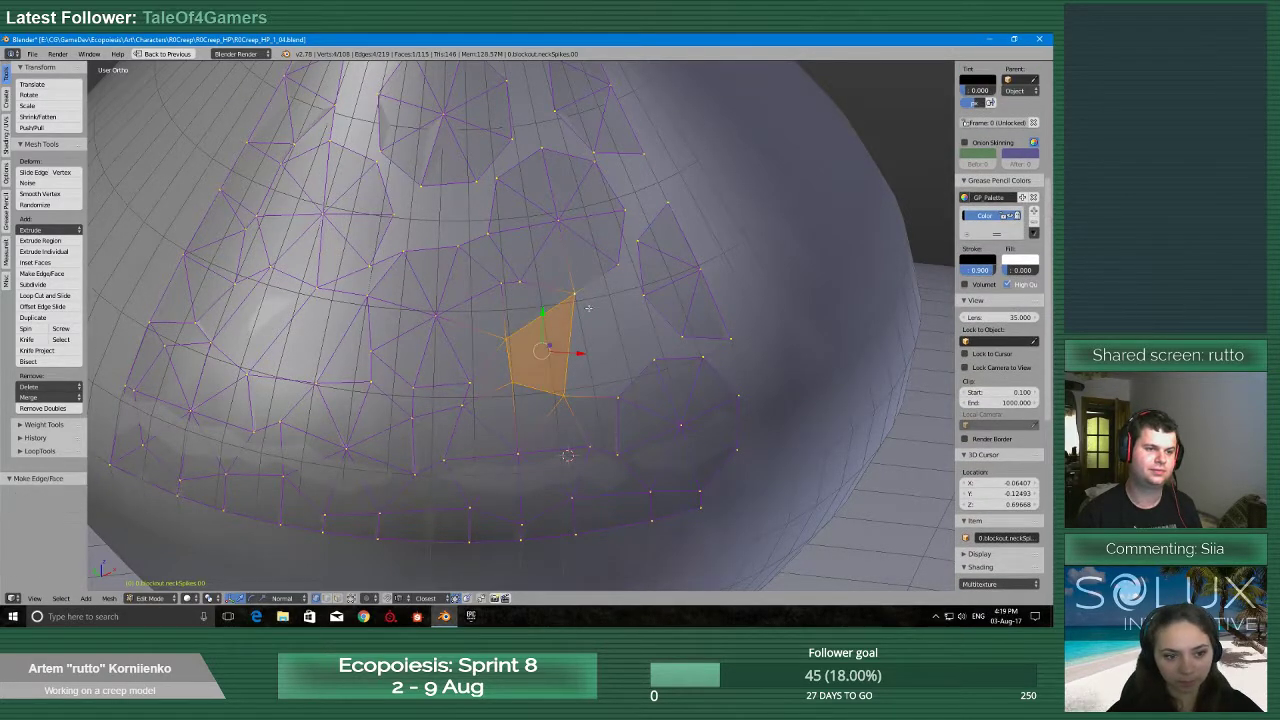
# Extrude an edge from the octagonal patch's lower outer corner to the lowest round patch, merge it At Last and fill the enclosed quad
pyautogui.moveTo(634, 318); pyautogui.dragTo(617, 320, button='middle')
pyautogui.scroll(1, 612, 316)
pyautogui.rightClick(557, 288)
pyautogui.rightClick(607, 262)
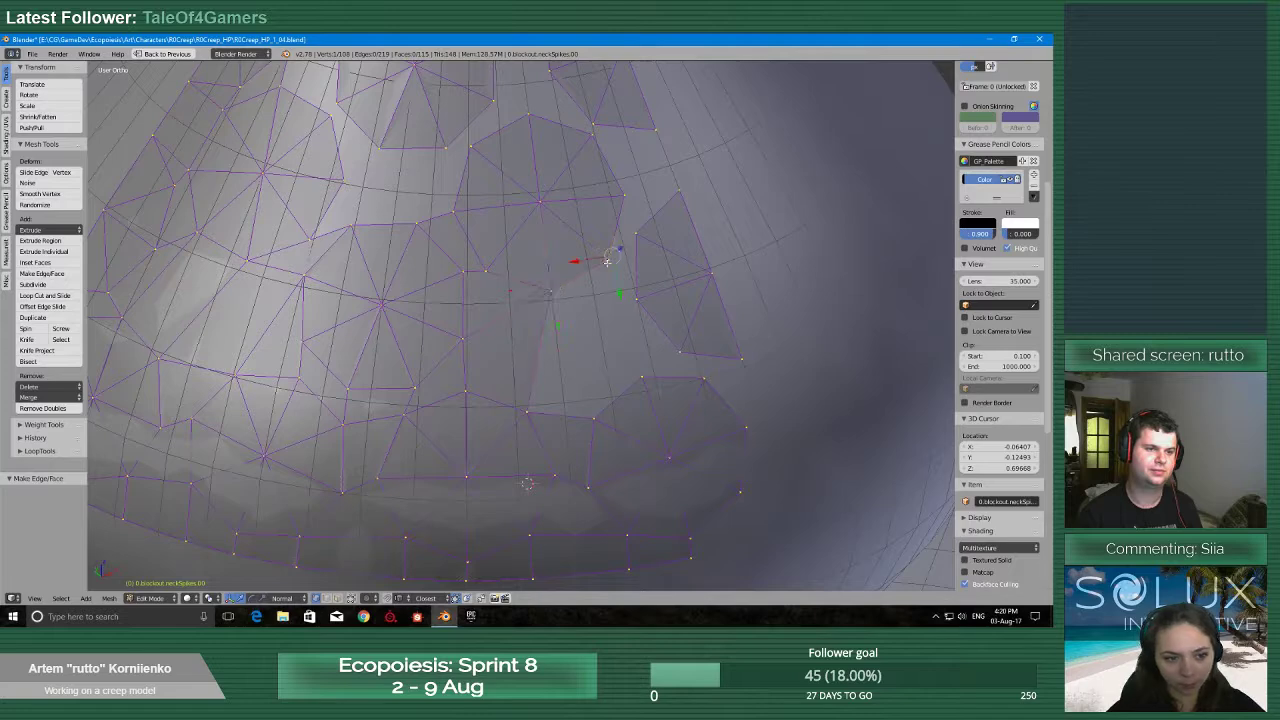
pyautogui.press('e')
pyautogui.click(603, 364)
pyautogui.keyDown('shift'); pyautogui.rightClick(593, 418); pyautogui.keyUp('shift')
pyautogui.hotkey('alt', 'm')
pyautogui.click(589, 401)
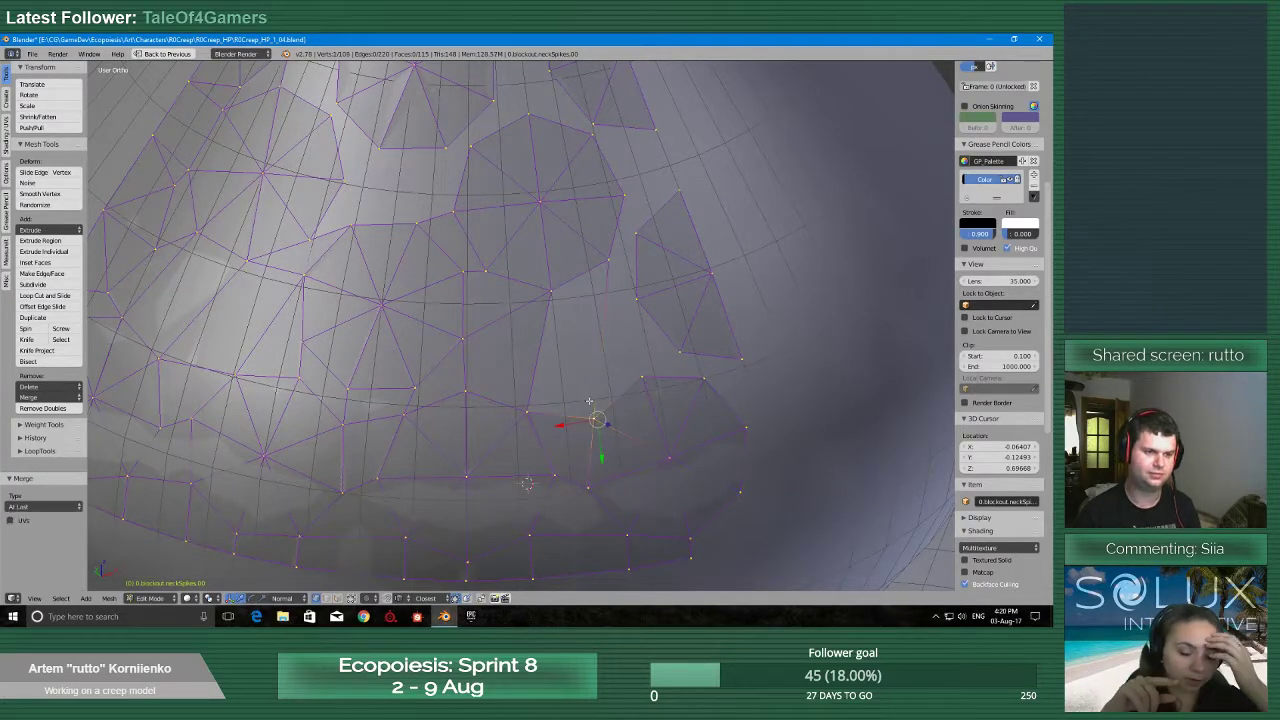
pyautogui.keyDown('shift'); pyautogui.rightClick(530, 408); pyautogui.keyUp('shift')
pyautogui.keyDown('shift'); pyautogui.rightClick(551, 294); pyautogui.keyUp('shift')
pyautogui.keyDown('shift'); pyautogui.rightClick(608, 263); pyautogui.keyUp('shift')
pyautogui.press('f')
# Extrude an edge from the octagonal patch's lower outer corner to the neighbouring outer patch and merge its end vertex At Last
pyautogui.moveTo(631, 280); pyautogui.dragTo(607, 275, button='middle')
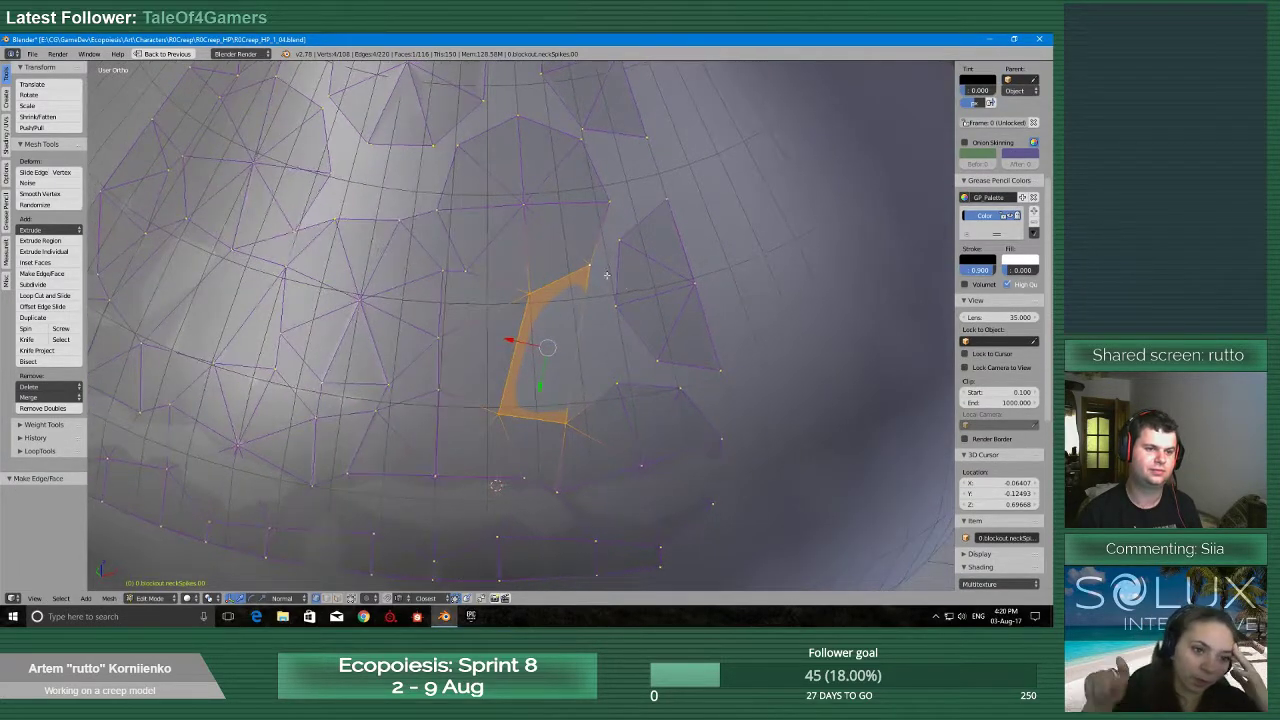
pyautogui.rightClick(606, 275)
pyautogui.press('e')
pyautogui.click(609, 305)
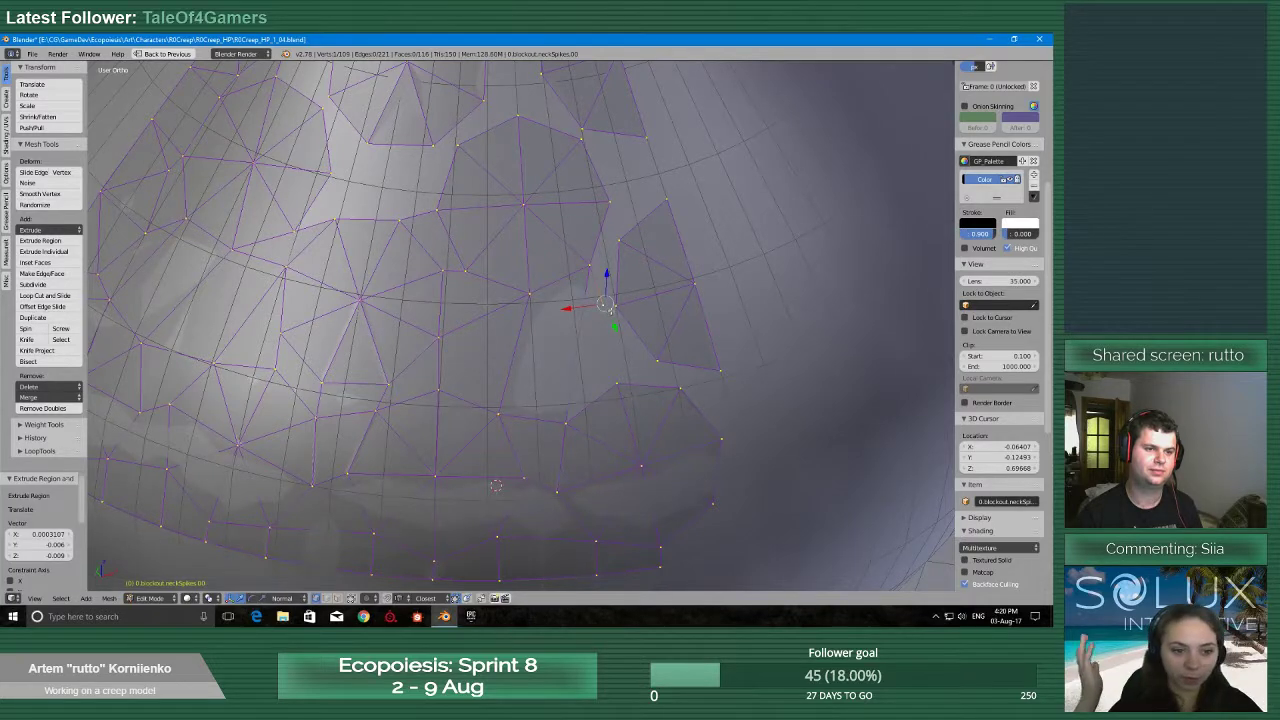
pyautogui.keyDown('shift'); pyautogui.rightClick(615, 308); pyautogui.keyUp('shift')
pyautogui.hotkey('alt', 'm')
pyautogui.click(613, 308)
# Extend an edge from the outer patch down to the lowest round patch, merge it At Last and fill the four-sided gap
pyautogui.press('e')
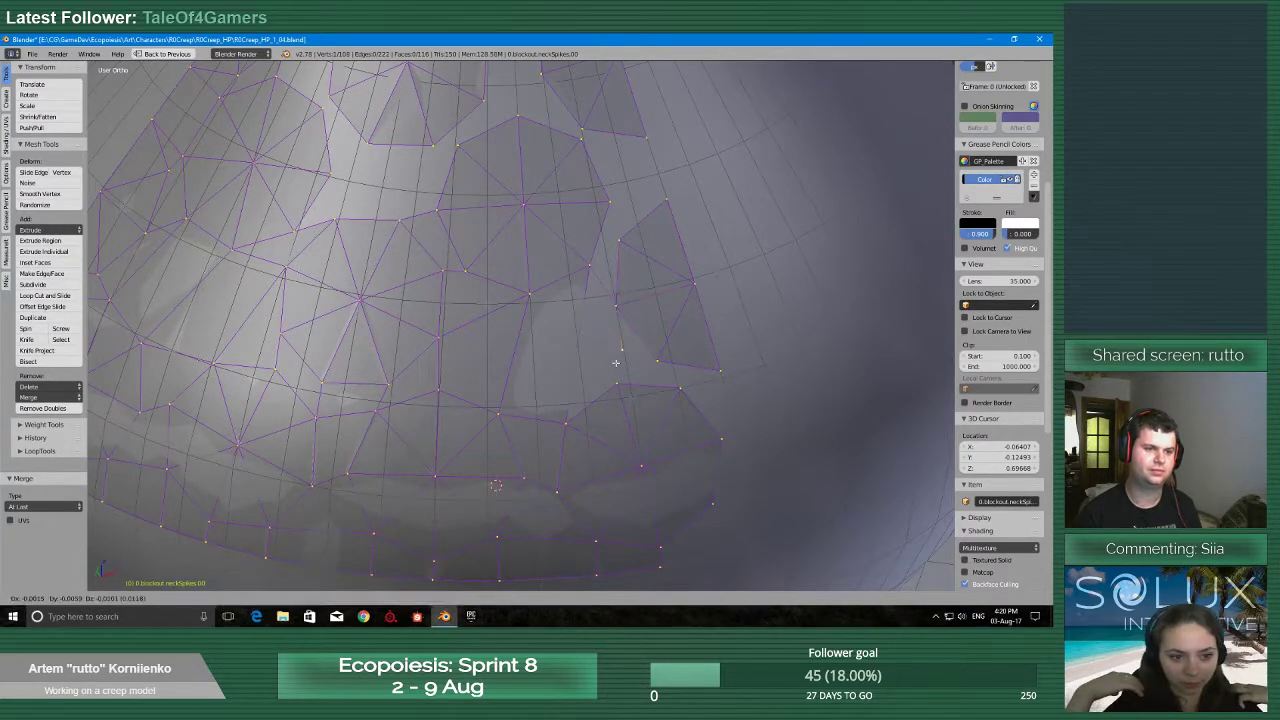
pyautogui.click(616, 366)
pyautogui.hotkey('alt', 'm')
pyautogui.click(615, 397)
pyautogui.keyDown('shift'); pyautogui.rightClick(568, 421); pyautogui.keyUp('shift')
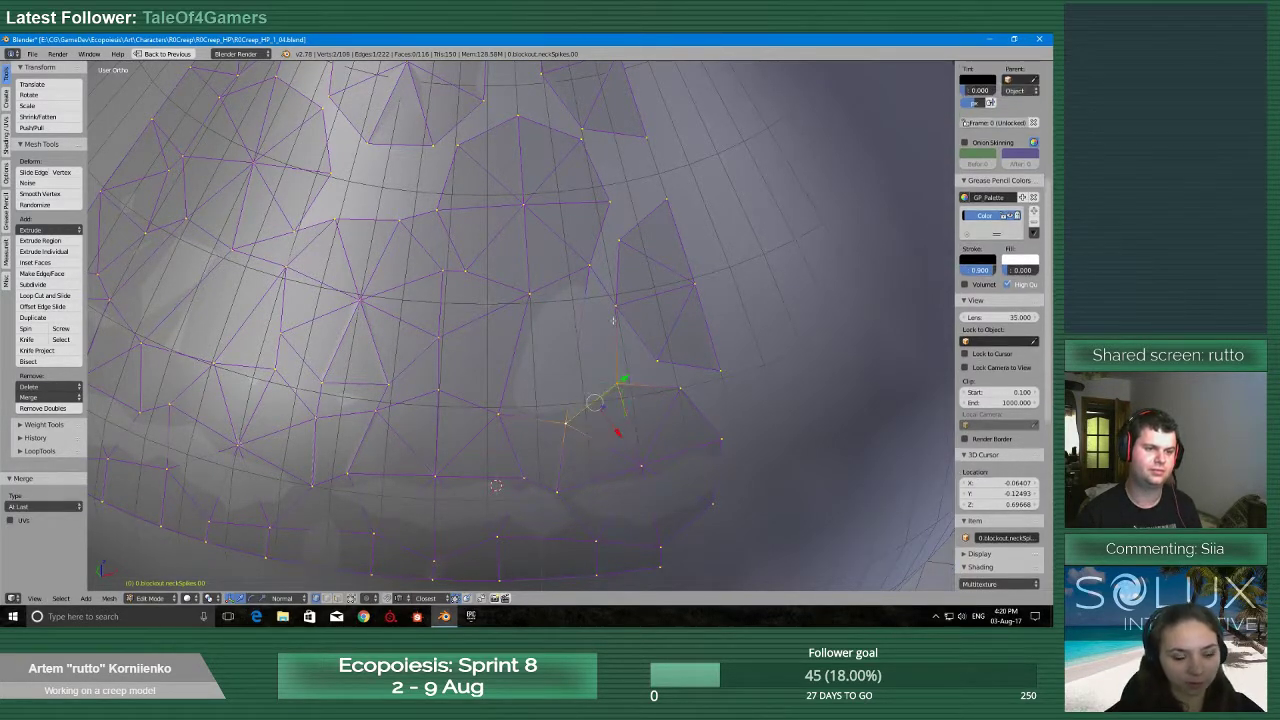
pyautogui.keyDown('shift'); pyautogui.rightClick(591, 268); pyautogui.keyUp('shift')
pyautogui.keyDown('shift'); pyautogui.rightClick(620, 307); pyautogui.keyUp('shift')
pyautogui.press('f')
# Connect the outer patch's bottom vertex to the lowest round patch, merge the edge end At Last and fill the remaining gap with a quad
pyautogui.moveTo(636, 317); pyautogui.dragTo(624, 320, button='middle')
pyautogui.rightClick(638, 371)
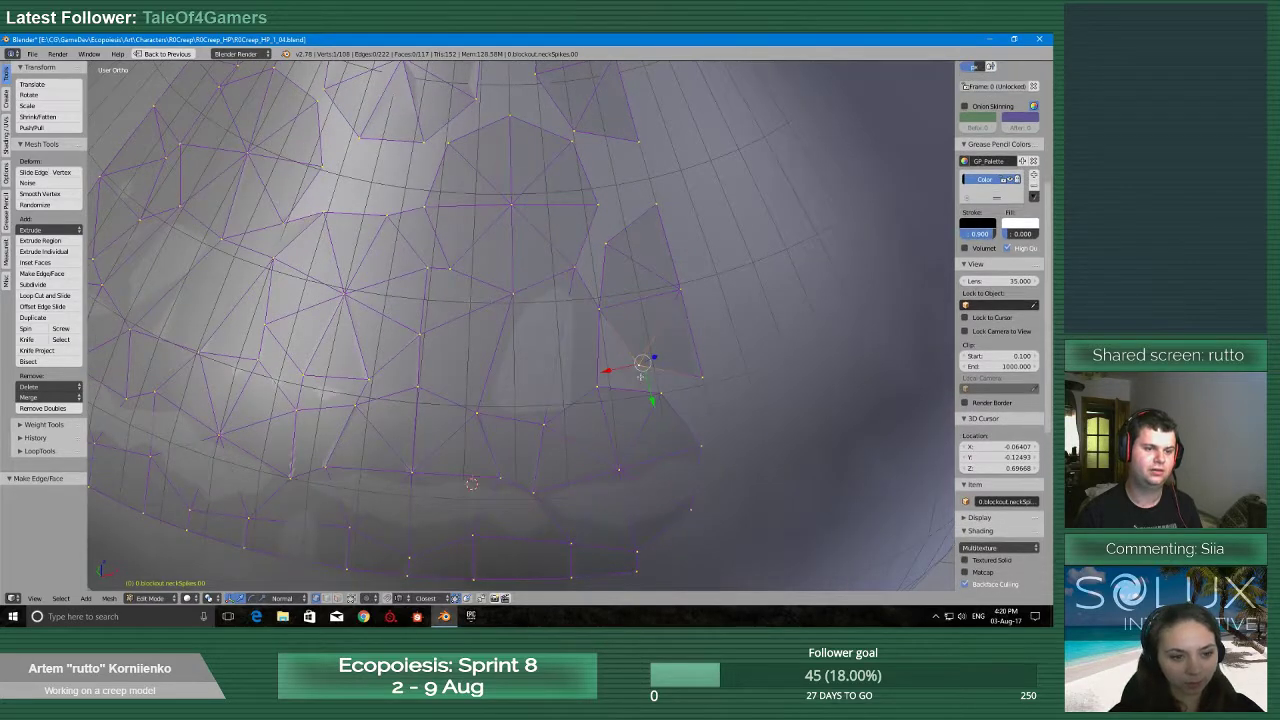
pyautogui.press('e')
pyautogui.click(665, 385)
pyautogui.keyDown('shift'); pyautogui.rightClick(661, 394); pyautogui.keyUp('shift')
pyautogui.hotkey('alt', 'm')
pyautogui.click(660, 395)
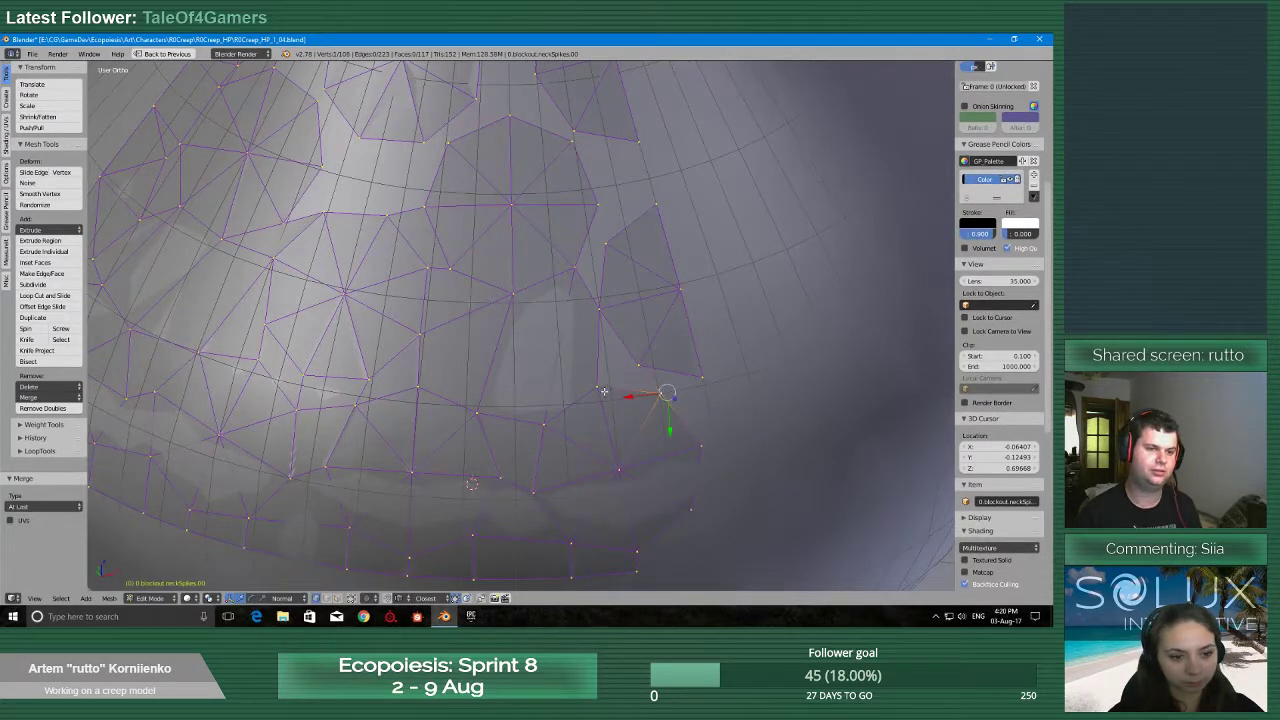
pyautogui.keyDown('shift'); pyautogui.rightClick(602, 390); pyautogui.keyUp('shift')
pyautogui.keyDown('shift'); pyautogui.rightClick(596, 308); pyautogui.keyUp('shift')
pyautogui.keyDown('shift'); pyautogui.rightClick(635, 371); pyautogui.keyUp('shift')
pyautogui.press('f')
# Examine the patch coverage and remaining bare surface around the neck bulge from several angles and distances
pyautogui.scroll(-6, 634, 372)
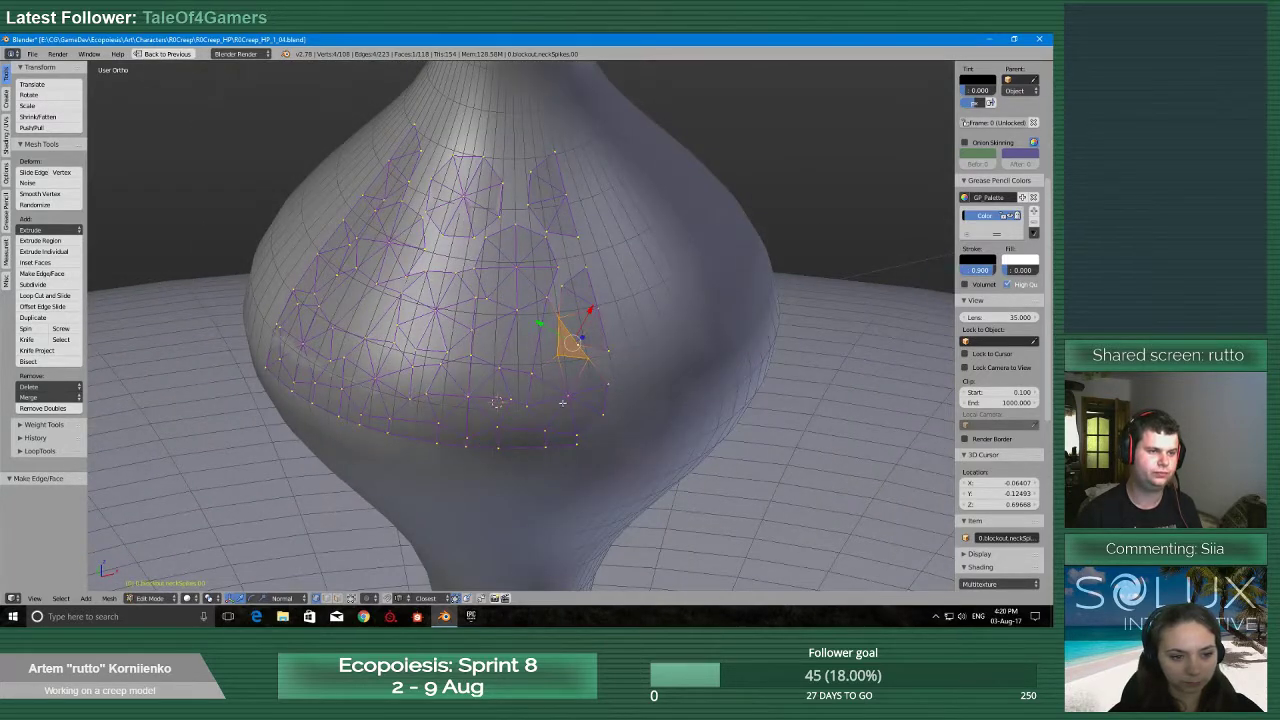
pyautogui.scroll(-4, 563, 402)
pyautogui.scroll(4, 562, 415)
pyautogui.scroll(-4, 562, 425)
pyautogui.scroll(2, 561, 435)
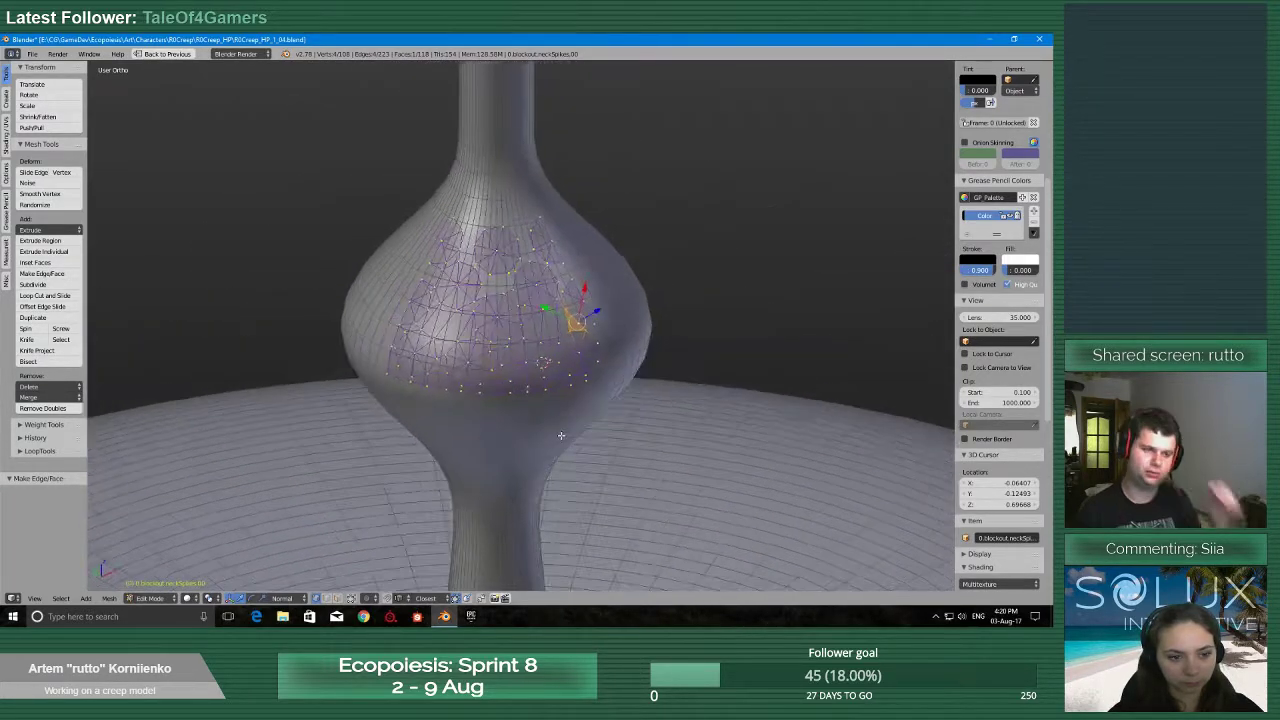
pyautogui.moveTo(561, 376); pyautogui.dragTo(513, 320, button='middle')
pyautogui.scroll(-2, 560, 427)
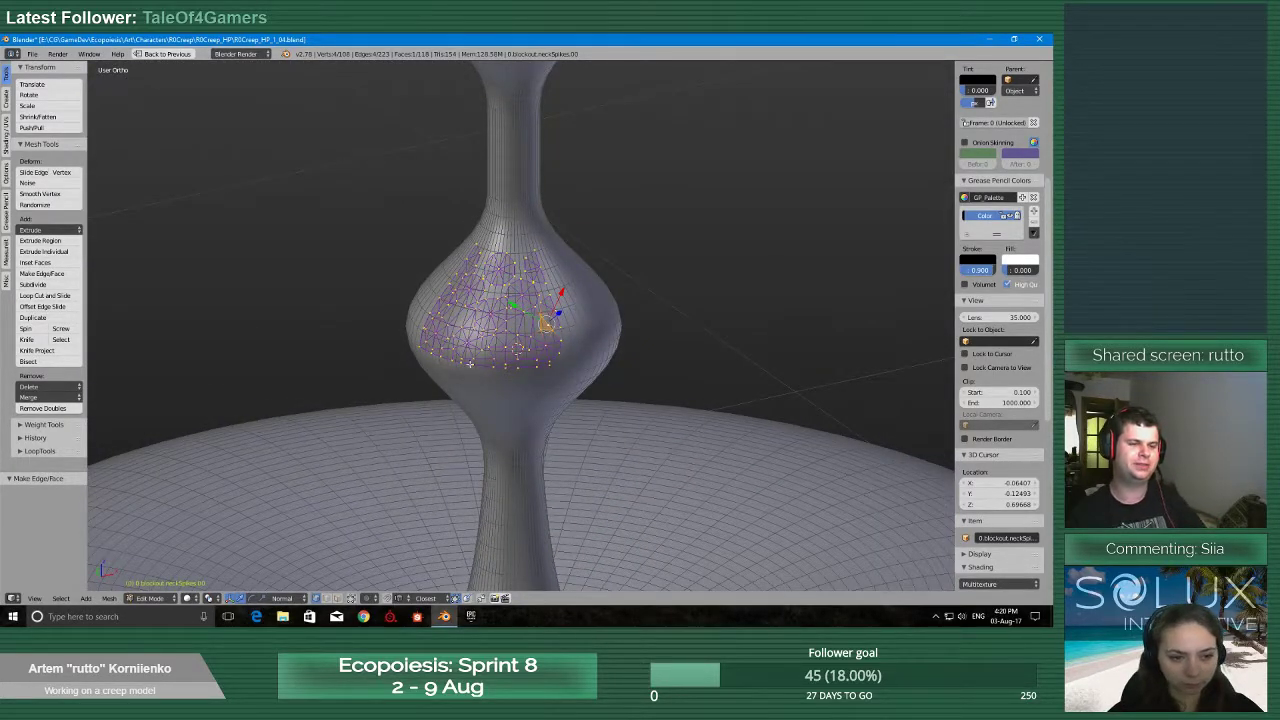
pyautogui.scroll(5, 490, 366)
pyautogui.moveTo(740, 264); pyautogui.dragTo(475, 340, button='middle')
pyautogui.scroll(1, 634, 340)
pyautogui.scroll(-5, 628, 342)
pyautogui.moveTo(584, 304); pyautogui.dragTo(633, 311, button='middle')
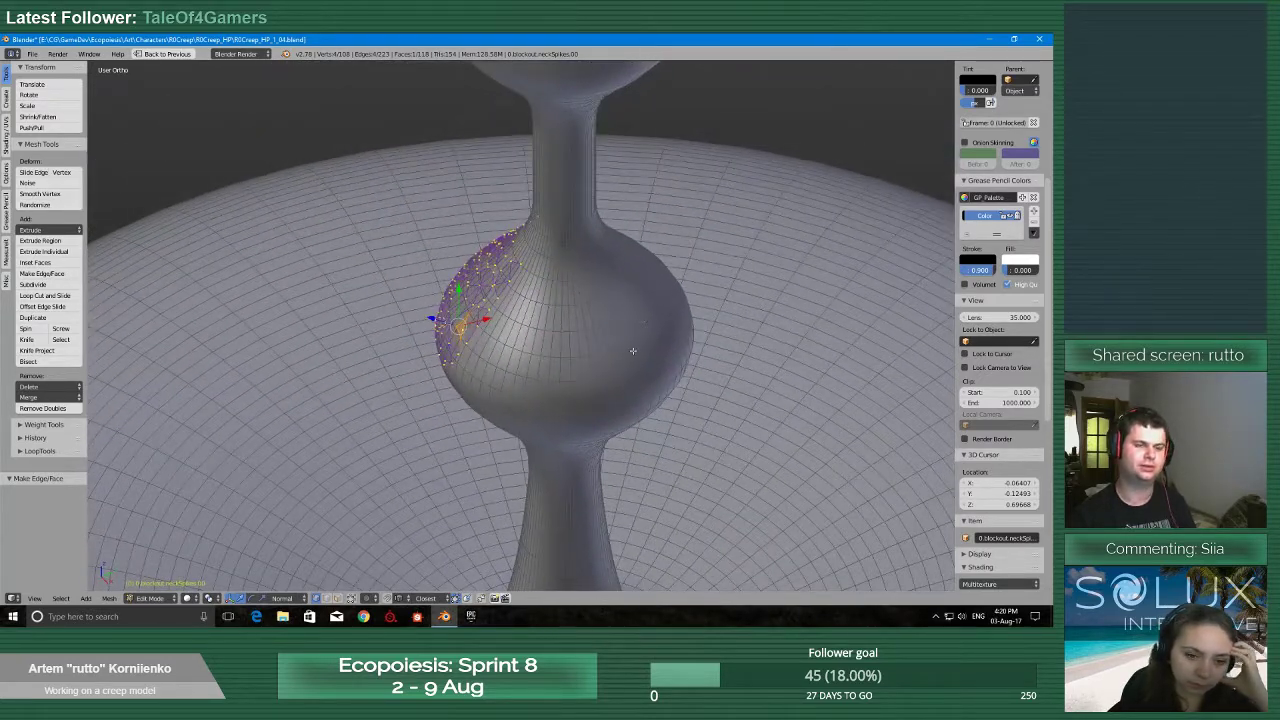
pyautogui.scroll(-6, 633, 350)
pyautogui.scroll(9, 492, 368)
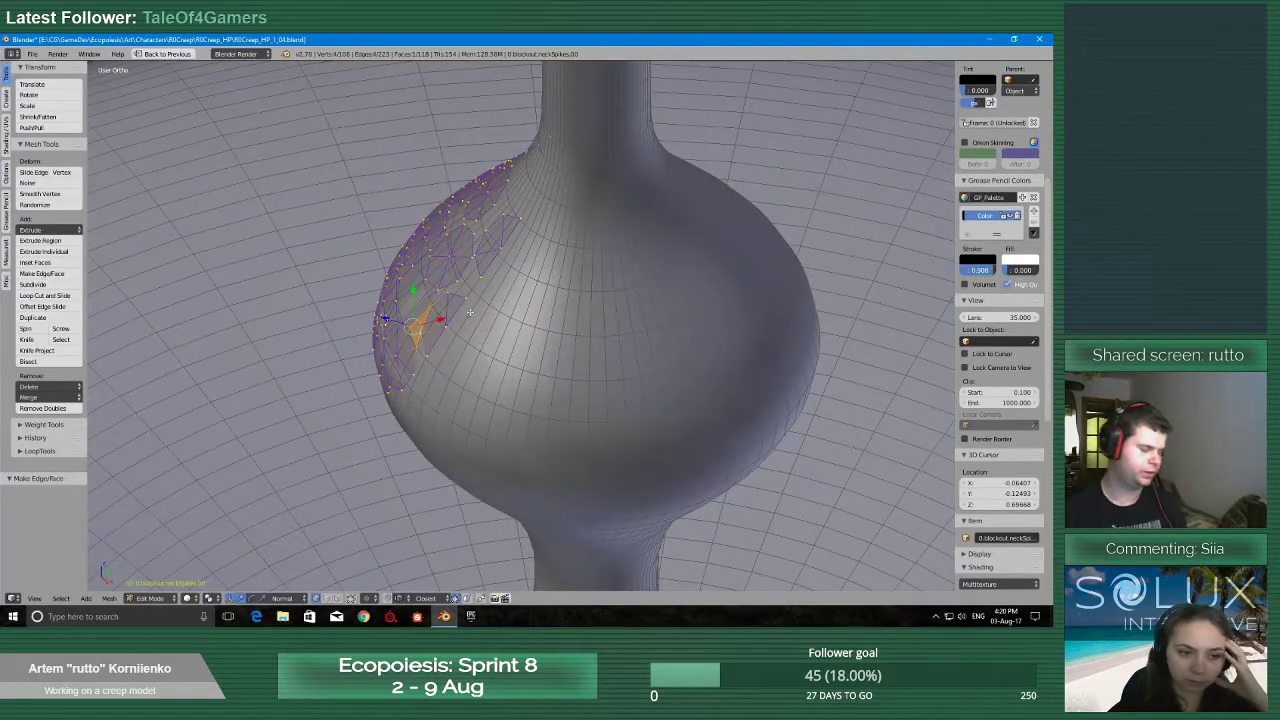
# Extrude an edge between the octagonal patch's outer side and the adjoining outer strip, merge it At Last and fill the gap with a quad
pyautogui.scroll(3, 472, 320)
pyautogui.moveTo(472, 320); pyautogui.dragTo(509, 286, button='middle')
pyautogui.rightClick(535, 300)
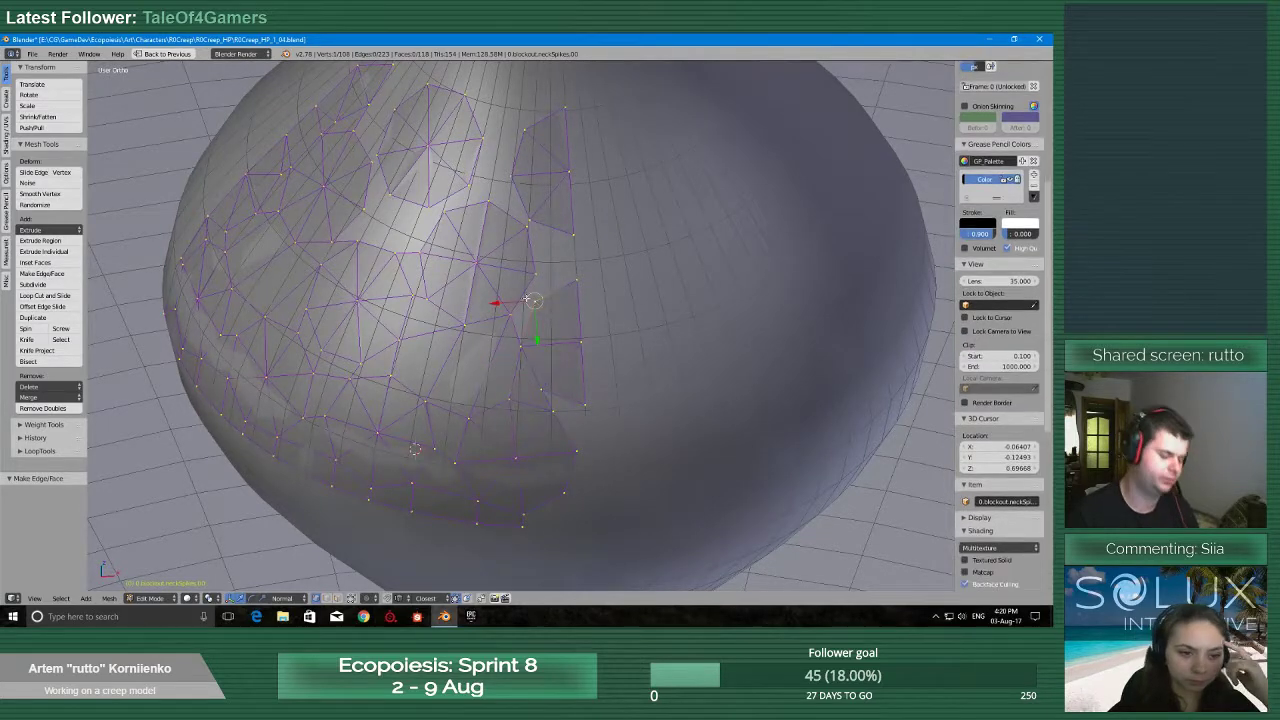
pyautogui.scroll(4, 565, 344)
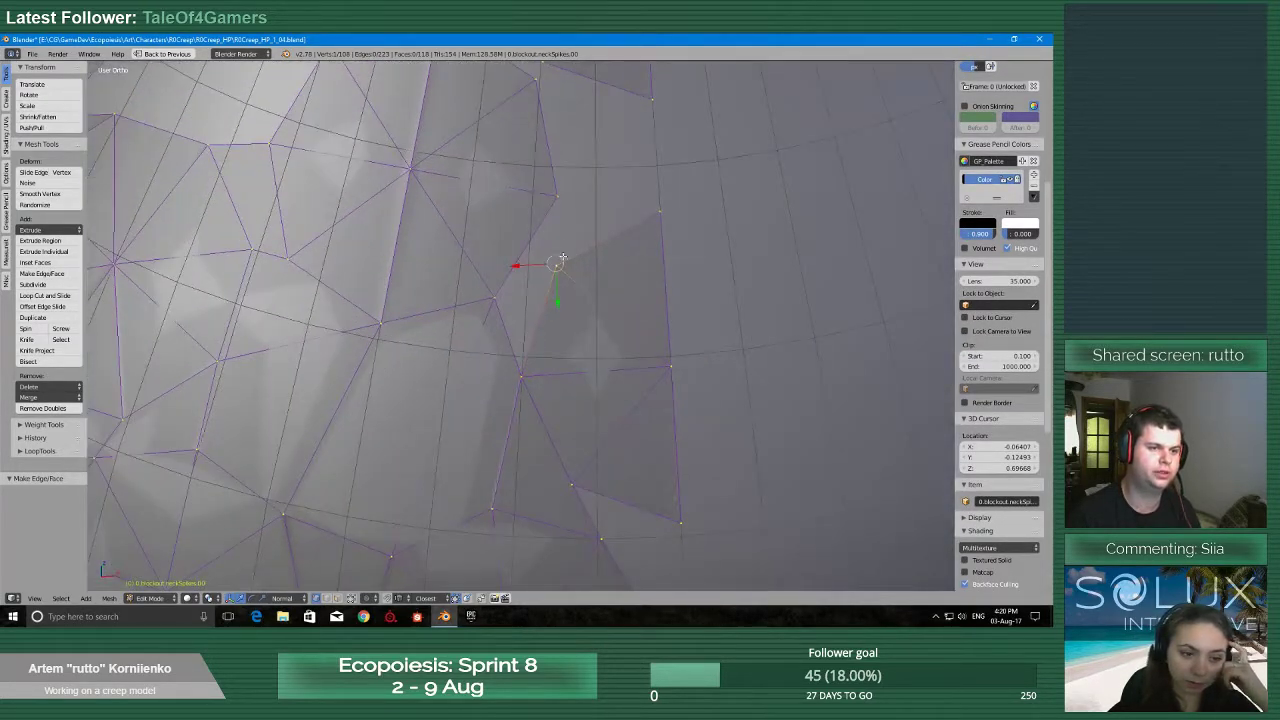
pyautogui.press('e')
pyautogui.click(592, 250)
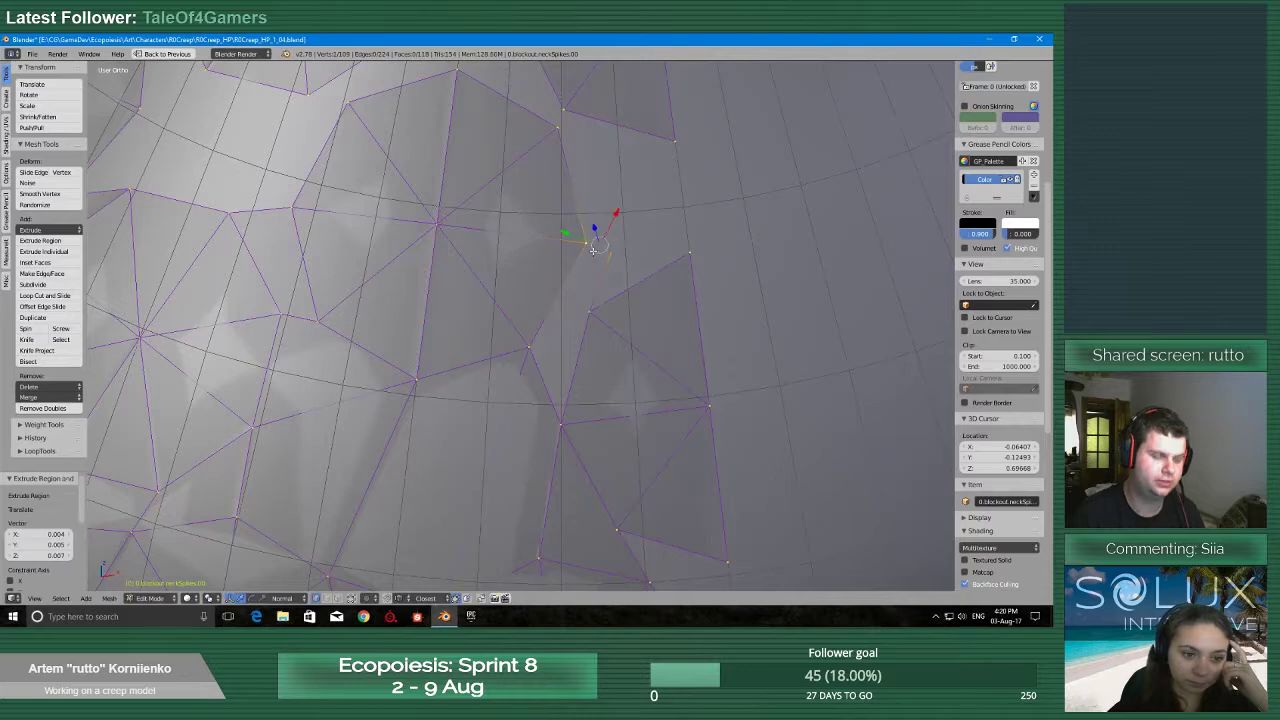
pyautogui.hotkey('alt', 'm')
pyautogui.click(590, 252)
pyautogui.keyDown('shift'); pyautogui.rightClick(592, 313); pyautogui.keyUp('shift')
pyautogui.keyDown('shift'); pyautogui.rightClick(557, 424); pyautogui.keyUp('shift')
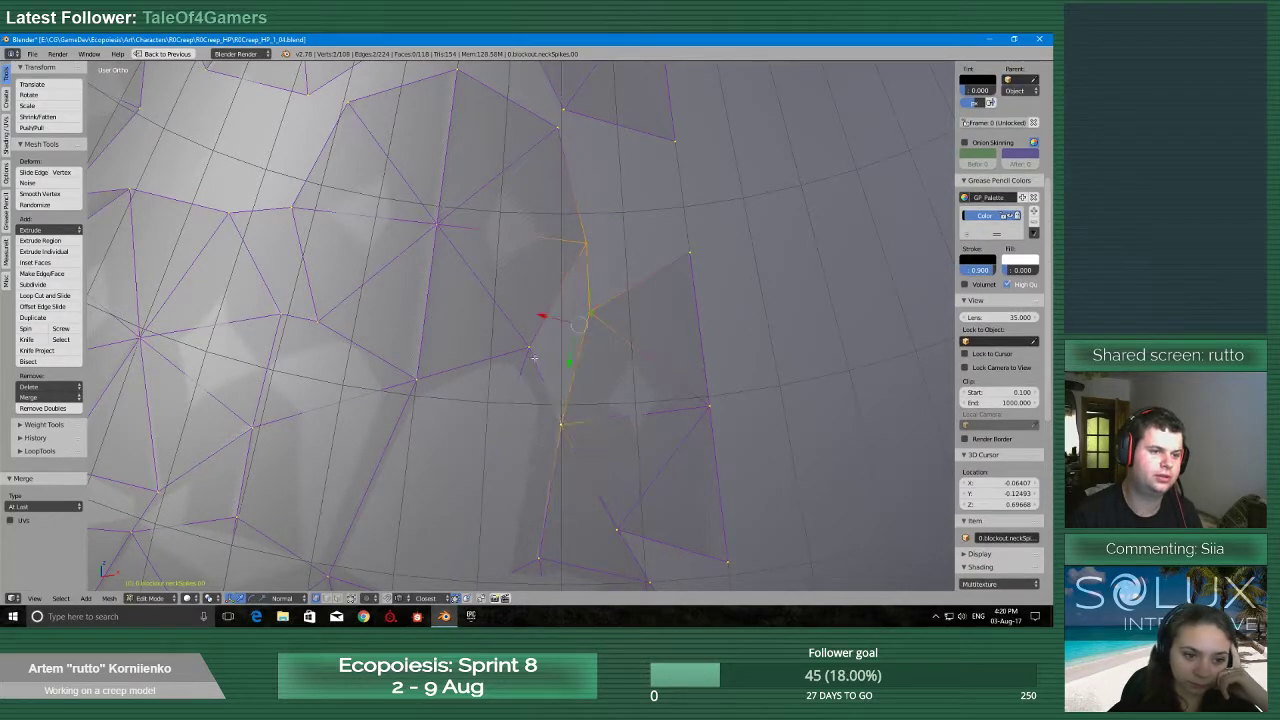
pyautogui.keyDown('shift'); pyautogui.rightClick(533, 356); pyautogui.keyUp('shift')
pyautogui.press('f')
# Delete the narrow quad face between the octagonal patch's lower side and the bottom of the outer strip
pyautogui.scroll(-6, 534, 359)
pyautogui.scroll(3, 597, 437)
pyautogui.moveTo(598, 438); pyautogui.dragTo(605, 420, button='middle')
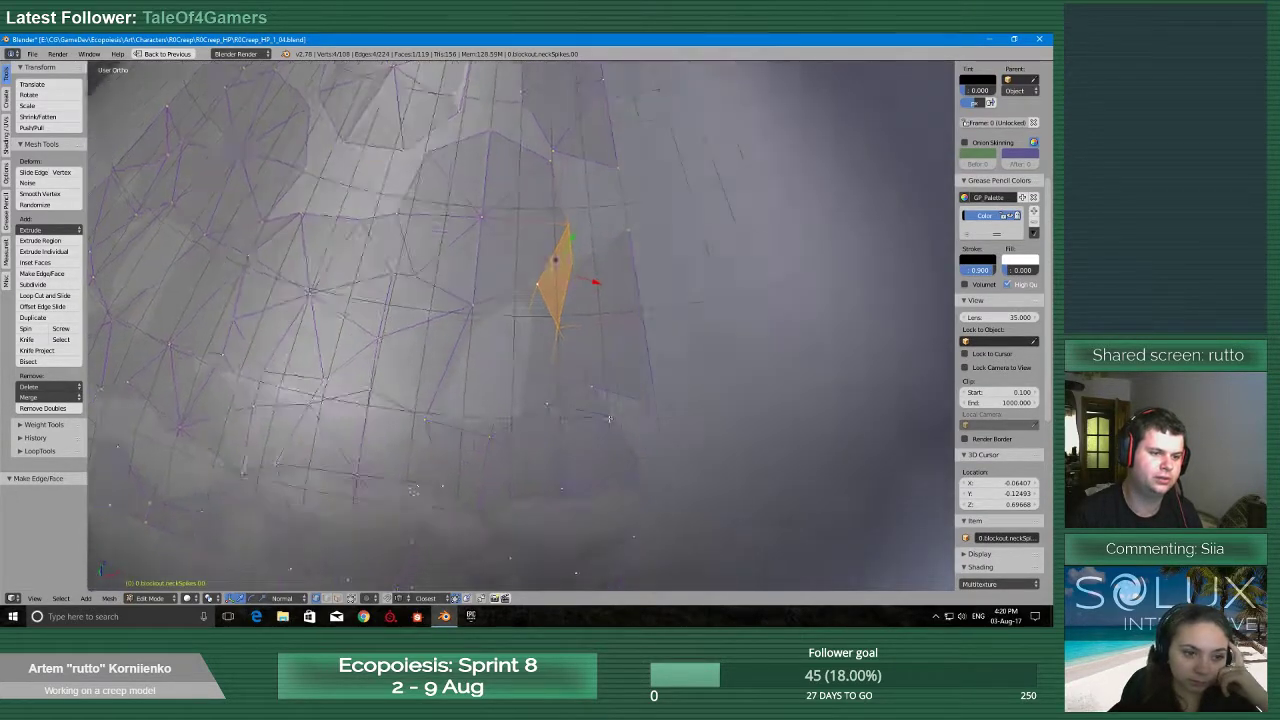
pyautogui.scroll(6, 692, 446)
pyautogui.keyDown('shift'); pyautogui.moveTo(732, 509); pyautogui.dragTo(574, 374, button='middle'); pyautogui.keyUp('shift')
pyautogui.scroll(5, 571, 379)
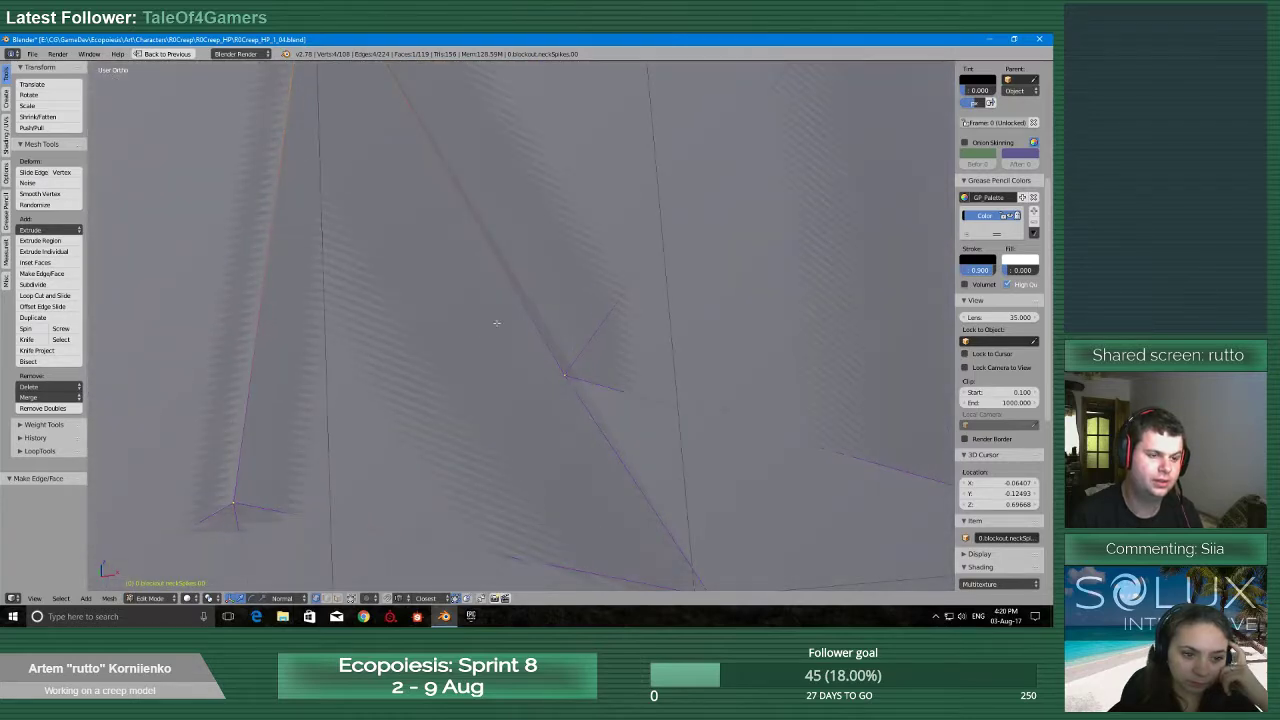
pyautogui.scroll(2, 521, 408)
pyautogui.scroll(-6, 515, 412)
pyautogui.hotkey('ctrl', 'Tab')
pyautogui.click(499, 440)
pyautogui.rightClick(485, 369)
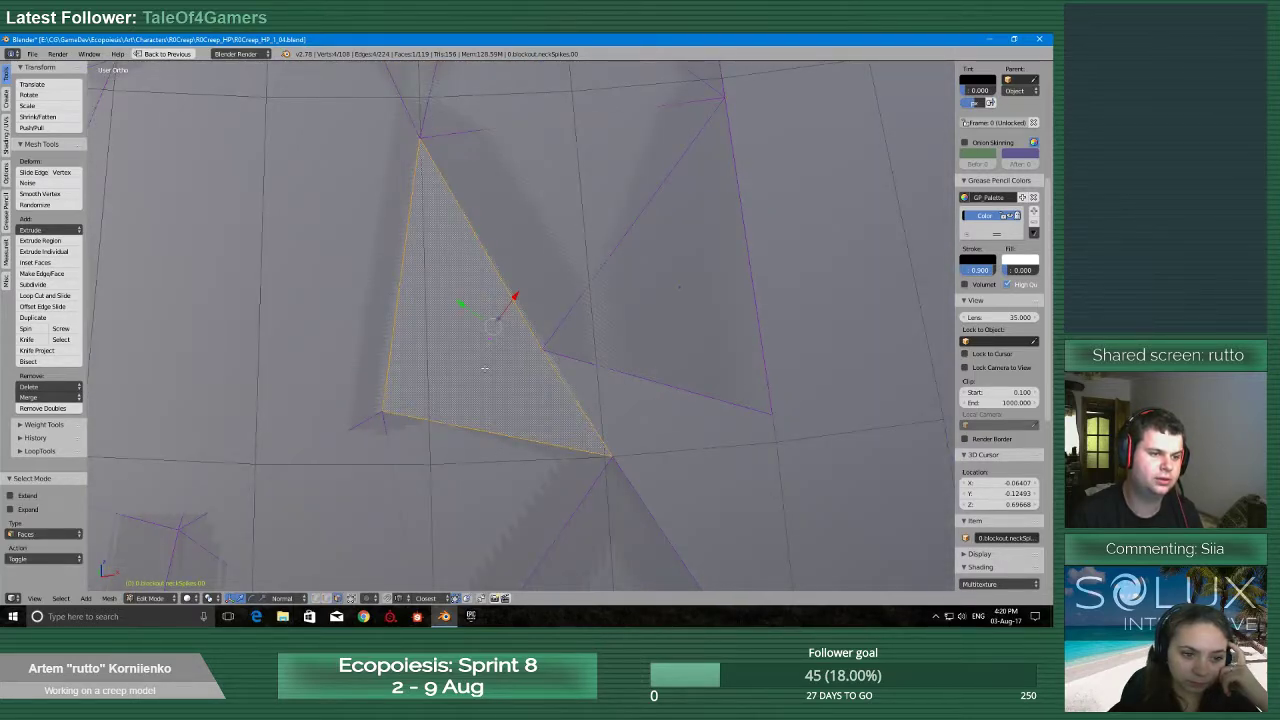
pyautogui.press('x')
pyautogui.click(467, 374)
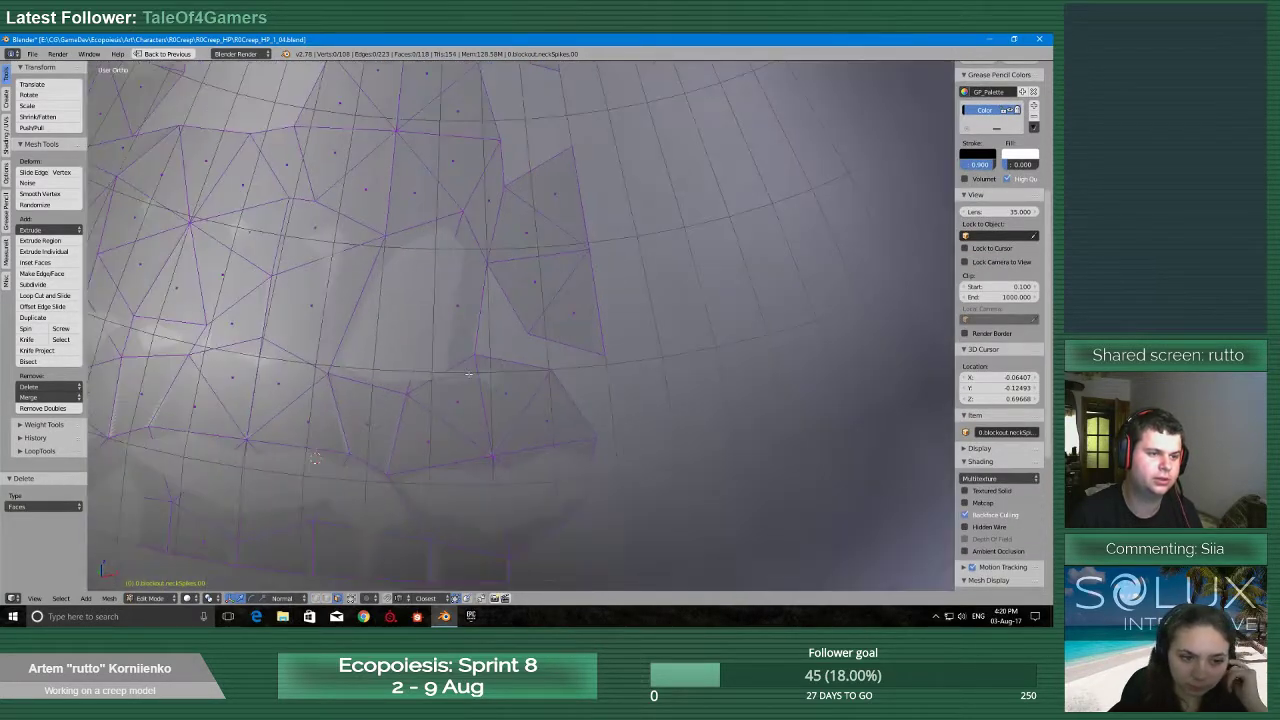
# Extrude an edge from the outer strip's lower inner vertex to the neighbouring patch corner, merge it At Last and fill the triangle
pyautogui.hotkey('ctrl', 'Tab')
pyautogui.click(463, 355)
pyautogui.scroll(2, 535, 341)
pyautogui.rightClick(530, 336)
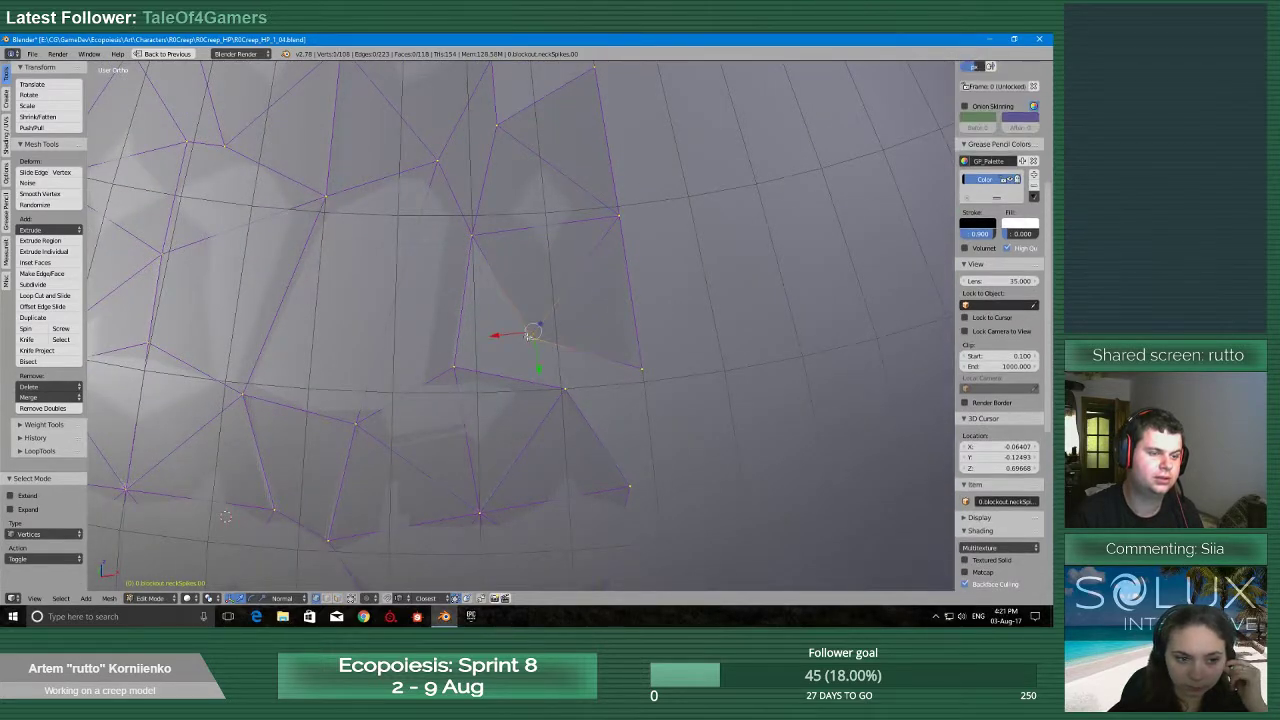
pyautogui.press('e')
pyautogui.click(457, 366)
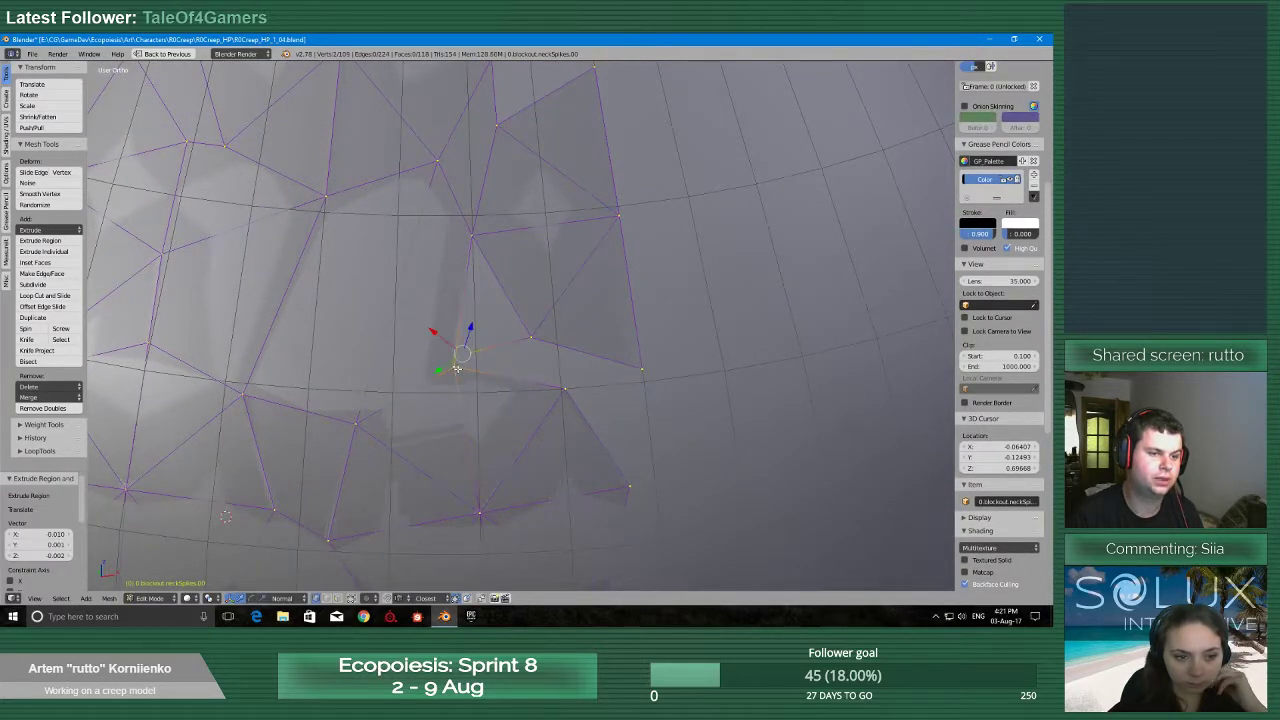
pyautogui.hotkey('alt', 'm')
pyautogui.click(457, 367)
pyautogui.keyDown('shift'); pyautogui.rightClick(473, 236); pyautogui.keyUp('shift')
pyautogui.keyDown('shift'); pyautogui.rightClick(531, 338); pyautogui.keyUp('shift')
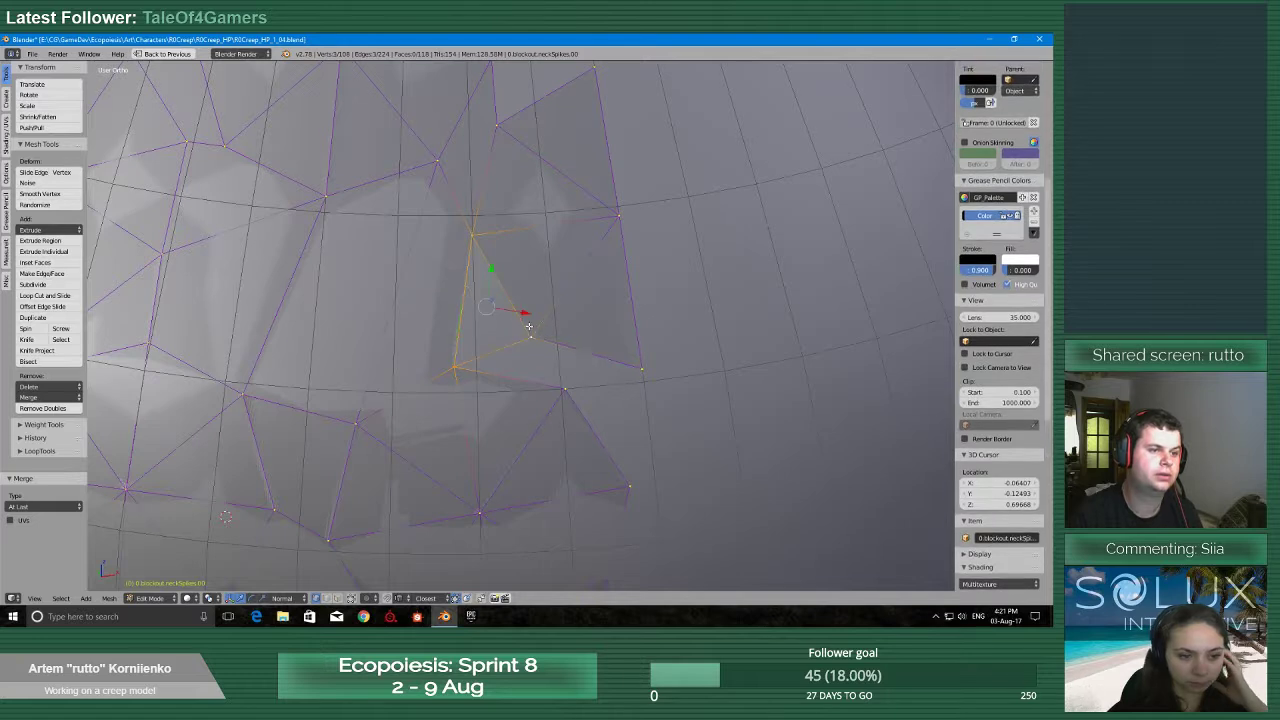
pyautogui.press('f')
# Extrude the lower patch's top vertex to the outer strip's bottom corner, merge it At Last and fill the four-sided gap
pyautogui.rightClick(567, 385)
pyautogui.press('r')
pyautogui.click(632, 371)
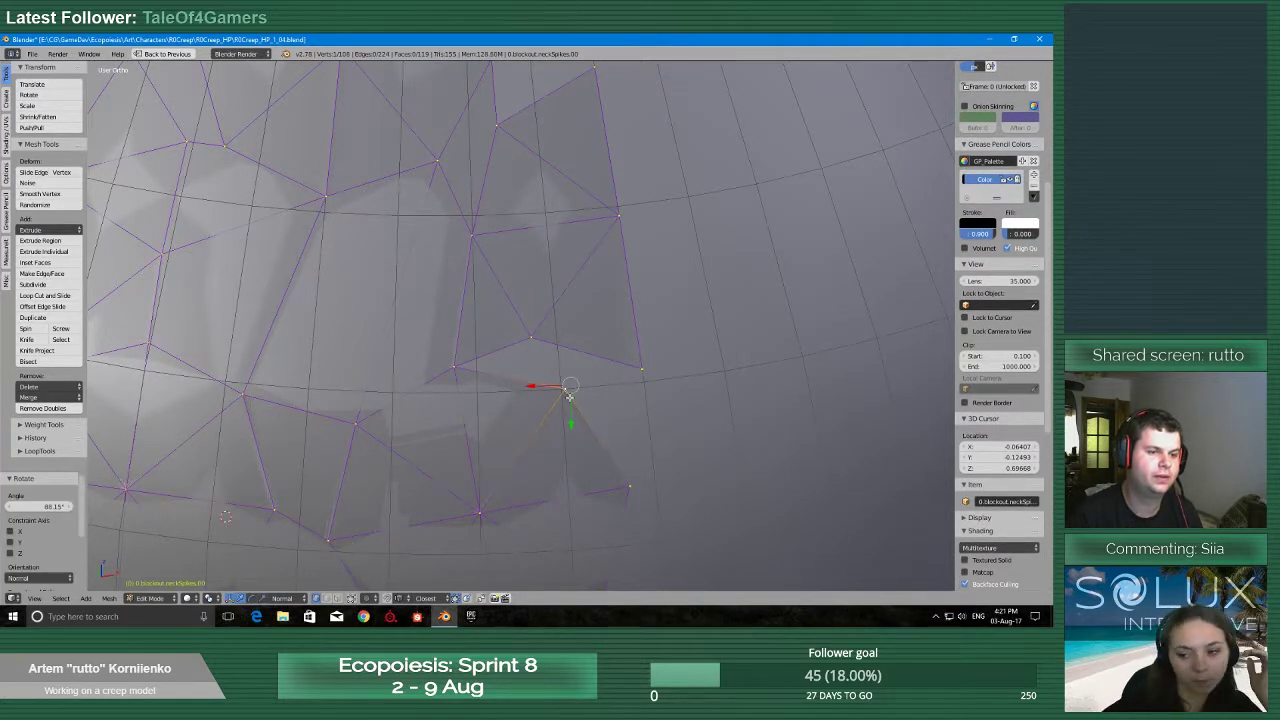
pyautogui.press('e')
pyautogui.click(636, 366)
pyautogui.hotkey('alt', 'm')
pyautogui.click(635, 367)
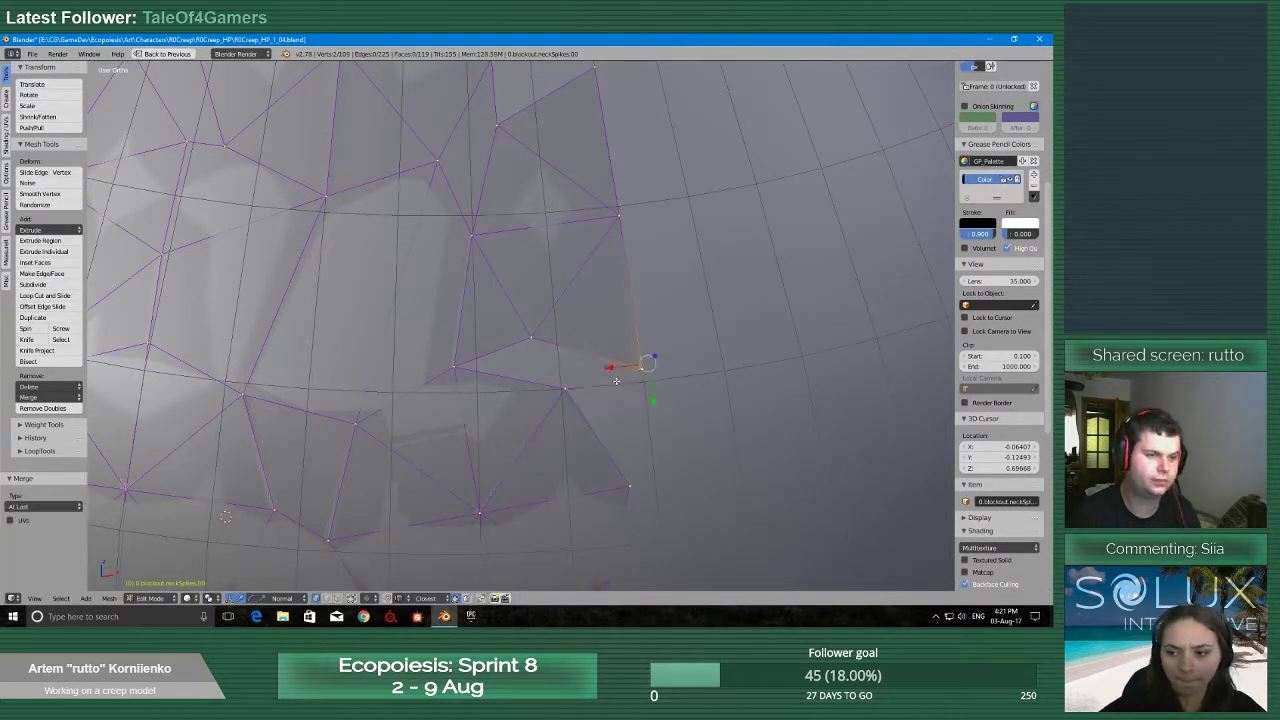
pyautogui.keyDown('shift'); pyautogui.rightClick(567, 387); pyautogui.keyUp('shift')
pyautogui.keyDown('shift'); pyautogui.rightClick(457, 366); pyautogui.keyUp('shift')
pyautogui.keyDown('shift'); pyautogui.rightClick(532, 340); pyautogui.keyUp('shift')
pyautogui.press('f')
# Examine the patch coverage around the whole neck bulge from different angles and distances
pyautogui.scroll(-6, 561, 400)
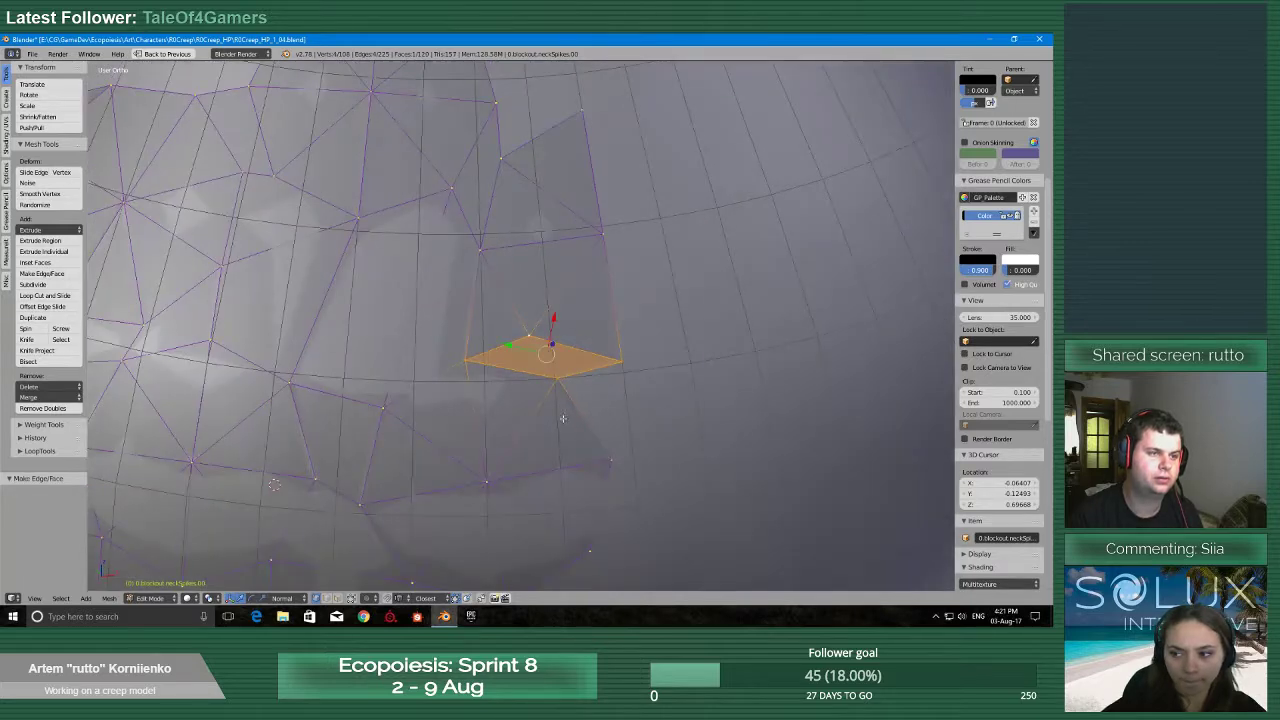
pyautogui.moveTo(438, 392); pyautogui.dragTo(497, 384, button='middle')
pyautogui.scroll(3, 497, 384)
pyautogui.scroll(-1, 486, 404)
pyautogui.scroll(-5, 486, 404)
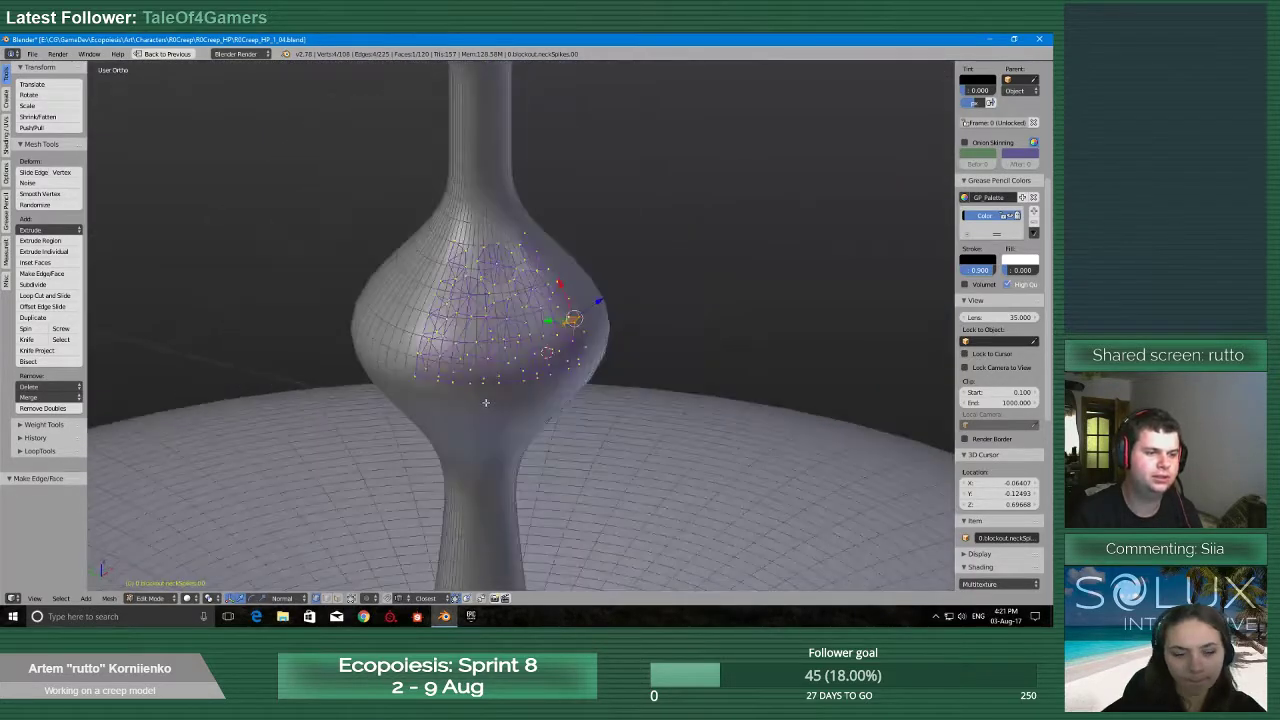
pyautogui.scroll(4, 475, 406)
pyautogui.scroll(-2, 467, 408)
pyautogui.scroll(-1, 467, 408)
pyautogui.scroll(3, 466, 410)
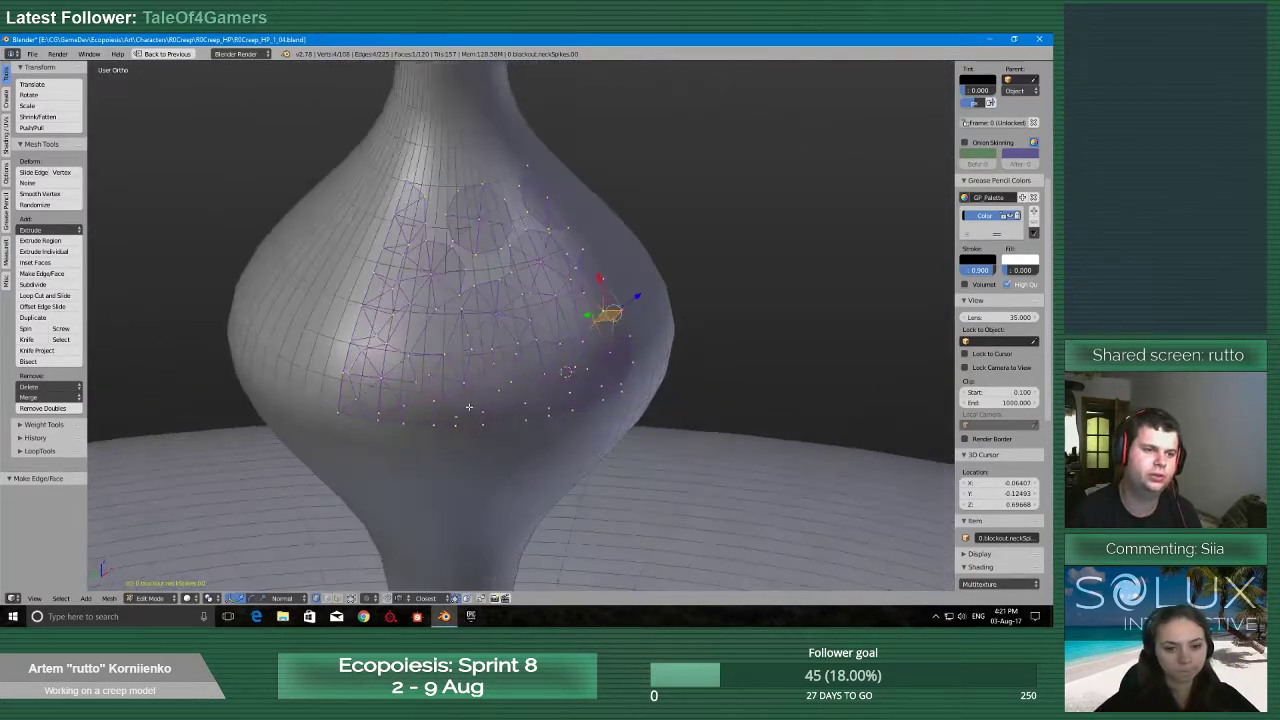
pyautogui.scroll(-1, 468, 418)
# Extrude a short edge outward from the lower patch's outer vertex, in line with the outer strip's edge
pyautogui.moveTo(606, 389); pyautogui.dragTo(535, 406, button='middle')
pyautogui.scroll(6, 535, 406)
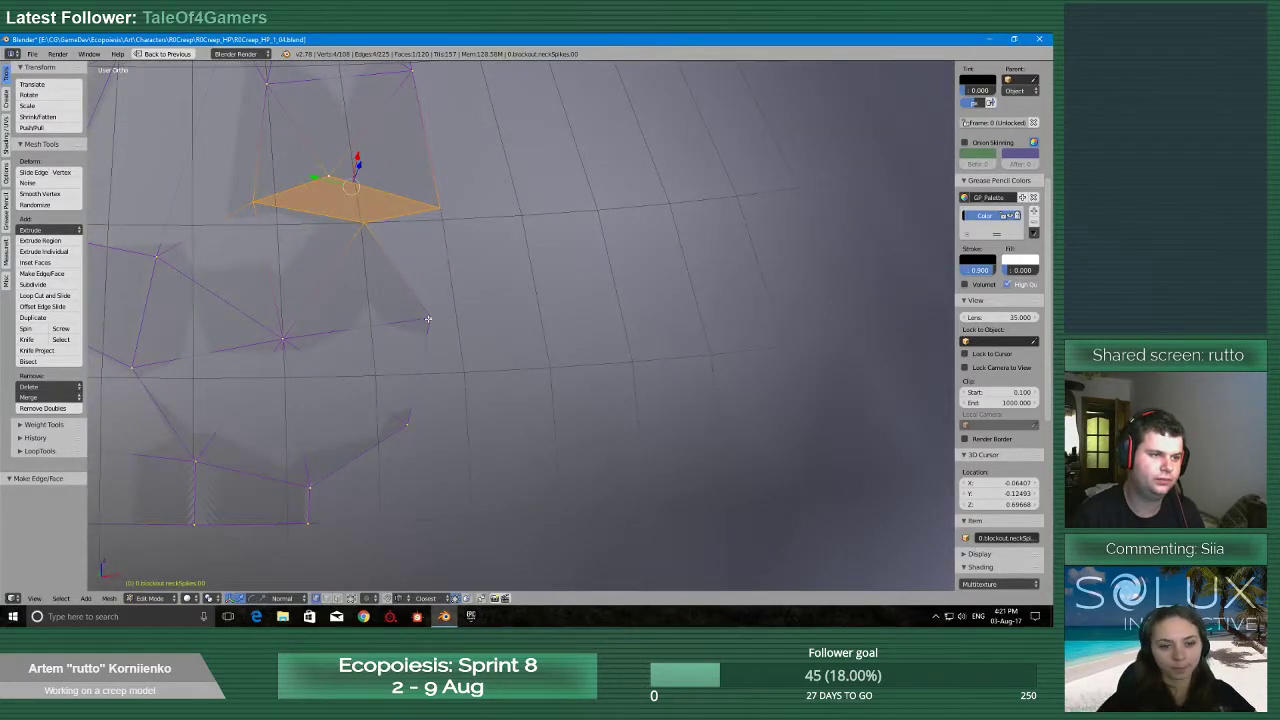
pyautogui.rightClick(428, 319)
pyautogui.scroll(2, 424, 317)
pyautogui.press('r')
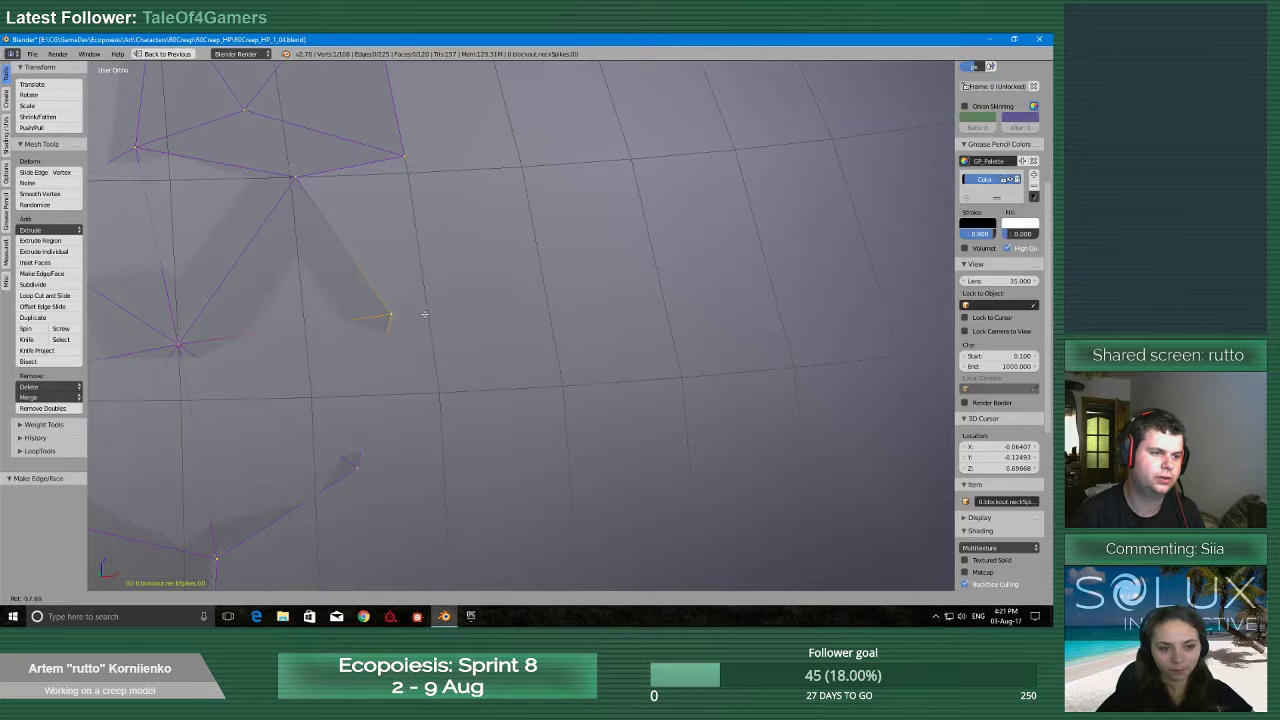
pyautogui.rightClick(423, 341)
pyautogui.press('e')
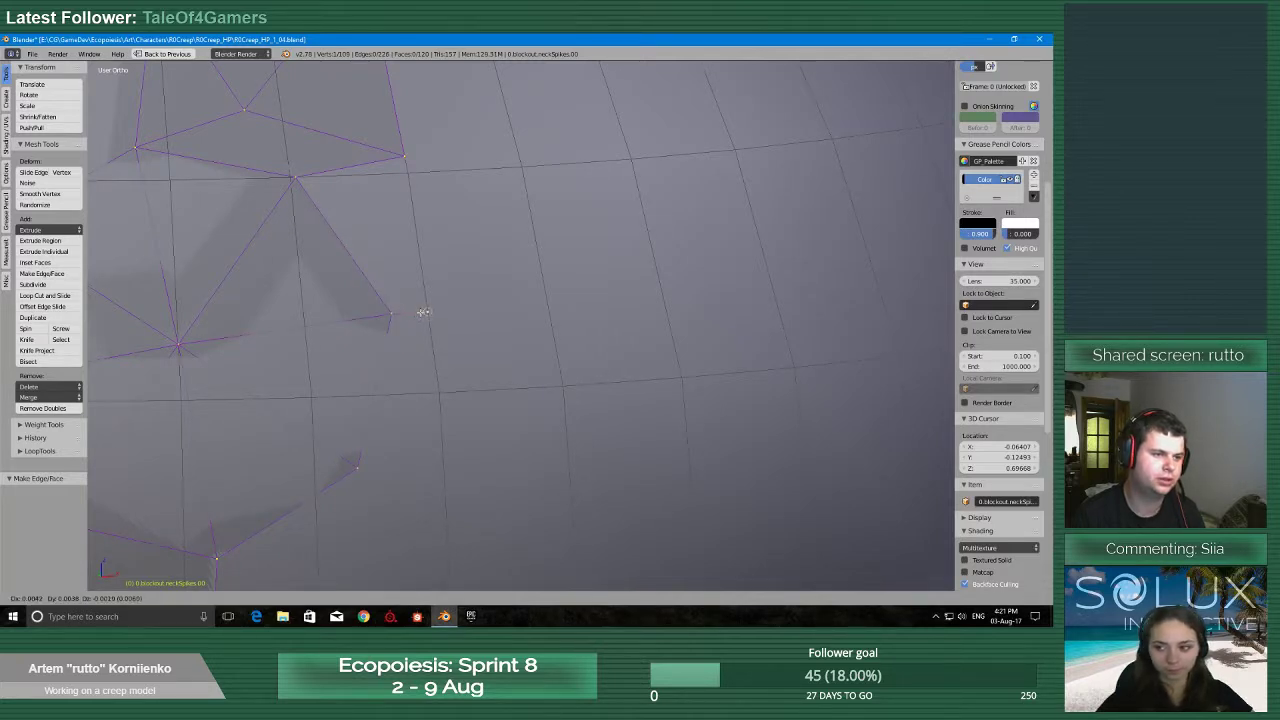
pyautogui.click(424, 313)
# Extrude the new vertex up to the outer strip's bottom corner, merge it At Last and fill the enclosed gap with a quad
pyautogui.press('e')
pyautogui.click(414, 152)
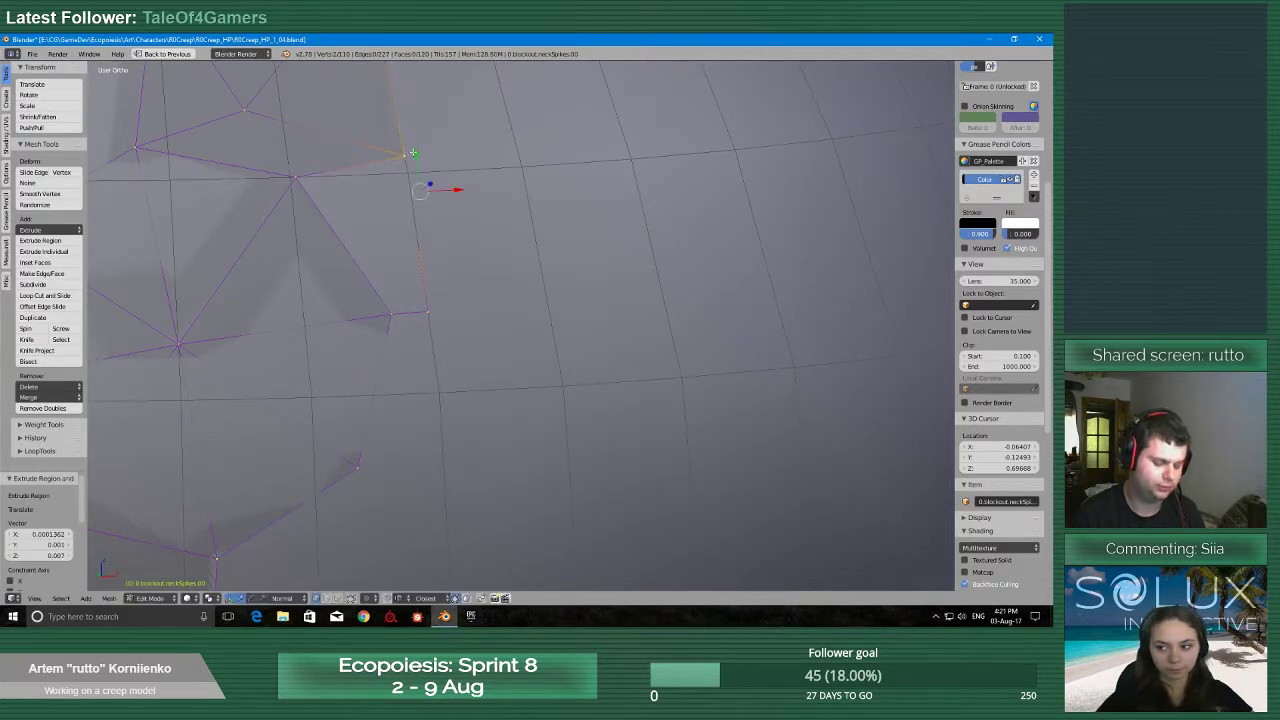
pyautogui.hotkey('alt', 'm')
pyautogui.click(405, 150)
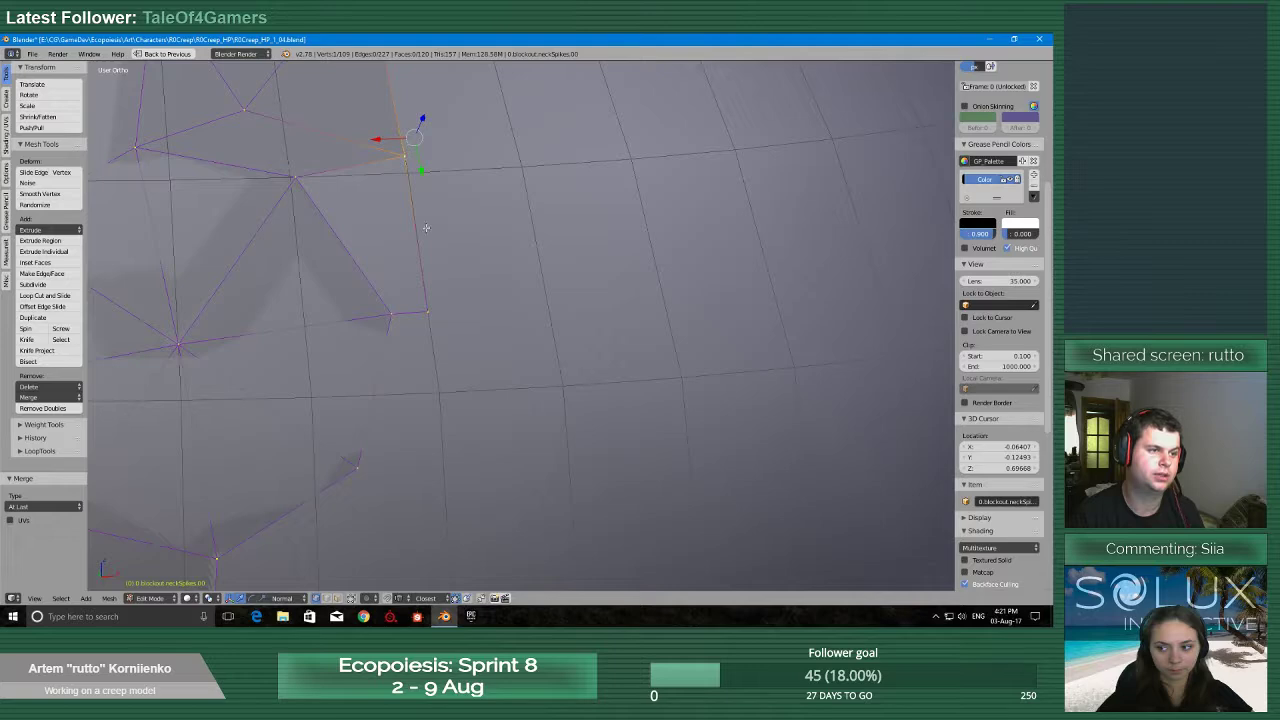
pyautogui.keyDown('shift'); pyautogui.rightClick(294, 180); pyautogui.keyUp('shift')
pyautogui.press('f')
# Extrude a new vertex downward and outward from the outer tip of the lowest patch
pyautogui.scroll(1, 352, 308)
pyautogui.scroll(-3, 354, 314)
pyautogui.rightClick(404, 426)
pyautogui.press('g')
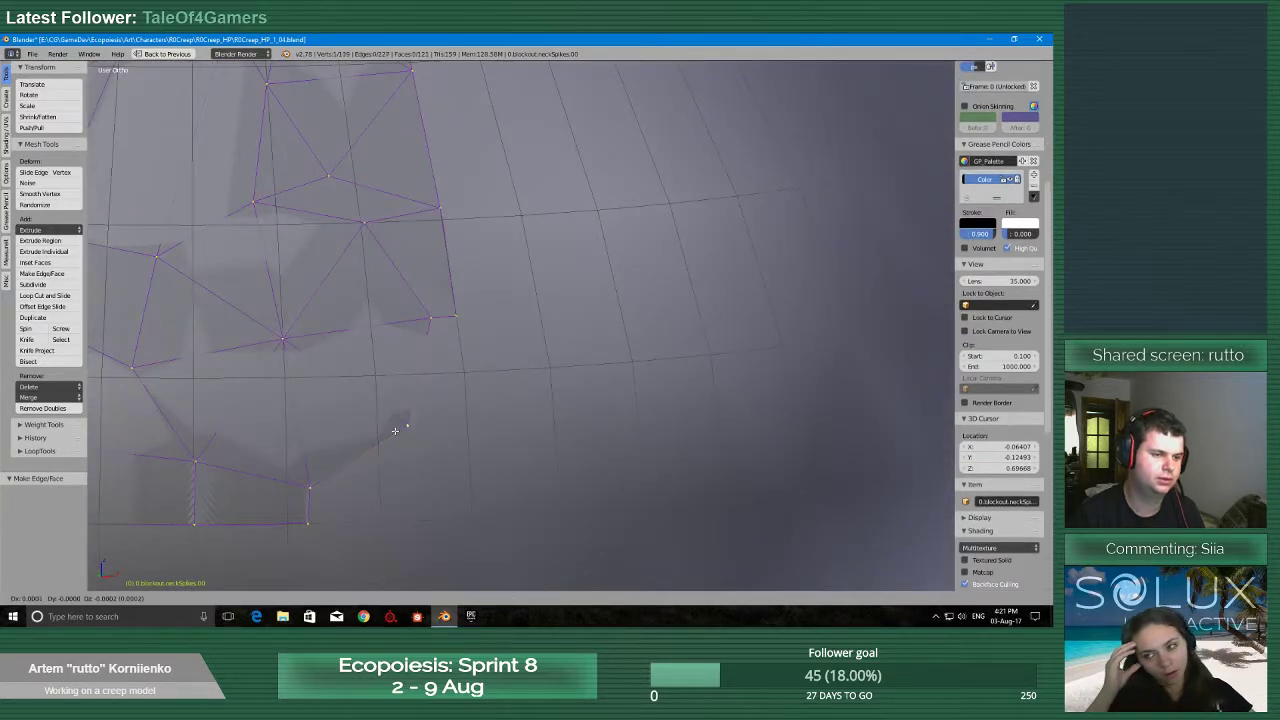
pyautogui.press('e')
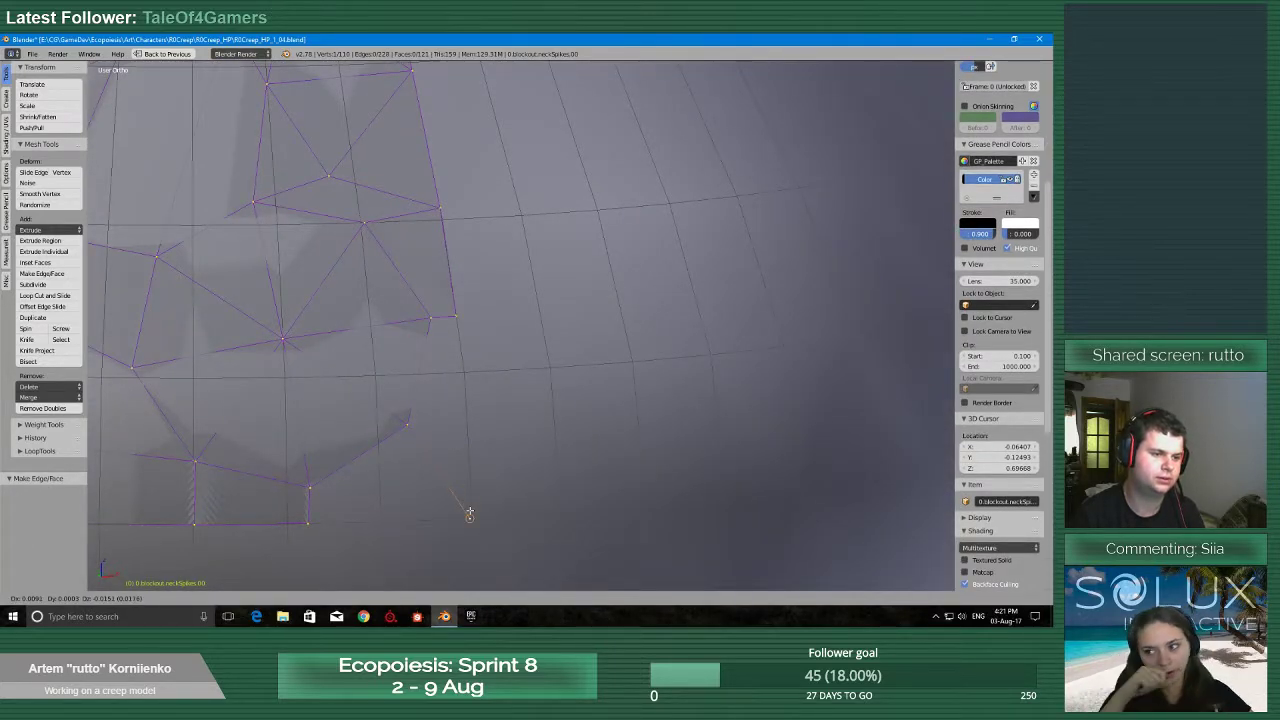
pyautogui.click(443, 466)
# Set the snap element to Vertex and move the new vertex below the outer boundary, level with the lowest patch's bottom edge
pyautogui.click(406, 598)
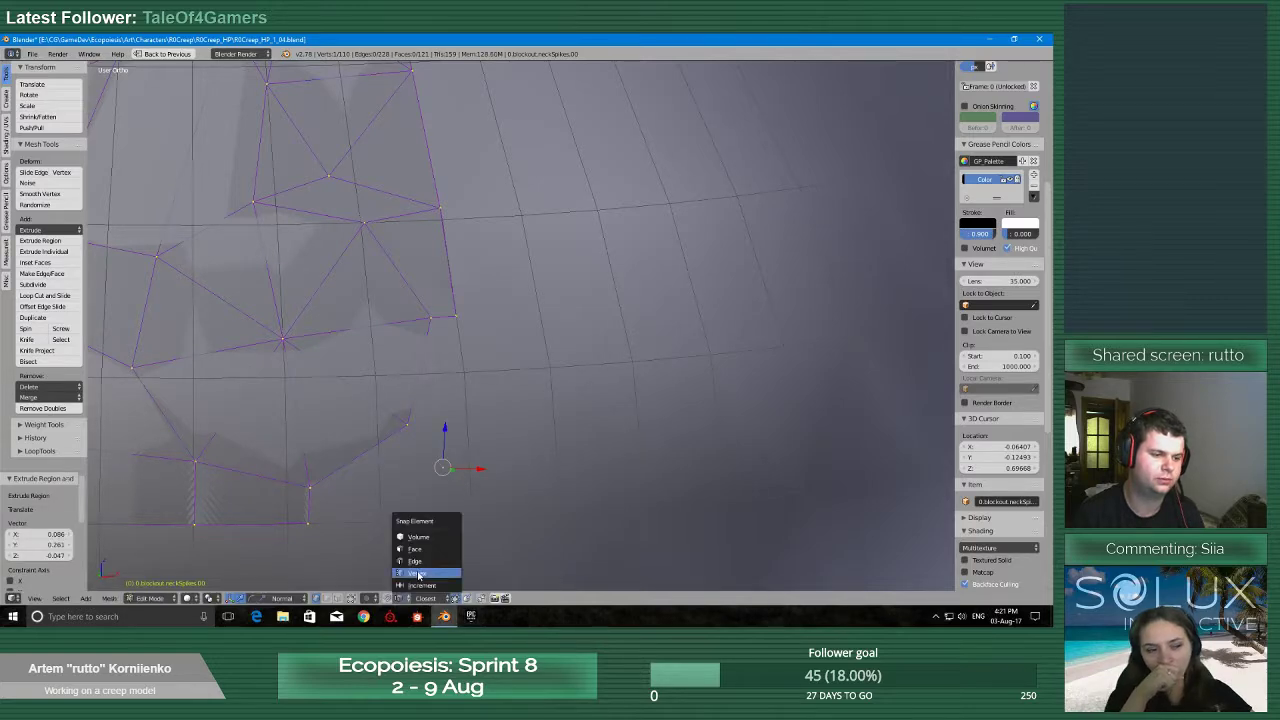
pyautogui.click(418, 573)
pyautogui.scroll(2, 439, 522)
pyautogui.press('g')
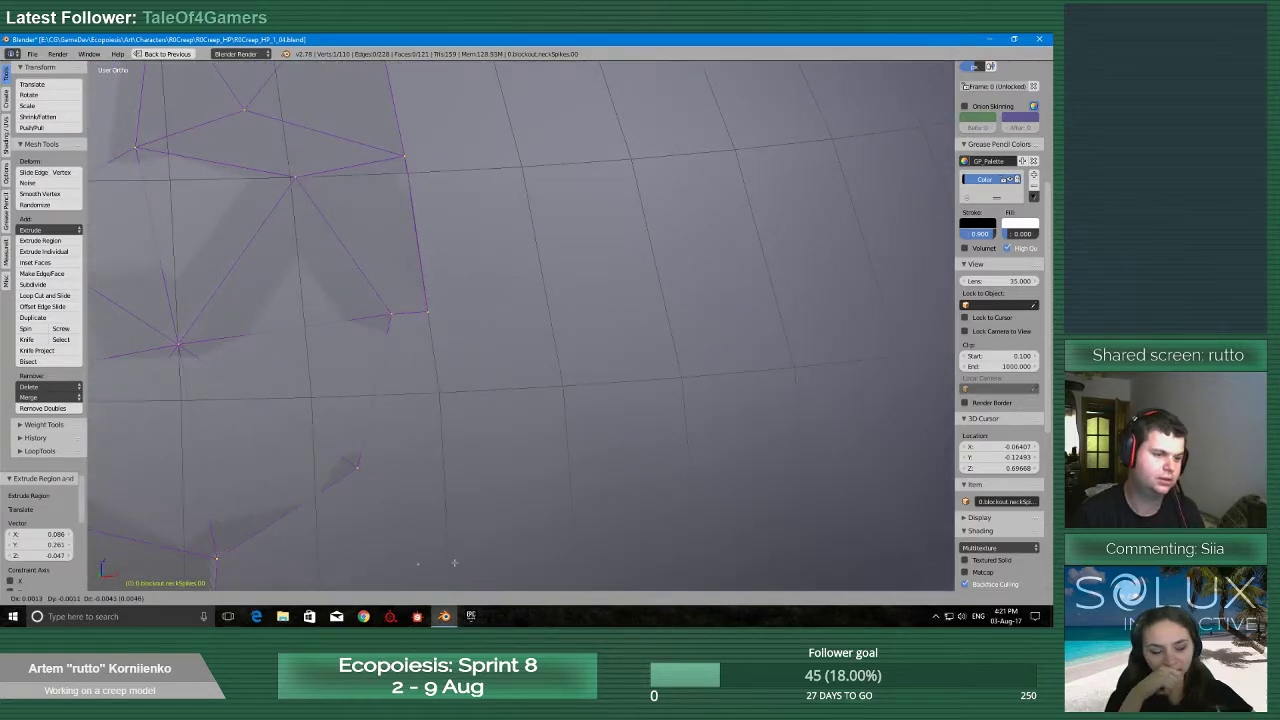
pyautogui.click(450, 555)
pyautogui.scroll(-3, 450, 551)
pyautogui.press('g')
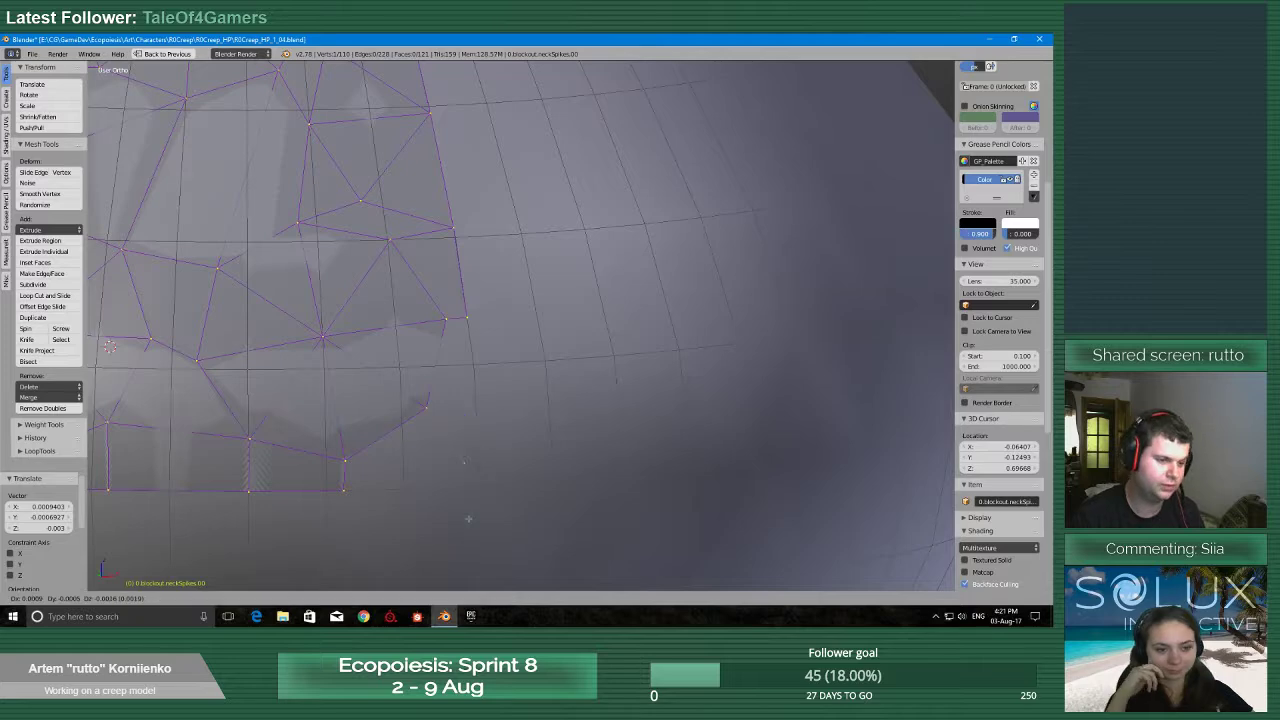
pyautogui.click(480, 486)
pyautogui.scroll(3, 466, 482)
pyautogui.scroll(-4, 465, 487)
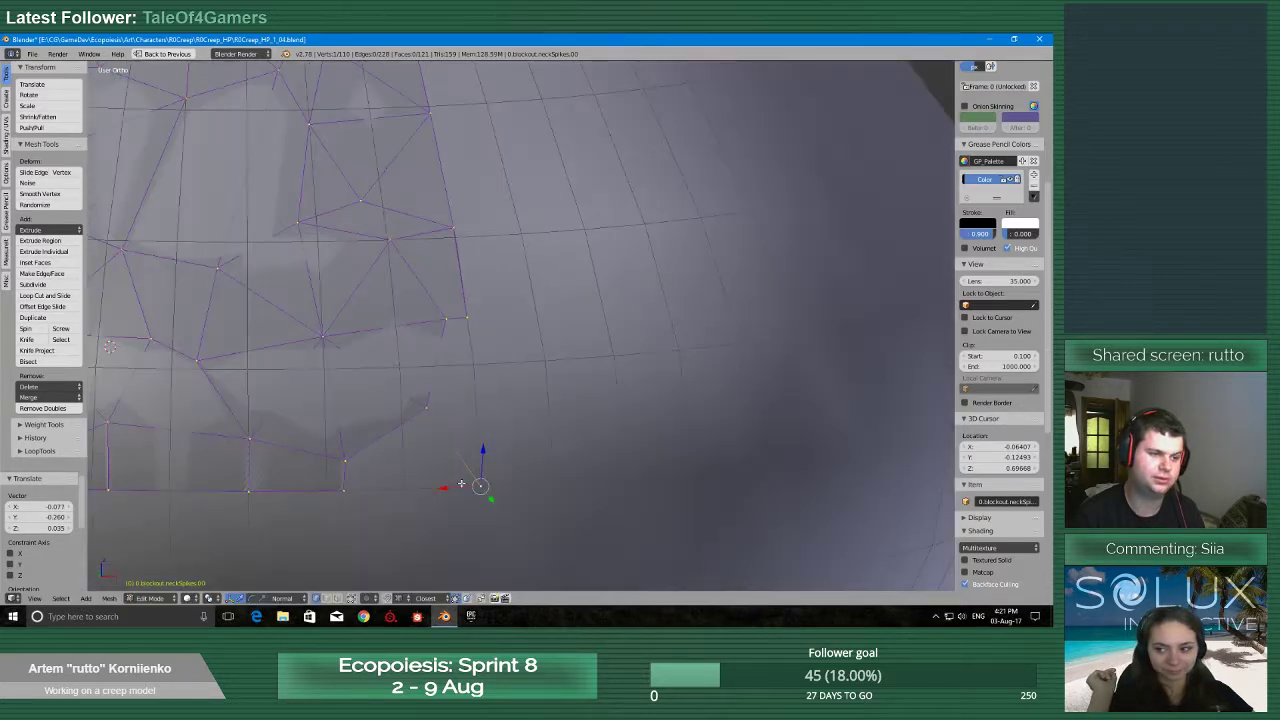
pyautogui.press('r')
pyautogui.click(487, 366)
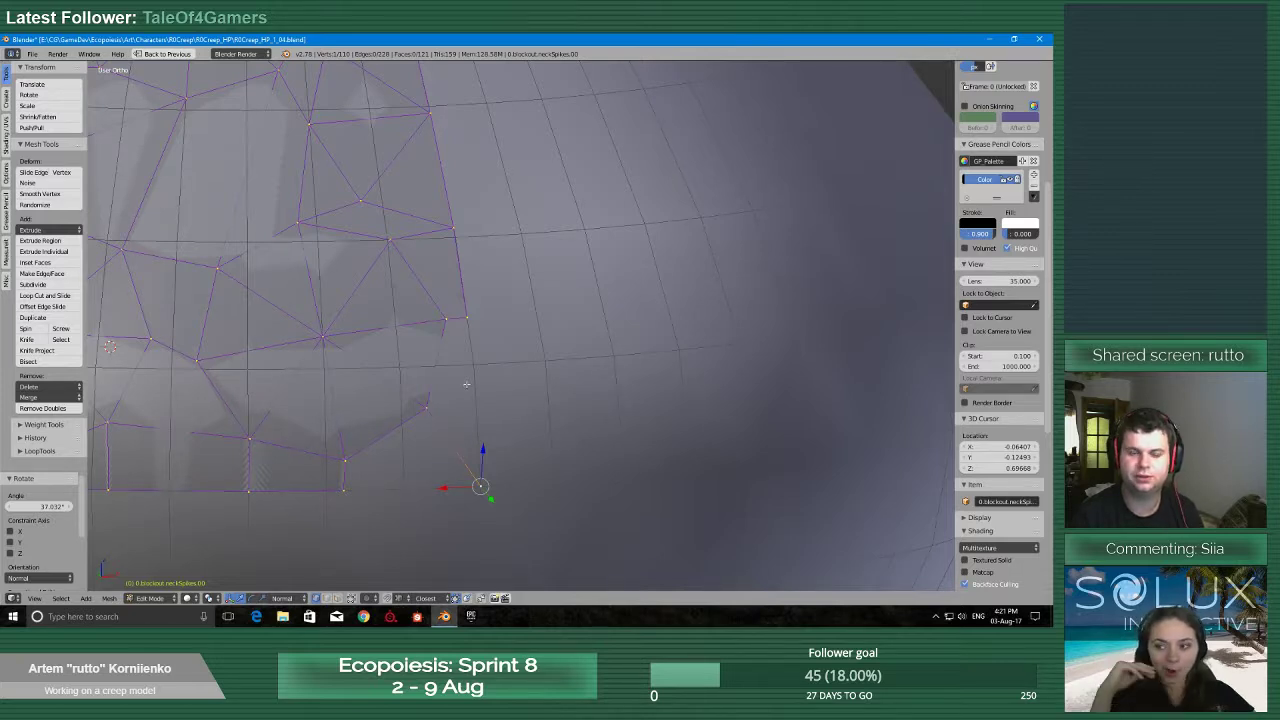
# Extrude an edge from the new lower corner vertex up to the outer boundary's bottom vertex and merge it At Last
pyautogui.scroll(2, 484, 486)
pyautogui.press('e')
pyautogui.click(480, 368)
pyautogui.keyDown('shift'); pyautogui.rightClick(459, 313); pyautogui.keyUp('shift')
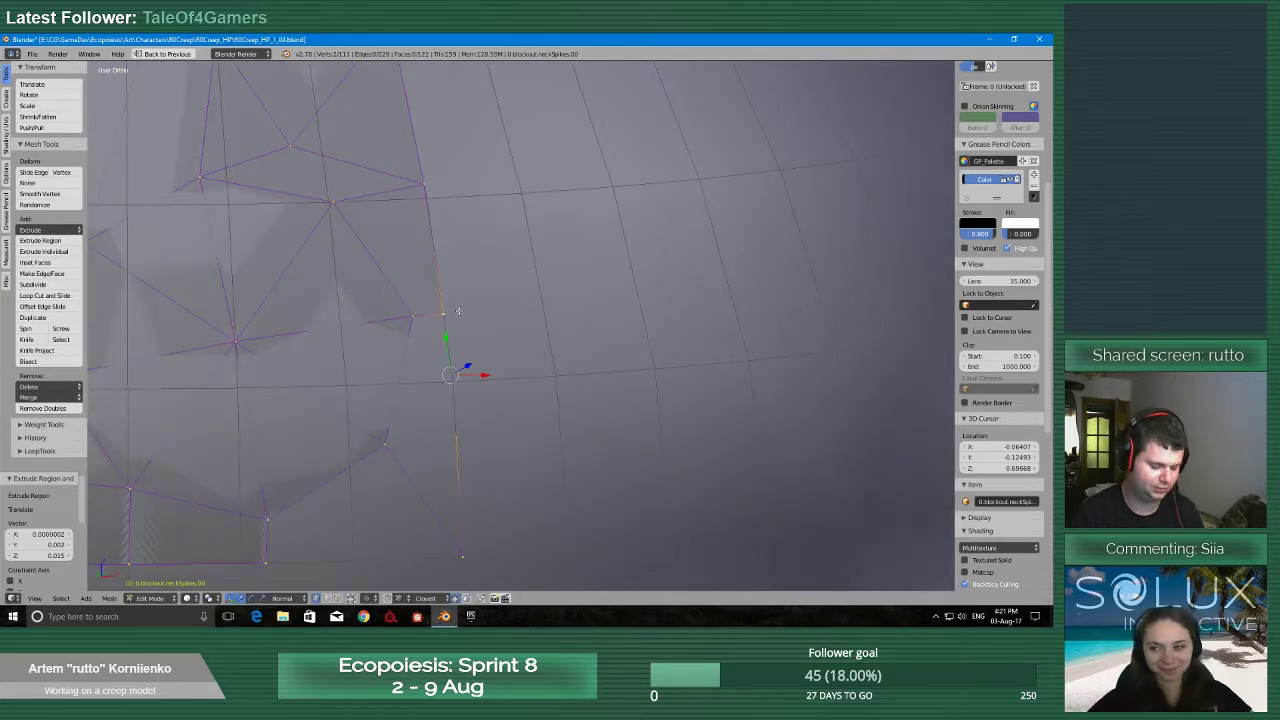
pyautogui.hotkey('alt', 'm')
pyautogui.click(459, 311)
# Extrude an edge from the new lower corner vertex to the lowest patch's bottom corner and merge it At Last
pyautogui.scroll(-1, 453, 450)
pyautogui.rightClick(469, 514)
pyautogui.press('e')
pyautogui.click(384, 523)
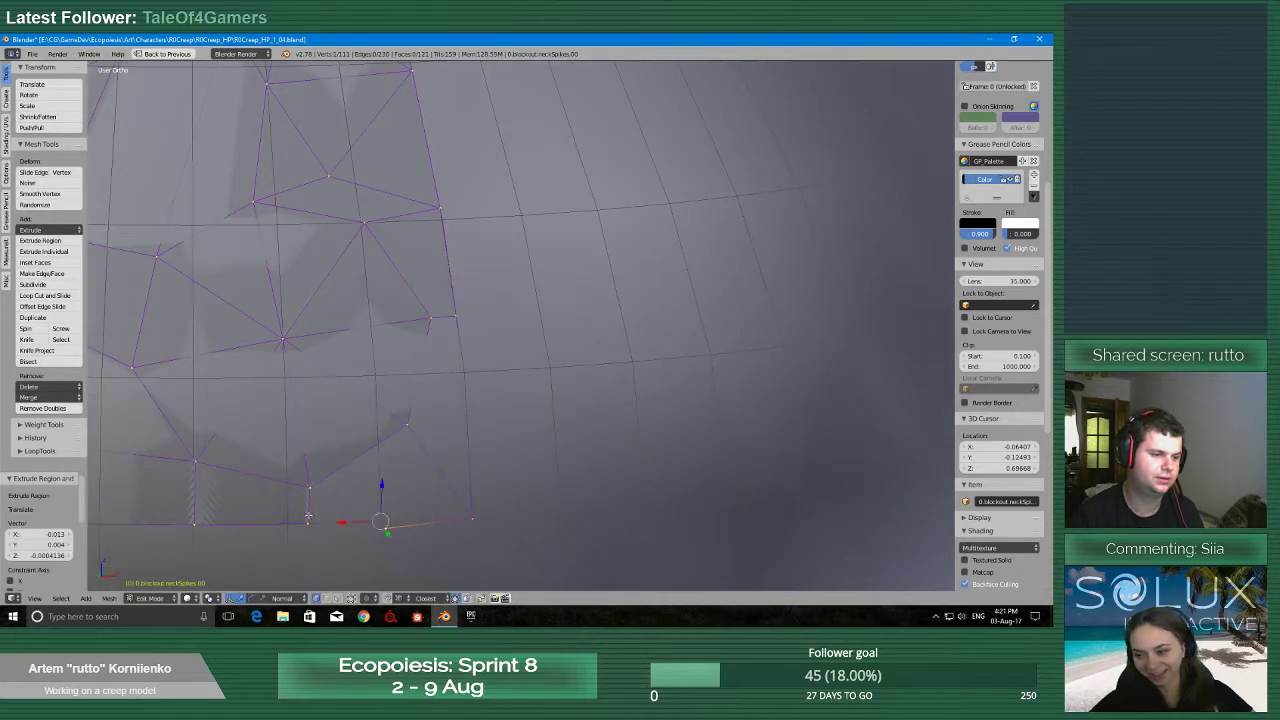
pyautogui.keyDown('shift'); pyautogui.rightClick(308, 518); pyautogui.keyUp('shift')
pyautogui.hotkey('alt', 'm')
pyautogui.click(308, 520)
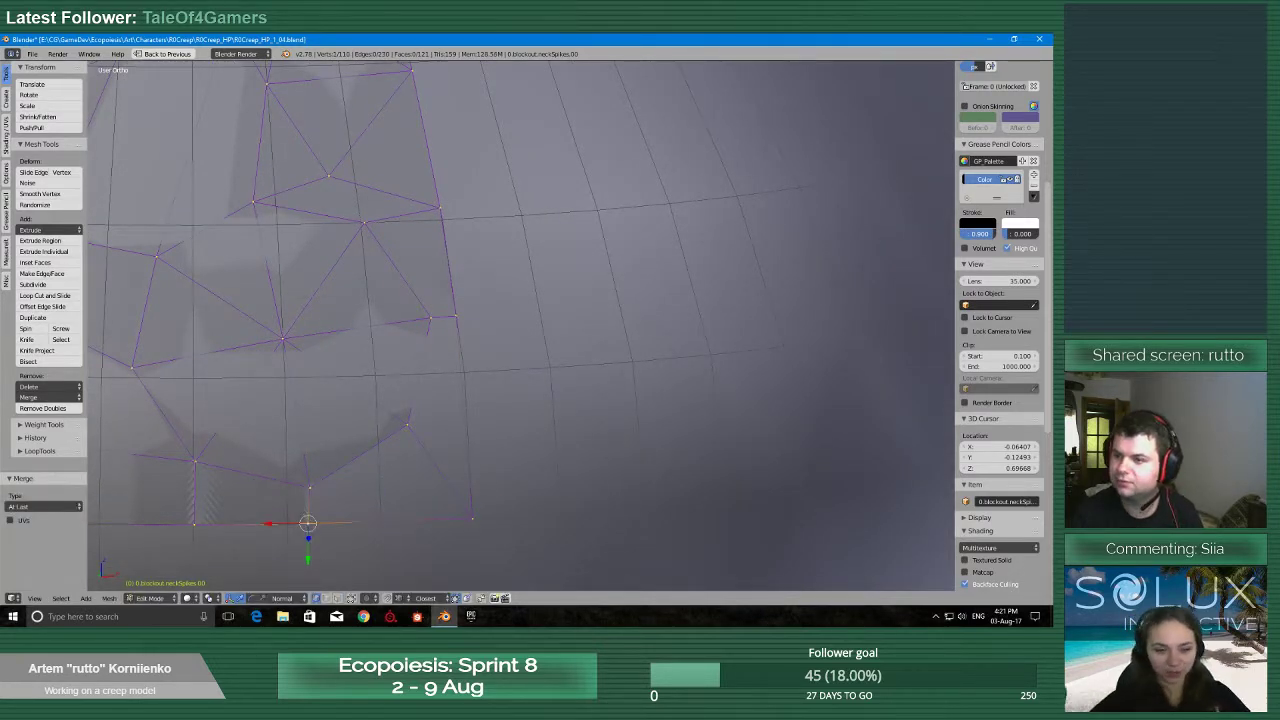
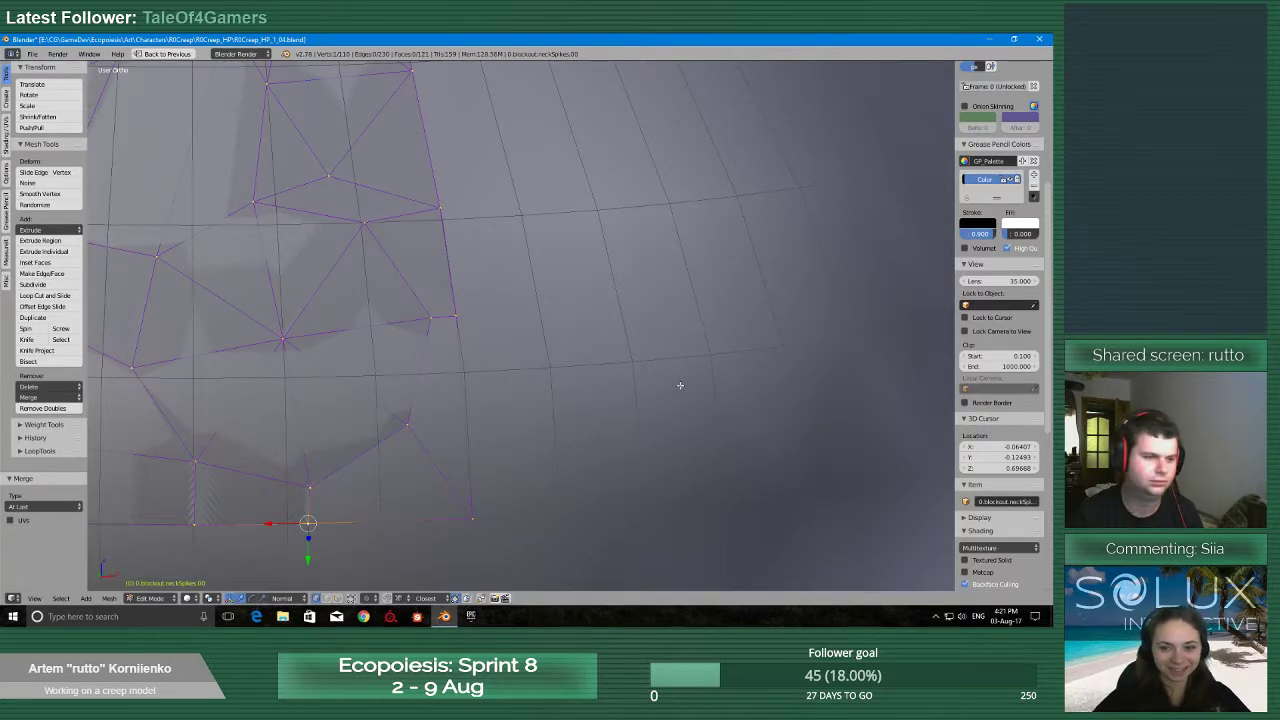
# Fill the two four-sided gaps above and beside the lowest patch's outer tip with quad faces
pyautogui.moveTo(680, 385); pyautogui.dragTo(661, 386, button='middle')
pyautogui.rightClick(383, 424)
pyautogui.keyDown('shift'); pyautogui.rightClick(408, 318); pyautogui.keyUp('shift')
pyautogui.keyDown('shift'); pyautogui.rightClick(432, 317); pyautogui.keyUp('shift')
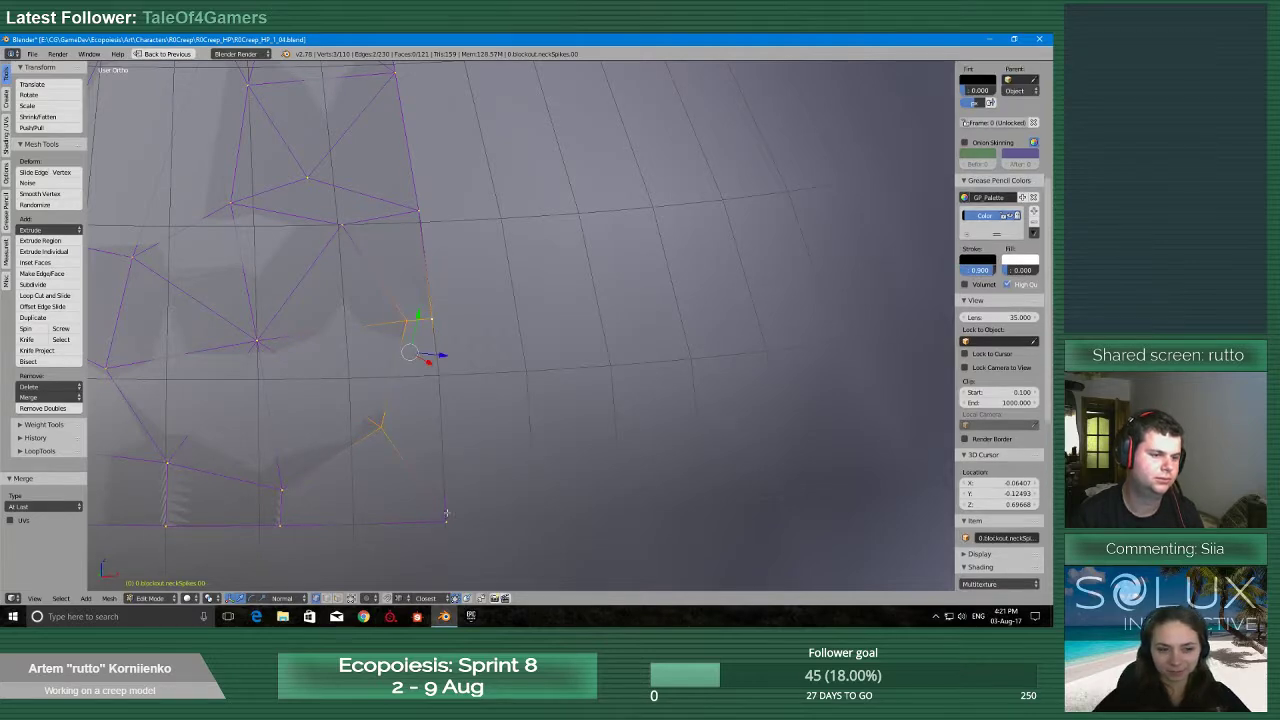
pyautogui.keyDown('shift'); pyautogui.rightClick(447, 518); pyautogui.keyUp('shift')
pyautogui.press('f')
pyautogui.rightClick(382, 428)
pyautogui.keyDown('shift'); pyautogui.rightClick(446, 520); pyautogui.keyUp('shift')
pyautogui.keyDown('shift'); pyautogui.rightClick(281, 523); pyautogui.keyUp('shift')
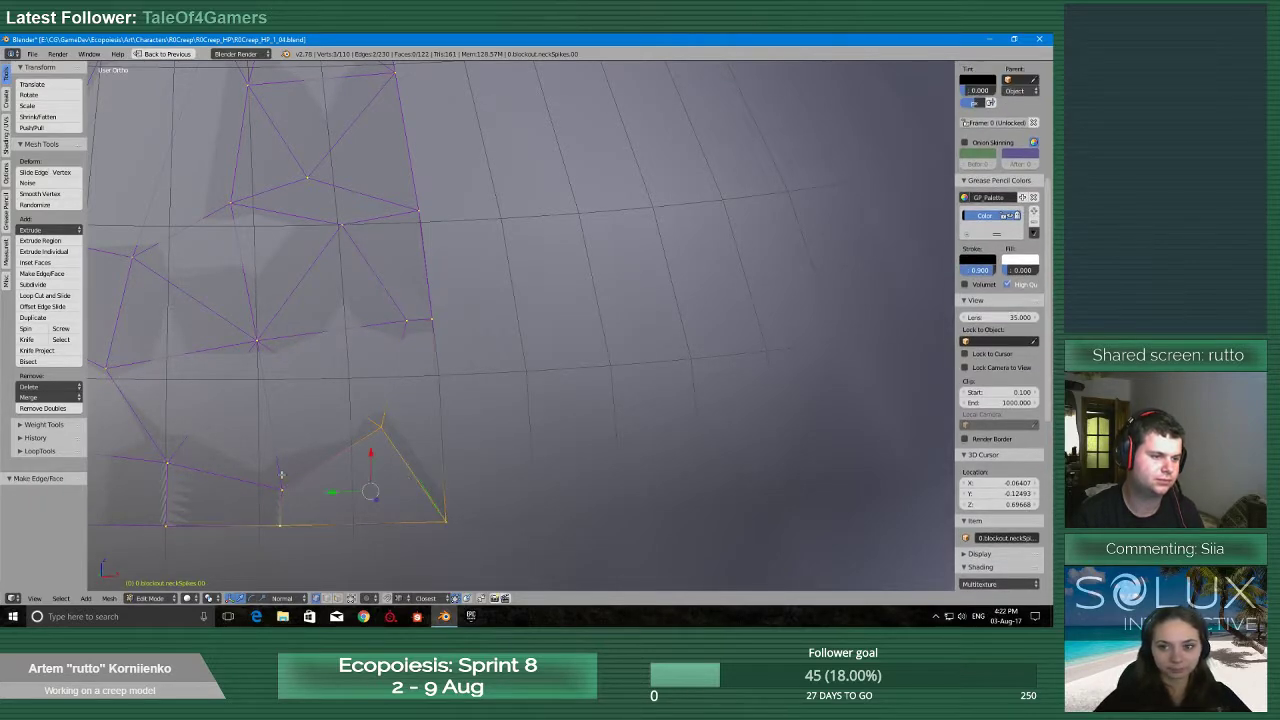
pyautogui.keyDown('shift'); pyautogui.rightClick(281, 487); pyautogui.keyUp('shift')
pyautogui.press('f')
# Save the model over the existing Blender file
pyautogui.scroll(-6, 303, 494)
pyautogui.hotkey('ctrl', 's')
pyautogui.click(351, 471)
pyautogui.moveTo(411, 386); pyautogui.dragTo(416, 401, button='middle')
pyautogui.scroll(3, 416, 401)
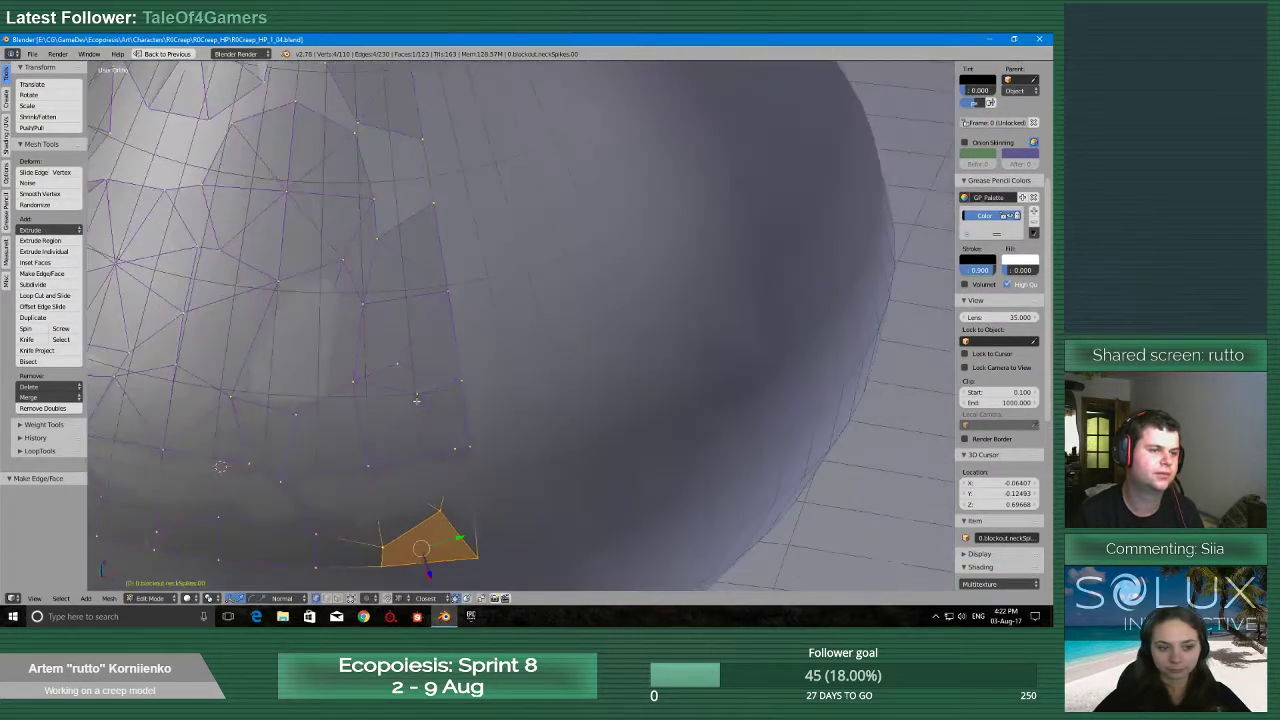
# Extrude an edge from the lower patch's outer corner to the upper outer patch's bottom corner and merge it At Last
pyautogui.scroll(4, 416, 400)
pyautogui.rightClick(412, 411)
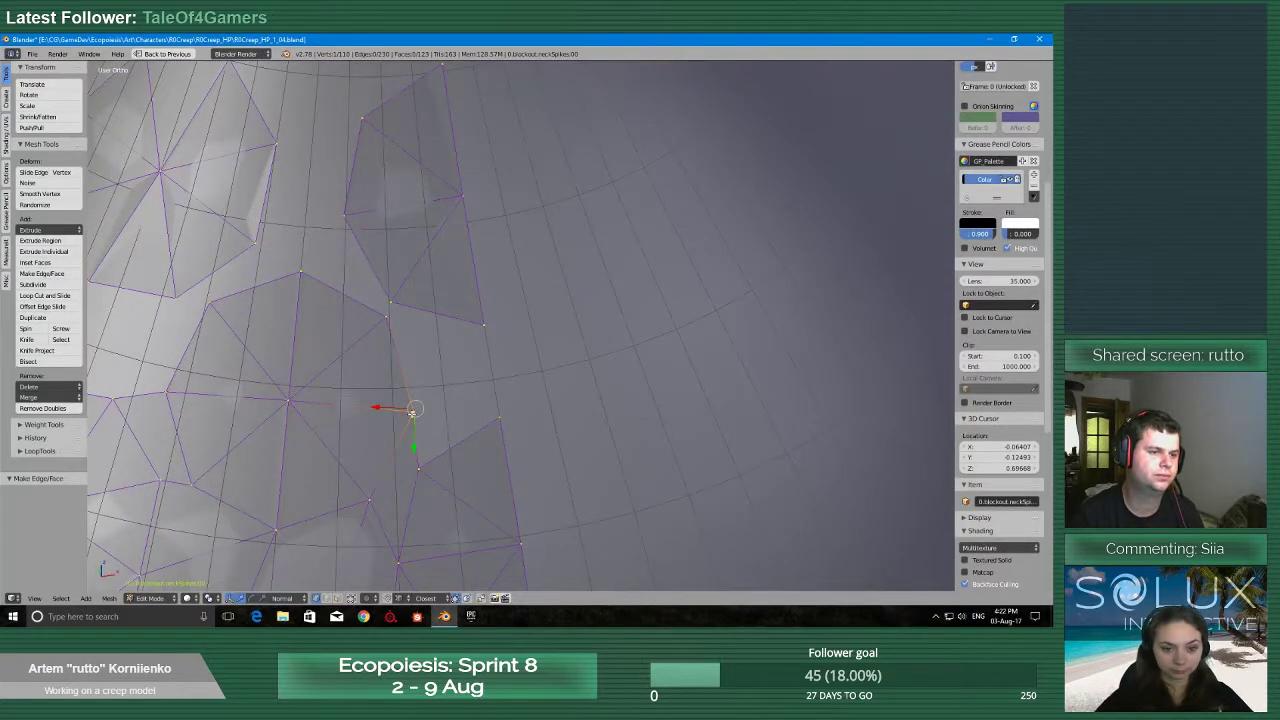
pyautogui.press('e')
pyautogui.click(457, 332)
pyautogui.keyDown('shift'); pyautogui.rightClick(483, 326); pyautogui.keyUp('shift')
pyautogui.hotkey('alt', 'm')
pyautogui.click(484, 326)
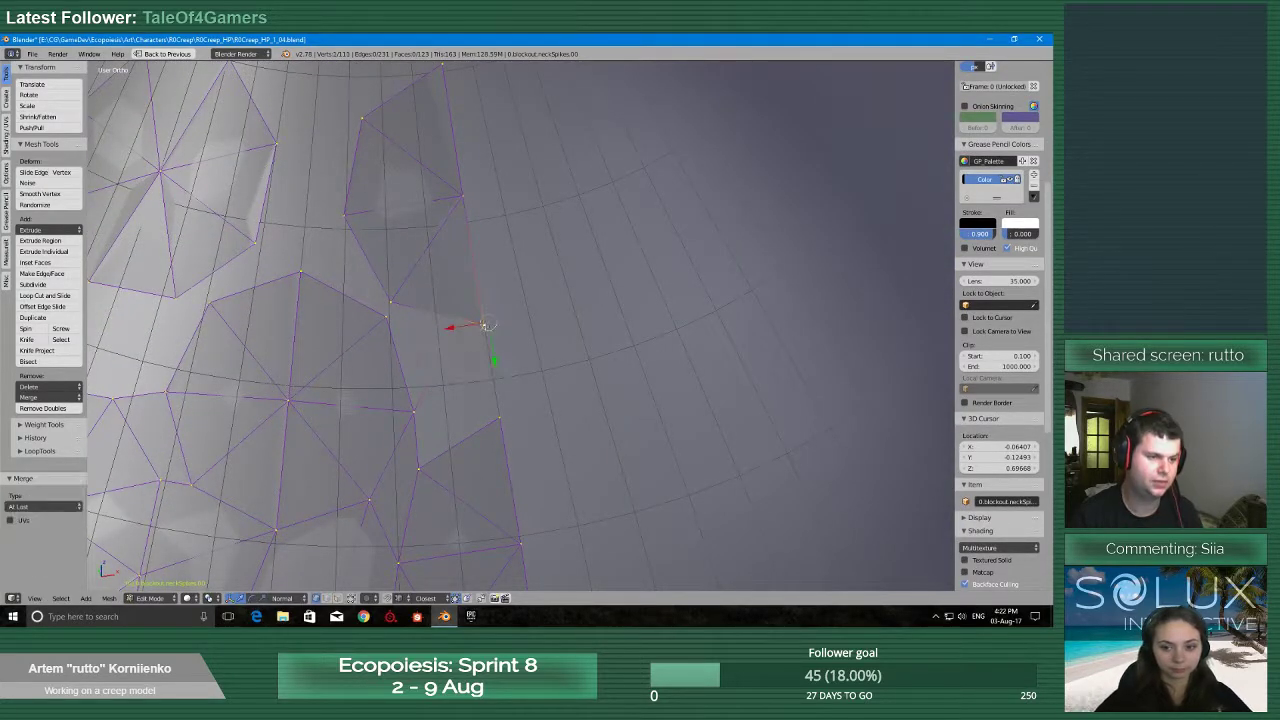
# Fill the four-sided gap between the new edge and the patch below it with a quad face
pyautogui.keyDown('shift'); pyautogui.rightClick(499, 419); pyautogui.keyUp('shift')
pyautogui.keyDown('shift'); pyautogui.rightClick(420, 468); pyautogui.keyUp('shift')
pyautogui.keyDown('shift'); pyautogui.rightClick(417, 412); pyautogui.keyUp('shift')
pyautogui.press('f')
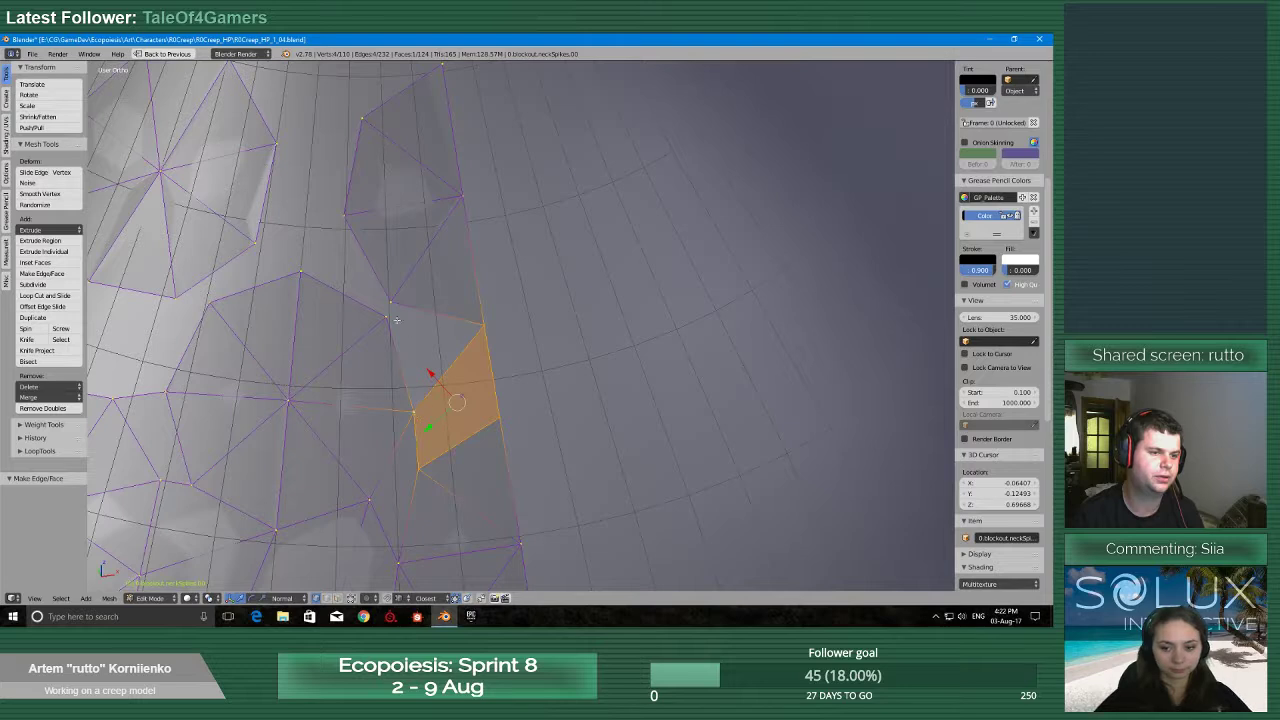
# Extrude a short edge from the lower patch's upper-right vertex to the upper outer patch's nearest corner and merge it At Last
pyautogui.rightClick(389, 317)
pyautogui.press('e')
pyautogui.click(390, 306)
pyautogui.keyDown('shift'); pyautogui.rightClick(391, 304); pyautogui.keyUp('shift')
pyautogui.hotkey('alt', 'm')
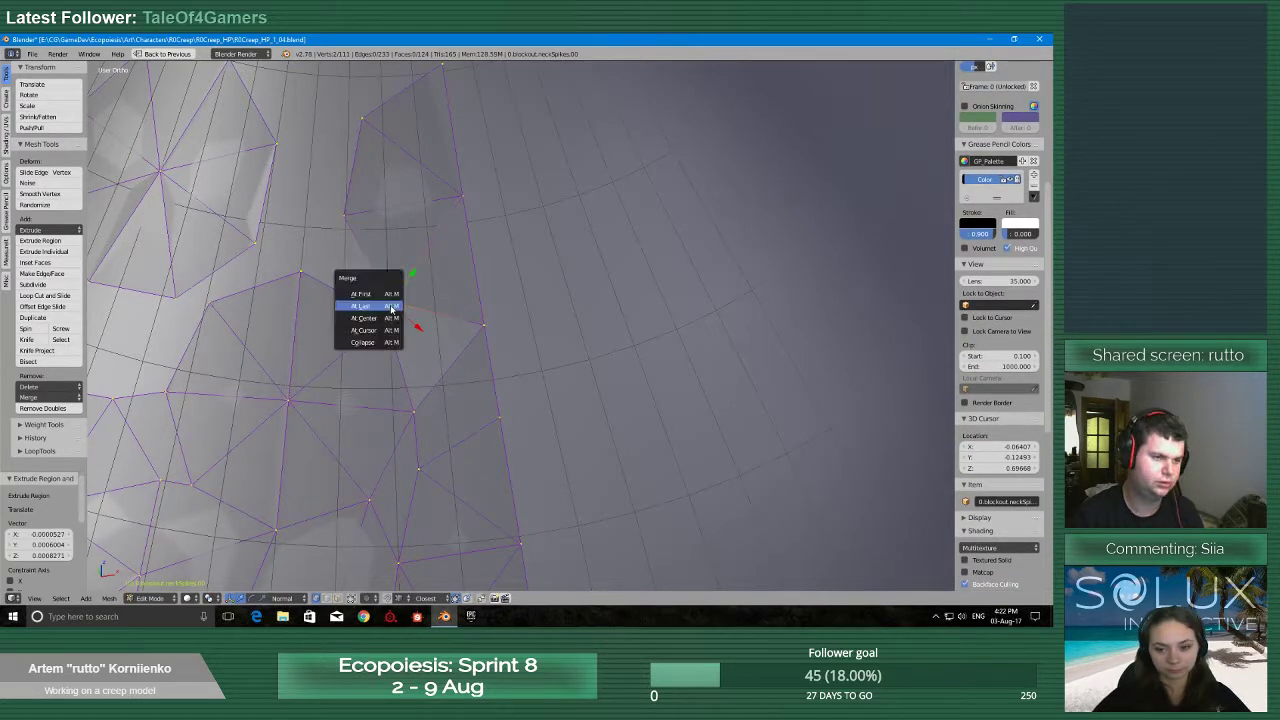
pyautogui.click(391, 308)
# Fill the gap between the short connecting edge and the outer bridging edge with a quad face
pyautogui.keyDown('shift'); pyautogui.rightClick(482, 325); pyautogui.keyUp('shift')
pyautogui.keyDown('shift'); pyautogui.rightClick(414, 409); pyautogui.keyUp('shift')
pyautogui.keyDown('shift'); pyautogui.rightClick(385, 319); pyautogui.keyUp('shift')
pyautogui.press('f')
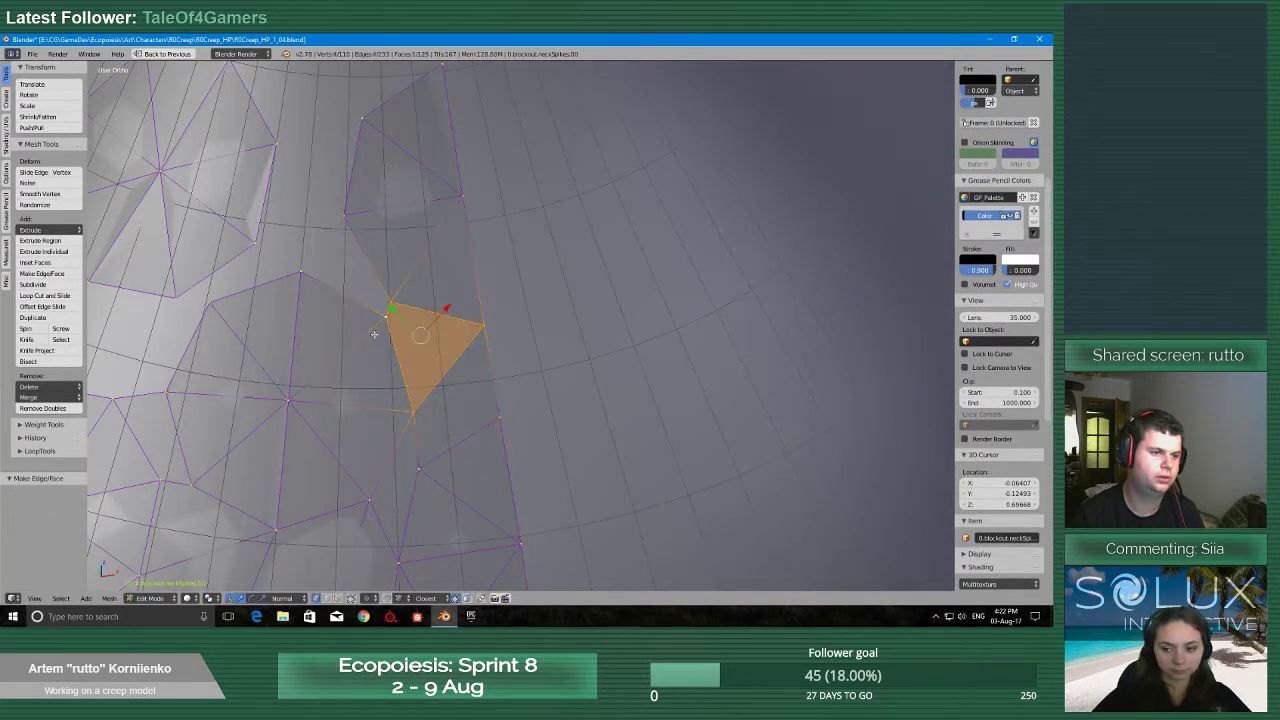
# Extrude an edge from the lower patch's top vertex to the upper outer patch's inner side vertex and merge it At Last
pyautogui.keyDown('shift'); pyautogui.moveTo(374, 334); pyautogui.dragTo(542, 402, button='middle'); pyautogui.keyUp('shift')
pyautogui.rightClick(469, 339)
pyautogui.press('e')
pyautogui.click(474, 308)
pyautogui.keyDown('shift'); pyautogui.rightClick(509, 283); pyautogui.keyUp('shift')
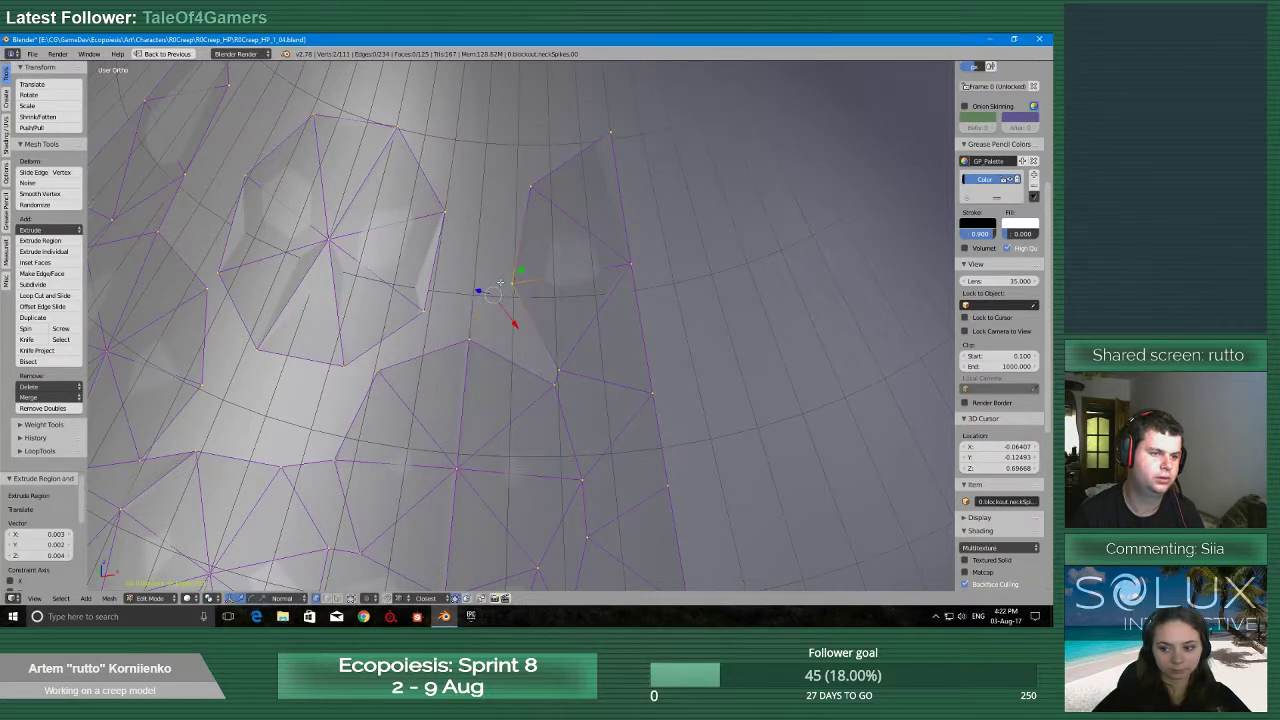
pyautogui.hotkey('alt', 'm')
pyautogui.click(502, 284)
# Fill the narrow gap between the lower patch's top edge and the upper outer patch with a quad face
pyautogui.keyDown('shift'); pyautogui.rightClick(566, 369); pyautogui.keyUp('shift')
pyautogui.keyDown('shift'); pyautogui.rightClick(553, 384); pyautogui.keyUp('shift')
pyautogui.keyDown('shift'); pyautogui.rightClick(474, 339); pyautogui.keyUp('shift')
pyautogui.press('f')
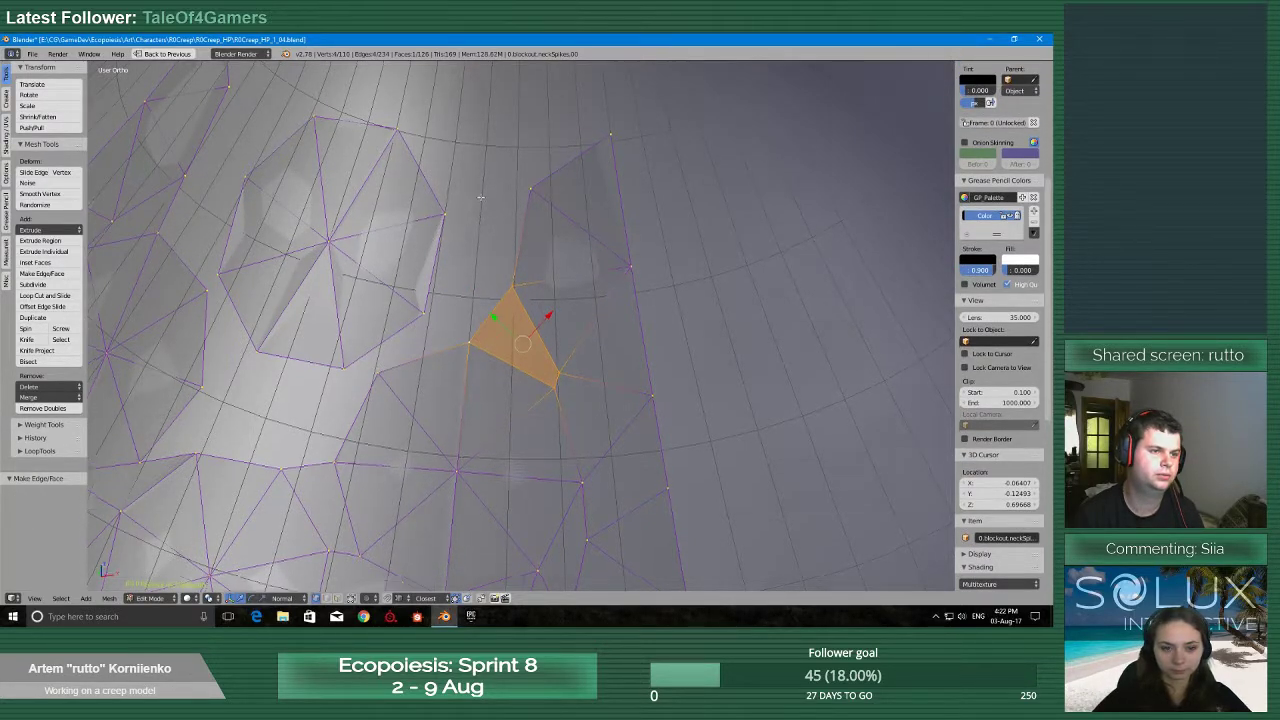
# Extrude an edge from the bottom patch's upper-right vertex to the central round patch's lower-right corner and merge it At Last
pyautogui.scroll(-5, 491, 240)
pyautogui.scroll(5, 460, 380)
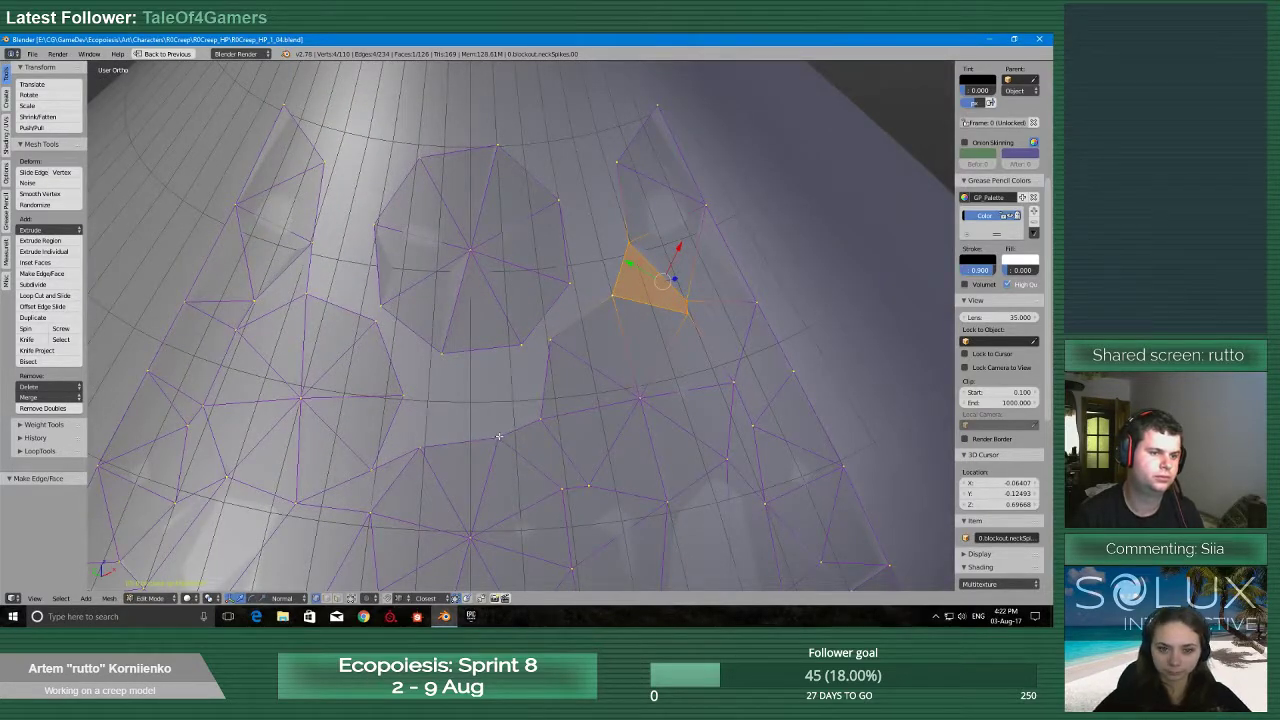
pyautogui.rightClick(497, 438)
pyautogui.press('e')
pyautogui.click(513, 372)
pyautogui.keyDown('shift'); pyautogui.rightClick(517, 359); pyautogui.keyUp('shift')
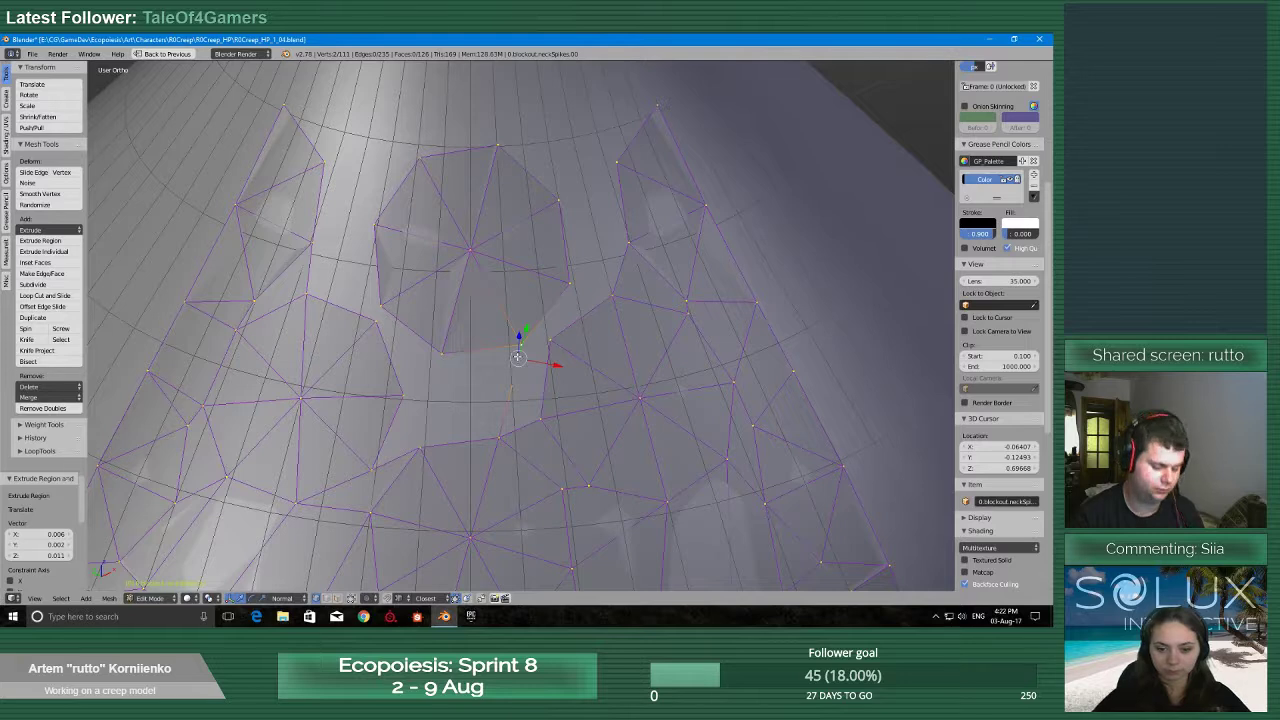
pyautogui.hotkey('alt', 'm')
pyautogui.click(517, 357)
# Extrude an edge from the central patch's lower-right corner to the right patch, merge it At Last and fill the quad below
pyautogui.press('e')
pyautogui.click(541, 347)
pyautogui.keyDown('shift'); pyautogui.rightClick(547, 343); pyautogui.keyUp('shift')
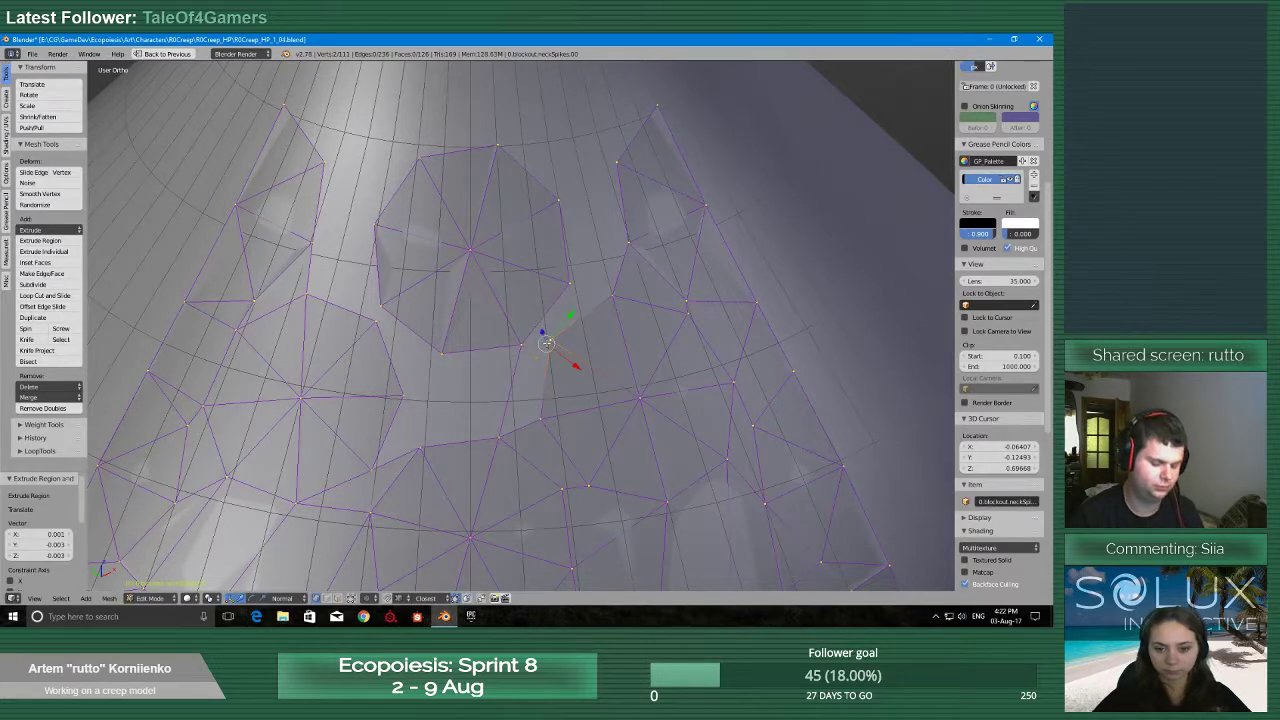
pyautogui.hotkey('alt', 'm')
pyautogui.click(546, 345)
pyautogui.press('f')
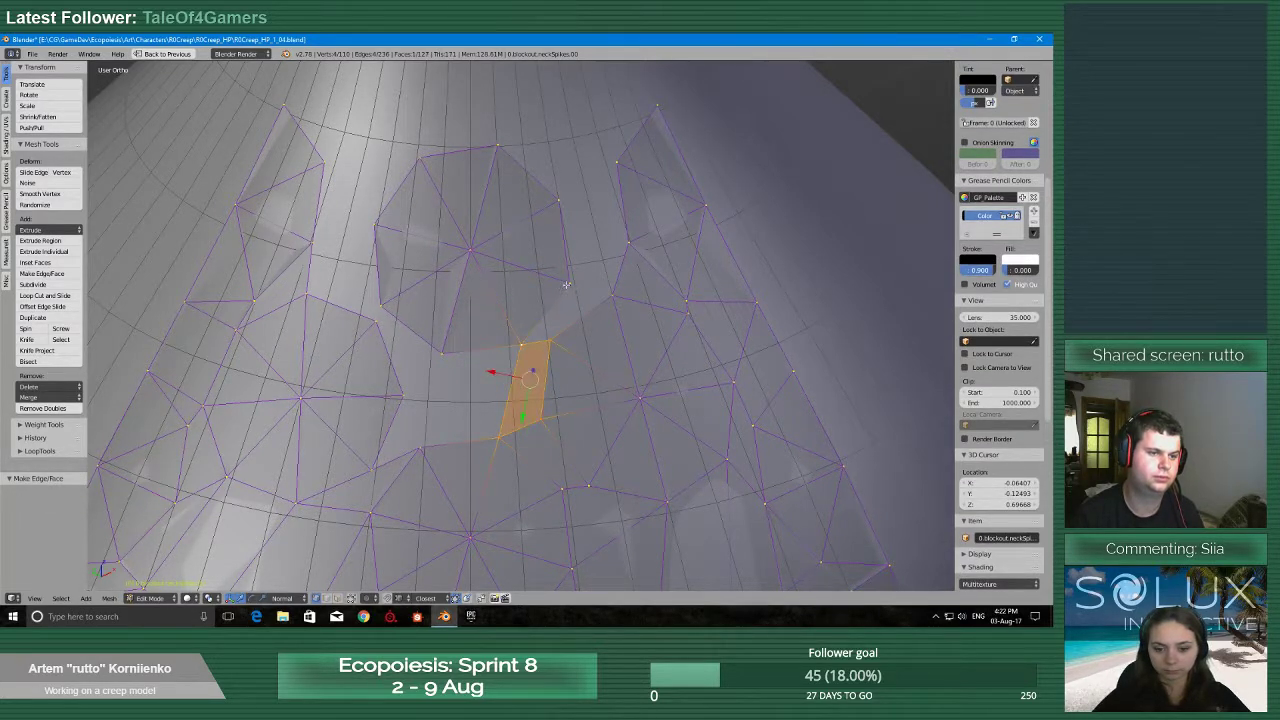
# Extrude an edge from the central patch's lower right-side vertex to the right patch's top vertex and merge it At Last
pyautogui.rightClick(567, 285)
pyautogui.press('e')
pyautogui.click(588, 290)
pyautogui.keyDown('shift'); pyautogui.rightClick(609, 295); pyautogui.keyUp('shift')
pyautogui.hotkey('alt', 'm')
pyautogui.click(607, 296)
# Fill the diagonal gap between the central patch and the right patch's upper-left edge with a quad face
pyautogui.keyDown('shift'); pyautogui.rightClick(553, 342); pyautogui.keyUp('shift')
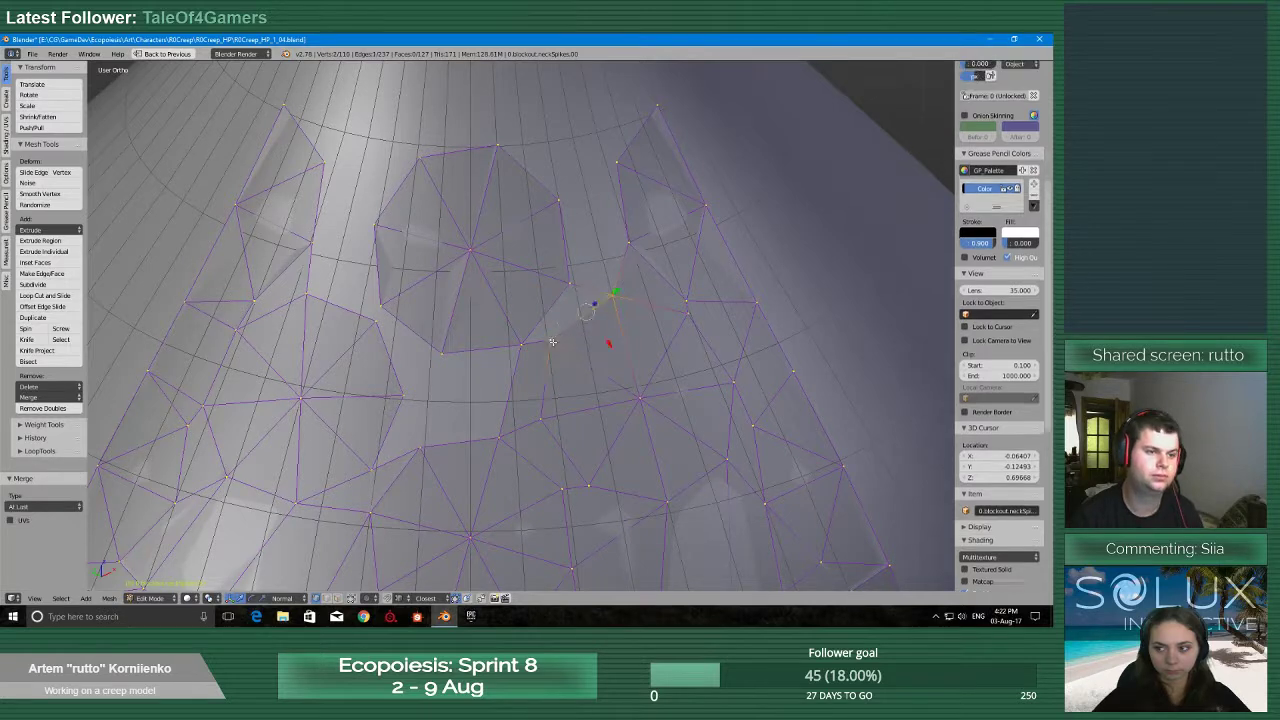
pyautogui.keyDown('shift'); pyautogui.rightClick(525, 345); pyautogui.keyUp('shift')
pyautogui.keyDown('shift'); pyautogui.rightClick(563, 286); pyautogui.keyUp('shift')
pyautogui.press('f')
# Extrude an edge from the central patch's upper-right vertex to the upper outer patch's inner side vertex and merge it At Last
pyautogui.rightClick(565, 205)
pyautogui.press('e')
pyautogui.click(616, 234)
pyautogui.keyDown('shift'); pyautogui.rightClick(631, 242); pyautogui.keyUp('shift')
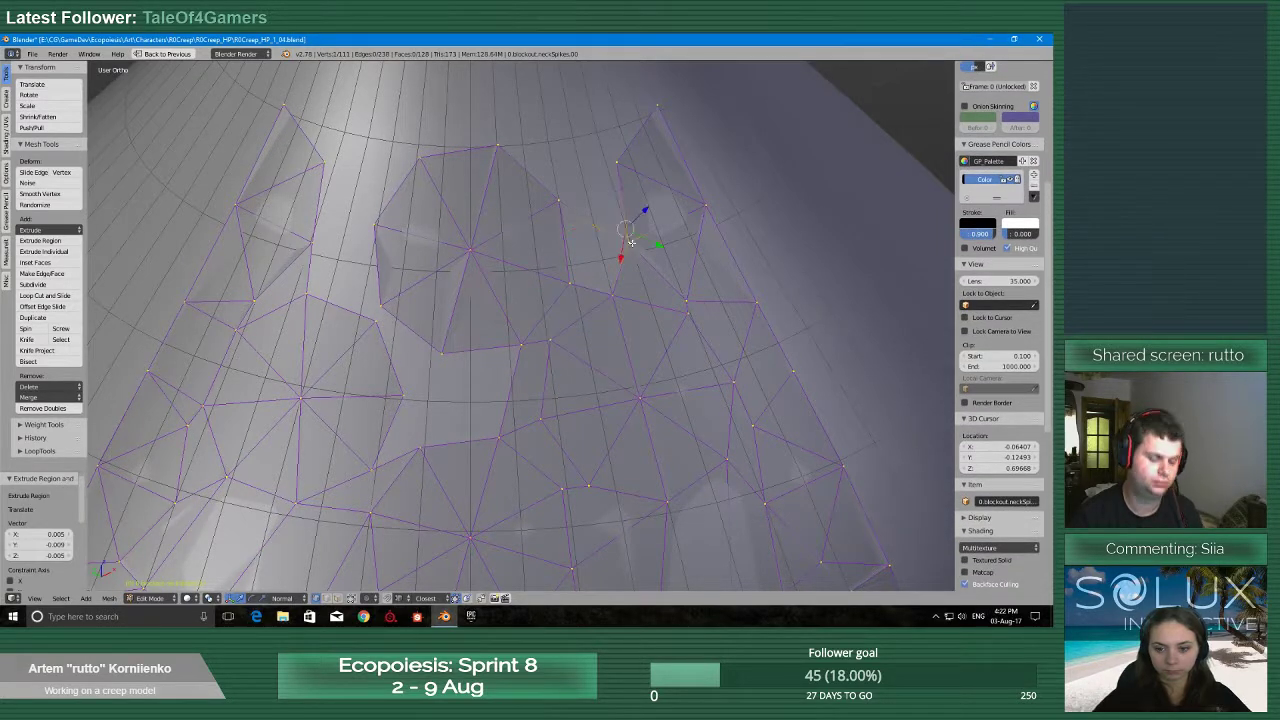
pyautogui.hotkey('alt', 'm')
pyautogui.click(630, 244)
# Fill the gap between the central patch's right side and the upper outer patch with a quad face
pyautogui.keyDown('shift'); pyautogui.rightClick(559, 203); pyautogui.keyUp('shift')
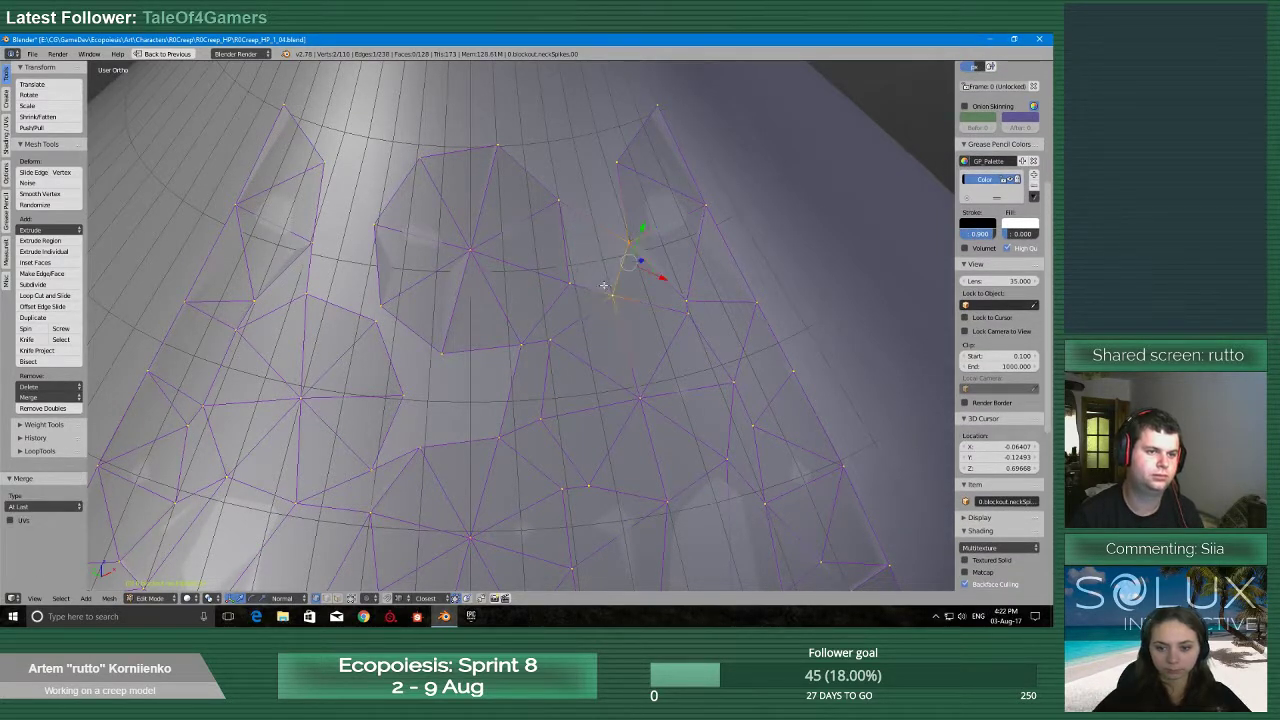
pyautogui.keyDown('shift'); pyautogui.rightClick(559, 203); pyautogui.keyUp('shift')
pyautogui.press('f')
pyautogui.scroll(1, 559, 205)
pyautogui.moveTo(548, 225); pyautogui.dragTo(562, 226, button='middle')
pyautogui.rightClick(451, 366)
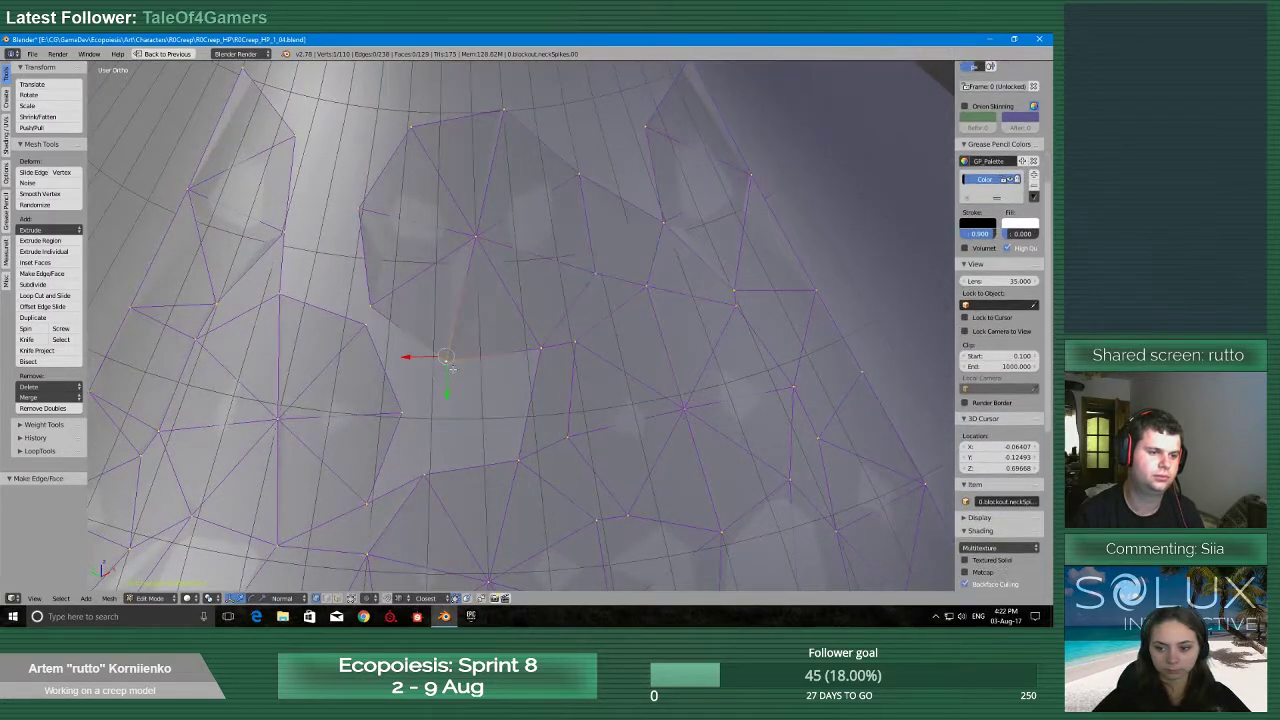
pyautogui.press('r')
pyautogui.click(420, 484)
pyautogui.rightClick(446, 358)
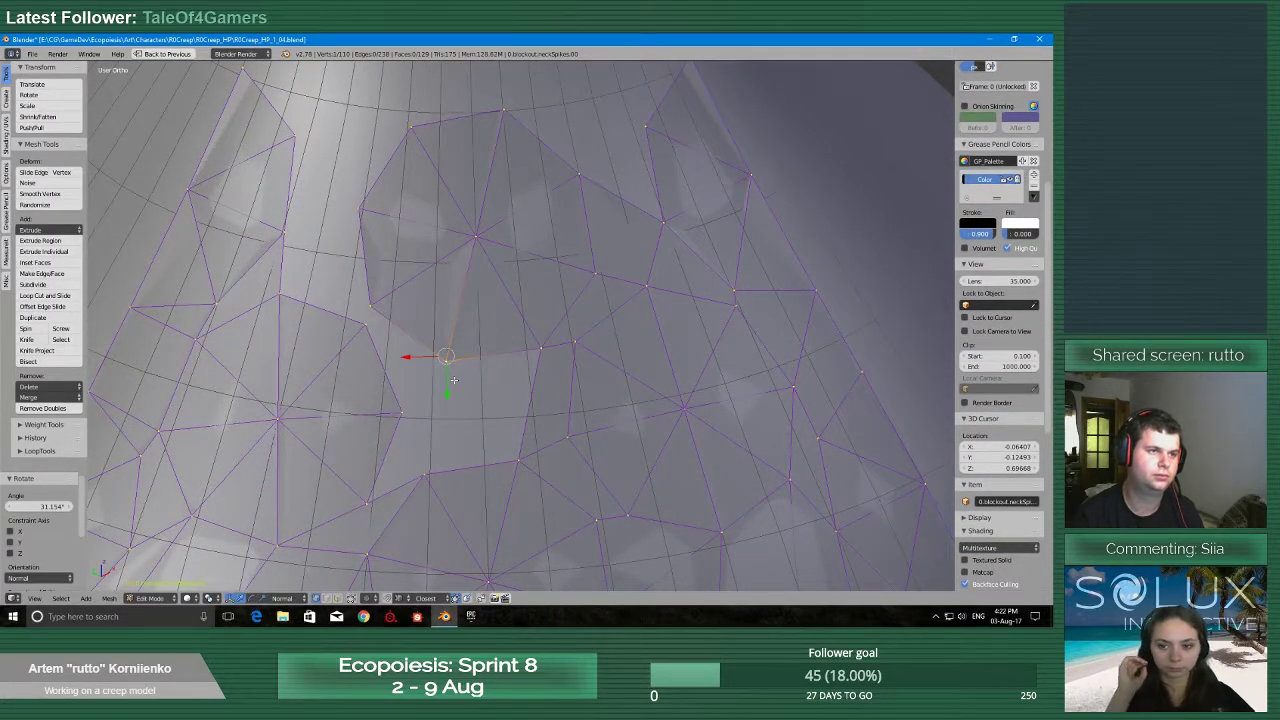
pyautogui.press('a')
# Extrude an edge from the central patch's bottom vertex to the bottom patch's upper-left vertex and merge it At Last
pyautogui.rightClick(447, 357)
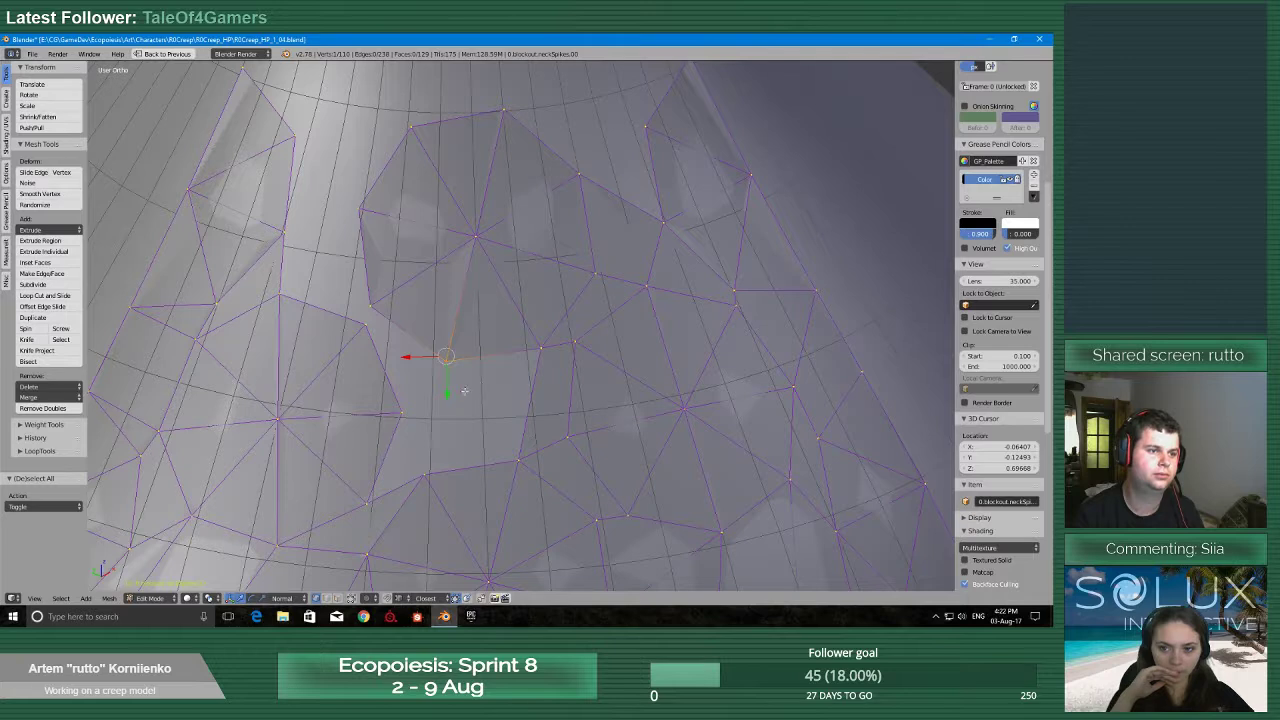
pyautogui.press('e')
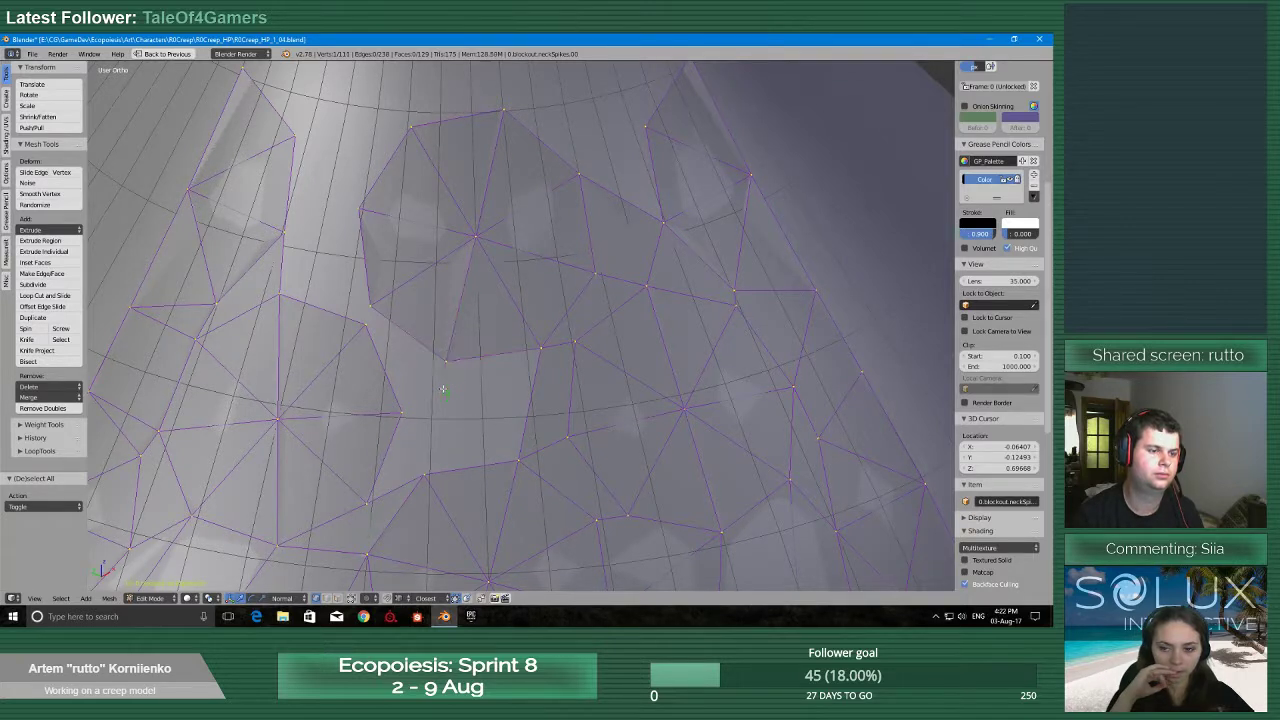
pyautogui.click(427, 475)
pyautogui.hotkey('alt', 'm')
pyautogui.click(428, 476)
# Fill the four-sided gap directly between the central patch and the bottom patch with a quad face
pyautogui.keyDown('shift'); pyautogui.rightClick(541, 350); pyautogui.keyUp('shift')
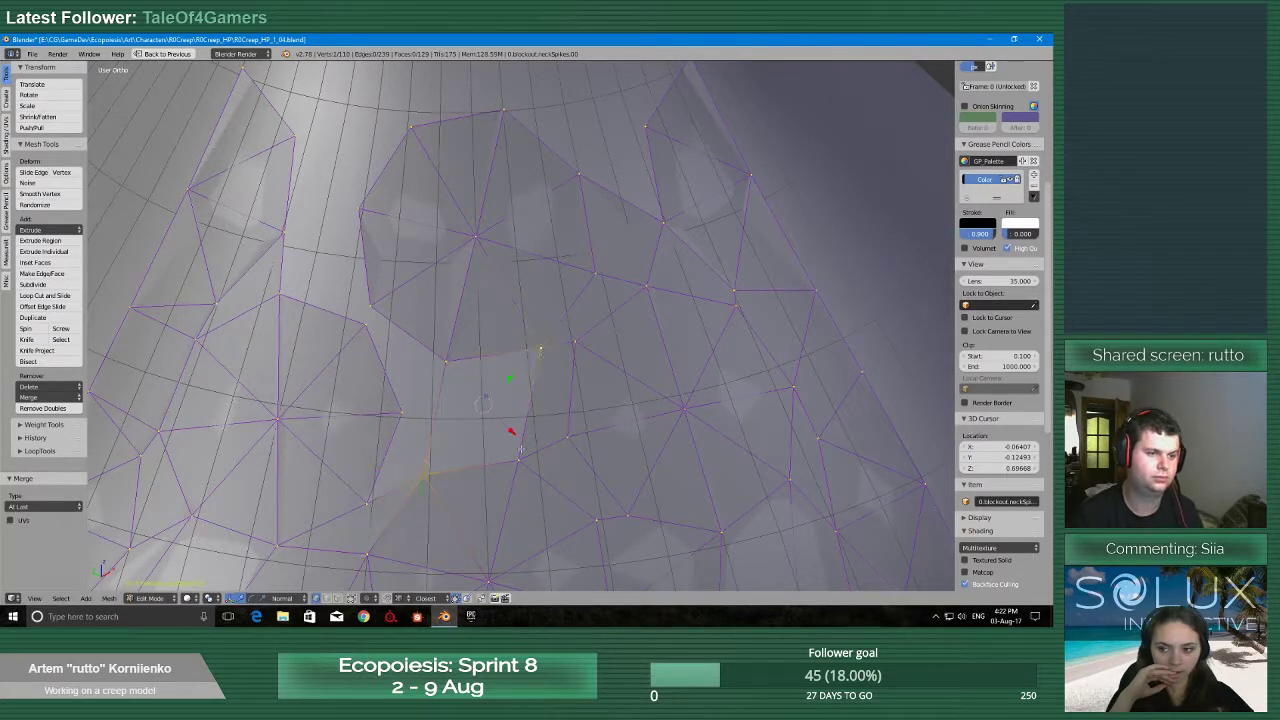
pyautogui.keyDown('shift'); pyautogui.rightClick(519, 460); pyautogui.keyUp('shift')
pyautogui.press('f')
pyautogui.hotkey('ctrl', 'z')
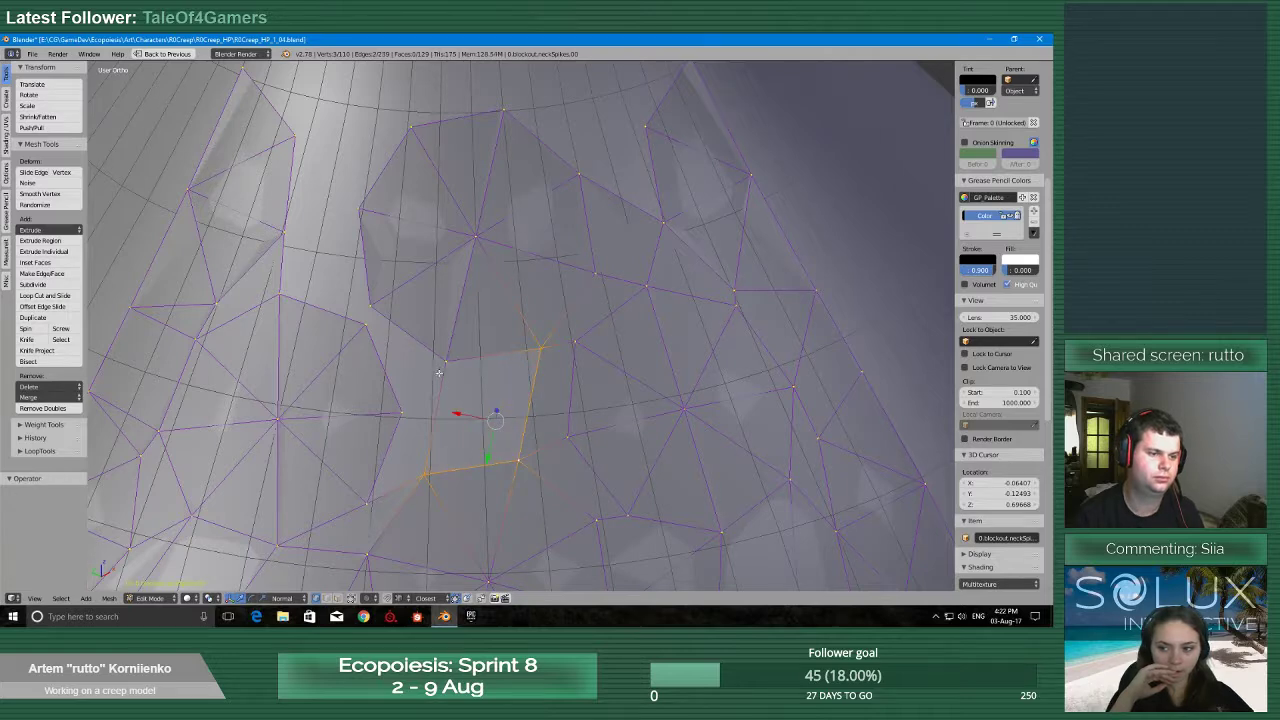
pyautogui.press('f')
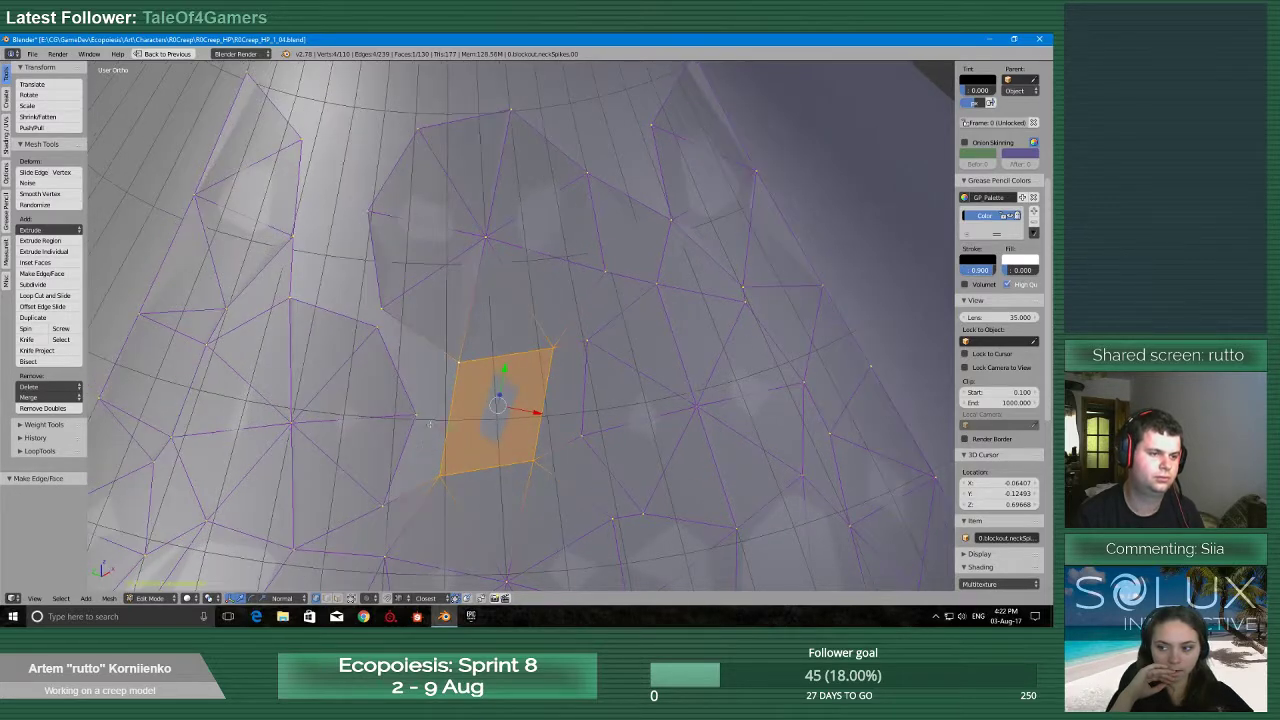
# Extrude an edge from the left patch's right corner to the central patch's bottom vertex, merge it At Last and fill the quad below
pyautogui.rightClick(428, 421)
pyautogui.press('e')
pyautogui.click(441, 393)
pyautogui.keyDown('shift'); pyautogui.rightClick(462, 363); pyautogui.keyUp('shift')
pyautogui.hotkey('alt', 'm')
pyautogui.click(444, 391)
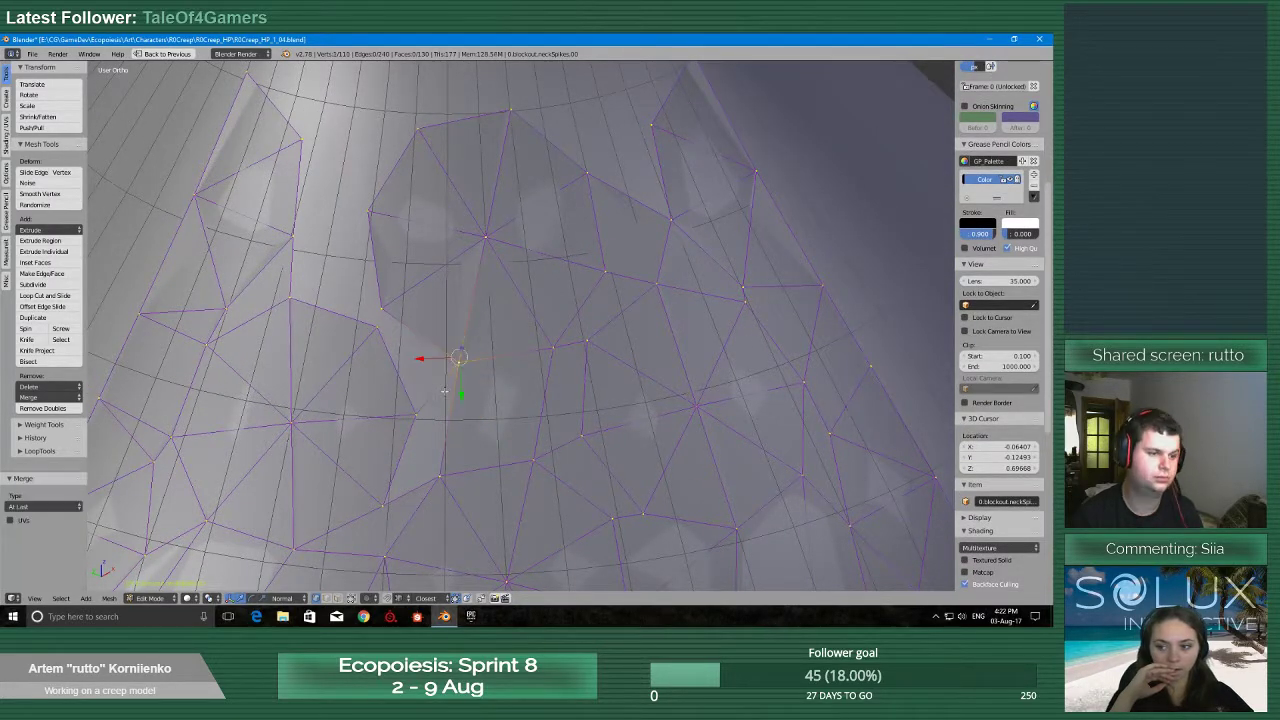
pyautogui.keyDown('shift'); pyautogui.rightClick(444, 487); pyautogui.keyUp('shift')
pyautogui.keyDown('shift'); pyautogui.rightClick(389, 502); pyautogui.keyUp('shift')
# Extrude a short edge from the left patch's upper-right vertex to the central patch, merge it At Last and fill the quad below
pyautogui.rightClick(372, 320)
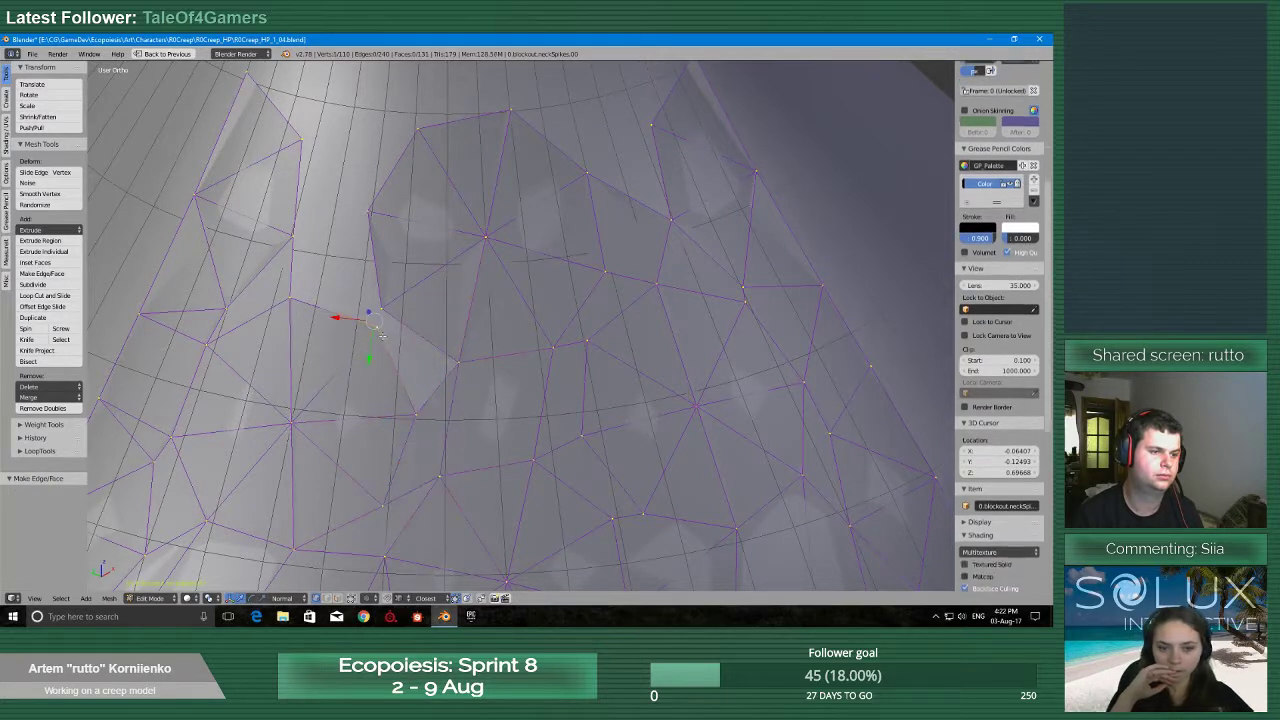
pyautogui.press('e')
pyautogui.click(379, 308)
pyautogui.keyDown('shift'); pyautogui.rightClick(384, 311); pyautogui.keyUp('shift')
pyautogui.hotkey('alt', 'm')
pyautogui.click(385, 311)
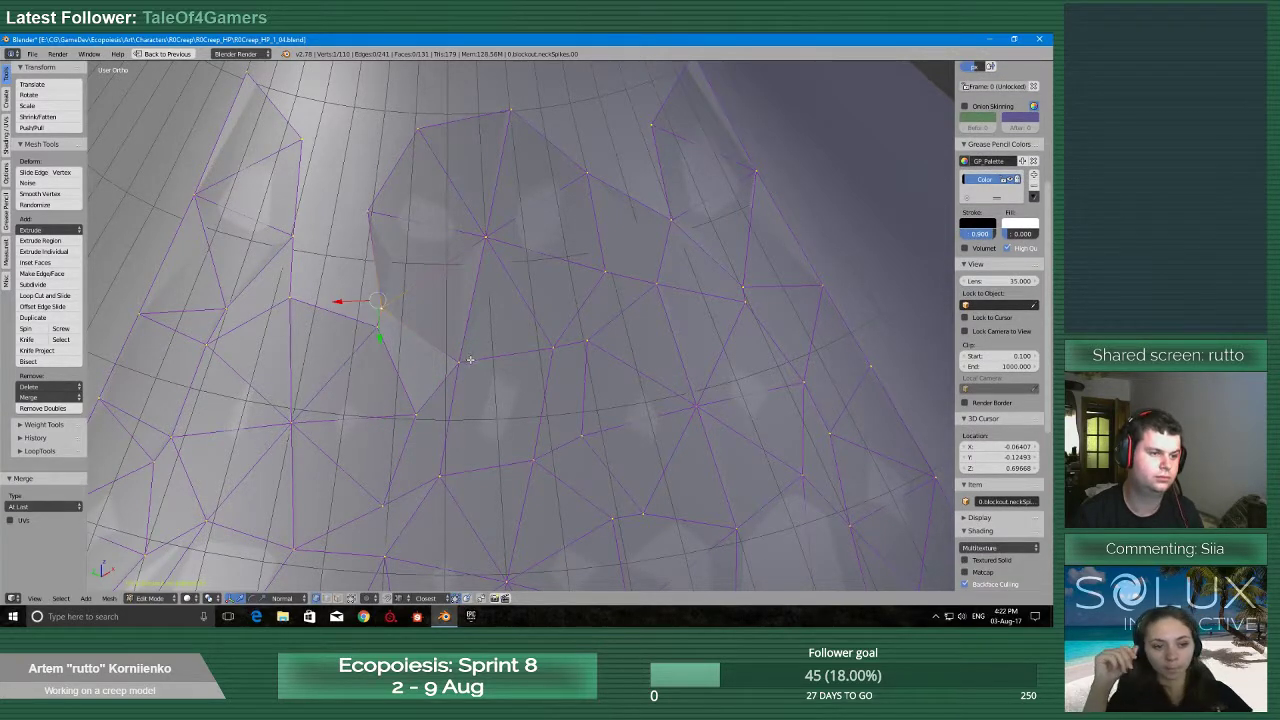
pyautogui.rightClick(410, 408)
# Bridge the upper-left patch's lower inner vertex to the central patch's lower-left corner with a merged edge and fill the quad below
pyautogui.moveTo(421, 403); pyautogui.dragTo(420, 436, button='middle')
pyautogui.rightClick(308, 321)
pyautogui.press('e')
pyautogui.click(385, 399)
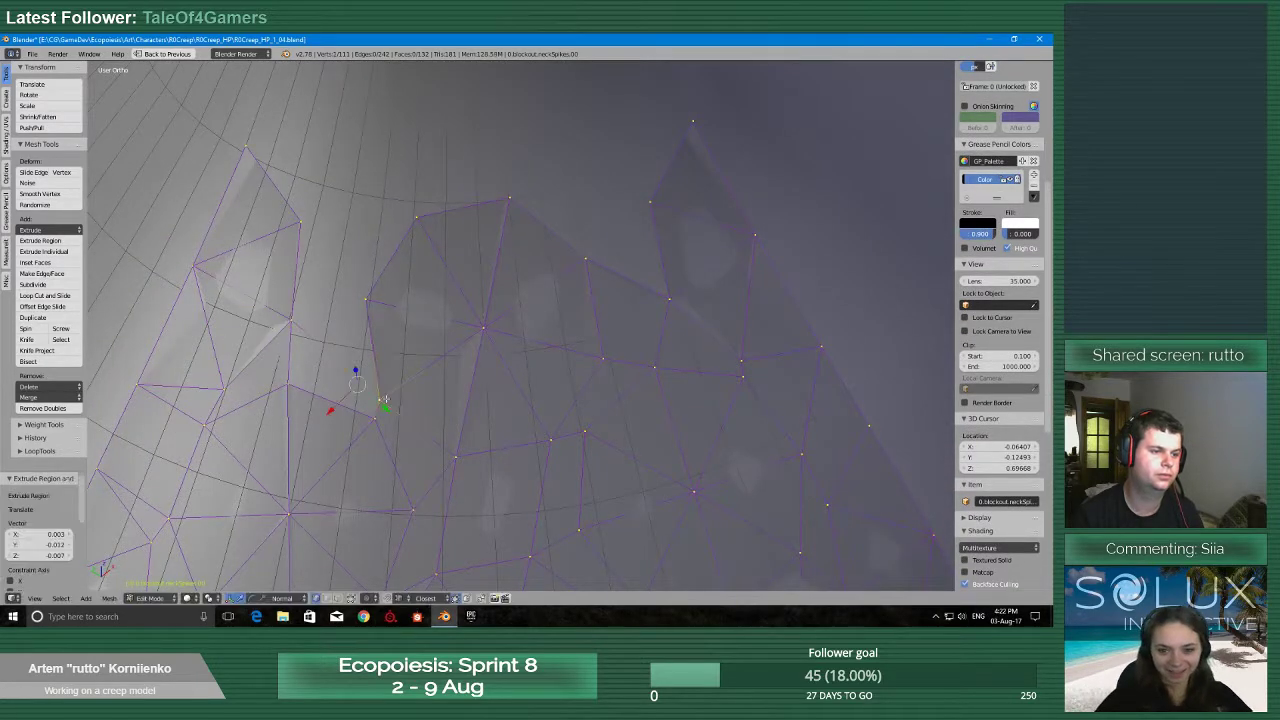
pyautogui.hotkey('alt', 'm')
pyautogui.click(385, 399)
pyautogui.keyDown('shift'); pyautogui.rightClick(374, 413); pyautogui.keyUp('shift')
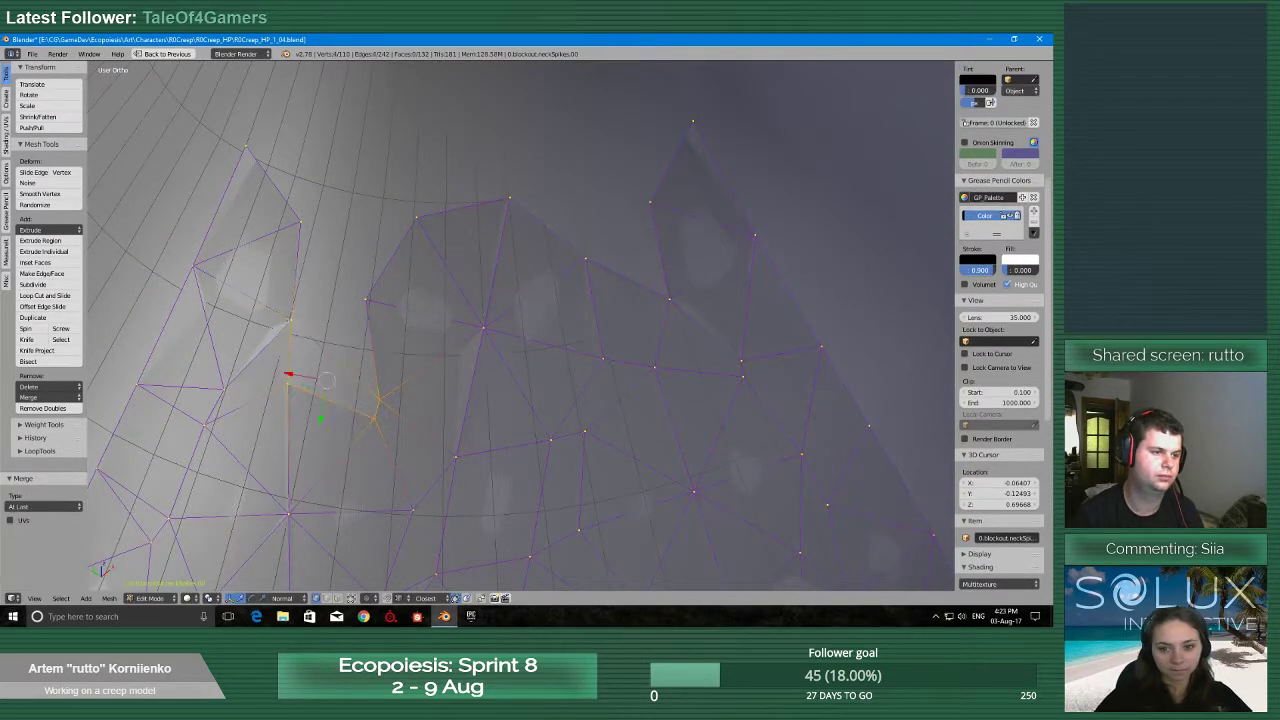
# Bridge the upper-left patch's upper inner vertex to the central patch's left side vertex with a merged edge and fill the quad below
pyautogui.rightClick(299, 226)
pyautogui.press('e')
pyautogui.click(300, 250)
pyautogui.keyDown('shift'); pyautogui.rightClick(359, 304); pyautogui.keyUp('shift')
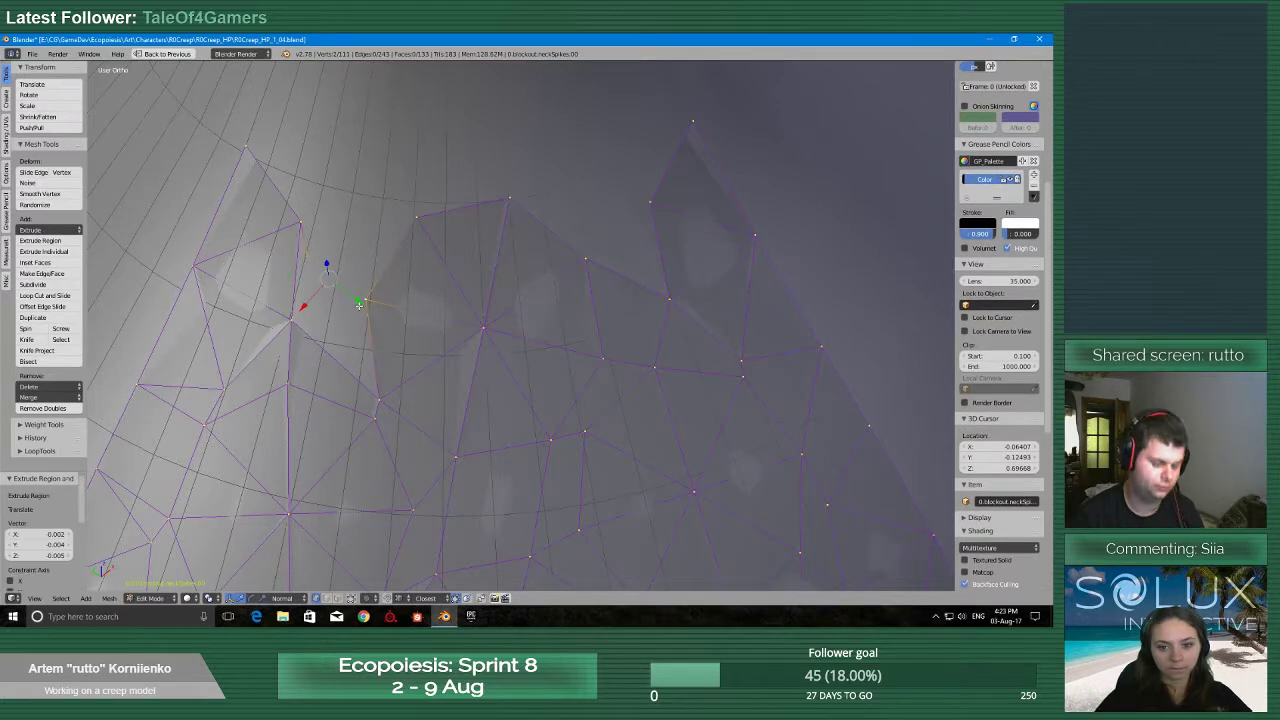
pyautogui.hotkey('alt', 'm')
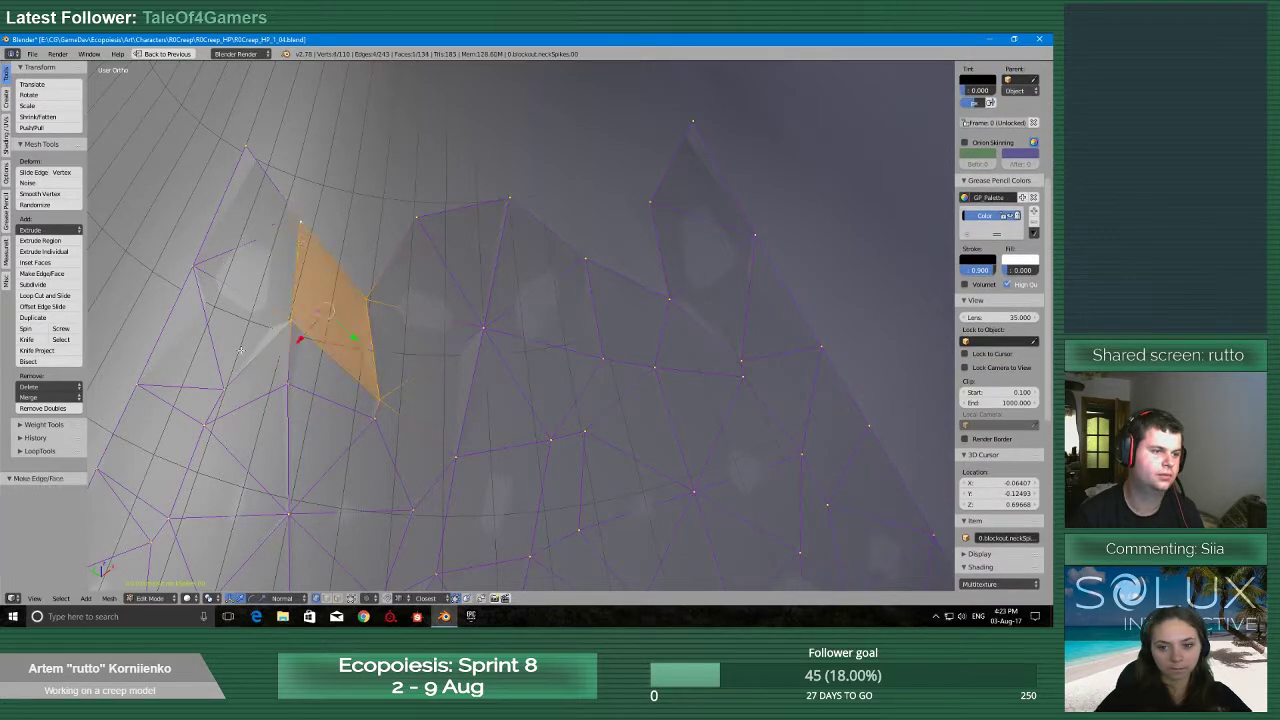
# Extrude an edge from the upper-left patch's top tip across to the central patch's upper-left vertex and merge it At Last
pyautogui.moveTo(240, 350); pyautogui.dragTo(360, 340, button='middle')
pyautogui.scroll(2, 362, 336)
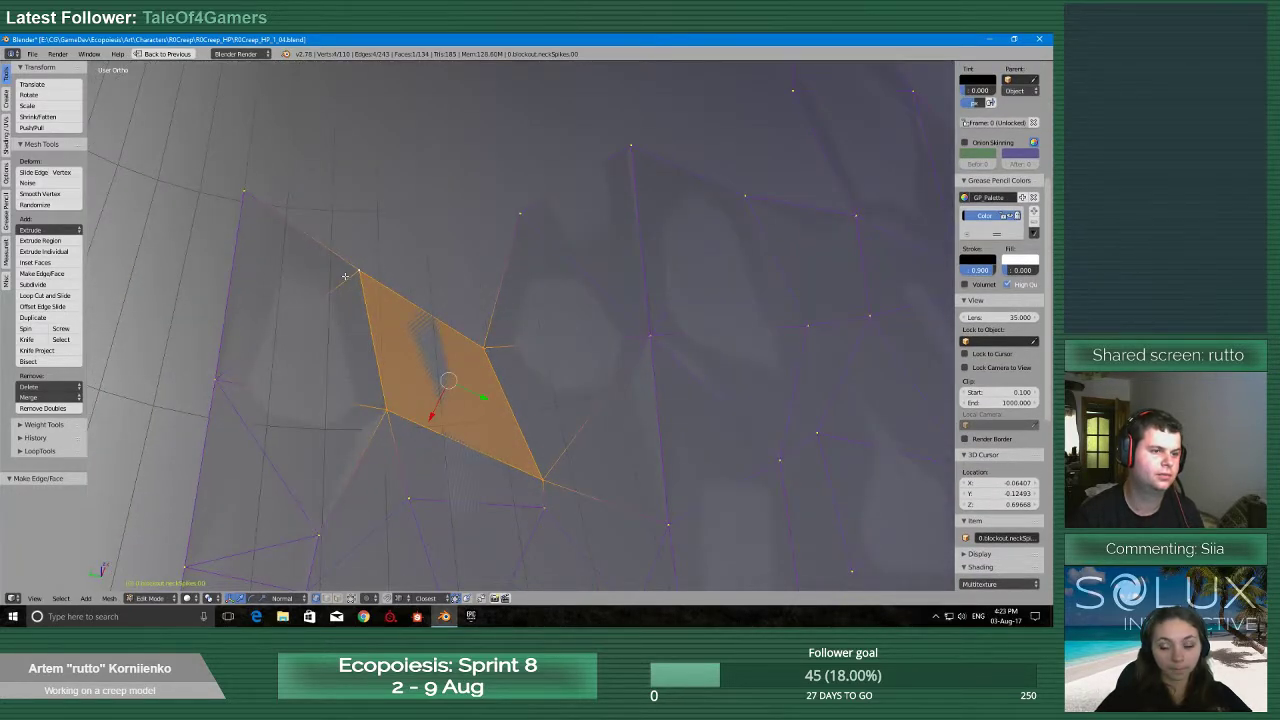
pyautogui.rightClick(358, 271)
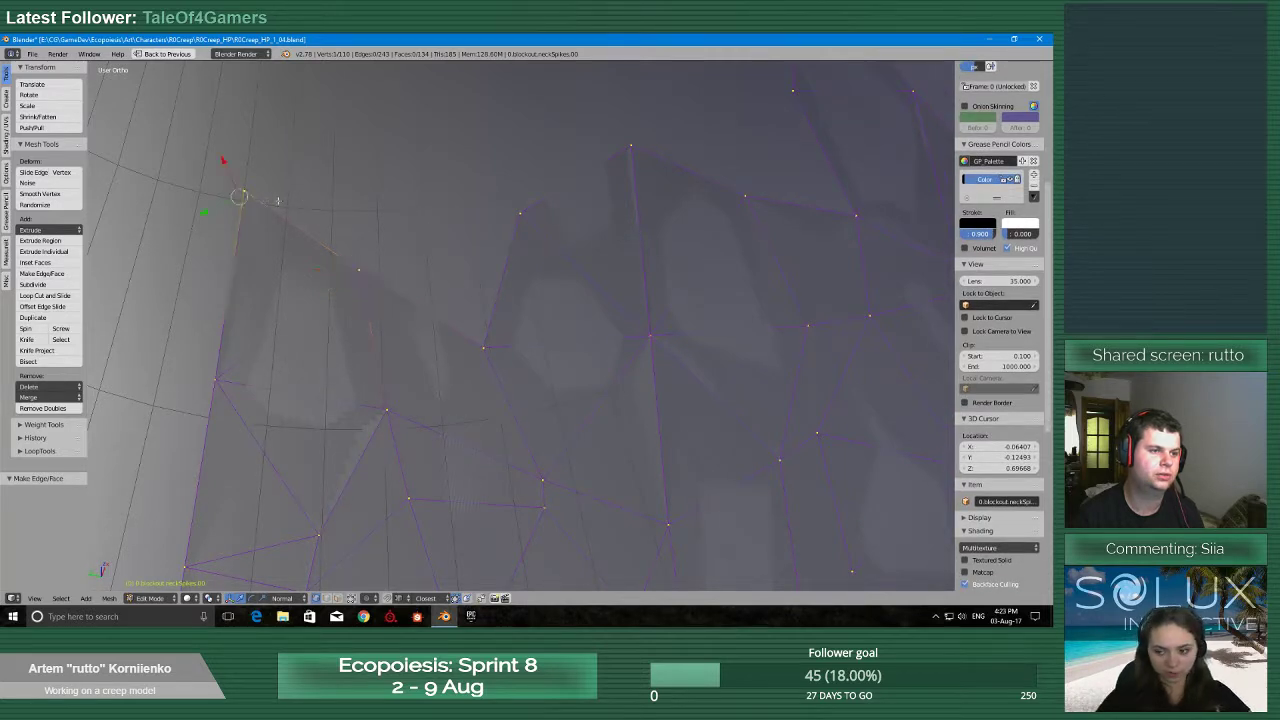
pyautogui.press('e')
pyautogui.click(521, 212)
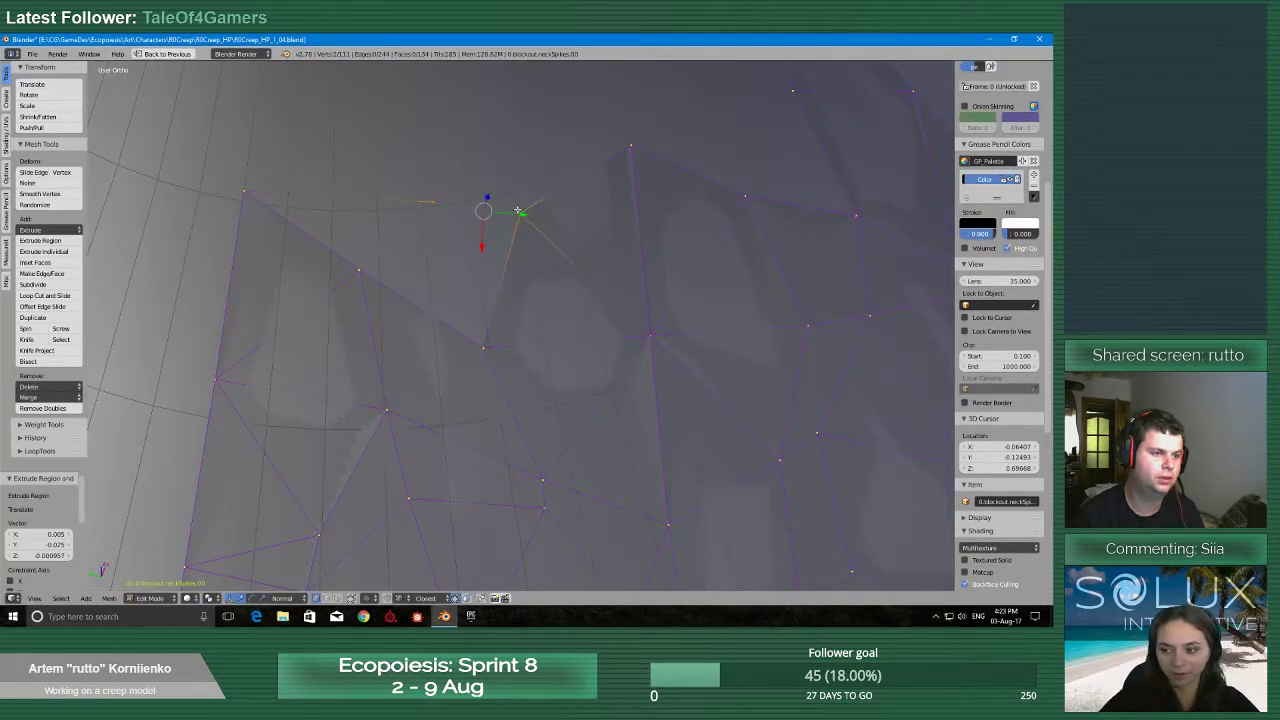
pyautogui.hotkey('alt', 'm')
pyautogui.click(462, 240)
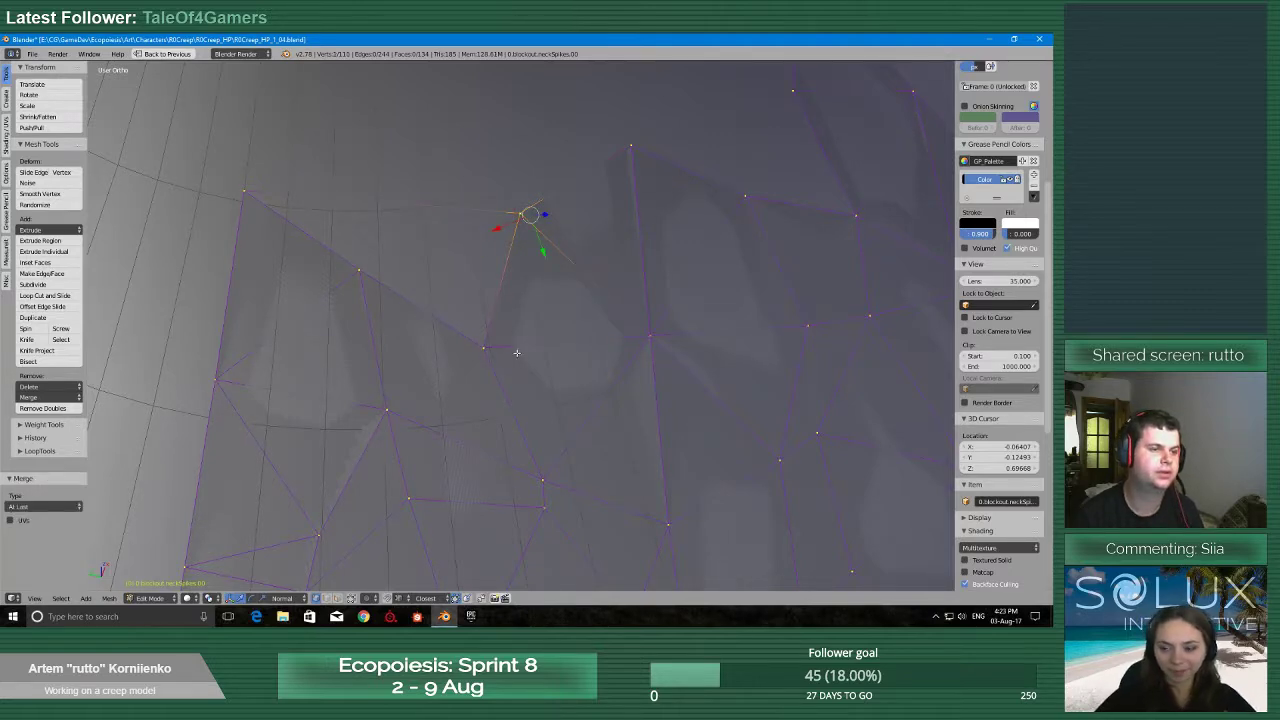
# Fill the gap below the new top edge between the upper-left and central patches with a quad face
pyautogui.keyDown('shift'); pyautogui.rightClick(488, 348); pyautogui.keyUp('shift')
pyautogui.keyDown('shift'); pyautogui.rightClick(348, 273); pyautogui.keyUp('shift')
pyautogui.press('f')
# Save the model over the existing Blender file
pyautogui.scroll(-3, 255, 183)
pyautogui.hotkey('ctrl', 's')
pyautogui.moveTo(330, 240); pyautogui.dragTo(449, 323, button='middle')
pyautogui.click(414, 314)
# Extrude an edge from the central patch's upper-right vertex to the upper-right patch's upper-left vertex and merge it At Last
pyautogui.scroll(2, 457, 340)
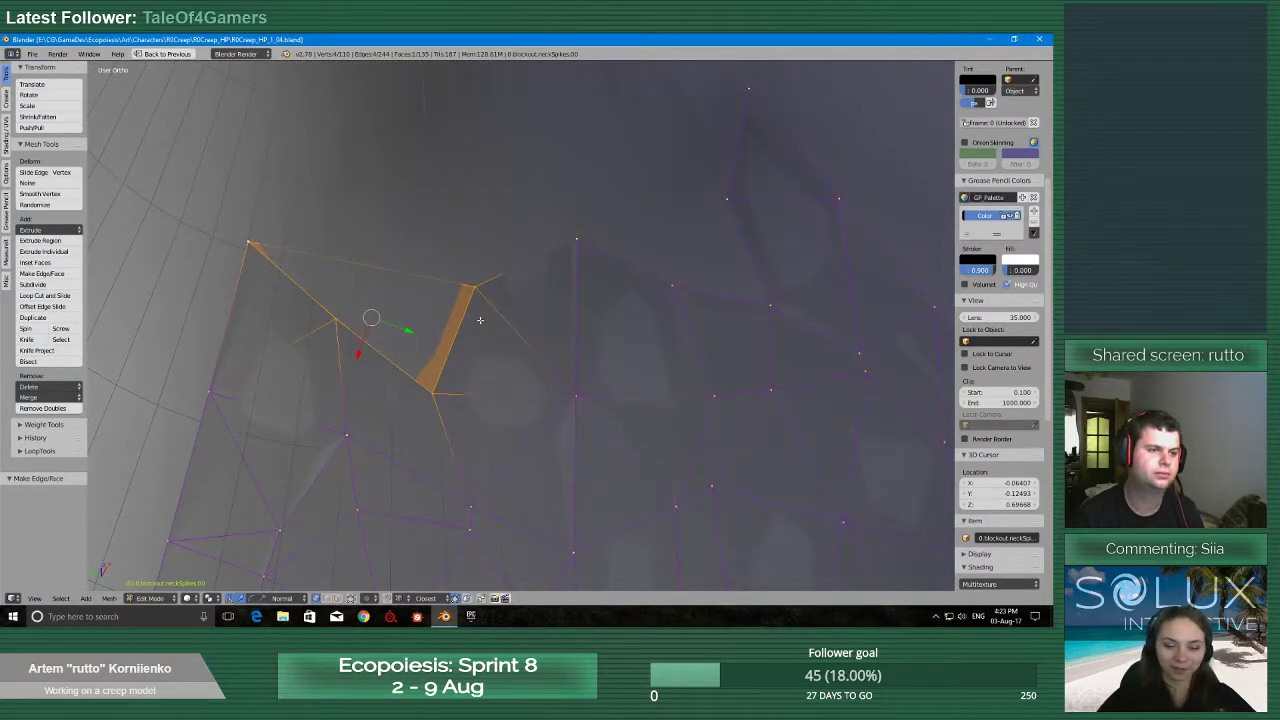
pyautogui.moveTo(580, 277); pyautogui.dragTo(519, 276, button='middle')
pyautogui.rightClick(406, 229)
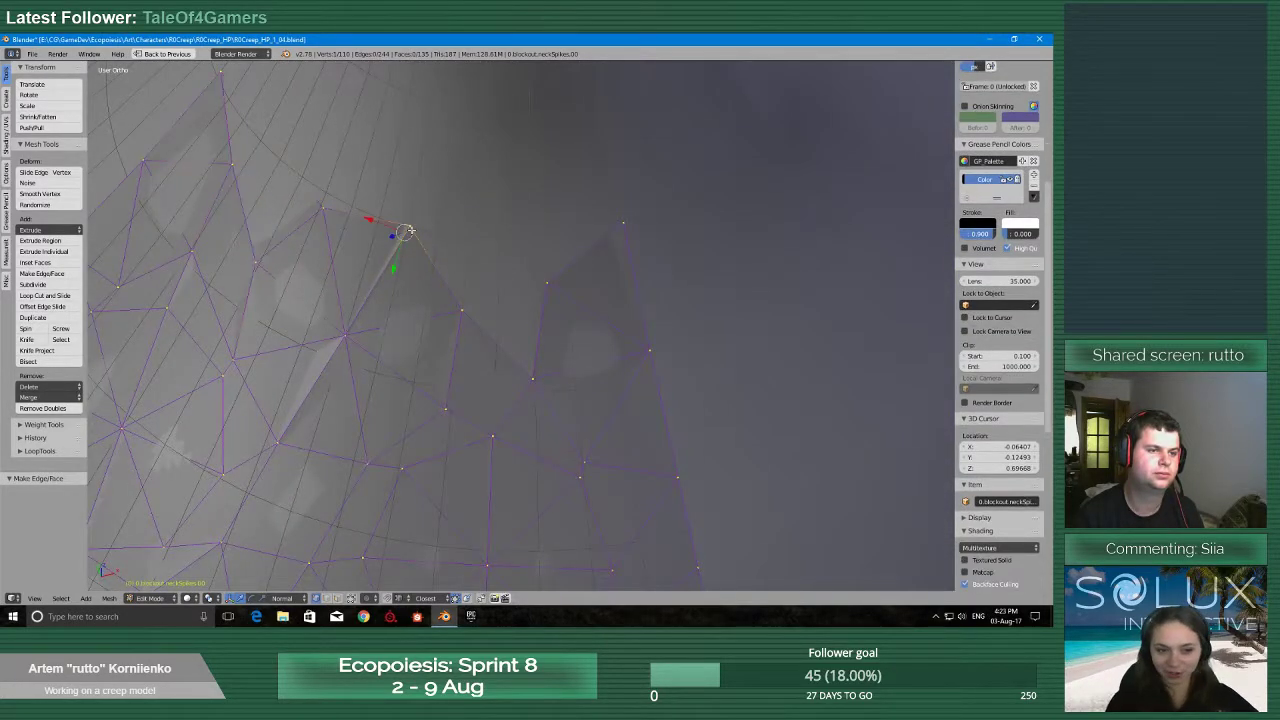
pyautogui.moveTo(461, 310); pyautogui.dragTo(545, 281, button='middle')
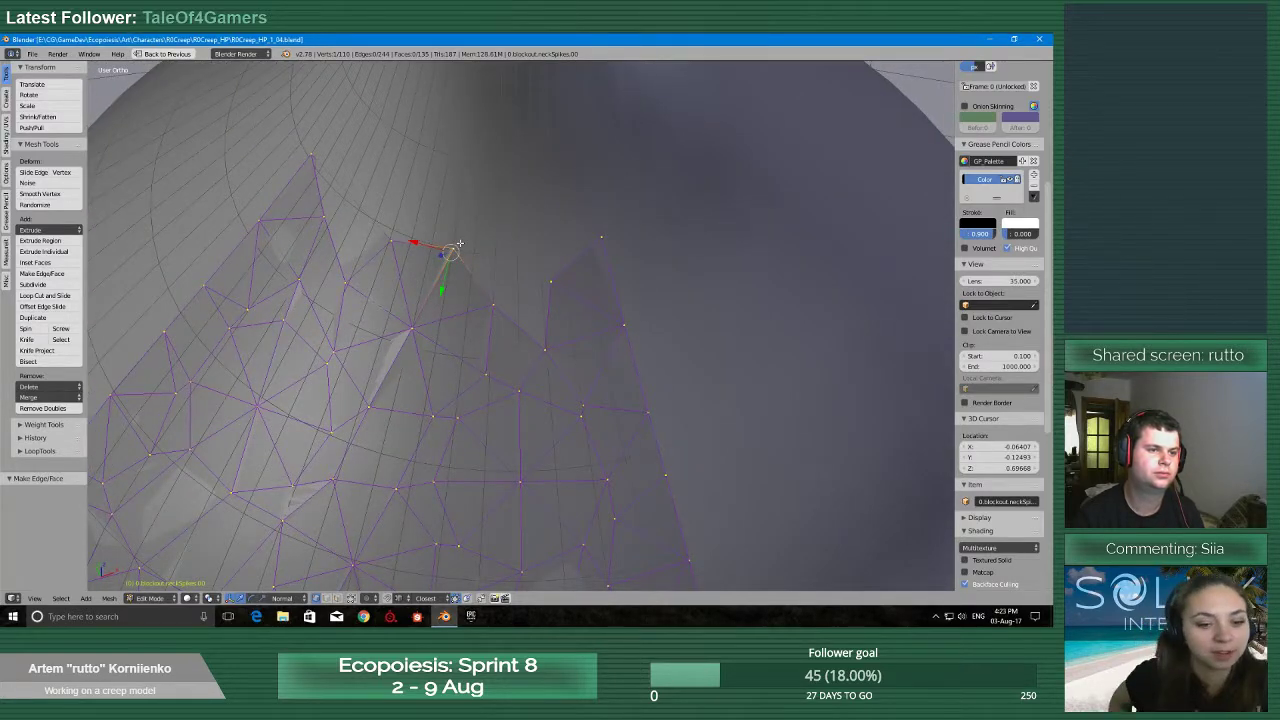
pyautogui.press('e')
pyautogui.click(552, 284)
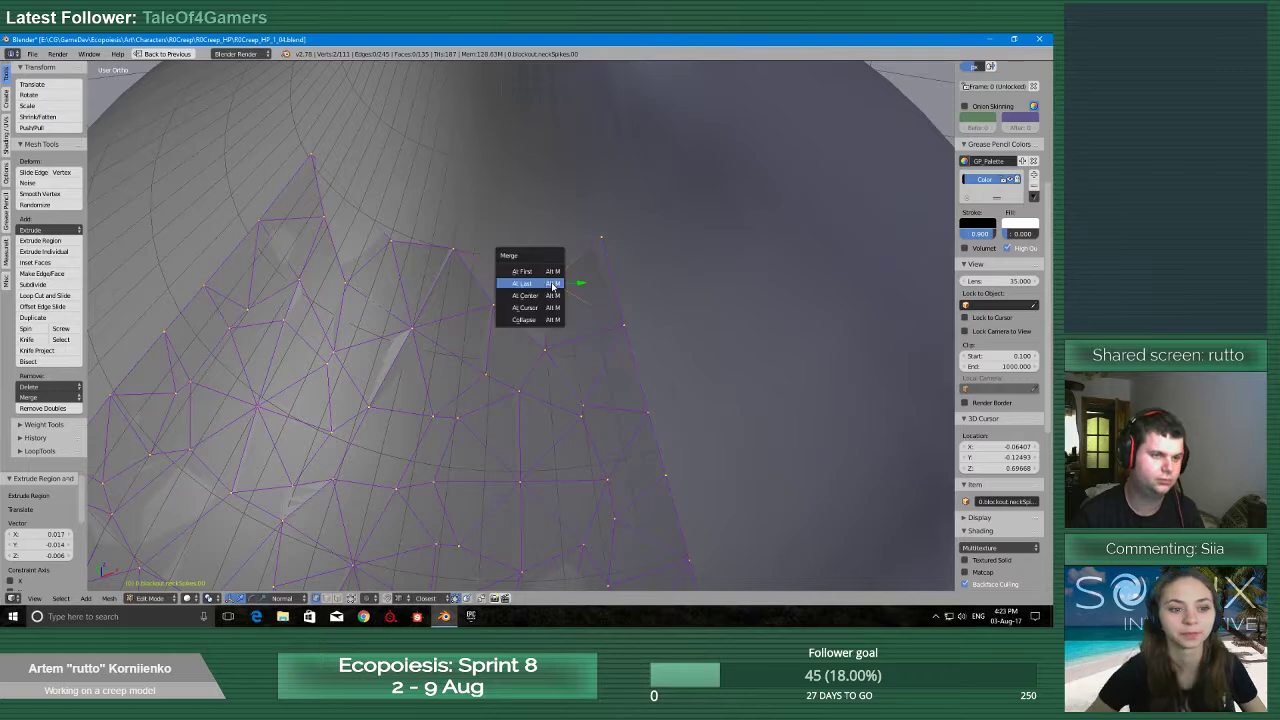
pyautogui.click(553, 284)
# Fill the gap below the new top edge between the central and upper-right patches with a quad face
pyautogui.keyDown('shift'); pyautogui.rightClick(553, 347); pyautogui.keyUp('shift')
pyautogui.keyDown('shift'); pyautogui.rightClick(495, 306); pyautogui.keyUp('shift')
pyautogui.keyDown('shift'); pyautogui.rightClick(456, 254); pyautogui.keyUp('shift')
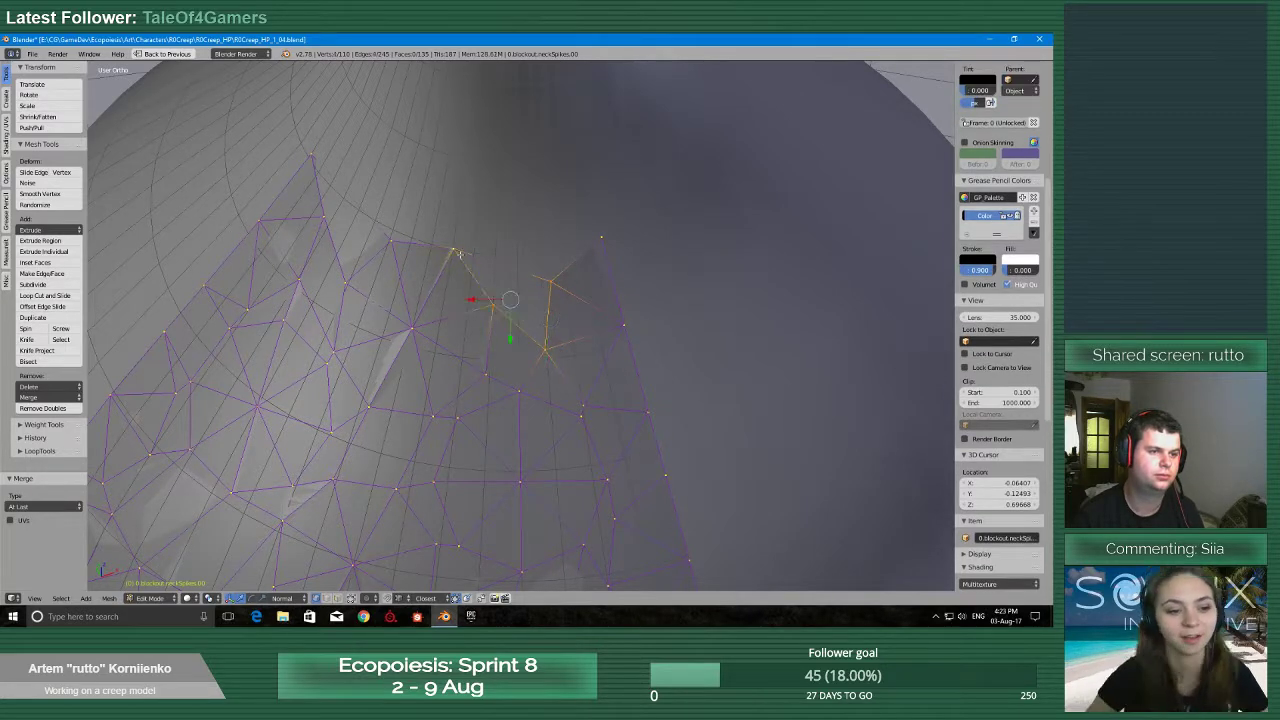
pyautogui.press('f')
# Save the model over the existing Blender file
pyautogui.scroll(-4, 463, 295)
pyautogui.moveTo(466, 308); pyautogui.dragTo(494, 297, button='middle')
pyautogui.hotkey('ctrl', 's')
pyautogui.click(494, 297)
# Examine the connected spike patches on the neck bulge from several angles and distances
pyautogui.scroll(-2, 496, 325)
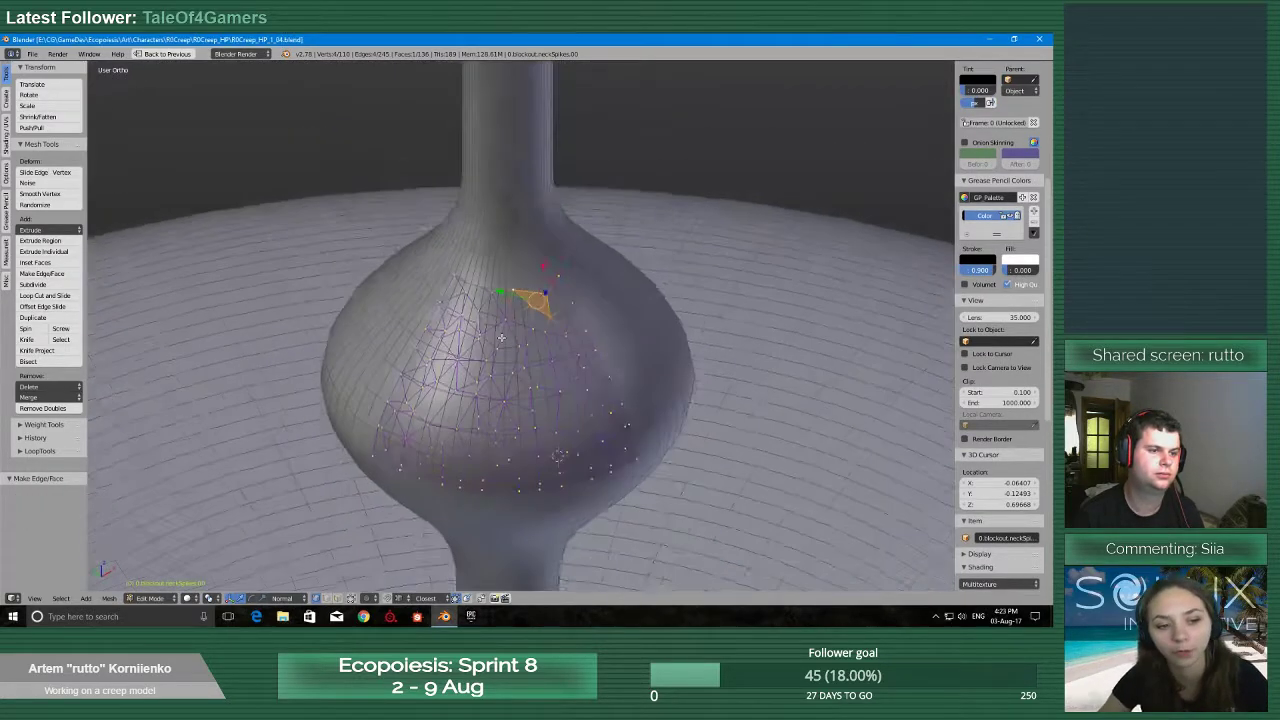
pyautogui.moveTo(497, 350); pyautogui.dragTo(465, 342, button='middle')
pyautogui.scroll(4, 463, 343)
pyautogui.scroll(5, 463, 343)
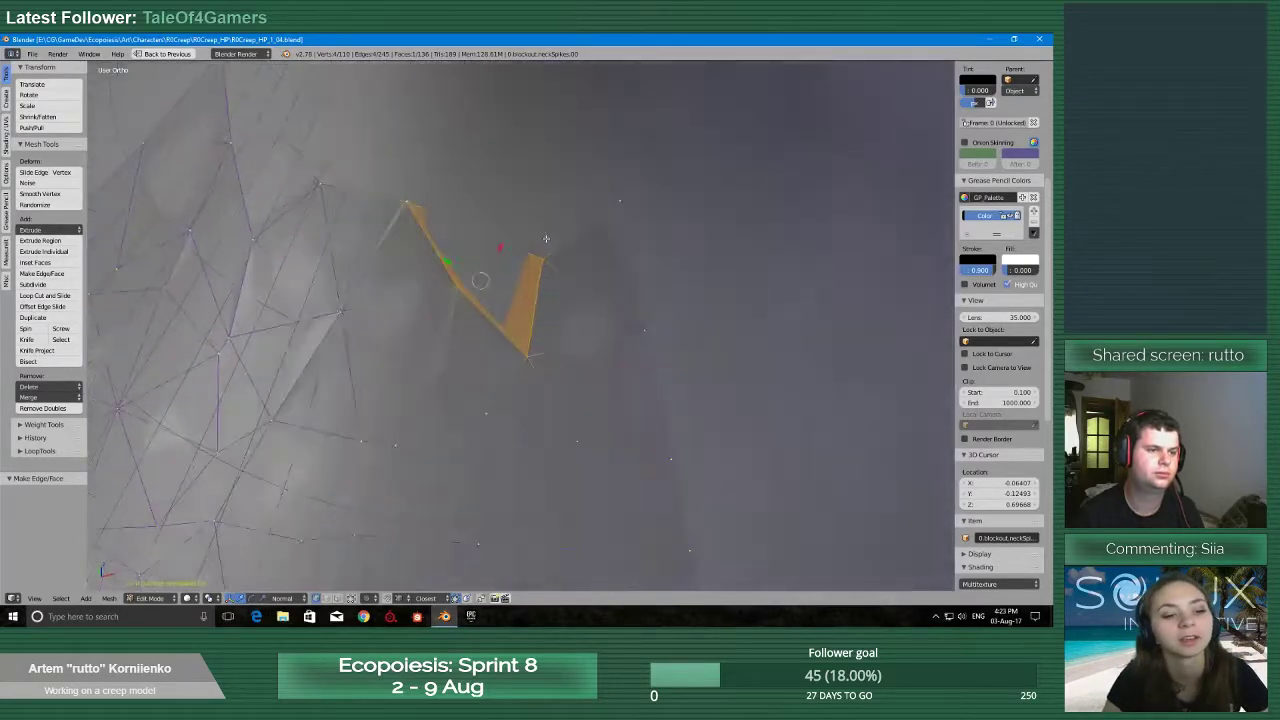
pyautogui.scroll(-6, 577, 240)
pyautogui.moveTo(574, 245); pyautogui.dragTo(543, 237, button='middle')
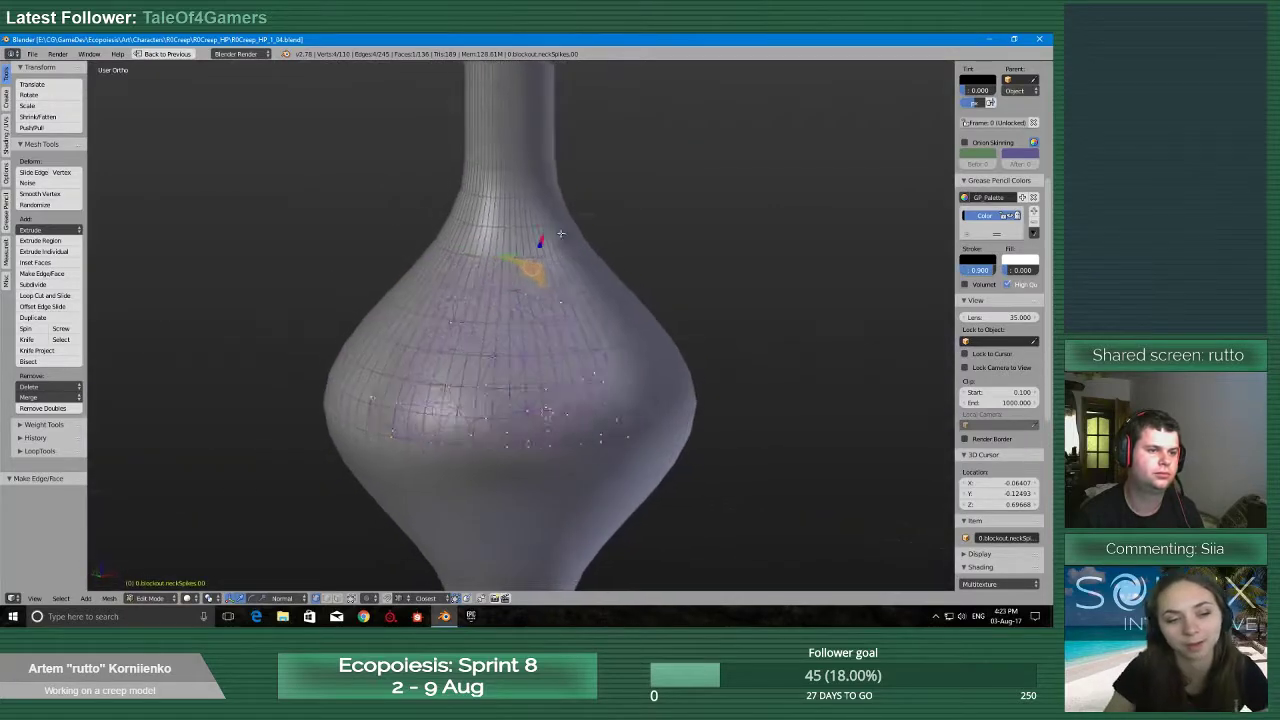
pyautogui.scroll(7, 563, 214)
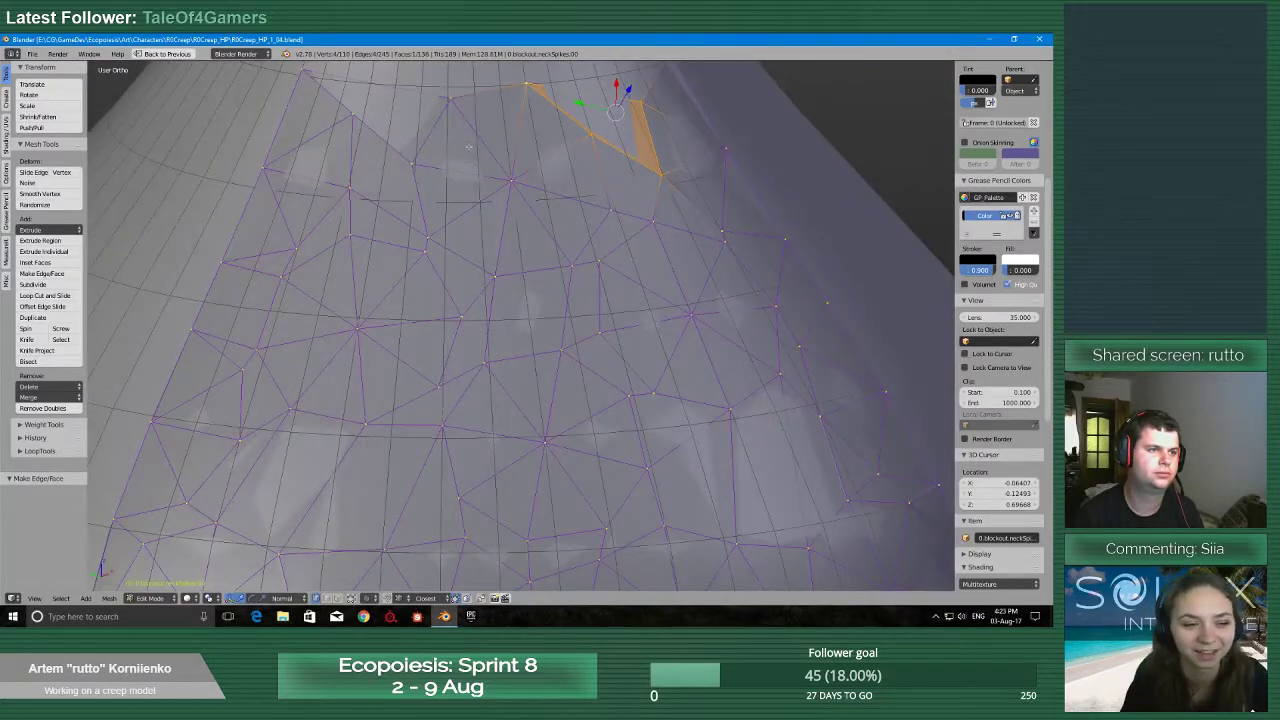
pyautogui.keyDown('shift'); pyautogui.moveTo(469, 147); pyautogui.dragTo(516, 278, button='middle'); pyautogui.keyUp('shift')
pyautogui.scroll(1, 560, 262)
pyautogui.scroll(-3, 563, 256)
pyautogui.scroll(-6, 483, 237)
# Switch the neck spikes mesh to Object Mode and restore the full layout from the maximised 3D view
pyautogui.press('Tab')
pyautogui.click(493, 270)
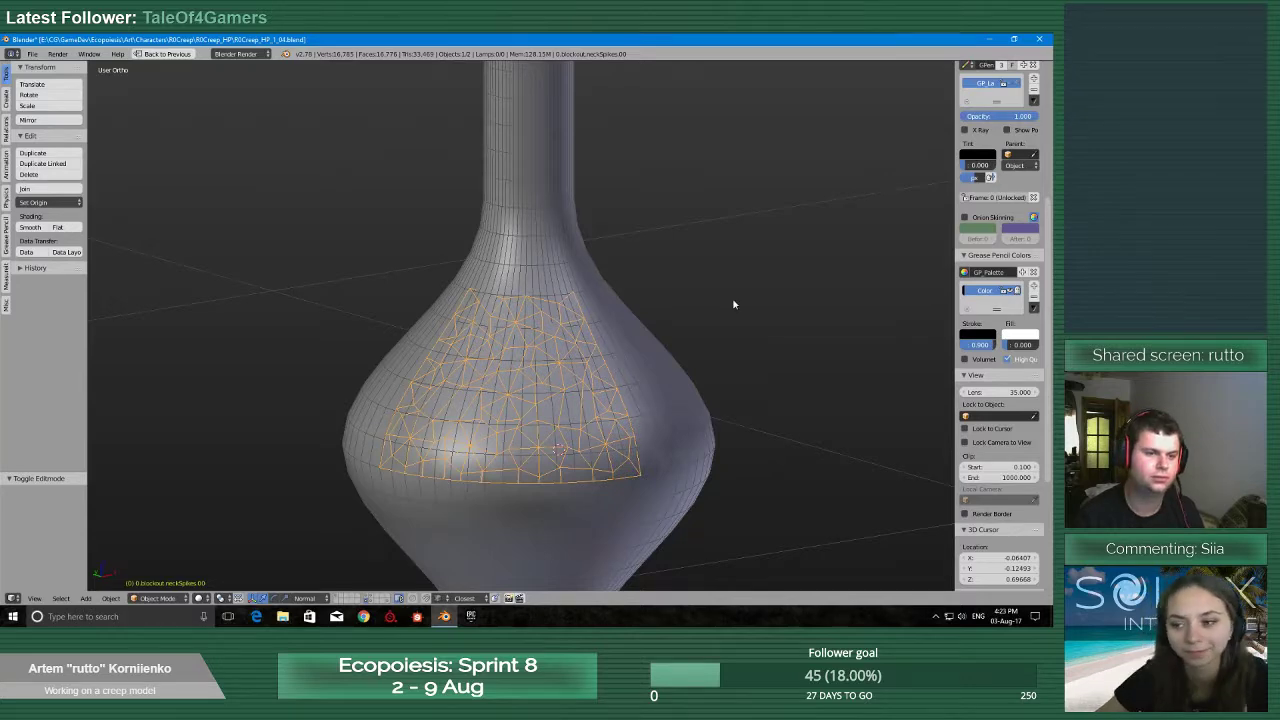
pyautogui.hotkey('shift', 'space')
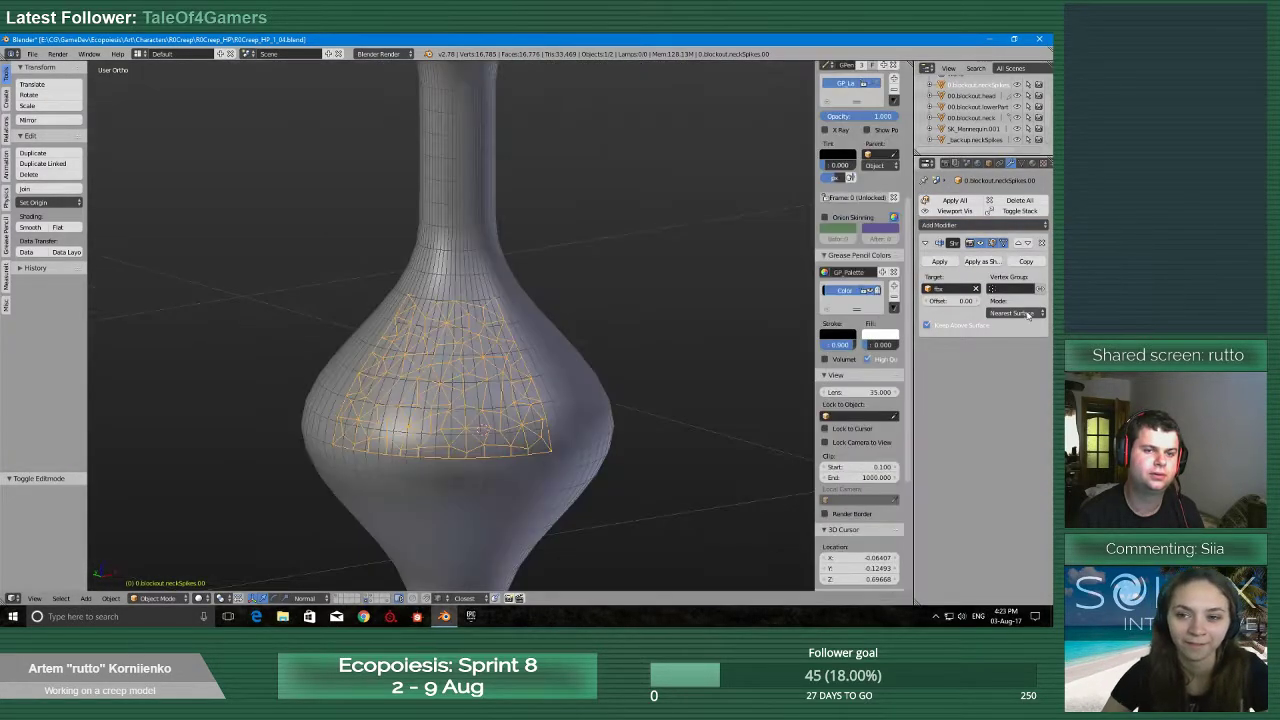
pyautogui.click(984, 225)
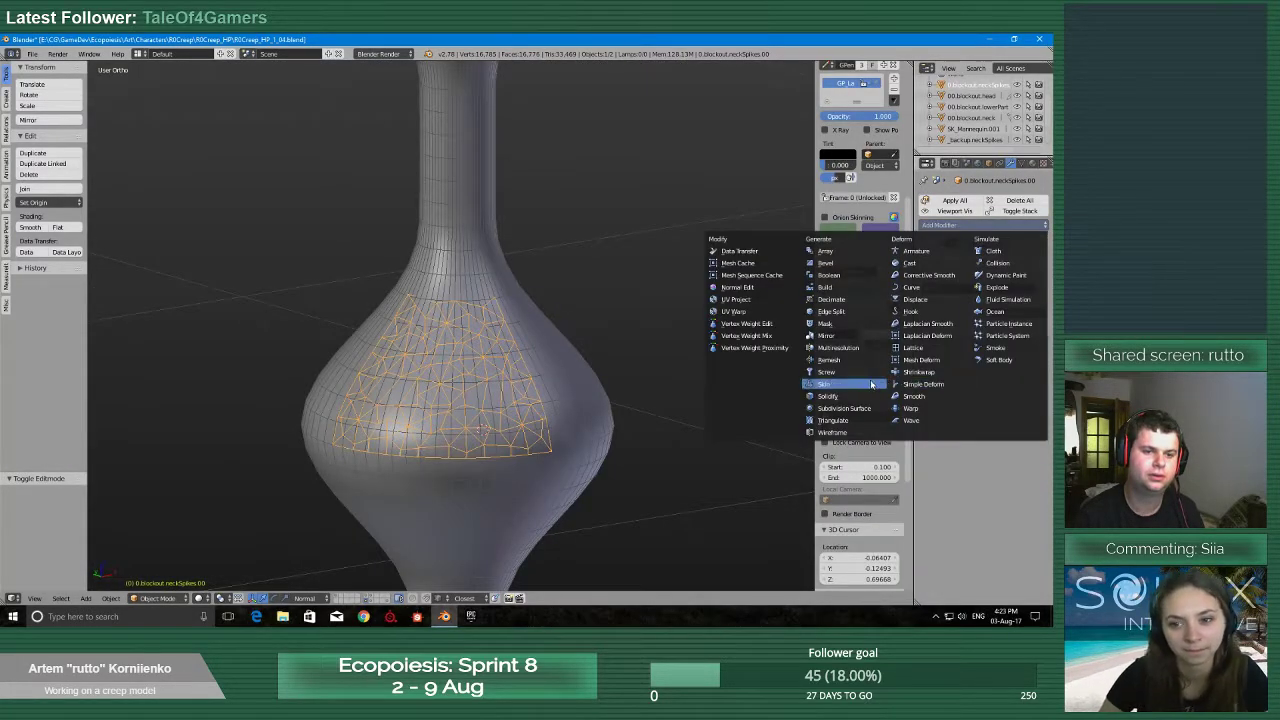
pyautogui.click(845, 325)
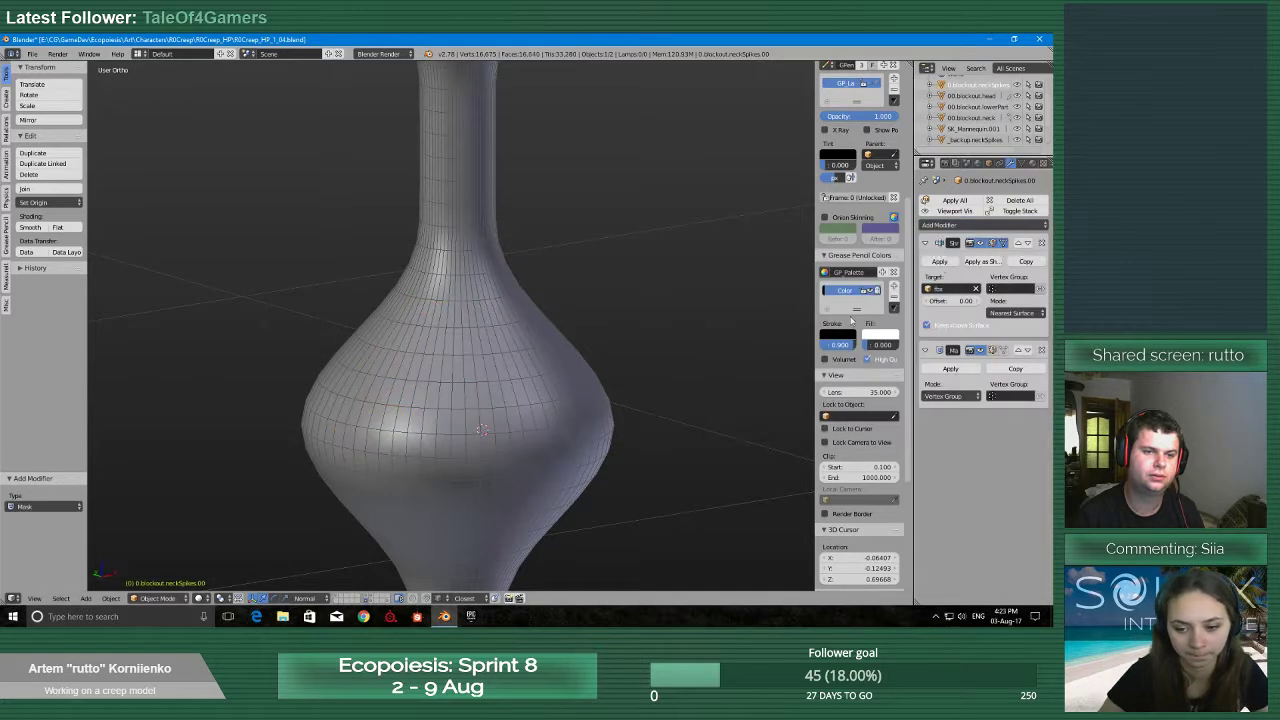
pyautogui.click(1043, 350)
# Add a Mirror modifier to the neck spikes mesh with the X and Y axes enabled and Z disabled
pyautogui.click(972, 226)
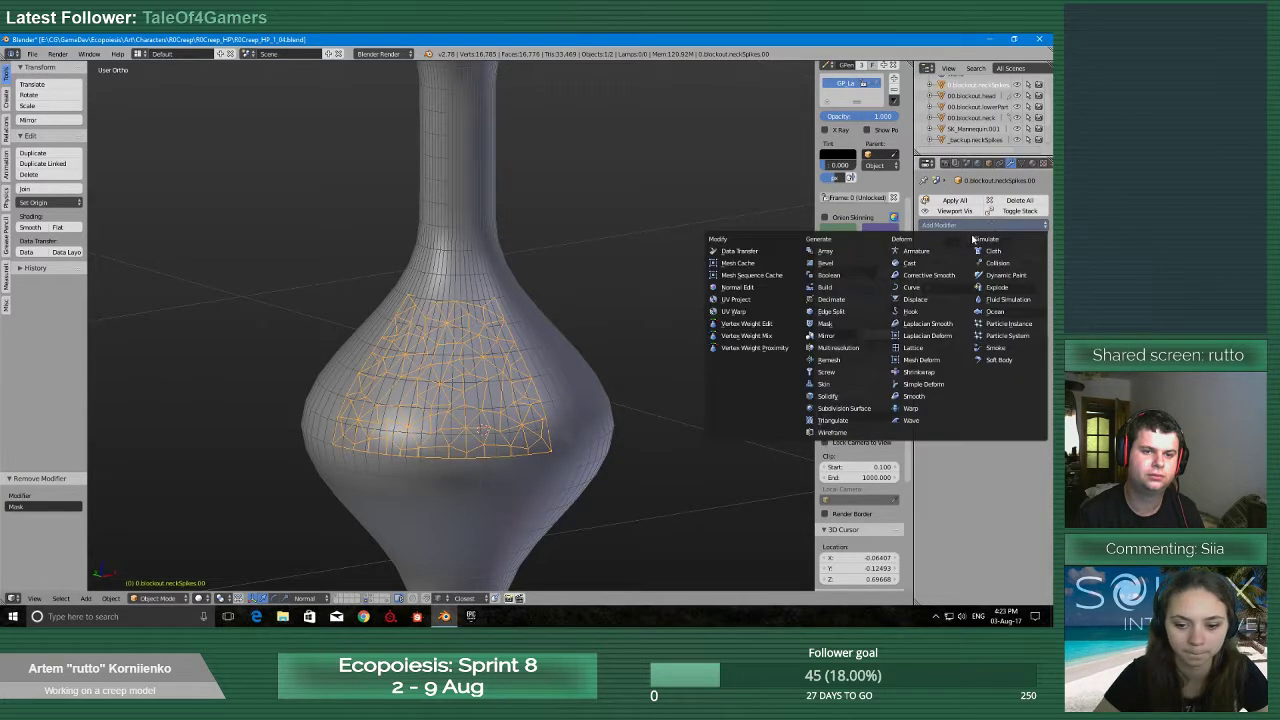
pyautogui.click(847, 338)
pyautogui.click(927, 409)
pyautogui.moveTo(580, 280); pyautogui.dragTo(688, 273, button='middle')
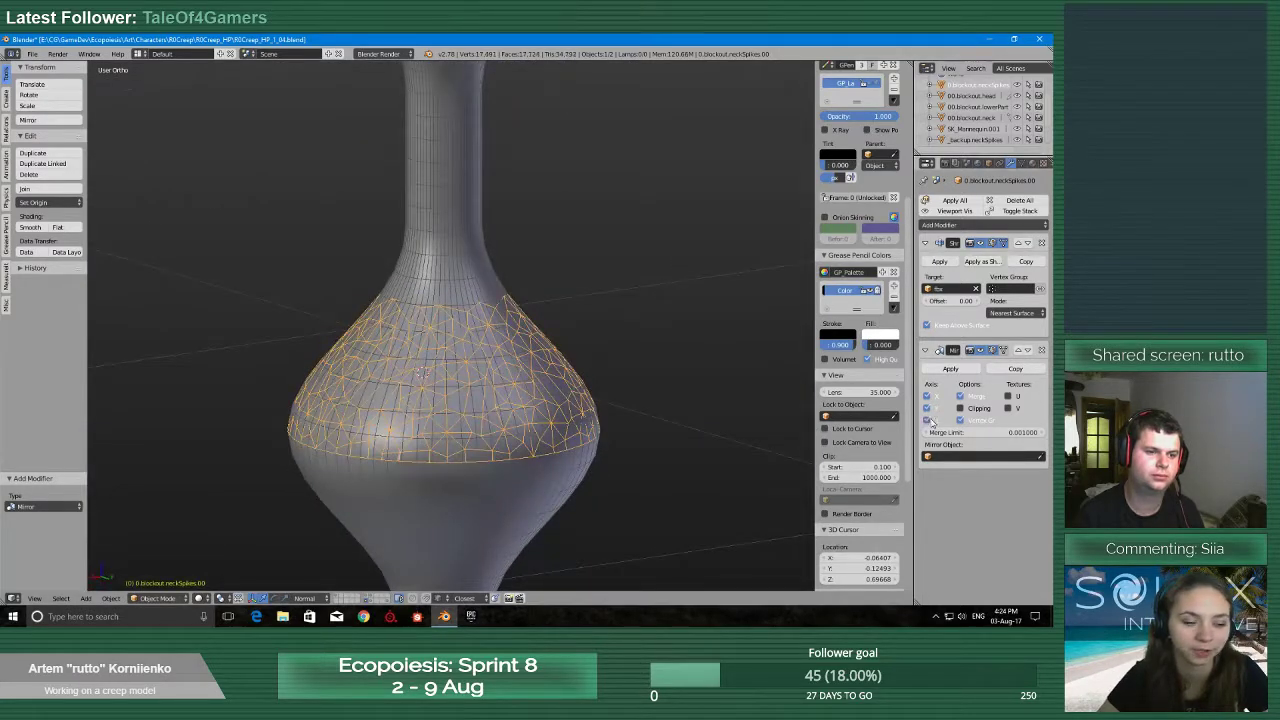
pyautogui.click(930, 421)
pyautogui.moveTo(760, 330); pyautogui.dragTo(594, 313, button='middle')
pyautogui.press('Tab')
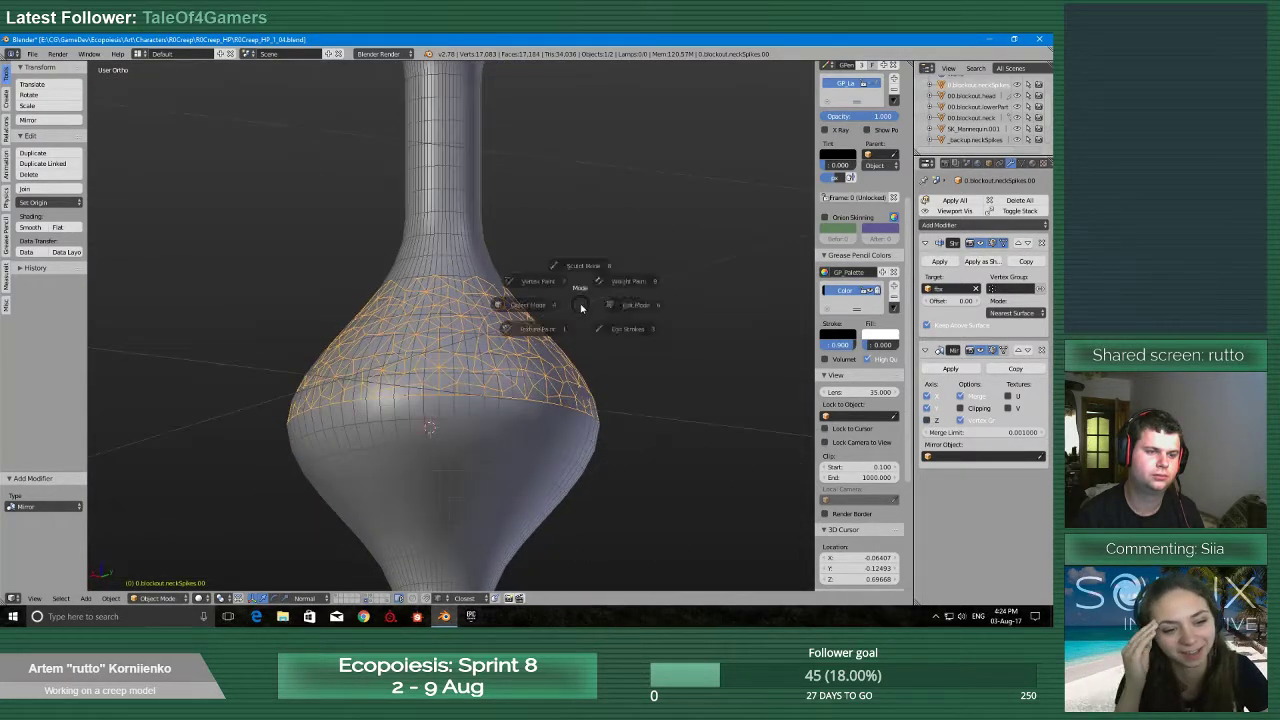
pyautogui.click(626, 307)
pyautogui.scroll(5, 626, 307)
pyautogui.scroll(-5, 606, 263)
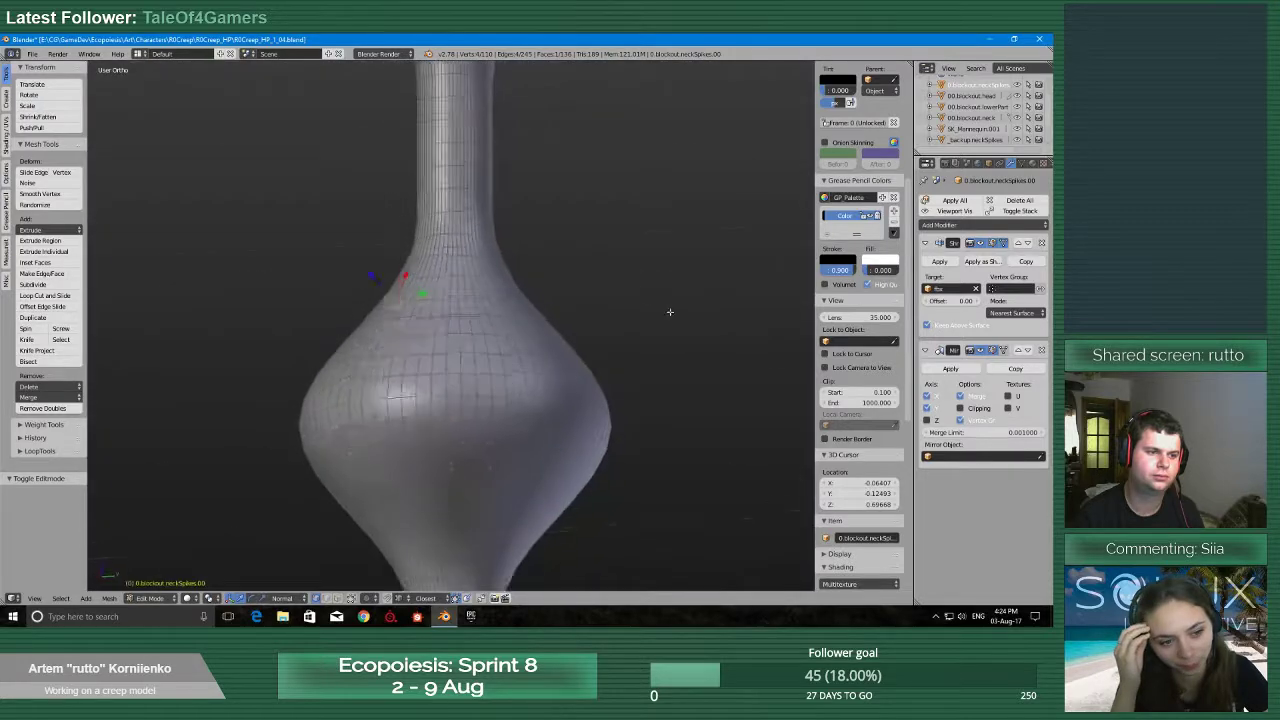
pyautogui.moveTo(669, 309); pyautogui.dragTo(612, 346, button='middle')
pyautogui.press('Tab')
pyautogui.click(554, 346)
# Enter Edit Mode on the neck base mesh and snap the 3D cursor to the selected loop at the bulge's widest ring
pyautogui.rightClick(531, 434)
pyautogui.press('Tab')
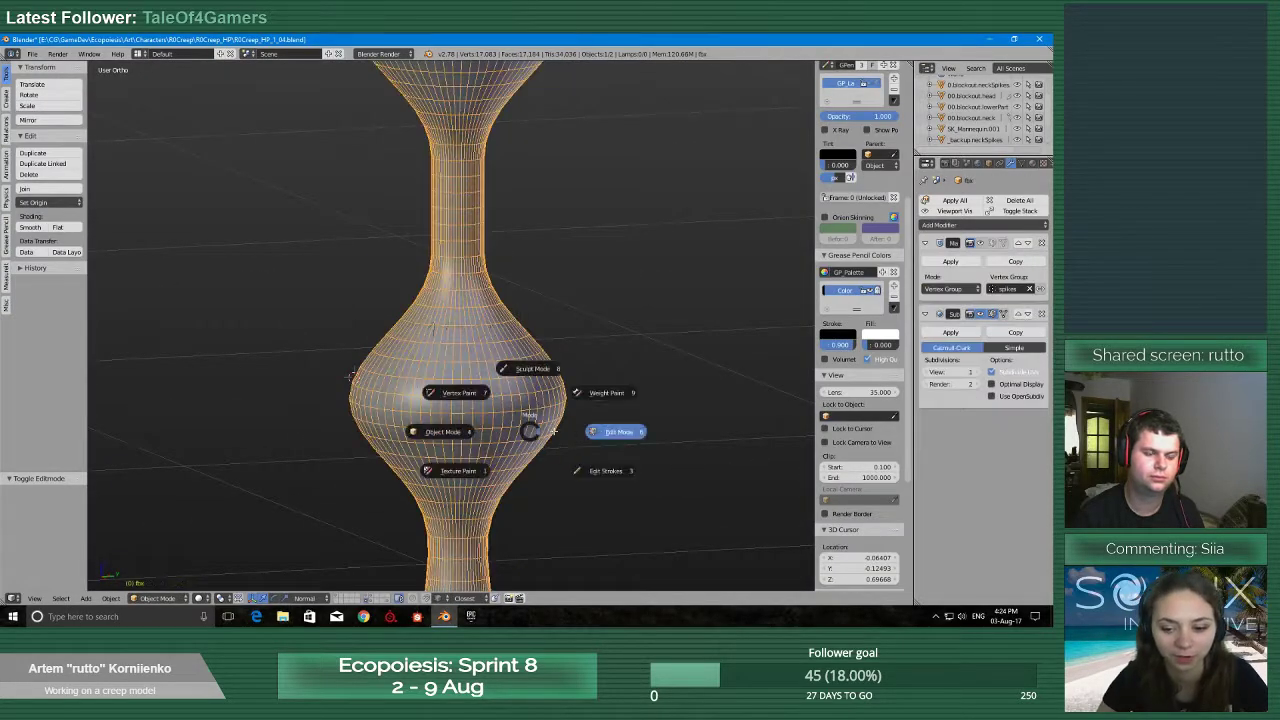
pyautogui.click(602, 431)
pyautogui.hotkey('shift', 's')
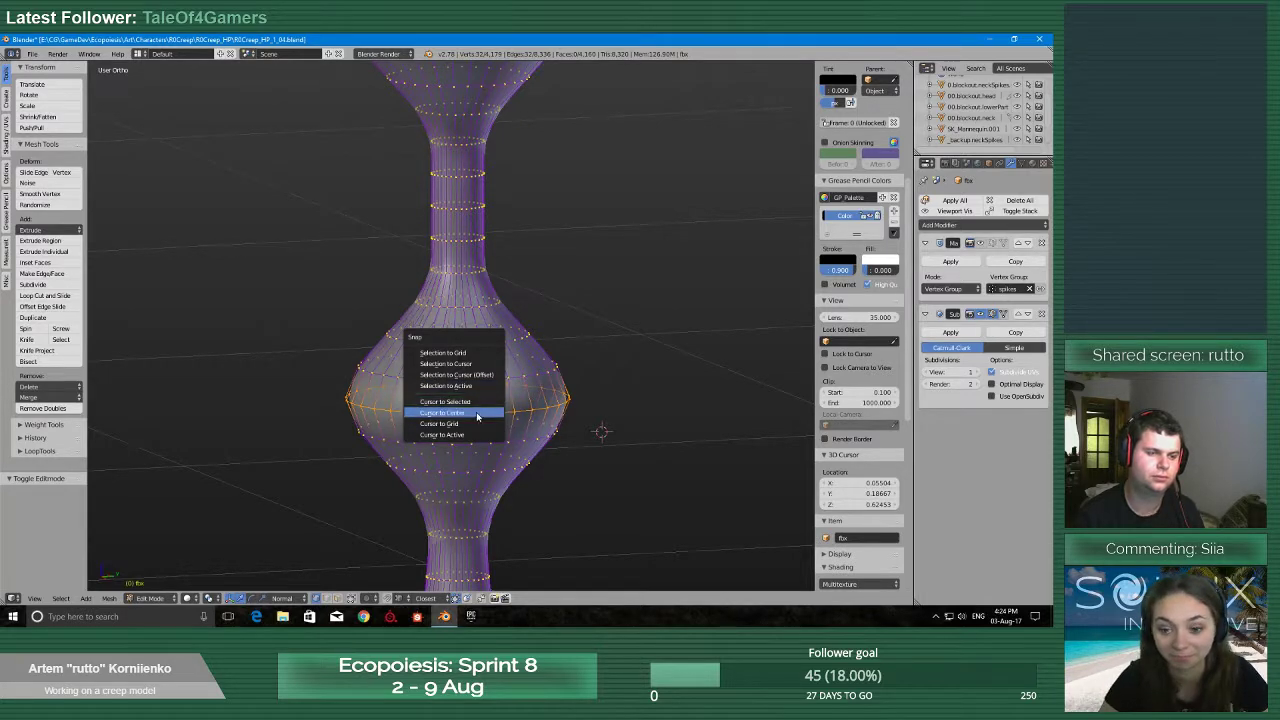
pyautogui.hotkey('shift', 's')
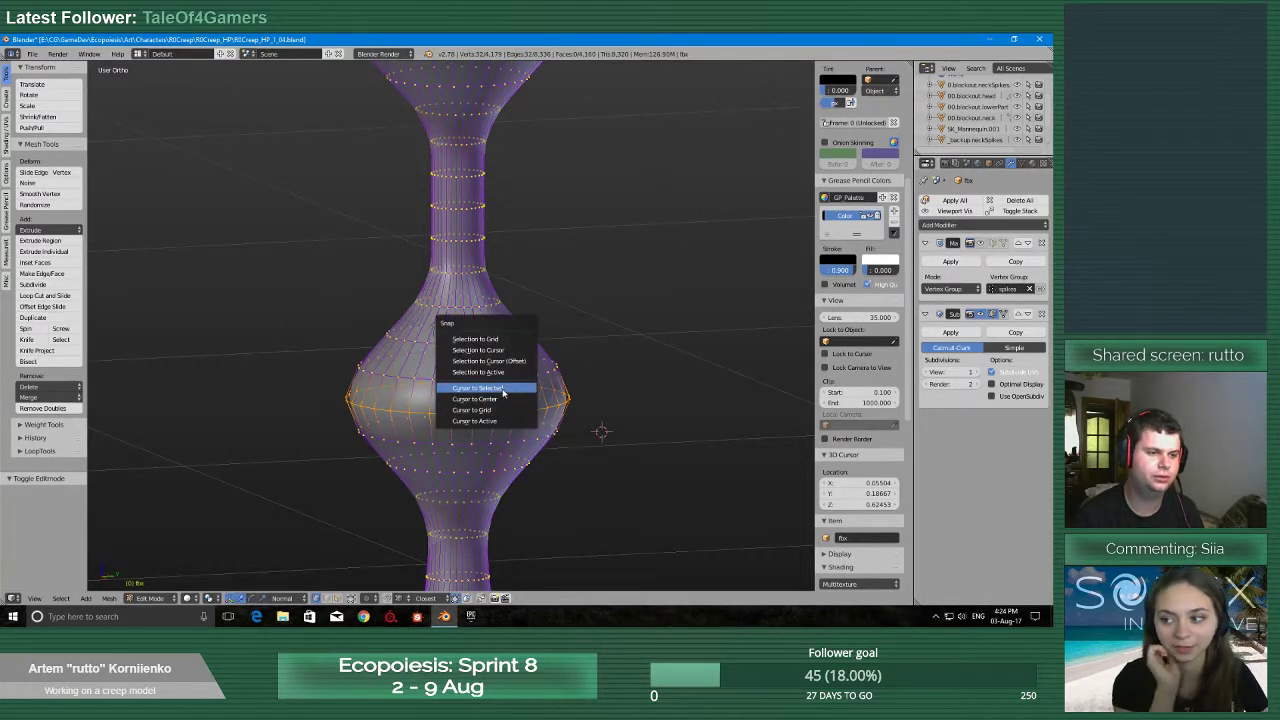
pyautogui.click(502, 390)
pyautogui.moveTo(502, 390); pyautogui.dragTo(534, 384, button='middle')
# In Object Mode, set the neck spikes mesh's origin to the 3D cursor and enable the Z axis in its Mirror modifier
pyautogui.press('Tab')
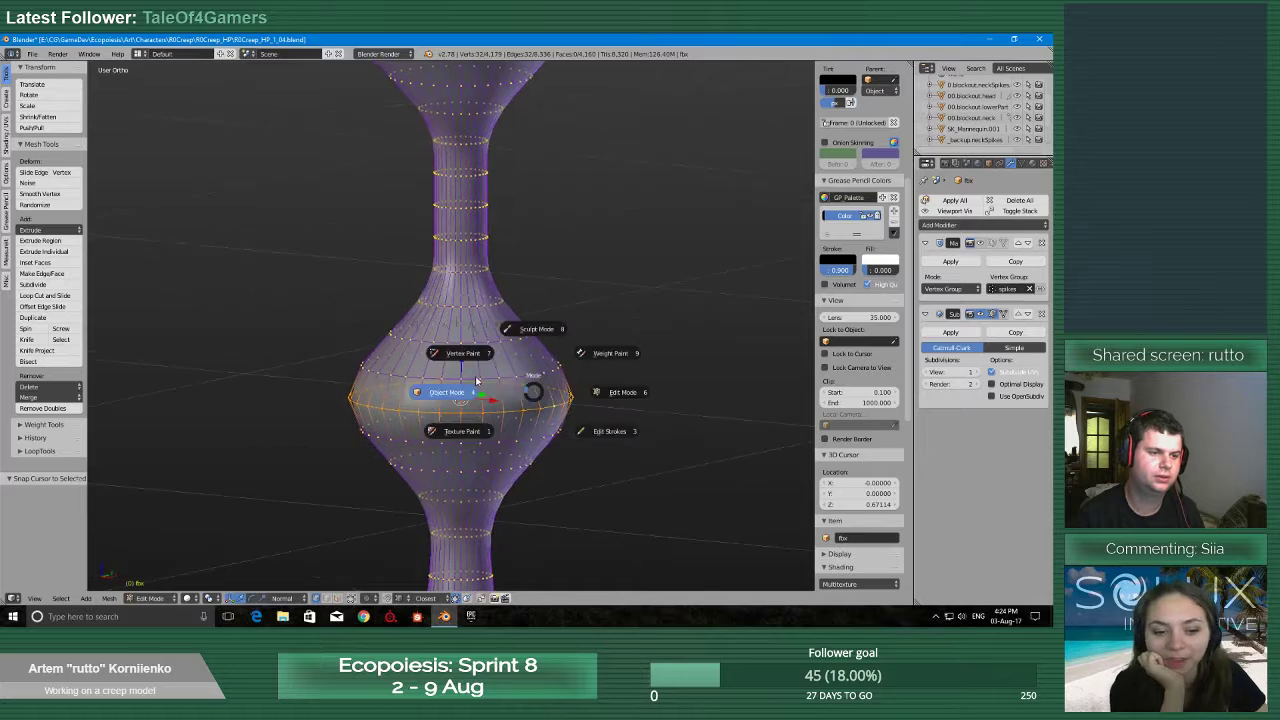
pyautogui.click(477, 382)
pyautogui.rightClick(515, 364)
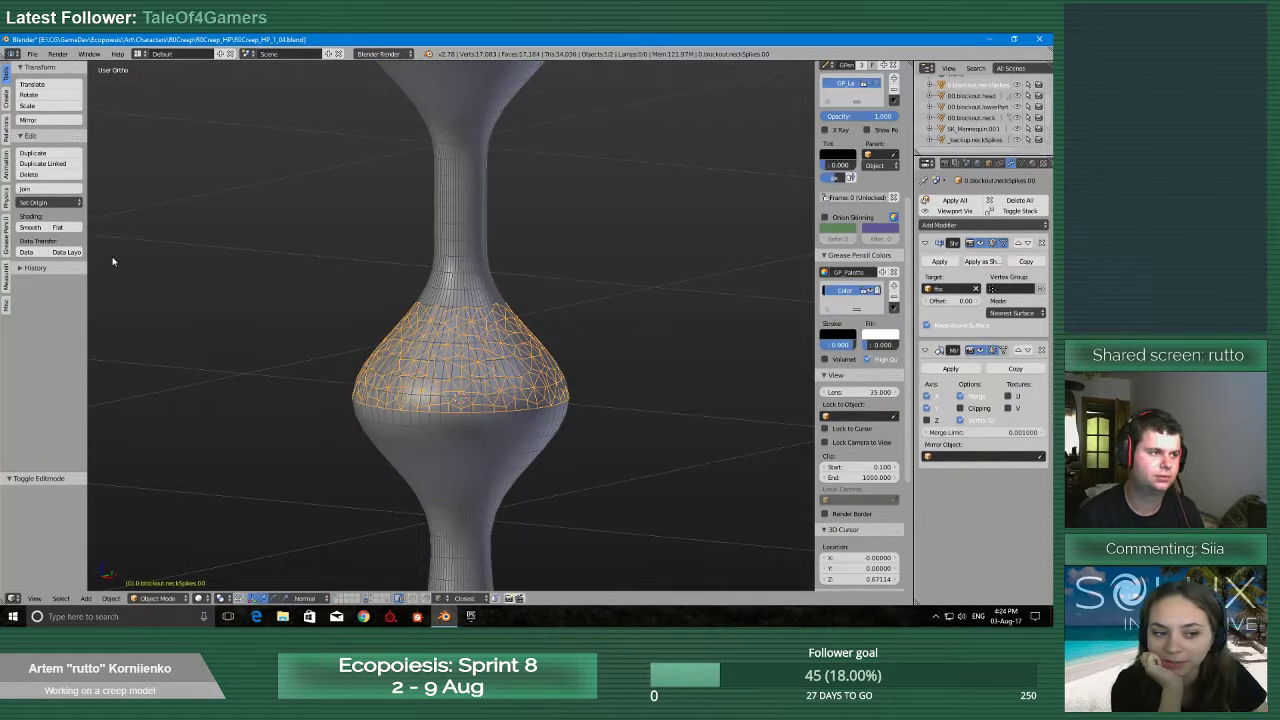
pyautogui.scroll(-4, 287, 440)
pyautogui.scroll(2, 289, 445)
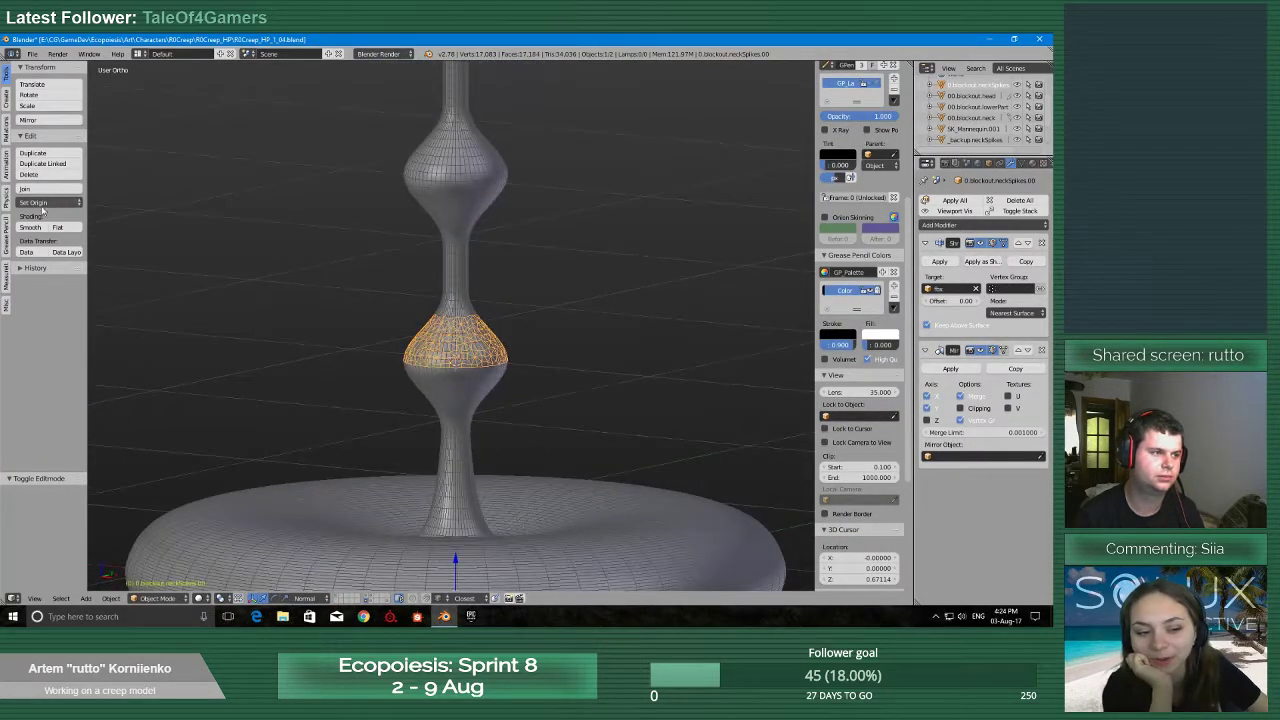
pyautogui.click(50, 203)
pyautogui.click(71, 241)
pyautogui.scroll(3, 357, 345)
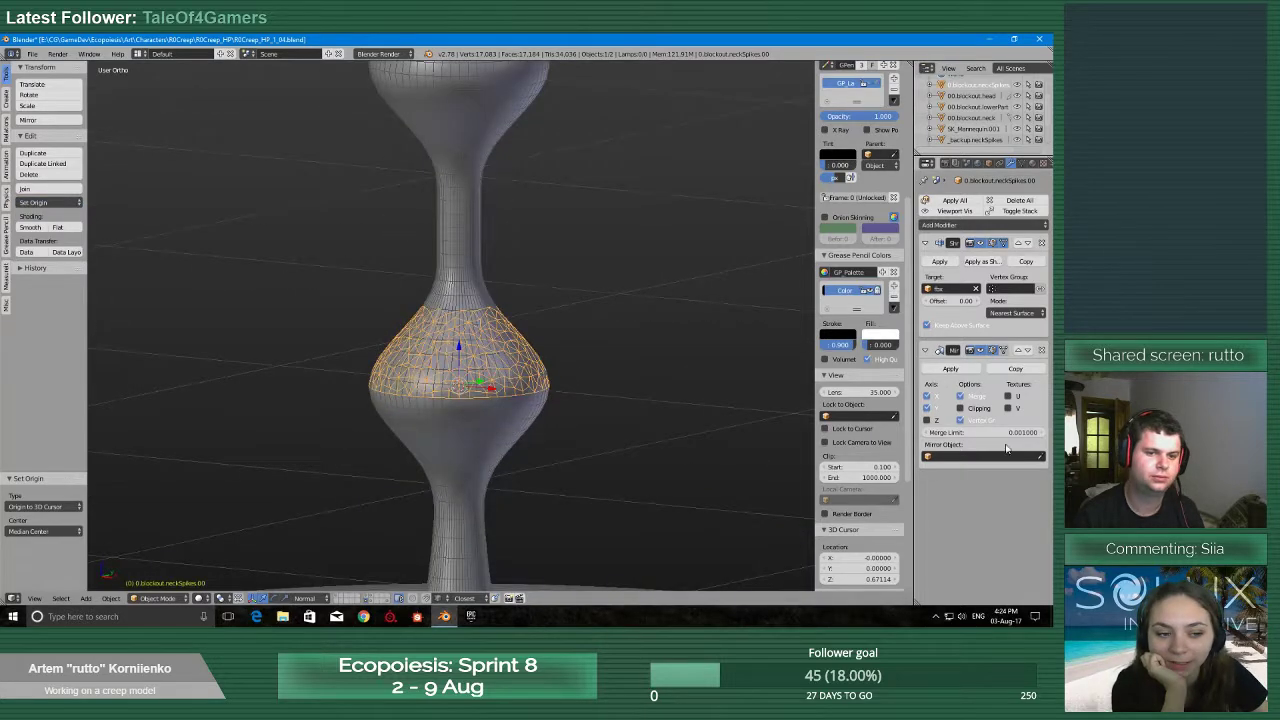
pyautogui.moveTo(604, 413); pyautogui.dragTo(502, 413, button='middle')
pyautogui.scroll(5, 471, 418)
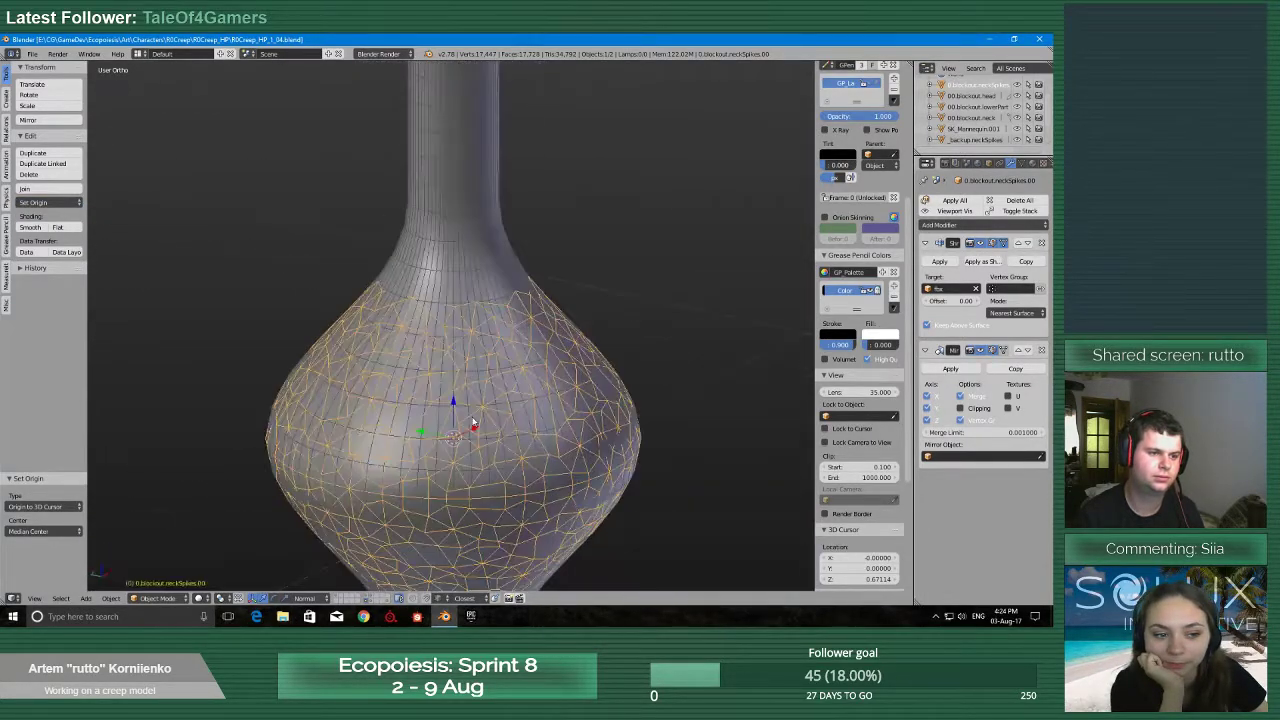
# Enter Edit Mode on the neck spikes mesh and select the centre vertices of all the spike patches
pyautogui.press('Tab')
pyautogui.scroll(3, 467, 402)
pyautogui.moveTo(467, 402); pyautogui.dragTo(477, 381, button='middle')
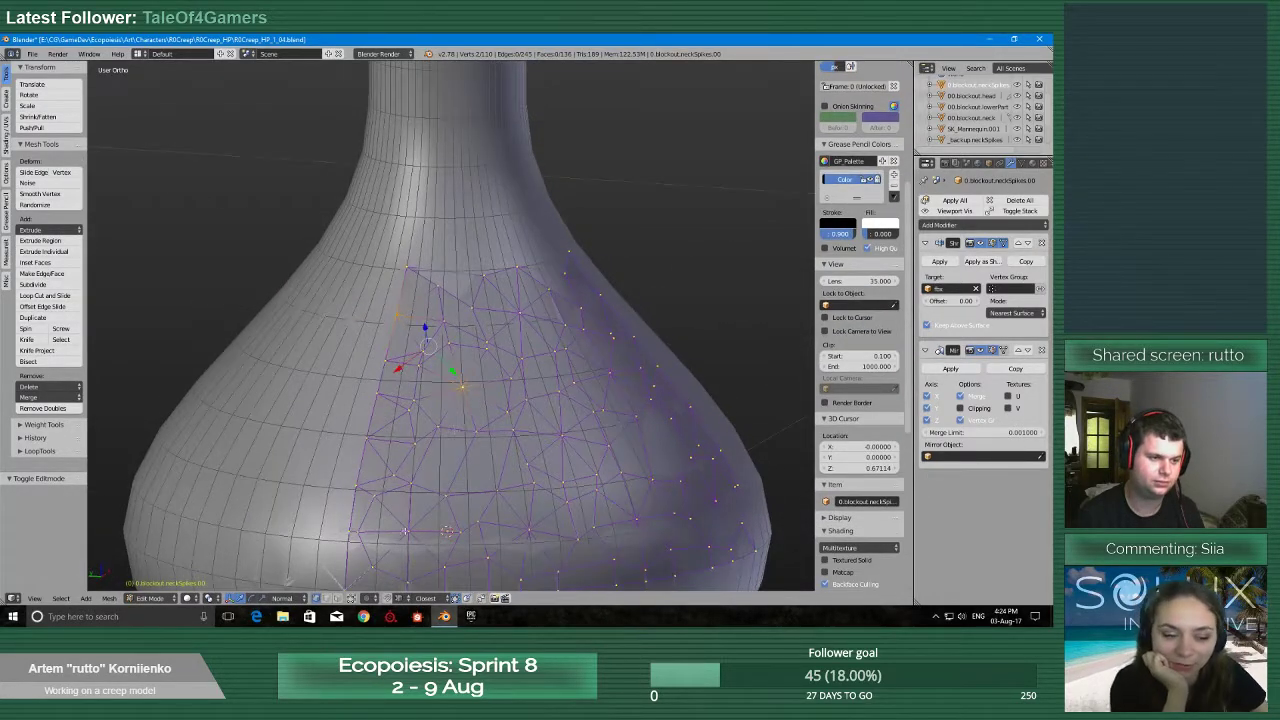
pyautogui.moveTo(403, 532); pyautogui.dragTo(520, 506, button='middle')
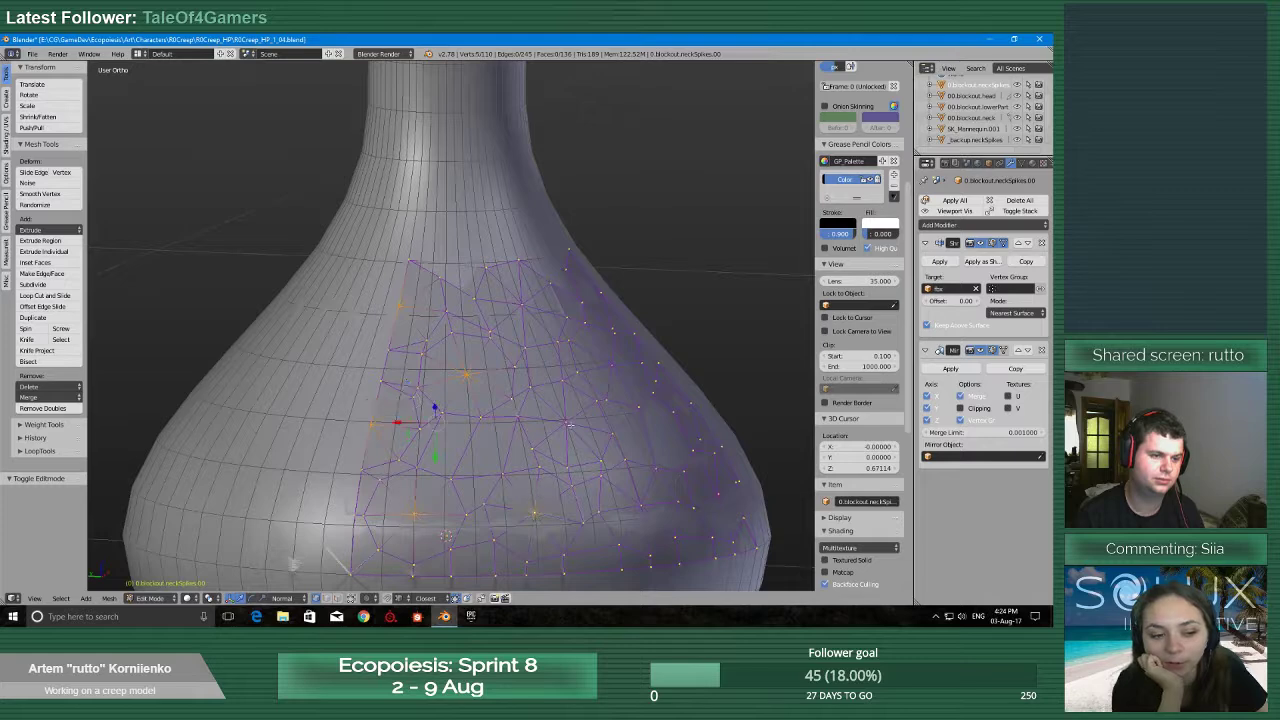
pyautogui.moveTo(533, 317); pyautogui.dragTo(578, 300, button='middle')
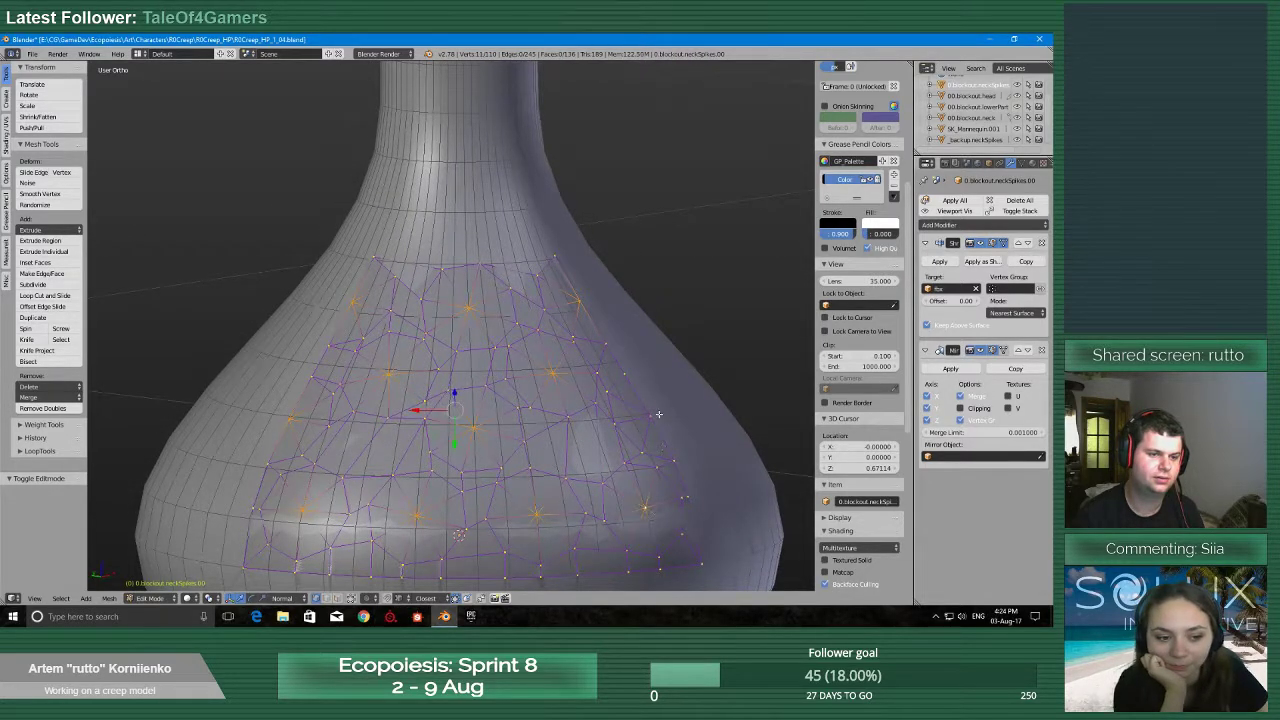
pyautogui.moveTo(659, 413); pyautogui.dragTo(638, 428, button='middle')
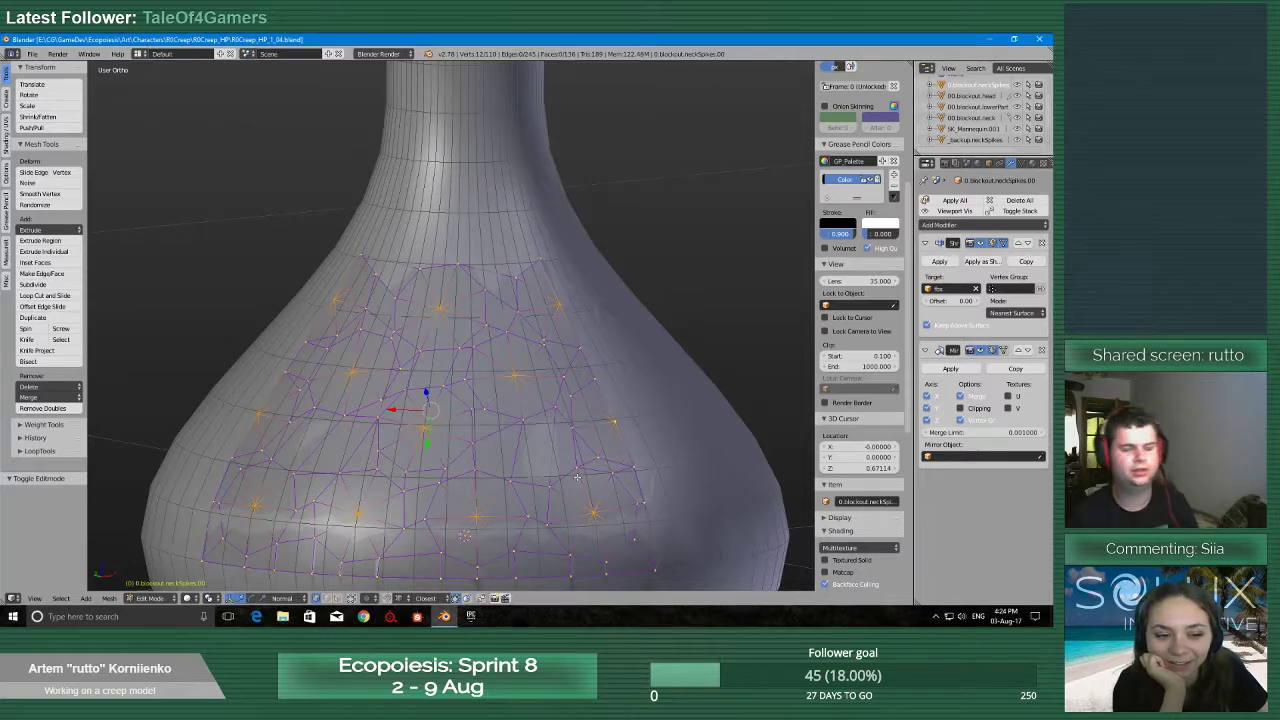
# Try to move the selected spike centre vertices along the global Z axis
pyautogui.scroll(-10, 465, 534)
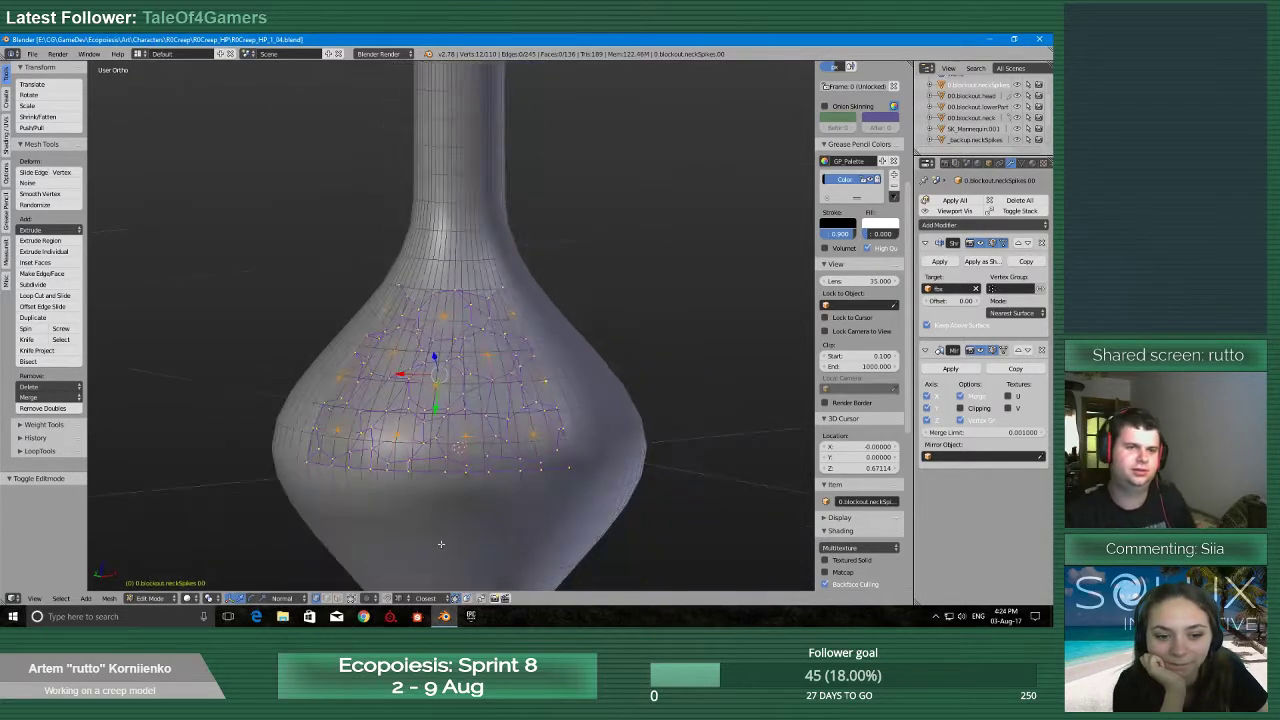
pyautogui.scroll(-3, 433, 542)
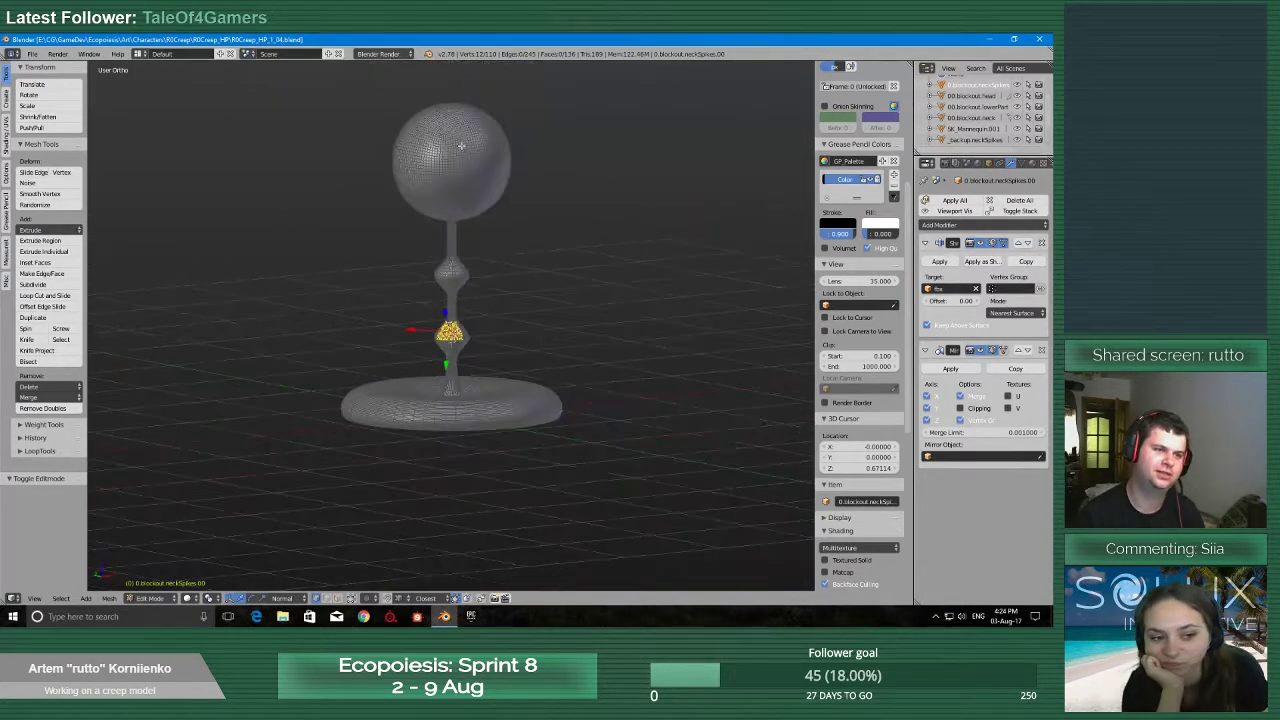
pyautogui.scroll(10, 403, 257)
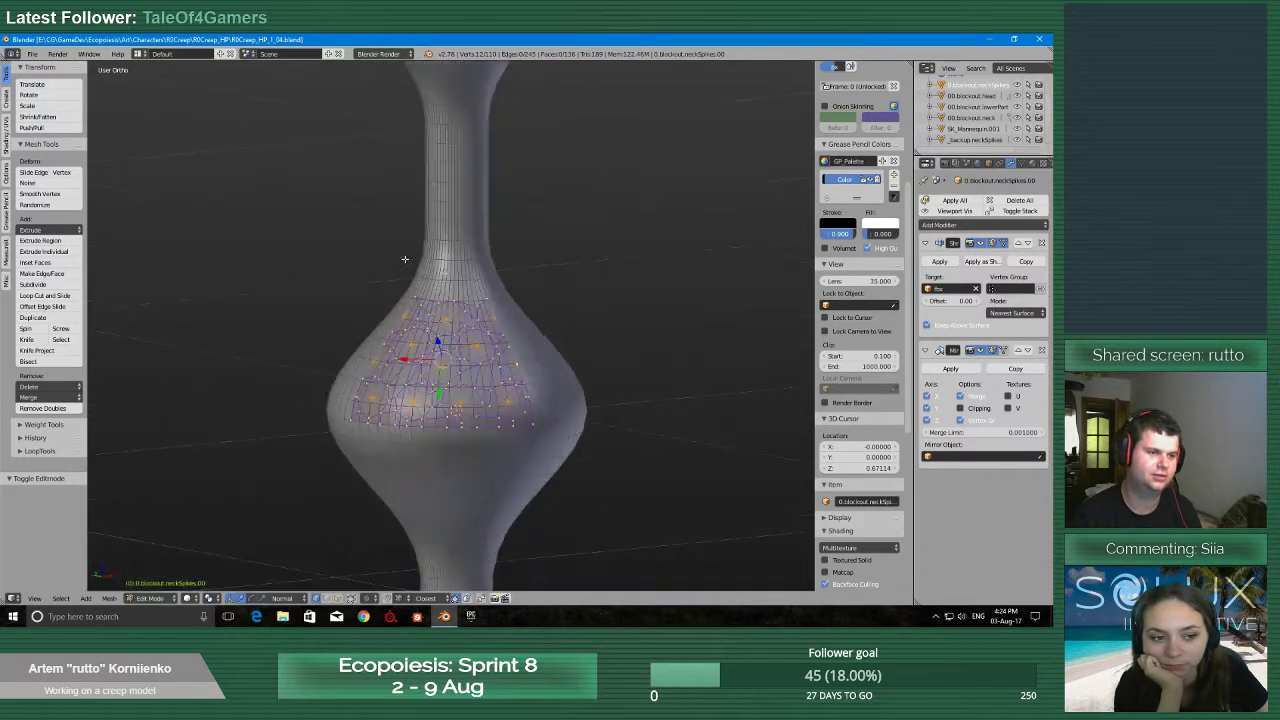
pyautogui.moveTo(645, 277); pyautogui.dragTo(548, 305, button='middle')
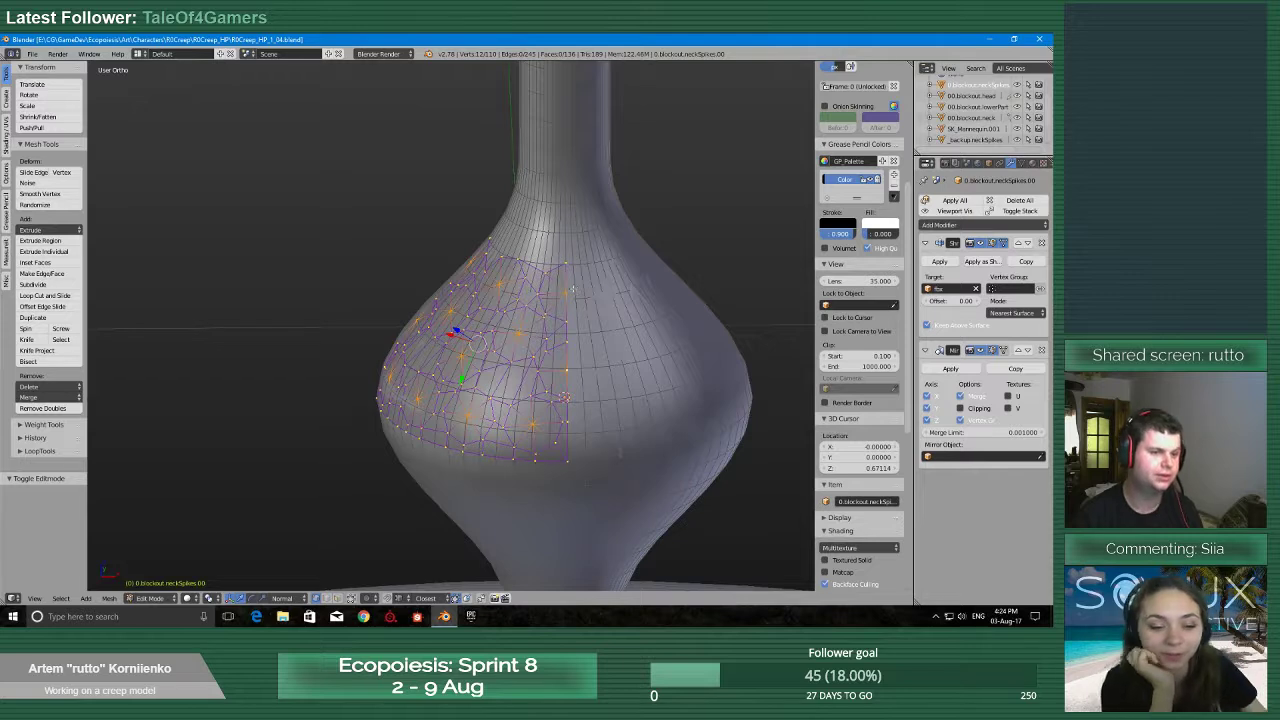
pyautogui.press('g')
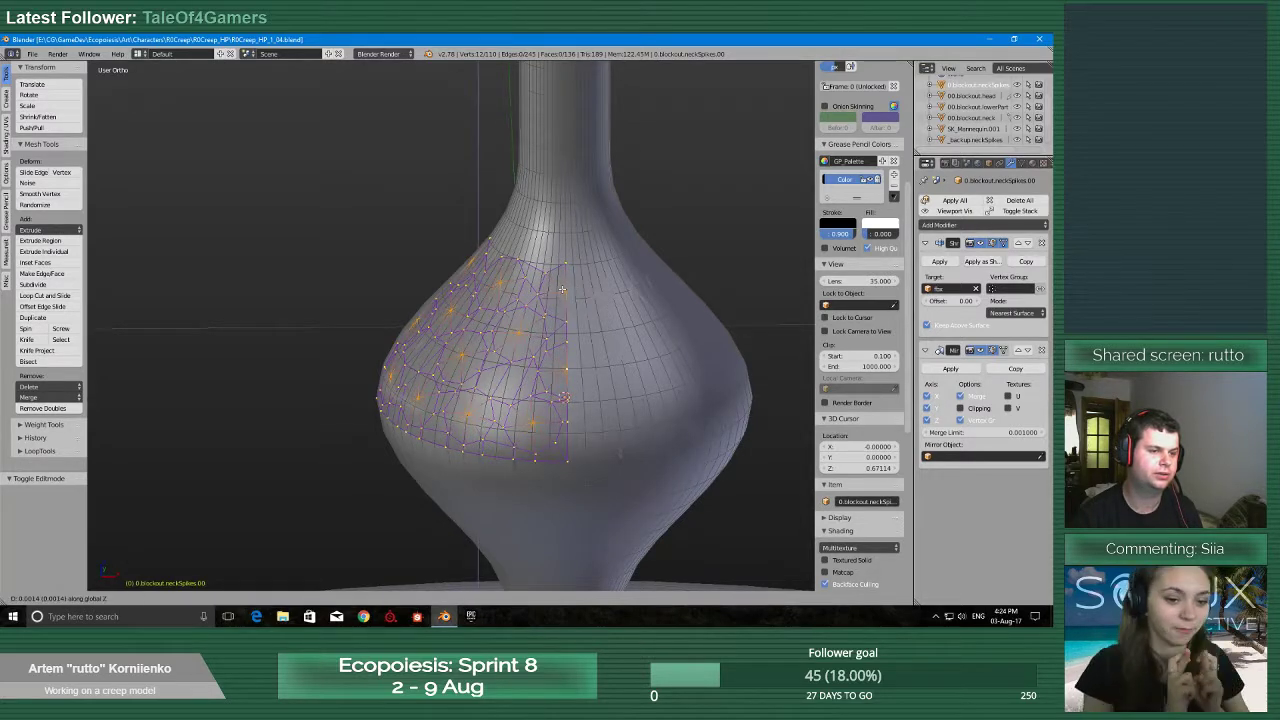
pyautogui.click(564, 293)
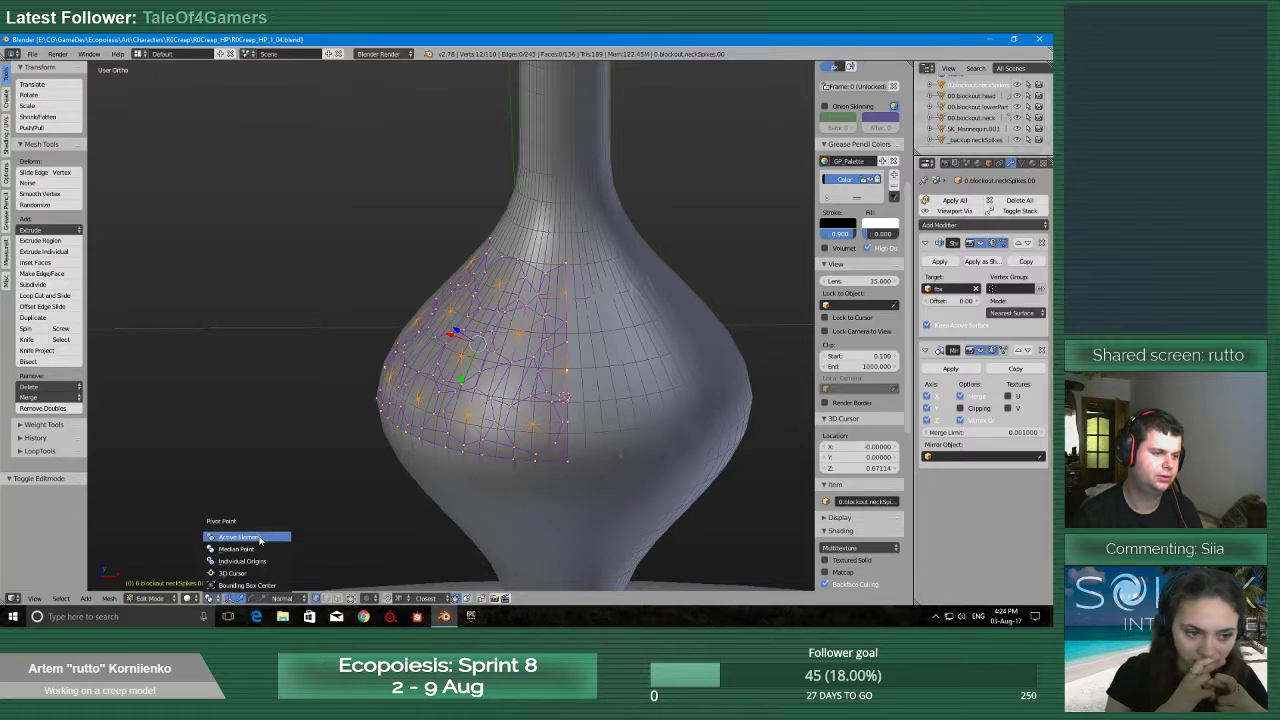
# Try to move the selected spike centre vertices along the normal Z axis, and return to Object Mode
pyautogui.press('g')
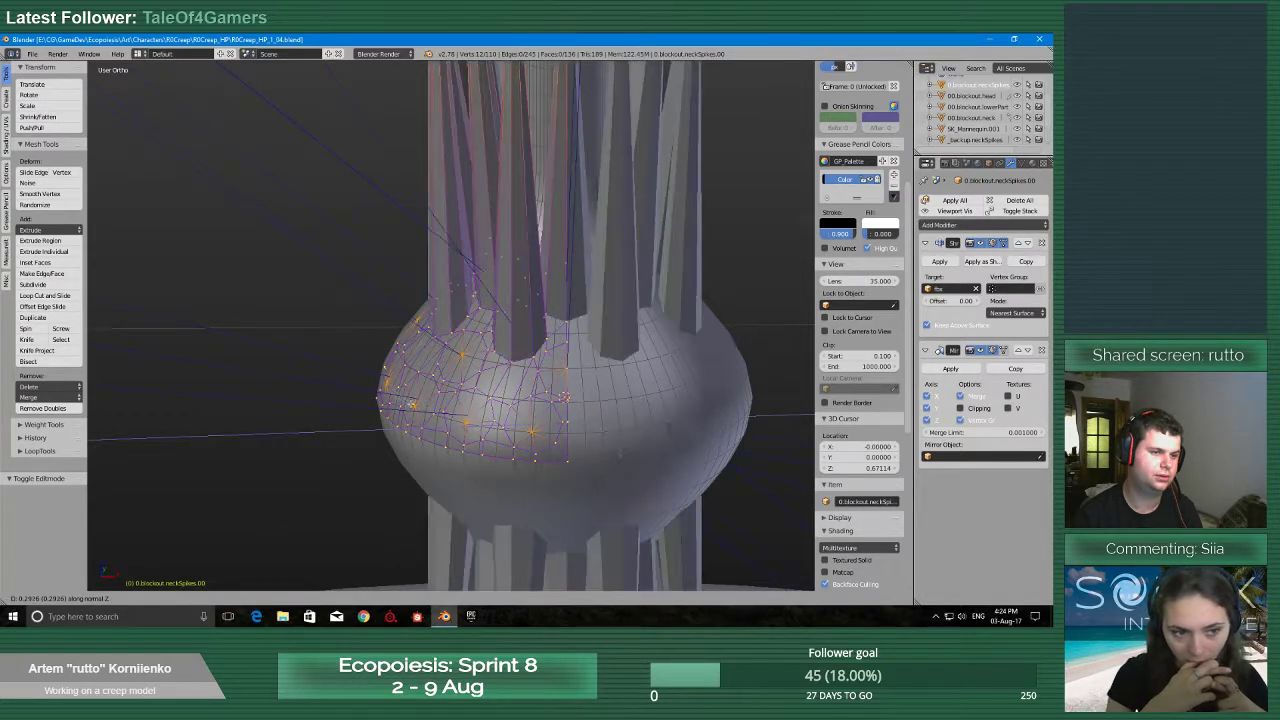
pyautogui.rightClick(447, 410)
pyautogui.scroll(-6, 447, 410)
pyautogui.press('Tab')
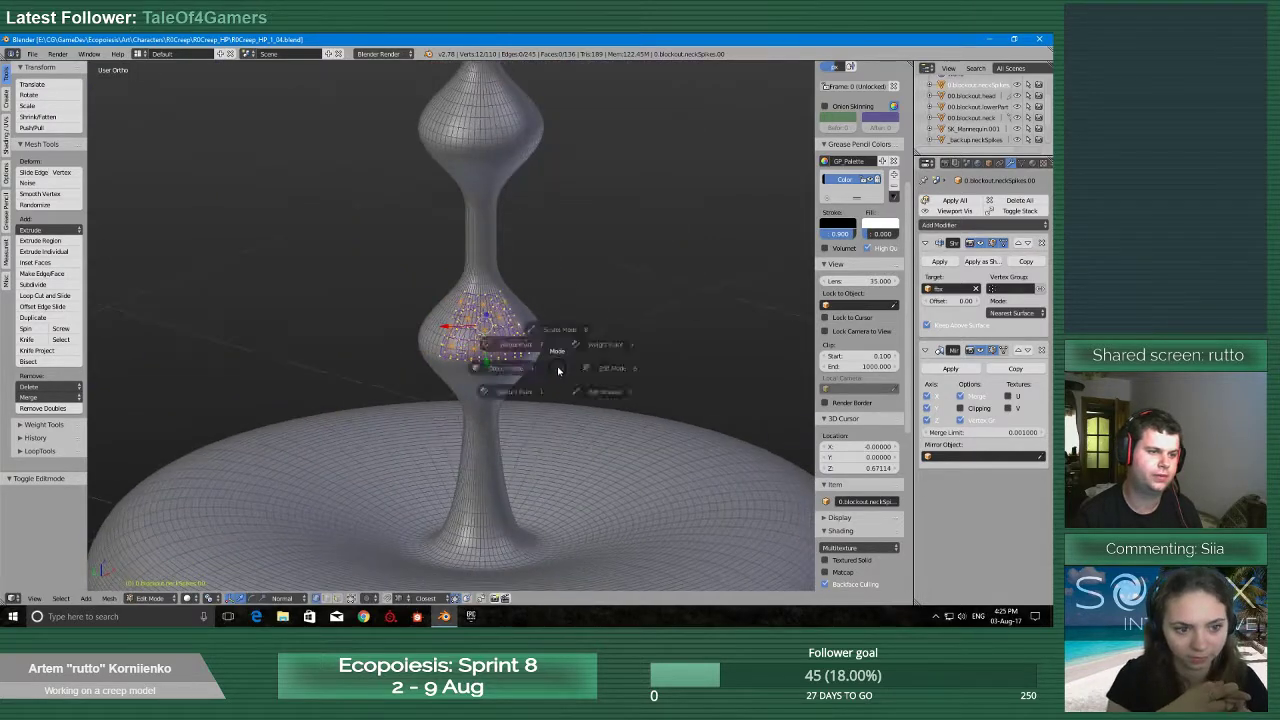
pyautogui.scroll(-3, 489, 378)
pyautogui.scroll(5, 489, 378)
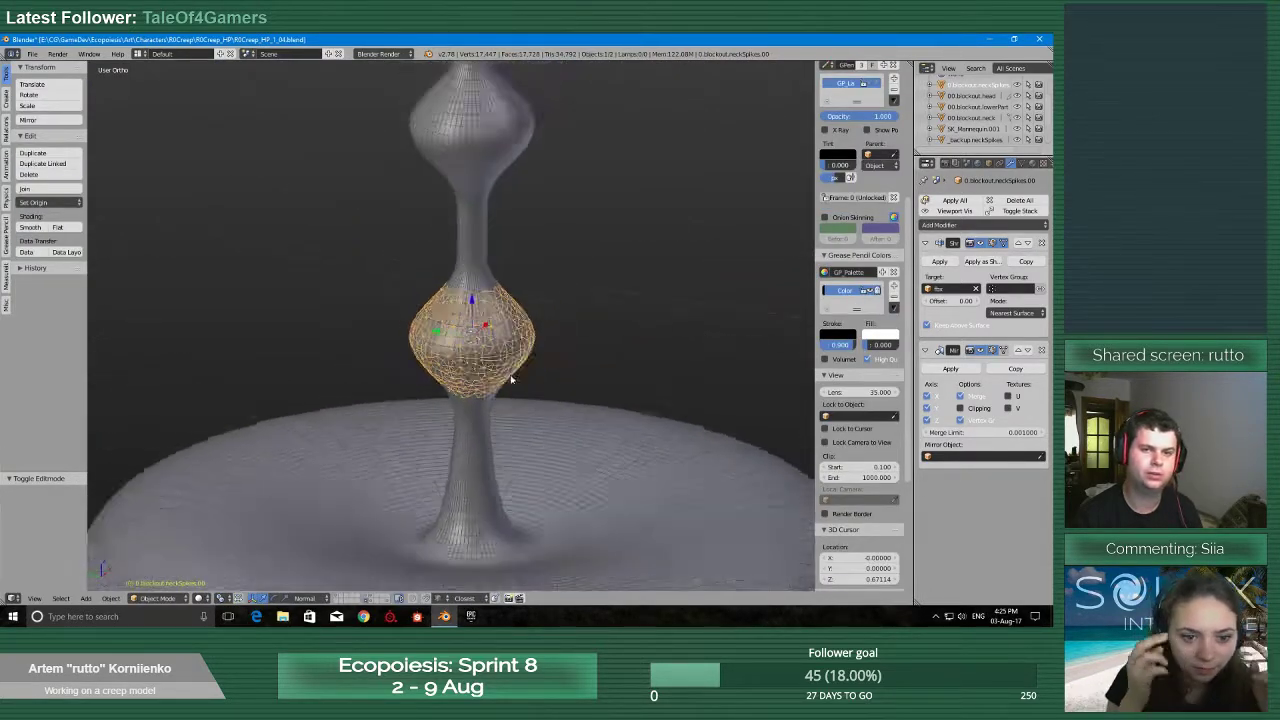
# Duplicate the neck spikes object in place and apply the duplicate's Shrinkwrap modifier
pyautogui.click(989, 163)
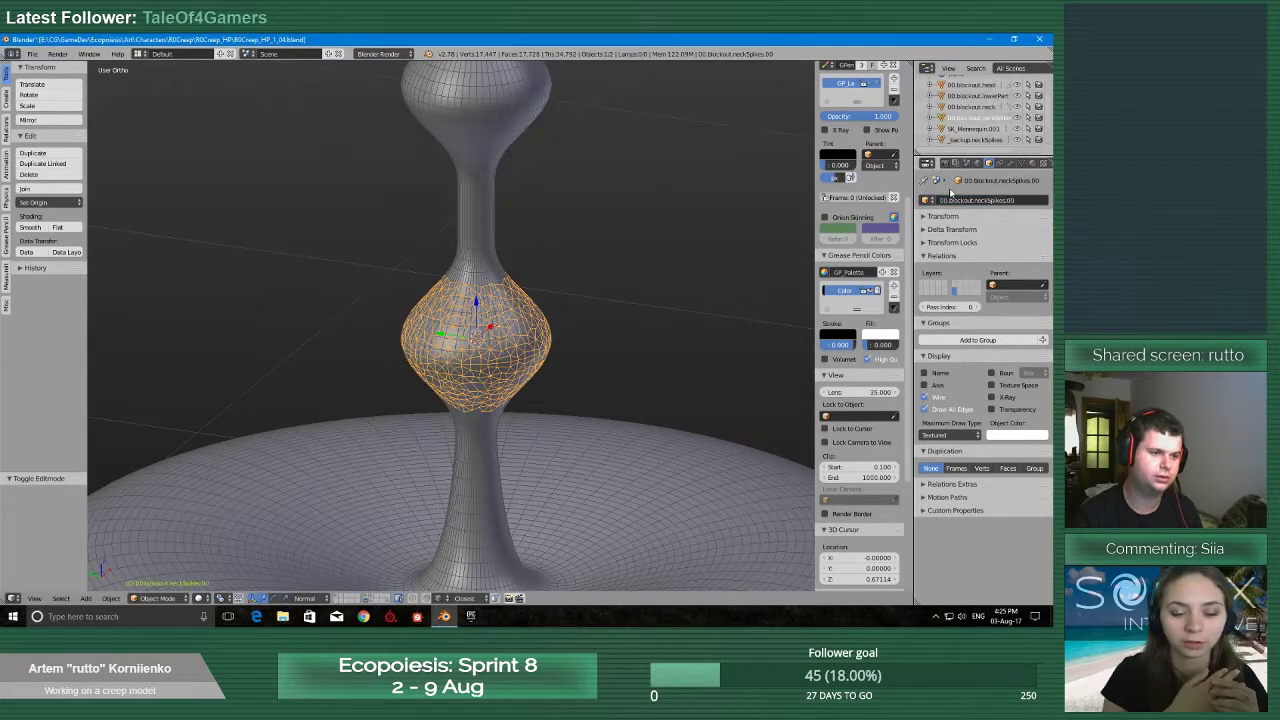
pyautogui.scroll(5, 571, 337)
pyautogui.scroll(-4, 590, 335)
pyautogui.scroll(1, 592, 335)
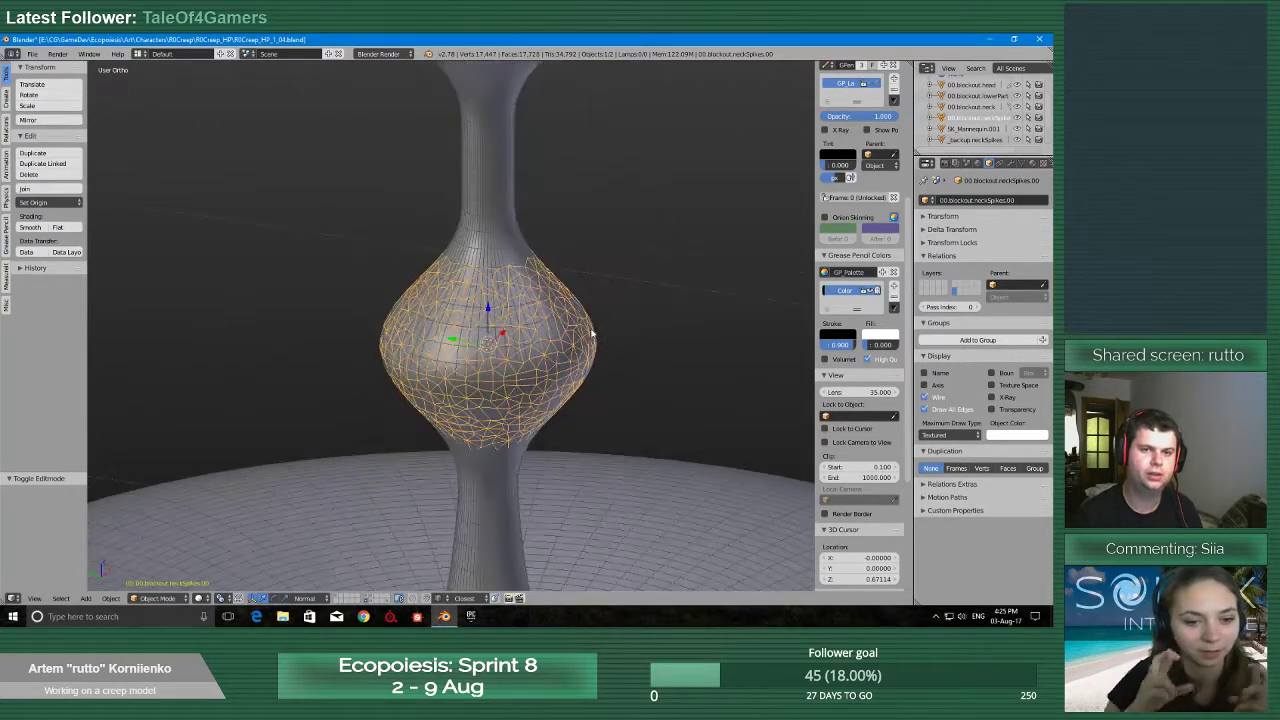
pyautogui.hotkey('shift', 'd')
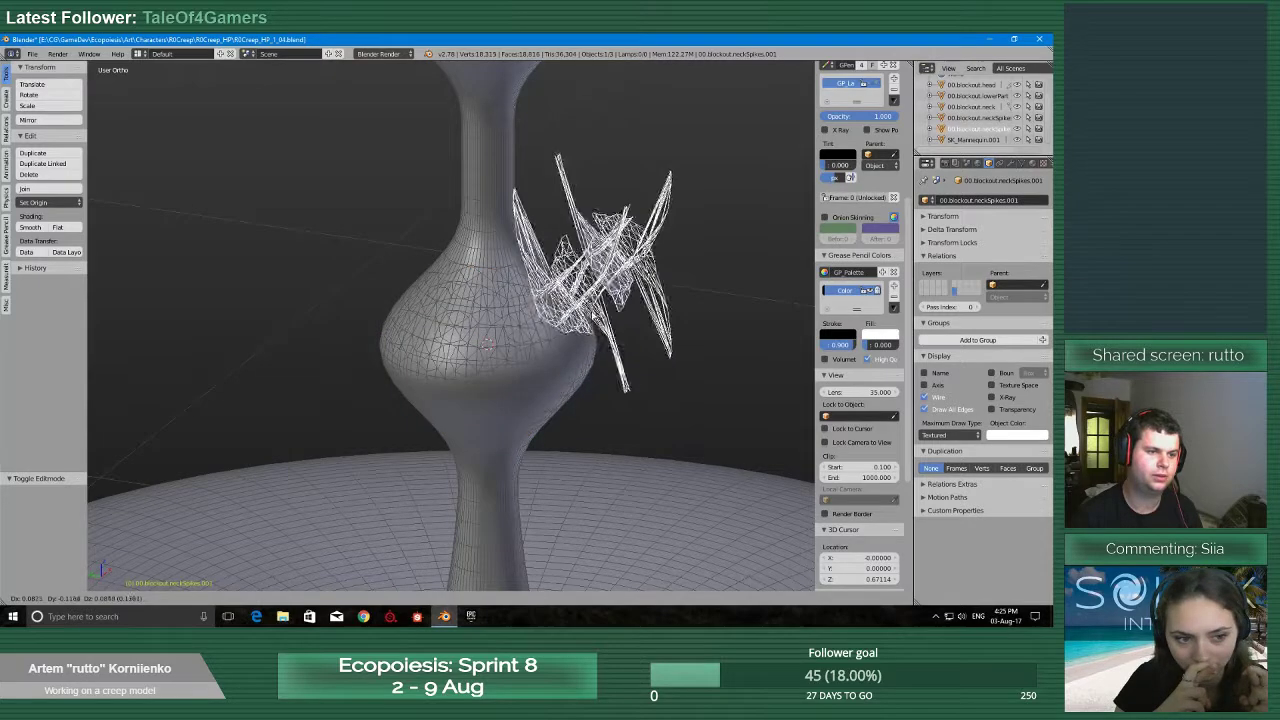
pyautogui.rightClick(590, 321)
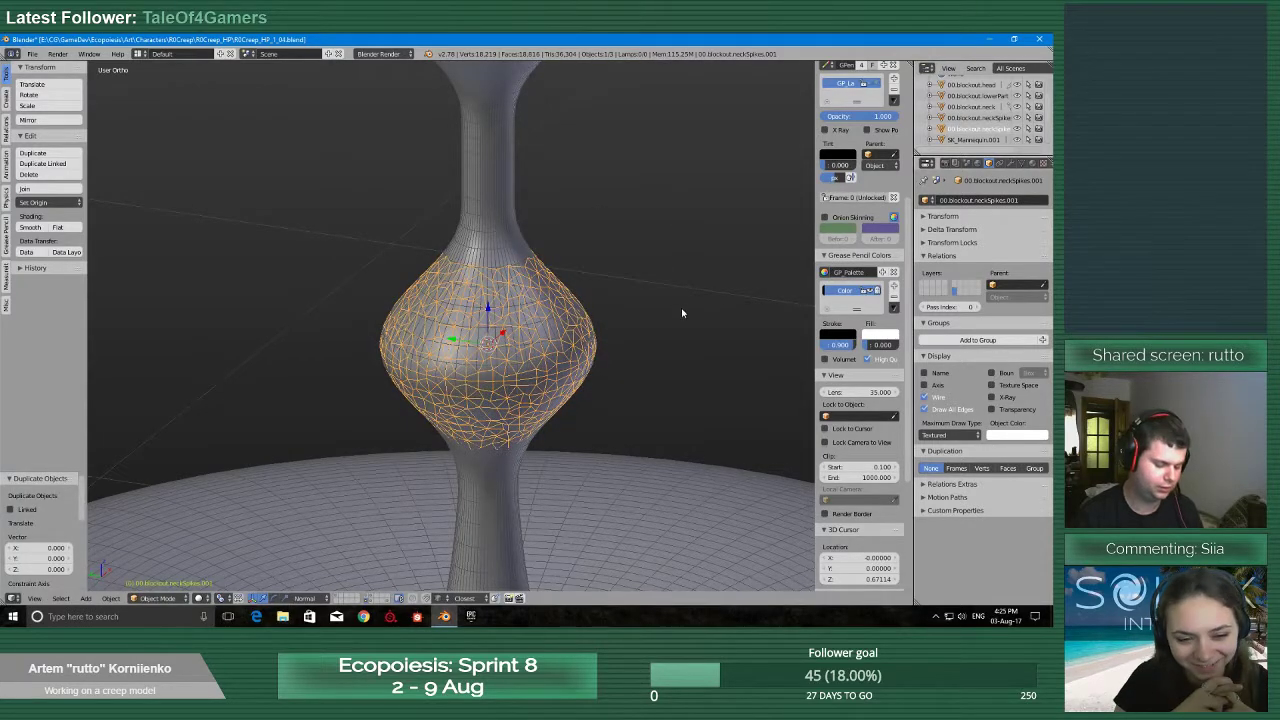
pyautogui.press('g')
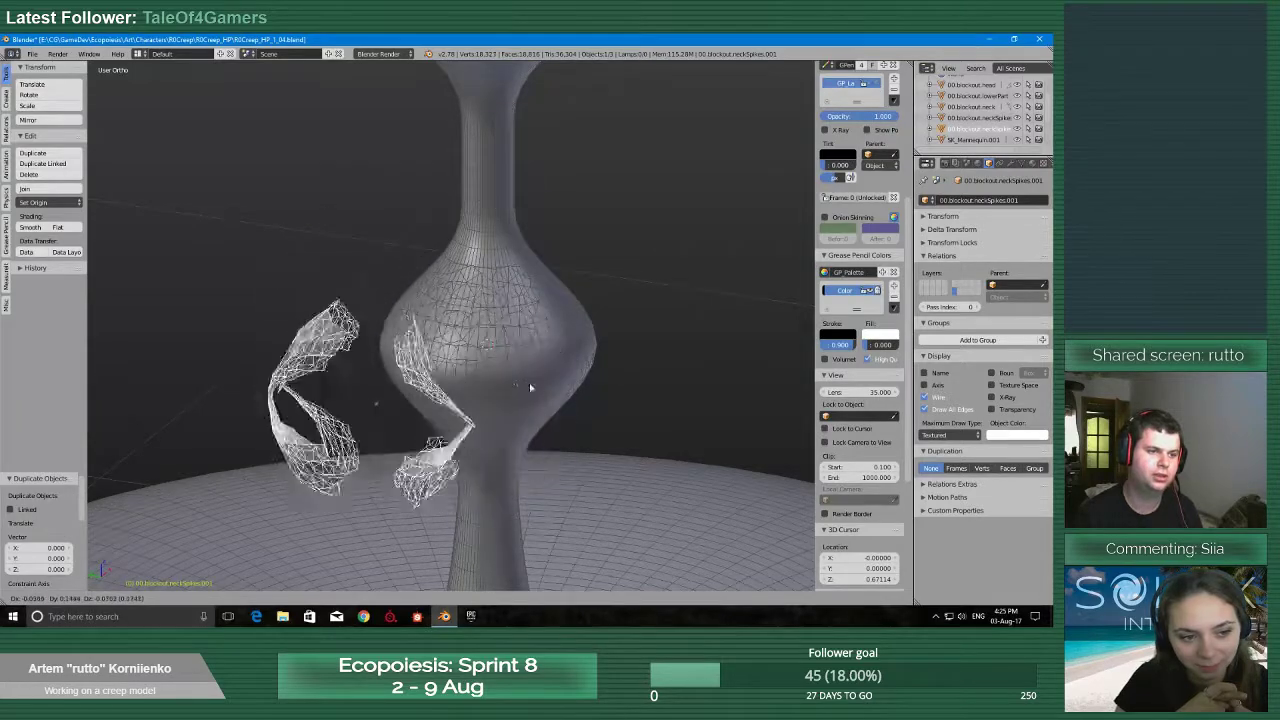
pyautogui.rightClick(714, 295)
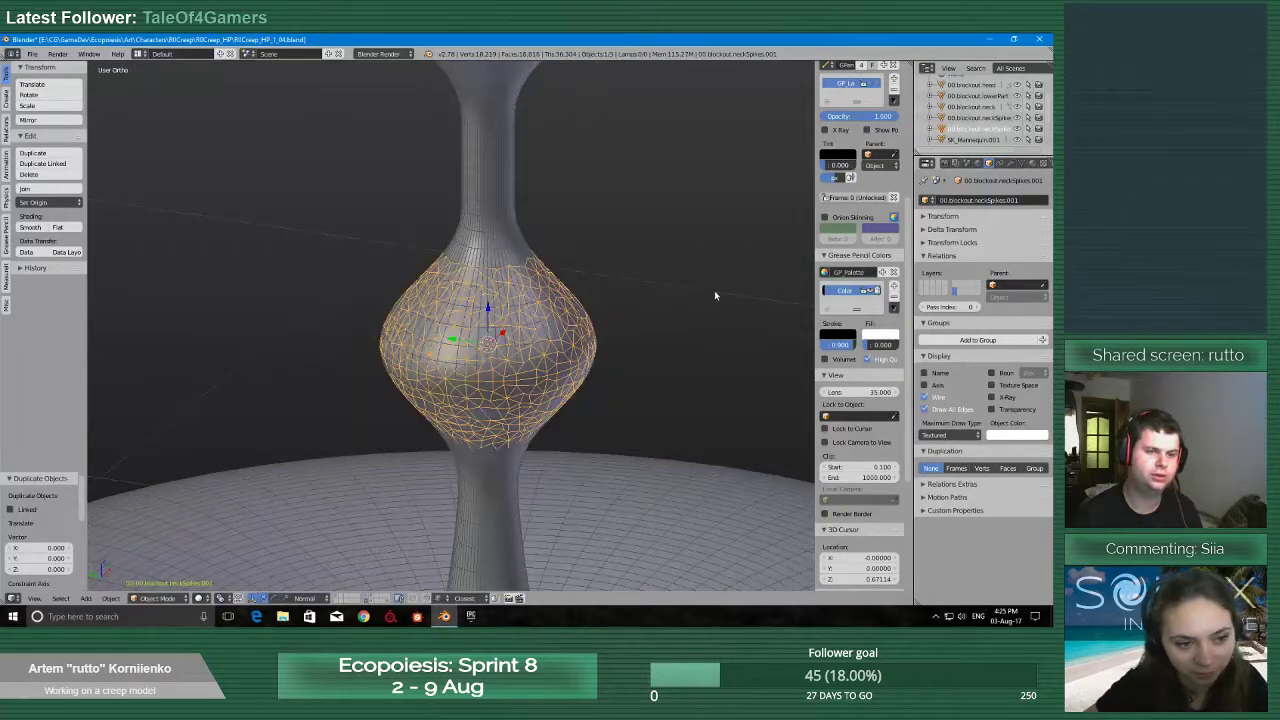
pyautogui.click(1016, 163)
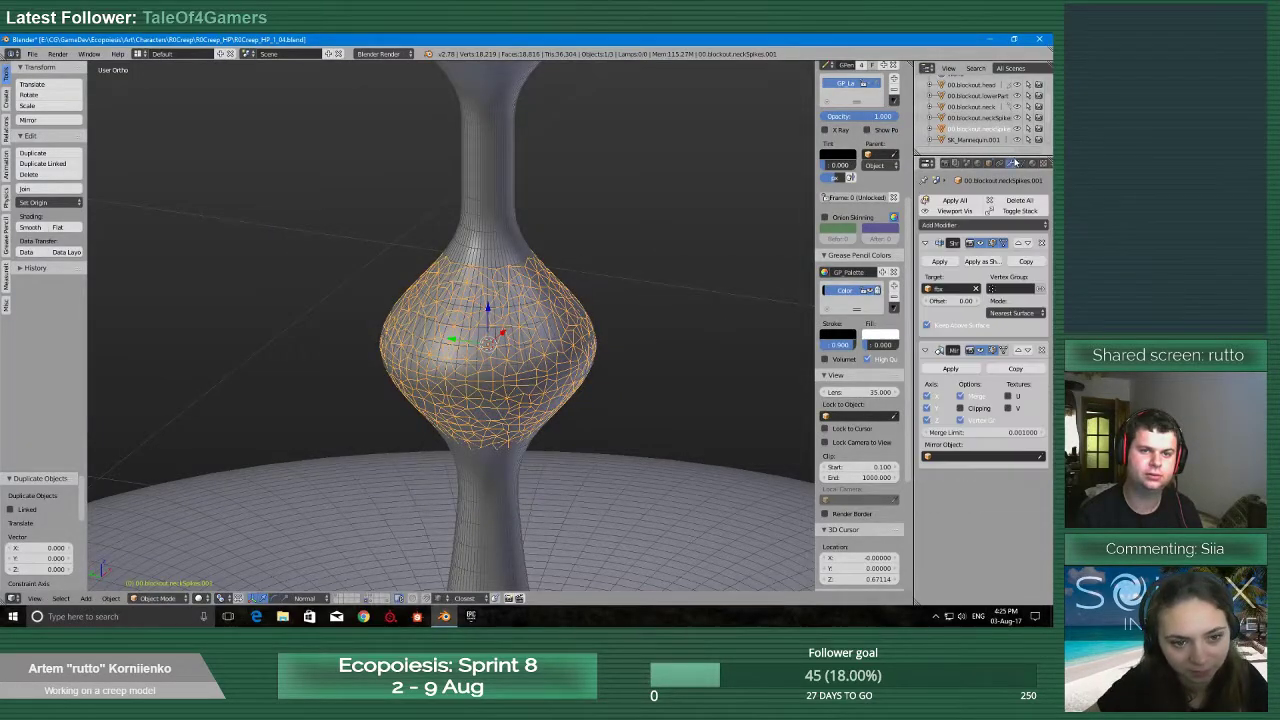
pyautogui.click(940, 261)
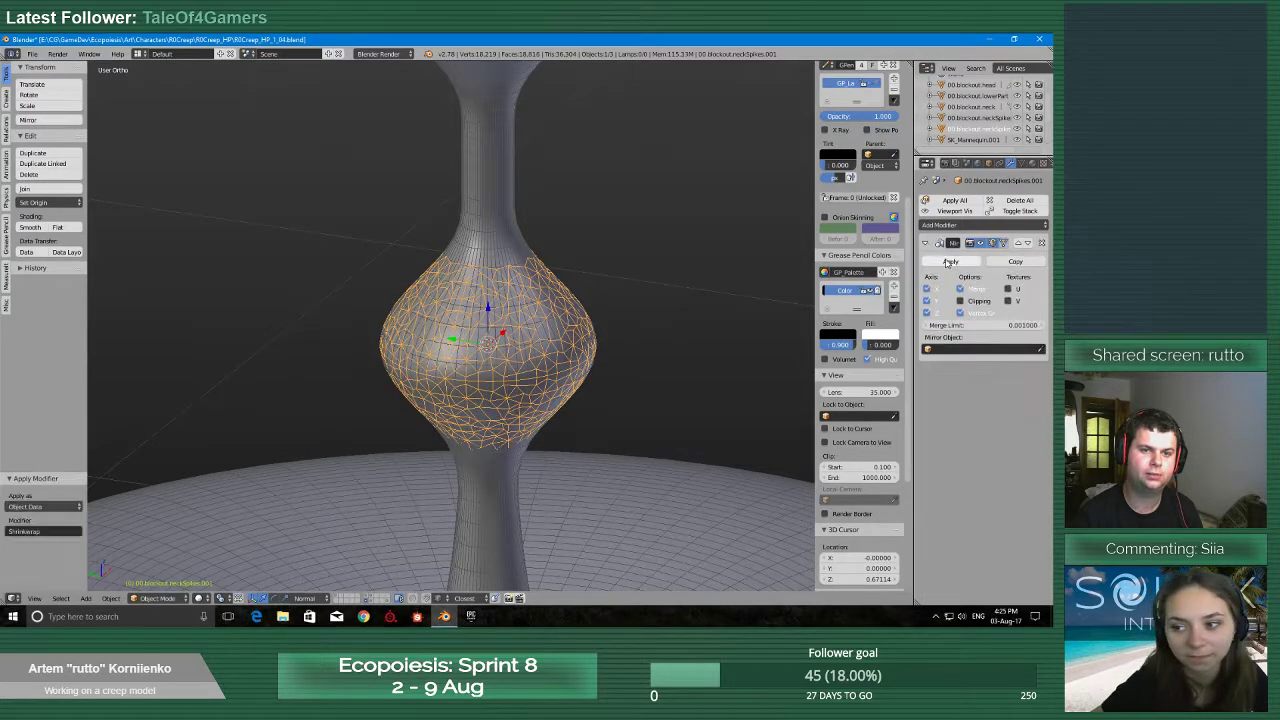
# In Edit Mode on the duplicate, pull the selected patch centre vertices outward along the normal Z axis into pointed spikes
pyautogui.press('Tab')
pyautogui.click(520, 293)
pyautogui.scroll(4, 525, 289)
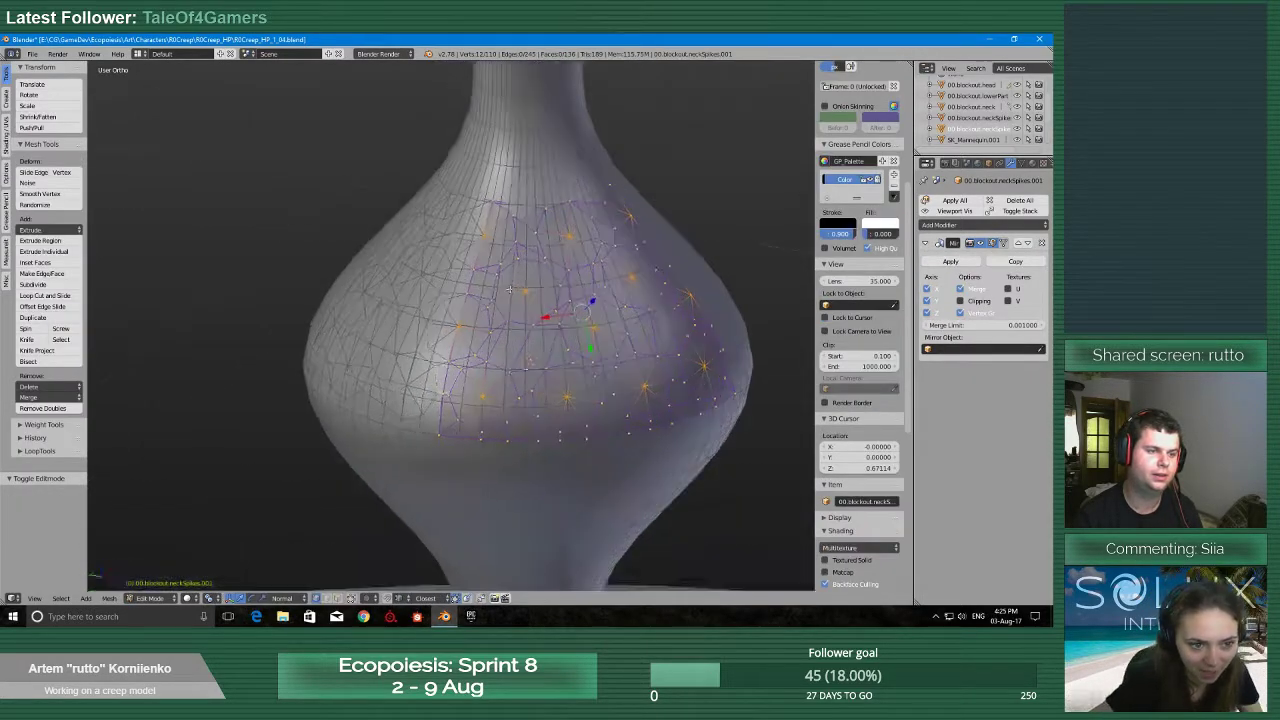
pyautogui.moveTo(530, 283); pyautogui.dragTo(522, 292, button='middle')
pyautogui.scroll(-4, 522, 292)
pyautogui.press('g')
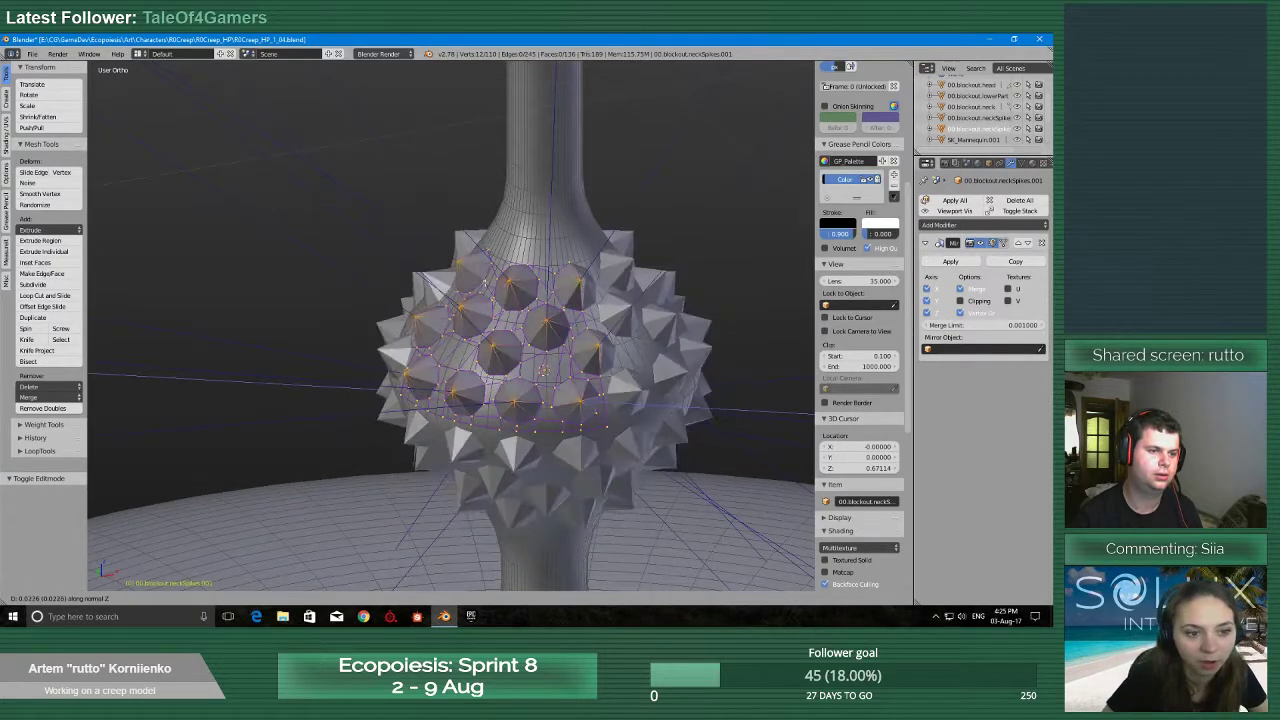
pyautogui.click(487, 285)
# Add a Subdivision Surface modifier with 2 view subdivisions to the duplicate and return to Object Mode
pyautogui.click(975, 225)
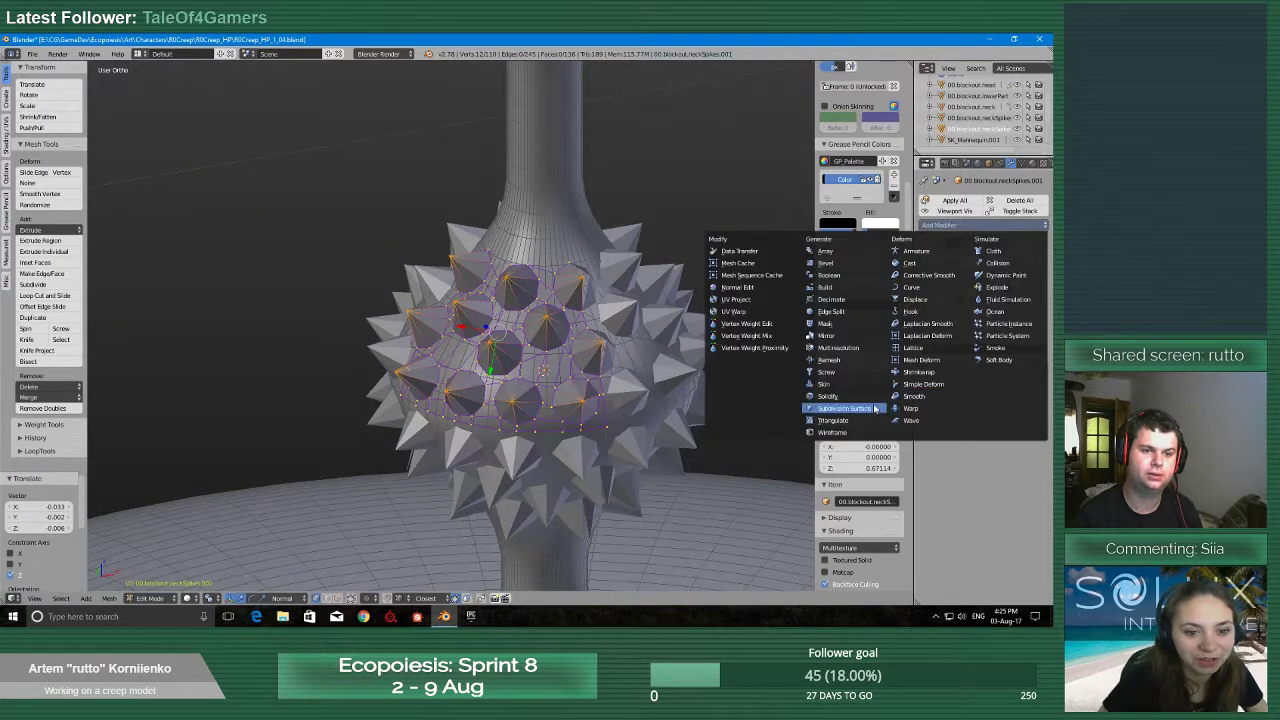
pyautogui.click(868, 403)
pyautogui.click(978, 434)
pyautogui.press('Tab')
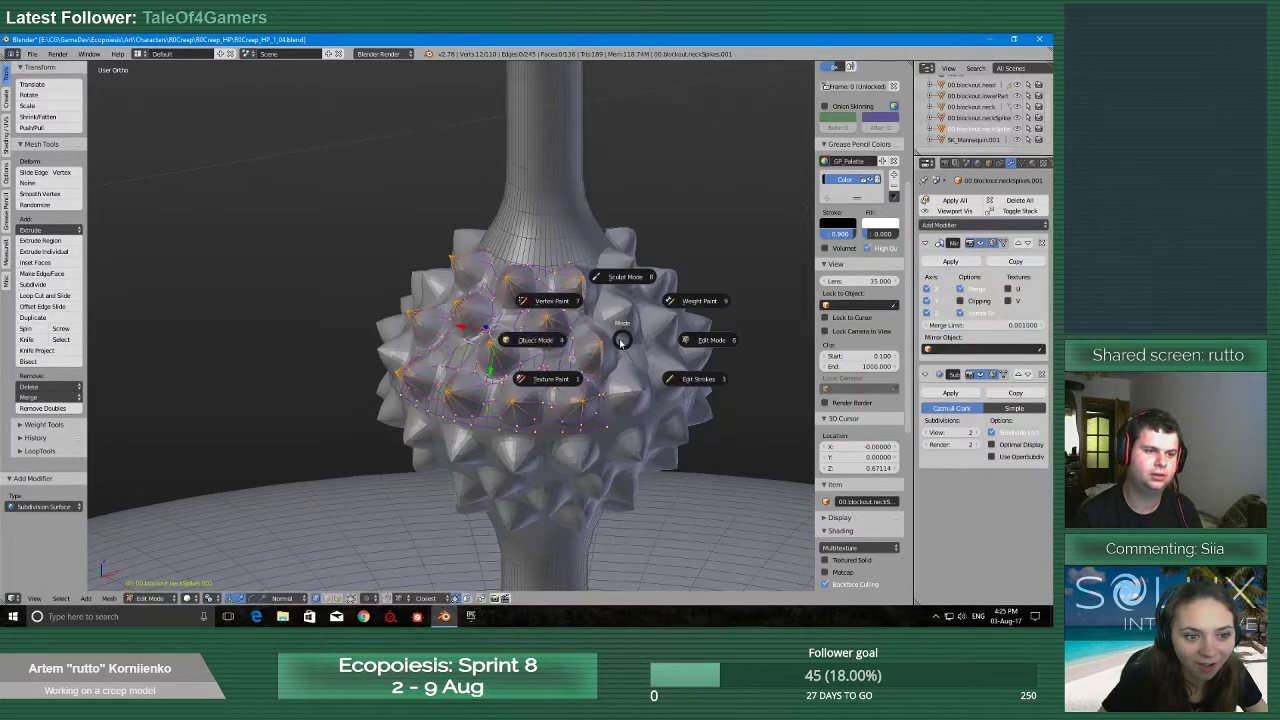
pyautogui.click(560, 342)
# Turn off the Wire display for the duplicated neck spikes and deselect everything to see the whole model
pyautogui.scroll(-5, 556, 373)
pyautogui.press('a')
pyautogui.scroll(-3, 624, 358)
pyautogui.moveTo(624, 358); pyautogui.dragTo(523, 371, button='middle')
pyautogui.press('z')
pyautogui.rightClick(537, 380)
pyautogui.rightClick(503, 331)
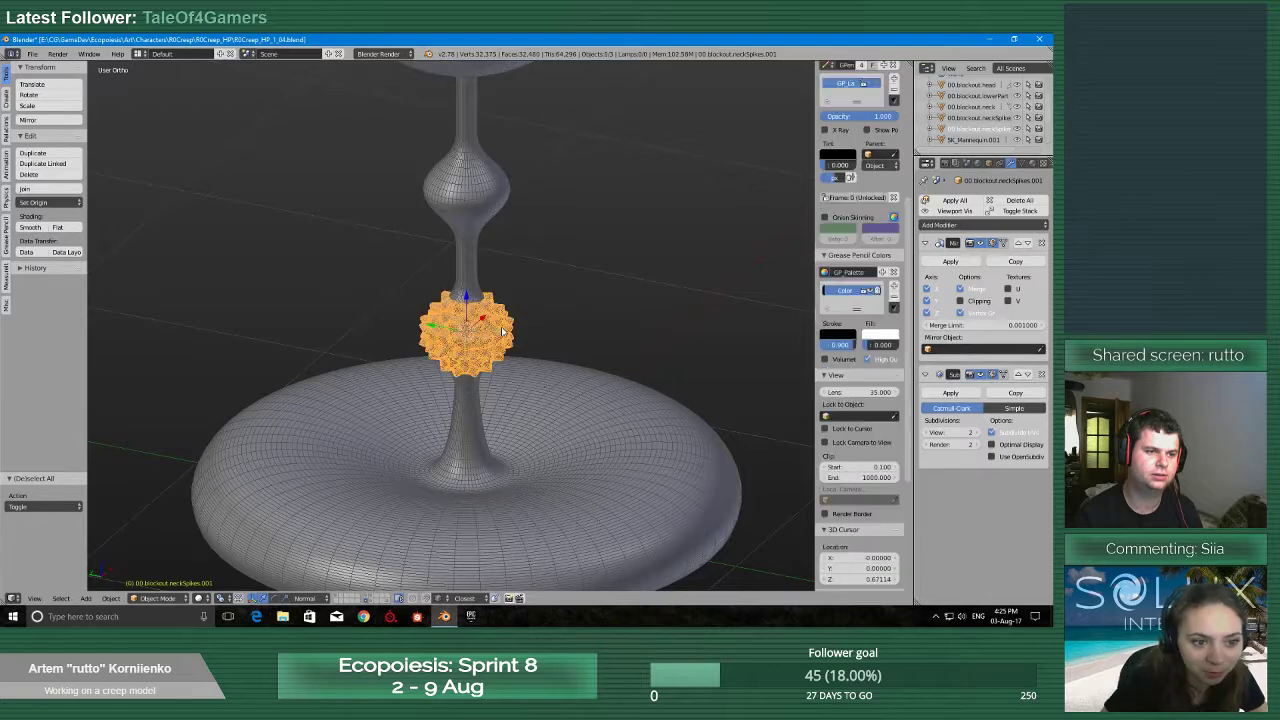
pyautogui.click(988, 163)
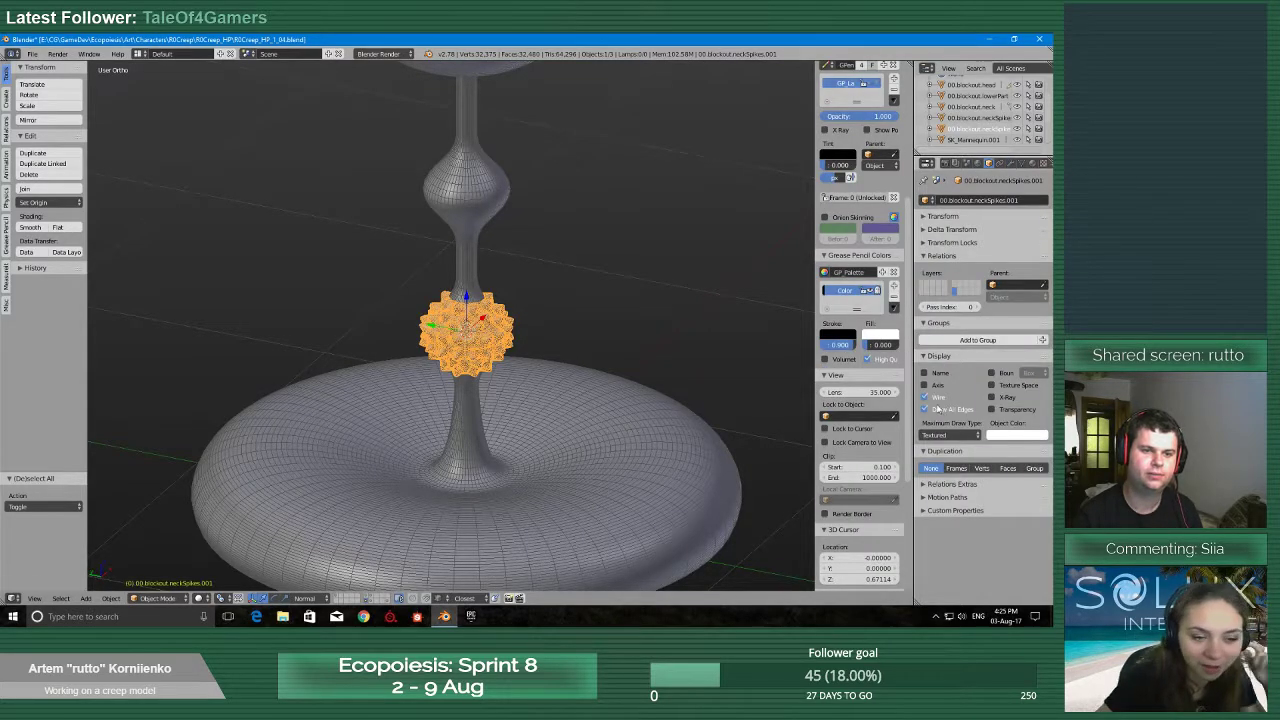
pyautogui.click(926, 398)
pyautogui.press('a')
pyautogui.moveTo(624, 358); pyautogui.dragTo(531, 376, button='middle')
pyautogui.scroll(-5, 511, 346)
pyautogui.scroll(-1, 531, 376)
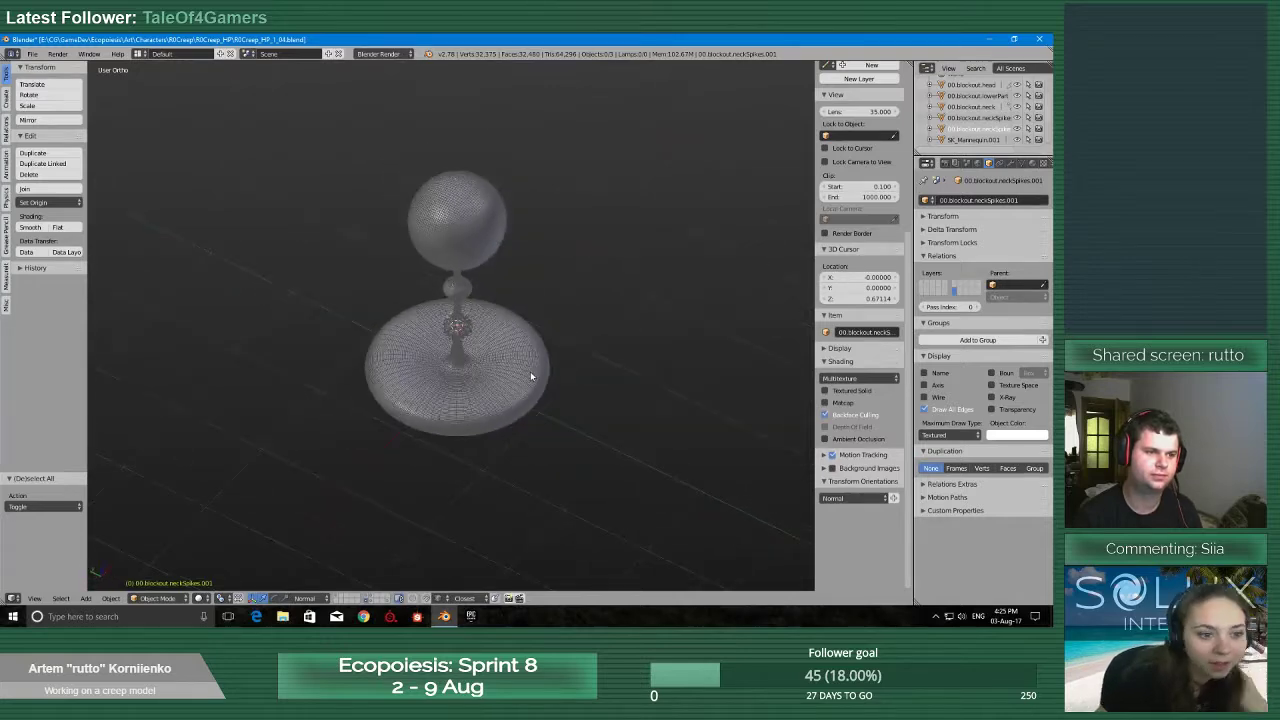
# Isolate the duplicated neck spikes in local view and apply smooth shading
pyautogui.scroll(12, 533, 374)
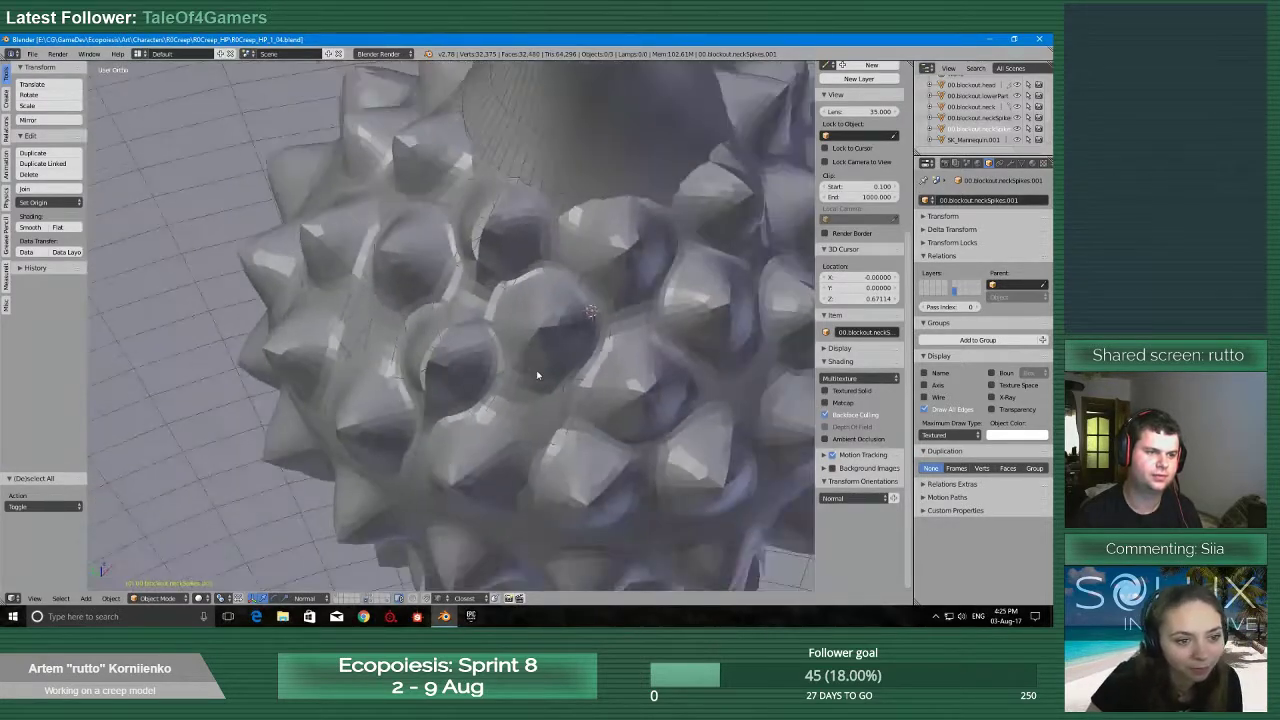
pyautogui.scroll(-3, 537, 375)
pyautogui.moveTo(545, 367); pyautogui.dragTo(529, 325, button='middle')
pyautogui.rightClick(588, 396)
pyautogui.press('KP_Divide')
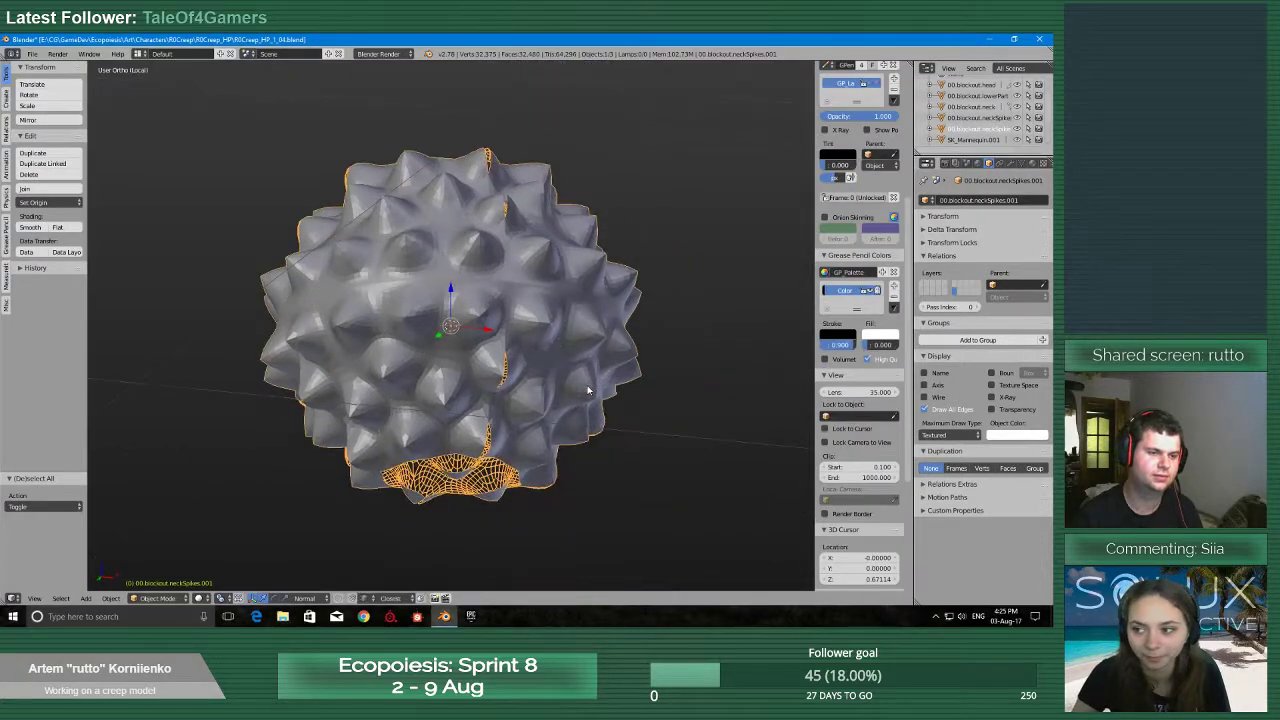
pyautogui.scroll(4, 584, 380)
pyautogui.scroll(-3, 579, 364)
pyautogui.moveTo(538, 344); pyautogui.dragTo(568, 345, button='middle')
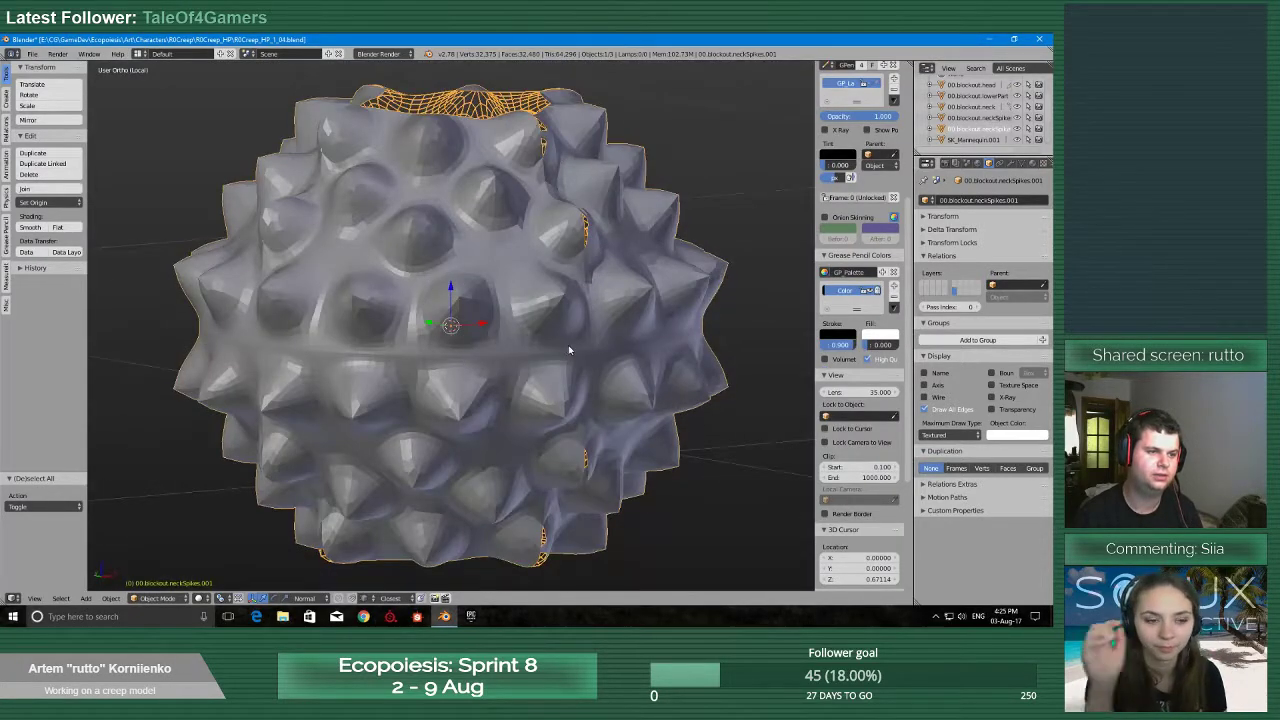
pyautogui.press('z')
pyautogui.click(482, 387)
pyautogui.moveTo(482, 385)
pyautogui.mouseDown(button='middle')
pyautogui.moveTo(507, 325)
pyautogui.moveTo(540, 330)
pyautogui.mouseUp(button='middle')
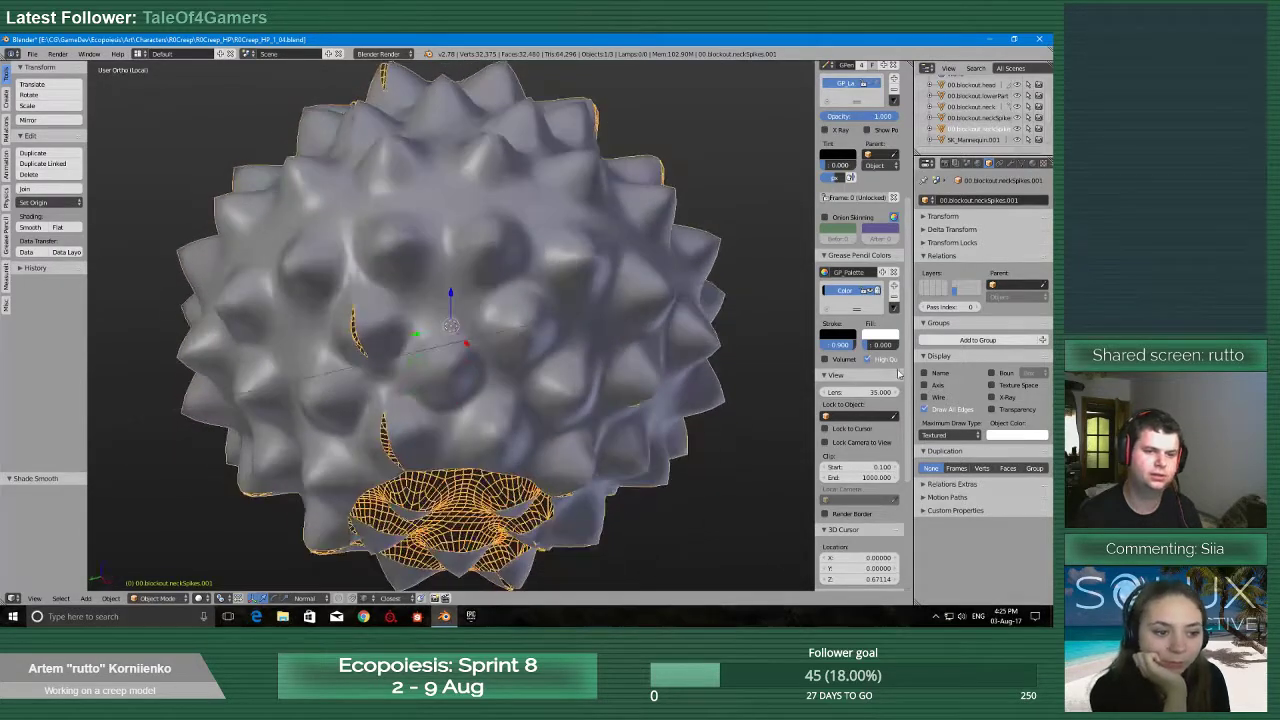
# Set the Subdivision Surface modifier's view level to 4 and inspect the smoothed spikes from several sides
pyautogui.click(1010, 164)
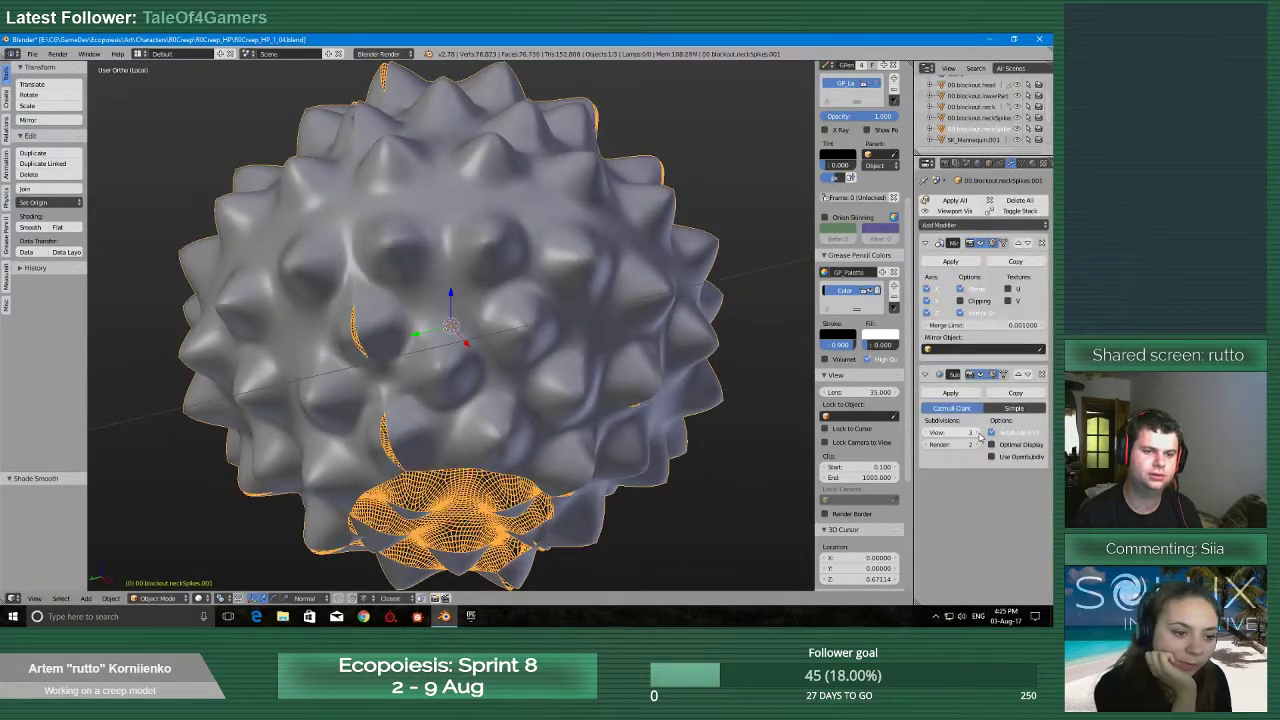
pyautogui.click(978, 432)
pyautogui.moveTo(511, 259); pyautogui.dragTo(421, 410, button='middle')
pyautogui.scroll(-2, 506, 316)
pyautogui.scroll(-5, 423, 417)
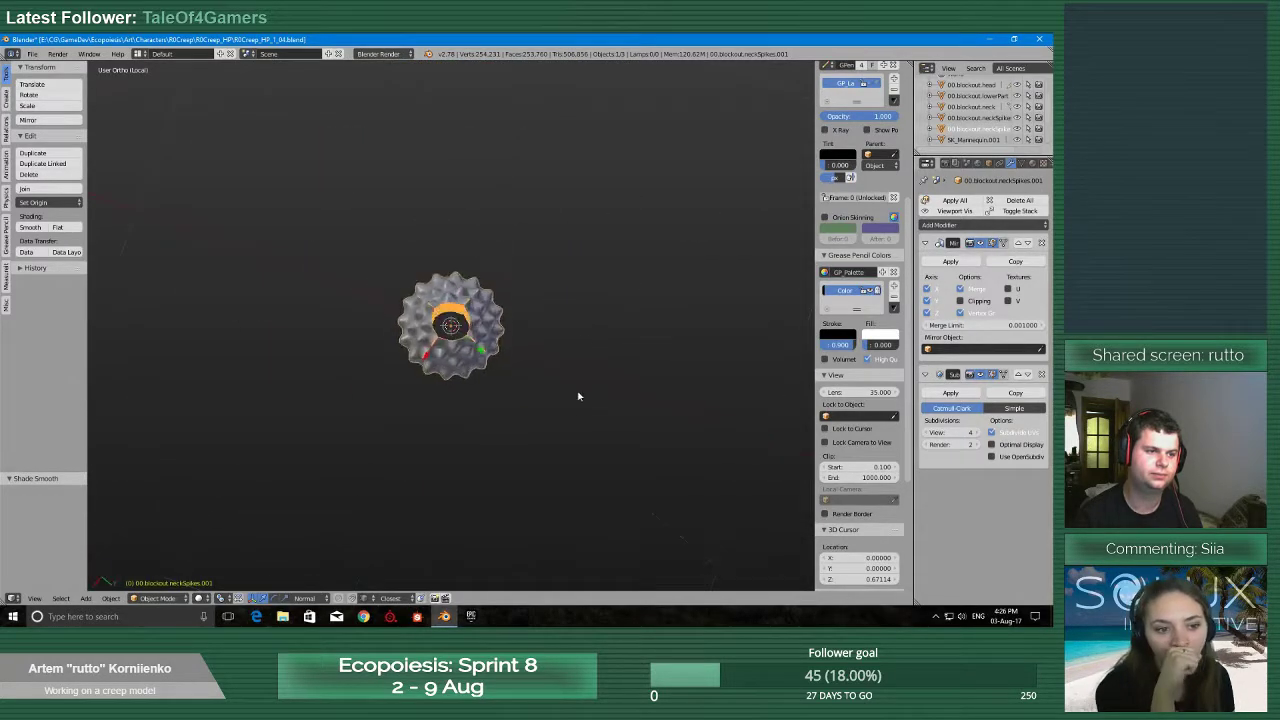
pyautogui.moveTo(578, 396); pyautogui.dragTo(514, 406, button='middle')
pyautogui.scroll(7, 500, 390)
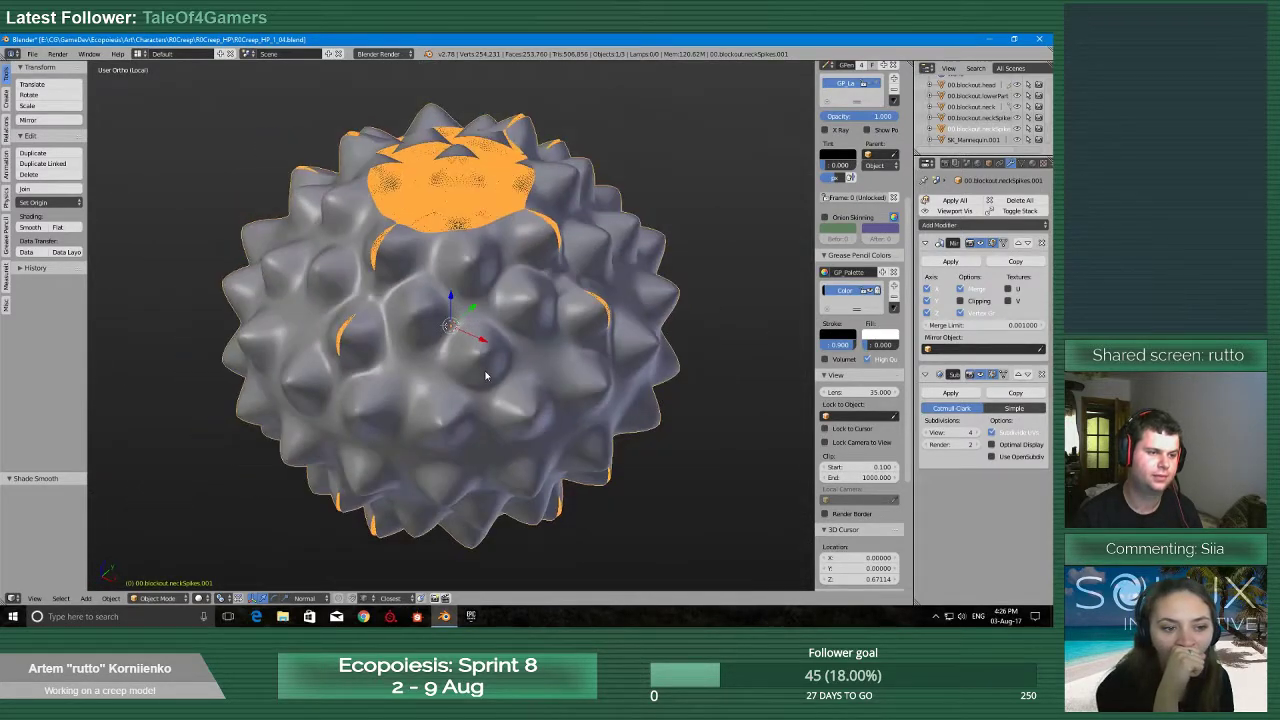
pyautogui.scroll(3, 485, 376)
pyautogui.scroll(-4, 478, 355)
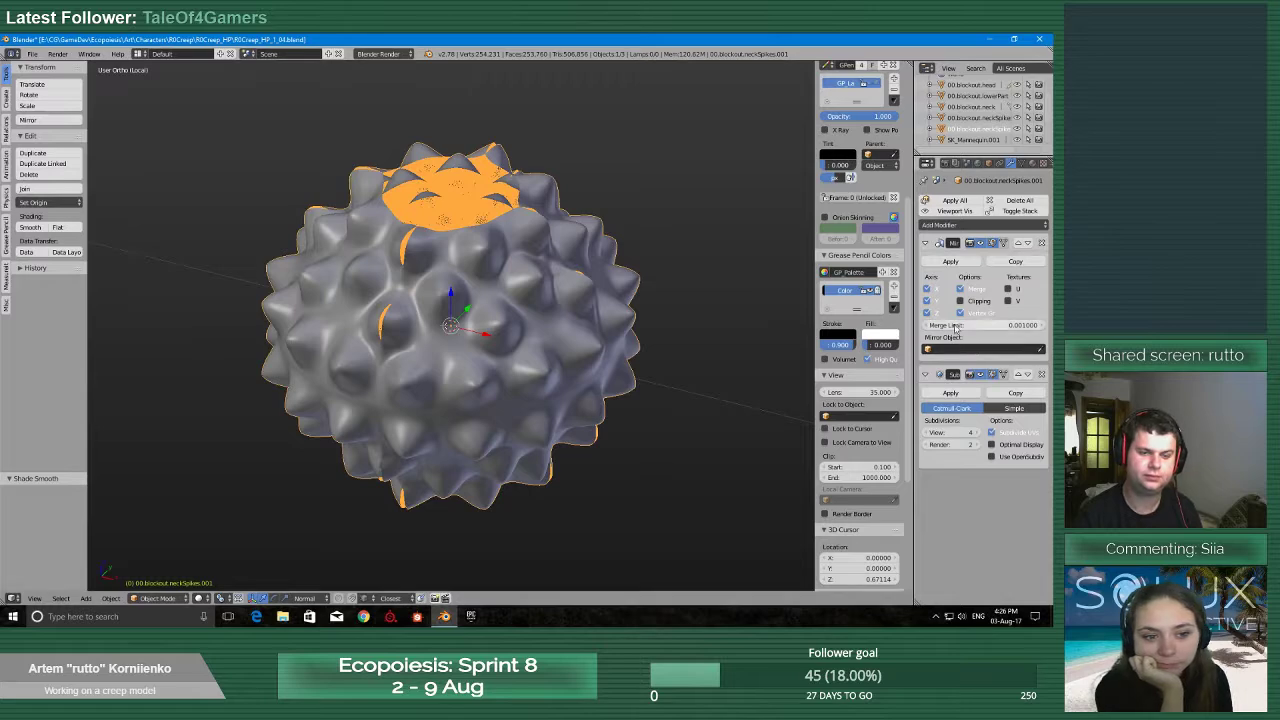
pyautogui.moveTo(753, 283); pyautogui.dragTo(657, 229, button='middle')
pyautogui.scroll(-2, 593, 217)
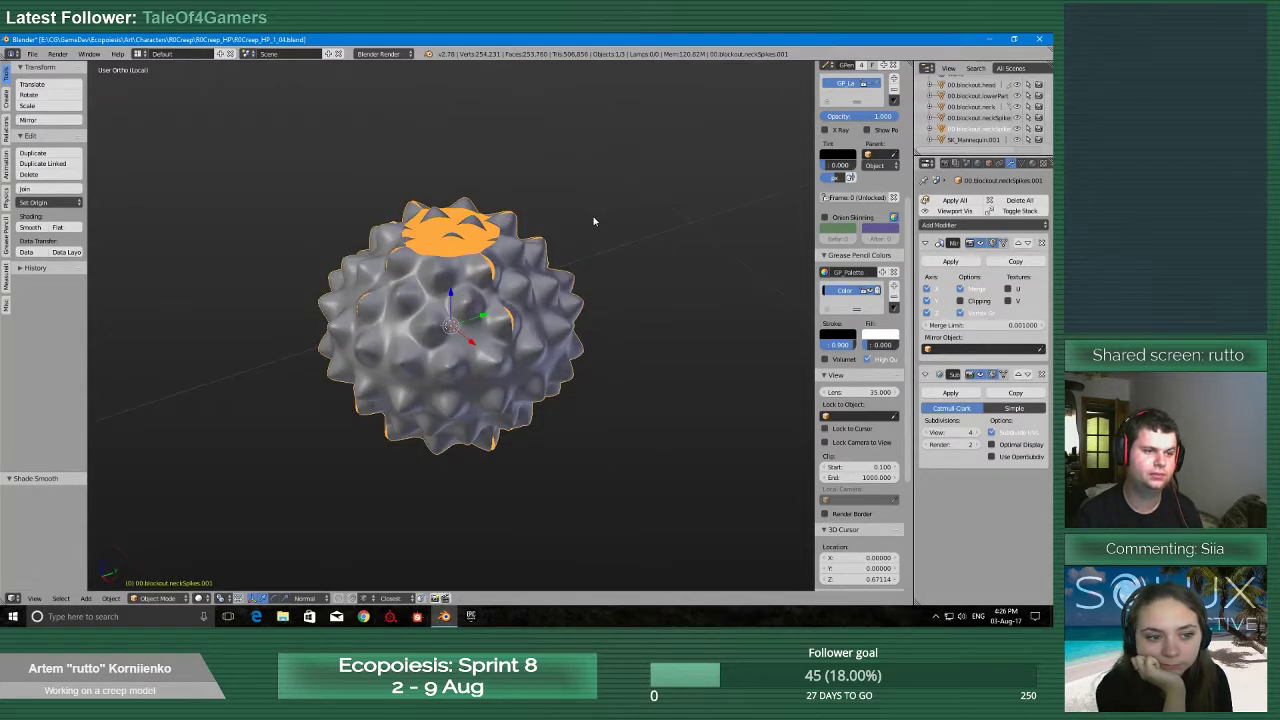
# Delete the duplicated test spikes and leave local view
pyautogui.press('x')
pyautogui.click(601, 219)
pyautogui.press('KP_Divide')
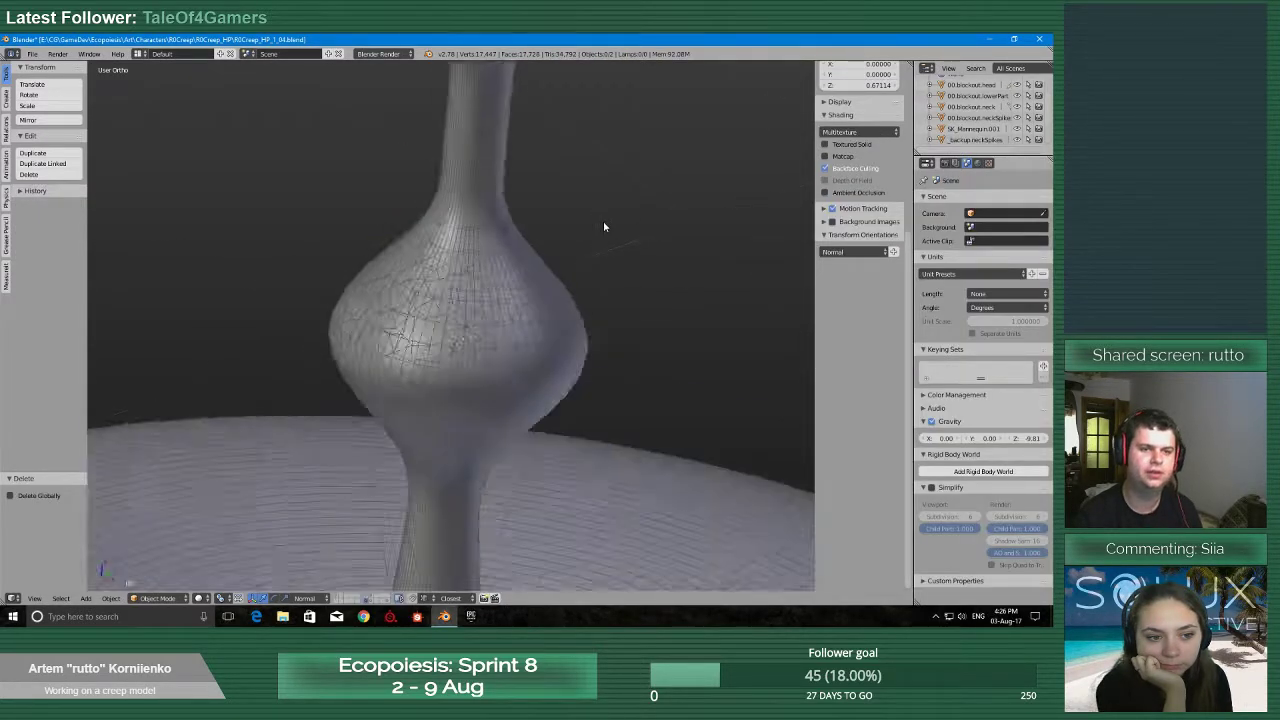
# Enter Edit Mode on the original neck spikes mesh and select the side boundary vertex just above the bulge's widest ring
pyautogui.scroll(2, 533, 352)
pyautogui.rightClick(533, 345)
pyautogui.press('Tab')
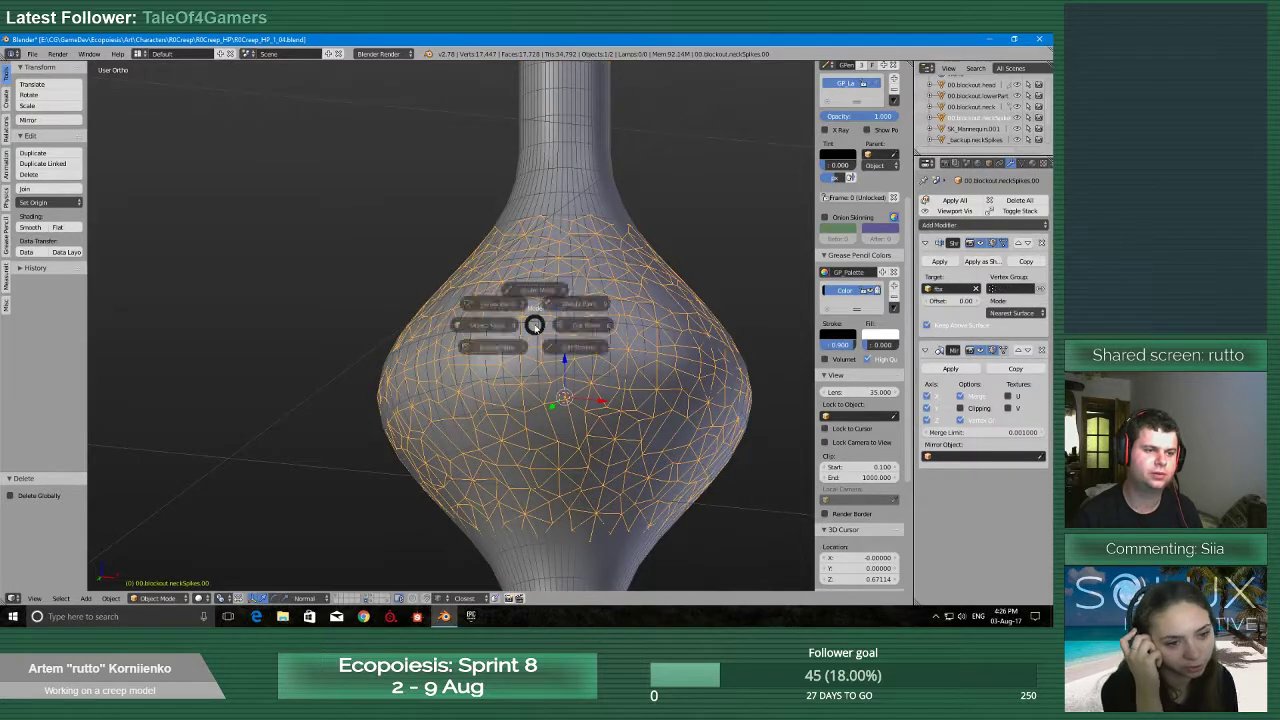
pyautogui.click(536, 290)
pyautogui.moveTo(500, 285); pyautogui.dragTo(527, 417, button='middle')
pyautogui.scroll(3, 570, 300)
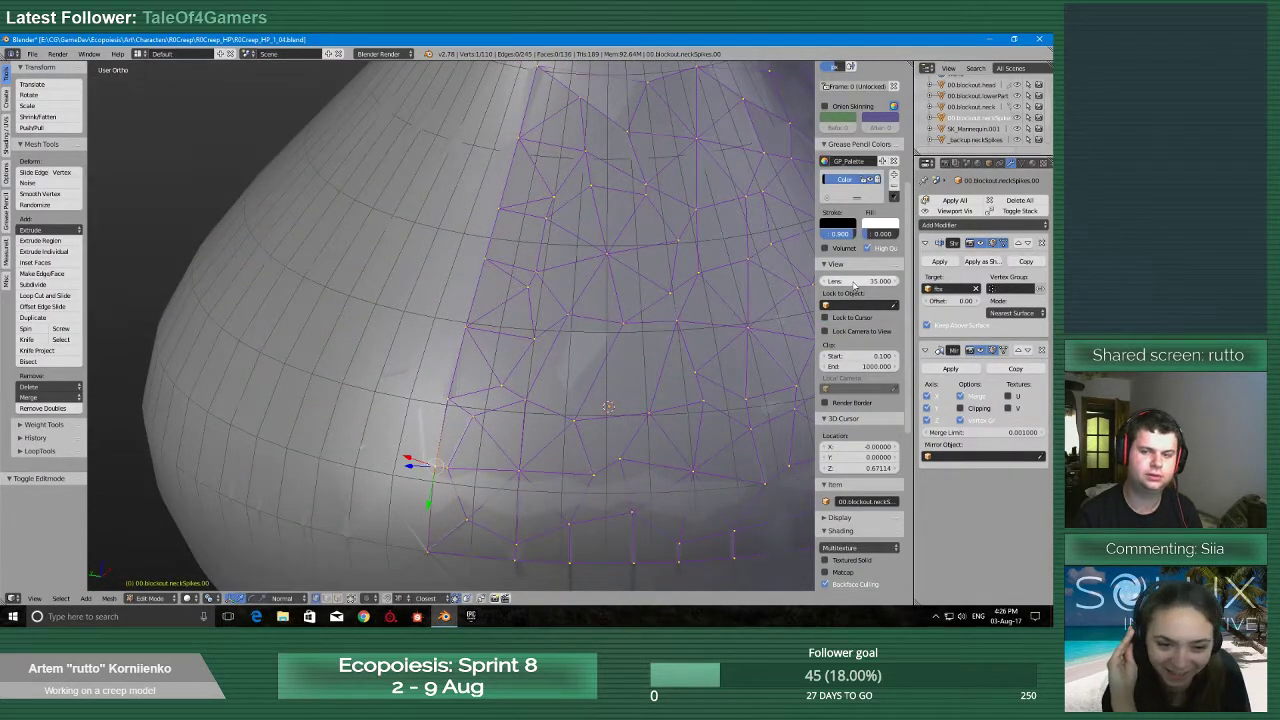
pyautogui.scroll(4, 866, 360)
pyautogui.scroll(2, 868, 364)
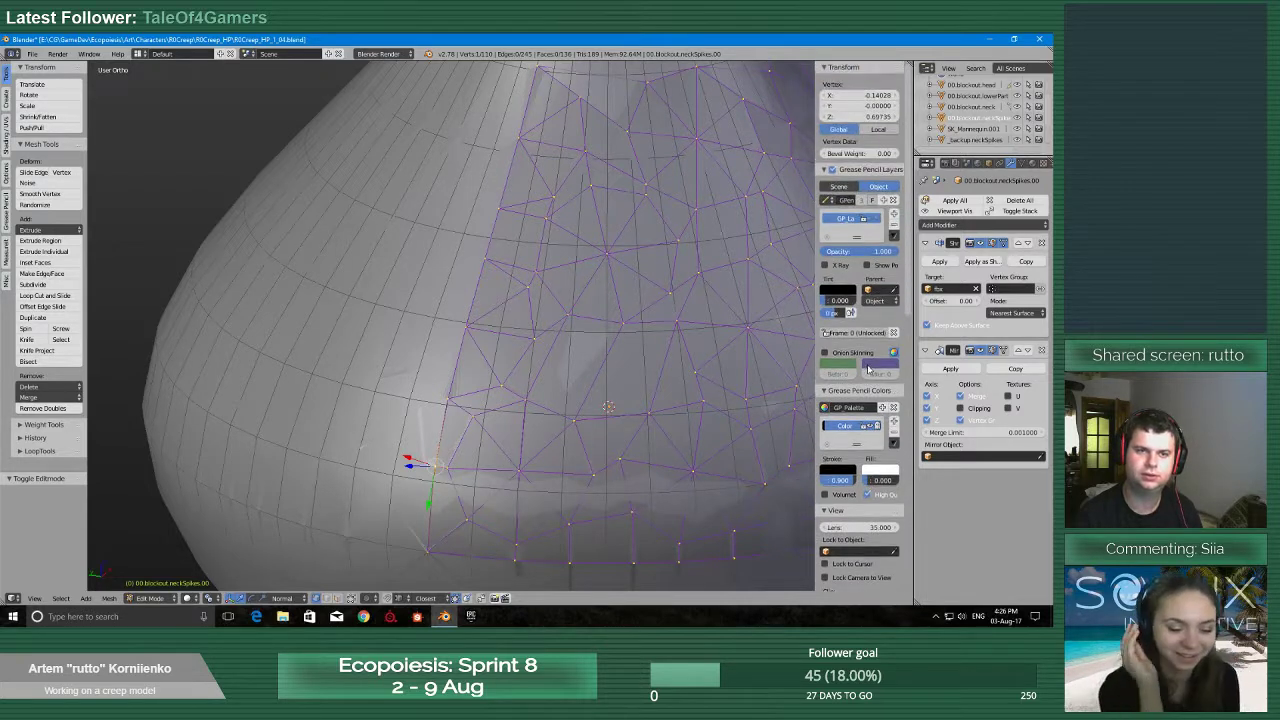
# Try to set the selected boundary vertex's global X coordinate to 0, undoing each attempt
pyautogui.click(885, 96)
pyautogui.write('0')
pyautogui.press('Return')
pyautogui.hotkey('ctrl', 'z')
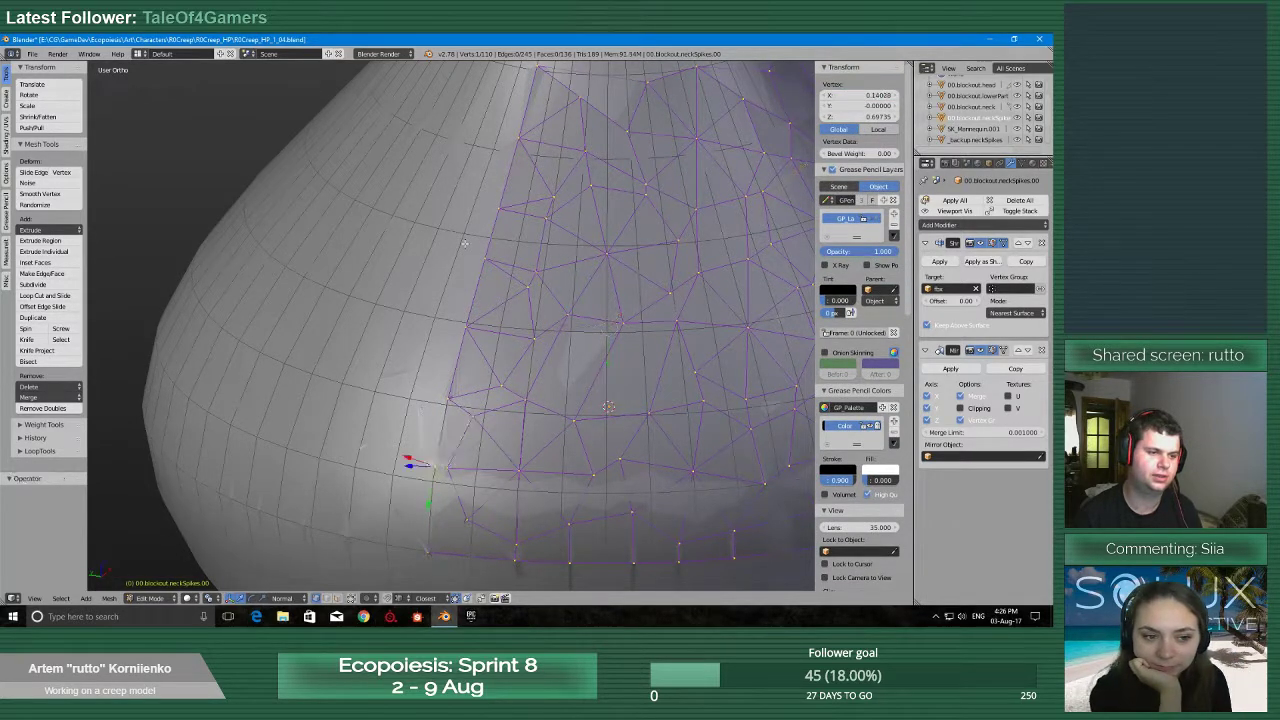
pyautogui.click(864, 95)
pyautogui.write('0')
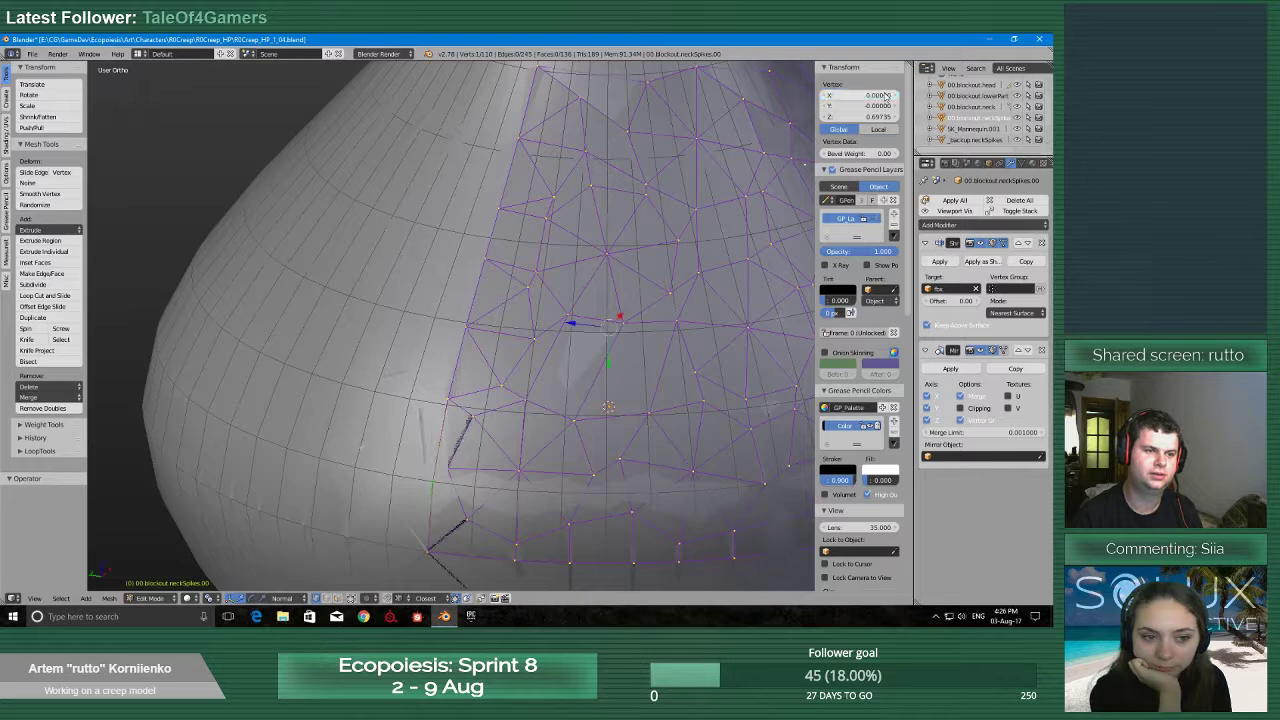
pyautogui.press('Return')
pyautogui.moveTo(440, 290); pyautogui.dragTo(380, 205, button='middle')
pyautogui.scroll(-4, 380, 205)
pyautogui.hotkey('ctrl', 'z')
pyautogui.moveTo(398, 281); pyautogui.dragTo(364, 314, button='middle')
pyautogui.scroll(5, 626, 324)
pyautogui.keyDown('shift'); pyautogui.moveTo(626, 324); pyautogui.dragTo(647, 220, button='middle'); pyautogui.keyUp('shift')
pyautogui.click(878, 95)
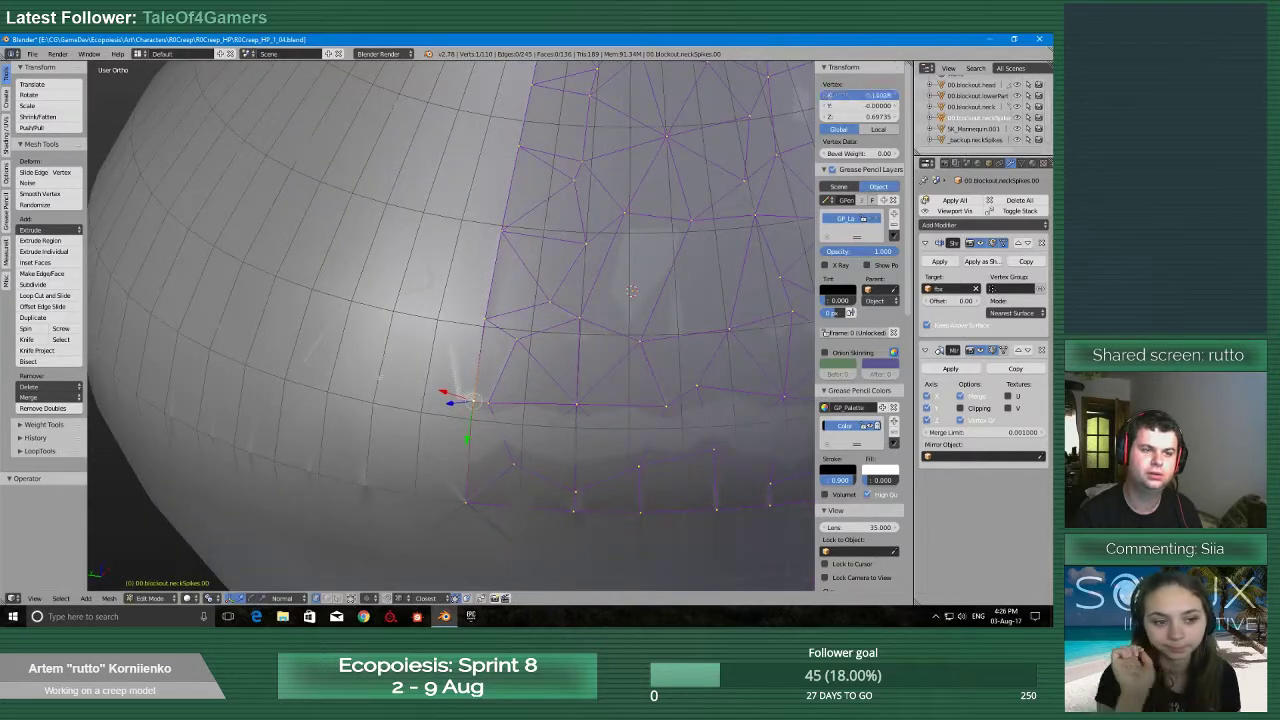
pyautogui.write('0')
pyautogui.press('Return')
pyautogui.hotkey('ctrl', 'z')
# Select the patch's corner vertex where the side boundary meets the widest ring and snap it onto the underlying neck mesh
pyautogui.moveTo(500, 400); pyautogui.dragTo(460, 330, button='middle')
pyautogui.scroll(5, 455, 340)
pyautogui.rightClick(527, 528)
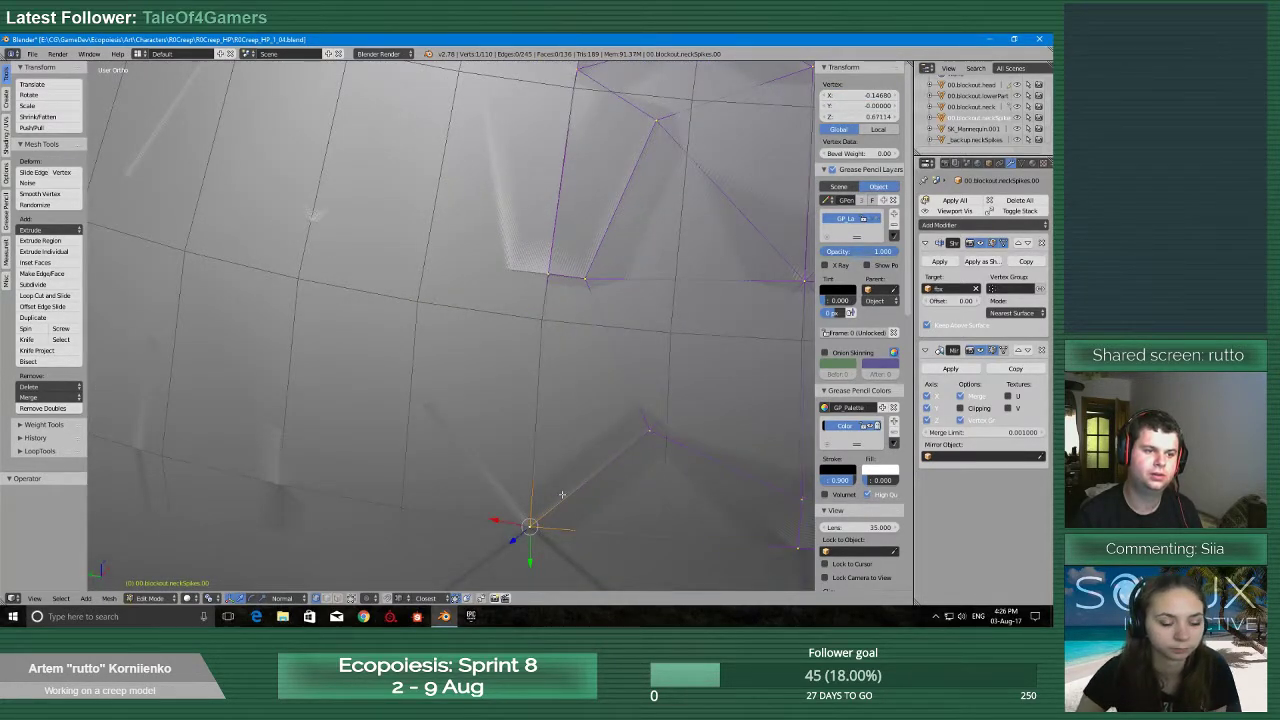
pyautogui.moveTo(562, 494); pyautogui.dragTo(484, 376, button='middle')
pyautogui.scroll(5, 484, 376)
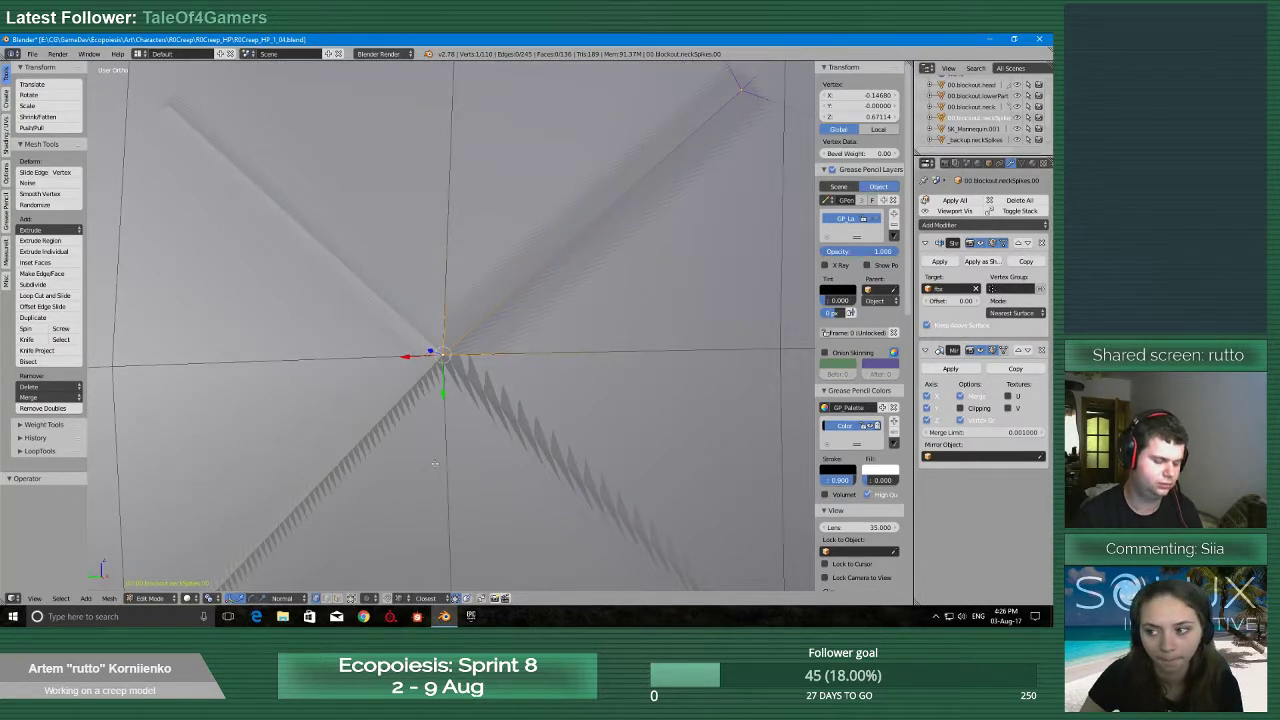
pyautogui.press('g')
pyautogui.click(450, 355)
pyautogui.scroll(-5, 450, 355)
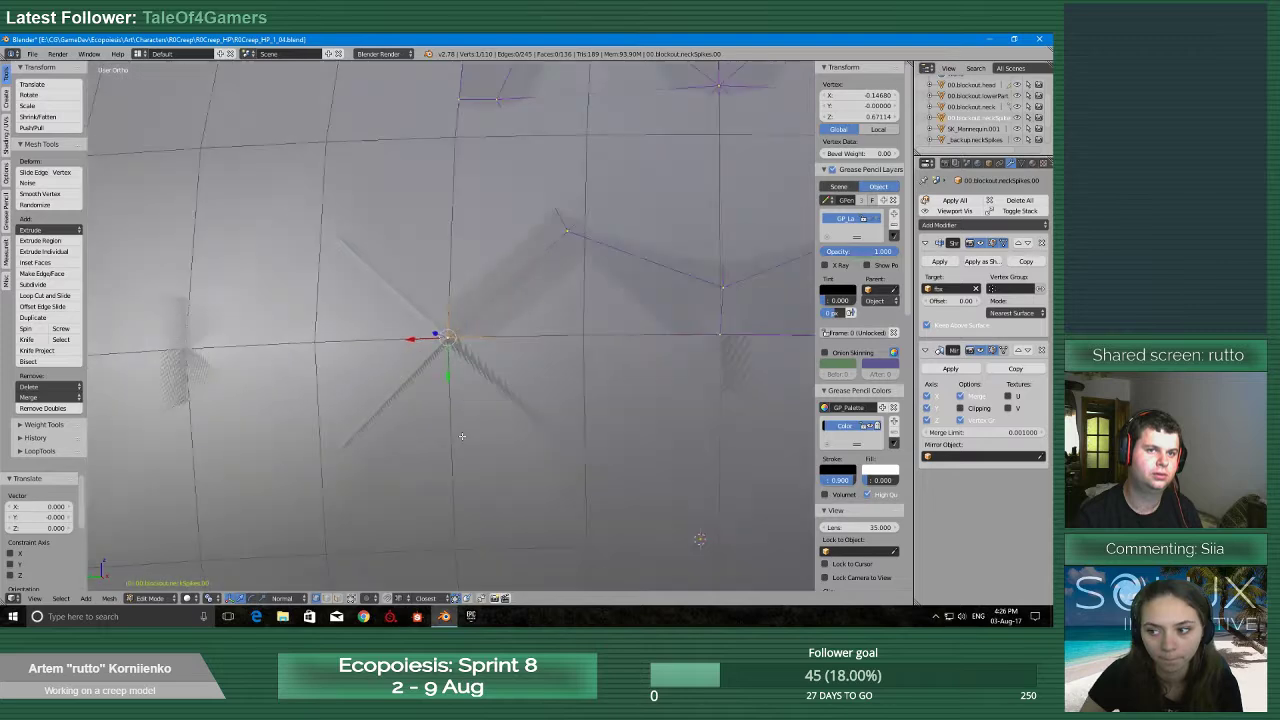
# Select the side boundary vertex just above the widest ring, then isolate the neck spikes mesh in local view
pyautogui.rightClick(456, 217)
pyautogui.moveTo(458, 222); pyautogui.dragTo(481, 325, button='middle')
pyautogui.scroll(4, 489, 322)
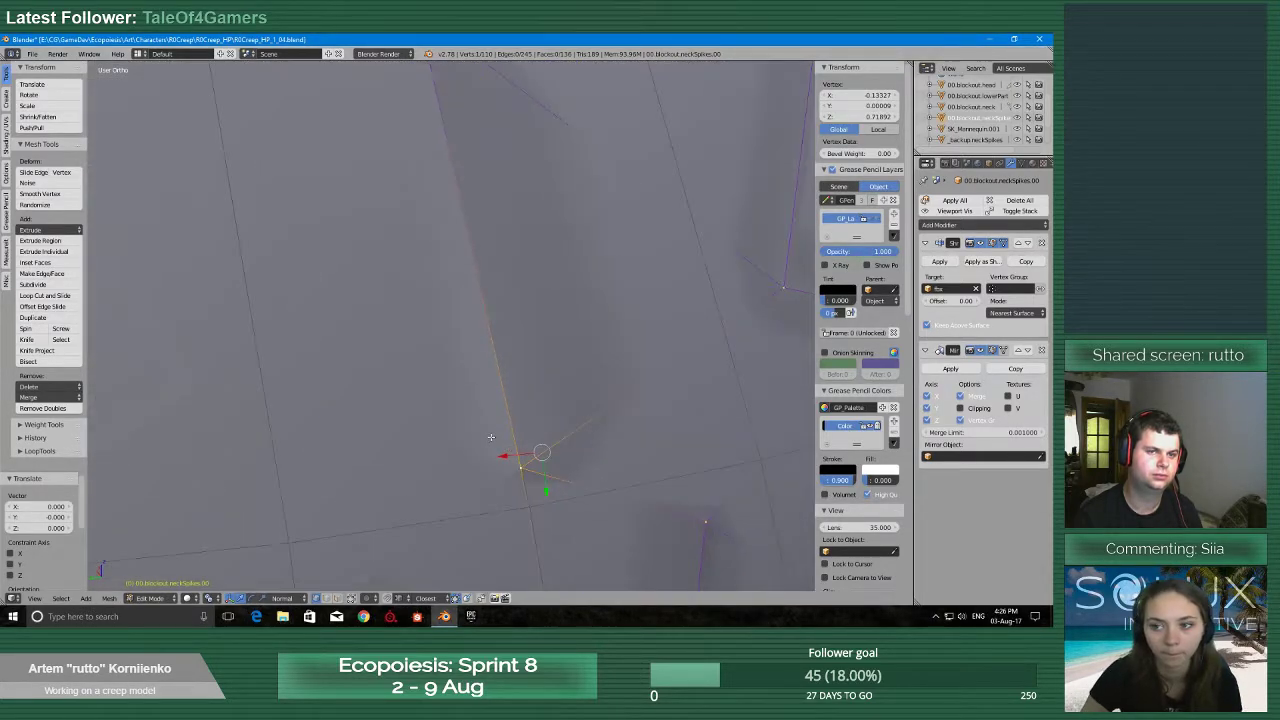
pyautogui.press('KP_Divide')
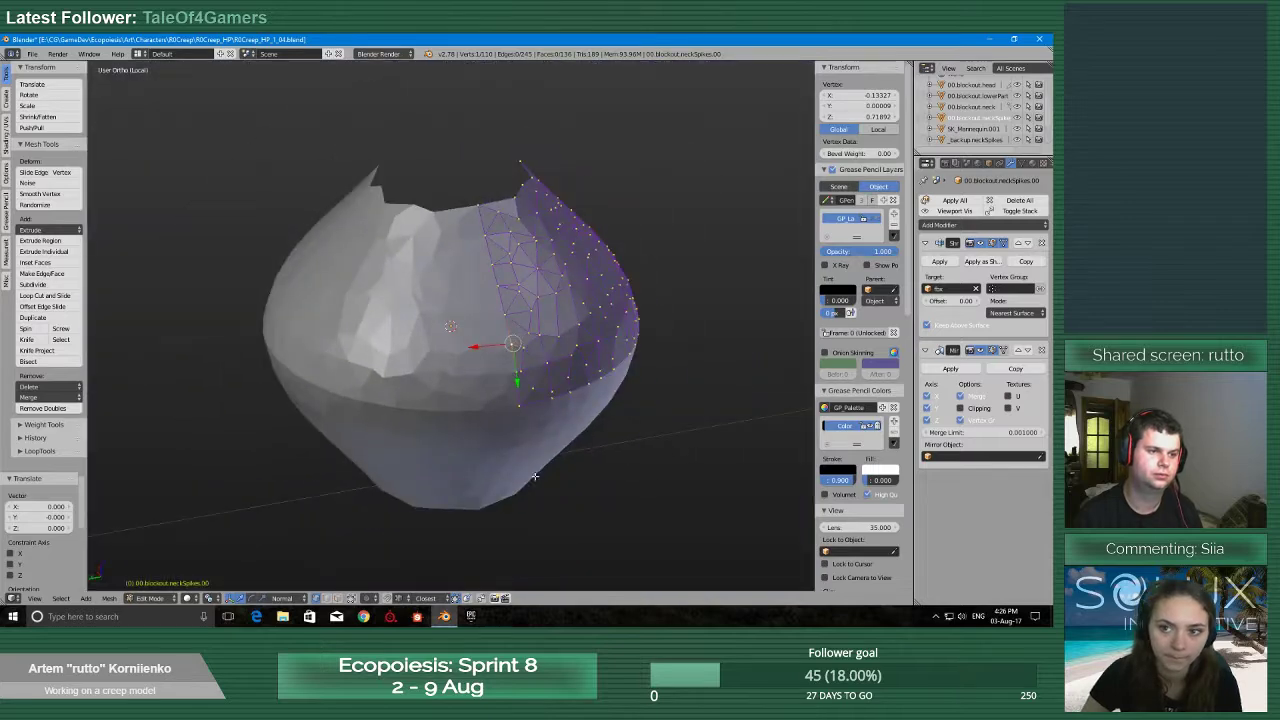
pyautogui.moveTo(534, 477); pyautogui.dragTo(471, 414, button='middle')
pyautogui.press('Tab')
pyautogui.press('Tab')
pyautogui.scroll(8, 450, 410)
pyautogui.scroll(-5, 471, 415)
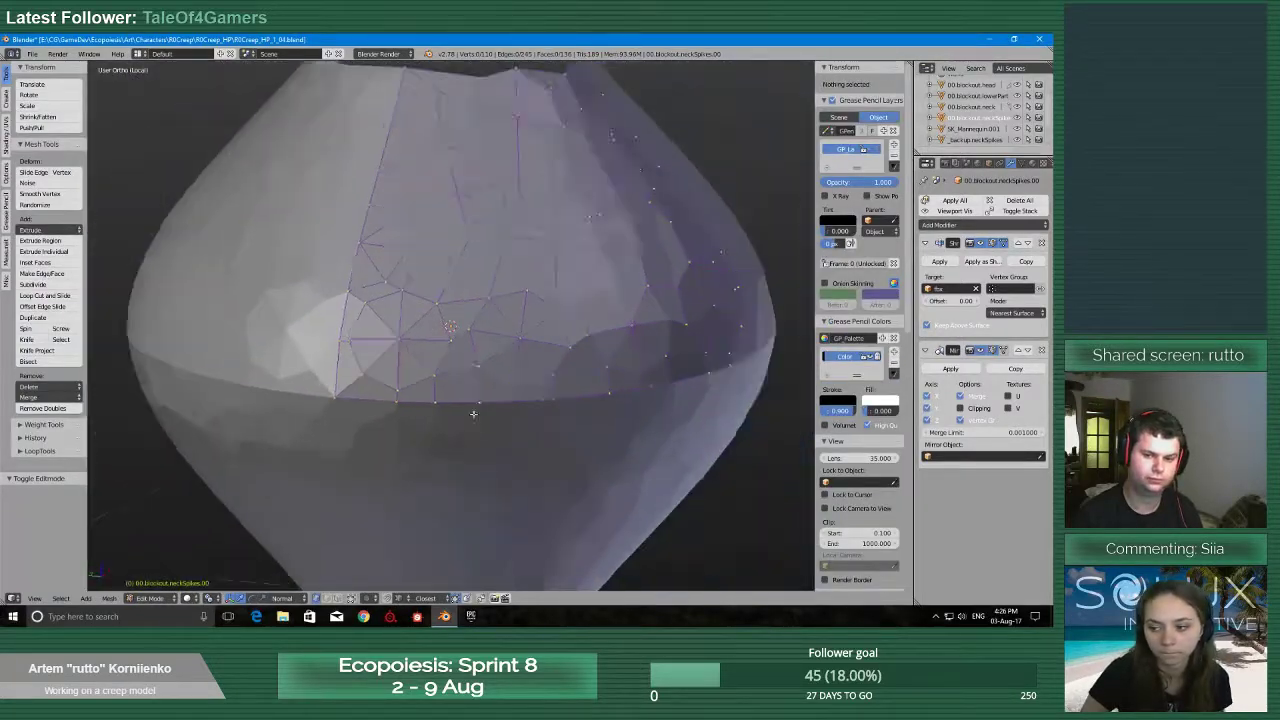
pyautogui.scroll(2, 381, 387)
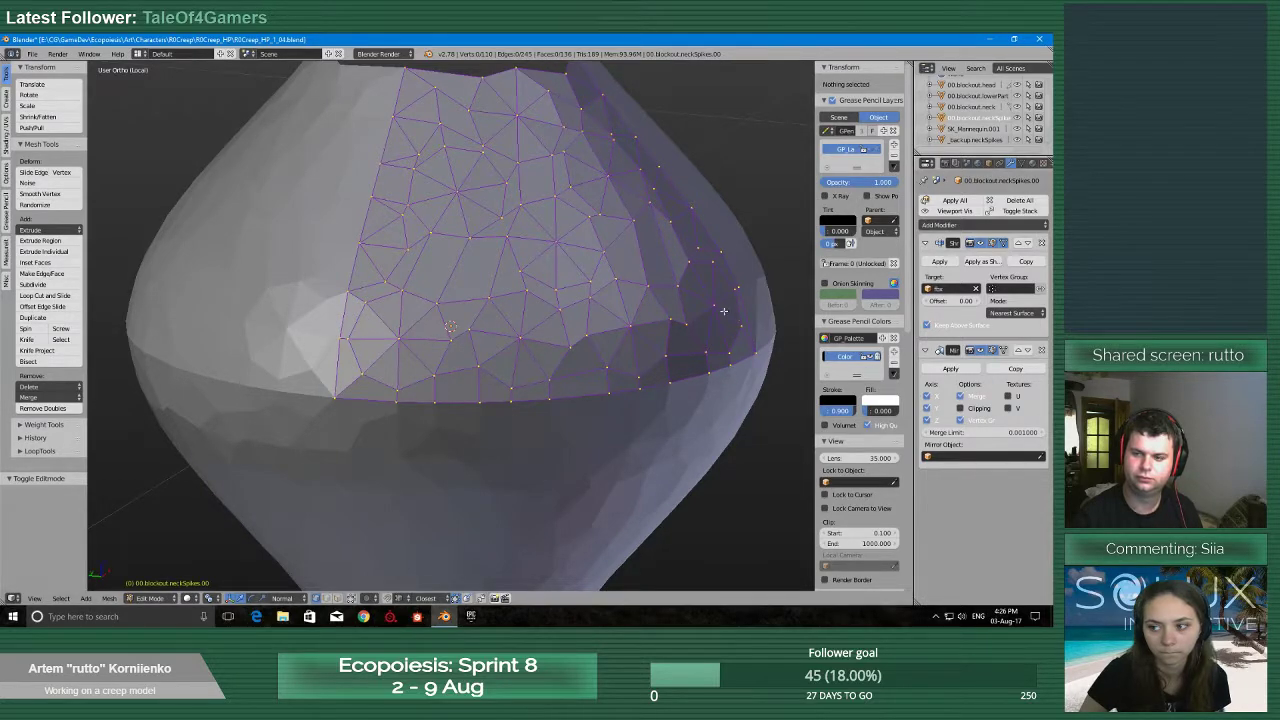
# Try to set the global X coordinate of the side boundary vertex above the widest ring to 0 in local view
pyautogui.moveTo(490, 362); pyautogui.dragTo(474, 280, button='middle')
pyautogui.rightClick(474, 278)
pyautogui.rightClick(478, 322)
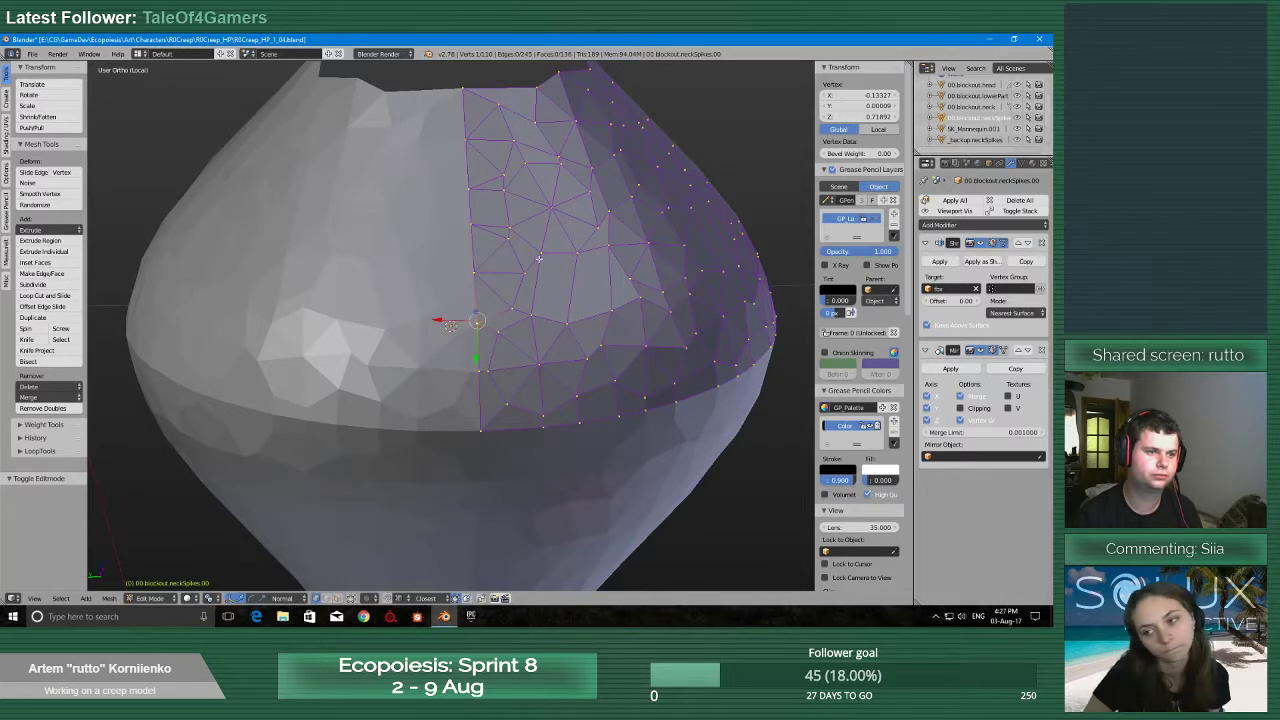
pyautogui.click(878, 95)
pyautogui.write('0')
pyautogui.press('Return')
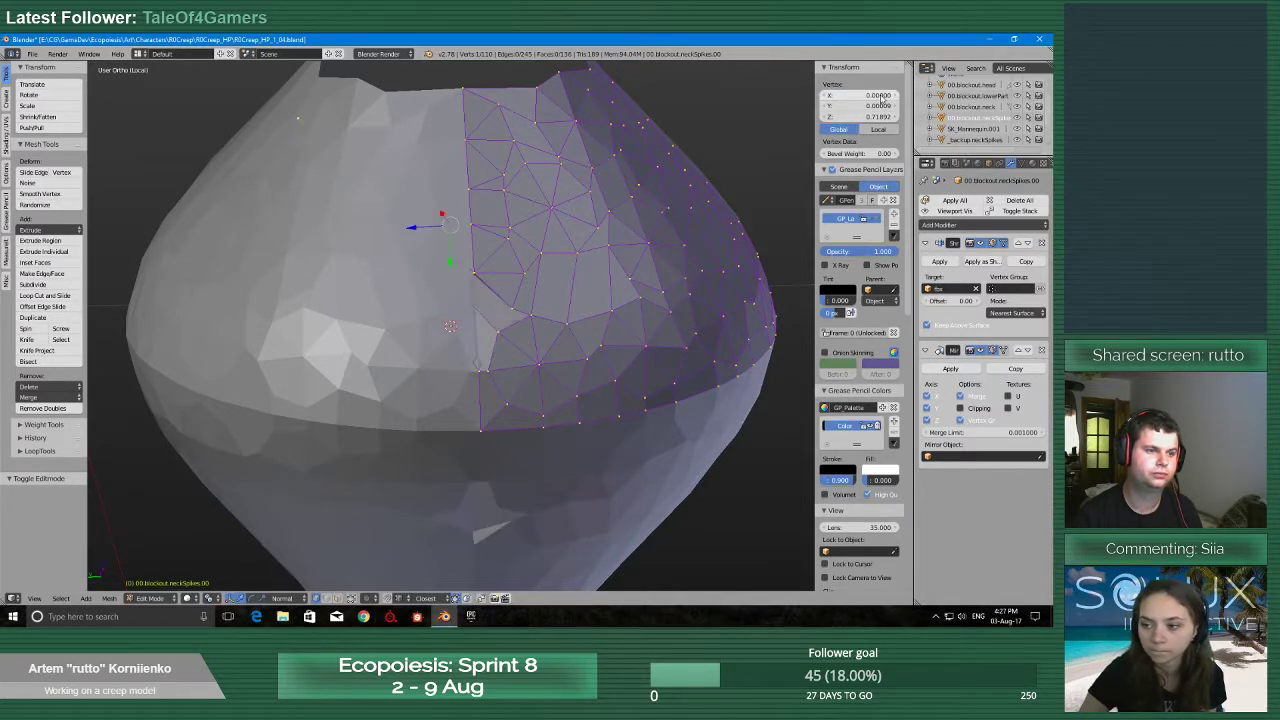
pyautogui.moveTo(462, 240); pyautogui.dragTo(434, 284, button='middle')
pyautogui.hotkey('ctrl', 'z')
# Save the blend file and select an upper vertex on the patch's other vertical mirror boundary
pyautogui.hotkey('ctrl', 's')
pyautogui.click(466, 314)
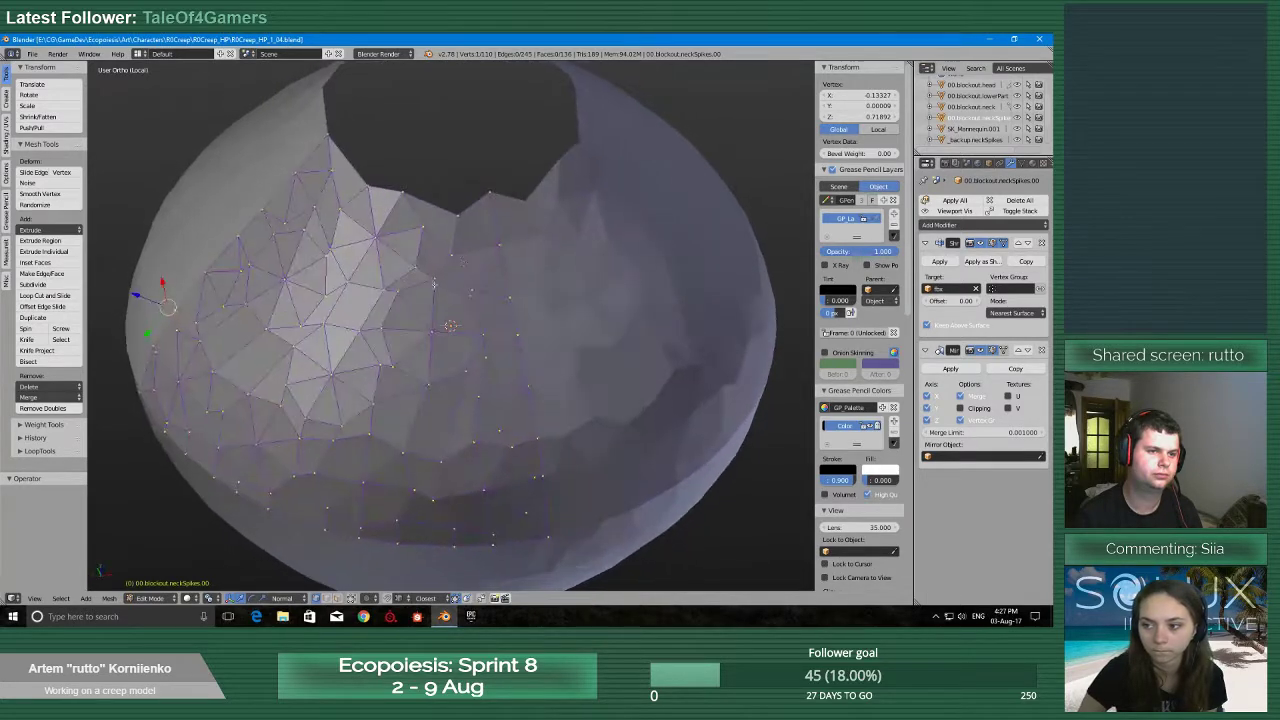
pyautogui.rightClick(502, 243)
pyautogui.hotkey('ctrl', 's')
pyautogui.click(504, 244)
# Check the coordinates of several vertices down the other mirror boundary and of the vertex at its upper end
pyautogui.rightClick(510, 298)
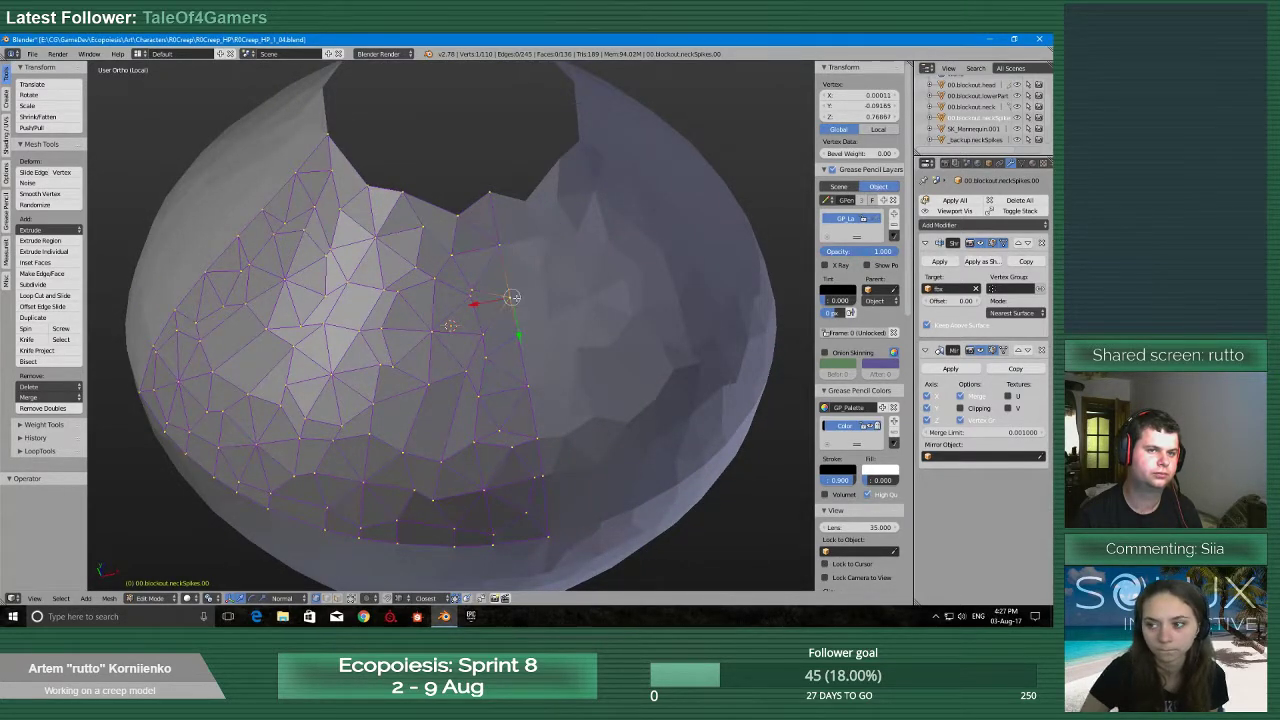
pyautogui.rightClick(517, 336)
pyautogui.rightClick(528, 385)
pyautogui.rightClick(511, 302)
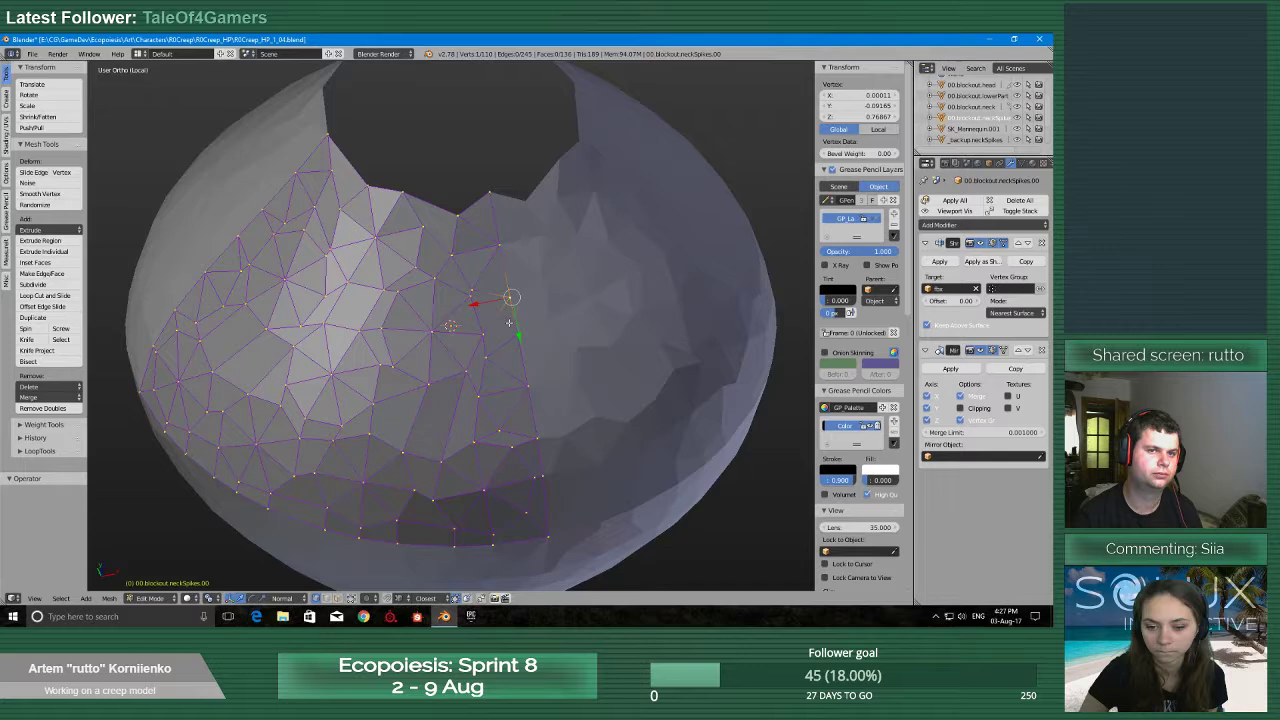
pyautogui.rightClick(488, 203)
pyautogui.moveTo(488, 203); pyautogui.dragTo(567, 252, button='middle')
pyautogui.scroll(-3, 576, 372)
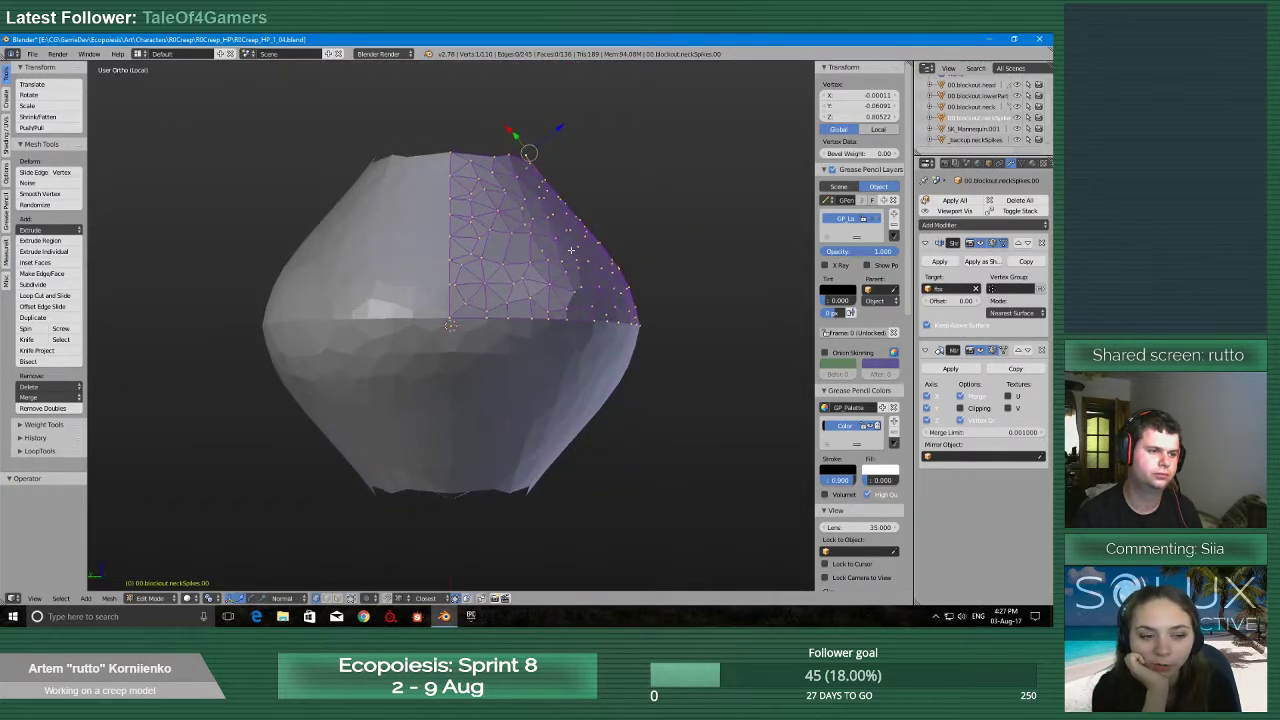
# Check the coordinates of several vertices along the patch's lower boundary on the widest ring
pyautogui.moveTo(480, 333); pyautogui.dragTo(470, 333, button='middle')
pyautogui.scroll(2, 470, 333)
pyautogui.scroll(4, 470, 333)
pyautogui.rightClick(565, 326)
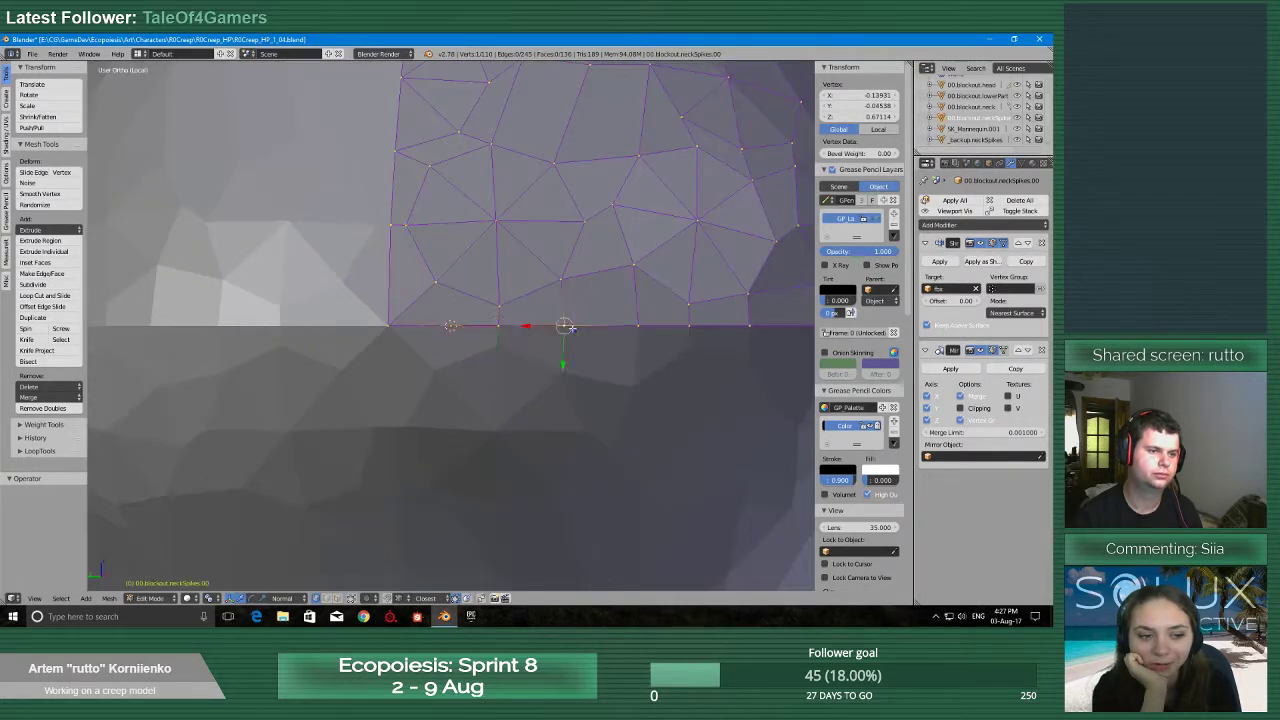
pyautogui.moveTo(635, 305); pyautogui.dragTo(585, 322, button='middle')
pyautogui.rightClick(562, 366)
pyautogui.rightClick(637, 366)
pyautogui.keyDown('shift'); pyautogui.moveTo(637, 366); pyautogui.dragTo(492, 508, button='middle'); pyautogui.keyUp('shift')
# Select the vertex midway up the side boundary and examine its coordinates and the boundary's alignment
pyautogui.scroll(2, 492, 508)
pyautogui.scroll(-4, 492, 508)
pyautogui.moveTo(488, 392); pyautogui.dragTo(520, 412, button='middle')
pyautogui.scroll(2, 486, 435)
pyautogui.scroll(-5, 486, 435)
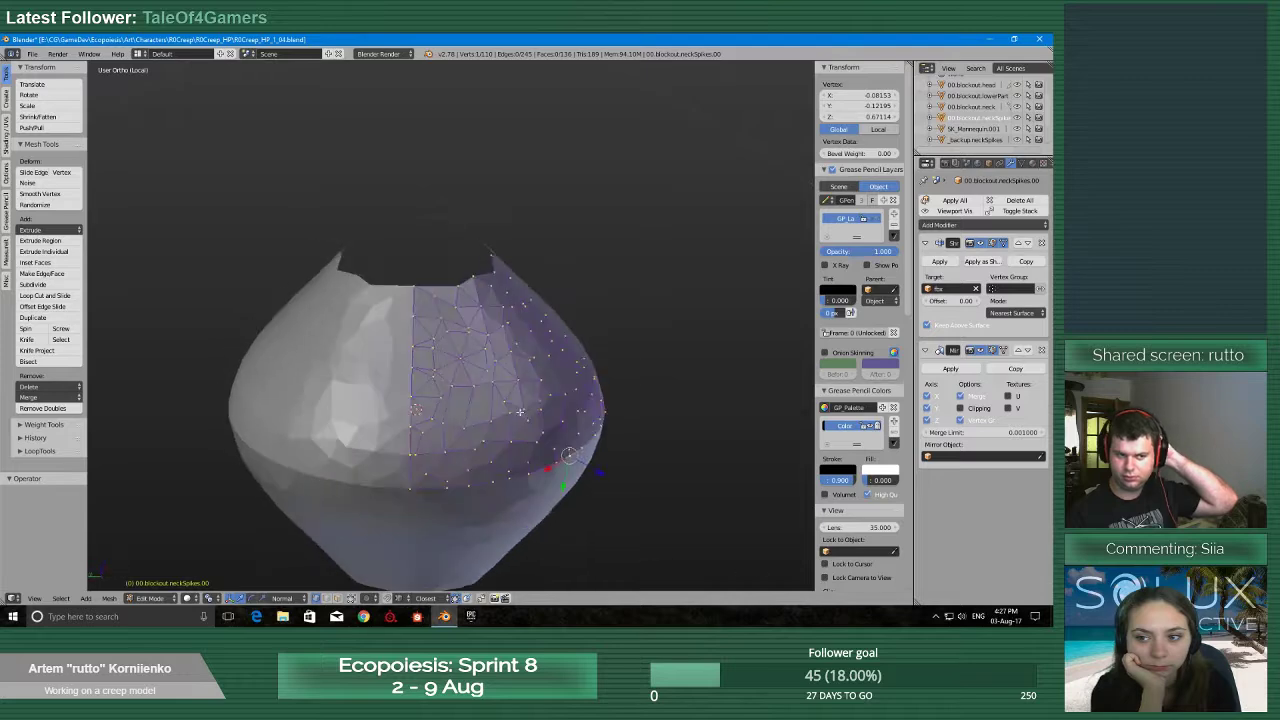
pyautogui.scroll(2, 520, 412)
pyautogui.rightClick(460, 402)
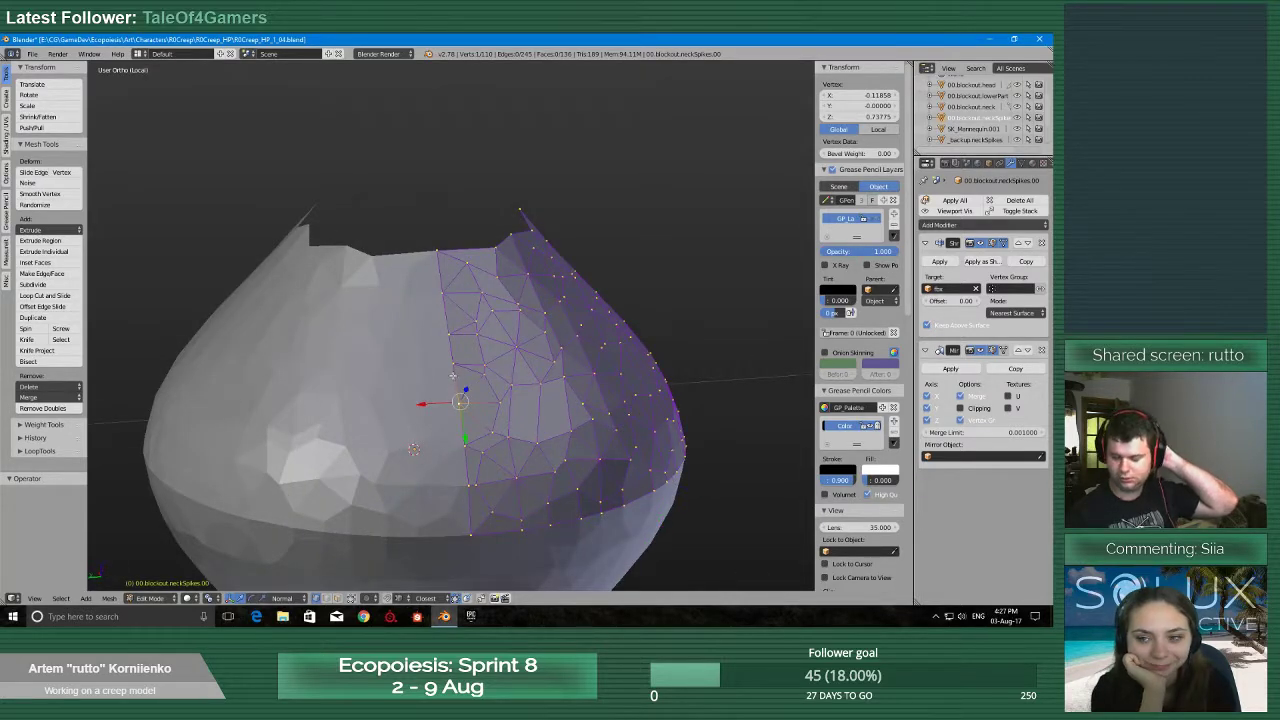
pyautogui.moveTo(454, 374); pyautogui.dragTo(660, 220, button='middle')
pyautogui.scroll(3, 461, 470)
pyautogui.scroll(-2, 500, 385)
pyautogui.moveTo(500, 385); pyautogui.dragTo(474, 565, button='middle')
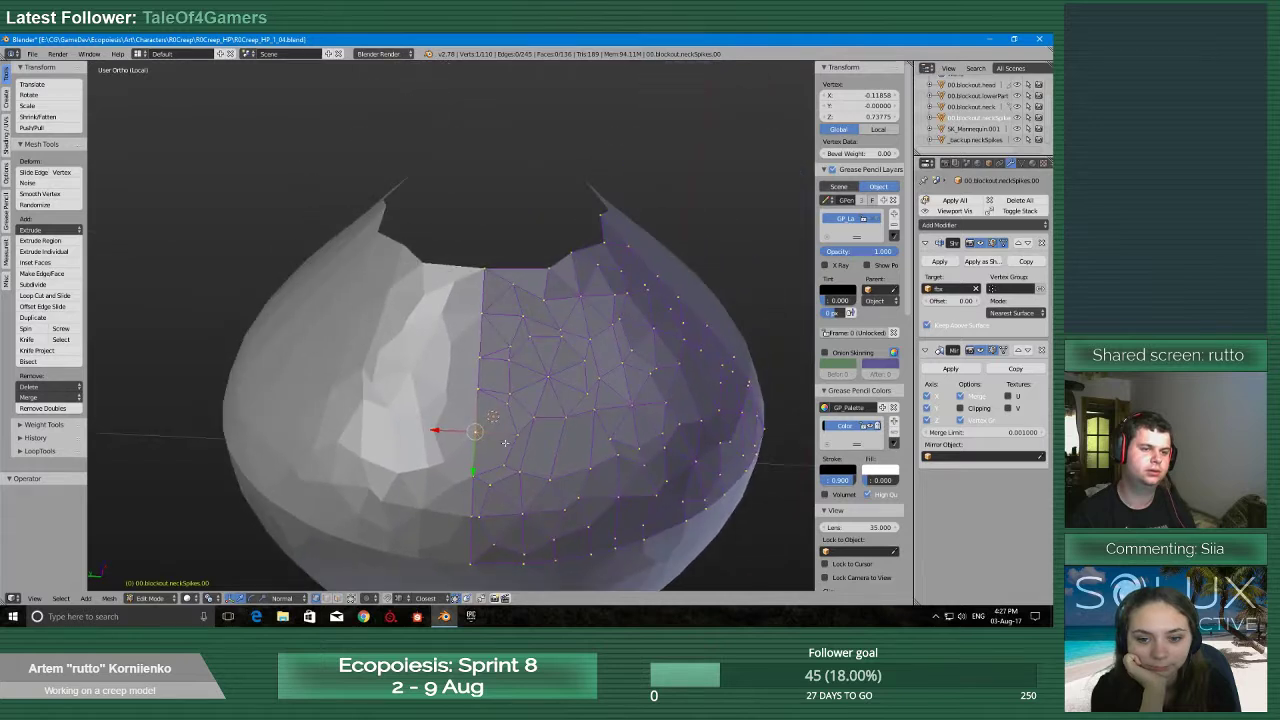
# Select the whole side boundary from the widest ring to the top edge as a shortest path to examine its median coordinates
pyautogui.rightClick(472, 564)
pyautogui.keyDown('ctrl'); pyautogui.rightClick(484, 268); pyautogui.keyUp('ctrl')
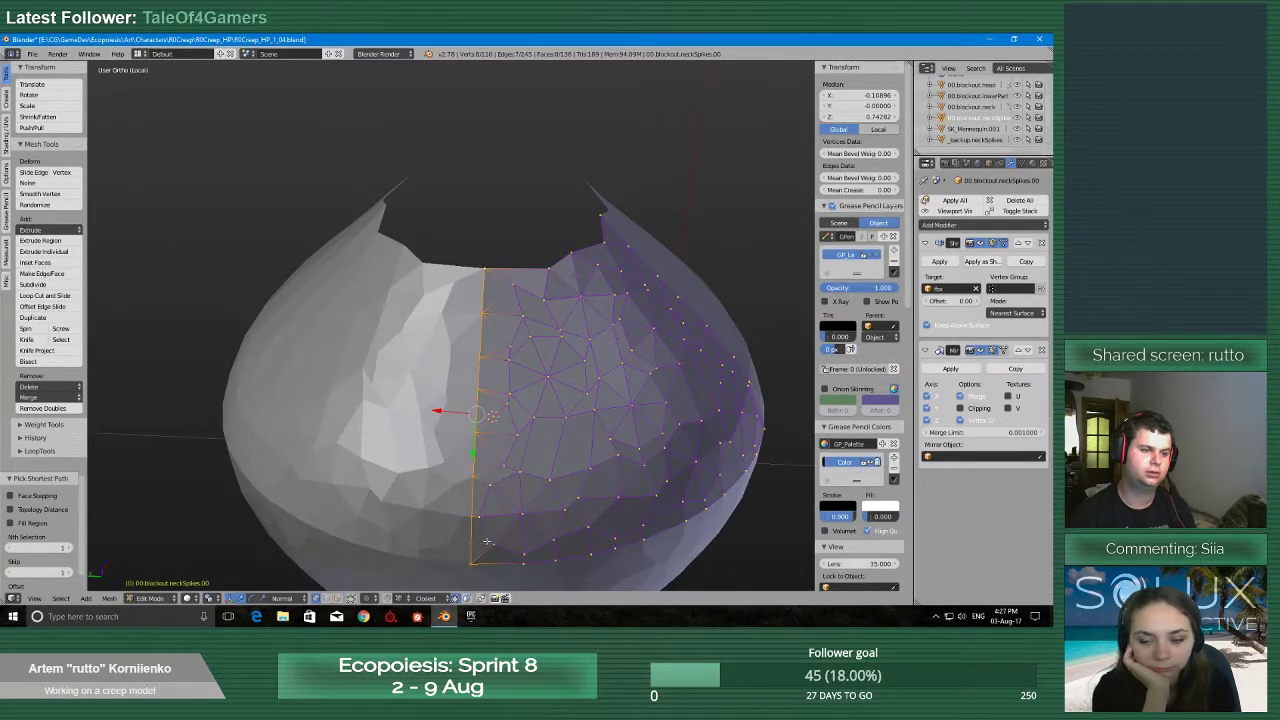
pyautogui.keyDown('shift'); pyautogui.moveTo(567, 439); pyautogui.dragTo(562, 360, button='middle'); pyautogui.keyUp('shift')
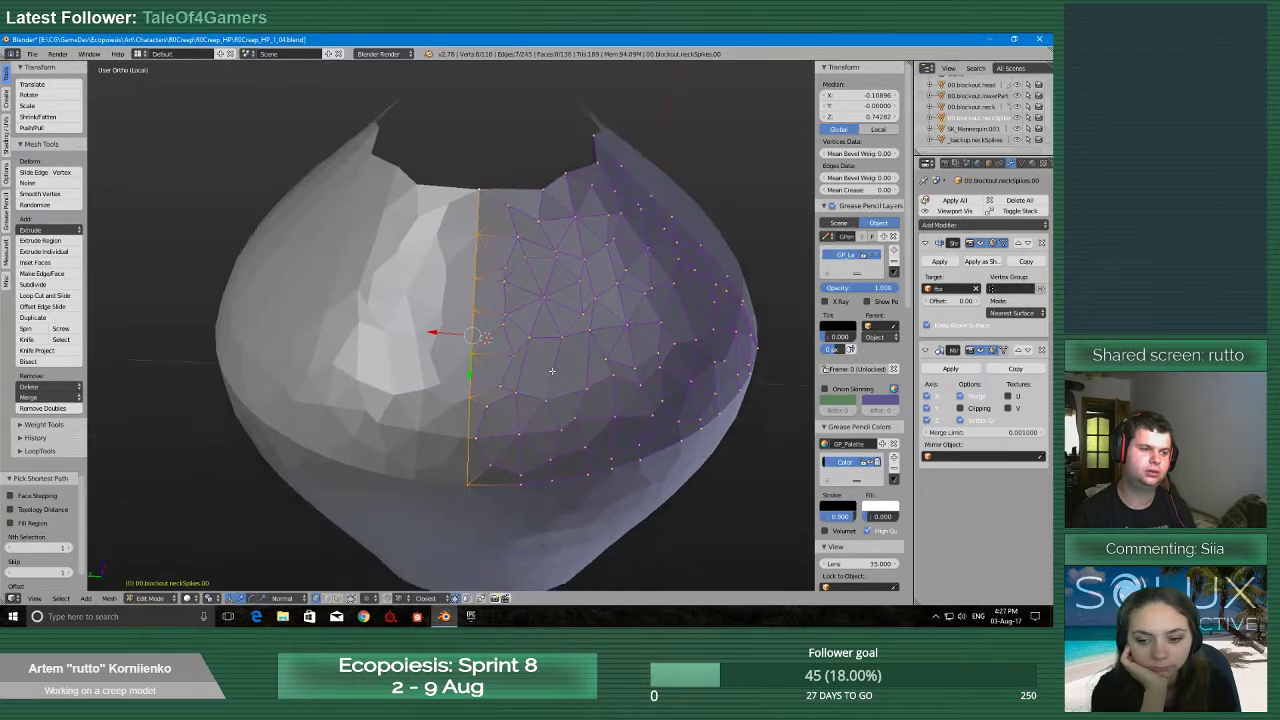
pyautogui.scroll(4, 556, 375)
pyautogui.scroll(-2, 540, 405)
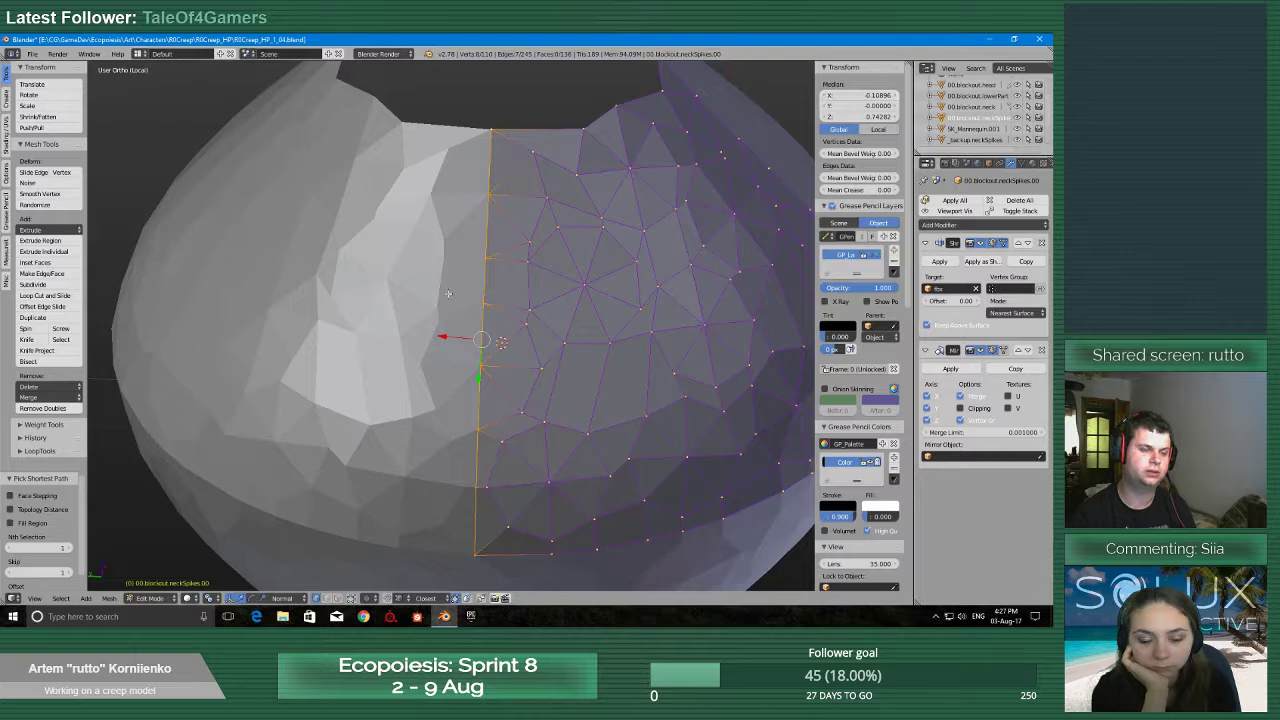
# Select only the vertex midway up the side boundary and save the blend file
pyautogui.rightClick(482, 366)
pyautogui.scroll(-3, 518, 350)
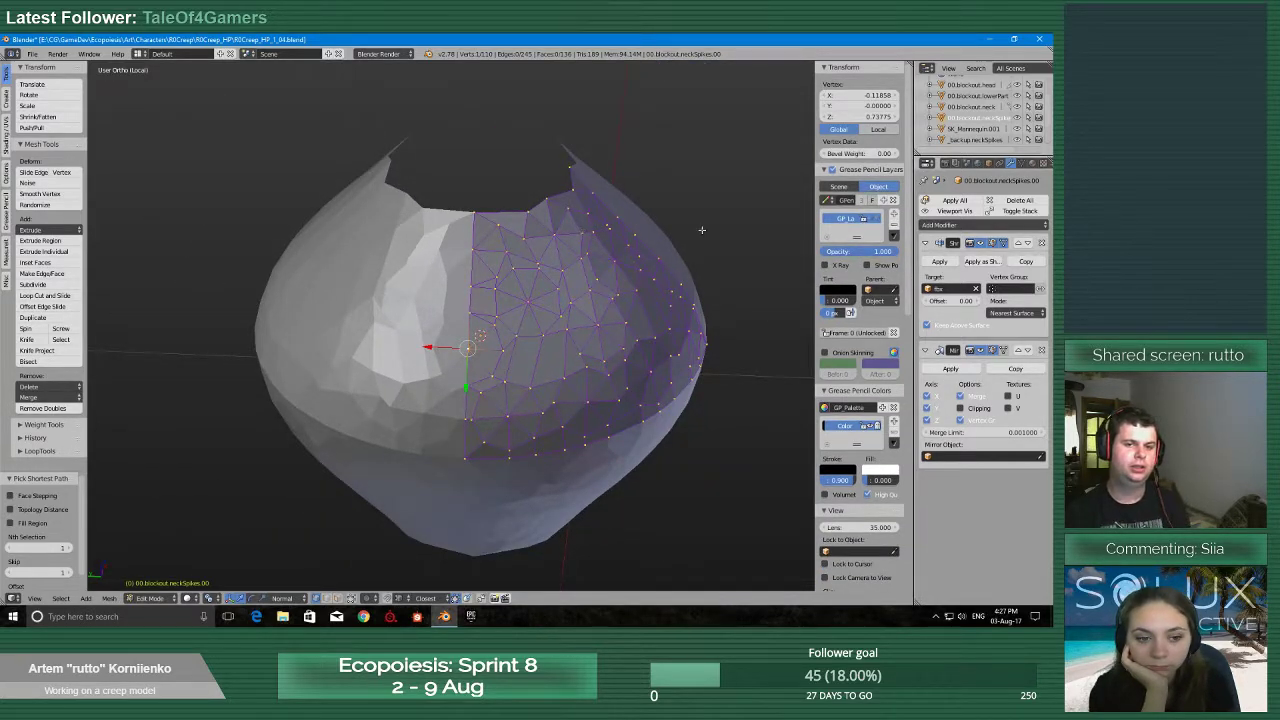
pyautogui.moveTo(786, 332); pyautogui.dragTo(472, 344, button='middle')
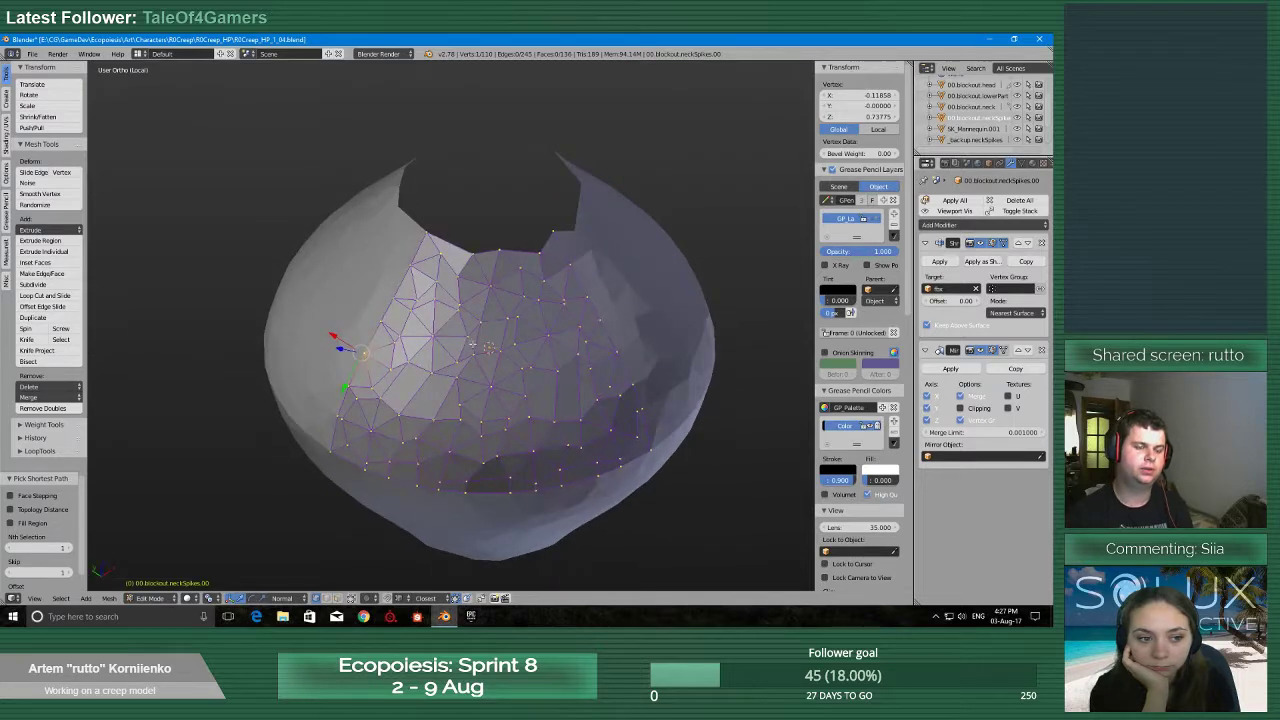
pyautogui.scroll(-2, 474, 324)
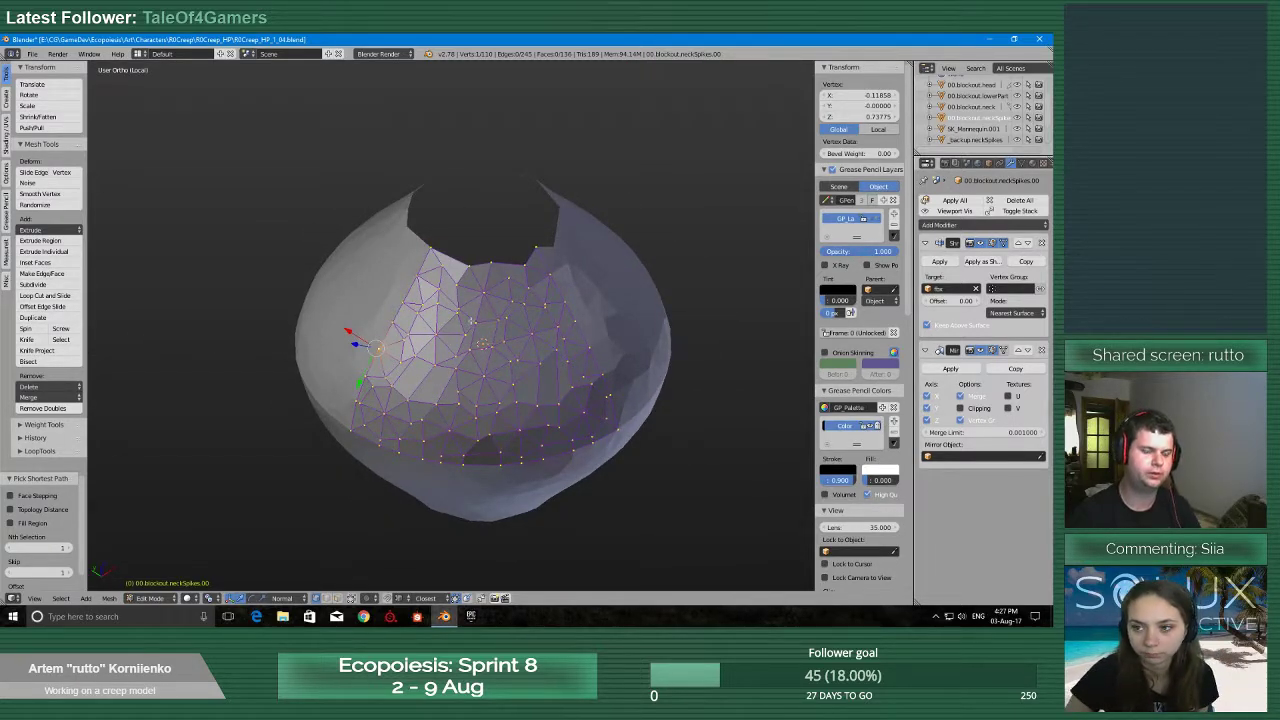
pyautogui.hotkey('ctrl', 's')
pyautogui.click(471, 320)
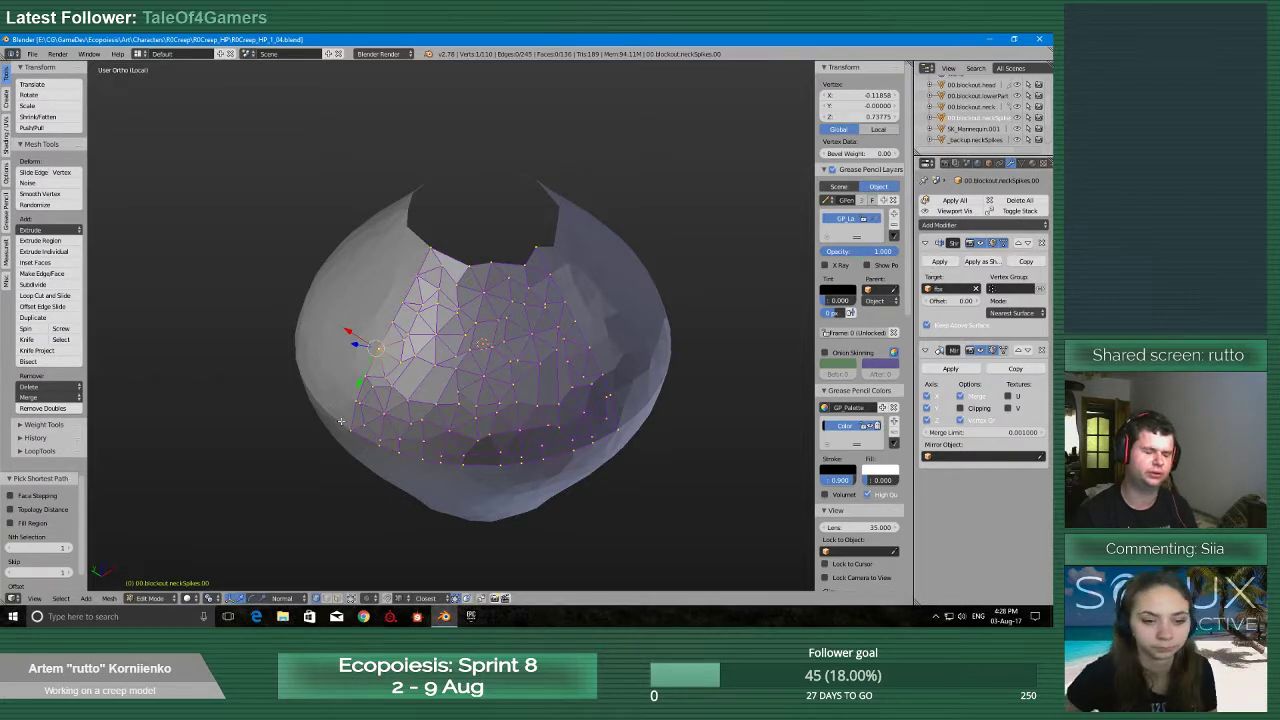
pyautogui.scroll(5, 425, 378)
pyautogui.scroll(-5, 425, 378)
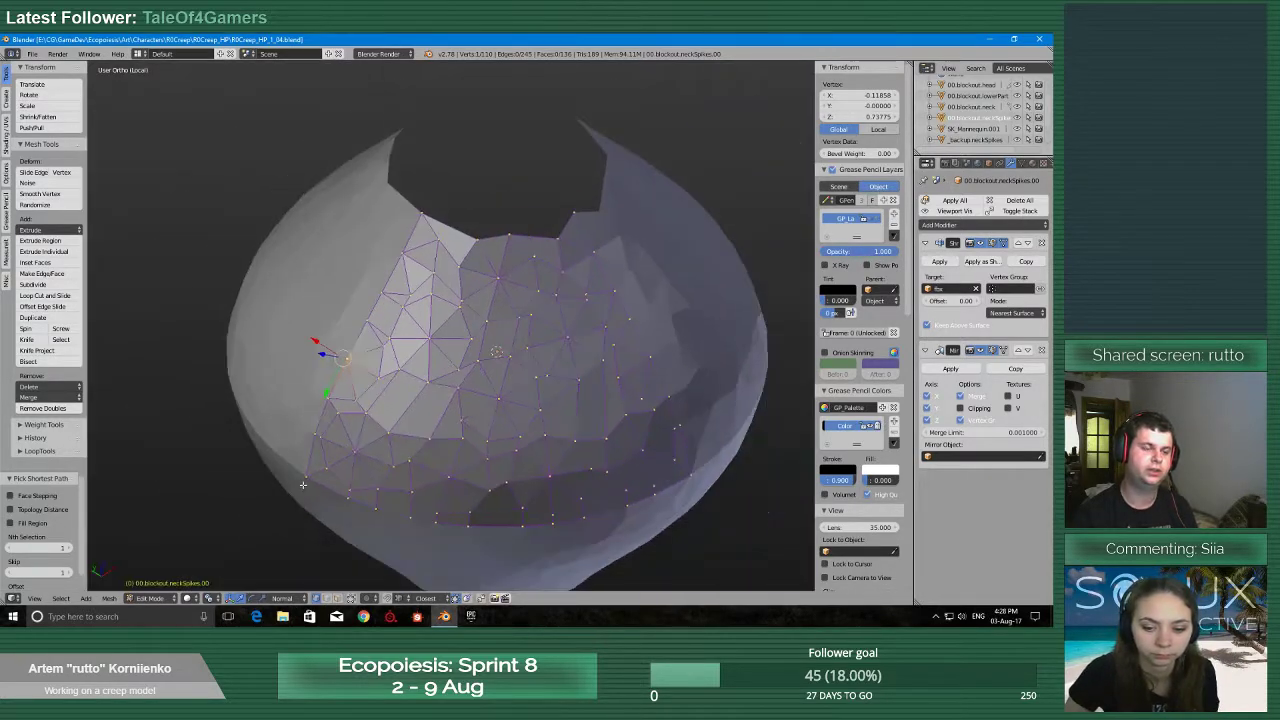
pyautogui.moveTo(441, 370); pyautogui.dragTo(461, 358, button='middle')
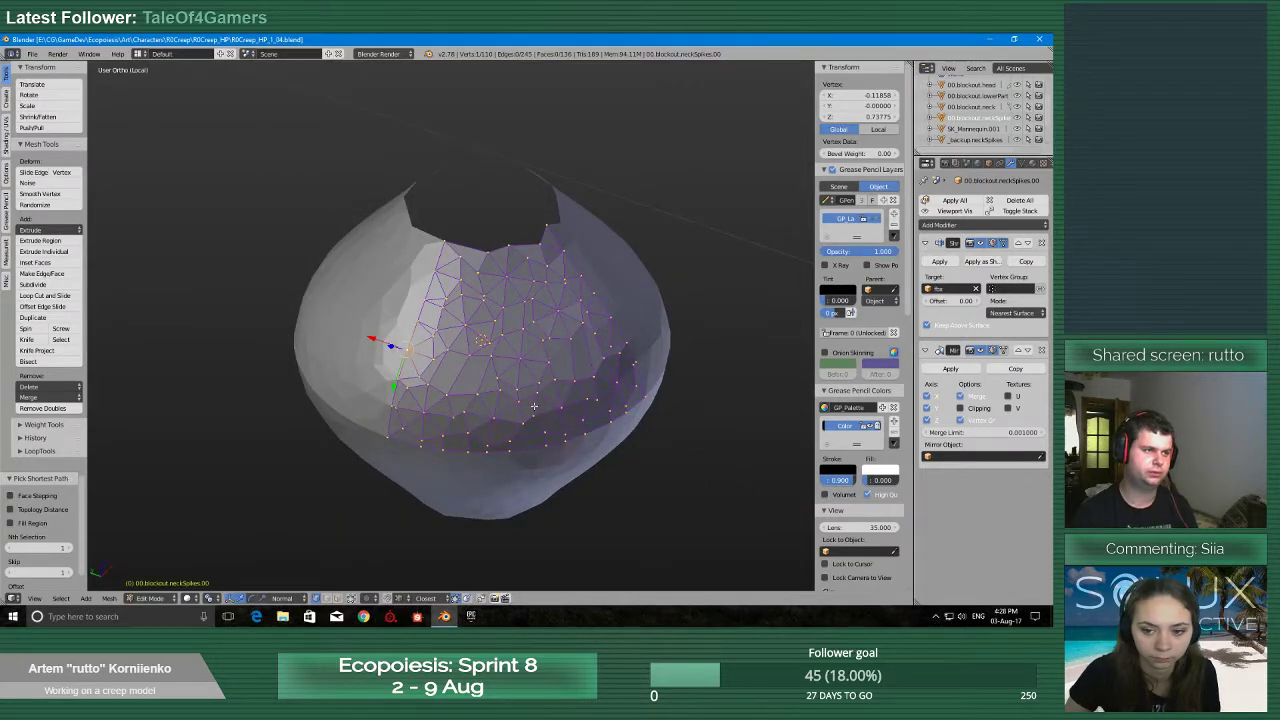
# Leave local view to show the neck spikes mesh on the full neck
pyautogui.press('KP_Divide')
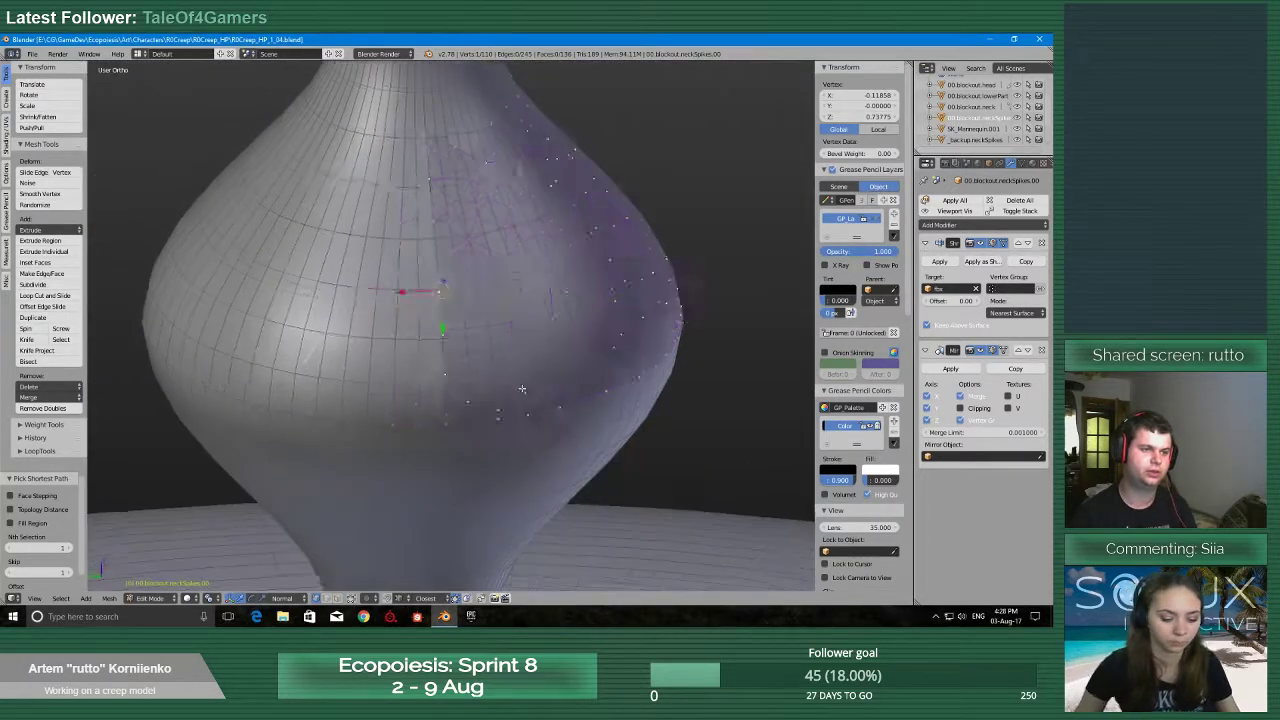
pyautogui.scroll(-6, 521, 388)
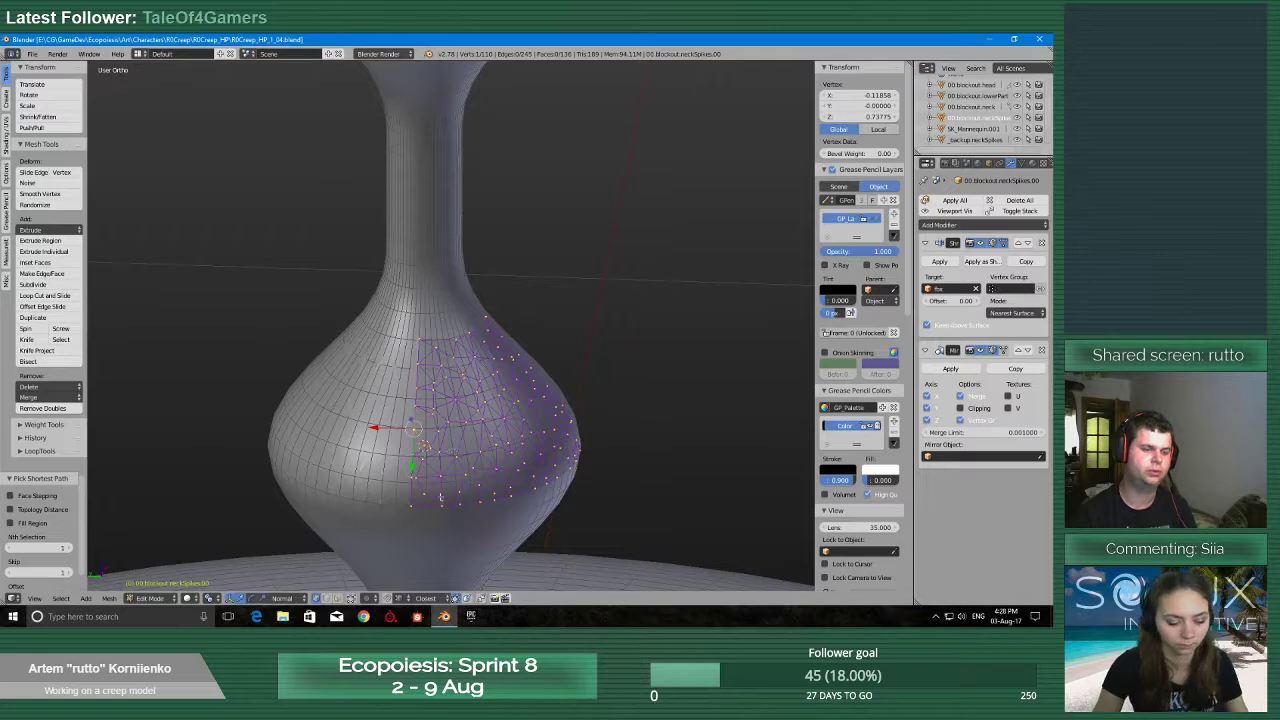
pyautogui.scroll(8, 463, 446)
pyautogui.moveTo(463, 458); pyautogui.dragTo(560, 429, button='middle')
# Switch to Object Mode and select the neck spikes object again
pyautogui.press('Tab')
pyautogui.click(462, 429)
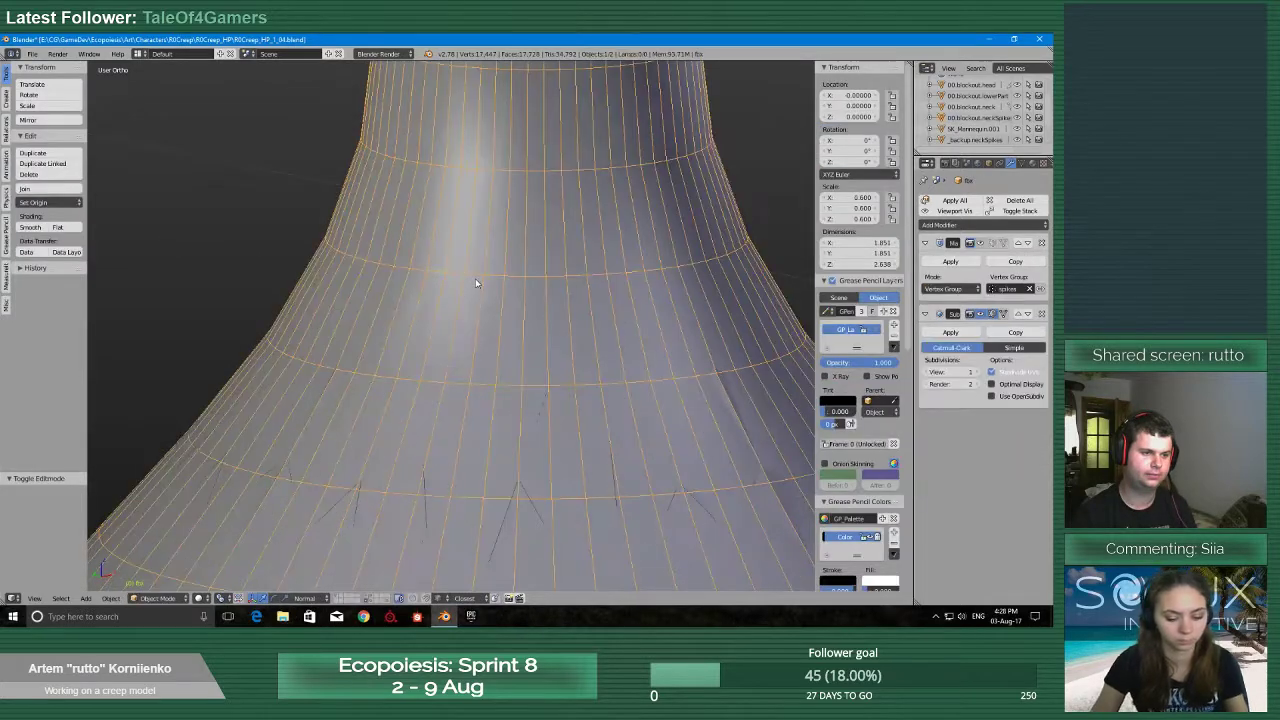
pyautogui.rightClick(529, 500)
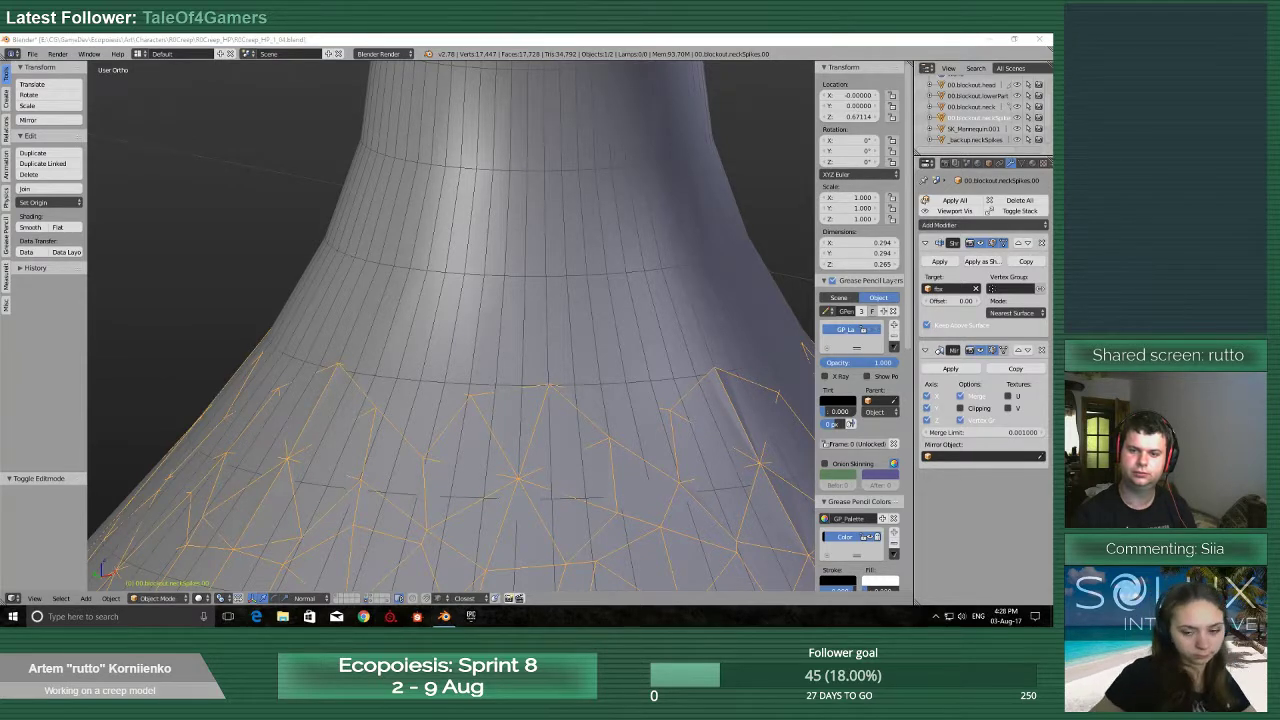
pyautogui.click(444, 616)
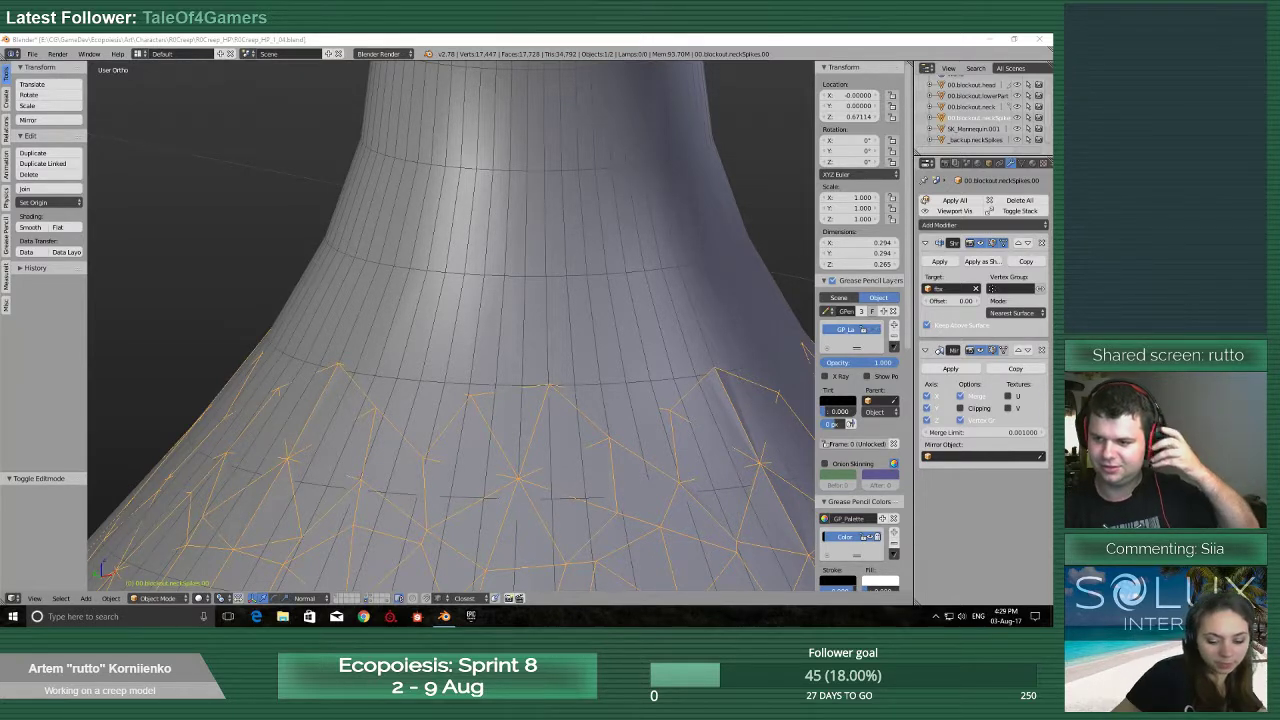
pyautogui.hotkey('alt', 'Tab')
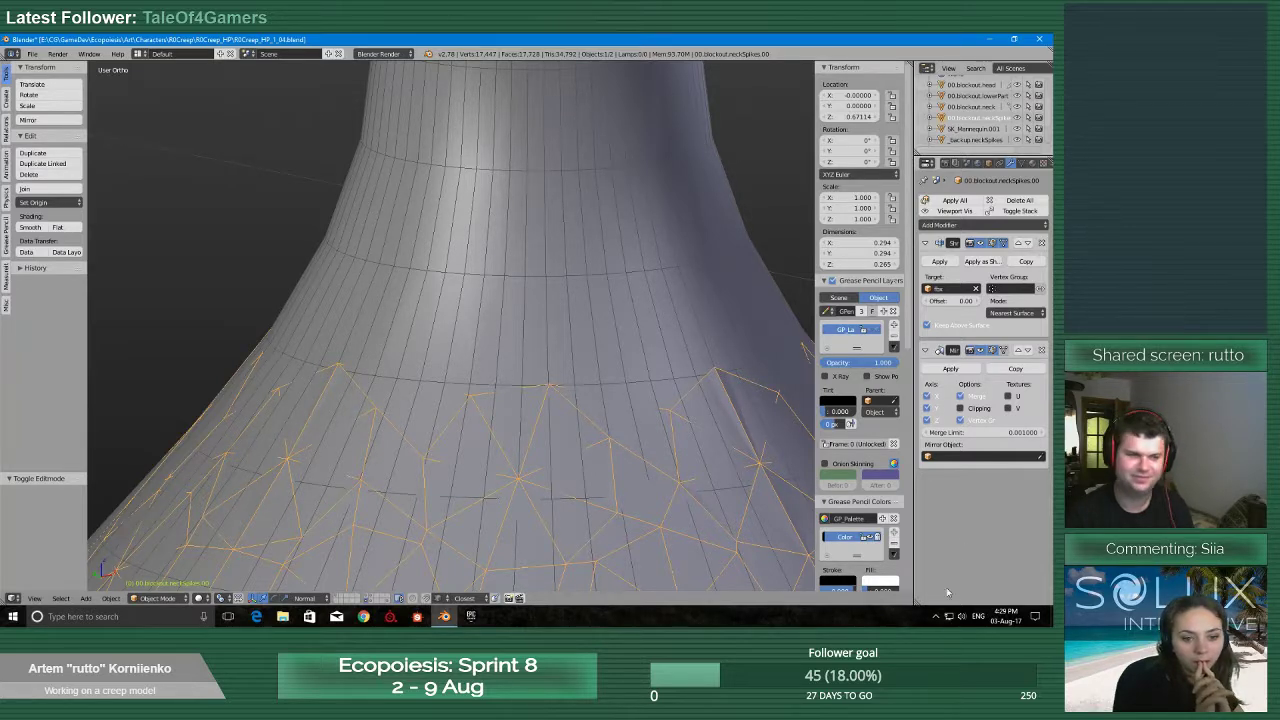
# Return the neck spikes mesh to Edit Mode and save the blend file
pyautogui.scroll(-4, 551, 491)
pyautogui.press('Tab')
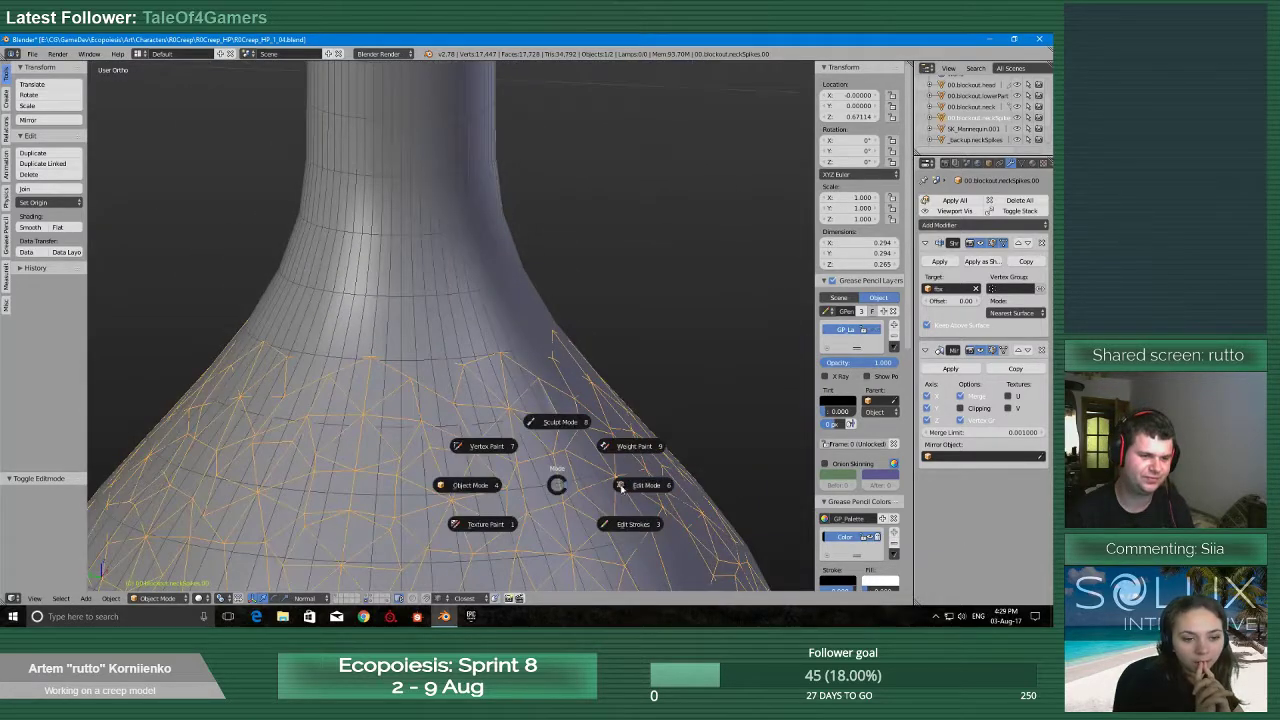
pyautogui.moveTo(455, 407); pyautogui.dragTo(492, 347, button='middle')
pyautogui.moveTo(477, 381); pyautogui.dragTo(618, 418, button='middle')
pyautogui.hotkey('ctrl', 's')
pyautogui.click(480, 383)
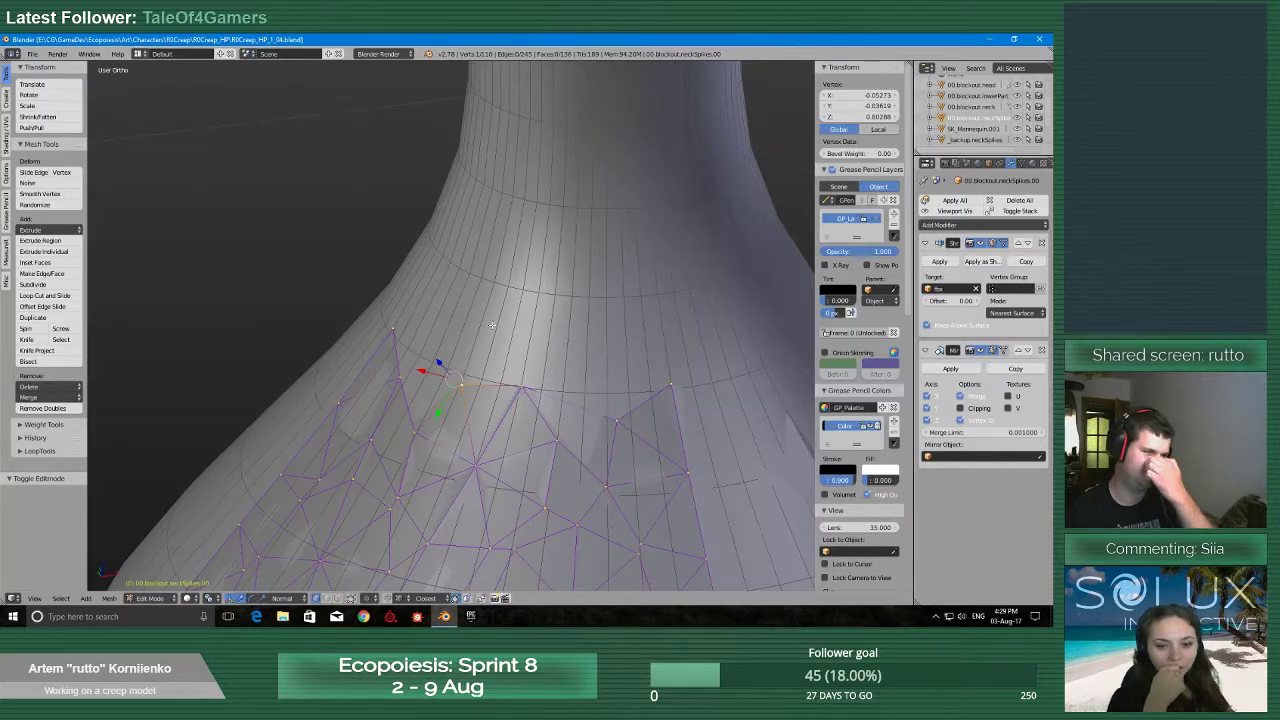
pyautogui.moveTo(492, 325); pyautogui.dragTo(562, 352, button='middle')
pyautogui.scroll(-4, 525, 345)
pyautogui.scroll(1, 525, 345)
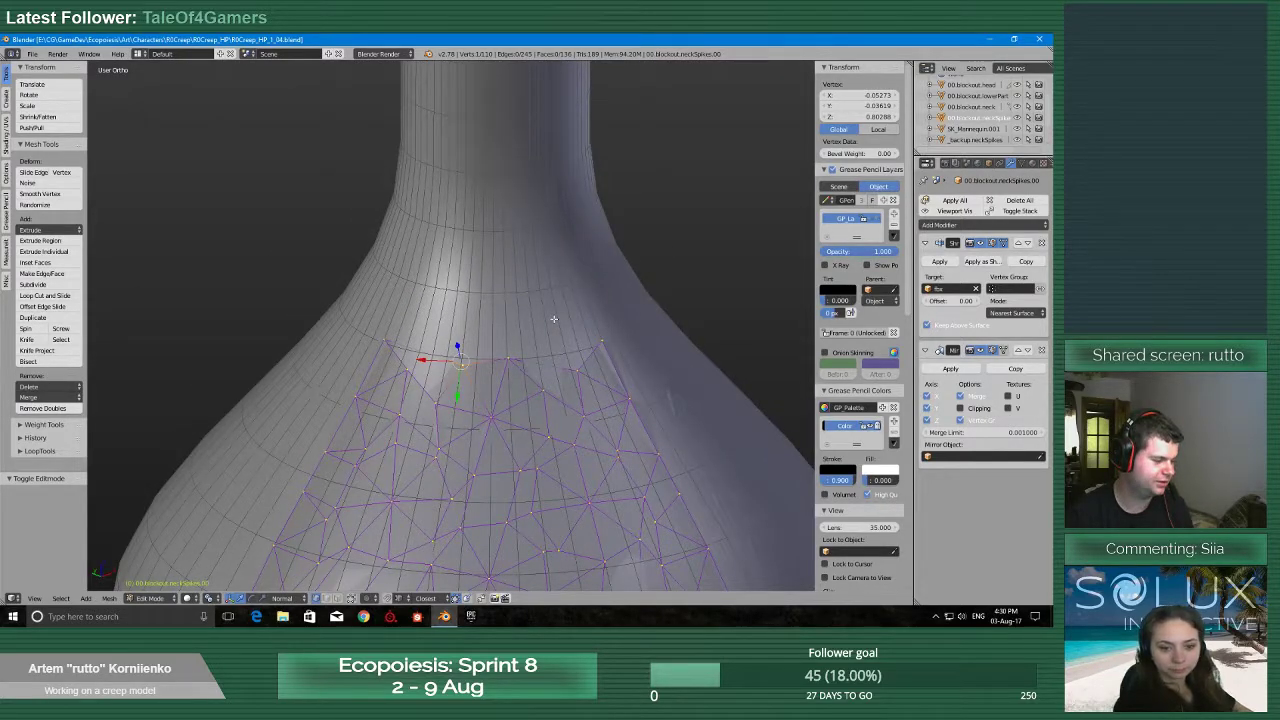
# Select the vertex at the upper side corner of the neck spikes patch
pyautogui.moveTo(548, 311); pyautogui.dragTo(523, 343, button='middle')
pyautogui.scroll(-2, 523, 343)
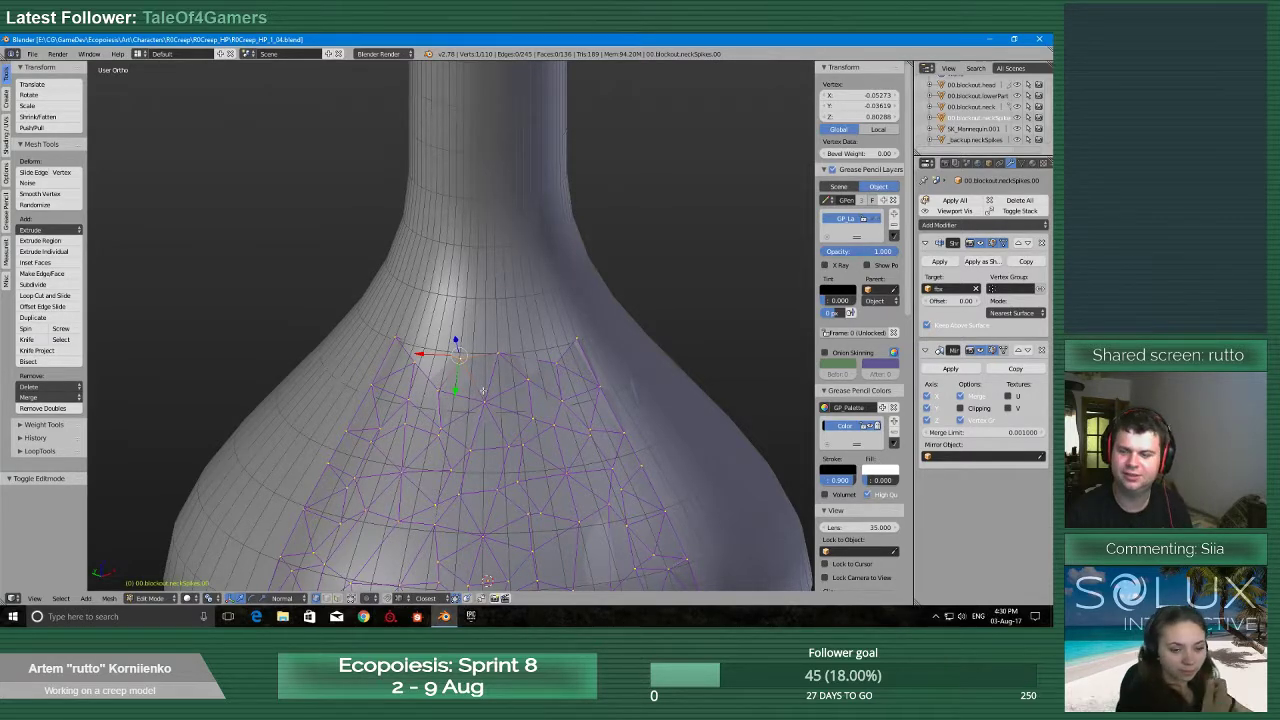
pyautogui.moveTo(483, 390)
pyautogui.mouseDown(button='middle')
pyautogui.moveTo(485, 412)
pyautogui.moveTo(472, 398)
pyautogui.mouseUp(button='middle')
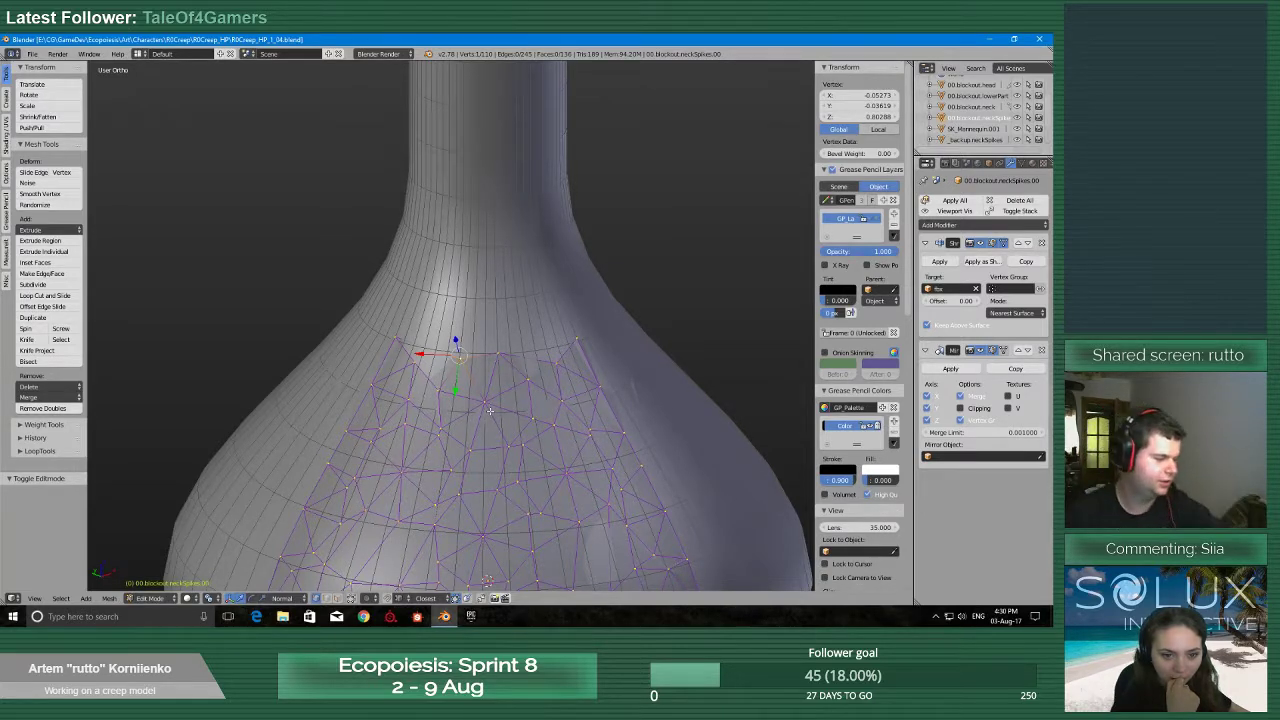
pyautogui.scroll(-4, 490, 410)
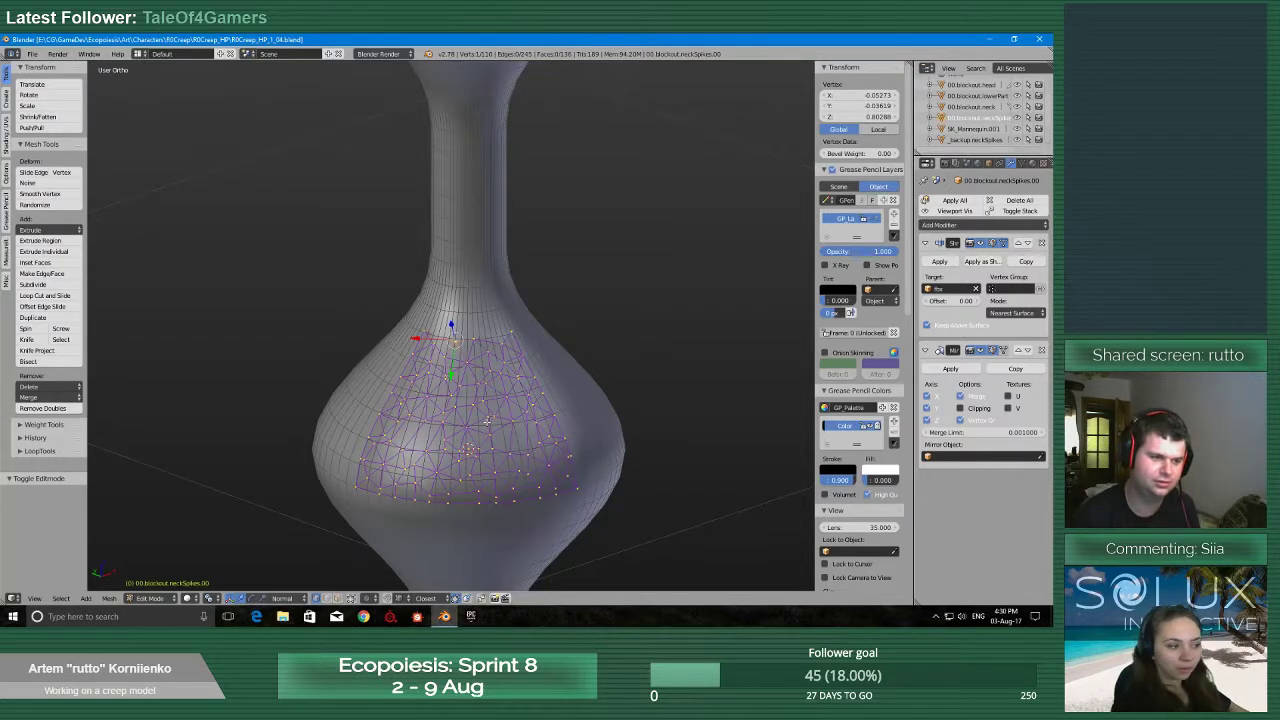
pyautogui.scroll(6, 486, 421)
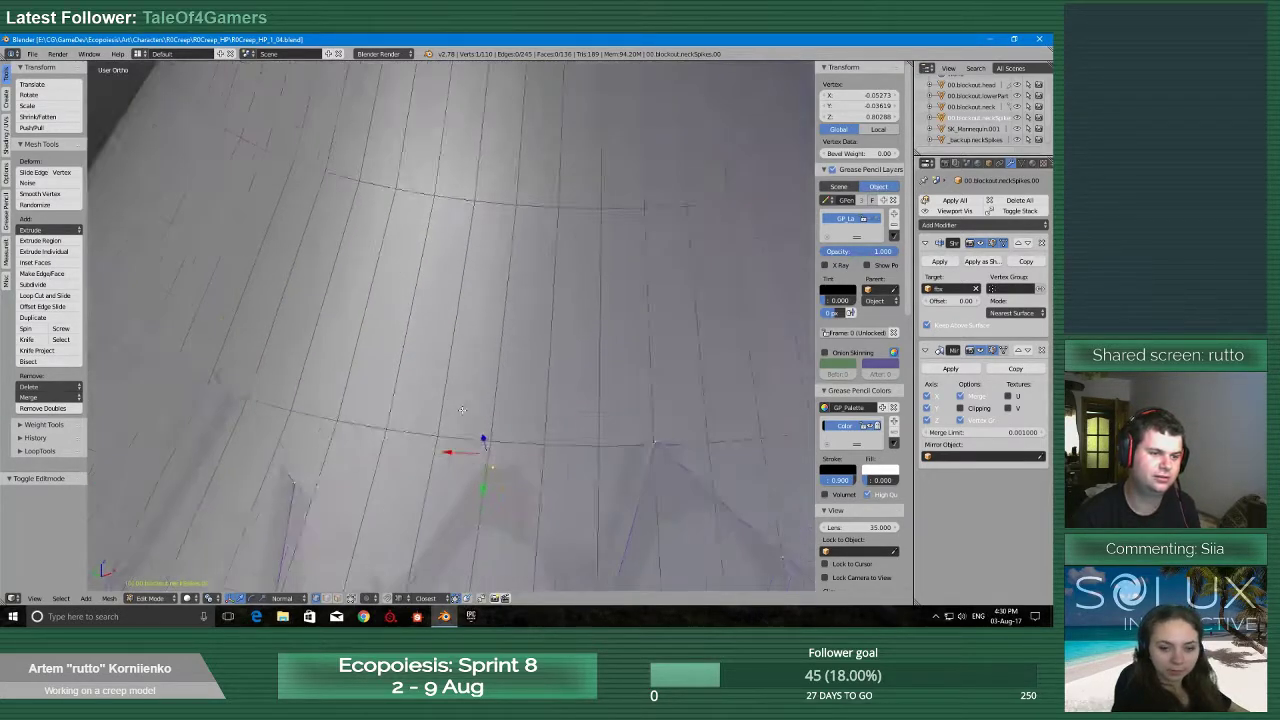
pyautogui.moveTo(483, 425); pyautogui.dragTo(504, 423, button='middle')
pyautogui.rightClick(282, 368)
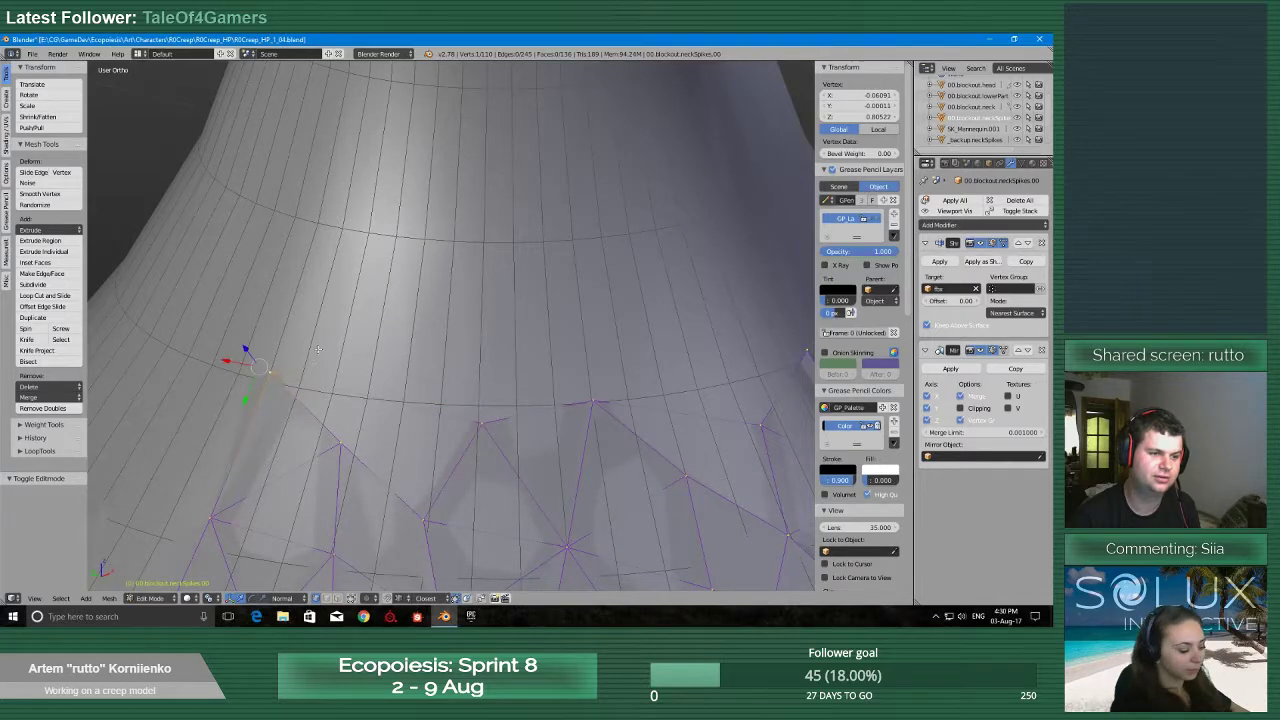
# Examine the jagged upper edge of the neck spikes patch between its two corner vertices
pyautogui.scroll(-3, 388, 387)
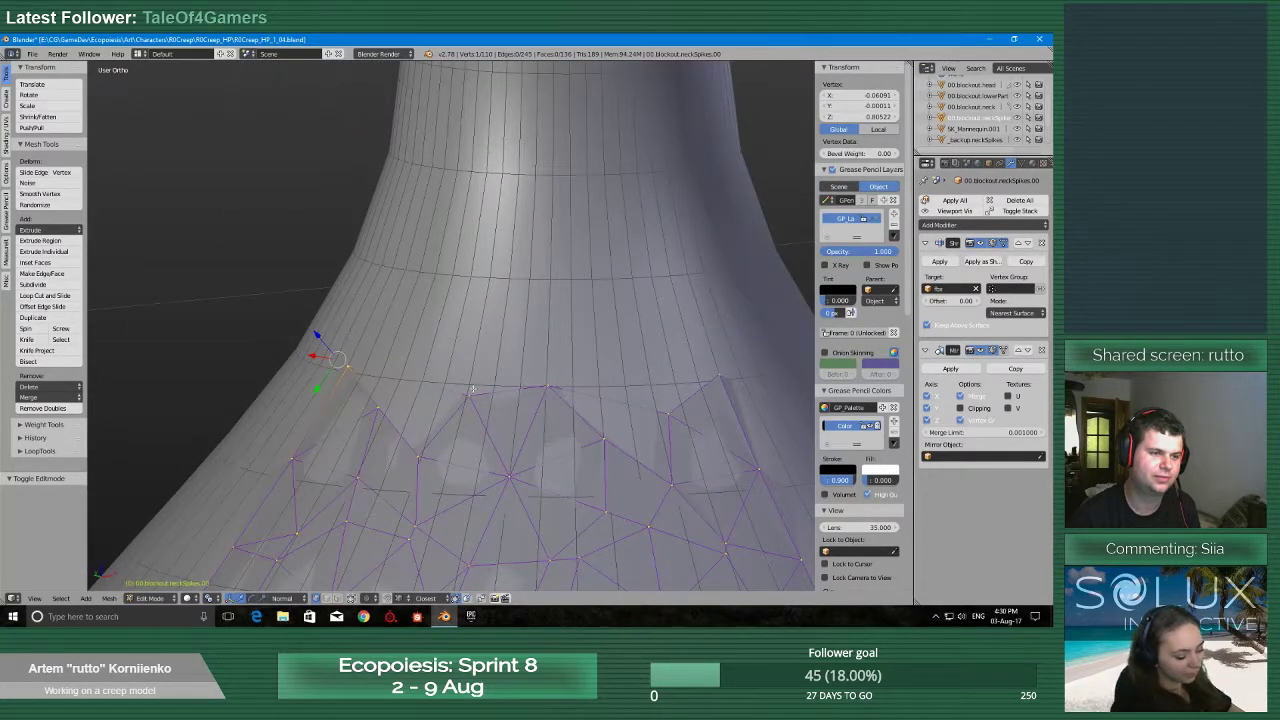
pyautogui.scroll(2, 380, 388)
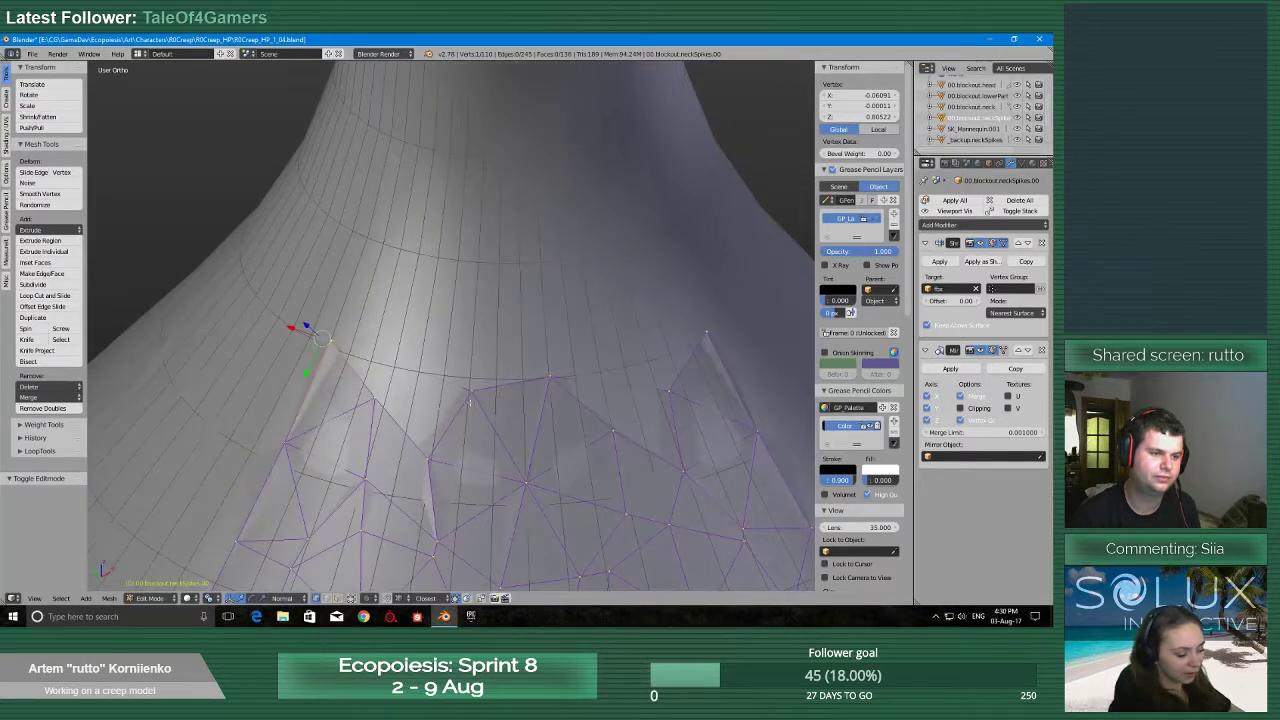
pyautogui.scroll(1, 465, 409)
pyautogui.moveTo(465, 409)
pyautogui.mouseDown(button='middle')
pyautogui.moveTo(472, 366)
pyautogui.moveTo(486, 400)
pyautogui.moveTo(449, 414)
pyautogui.moveTo(569, 404)
pyautogui.mouseUp(button='middle')
pyautogui.scroll(-2, 486, 400)
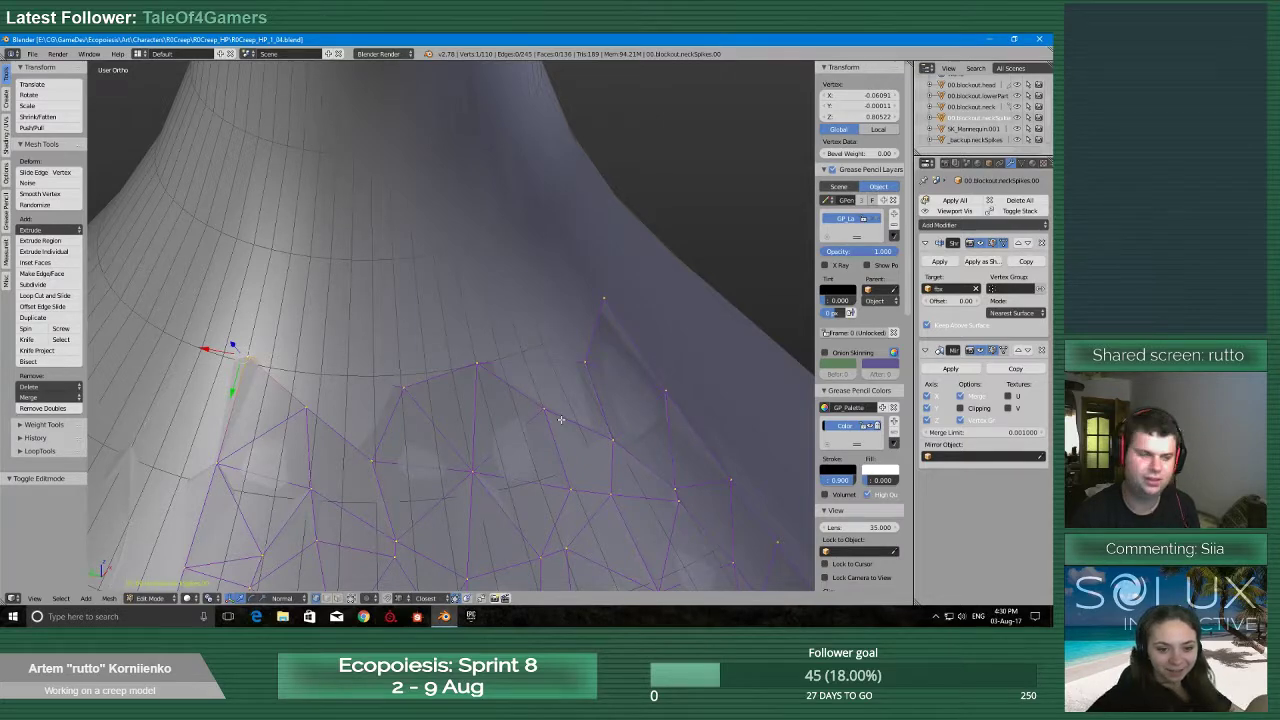
pyautogui.scroll(-8, 561, 420)
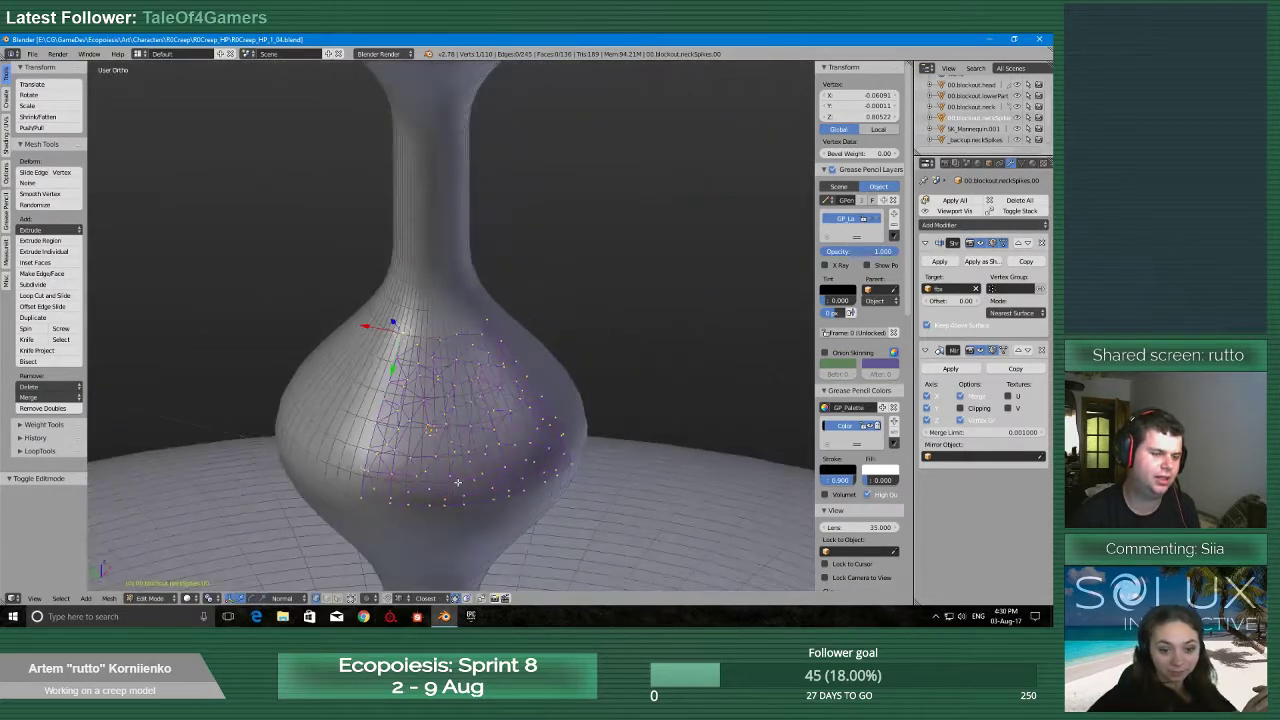
pyautogui.scroll(5, 457, 483)
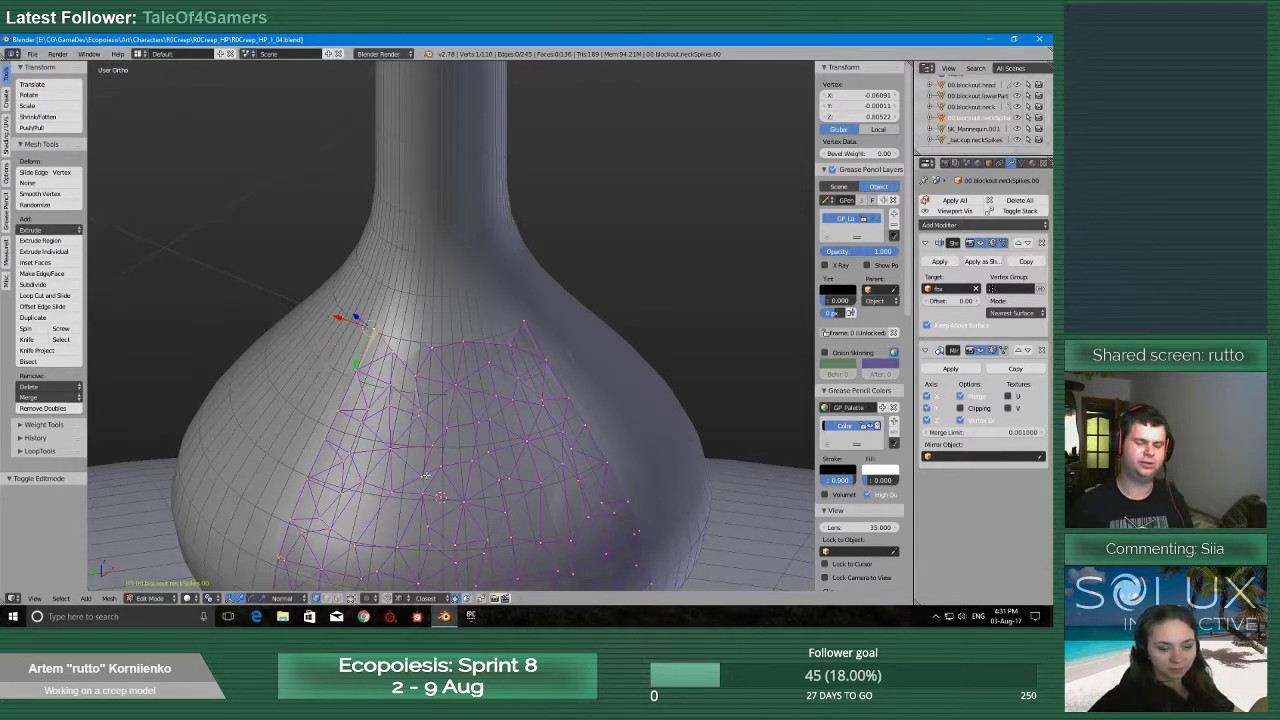
pyautogui.scroll(2, 425, 477)
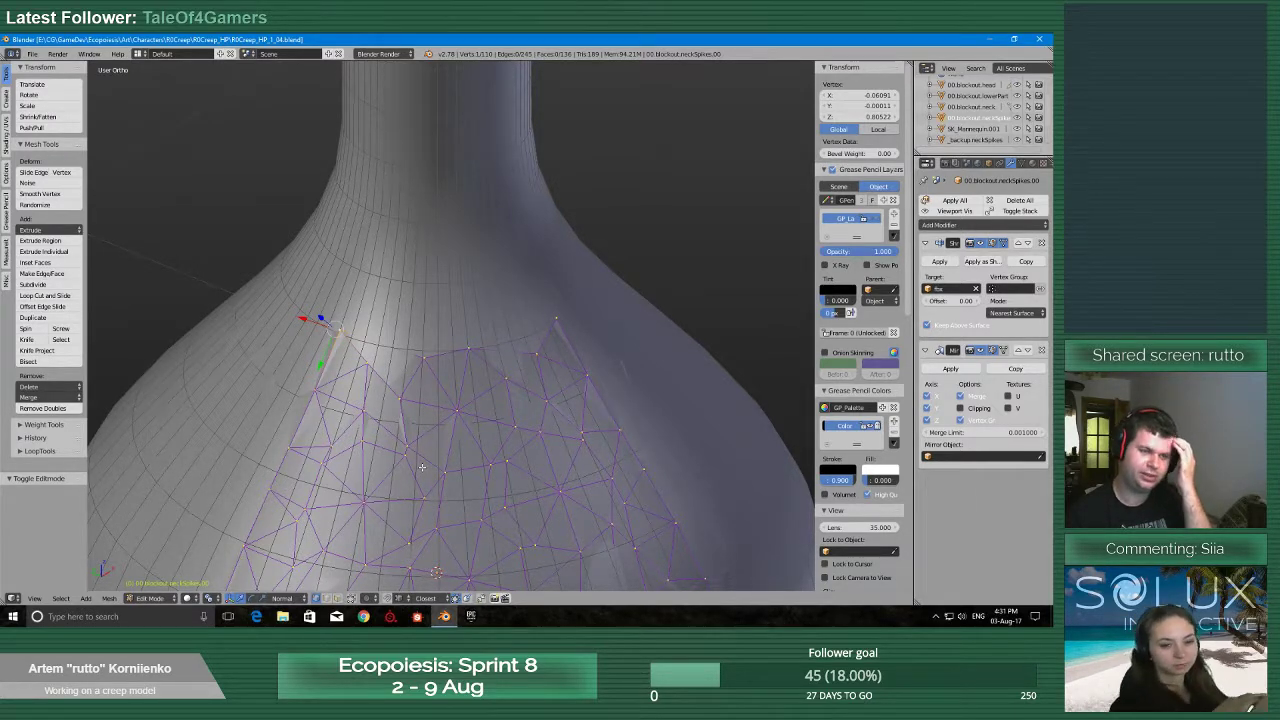
pyautogui.scroll(4, 422, 467)
pyautogui.scroll(-2, 396, 322)
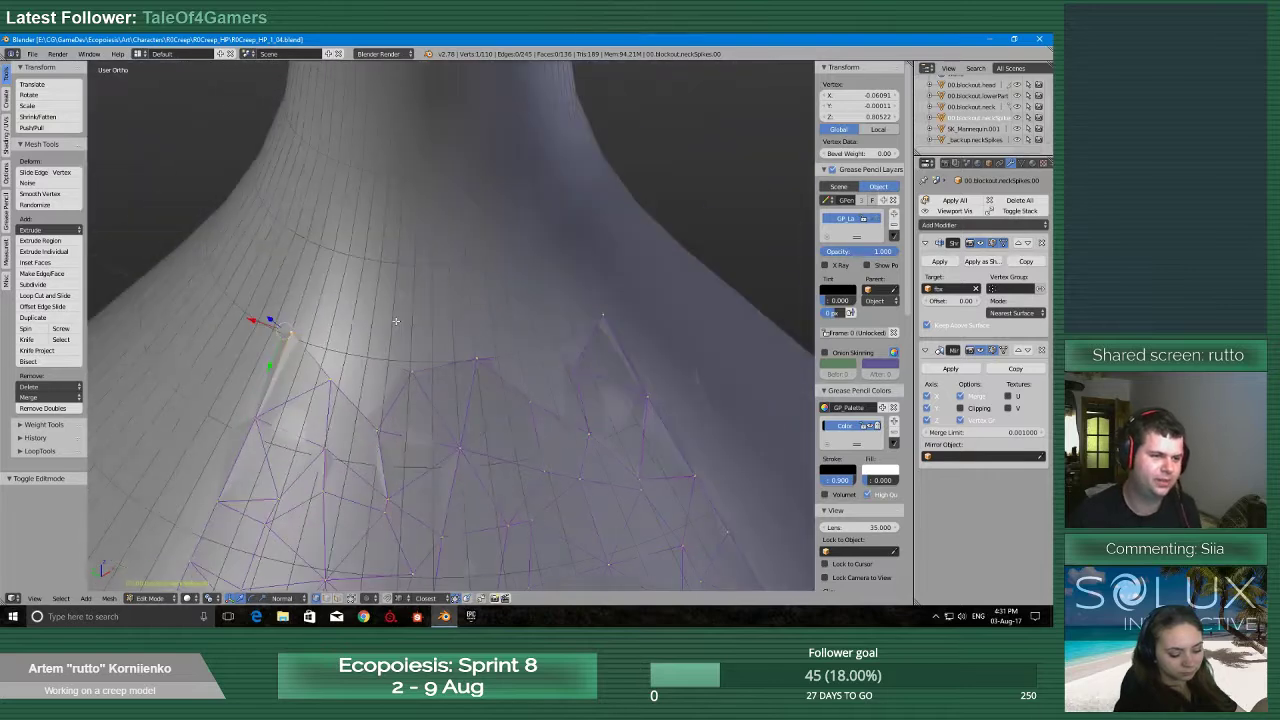
# Save the blend file, overwriting the existing version
pyautogui.moveTo(402, 320); pyautogui.dragTo(548, 411, button='middle')
pyautogui.hotkey('ctrl', 's')
pyautogui.click(462, 398)
# Try to extrude the selected upper corner vertex across the neck with the Z axis locked
pyautogui.scroll(-1, 520, 466)
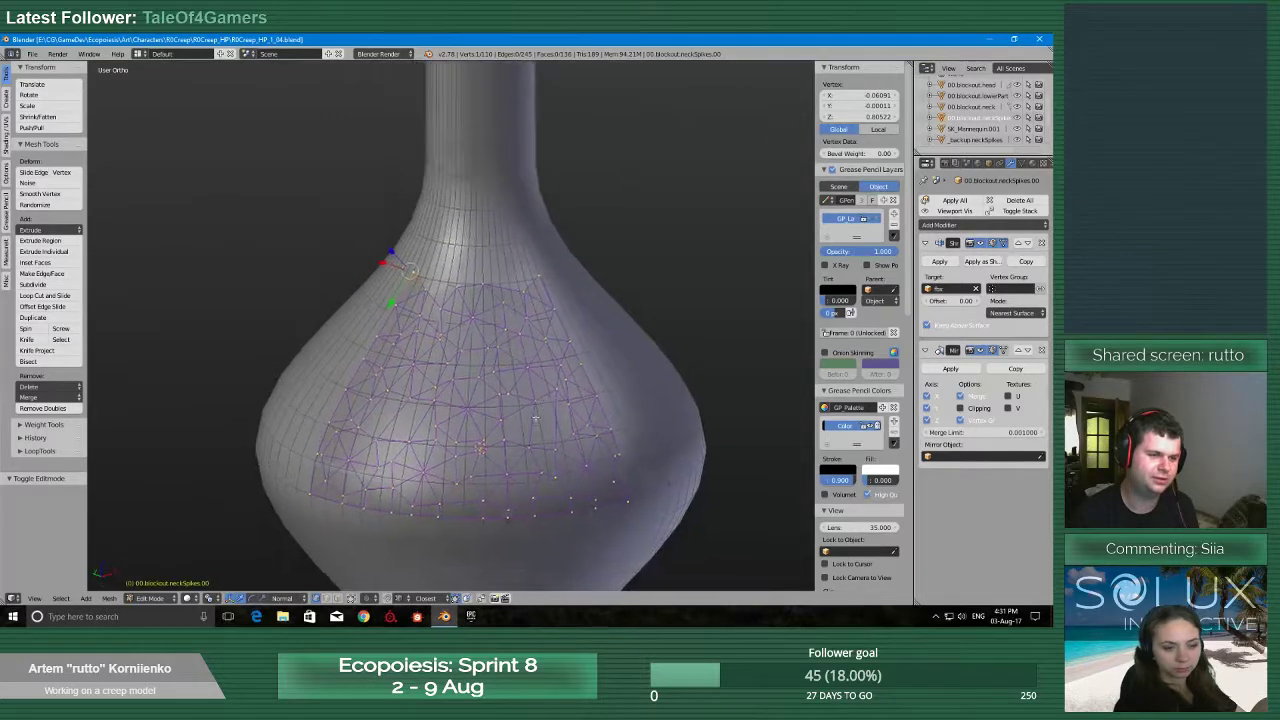
pyautogui.scroll(7, 550, 405)
pyautogui.keyDown('shift'); pyautogui.moveTo(466, 252); pyautogui.dragTo(375, 418, button='middle'); pyautogui.keyUp('shift')
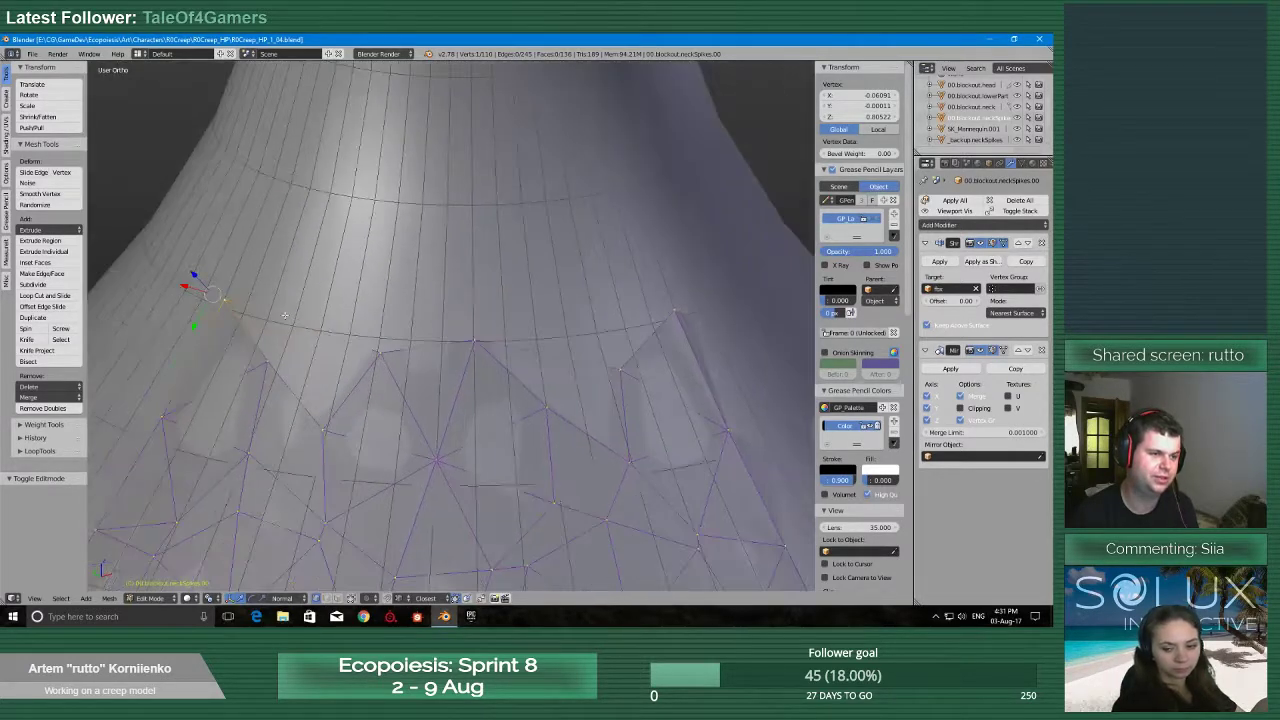
pyautogui.press('e')
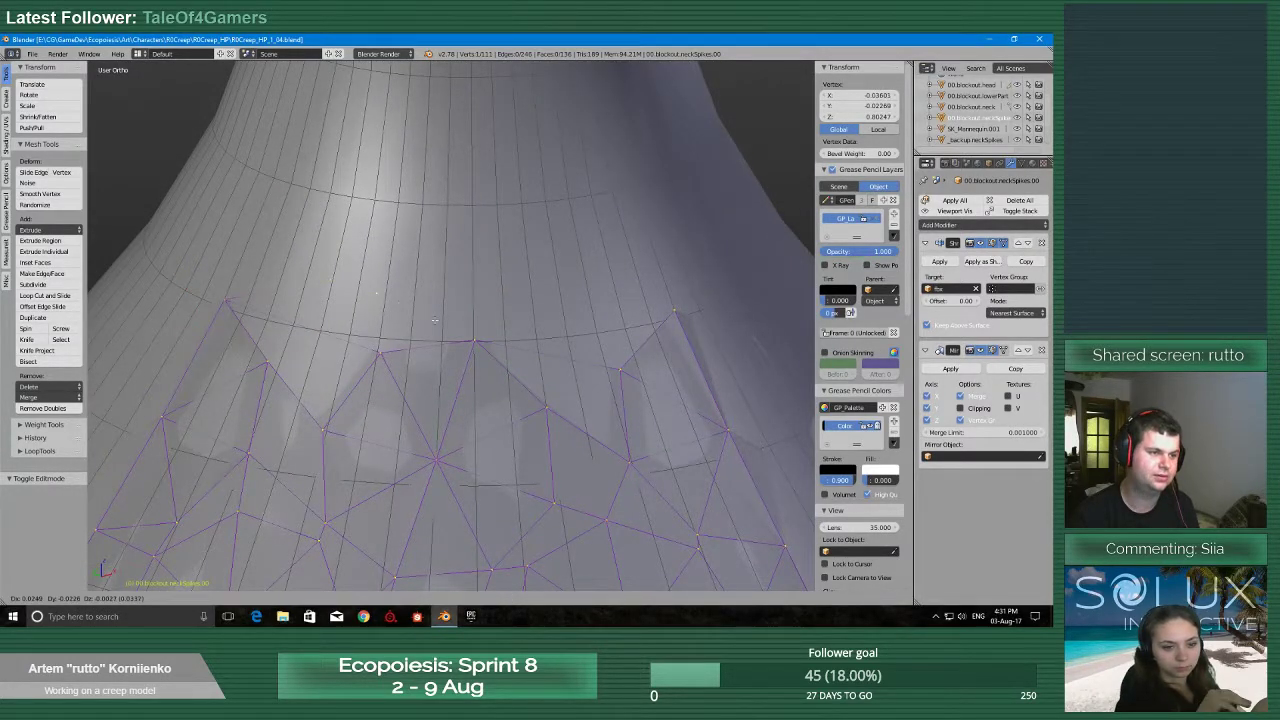
pyautogui.hotkey('shift', 'z')
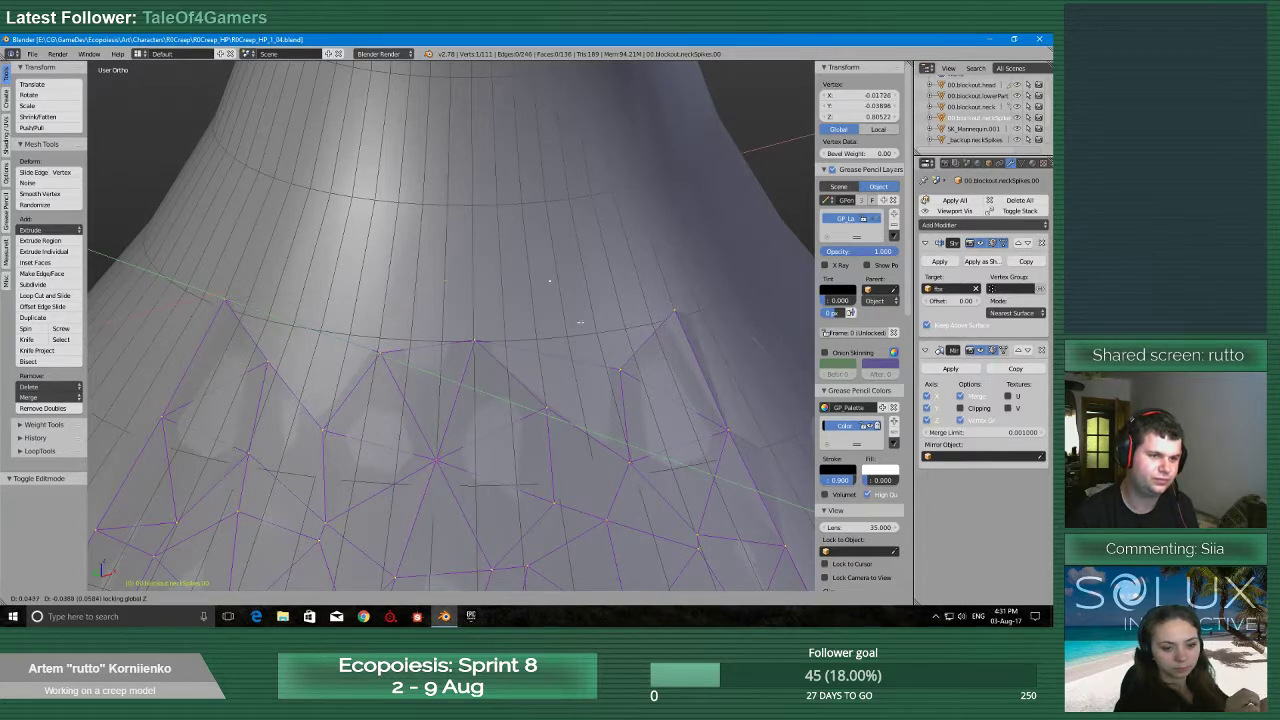
pyautogui.click(520, 310)
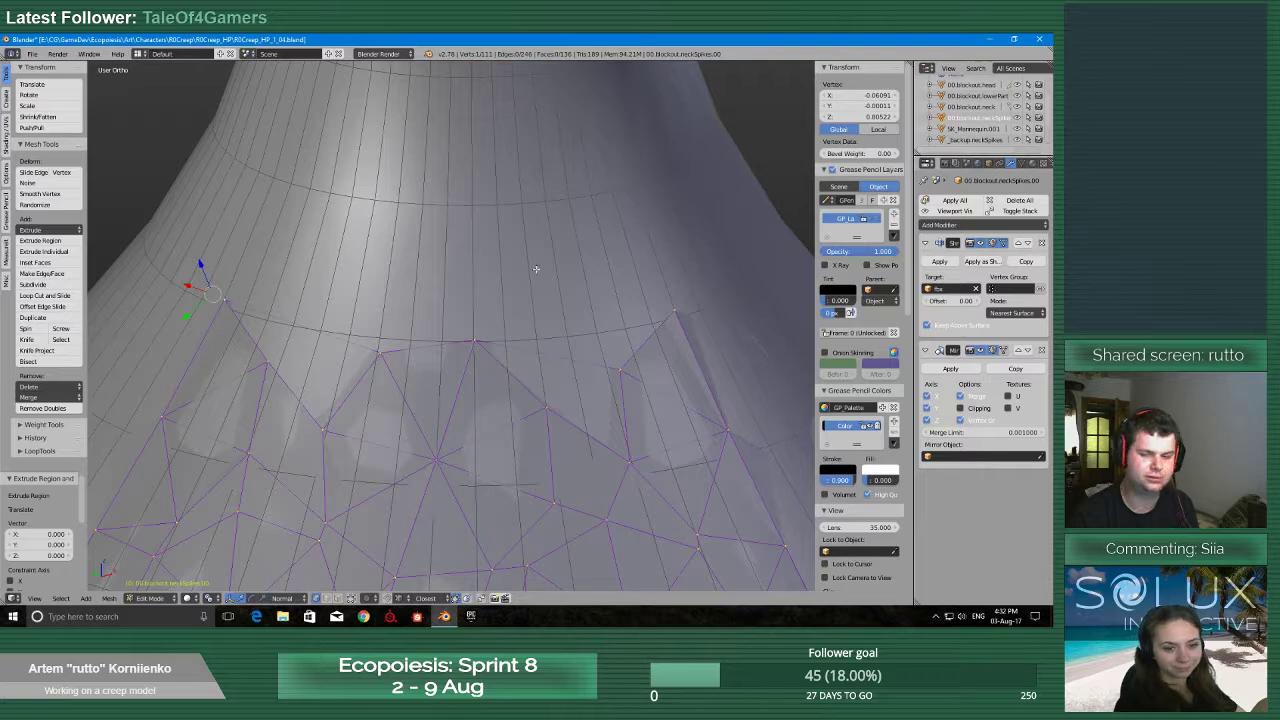
# Save the blend file, then remove doubles from the whole neck spikes mesh at a 0.0001 merge distance
pyautogui.moveTo(520, 268); pyautogui.dragTo(494, 275, button='middle')
pyautogui.hotkey('ctrl', 's')
pyautogui.click(493, 278)
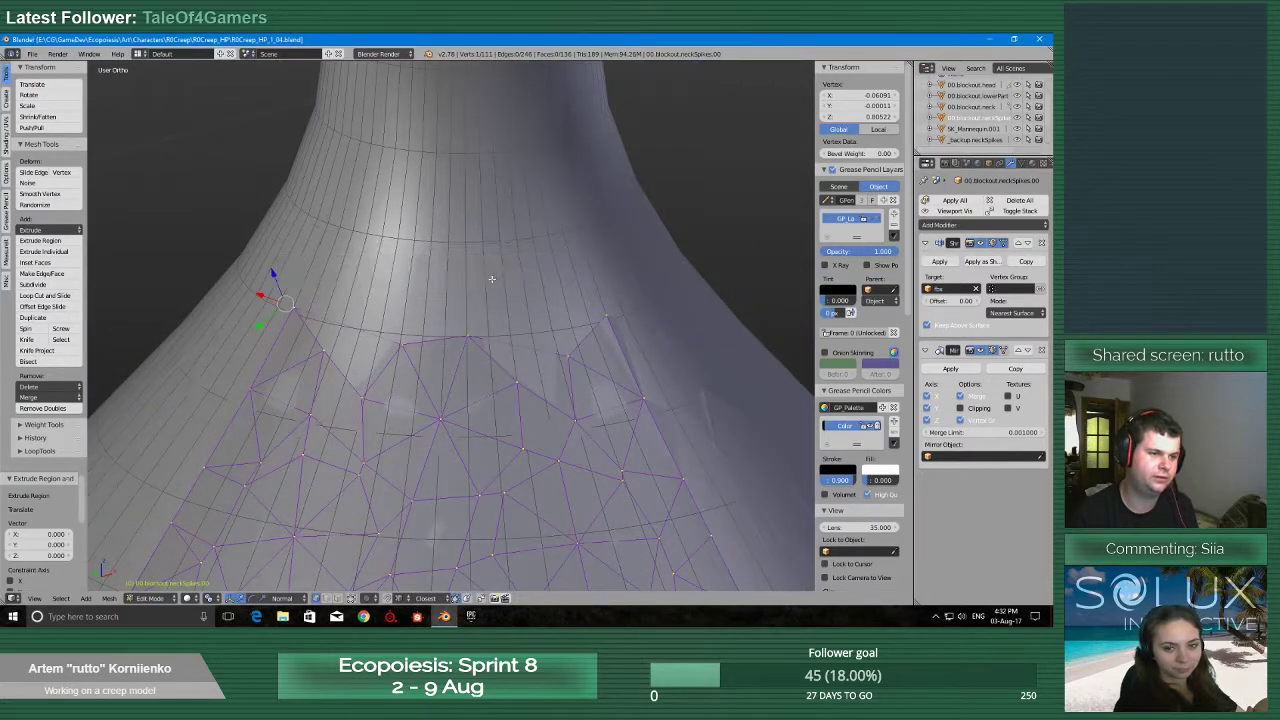
pyautogui.press('a')
pyautogui.click(42, 408)
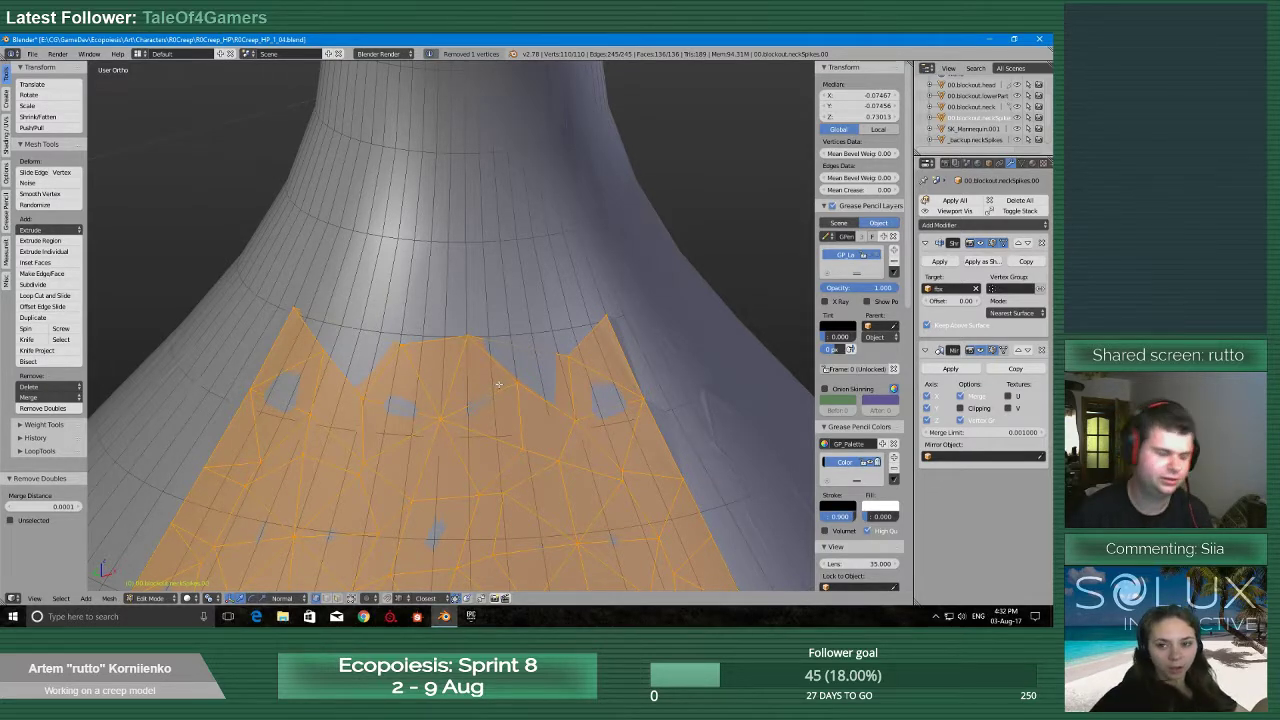
# Extrude the vertex in the middle of the patch's upper edge upward by about 0.005 along Z
pyautogui.scroll(3, 470, 344)
pyautogui.scroll(-3, 470, 344)
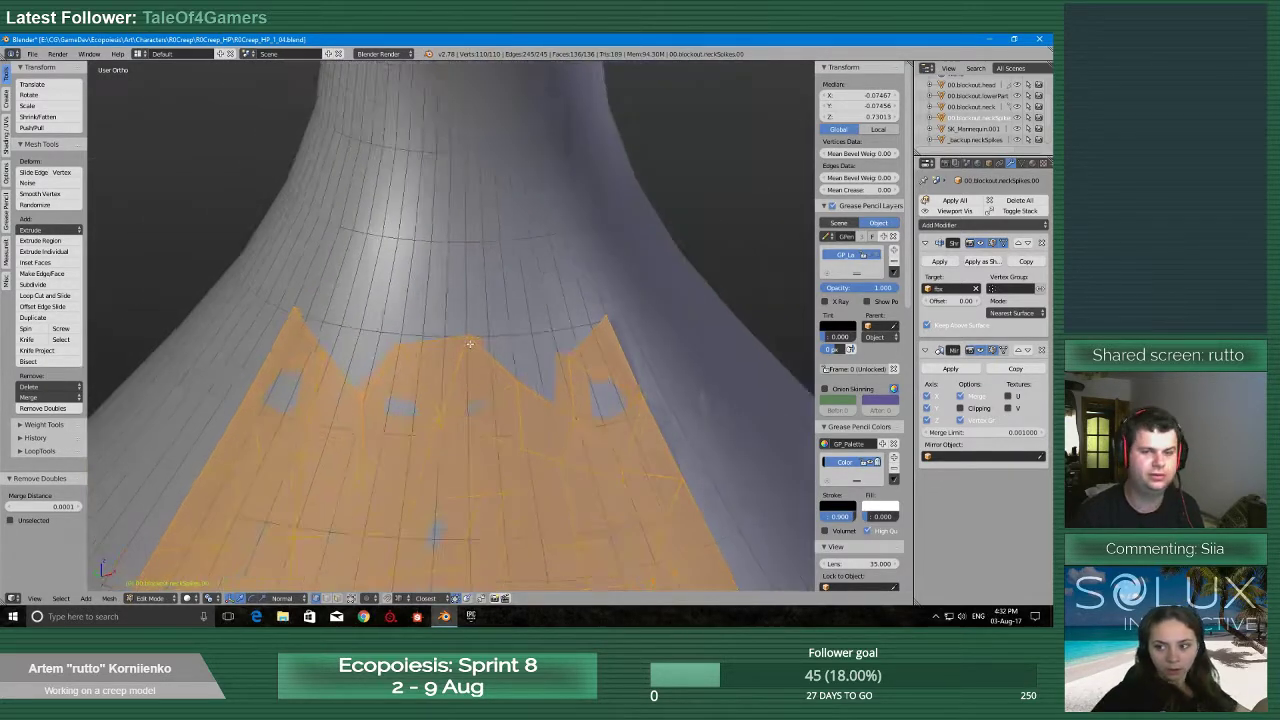
pyautogui.scroll(3, 470, 344)
pyautogui.scroll(-3, 301, 337)
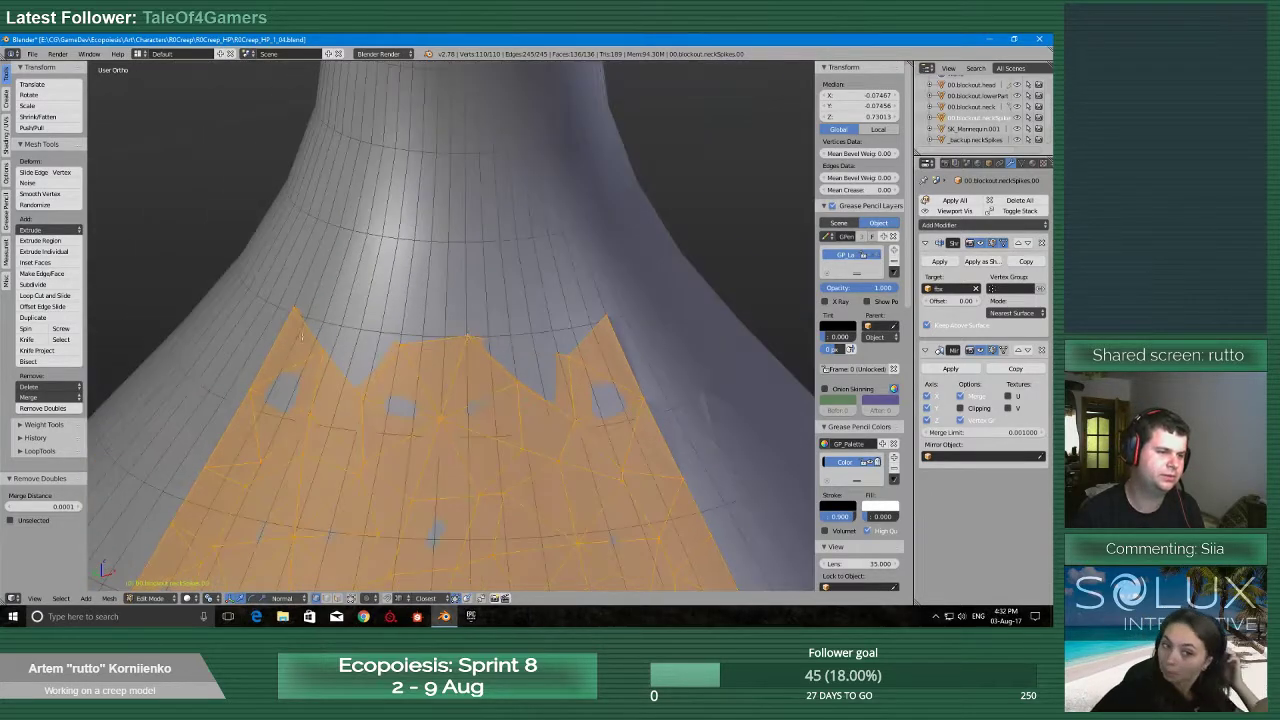
pyautogui.rightClick(466, 332)
pyautogui.scroll(3, 472, 334)
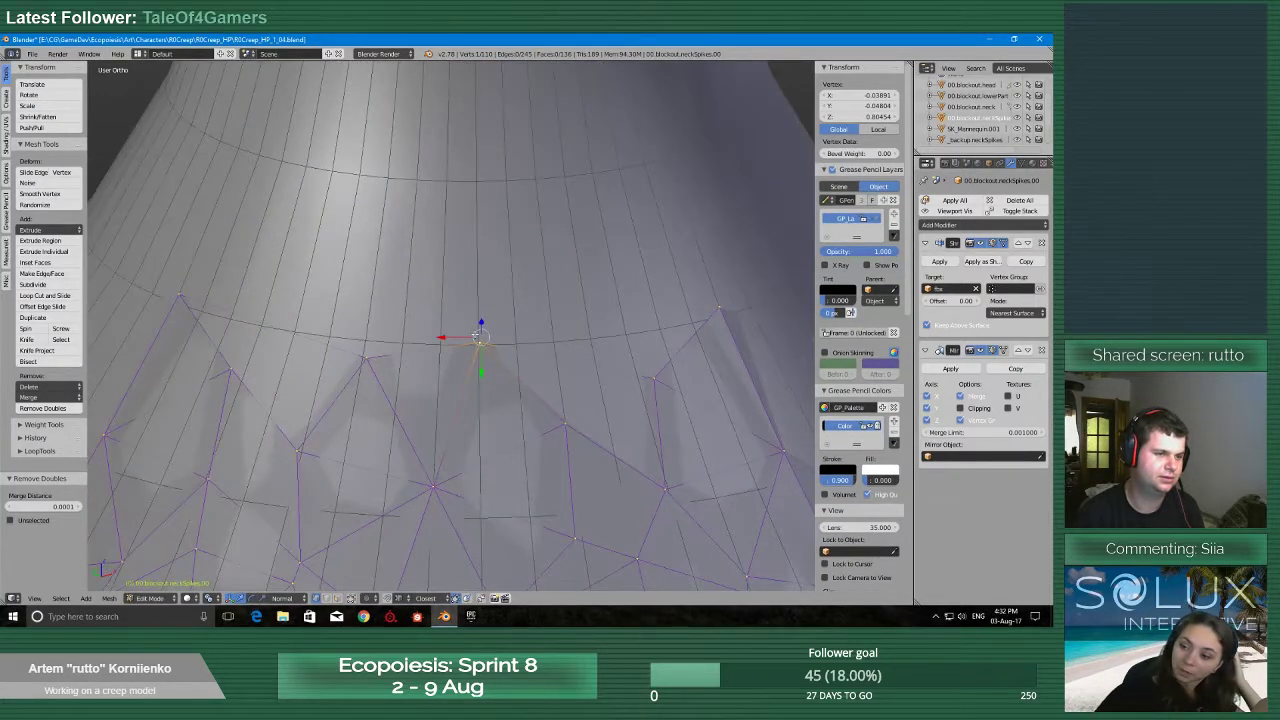
pyautogui.scroll(-3, 472, 334)
pyautogui.scroll(4, 472, 334)
pyautogui.scroll(-2, 166, 313)
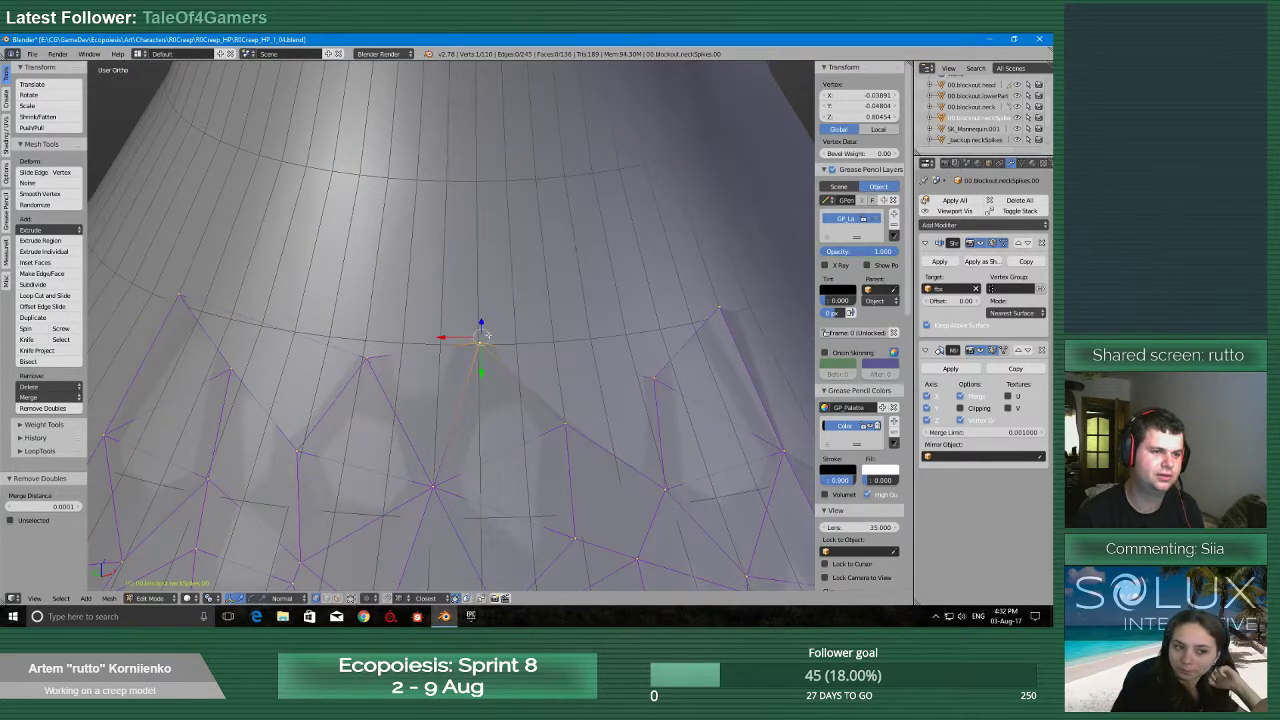
pyautogui.scroll(1, 491, 338)
pyautogui.press('e')
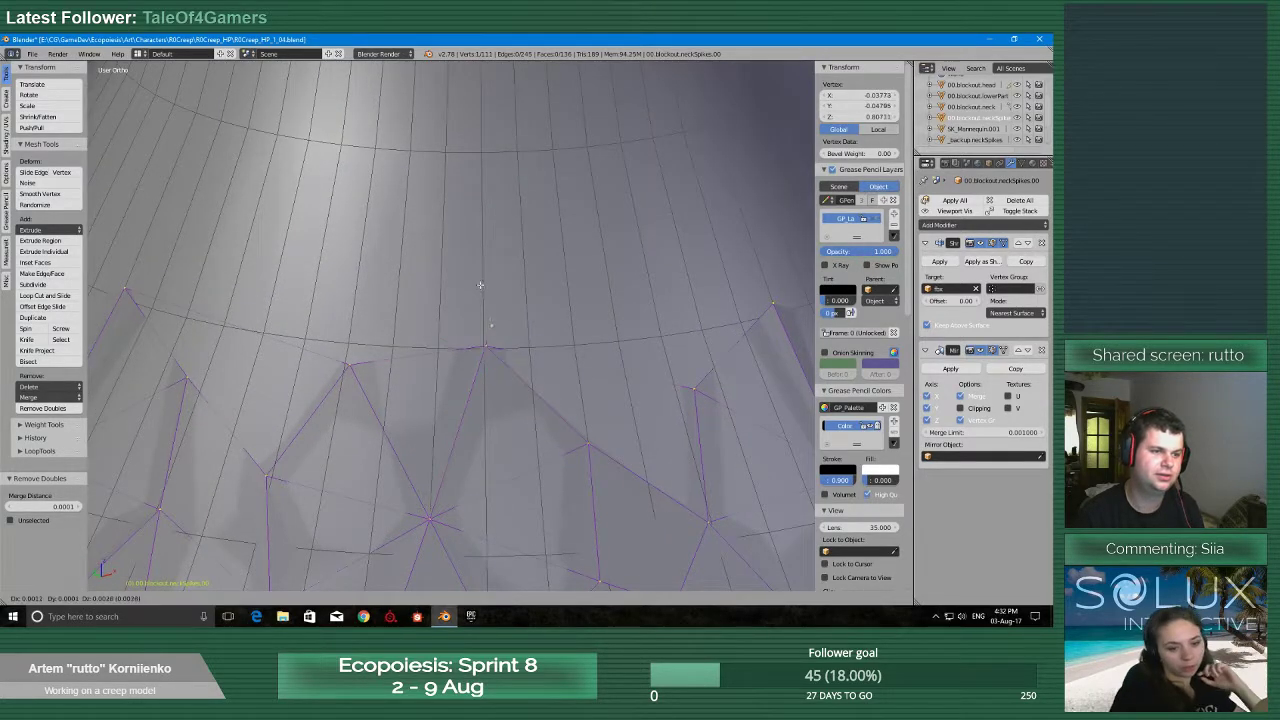
pyautogui.press('z')
pyautogui.click(476, 271)
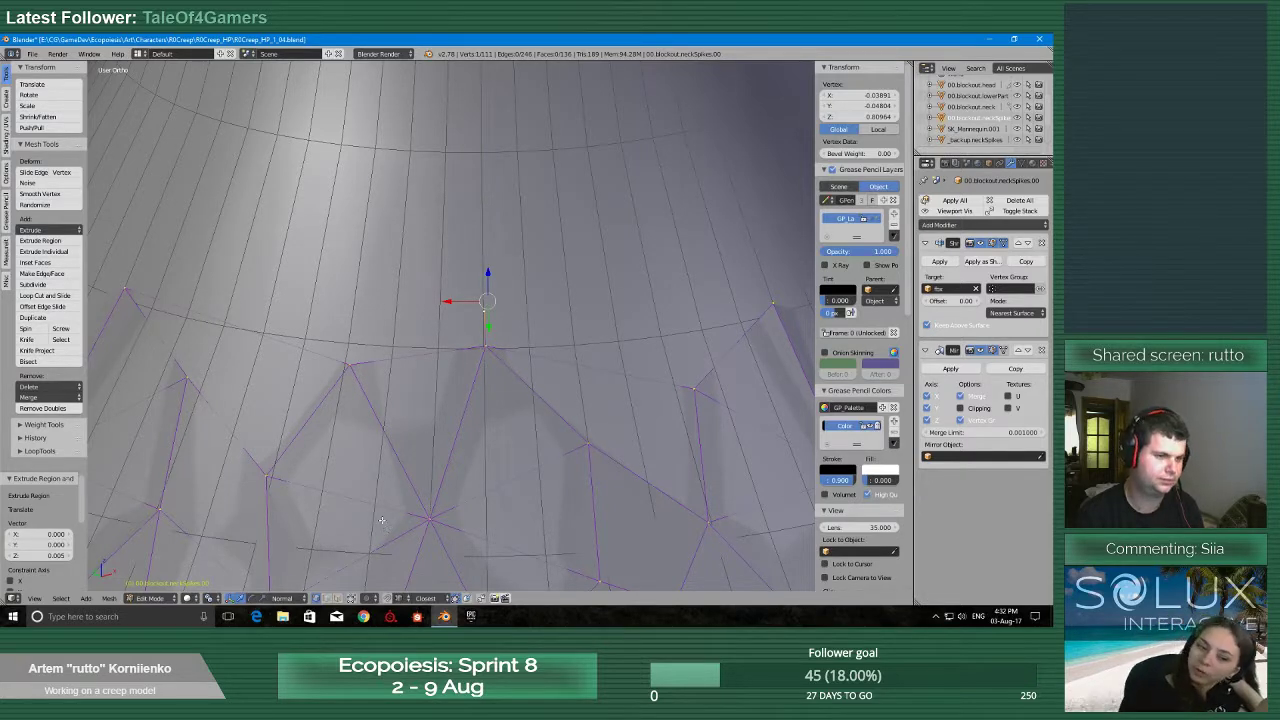
pyautogui.press('g')
pyautogui.press('z')
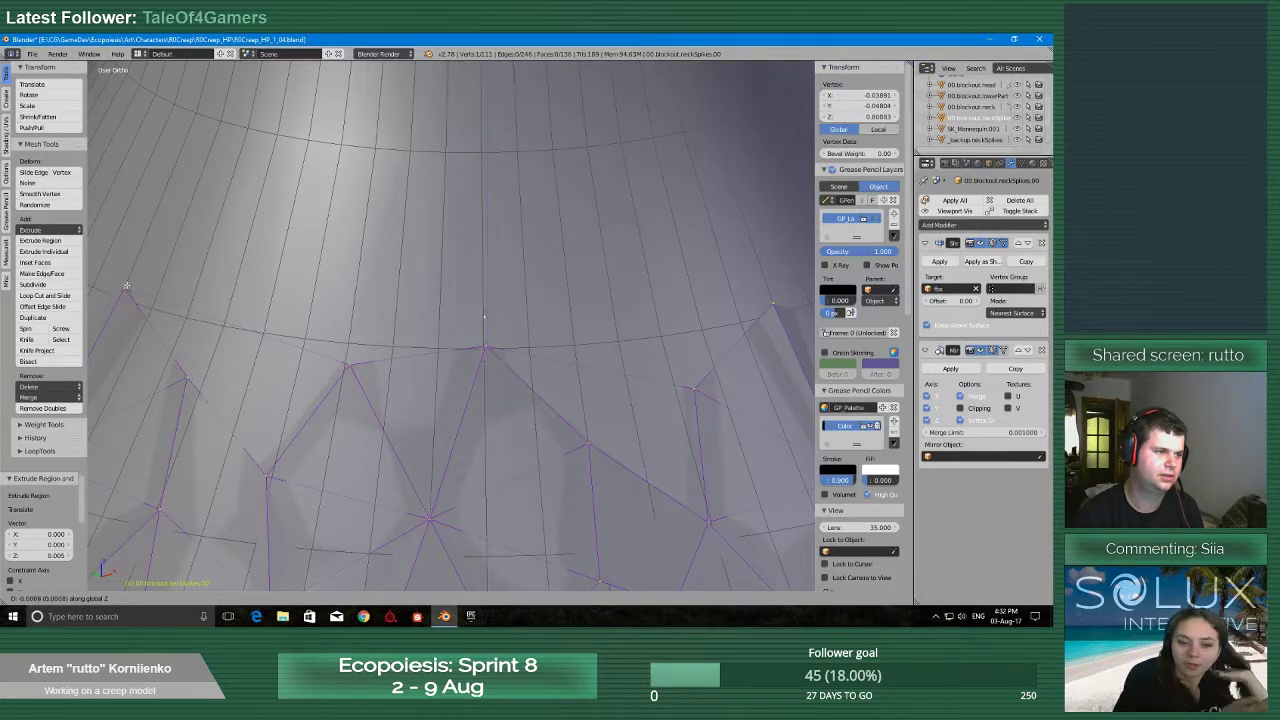
pyautogui.click(138, 285)
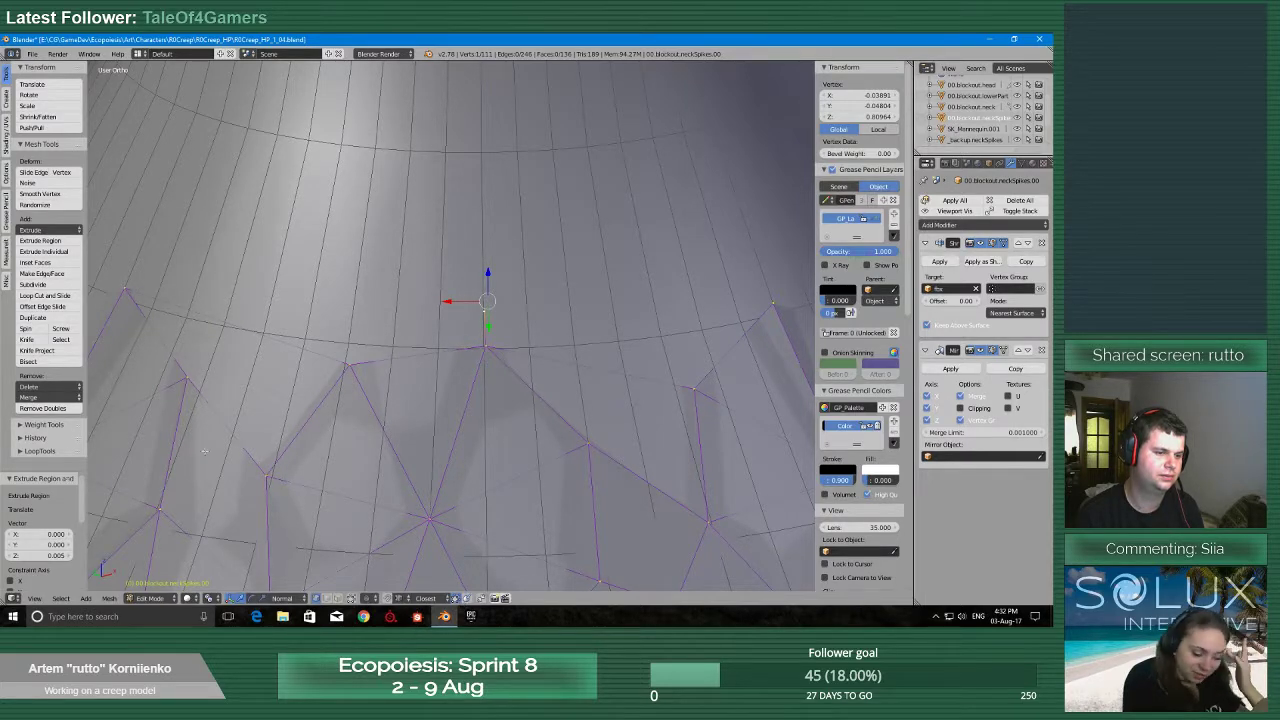
# Set the extruded middle vertex's global Z to 0.80522, using the Z value of the upper corner vertex
pyautogui.moveTo(300, 480); pyautogui.dragTo(205, 396, button='middle')
pyautogui.rightClick(272, 405)
pyautogui.click(858, 117)
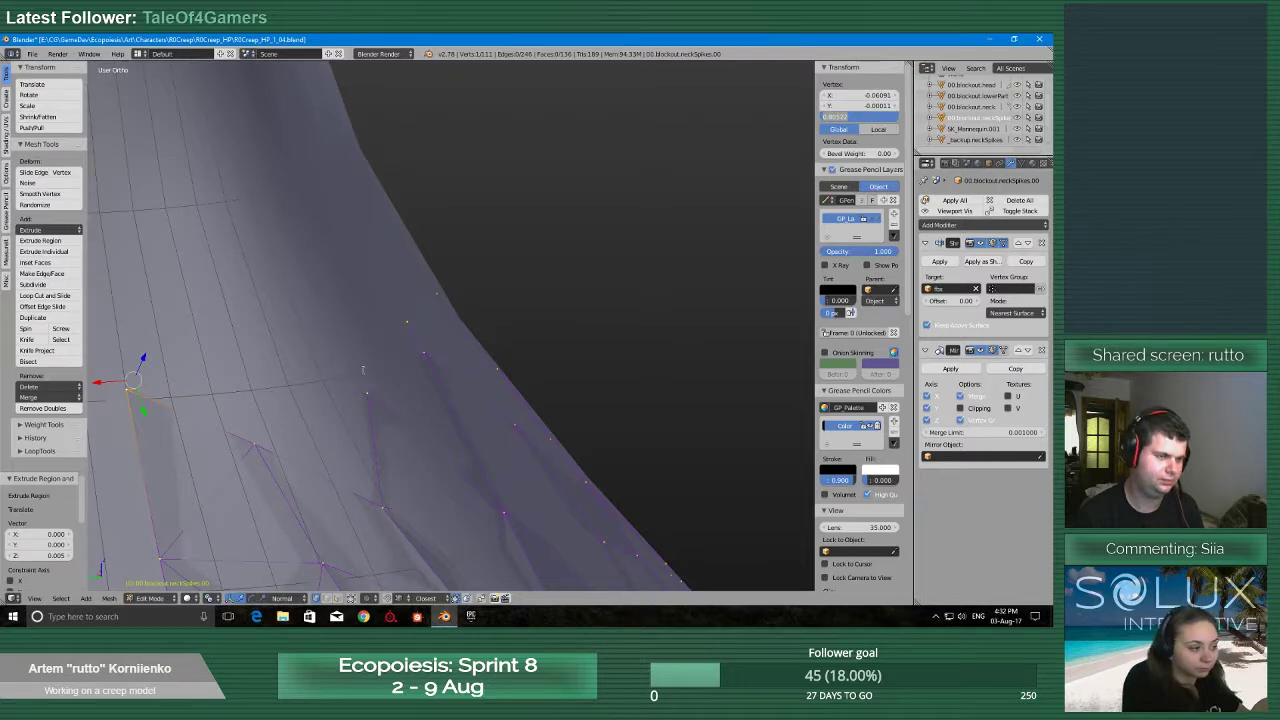
pyautogui.press('Return')
pyautogui.moveTo(521, 314); pyautogui.dragTo(386, 337, button='middle')
pyautogui.rightClick(432, 320)
pyautogui.click(872, 117)
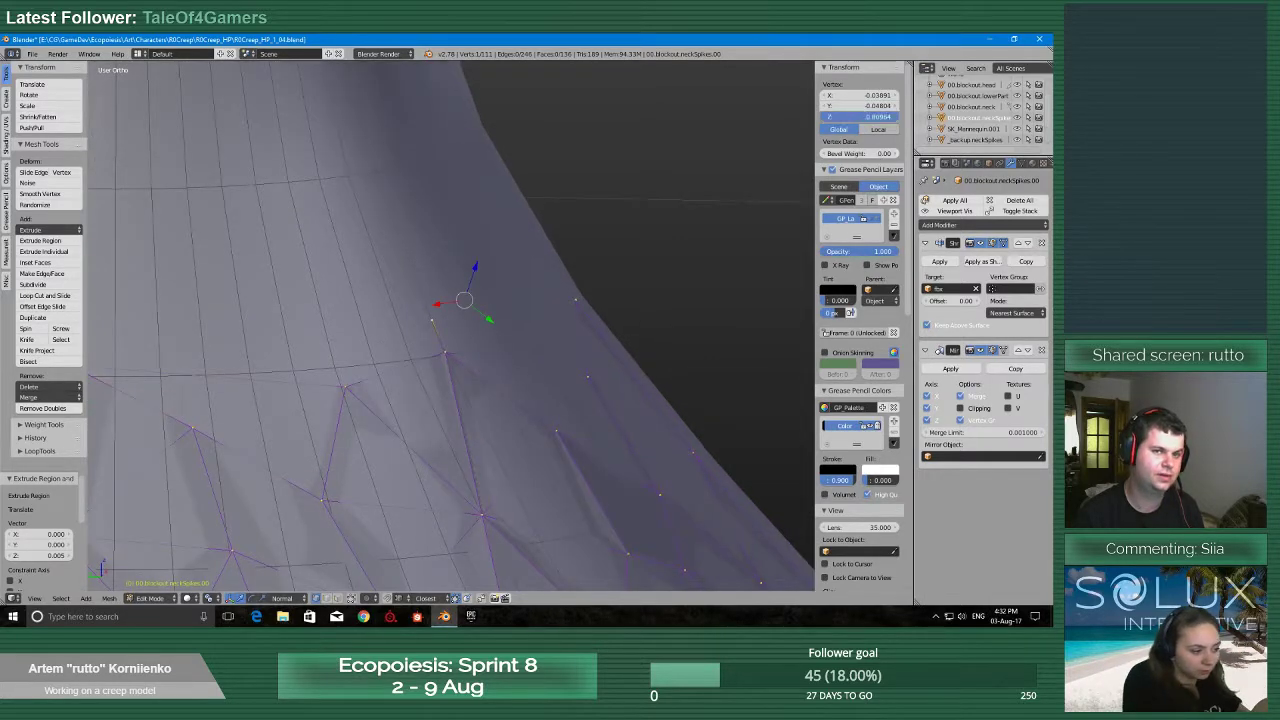
pyautogui.write('0.80522')
pyautogui.press('Return')
# Extrude the upper corner vertex toward the middle and merge the new end into the raised middle vertex with At Last
pyautogui.moveTo(452, 369); pyautogui.dragTo(347, 386, button='middle')
pyautogui.scroll(-3, 386, 375)
pyautogui.rightClick(236, 342)
pyautogui.press('e')
pyautogui.click(409, 331)
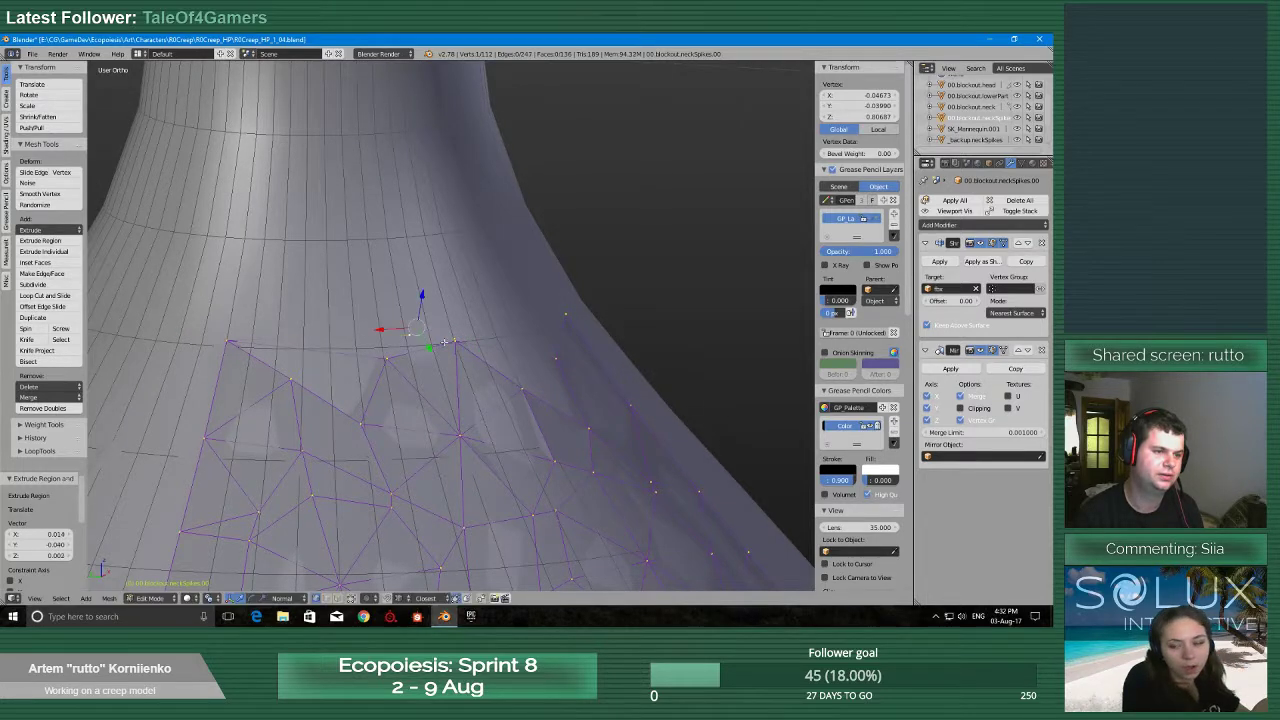
pyautogui.scroll(4, 432, 338)
pyautogui.keyDown('shift'); pyautogui.rightClick(458, 346); pyautogui.keyUp('shift')
pyautogui.hotkey('alt', 'm')
pyautogui.click(459, 346)
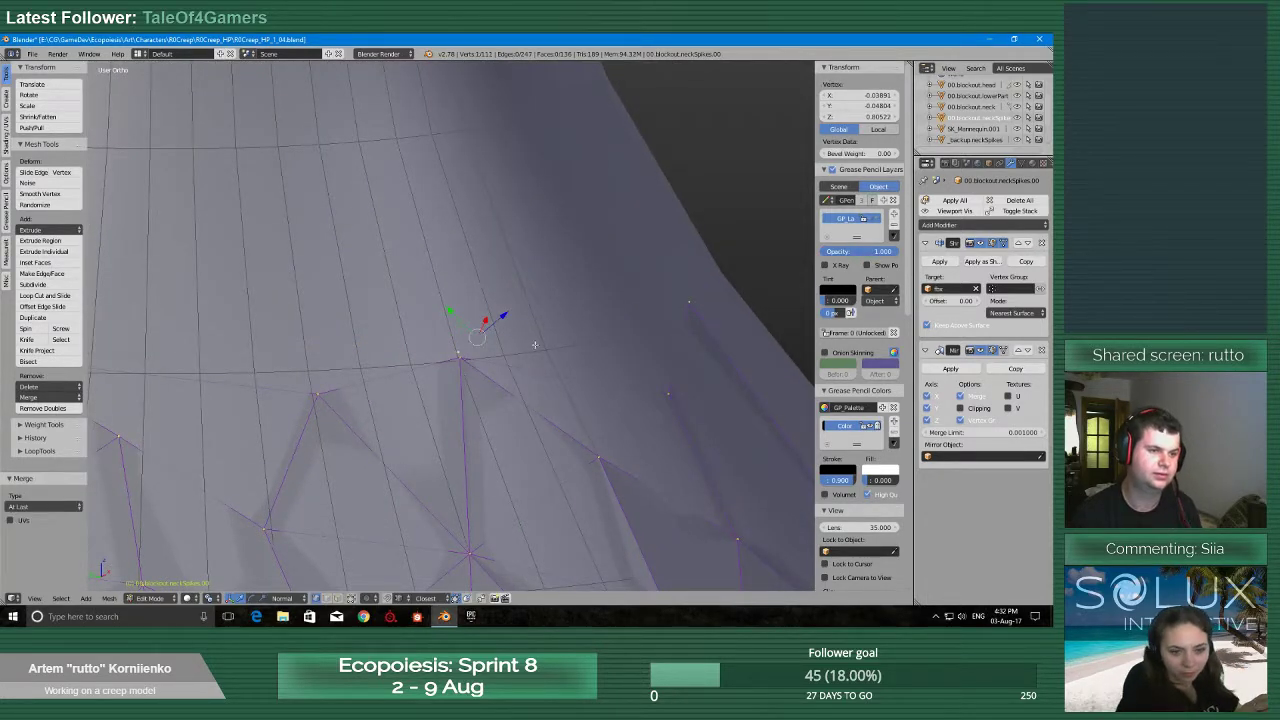
# Extrude the raised middle vertex toward the opposite upper corner and merge the new end into that corner vertex with At Last
pyautogui.moveTo(532, 346); pyautogui.dragTo(617, 347, button='middle')
pyautogui.scroll(-3, 619, 347)
pyautogui.click(695, 346)
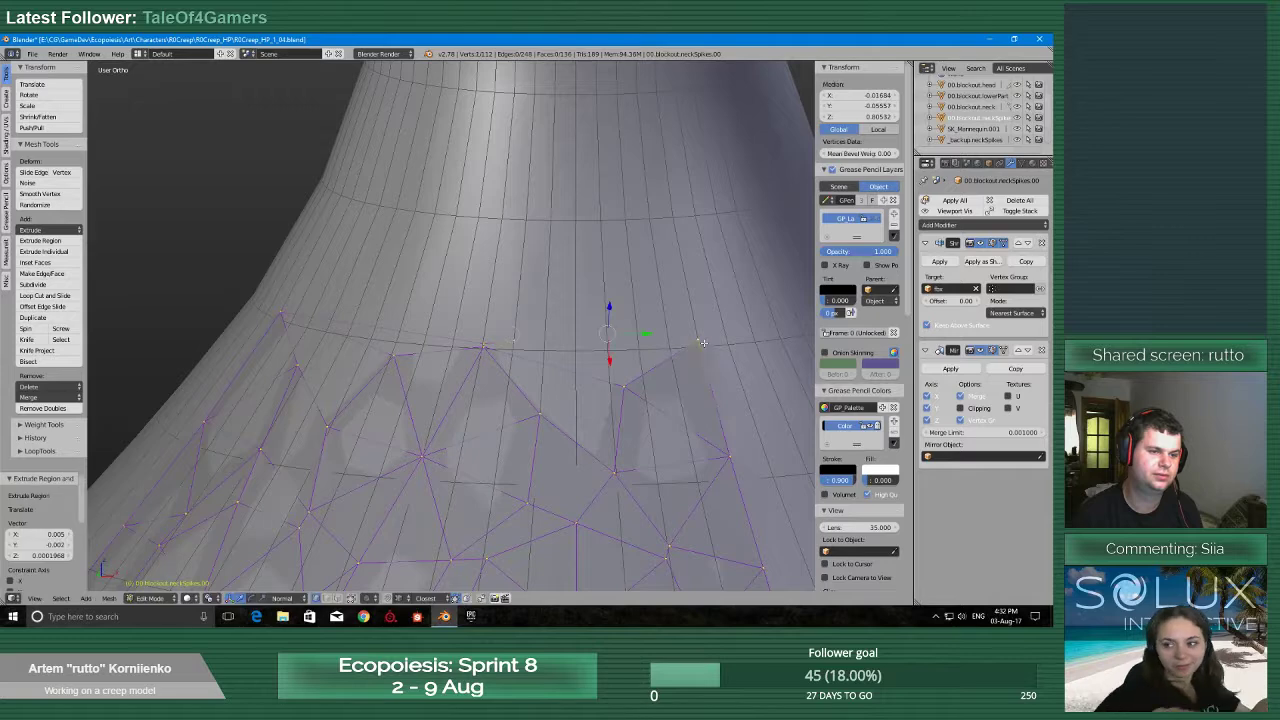
pyautogui.hotkey('alt', 'm')
pyautogui.click(697, 343)
pyautogui.scroll(5, 606, 380)
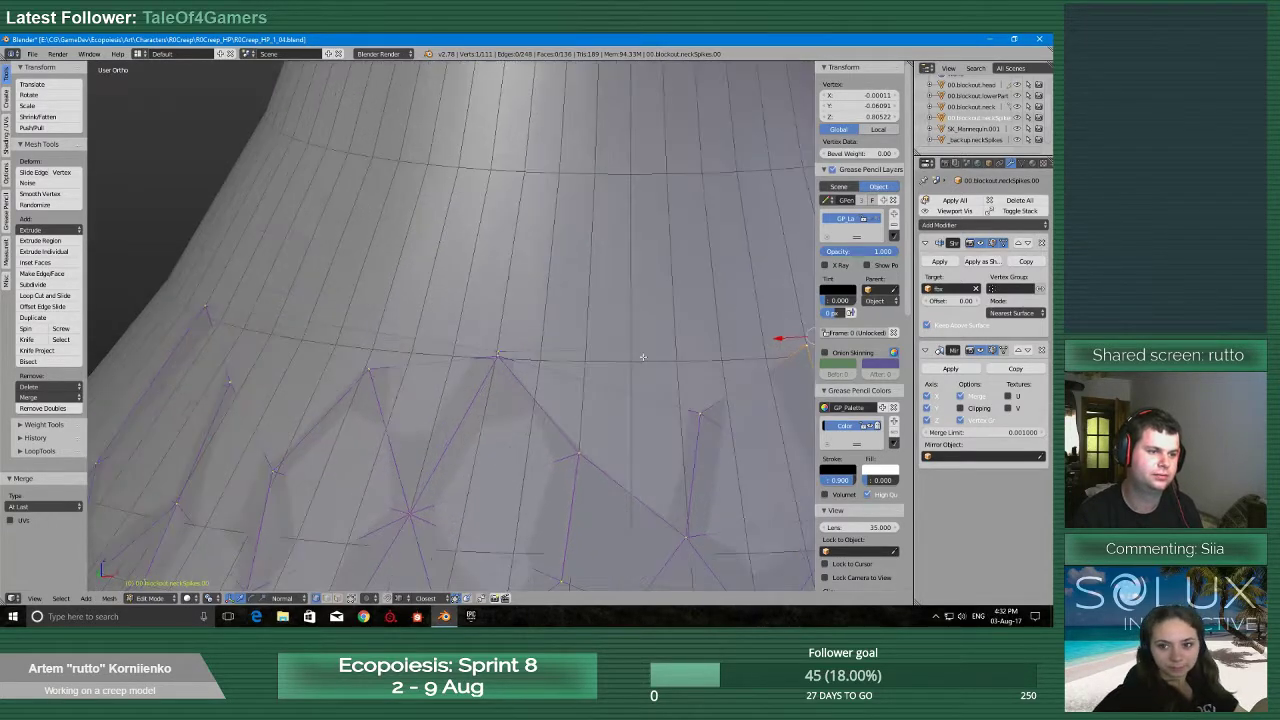
# Fill a face beside the middle of the new upper boundary edge and select the raised middle vertex
pyautogui.scroll(-4, 606, 380)
pyautogui.keyDown('shift'); pyautogui.rightClick(504, 368); pyautogui.keyUp('shift')
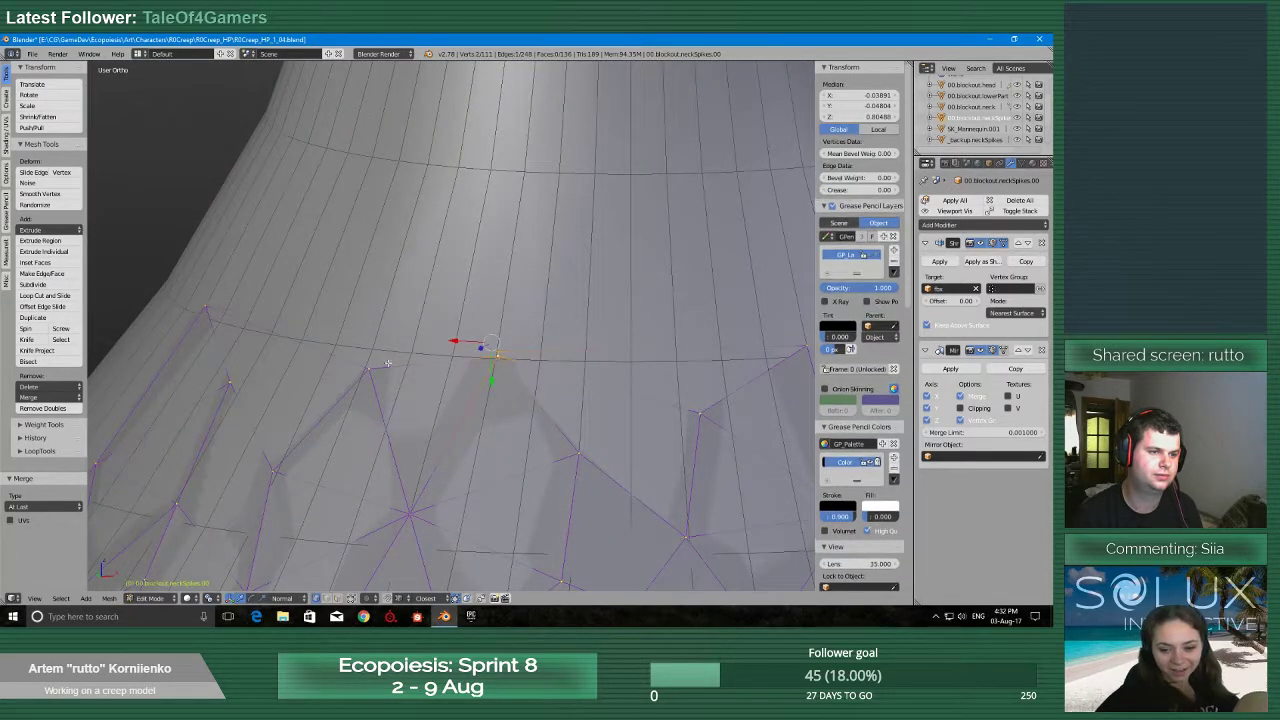
pyautogui.rightClick(501, 340)
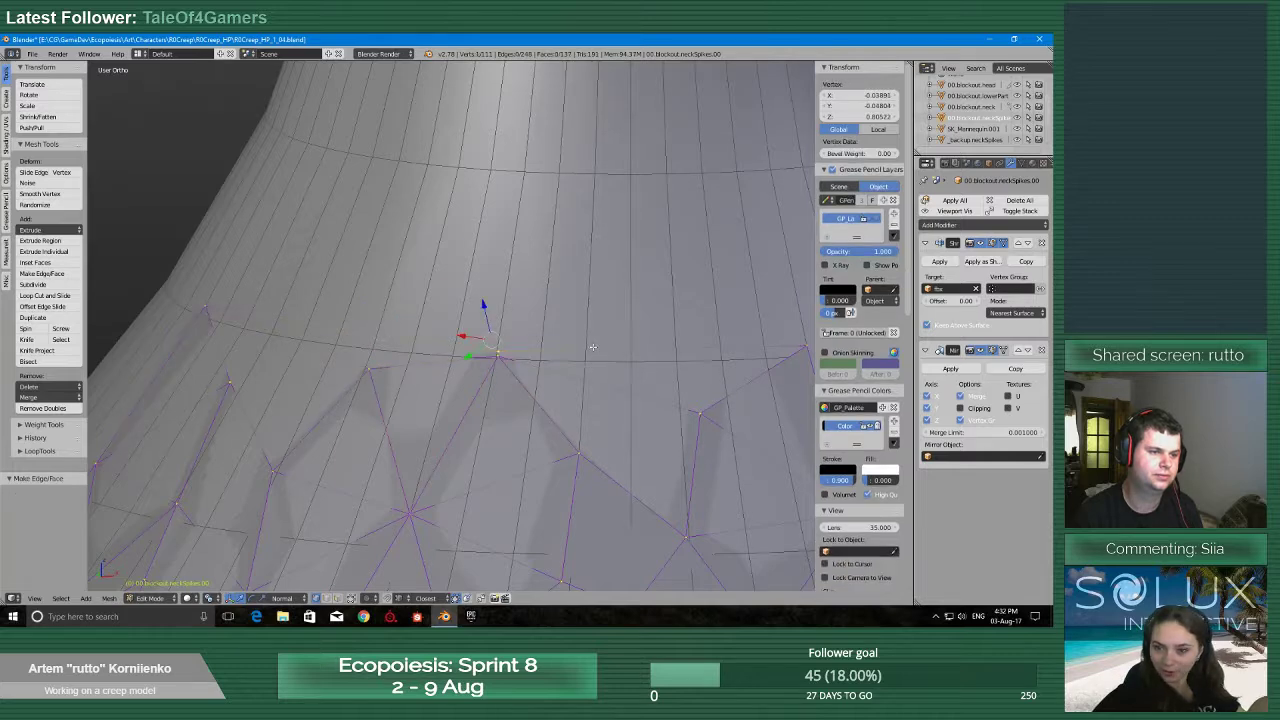
# Fill between the raised middle vertex and the neighbouring spike vertex below the upper boundary, and save the file
pyautogui.keyDown('shift'); pyautogui.rightClick(729, 401); pyautogui.keyUp('shift')
pyautogui.press('f')
pyautogui.scroll(-4, 680, 362)
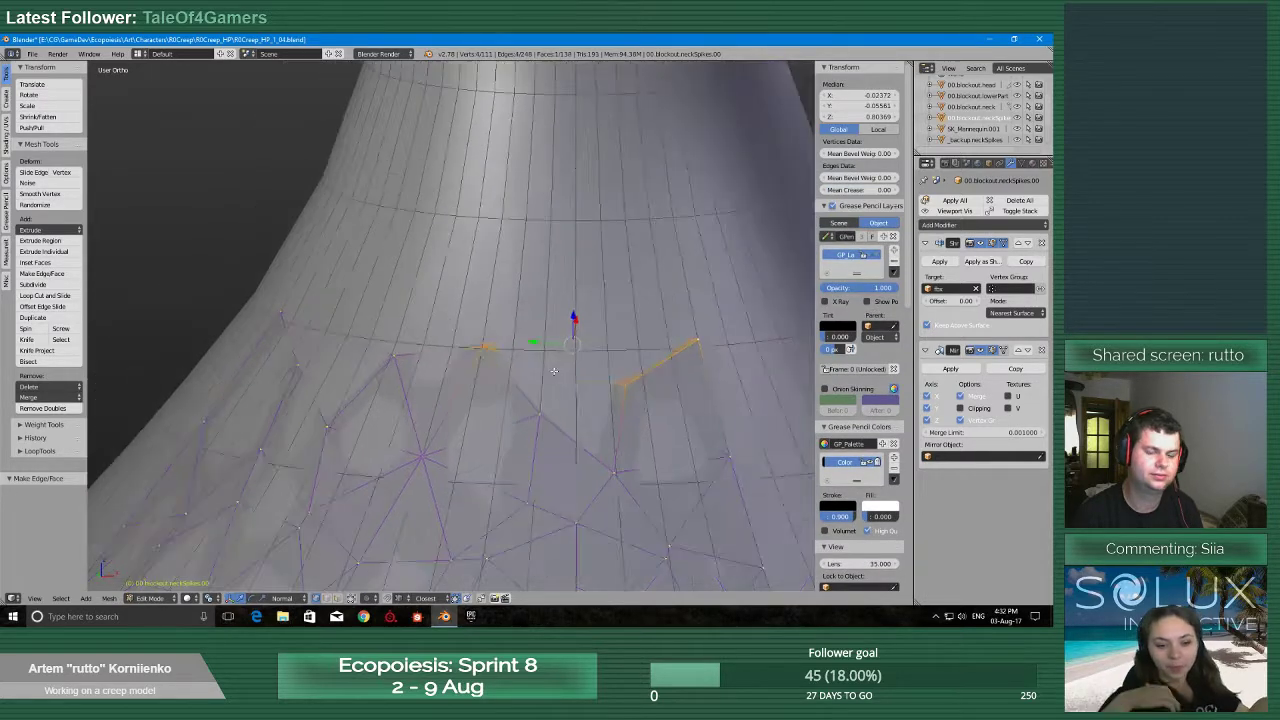
pyautogui.hotkey('ctrl', 's')
pyautogui.click(557, 378)
# Finish editing the neck spike mesh by returning it to Object Mode
pyautogui.moveTo(557, 378); pyautogui.dragTo(504, 408, button='middle')
pyautogui.scroll(-3, 495, 388)
pyautogui.scroll(-1, 495, 388)
pyautogui.scroll(-3, 515, 396)
pyautogui.scroll(-3, 515, 396)
pyautogui.scroll(6, 480, 420)
pyautogui.scroll(-3, 441, 433)
pyautogui.scroll(-4, 441, 433)
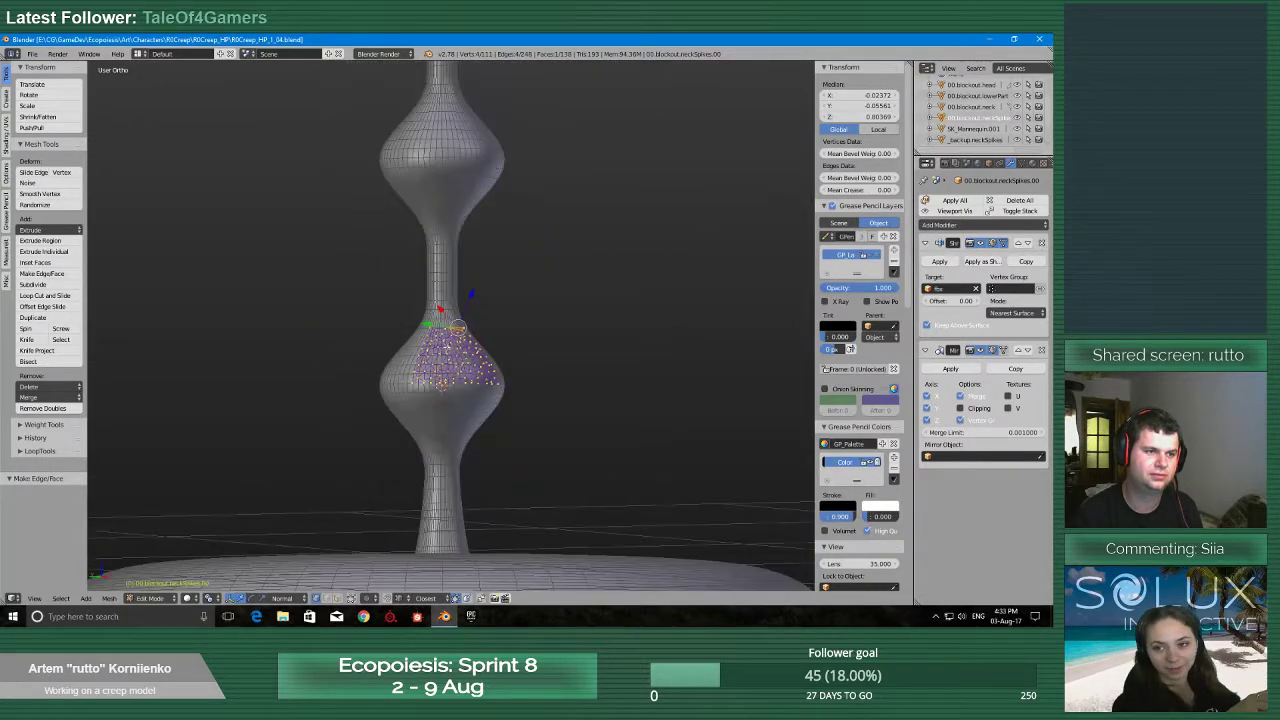
pyautogui.scroll(3, 445, 410)
pyautogui.press('Tab')
pyautogui.click(398, 390)
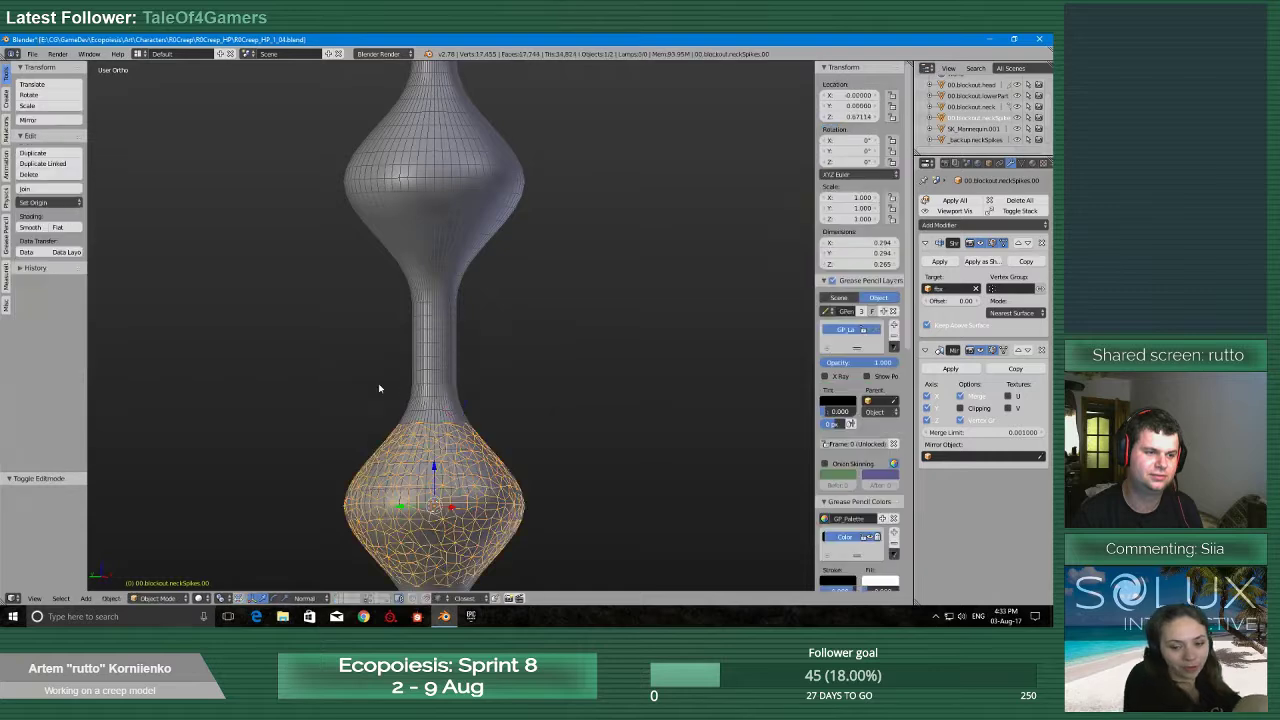
# Edit the base neck mesh, select the widest edge loop of the upper bulge and snap the 3D cursor to it
pyautogui.scroll(-2, 424, 206)
pyautogui.scroll(1, 424, 206)
pyautogui.press('Tab')
pyautogui.click(490, 206)
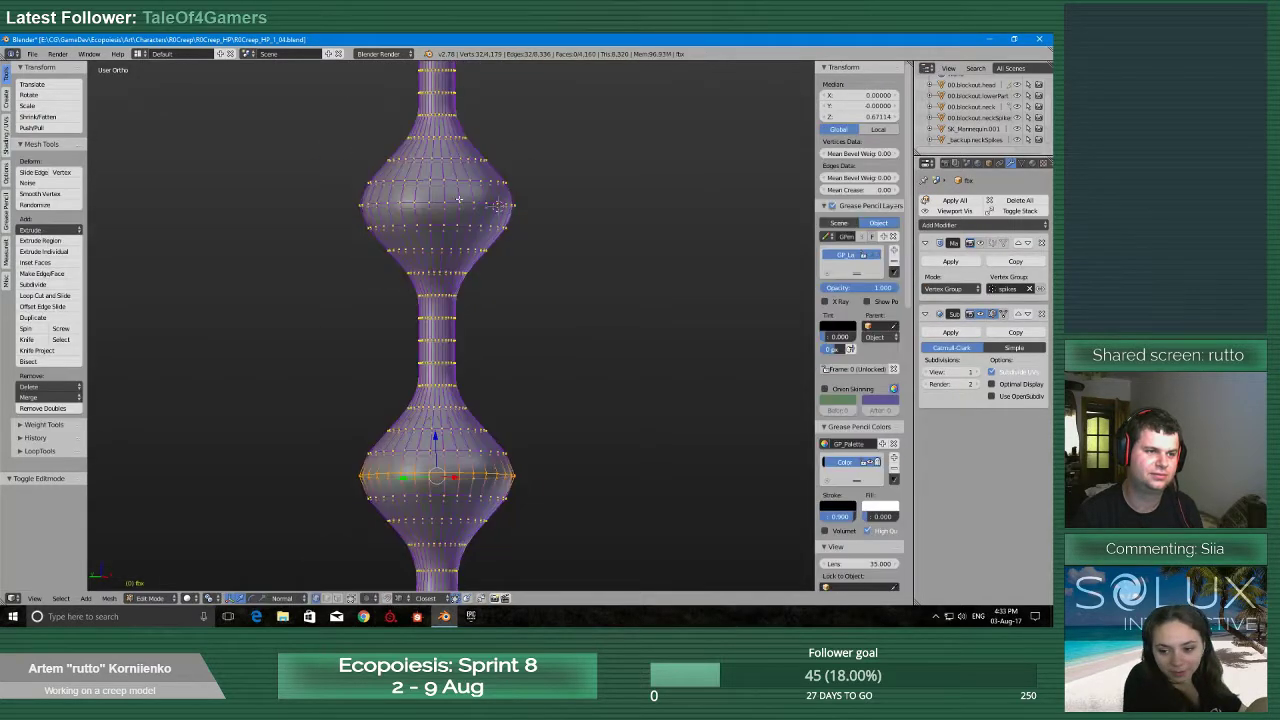
pyautogui.keyDown('alt'); pyautogui.click(497, 205); pyautogui.keyUp('alt')
pyautogui.press('KP_Decimal')
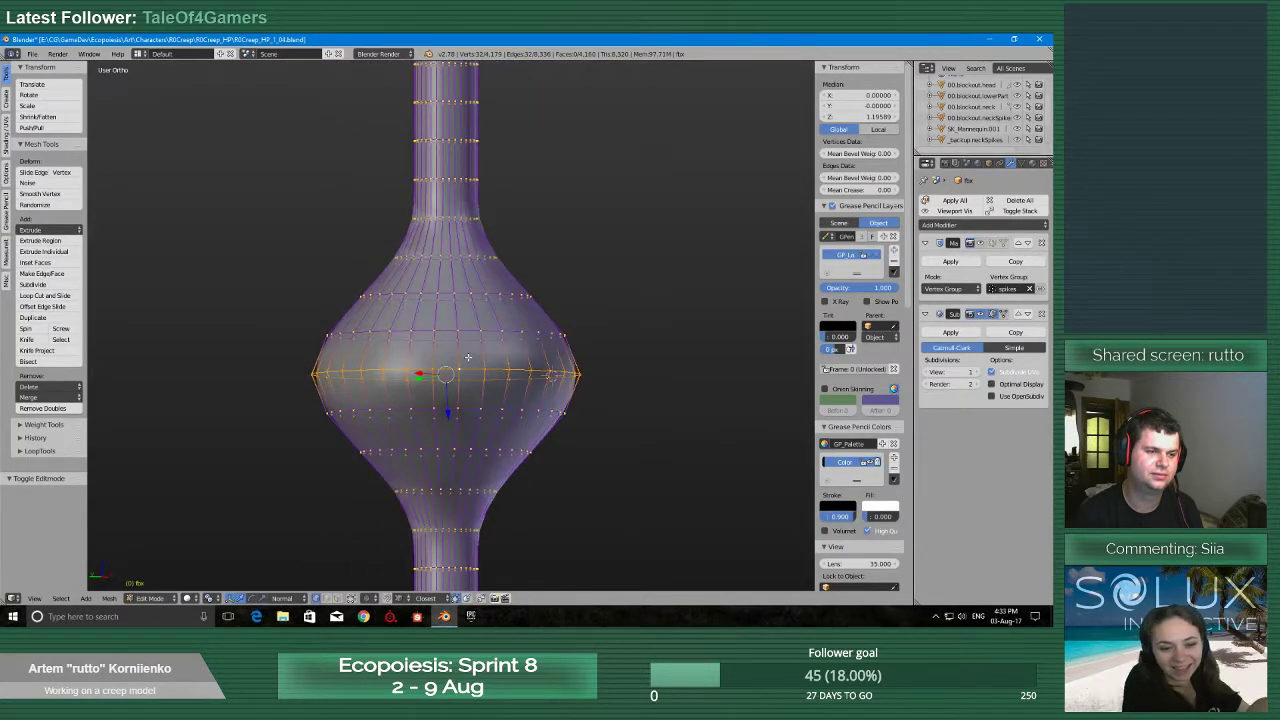
pyautogui.hotkey('shift', 's')
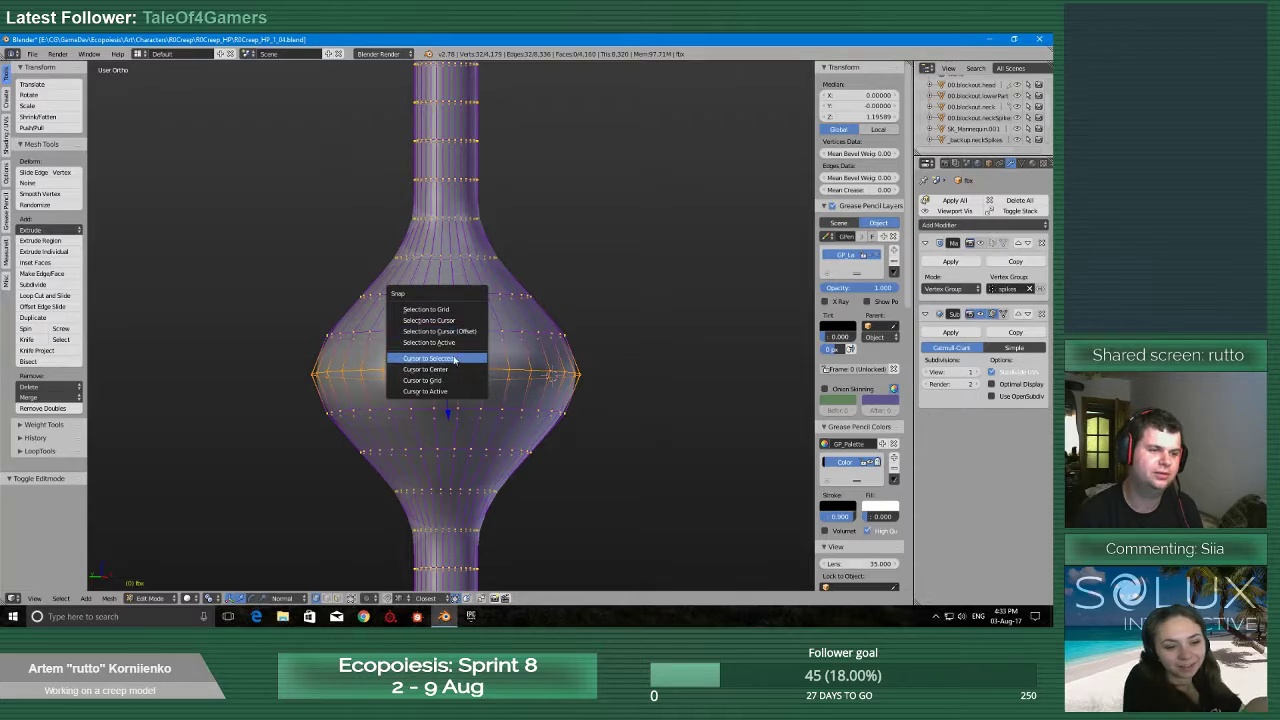
pyautogui.click(454, 359)
# In Object Mode, duplicate the neck spike object and move the copy about 0.521 up the Z axis onto the upper bulge
pyautogui.scroll(2, 454, 359)
pyautogui.scroll(-5, 450, 350)
pyautogui.press('Tab')
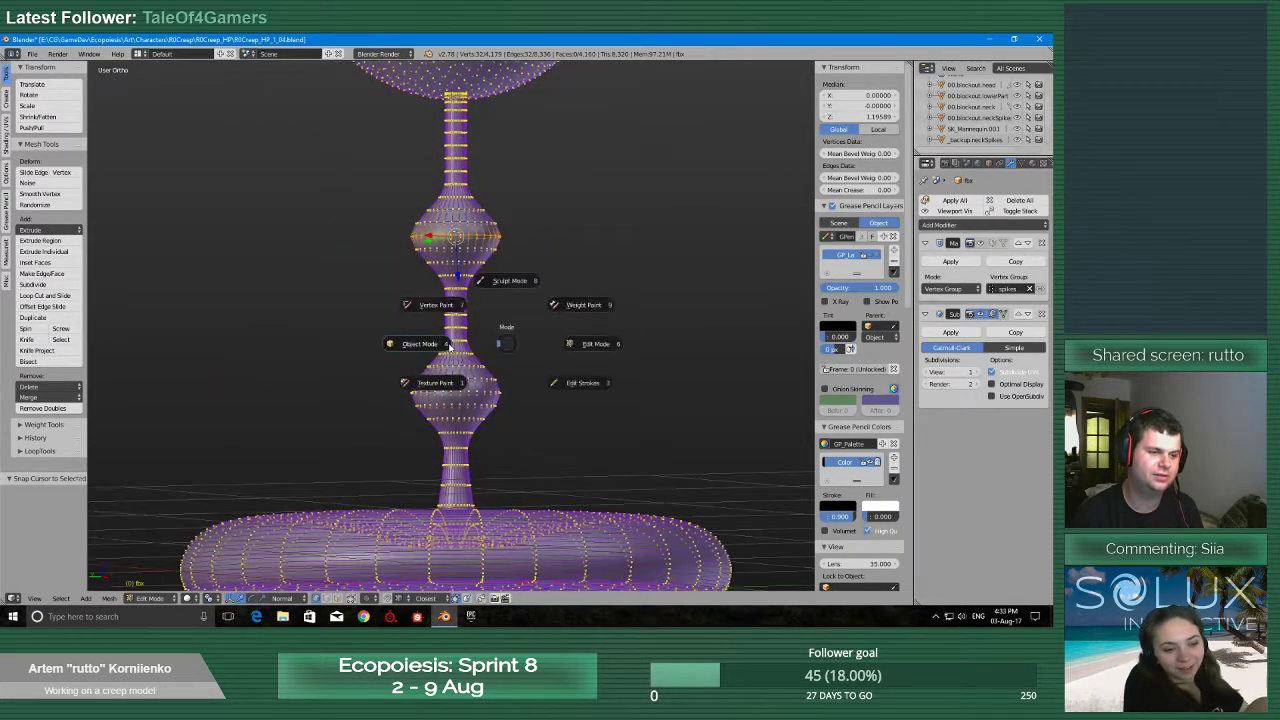
pyautogui.click(449, 347)
pyautogui.rightClick(474, 383)
pyautogui.scroll(3, 474, 383)
pyautogui.scroll(-1, 475, 370)
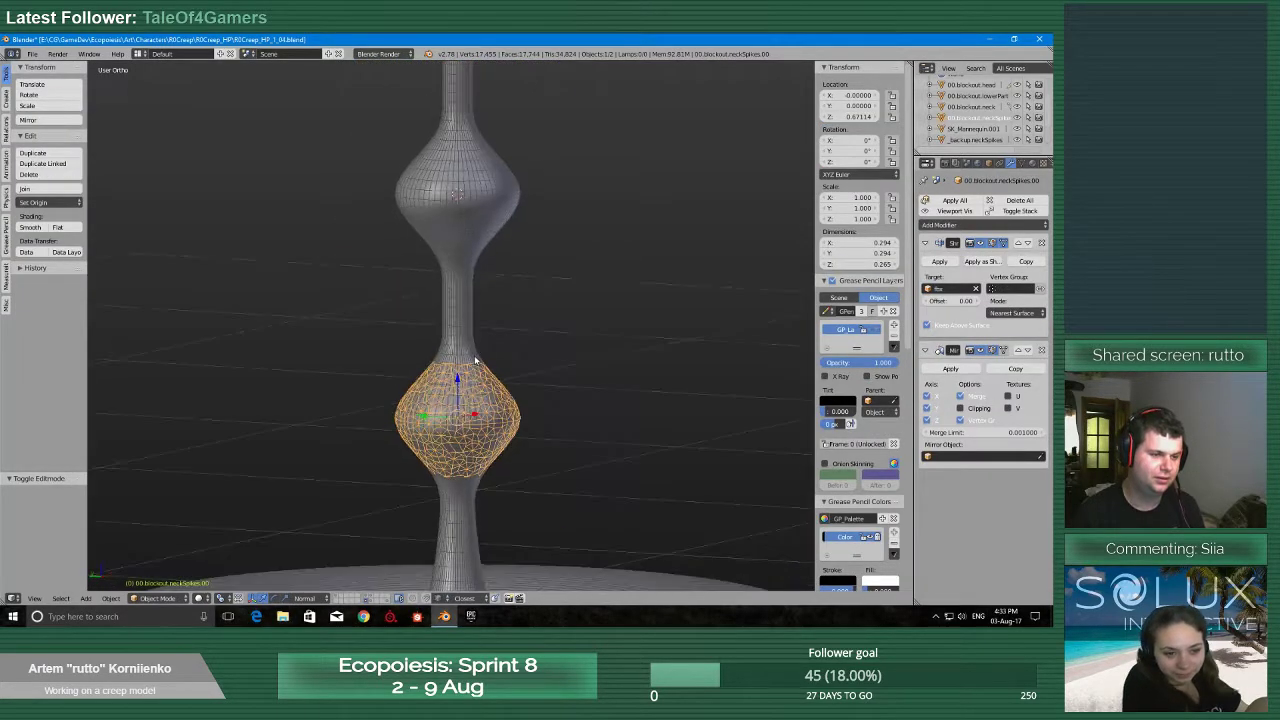
pyautogui.scroll(-2, 475, 370)
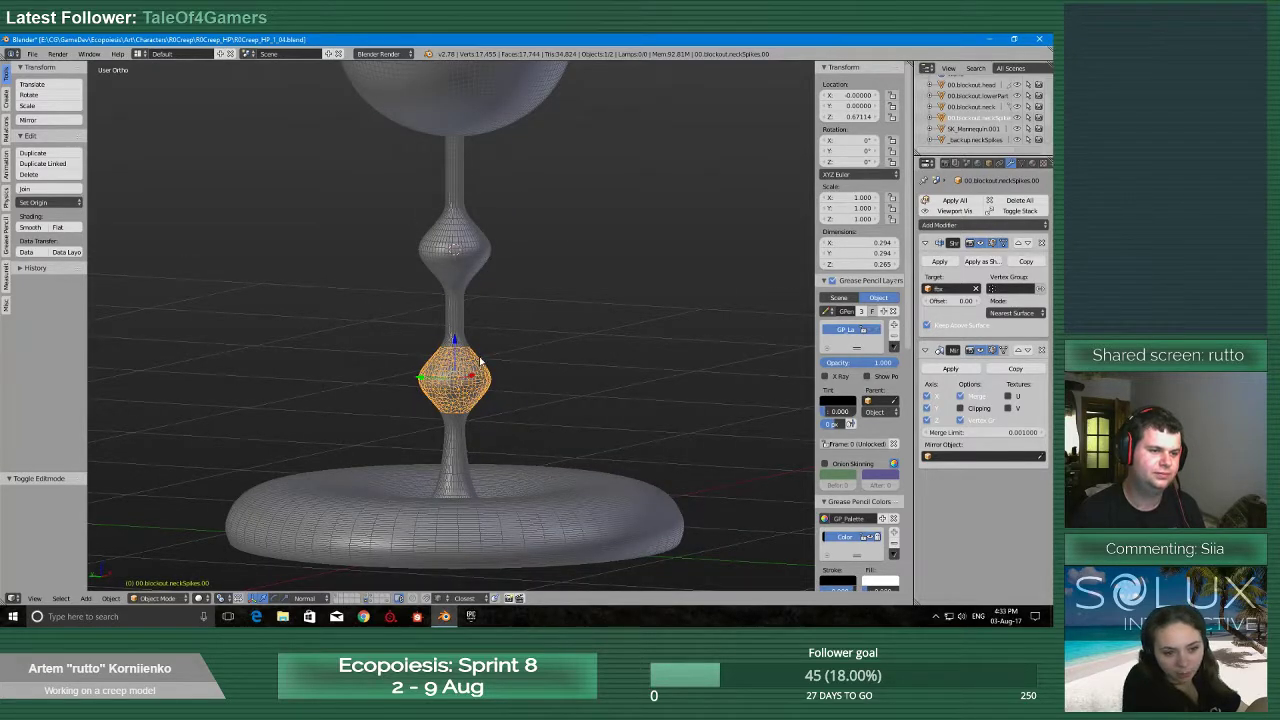
pyautogui.hotkey('shift', 'd')
pyautogui.press('z')
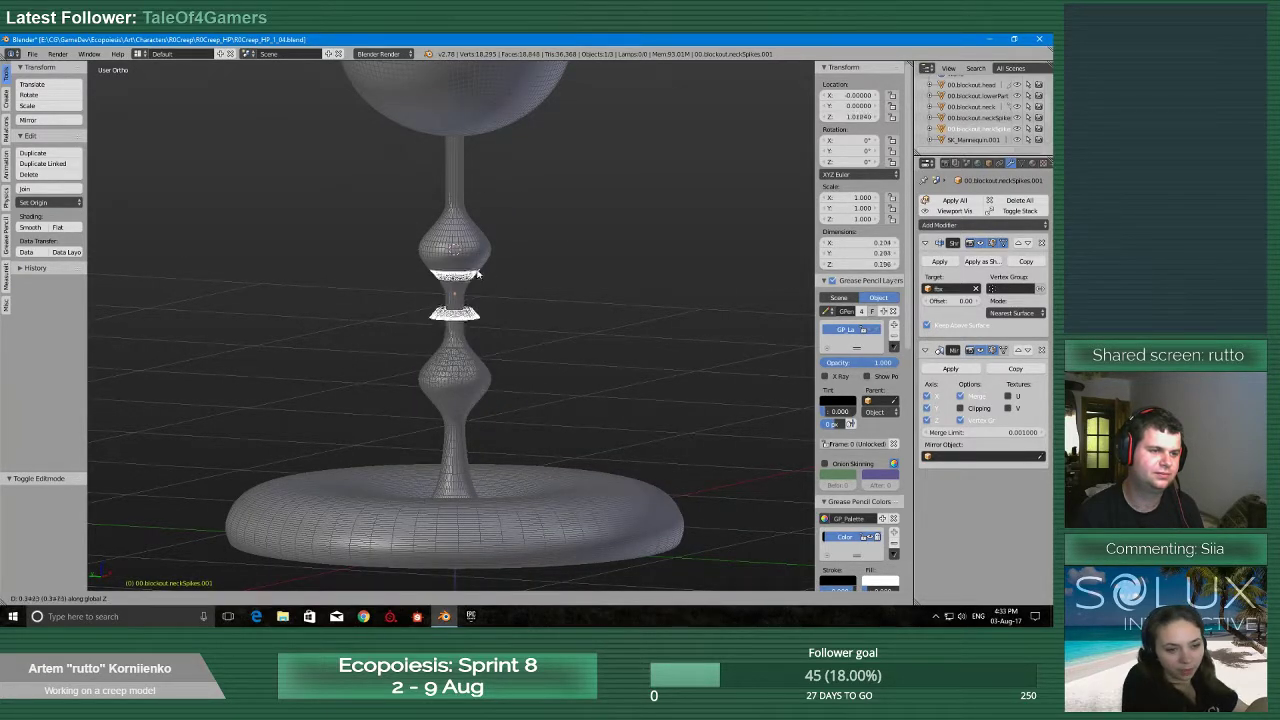
pyautogui.click(472, 242)
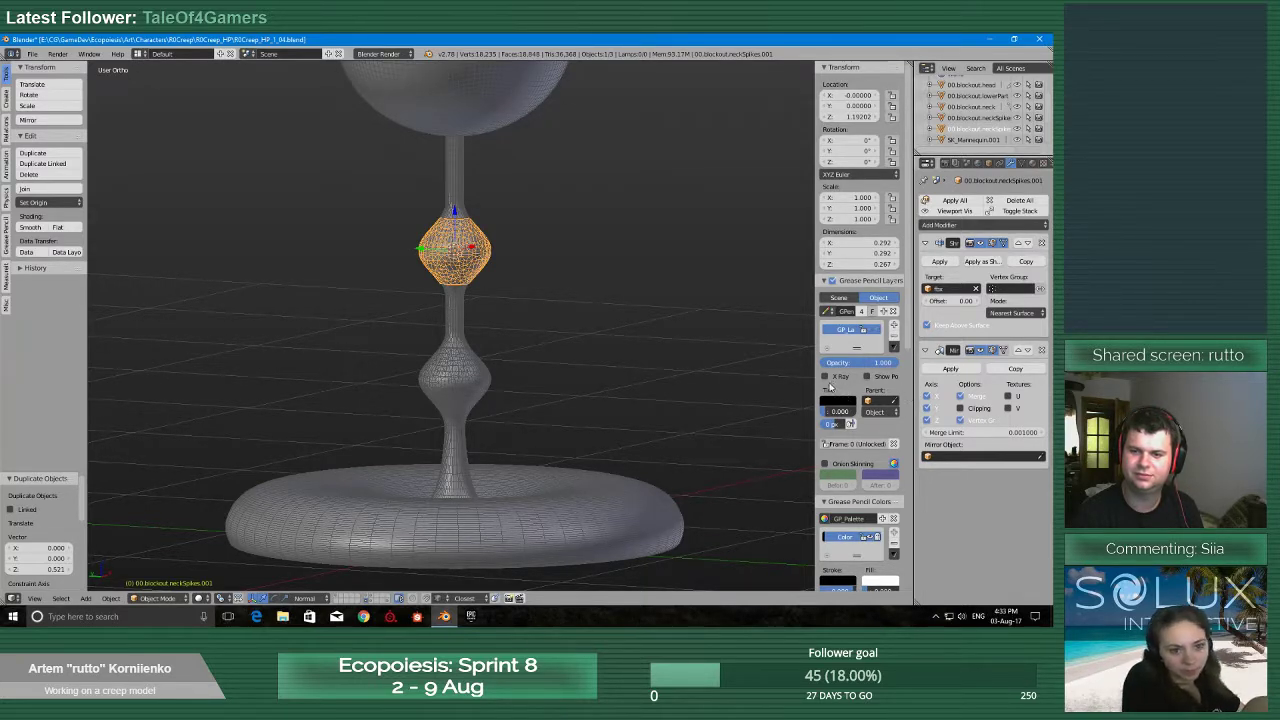
# Snap the duplicated spike object to the 3D cursor with Selection to Cursor
pyautogui.scroll(4, 714, 309)
pyautogui.hotkey('shift', 's')
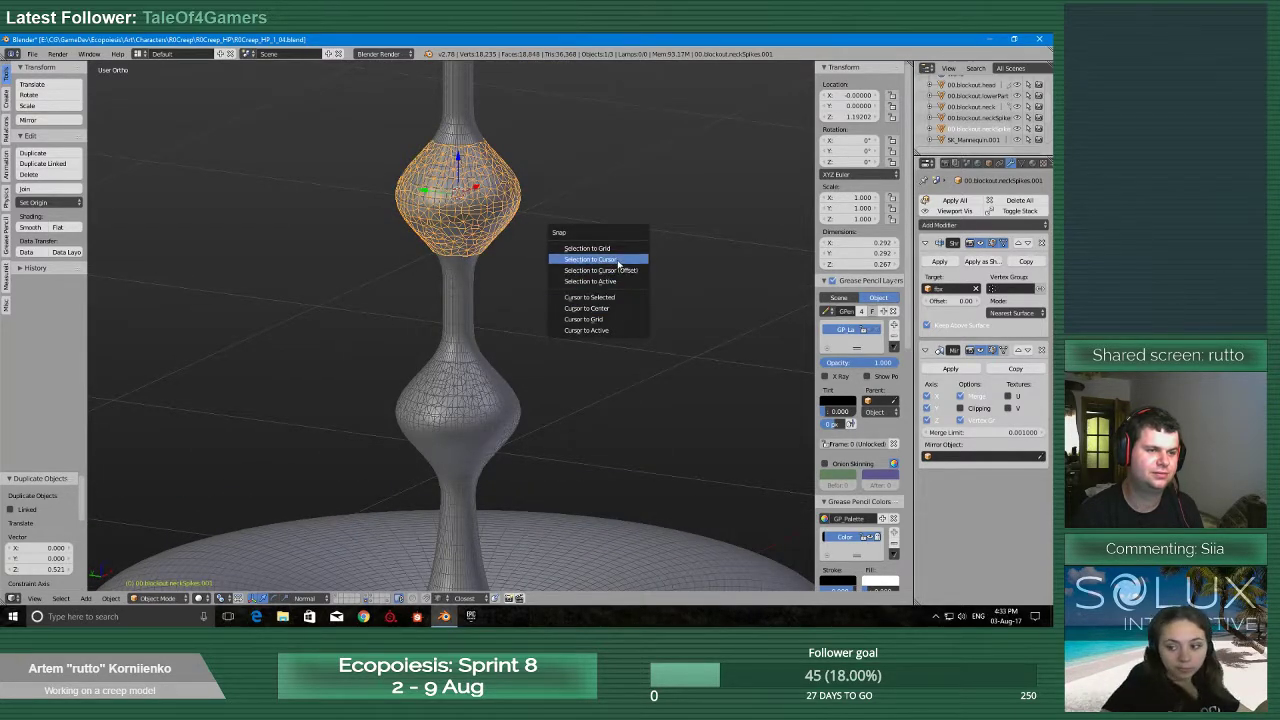
pyautogui.click(619, 260)
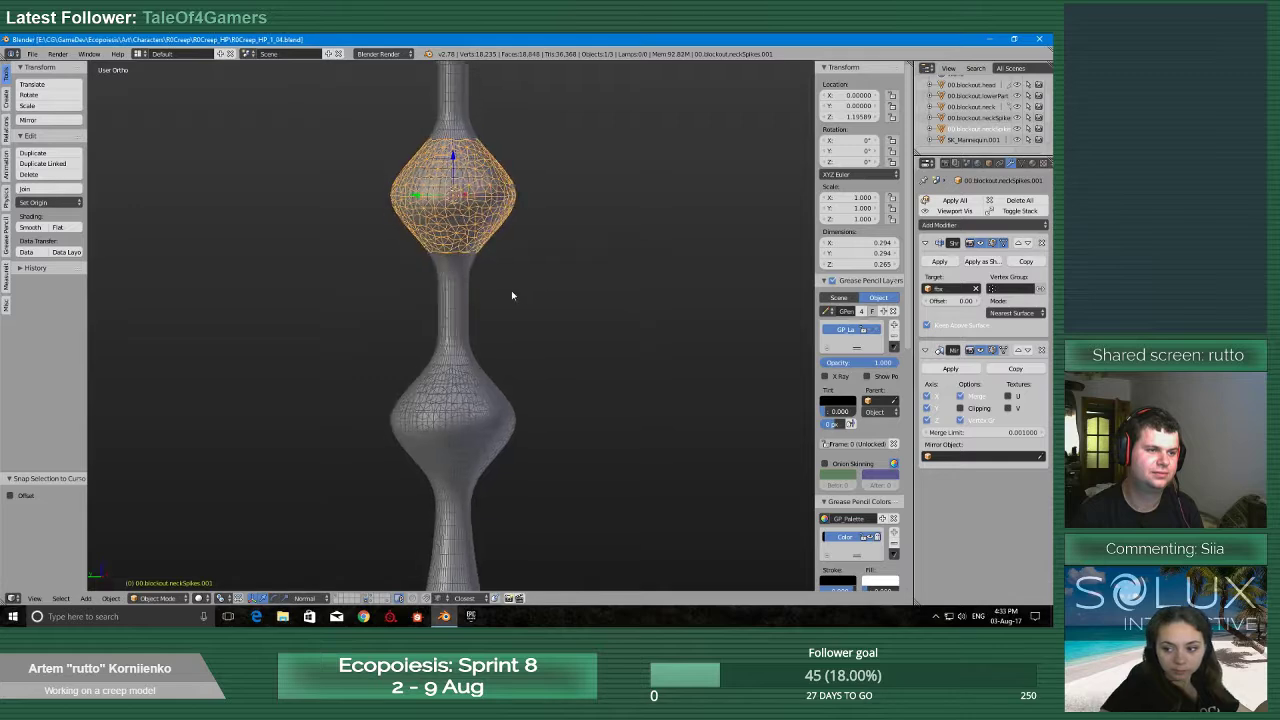
pyautogui.scroll(5, 492, 385)
# Remove the Shrinkwrap and Mirror modifiers from the duplicated spike object on the upper bulge
pyautogui.rightClick(472, 448)
pyautogui.rightClick(473, 443)
pyautogui.scroll(-2, 473, 440)
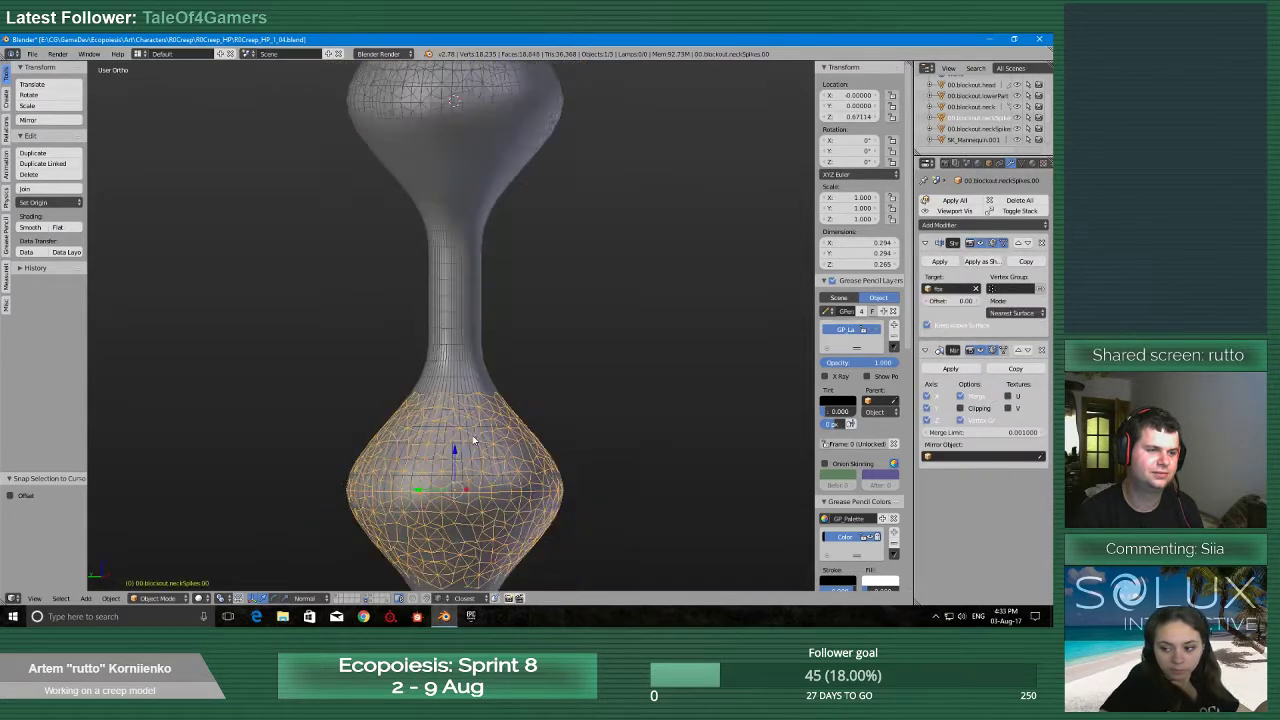
pyautogui.scroll(-2, 472, 432)
pyautogui.rightClick(469, 418)
pyautogui.rightClick(469, 414)
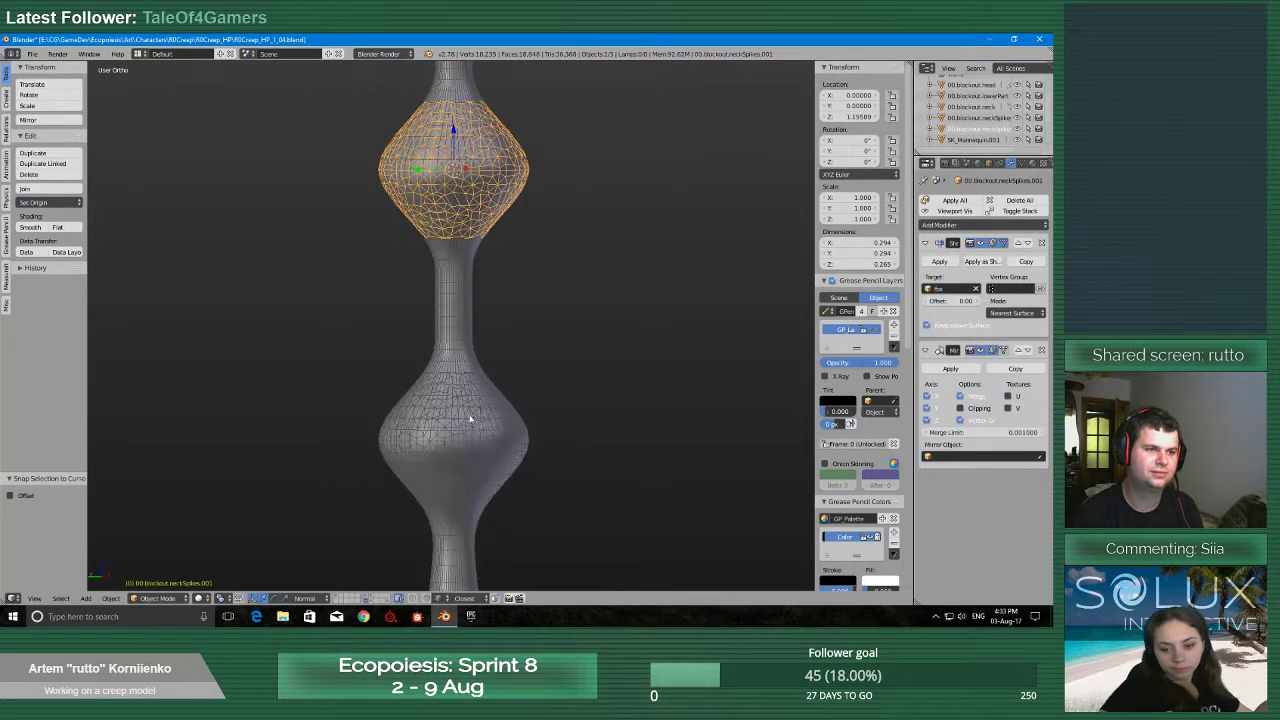
pyautogui.rightClick(469, 425)
pyautogui.rightClick(499, 223)
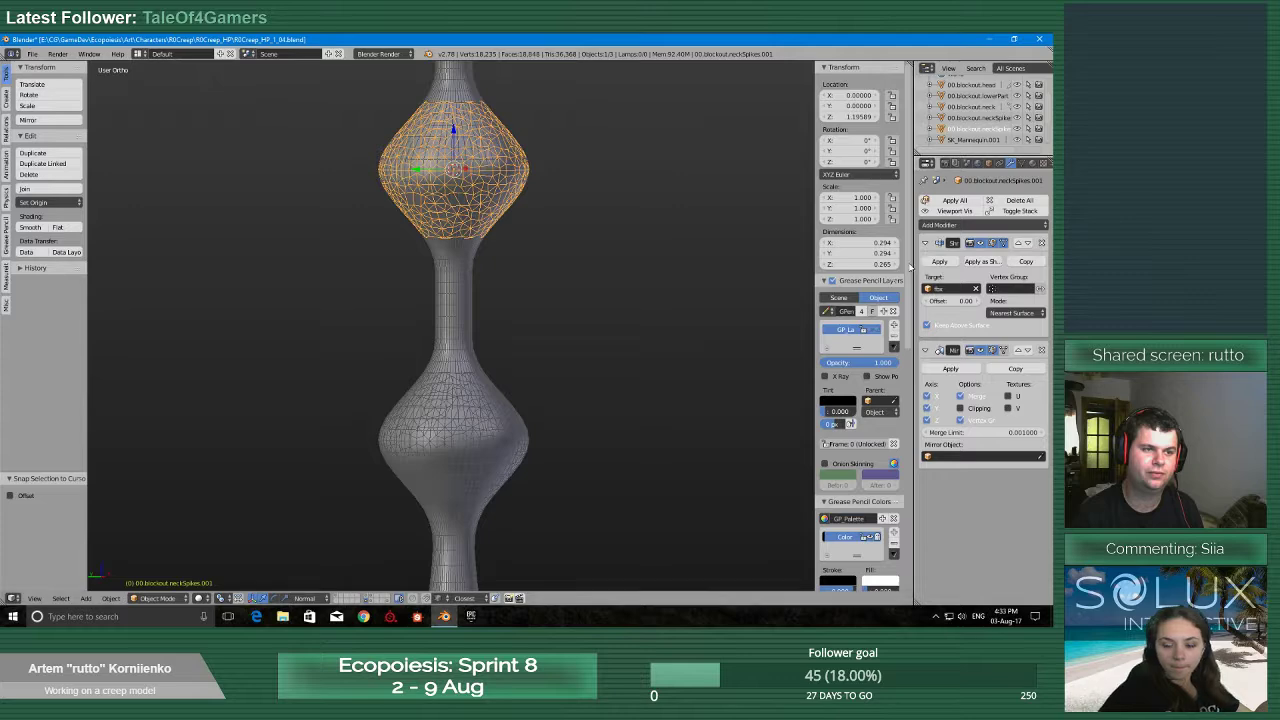
pyautogui.click(1042, 243)
pyautogui.click(1042, 243)
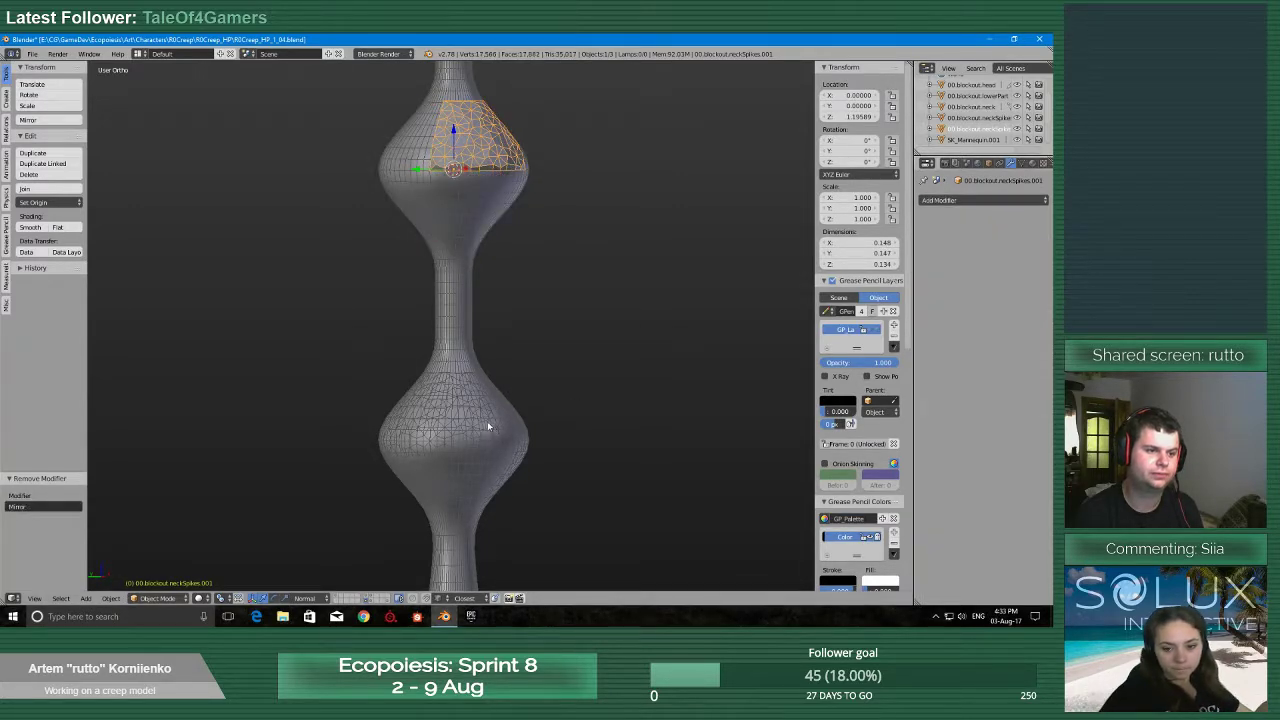
# Join the upper spike patch into the original lower neck spike object
pyautogui.scroll(6, 488, 427)
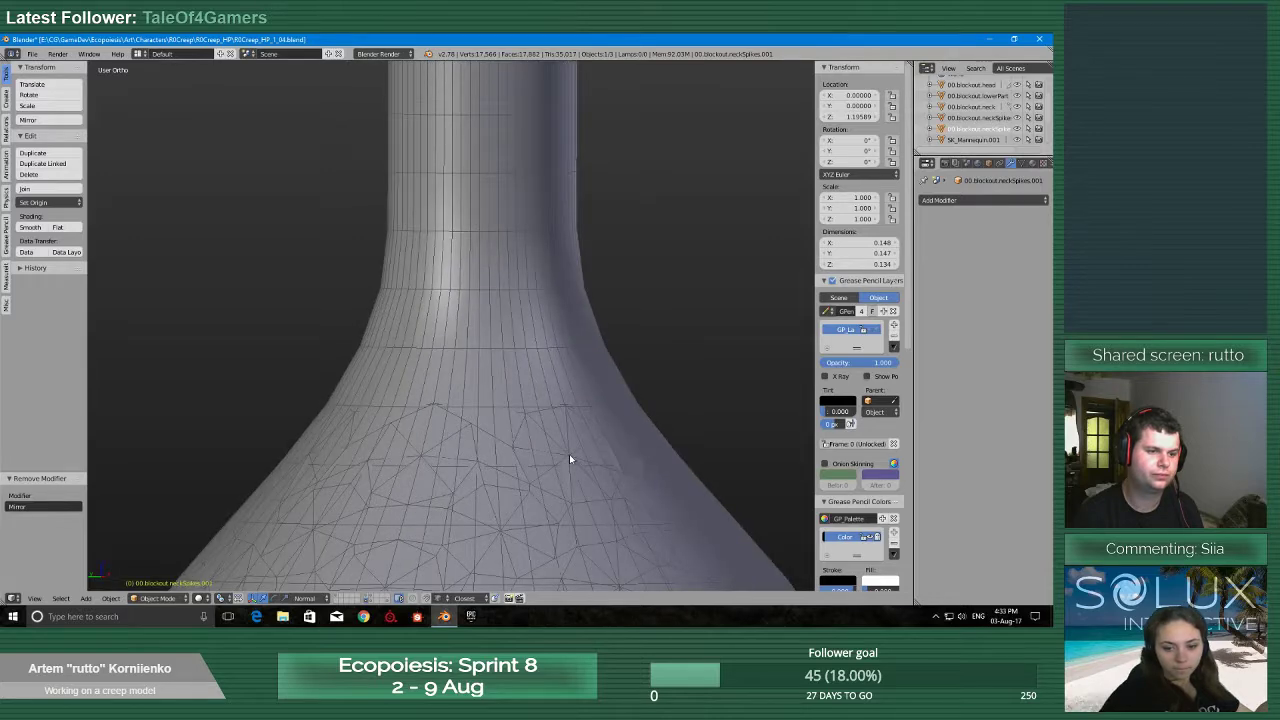
pyautogui.rightClick(569, 459)
pyautogui.scroll(-6, 569, 459)
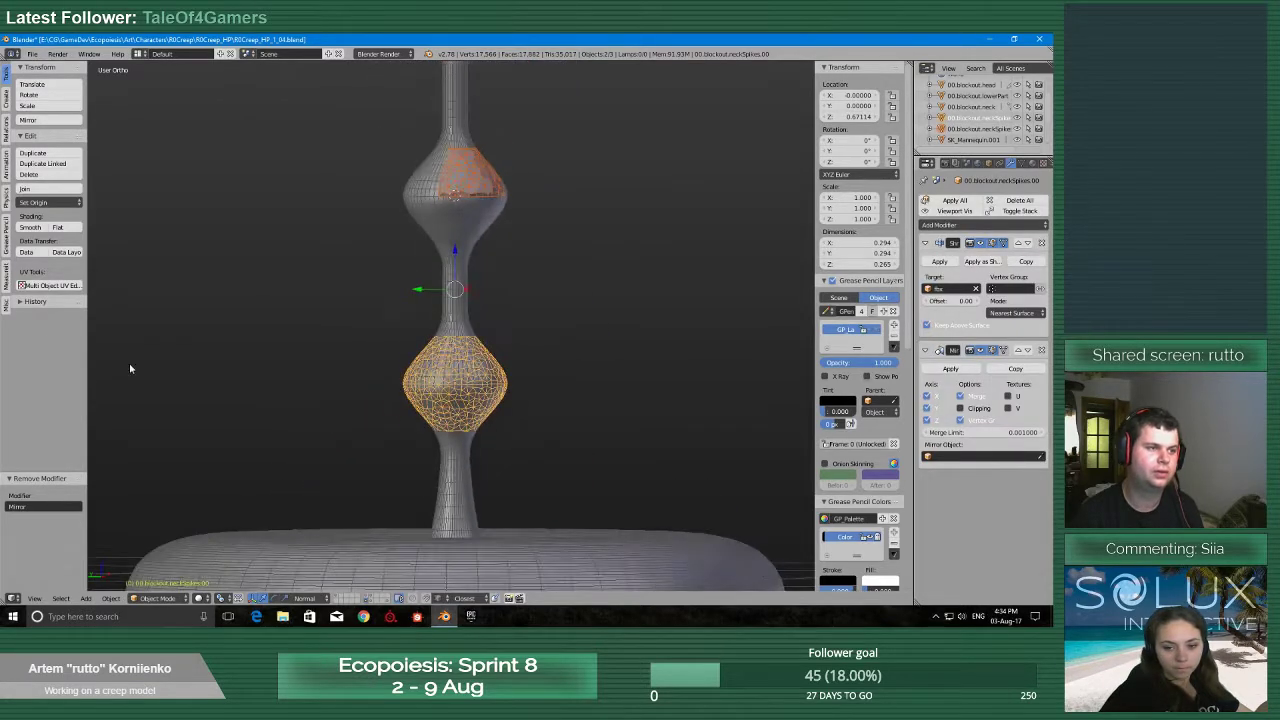
pyautogui.click(58, 188)
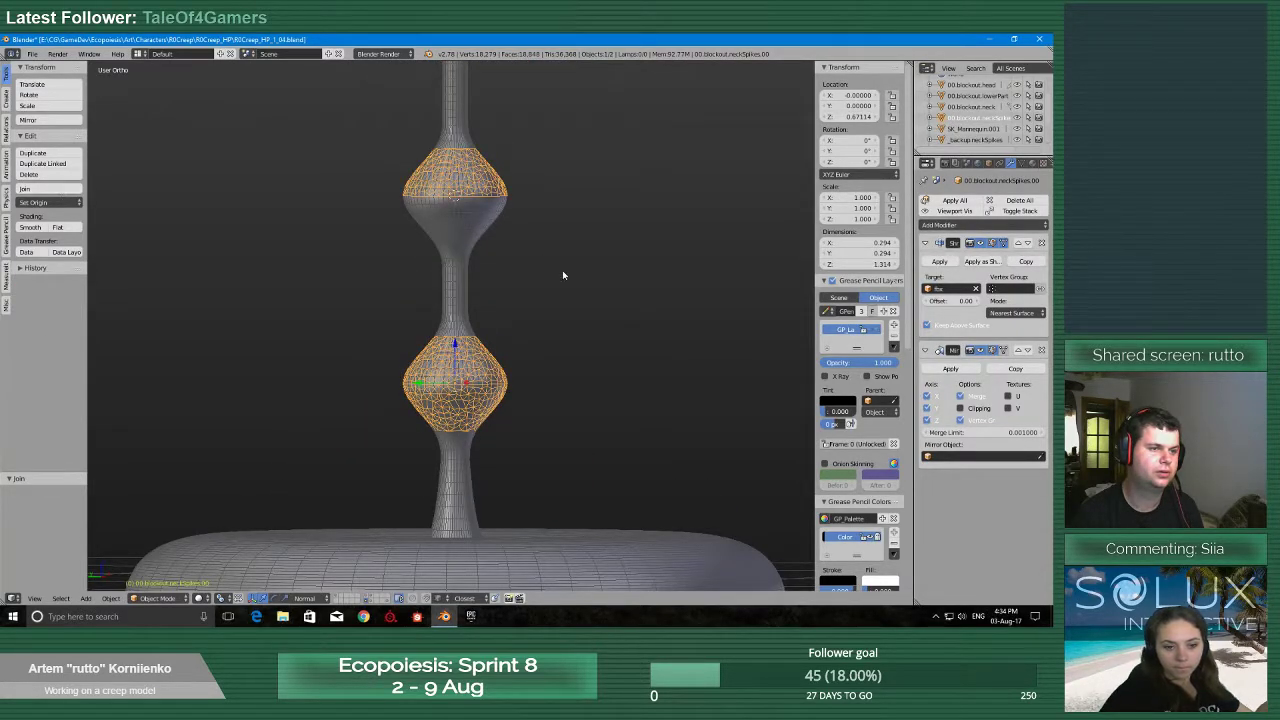
pyautogui.scroll(8, 486, 249)
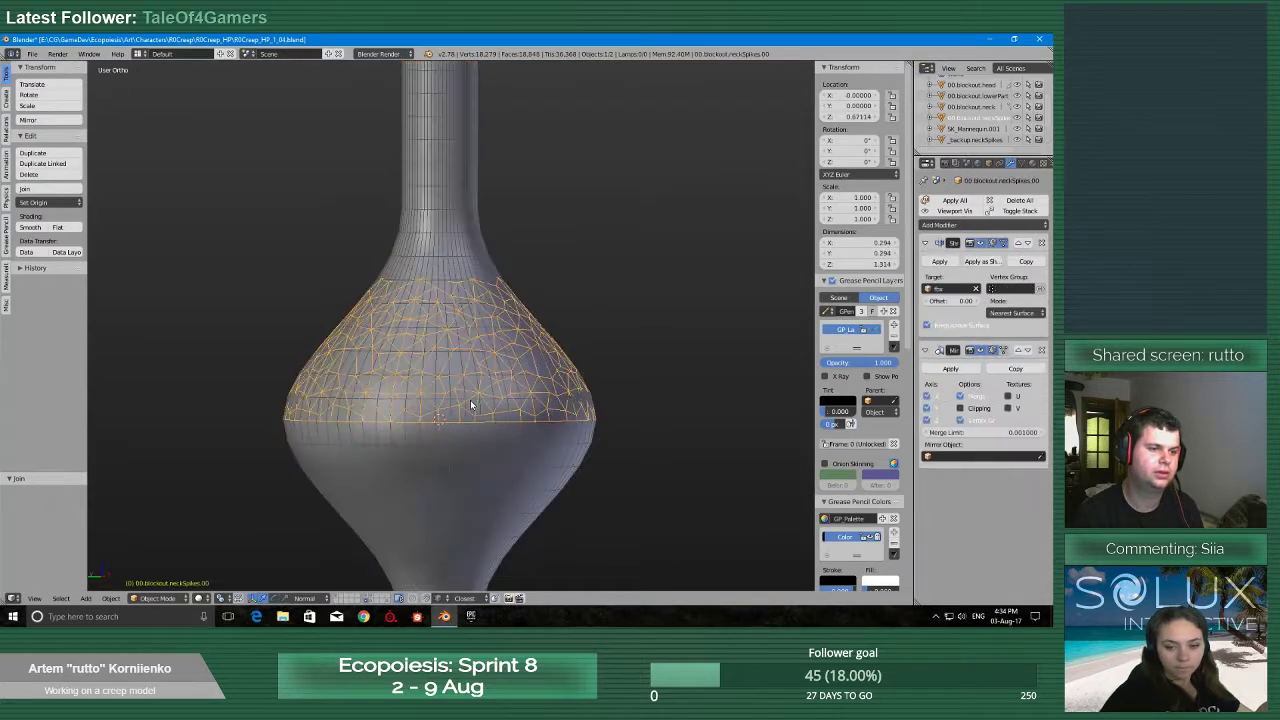
# Open the joined spike mesh in Edit Mode and select a vertex in its upper patch
pyautogui.press('Tab')
pyautogui.click(552, 401)
pyautogui.scroll(-2, 482, 355)
pyautogui.rightClick(475, 350)
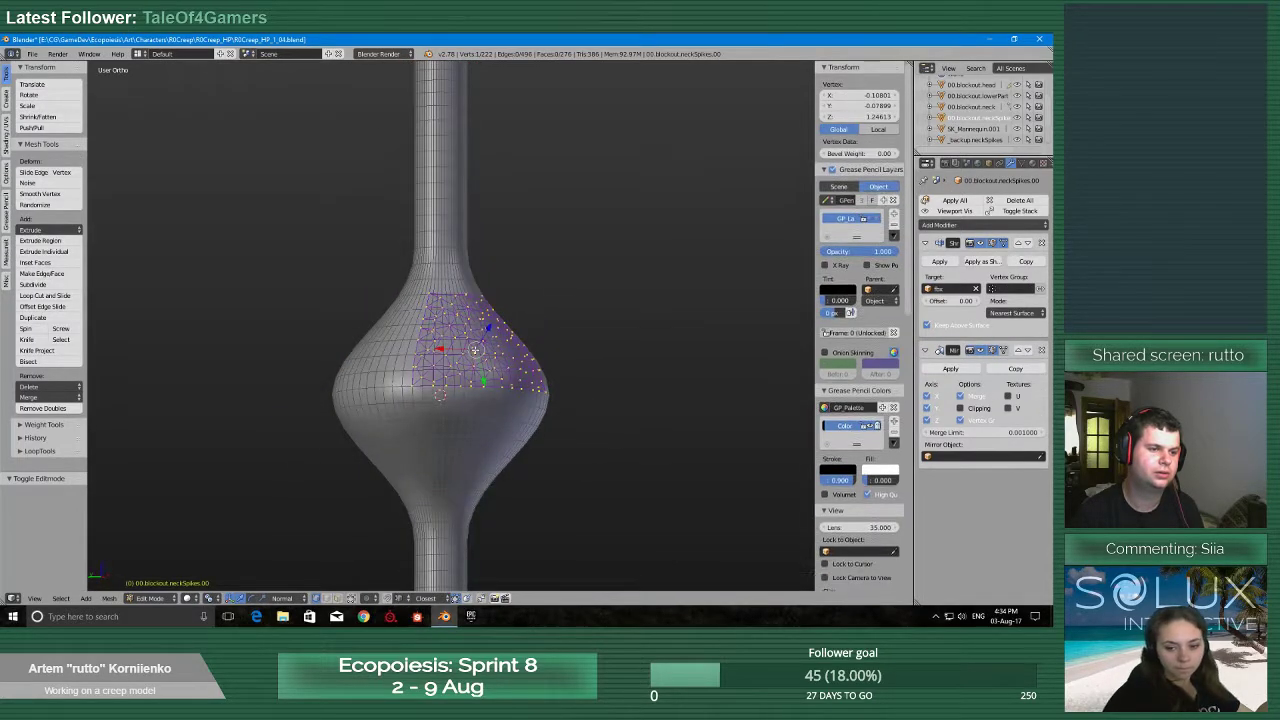
pyautogui.scroll(-8, 466, 381)
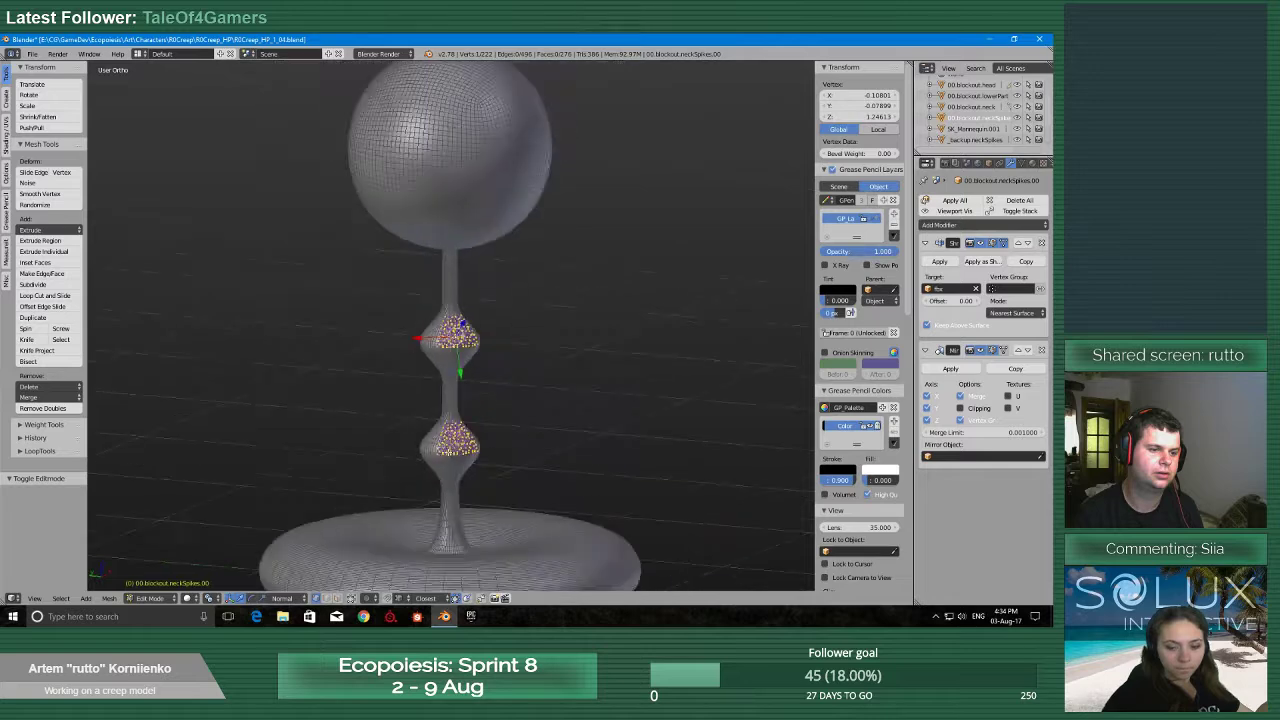
pyautogui.scroll(6, 446, 456)
pyautogui.scroll(-7, 443, 486)
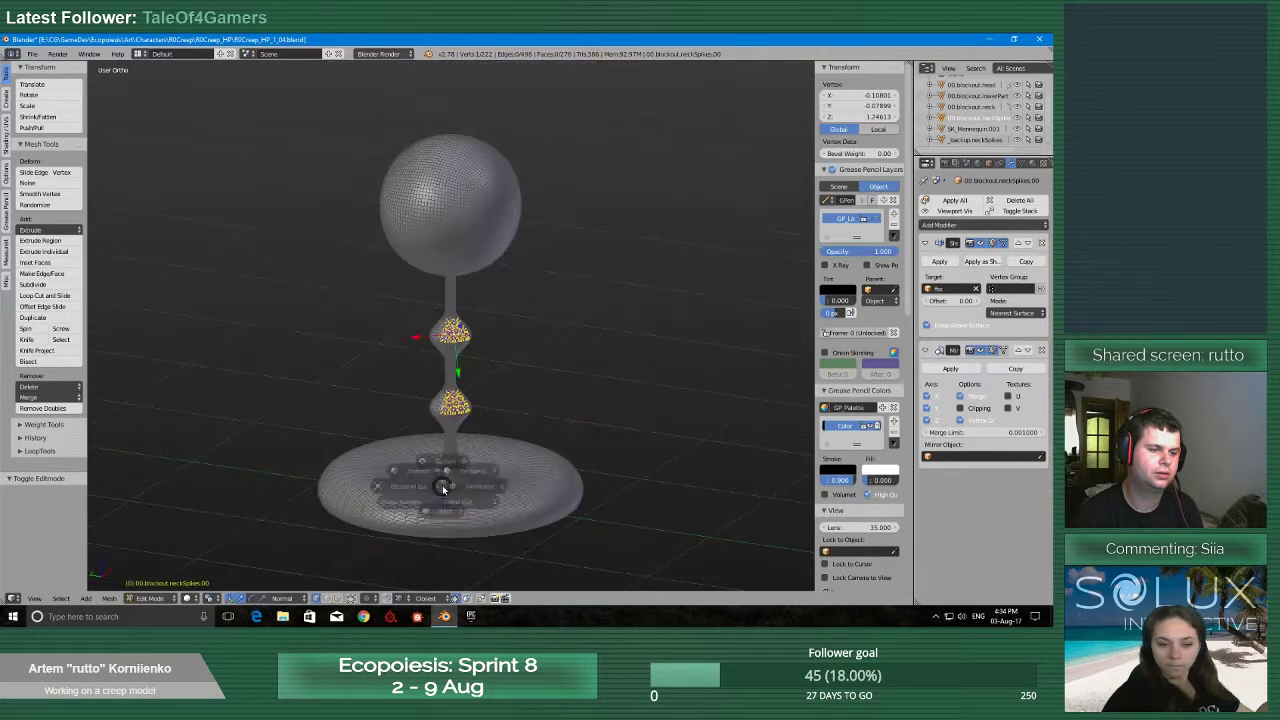
# Switch the viewport to wireframe shading to expose the mirrored spike geometry inside the base
pyautogui.scroll(3, 492, 483)
pyautogui.press('z')
pyautogui.moveTo(492, 483)
pyautogui.mouseDown(button='middle')
pyautogui.moveTo(494, 443)
pyautogui.moveTo(442, 460)
pyautogui.moveTo(431, 397)
pyautogui.moveTo(433, 447)
pyautogui.mouseUp(button='middle')
pyautogui.scroll(6, 438, 451)
pyautogui.scroll(-3, 433, 447)
pyautogui.press('z')
pyautogui.moveTo(424, 544)
pyautogui.mouseDown(button='middle')
pyautogui.moveTo(420, 500)
pyautogui.moveTo(467, 459)
pyautogui.moveTo(440, 517)
pyautogui.mouseUp(button='middle')
pyautogui.press('z')
pyautogui.click(510, 511)
pyautogui.moveTo(410, 446); pyautogui.dragTo(393, 475, button='middle')
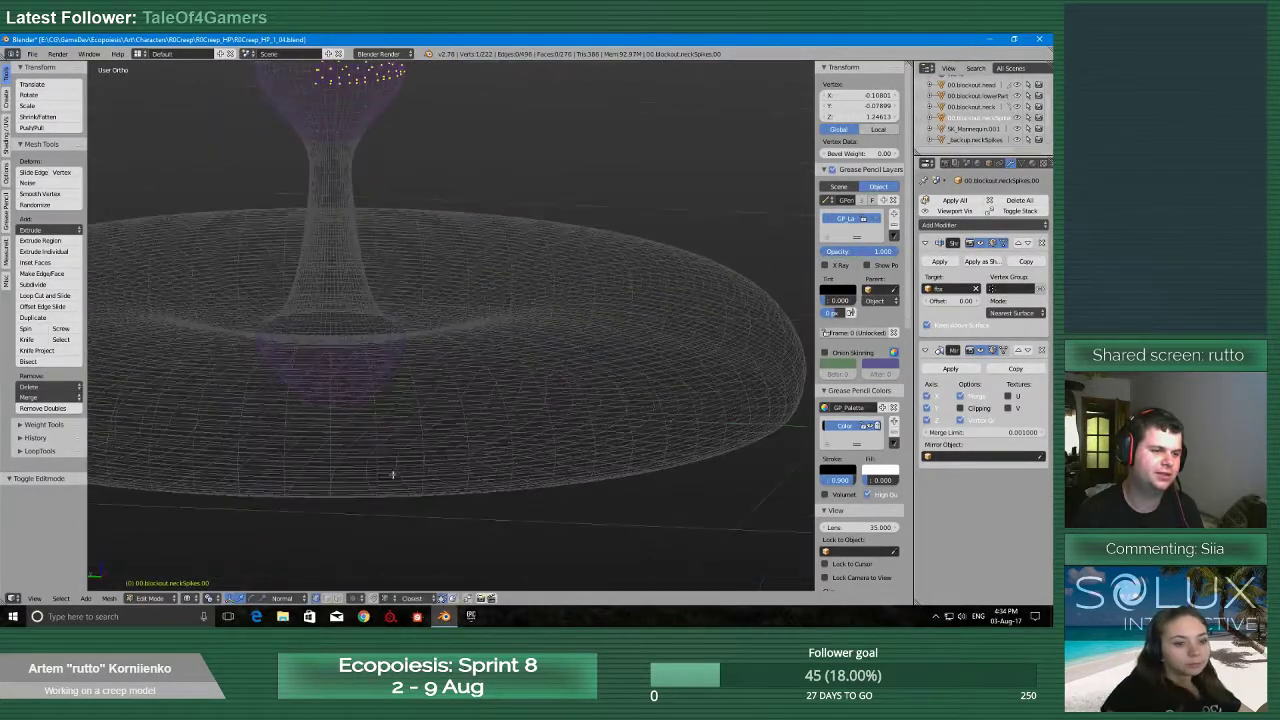
# Turn off the Z axis in the joined spike object's Mirror modifier
pyautogui.scroll(-3, 394, 343)
pyautogui.keyDown('shift'); pyautogui.moveTo(394, 343); pyautogui.dragTo(434, 451, button='middle'); pyautogui.keyUp('shift')
pyautogui.scroll(-2, 434, 451)
pyautogui.keyDown('shift'); pyautogui.moveTo(472, 345); pyautogui.dragTo(514, 483, button='middle'); pyautogui.keyUp('shift')
pyautogui.scroll(7, 514, 483)
pyautogui.scroll(-4, 630, 483)
pyautogui.keyDown('shift'); pyautogui.moveTo(630, 483); pyautogui.dragTo(597, 360, button='middle'); pyautogui.keyUp('shift')
pyautogui.scroll(3, 597, 360)
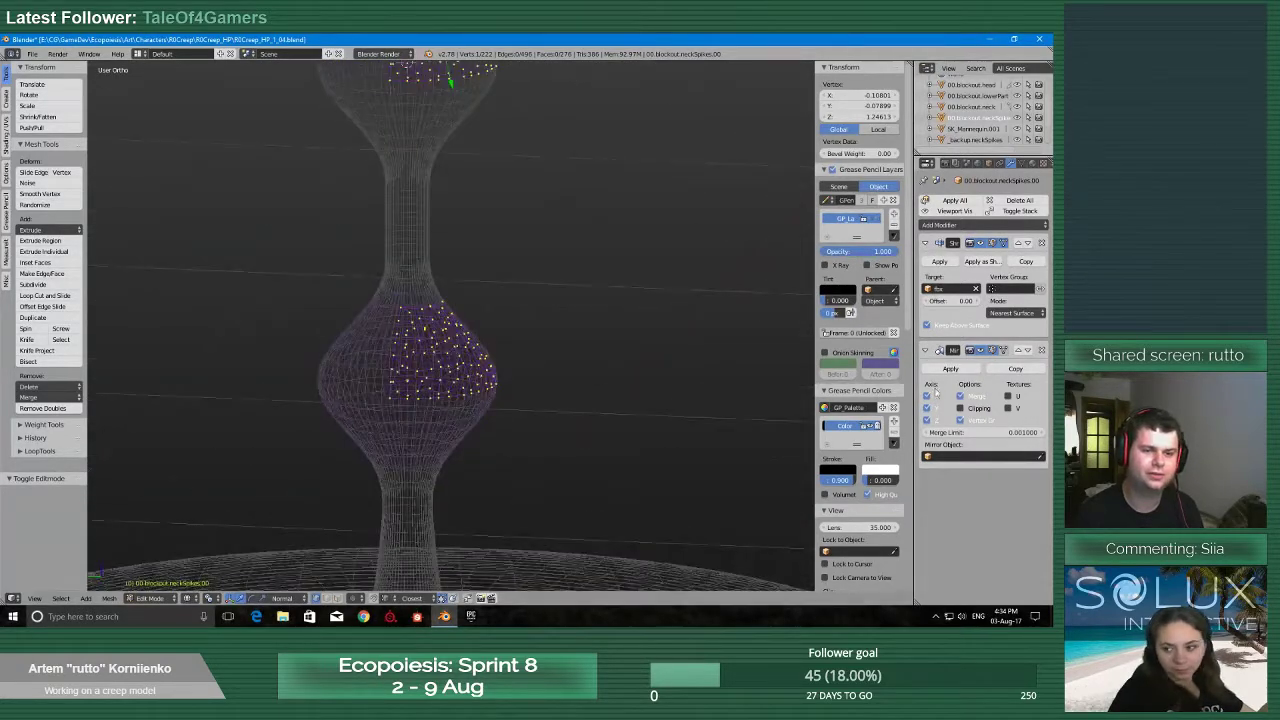
pyautogui.click(929, 421)
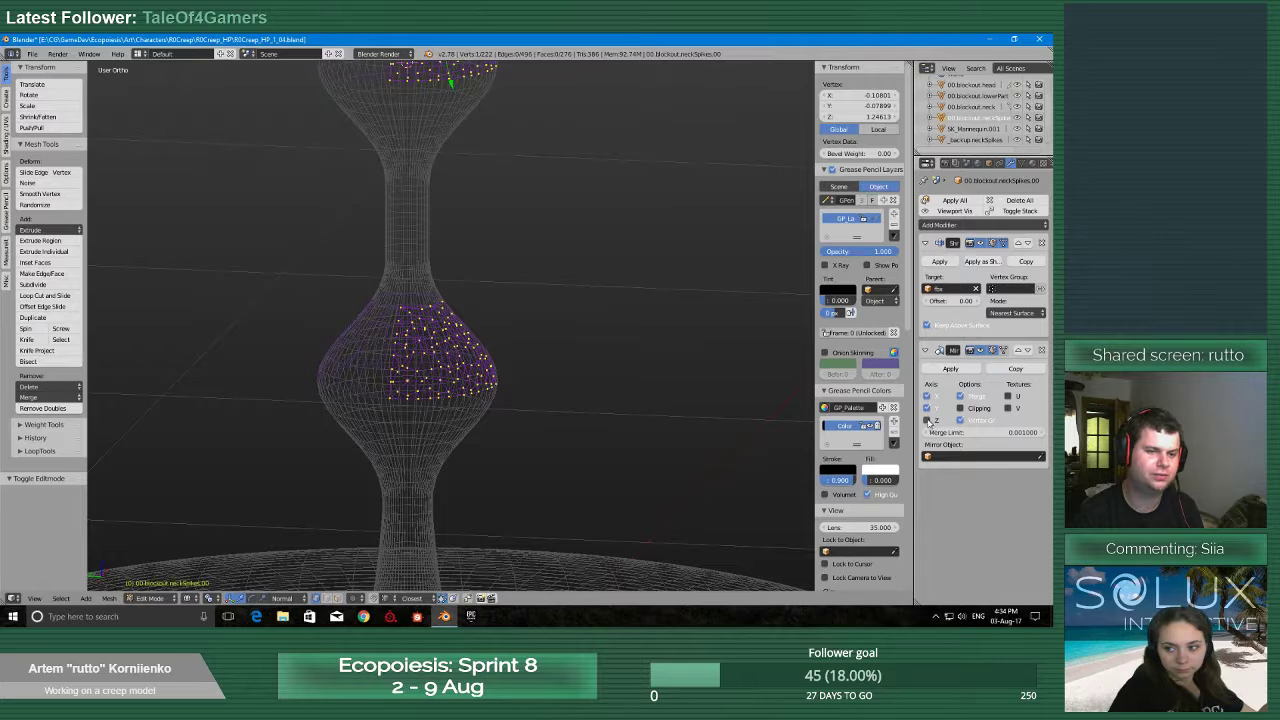
pyautogui.keyDown('shift'); pyautogui.moveTo(471, 336); pyautogui.dragTo(470, 434, button='middle'); pyautogui.keyUp('shift')
pyautogui.scroll(-3, 450, 350)
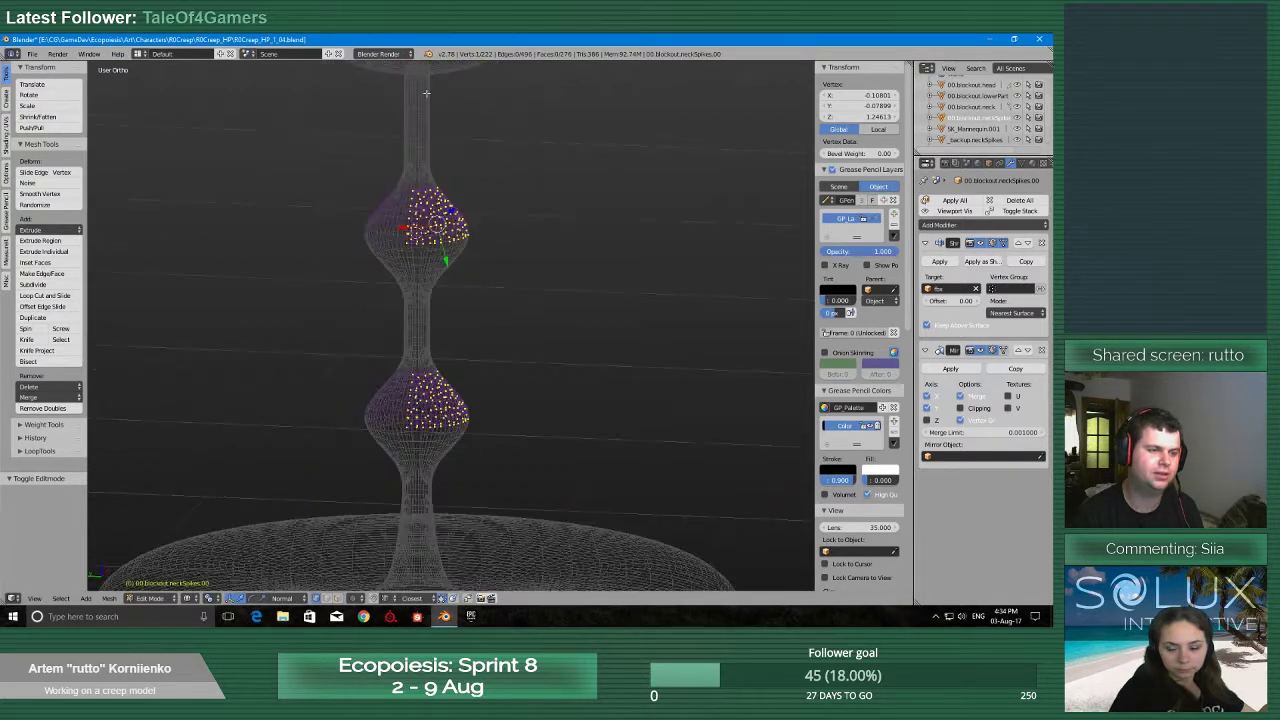
# Try to snap the 3D cursor to the vertex selected on the upper spike patch
pyautogui.scroll(3, 453, 351)
pyautogui.moveTo(497, 266); pyautogui.dragTo(440, 264, button='middle')
pyautogui.scroll(-3, 529, 390)
pyautogui.keyDown('shift'); pyautogui.moveTo(529, 397); pyautogui.dragTo(648, 214, button='middle'); pyautogui.keyUp('shift')
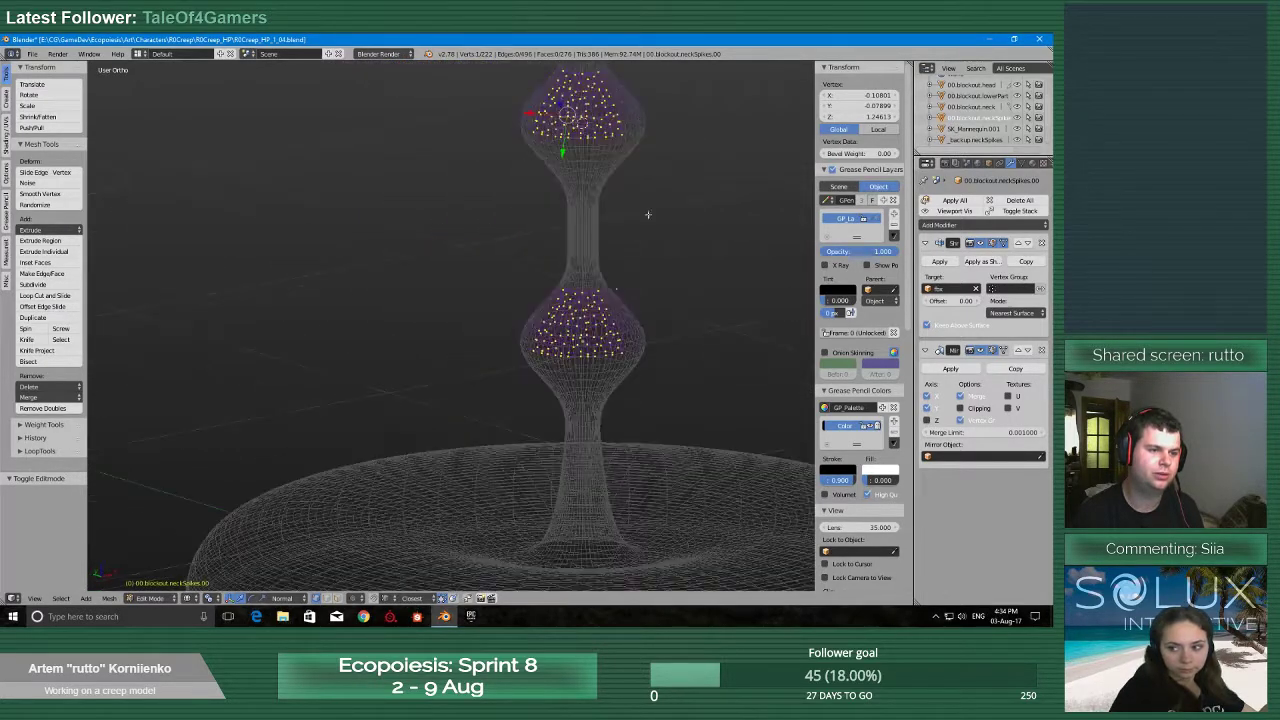
pyautogui.scroll(3, 642, 220)
pyautogui.scroll(3, 498, 319)
pyautogui.keyDown('shift'); pyautogui.moveTo(712, 300); pyautogui.dragTo(516, 354, button='middle'); pyautogui.keyUp('shift')
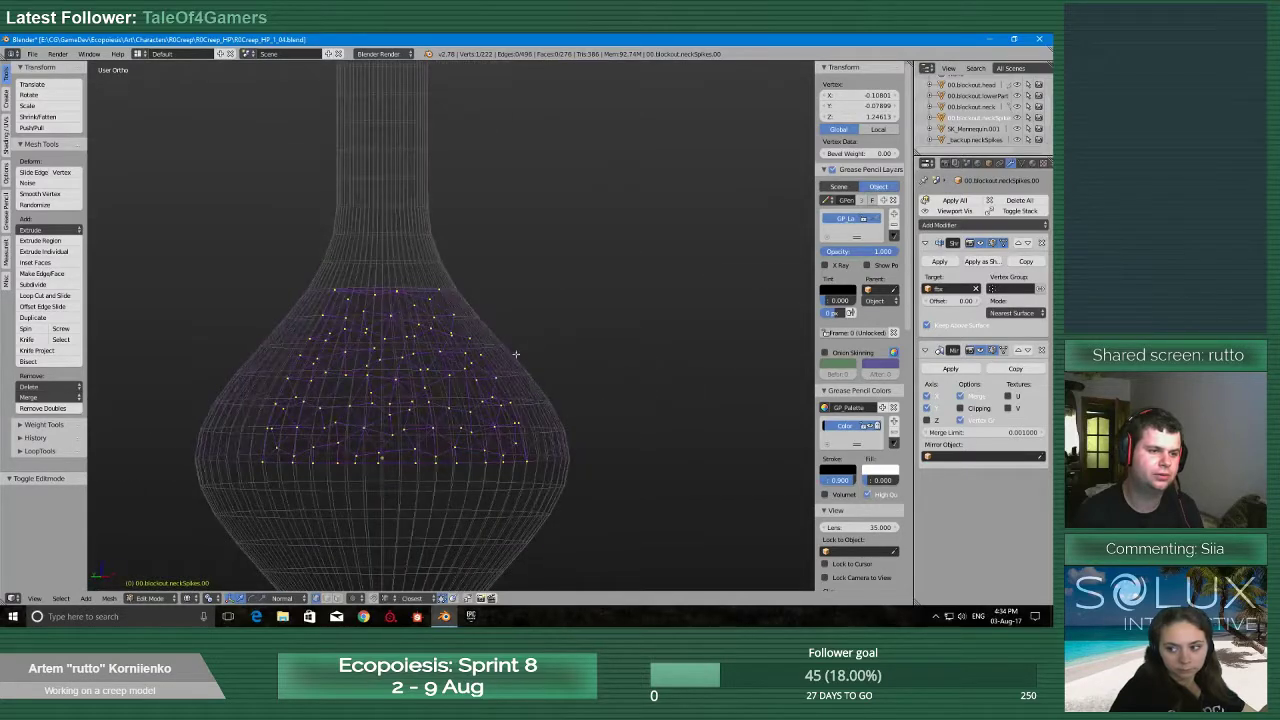
pyautogui.hotkey('shift', 's')
pyautogui.click(501, 391)
pyautogui.moveTo(449, 440)
pyautogui.mouseDown(button='middle')
pyautogui.moveTo(486, 443)
pyautogui.moveTo(460, 441)
pyautogui.mouseUp(button='middle')
pyautogui.scroll(-3, 454, 440)
# Edit the base neck mesh, select the widest edge loop of the lower bulge and snap the 3D cursor to it
pyautogui.press('Tab')
pyautogui.click(362, 438)
pyautogui.rightClick(359, 438)
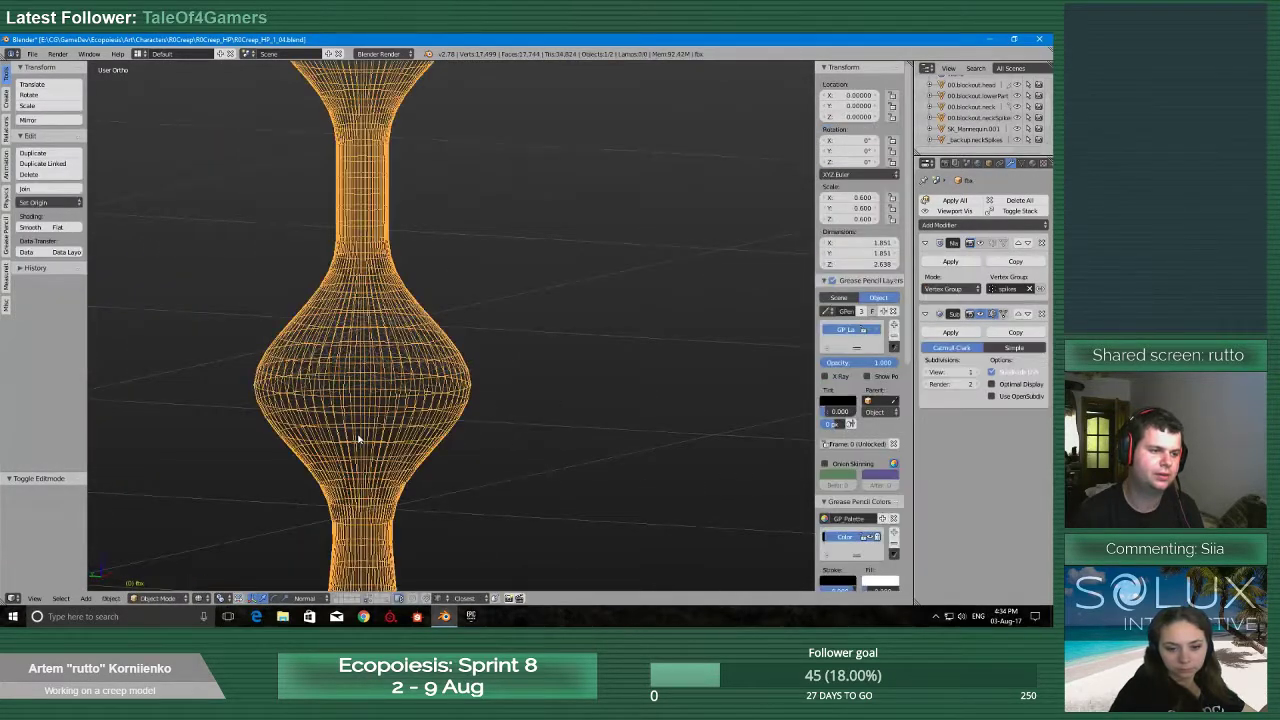
pyautogui.press('Tab')
pyautogui.scroll(3, 465, 440)
pyautogui.keyDown('alt'); pyautogui.rightClick(434, 440); pyautogui.keyUp('alt')
pyautogui.hotkey('shift', 's')
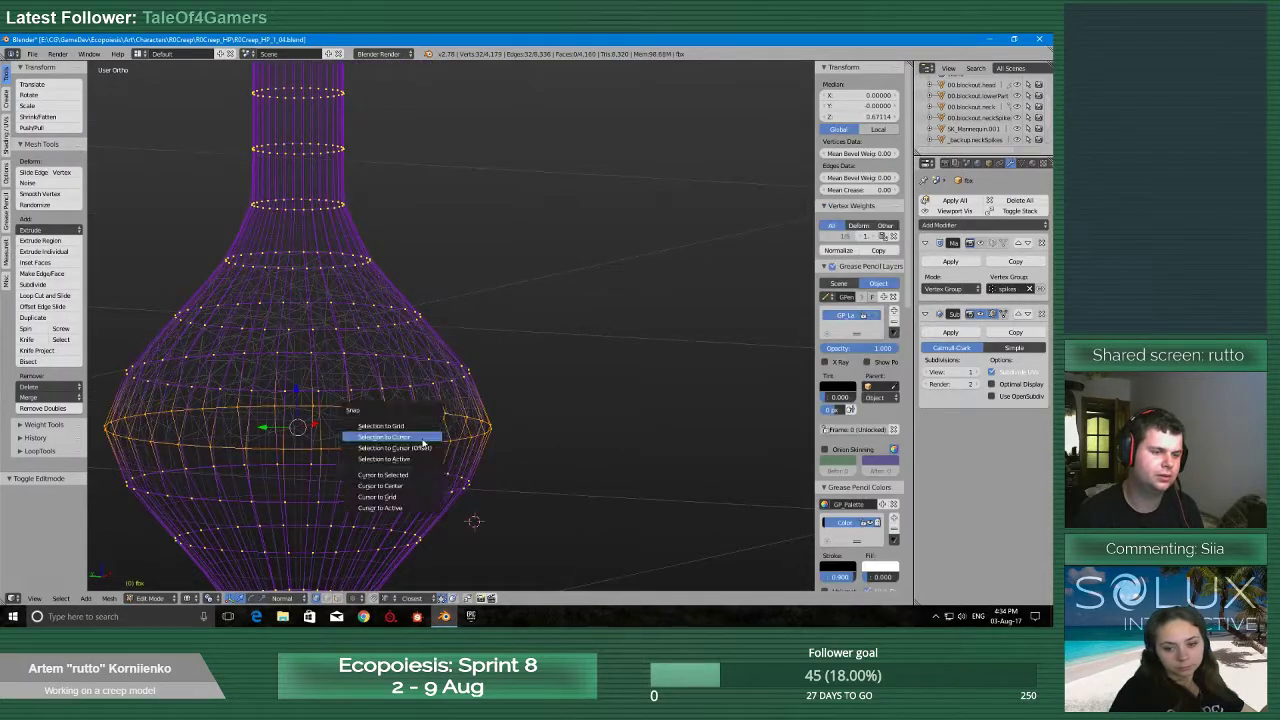
pyautogui.click(405, 474)
# Leave the base mesh, open the neck spike object in Edit Mode and select all of its geometry
pyautogui.press('Tab')
pyautogui.click(368, 461)
pyautogui.rightClick(381, 343)
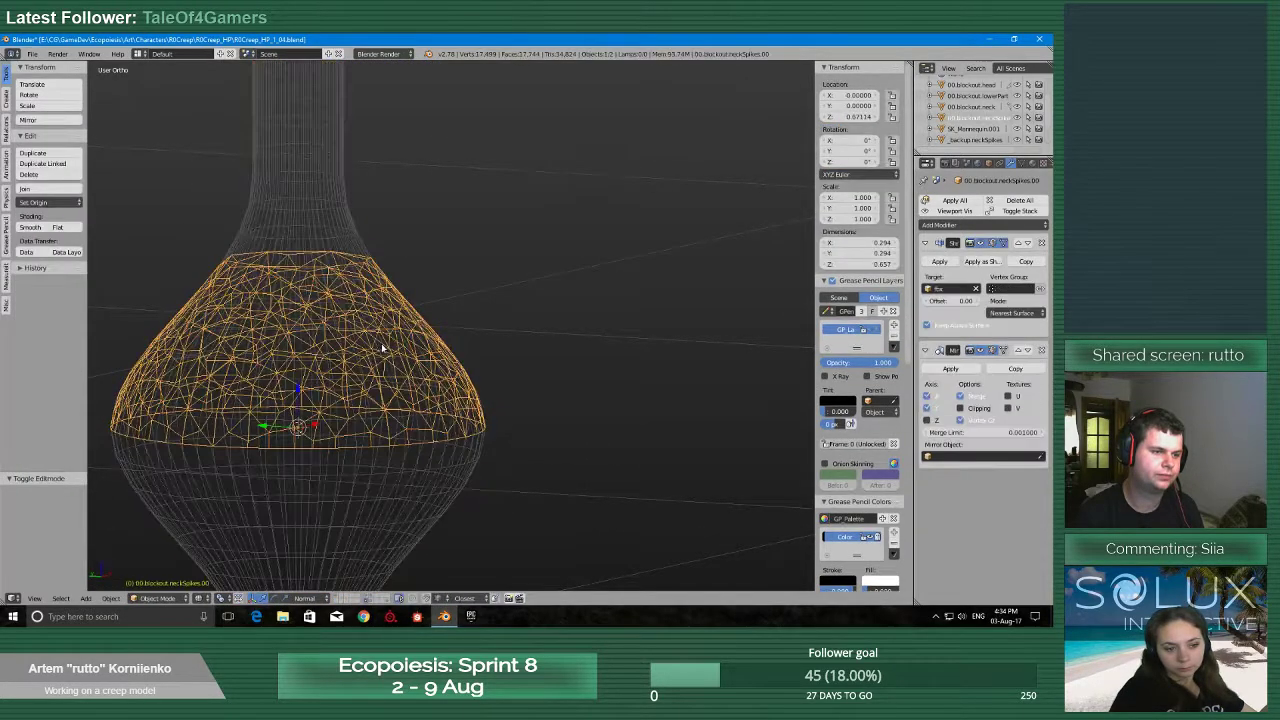
pyautogui.press('Tab')
pyautogui.click(428, 358)
pyautogui.moveTo(433, 382); pyautogui.dragTo(438, 371, button='middle')
pyautogui.press('a')
pyautogui.press('a')
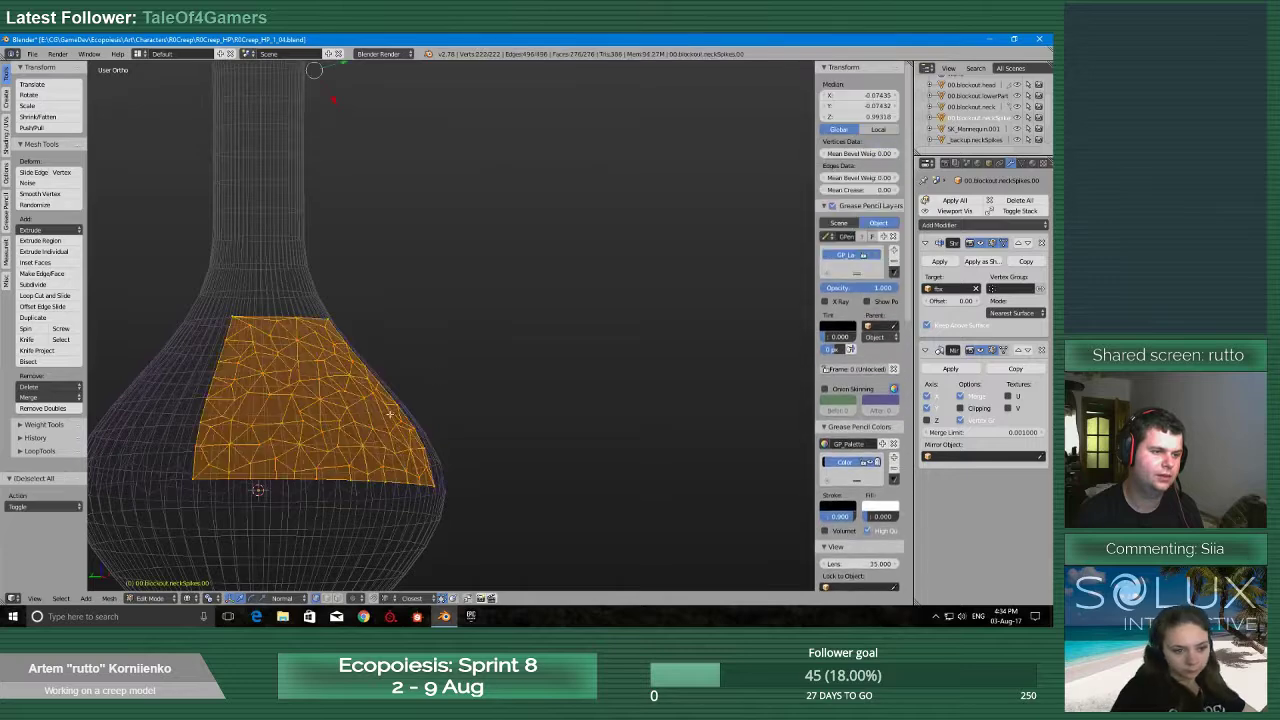
# Set the pivot point to the 3D cursor at the lower bulge
pyautogui.keyDown('shift'); pyautogui.moveTo(368, 449); pyautogui.dragTo(502, 364, button='middle'); pyautogui.keyUp('shift')
pyautogui.scroll(-2, 501, 365)
pyautogui.press('.')
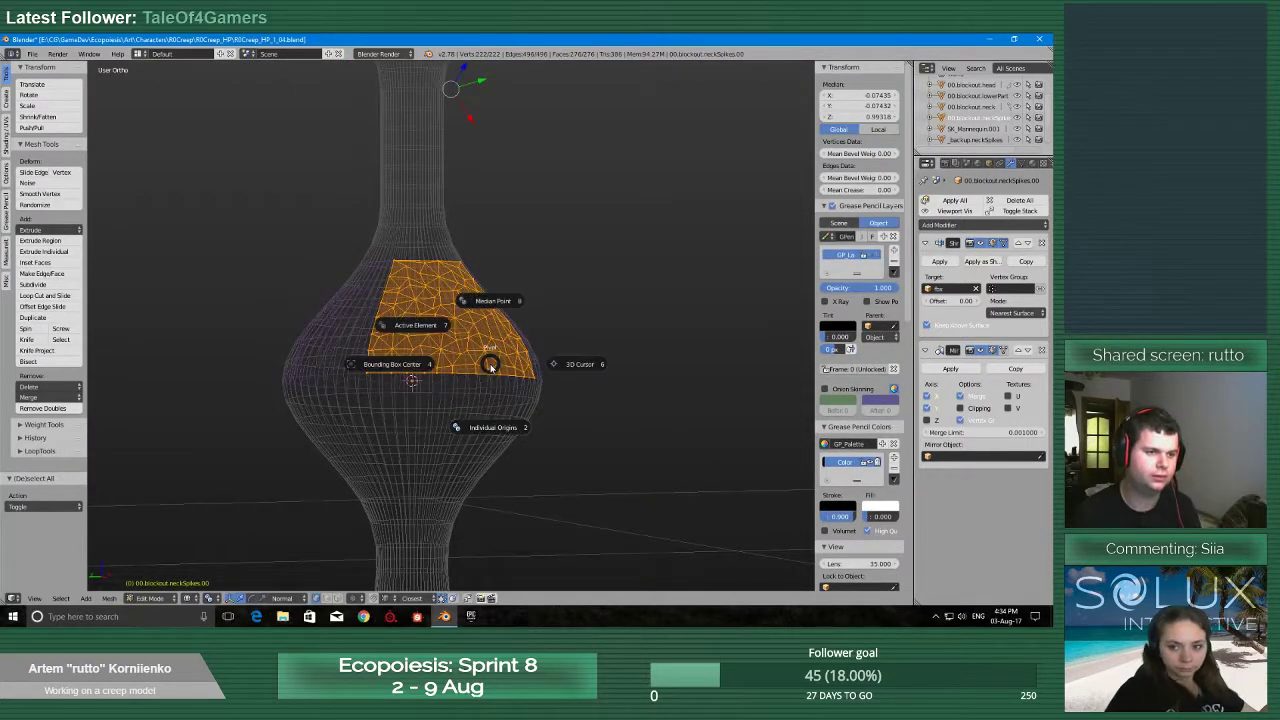
pyautogui.click(580, 368)
pyautogui.scroll(2, 552, 369)
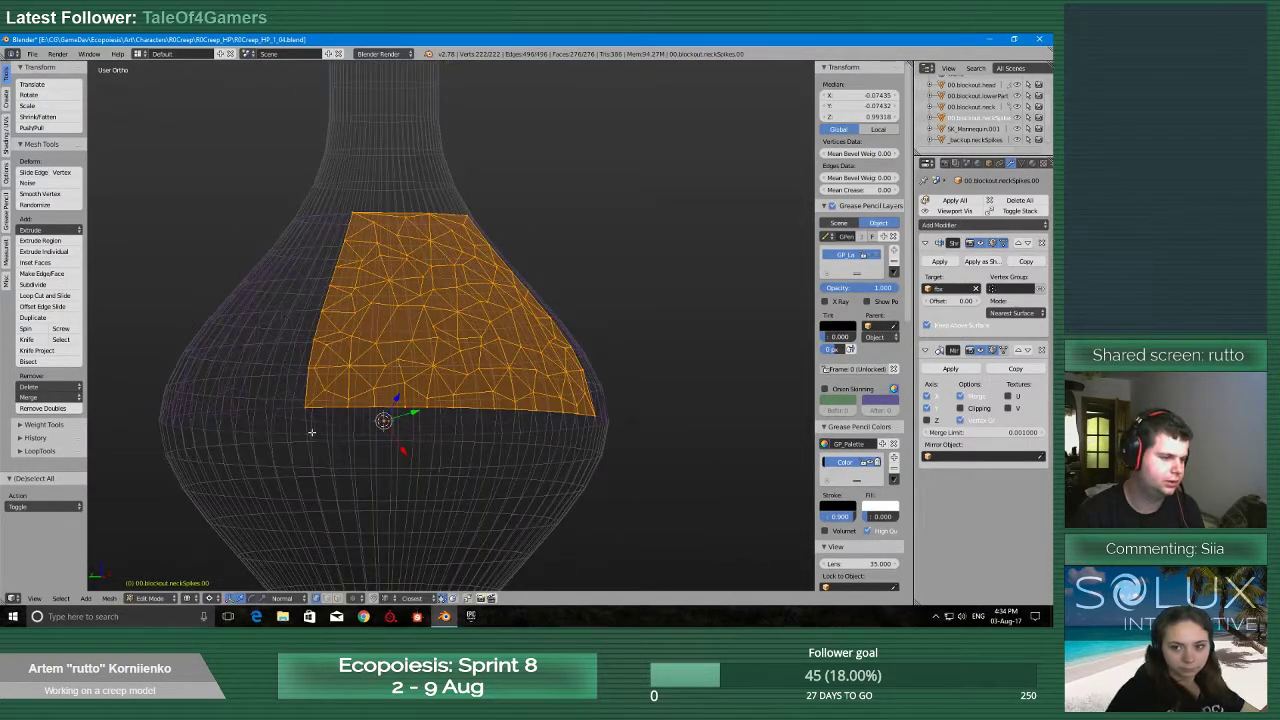
# Duplicate the selected spike geometry in place and mirror the copy along global Z about the 3D cursor
pyautogui.hotkey('shift', 'd')
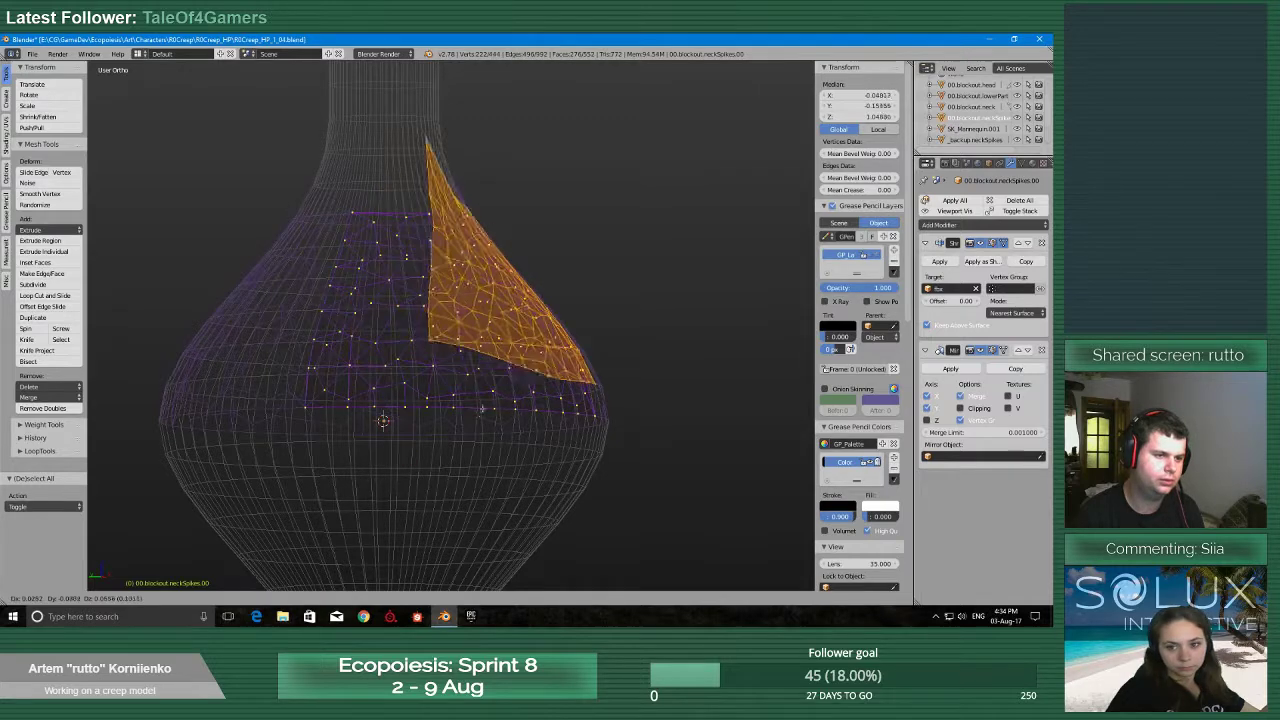
pyautogui.rightClick(434, 441)
pyautogui.click(109, 598)
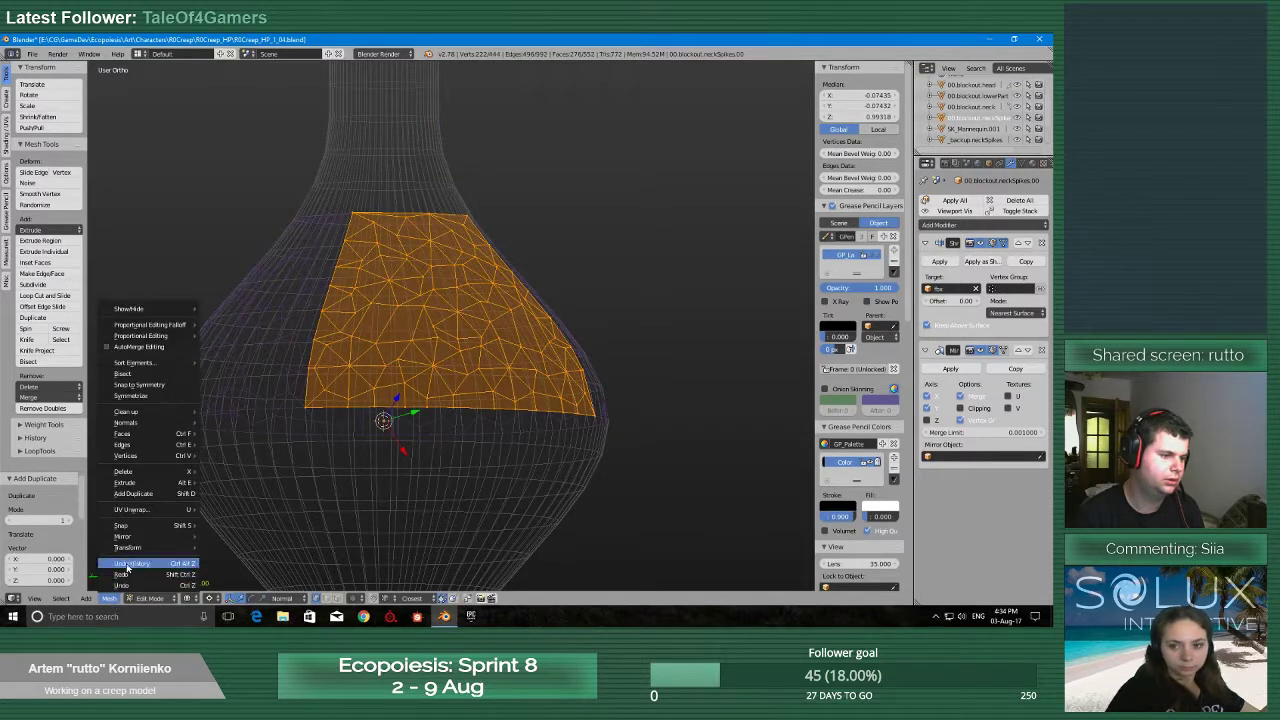
pyautogui.moveTo(128, 537)
pyautogui.click(246, 487)
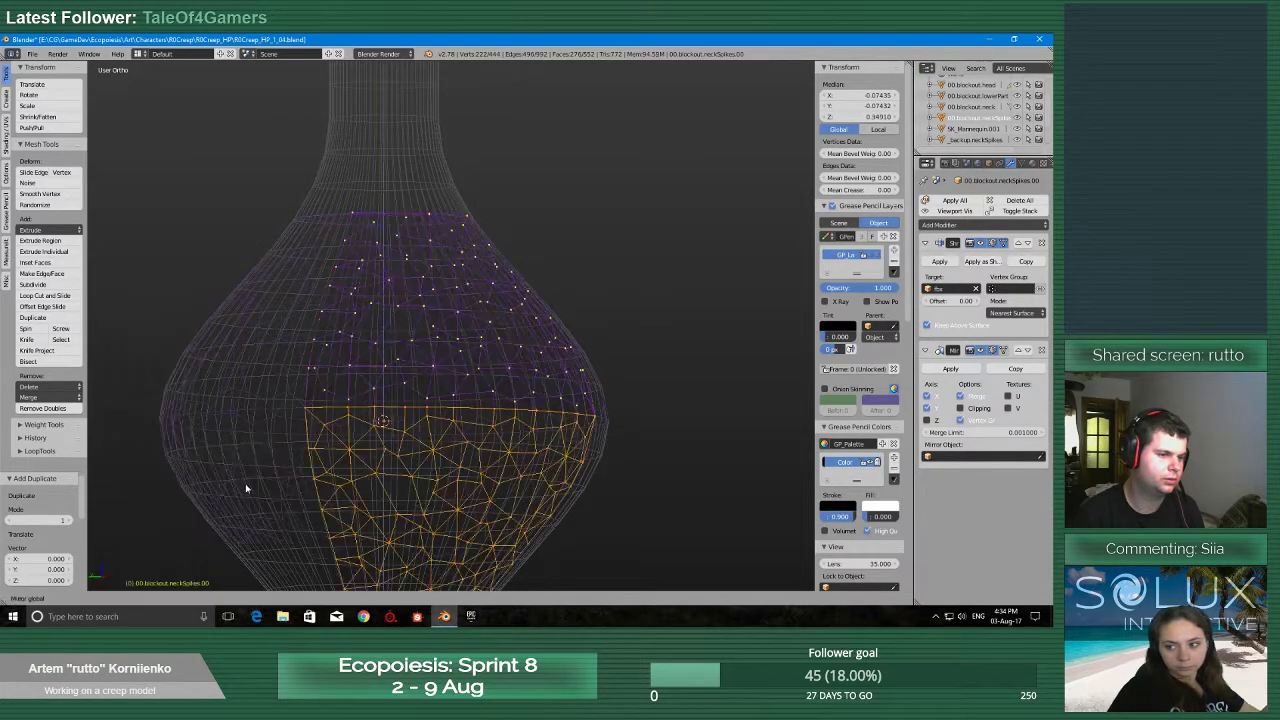
# Flip the normals of the mirrored copy and save over the existing blend file
pyautogui.press('w')
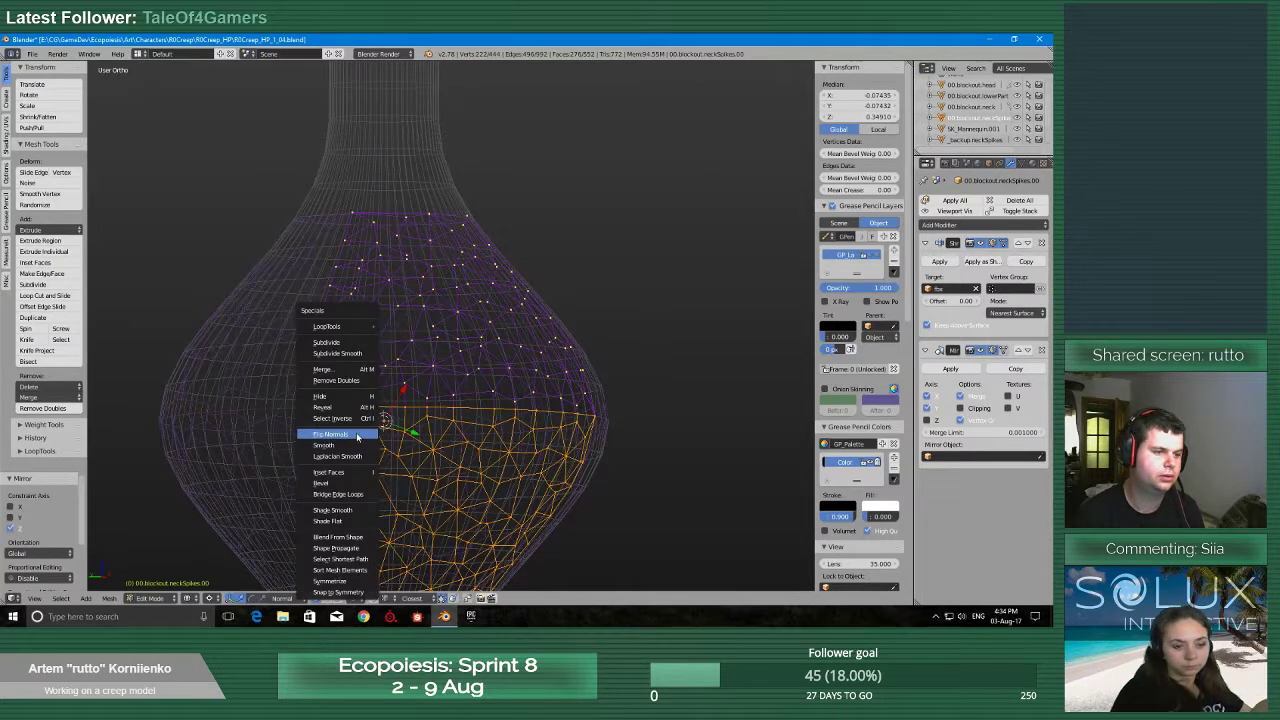
pyautogui.click(357, 436)
pyautogui.scroll(-2, 357, 436)
pyautogui.moveTo(357, 436); pyautogui.dragTo(412, 450, button='middle')
pyautogui.hotkey('ctrl', 's')
pyautogui.click(412, 453)
# Select all of the spike geometry and remove its double vertices along the mirror seam
pyautogui.press('a')
pyautogui.press('a')
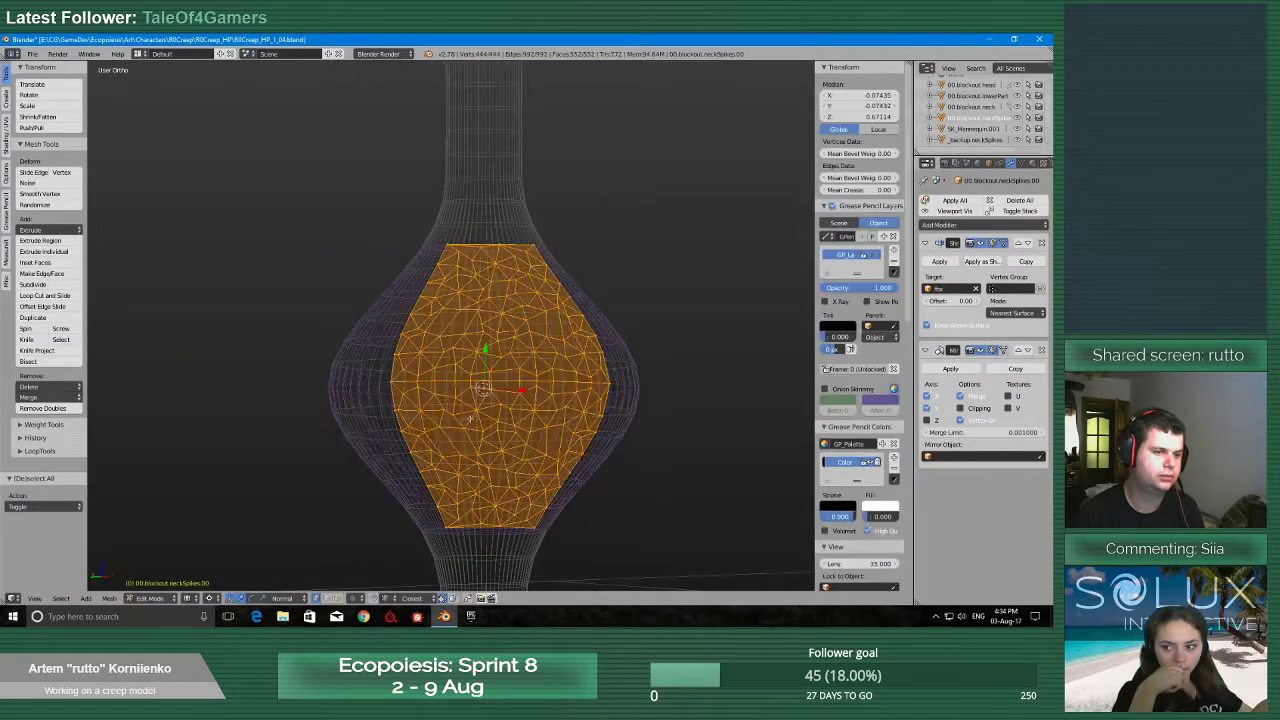
pyautogui.click(54, 412)
# Leave the spike object and open the base neck mesh in Edit Mode
pyautogui.scroll(-3, 421, 306)
pyautogui.keyDown('shift'); pyautogui.moveTo(490, 75); pyautogui.dragTo(423, 378, button='middle'); pyautogui.keyUp('shift')
pyautogui.scroll(2, 423, 379)
pyautogui.press('Tab')
pyautogui.click(400, 320)
pyautogui.rightClick(386, 320)
pyautogui.press('Tab')
pyautogui.click(468, 278)
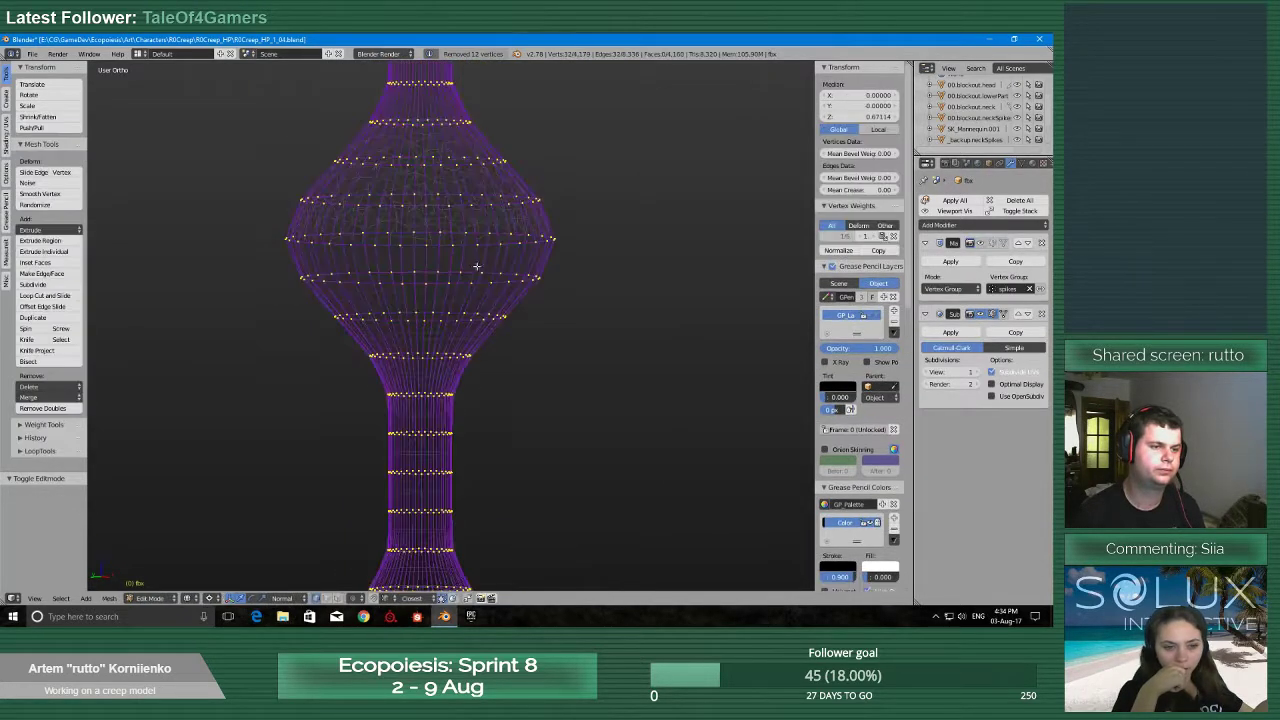
# Select the widest edge loop of the upper bulge and snap the 3D cursor to it
pyautogui.keyDown('shift'); pyautogui.moveTo(445, 265); pyautogui.dragTo(418, 420, button='middle'); pyautogui.keyUp('shift')
pyautogui.scroll(1, 417, 420)
pyautogui.keyDown('alt'); pyautogui.rightClick(406, 421); pyautogui.keyUp('alt')
pyautogui.hotkey('shift', 's')
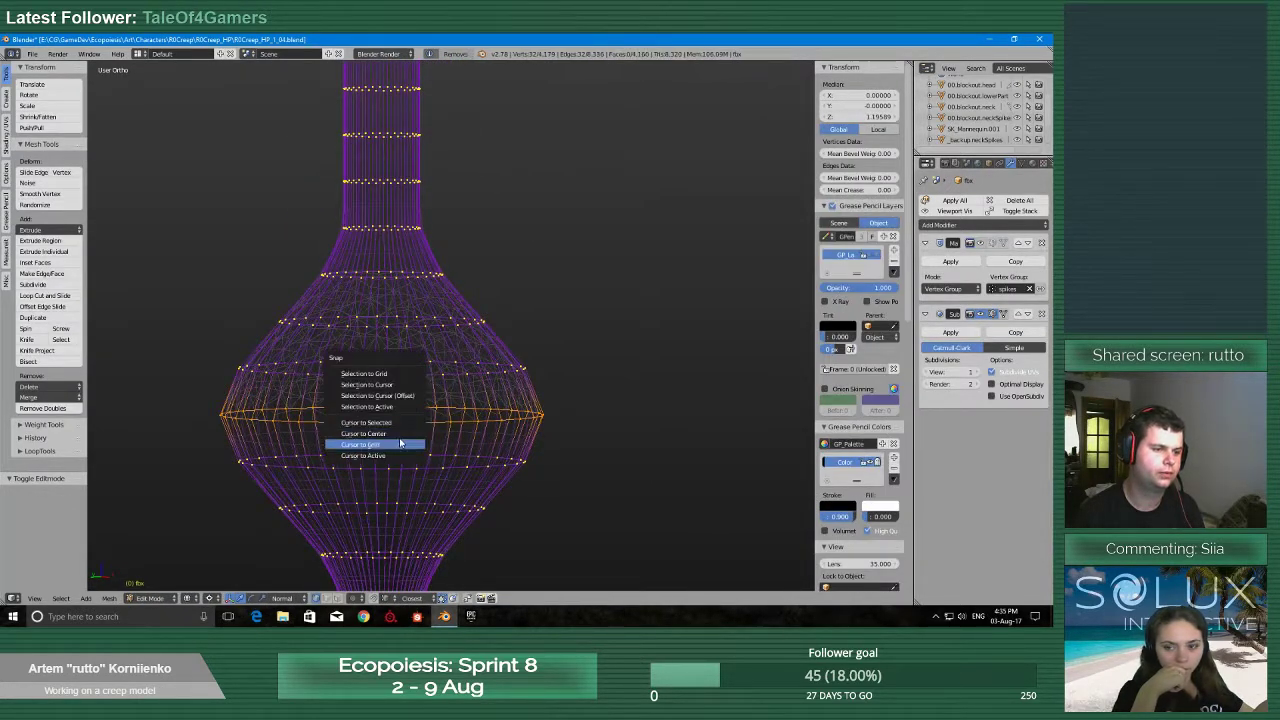
pyautogui.click(388, 421)
# Leave the base mesh, reopen the neck spike object in Edit Mode and select all of its geometry
pyautogui.press('Tab')
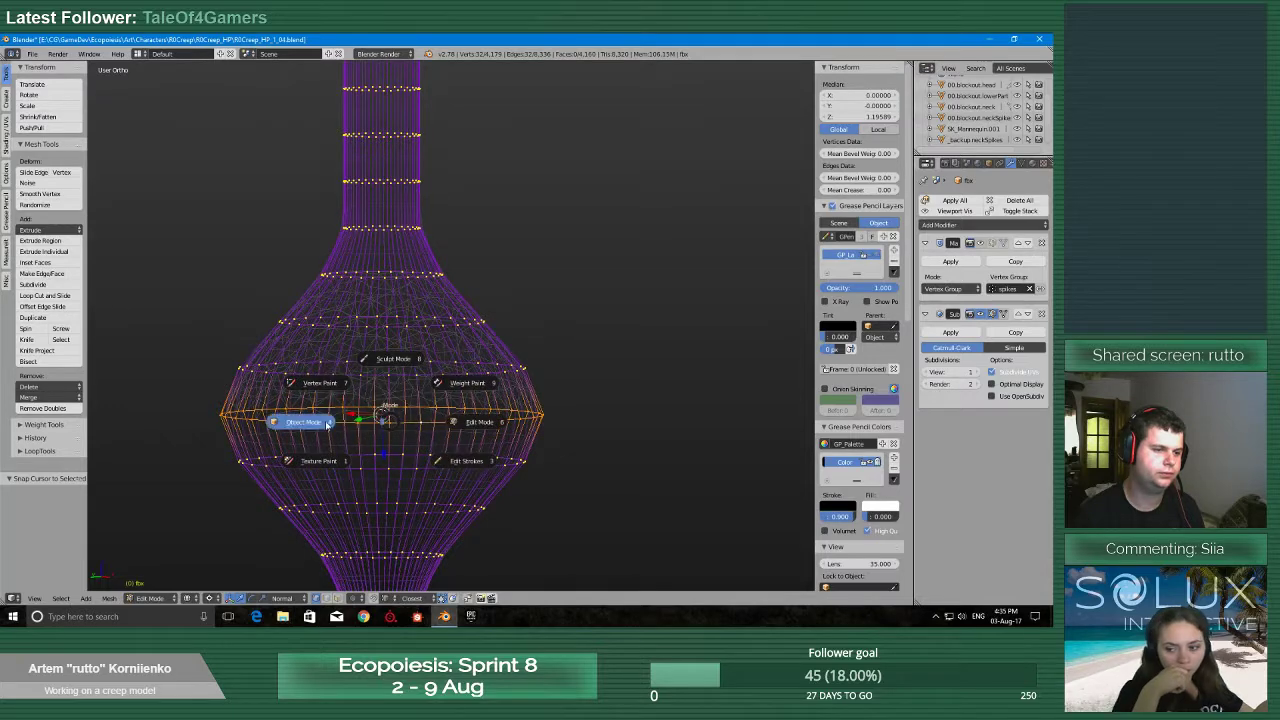
pyautogui.click(360, 419)
pyautogui.rightClick(455, 350)
pyautogui.press('Tab')
pyautogui.click(516, 350)
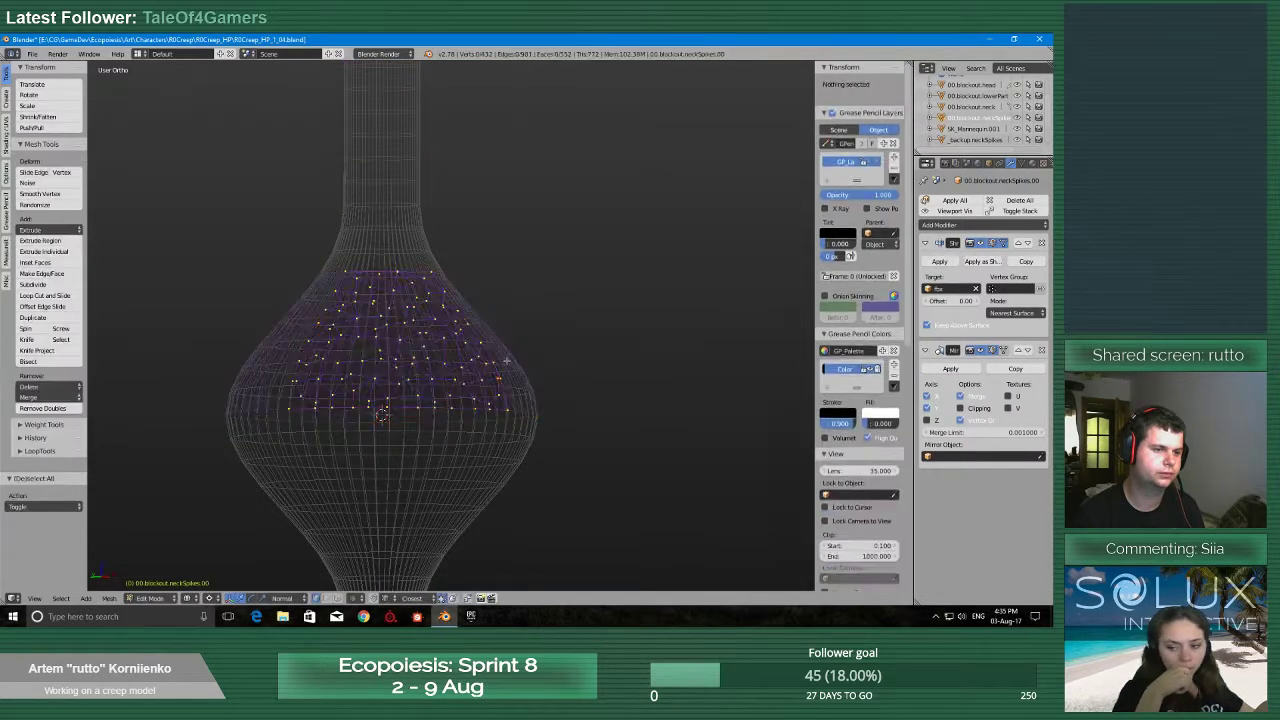
pyautogui.press('a')
# Duplicate all spike patches in place and mirror the copy along global Z about the upper bulge's centre
pyautogui.moveTo(433, 417); pyautogui.dragTo(436, 422, button='middle')
pyautogui.hotkey('shift', 'd')
pyautogui.rightClick(536, 346)
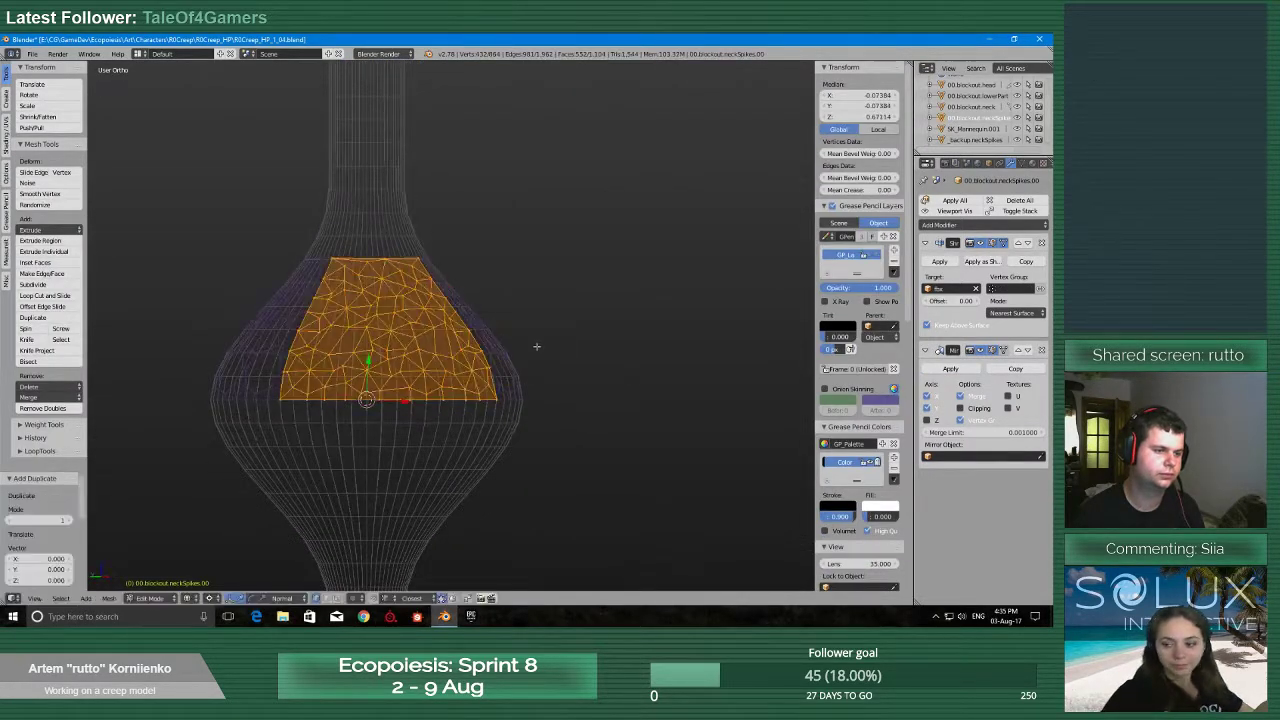
pyautogui.click(110, 598)
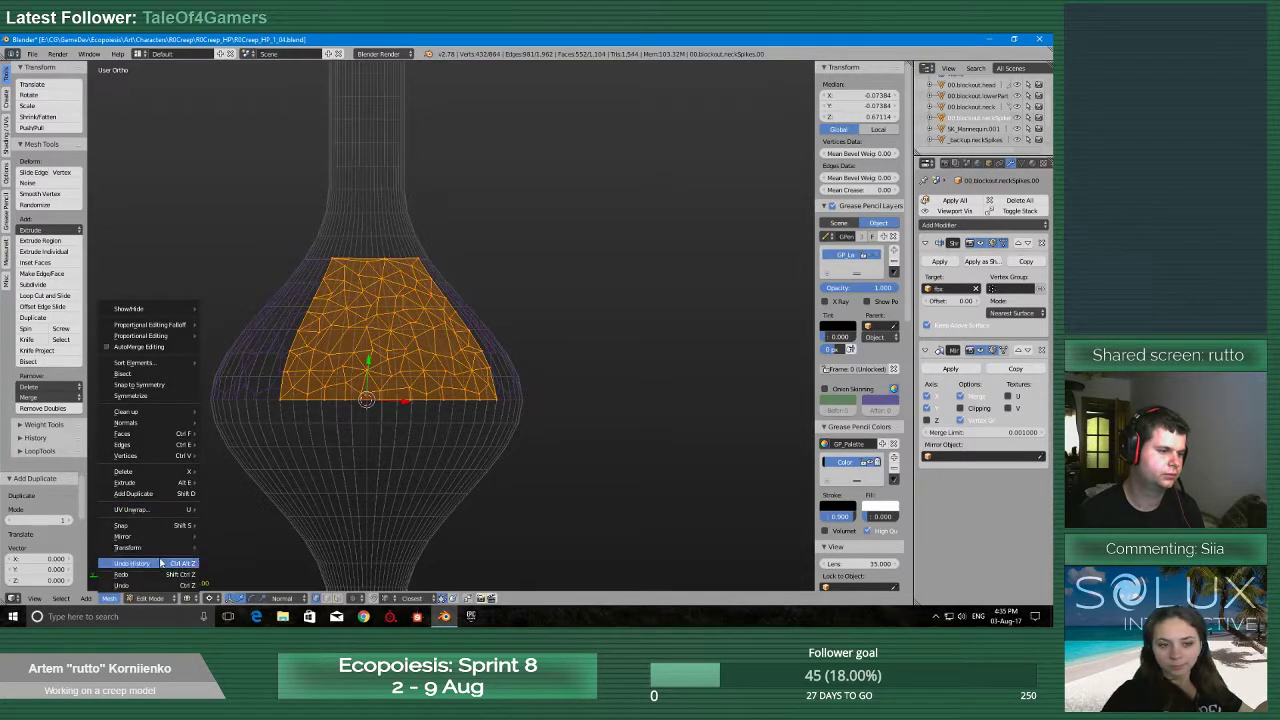
pyautogui.moveTo(156, 549)
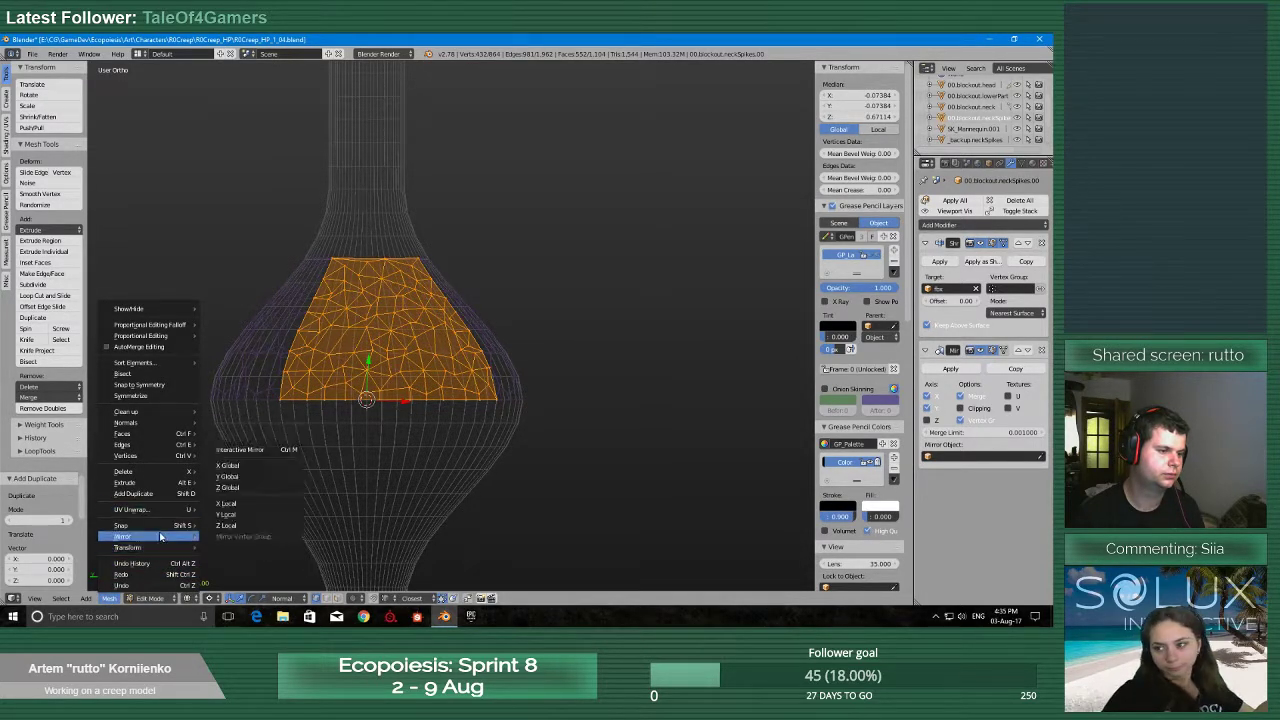
pyautogui.click(237, 487)
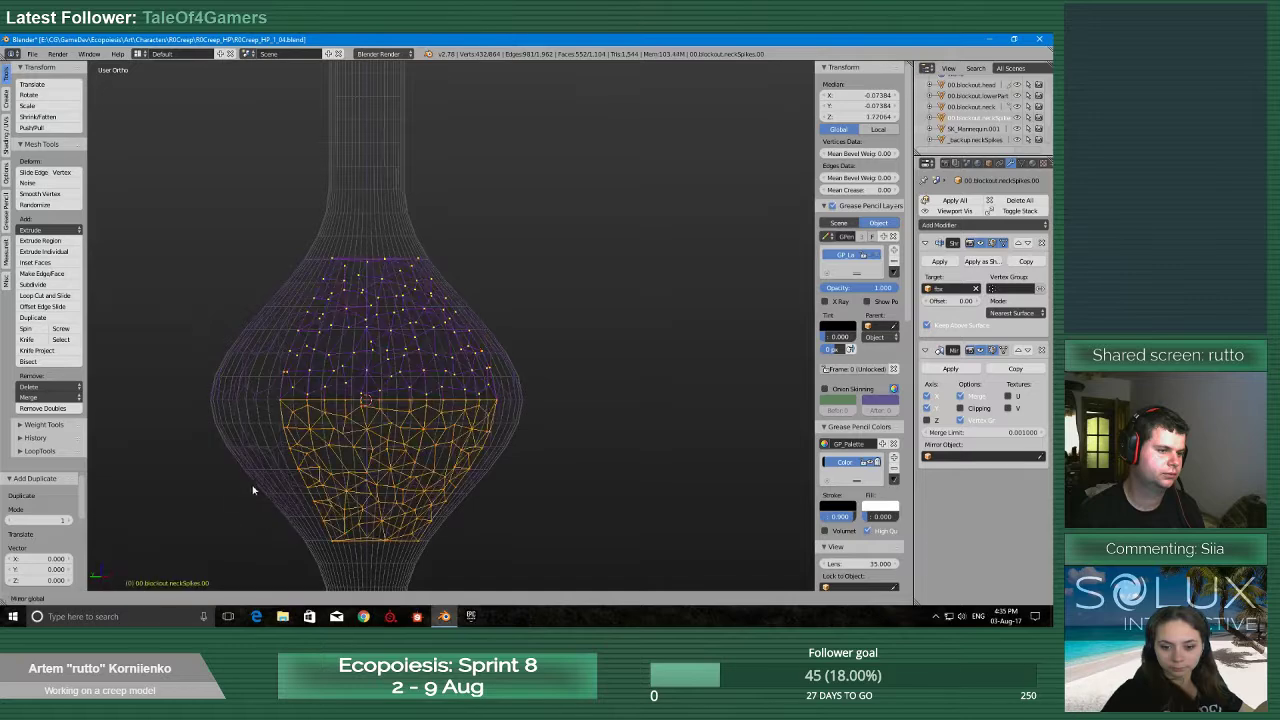
# Flip the normals of the new mirrored copy and remove double vertices across the whole spike mesh
pyautogui.press('w')
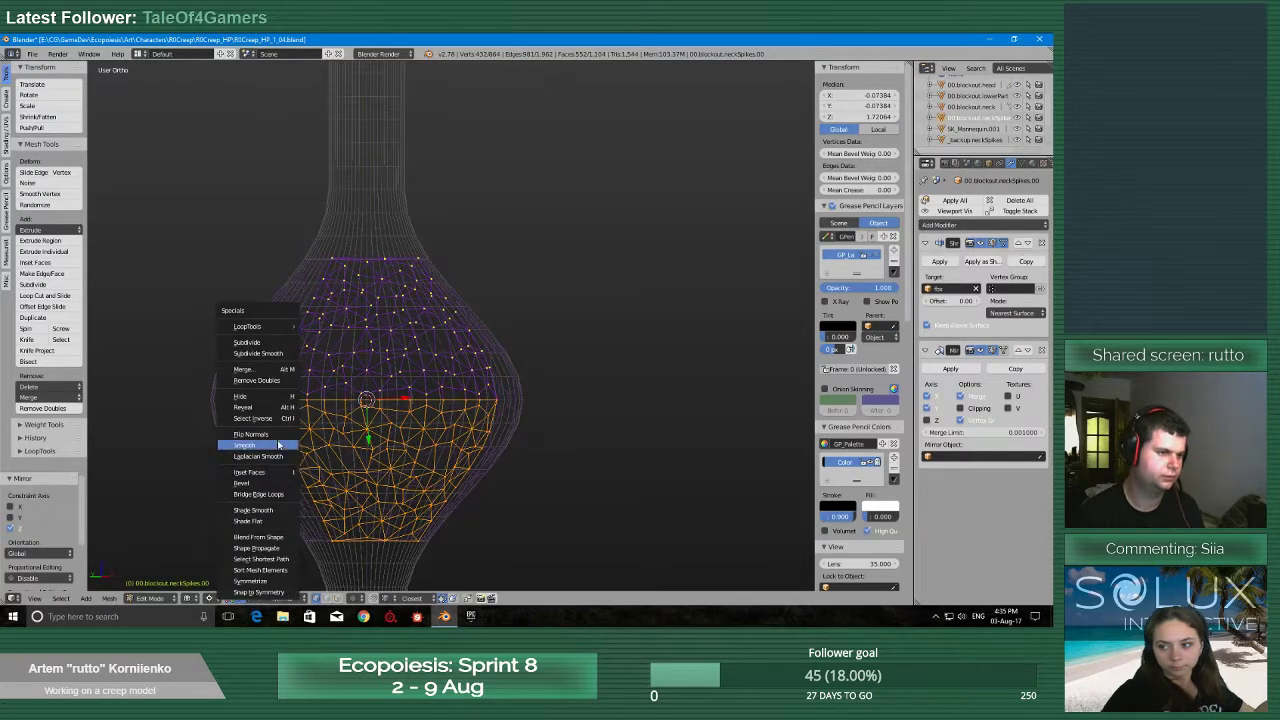
pyautogui.click(267, 438)
pyautogui.press('a')
pyautogui.press('a')
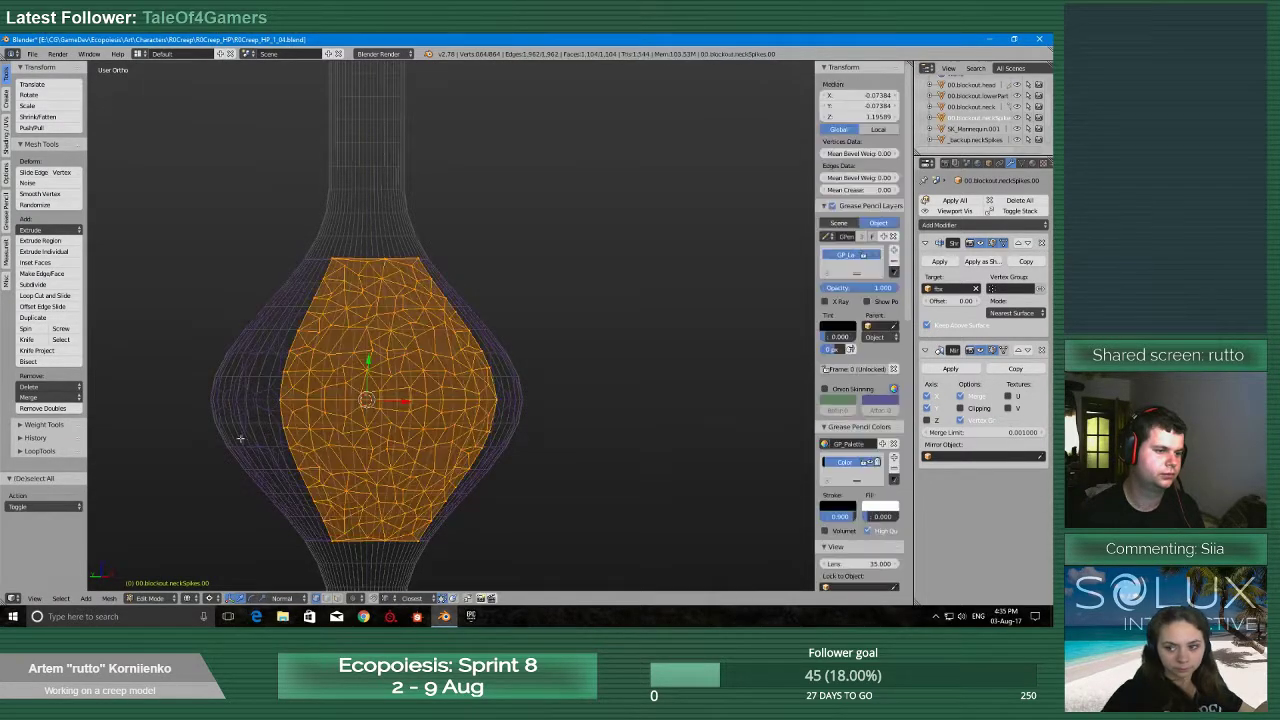
pyautogui.click(41, 409)
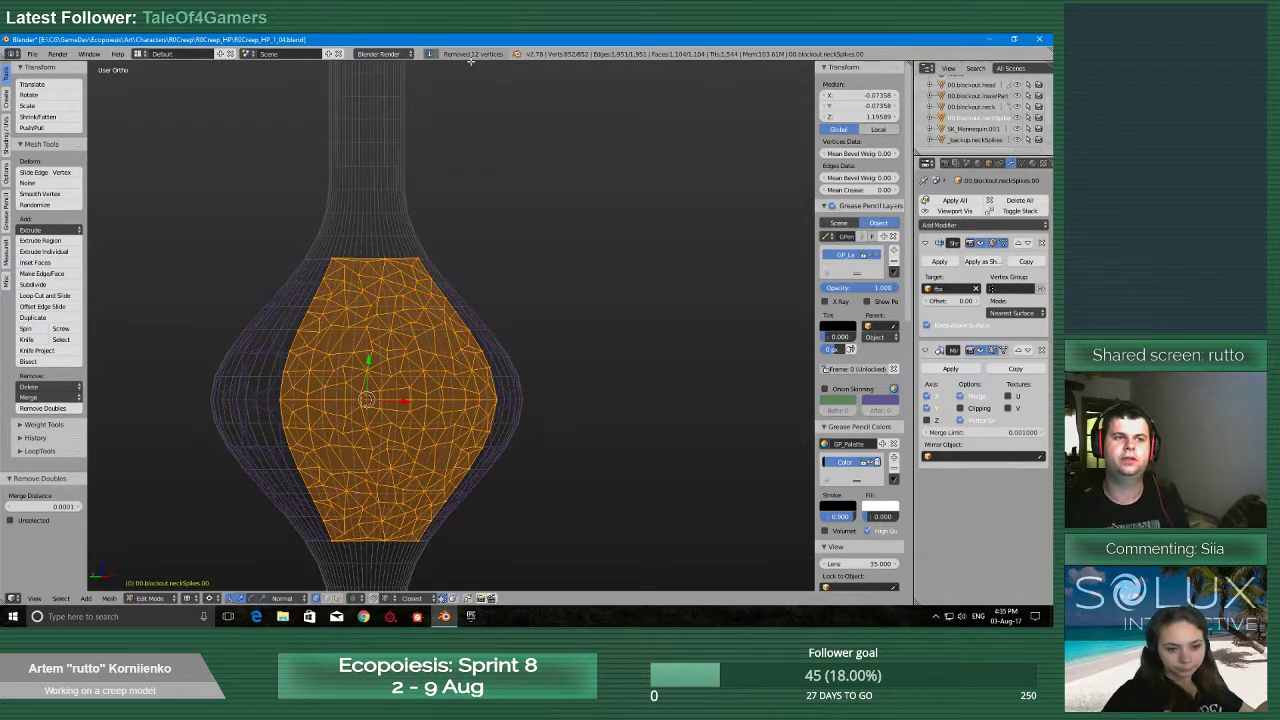
# Save the completed bulge patches over the existing blend file
pyautogui.scroll(4, 323, 157)
pyautogui.scroll(-4, 400, 152)
pyautogui.moveTo(480, 146); pyautogui.dragTo(451, 149, button='middle')
pyautogui.hotkey('ctrl', 's')
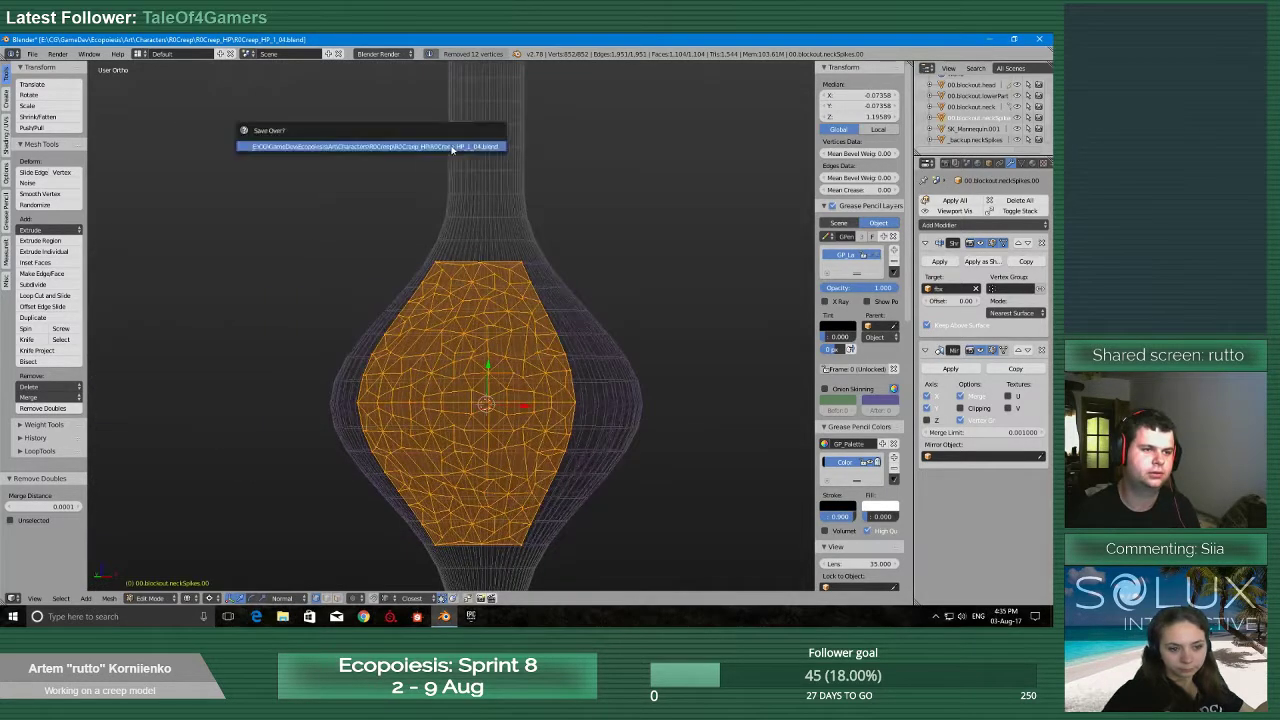
pyautogui.click(451, 149)
# Select the corner vertex on the upper edge of the lower bulge's patch and save the file again
pyautogui.scroll(-3, 504, 333)
pyautogui.keyDown('shift'); pyautogui.moveTo(504, 333); pyautogui.dragTo(599, 70, button='middle'); pyautogui.keyUp('shift')
pyautogui.scroll(3, 497, 408)
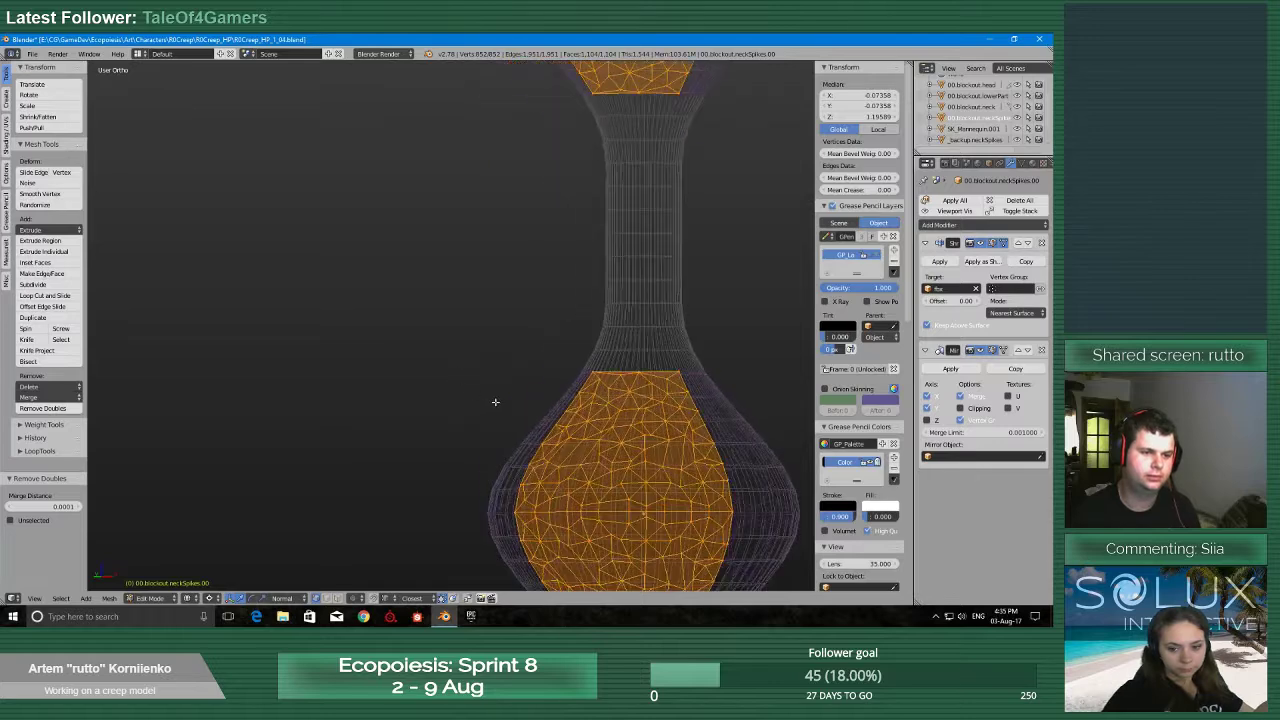
pyautogui.moveTo(494, 403); pyautogui.dragTo(548, 404, button='middle')
pyautogui.scroll(3, 549, 407)
pyautogui.rightClick(507, 371)
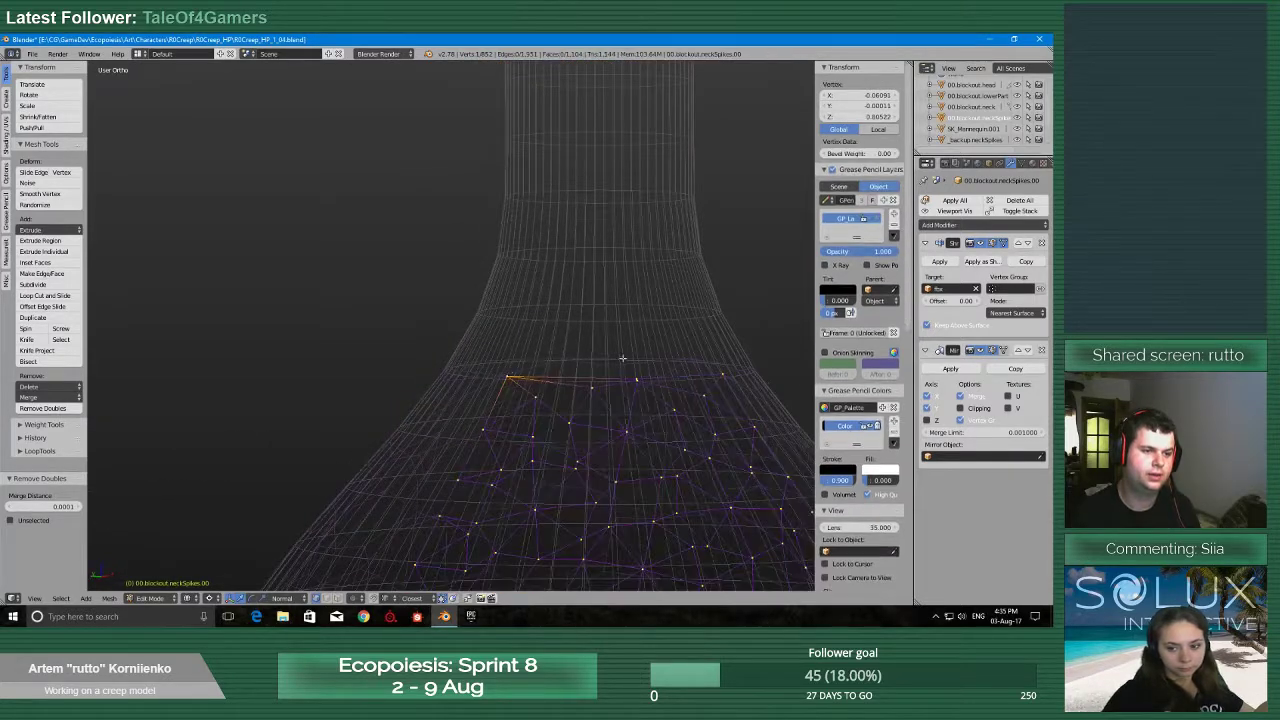
pyautogui.scroll(-5, 507, 371)
pyautogui.hotkey('ctrl', 's')
pyautogui.click(490, 503)
# Examine the spike patches on both bulges and the bare neck section between them
pyautogui.scroll(4, 478, 402)
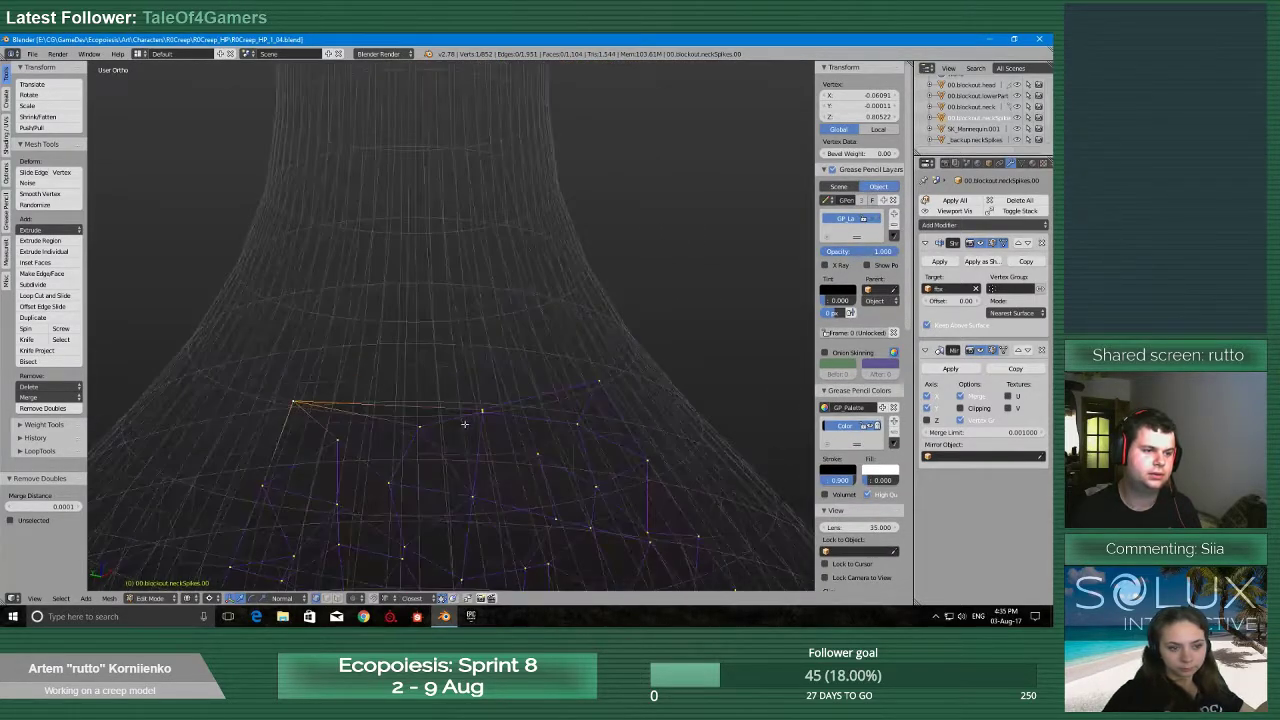
pyautogui.scroll(-7, 465, 423)
pyautogui.moveTo(465, 423); pyautogui.dragTo(406, 391, button='middle')
pyautogui.scroll(3, 466, 354)
pyautogui.scroll(-6, 400, 395)
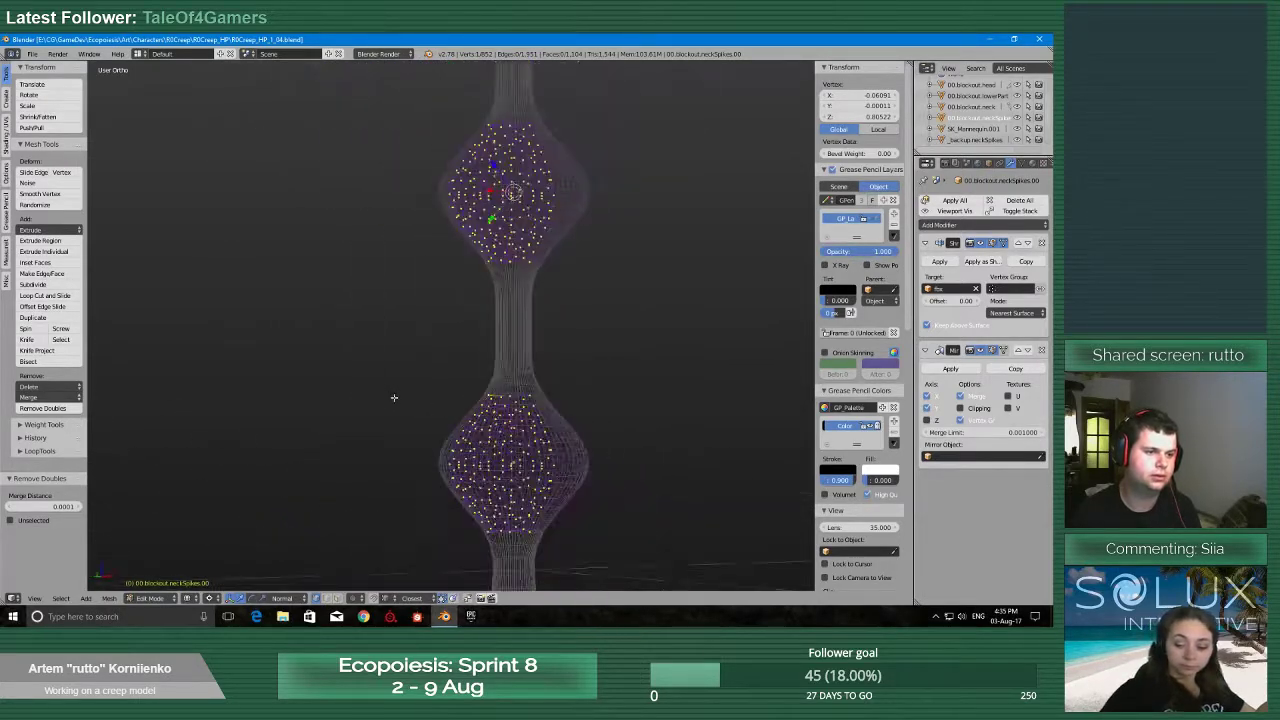
pyautogui.scroll(8, 438, 409)
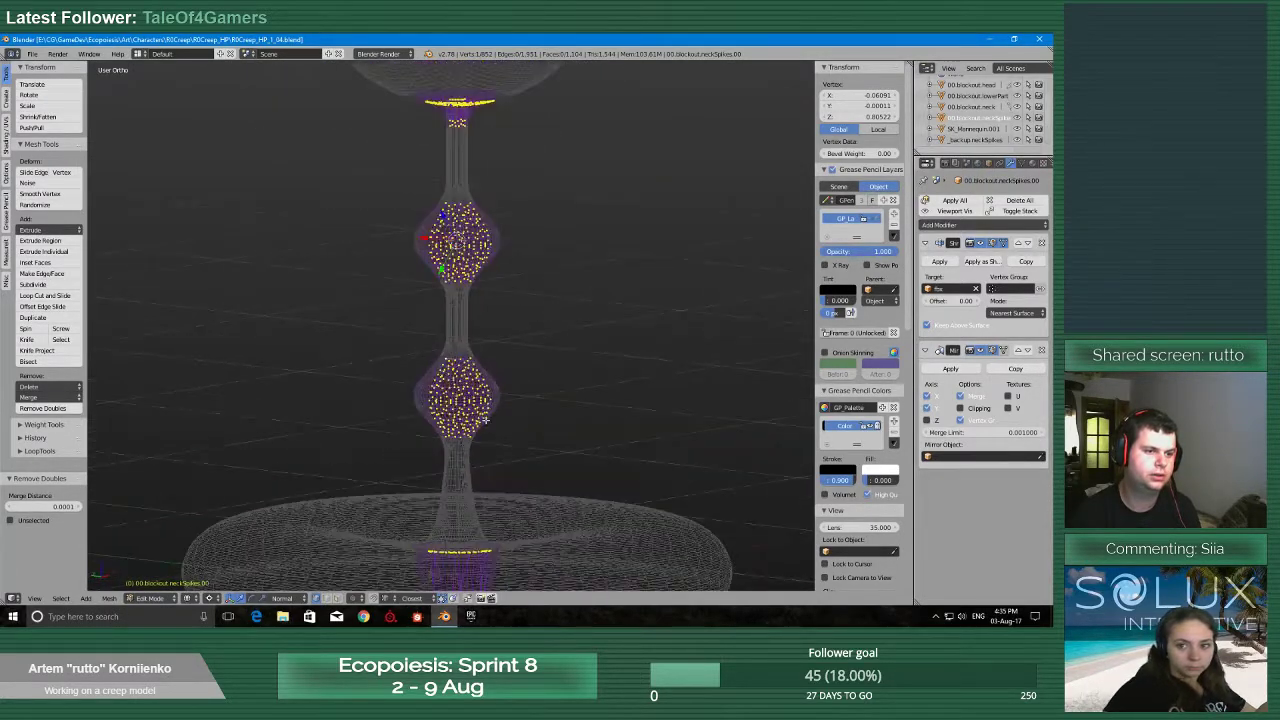
pyautogui.scroll(-8, 477, 353)
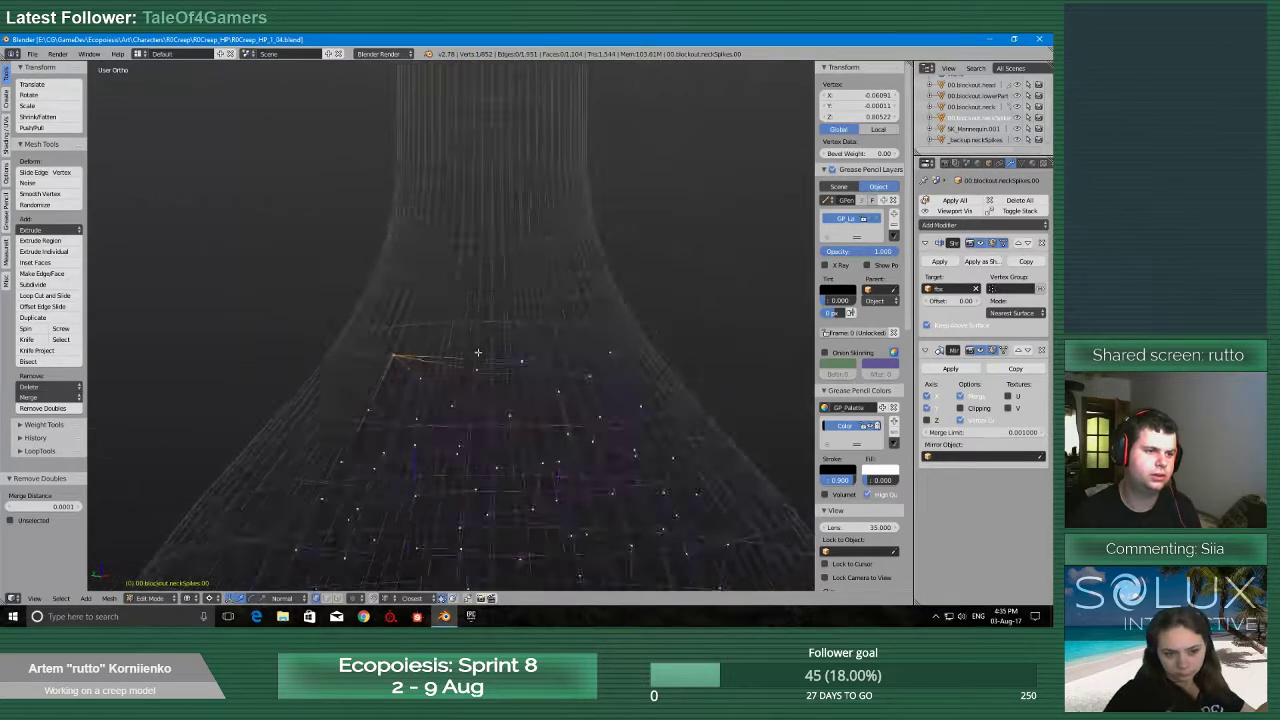
pyautogui.scroll(8, 477, 354)
pyautogui.moveTo(478, 357); pyautogui.dragTo(472, 356, button='middle')
pyautogui.scroll(-5, 472, 356)
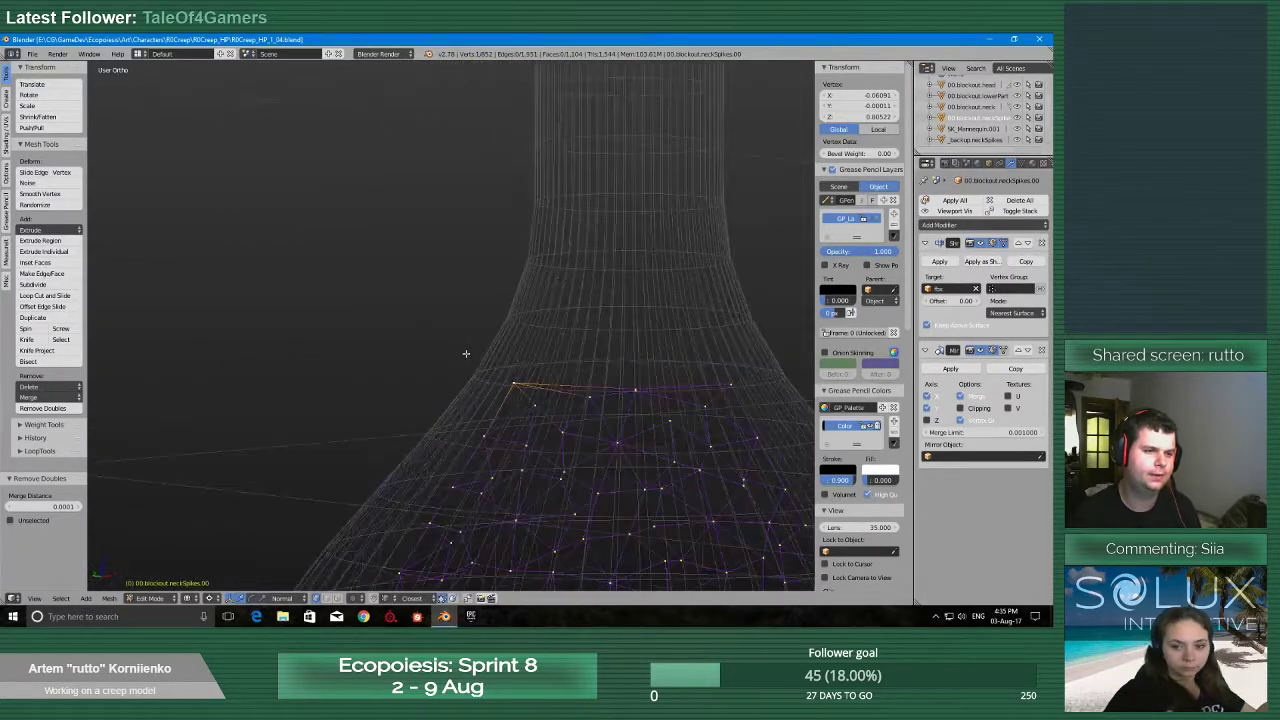
pyautogui.press('Tab')
pyautogui.click(586, 286)
pyautogui.scroll(-5, 570, 298)
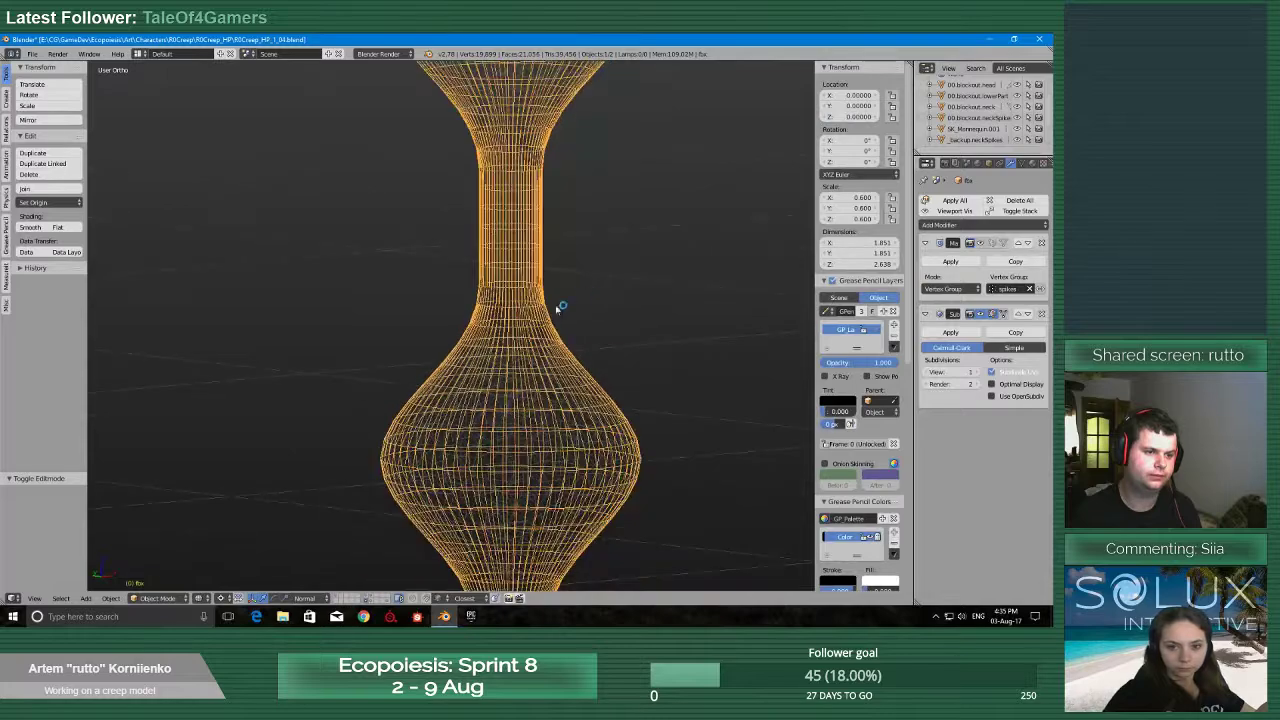
pyautogui.scroll(5, 520, 320)
pyautogui.rightClick(510, 410)
pyautogui.click(592, 405)
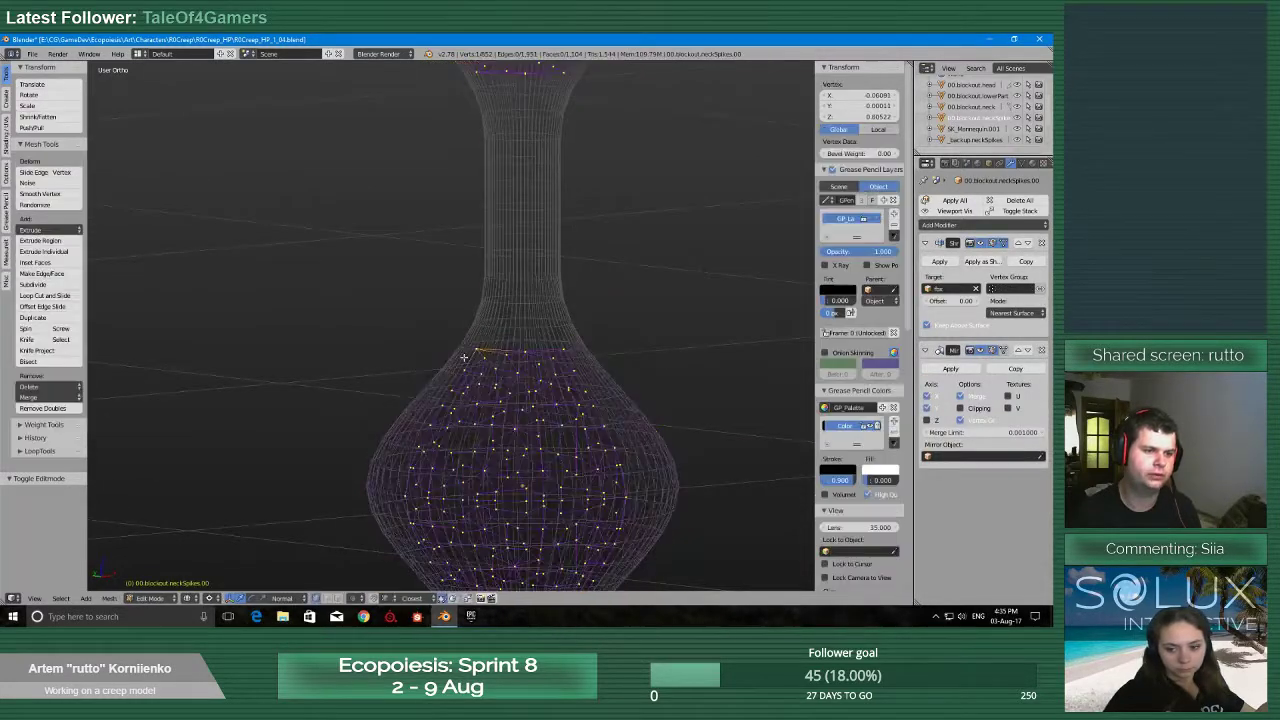
# Extrude the lower patch's upper corner vertex up to the lower corner of the upper bulge's patch and merge them at last
pyautogui.scroll(2, 406, 371)
pyautogui.moveTo(590, 403); pyautogui.dragTo(484, 548, button='middle')
pyautogui.scroll(-2, 508, 437)
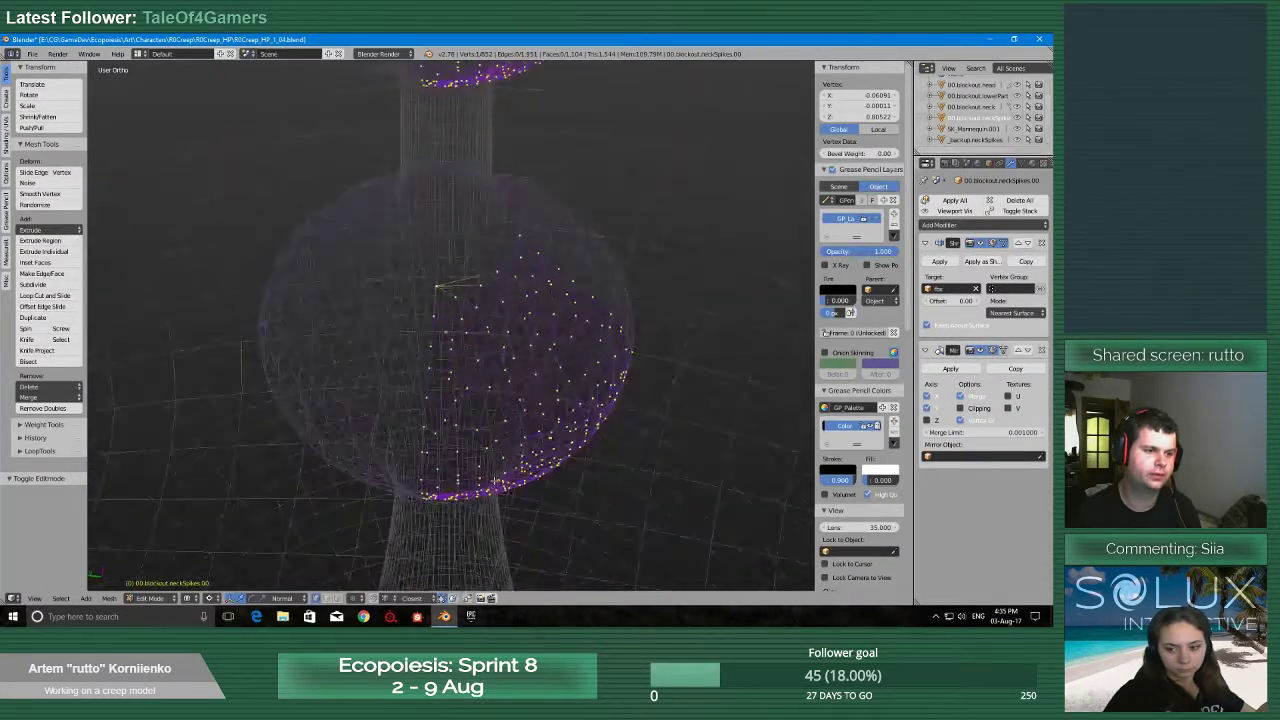
pyautogui.moveTo(495, 481); pyautogui.dragTo(481, 435, button='middle')
pyautogui.scroll(-1, 486, 455)
pyautogui.press('g')
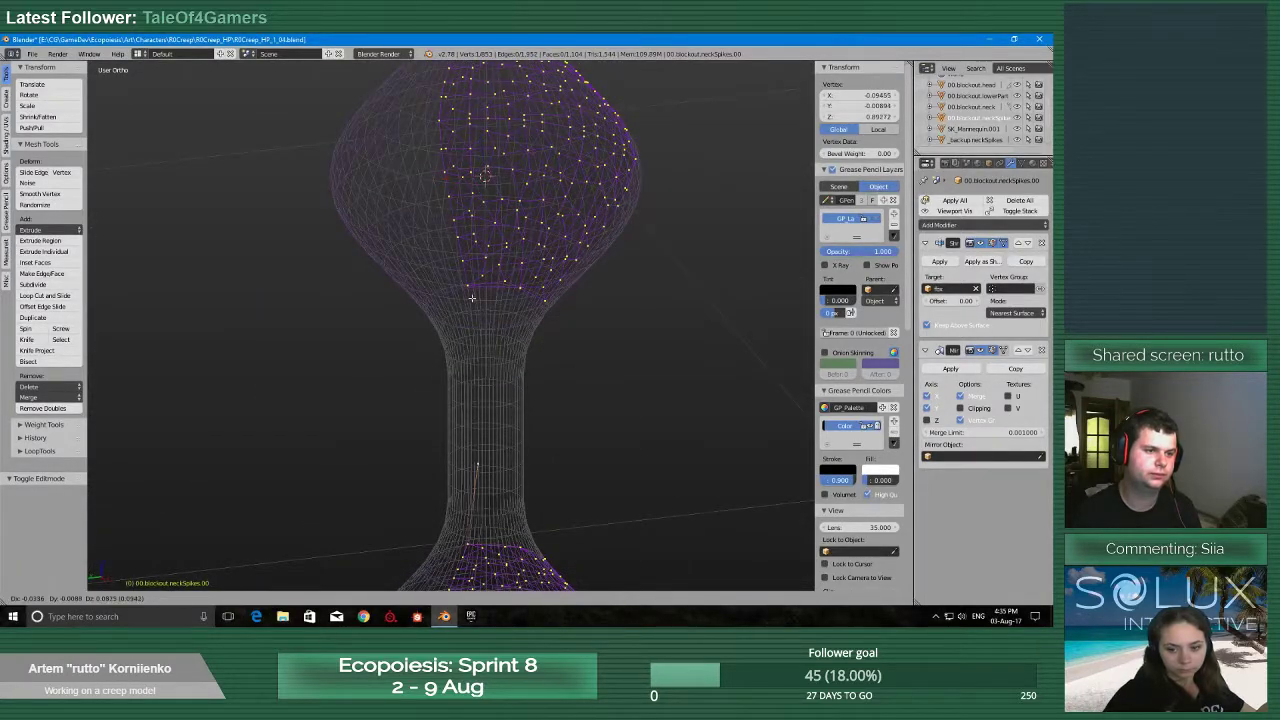
pyautogui.click(468, 285)
pyautogui.hotkey('alt', 'm')
pyautogui.click(468, 283)
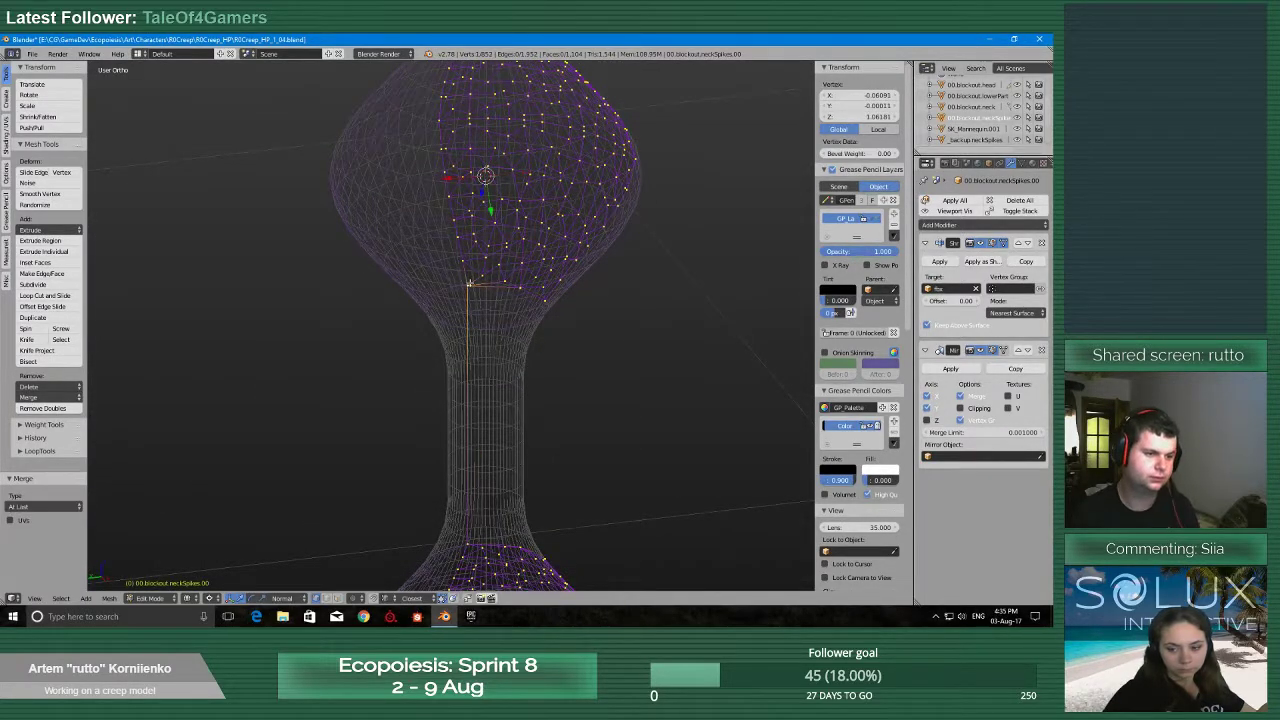
# Extrude the middle vertex of the lower patch's upper edge up to the matching vertex on the upper bulge's patch and merge them at last
pyautogui.moveTo(510, 545); pyautogui.dragTo(550, 520, button='middle')
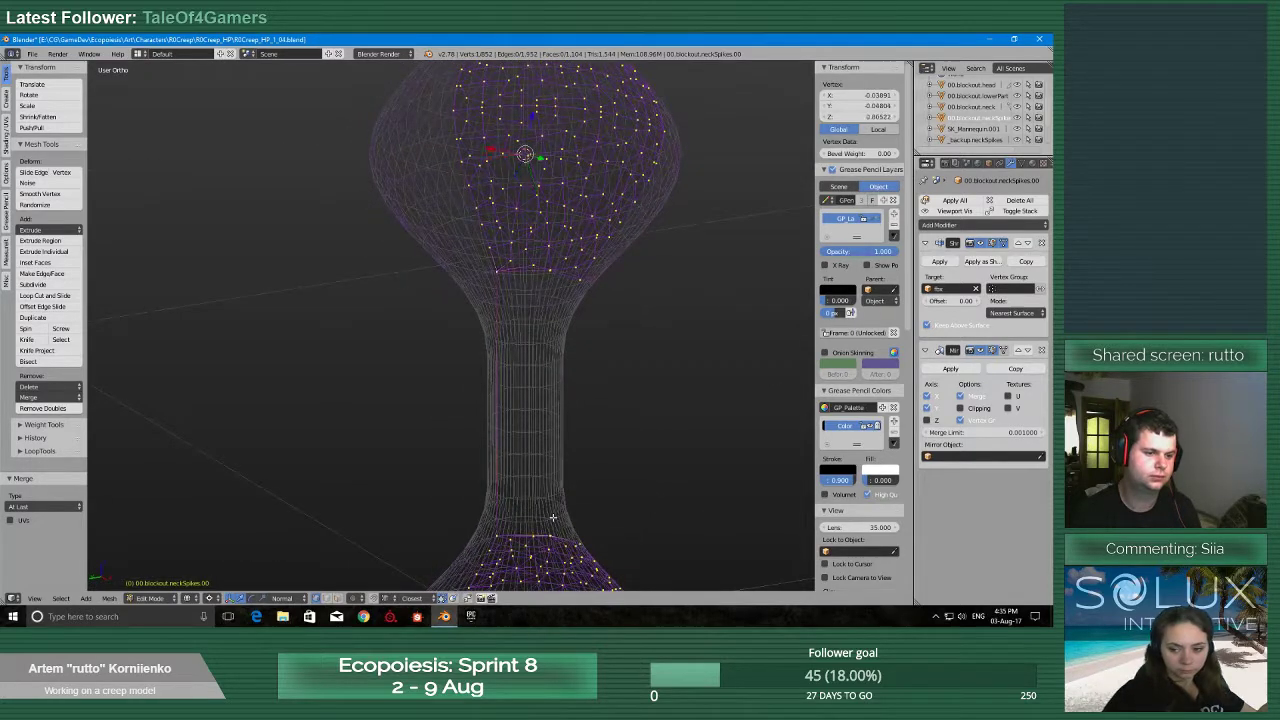
pyautogui.scroll(-3, 551, 517)
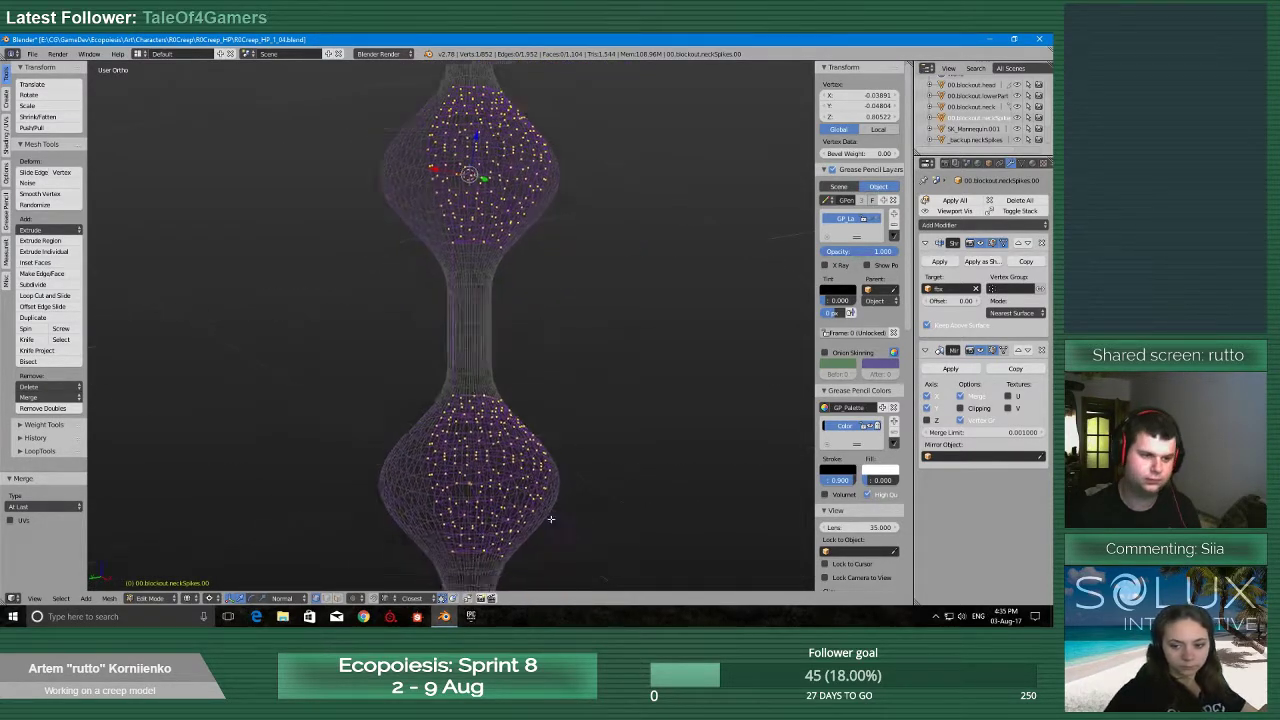
pyautogui.scroll(10, 445, 285)
pyautogui.scroll(-6, 455, 320)
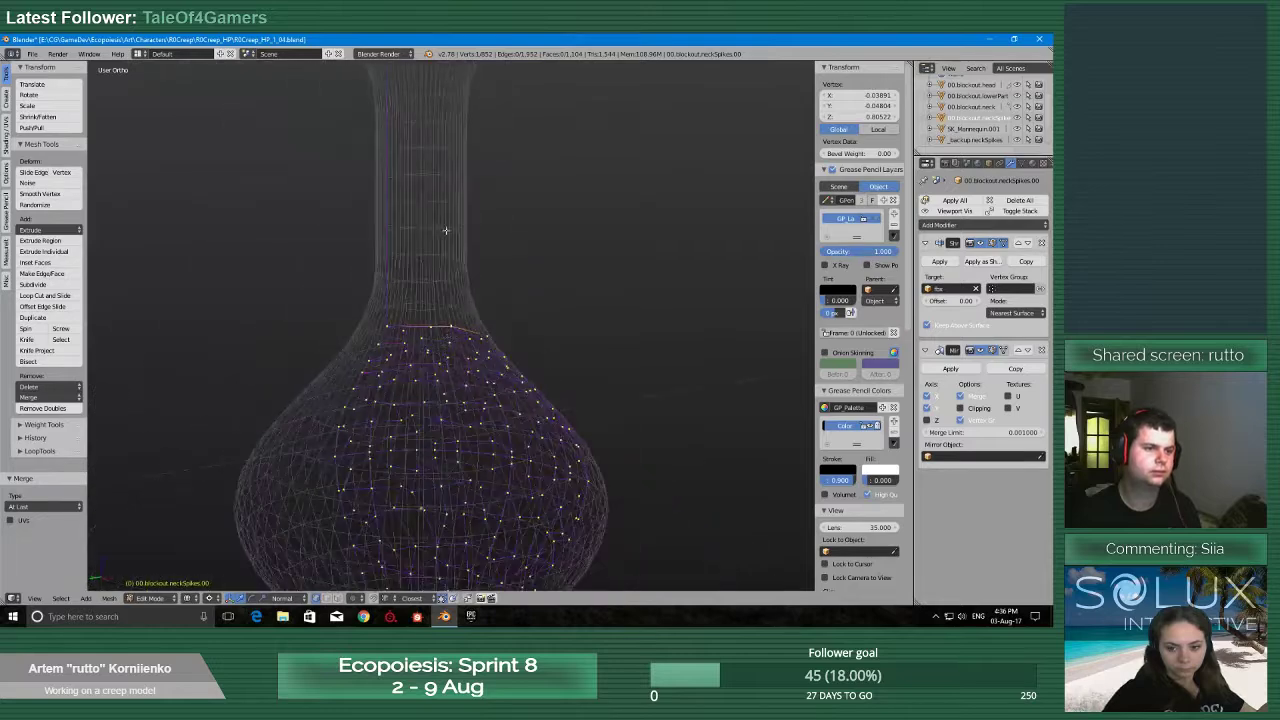
pyautogui.keyDown('shift'); pyautogui.moveTo(446, 229); pyautogui.dragTo(434, 454, button='middle'); pyautogui.keyUp('shift')
pyautogui.press('e')
pyautogui.click(438, 306)
pyautogui.scroll(3, 446, 308)
pyautogui.scroll(4, 446, 308)
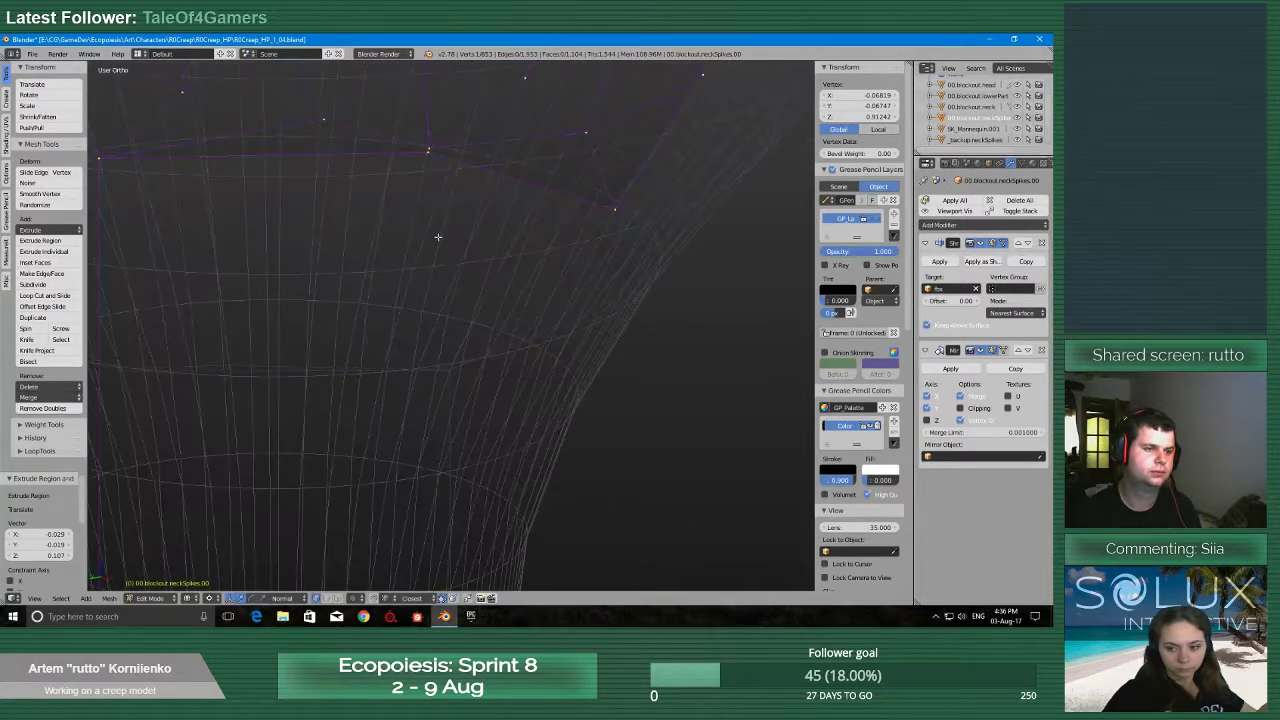
pyautogui.hotkey('alt', 'm')
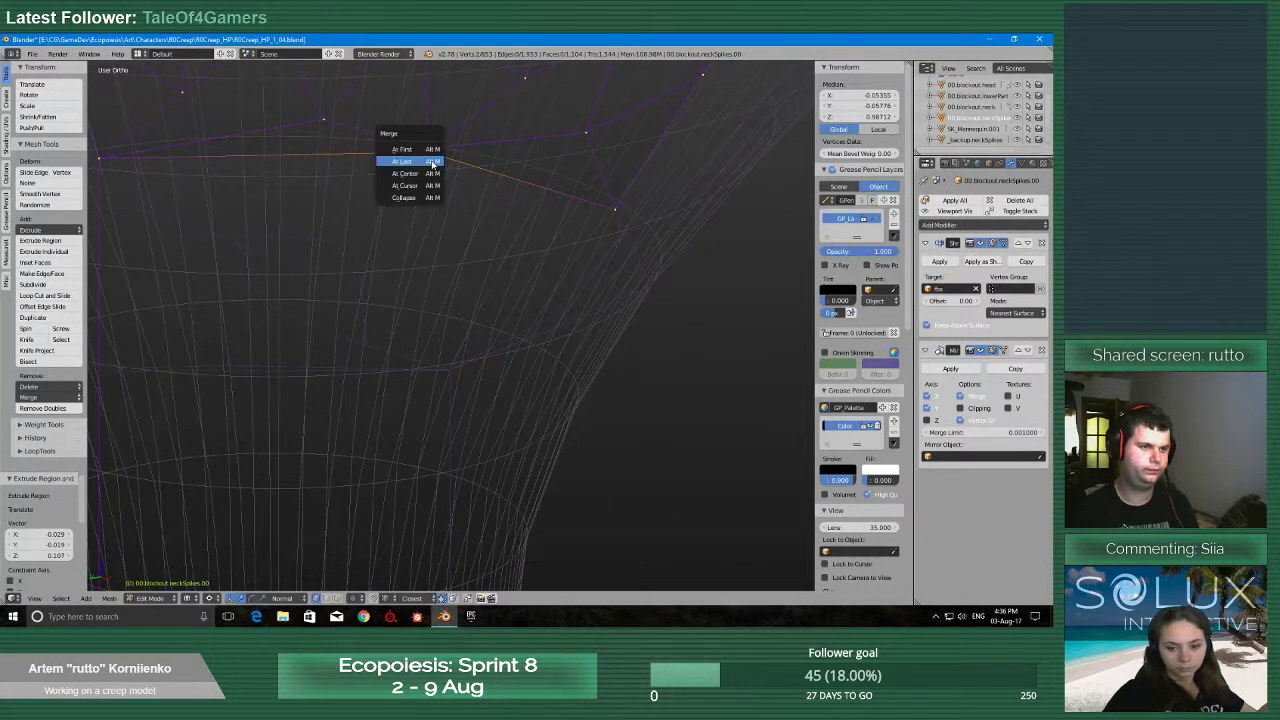
pyautogui.click(430, 162)
# Extrude the opposite upper corner vertex of the lower patch up to the matching corner of the upper patch and merge them at last
pyautogui.scroll(-6, 440, 360)
pyautogui.keyDown('shift'); pyautogui.moveTo(455, 419); pyautogui.dragTo(360, 239, button='middle'); pyautogui.keyUp('shift')
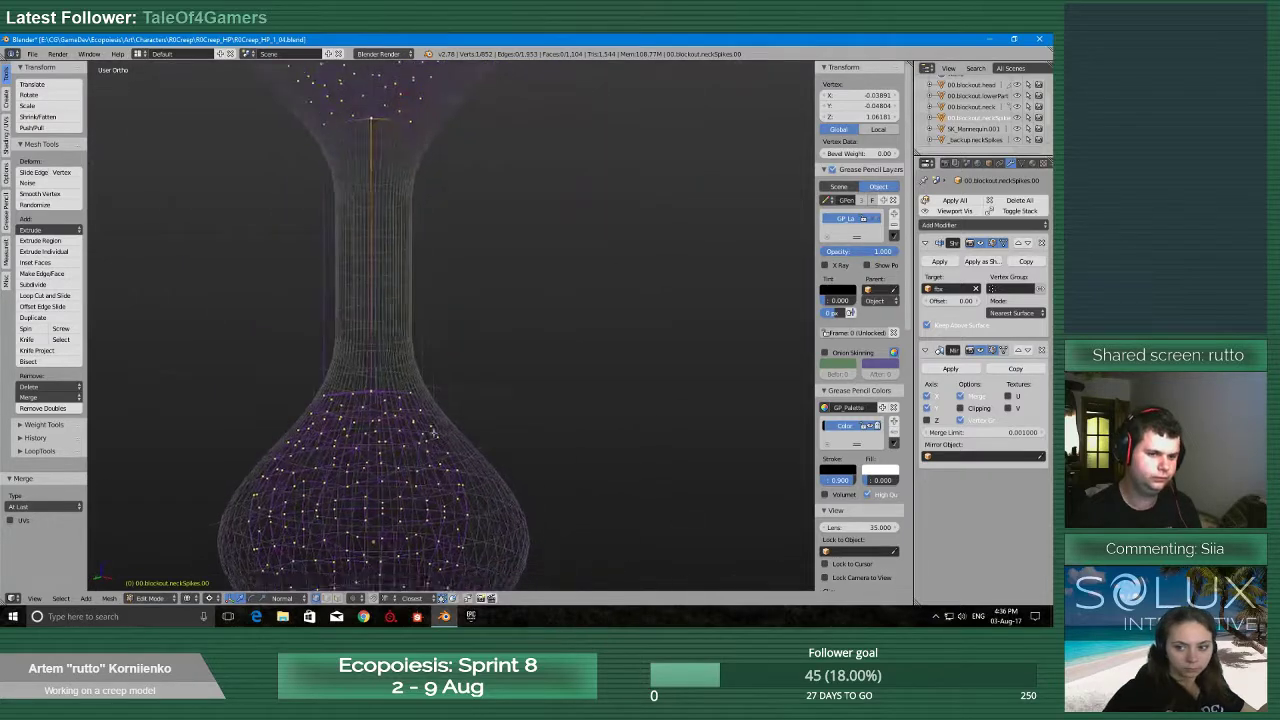
pyautogui.scroll(5, 486, 434)
pyautogui.moveTo(486, 434); pyautogui.dragTo(486, 340, button='middle')
pyautogui.keyDown('shift'); pyautogui.moveTo(462, 482); pyautogui.dragTo(594, 280, button='middle'); pyautogui.keyUp('shift')
pyautogui.scroll(3, 594, 280)
pyautogui.scroll(-8, 615, 222)
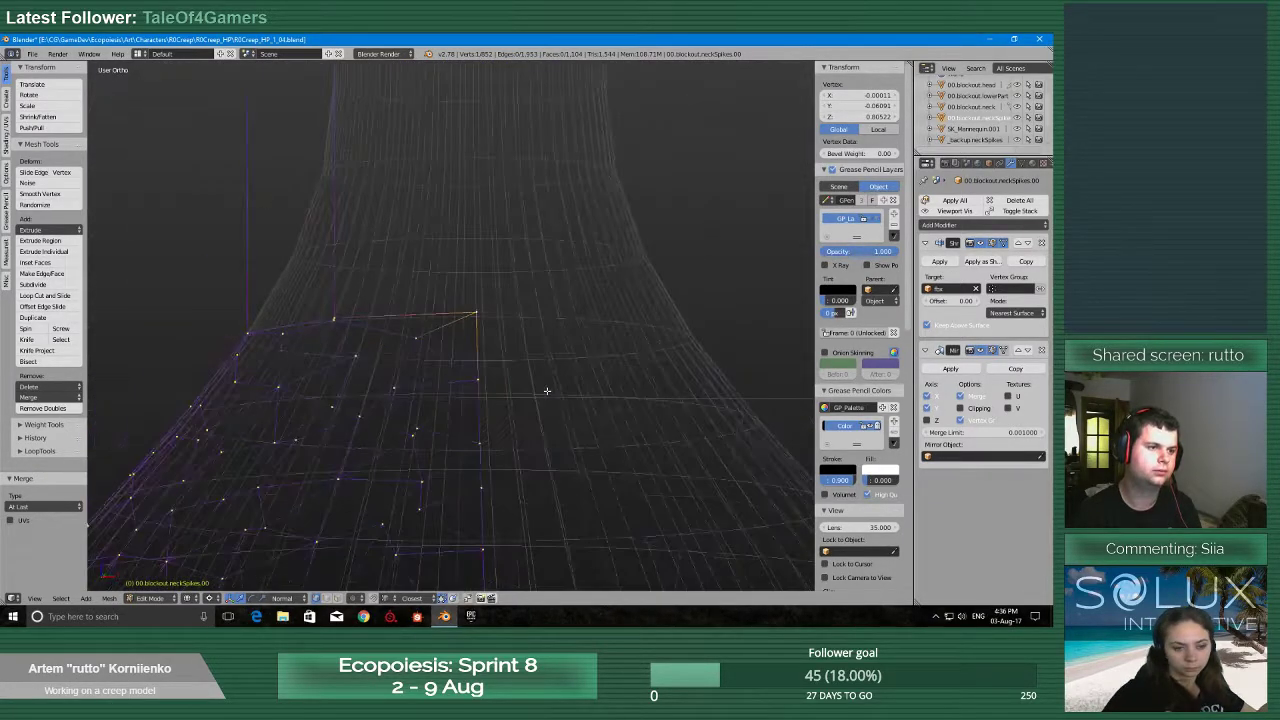
pyautogui.moveTo(449, 264); pyautogui.dragTo(455, 240, button='middle')
pyautogui.press('e')
pyautogui.click(460, 180)
pyautogui.keyDown('shift'); pyautogui.moveTo(458, 195); pyautogui.dragTo(449, 390, button='middle'); pyautogui.keyUp('shift')
pyautogui.scroll(10, 449, 397)
pyautogui.scroll(3, 376, 418)
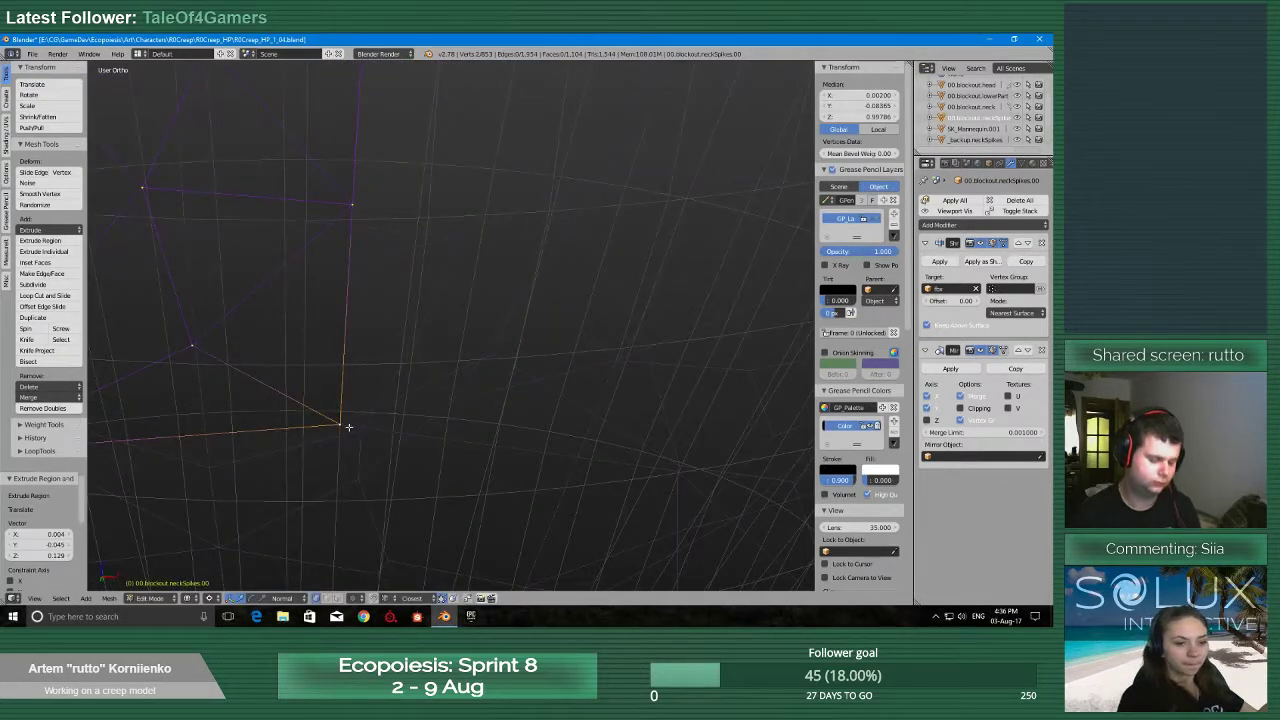
pyautogui.click(320, 428)
# Fill a face between the first corner edge and the middle edge that bridge the two bulge patches
pyautogui.scroll(-8, 320, 428)
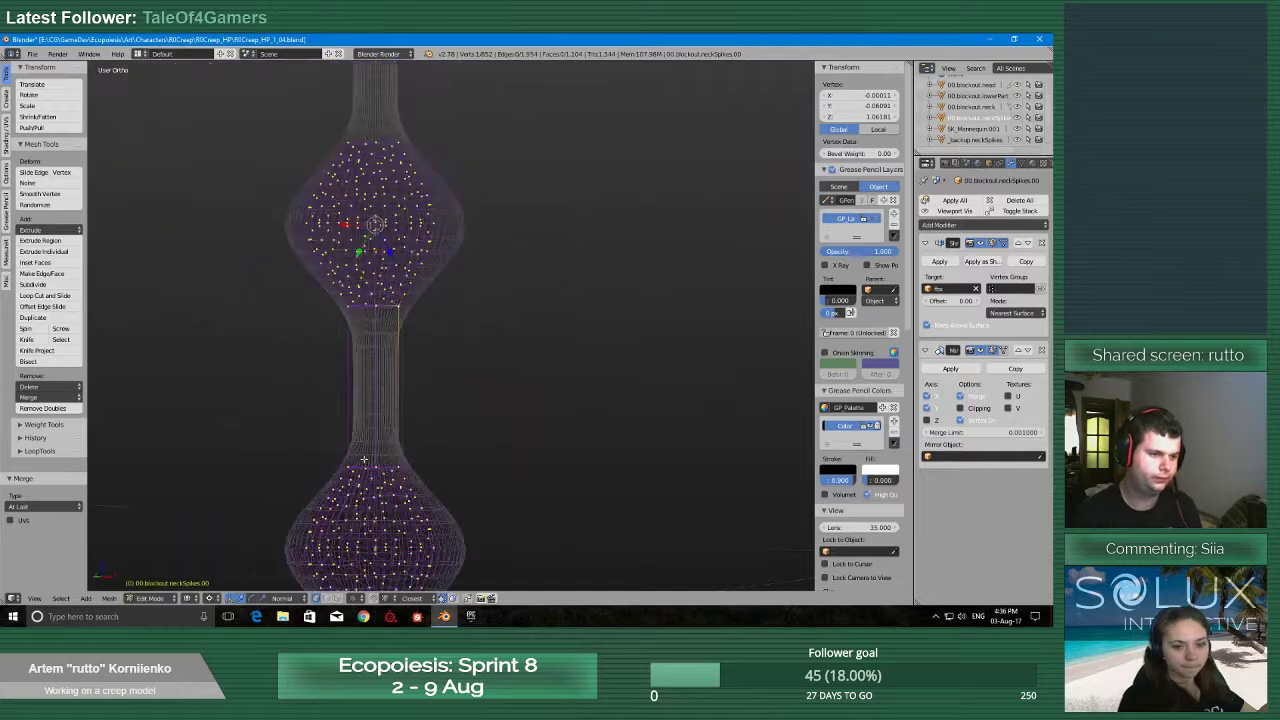
pyautogui.keyDown('shift'); pyautogui.moveTo(350, 408); pyautogui.dragTo(475, 408, button='middle'); pyautogui.keyUp('shift')
pyautogui.scroll(5, 475, 408)
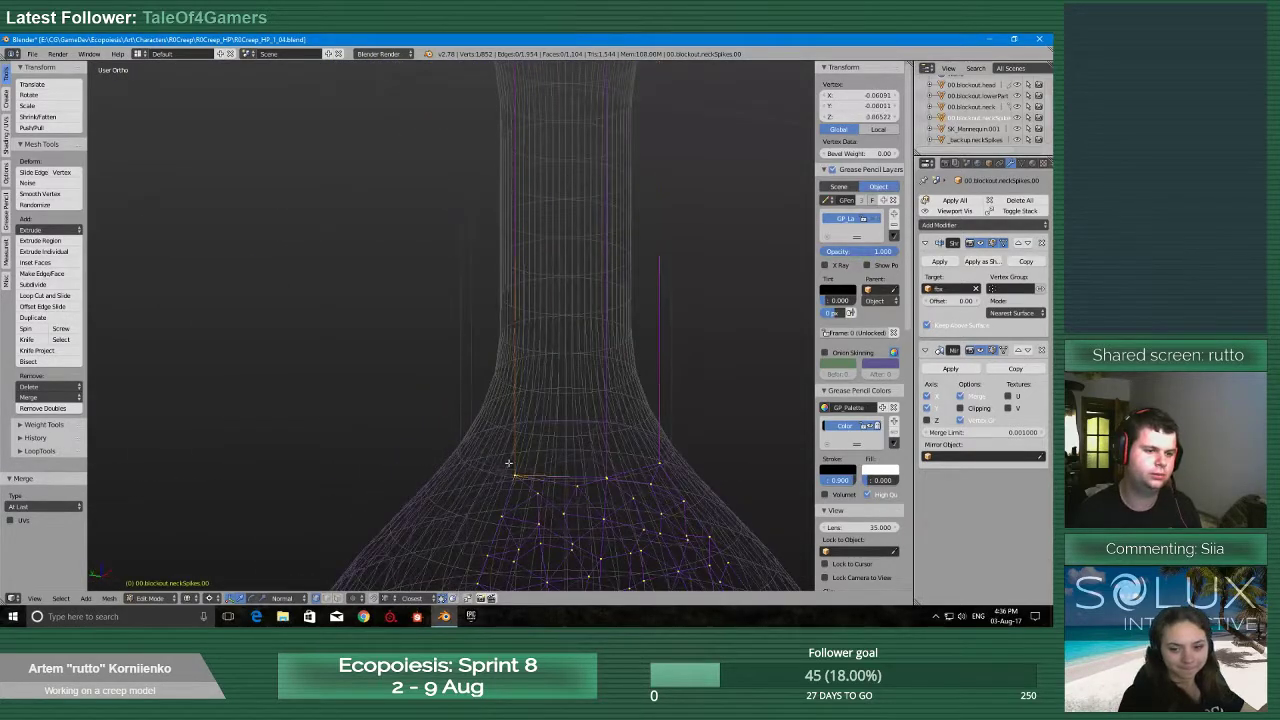
pyautogui.keyDown('shift'); pyautogui.moveTo(571, 235); pyautogui.dragTo(435, 391, button='middle'); pyautogui.keyUp('shift')
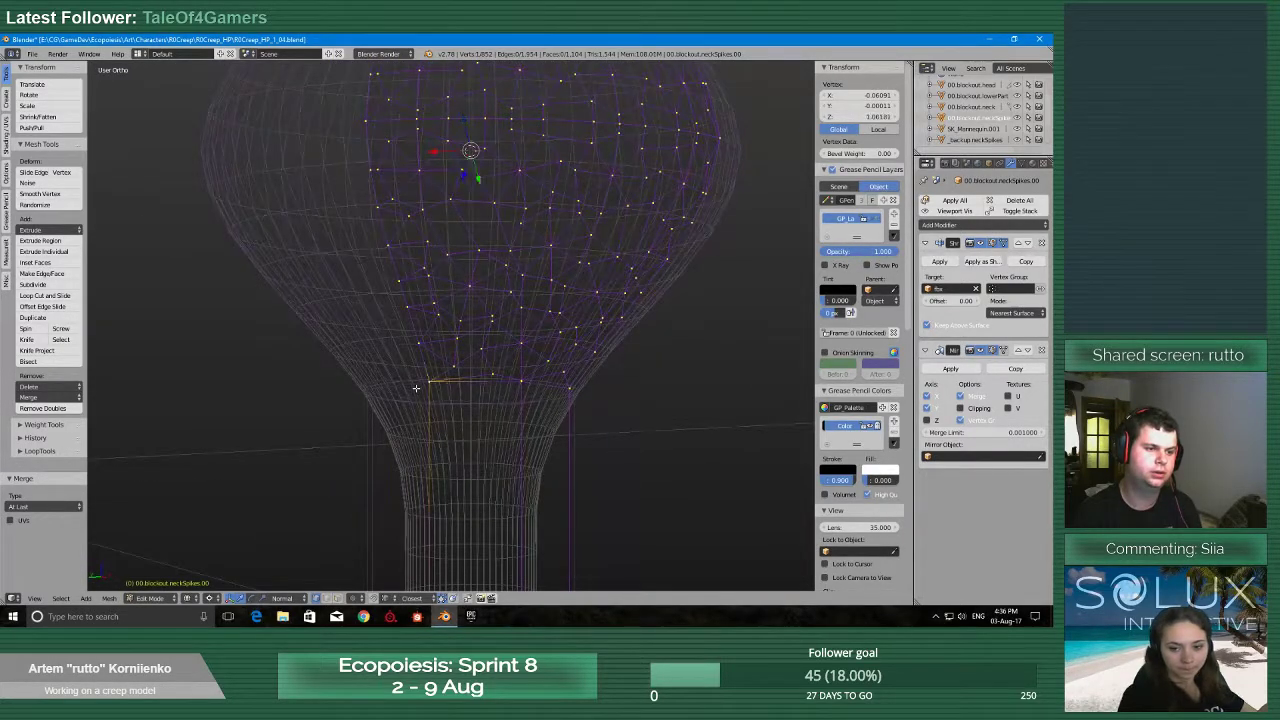
pyautogui.scroll(8, 416, 388)
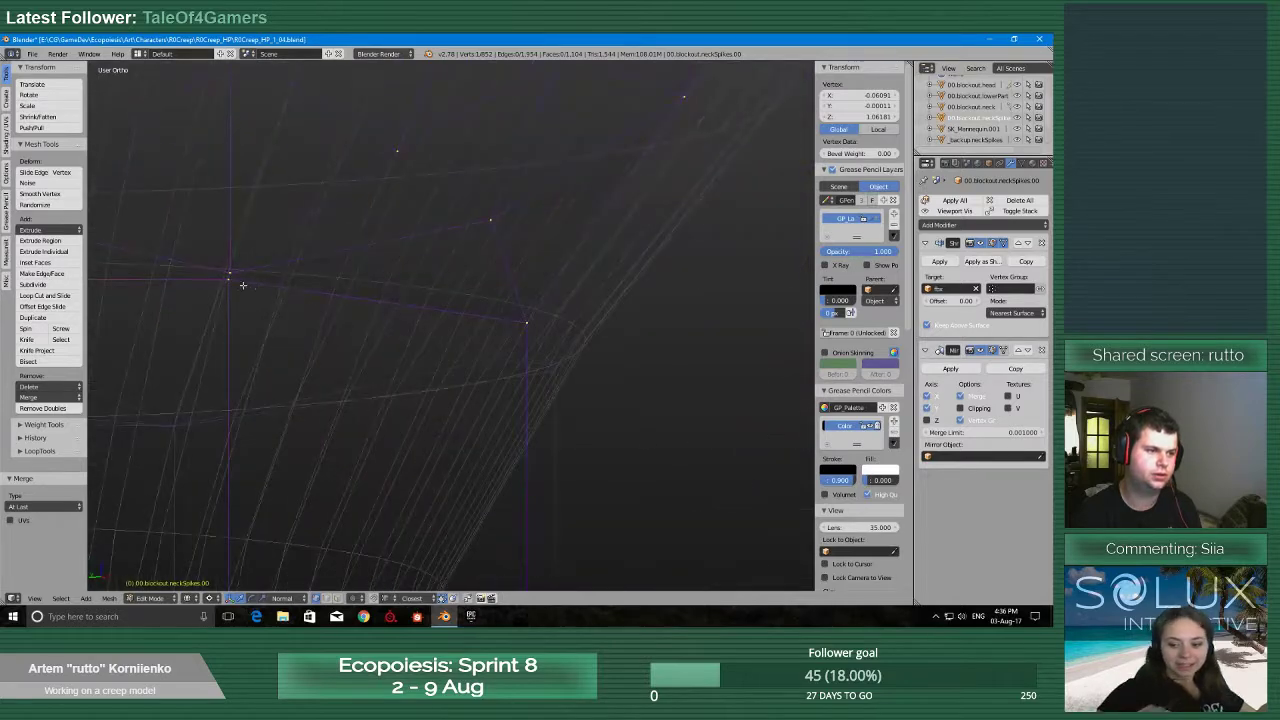
pyautogui.keyDown('shift'); pyautogui.rightClick(243, 285); pyautogui.keyUp('shift')
pyautogui.scroll(-10, 220, 446)
pyautogui.keyDown('shift'); pyautogui.moveTo(446, 480); pyautogui.dragTo(540, 411, button='middle'); pyautogui.keyUp('shift')
pyautogui.scroll(6, 439, 192)
pyautogui.scroll(5, 540, 411)
pyautogui.keyDown('shift'); pyautogui.rightClick(605, 374); pyautogui.keyUp('shift')
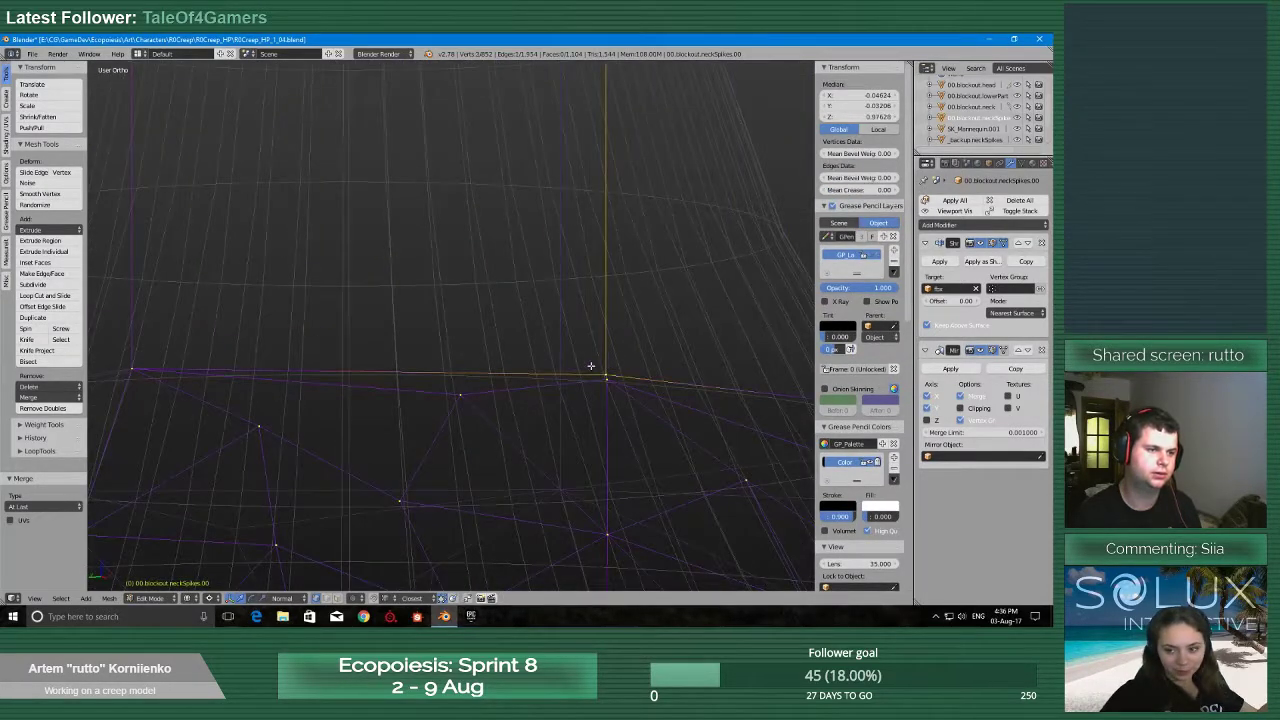
pyautogui.keyDown('shift'); pyautogui.rightClick(132, 367); pyautogui.keyUp('shift')
pyautogui.scroll(-3, 135, 369)
pyautogui.press('f')
# Fill the neighbouring face between the middle edge and the opposite corner edge of the neck bridge
pyautogui.scroll(-8, 137, 371)
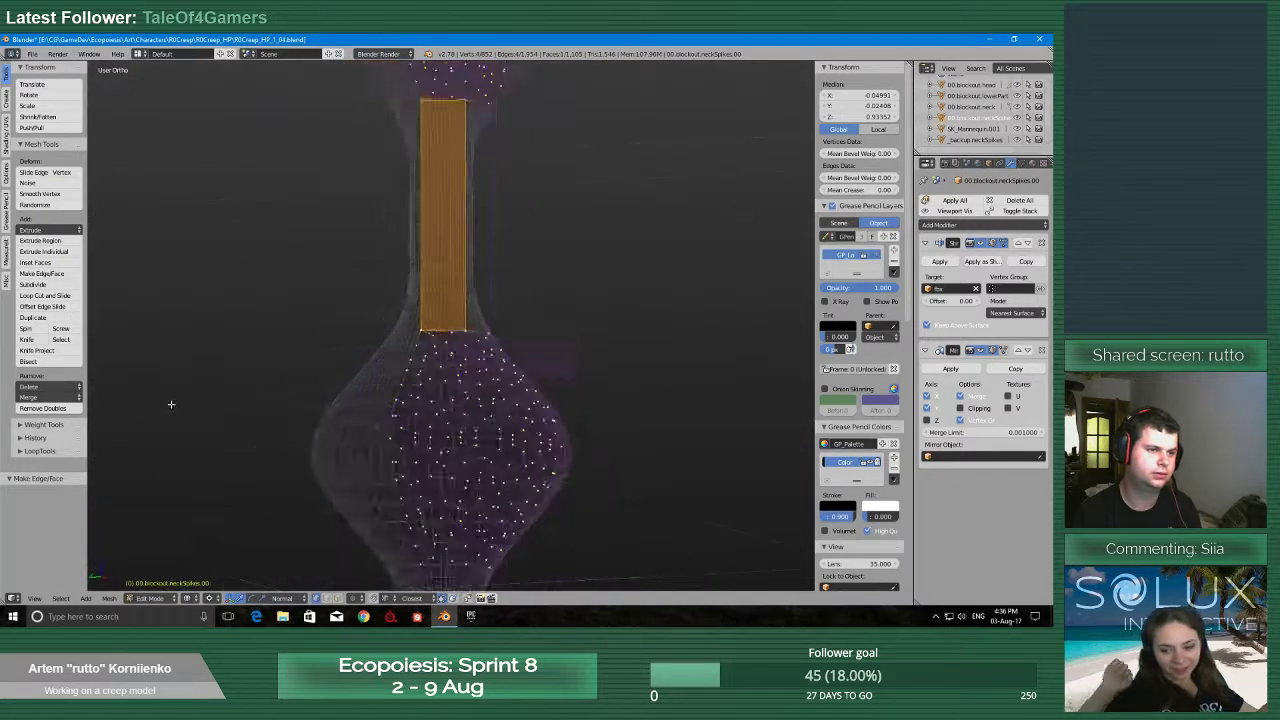
pyautogui.keyDown('shift'); pyautogui.moveTo(412, 234); pyautogui.dragTo(363, 259, button='middle'); pyautogui.keyUp('shift')
pyautogui.scroll(10, 434, 343)
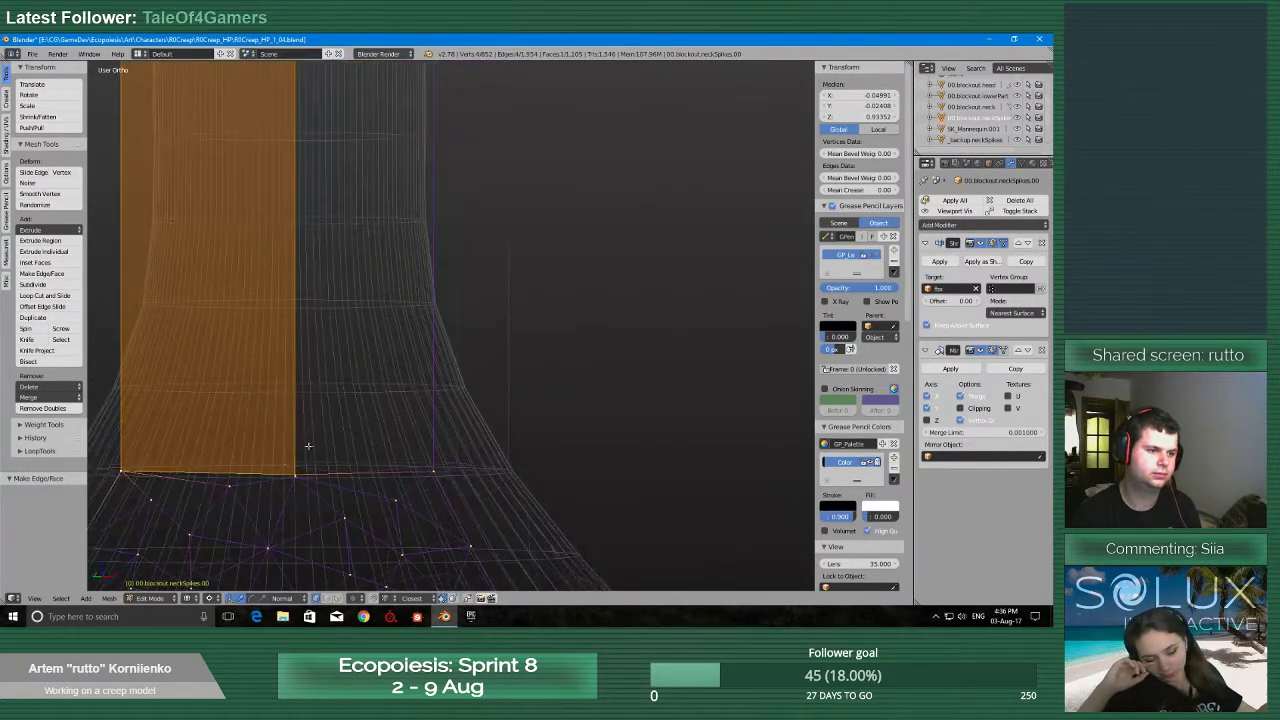
pyautogui.rightClick(306, 455)
pyautogui.scroll(-6, 299, 455)
pyautogui.keyDown('shift'); pyautogui.moveTo(402, 205); pyautogui.dragTo(386, 530, button='middle'); pyautogui.keyUp('shift')
pyautogui.scroll(10, 375, 402)
pyautogui.scroll(2, 384, 419)
pyautogui.keyDown('shift'); pyautogui.moveTo(258, 469); pyautogui.dragTo(689, 313, button='middle'); pyautogui.keyUp('shift')
pyautogui.keyDown('shift'); pyautogui.rightClick(427, 358); pyautogui.keyUp('shift')
pyautogui.scroll(-4, 470, 380)
pyautogui.scroll(-6, 639, 376)
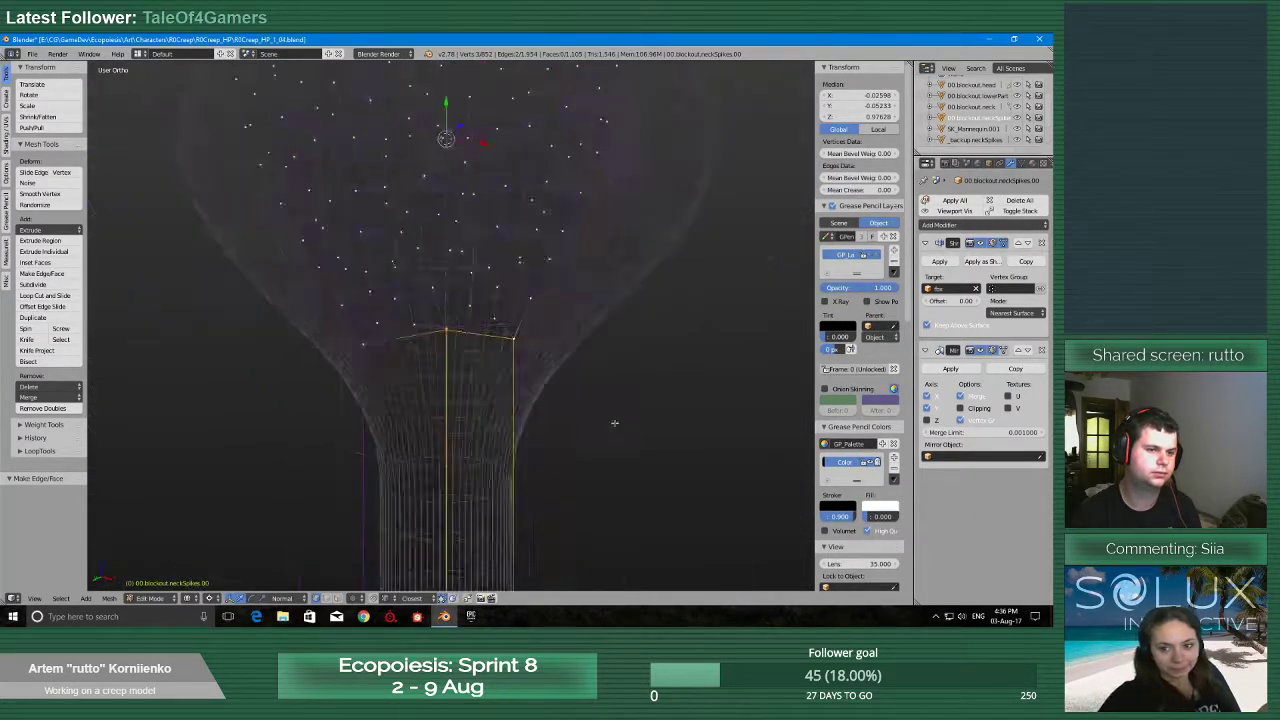
pyautogui.scroll(4, 529, 323)
pyautogui.scroll(5, 454, 263)
pyautogui.keyDown('shift'); pyautogui.moveTo(582, 464); pyautogui.dragTo(425, 337, button='middle'); pyautogui.keyUp('shift')
pyautogui.keyDown('shift'); pyautogui.rightClick(484, 352); pyautogui.keyUp('shift')
pyautogui.scroll(-7, 483, 350)
pyautogui.press('f')
# Add one centred horizontal loop cut across the two new neck faces between the bulges
pyautogui.scroll(-3, 466, 341)
pyautogui.scroll(2, 425, 338)
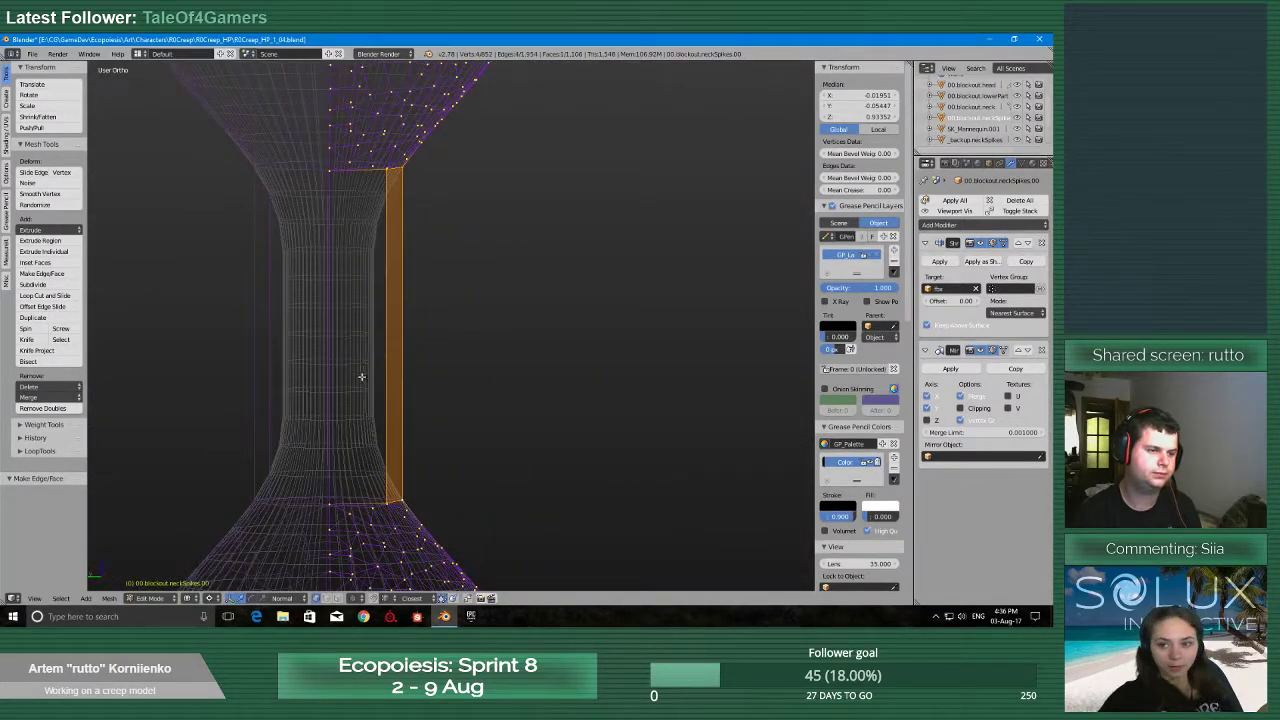
pyautogui.scroll(-4, 363, 379)
pyautogui.hotkey('ctrl', 'r')
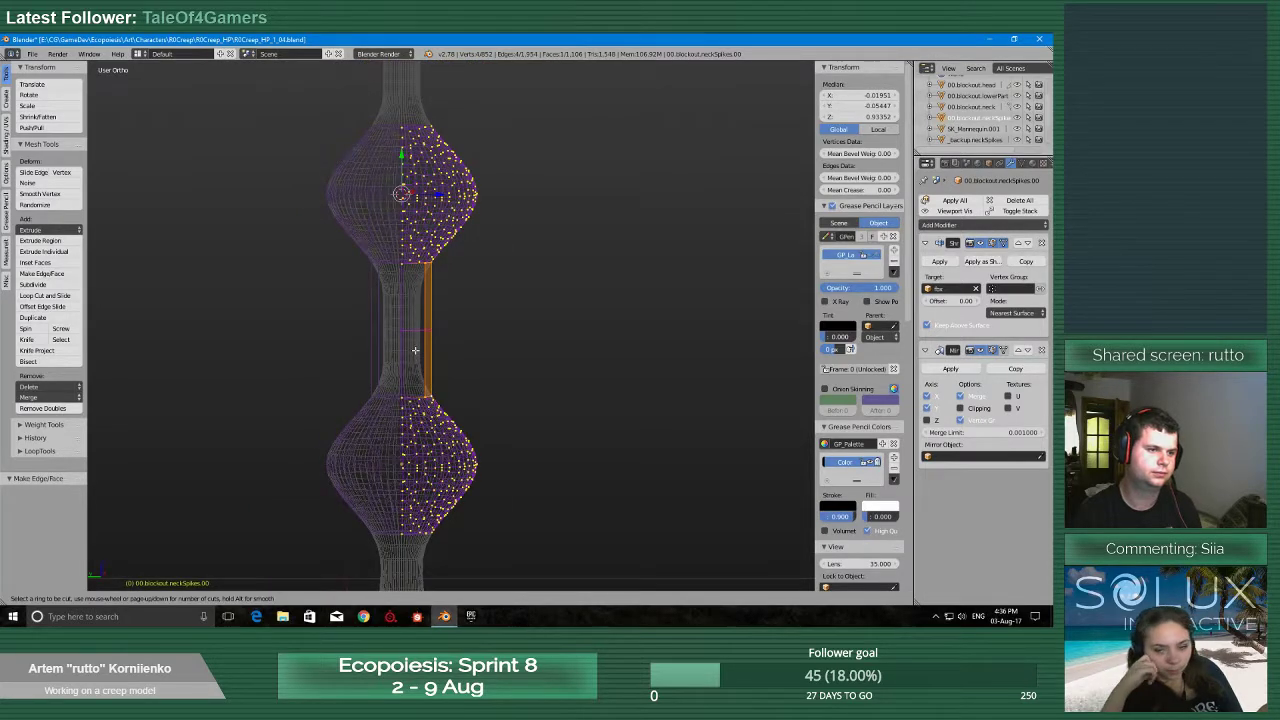
pyautogui.click(415, 350)
pyautogui.click(415, 350)
pyautogui.scroll(4, 417, 340)
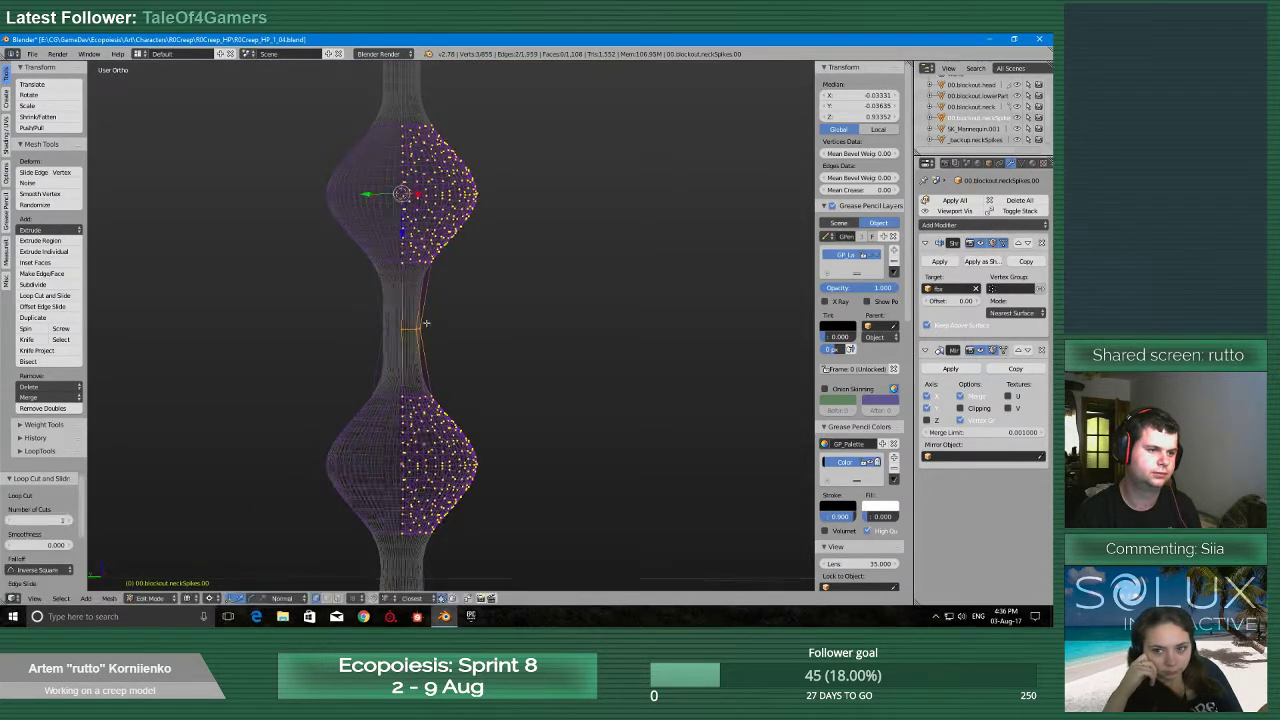
pyautogui.scroll(2, 418, 337)
pyautogui.hotkey('ctrl', 'r')
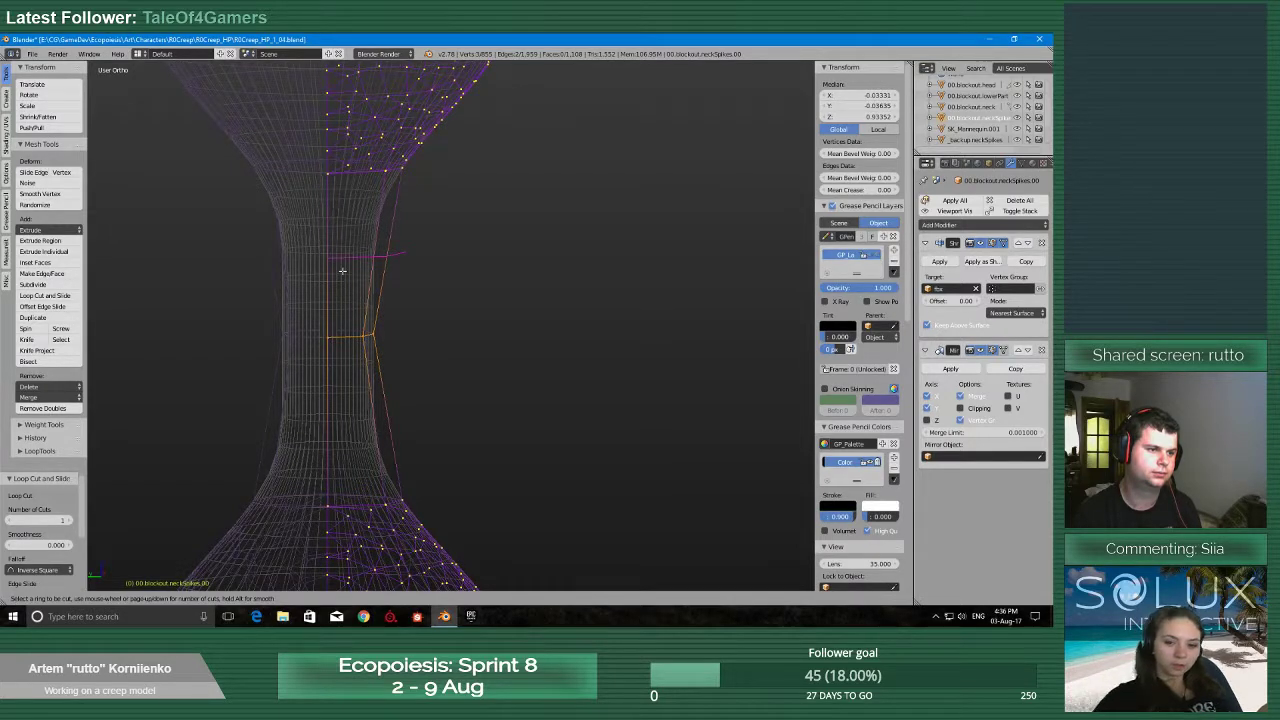
pyautogui.click(342, 270)
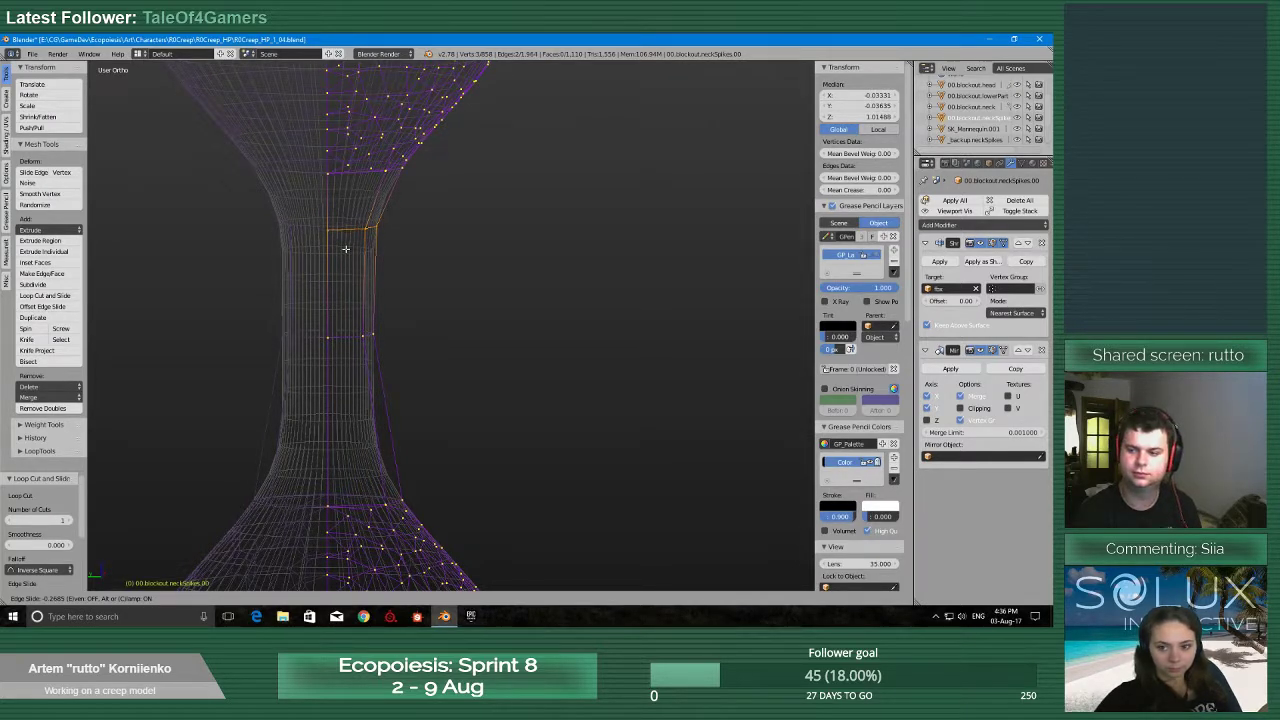
pyautogui.rightClick(346, 249)
pyautogui.hotkey('ctrl', 'z')
# Select the reference neck mesh's edge loop midway between the two bulges and snap the 3D cursor to it
pyautogui.scroll(-3, 362, 312)
pyautogui.moveTo(363, 314); pyautogui.dragTo(417, 349, button='middle')
pyautogui.press('Tab')
pyautogui.click(346, 397)
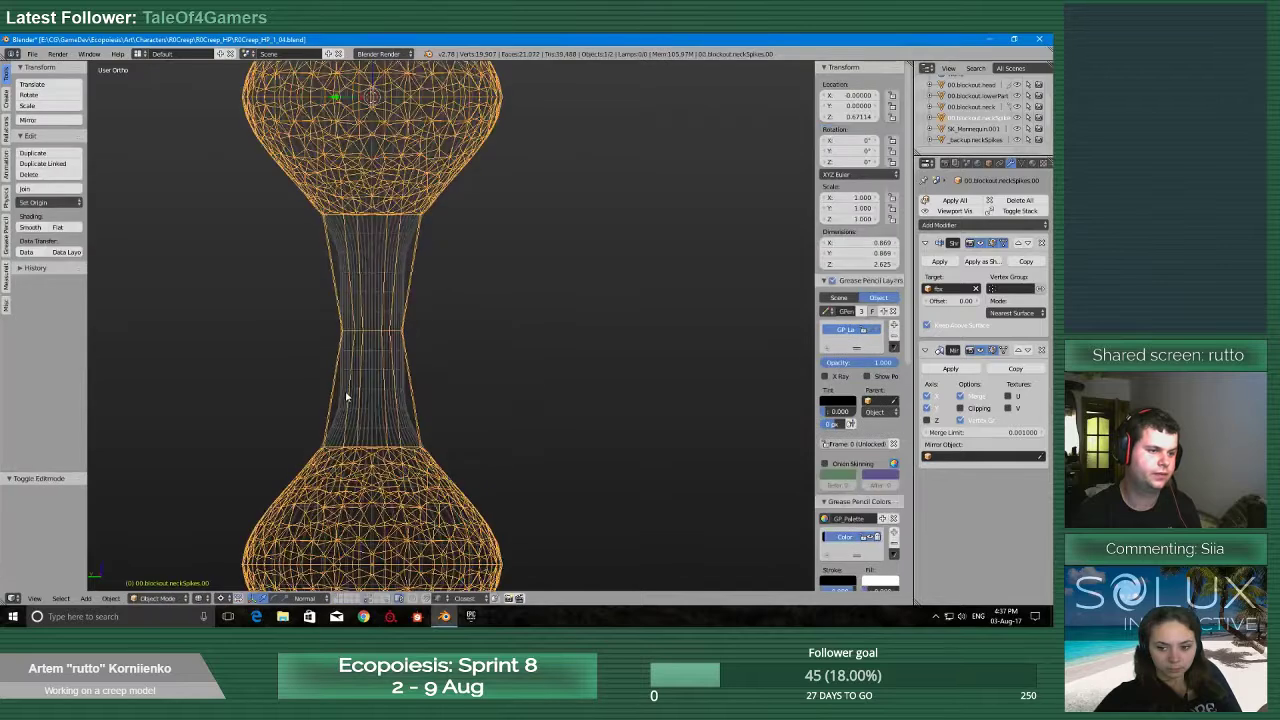
pyautogui.scroll(3, 360, 380)
pyautogui.rightClick(374, 366)
pyautogui.press('Tab')
pyautogui.click(329, 351)
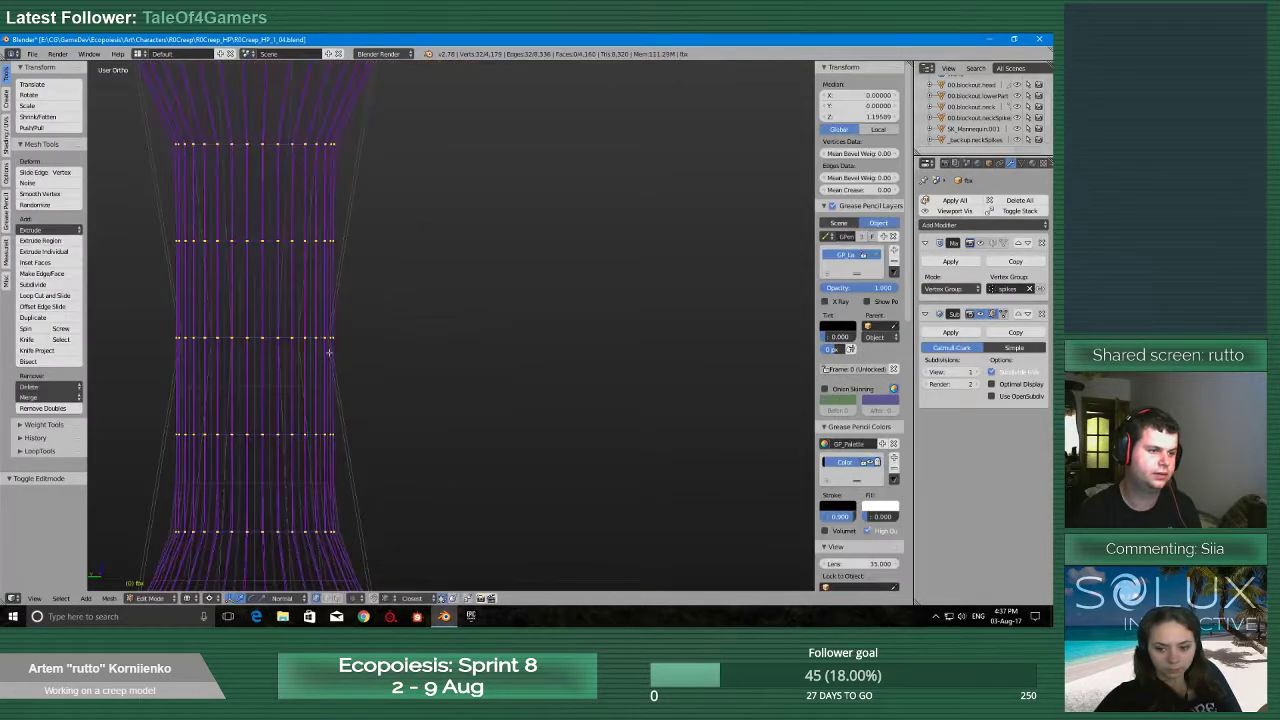
pyautogui.keyDown('alt'); pyautogui.rightClick(281, 337); pyautogui.keyUp('alt')
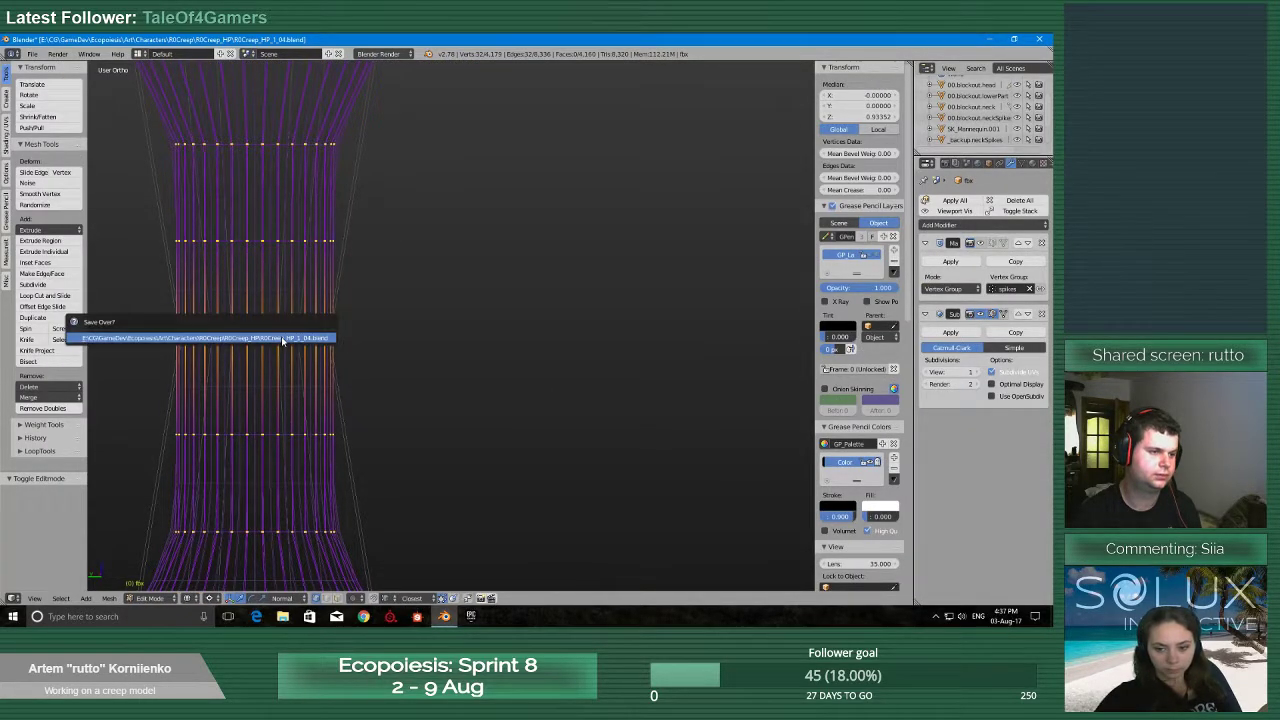
pyautogui.hotkey('shift', 's')
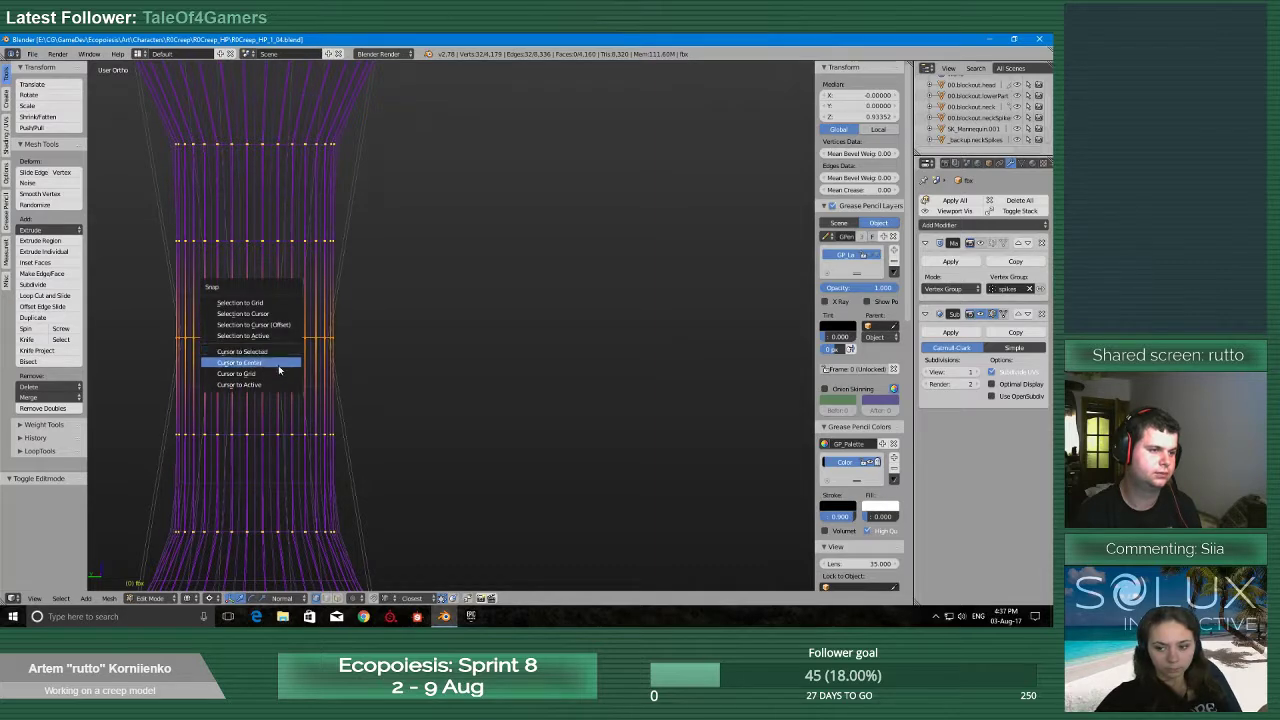
pyautogui.click(272, 355)
# Set the origin of the neck spikes object to the 3D cursor
pyautogui.scroll(-7, 275, 361)
pyautogui.press('Tab')
pyautogui.press('Tab')
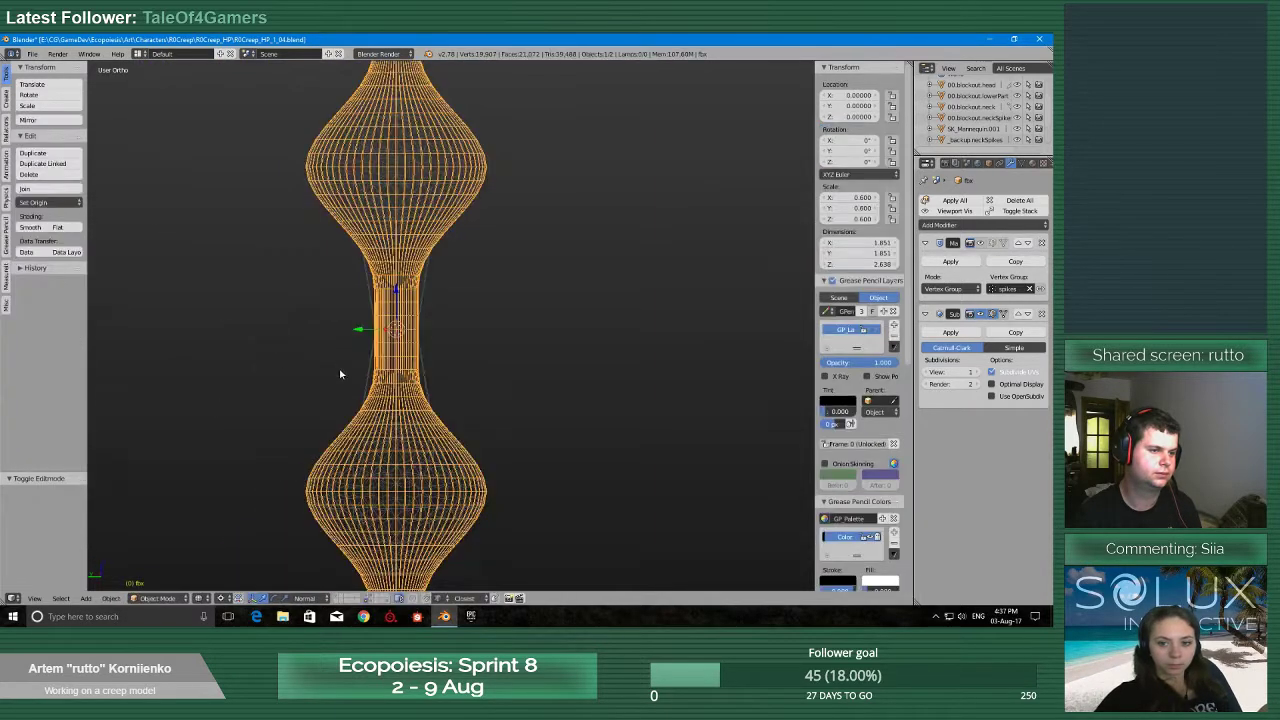
pyautogui.rightClick(427, 467)
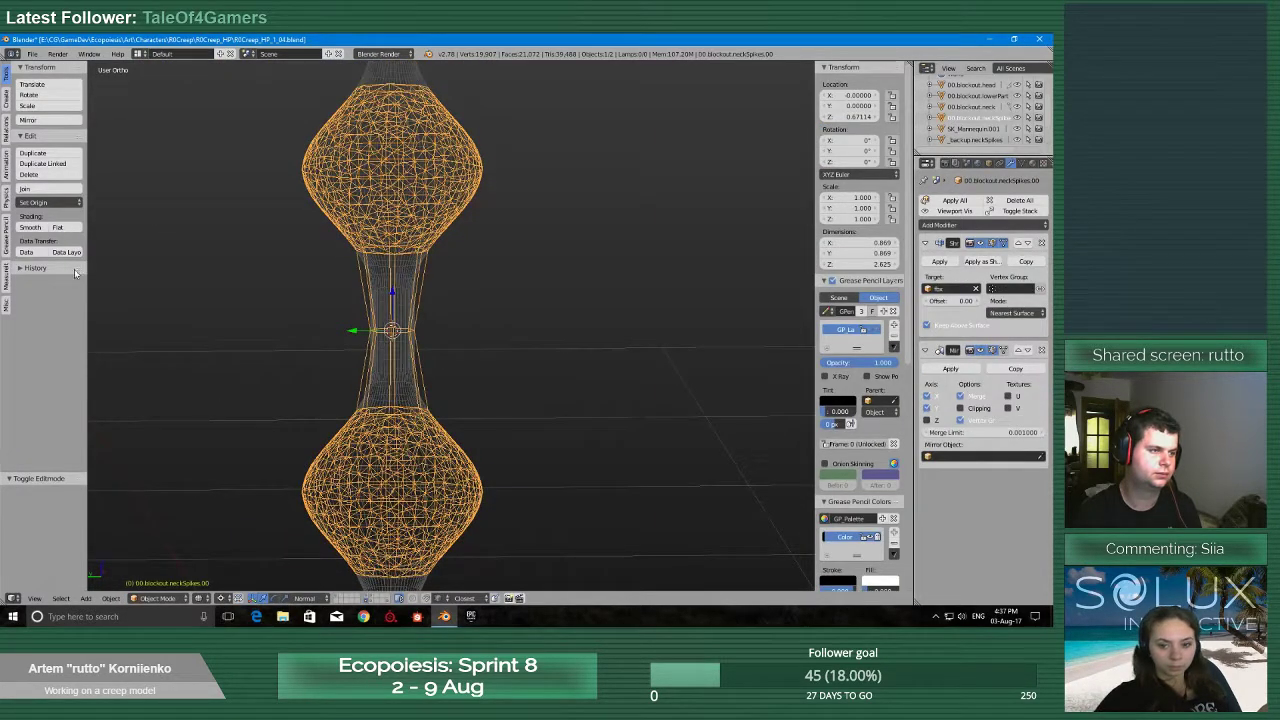
pyautogui.click(52, 202)
pyautogui.click(63, 241)
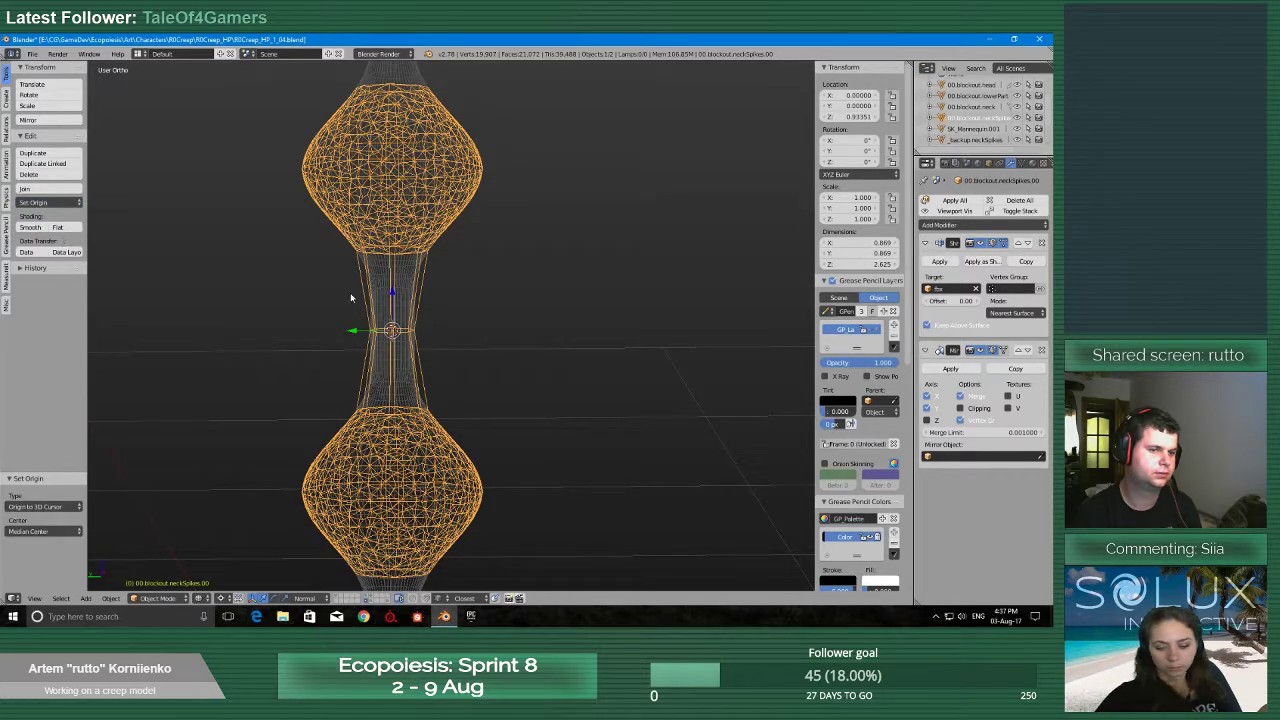
# In face select mode, select the lower bulge's patch with the lower half of the neck bridge and delete those faces
pyautogui.moveTo(621, 382); pyautogui.dragTo(610, 376, button='middle')
pyautogui.scroll(-2, 610, 376)
pyautogui.scroll(2, 610, 376)
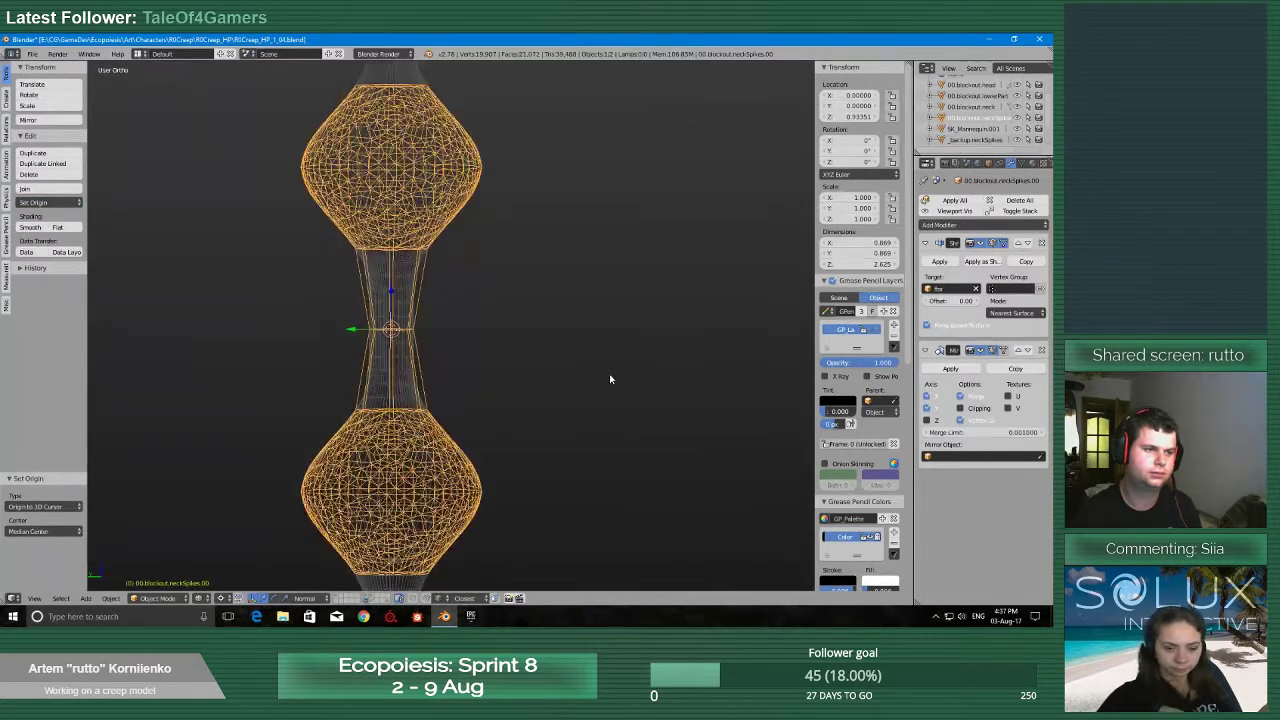
pyautogui.click(618, 375)
pyautogui.scroll(1, 560, 420)
pyautogui.scroll(-3, 546, 433)
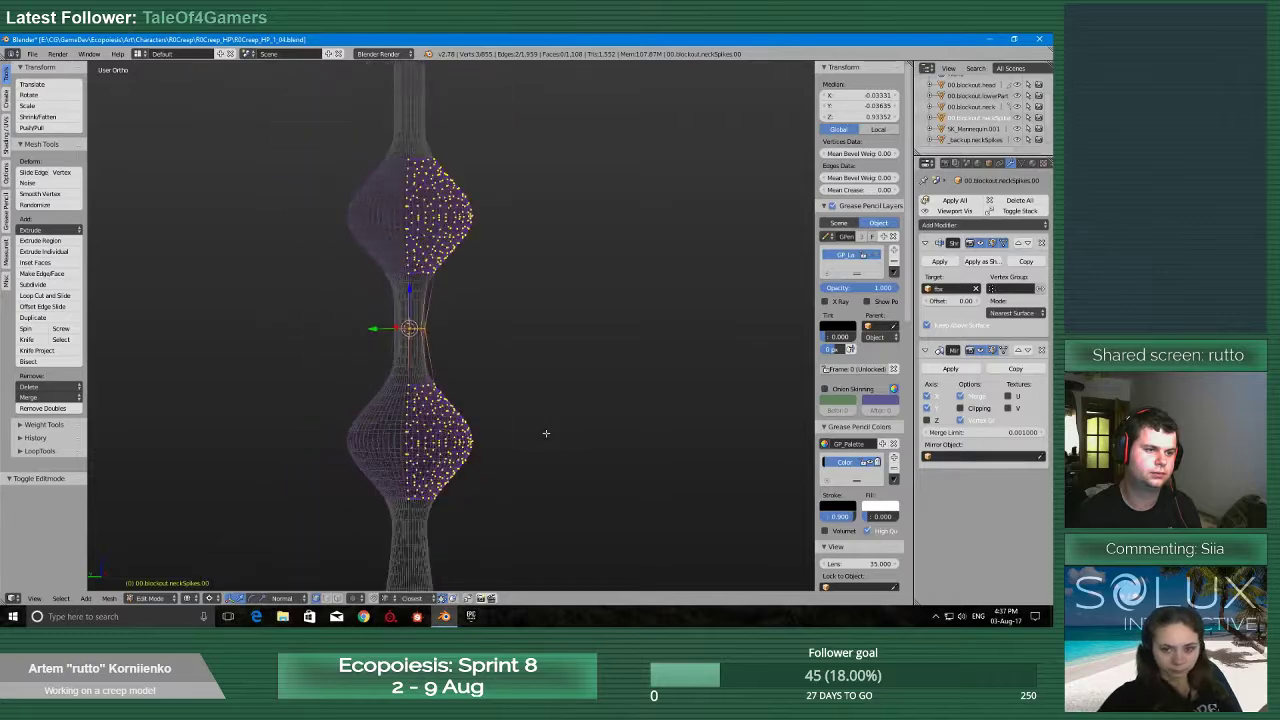
pyautogui.hotkey('ctrl', 'Tab')
pyautogui.click(514, 460)
pyautogui.scroll(-1, 449, 437)
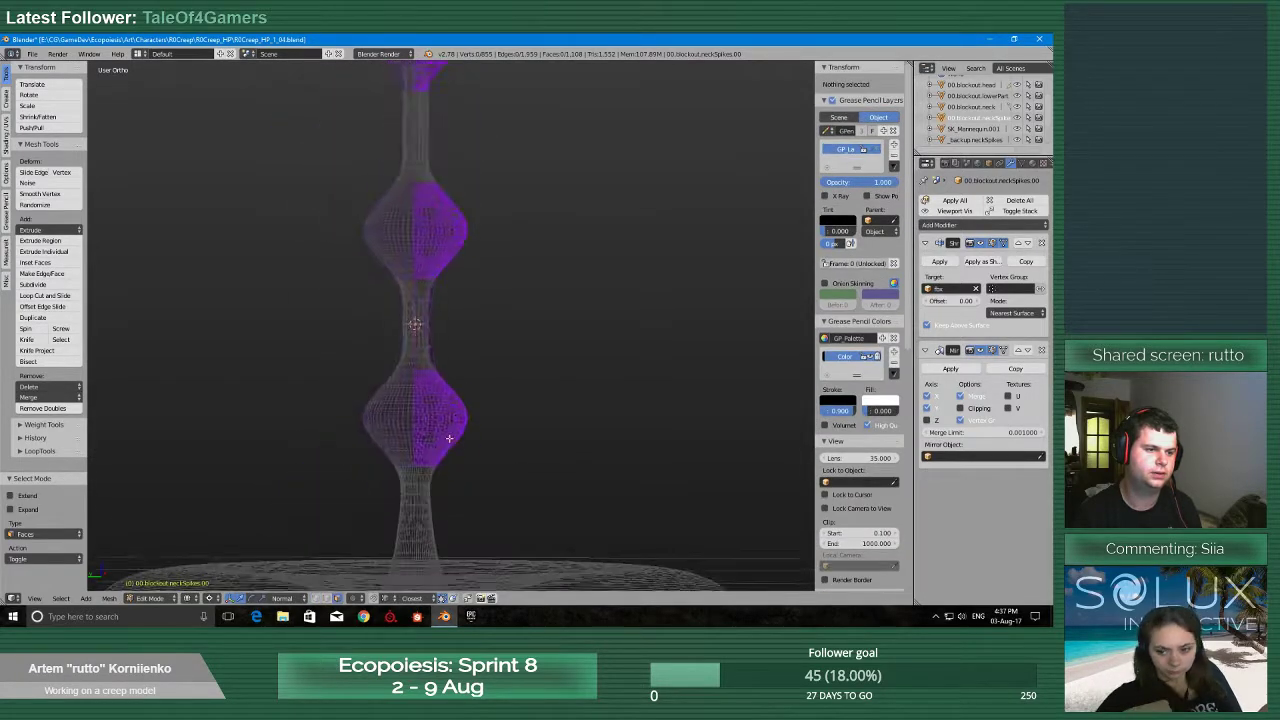
pyautogui.scroll(3, 440, 435)
pyautogui.moveTo(317, 324)
pyautogui.keyDown('ctrl'); pyautogui.mouseDown()
pyautogui.moveTo(471, 311)
pyautogui.moveTo(466, 537)
pyautogui.moveTo(280, 534)
pyautogui.mouseUp(); pyautogui.keyUp('ctrl')
pyautogui.moveTo(280, 534)
pyautogui.mouseDown(button='middle')
pyautogui.moveTo(476, 453)
pyautogui.moveTo(482, 466)
pyautogui.mouseUp(button='middle')
pyautogui.scroll(-3, 482, 466)
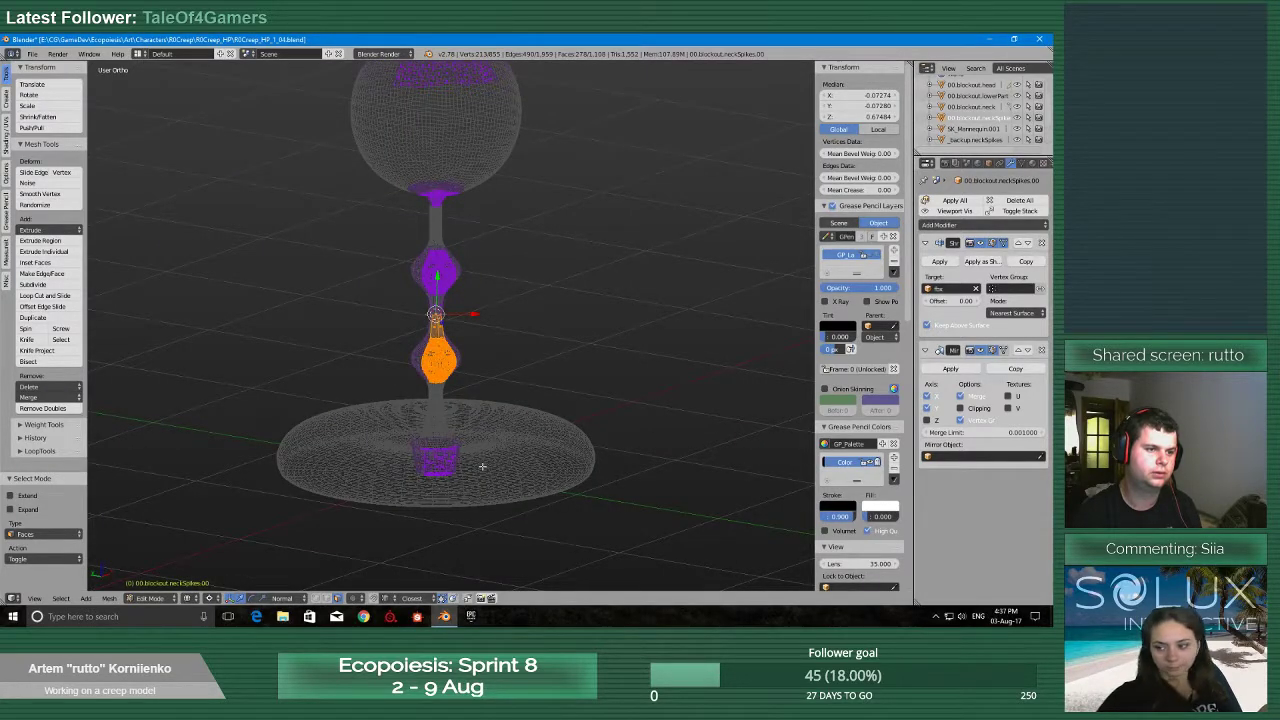
pyautogui.moveTo(476, 397)
pyautogui.mouseDown(button='middle')
pyautogui.moveTo(497, 443)
pyautogui.moveTo(497, 399)
pyautogui.mouseUp(button='middle')
pyautogui.scroll(-2, 495, 443)
pyautogui.press('x')
pyautogui.click(497, 400)
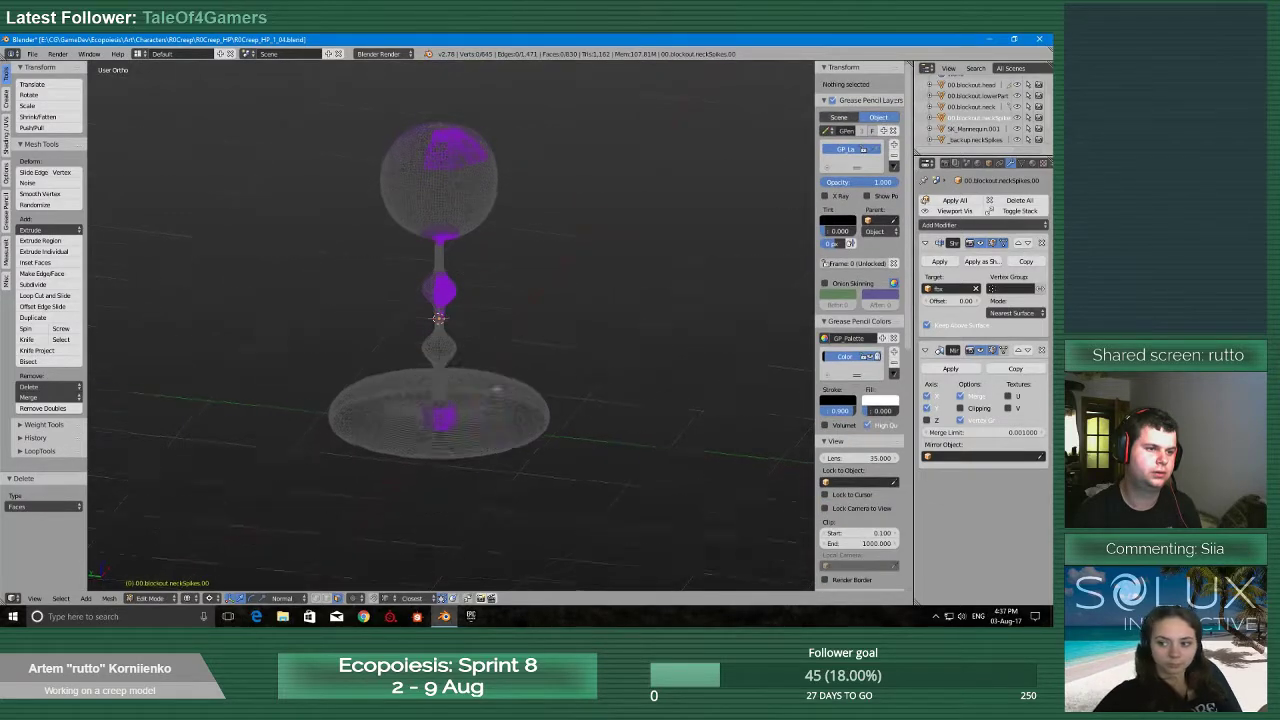
# Undo the deletion of the lower bulge's patch and turn off the Shrinkwrap modifier's viewport display to check the mesh in Object Mode
pyautogui.rightClick(438, 232)
pyautogui.scroll(5, 466, 253)
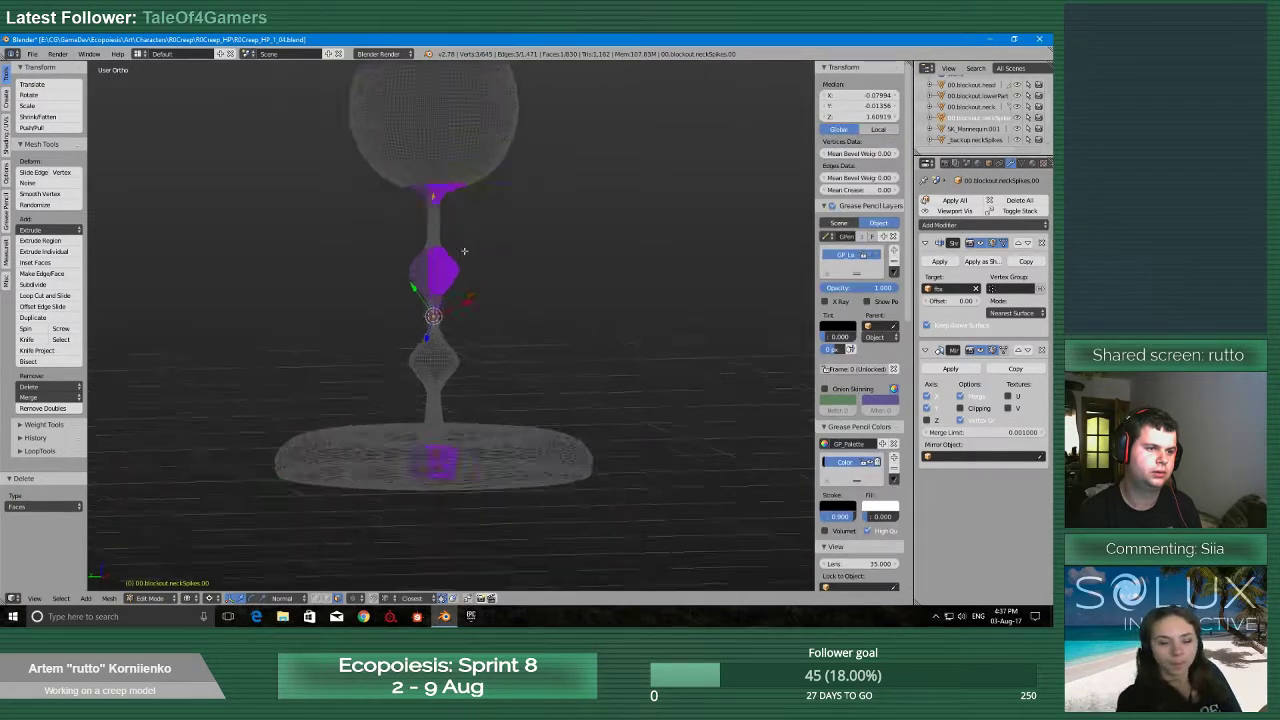
pyautogui.keyDown('shift'); pyautogui.moveTo(442, 198); pyautogui.dragTo(468, 354, button='middle'); pyautogui.keyUp('shift')
pyautogui.scroll(-2, 468, 357)
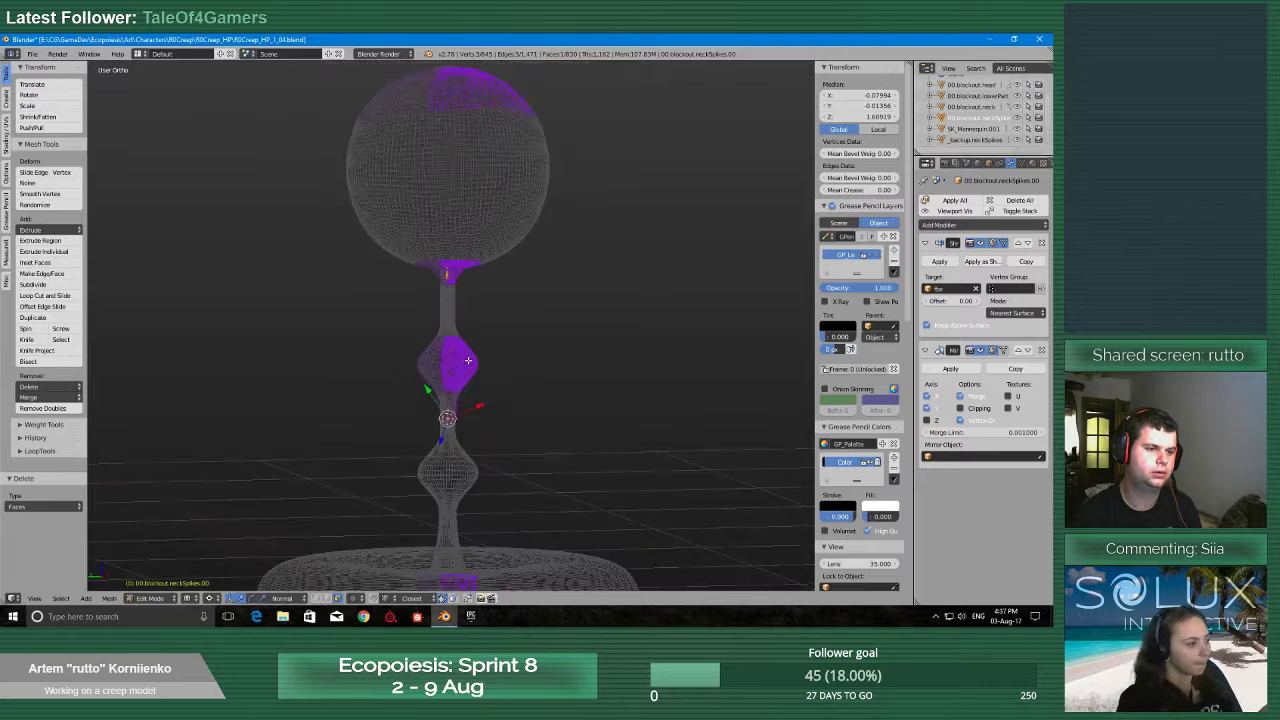
pyautogui.press('a')
pyautogui.hotkey('ctrl', 'z')
pyautogui.click(992, 243)
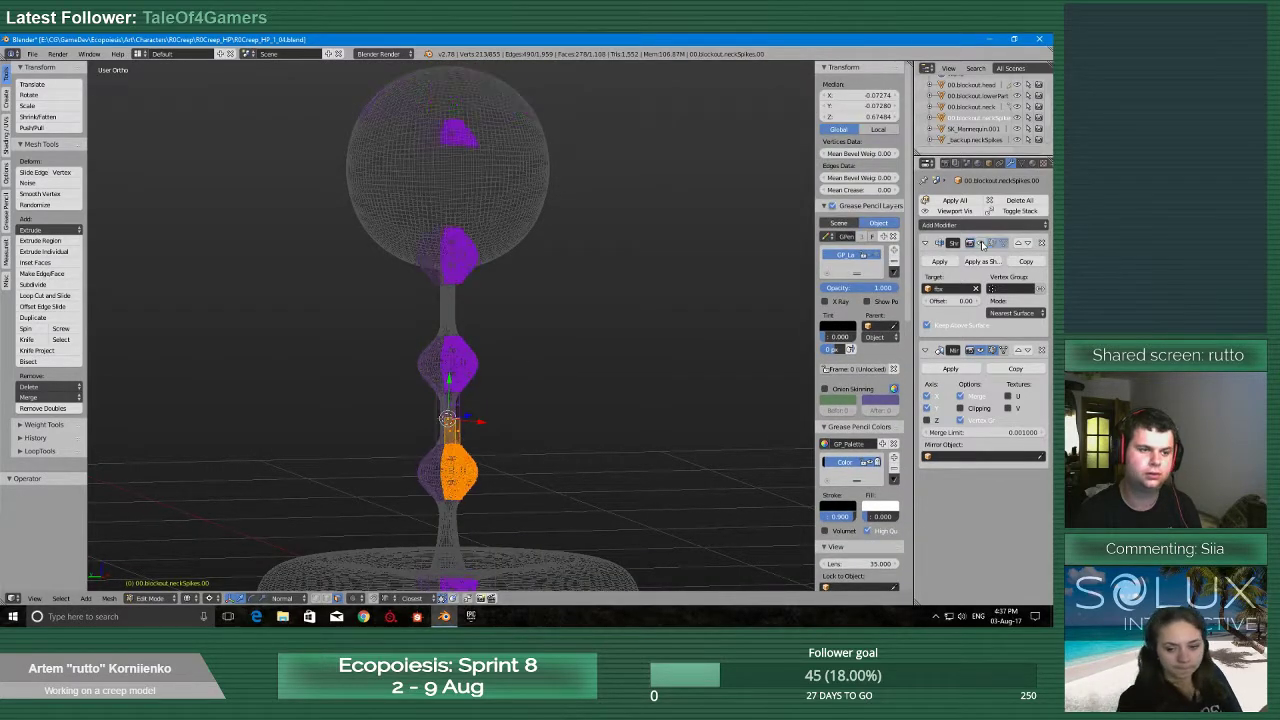
pyautogui.press('Tab')
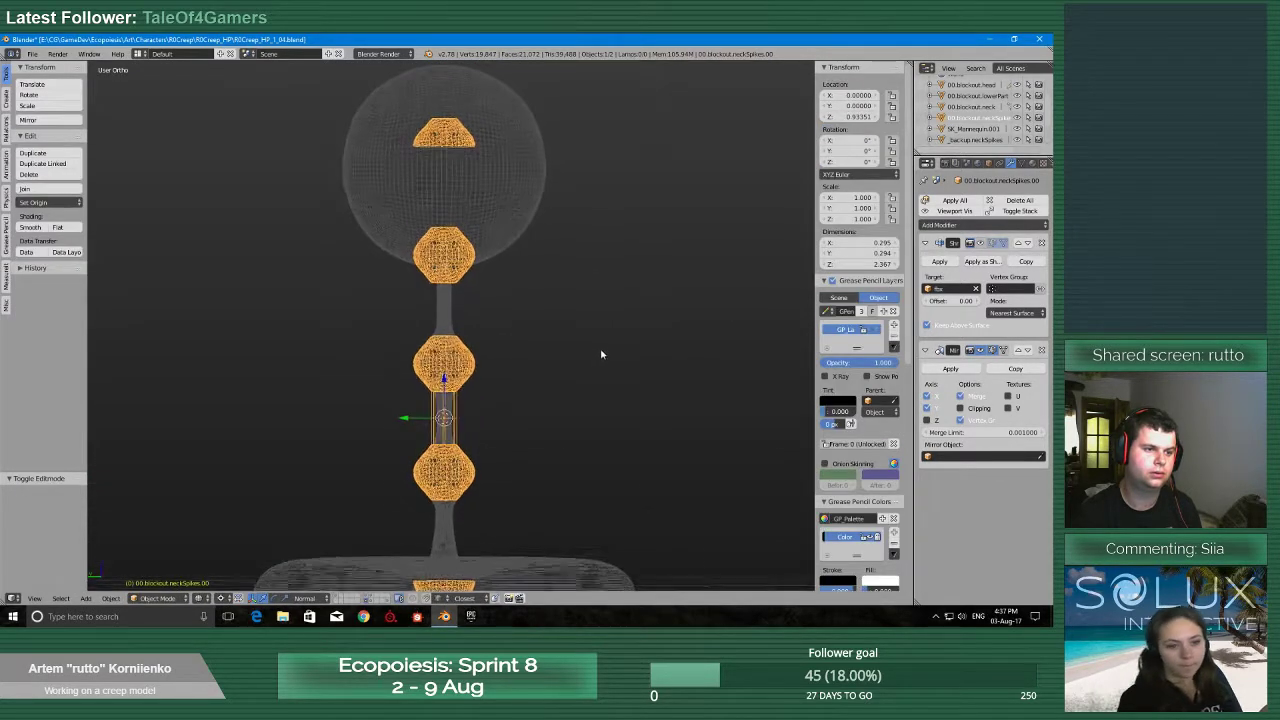
pyautogui.moveTo(600, 327); pyautogui.dragTo(564, 354, button='middle')
pyautogui.scroll(-2, 557, 358)
# Back in Edit Mode, delete the selected faces of the lower bulge's patch and the lower half of the neck bridge
pyautogui.press('Tab')
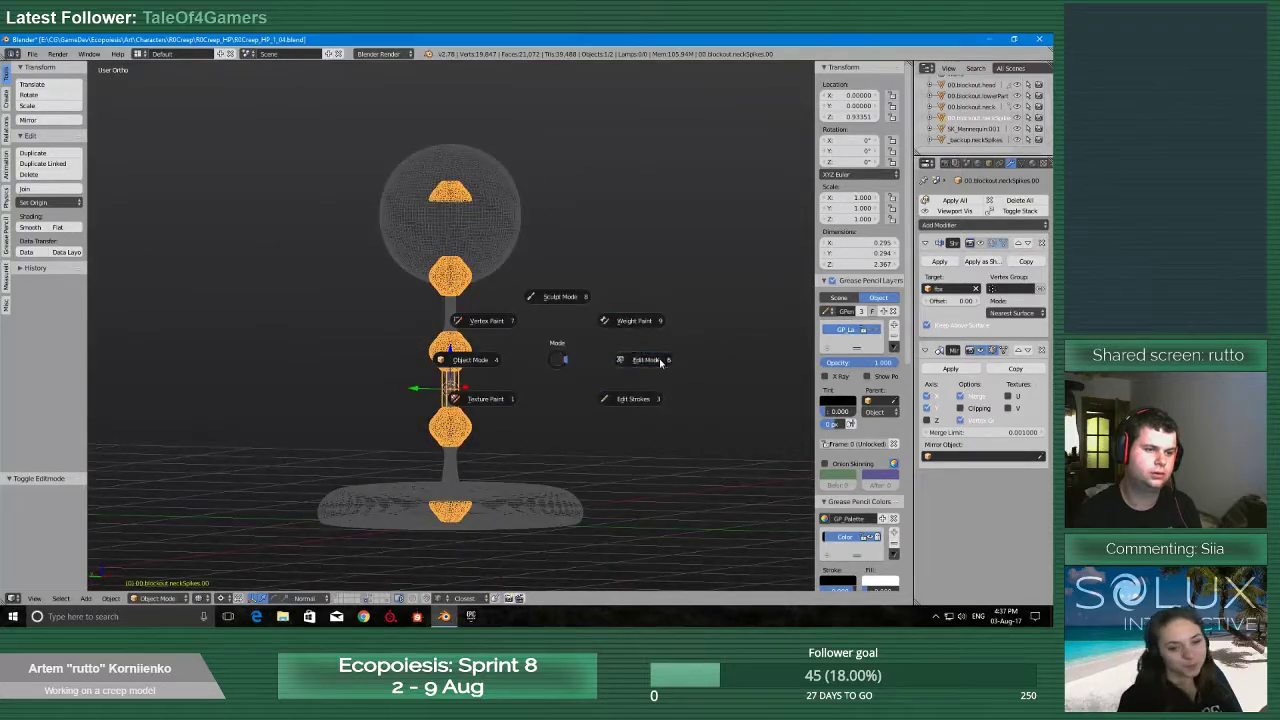
pyautogui.click(661, 362)
pyautogui.scroll(2, 559, 391)
pyautogui.keyDown('shift'); pyautogui.moveTo(524, 452); pyautogui.dragTo(566, 331, button='middle'); pyautogui.keyUp('shift')
pyautogui.press('x')
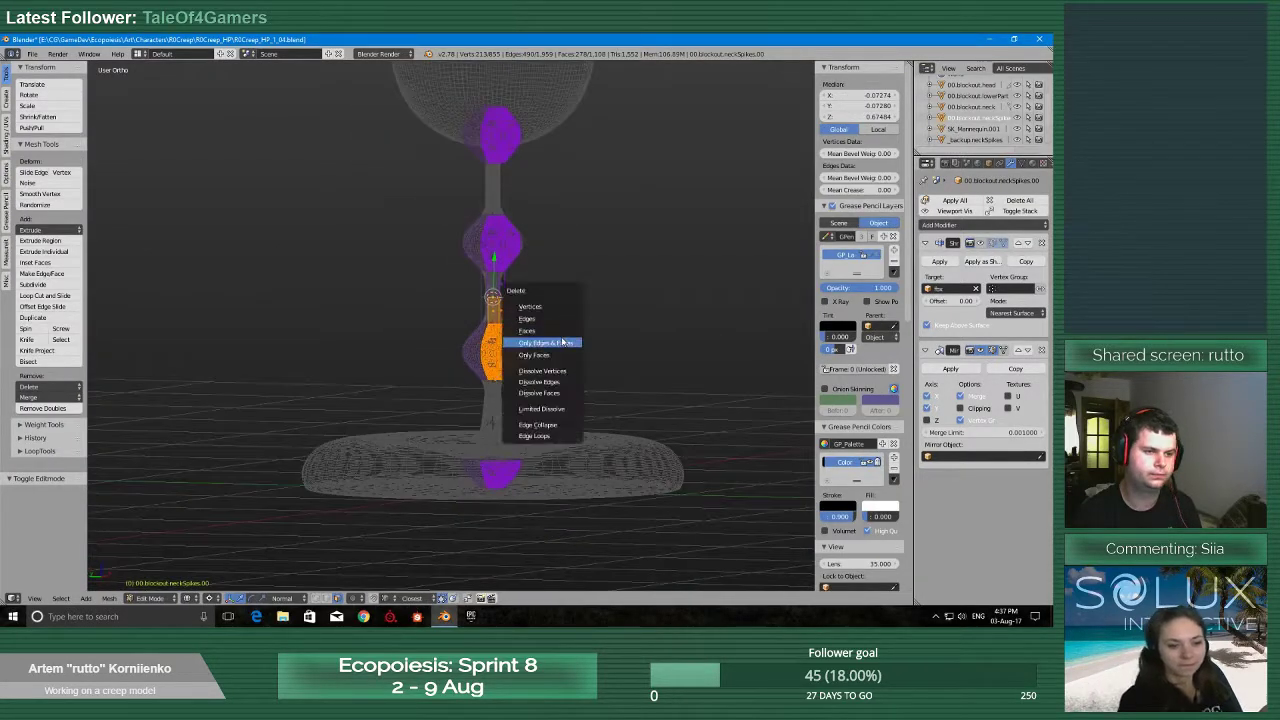
pyautogui.click(554, 331)
pyautogui.hotkey('ctrl', 'z')
pyautogui.press('x')
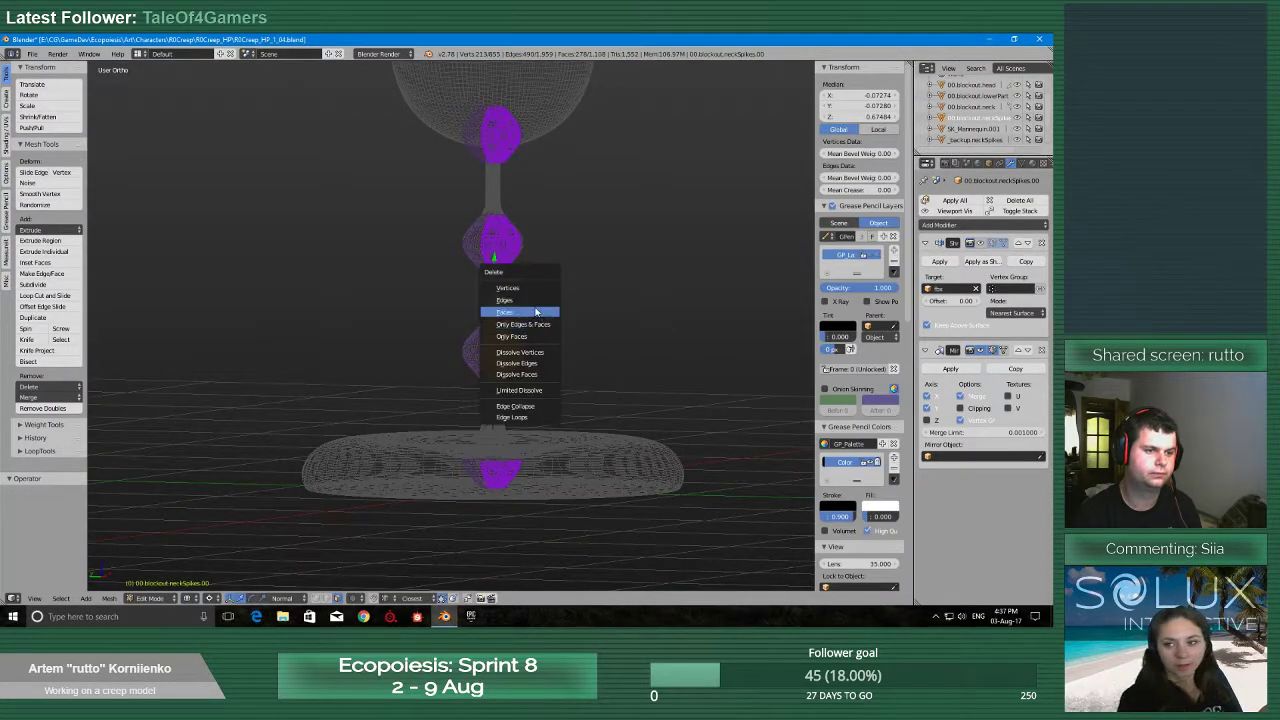
pyautogui.click(540, 310)
# Lasso-select the bottom patch and the two patches above the upper bulge and delete their faces
pyautogui.keyDown('ctrl'); pyautogui.moveTo(324, 545); pyautogui.dragTo(318, 518); pyautogui.keyUp('ctrl')
pyautogui.keyDown('shift'); pyautogui.moveTo(508, 290); pyautogui.dragTo(484, 420, button='middle'); pyautogui.keyUp('shift')
pyautogui.scroll(-2, 484, 410)
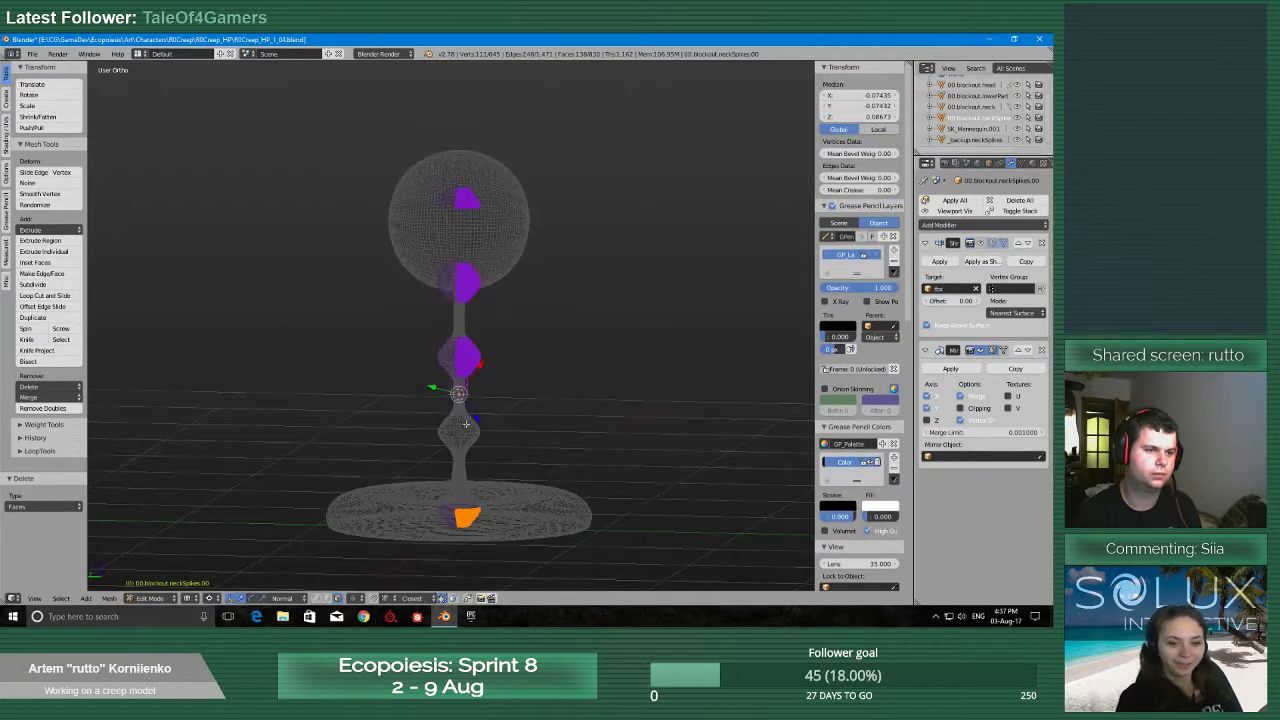
pyautogui.scroll(3, 491, 300)
pyautogui.moveTo(491, 300)
pyautogui.mouseDown(button='middle')
pyautogui.moveTo(508, 204)
pyautogui.moveTo(481, 274)
pyautogui.mouseUp(button='middle')
pyautogui.scroll(2, 440, 363)
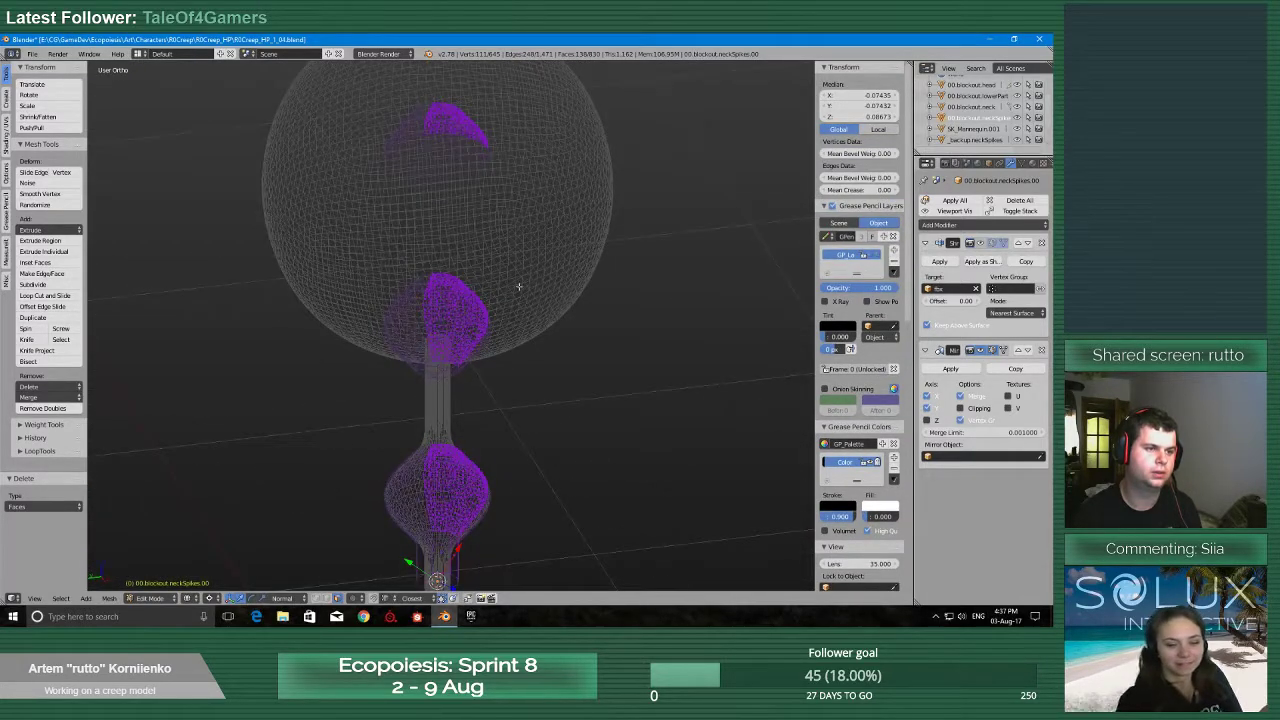
pyautogui.moveTo(364, 79)
pyautogui.keyDown('ctrl'); pyautogui.mouseDown()
pyautogui.moveTo(503, 346)
pyautogui.moveTo(331, 252)
pyautogui.mouseUp(); pyautogui.keyUp('ctrl')
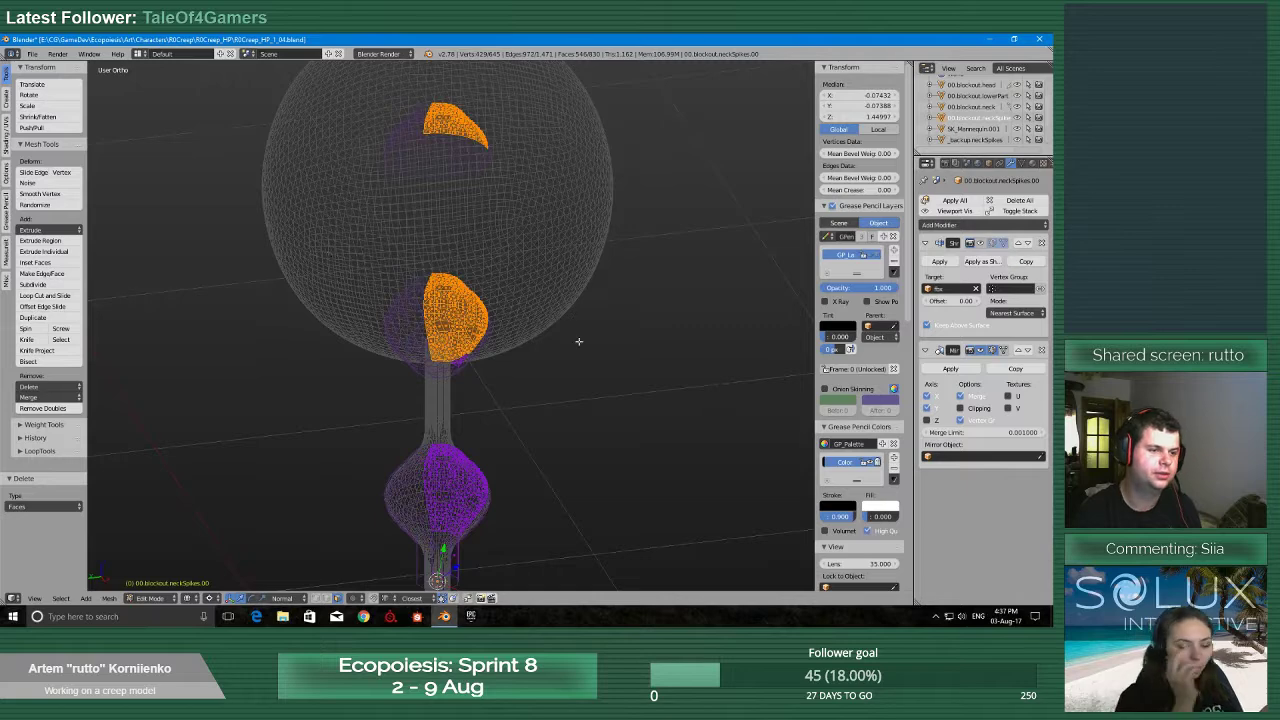
pyautogui.scroll(-4, 570, 365)
pyautogui.press('x')
pyautogui.click(551, 251)
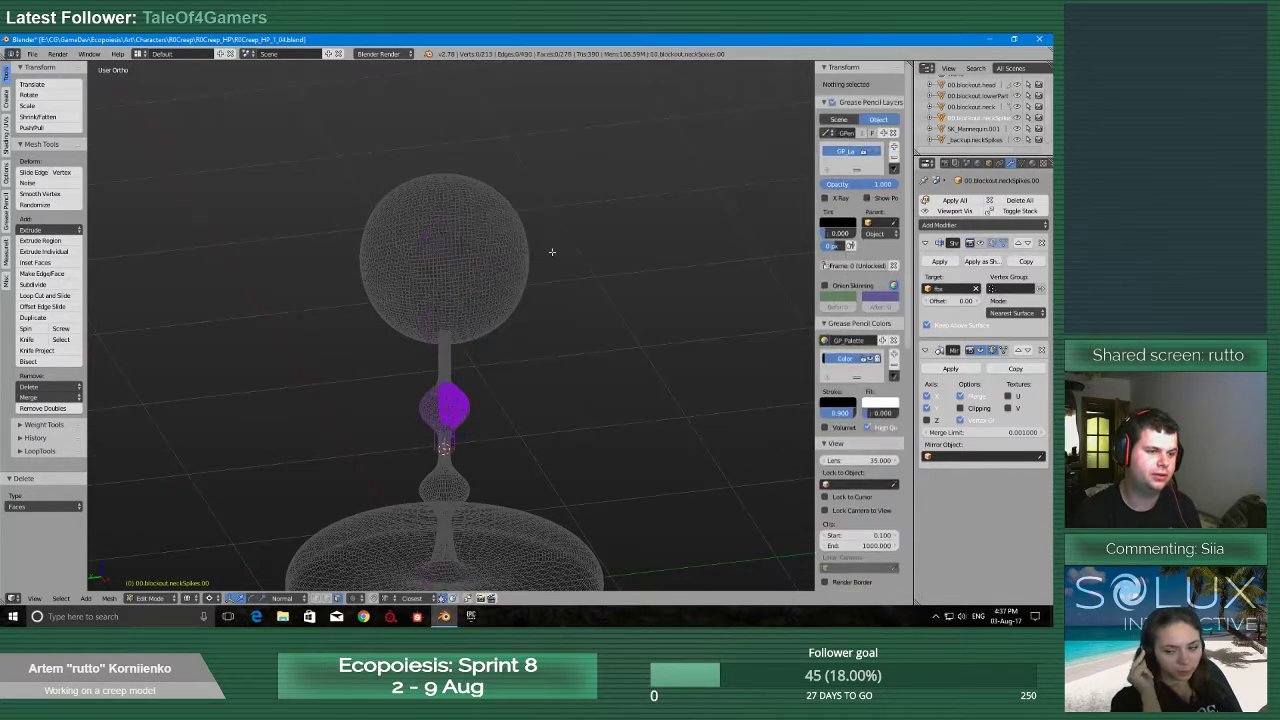
# In Object Mode, enable the Z axis in the neck spikes object's Mirror modifier
pyautogui.scroll(3, 480, 386)
pyautogui.moveTo(552, 251); pyautogui.dragTo(513, 237, button='middle')
pyautogui.press('Tab')
pyautogui.click(416, 386)
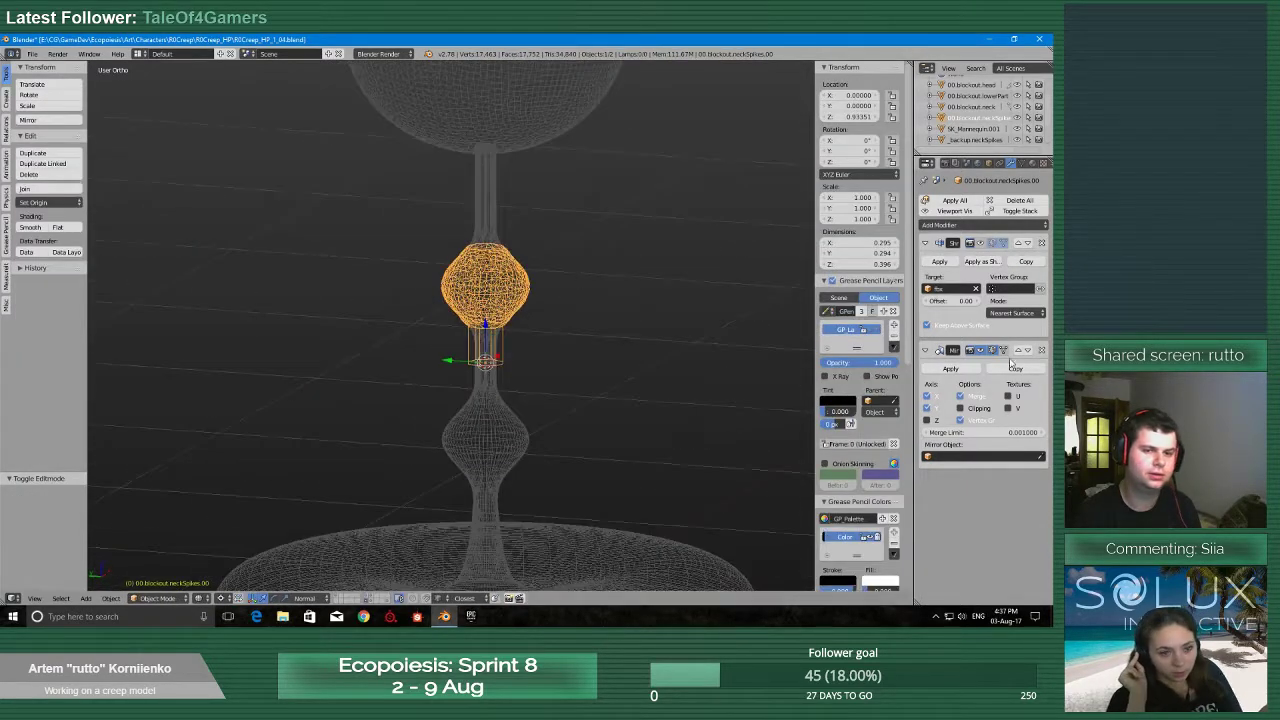
pyautogui.click(937, 421)
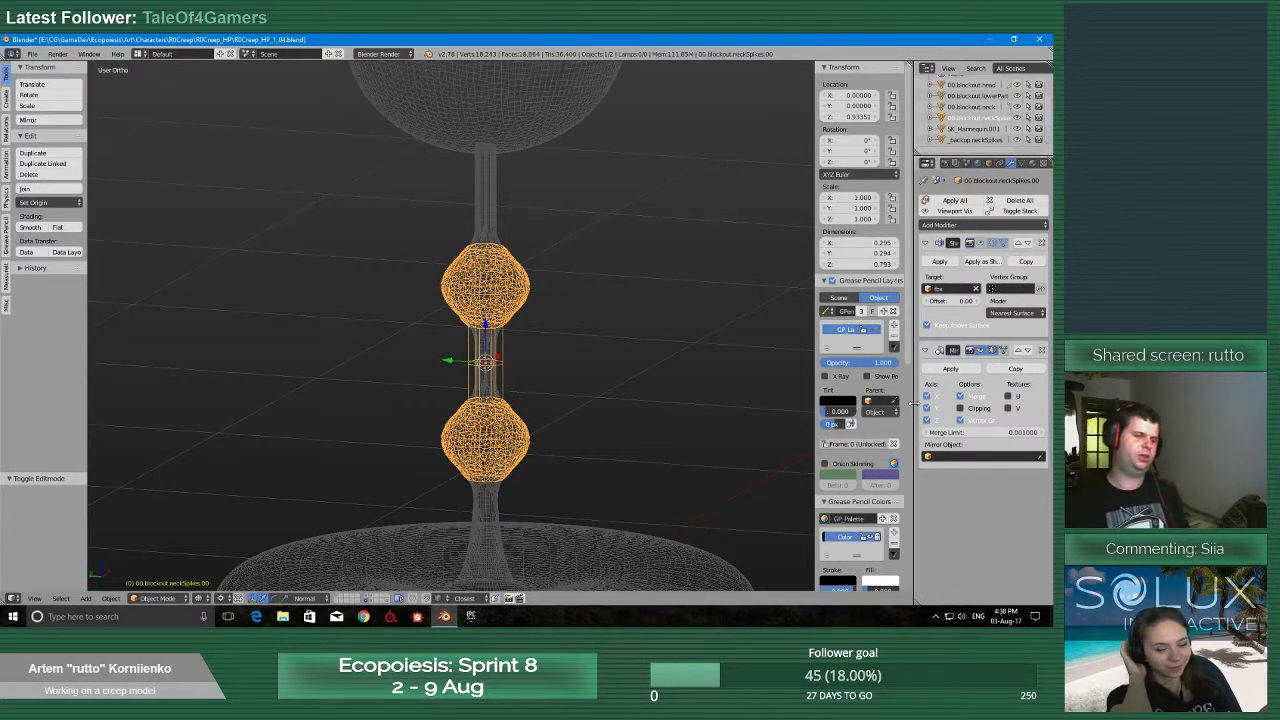
# Turn the Shrinkwrap modifier's viewport display back on and save over the existing file
pyautogui.scroll(6, 470, 489)
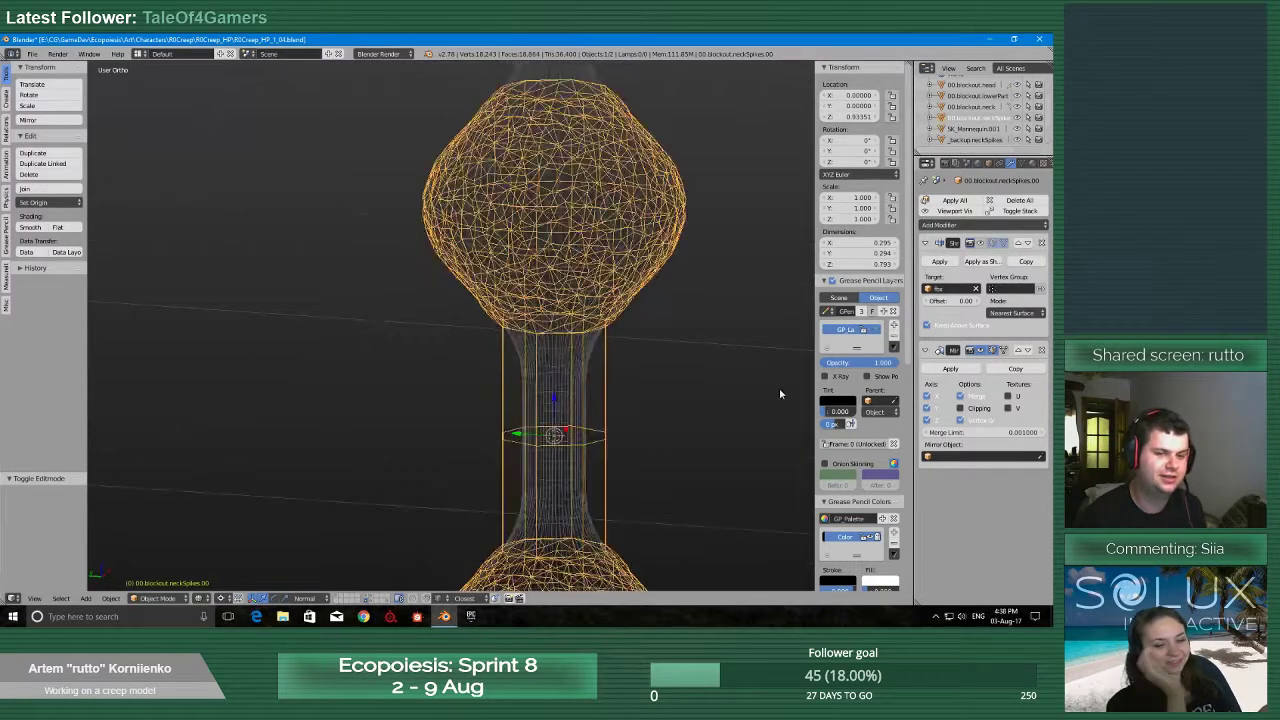
pyautogui.click(982, 244)
pyautogui.scroll(2, 609, 486)
pyautogui.moveTo(609, 486); pyautogui.dragTo(555, 385, button='middle')
pyautogui.scroll(-3, 638, 474)
pyautogui.hotkey('ctrl', 's')
pyautogui.click(560, 446)
# In Edit Mode, add one centred horizontal loop cut to the neck bridge between its midpoint and the upper bulge
pyautogui.keyDown('shift'); pyautogui.moveTo(555, 385); pyautogui.dragTo(577, 337, button='middle'); pyautogui.keyUp('shift')
pyautogui.scroll(6, 573, 355)
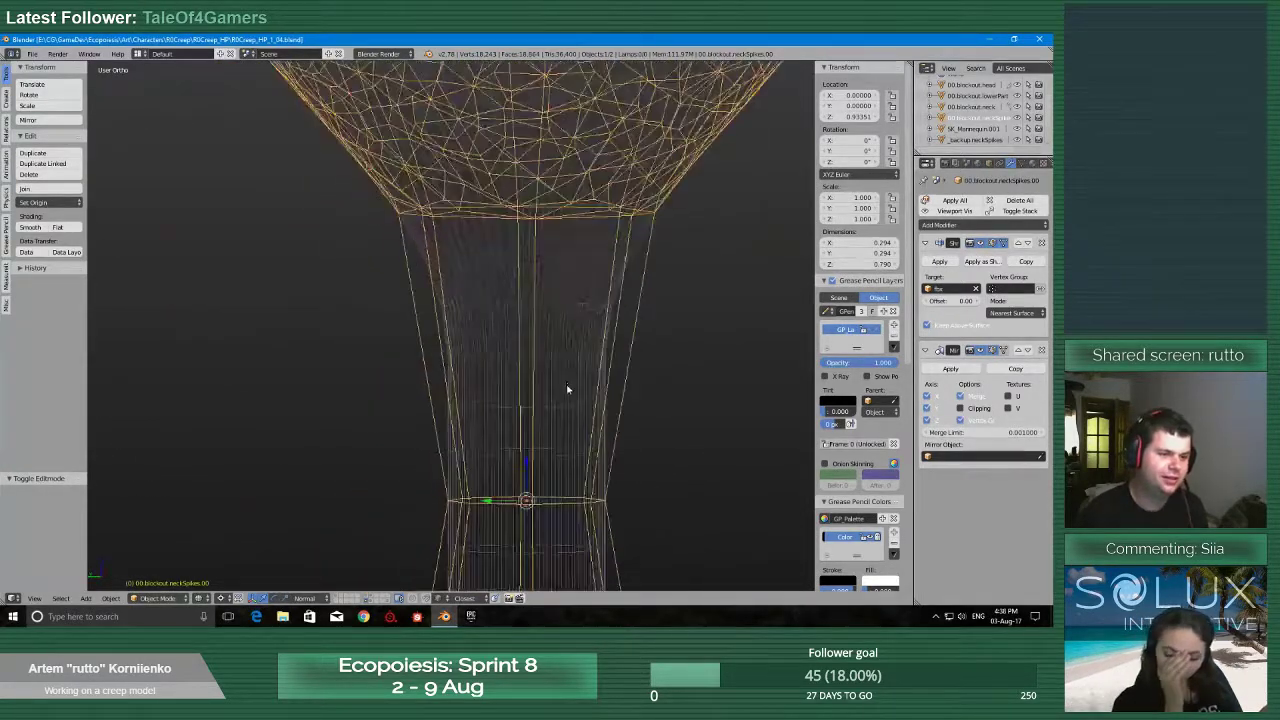
pyautogui.scroll(-3, 582, 425)
pyautogui.keyDown('shift'); pyautogui.moveTo(578, 446); pyautogui.dragTo(548, 397, button='middle'); pyautogui.keyUp('shift')
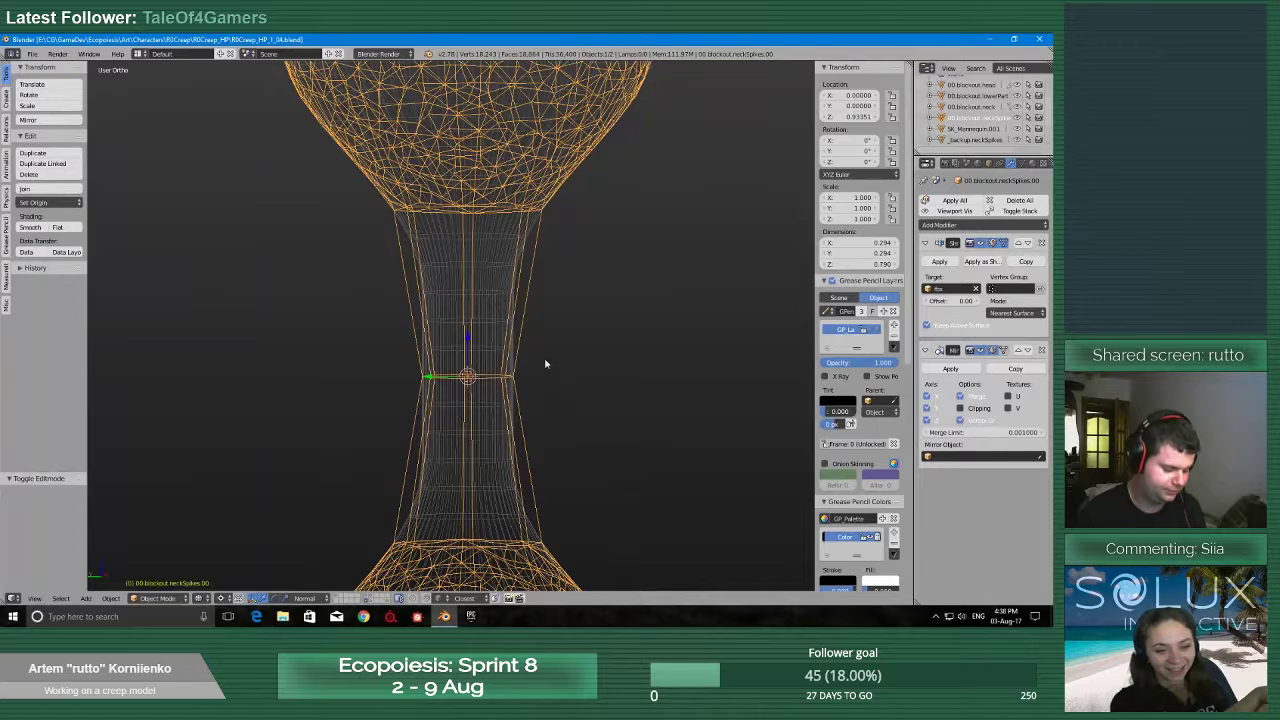
pyautogui.press('Tab')
pyautogui.click(548, 370)
pyautogui.moveTo(499, 357); pyautogui.dragTo(498, 358, button='middle')
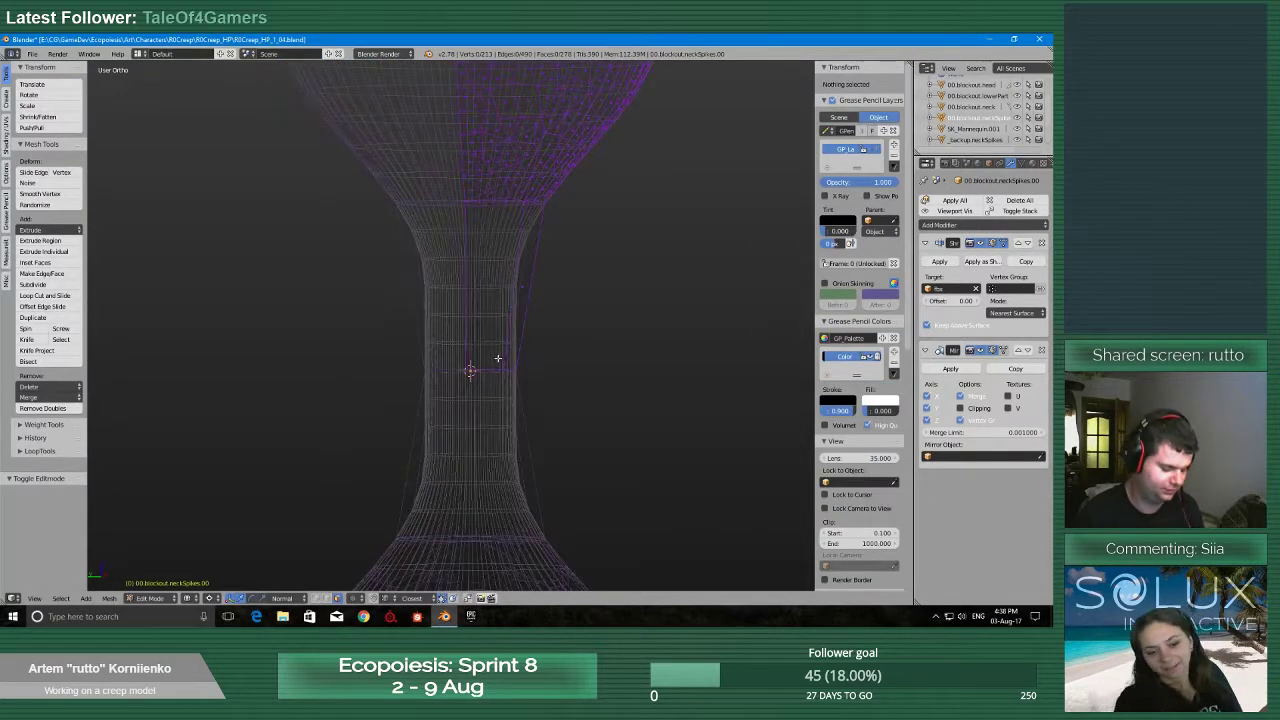
pyautogui.hotkey('ctrl', 'r')
pyautogui.click(500, 320)
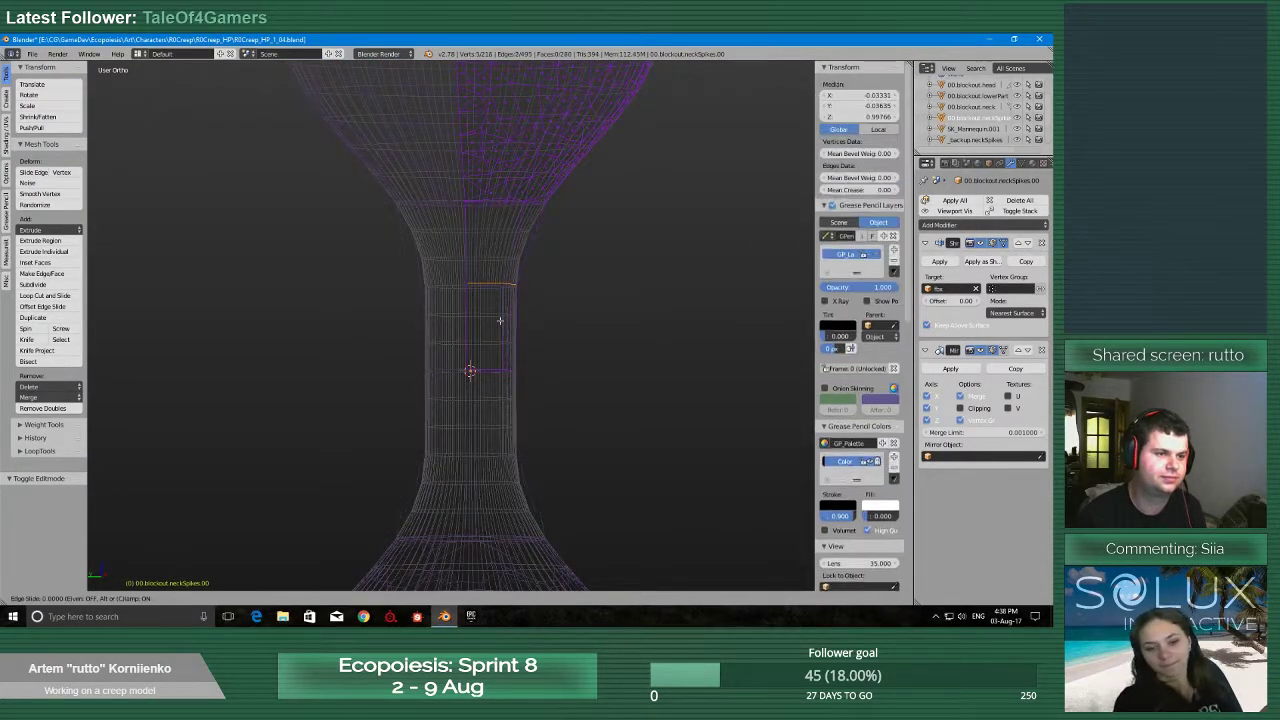
pyautogui.rightClick(500, 320)
# Add another centred loop cut between the new loop and the upper bulge, and save over the file
pyautogui.hotkey('ctrl', 'r')
pyautogui.click(524, 240)
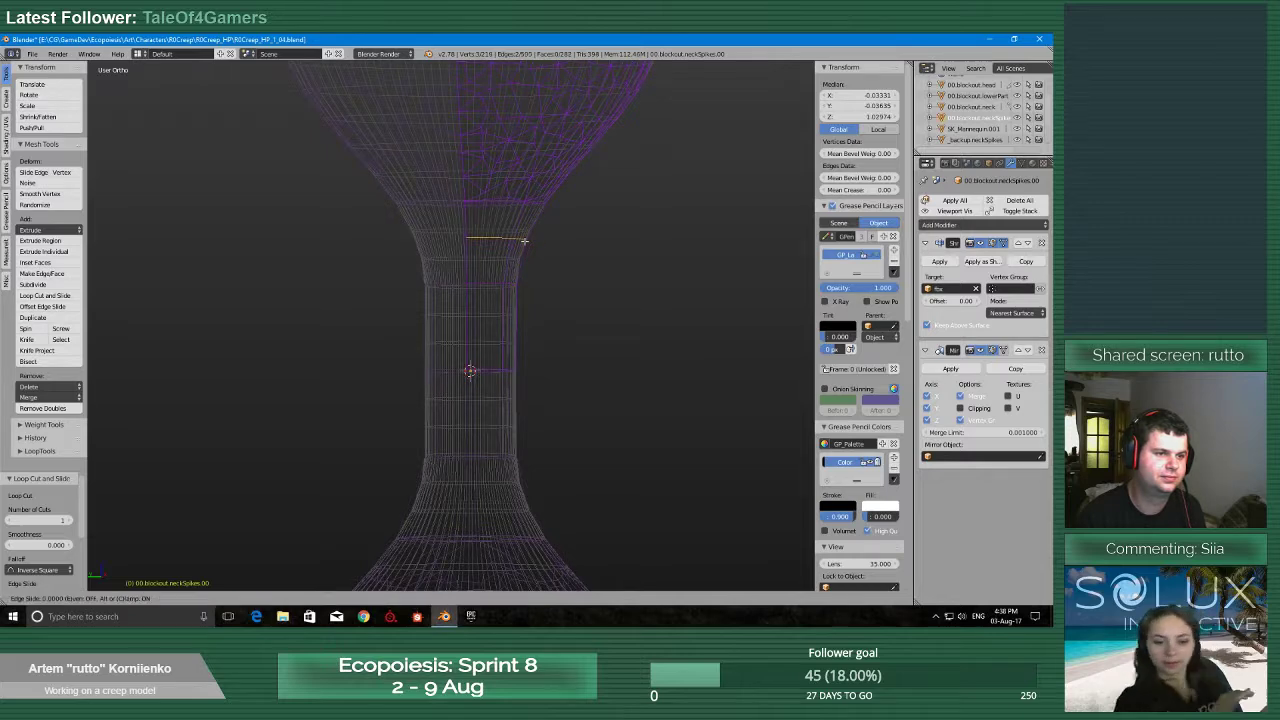
pyautogui.rightClick(524, 240)
pyautogui.scroll(-2, 524, 240)
pyautogui.moveTo(523, 426); pyautogui.dragTo(474, 437, button='middle')
pyautogui.hotkey('ctrl', 's')
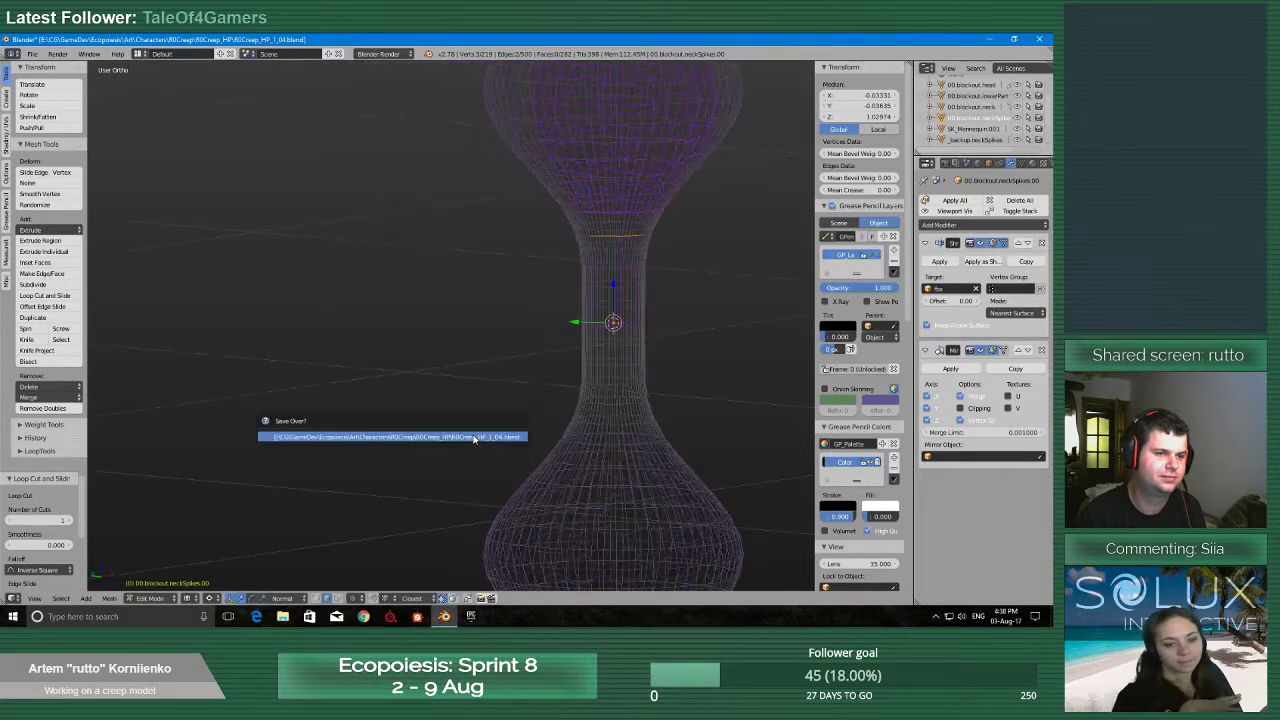
pyautogui.click(474, 437)
# Return the neck spikes object to Object Mode and save over the file again
pyautogui.scroll(-2, 474, 437)
pyautogui.press('Tab')
pyautogui.click(414, 441)
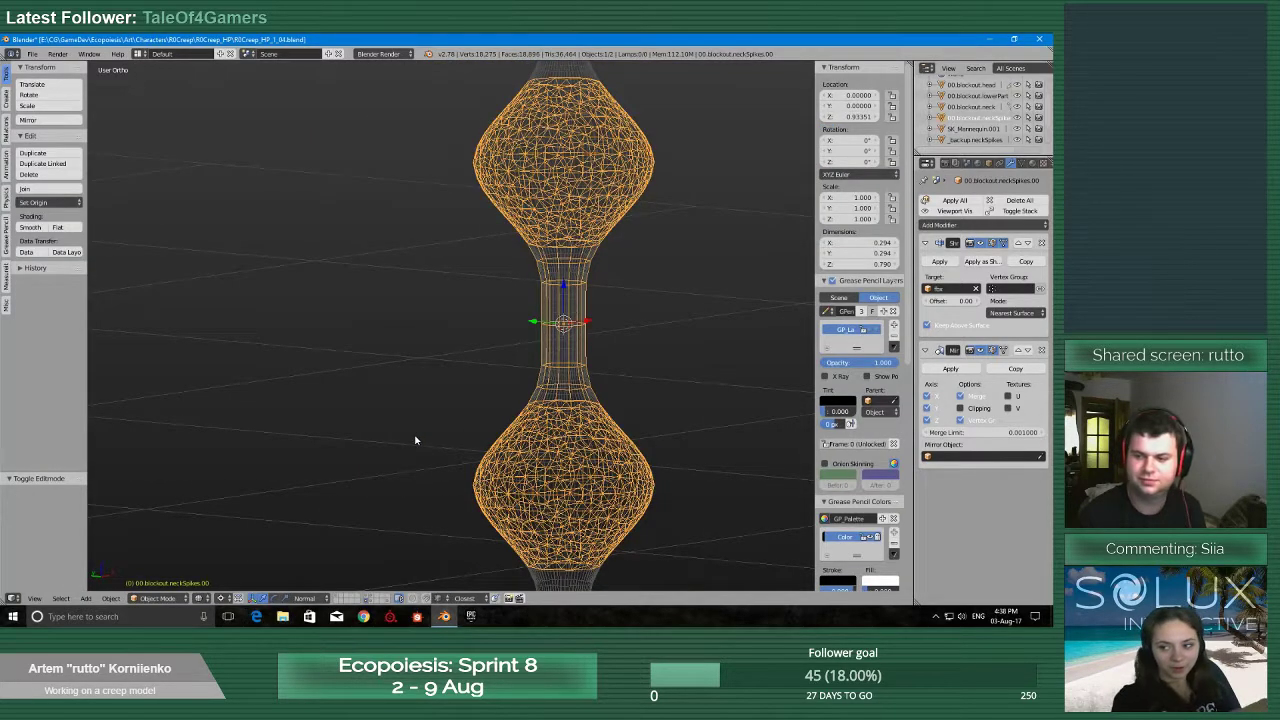
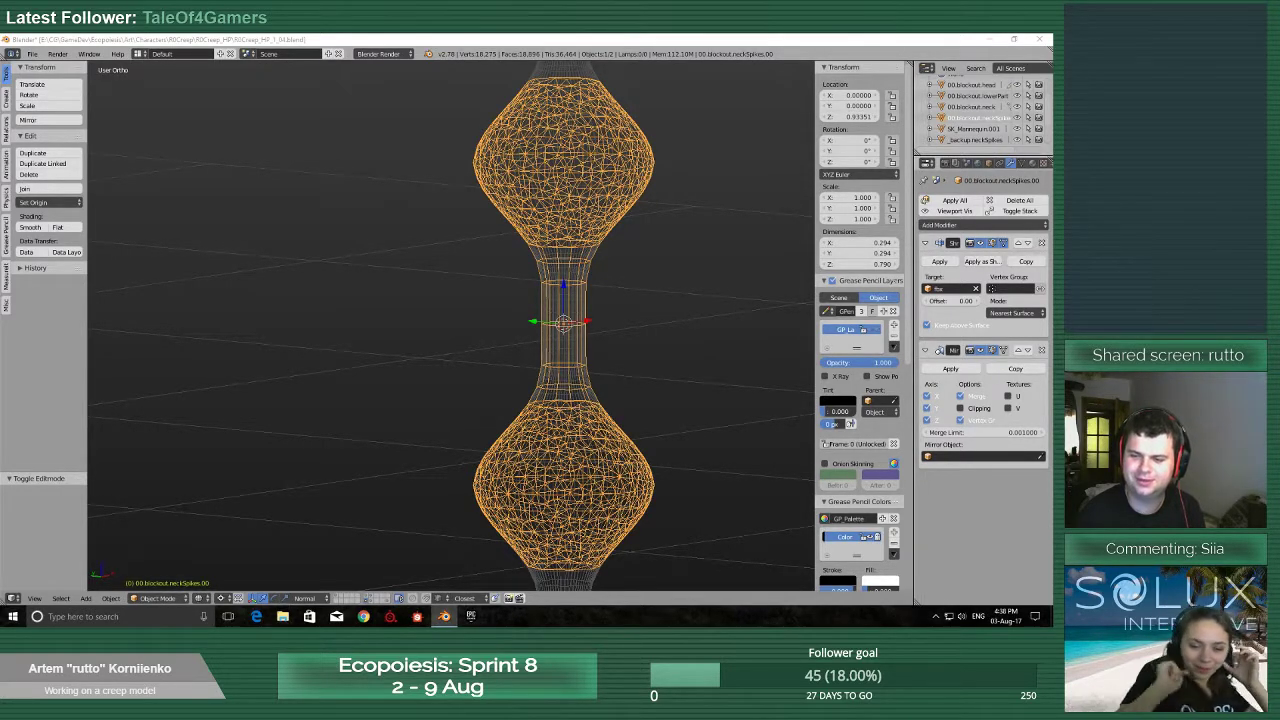
pyautogui.scroll(-5, 514, 425)
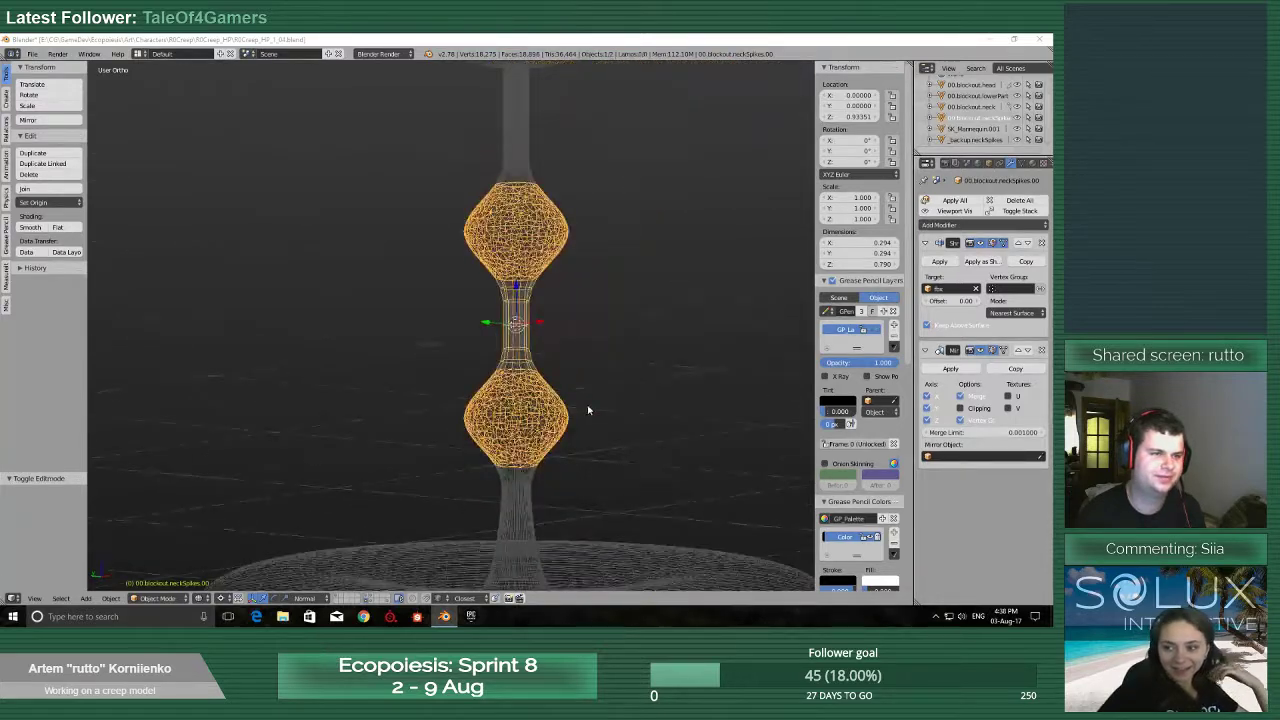
pyautogui.scroll(-3, 644, 394)
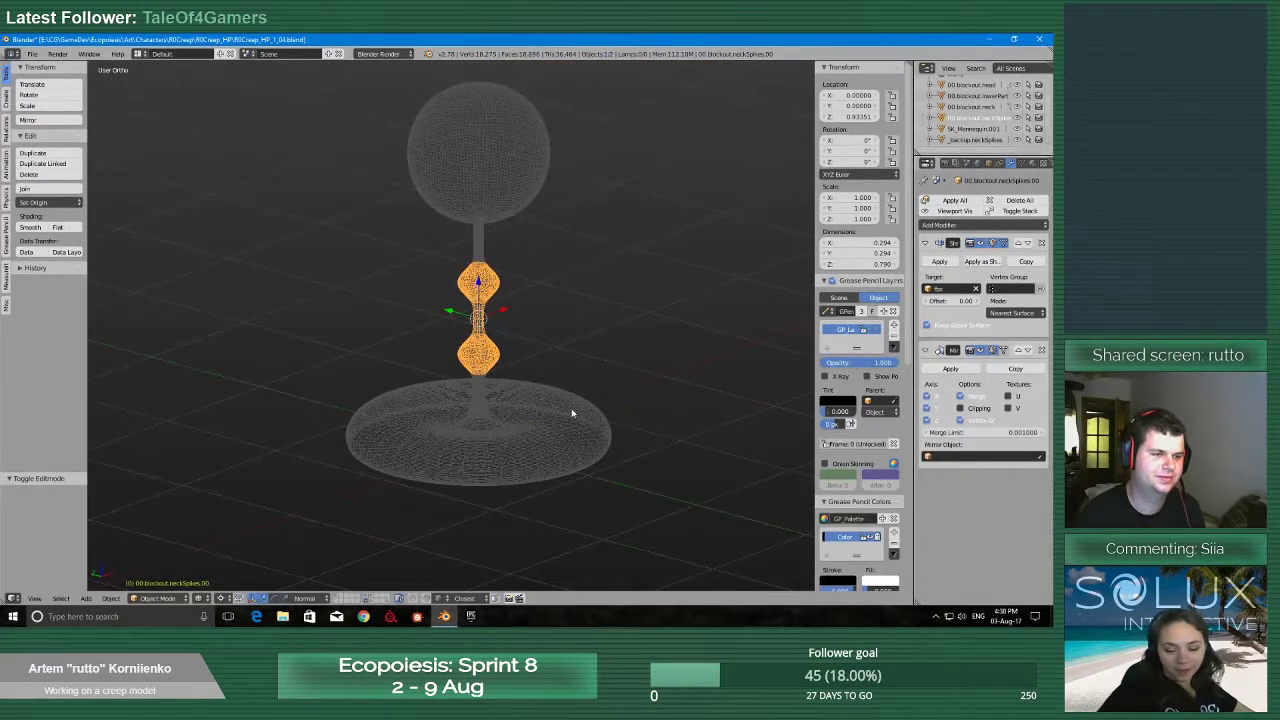
pyautogui.hotkey('ctrl', 's')
pyautogui.click(571, 409)
# Switch the viewport to solid shading and inspect the mirrored neck spikes mesh on the whole model
pyautogui.press('z')
pyautogui.moveTo(569, 471)
pyautogui.mouseDown(button='middle')
pyautogui.moveTo(544, 453)
pyautogui.moveTo(516, 458)
pyautogui.moveTo(554, 437)
pyautogui.moveTo(539, 427)
pyautogui.mouseUp(button='middle')
pyautogui.scroll(3, 517, 459)
pyautogui.scroll(6, 554, 437)
pyautogui.scroll(-6, 554, 437)
pyautogui.scroll(-5, 552, 436)
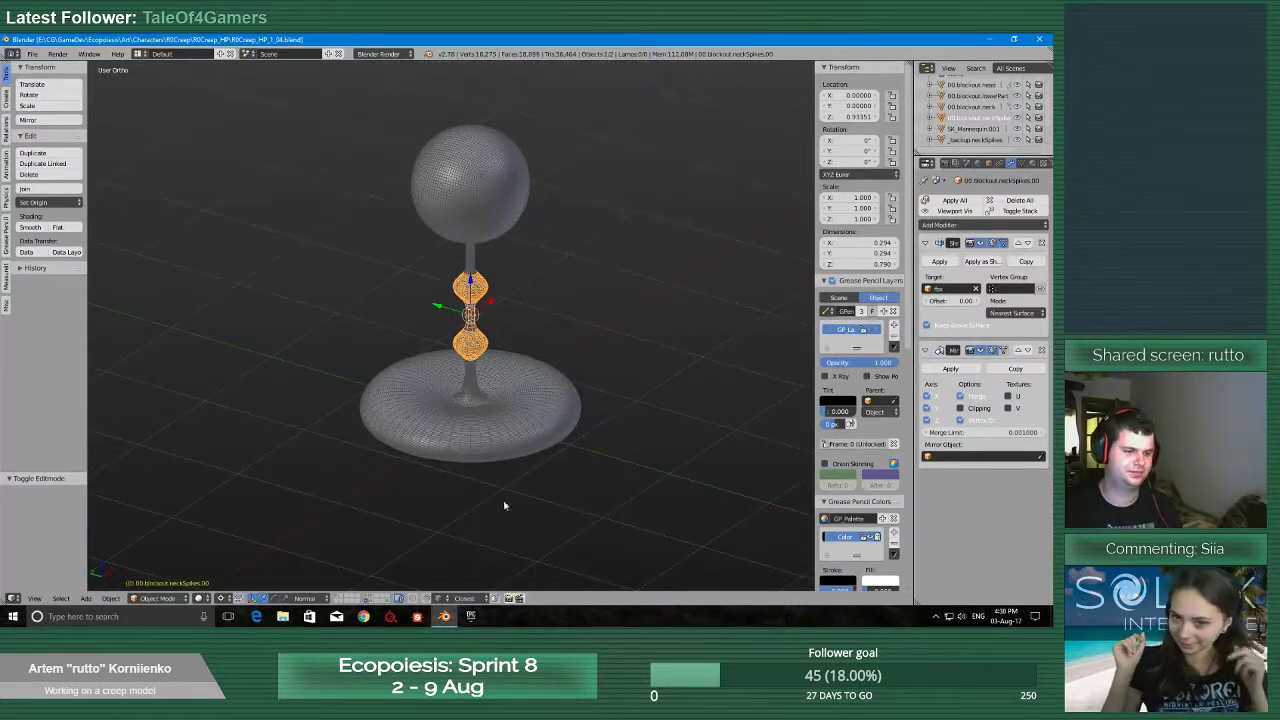
pyautogui.scroll(4, 629, 300)
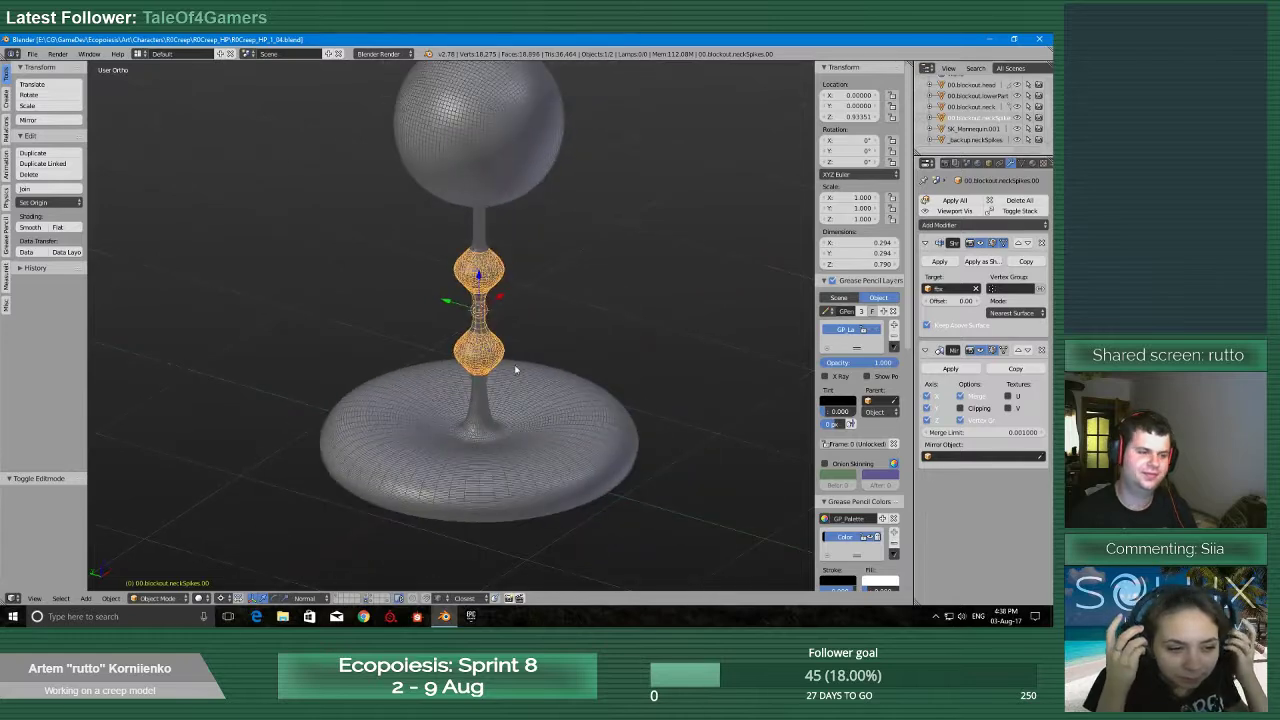
pyautogui.scroll(1, 982, 137)
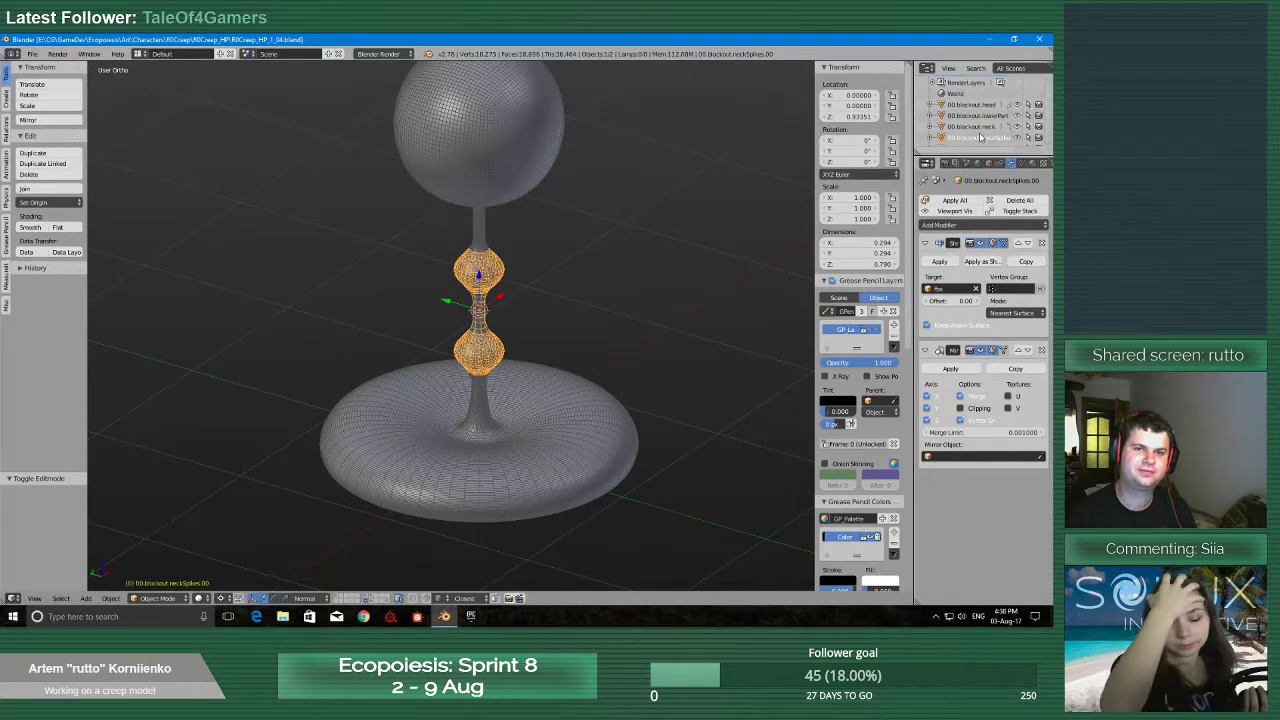
# Select the 00.blockout.neckSpikes.00 object and move it to layer 6
pyautogui.click(985, 128)
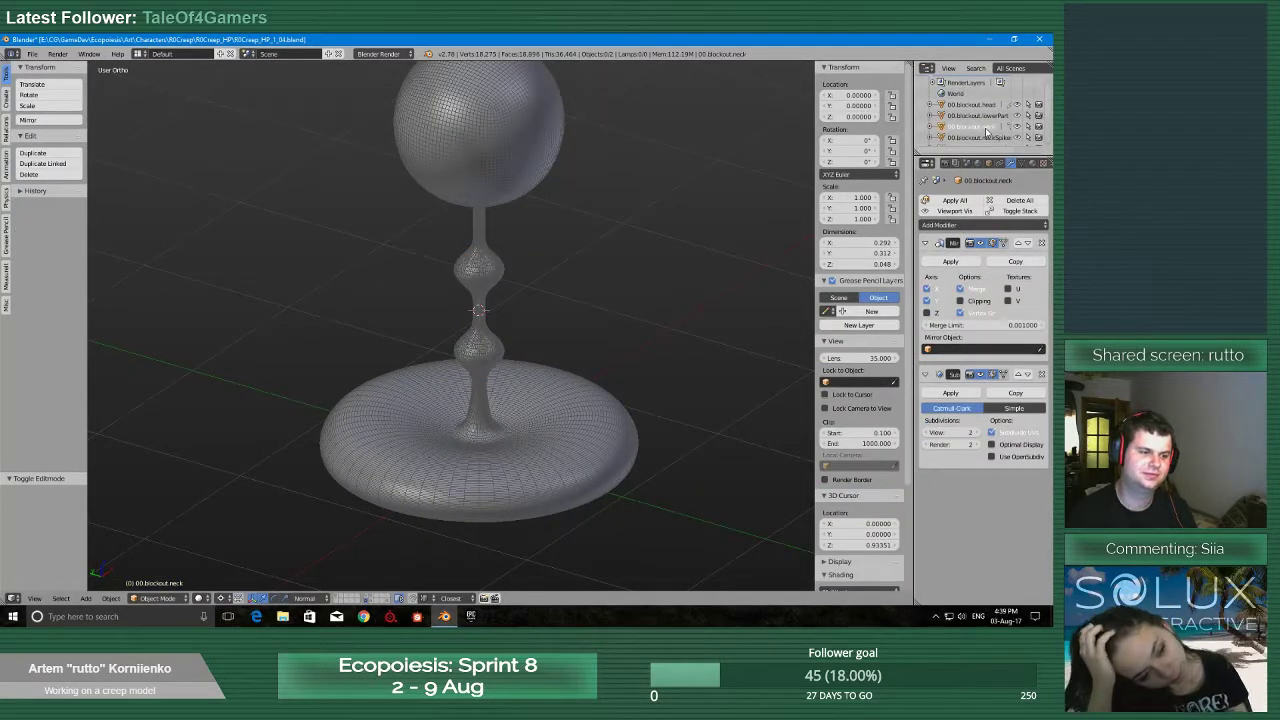
pyautogui.click(983, 138)
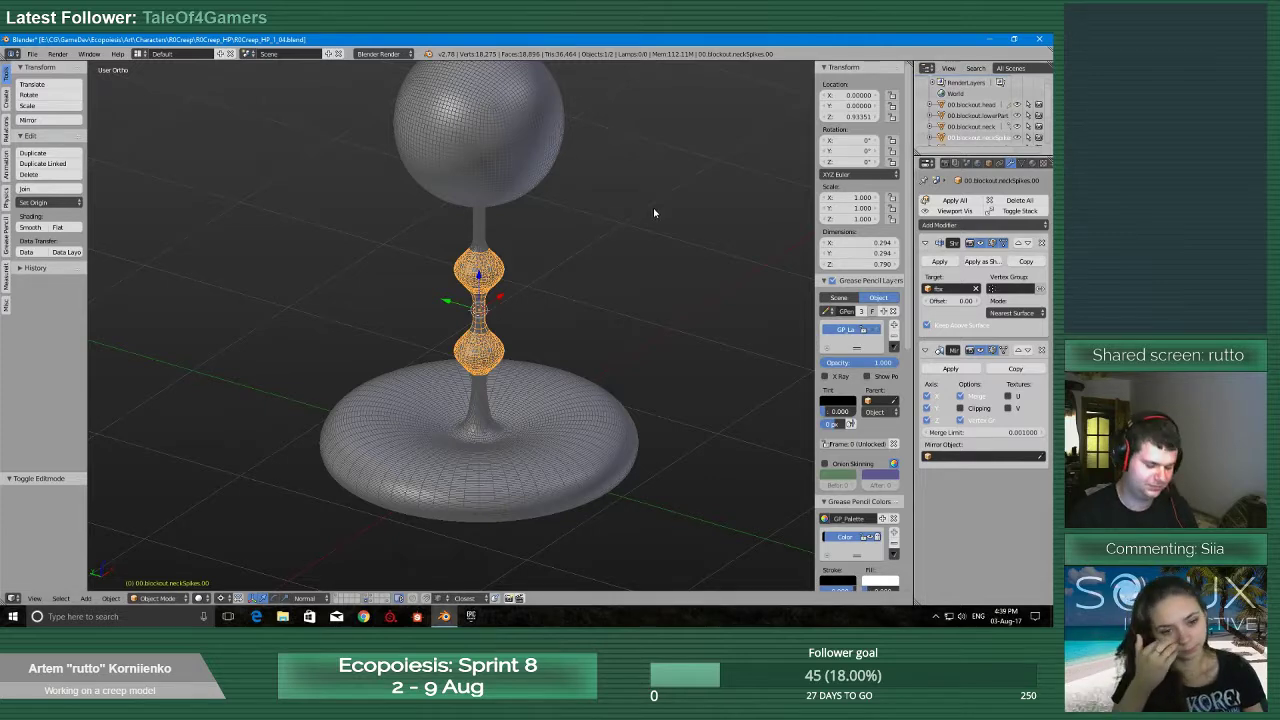
pyautogui.press('m')
pyautogui.click(797, 232)
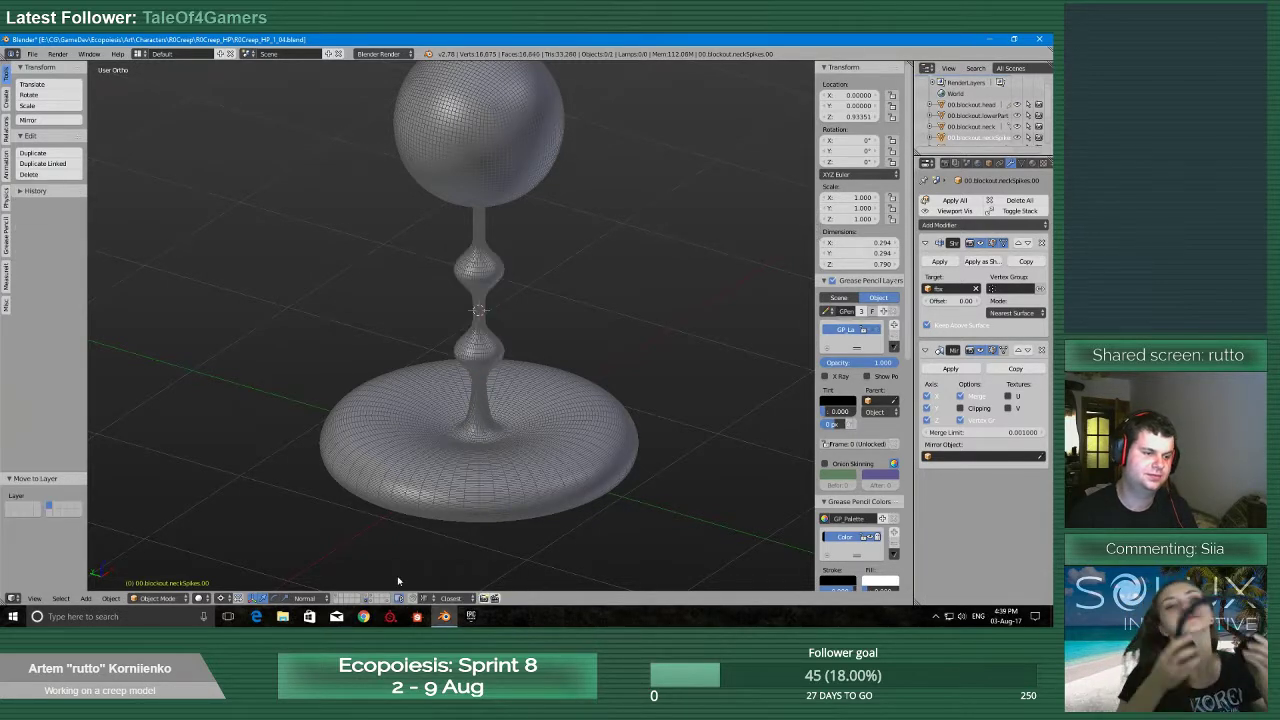
# Show layer 6 together with the blockout layer and save over the file
pyautogui.keyDown('shift'); pyautogui.click(368, 596); pyautogui.keyUp('shift')
pyautogui.moveTo(480, 438)
pyautogui.mouseDown(button='middle')
pyautogui.moveTo(491, 400)
pyautogui.moveTo(517, 479)
pyautogui.moveTo(540, 448)
pyautogui.moveTo(437, 457)
pyautogui.moveTo(430, 440)
pyautogui.moveTo(446, 422)
pyautogui.moveTo(482, 433)
pyautogui.mouseUp(button='middle')
pyautogui.scroll(-2, 517, 479)
pyautogui.scroll(6, 510, 470)
pyautogui.scroll(-2, 446, 422)
pyautogui.hotkey('ctrl', 's')
pyautogui.click(447, 422)
pyautogui.scroll(-1, 465, 405)
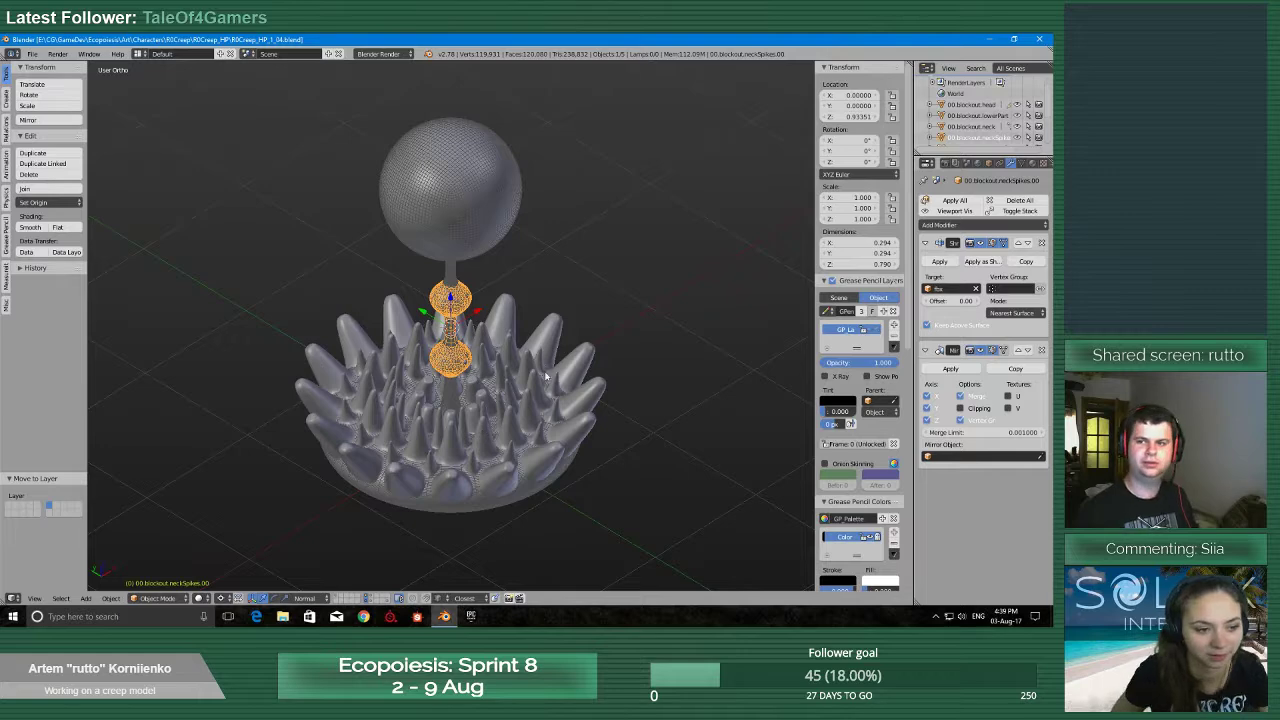
# Examine the neck spikes mesh against the spiked lower part and the head from several angles
pyautogui.hotkey('alt', 'Tab')
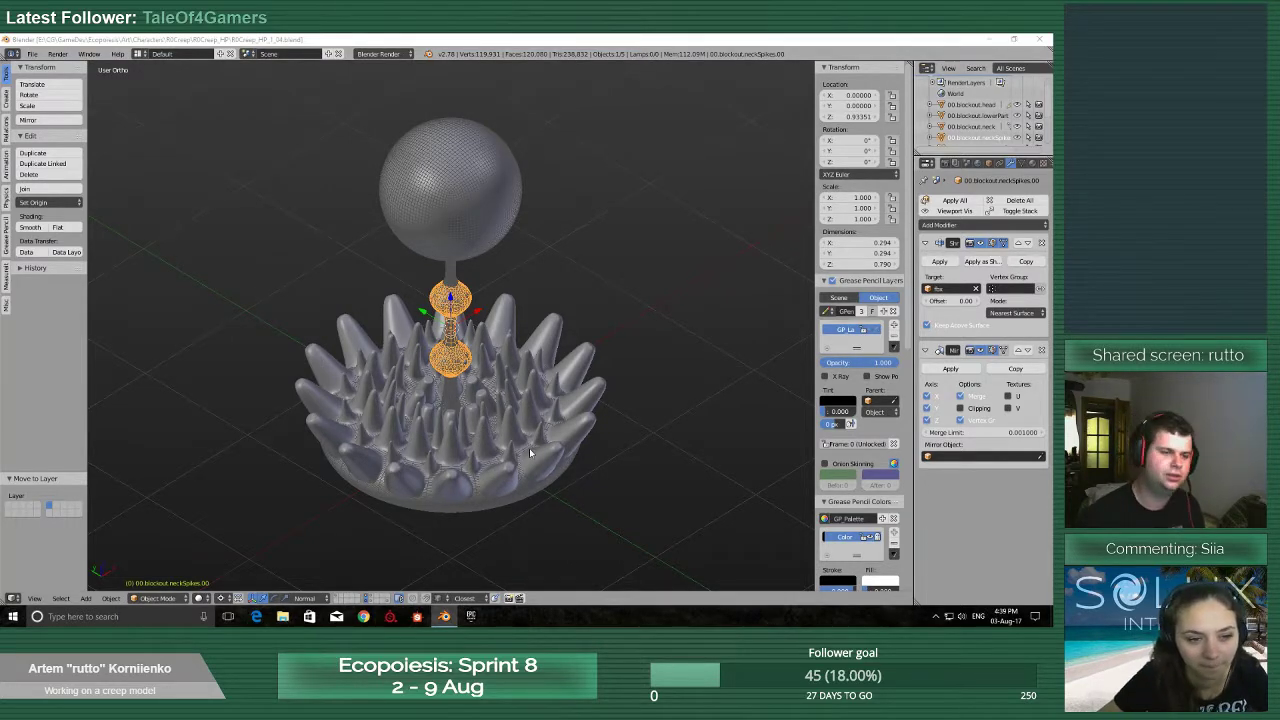
pyautogui.scroll(5, 516, 477)
pyautogui.scroll(-3, 513, 480)
pyautogui.moveTo(513, 478); pyautogui.dragTo(503, 513, button='middle')
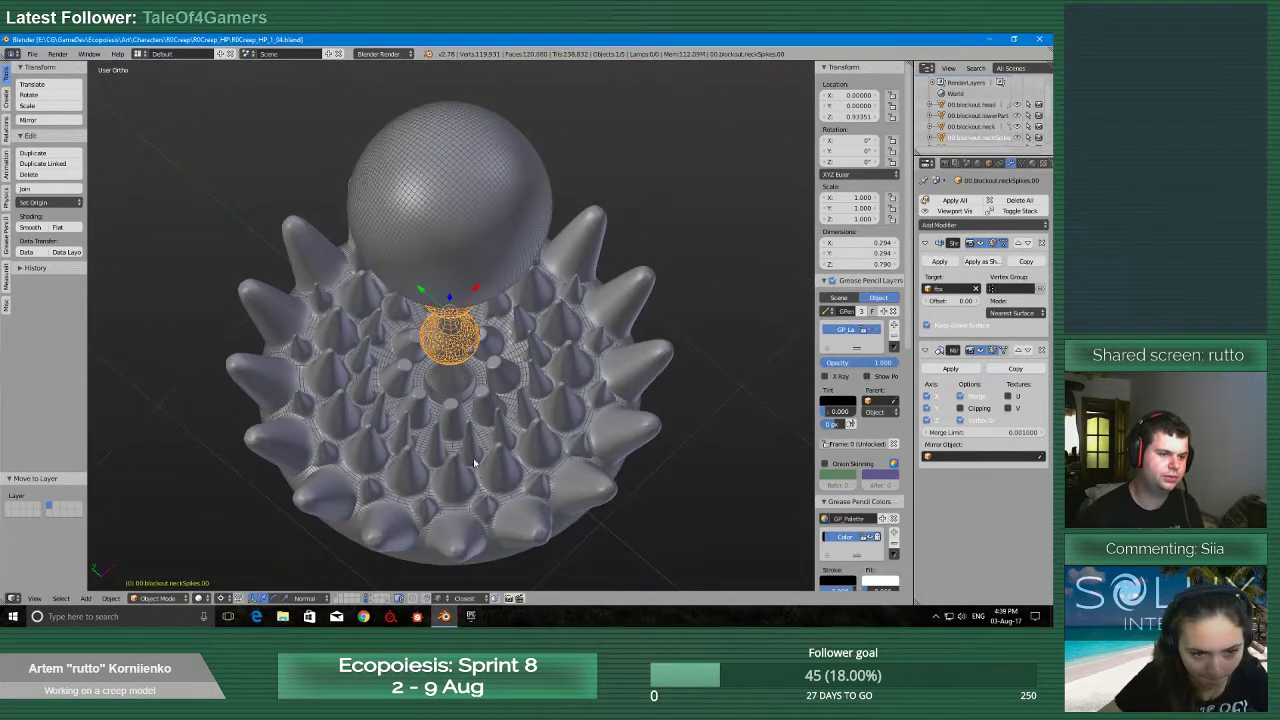
pyautogui.moveTo(547, 414); pyautogui.dragTo(524, 326, button='middle')
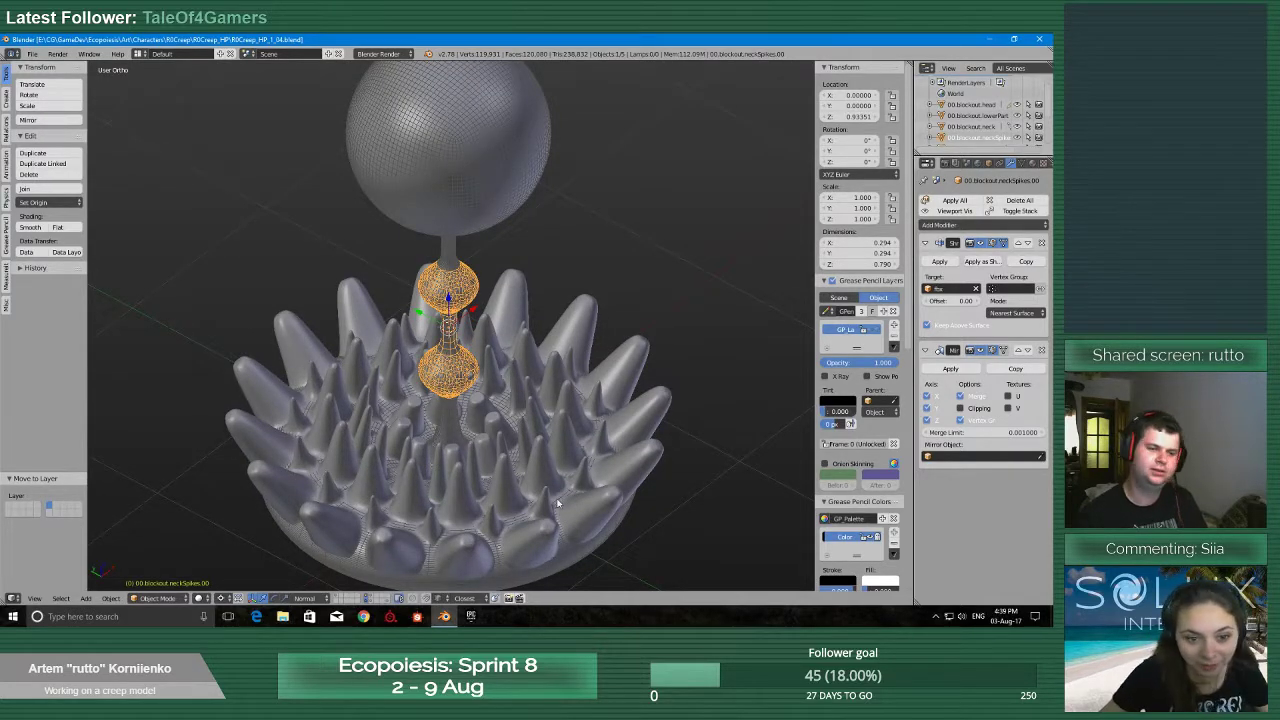
pyautogui.scroll(-4, 489, 463)
pyautogui.moveTo(483, 458); pyautogui.dragTo(512, 482, button='middle')
pyautogui.scroll(5, 510, 475)
pyautogui.scroll(-1, 508, 460)
pyautogui.moveTo(502, 392); pyautogui.dragTo(517, 414, button='middle')
pyautogui.scroll(-2, 529, 446)
pyautogui.scroll(4, 527, 455)
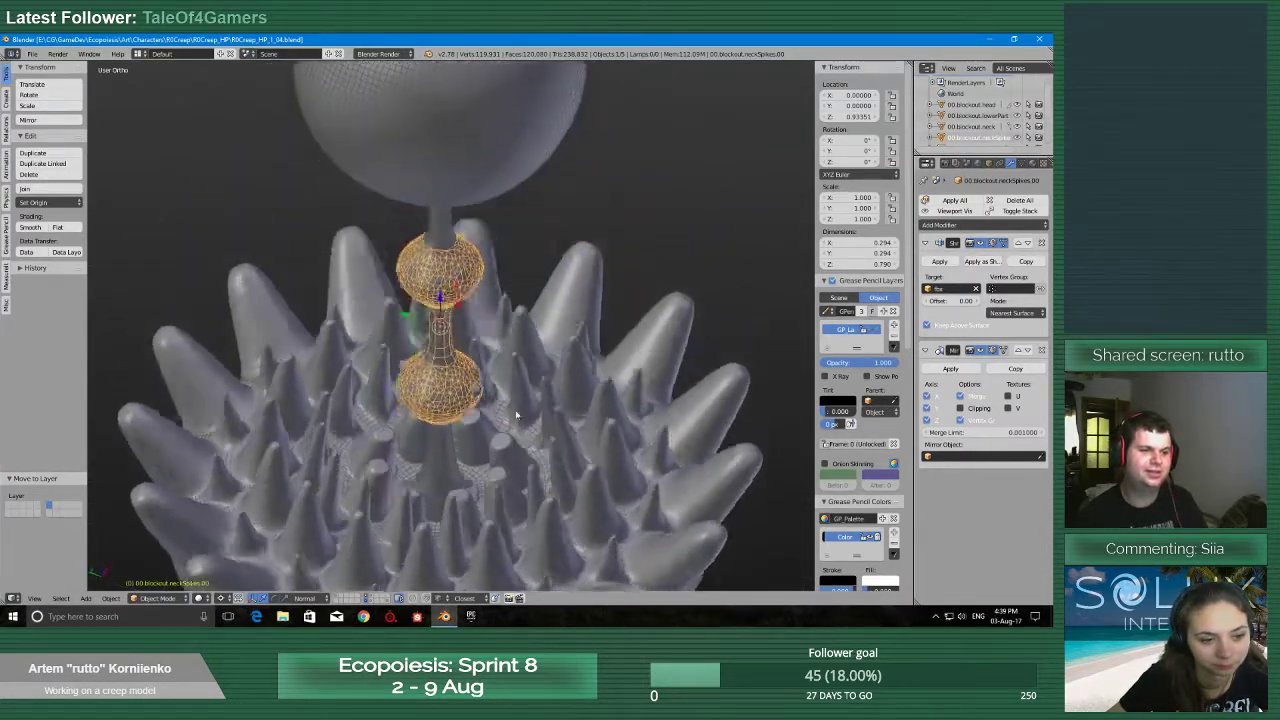
# Look over the neck spikes mesh up close and on the whole model, from above and from the side
pyautogui.scroll(-4, 517, 414)
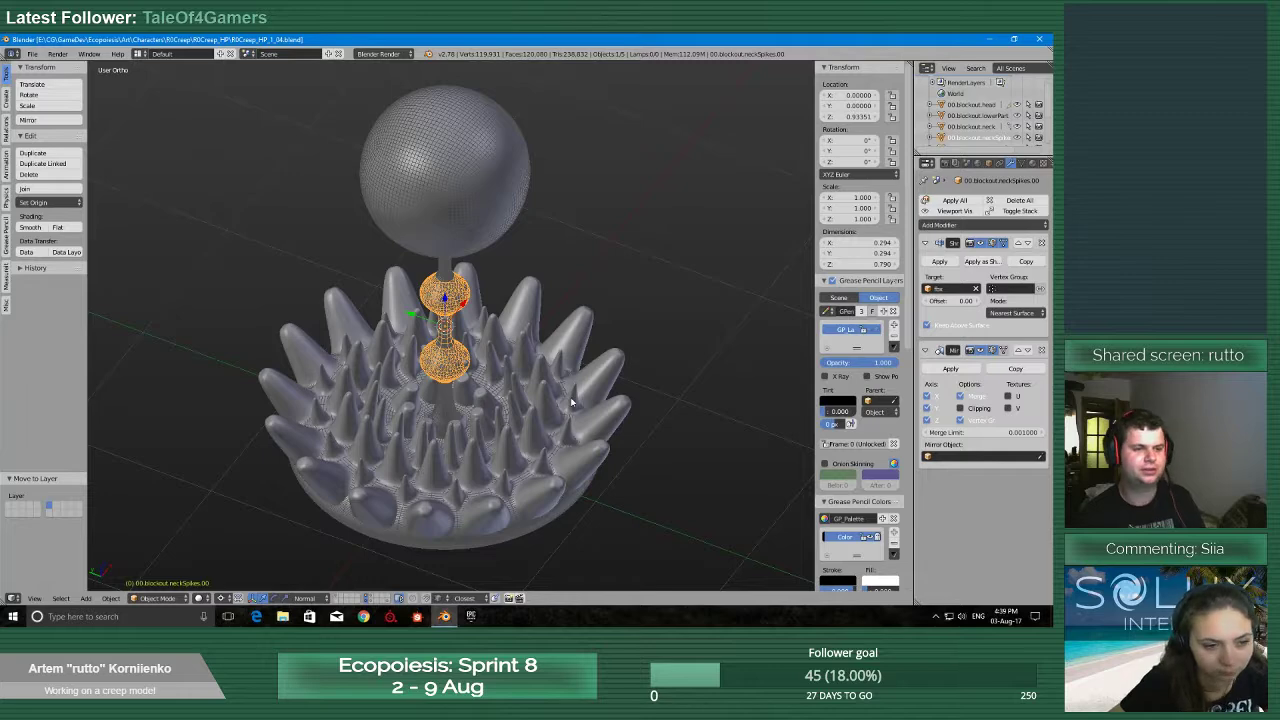
pyautogui.scroll(4, 496, 489)
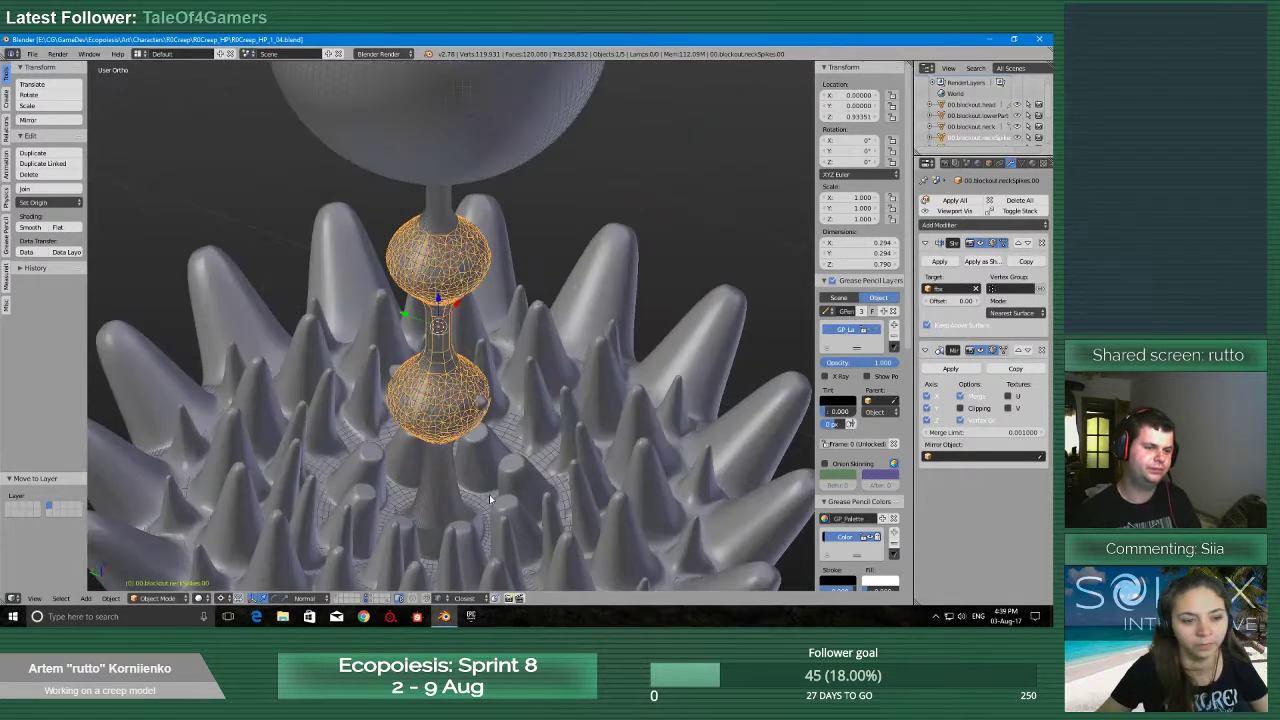
pyautogui.moveTo(492, 499); pyautogui.dragTo(489, 341, button='middle')
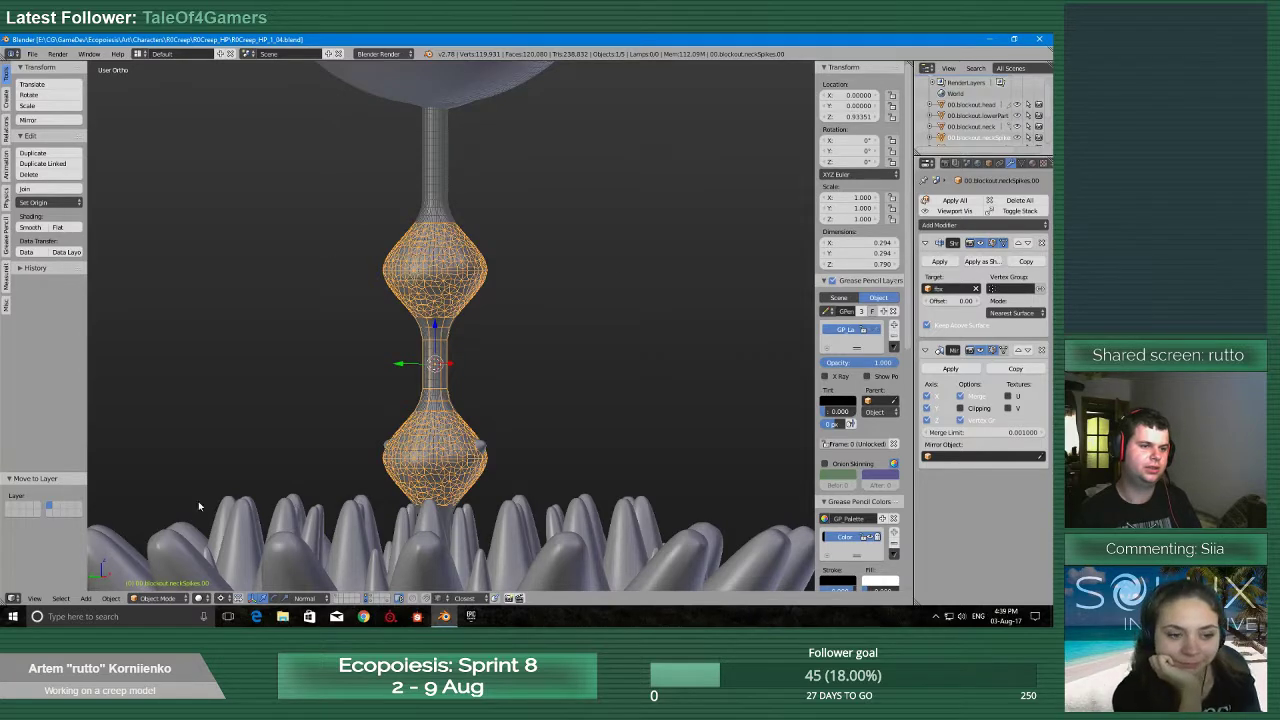
pyautogui.scroll(-5, 301, 485)
pyautogui.moveTo(301, 485); pyautogui.dragTo(446, 326, button='middle')
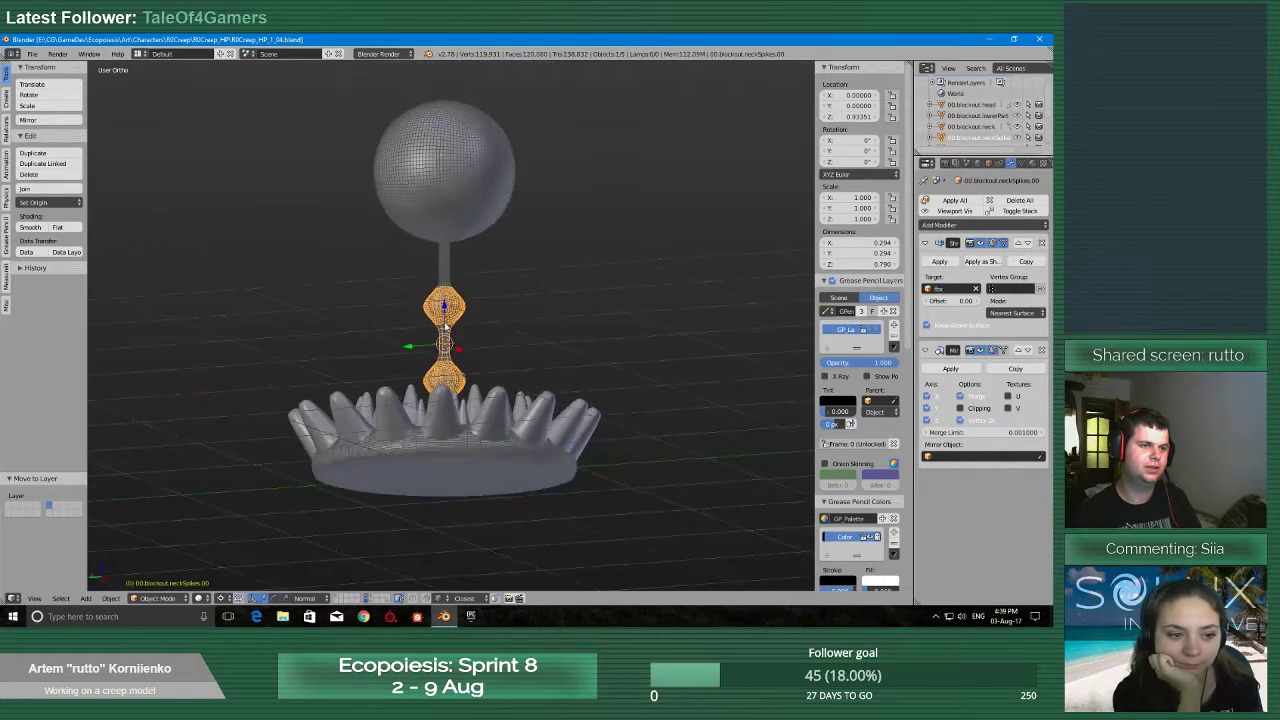
# Select the 00.blockout.head object and switch the viewport to wireframe shading
pyautogui.scroll(2, 469, 322)
pyautogui.rightClick(524, 155)
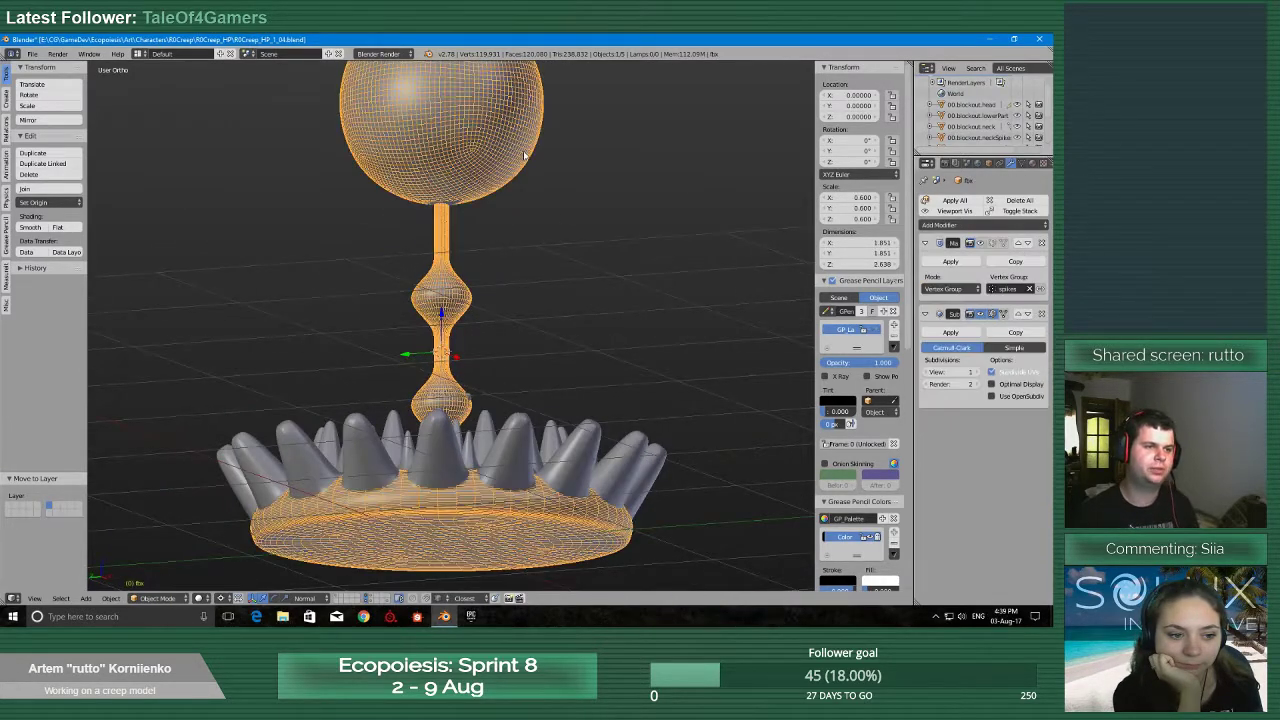
pyautogui.rightClick(478, 119)
pyautogui.scroll(2, 477, 340)
pyautogui.moveTo(479, 142)
pyautogui.keyDown('shift'); pyautogui.mouseDown(button='middle')
pyautogui.moveTo(477, 338)
pyautogui.moveTo(526, 296)
pyautogui.moveTo(481, 368)
pyautogui.moveTo(540, 346)
pyautogui.moveTo(602, 363)
pyautogui.mouseUp(button='middle'); pyautogui.keyUp('shift')
pyautogui.press('z')
pyautogui.click(528, 328)
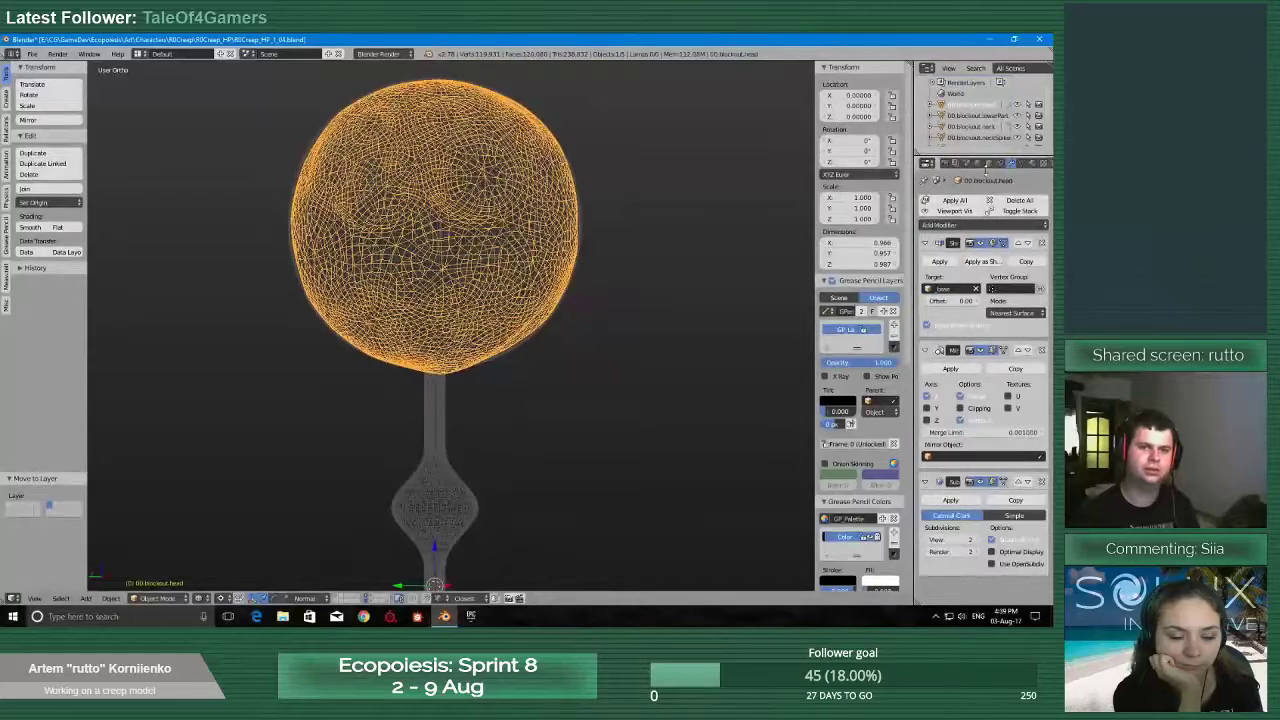
# Turn off the viewport display of the head's Catmull-Clark subdivision modifier and inspect the coarser mesh
pyautogui.click(968, 484)
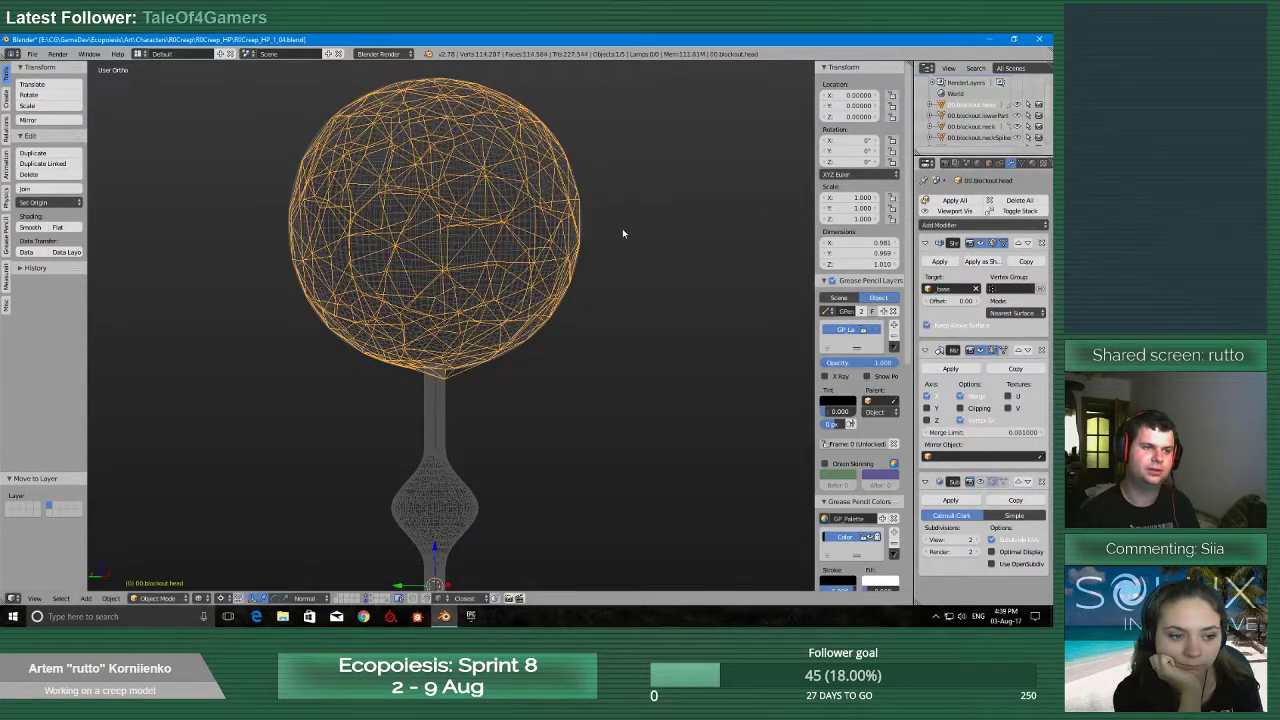
pyautogui.moveTo(622, 228); pyautogui.dragTo(550, 239, button='middle')
pyautogui.scroll(-3, 550, 288)
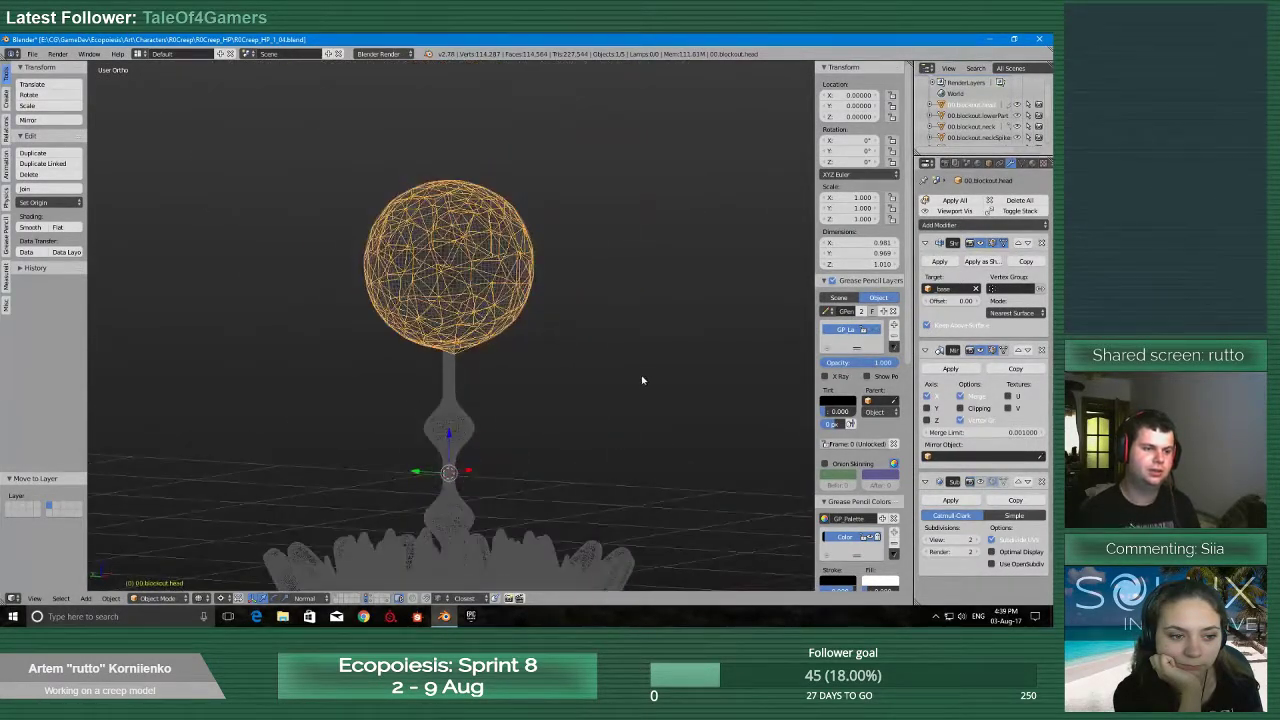
# Switch the viewport to solid shading and save the Blender file over the existing one
pyautogui.scroll(2, 640, 380)
pyautogui.moveTo(620, 377); pyautogui.dragTo(626, 297, button='middle')
pyautogui.scroll(4, 626, 298)
pyautogui.press('z')
pyautogui.click(586, 400)
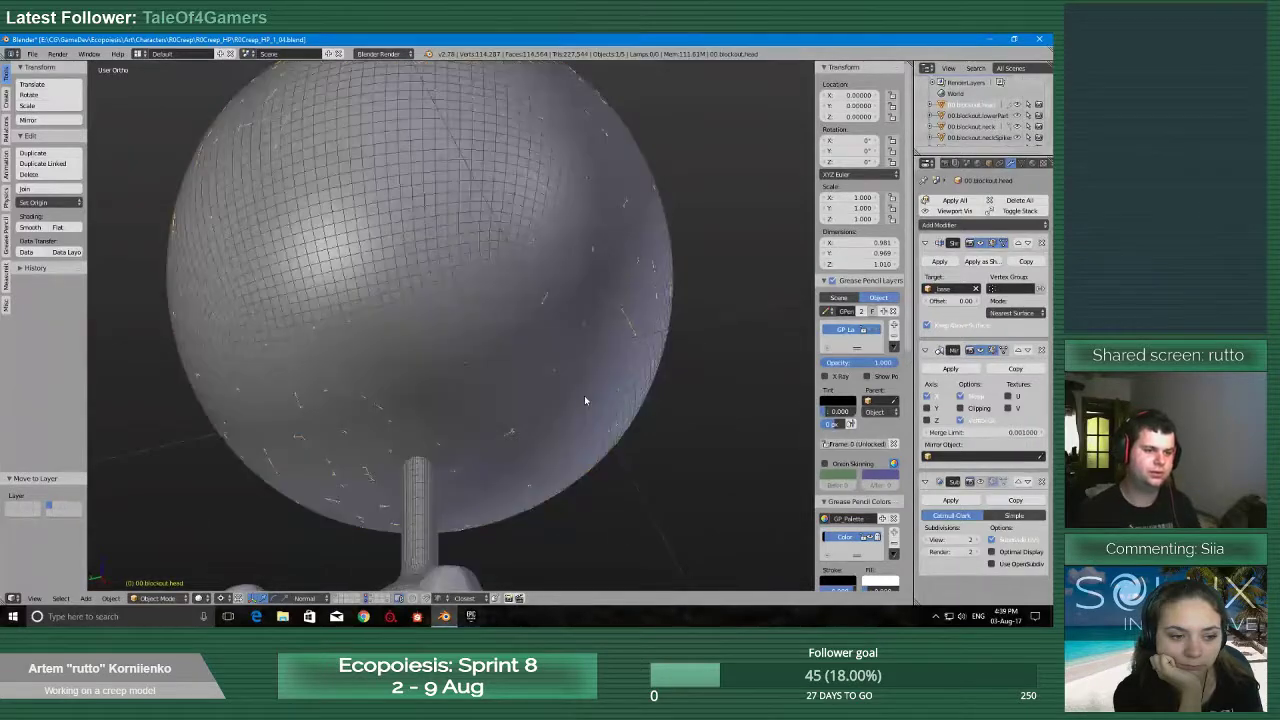
pyautogui.scroll(-6, 585, 400)
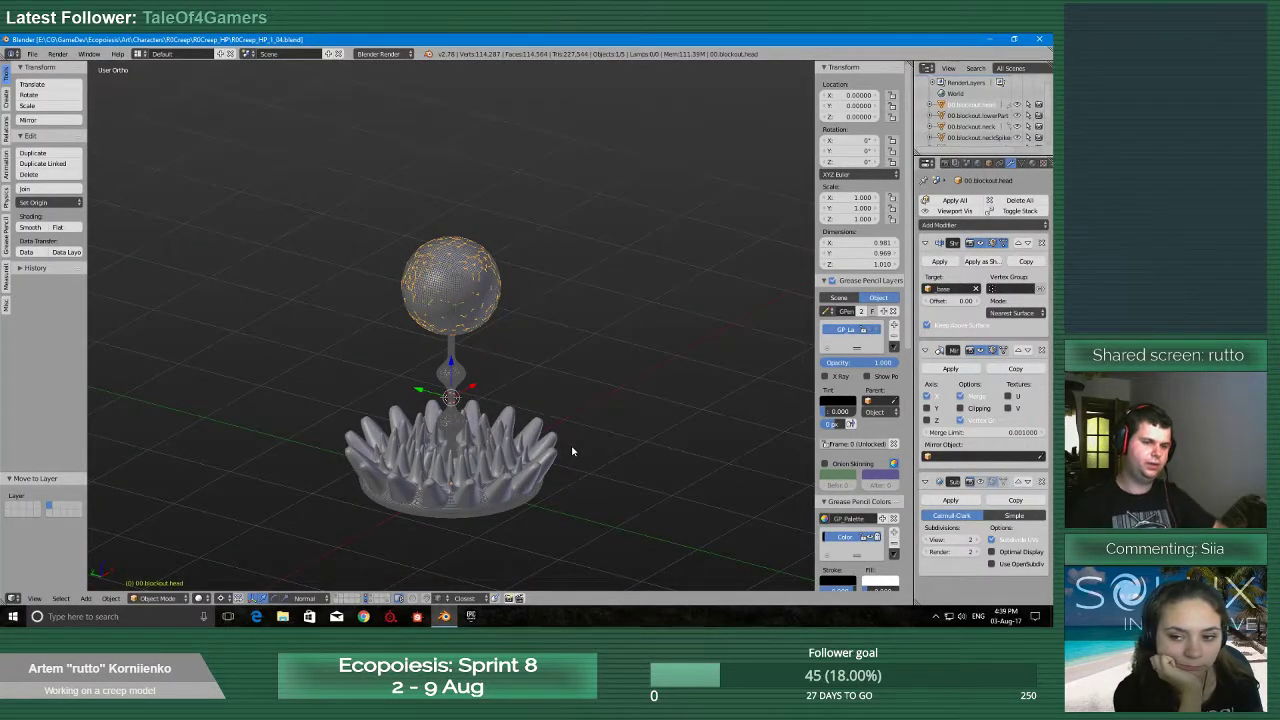
pyautogui.scroll(3, 572, 451)
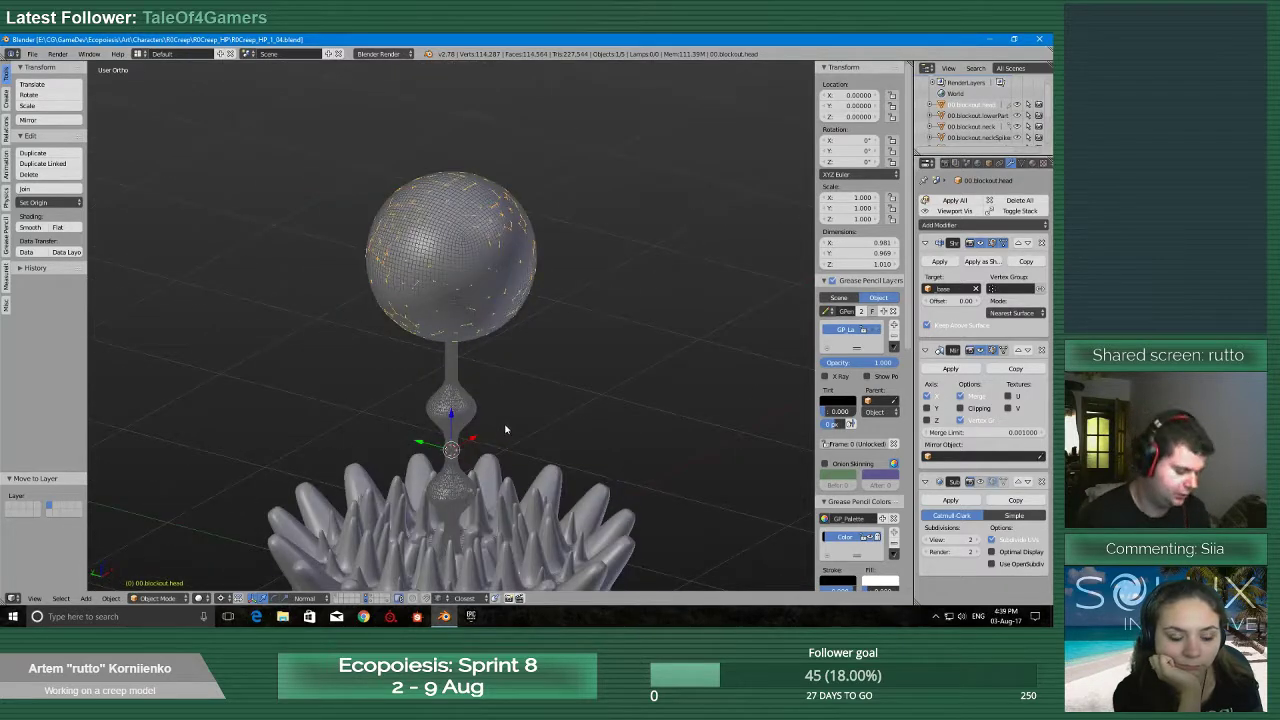
pyautogui.hotkey('ctrl', 's')
pyautogui.click(511, 428)
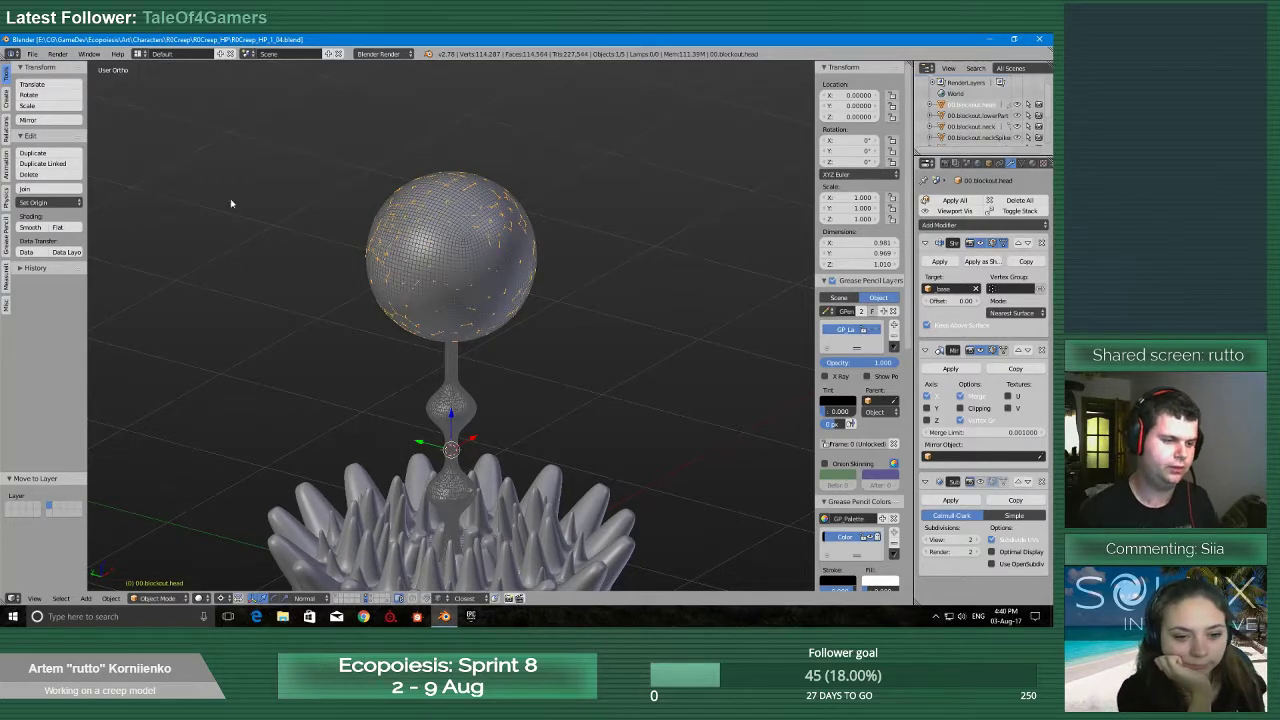
# Isolate the creep's head in local view and open its mesh in Edit Mode
pyautogui.moveTo(424, 452); pyautogui.dragTo(438, 487, button='middle')
pyautogui.keyDown('shift'); pyautogui.moveTo(499, 450); pyautogui.dragTo(484, 349, button='middle'); pyautogui.keyUp('shift')
pyautogui.scroll(4, 506, 414)
pyautogui.scroll(-2, 491, 434)
pyautogui.scroll(2, 486, 429)
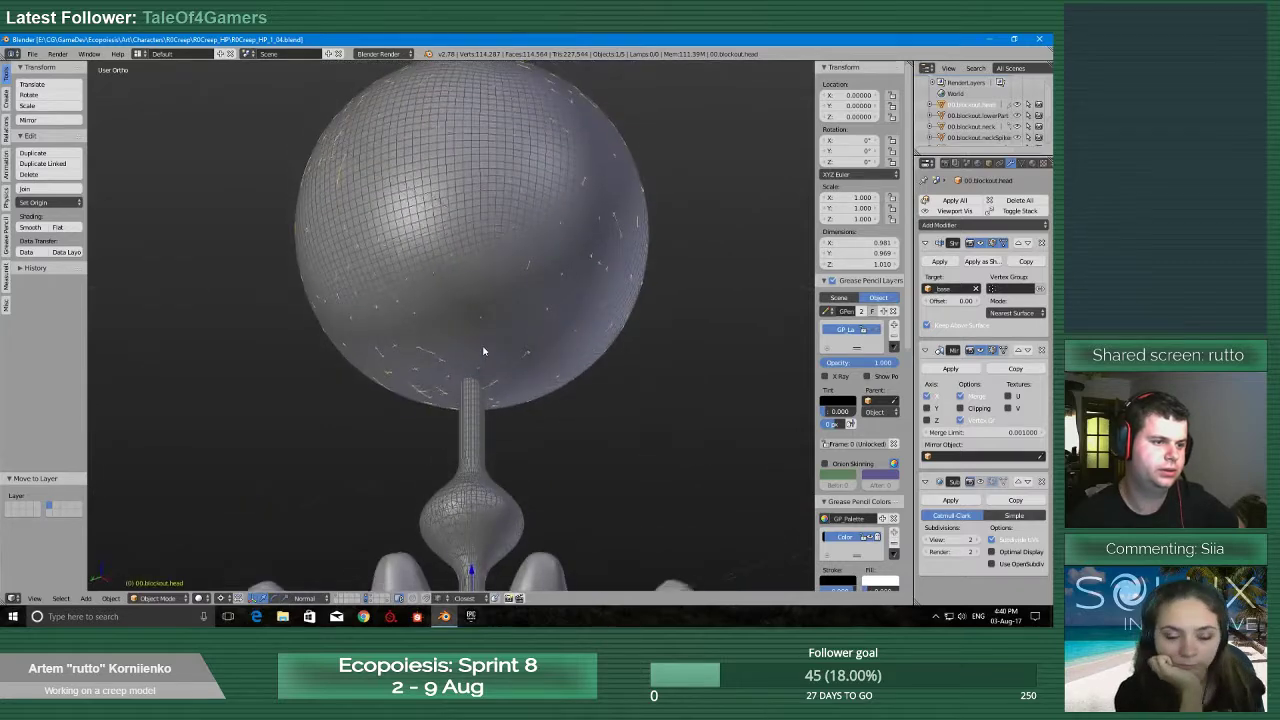
pyautogui.scroll(2, 502, 407)
pyautogui.press('KP_Divide')
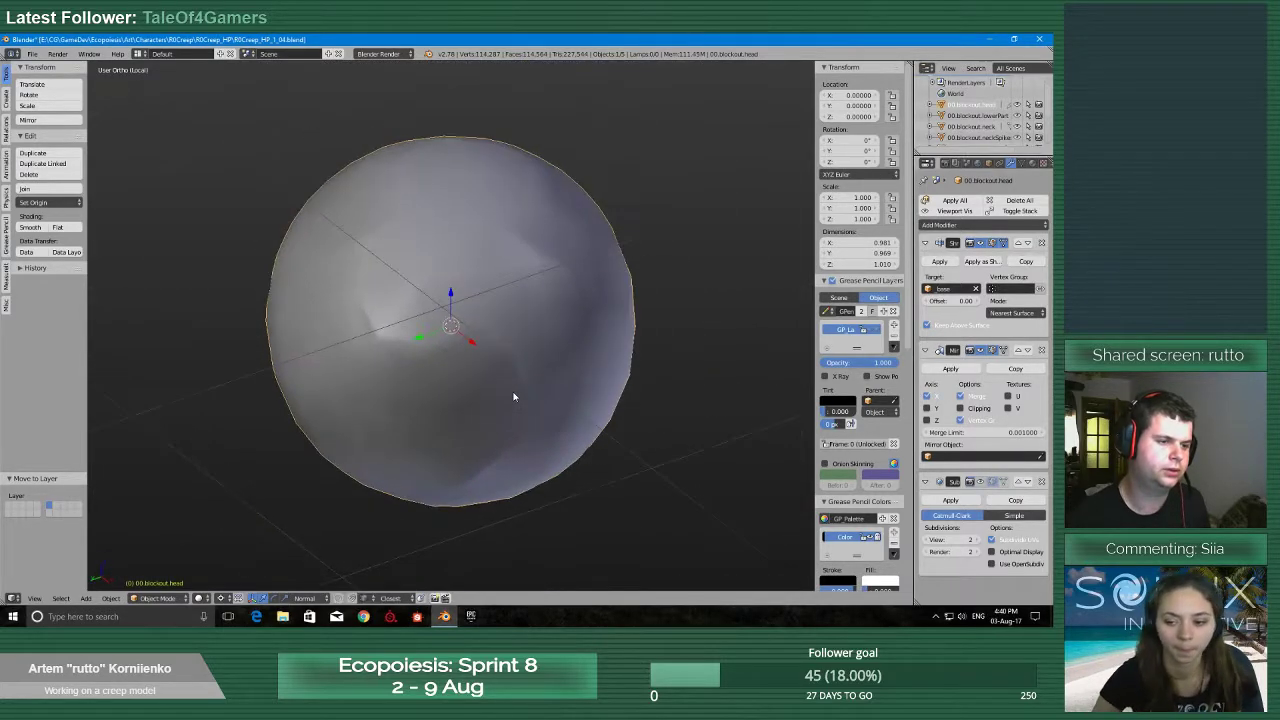
pyautogui.scroll(3, 440, 482)
pyautogui.press('Tab')
pyautogui.click(507, 518)
pyautogui.moveTo(507, 518); pyautogui.dragTo(434, 480, button='middle')
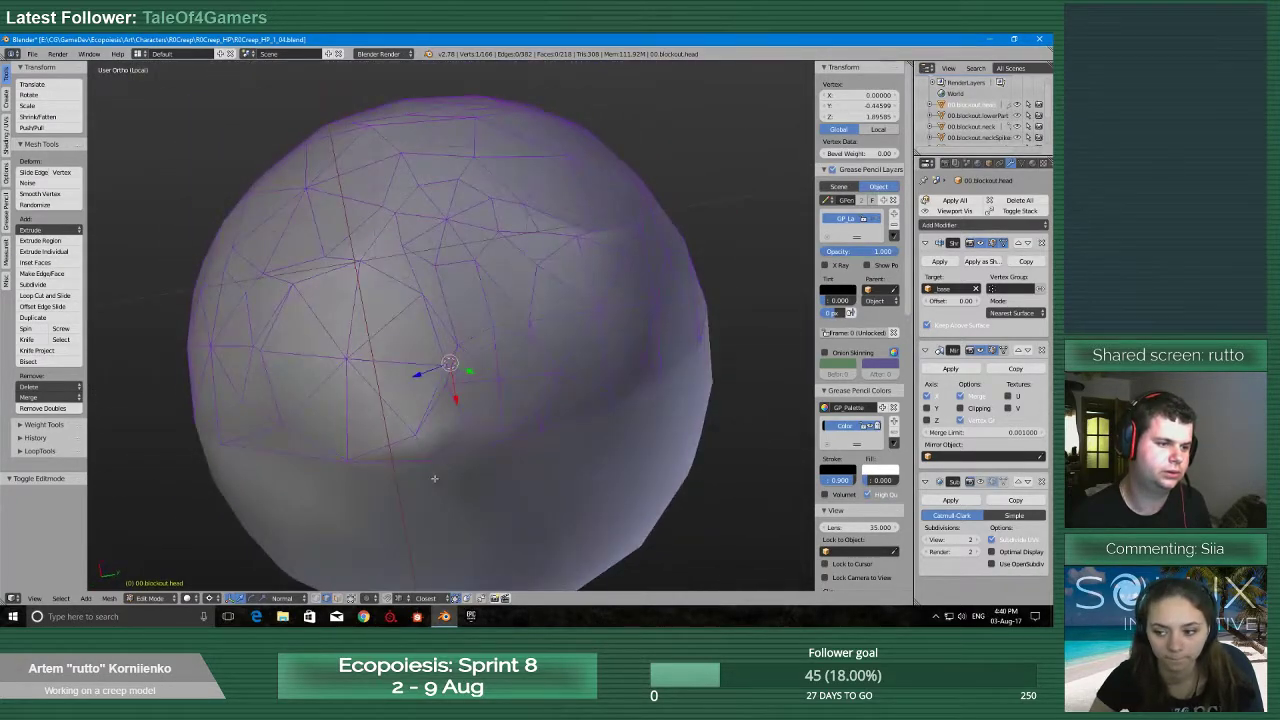
# Switch to vertex selection and select the single vertex at the lower tip of the head mesh
pyautogui.keyDown('shift'); pyautogui.rightClick(434, 458); pyautogui.keyUp('shift')
pyautogui.hotkey('ctrl', 'Tab')
pyautogui.click(420, 437)
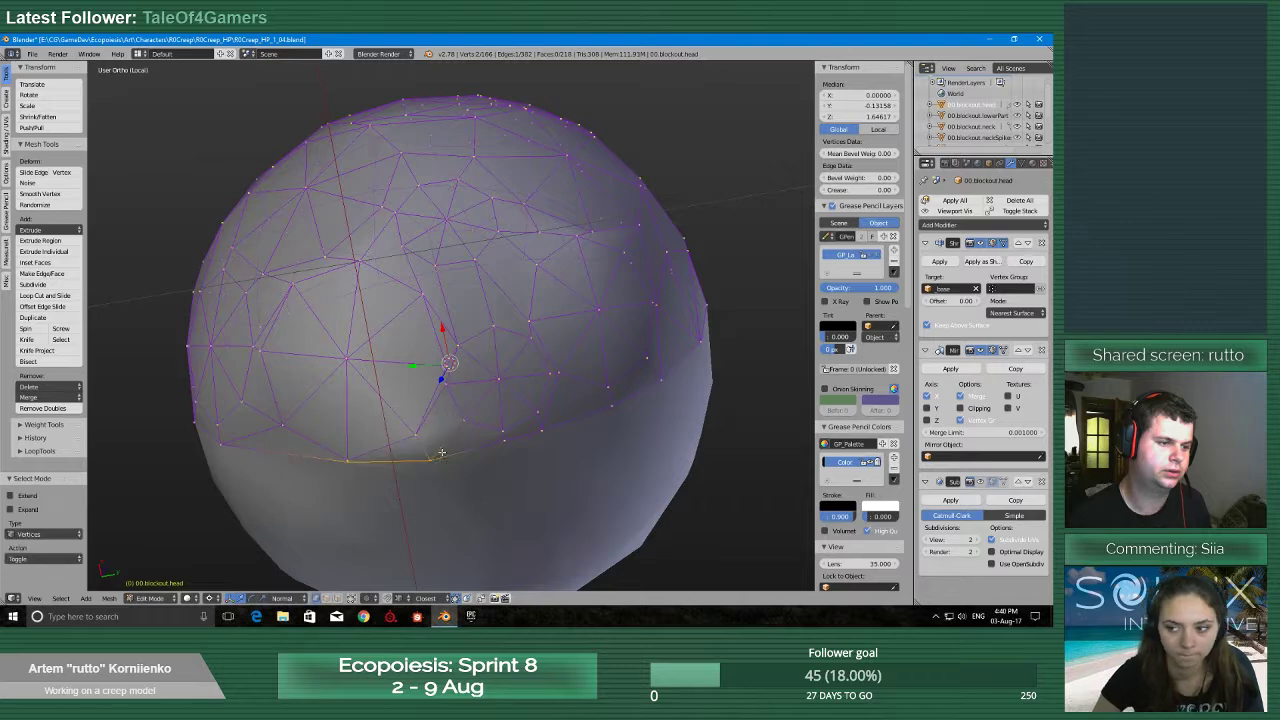
pyautogui.moveTo(422, 445); pyautogui.dragTo(433, 532, button='middle')
pyautogui.scroll(-1, 433, 532)
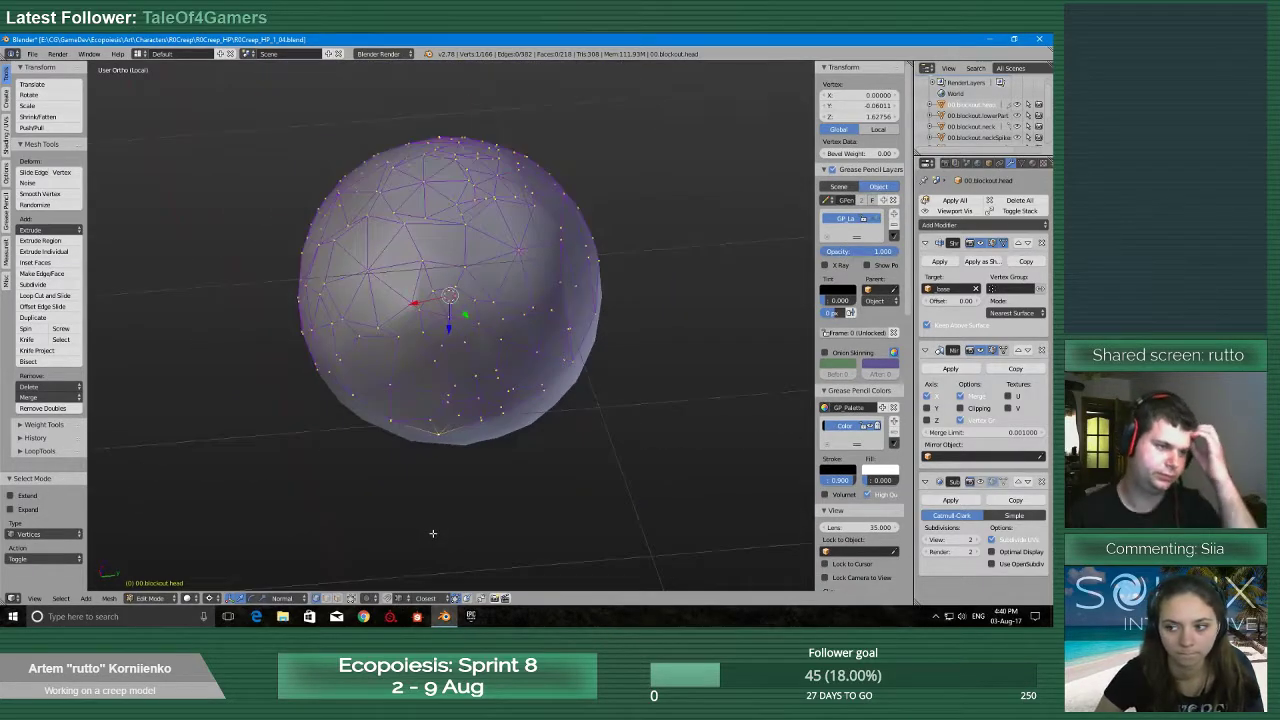
pyautogui.moveTo(480, 426); pyautogui.dragTo(467, 453, button='middle')
pyautogui.scroll(5, 465, 456)
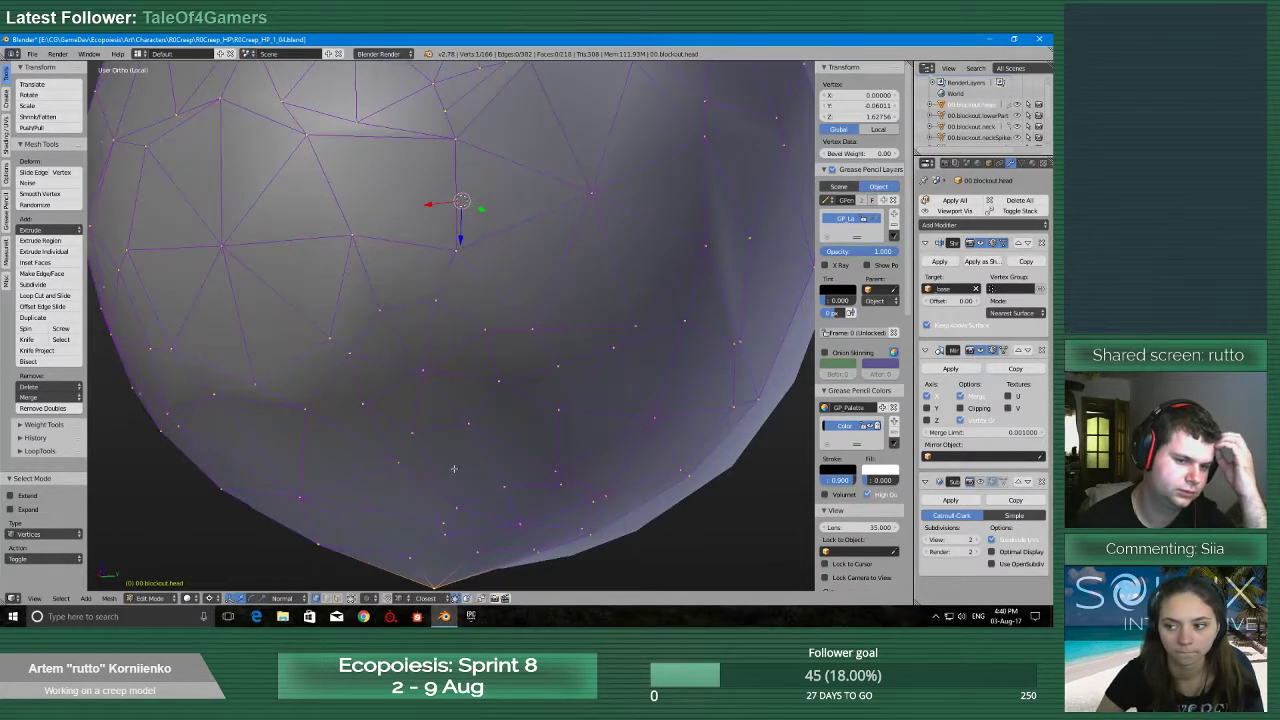
pyautogui.scroll(-5, 453, 469)
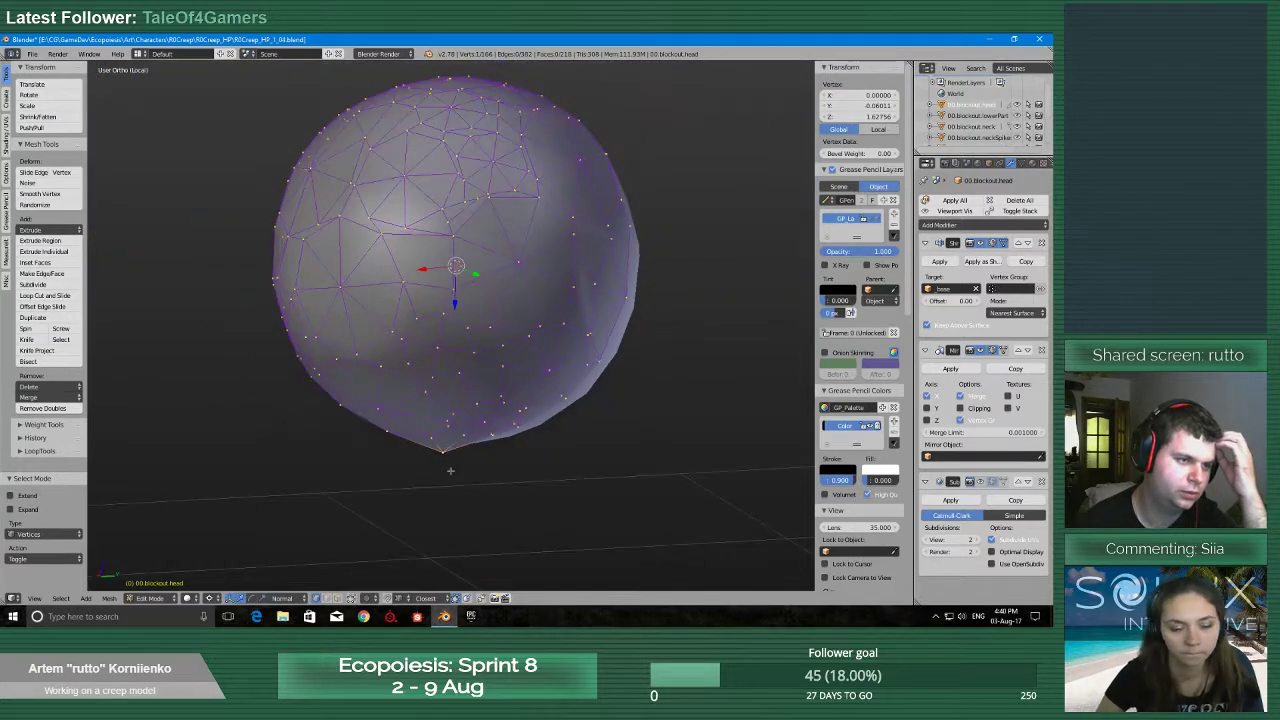
pyautogui.moveTo(470, 428); pyautogui.dragTo(429, 468, button='middle')
pyautogui.scroll(5, 420, 488)
pyautogui.scroll(-5, 418, 488)
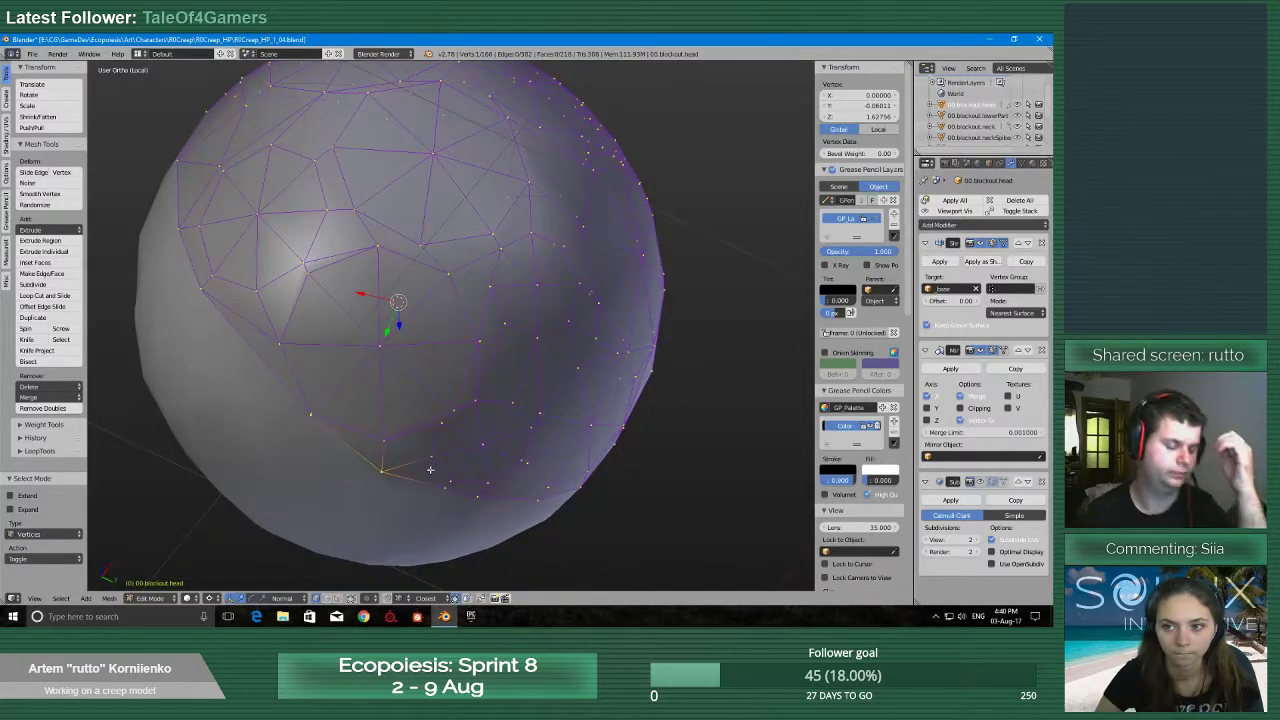
# Return the head to Object Mode, leave local view to show the whole creep, and save the file
pyautogui.press('Tab')
pyautogui.click(354, 471)
pyautogui.scroll(-4, 366, 466)
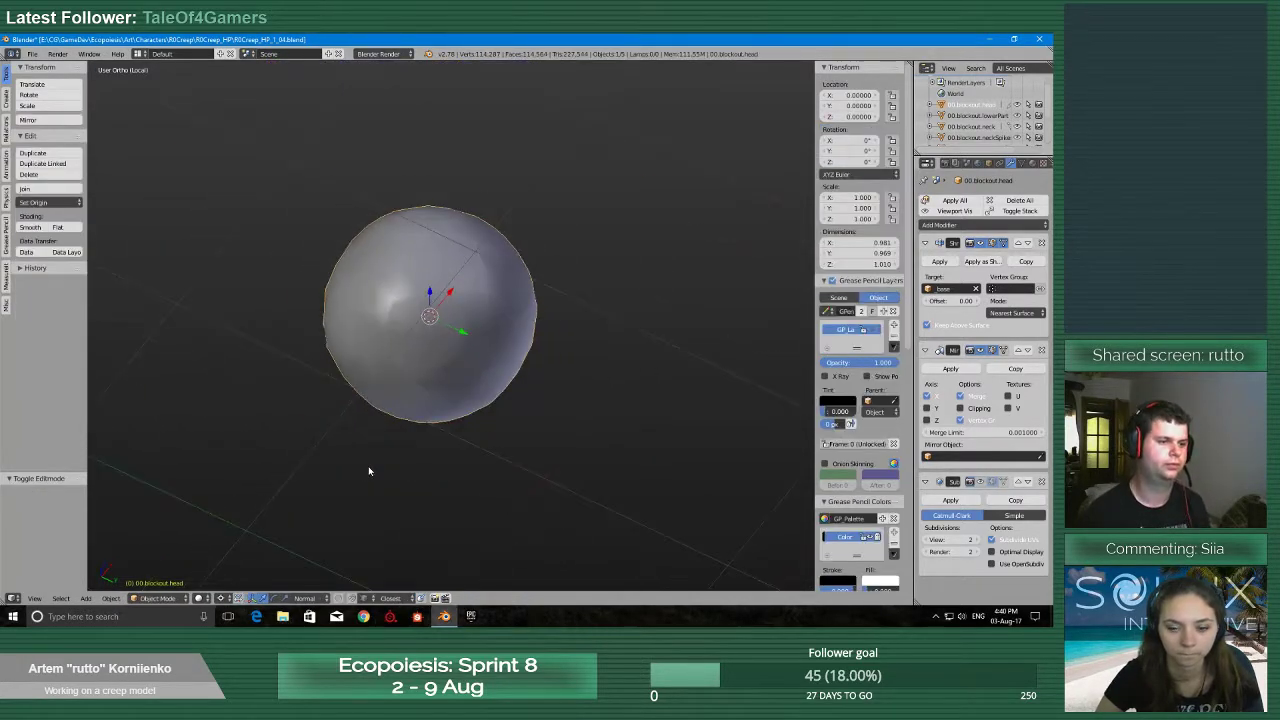
pyautogui.press('KP_Divide')
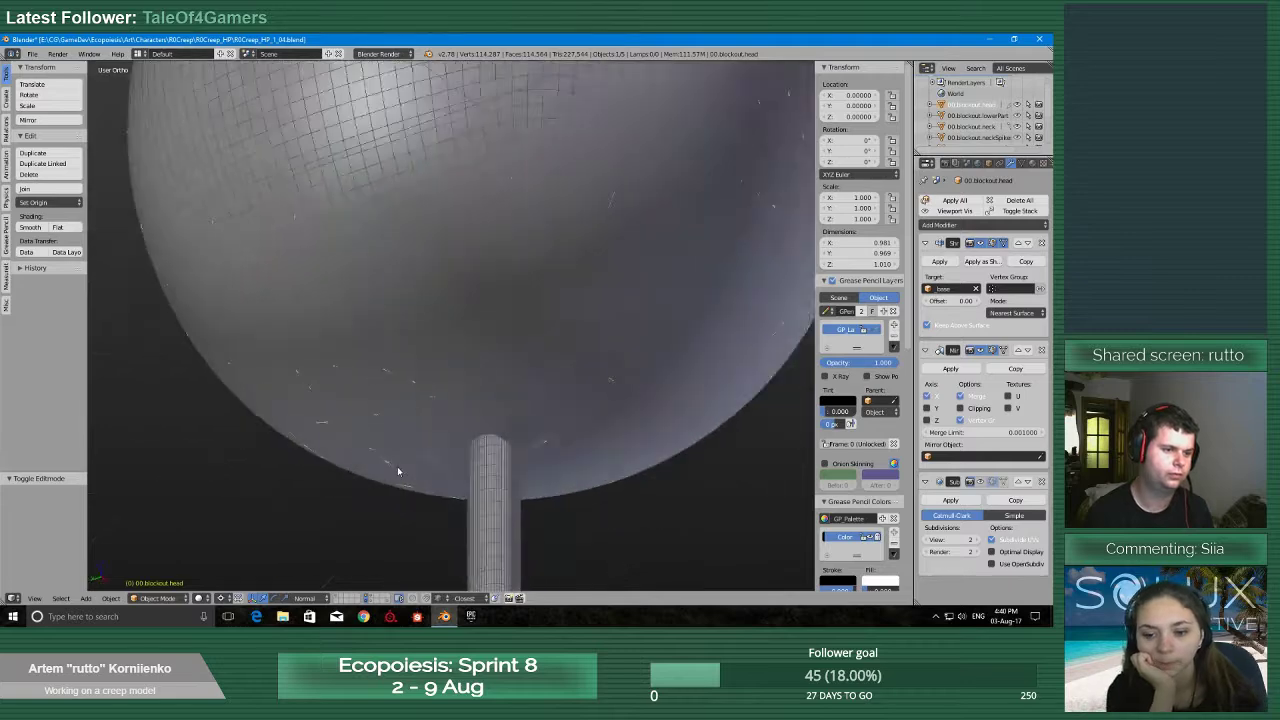
pyautogui.moveTo(500, 408)
pyautogui.mouseDown(button='middle')
pyautogui.moveTo(510, 470)
pyautogui.moveTo(497, 387)
pyautogui.mouseUp(button='middle')
pyautogui.hotkey('ctrl', 's')
pyautogui.click(510, 470)
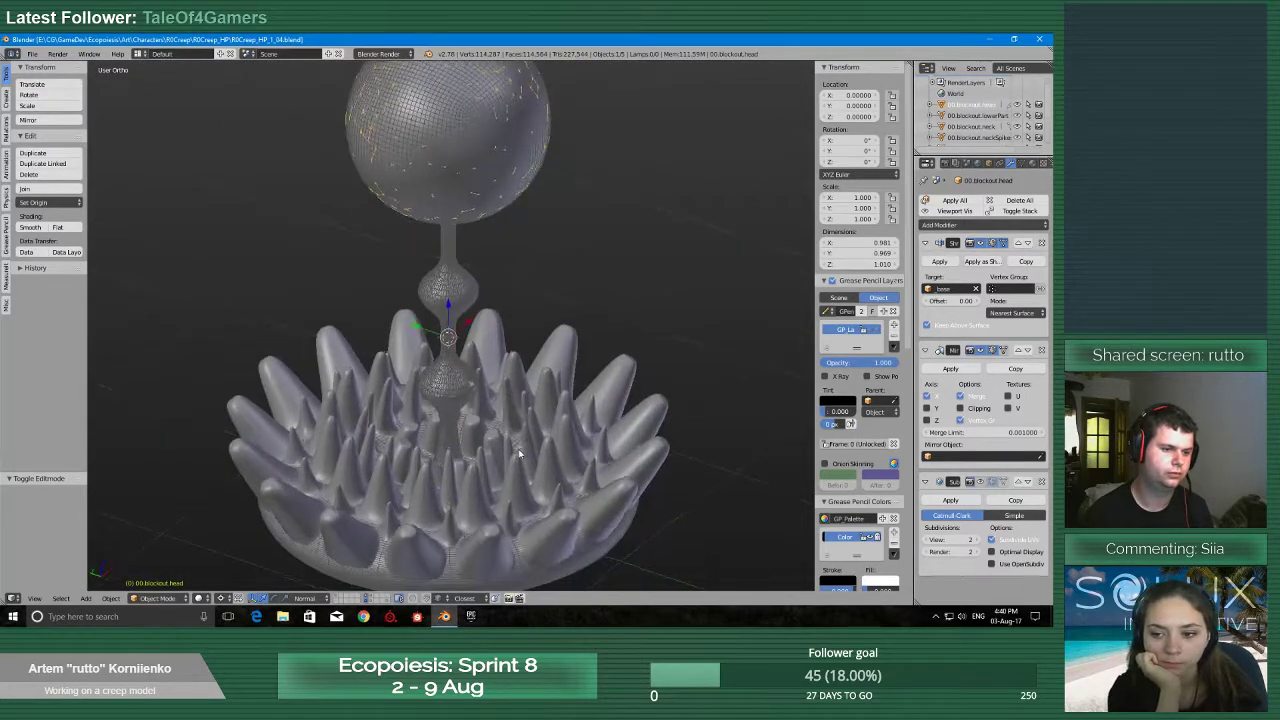
pyautogui.moveTo(519, 448); pyautogui.dragTo(519, 478, button='middle')
pyautogui.scroll(2, 519, 478)
pyautogui.scroll(-4, 519, 478)
pyautogui.scroll(5, 517, 473)
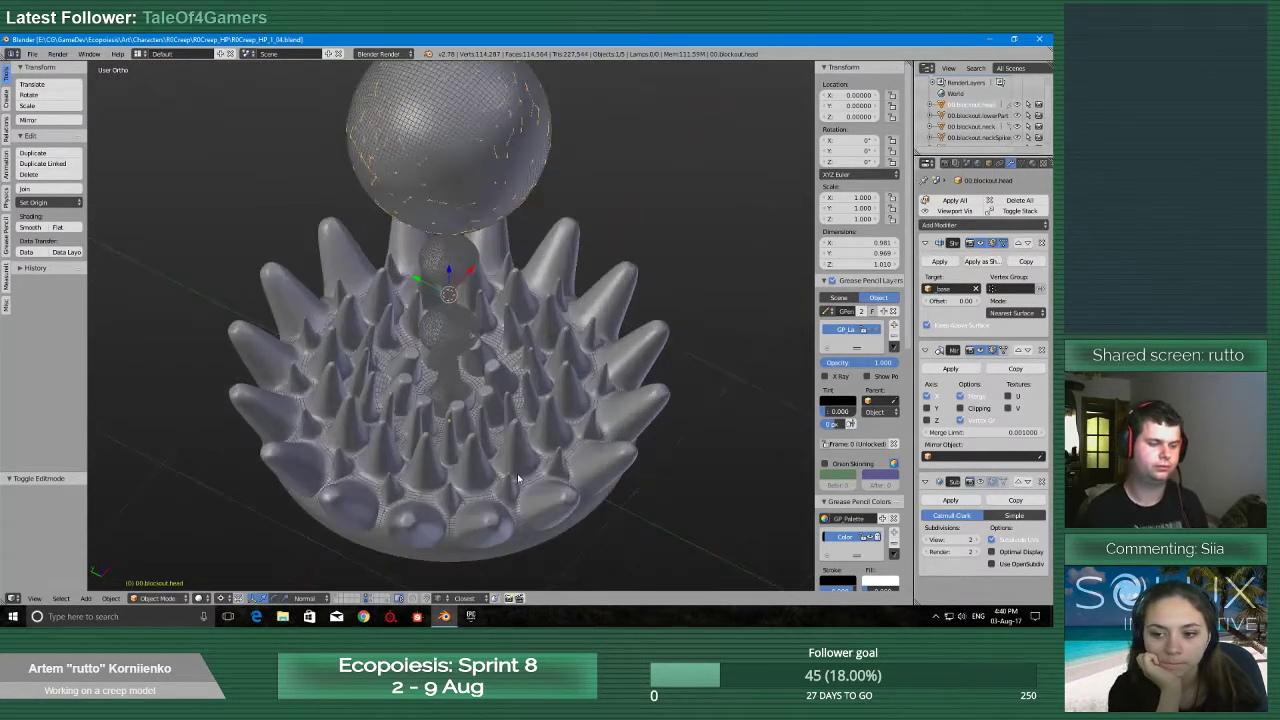
pyautogui.scroll(-5, 509, 475)
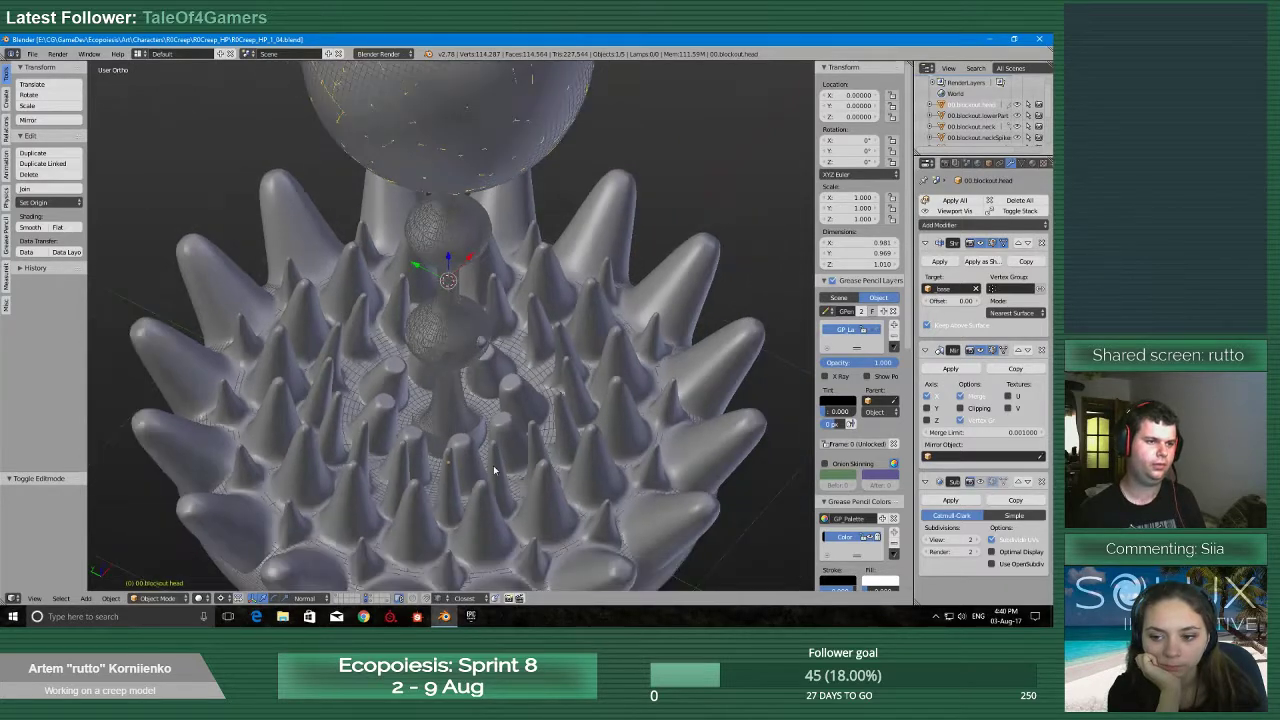
pyautogui.moveTo(494, 444); pyautogui.dragTo(498, 441, button='middle')
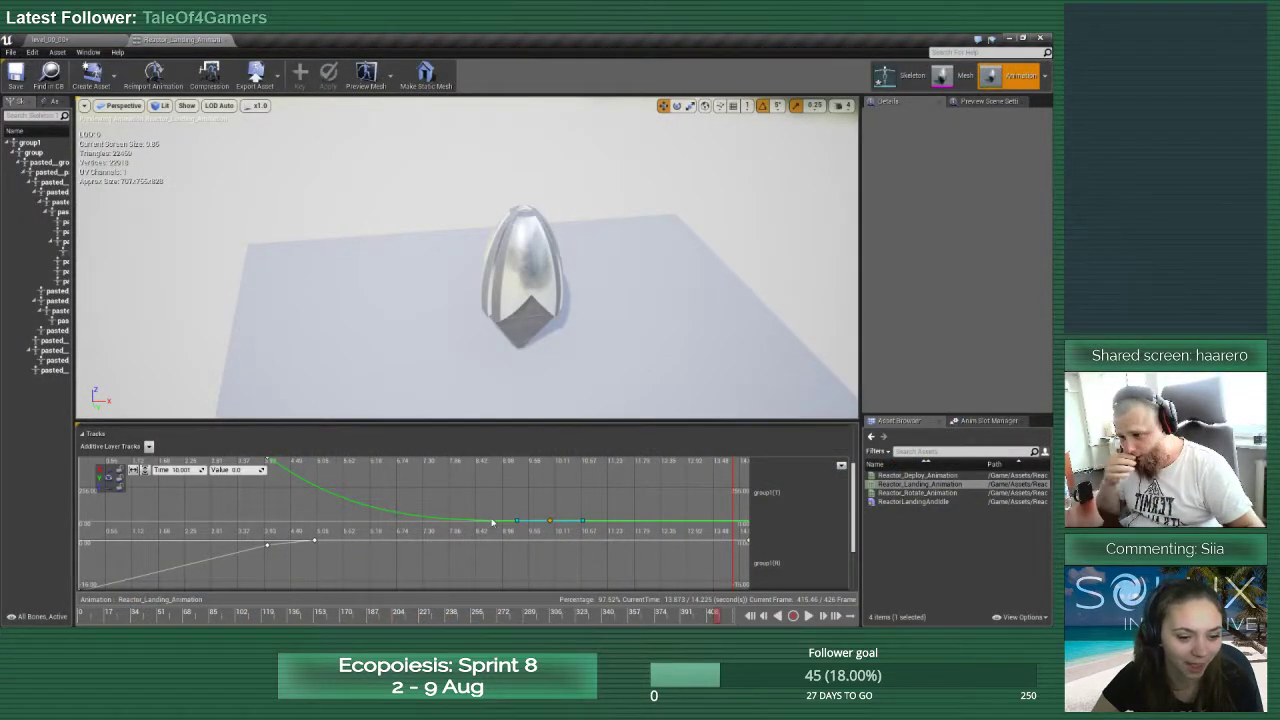
# In Unreal's Reactor_Landing_Animation editor, select the key at 10.0 s with value 0.0 on the group1 translation curve
pyautogui.scroll(5, 491, 522)
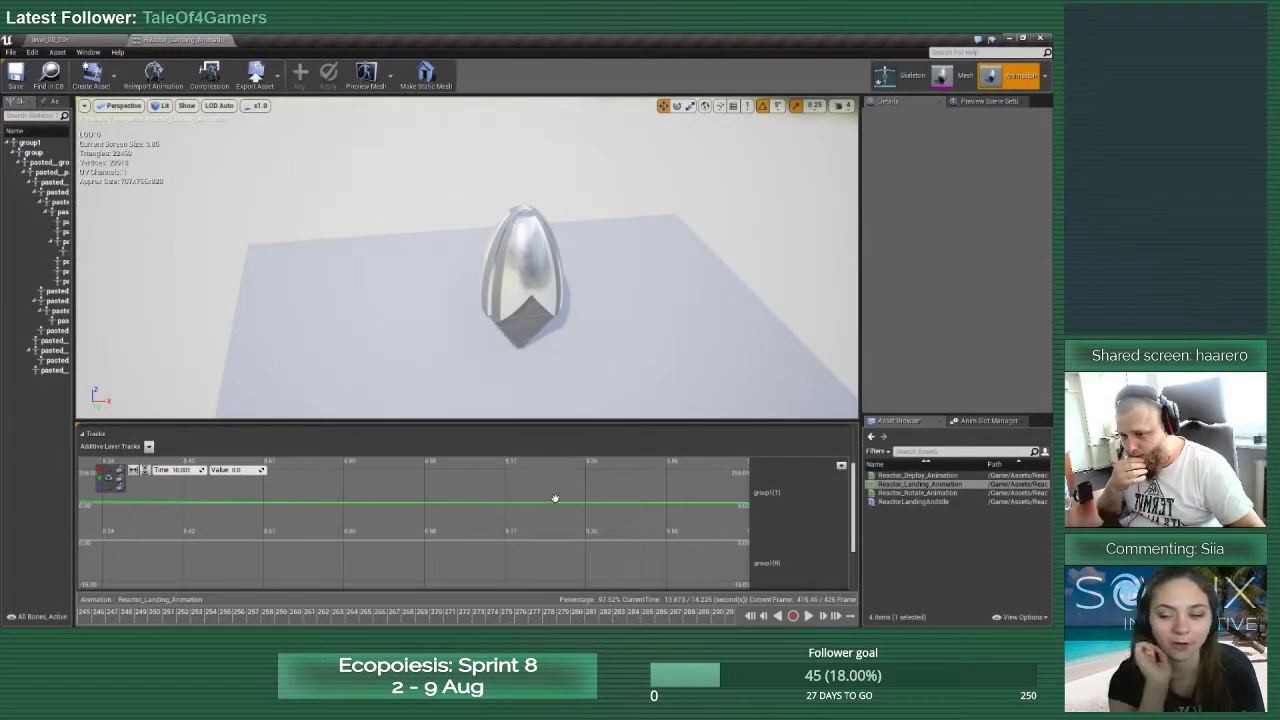
pyautogui.scroll(-2, 500, 517)
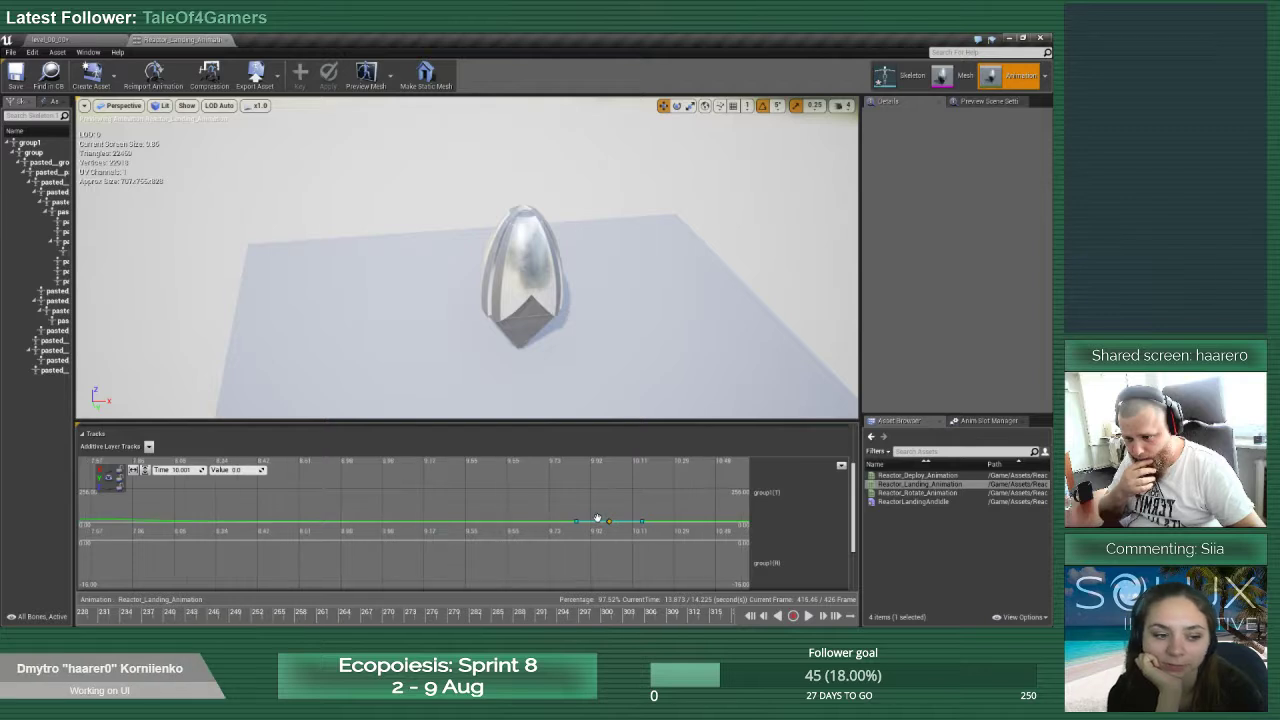
pyautogui.scroll(6, 600, 519)
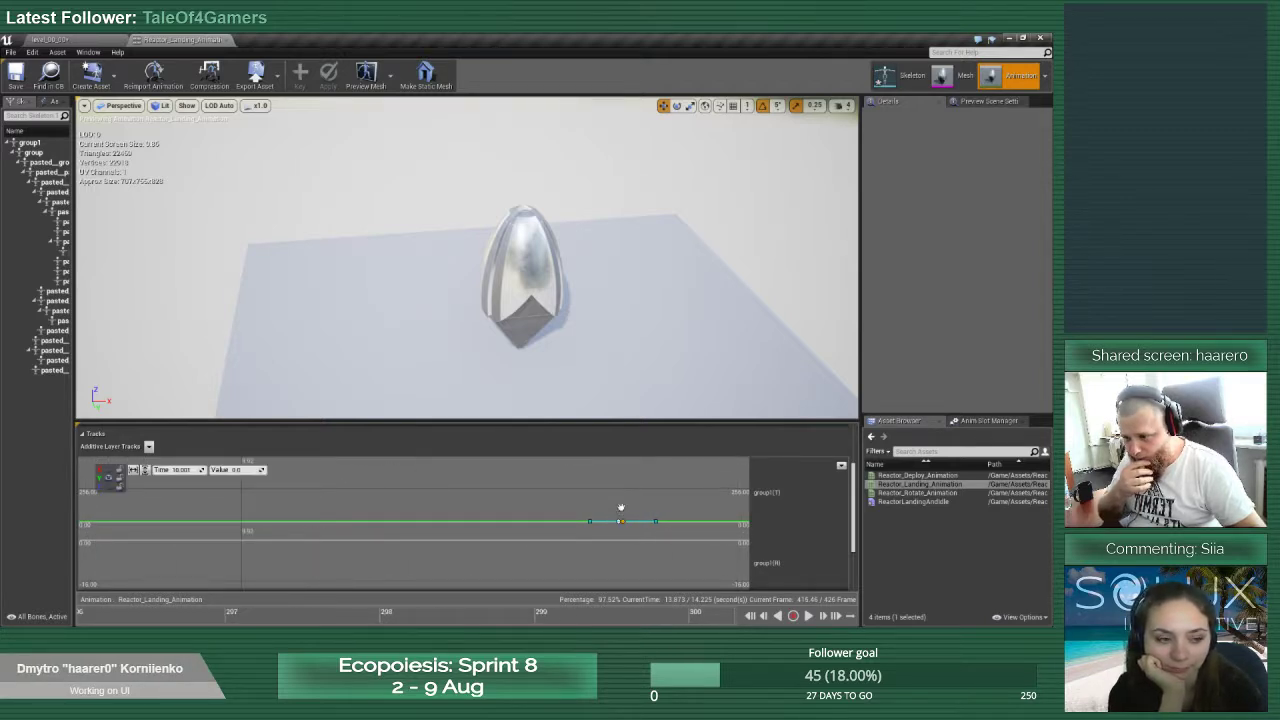
pyautogui.click(610, 520)
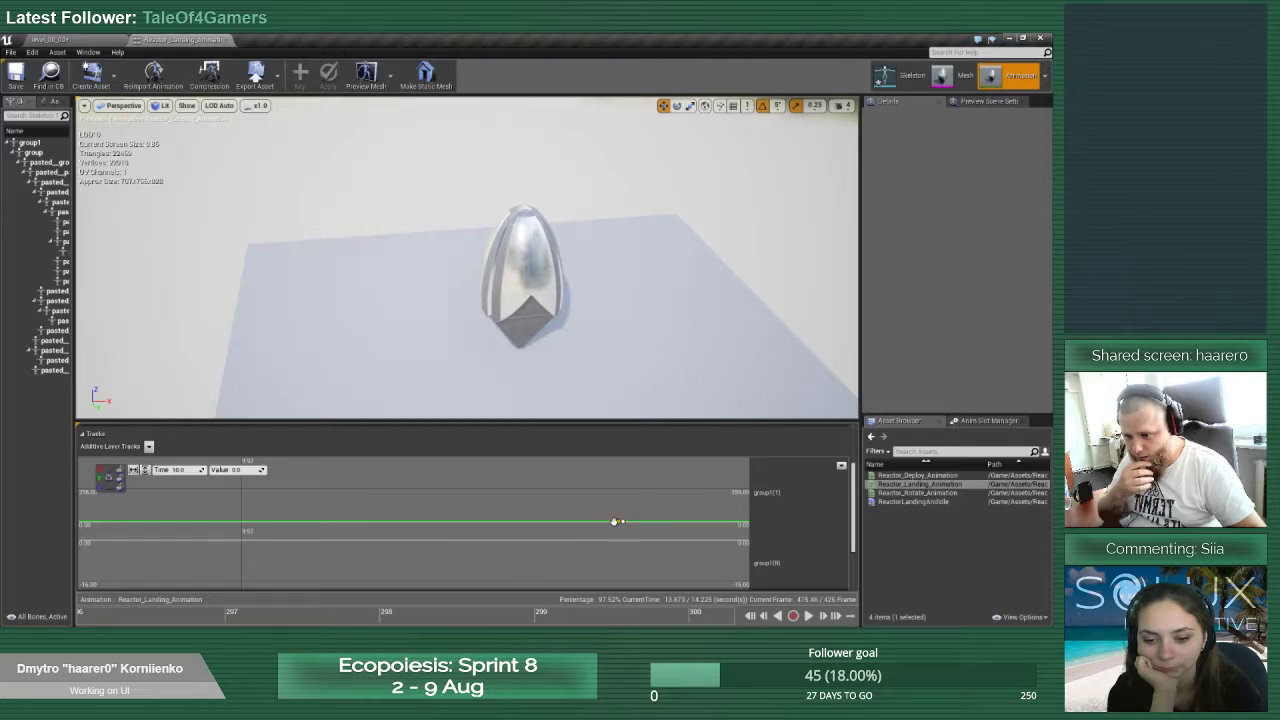
pyautogui.scroll(-10, 300, 520)
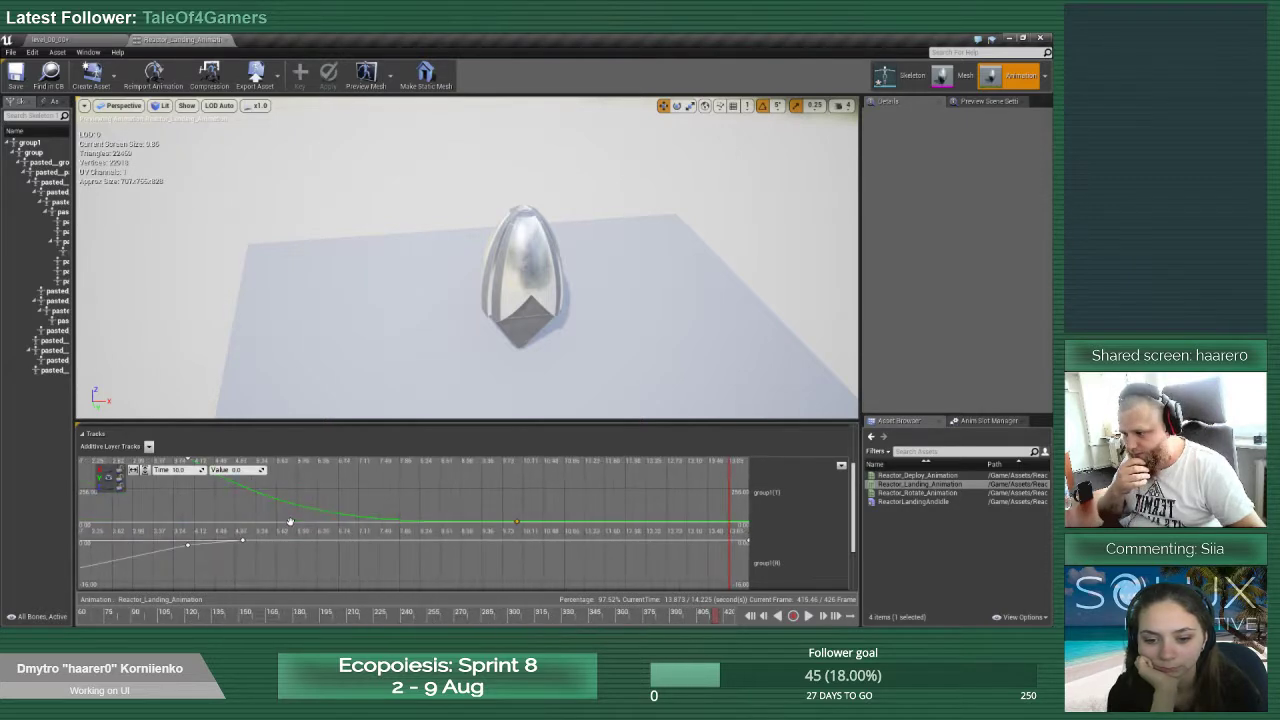
# Adjust the outgoing tangent of the group1 Y translation key at about 4 s to reshape the descent curve
pyautogui.moveTo(300, 494); pyautogui.dragTo(314, 492, button='right')
pyautogui.moveTo(291, 499); pyautogui.dragTo(297, 505)
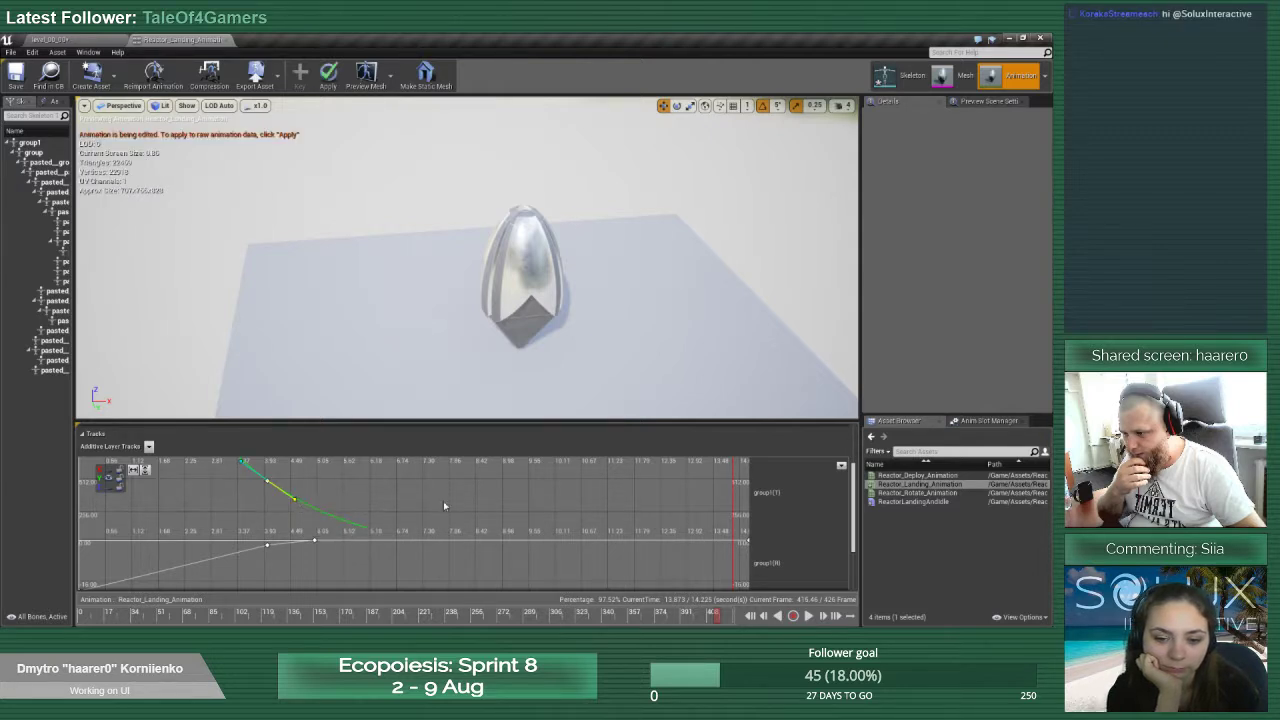
pyautogui.moveTo(446, 505); pyautogui.dragTo(417, 469, button='right')
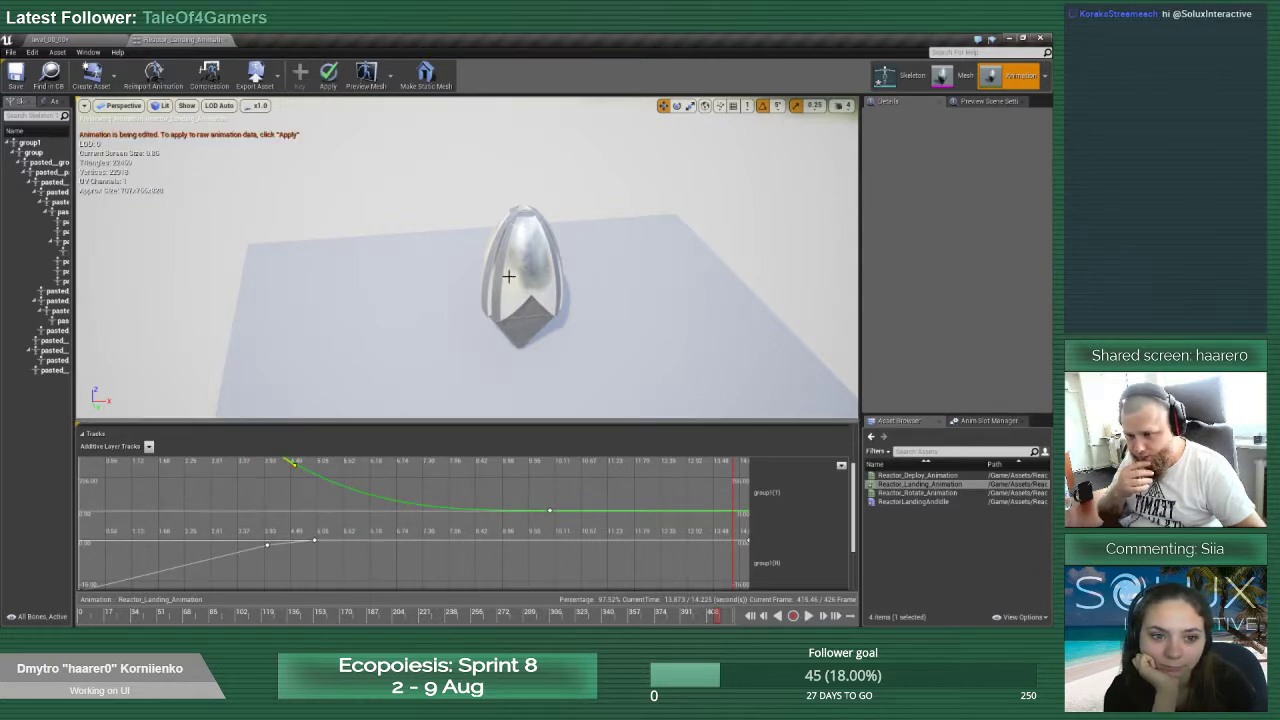
# Play the landing animation from about frame 163 and examine the reactor's motion and Y curve around frame 230
pyautogui.click(331, 615)
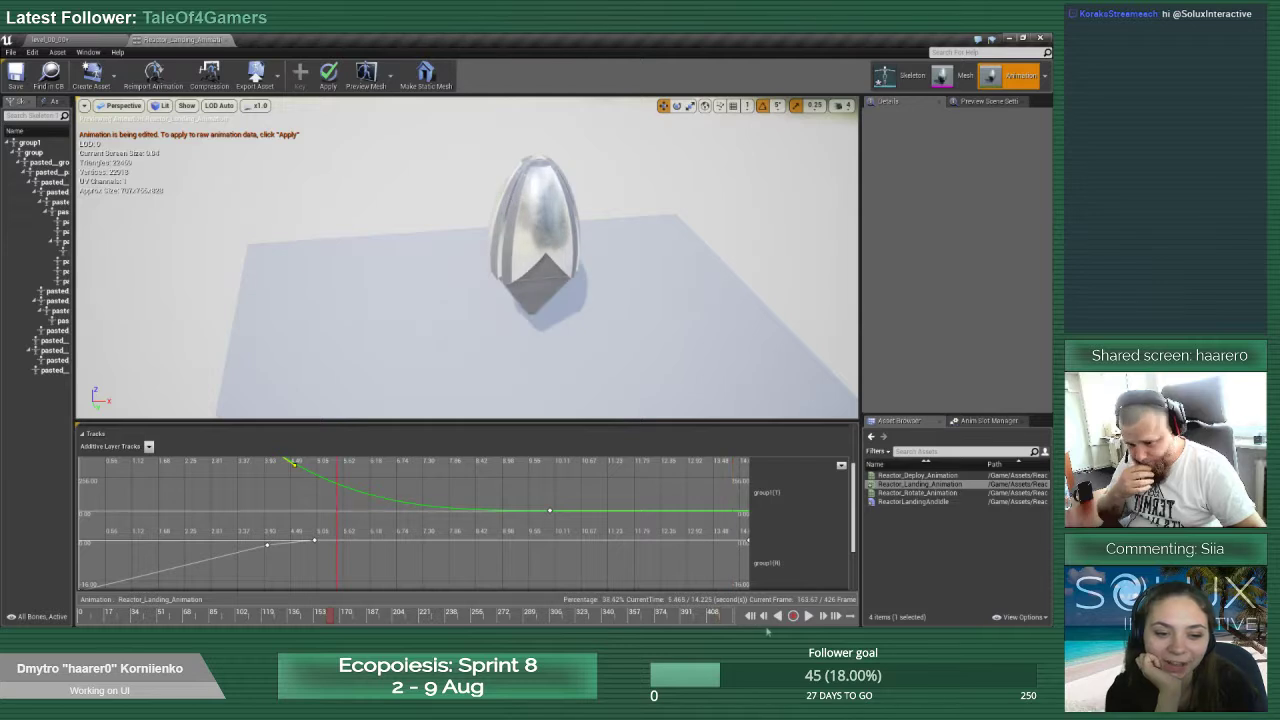
pyautogui.click(819, 616)
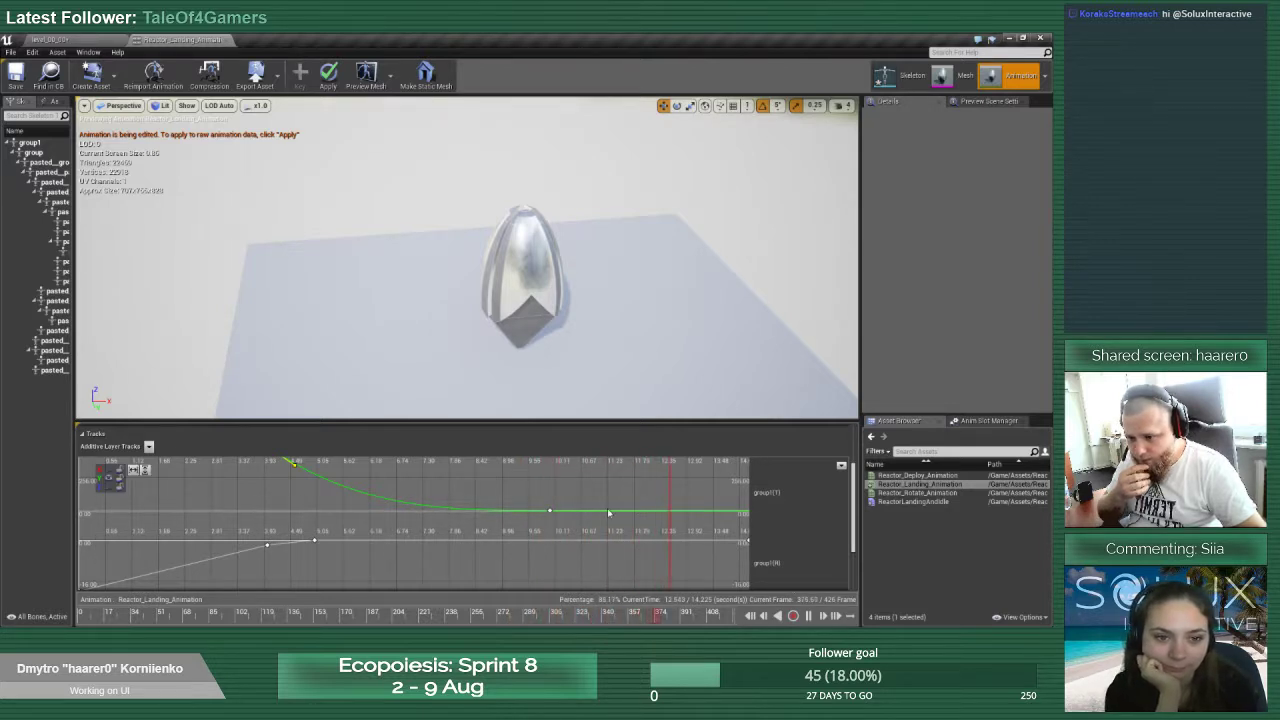
pyautogui.moveTo(684, 617); pyautogui.dragTo(424, 609)
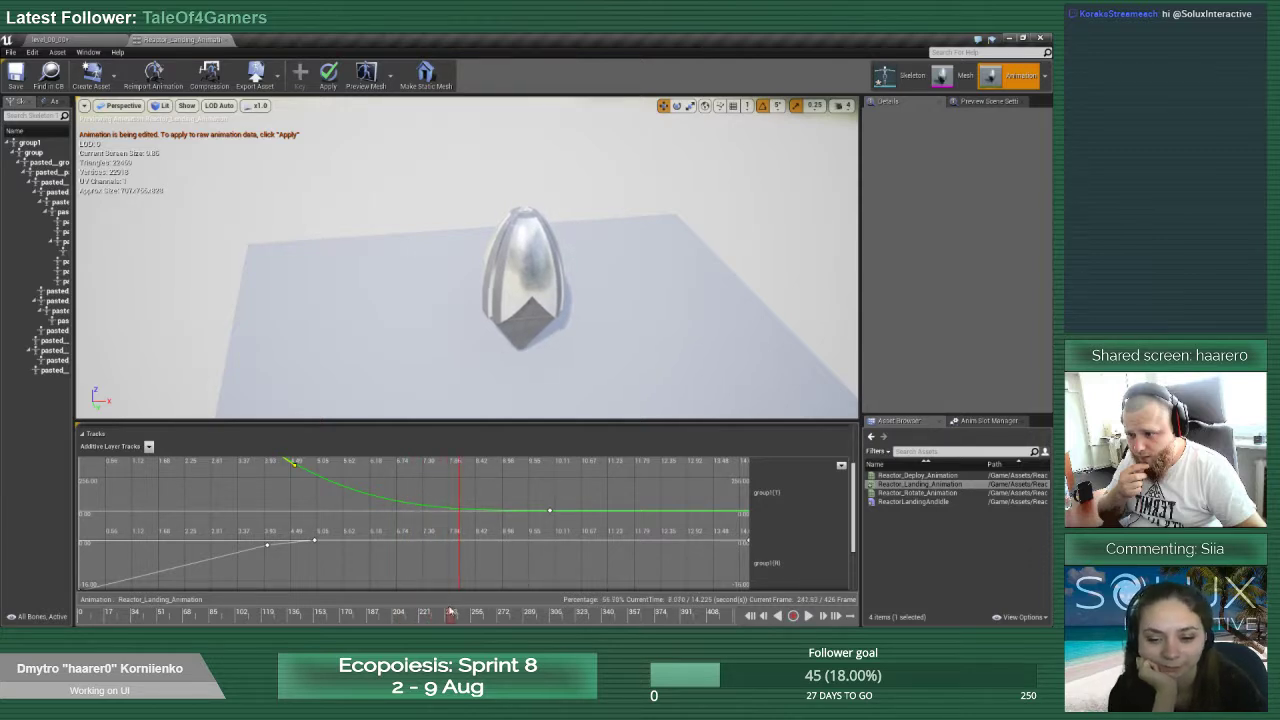
pyautogui.moveTo(437, 610)
pyautogui.mouseDown()
pyautogui.moveTo(462, 611)
pyautogui.moveTo(432, 608)
pyautogui.mouseUp()
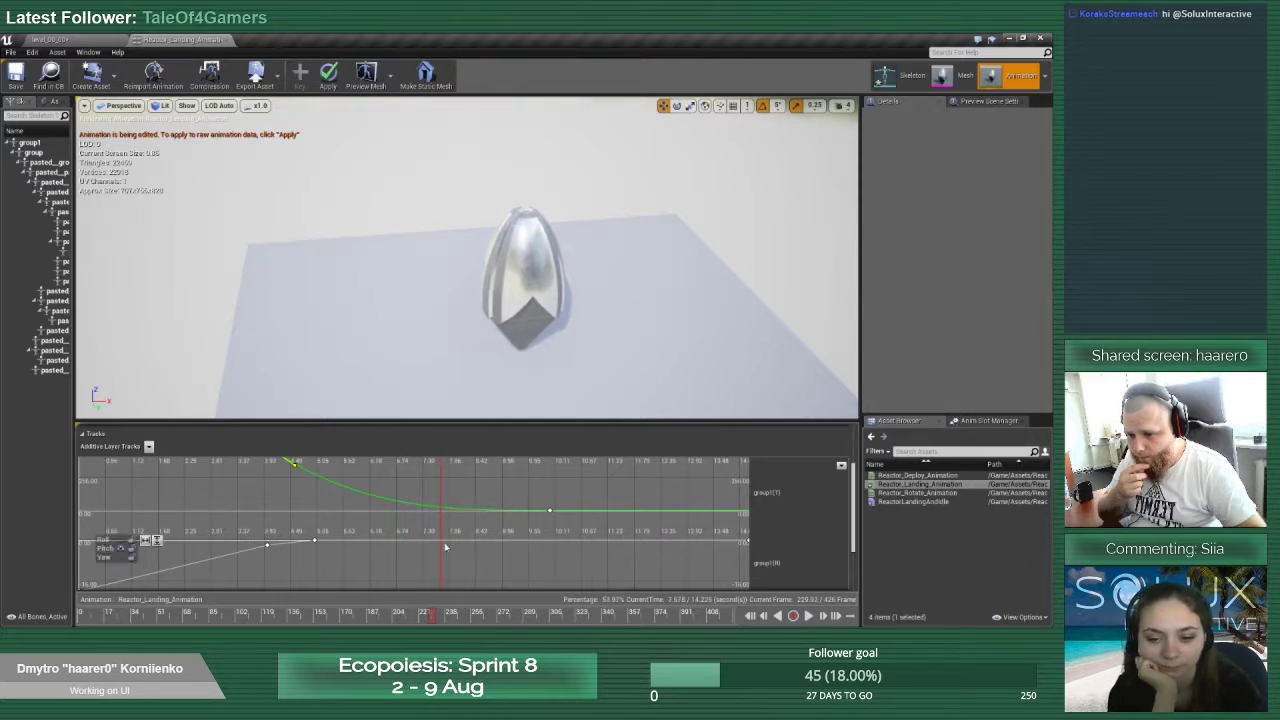
pyautogui.scroll(2, 454, 519)
pyautogui.scroll(3, 452, 519)
pyautogui.scroll(-3, 448, 517)
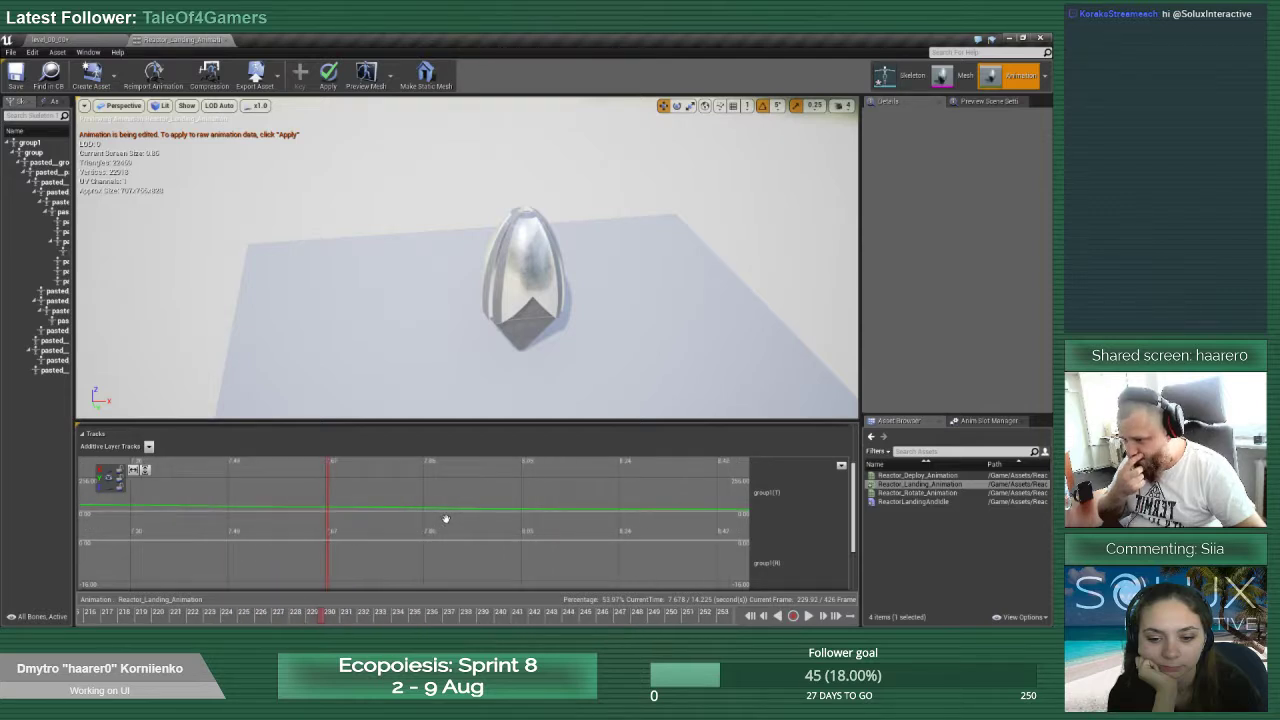
pyautogui.scroll(-3, 446, 517)
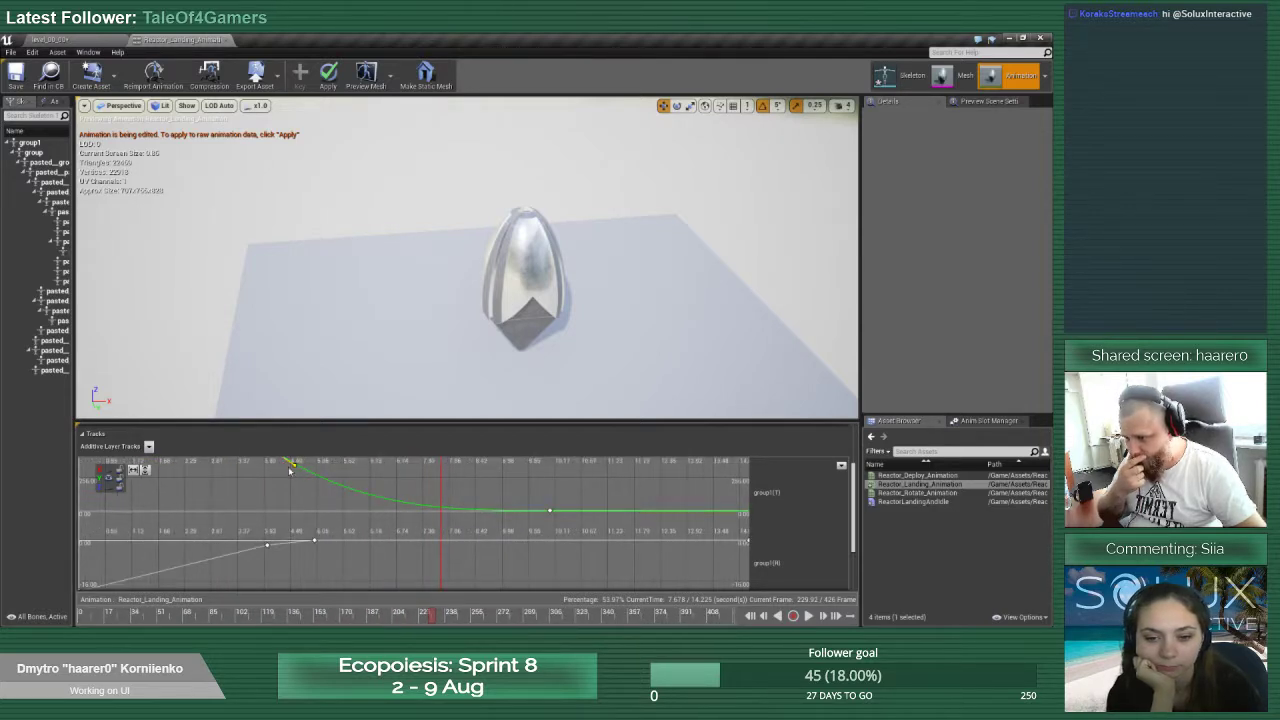
# Flatten the outgoing tangent of the Y translation key at about 4 s and scrub through the descent to check it
pyautogui.moveTo(297, 468); pyautogui.dragTo(312, 469)
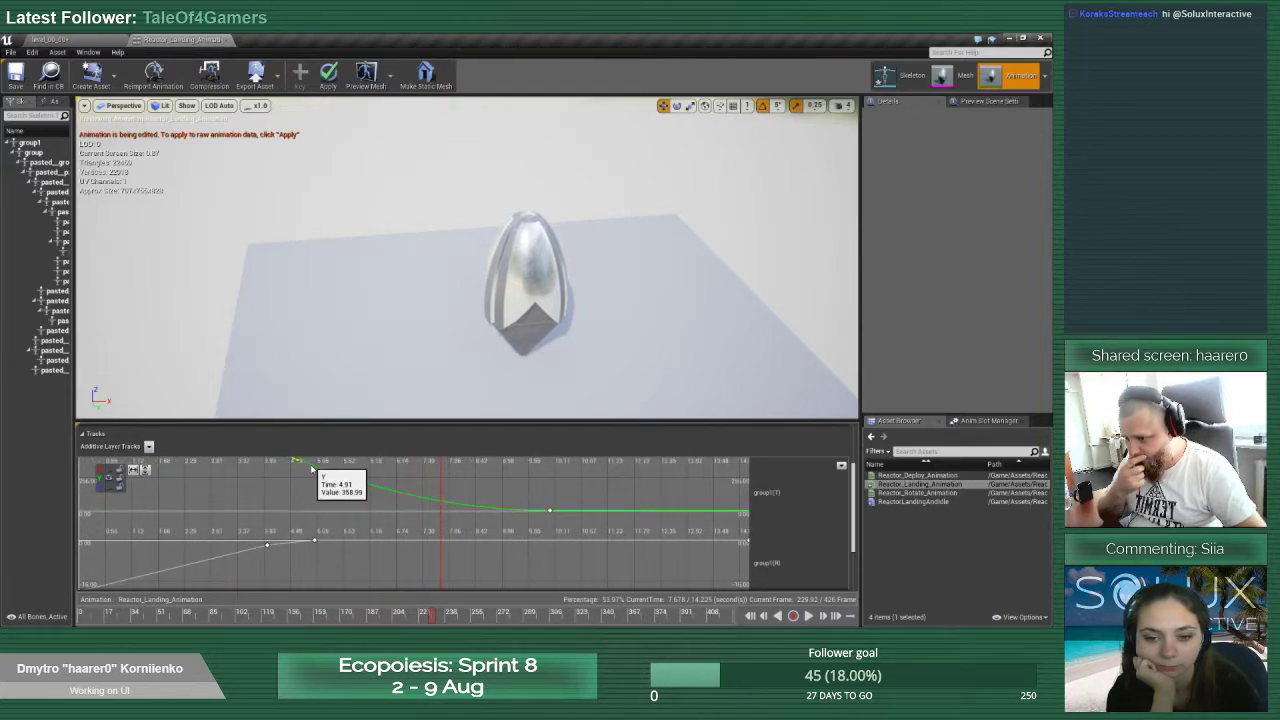
pyautogui.click(337, 610)
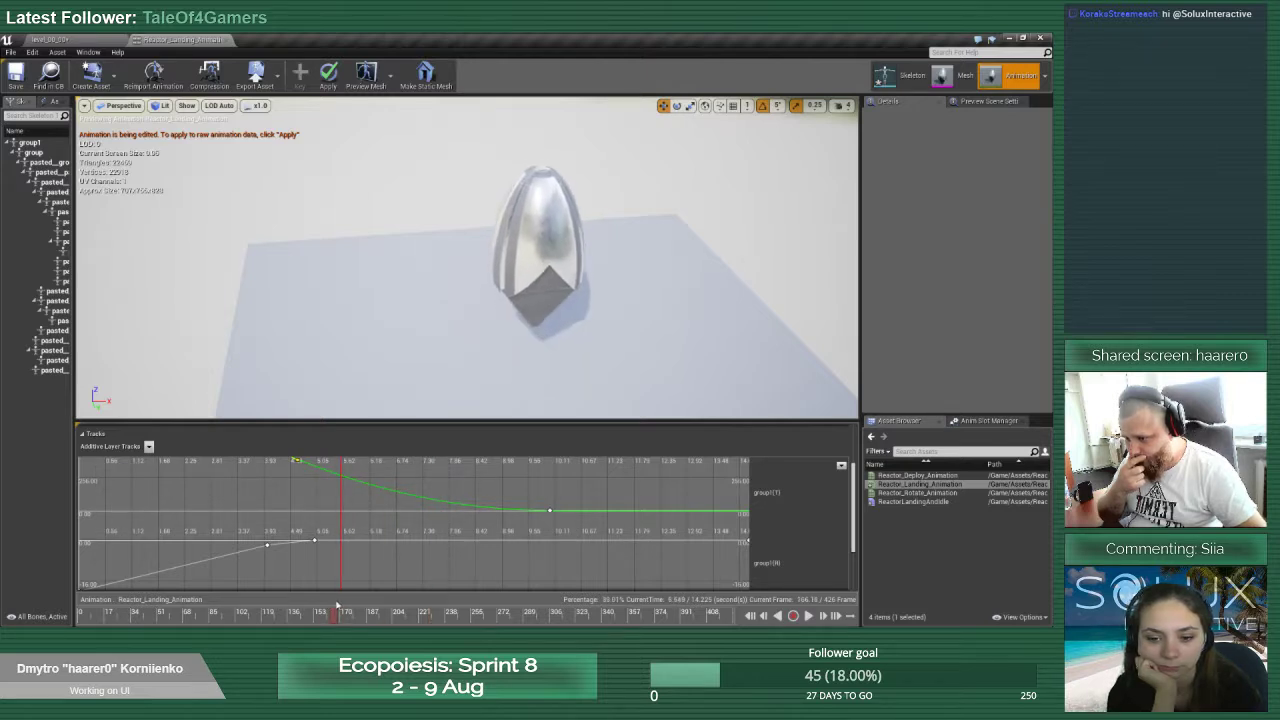
pyautogui.moveTo(337, 606); pyautogui.dragTo(447, 618)
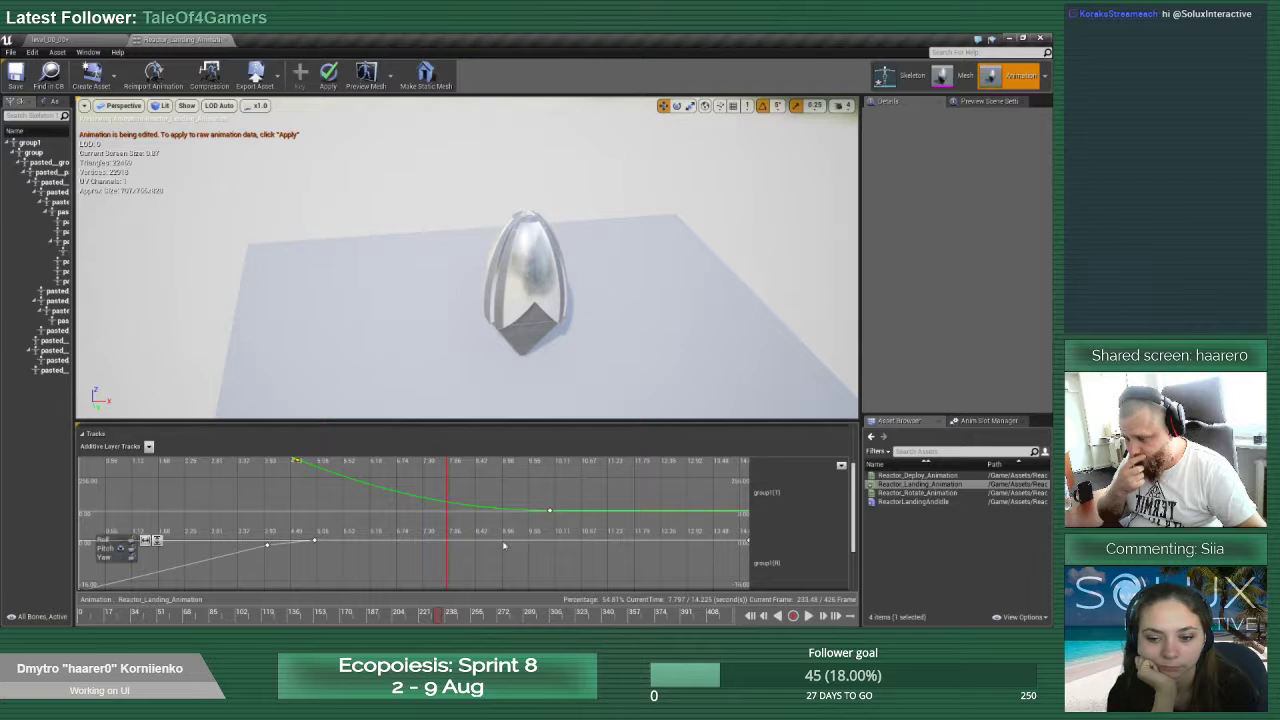
# Show the Z translation curve of group1 alongside the Y curve
pyautogui.click(109, 487)
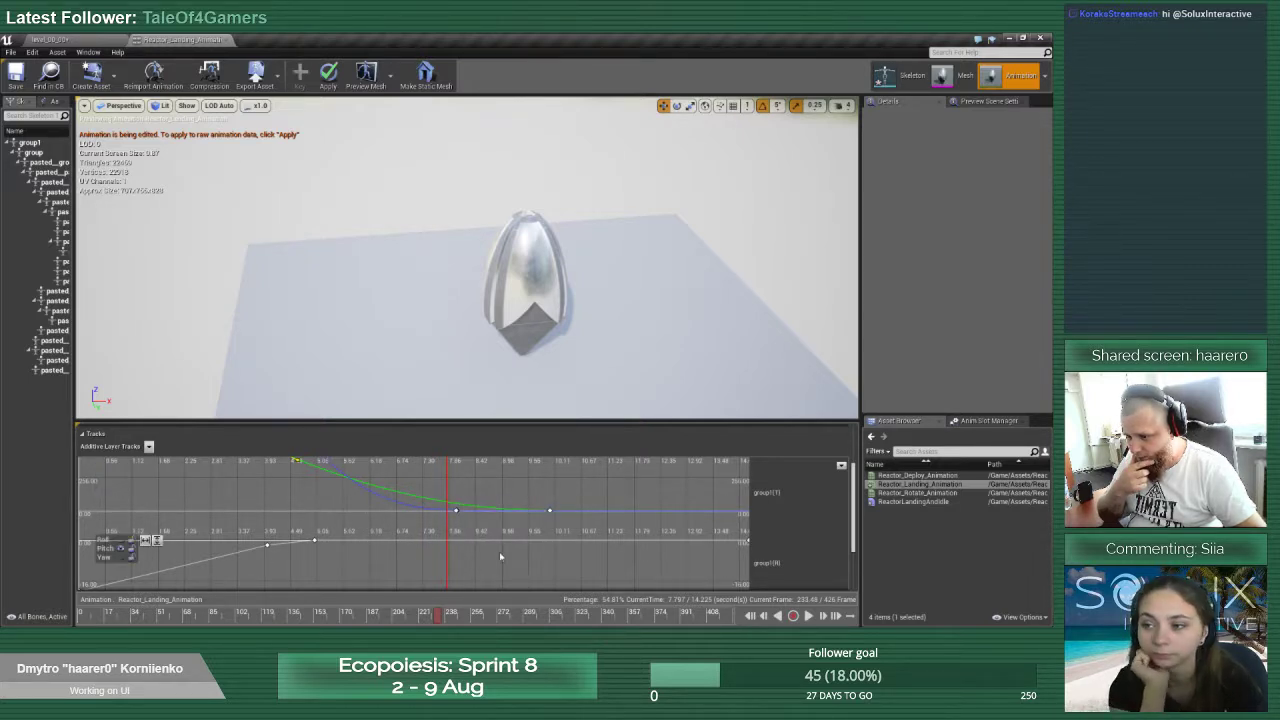
# Move the group1 Y translation key to about 8 s, in line with the Z key, and check the pose at frame 222
pyautogui.click(456, 511)
pyautogui.moveTo(563, 530); pyautogui.dragTo(457, 512)
pyautogui.click(521, 503)
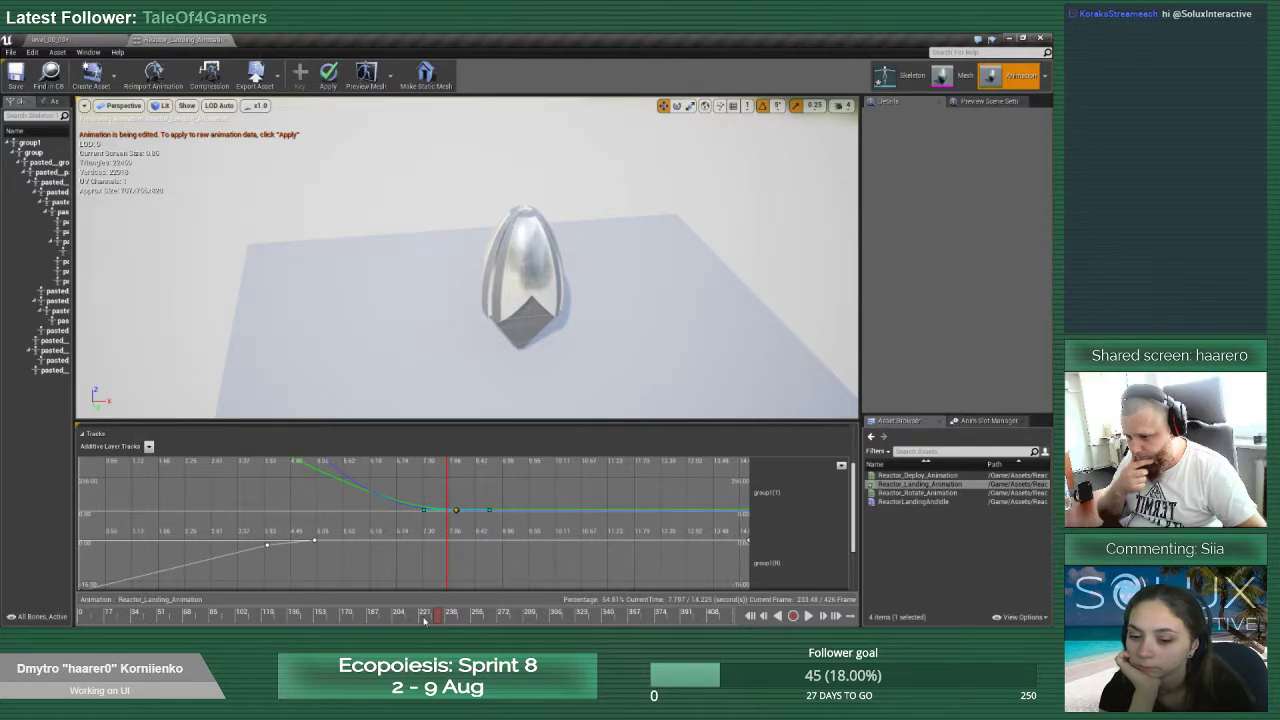
pyautogui.moveTo(435, 618)
pyautogui.mouseDown()
pyautogui.moveTo(264, 614)
pyautogui.moveTo(443, 617)
pyautogui.moveTo(424, 612)
pyautogui.mouseUp()
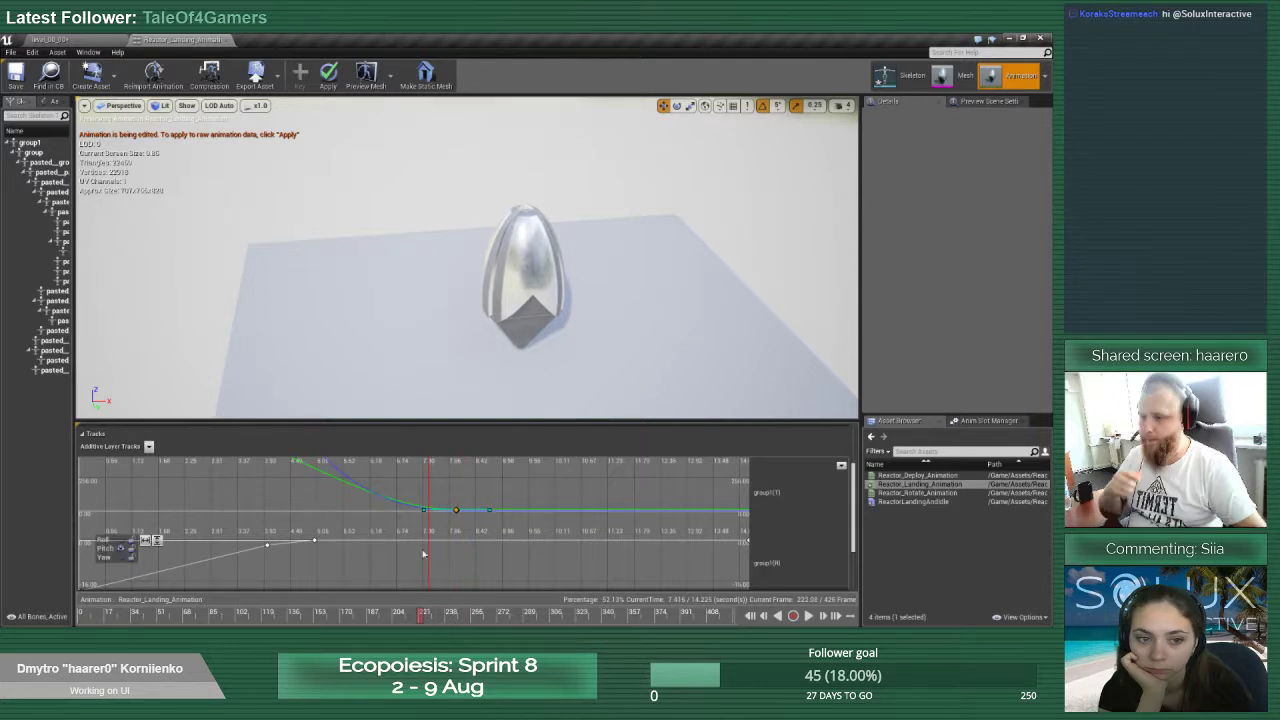
# Hide the Y translation curve and move group1's Z translation key from about 8 s to about 9.2 s
pyautogui.scroll(10, 419, 546)
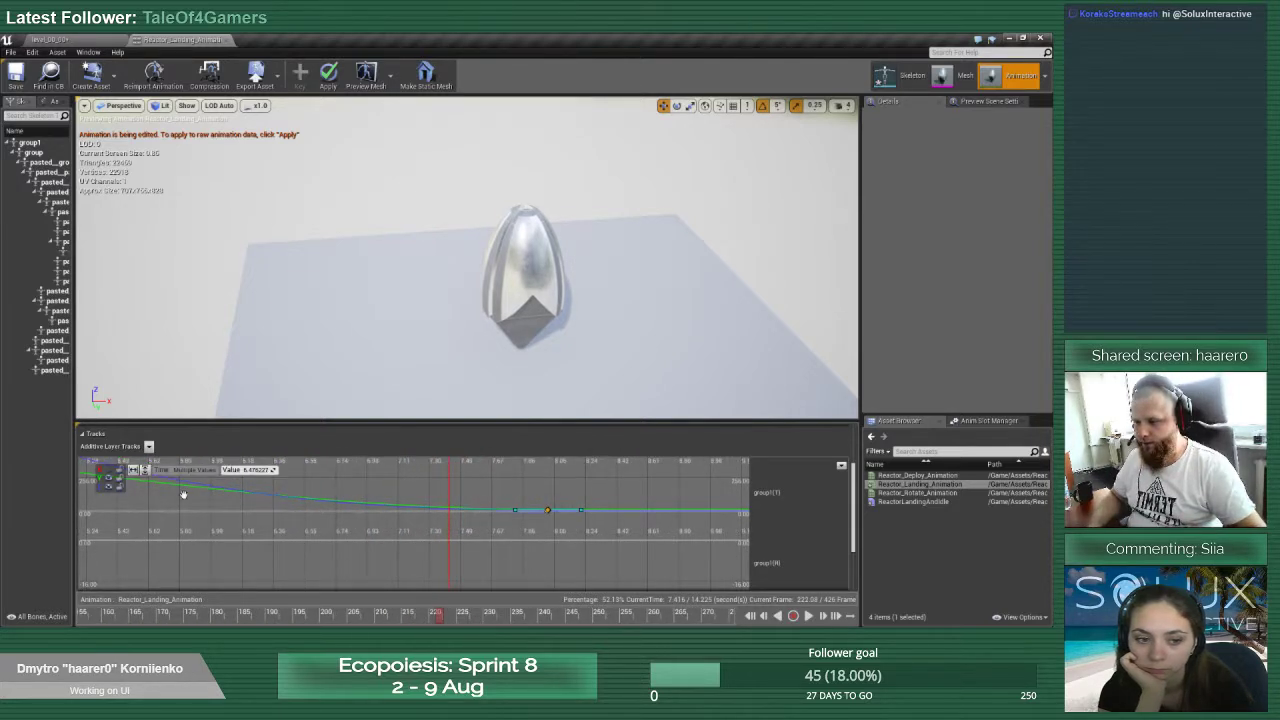
pyautogui.click(108, 479)
pyautogui.click(549, 511)
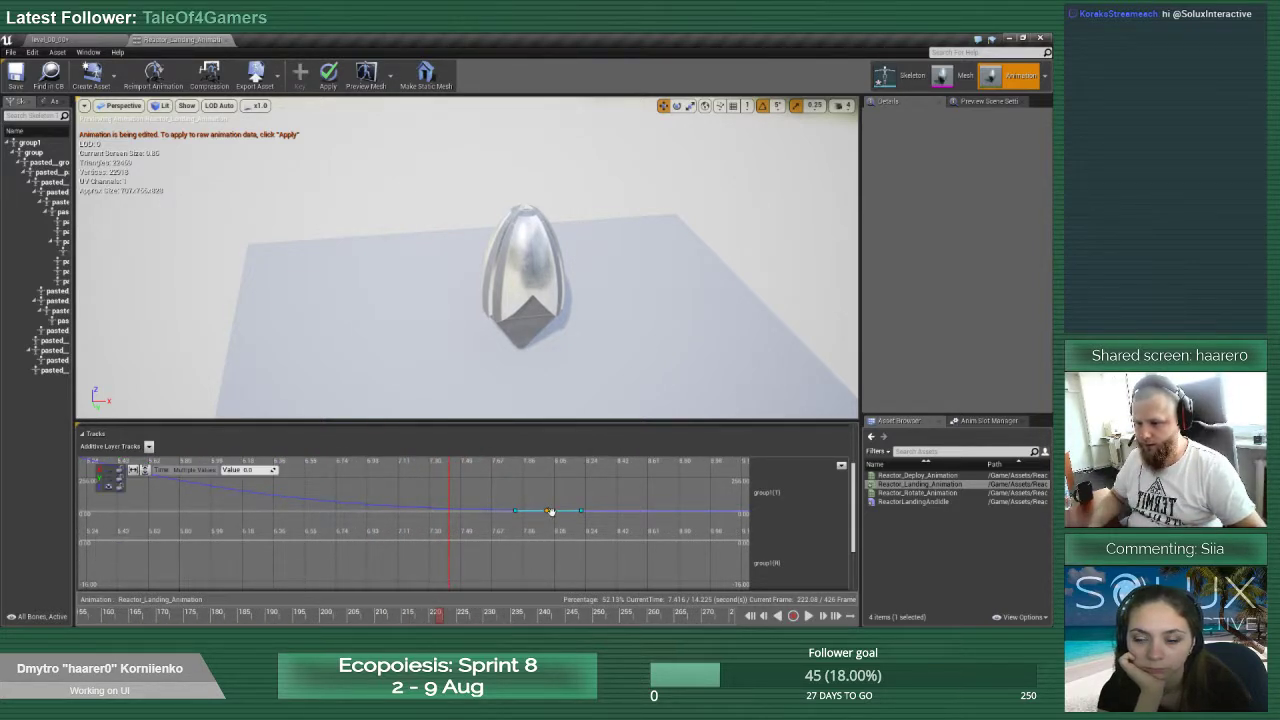
pyautogui.moveTo(549, 511); pyautogui.dragTo(741, 510)
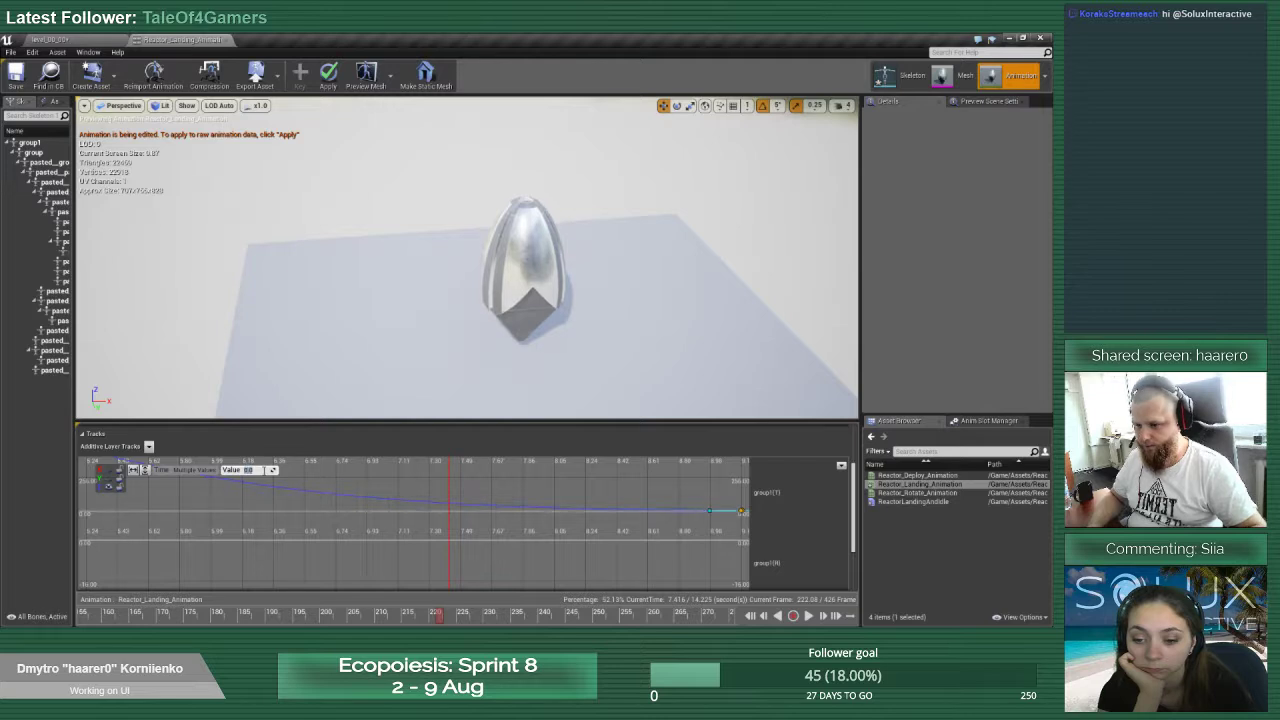
pyautogui.click(541, 497)
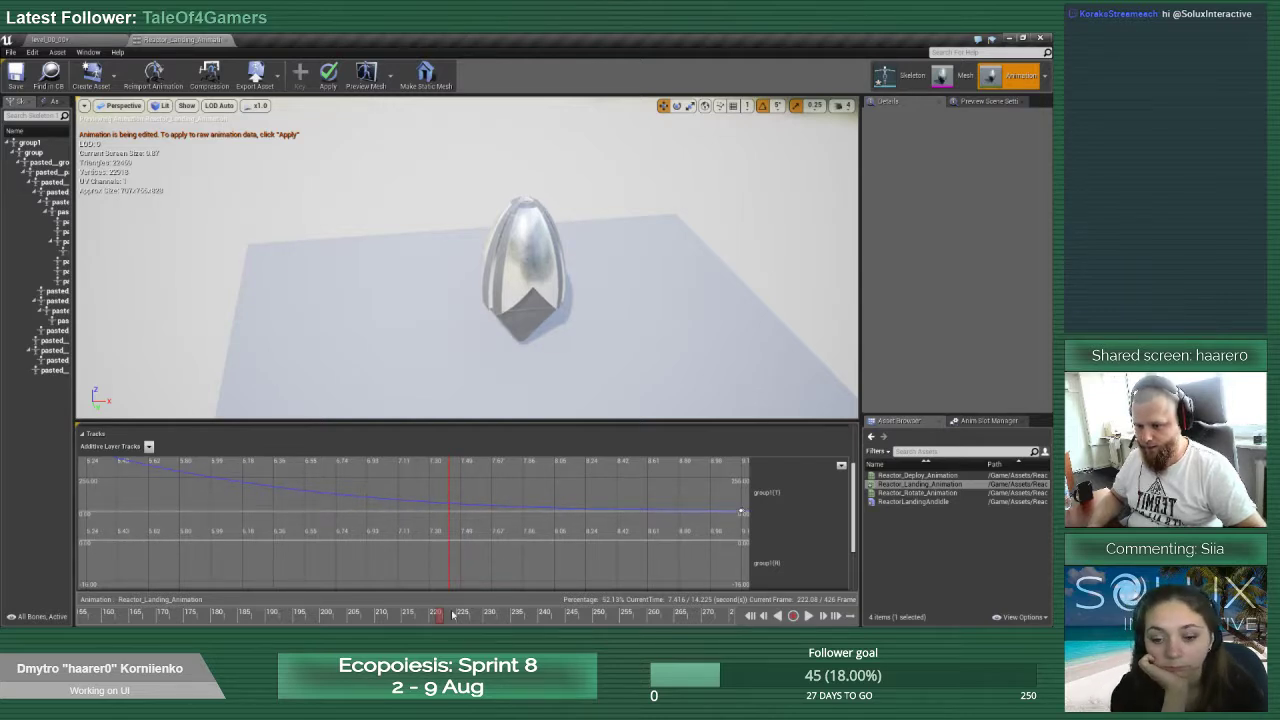
# Scrub through the end of the descent to examine the reactor's motion, and show the Y curve again beside Z
pyautogui.moveTo(453, 614); pyautogui.dragTo(610, 631)
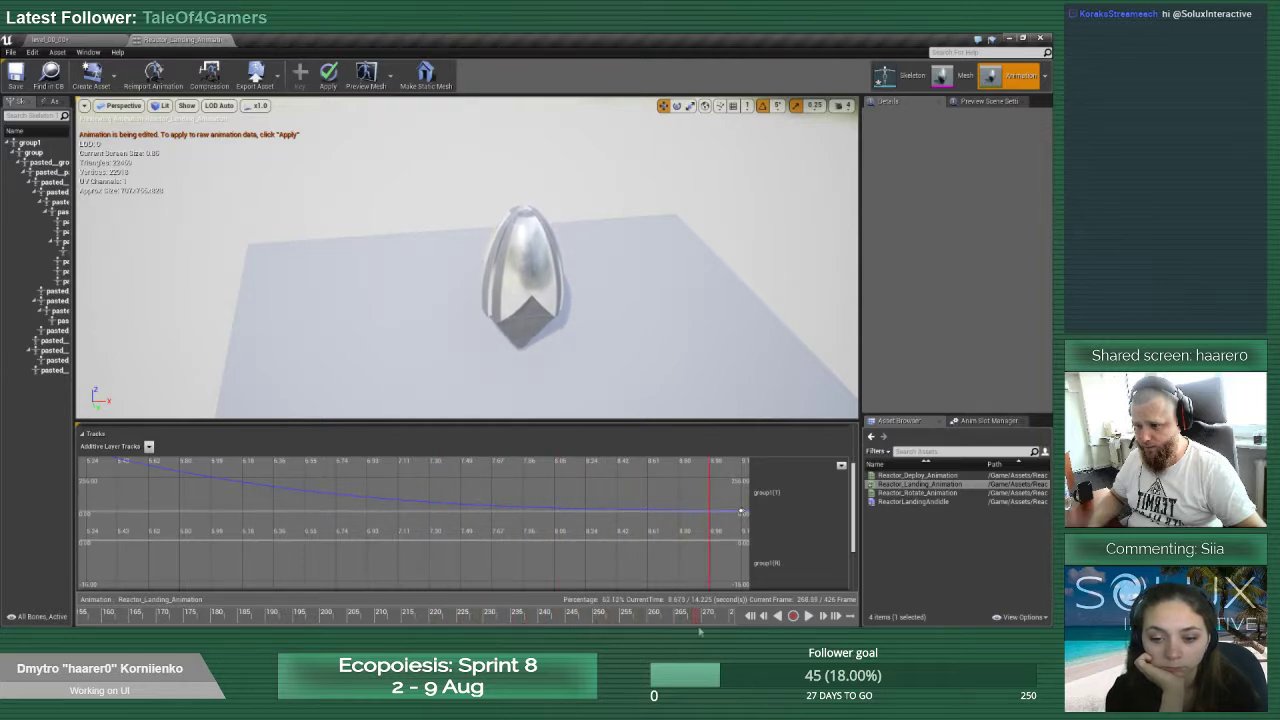
pyautogui.moveTo(740, 631); pyautogui.dragTo(272, 570)
pyautogui.scroll(-8, 414, 554)
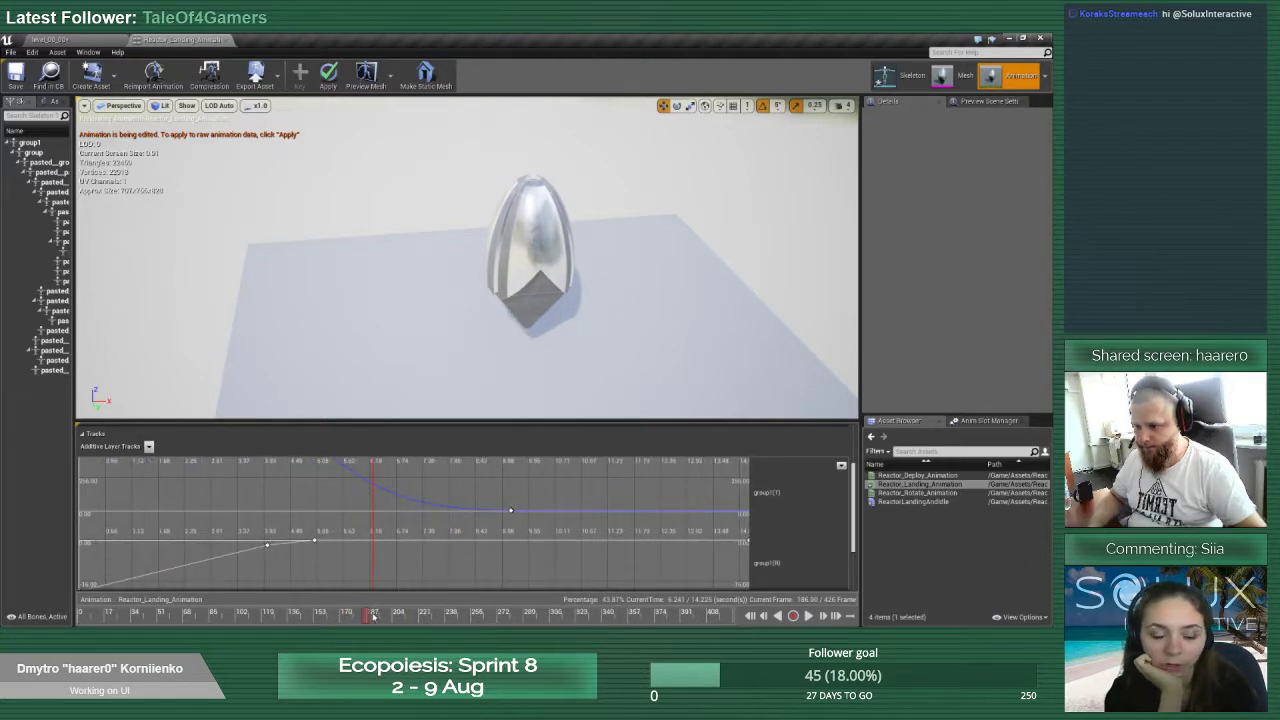
pyautogui.moveTo(373, 616)
pyautogui.mouseDown()
pyautogui.moveTo(246, 617)
pyautogui.moveTo(485, 617)
pyautogui.moveTo(345, 612)
pyautogui.moveTo(366, 605)
pyautogui.mouseUp()
pyautogui.click(109, 479)
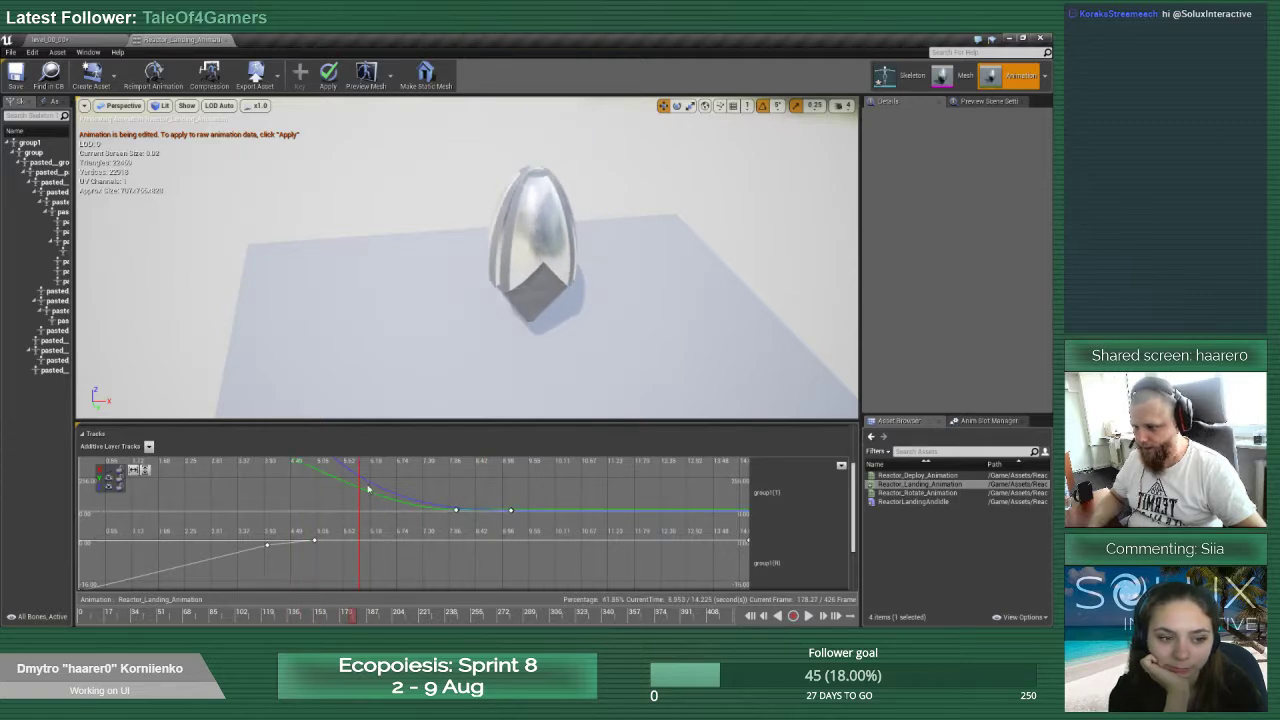
# Move the Y translation key at about 8 s to about 8.9 s and play the landing animation from the start
pyautogui.moveTo(472, 530); pyautogui.dragTo(681, 511)
pyautogui.scroll(15, 466, 517)
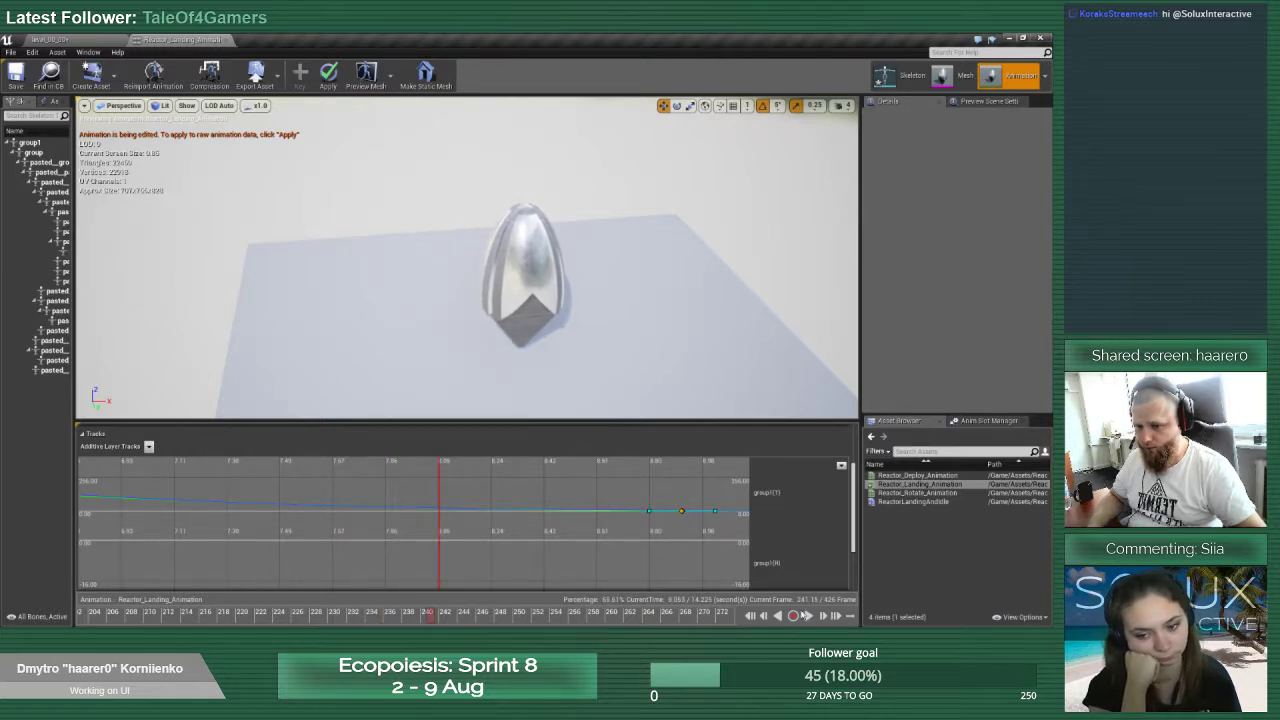
pyautogui.click(749, 616)
pyautogui.click(810, 616)
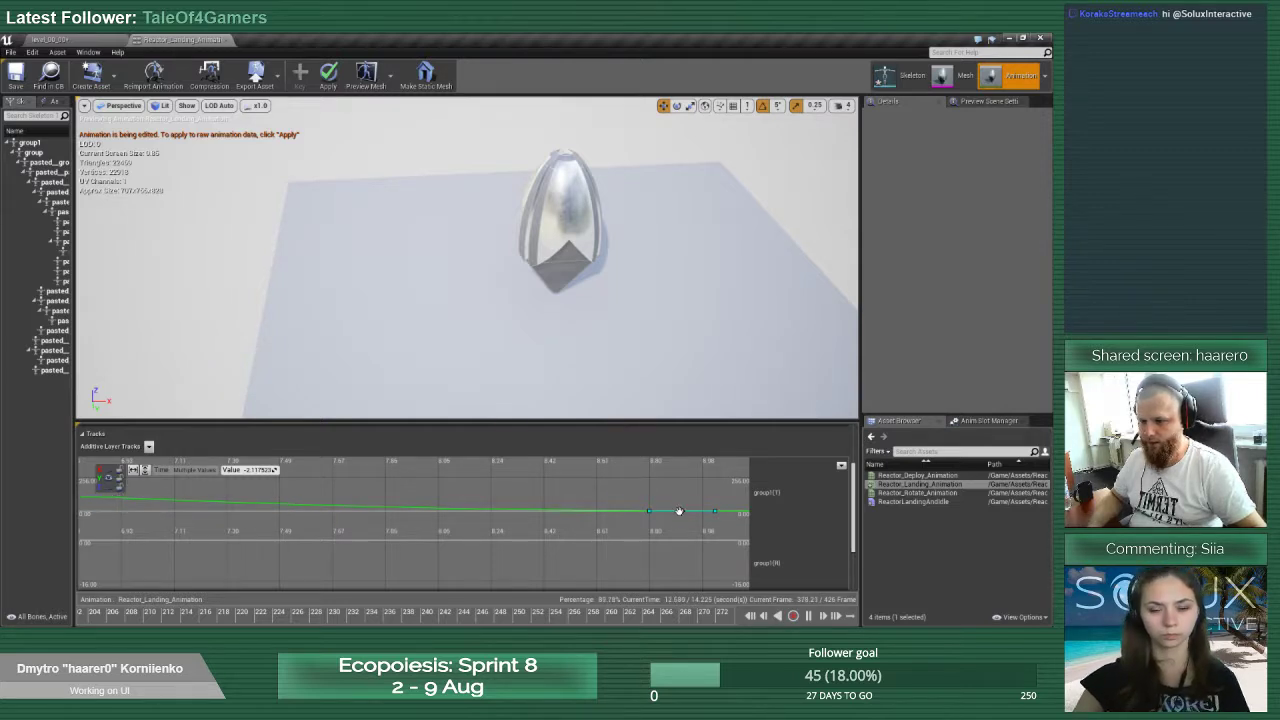
# Move the two neighbouring Y translation keys to about 8.16 s and set their values to 0
pyautogui.moveTo(679, 511); pyautogui.dragTo(528, 504)
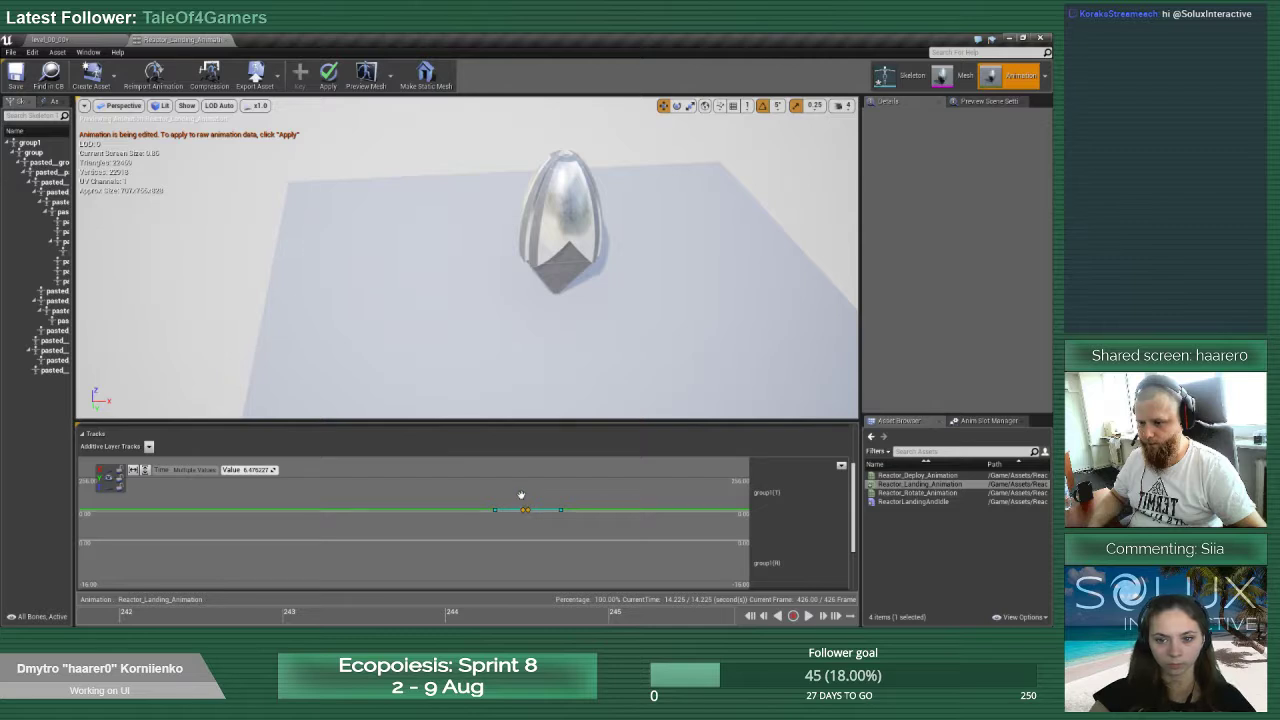
pyautogui.click(521, 496)
pyautogui.click(524, 510)
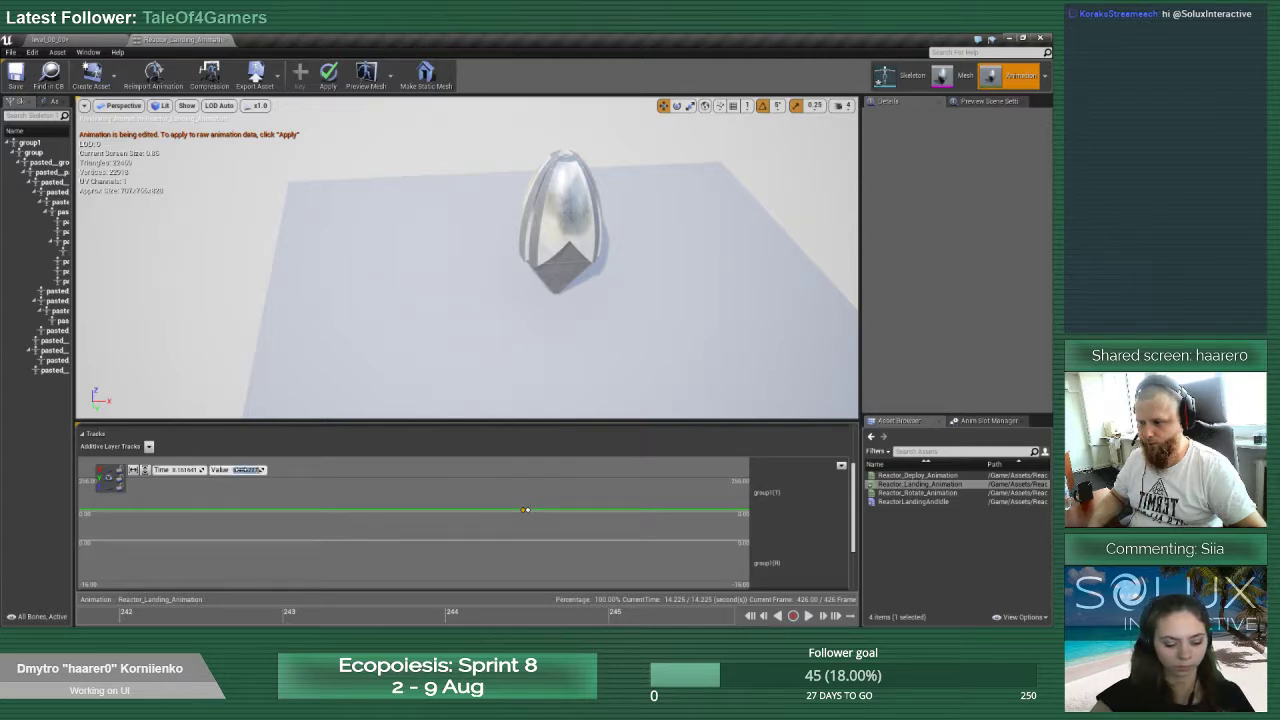
pyautogui.press('Tab')
pyautogui.click(492, 495)
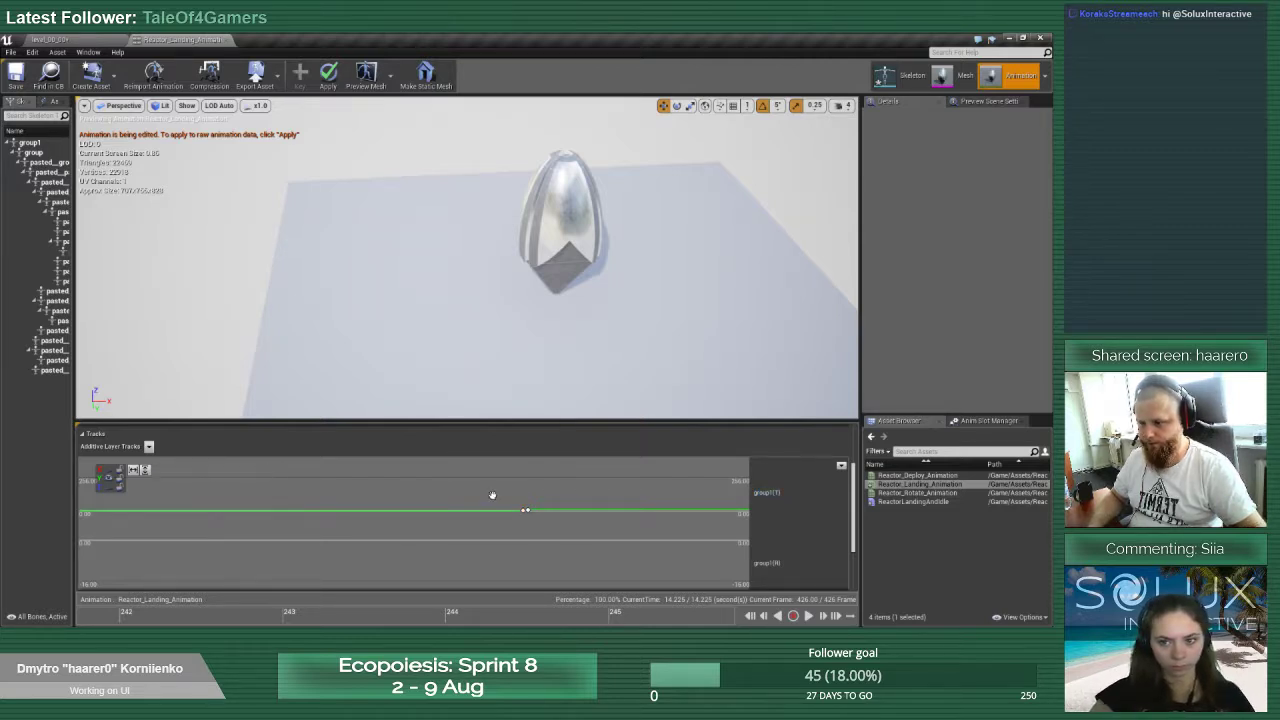
pyautogui.click(526, 510)
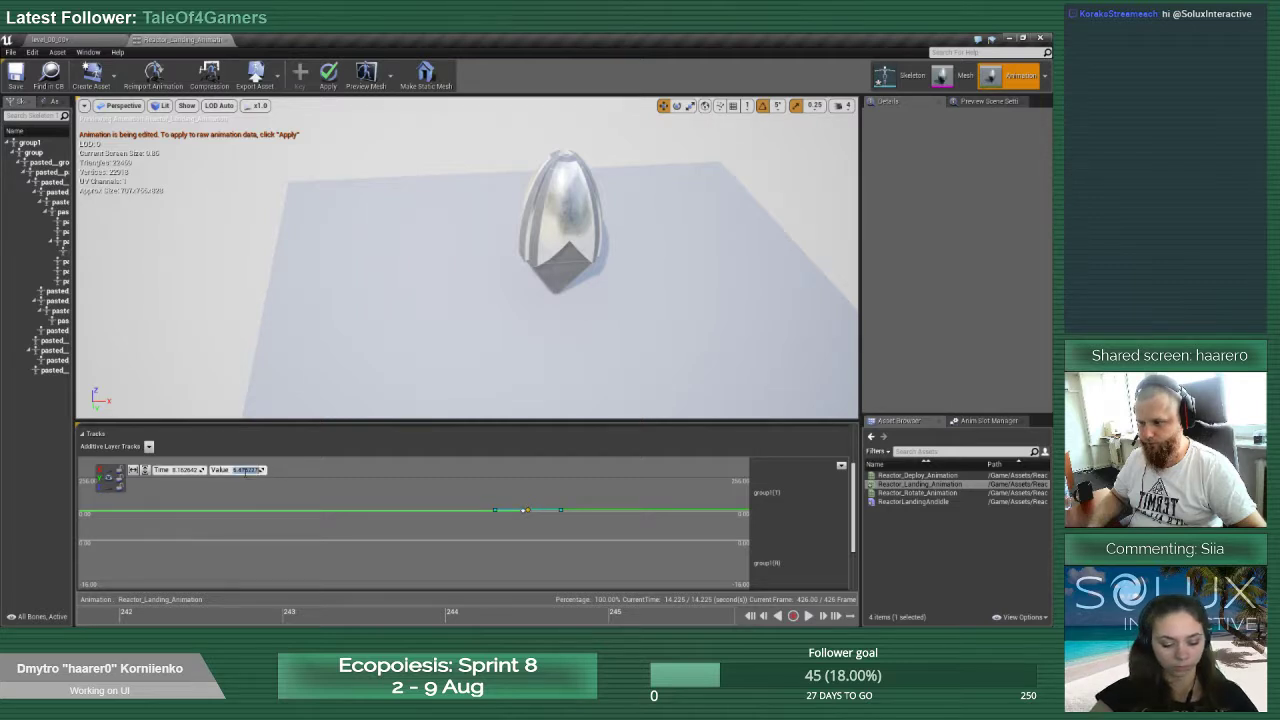
pyautogui.write('0')
pyautogui.press('Return')
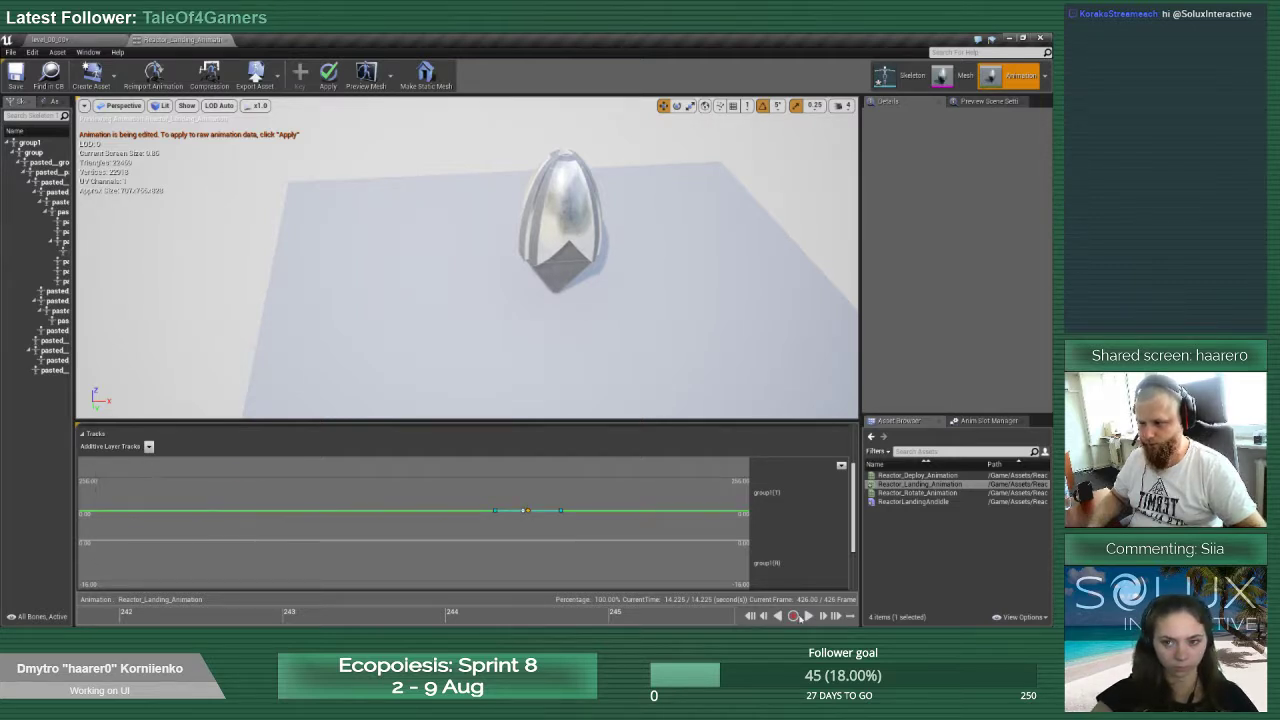
# Play the landing animation from the first frame to check the reactor's touchdown after the Y key edits
pyautogui.click(476, 620)
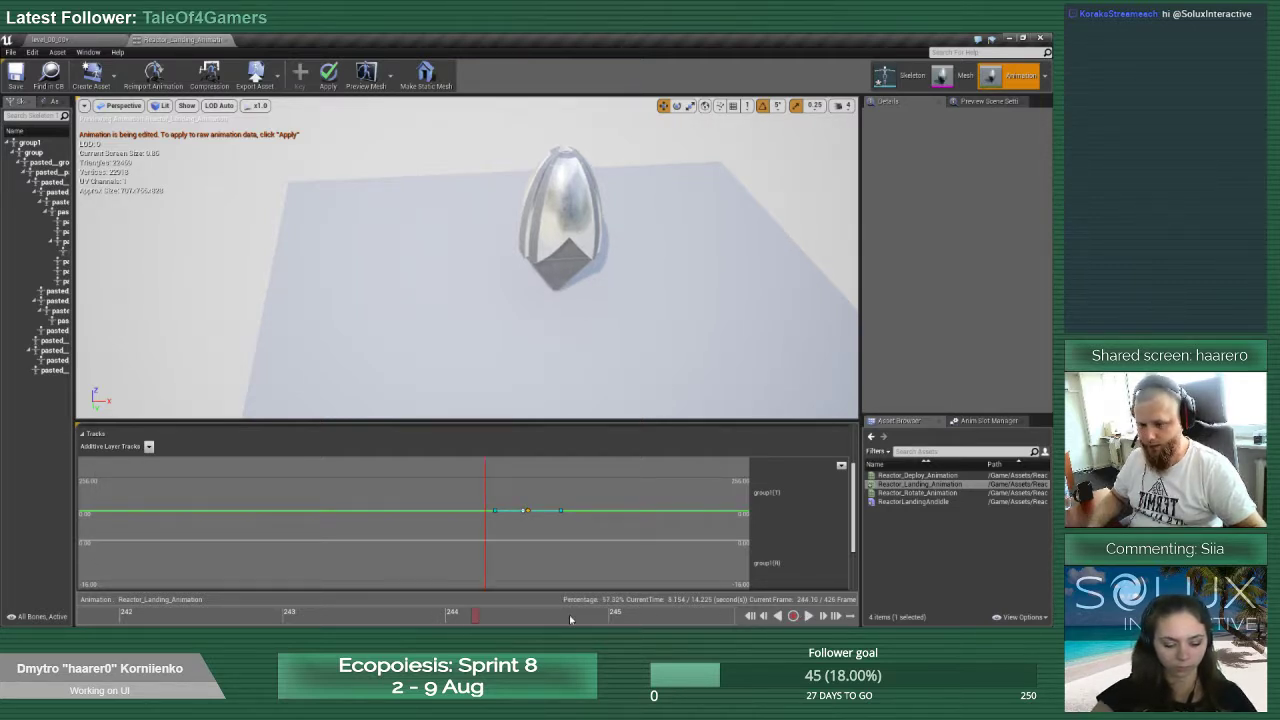
pyautogui.click(750, 617)
pyautogui.click(810, 616)
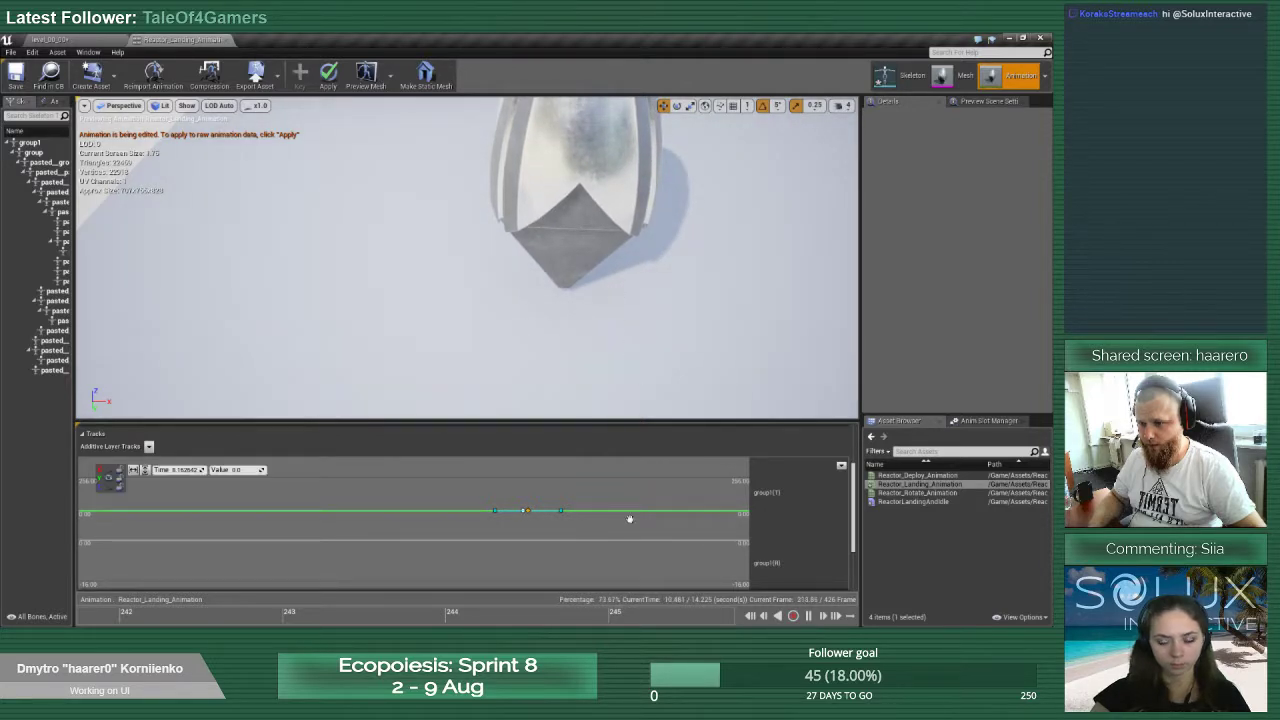
# Set the interpolation of group1's Pitch rotation keys around 4 s and 5 s to User and play the landing
pyautogui.scroll(-10, 623, 508)
pyautogui.scroll(-1, 583, 537)
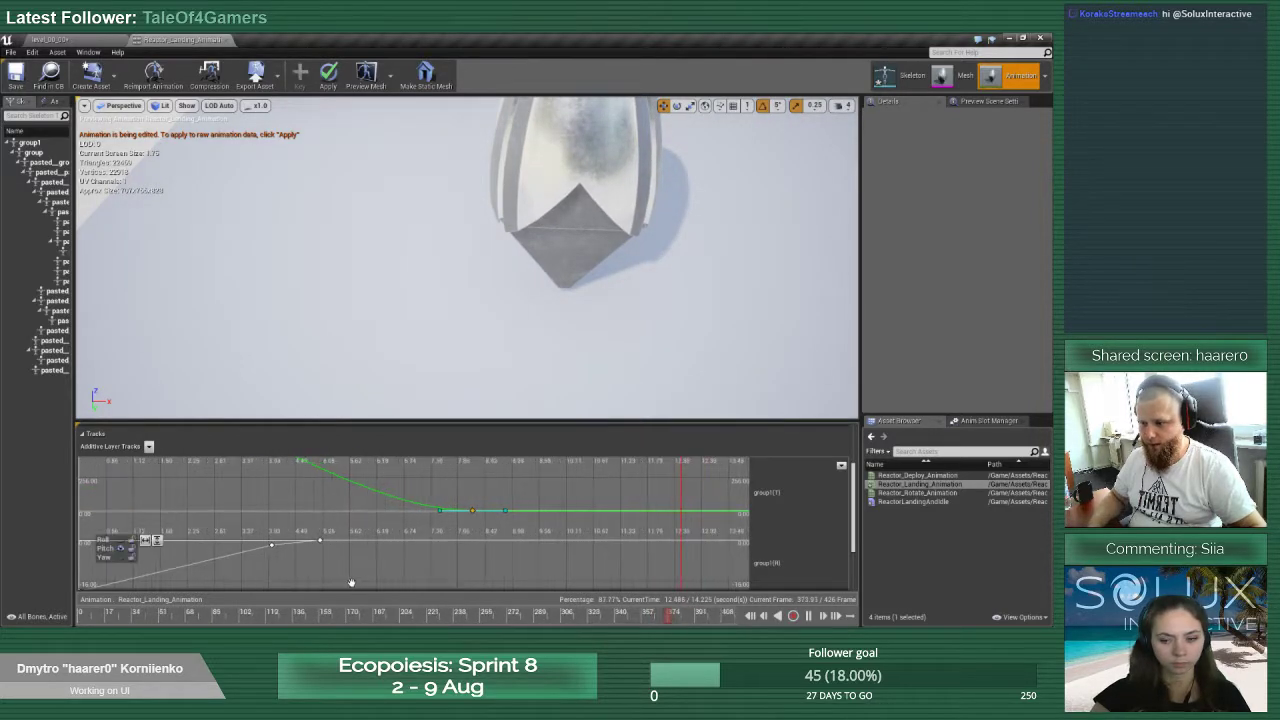
pyautogui.click(271, 545)
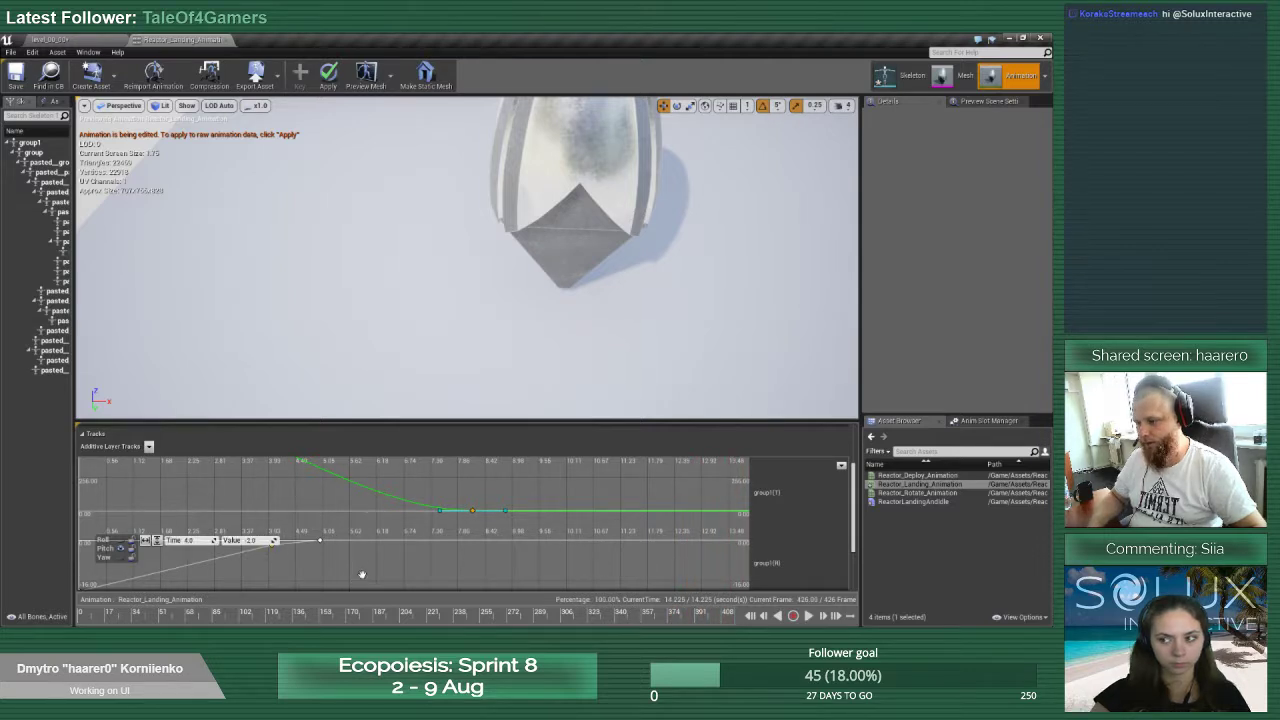
pyautogui.scroll(-1, 362, 577)
pyautogui.moveTo(151, 574); pyautogui.dragTo(140, 530)
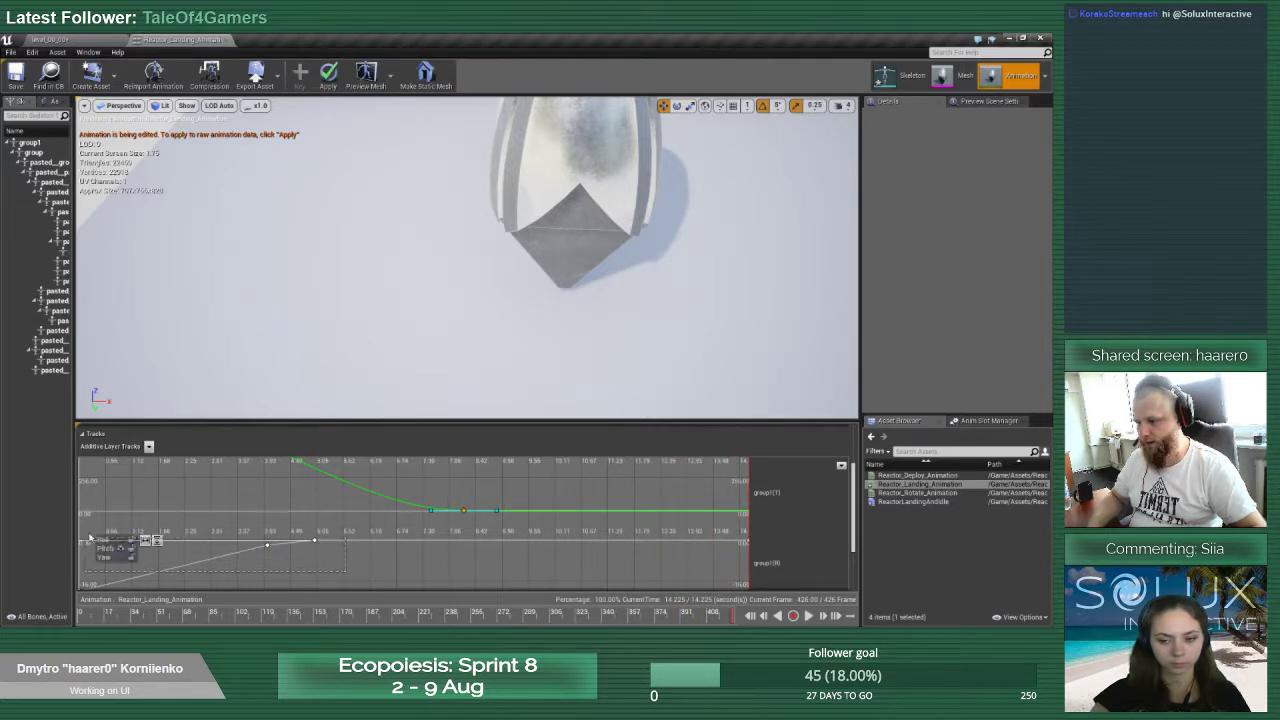
pyautogui.rightClick(278, 548)
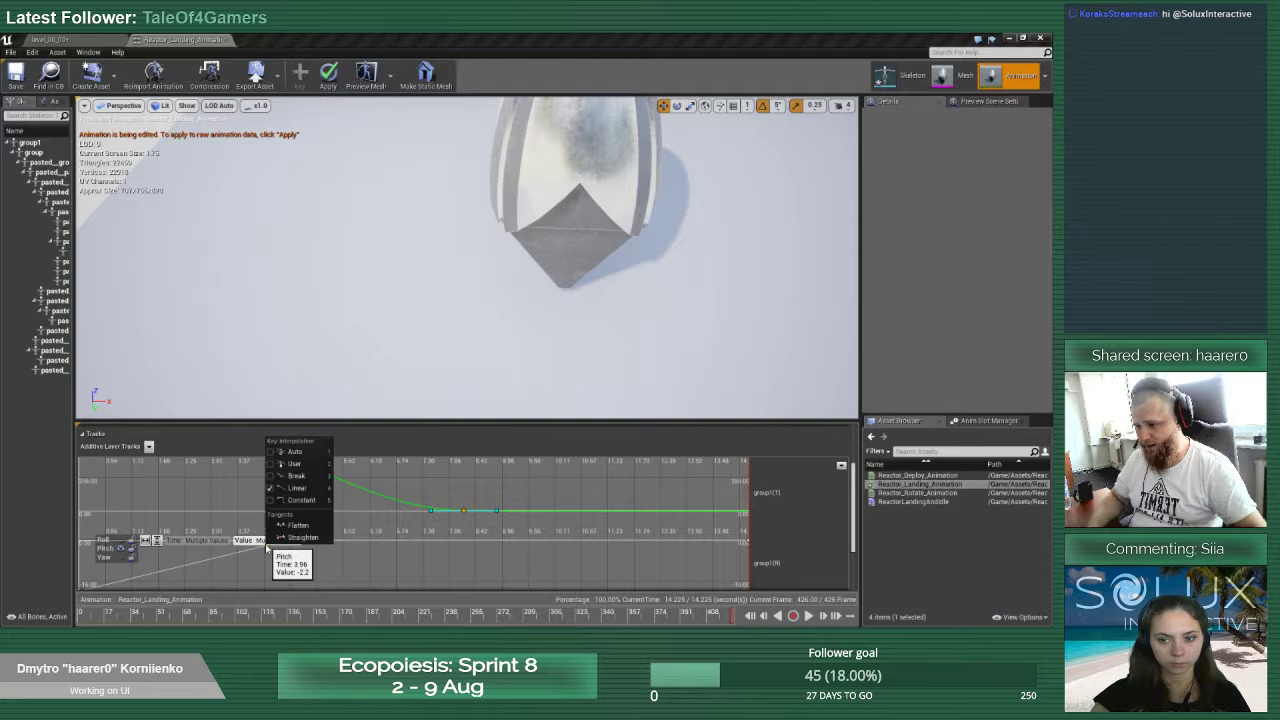
pyautogui.click(300, 462)
pyautogui.scroll(4, 263, 572)
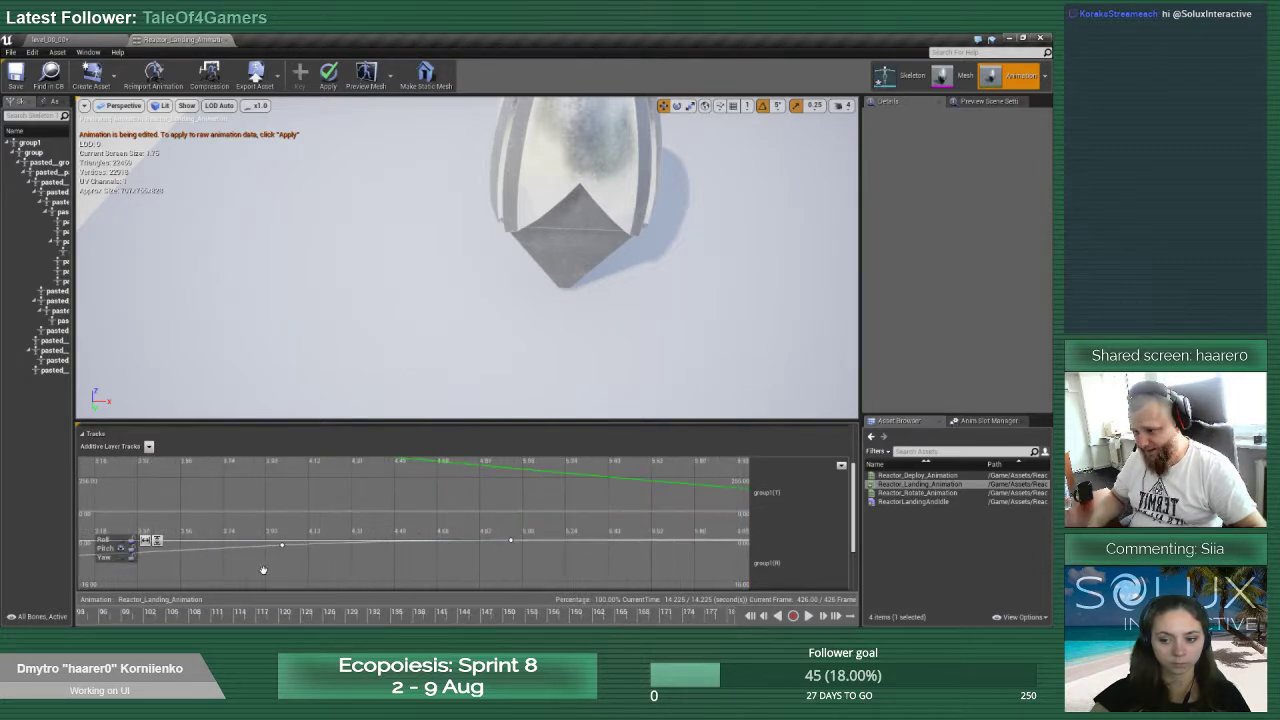
pyautogui.click(808, 616)
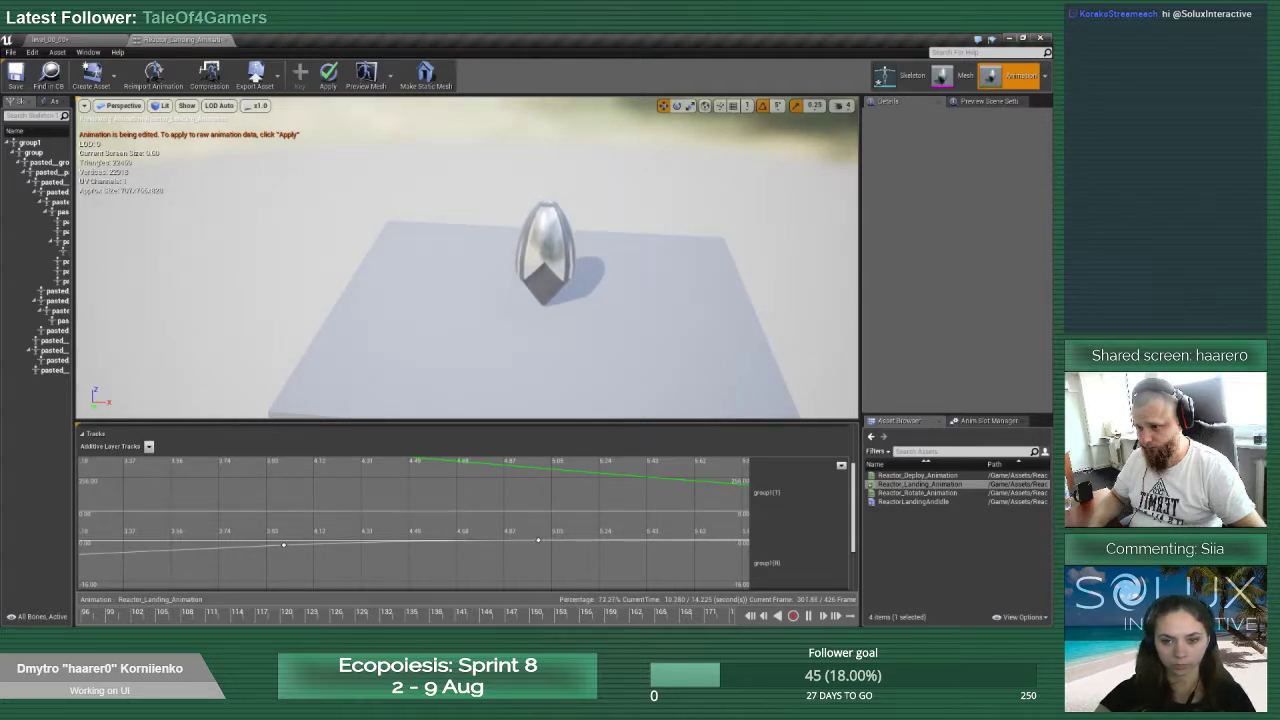
# Hide group1's Y translation curve and show only the Z curve around its keys near frame 274
pyautogui.scroll(-5, 520, 500)
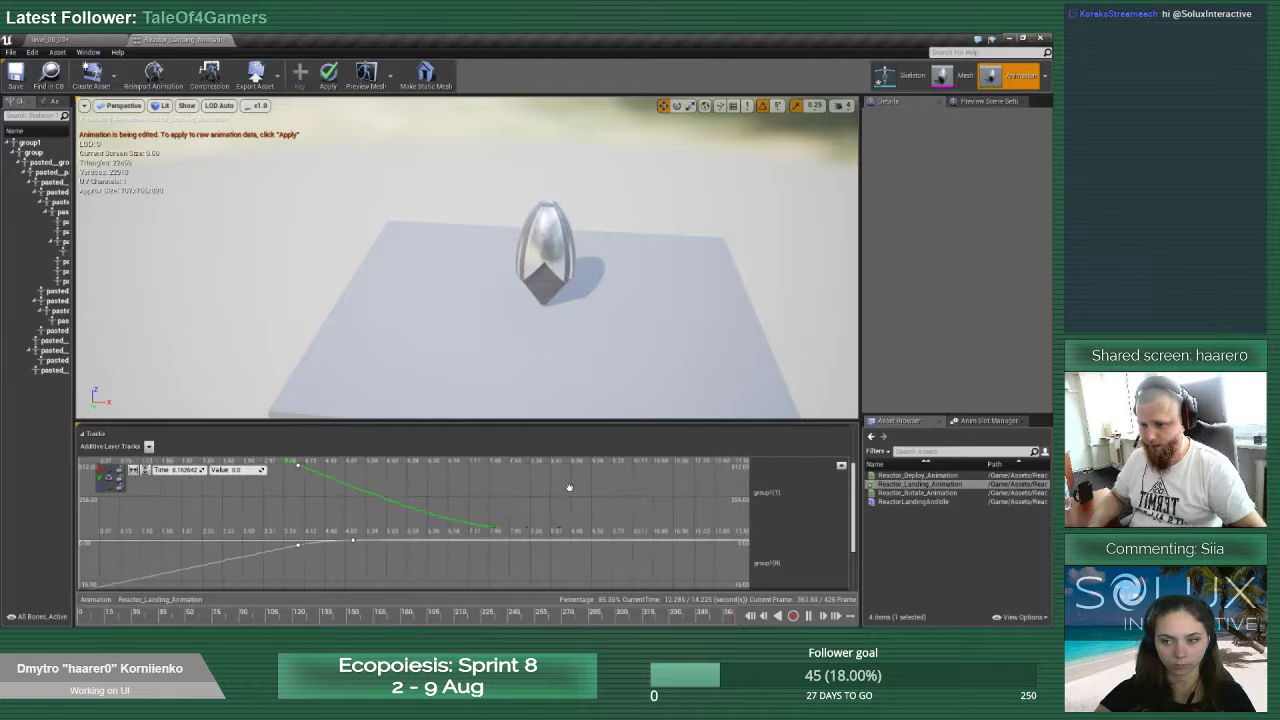
pyautogui.click(110, 479)
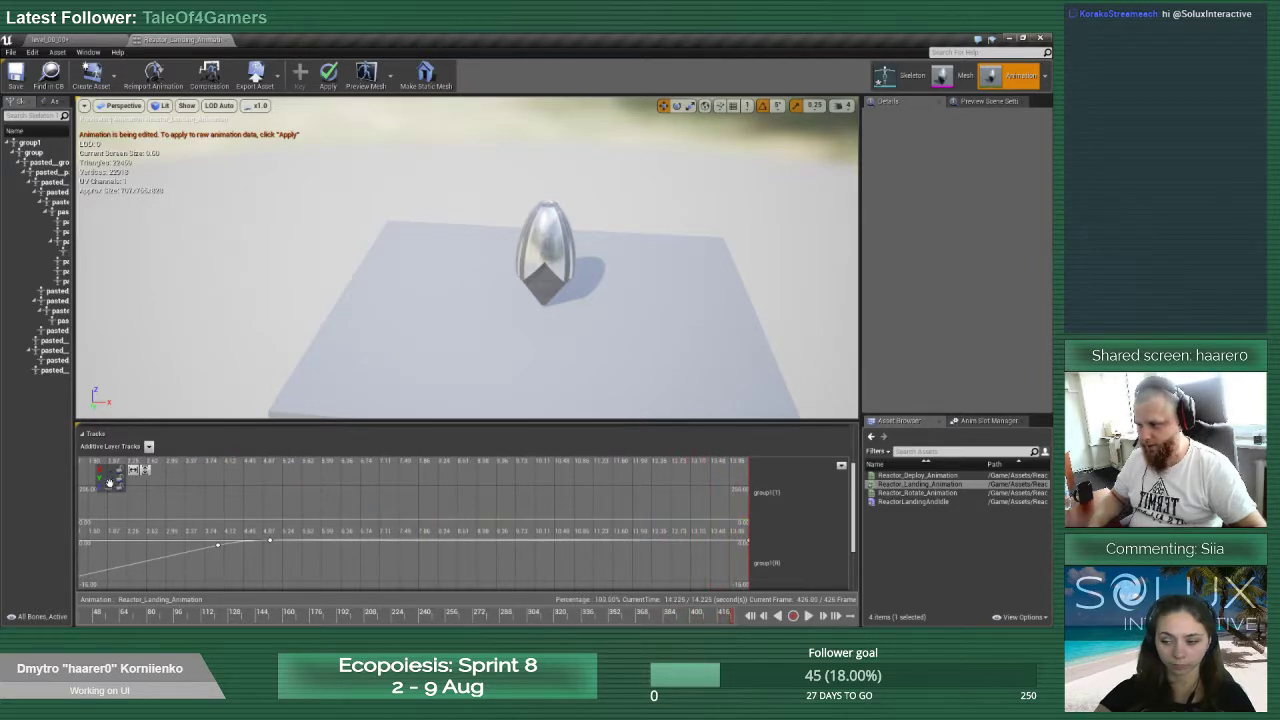
pyautogui.click(110, 487)
pyautogui.scroll(10, 509, 525)
pyautogui.scroll(5, 441, 523)
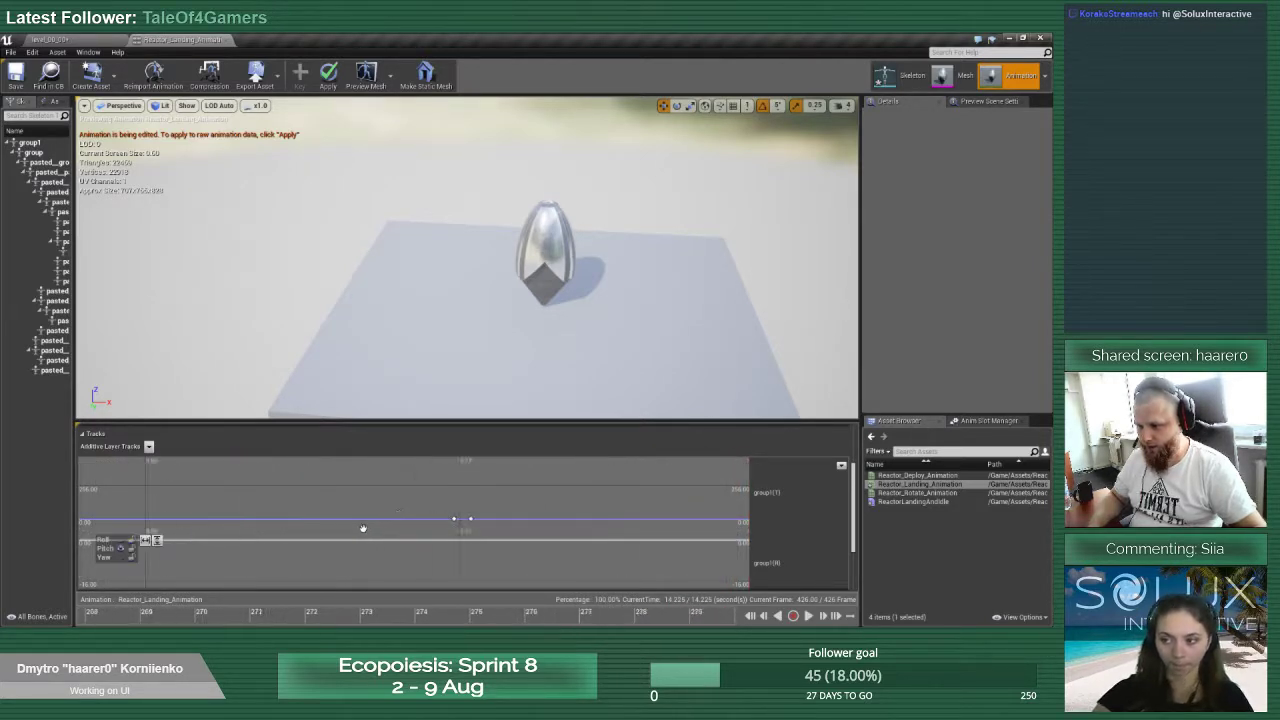
# Set the Z translation key near frame 274 to Auto interpolation, adjust its incoming tangent, and play the animation
pyautogui.click(525, 519)
pyautogui.rightClick(519, 517)
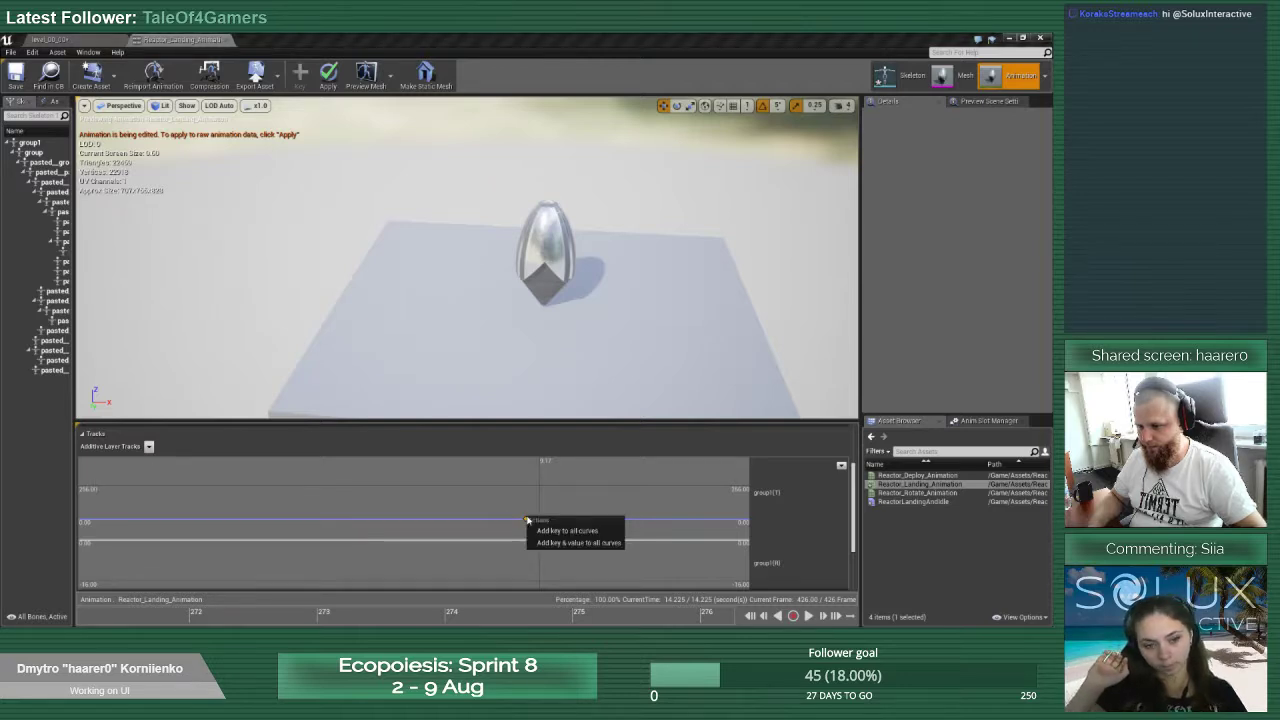
pyautogui.rightClick(524, 519)
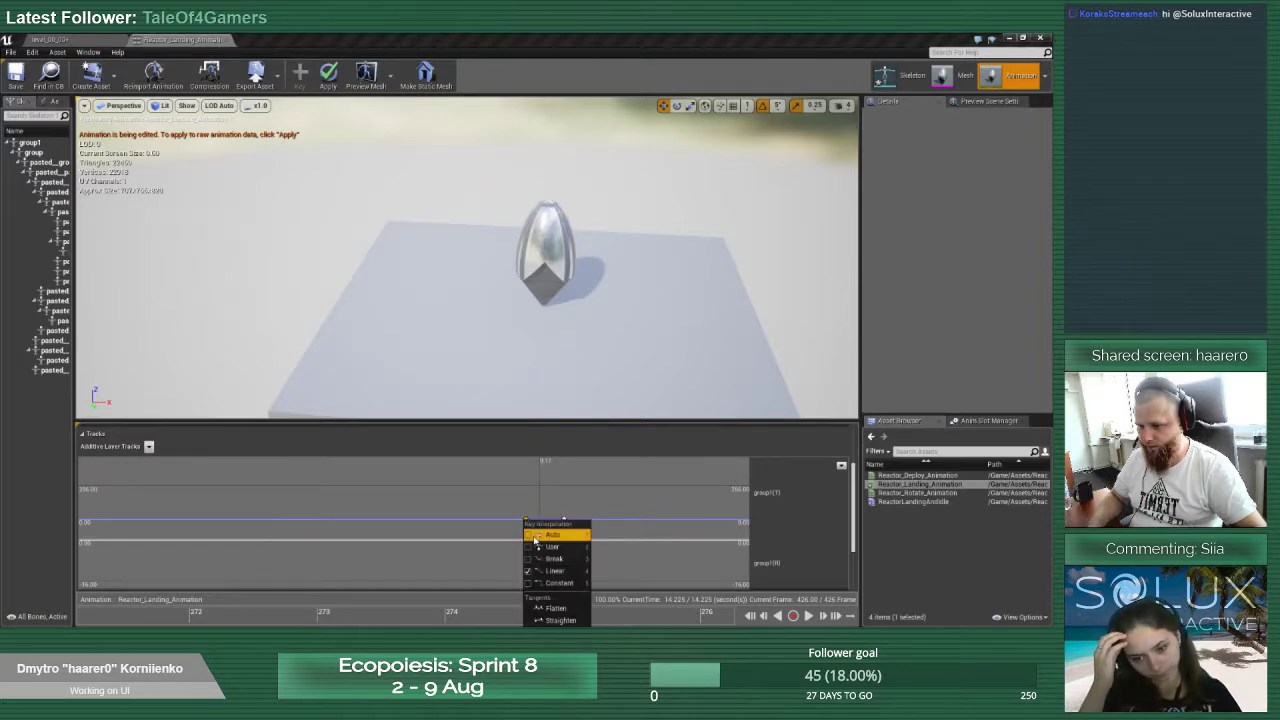
pyautogui.click(535, 534)
pyautogui.moveTo(491, 518); pyautogui.dragTo(491, 515)
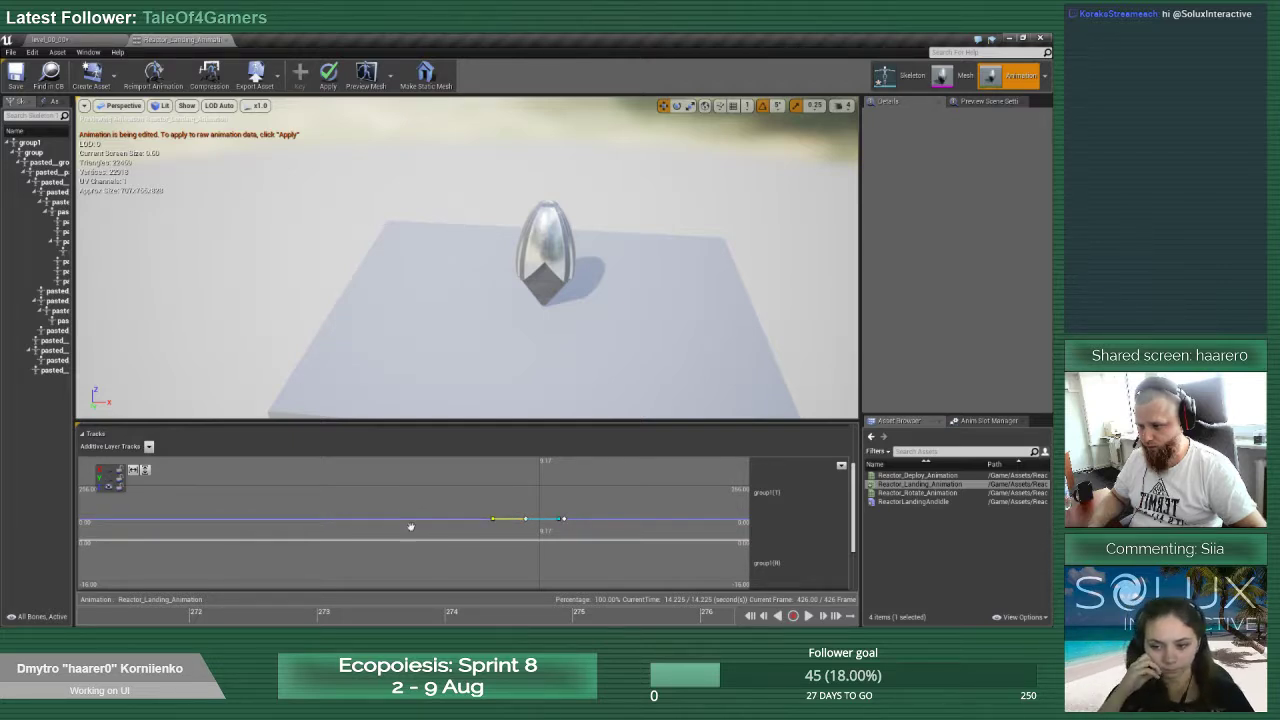
pyautogui.click(810, 616)
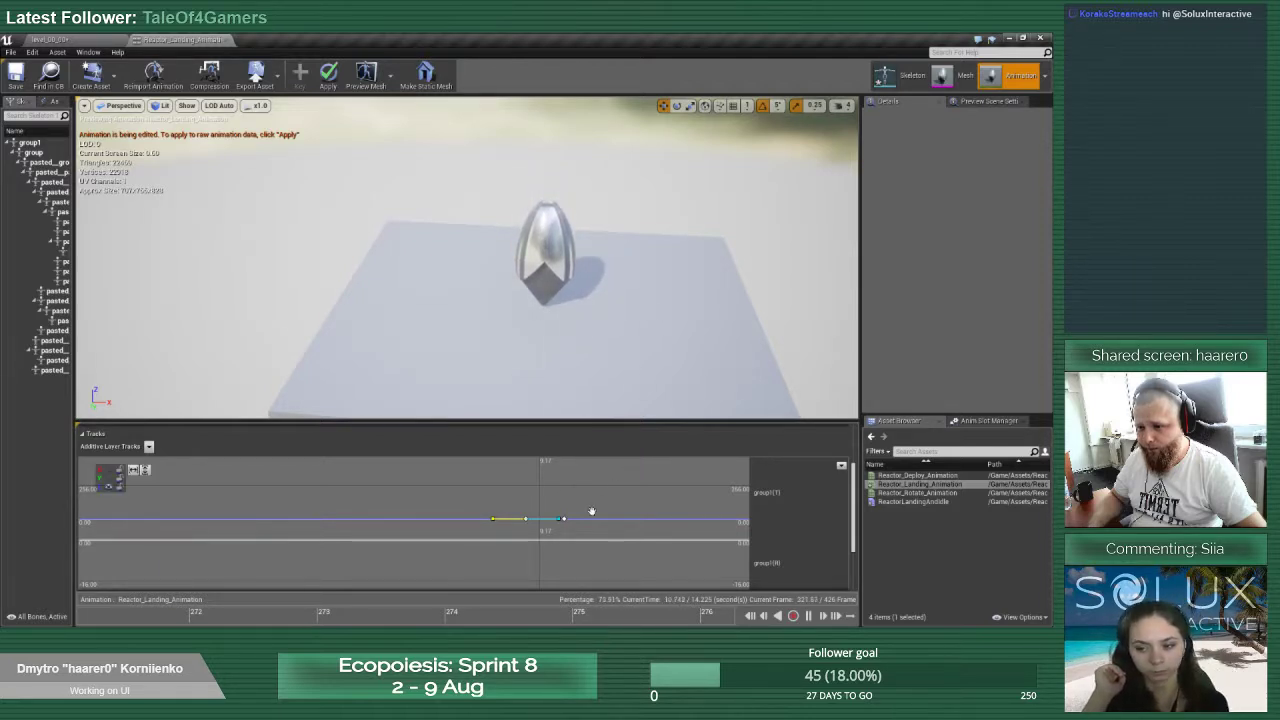
# Add a key to group1's translation curves near frame 273 and keep it only on the Z curve, deleting the extra keys
pyautogui.moveTo(582, 497); pyautogui.dragTo(509, 534)
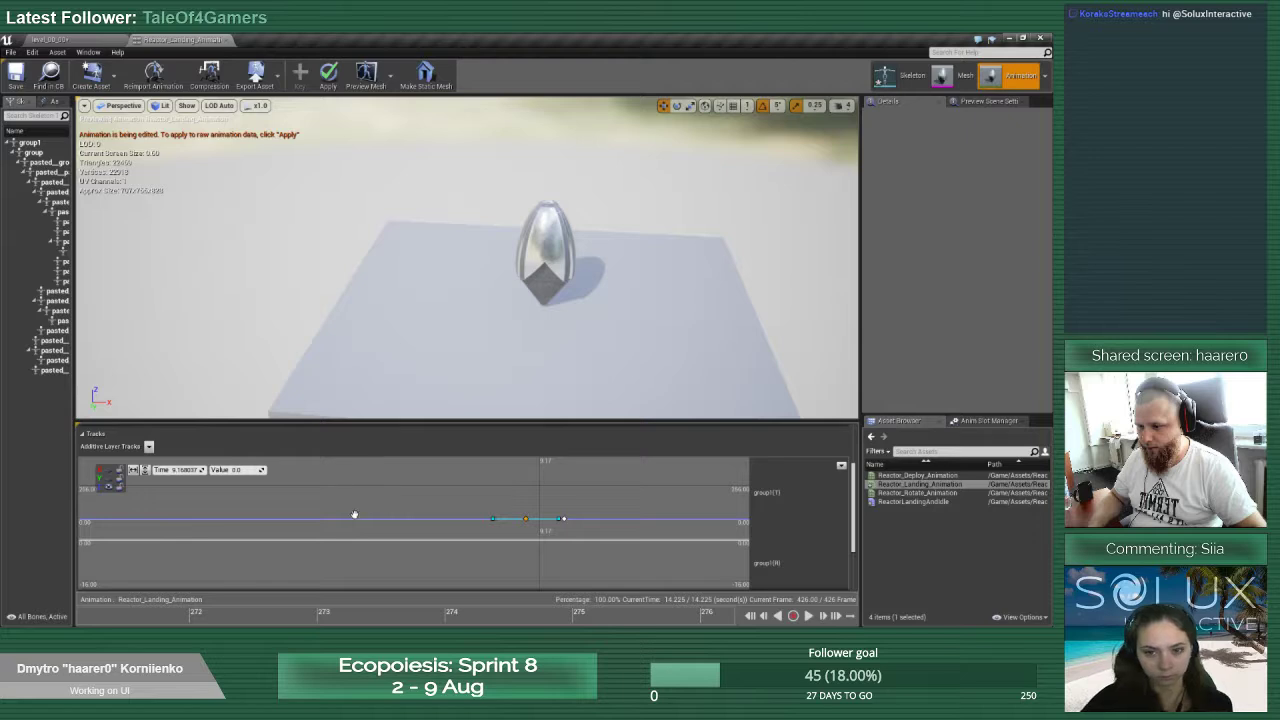
pyautogui.rightClick(305, 518)
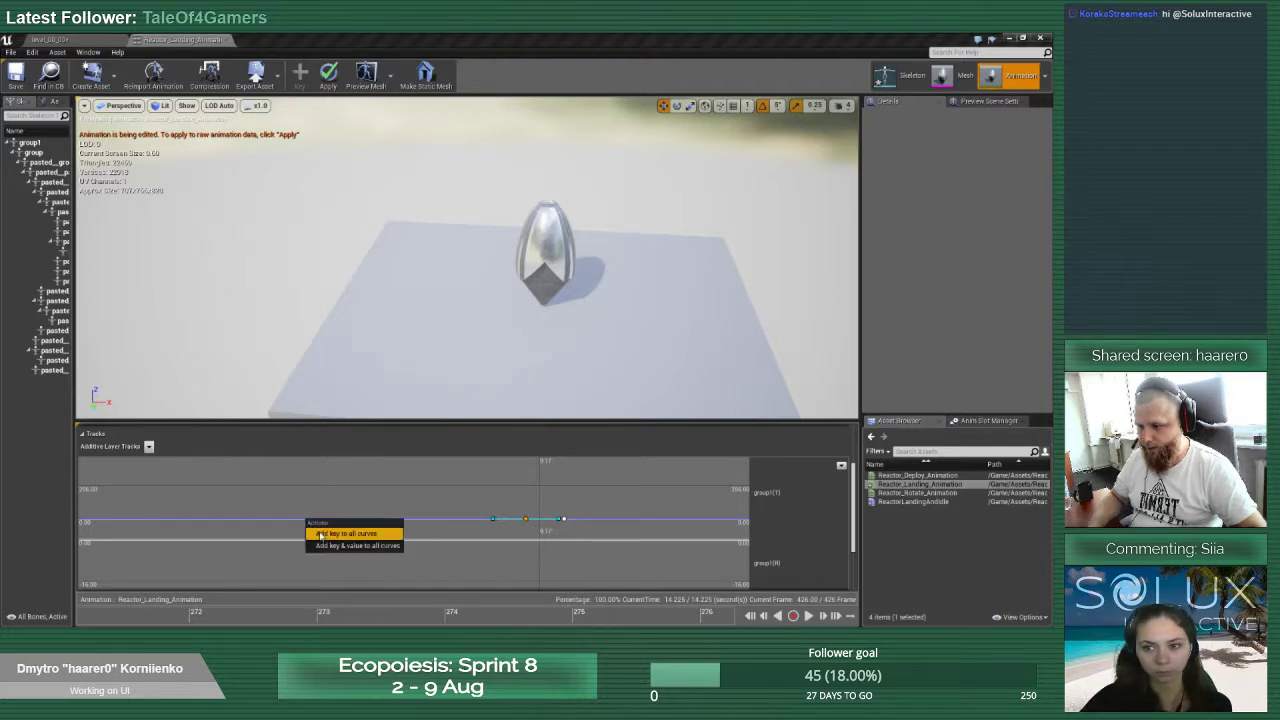
pyautogui.click(340, 531)
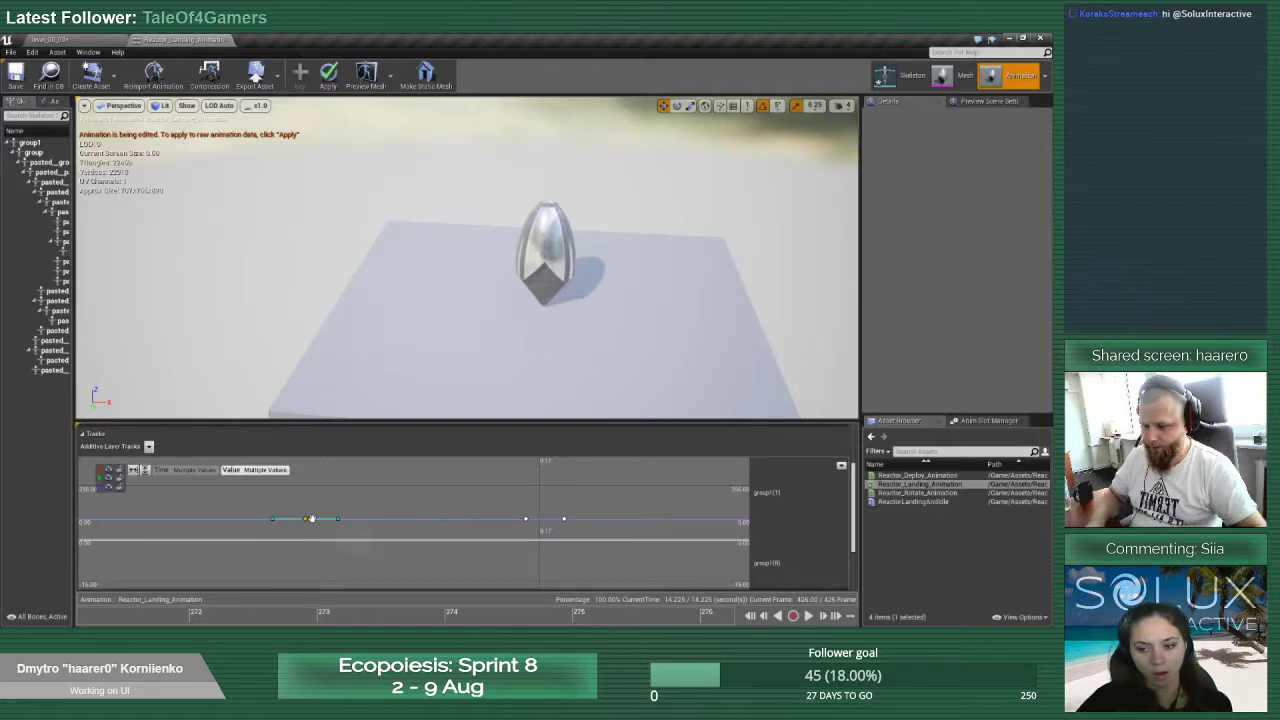
pyautogui.click(108, 480)
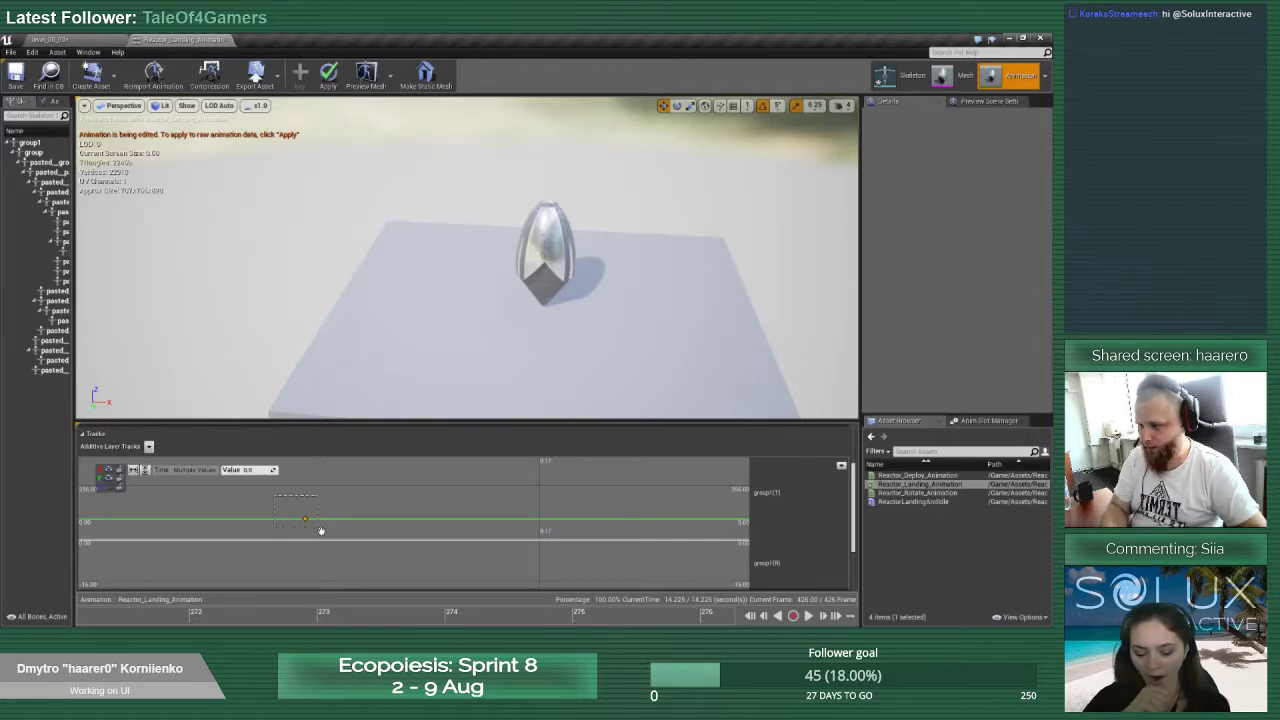
pyautogui.press('Delete')
pyautogui.click(108, 478)
pyautogui.click(108, 470)
pyautogui.click(108, 487)
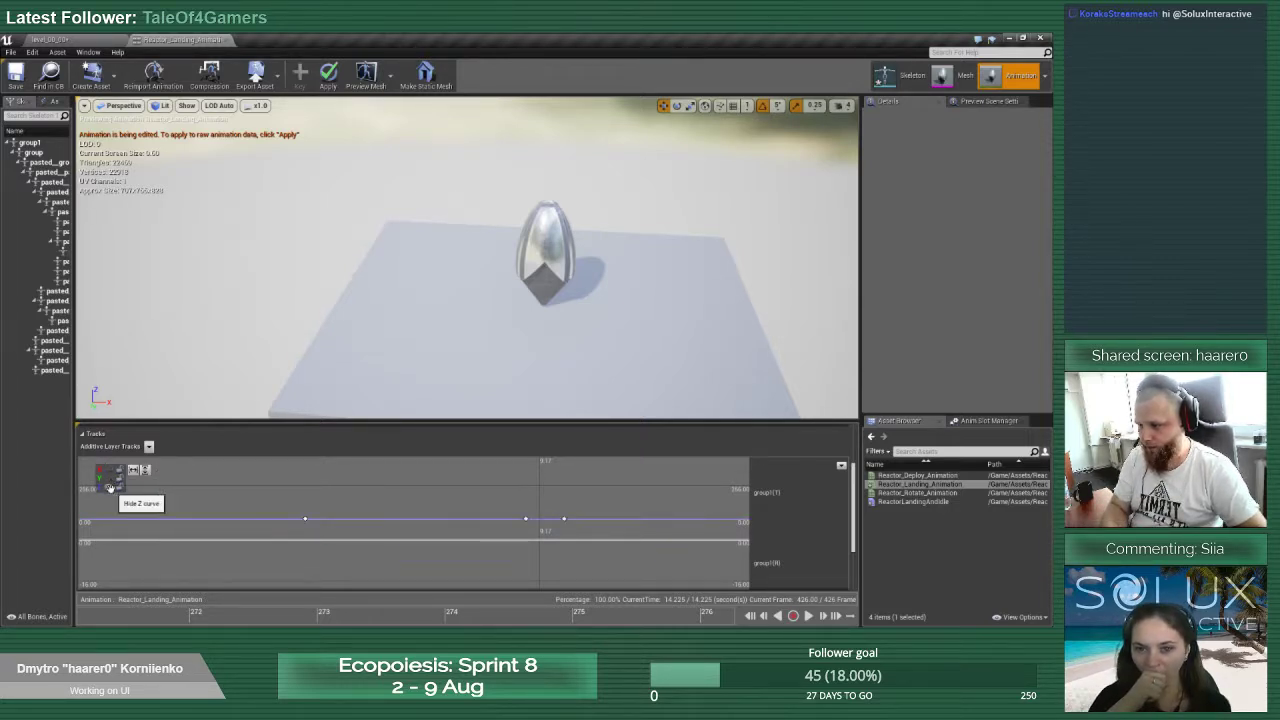
# Move the new Z translation key near frame 273 to 9.0 s and play the landing animation from the first frame
pyautogui.moveTo(263, 500); pyautogui.dragTo(314, 532)
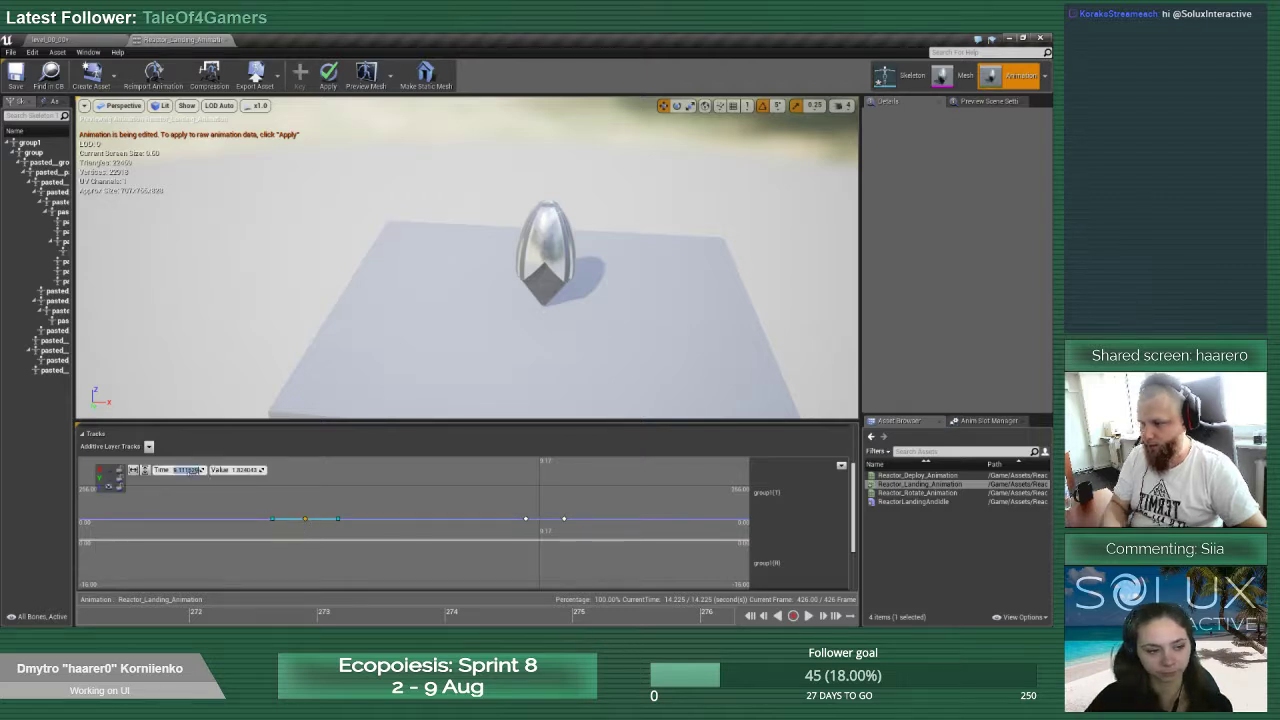
pyautogui.write('0')
pyautogui.press('Tab')
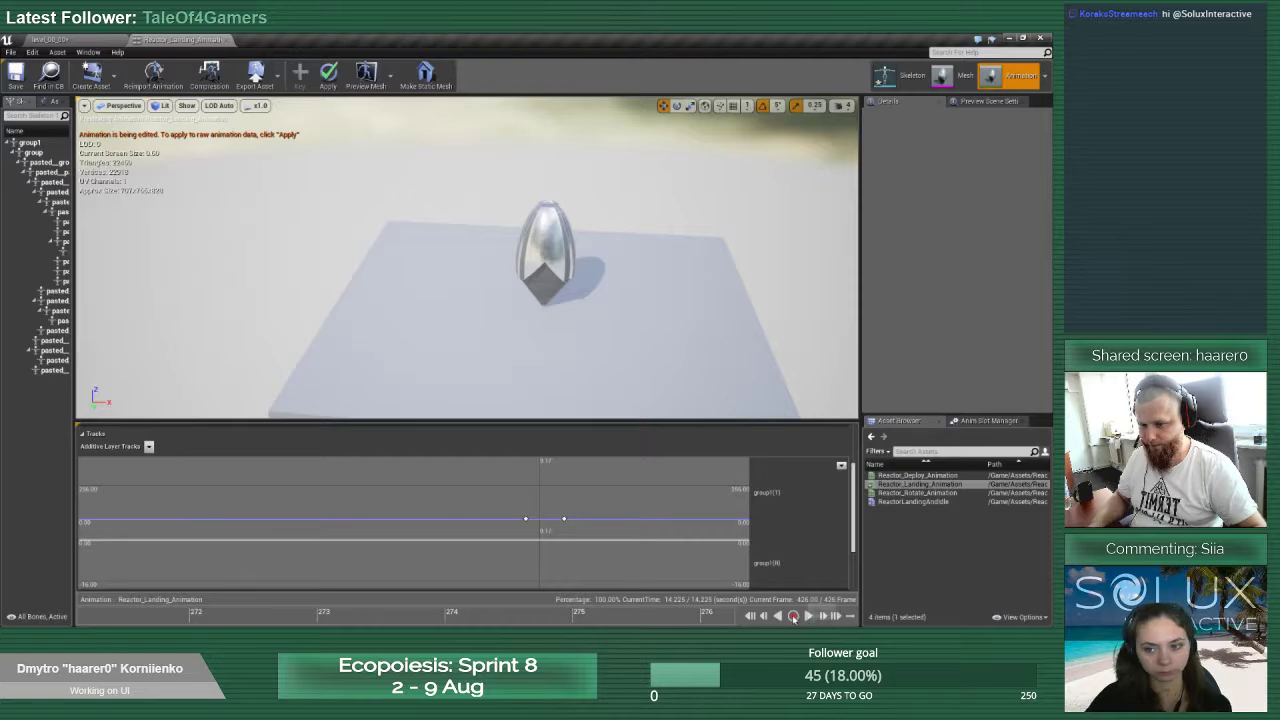
pyautogui.click(752, 616)
pyautogui.click(808, 616)
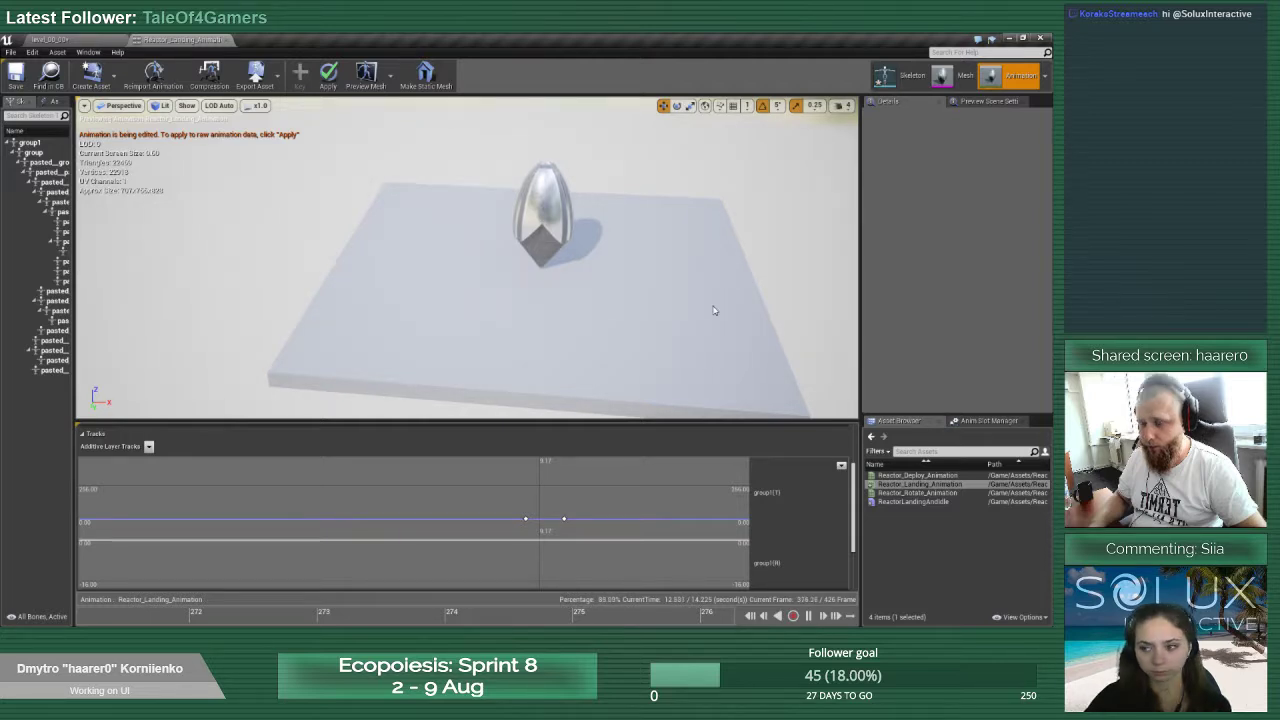
pyautogui.moveTo(714, 310); pyautogui.dragTo(738, 270, button='right')
# Lower the Z translation key near 9.18 s, trying -10 and -20 before settling on a value of -25
pyautogui.click(525, 519)
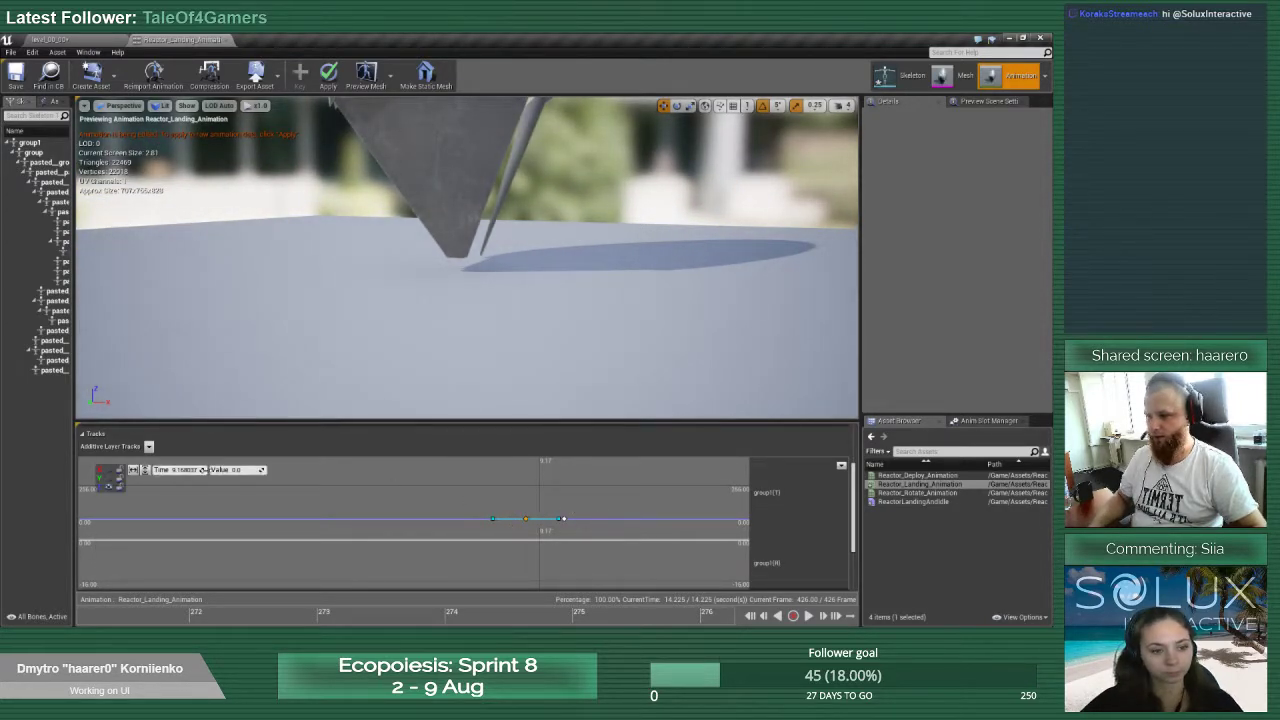
pyautogui.click(238, 469)
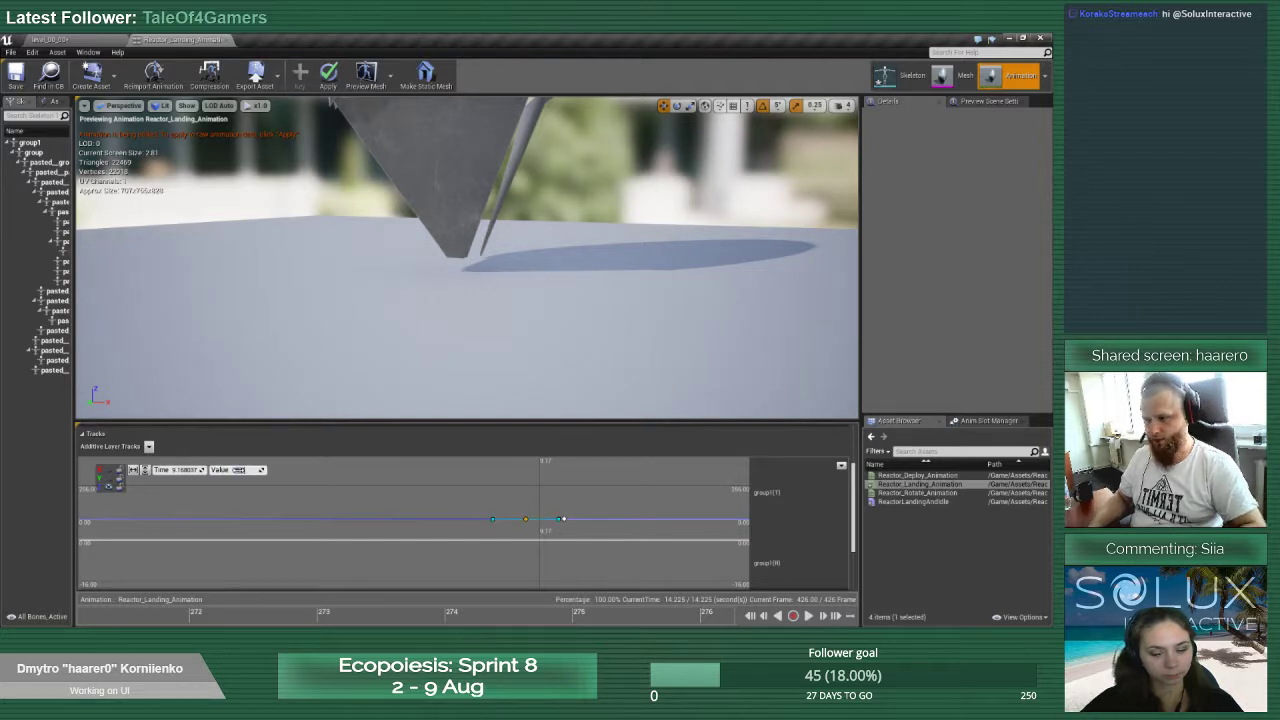
pyautogui.click(564, 519)
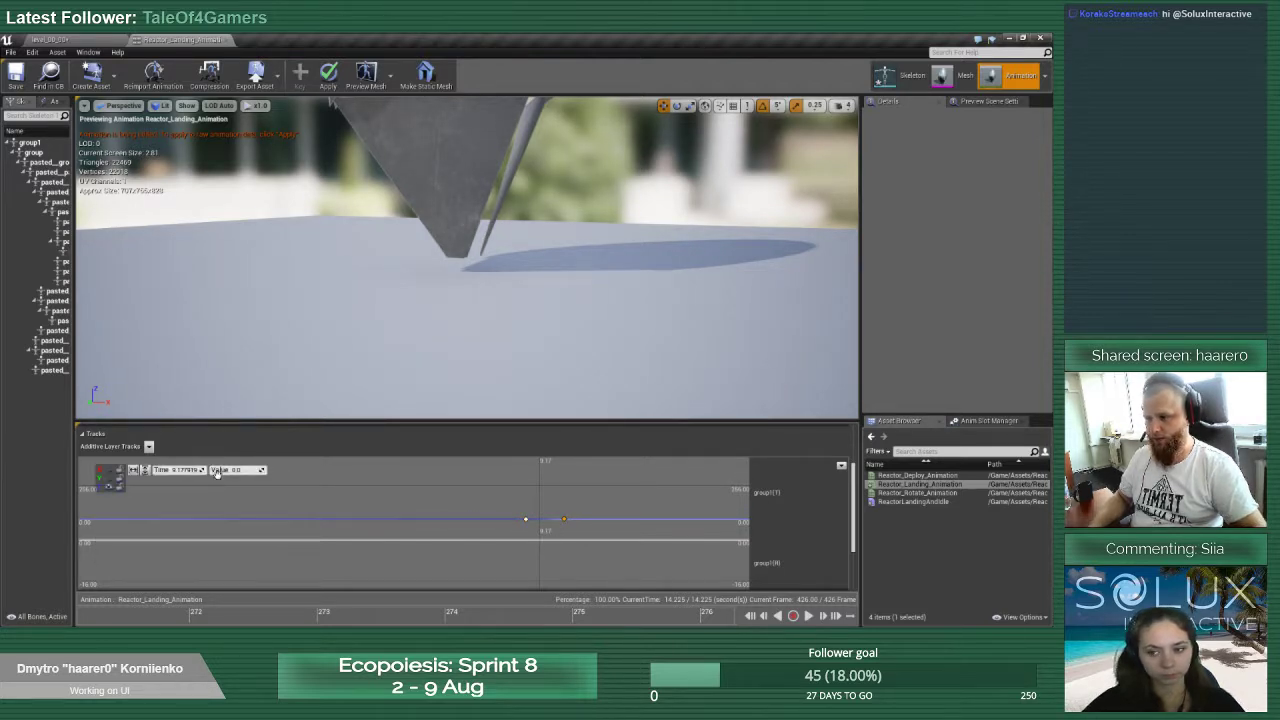
pyautogui.click(238, 469)
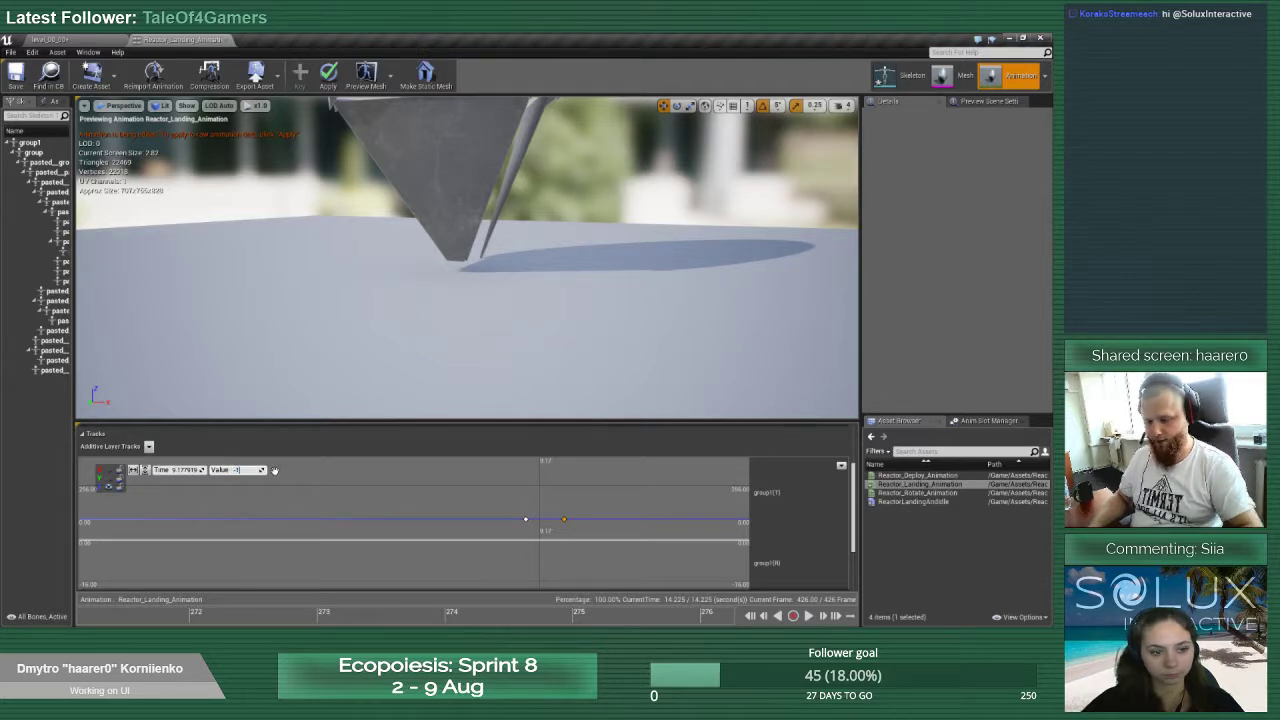
pyautogui.write('-1')
pyautogui.press('Return')
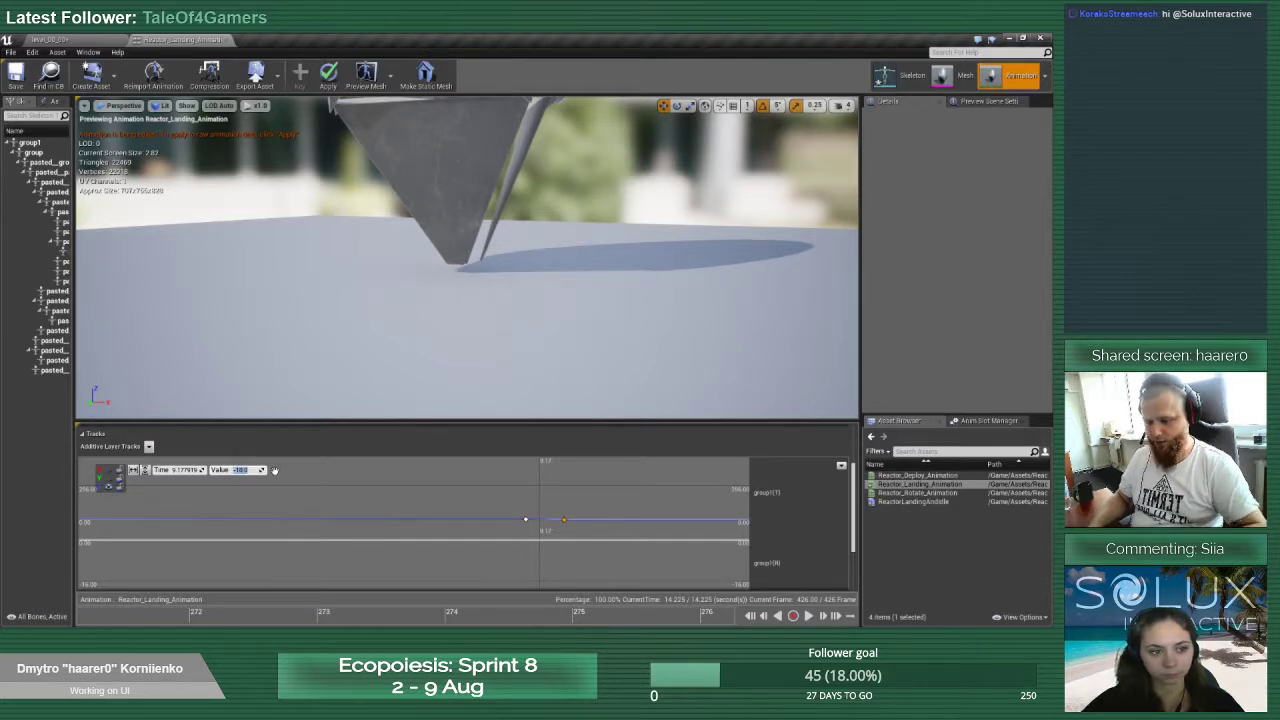
pyautogui.write('-20')
pyautogui.press('Return')
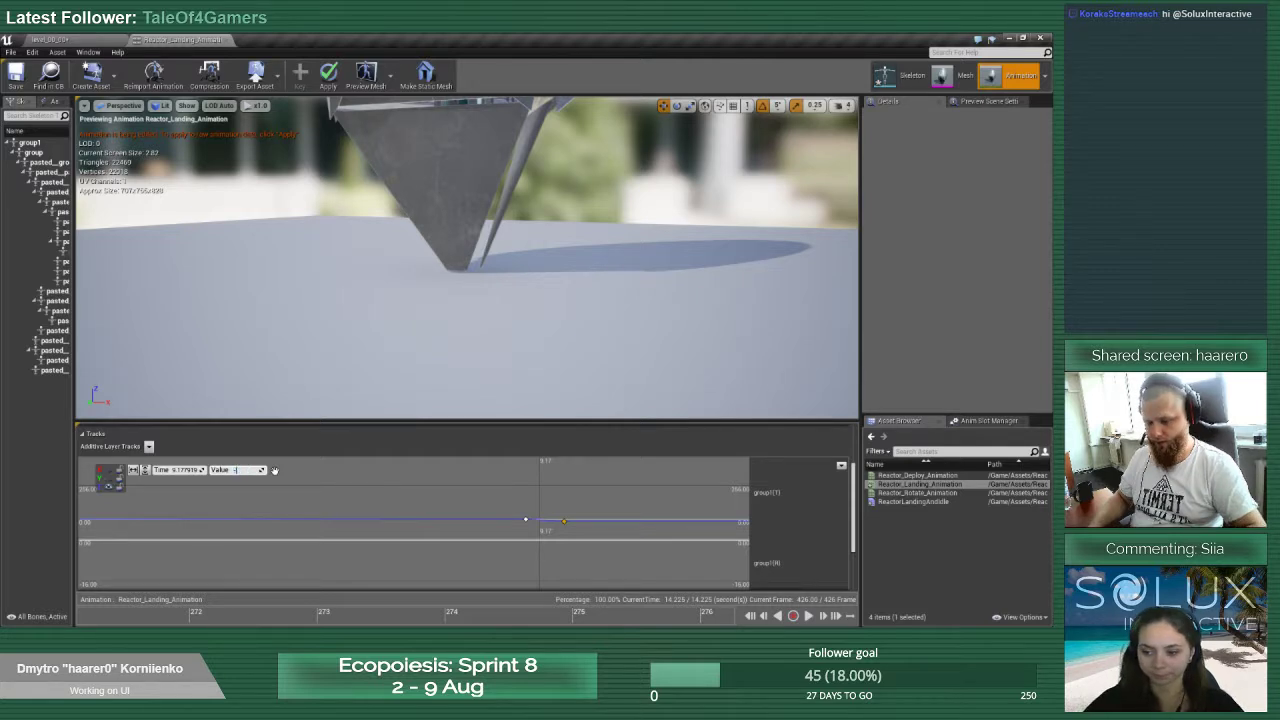
pyautogui.press('Return')
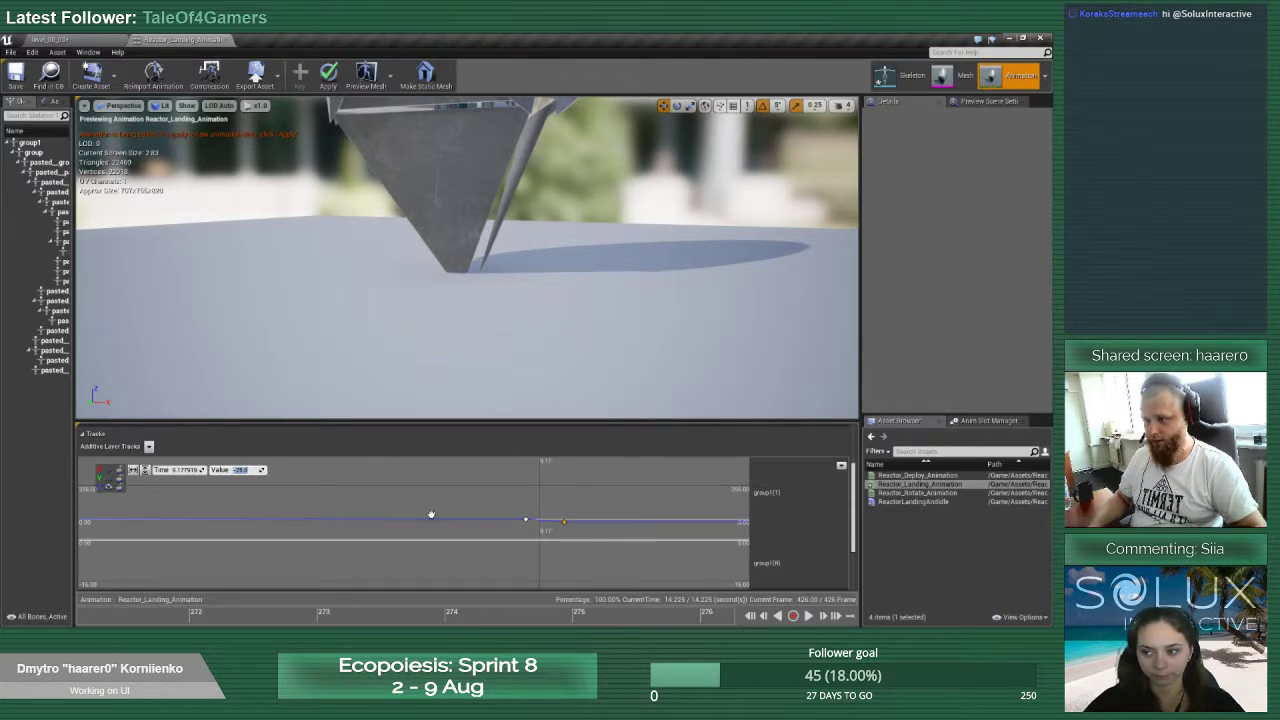
# Set the Z translation key near 9.17 s to -25, play the landing, and set the Z key at 9.0 s to -15
pyautogui.click(526, 519)
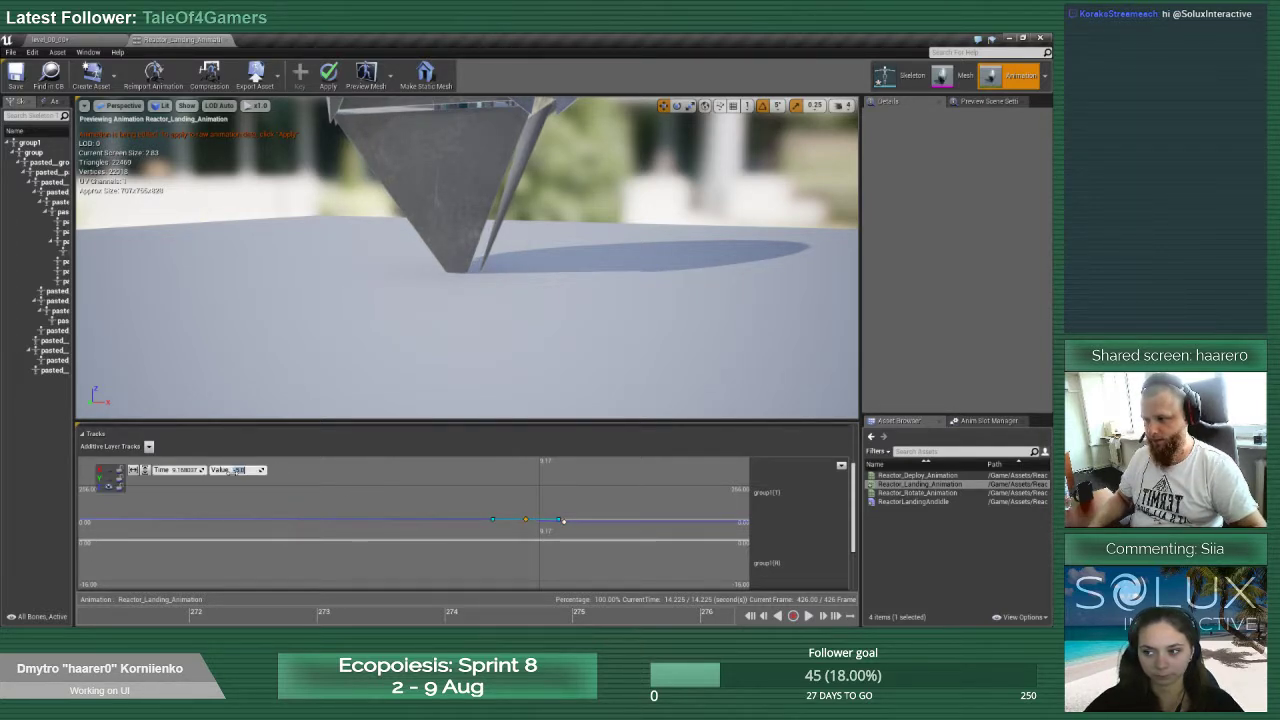
pyautogui.click(236, 470)
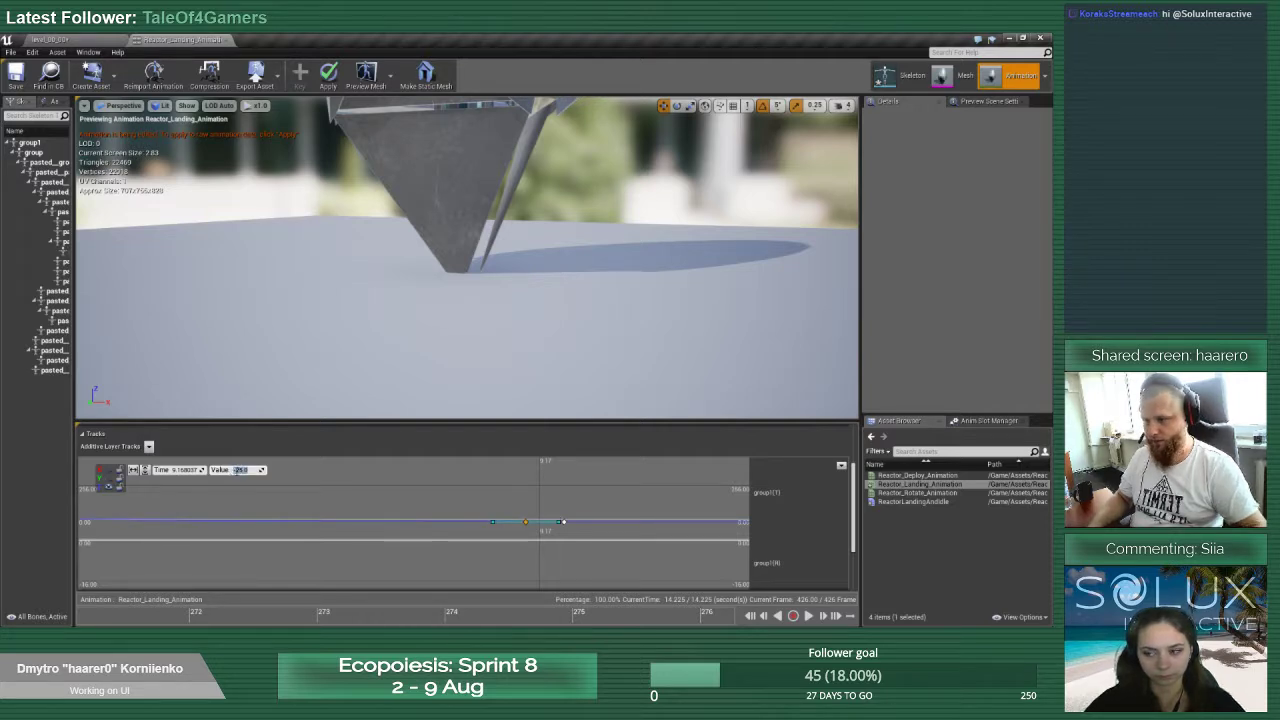
pyautogui.click(375, 468)
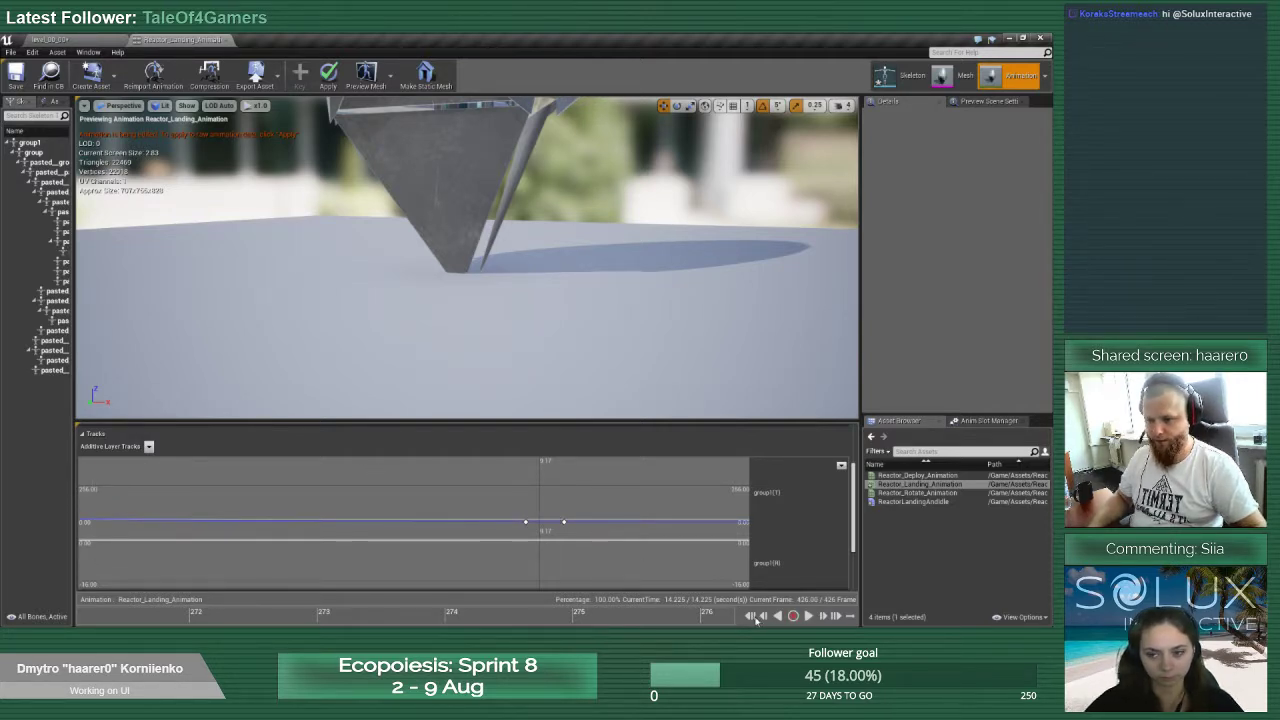
pyautogui.click(821, 617)
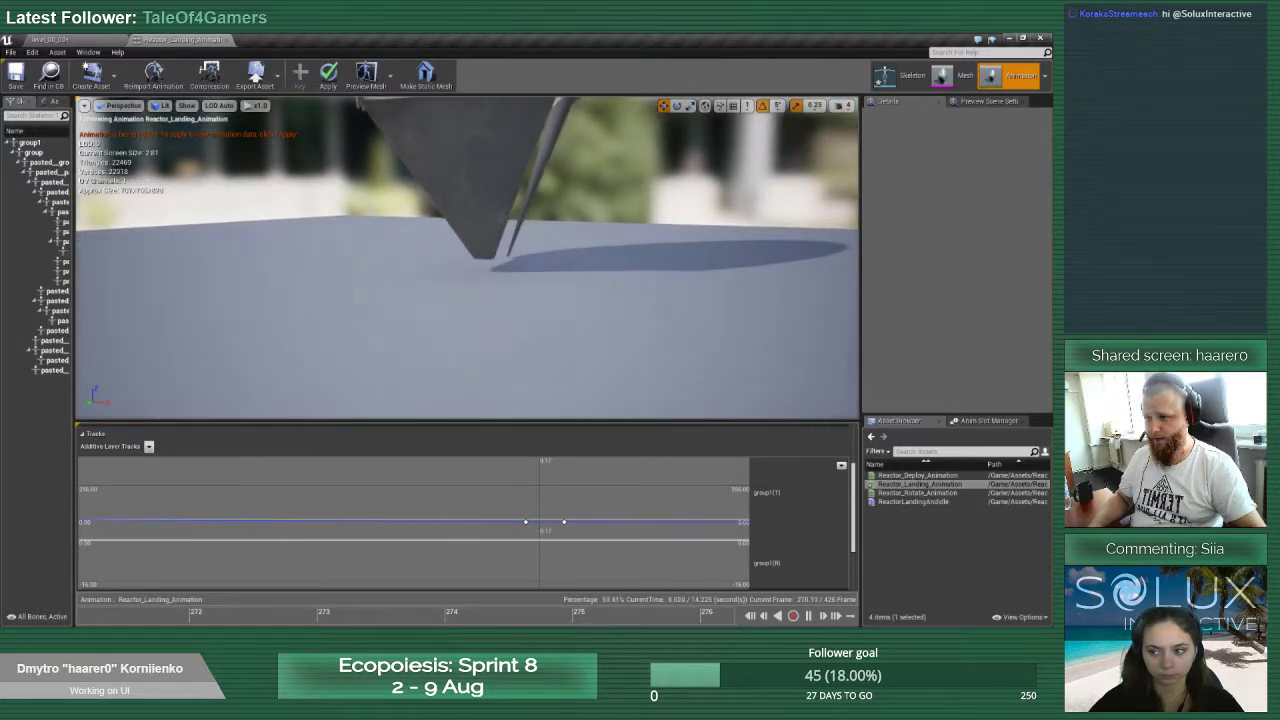
pyautogui.scroll(-10, 381, 526)
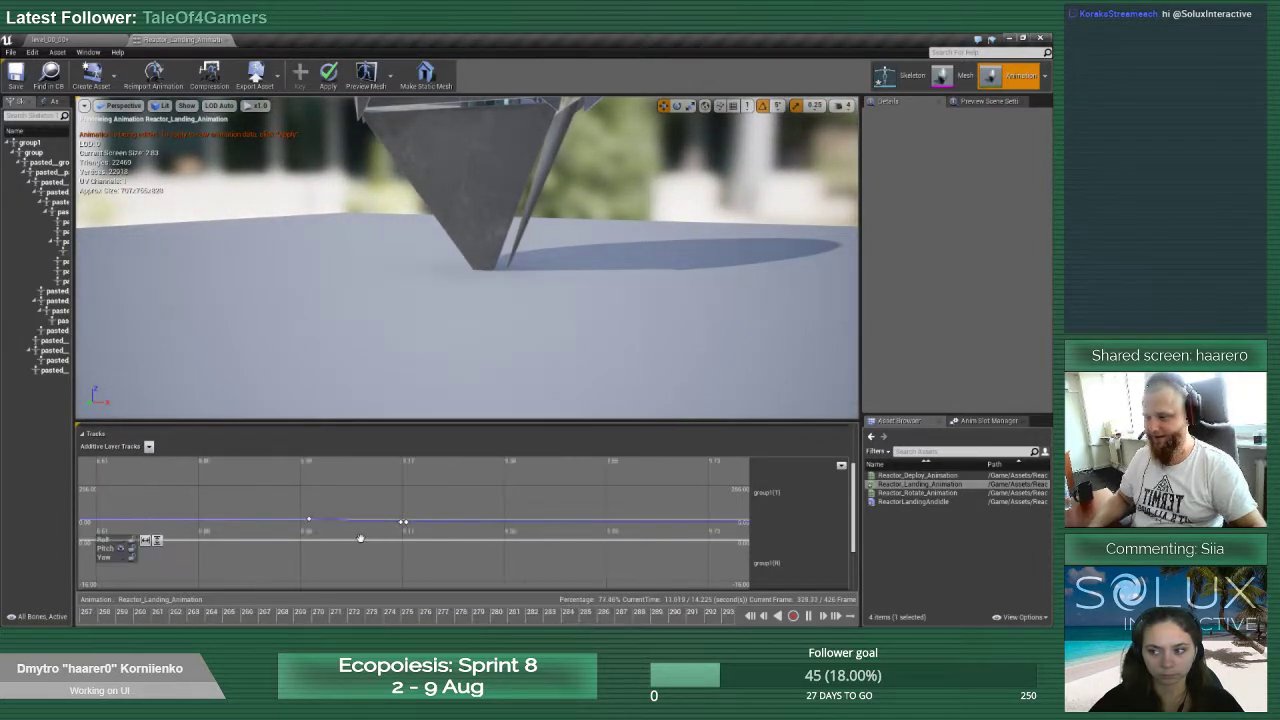
pyautogui.click(310, 520)
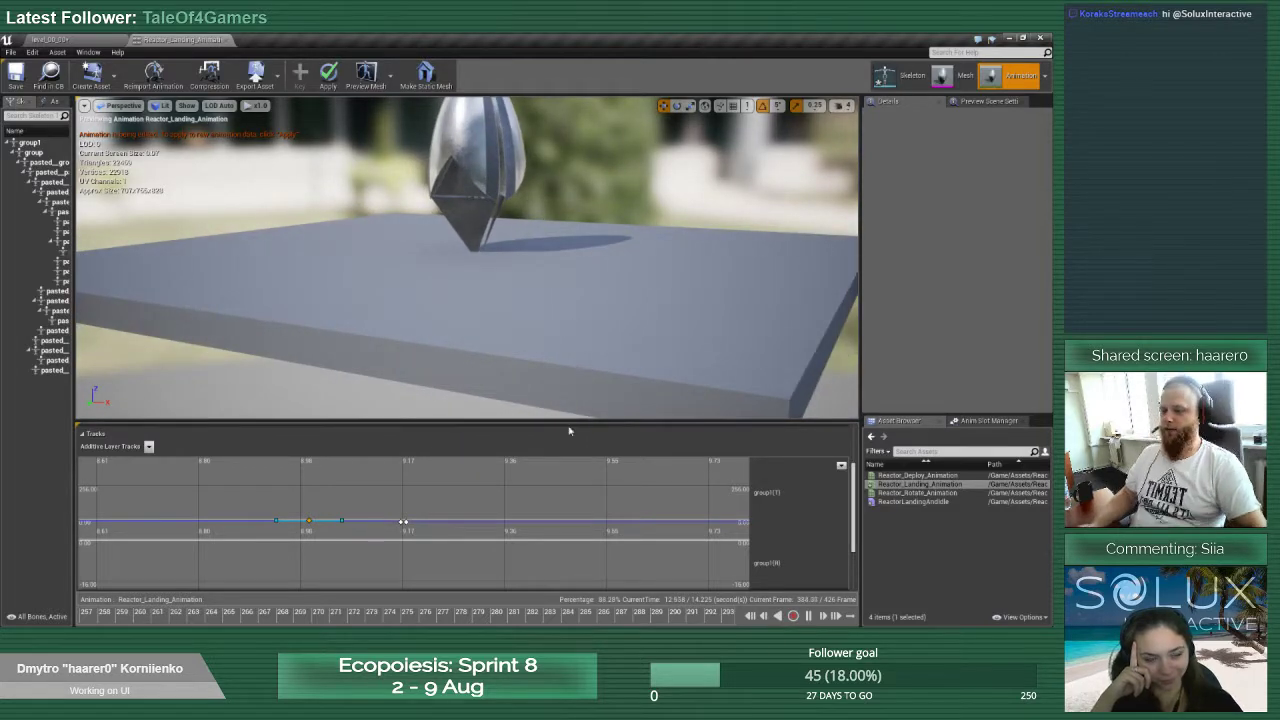
# Scrub to about frame 300 and remove frames 301 to 427 from the end of the landing animation
pyautogui.scroll(-20, 662, 534)
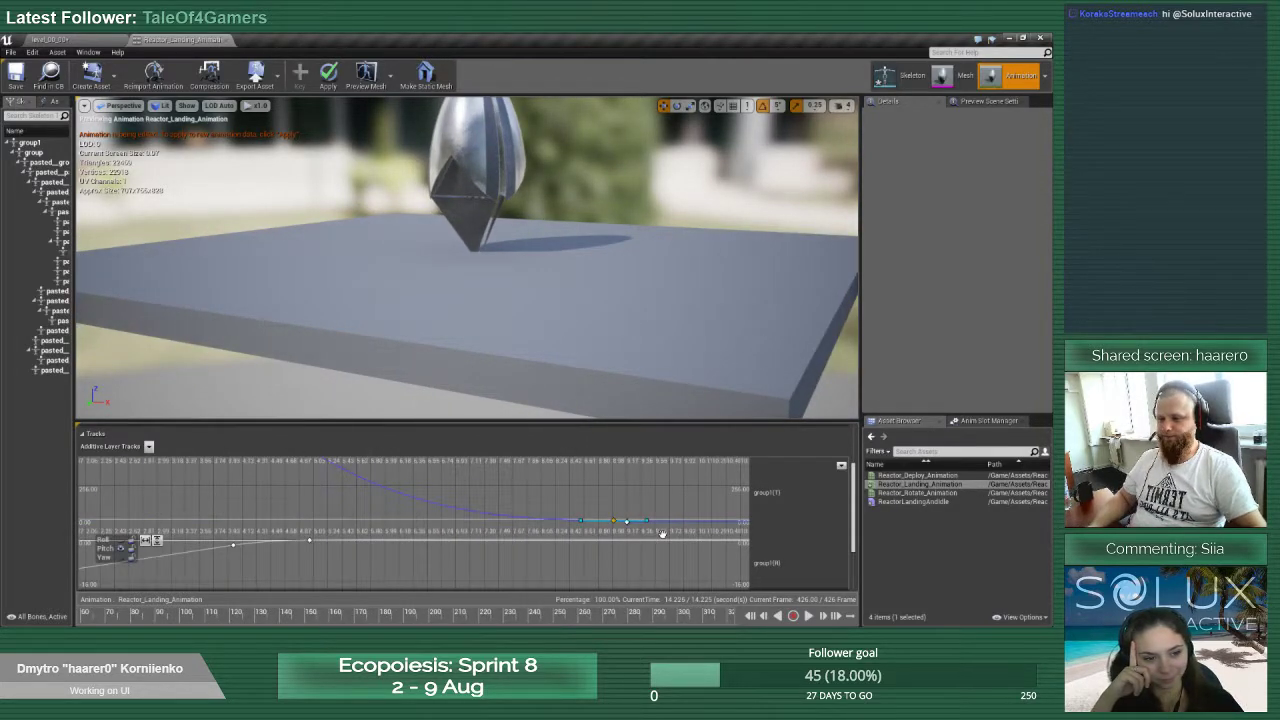
pyautogui.scroll(-3, 662, 534)
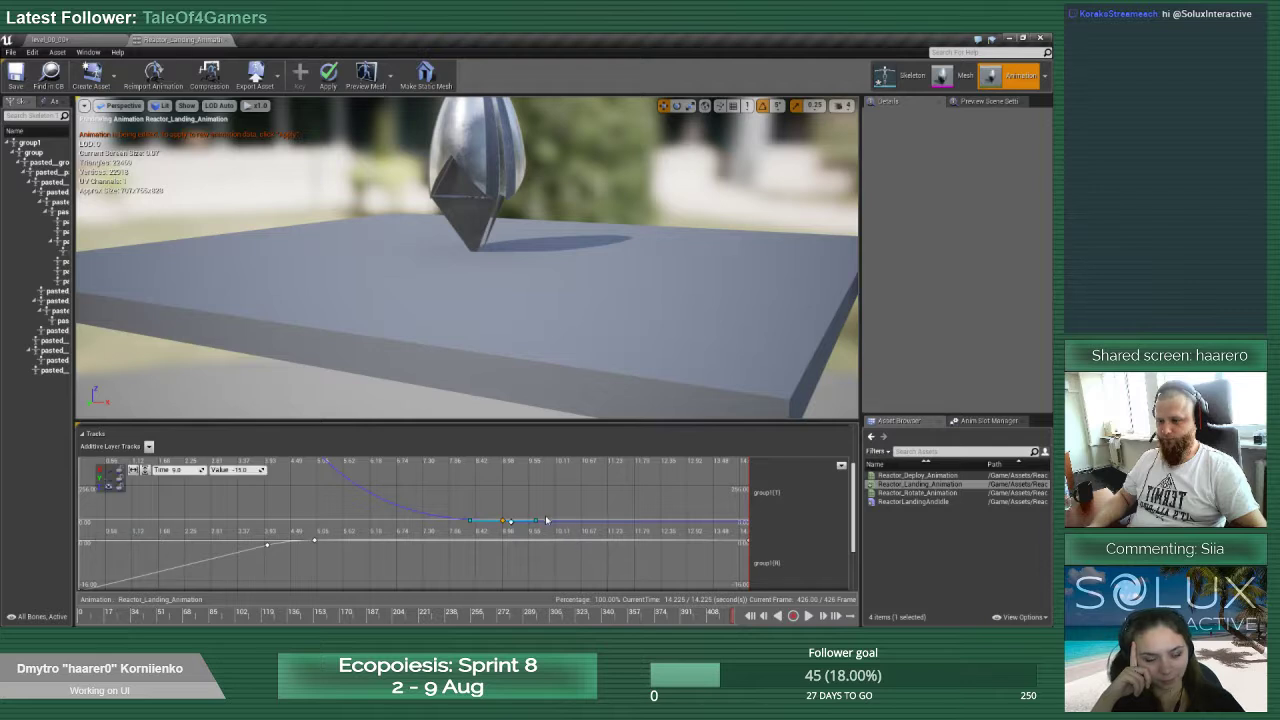
pyautogui.moveTo(643, 612); pyautogui.dragTo(507, 599)
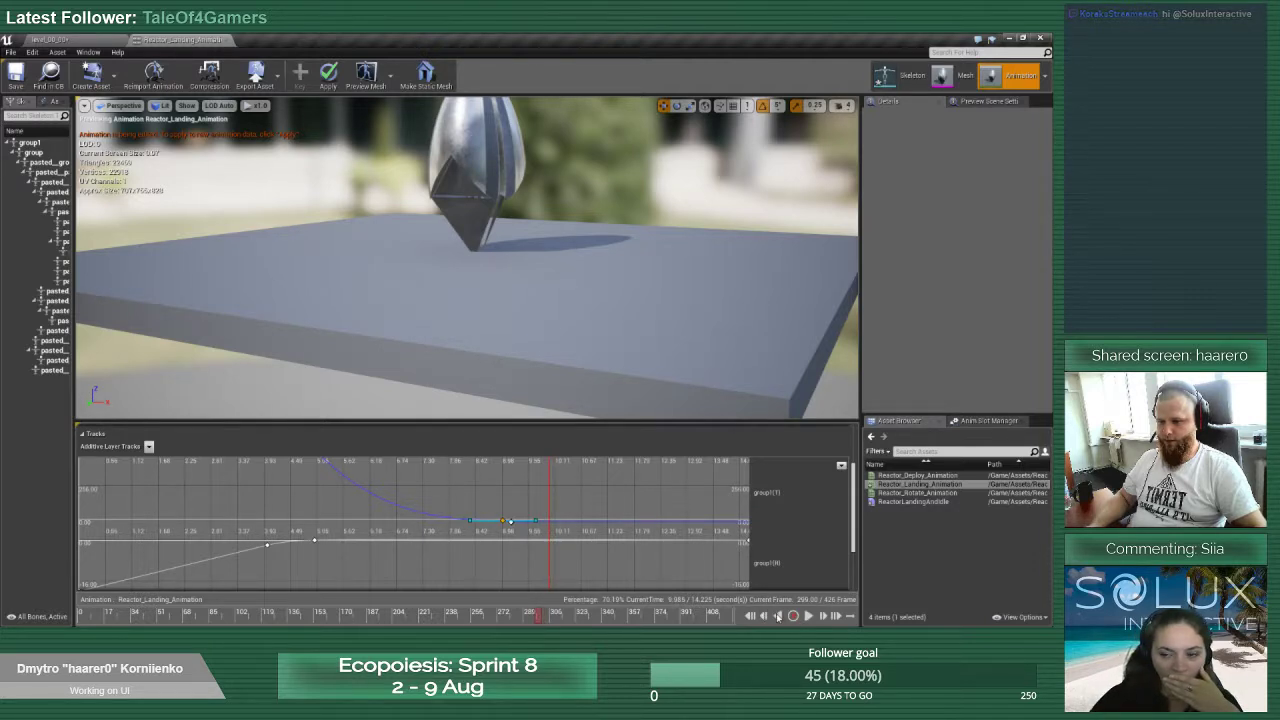
pyautogui.rightClick(551, 523)
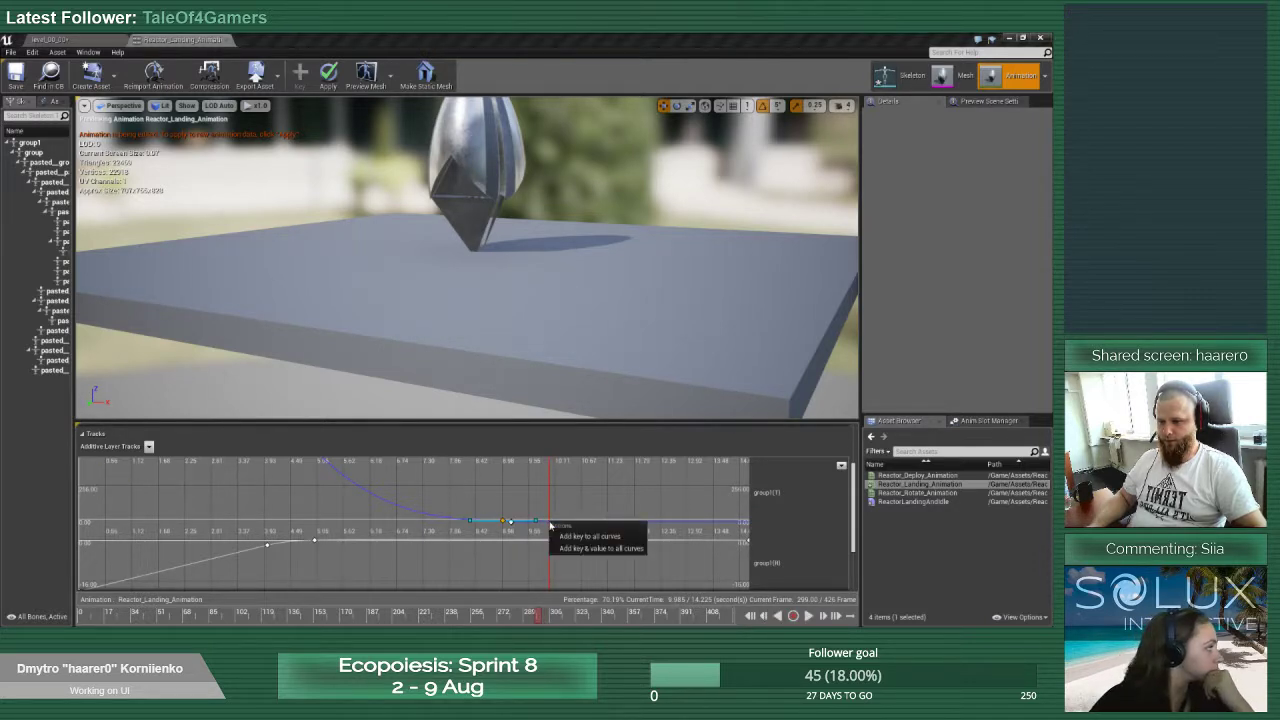
pyautogui.rightClick(554, 496)
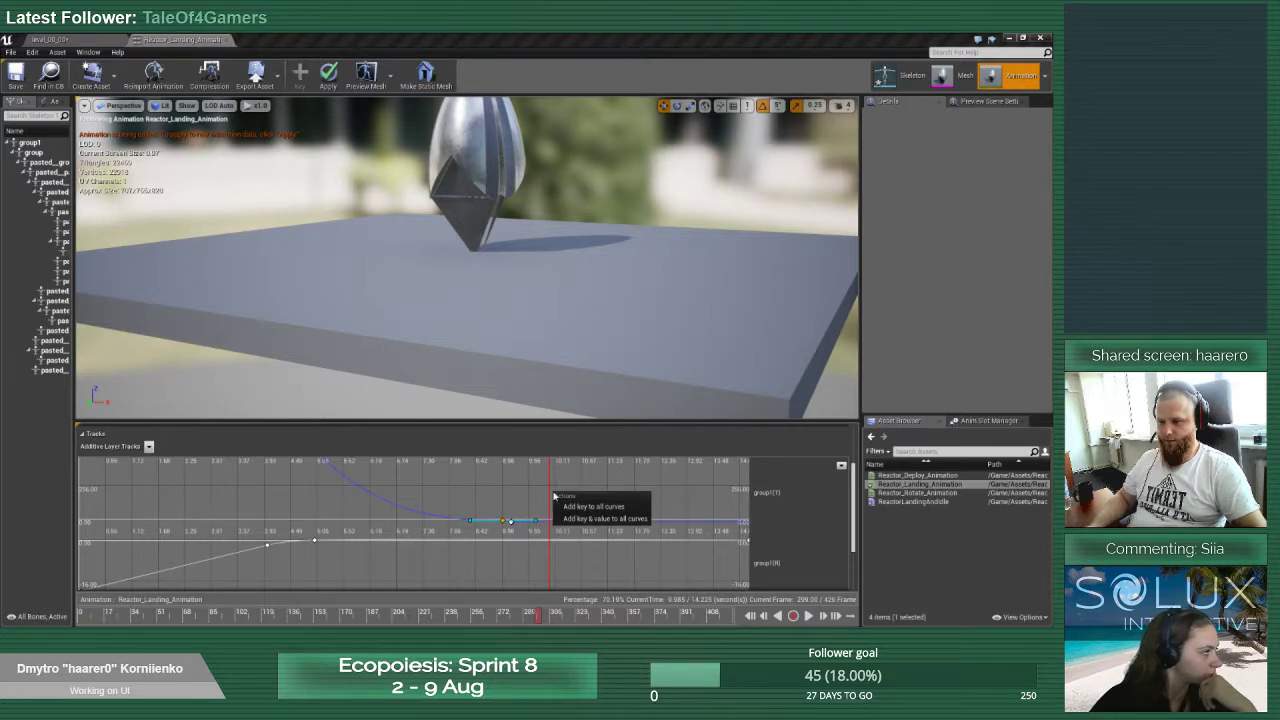
pyautogui.rightClick(540, 617)
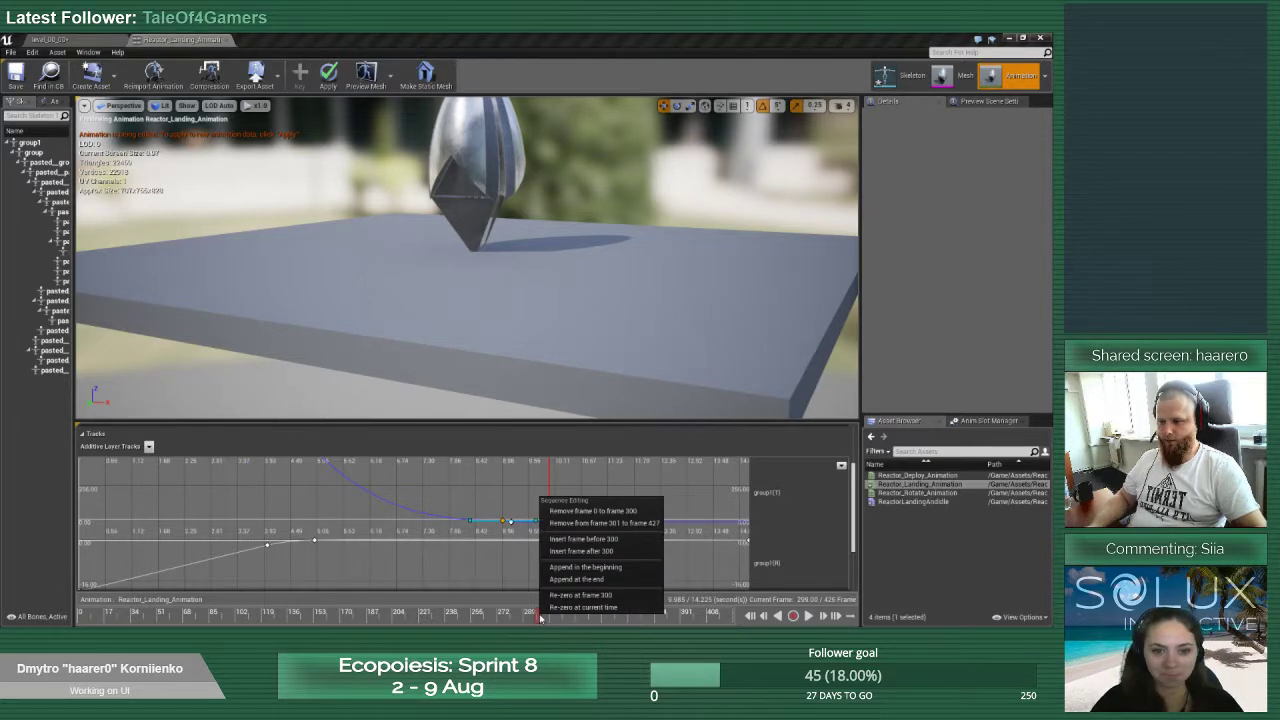
pyautogui.click(604, 523)
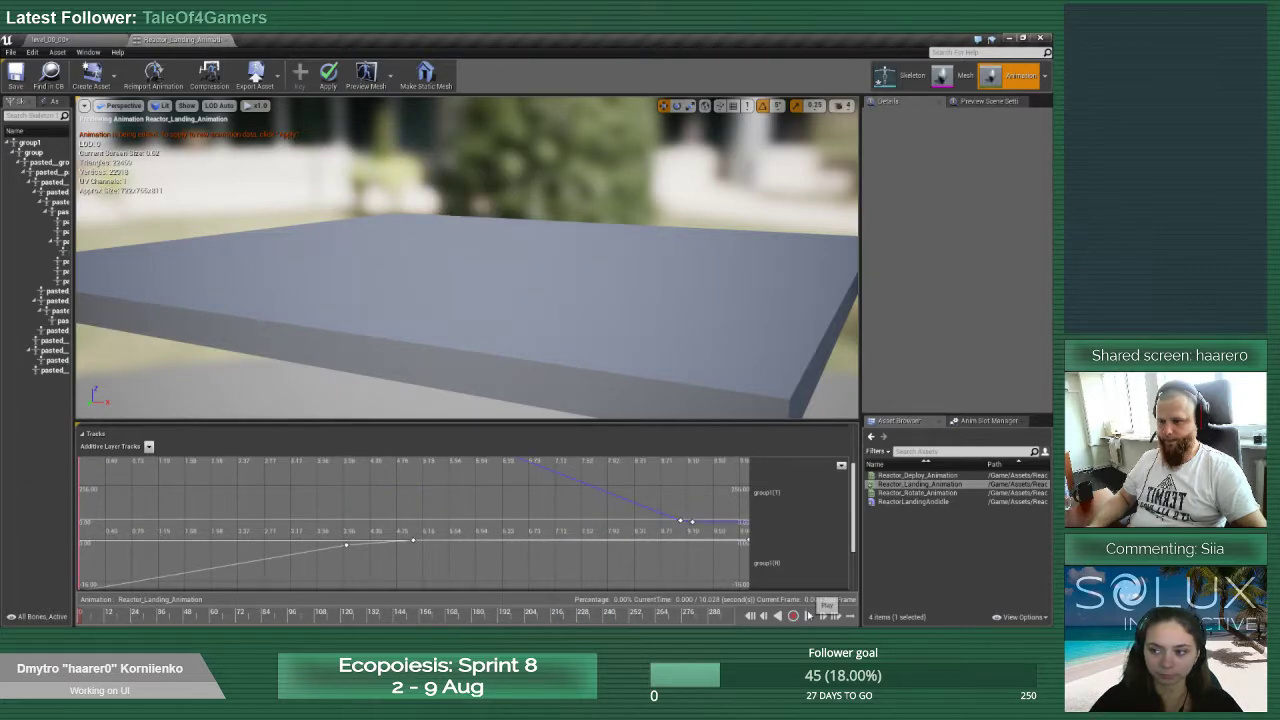
# Play the trimmed landing animation in an enlarged preview, framing the whole descent from a distance
pyautogui.moveTo(520, 342); pyautogui.dragTo(520, 243, button='right')
pyautogui.scroll(-5, 518, 343)
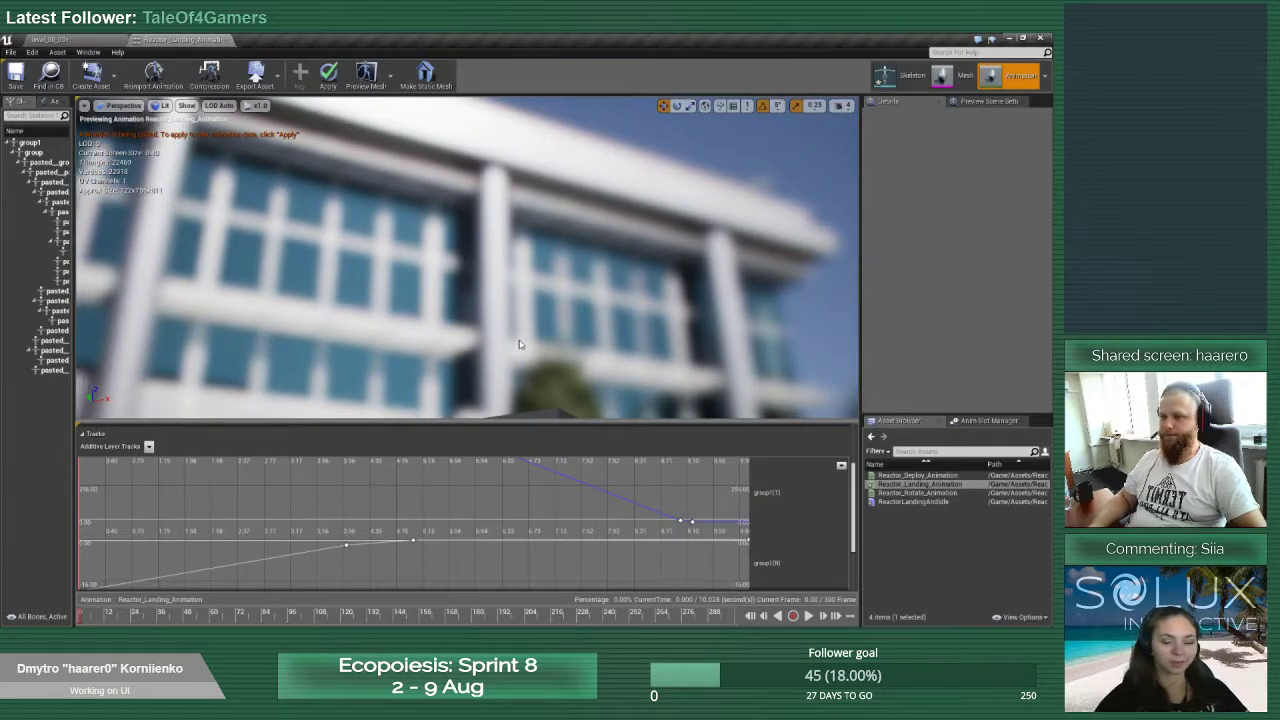
pyautogui.moveTo(518, 343); pyautogui.dragTo(510, 300, button='right')
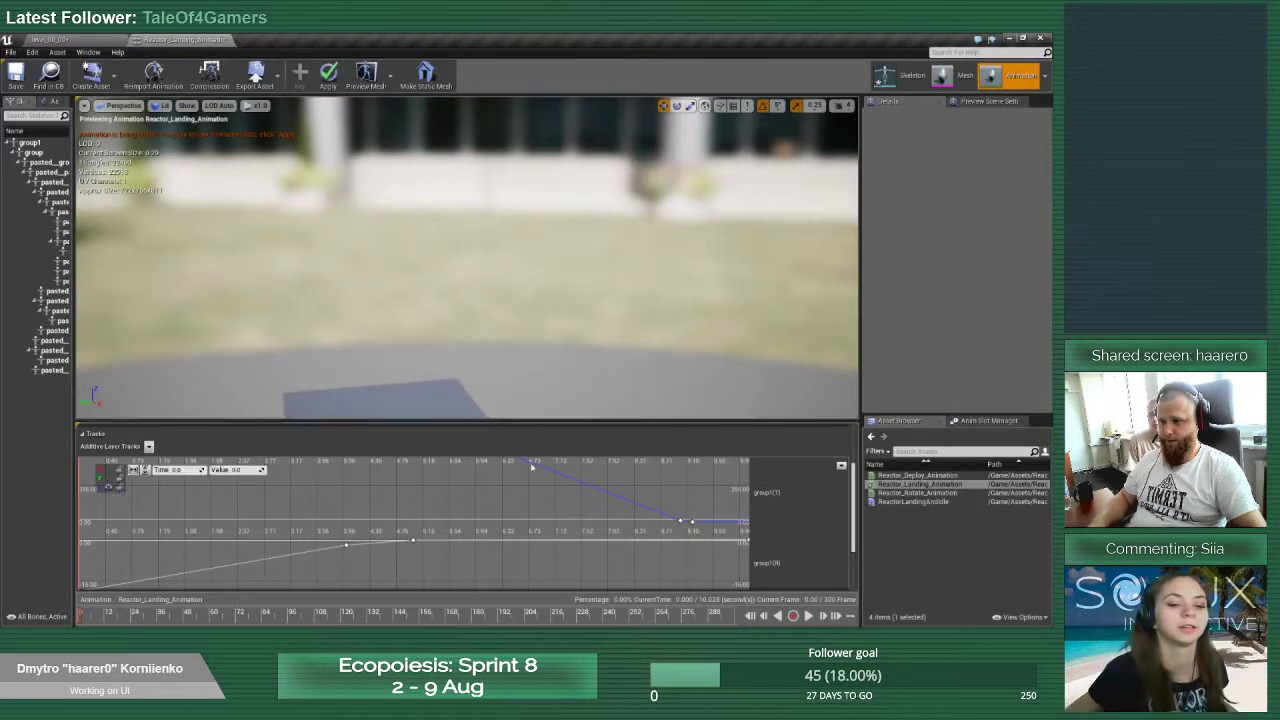
pyautogui.moveTo(540, 424); pyautogui.dragTo(505, 533)
pyautogui.moveTo(534, 483); pyautogui.dragTo(493, 477, button='right')
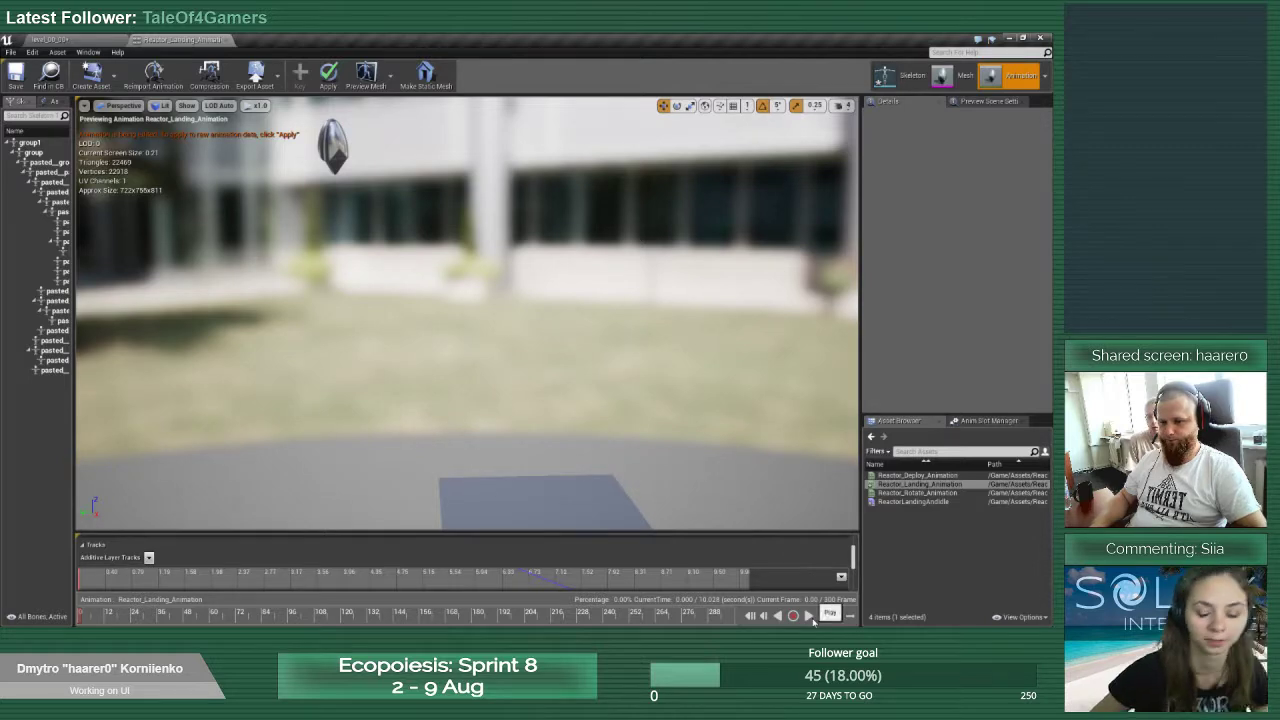
pyautogui.click(812, 619)
pyautogui.moveTo(481, 343); pyautogui.dragTo(481, 378, button='right')
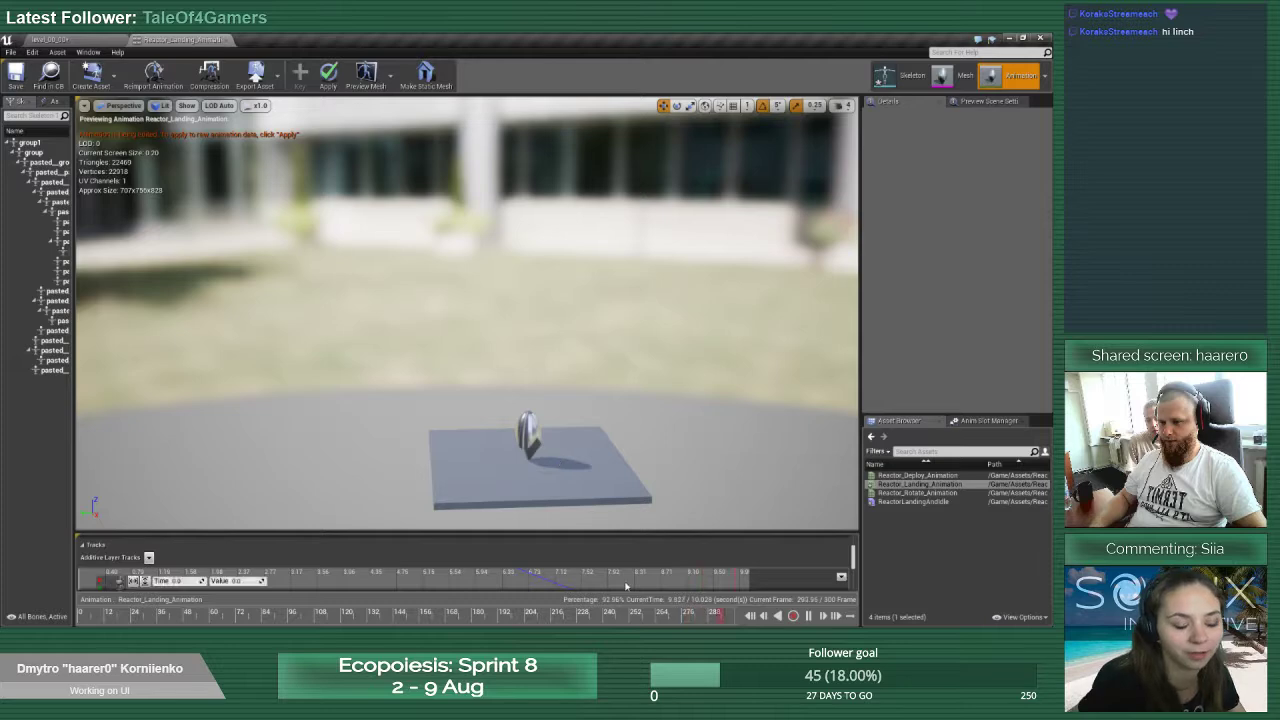
# Enlarge the curve tracks, scrub through the early part of the descent, and select the group1 bone to inspect its transform
pyautogui.moveTo(608, 537); pyautogui.dragTo(604, 230)
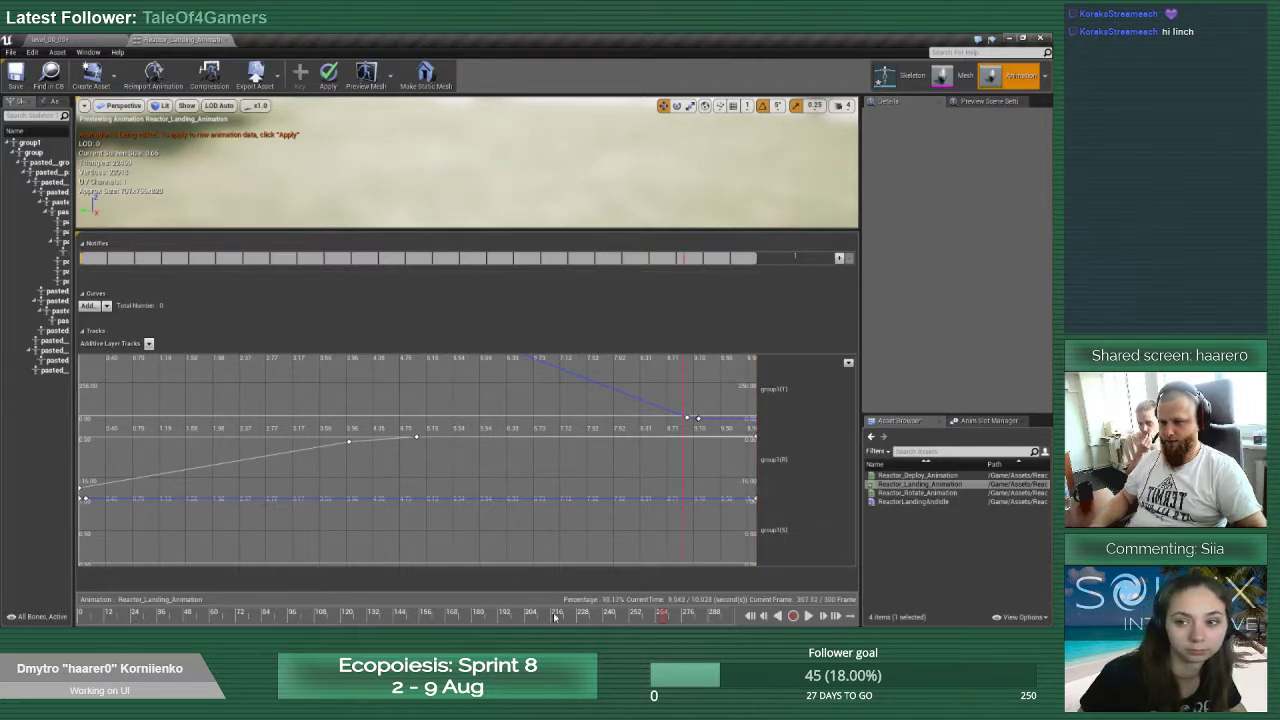
pyautogui.click(370, 604)
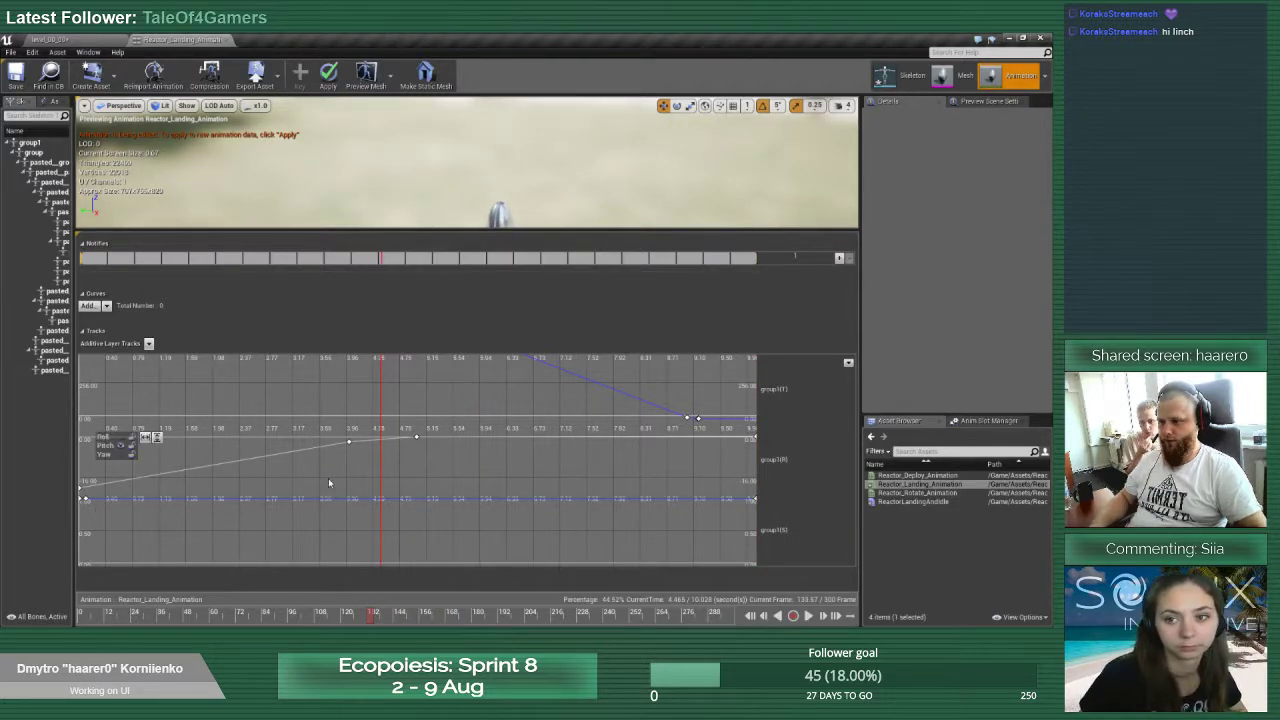
pyautogui.click(258, 611)
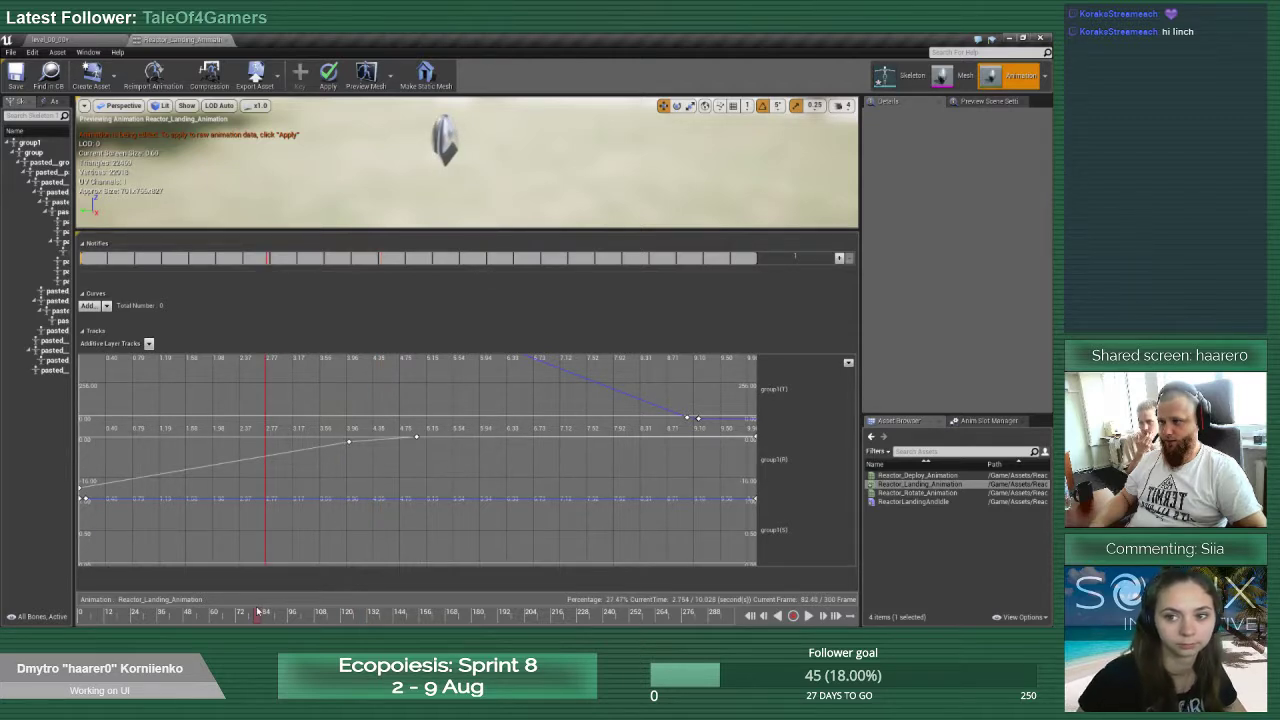
pyautogui.click(32, 143)
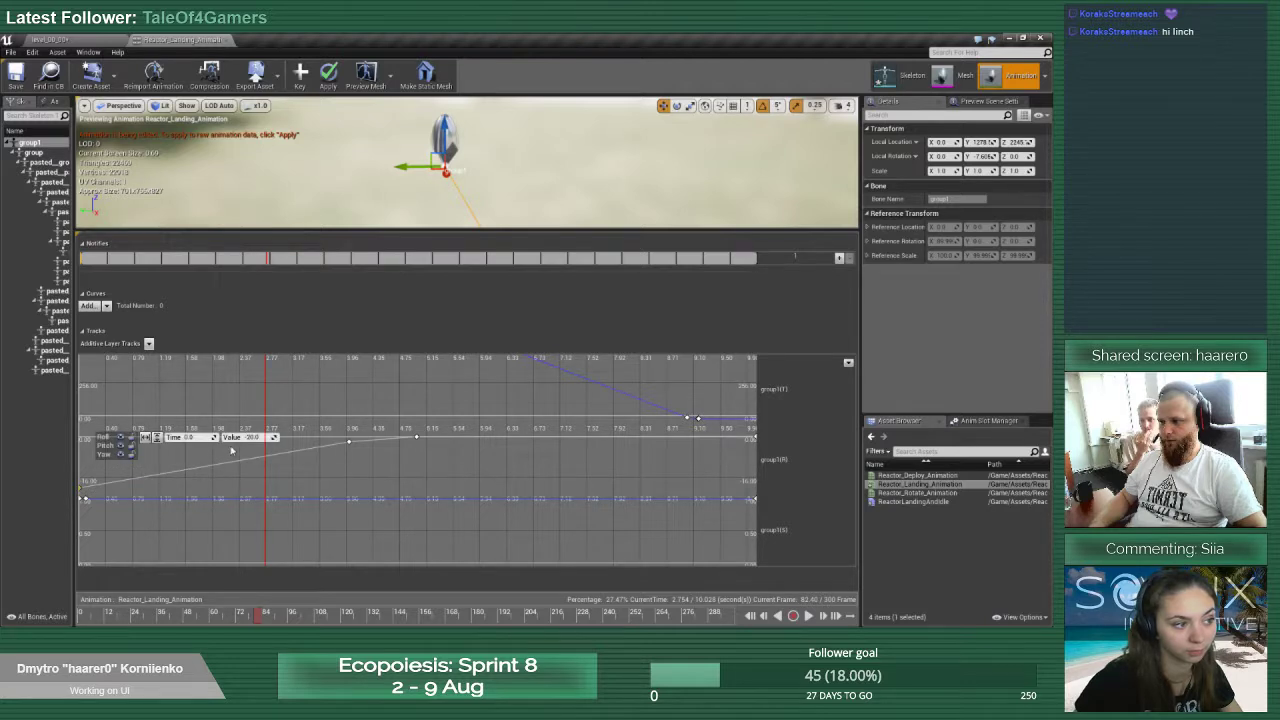
pyautogui.moveTo(258, 616); pyautogui.dragTo(299, 626)
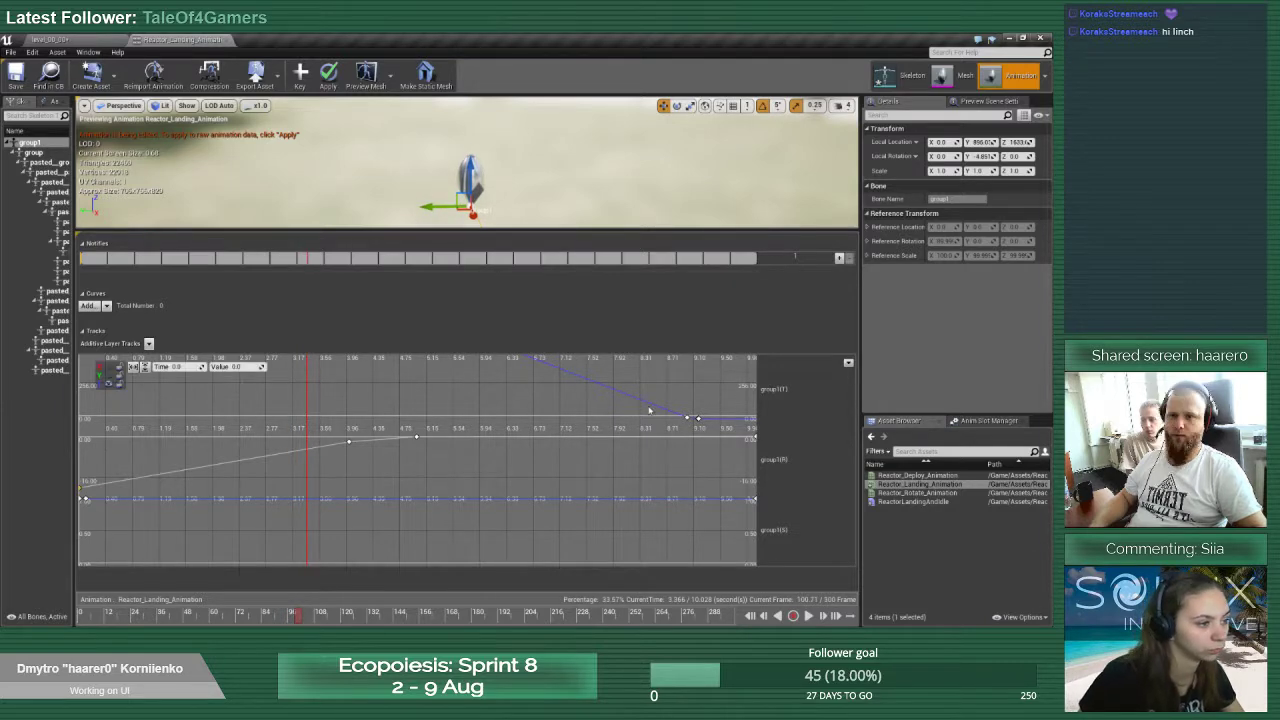
# Play the landing from about frame 100 in a larger preview, following the reactor closely down to the platform
pyautogui.moveTo(668, 232); pyautogui.dragTo(667, 444)
pyautogui.moveTo(640, 370); pyautogui.dragTo(338, 362, button='right')
pyautogui.moveTo(539, 445); pyautogui.dragTo(545, 345)
pyautogui.press('space')
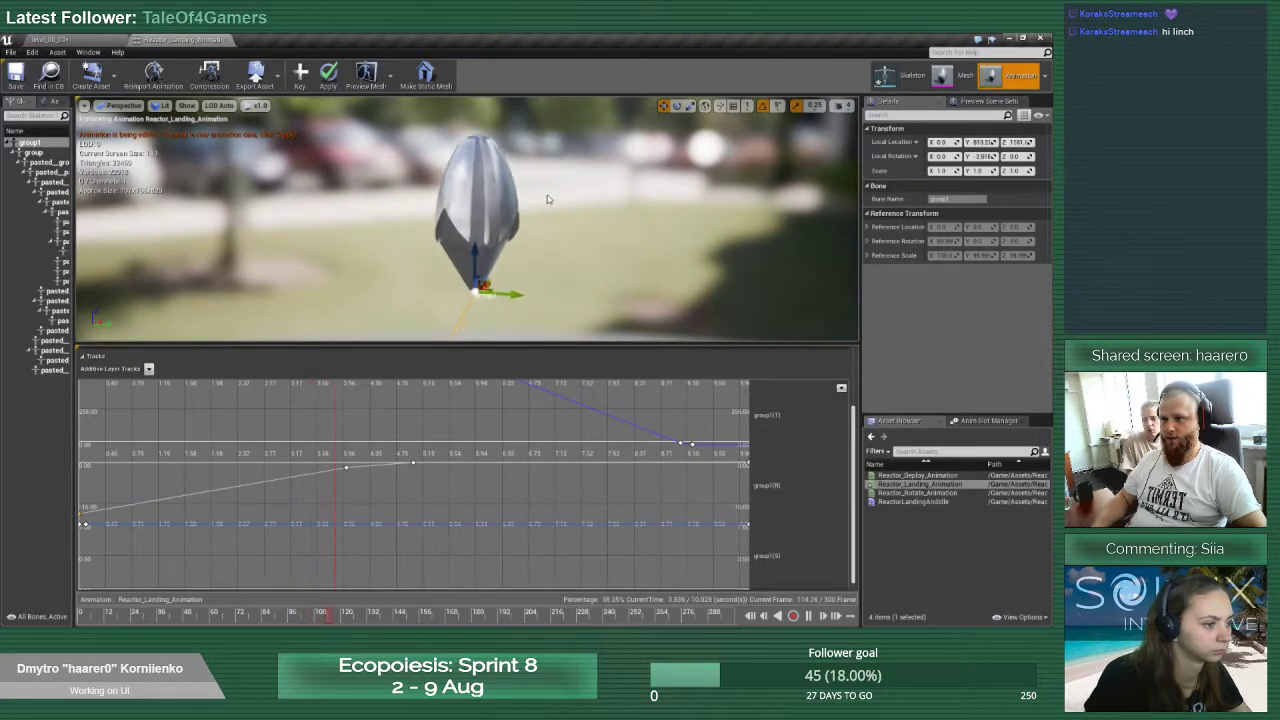
pyautogui.press('e')
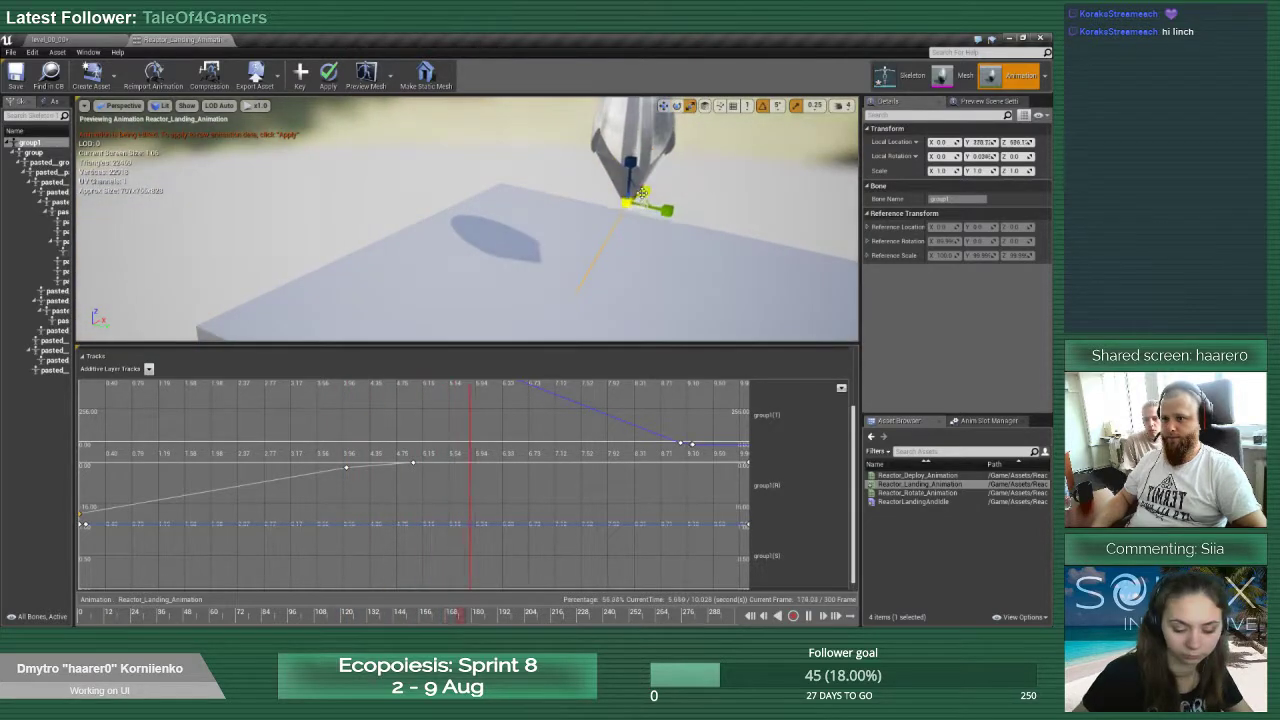
pyautogui.press('r')
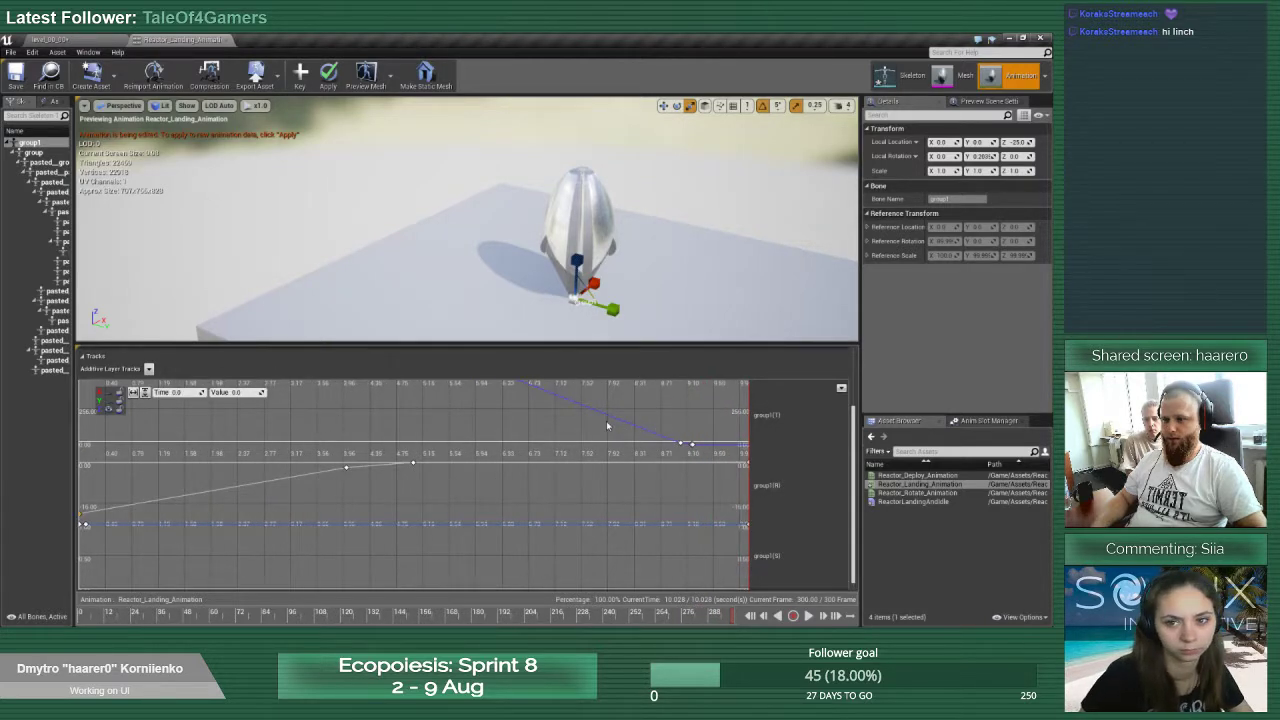
# Switch the group1 Z translation key near 9.0 s to curved interpolation and check its tangent handles
pyautogui.moveTo(607, 426); pyautogui.dragTo(603, 379, button='right')
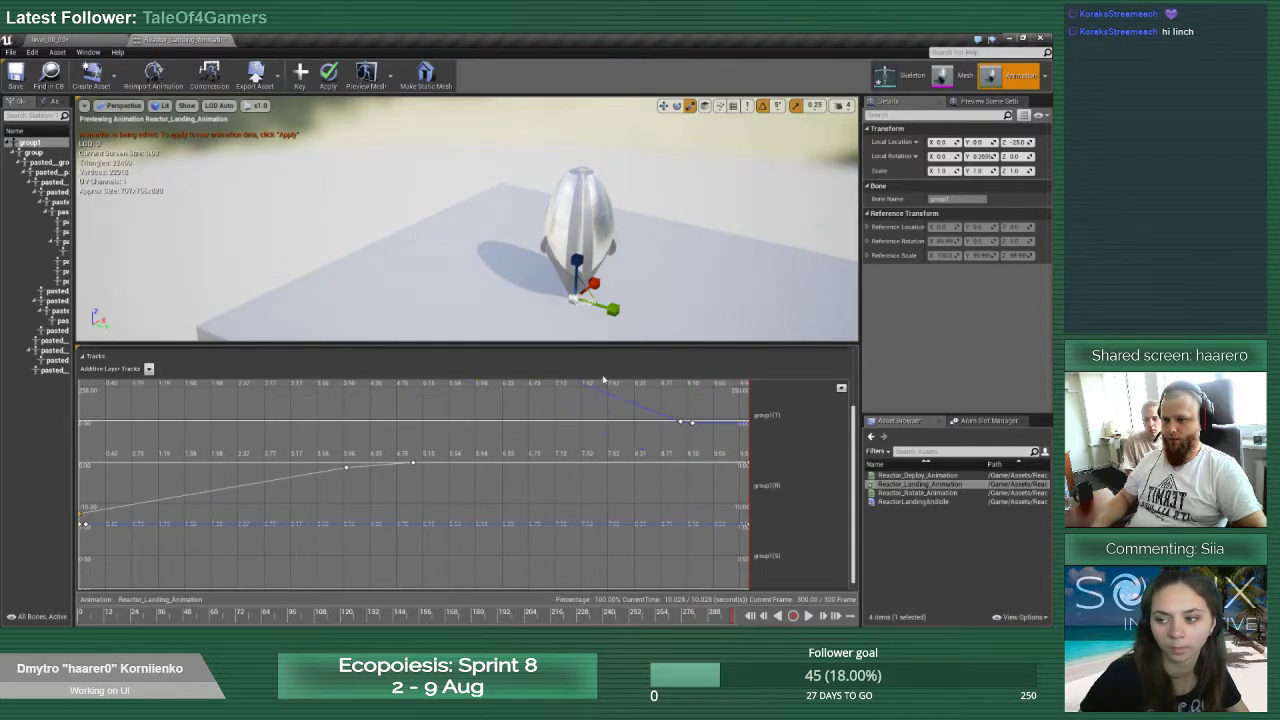
pyautogui.rightClick(681, 424)
pyautogui.click(694, 457)
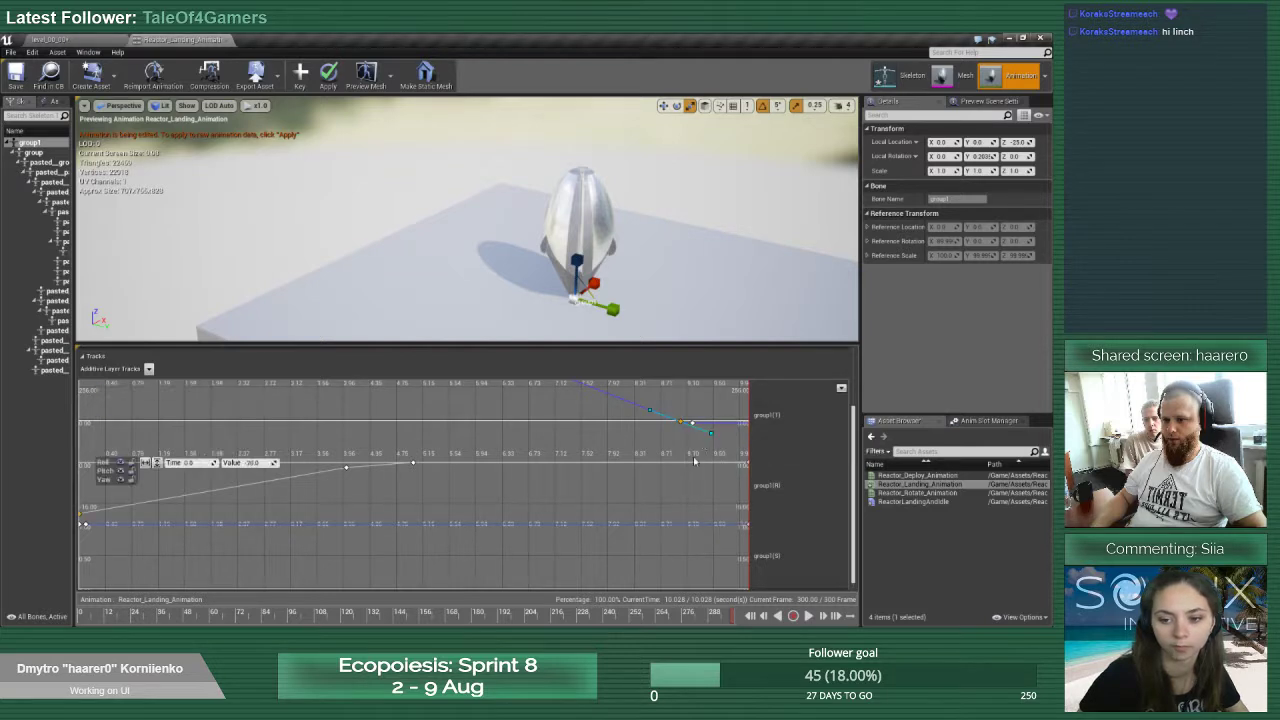
pyautogui.click(641, 413)
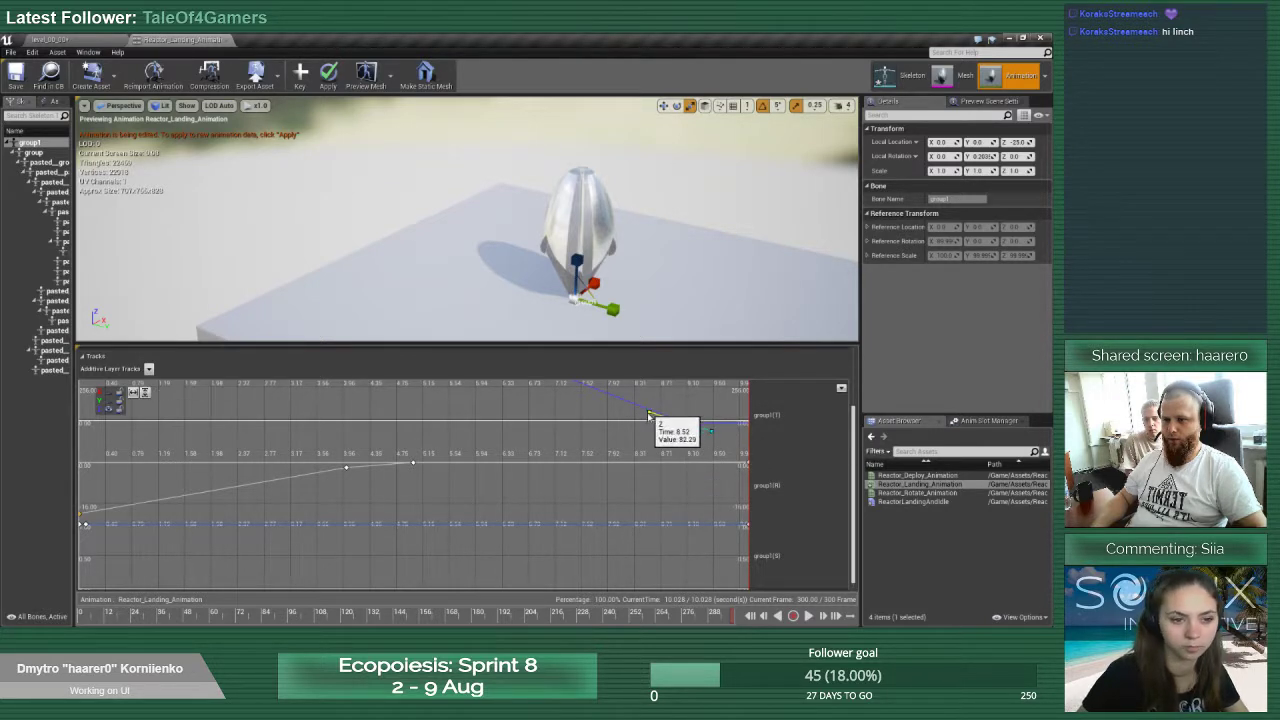
pyautogui.click(681, 424)
# Change the interpolation of the Z translation key at 4.0 s so the descent curve eases smoothly towards touchdown
pyautogui.moveTo(577, 411); pyautogui.dragTo(545, 508, button='right')
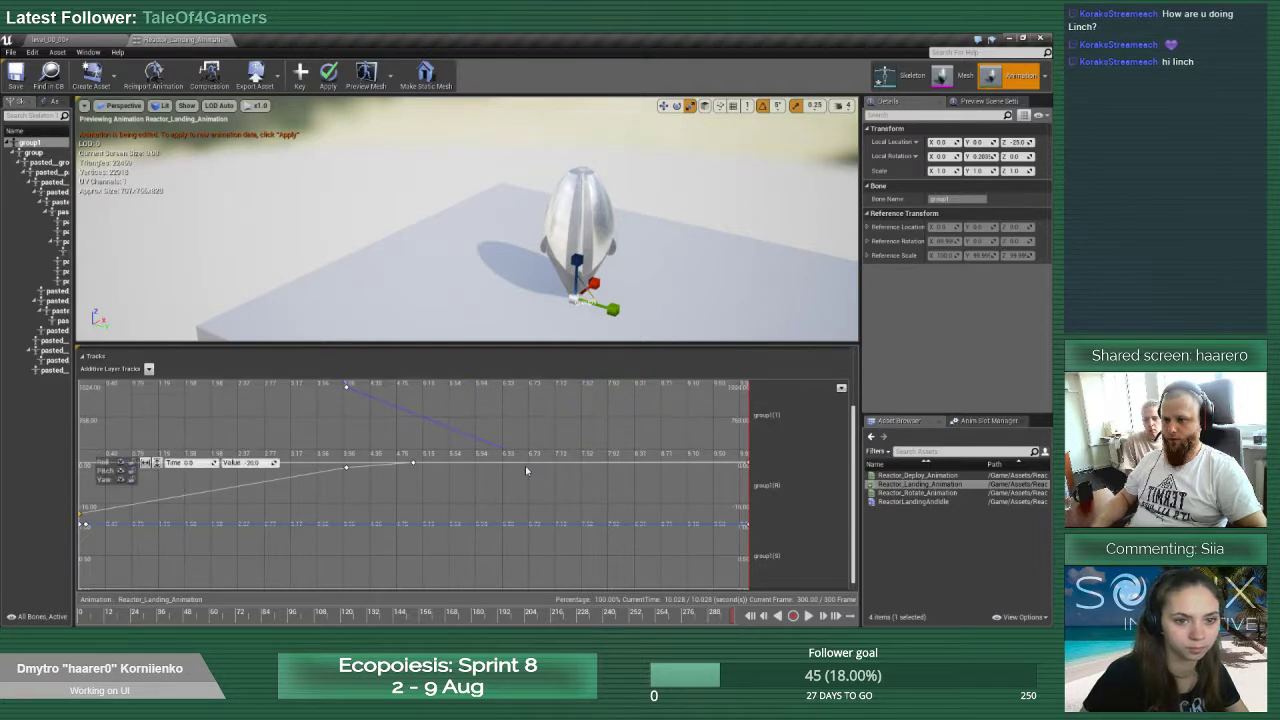
pyautogui.click(347, 388)
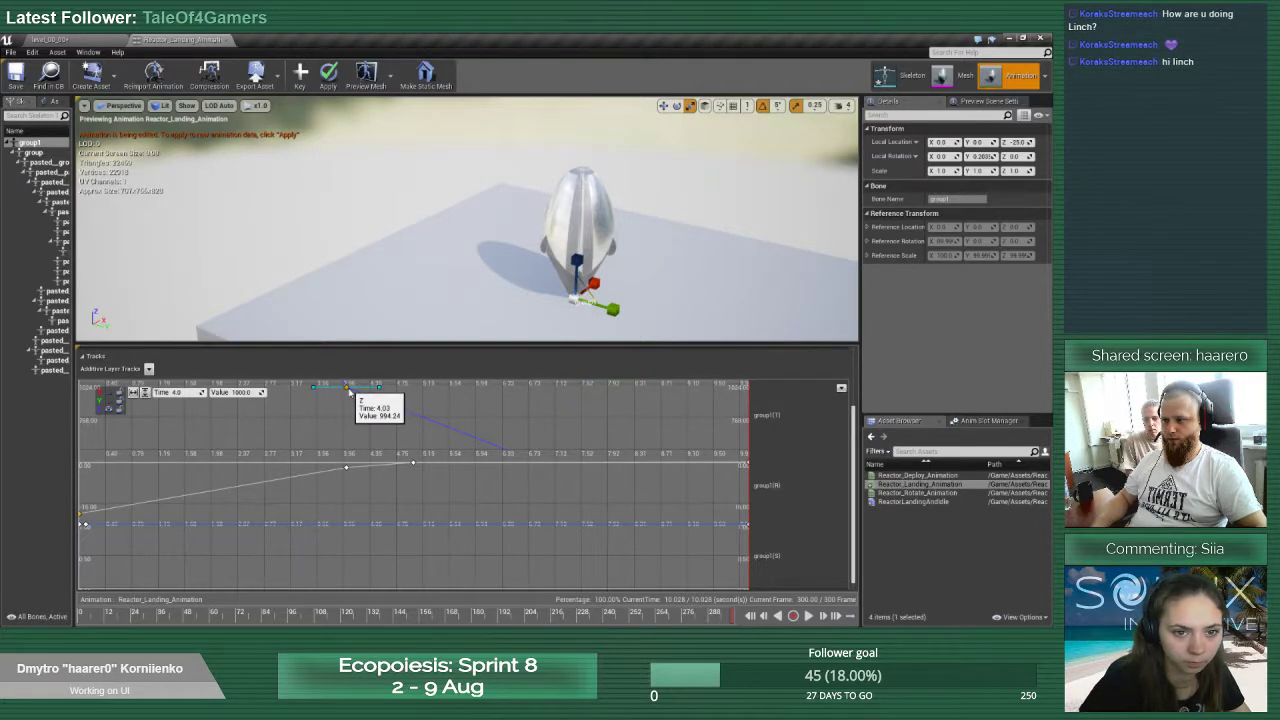
pyautogui.rightClick(350, 391)
pyautogui.click(425, 421)
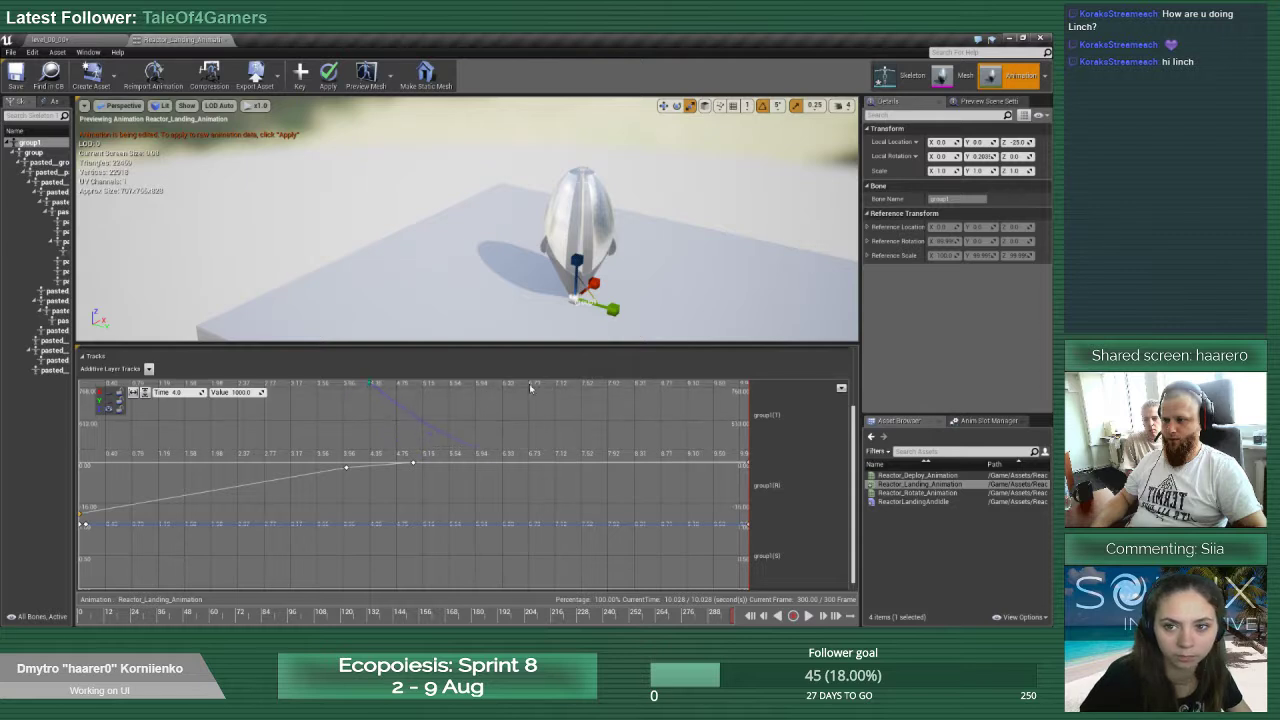
pyautogui.moveTo(531, 388); pyautogui.dragTo(503, 312, button='right')
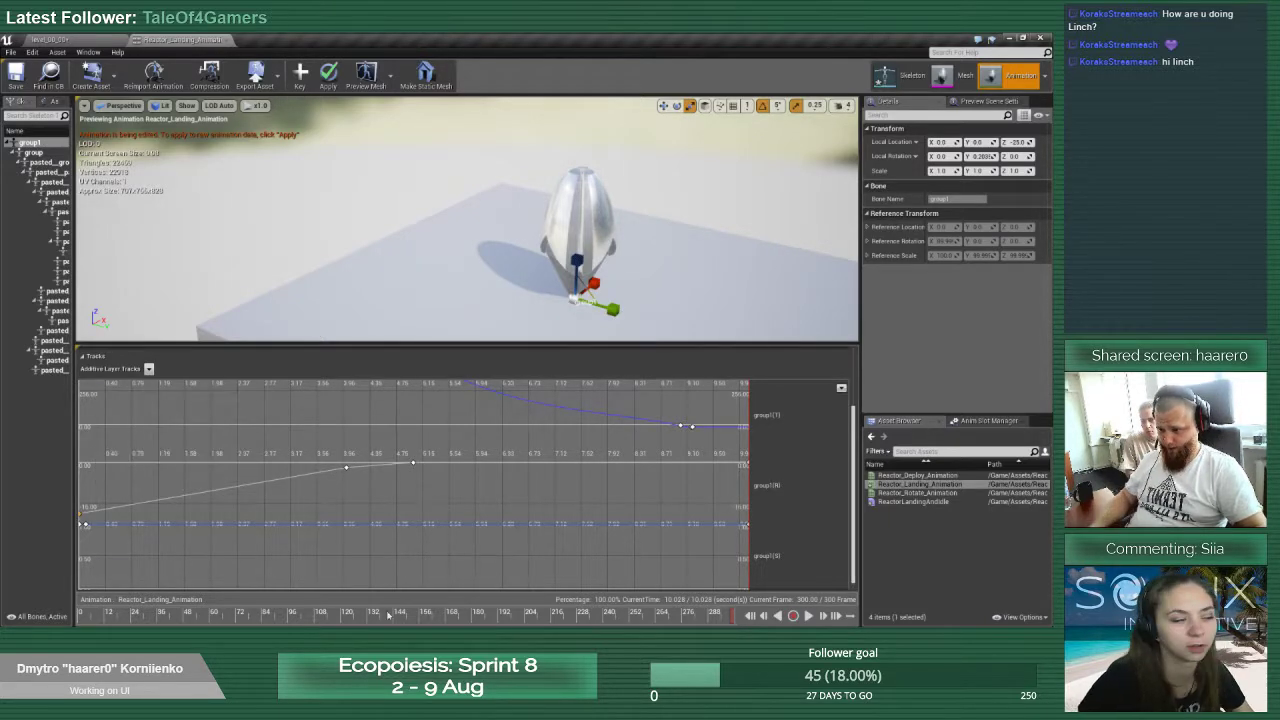
# Scrub to about frame 114, select the pasted__pasted__group1 bone on the reactor, and switch to the rotation gizmo
pyautogui.moveTo(300, 614); pyautogui.dragTo(327, 617)
pyautogui.click(672, 203)
pyautogui.press('space')
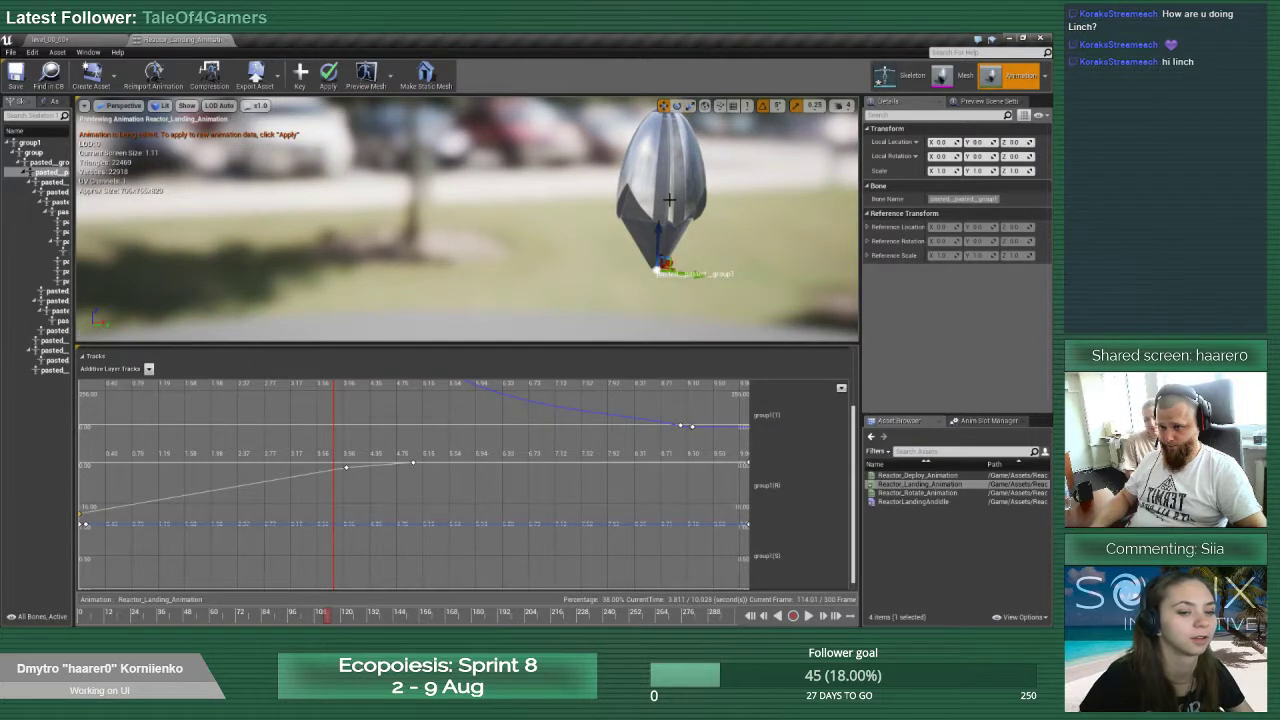
pyautogui.press('space')
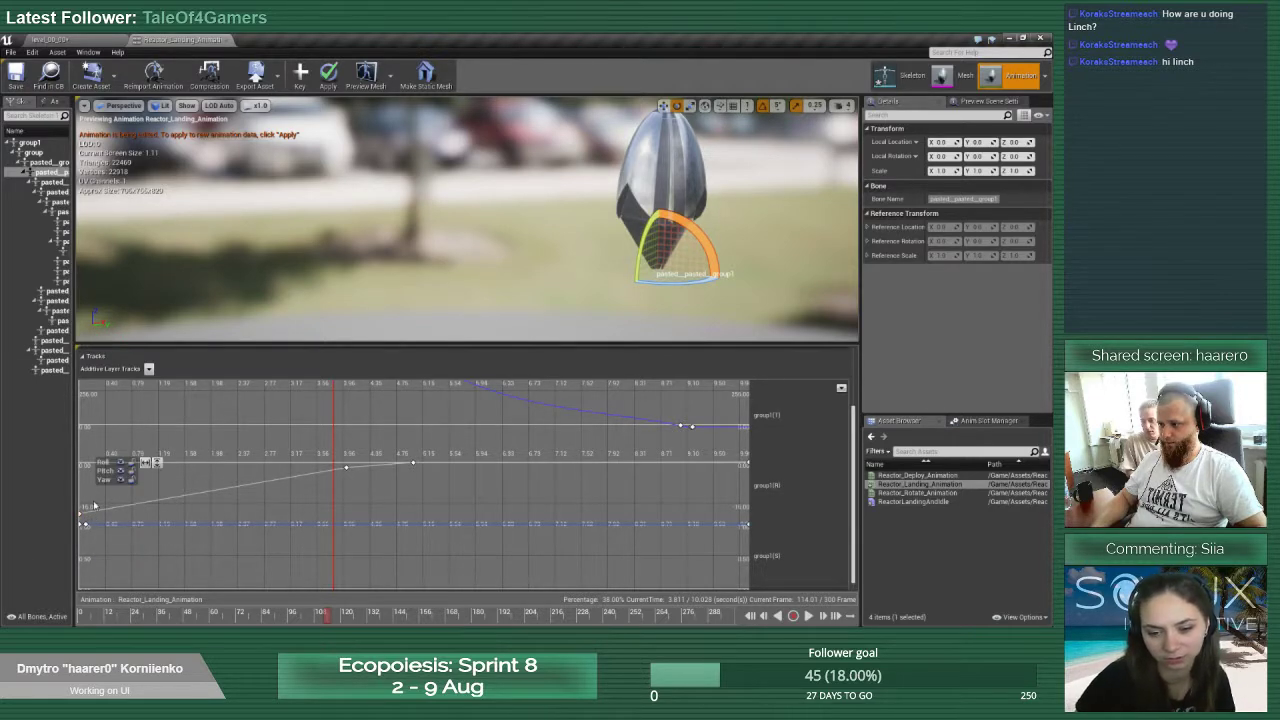
# Add group1 rotation keys near 0.16 s and delete the extra one from the Pitch curve
pyautogui.rightClick(90, 508)
pyautogui.click(103, 518)
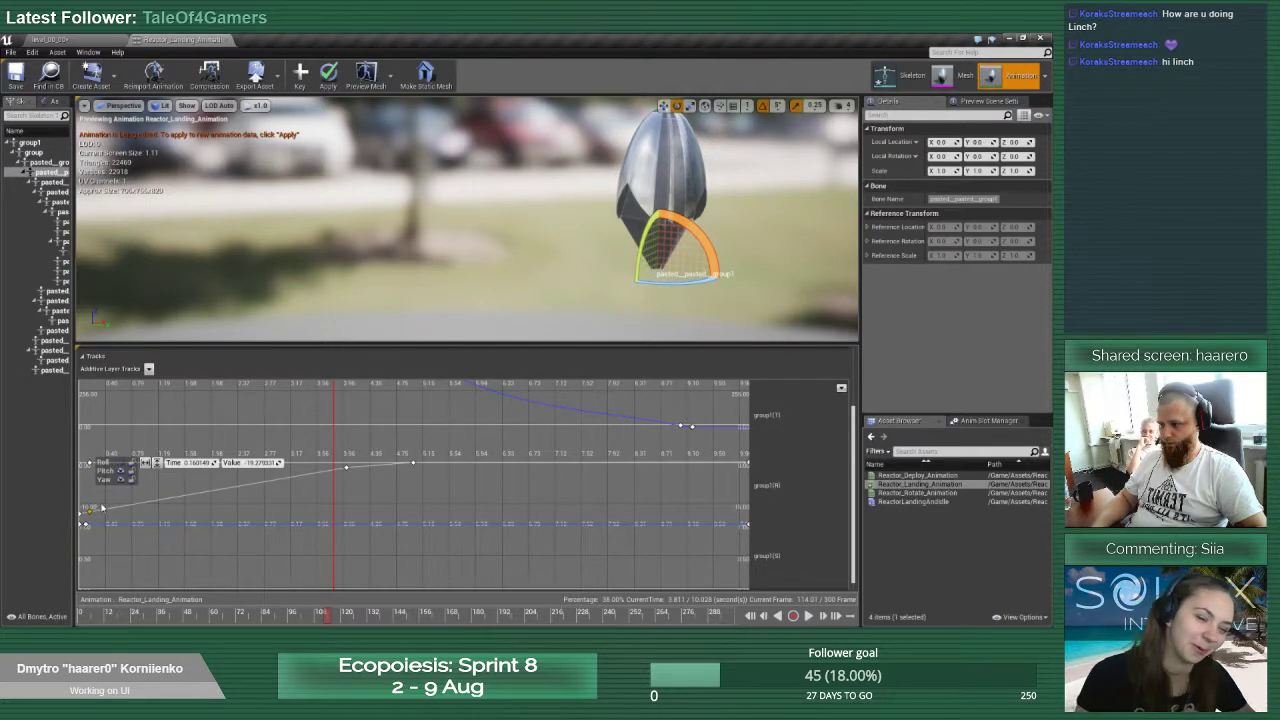
pyautogui.press('Delete')
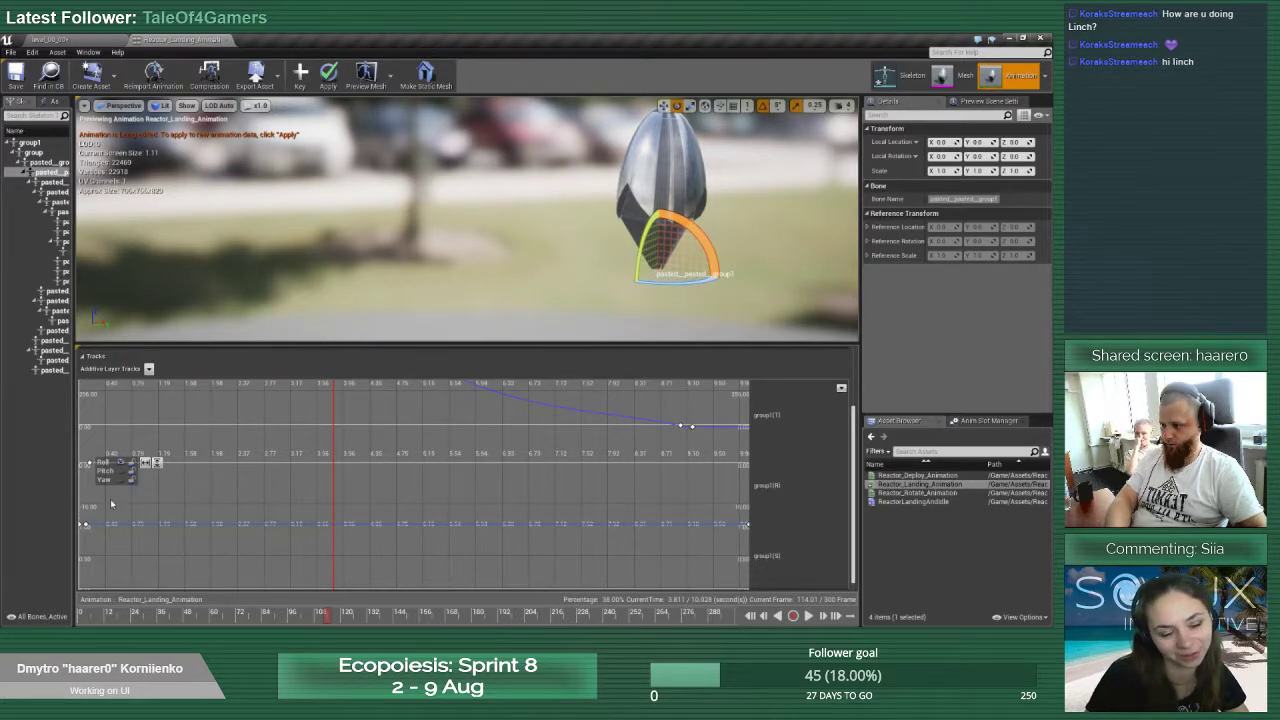
# Move the new Roll key to 0 s with a value of -20, and show the Pitch curve again
pyautogui.moveTo(108, 511); pyautogui.dragTo(115, 519, button='right')
pyautogui.click(85, 467)
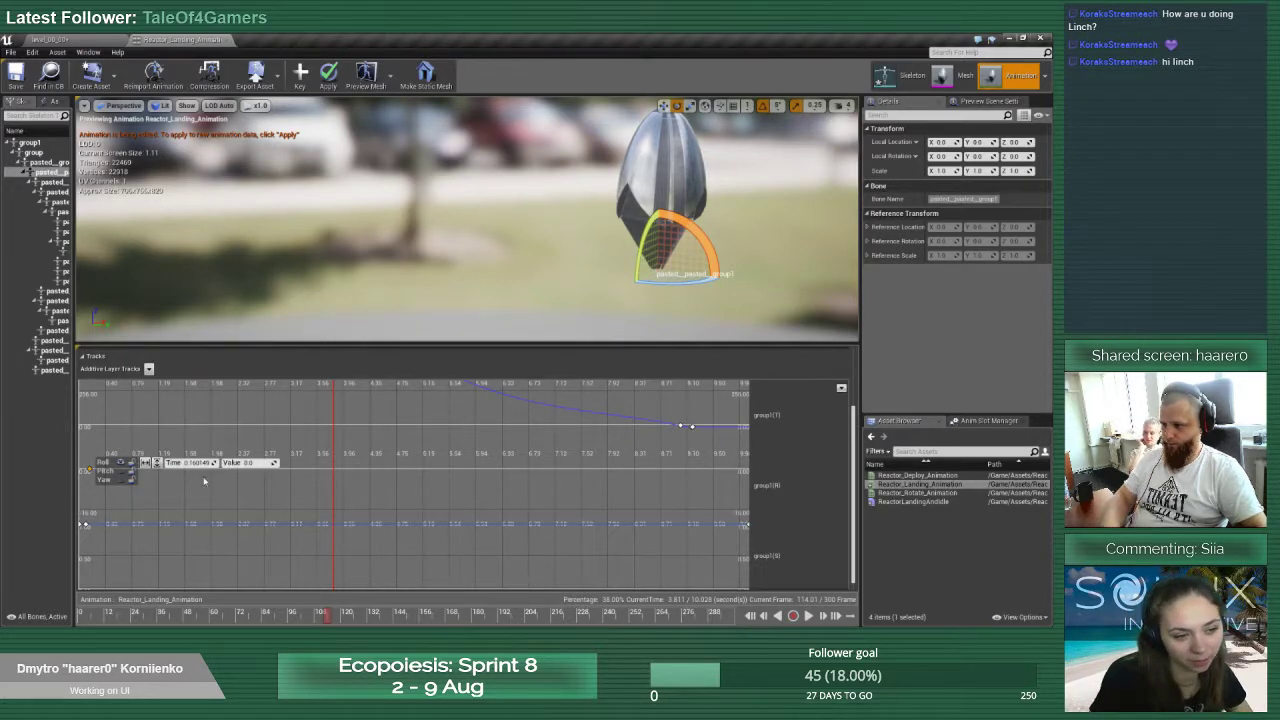
pyautogui.press('Tab')
pyautogui.write('-20')
pyautogui.press('Return')
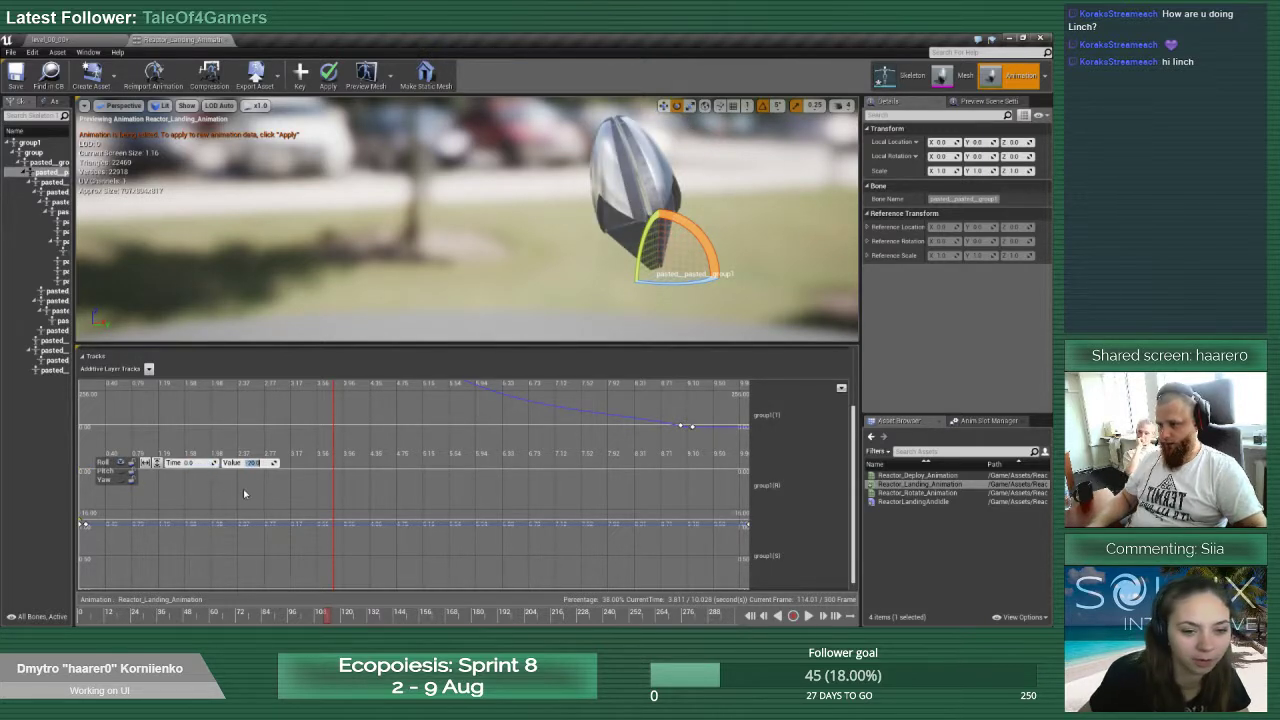
pyautogui.click(121, 472)
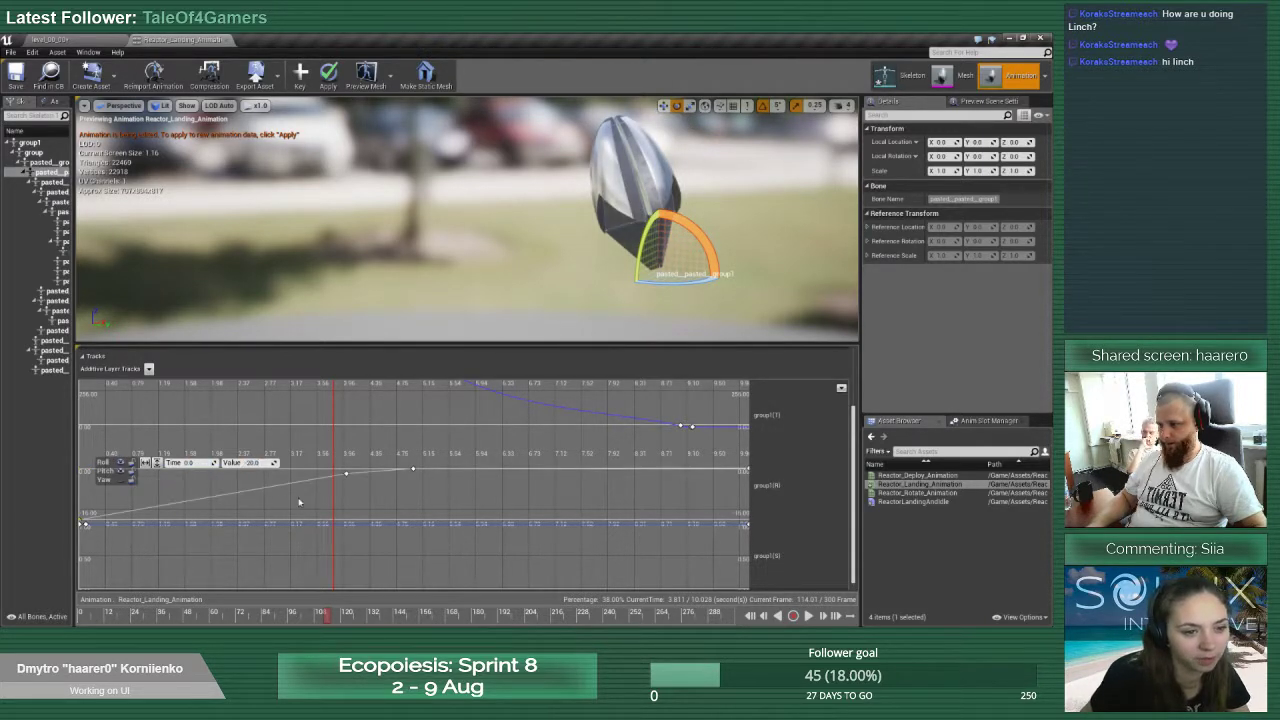
# Add a Roll key at 4.0 s with a value of -5, isolating the Roll curve to edit it
pyautogui.click(347, 473)
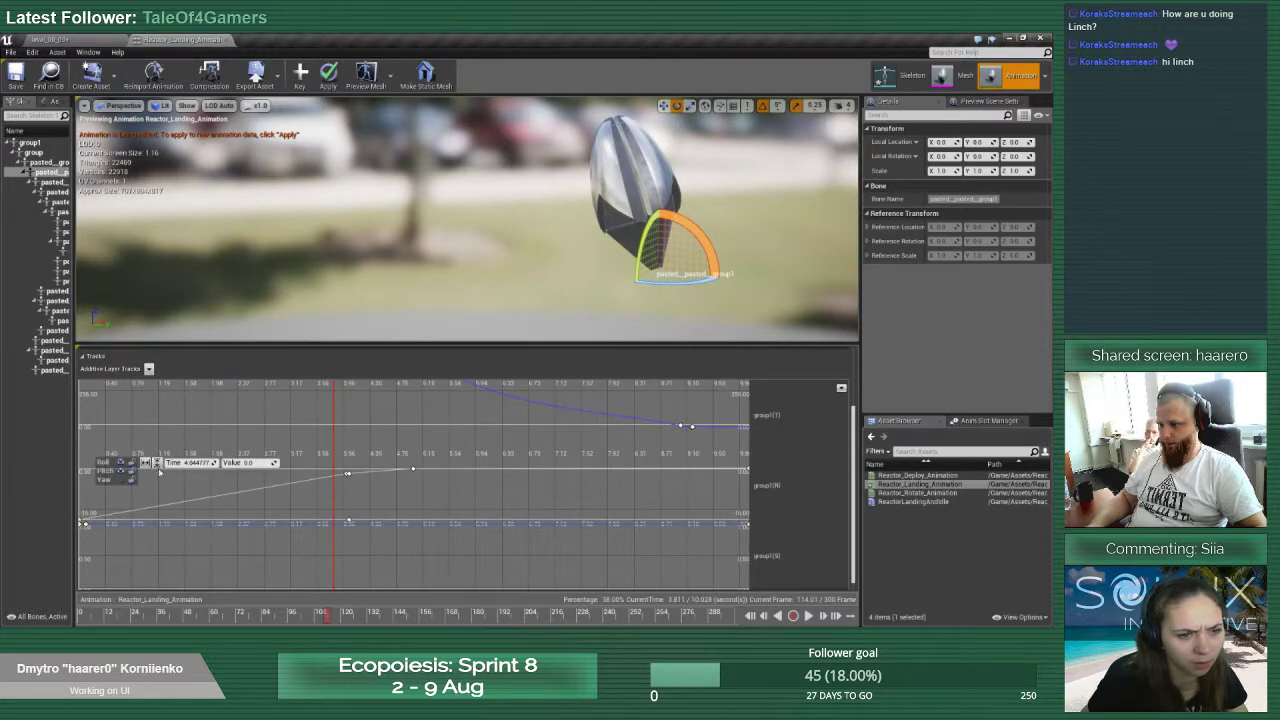
pyautogui.click(121, 464)
pyautogui.click(121, 472)
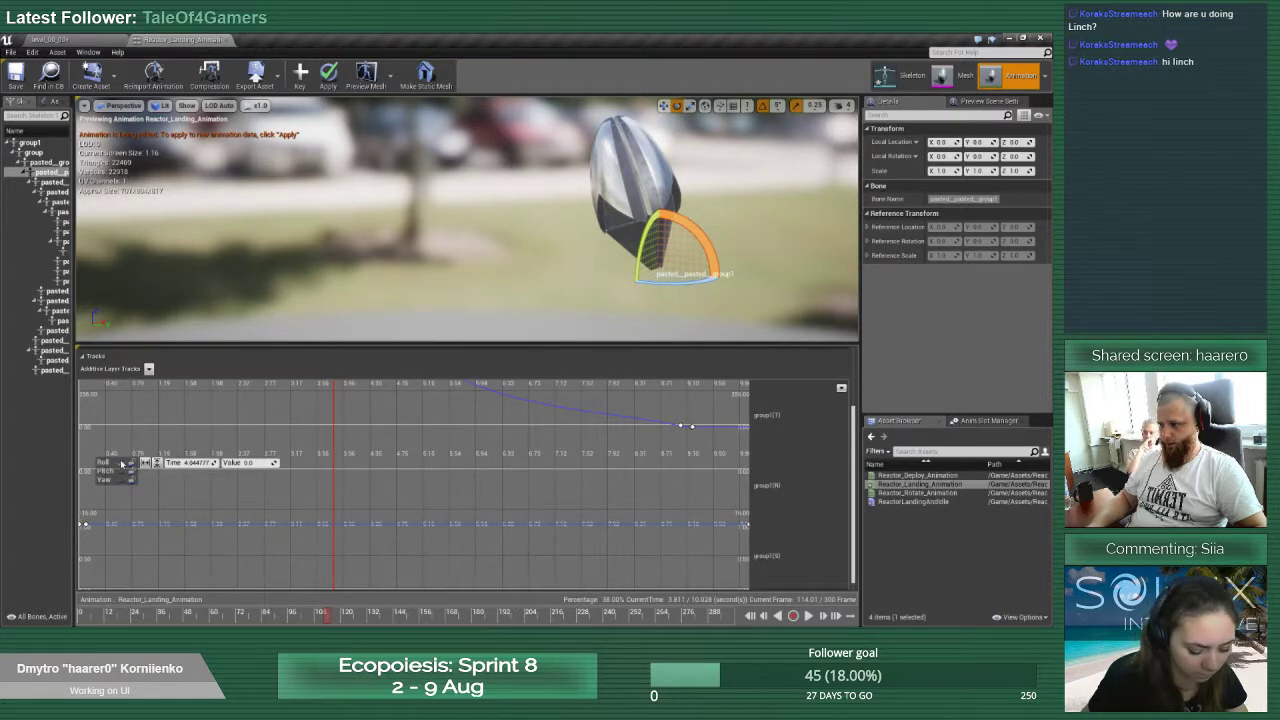
pyautogui.click(120, 464)
pyautogui.moveTo(345, 504); pyautogui.dragTo(373, 533)
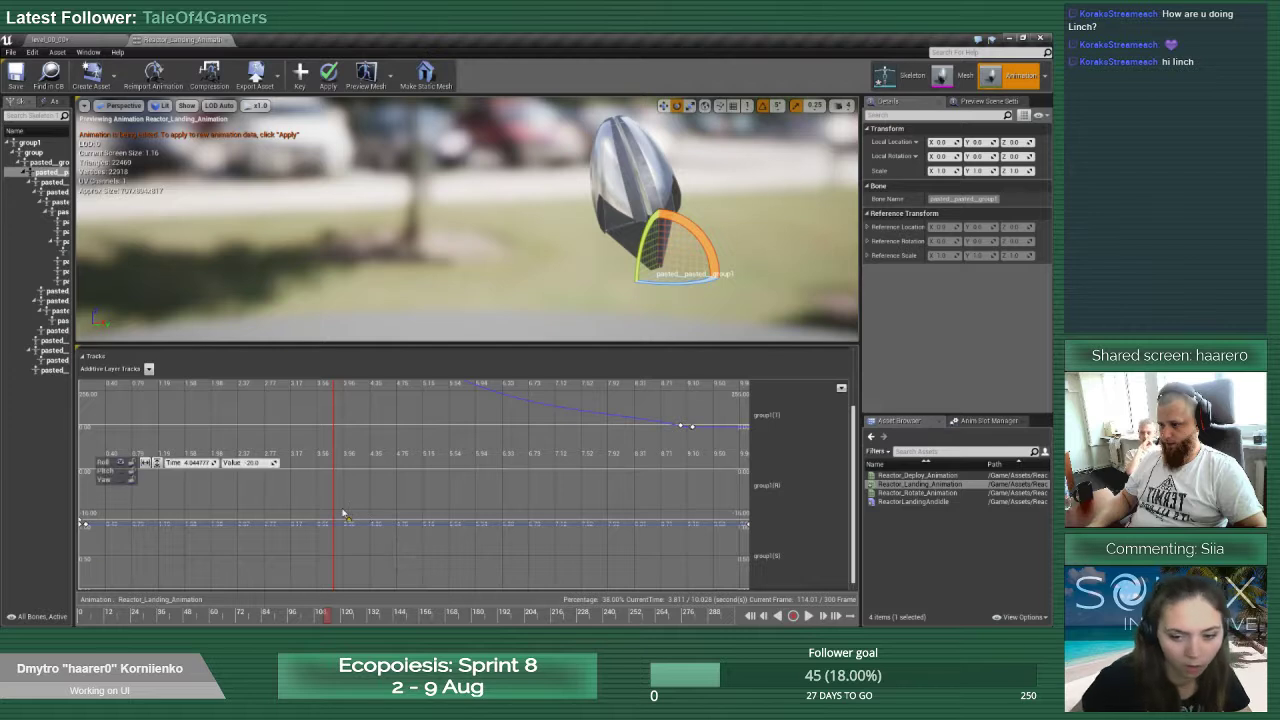
pyautogui.press('Tab')
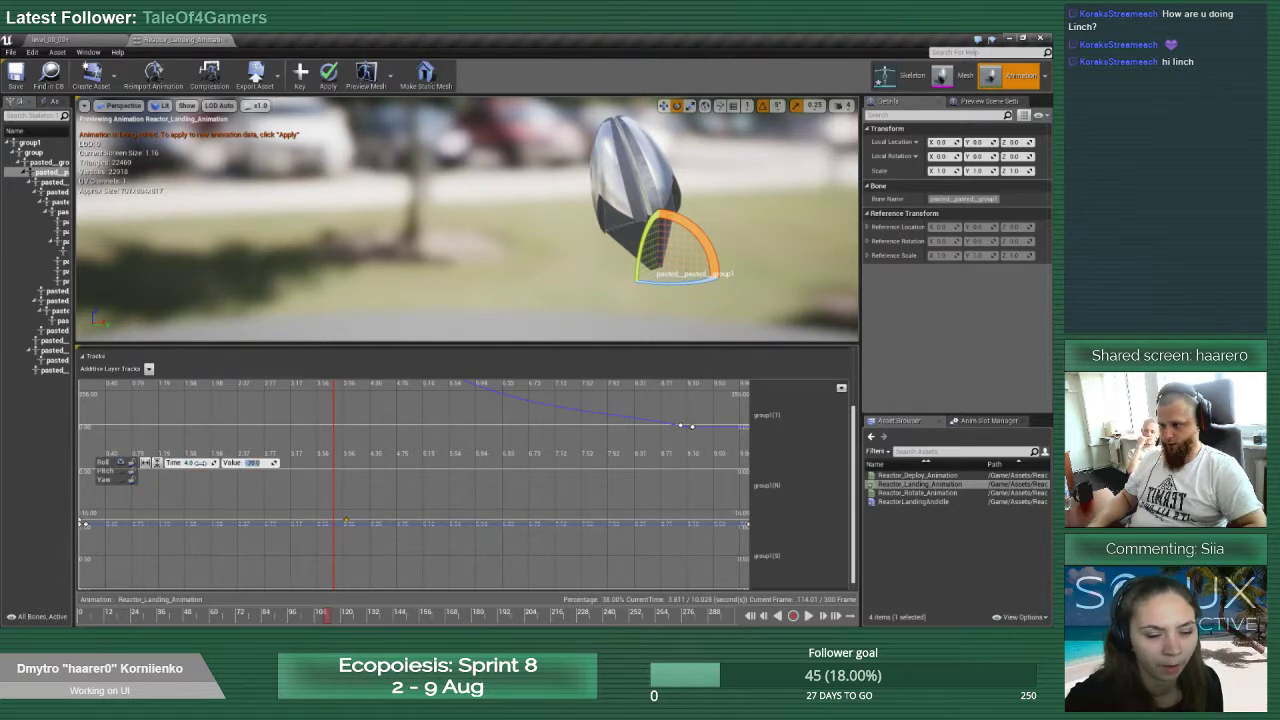
pyautogui.press('BackSpace')
pyautogui.write('-5')
pyautogui.press('Return')
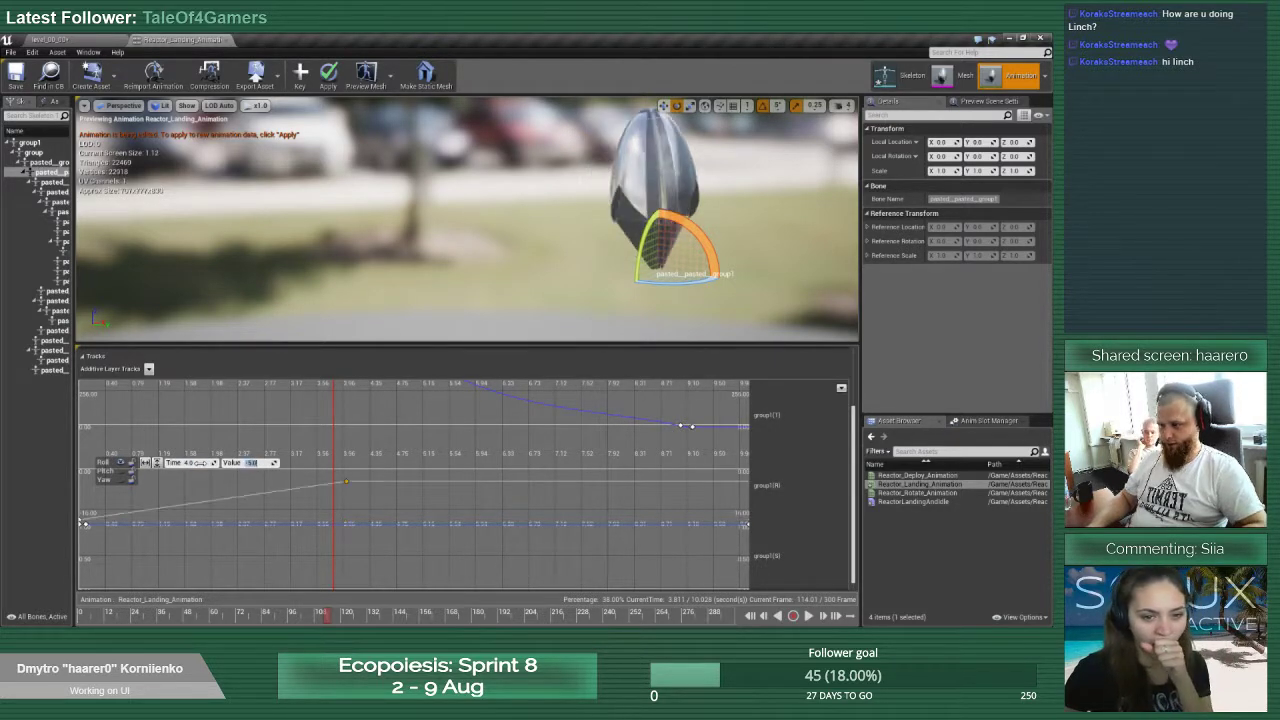
# Show the Pitch curve again and add a Roll key at 5.0 s with a value of 0
pyautogui.click(121, 472)
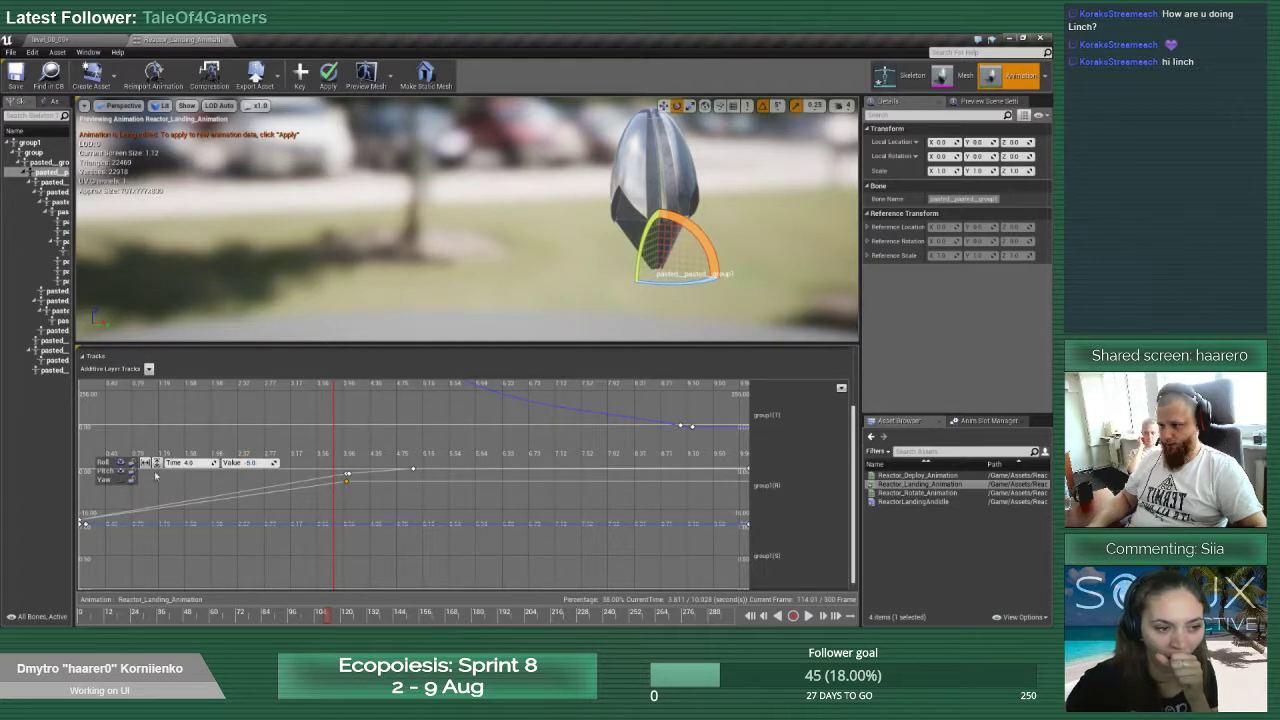
pyautogui.click(413, 481)
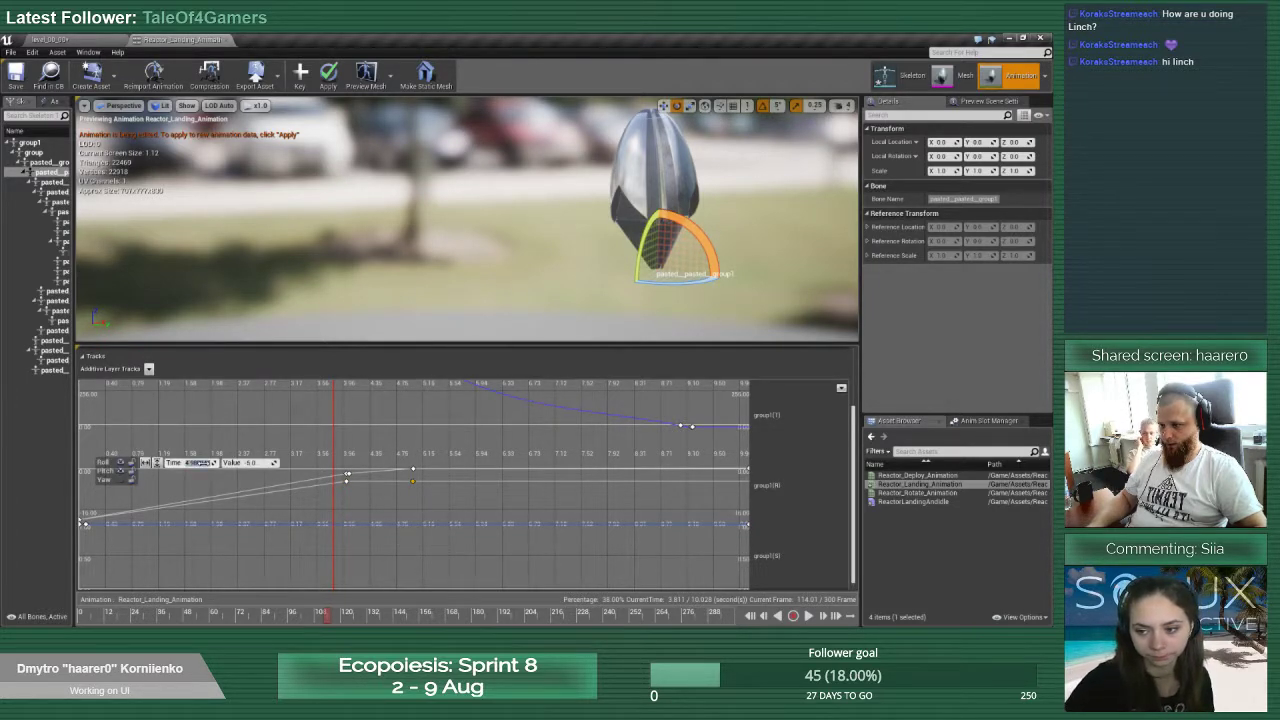
pyautogui.write('0')
pyautogui.press('Return')
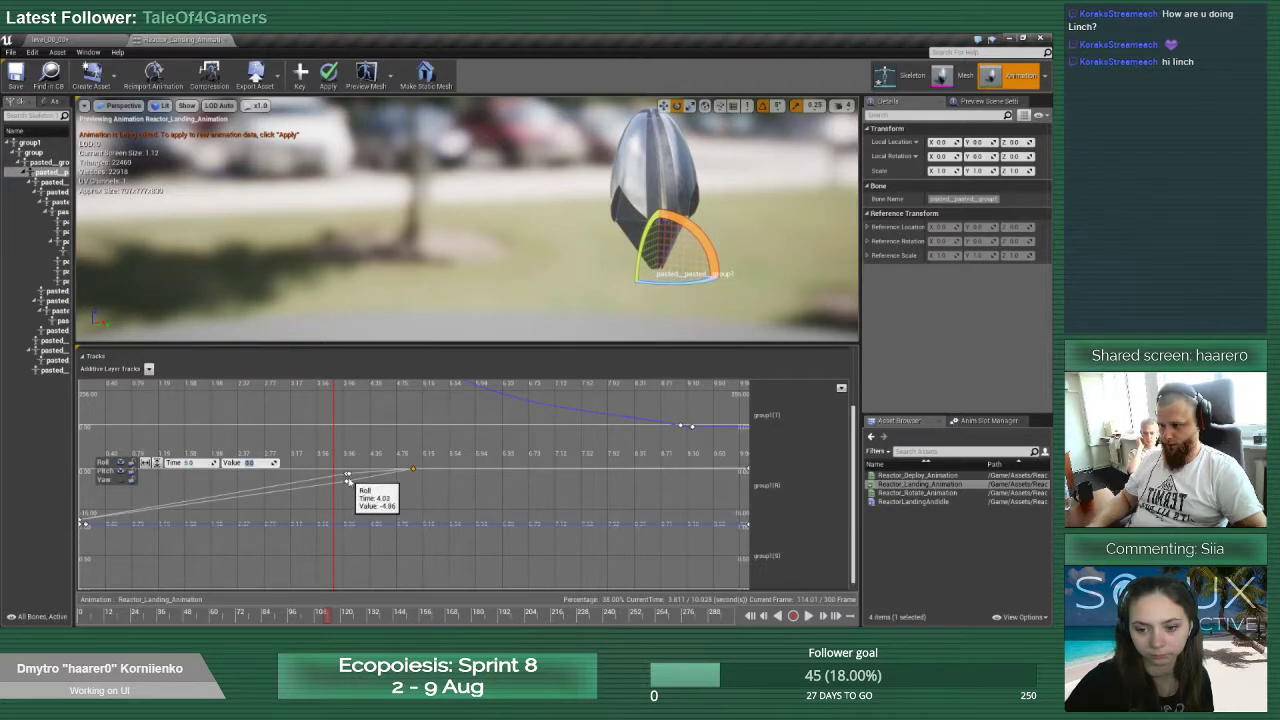
# Delete the duplicate Pitch key near 4.0 s, then match the Roll key at 4.0 s to Pitch and apply the animation edits
pyautogui.click(347, 475)
pyautogui.press('Delete')
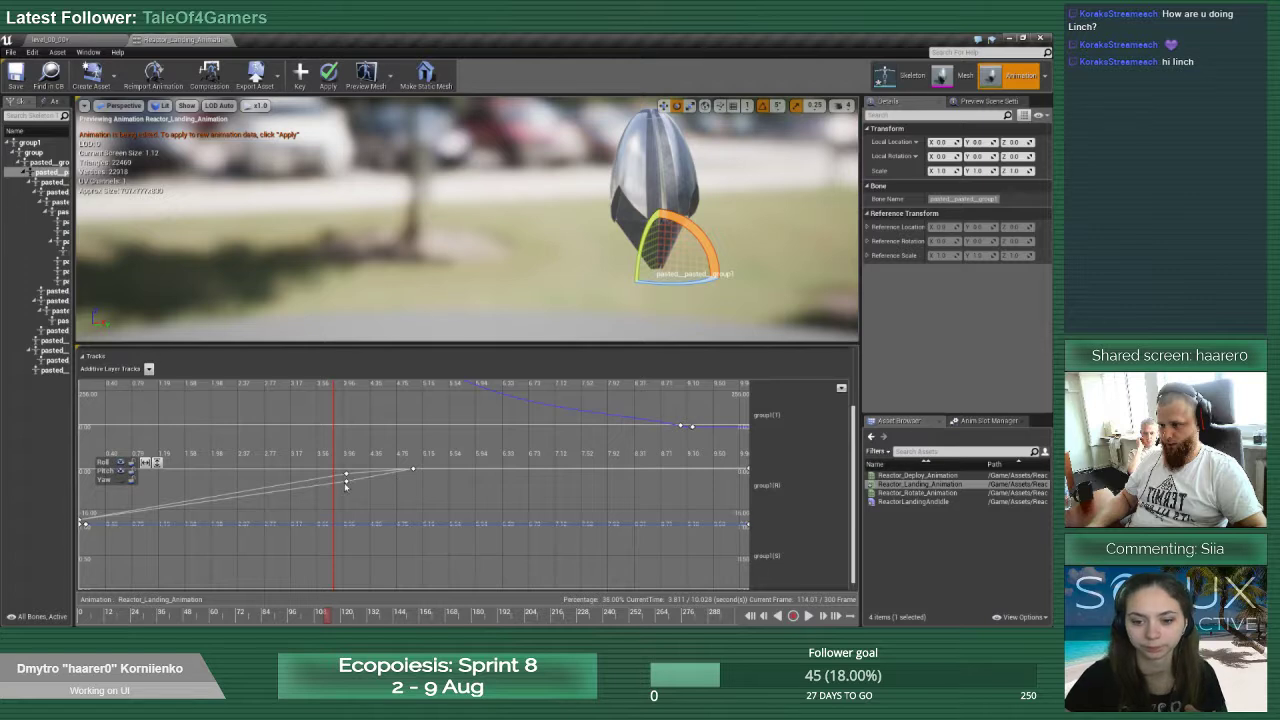
pyautogui.click(348, 485)
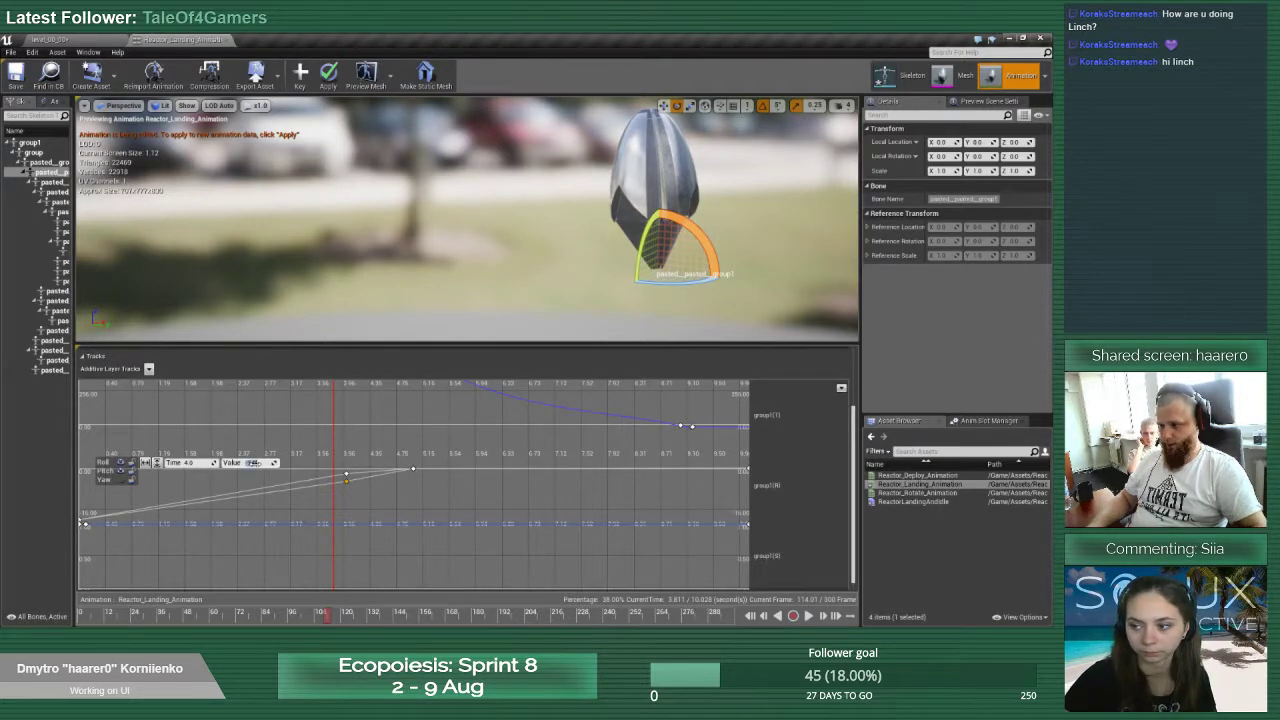
pyautogui.press('Return')
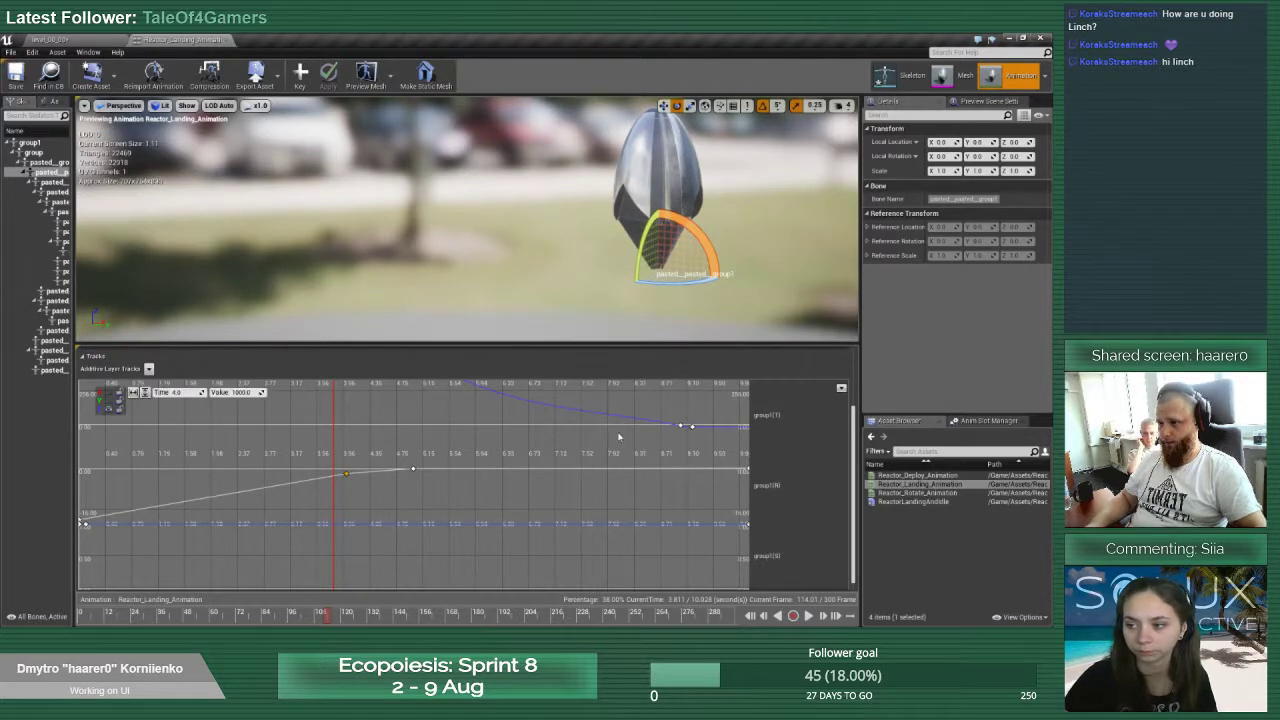
# Enlarge the preview and frame the reactor and the whole platform from farther away
pyautogui.moveTo(651, 287); pyautogui.dragTo(720, 360, button='right')
pyautogui.moveTo(606, 327); pyautogui.dragTo(606, 275, button='right')
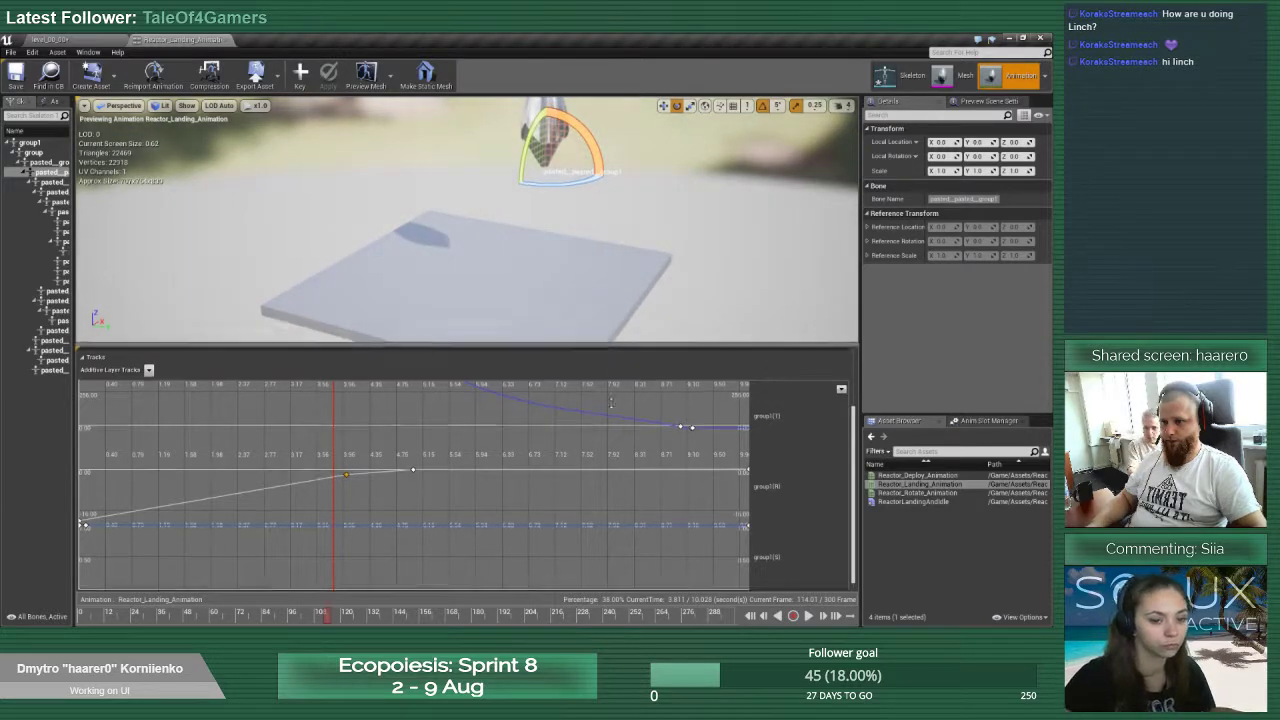
pyautogui.moveTo(608, 344); pyautogui.dragTo(606, 483)
pyautogui.moveTo(546, 383)
pyautogui.mouseDown(button='right')
pyautogui.moveTo(546, 285)
pyautogui.moveTo(546, 383)
pyautogui.mouseUp(button='right')
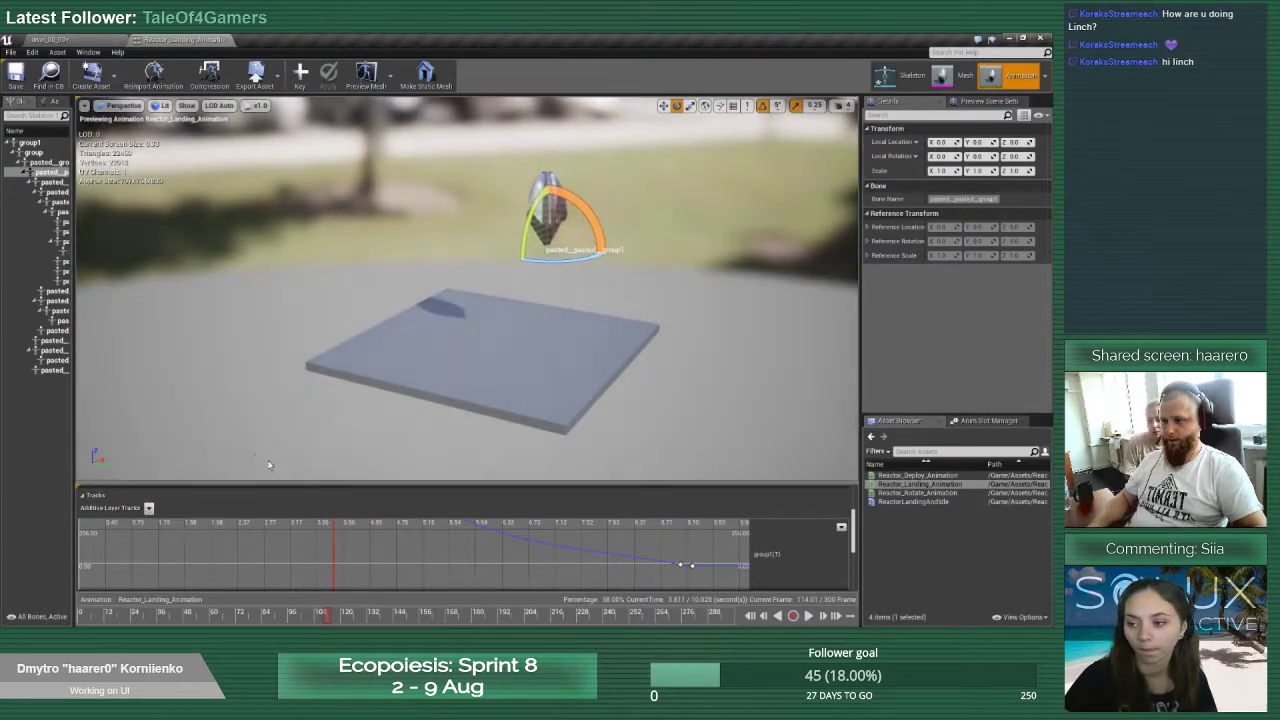
# Play the landing animation from the beginning to review the reactor's descent and touchdown
pyautogui.click(762, 615)
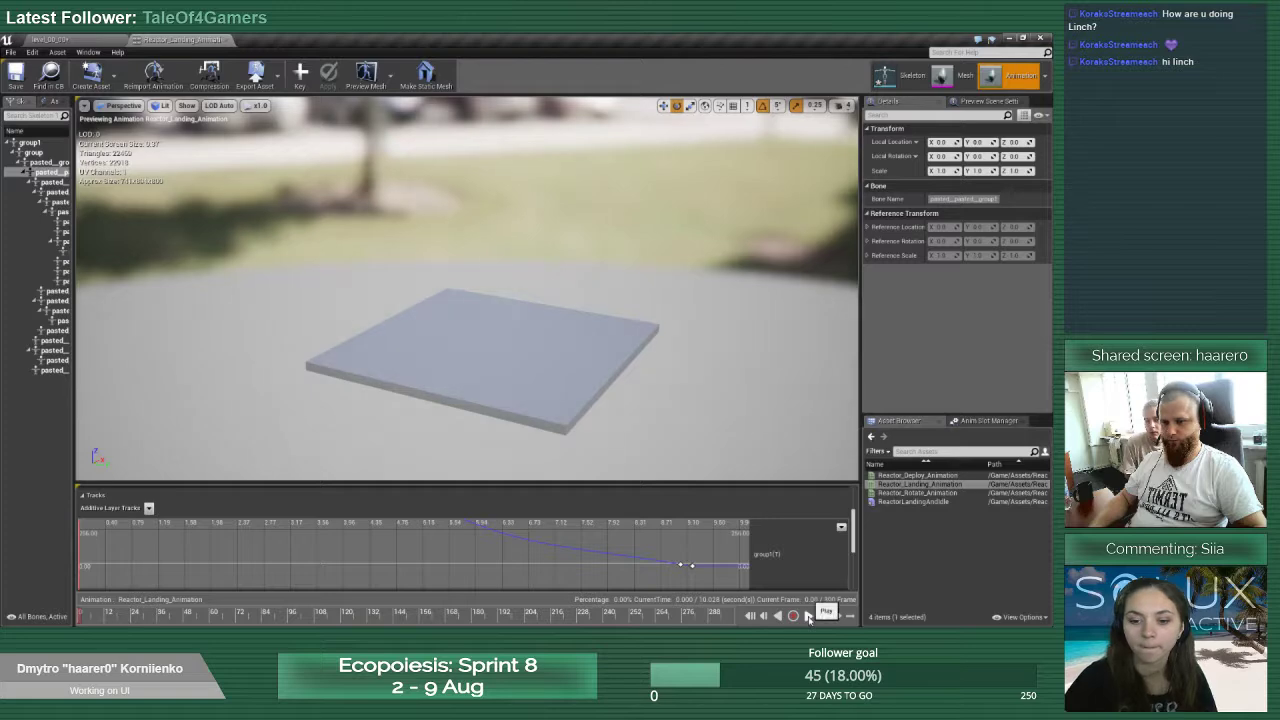
pyautogui.click(808, 616)
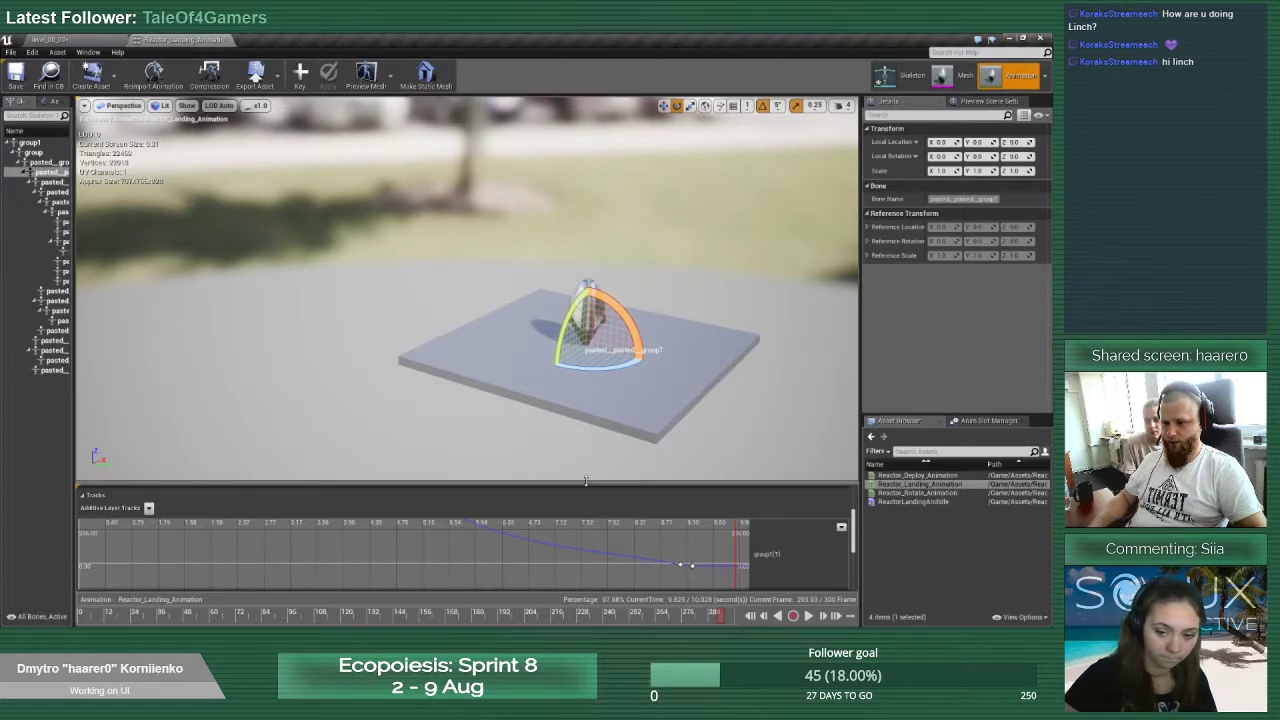
# Show the Y translation curve and smooth its key at 4.0 s by changing the key's interpolation and tangent
pyautogui.moveTo(586, 488); pyautogui.dragTo(576, 295)
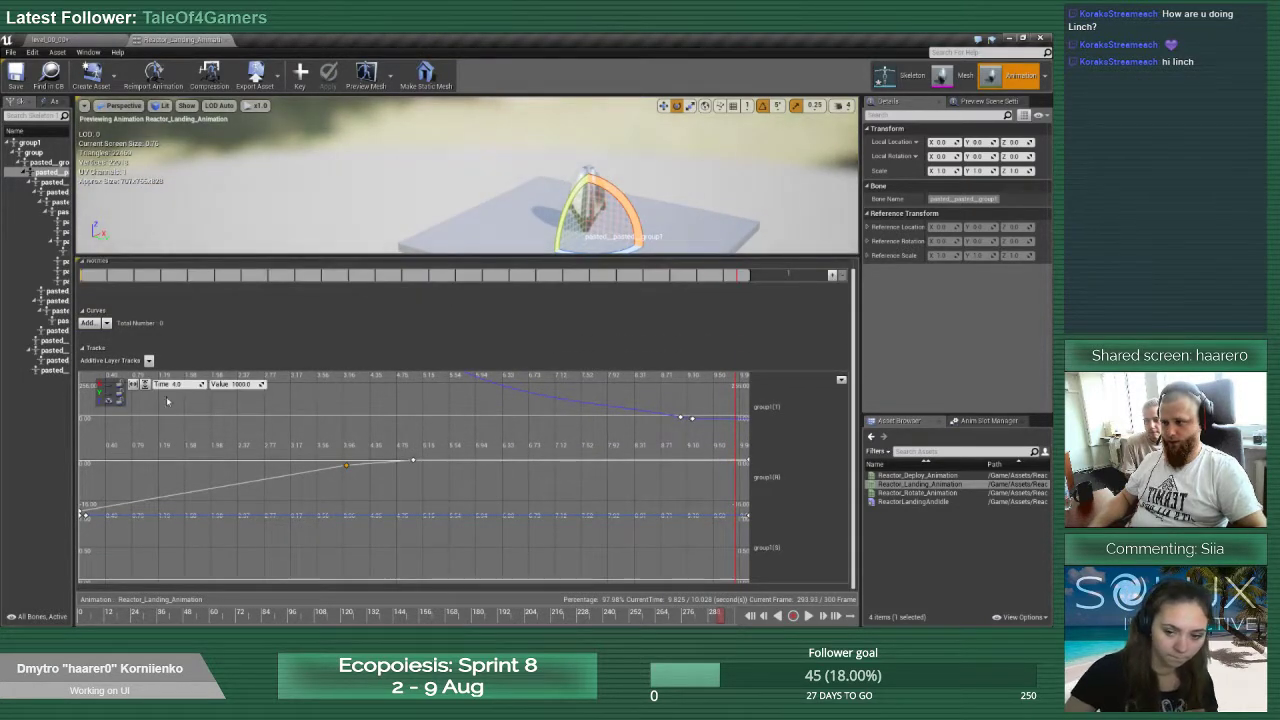
pyautogui.click(109, 397)
pyautogui.moveTo(552, 409); pyautogui.dragTo(523, 397, button='right')
pyautogui.rightClick(346, 385)
pyautogui.click(364, 398)
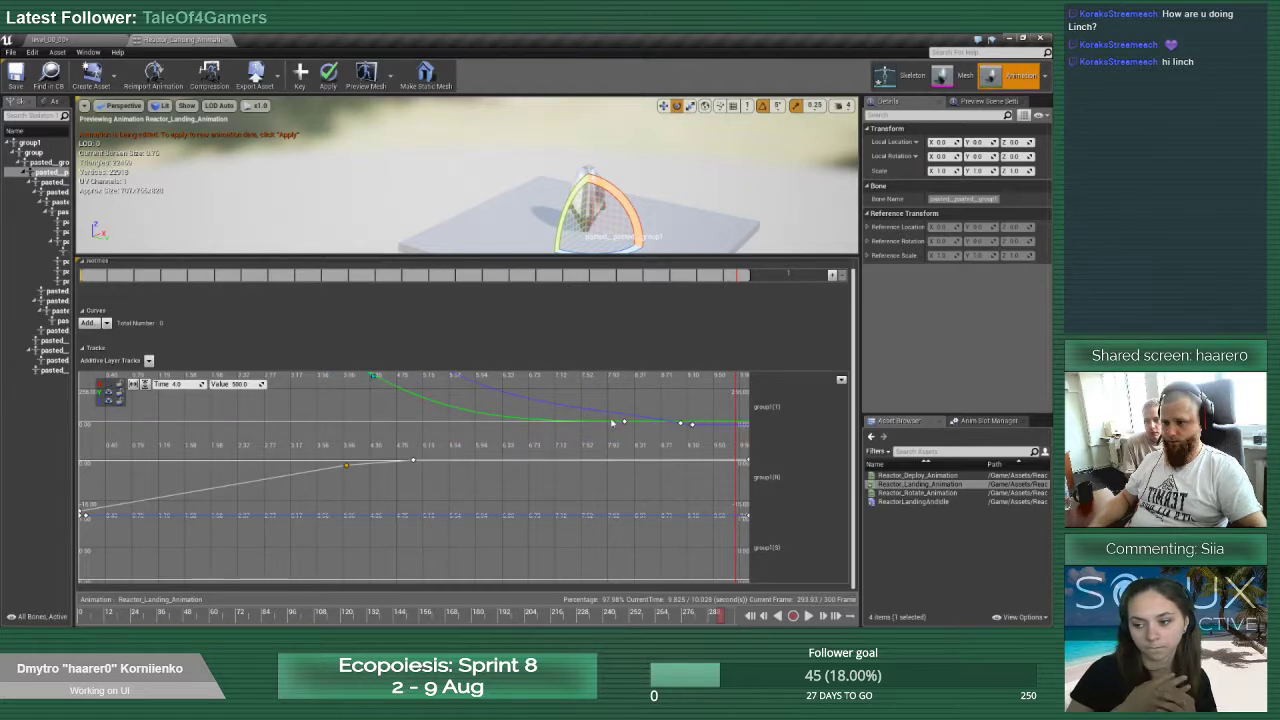
pyautogui.scroll(-3, 355, 403)
pyautogui.moveTo(354, 398); pyautogui.dragTo(419, 394)
pyautogui.moveTo(545, 401); pyautogui.dragTo(568, 365, button='right')
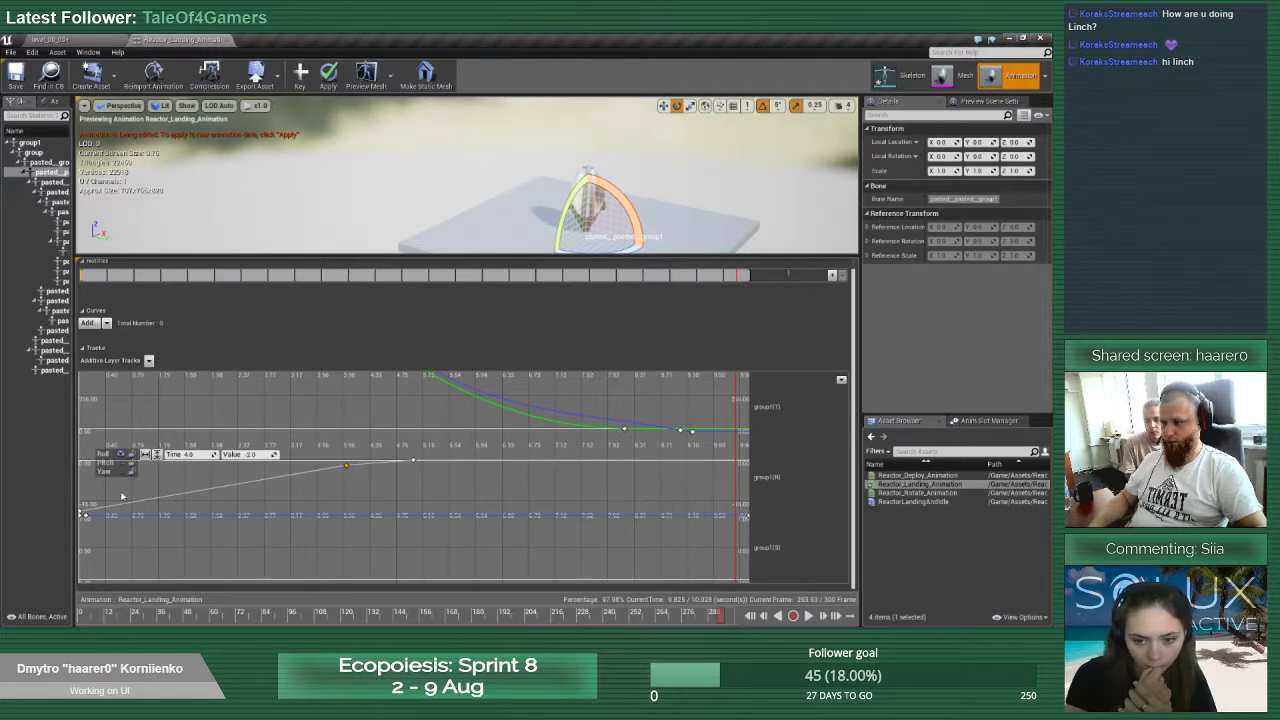
# Reverse the Roll tilt by making the start key positive and setting the 4.0 s key to 2, and replay the landing
pyautogui.click(84, 515)
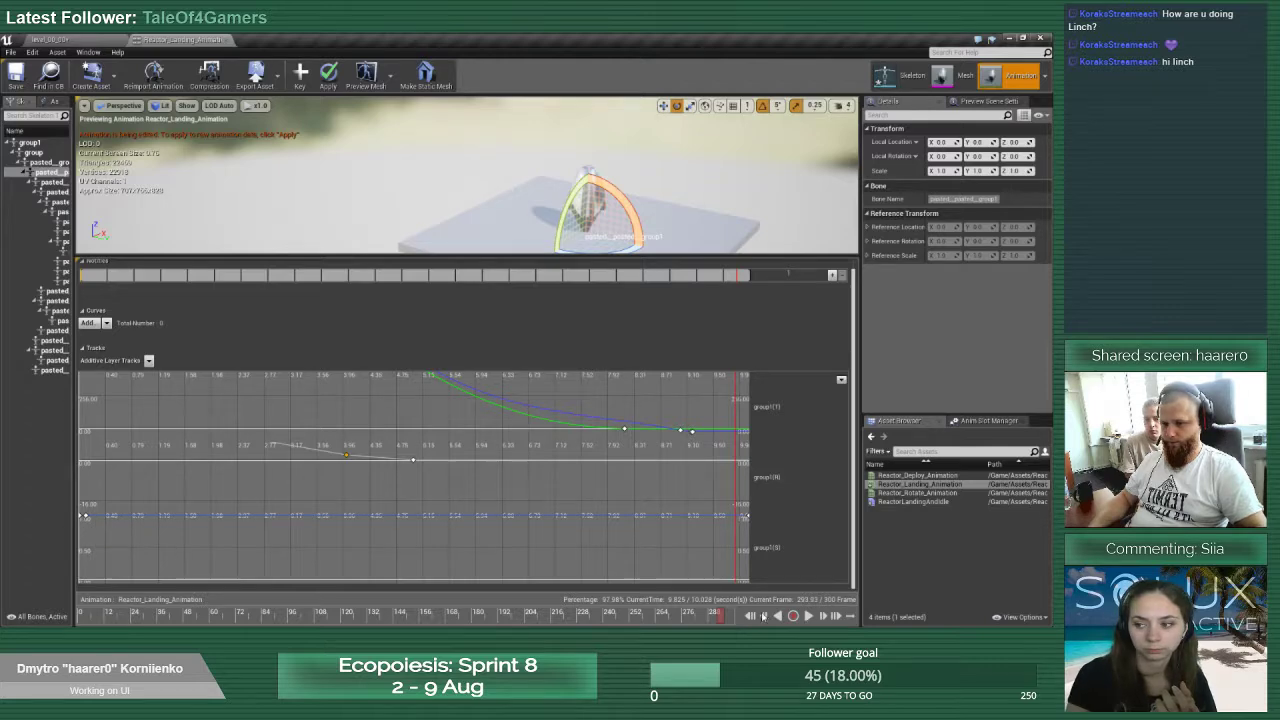
pyautogui.click(750, 616)
pyautogui.click(810, 616)
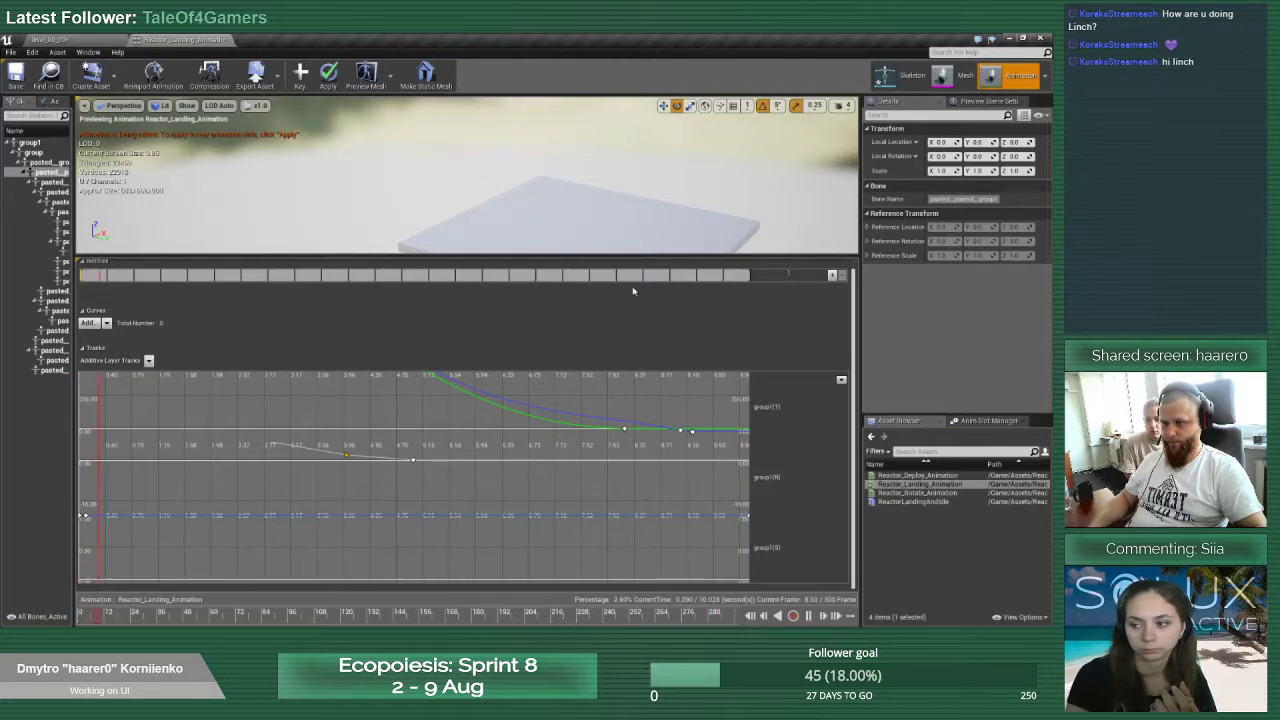
pyautogui.moveTo(617, 256); pyautogui.dragTo(626, 514)
pyautogui.moveTo(610, 400); pyautogui.dragTo(585, 349, button='right')
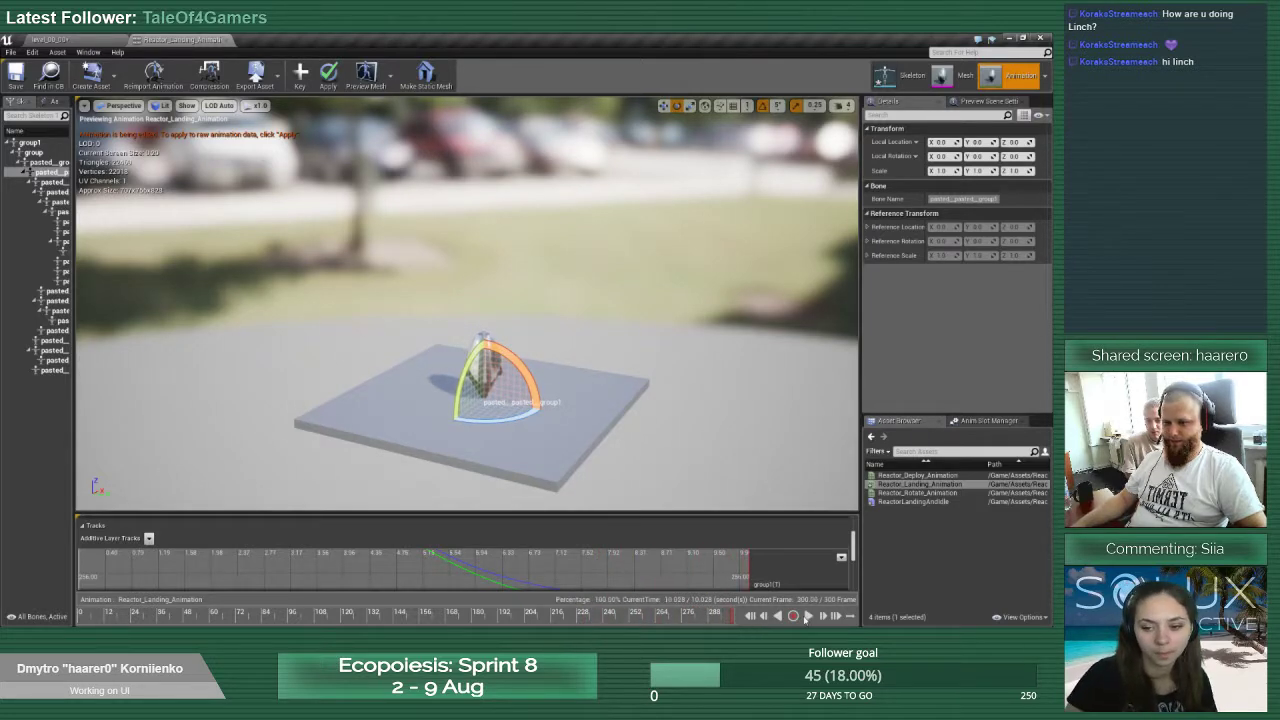
# Move the Y translation key at 4.0 s to about 3.6 s with a value of about 293, and adjust its tangent
pyautogui.moveTo(600, 512); pyautogui.dragTo(600, 280)
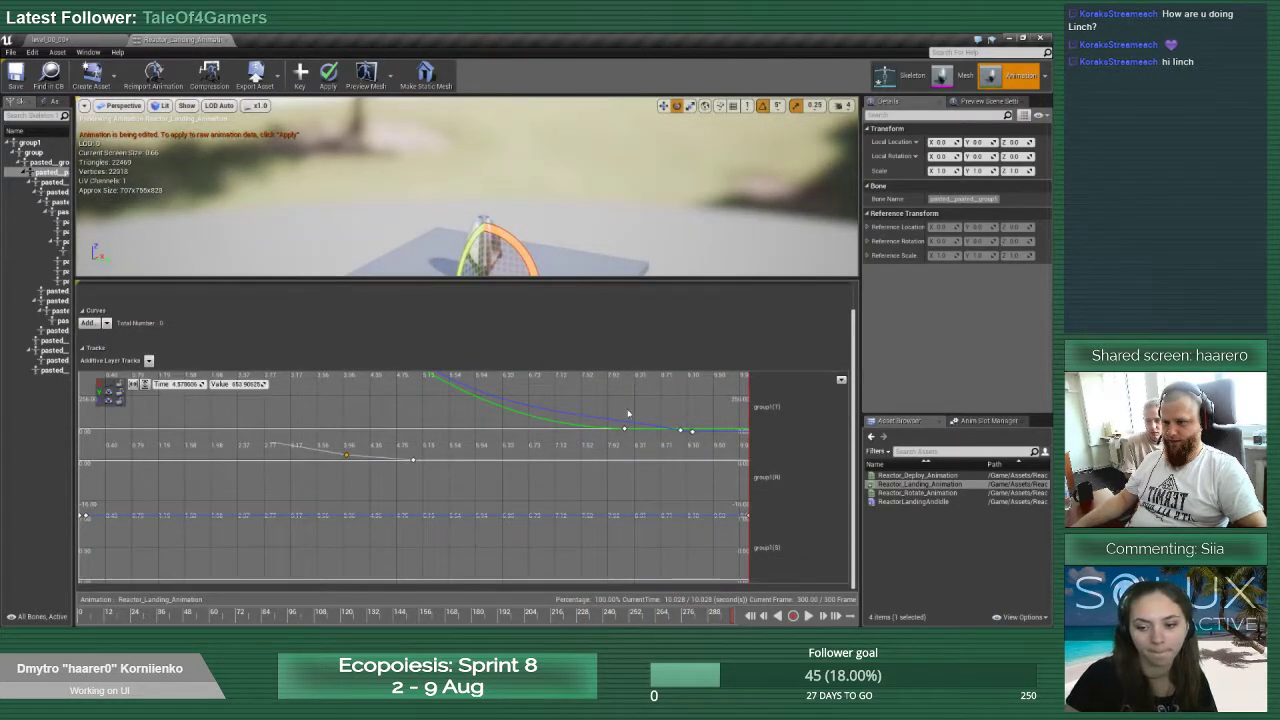
pyautogui.moveTo(628, 410); pyautogui.dragTo(617, 440)
pyautogui.moveTo(500, 408); pyautogui.dragTo(406, 401, button='right')
pyautogui.moveTo(385, 406); pyautogui.dragTo(346, 437)
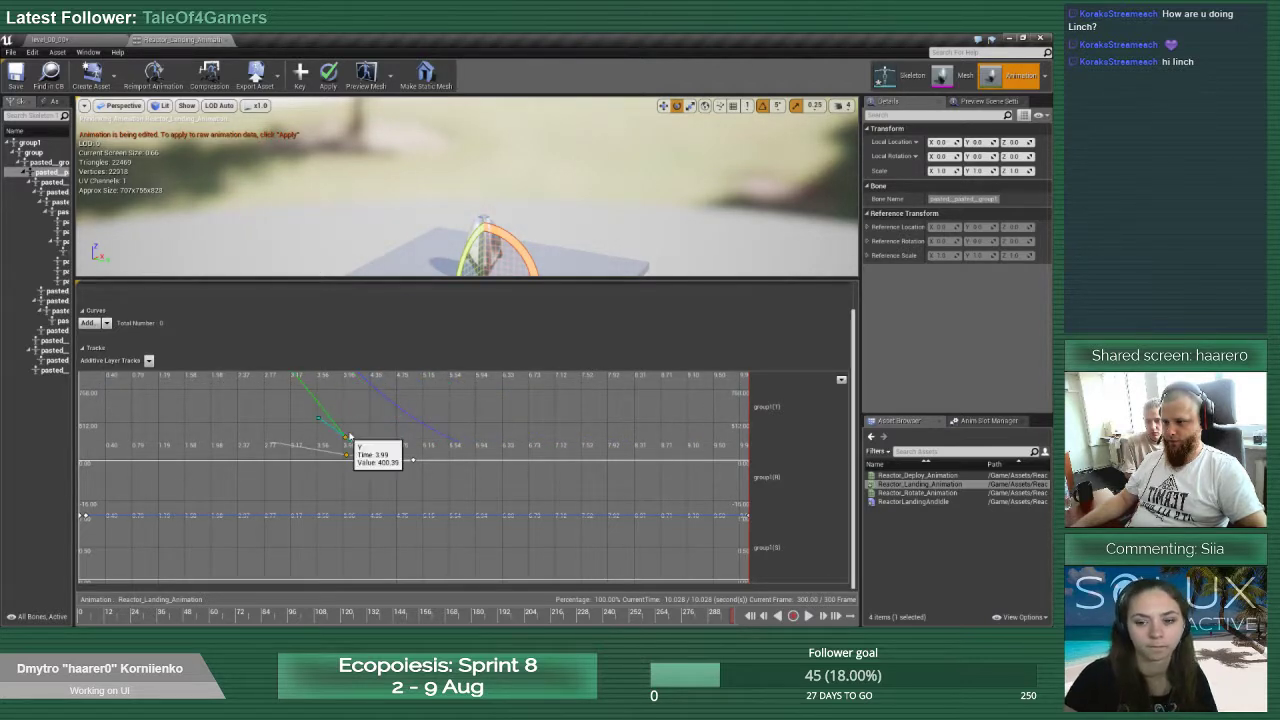
pyautogui.moveTo(402, 398); pyautogui.dragTo(409, 333, button='right')
pyautogui.click(346, 376)
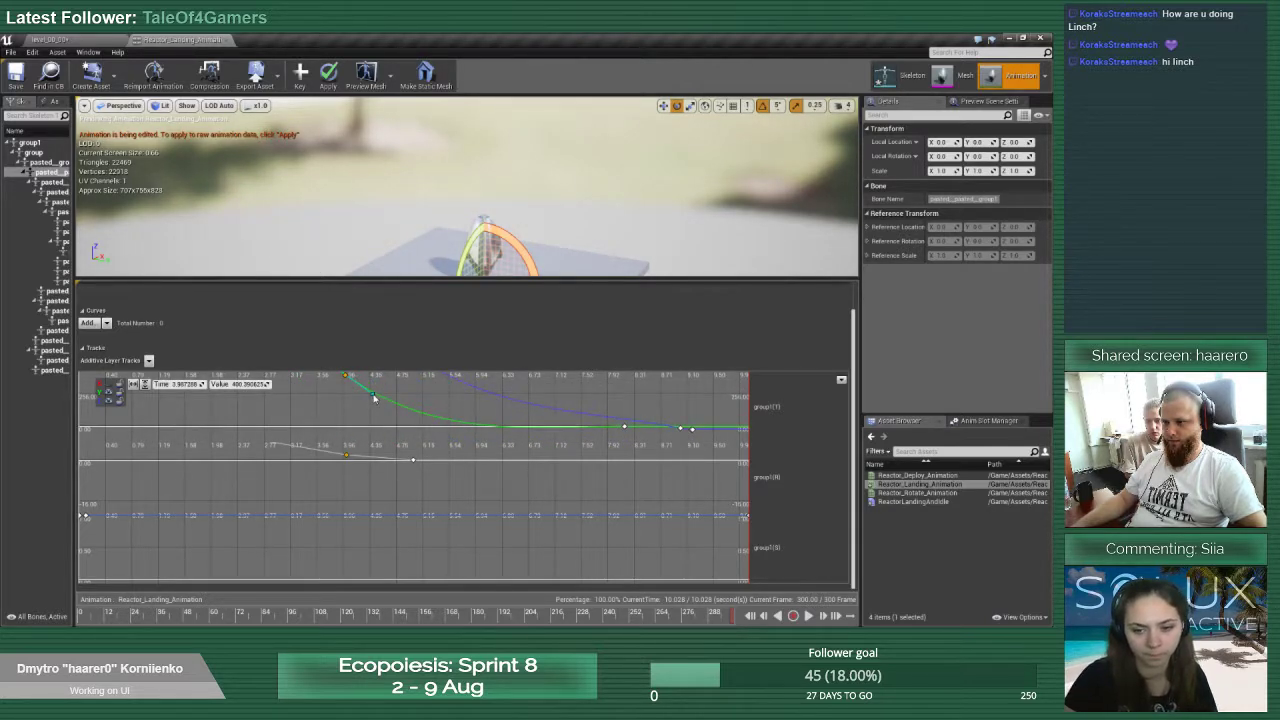
pyautogui.moveTo(374, 396); pyautogui.dragTo(320, 391)
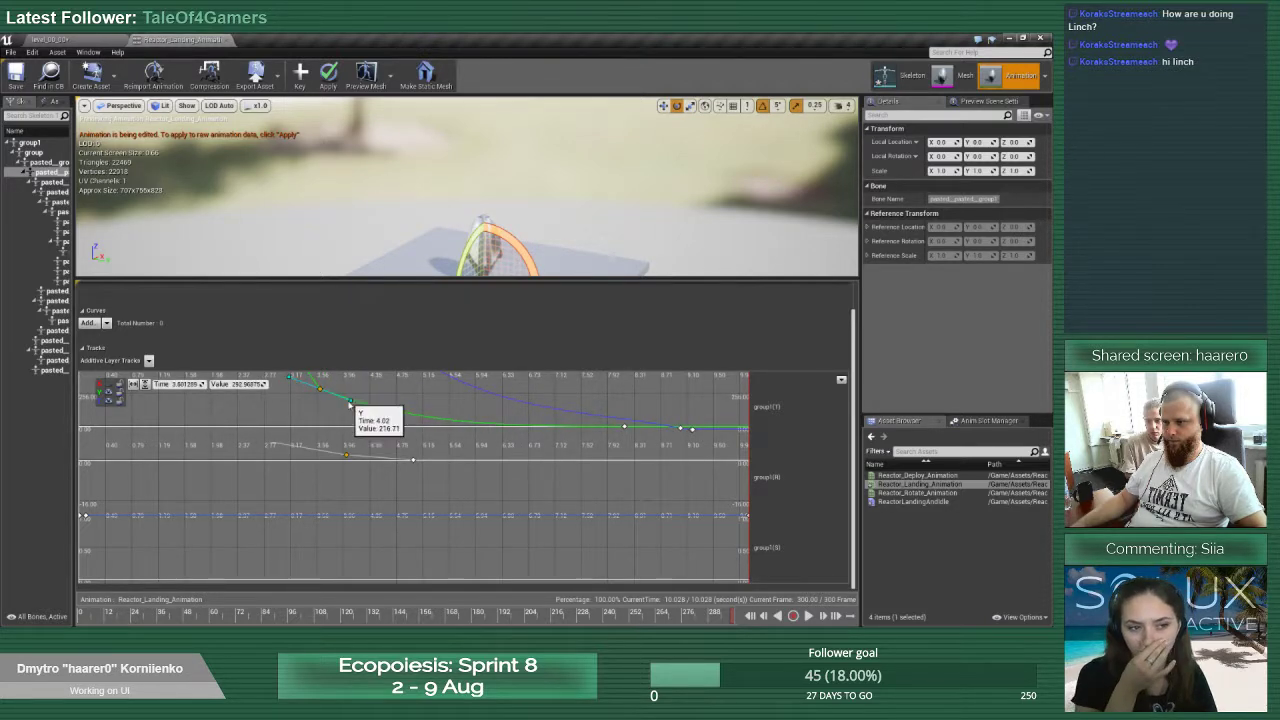
pyautogui.click(360, 399)
pyautogui.click(322, 390)
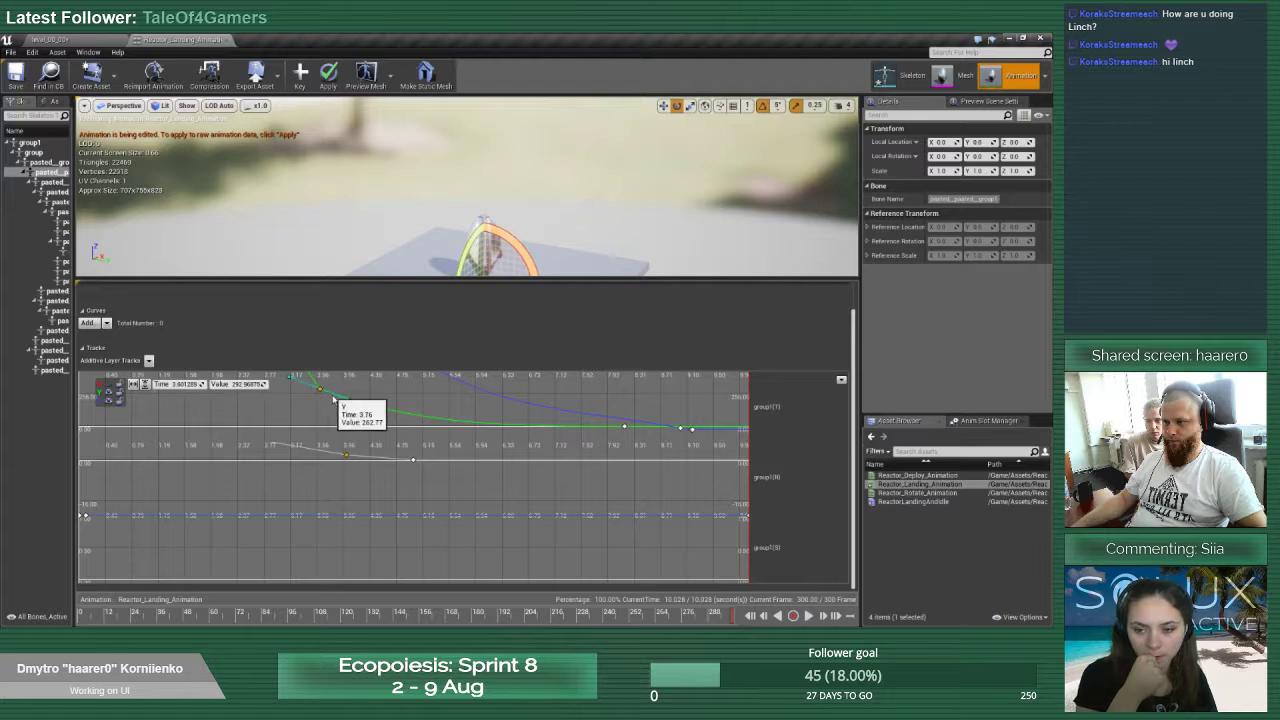
pyautogui.moveTo(352, 400); pyautogui.dragTo(367, 406)
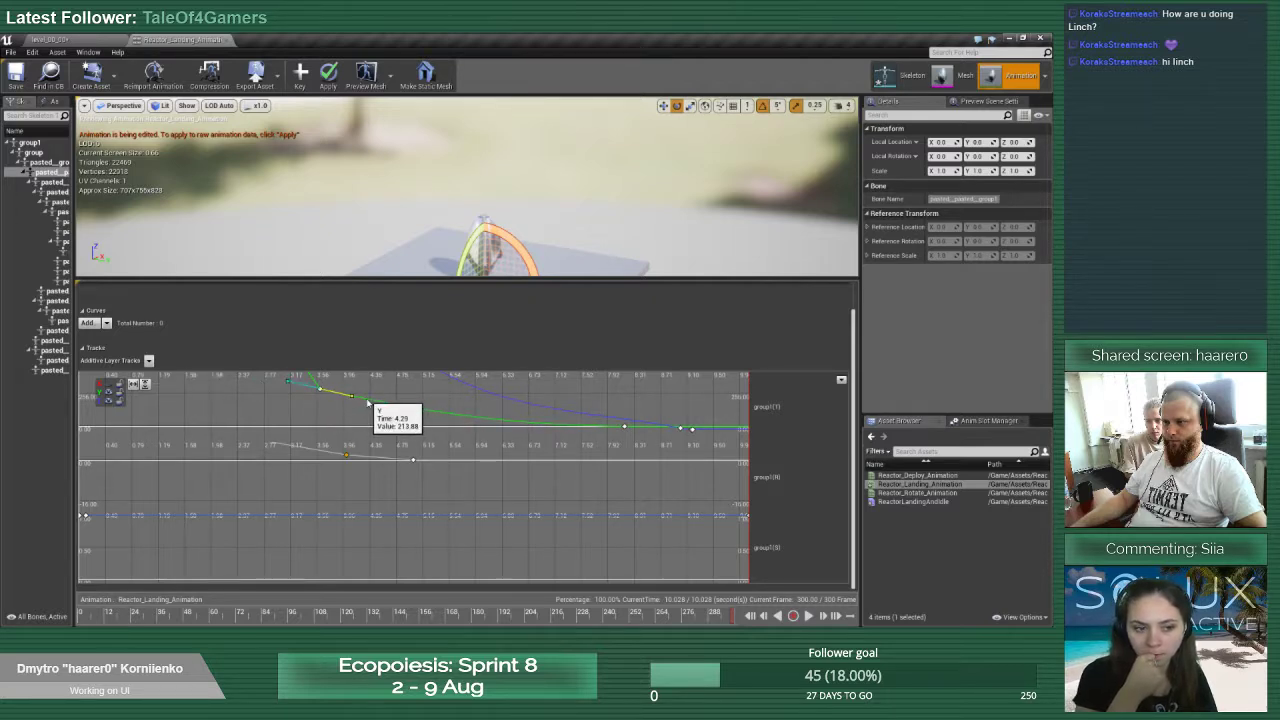
# Ease the start of the Y translation curve by changing the 0.0 s key's interpolation and tangent, and replay the animation in a larger preview
pyautogui.moveTo(376, 419); pyautogui.dragTo(275, 471, button='right')
pyautogui.moveTo(271, 402); pyautogui.dragTo(240, 438, button='right')
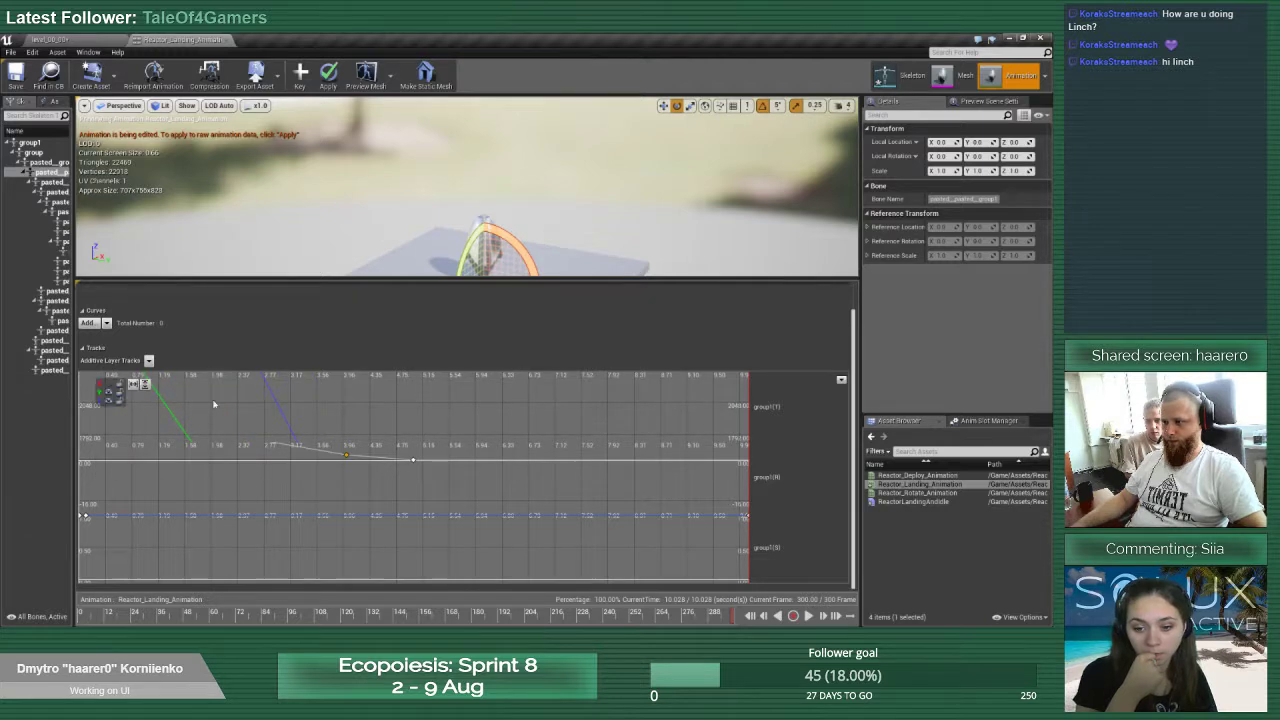
pyautogui.click(145, 385)
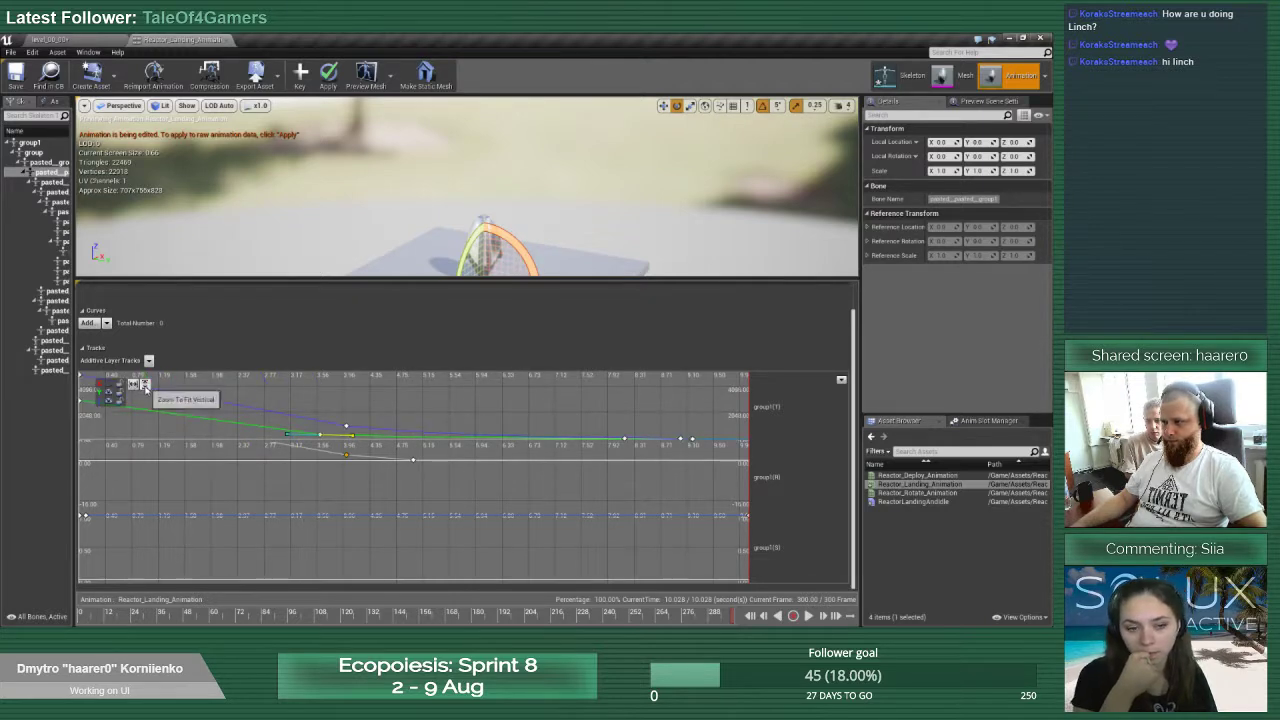
pyautogui.click(82, 403)
pyautogui.rightClick(82, 404)
pyautogui.click(120, 416)
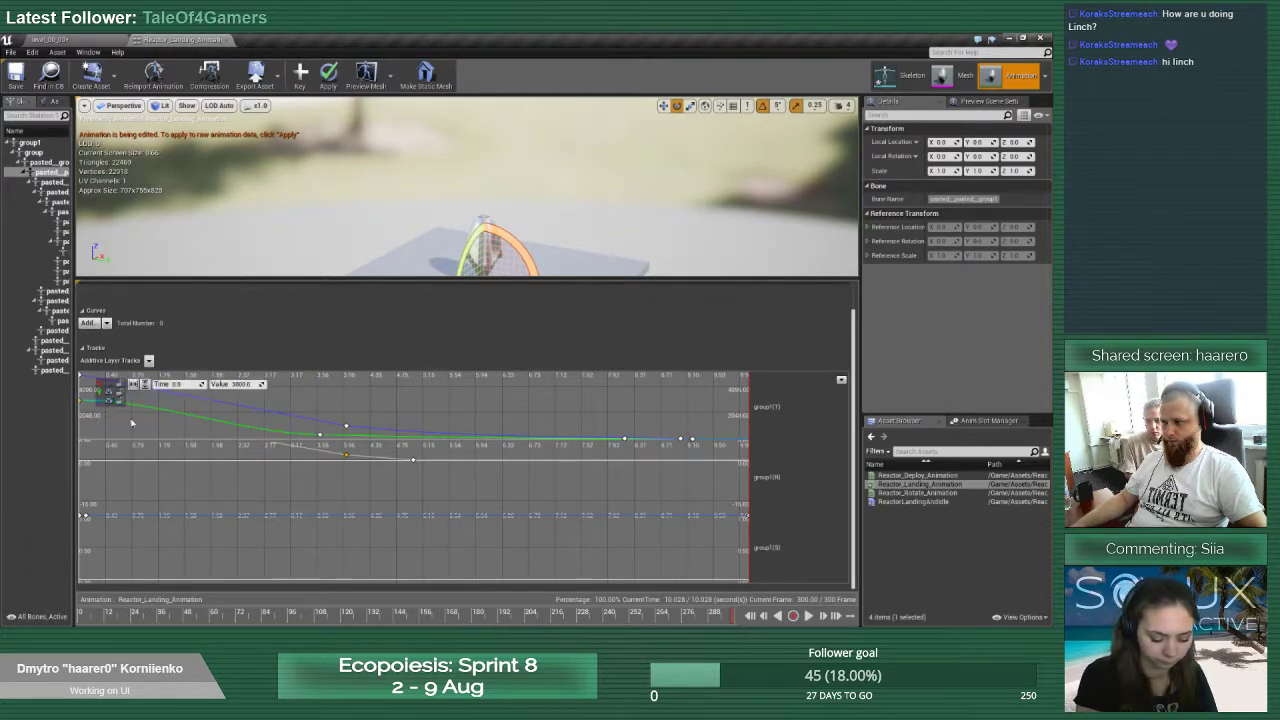
pyautogui.moveTo(189, 413); pyautogui.dragTo(202, 380, button='right')
pyautogui.click(112, 431)
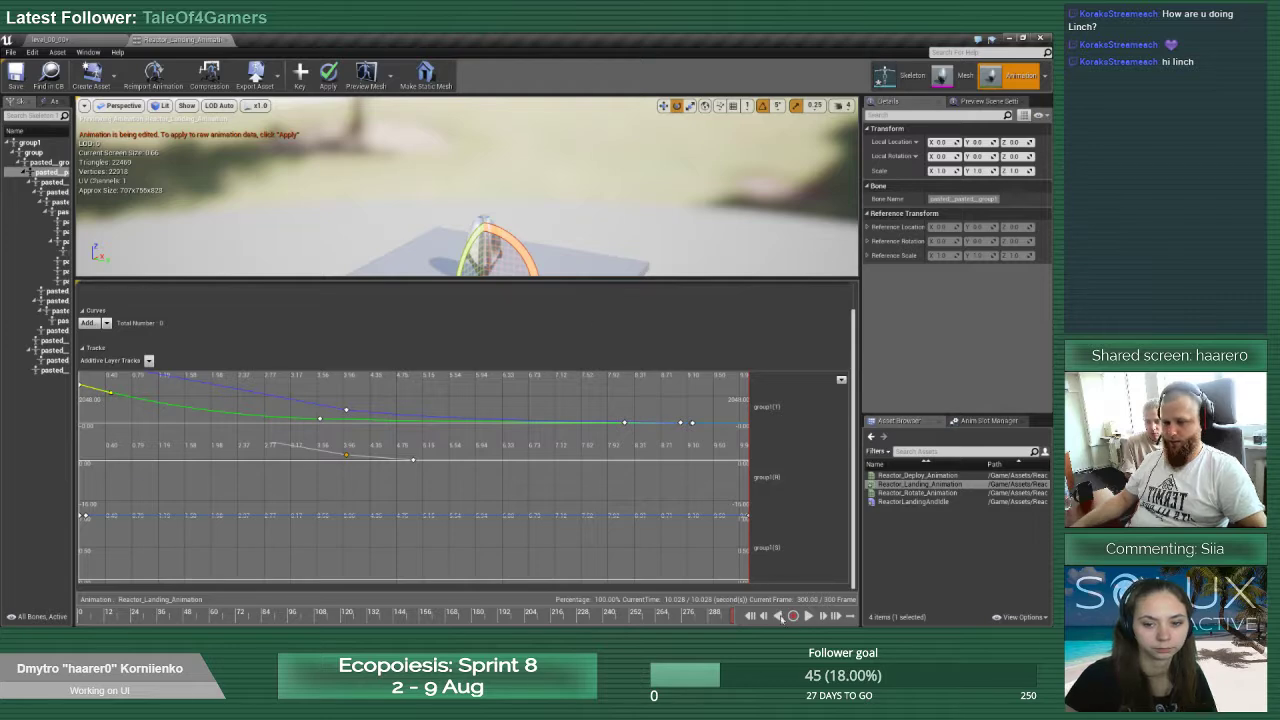
pyautogui.click(750, 617)
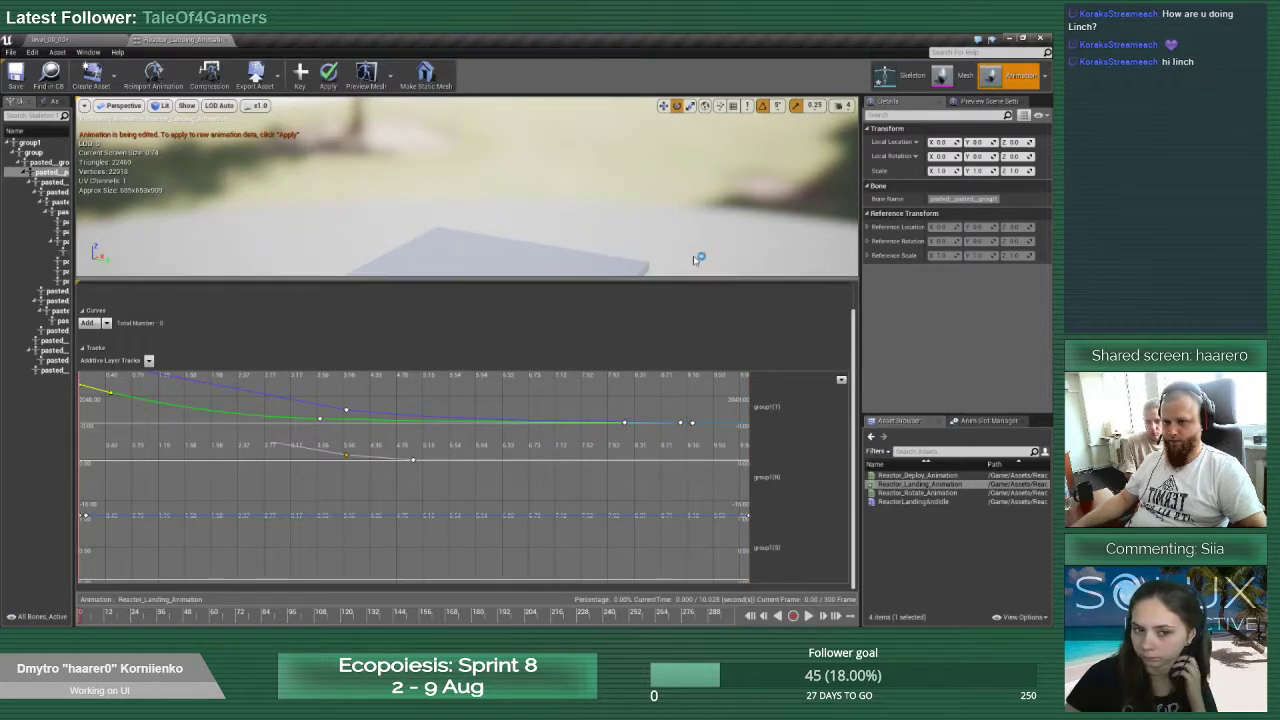
pyautogui.moveTo(689, 279); pyautogui.dragTo(692, 447)
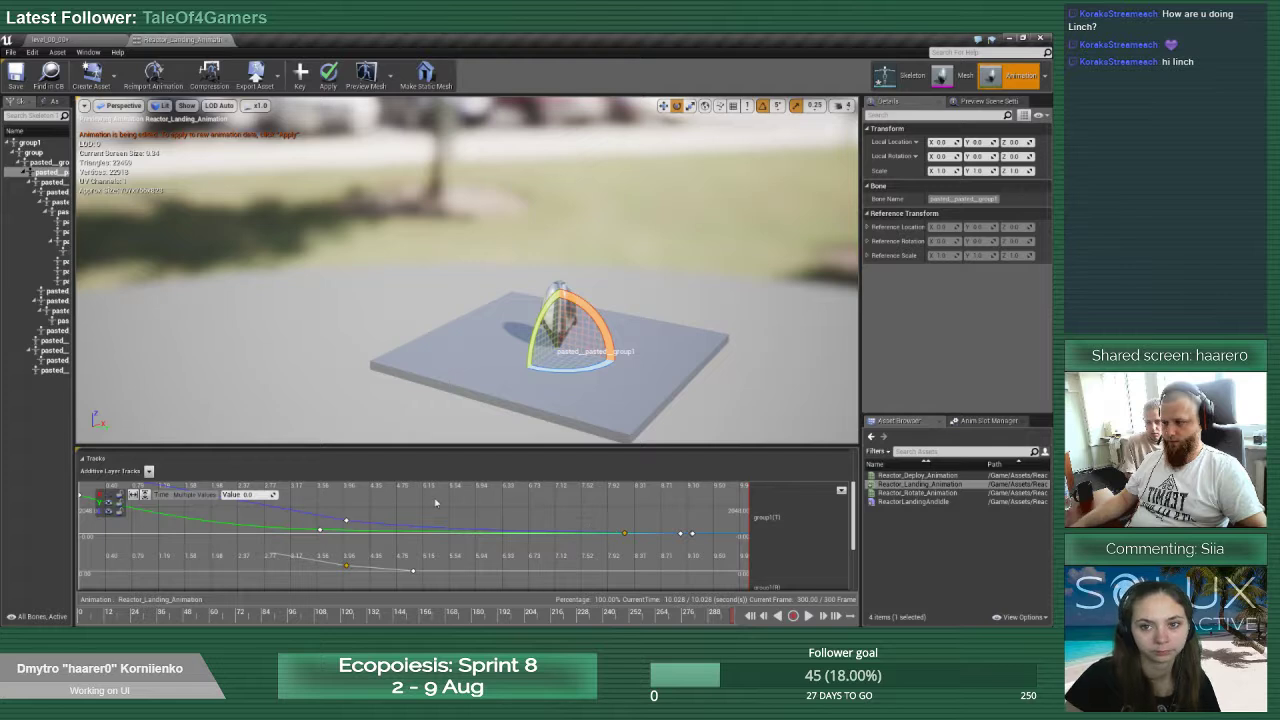
# Hide the Z translation curve and remove the duplicate zero-value Y key near frame 244
pyautogui.click(108, 513)
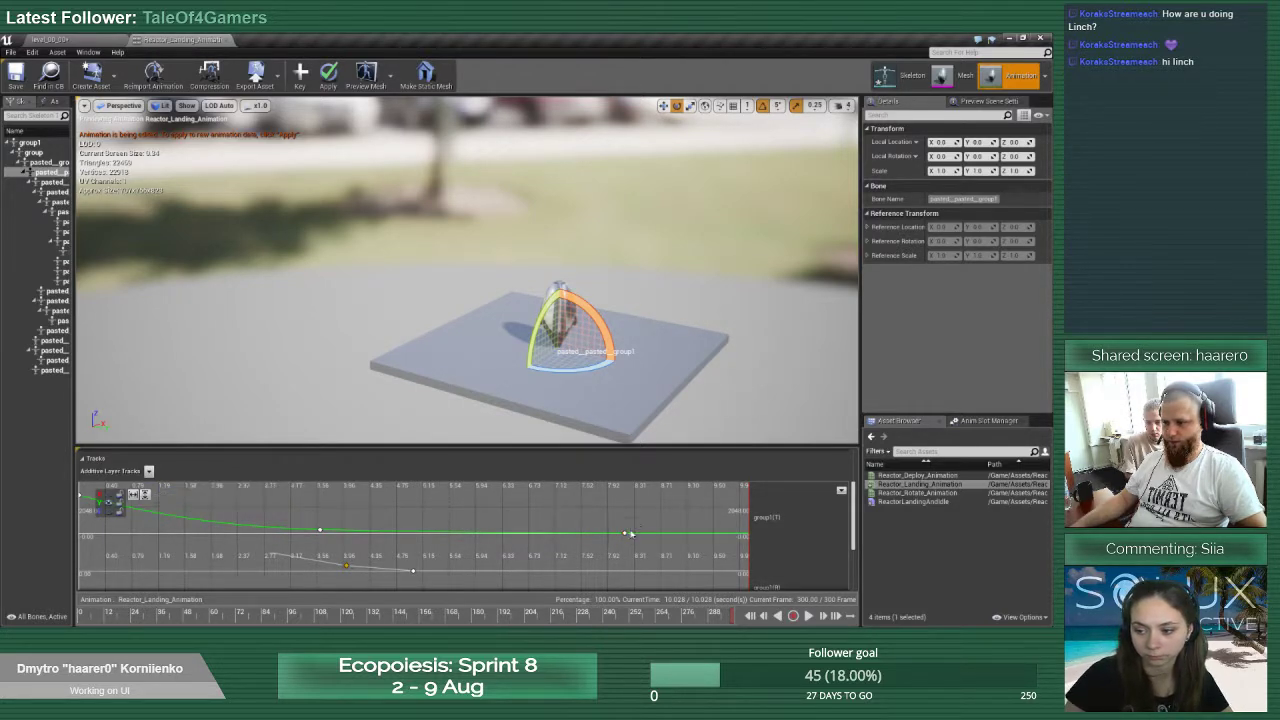
pyautogui.scroll(10, 630, 533)
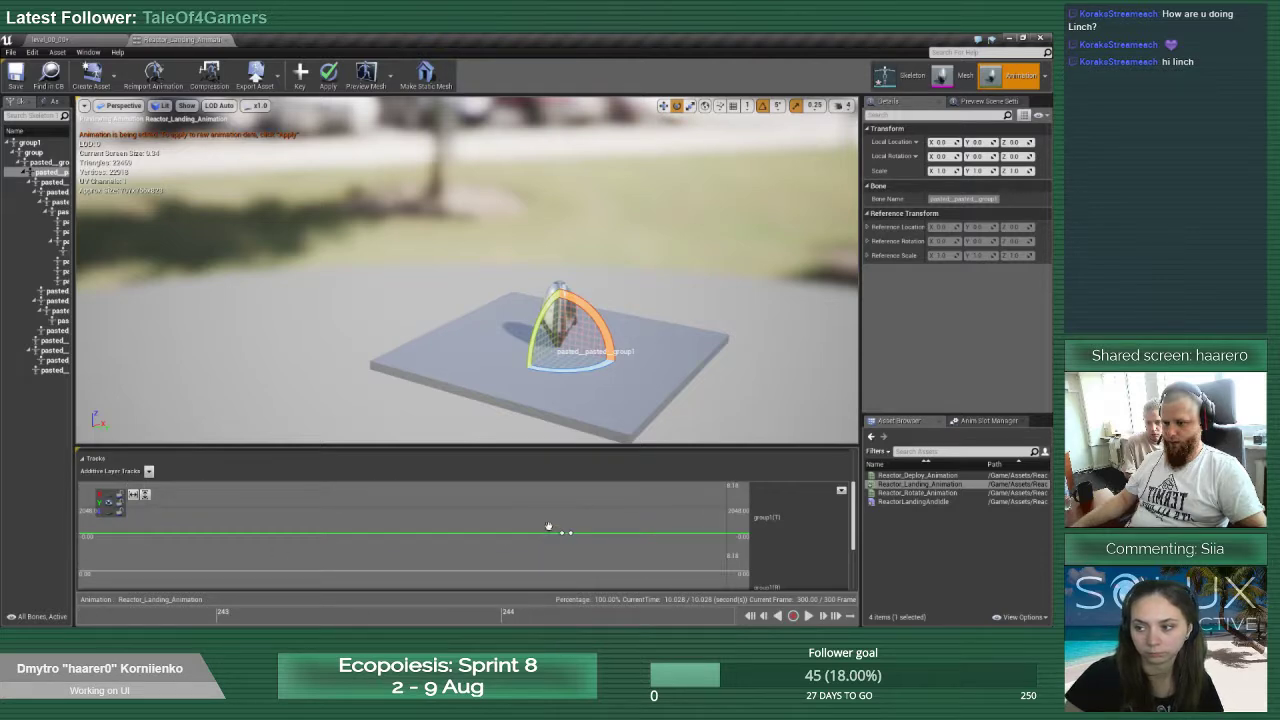
pyautogui.click(561, 533)
pyautogui.moveTo(566, 543); pyautogui.dragTo(566, 540)
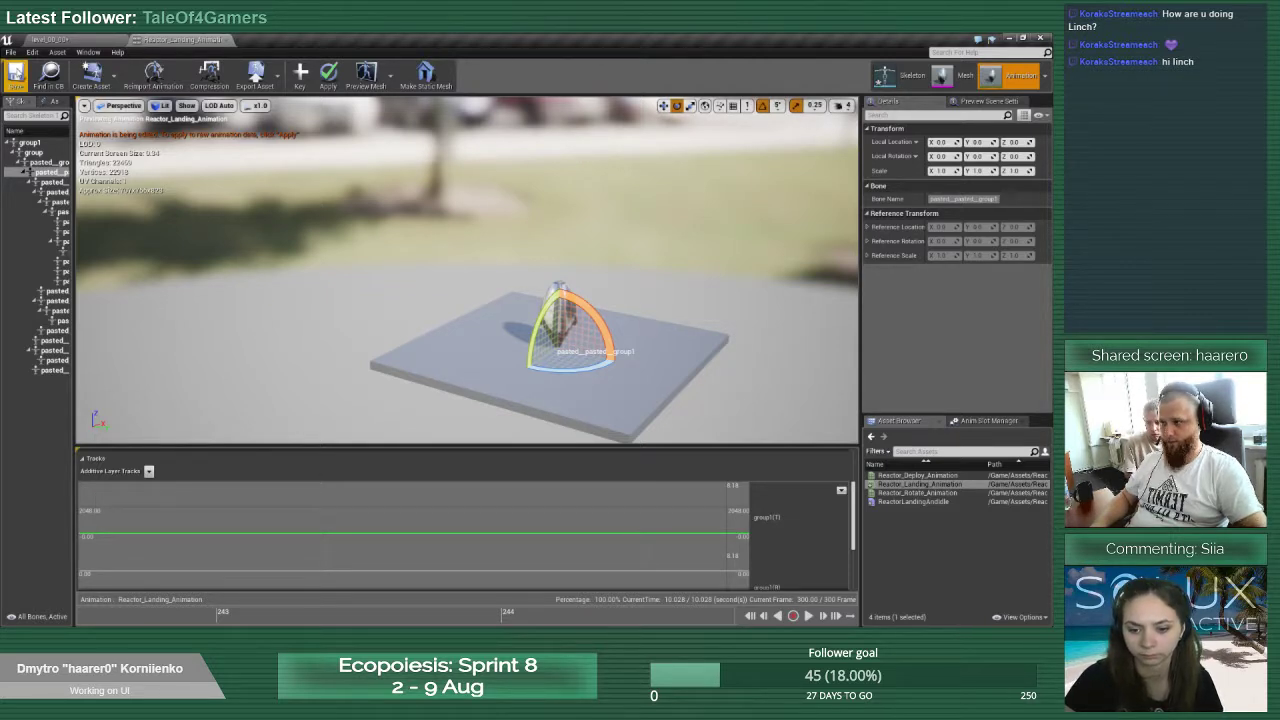
# Apply the animation edits and replay the landing from the beginning
pyautogui.click(328, 75)
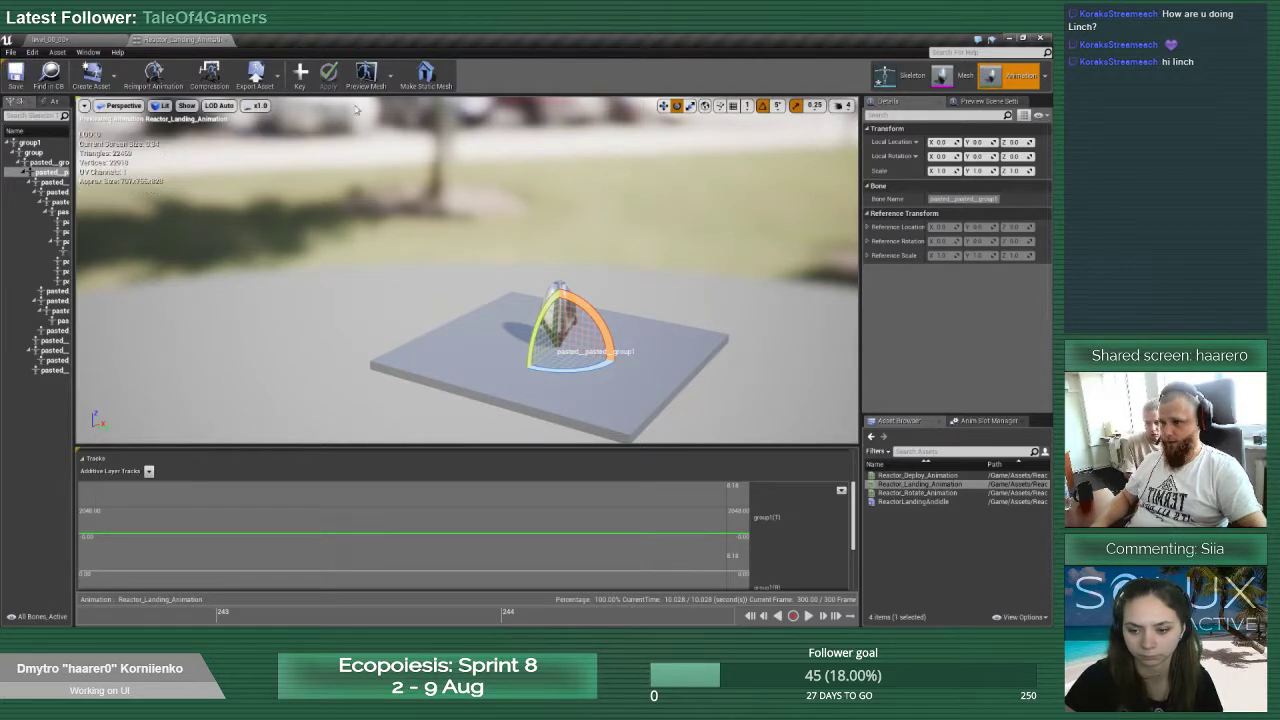
pyautogui.click(749, 617)
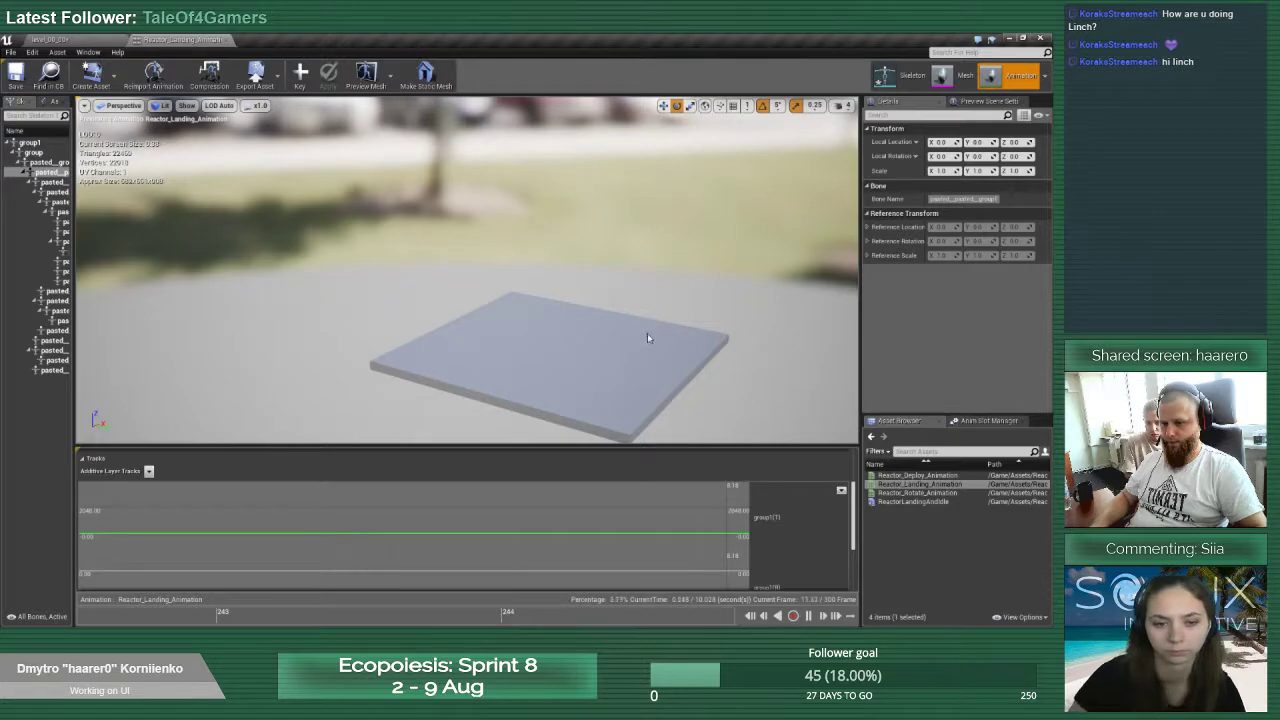
pyautogui.moveTo(648, 338); pyautogui.dragTo(588, 402, button='right')
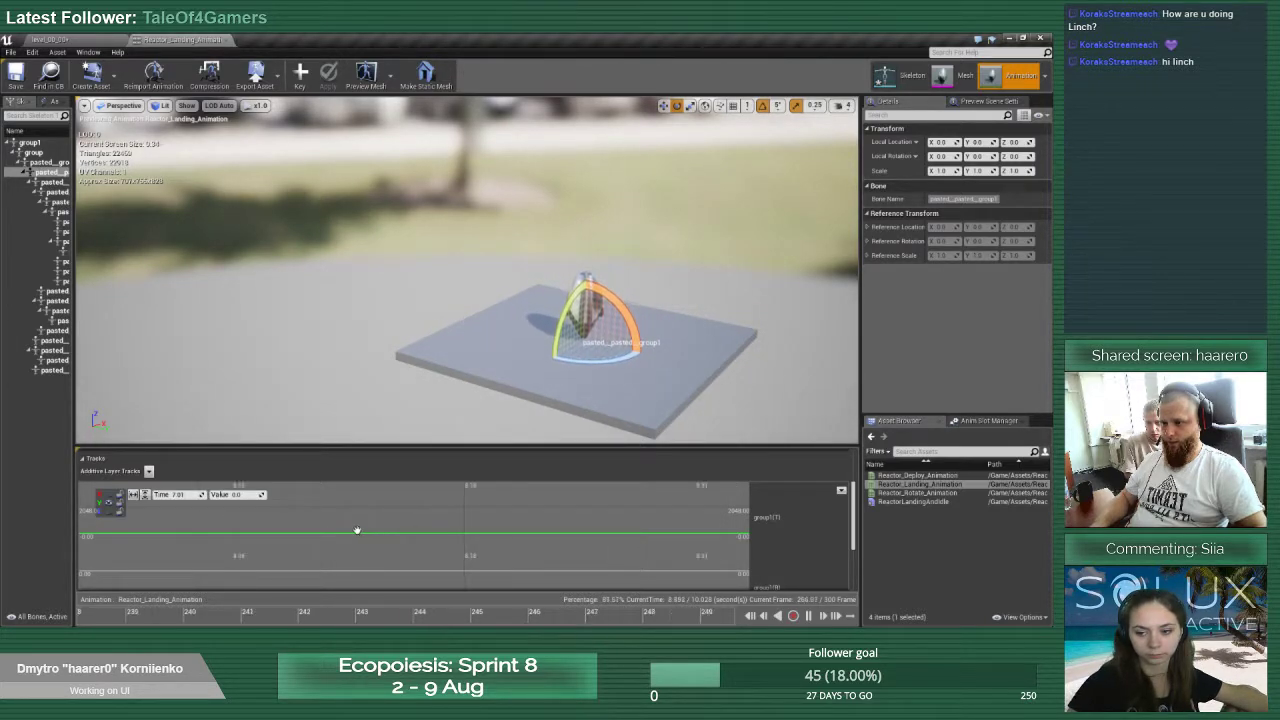
# Set the Y curve's zero-value touchdown key to 6.0 s and its middle key to 3.5 s with a value of 250
pyautogui.scroll(-5, 255, 535)
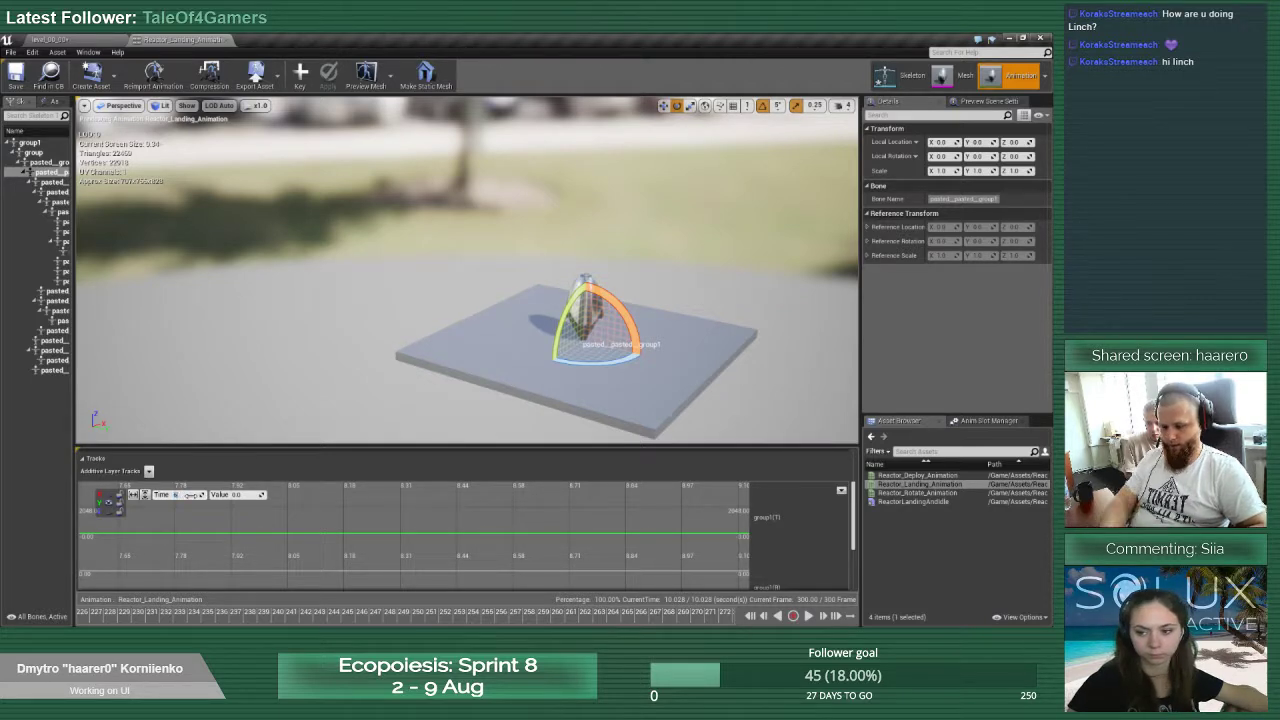
pyautogui.write('05')
pyautogui.press('Return')
pyautogui.scroll(-4, 180, 515)
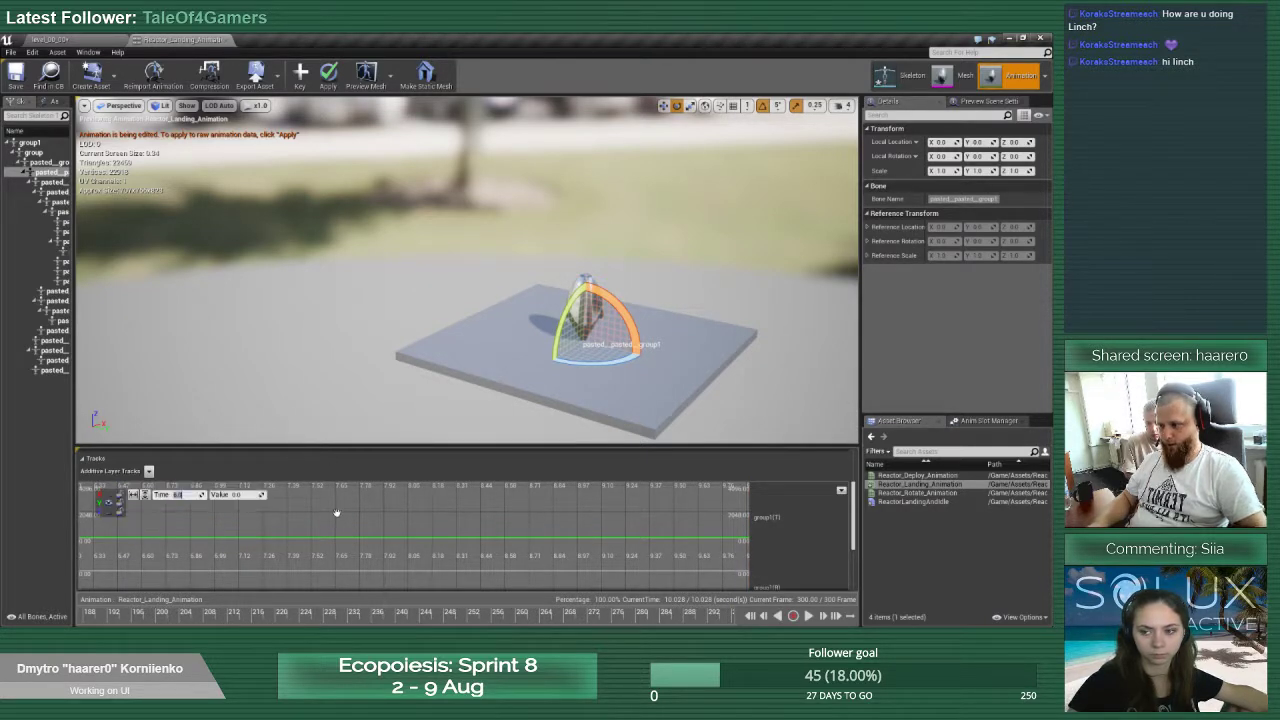
pyautogui.scroll(-5, 289, 523)
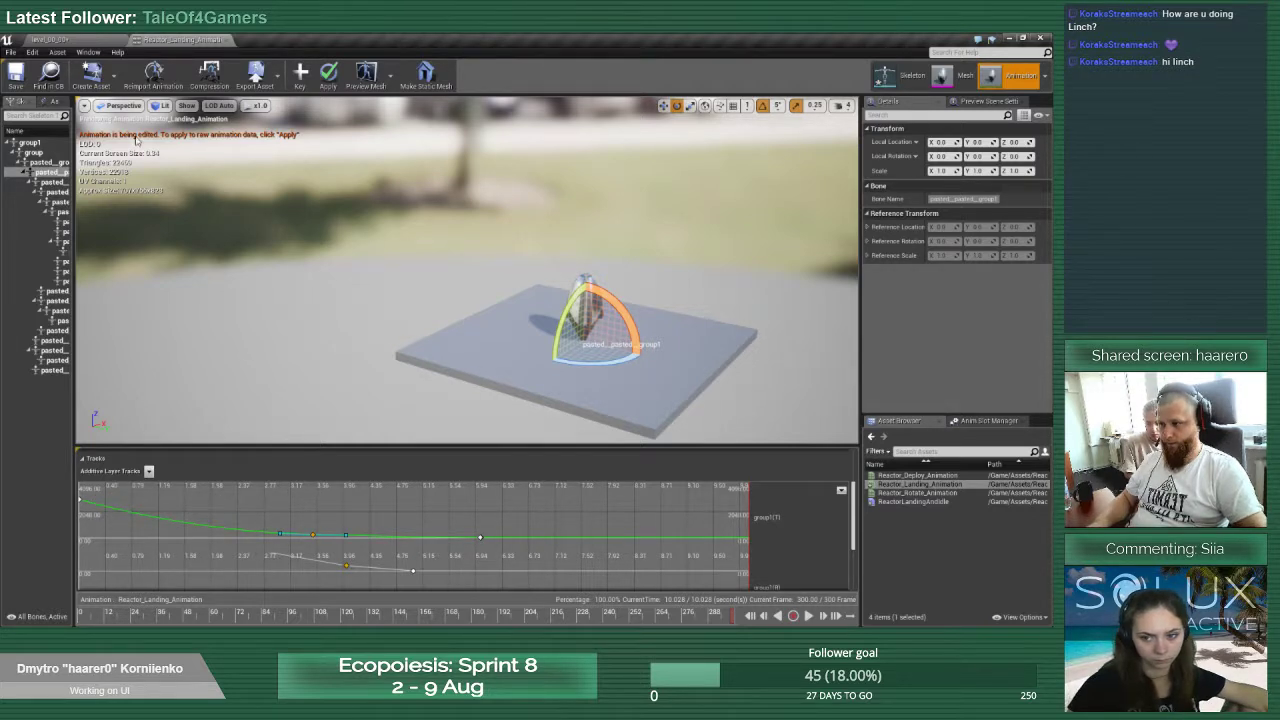
# Save the animation and review the descent by replaying it and scrubbing from about 2.1 s to 3.2 s
pyautogui.click(16, 76)
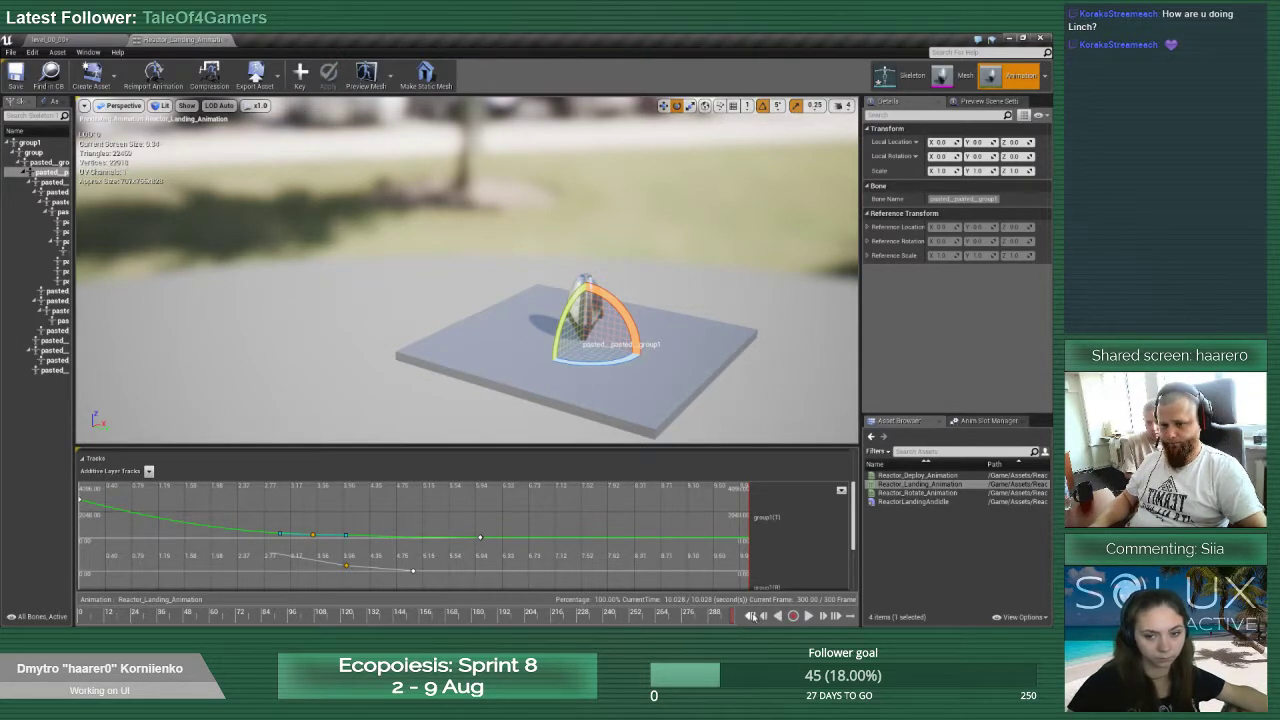
pyautogui.click(751, 616)
pyautogui.click(809, 616)
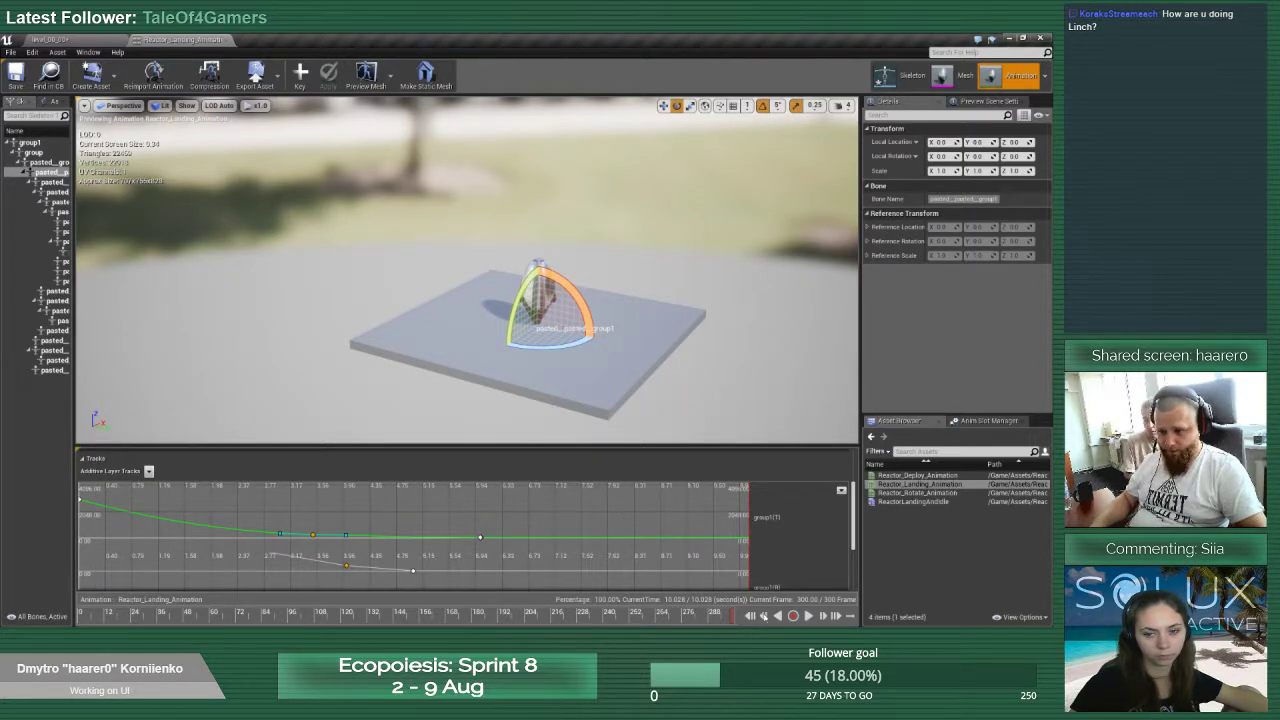
pyautogui.click(216, 615)
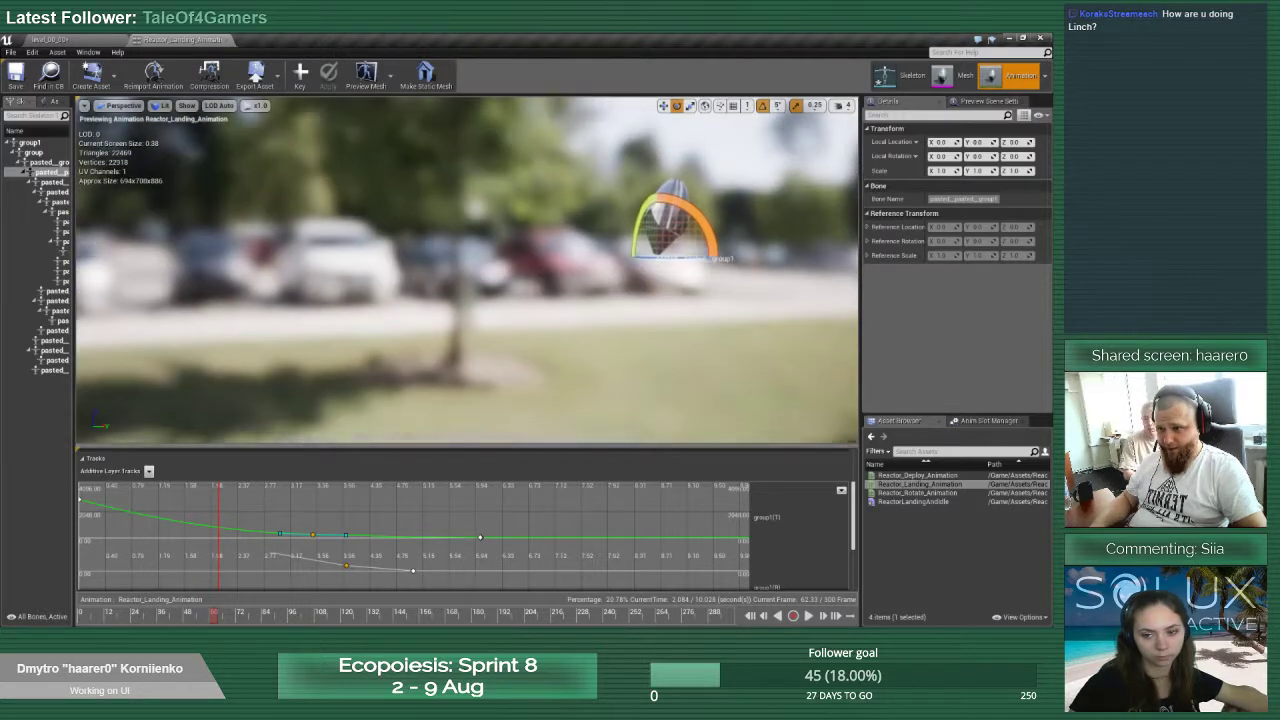
pyautogui.moveTo(214, 618); pyautogui.dragTo(288, 618)
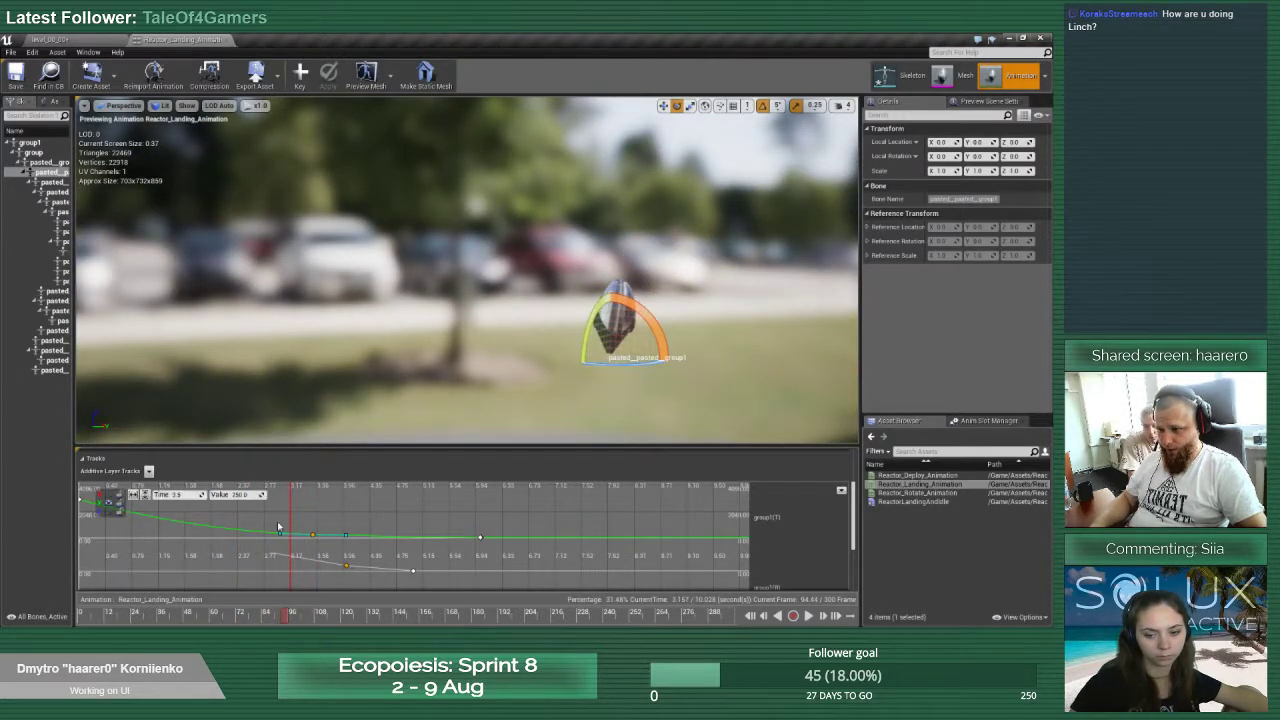
# Enlarge the curve tracks, hide the Roll curve and show the Pitch curve of the rotation track
pyautogui.moveTo(398, 446); pyautogui.dragTo(408, 285)
pyautogui.moveTo(255, 472); pyautogui.dragTo(263, 493, button='right')
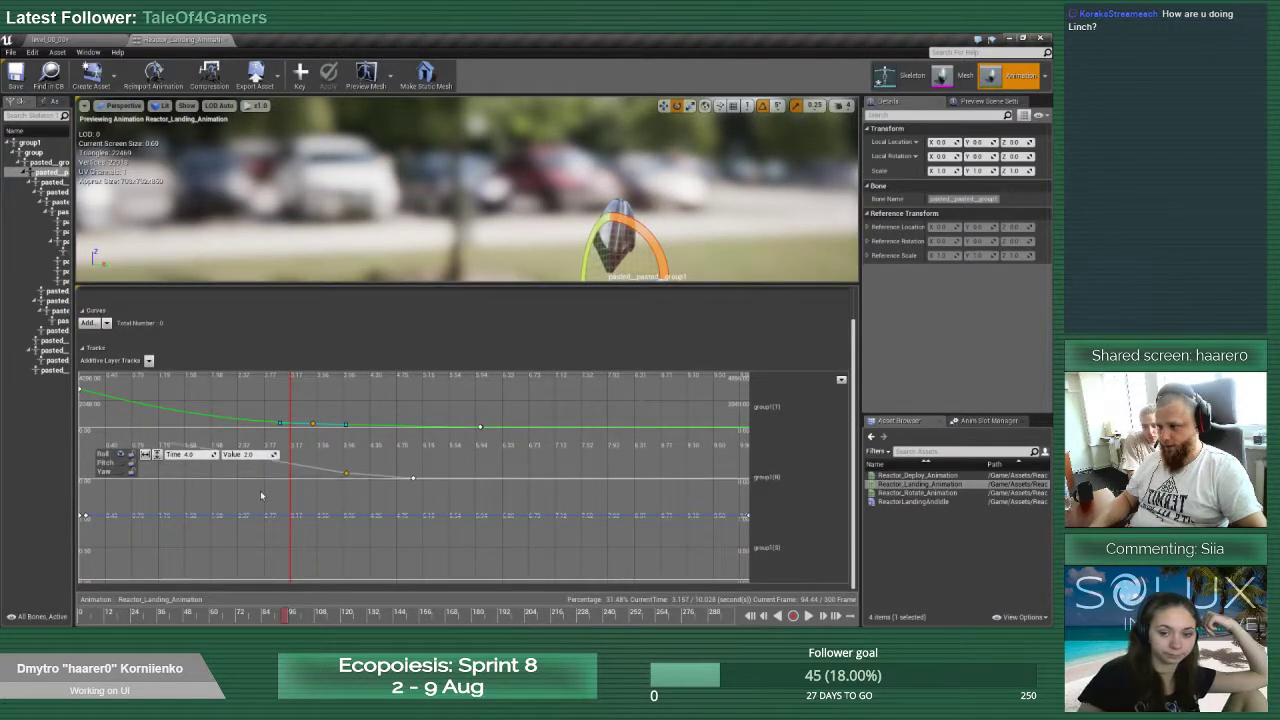
pyautogui.click(121, 454)
pyautogui.click(121, 463)
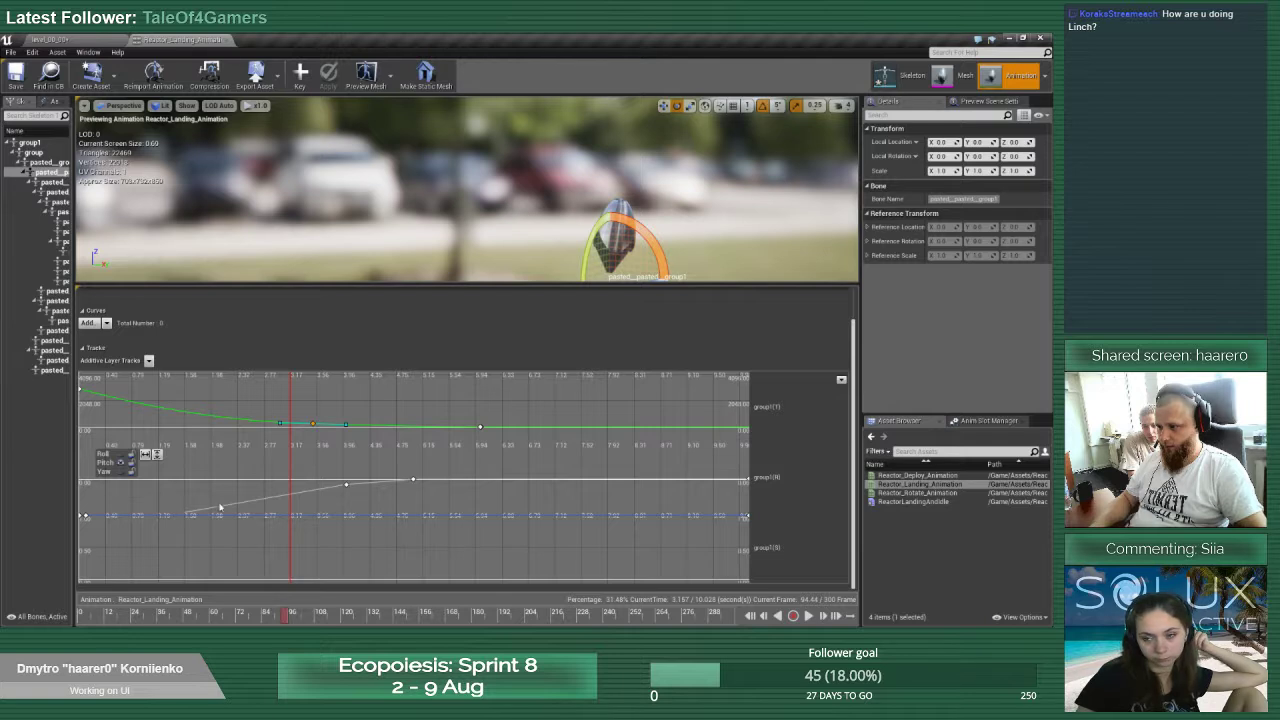
# Show only the Yaw curve of the rotation track and set its first key to 0 s and its second to 4.0 s
pyautogui.click(121, 463)
pyautogui.click(121, 471)
pyautogui.rightClick(155, 497)
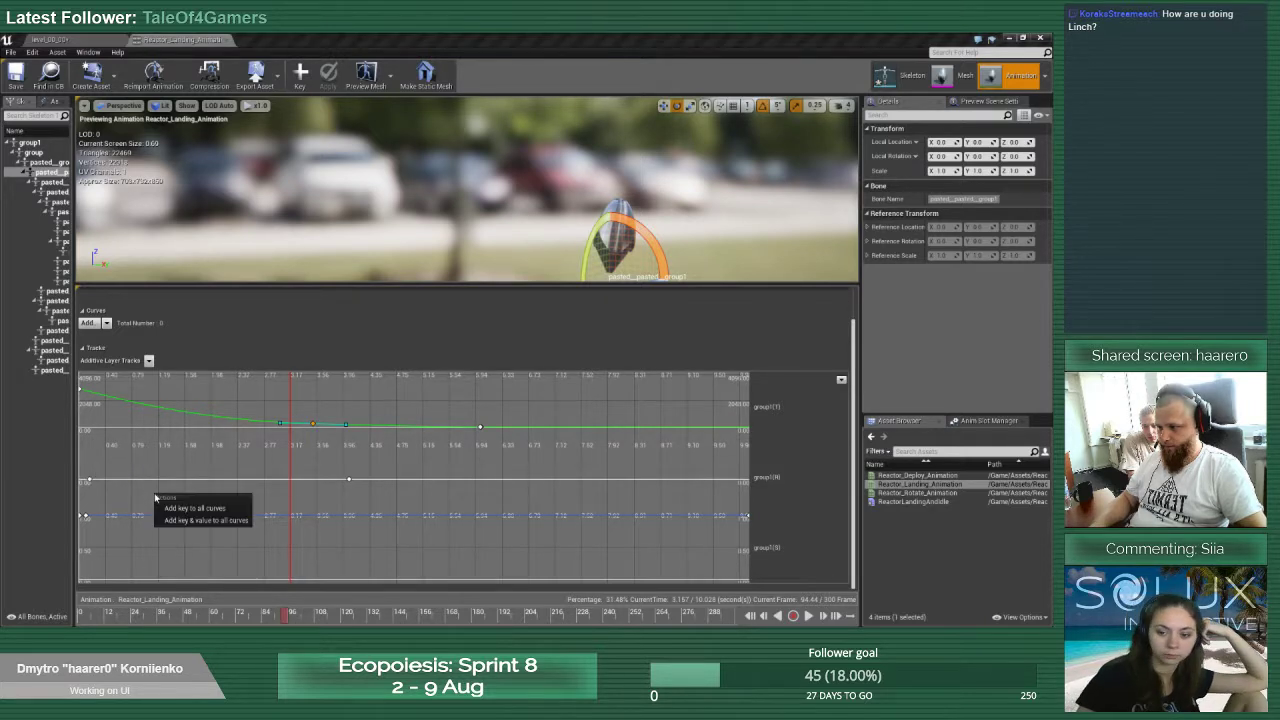
pyautogui.click(132, 472)
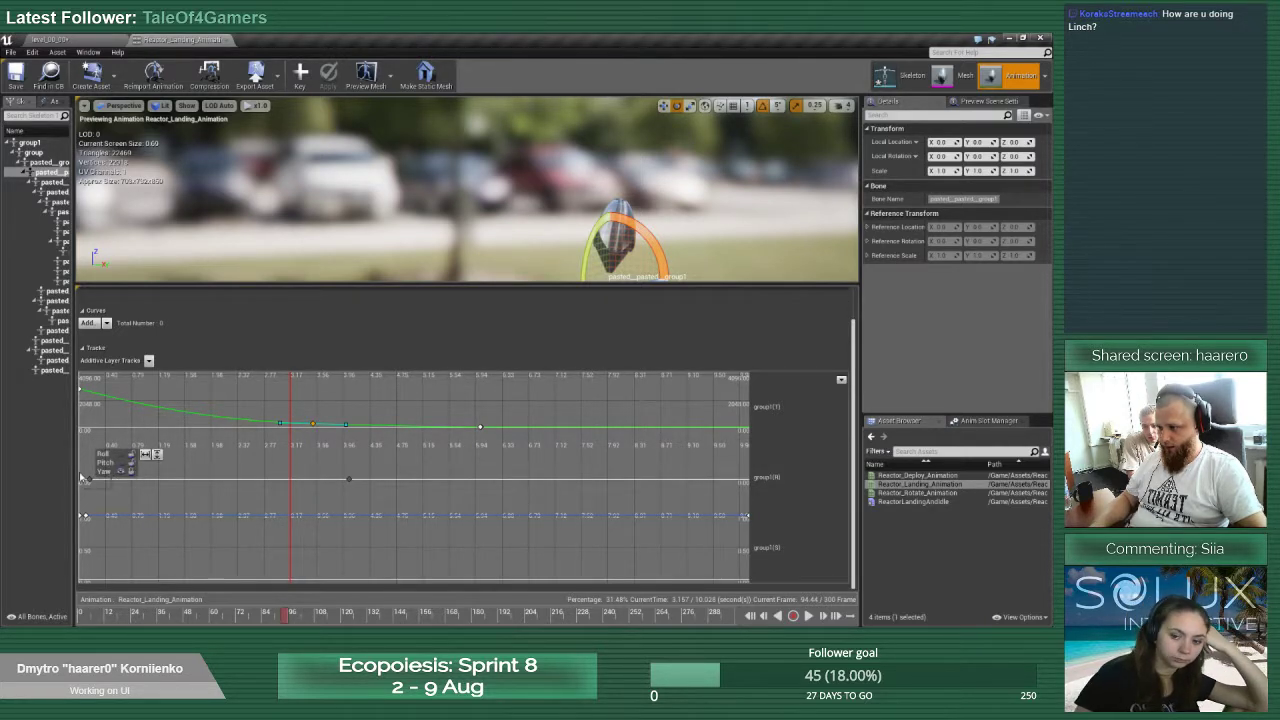
pyautogui.moveTo(91, 482)
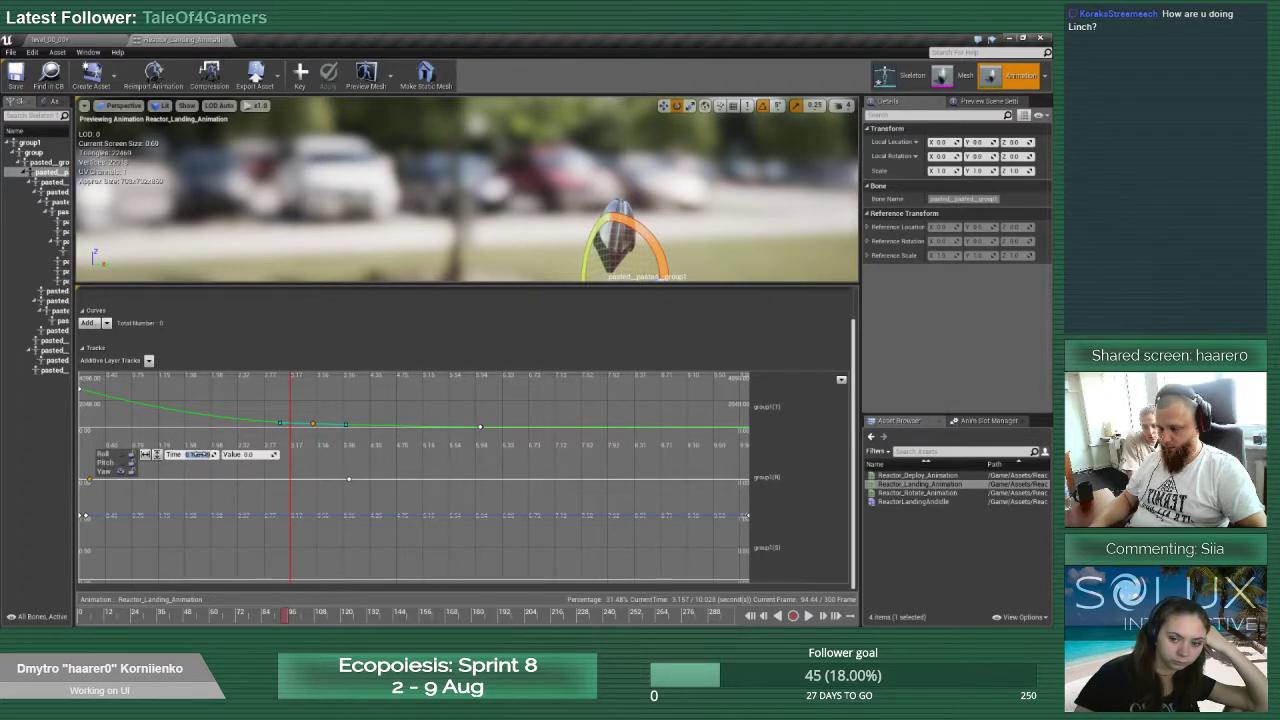
pyautogui.write('0')
pyautogui.press('Return')
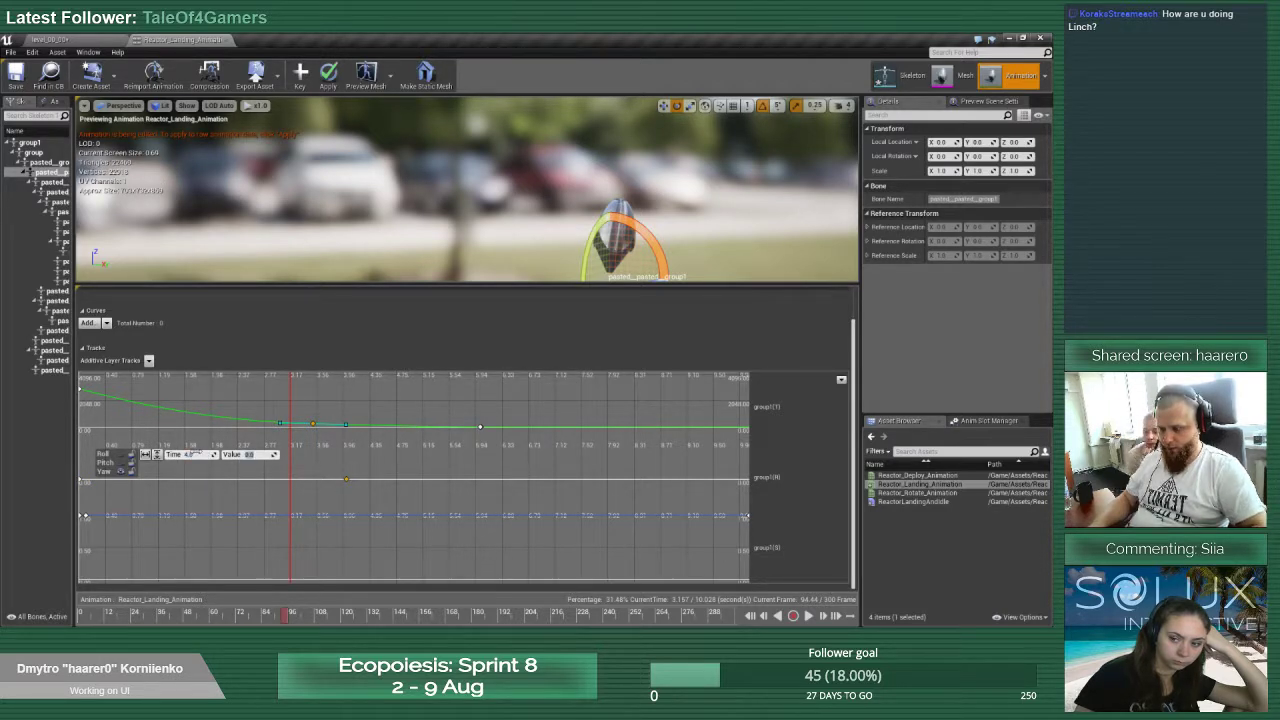
# Try a value of -360 and then -720 for the Yaw curve's key at 0 s
pyautogui.click(81, 479)
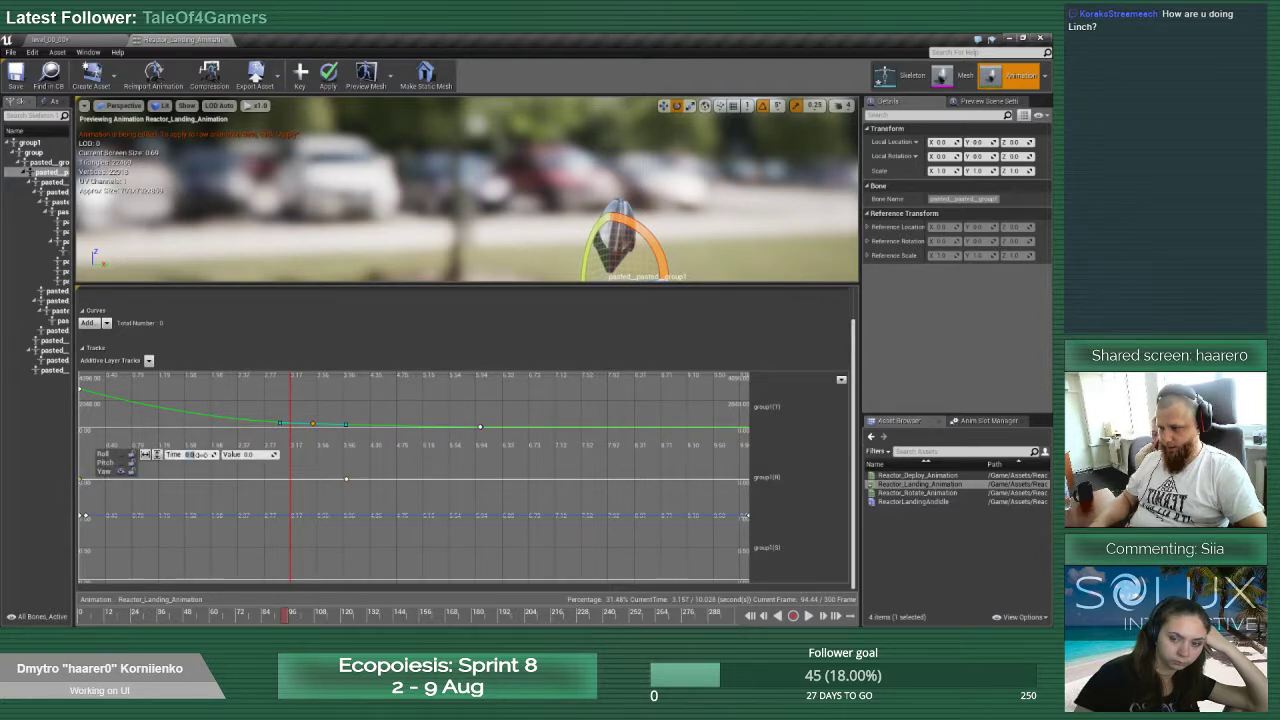
pyautogui.write('36')
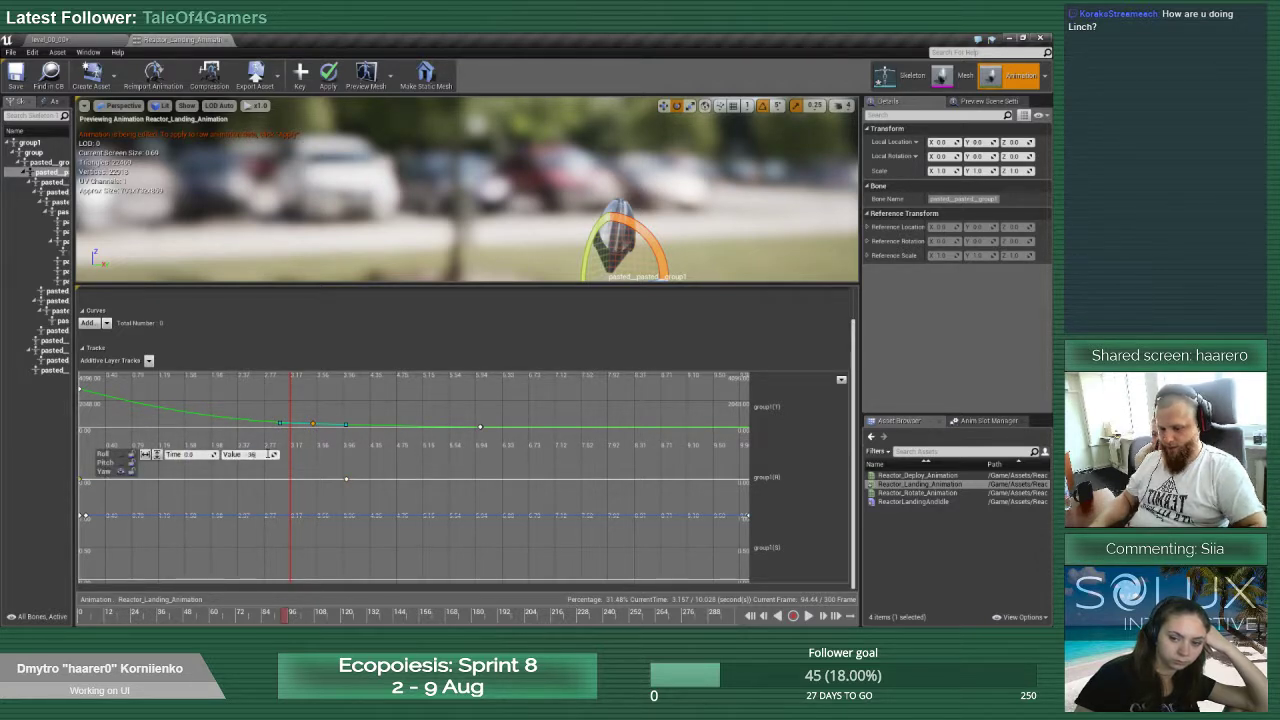
pyautogui.write('0')
pyautogui.press('Return')
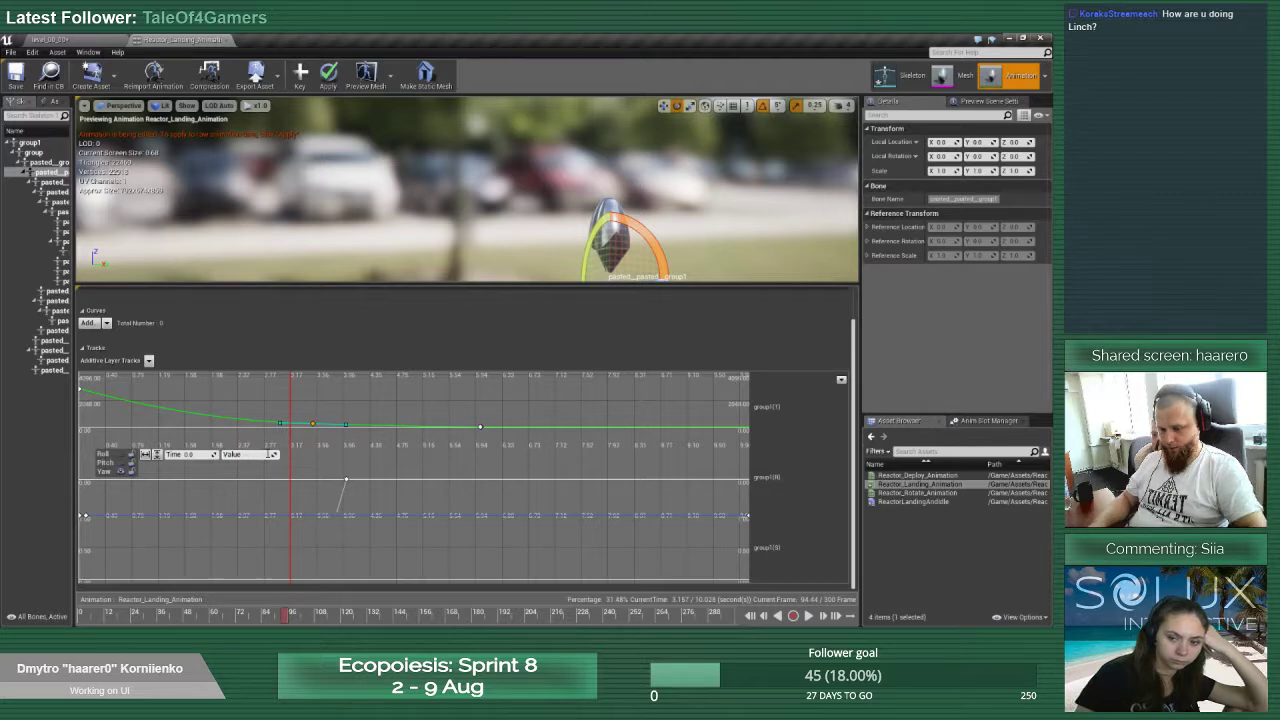
pyautogui.write('720')
pyautogui.press('Return')
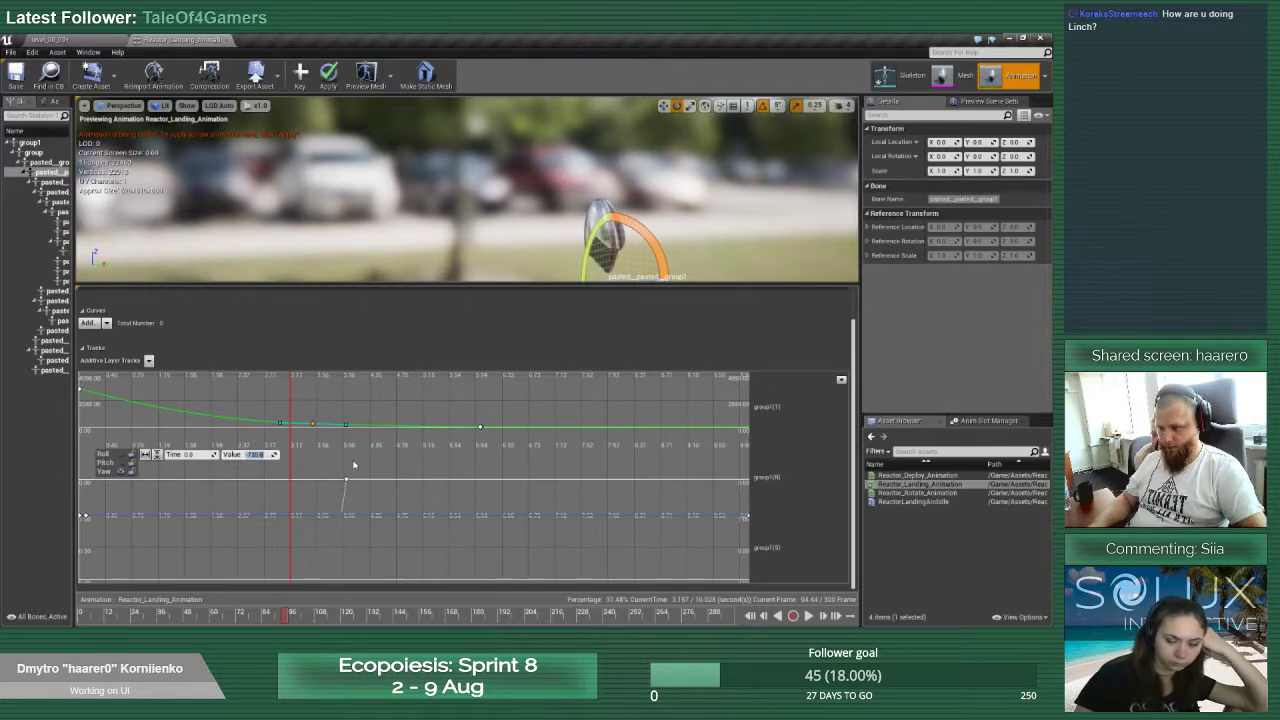
# Fit the Yaw curve vertically in its track and set both of its keys to Auto interpolation
pyautogui.click(157, 455)
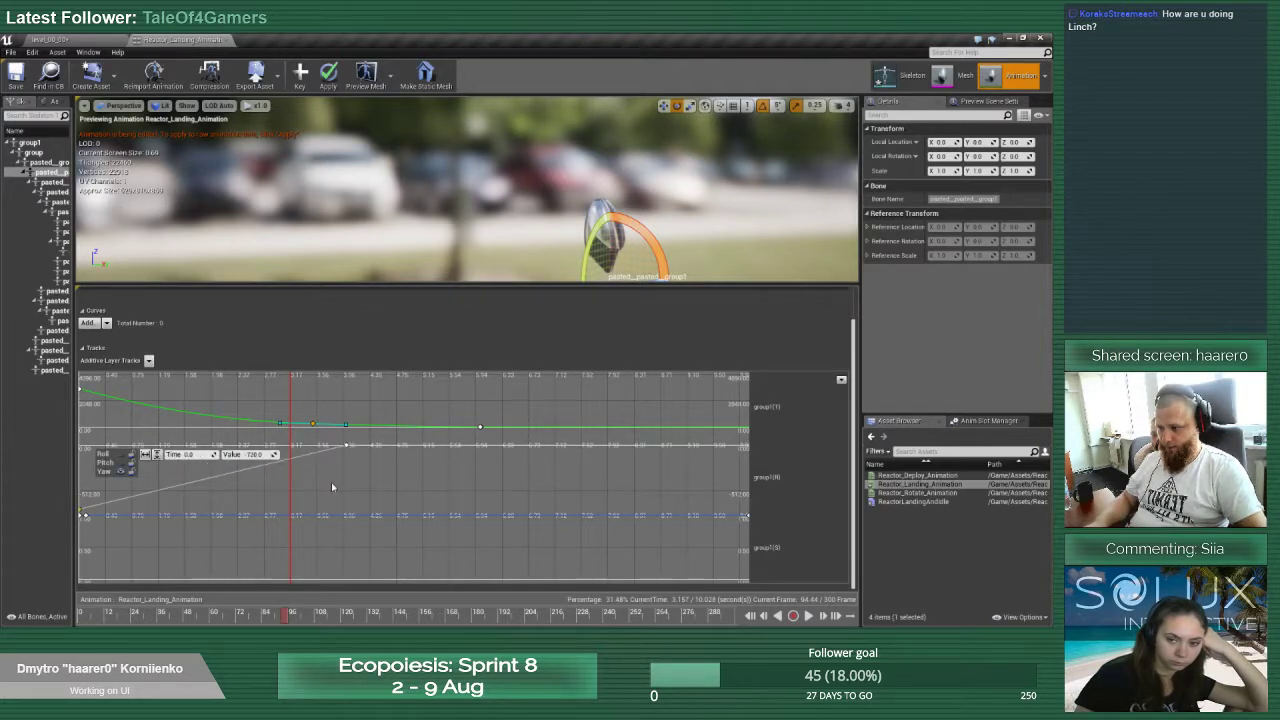
pyautogui.click(81, 511)
pyautogui.keyDown('ctrl'); pyautogui.click(346, 444); pyautogui.keyUp('ctrl')
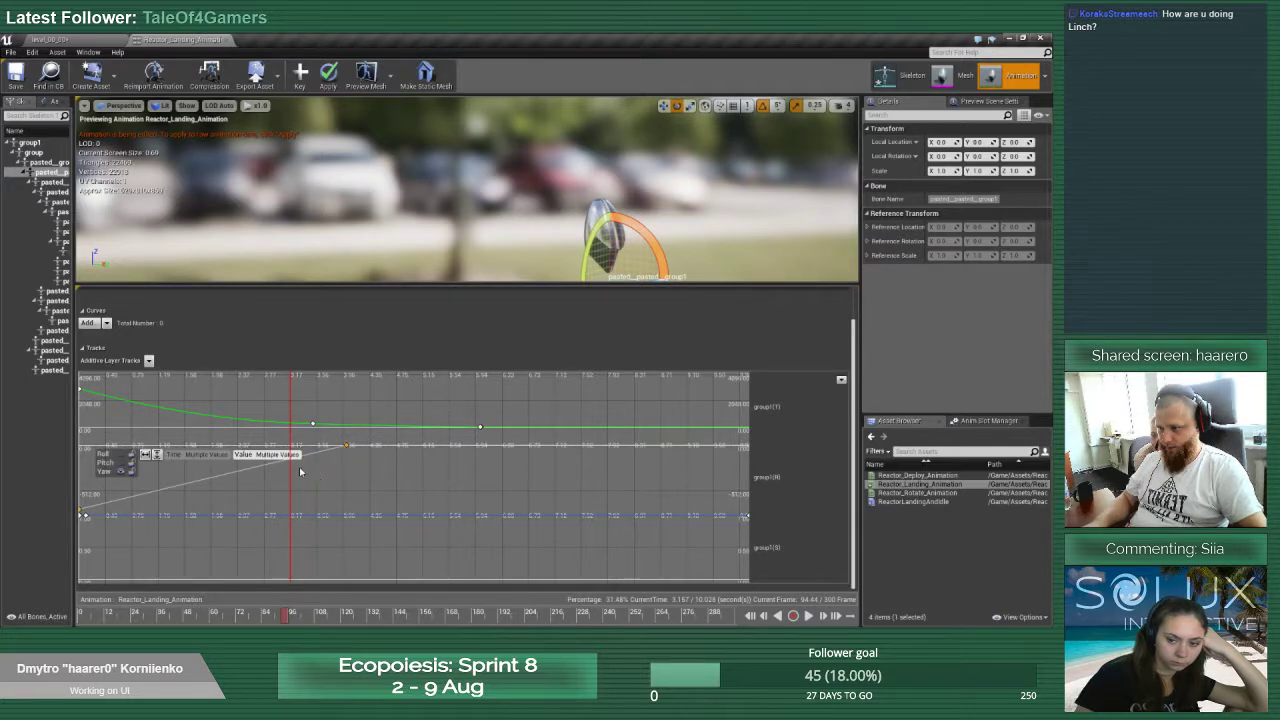
pyautogui.rightClick(344, 446)
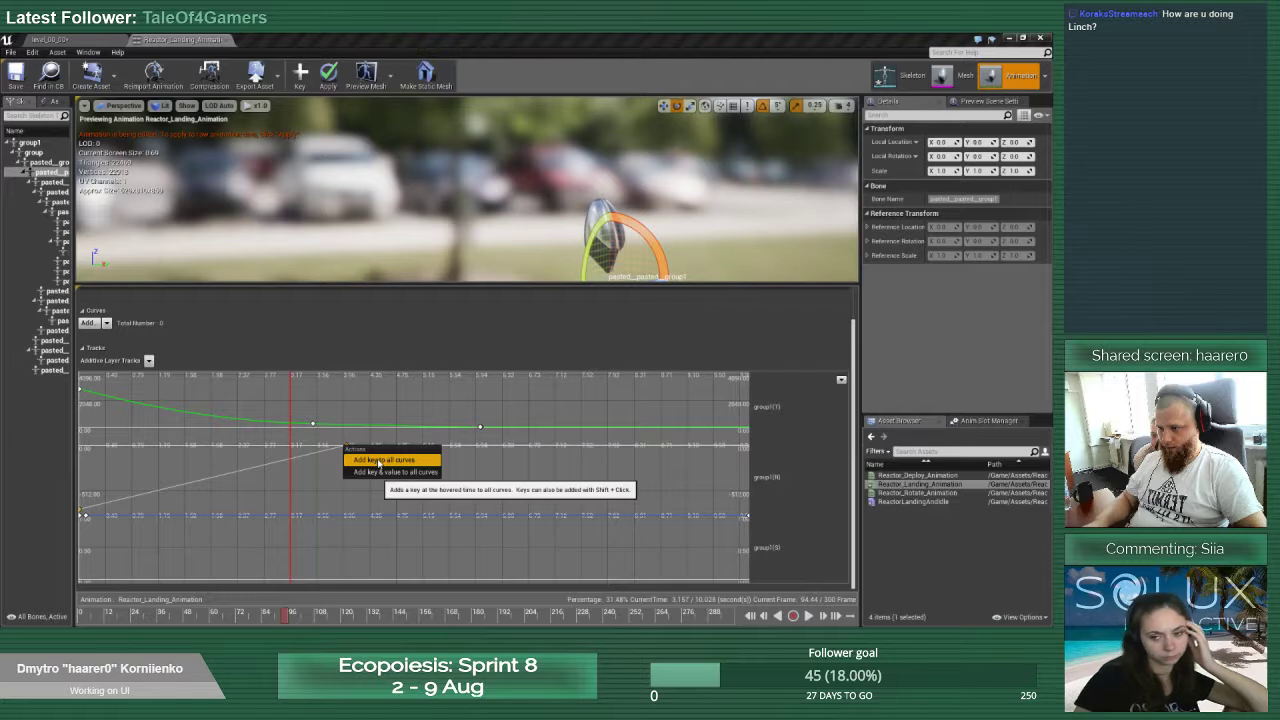
pyautogui.rightClick(346, 445)
pyautogui.click(364, 458)
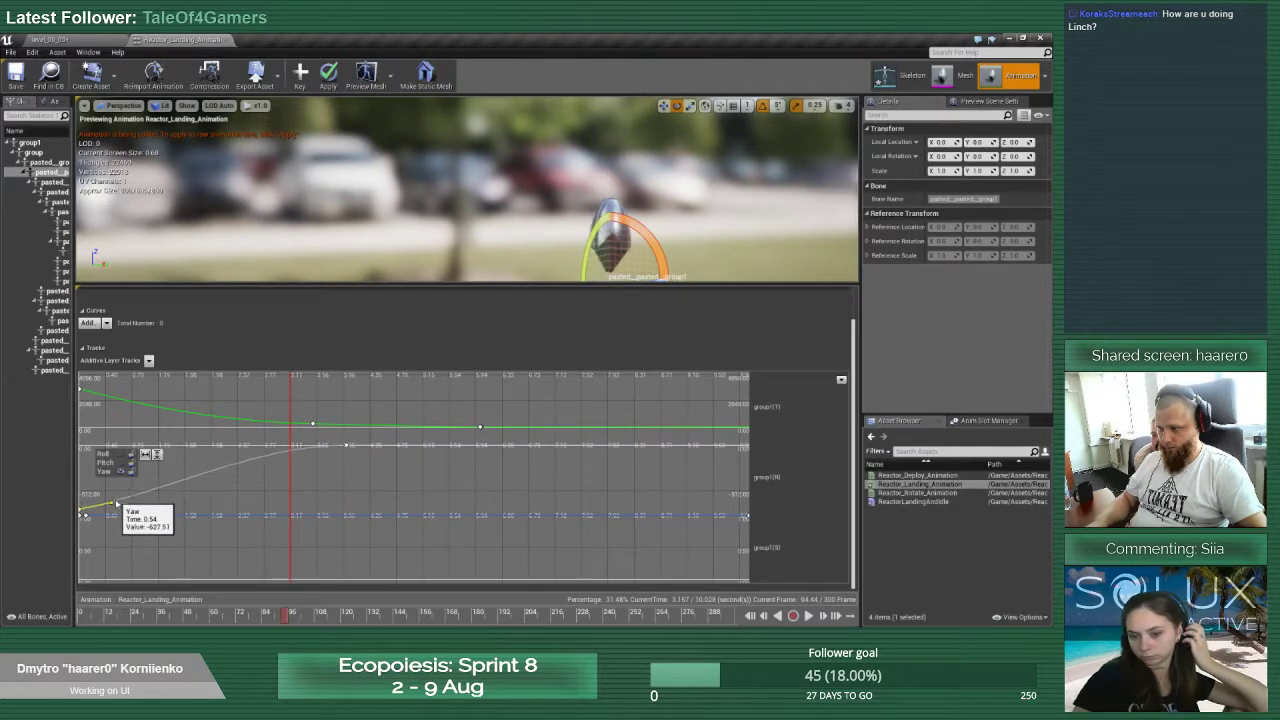
pyautogui.click(110, 498)
pyautogui.click(346, 445)
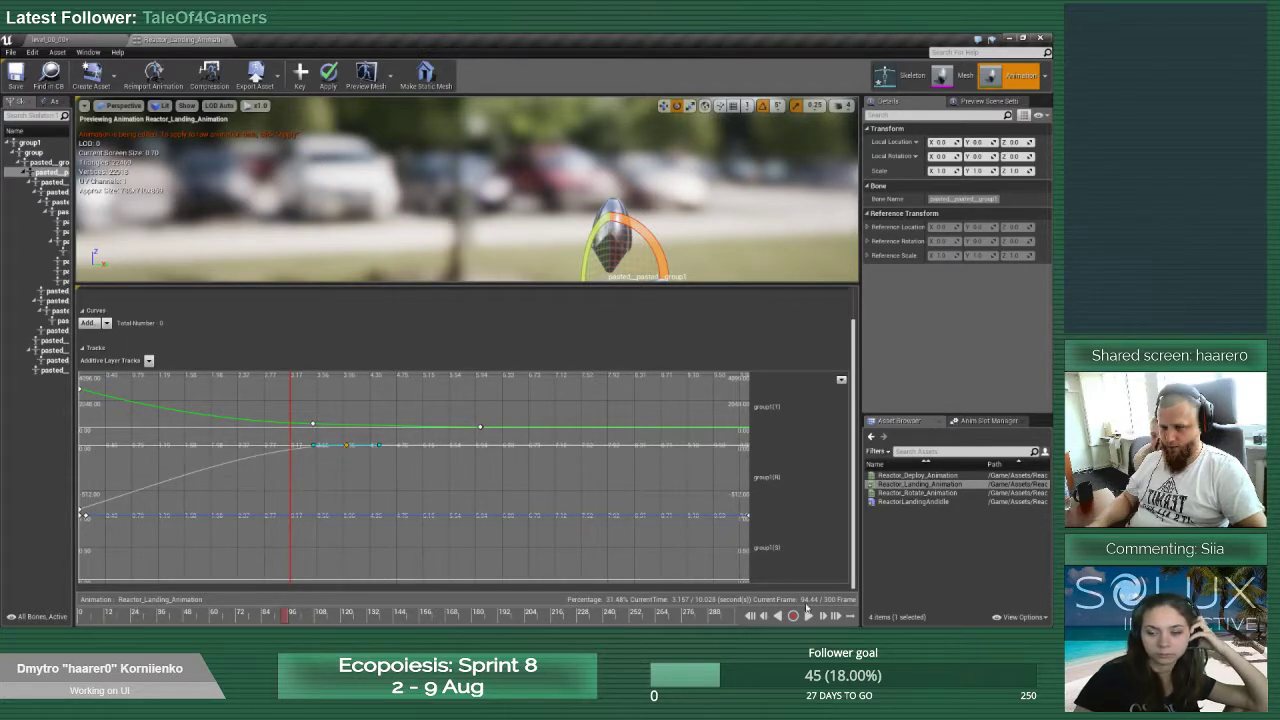
# Enlarge the preview and replay the landing from the beginning, following the reactor down to the platform
pyautogui.click(808, 616)
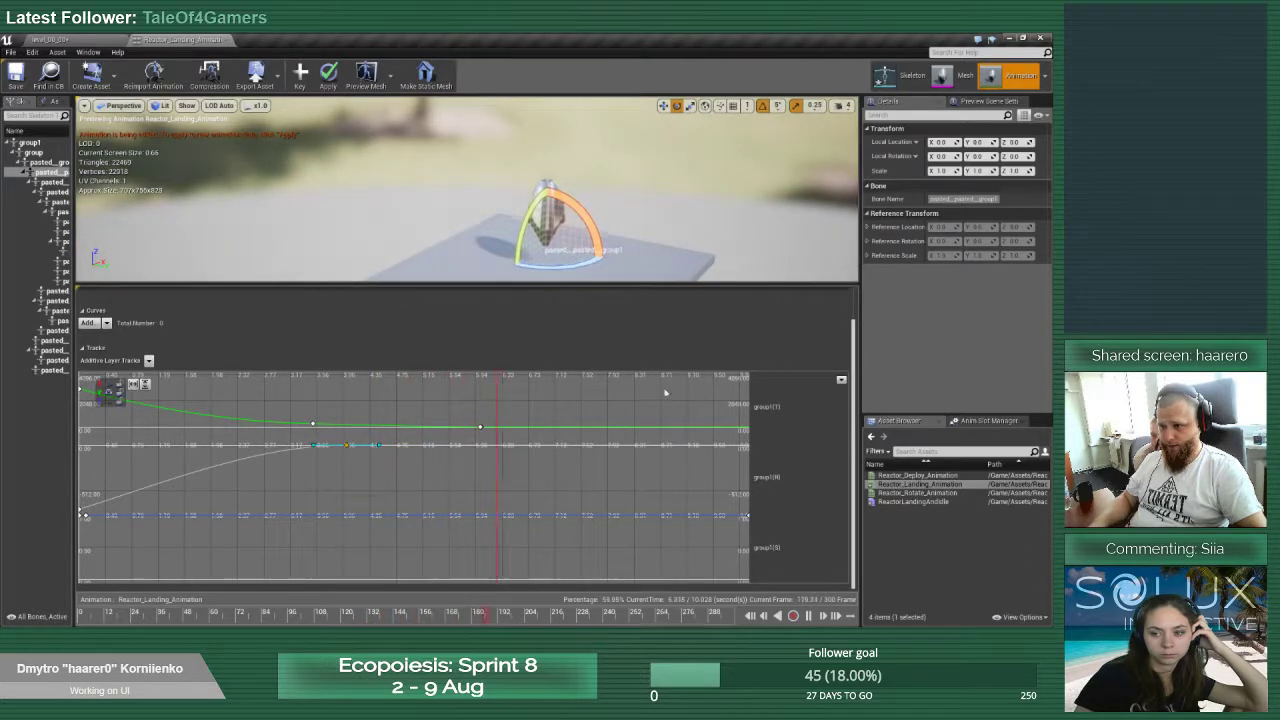
pyautogui.moveTo(590, 287); pyautogui.dragTo(600, 445)
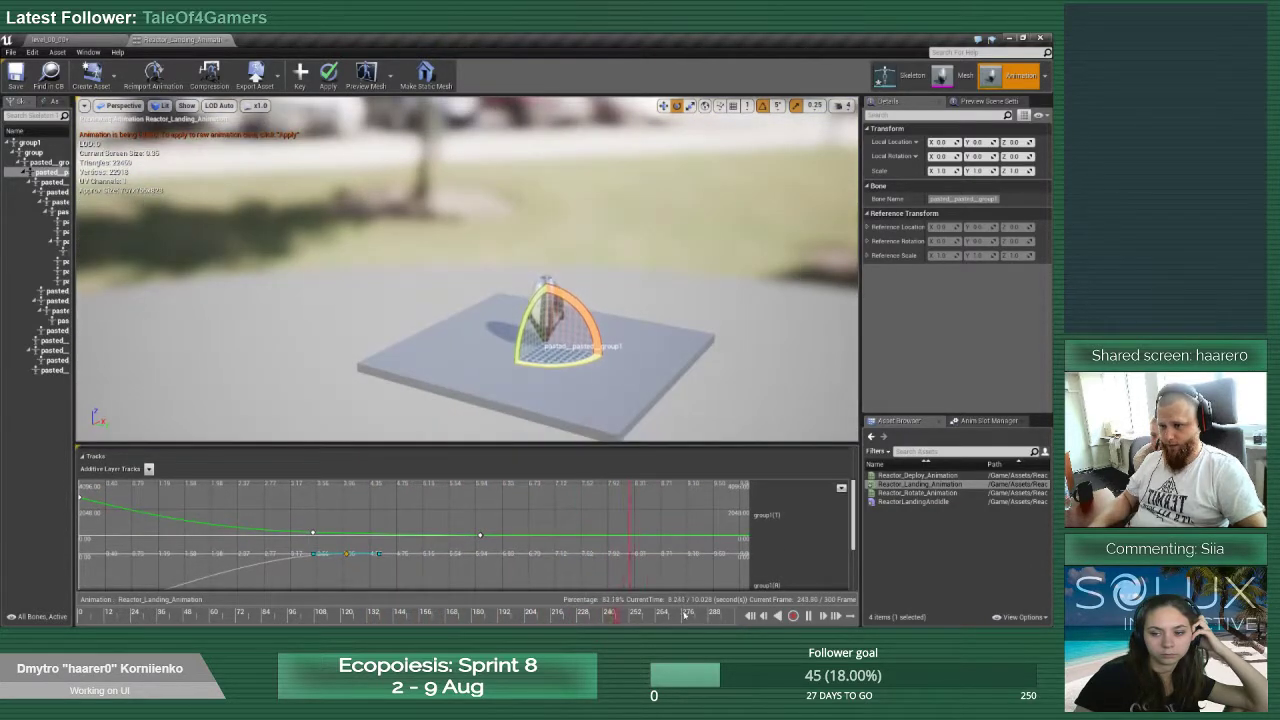
pyautogui.click(750, 617)
pyautogui.moveTo(660, 380); pyautogui.dragTo(706, 228, button='right')
pyautogui.click(808, 616)
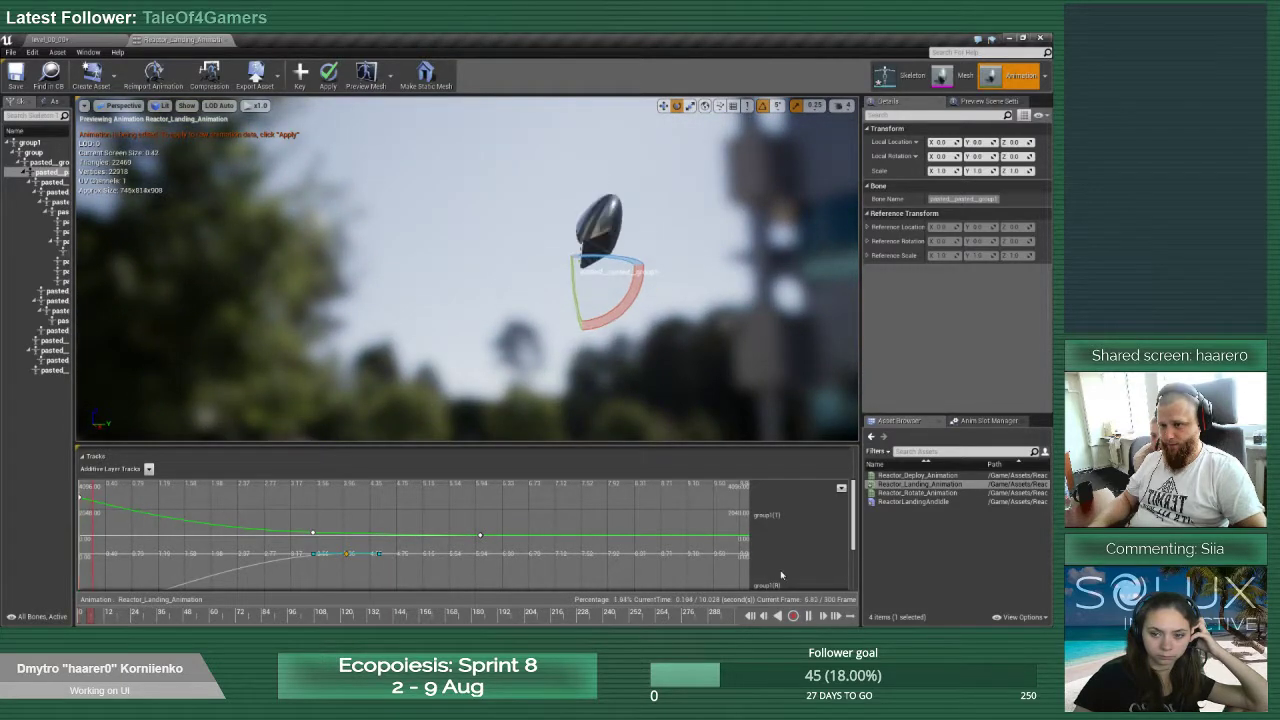
pyautogui.moveTo(623, 360); pyautogui.dragTo(608, 445, button='right')
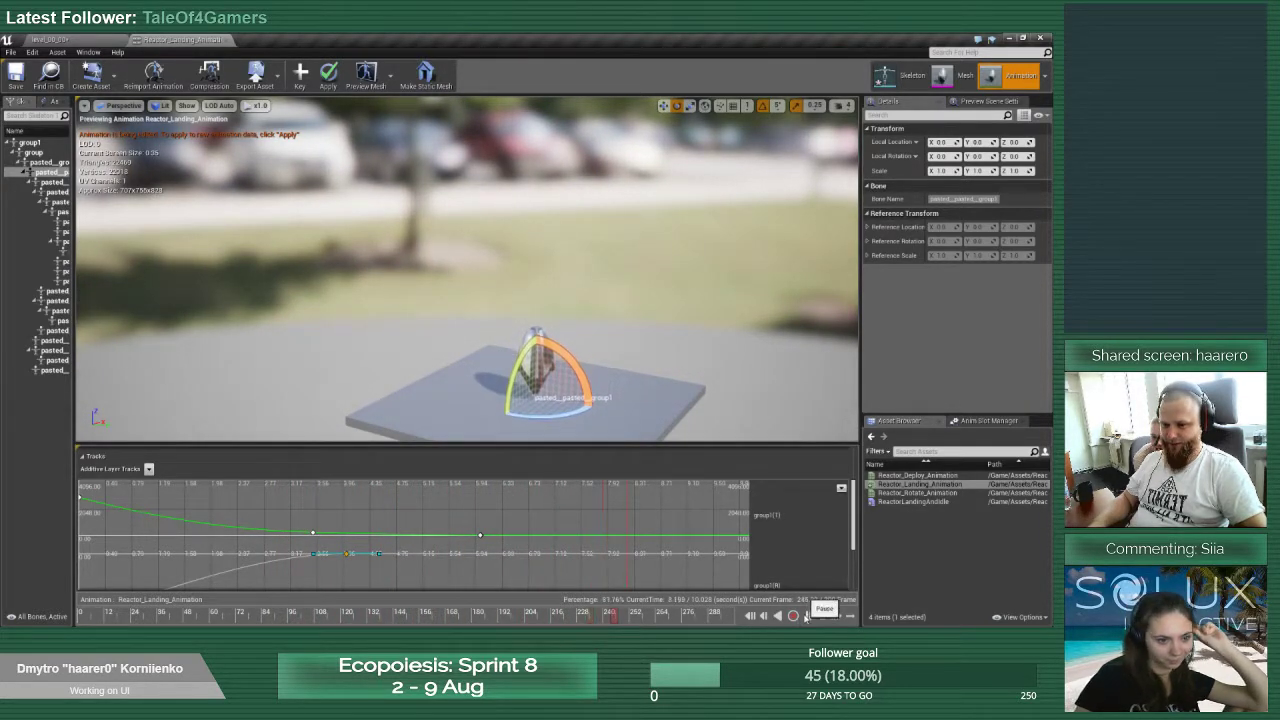
pyautogui.click(808, 616)
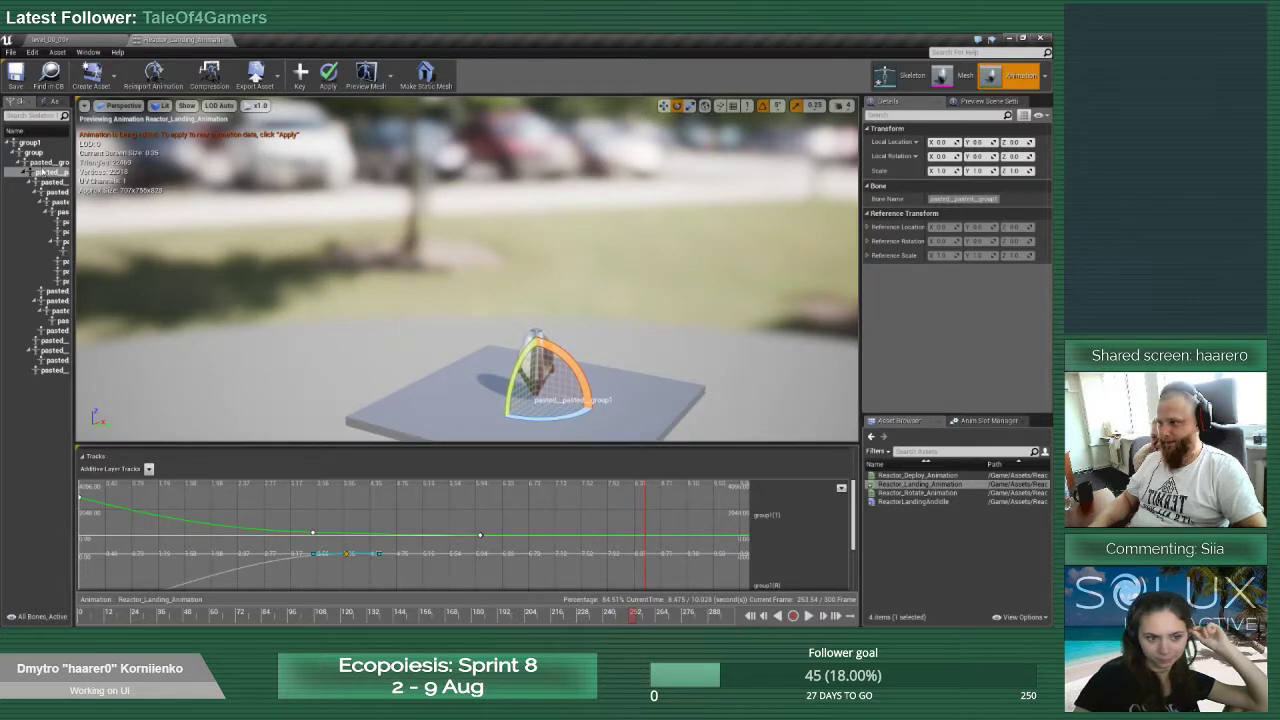
# Inspect the group and group1 bones' rotation by scrubbing back to about 2.0 s and to the animation's start
pyautogui.click(37, 152)
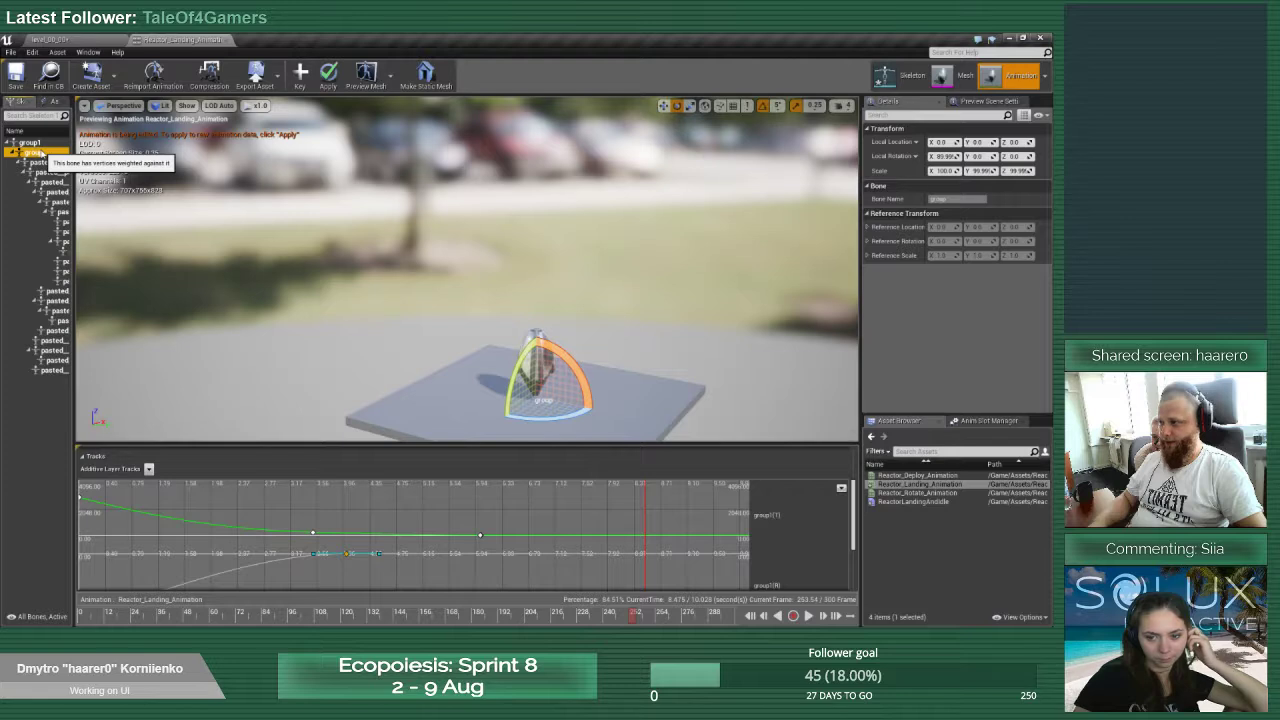
pyautogui.click(38, 143)
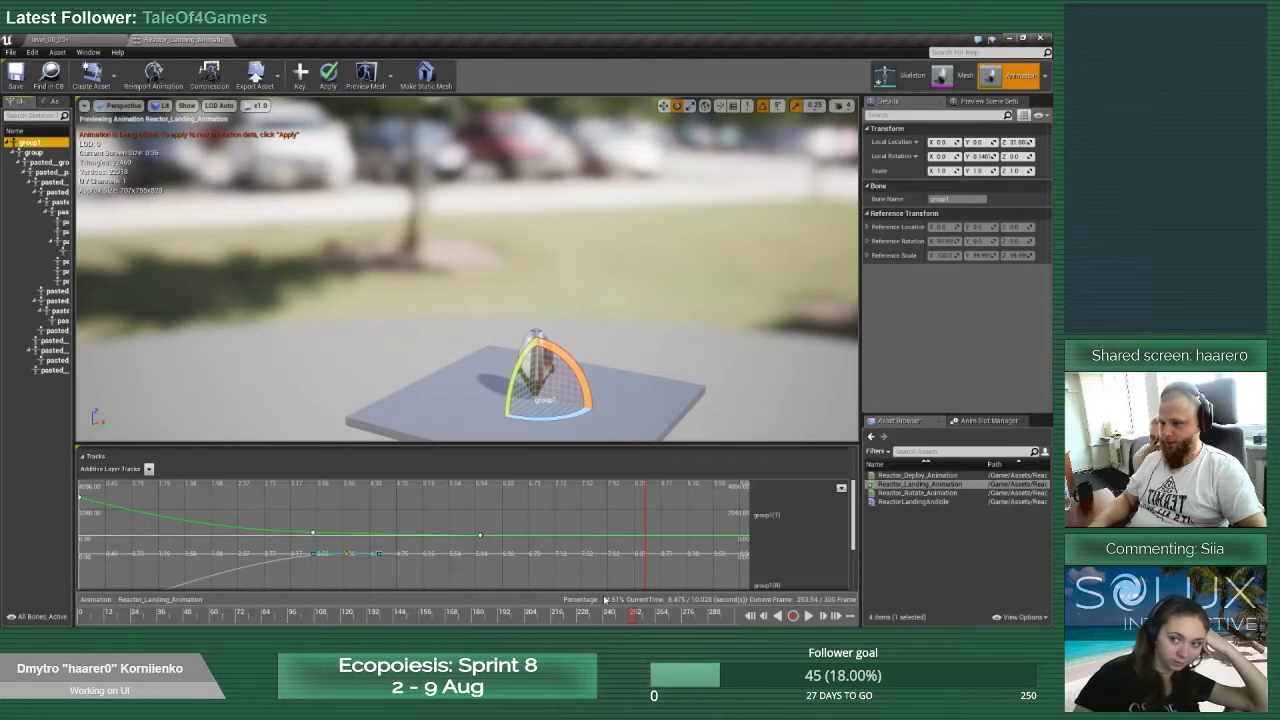
pyautogui.moveTo(613, 613); pyautogui.dragTo(212, 599)
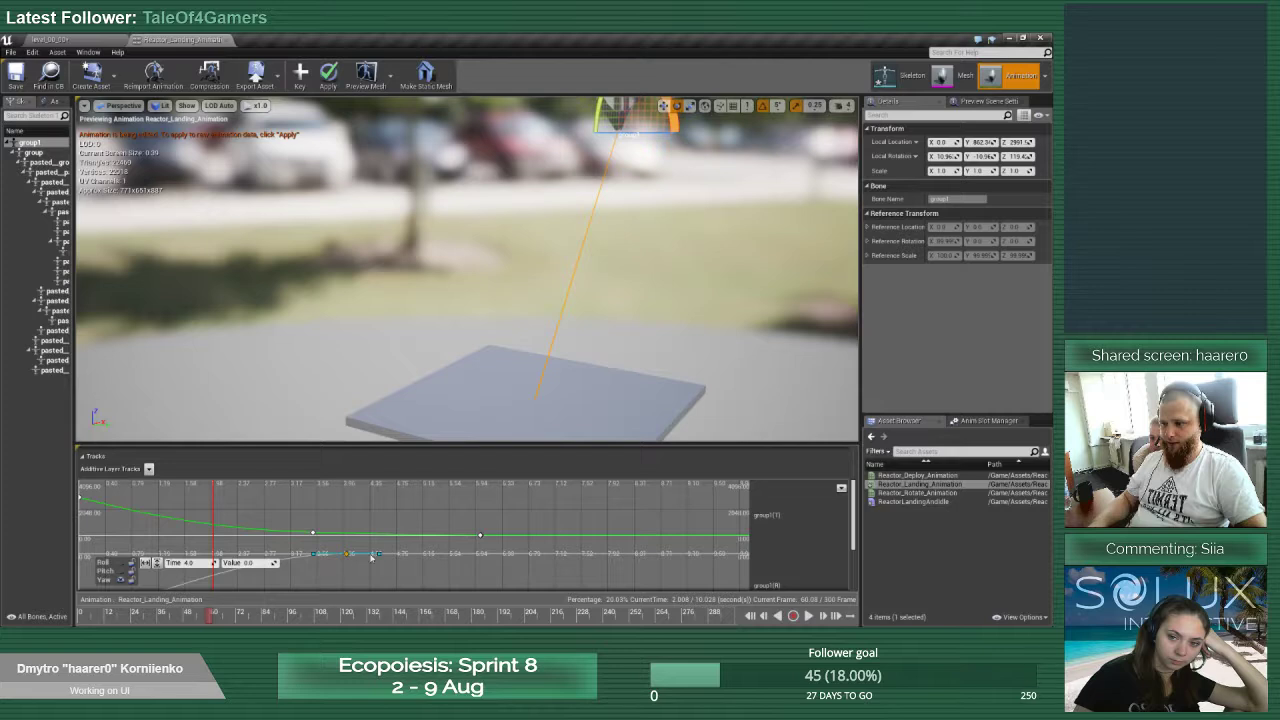
pyautogui.rightClick(349, 556)
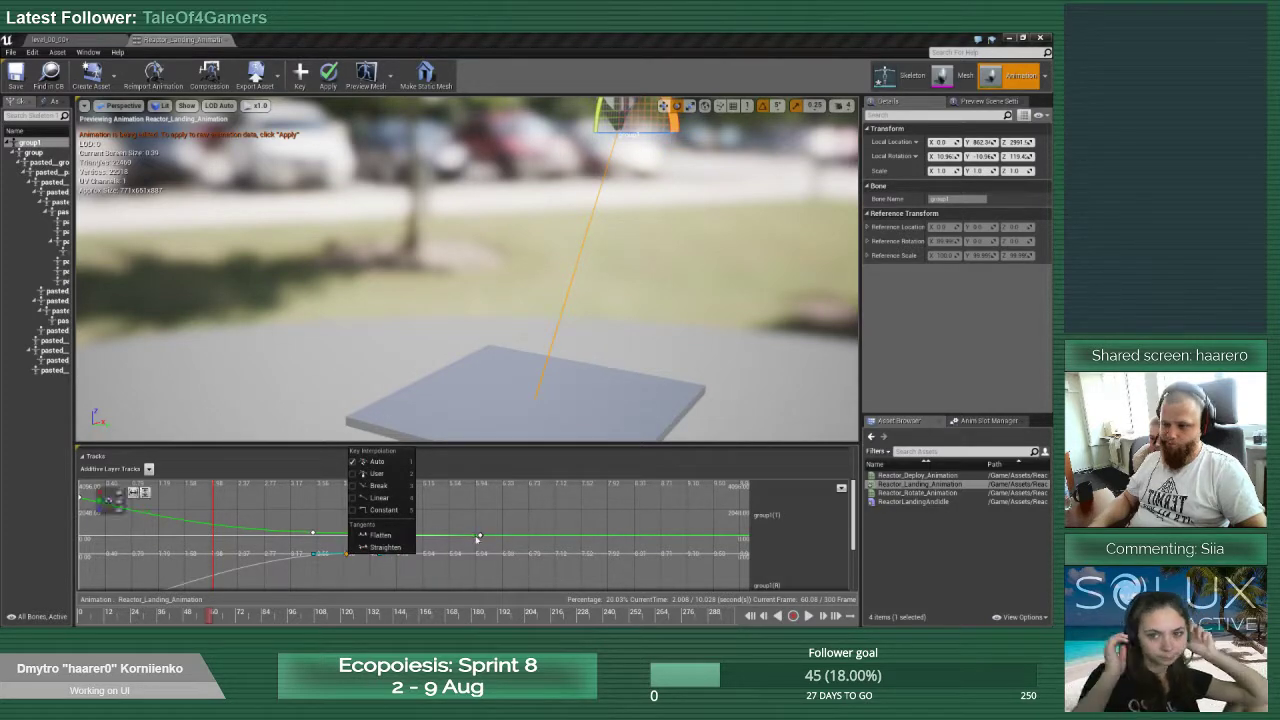
pyautogui.click(482, 567)
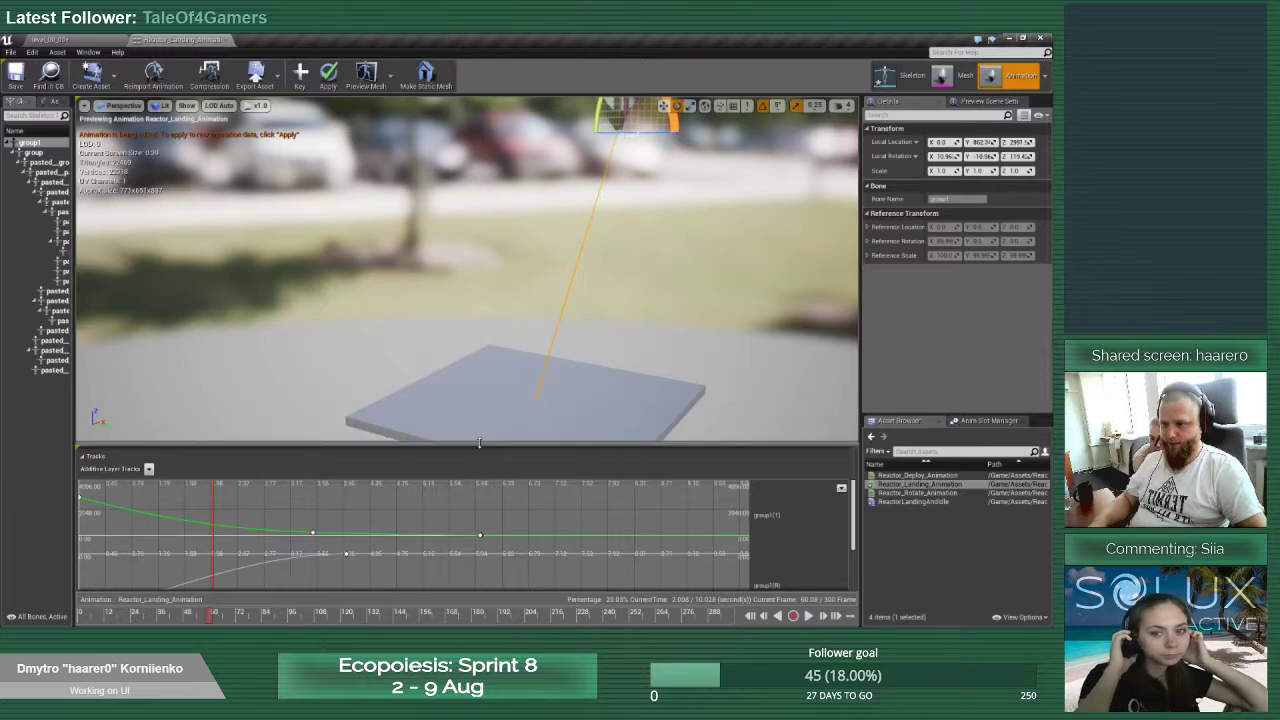
pyautogui.moveTo(493, 446); pyautogui.dragTo(560, 368)
pyautogui.scroll(-8, 640, 244)
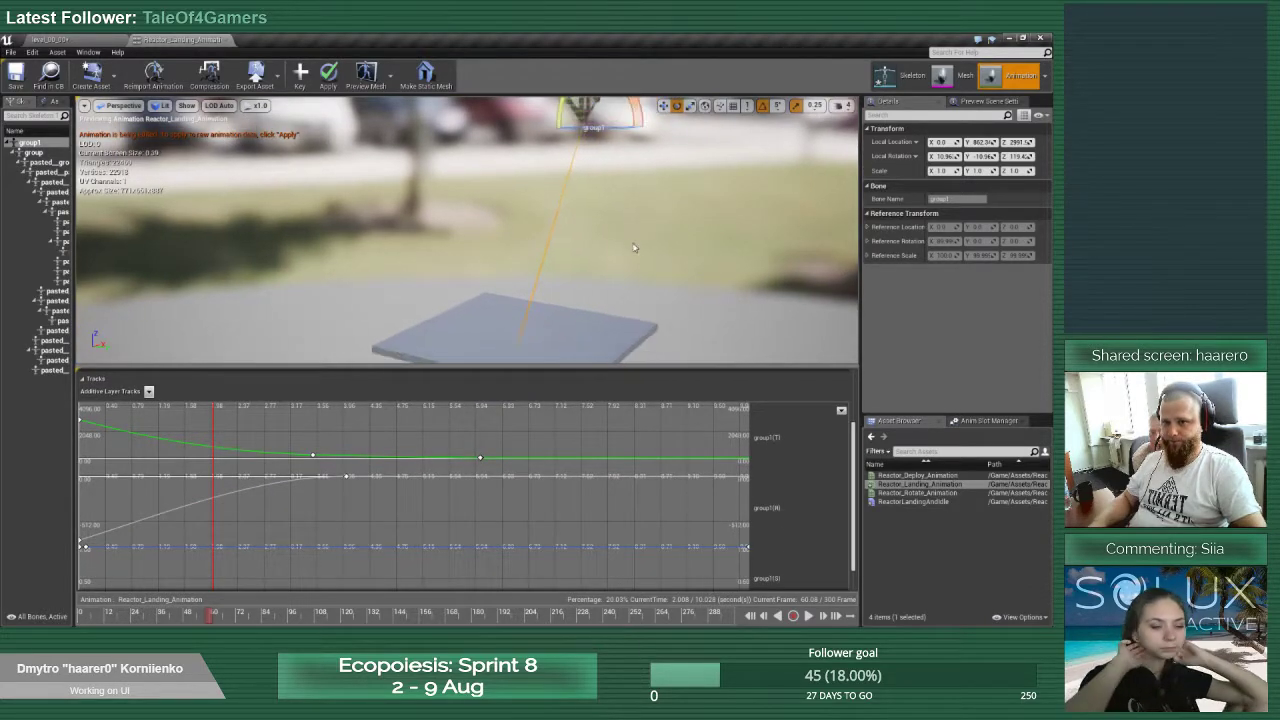
pyautogui.moveTo(640, 244); pyautogui.dragTo(658, 190, button='right')
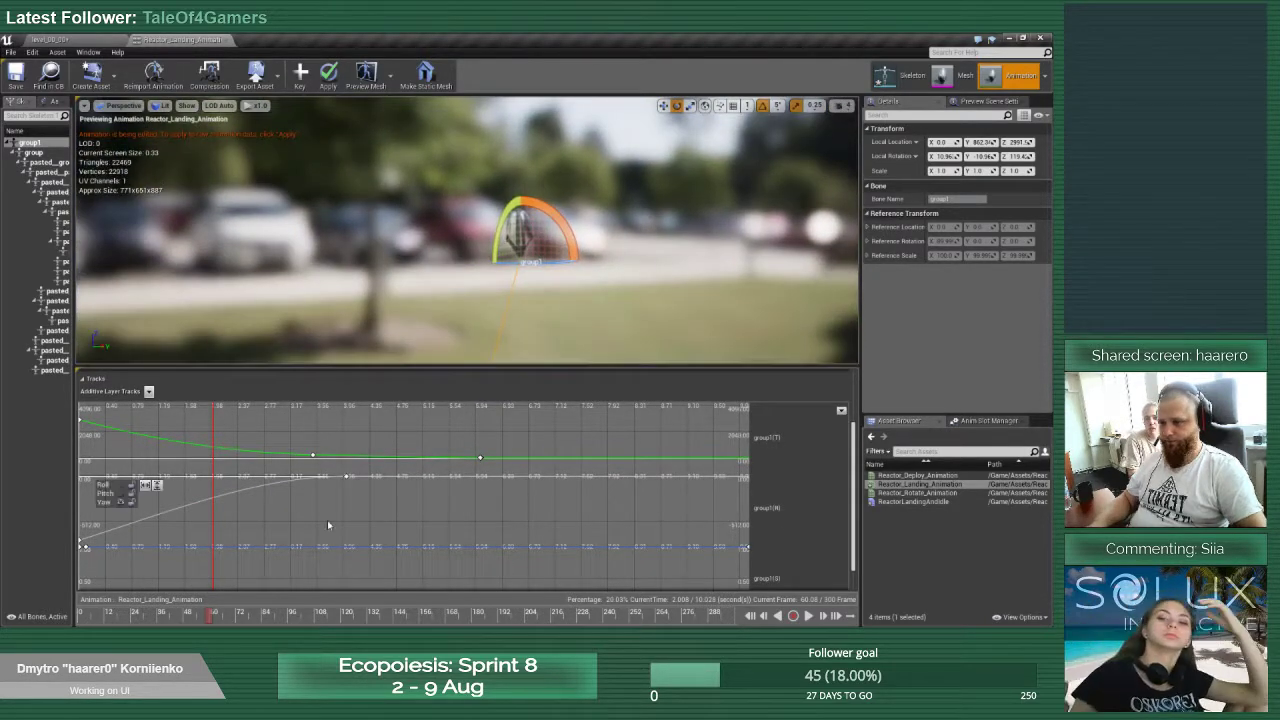
pyautogui.moveTo(208, 621); pyautogui.dragTo(78, 616)
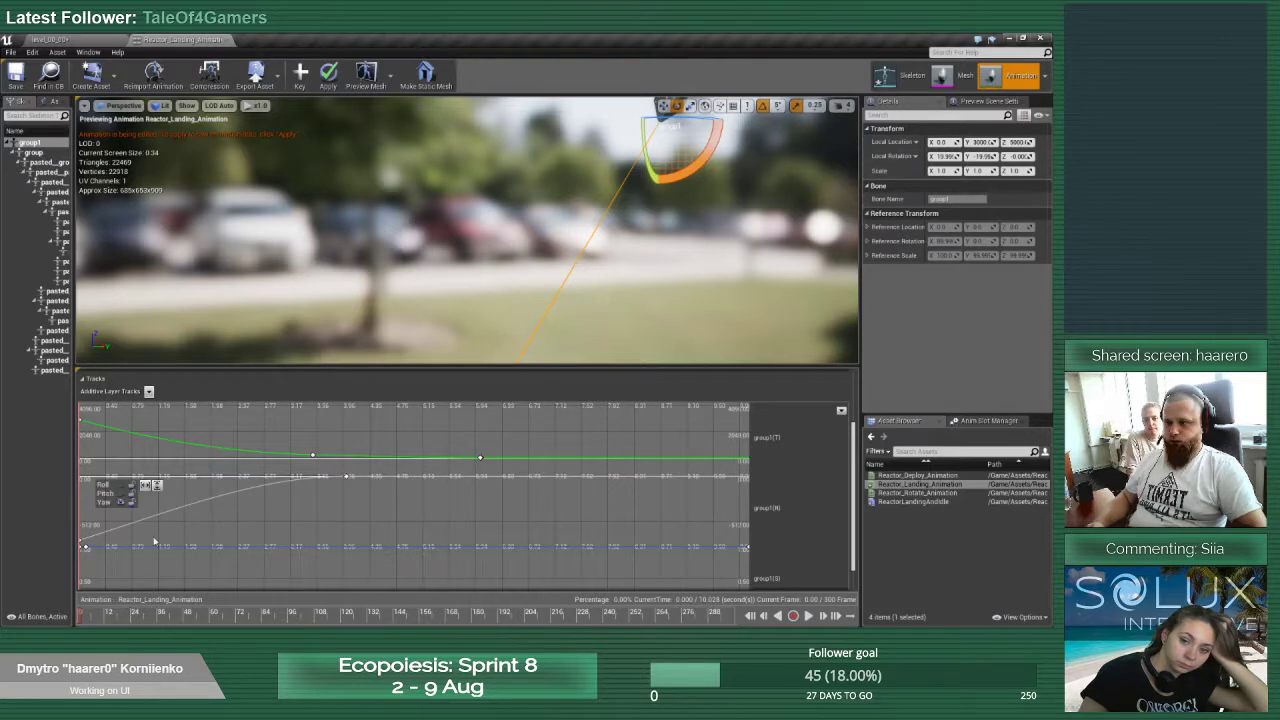
# Check the group bone at the start and reset the Yaw curve's first key to 0 s with a value of 0
pyautogui.moveTo(86, 543)
pyautogui.moveTo(86, 543); pyautogui.dragTo(82, 544)
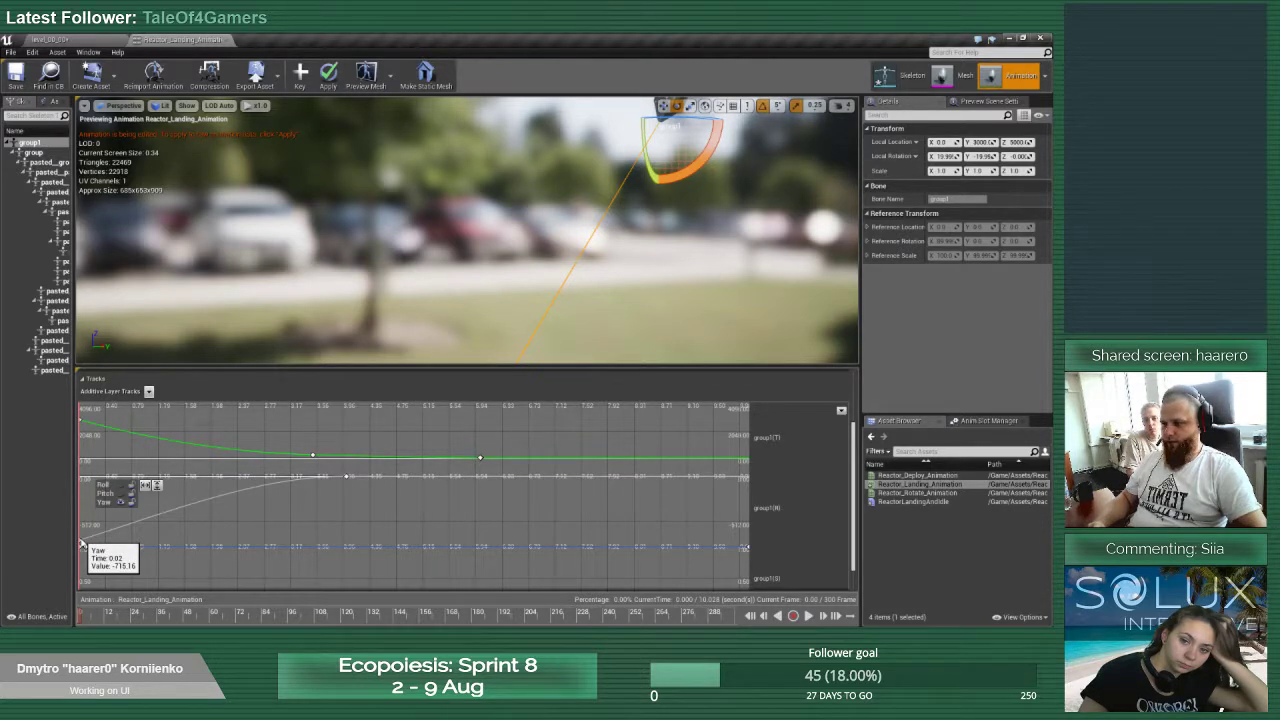
pyautogui.click(40, 153)
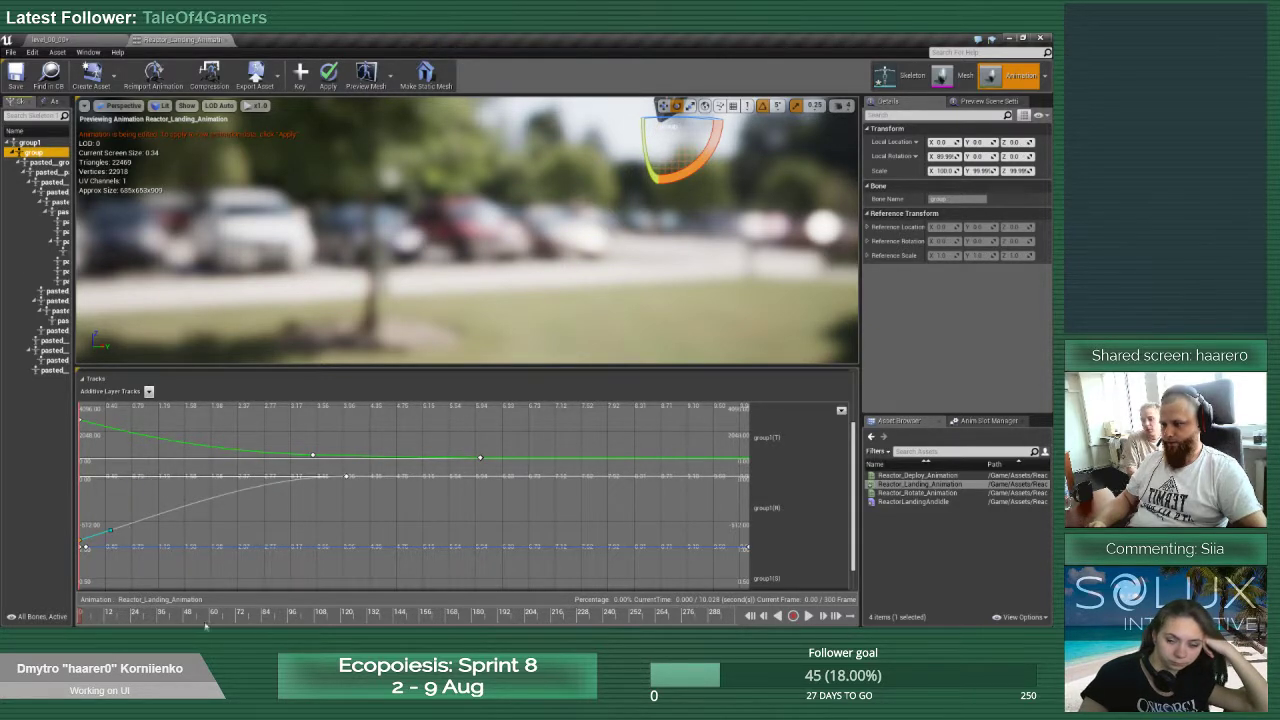
pyautogui.moveTo(82, 617)
pyautogui.mouseDown()
pyautogui.moveTo(118, 615)
pyautogui.moveTo(80, 615)
pyautogui.mouseUp()
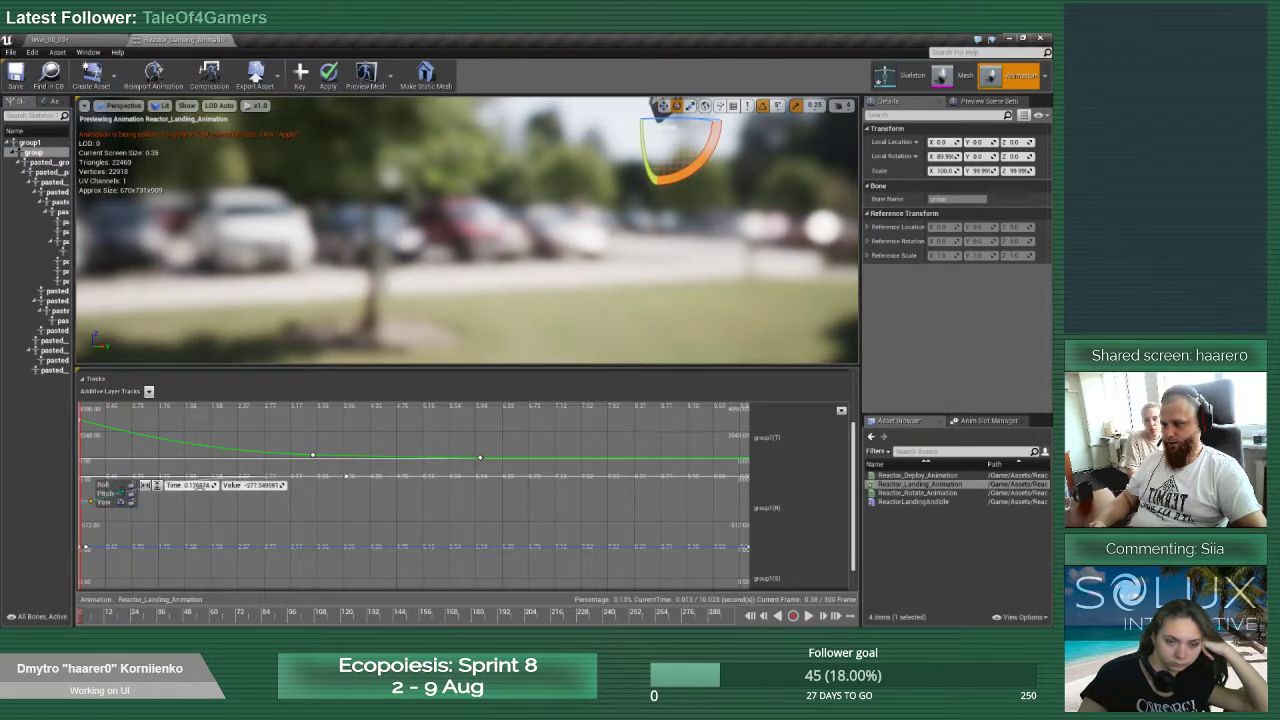
pyautogui.write('0')
pyautogui.press('Tab')
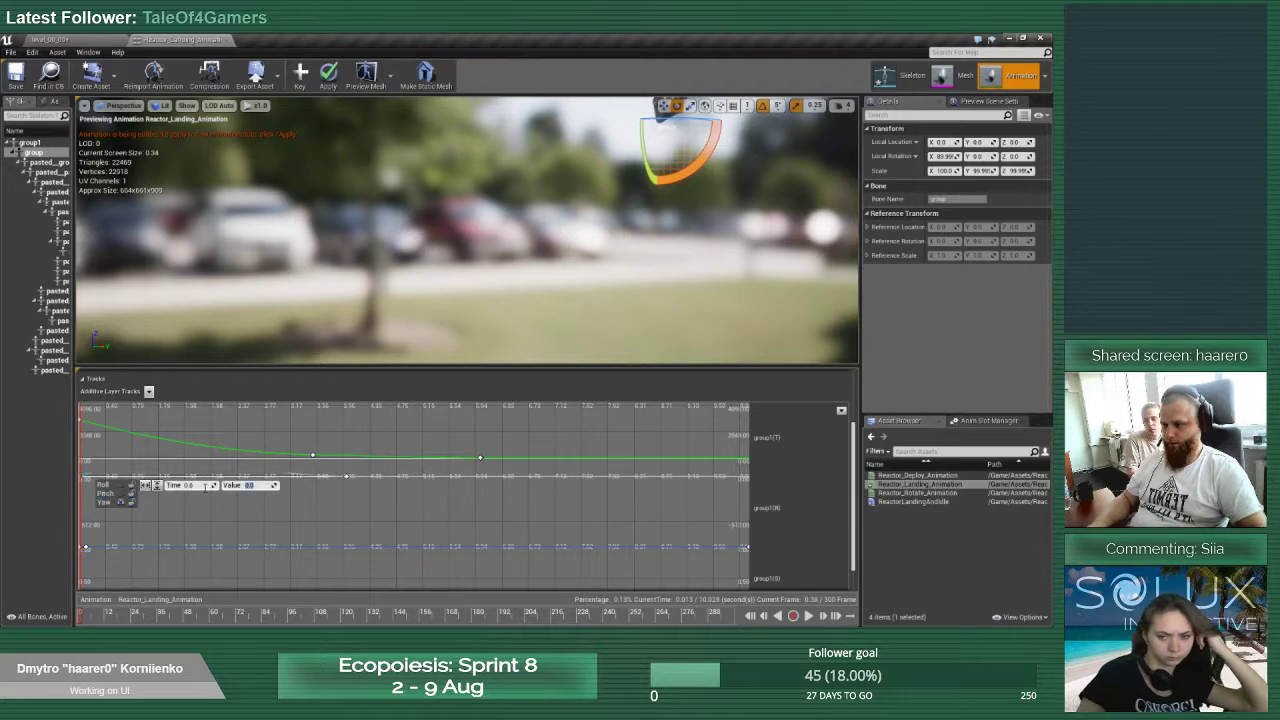
# Set both Yaw keys to Auto interpolation, save the animation and select the group1 bone
pyautogui.moveTo(315, 500); pyautogui.dragTo(329, 543, button='right')
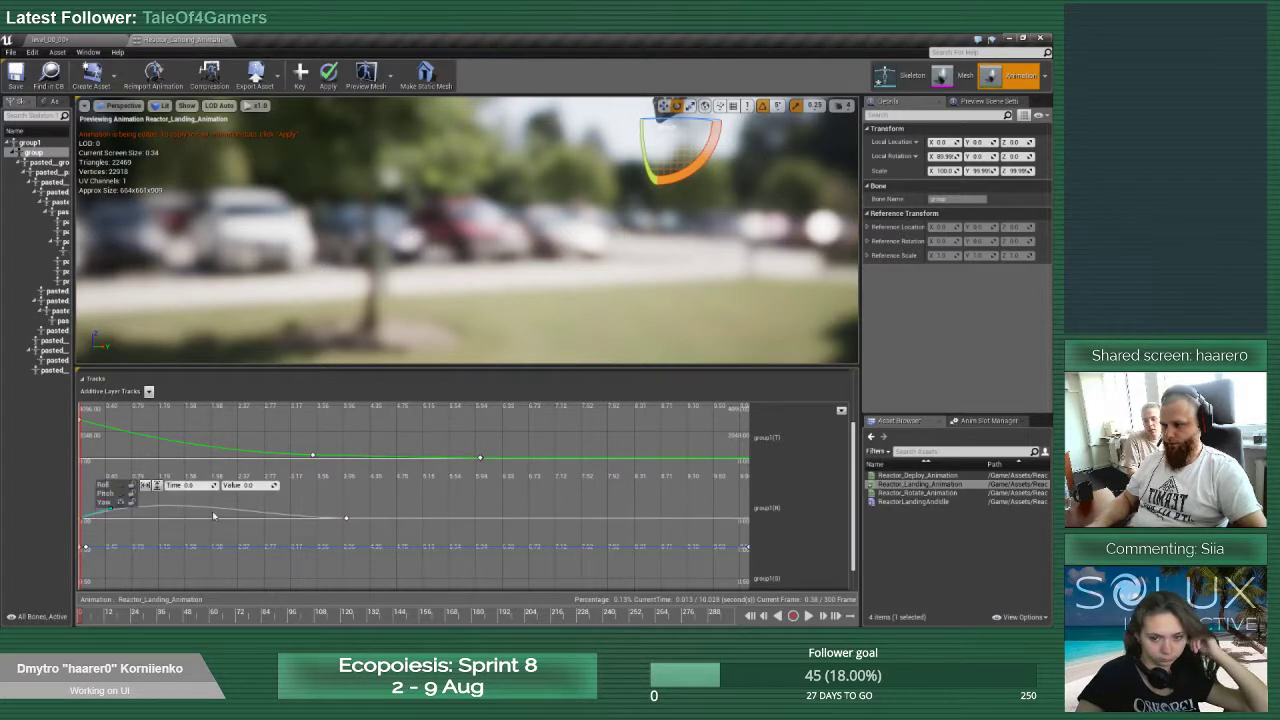
pyautogui.moveTo(403, 508); pyautogui.dragTo(54, 550)
pyautogui.rightClick(349, 525)
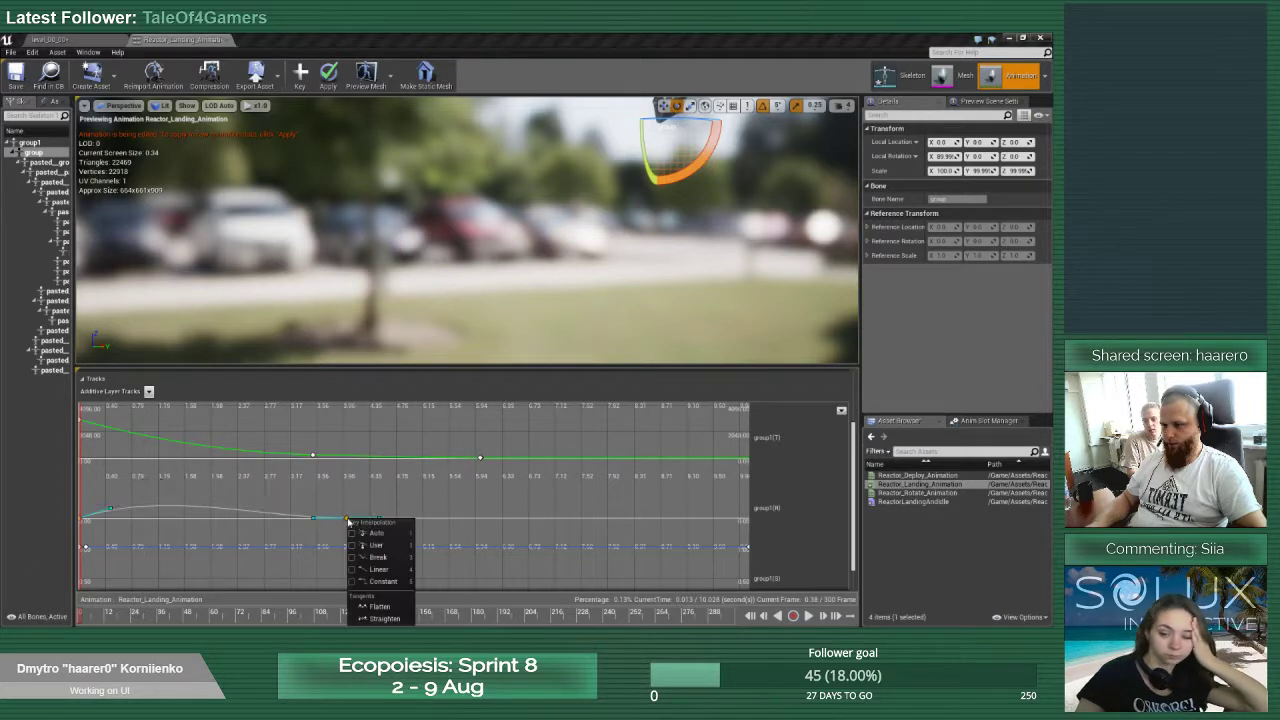
pyautogui.click(372, 537)
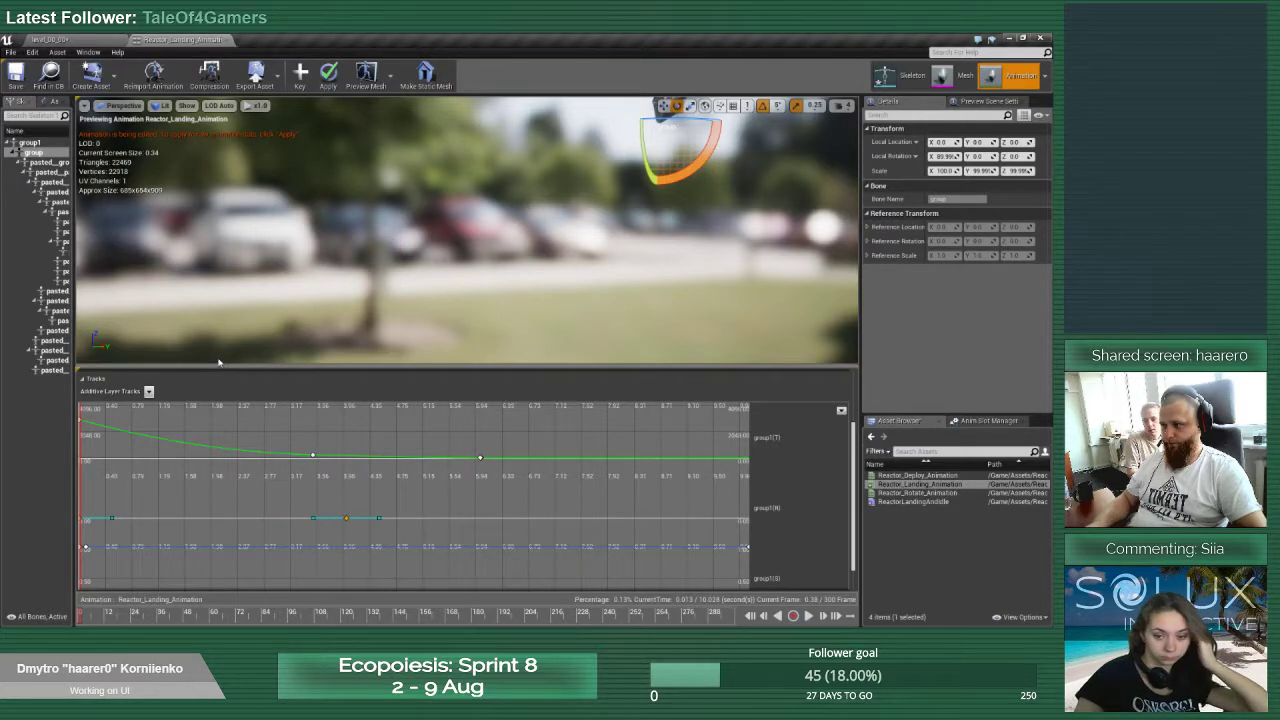
pyautogui.hotkey('ctrl', 's')
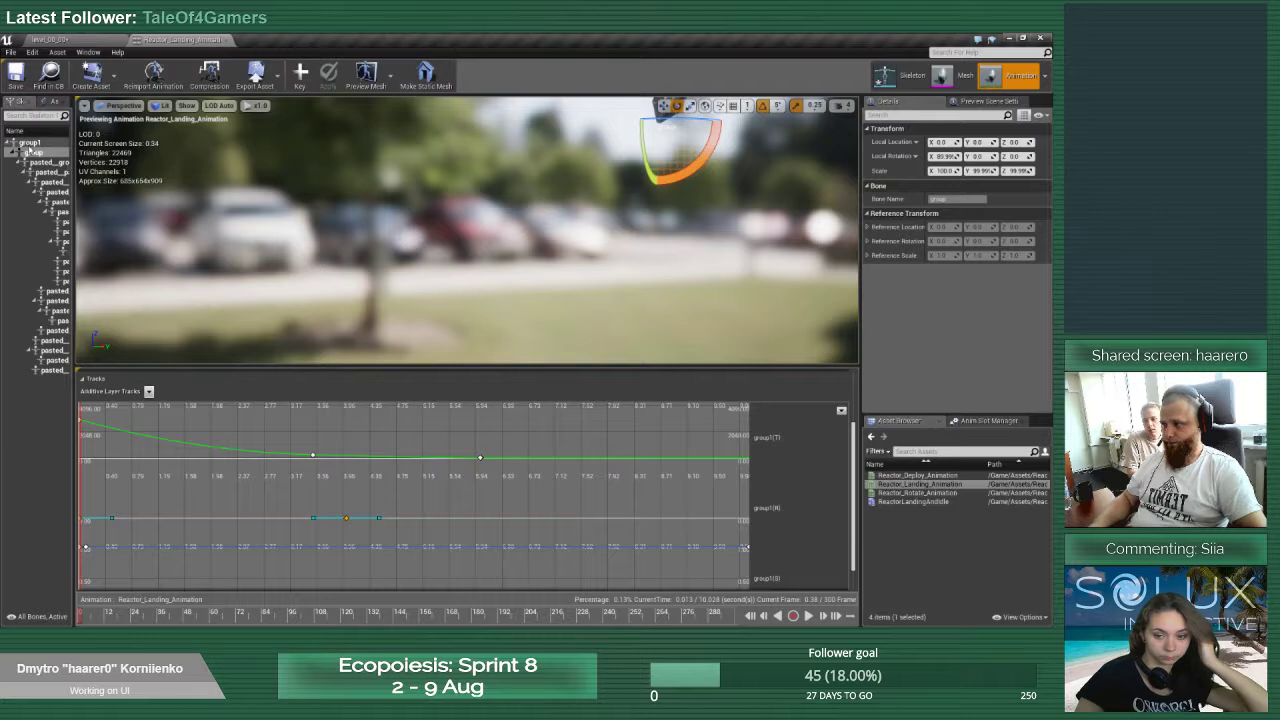
pyautogui.click(29, 143)
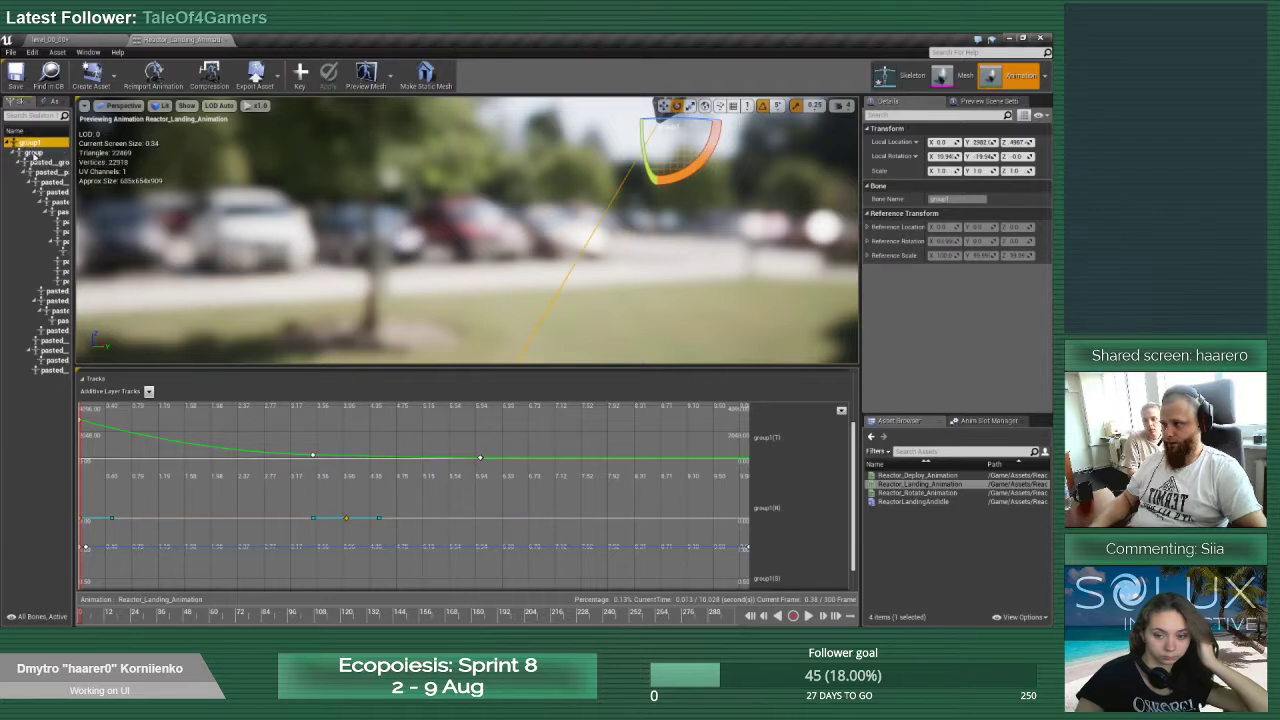
# Play the landing to about 8.3 s and move the group1 Y translation curve's middle key to 4.5 s with a value of 100
pyautogui.click(810, 616)
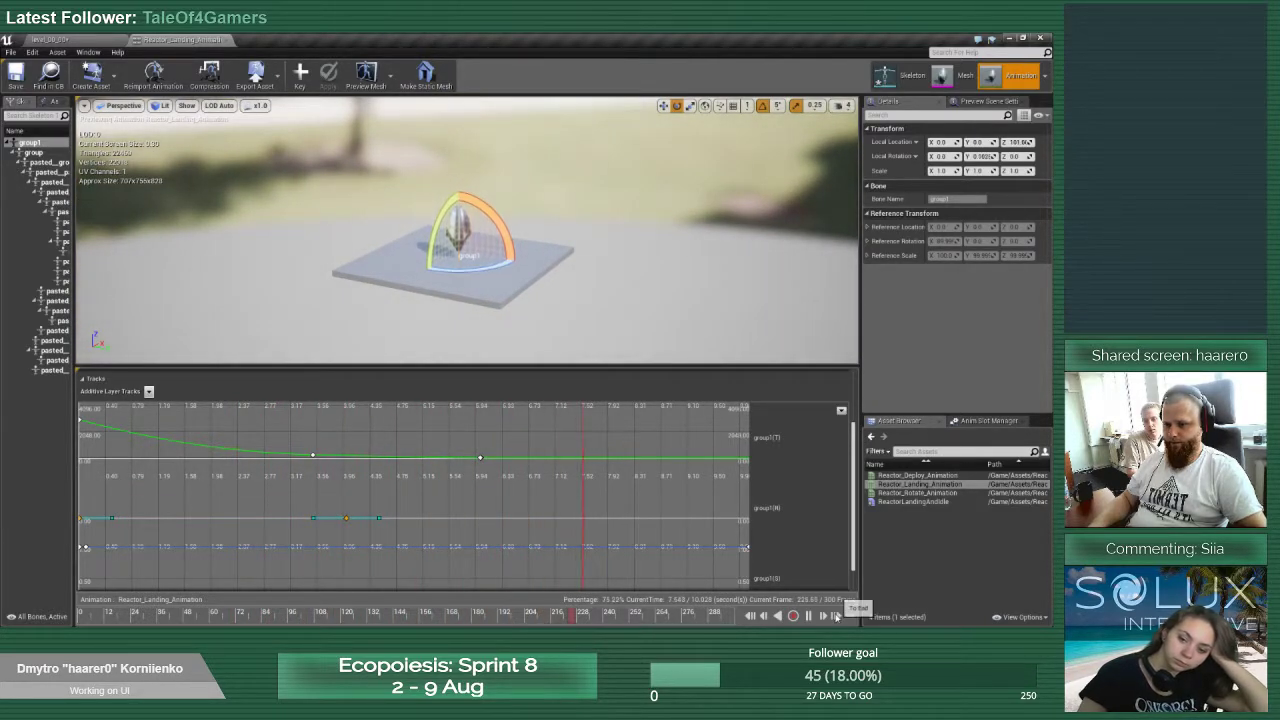
pyautogui.click(809, 616)
pyautogui.click(312, 456)
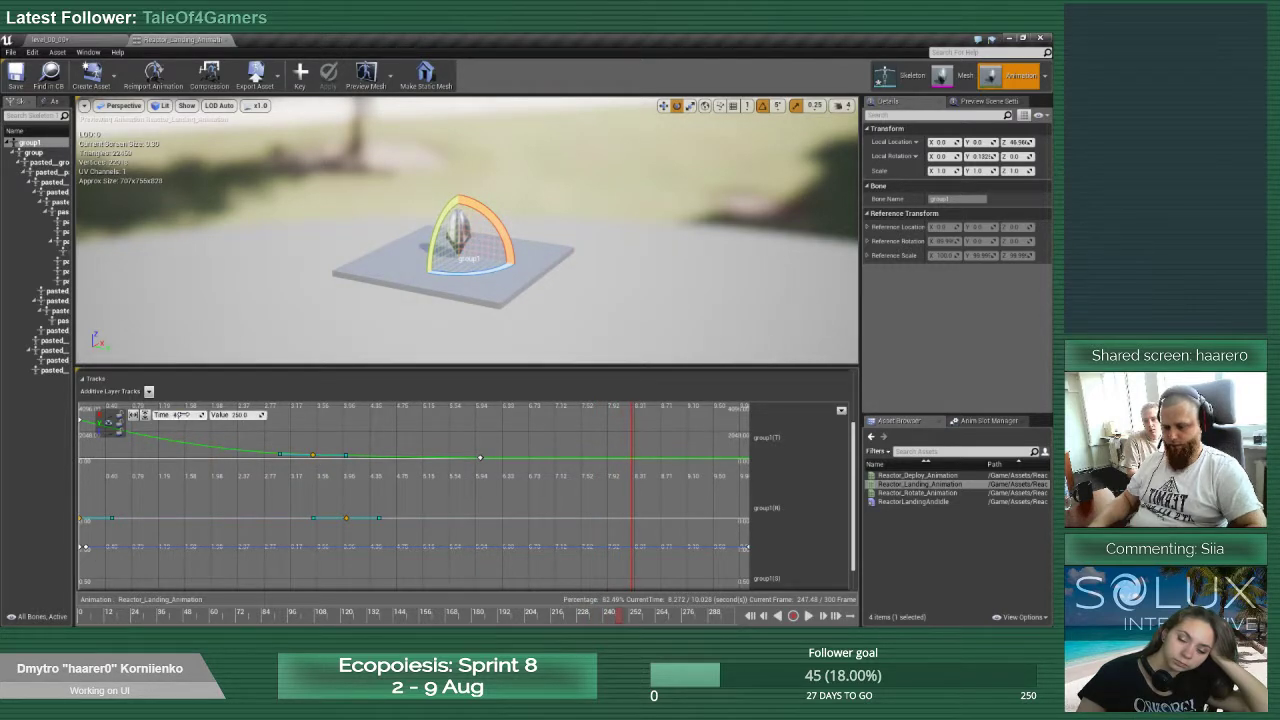
pyautogui.press('Return')
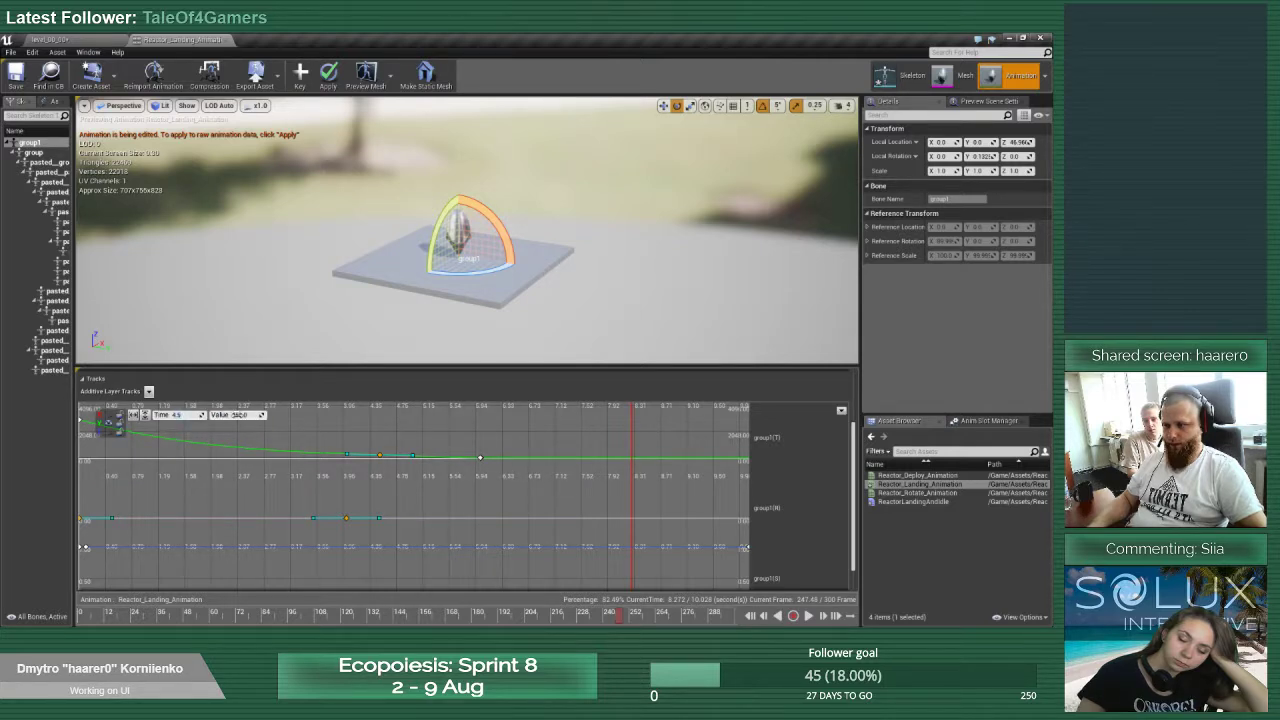
pyautogui.press('Return')
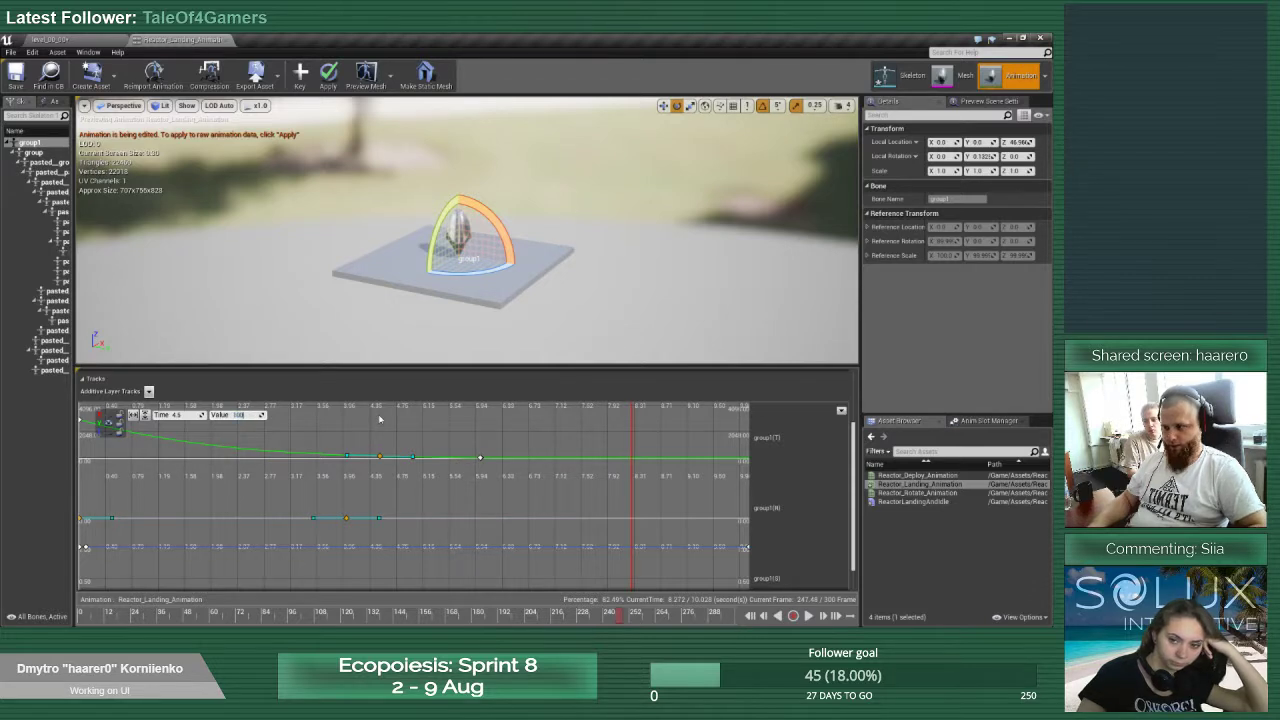
# Replay the descent from about 1.5 s and pause at about 6.2 s to check the updated approach
pyautogui.click(809, 616)
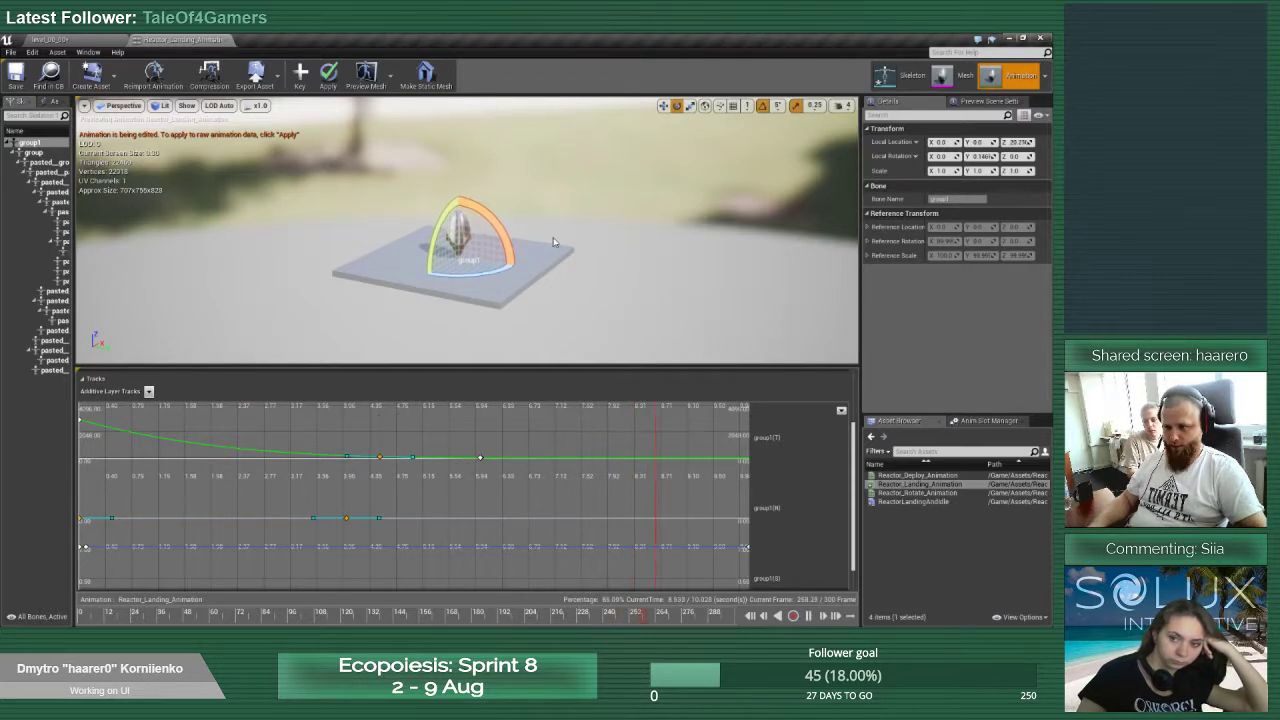
pyautogui.click(178, 615)
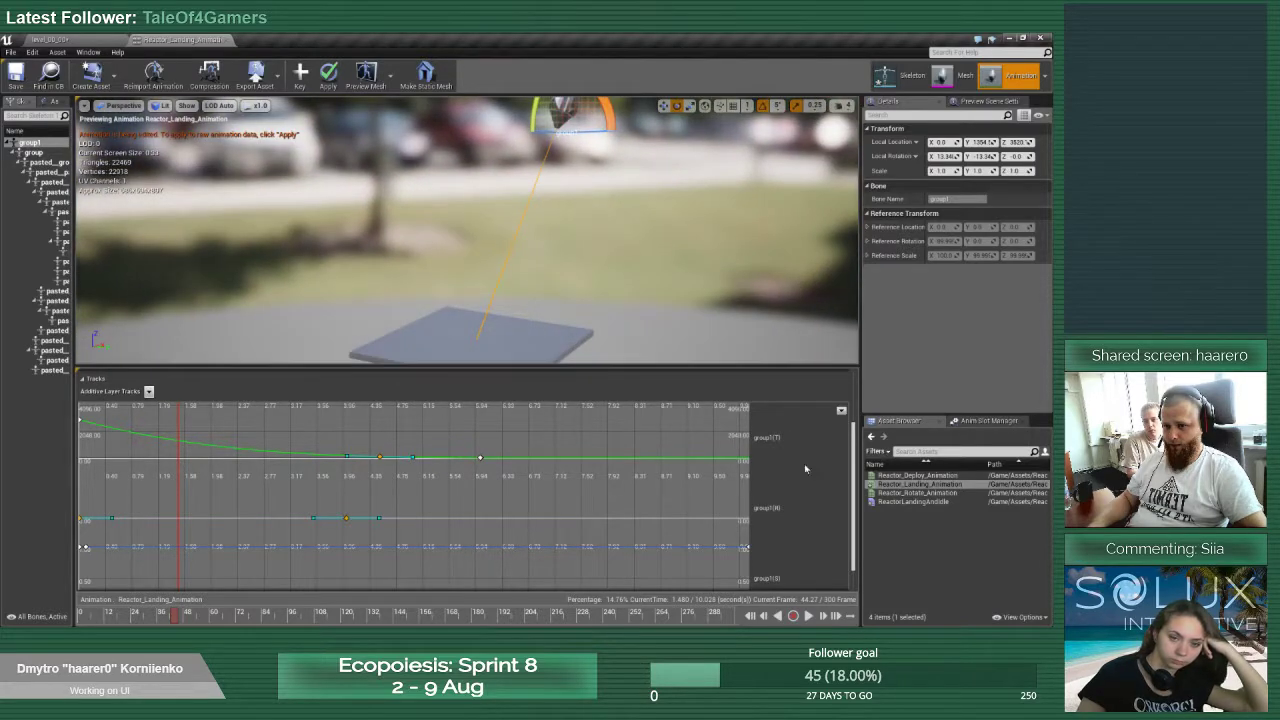
pyautogui.click(807, 616)
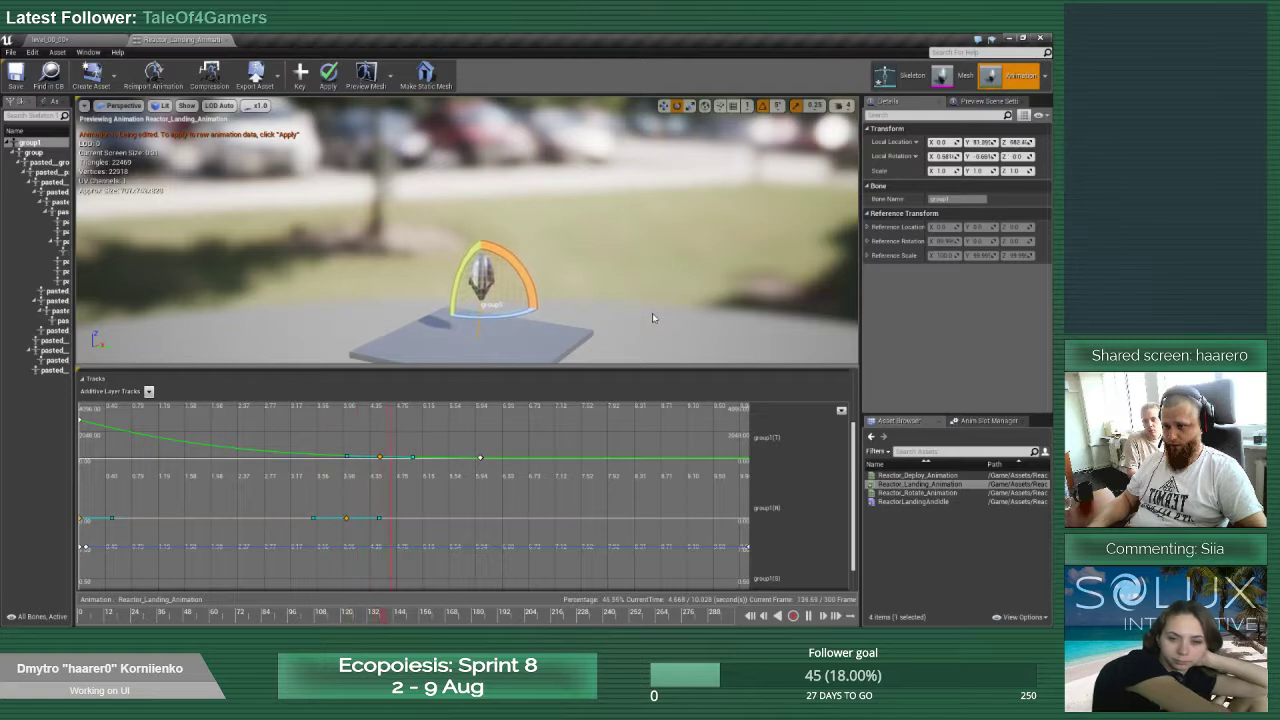
pyautogui.click(808, 616)
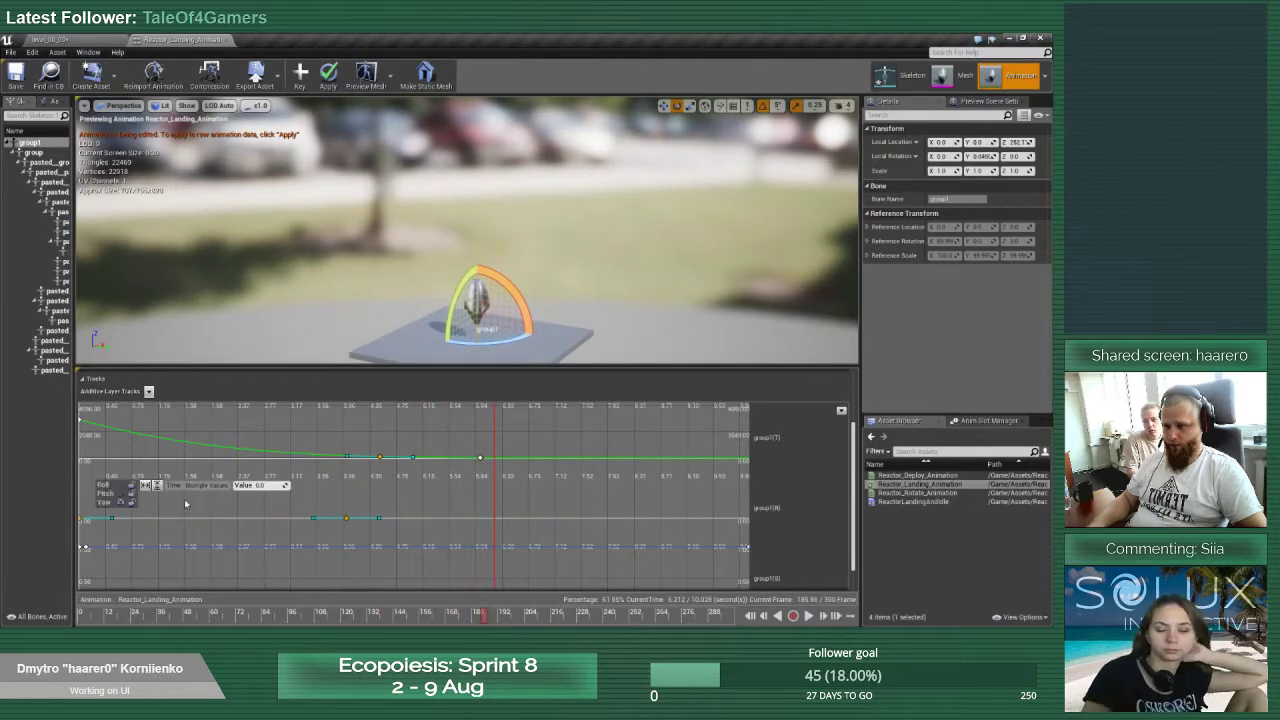
# Move the group1 Roll and Pitch keys valued 2 and -2 from 4 s to 6 s, and scrub near the animation's end
pyautogui.click(119, 489)
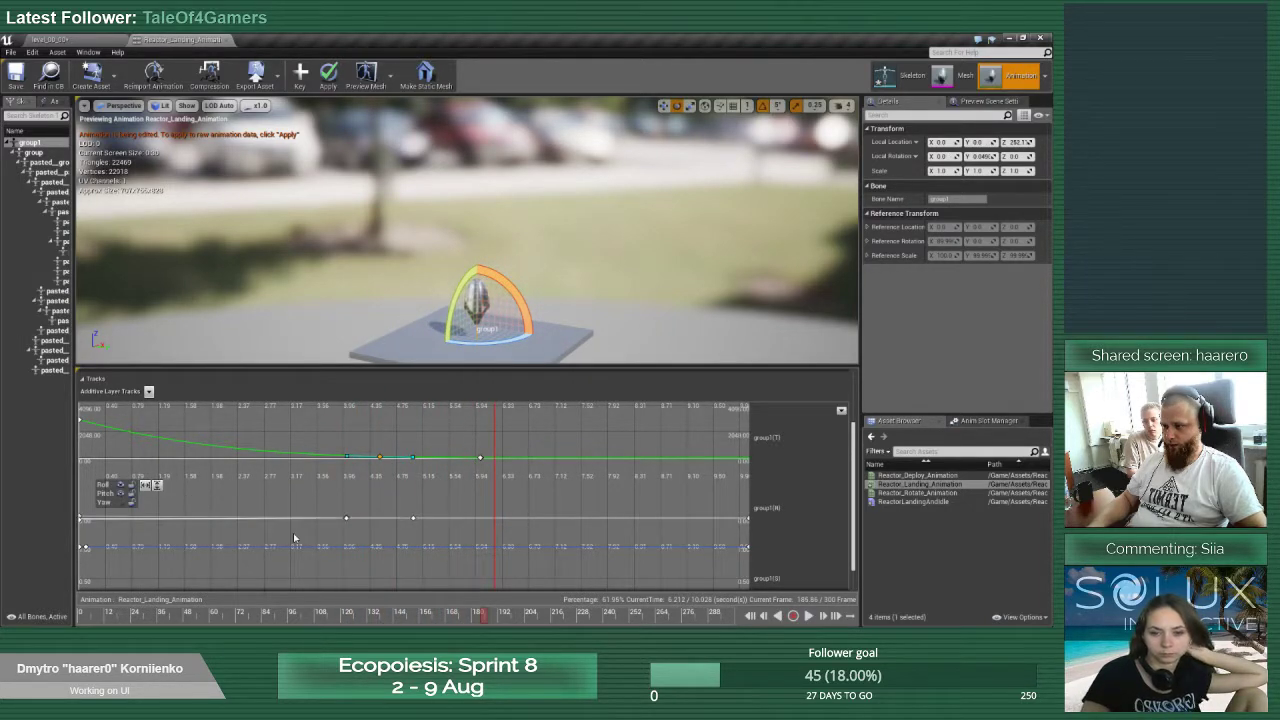
pyautogui.moveTo(323, 508); pyautogui.dragTo(289, 494)
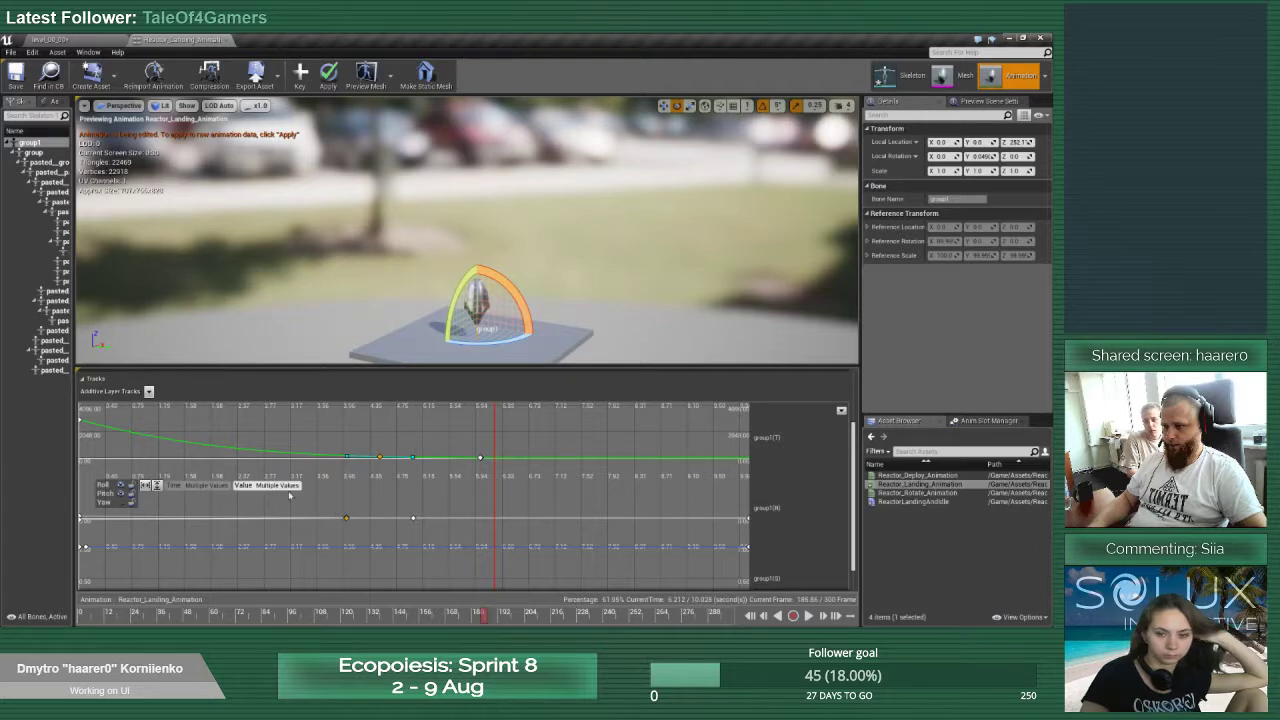
pyautogui.click(341, 537)
pyautogui.scroll(20, 345, 532)
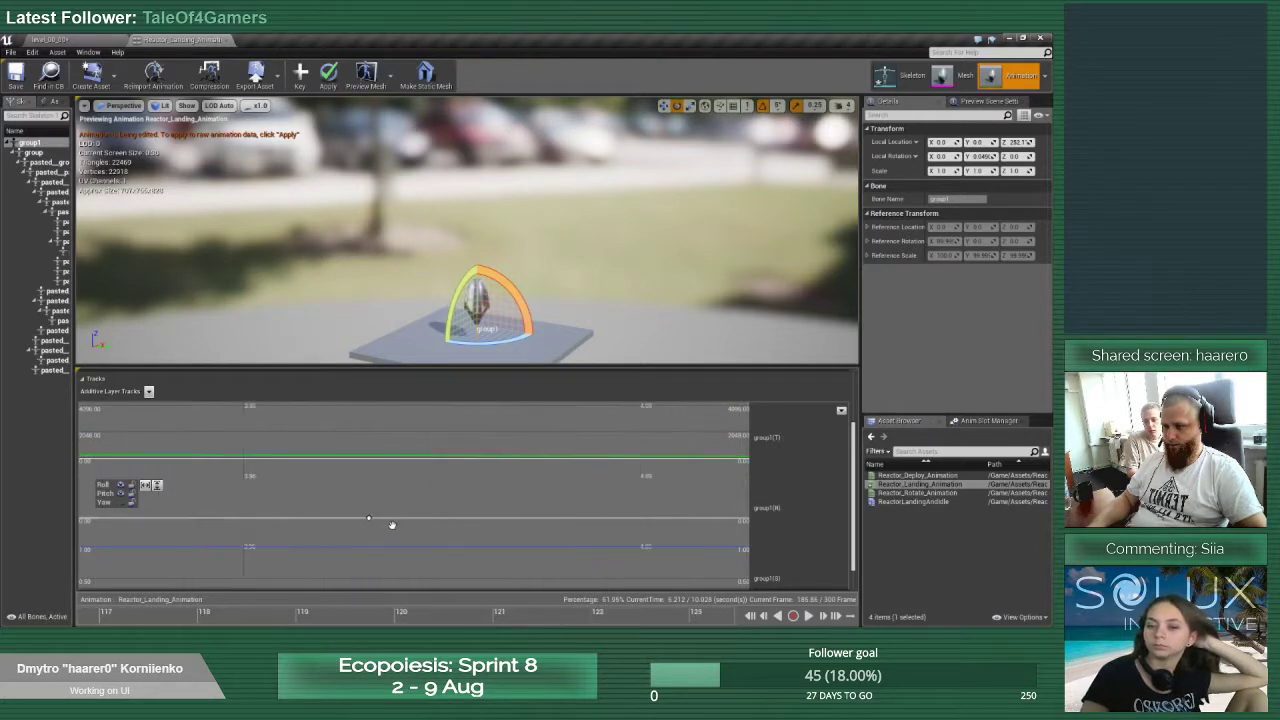
pyautogui.scroll(5, 385, 524)
pyautogui.click(290, 518)
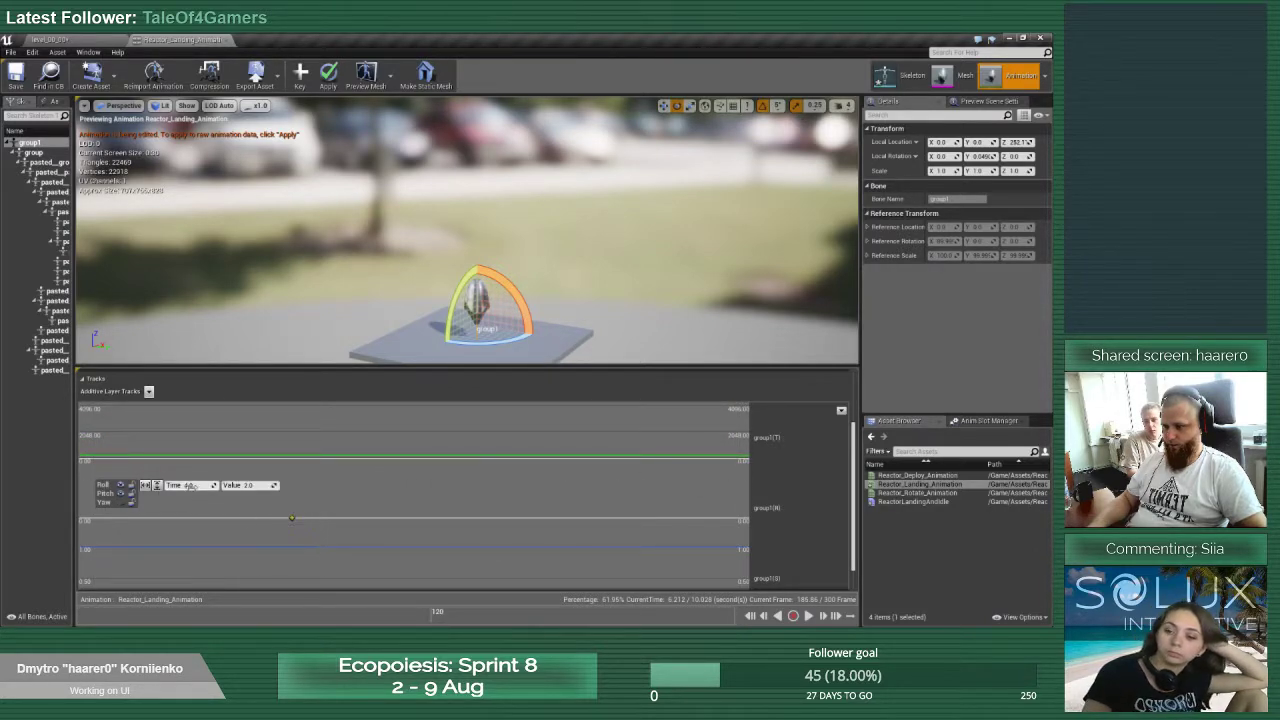
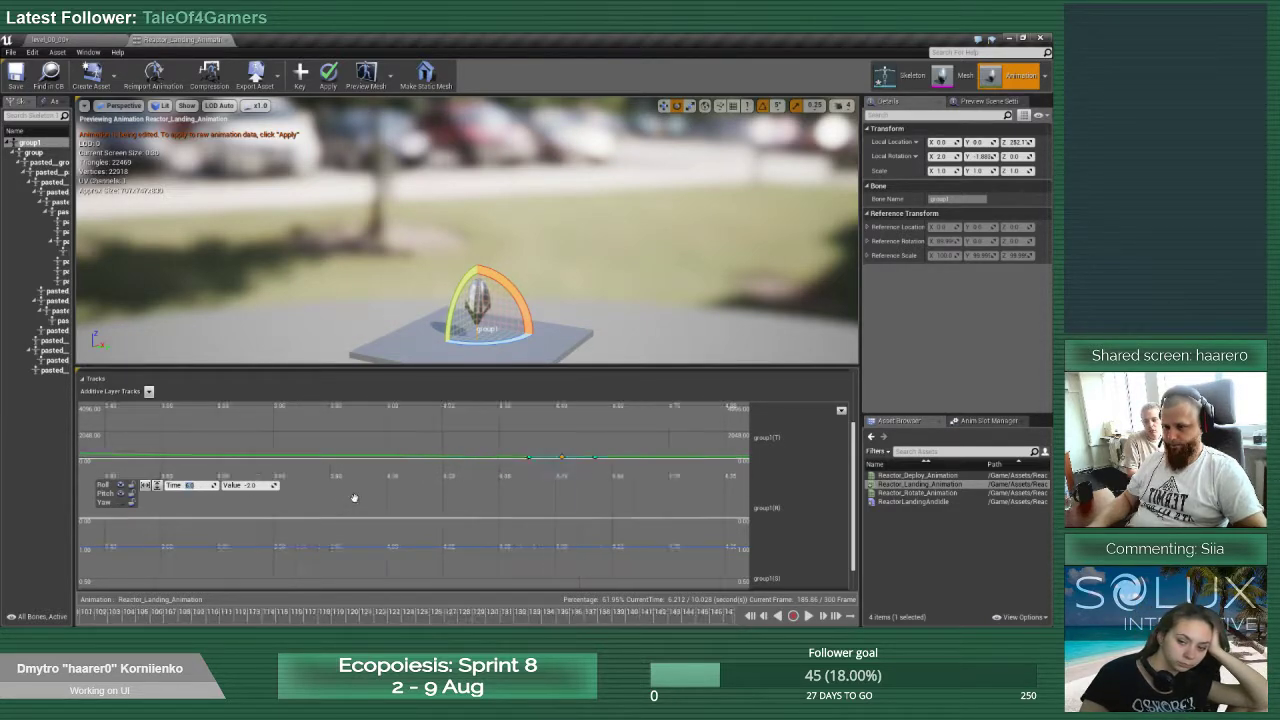
pyautogui.moveTo(478, 620); pyautogui.dragTo(699, 630)
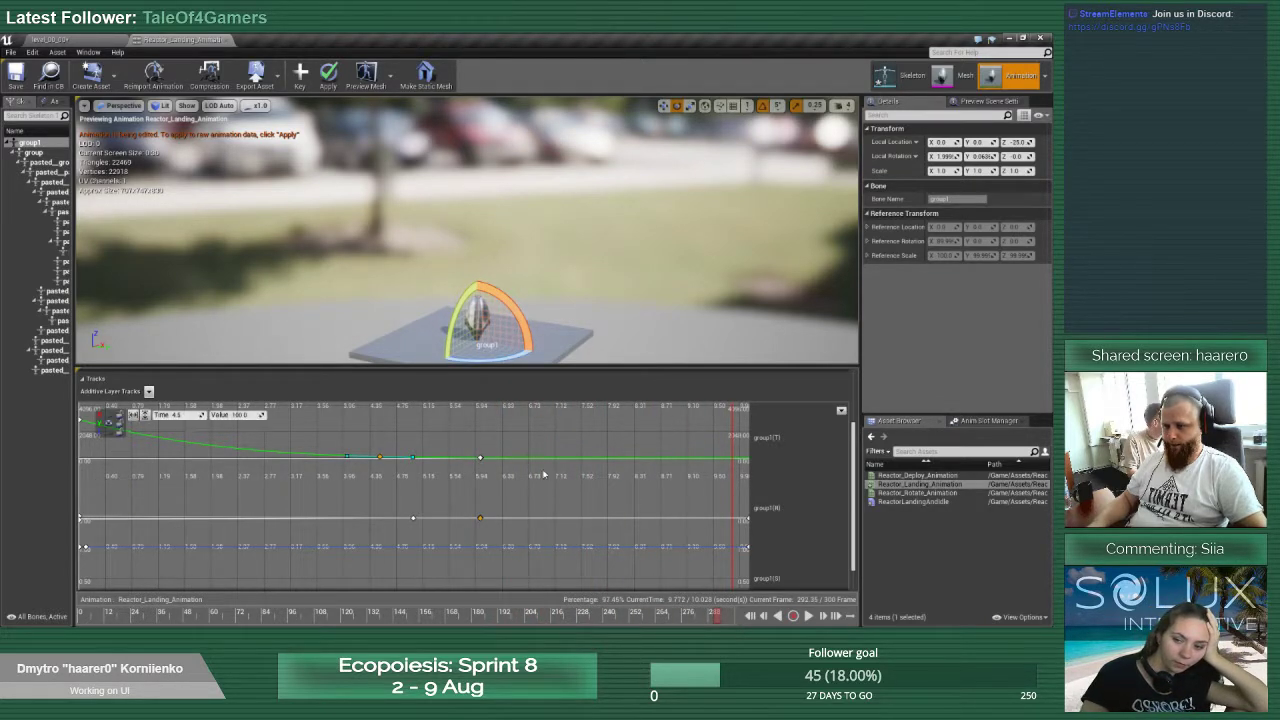
# Fit the rotation curves vertically, move the Roll key at 5 s aside, and set the Roll key valued 2 to 5 s
pyautogui.click(510, 503)
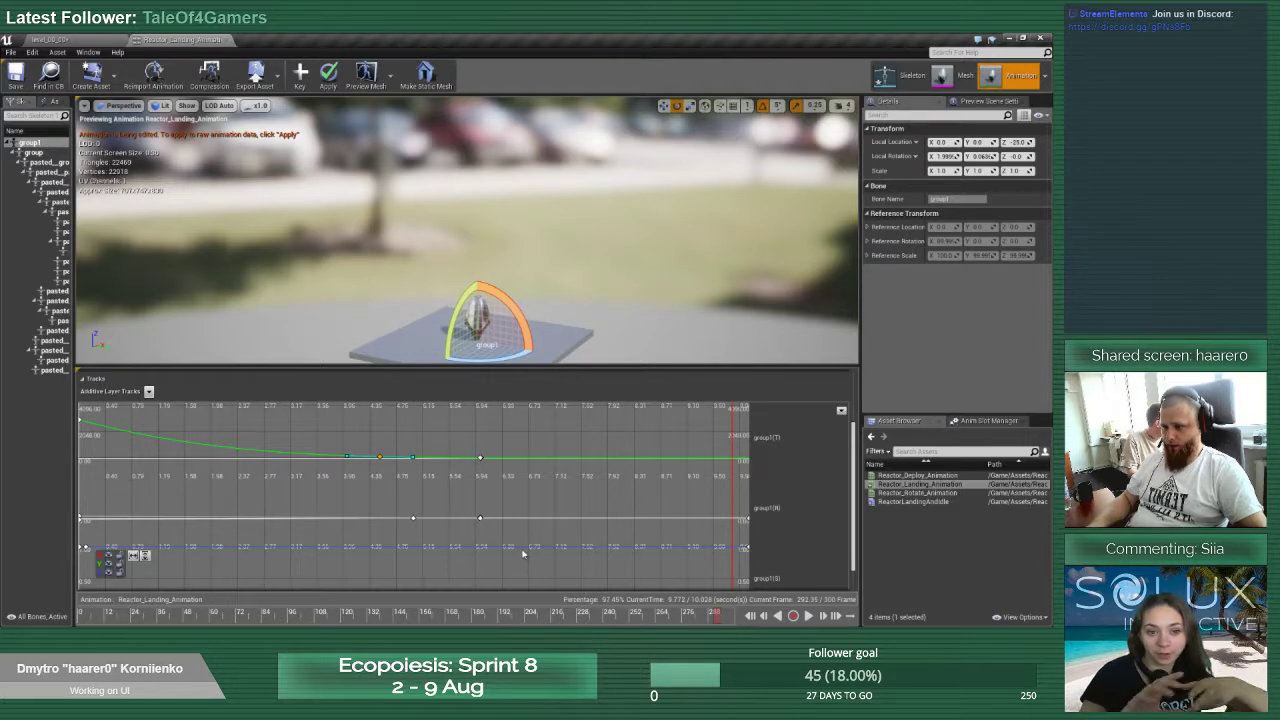
pyautogui.click(157, 486)
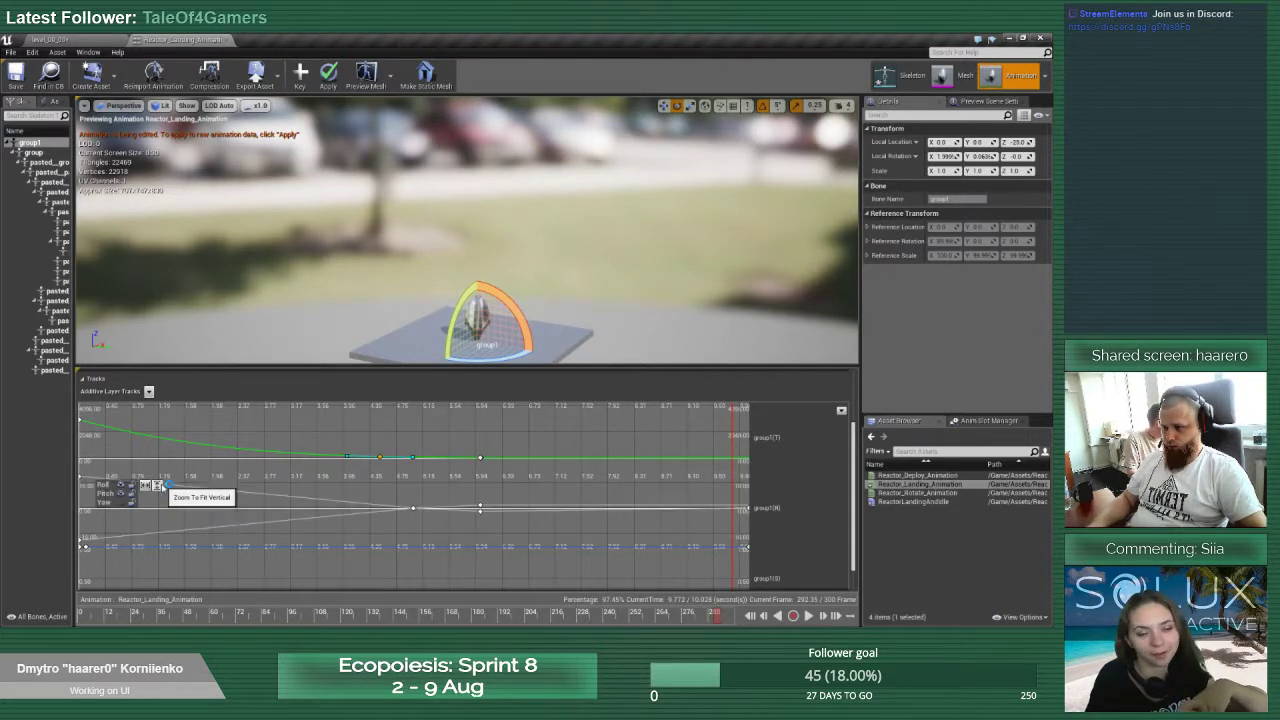
pyautogui.scroll(2, 463, 531)
pyautogui.scroll(3, 460, 529)
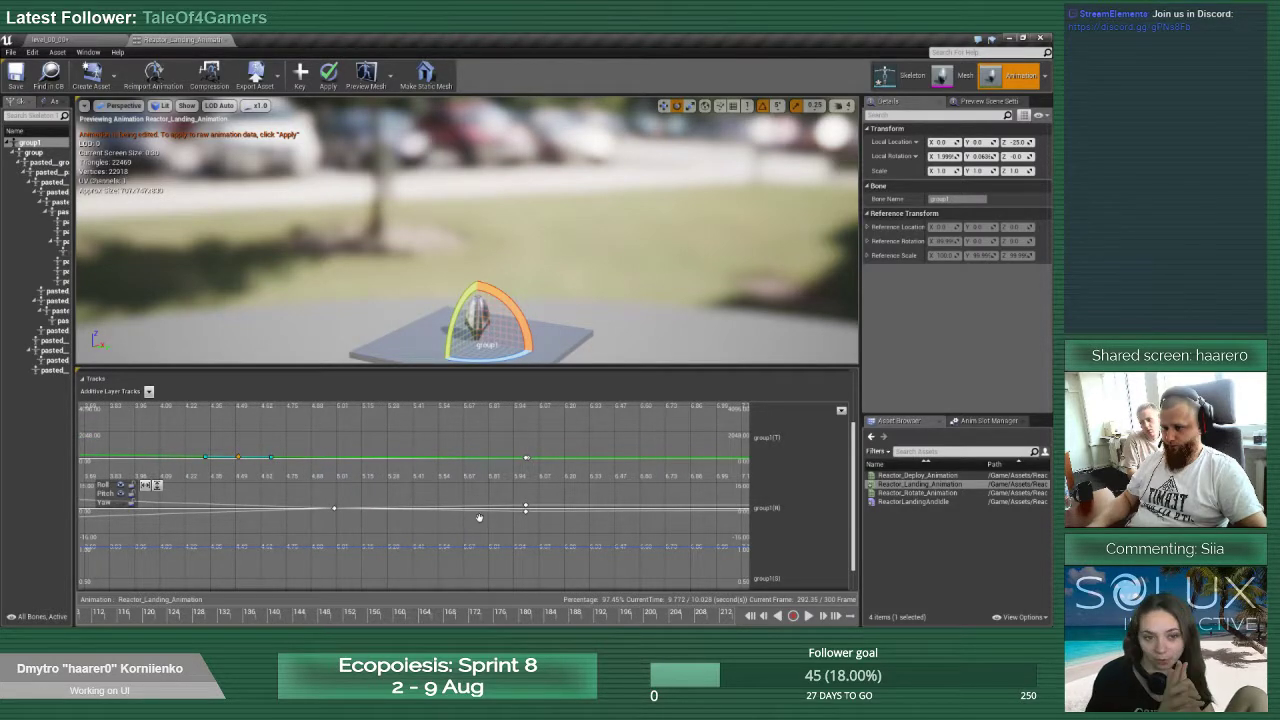
pyautogui.click(526, 508)
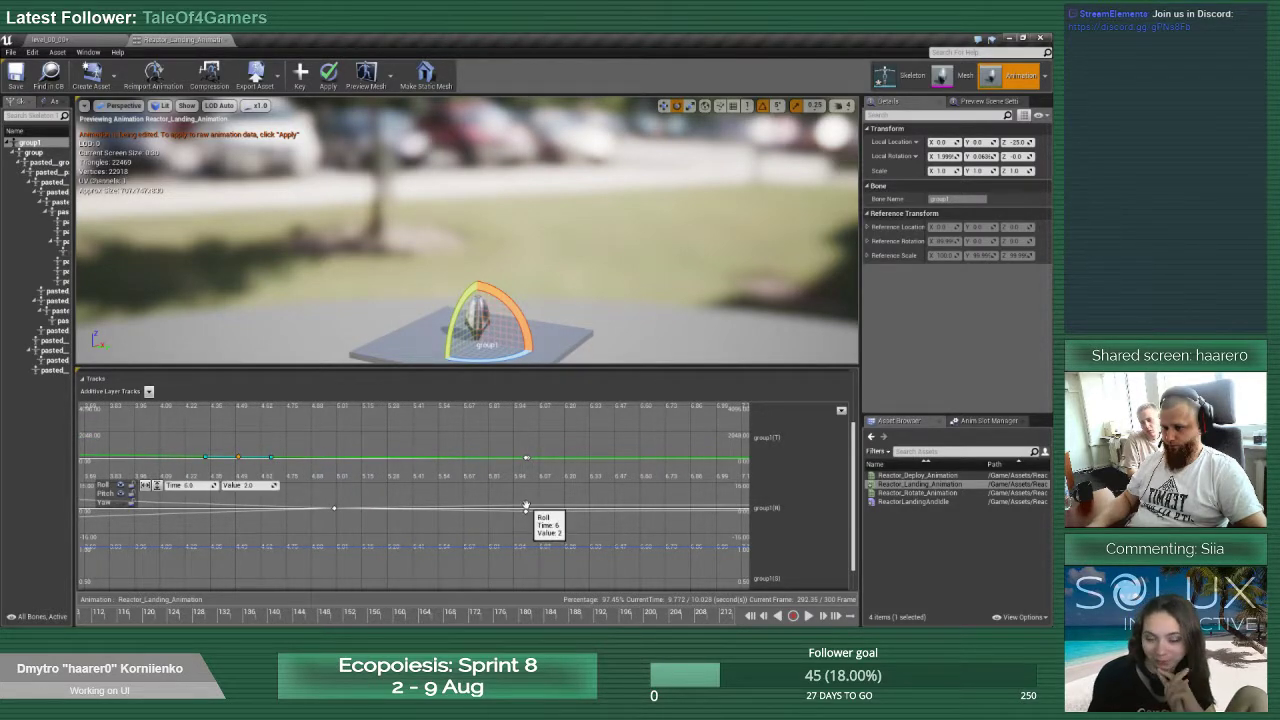
pyautogui.click(334, 508)
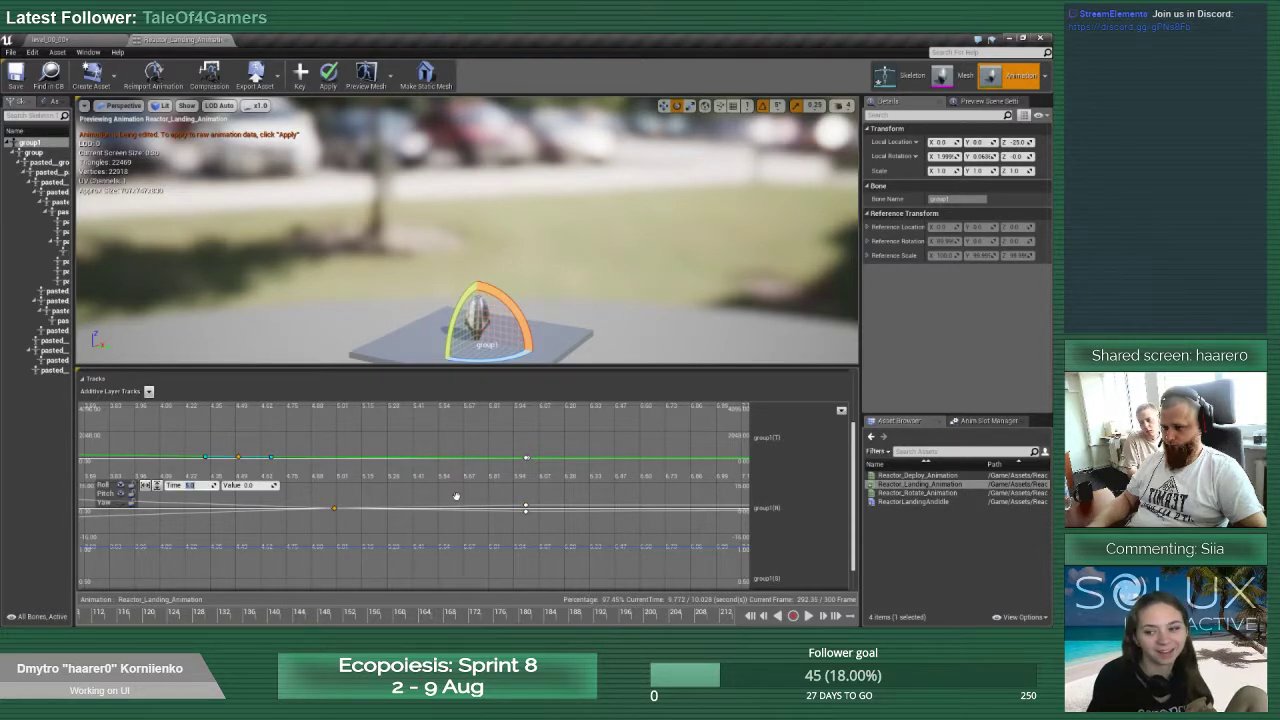
pyautogui.moveTo(334, 508); pyautogui.dragTo(403, 509)
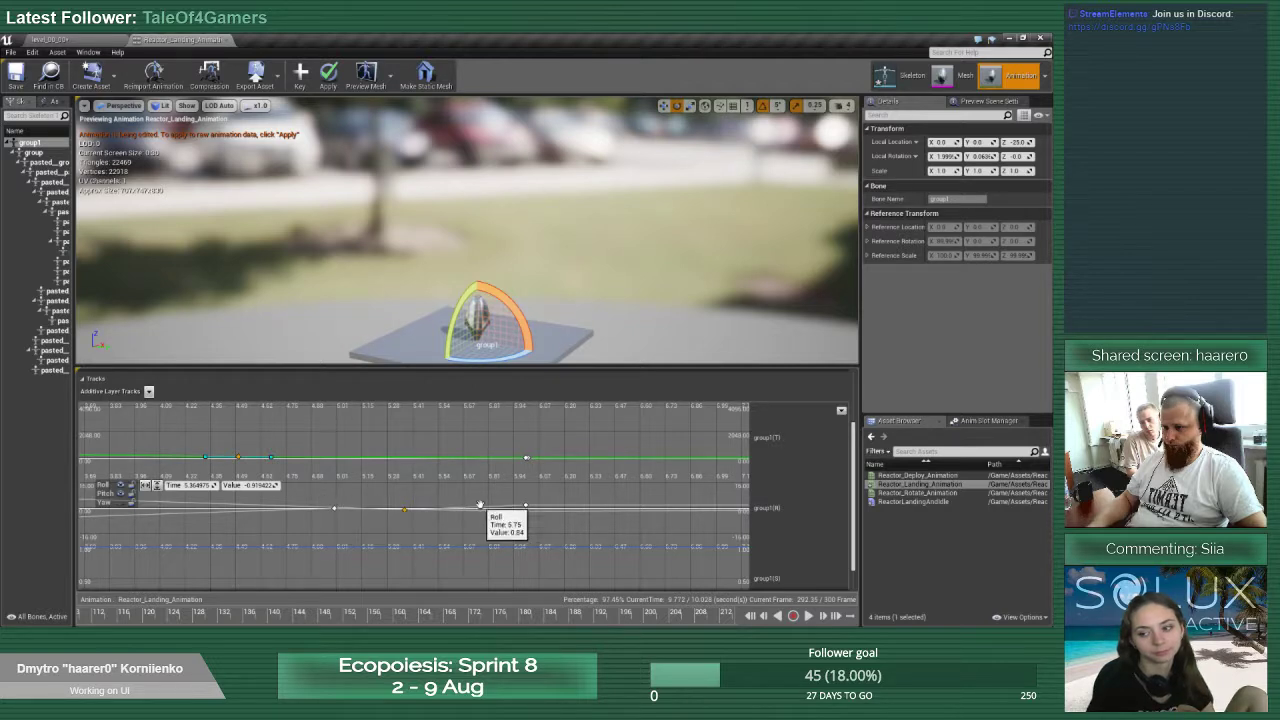
pyautogui.click(525, 507)
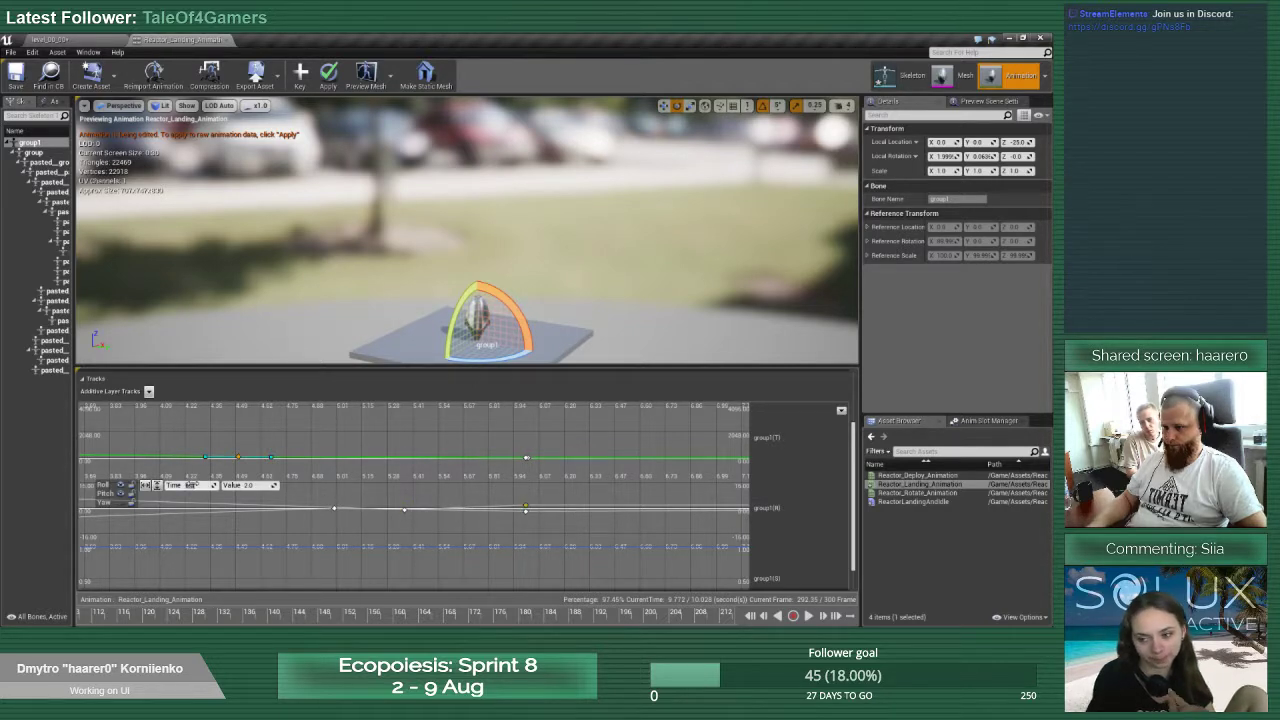
pyautogui.click(334, 507)
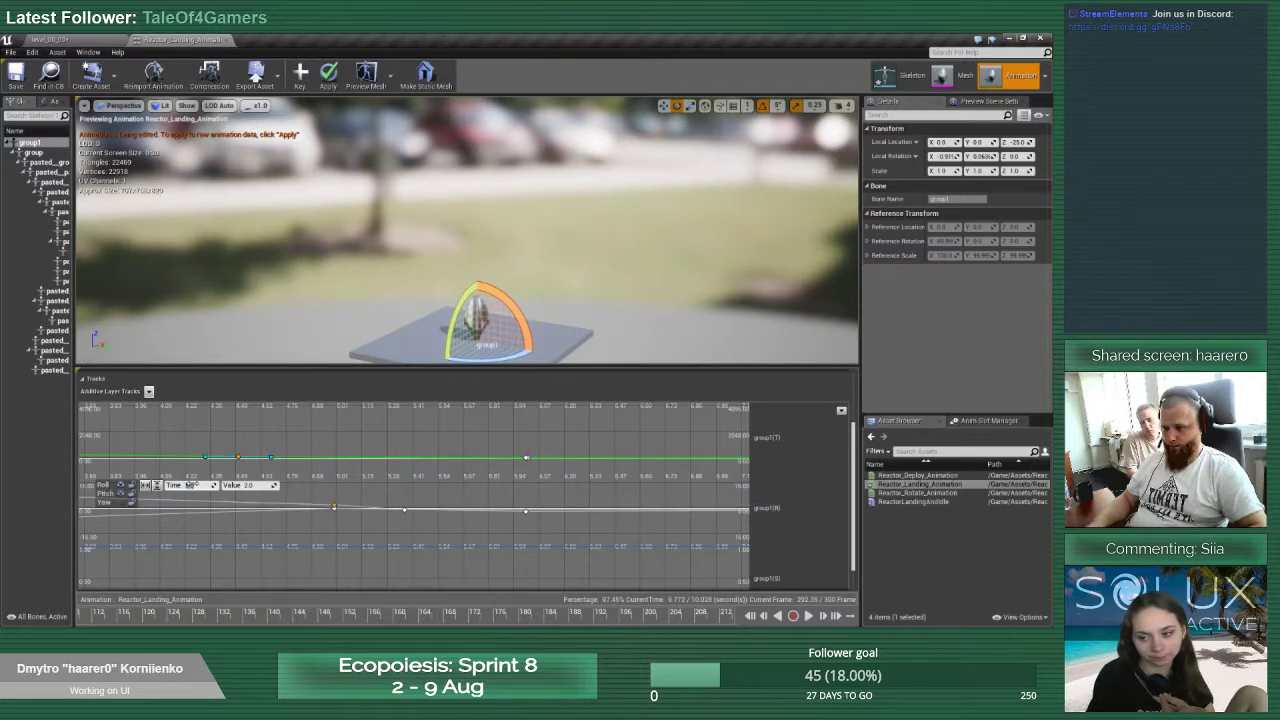
# Set the displaced Roll key to 6 s with a value of 0
pyautogui.click(418, 523)
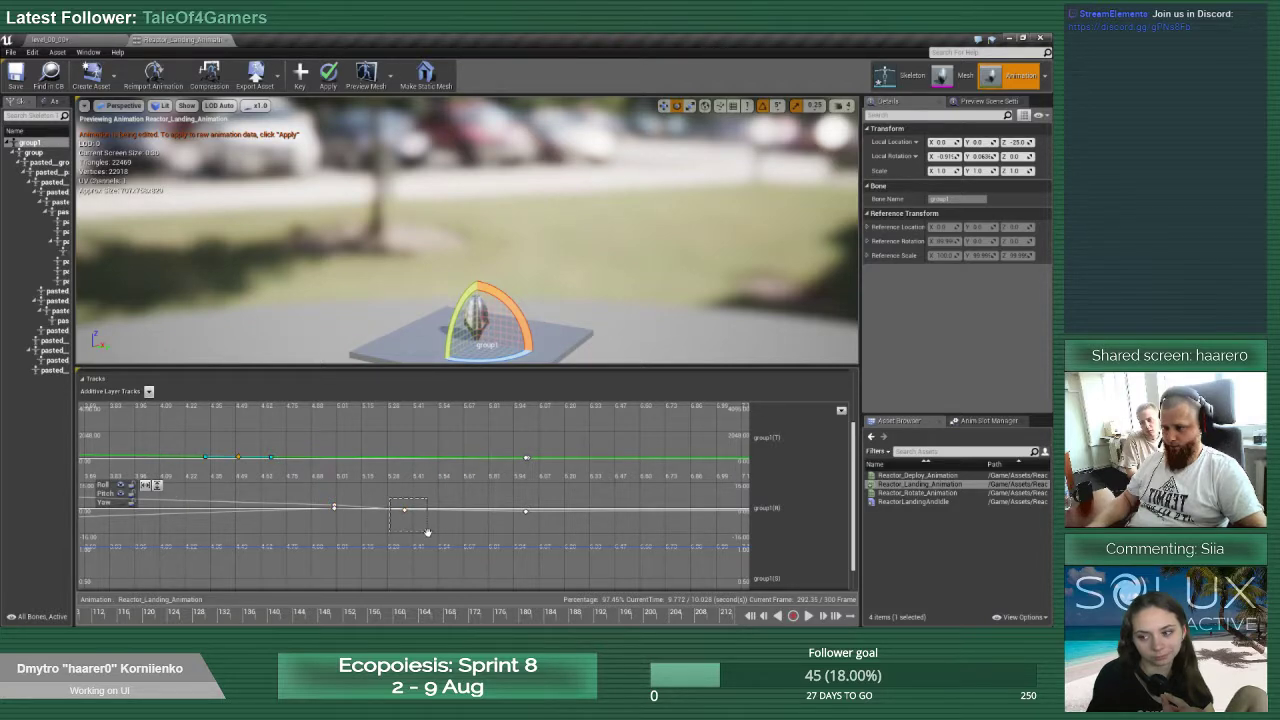
pyautogui.moveTo(427, 532); pyautogui.dragTo(427, 532)
pyautogui.write('6')
pyautogui.press('Tab')
pyautogui.write('0')
pyautogui.press('Return')
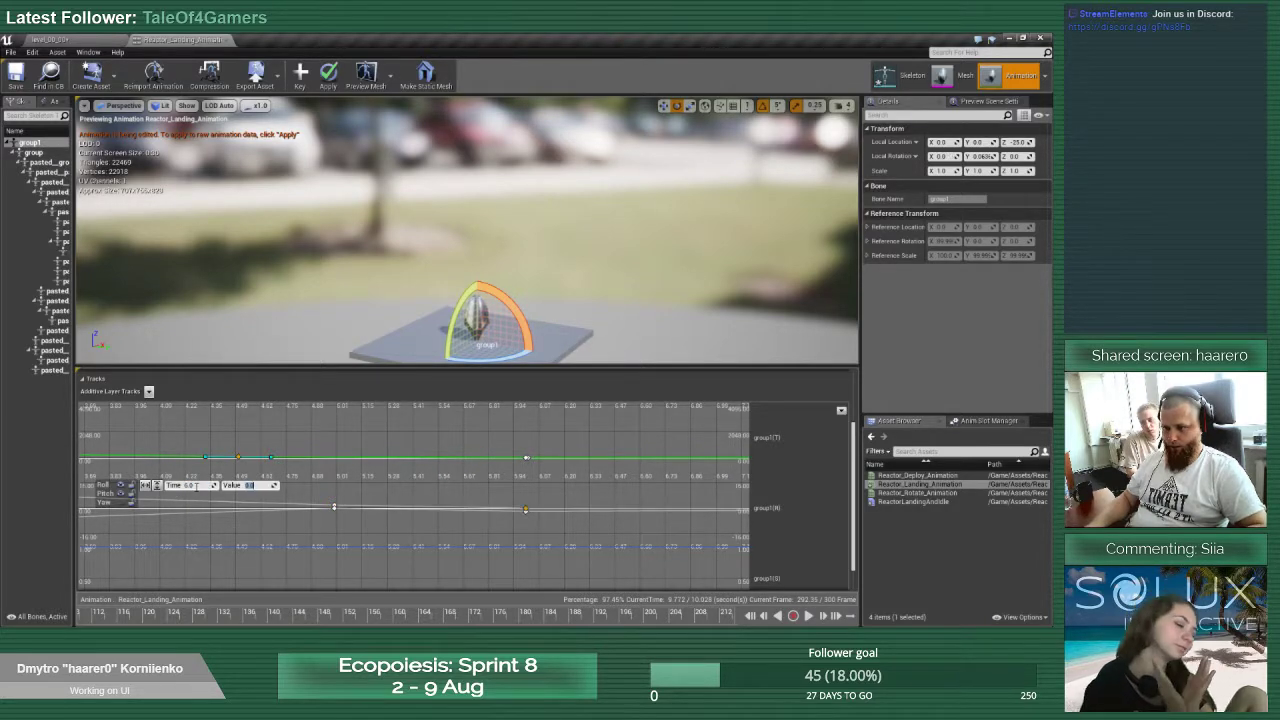
# Move the Pitch key at 6 s aside and set the zero-valued Pitch key's time to 6 s
pyautogui.moveTo(530, 513); pyautogui.dragTo(396, 539)
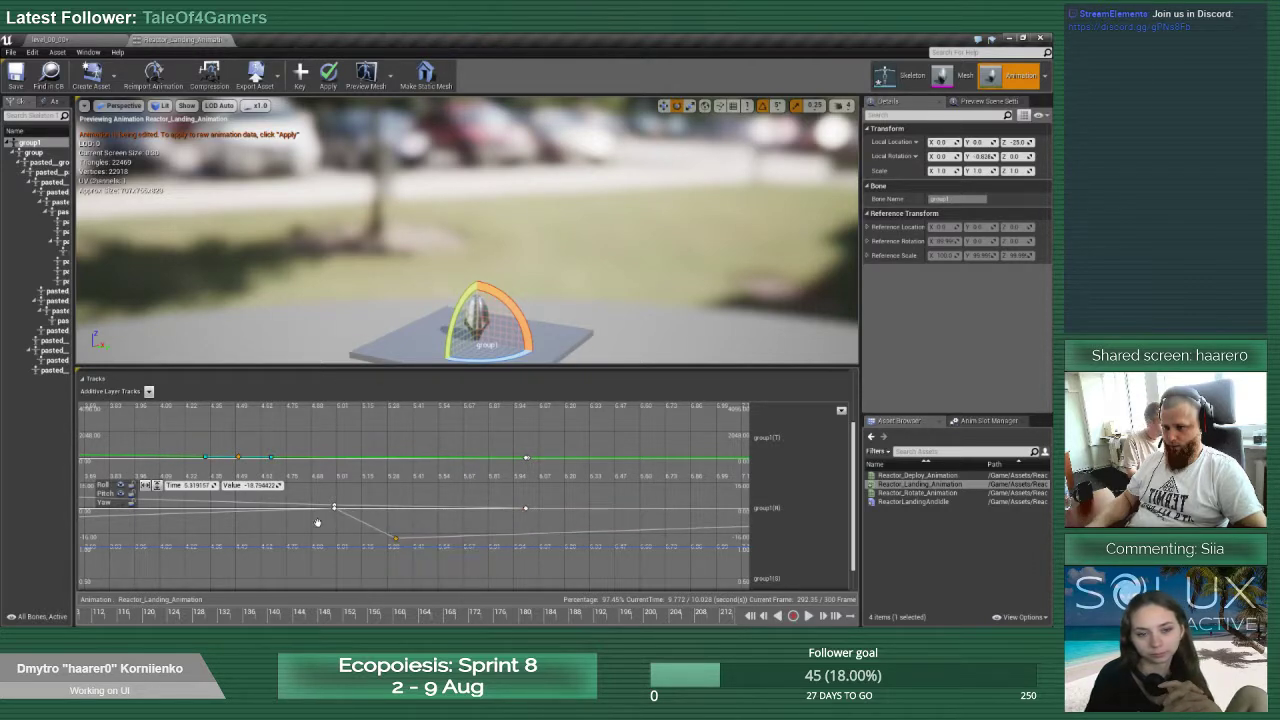
pyautogui.click(336, 508)
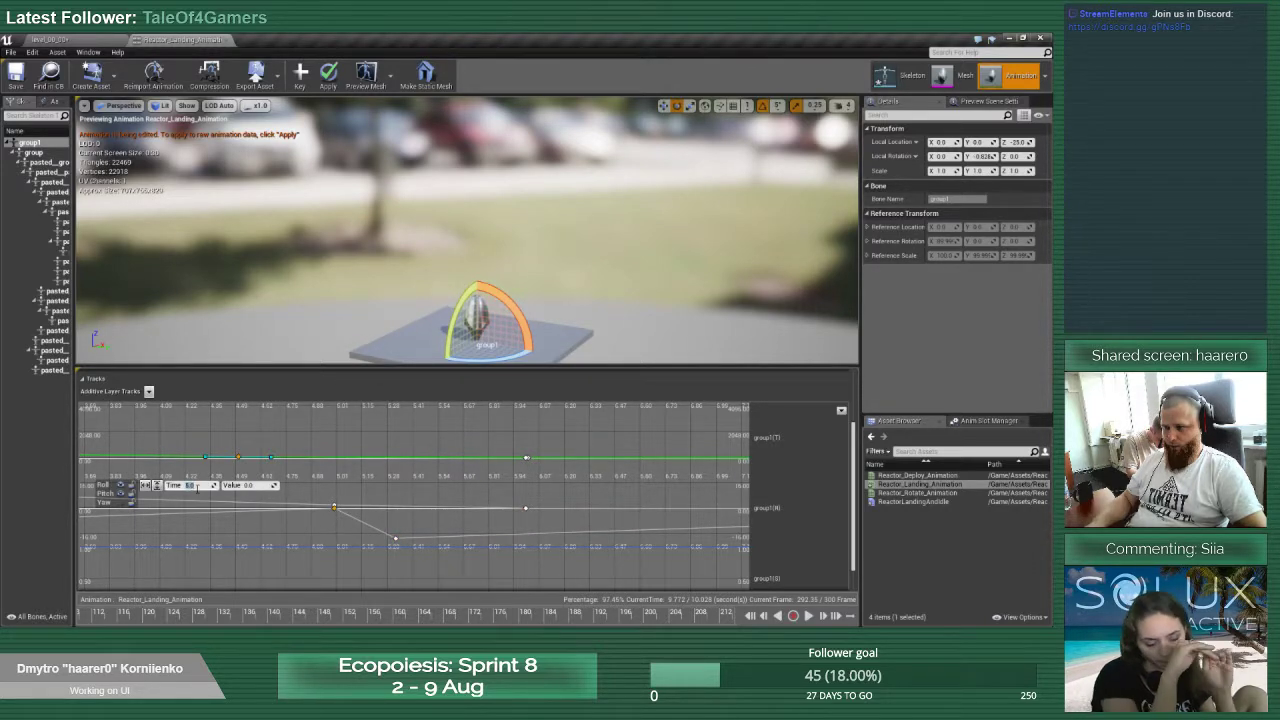
pyautogui.write('6')
pyautogui.press('Tab')
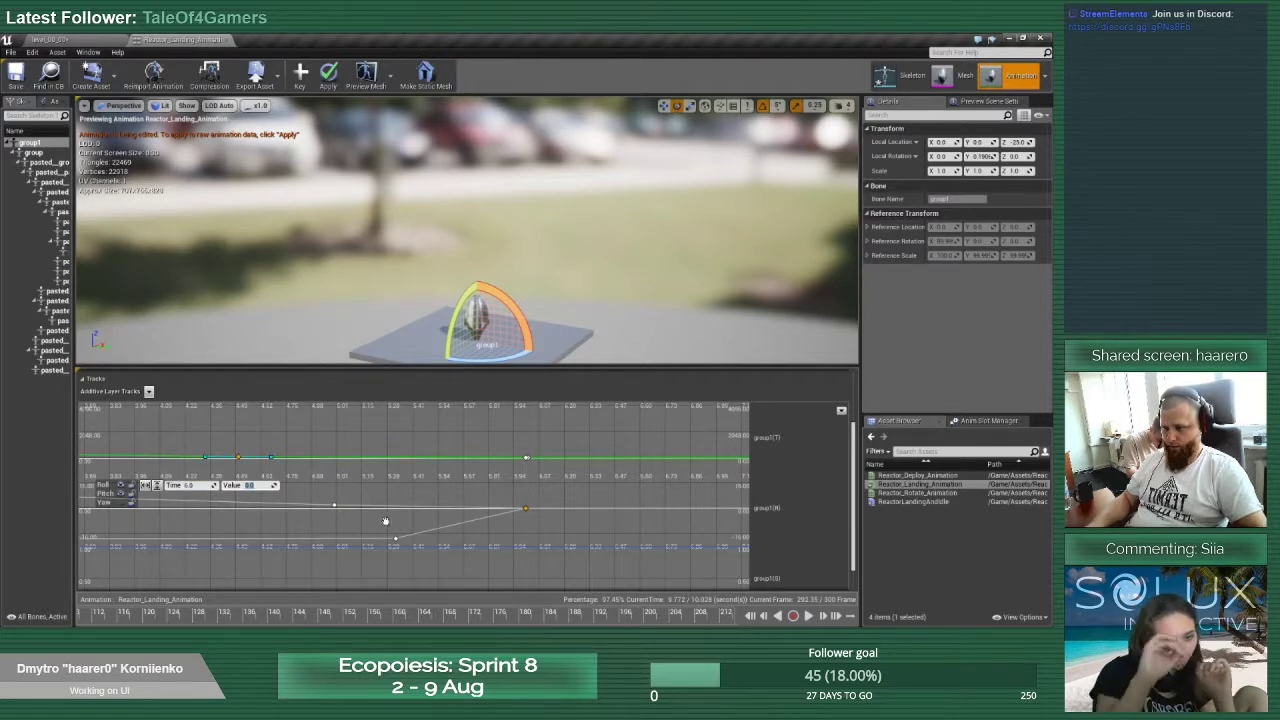
# Set the displaced Pitch key to 5 s with a value of -2
pyautogui.click(396, 538)
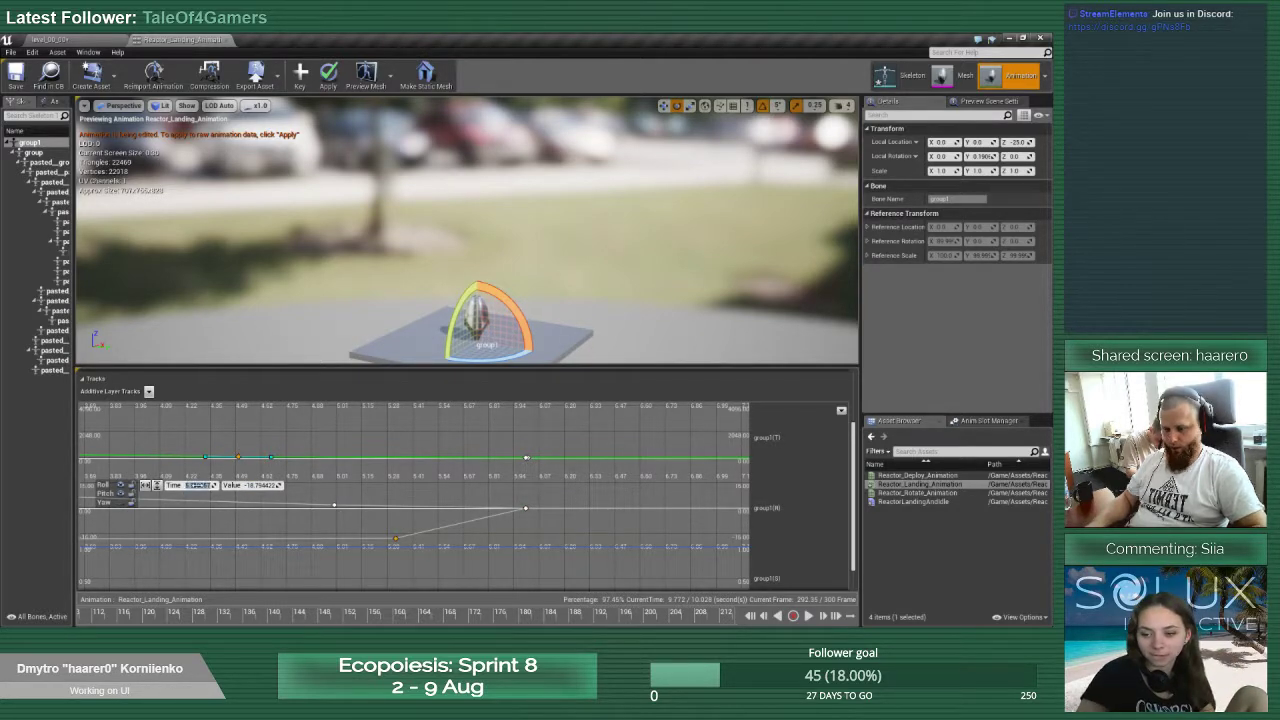
pyautogui.write('5')
pyautogui.press('Tab')
pyautogui.write('-20')
pyautogui.press('Return')
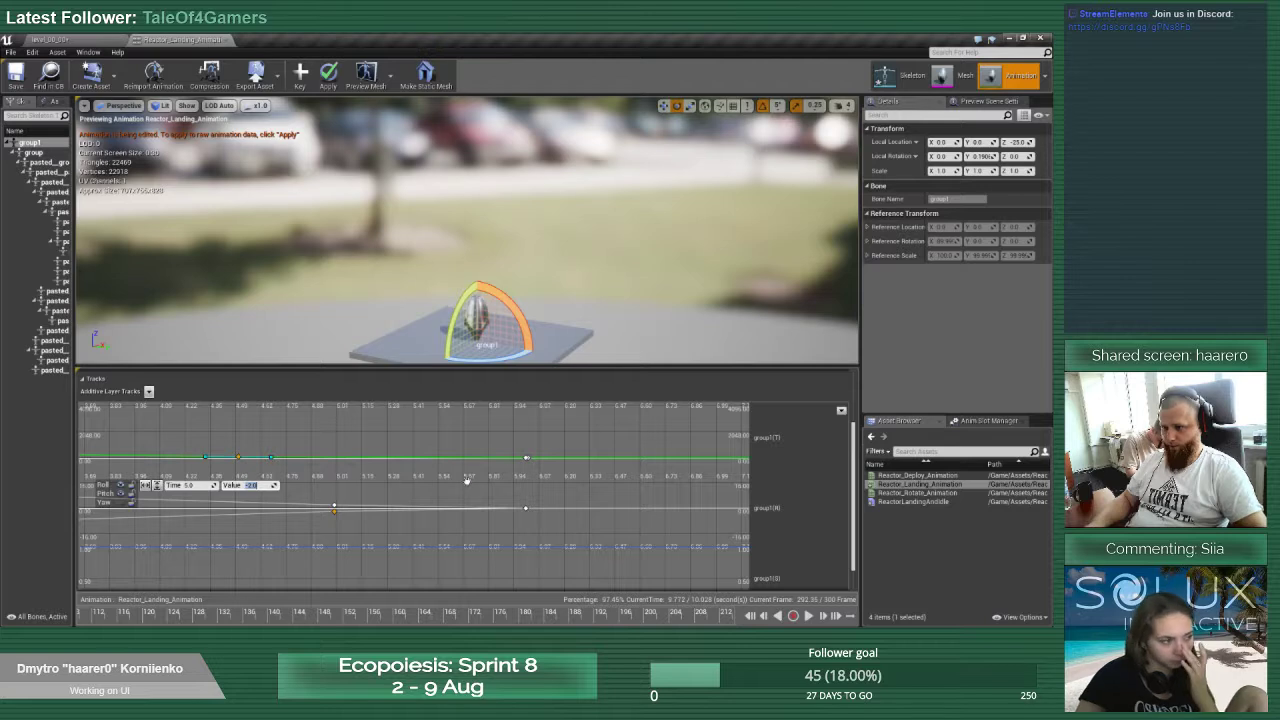
# Replay the touchdown from about 4.4 s, pause near 9 s and view the landed reactor up close
pyautogui.click(220, 614)
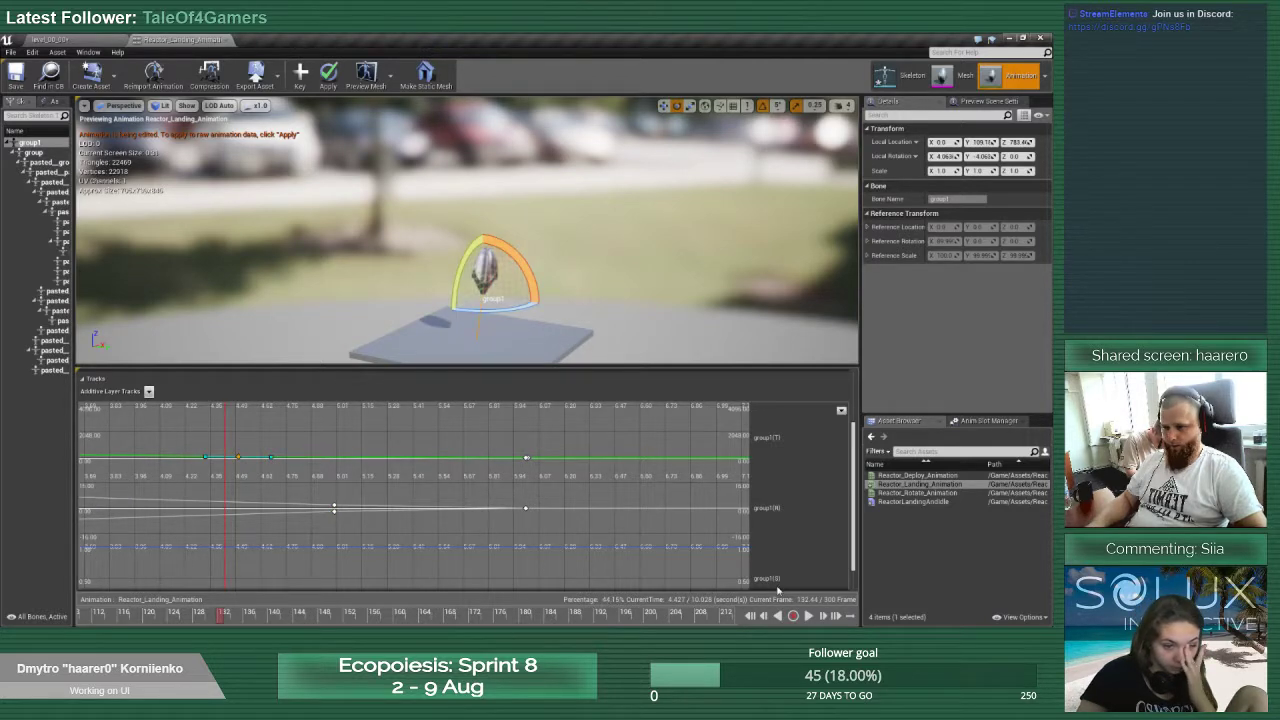
pyautogui.click(810, 616)
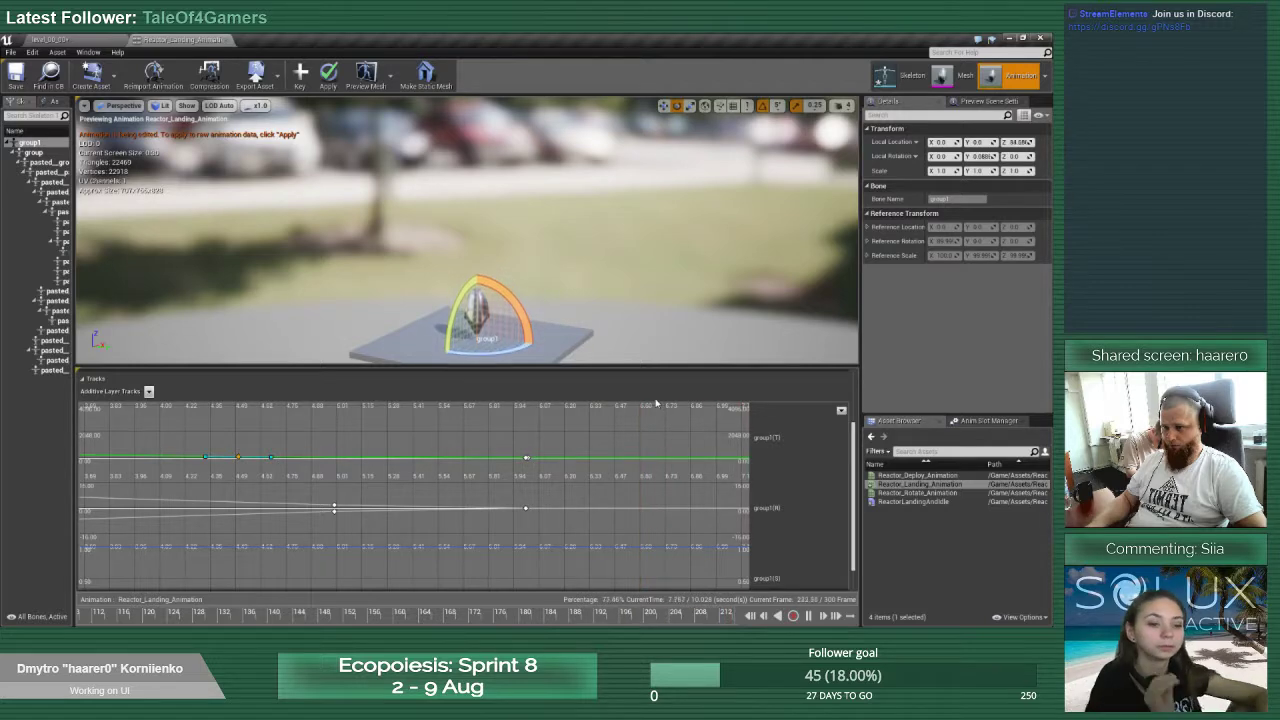
pyautogui.click(808, 616)
pyautogui.moveTo(552, 226); pyautogui.dragTo(552, 226, button='right')
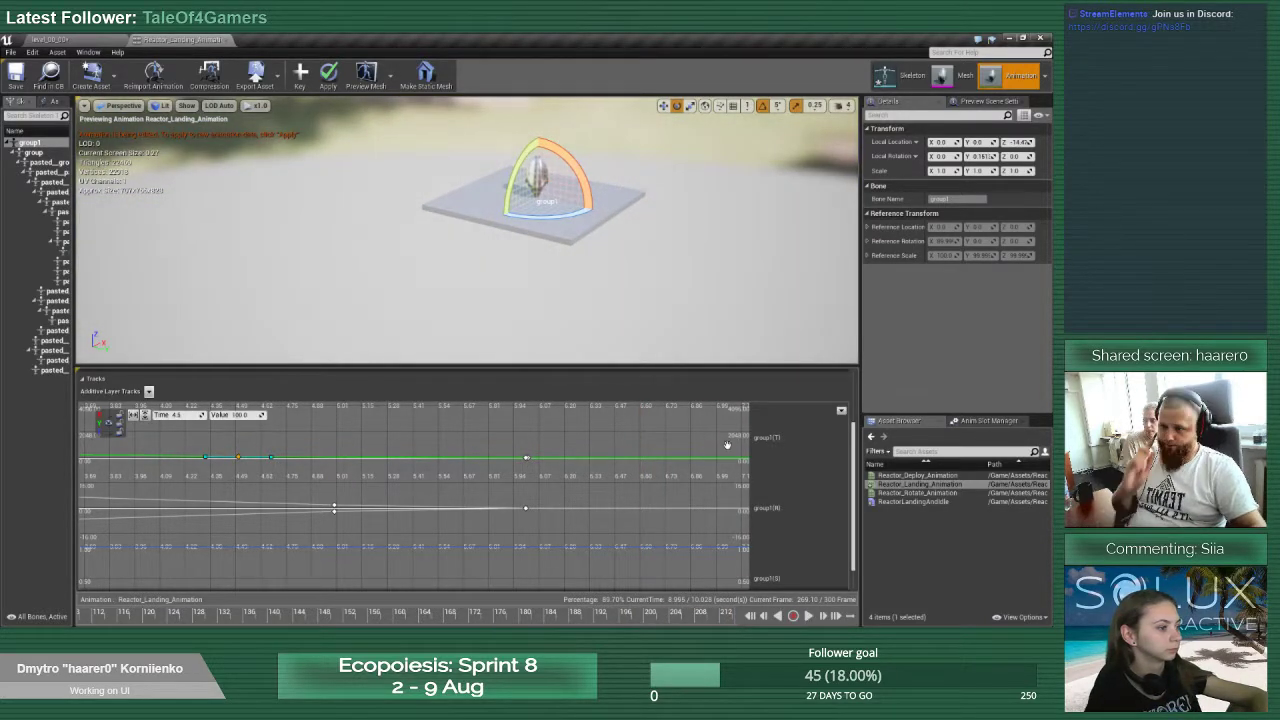
pyautogui.moveTo(651, 211); pyautogui.dragTo(651, 211, button='right')
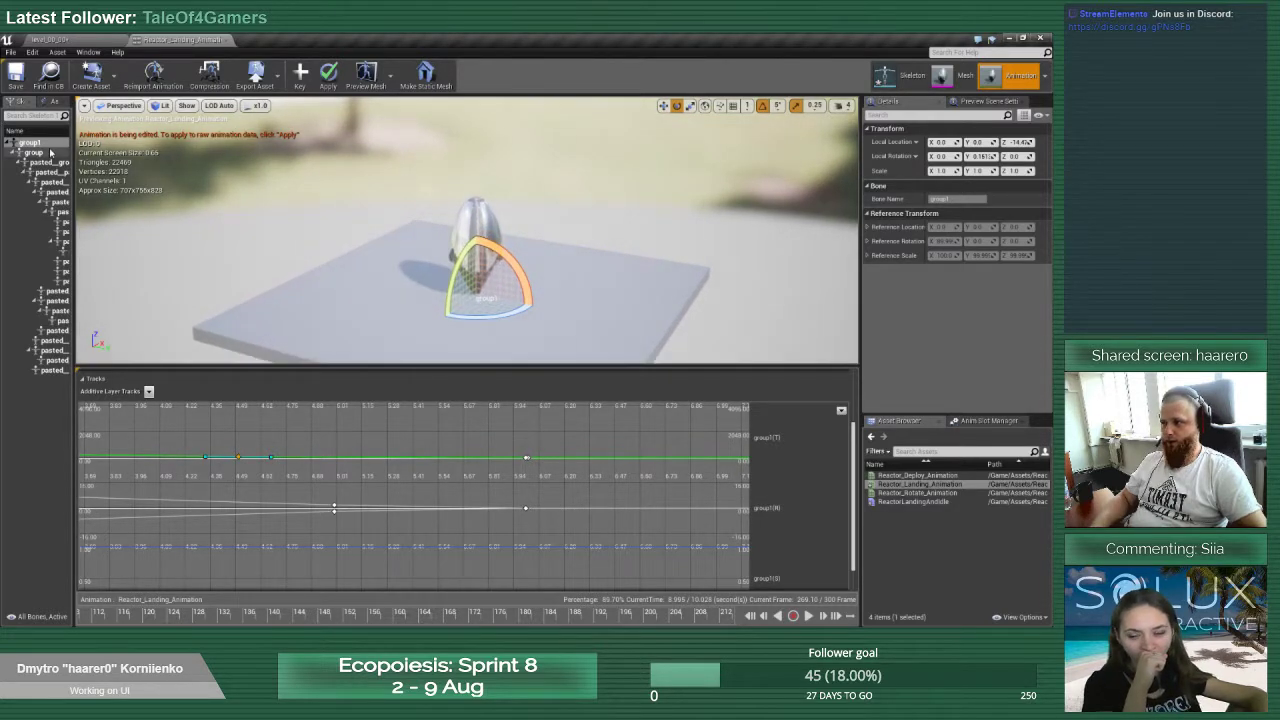
# Select the group bone and check its transform values with the full curve timeline in view
pyautogui.click(33, 152)
pyautogui.scroll(-3, 363, 534)
pyautogui.scroll(-2, 146, 525)
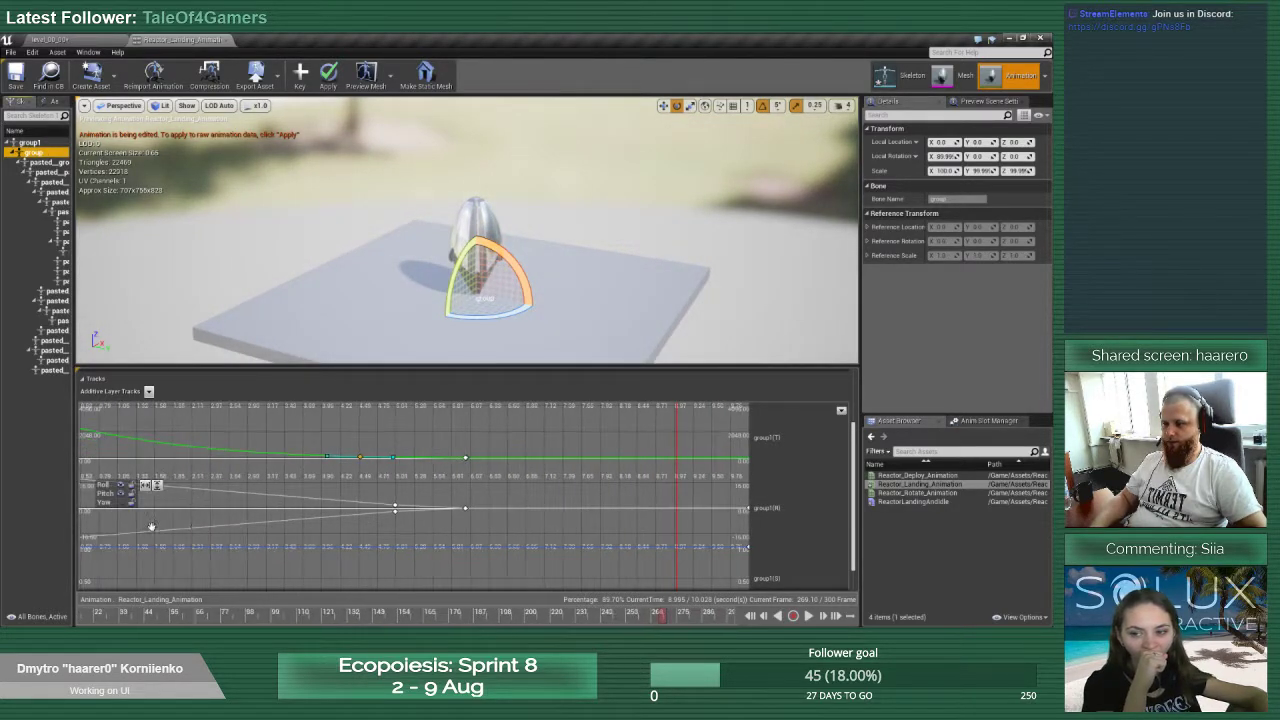
pyautogui.click(952, 228)
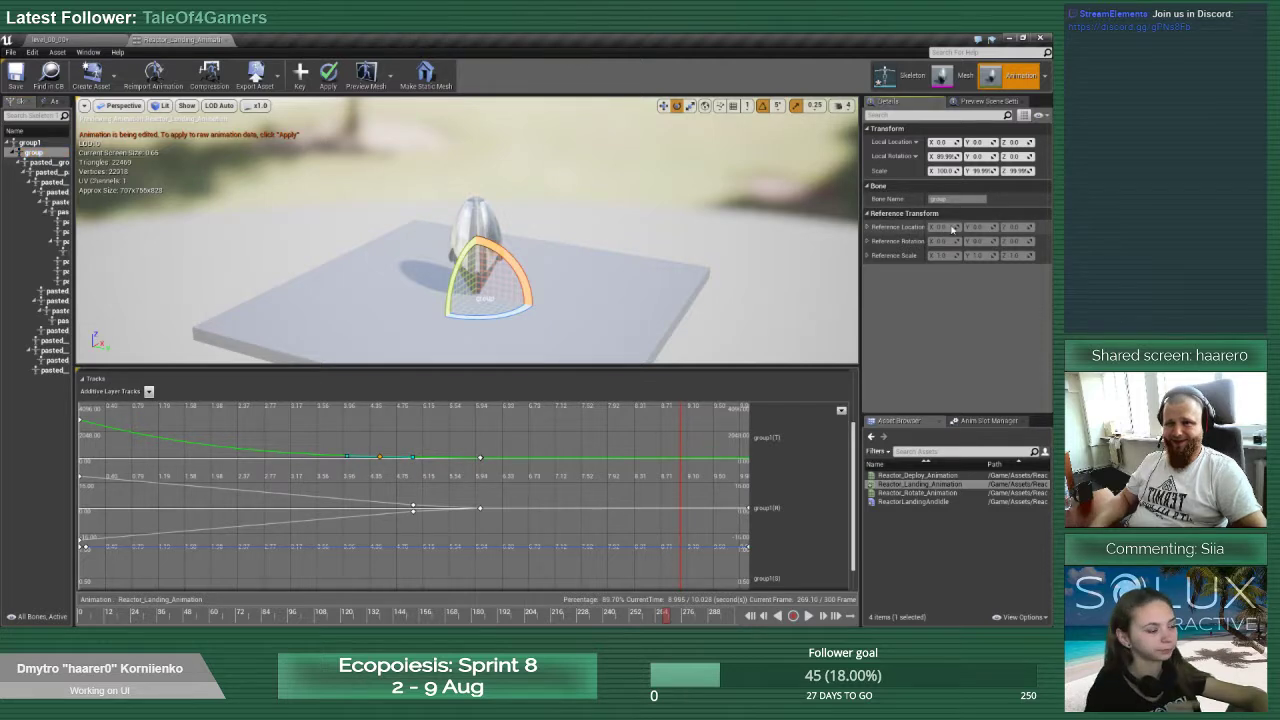
# Examine the group bone's reference location and rotation values and the preview scene settings
pyautogui.click(867, 227)
pyautogui.click(867, 281)
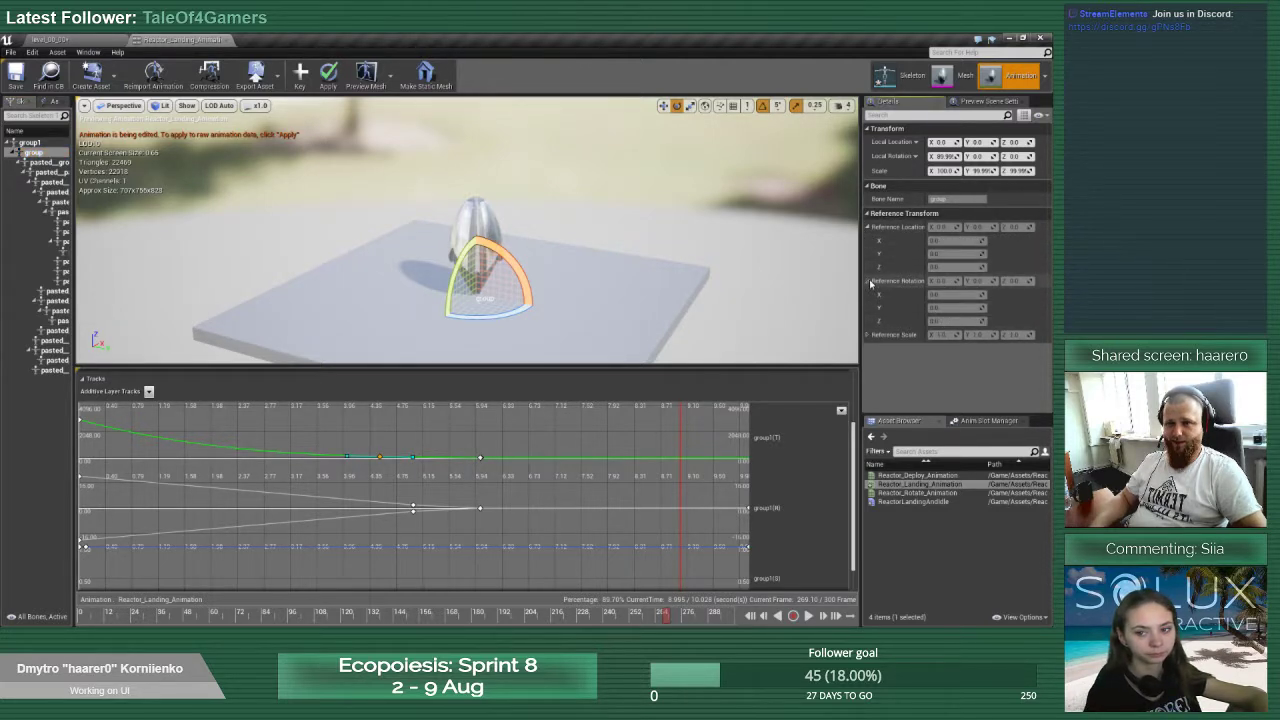
pyautogui.click(986, 103)
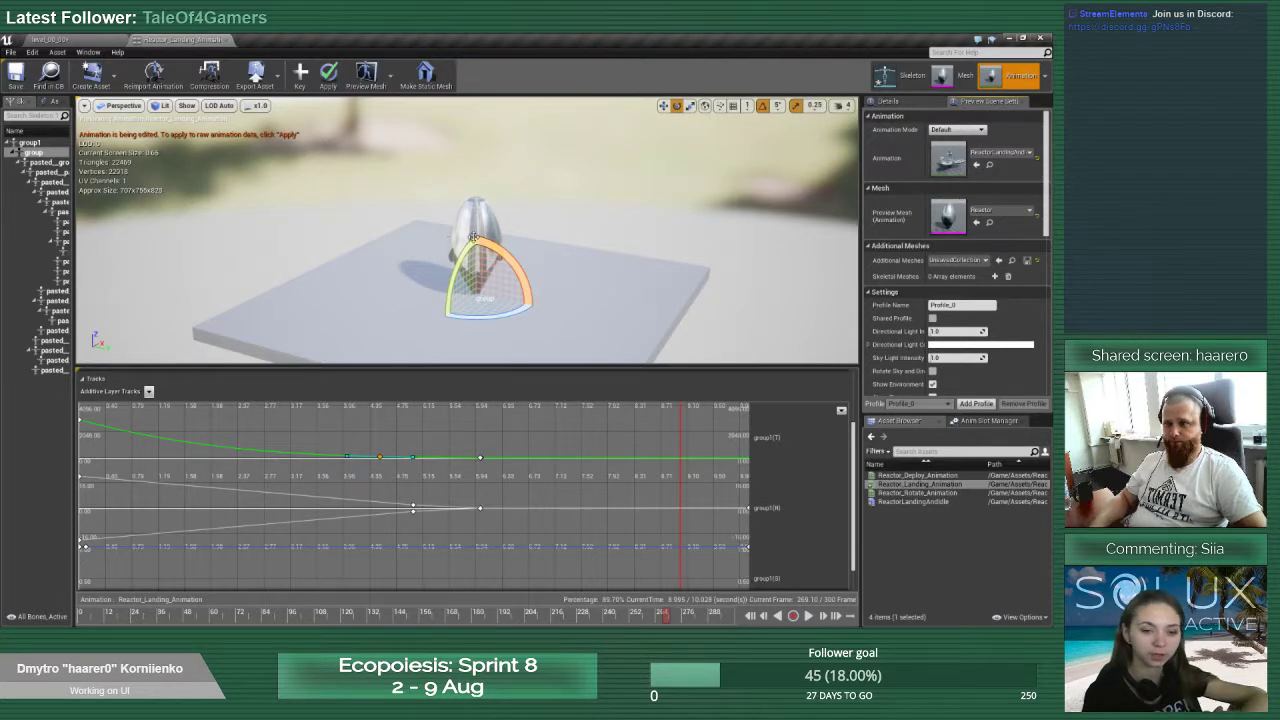
pyautogui.click(480, 218)
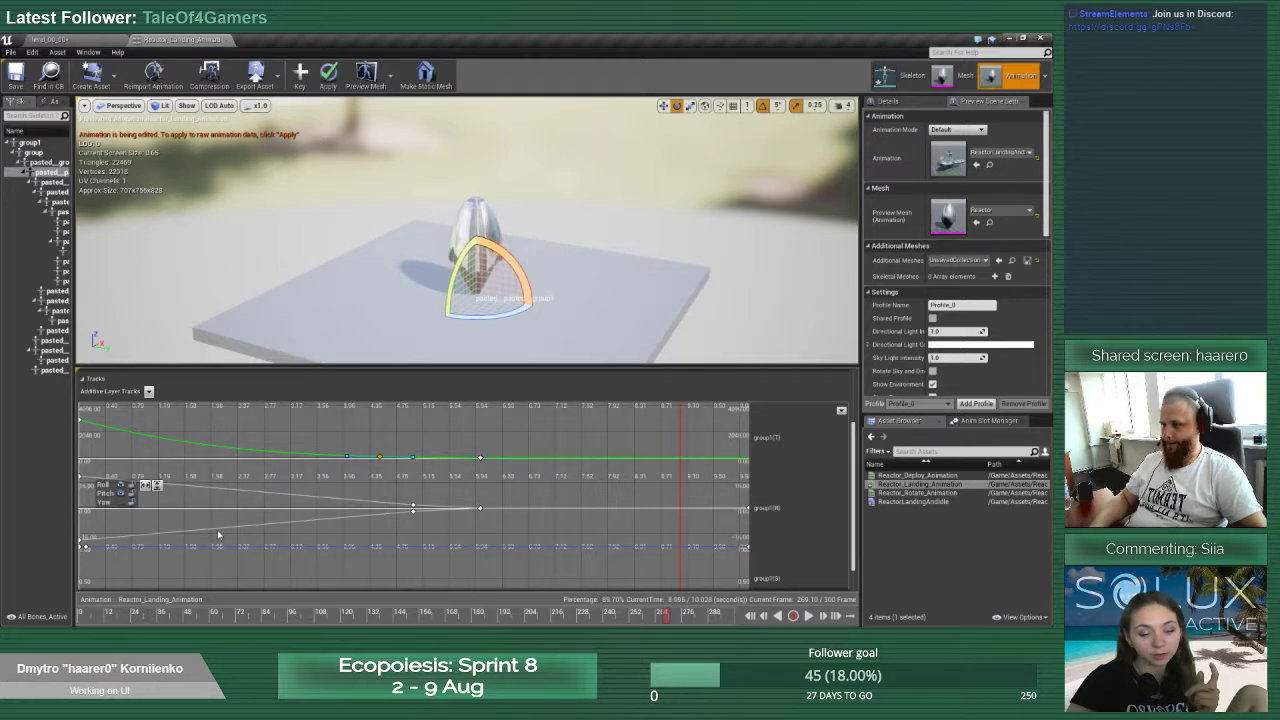
# Review the key, display and track options available for the additive layer curves
pyautogui.rightClick(167, 527)
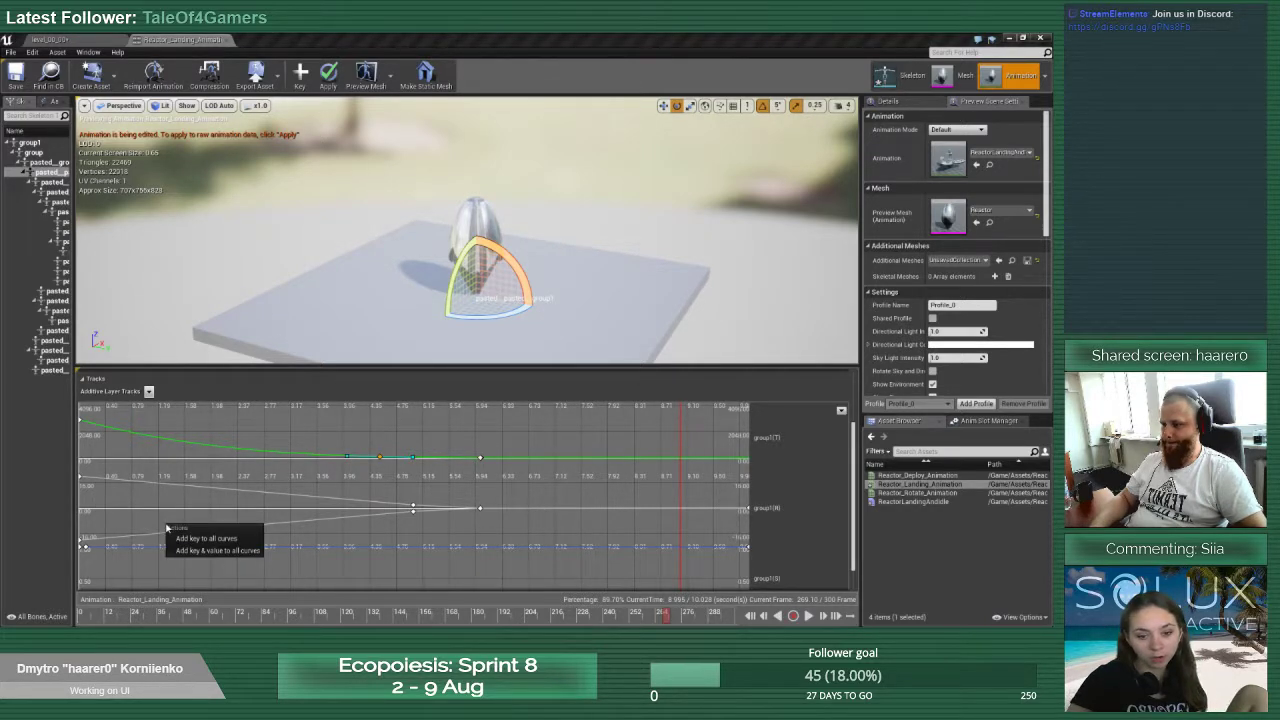
pyautogui.click(526, 529)
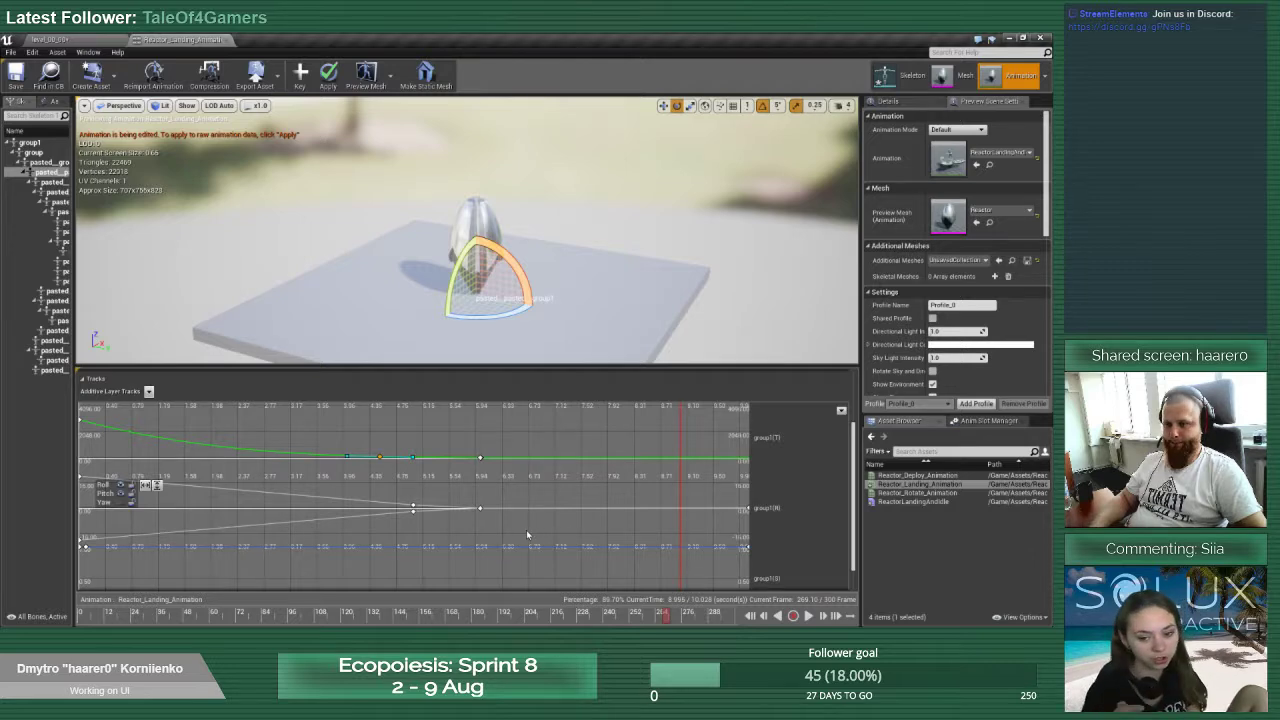
pyautogui.scroll(4, 620, 494)
pyautogui.scroll(-4, 615, 493)
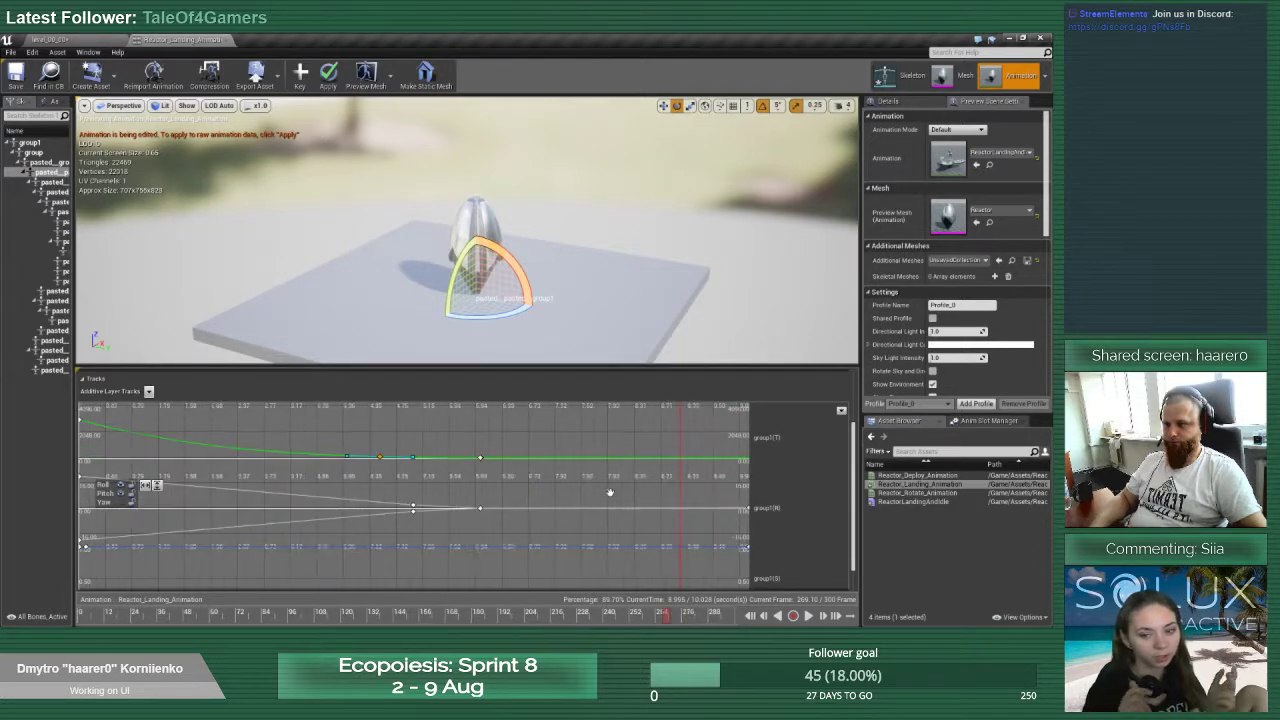
pyautogui.click(148, 392)
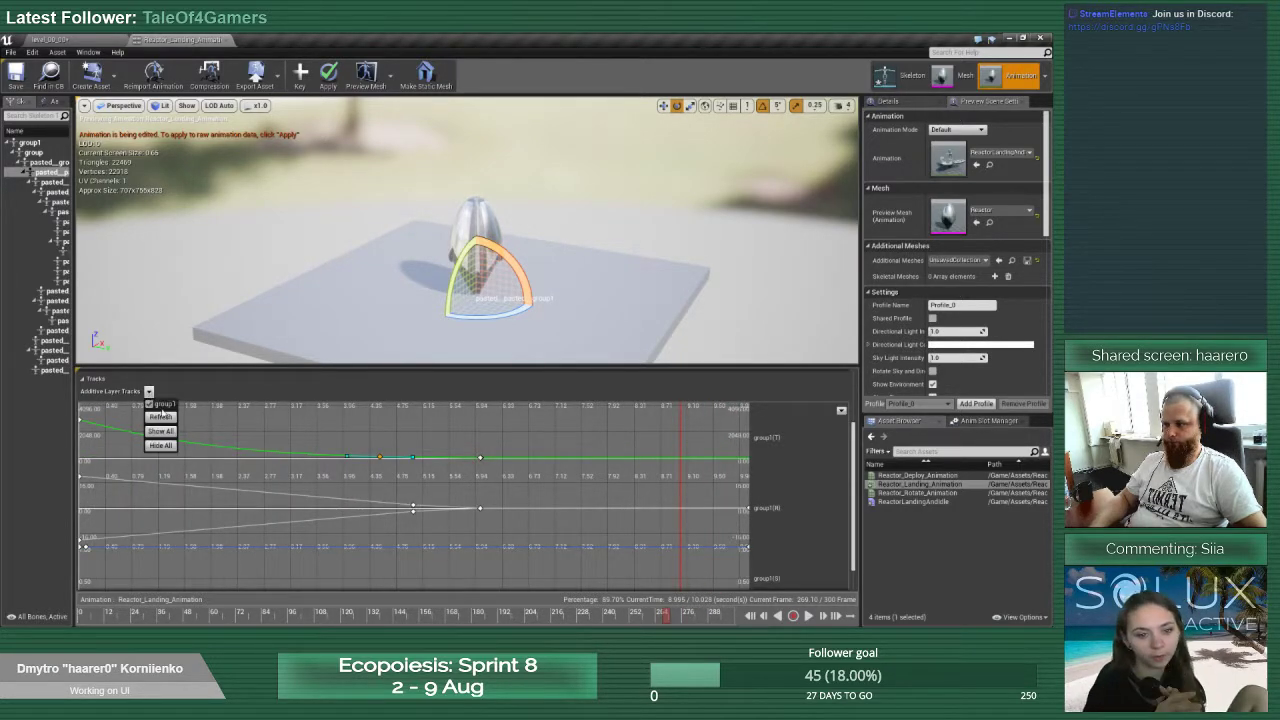
pyautogui.click(841, 410)
pyautogui.click(841, 410)
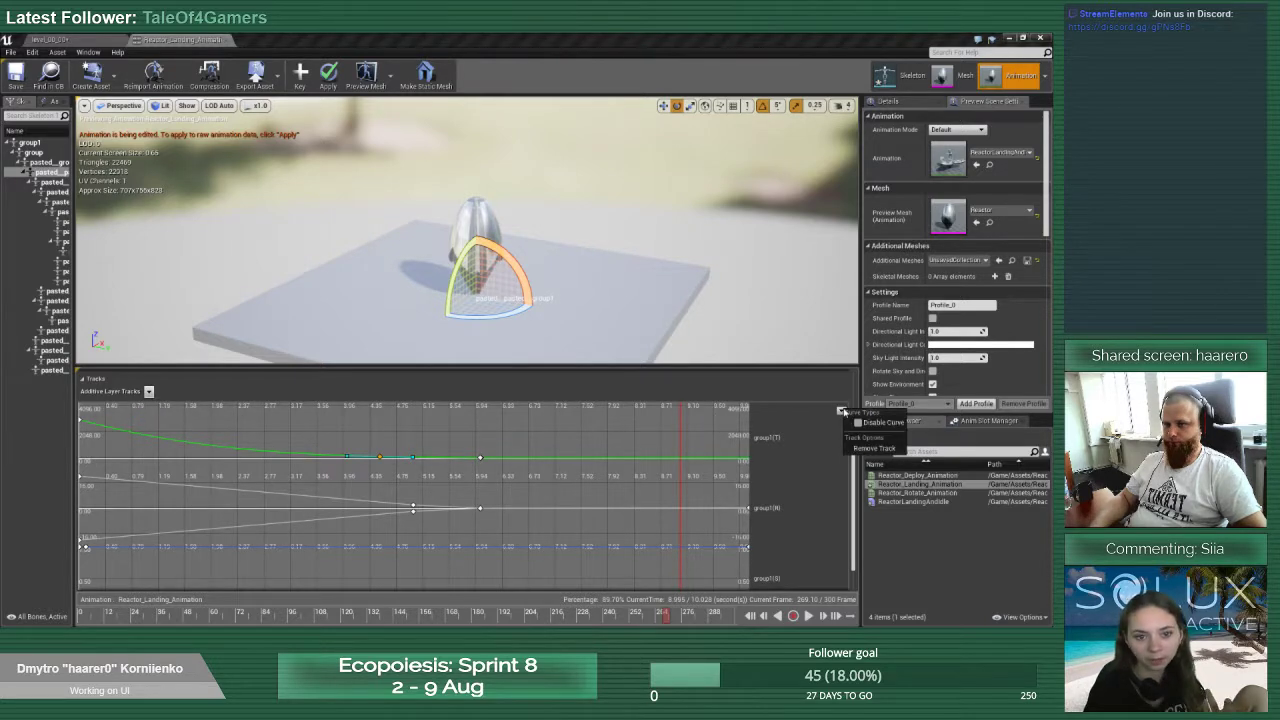
pyautogui.click(814, 434)
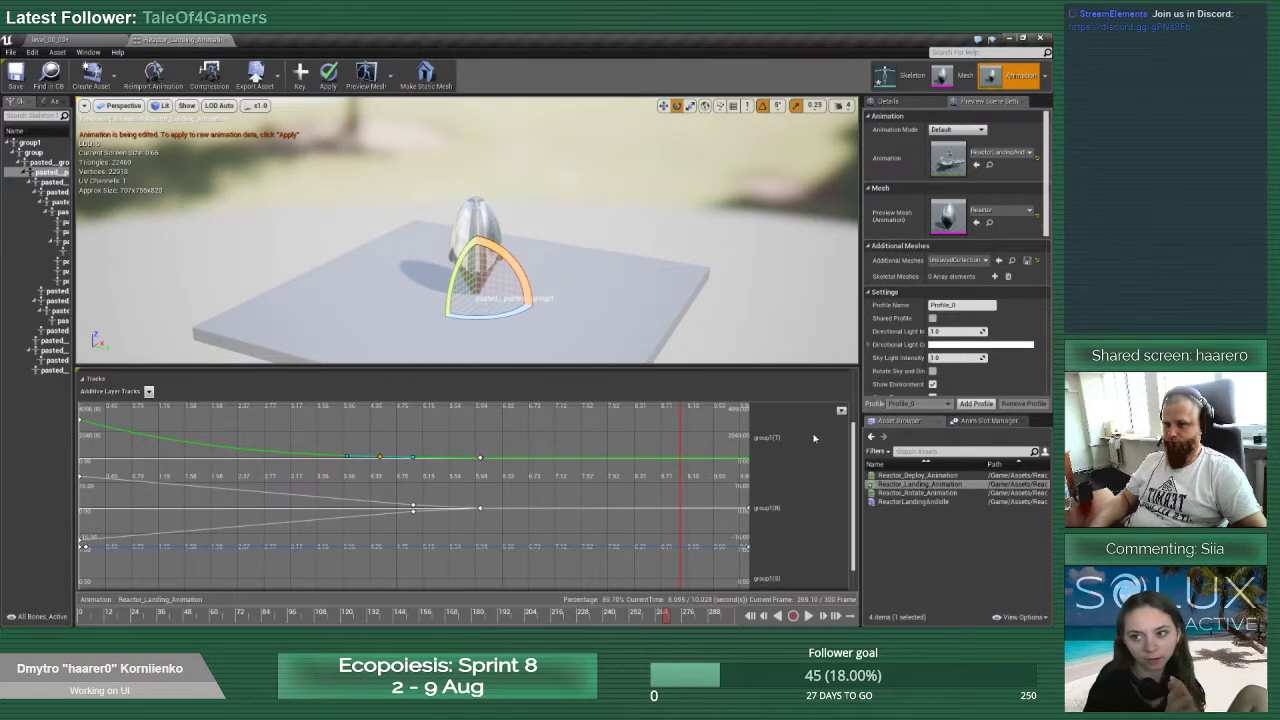
pyautogui.moveTo(854, 533); pyautogui.dragTo(890, 470)
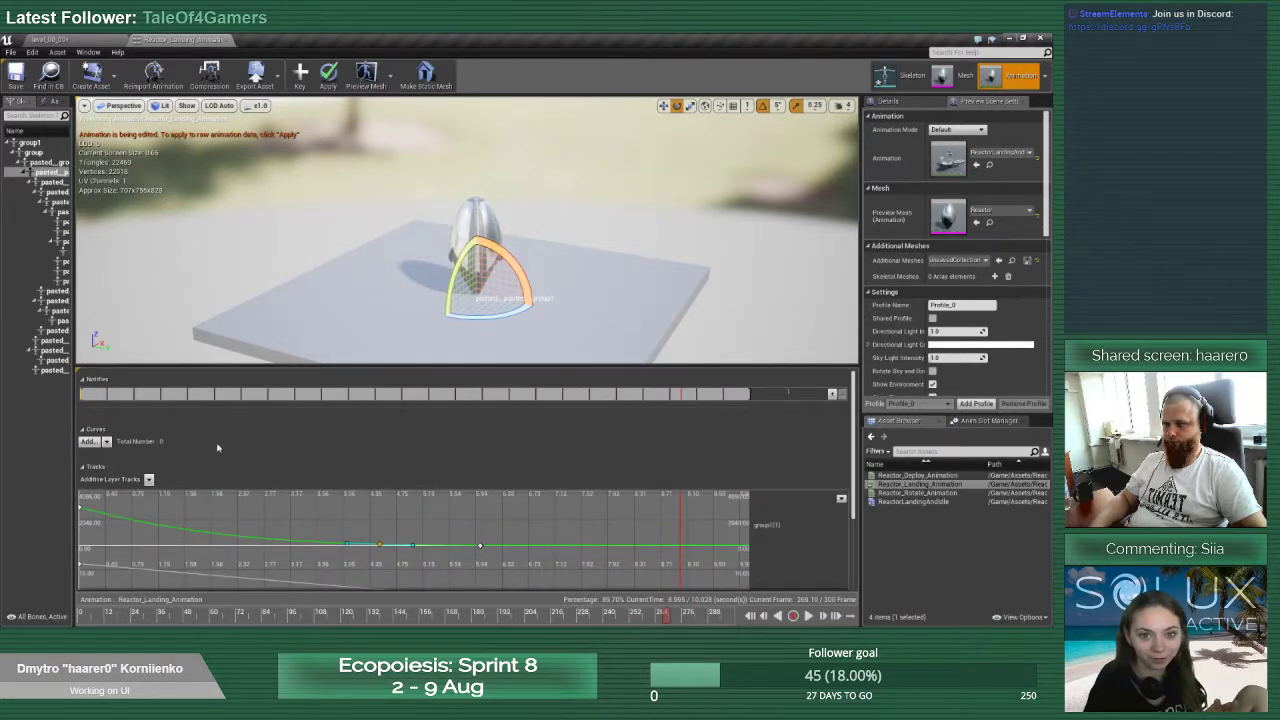
pyautogui.click(106, 446)
pyautogui.moveTo(110, 456)
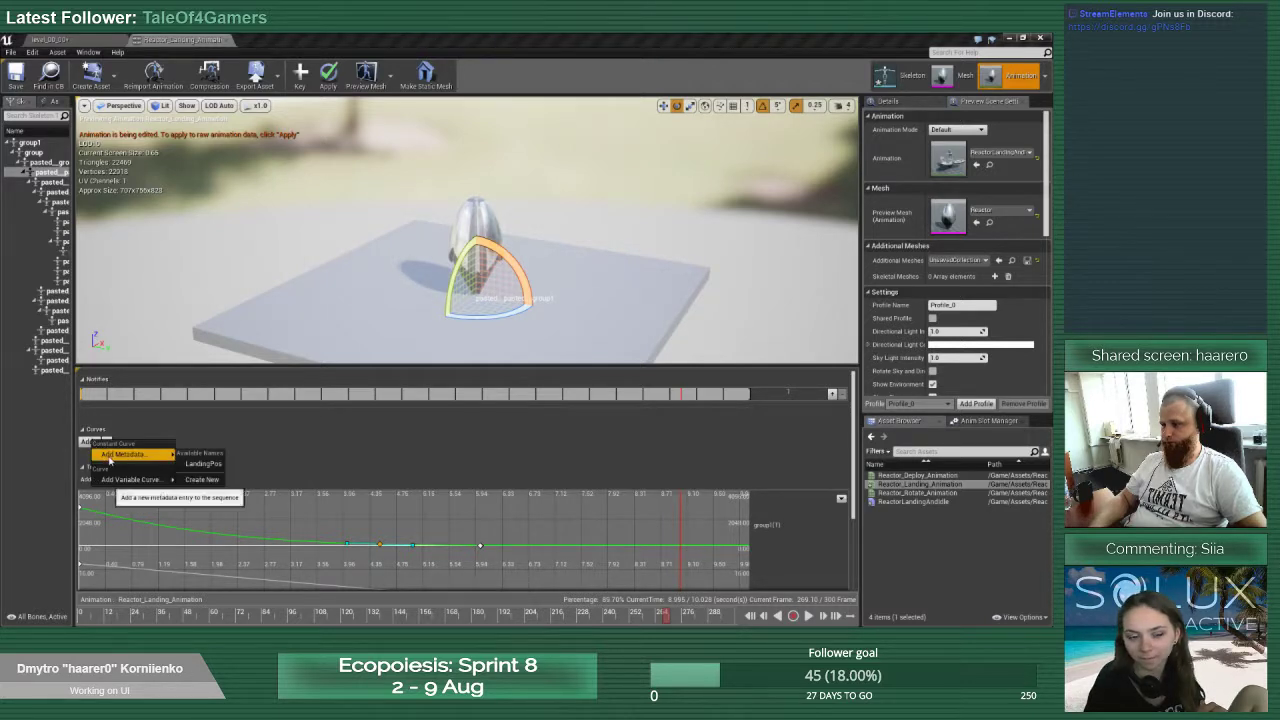
pyautogui.moveTo(160, 480)
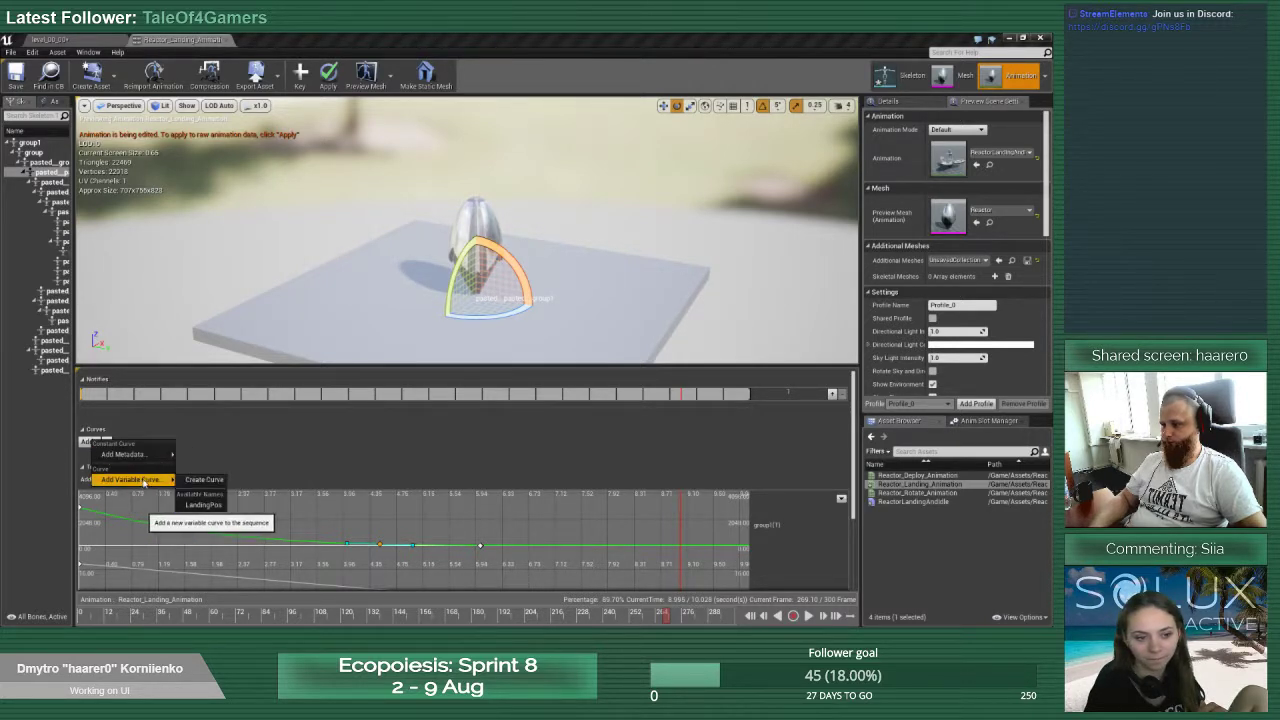
pyautogui.click(199, 481)
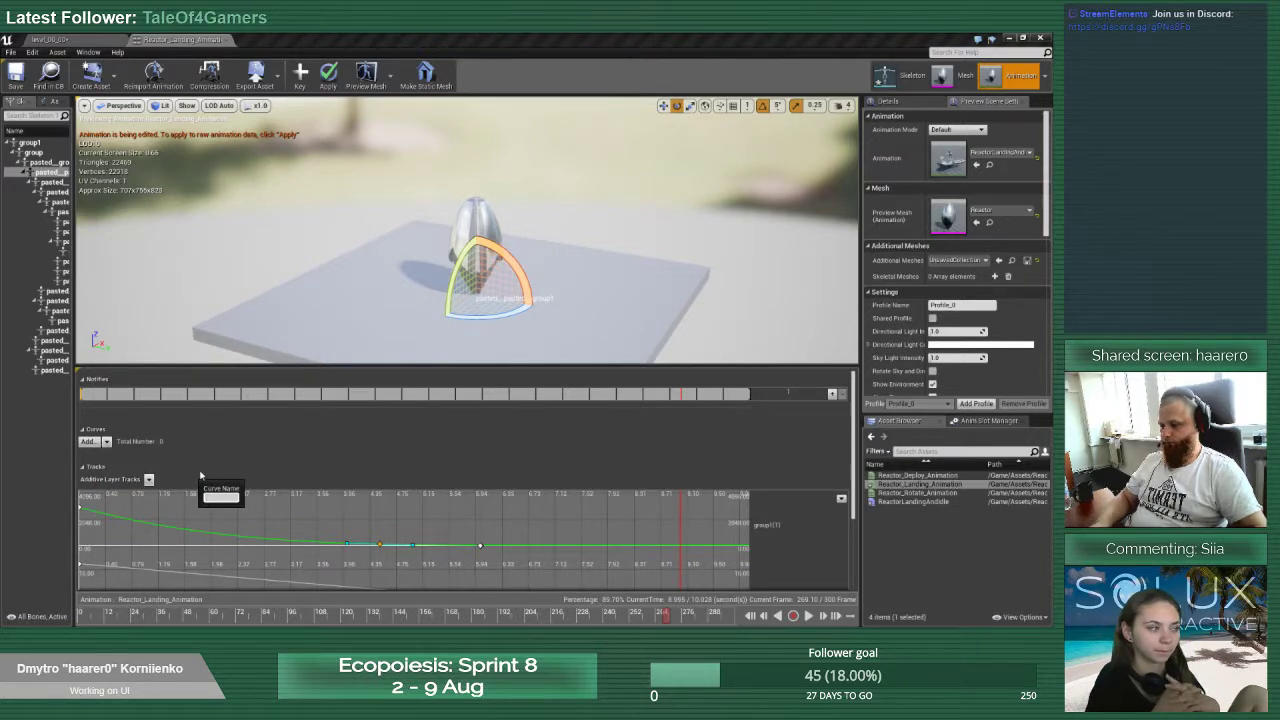
# Save the landing animation and show all of its additive layer tracks with the Curves section collapsed
pyautogui.click(16, 77)
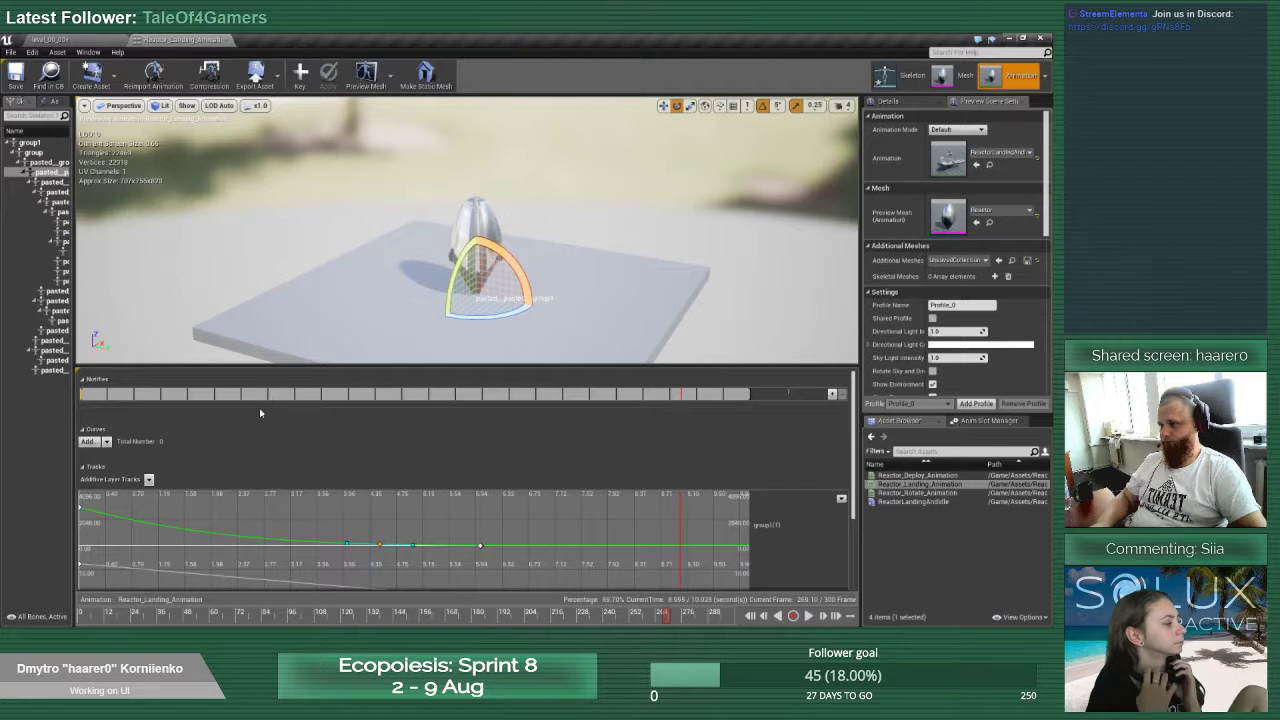
pyautogui.click(95, 443)
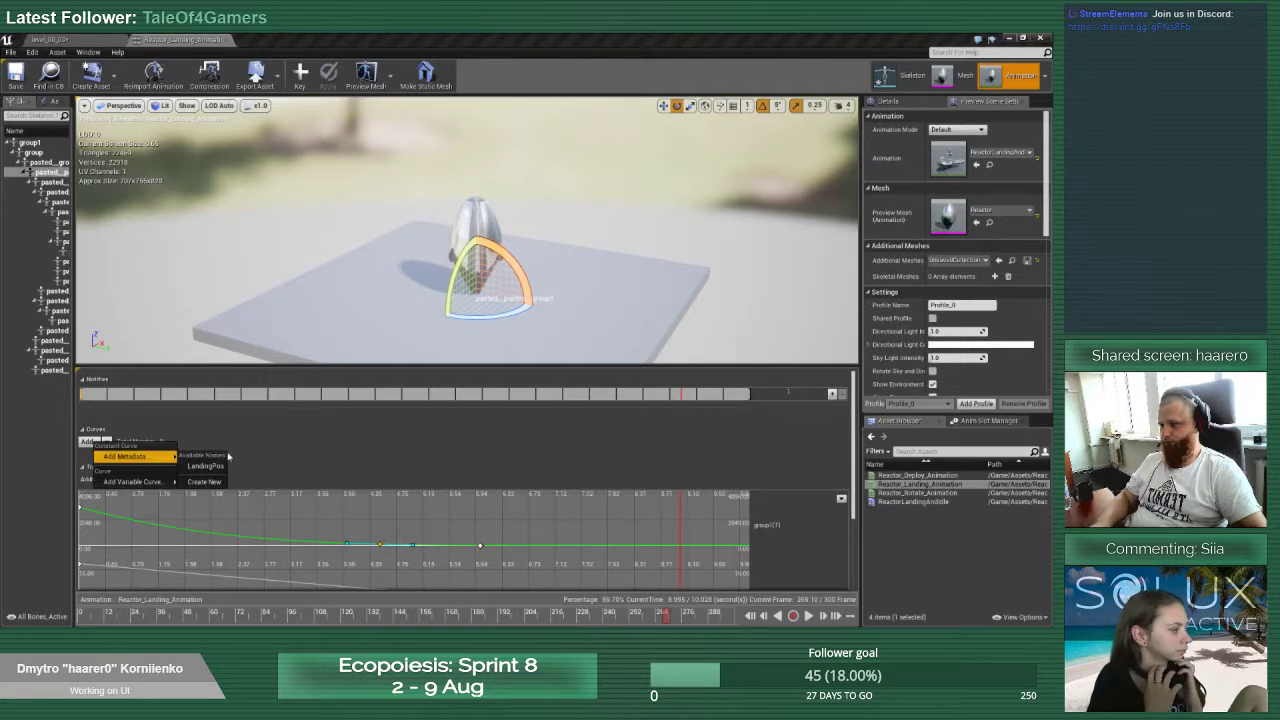
pyautogui.click(301, 434)
pyautogui.click(148, 464)
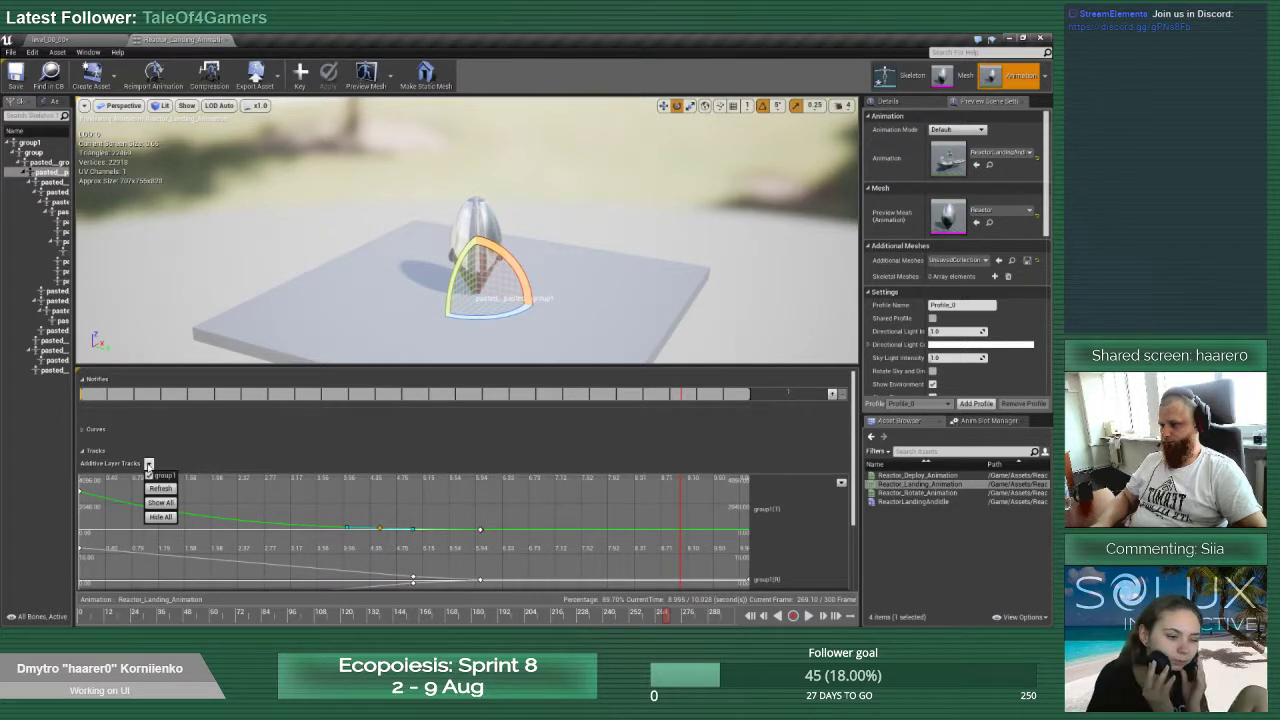
pyautogui.click(164, 503)
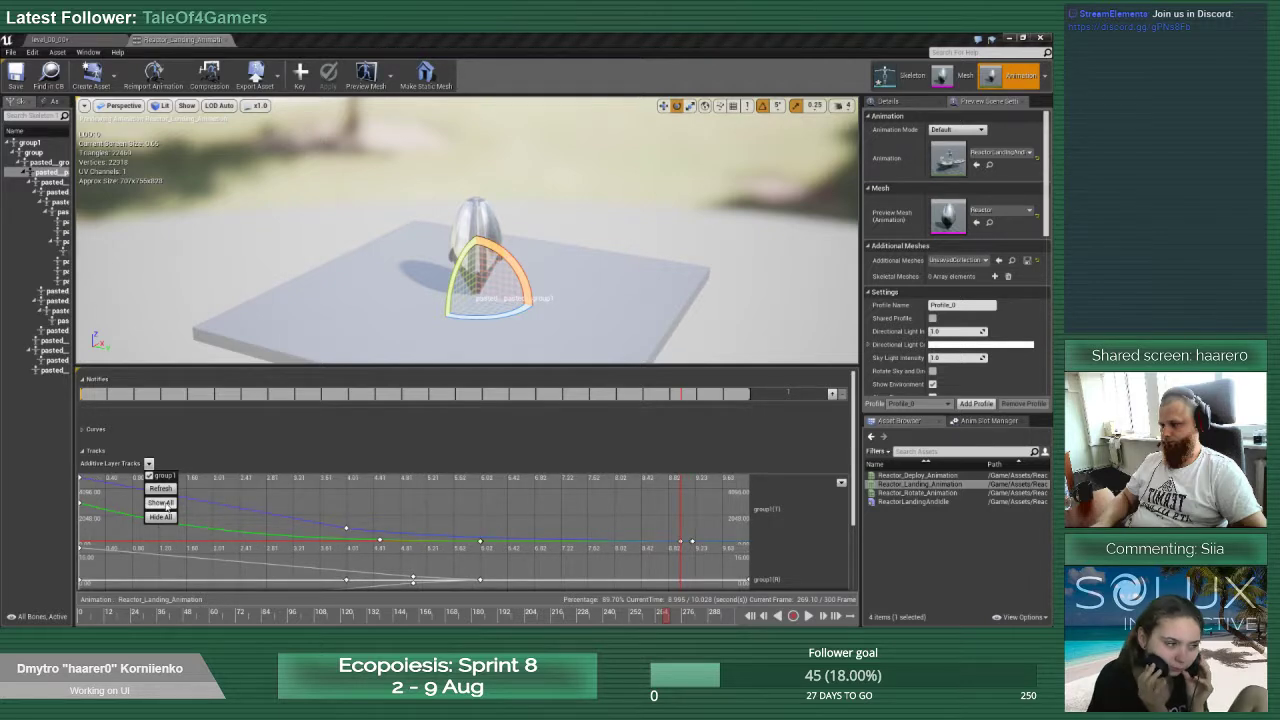
pyautogui.click(298, 454)
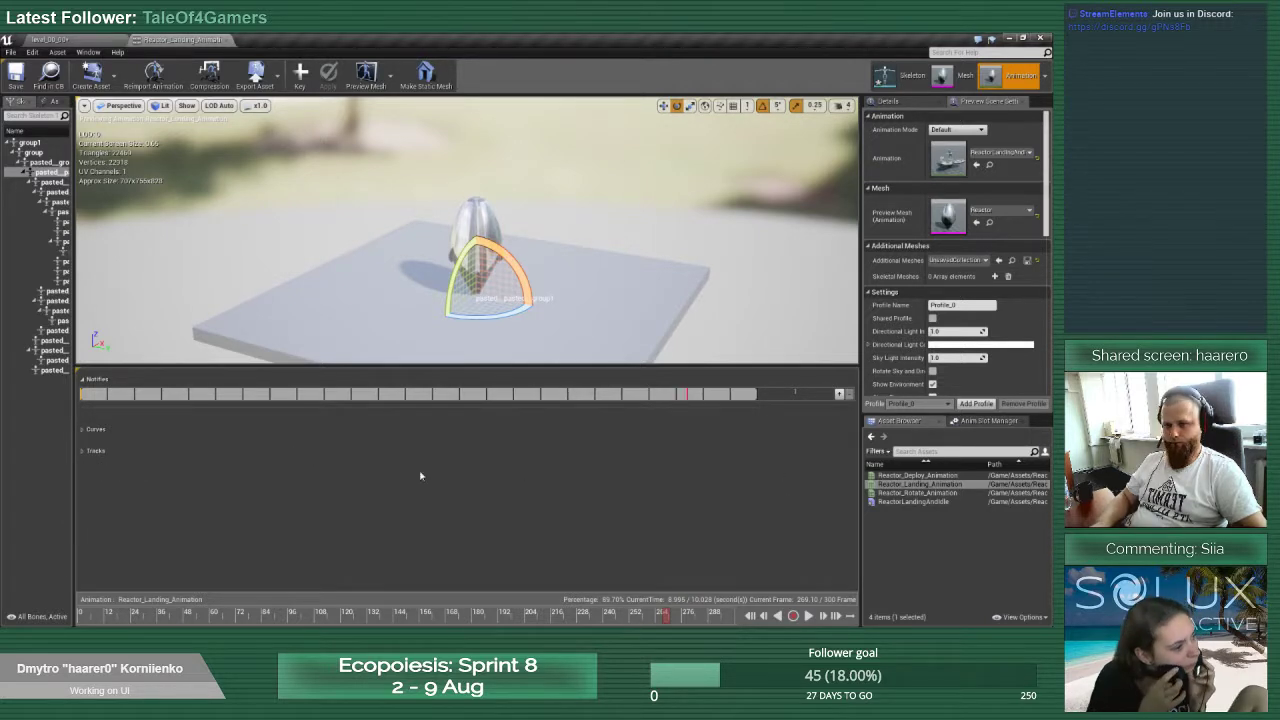
pyautogui.click(81, 451)
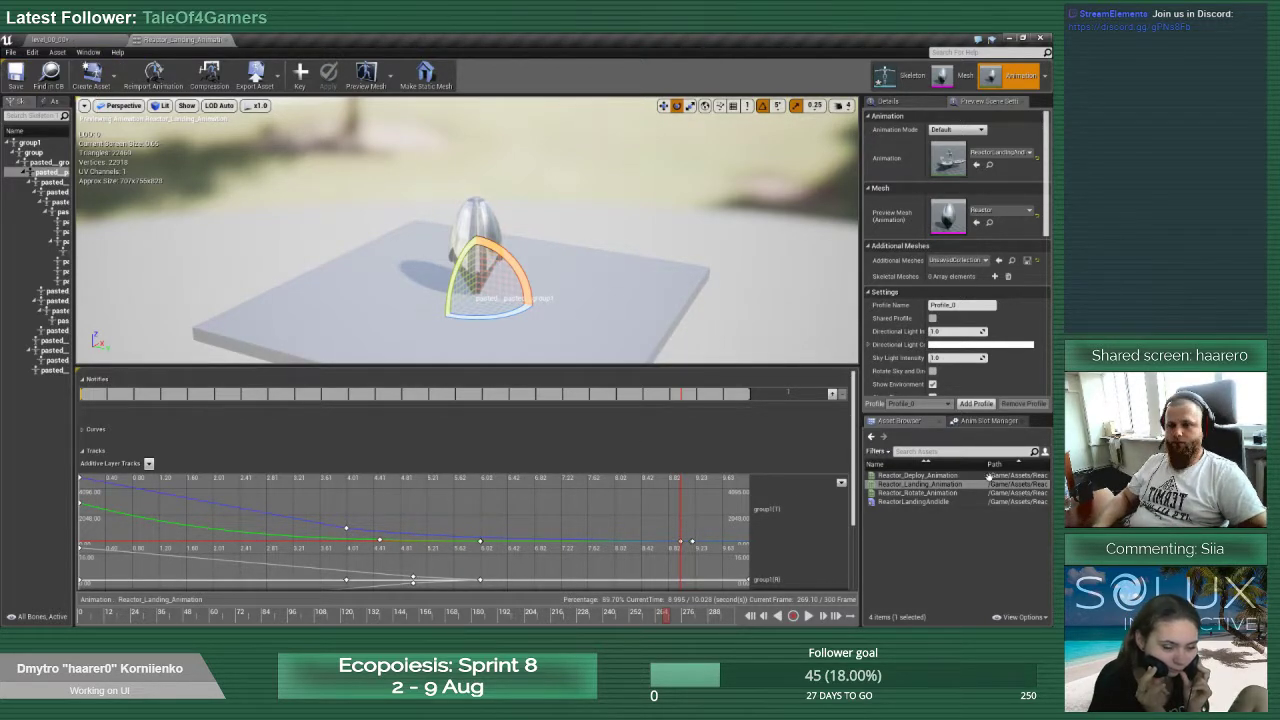
# Open the ReactorLandingAndIdle montage, check its Reactor_Landing_Animation segment and save the montage
pyautogui.doubleClick(916, 502)
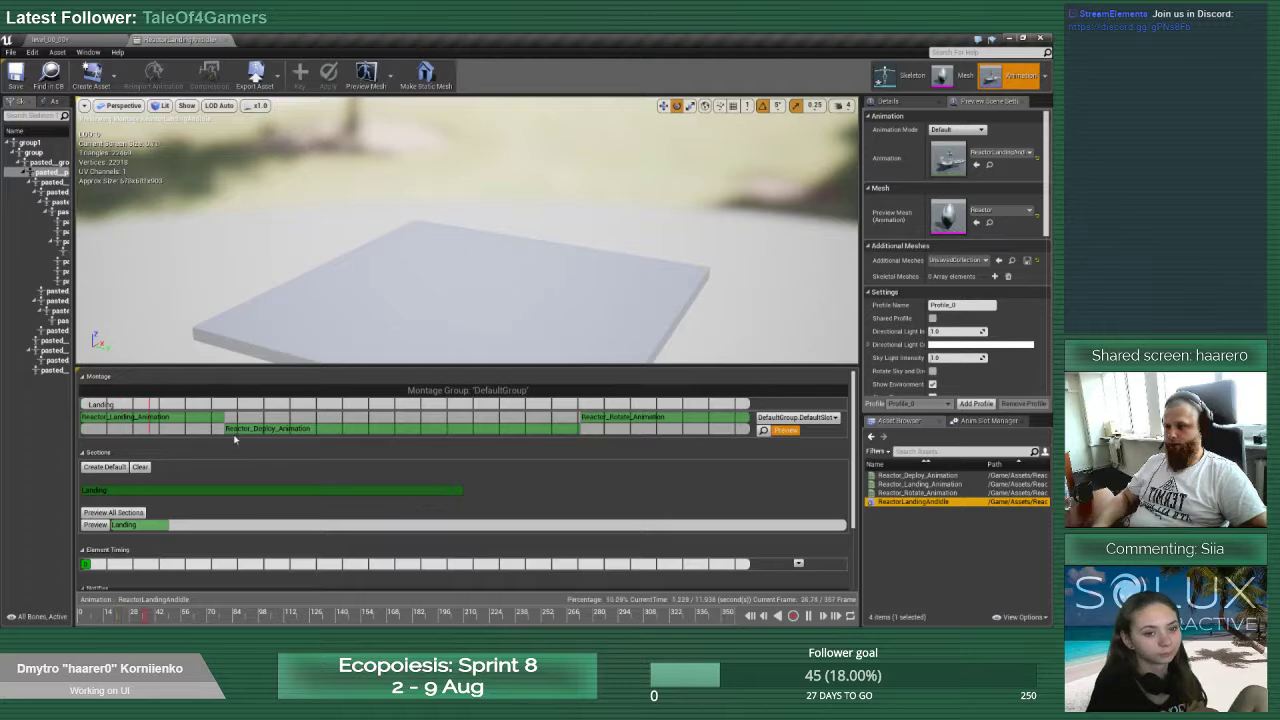
pyautogui.moveTo(497, 277); pyautogui.dragTo(497, 315, button='right')
pyautogui.click(150, 418)
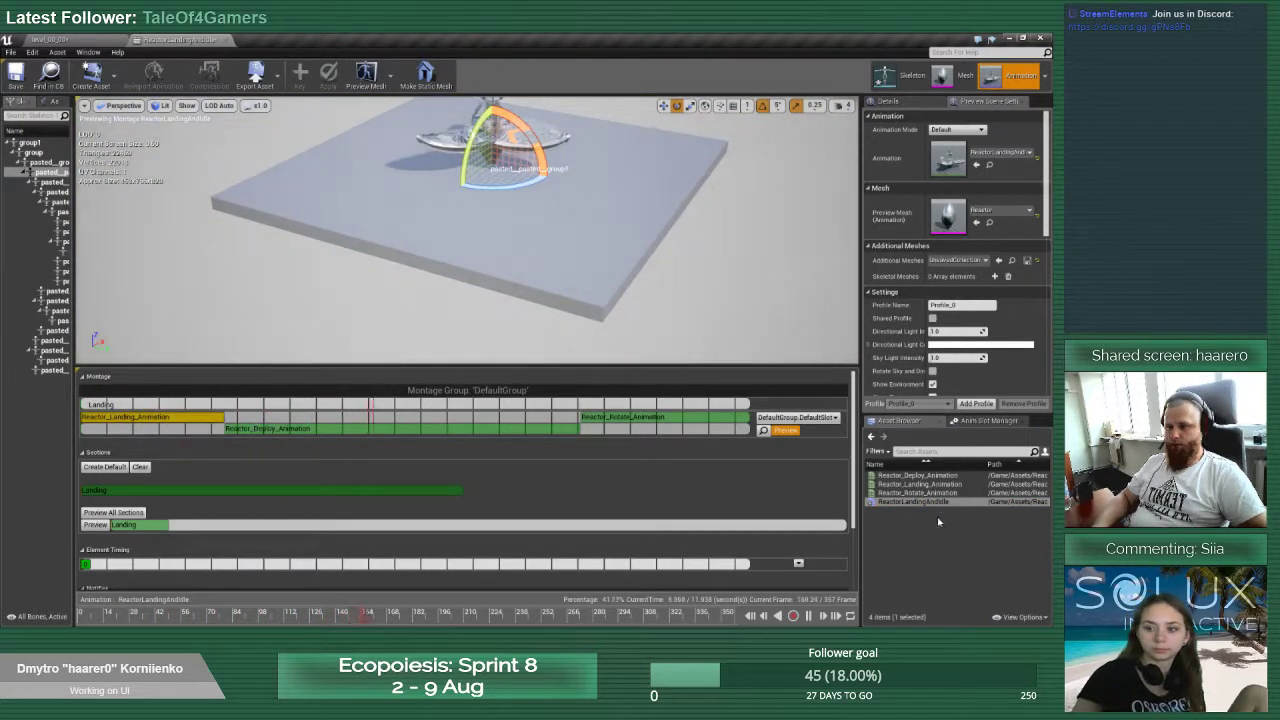
pyautogui.rightClick(160, 425)
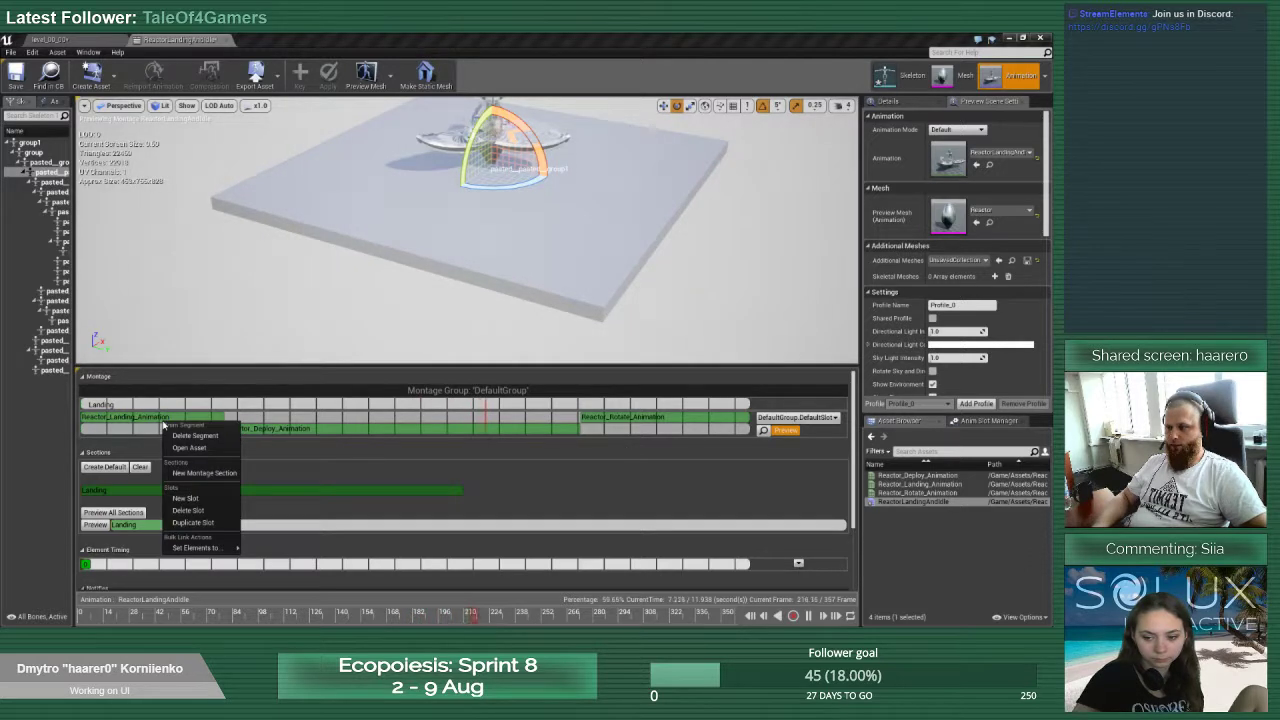
pyautogui.click(16, 75)
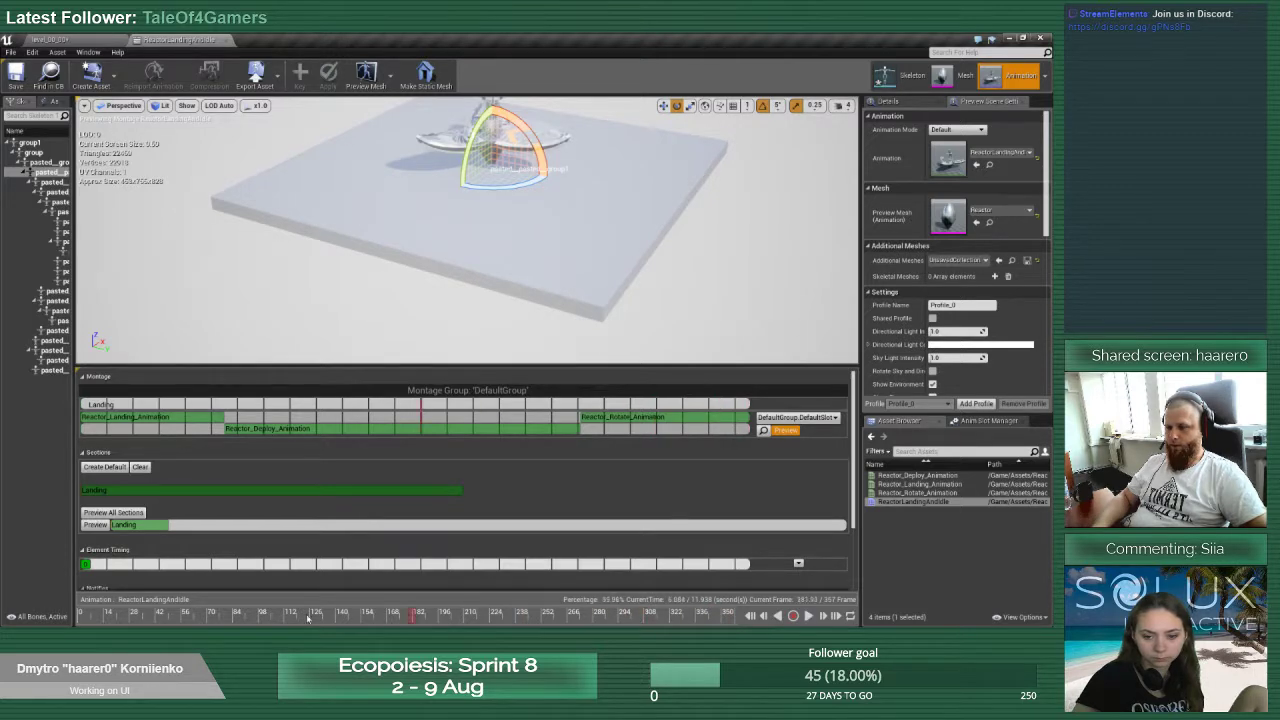
# Scrub the montage between about 1 and 2.1 s and examine the reactor's descent above the platform
pyautogui.click(132, 617)
pyautogui.moveTo(449, 254); pyautogui.dragTo(540, 130, button='right')
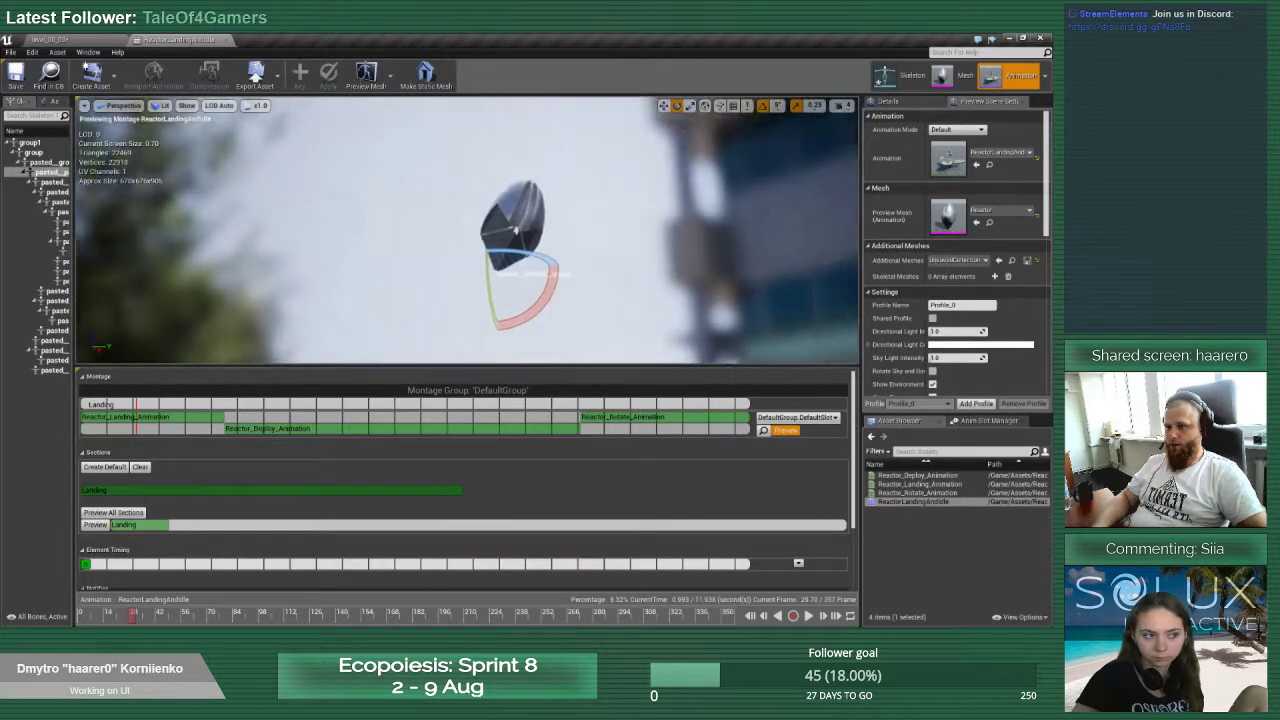
pyautogui.moveTo(138, 620); pyautogui.dragTo(199, 617)
pyautogui.moveTo(400, 260); pyautogui.dragTo(380, 330, button='right')
pyautogui.moveTo(466, 212); pyautogui.dragTo(444, 290, button='right')
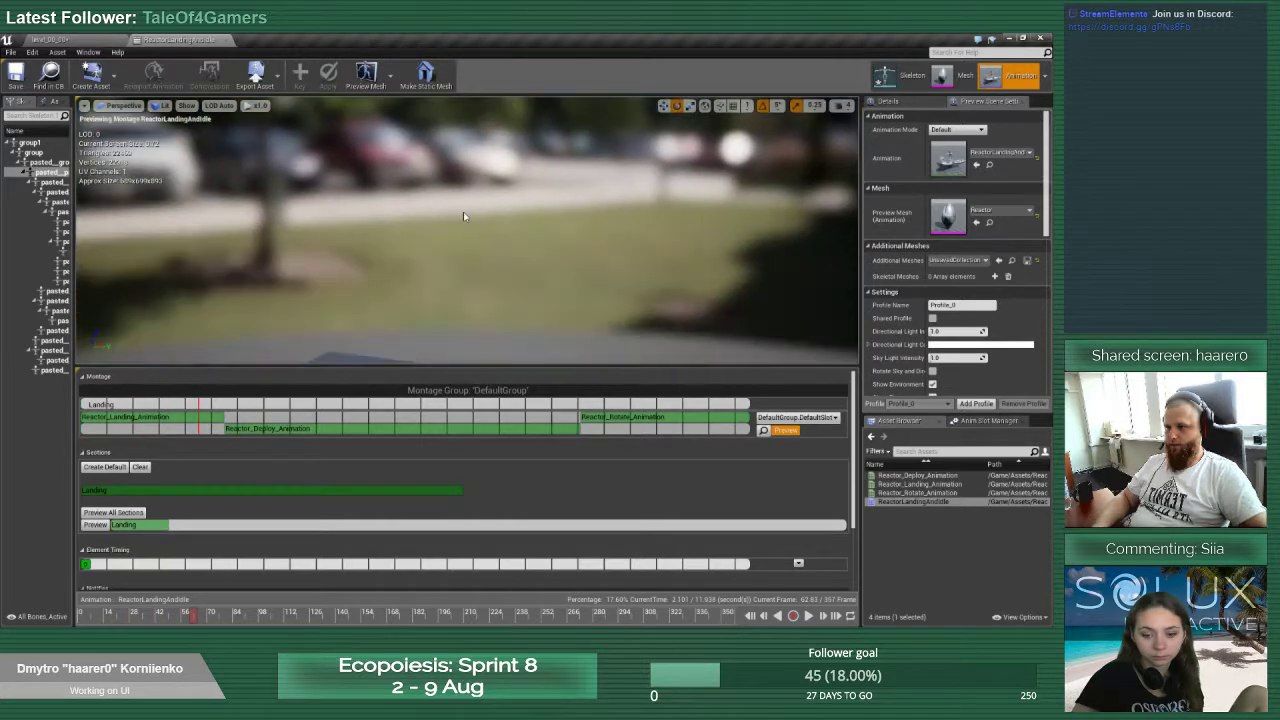
pyautogui.scroll(-6, 466, 211)
pyautogui.scroll(-1, 467, 205)
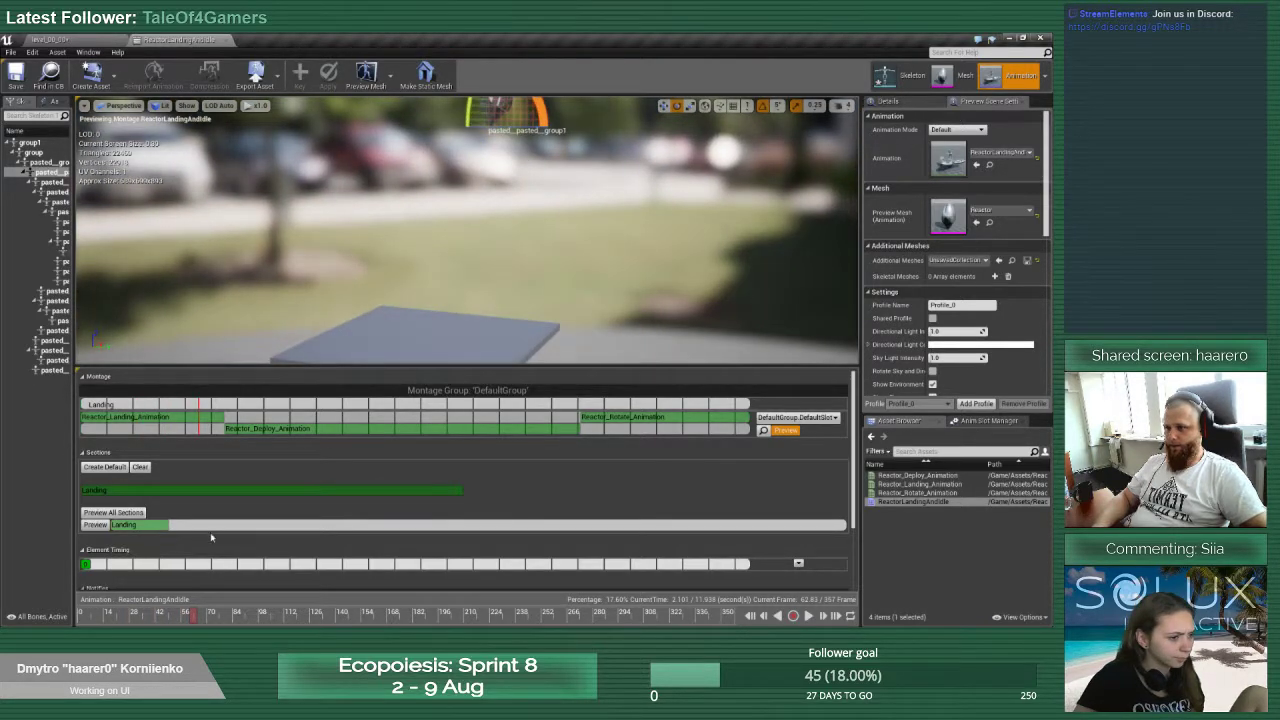
pyautogui.moveTo(197, 616)
pyautogui.mouseDown()
pyautogui.moveTo(254, 615)
pyautogui.moveTo(191, 607)
pyautogui.mouseUp()
# Delete the outdated Reactor_Landing_Animation segment from the montage
pyautogui.click(205, 417)
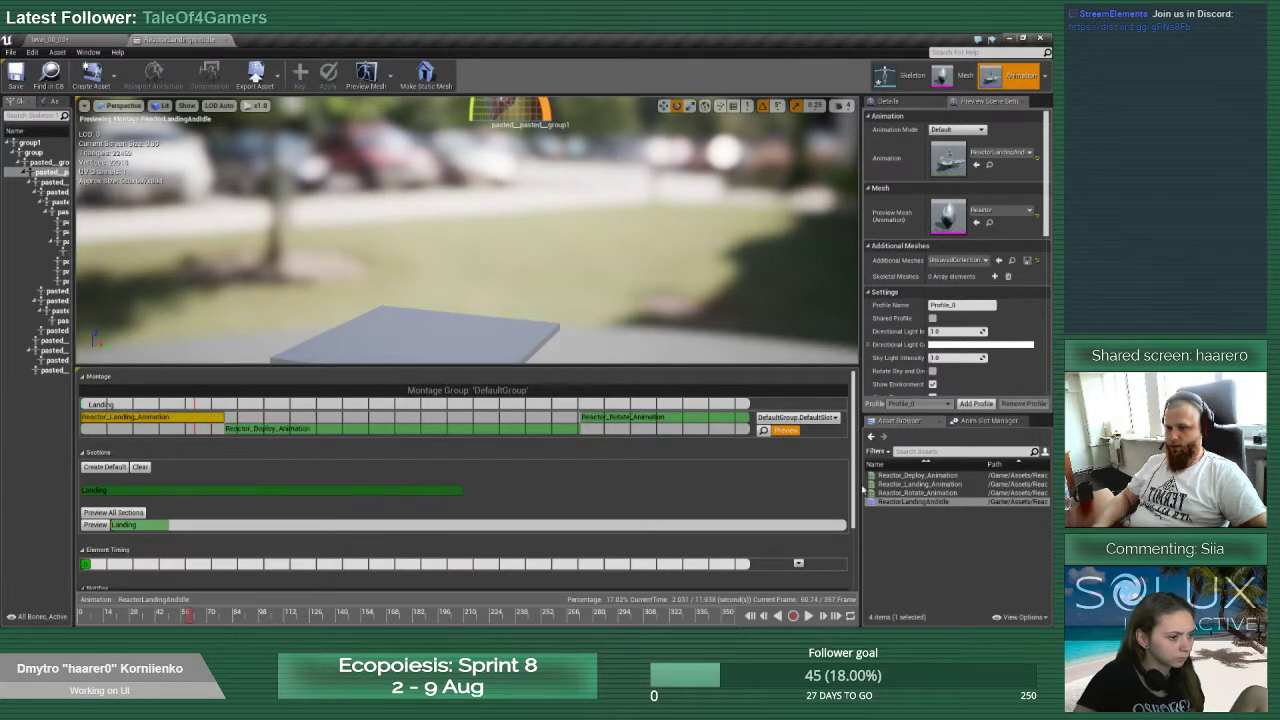
pyautogui.rightClick(187, 420)
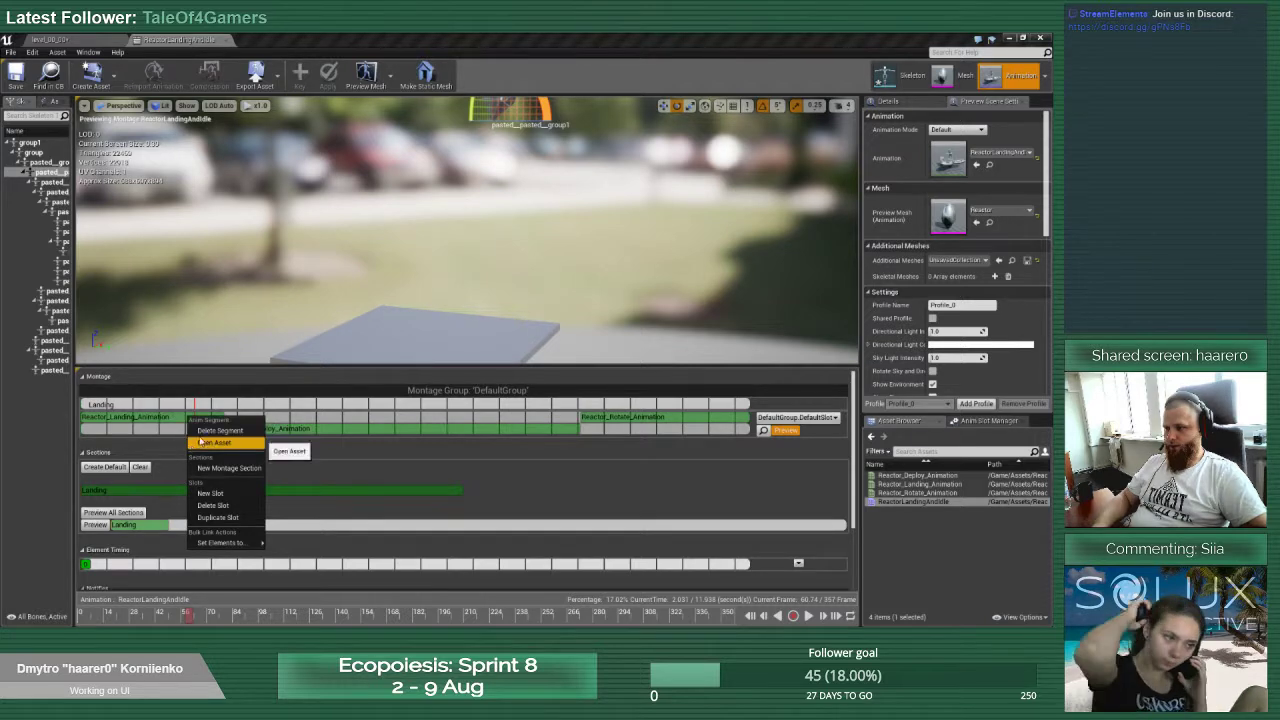
pyautogui.click(210, 431)
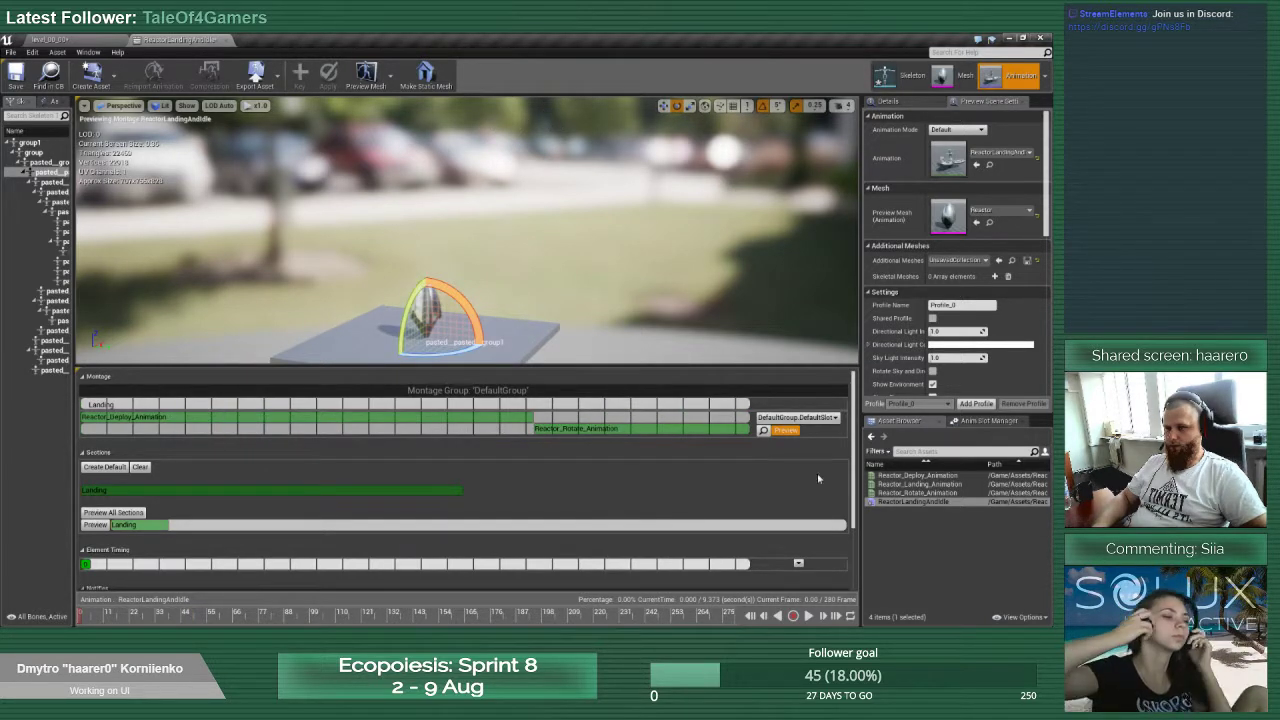
# Add Reactor_Landing_Animation to the montage again and order it first, before Reactor_Deploy_Animation
pyautogui.moveTo(914, 484); pyautogui.dragTo(101, 422)
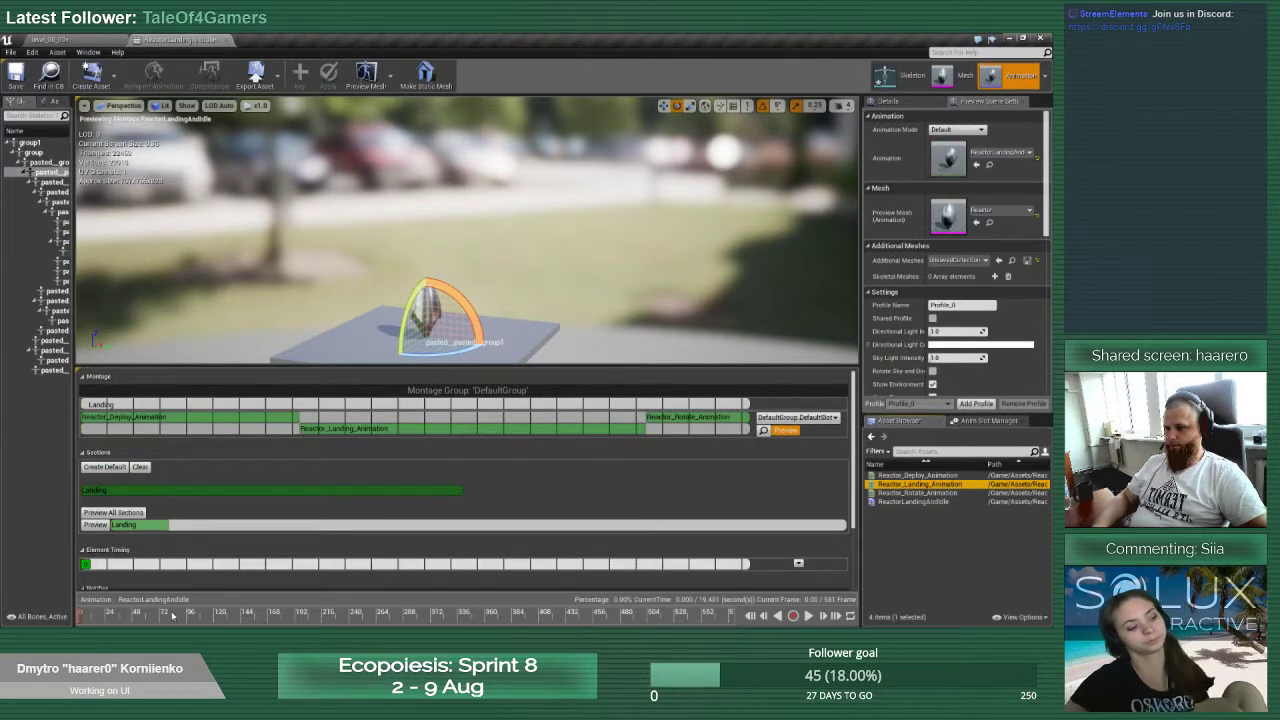
pyautogui.moveTo(162, 616); pyautogui.dragTo(65, 610)
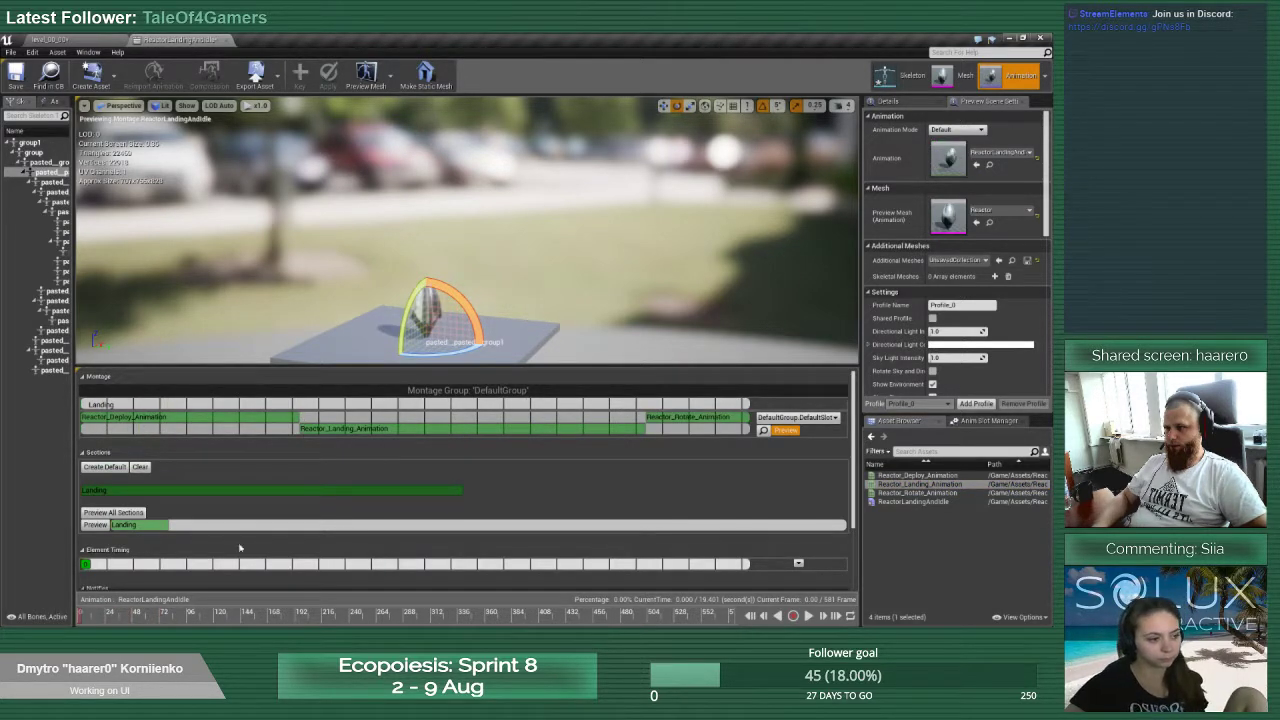
pyautogui.moveTo(386, 430); pyautogui.dragTo(142, 410)
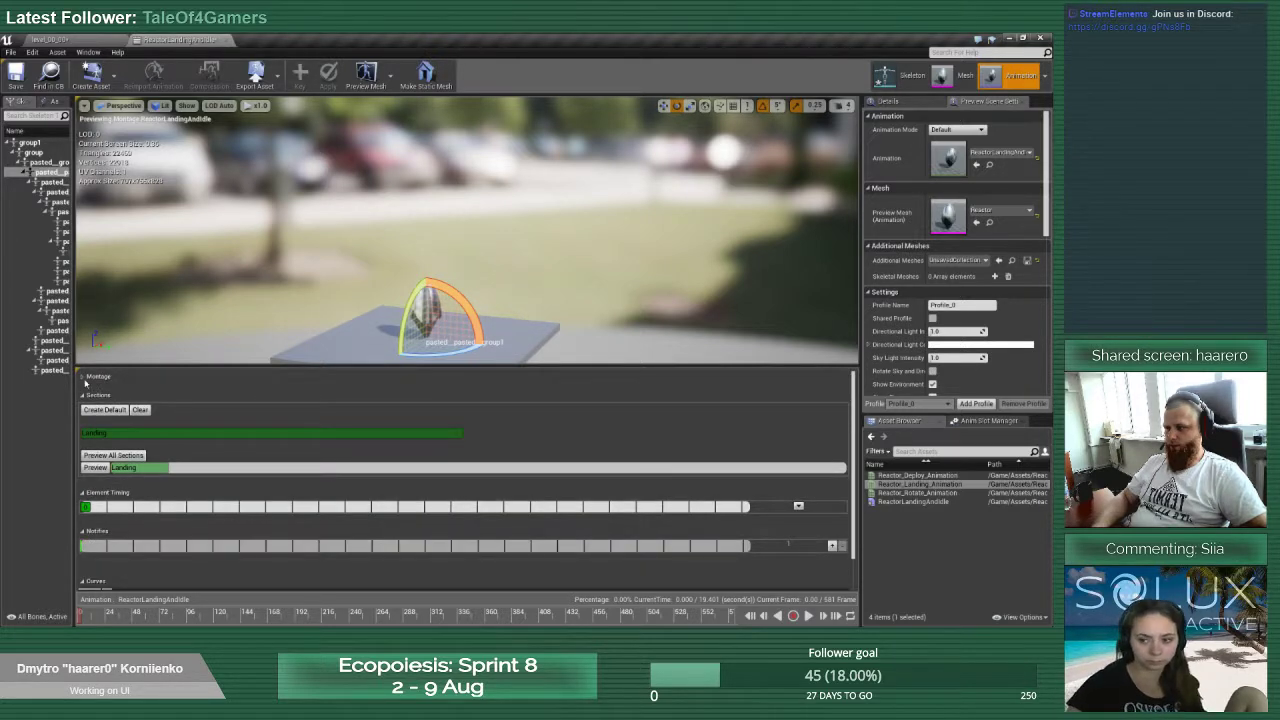
pyautogui.click(84, 377)
pyautogui.moveTo(139, 420); pyautogui.dragTo(491, 433)
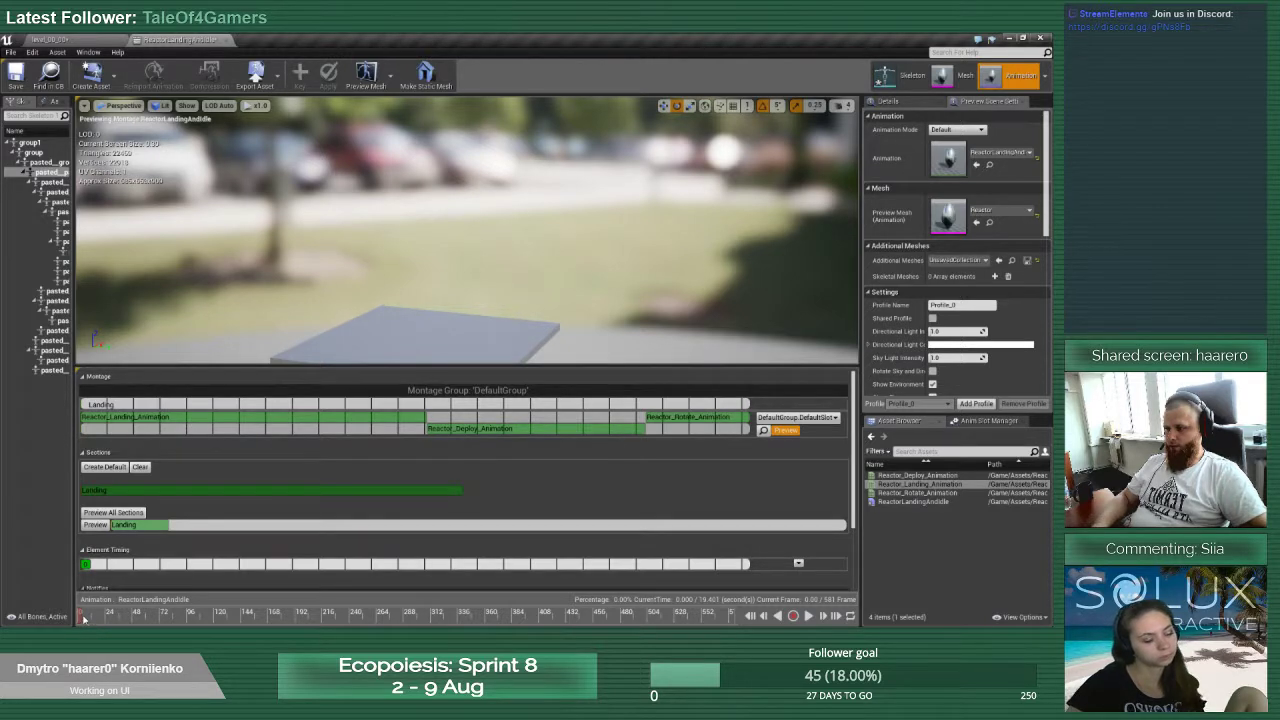
# Scrub the montage to about 10.2 s to check the landing-to-deploy transition, and open Reactor_Deploy_Animation
pyautogui.moveTo(84, 619); pyautogui.dragTo(426, 614)
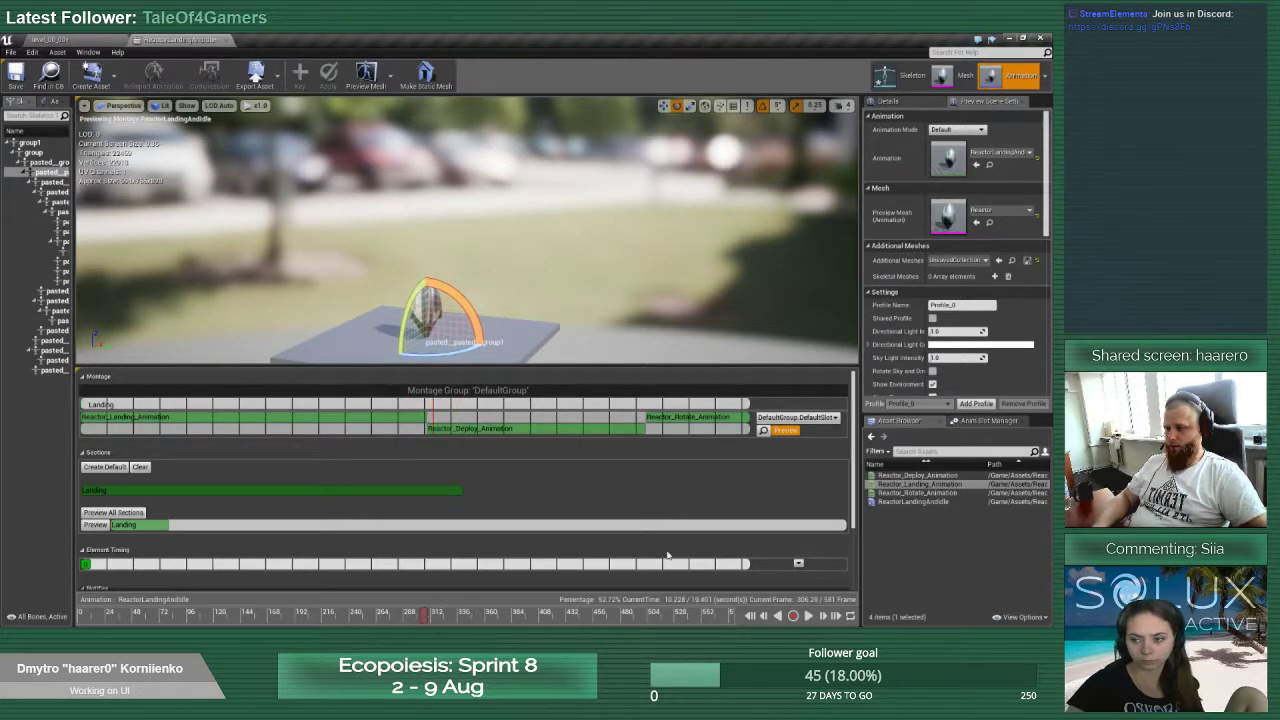
pyautogui.doubleClick(877, 476)
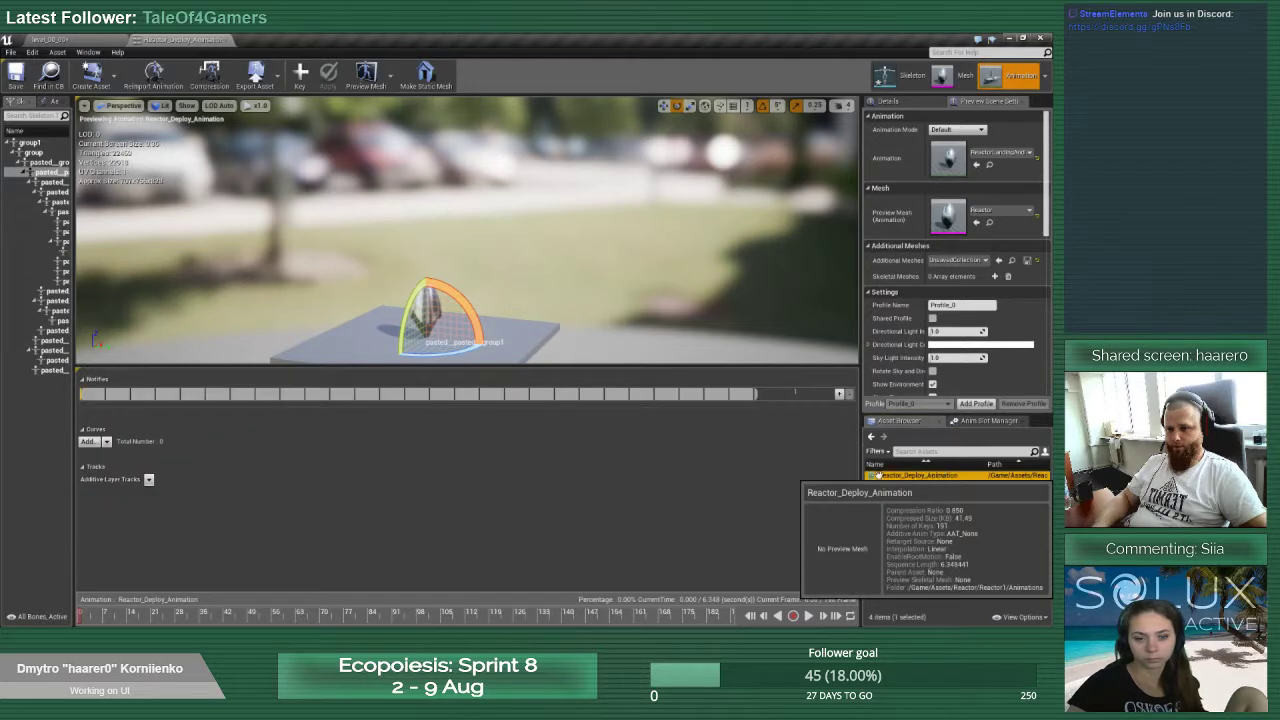
# Open Reactor_Landing_Animation and set the first of the two adjacent blue-curve keys at about 9.2 s to 0
pyautogui.doubleClick(882, 484)
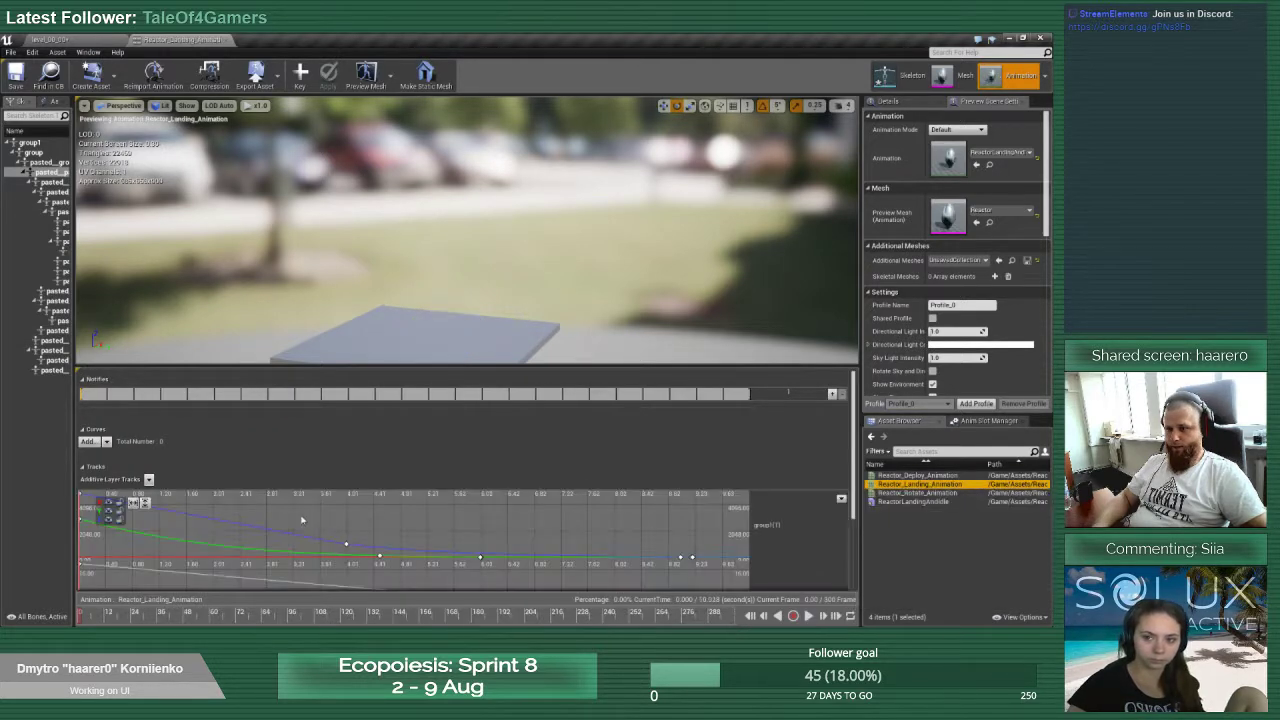
pyautogui.click(680, 557)
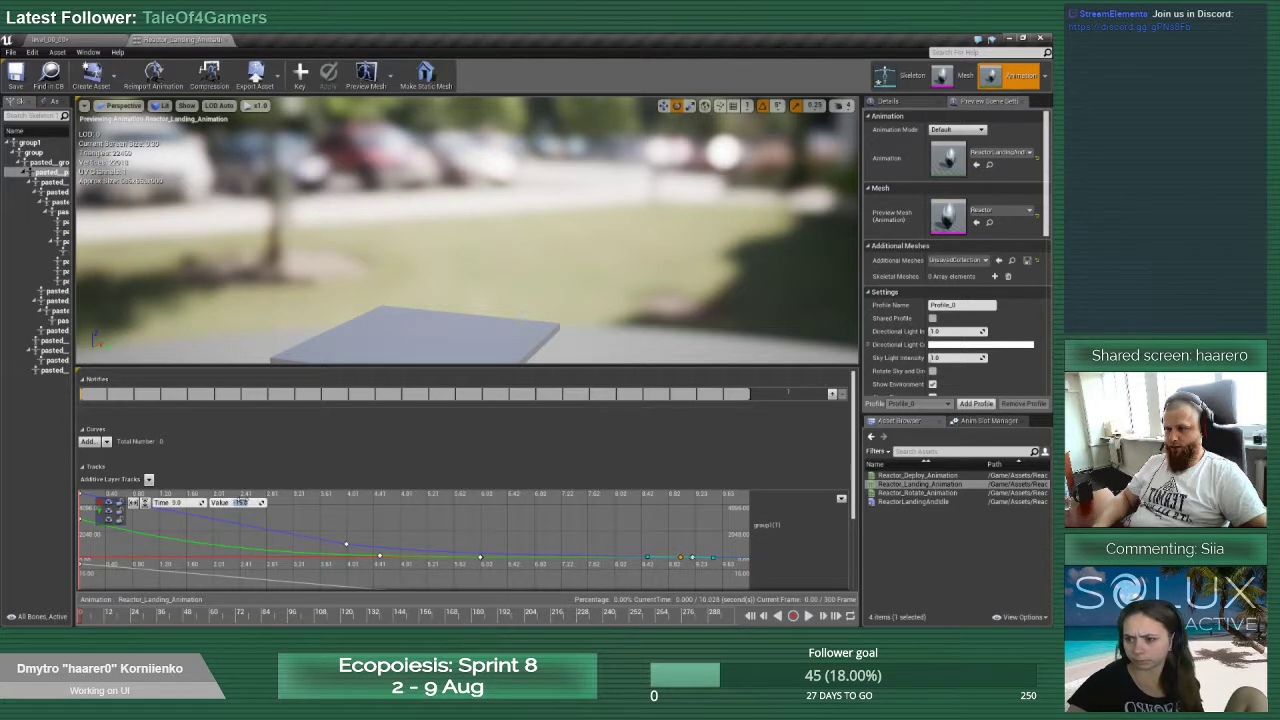
pyautogui.write('0')
pyautogui.press('Return')
pyautogui.moveTo(691, 580); pyautogui.dragTo(549, 540, button='right')
pyautogui.scroll(20, 703, 532)
pyautogui.moveTo(561, 542); pyautogui.dragTo(561, 542)
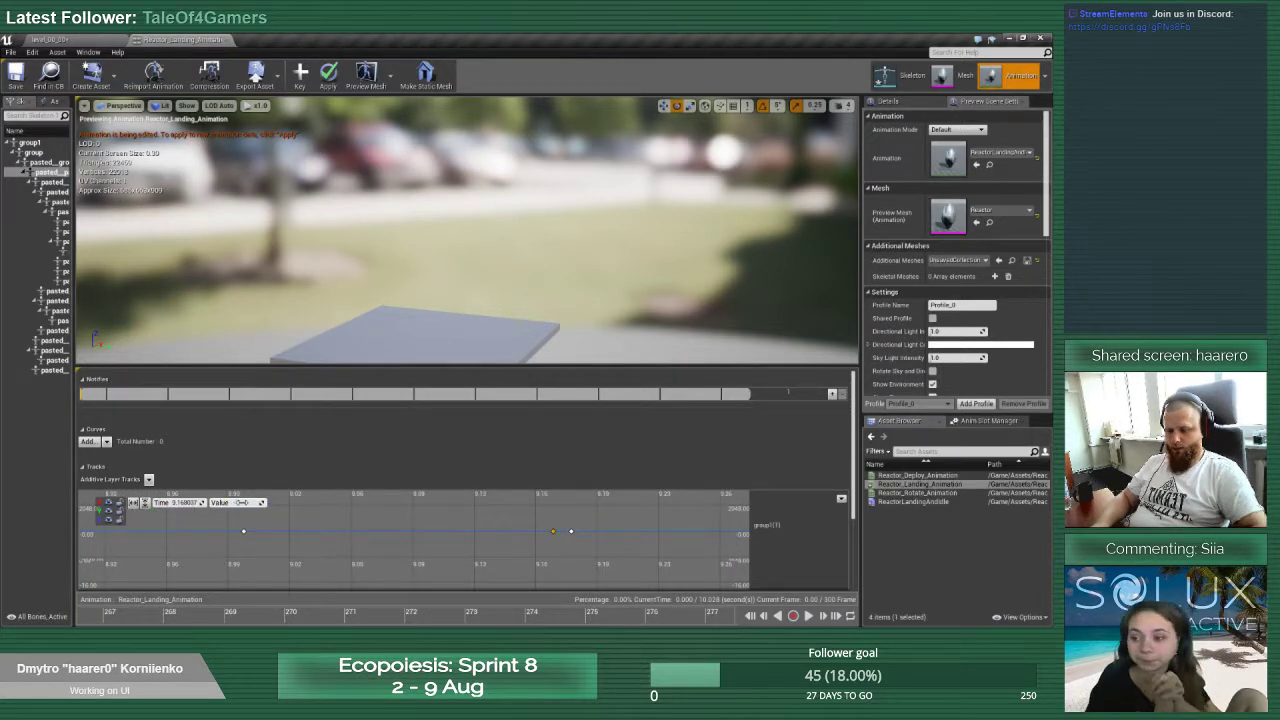
# Delete the second of the two adjacent curve keys, save the landing animation, and open the ReactorLandingAndIdle montage for preview
pyautogui.click(580, 514)
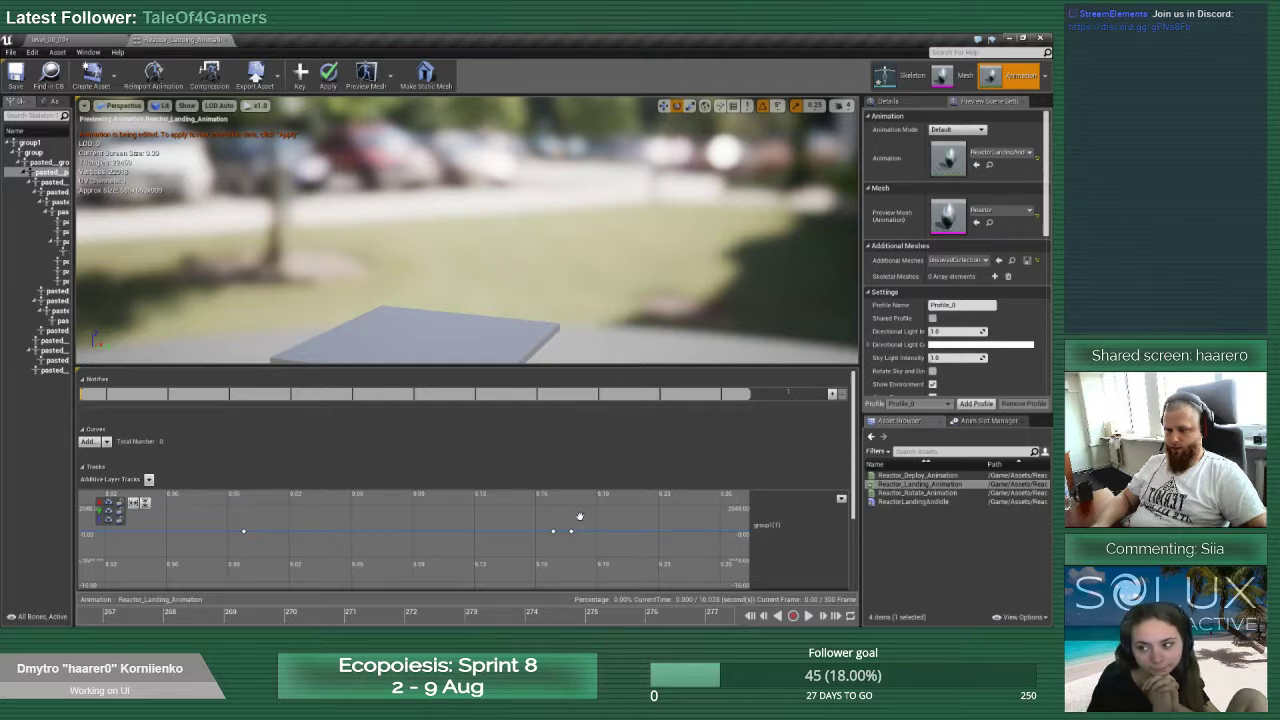
pyautogui.click(571, 531)
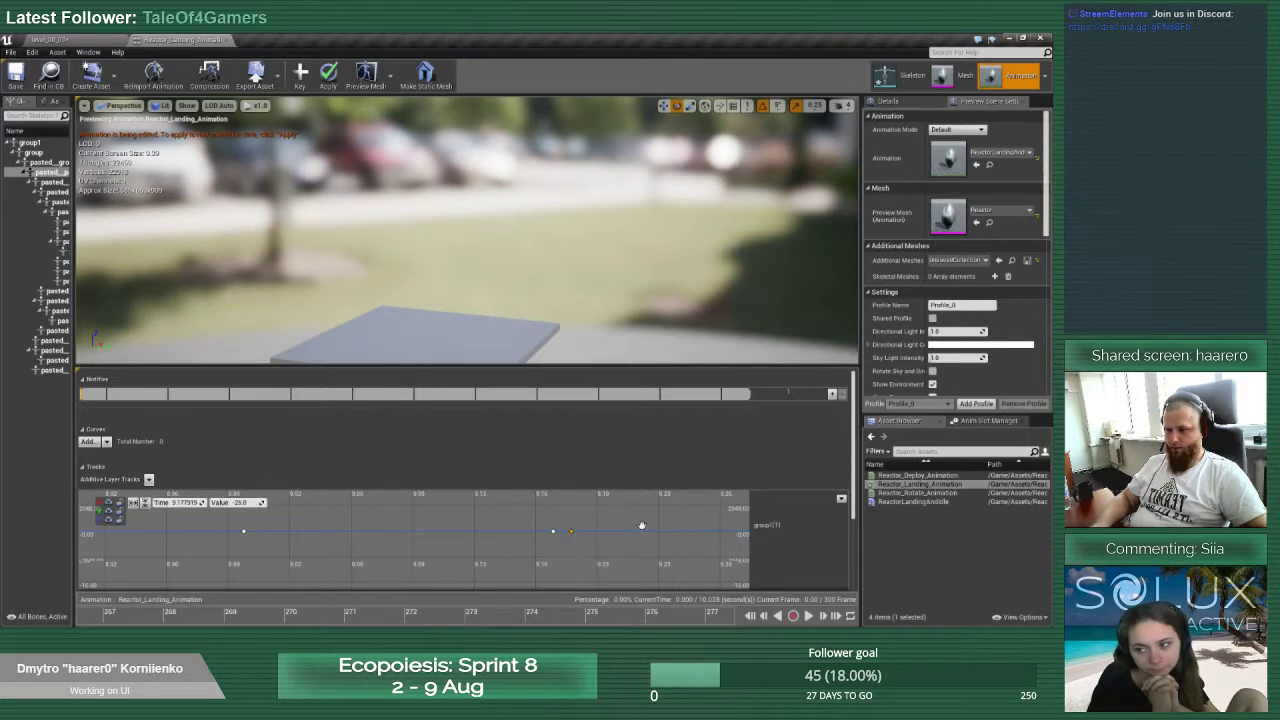
pyautogui.press('Delete')
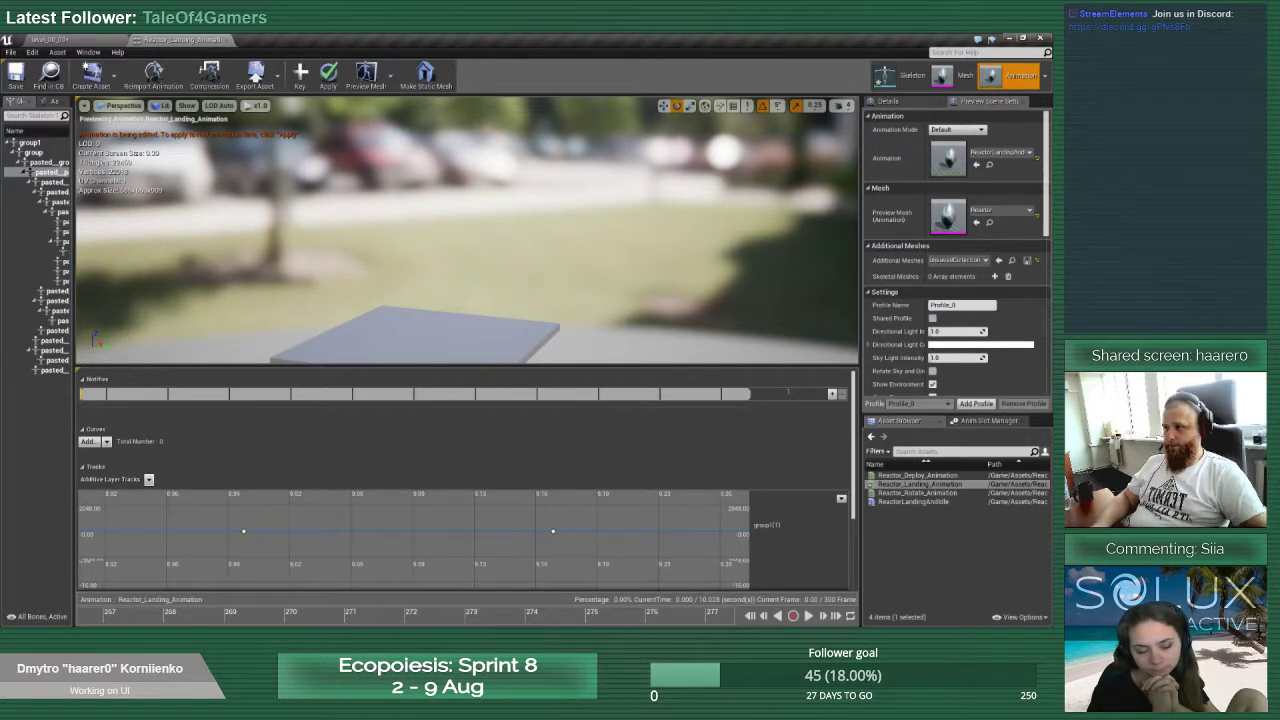
pyautogui.click(17, 77)
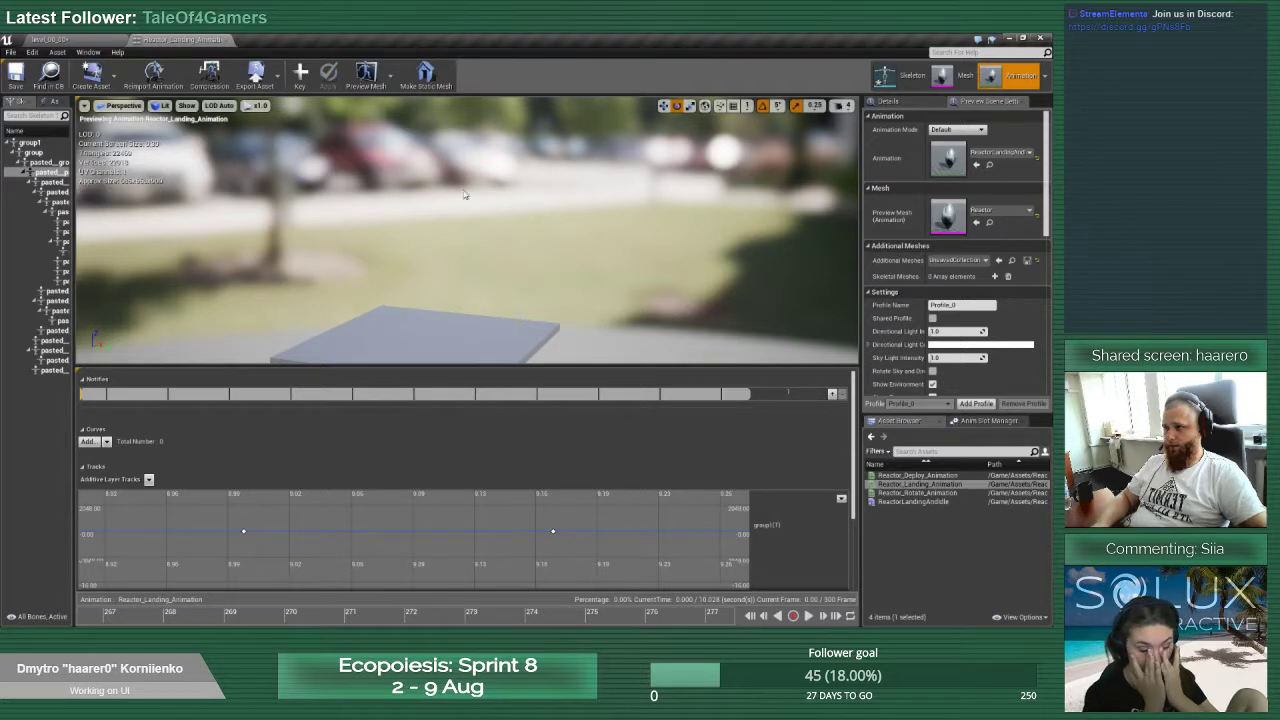
pyautogui.doubleClick(913, 501)
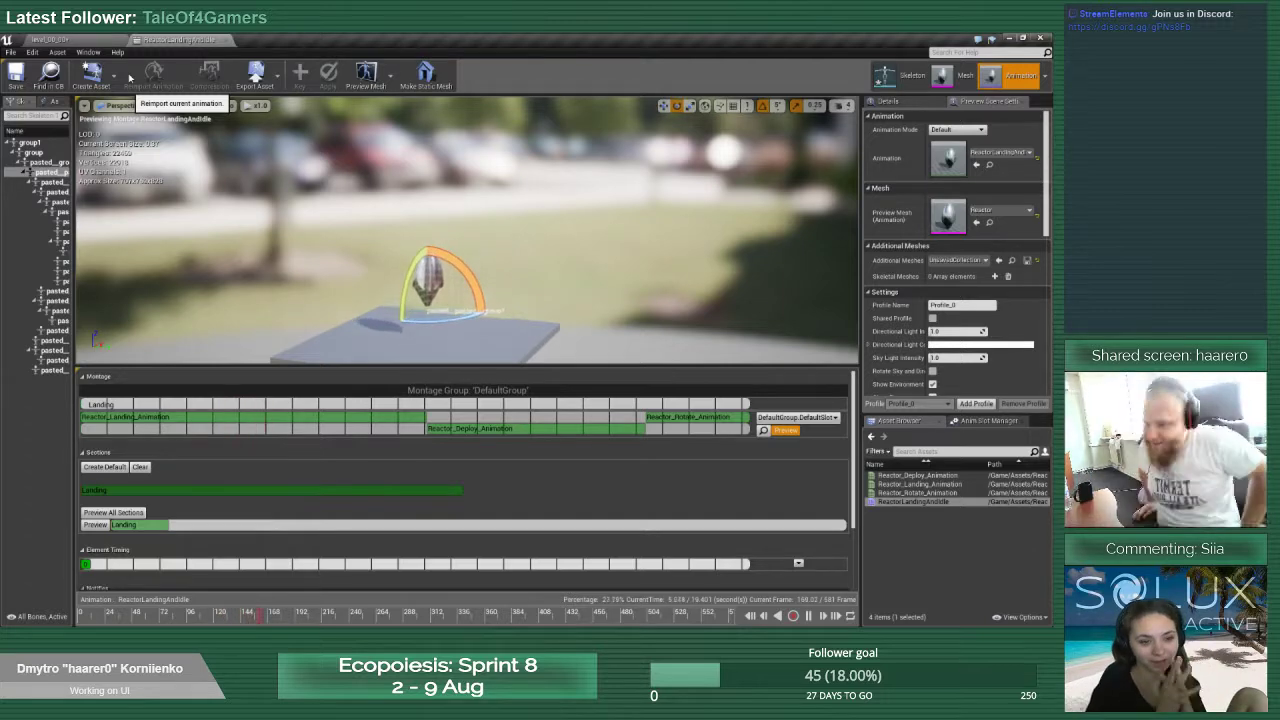
# Open the EP_Reactor_1 blueprint from Blueprints/Other/Reactor and break the link from Parent: BeginPlay to Play Animation
pyautogui.click(92, 41)
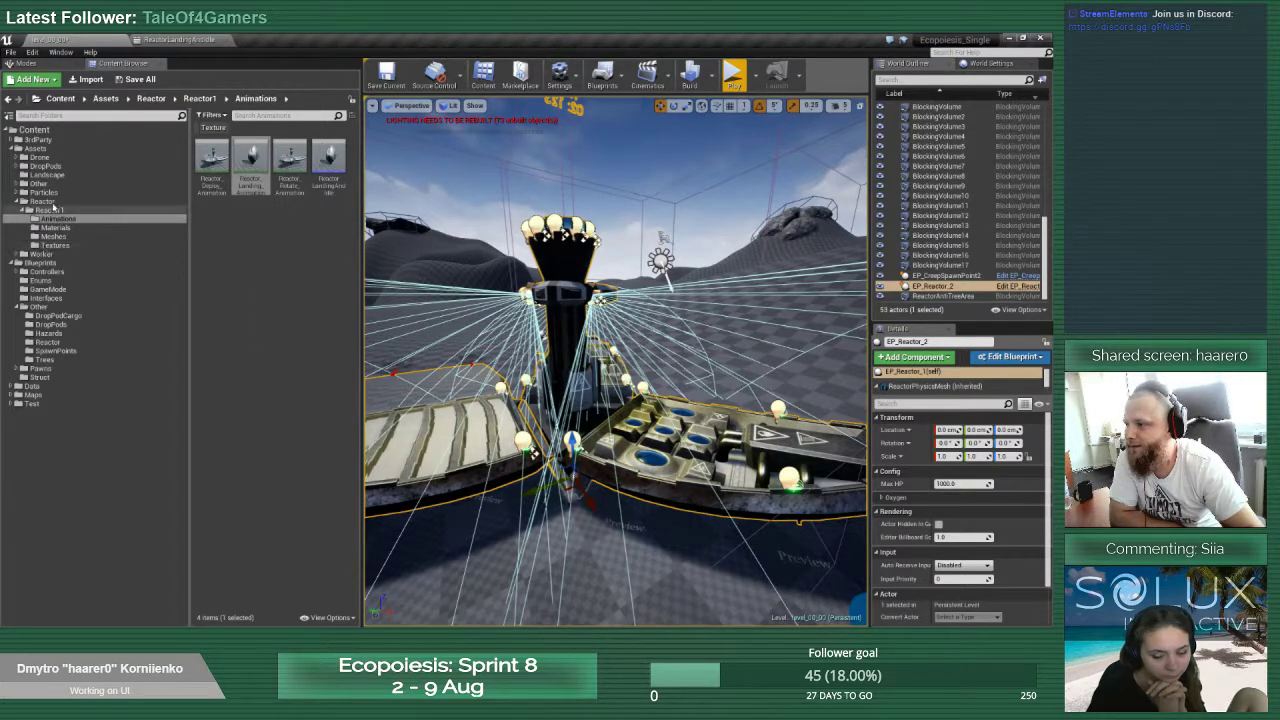
pyautogui.click(48, 342)
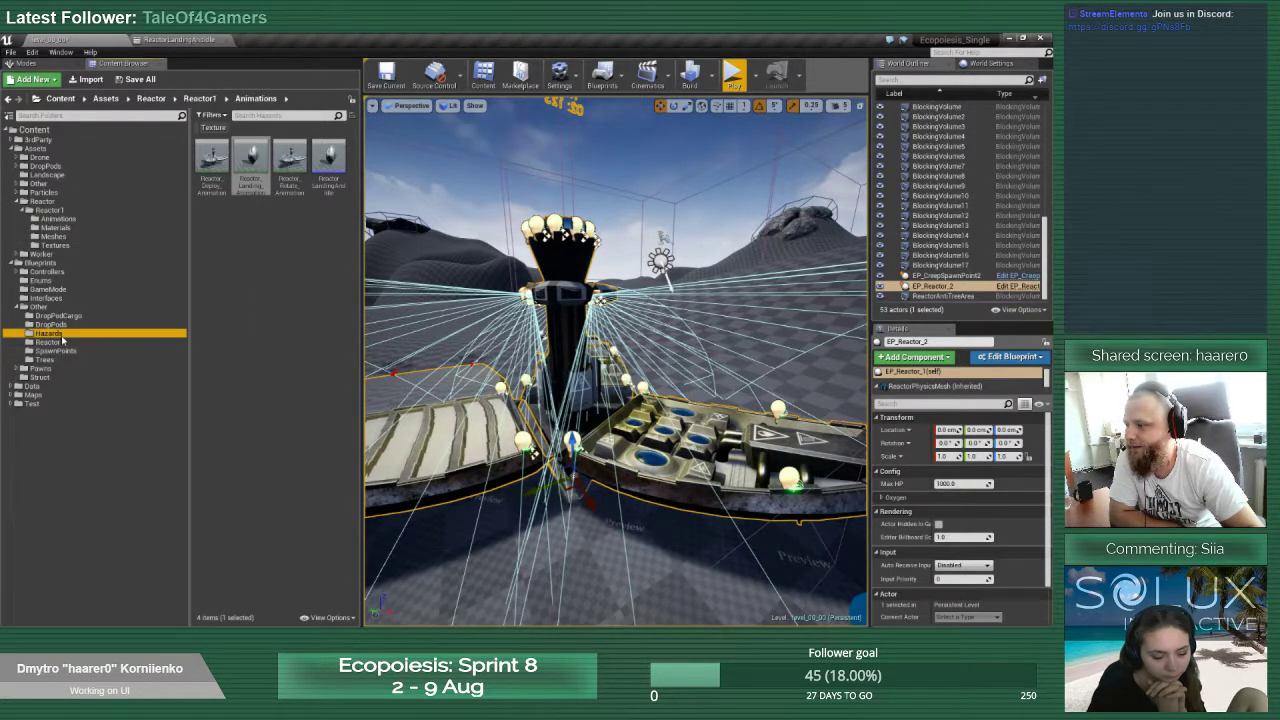
pyautogui.doubleClick(288, 153)
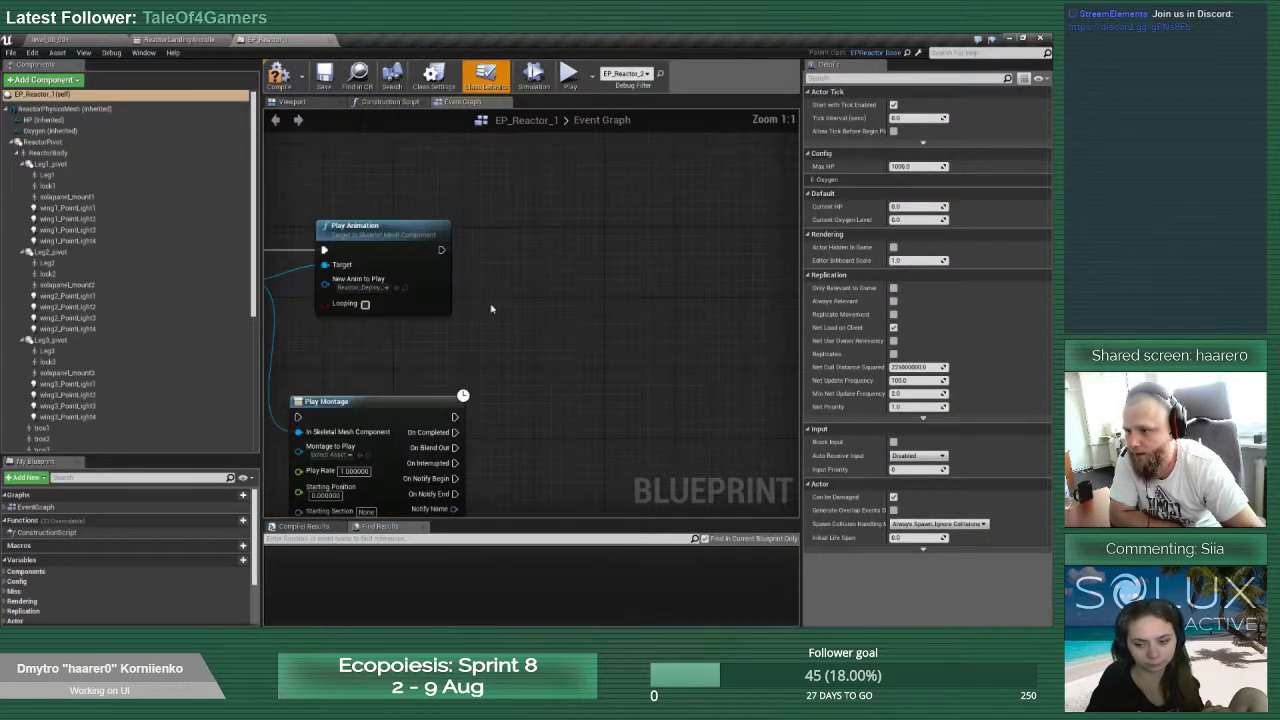
pyautogui.rightClick(372, 267)
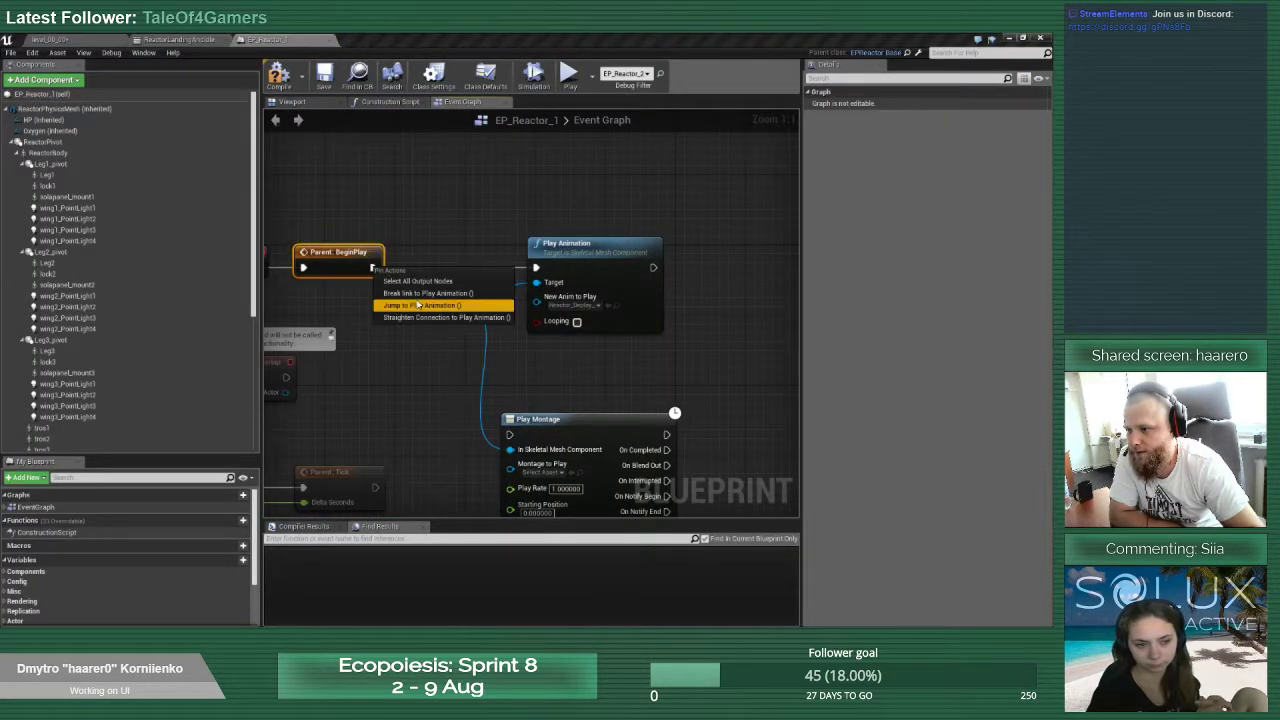
pyautogui.click(416, 294)
# Move the Play Montage node beside Parent: On Begin Landing Animation and connect that parent call's execution output to it
pyautogui.scroll(-4, 416, 296)
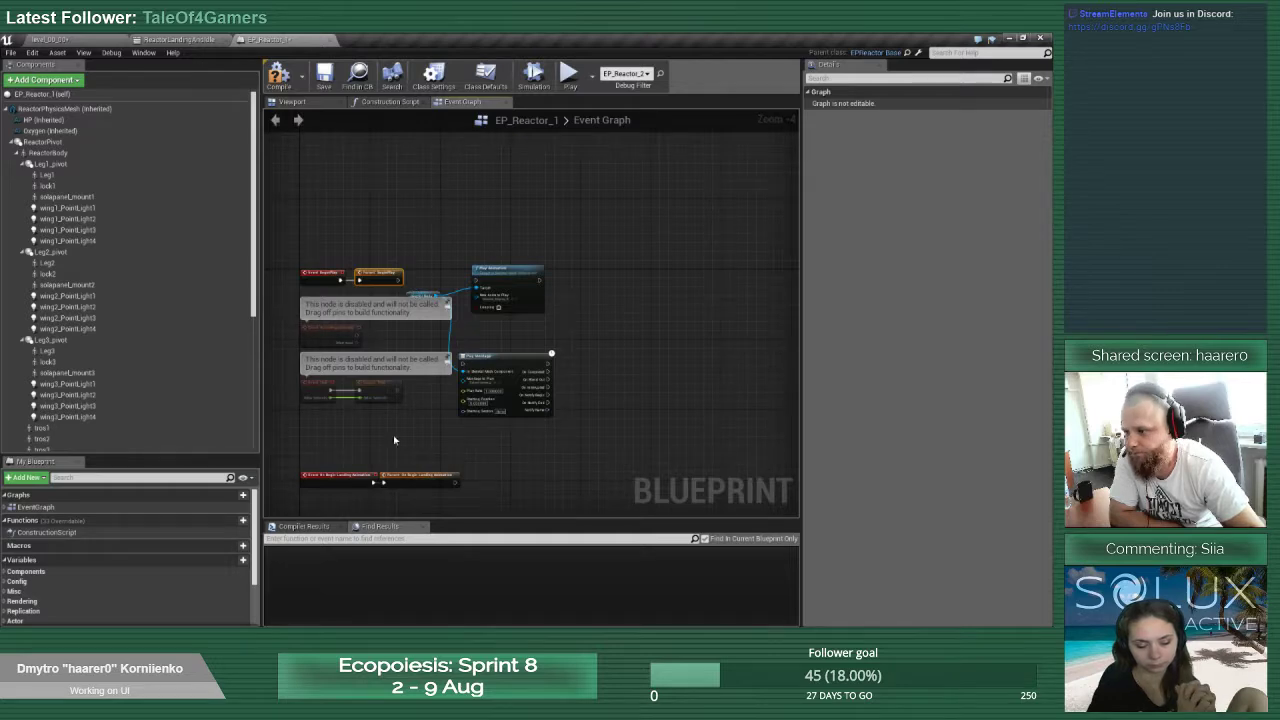
pyautogui.scroll(4, 377, 467)
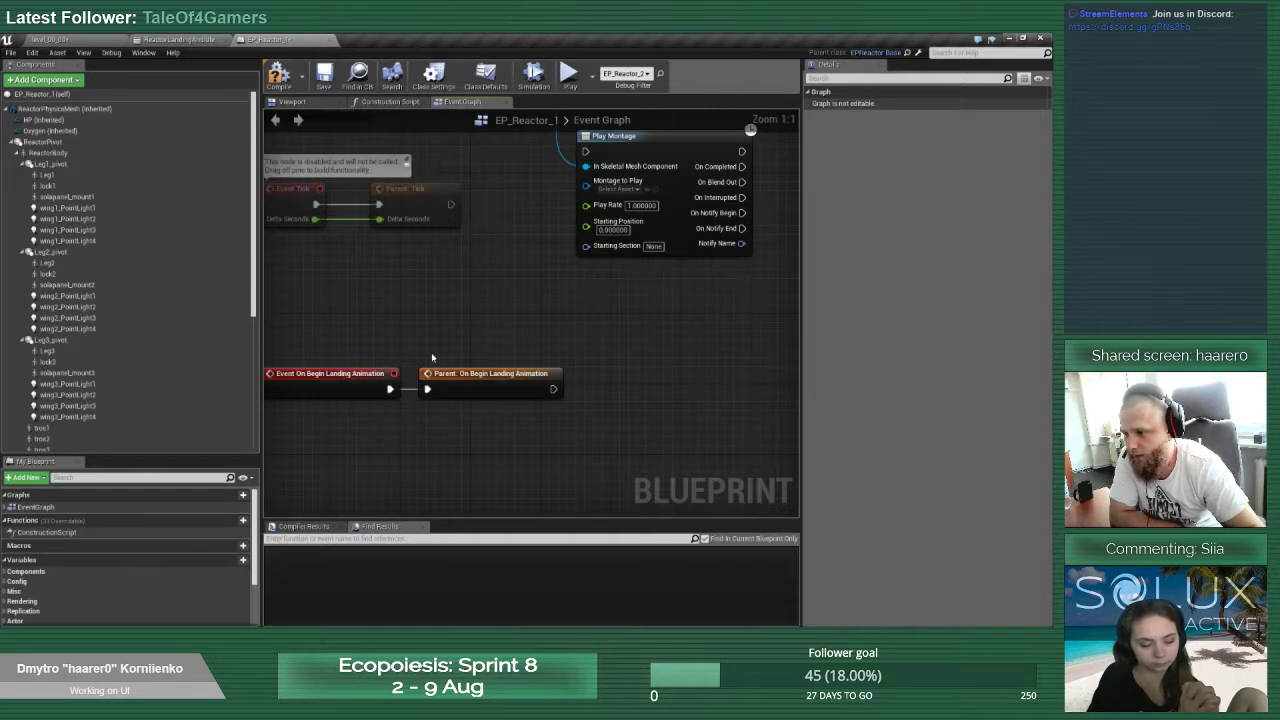
pyautogui.moveTo(567, 366); pyautogui.dragTo(407, 431, button='right')
pyautogui.scroll(-5, 411, 394)
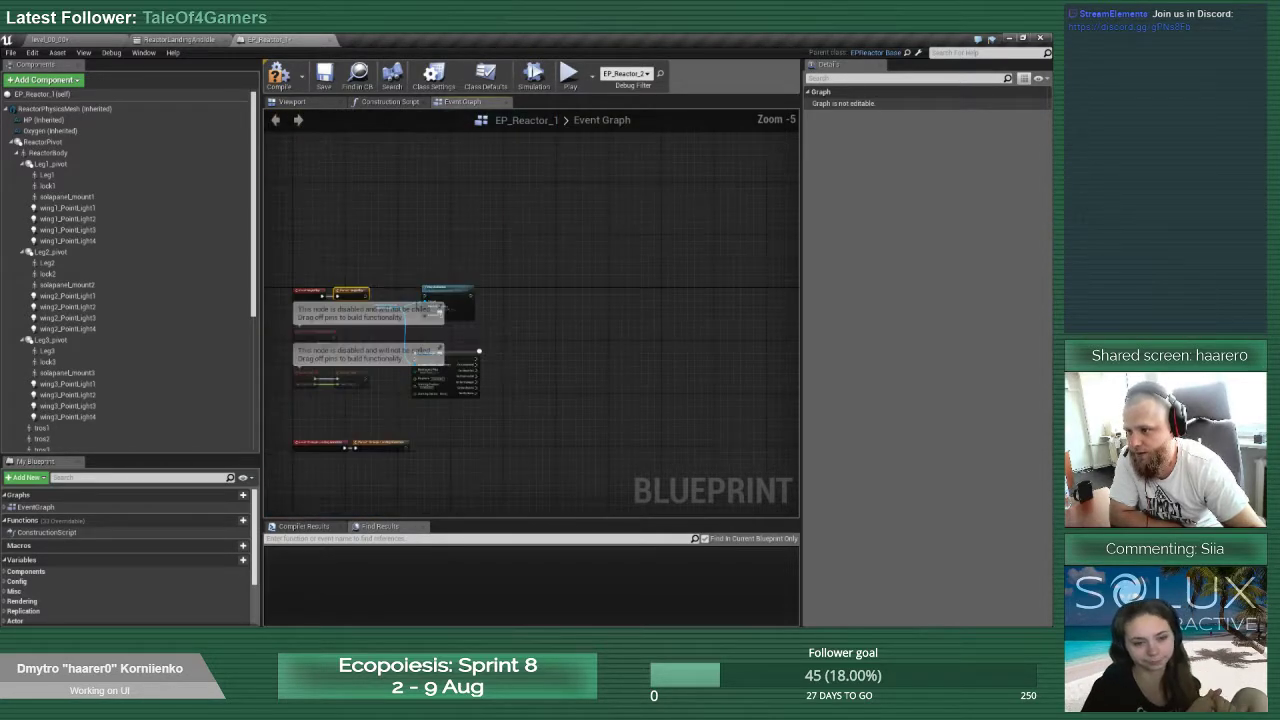
pyautogui.moveTo(454, 353); pyautogui.dragTo(467, 443)
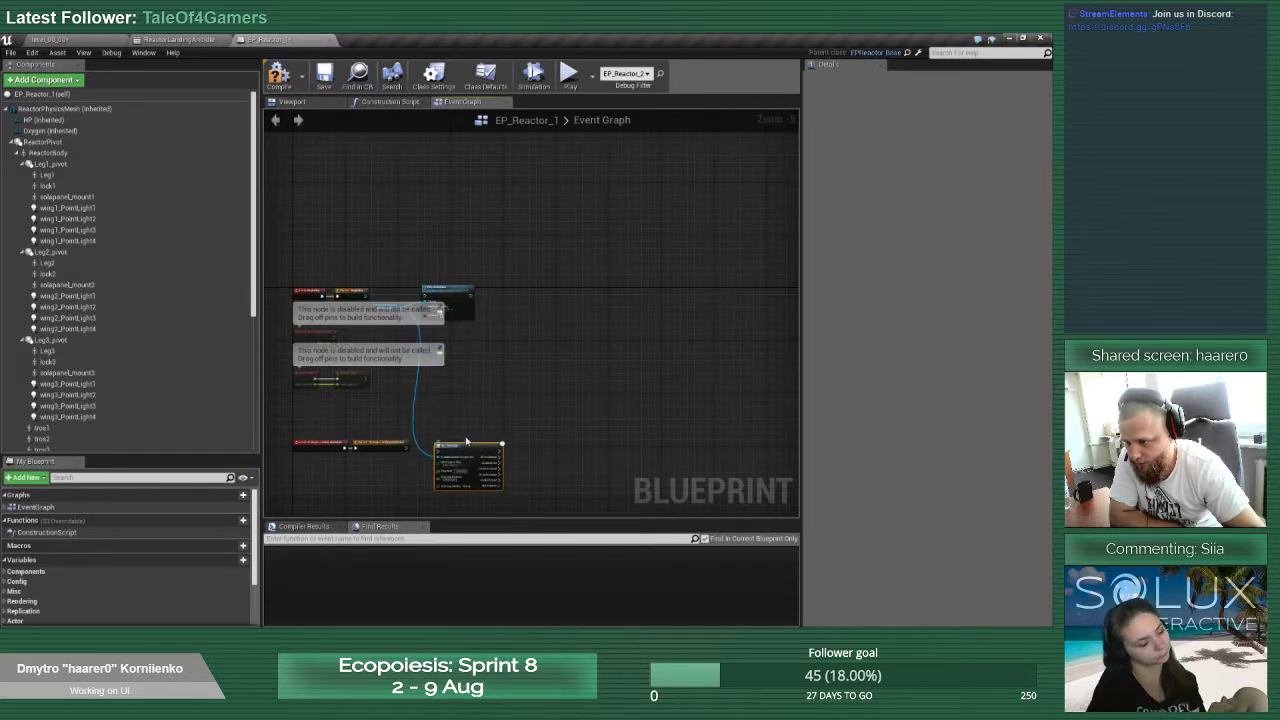
pyautogui.scroll(5, 463, 443)
pyautogui.moveTo(440, 453); pyautogui.dragTo(457, 379, button='right')
pyautogui.moveTo(457, 379); pyautogui.dragTo(466, 370)
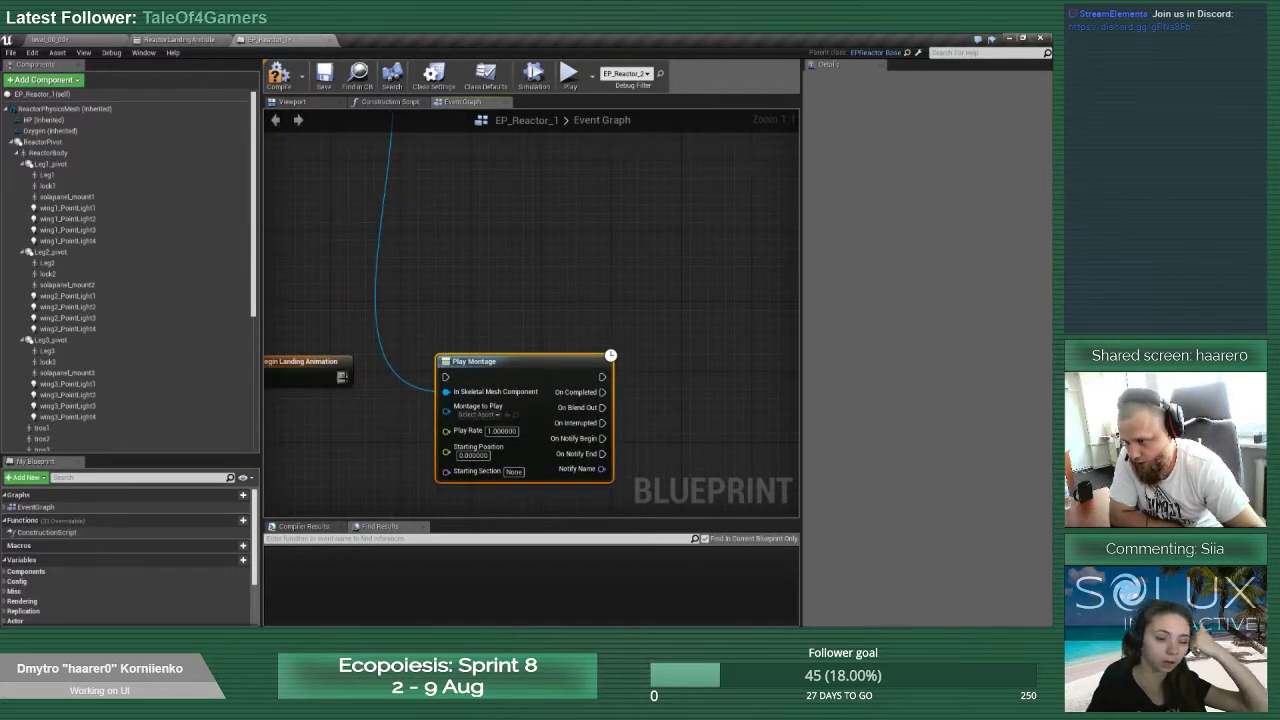
pyautogui.moveTo(342, 376); pyautogui.dragTo(445, 377)
# Move the Reactor Body variable node down beside the Play Montage node and inspect the montage node's outputs
pyautogui.scroll(-6, 467, 258)
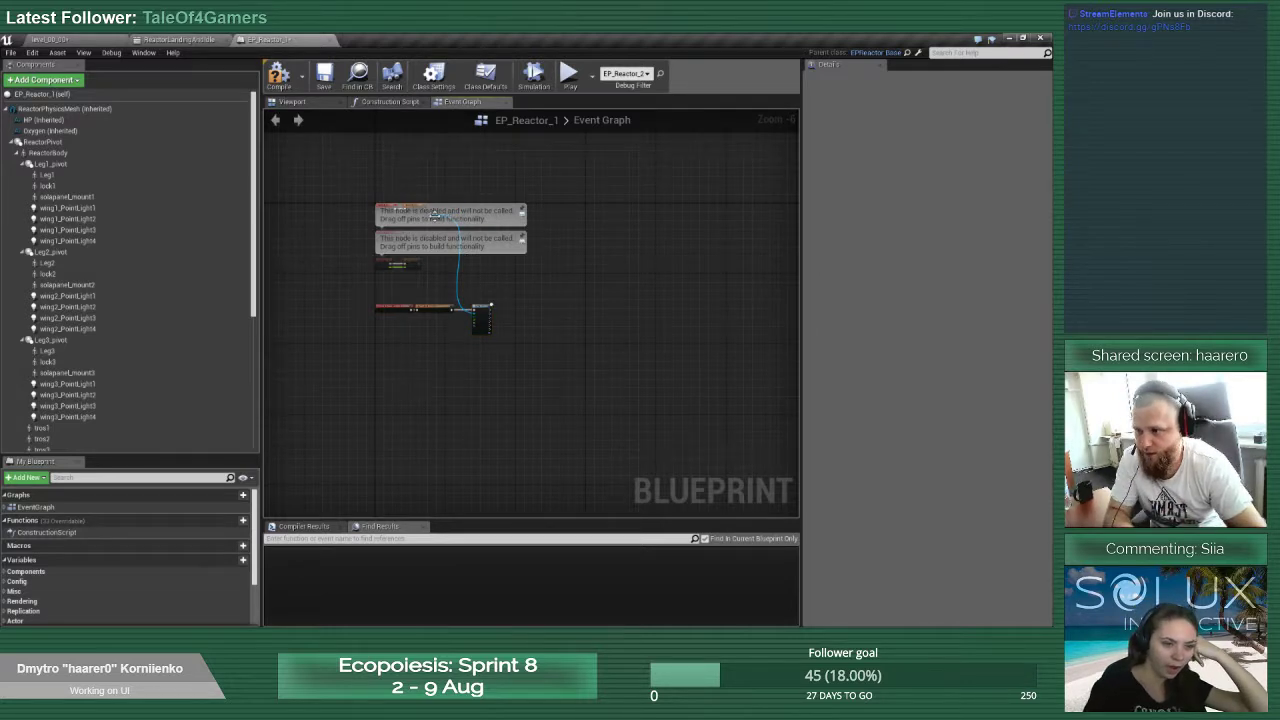
pyautogui.moveTo(437, 214); pyautogui.dragTo(443, 323)
pyautogui.scroll(5, 470, 315)
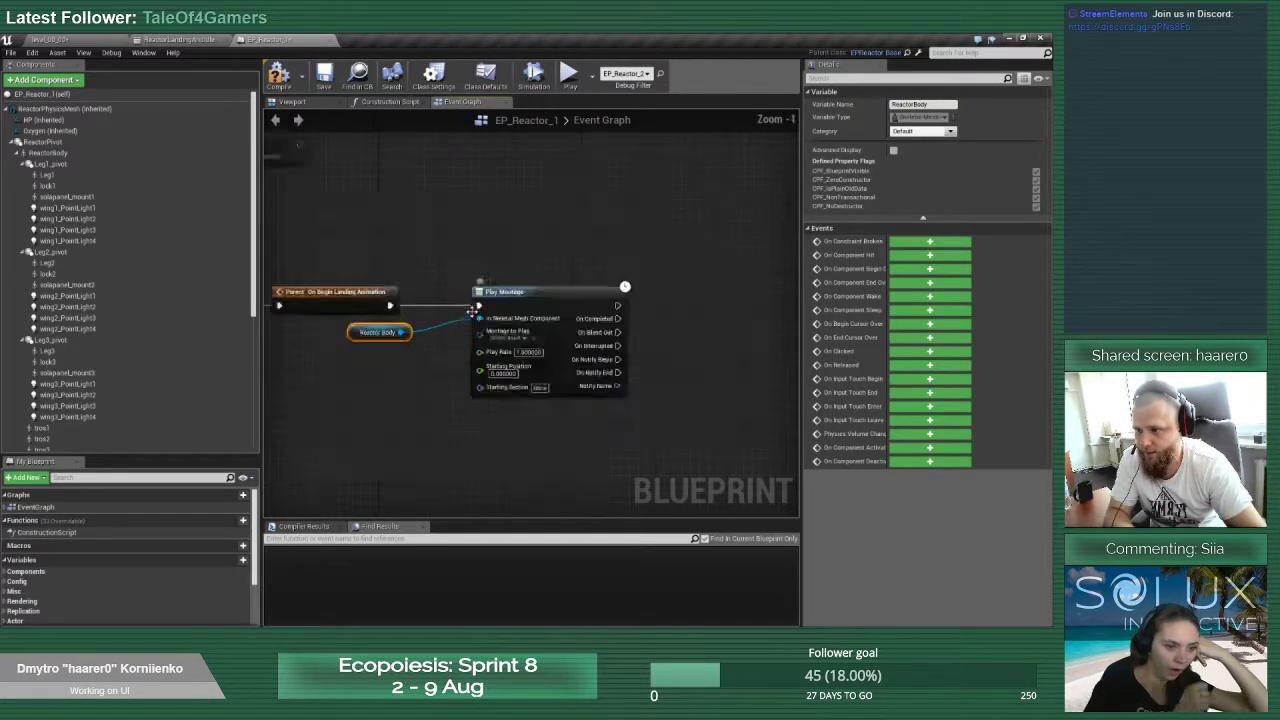
pyautogui.scroll(1, 472, 312)
pyautogui.moveTo(676, 327); pyautogui.dragTo(633, 315, button='right')
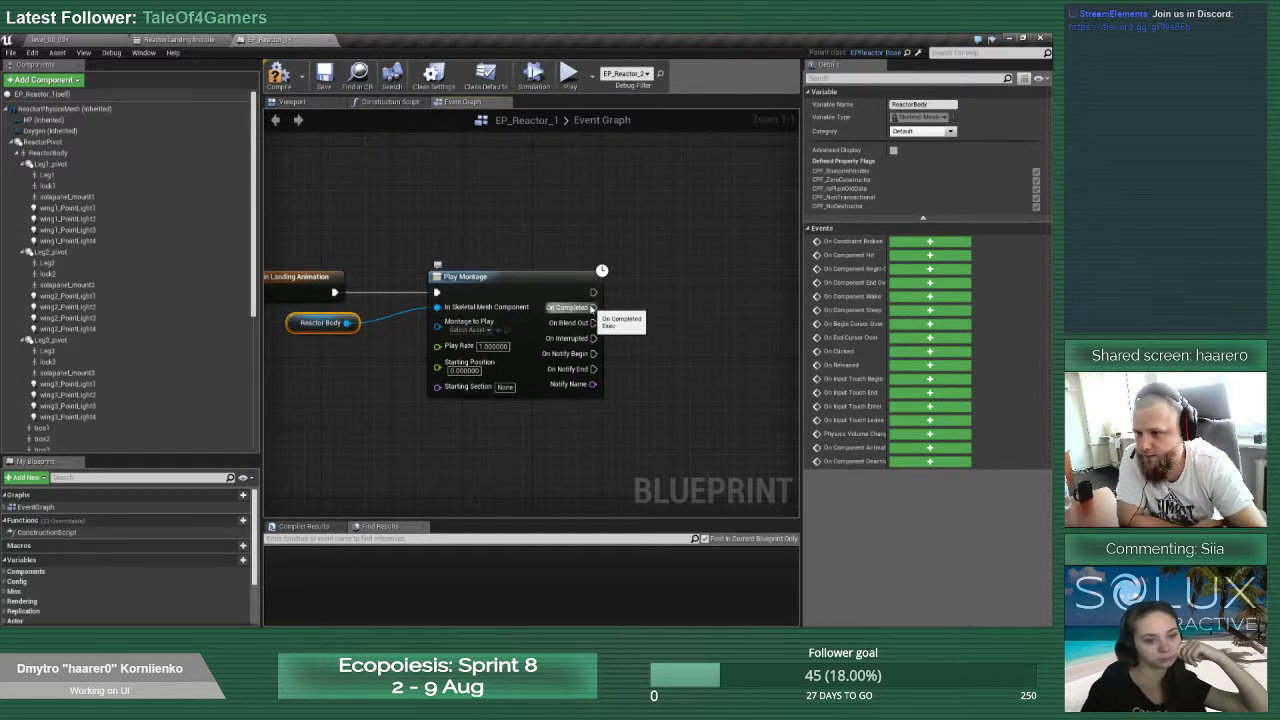
pyautogui.moveTo(594, 308); pyautogui.dragTo(608, 328)
pyautogui.click(603, 270)
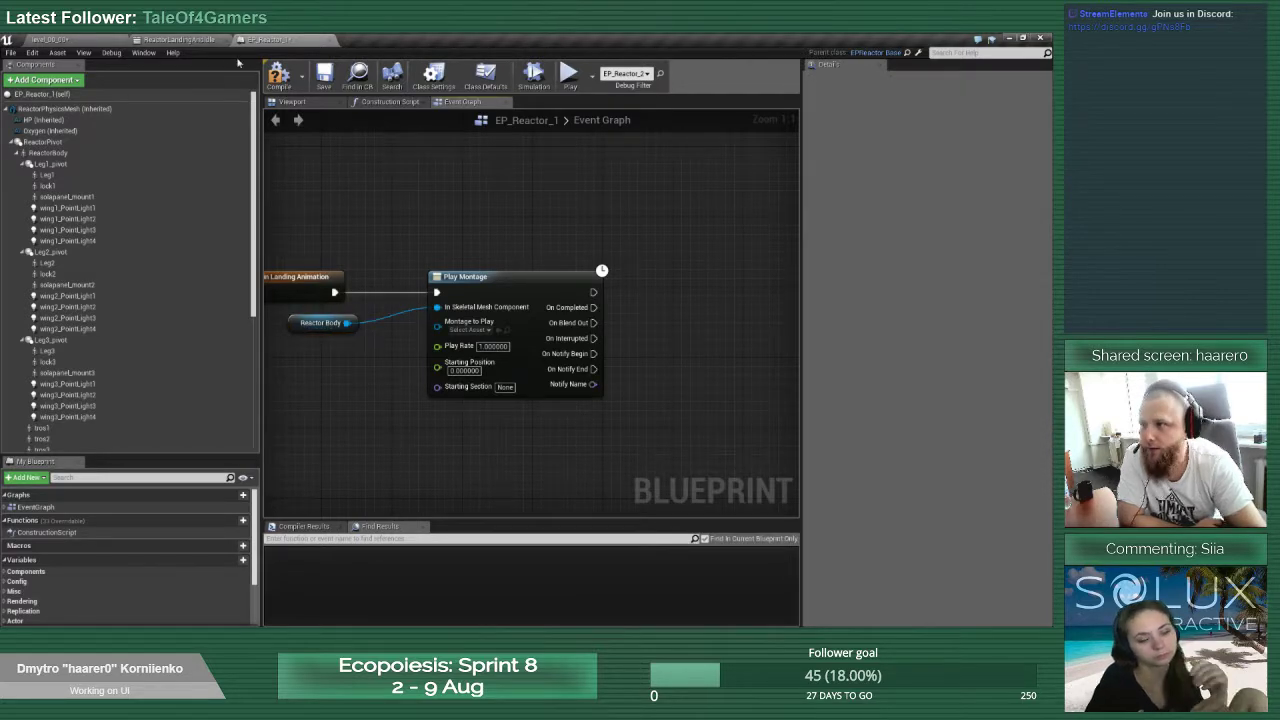
pyautogui.click(66, 40)
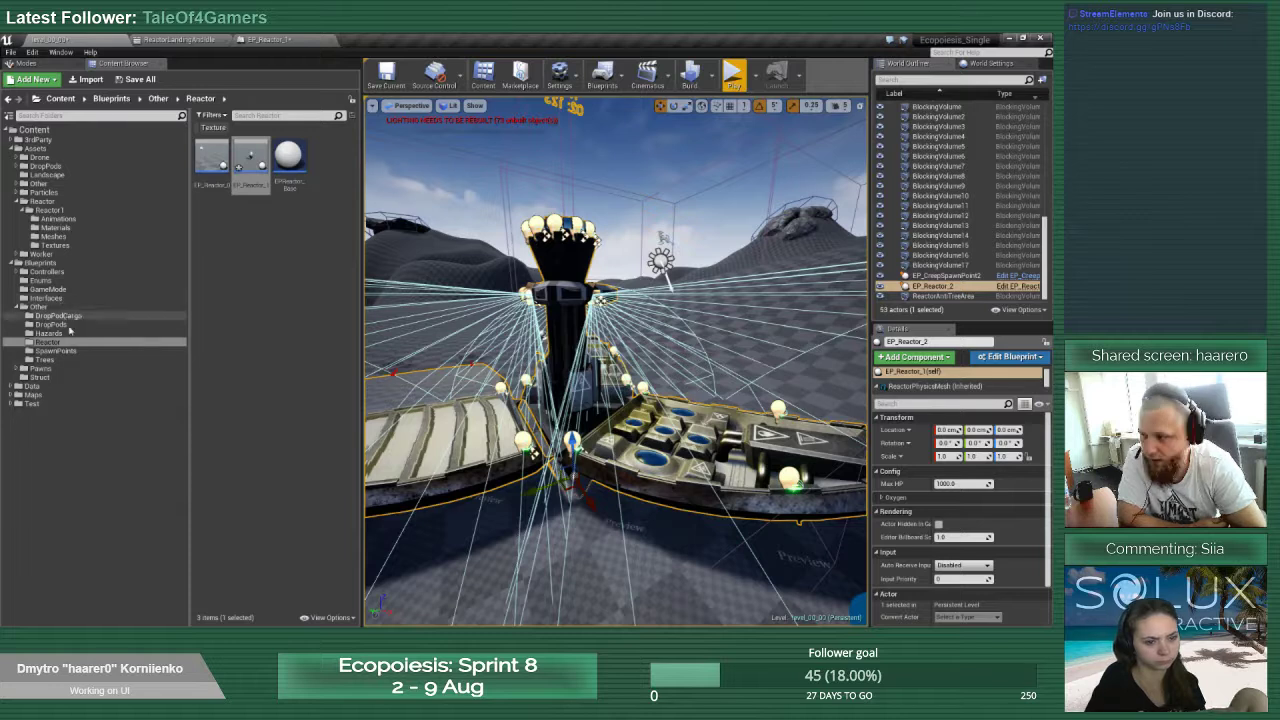
pyautogui.click(60, 289)
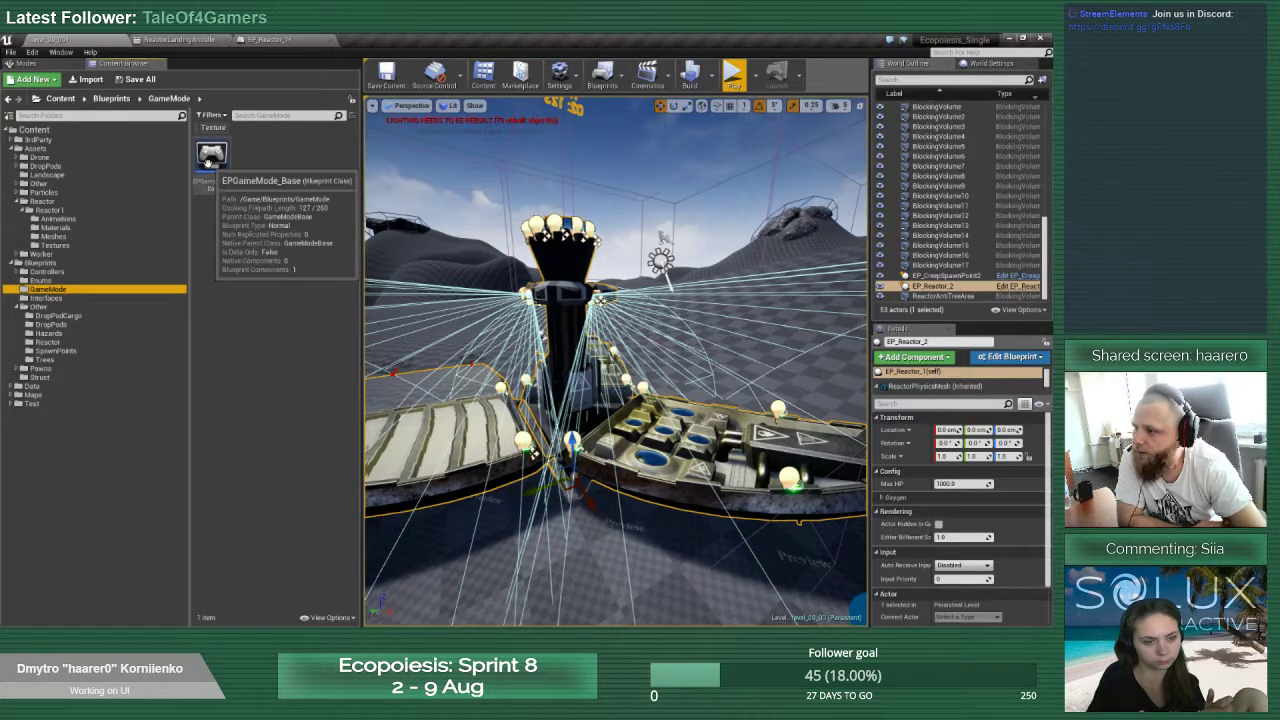
# In EP_Reactor_1, set Play Montage to ReactorLandingAndIdle with a play rate of 0.5 and compile the blueprint
pyautogui.click(298, 41)
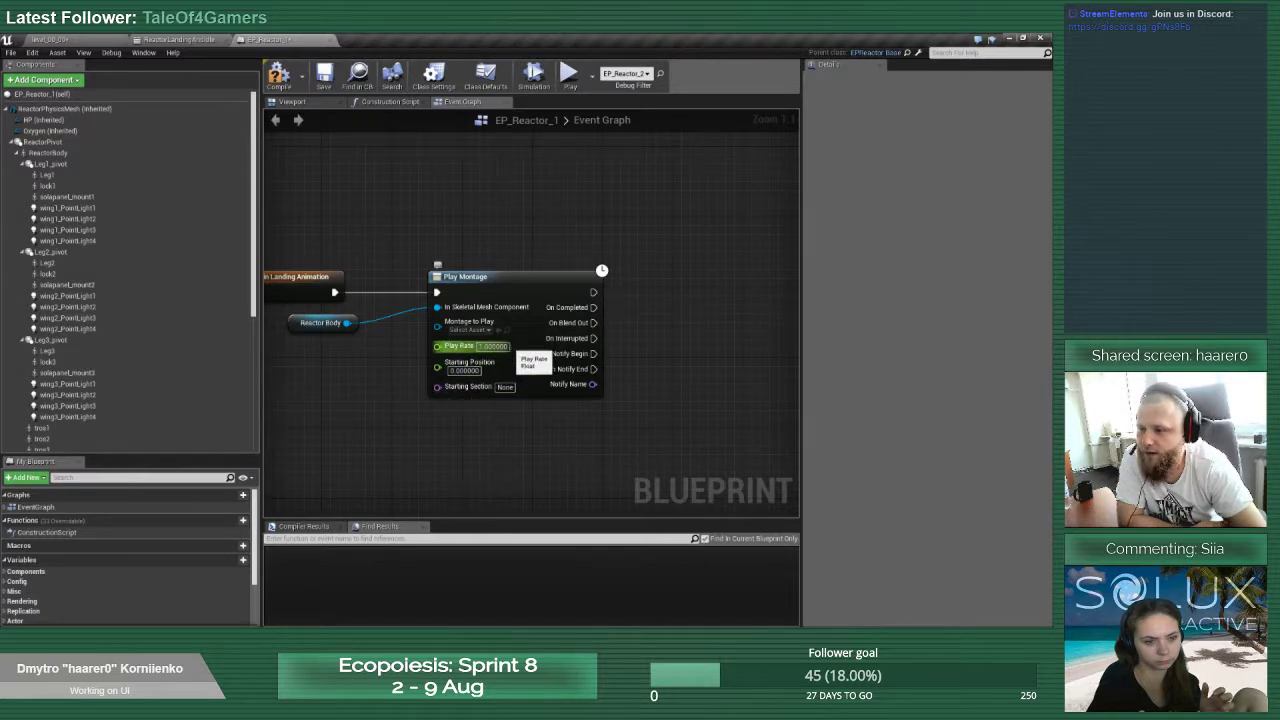
pyautogui.click(488, 330)
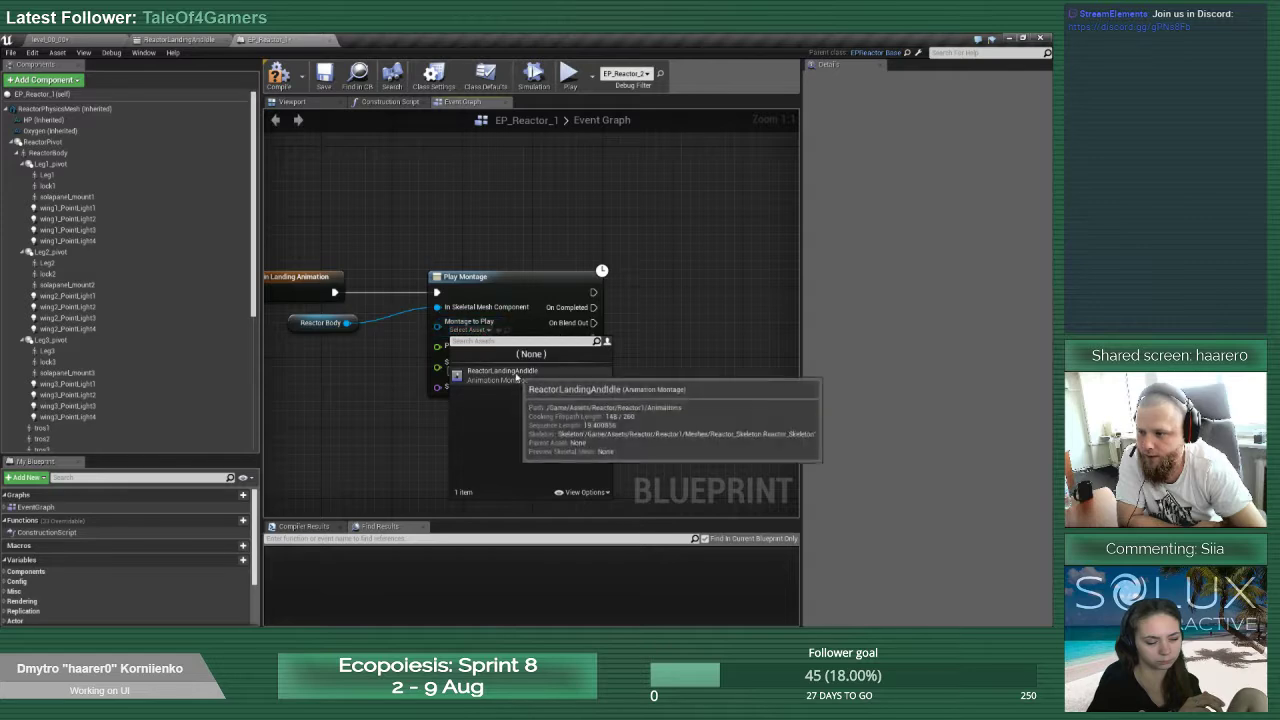
pyautogui.click(470, 374)
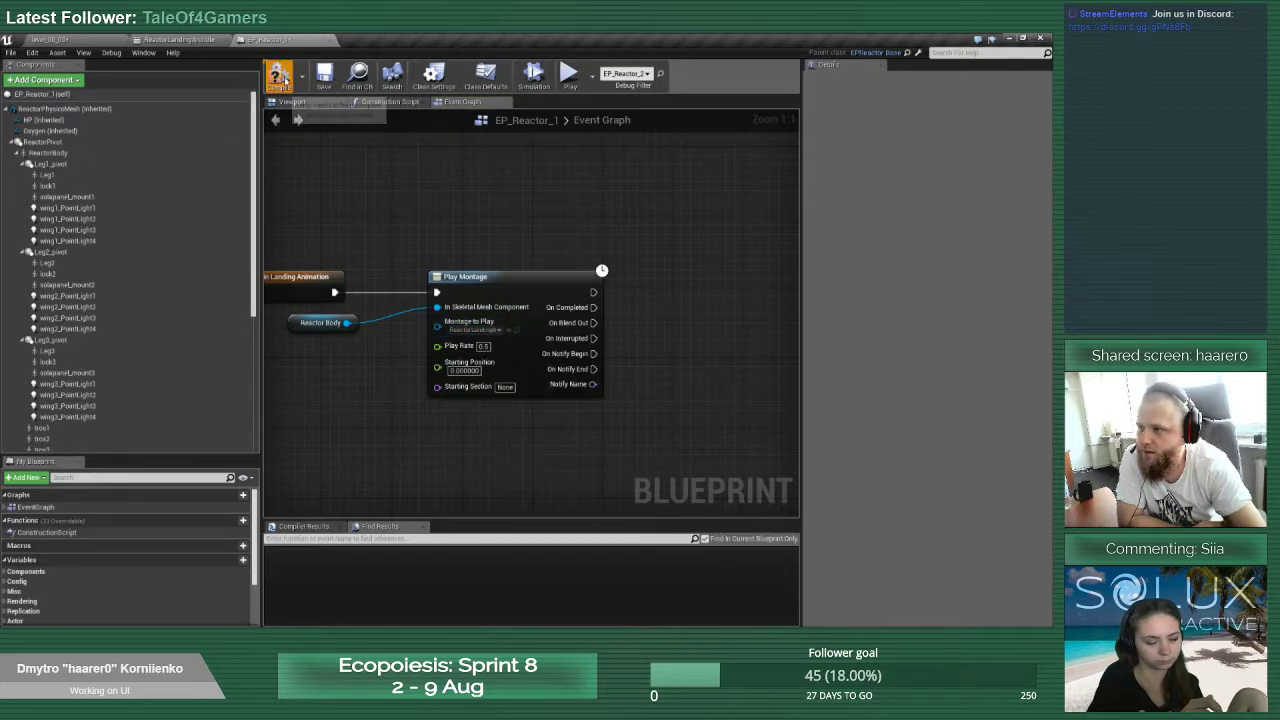
# Run the level in the editor to examine the reactor's landing animation, and stop the play session
pyautogui.click(61, 40)
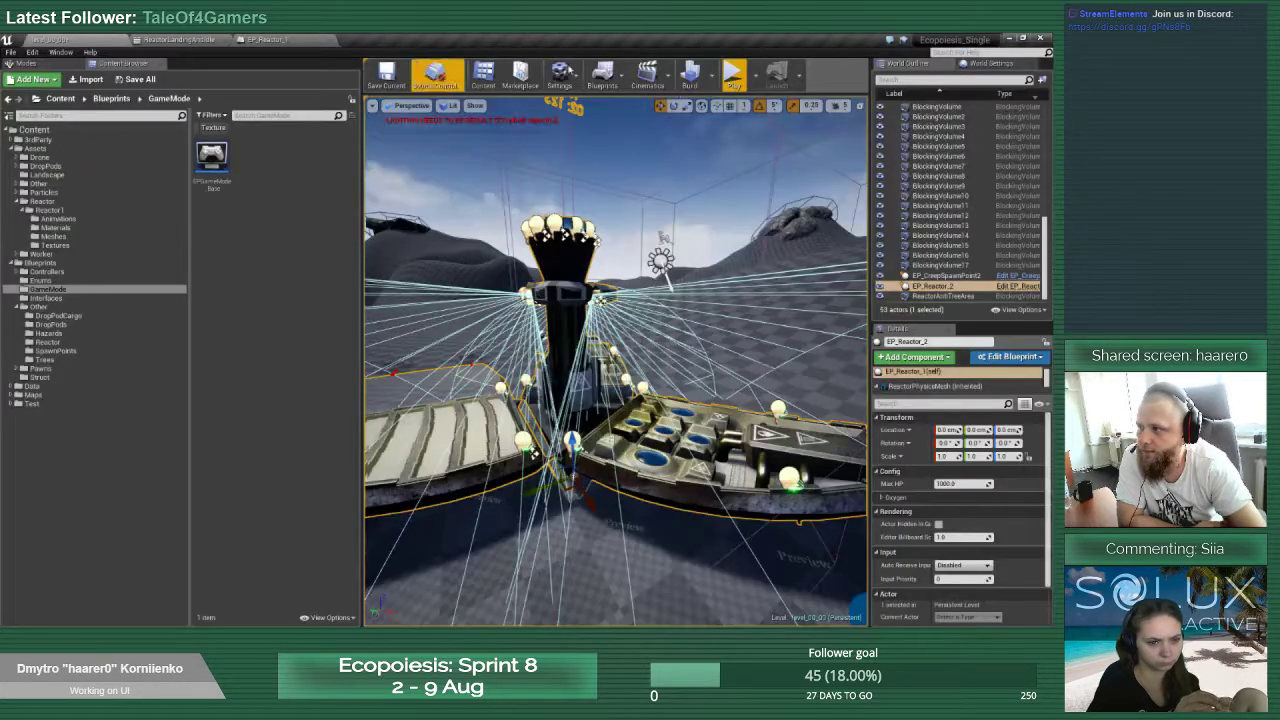
pyautogui.click(733, 74)
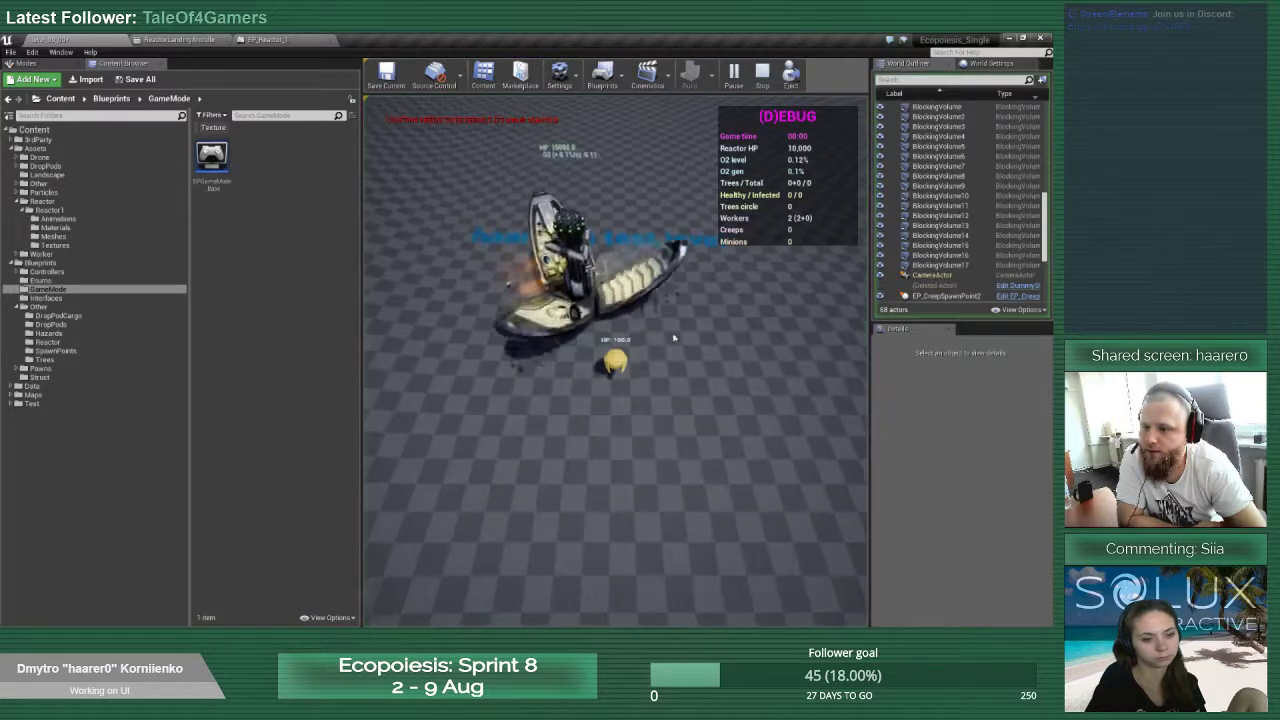
pyautogui.click(762, 75)
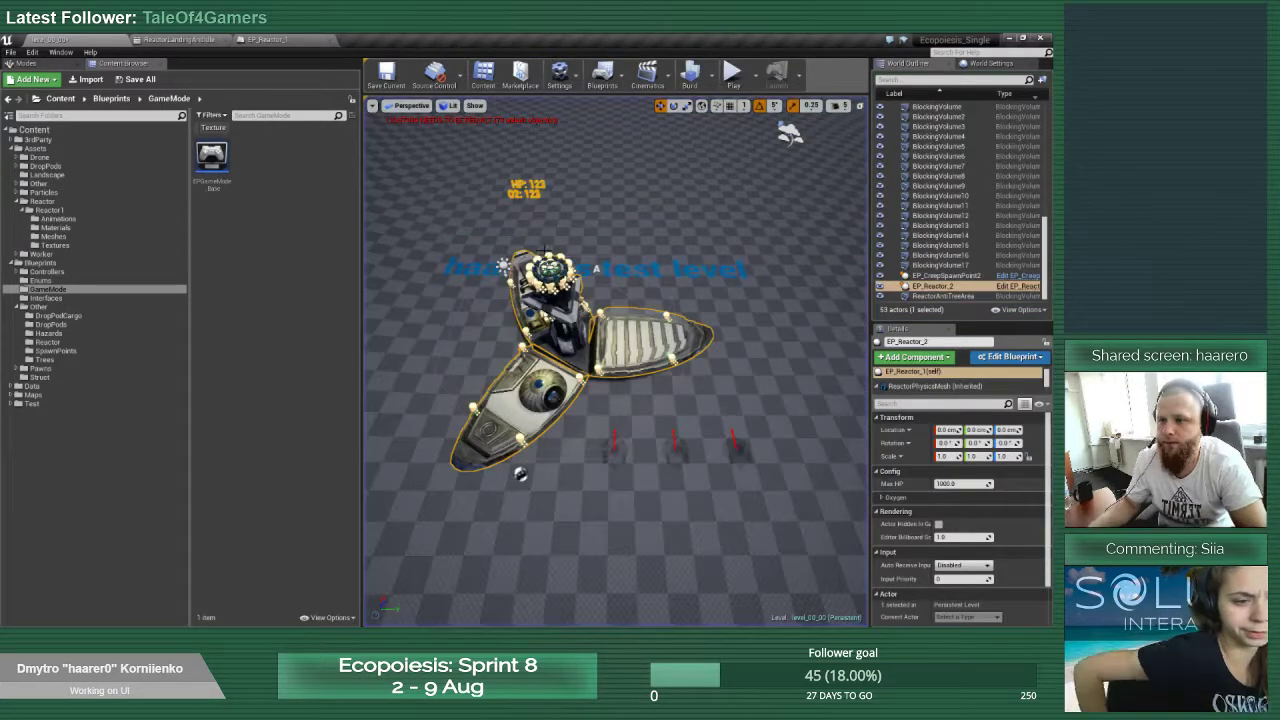
# Try Use Animation Blueprint as the Animation Mode of EP_Reactor_1's ReactorBody component and check the available anim classes
pyautogui.click(266, 39)
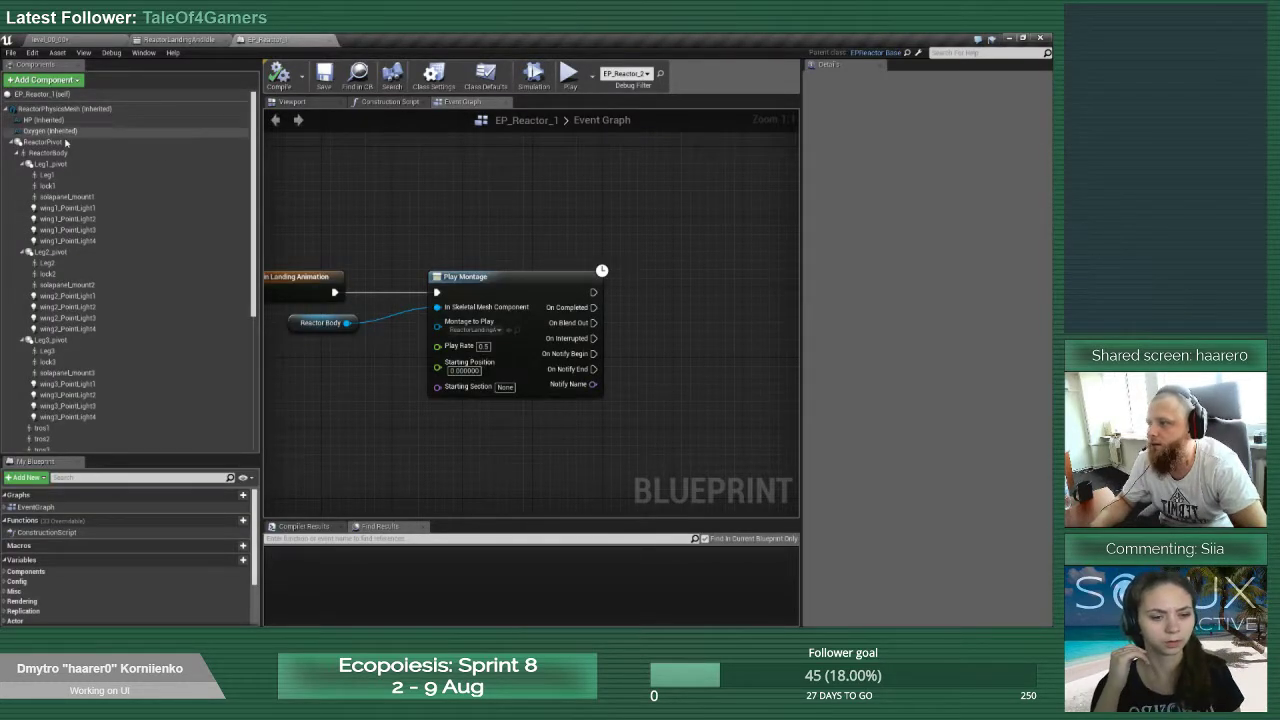
pyautogui.click(52, 142)
pyautogui.click(66, 154)
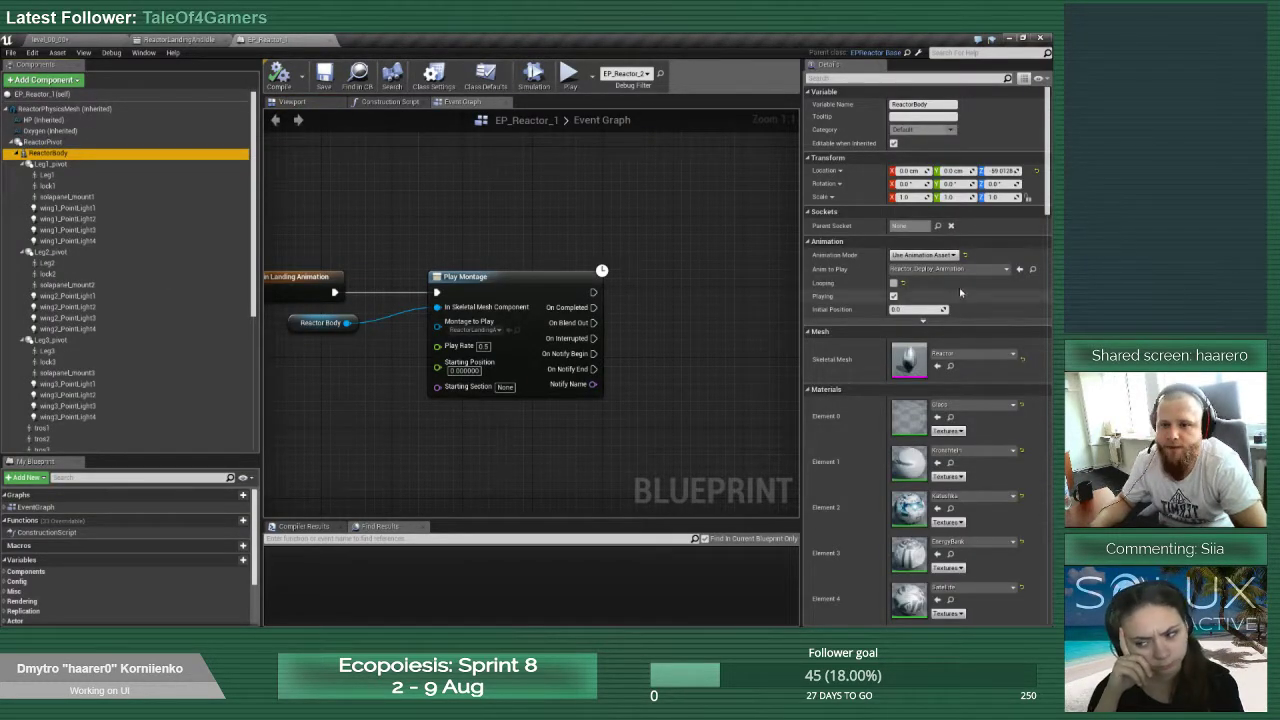
pyautogui.click(924, 256)
pyautogui.click(922, 263)
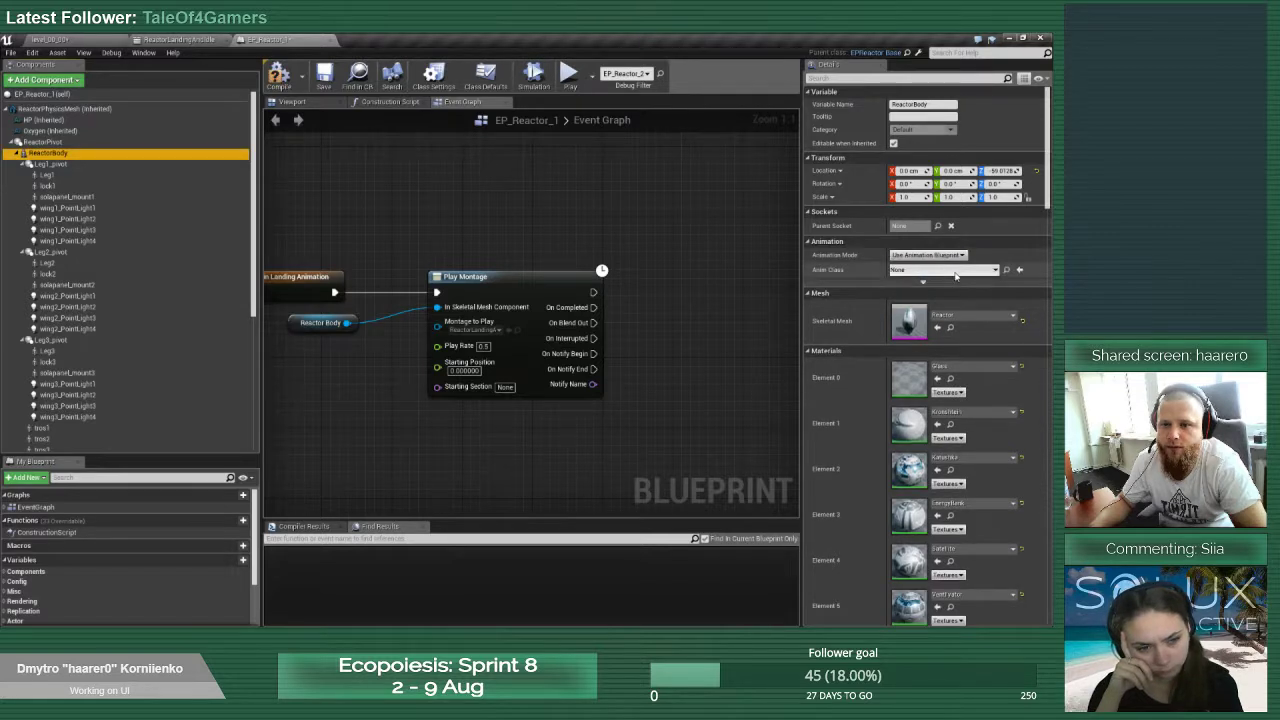
pyautogui.click(954, 270)
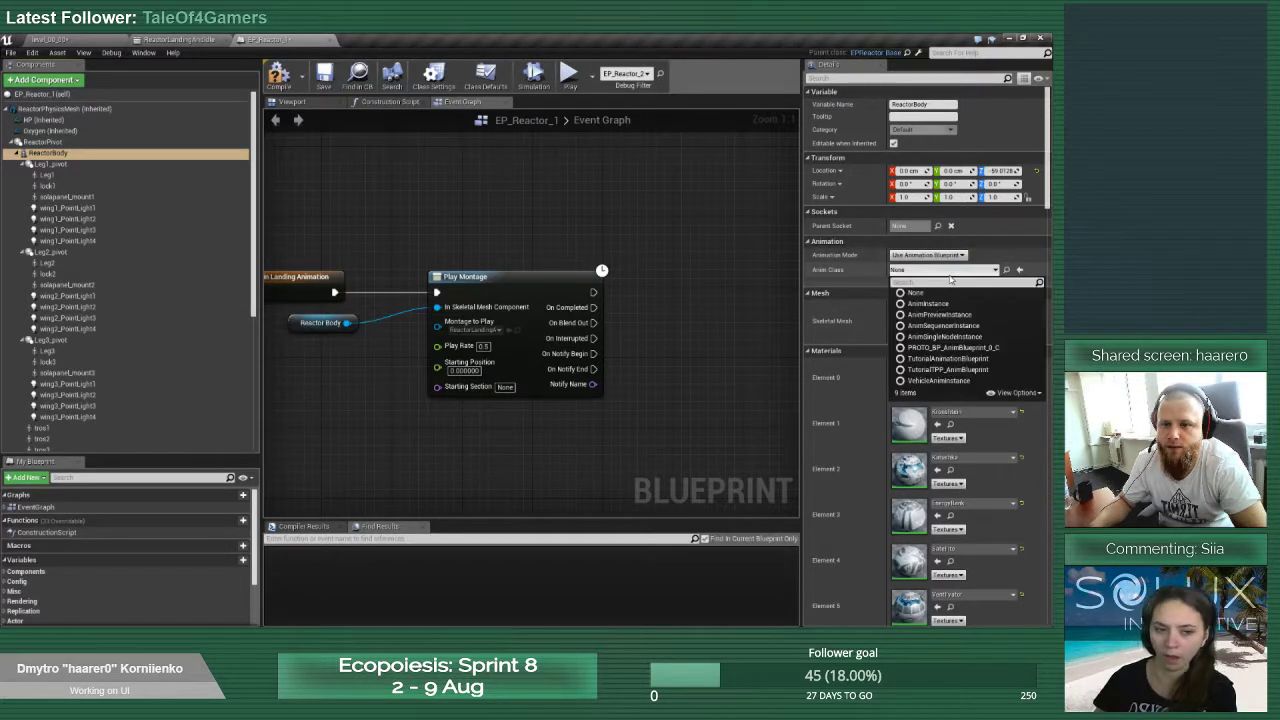
# Set ReactorBody's Animation Mode to Use Custom Mode and expand the advanced animation options
pyautogui.click(947, 259)
pyautogui.click(940, 280)
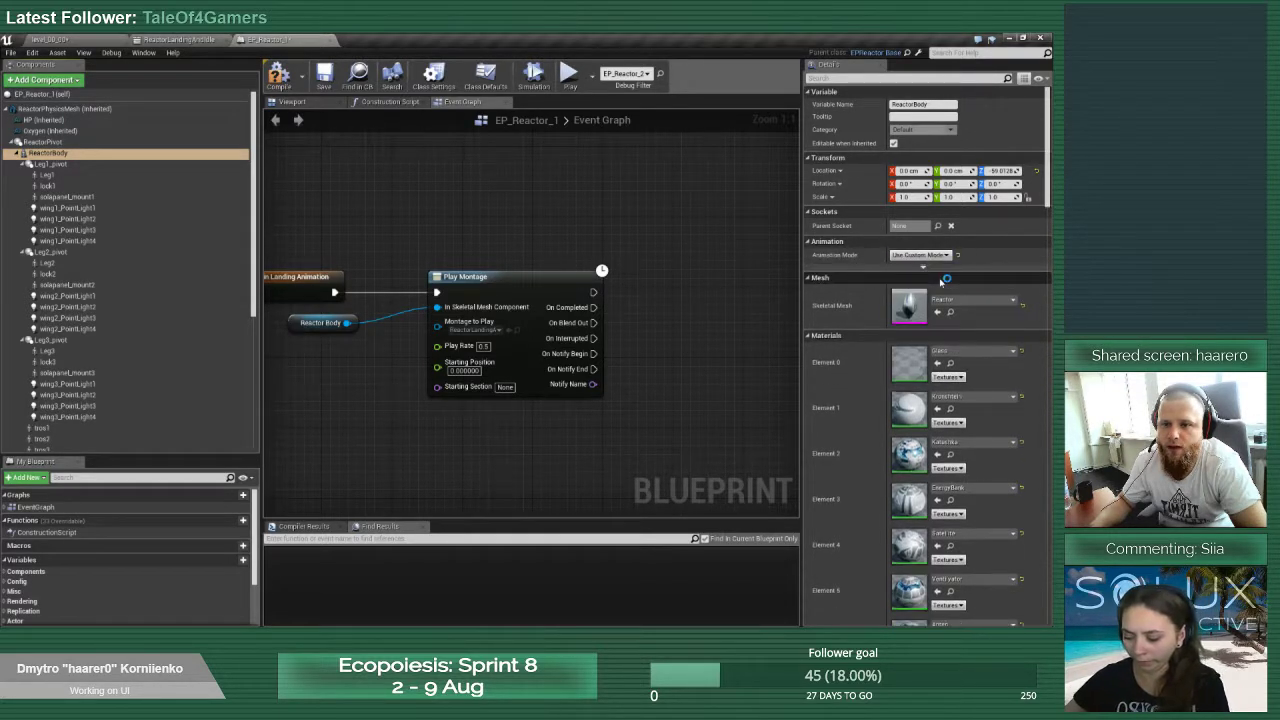
pyautogui.click(926, 266)
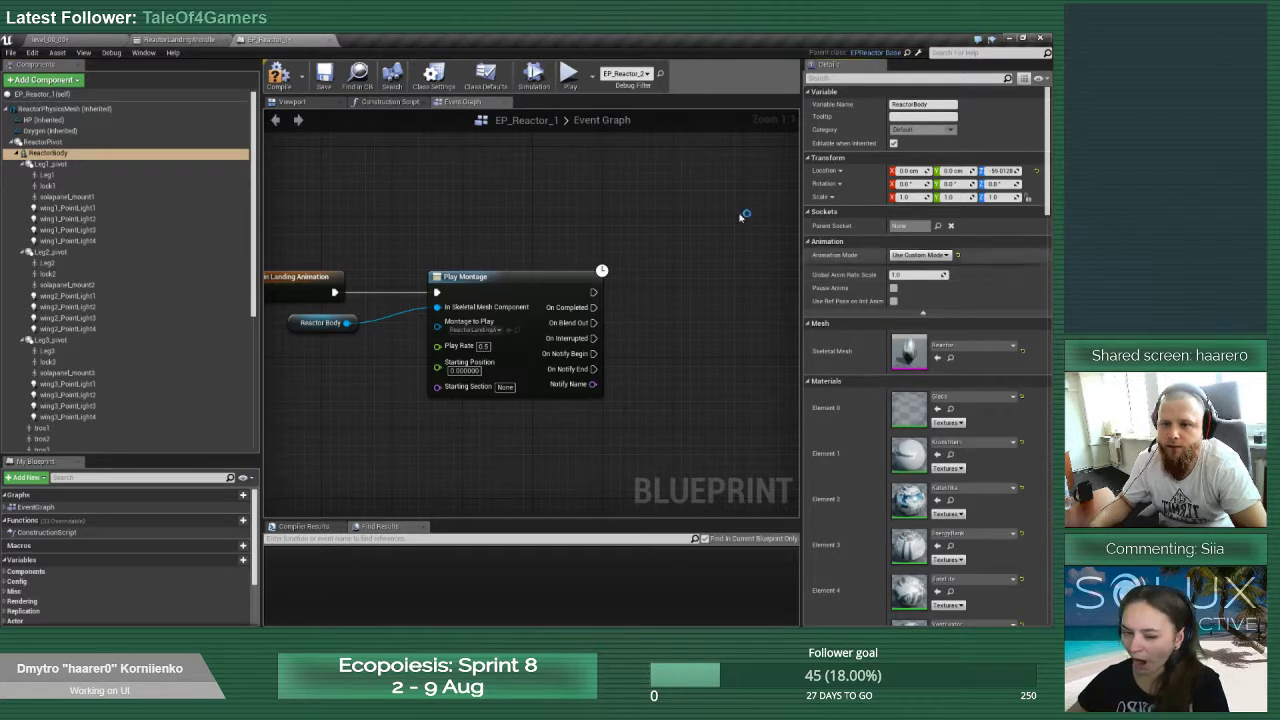
# Add a call to On Begin Landing Animation after the parent BeginPlay node in EP_Reactor_1's event graph, and compile and save the blueprint
pyautogui.click(293, 82)
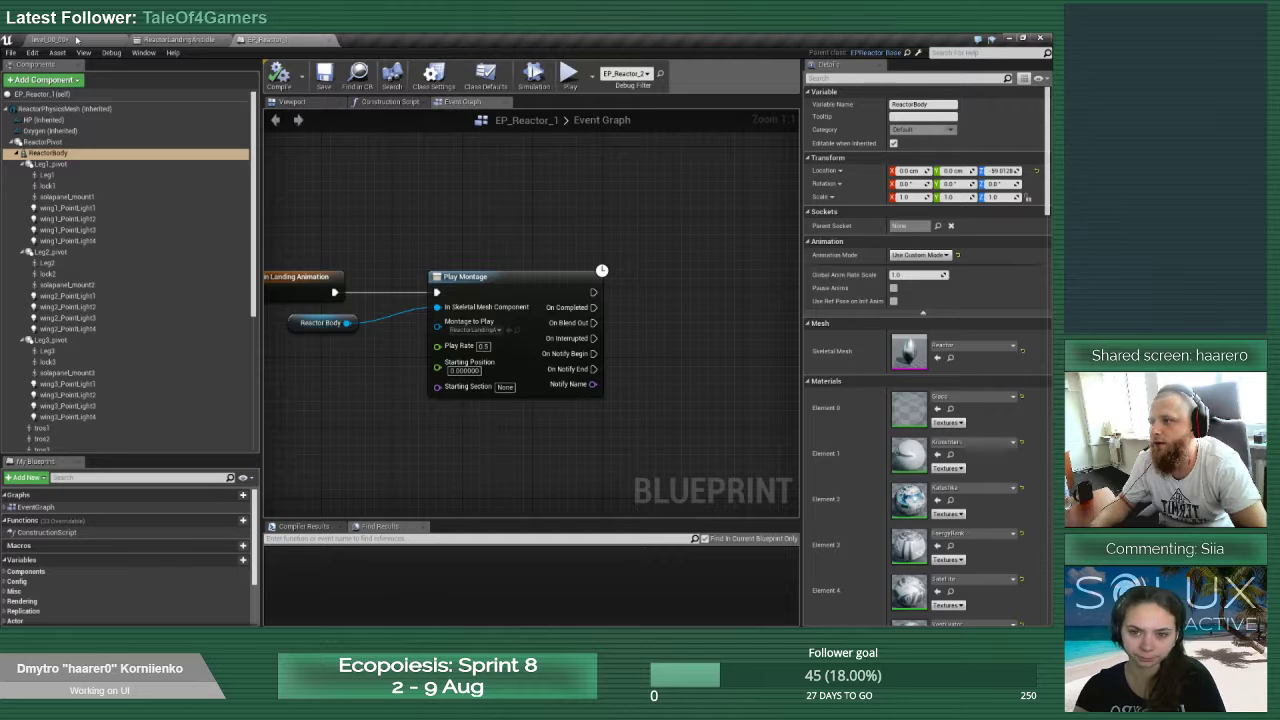
pyautogui.click(77, 40)
pyautogui.click(264, 40)
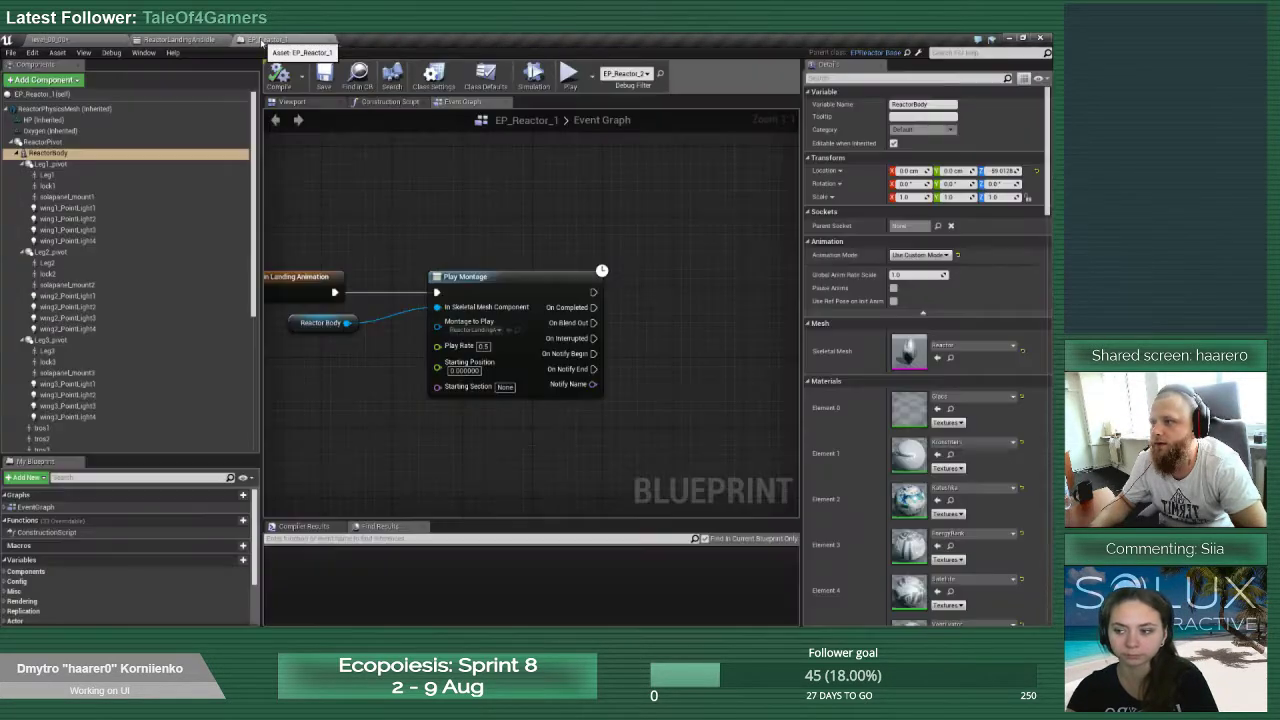
pyautogui.scroll(-3, 500, 271)
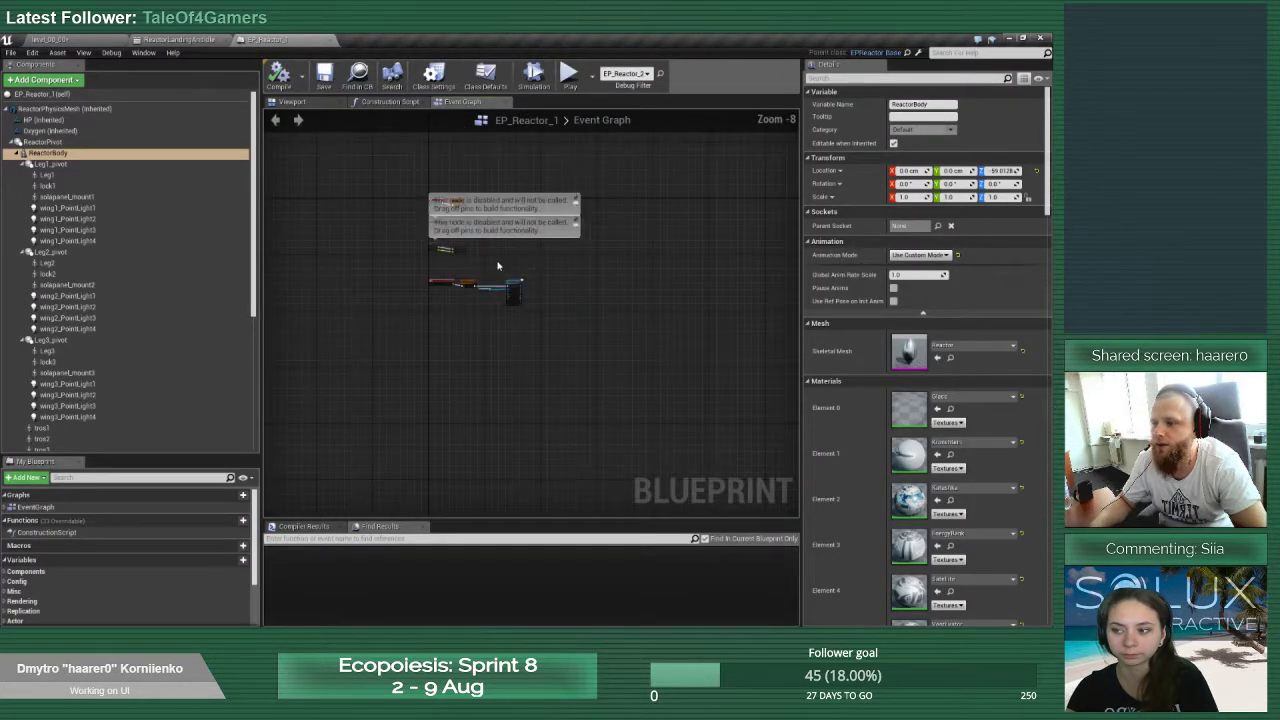
pyautogui.scroll(4, 460, 288)
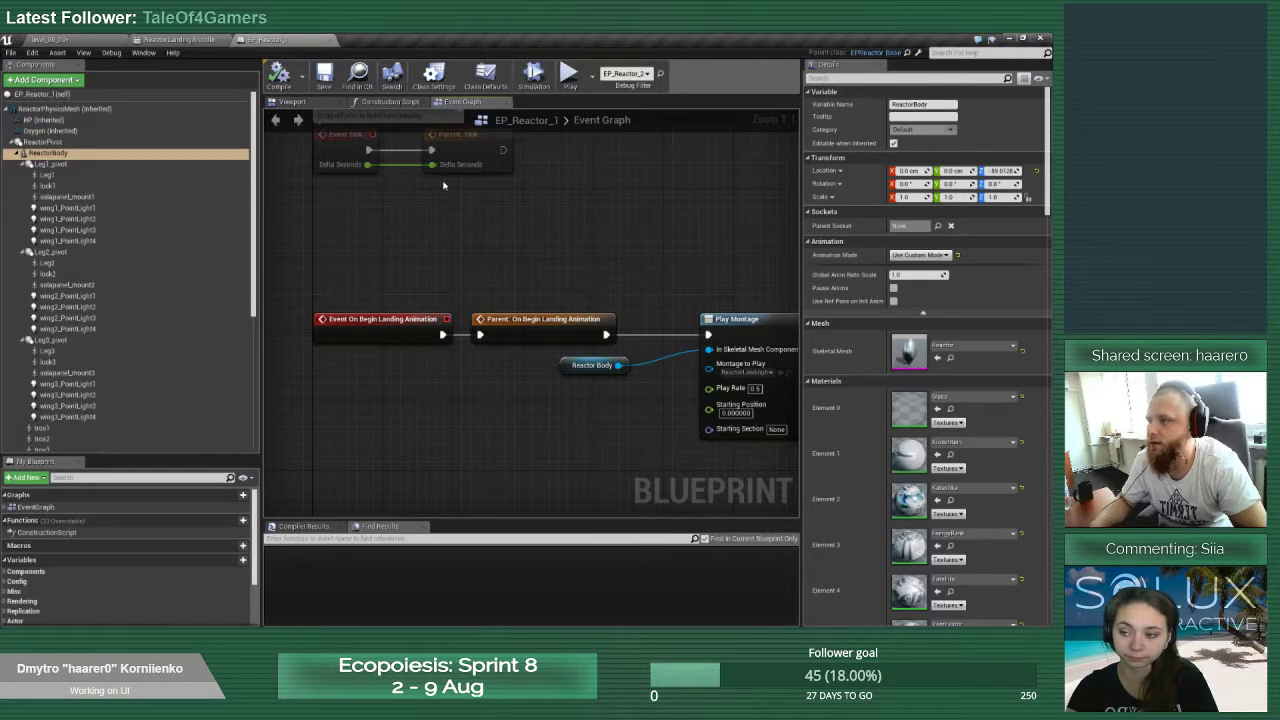
pyautogui.scroll(-3, 510, 345)
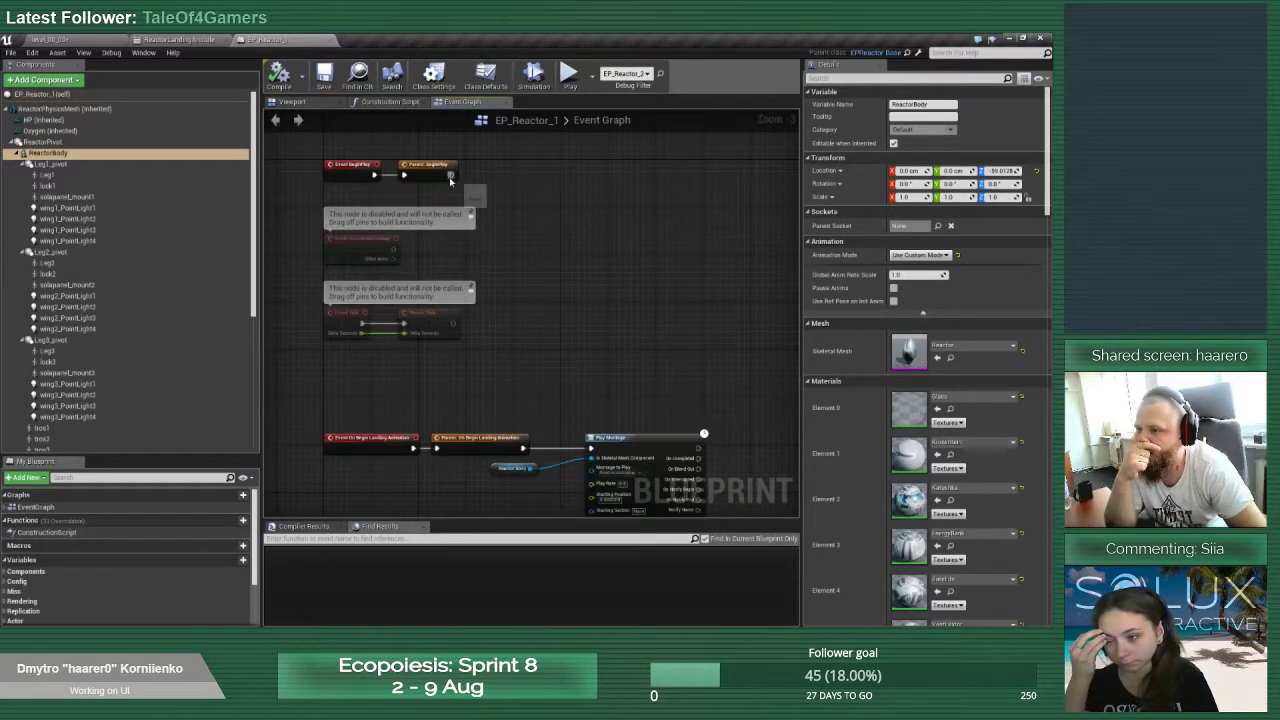
pyautogui.moveTo(450, 177); pyautogui.dragTo(485, 180)
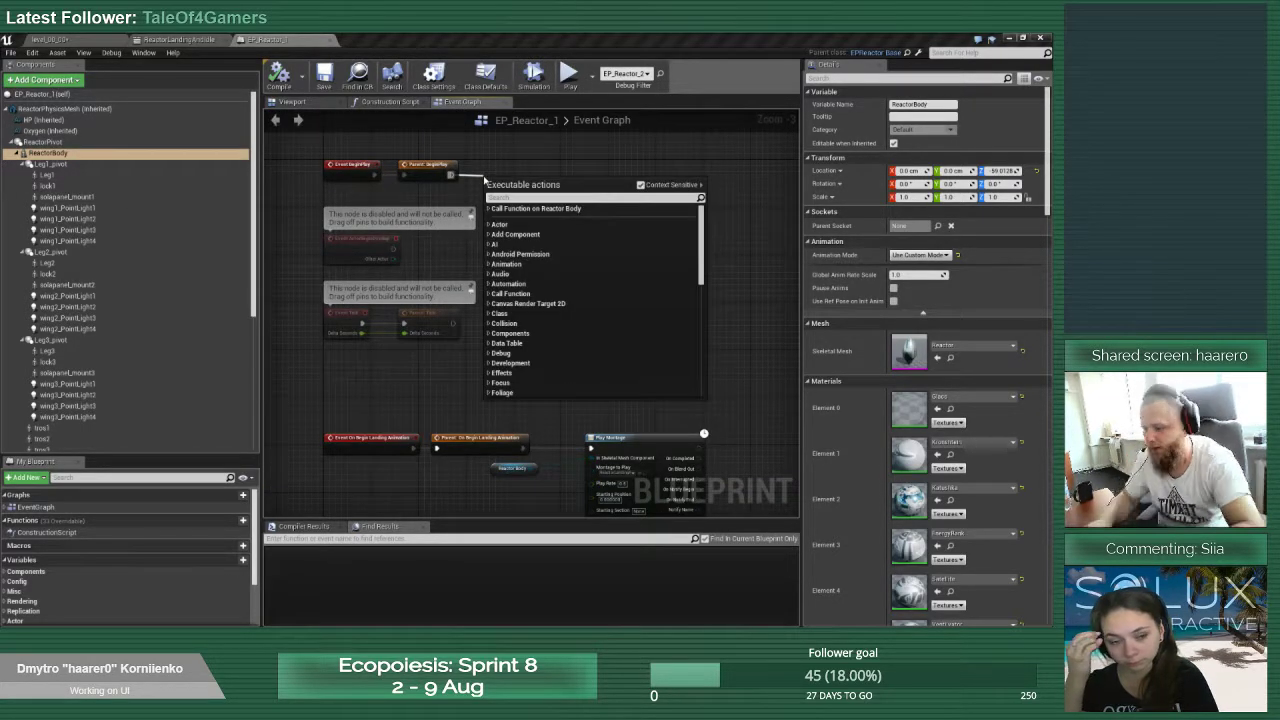
pyautogui.write('on')
pyautogui.click(556, 296)
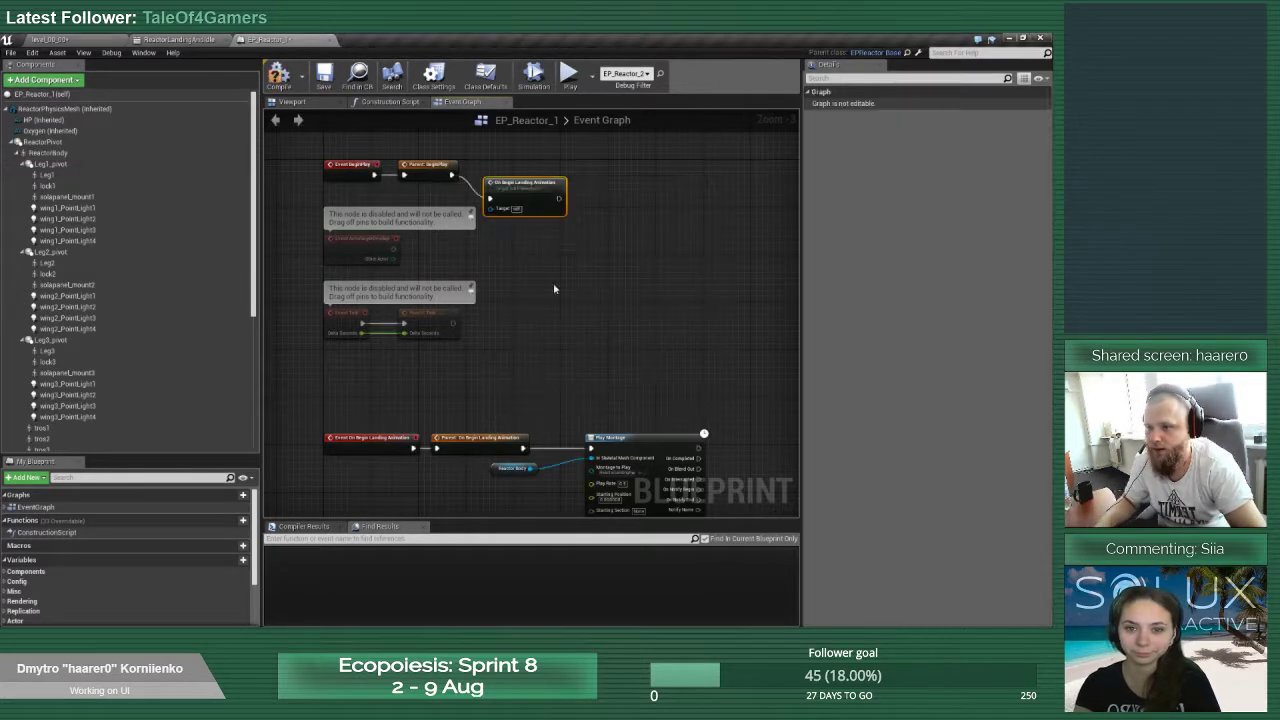
pyautogui.click(282, 80)
pyautogui.click(325, 78)
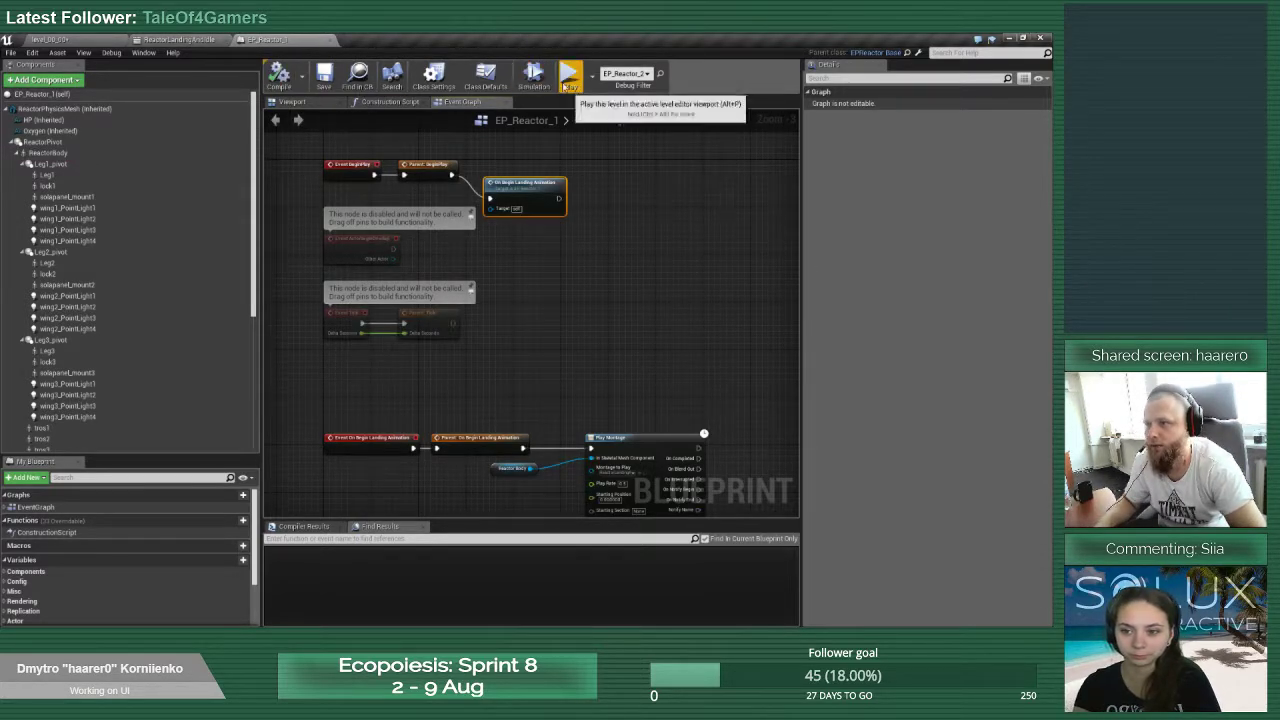
# Run the level from the level editor to examine the reactor's landing at game start, and stop the session
pyautogui.click(60, 40)
pyautogui.click(731, 76)
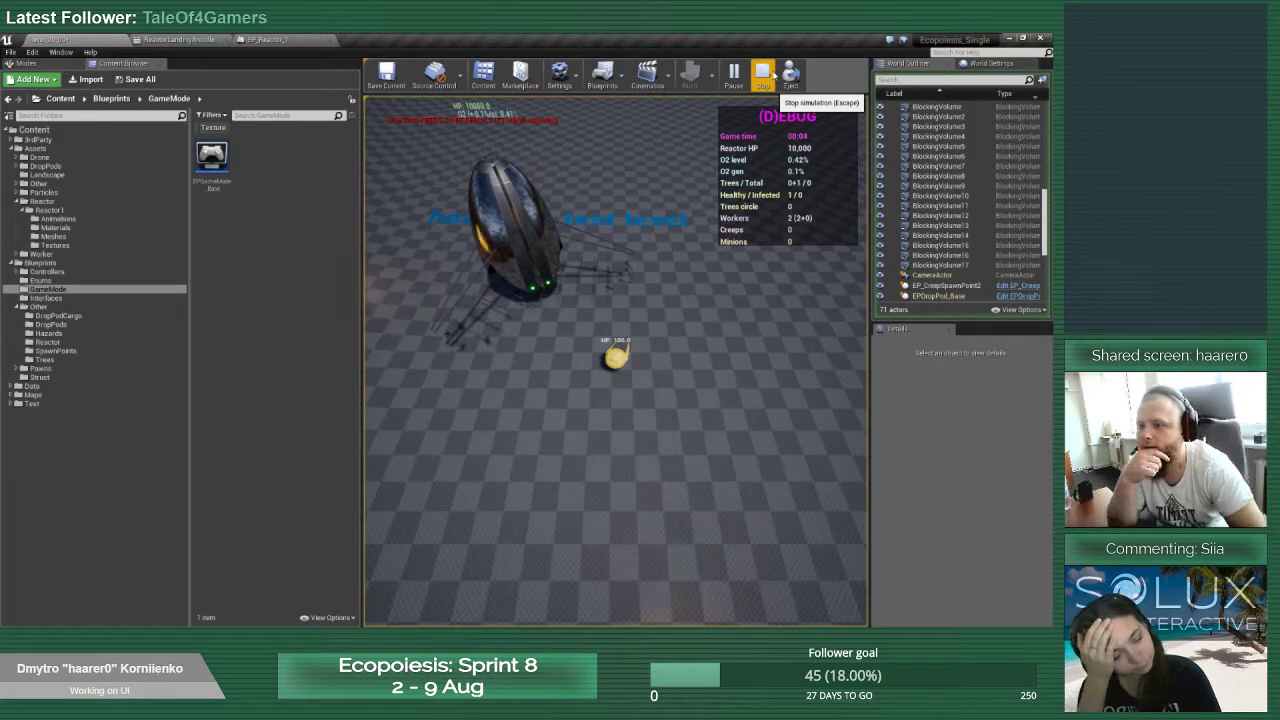
pyautogui.click(774, 76)
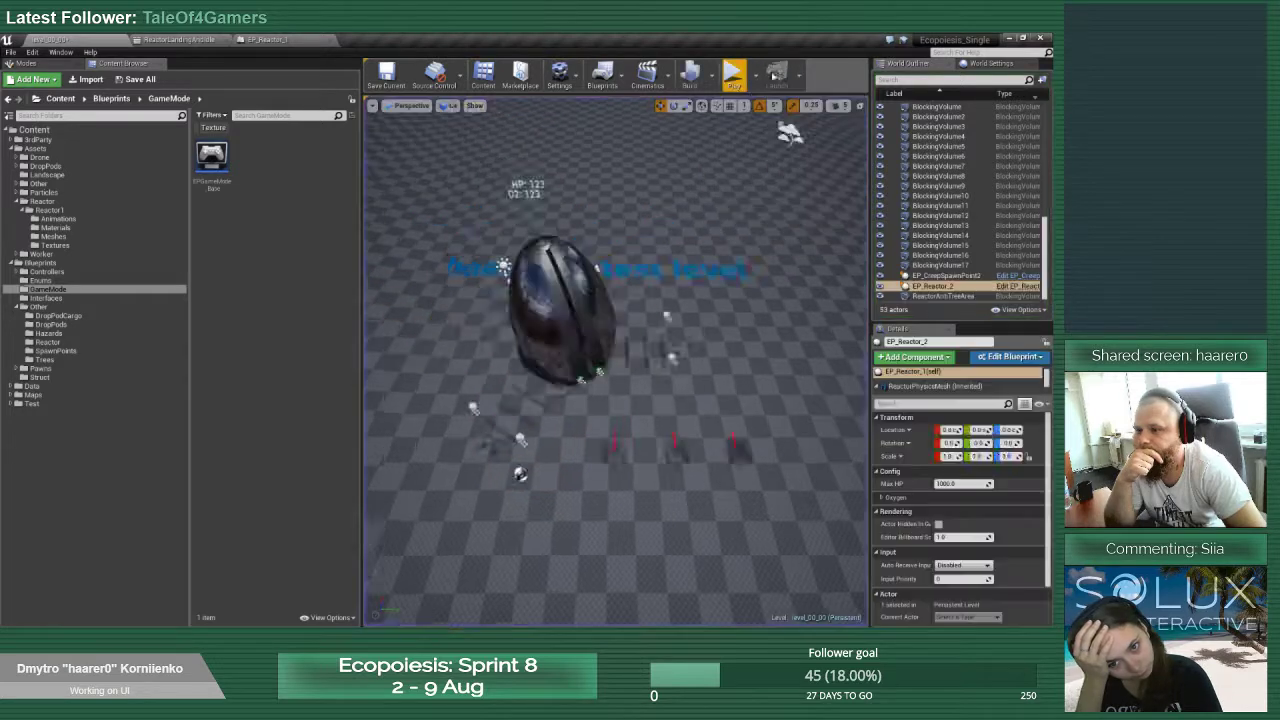
# Check the Montage to Play reference on EP_Reactor_1's Play Montage node and review the ReactorLandingAndIdle montage
pyautogui.click(285, 40)
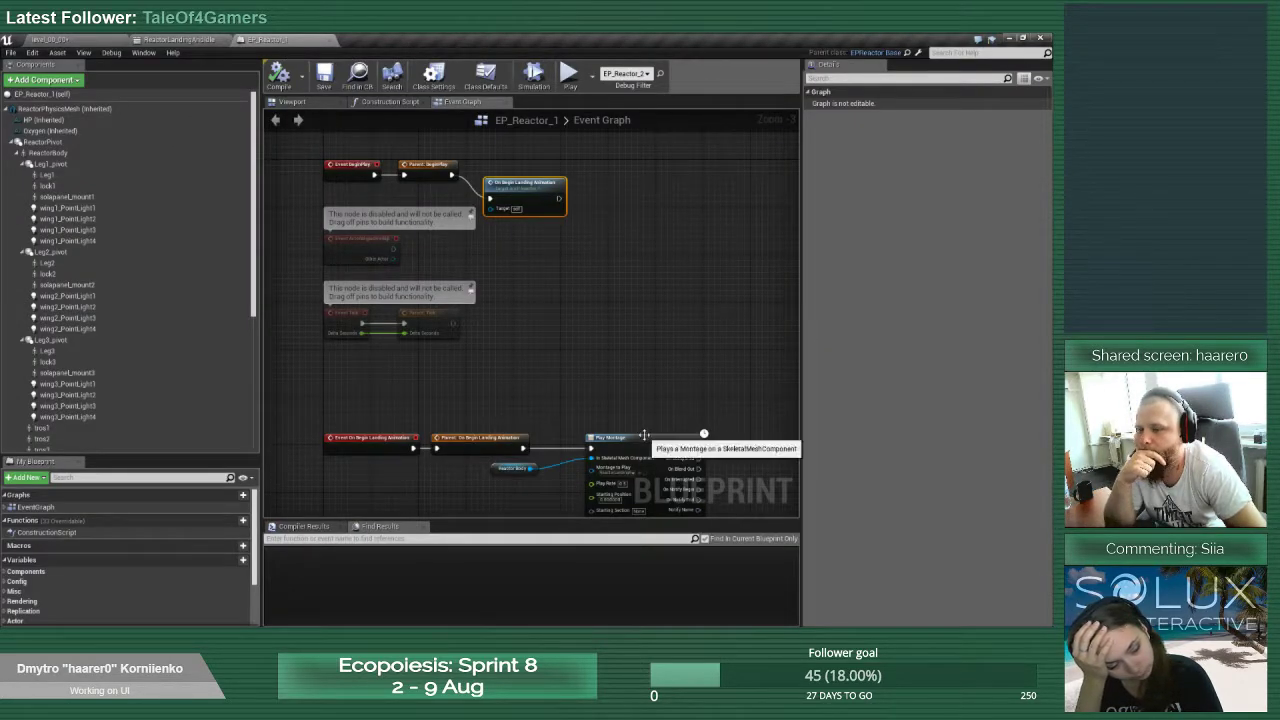
pyautogui.moveTo(645, 435); pyautogui.dragTo(625, 298, button='right')
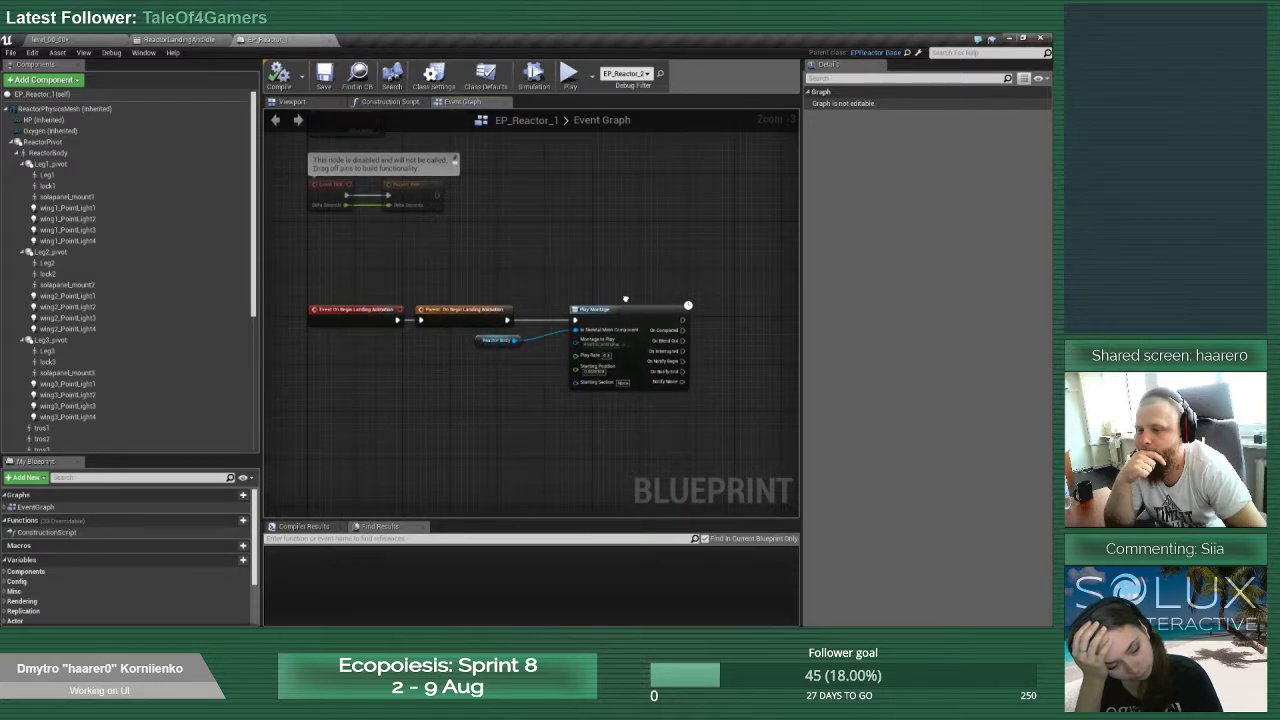
pyautogui.scroll(3, 615, 390)
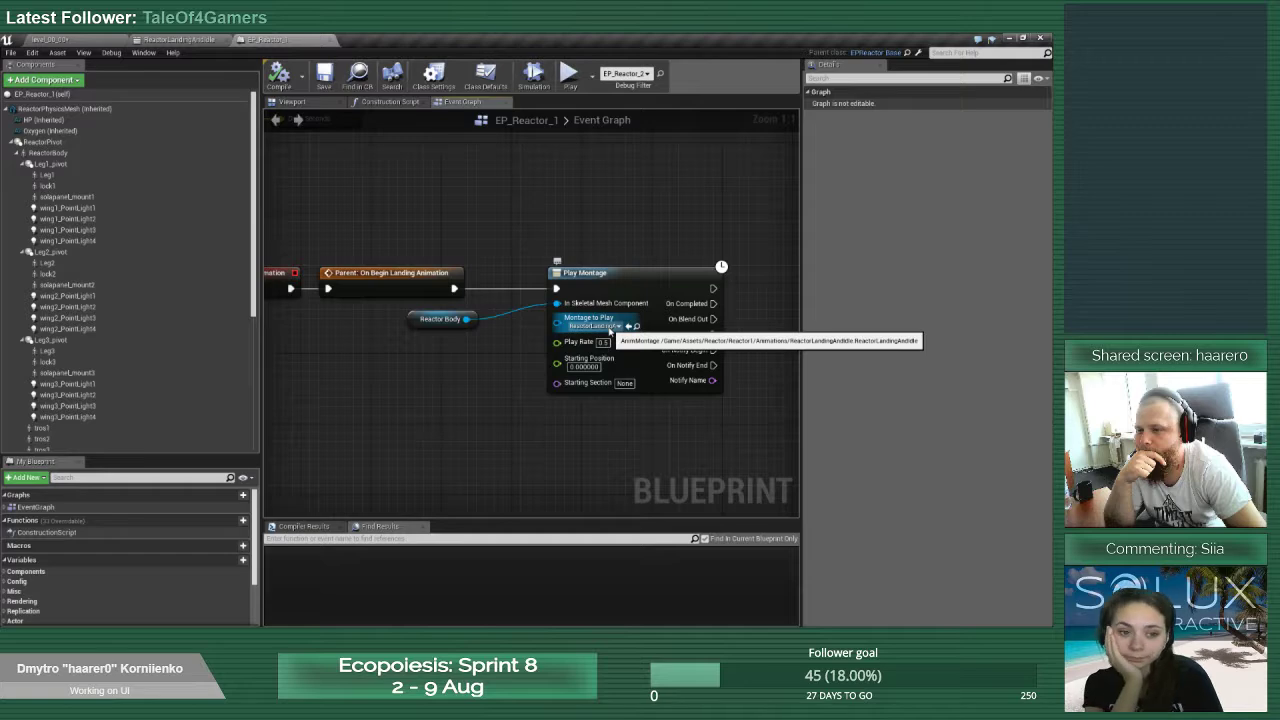
pyautogui.click(180, 39)
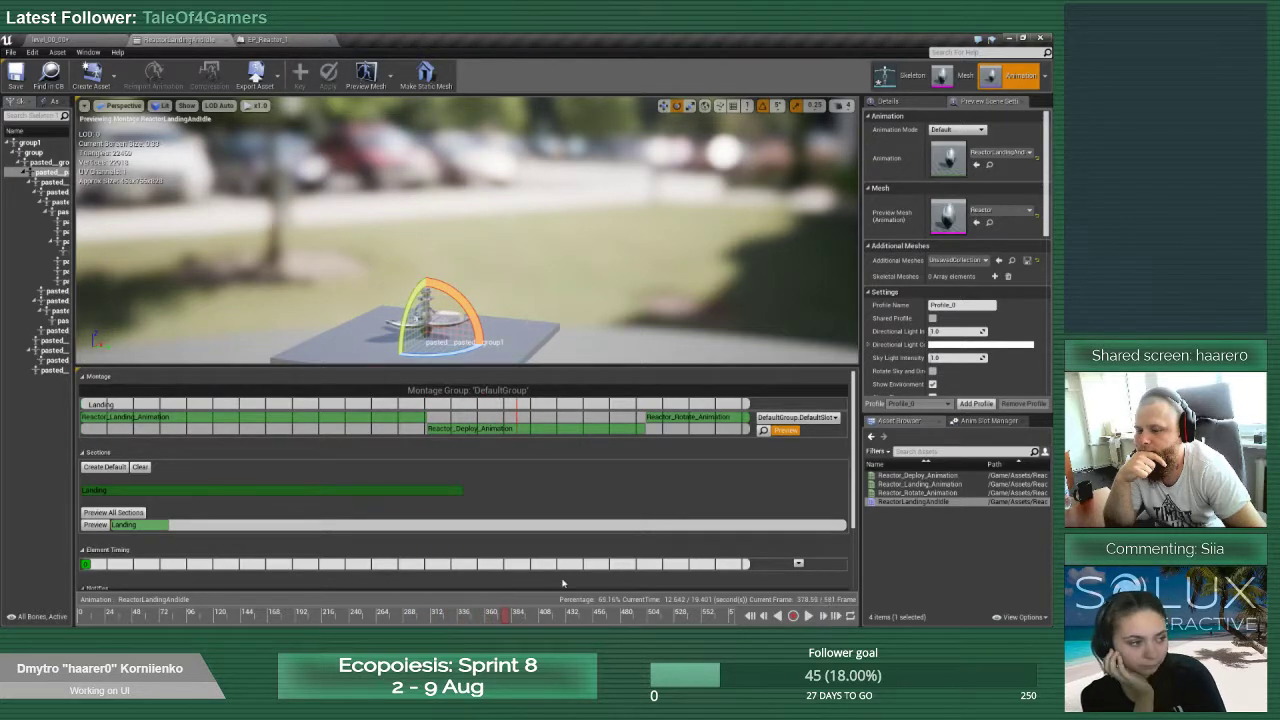
# Set a breakpoint on the Play Montage node, run the game, resume past the breakpoint, watch the reactor and stop the session
pyautogui.click(266, 39)
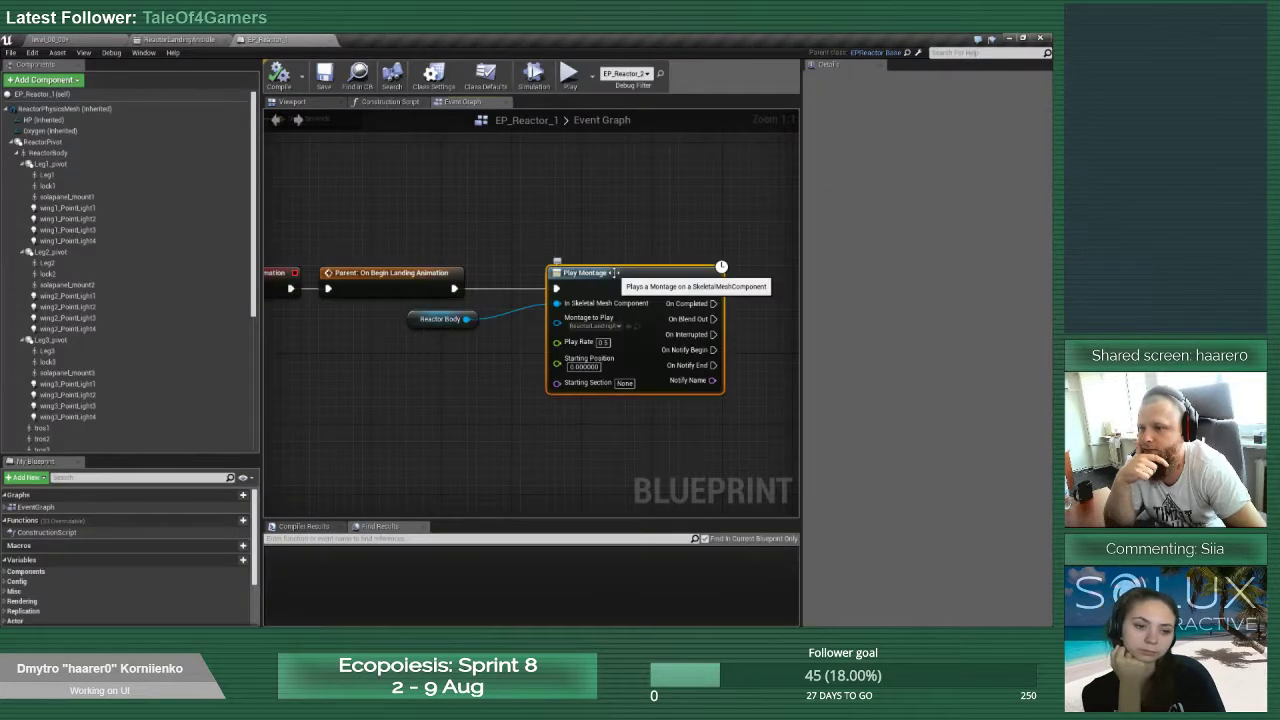
pyautogui.click(568, 73)
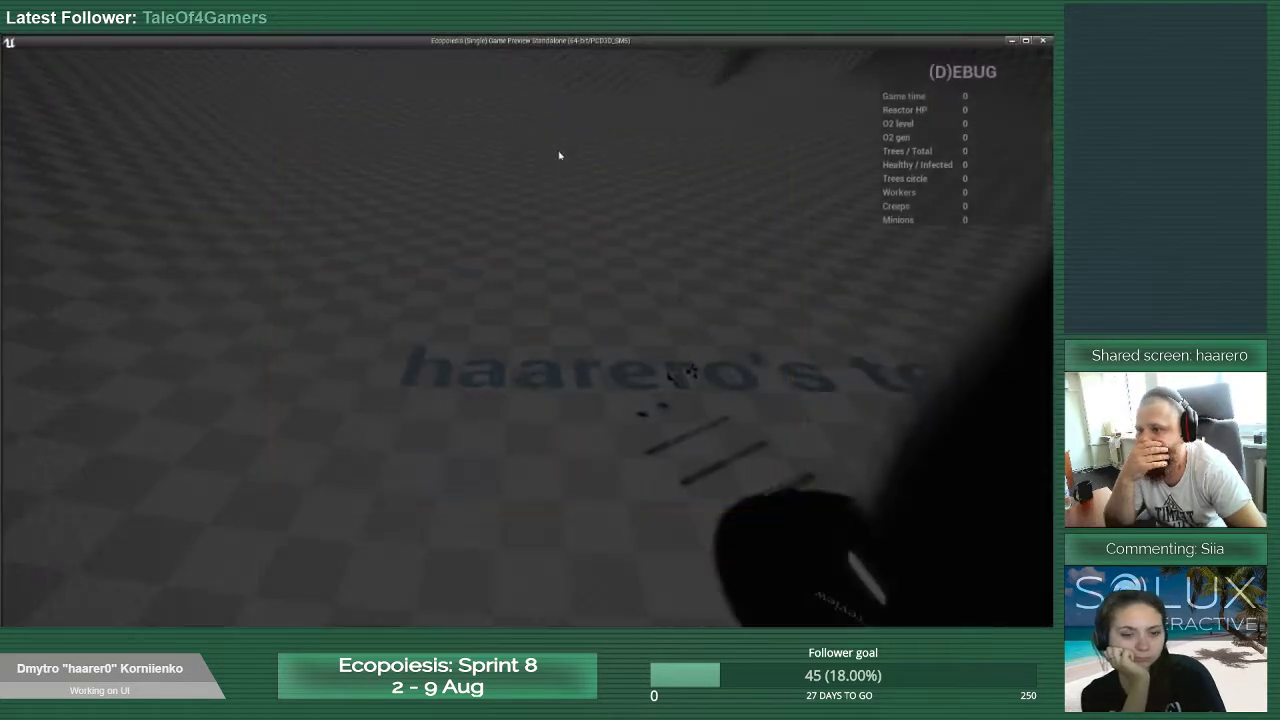
pyautogui.moveTo(534, 48); pyautogui.dragTo(650, 590)
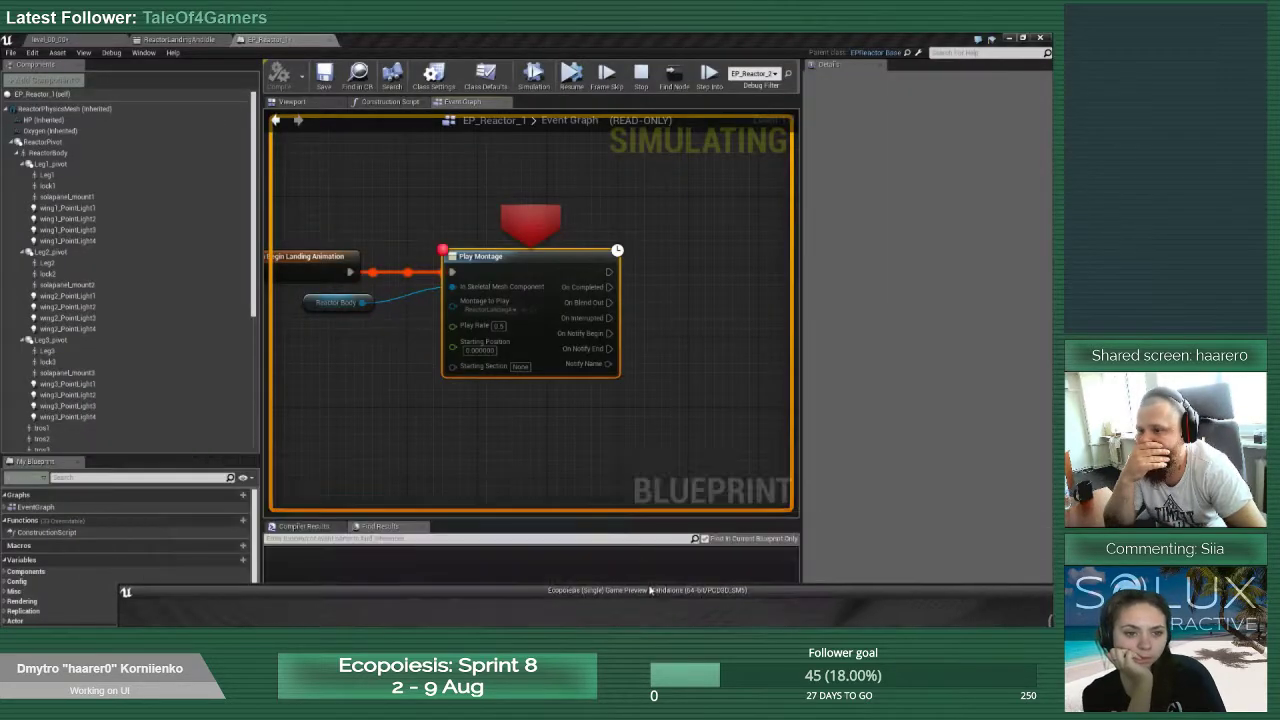
pyautogui.click(475, 392)
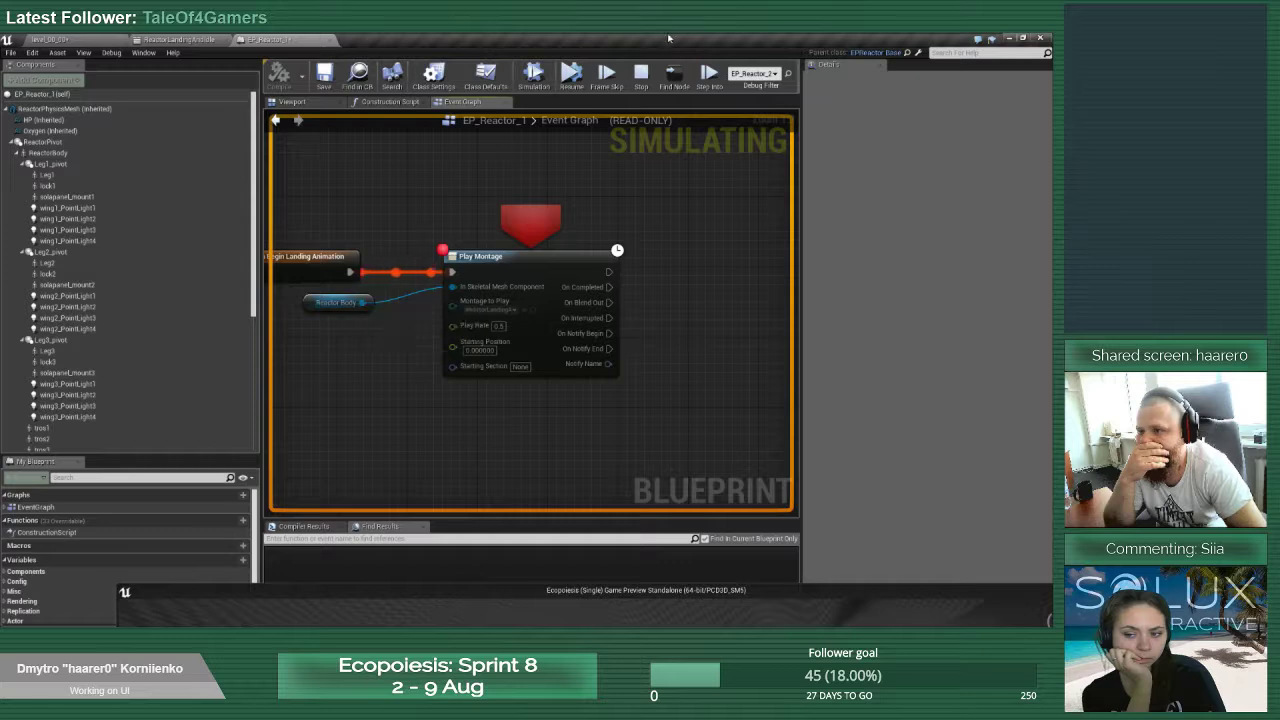
pyautogui.click(571, 76)
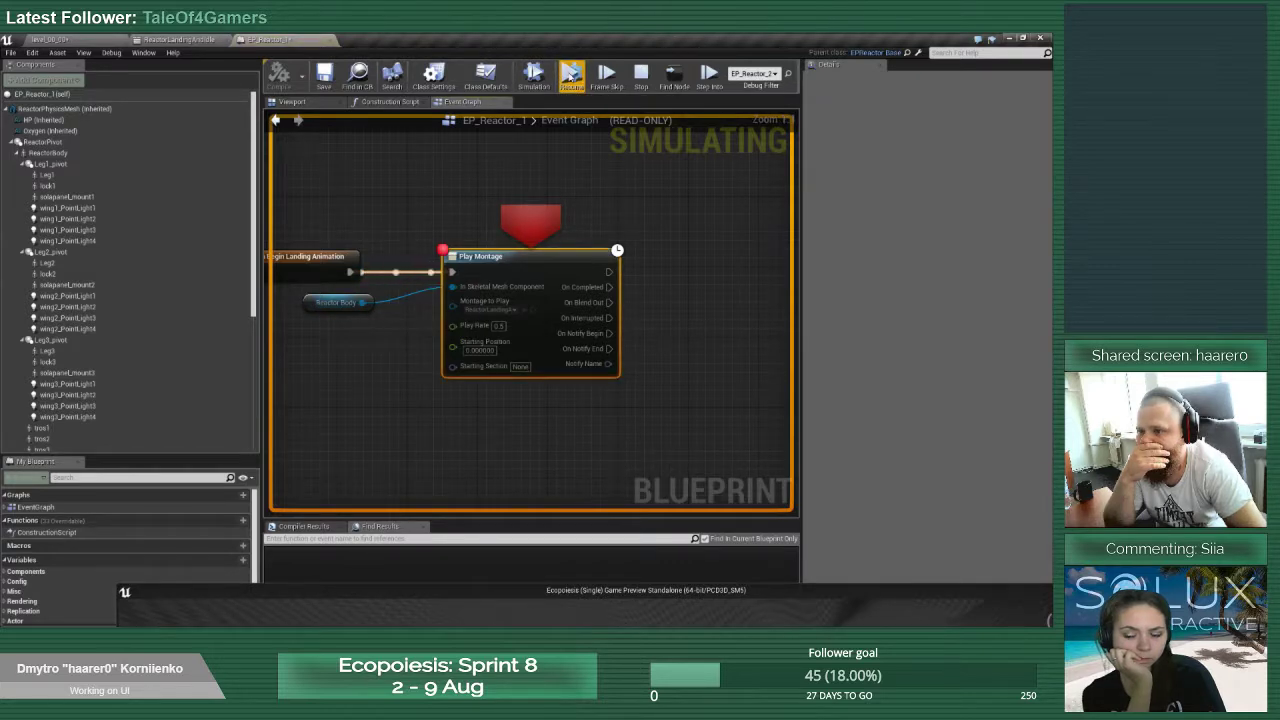
pyautogui.click(571, 76)
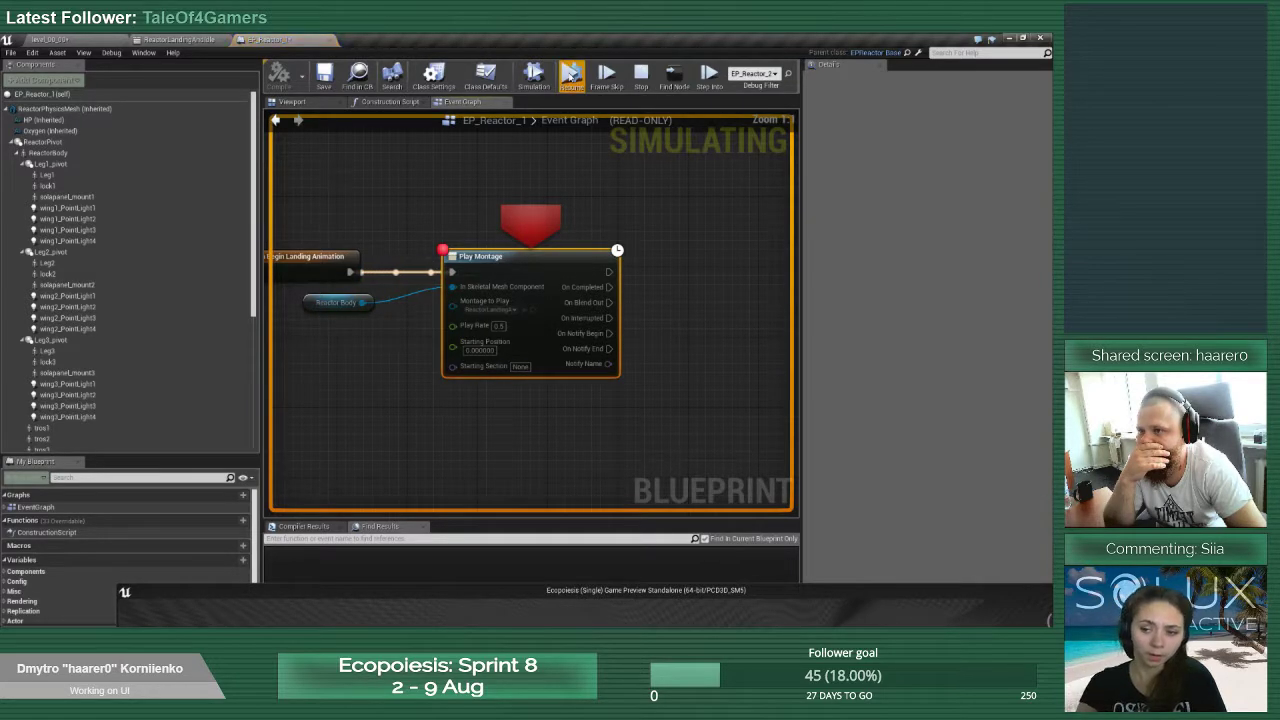
pyautogui.click(571, 76)
pyautogui.click(571, 76)
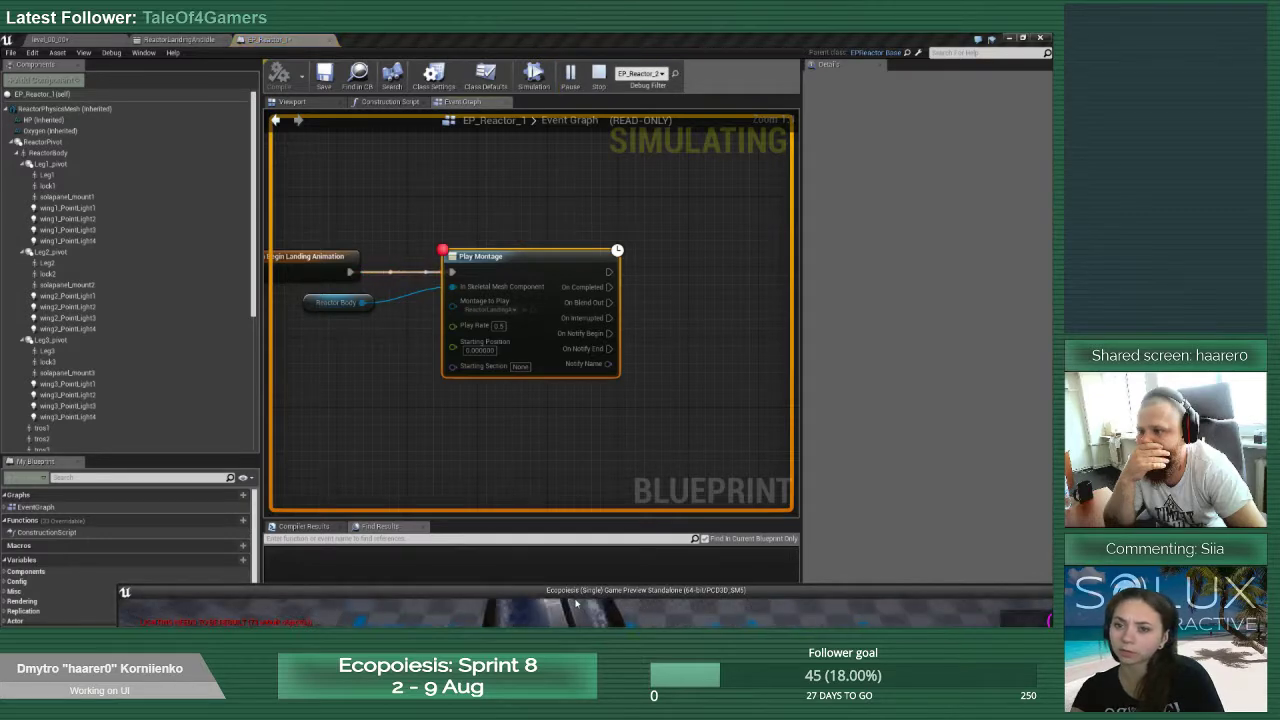
pyautogui.moveTo(654, 592); pyautogui.dragTo(665, 416)
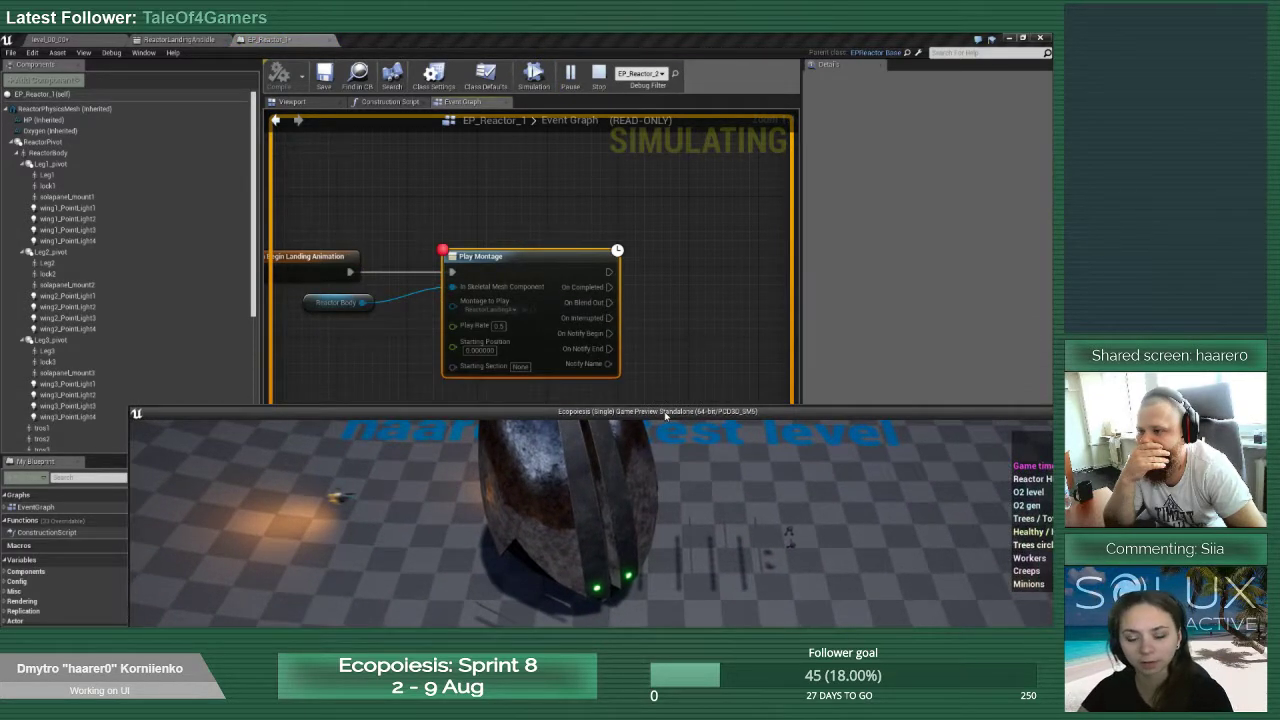
pyautogui.press('Escape')
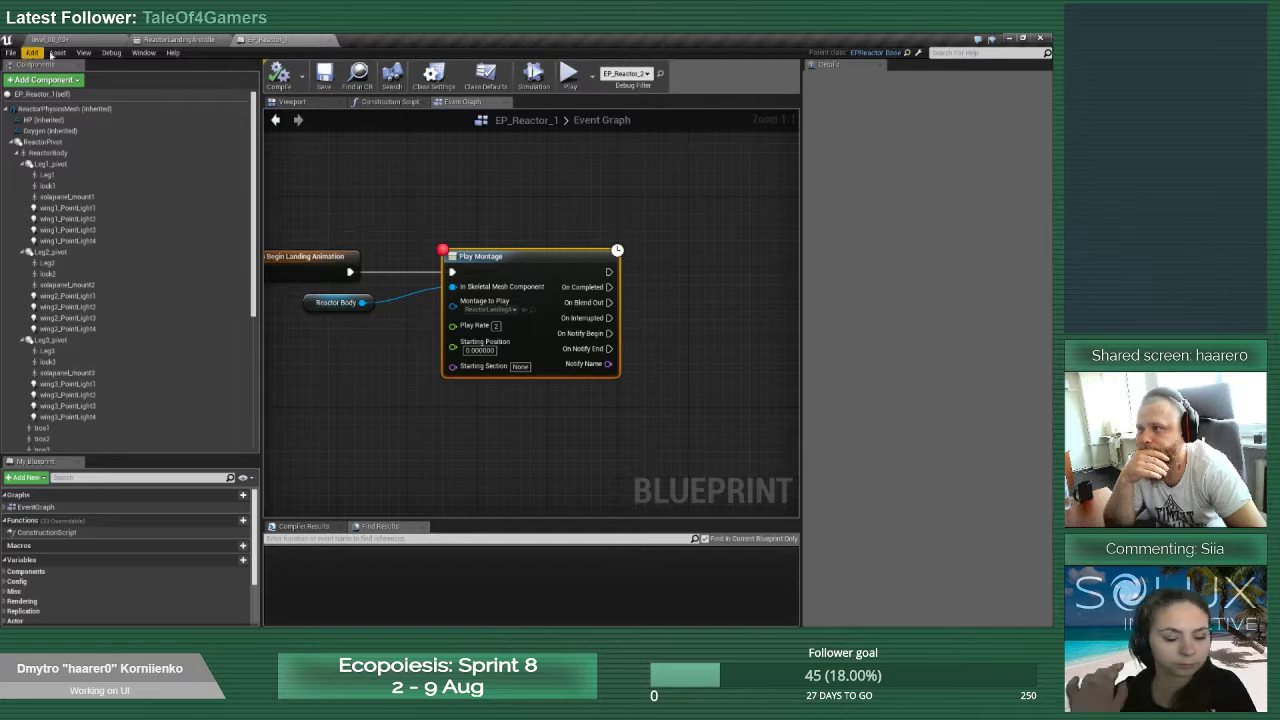
# Set Play Montage's play rate to 2 and run the level again from the level editor, resuming past the breakpoint
pyautogui.click(84, 51)
pyautogui.click(86, 41)
pyautogui.click(734, 72)
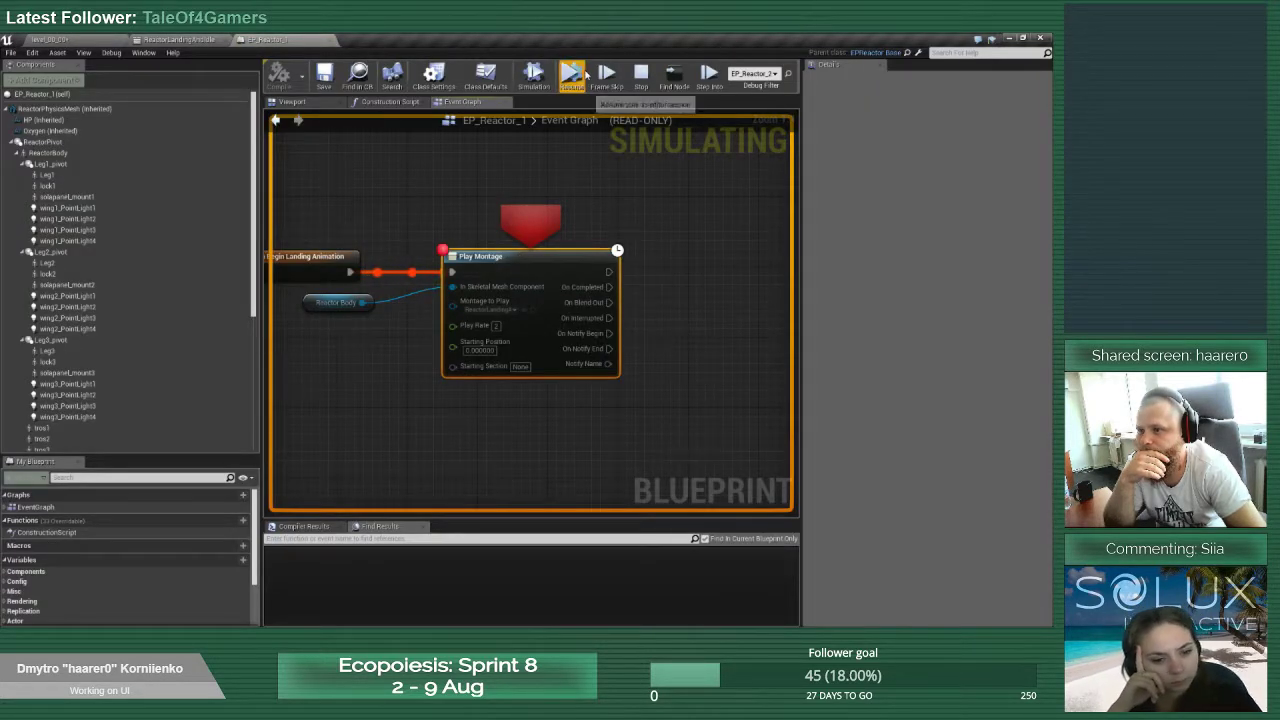
pyautogui.click(576, 78)
pyautogui.click(576, 76)
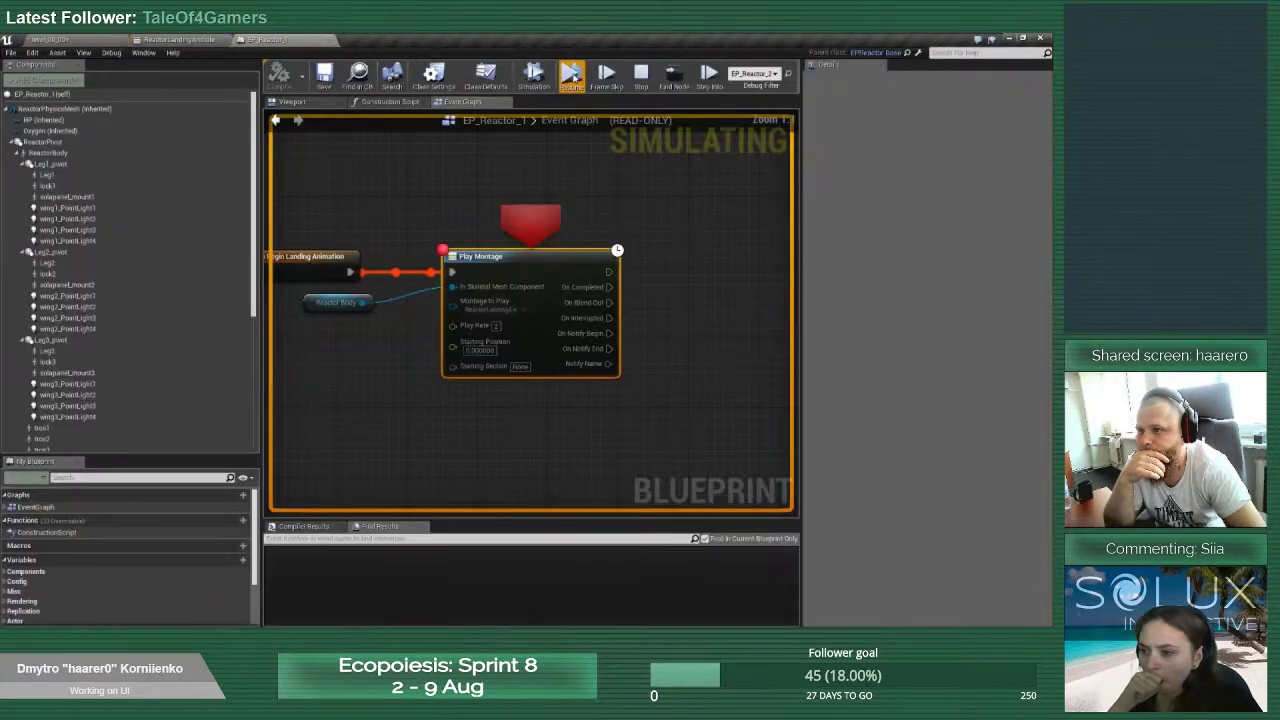
pyautogui.click(572, 76)
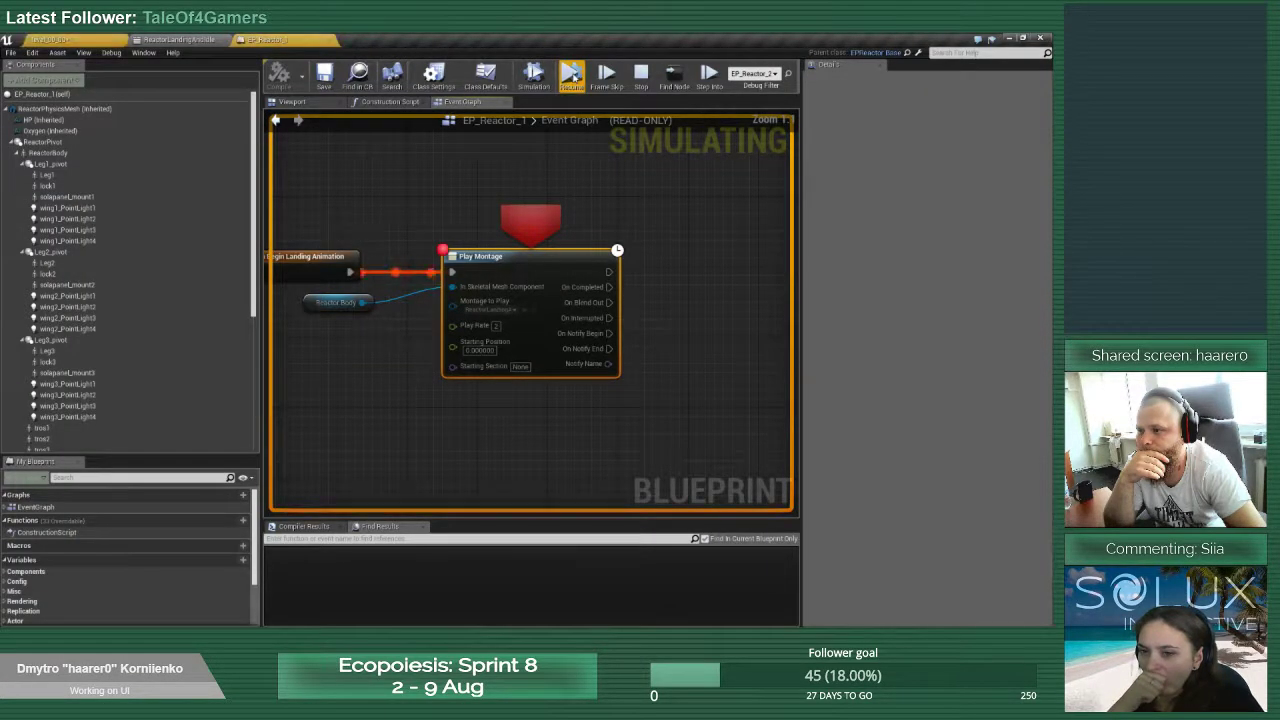
pyautogui.click(572, 76)
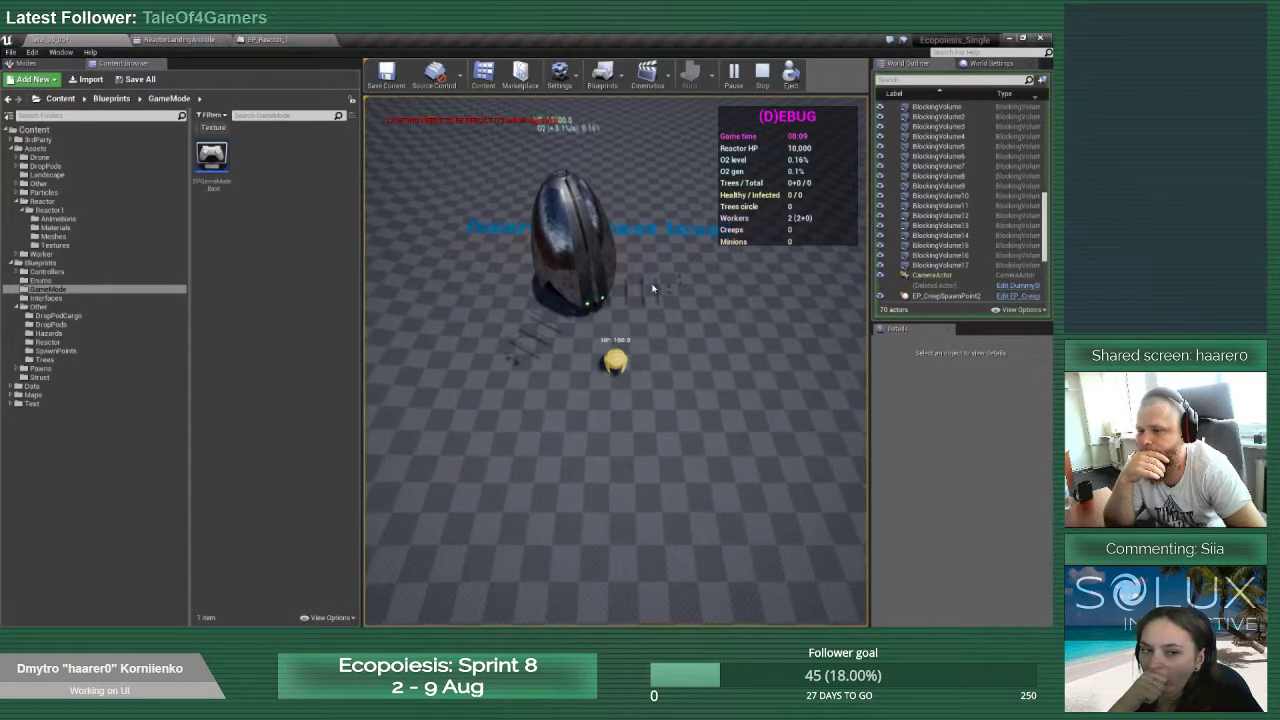
# Watch the reactor deploy, eject from the player to examine EP_Reactor_2 in the running level, and stop the session
pyautogui.scroll(-5, 965, 230)
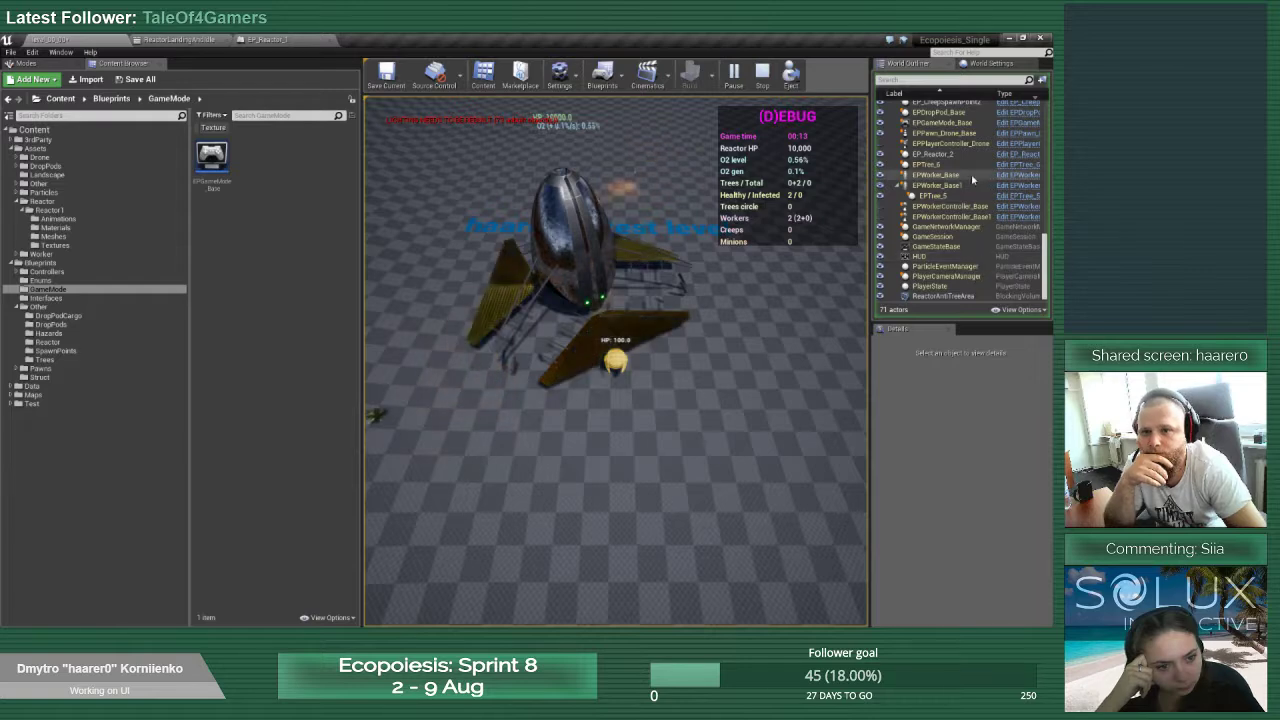
pyautogui.scroll(5, 966, 271)
pyautogui.scroll(5, 965, 271)
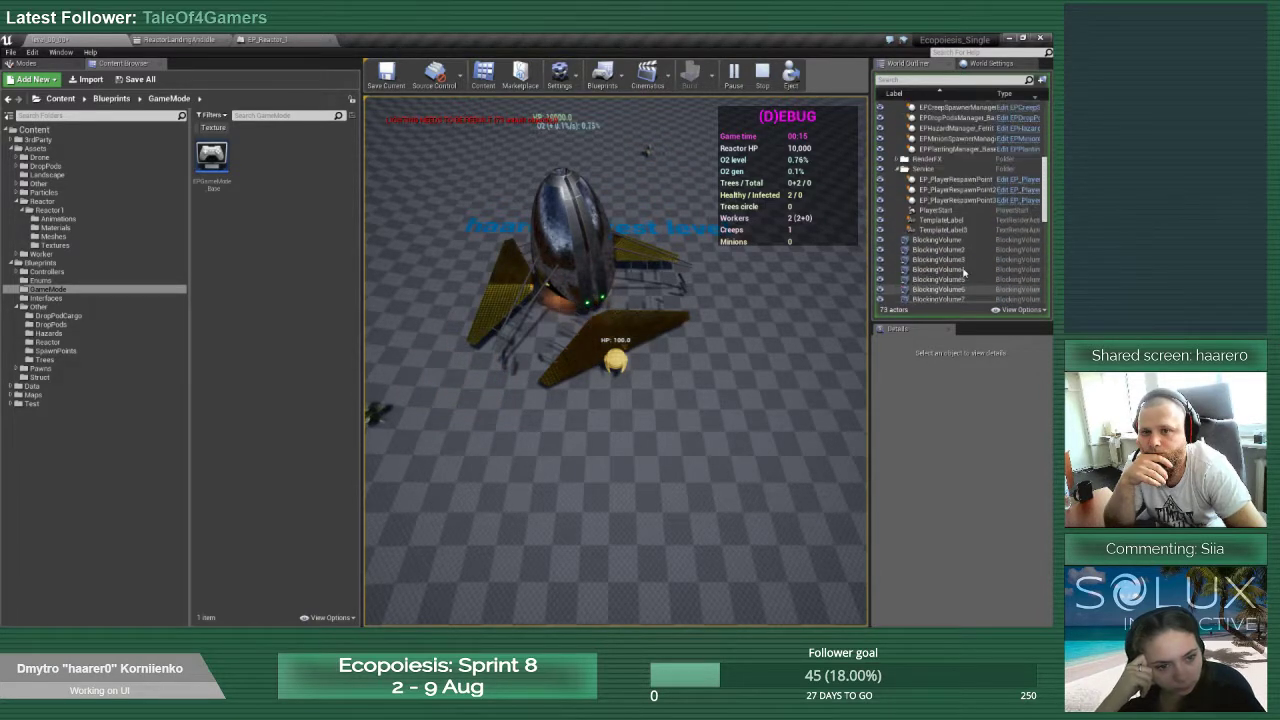
pyautogui.scroll(2, 965, 271)
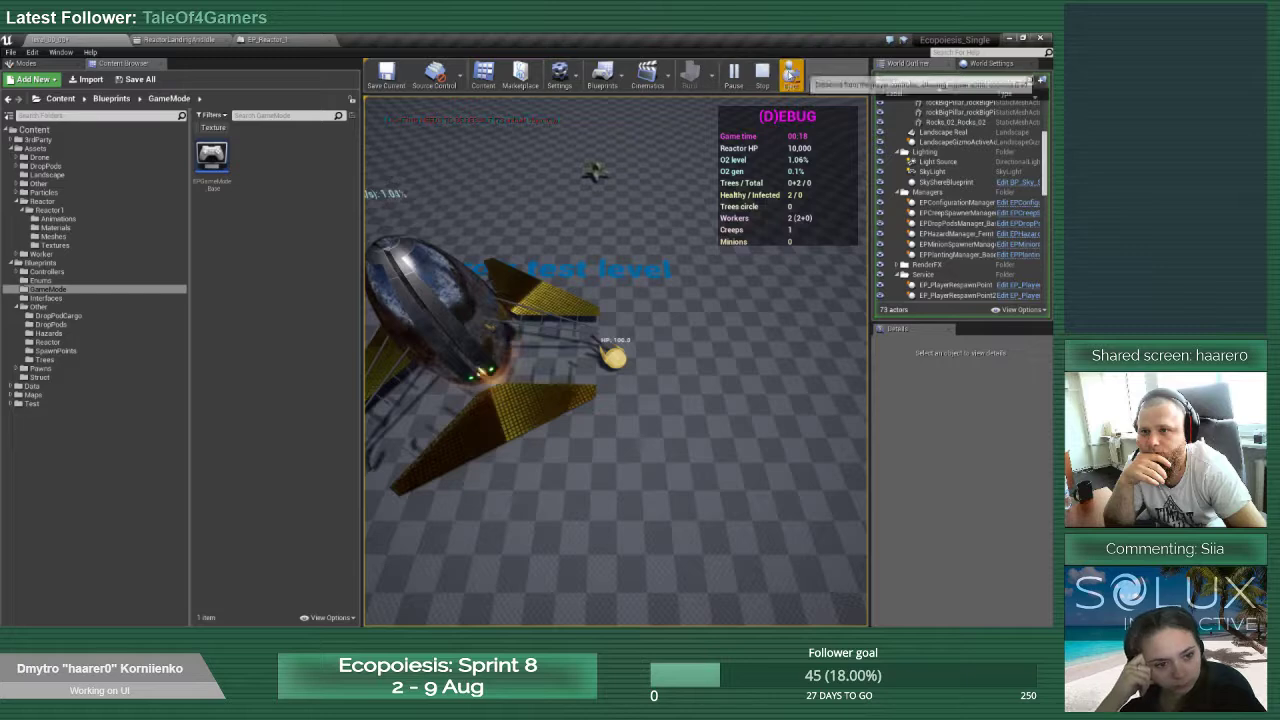
pyautogui.click(790, 75)
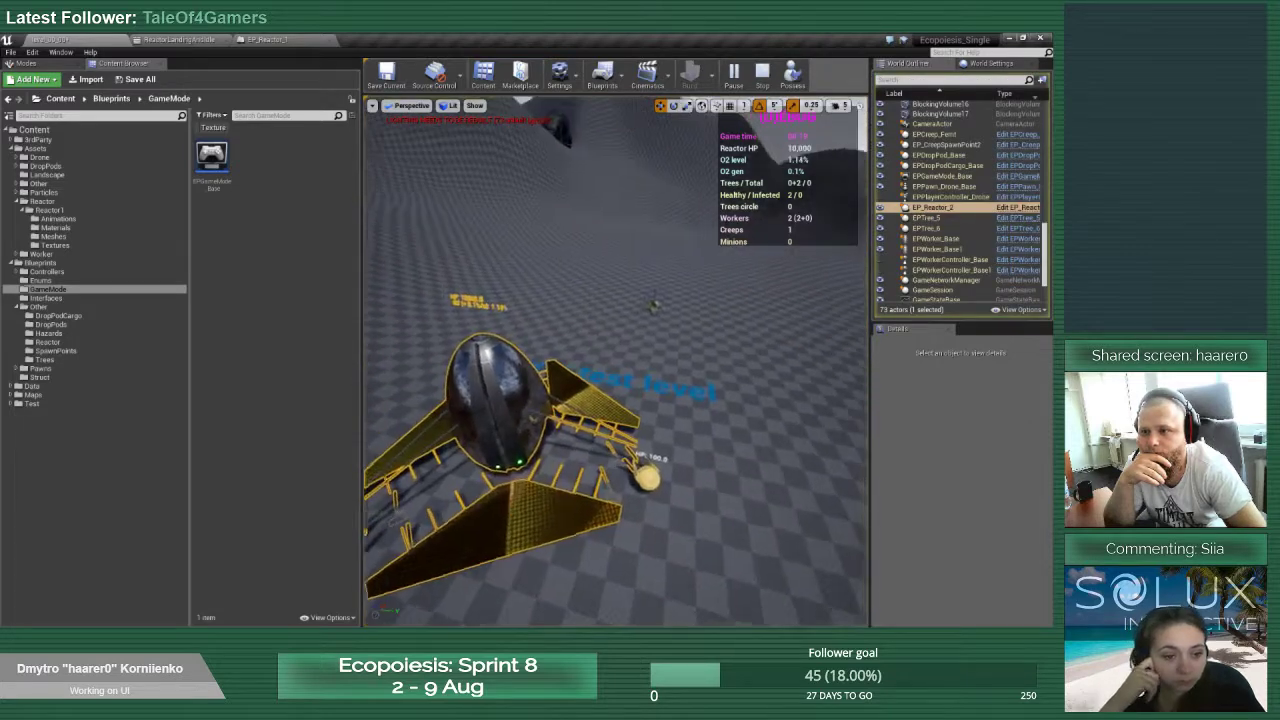
pyautogui.click(762, 72)
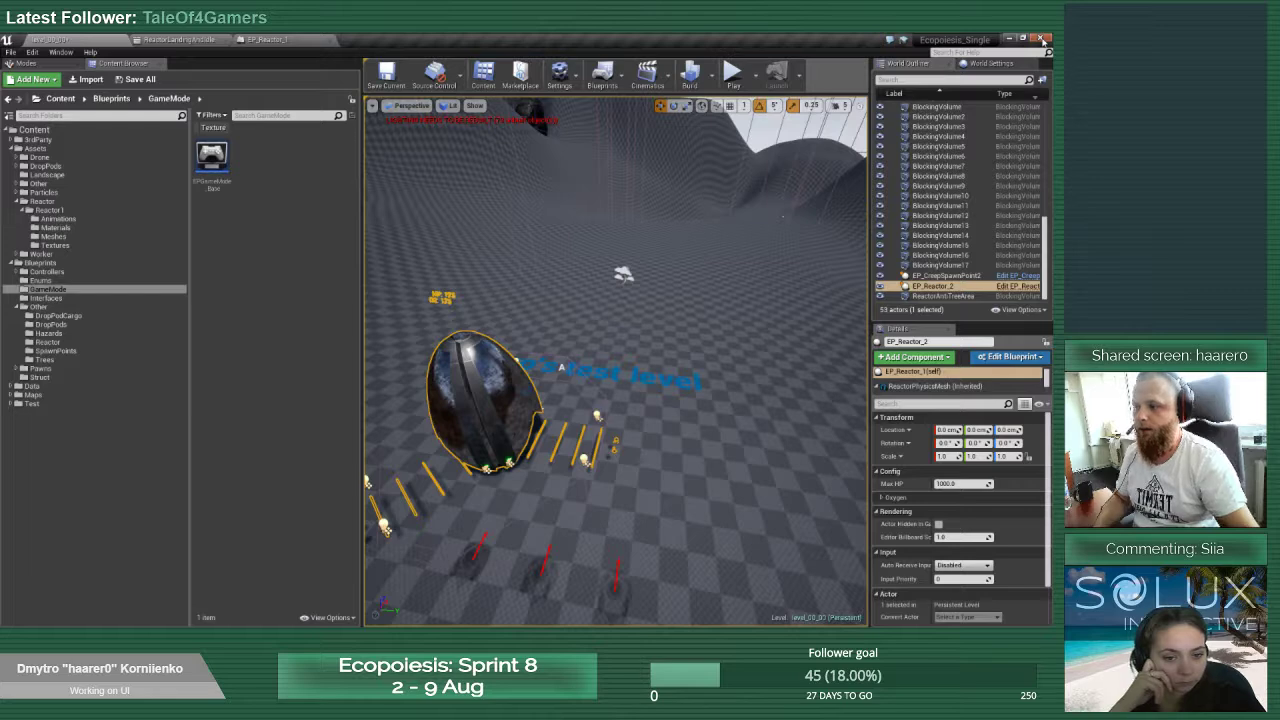
# Close the Unreal Editor, saving the modified Reactor_Skeleton and level, and check the repository's git status in the terminal
pyautogui.click(1043, 38)
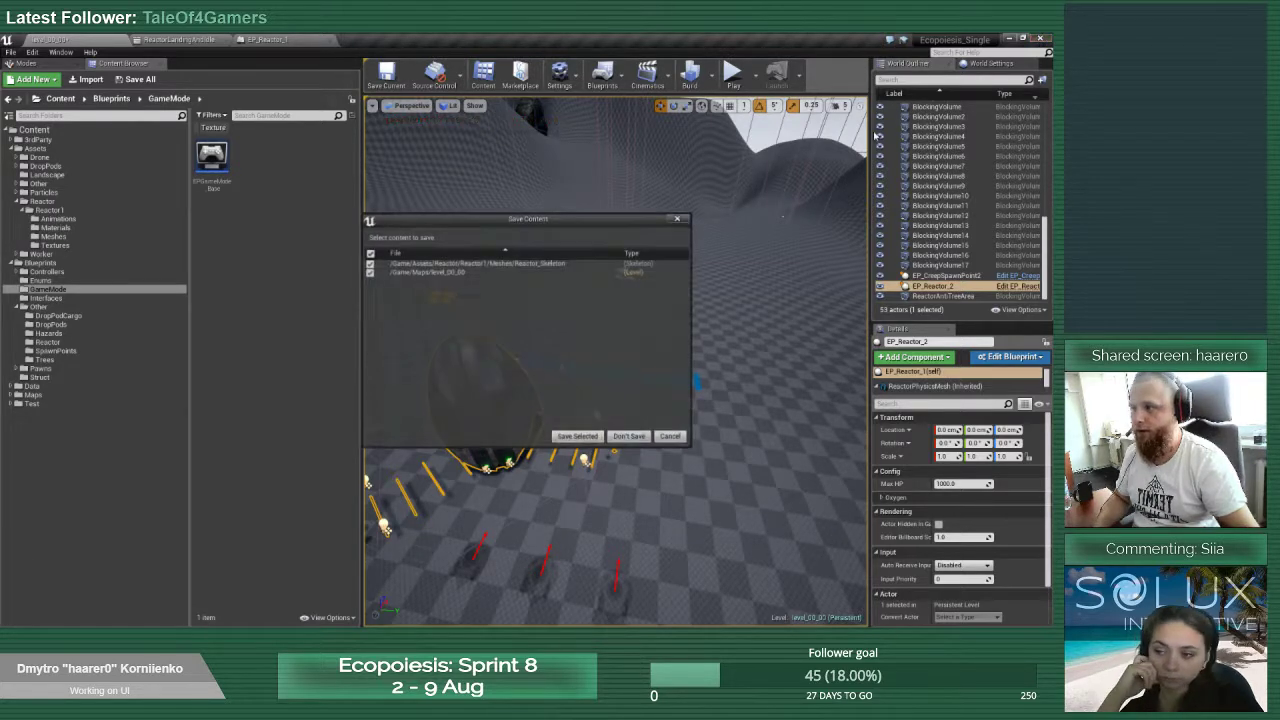
pyautogui.click(592, 437)
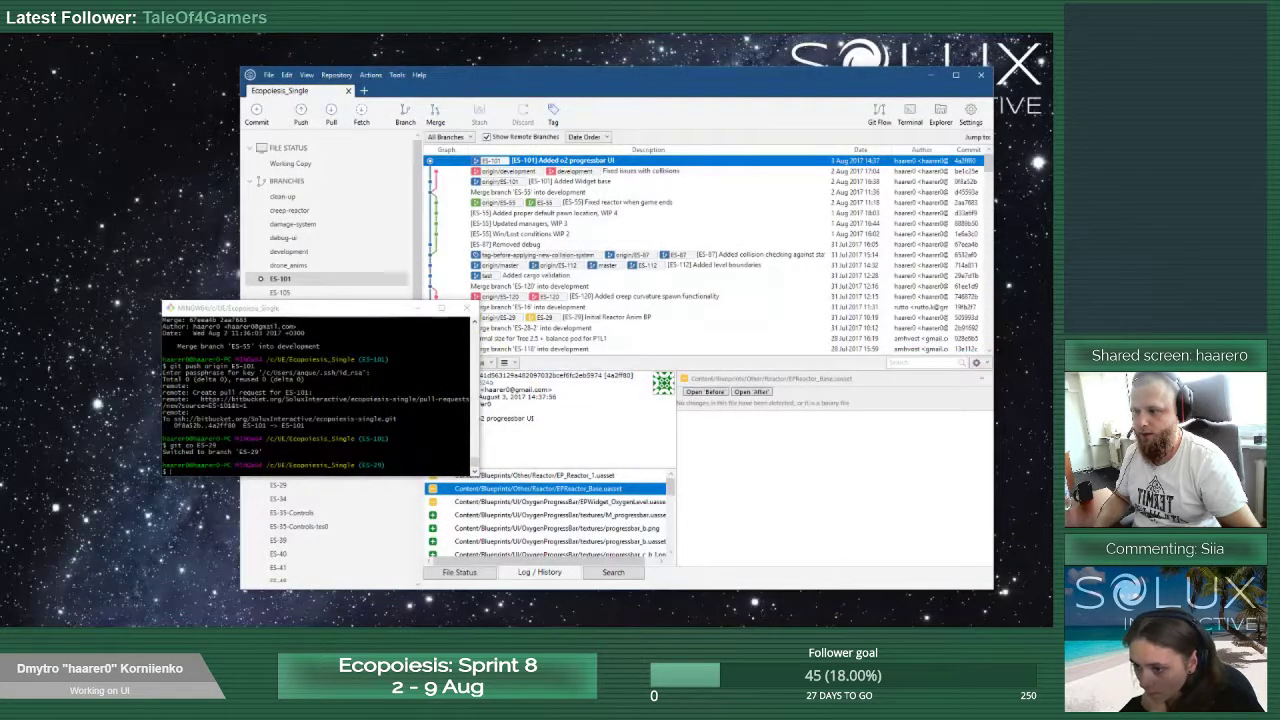
pyautogui.write('it')
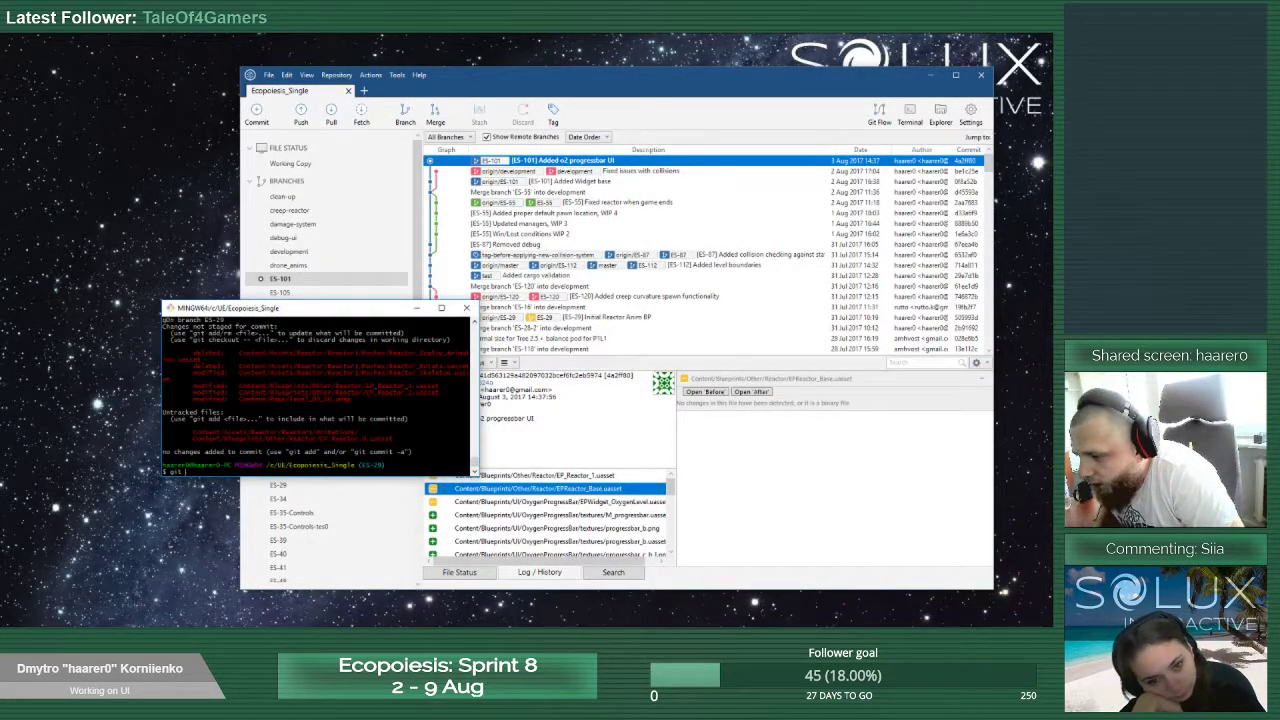
# In the Sourcetree window, stage every uncommitted change except Content/Maps/level_00_00.umap and review the staged files
pyautogui.click(612, 202)
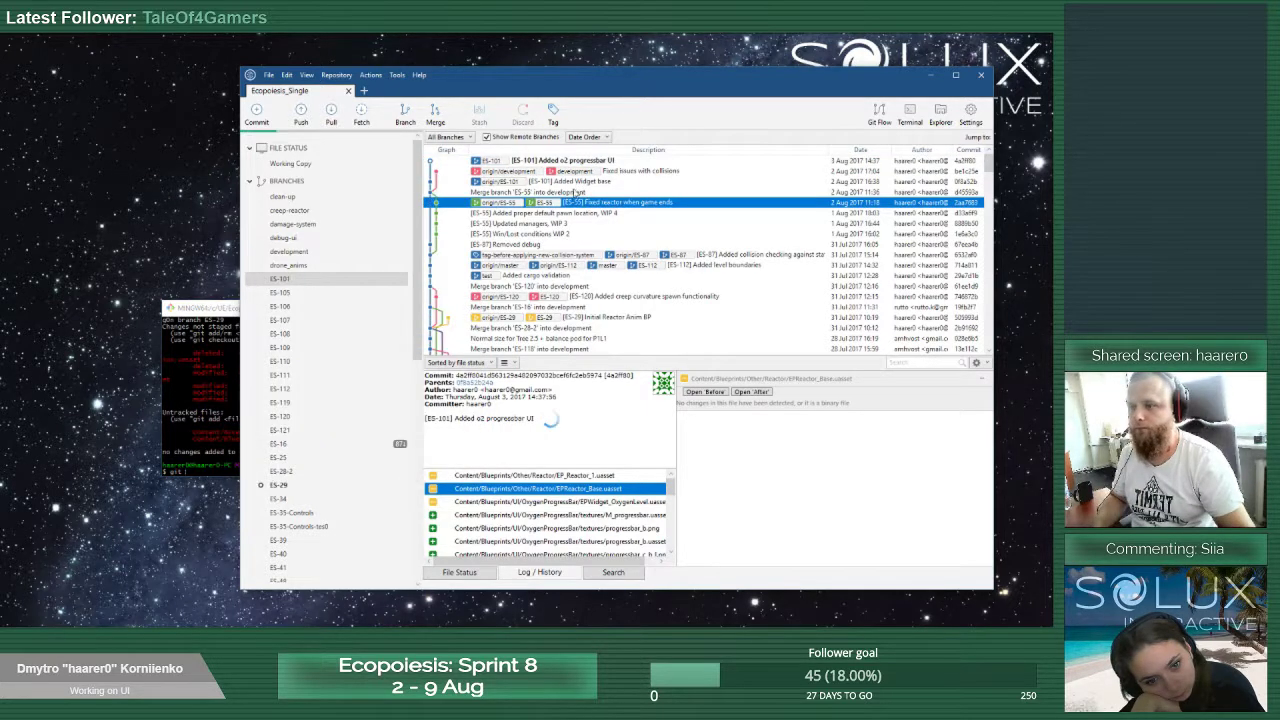
pyautogui.scroll(1, 511, 168)
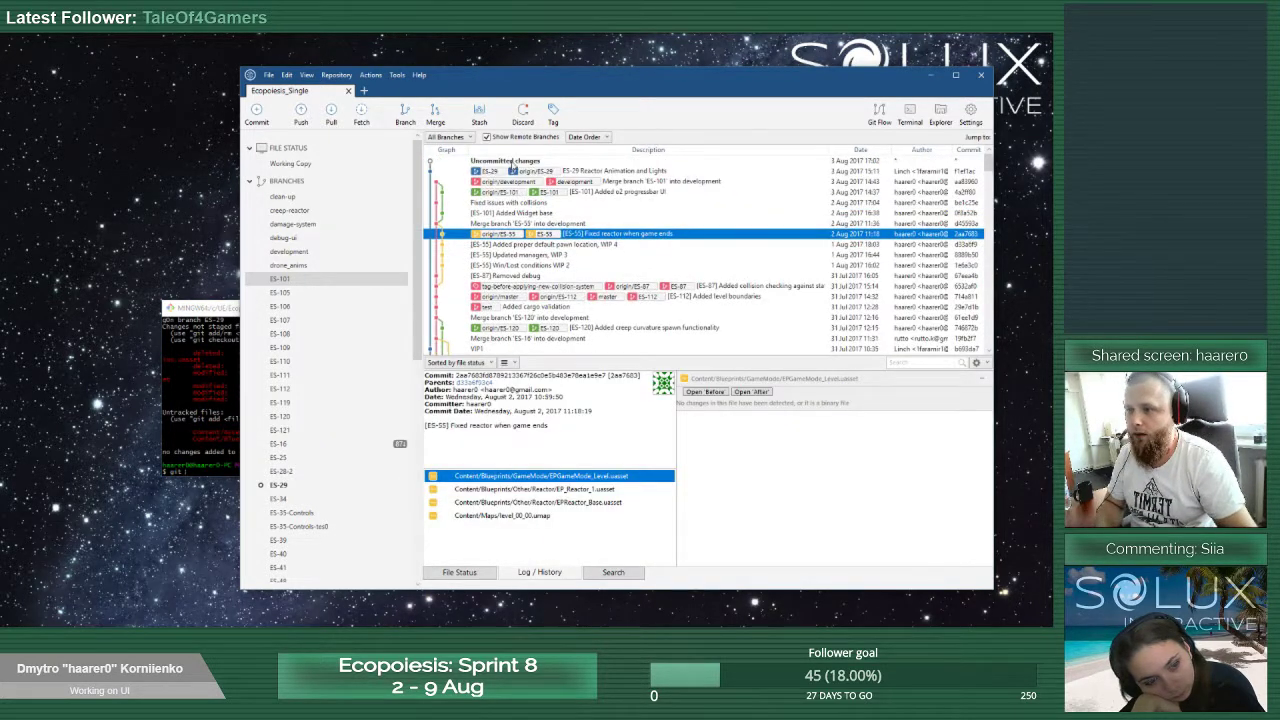
pyautogui.click(511, 164)
pyautogui.click(956, 75)
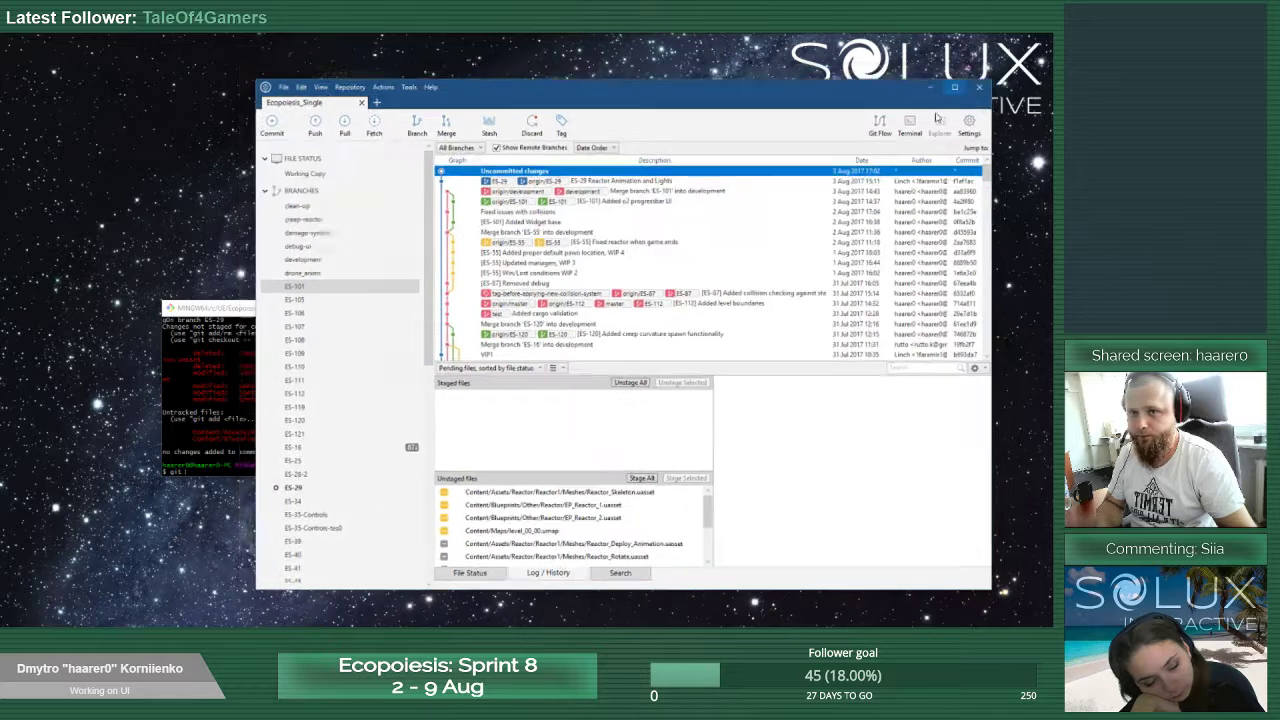
pyautogui.moveTo(366, 489); pyautogui.dragTo(373, 414)
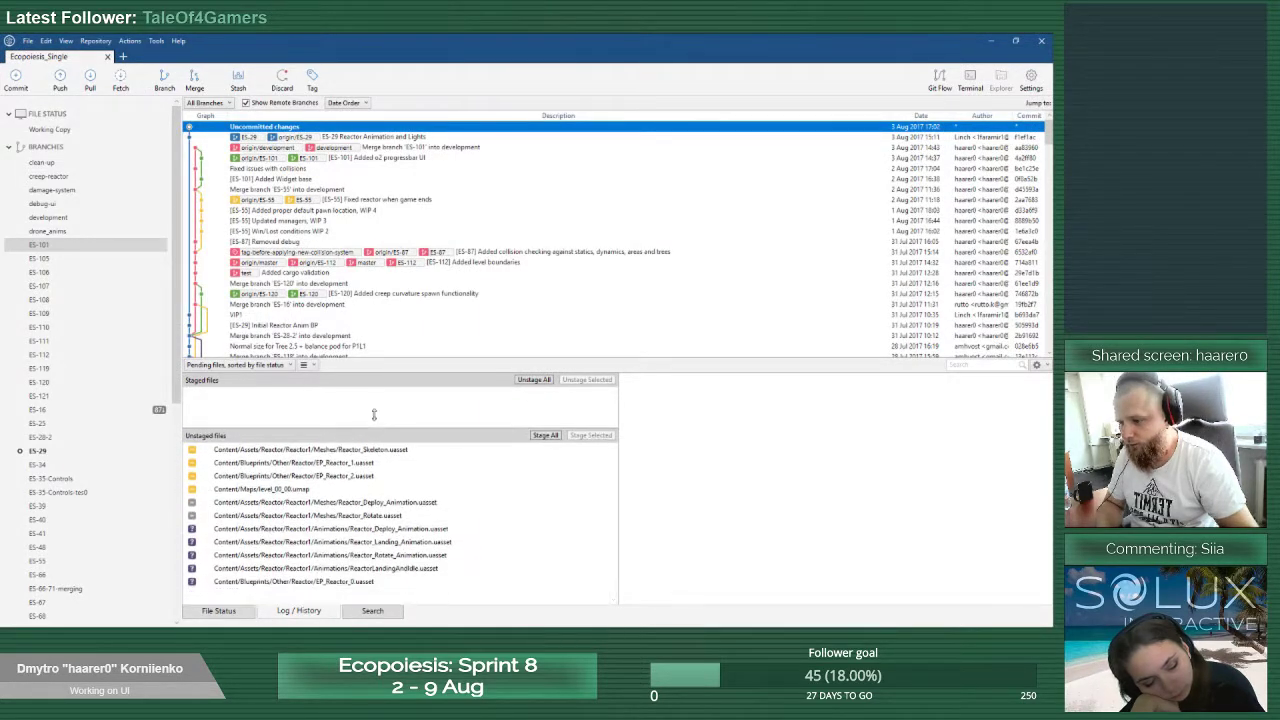
pyautogui.click(296, 491)
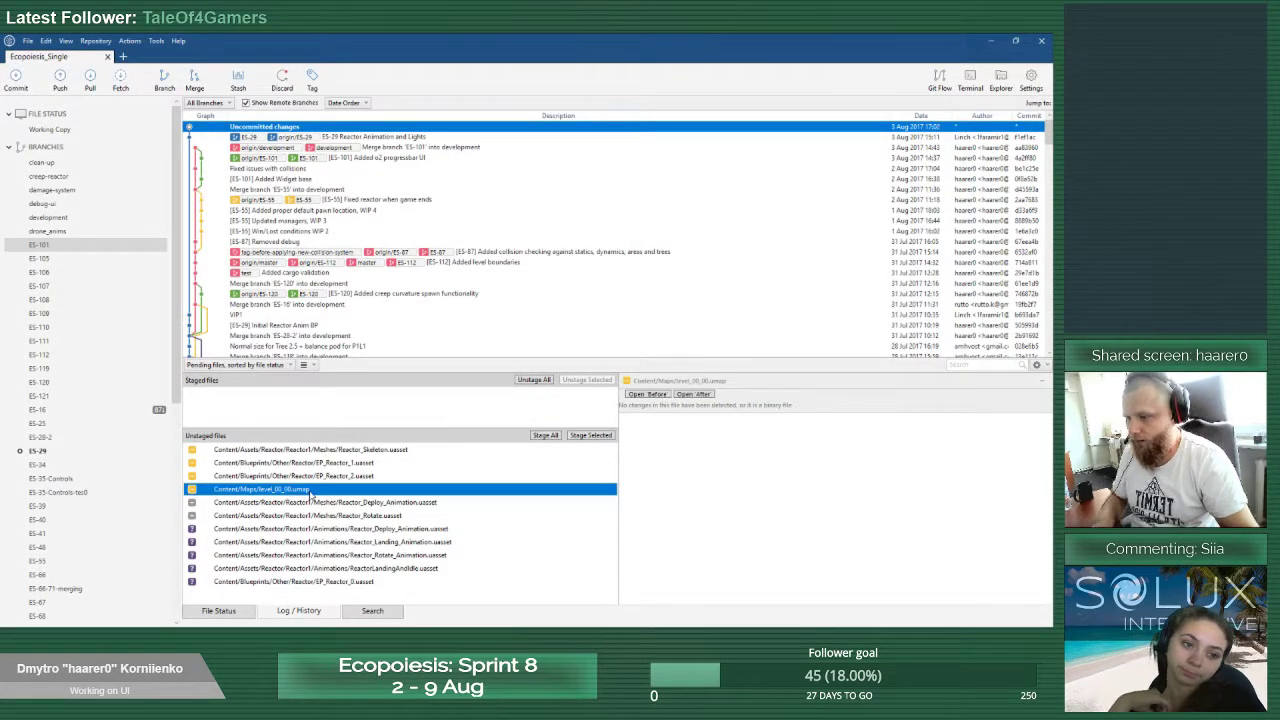
pyautogui.hotkey('ctrl', 'a')
pyautogui.keyDown('ctrl'); pyautogui.click(312, 490); pyautogui.keyUp('ctrl')
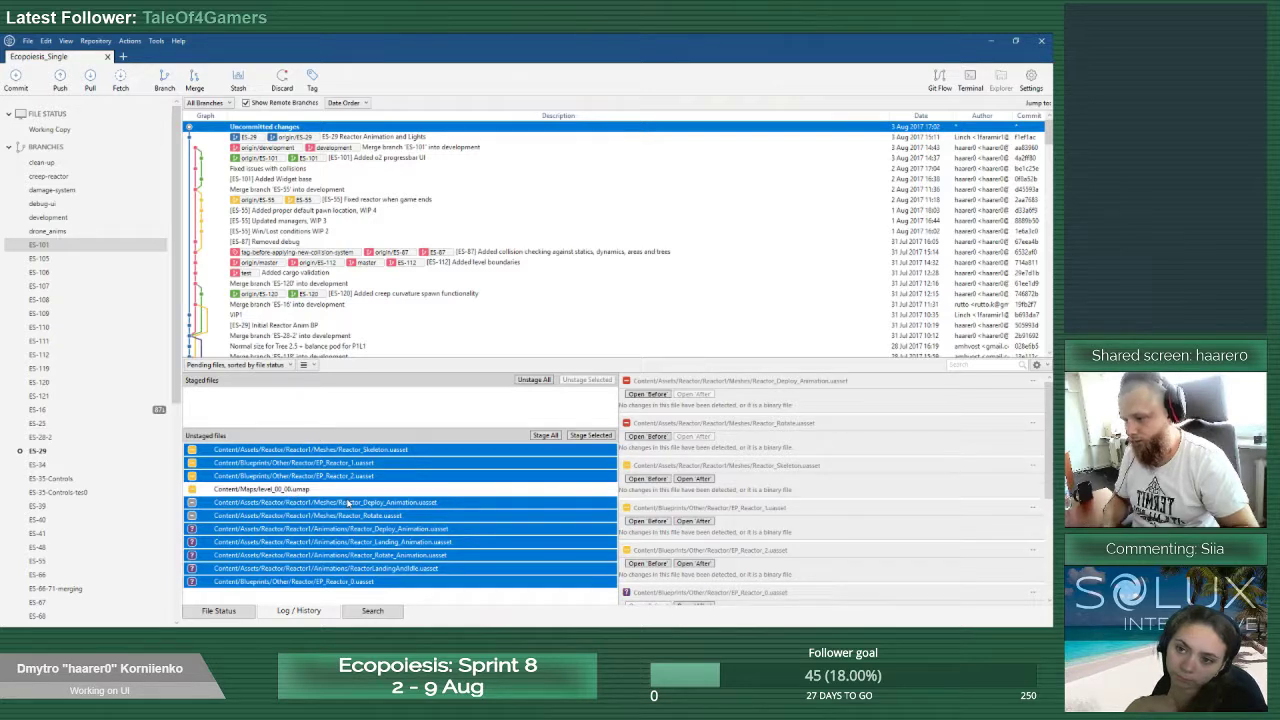
pyautogui.moveTo(331, 414); pyautogui.dragTo(331, 407)
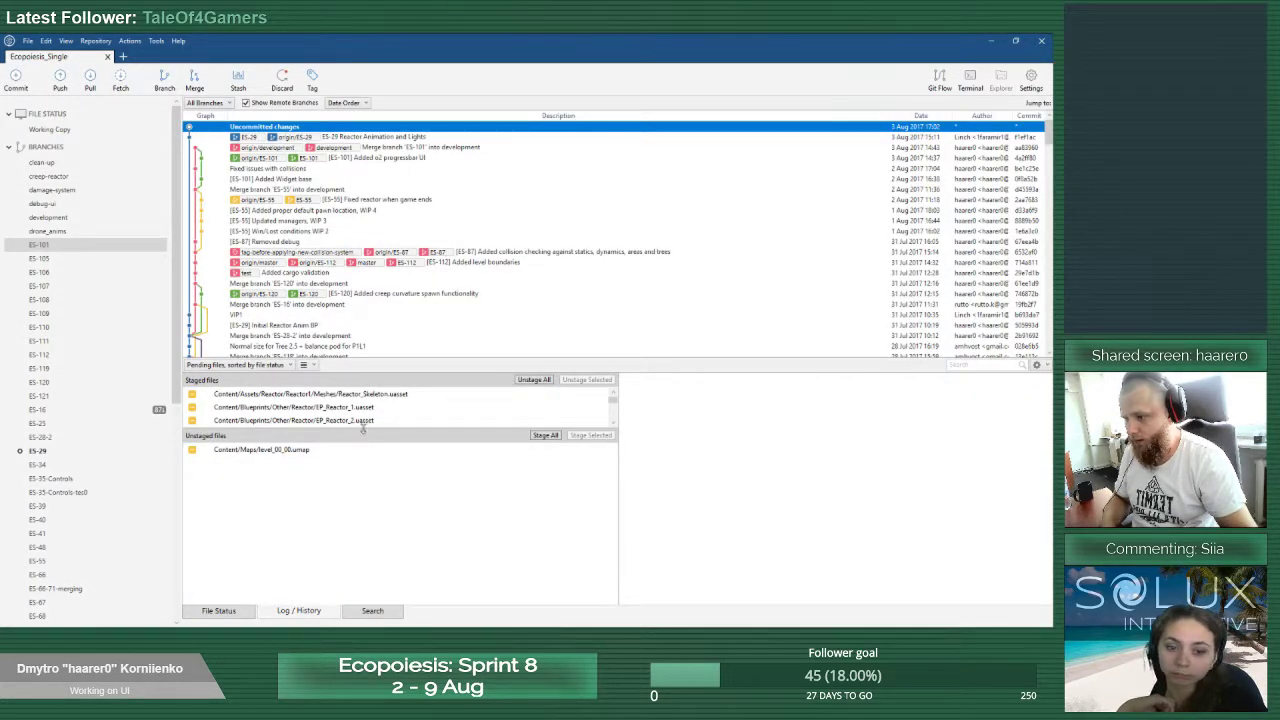
pyautogui.moveTo(362, 429); pyautogui.dragTo(384, 521)
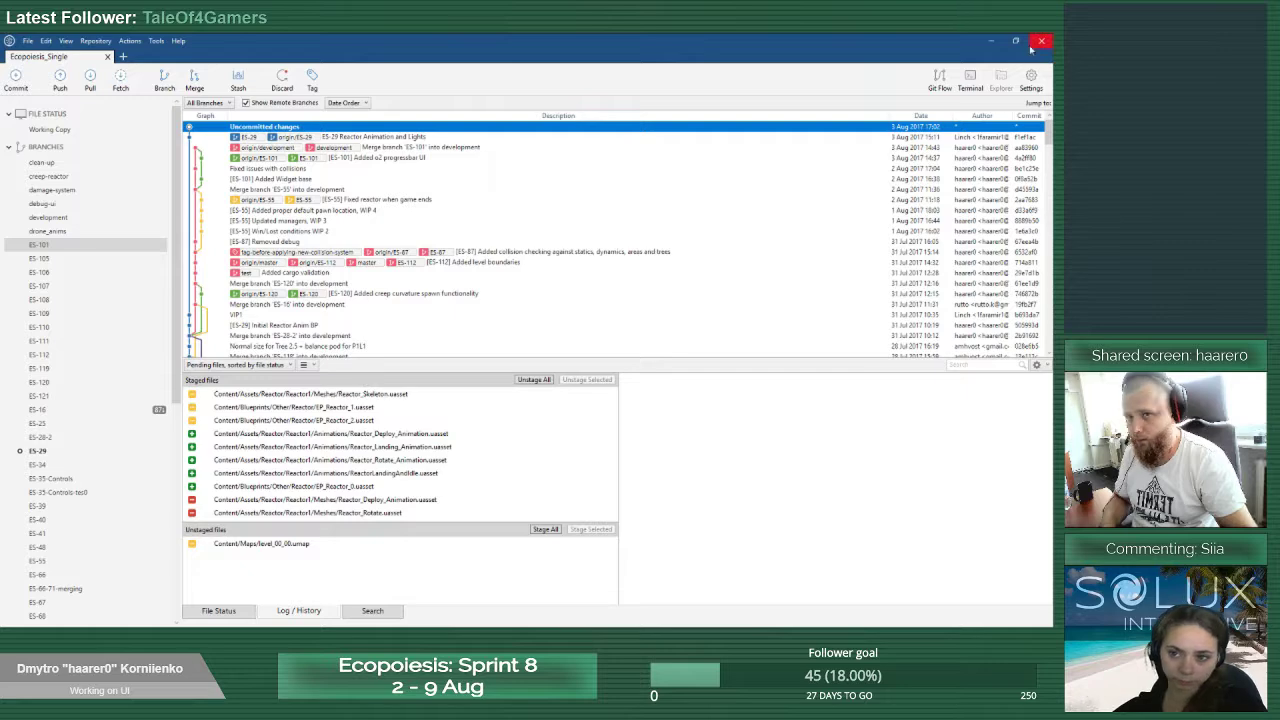
# Switch to the Git terminal, recheck the status and commit the staged files with the message "[ES-29] Created animation montage"
pyautogui.click(993, 43)
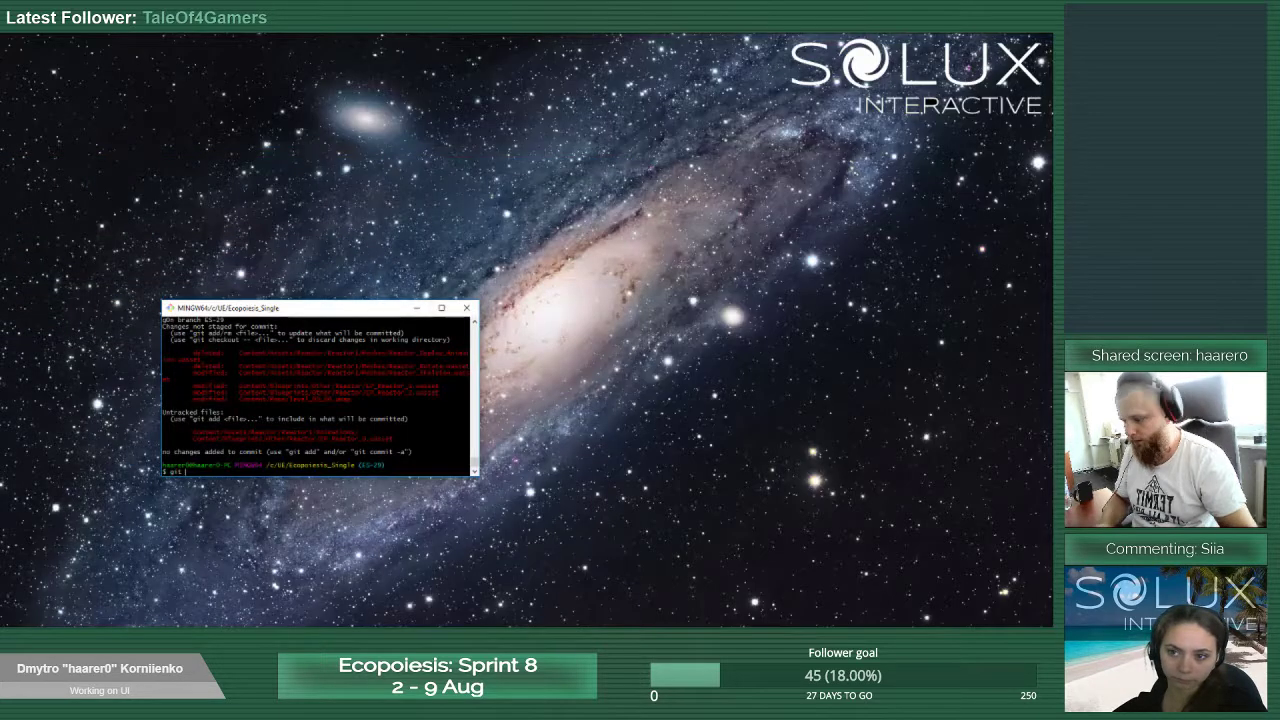
pyautogui.press('Up')
pyautogui.press('Return')
pyautogui.write('git')
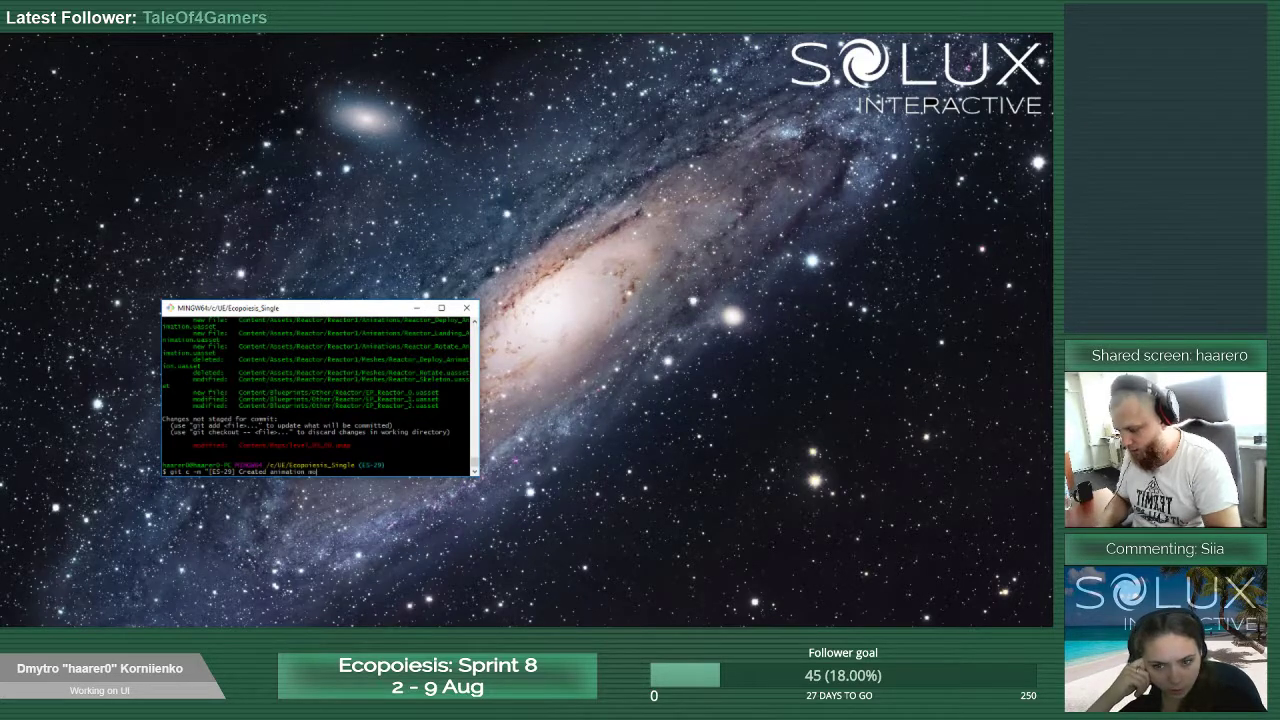
pyautogui.write('"')
pyautogui.press('Return')
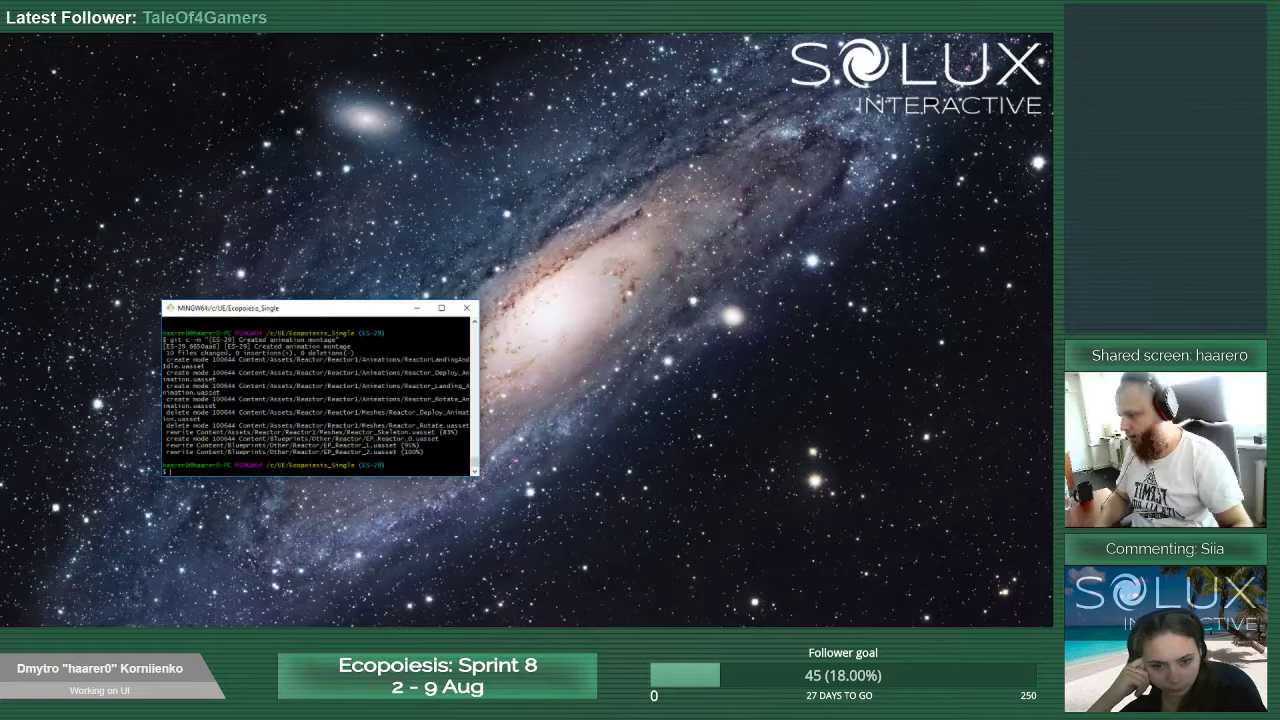
# Check the recent ES-55 commits in Sourcetree and try to merge branch ES-55 into ES-29 from the terminal
pyautogui.moveTo(328, 312); pyautogui.dragTo(631, 240)
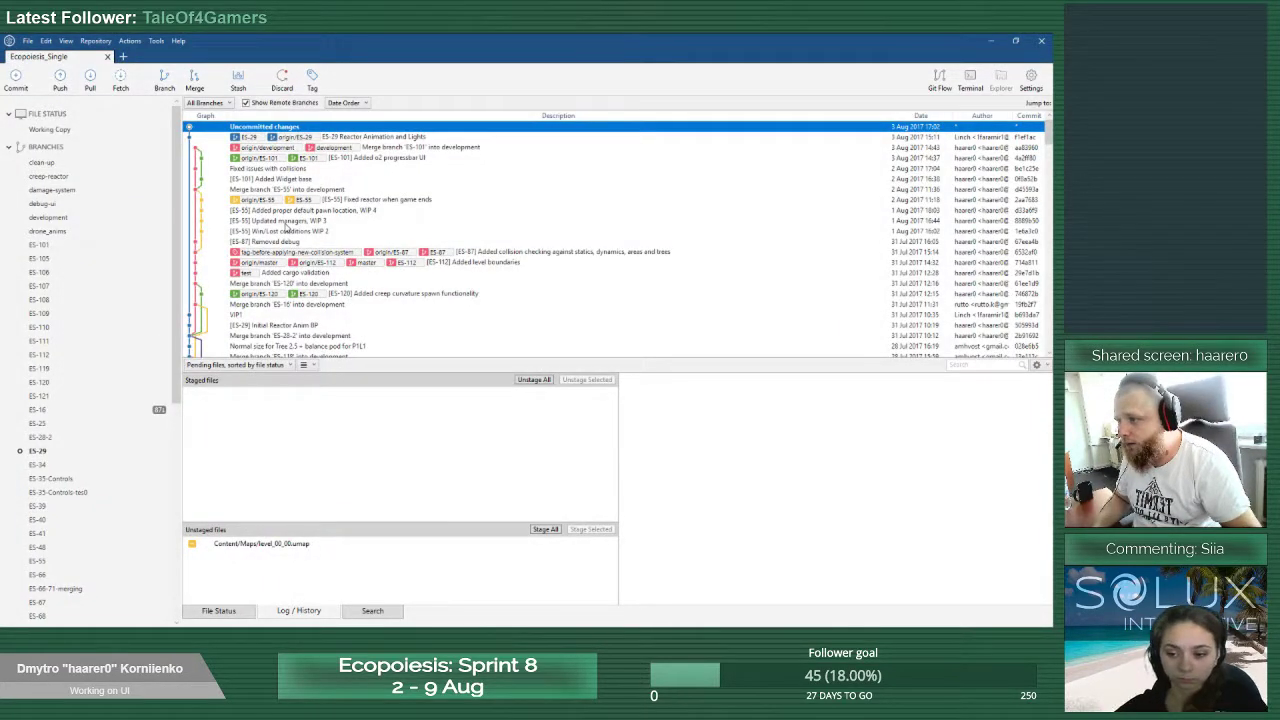
pyautogui.click(333, 211)
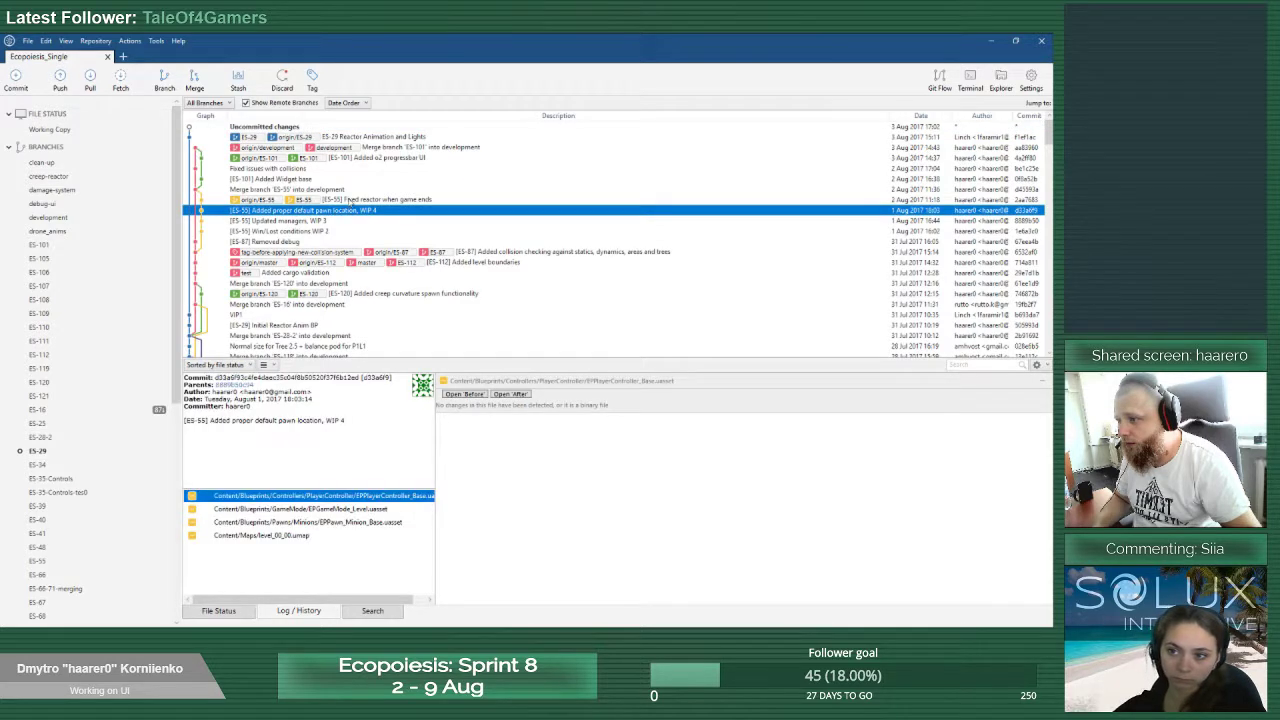
pyautogui.click(349, 200)
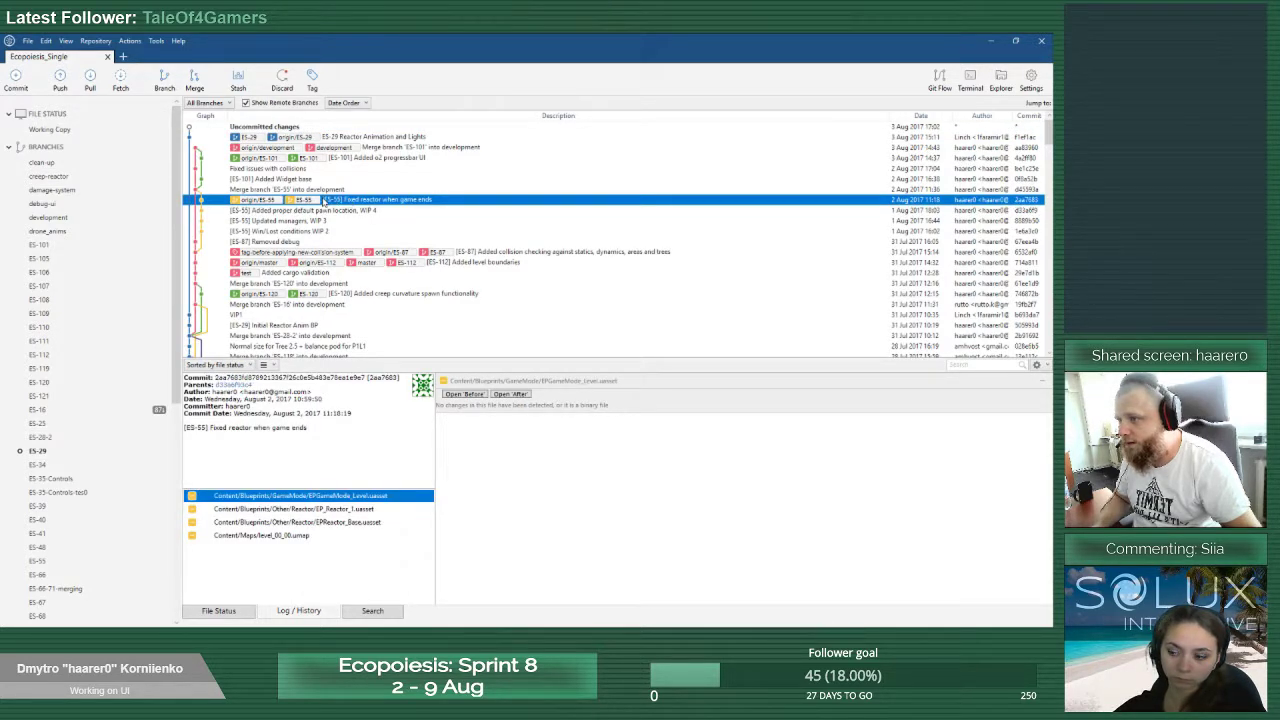
pyautogui.hotkey('alt', 'Tab')
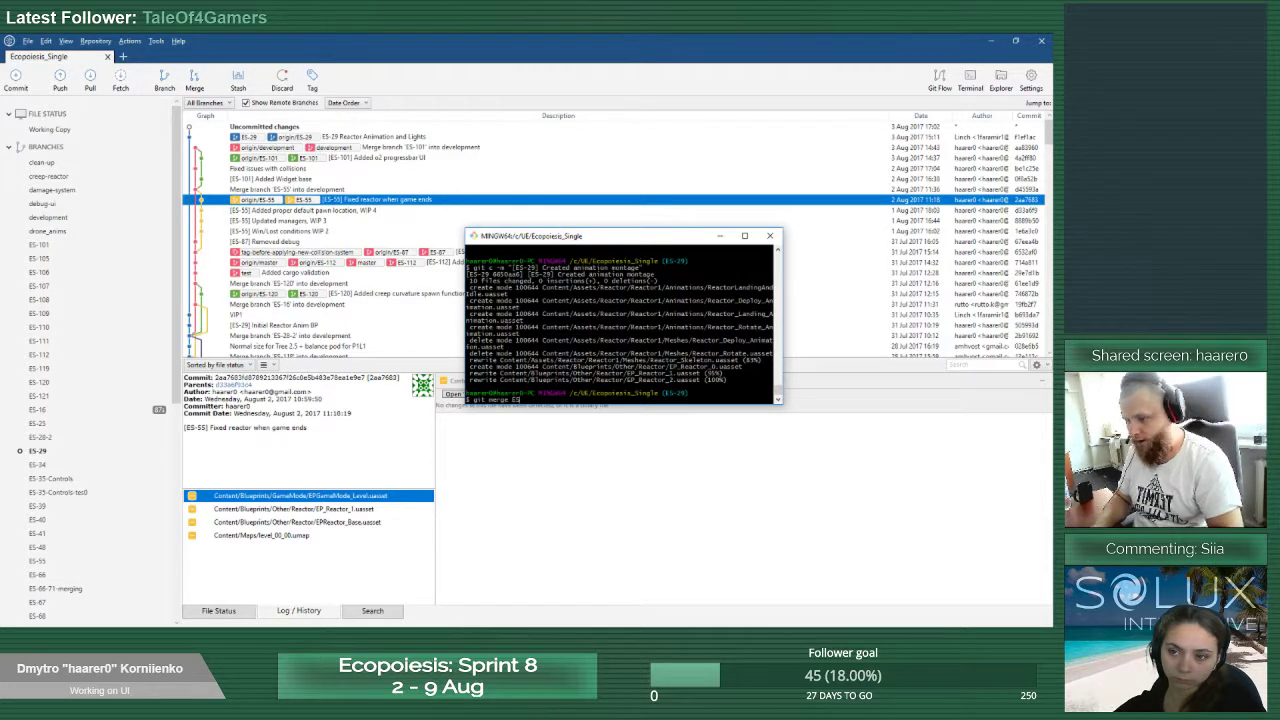
pyautogui.press('Return')
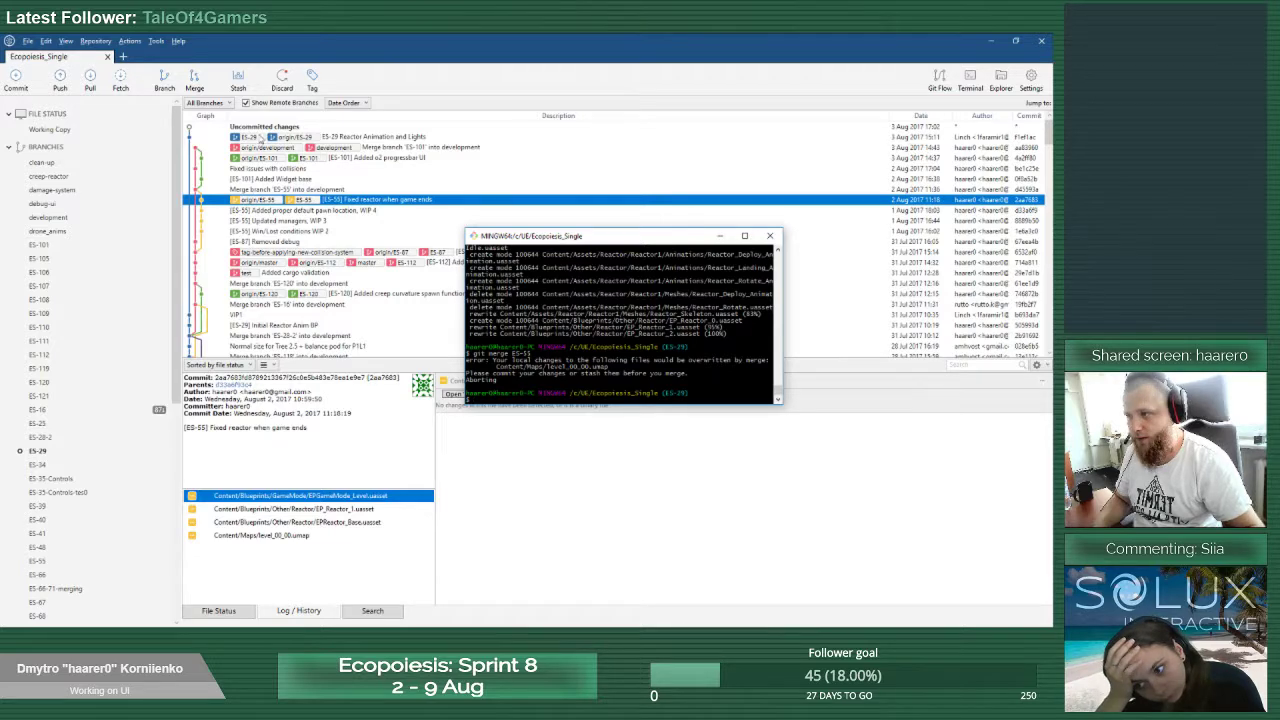
# Discard the uncommitted changes to Content/Maps/level_00_00.umap in Sourcetree
pyautogui.click(261, 130)
pyautogui.rightClick(250, 511)
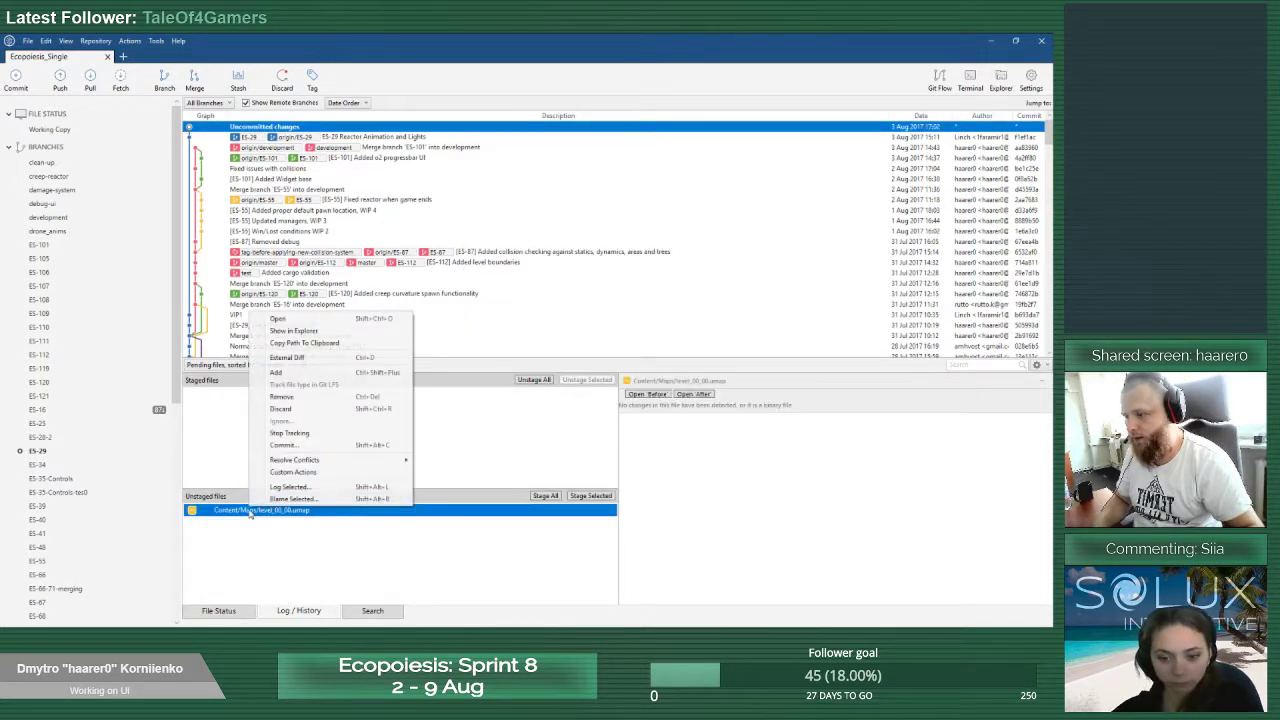
pyautogui.click(282, 397)
pyautogui.click(590, 190)
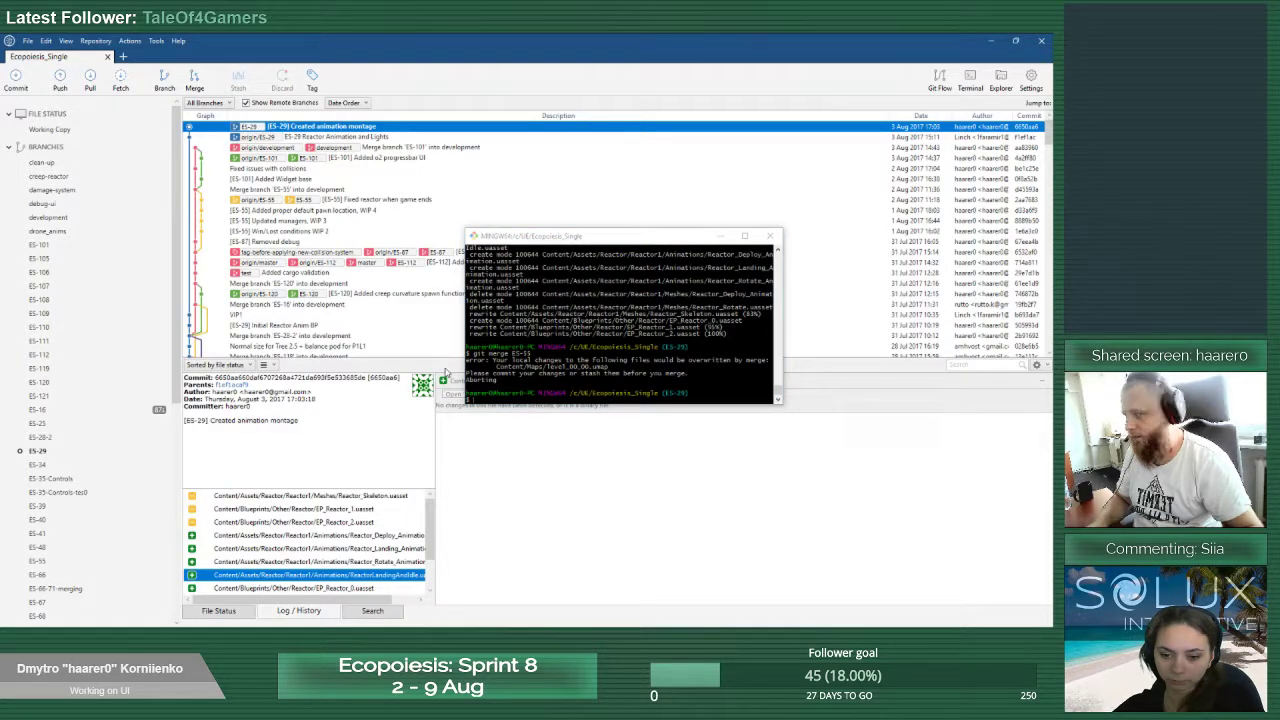
# Run the merge of branch ES-55 into ES-29 again in the terminal
pyautogui.click(530, 370)
pyautogui.press('Up')
pyautogui.press('Return')
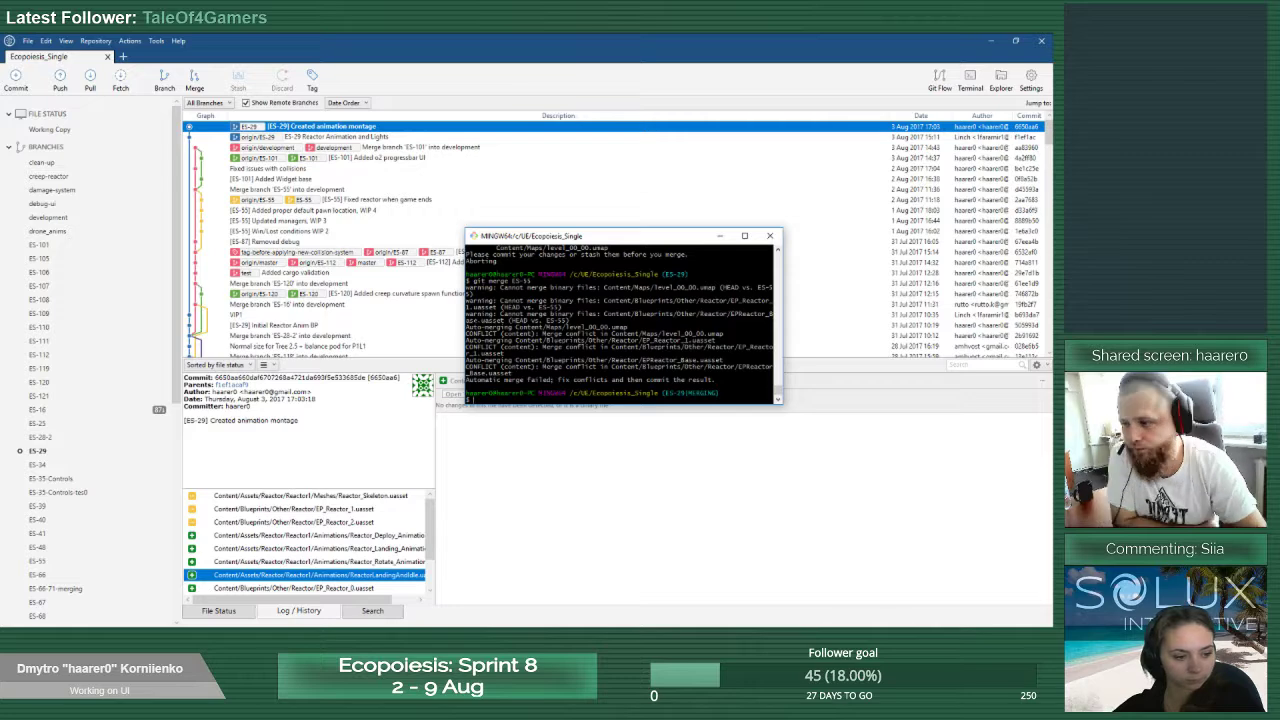
# In Sourcetree's uncommitted changes, resolve the EP_Reactor_1.uasset merge conflict using 'Mine'
pyautogui.click(321, 148)
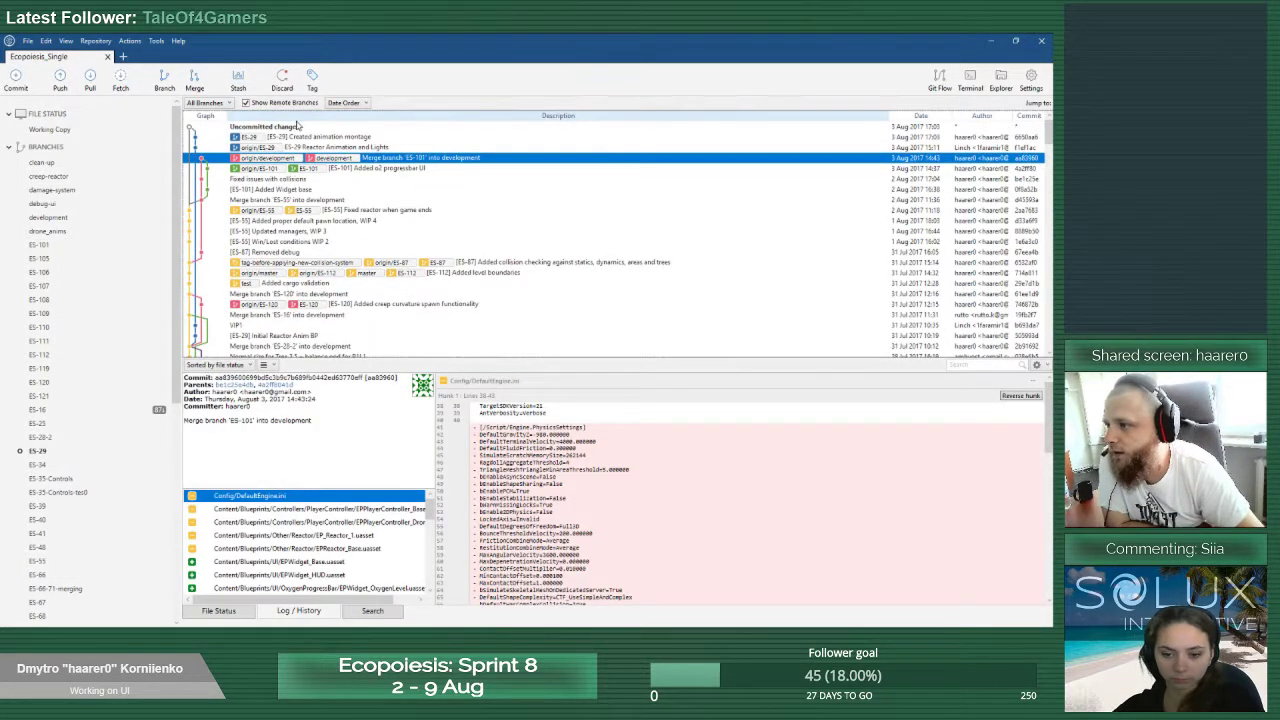
pyautogui.click(295, 126)
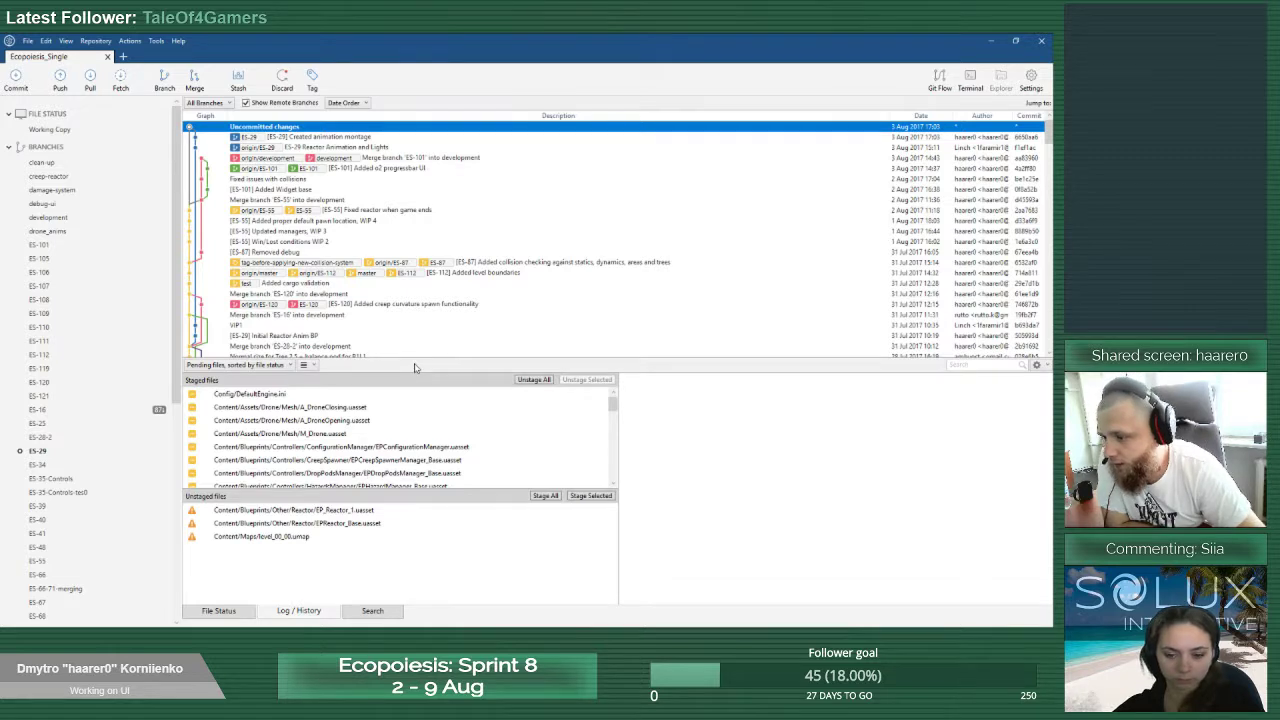
pyautogui.click(365, 512)
pyautogui.rightClick(364, 511)
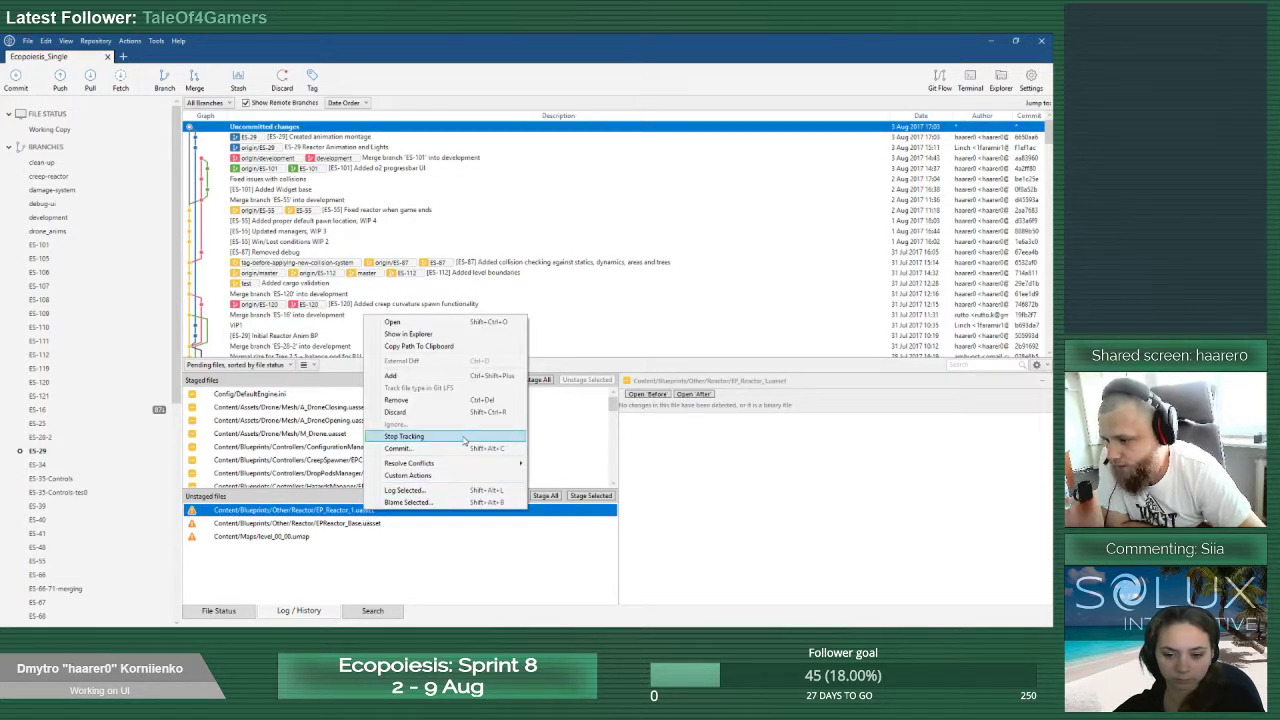
pyautogui.moveTo(468, 463)
pyautogui.click(575, 476)
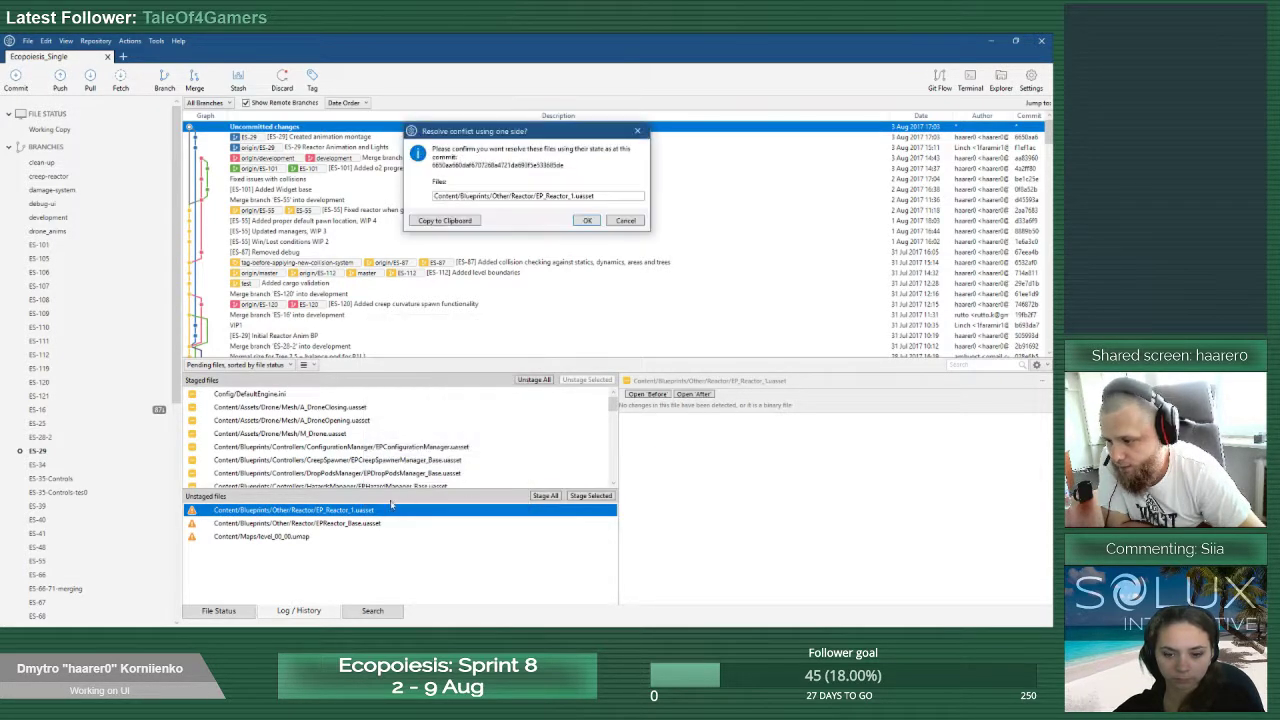
pyautogui.click(587, 220)
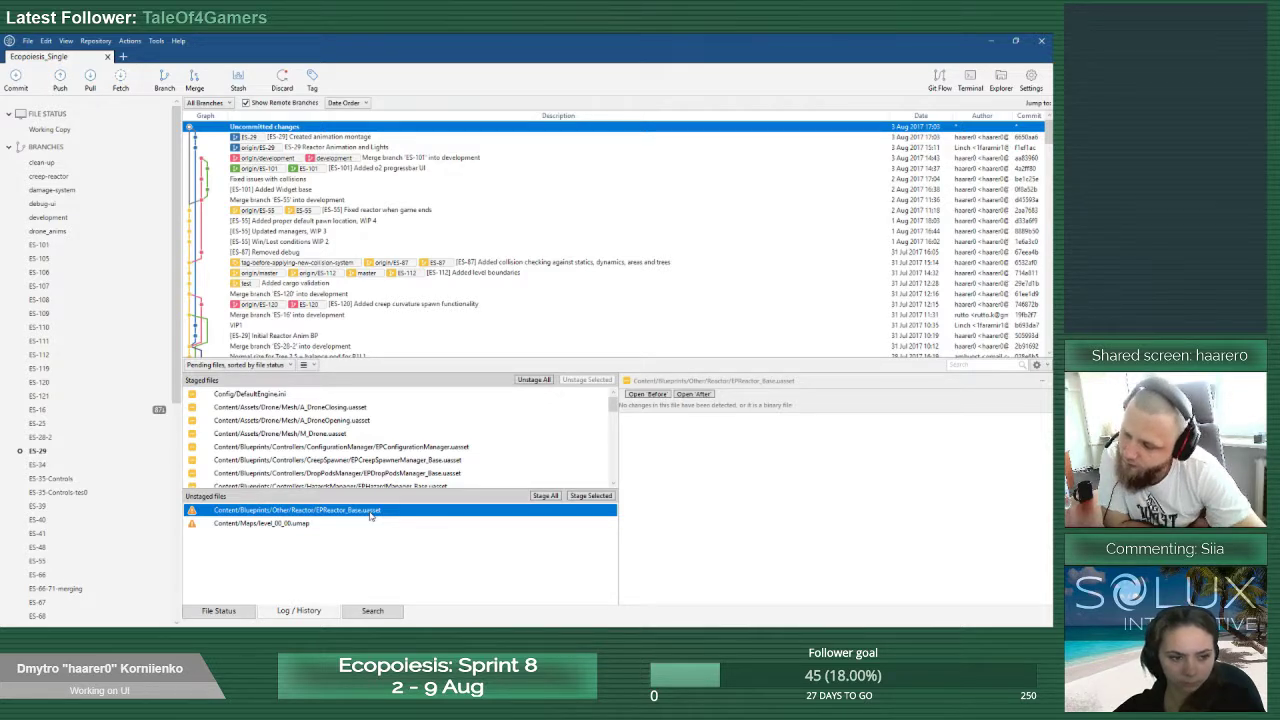
# Resolve the EPReactor_Base.uasset merge conflict using 'Theirs'
pyautogui.rightClick(370, 513)
pyautogui.moveTo(452, 462)
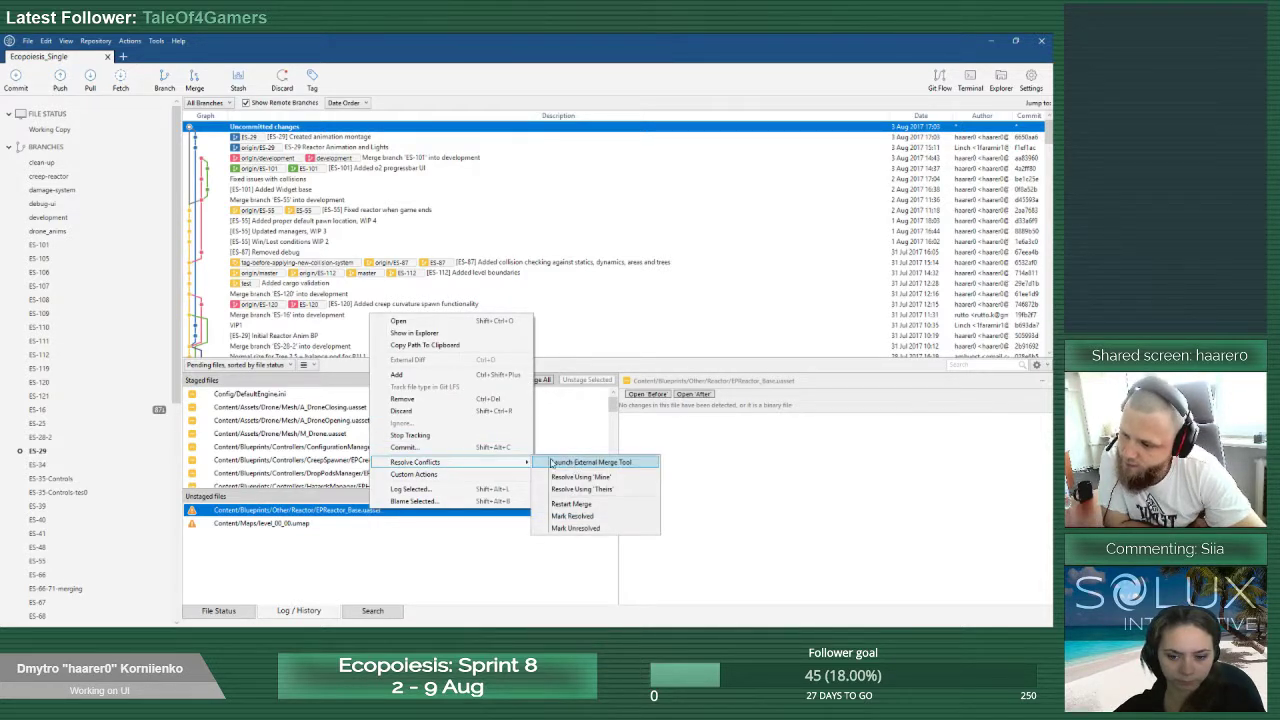
pyautogui.click(566, 489)
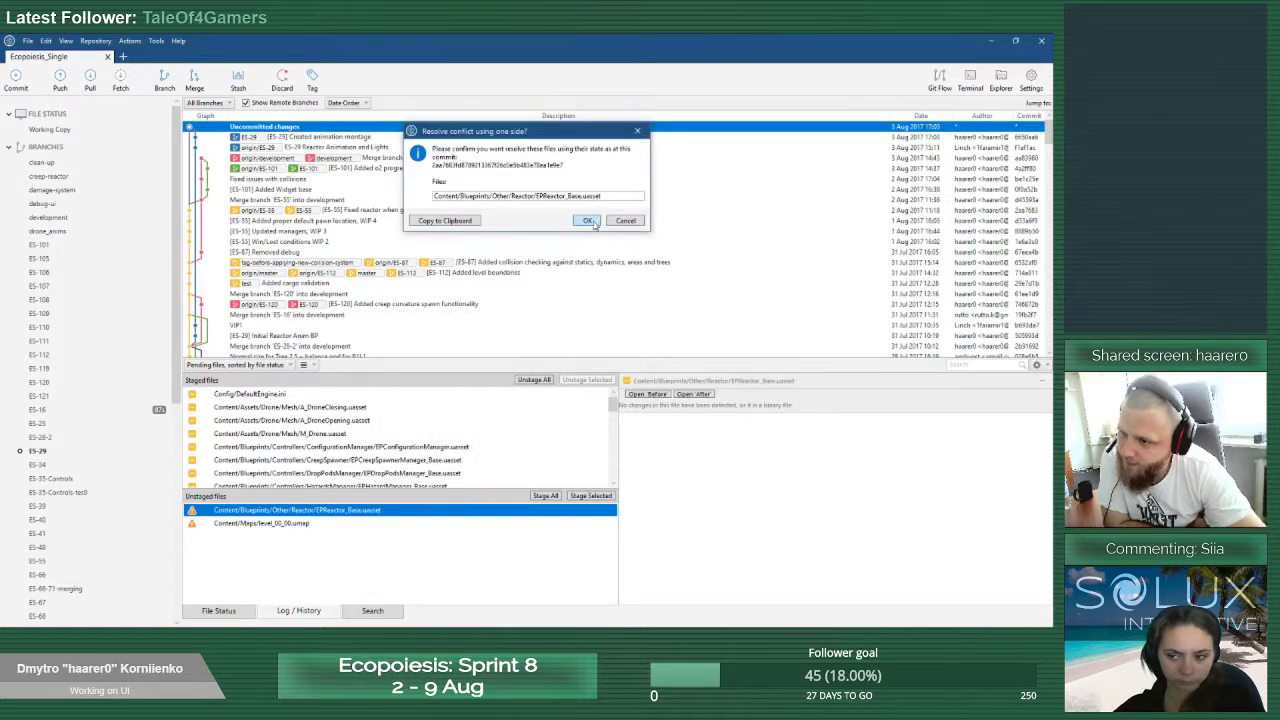
pyautogui.click(591, 222)
# Resolve the Content/Maps/level_00_00.umap merge conflict using 'Theirs'
pyautogui.rightClick(316, 512)
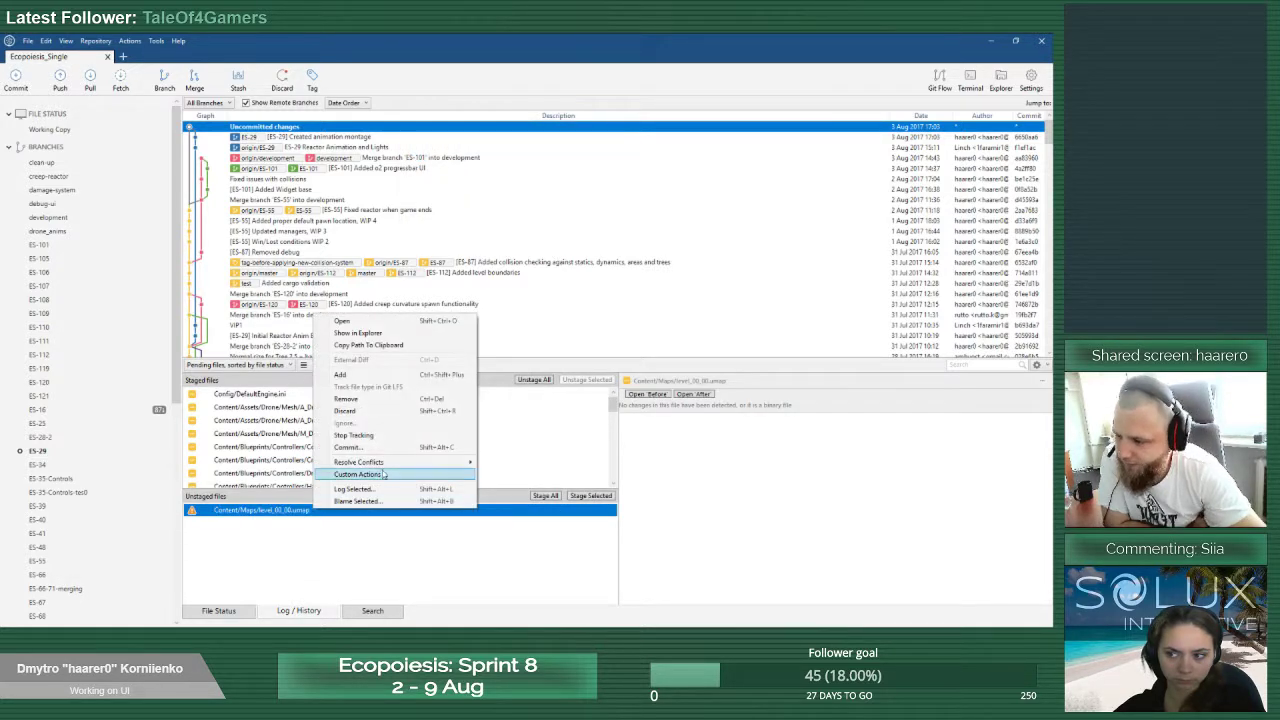
pyautogui.moveTo(396, 463)
pyautogui.click(530, 488)
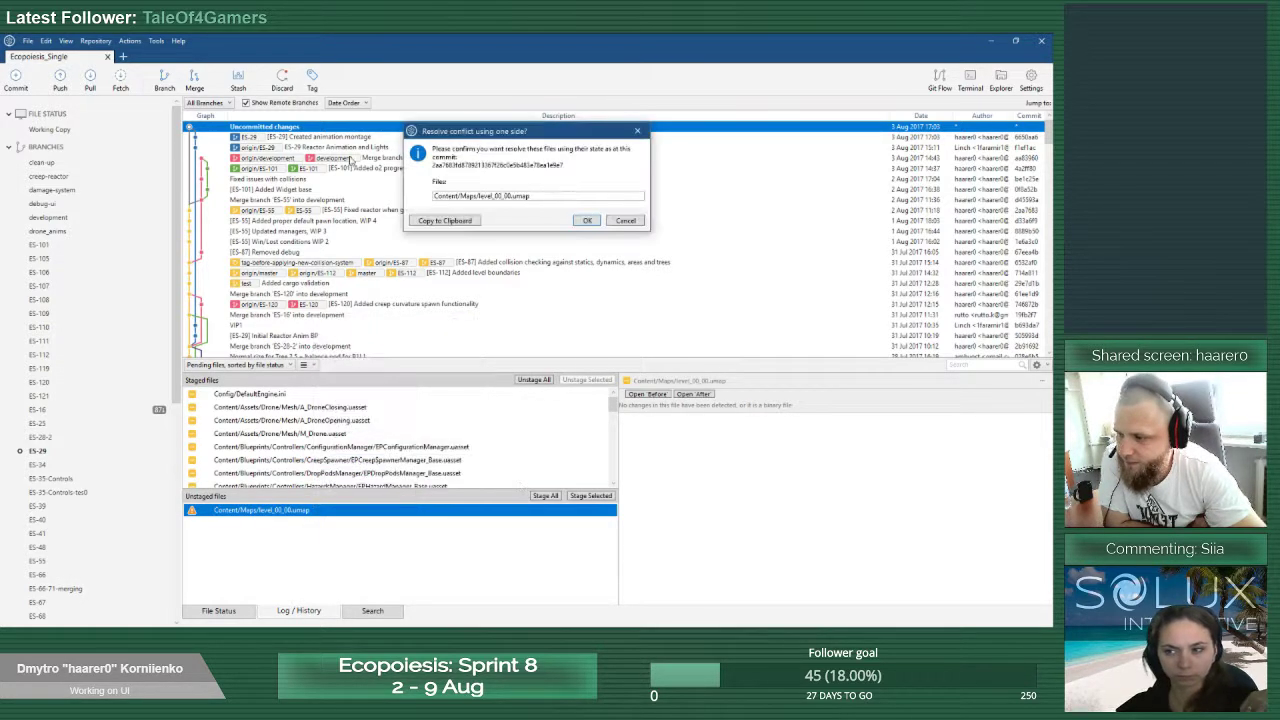
pyautogui.click(587, 220)
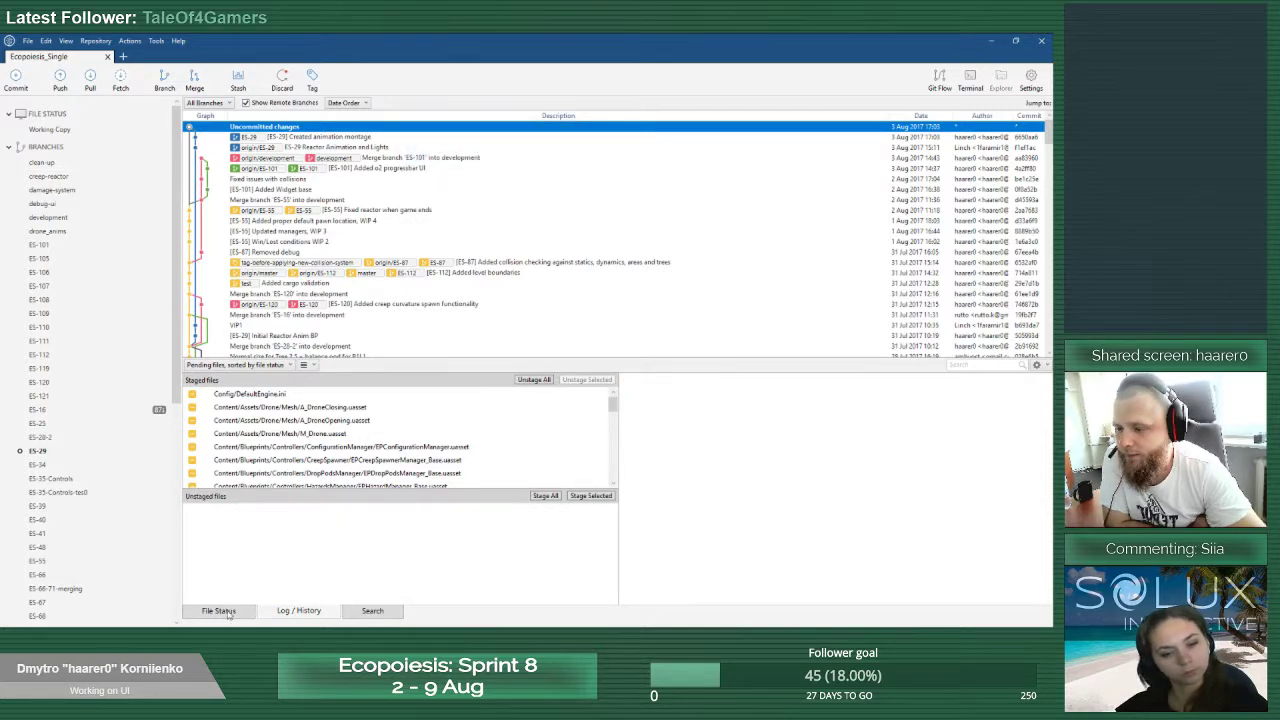
# Commit the resolved merge from the terminal, keeping the default message "Merge branch 'ES-55' into ES-29"
pyautogui.hotkey('alt', 'Tab')
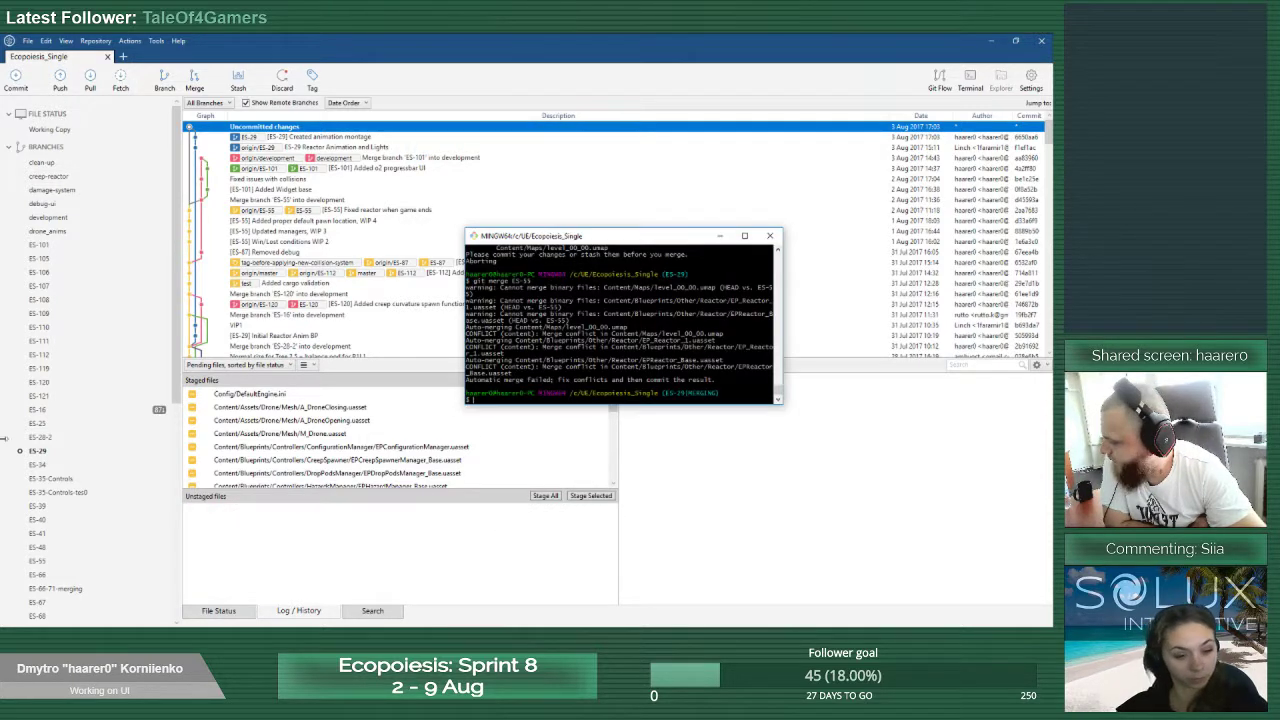
pyautogui.press('Up')
pyautogui.press('Up')
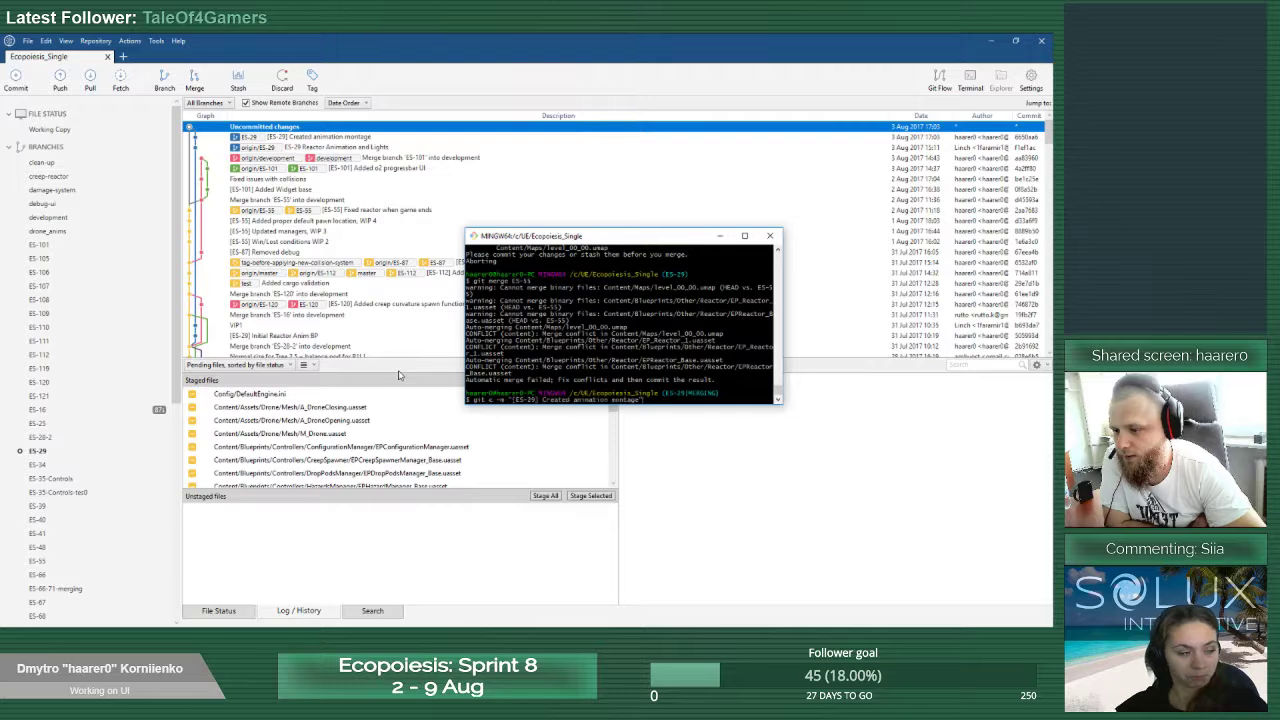
pyautogui.press('Down')
pyautogui.press('Down')
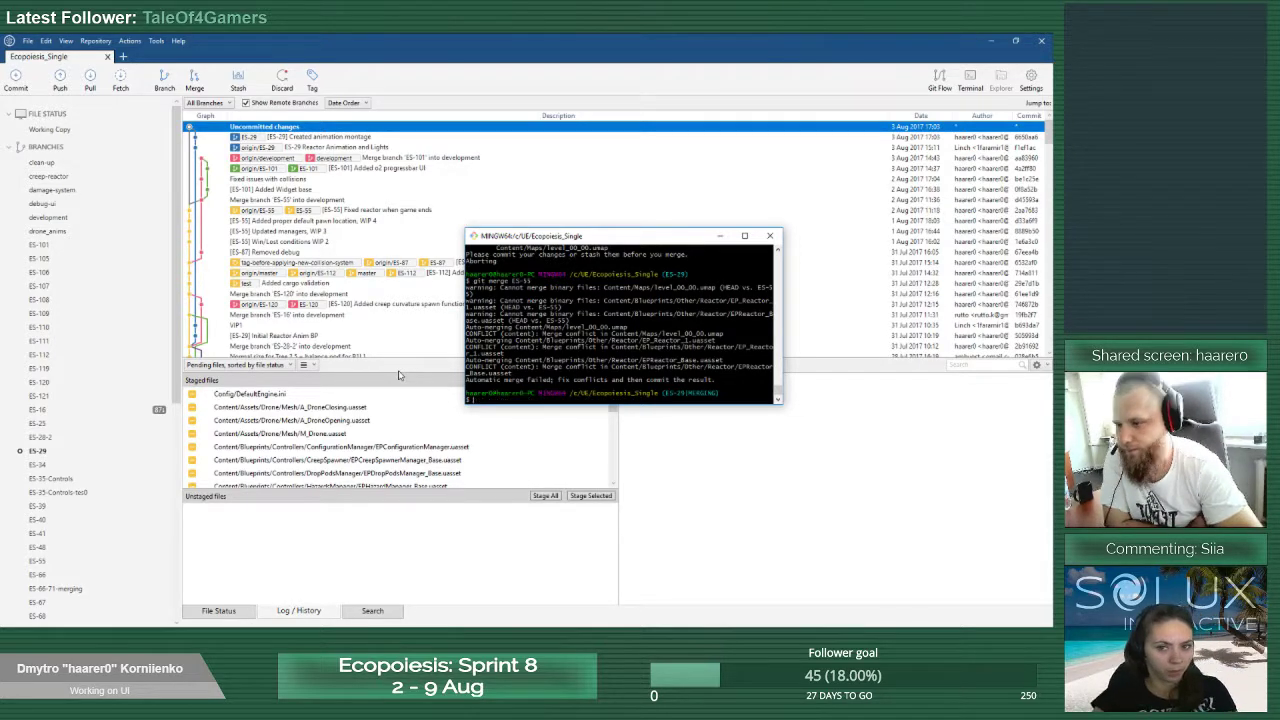
pyautogui.write('git c')
pyautogui.press('Return')
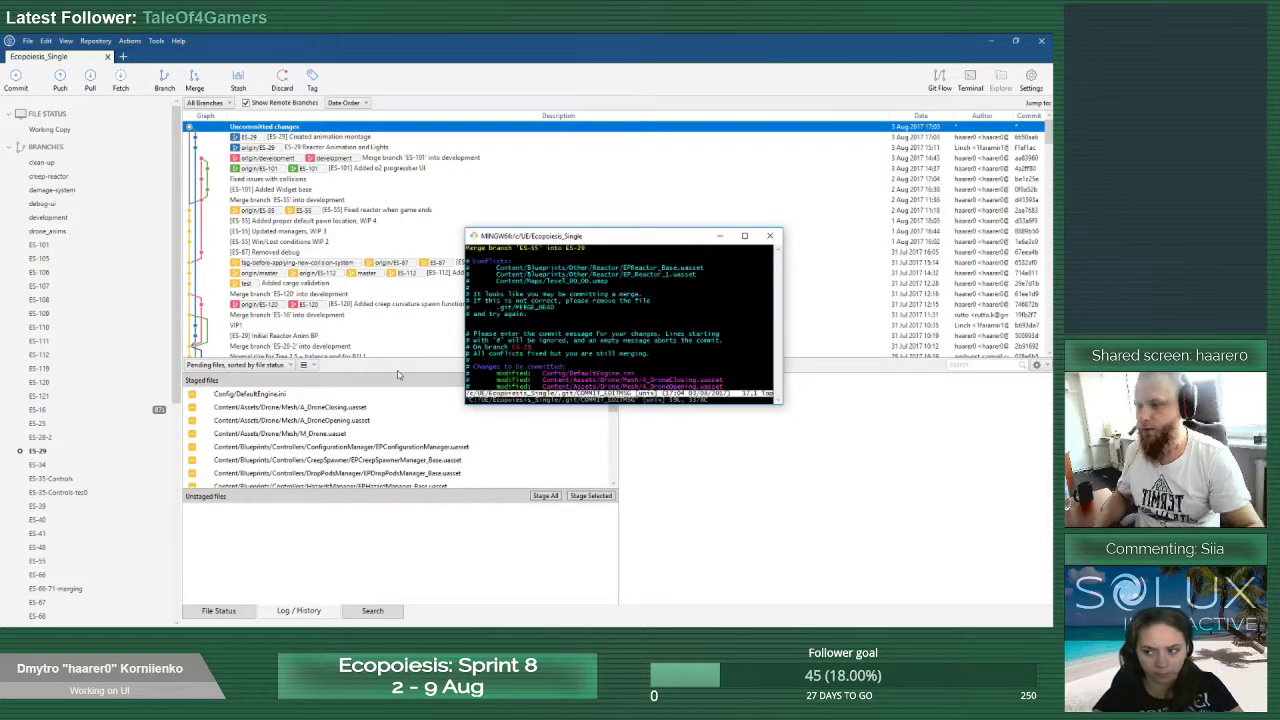
pyautogui.write(':wq')
pyautogui.press('Return')
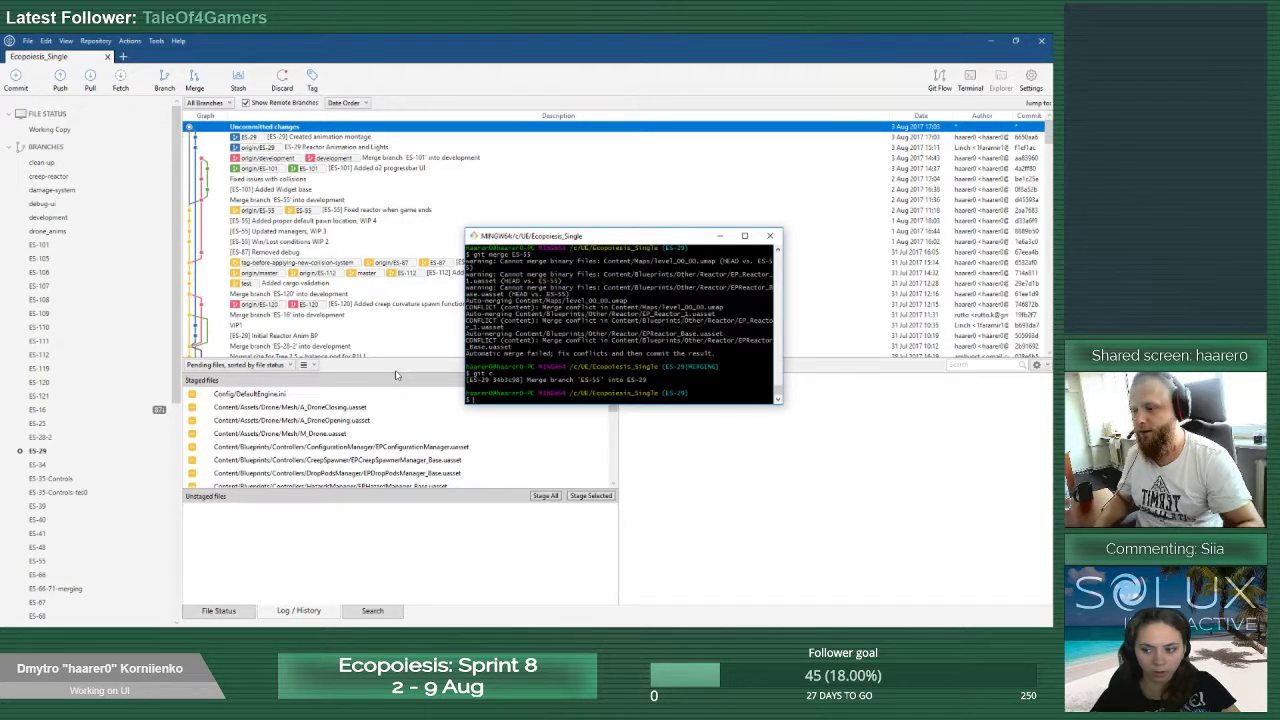
# Return to Sourcetree and look through the files changed by the "ES-29 Reactor Animation and Lights" commit
pyautogui.hotkey('alt', 'Tab')
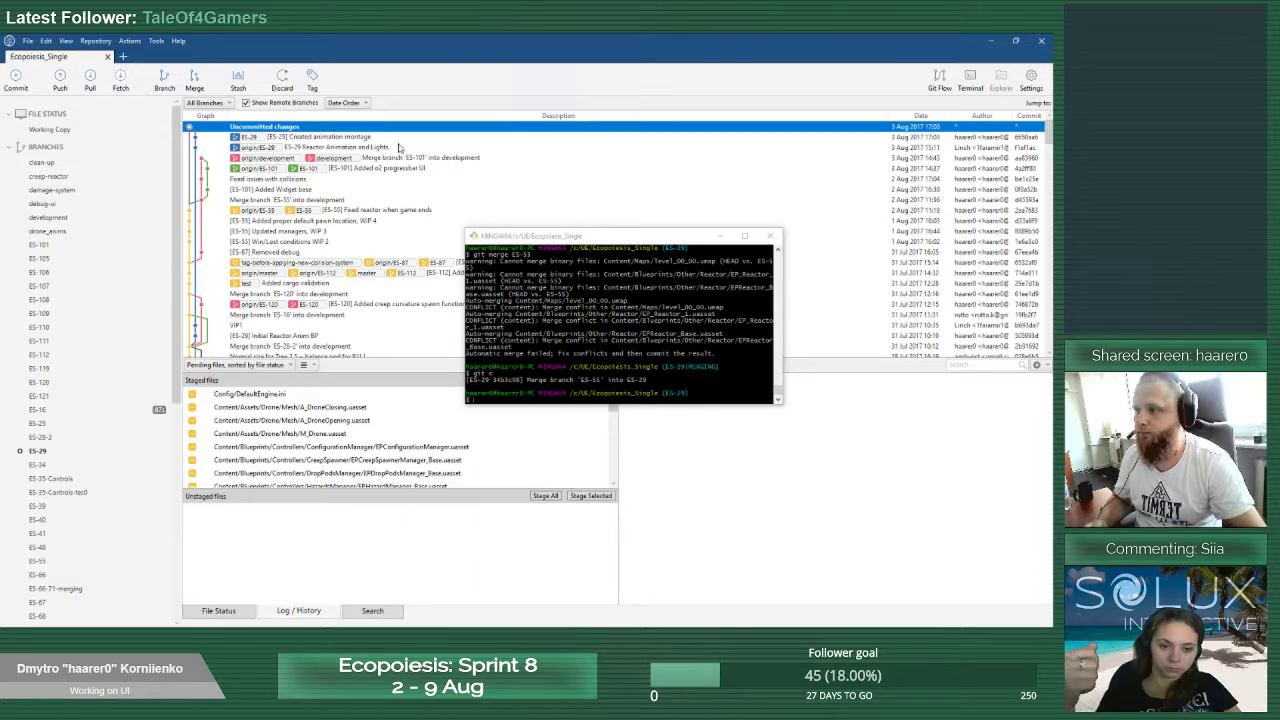
pyautogui.click(391, 148)
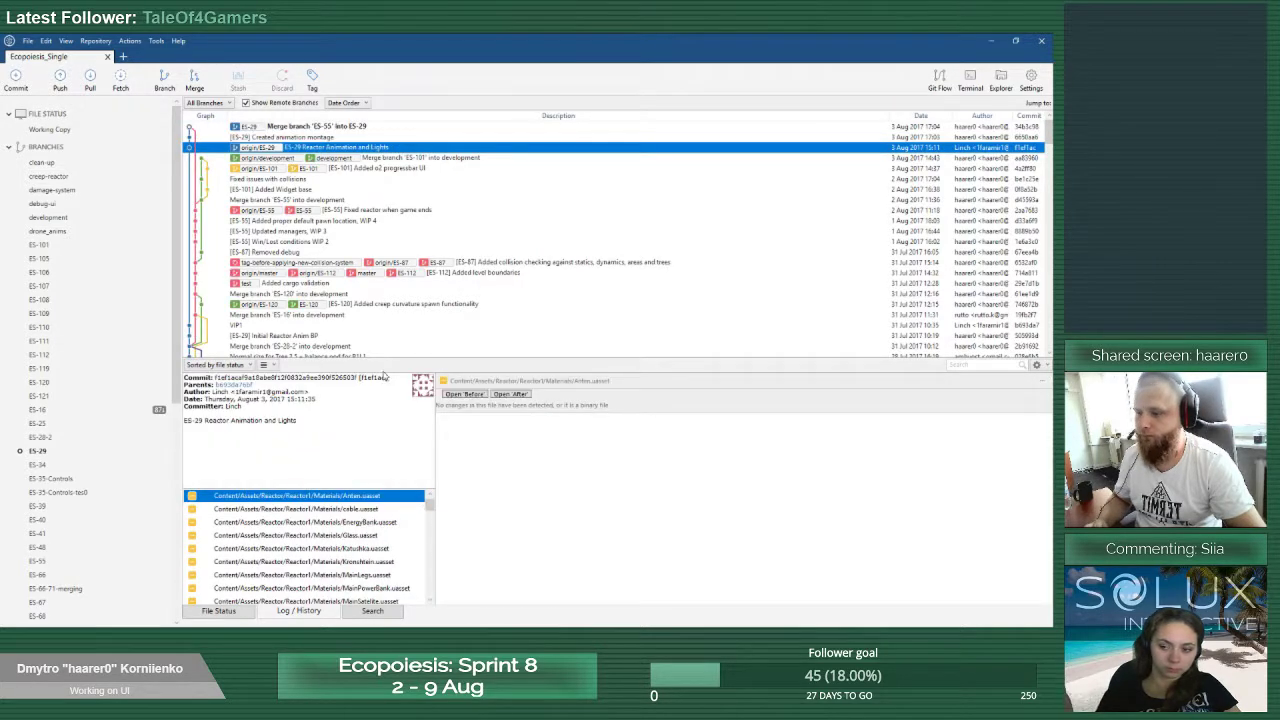
pyautogui.scroll(-10, 287, 534)
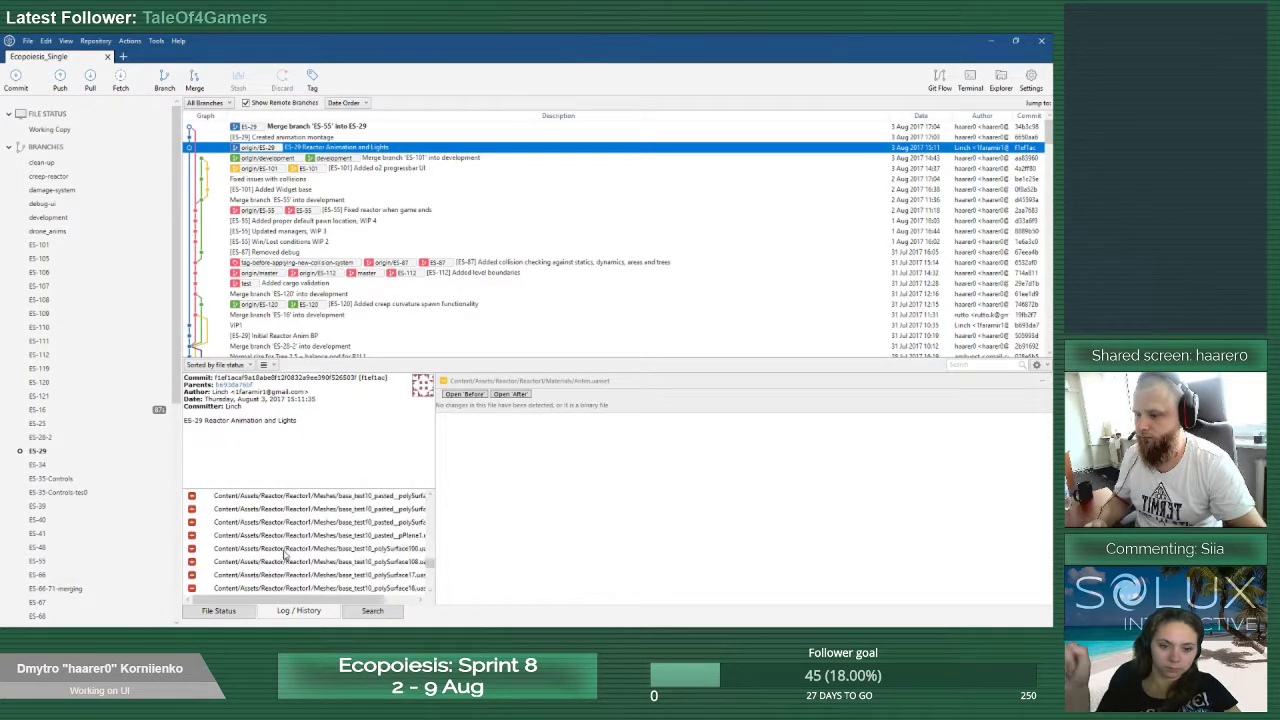
# Switch from the Git client to Unreal Editor and open the EPReactor_Base blueprint in Blueprints/Other/Reactor
pyautogui.click(990, 41)
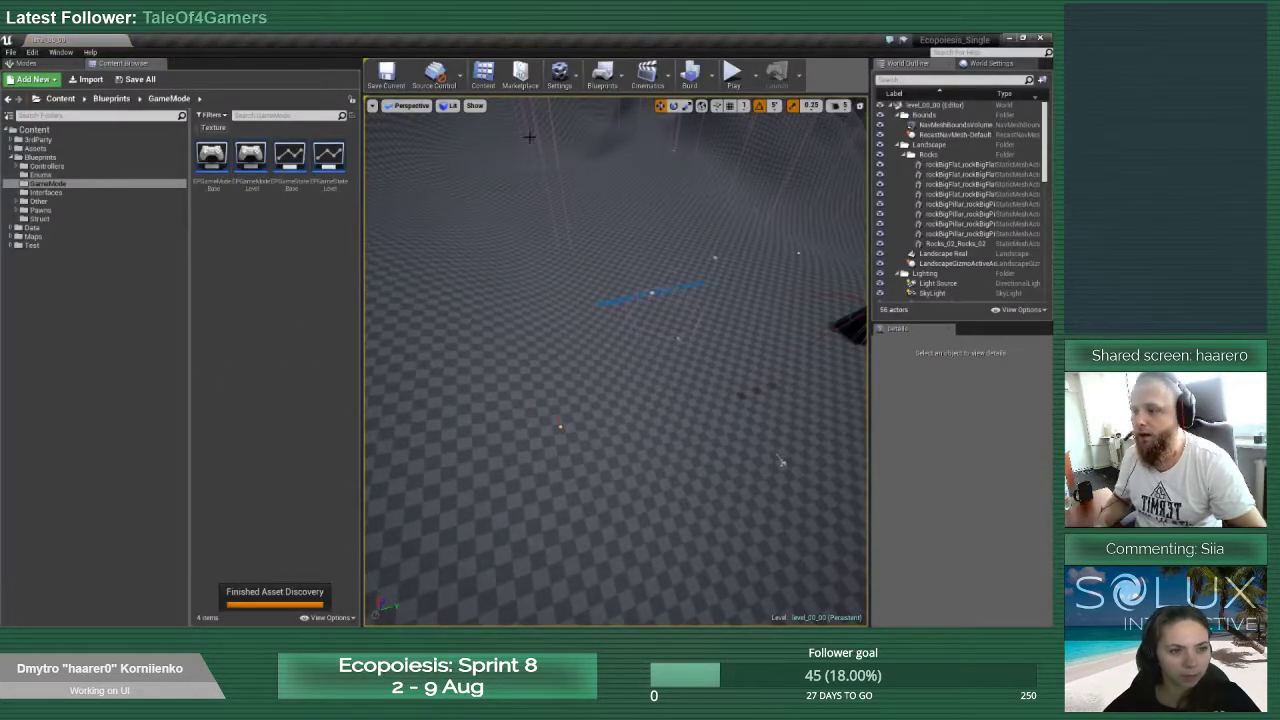
pyautogui.click(16, 201)
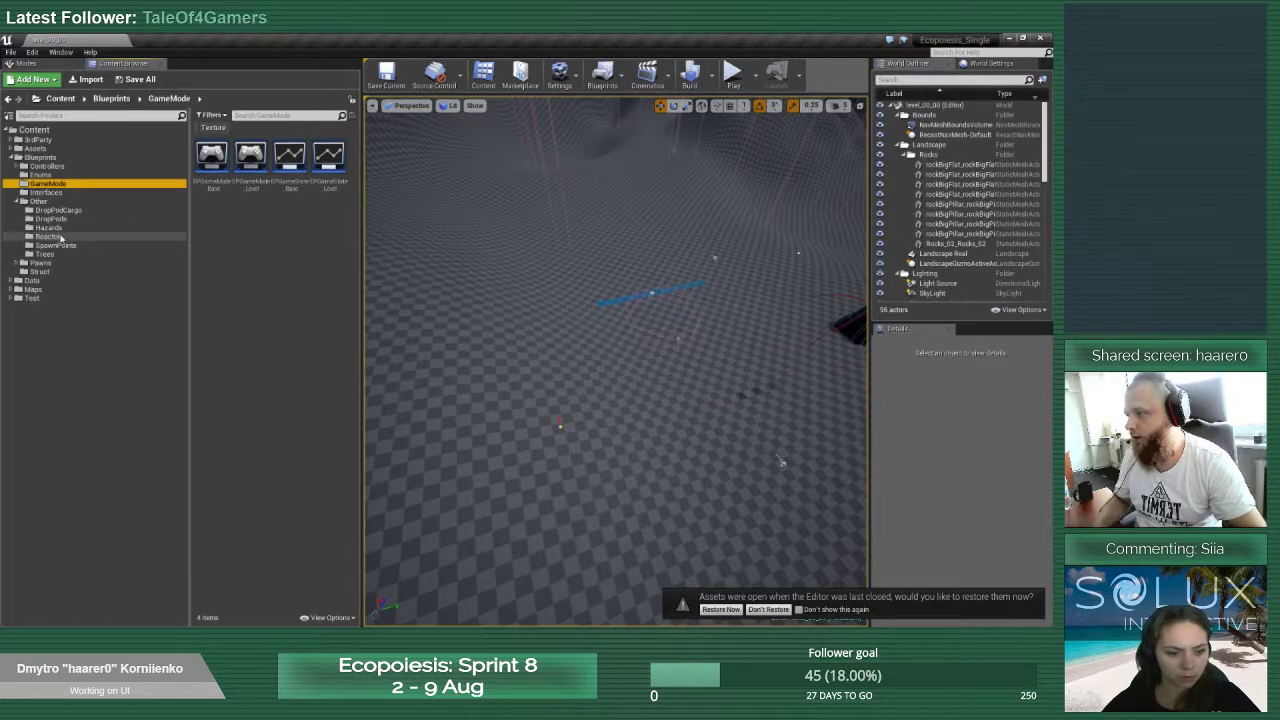
pyautogui.click(47, 236)
pyautogui.doubleClick(300, 165)
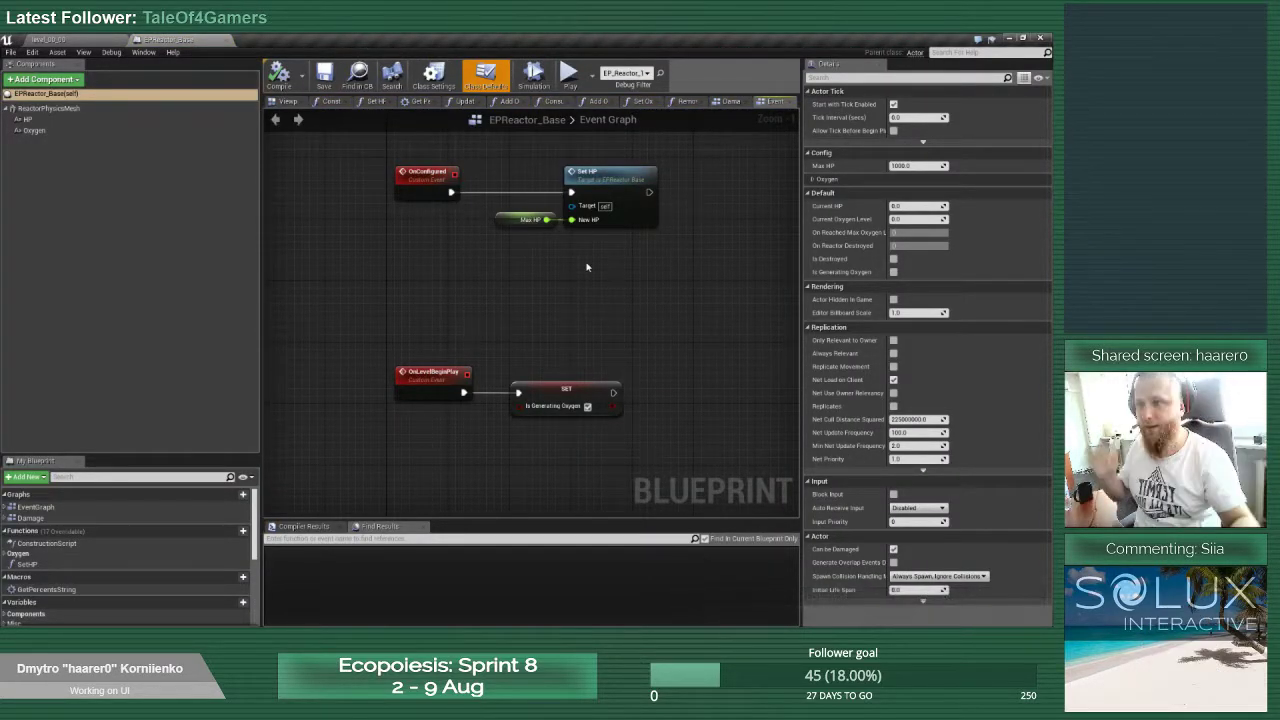
# Open the EP_Reactor_1 blueprint and delete the faulty On Begin Landing Animation call that follows Parent: BeginPlay
pyautogui.click(66, 41)
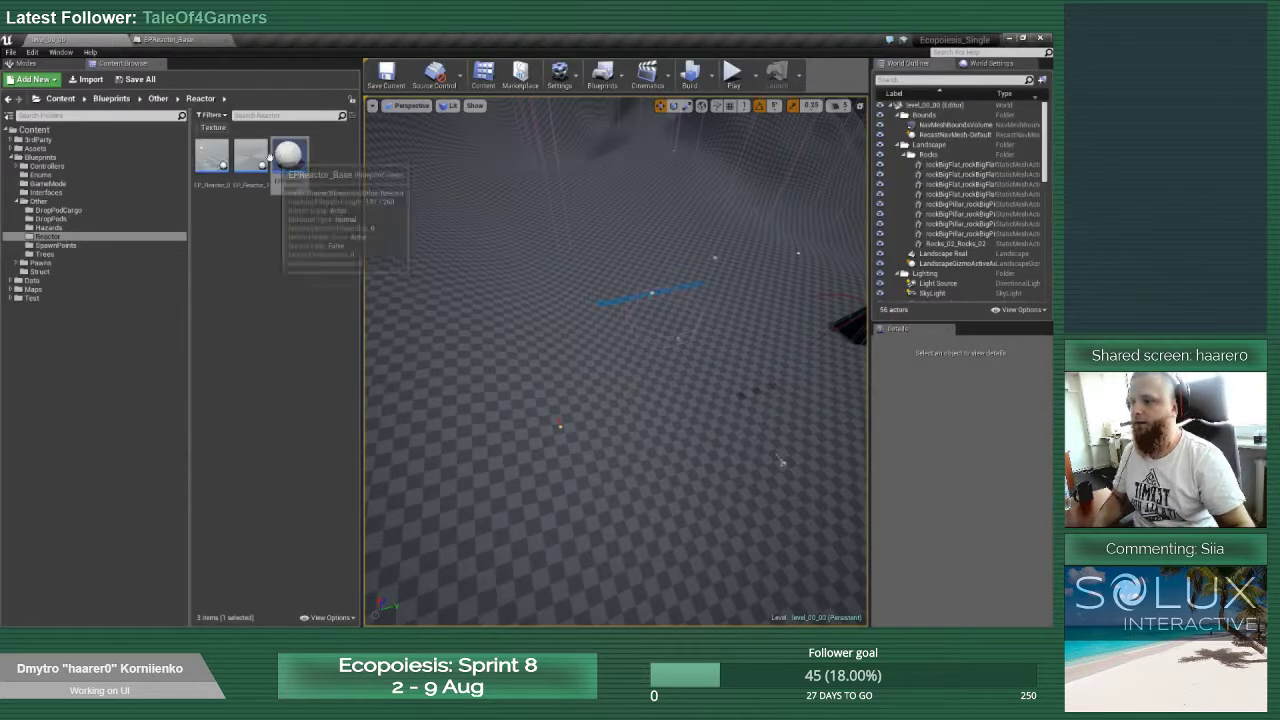
pyautogui.doubleClick(258, 163)
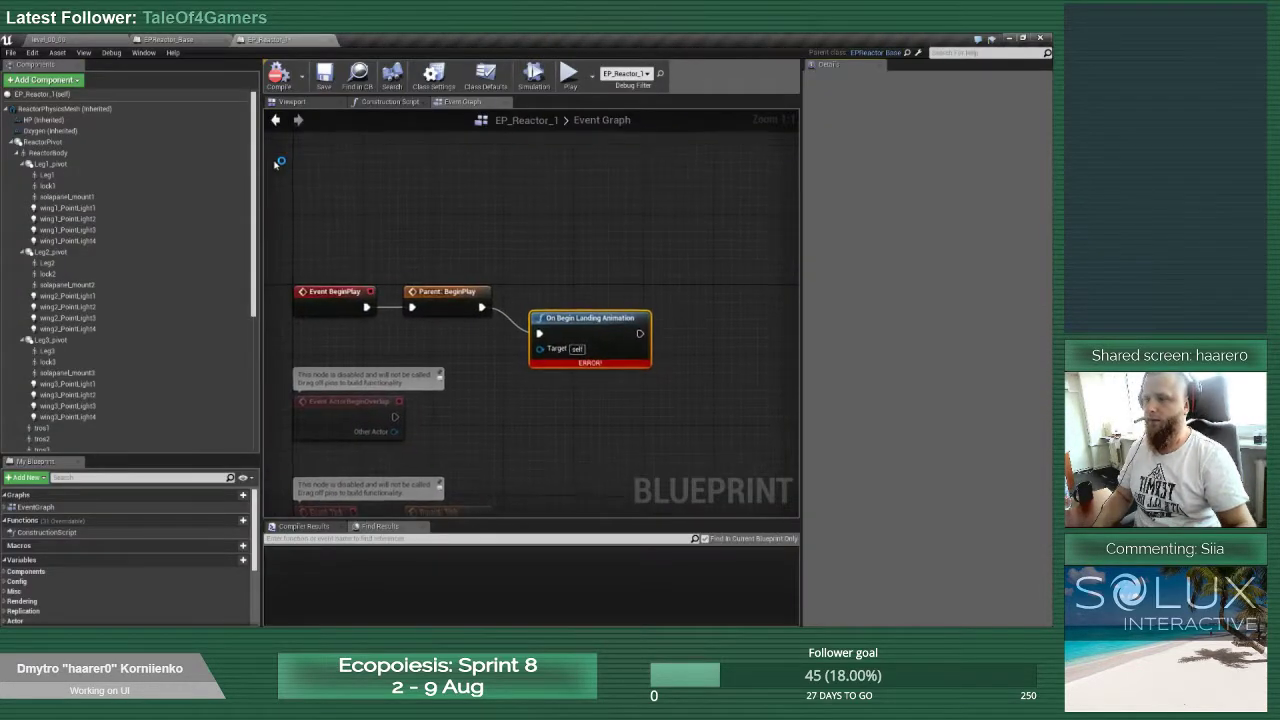
pyautogui.press('Delete')
# Locate the OnBeginLandingAnimation custom event in EP_Reactor_1 and list the event graph's events with more room for the blueprint's members
pyautogui.scroll(-7, 586, 322)
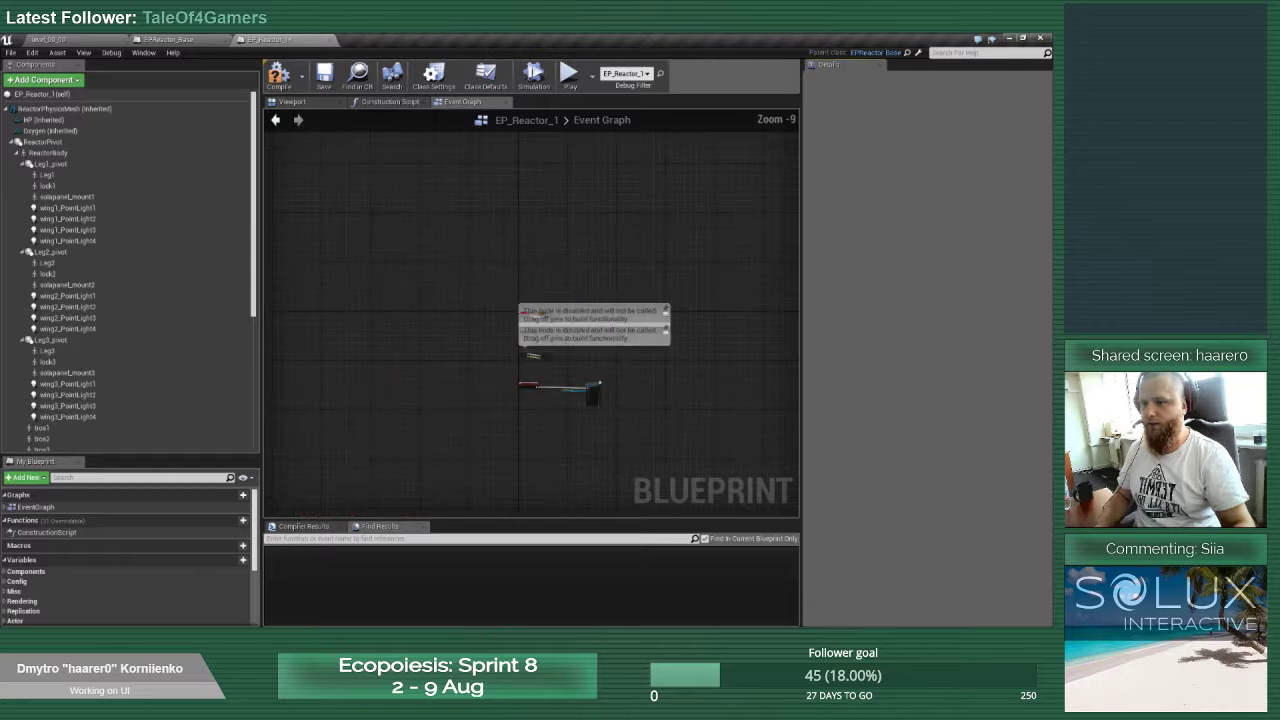
pyautogui.moveTo(530, 403); pyautogui.dragTo(478, 310, button='right')
pyautogui.scroll(1, 478, 310)
pyautogui.scroll(6, 476, 309)
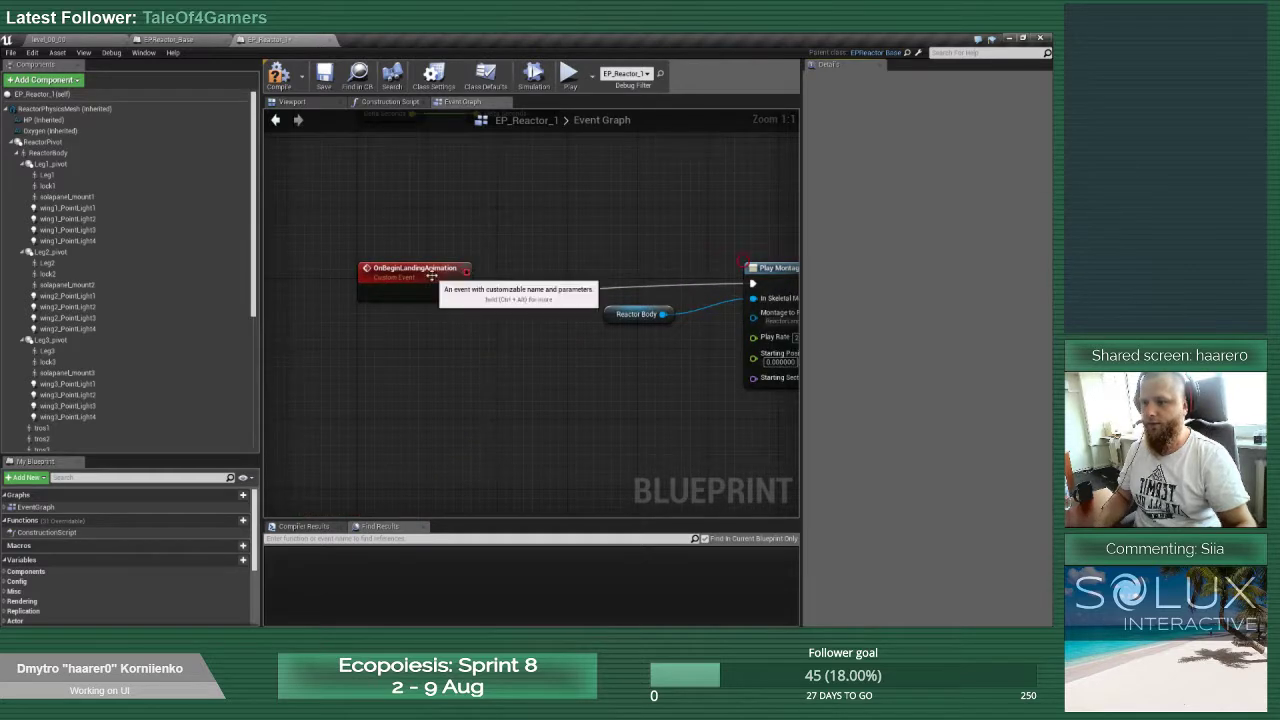
pyautogui.rightClick(432, 277)
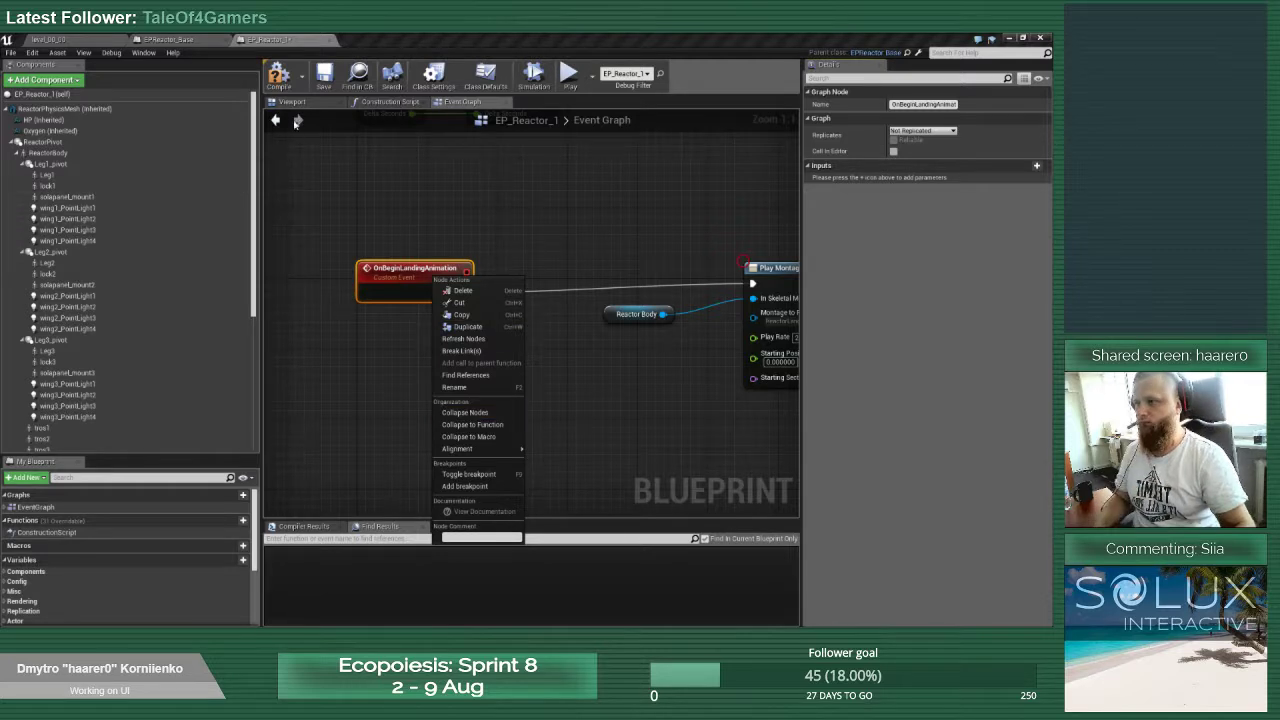
pyautogui.click(5, 507)
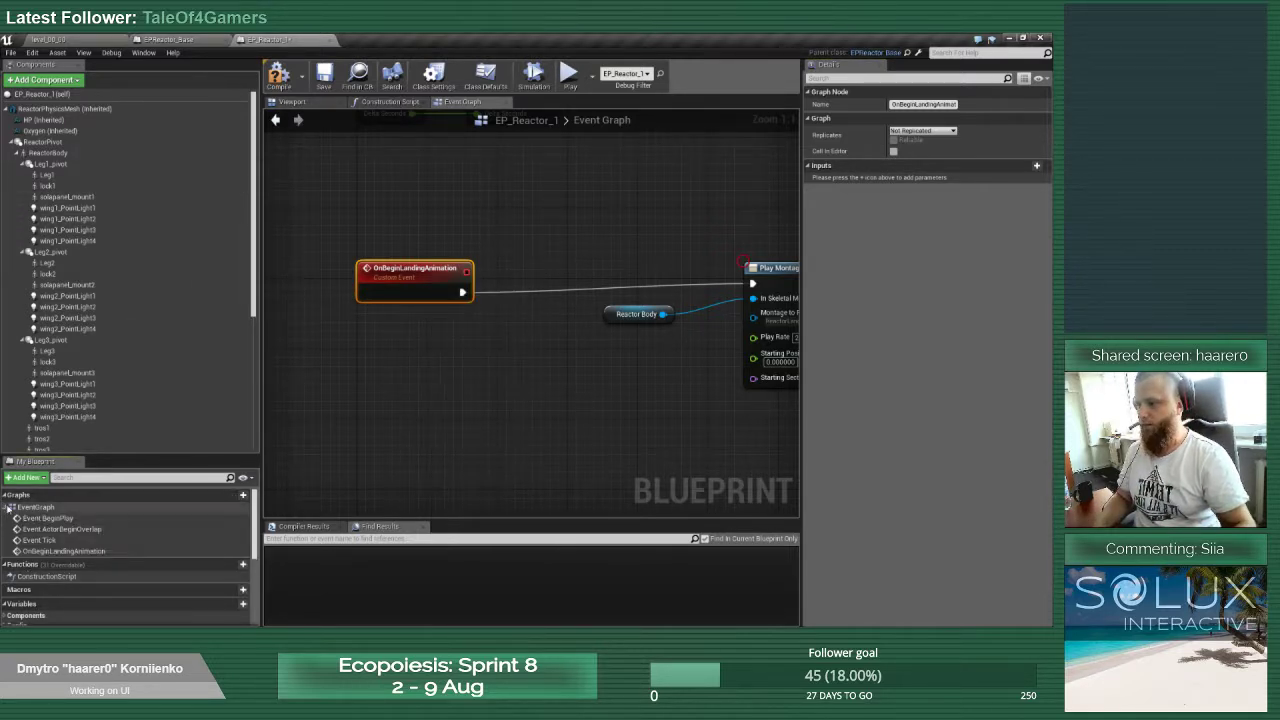
pyautogui.doubleClick(127, 458)
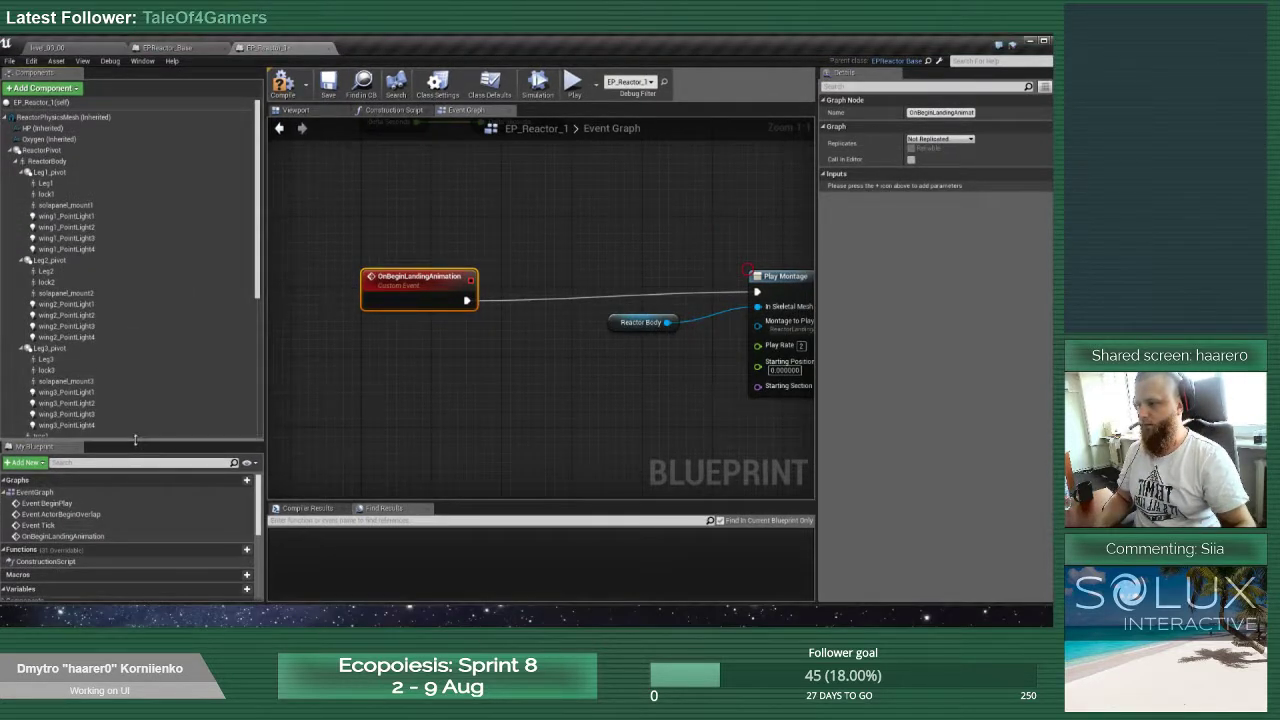
pyautogui.moveTo(135, 438); pyautogui.dragTo(135, 276)
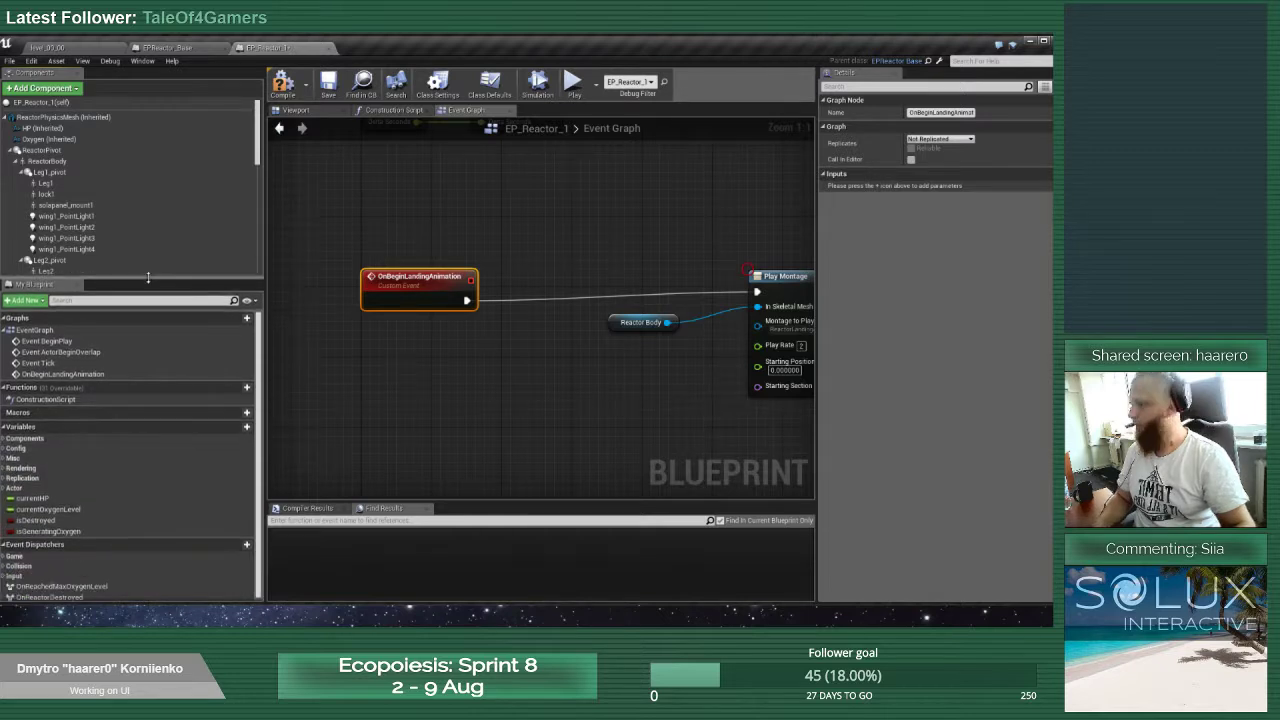
pyautogui.doubleClick(95, 374)
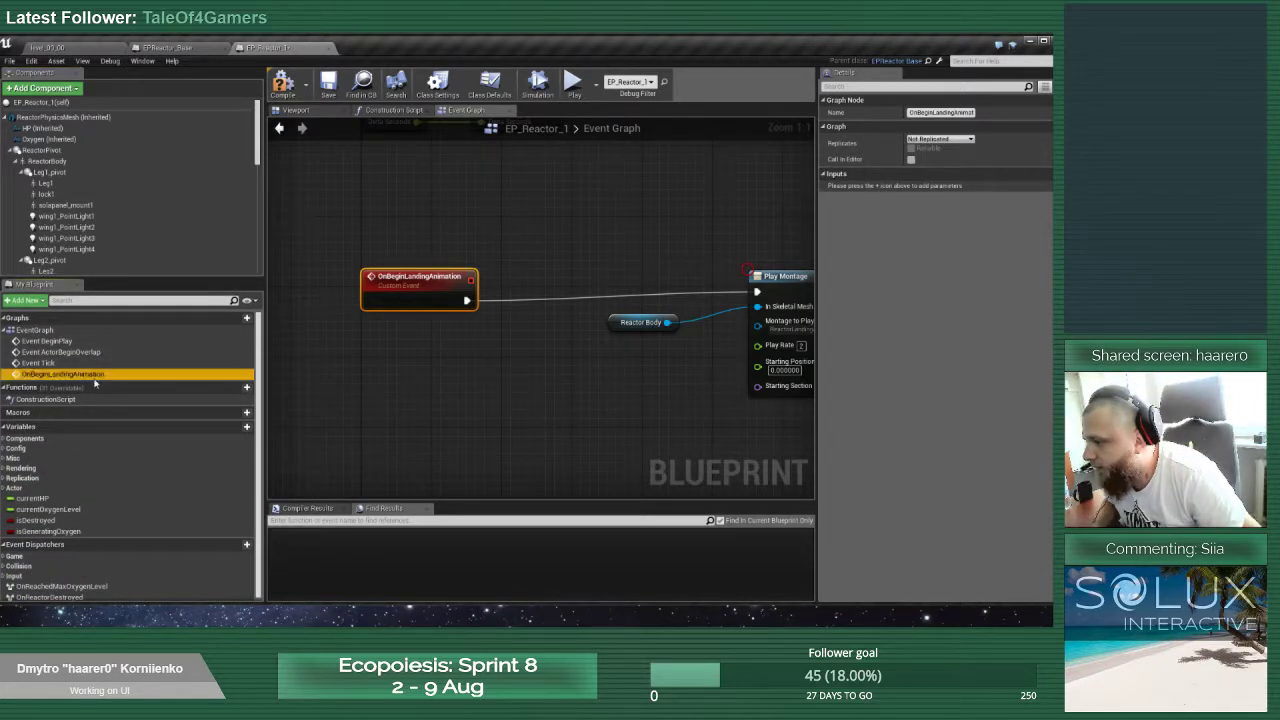
# Refresh the OnBeginLandingAnimation event node, check its node actions, and compile the EP_Reactor_1 blueprint
pyautogui.moveTo(765, 251); pyautogui.dragTo(570, 286, button='right')
pyautogui.rightClick(379, 351)
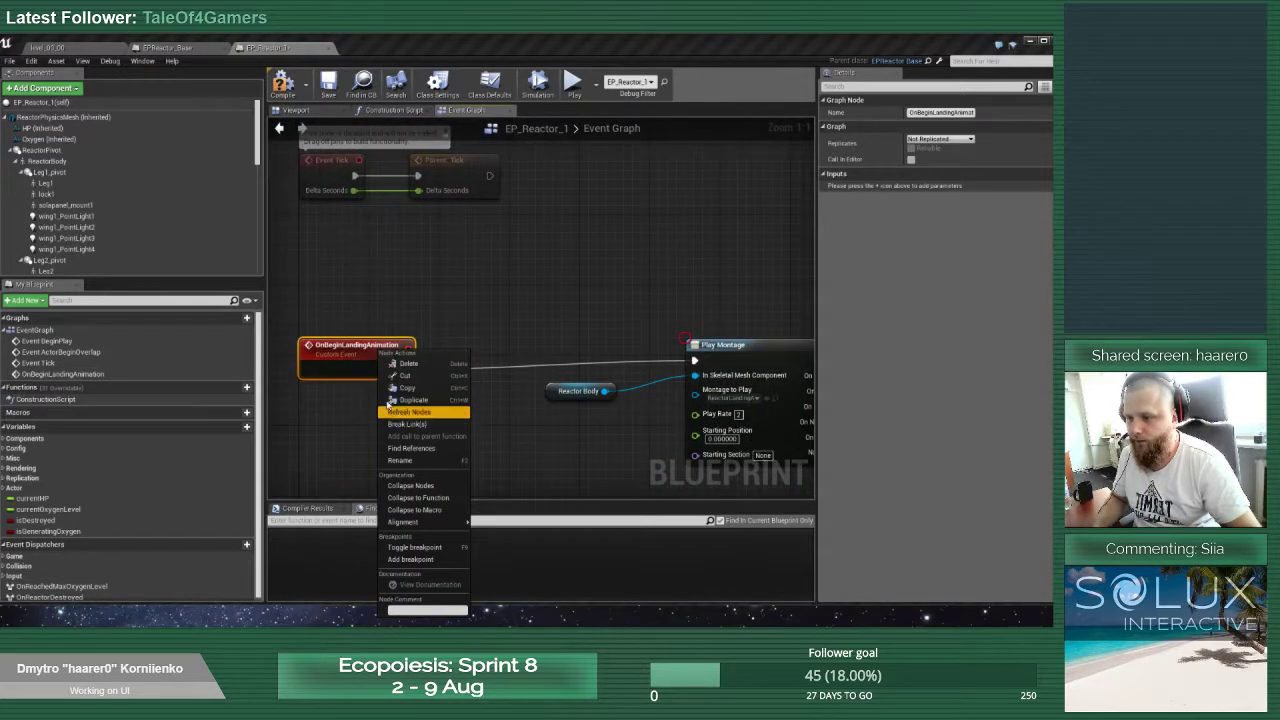
pyautogui.click(405, 412)
pyautogui.rightClick(378, 348)
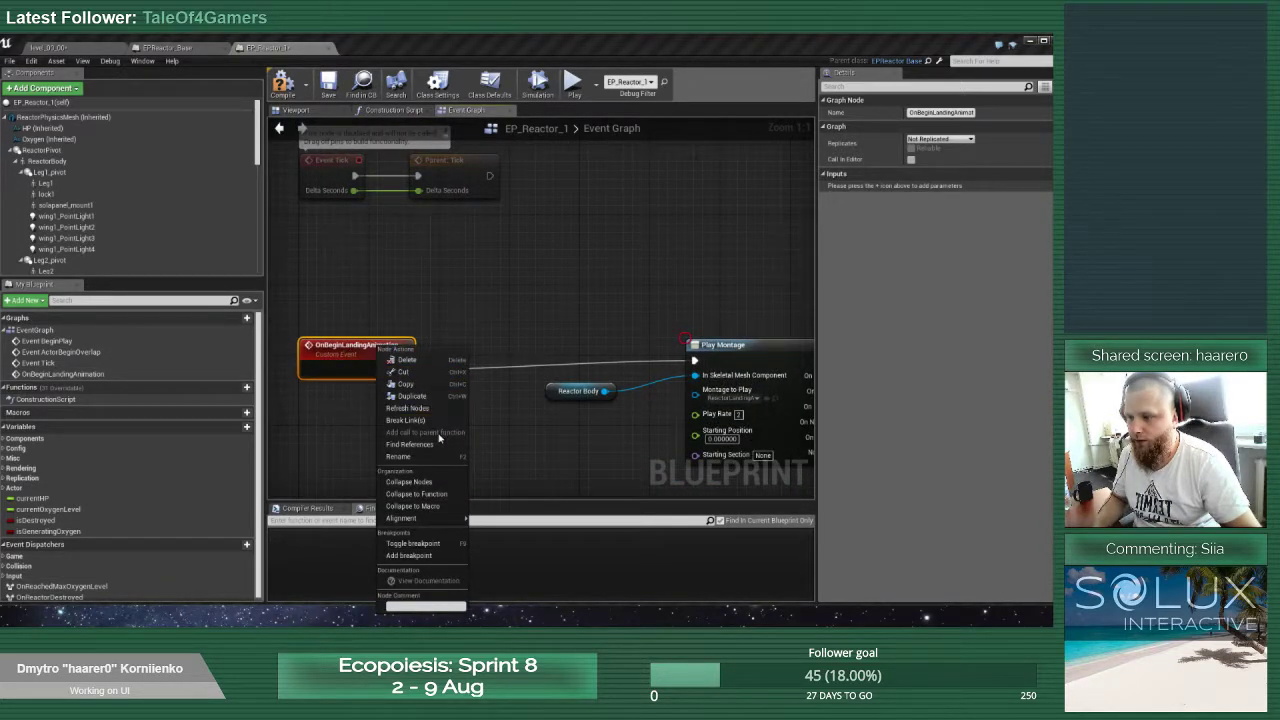
pyautogui.click(431, 327)
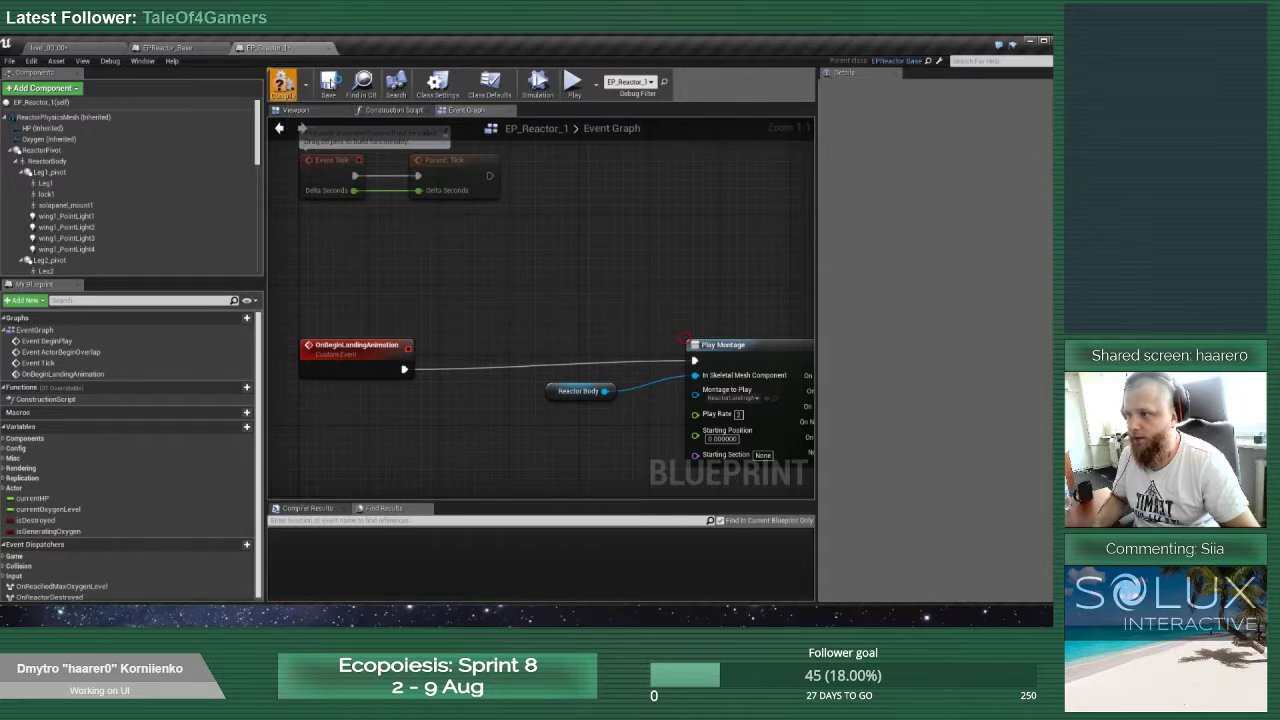
# Check the events in EPReactor_Base, then open the EPGameMode_Level blueprint from the GameMode folder
pyautogui.click(165, 47)
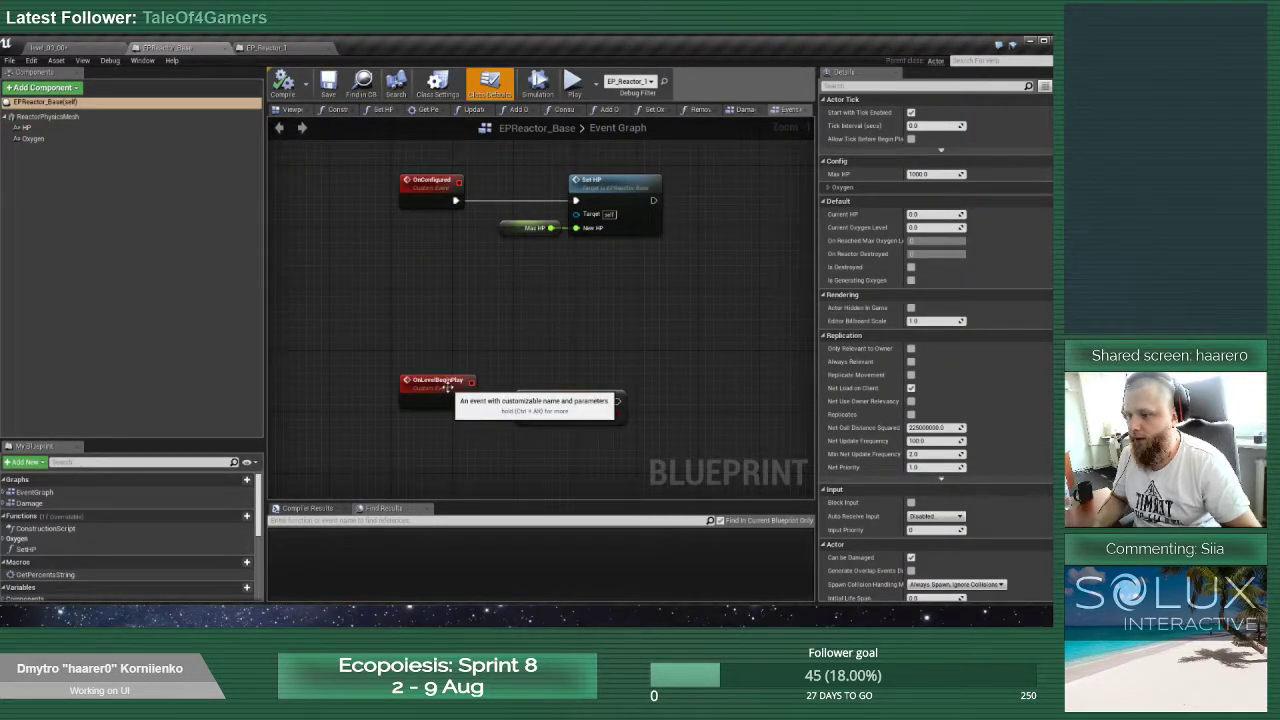
pyautogui.click(310, 47)
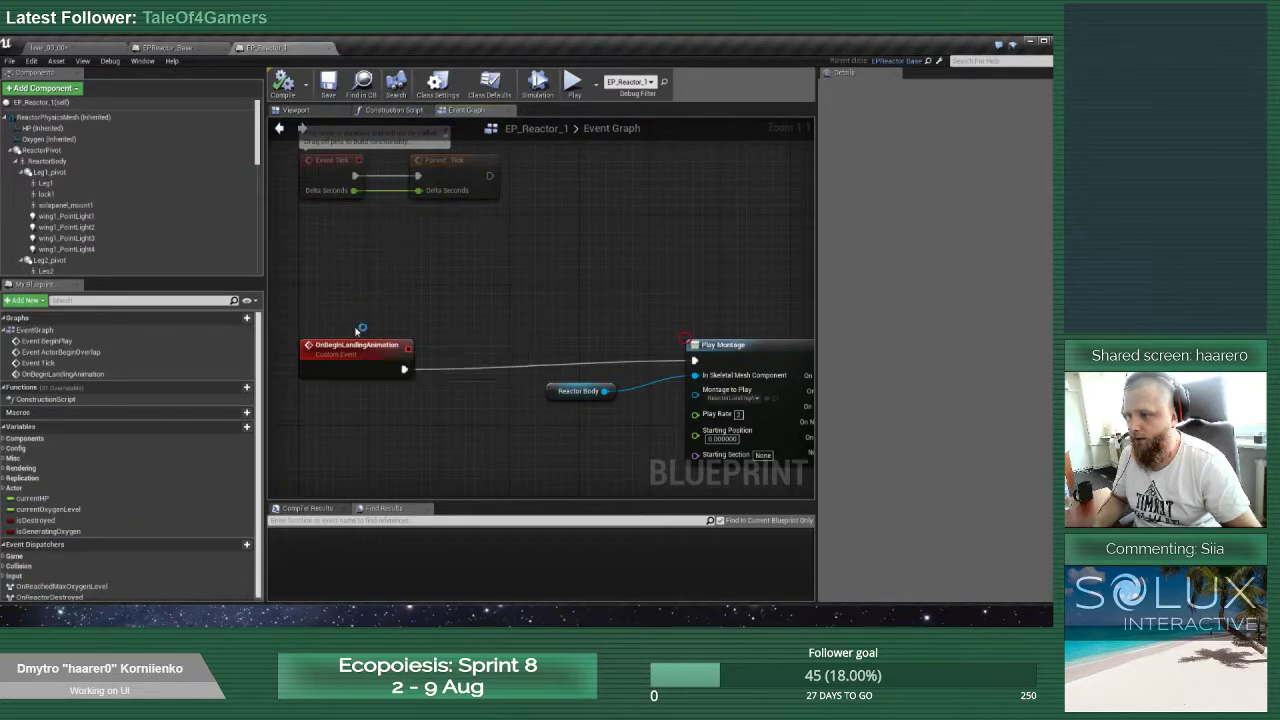
pyautogui.click(50, 47)
pyautogui.click(40, 192)
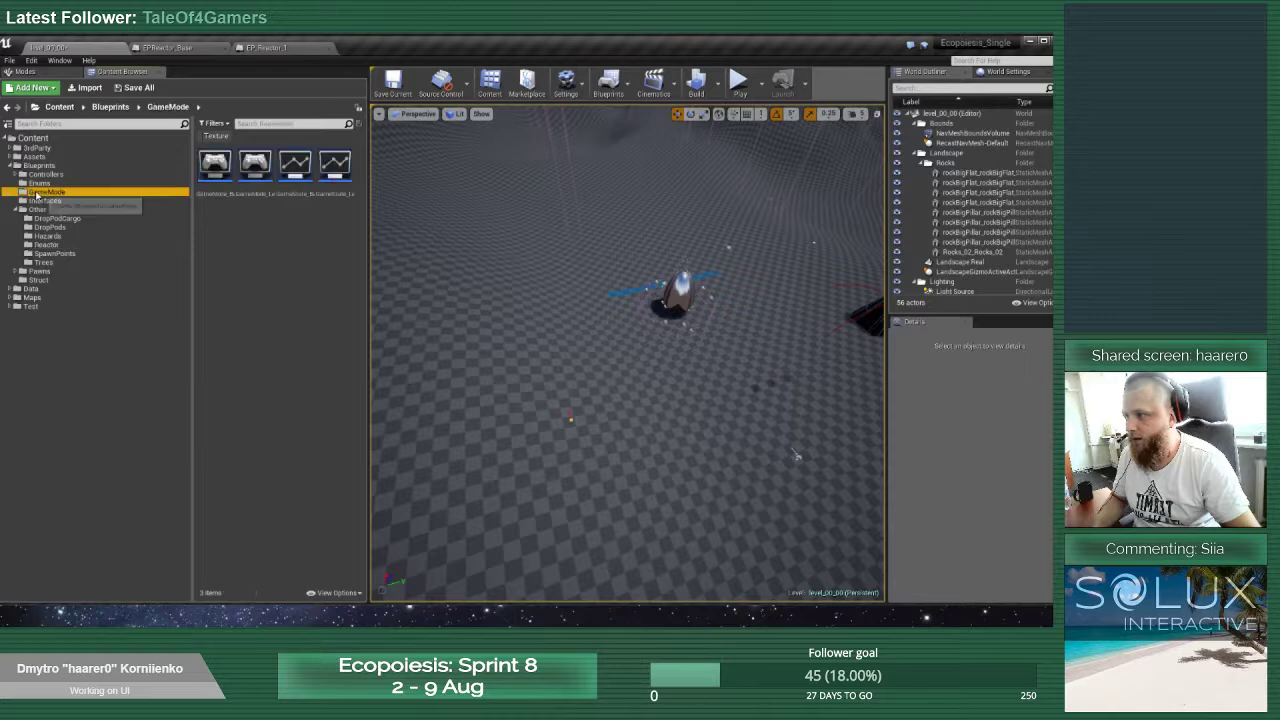
pyautogui.doubleClick(256, 165)
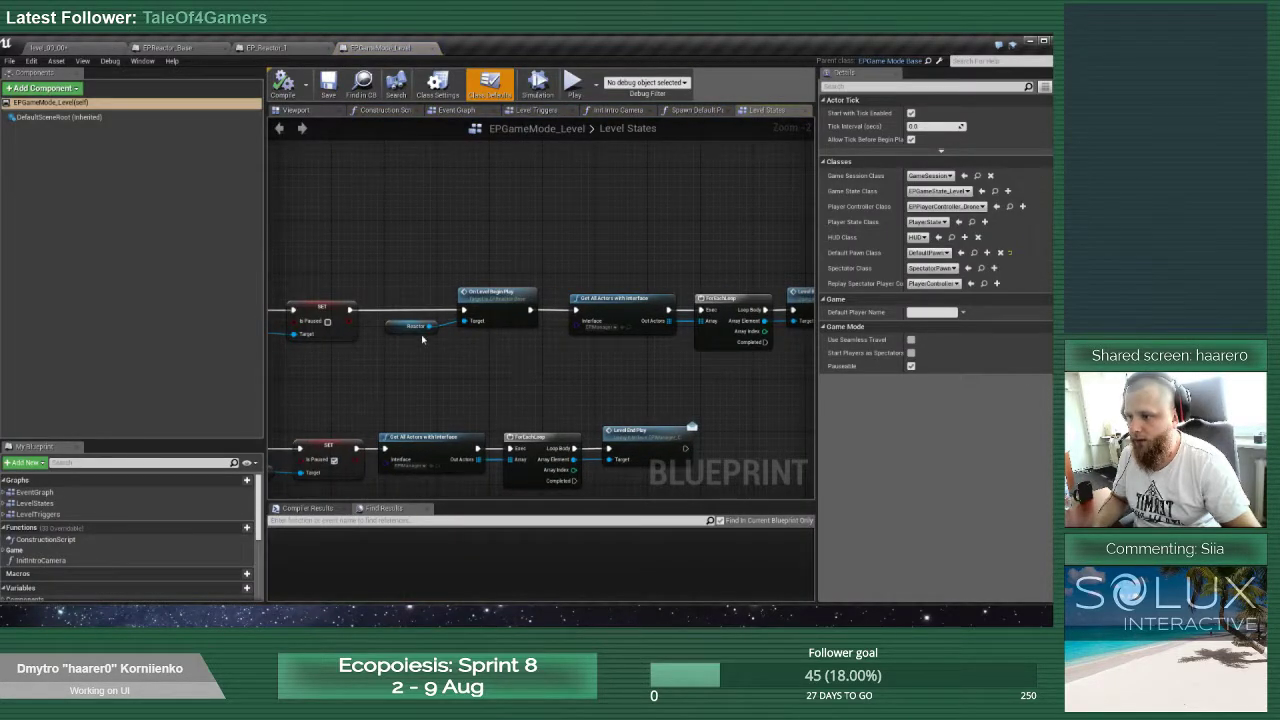
# Examine the Event On Level State Changed logic in the LevelStates graph, including the outputs of the Switch on EPELevelStates node
pyautogui.moveTo(376, 249); pyautogui.dragTo(451, 377, button='right')
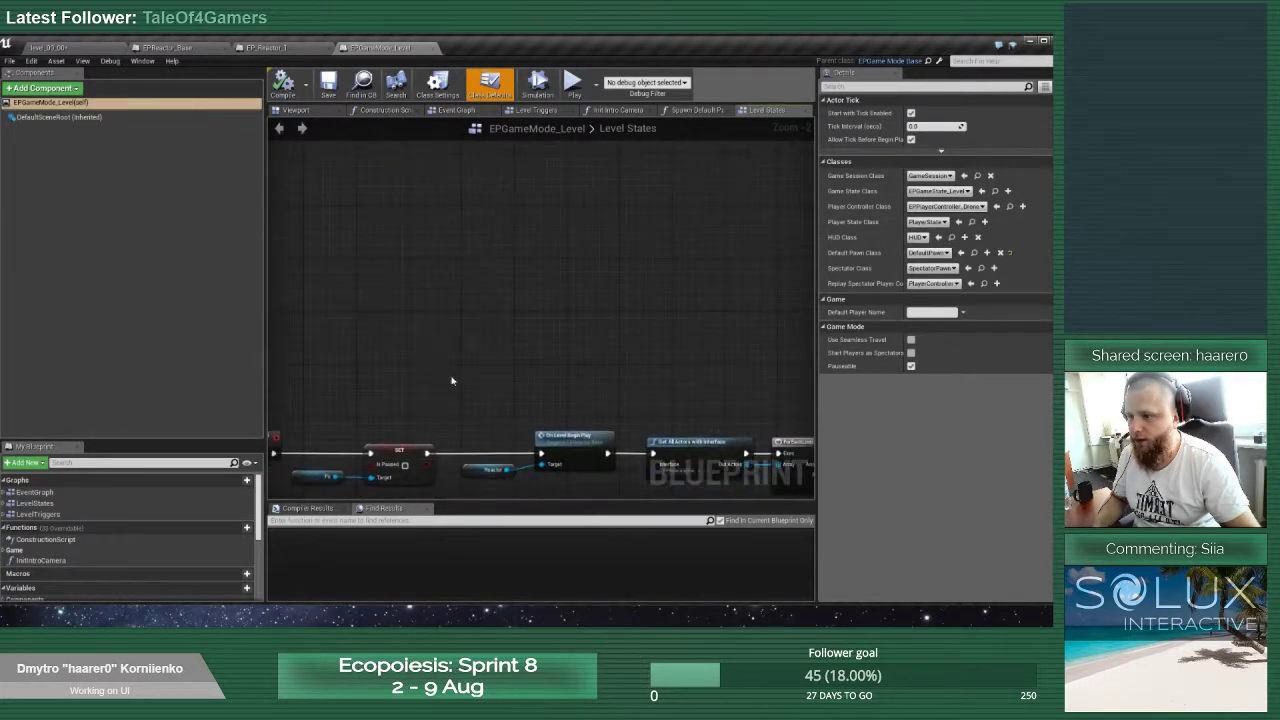
pyautogui.click(5, 492)
pyautogui.click(6, 514)
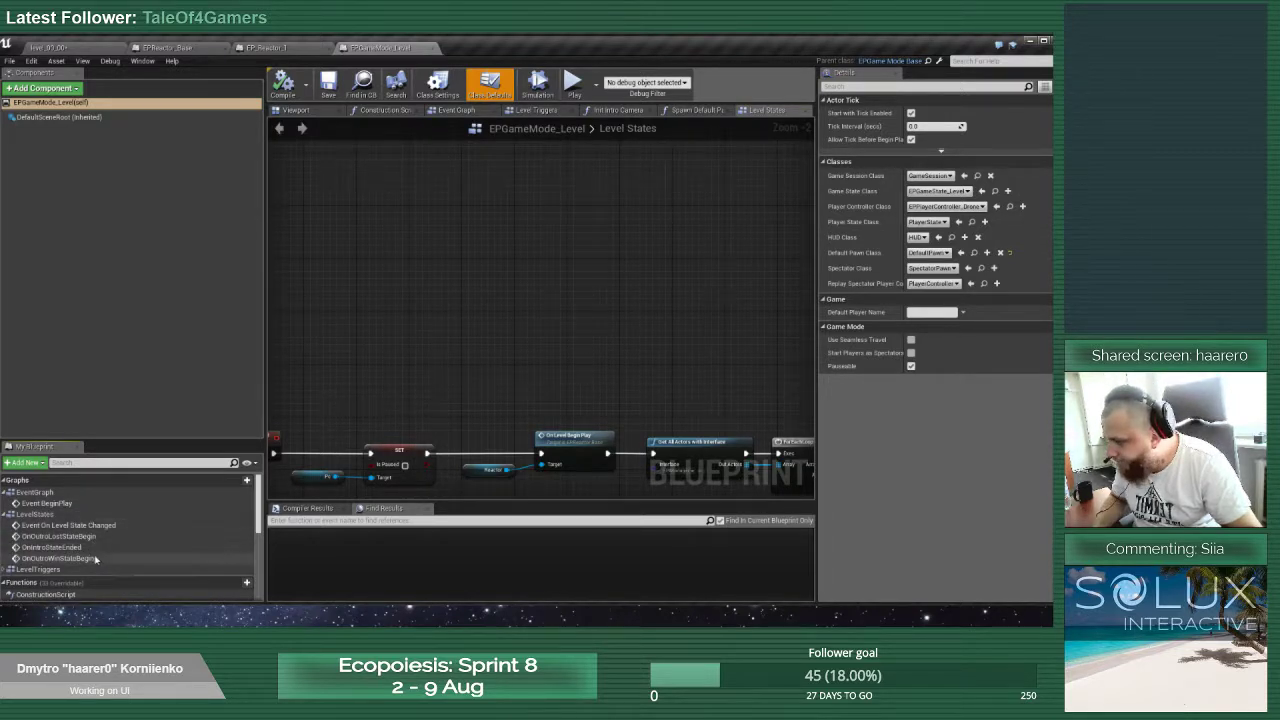
pyautogui.click(5, 569)
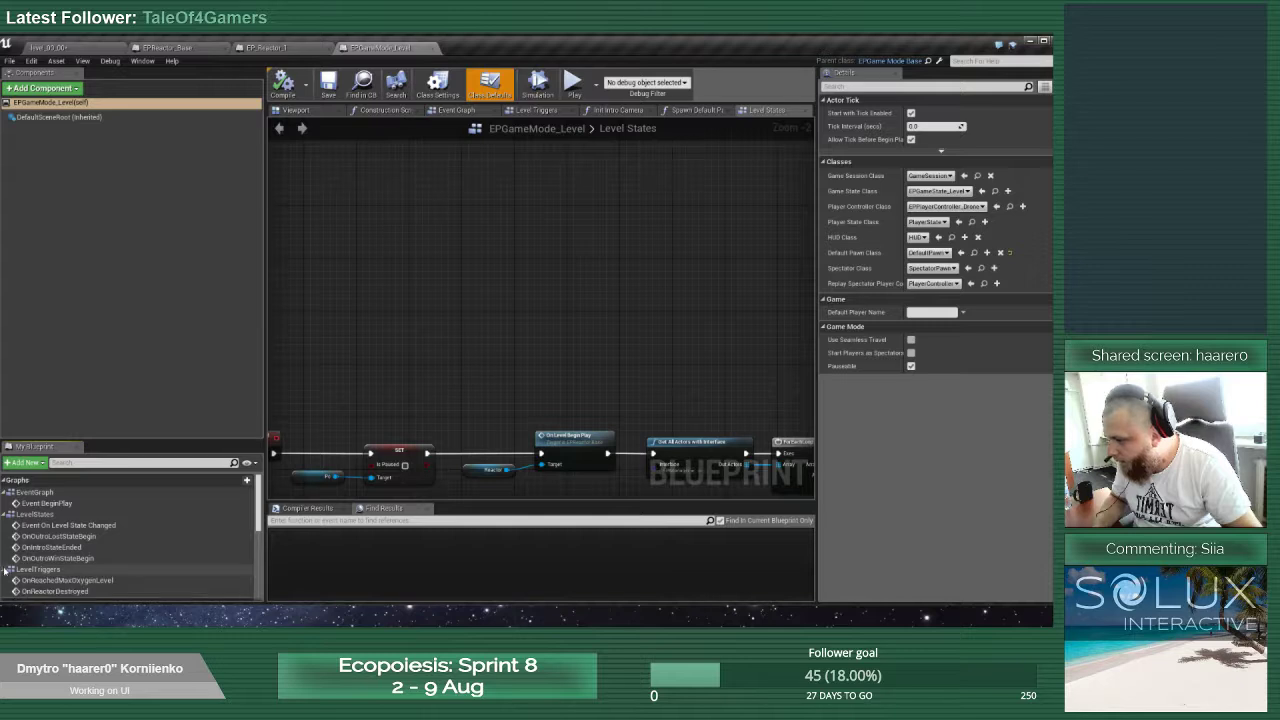
pyautogui.scroll(-6, 91, 588)
pyautogui.scroll(5, 82, 574)
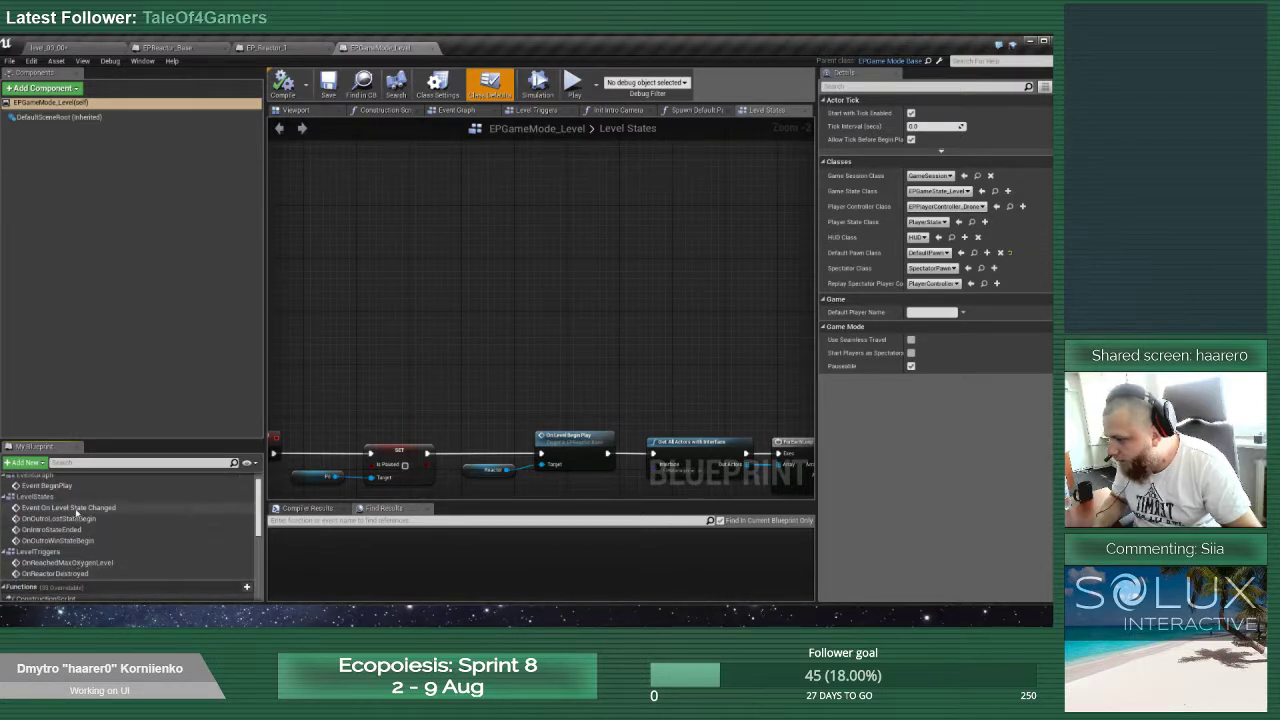
pyautogui.doubleClick(68, 507)
pyautogui.moveTo(688, 358); pyautogui.dragTo(436, 316, button='right')
pyautogui.scroll(-5, 643, 366)
pyautogui.scroll(5, 587, 311)
pyautogui.moveTo(367, 351); pyautogui.dragTo(508, 380, button='right')
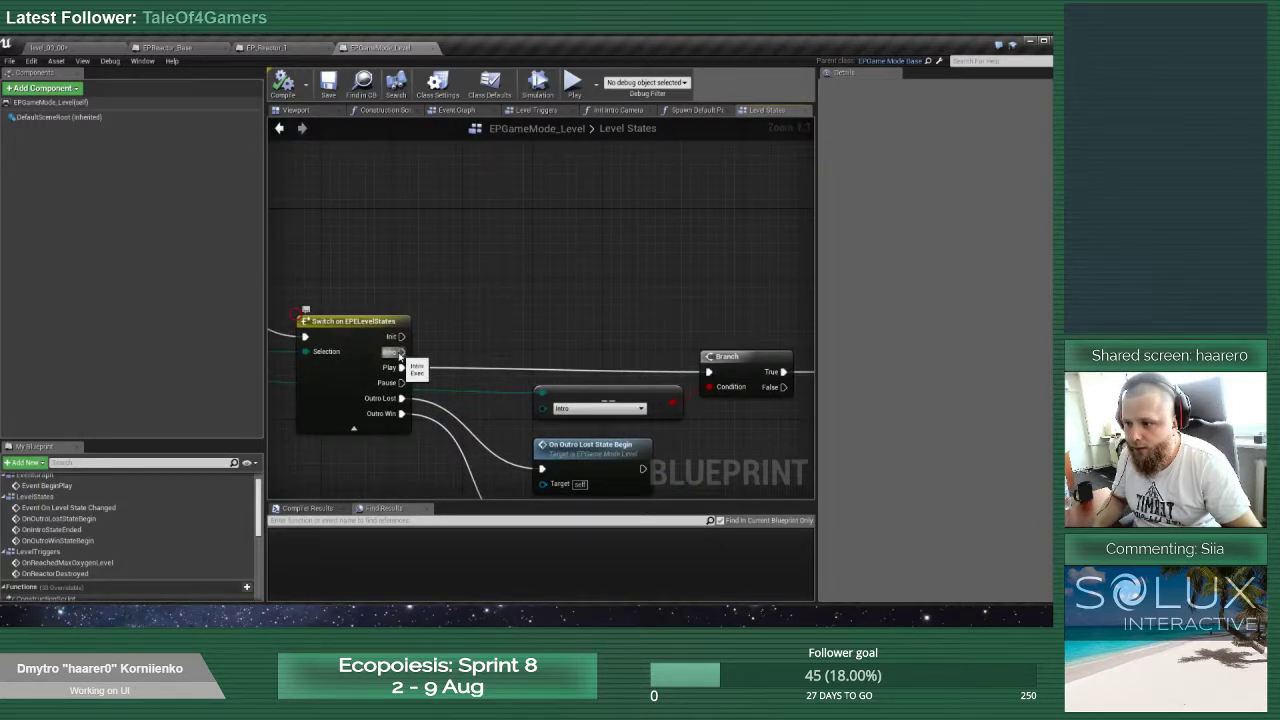
pyautogui.moveTo(400, 352); pyautogui.dragTo(512, 297)
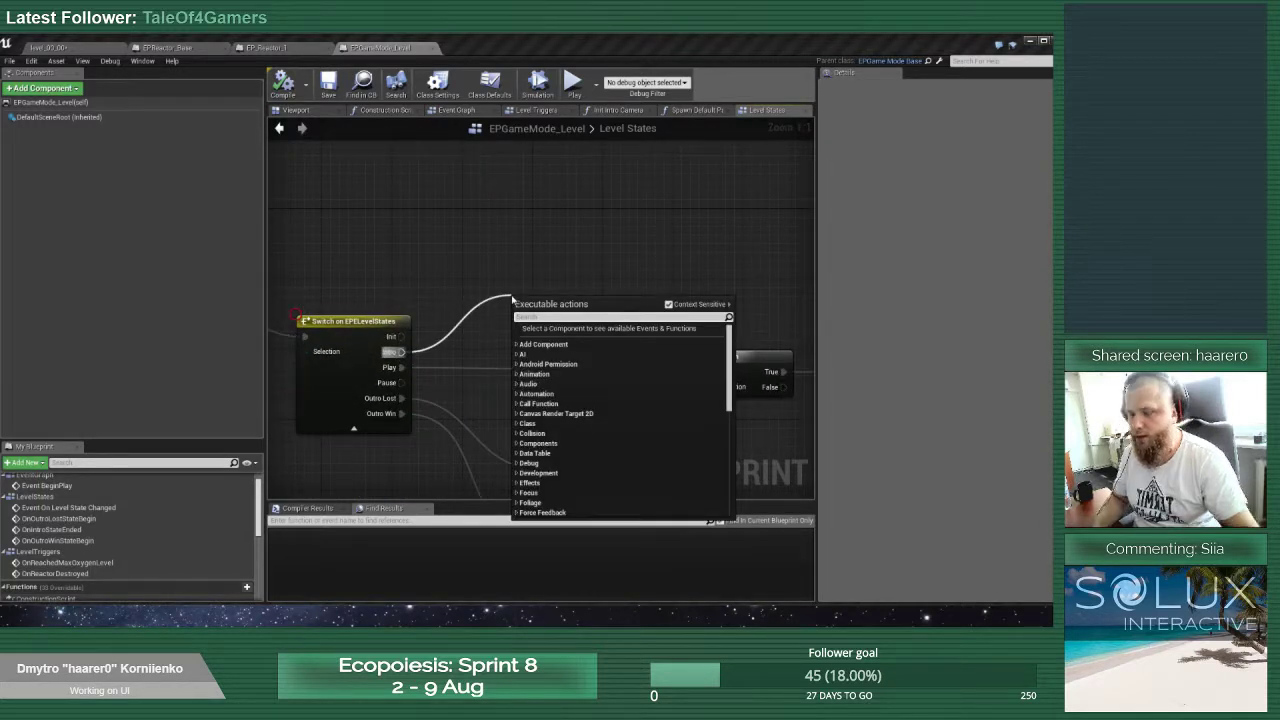
pyautogui.write('reac')
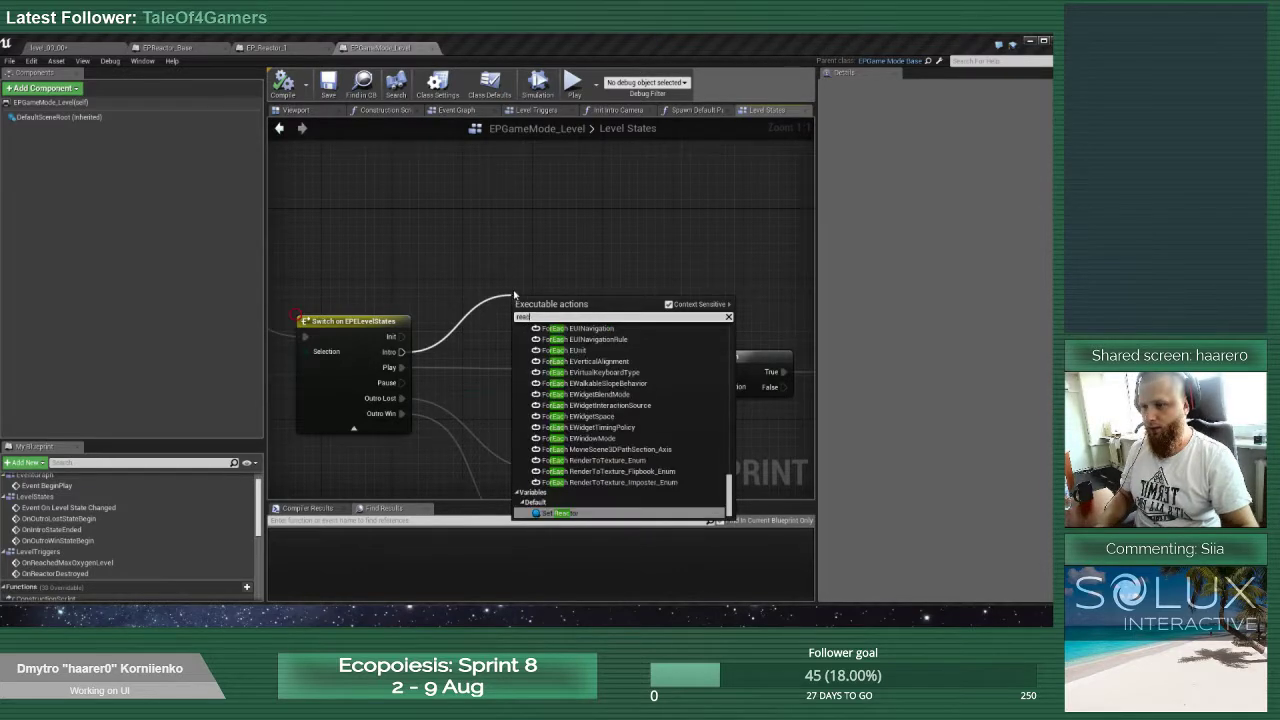
pyautogui.click(593, 516)
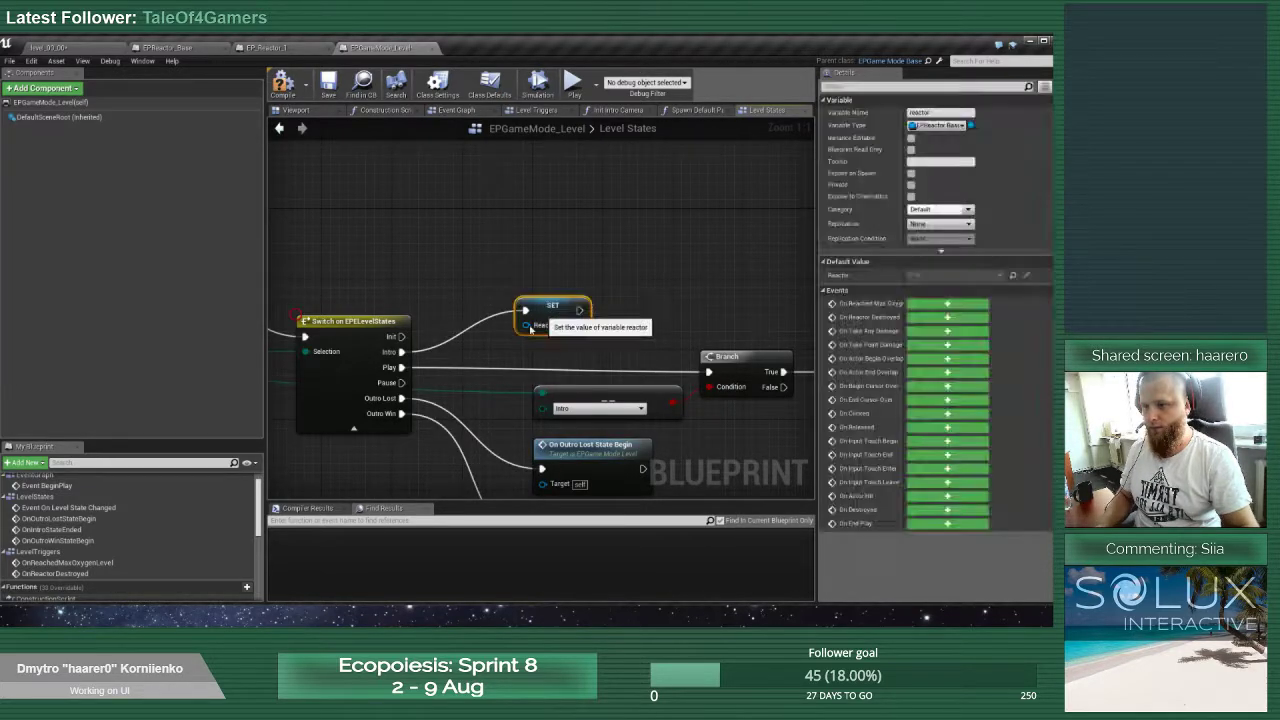
pyautogui.press('Delete')
# Place a getter for the reactor variable beside the Switch on EPELevelStates node and search its available actions for "onBe"
pyautogui.scroll(-5, 55, 577)
pyautogui.click(27, 588)
pyautogui.moveTo(27, 588); pyautogui.dragTo(603, 320)
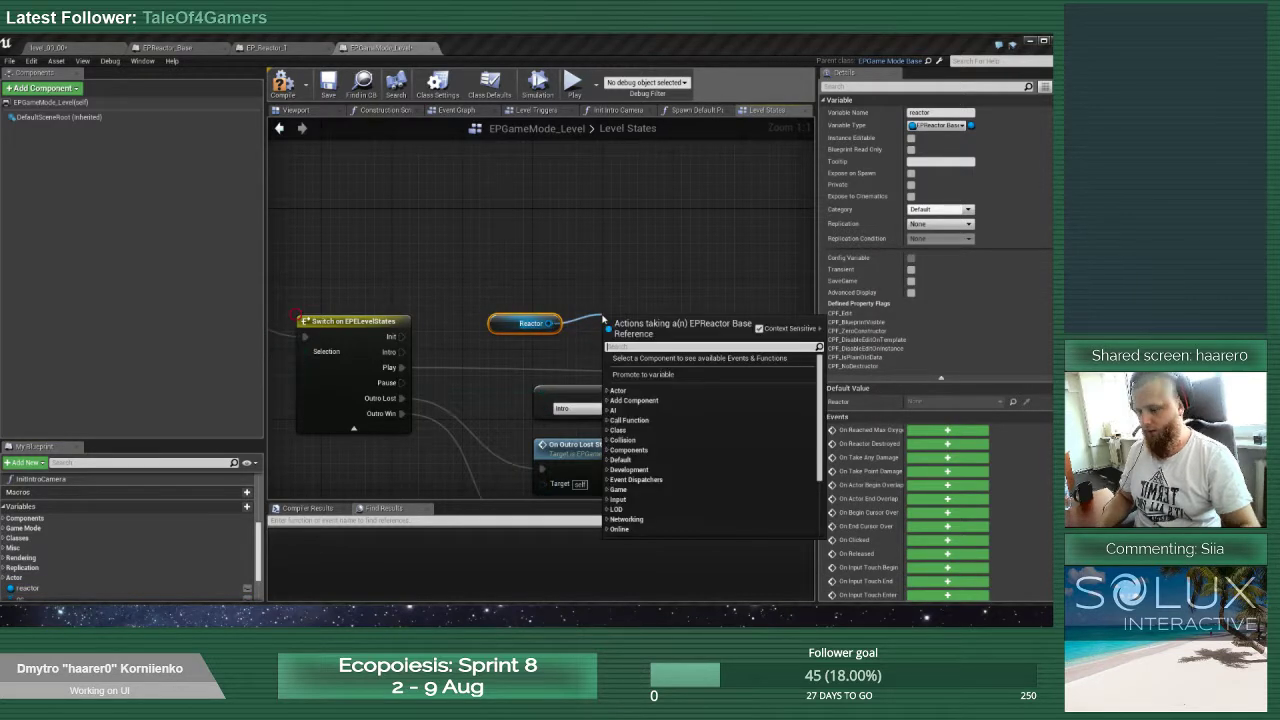
pyautogui.write('onBe')
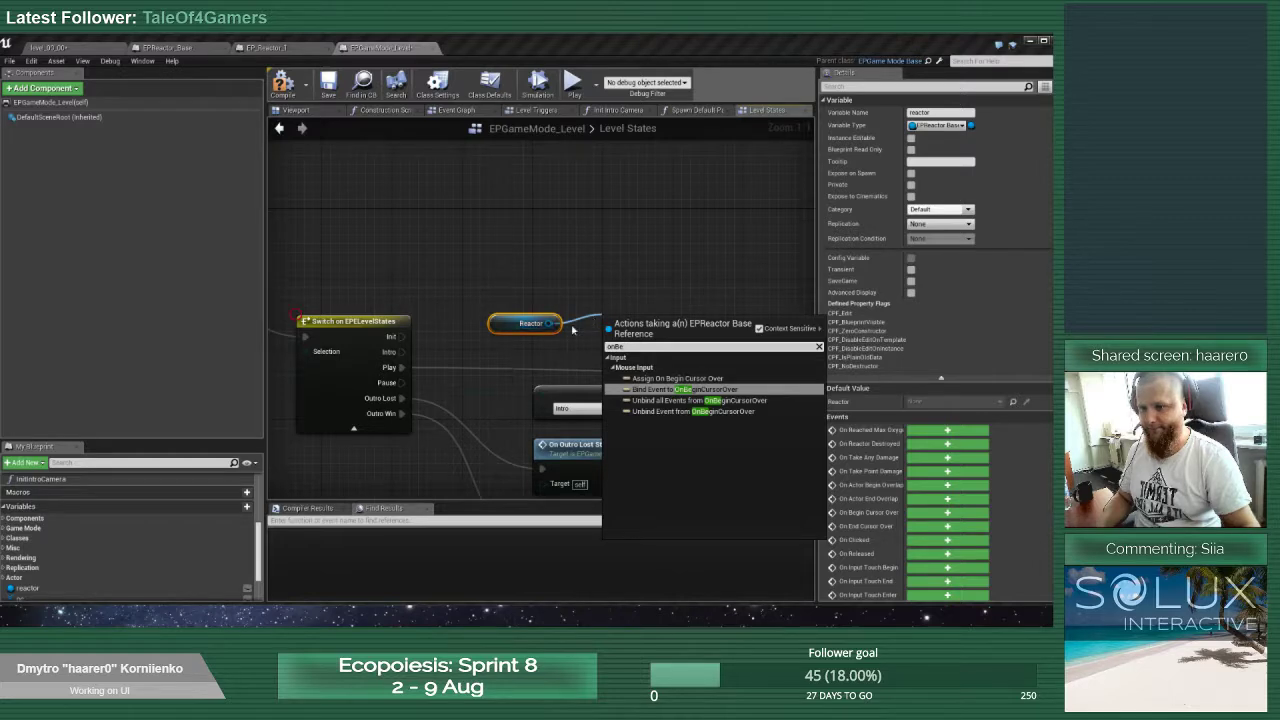
pyautogui.click(545, 350)
# In EPReactor_Base, move the OnLevelBeginPlay event and its Is Generating Oxygen setter lower to free space in the graph
pyautogui.click(232, 48)
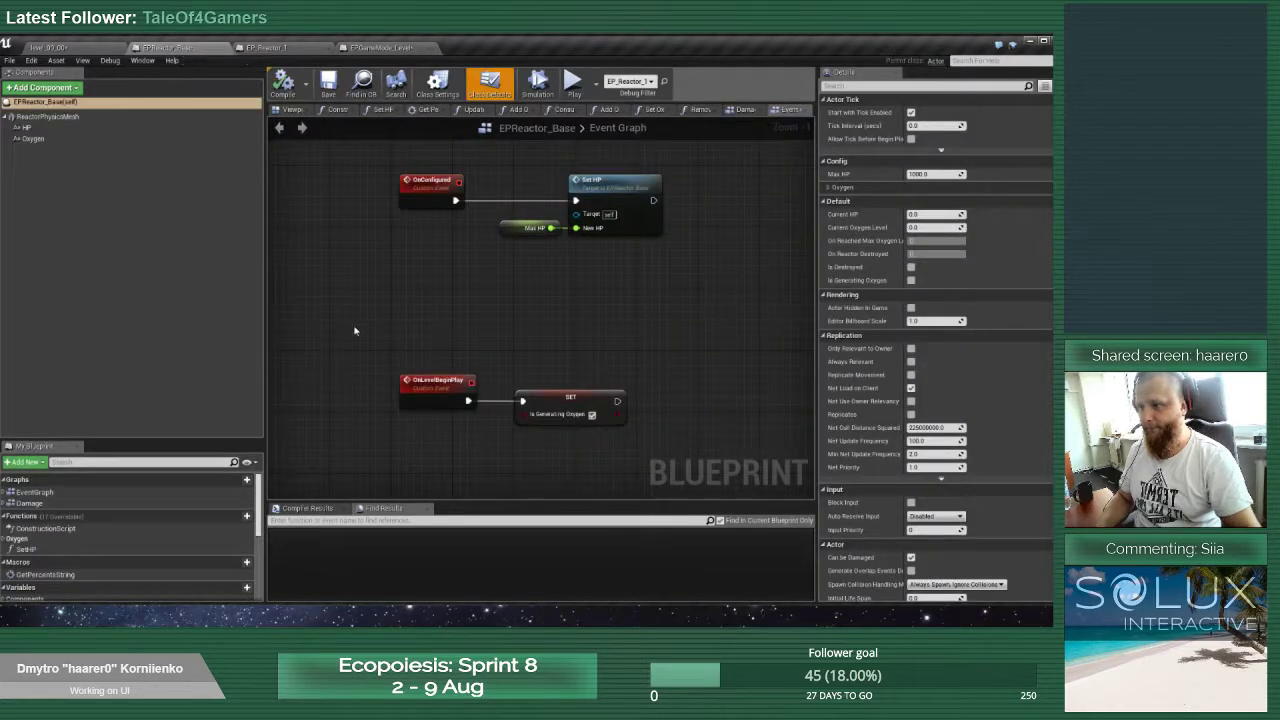
pyautogui.moveTo(405, 340); pyautogui.dragTo(566, 431)
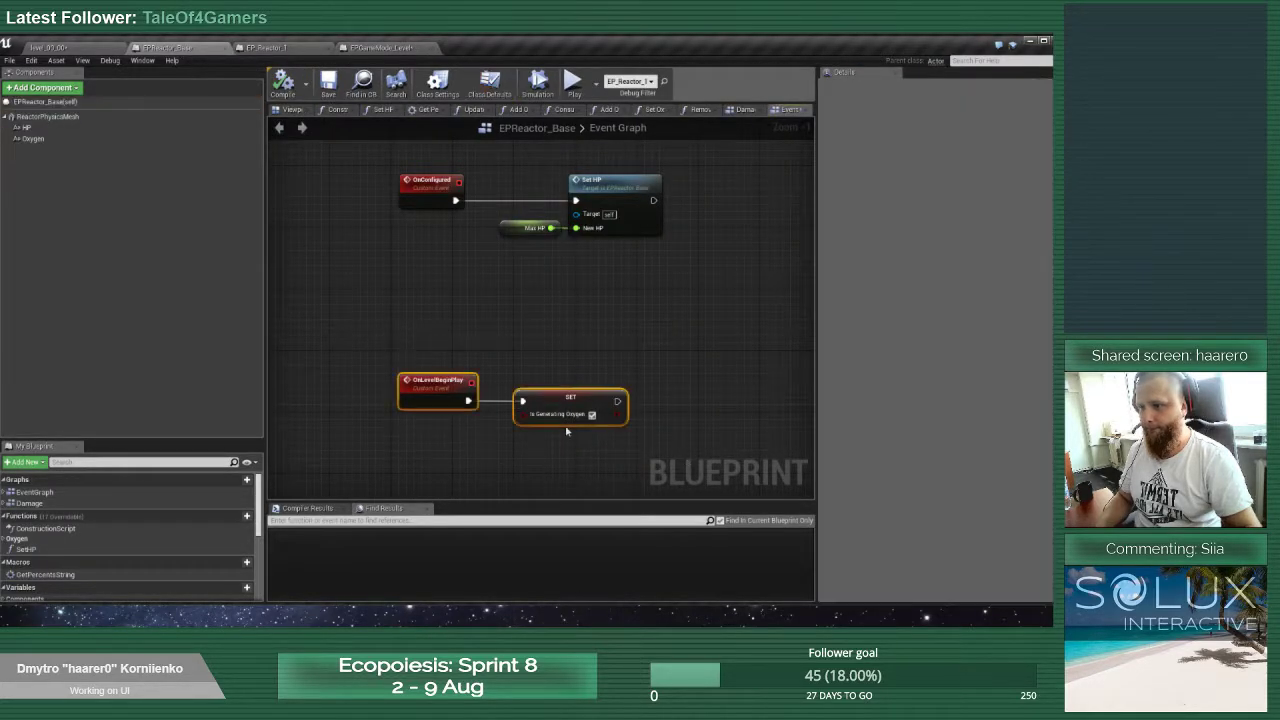
pyautogui.moveTo(422, 378); pyautogui.dragTo(414, 440)
# Add a custom event named OnIntroBegin and position it directly above OnLevelBeginPlay
pyautogui.rightClick(401, 352)
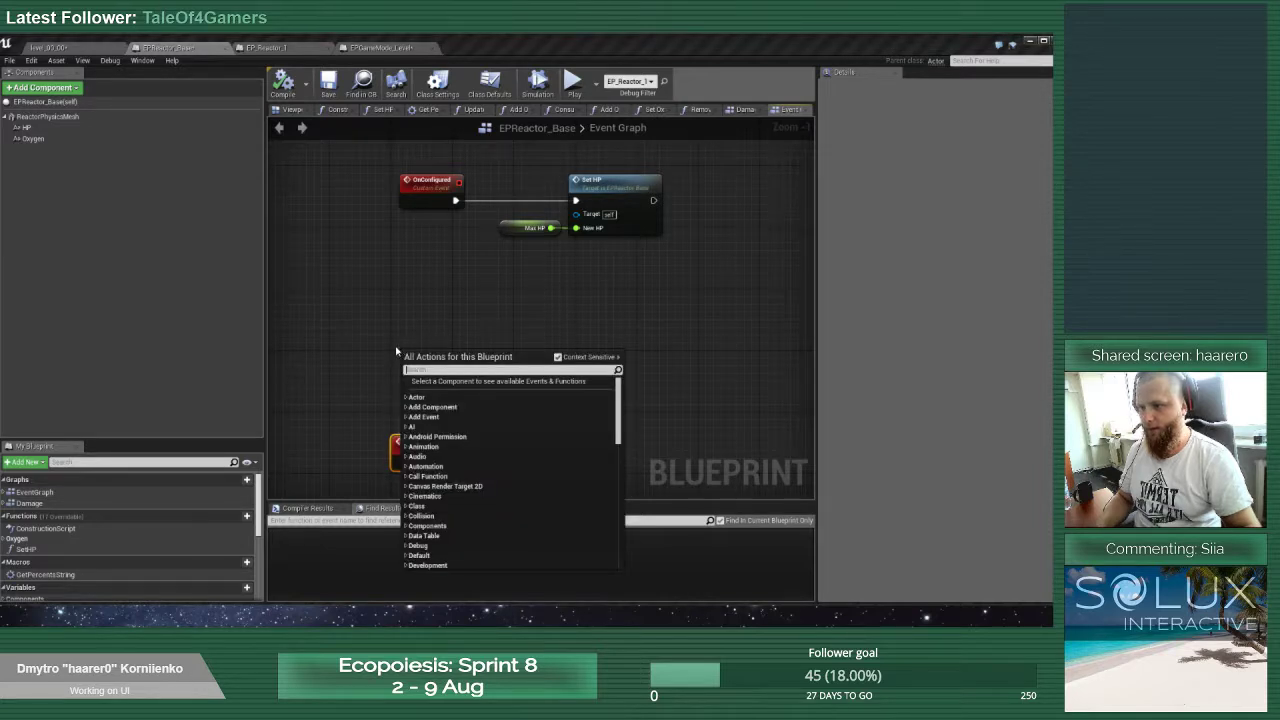
pyautogui.write('custom')
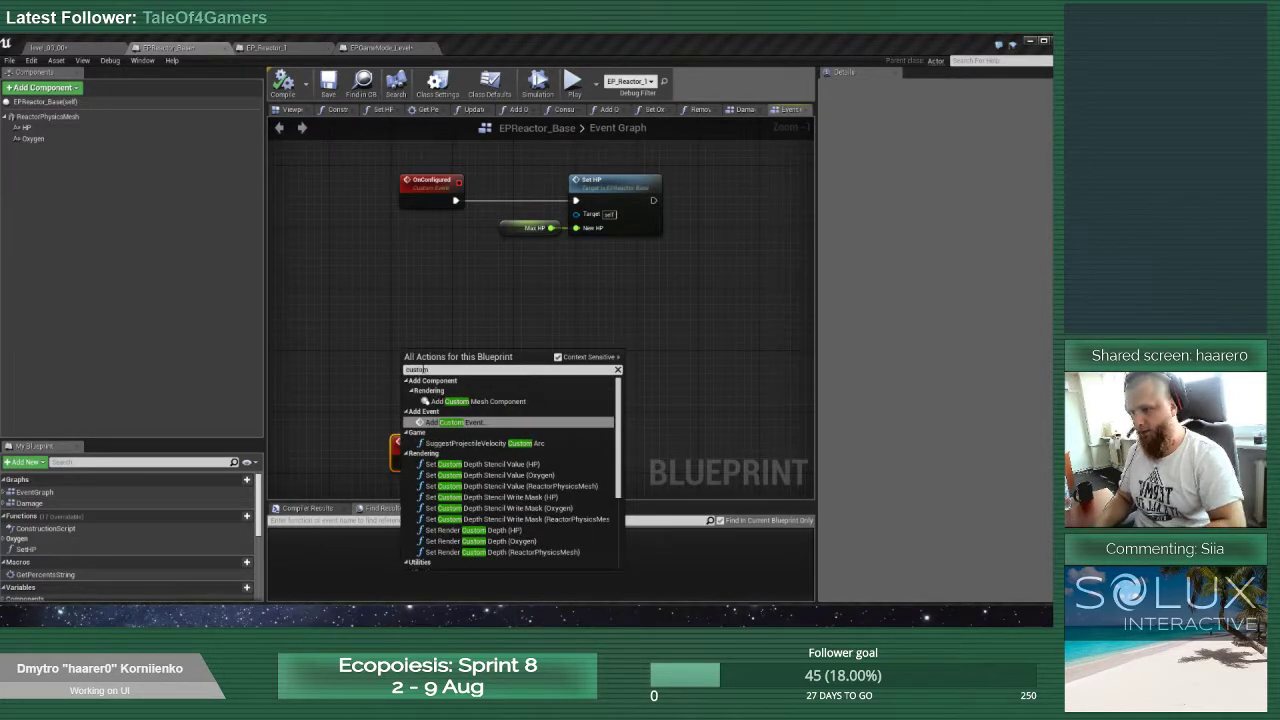
pyautogui.press('Return')
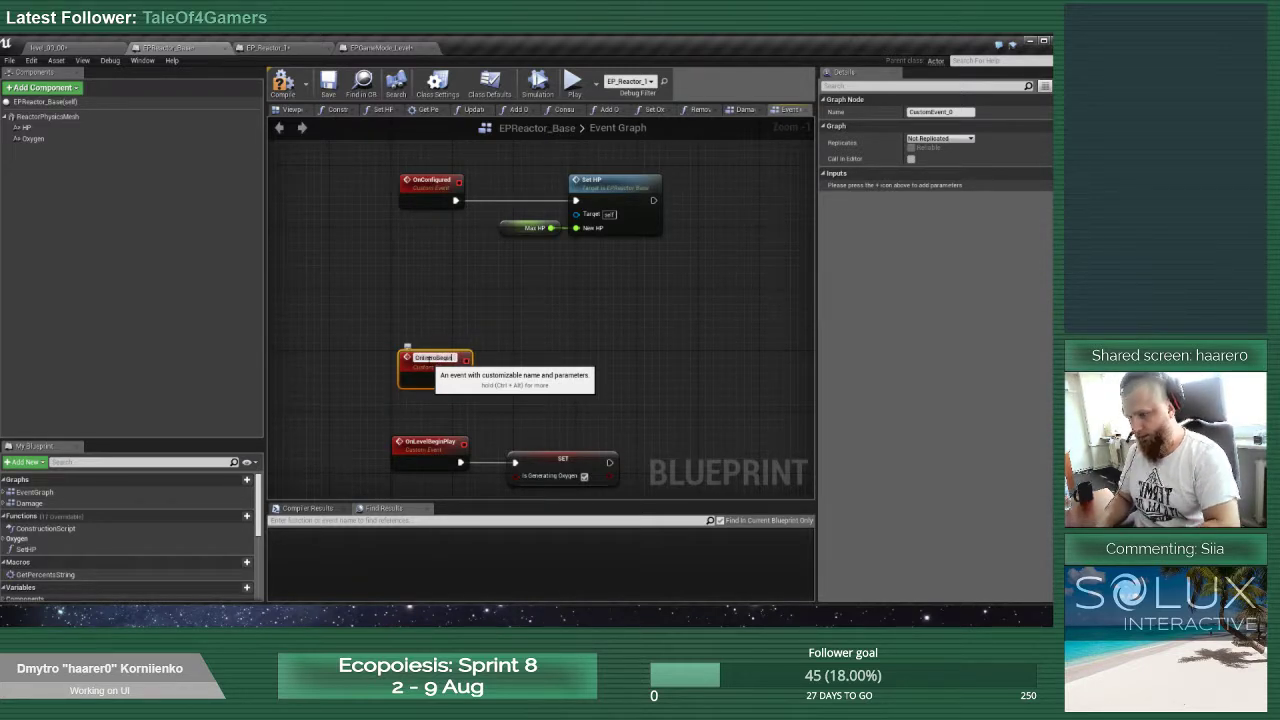
pyautogui.write('OnIntroBegin')
pyautogui.press('Return')
pyautogui.moveTo(430, 366); pyautogui.dragTo(422, 343)
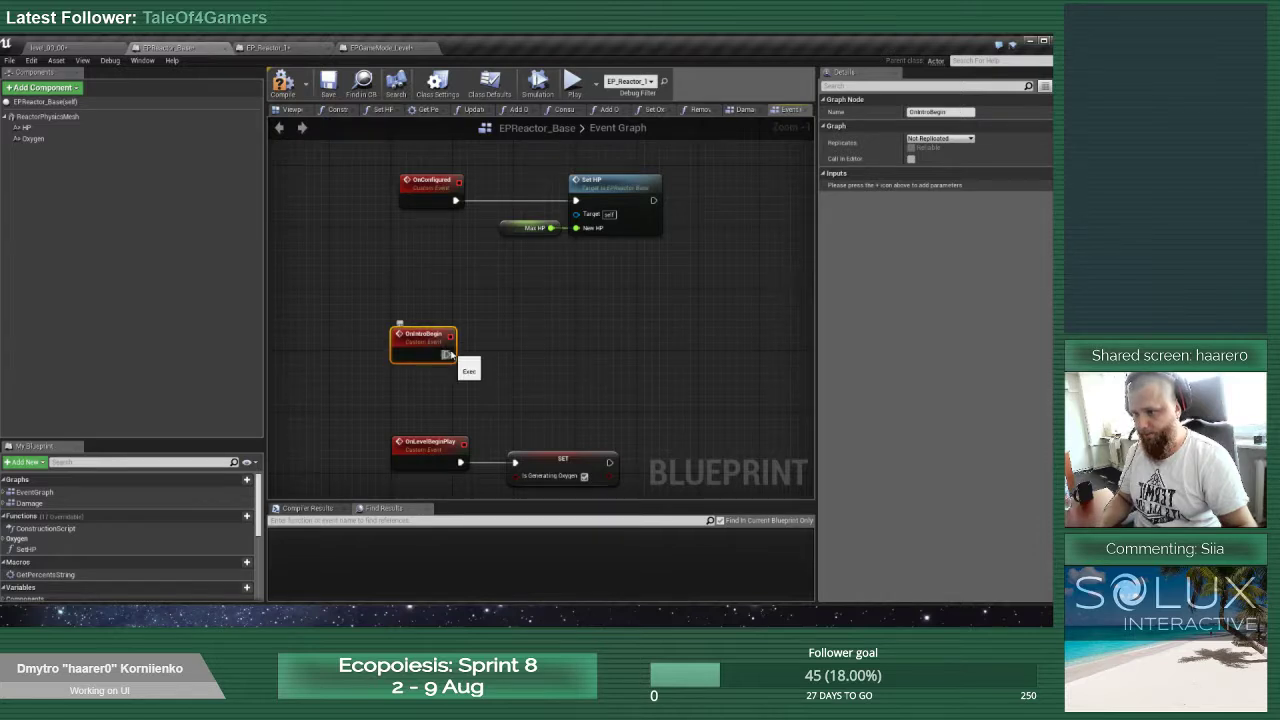
# In EPGameMode_Level's Level States graph, call On Intro Begin on the reactor and run it from the switch's Intro output
pyautogui.click(380, 47)
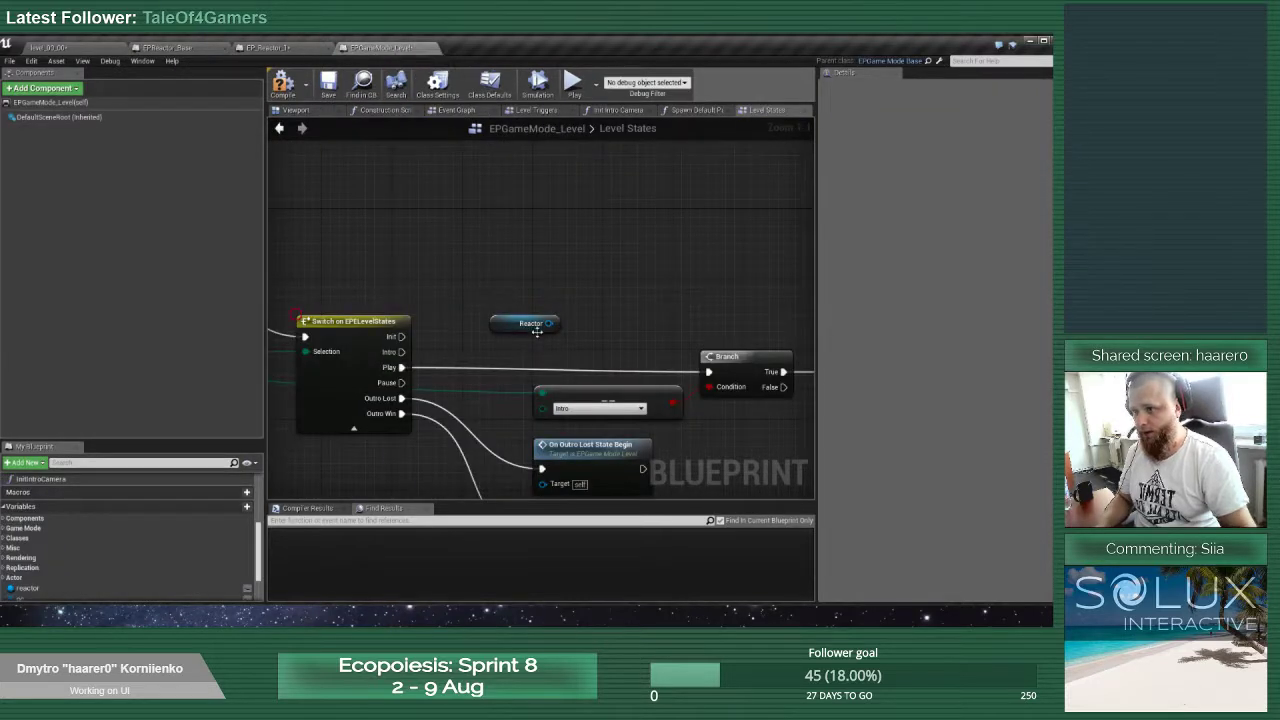
pyautogui.moveTo(548, 323); pyautogui.dragTo(590, 315)
pyautogui.write('onintro')
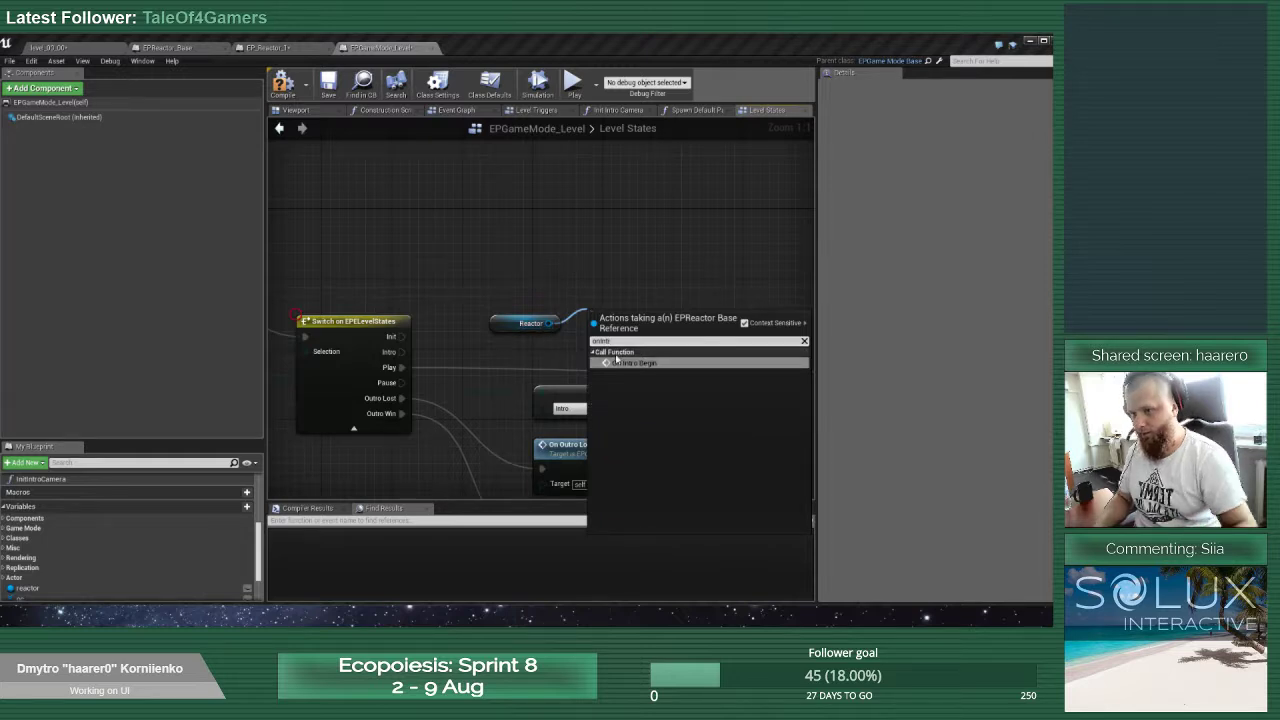
pyautogui.click(615, 362)
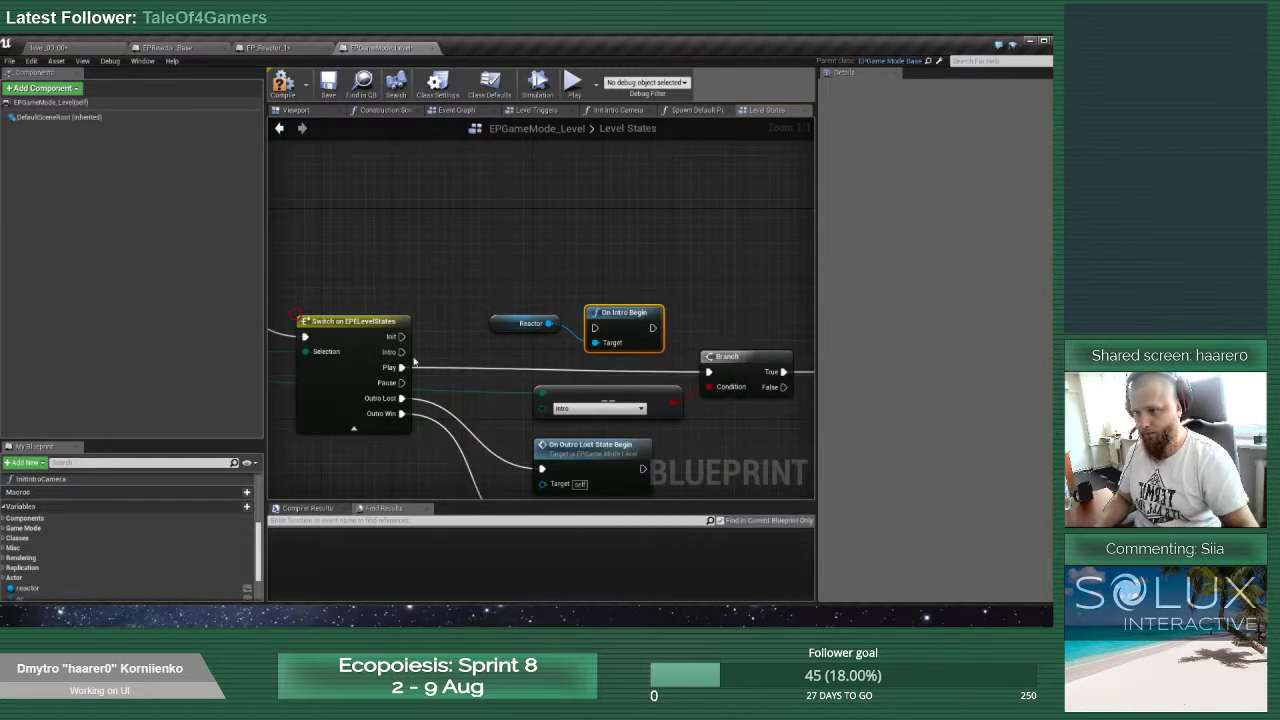
pyautogui.moveTo(401, 352); pyautogui.dragTo(755, 295)
pyautogui.moveTo(507, 325); pyautogui.dragTo(628, 335)
# Compile EPGameMode_Level, compile and save EPReactor_Base, and open the EP_Reactor_1 event graph
pyautogui.click(285, 84)
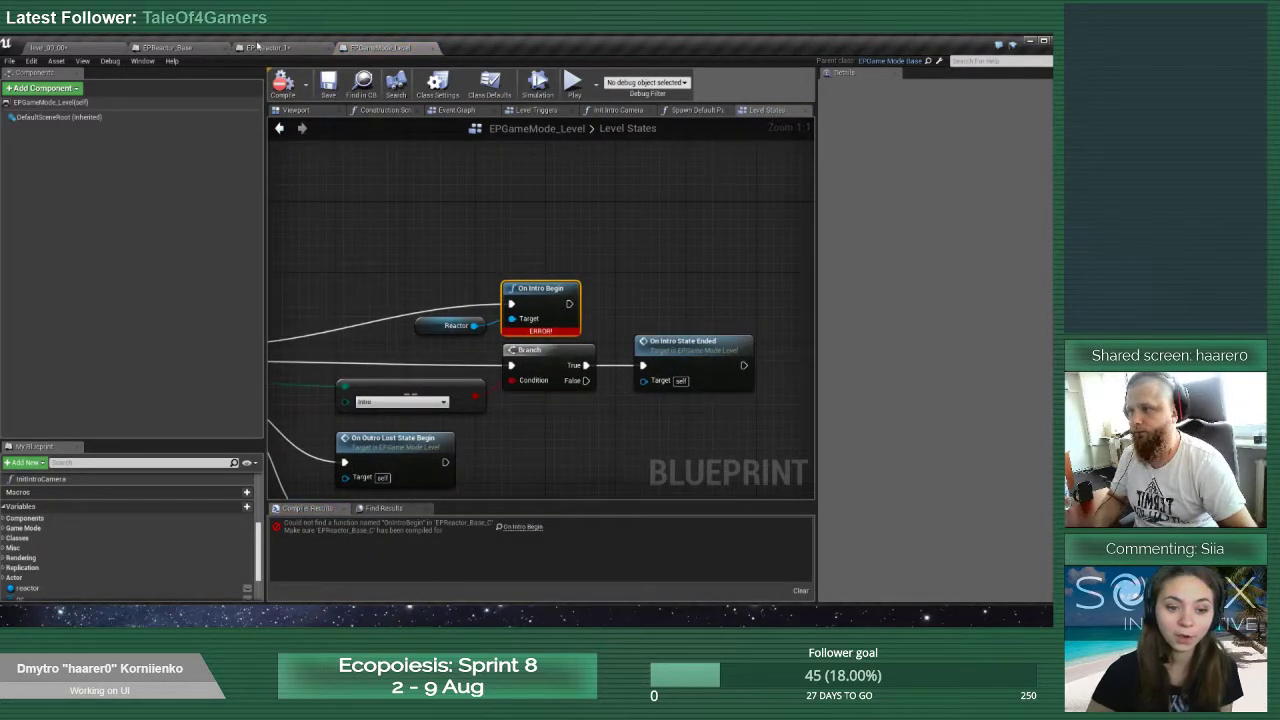
pyautogui.click(257, 46)
pyautogui.click(168, 47)
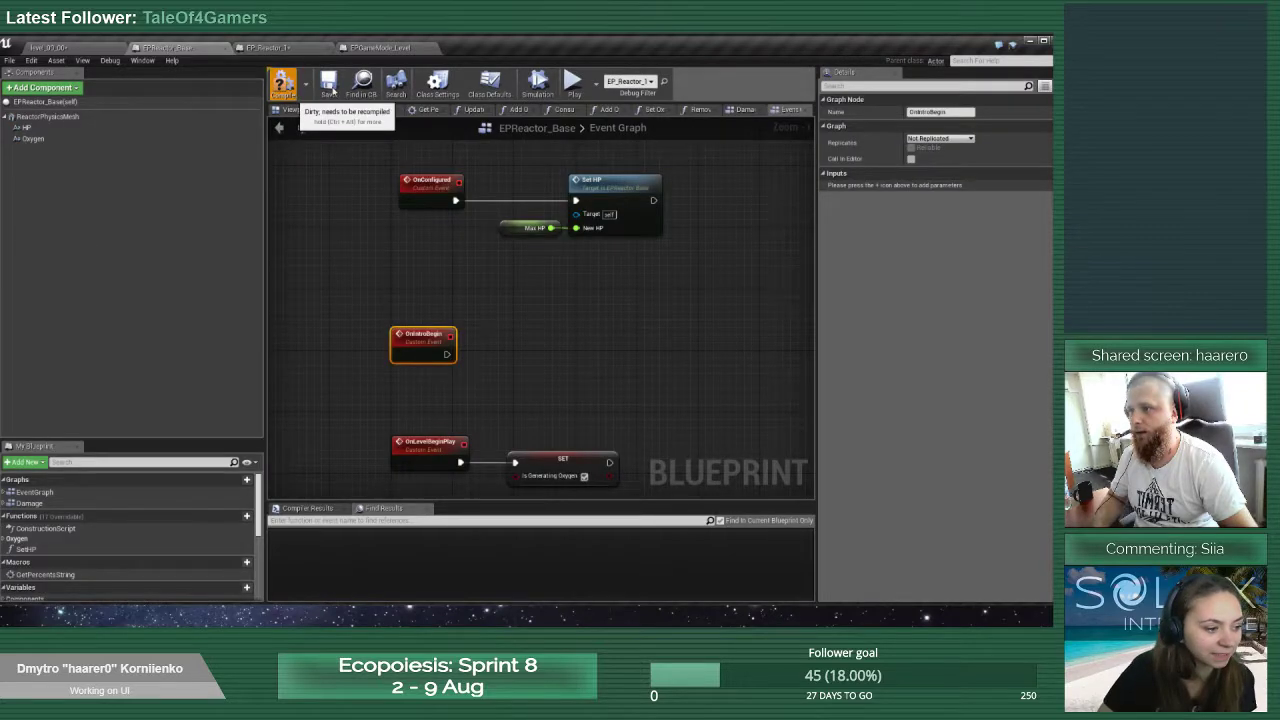
pyautogui.click(329, 86)
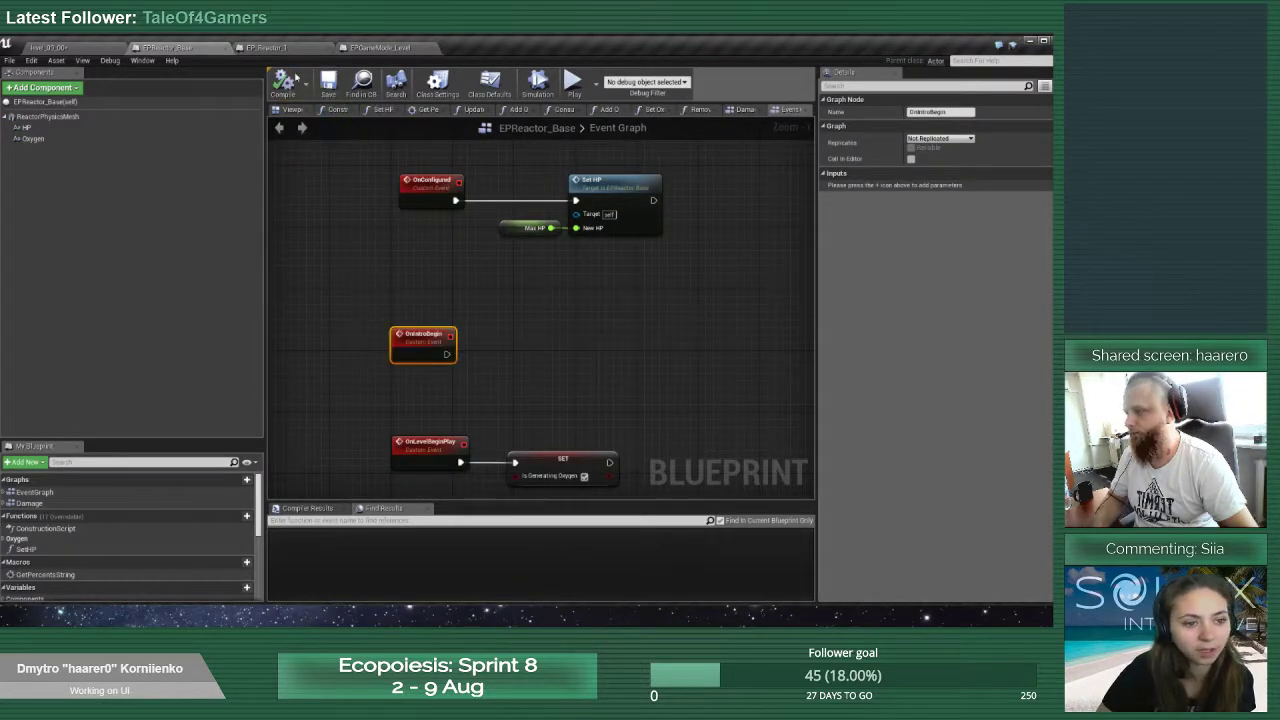
pyautogui.click(273, 48)
pyautogui.scroll(-4, 369, 286)
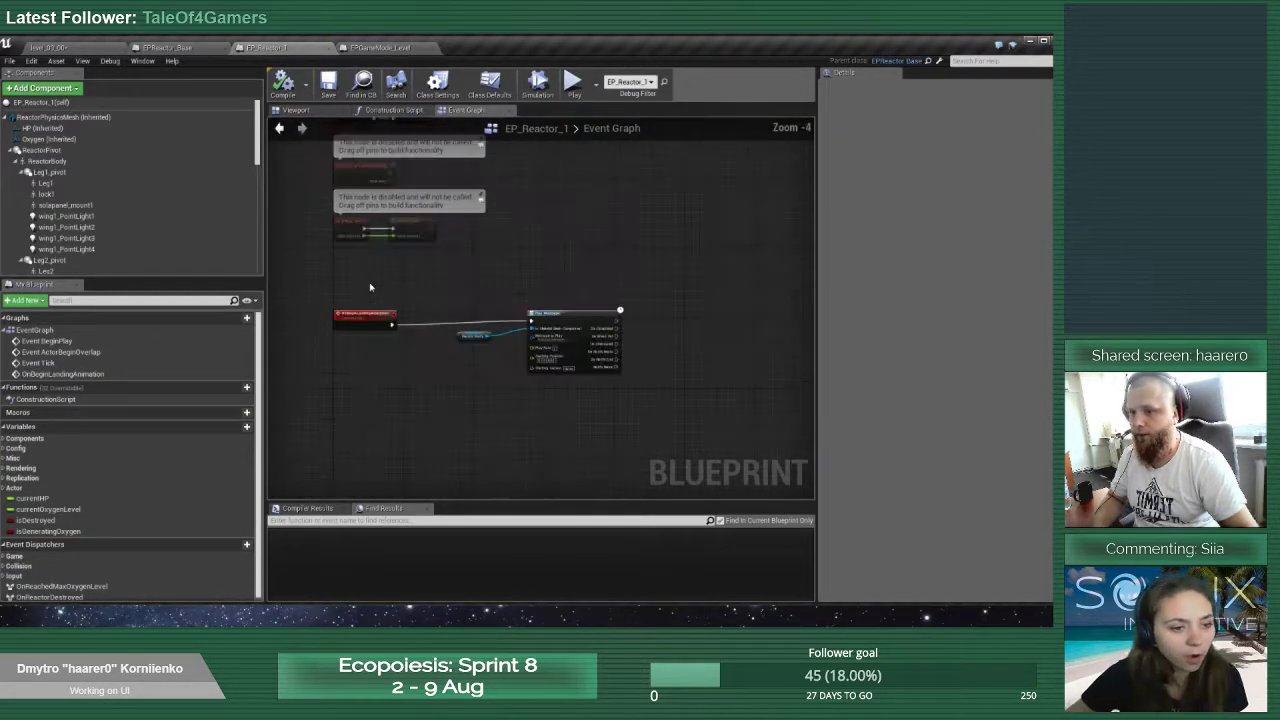
pyautogui.rightClick(343, 295)
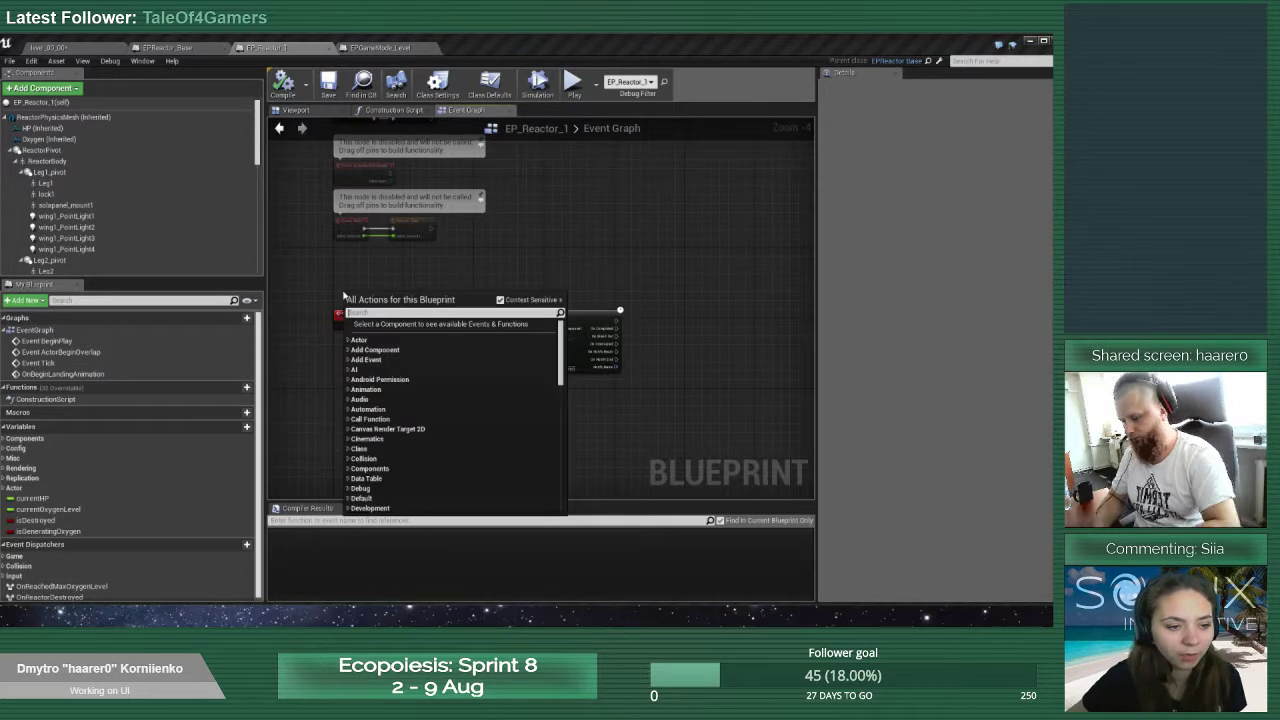
pyautogui.write('On')
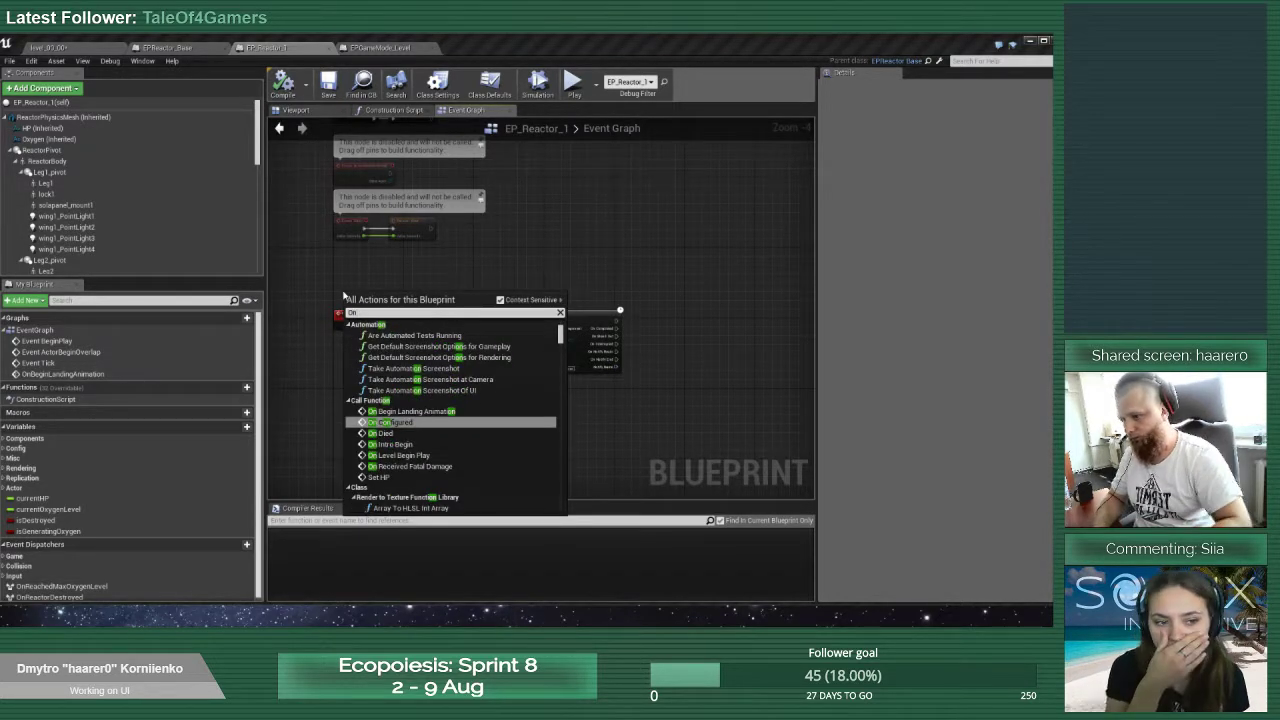
pyautogui.press('Escape')
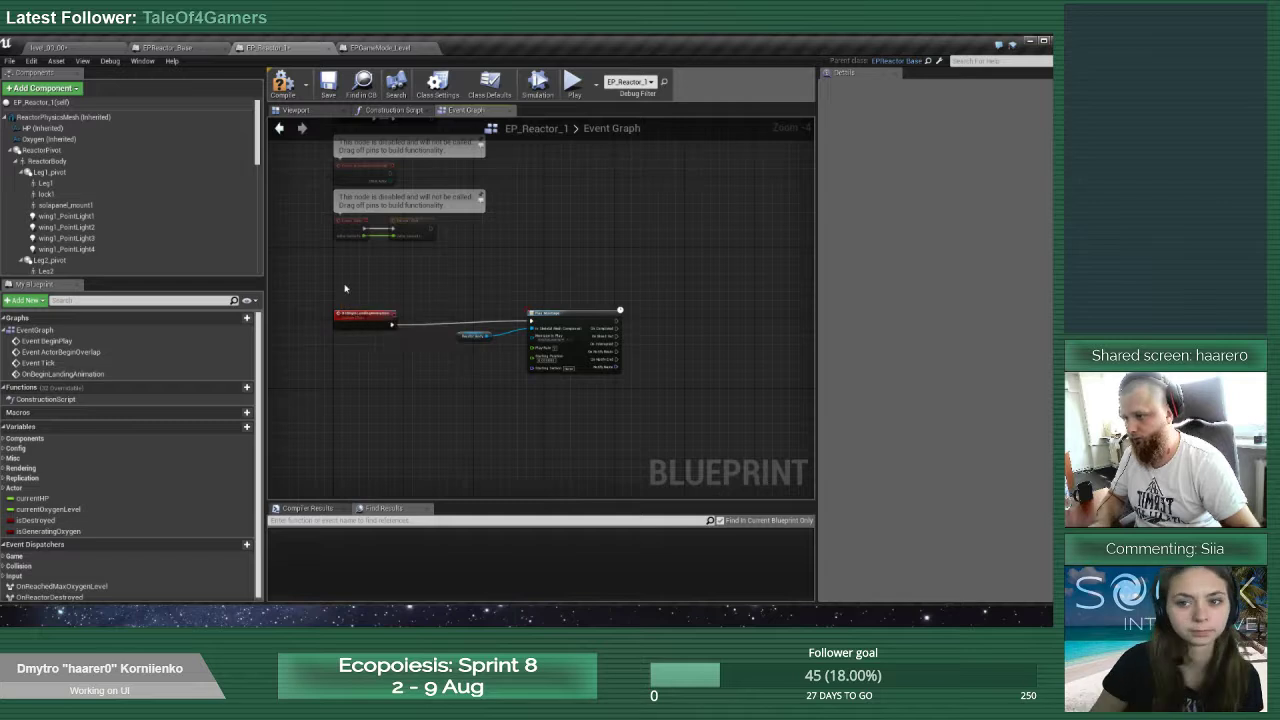
pyautogui.rightClick(348, 291)
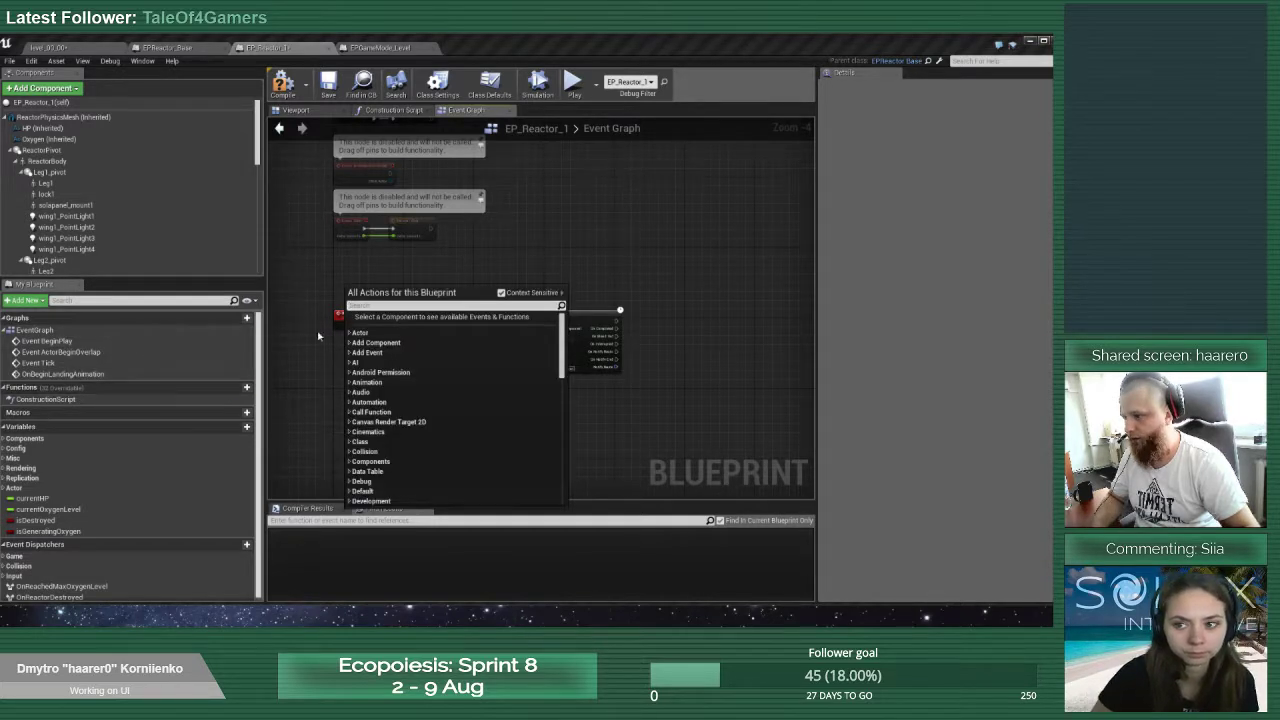
# Override On Intro Begin in EP_Reactor_1 and connect it to Play Montage, moving Play Montage and Reactor Body level with the event
pyautogui.click(194, 387)
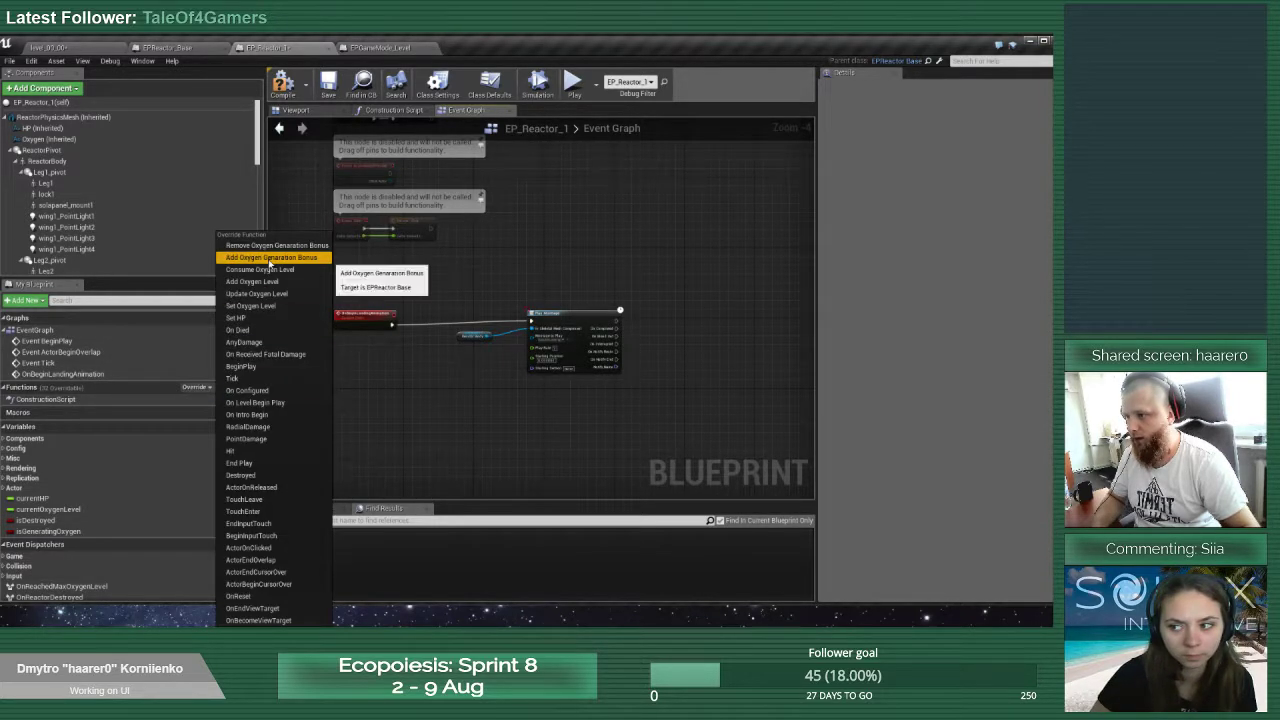
pyautogui.click(262, 415)
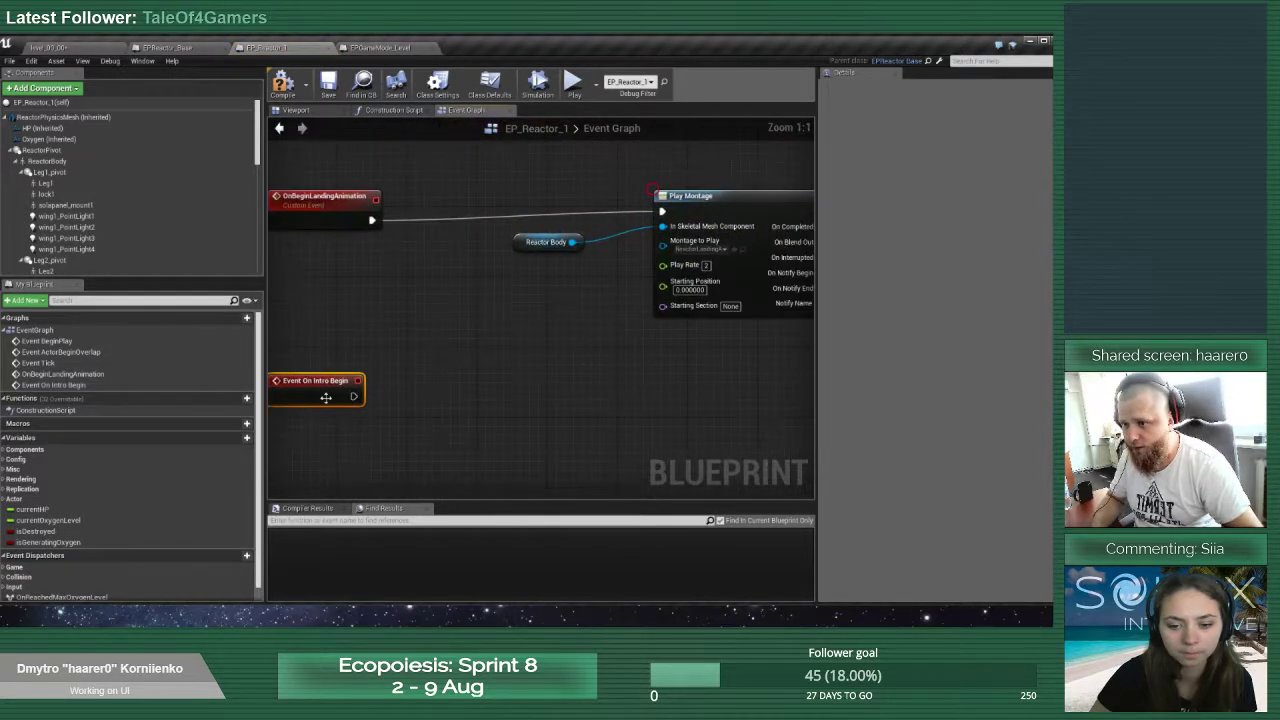
pyautogui.moveTo(353, 397); pyautogui.dragTo(664, 212)
pyautogui.moveTo(554, 182); pyautogui.dragTo(685, 264)
pyautogui.moveTo(698, 201); pyautogui.dragTo(650, 391)
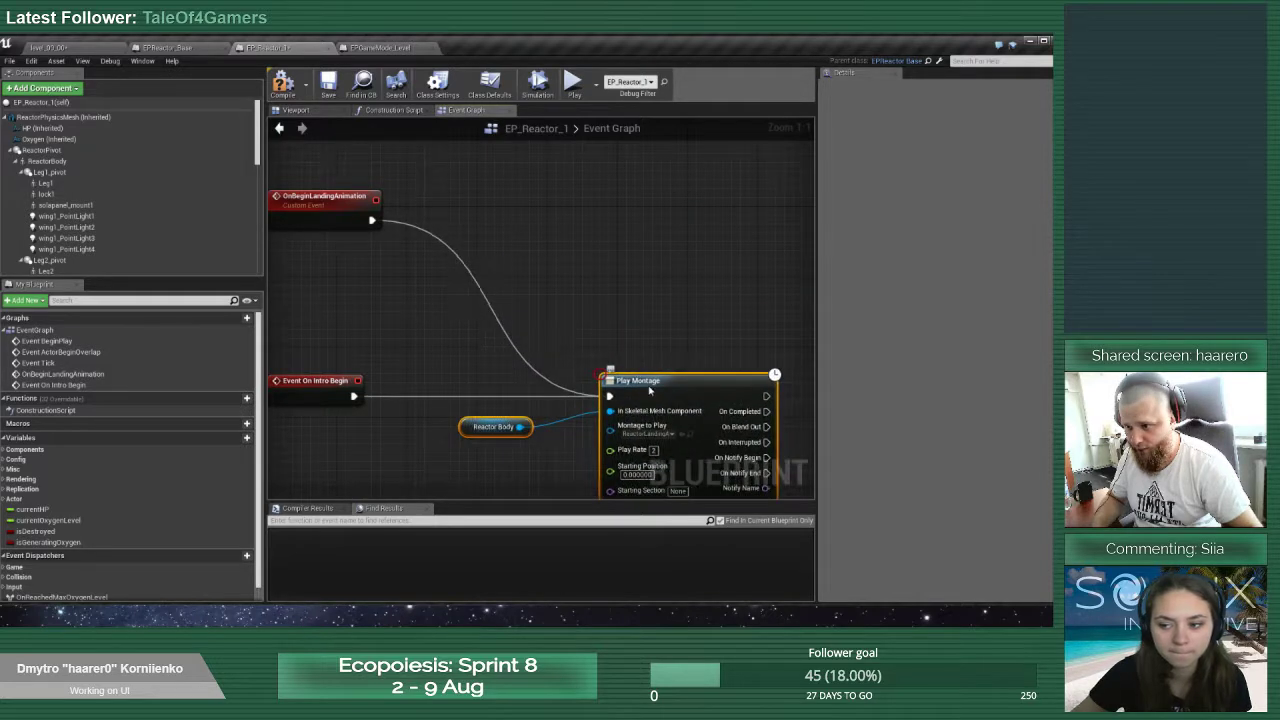
# Delete the OnBeginLandingAnimation custom event, and compile and save EP_Reactor_1
pyautogui.click(372, 205)
pyautogui.press('Delete')
pyautogui.click(279, 85)
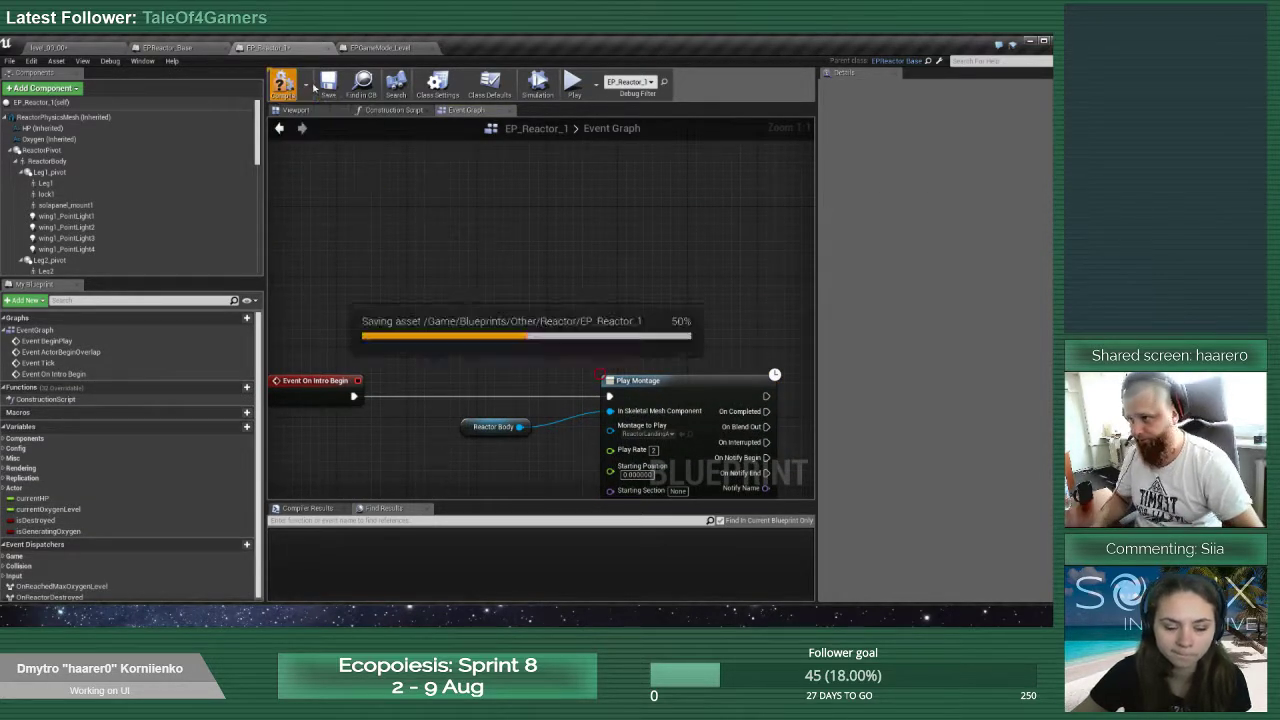
pyautogui.click(328, 85)
pyautogui.moveTo(644, 314); pyautogui.dragTo(451, 219, button='right')
pyautogui.moveTo(618, 360); pyautogui.dragTo(587, 320, button='right')
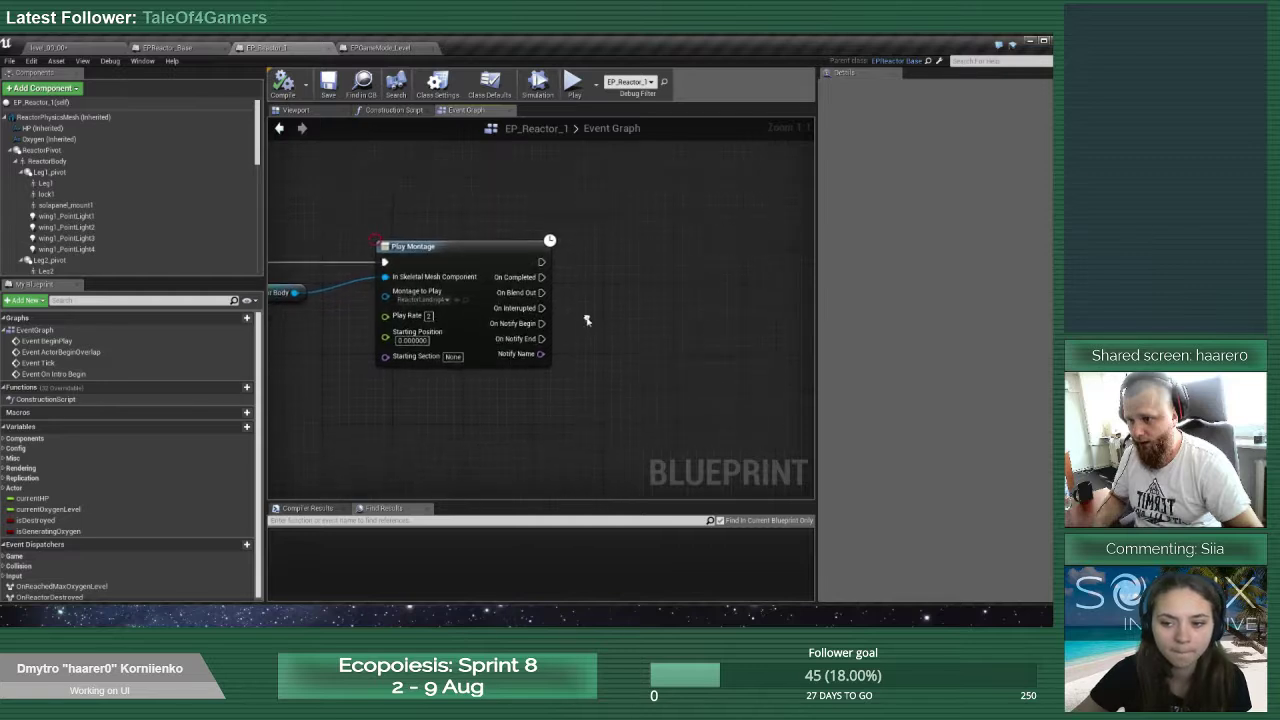
pyautogui.rightClick(569, 387)
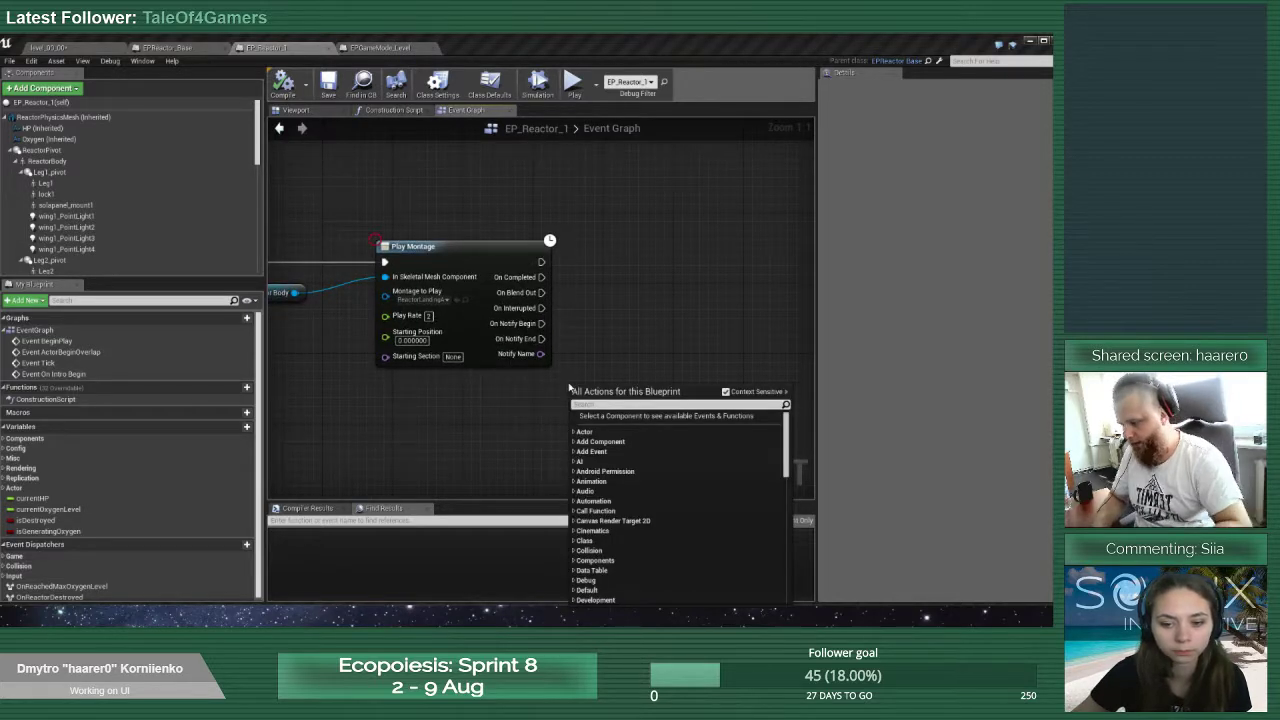
pyautogui.write('game mode')
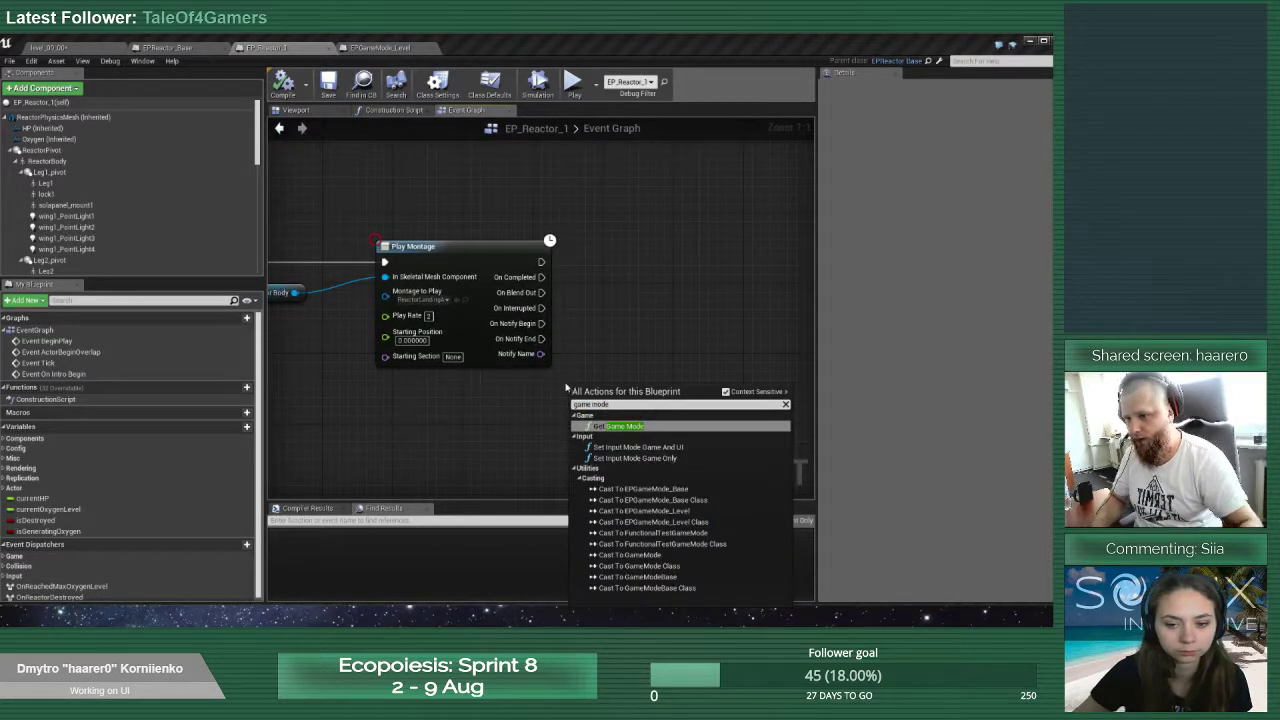
pyautogui.scroll(-7, 284, 470)
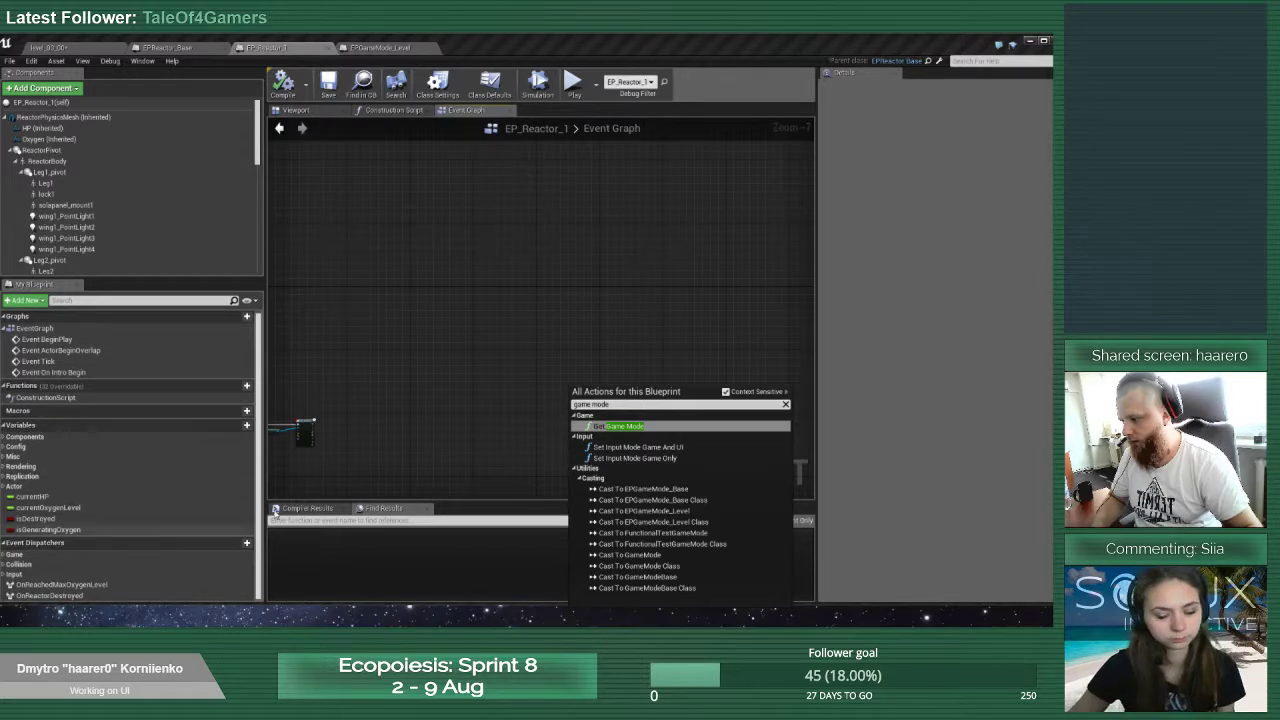
pyautogui.moveTo(331, 465); pyautogui.dragTo(500, 371, button='right')
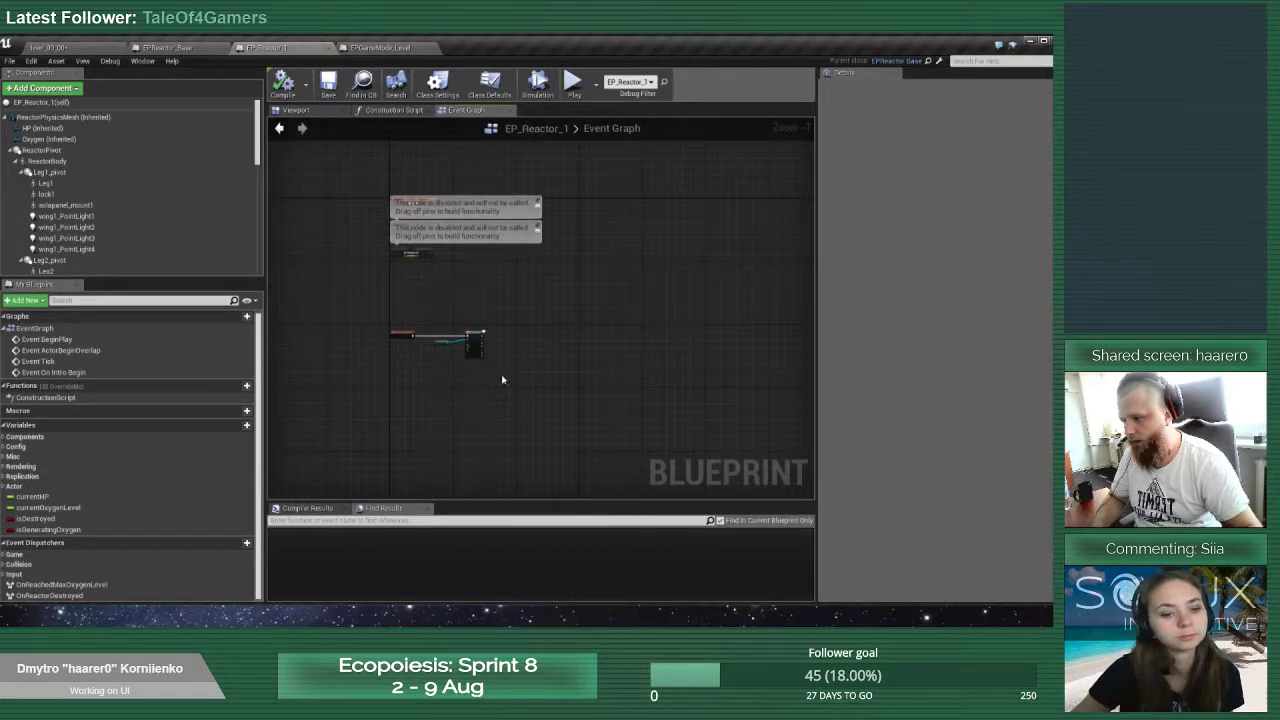
# Add an event dispatcher named OnIntroAnimationFinished to EP_Reactor_1
pyautogui.click(226, 543)
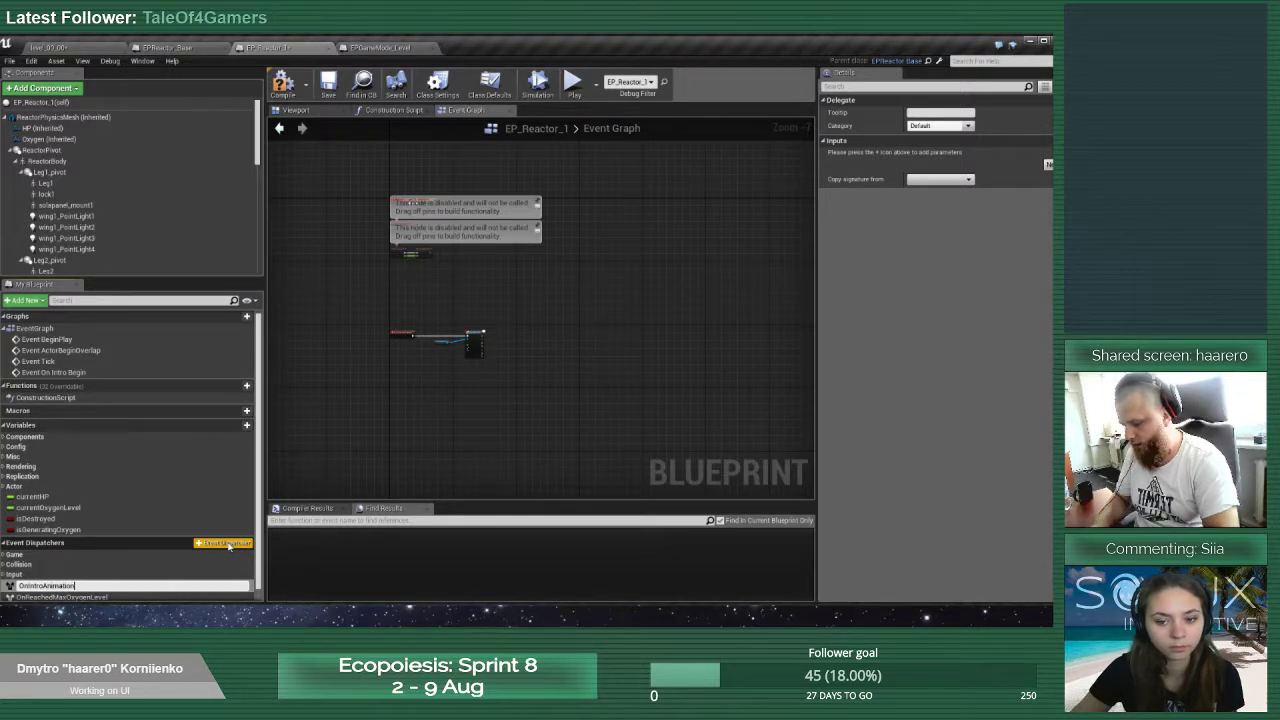
pyautogui.write('OnIntroAnimationFinish')
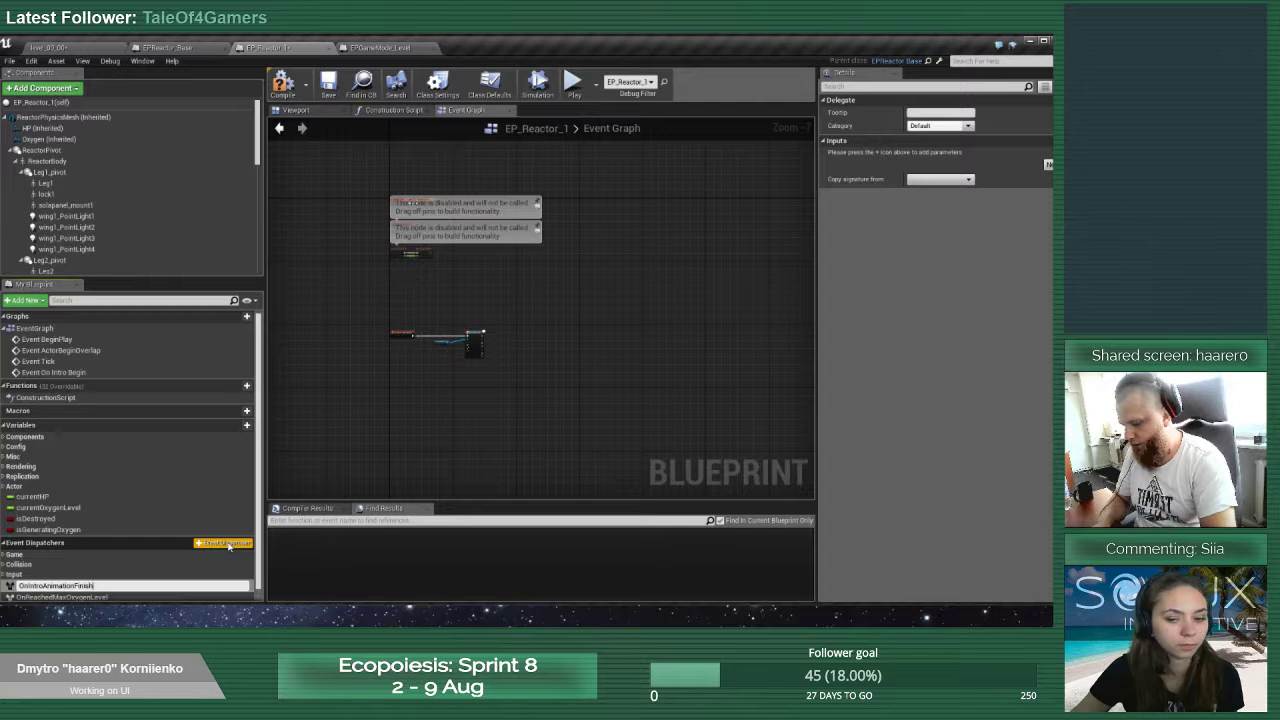
pyautogui.write('ed')
pyautogui.press('Return')
# Place a Call node for OnIntroAnimationFinished beside Play Montage and connect it to the On Completed output
pyautogui.scroll(7, 509, 370)
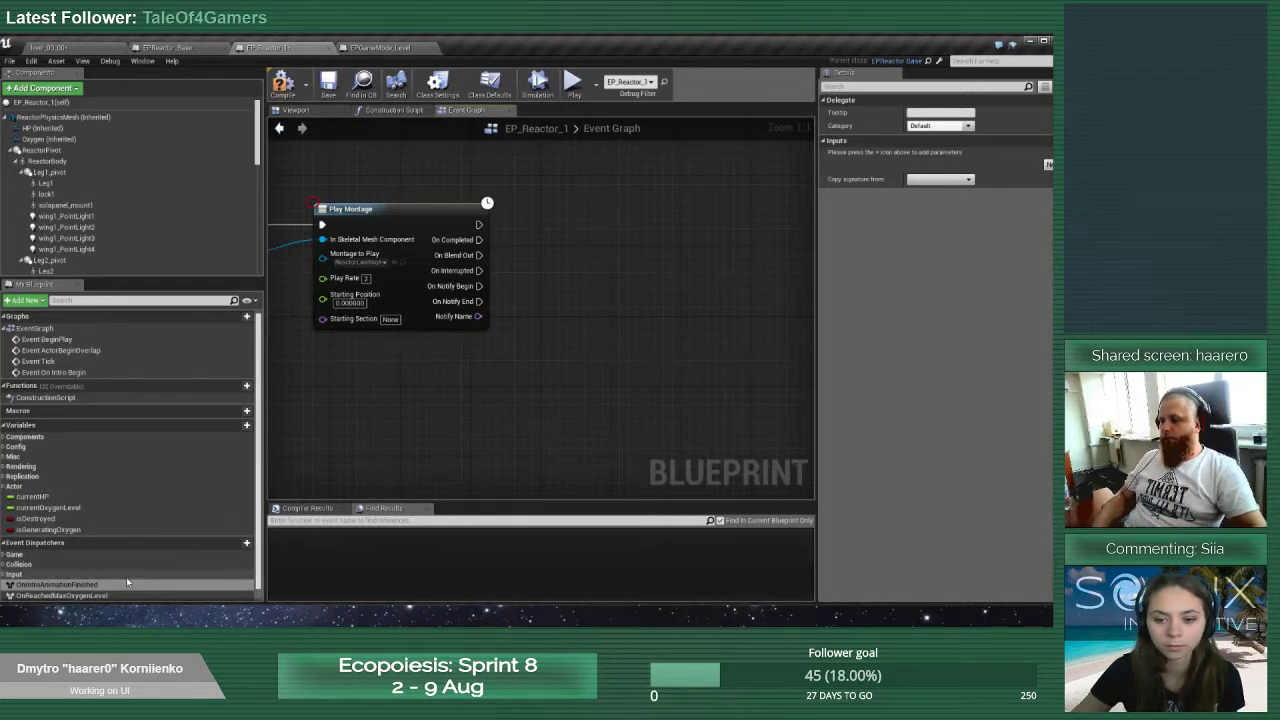
pyautogui.moveTo(126, 584); pyautogui.dragTo(520, 238)
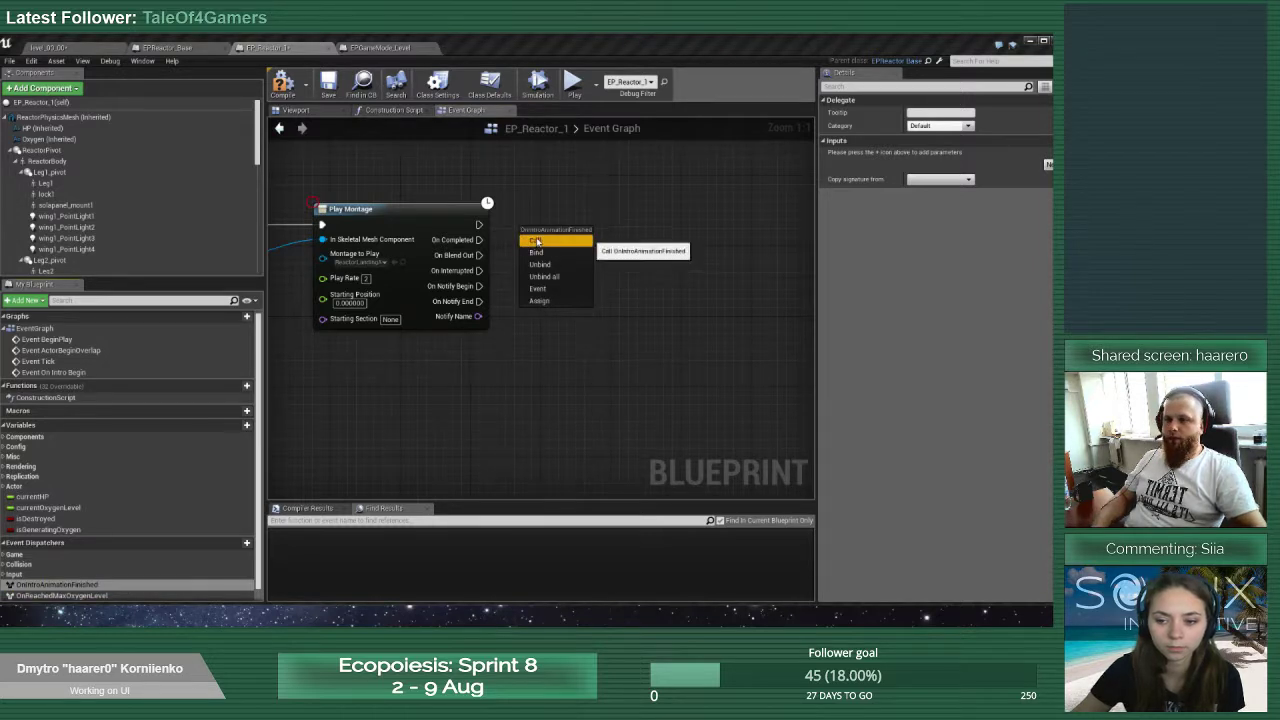
pyautogui.click(534, 240)
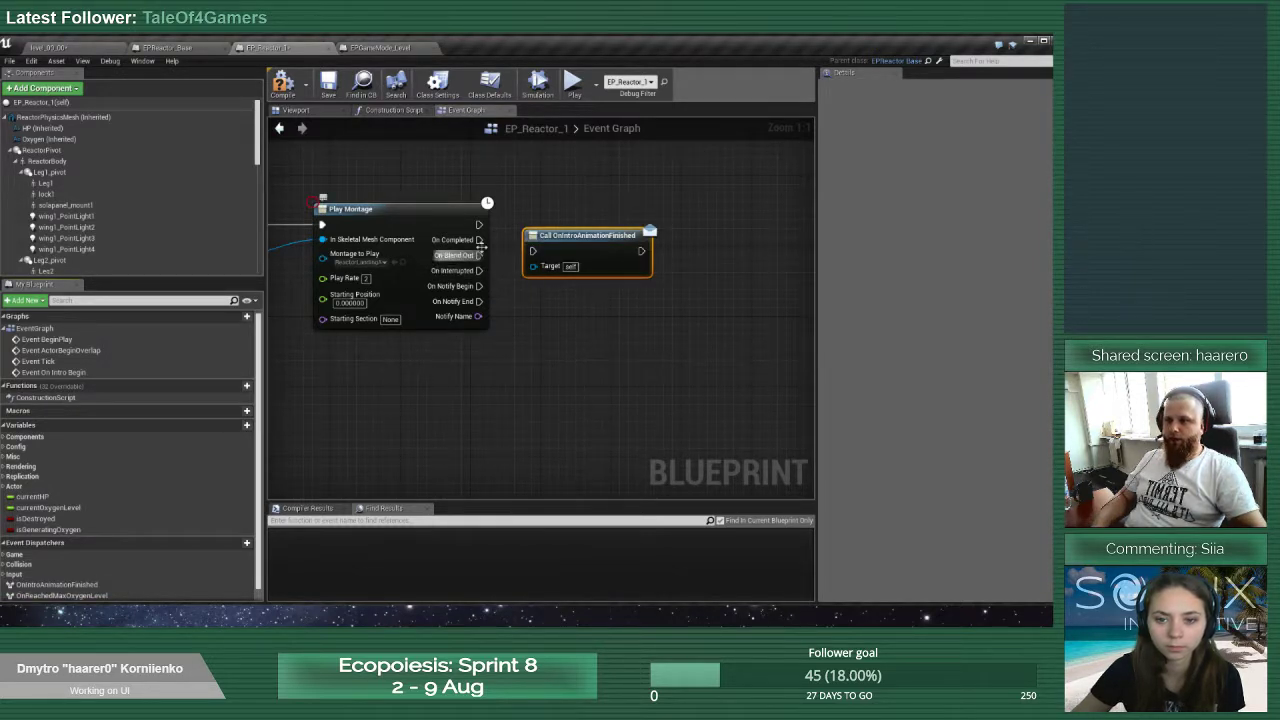
pyautogui.moveTo(480, 240); pyautogui.dragTo(596, 223)
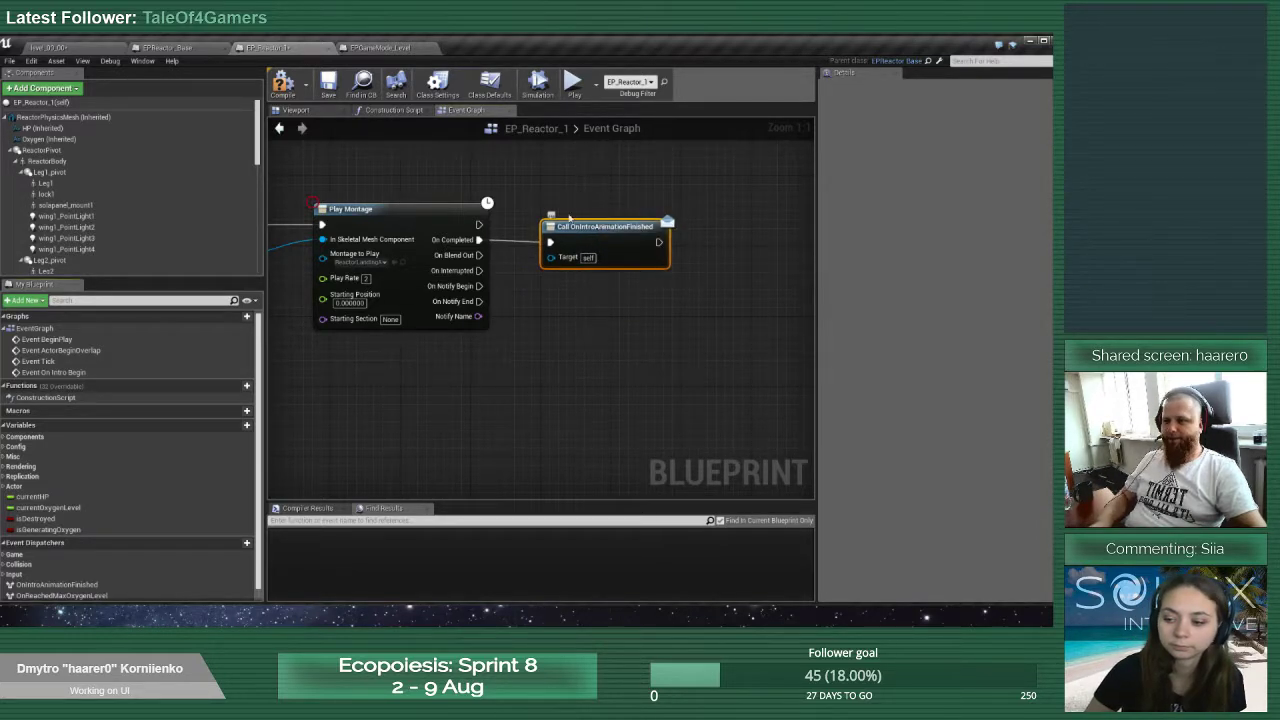
# Examine EPGameMode_Level's Level States graph around the state switch, the On Intro Begin call and the On Intro State Ended branch
pyautogui.click(386, 48)
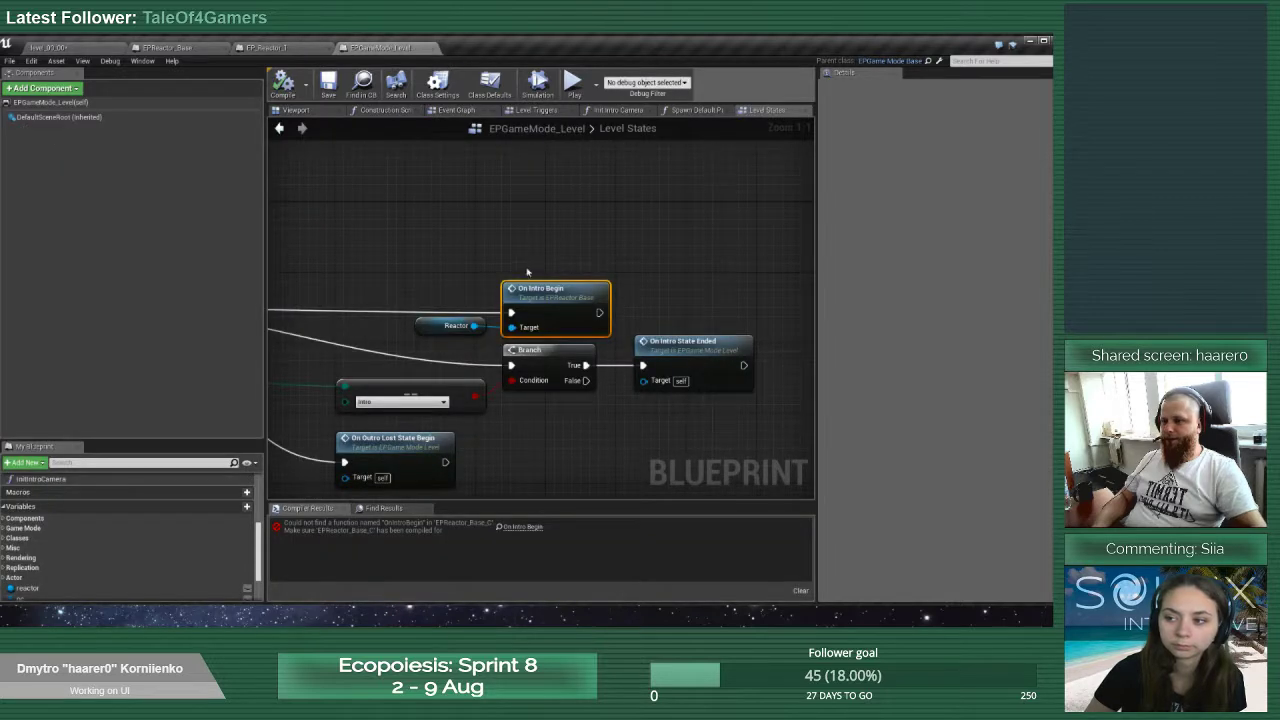
pyautogui.moveTo(527, 271); pyautogui.dragTo(612, 260, button='right')
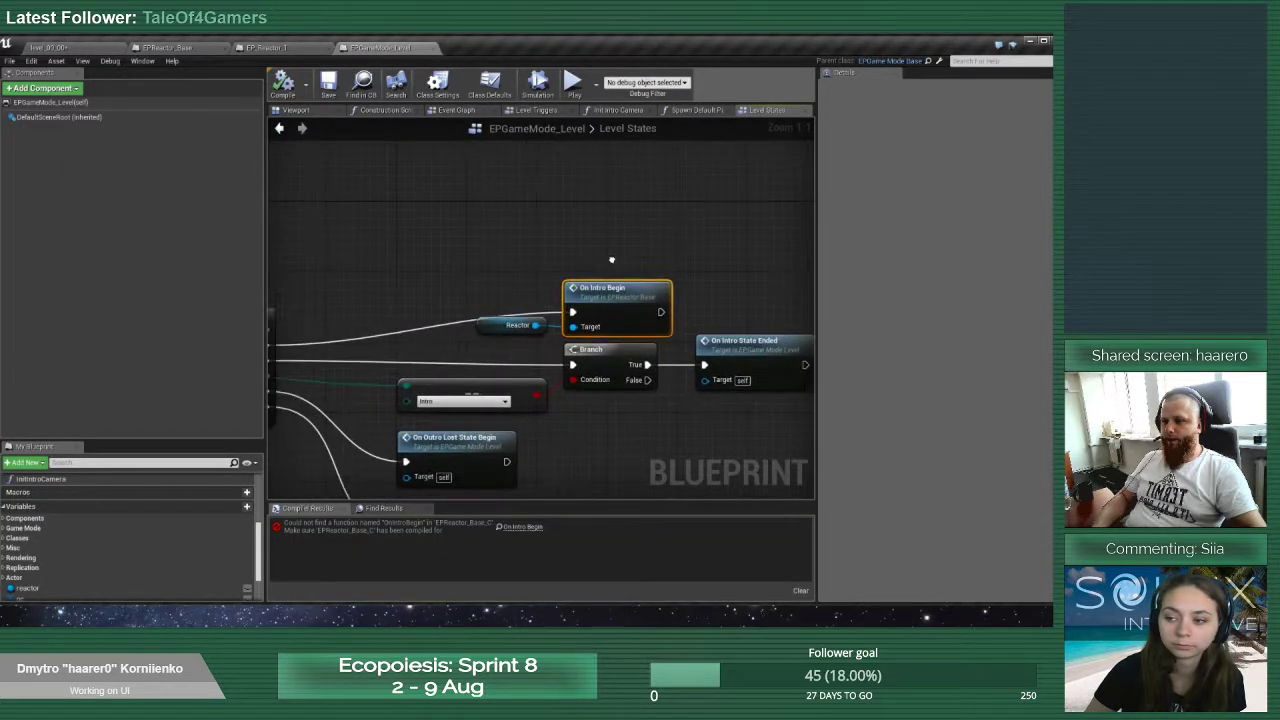
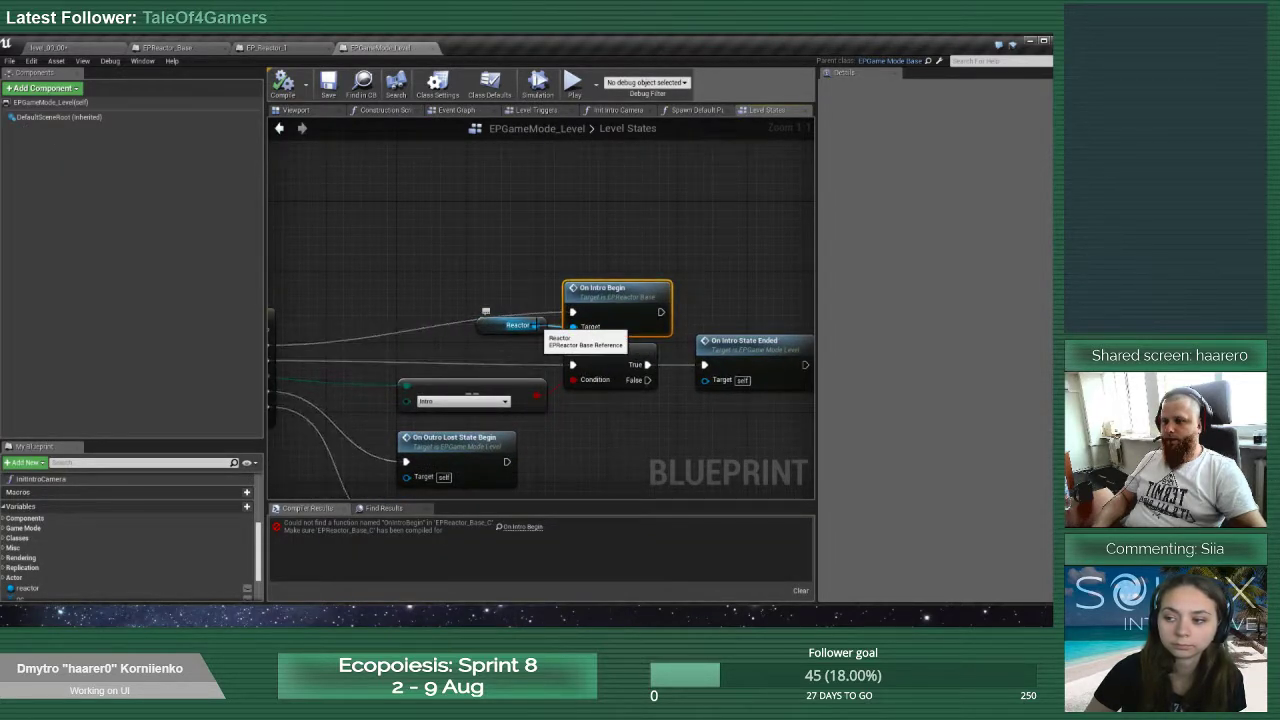
pyautogui.scroll(-9, 540, 328)
pyautogui.scroll(3, 580, 315)
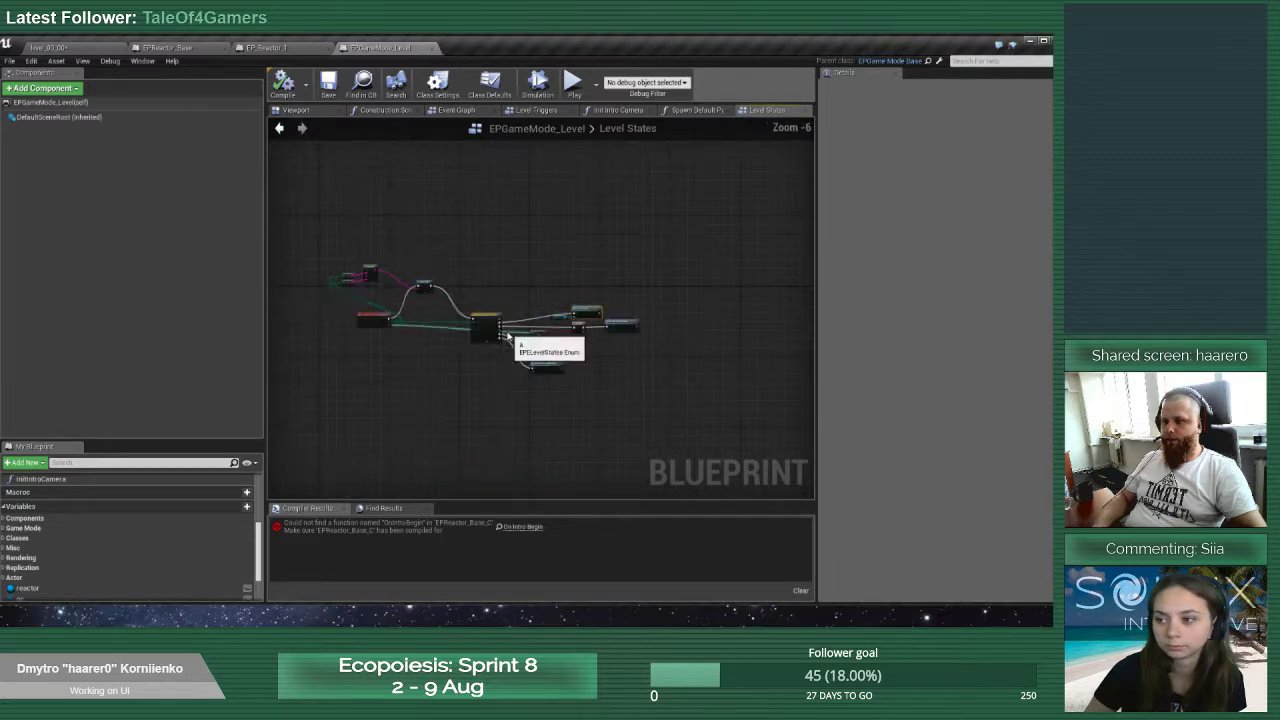
pyautogui.scroll(4, 582, 313)
pyautogui.scroll(-4, 582, 313)
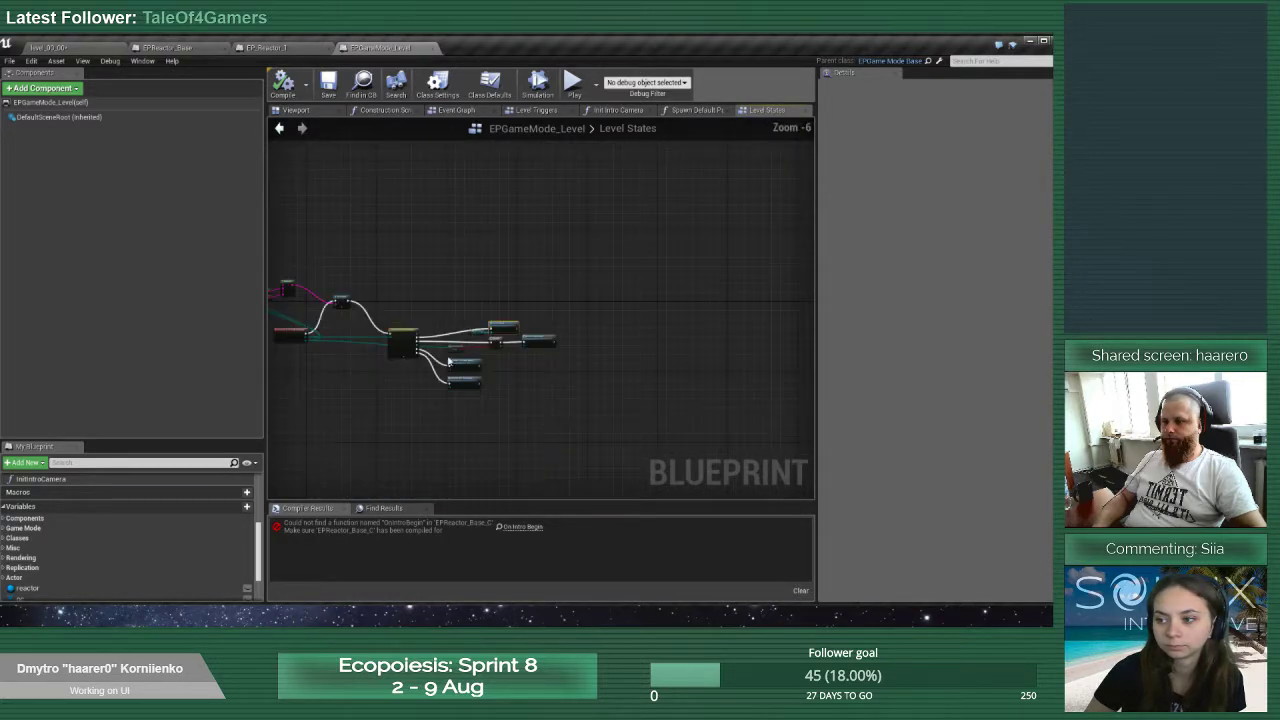
pyautogui.scroll(5, 97, 540)
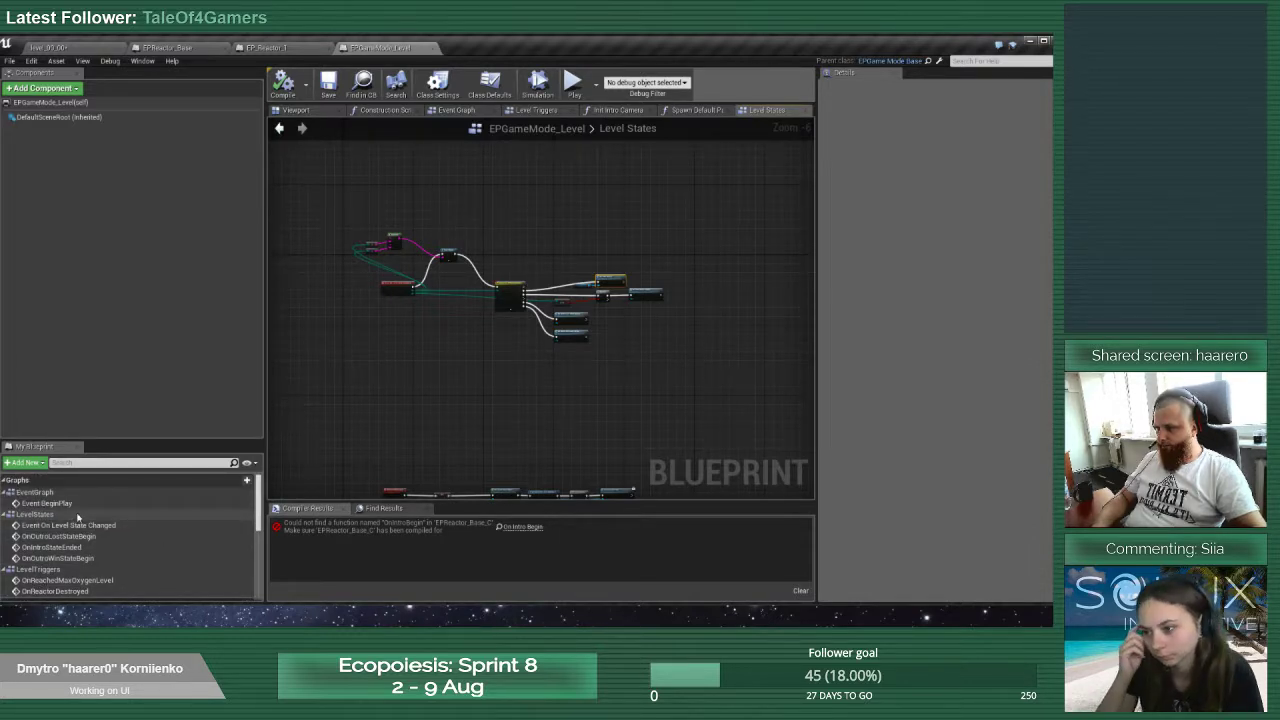
# Examine the BeginPlay chain in EPGameMode_Level's Event Graph through to the Bind Event to OnReactorDestroyed node at its end
pyautogui.doubleClick(76, 505)
pyautogui.moveTo(769, 329); pyautogui.dragTo(398, 329, button='right')
pyautogui.moveTo(672, 328); pyautogui.dragTo(358, 323, button='right')
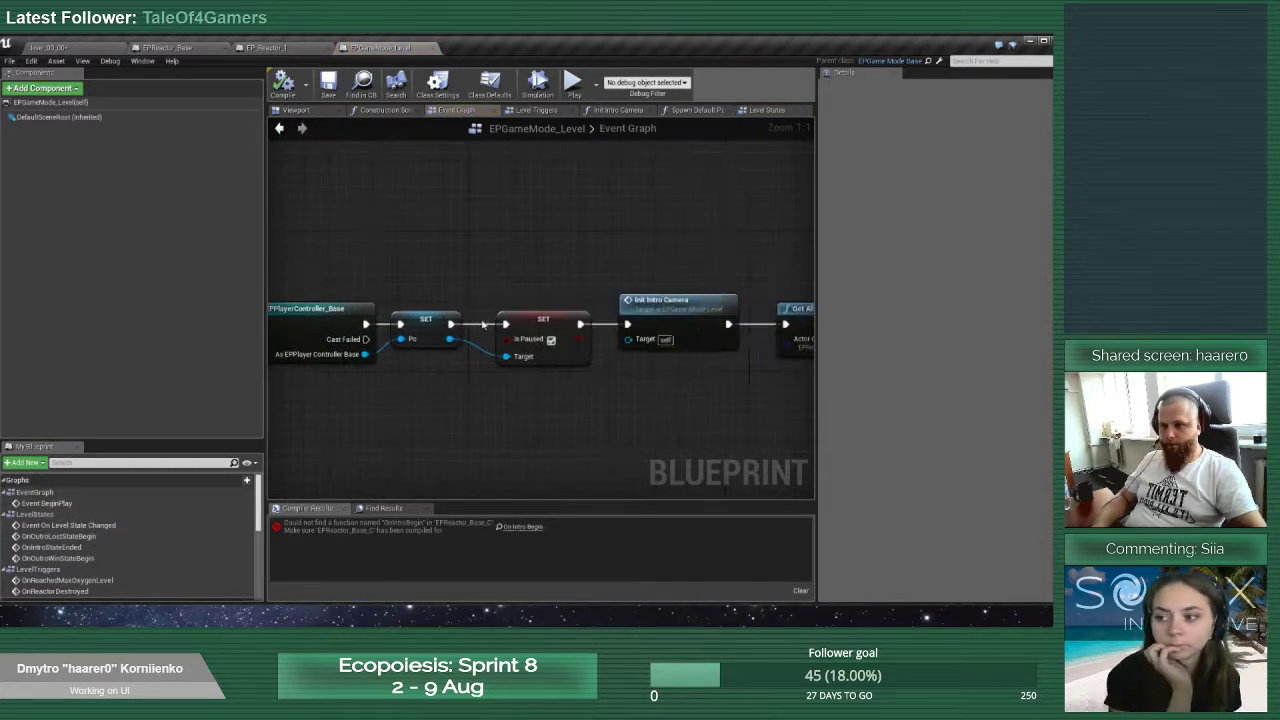
pyautogui.moveTo(727, 325); pyautogui.dragTo(392, 320, button='right')
pyautogui.moveTo(648, 410); pyautogui.dragTo(421, 350, button='right')
pyautogui.moveTo(660, 358); pyautogui.dragTo(517, 340, button='right')
pyautogui.moveTo(677, 348); pyautogui.dragTo(458, 334, button='right')
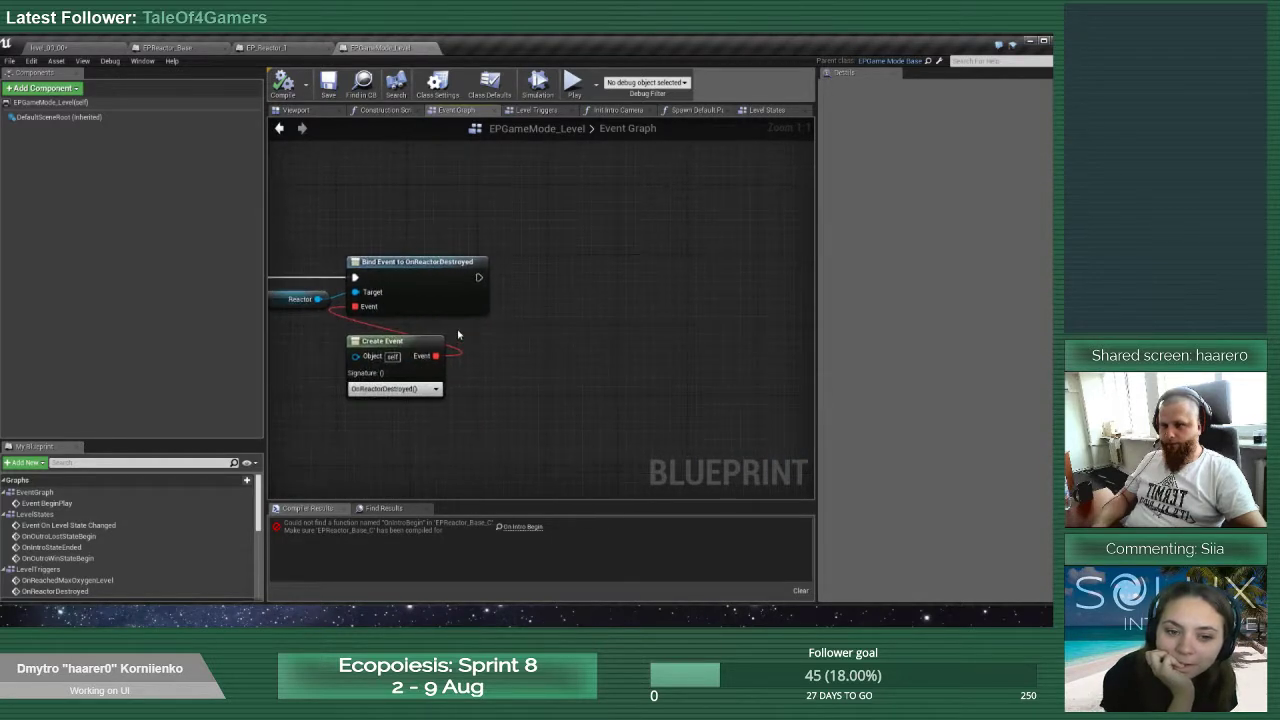
pyautogui.scroll(-5, 118, 571)
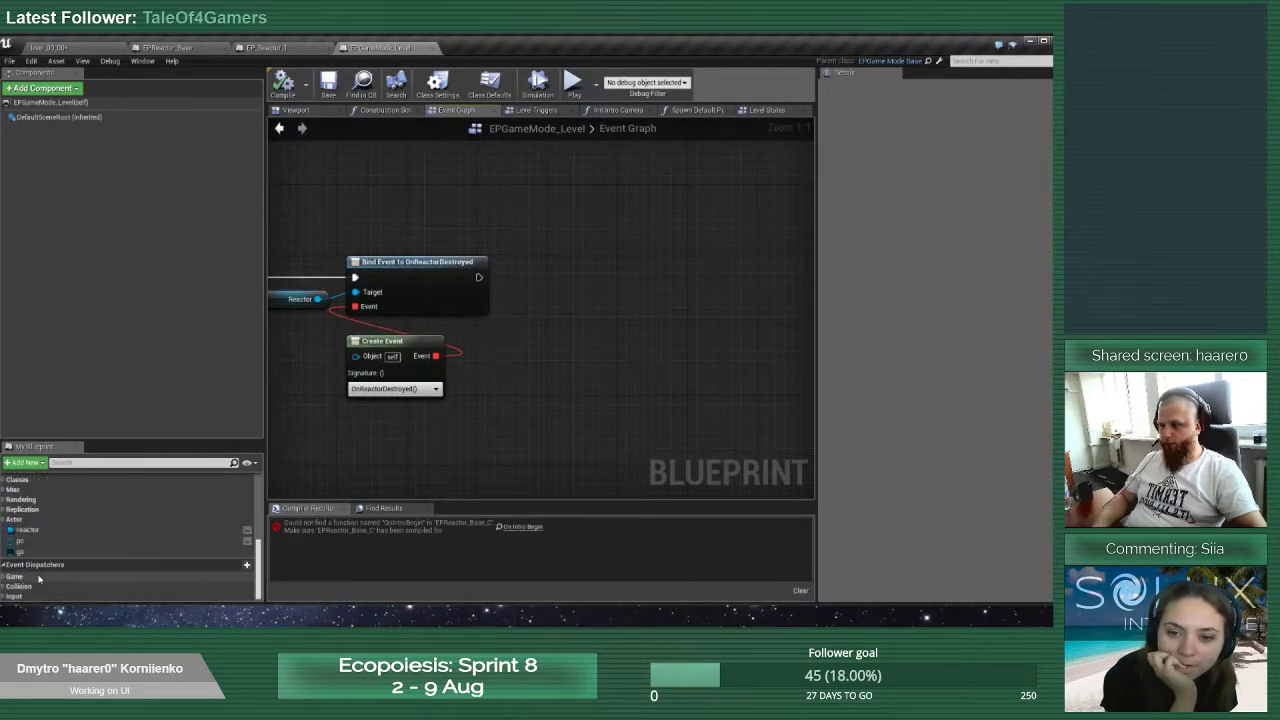
# Place a Reactor reference node after Bind Event to OnReactorDestroyed and search its available actions for the intro animation dispatcher
pyautogui.moveTo(26, 530); pyautogui.dragTo(599, 294)
pyautogui.moveTo(504, 290); pyautogui.dragTo(617, 302)
pyautogui.click(530, 300)
pyautogui.write('onint')
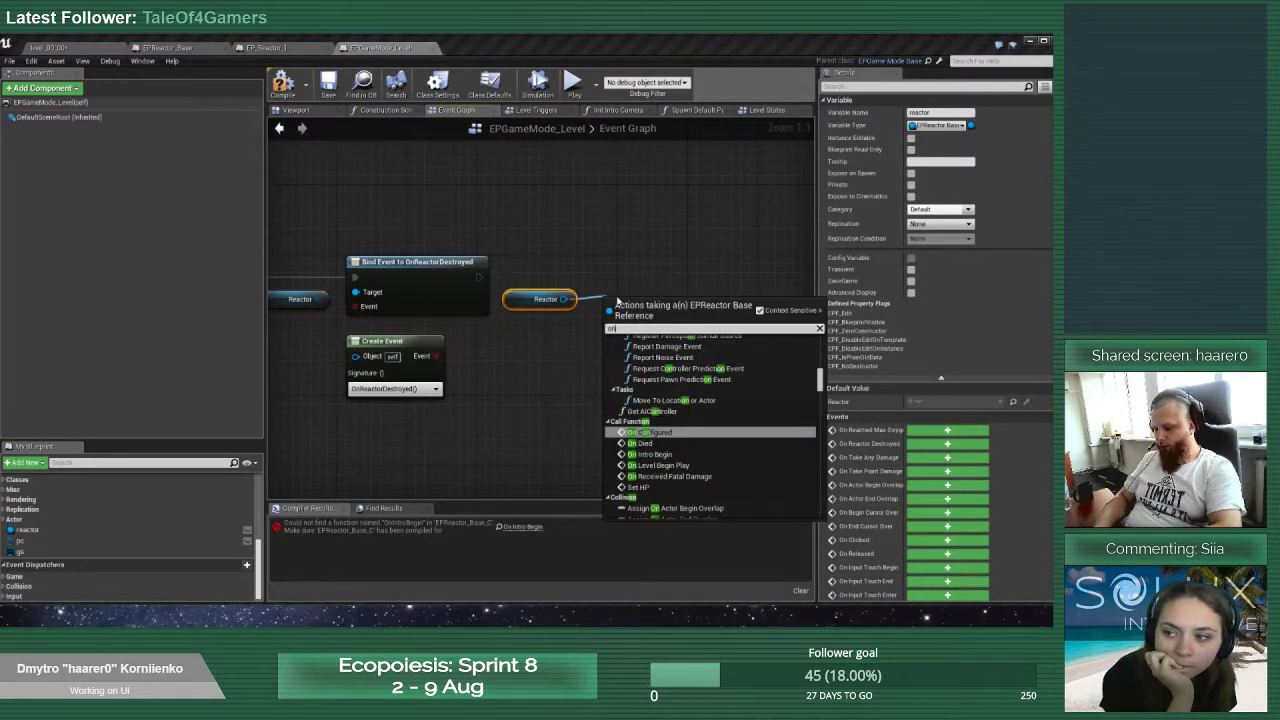
pyautogui.press('BackSpace')
pyautogui.press('BackSpace')
pyautogui.press('BackSpace')
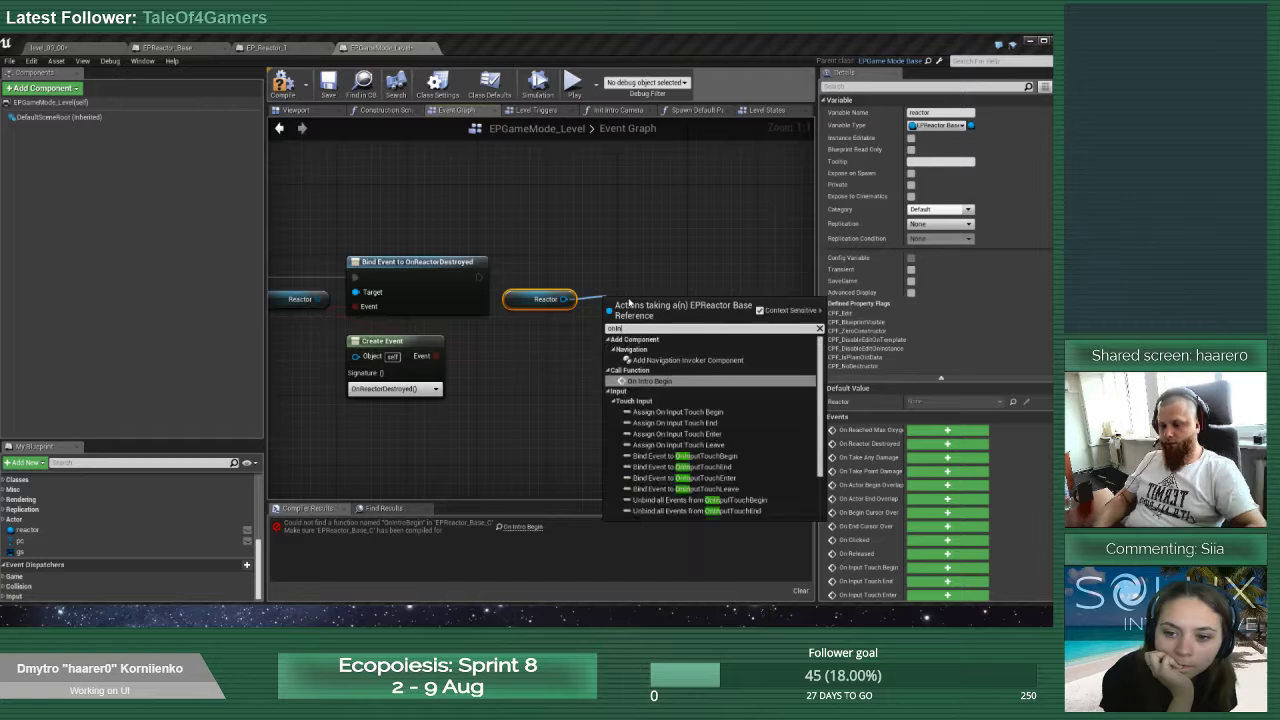
pyautogui.write('and')
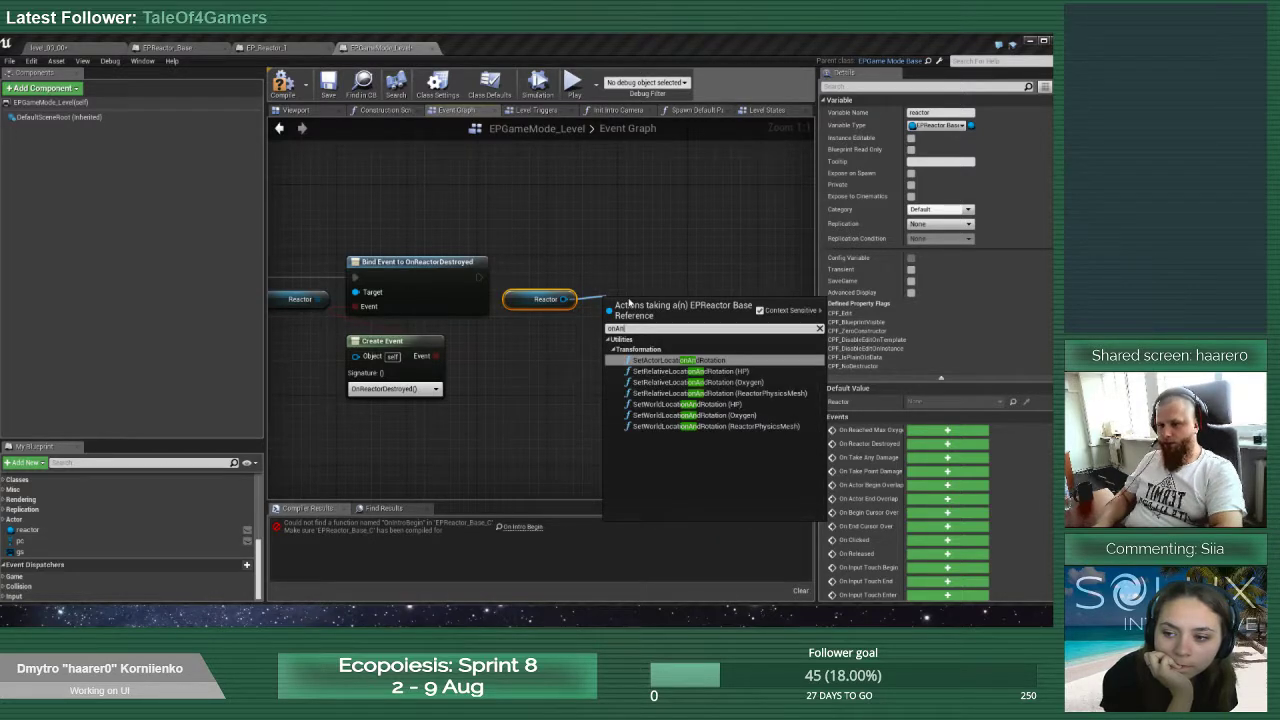
pyautogui.press('Escape')
# In EP_Reactor_1, copy the name of the OnIntroAnimationFinished dispatcher, then delete the dispatcher together with its Call node
pyautogui.click(167, 47)
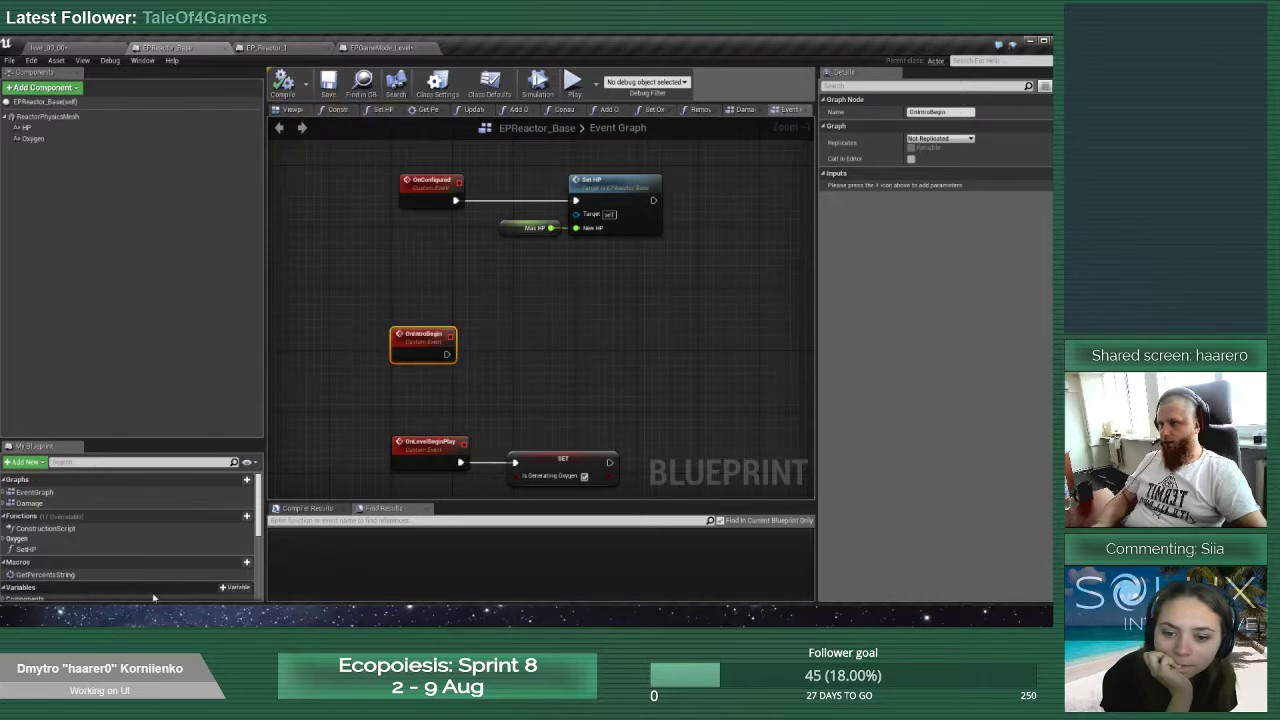
pyautogui.scroll(-5, 125, 572)
pyautogui.click(266, 47)
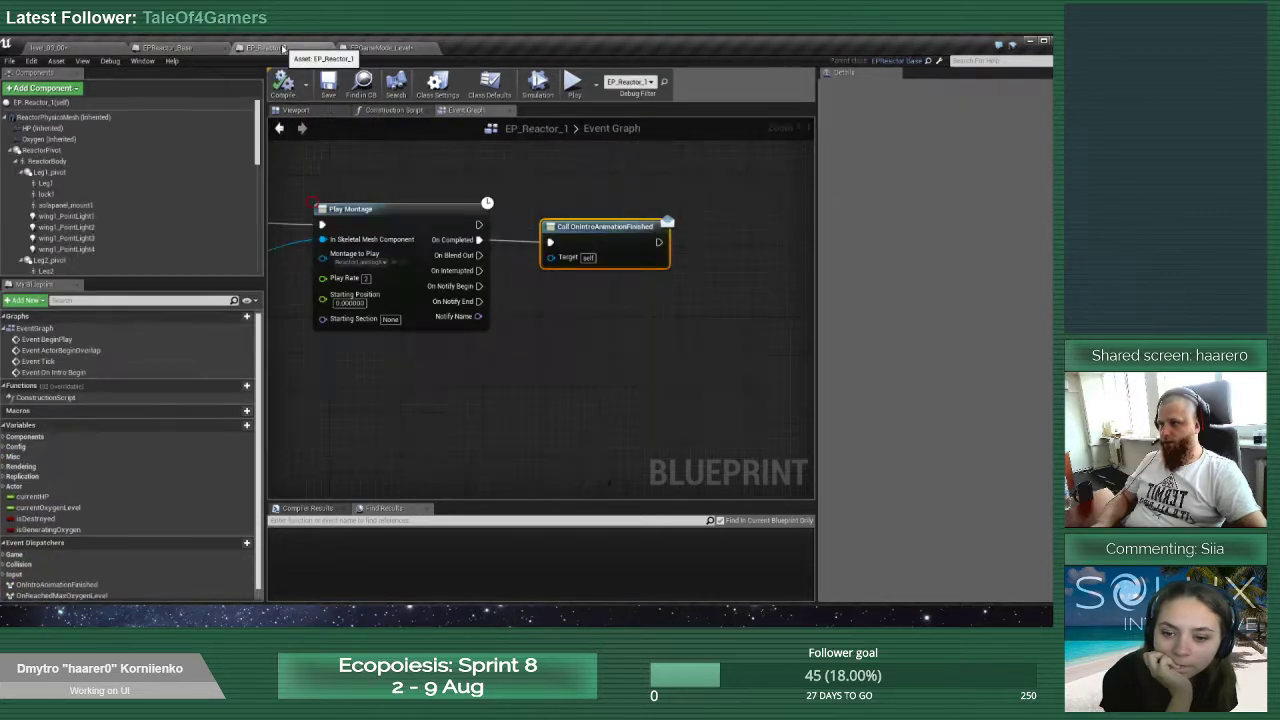
pyautogui.click(58, 575)
pyautogui.click(60, 575)
pyautogui.hotkey('ctrl', 'c')
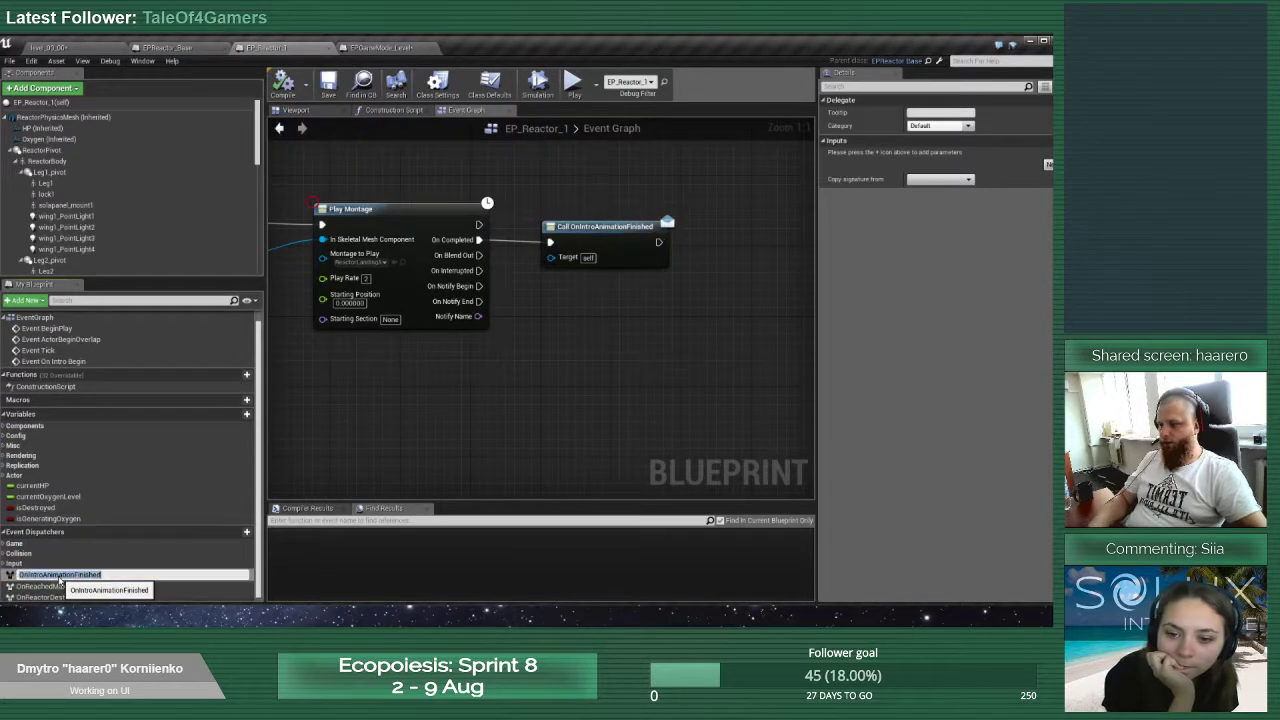
pyautogui.click(61, 564)
pyautogui.click(62, 575)
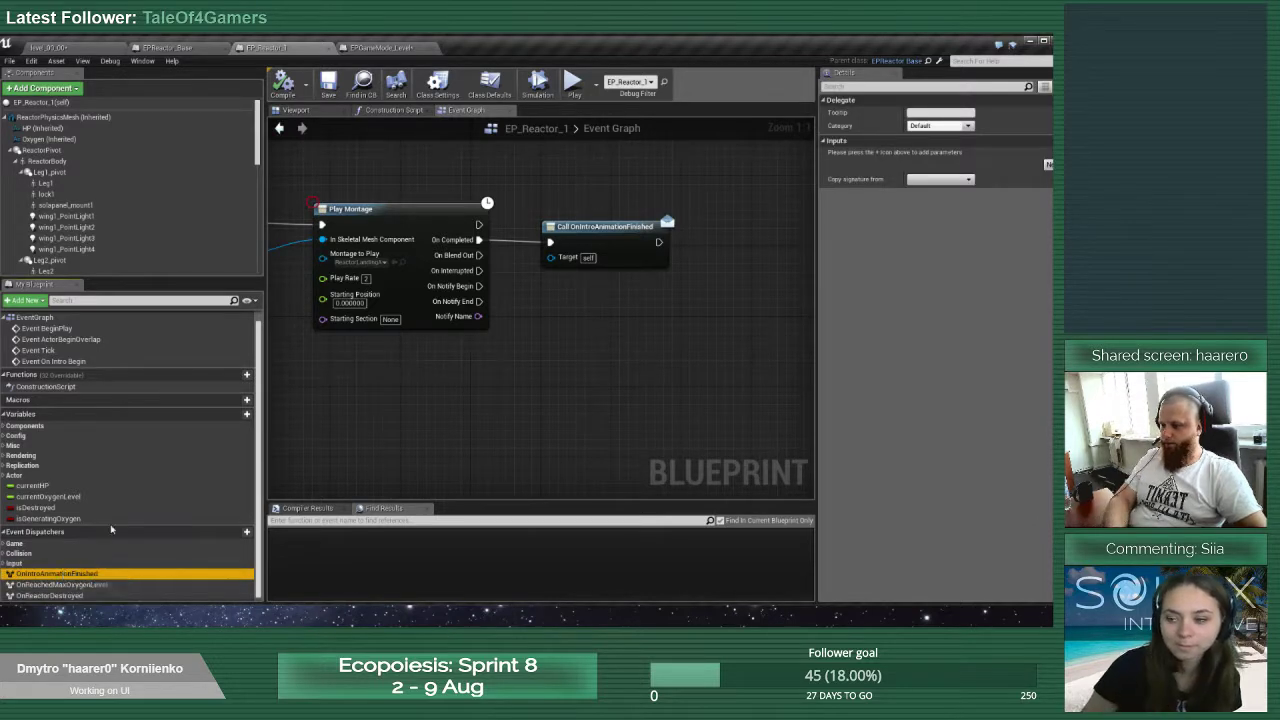
pyautogui.press('Delete')
pyautogui.click(283, 84)
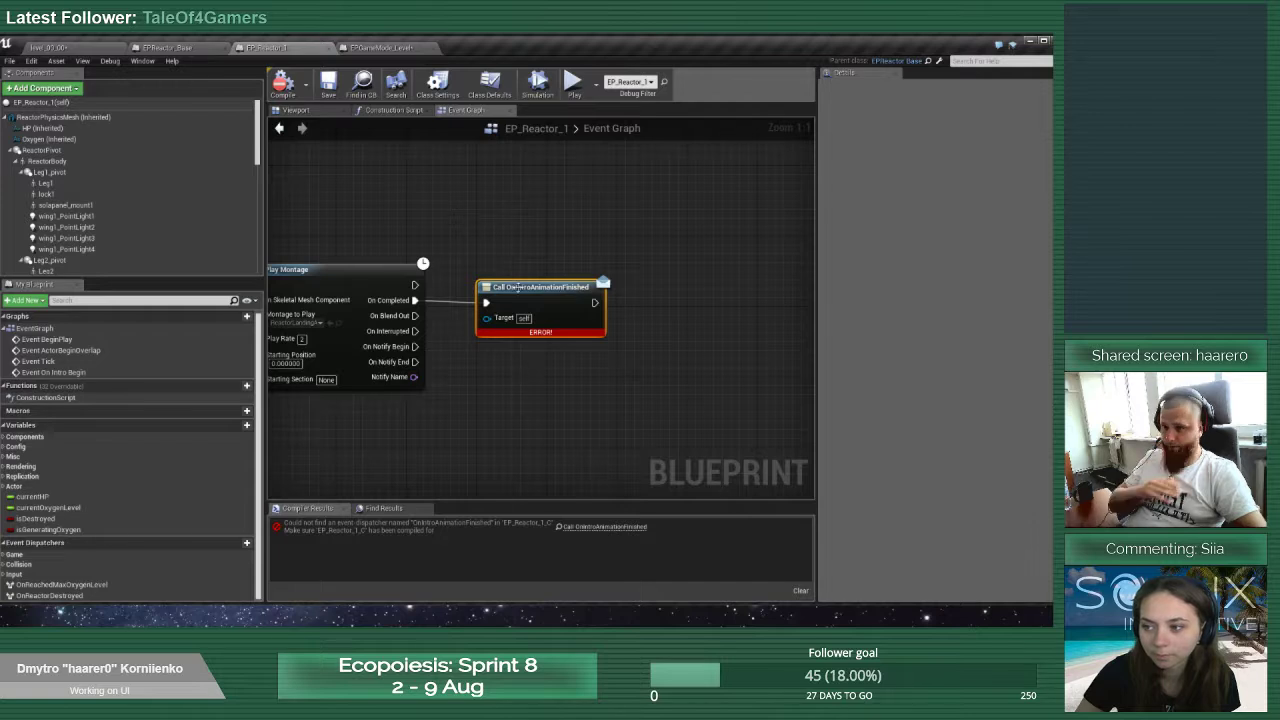
pyautogui.press('Delete')
# Add an event dispatcher named OnIntroAnimationFinished to the parent blueprint EPReactor_Base
pyautogui.click(182, 47)
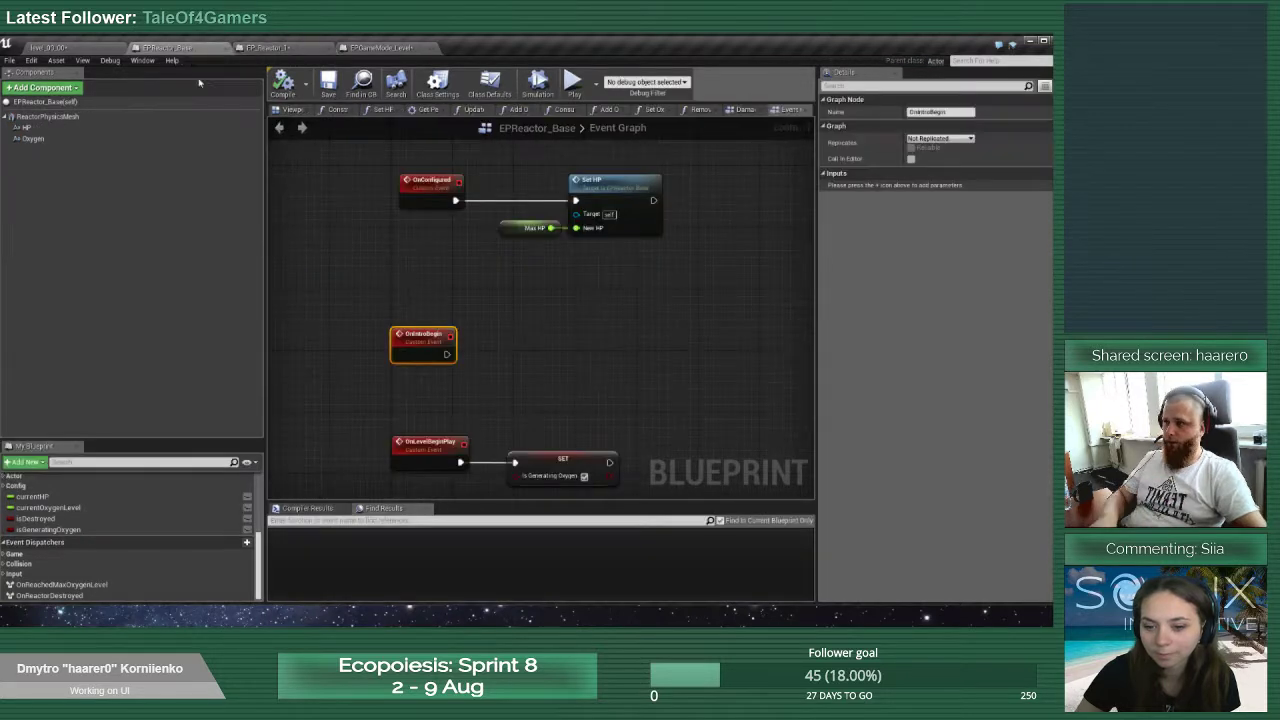
pyautogui.click(222, 542)
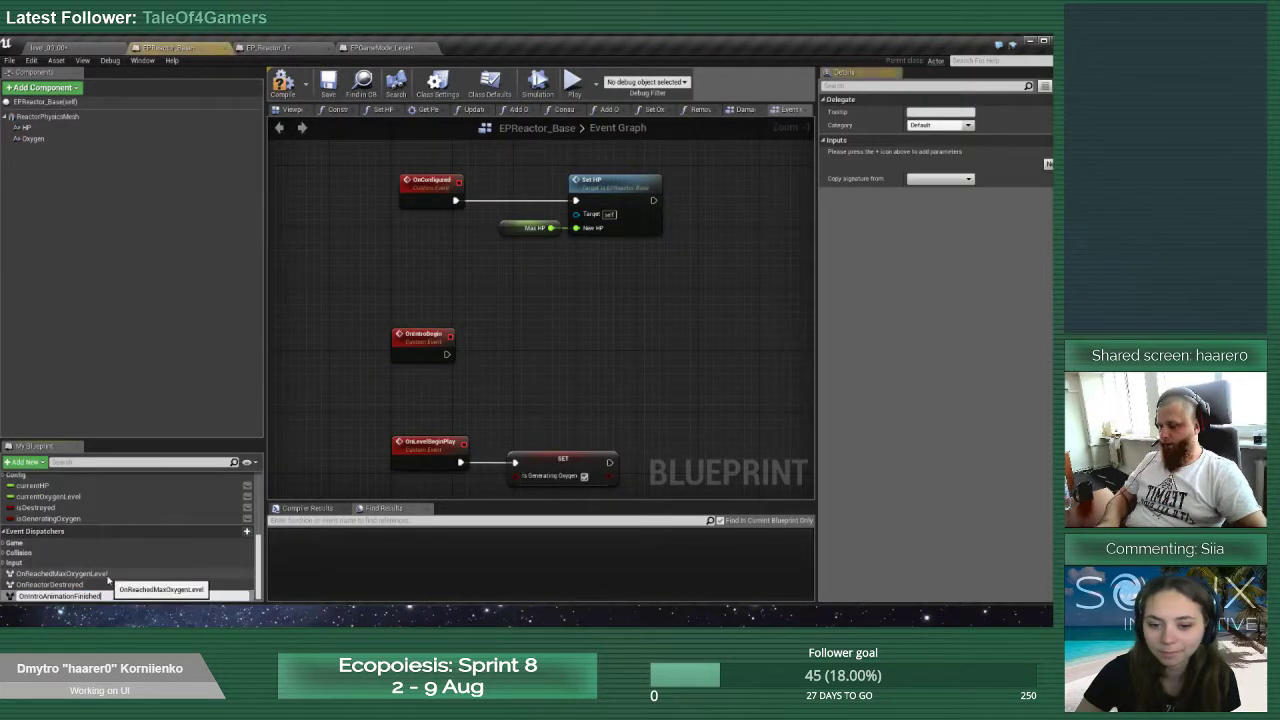
pyautogui.hotkey('ctrl', 'v')
pyautogui.press('Return')
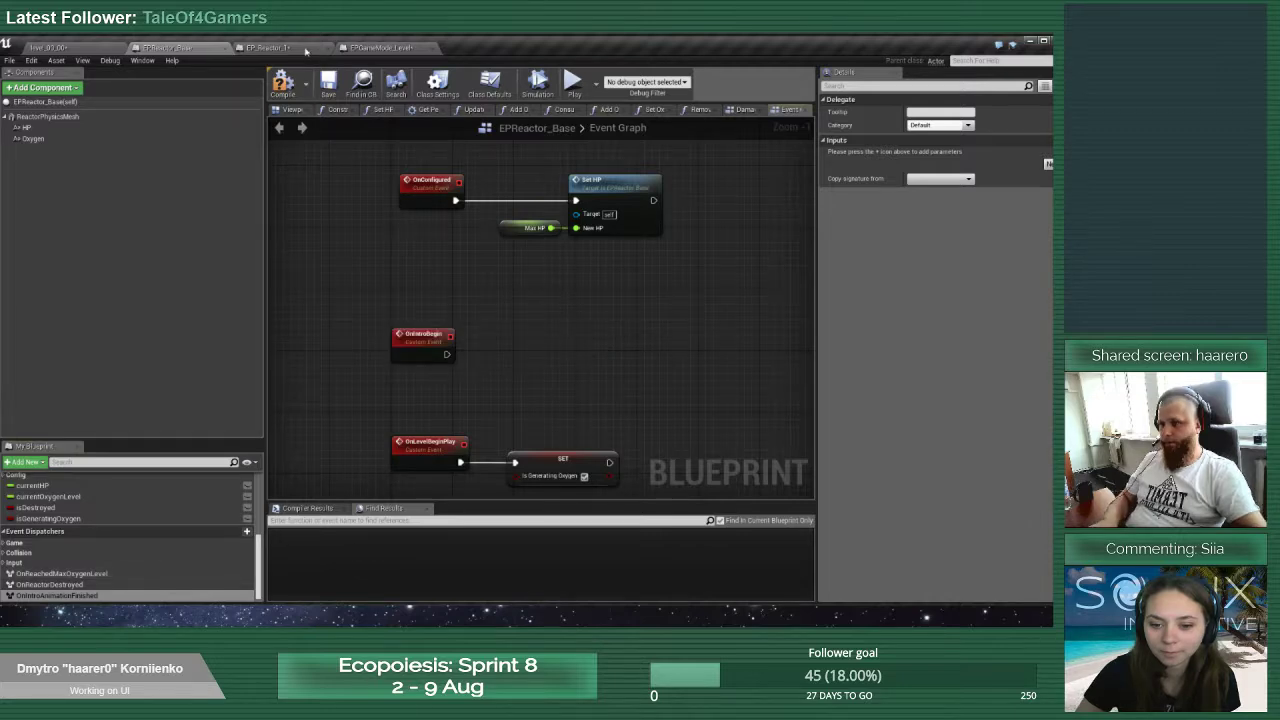
# In EP_Reactor_1, add a Call OnIntroAnimationFinished node connected to the On Completed output of Play Montage
pyautogui.click(290, 48)
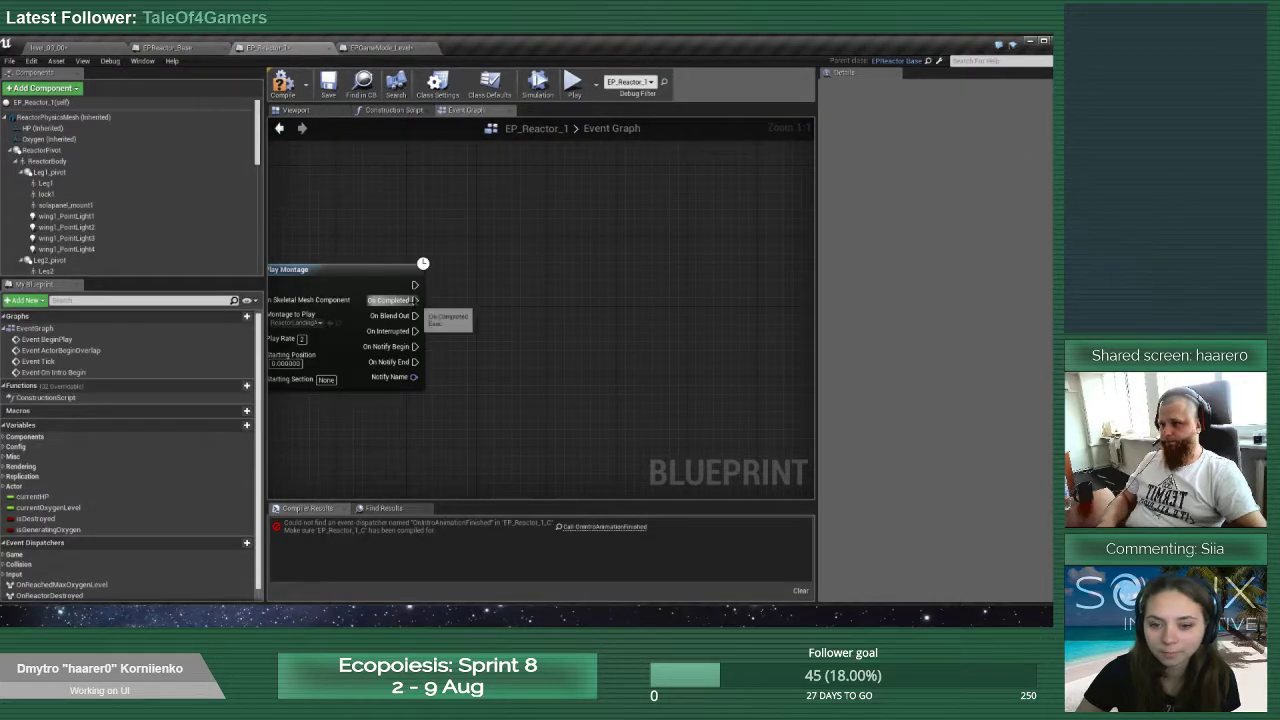
pyautogui.moveTo(415, 300); pyautogui.dragTo(456, 300)
pyautogui.write('onint')
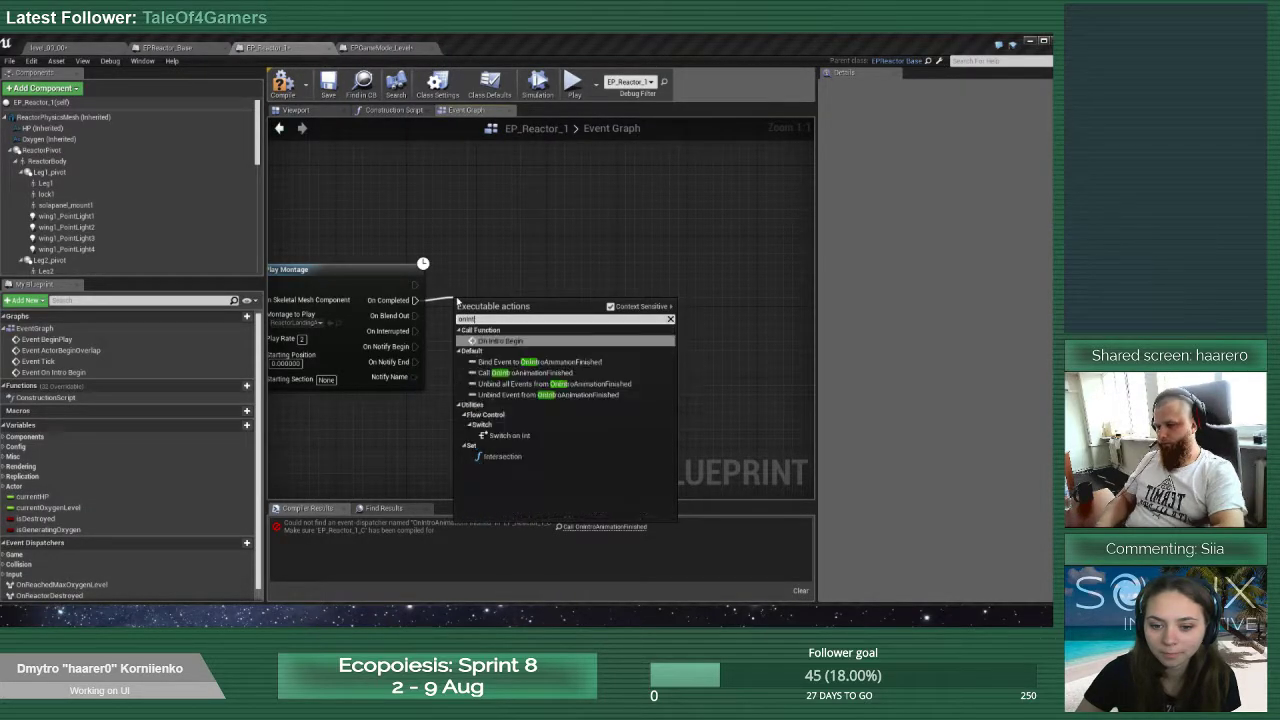
pyautogui.click(525, 372)
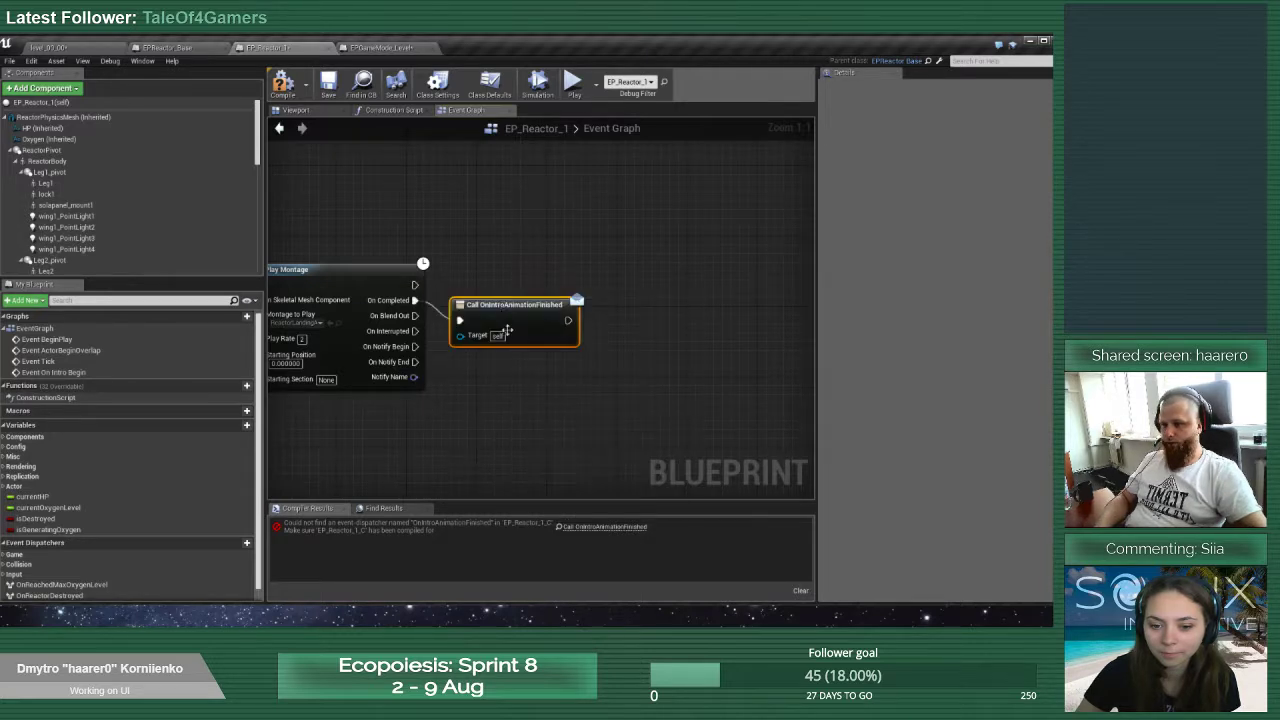
pyautogui.moveTo(524, 276); pyautogui.dragTo(597, 303)
# In EPGameMode_Level, add Bind Event to OnIntroAnimationFinished from the Reactor reference and chain it after Bind Event to OnReactorDestroyed
pyautogui.click(378, 47)
pyautogui.write('onin')
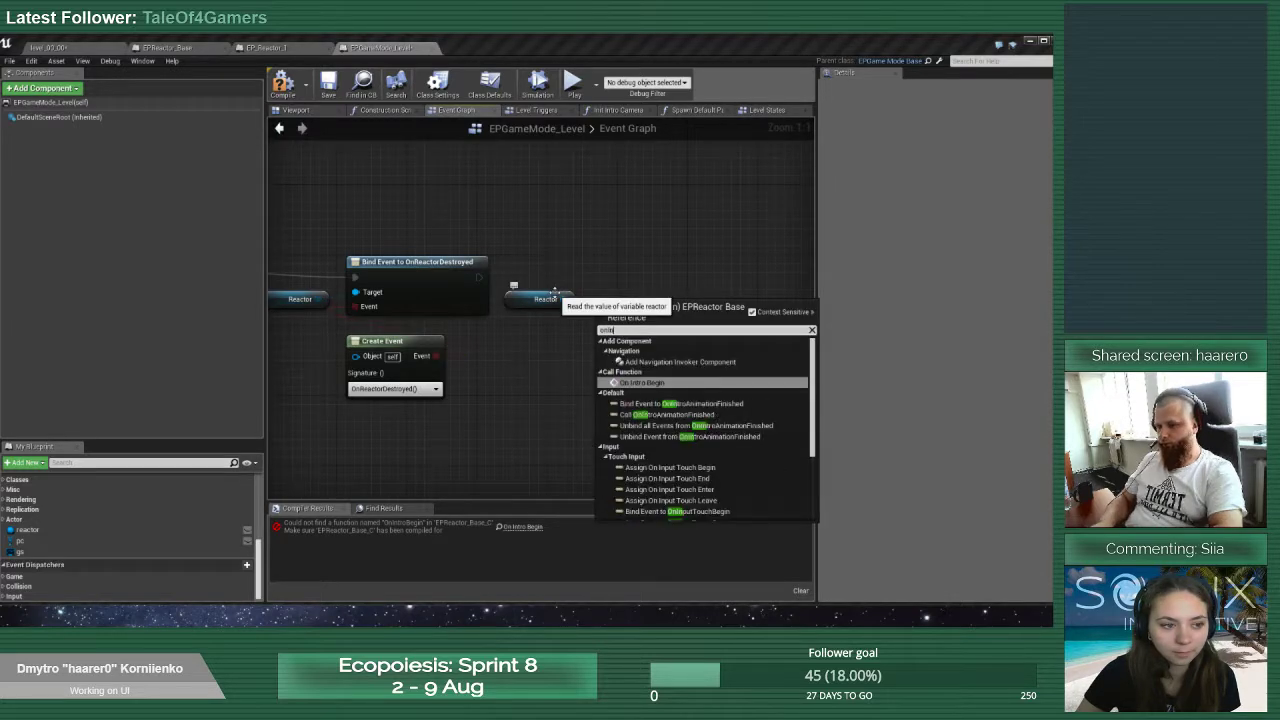
pyautogui.press('Down')
pyautogui.press('Return')
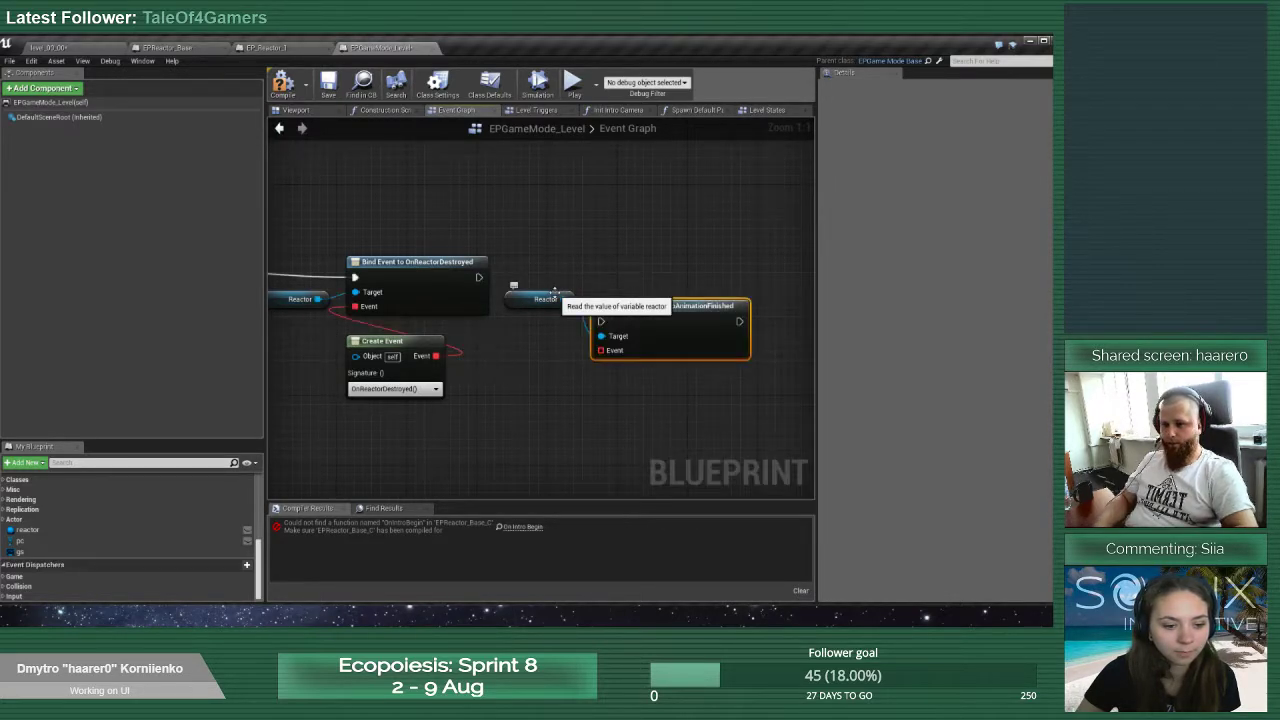
pyautogui.moveTo(478, 277); pyautogui.dragTo(651, 263)
pyautogui.moveTo(520, 300); pyautogui.dragTo(546, 291)
# Locate the OnReactorDestroyed custom event in the Level Triggers graph of EPGameMode_Level
pyautogui.scroll(-5, 25, 560)
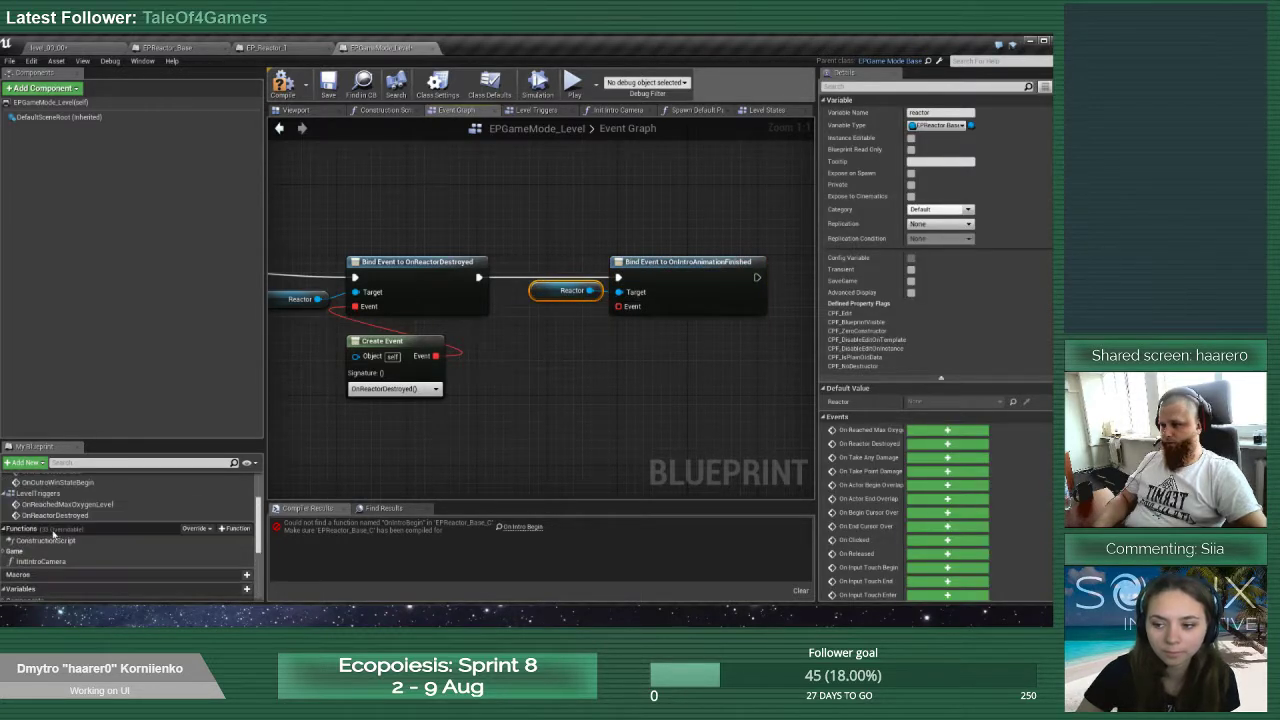
pyautogui.click(60, 568)
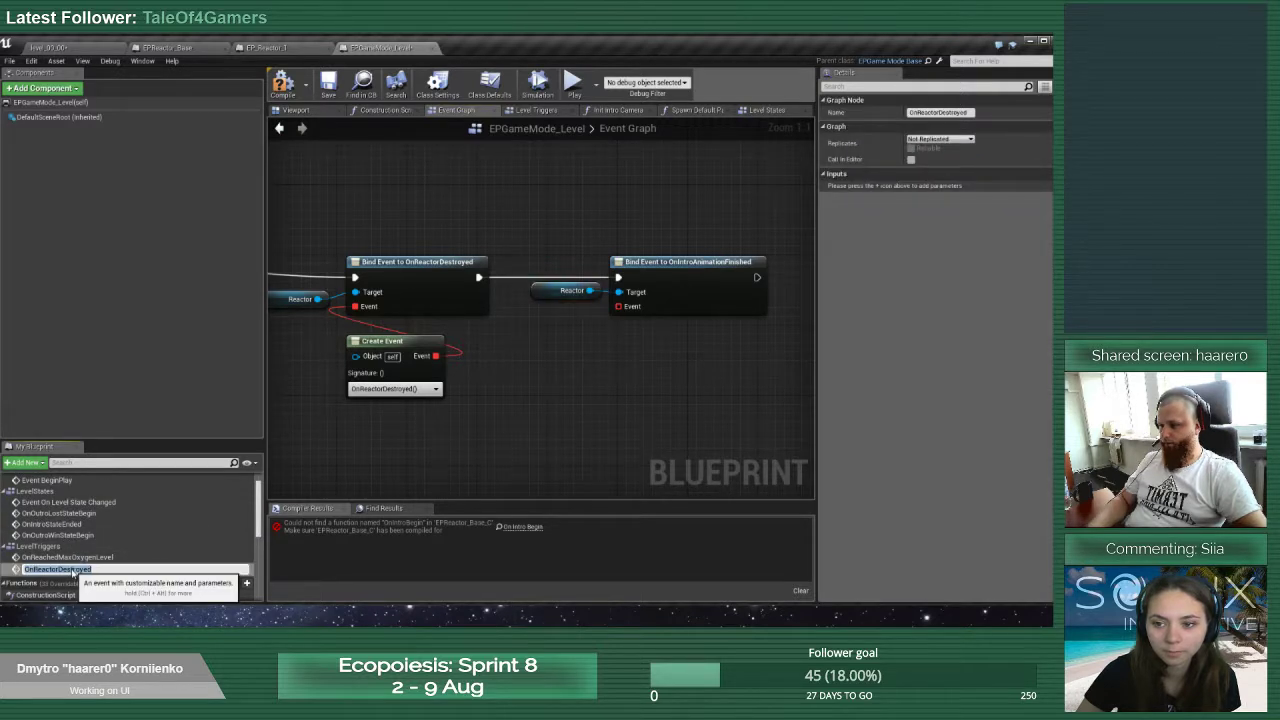
pyautogui.rightClick(76, 568)
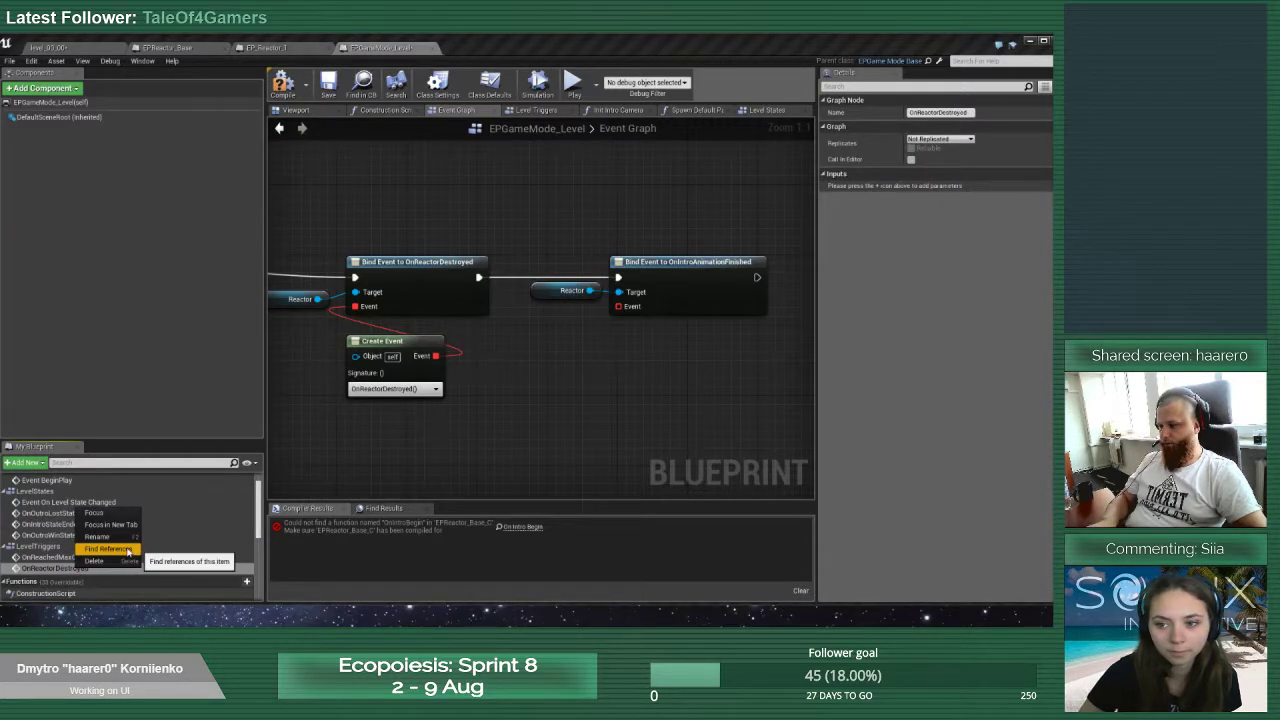
pyautogui.click(442, 446)
pyautogui.rightClick(100, 566)
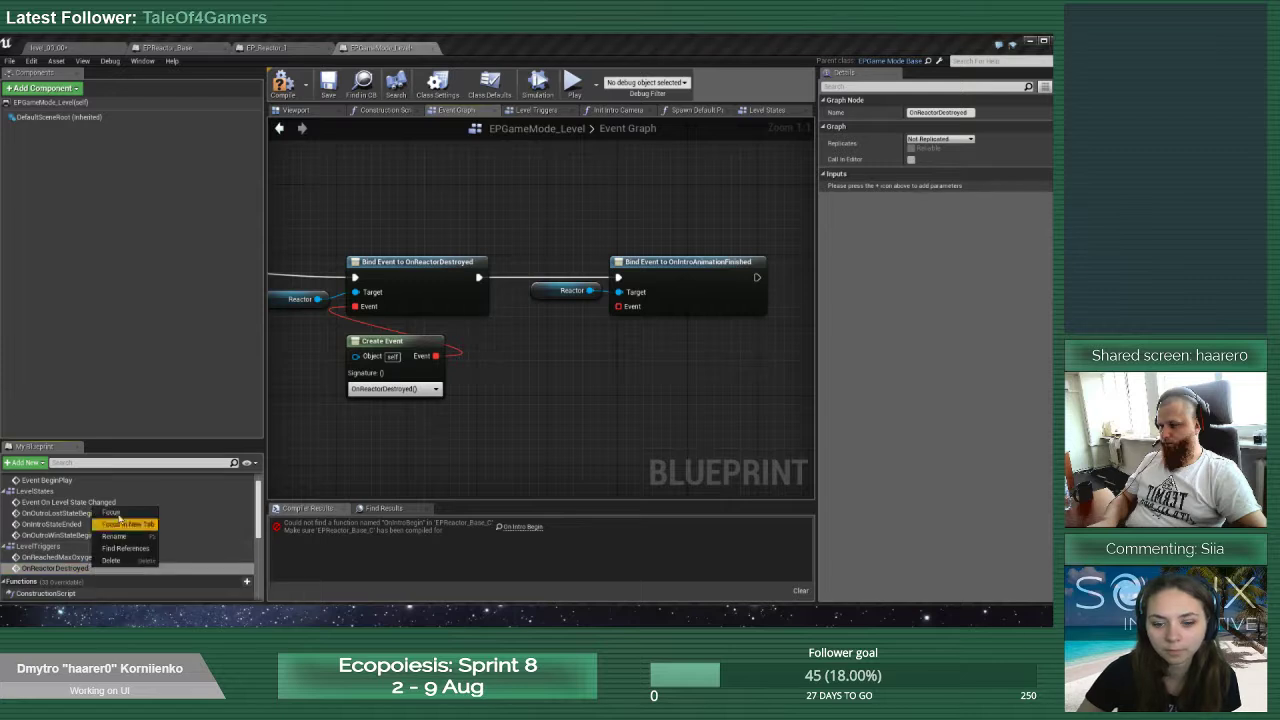
pyautogui.click(115, 514)
# Duplicate the OnReactorDestroyed custom event, name the copy OnIntroAnimationFinished and place it below the original
pyautogui.hotkey('ctrl', 'c')
pyautogui.hotkey('ctrl', 'v')
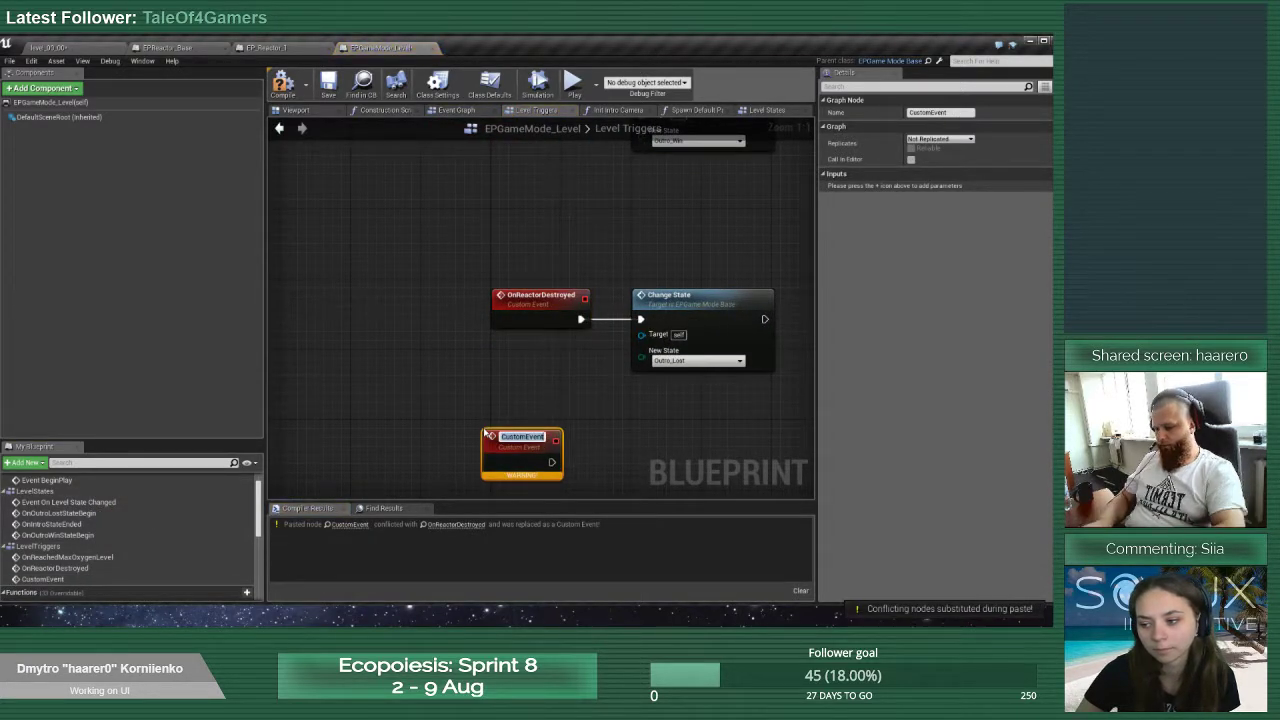
pyautogui.hotkey('ctrl', 'v')
pyautogui.hotkey('ctrl', 'a')
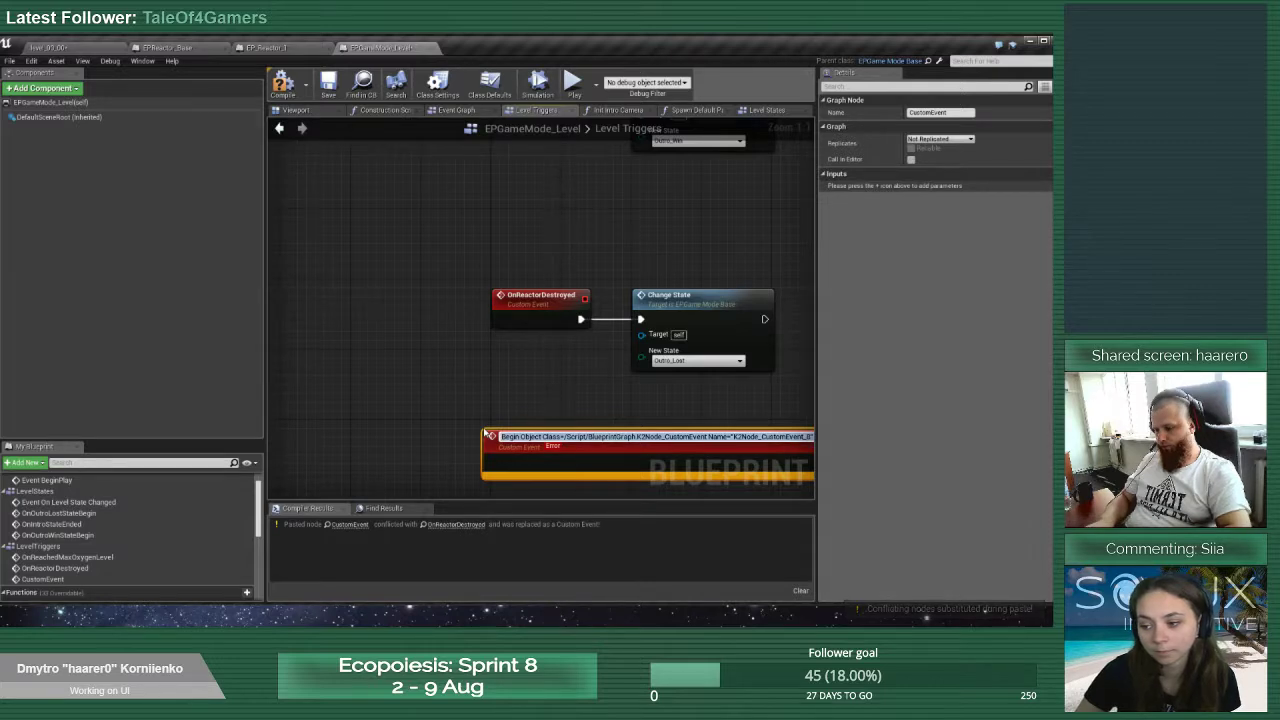
pyautogui.write('On')
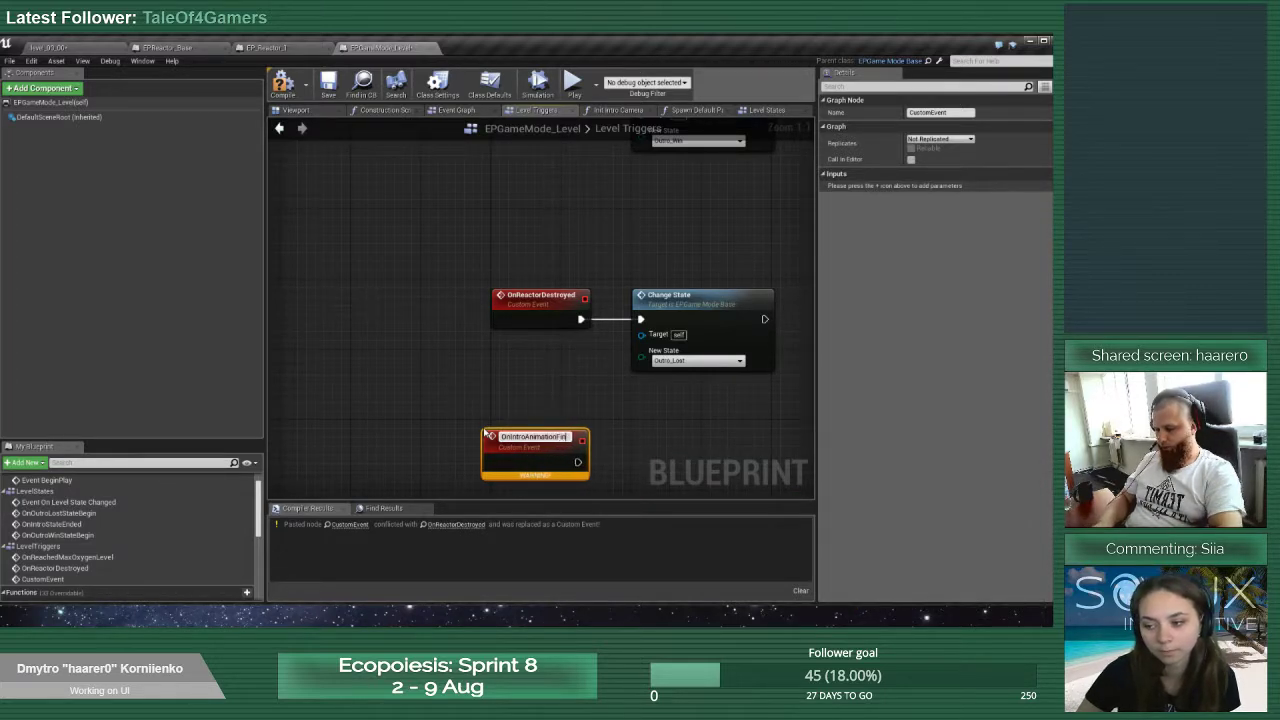
pyautogui.write('IntroAnimationFinished')
pyautogui.press('Return')
pyautogui.scroll(-4, 525, 435)
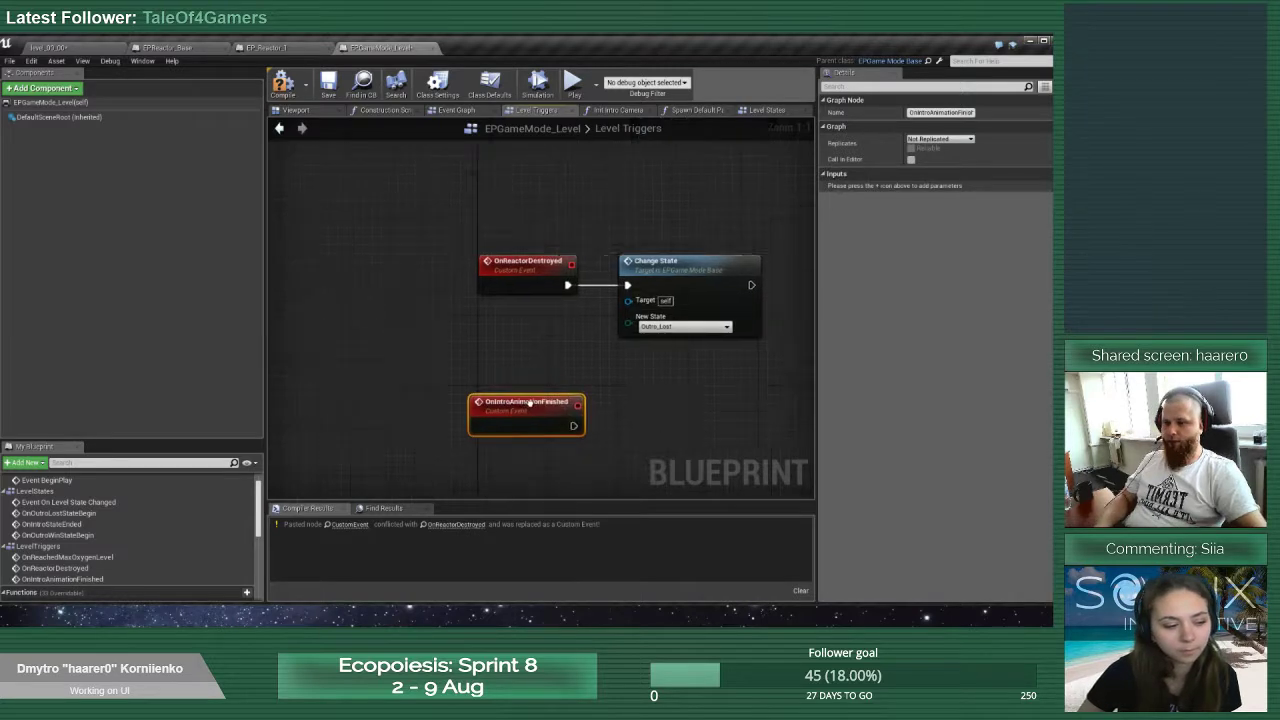
pyautogui.moveTo(497, 349); pyautogui.dragTo(497, 391)
pyautogui.scroll(4, 497, 391)
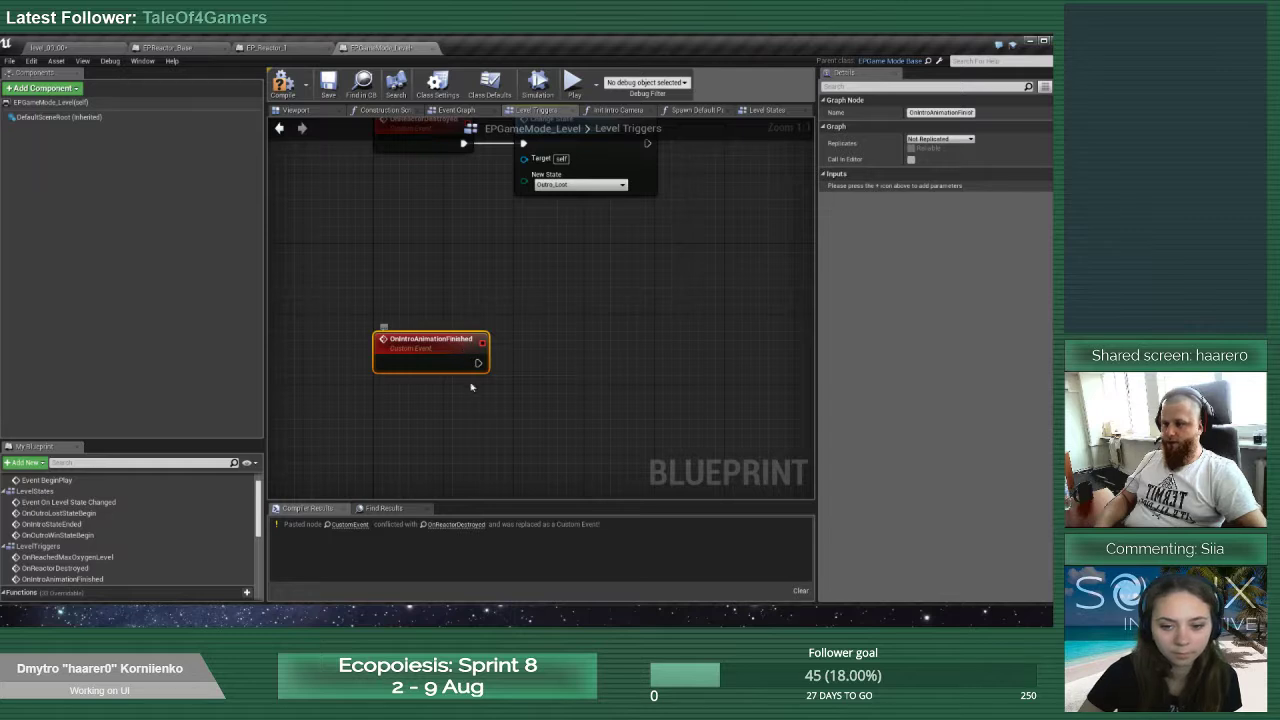
# Duplicate the Change State node and connect the copy to the OnIntroAnimationFinished event's output
pyautogui.moveTo(627, 193); pyautogui.dragTo(617, 215, button='right')
pyautogui.click(597, 174)
pyautogui.hotkey('ctrl', 'c')
pyautogui.hotkey('ctrl', 'v')
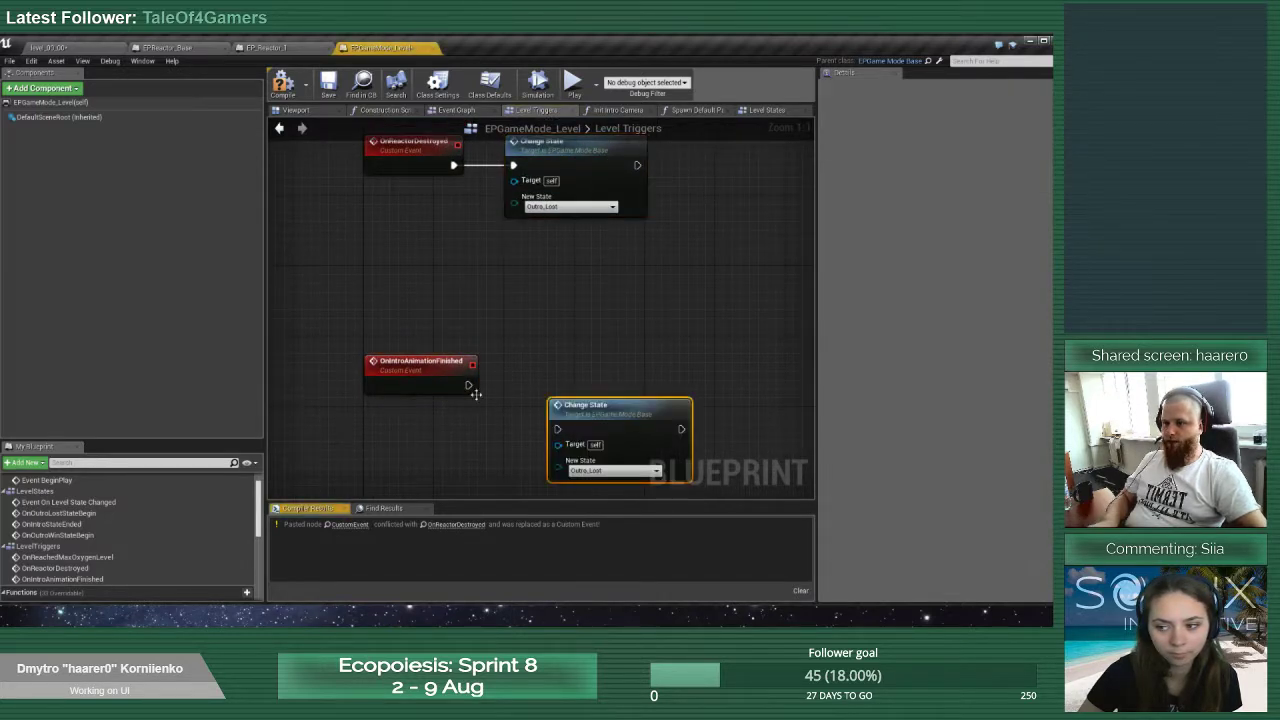
pyautogui.moveTo(469, 386); pyautogui.dragTo(570, 365)
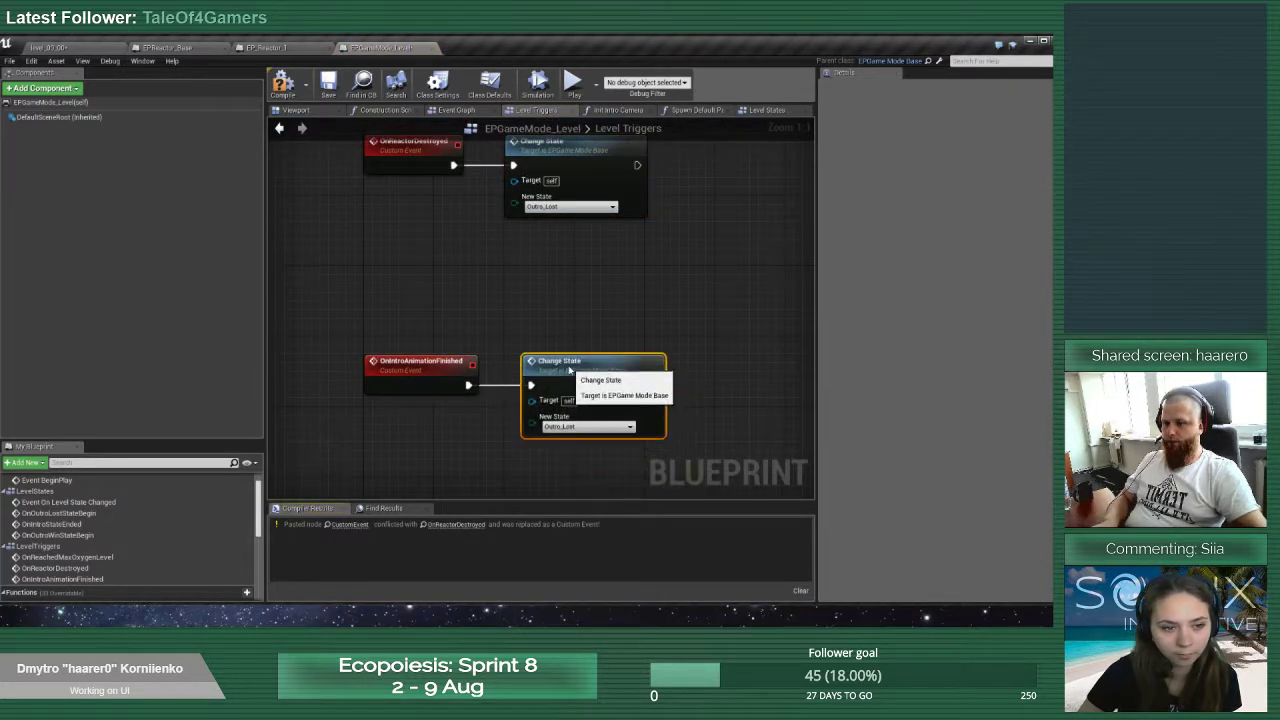
# Set the New State of the copied Change State node to Play and save the blueprint
pyautogui.click(582, 428)
pyautogui.click(548, 450)
pyautogui.hotkey('ctrl', 's')
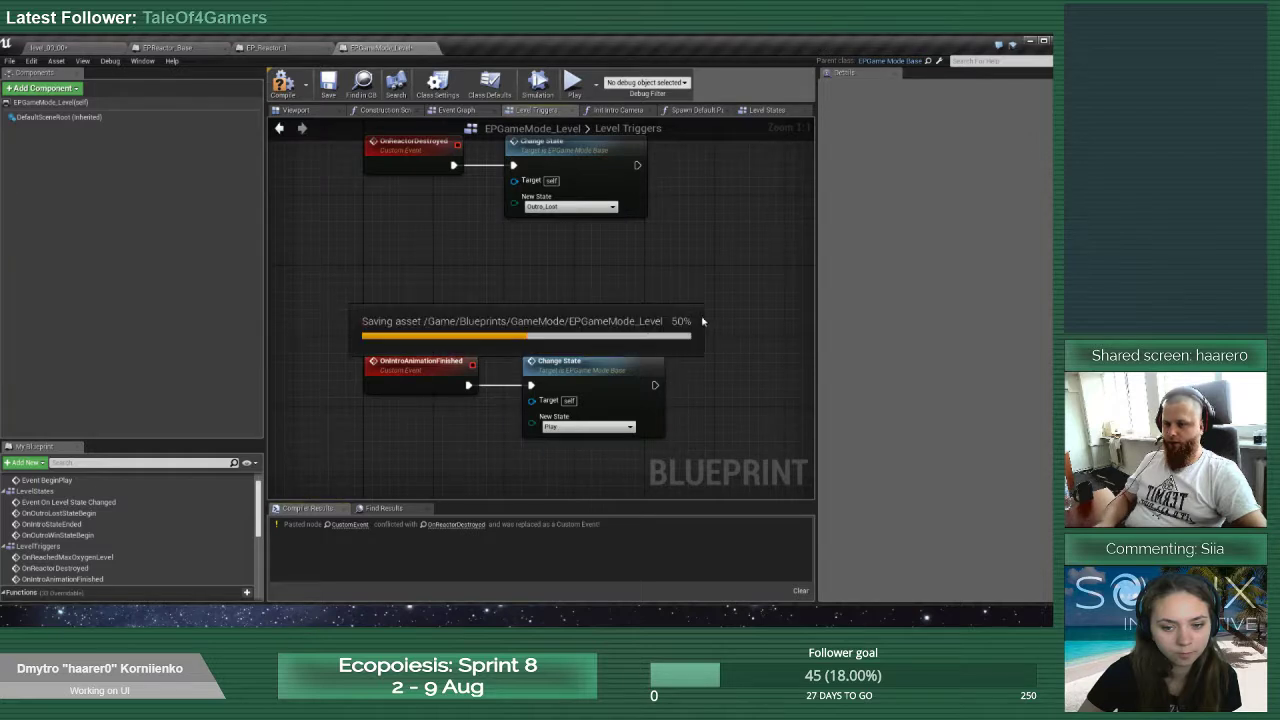
# Examine EPGameMode_Level's Level Triggers, Event Graph and Level States graphs, up to the On Intro State Ended call
pyautogui.scroll(-8, 679, 270)
pyautogui.moveTo(679, 270); pyautogui.dragTo(530, 420, button='right')
pyautogui.scroll(2, 35, 505)
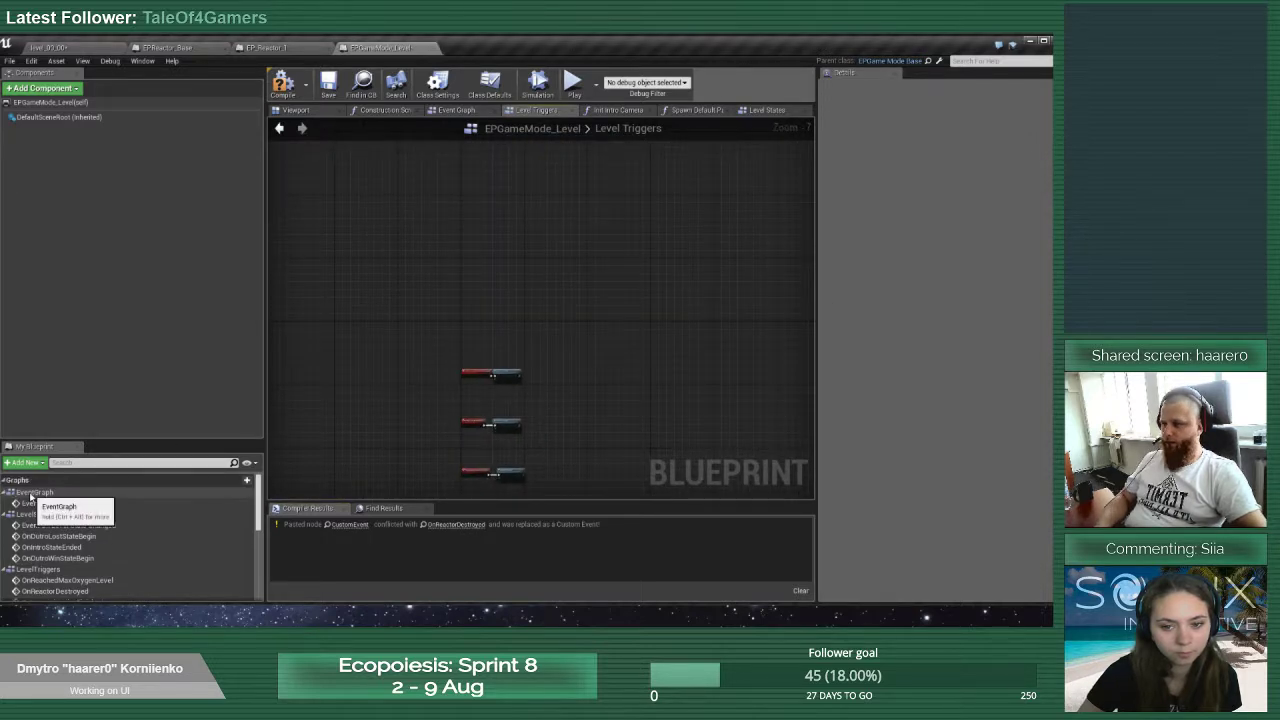
pyautogui.click(35, 503)
pyautogui.doubleClick(35, 505)
pyautogui.scroll(-5, 530, 380)
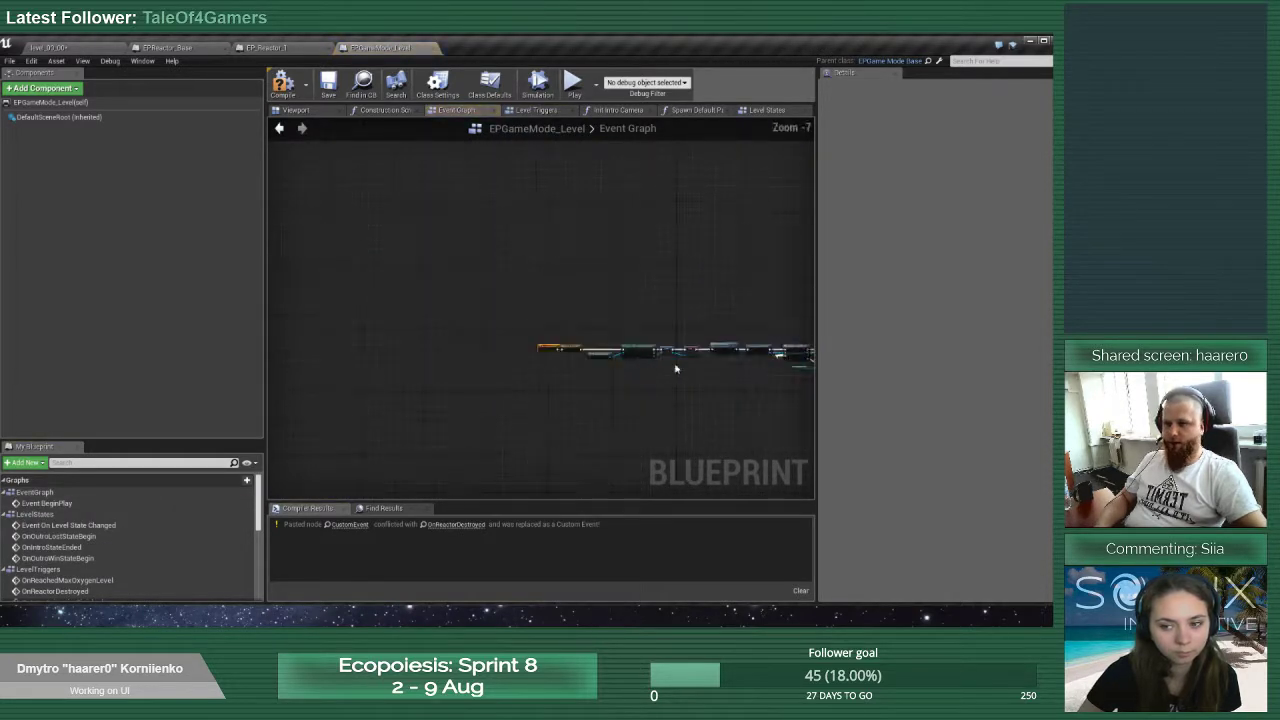
pyautogui.doubleClick(55, 525)
pyautogui.moveTo(754, 354); pyautogui.dragTo(557, 339, button='right')
pyautogui.scroll(6, 557, 337)
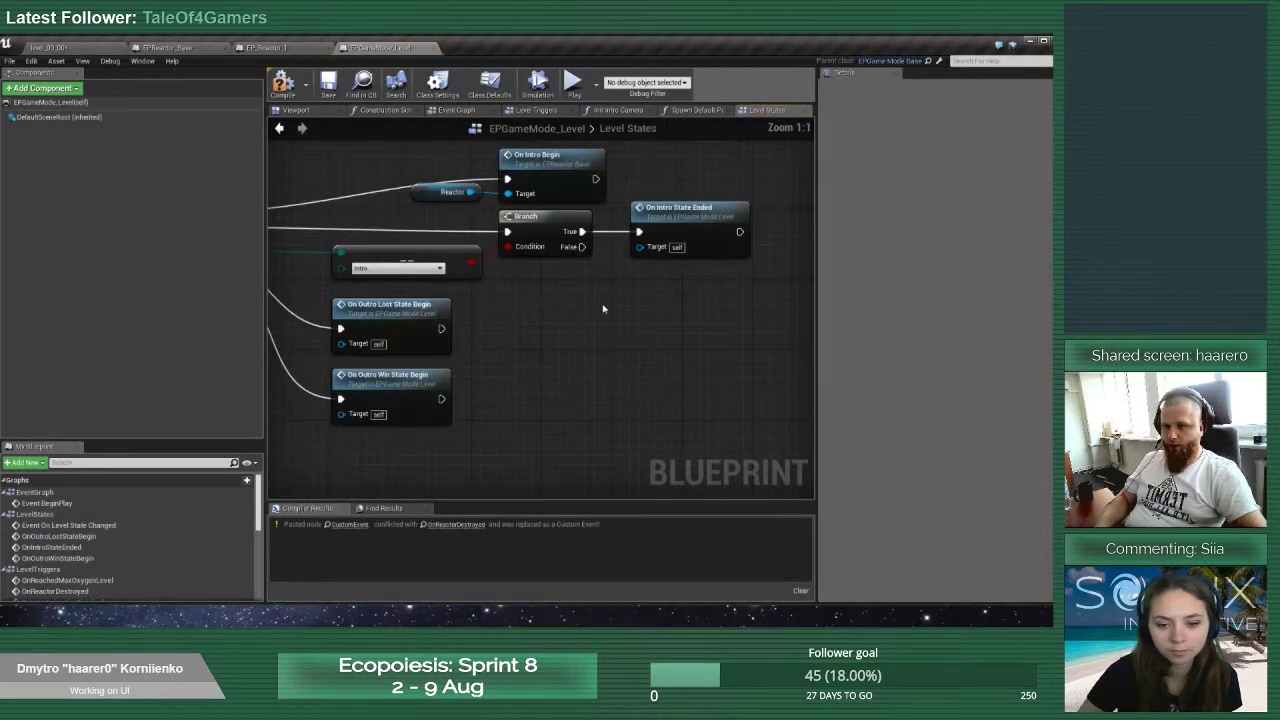
# Examine the OnIntroStateEnded event chain and the OnOutroLostStateBegin and OnOutroWinStateBegin chains in the Level States graph
pyautogui.doubleClick(706, 208)
pyautogui.moveTo(687, 315); pyautogui.dragTo(444, 251, button='right')
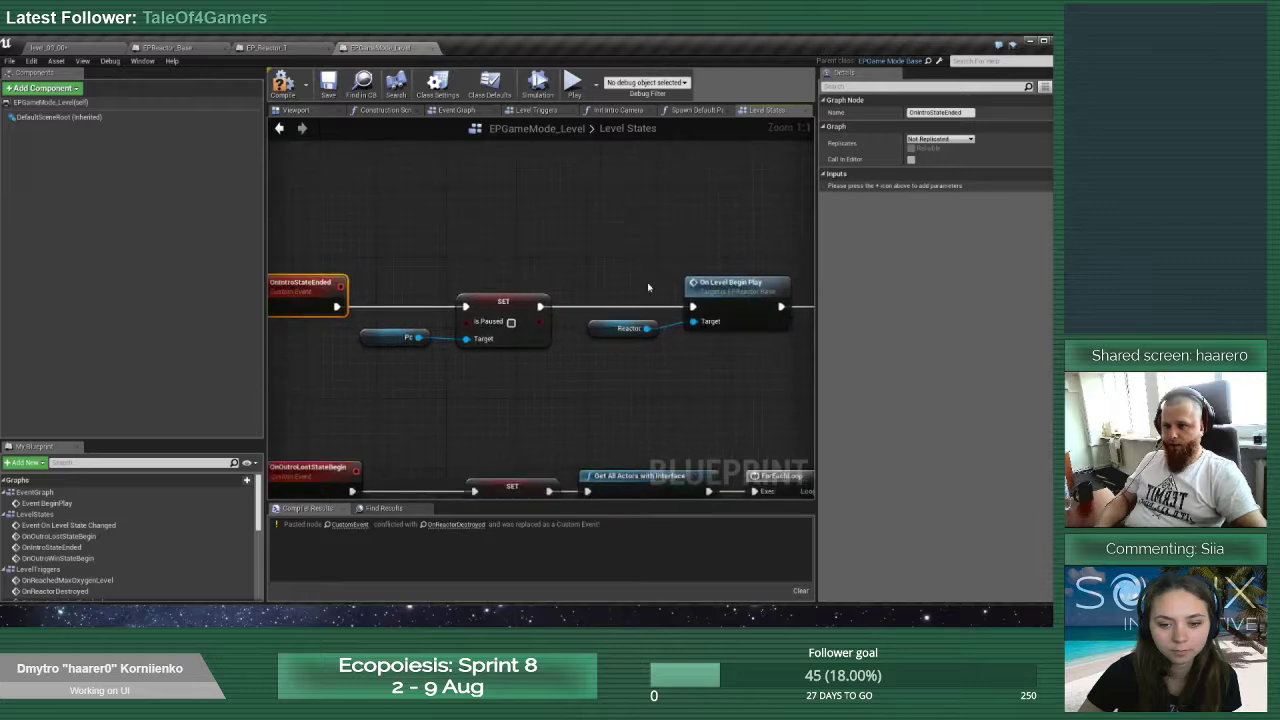
pyautogui.scroll(-2, 636, 286)
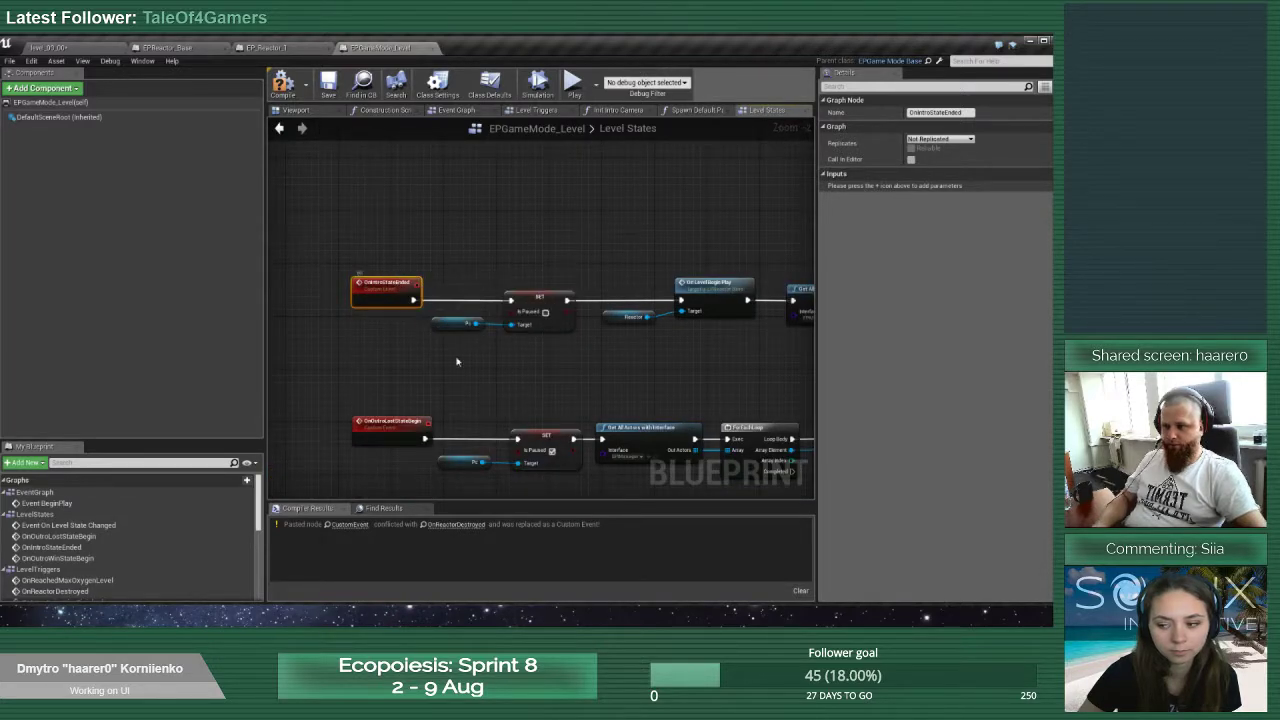
pyautogui.scroll(-5, 460, 350)
pyautogui.scroll(6, 466, 322)
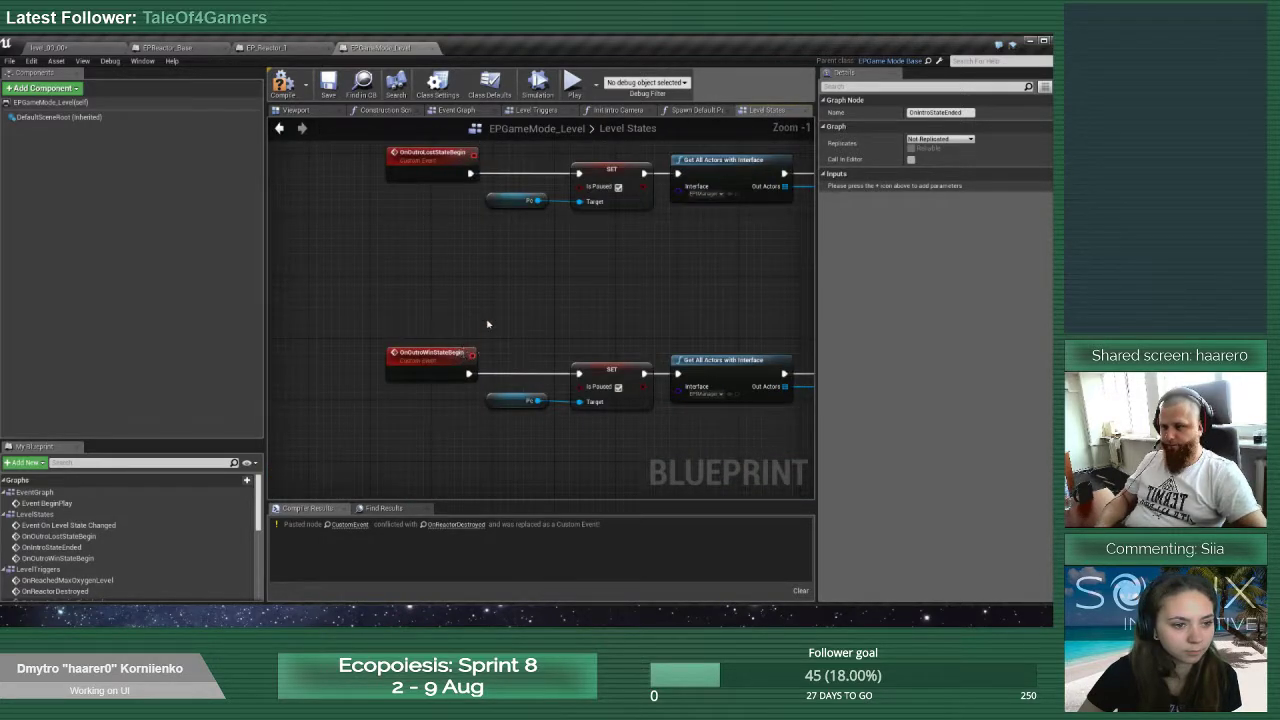
pyautogui.scroll(-3, 487, 324)
pyautogui.scroll(2, 490, 335)
pyautogui.scroll(2, 494, 342)
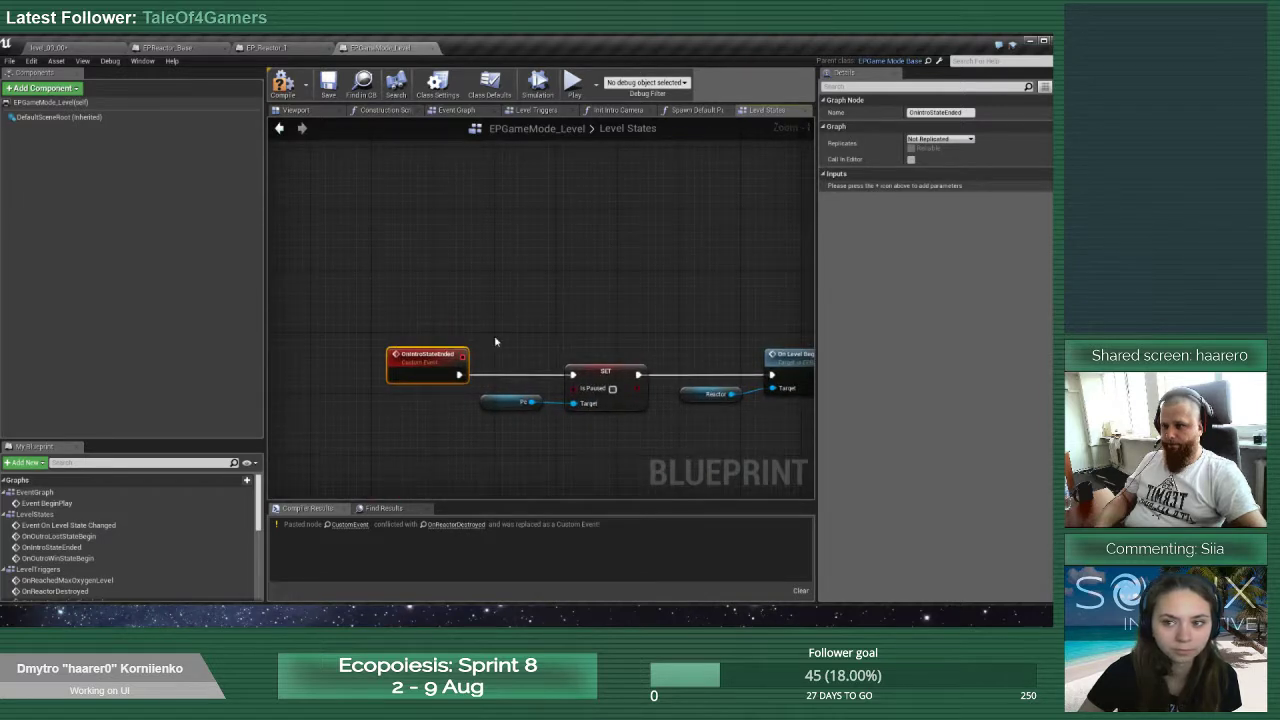
# Rename the OnIntroStateEnded custom event in the Level States graph to OnIntroEnded
pyautogui.scroll(-5, 504, 311)
pyautogui.moveTo(664, 168); pyautogui.dragTo(570, 362, button='right')
pyautogui.scroll(6, 602, 333)
pyautogui.moveTo(364, 393); pyautogui.dragTo(582, 370, button='right')
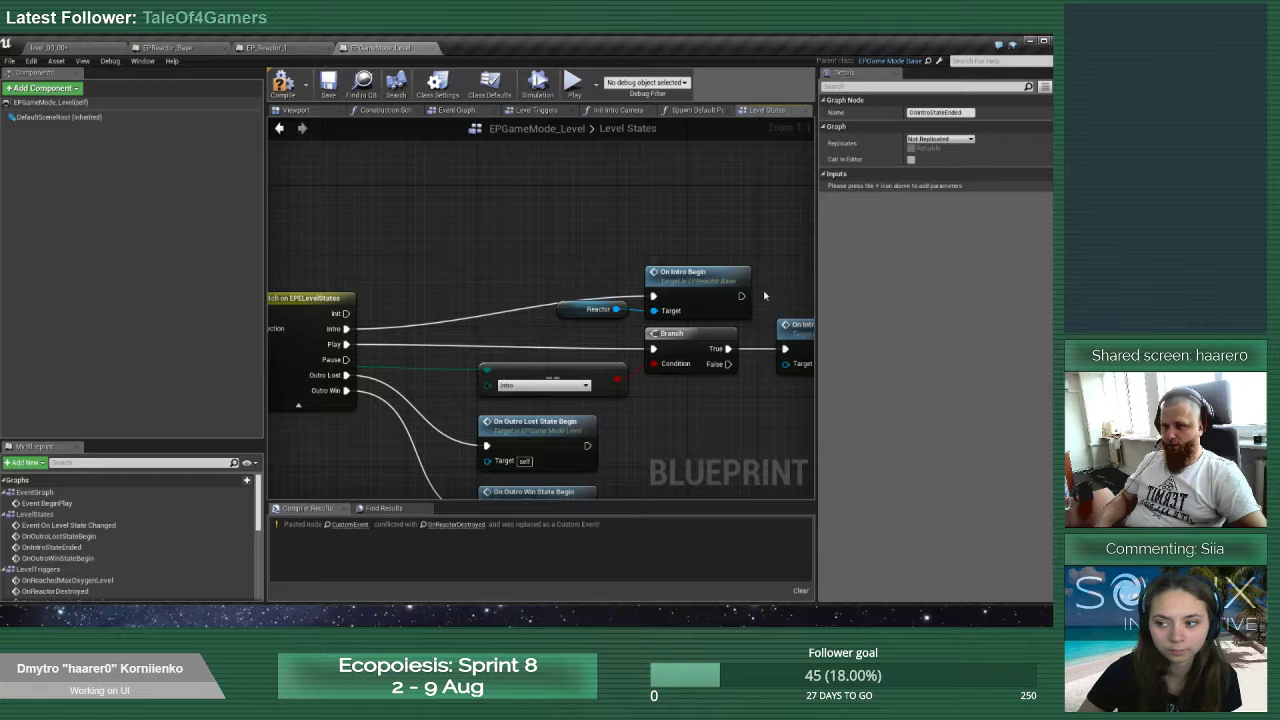
pyautogui.moveTo(764, 295); pyautogui.dragTo(659, 296, button='right')
pyautogui.click(724, 337)
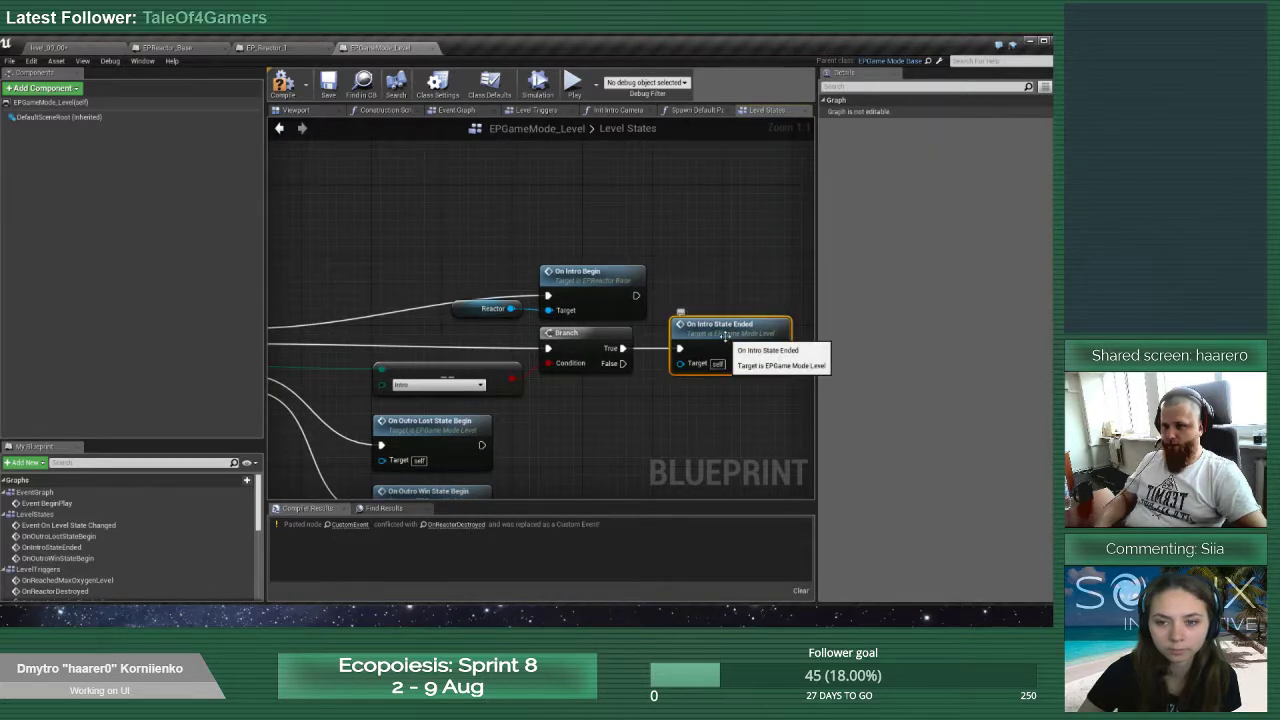
pyautogui.doubleClick(725, 337)
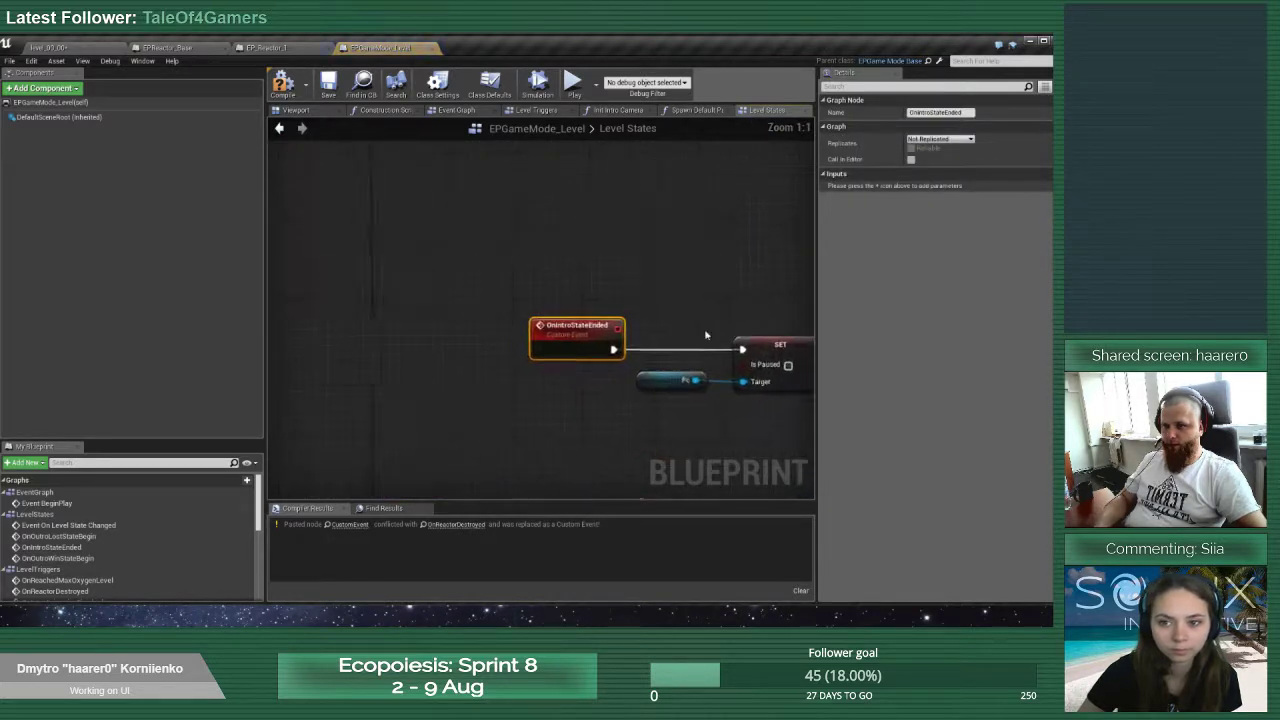
pyautogui.doubleClick(585, 316)
pyautogui.moveTo(583, 316); pyautogui.dragTo(607, 316)
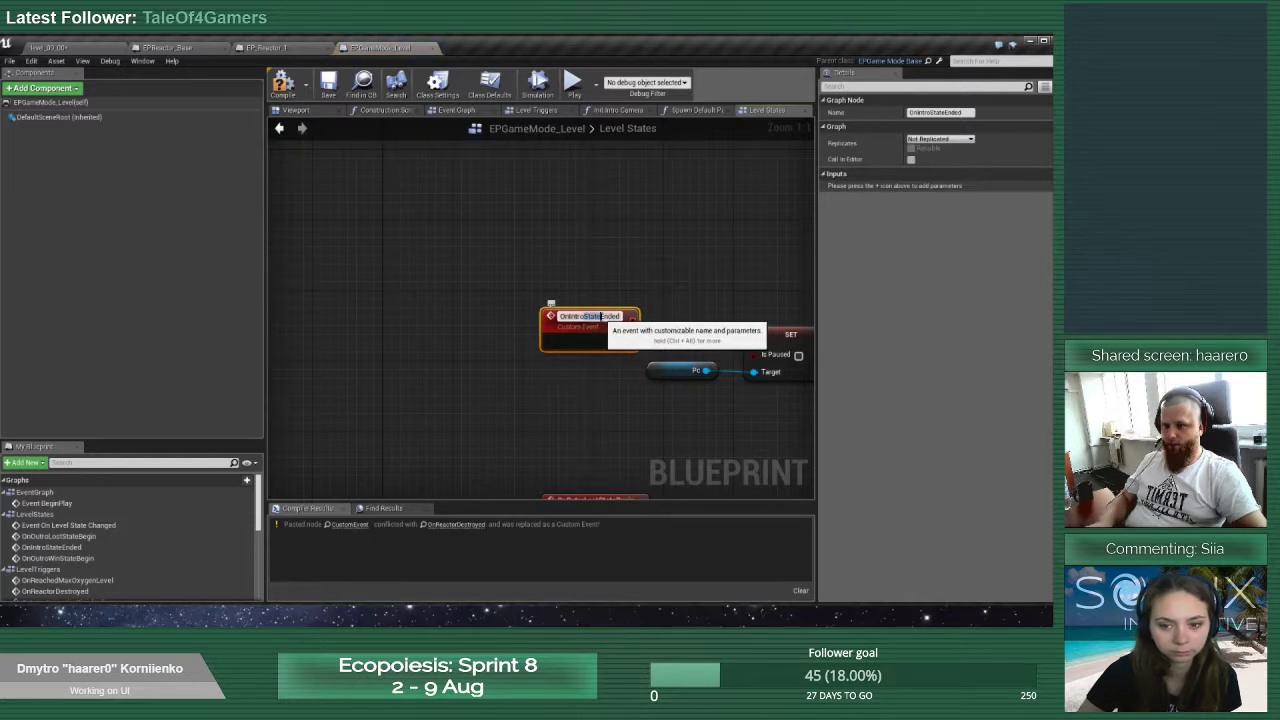
pyautogui.press('BackSpace')
pyautogui.press('Return')
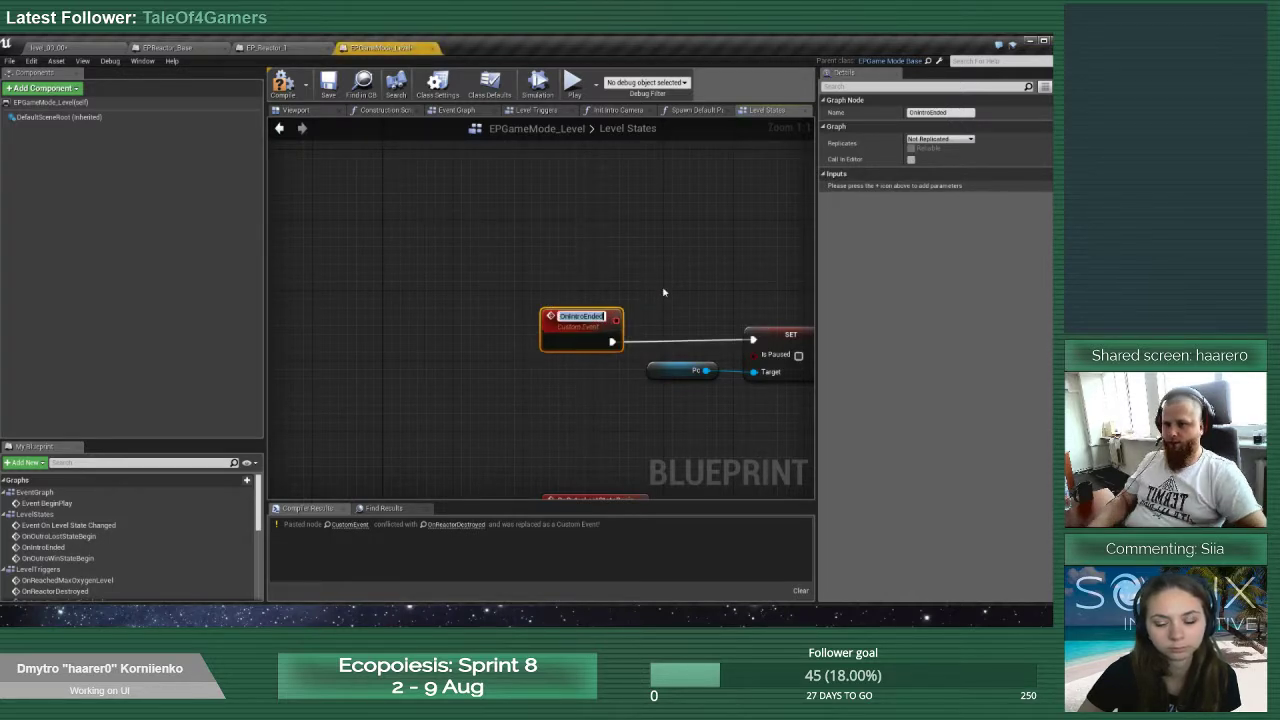
pyautogui.click(665, 290)
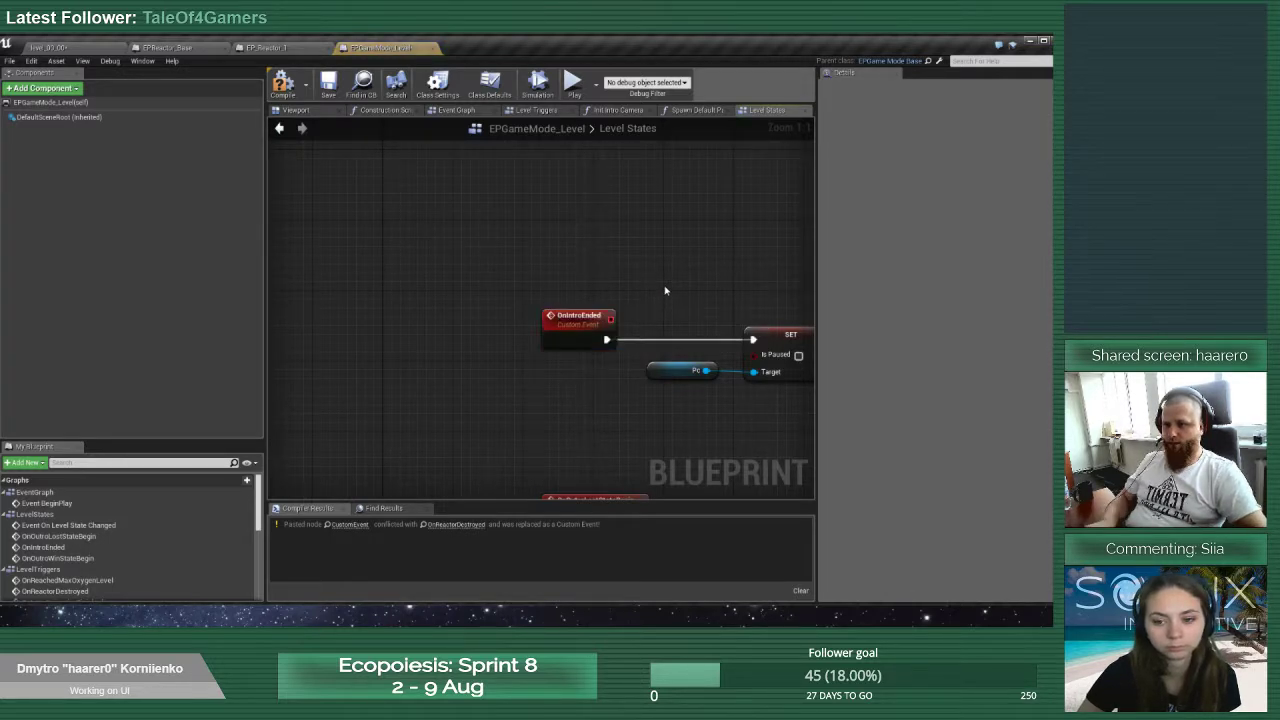
pyautogui.click(60, 547)
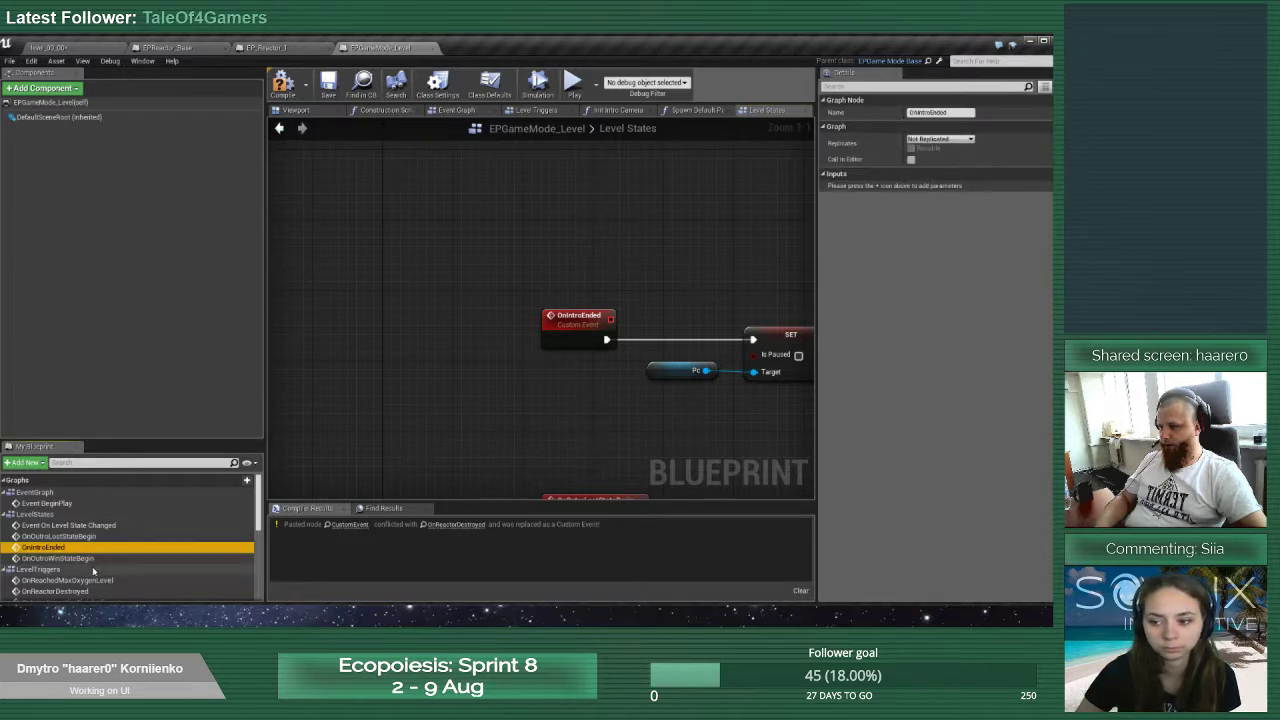
# Examine the Level States graph, from the OnIntroEnded chain to the level state switch and the OnOutroLostStateBegin event
pyautogui.scroll(-1, 98, 550)
pyautogui.moveTo(716, 303); pyautogui.dragTo(560, 346, button='right')
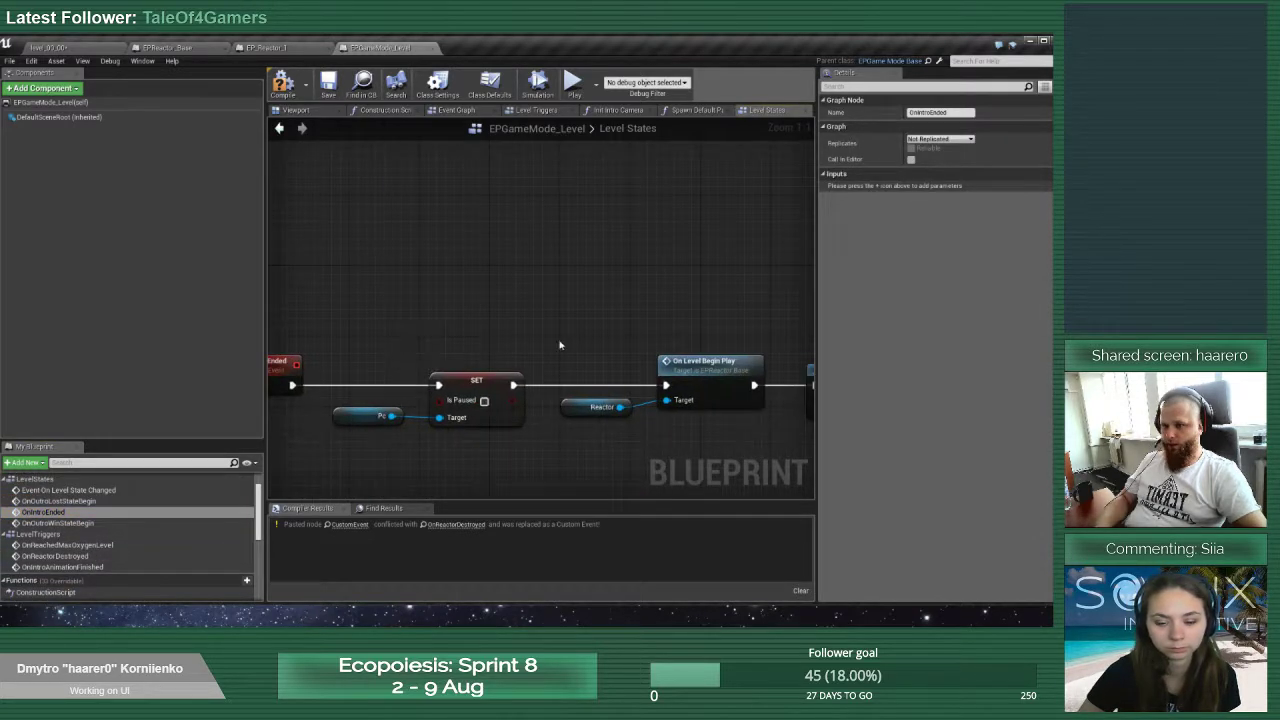
pyautogui.scroll(-2, 645, 344)
pyautogui.moveTo(717, 305); pyautogui.dragTo(605, 357, button='right')
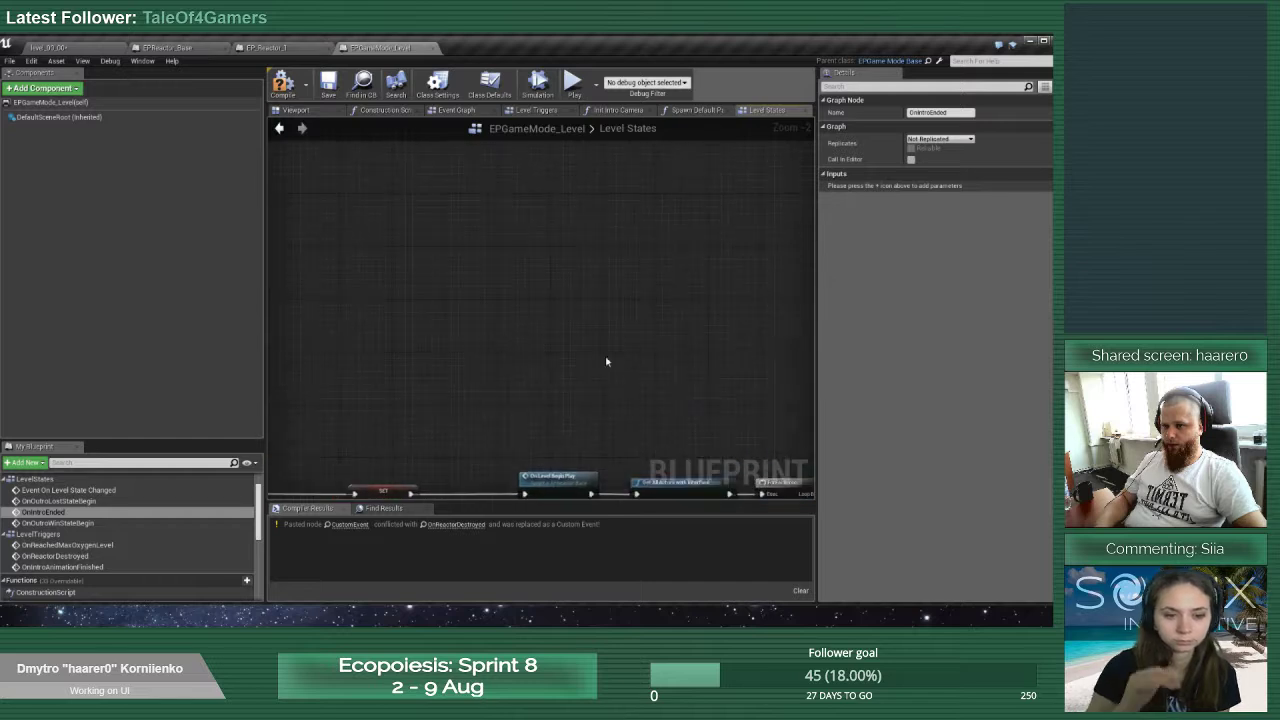
pyautogui.scroll(-3, 605, 357)
pyautogui.moveTo(663, 286); pyautogui.dragTo(520, 352, button='right')
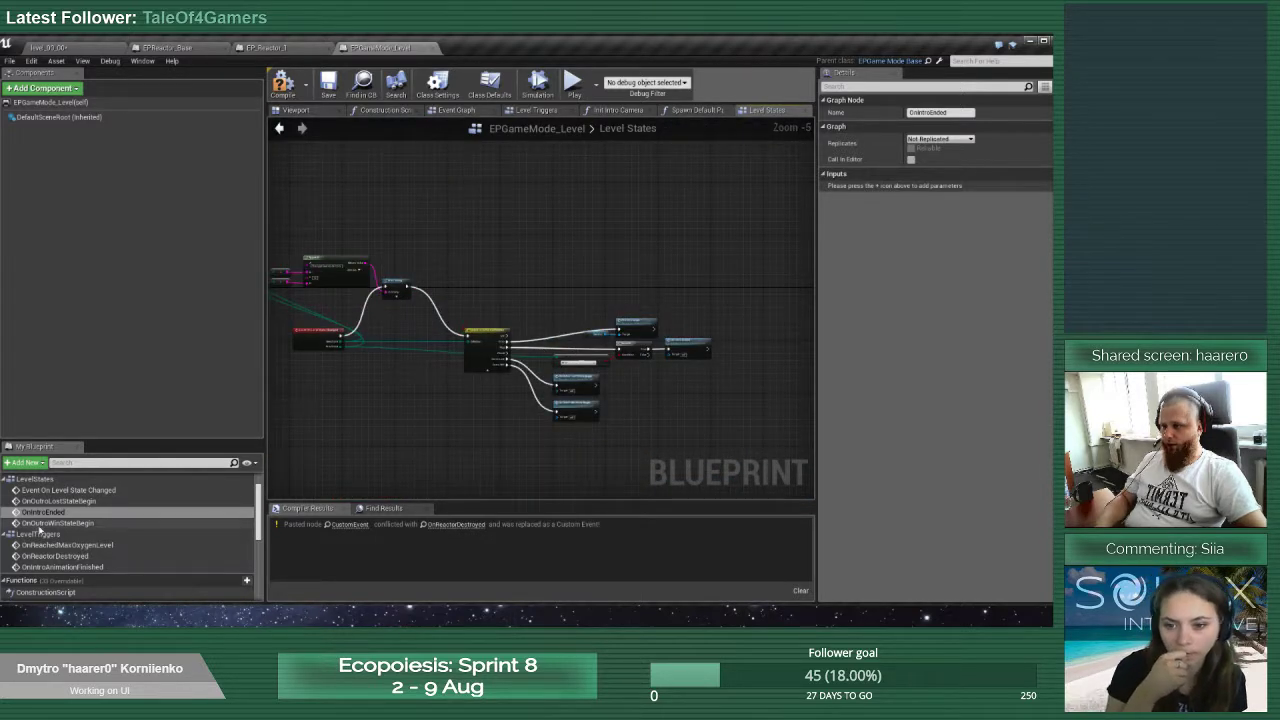
pyautogui.scroll(1, 40, 531)
pyautogui.doubleClick(100, 536)
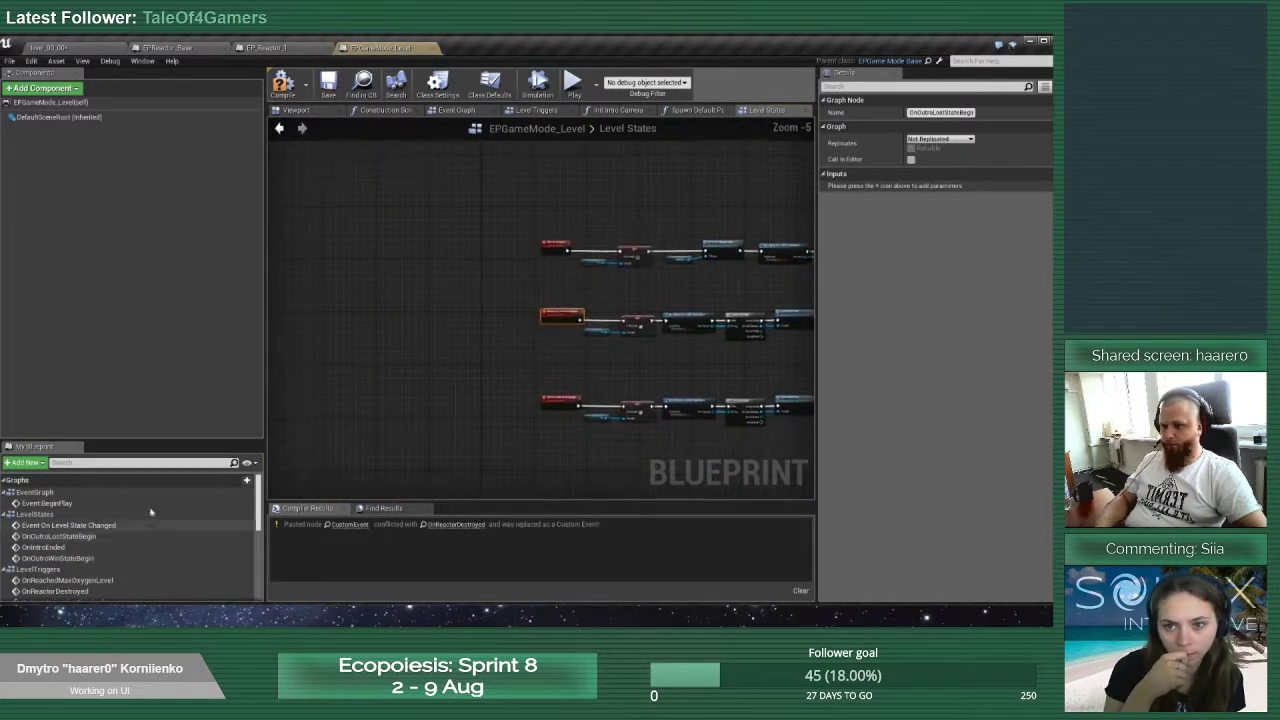
# Examine the Event BeginPlay chain in EPGameMode_Level's Event Graph and the contents of the Init Intro Camera function
pyautogui.doubleClick(45, 503)
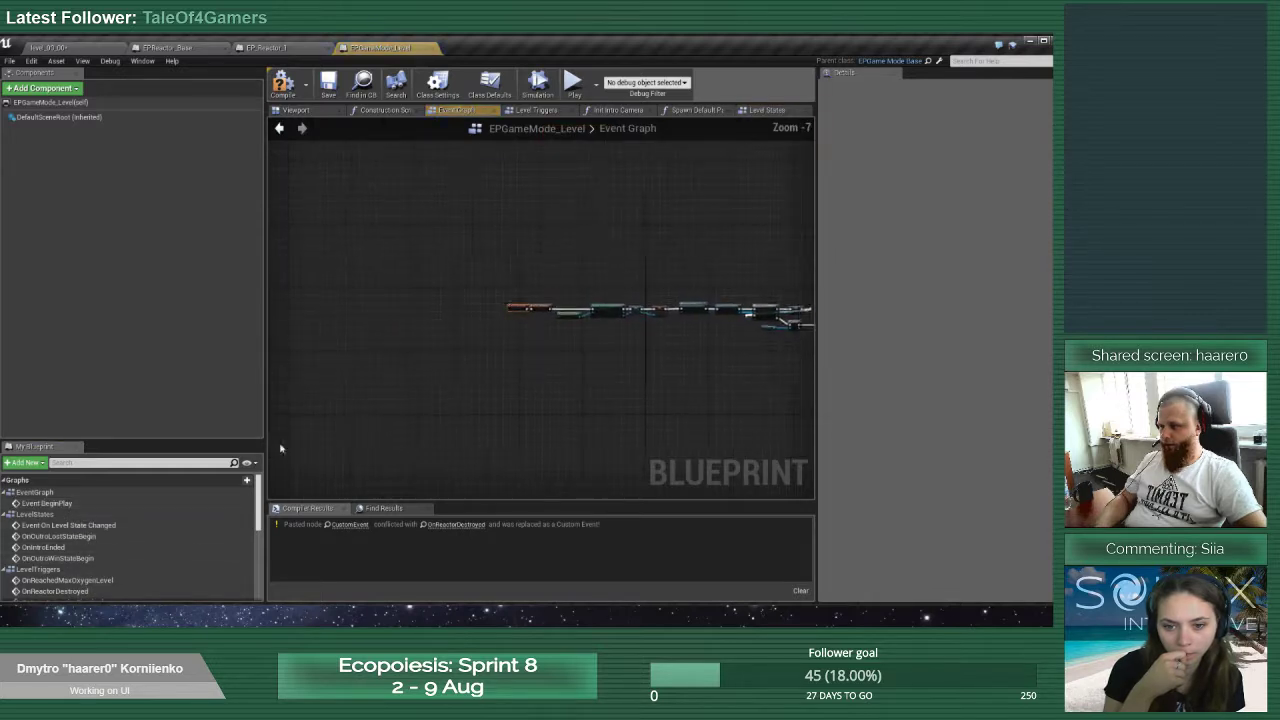
pyautogui.moveTo(752, 338); pyautogui.dragTo(520, 335, button='right')
pyautogui.moveTo(735, 344); pyautogui.dragTo(494, 344, button='right')
pyautogui.doubleClick(550, 231)
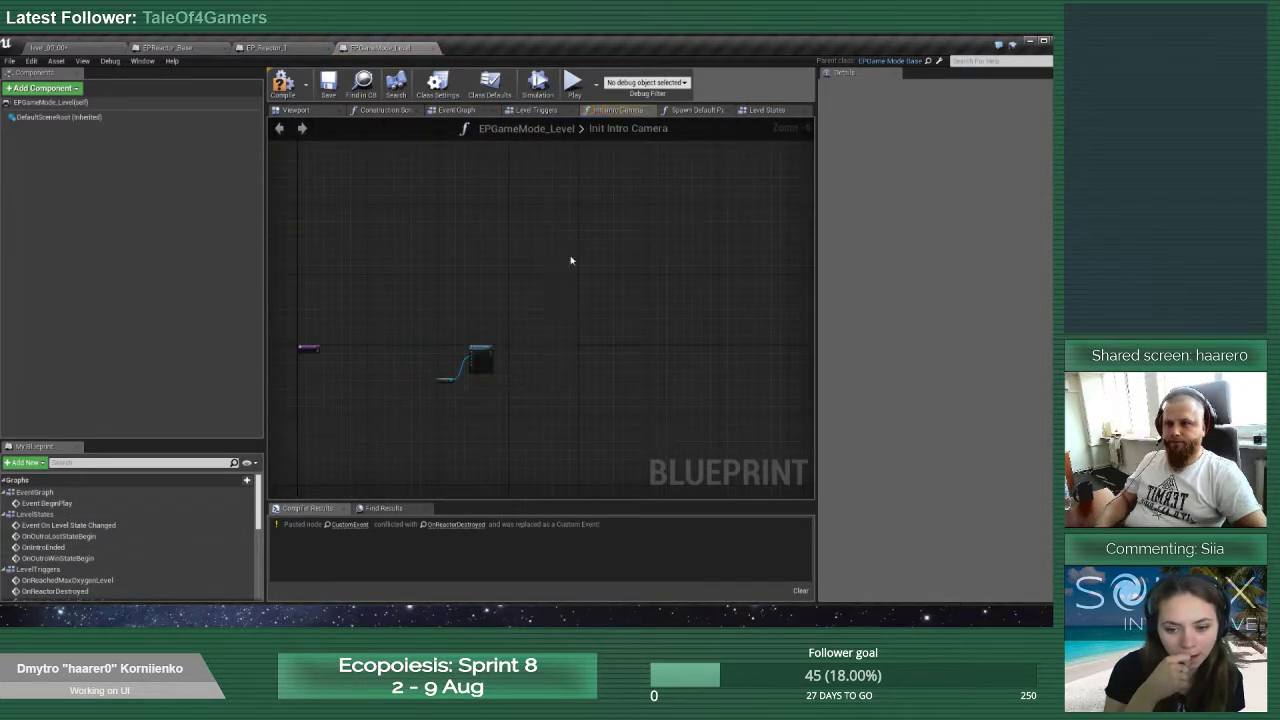
pyautogui.scroll(-4, 431, 368)
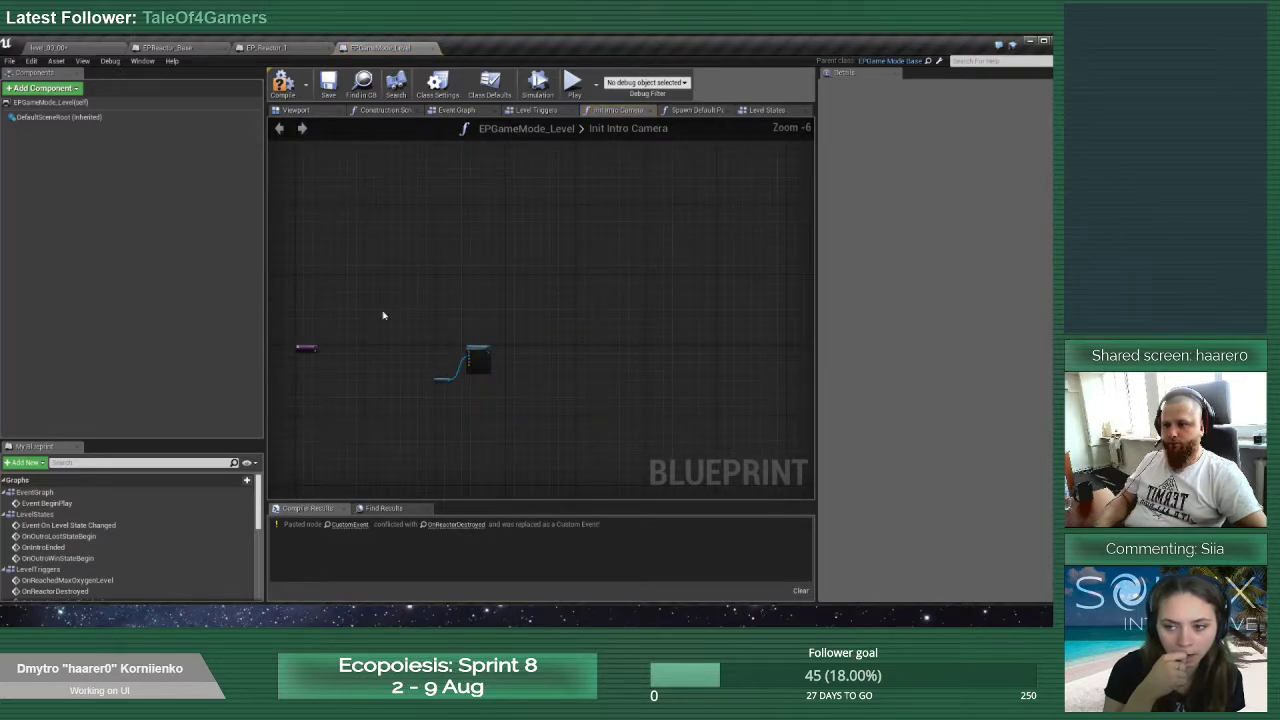
pyautogui.doubleClick(190, 503)
pyautogui.scroll(-5, 750, 245)
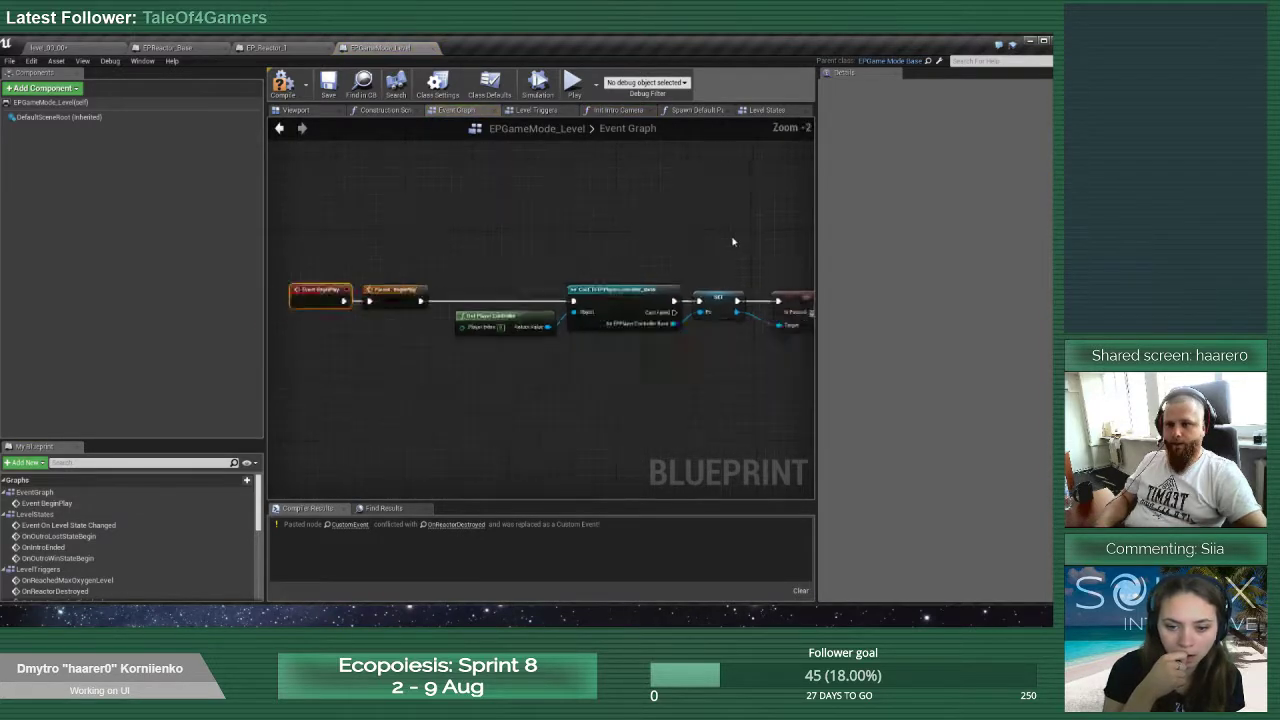
# Enlarge the graph area and examine the BeginPlay chain from the player controller cast to the reactor event bindings
pyautogui.moveTo(268, 301); pyautogui.dragTo(146, 300)
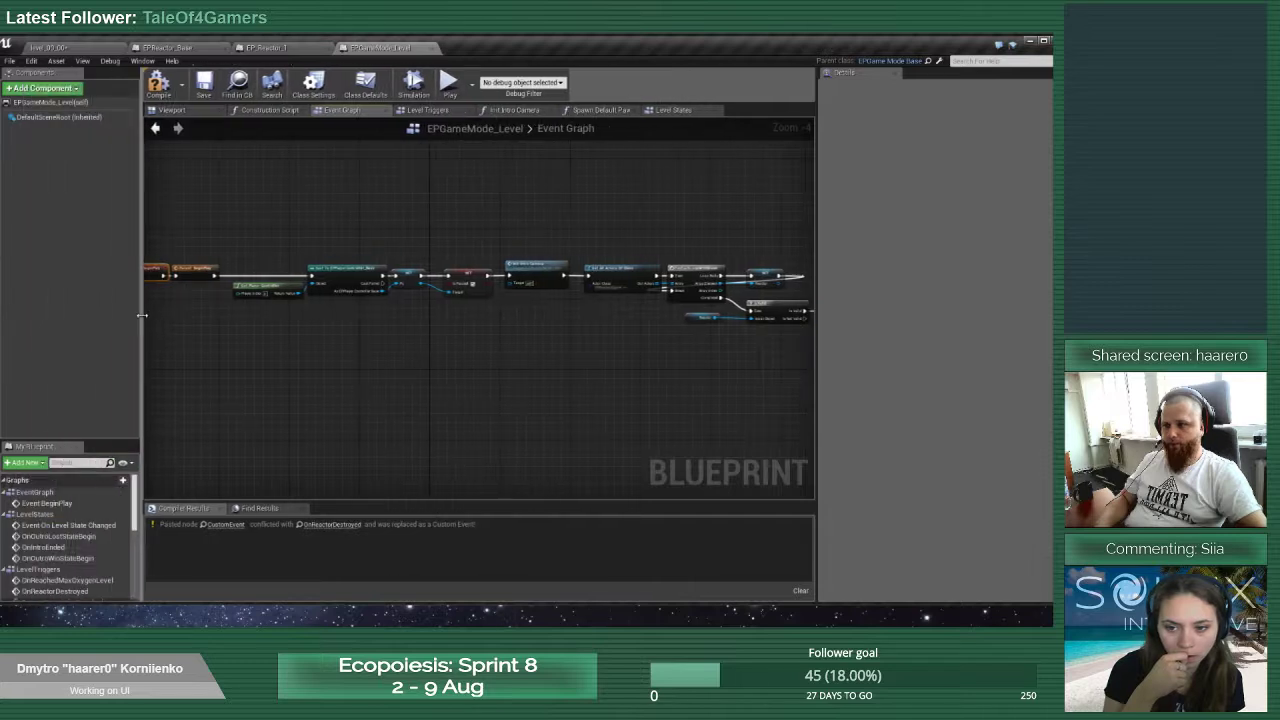
pyautogui.scroll(5, 707, 306)
pyautogui.moveTo(708, 308); pyautogui.dragTo(378, 308, button='right')
pyautogui.scroll(-2, 673, 413)
pyautogui.moveTo(673, 413); pyautogui.dragTo(357, 368, button='right')
pyautogui.moveTo(786, 423); pyautogui.dragTo(738, 385, button='right')
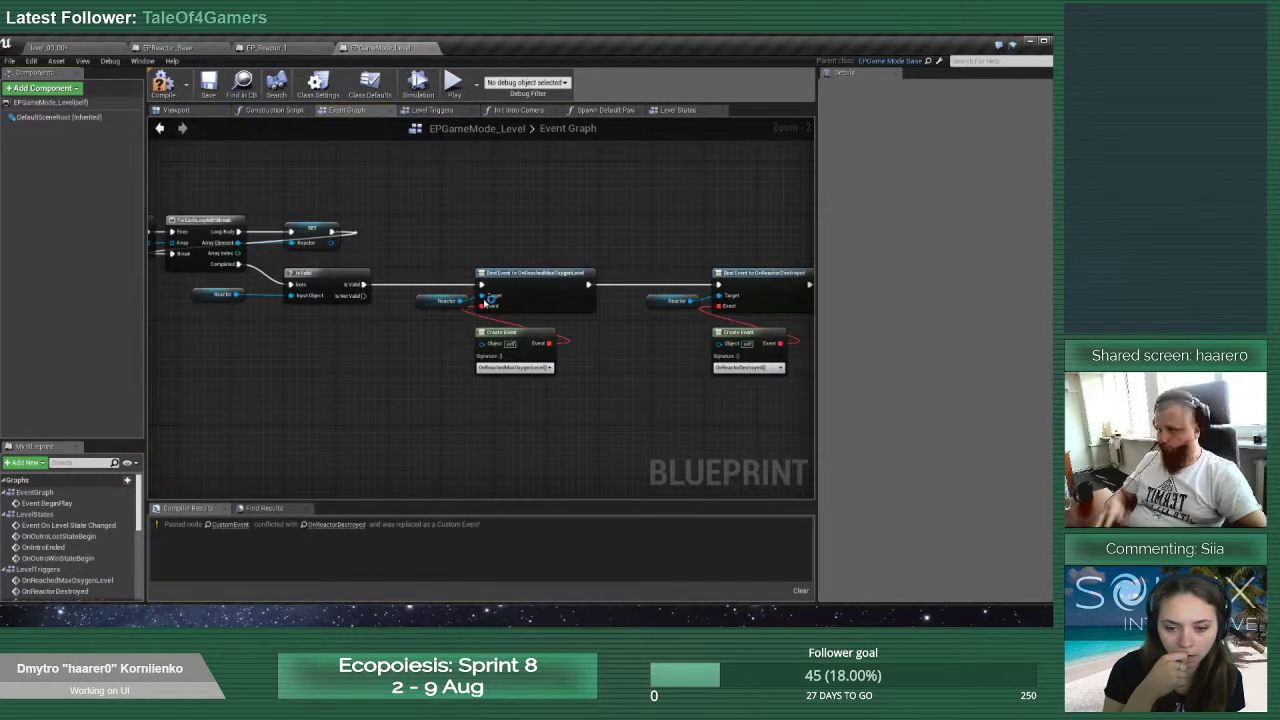
pyautogui.moveTo(285, 391); pyautogui.dragTo(516, 402, button='right')
pyautogui.moveTo(324, 398); pyautogui.dragTo(521, 394, button='right')
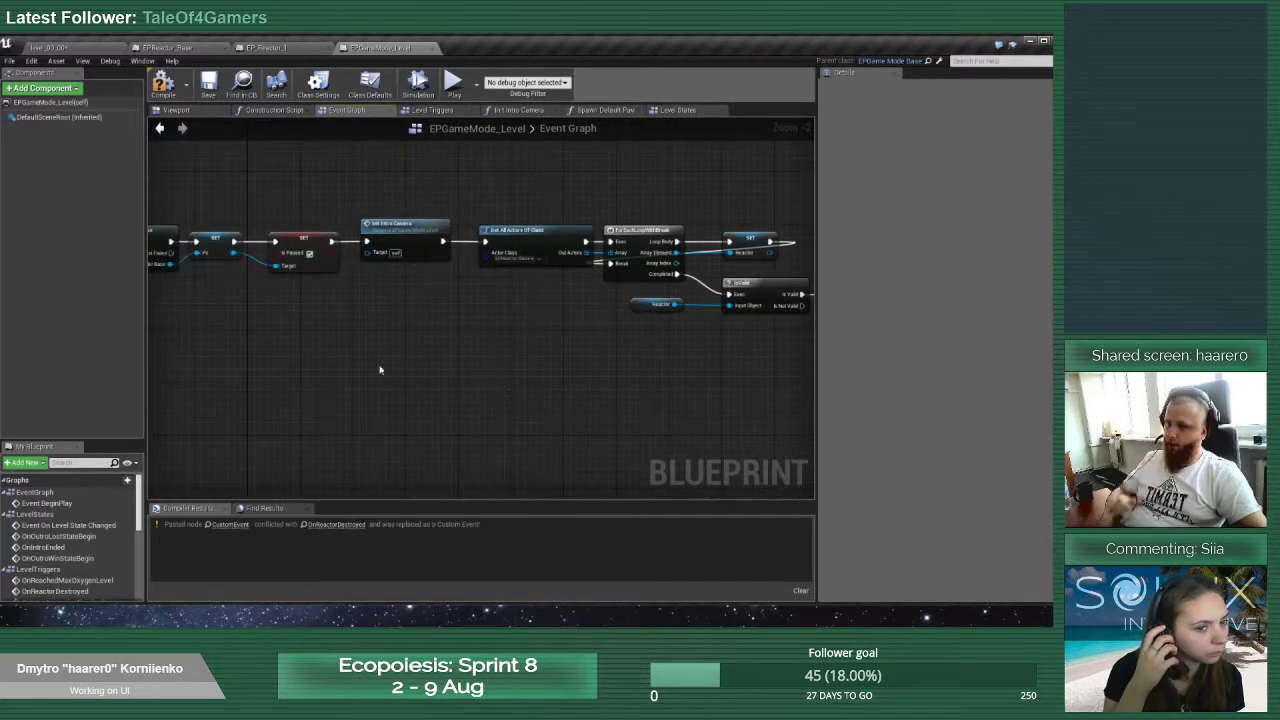
pyautogui.moveTo(282, 364); pyautogui.dragTo(517, 377, button='right')
pyautogui.moveTo(174, 337); pyautogui.dragTo(391, 337, button='right')
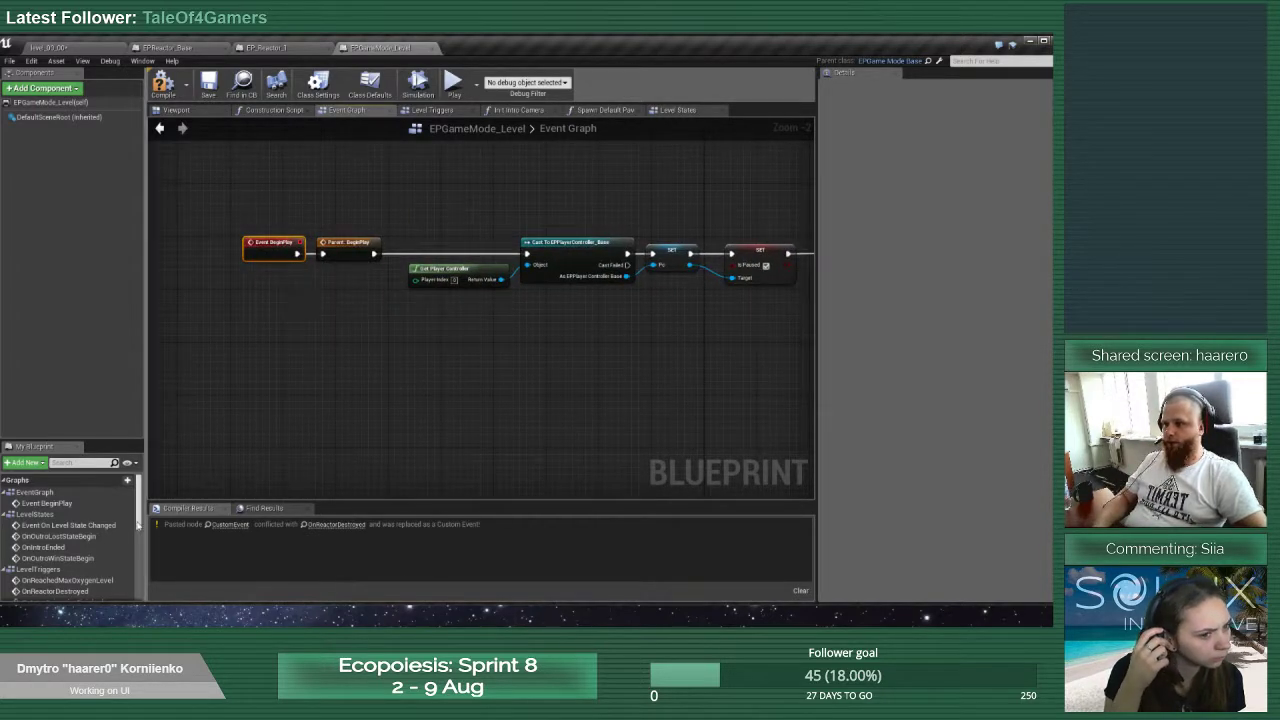
# Examine EP_Reactor_1's Event Graph, including the intro animation call and the Event BeginPlay node with its parent call
pyautogui.click(272, 50)
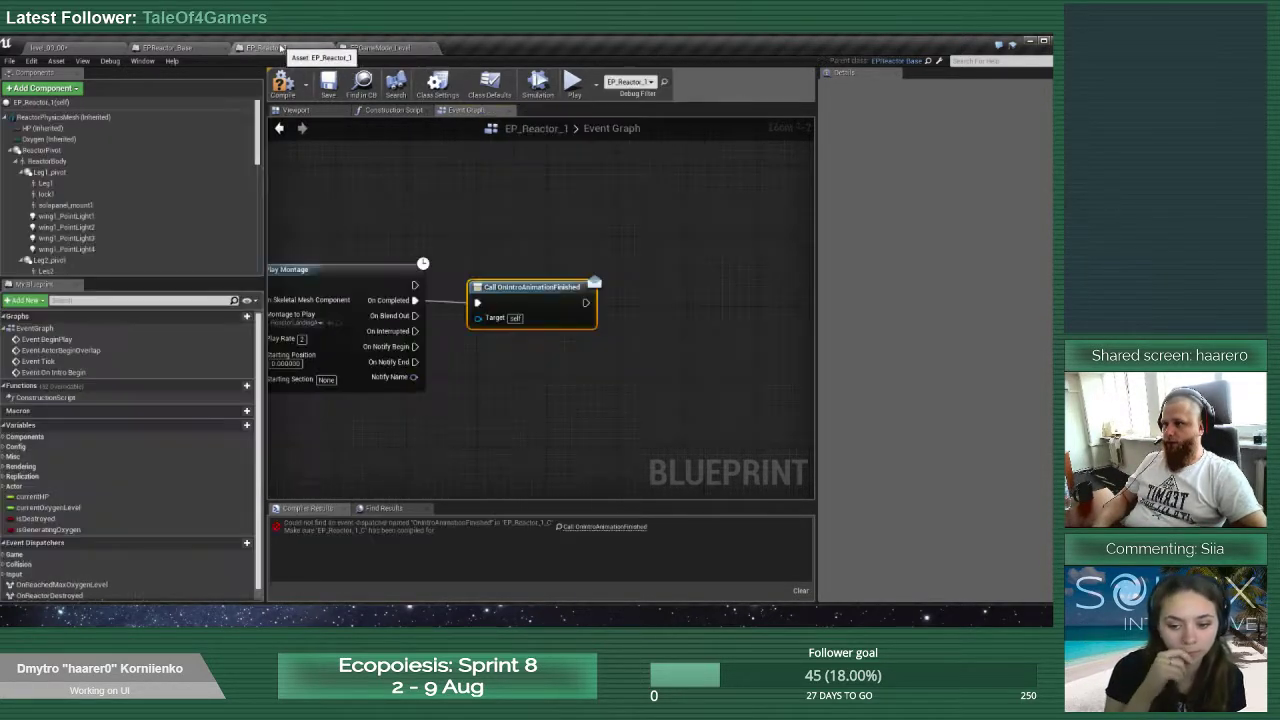
pyautogui.scroll(-3, 416, 265)
pyautogui.moveTo(416, 265); pyautogui.dragTo(651, 379, button='right')
pyautogui.moveTo(487, 227); pyautogui.dragTo(521, 438, button='right')
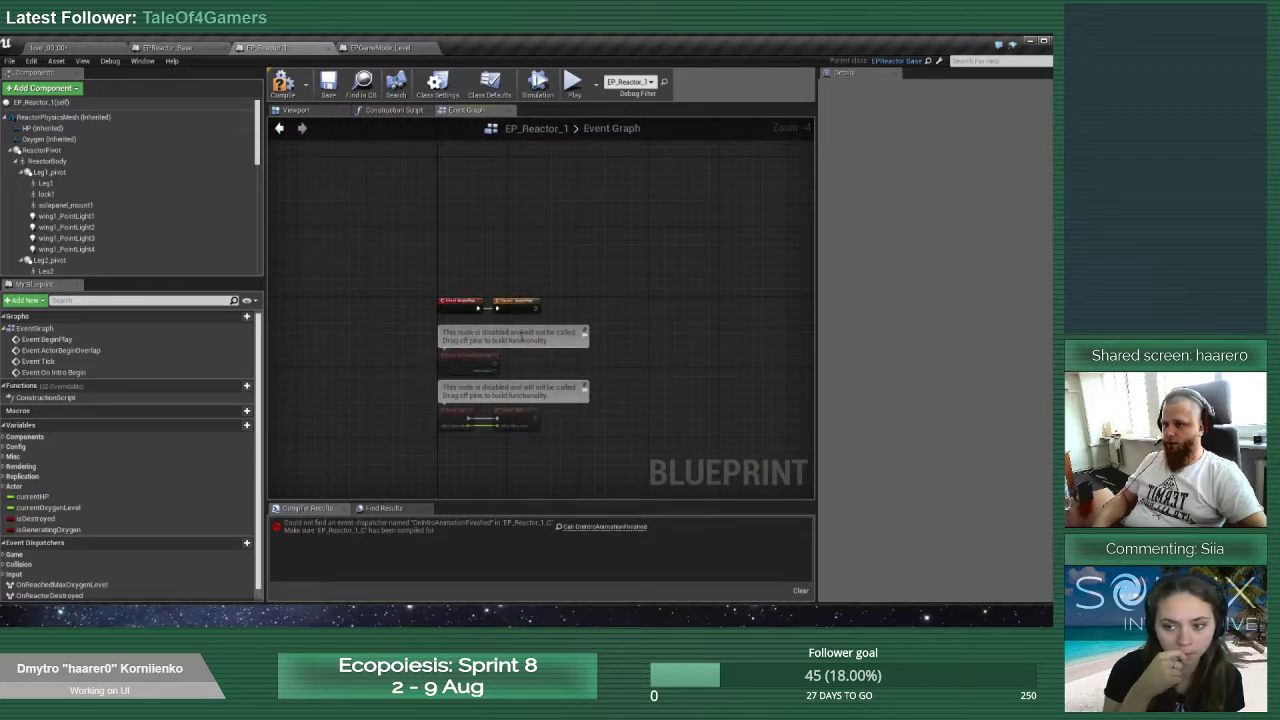
pyautogui.scroll(2, 519, 328)
pyautogui.click(517, 286)
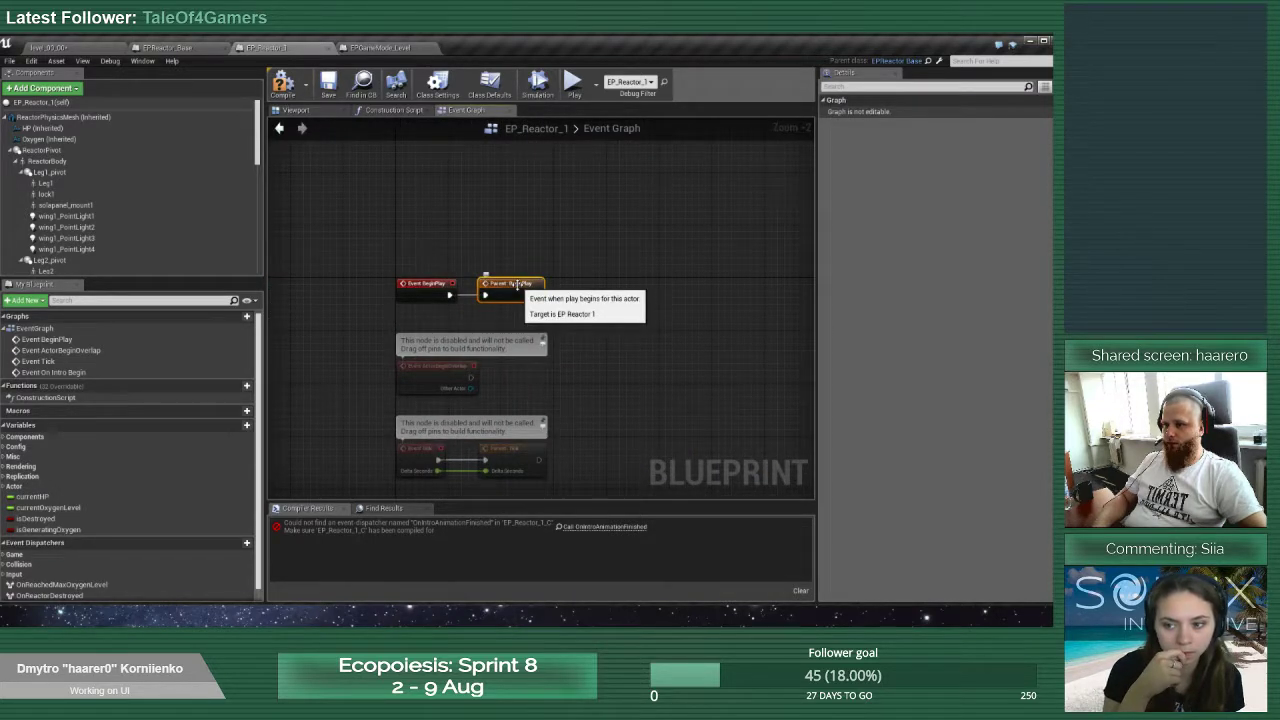
# Examine the OnConfigured, OnIntroBegin, Event BeginPlay and Event Tick nodes in EPReactor_Base's Event Graph
pyautogui.click(180, 49)
pyautogui.moveTo(553, 179); pyautogui.dragTo(557, 249, button='right')
pyautogui.scroll(6, 47, 488)
pyautogui.scroll(3, 47, 488)
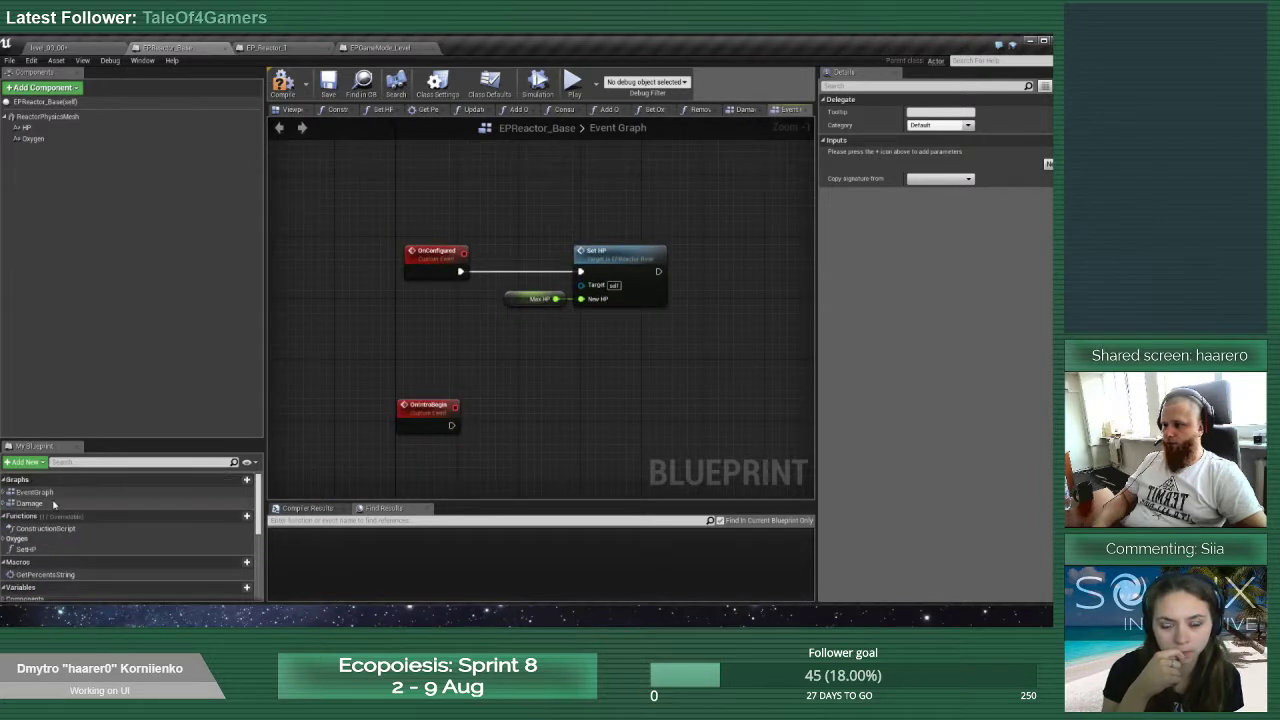
pyautogui.click(4, 493)
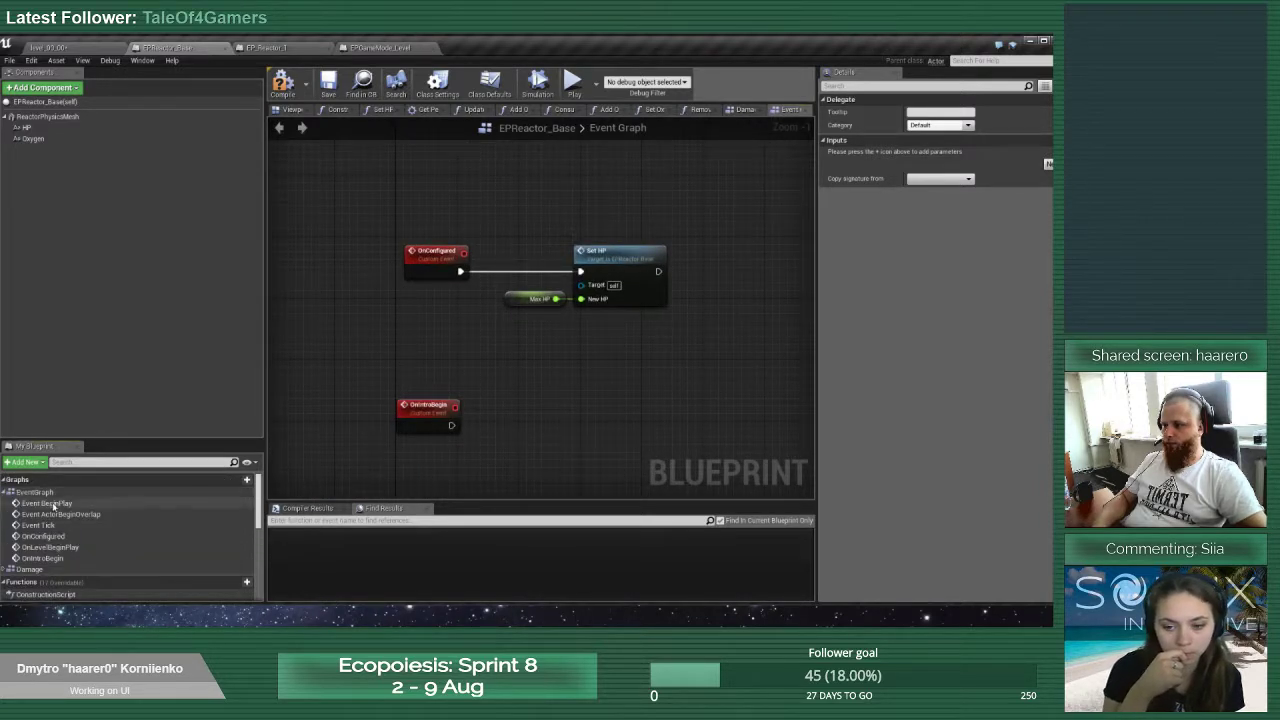
pyautogui.doubleClick(58, 504)
pyautogui.moveTo(618, 436); pyautogui.dragTo(551, 299, button='right')
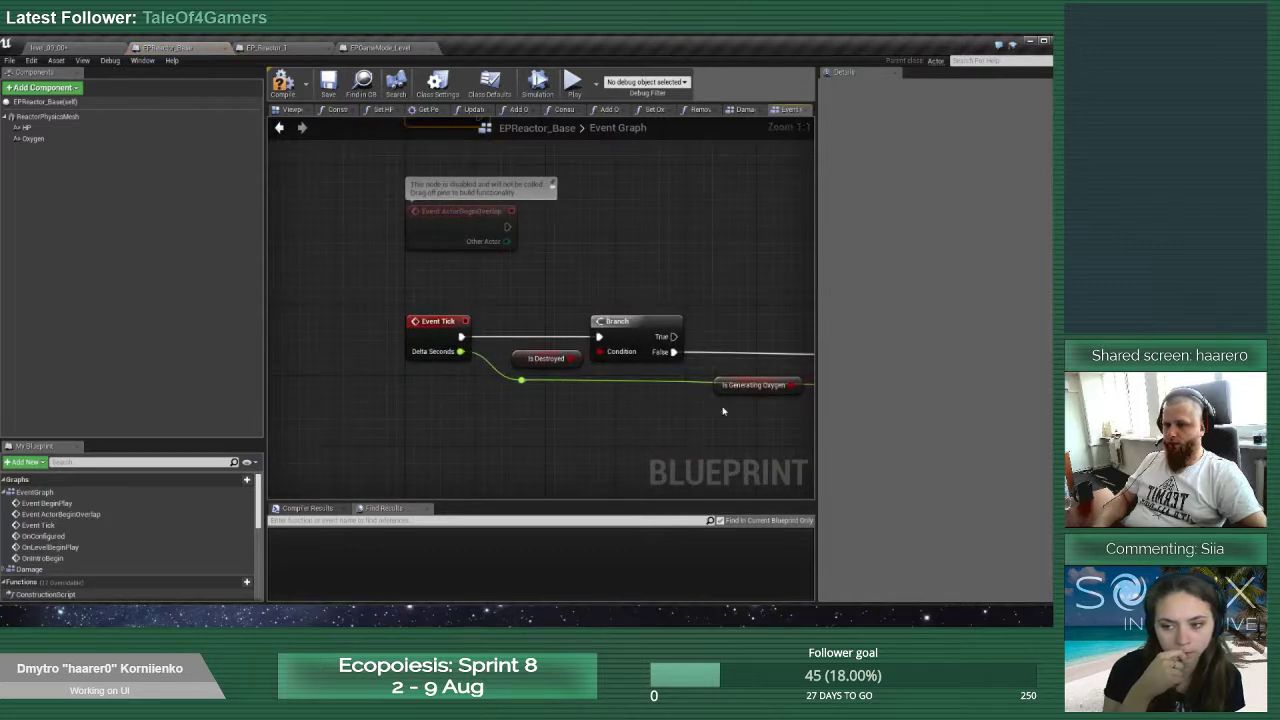
pyautogui.moveTo(723, 410); pyautogui.dragTo(564, 365, button='right')
pyautogui.scroll(-3, 573, 366)
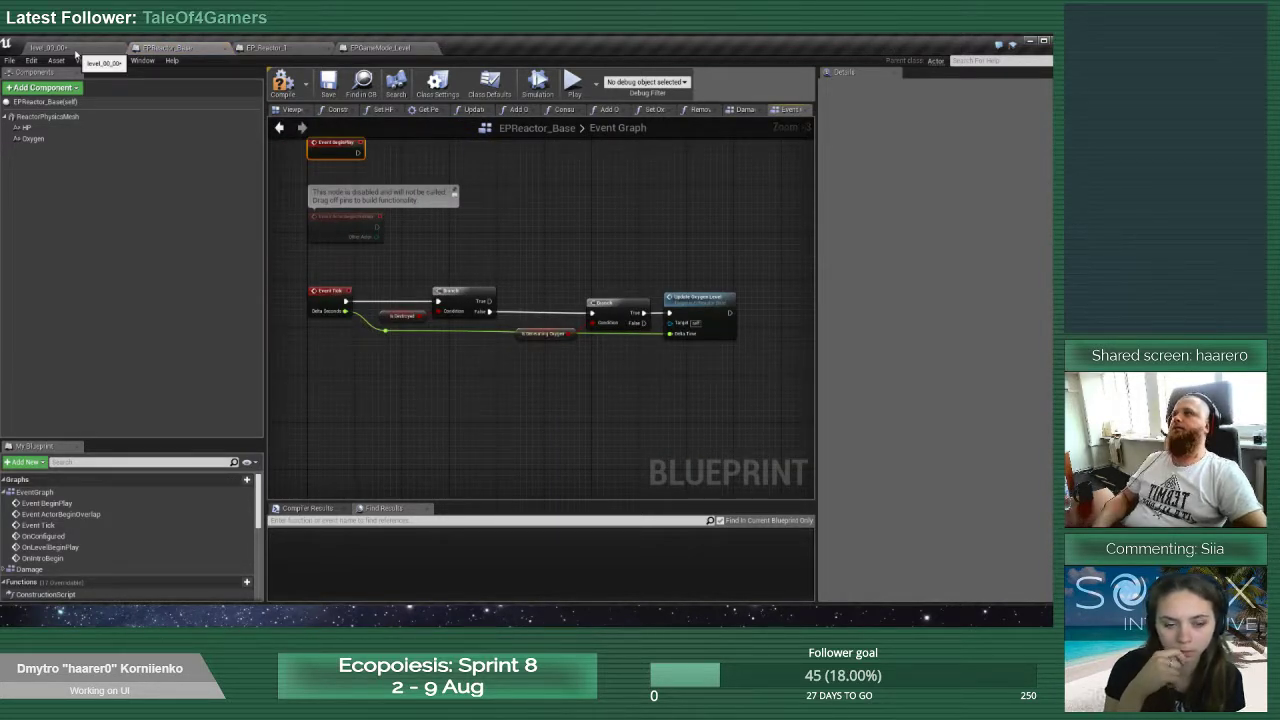
# In EPGameMode_Level's Event Graph, collapse the reactor lookup and event-binding nodes after Init Intro Camera into a function named InitReactor
pyautogui.click(378, 47)
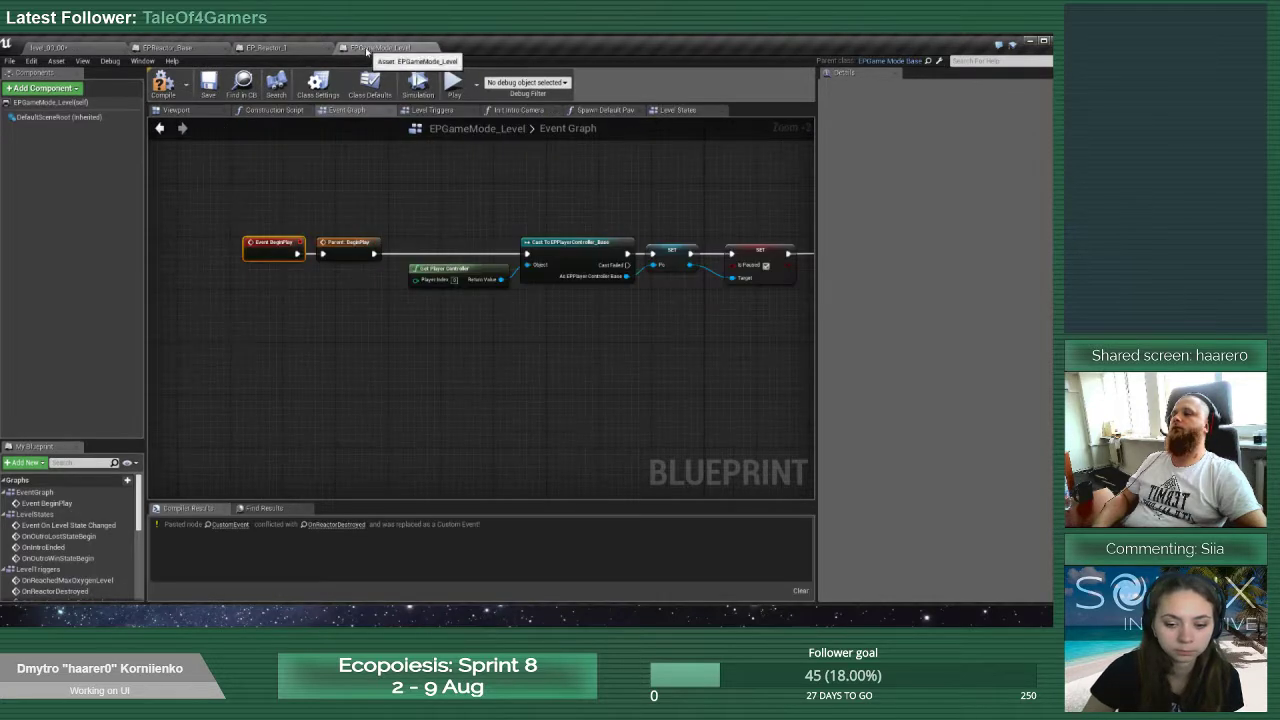
pyautogui.moveTo(611, 209); pyautogui.dragTo(355, 197, button='right')
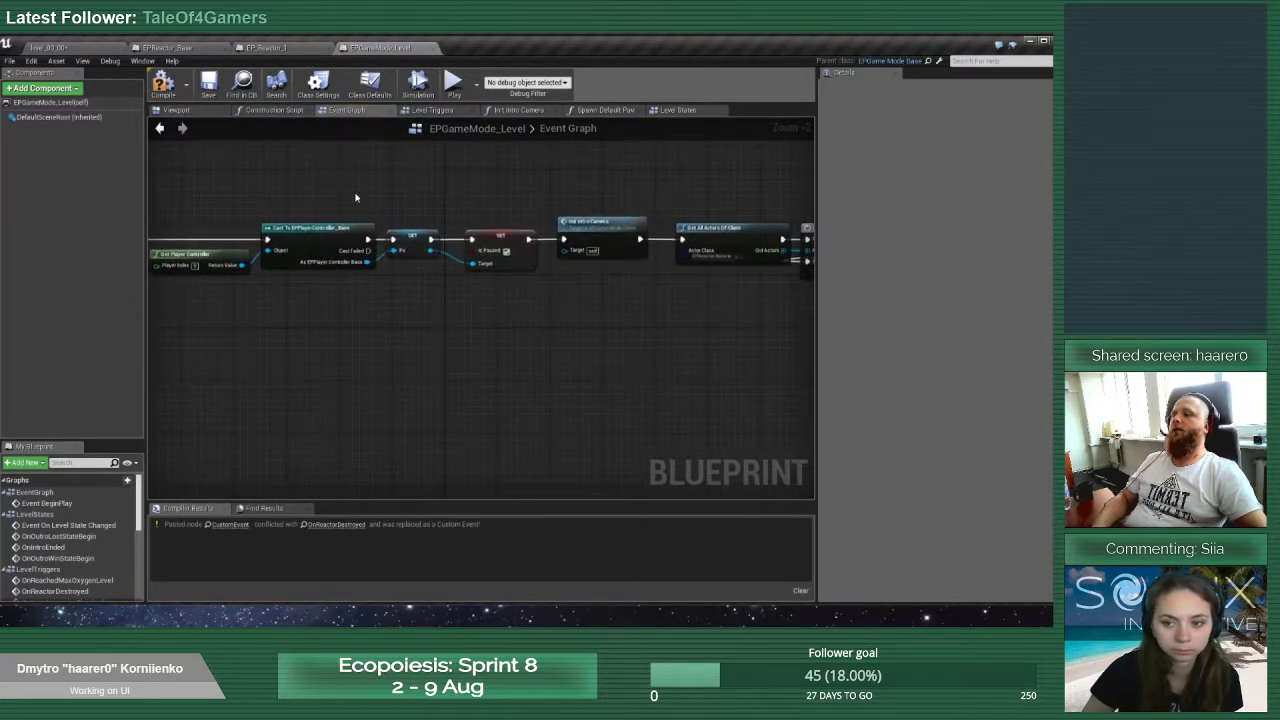
pyautogui.moveTo(569, 194); pyautogui.dragTo(367, 203, button='right')
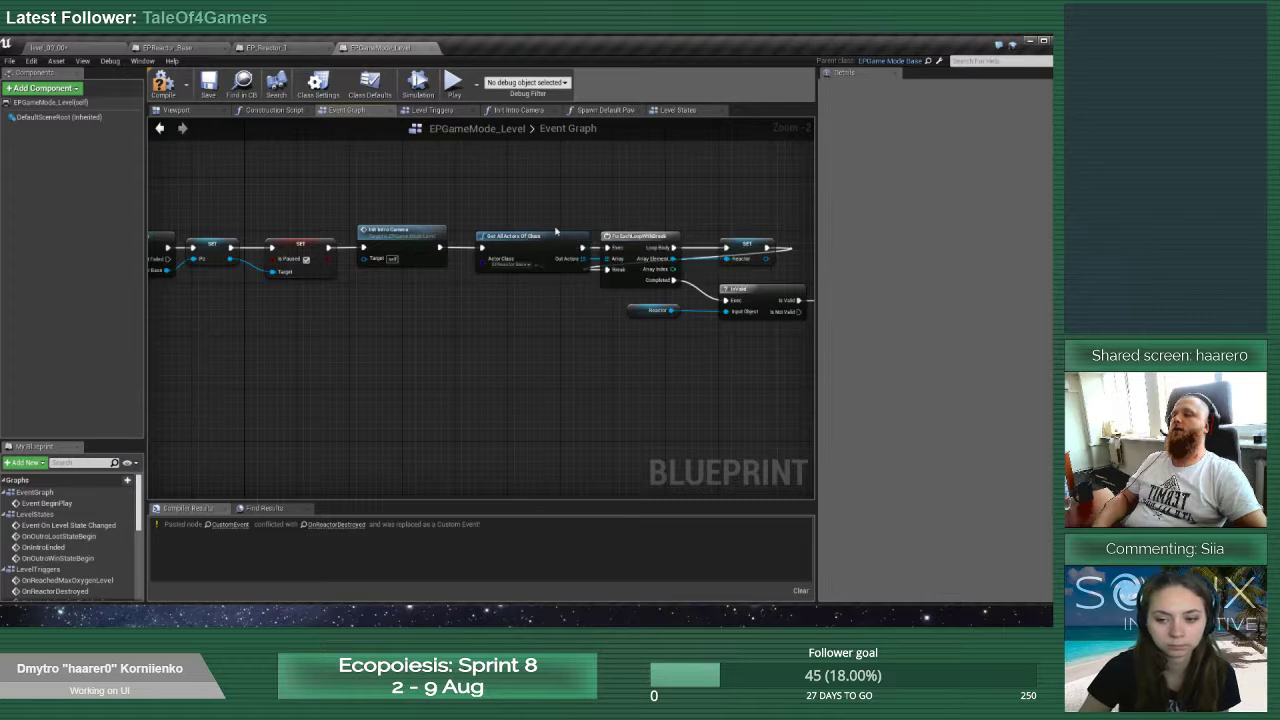
pyautogui.moveTo(606, 209); pyautogui.dragTo(346, 203, button='right')
pyautogui.moveTo(750, 359); pyautogui.dragTo(386, 331, button='right')
pyautogui.moveTo(774, 327); pyautogui.dragTo(551, 314, button='right')
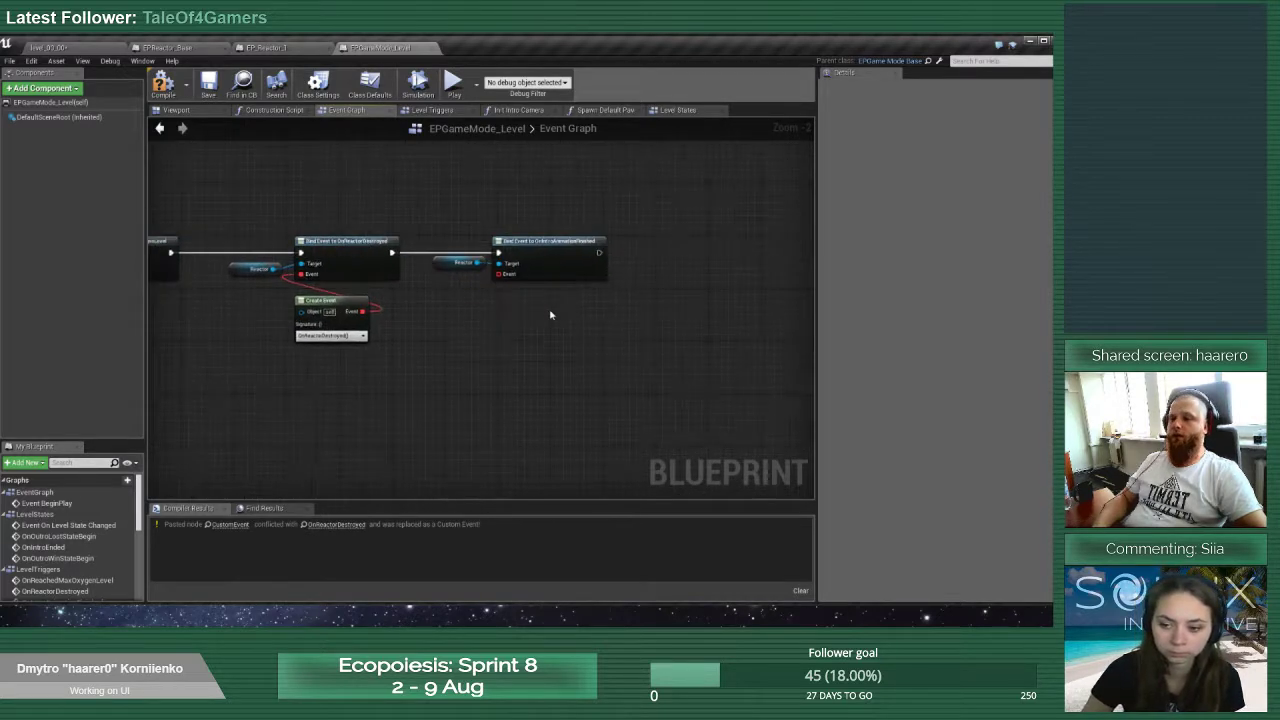
pyautogui.moveTo(420, 357); pyautogui.dragTo(597, 388, button='right')
pyautogui.scroll(-8, 483, 368)
pyautogui.scroll(5, 437, 340)
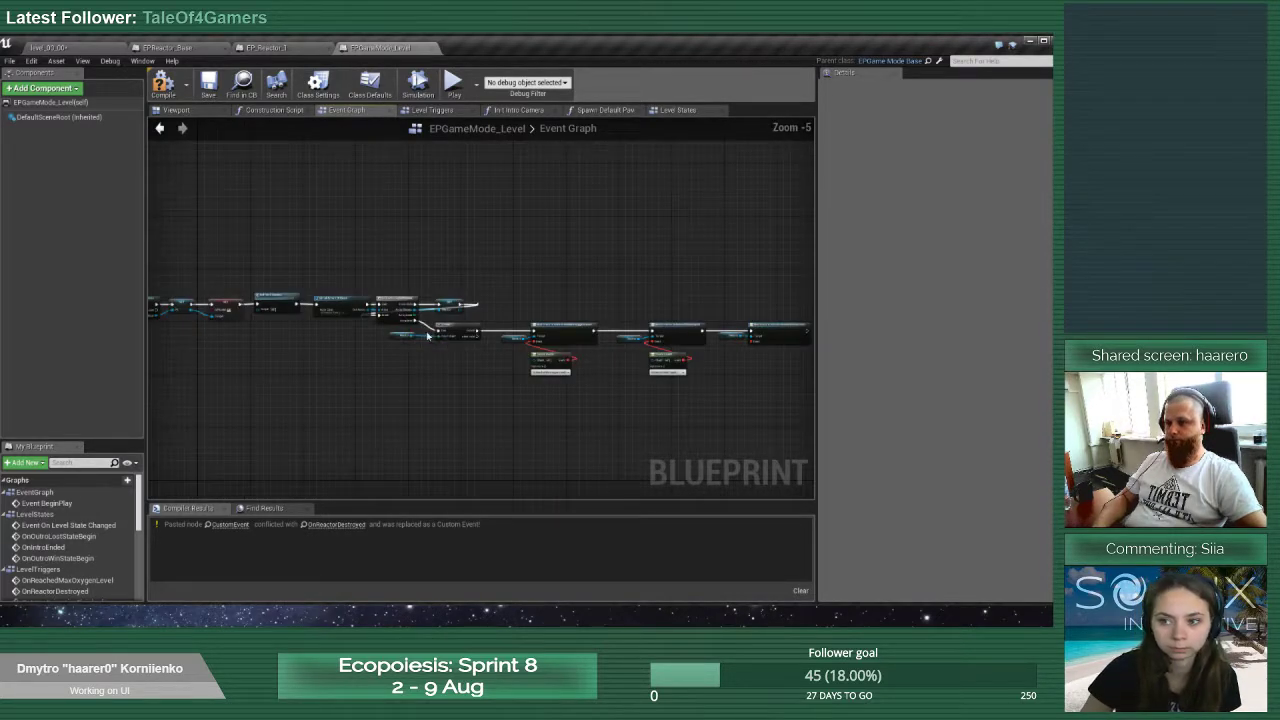
pyautogui.scroll(3, 346, 300)
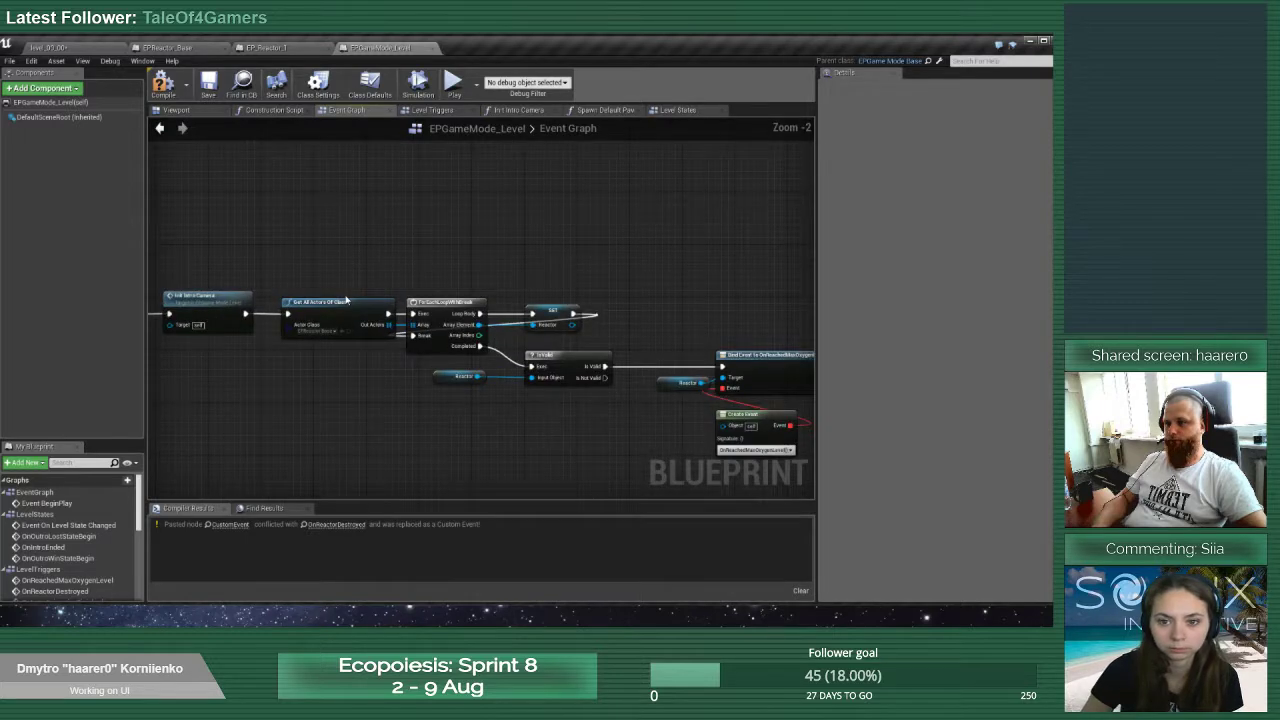
pyautogui.scroll(-4, 346, 300)
pyautogui.rightClick(636, 320)
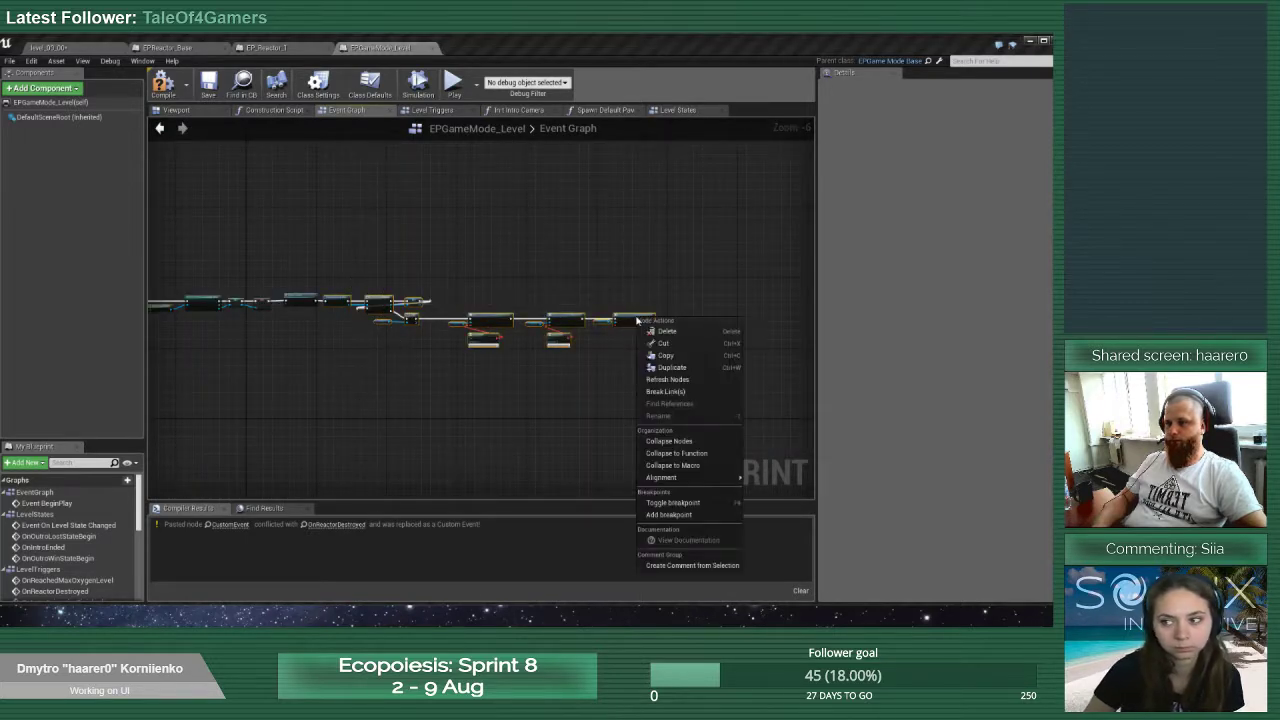
pyautogui.click(690, 453)
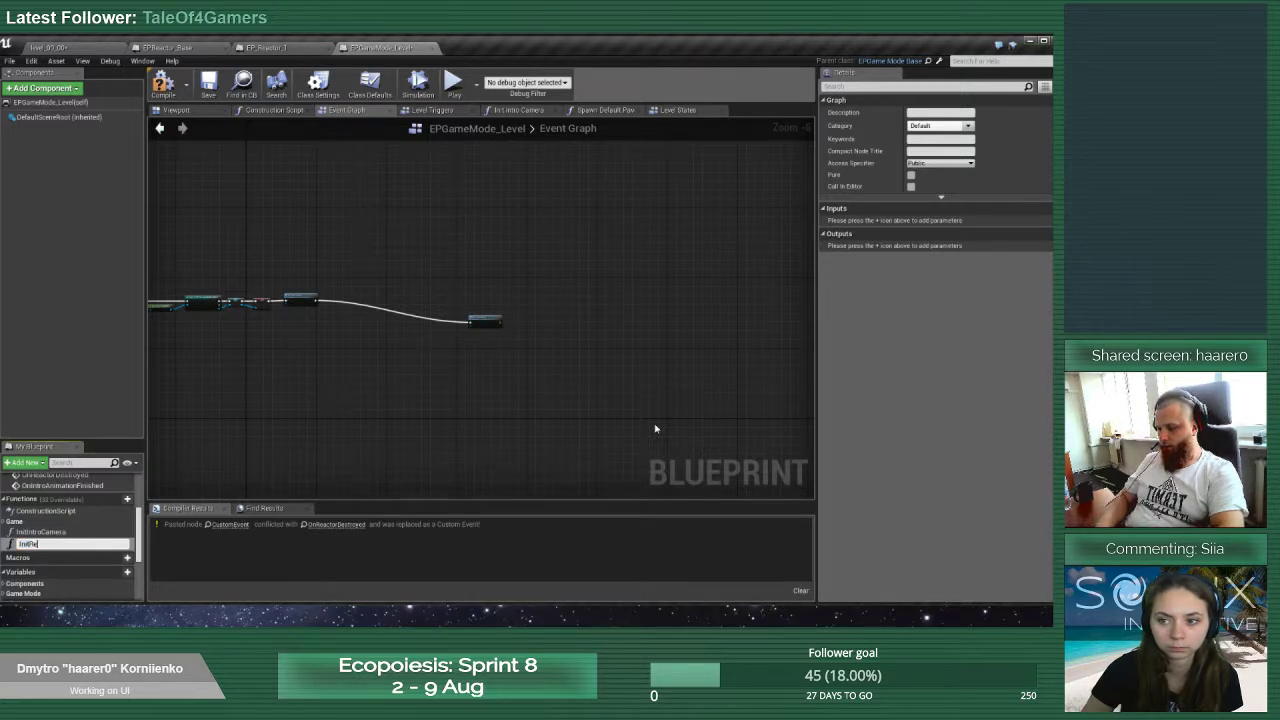
pyautogui.press('Return')
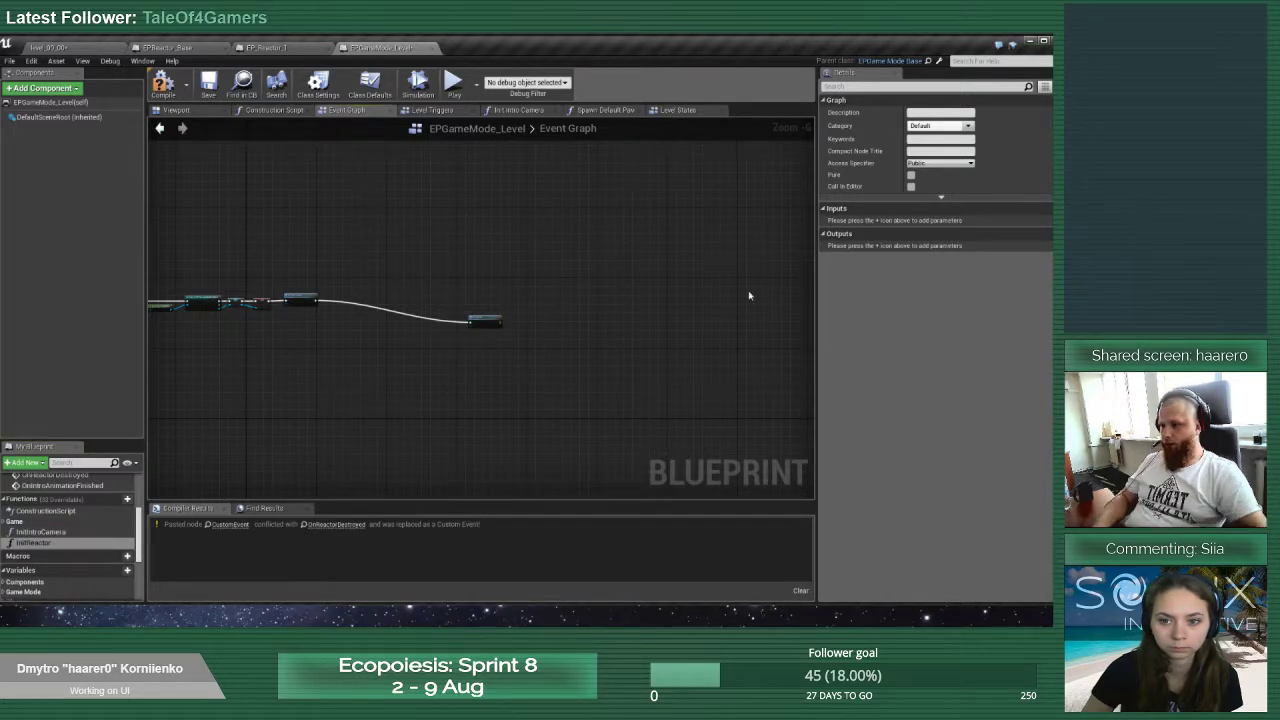
# Place the Init Reactor node right after Init Intro Camera and, inside the function, add a Create Event node to Bind Event to OnIntroAnimationFinished
pyautogui.moveTo(485, 320); pyautogui.dragTo(327, 303)
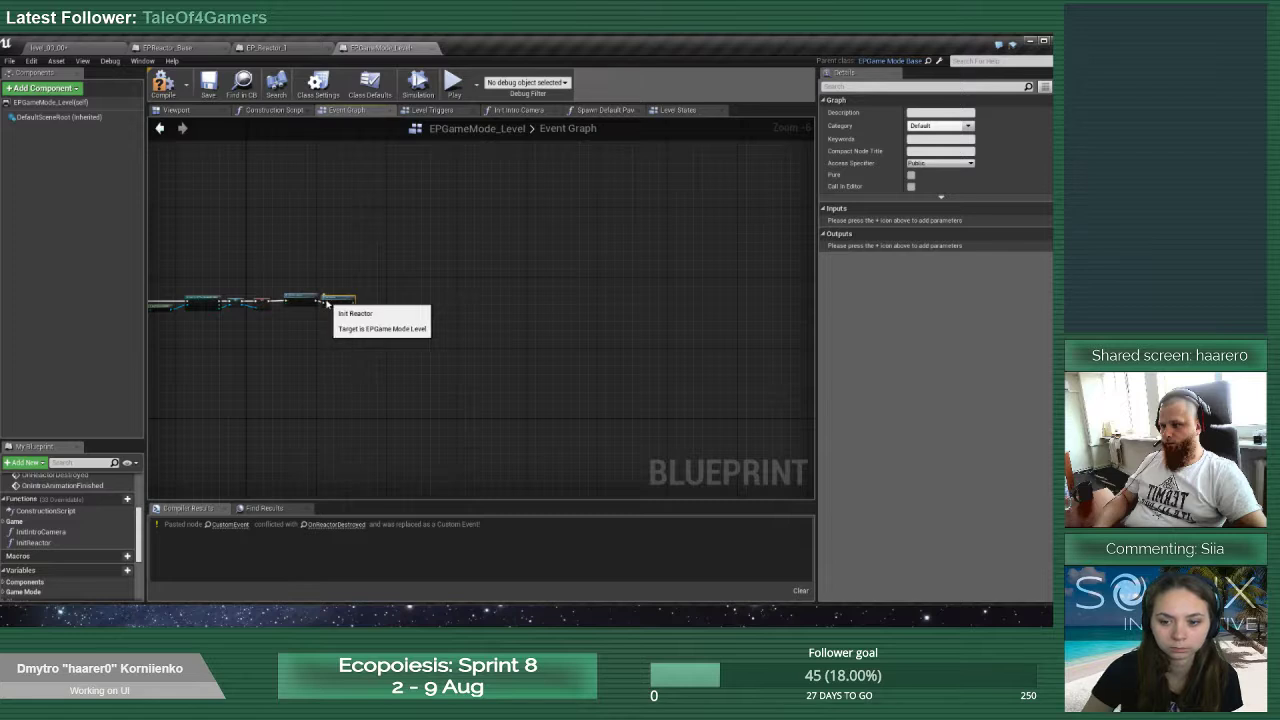
pyautogui.doubleClick(324, 298)
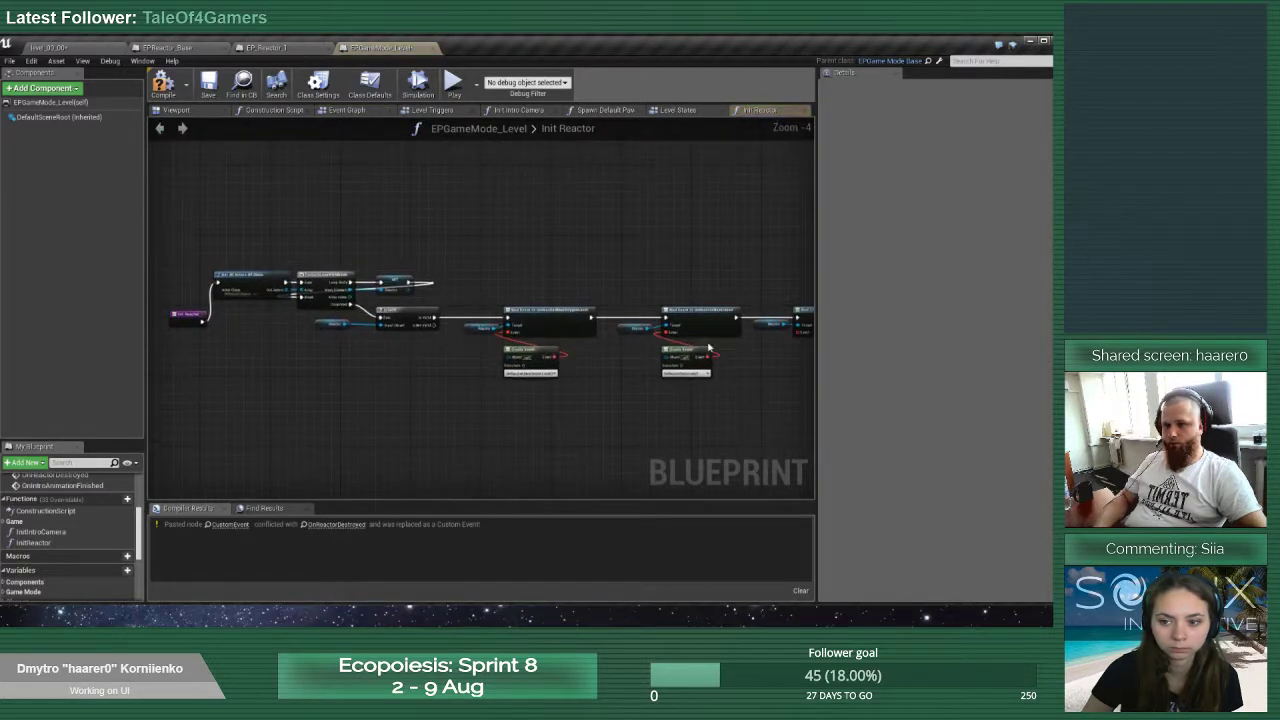
pyautogui.moveTo(447, 330); pyautogui.dragTo(651, 333, button='right')
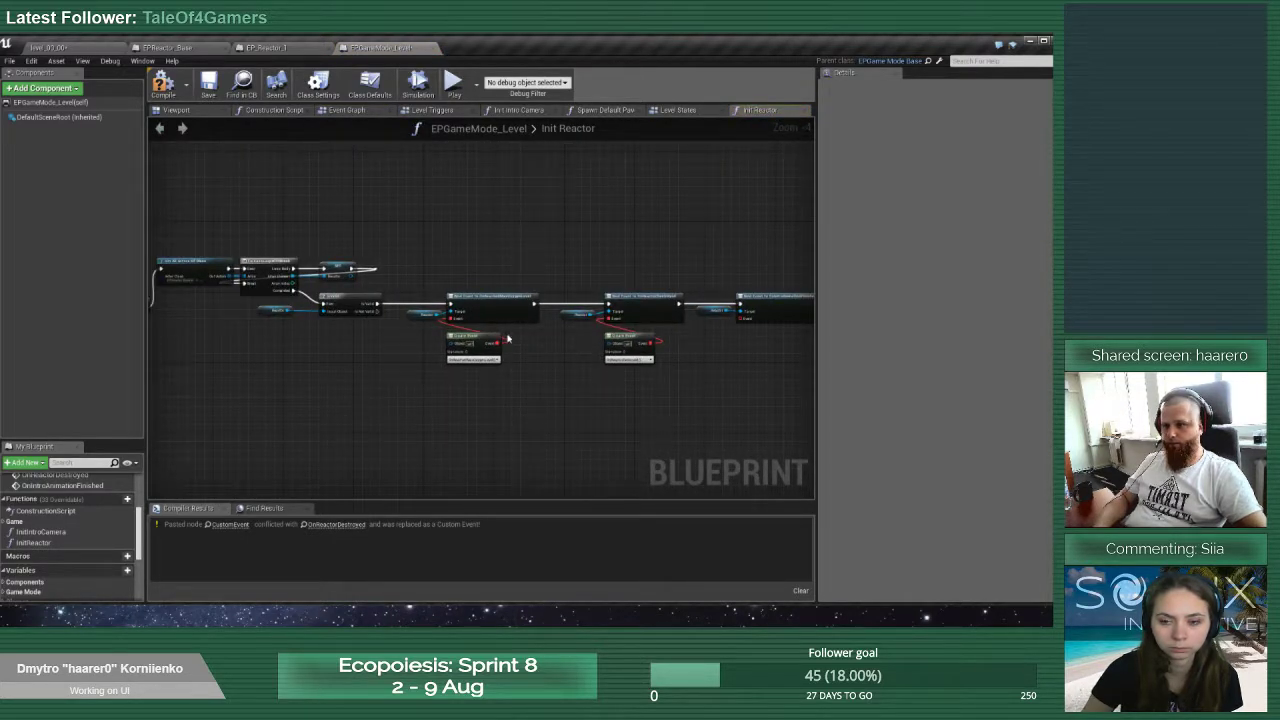
pyautogui.scroll(3, 675, 342)
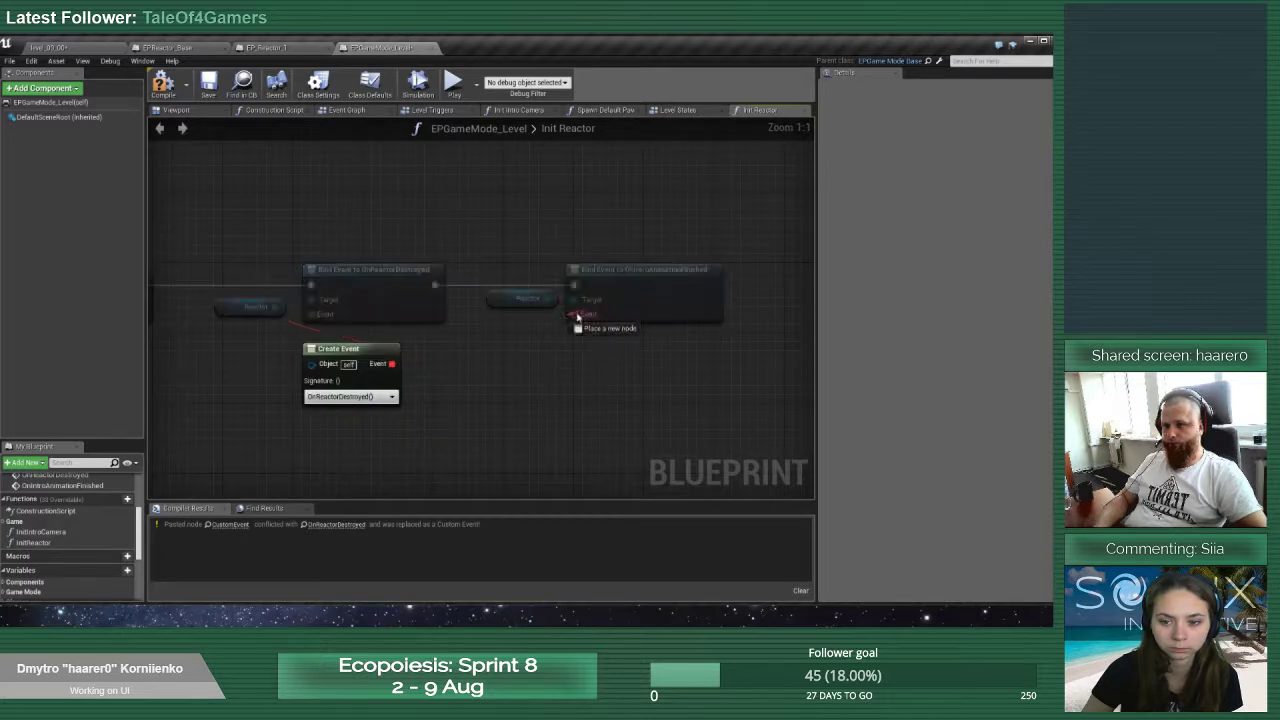
pyautogui.moveTo(570, 315); pyautogui.dragTo(588, 344)
pyautogui.write('on')
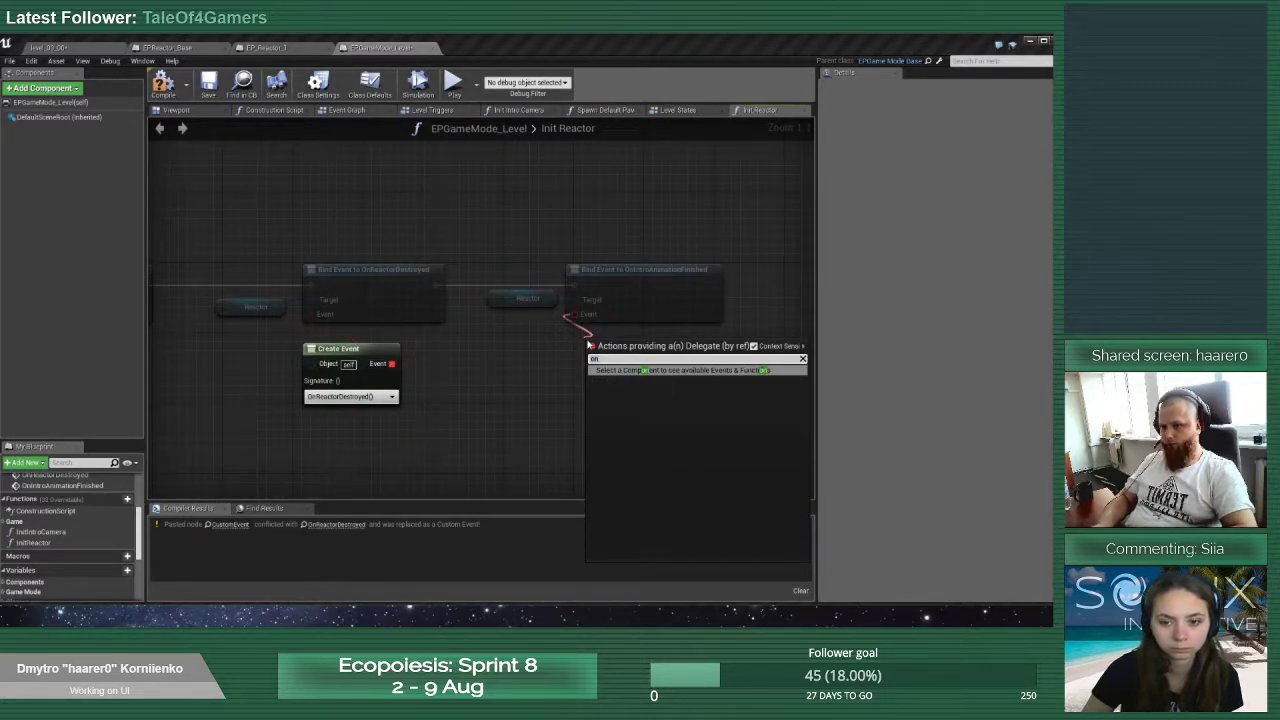
pyautogui.press('Return')
pyautogui.moveTo(588, 343); pyautogui.dragTo(624, 343)
# Save EPReactor_Base, then in EPGameMode_Level set the new Create Event's function to OnIntroAnimationFinished and compile
pyautogui.click(166, 47)
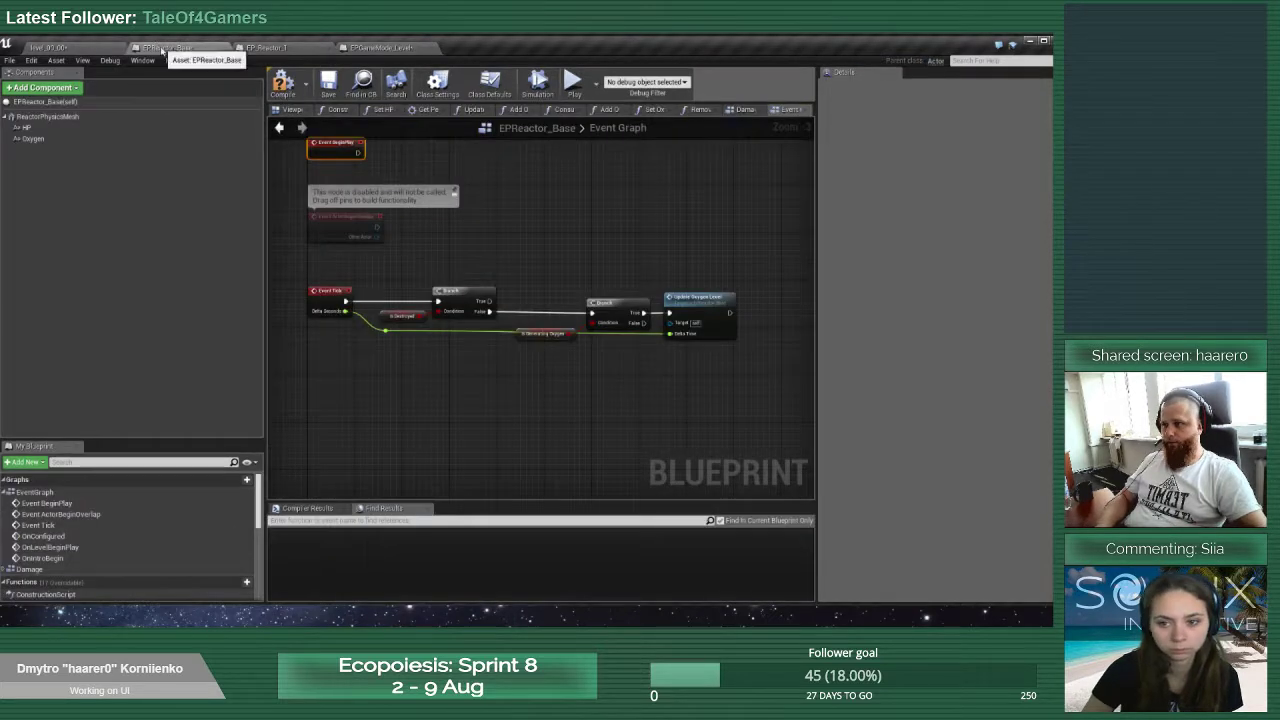
pyautogui.click(328, 84)
pyautogui.click(380, 47)
pyautogui.click(612, 396)
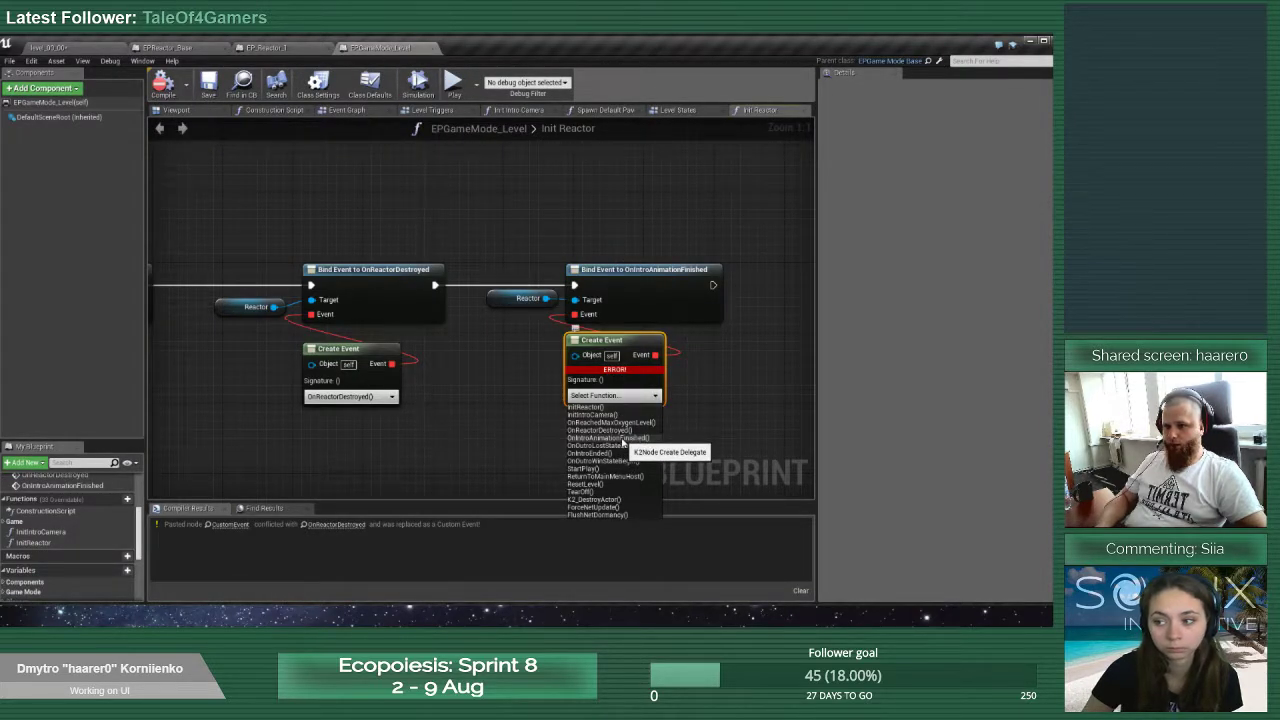
pyautogui.click(610, 438)
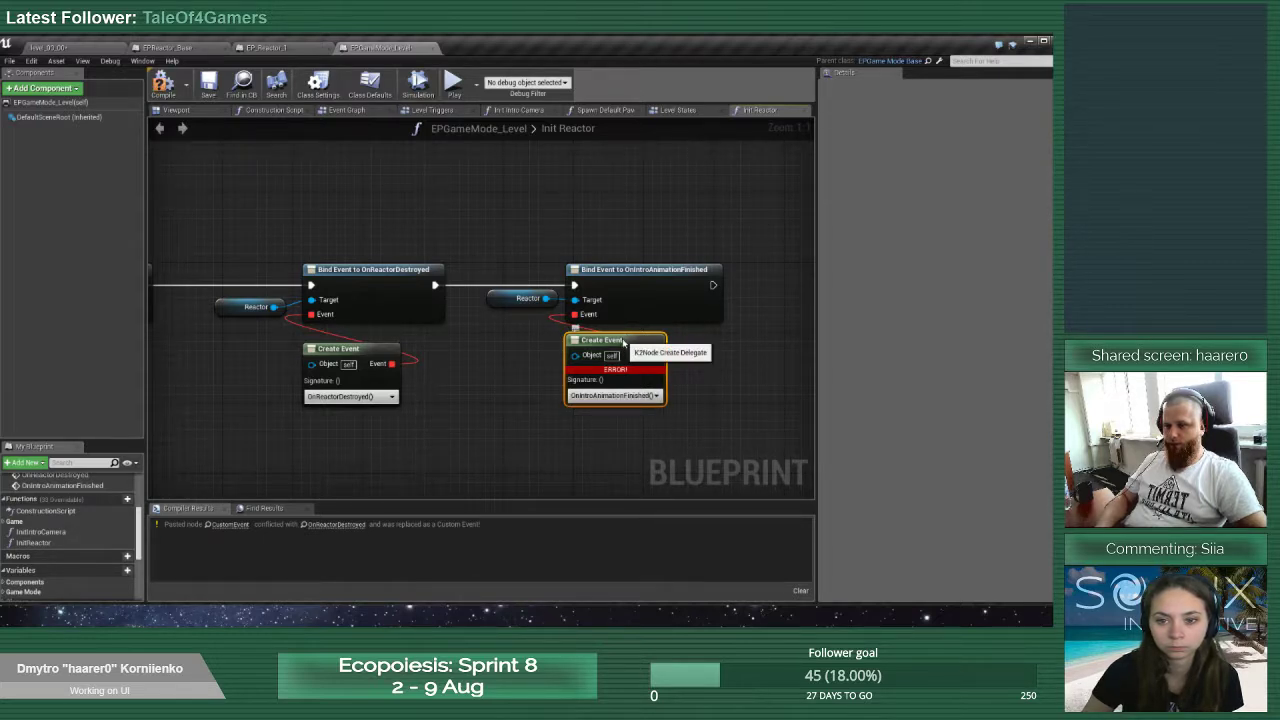
pyautogui.click(163, 84)
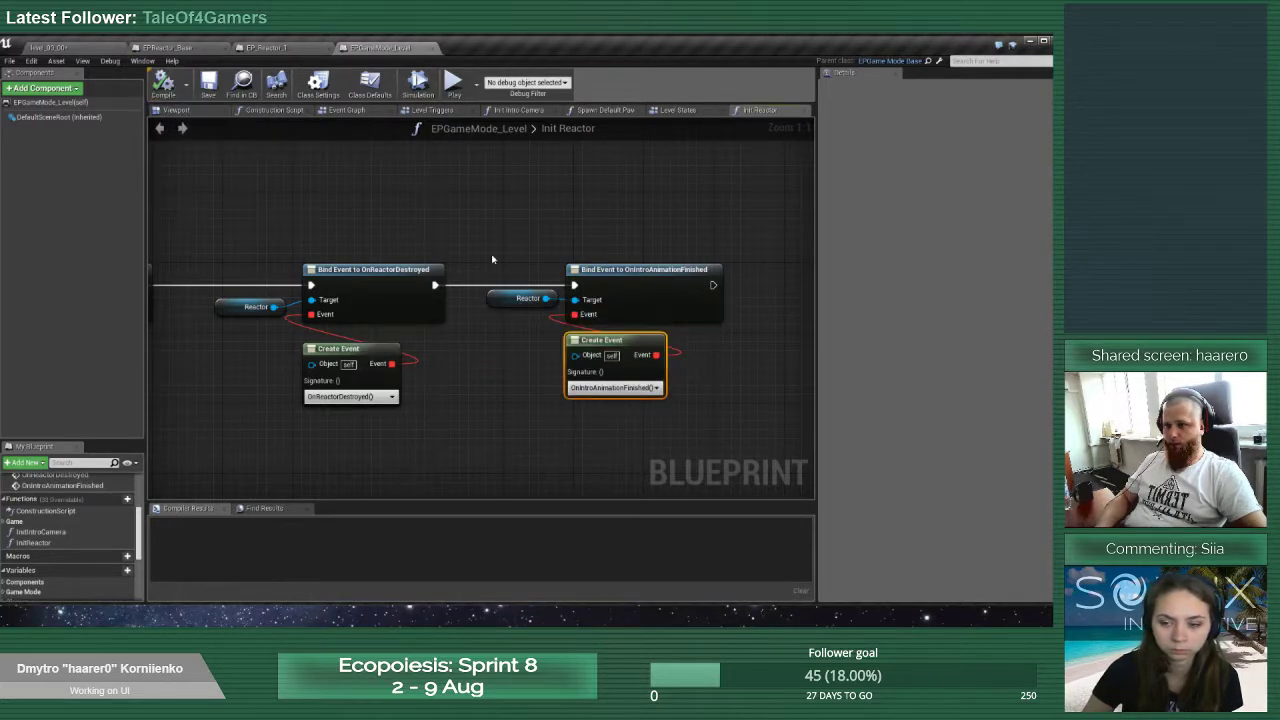
# Compare the OnIntroEnded chain in Level States with the OnIntroAnimationFinished event and its Change State call in Level Triggers
pyautogui.scroll(2, 22, 555)
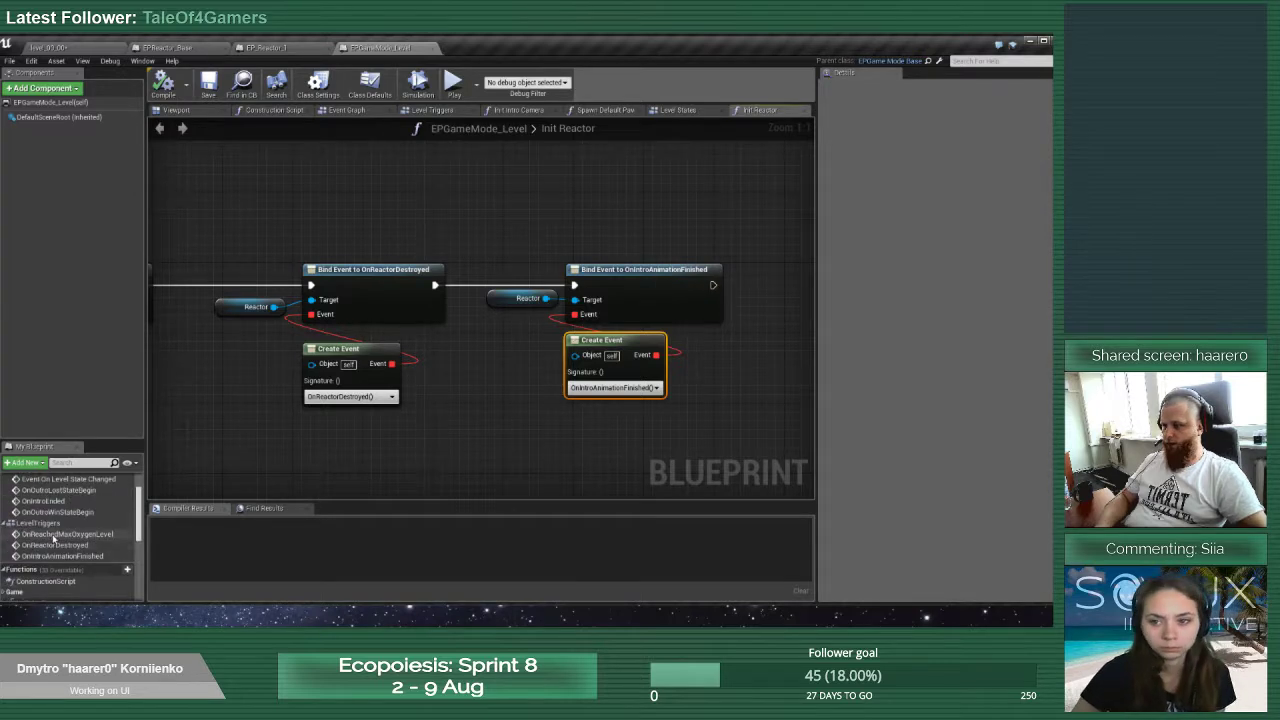
pyautogui.click(60, 502)
pyautogui.doubleClick(62, 502)
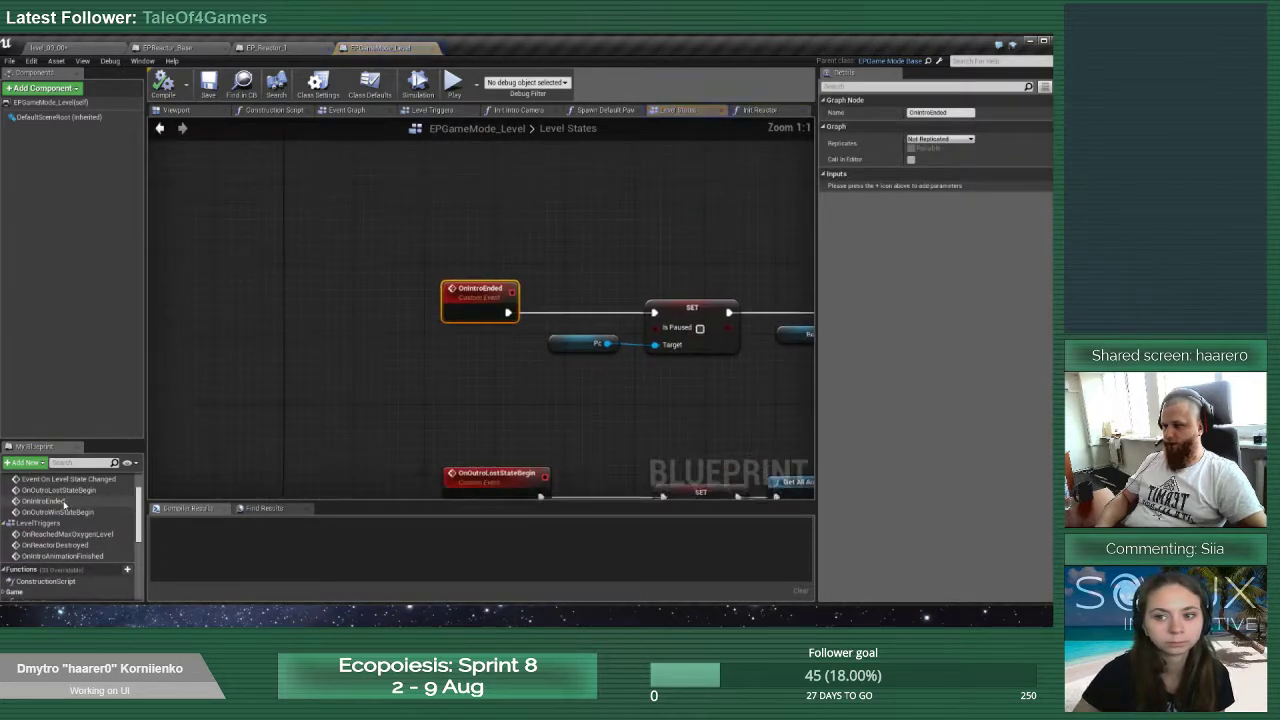
pyautogui.doubleClick(62, 556)
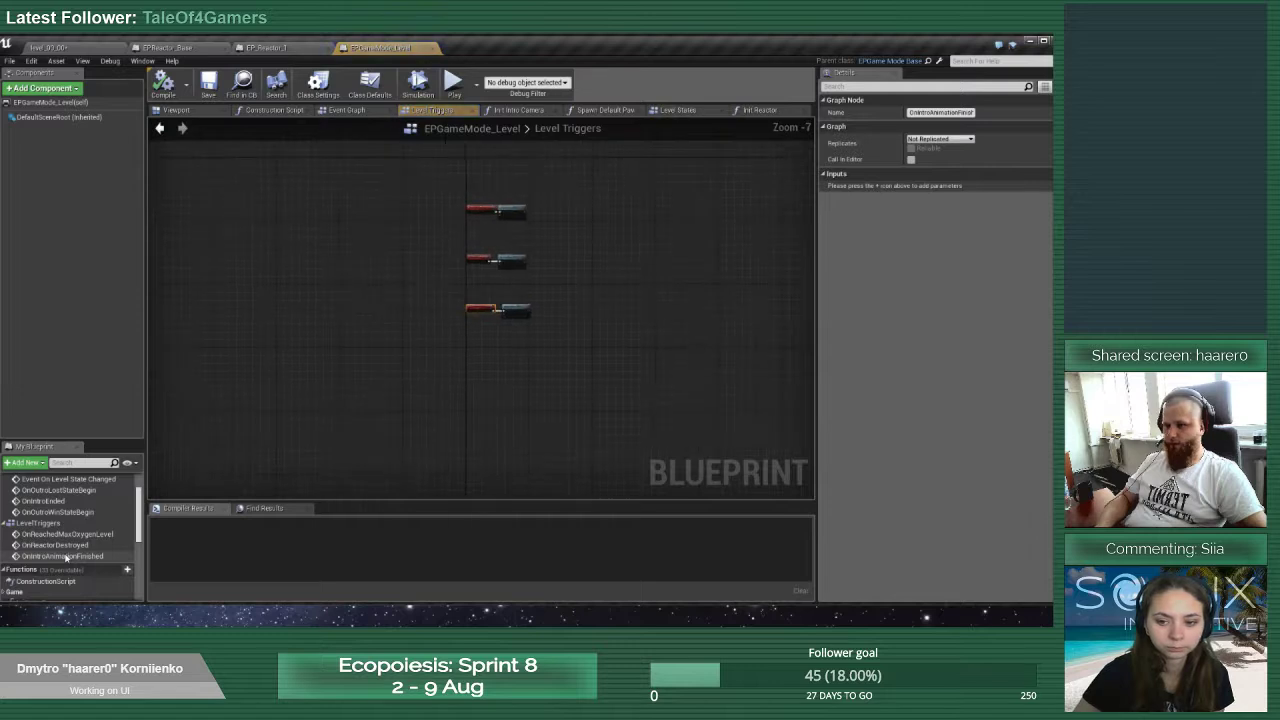
pyautogui.click(664, 306)
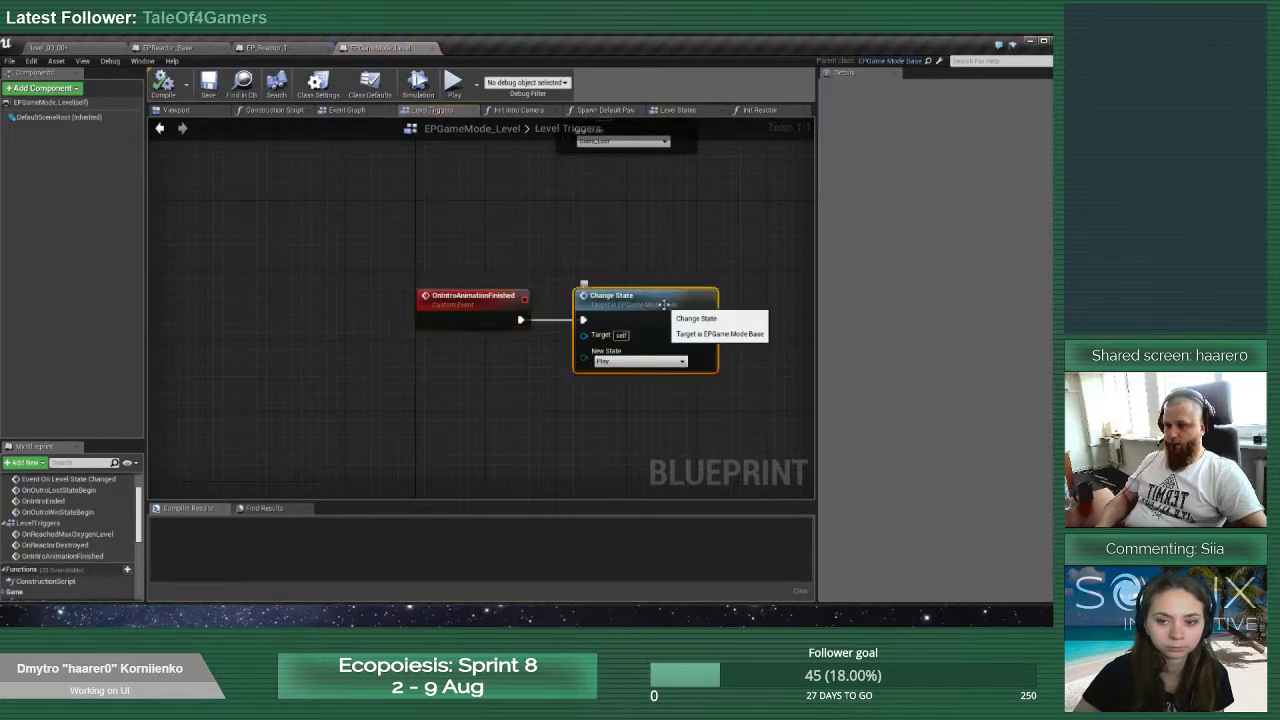
pyautogui.doubleClick(58, 503)
pyautogui.moveTo(600, 380); pyautogui.dragTo(296, 360, button='right')
pyautogui.scroll(-2, 644, 357)
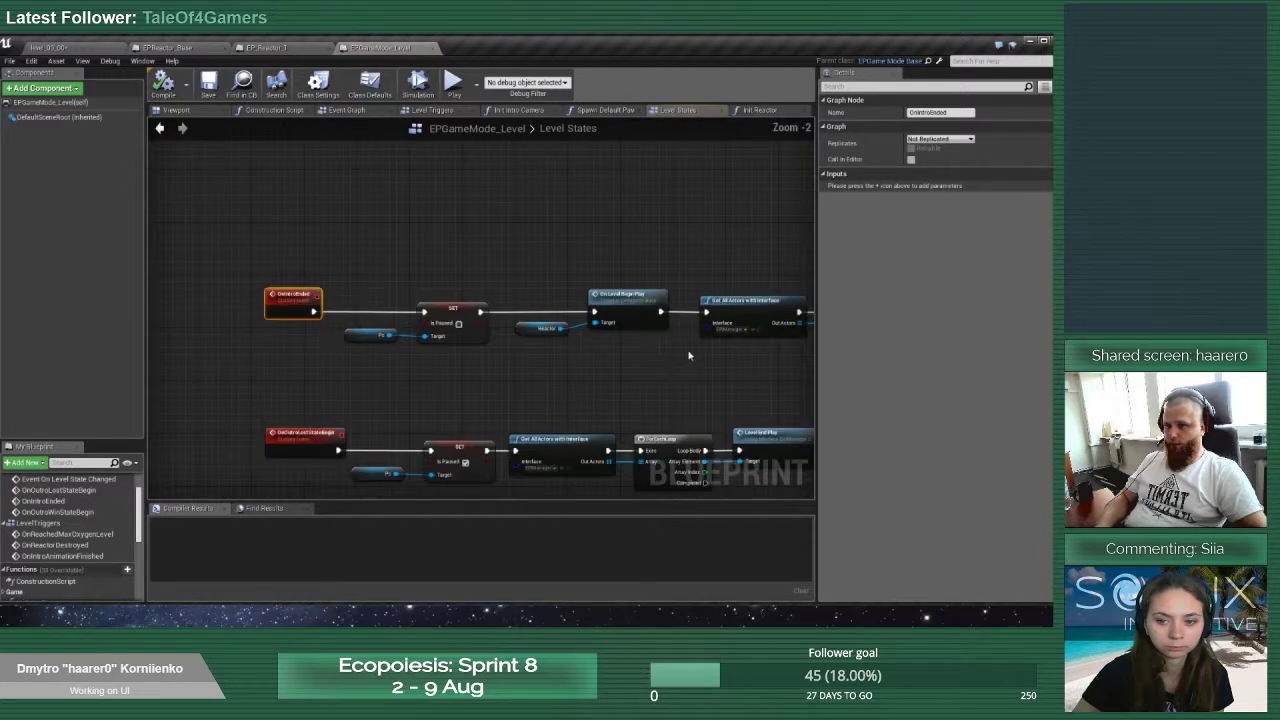
pyautogui.moveTo(688, 355); pyautogui.dragTo(630, 353, button='right')
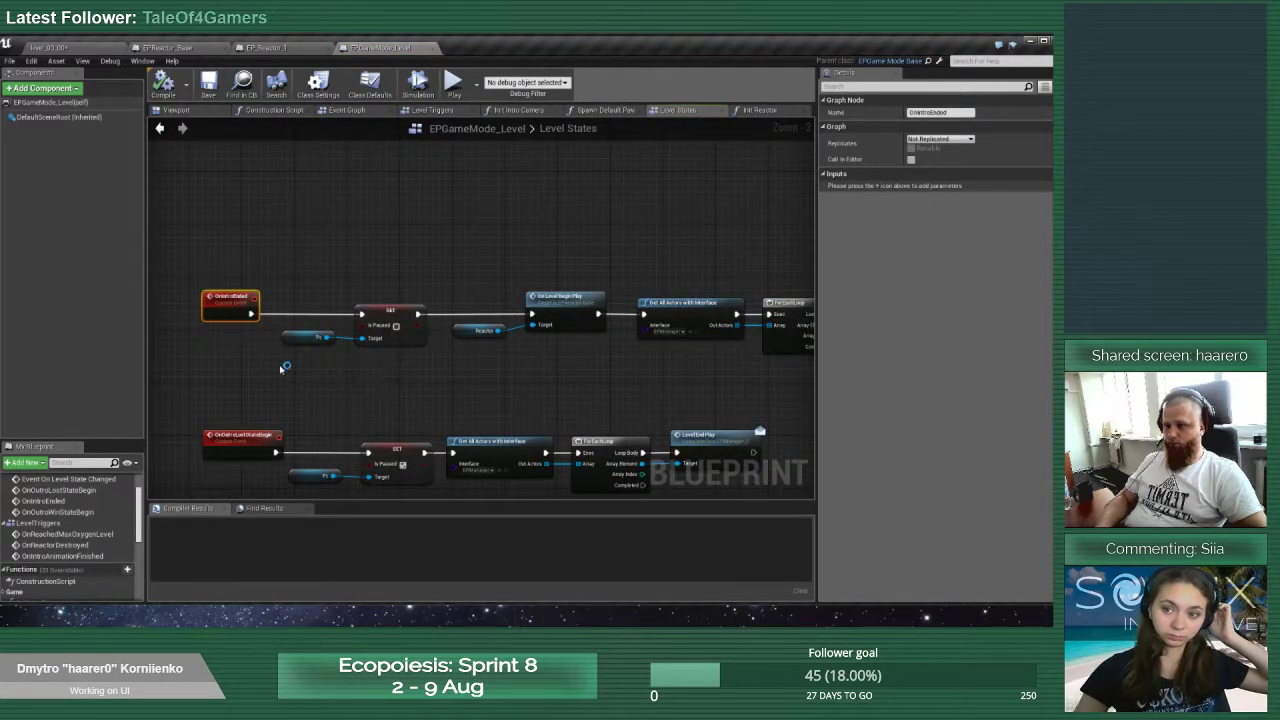
pyautogui.scroll(-2, 326, 440)
pyautogui.scroll(5, 337, 388)
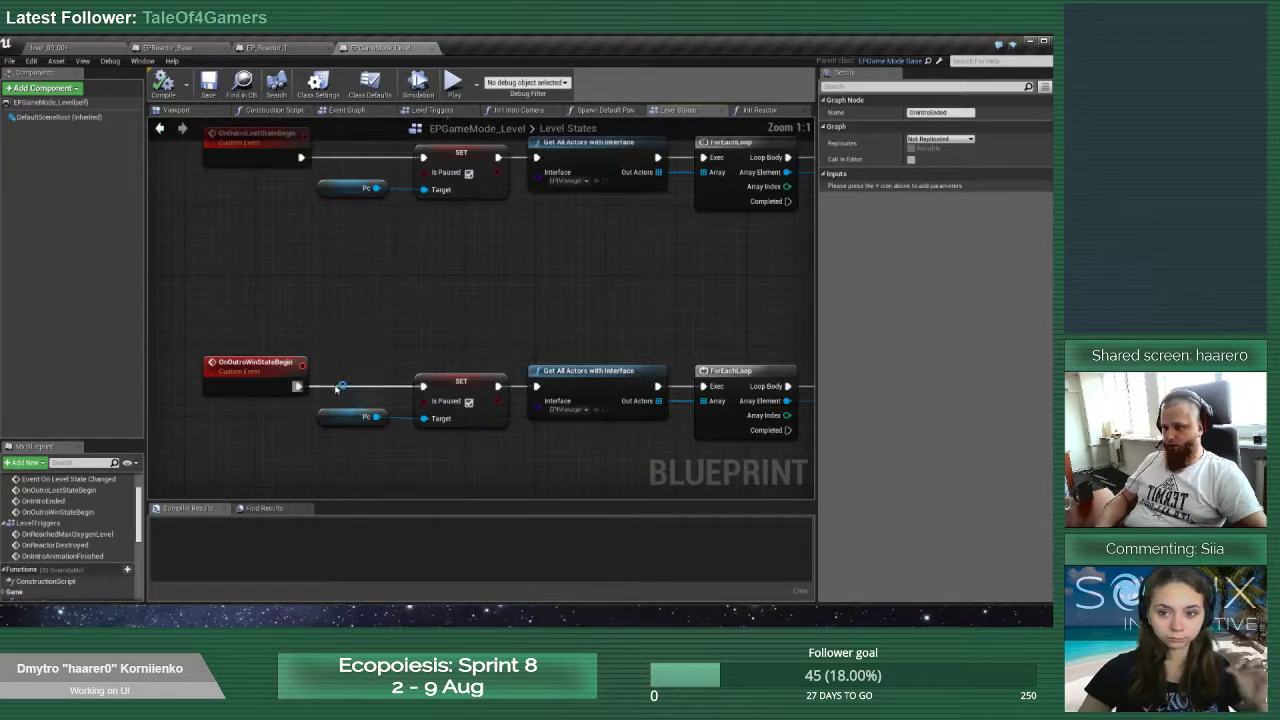
pyautogui.scroll(-8, 335, 390)
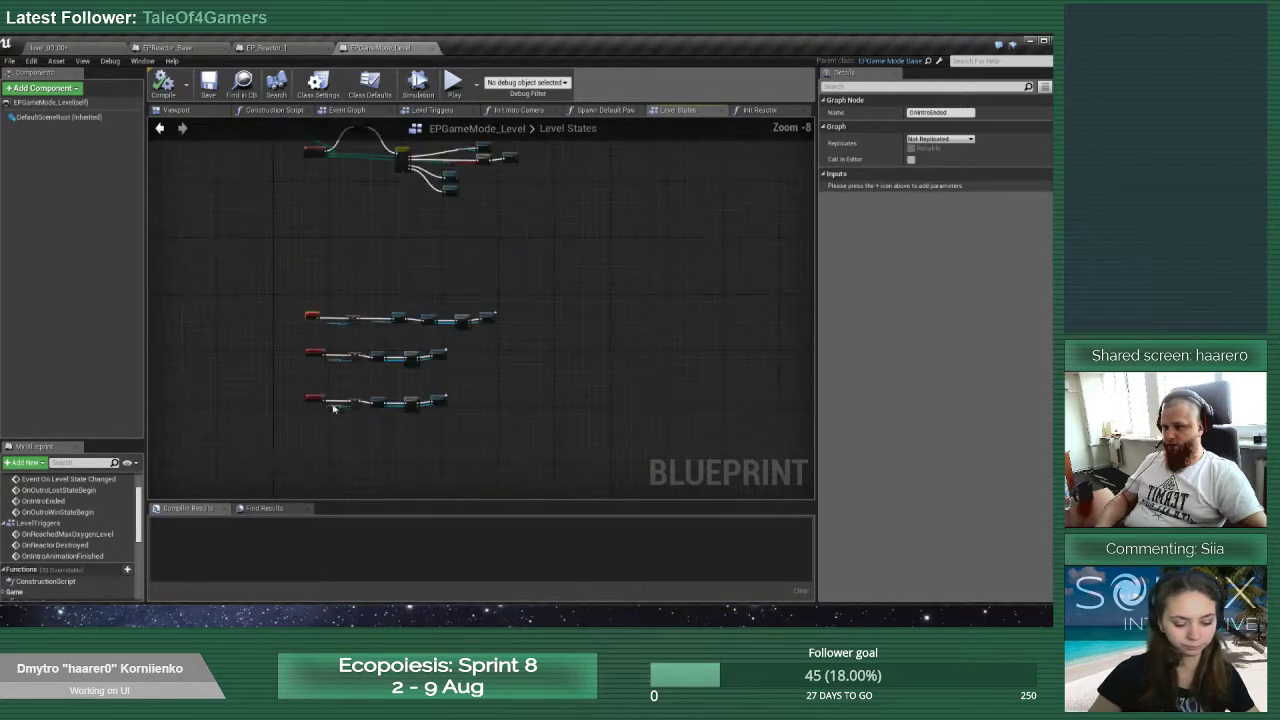
# Examine the Change State events in Level Triggers and review the OnIntroEnded and outro event chains in Level States
pyautogui.doubleClick(60, 556)
pyautogui.click(609, 294)
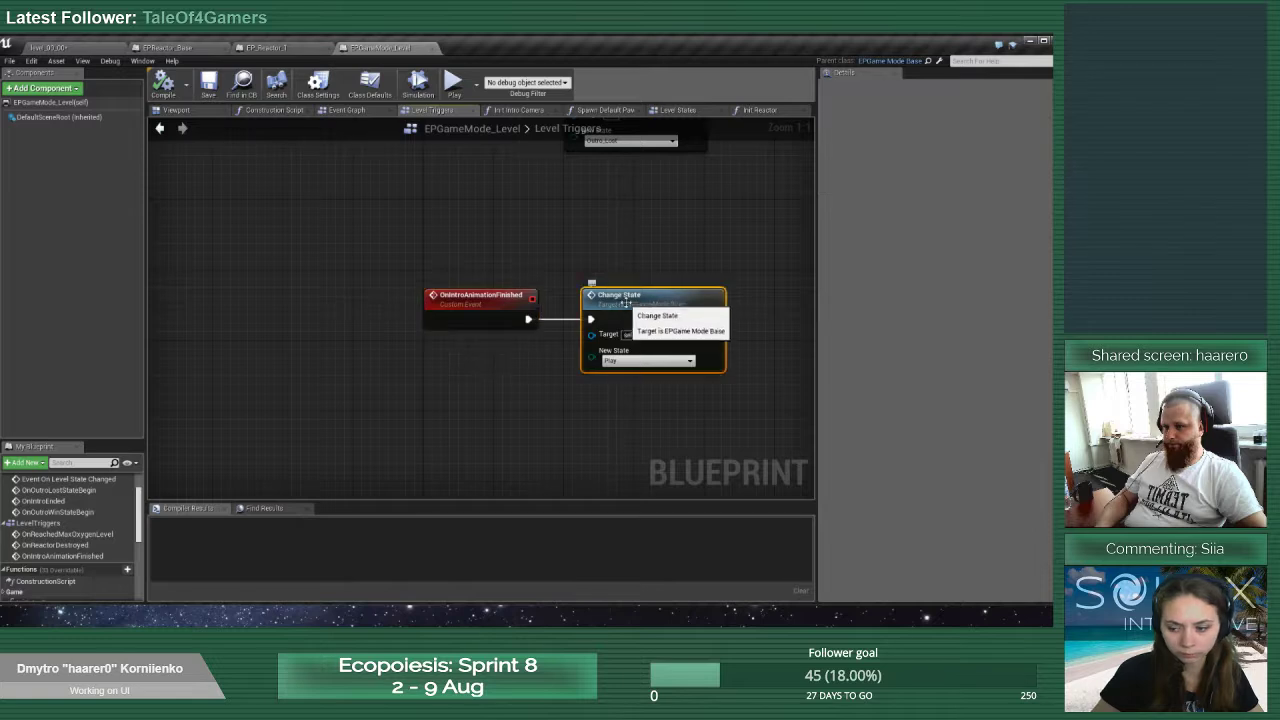
pyautogui.moveTo(681, 212); pyautogui.dragTo(540, 344, button='right')
pyautogui.scroll(-5, 477, 361)
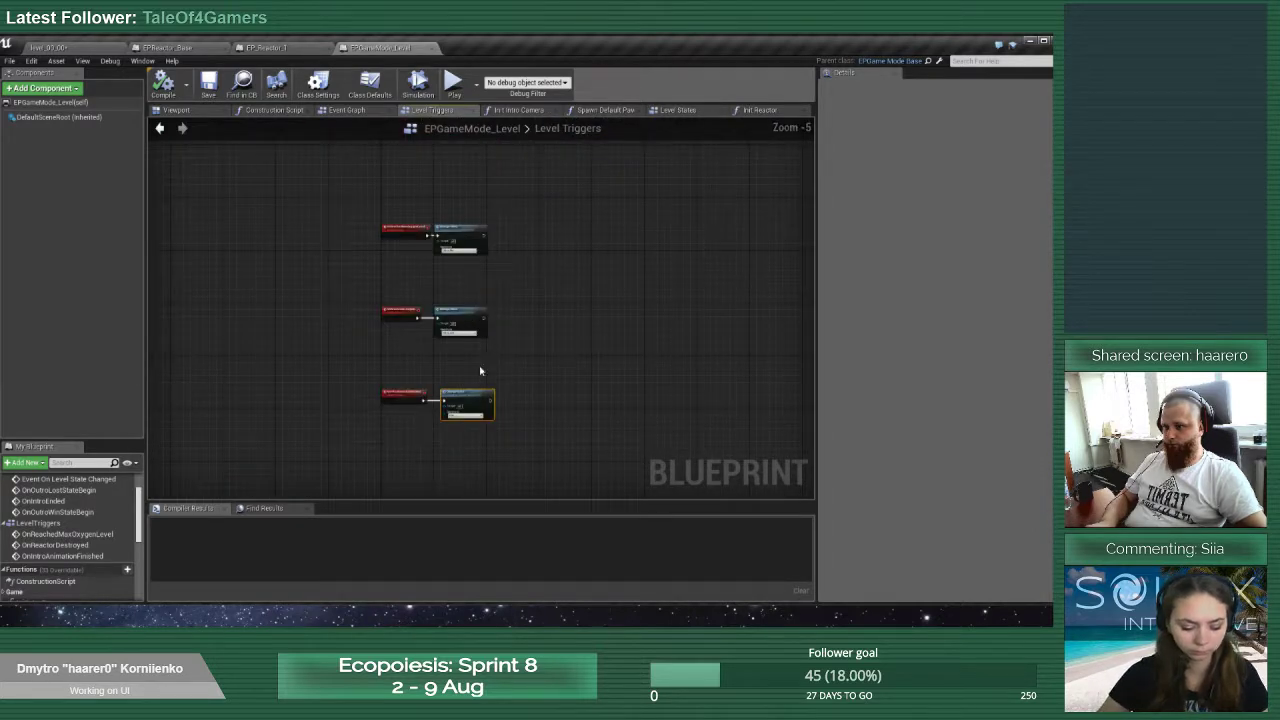
pyautogui.scroll(5, 480, 371)
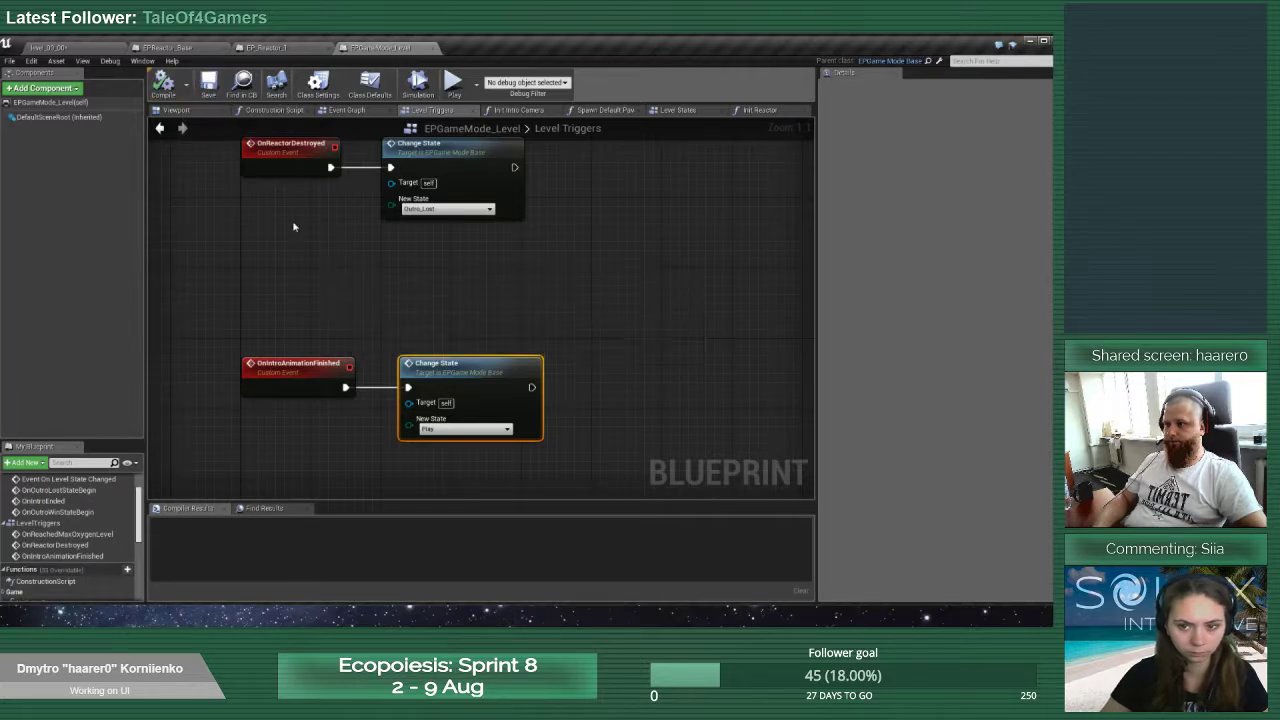
pyautogui.scroll(-4, 333, 310)
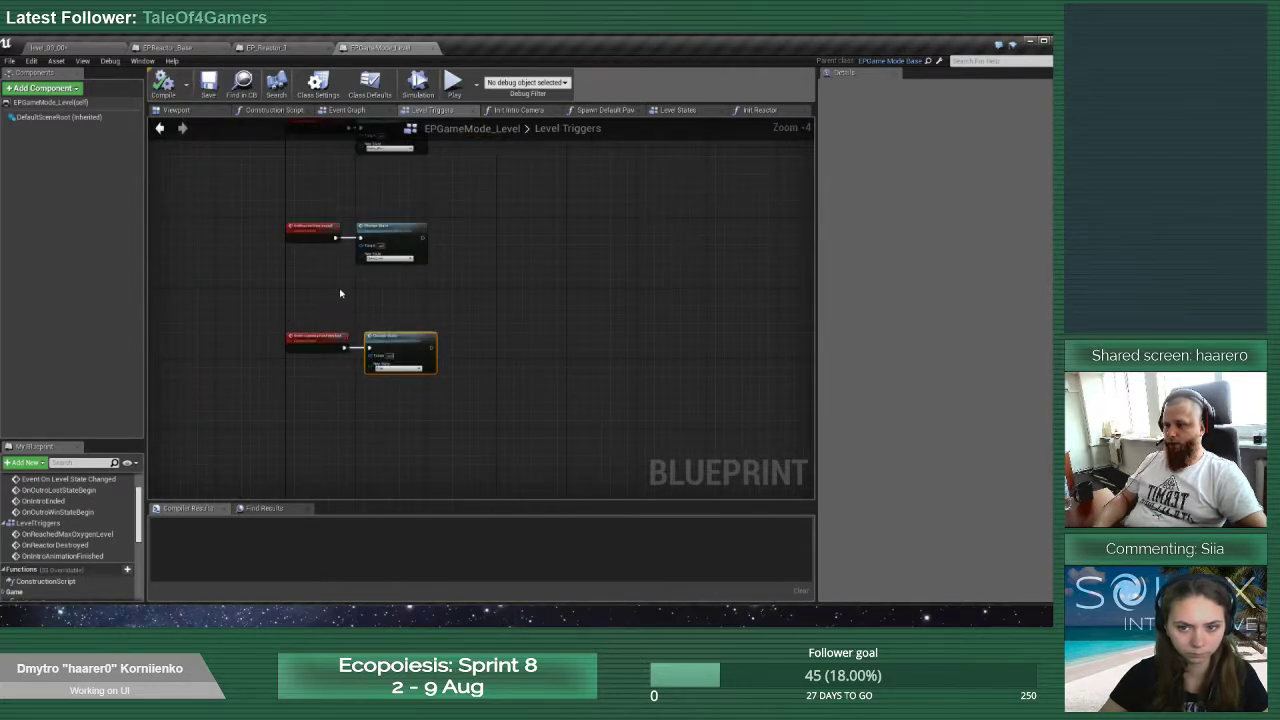
pyautogui.doubleClick(43, 501)
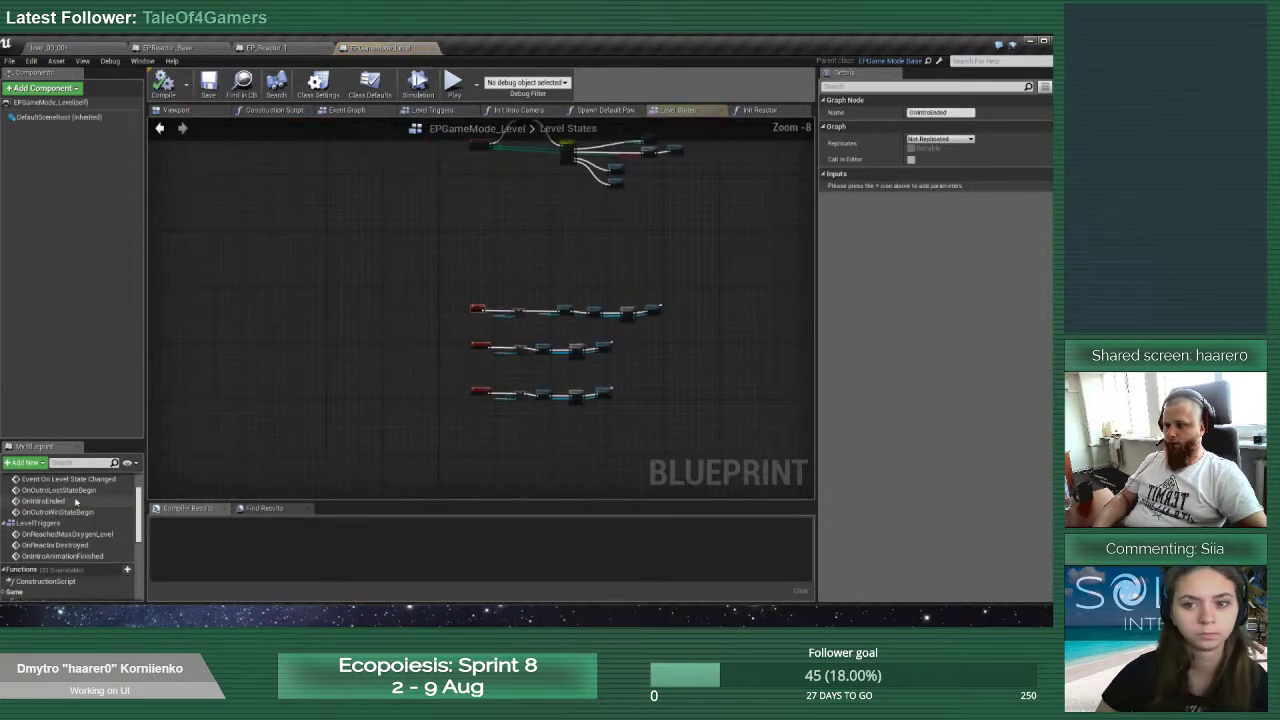
pyautogui.moveTo(629, 266)
pyautogui.mouseDown(button='right')
pyautogui.moveTo(352, 250)
pyautogui.moveTo(723, 246)
pyautogui.moveTo(597, 249)
pyautogui.mouseUp(button='right')
pyautogui.scroll(-6, 491, 262)
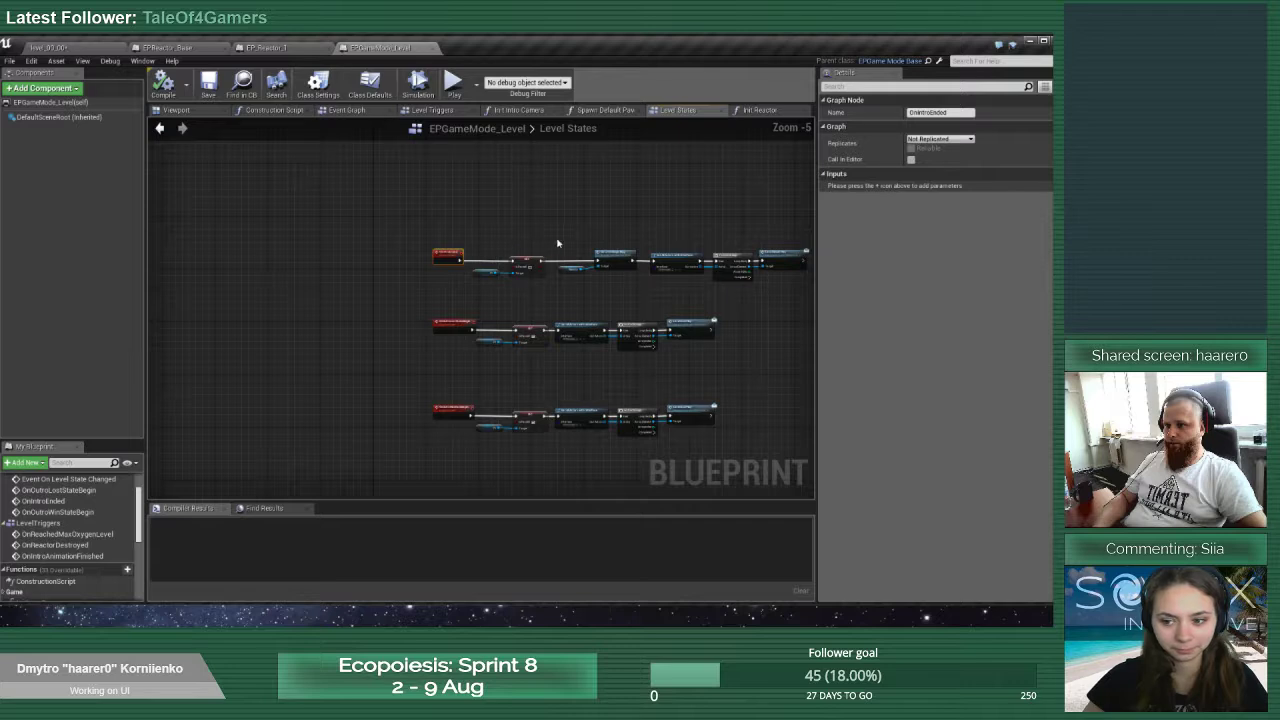
pyautogui.moveTo(558, 243); pyautogui.dragTo(461, 262, button='right')
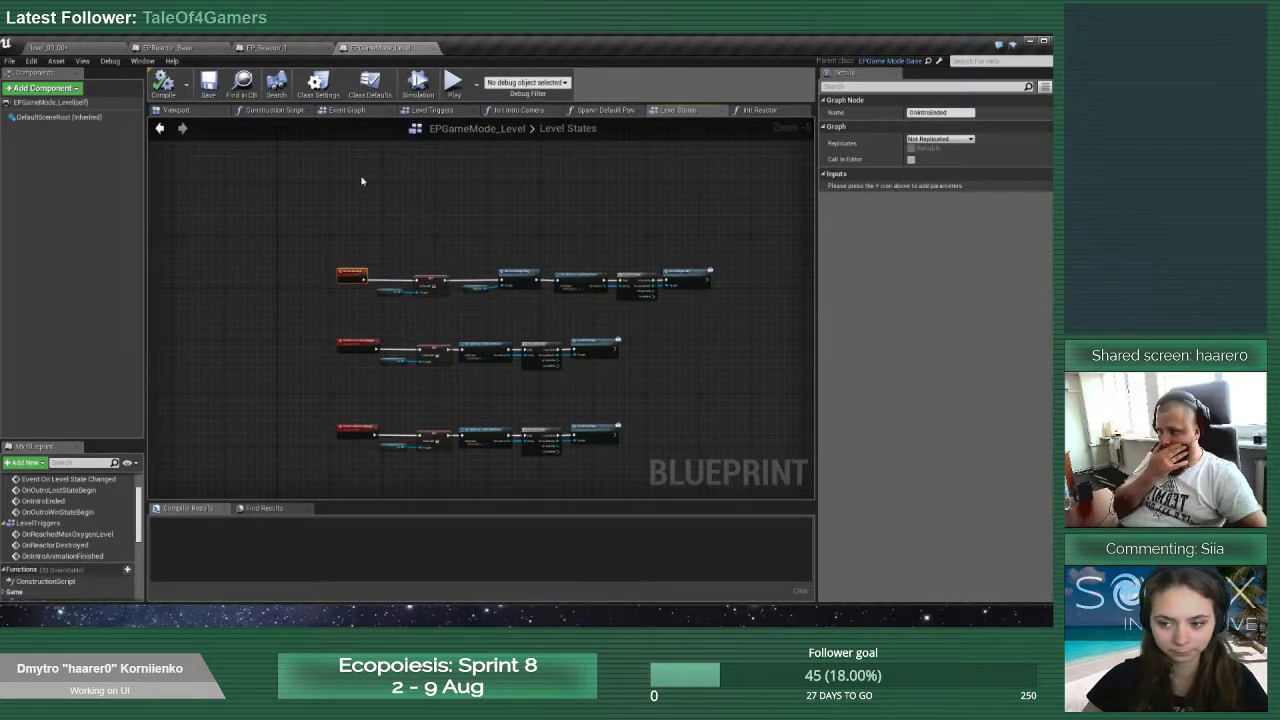
pyautogui.scroll(2, 62, 537)
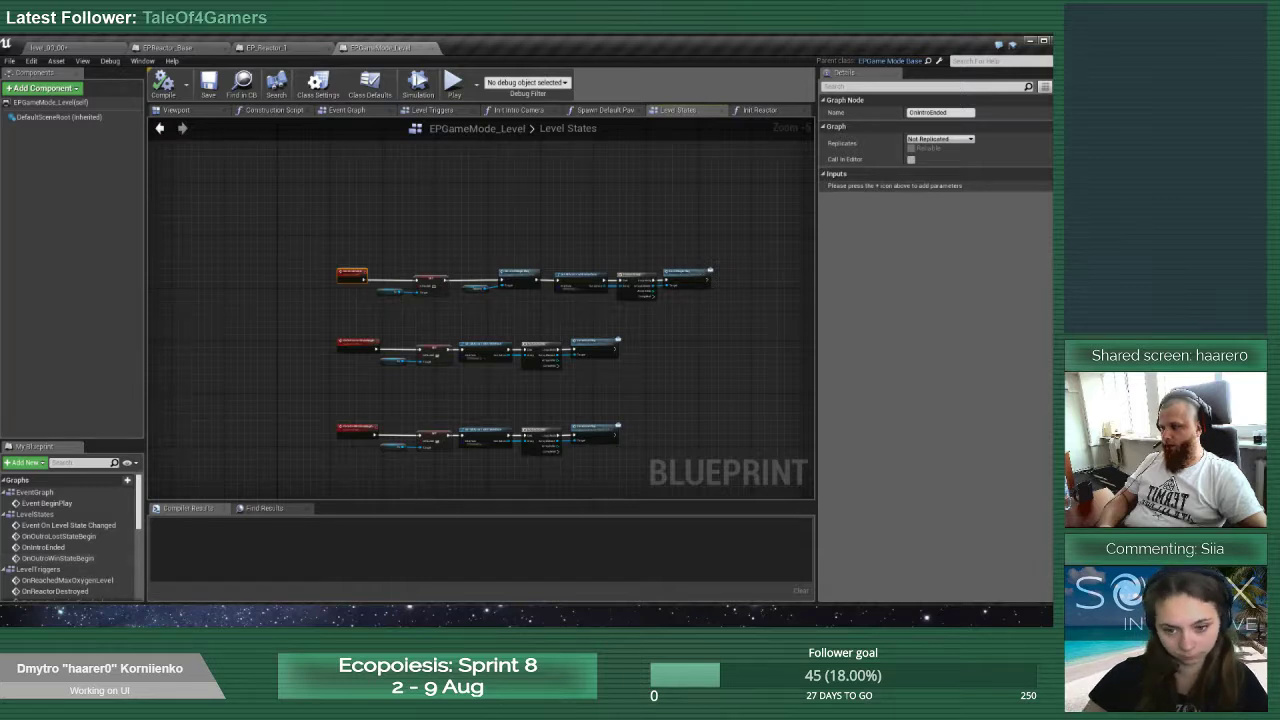
pyautogui.scroll(-2, 72, 560)
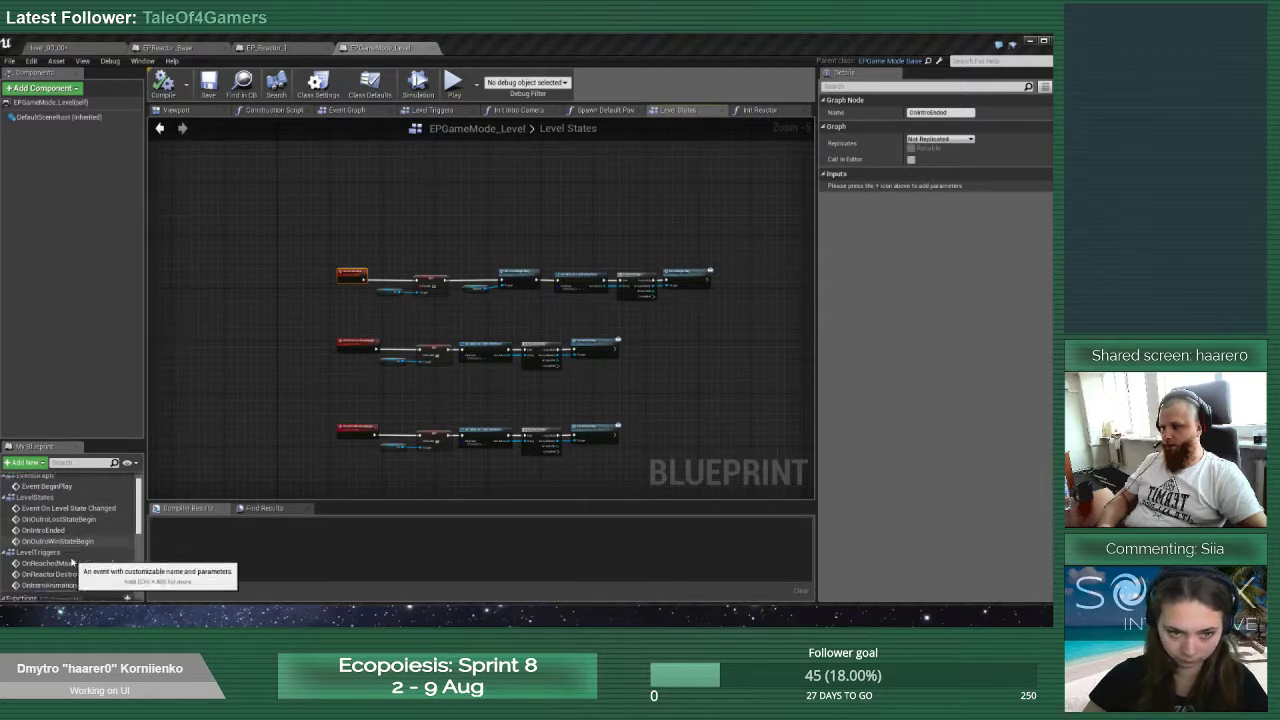
pyautogui.scroll(2, 73, 545)
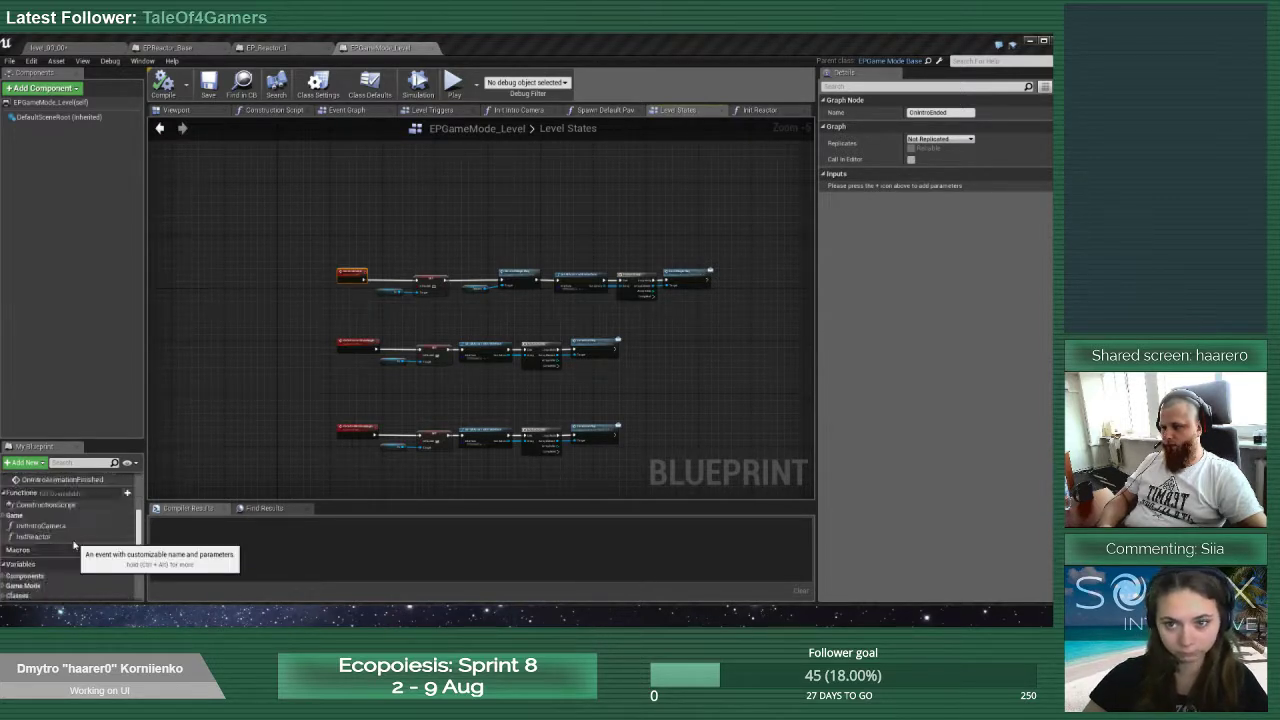
# Go from the Play branch of the level-state switch to the OnIntroEnded custom event and rename it OnLevelBeginPlay
pyautogui.doubleClick(93, 538)
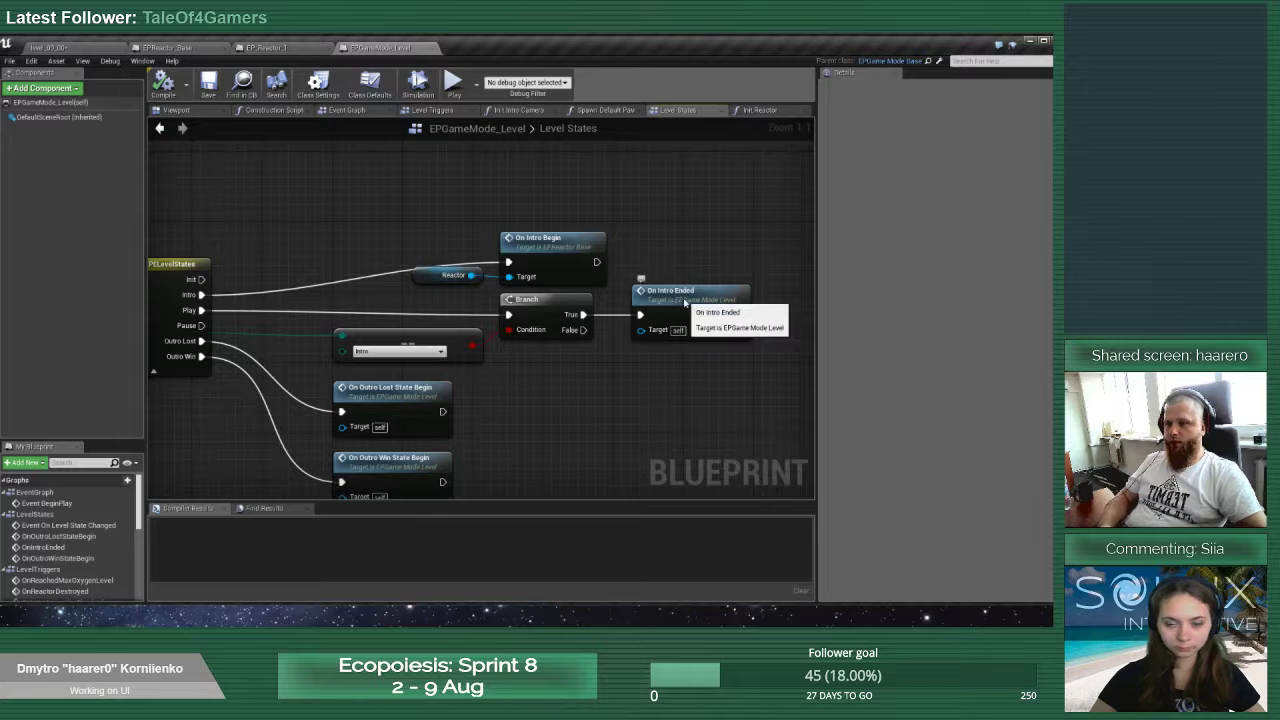
pyautogui.click(663, 338)
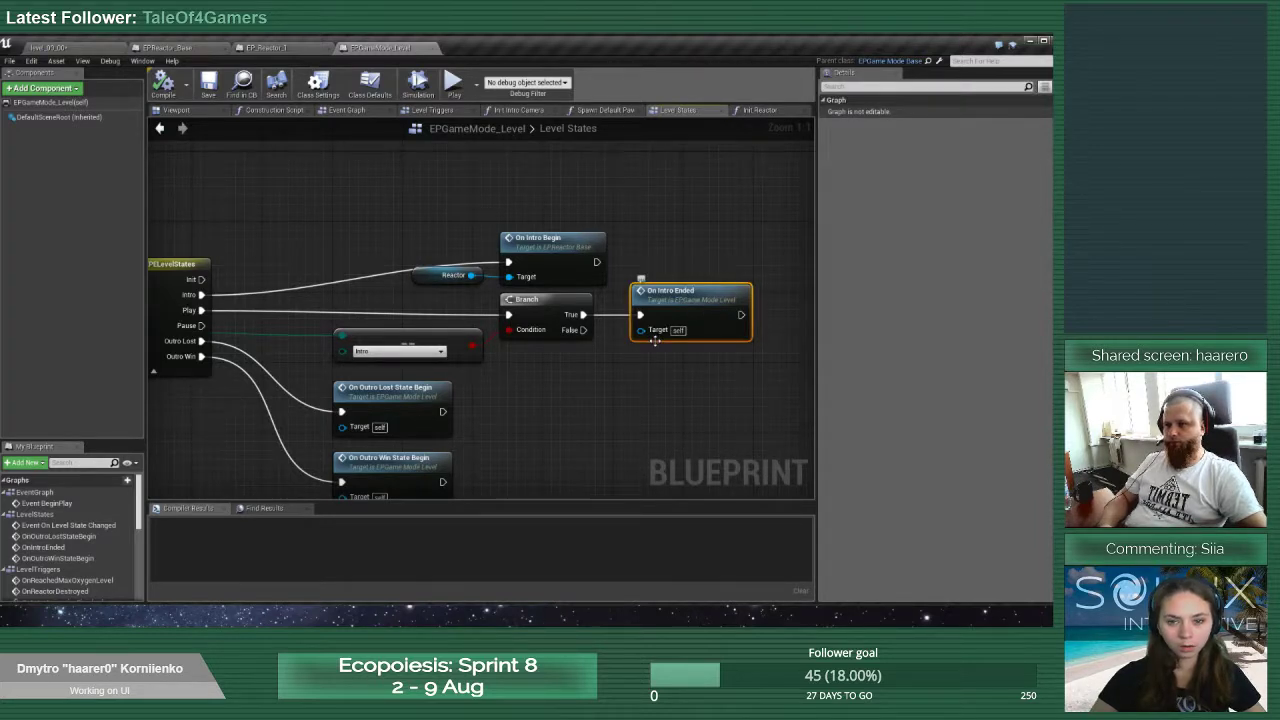
pyautogui.doubleClick(665, 298)
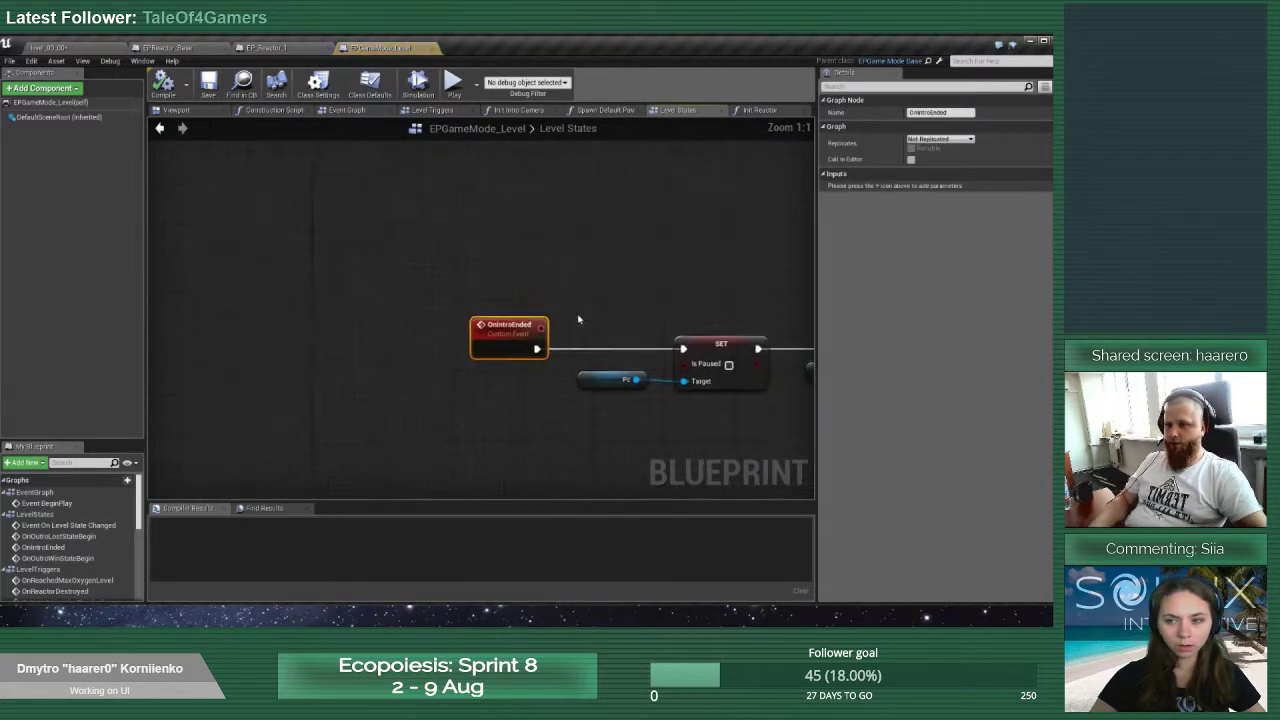
pyautogui.doubleClick(520, 316)
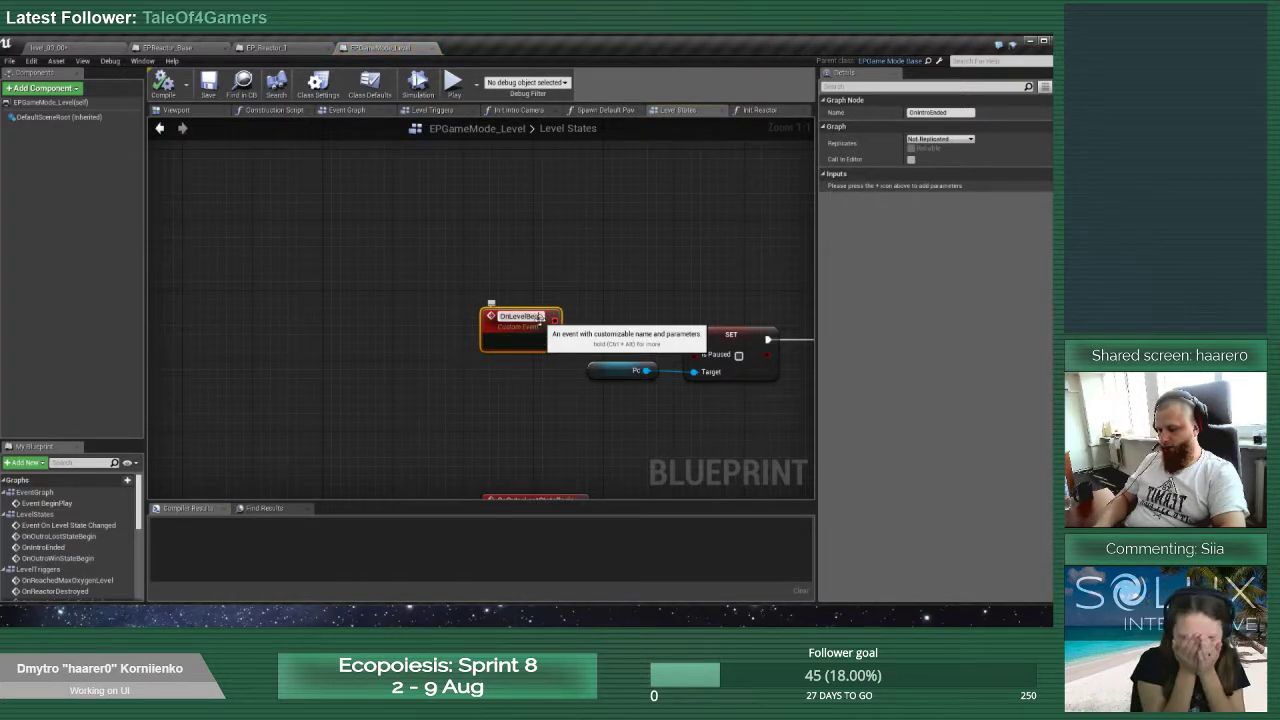
pyautogui.write('OnLevelBeginPlay')
pyautogui.press('Return')
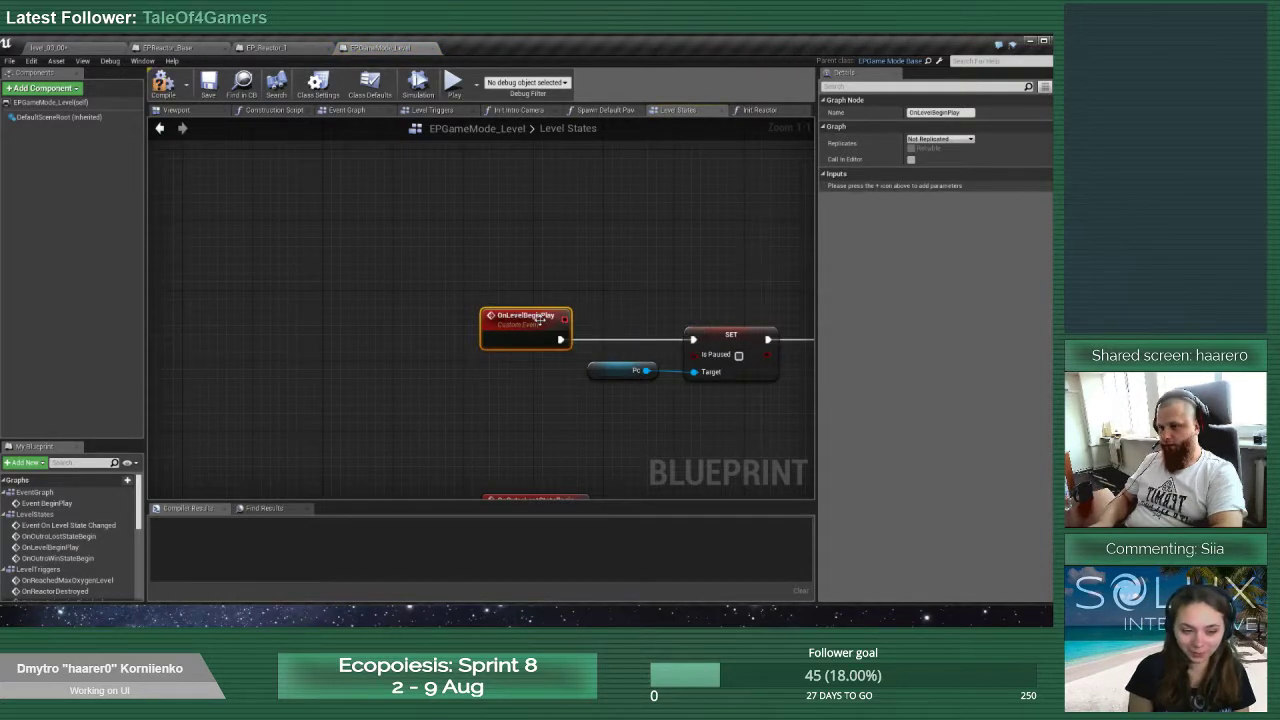
# Save EPGameMode_Level and return to the level_00_00 level editor
pyautogui.scroll(-3, 666, 260)
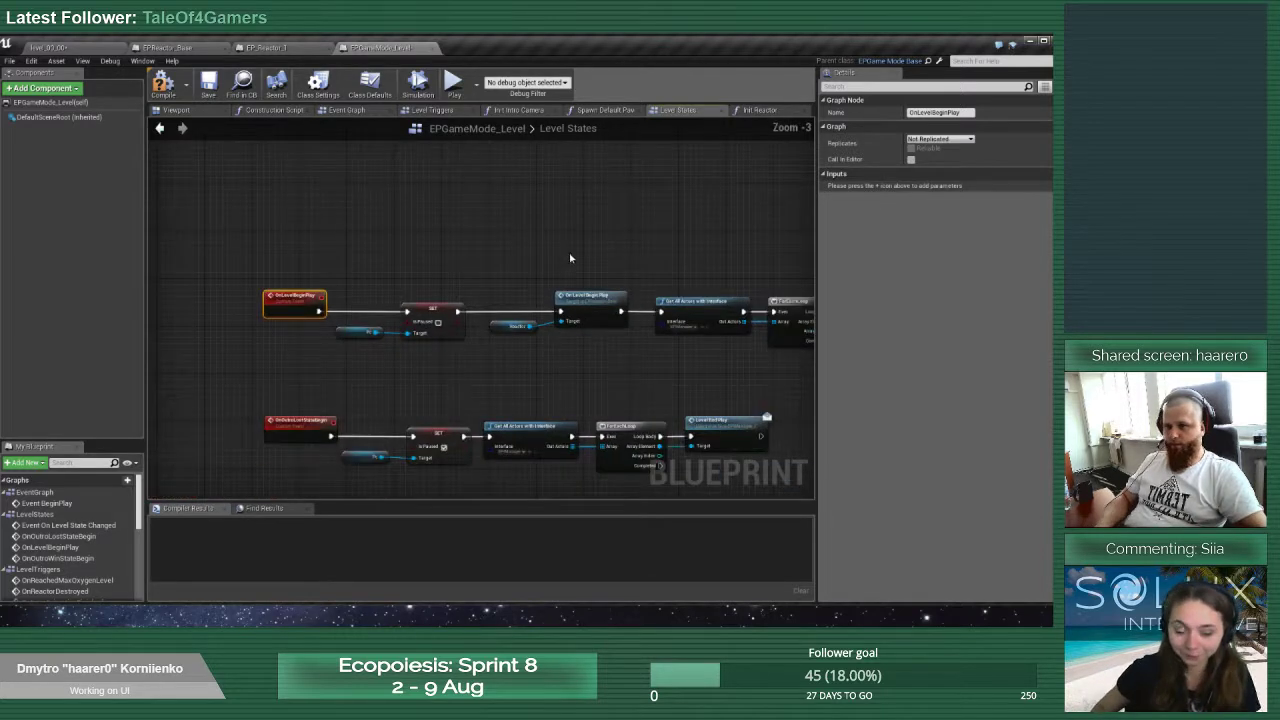
pyautogui.click(208, 84)
pyautogui.scroll(-4, 412, 404)
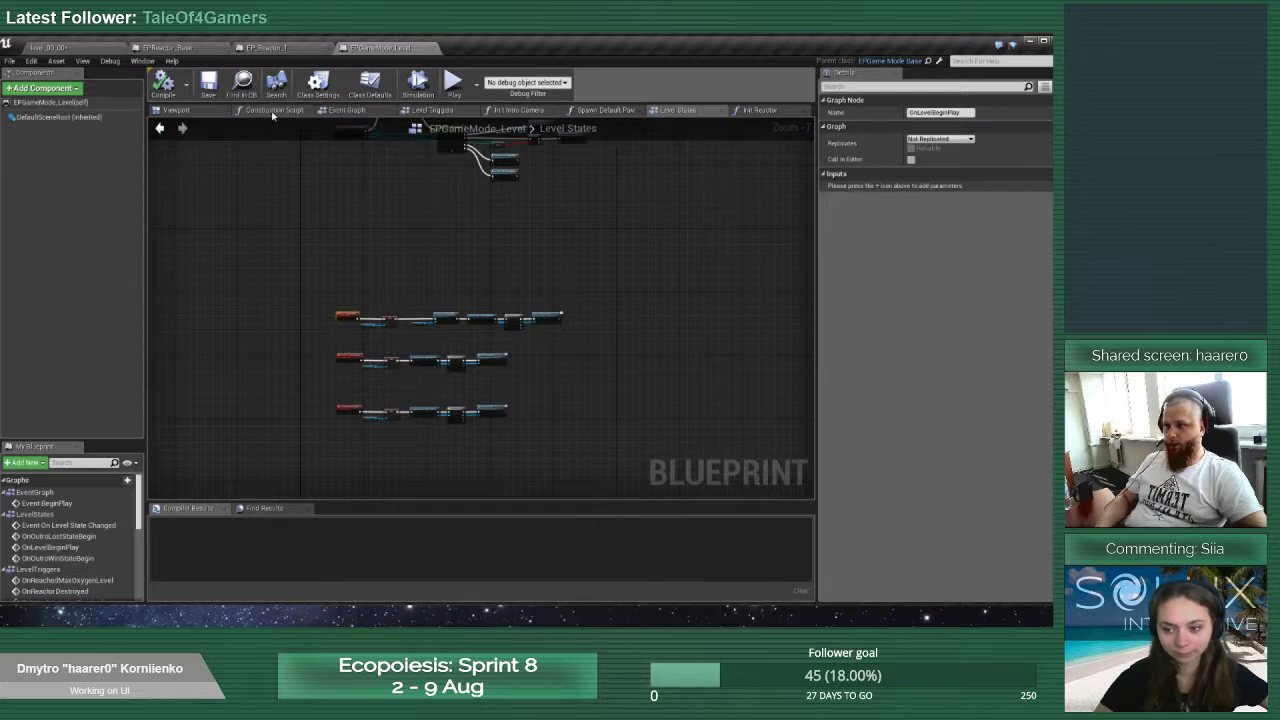
pyautogui.click(82, 49)
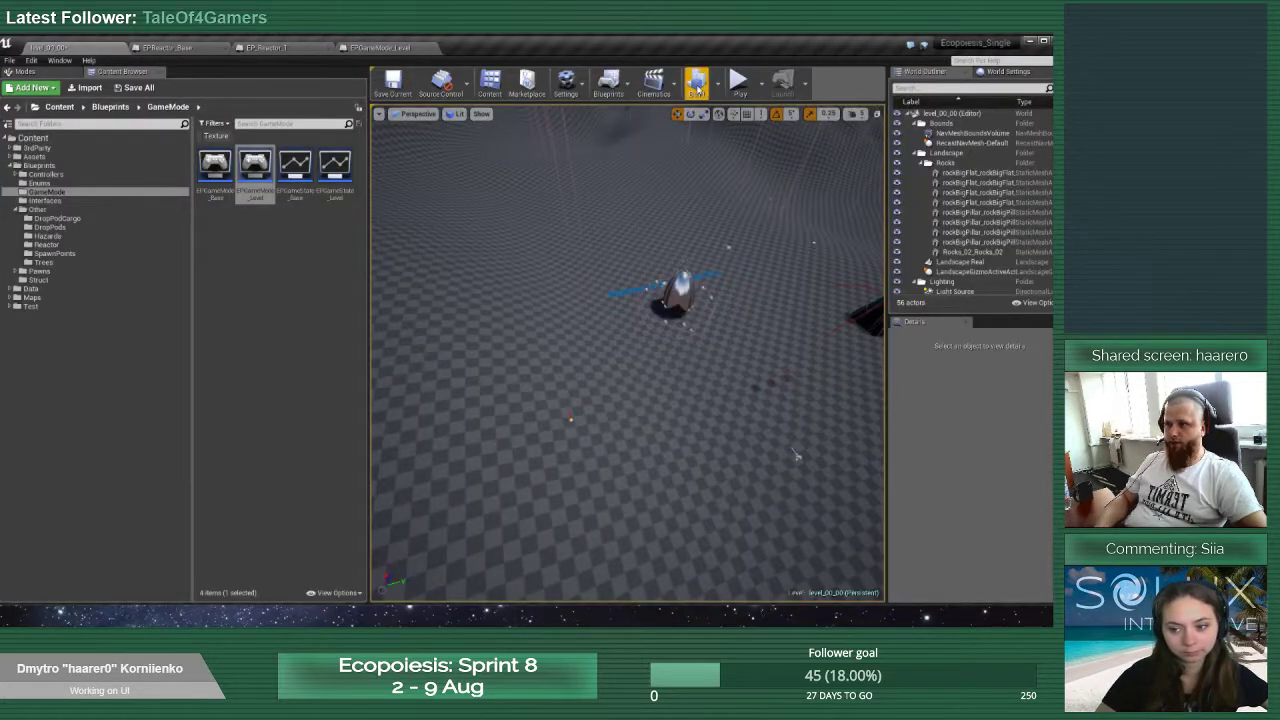
# Play-test the level to check the intro and end the session
pyautogui.click(738, 82)
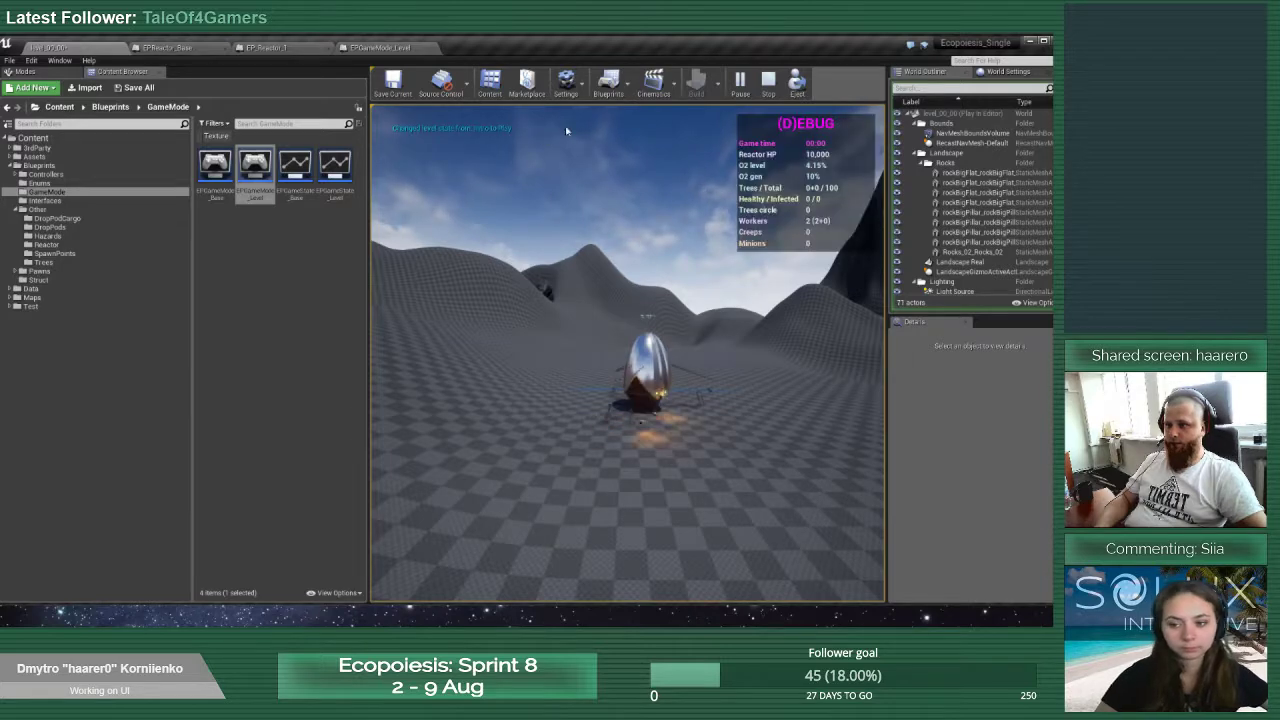
pyautogui.press('Escape')
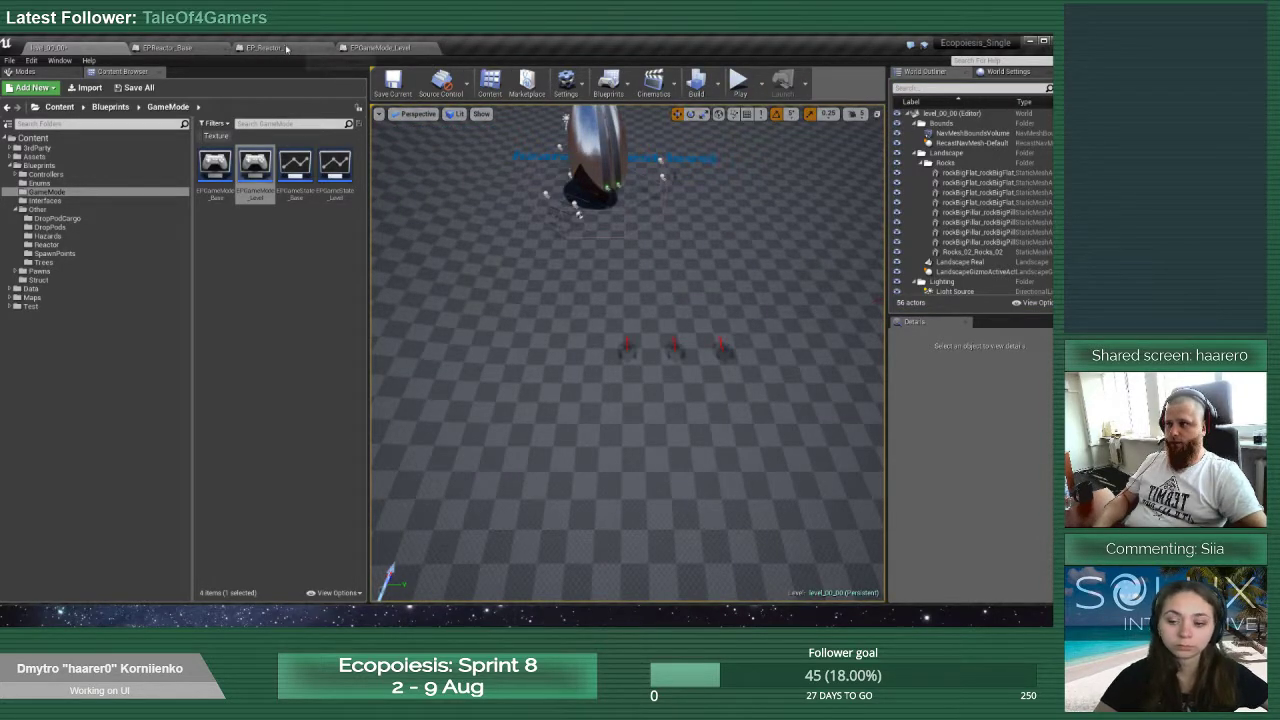
# Set a breakpoint on the Branch node after the Play output in EPGameMode_Level's Level States graph and run the game to it
pyautogui.click(383, 48)
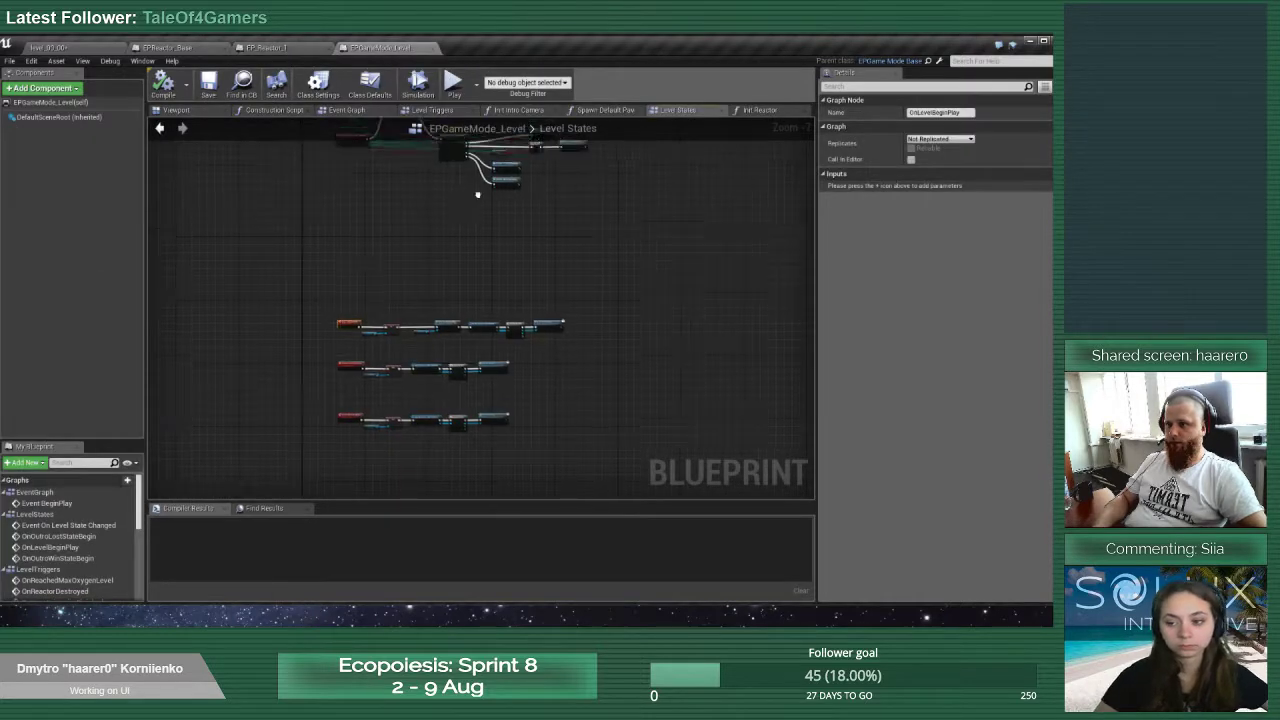
pyautogui.click(707, 243)
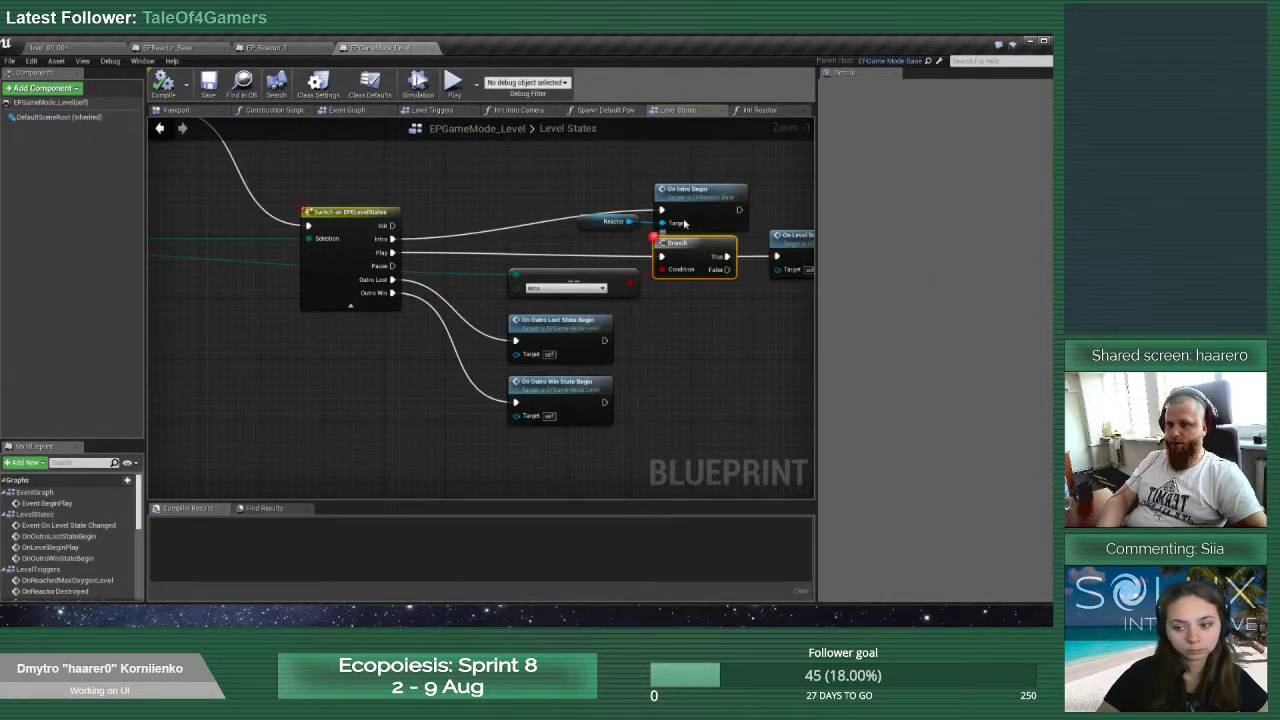
pyautogui.click(464, 90)
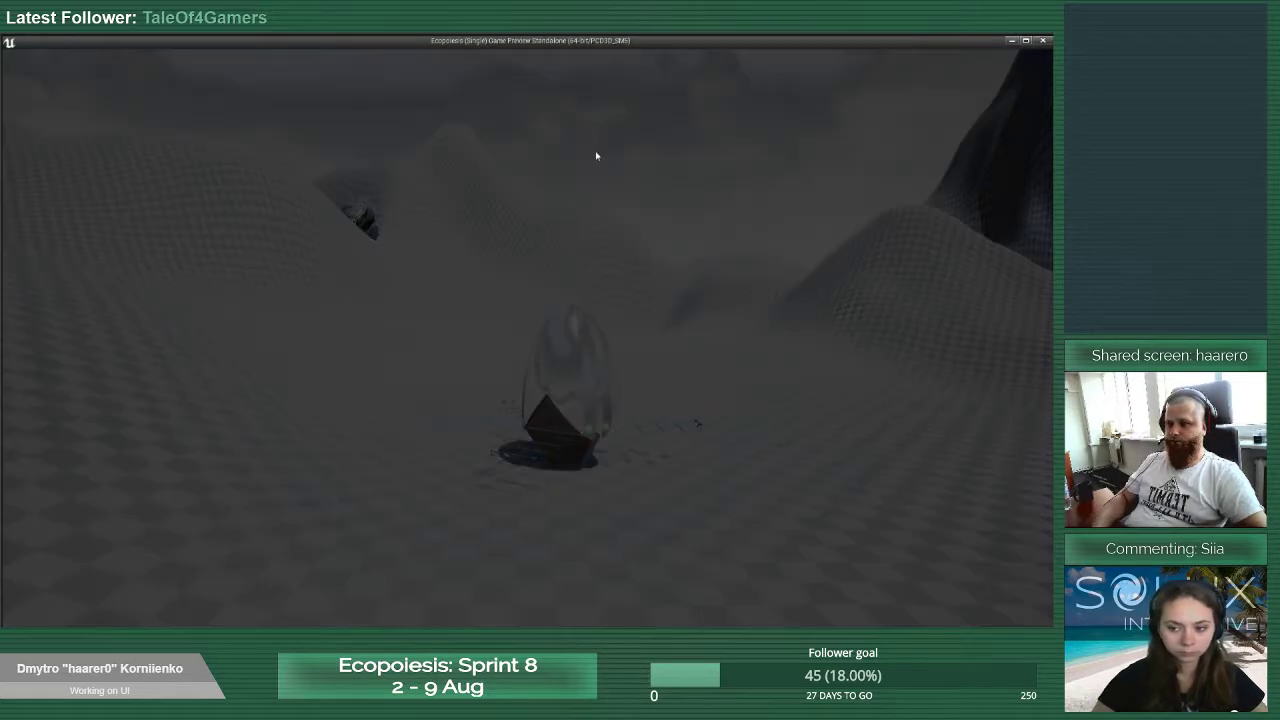
pyautogui.click(1011, 40)
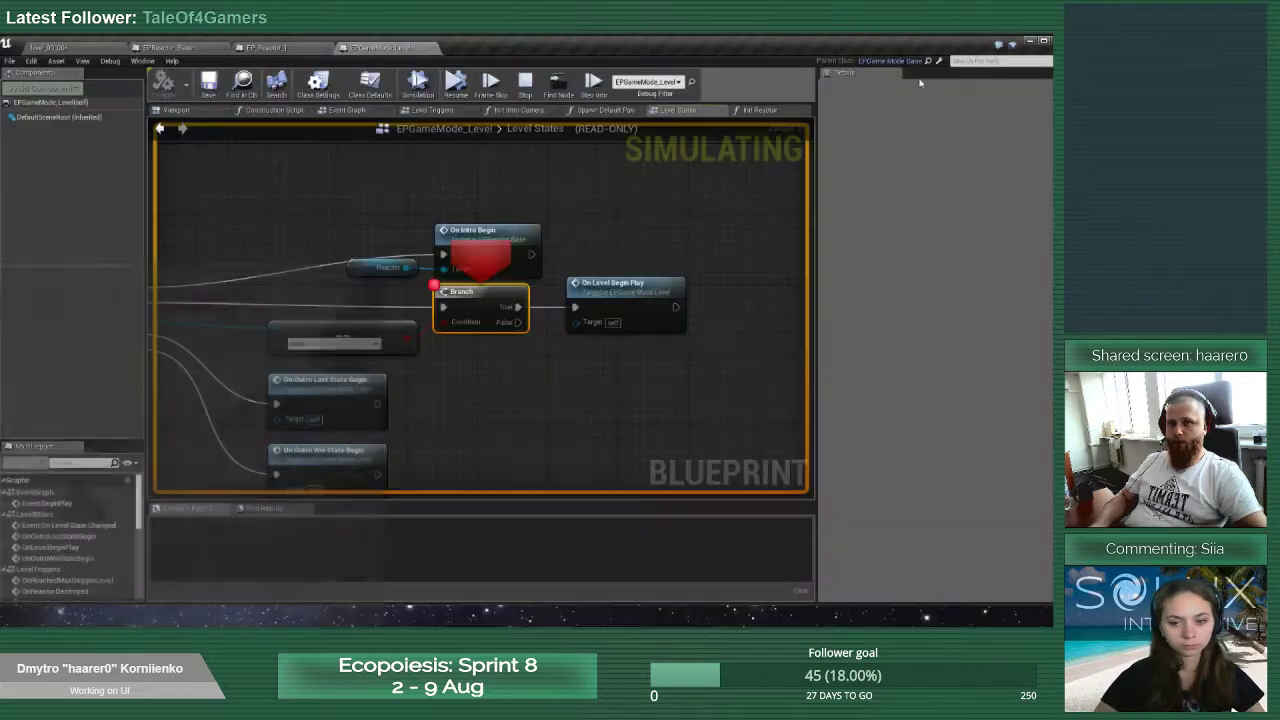
# Open the debugger for EPGameMode_Level, expand its execution trace and go to the level blueprint node that triggered the state change
pyautogui.click(119, 63)
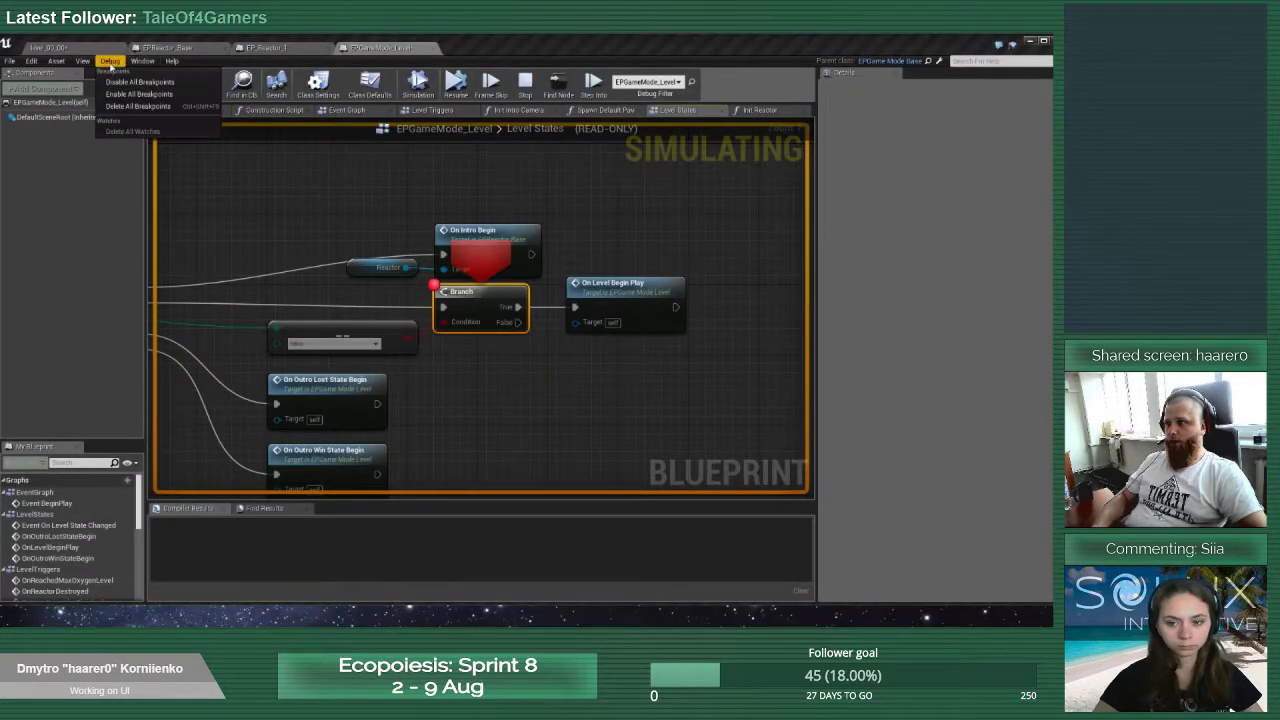
pyautogui.moveTo(145, 65)
pyautogui.click(164, 129)
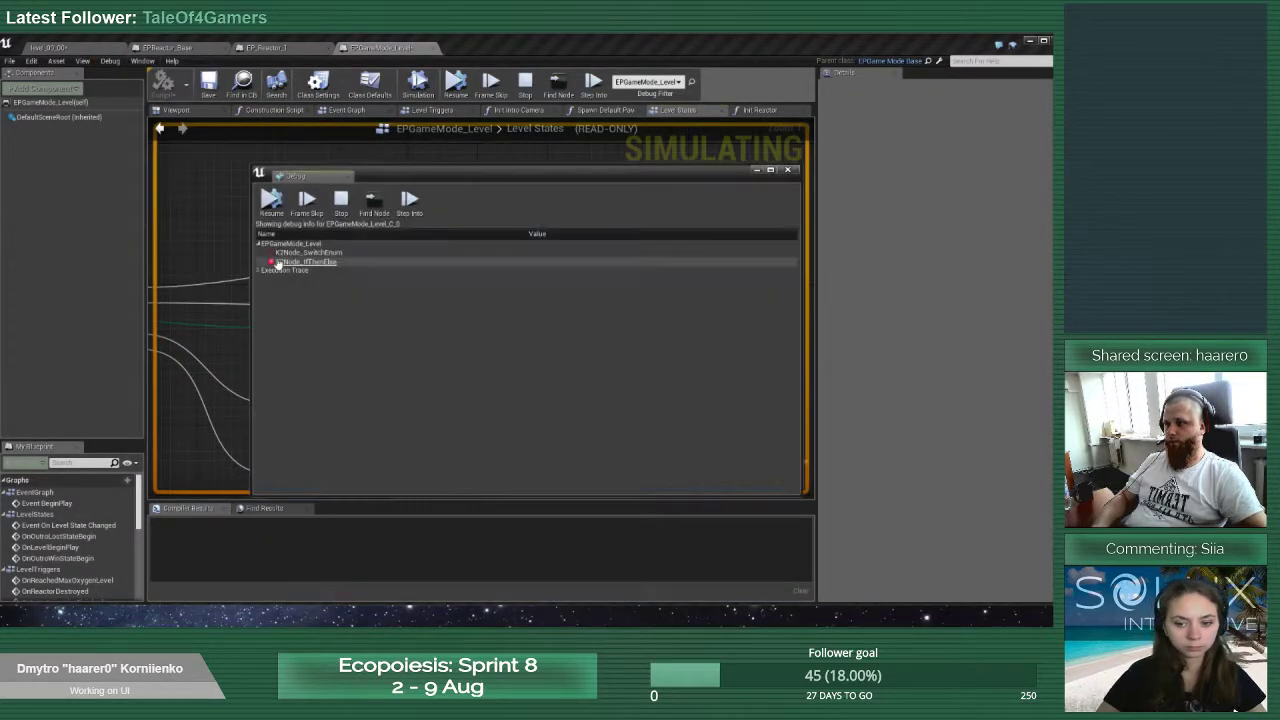
pyautogui.click(259, 270)
pyautogui.doubleClick(287, 289)
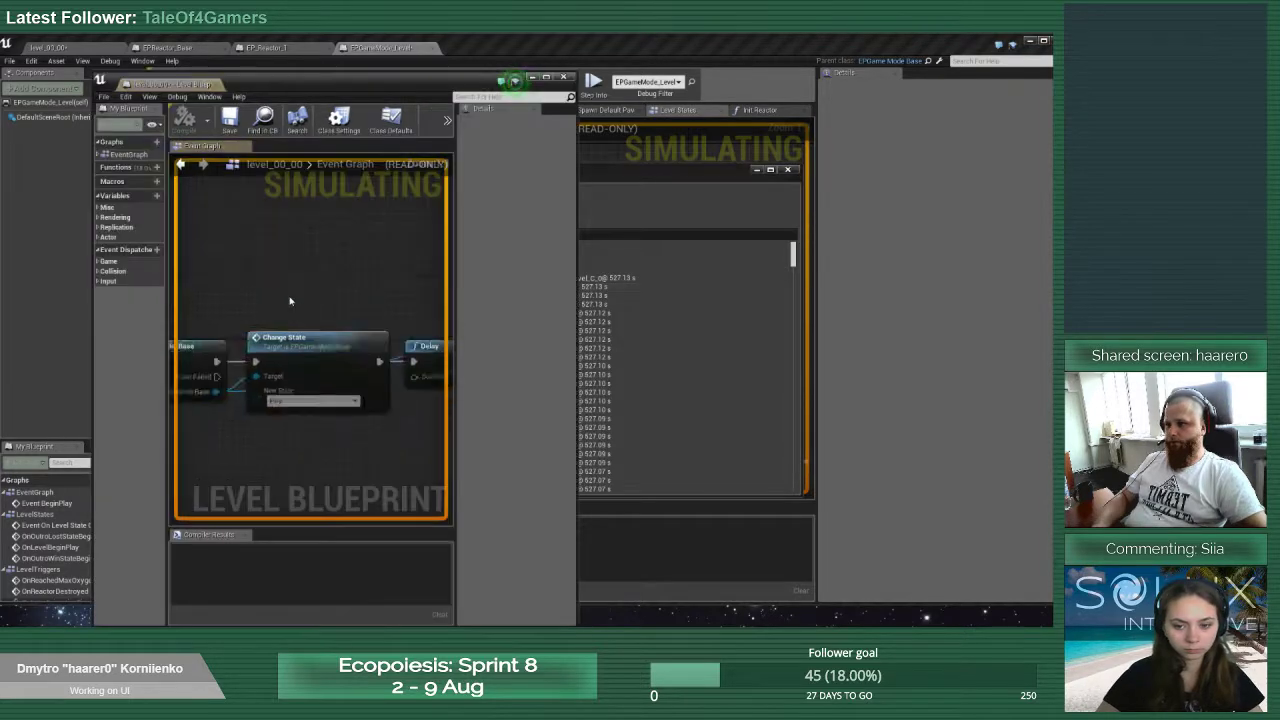
# Dock the level_00_00 level blueprint with the other editors and review its BeginPlay chain of Change State and Delay nodes
pyautogui.moveTo(186, 84); pyautogui.dragTo(385, 85)
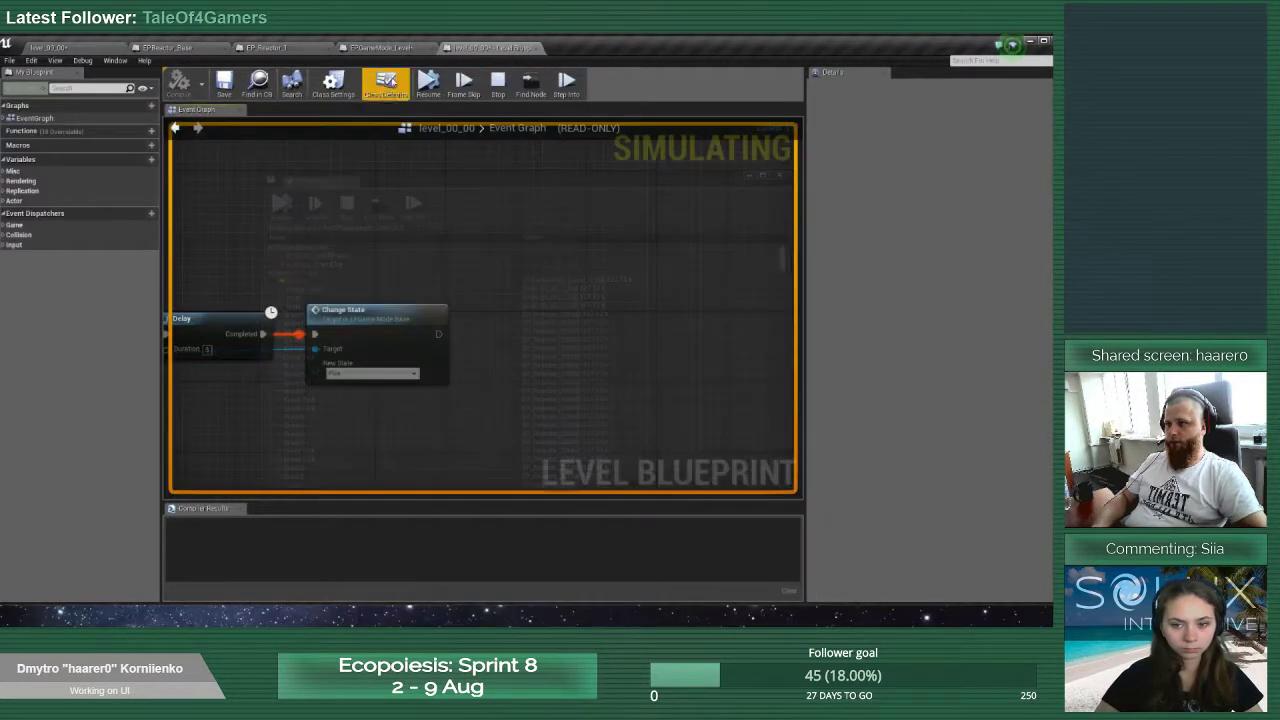
pyautogui.click(387, 52)
pyautogui.click(282, 300)
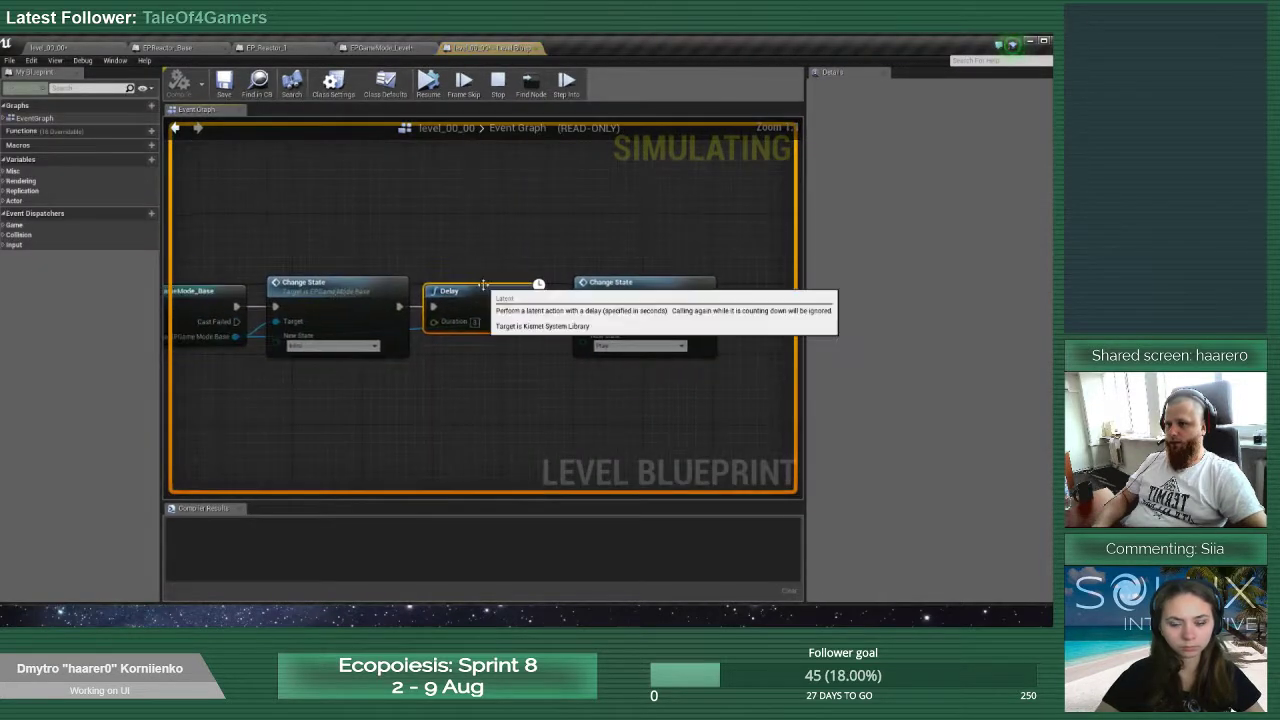
pyautogui.scroll(-6, 497, 263)
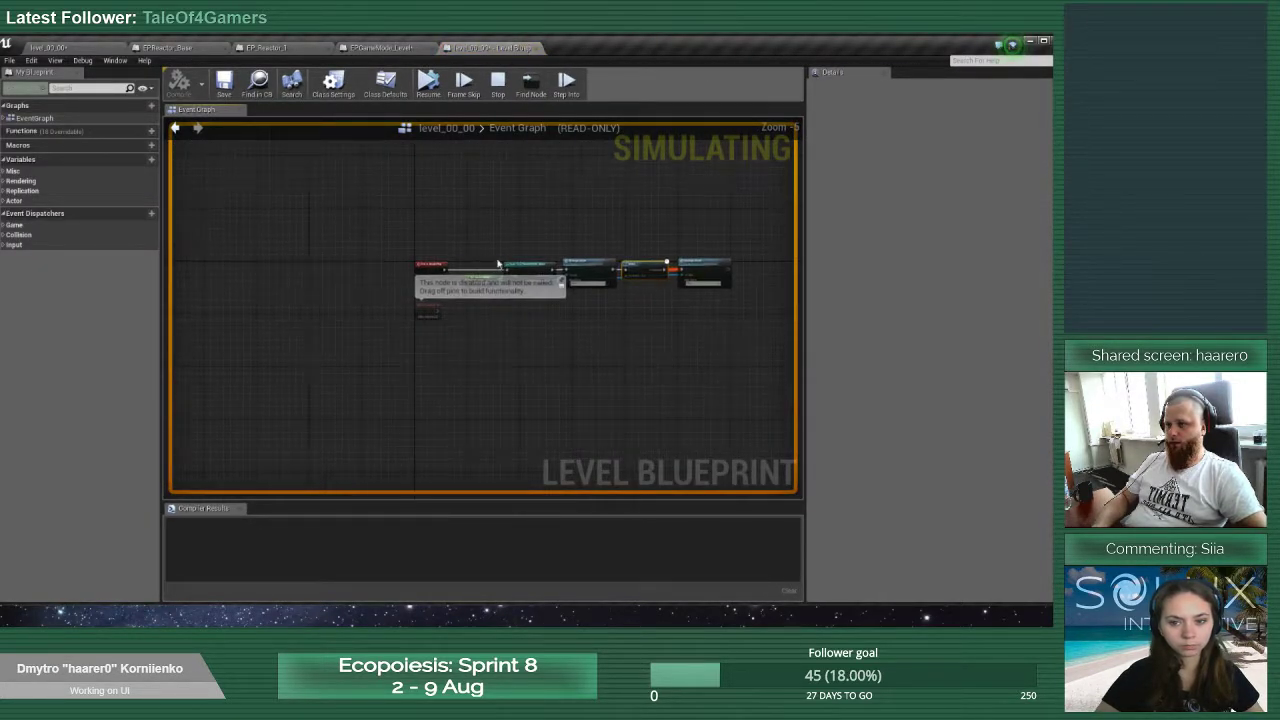
pyautogui.scroll(4, 470, 261)
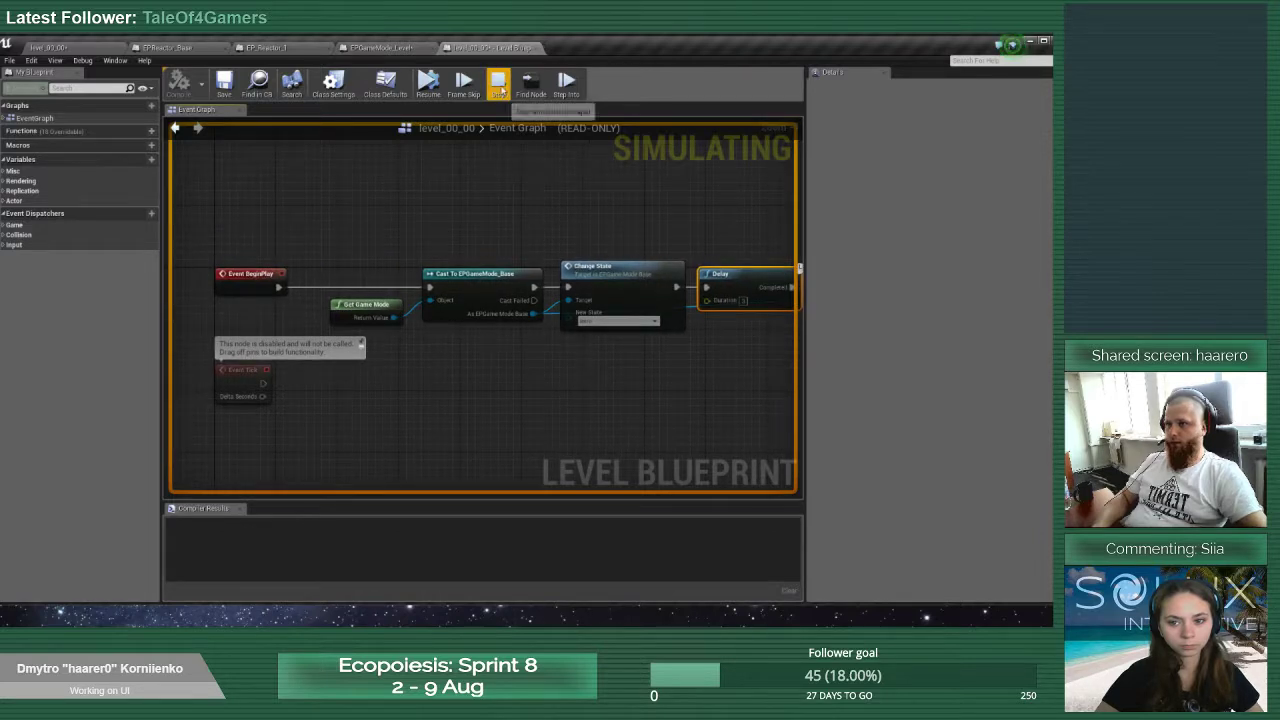
# Stop the simulation, delete the Delay and the Change State to Play nodes from the level blueprint, and save
pyautogui.click(498, 82)
pyautogui.moveTo(553, 232); pyautogui.dragTo(407, 249, button='right')
pyautogui.moveTo(461, 258); pyautogui.dragTo(606, 359)
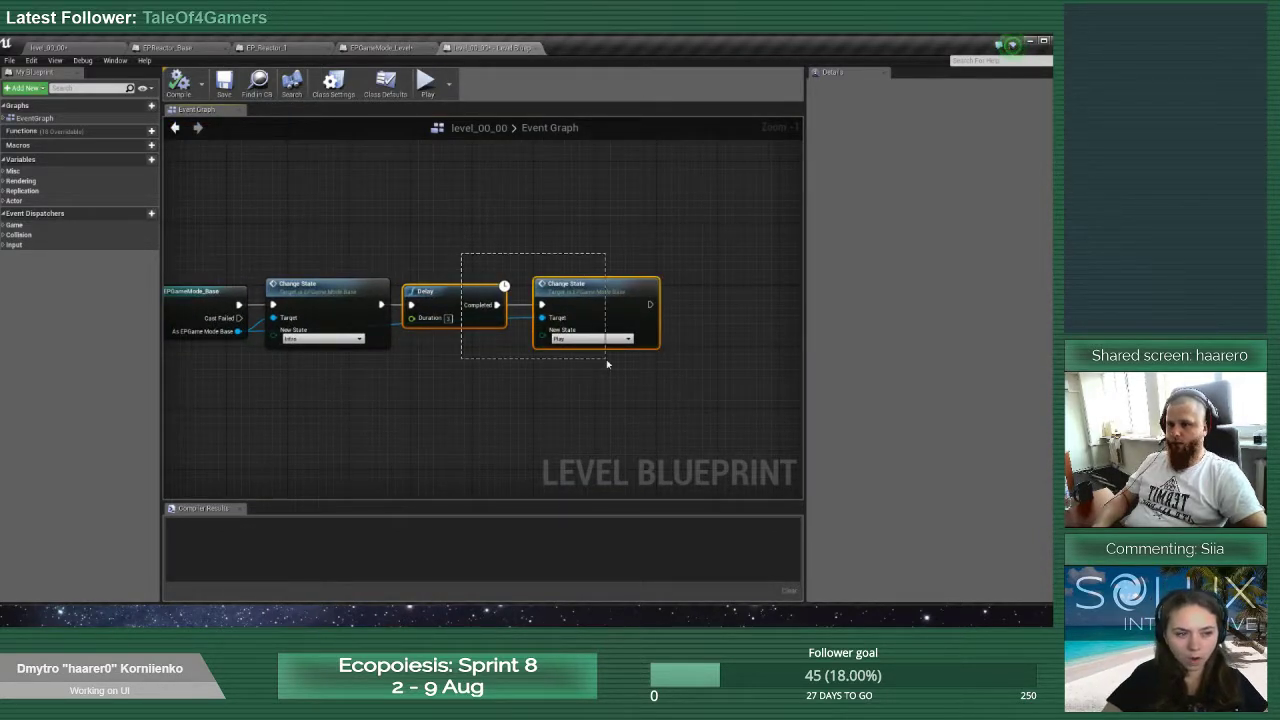
pyautogui.press('Delete')
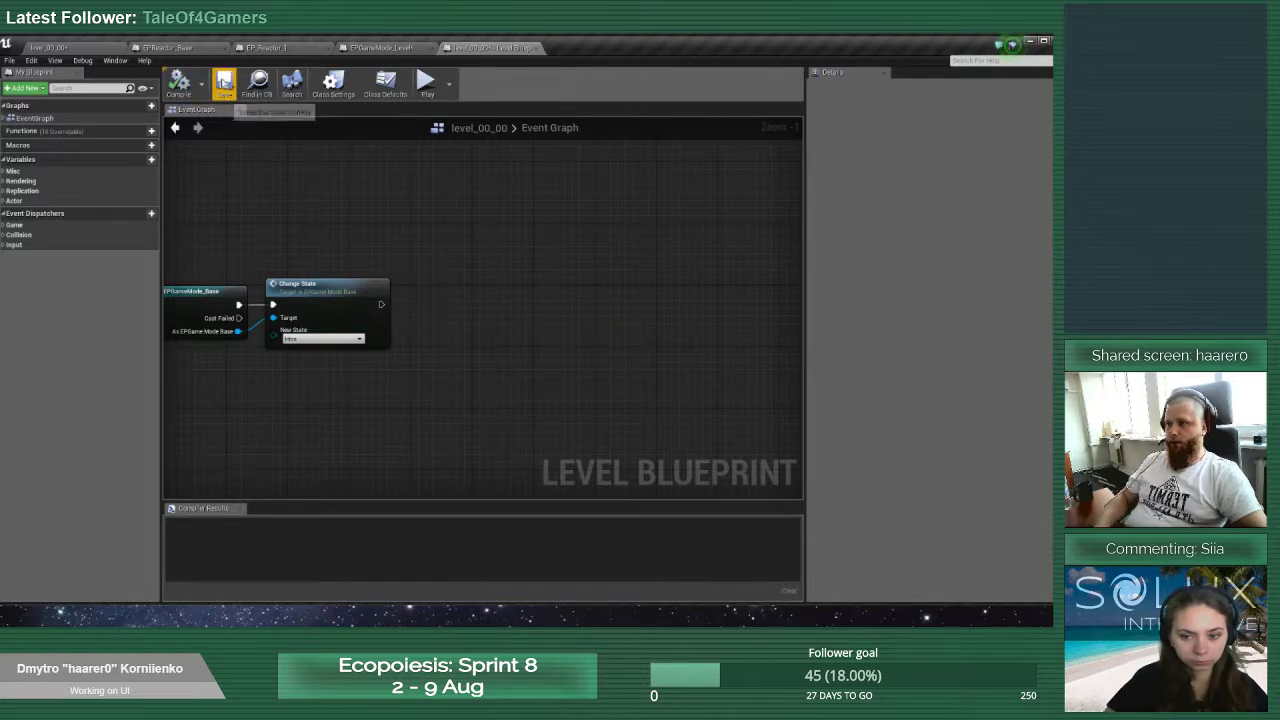
pyautogui.click(224, 86)
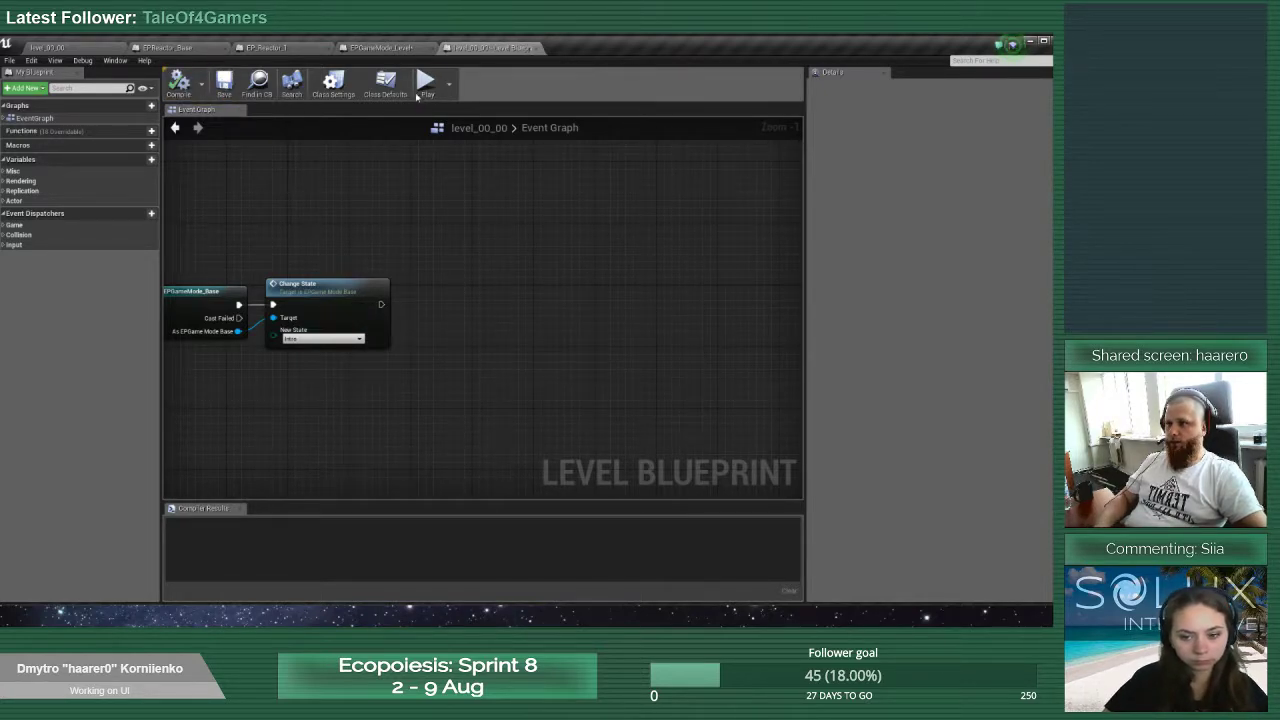
# In EP_Reactor_1, enable breakpoints on the Play Montage and Call OnIntroAnimationFinished nodes after Event On Intro Begin, and compile
pyautogui.click(108, 47)
pyautogui.click(290, 50)
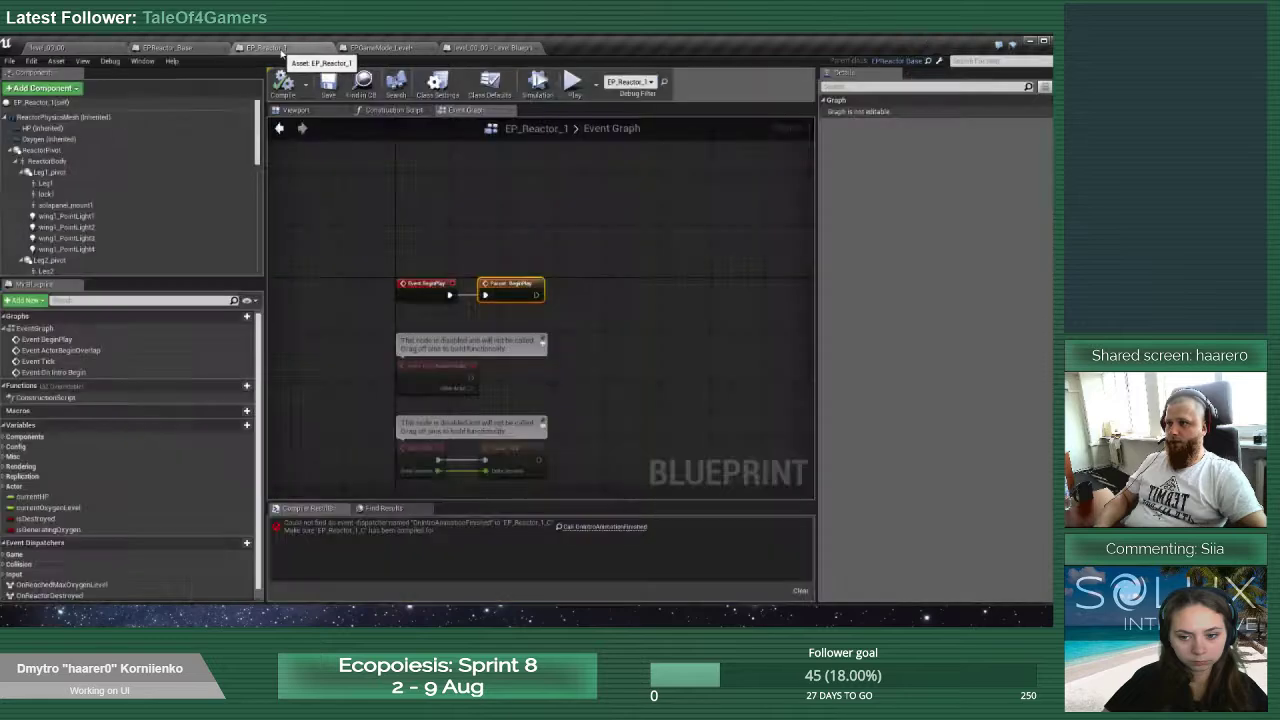
pyautogui.moveTo(608, 406); pyautogui.dragTo(573, 286, button='right')
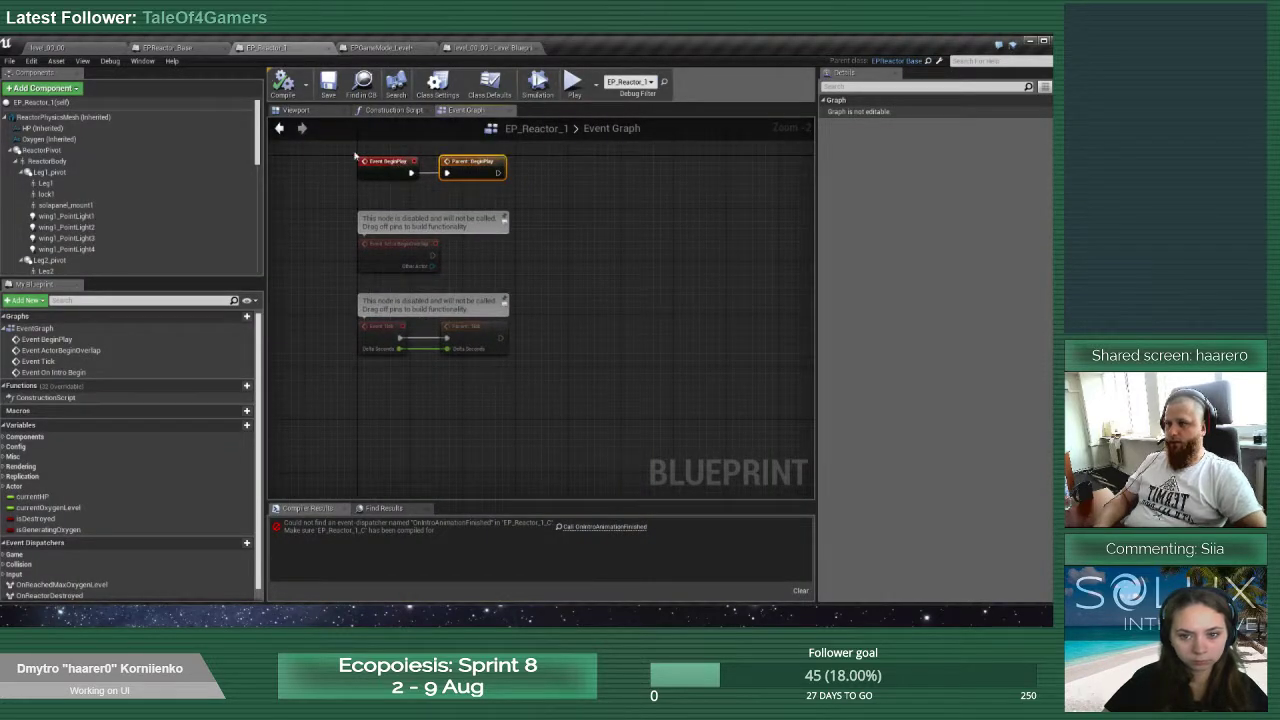
pyautogui.moveTo(392, 412); pyautogui.dragTo(437, 472, button='right')
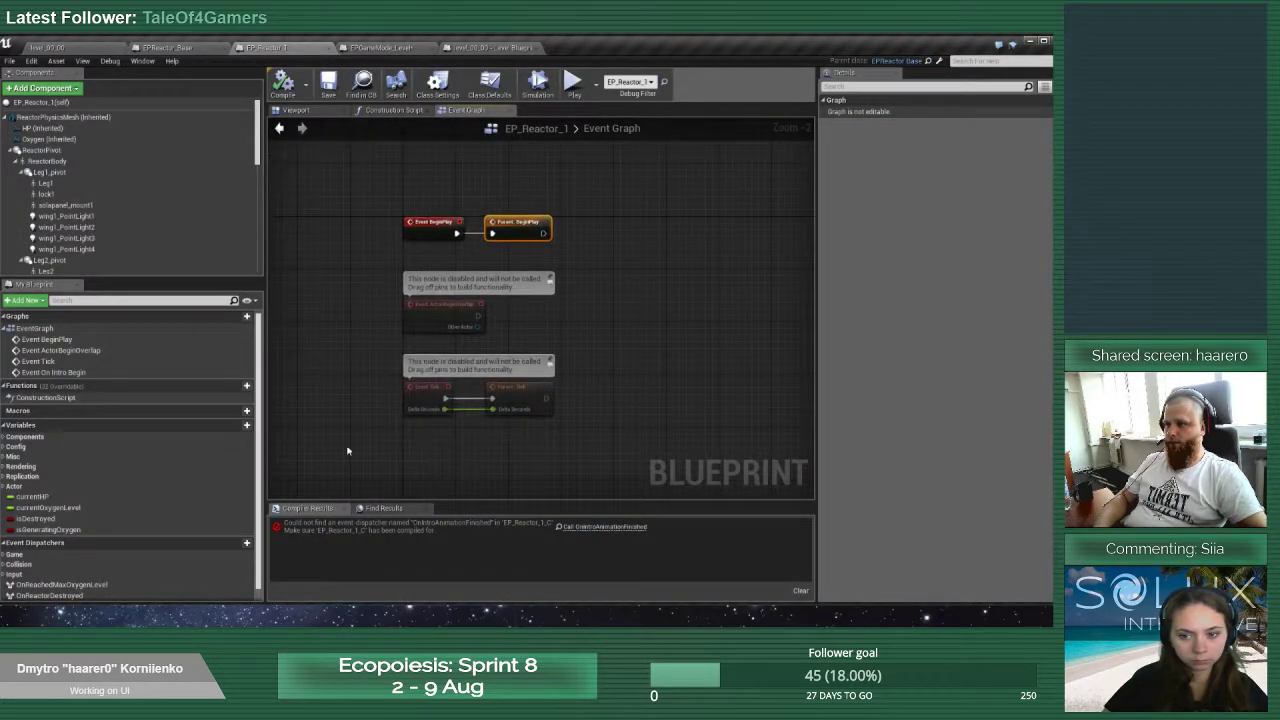
pyautogui.doubleClick(54, 373)
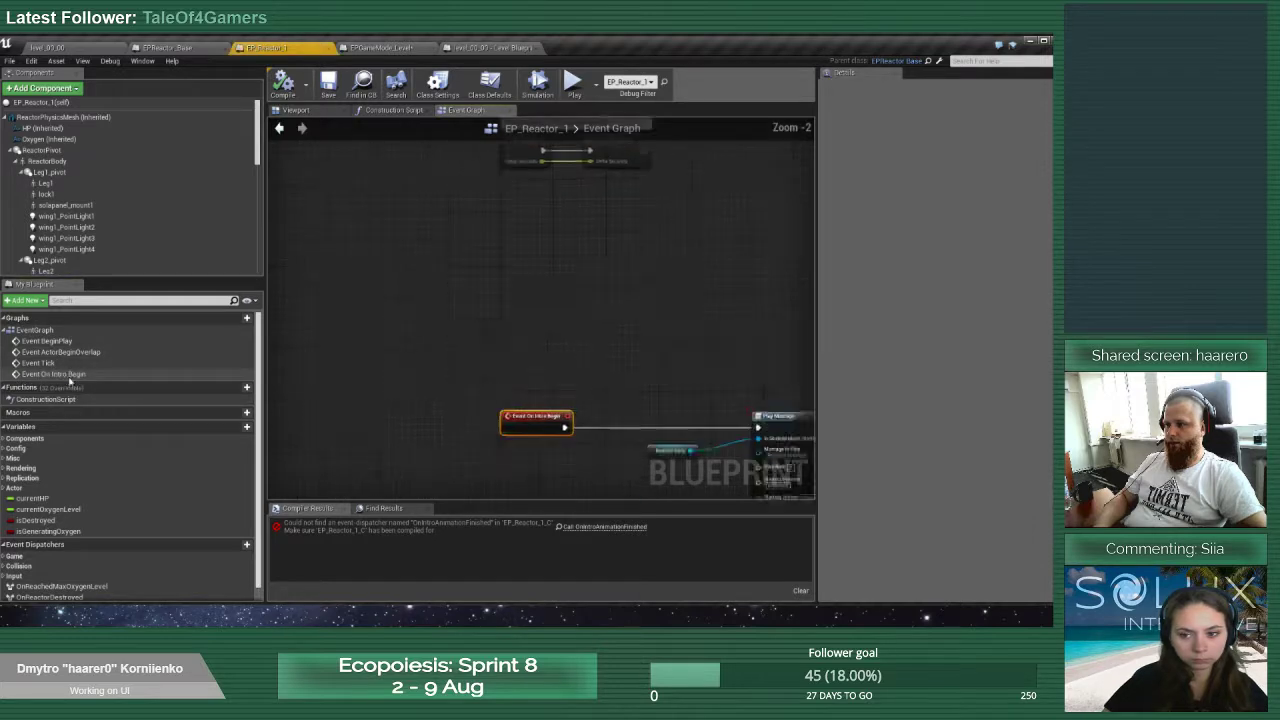
pyautogui.click(651, 291)
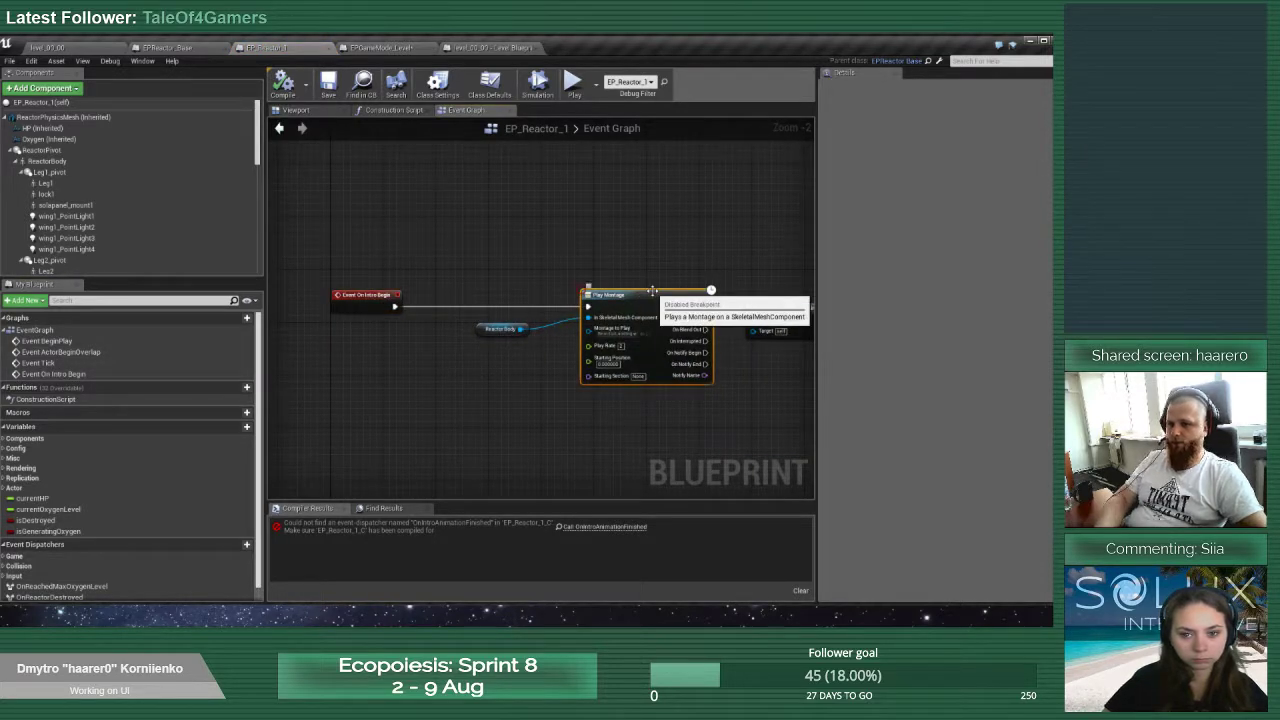
pyautogui.click(768, 275)
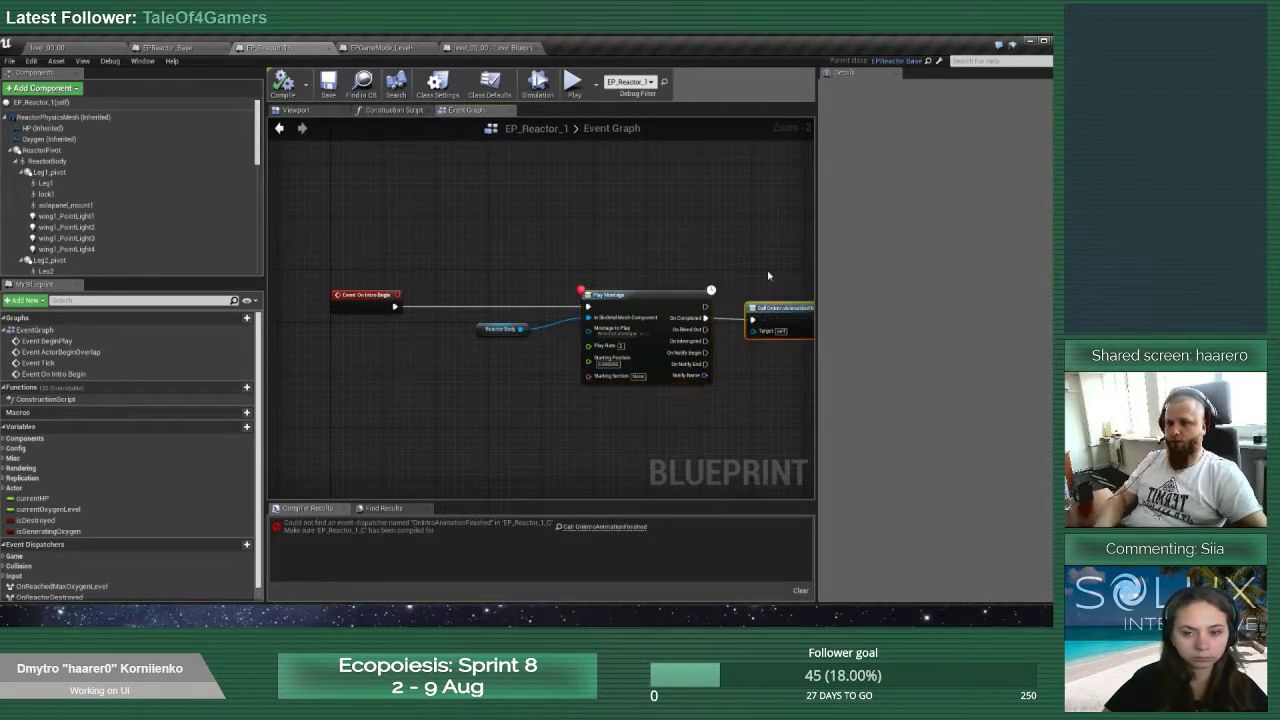
pyautogui.moveTo(769, 275); pyautogui.dragTo(671, 260, button='right')
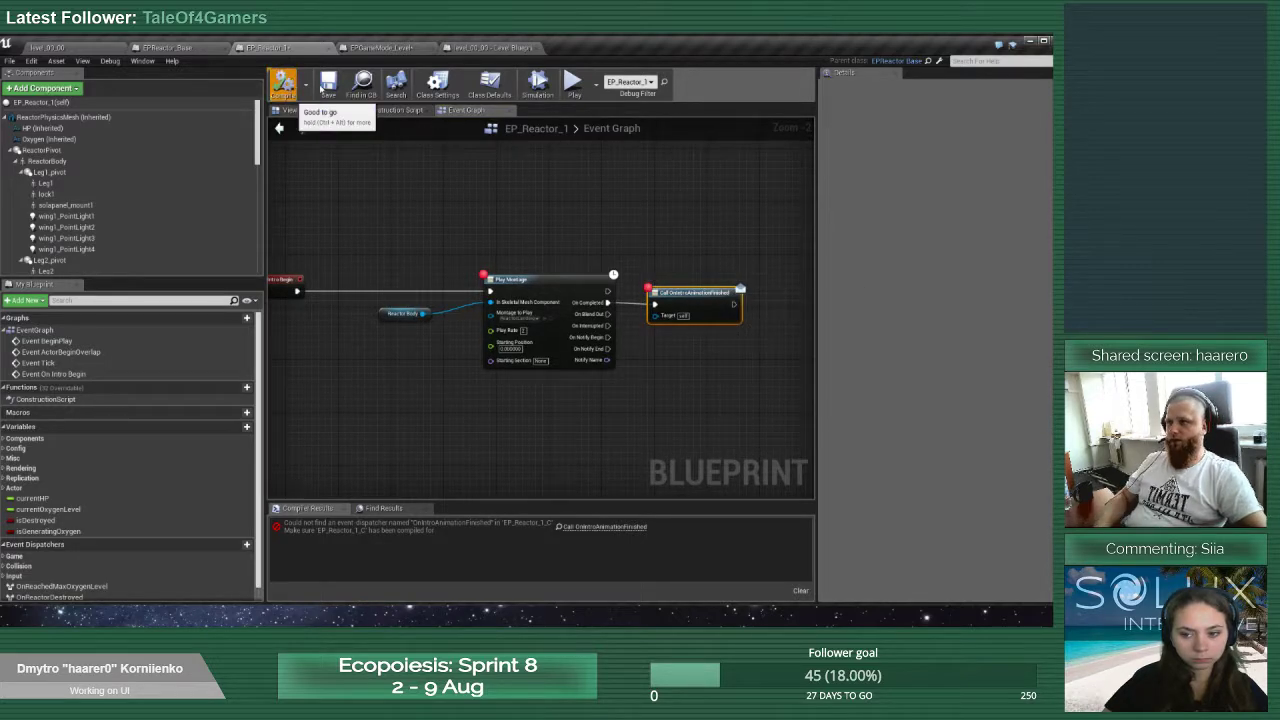
pyautogui.click(285, 88)
# Run level_00_00 and resume execution from the Play Montage breakpoint to test whether the intro animation finishes
pyautogui.click(100, 48)
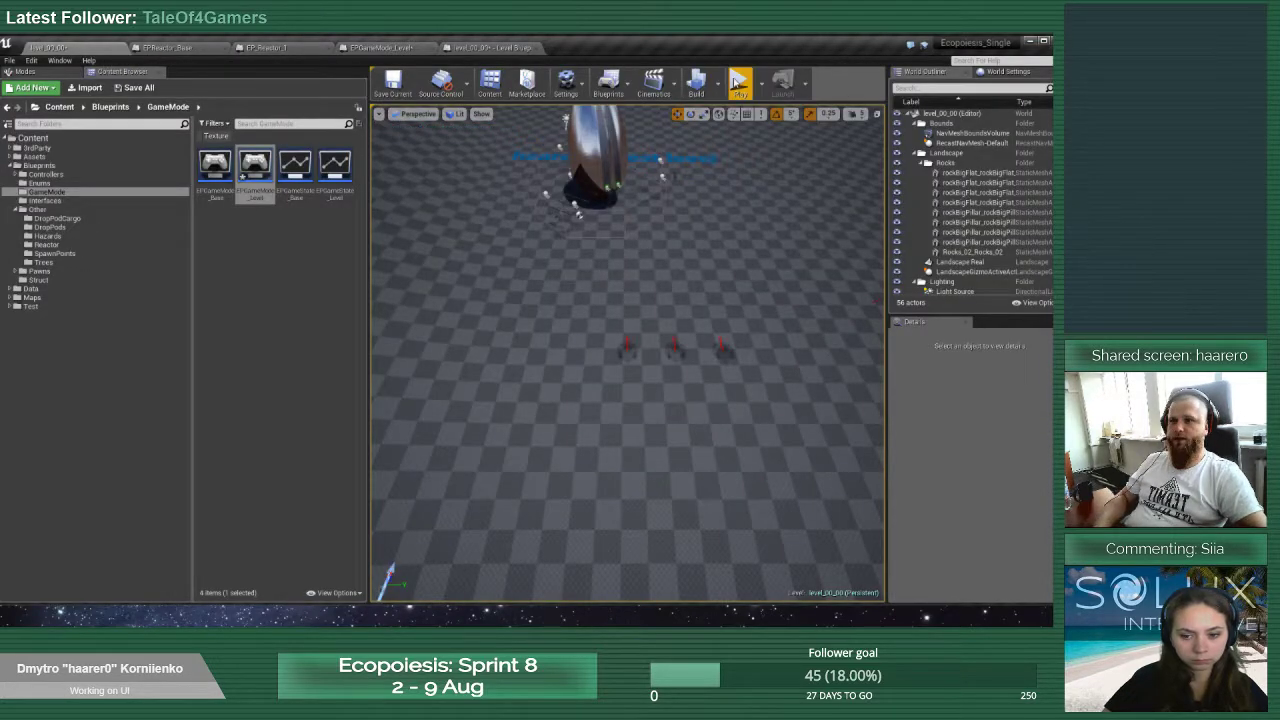
pyautogui.click(737, 82)
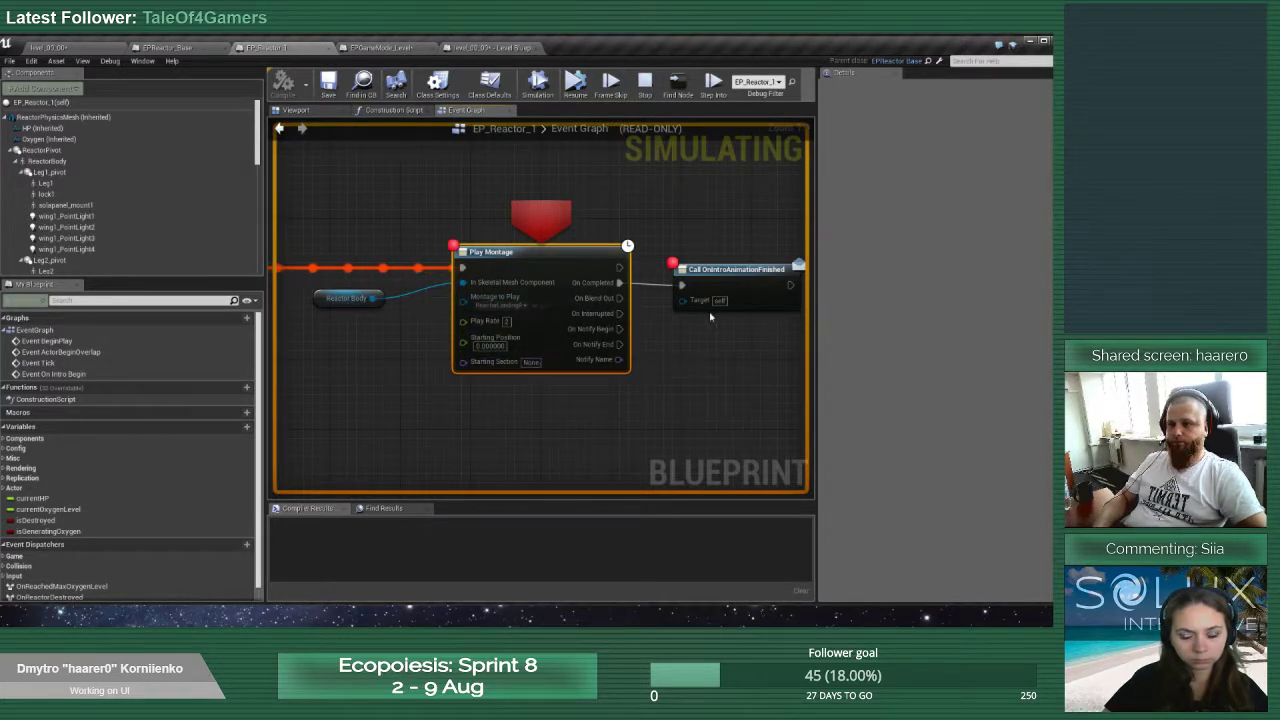
pyautogui.click(575, 86)
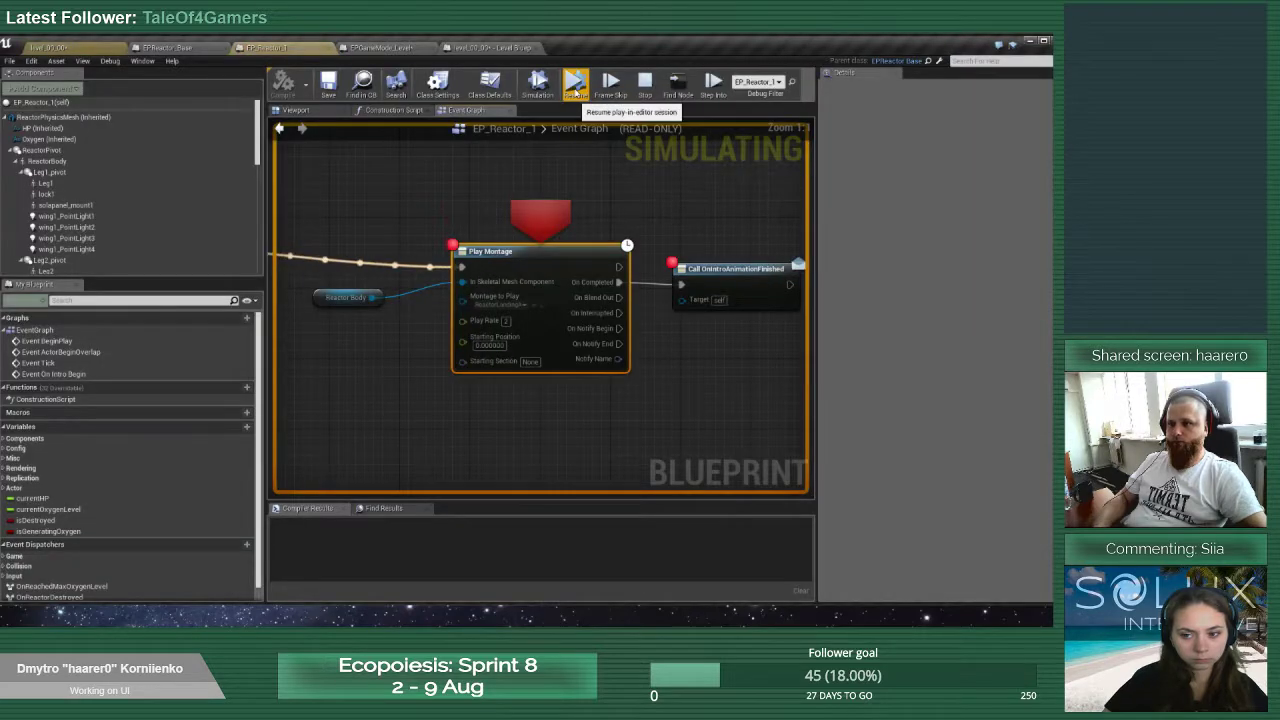
pyautogui.click(575, 87)
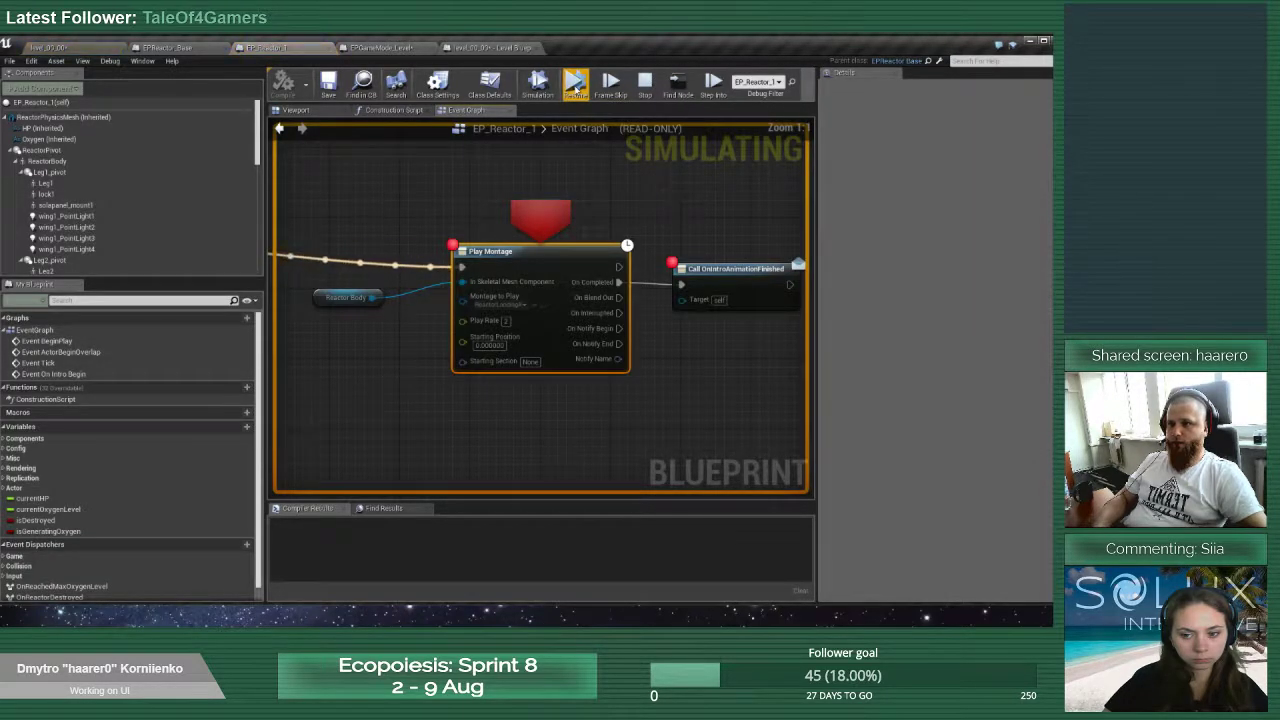
# Examine EP_Reactor_1's execution trace in the debugger, watch the reactor in the running level, and end the play session
pyautogui.click(142, 61)
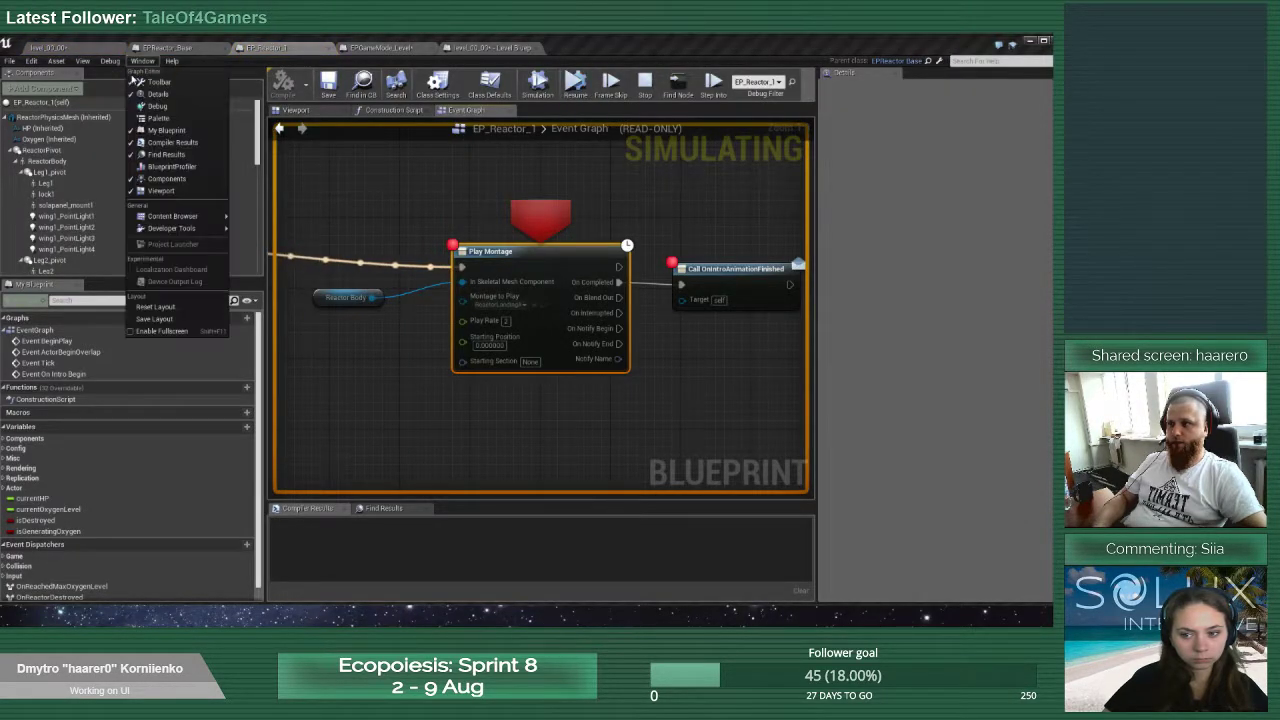
pyautogui.click(159, 108)
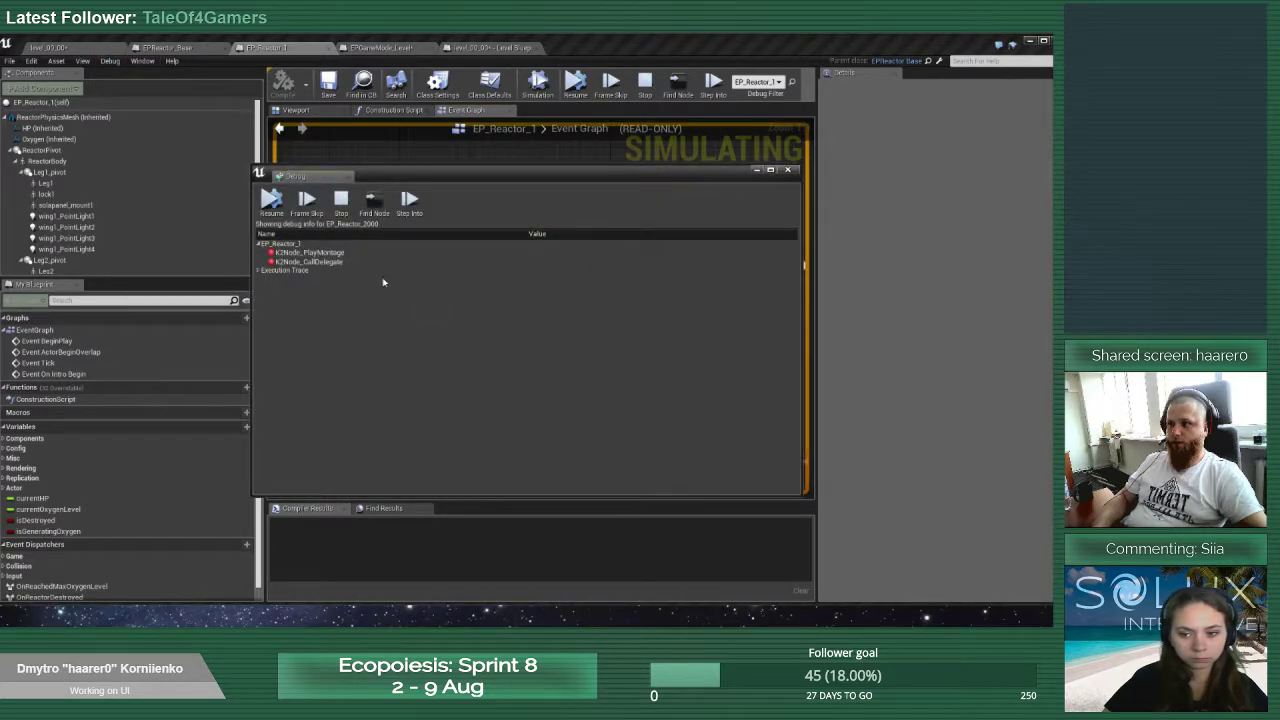
pyautogui.click(258, 271)
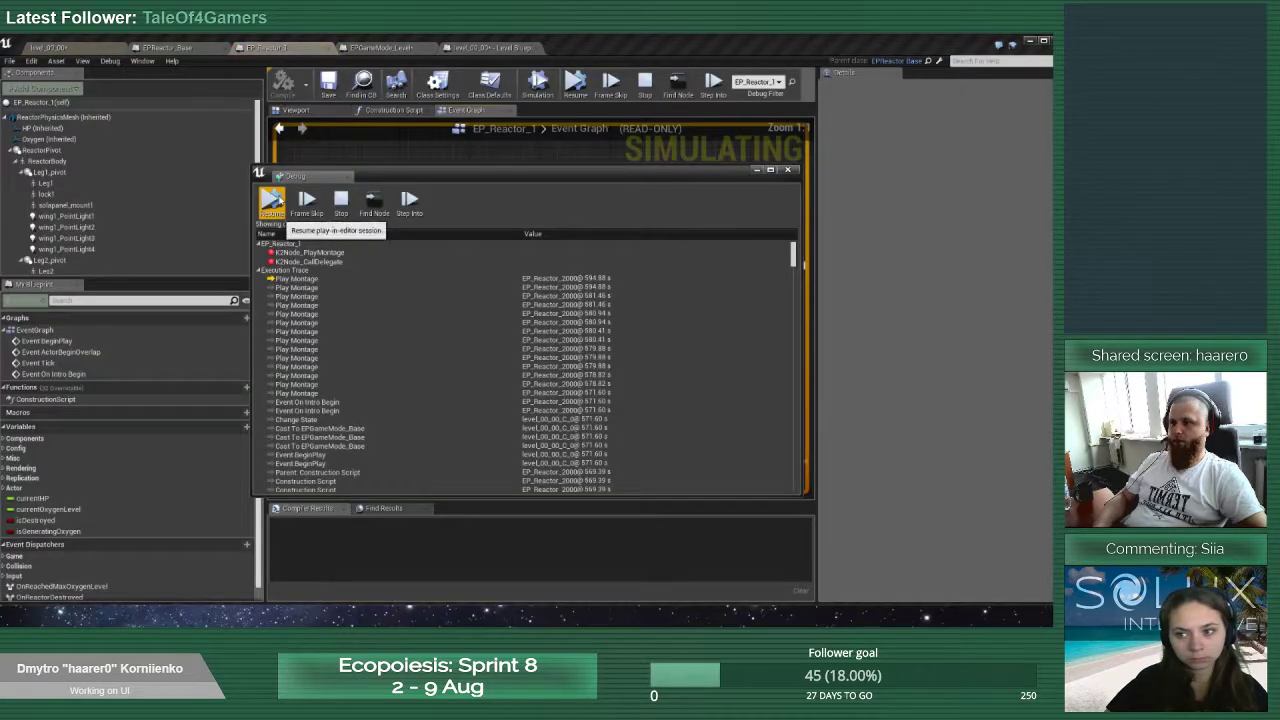
pyautogui.click(341, 200)
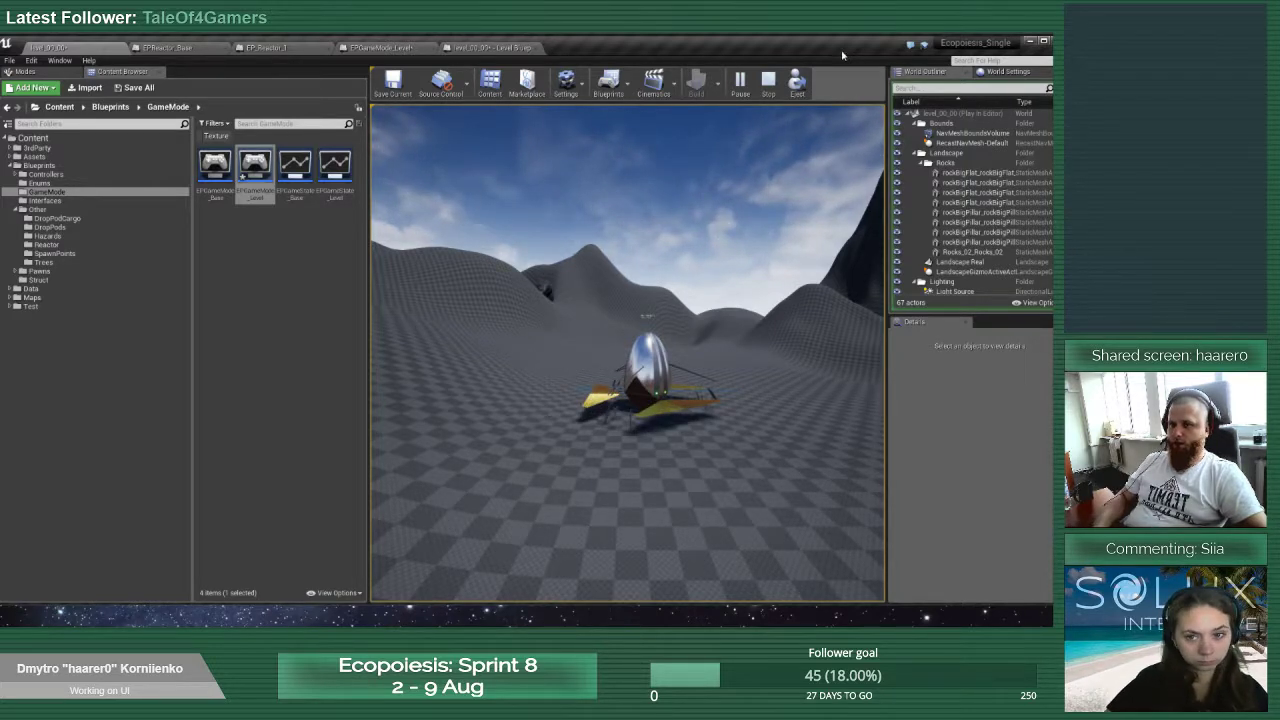
pyautogui.click(766, 86)
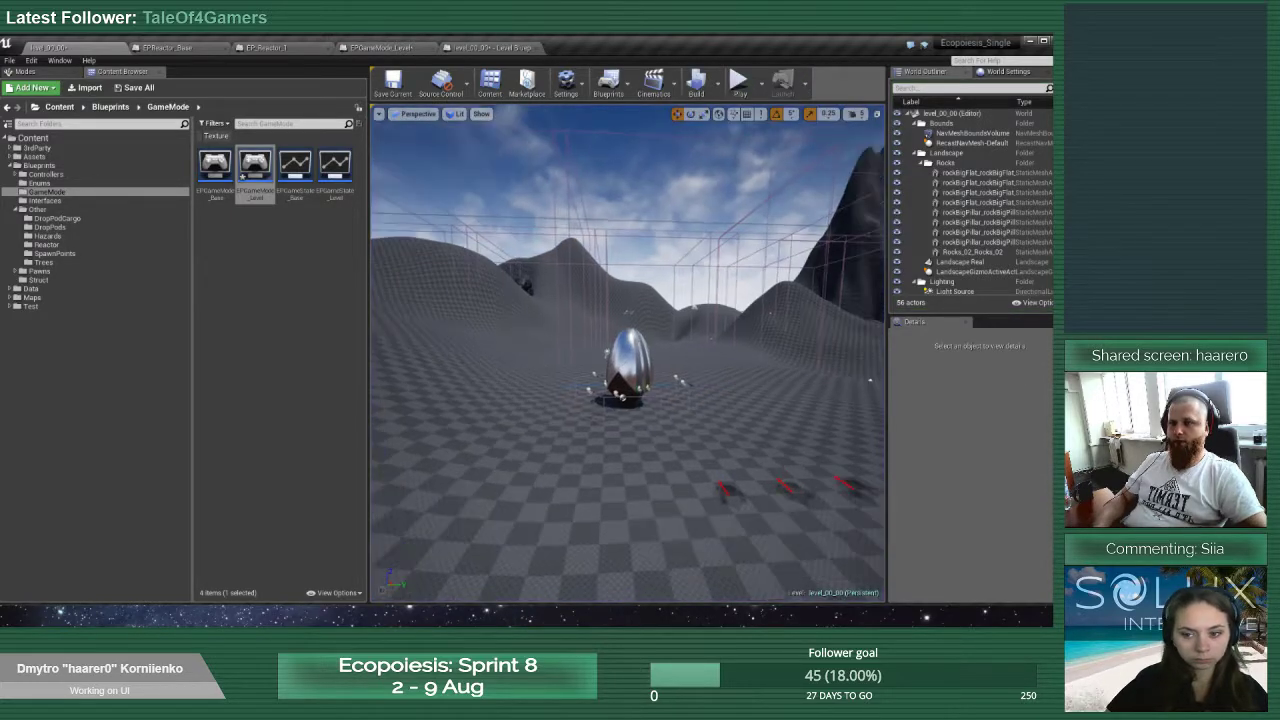
# Inspect the reactor up close in the level viewport and select the EP_Reactor_1 actor
pyautogui.press('w')
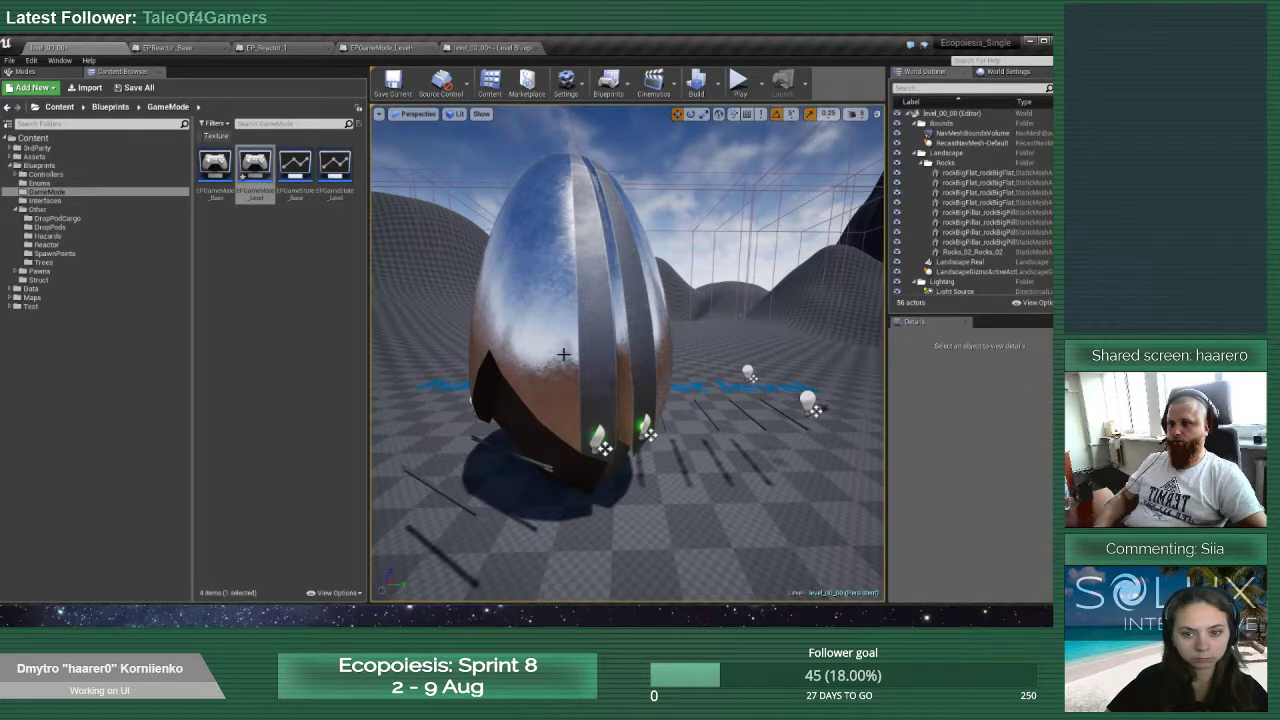
pyautogui.press('s')
pyautogui.moveTo(564, 354); pyautogui.dragTo(566, 404, button='right')
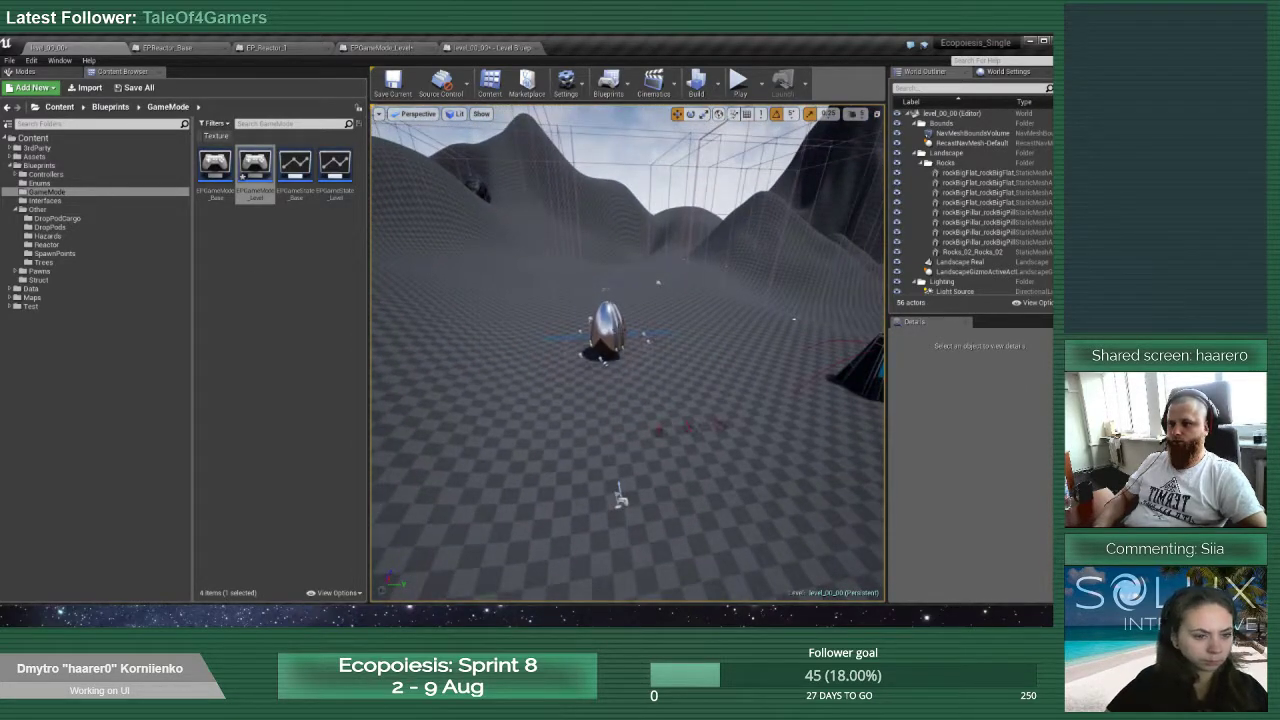
pyautogui.click(618, 330)
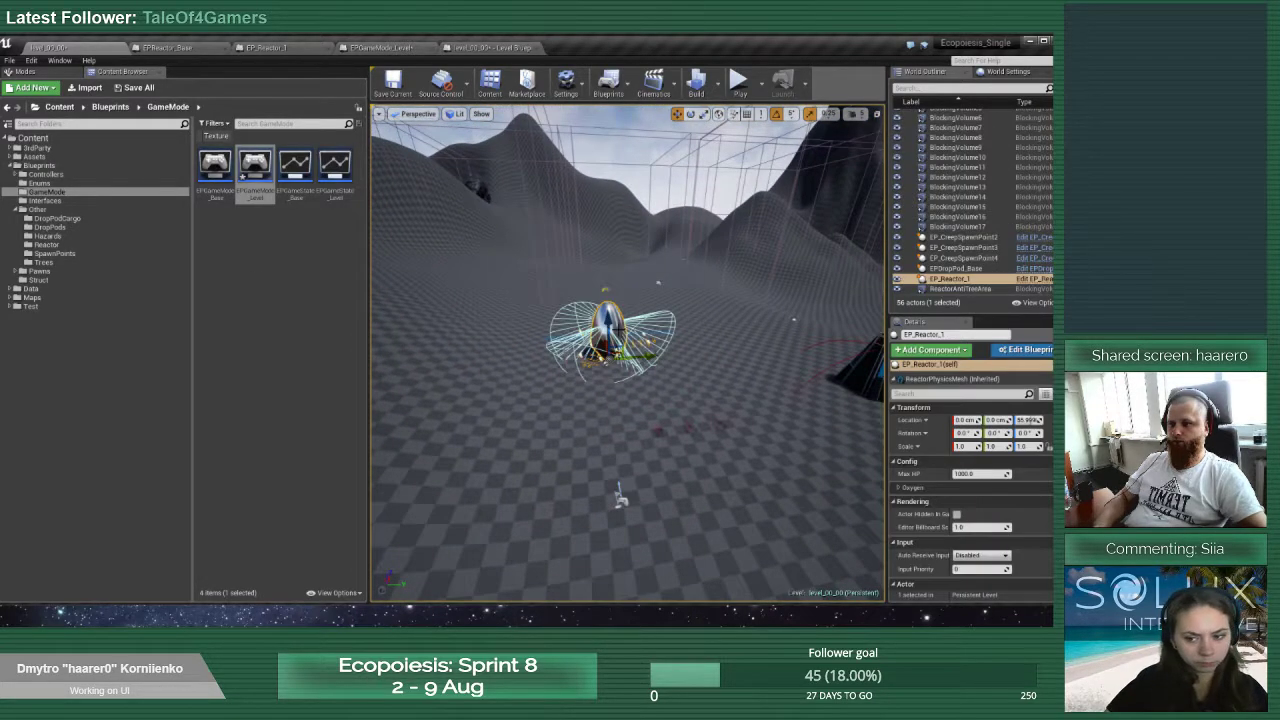
# Widen the level editor's details area, open the selected EP_Reactor_1 actor's blueprint for editing, and close the debug window
pyautogui.click(960, 280)
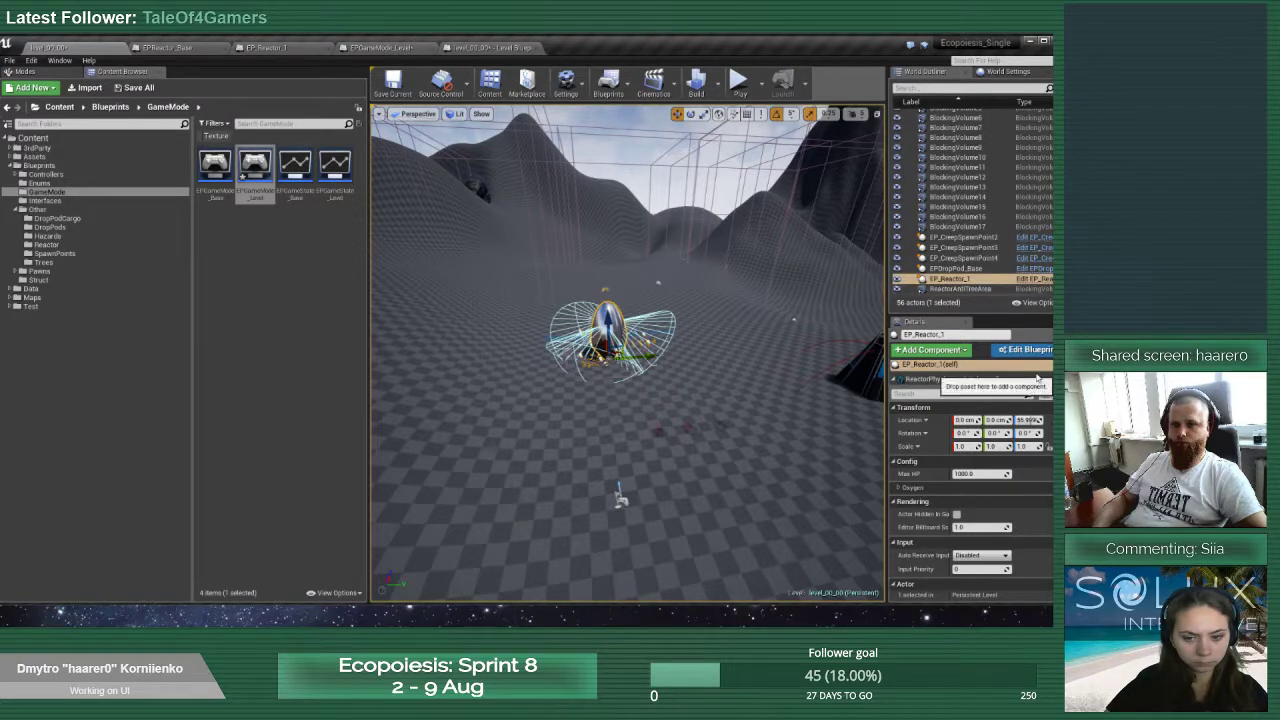
pyautogui.moveTo(886, 390); pyautogui.dragTo(716, 386)
pyautogui.scroll(-5, 938, 378)
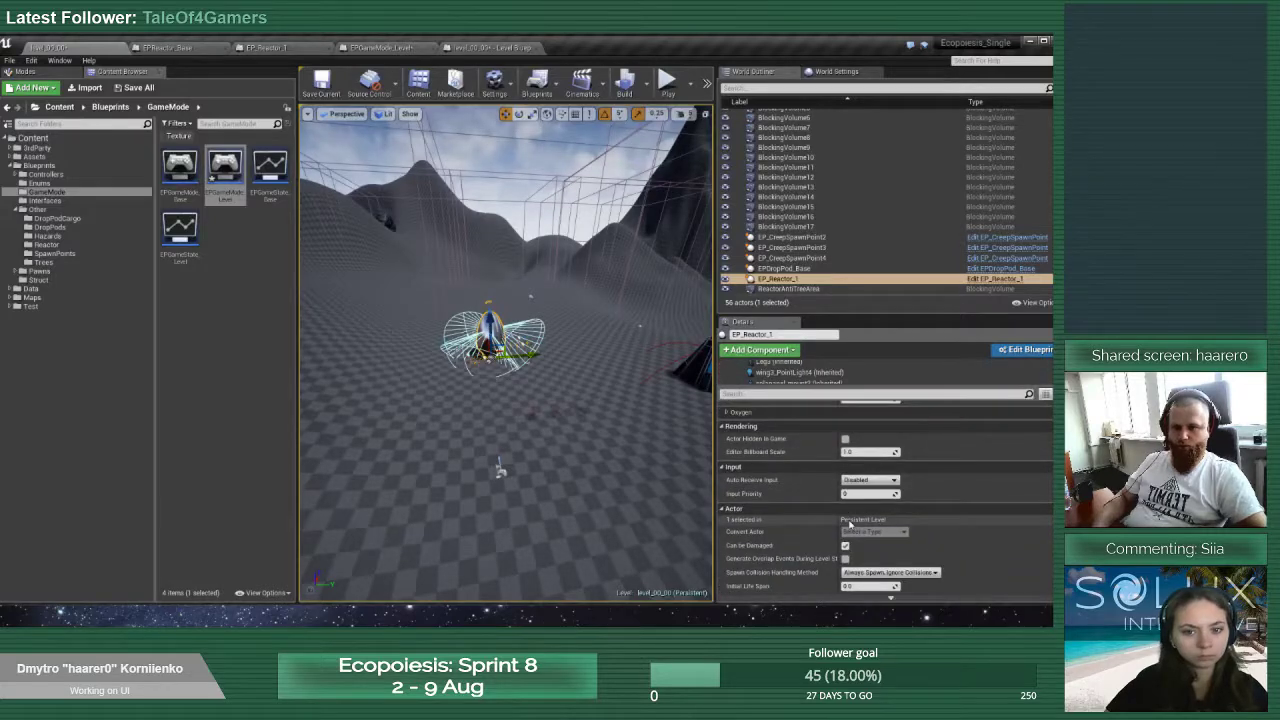
pyautogui.click(1018, 350)
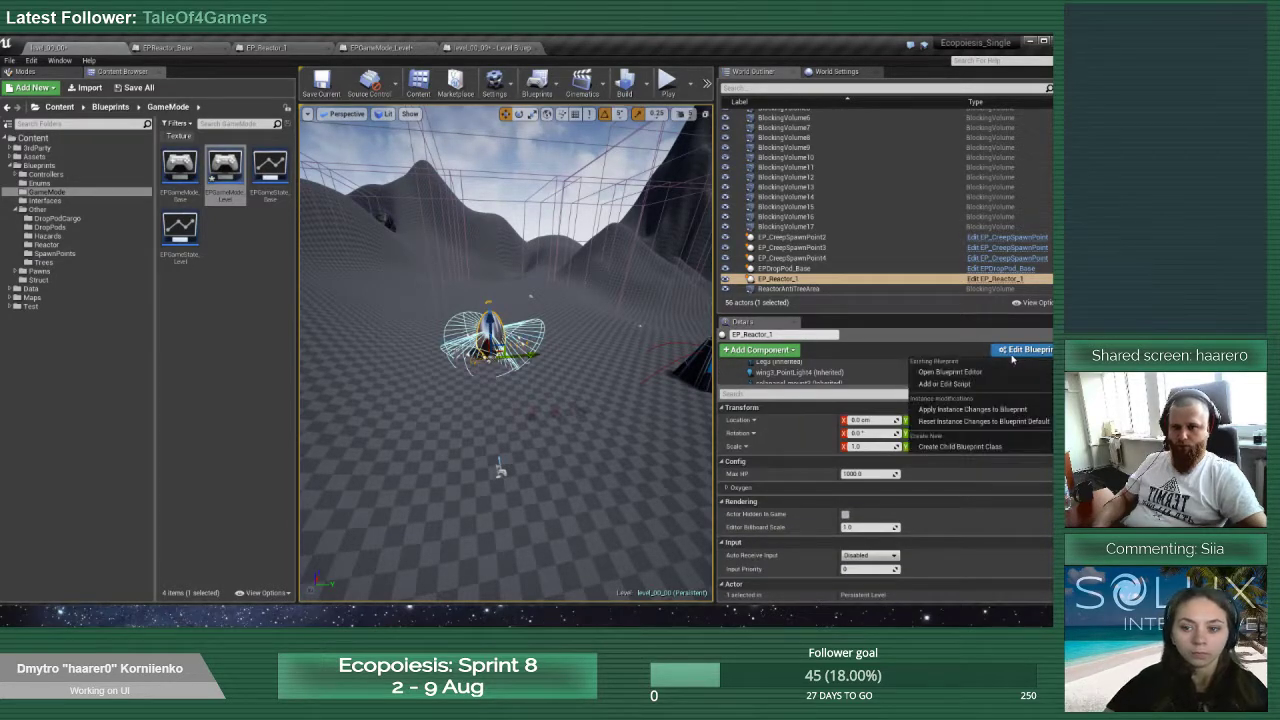
pyautogui.click(955, 372)
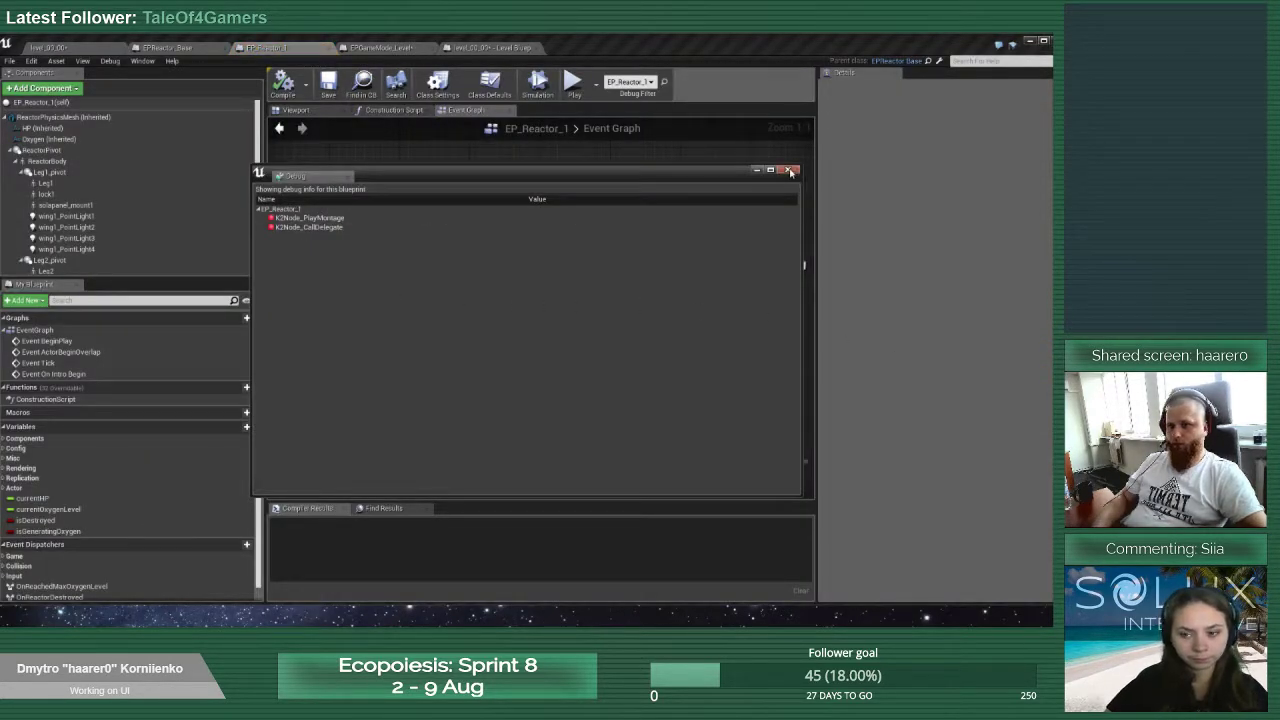
pyautogui.click(790, 171)
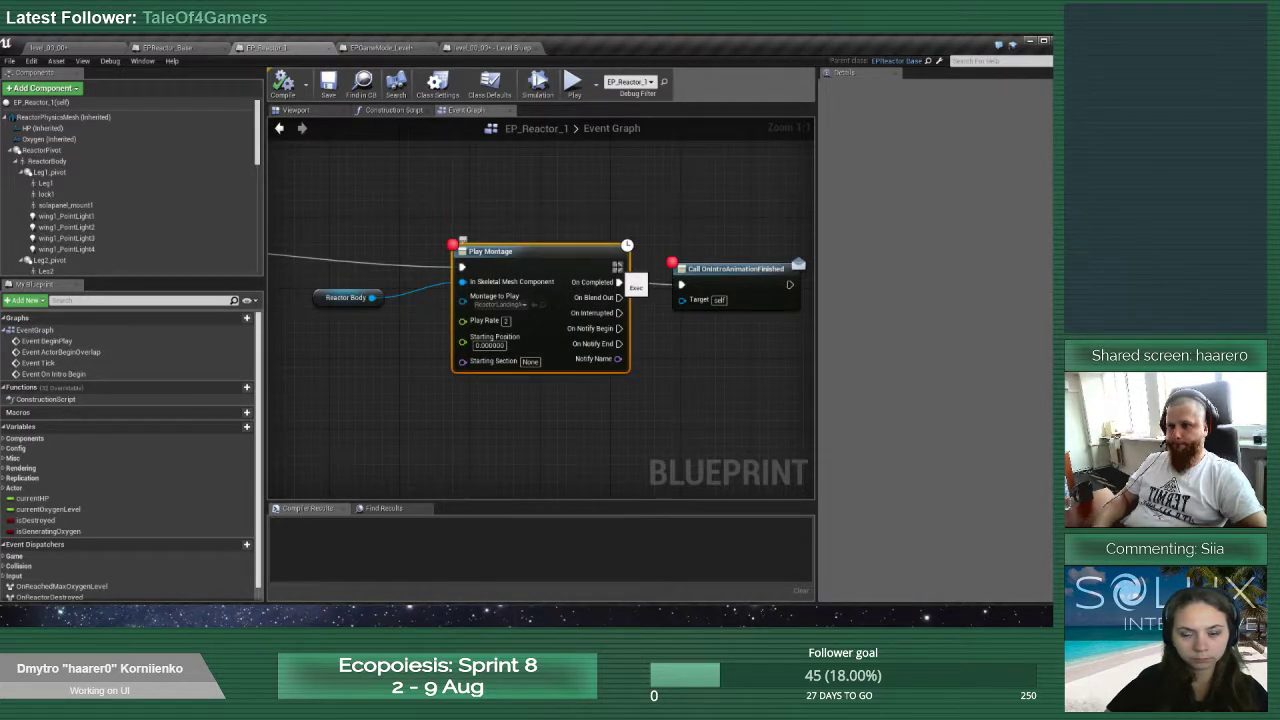
# Add a Print String node with the text Hello to Play Montage's immediate execution output and save the blueprint
pyautogui.moveTo(620, 282); pyautogui.dragTo(722, 165)
pyautogui.press('Escape')
pyautogui.press('Return')
pyautogui.hotkey('ctrl', 's')
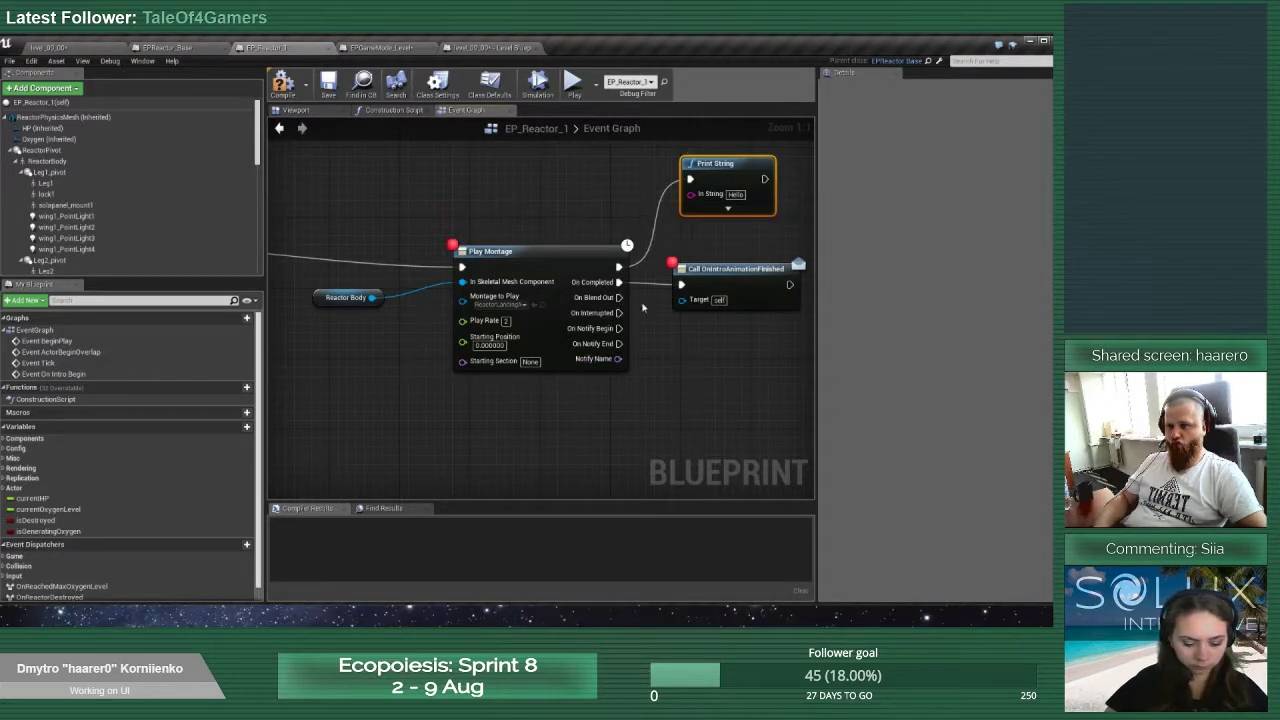
# Add a Print String node printing 1 to Play Montage's On Blend Out output and set a breakpoint on it
pyautogui.moveTo(619, 298); pyautogui.dragTo(660, 401)
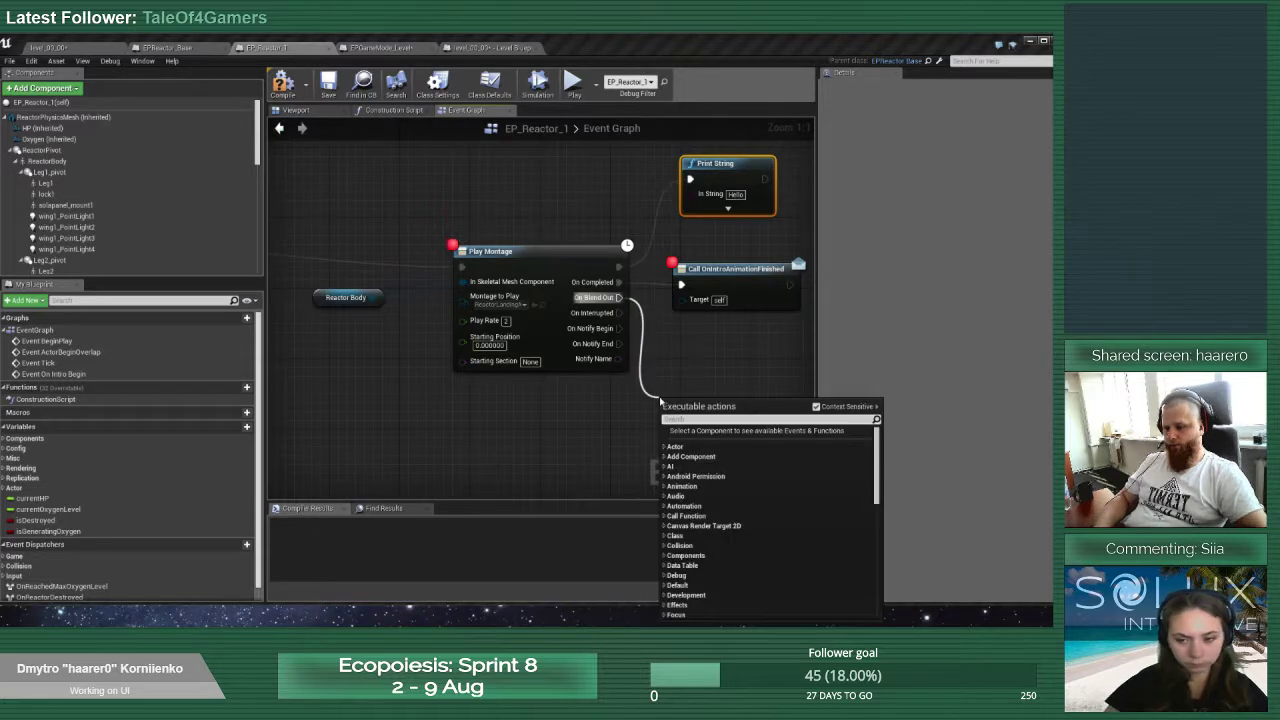
pyautogui.write('pri')
pyautogui.press('Return')
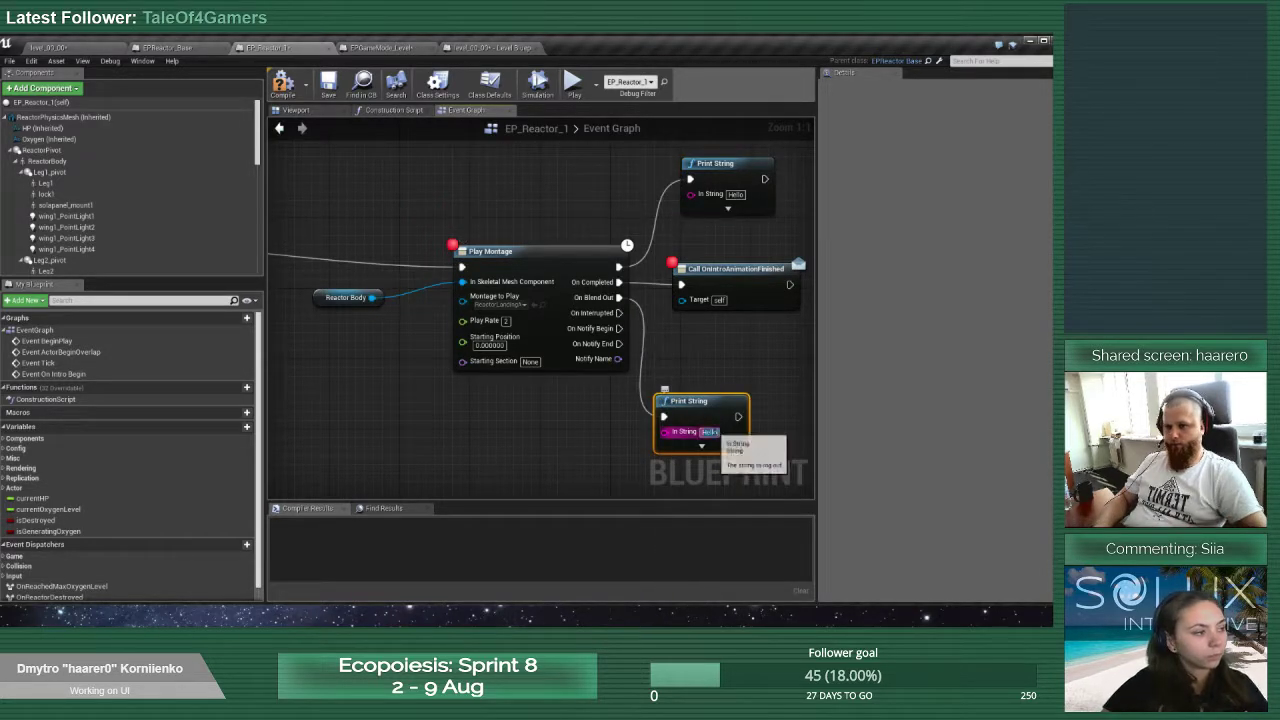
pyautogui.moveTo(710, 410); pyautogui.dragTo(745, 402)
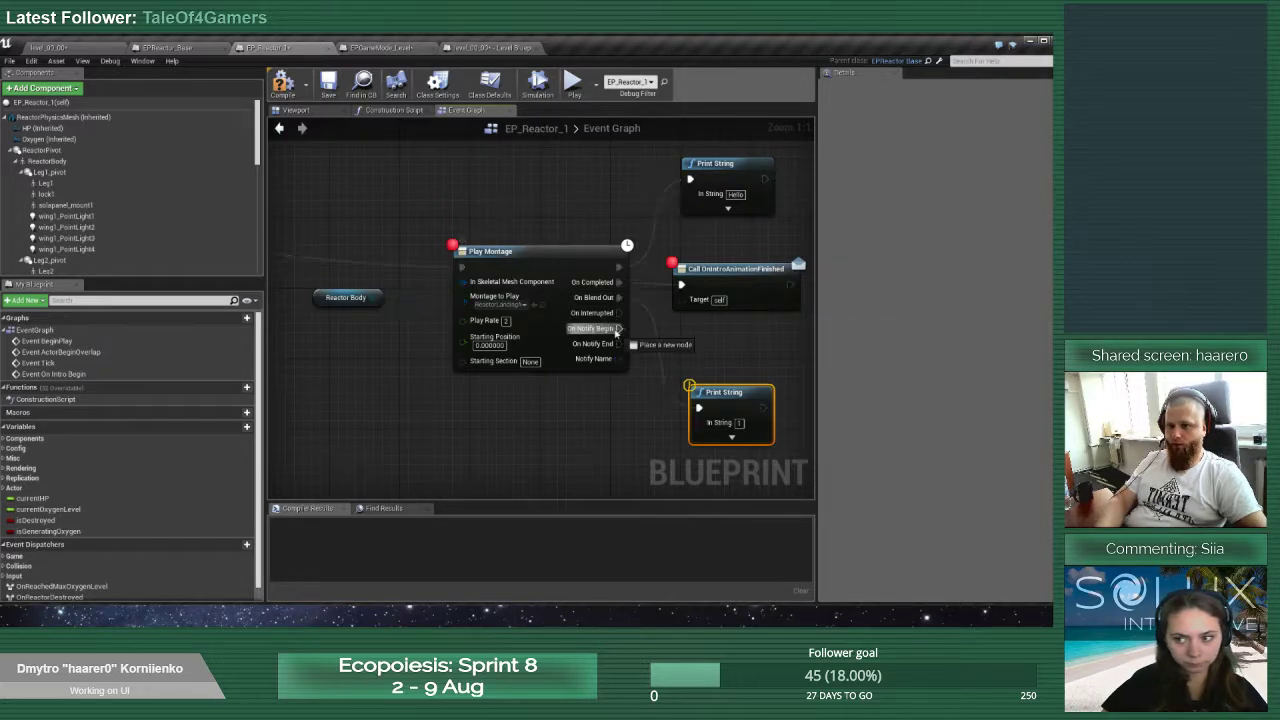
# Paste two Print String copies, wiring On Interrupted to print 2 and On Notify Begin to print 3, with a breakpoint on the latter
pyautogui.moveTo(720, 370); pyautogui.dragTo(702, 307, button='right')
pyautogui.hotkey('ctrl', 'v')
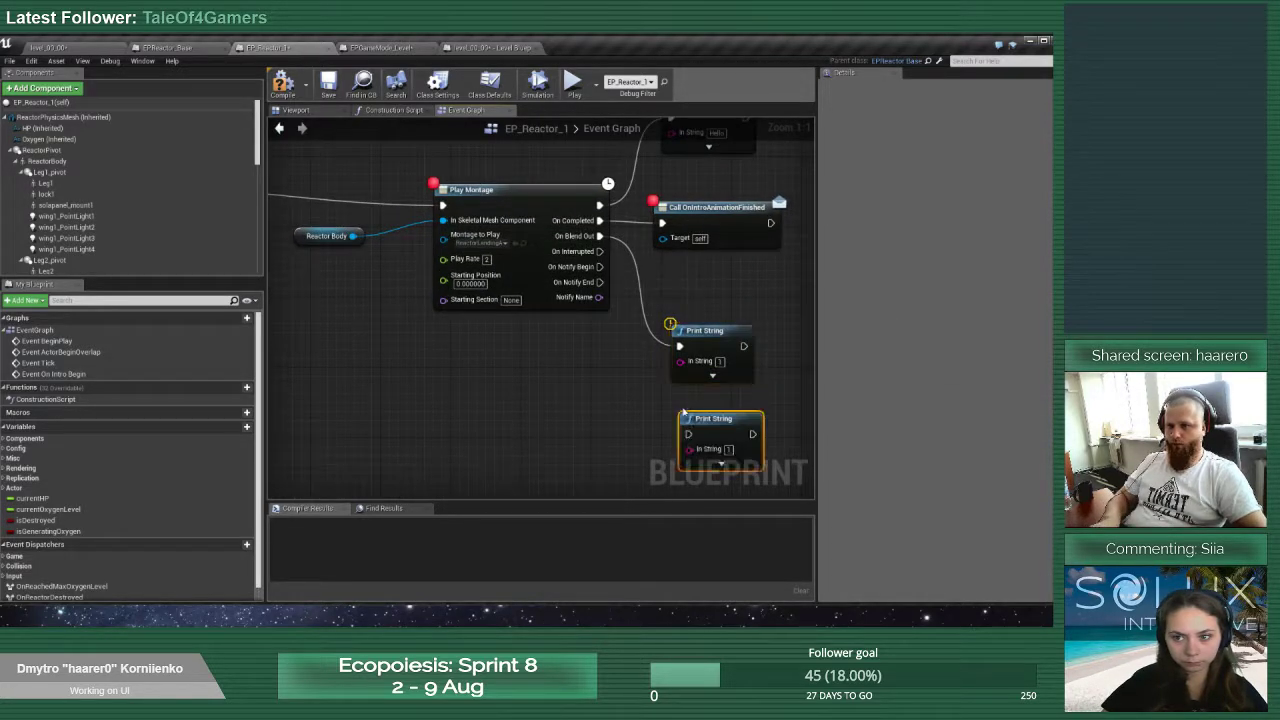
pyautogui.moveTo(600, 251); pyautogui.dragTo(688, 434)
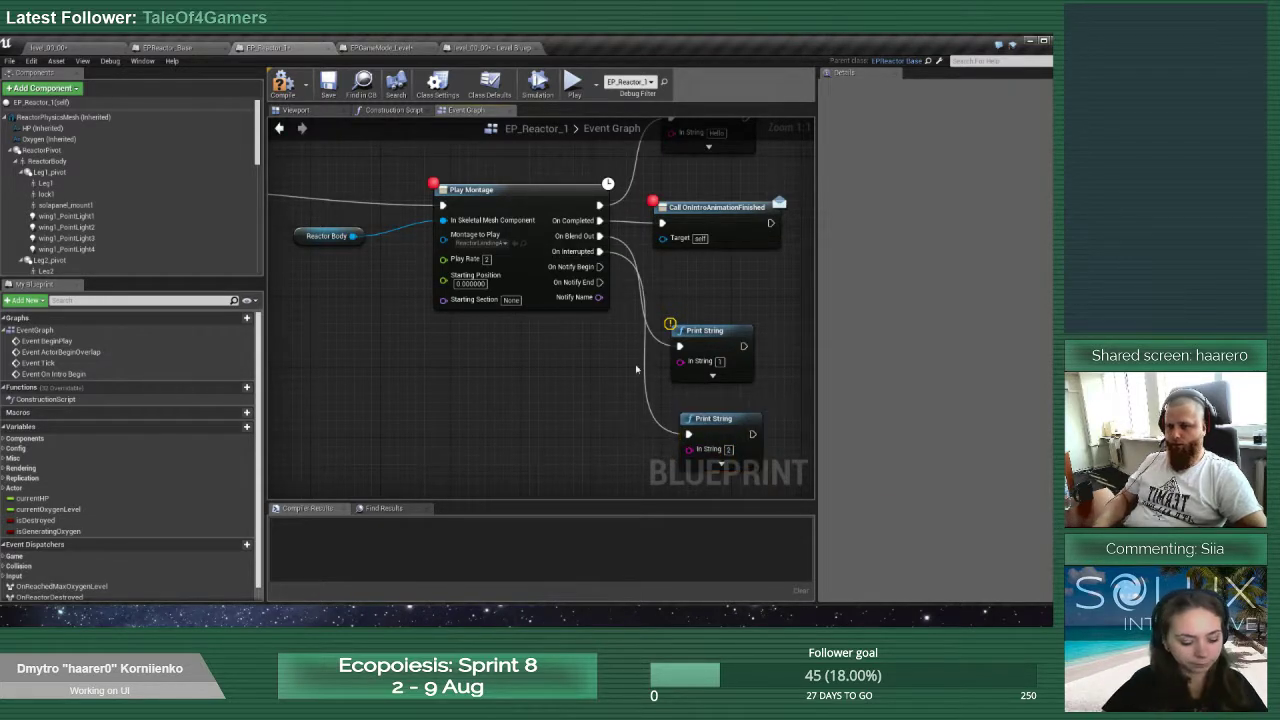
pyautogui.hotkey('ctrl', 'v')
pyautogui.moveTo(601, 267); pyautogui.dragTo(566, 442)
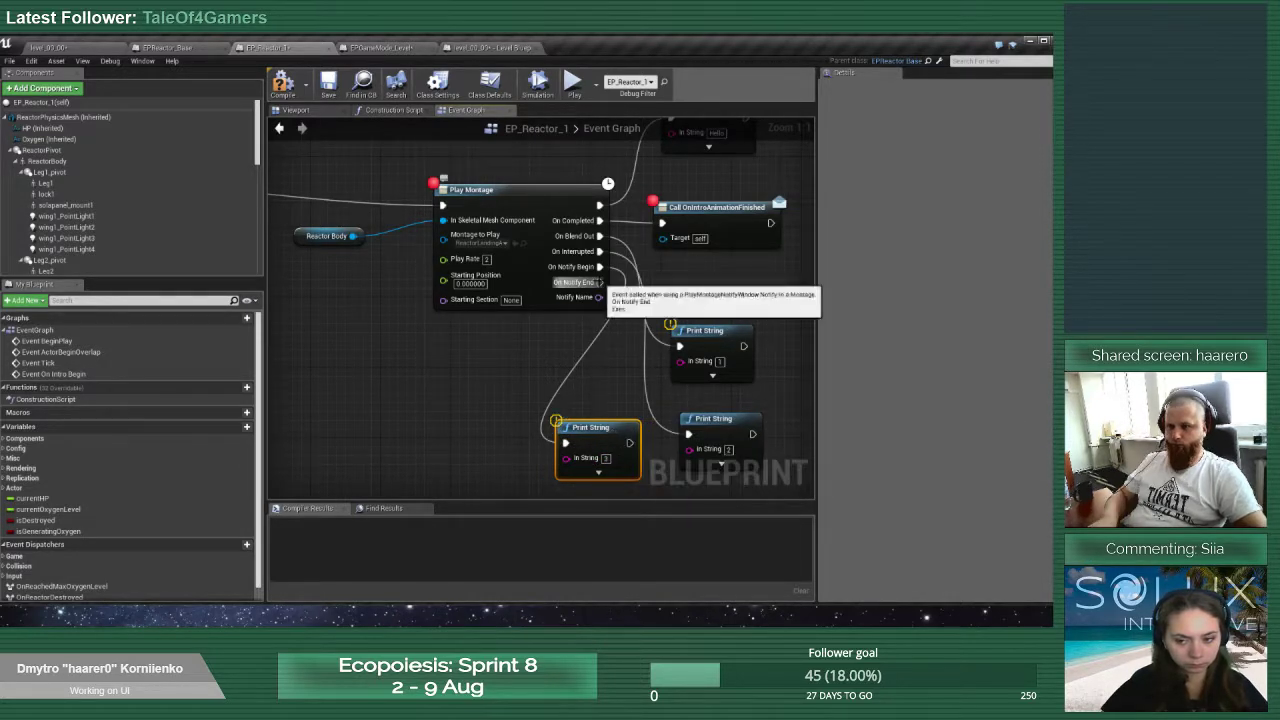
# Add a Print String node printing 4 to Play Montage's On Notify End output
pyautogui.moveTo(600, 282); pyautogui.dragTo(456, 436)
pyautogui.hotkey('ctrl', 'v')
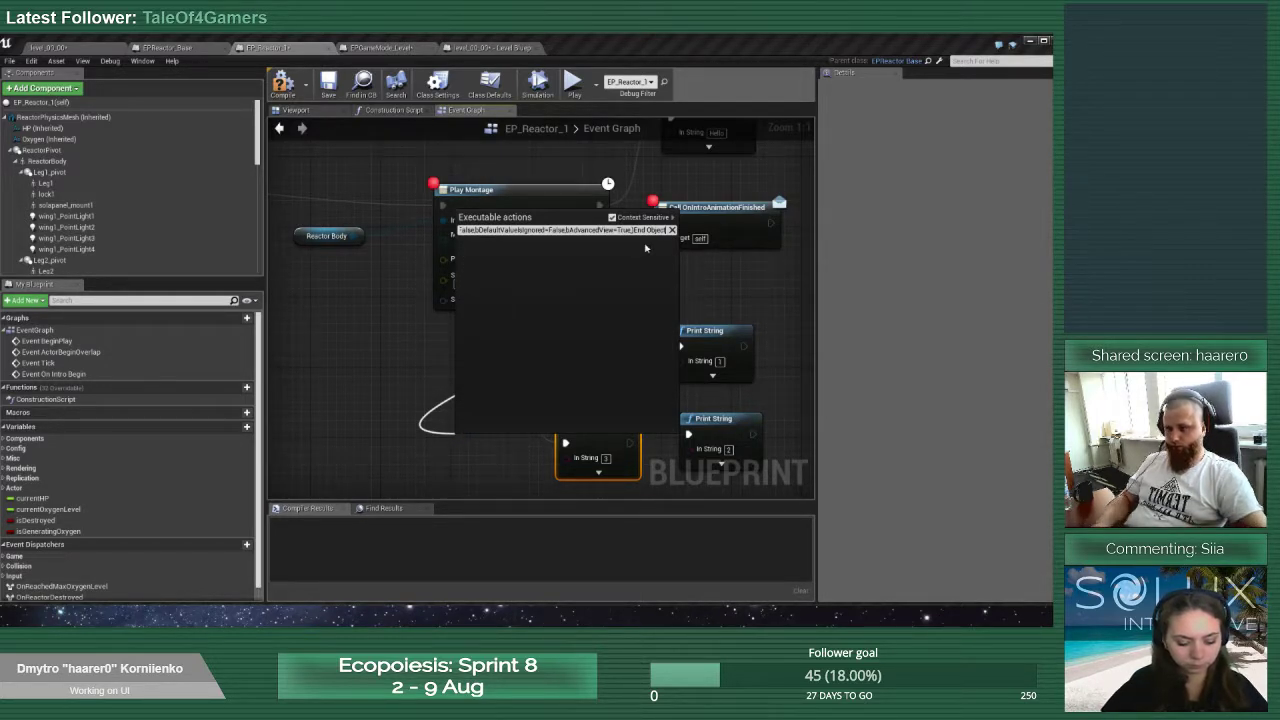
pyautogui.hotkey('ctrl', 'a')
pyautogui.press('BackSpace')
pyautogui.write('print')
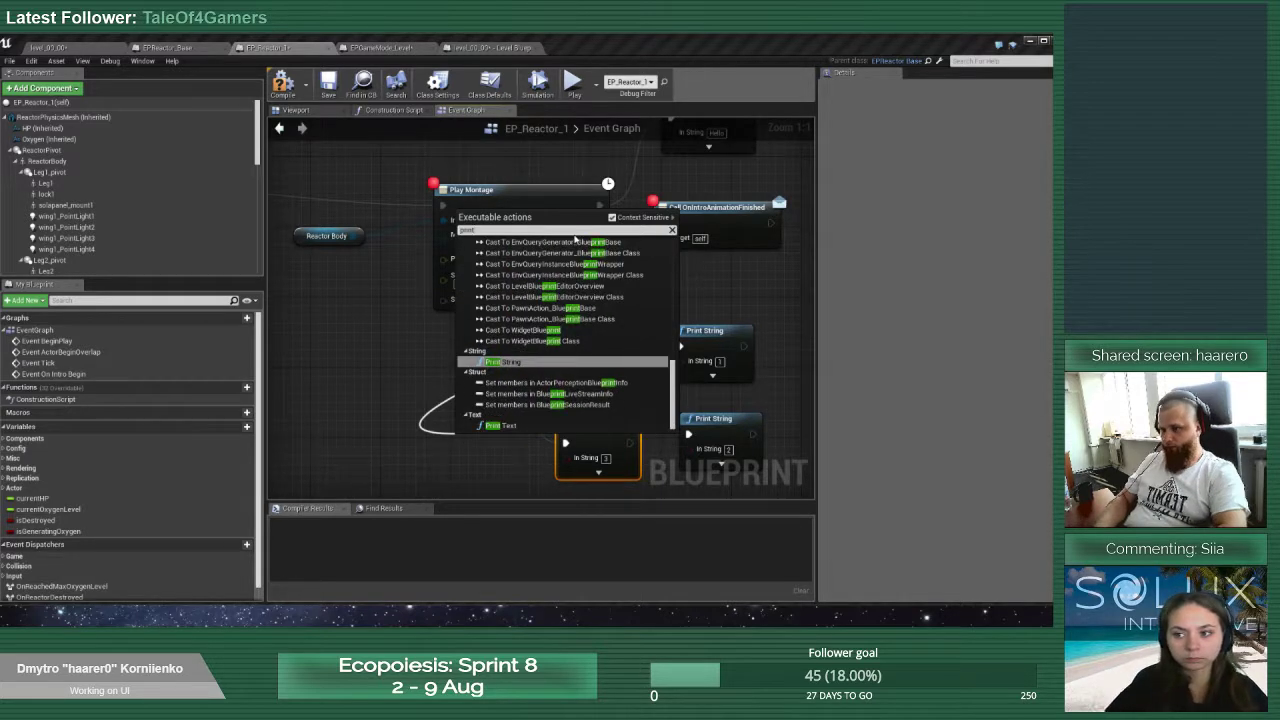
pyautogui.press('Return')
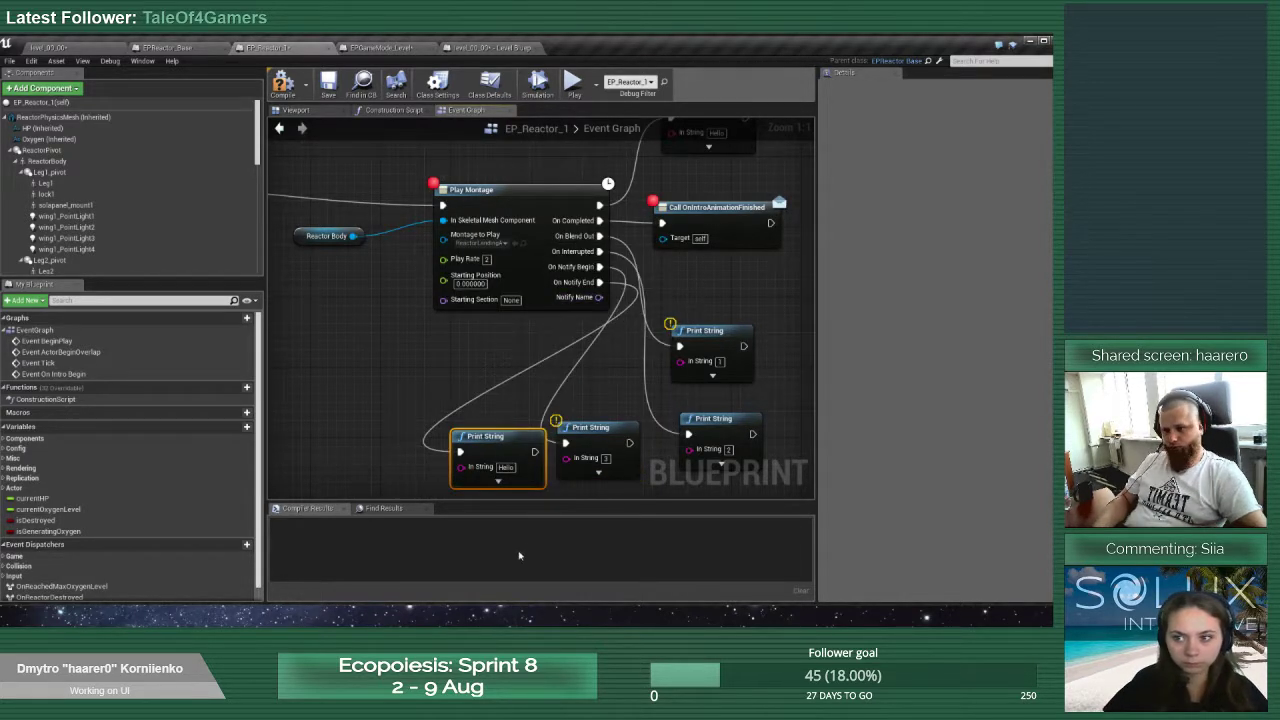
pyautogui.click(504, 468)
pyautogui.write('4')
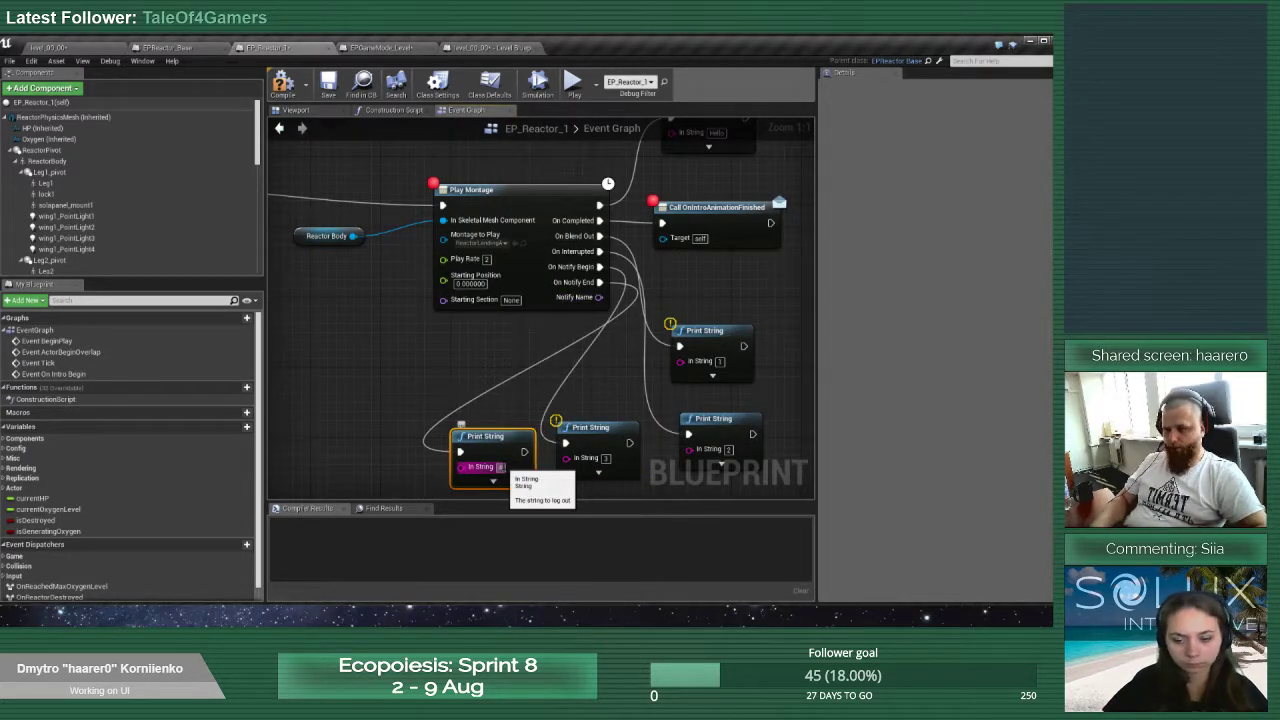
# Set breakpoints on the Print String nodes printing 4 and 2, and compile and save EP_Reactor_1
pyautogui.click(517, 399)
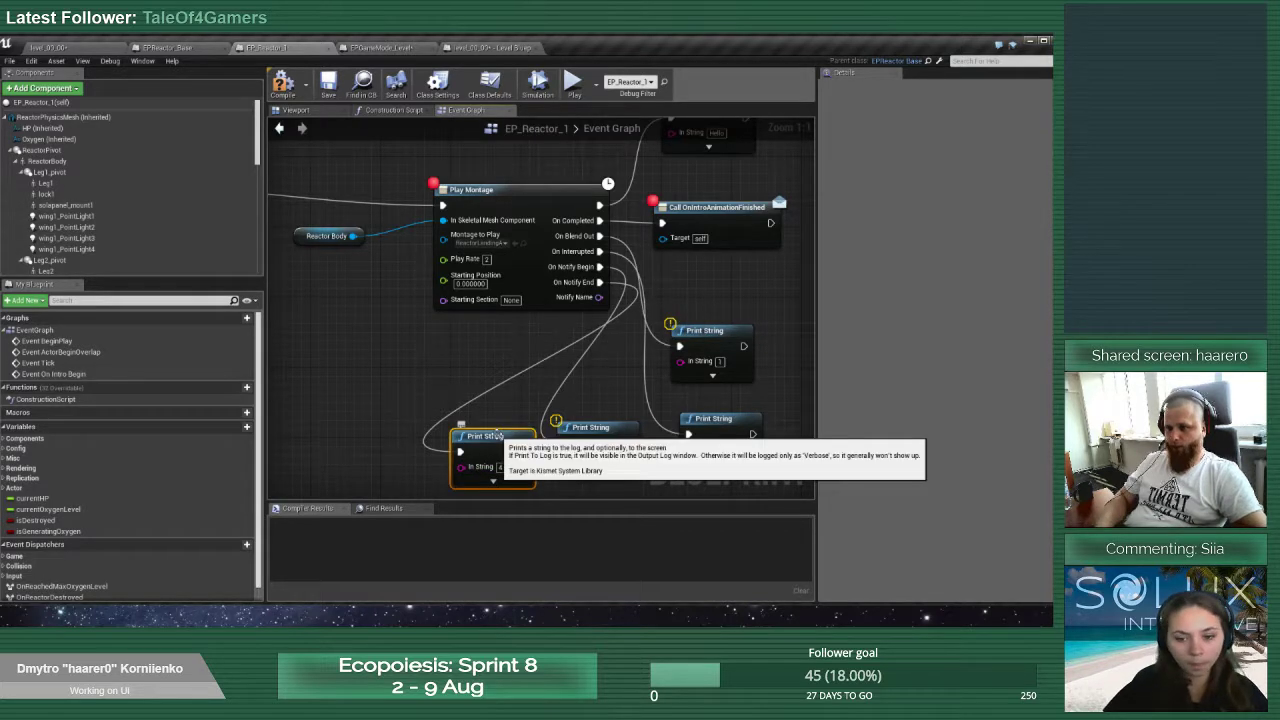
pyautogui.click(500, 437)
pyautogui.click(715, 420)
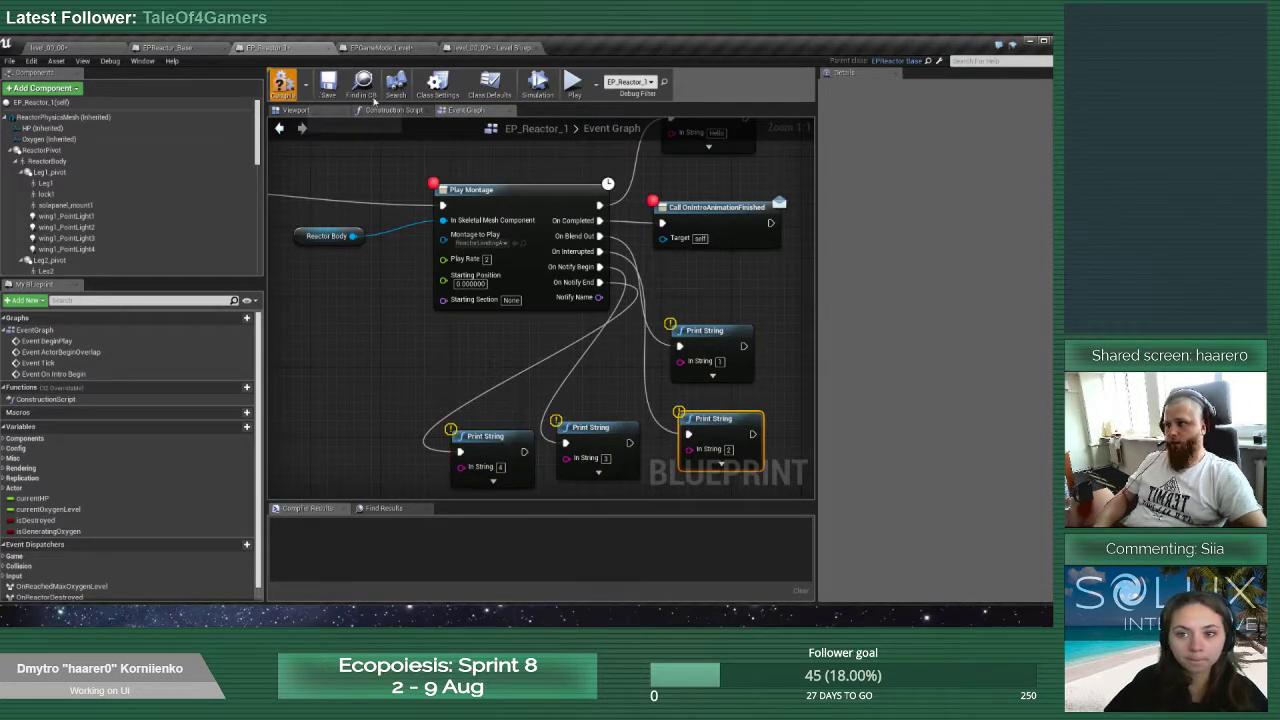
pyautogui.click(284, 84)
pyautogui.click(324, 85)
# Run the level, remove the Play Montage breakpoint, and resume execution to watch the reactor's landing before ending the session
pyautogui.click(574, 87)
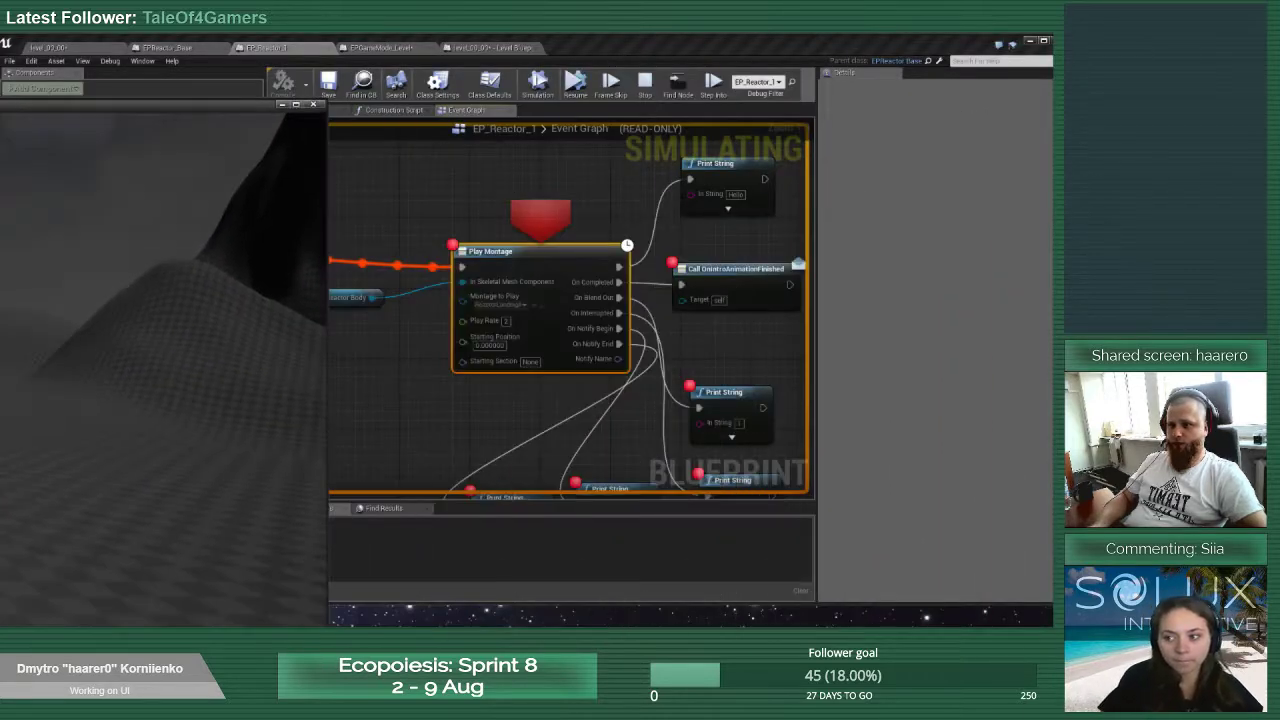
pyautogui.click(575, 85)
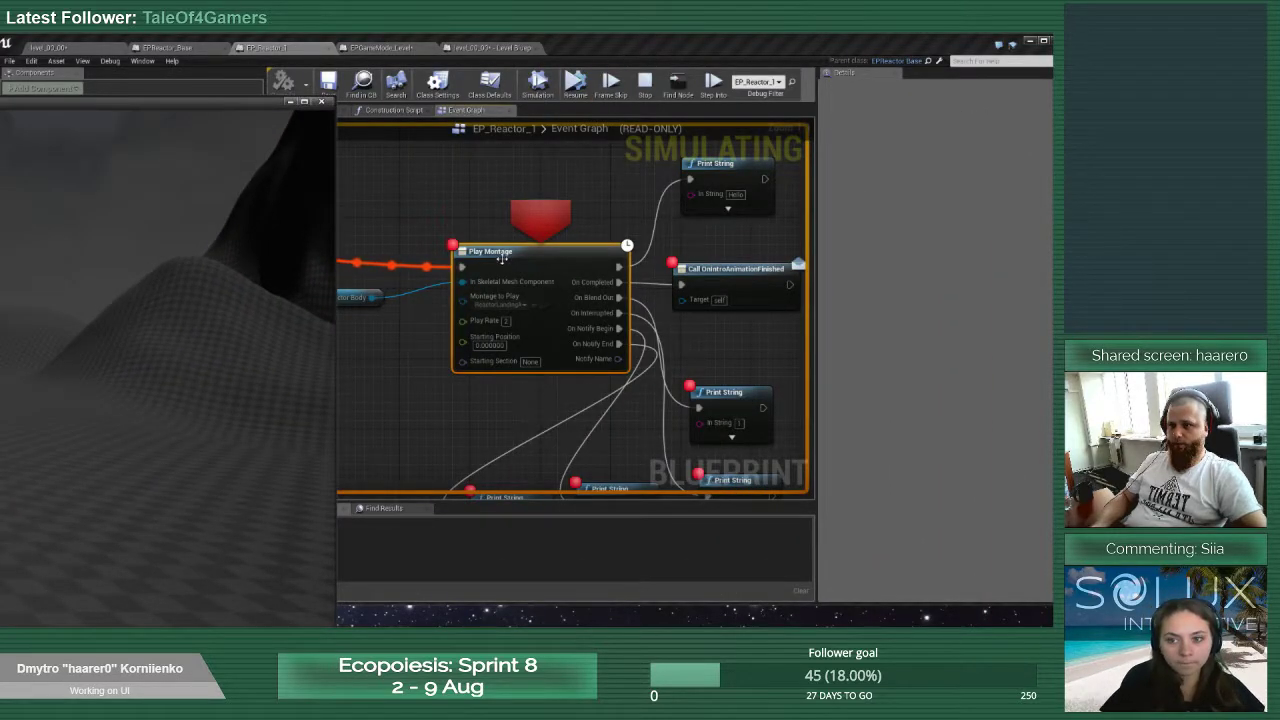
pyautogui.click(578, 88)
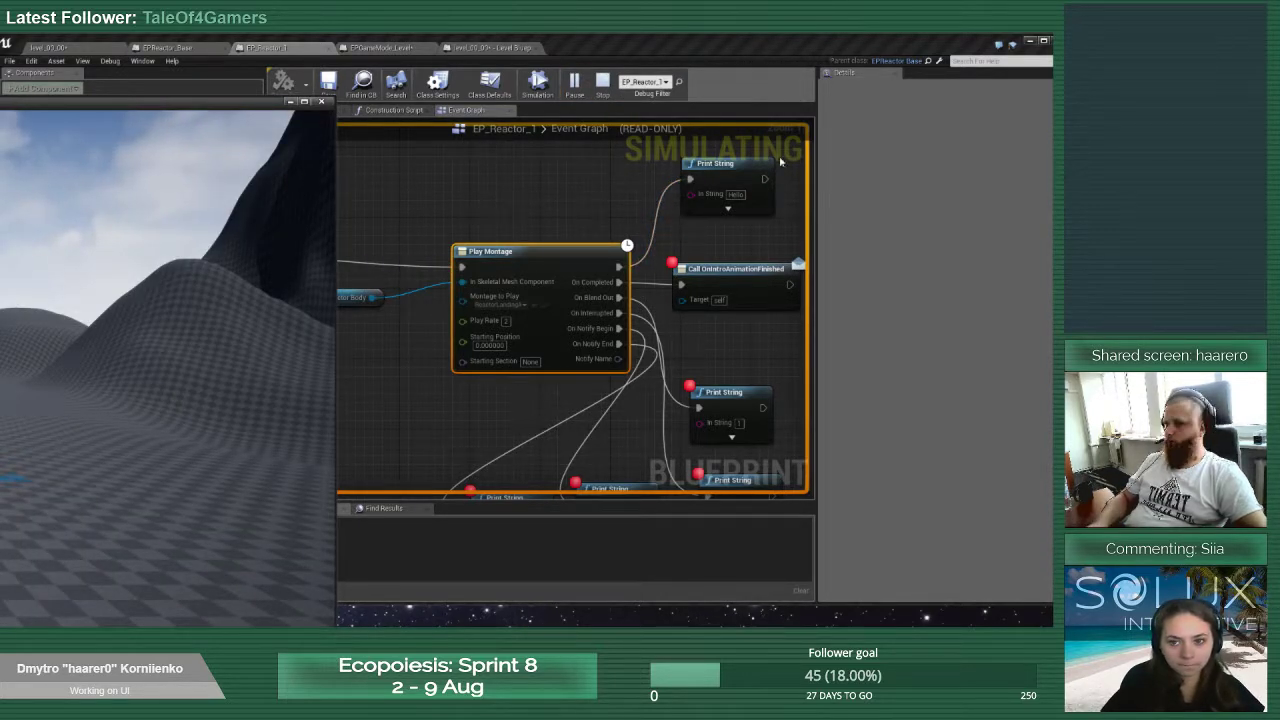
pyautogui.moveTo(160, 101); pyautogui.dragTo(332, 119)
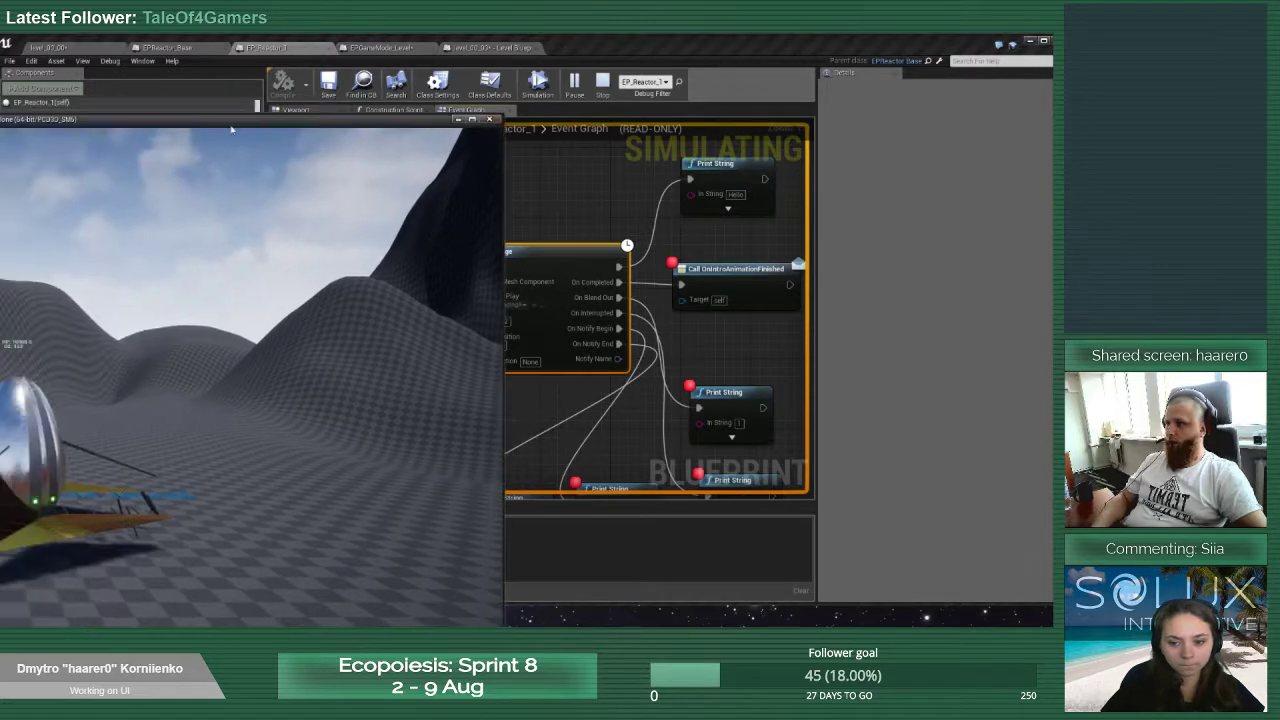
pyautogui.click(496, 120)
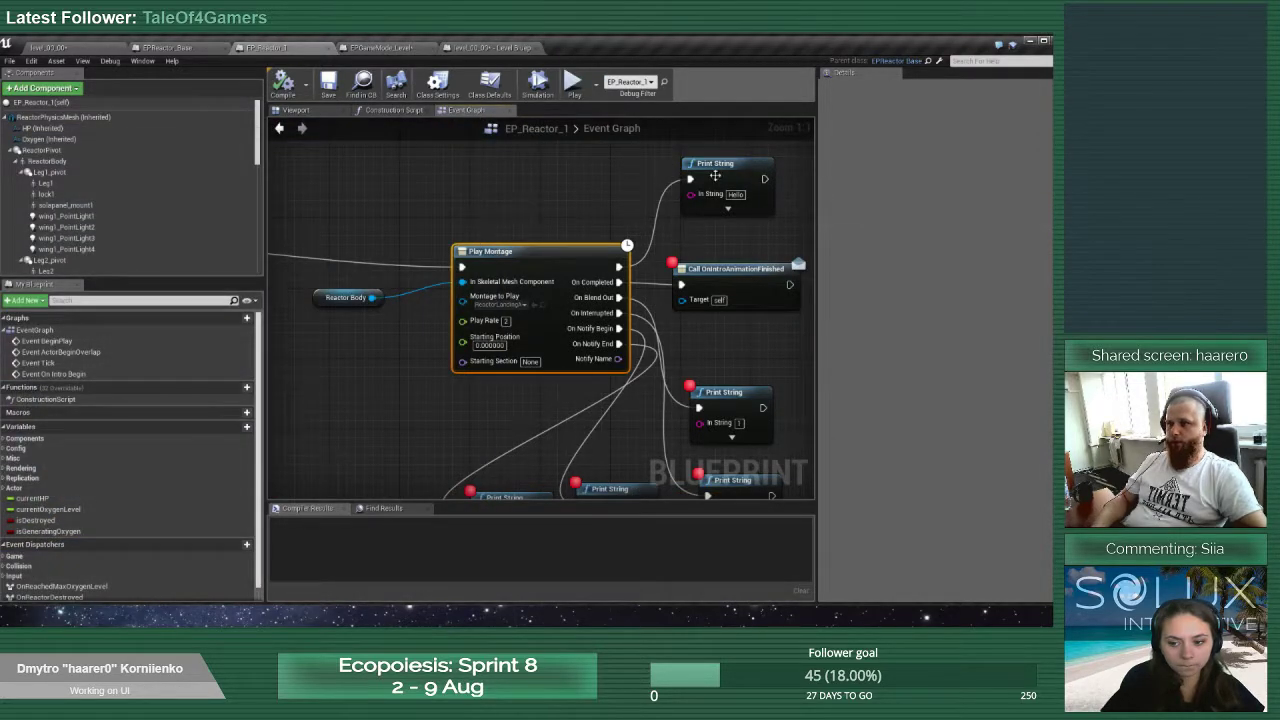
# Delete the Hello Print String node from Play Montage's immediate output, and compile and save EP_Reactor_1
pyautogui.click(715, 175)
pyautogui.click(727, 208)
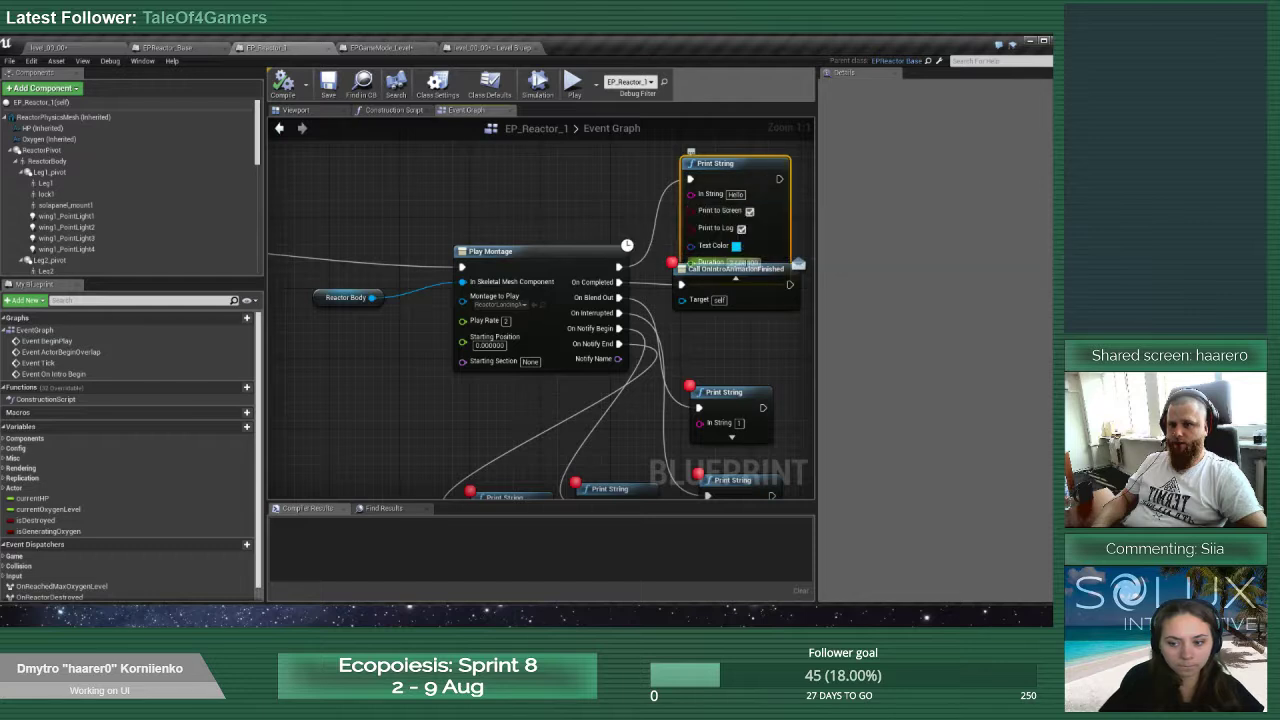
pyautogui.moveTo(736, 164)
pyautogui.mouseDown()
pyautogui.moveTo(740, 150)
pyautogui.moveTo(735, 179)
pyautogui.mouseUp()
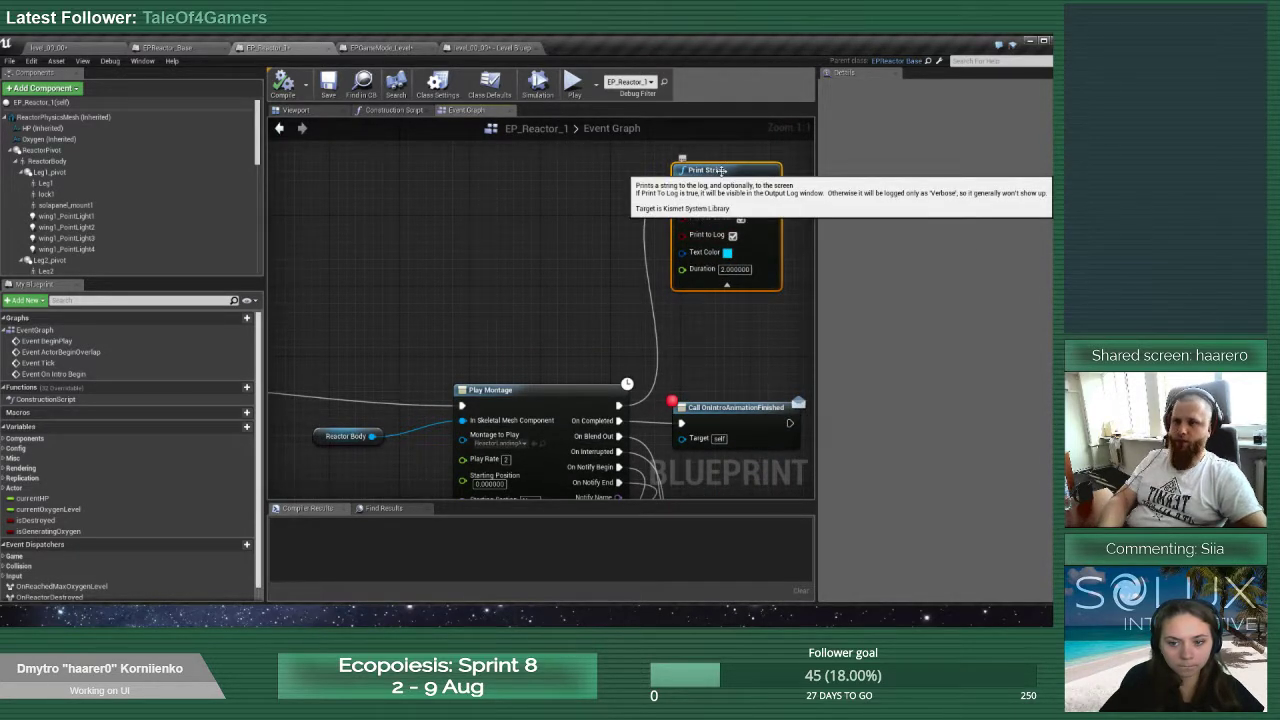
pyautogui.press('Delete')
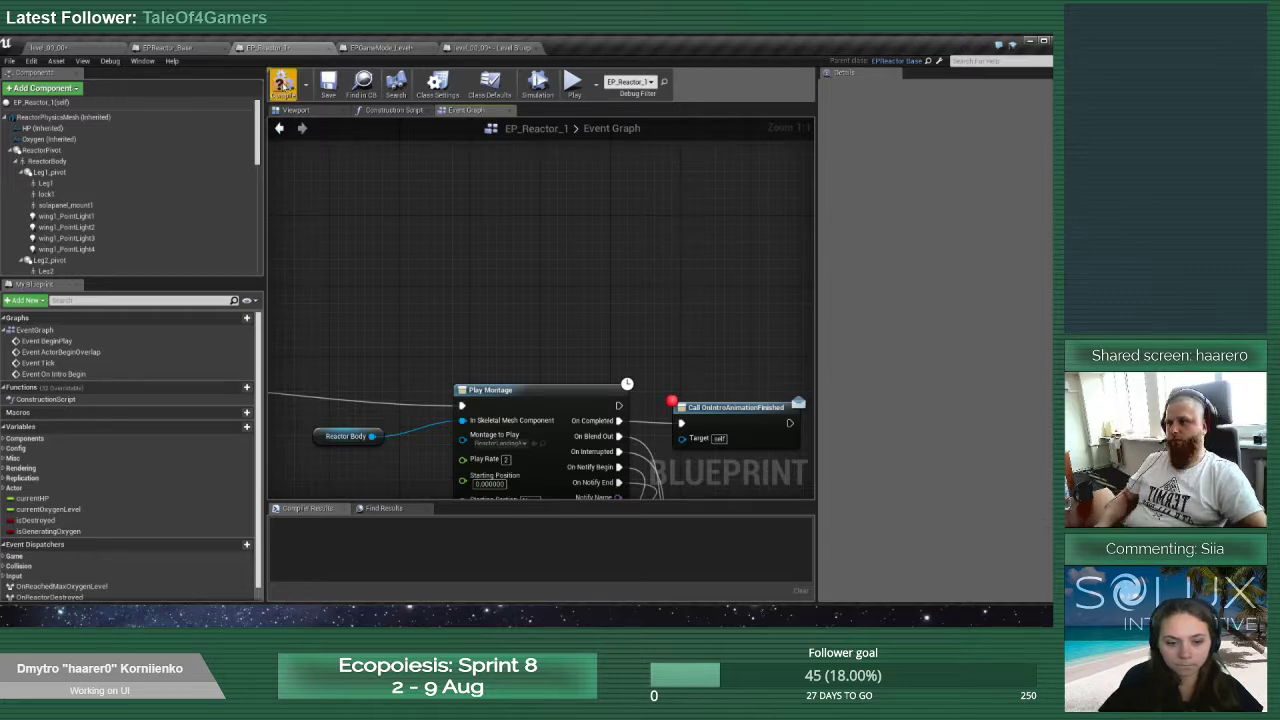
pyautogui.click(328, 84)
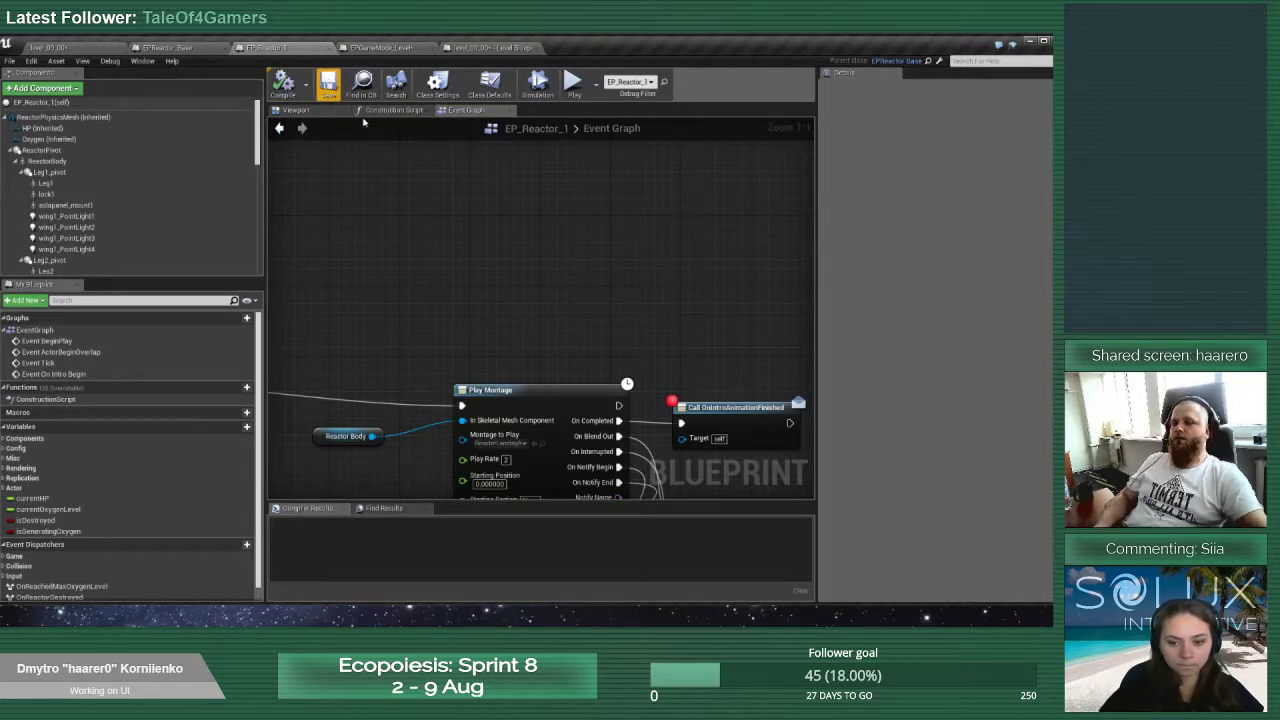
# Run the level in a smaller preview, examine which Play Montage outputs execute, and stop the simulation to return to the level editor
pyautogui.click(573, 84)
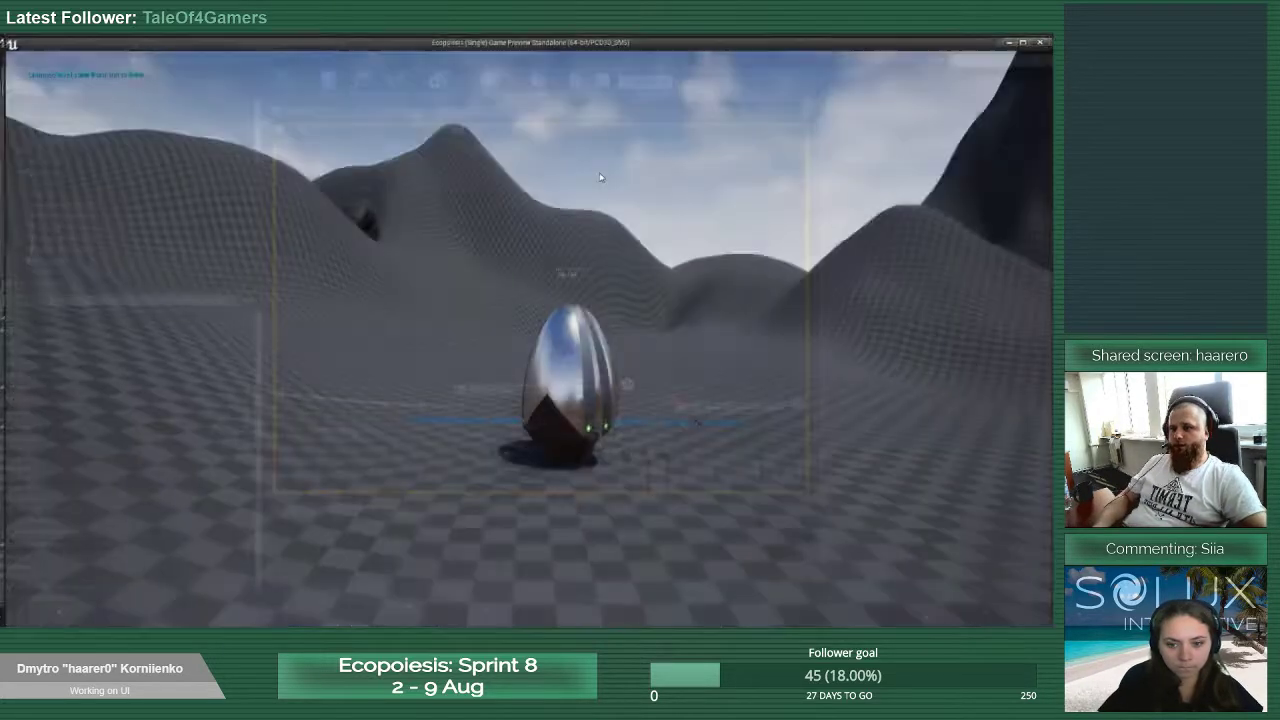
pyautogui.doubleClick(492, 40)
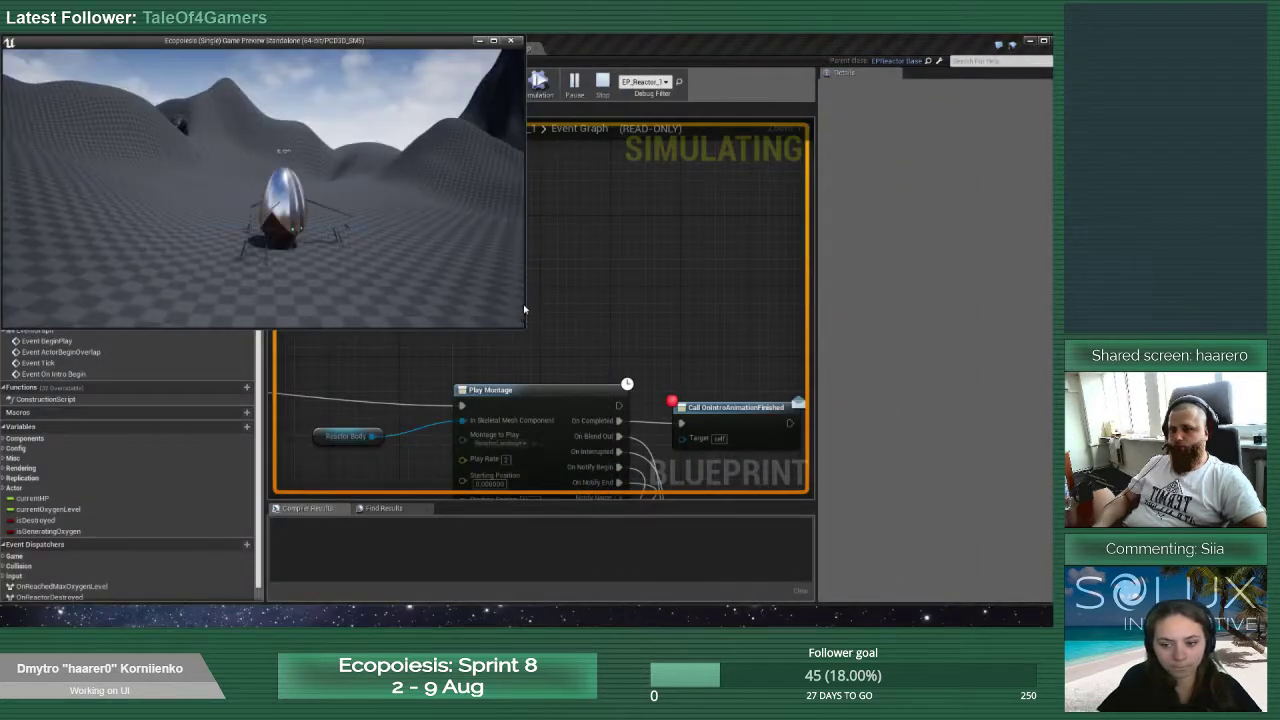
pyautogui.scroll(-2, 714, 294)
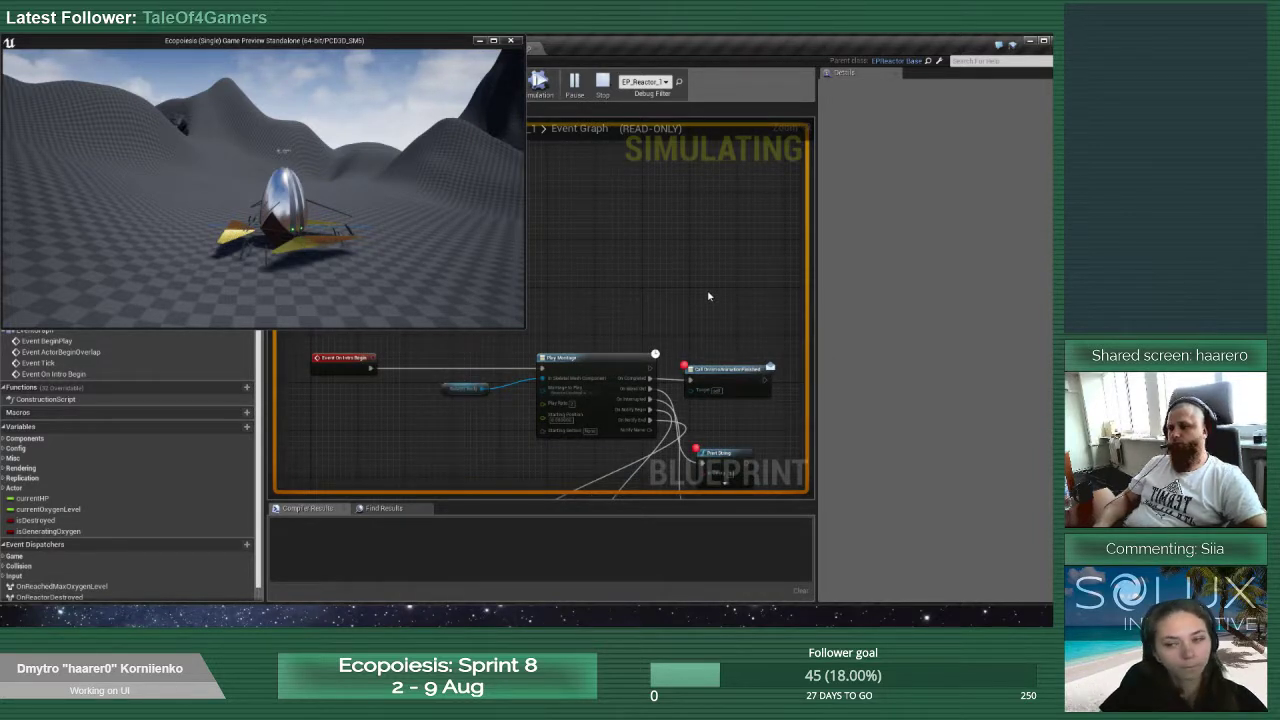
pyautogui.moveTo(708, 296); pyautogui.dragTo(698, 287, button='right')
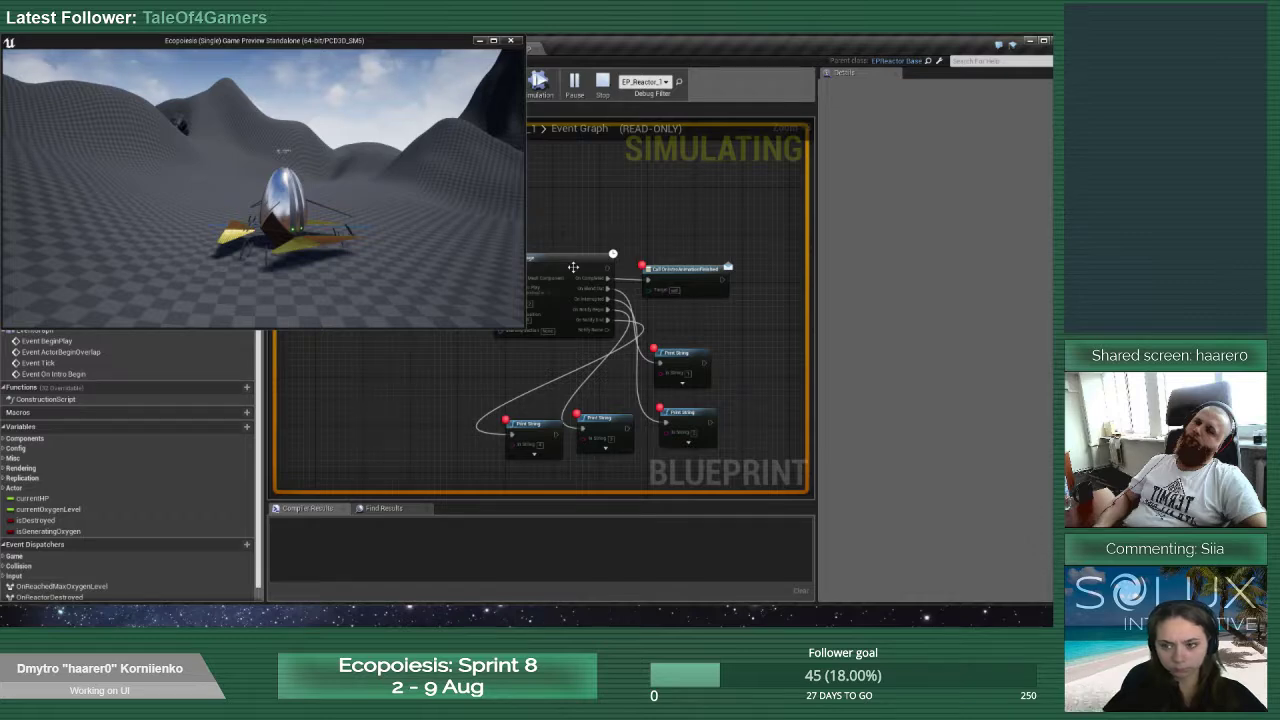
pyautogui.moveTo(370, 35); pyautogui.dragTo(118, 64)
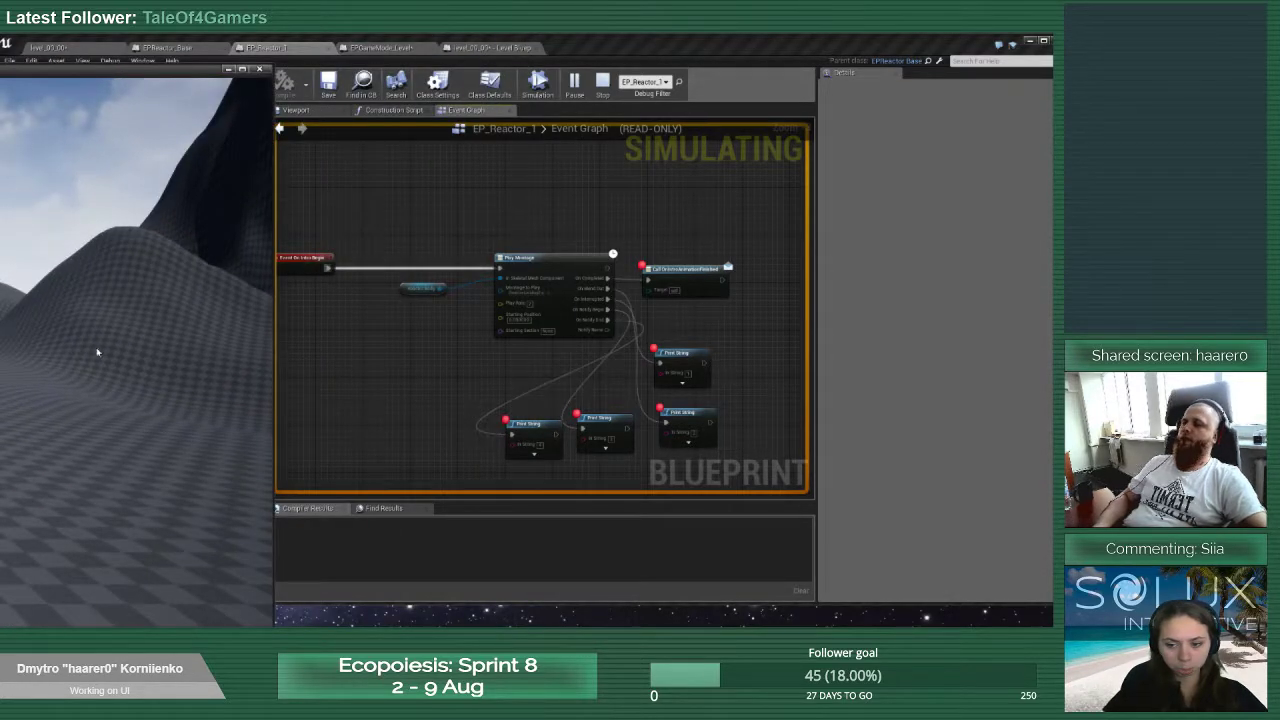
pyautogui.click(486, 322)
pyautogui.scroll(2, 486, 322)
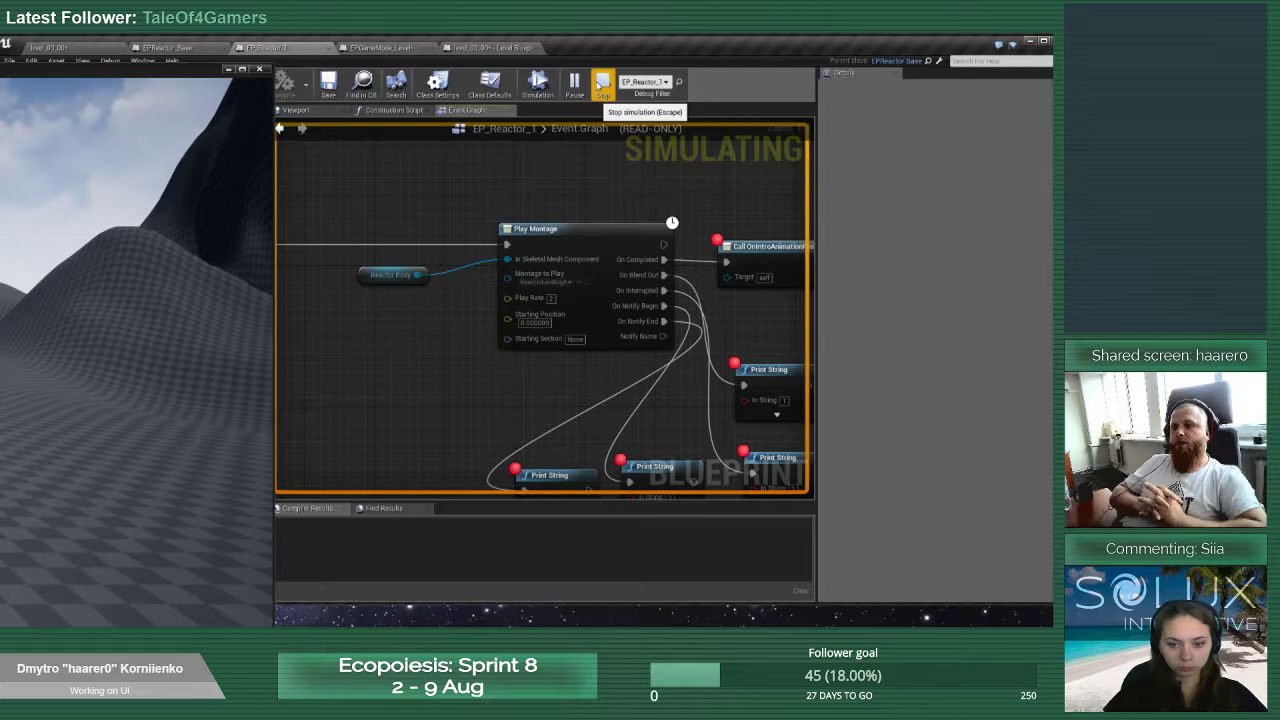
pyautogui.click(600, 86)
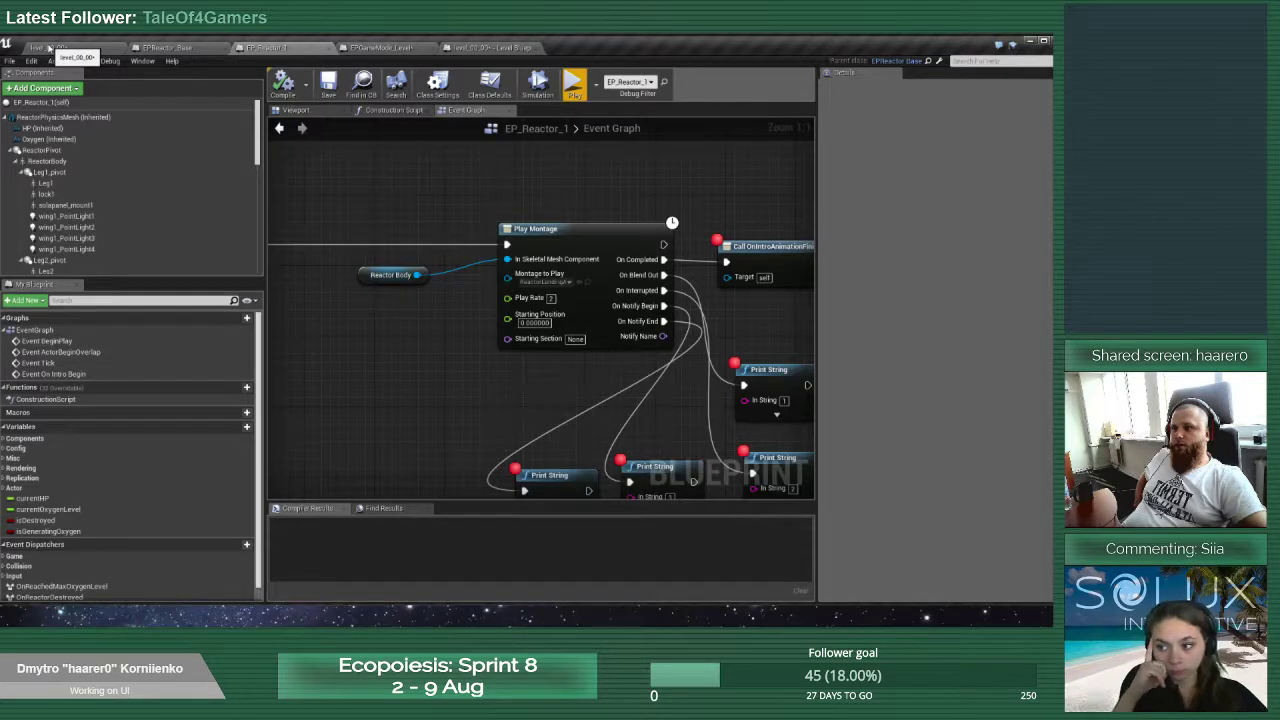
pyautogui.click(88, 48)
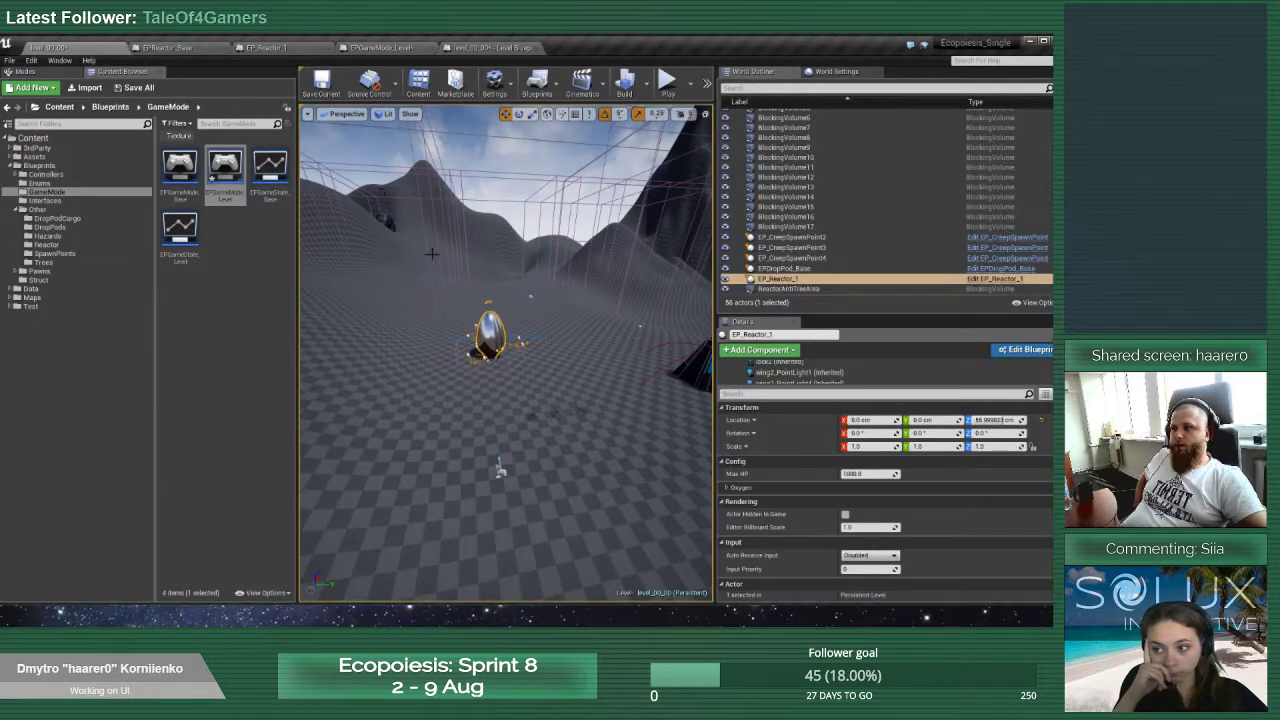
# Open the ReactorLandingAndIdle montage from the Assets/Reactor/Reactor1/Animations folder and save it
pyautogui.click(14, 156)
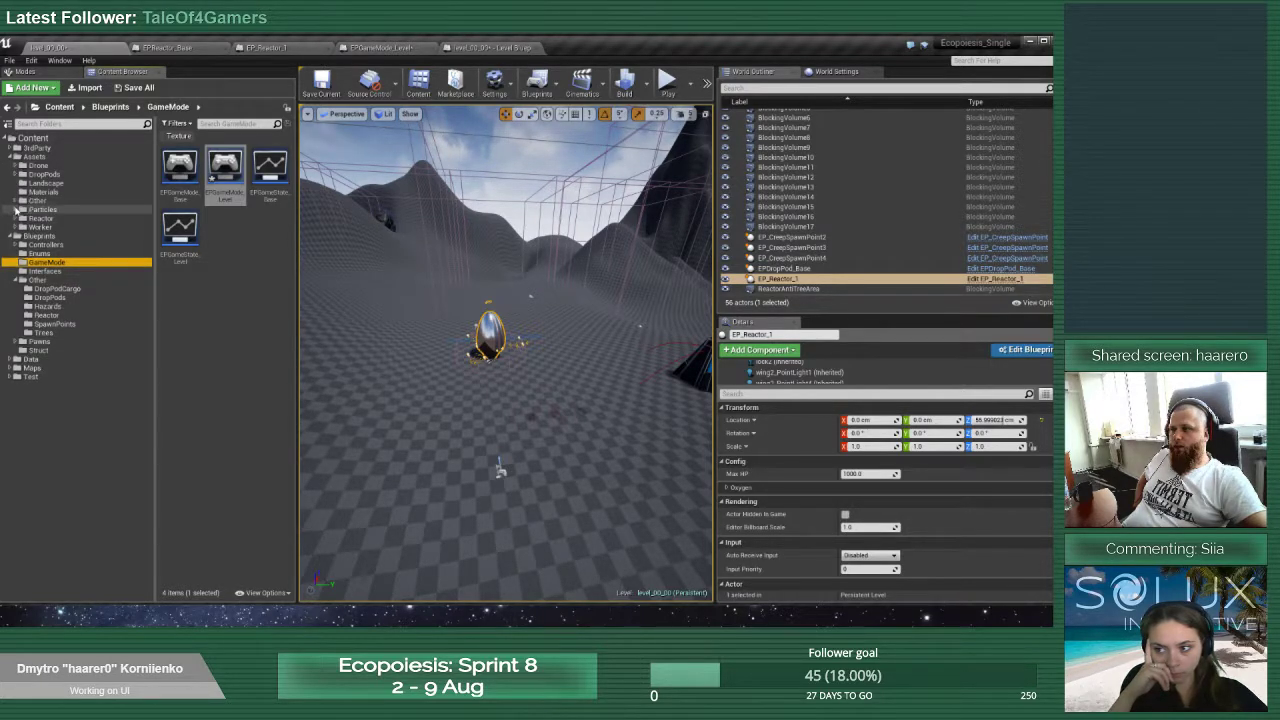
pyautogui.click(16, 218)
pyautogui.click(25, 227)
pyautogui.click(62, 236)
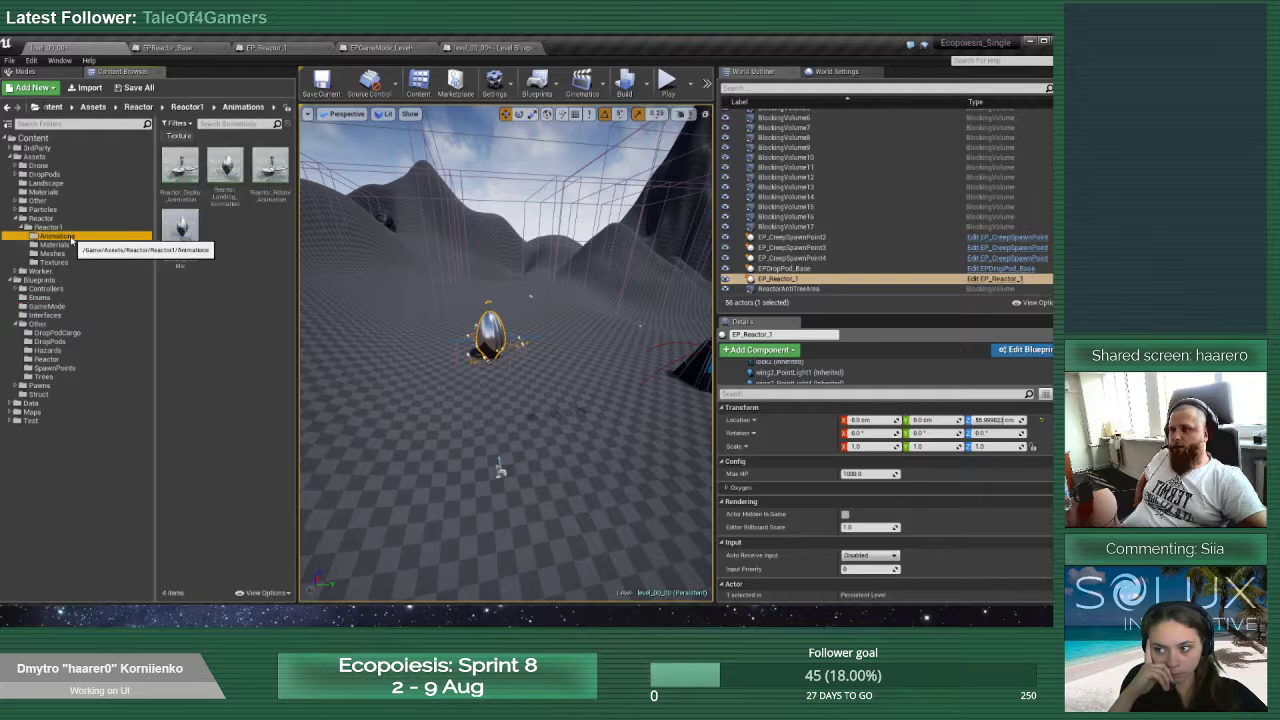
pyautogui.doubleClick(180, 225)
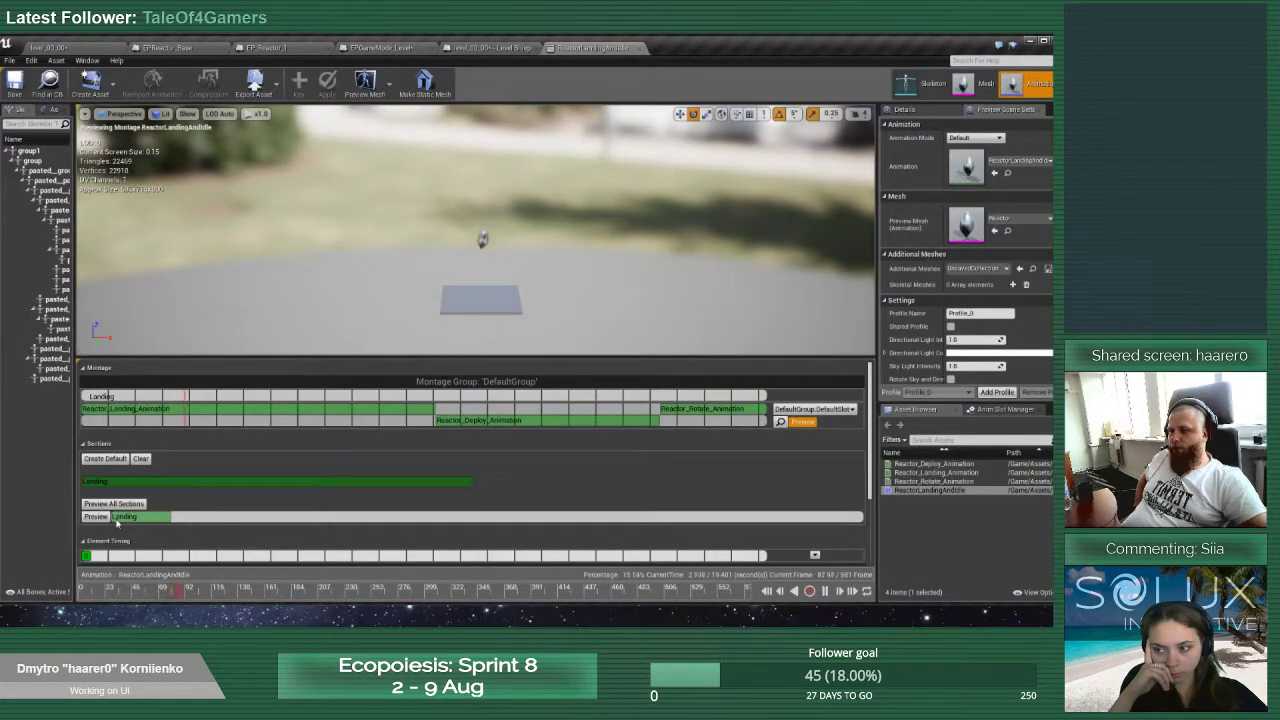
pyautogui.click(15, 84)
# Set the Starting Section of the Play Montage node in EP_Reactor_1 to Landing
pyautogui.click(52, 48)
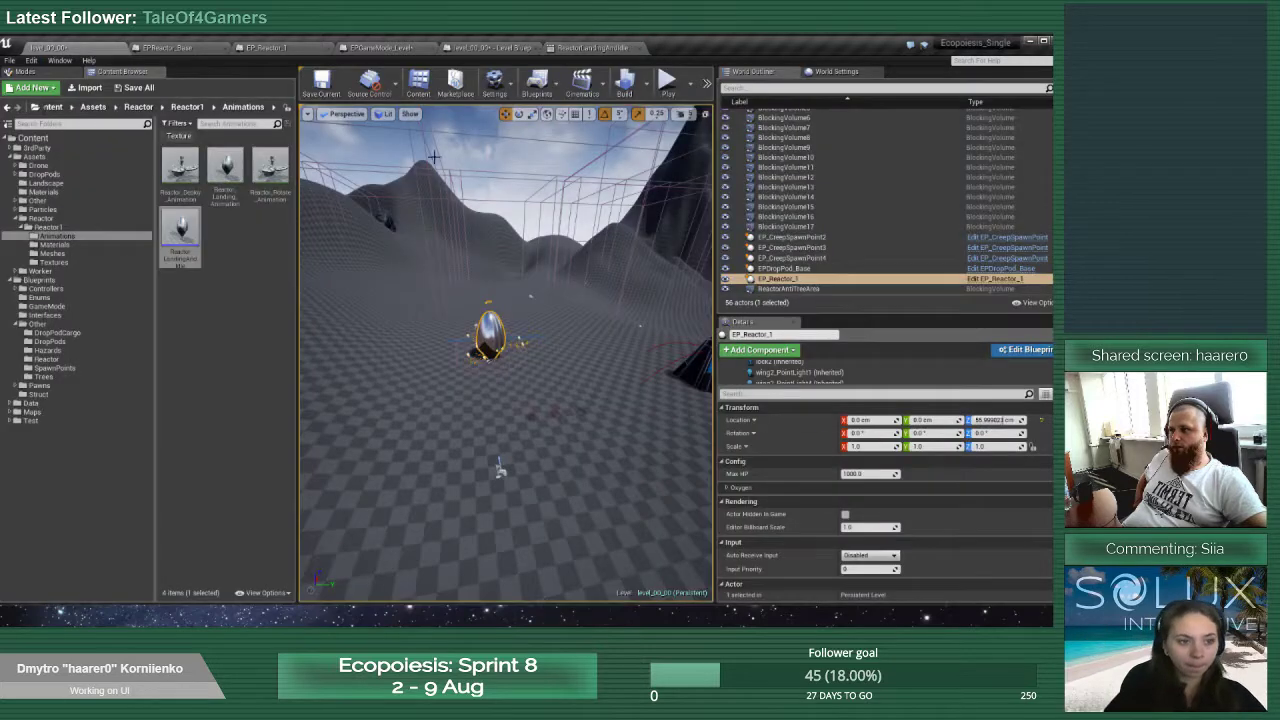
pyautogui.click(265, 47)
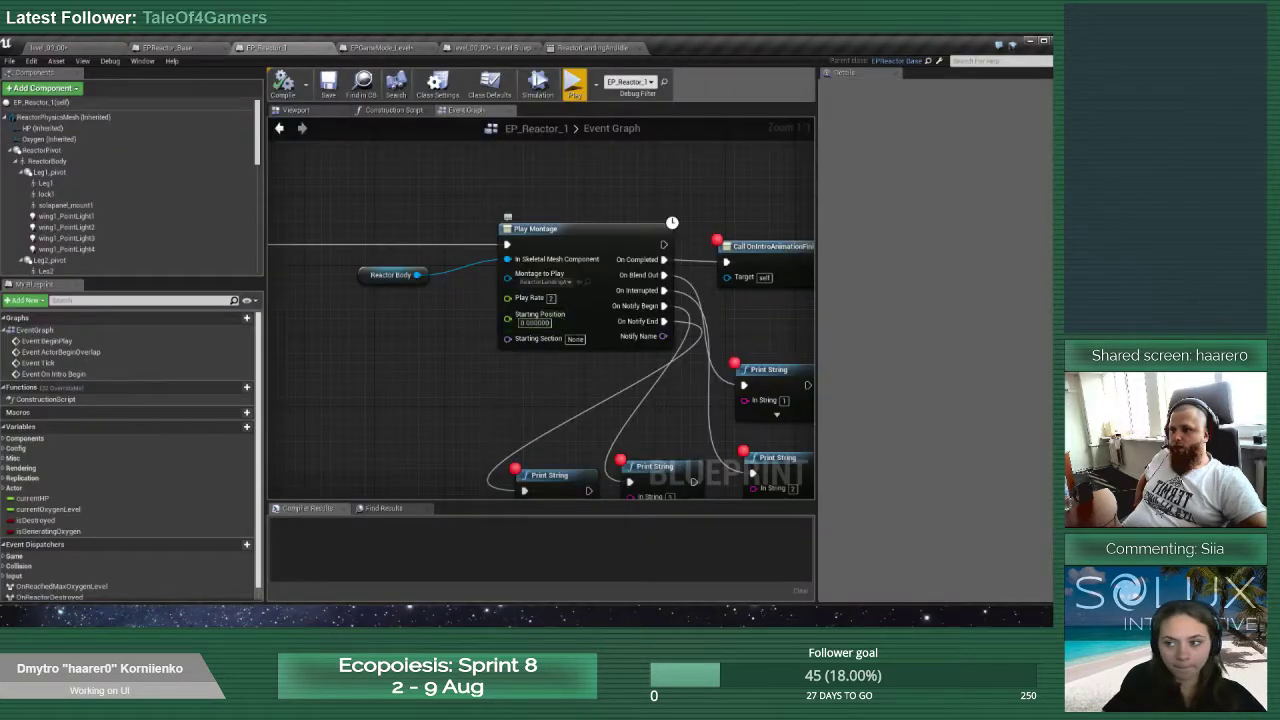
pyautogui.click(576, 339)
pyautogui.write('landing')
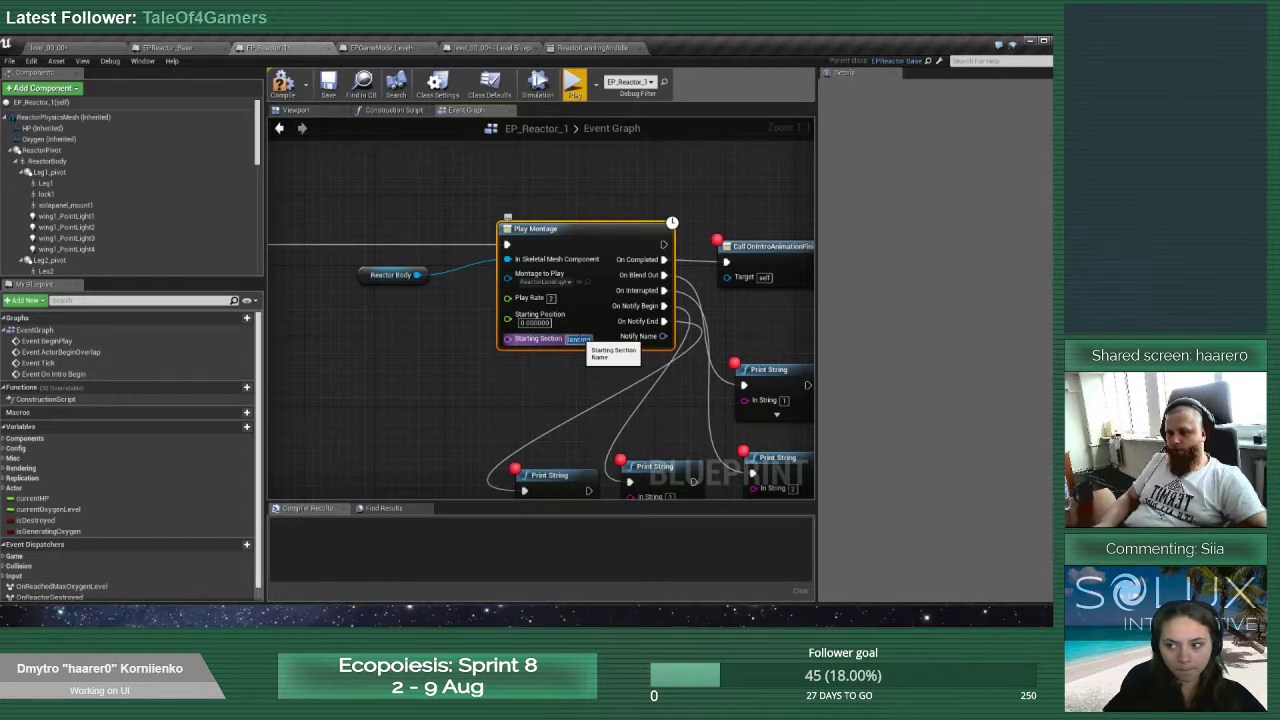
pyautogui.press('BackSpace')
pyautogui.write('LL')
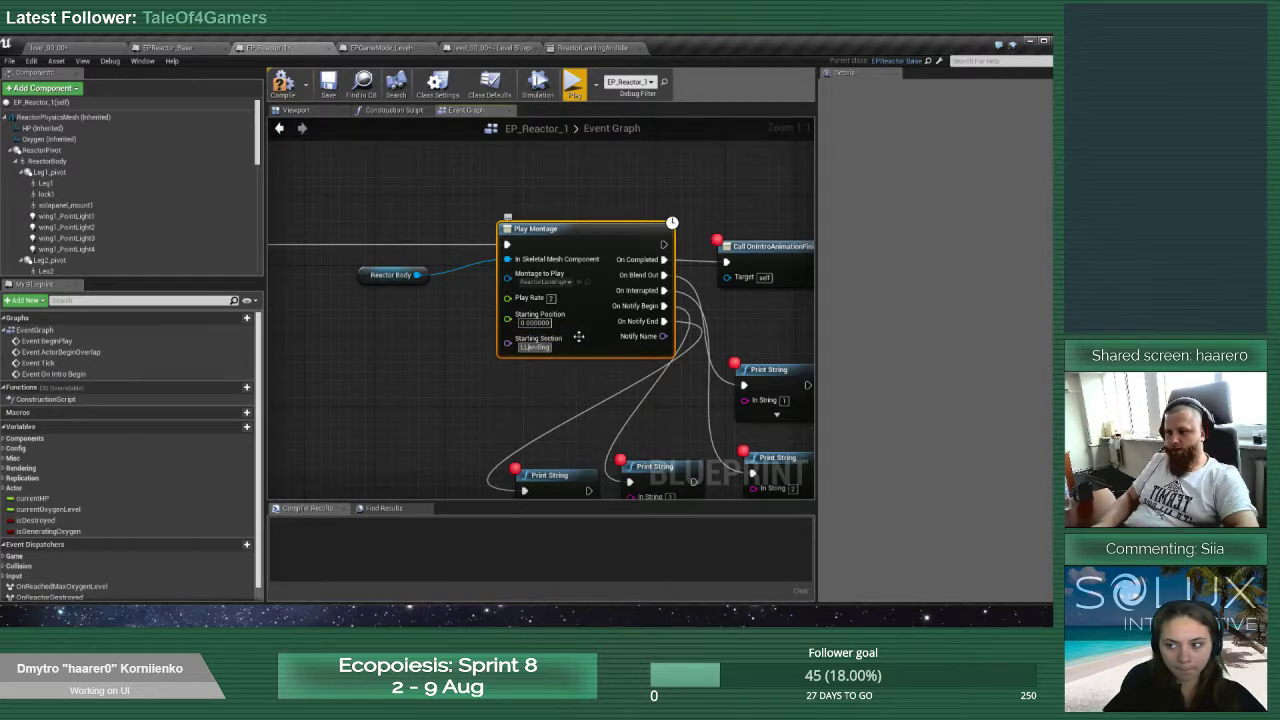
pyautogui.press('BackSpace')
pyautogui.click(542, 363)
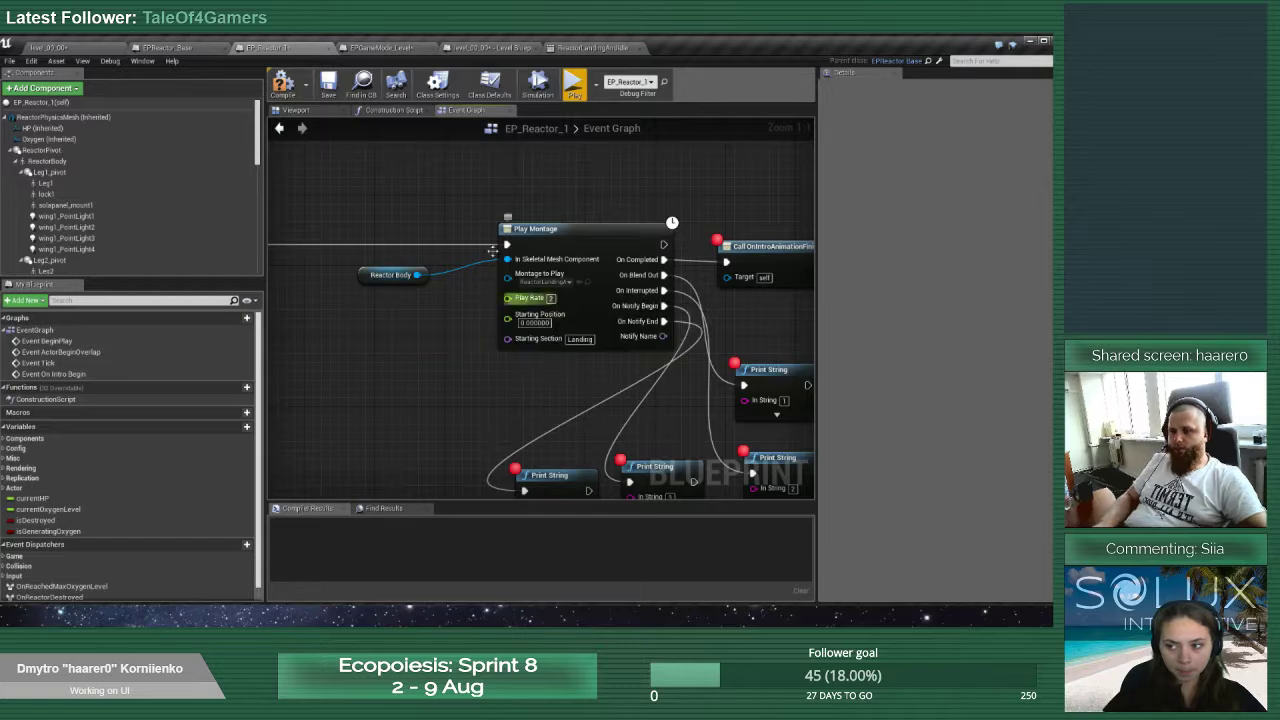
# Run the level, watch the reactor animation alongside the Play Montage outputs in a smaller preview, and stop the simulation
pyautogui.click(574, 85)
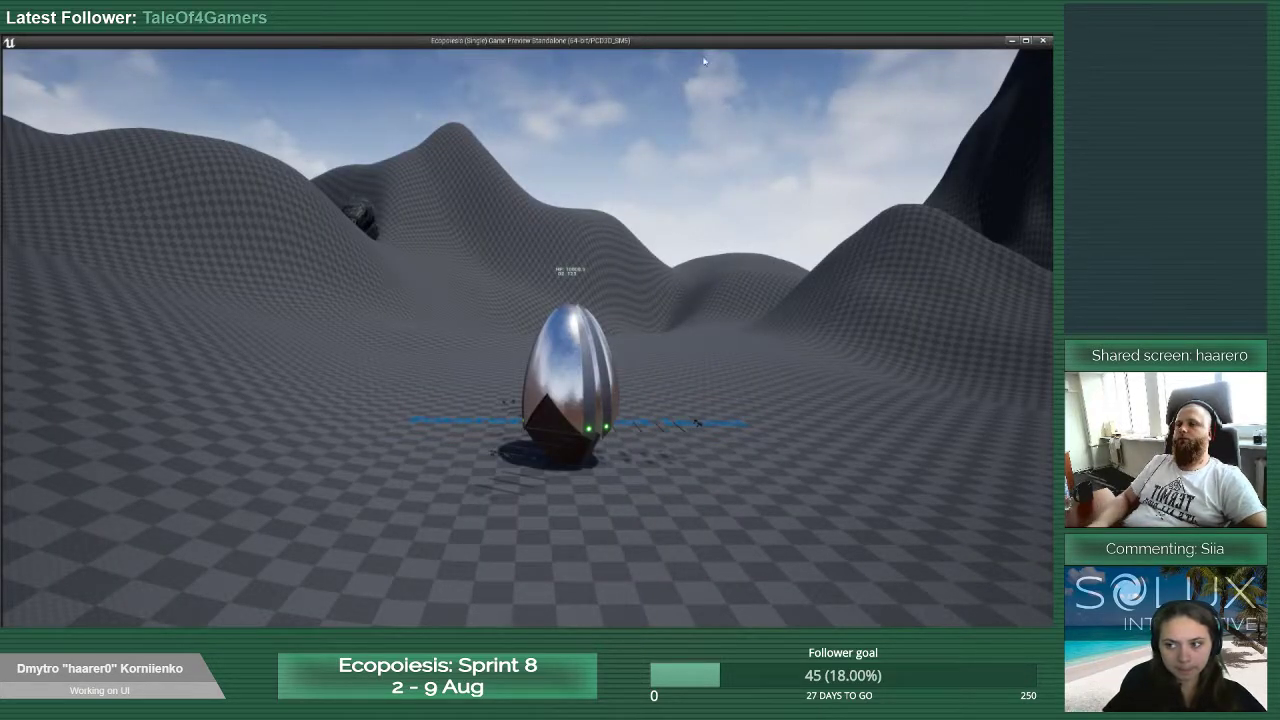
pyautogui.moveTo(677, 45); pyautogui.dragTo(58, 38)
pyautogui.doubleClick(58, 38)
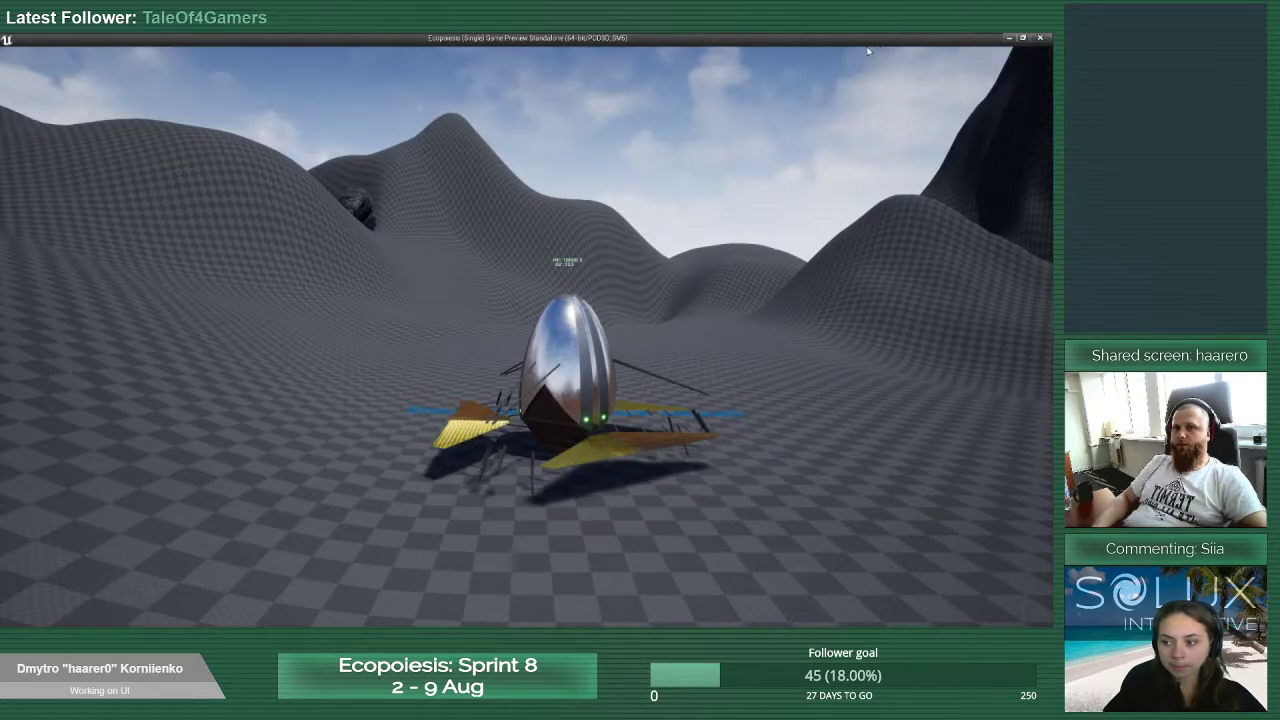
pyautogui.doubleClick(971, 38)
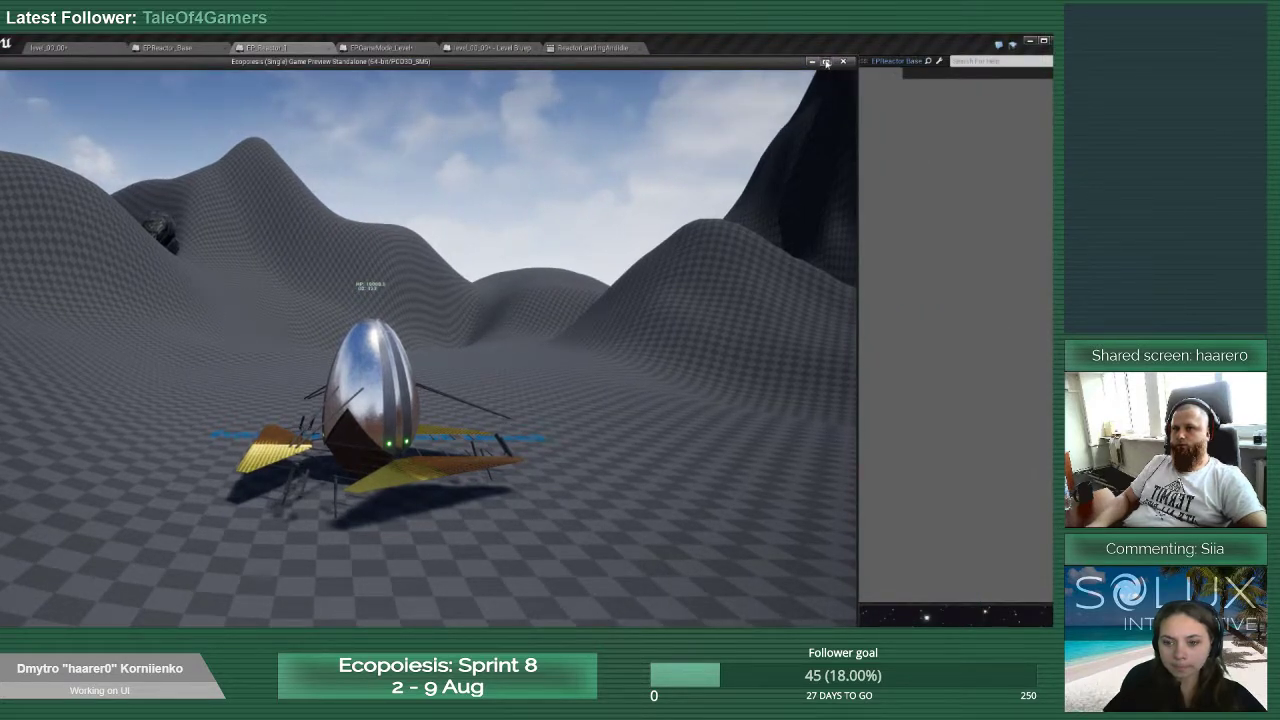
pyautogui.click(826, 63)
pyautogui.click(1024, 38)
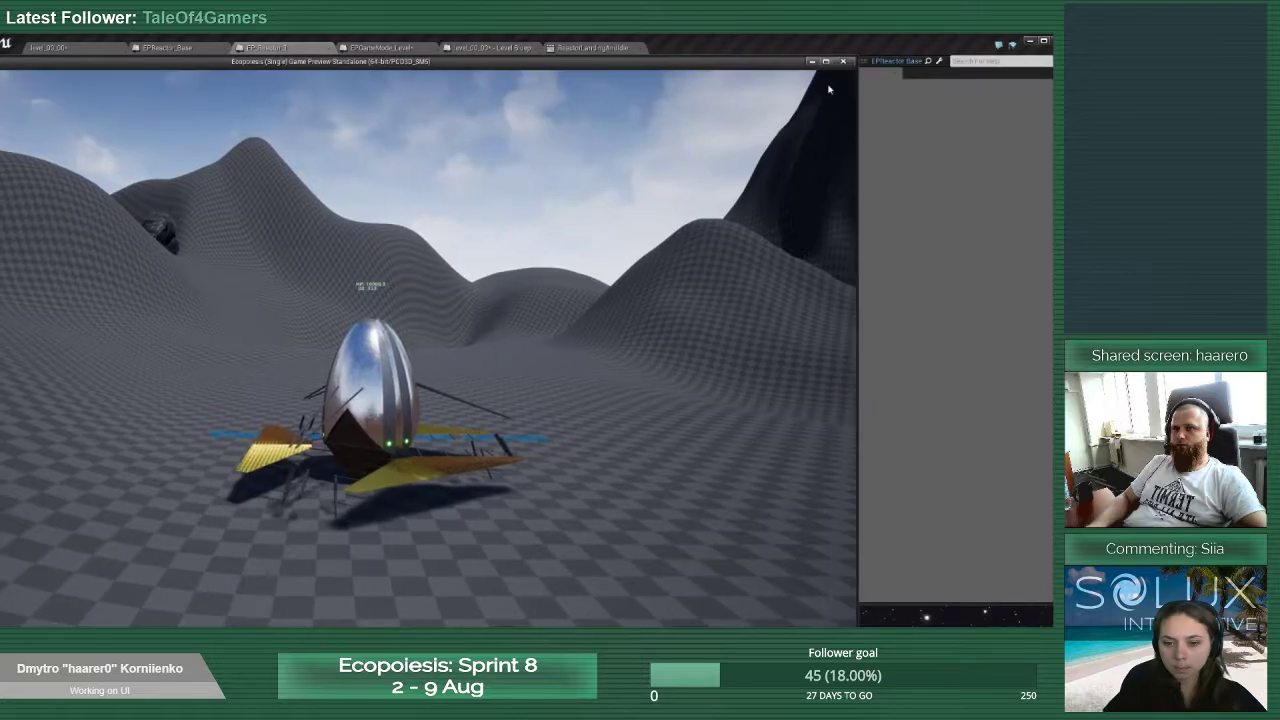
pyautogui.click(826, 61)
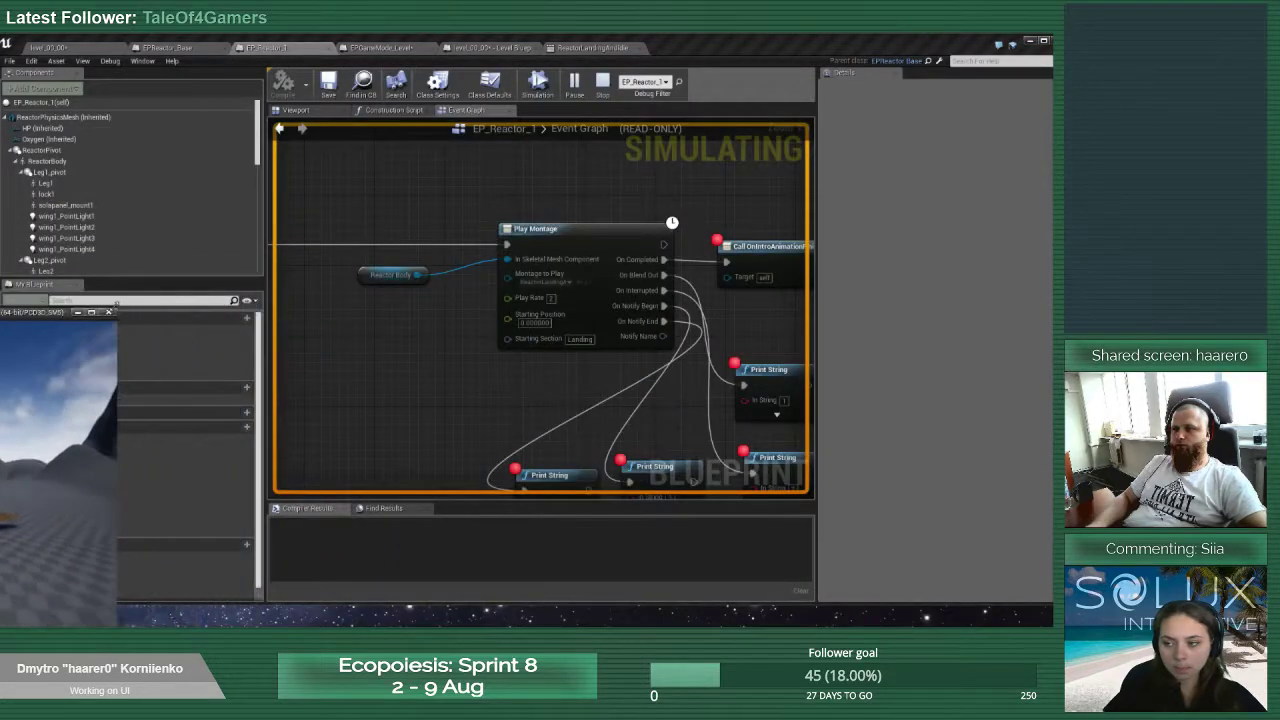
pyautogui.moveTo(60, 312); pyautogui.dragTo(399, 157)
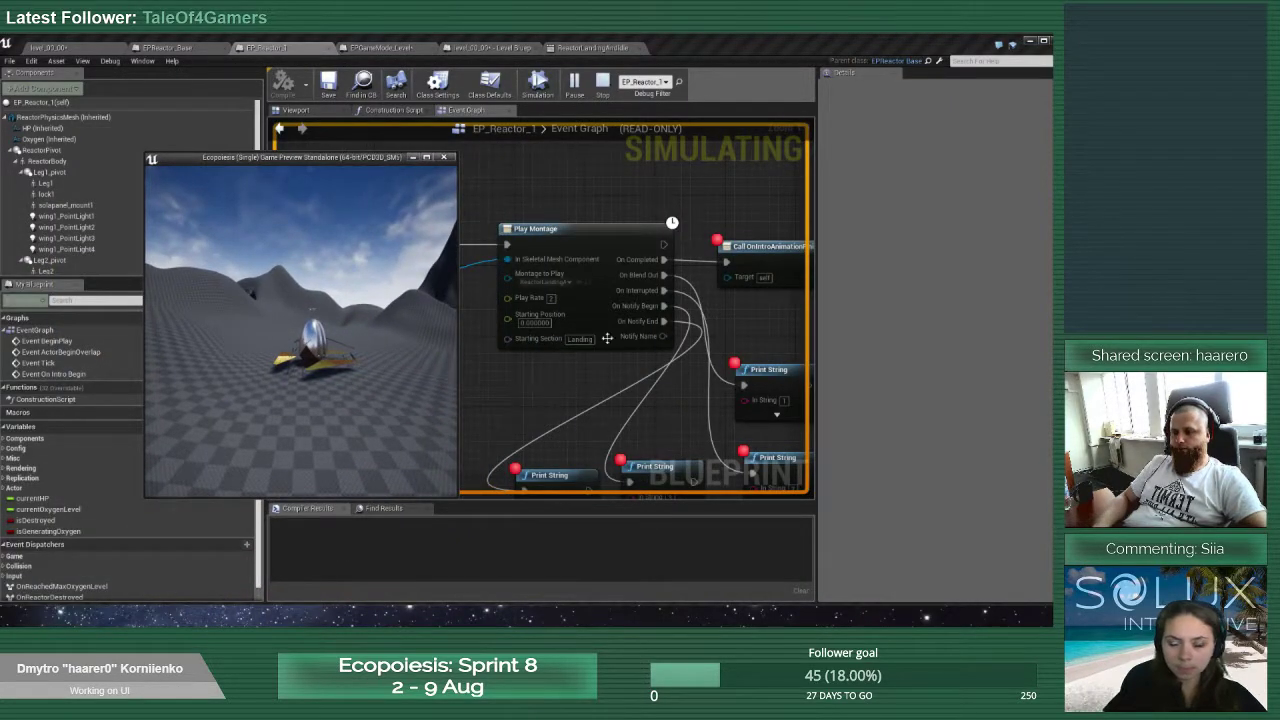
pyautogui.click(644, 390)
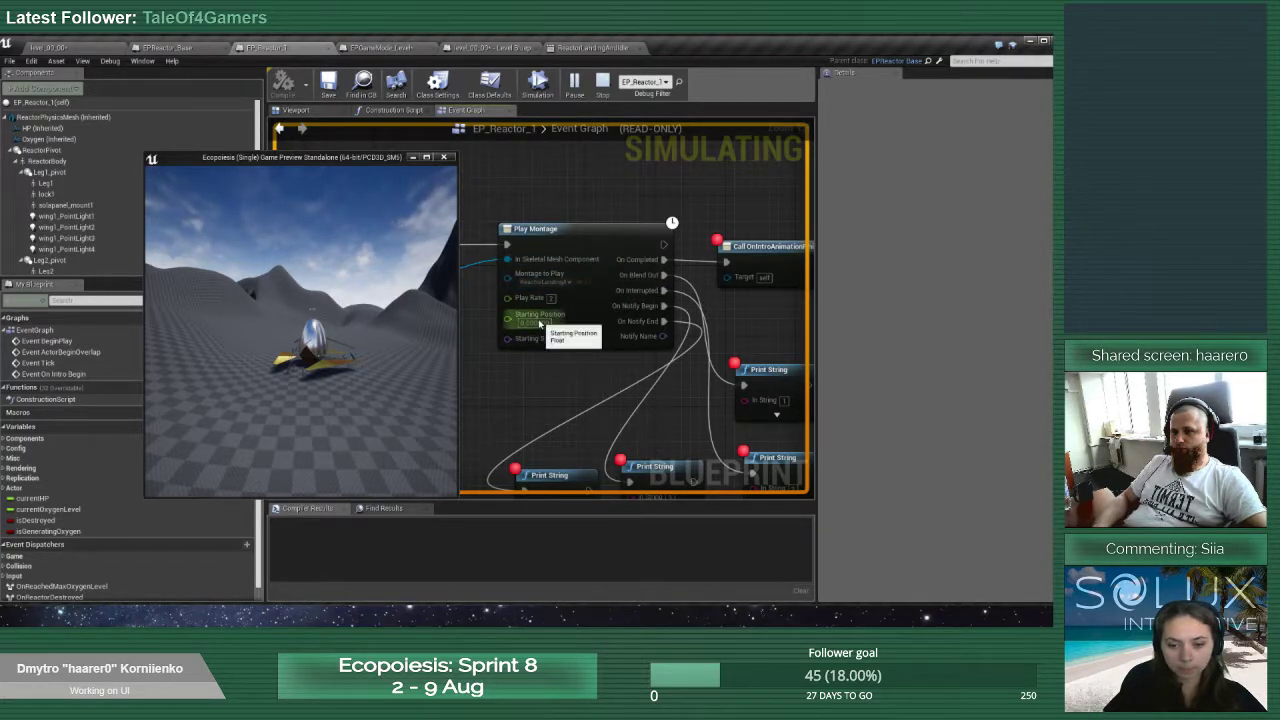
pyautogui.click(602, 84)
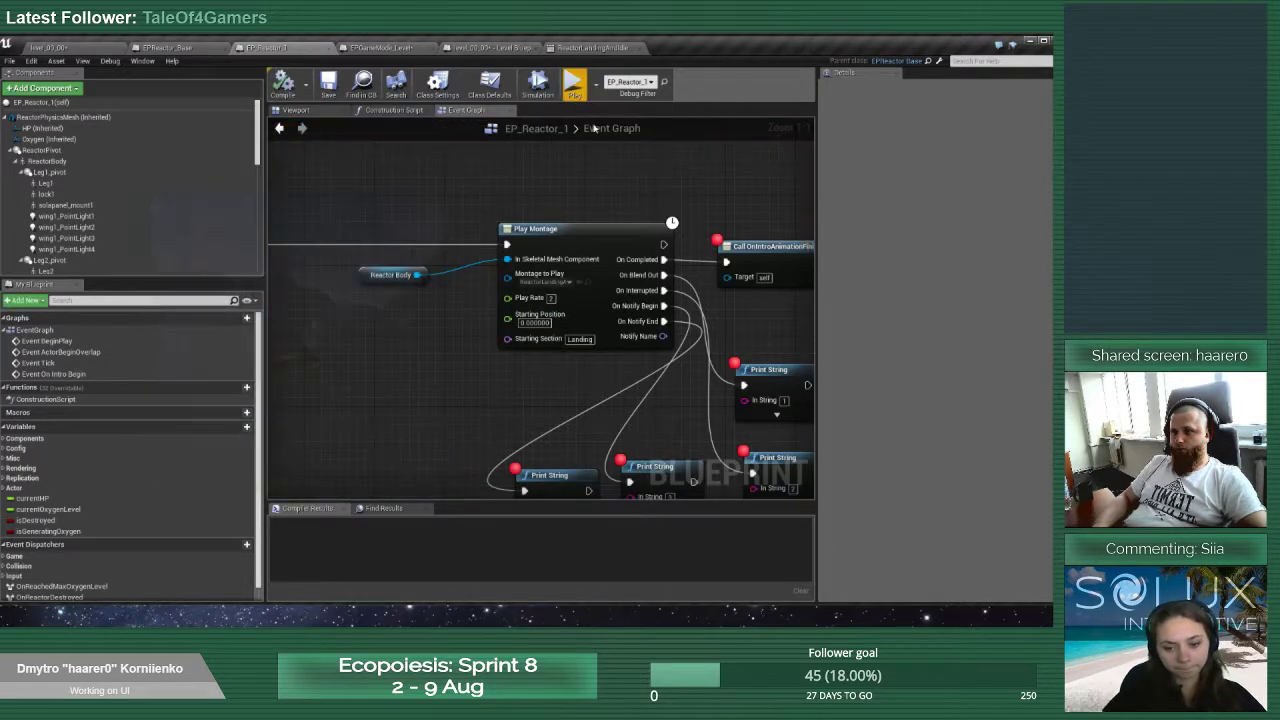
# Pause and rewind the ReactorLandingAndIdle preview, widen the details area, and examine the Reactor_Landing_Animation segment's timing settings
pyautogui.click(560, 47)
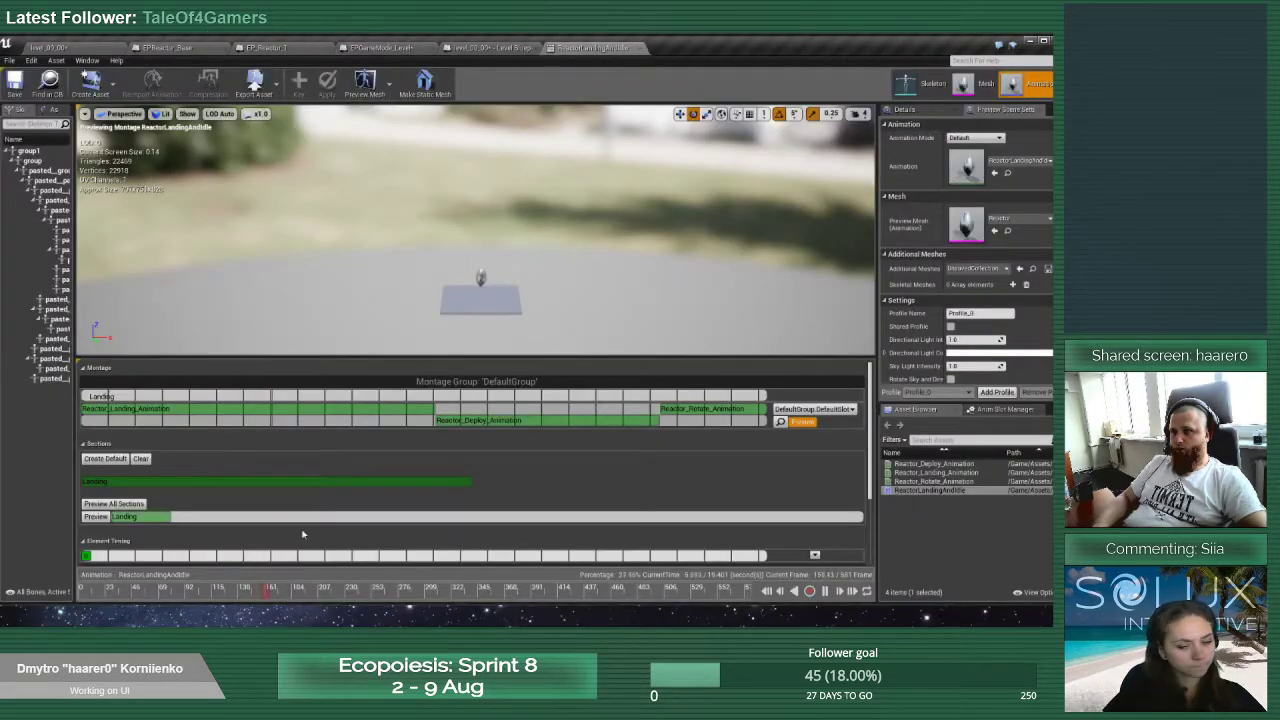
pyautogui.click(825, 591)
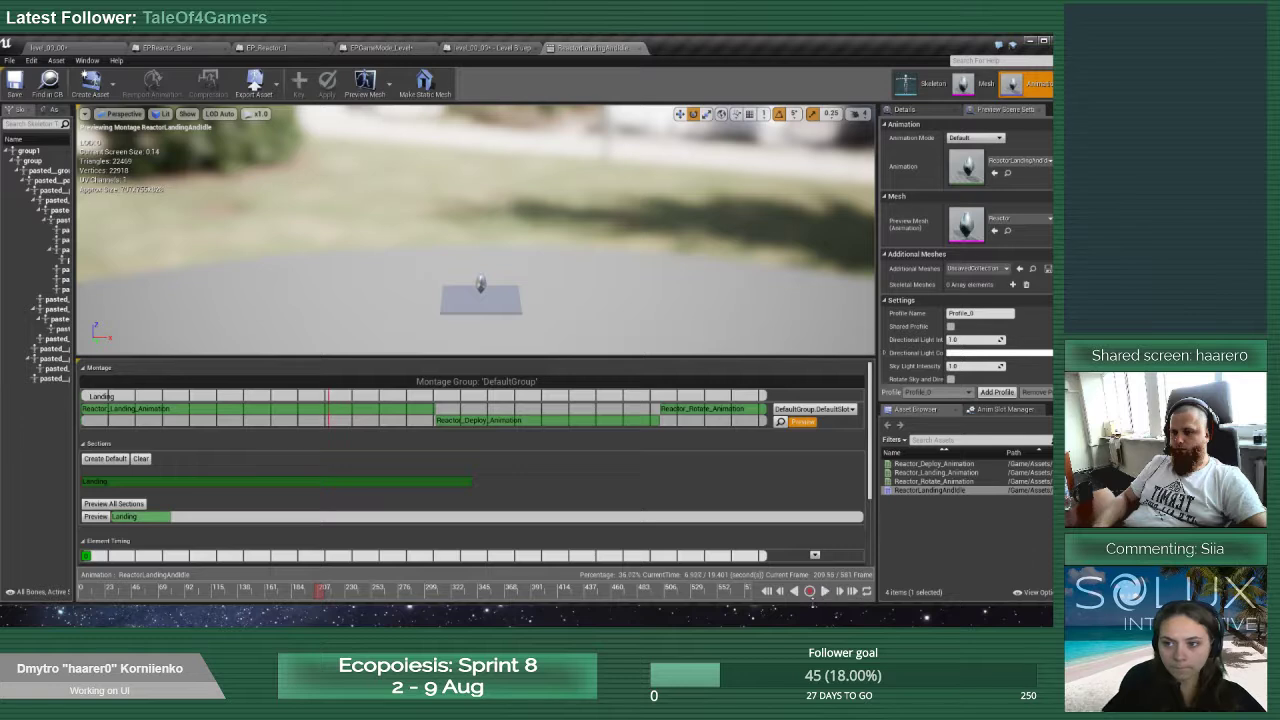
pyautogui.click(767, 591)
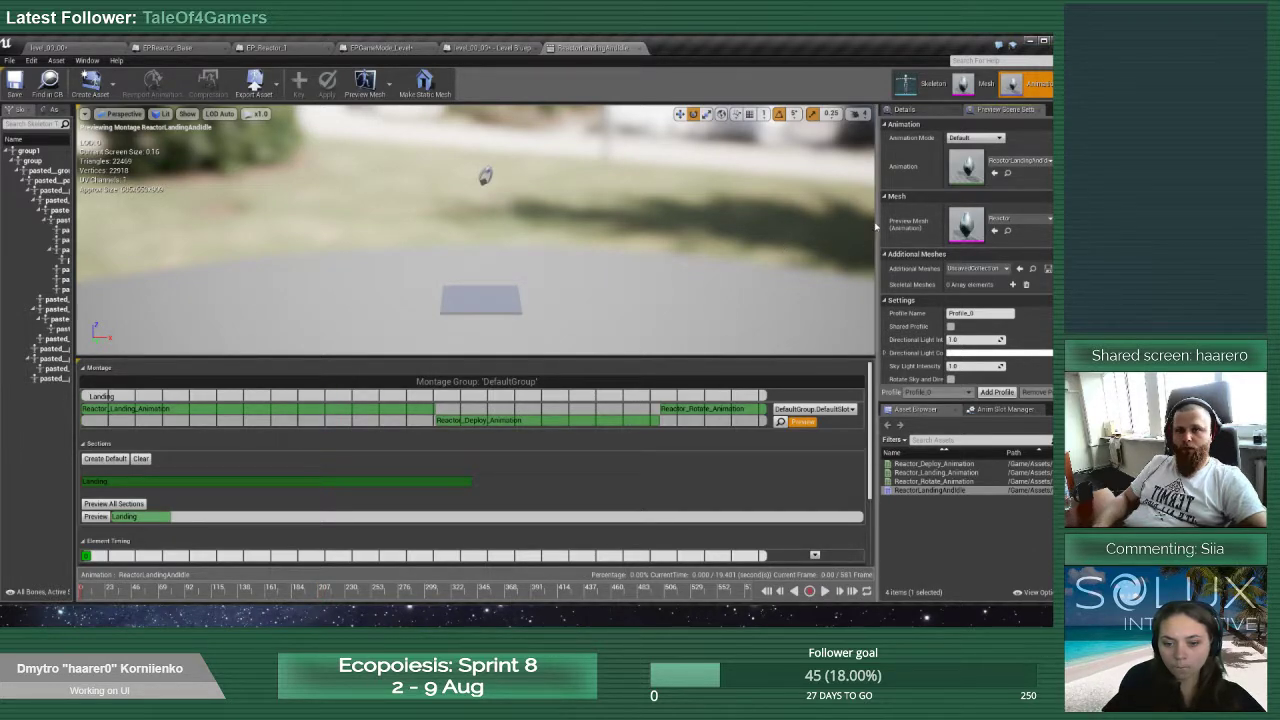
pyautogui.moveTo(876, 224); pyautogui.dragTo(686, 224)
pyautogui.click(737, 111)
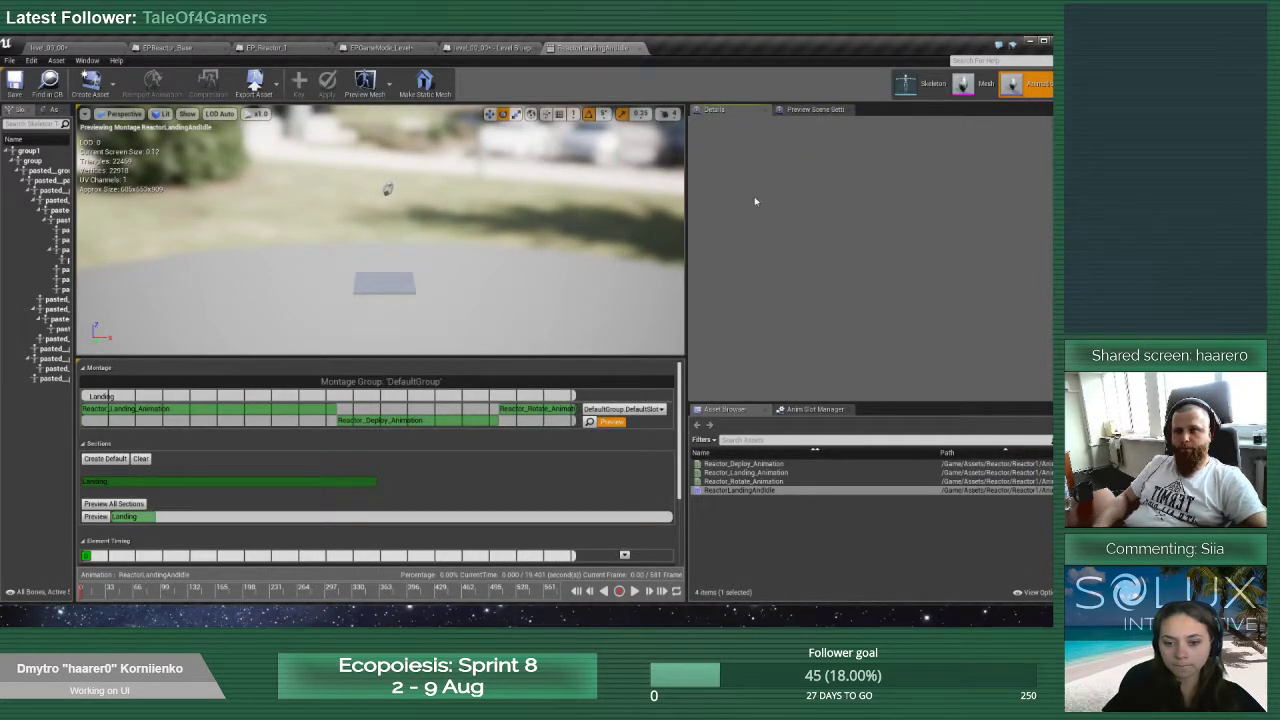
pyautogui.click(155, 408)
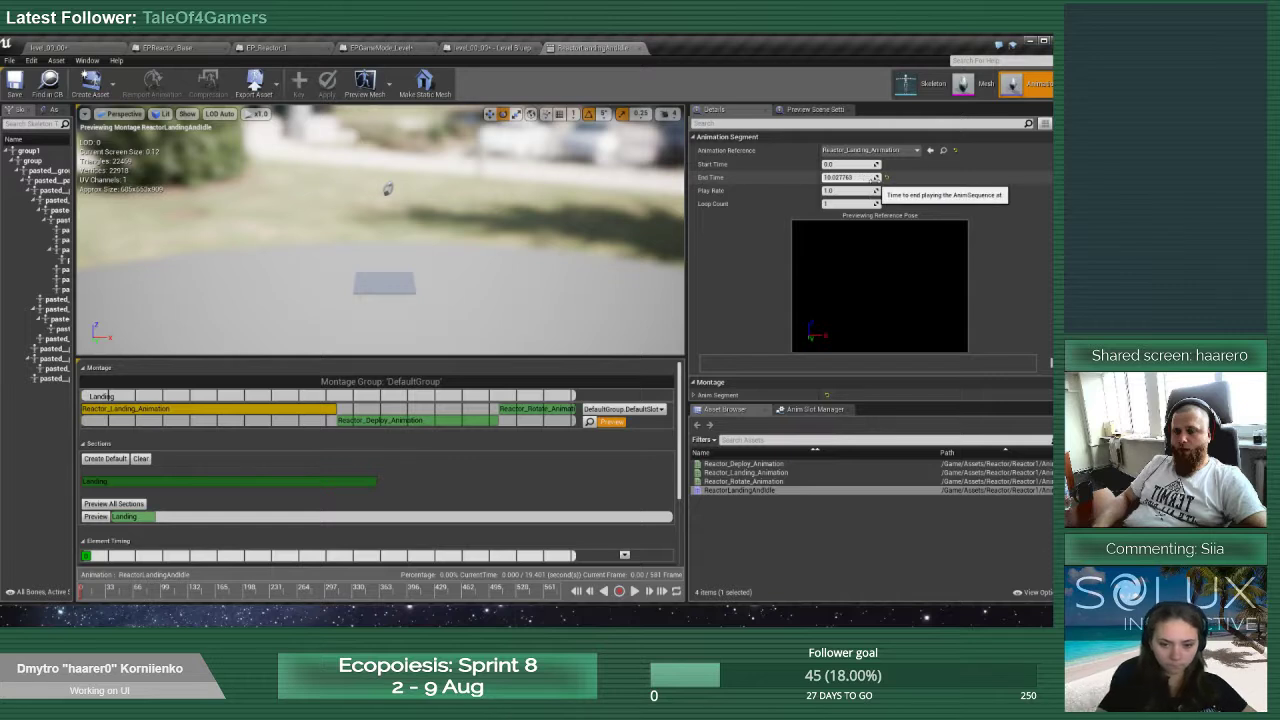
# Delete the Reactor_Rotate_Animation segment from the end of the ReactorLandingAndIdle montage
pyautogui.click(513, 410)
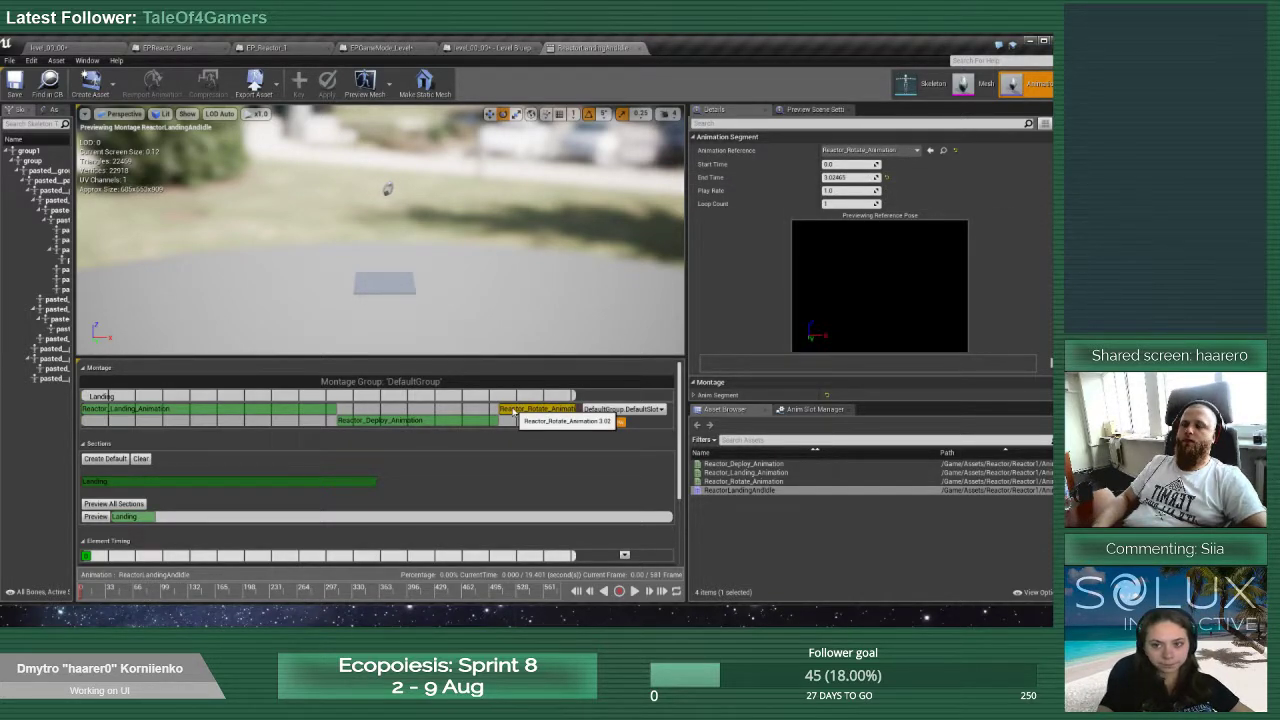
pyautogui.rightClick(513, 413)
pyautogui.click(502, 412)
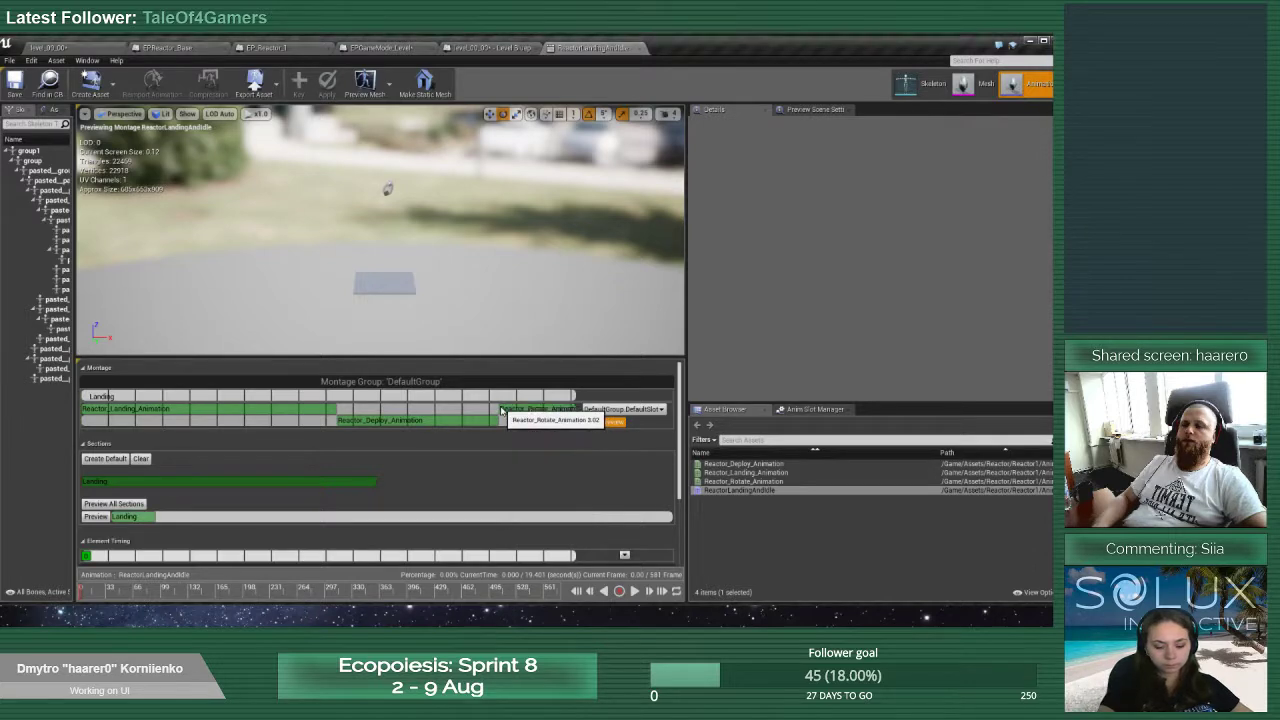
pyautogui.rightClick(502, 411)
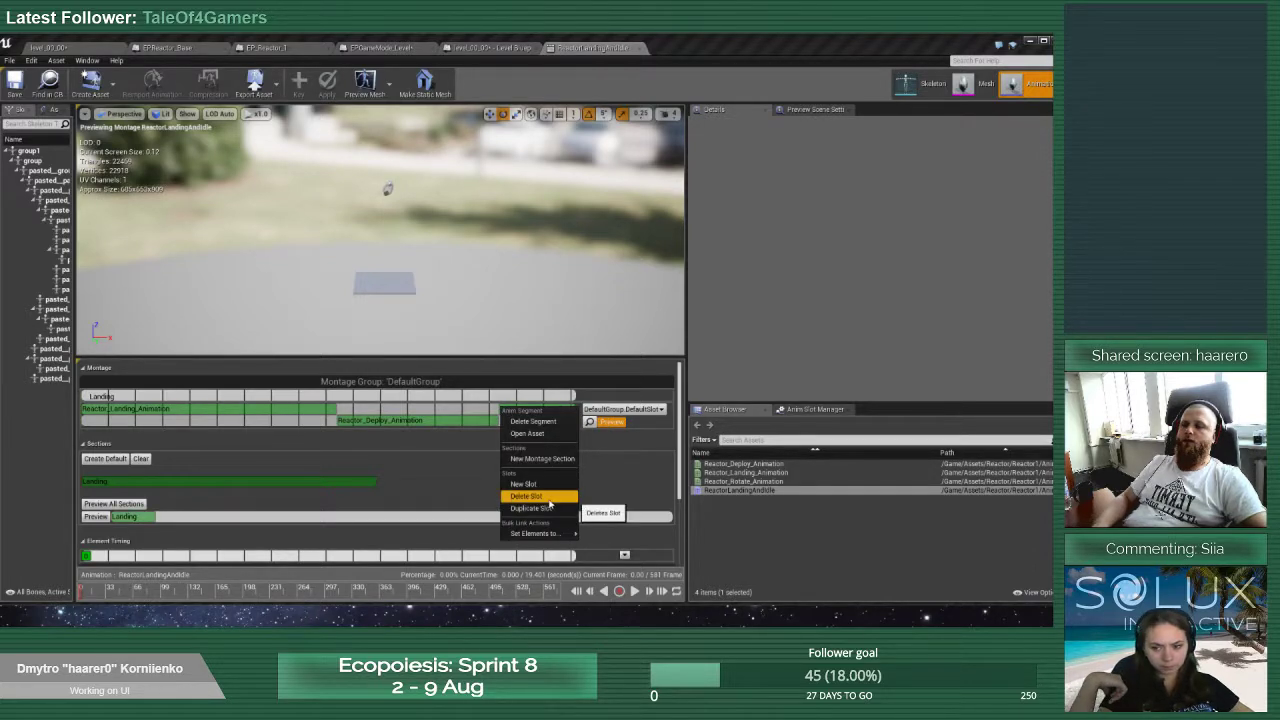
pyautogui.click(534, 421)
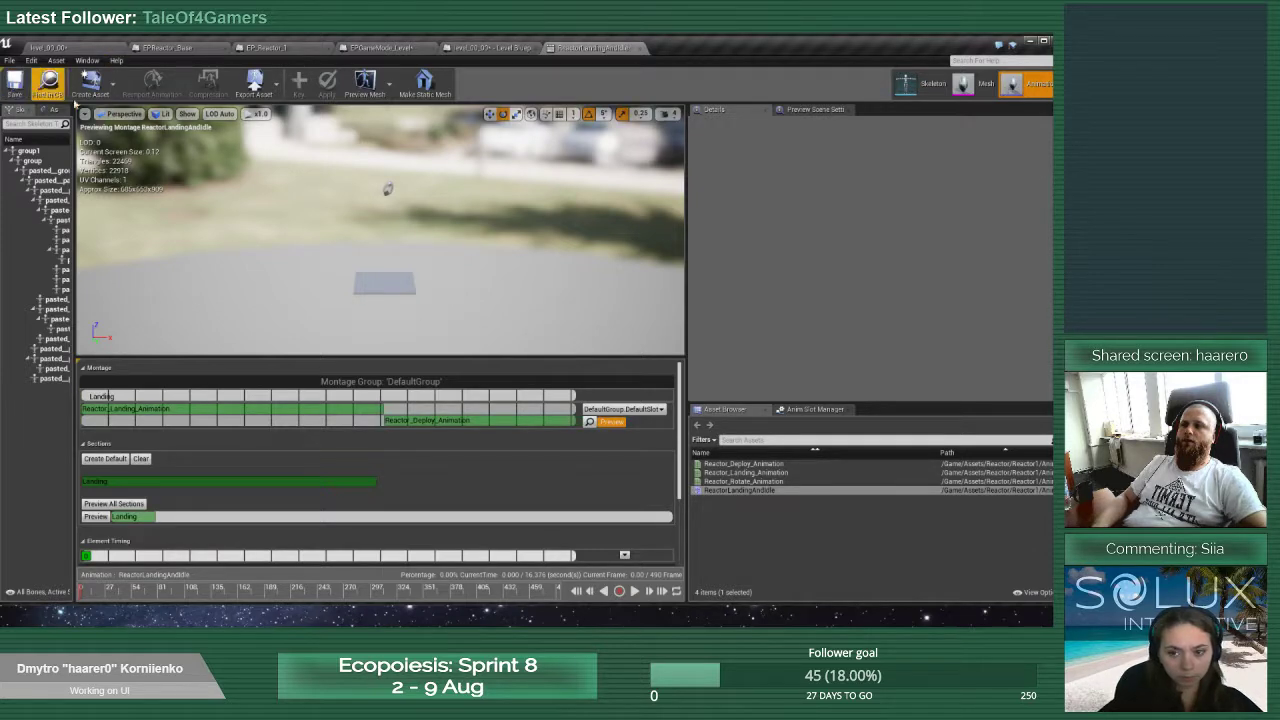
# Enable Show Section Timing Nodes for the montage's section name track
pyautogui.scroll(-2, 186, 511)
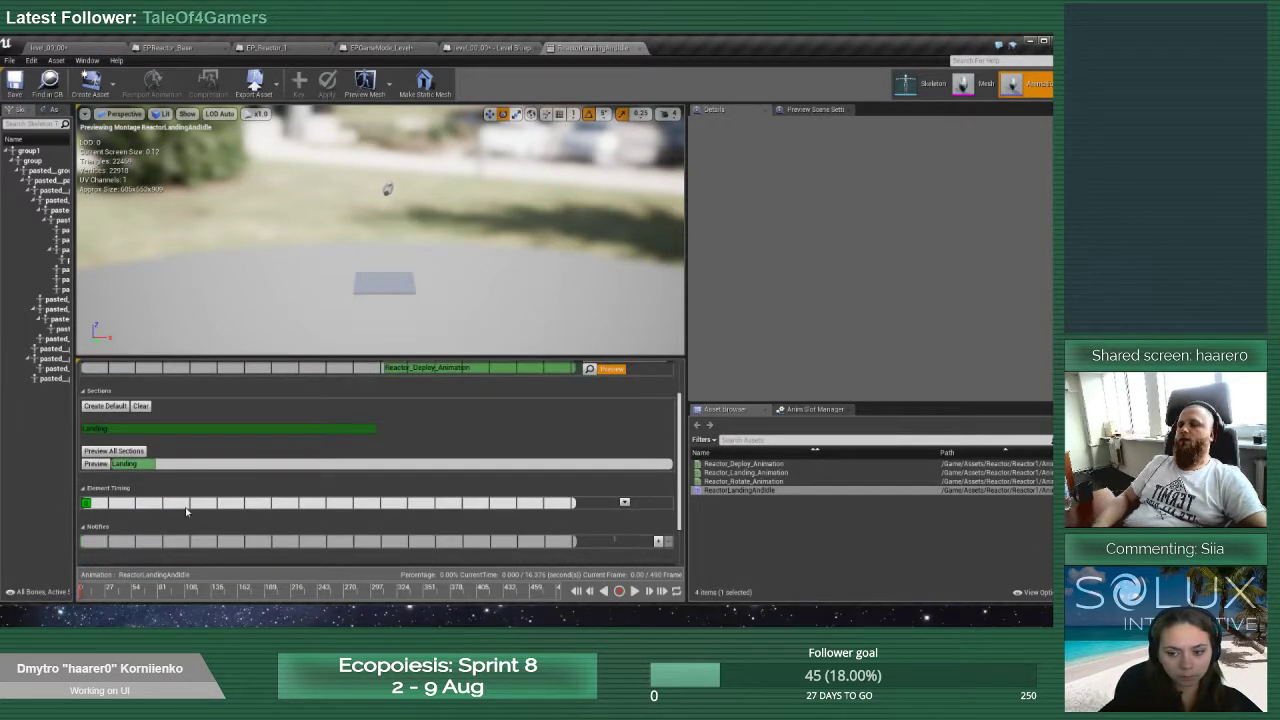
pyautogui.click(624, 502)
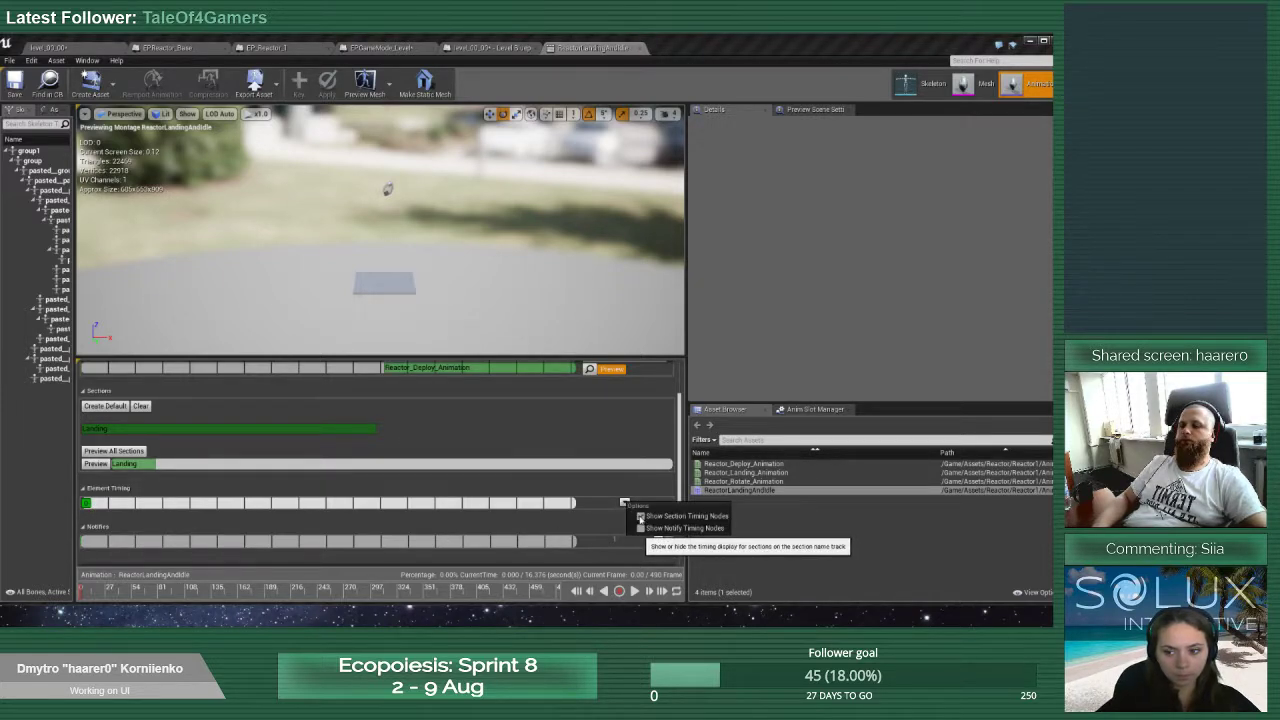
pyautogui.click(641, 516)
pyautogui.scroll(2, 342, 470)
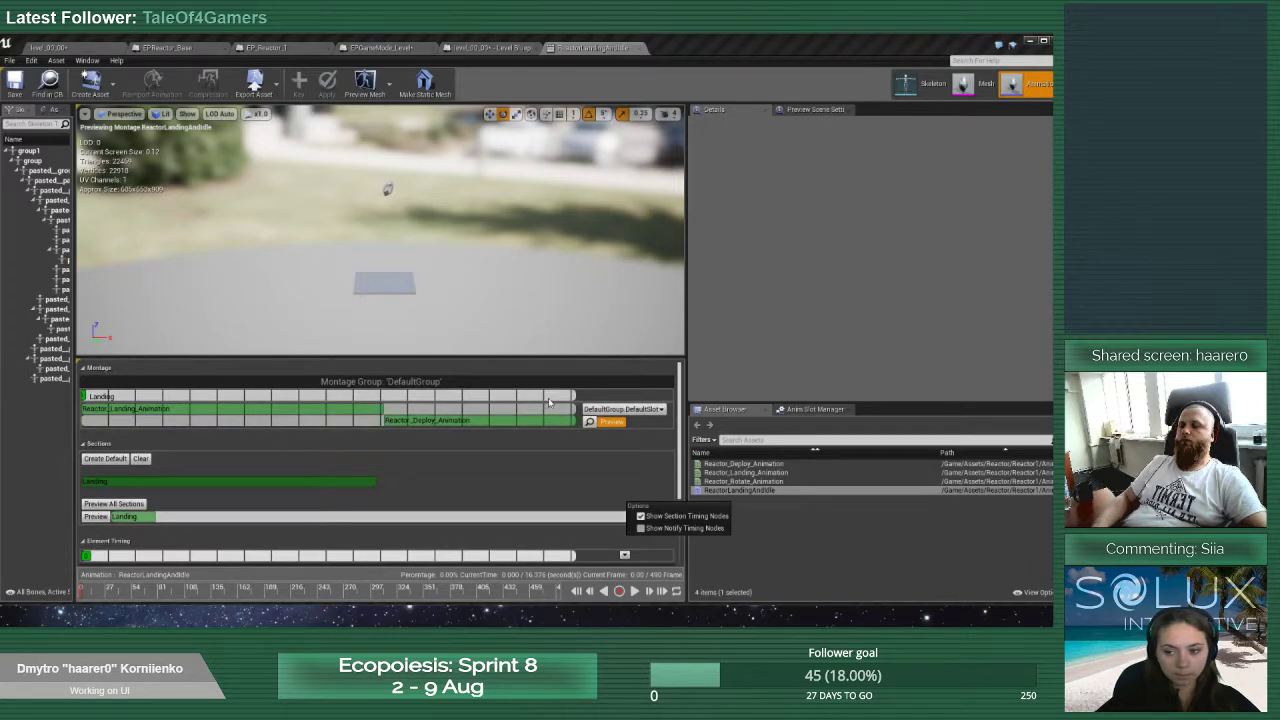
# Add a montage section named Opening where the Reactor_Deploy_Animation segment begins
pyautogui.rightClick(383, 396)
pyautogui.click(400, 410)
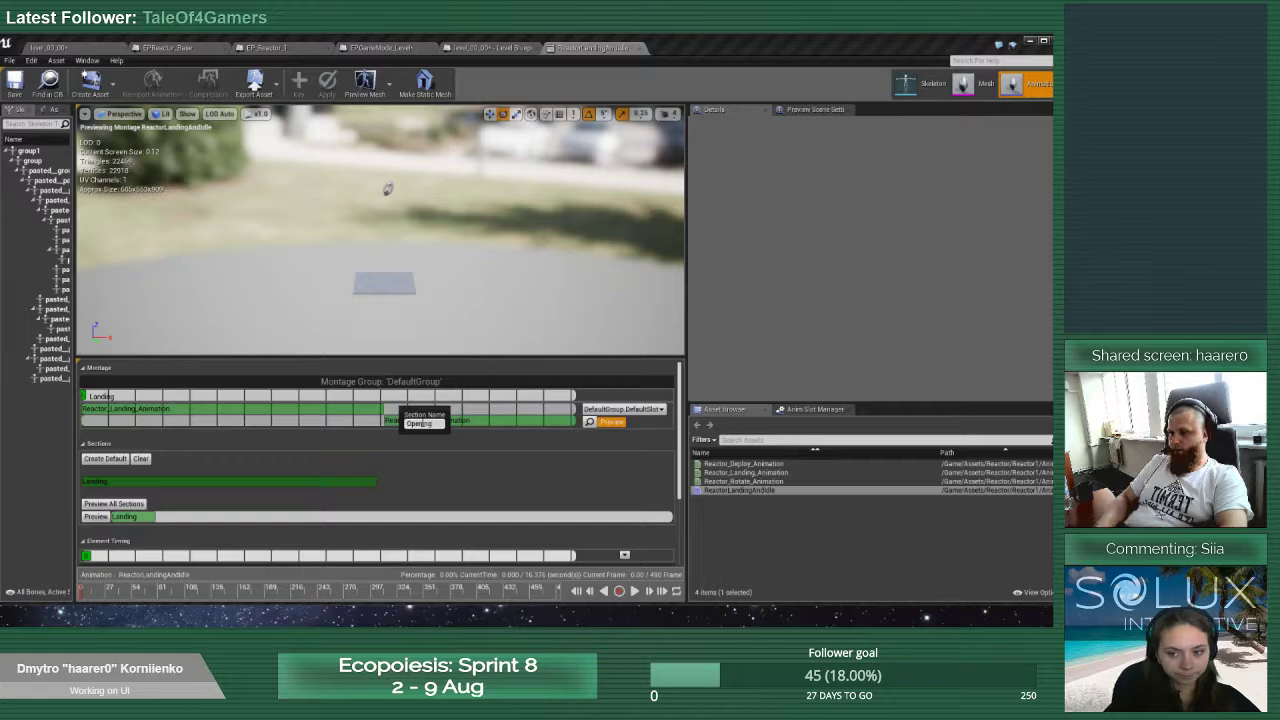
pyautogui.press('Return')
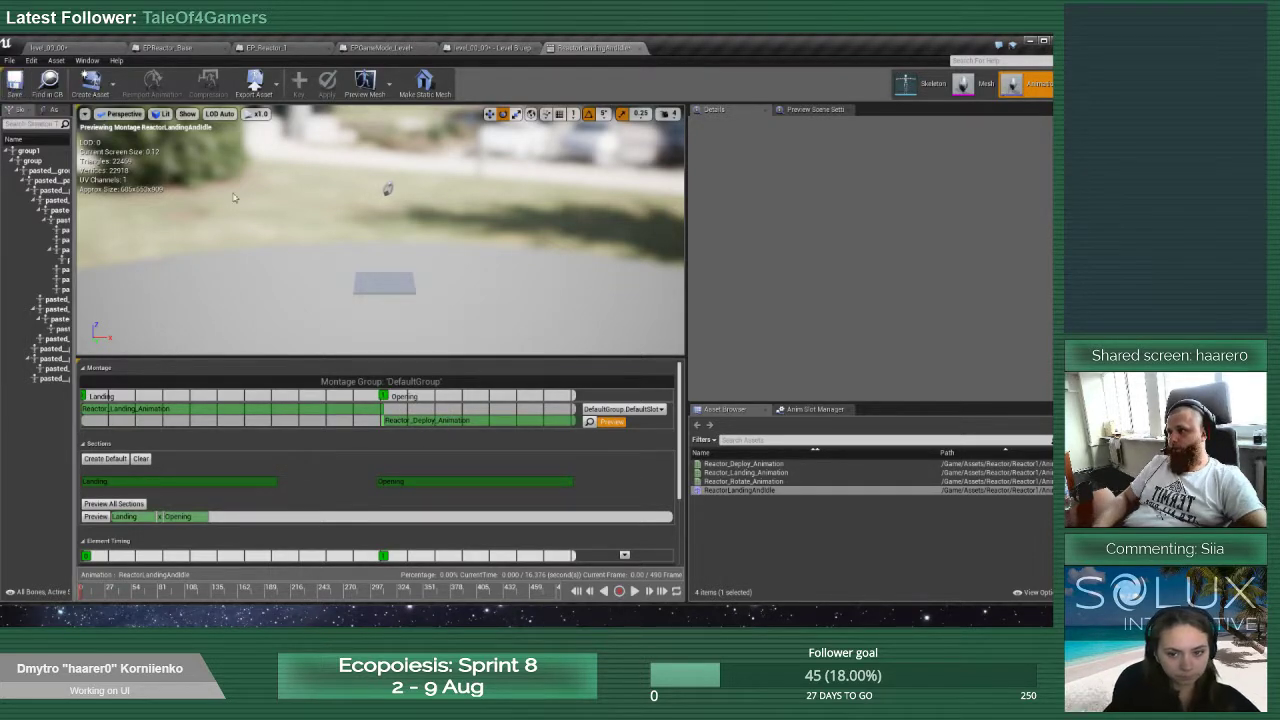
# Set the Starting Section of the Play Montage node in EP_Reactor_1 to Opening
pyautogui.click(490, 47)
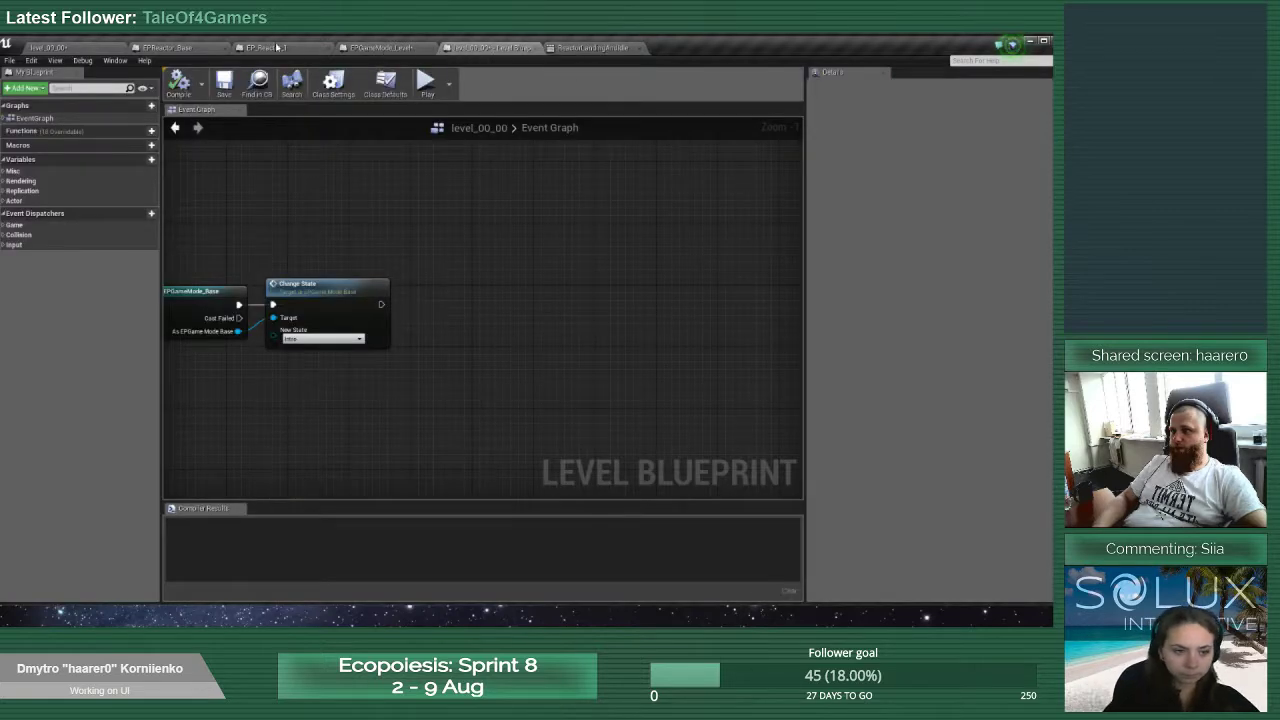
pyautogui.click(268, 47)
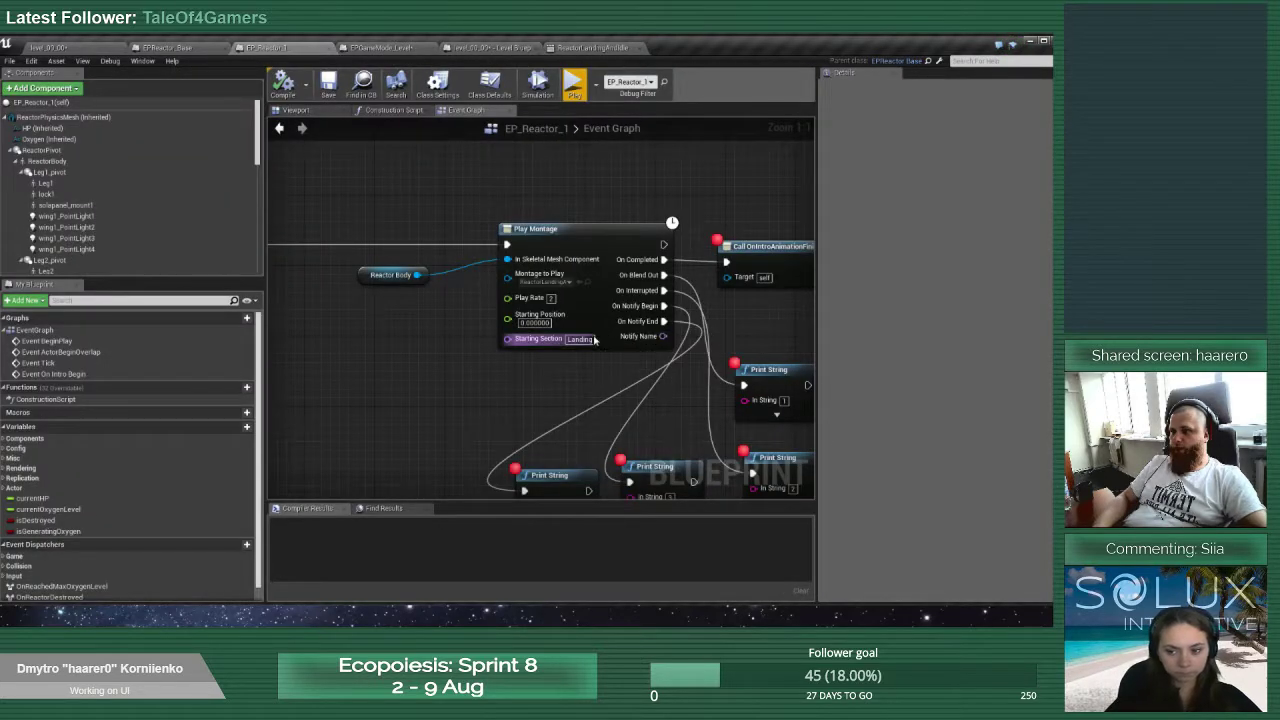
pyautogui.write('Openning')
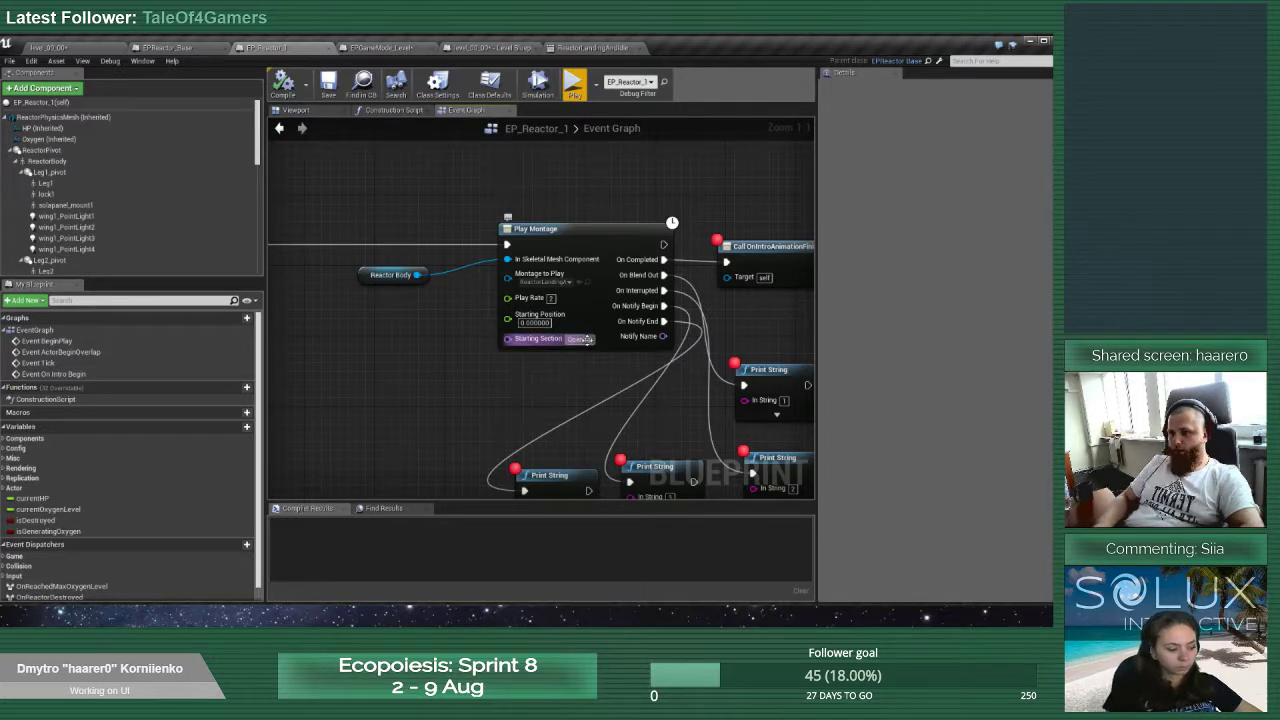
pyautogui.press('Return')
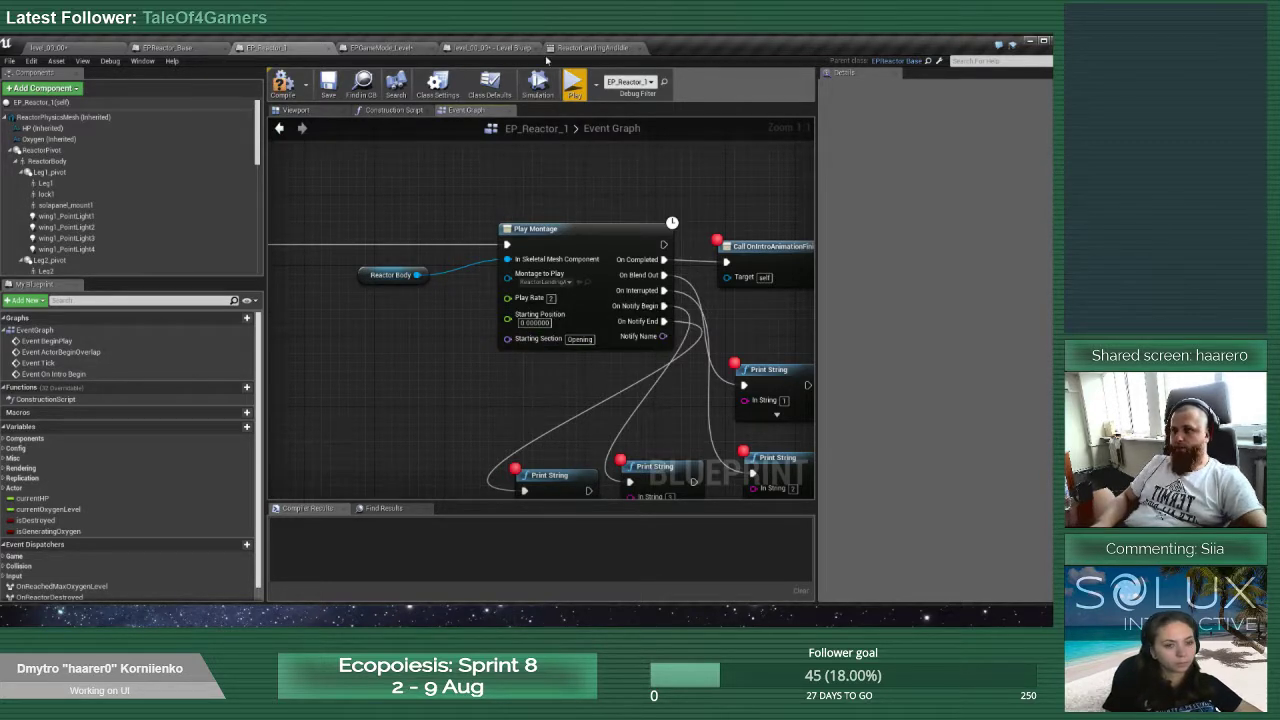
pyautogui.click(520, 49)
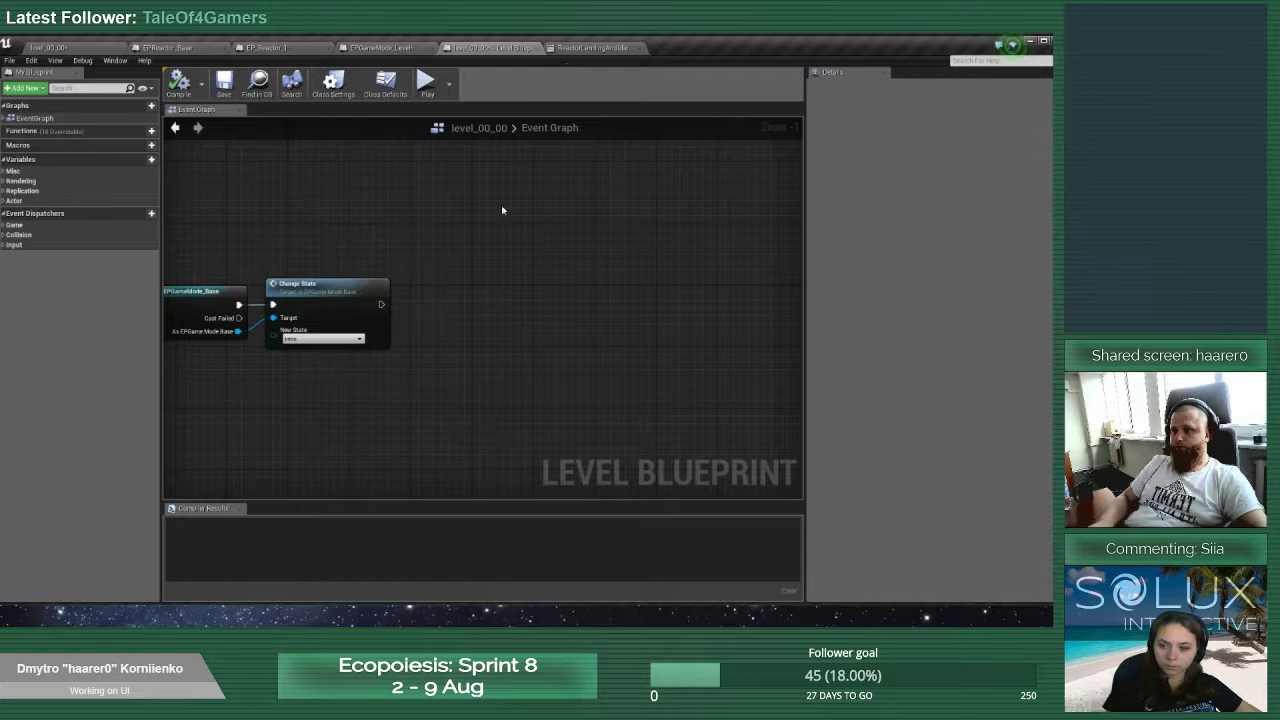
# Save the level blueprint, and in EP_Reactor_1's event graph move the Reactor Body node closer to Play Montage
pyautogui.hotkey('ctrl', 's')
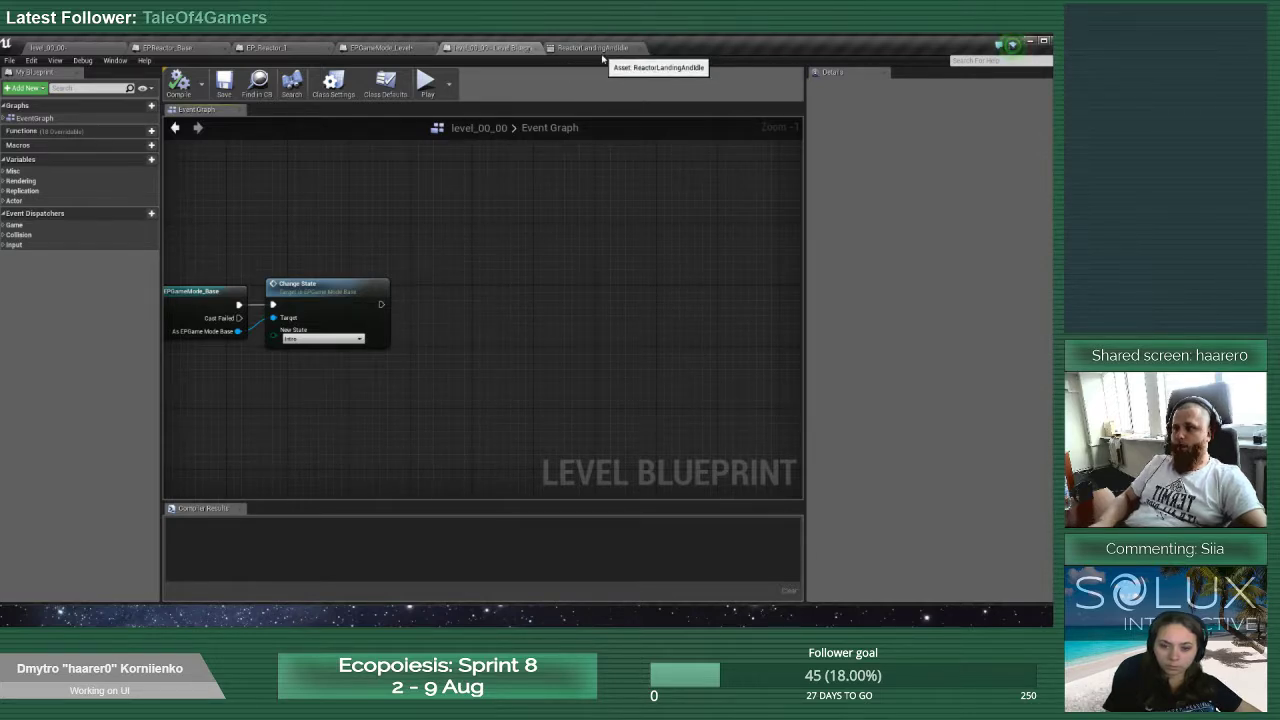
pyautogui.click(603, 52)
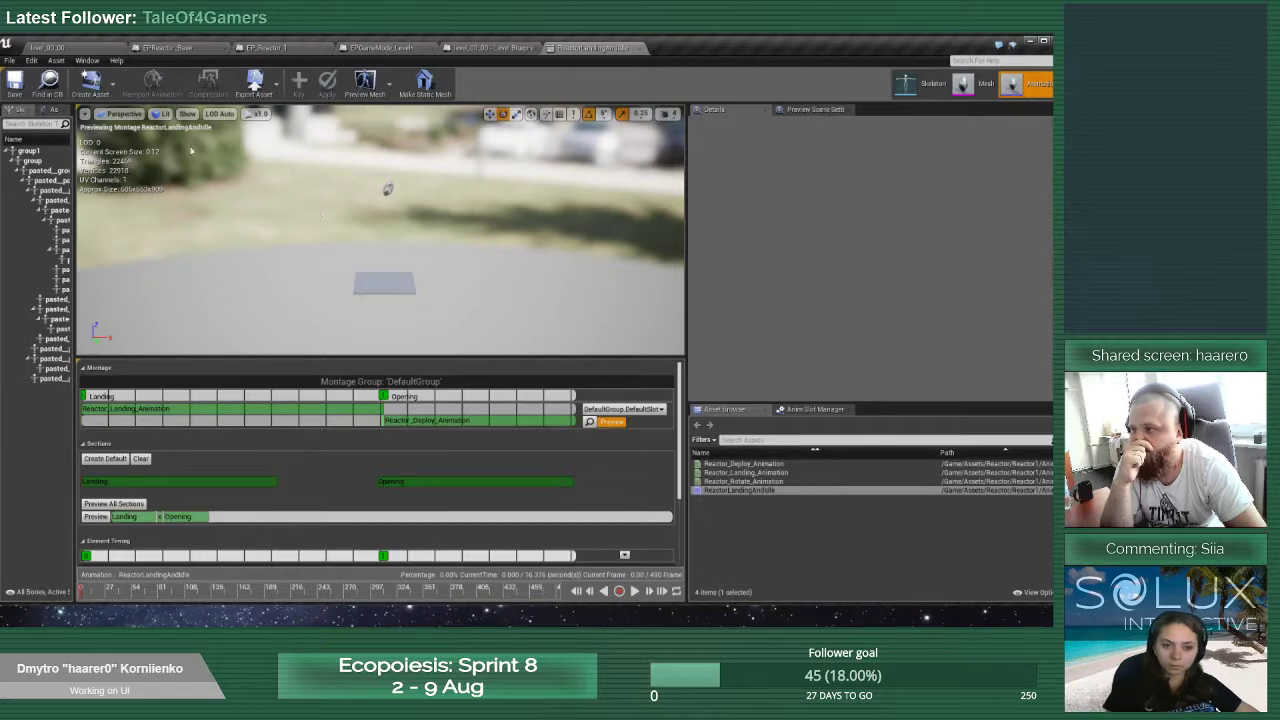
pyautogui.click(270, 48)
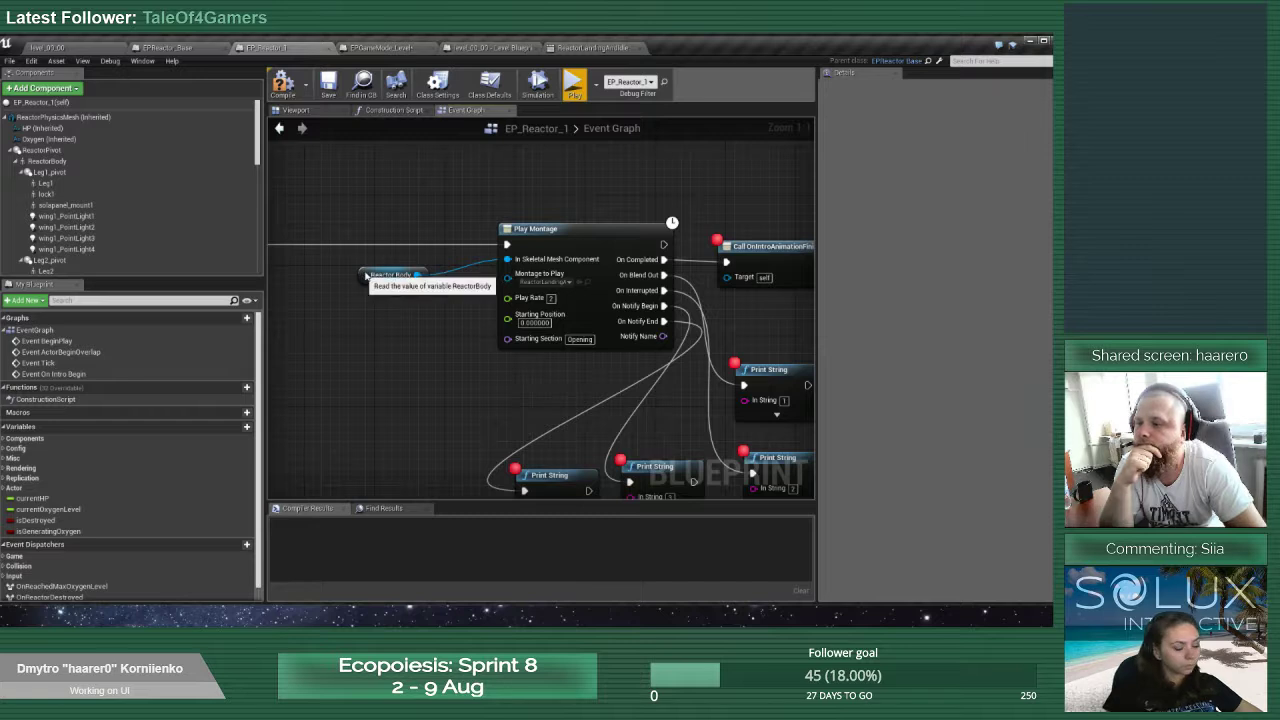
pyautogui.moveTo(365, 276); pyautogui.dragTo(427, 259)
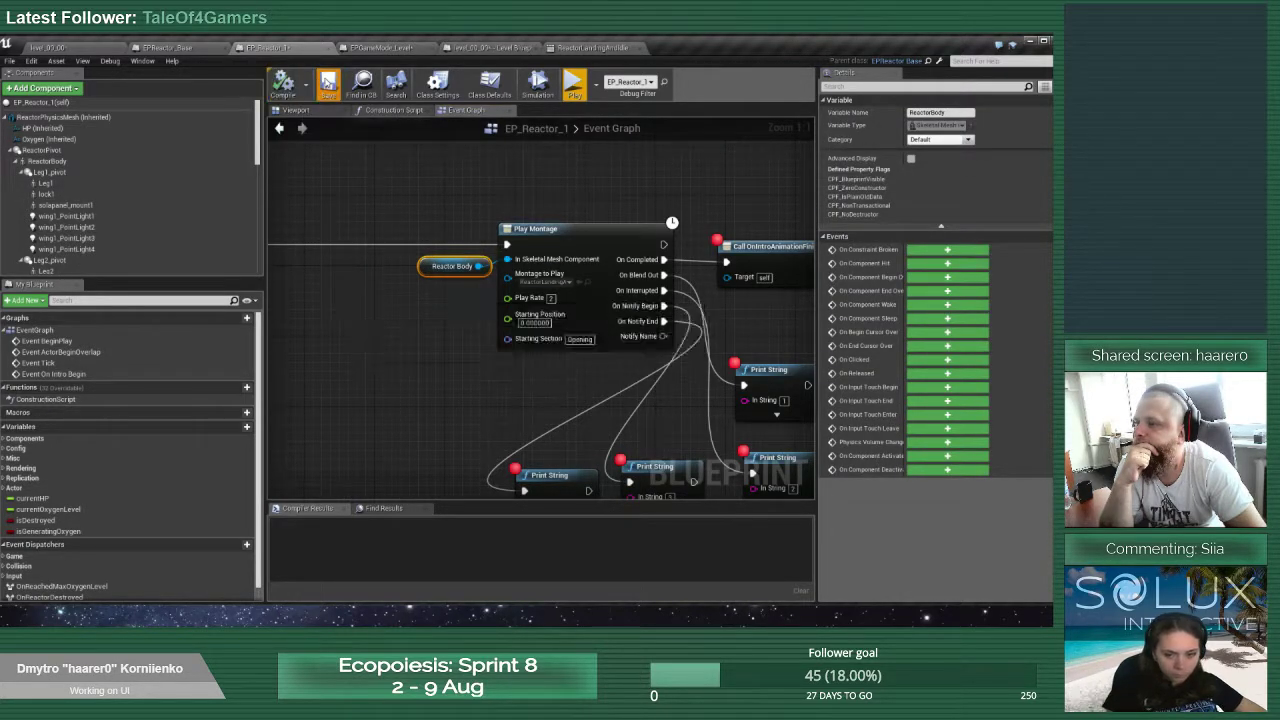
# Play-test level_00_00 to watch the reactor's animation, and stop the session
pyautogui.click(93, 48)
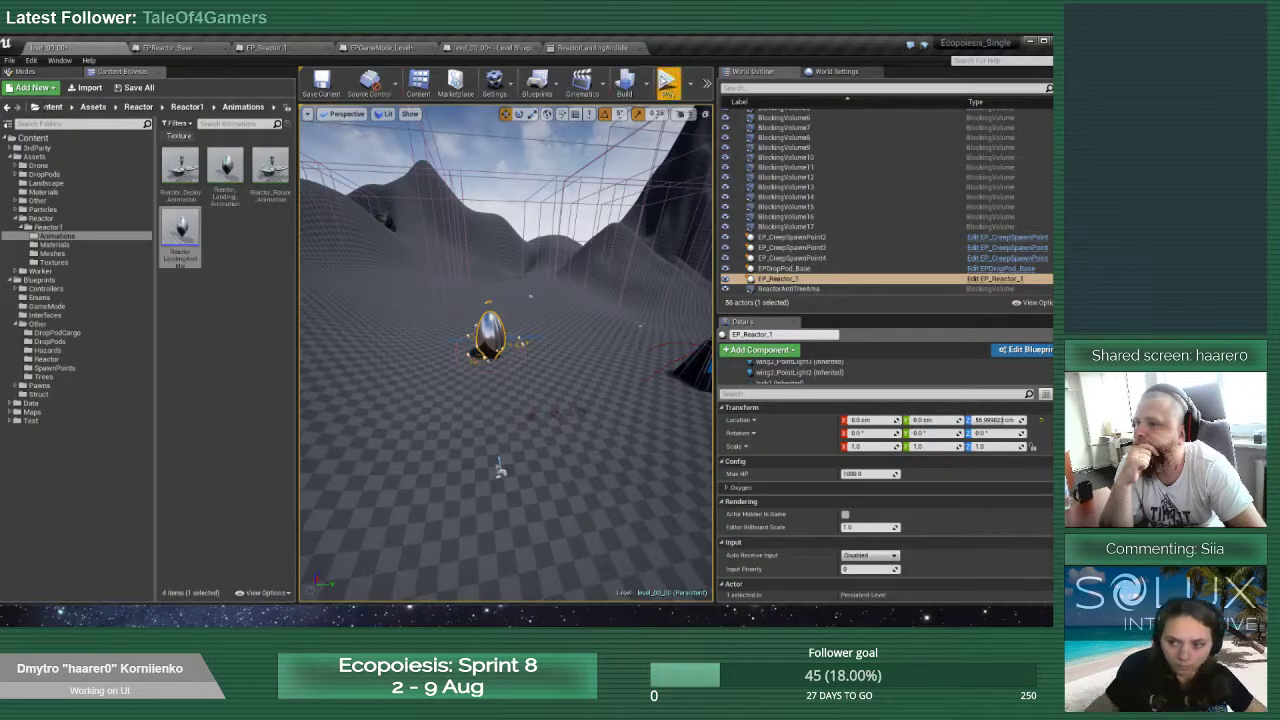
pyautogui.click(667, 85)
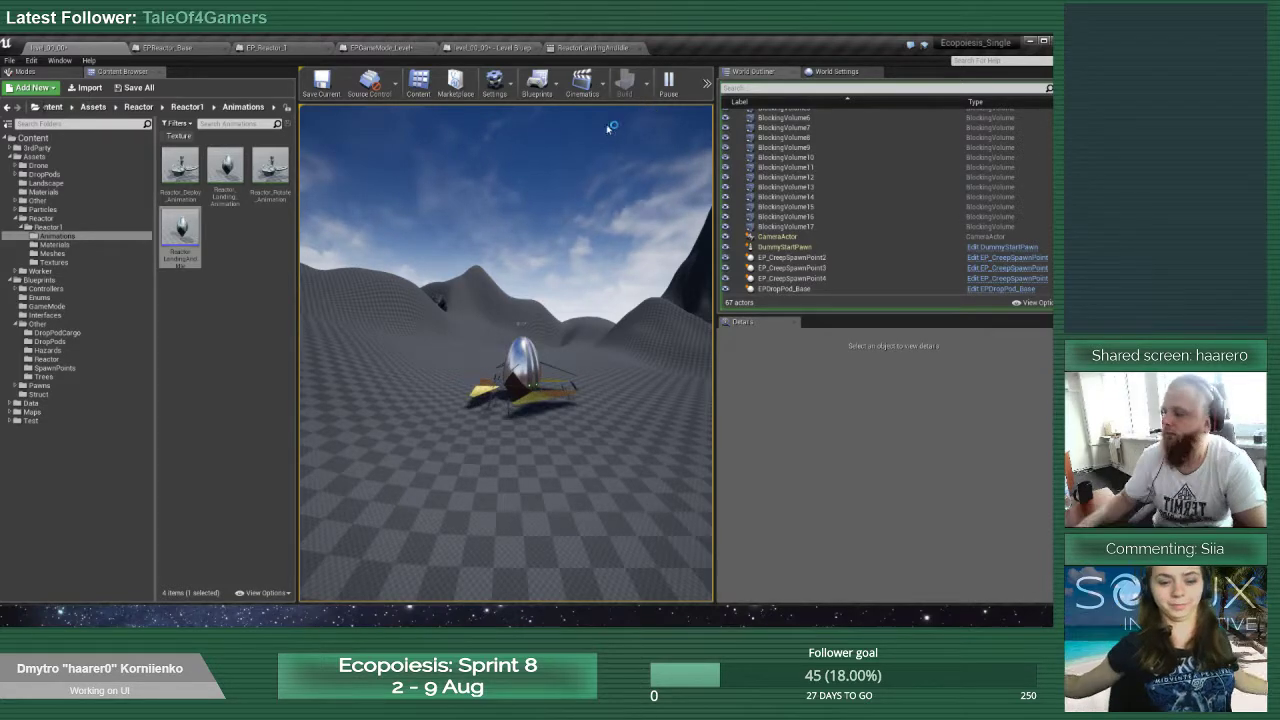
pyautogui.press('Escape')
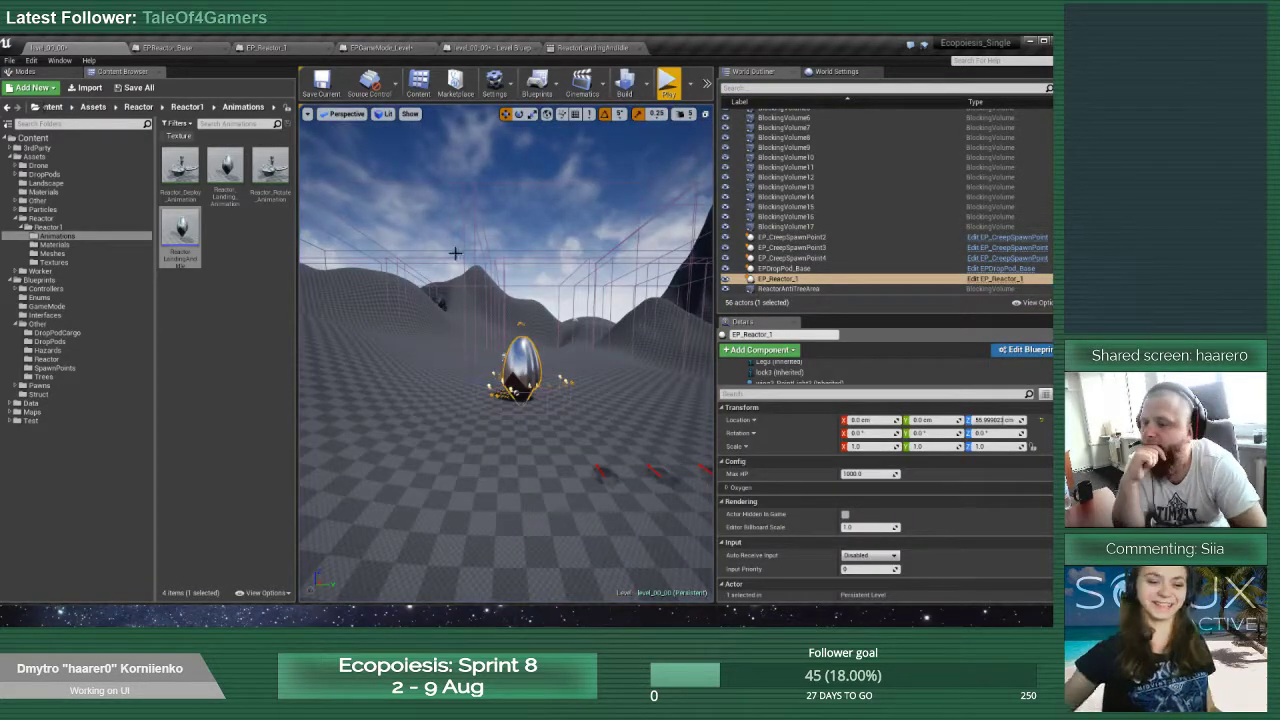
# Remove the breakpoints from the Switch on EPELevelStates and Branch nodes in EPGameMode_Level's Level States graph
pyautogui.click(385, 47)
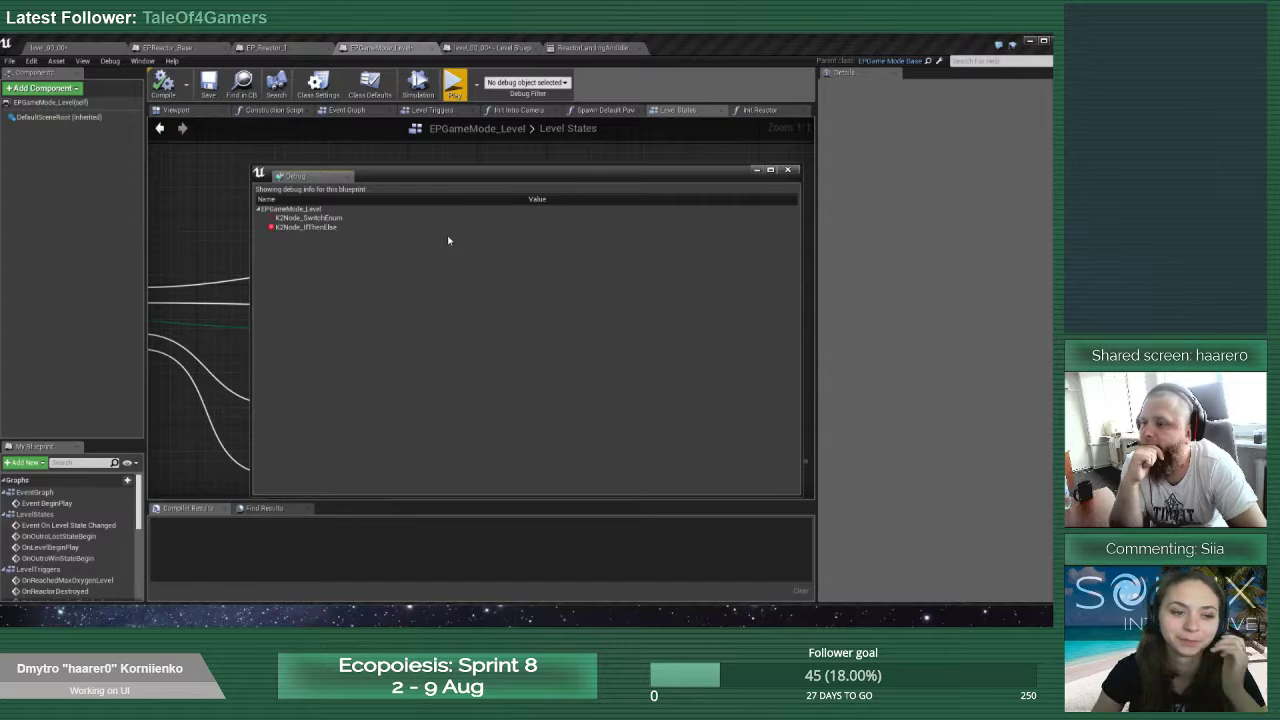
pyautogui.doubleClick(302, 218)
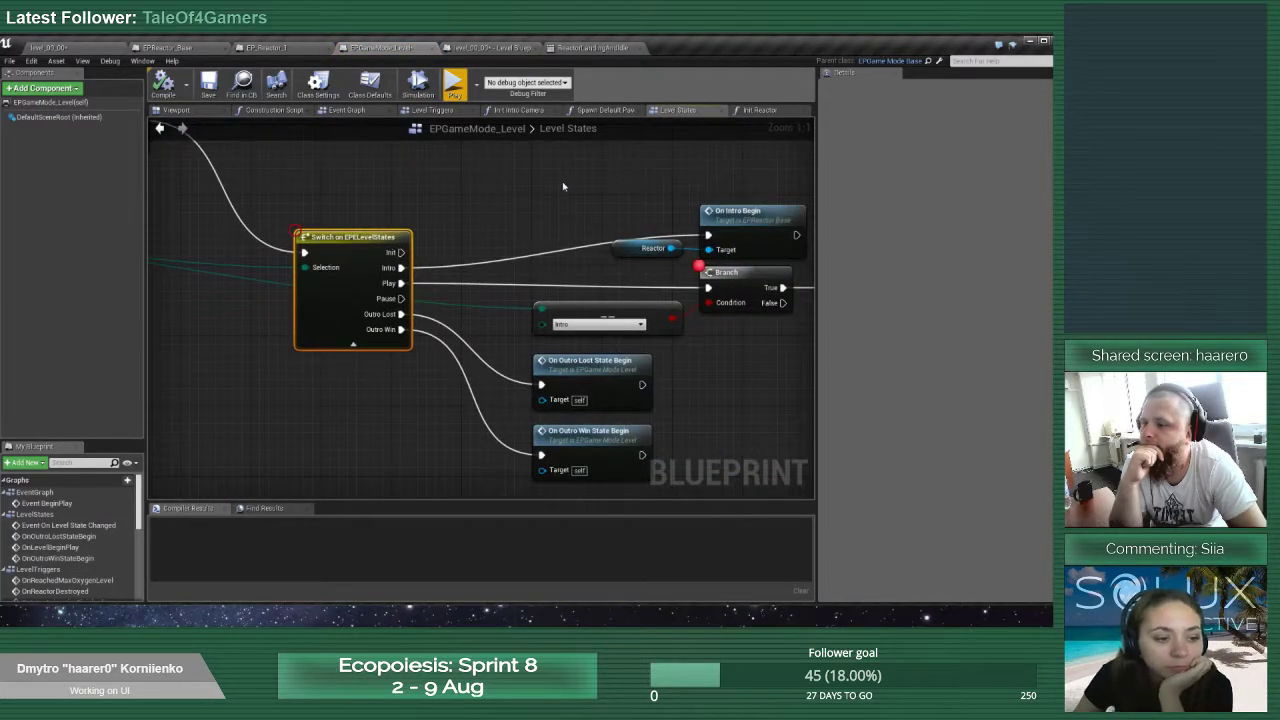
pyautogui.scroll(-1, 570, 195)
pyautogui.click(700, 262)
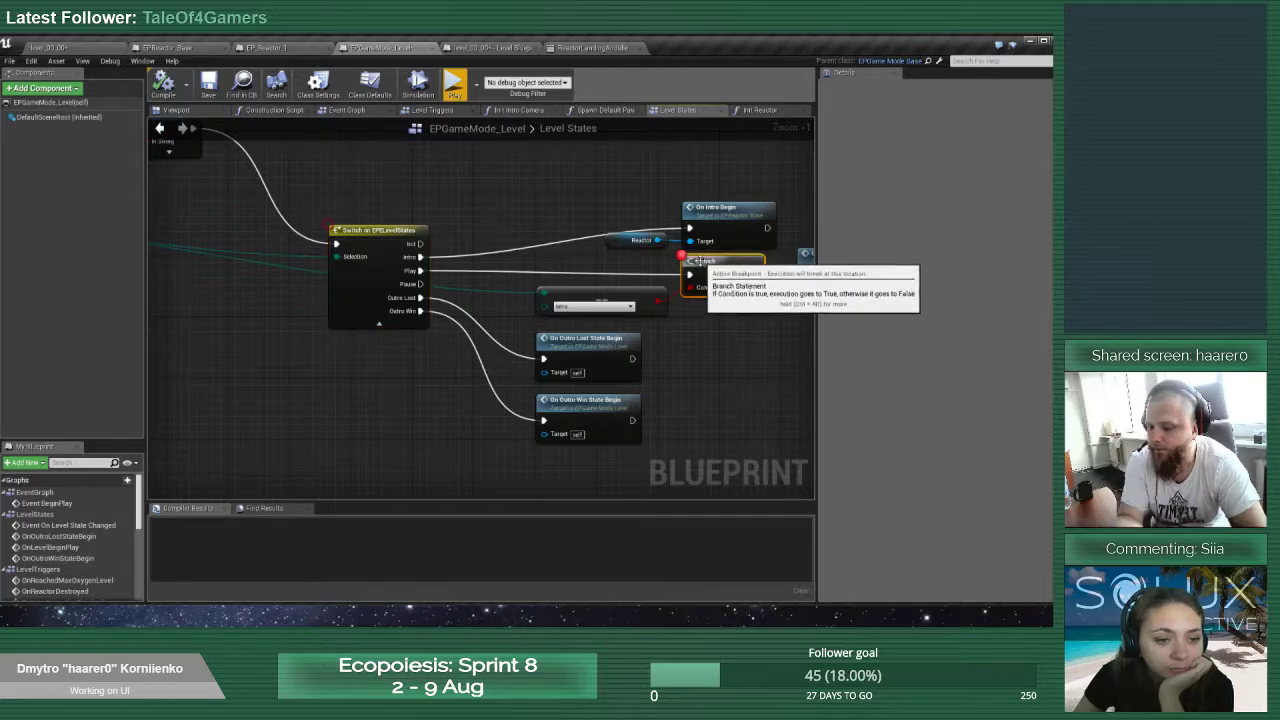
pyautogui.click(365, 228)
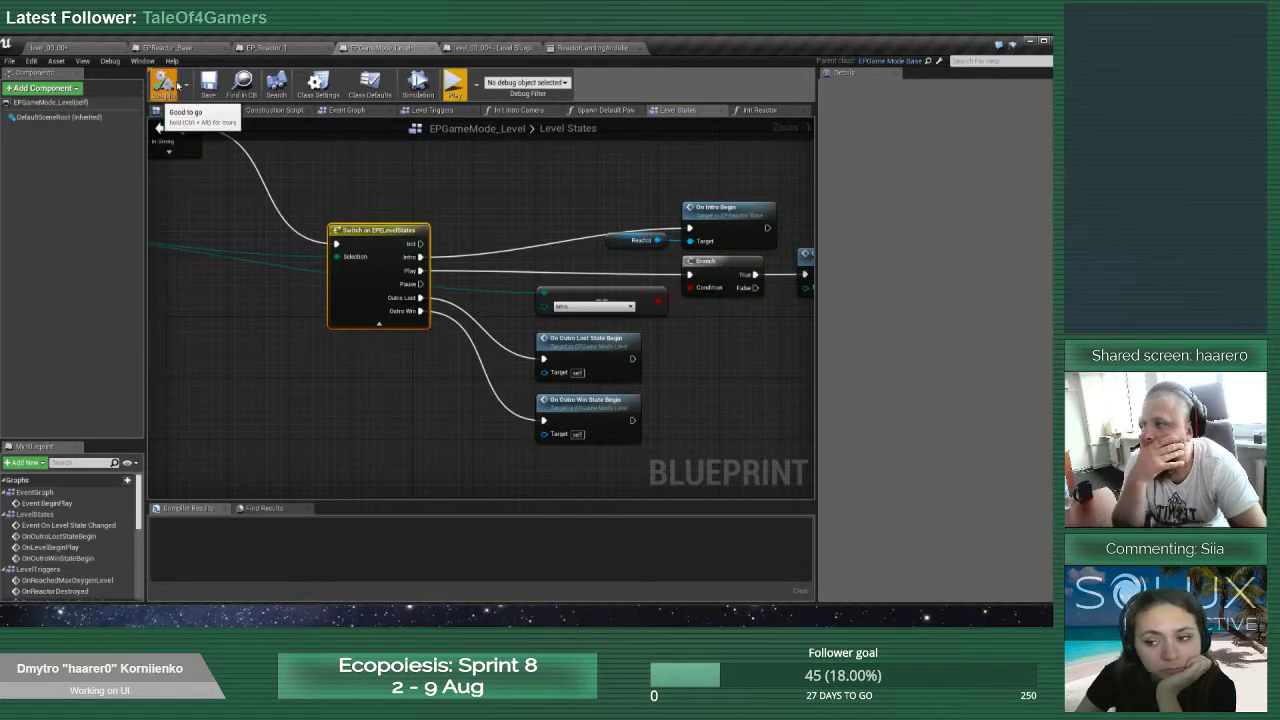
# Set the Play Rate of the Play Montage node in EP_Reactor_1 to 1 and compile the blueprint
pyautogui.click(292, 50)
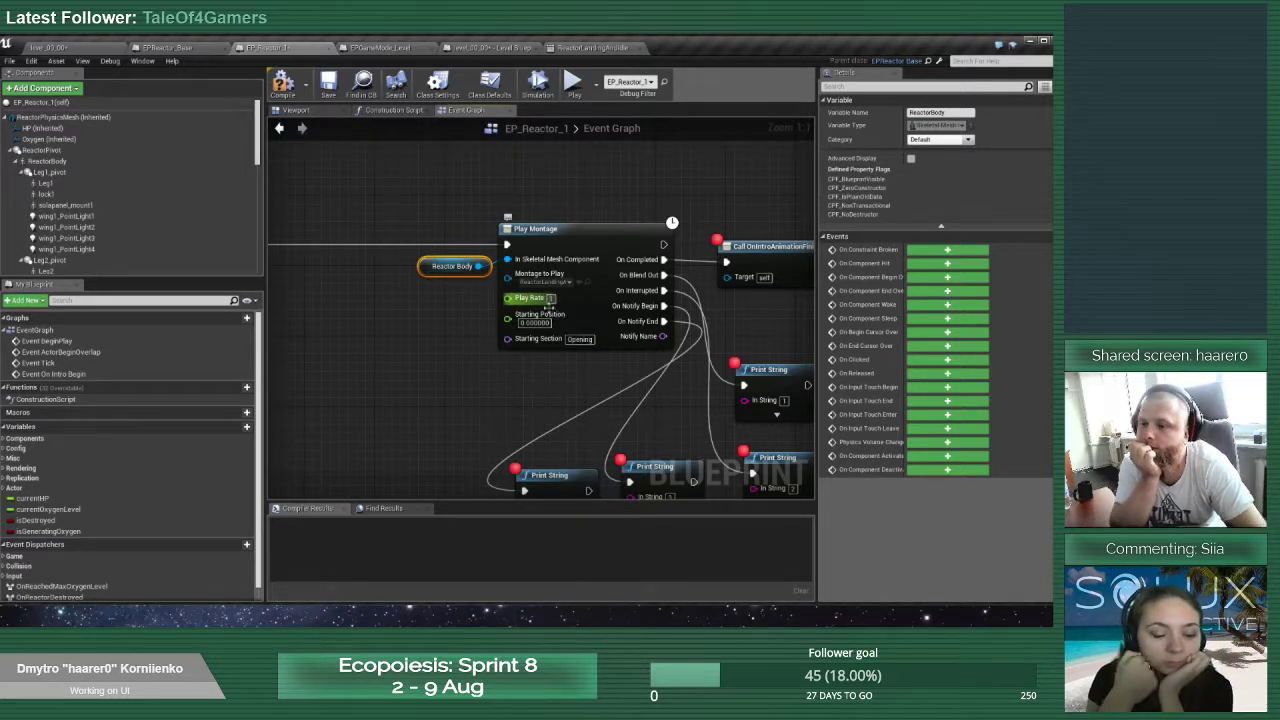
pyautogui.click(578, 376)
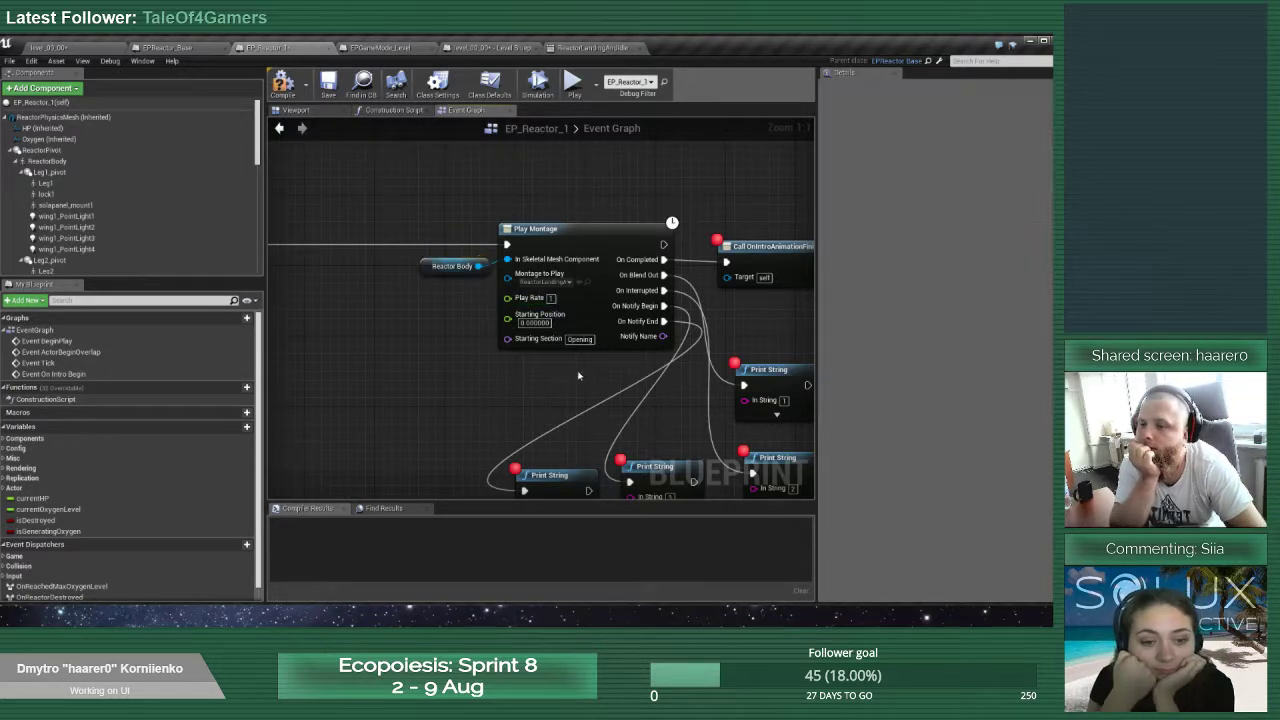
pyautogui.click(508, 218)
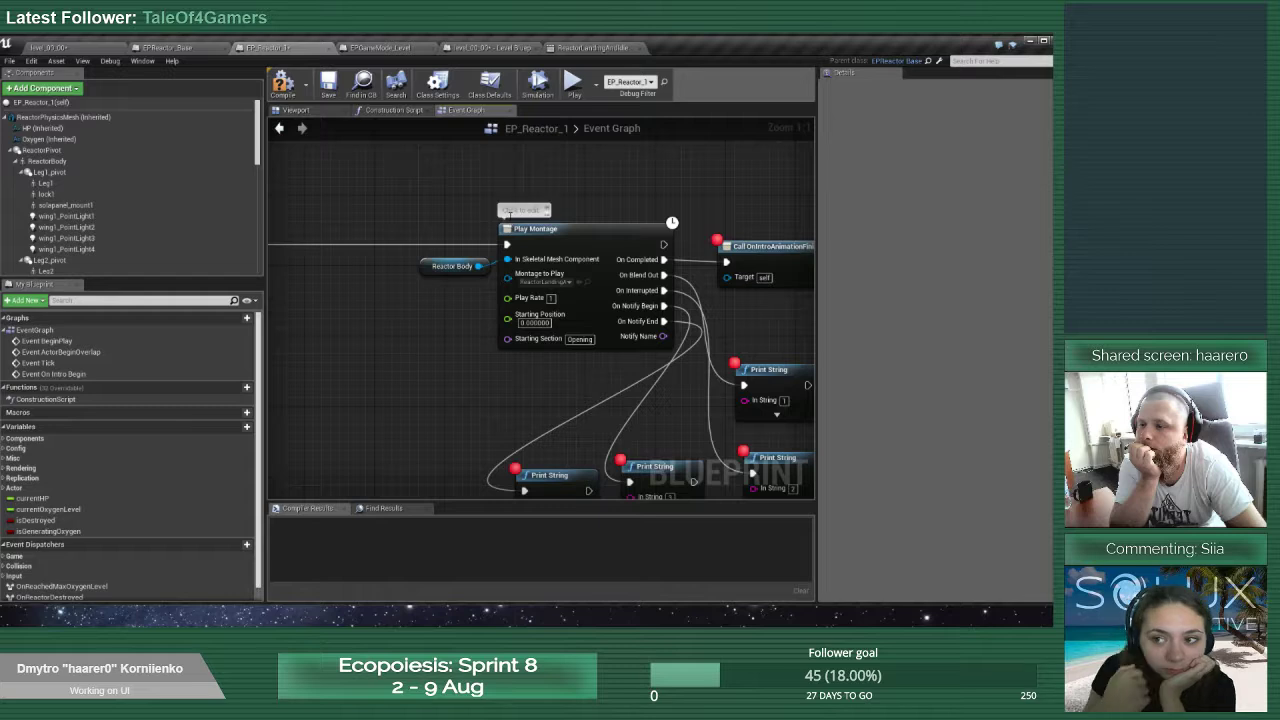
pyautogui.click(508, 228)
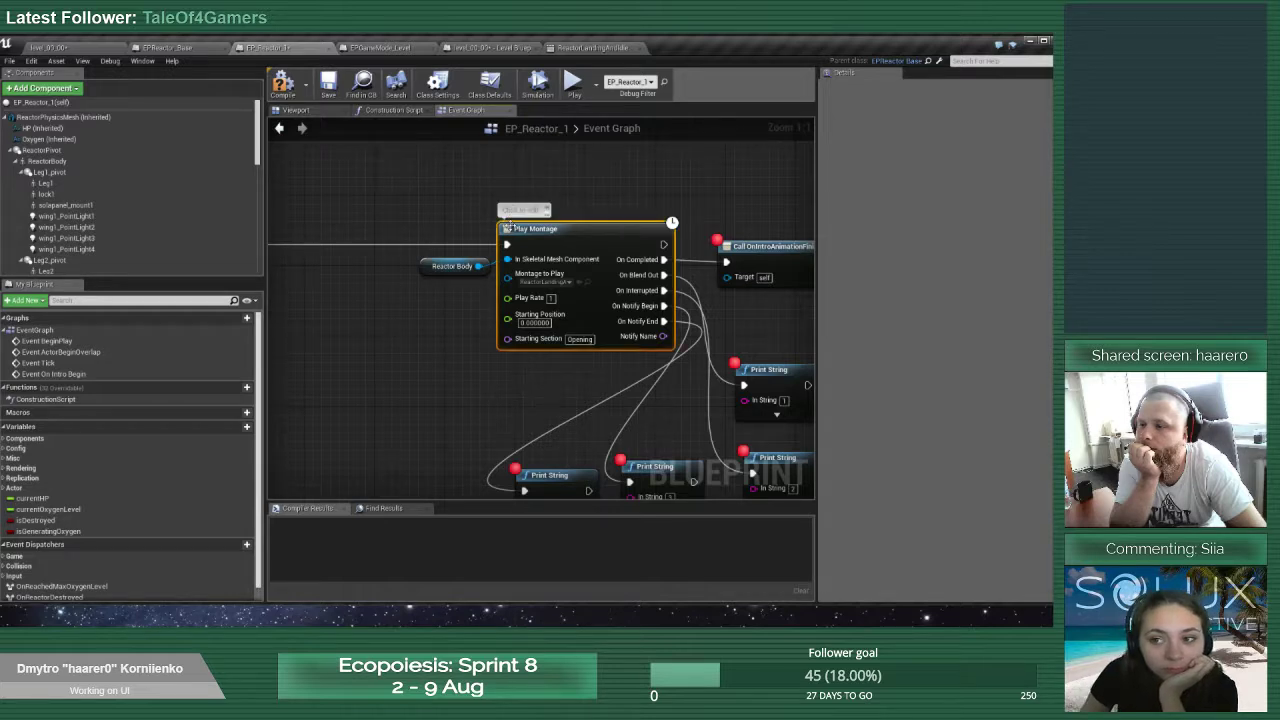
pyautogui.rightClick(572, 237)
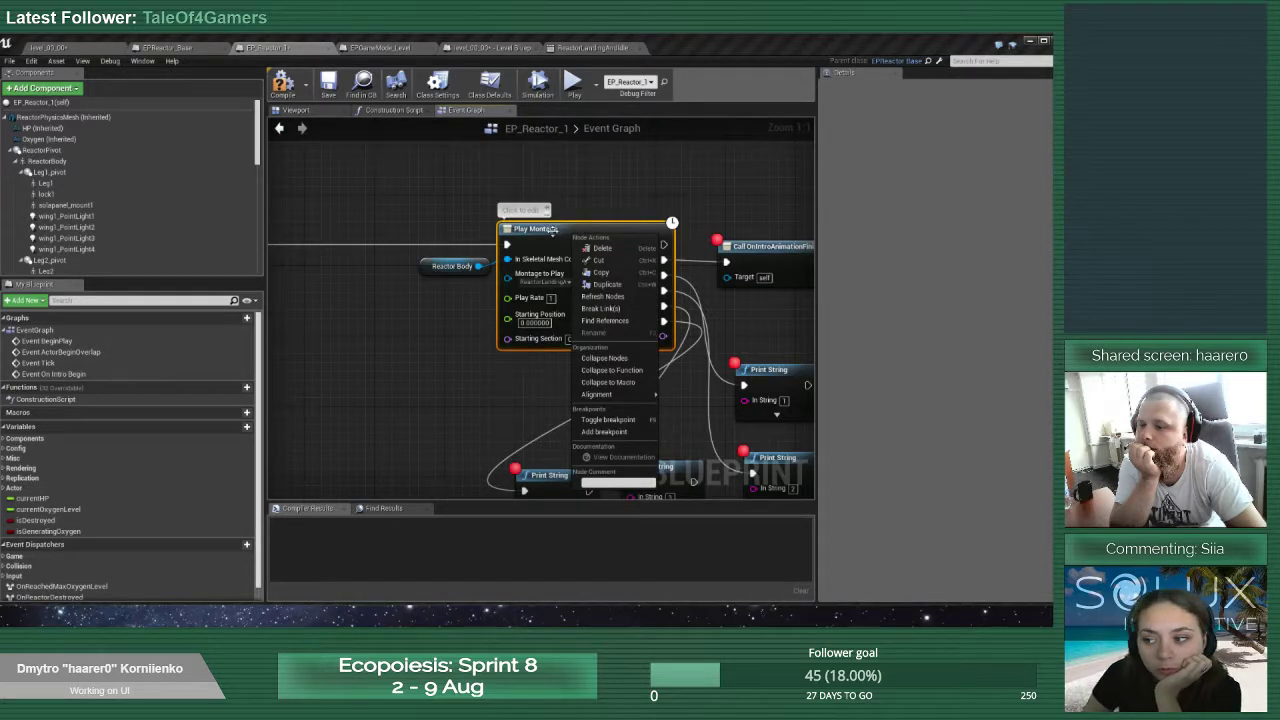
pyautogui.click(535, 230)
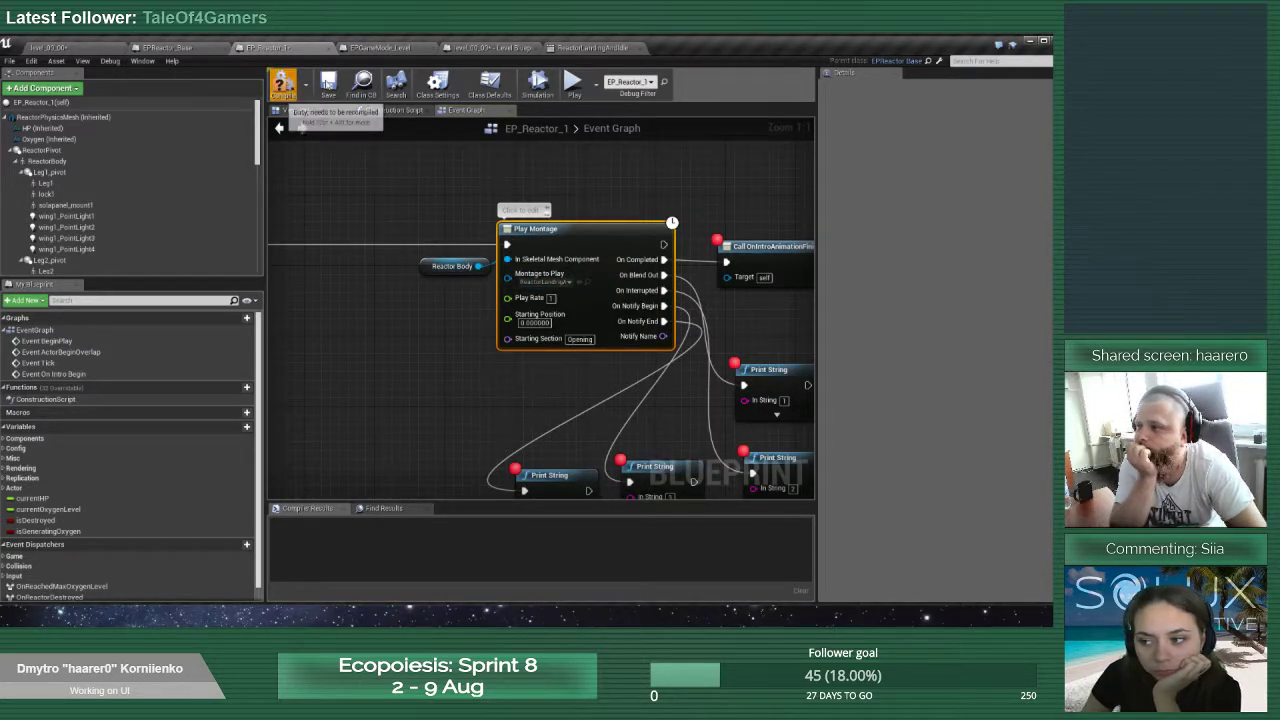
pyautogui.click(283, 84)
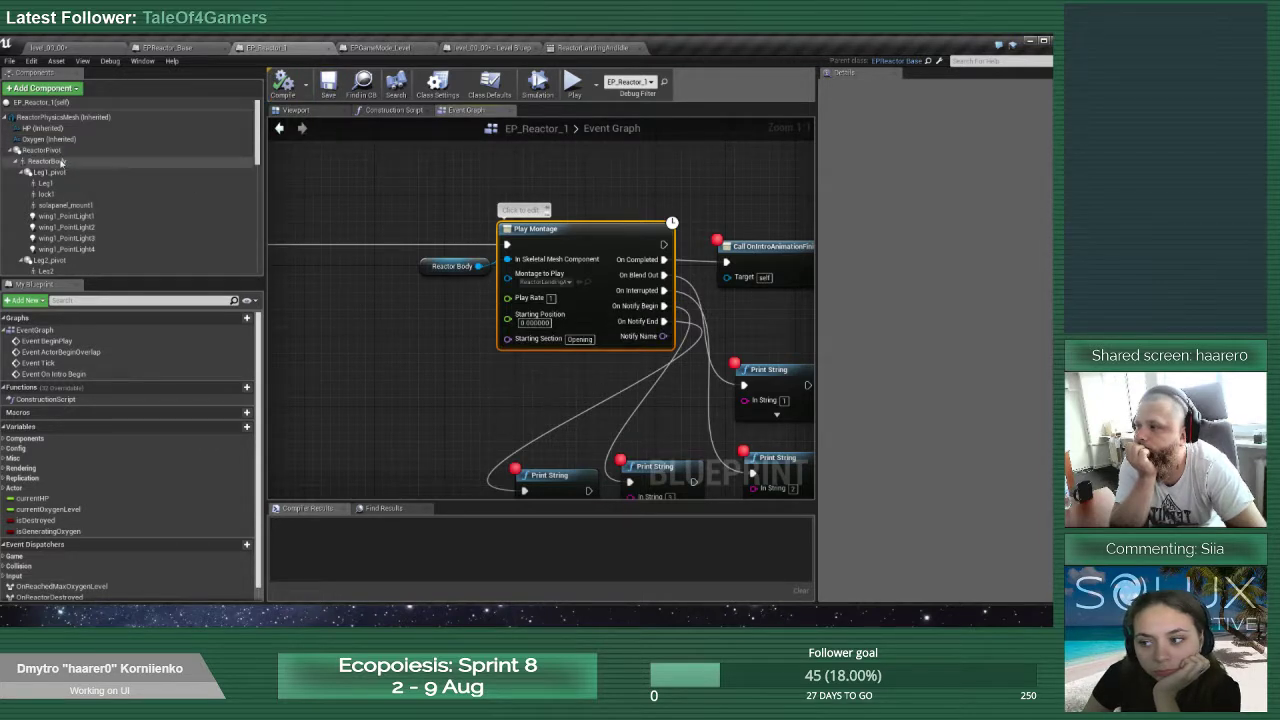
# Try Use Animation Asset mode on the ReactorBody component with ReactorLandingAndIdle as Anim to Play, and preview the reactor
pyautogui.click(60, 162)
pyautogui.click(958, 264)
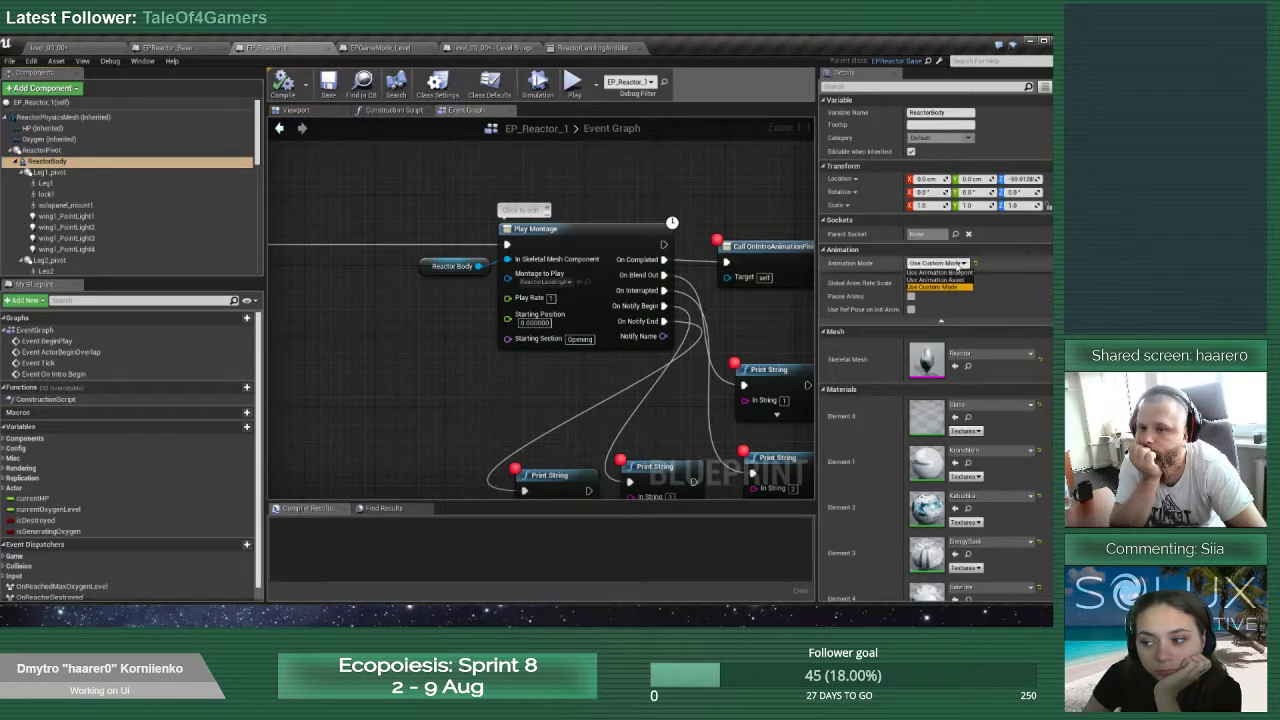
pyautogui.click(958, 280)
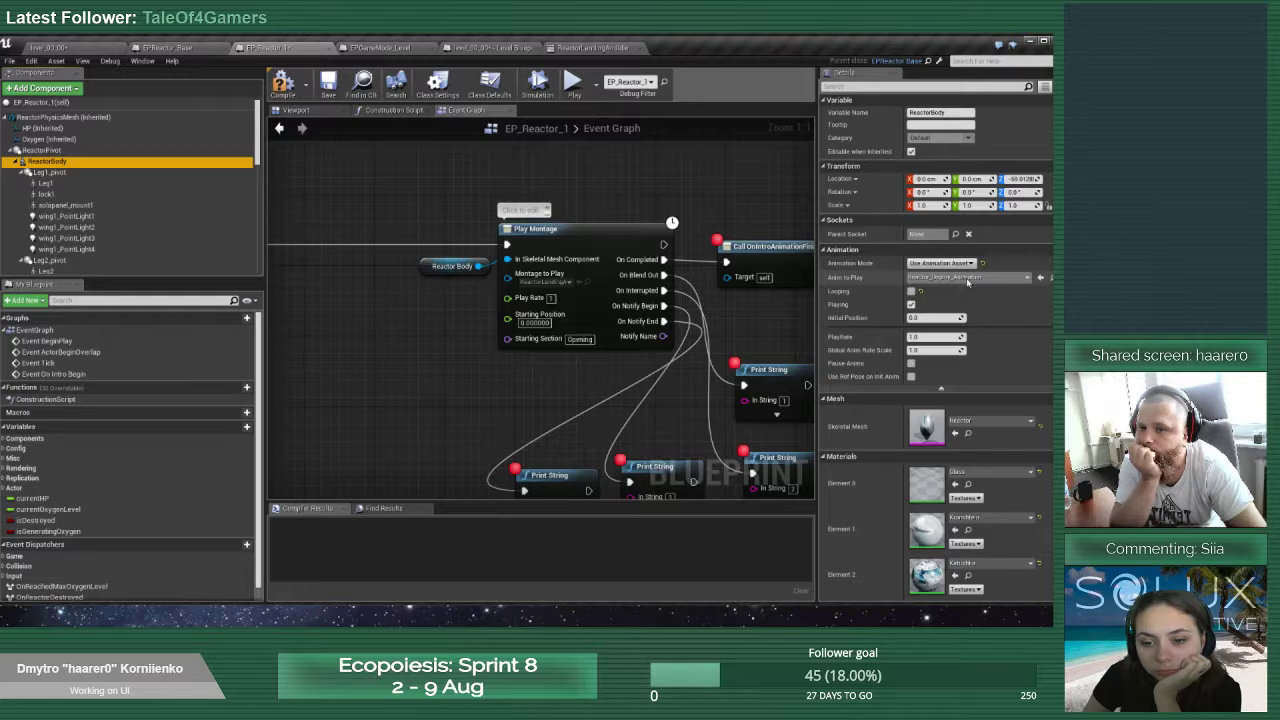
pyautogui.click(967, 279)
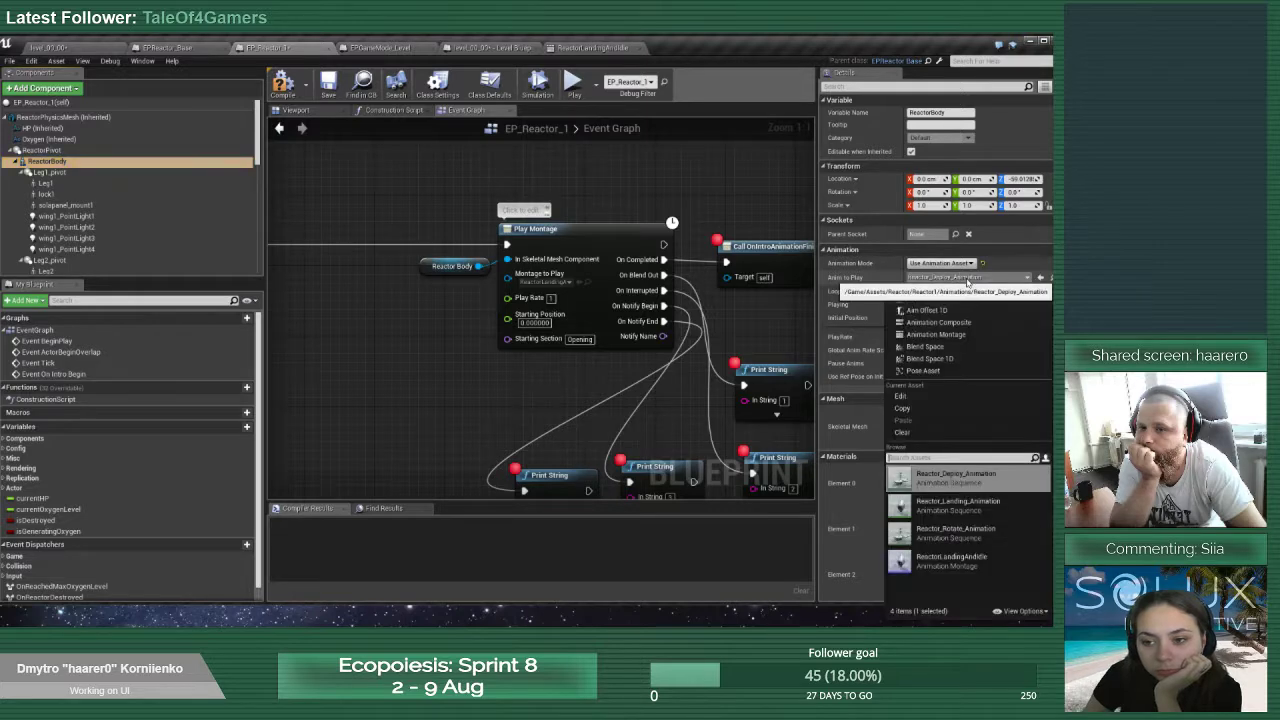
pyautogui.click(936, 334)
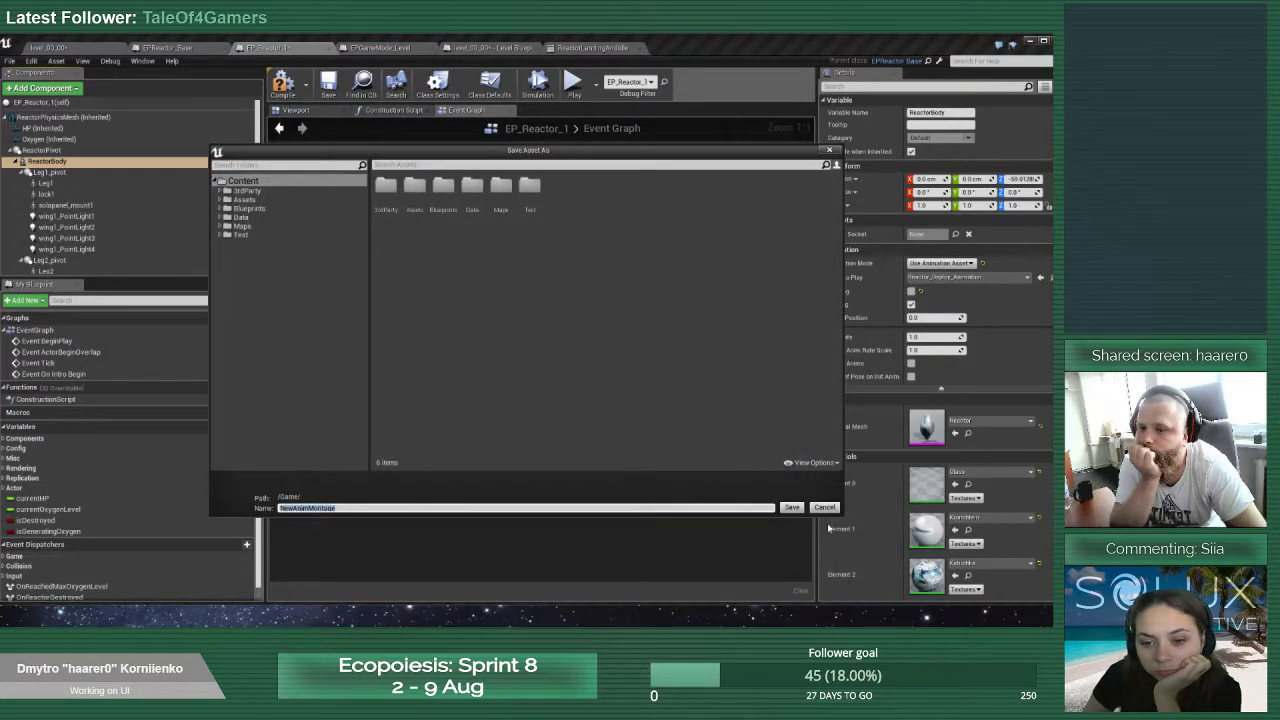
pyautogui.click(824, 507)
pyautogui.click(1027, 278)
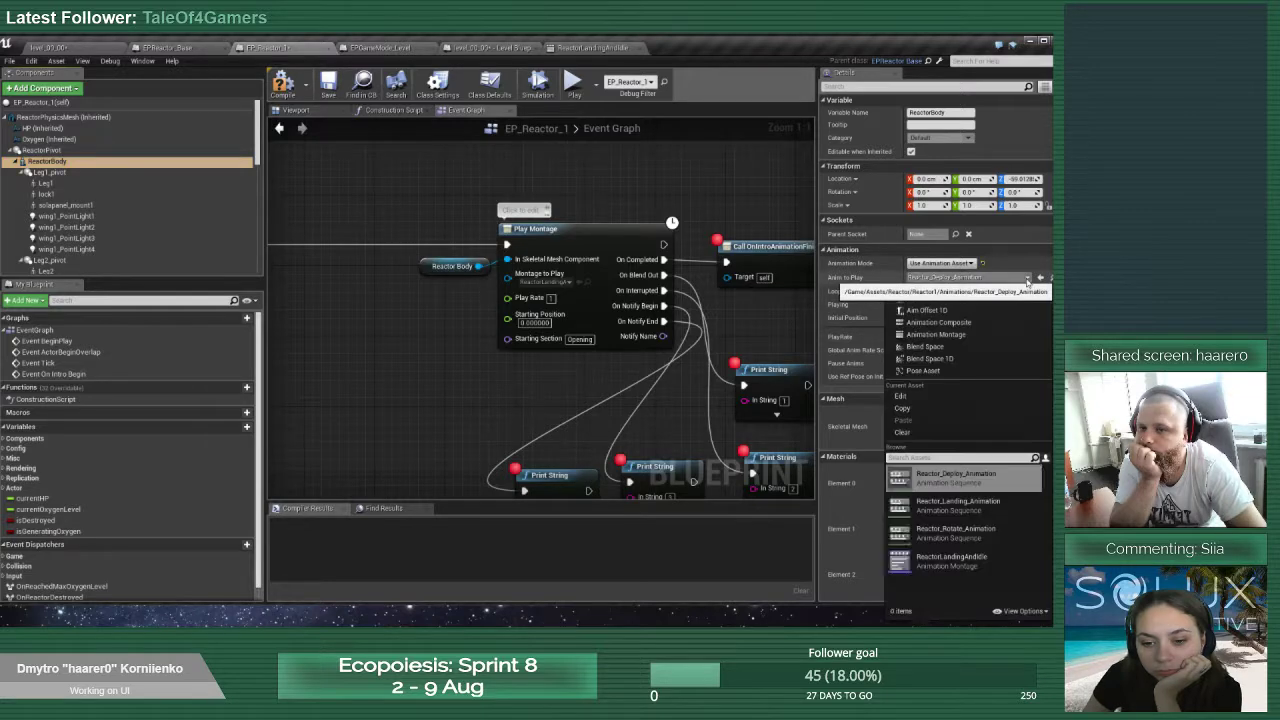
pyautogui.click(955, 561)
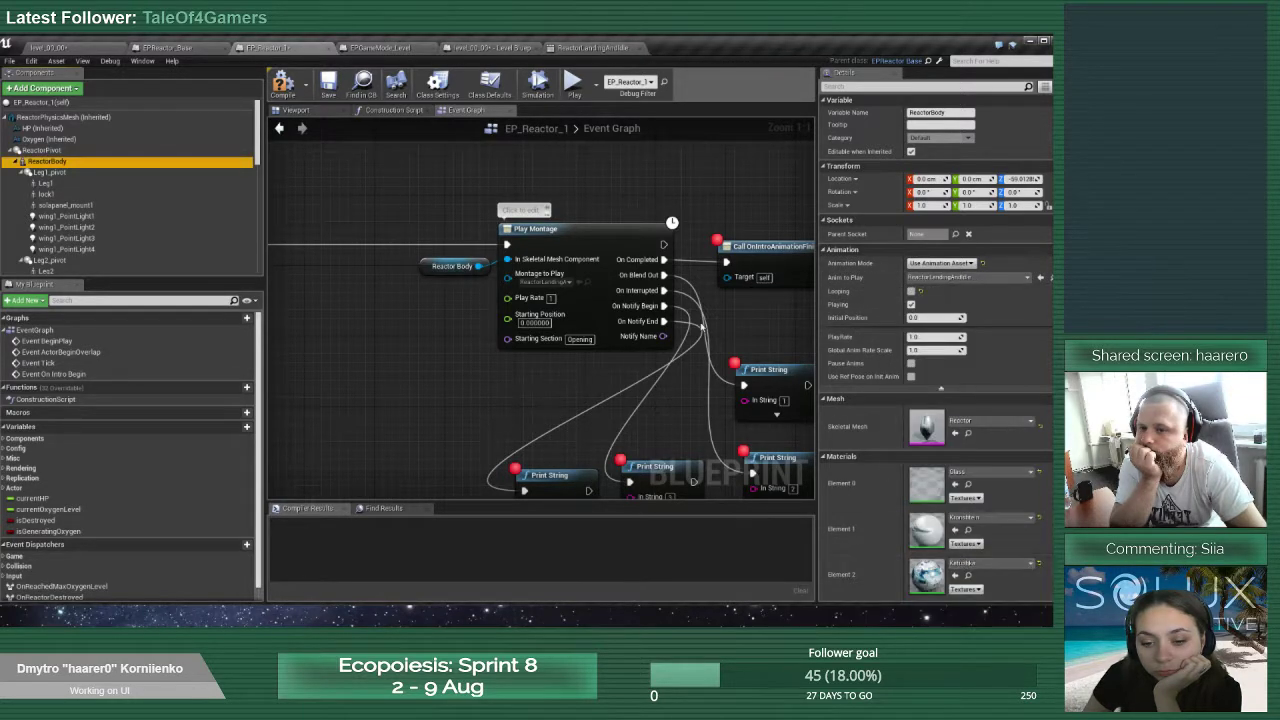
pyautogui.click(296, 110)
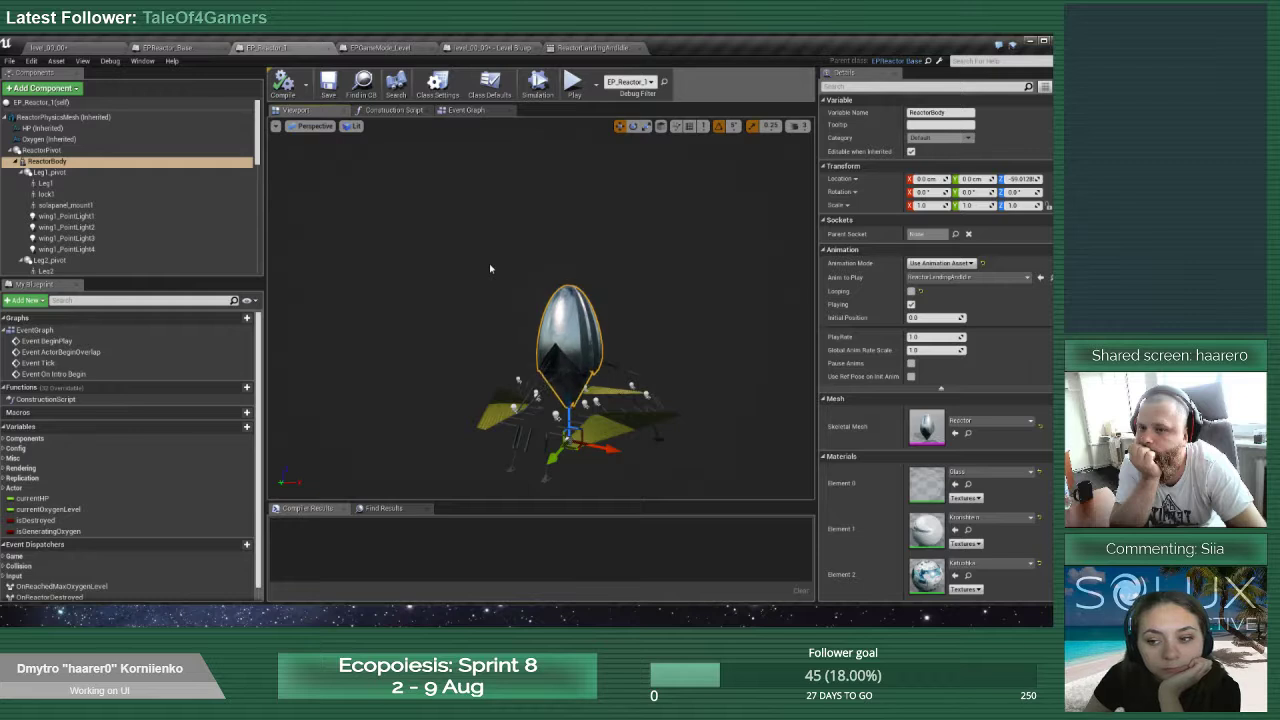
# Set ReactorBody's Animation Mode to Use Custom Mode and save EP_Reactor_1
pyautogui.click(940, 263)
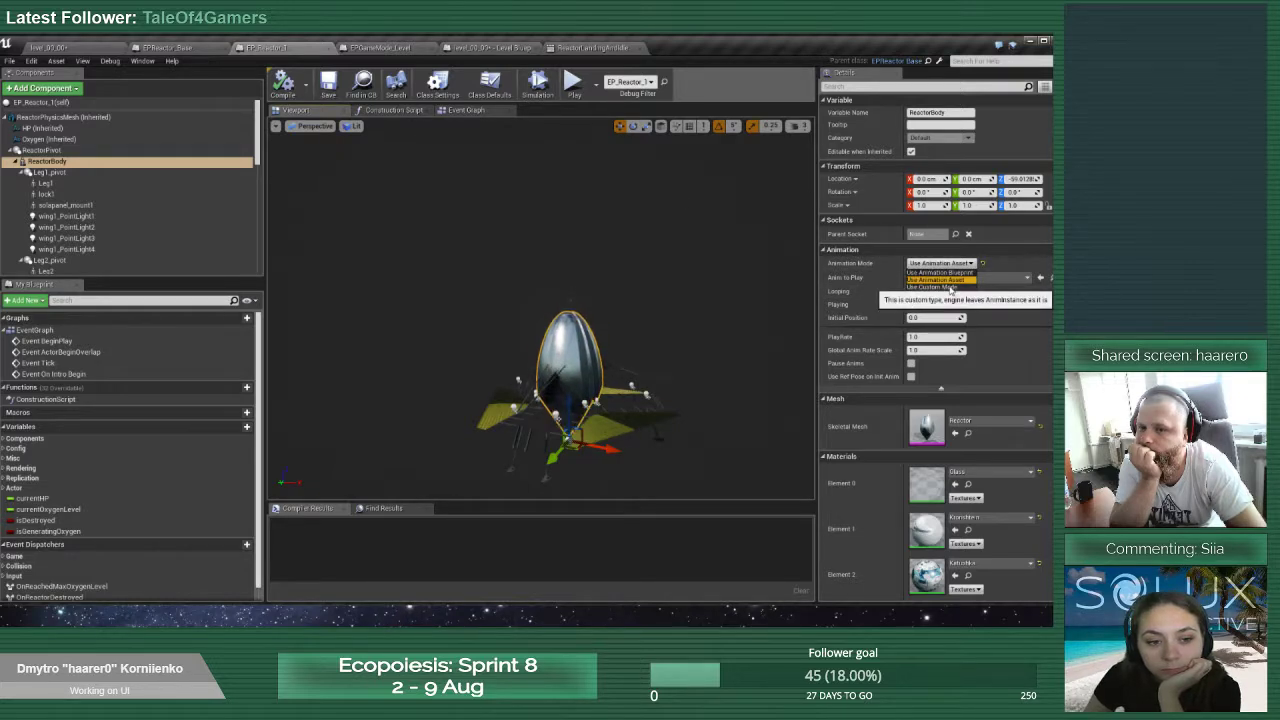
pyautogui.click(950, 287)
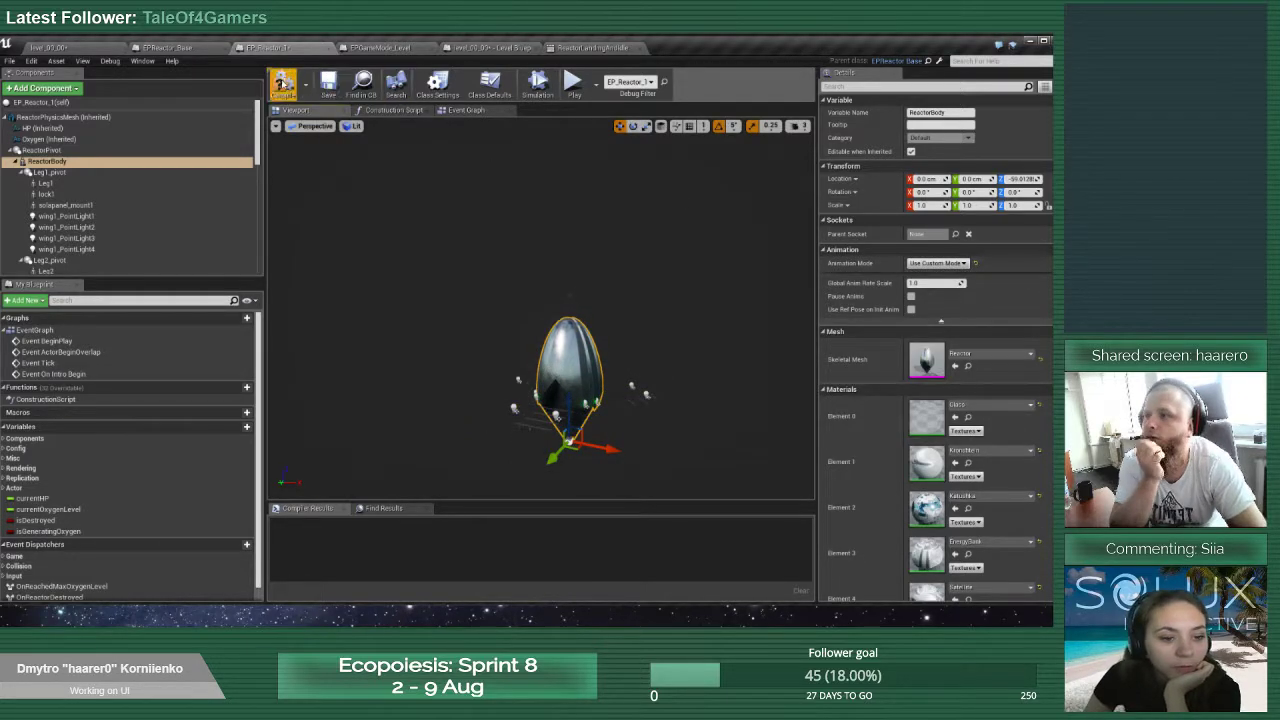
pyautogui.click(330, 83)
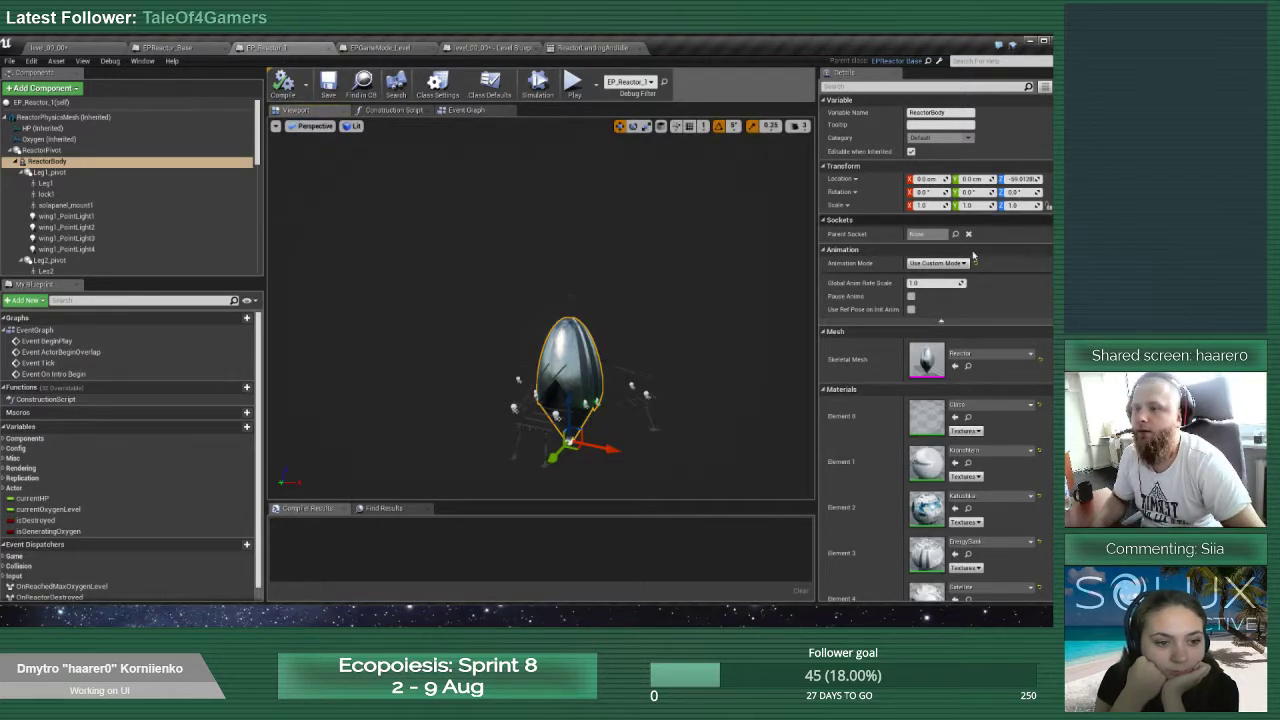
# Move the Reactor Body node below Event On Intro Begin and add a Set Animation Mode node targeting it
pyautogui.click(465, 112)
pyautogui.scroll(3, 415, 335)
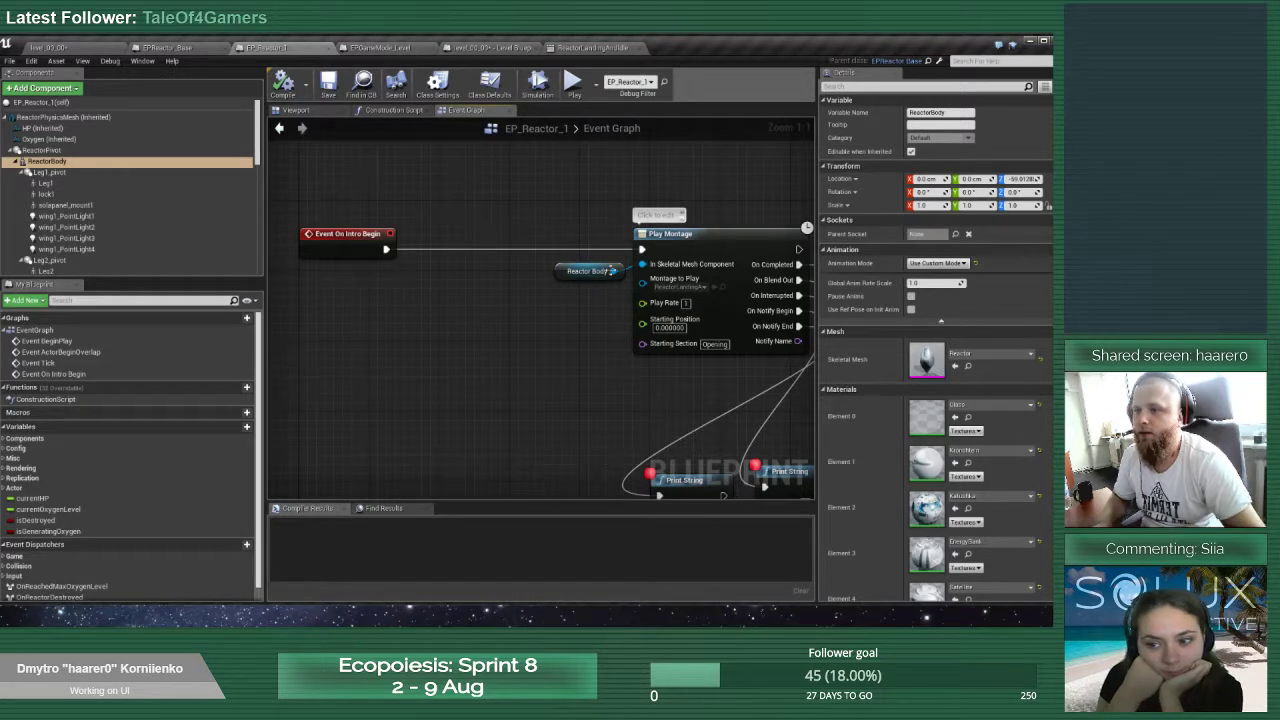
pyautogui.moveTo(566, 263); pyautogui.dragTo(412, 325)
pyautogui.write('mode')
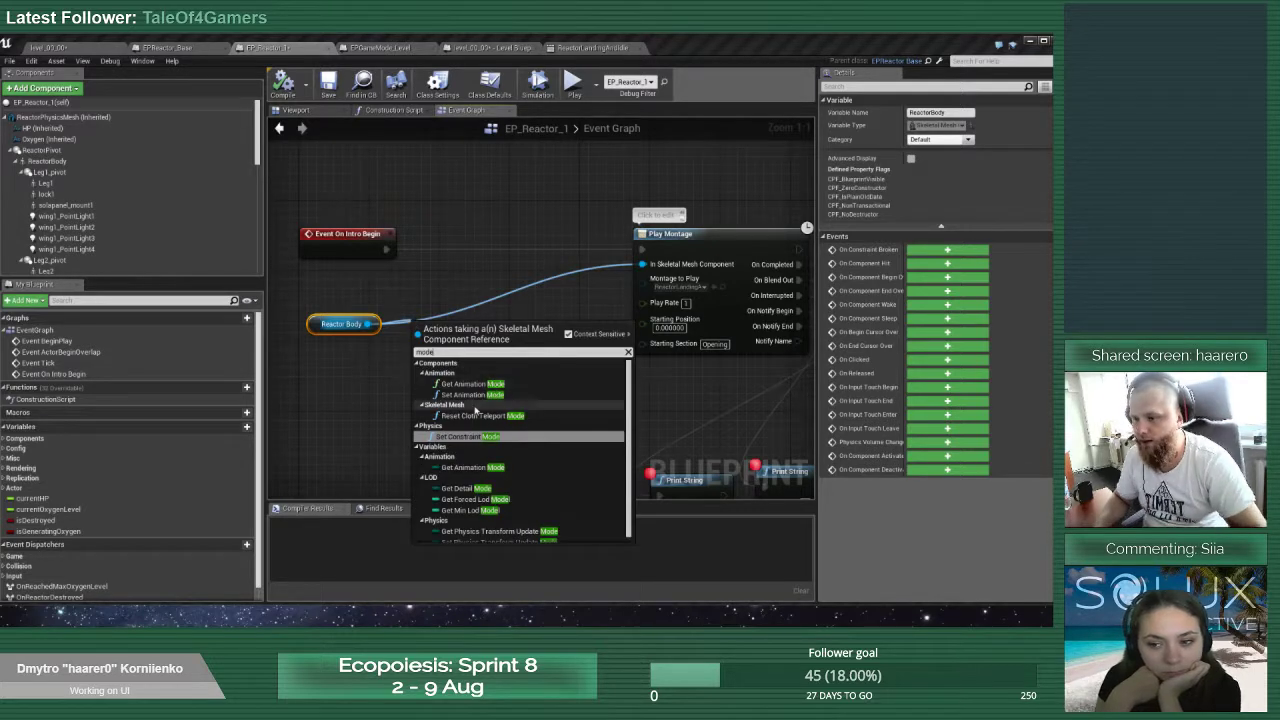
pyautogui.click(470, 394)
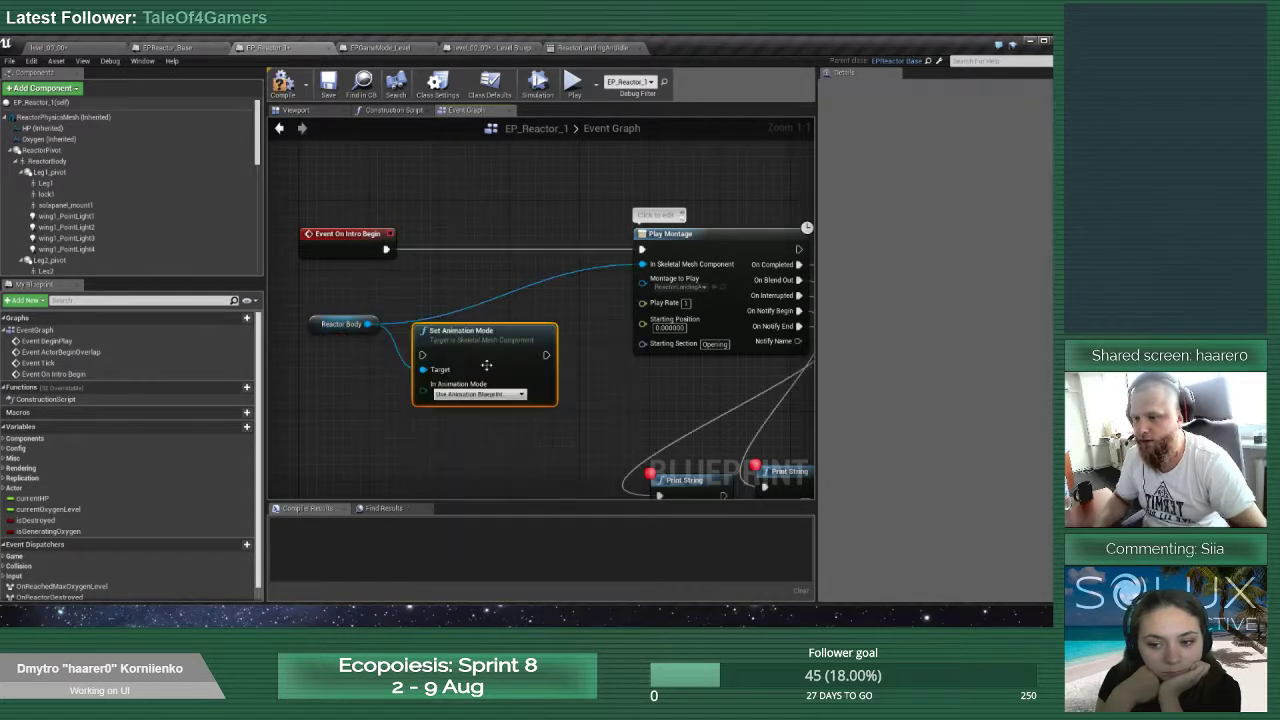
# Wire Set Animation Mode between Event On Intro Begin and Play Montage, with In Animation Mode set to Use Animation Asset
pyautogui.moveTo(505, 349); pyautogui.dragTo(503, 248)
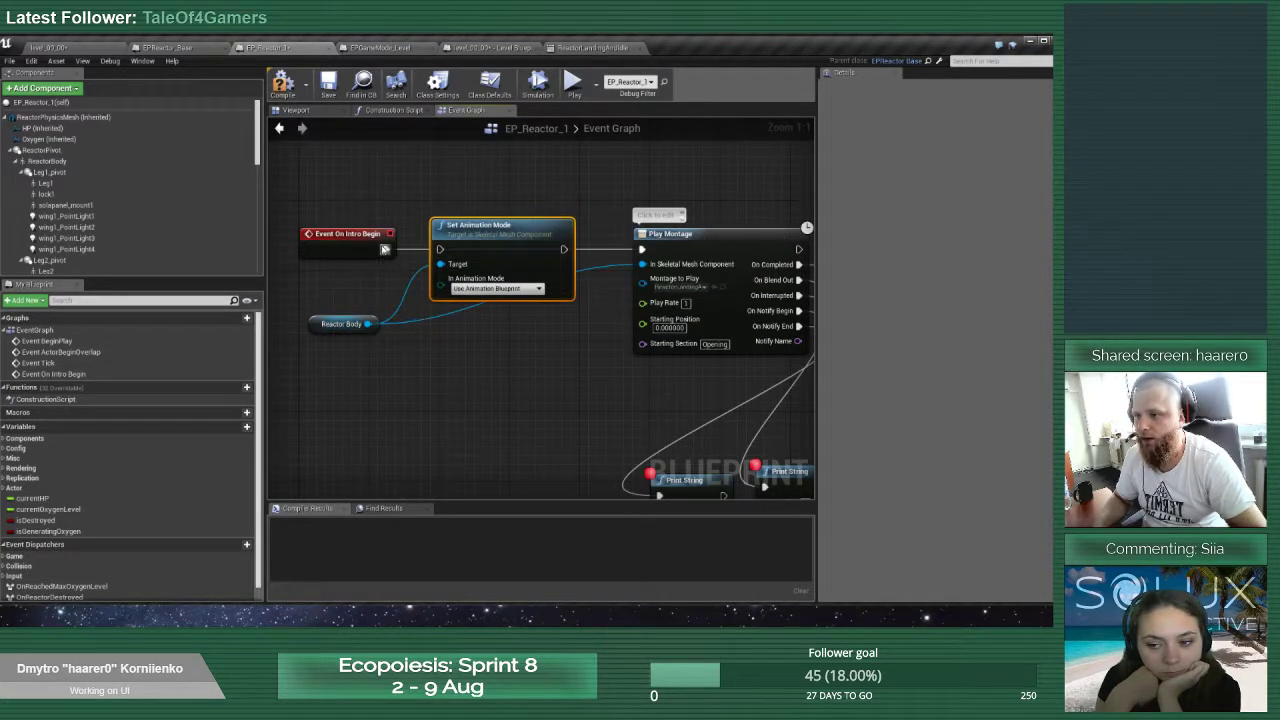
pyautogui.moveTo(387, 250); pyautogui.dragTo(441, 251)
pyautogui.click(520, 289)
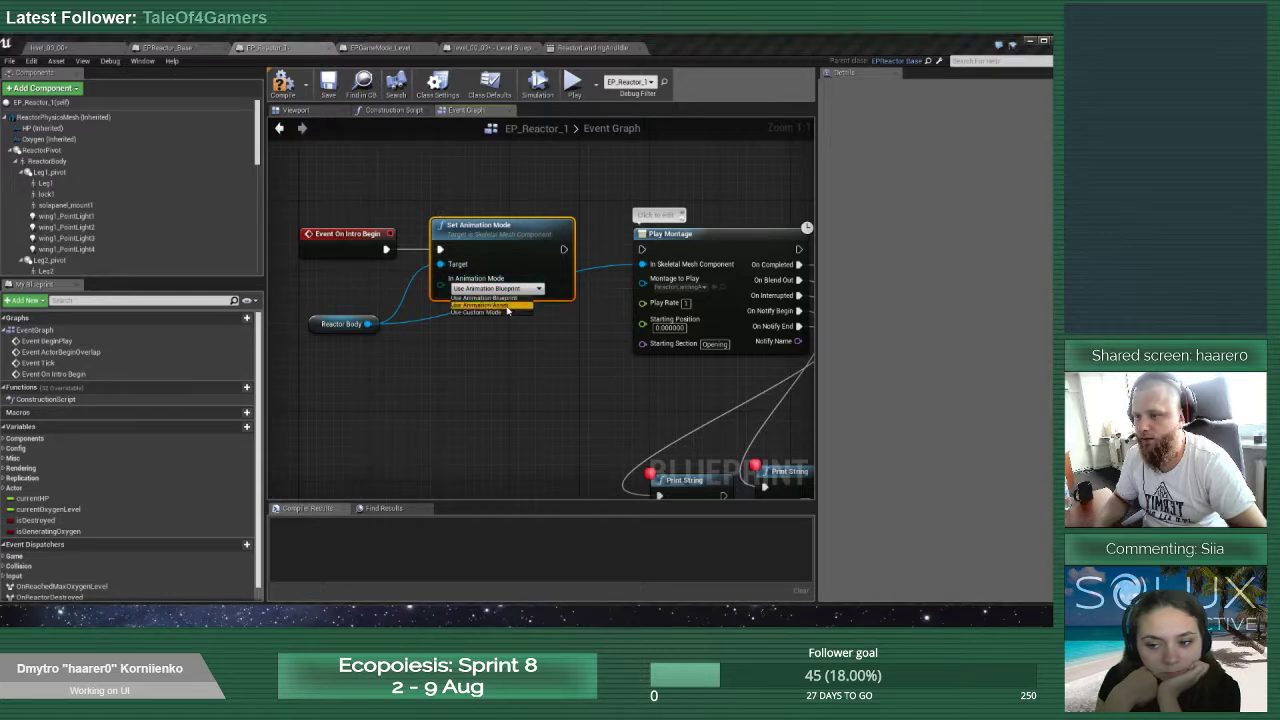
pyautogui.click(532, 309)
pyautogui.moveTo(563, 250); pyautogui.dragTo(645, 251)
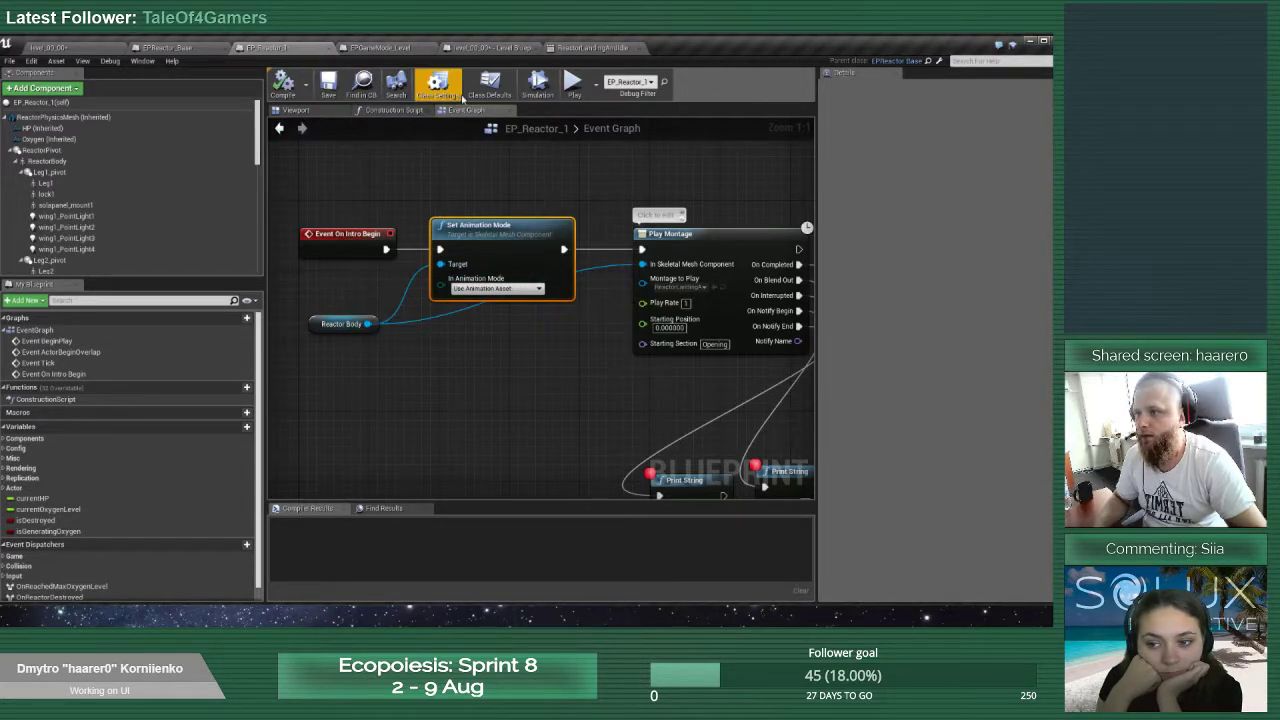
# Run the level to check how the reactor lands with the Set Animation Mode node in place
pyautogui.click(76, 46)
pyautogui.click(668, 84)
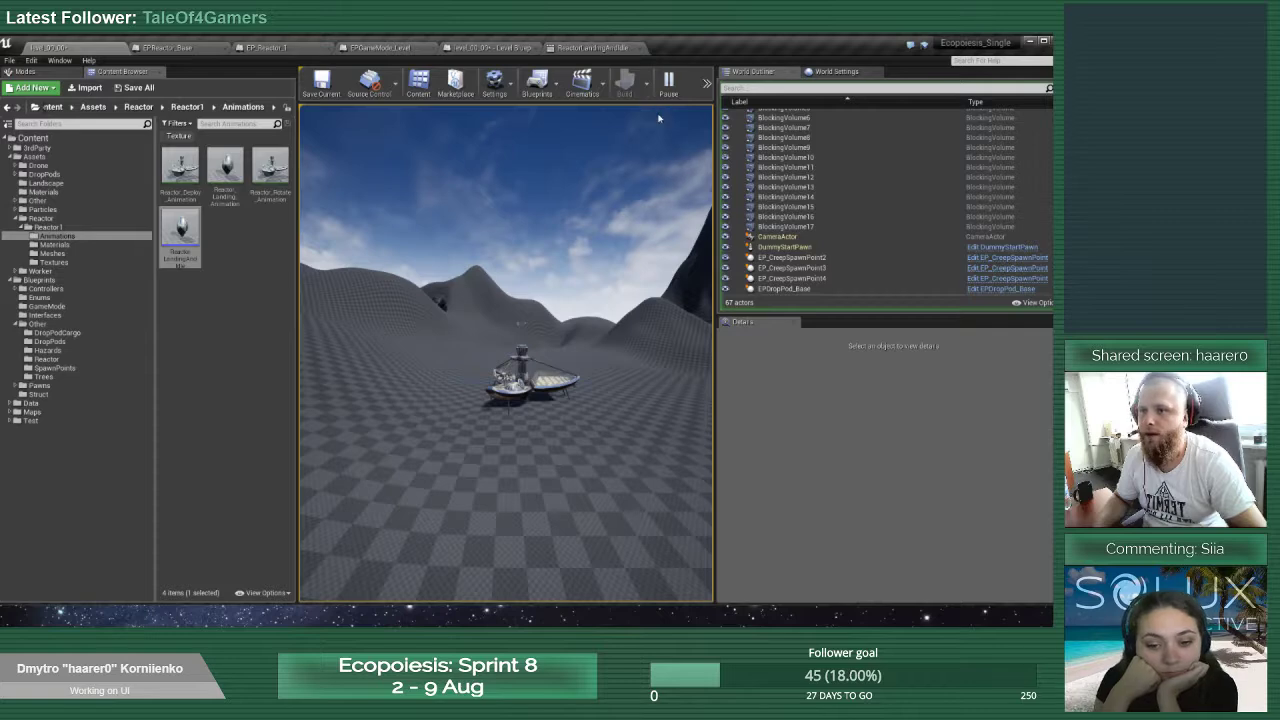
pyautogui.press('Escape')
# In EP_Reactor_1, set Play Montage's Play Rate to 0.5 with an empty Starting Section, compile and save, and preview the landing
pyautogui.click(285, 47)
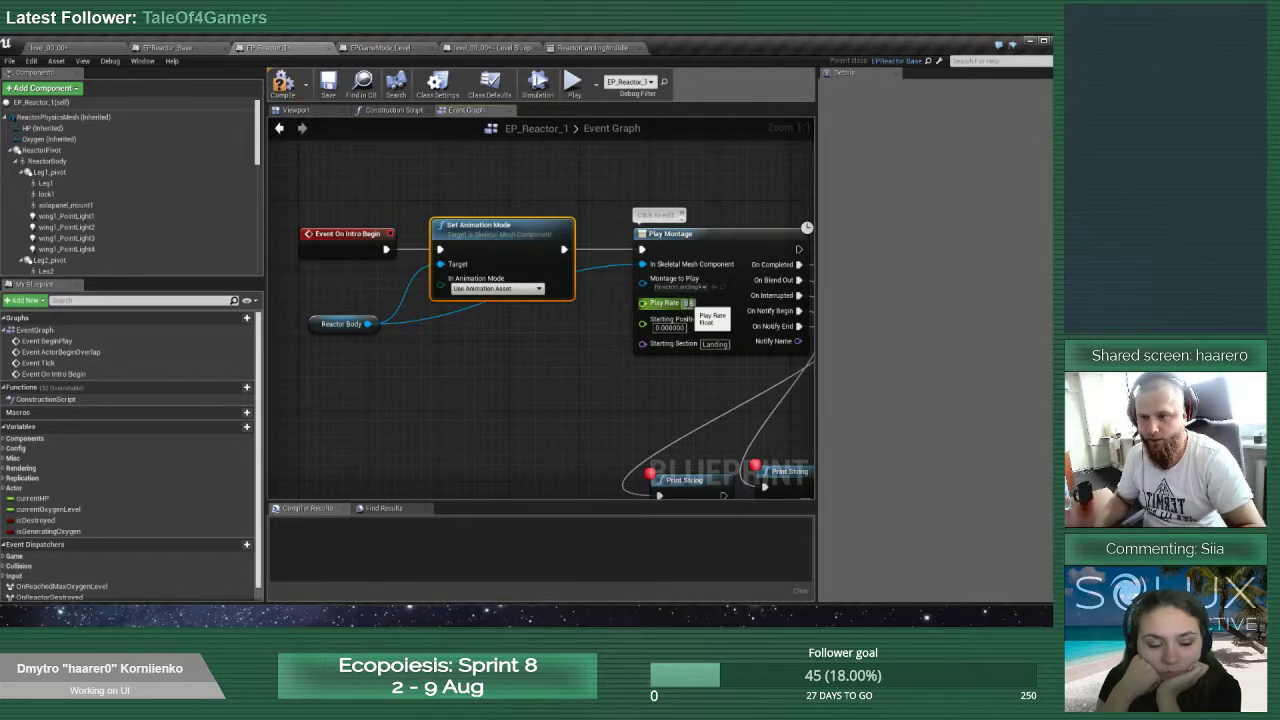
pyautogui.click(612, 371)
pyautogui.hotkey('ctrl', 's')
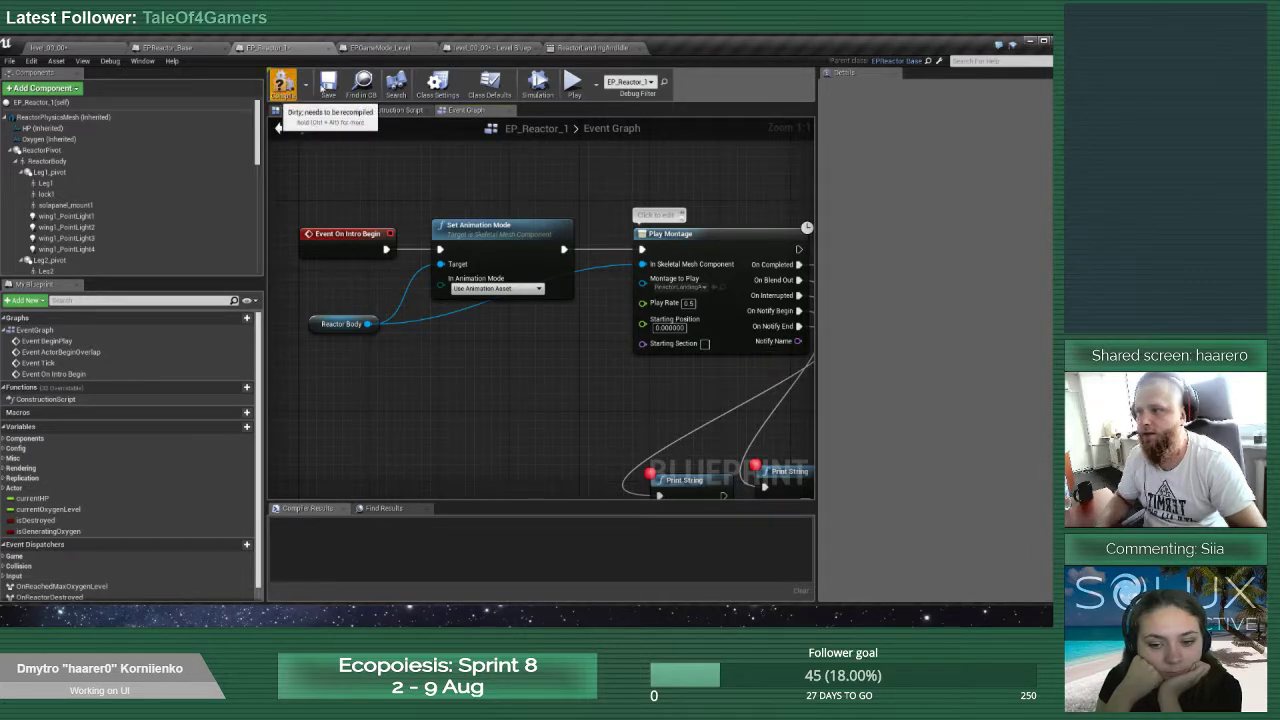
pyautogui.click(284, 86)
pyautogui.click(328, 86)
pyautogui.click(574, 88)
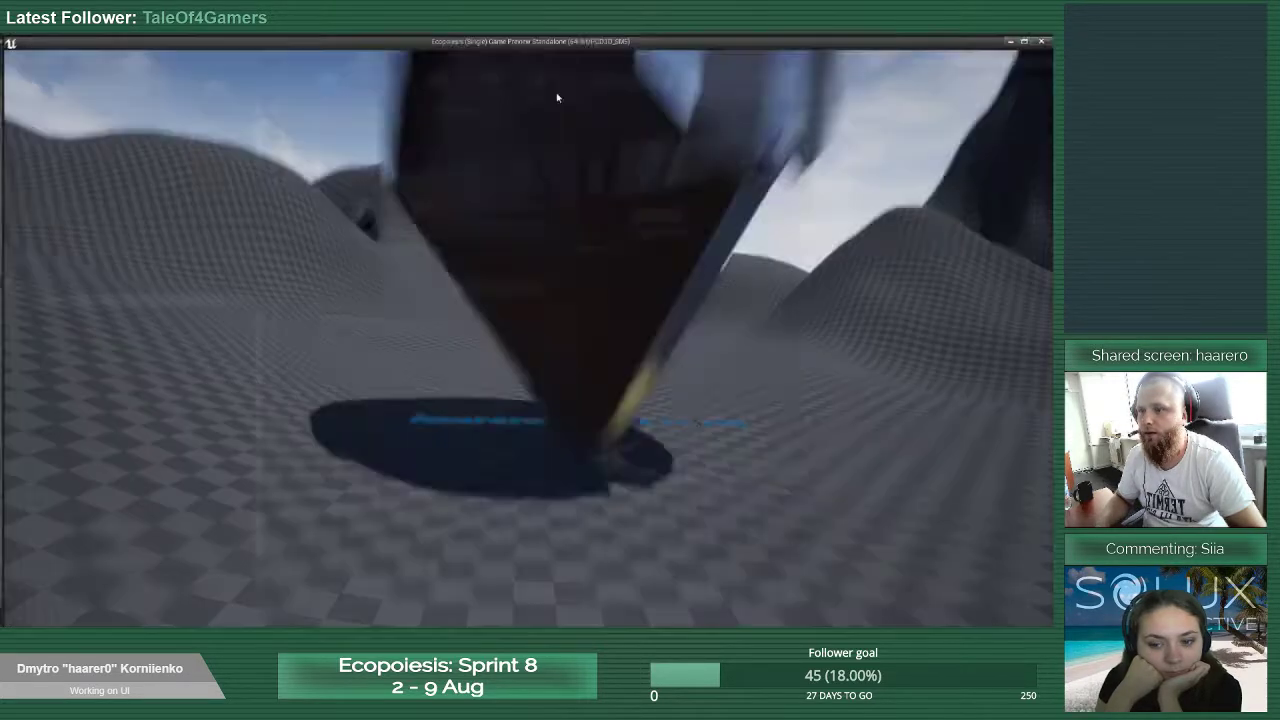
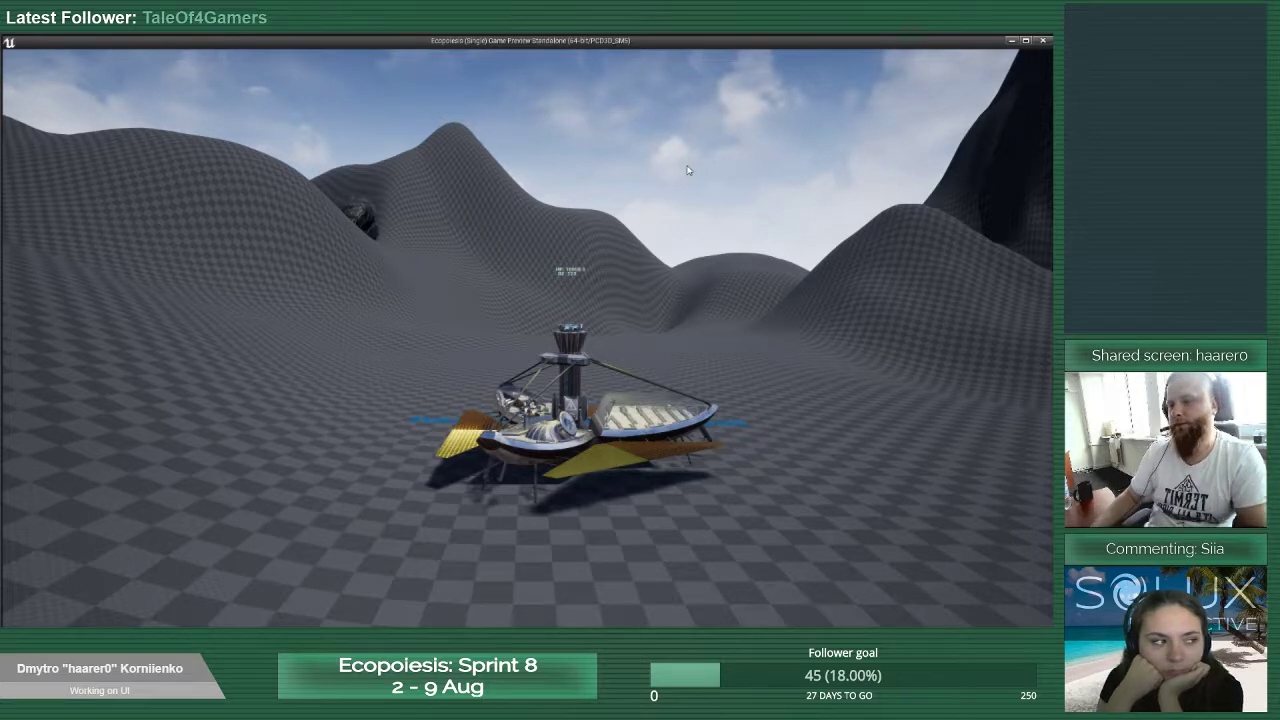
pyautogui.press('Escape')
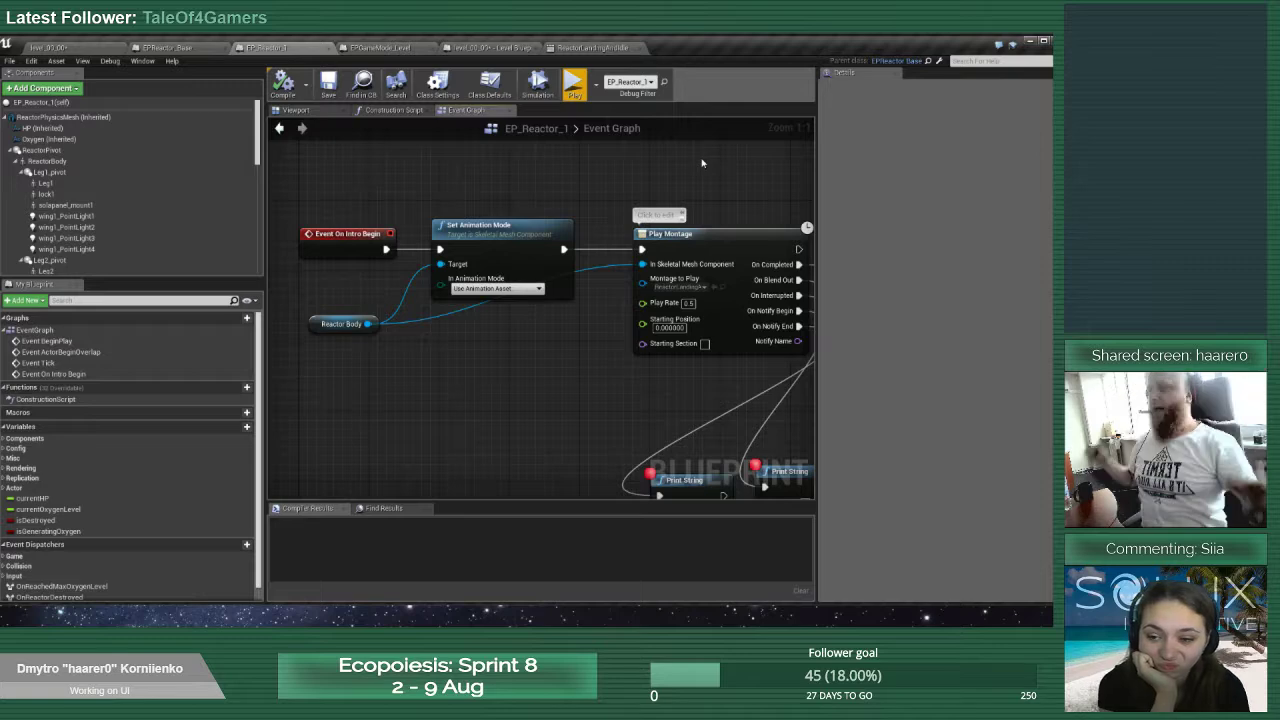
# Set the Animation Mode of solapanel_mount1, solapanel_mount2 and solapanel_mount3 to Use Custom Mode
pyautogui.click(62, 194)
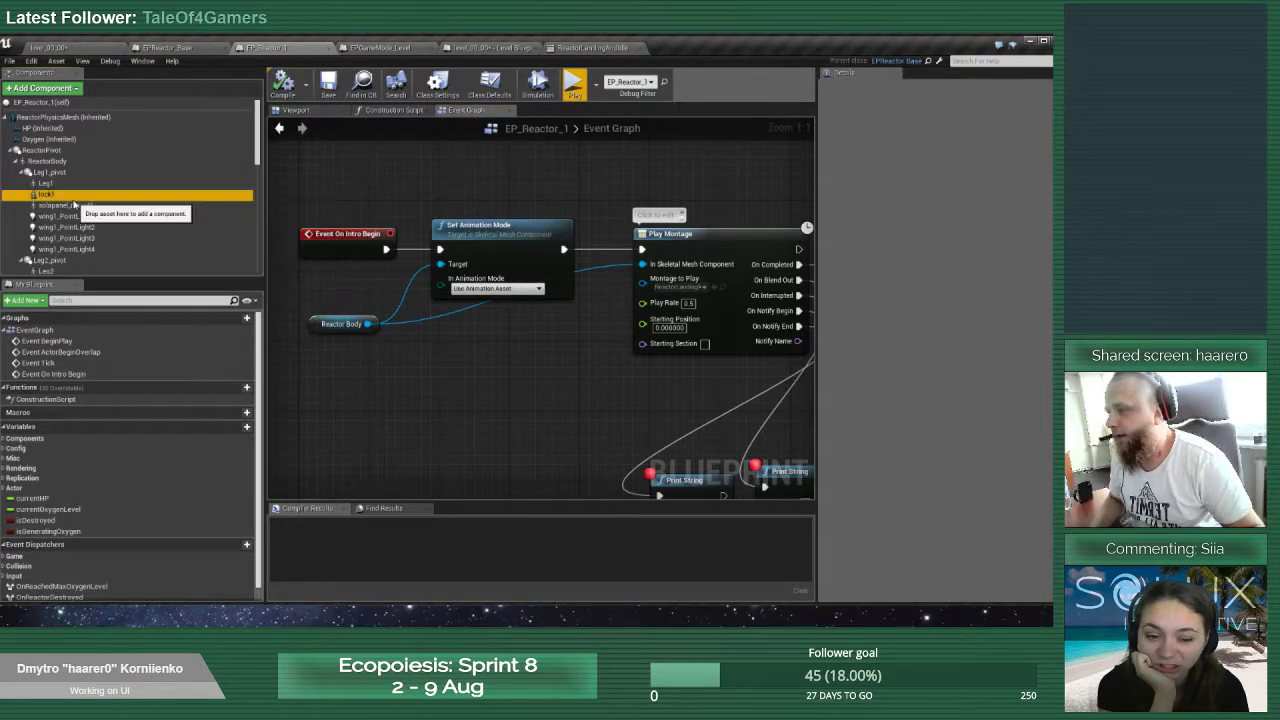
pyautogui.scroll(-1, 88, 208)
pyautogui.click(90, 171)
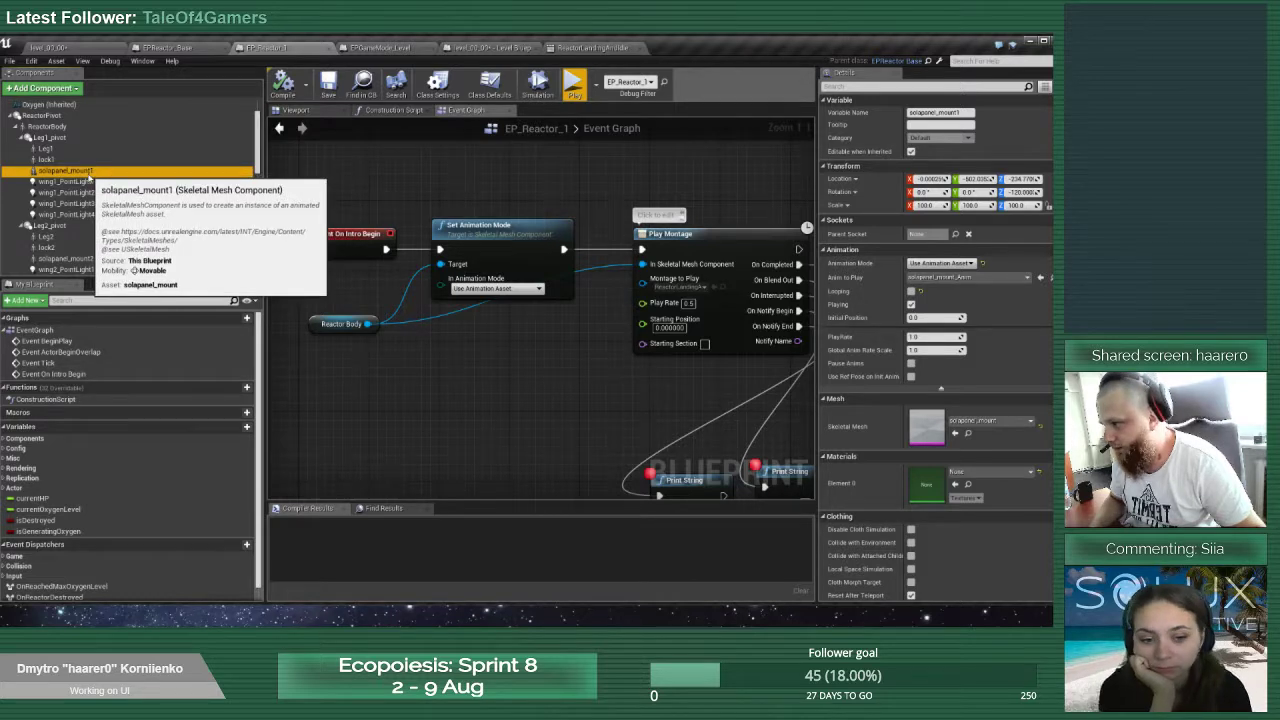
pyautogui.click(969, 263)
pyautogui.click(940, 287)
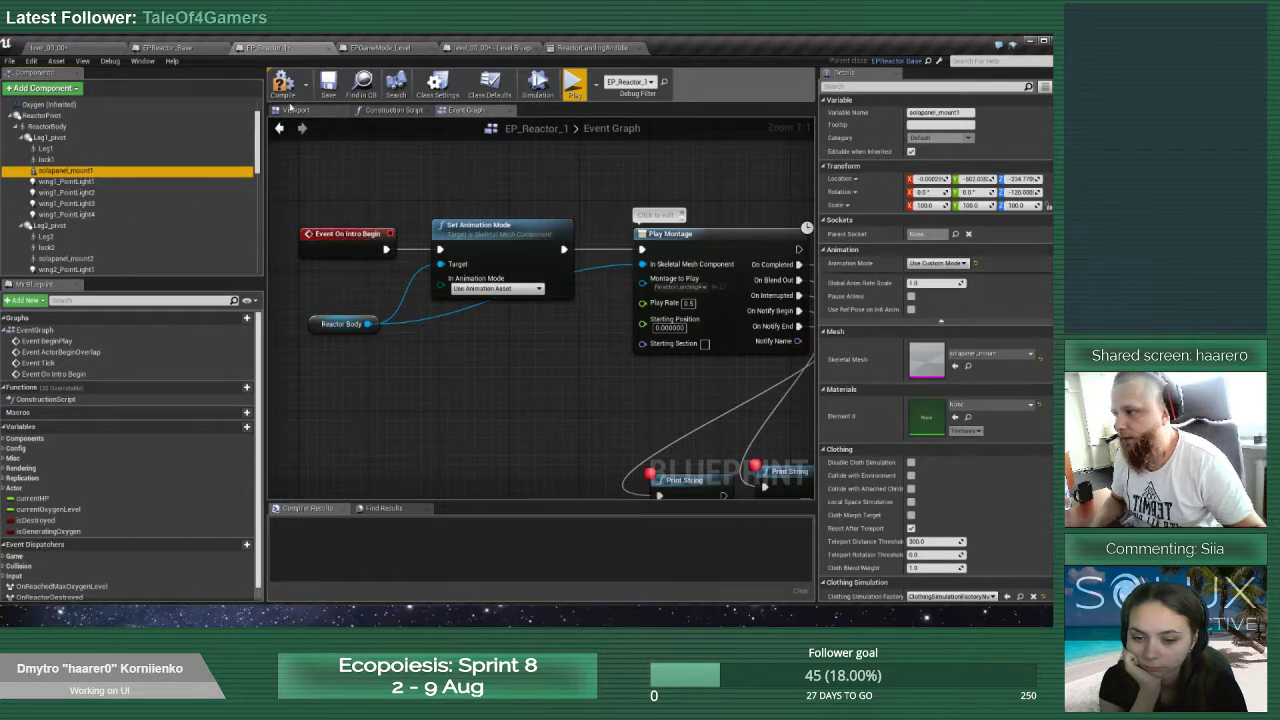
pyautogui.click(66, 258)
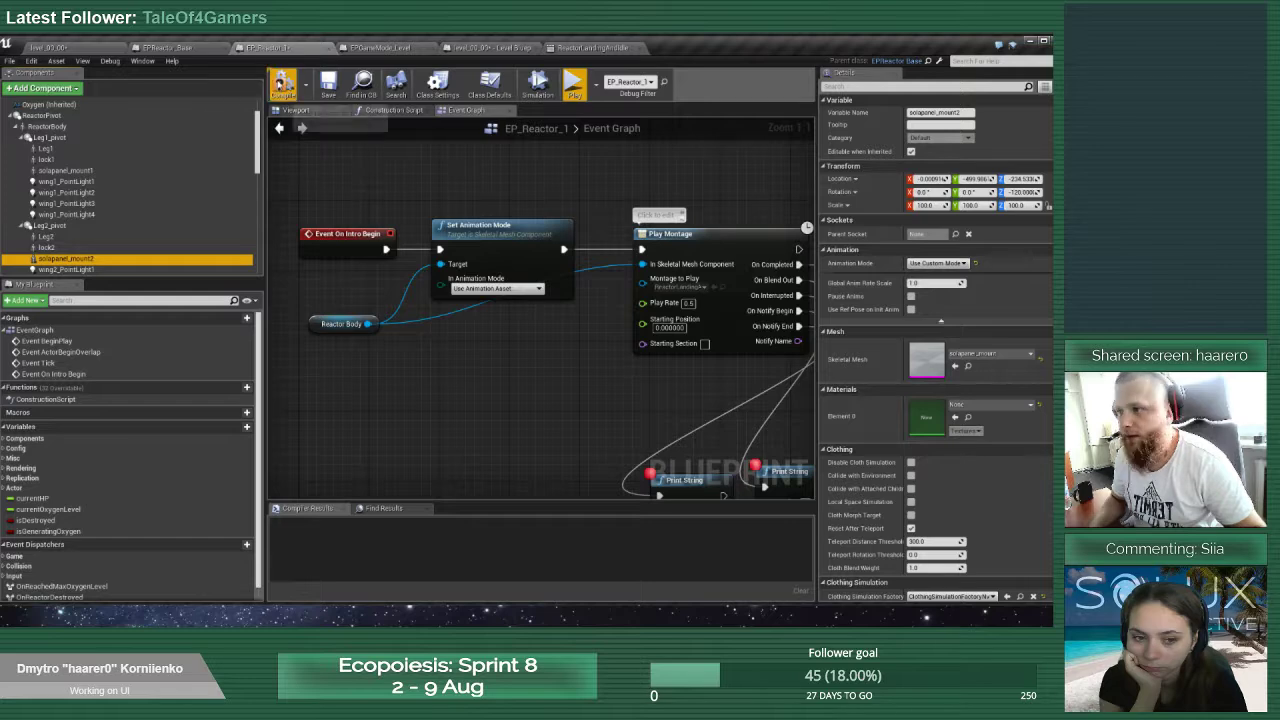
pyautogui.scroll(-3, 62, 258)
pyautogui.click(62, 258)
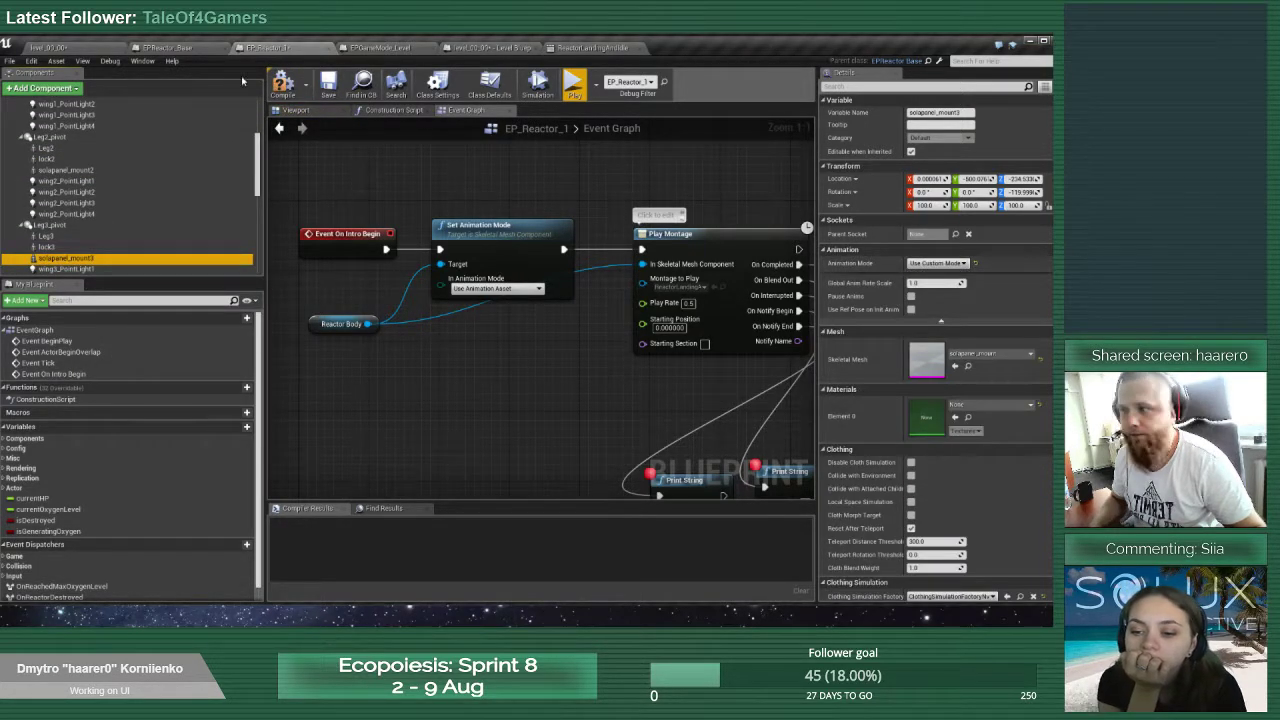
pyautogui.scroll(-3, 50, 172)
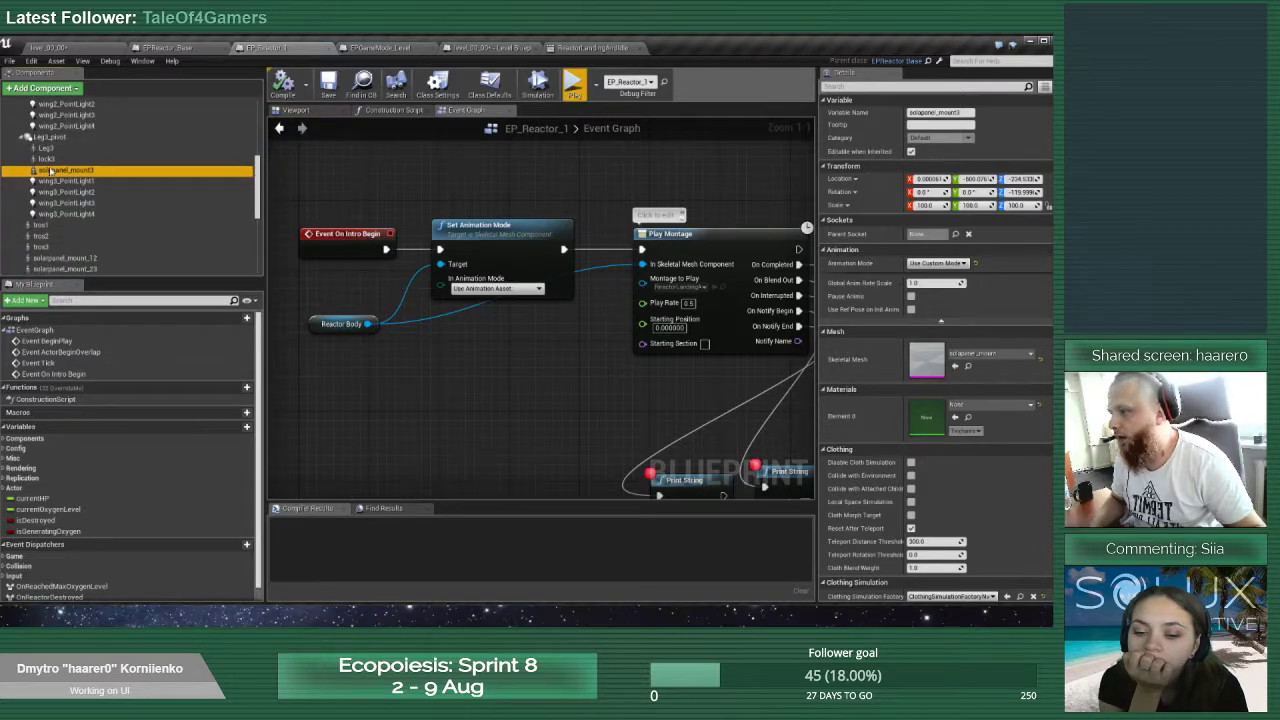
# Select the leg and lock components with solapanel_mount1 and solapanel_mount2, set their Animation Mode to Use Custom Mode, and save
pyautogui.click(46, 159)
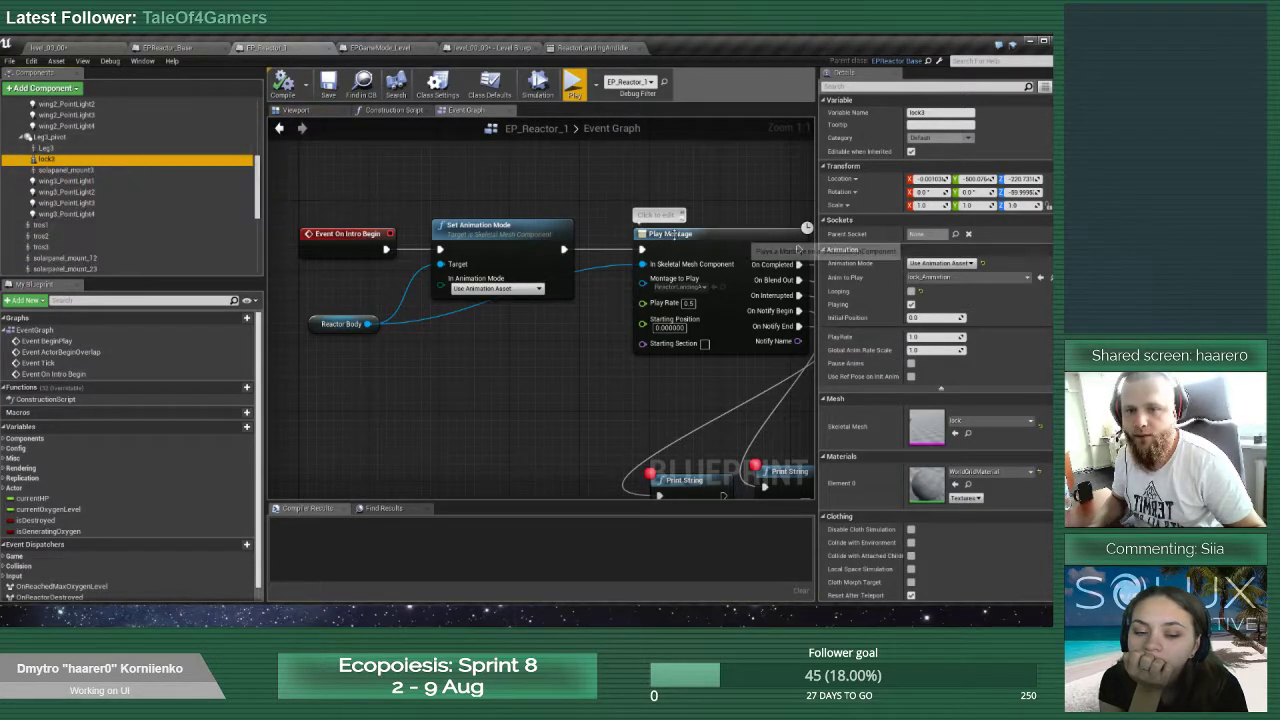
pyautogui.click(47, 148)
pyautogui.keyDown('ctrl'); pyautogui.click(60, 160); pyautogui.keyUp('ctrl')
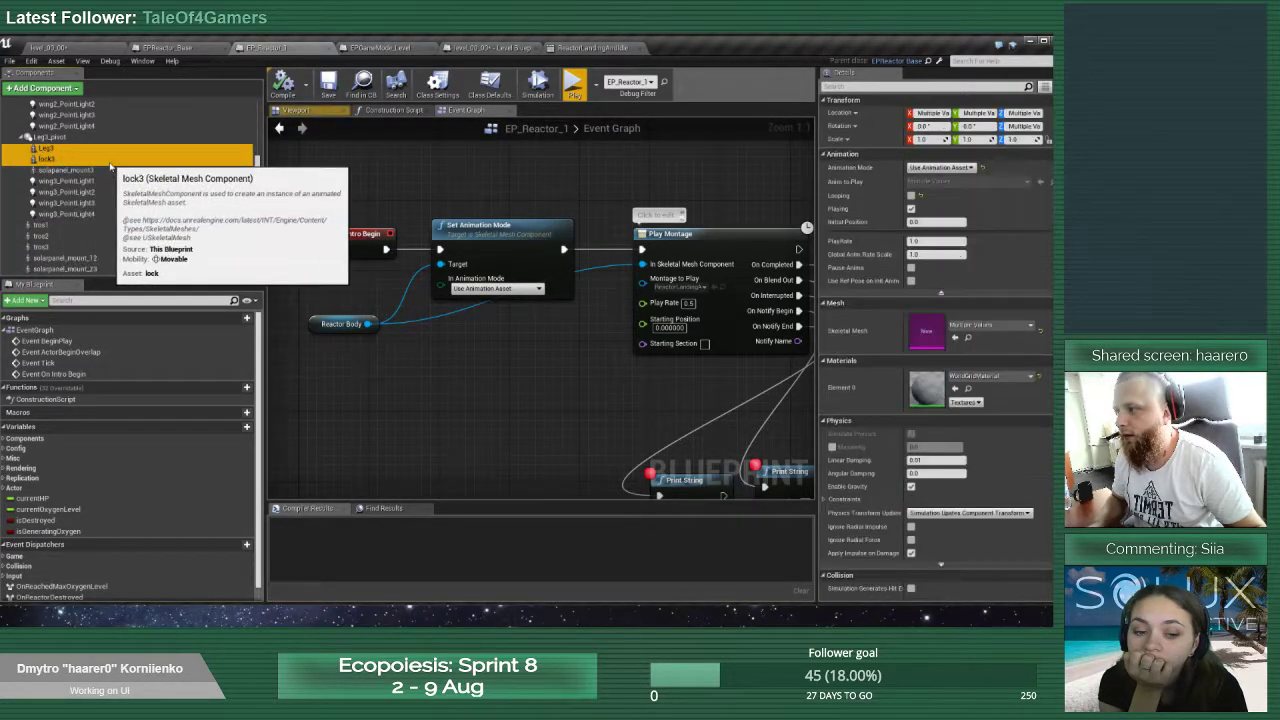
pyautogui.scroll(2, 80, 172)
pyautogui.keyDown('ctrl'); pyautogui.click(62, 124); pyautogui.keyUp('ctrl')
pyautogui.keyDown('ctrl'); pyautogui.click(60, 114); pyautogui.keyUp('ctrl')
pyautogui.keyDown('ctrl'); pyautogui.click(70, 134); pyautogui.keyUp('ctrl')
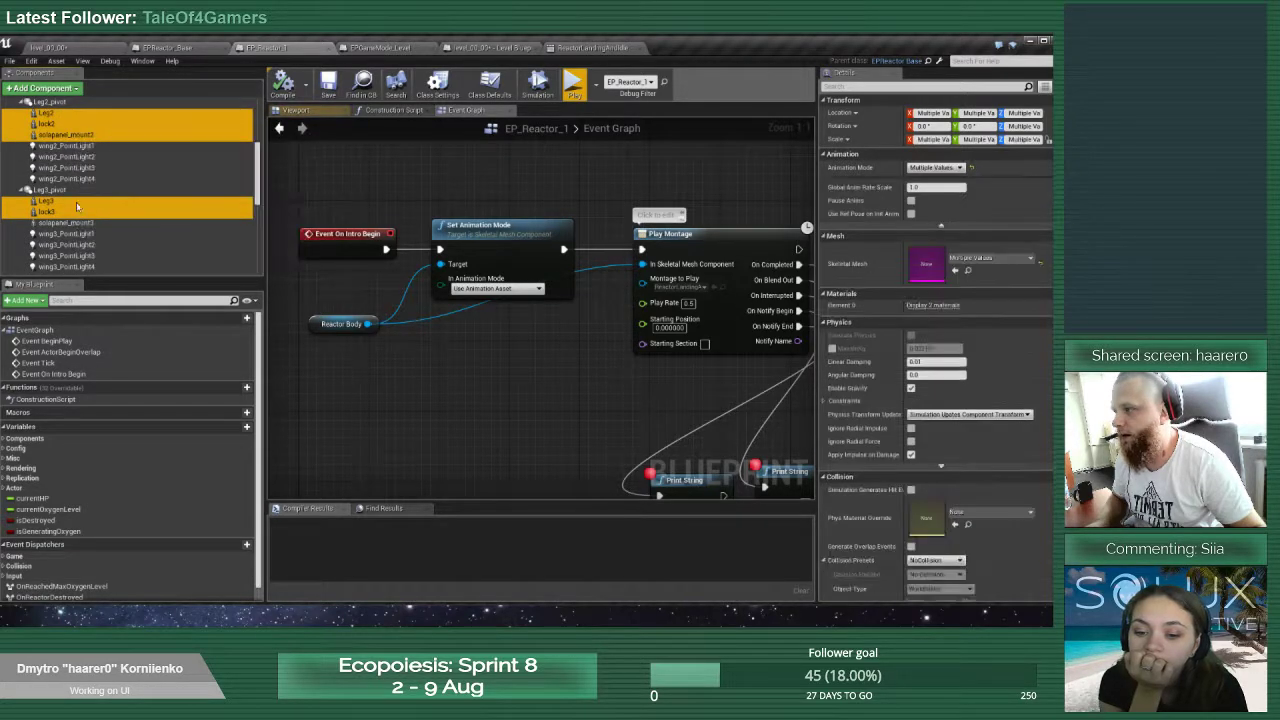
pyautogui.scroll(5, 76, 200)
pyautogui.keyDown('shift'); pyautogui.click(75, 188); pyautogui.keyUp('shift')
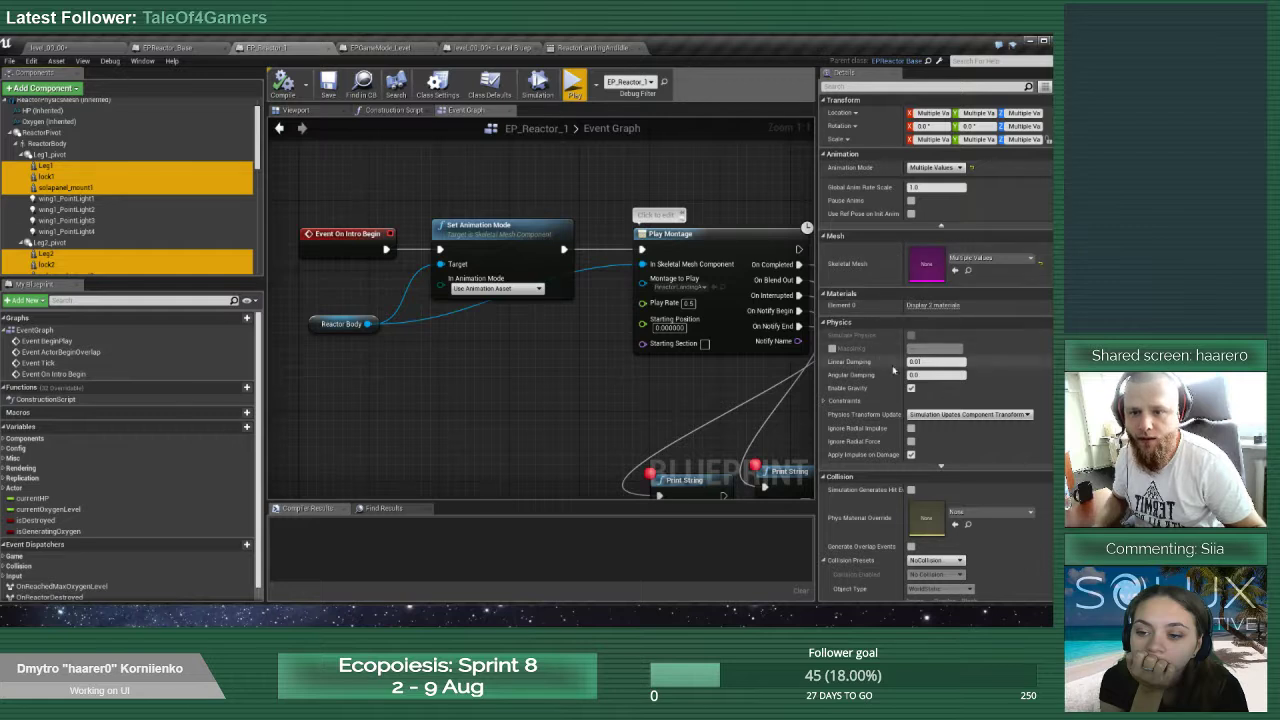
pyautogui.scroll(-8, 894, 349)
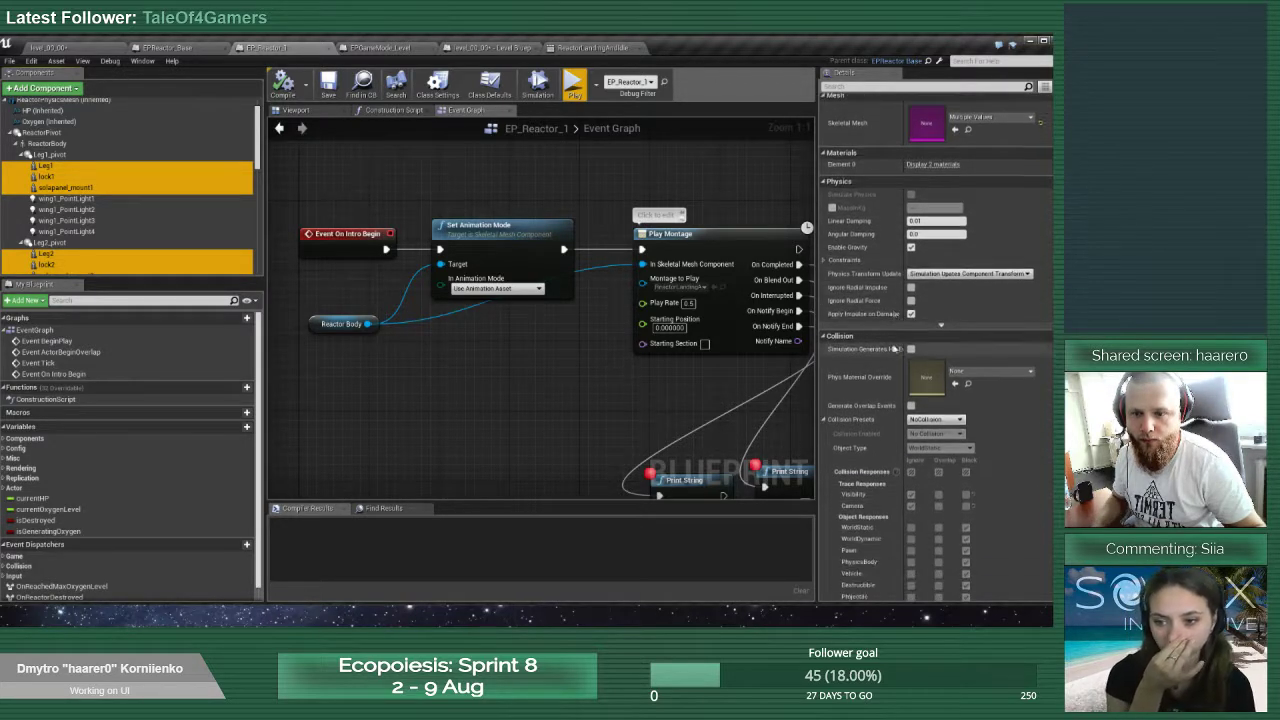
pyautogui.scroll(8, 894, 349)
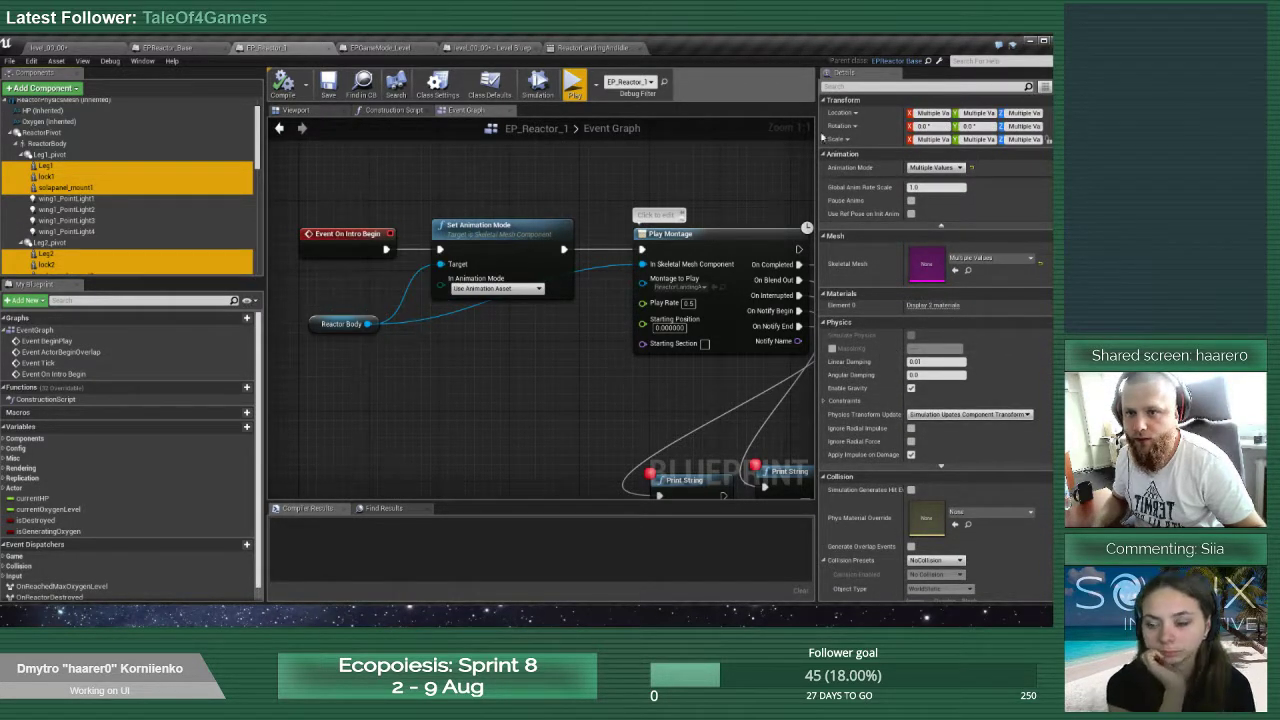
pyautogui.click(935, 167)
pyautogui.click(938, 191)
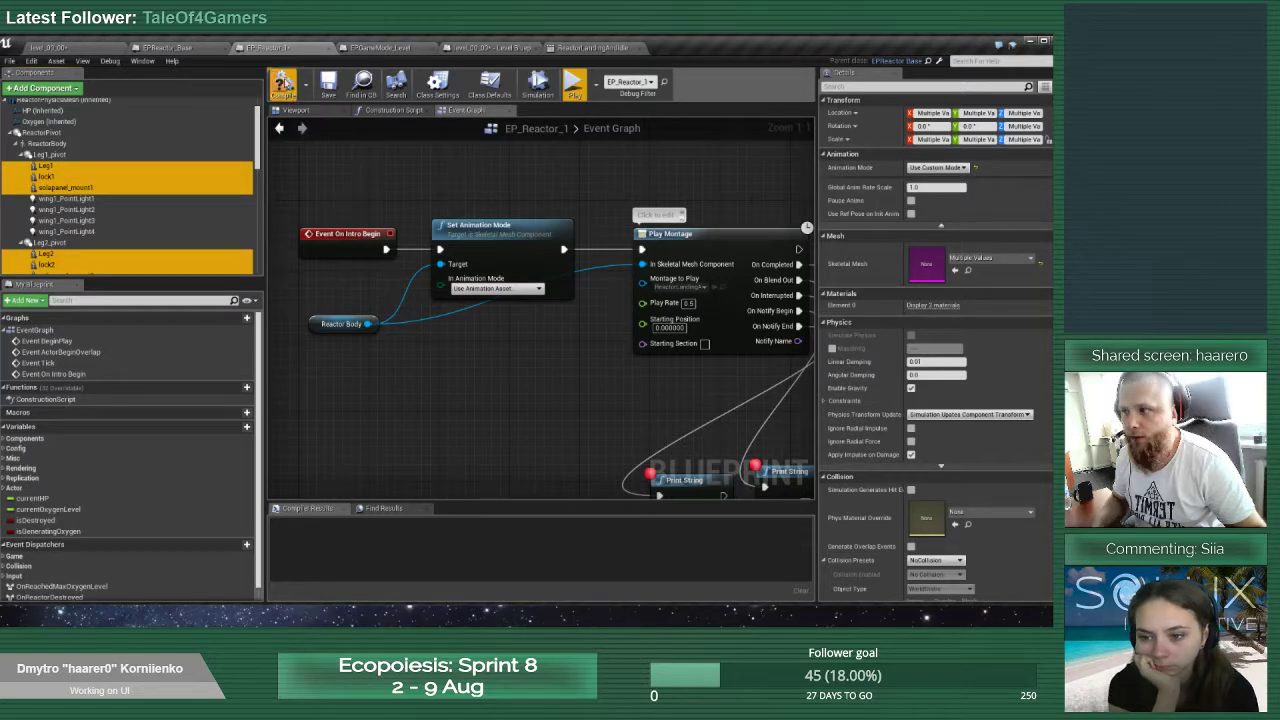
pyautogui.click(328, 84)
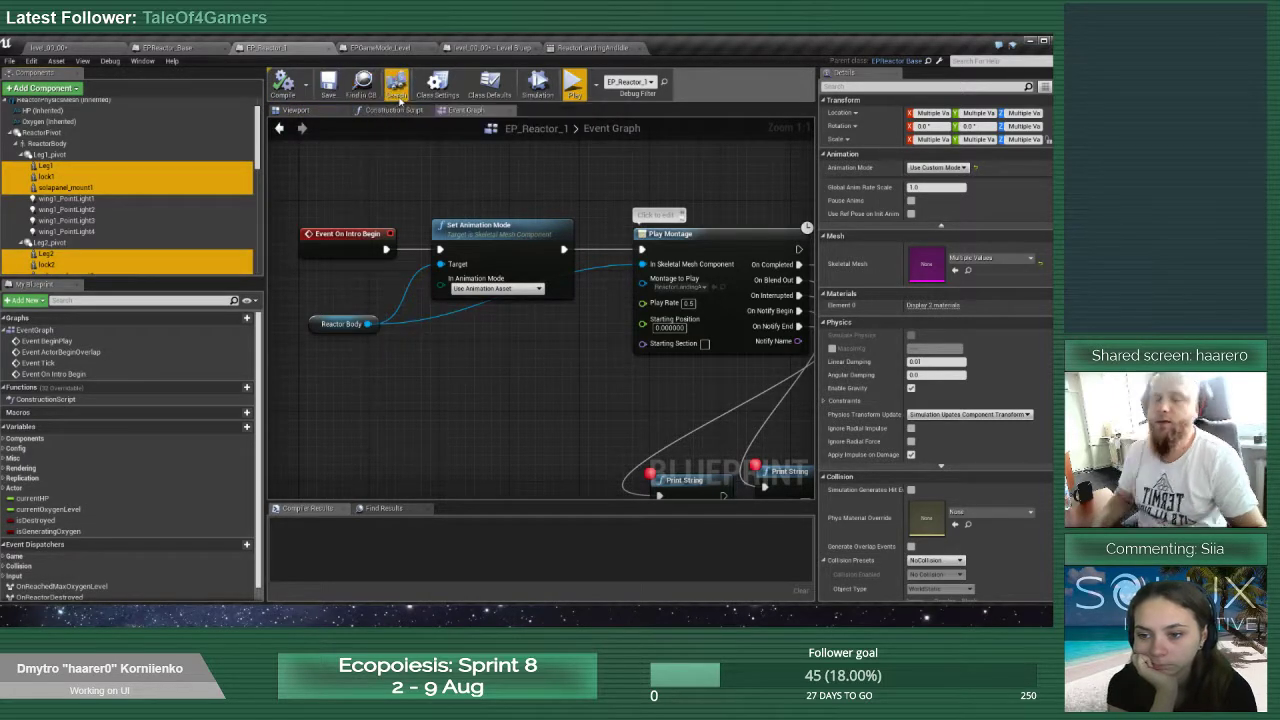
# Change the selected components' Animation Mode to Use Animation Asset, disable Playing, and save the blueprint
pyautogui.click(958, 168)
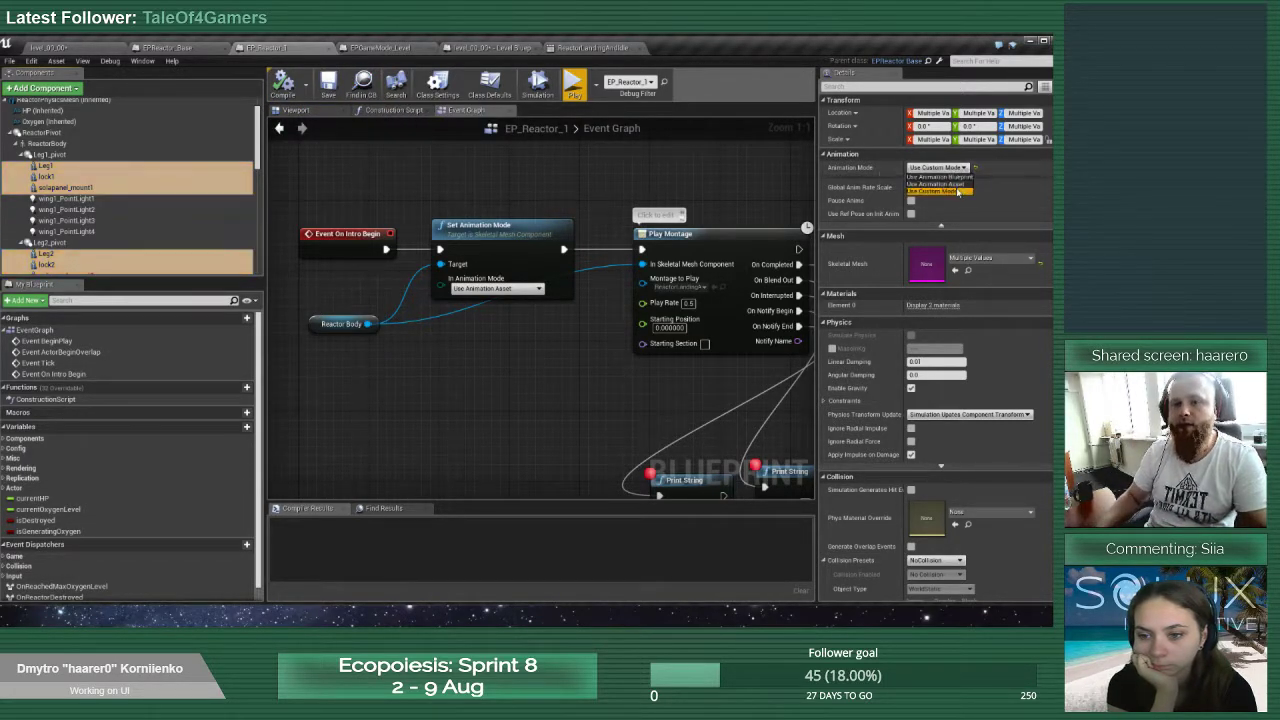
pyautogui.click(958, 190)
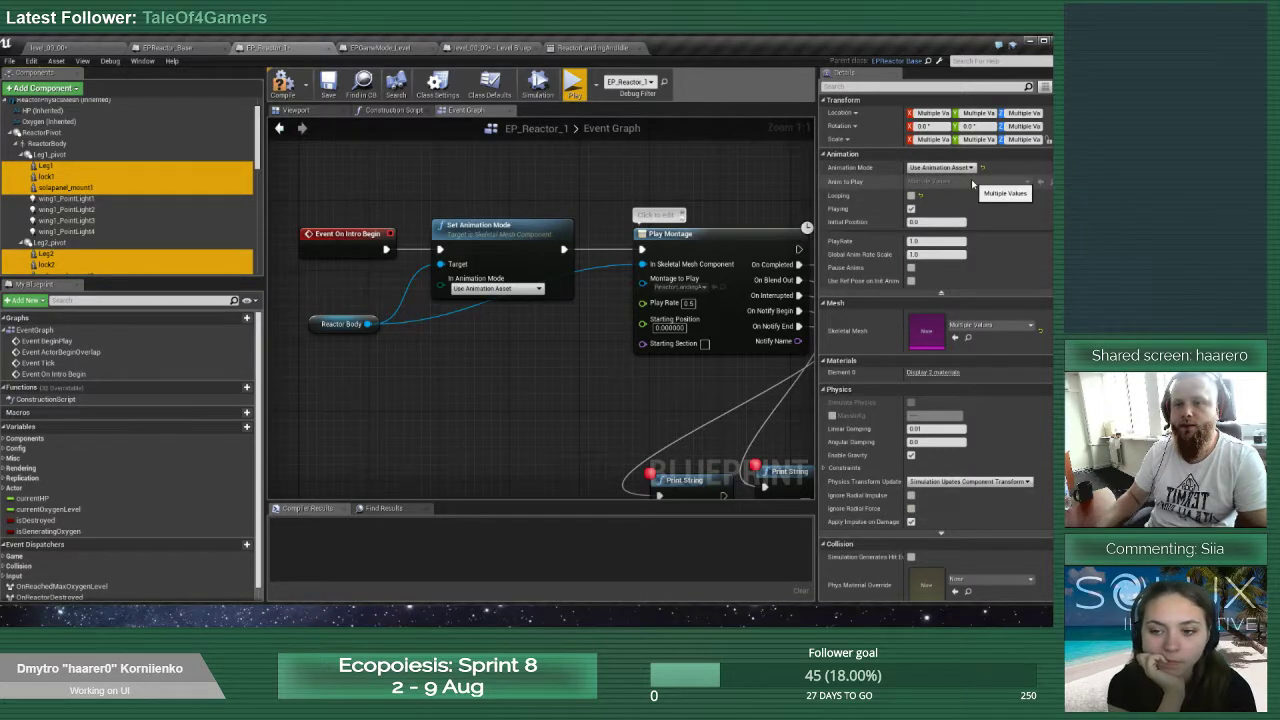
pyautogui.click(1000, 185)
pyautogui.click(911, 209)
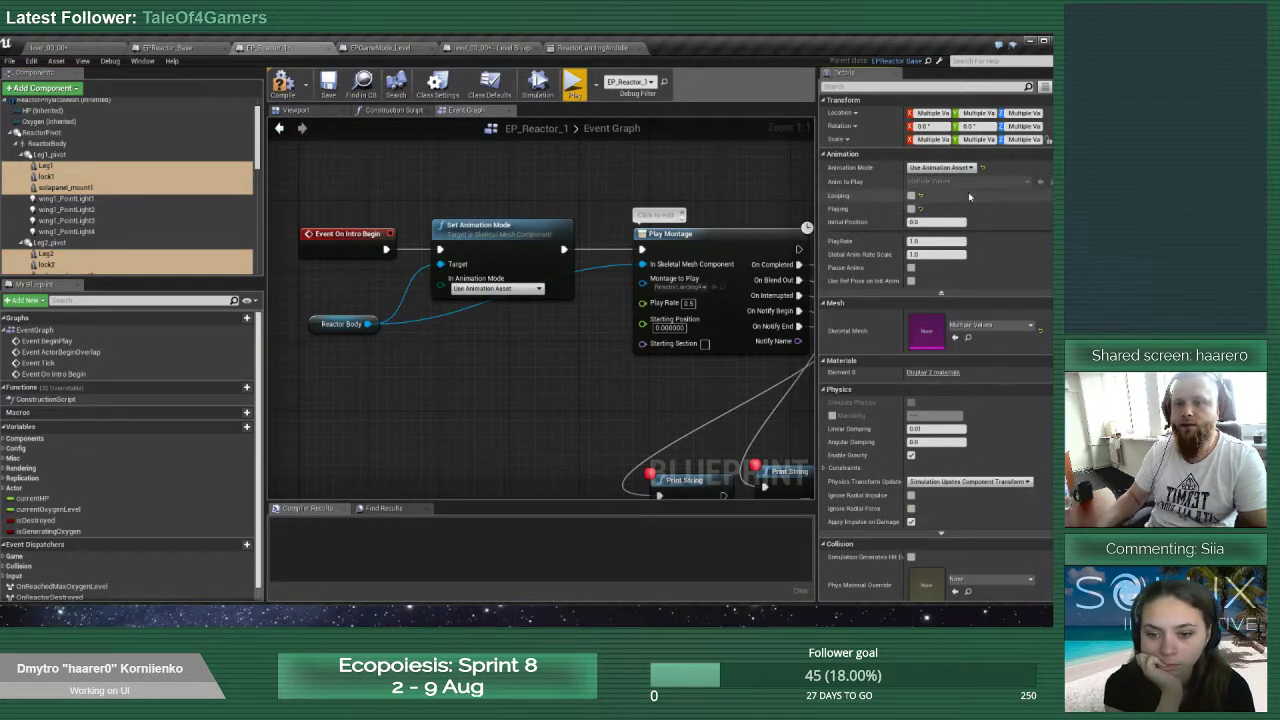
pyautogui.click(328, 86)
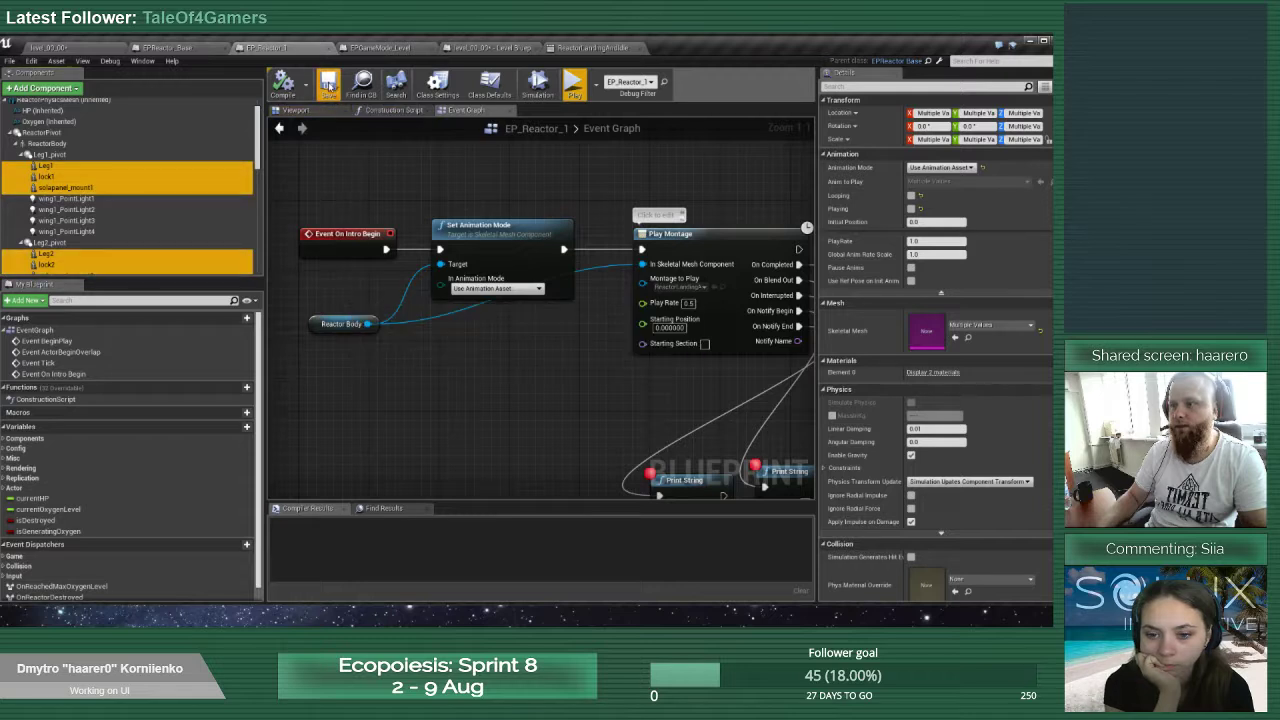
# Delete the Set Animation Mode node and wire Event On Intro Begin directly to Play Montage, keeping Reactor Body as its skeletal mesh
pyautogui.scroll(2, 50, 157)
pyautogui.click(459, 228)
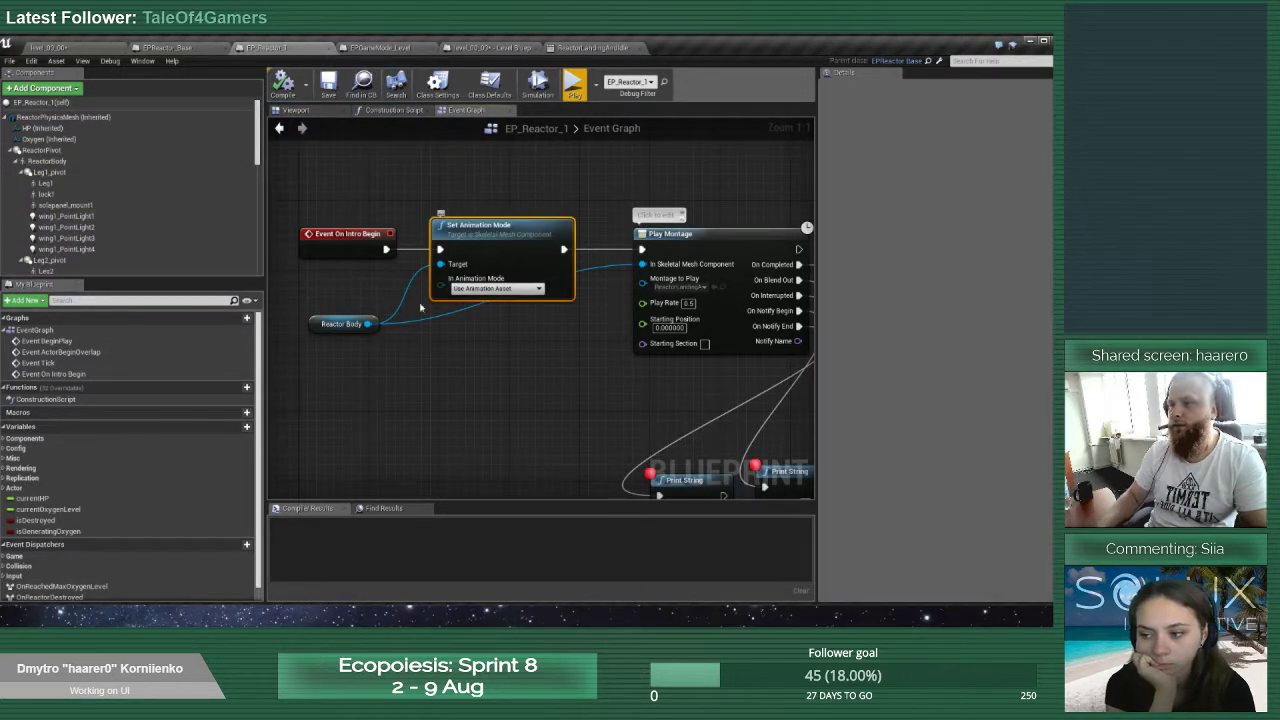
pyautogui.press('Delete')
pyautogui.moveTo(368, 324); pyautogui.dragTo(648, 264)
pyautogui.moveTo(642, 250); pyautogui.dragTo(386, 249)
pyautogui.moveTo(316, 319); pyautogui.dragTo(554, 267)
# Set ReactorBody's Animation Mode to Use Animation Asset, disable Playing, and clear its Anim to Play asset
pyautogui.click(58, 161)
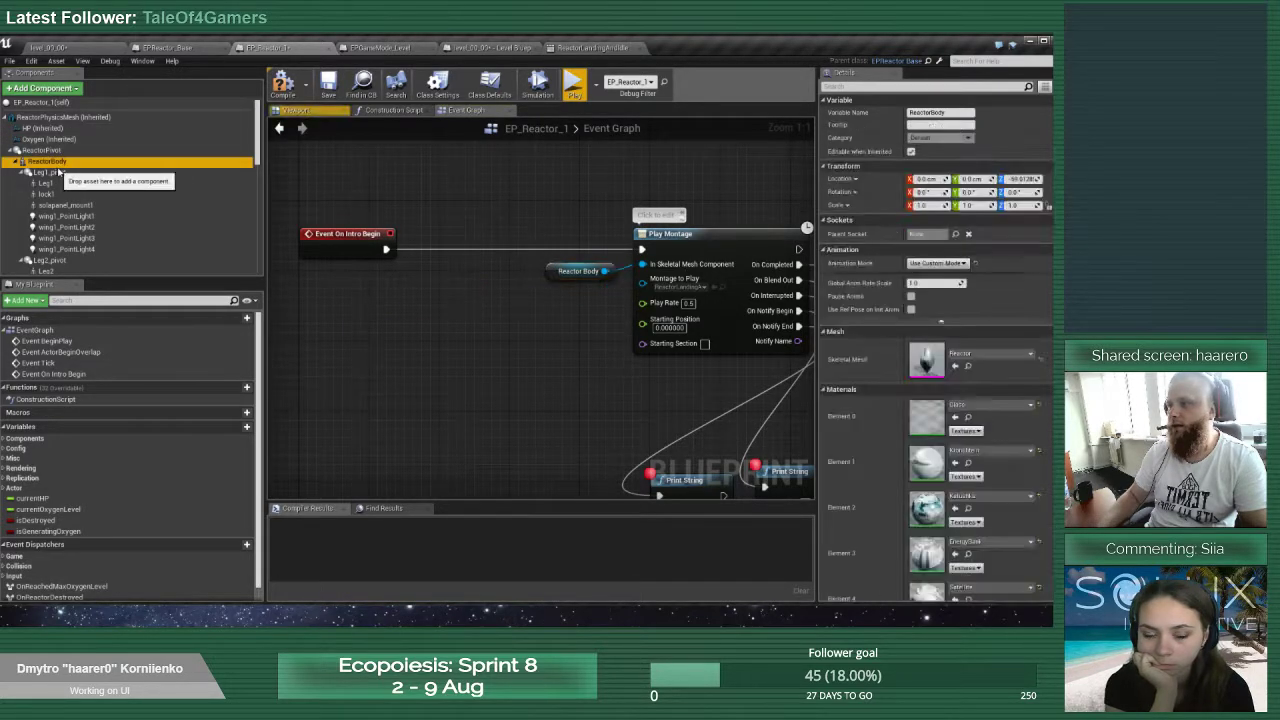
pyautogui.click(950, 263)
pyautogui.click(936, 279)
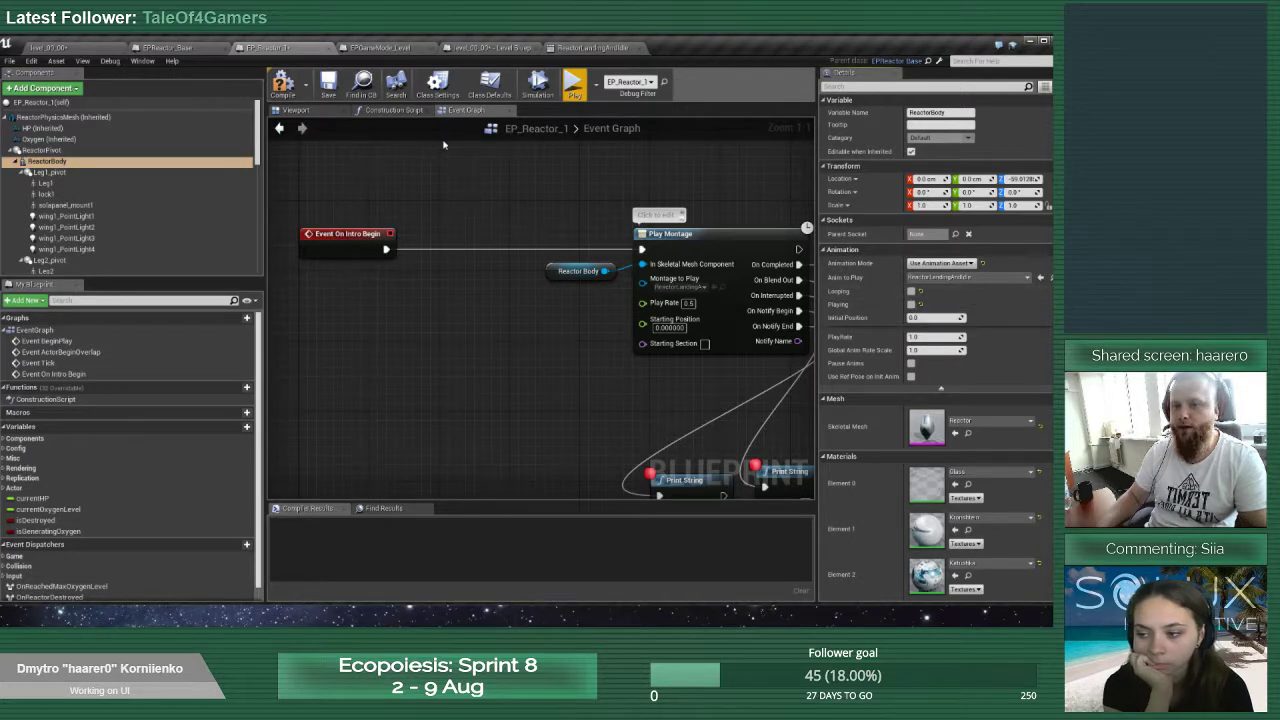
pyautogui.click(911, 304)
pyautogui.click(1031, 279)
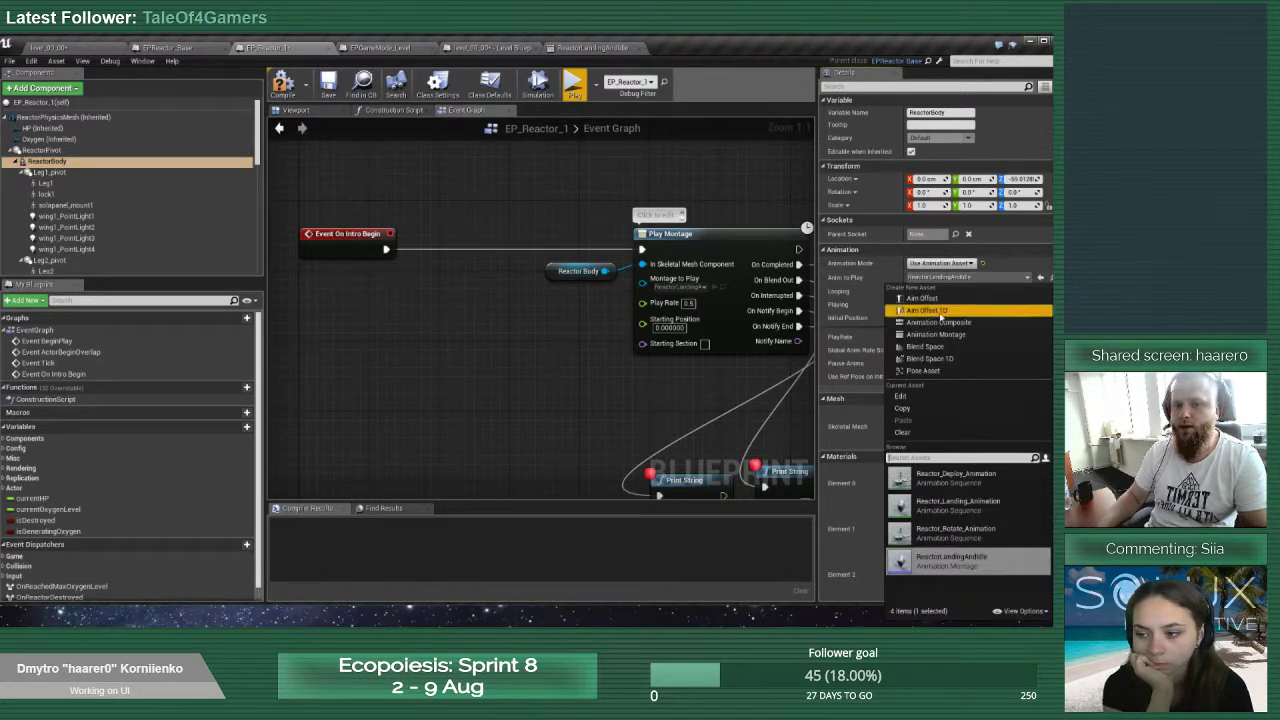
pyautogui.click(928, 434)
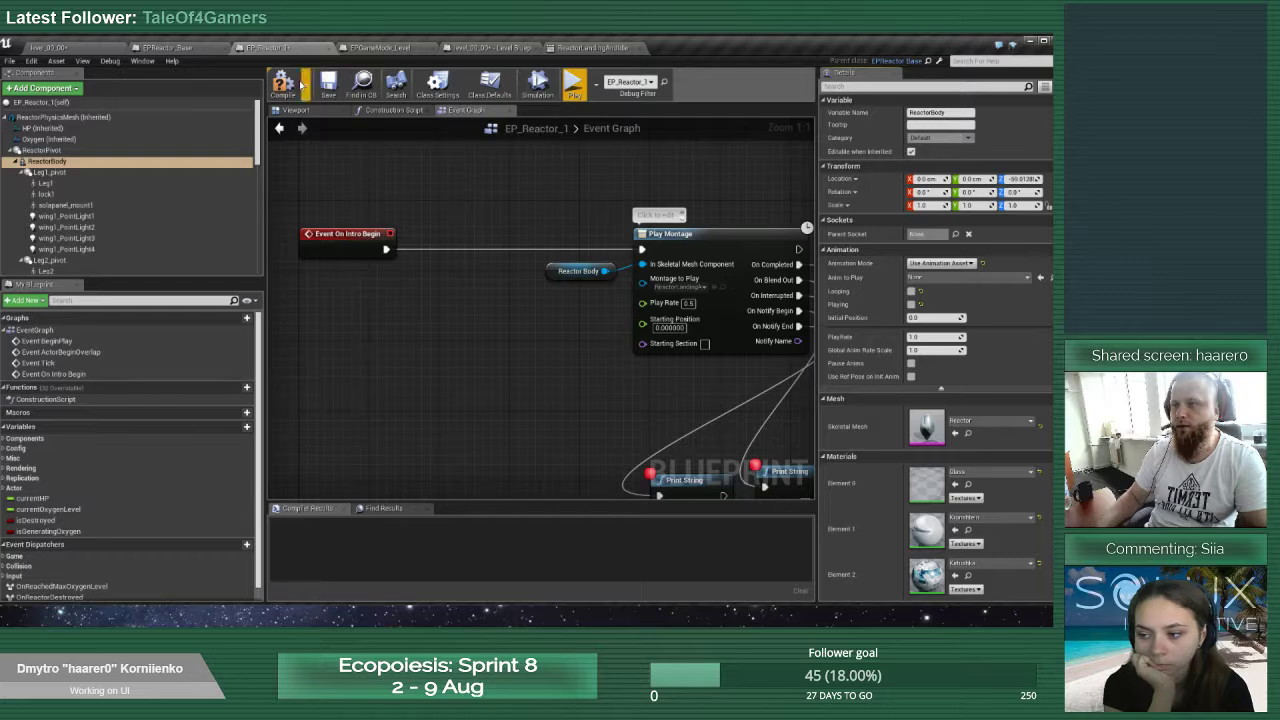
# Run the level to check the reactor without an Anim to Play asset
pyautogui.click(67, 48)
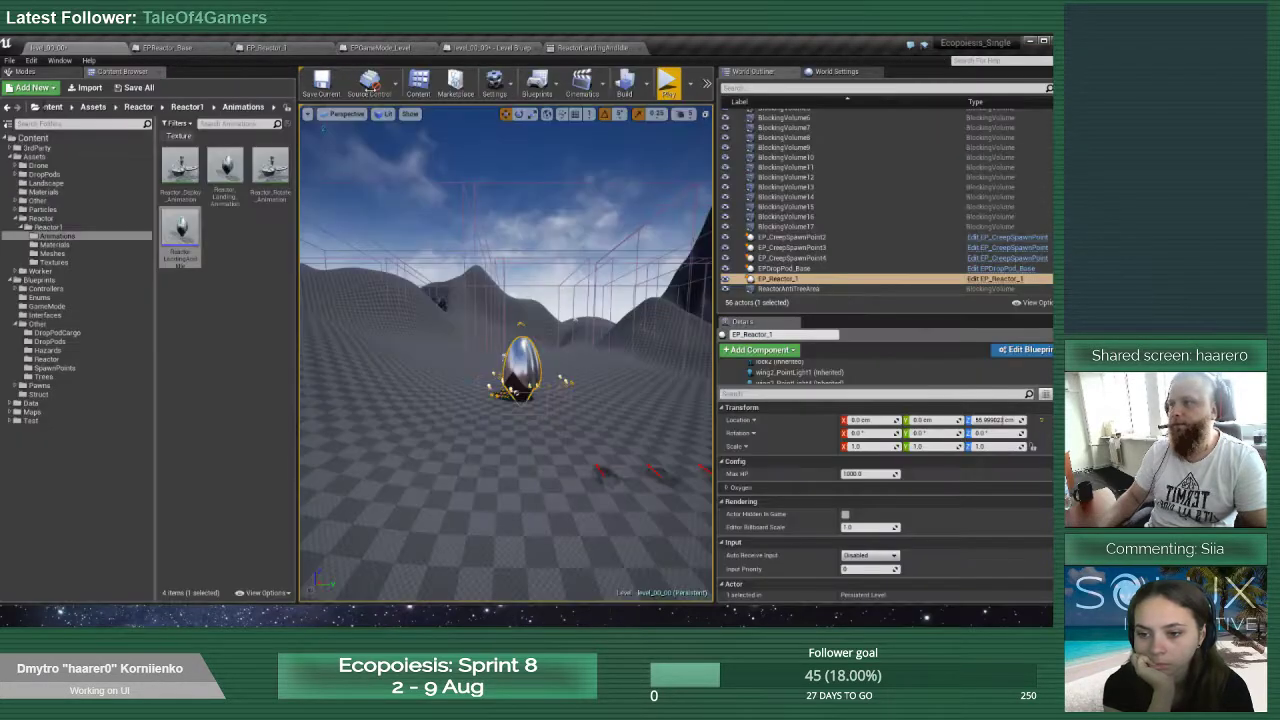
pyautogui.click(668, 85)
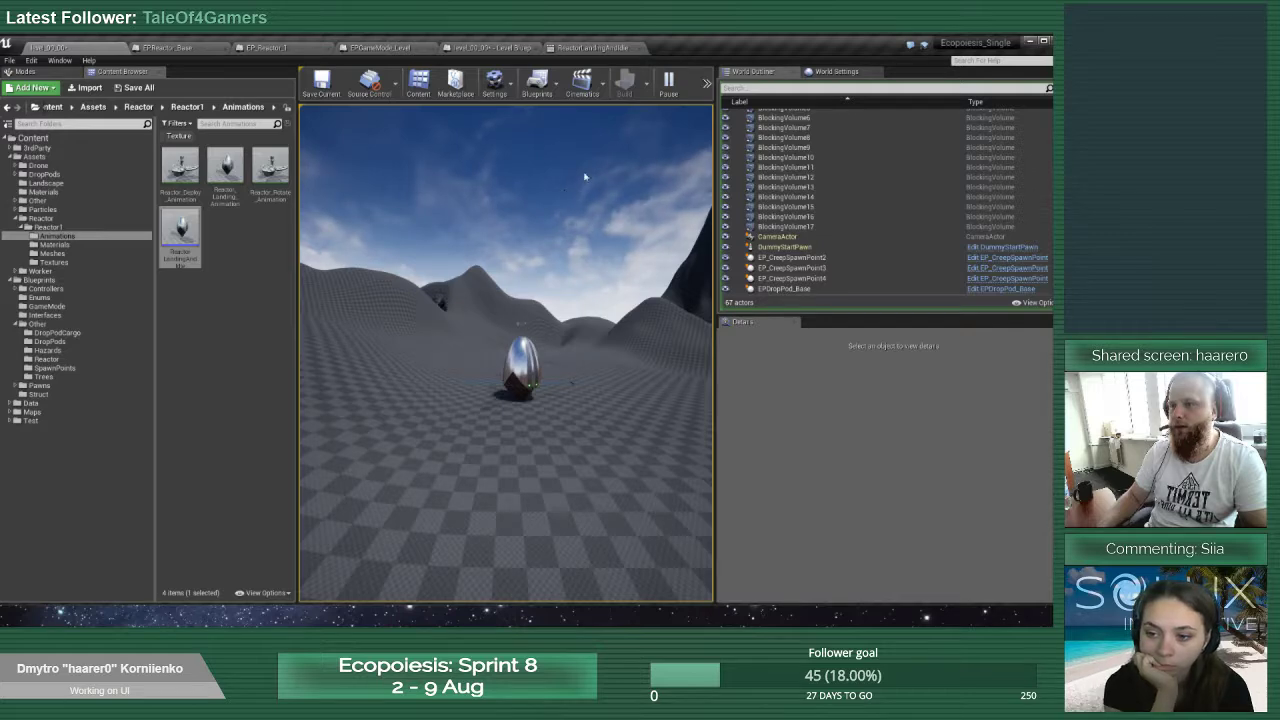
pyautogui.press('Escape')
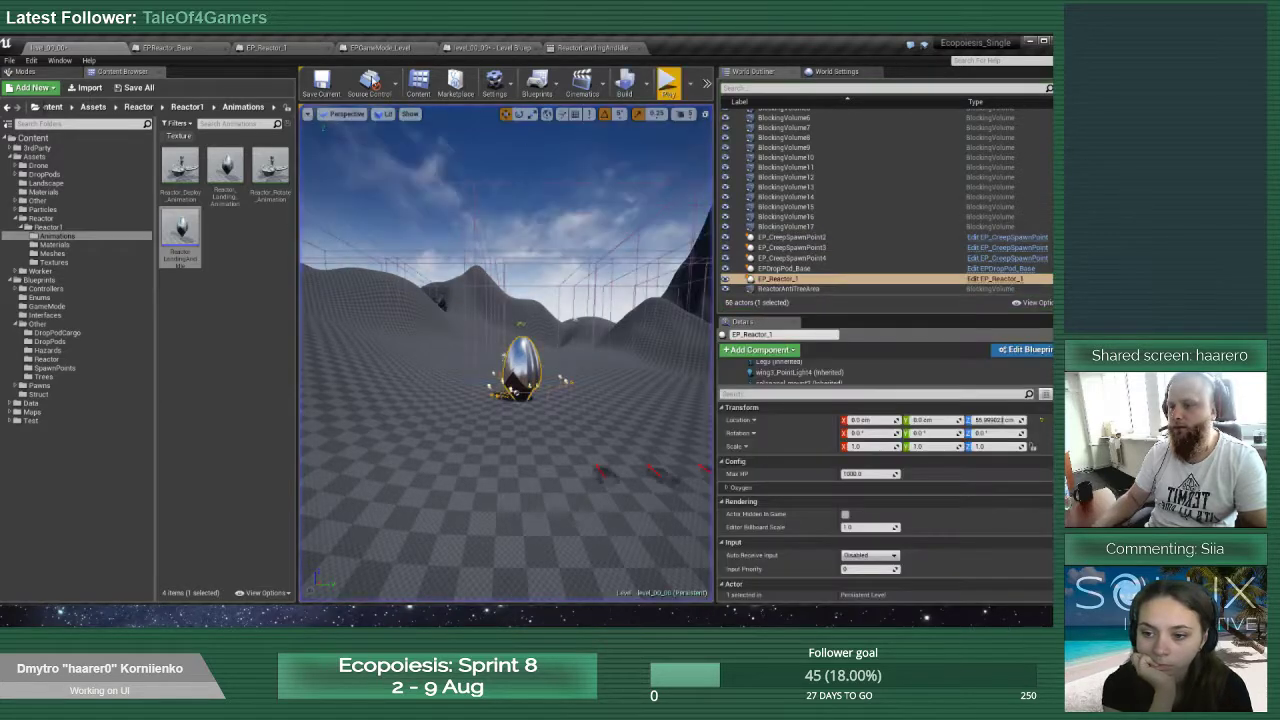
# Set ReactorBody's Anim to Play to ReactorLandingAndIdle in EP_Reactor_1 and return to the level
pyautogui.click(266, 47)
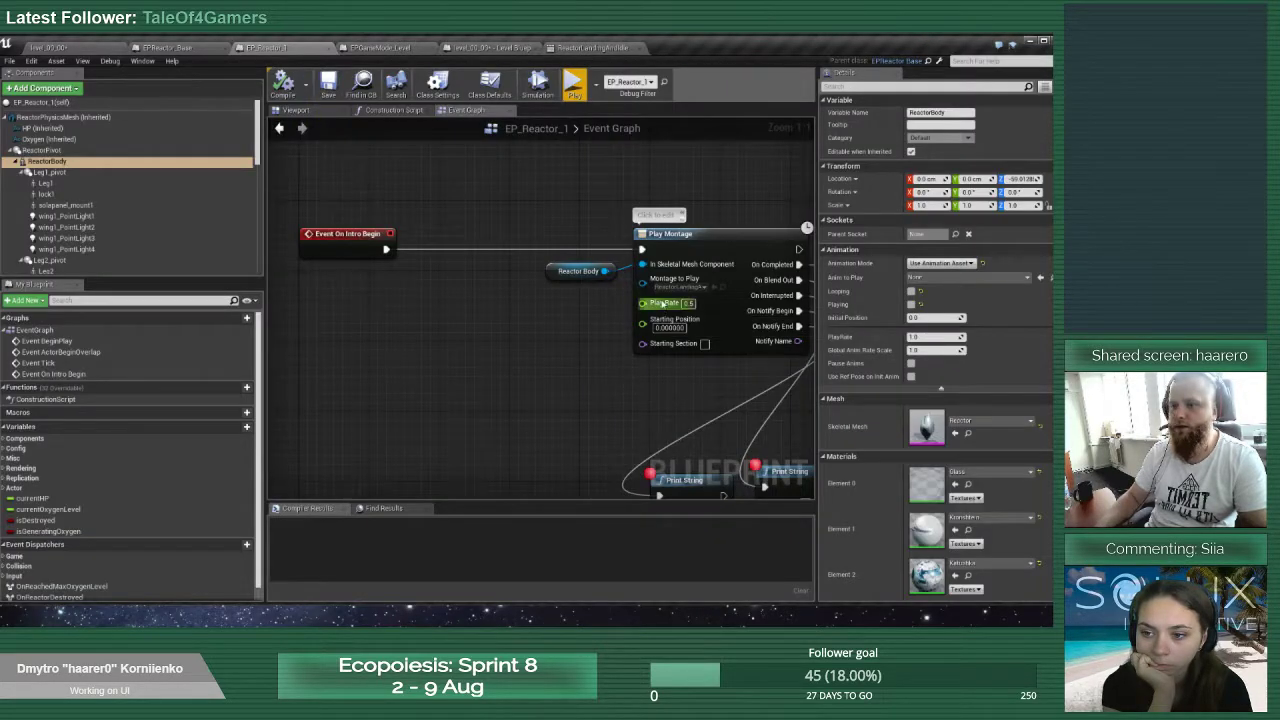
pyautogui.click(1030, 279)
pyautogui.click(967, 558)
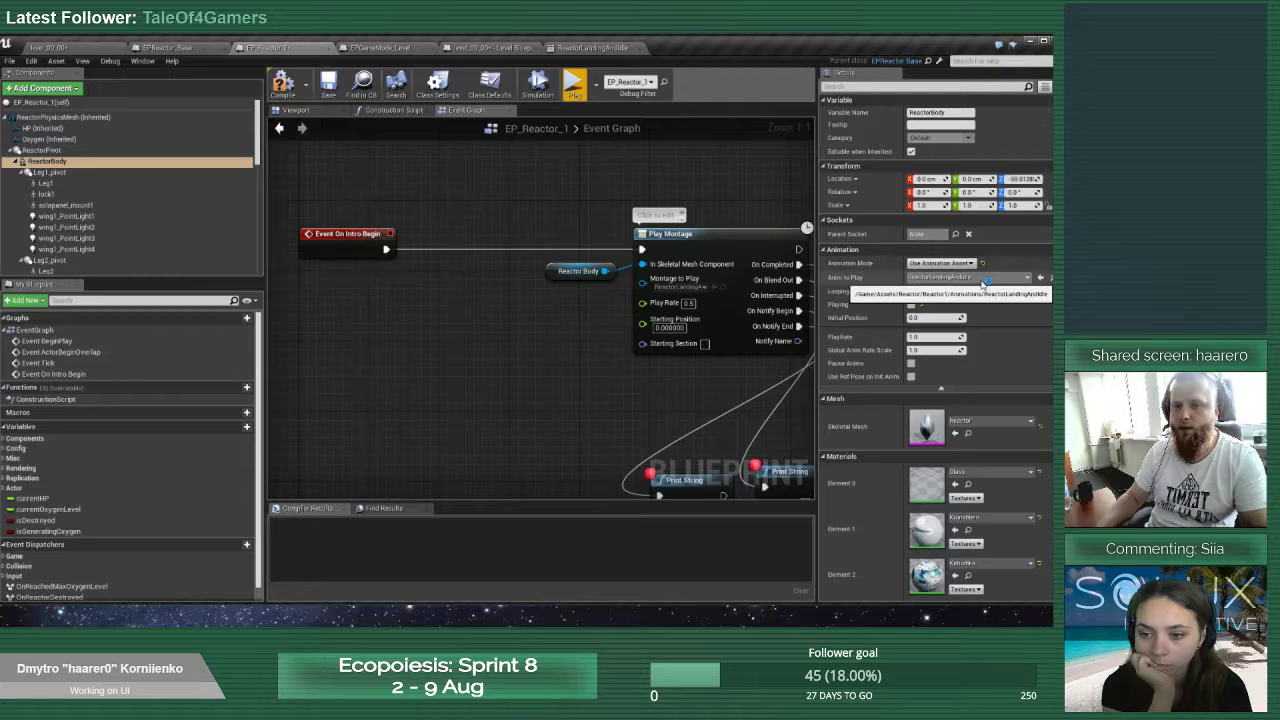
pyautogui.click(92, 49)
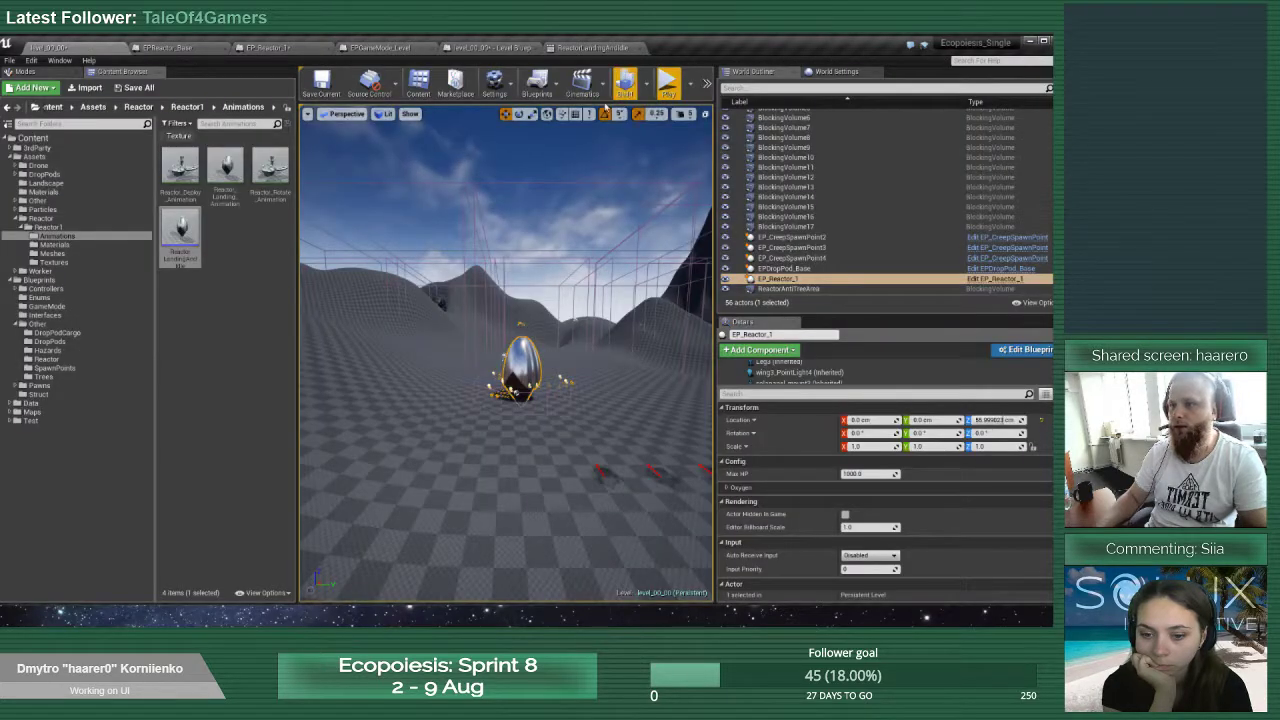
# Rename the ReactorLandingAndIdle montage asset as ReactorLandingAndOpening
pyautogui.click(195, 258)
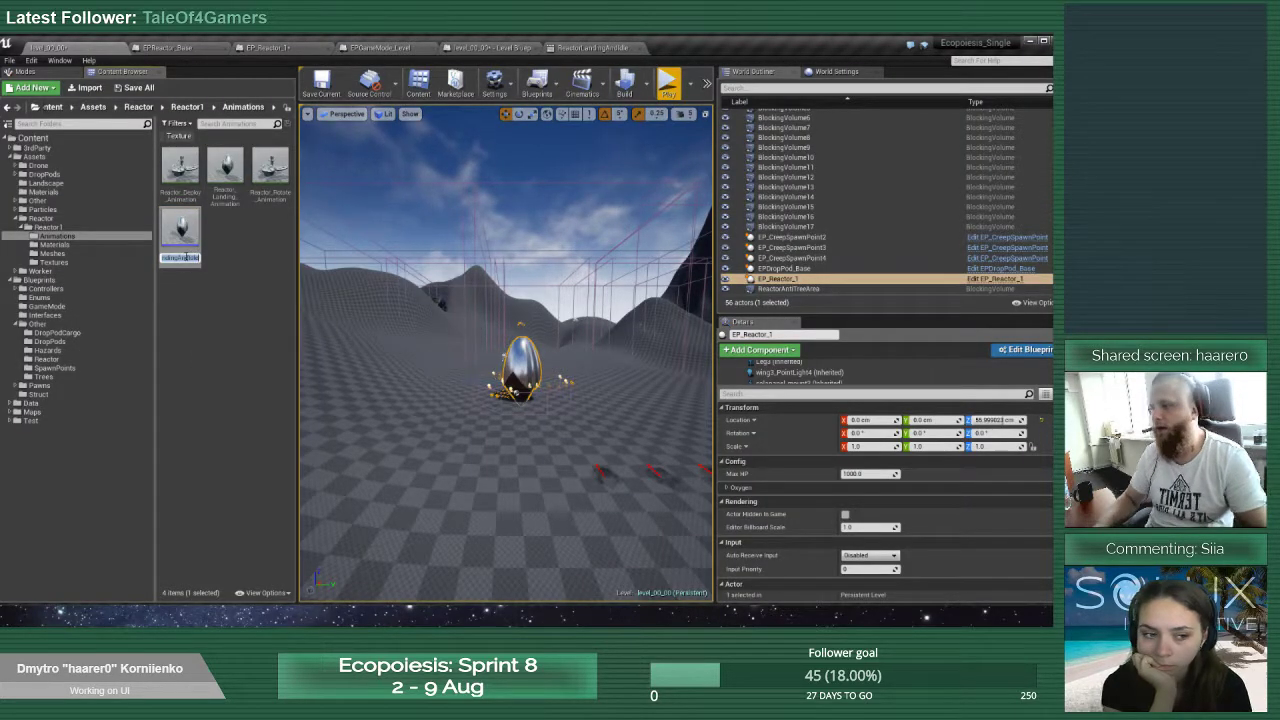
pyautogui.write('Opening')
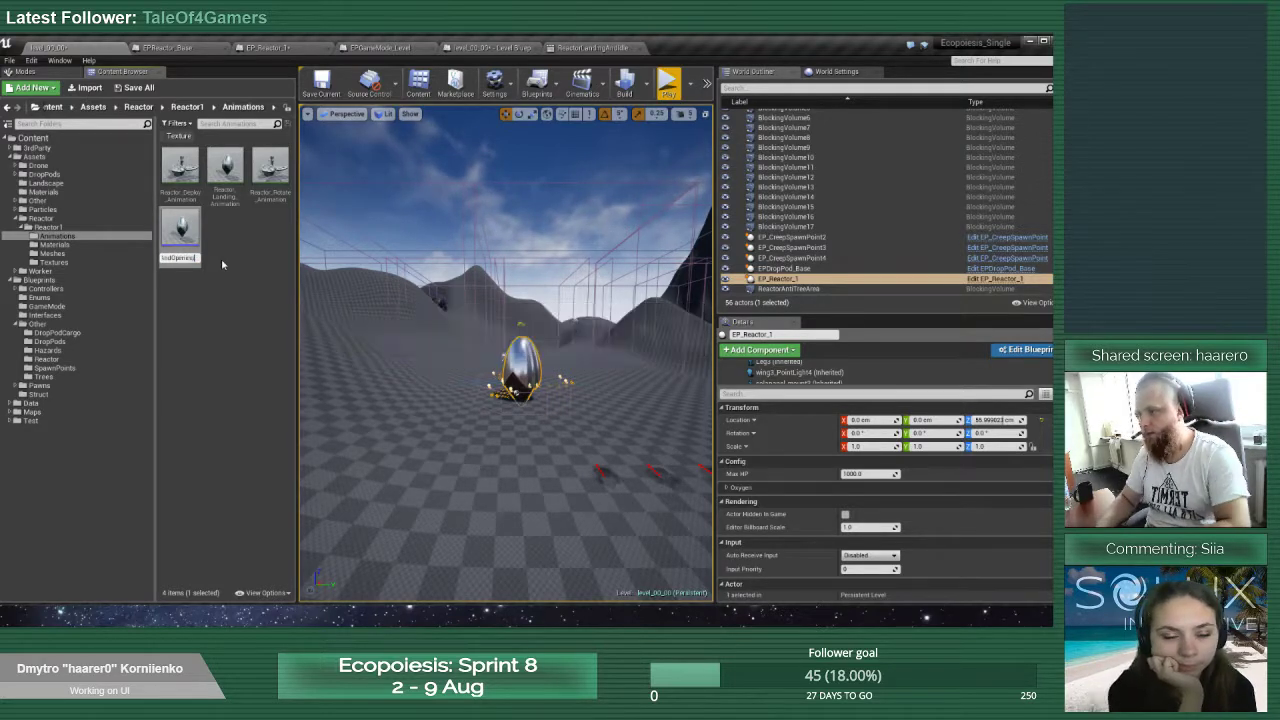
pyautogui.press('Return')
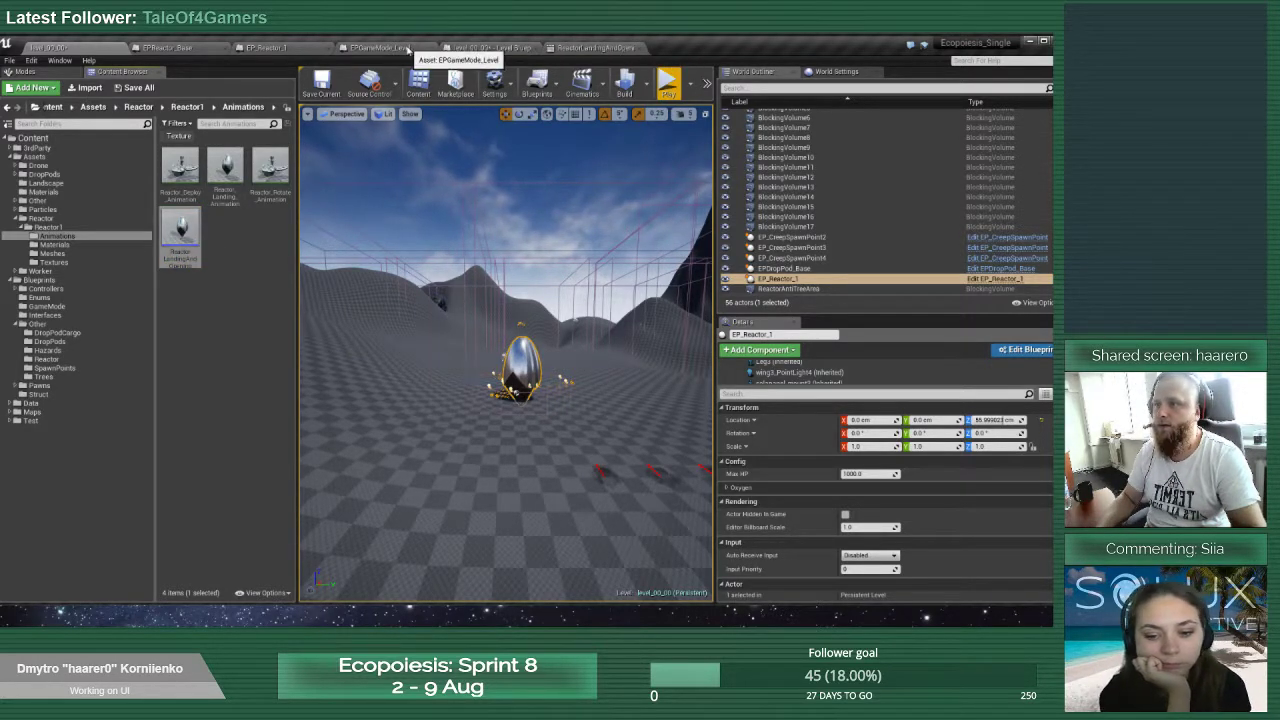
# Recompile EP_Reactor_1, run the level to check the reactor's landing animation, and stop the run
pyautogui.click(298, 49)
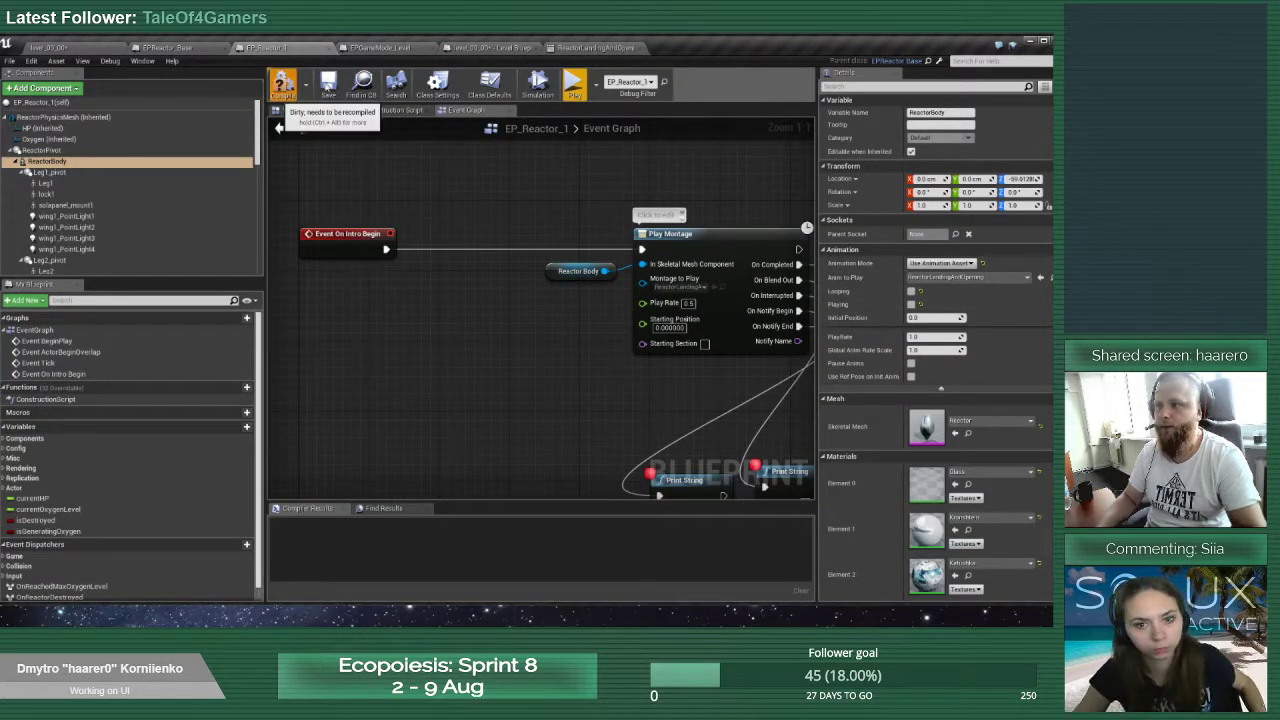
pyautogui.click(78, 49)
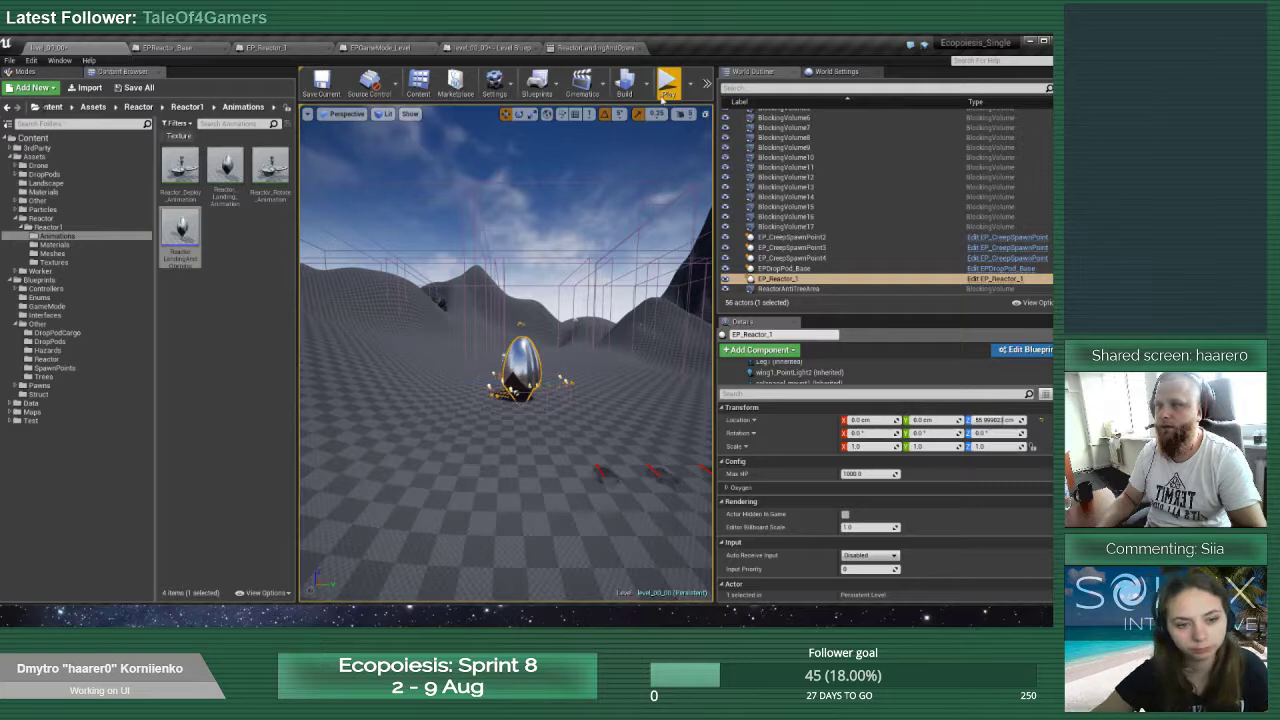
pyautogui.click(667, 84)
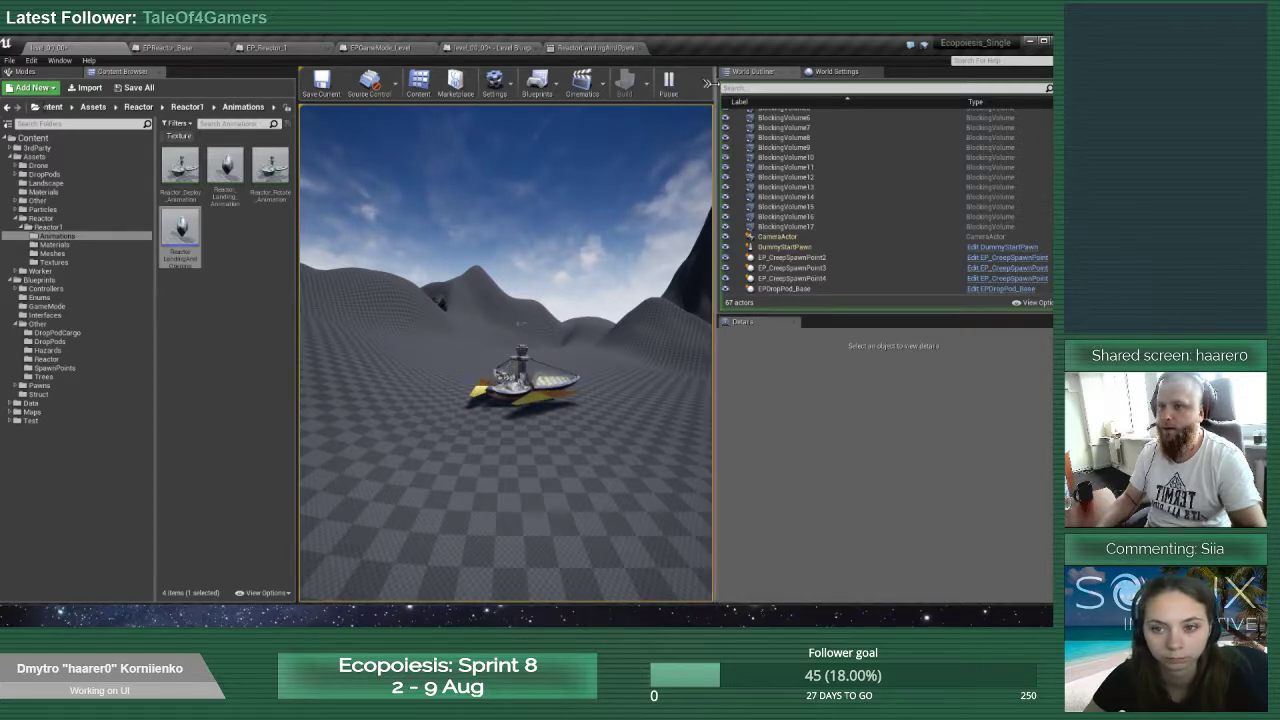
pyautogui.moveTo(716, 86); pyautogui.dragTo(802, 86)
pyautogui.click(733, 86)
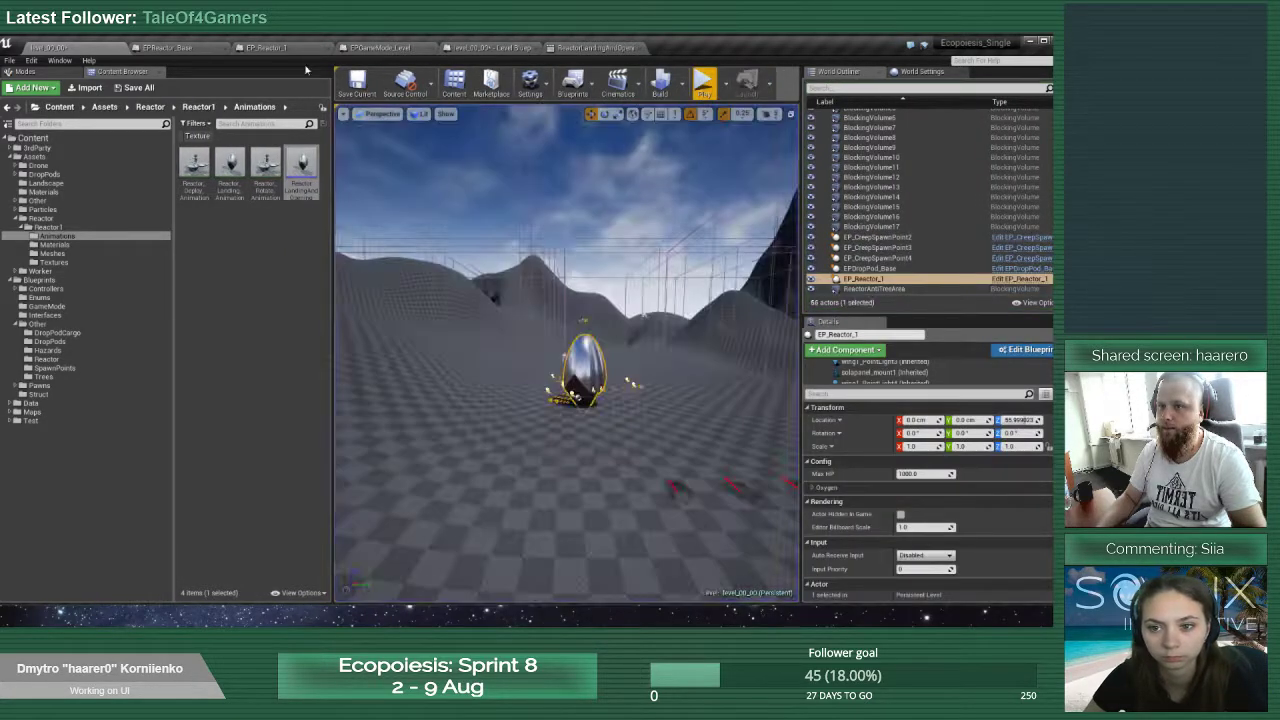
# In EP_Reactor_1, try the Playing option on Leg1, lock1 and solapanel_mount1, restore it, and inspect the second leg's parts
pyautogui.click(266, 48)
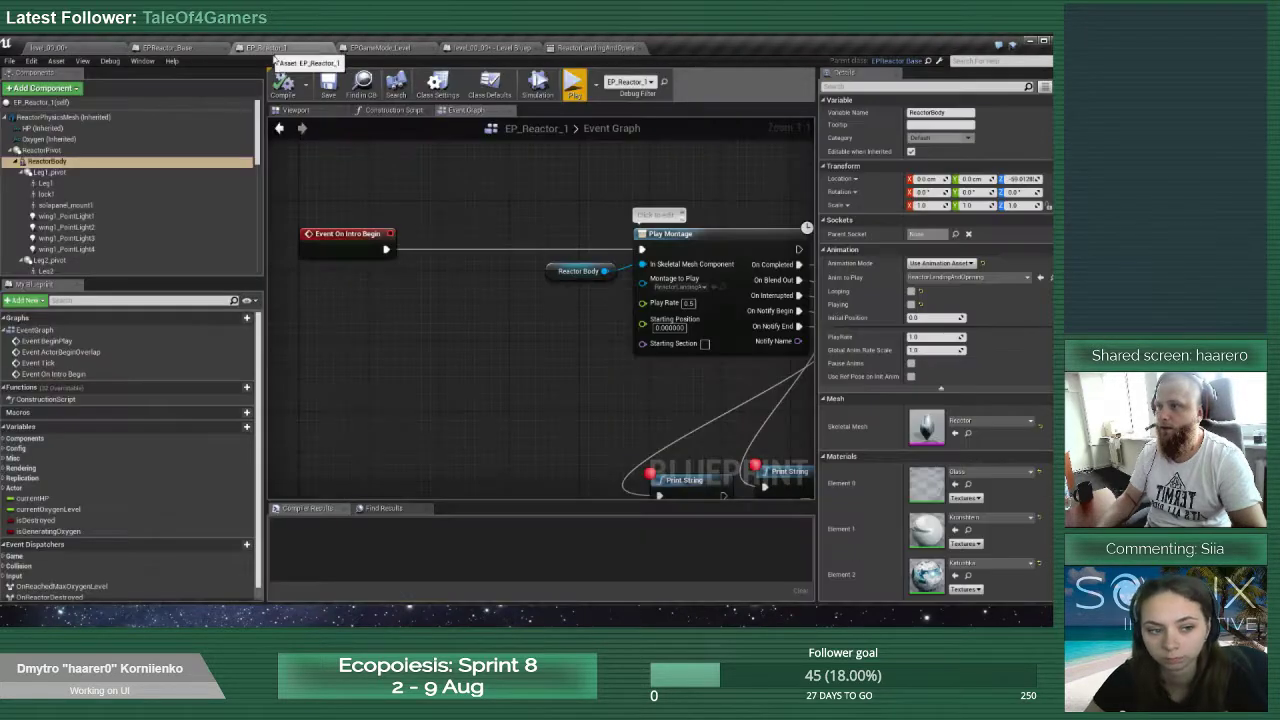
pyautogui.click(50, 172)
pyautogui.click(45, 183)
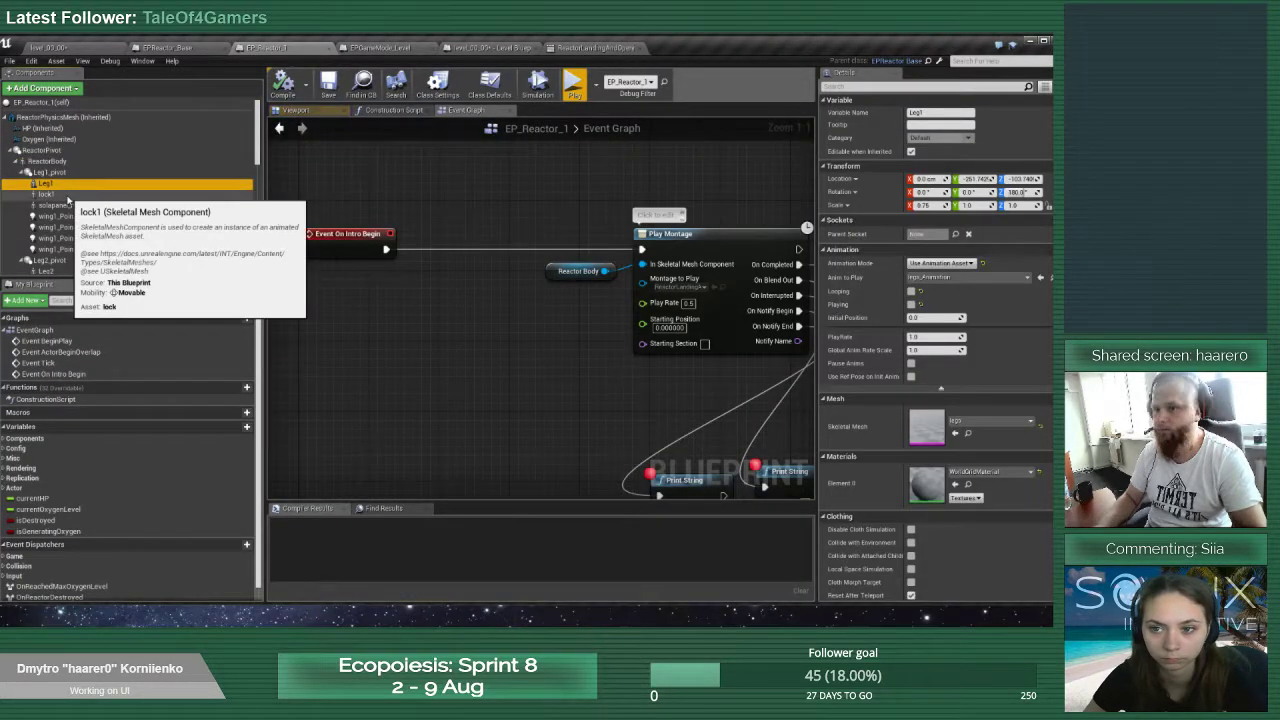
pyautogui.keyDown('shift'); pyautogui.click(68, 205); pyautogui.keyUp('shift')
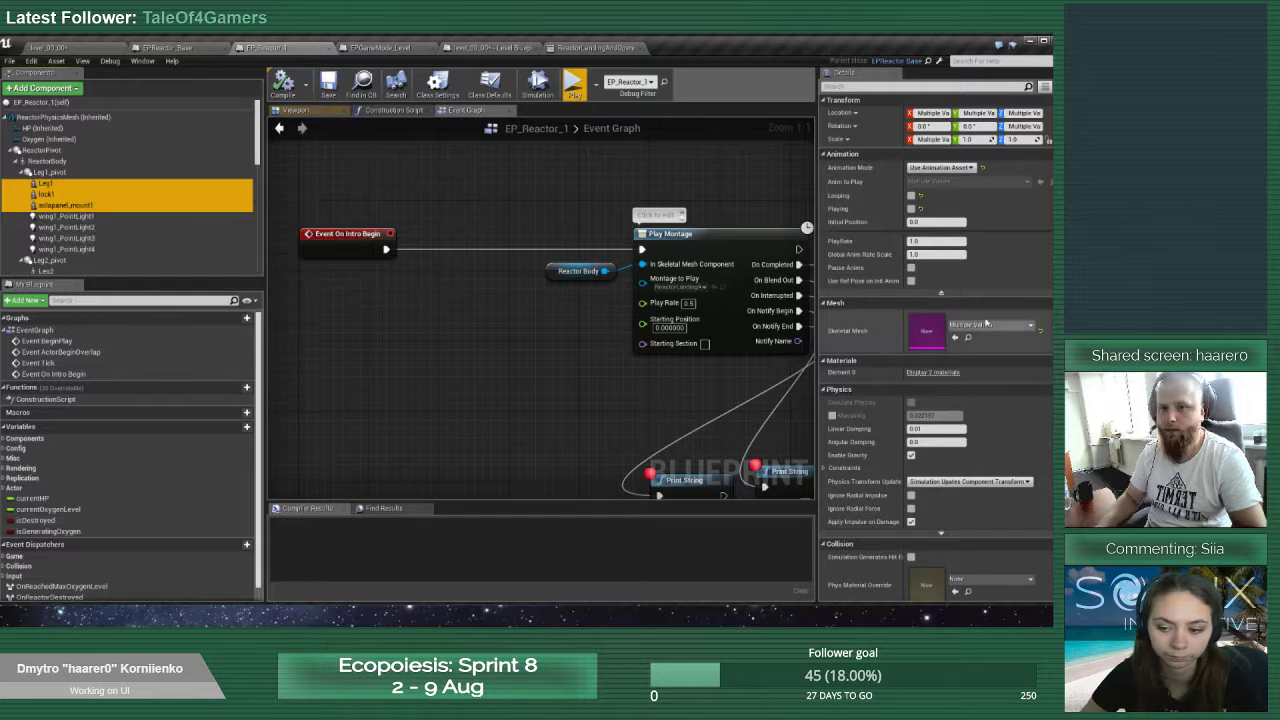
pyautogui.click(912, 209)
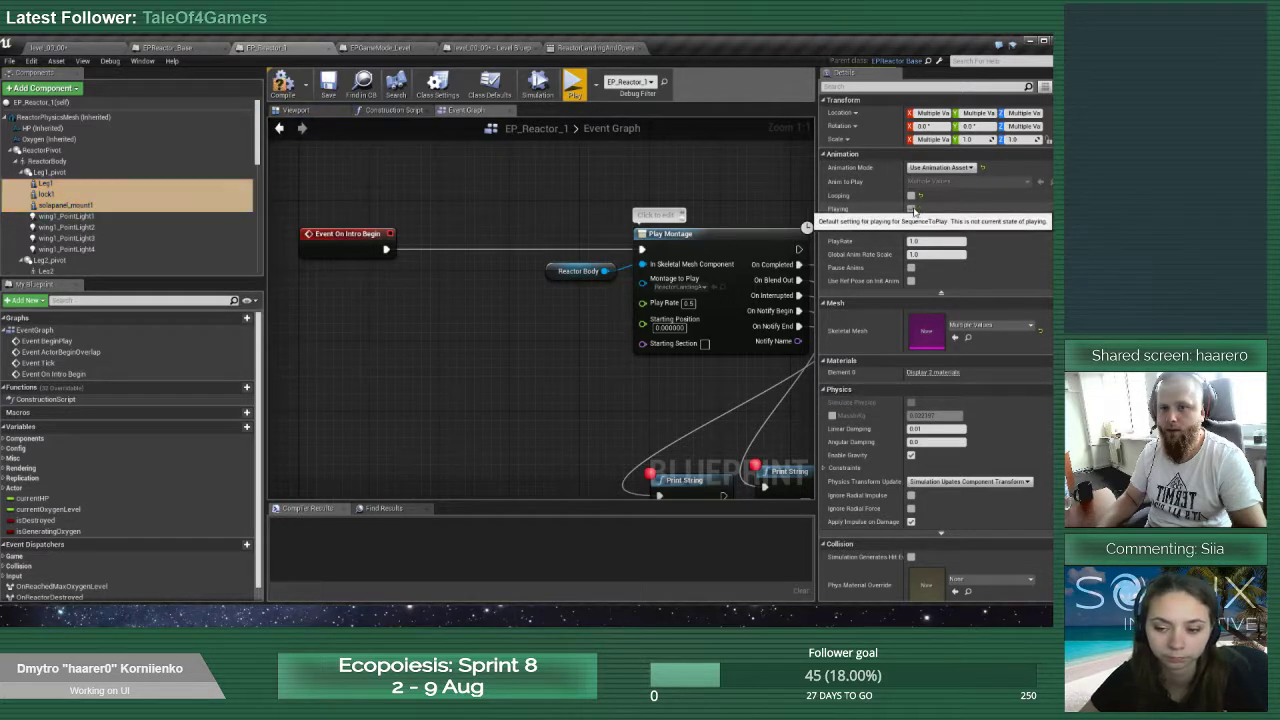
pyautogui.click(912, 209)
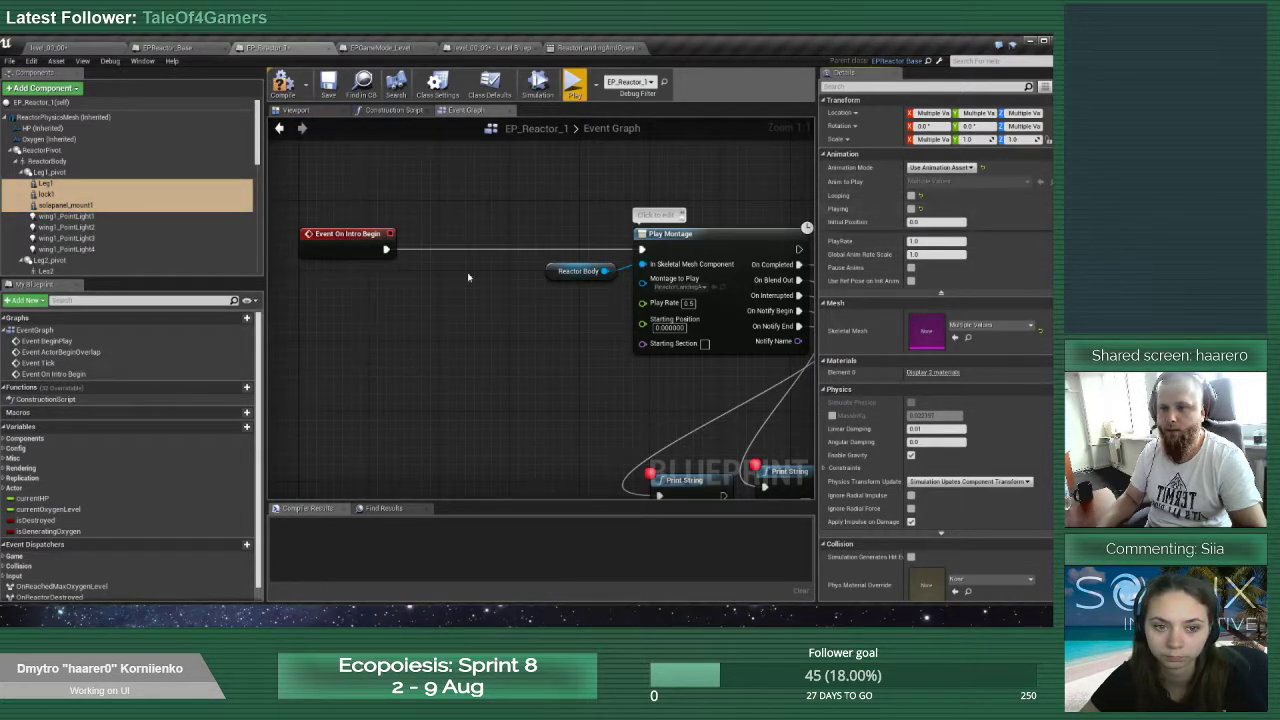
pyautogui.scroll(-2, 105, 232)
pyautogui.click(105, 240)
pyautogui.scroll(-3, 80, 160)
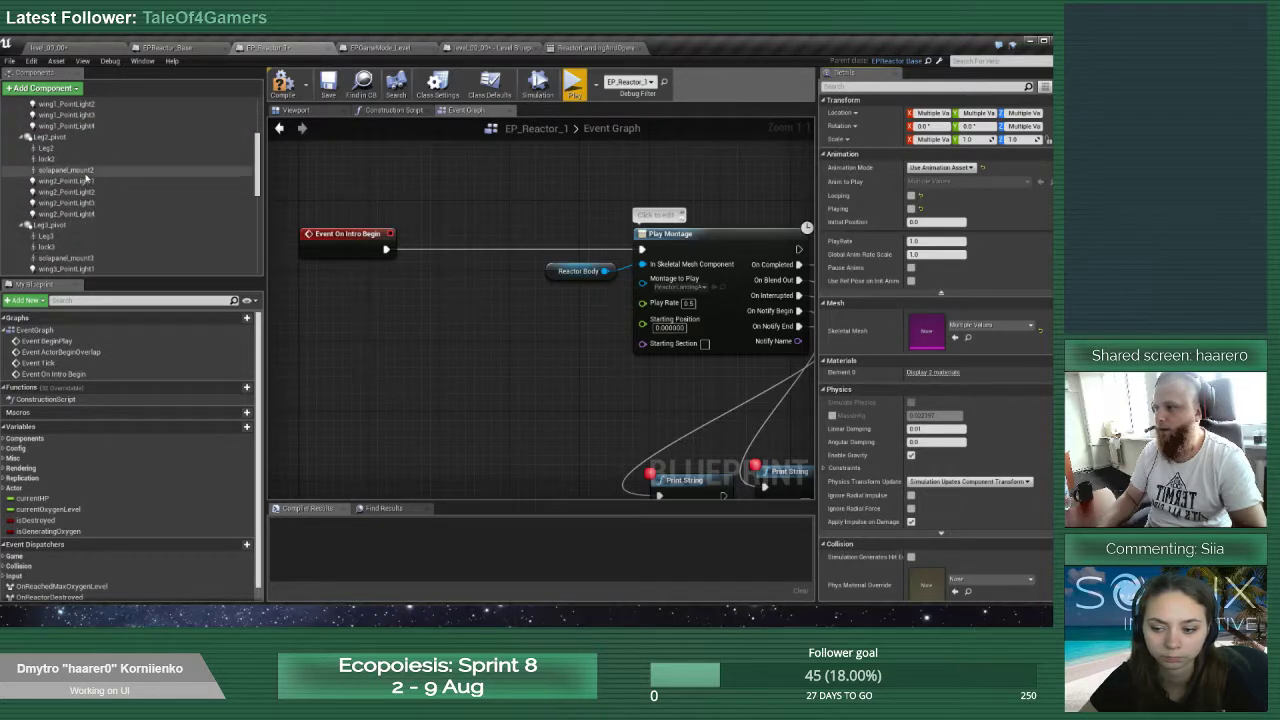
pyautogui.click(80, 158)
pyautogui.scroll(3, 78, 150)
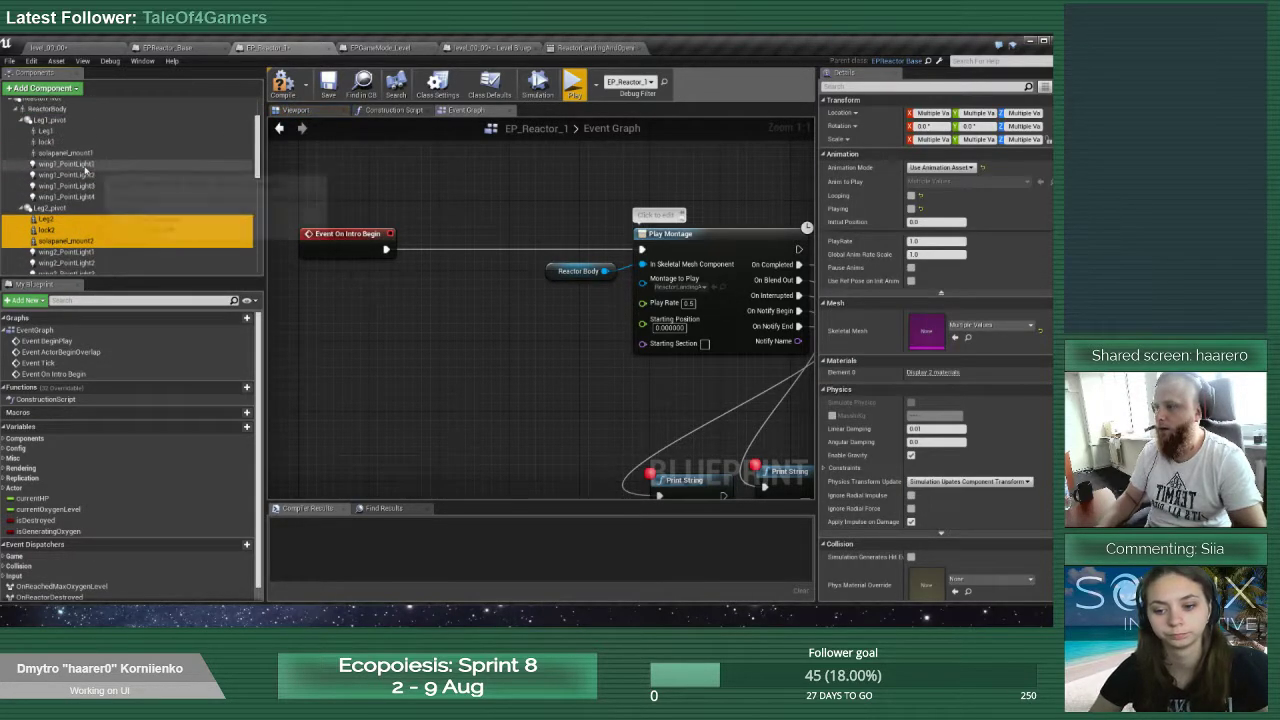
# Turn off Visible for the Leg1, lock1 and solapanel_mount1 components
pyautogui.click(75, 132)
pyautogui.keyDown('shift'); pyautogui.click(65, 152); pyautogui.keyUp('shift')
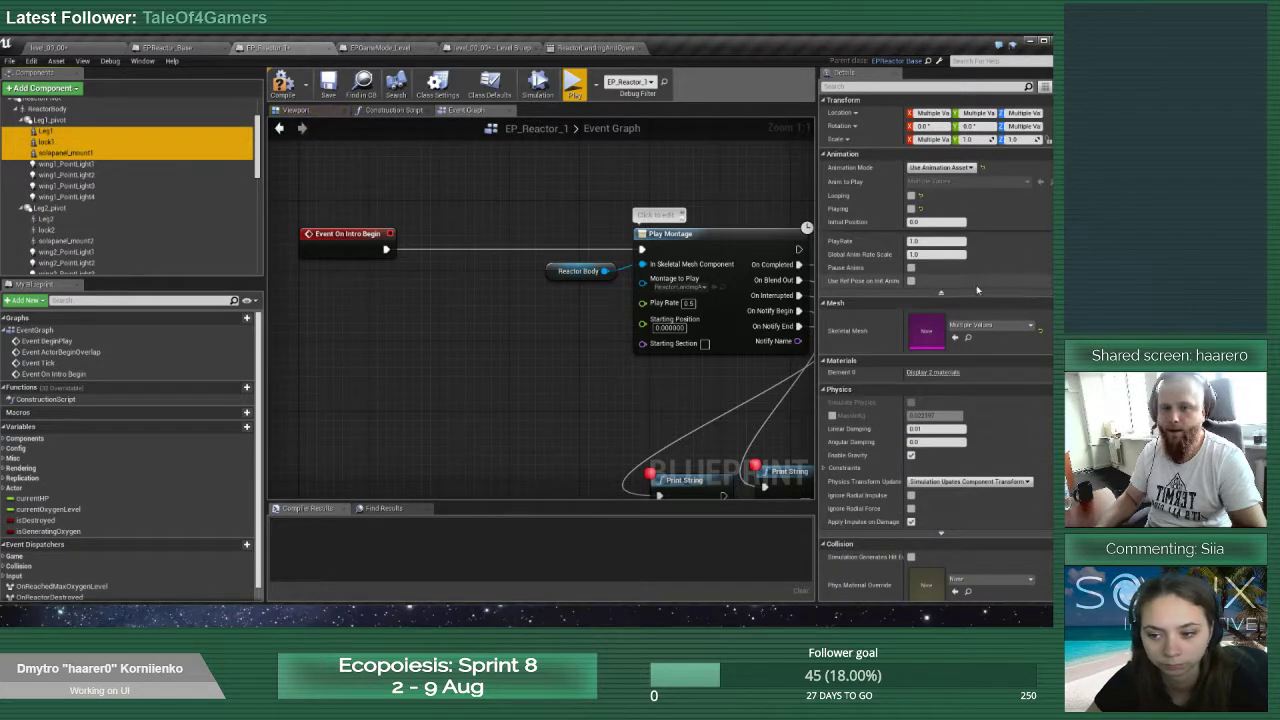
pyautogui.click(906, 87)
pyautogui.write('l')
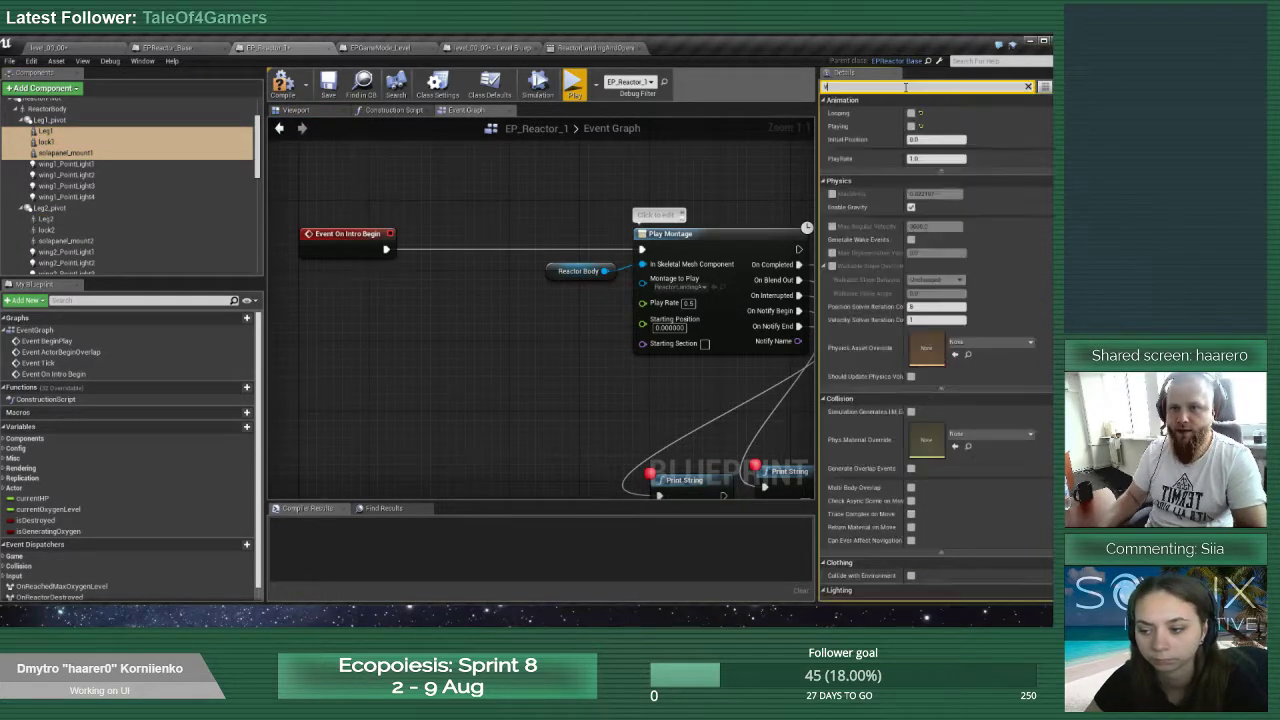
pyautogui.write('is')
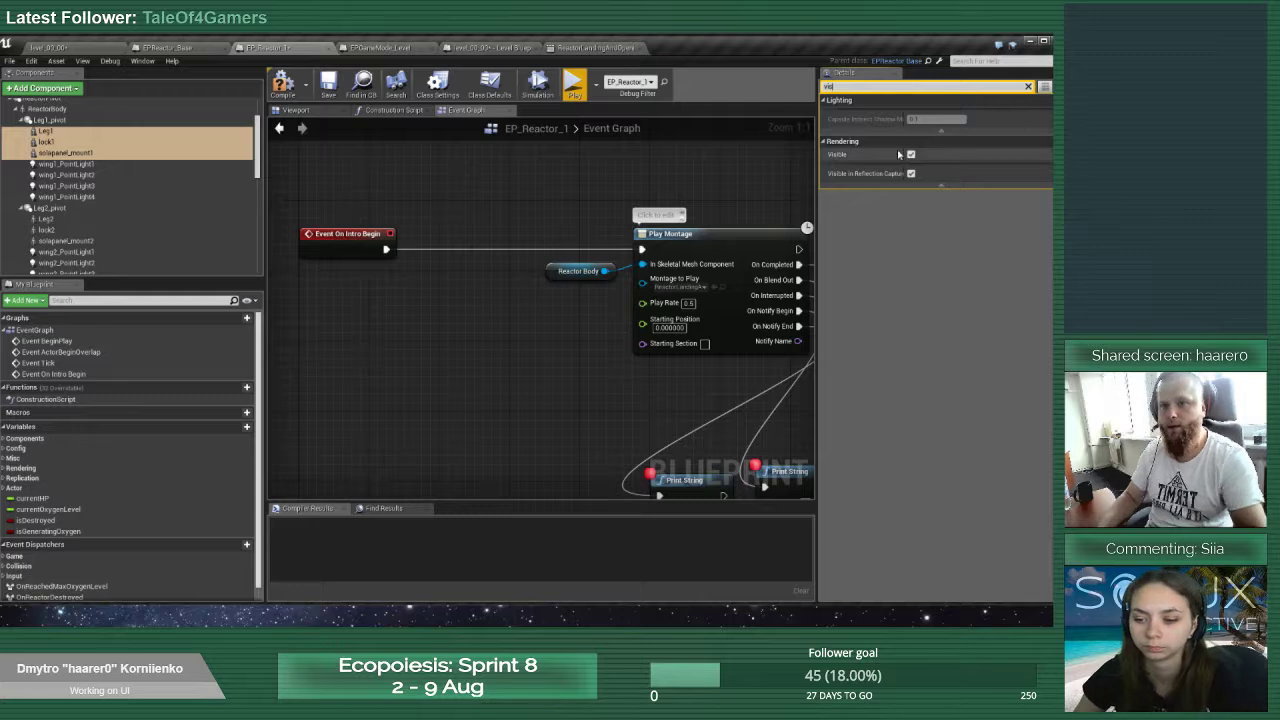
pyautogui.click(910, 155)
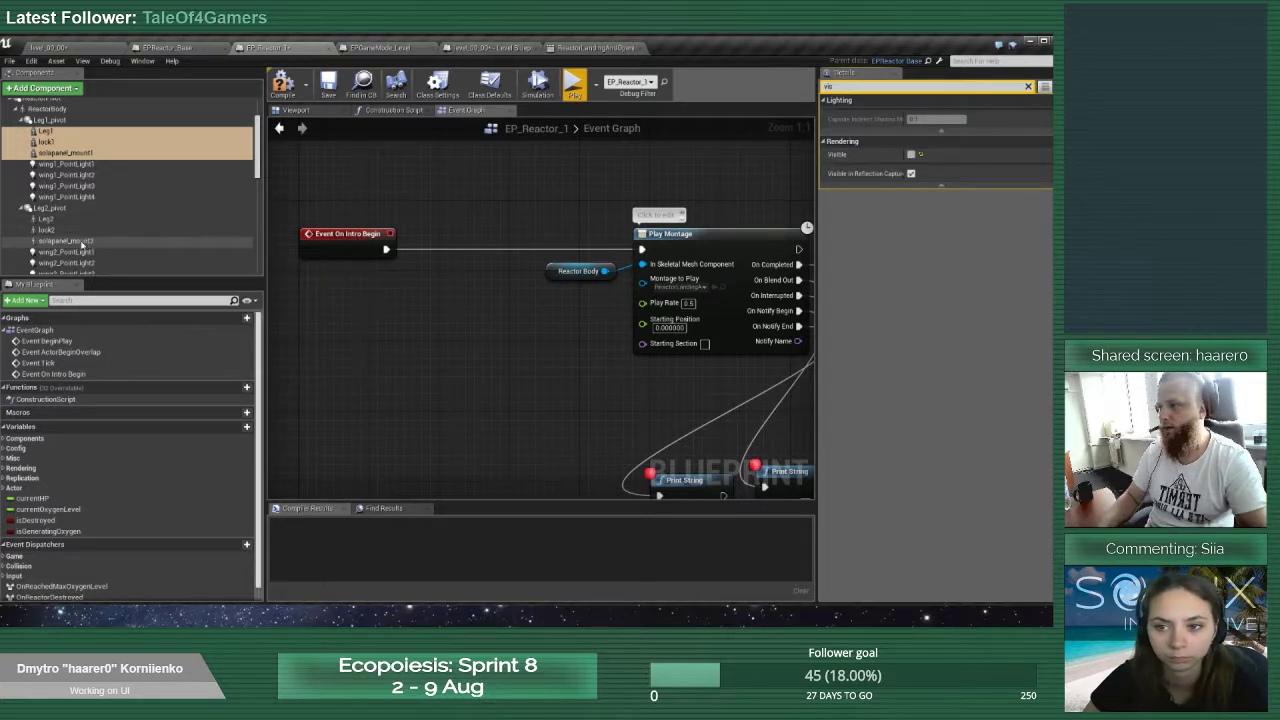
# Turn off Visible for the leg, lock and solapanel_mount components of legs 2 and 3, and compile and save the blueprint
pyautogui.keyDown('ctrl'); pyautogui.click(66, 240); pyautogui.keyUp('ctrl')
pyautogui.keyDown('ctrl'); pyautogui.click(73, 231); pyautogui.keyUp('ctrl')
pyautogui.keyDown('ctrl'); pyautogui.click(84, 220); pyautogui.keyUp('ctrl')
pyautogui.scroll(-5, 86, 221)
pyautogui.keyDown('ctrl'); pyautogui.click(86, 240); pyautogui.keyUp('ctrl')
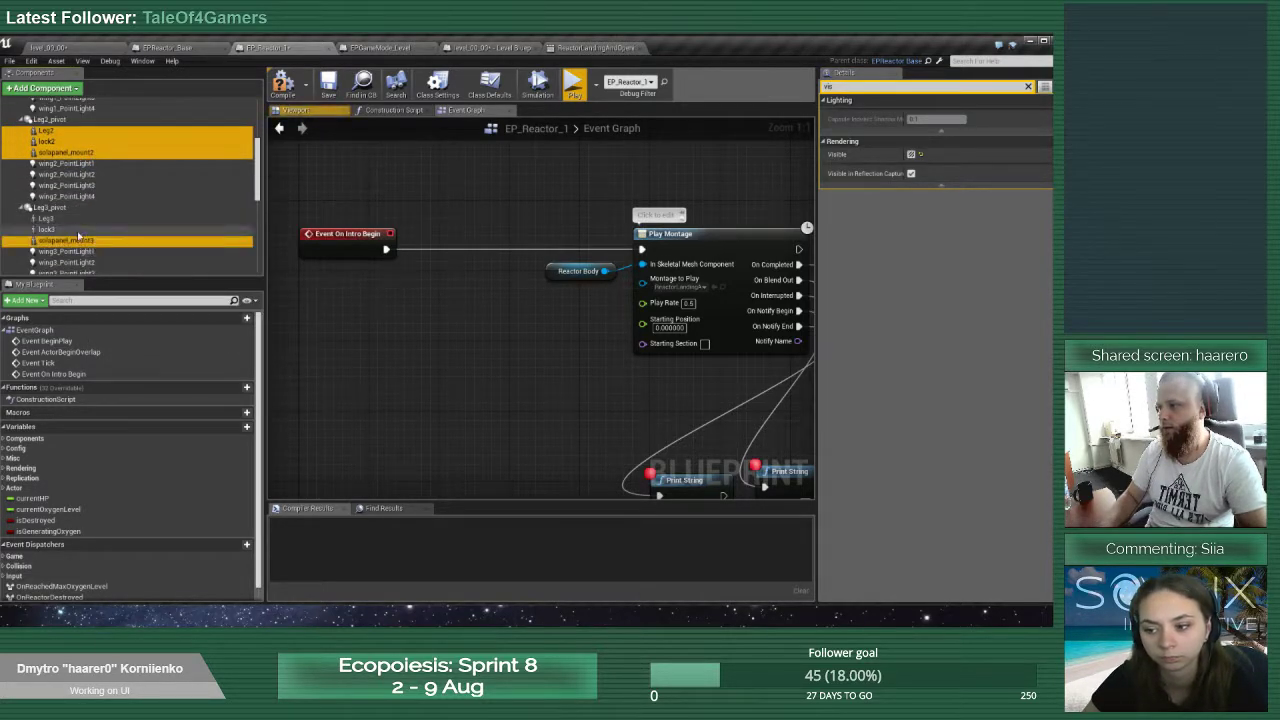
pyautogui.keyDown('ctrl'); pyautogui.click(88, 230); pyautogui.keyUp('ctrl')
pyautogui.keyDown('ctrl'); pyautogui.click(92, 219); pyautogui.keyUp('ctrl')
pyautogui.click(910, 155)
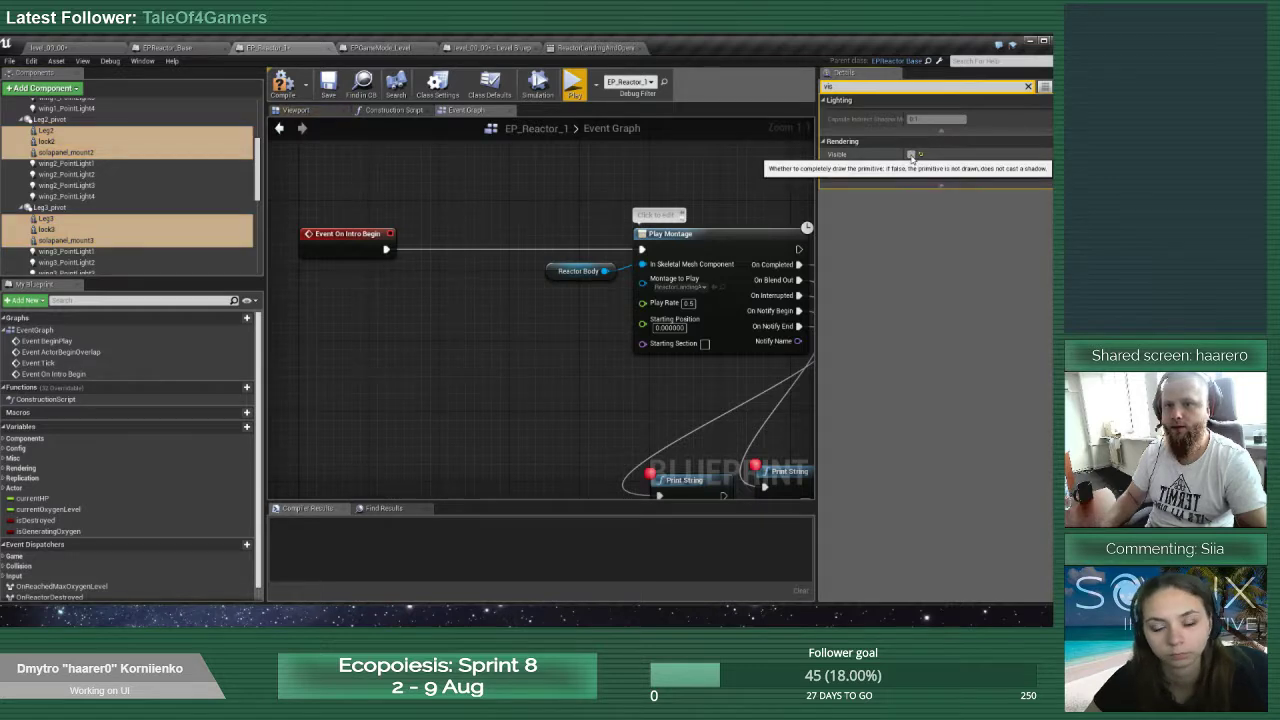
pyautogui.click(911, 156)
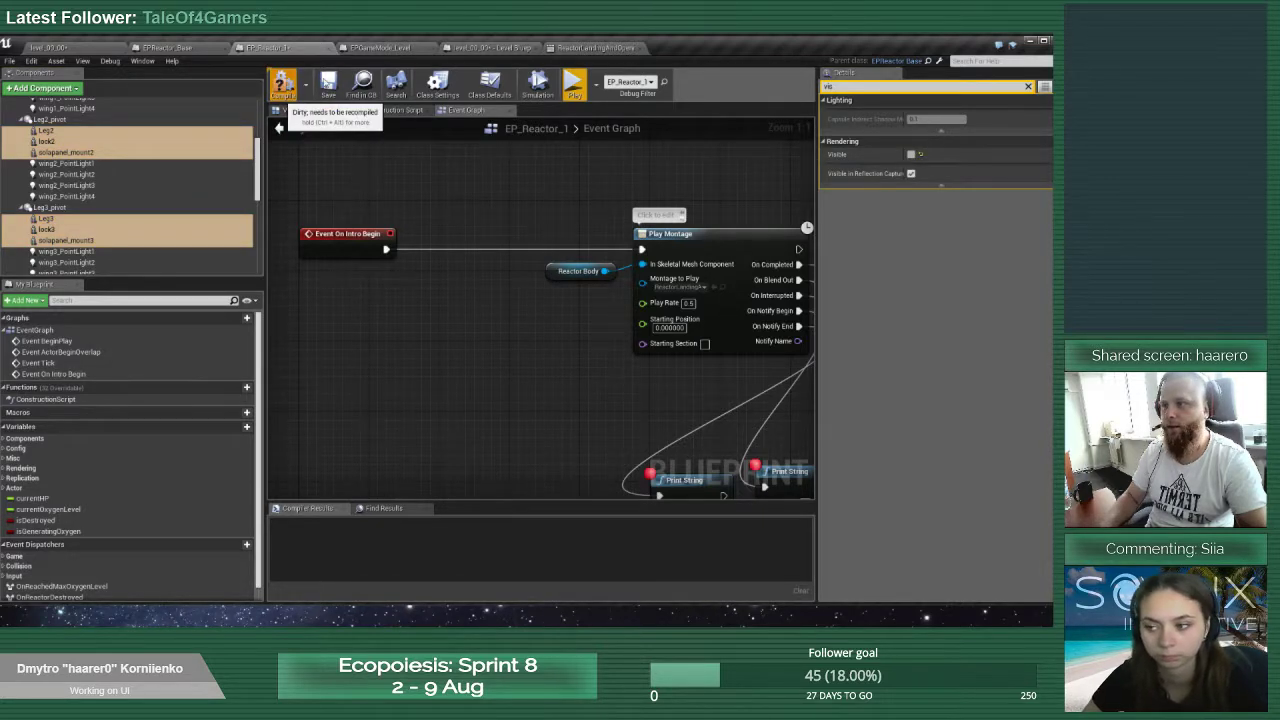
pyautogui.click(283, 86)
pyautogui.click(328, 86)
# Set the Play Montage node's Play Rate to 0.2 and recompile the blueprint
pyautogui.moveTo(636, 369); pyautogui.dragTo(268, 370, button='right')
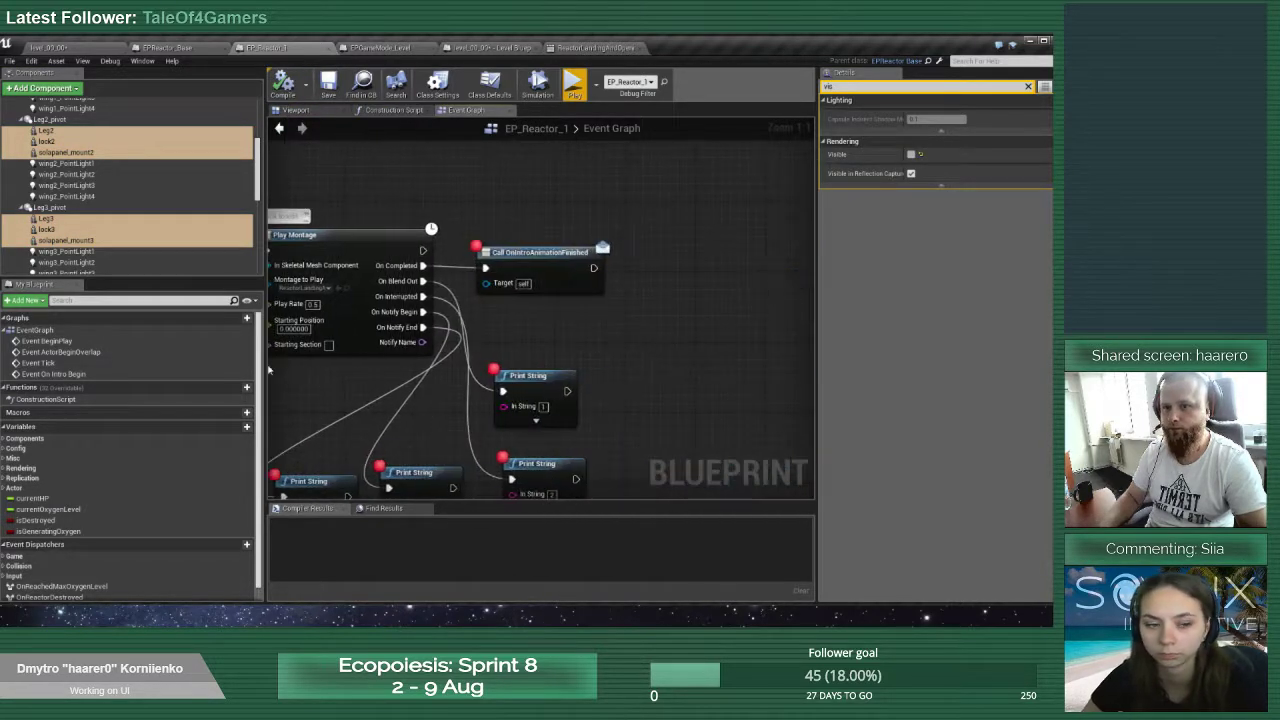
pyautogui.moveTo(521, 364); pyautogui.dragTo(693, 316, button='right')
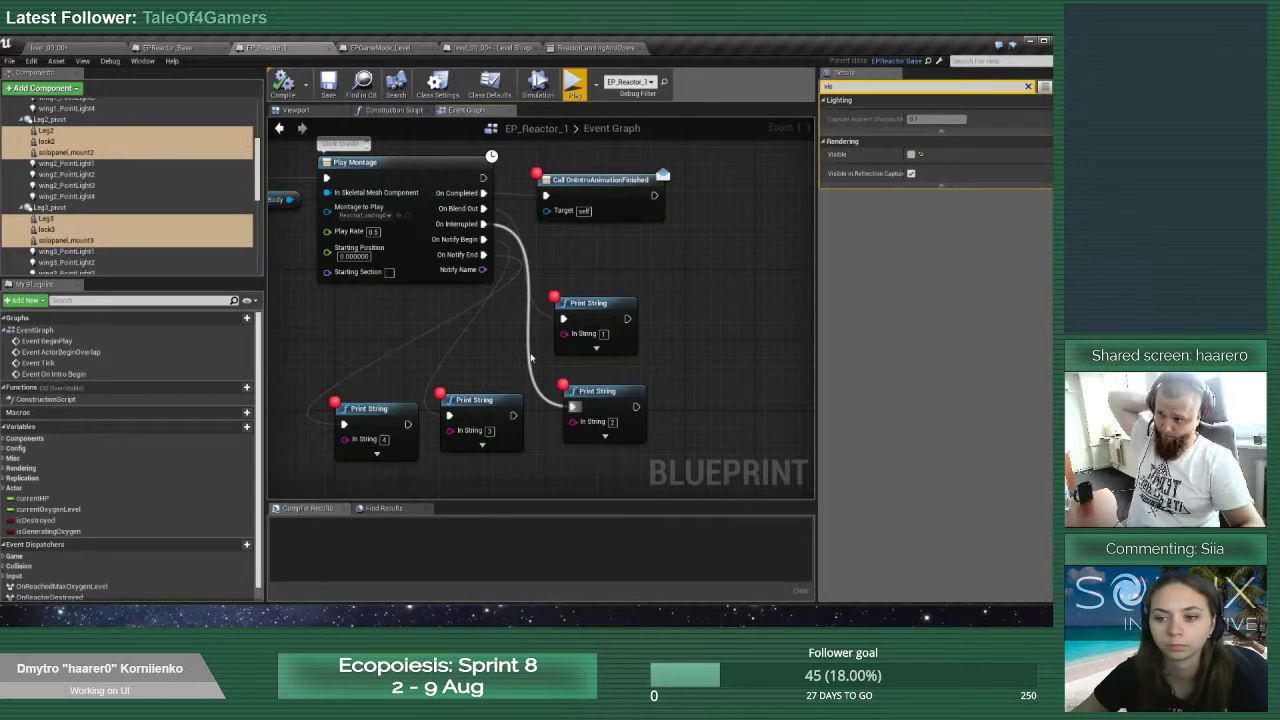
pyautogui.moveTo(484, 224); pyautogui.dragTo(586, 238, button='right')
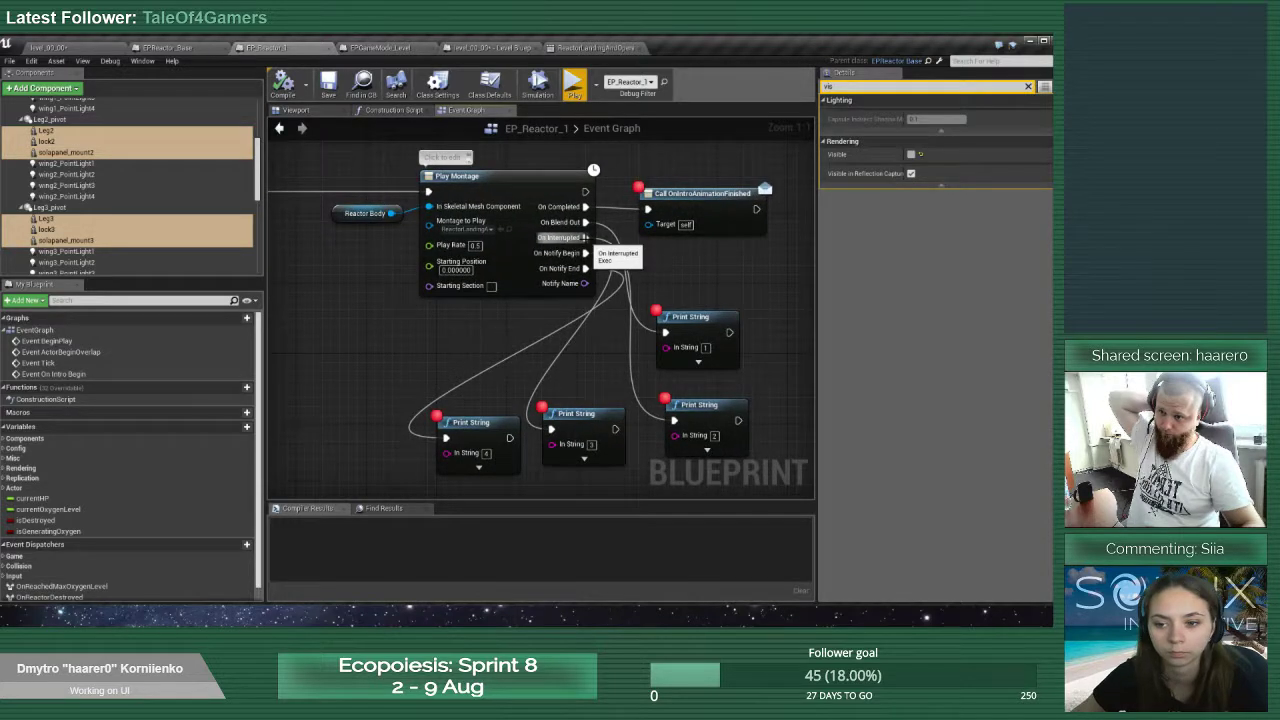
pyautogui.click(502, 240)
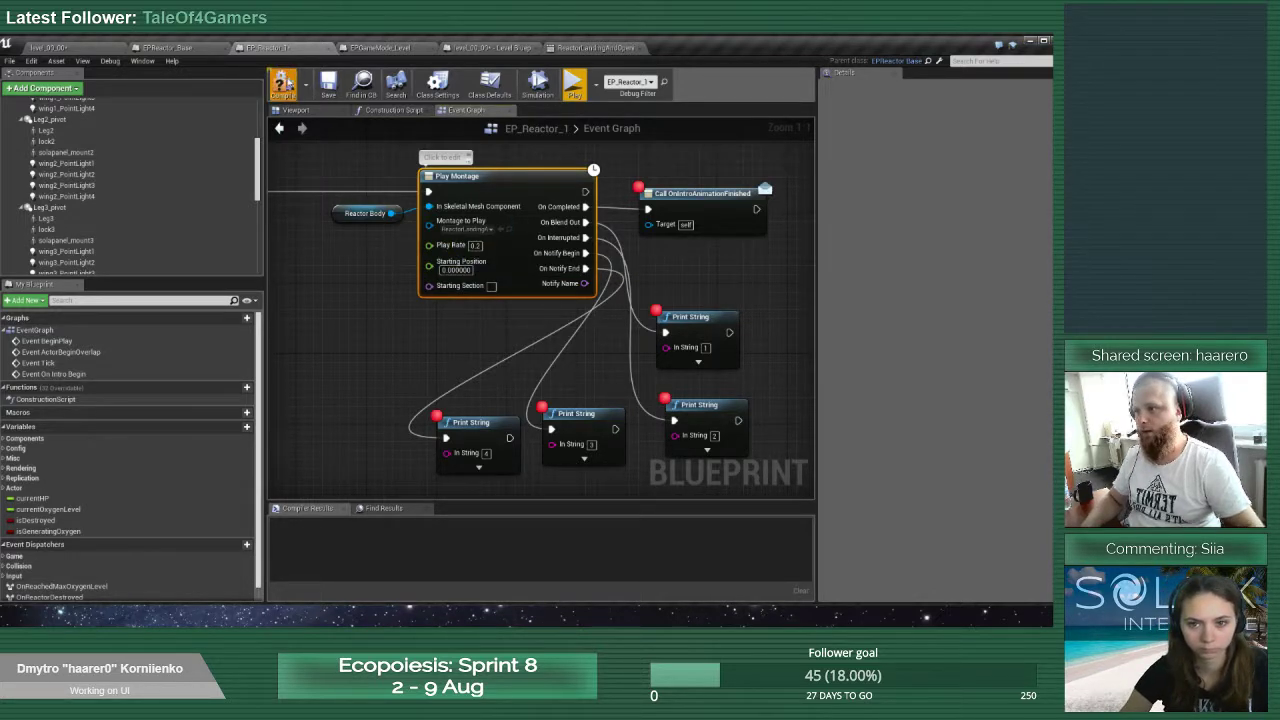
# Run the level to check the reactor's landing with the slower play rate and hidden parts, and stop the run
pyautogui.click(98, 50)
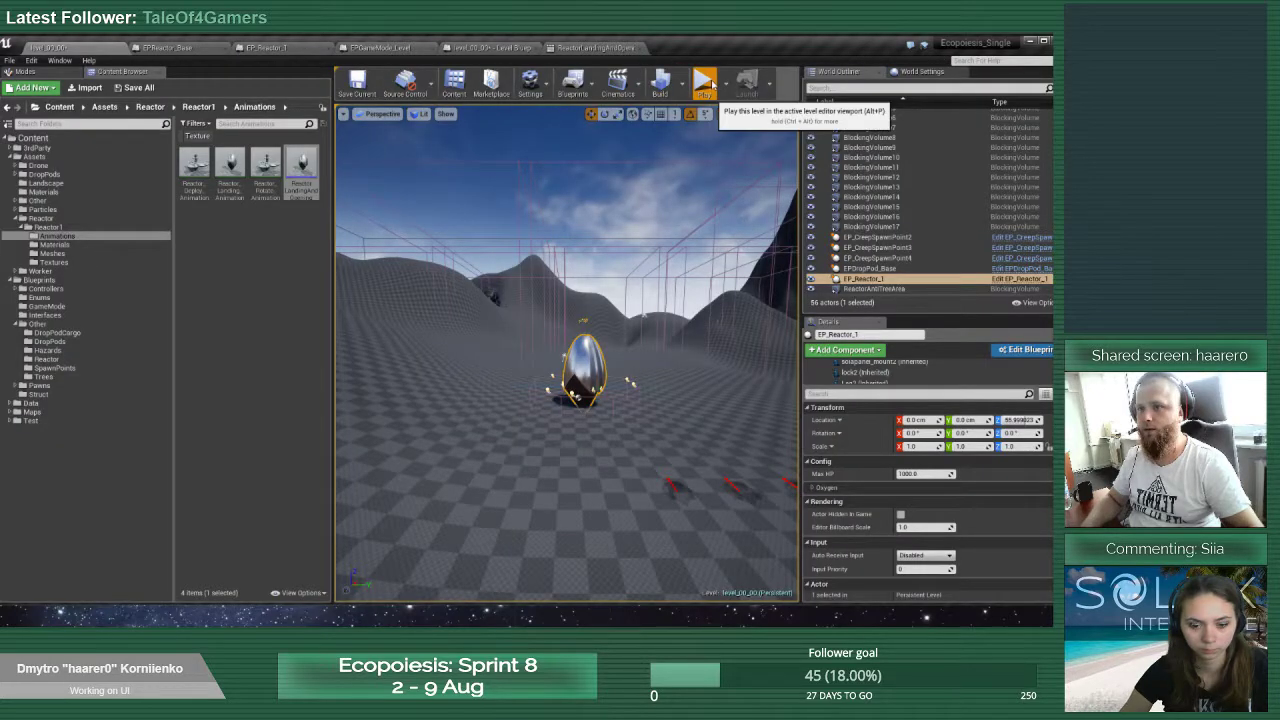
pyautogui.click(700, 82)
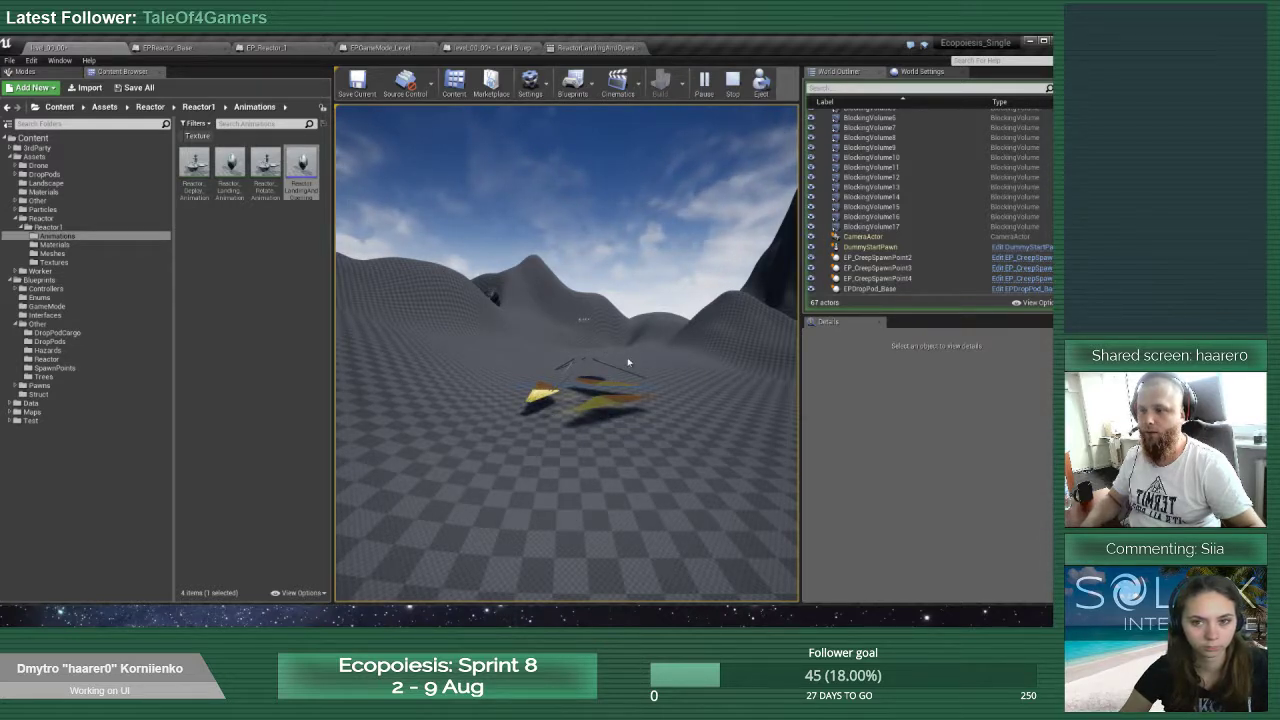
pyautogui.click(733, 84)
# Select the leg, lock and solapanel_mount components of all three legs in EP_Reactor_1
pyautogui.click(265, 47)
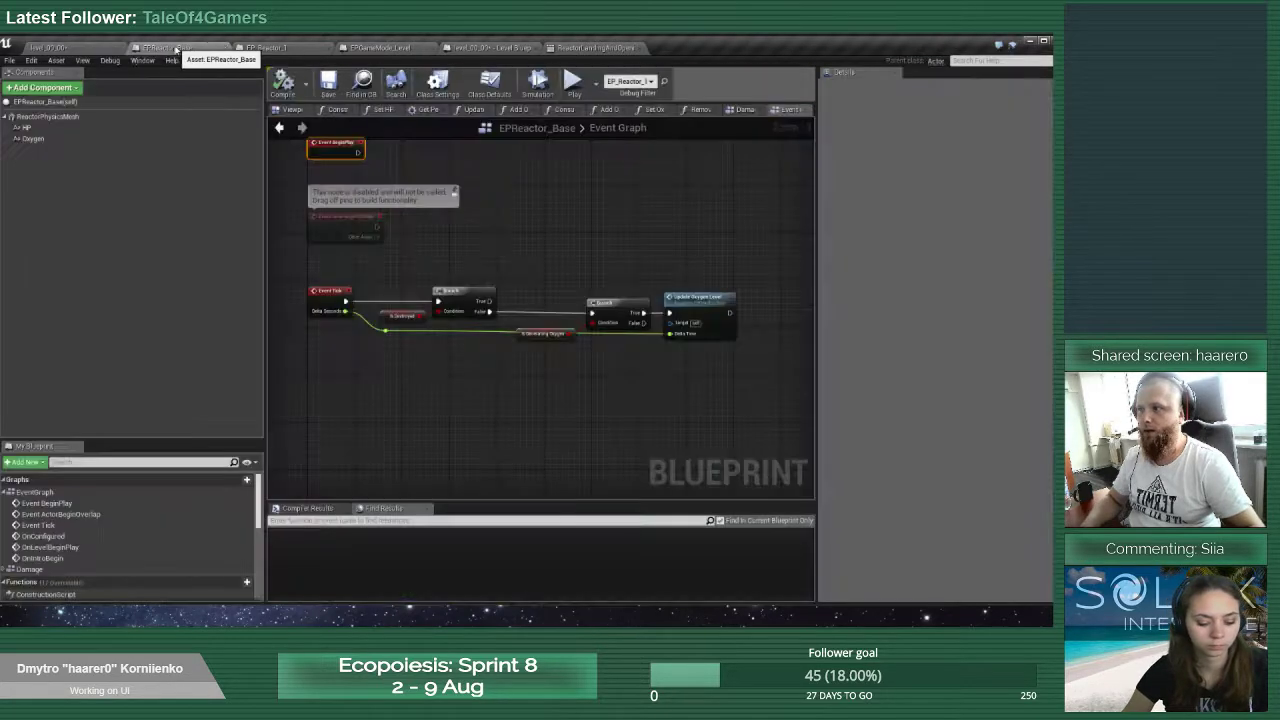
pyautogui.click(80, 240)
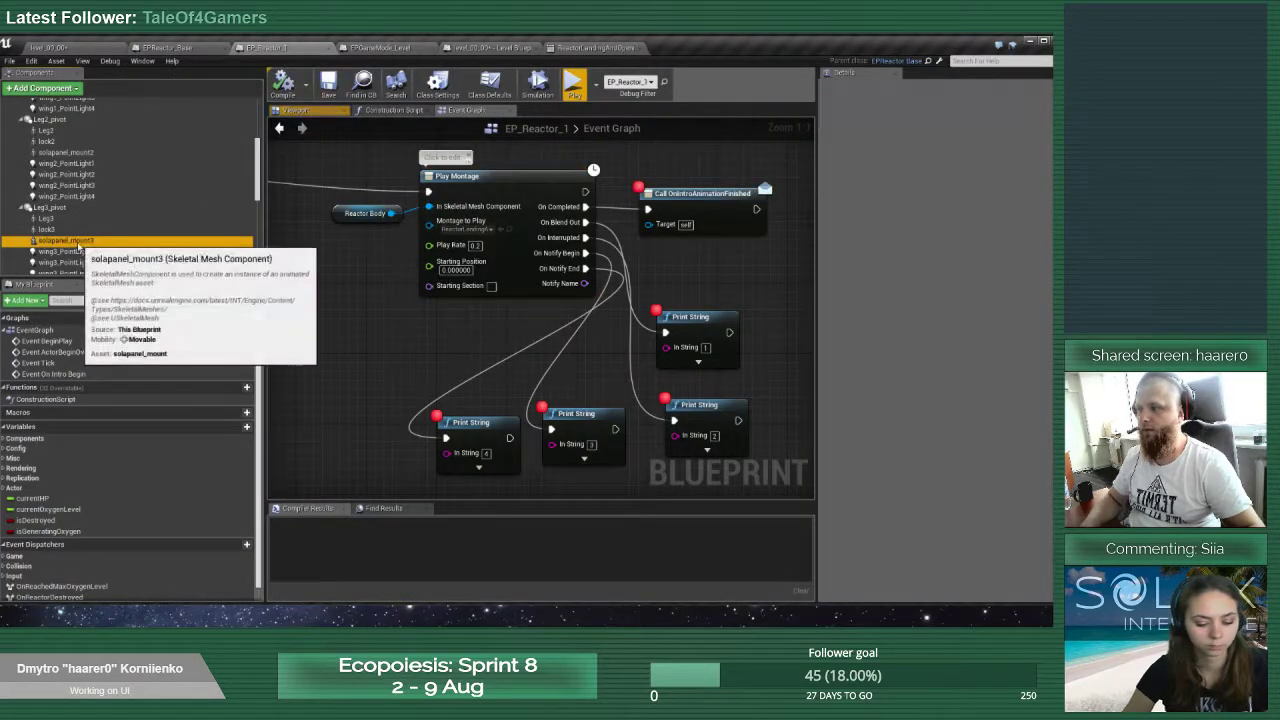
pyautogui.keyDown('shift'); pyautogui.click(75, 218); pyautogui.keyUp('shift')
pyautogui.keyDown('ctrl'); pyautogui.click(80, 153); pyautogui.keyUp('ctrl')
pyautogui.keyDown('shift'); pyautogui.click(80, 131); pyautogui.keyUp('shift')
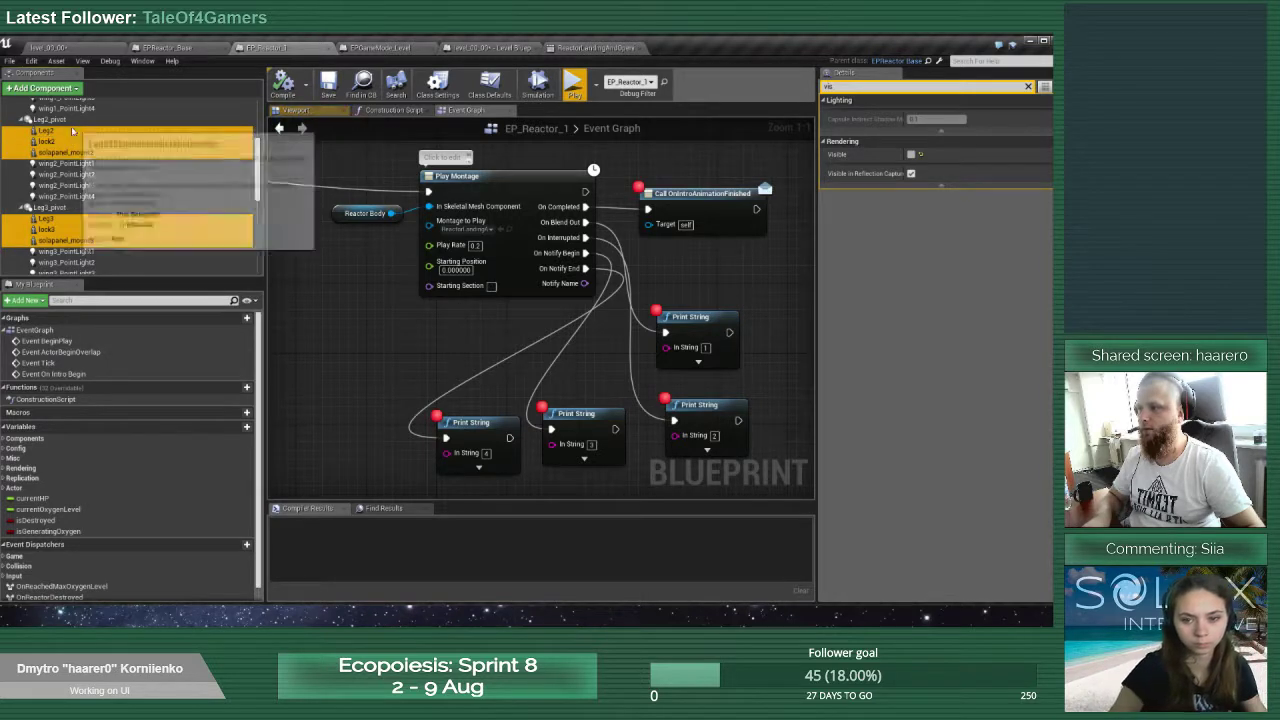
pyautogui.scroll(4, 88, 137)
pyautogui.keyDown('ctrl'); pyautogui.click(62, 188); pyautogui.keyUp('ctrl')
pyautogui.keyDown('shift'); pyautogui.click(60, 166); pyautogui.keyUp('shift')
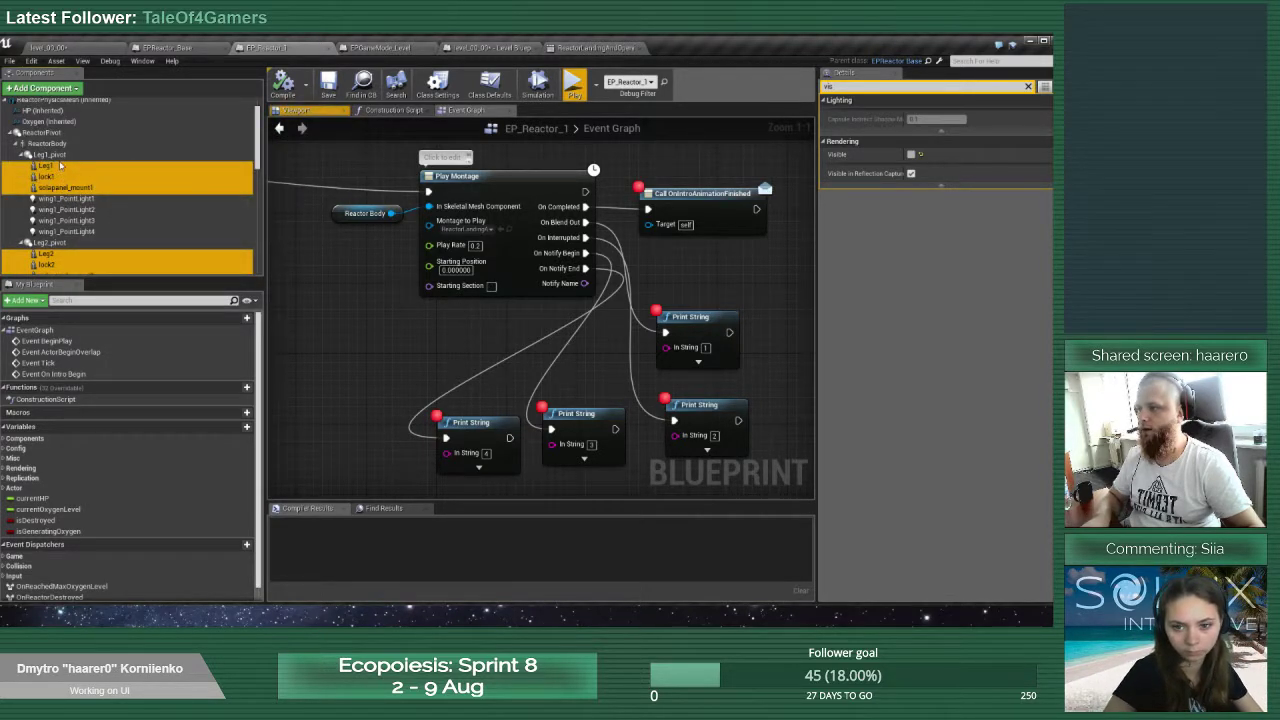
# Disable Visible in Reflection Captures for the selected leg, lock and solar panel mount meshes, and bring up solapanel_mount_13 in the viewport
pyautogui.click(911, 174)
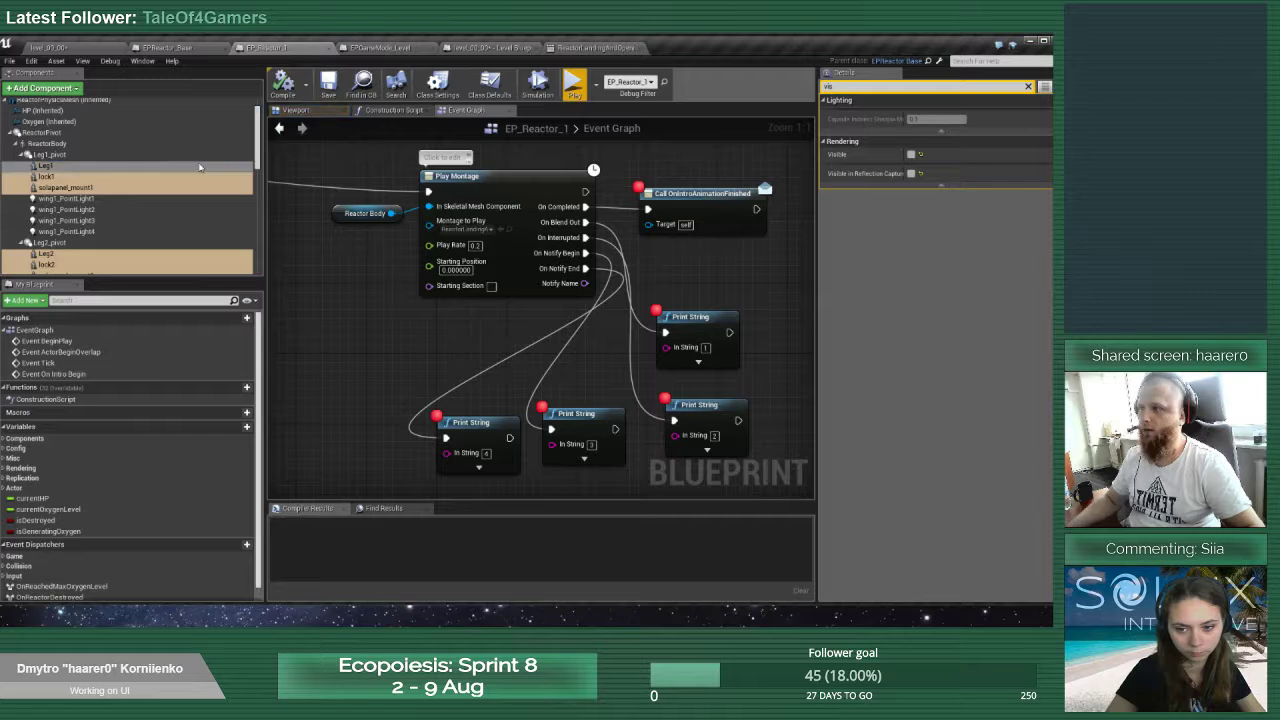
pyautogui.scroll(-6, 62, 222)
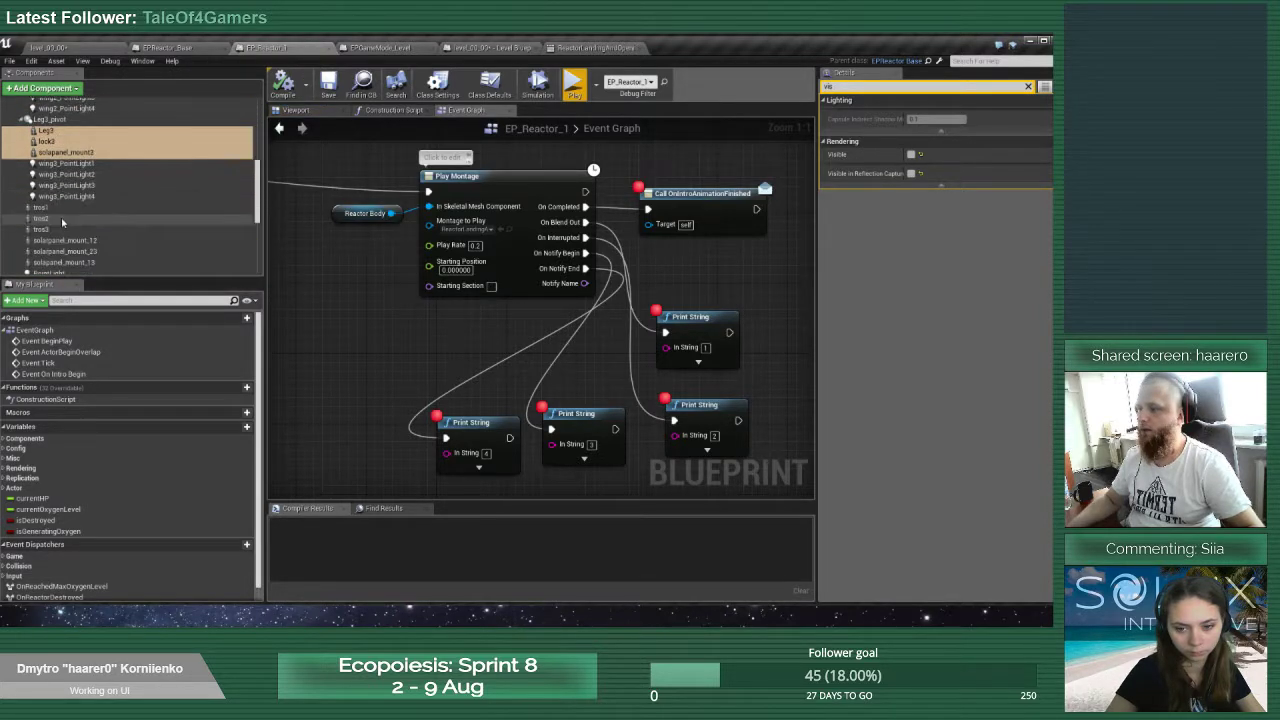
pyautogui.scroll(-3, 62, 222)
pyautogui.click(88, 175)
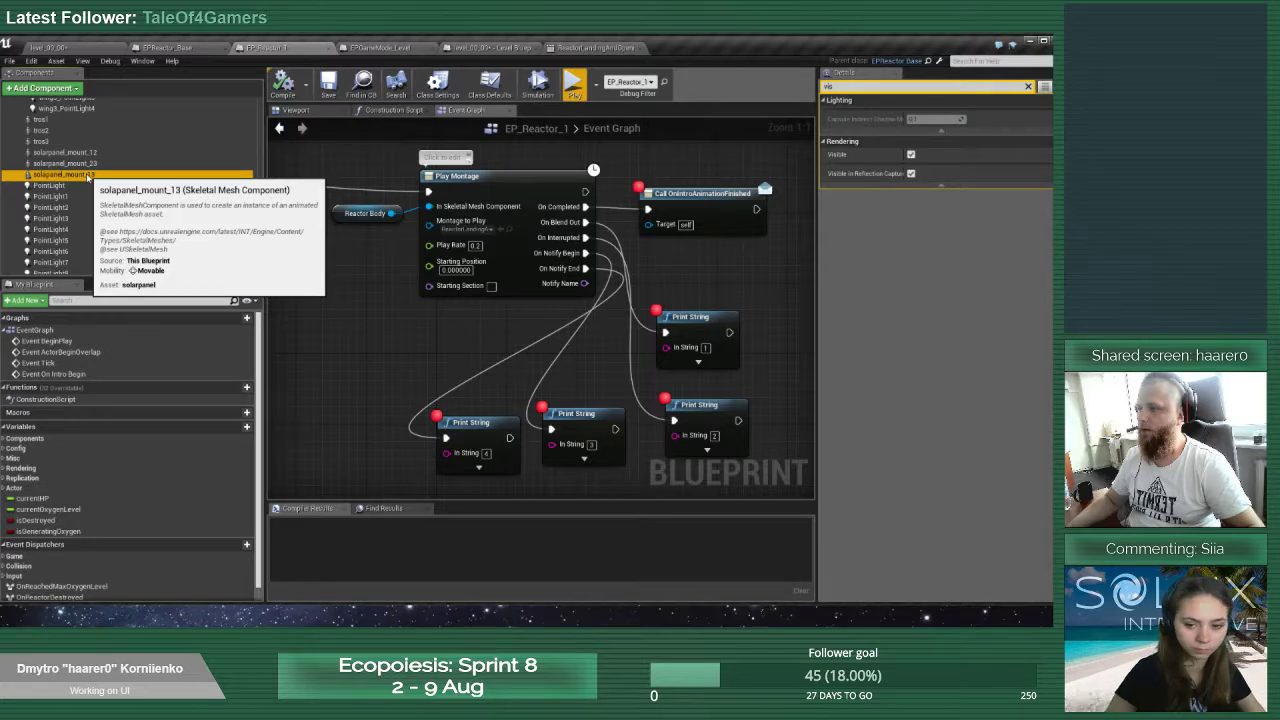
pyautogui.scroll(3, 82, 178)
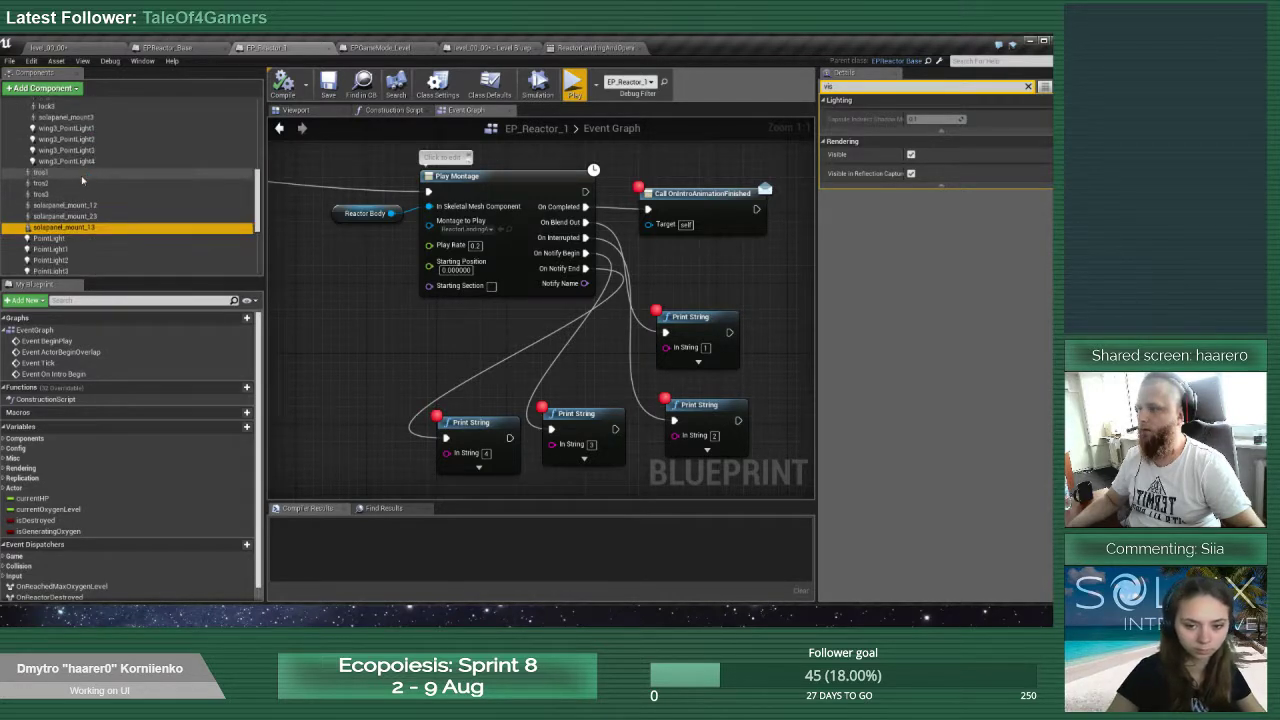
pyautogui.doubleClick(167, 225)
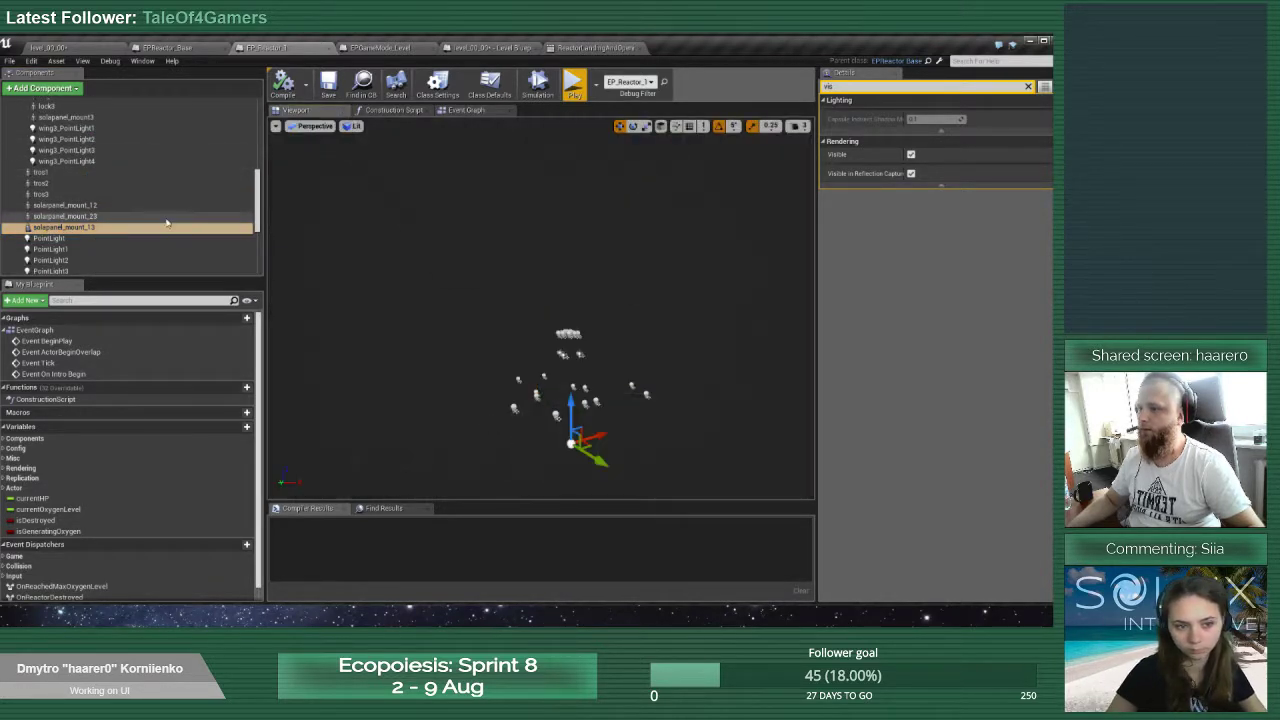
# Examine the component tree and the reactor's viewport for meshes that are still visible
pyautogui.click(88, 206)
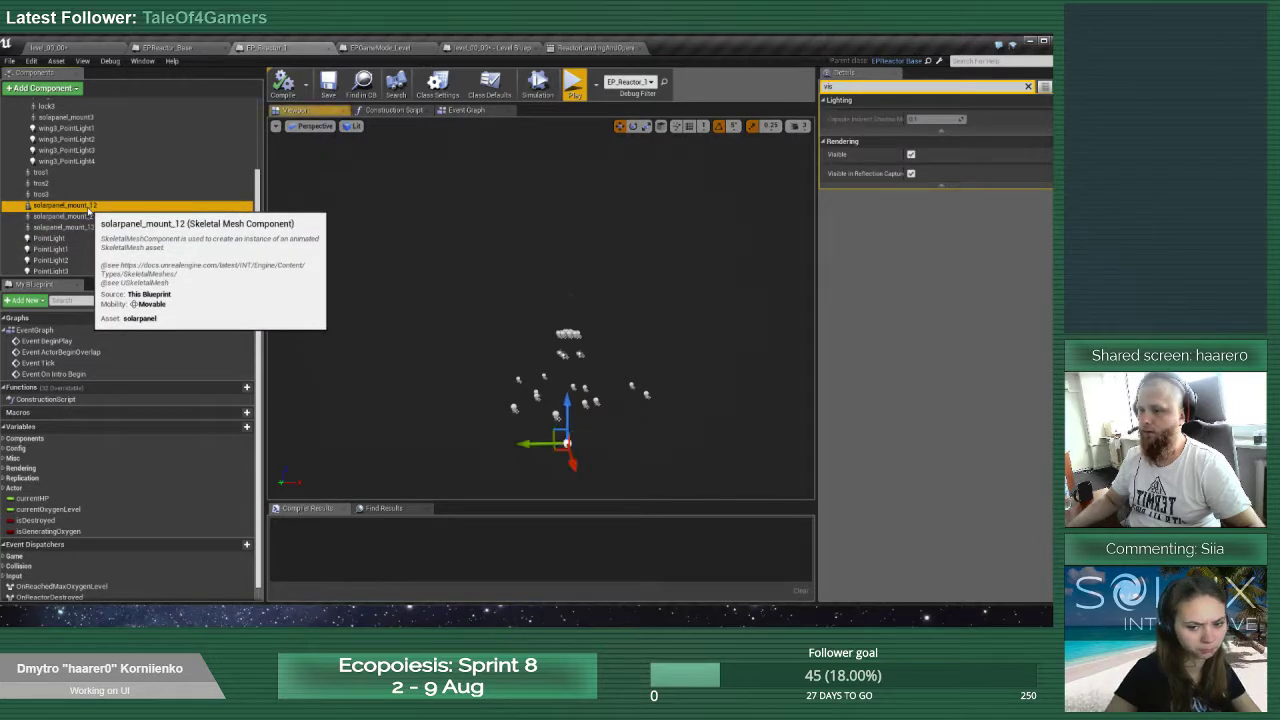
pyautogui.scroll(-5, 80, 230)
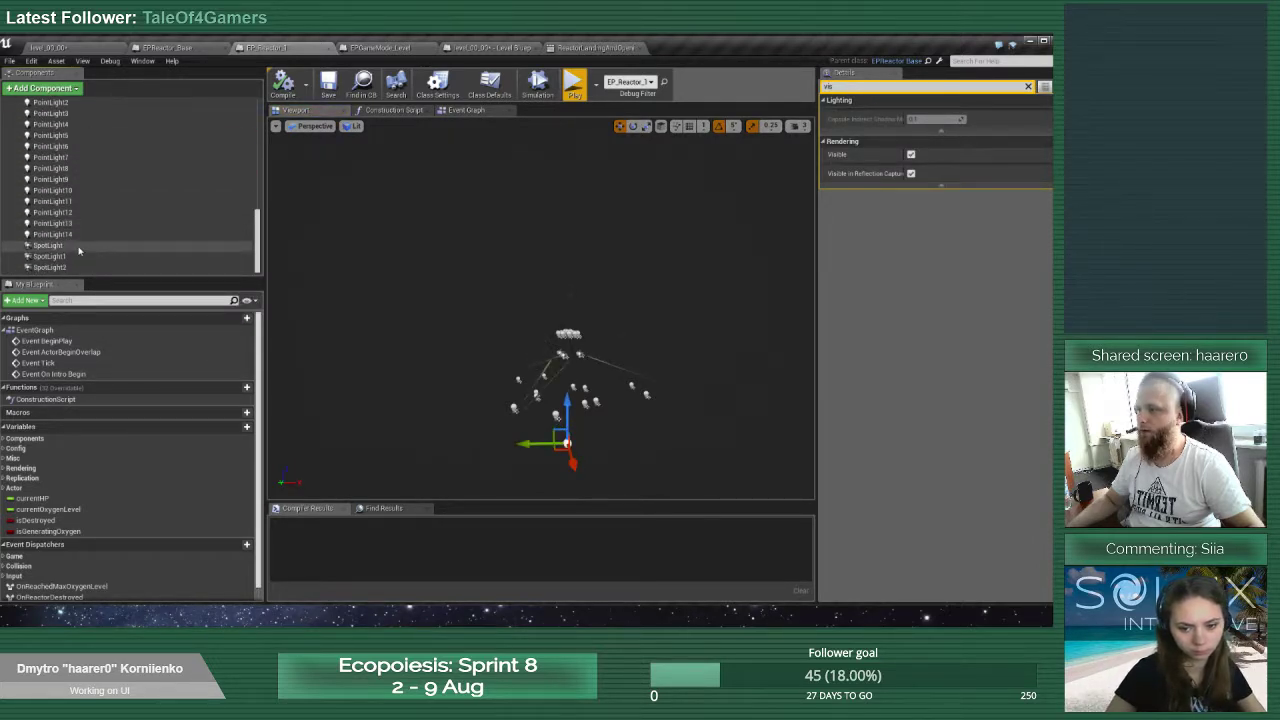
pyautogui.scroll(5, 79, 240)
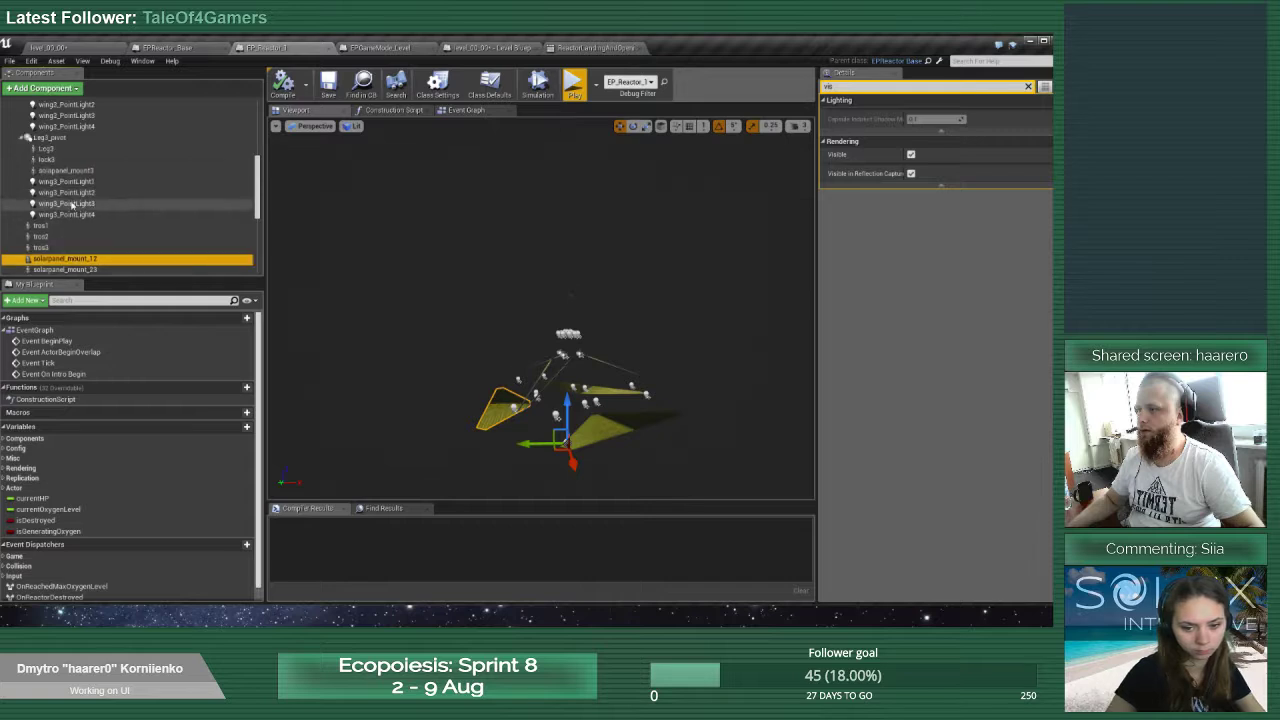
pyautogui.scroll(5, 71, 204)
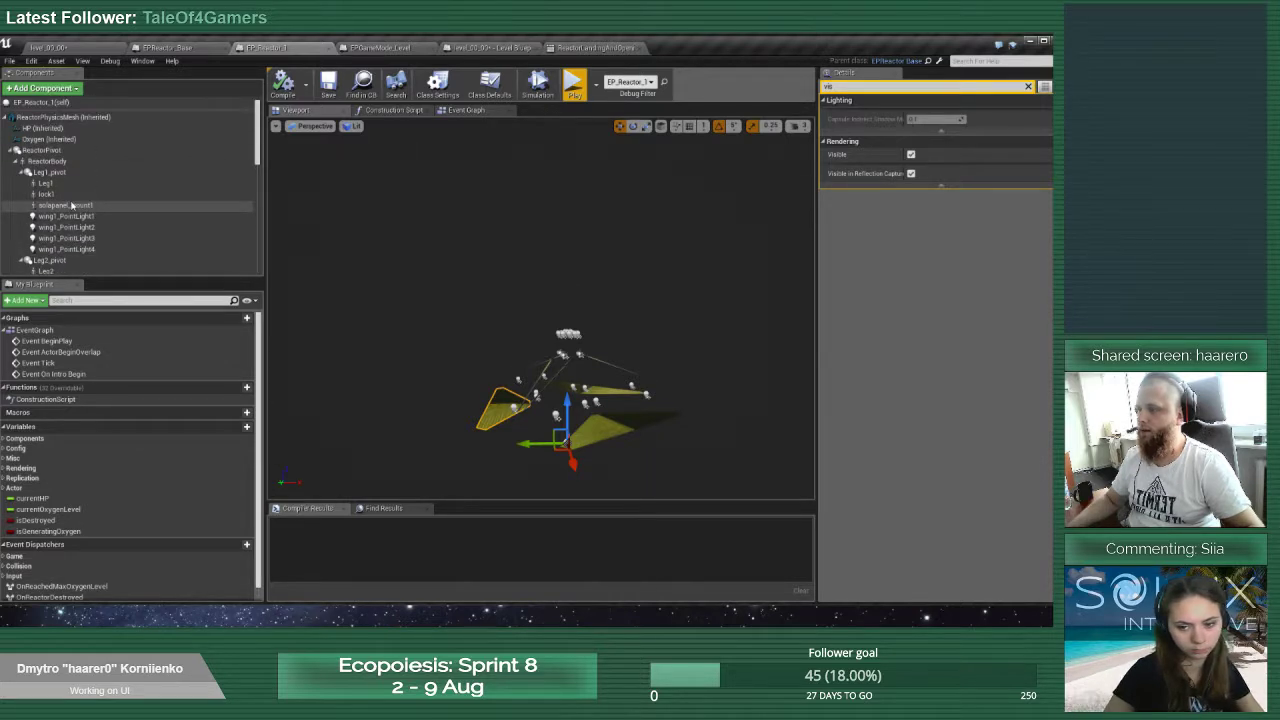
pyautogui.scroll(-2, 71, 204)
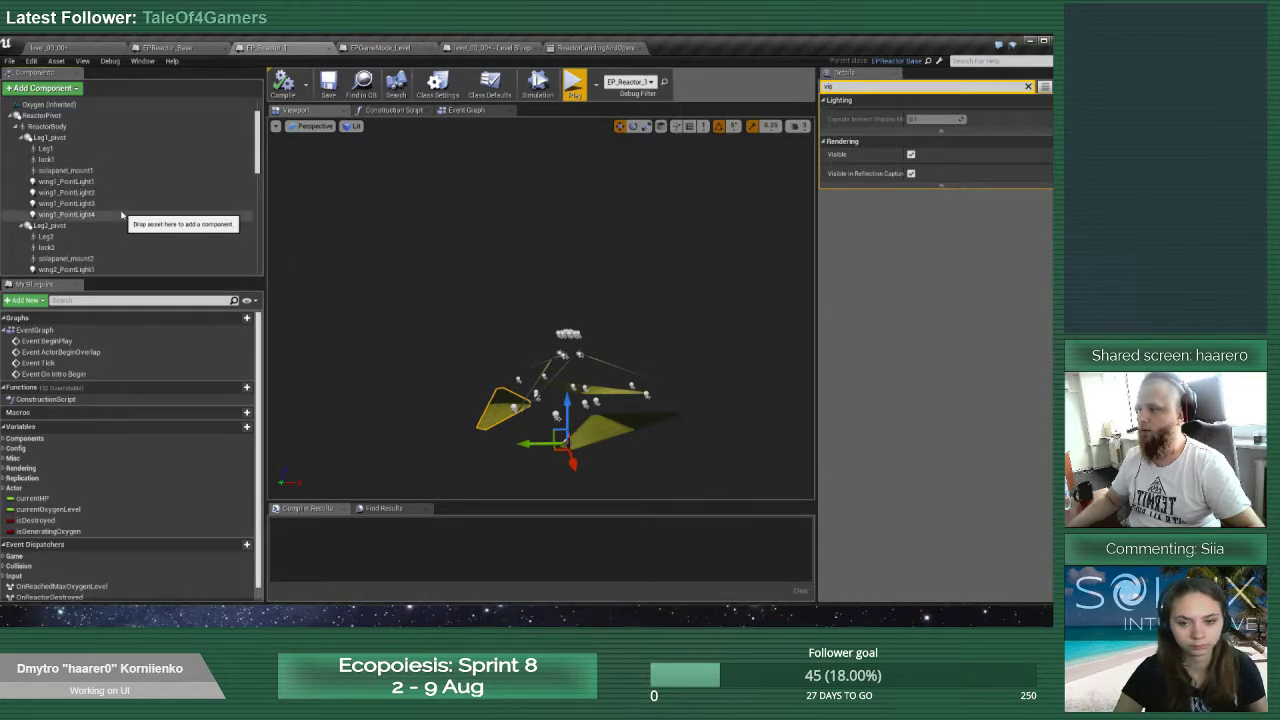
pyautogui.click(47, 126)
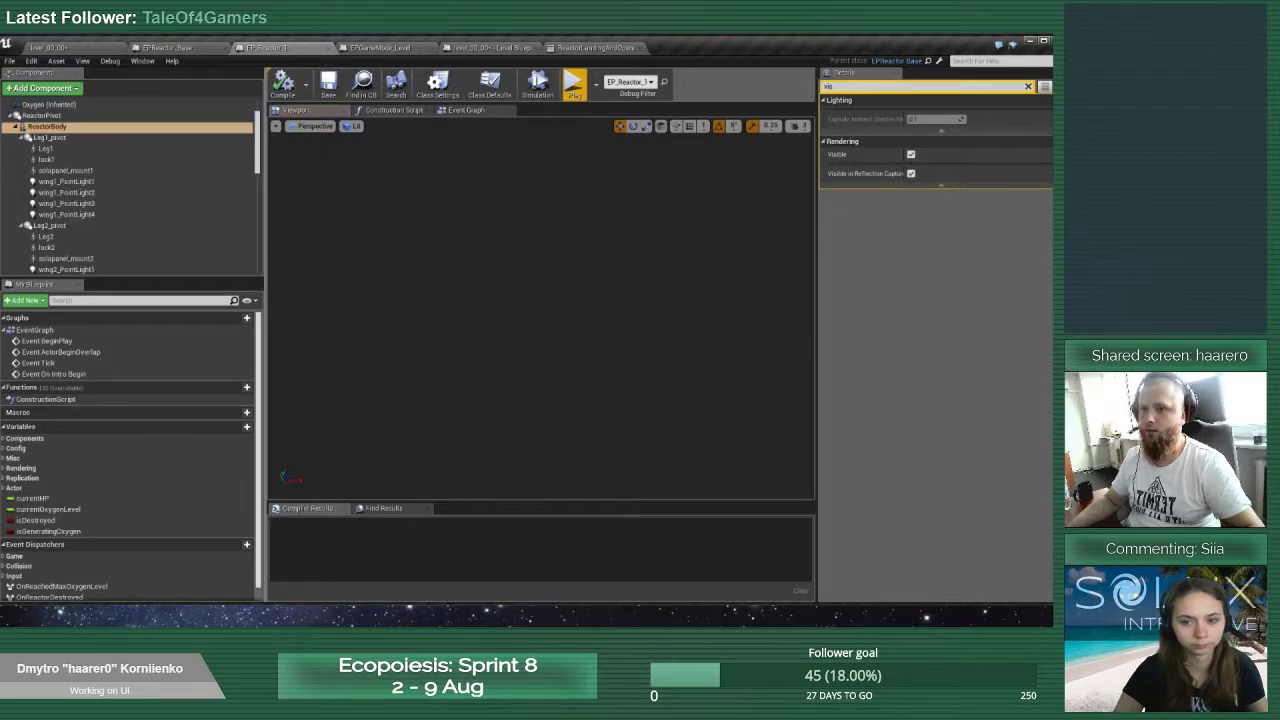
pyautogui.moveTo(540, 310); pyautogui.dragTo(540, 340, button='right')
pyautogui.moveTo(540, 350); pyautogui.dragTo(570, 445, button='right')
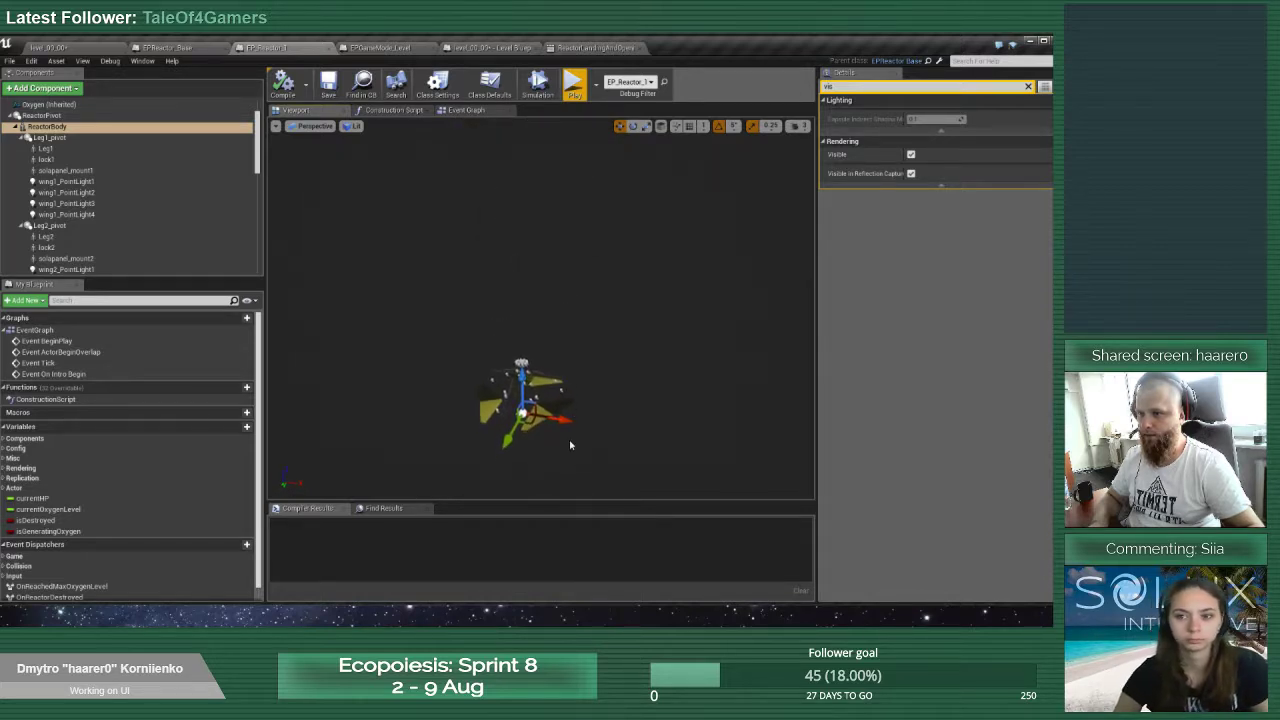
pyautogui.click(539, 416)
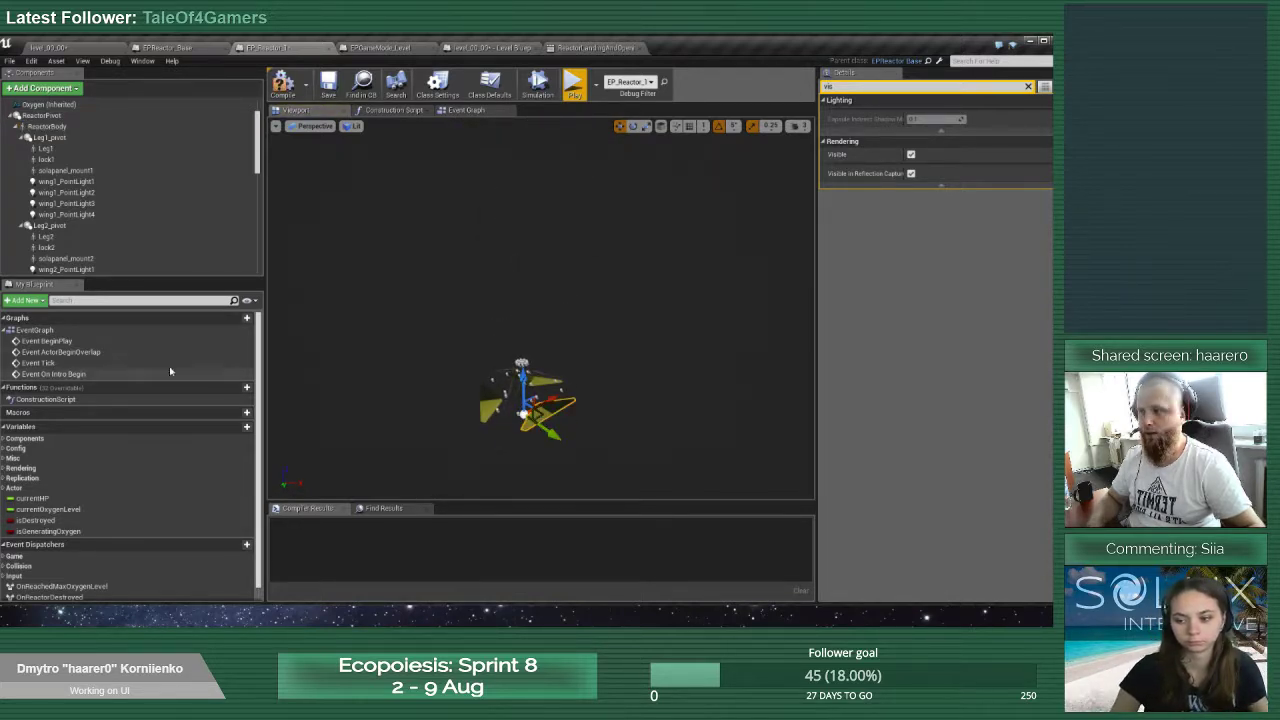
# Turn off Visible for tros1 to tros3 and the solar panel mounts 12, 23 and 13, and compile and save the blueprint
pyautogui.scroll(-5, 94, 232)
pyautogui.scroll(-4, 94, 232)
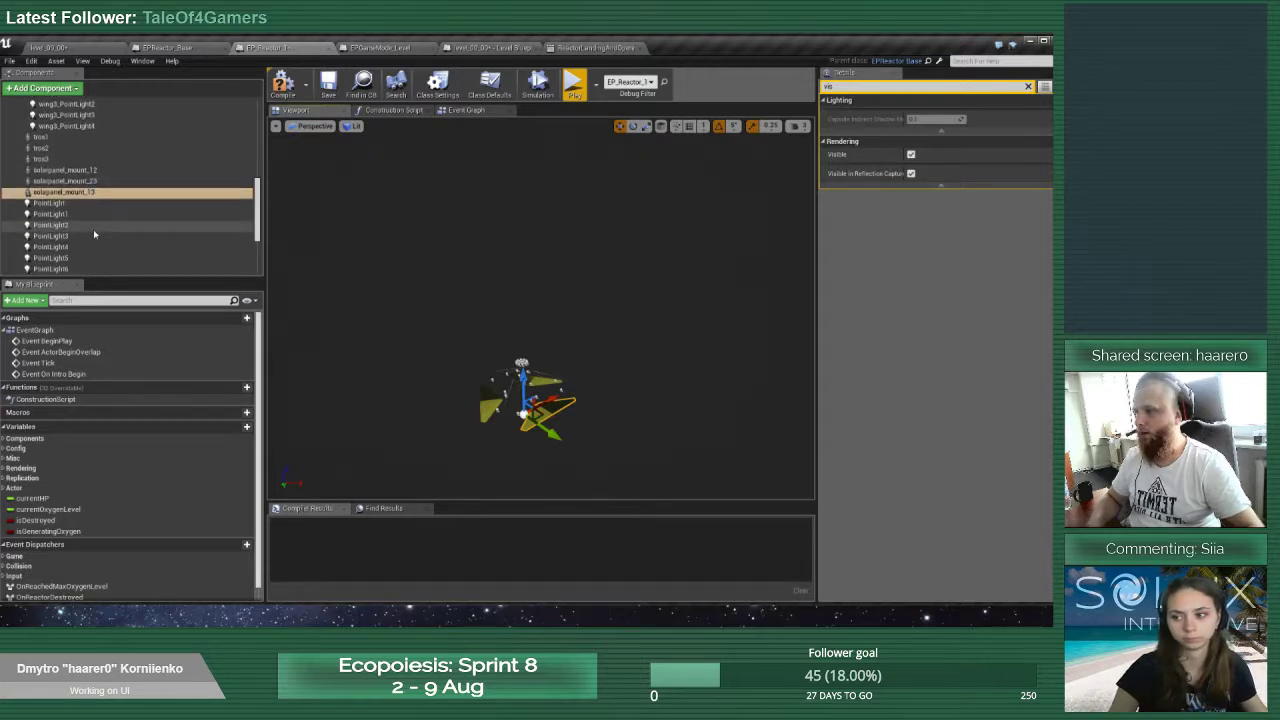
pyautogui.click(98, 162)
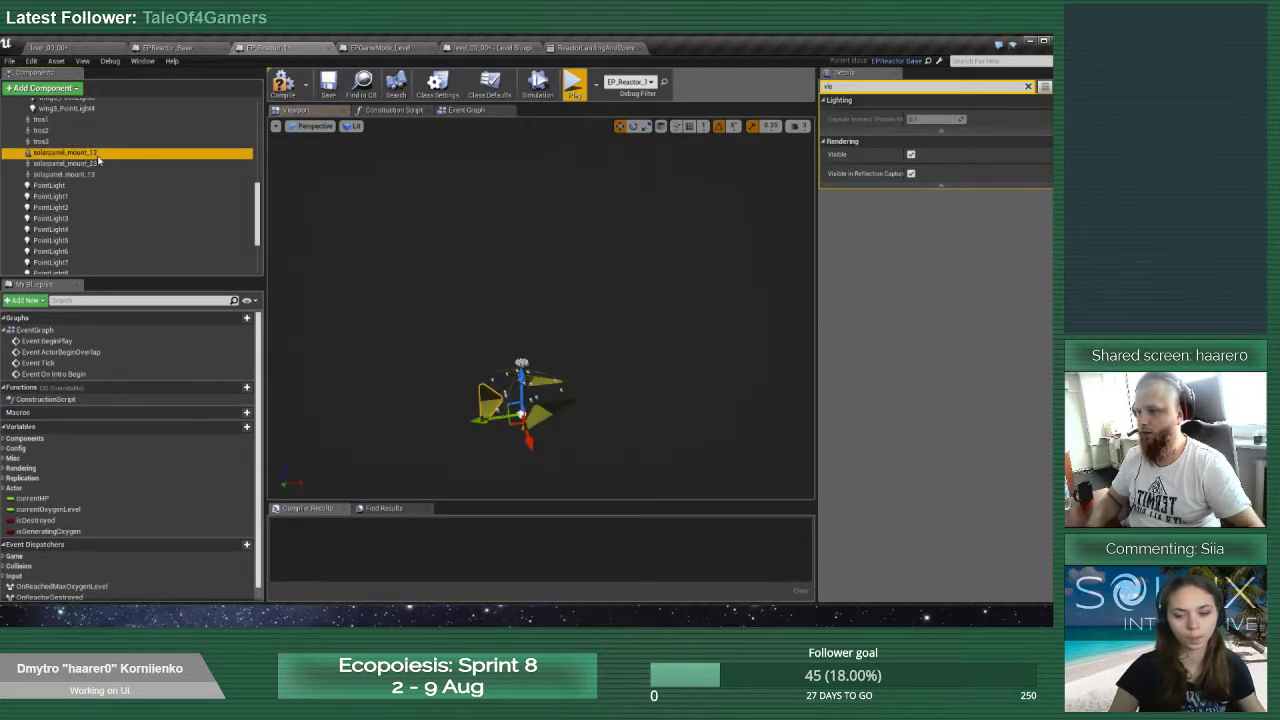
pyautogui.click(48, 141)
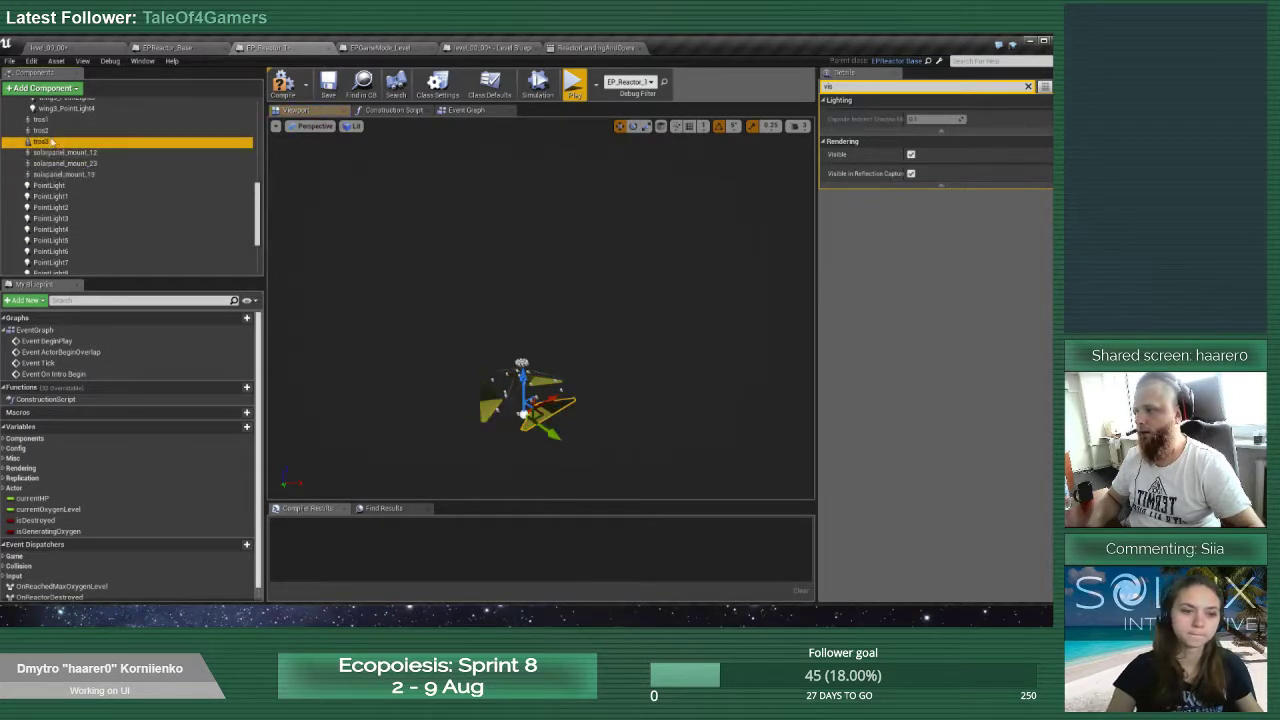
pyautogui.click(40, 119)
pyautogui.keyDown('shift'); pyautogui.click(64, 174); pyautogui.keyUp('shift')
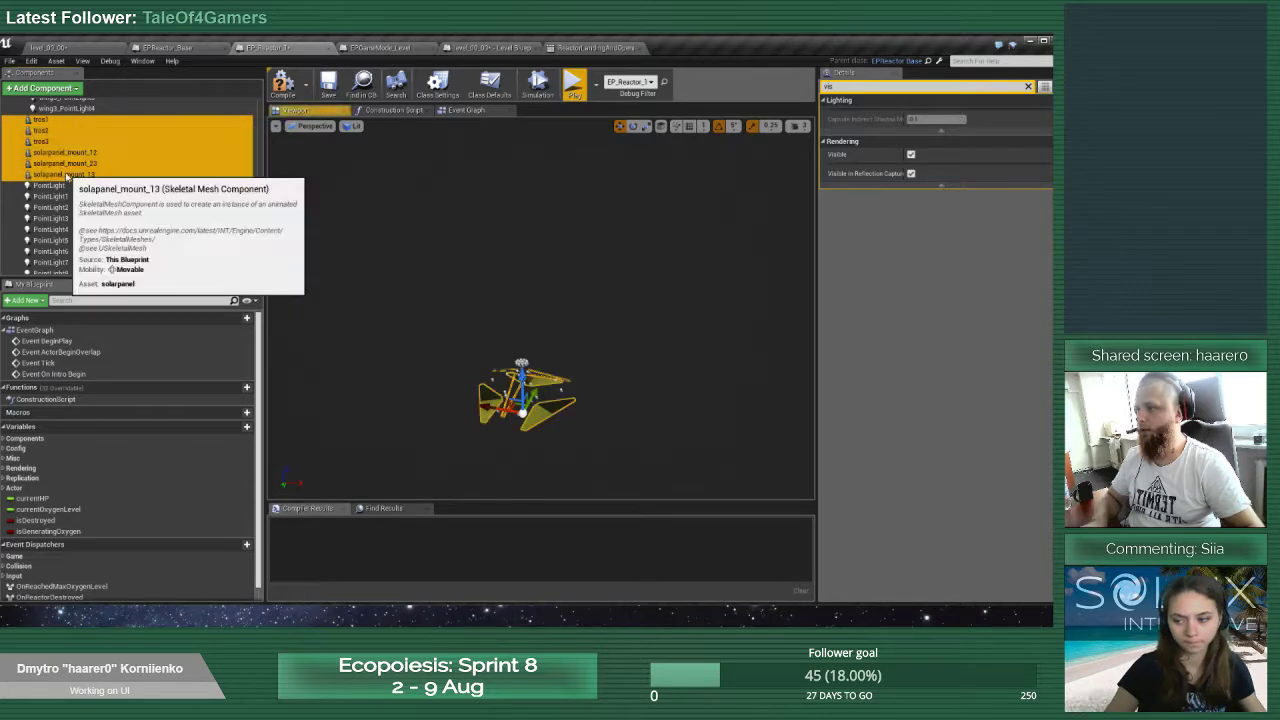
pyautogui.click(910, 154)
pyautogui.click(285, 85)
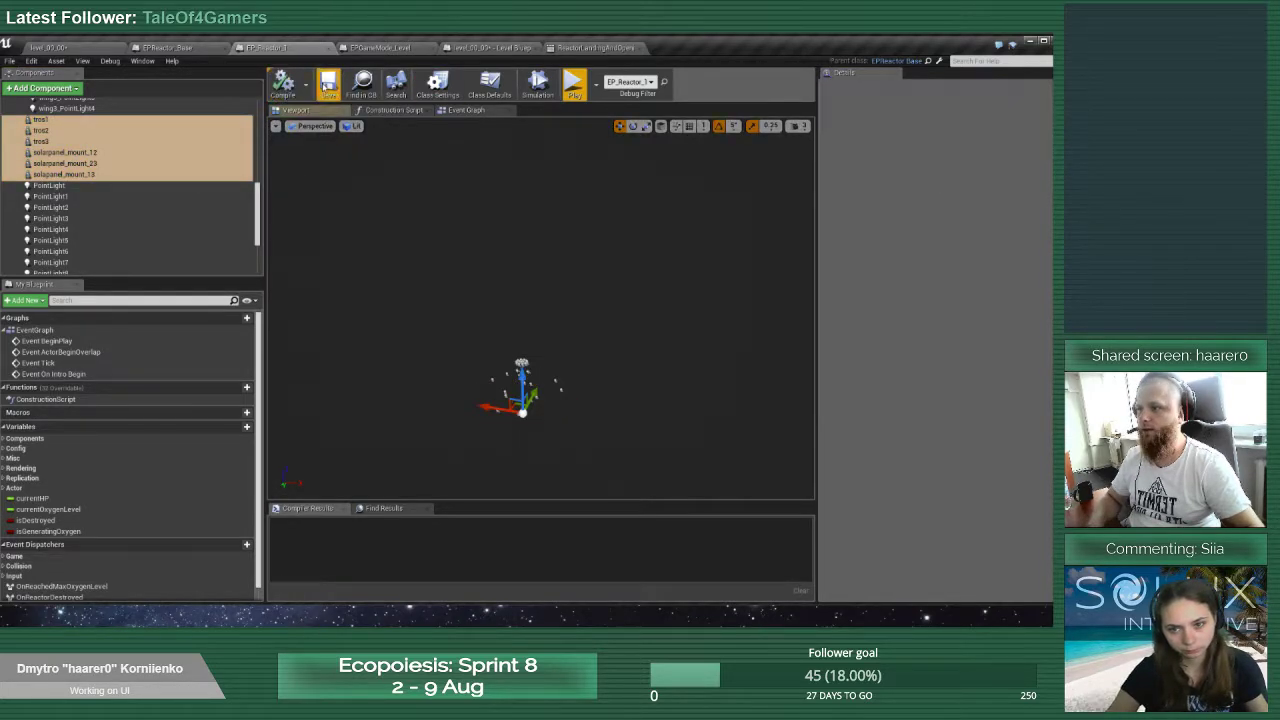
pyautogui.scroll(-4, 115, 193)
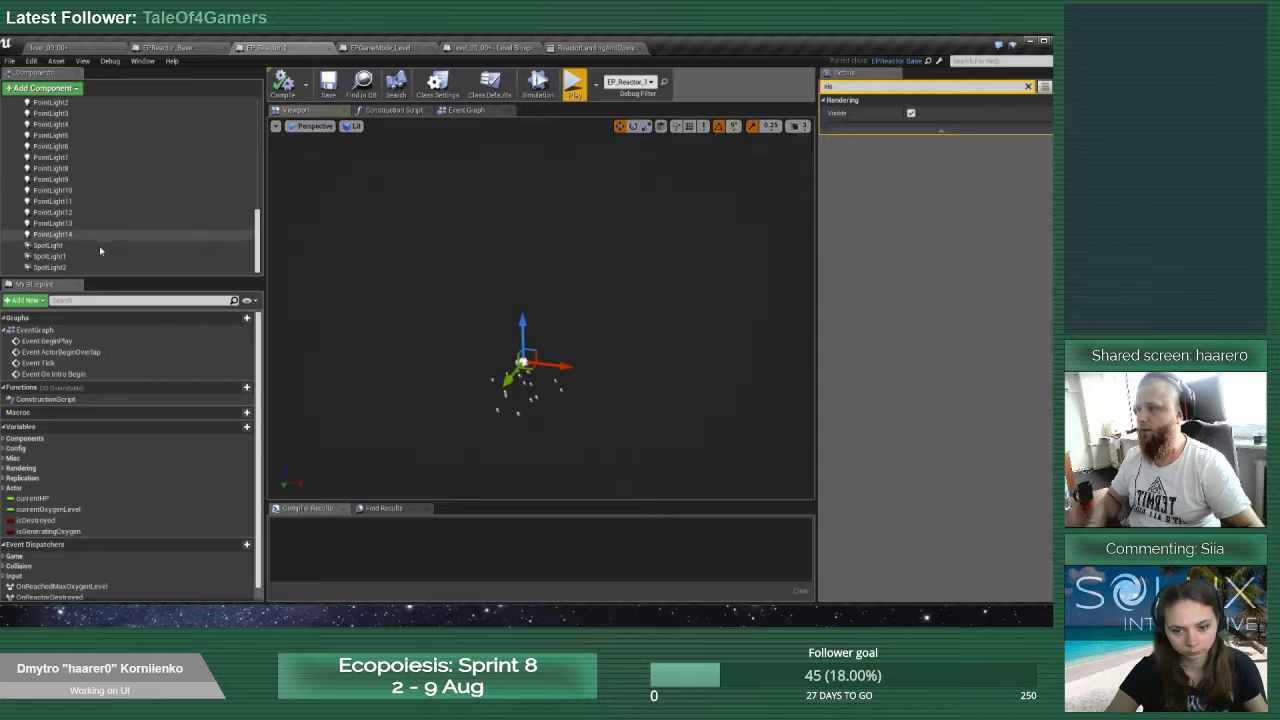
pyautogui.keyDown('shift'); pyautogui.click(94, 267); pyautogui.keyUp('shift')
pyautogui.scroll(9, 93, 237)
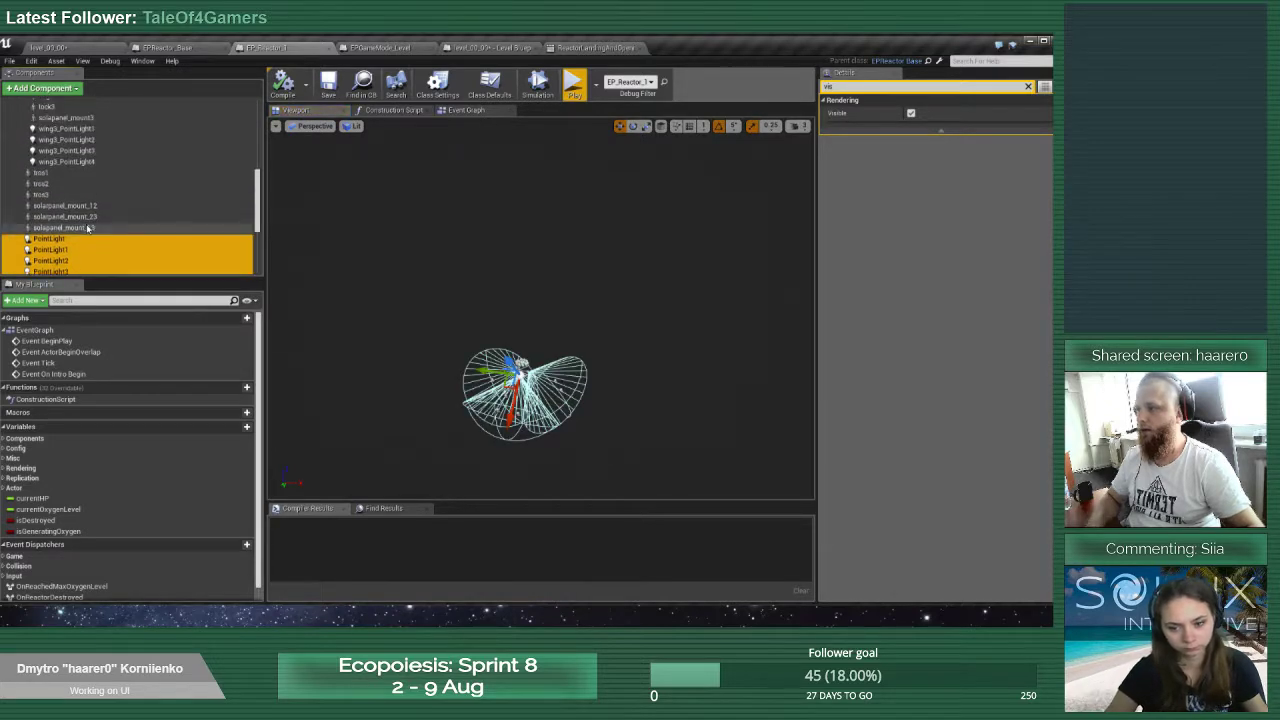
pyautogui.click(70, 173)
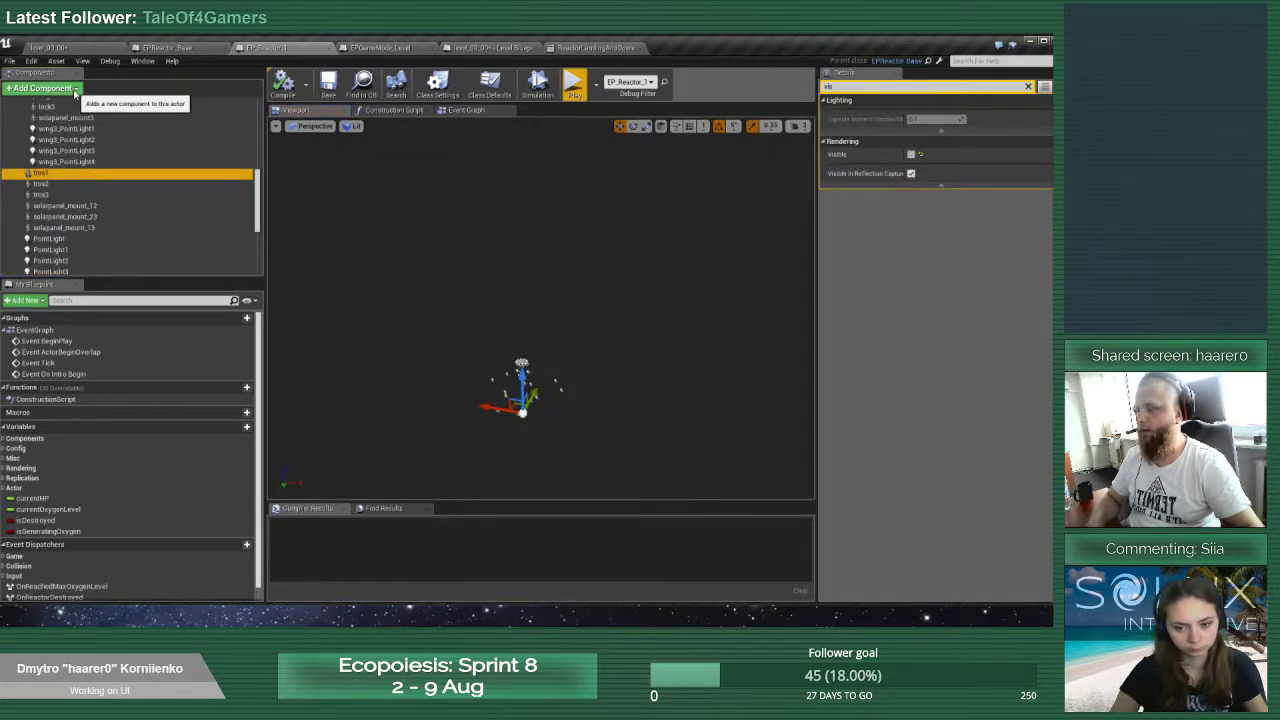
# Turn off Visible for all components from PointLight through SpotLight2, and compile and save the reactor blueprint
pyautogui.scroll(-5, 54, 250)
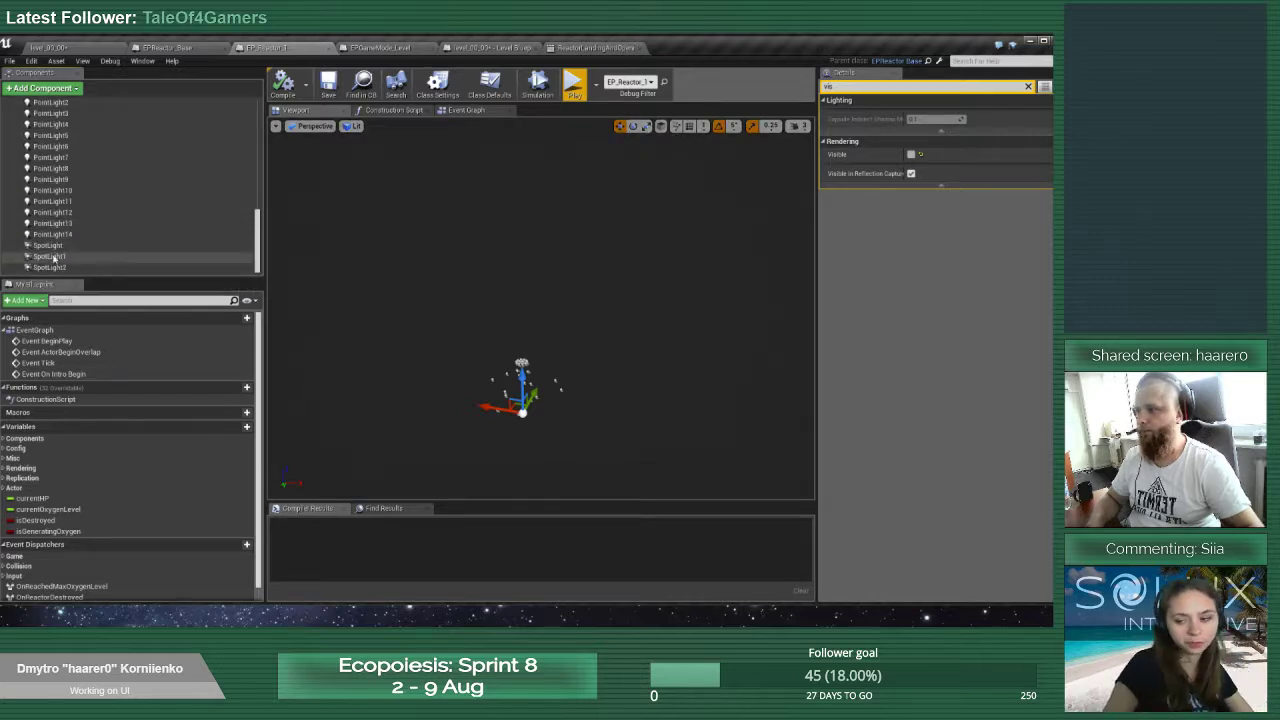
pyautogui.click(54, 257)
pyautogui.click(62, 268)
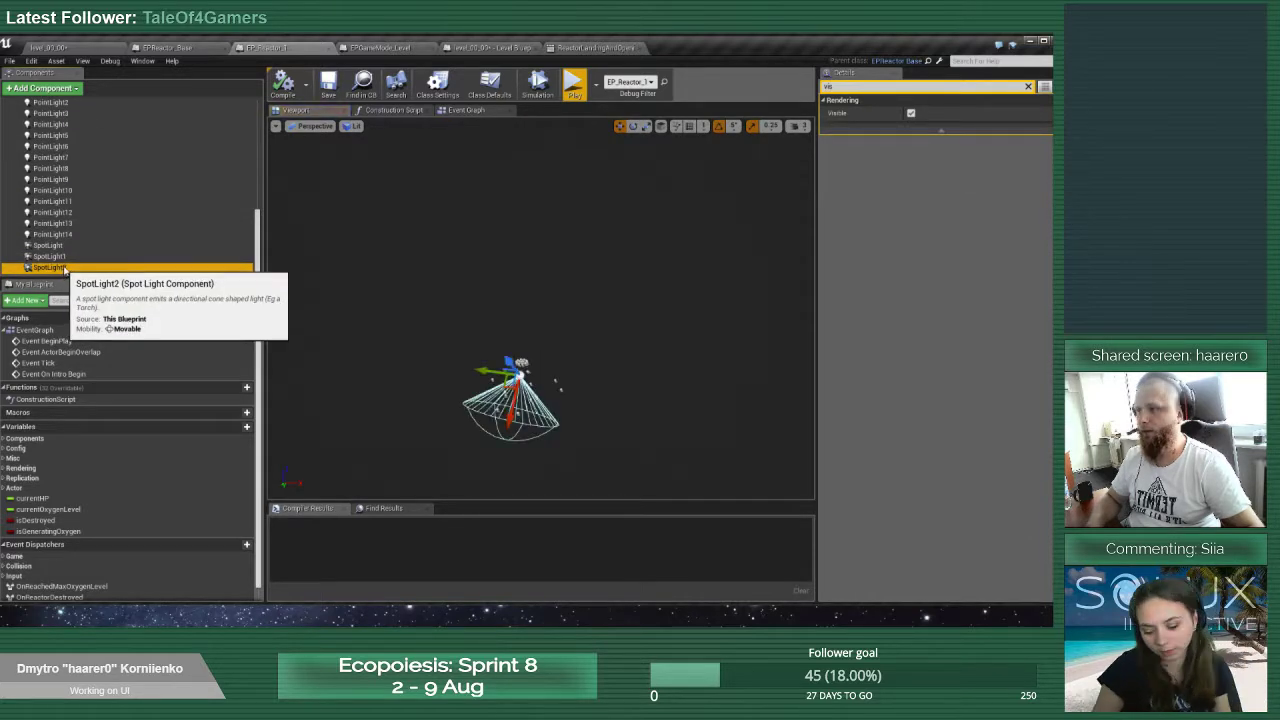
pyautogui.scroll(2, 60, 200)
pyautogui.keyDown('shift'); pyautogui.click(48, 151); pyautogui.keyUp('shift')
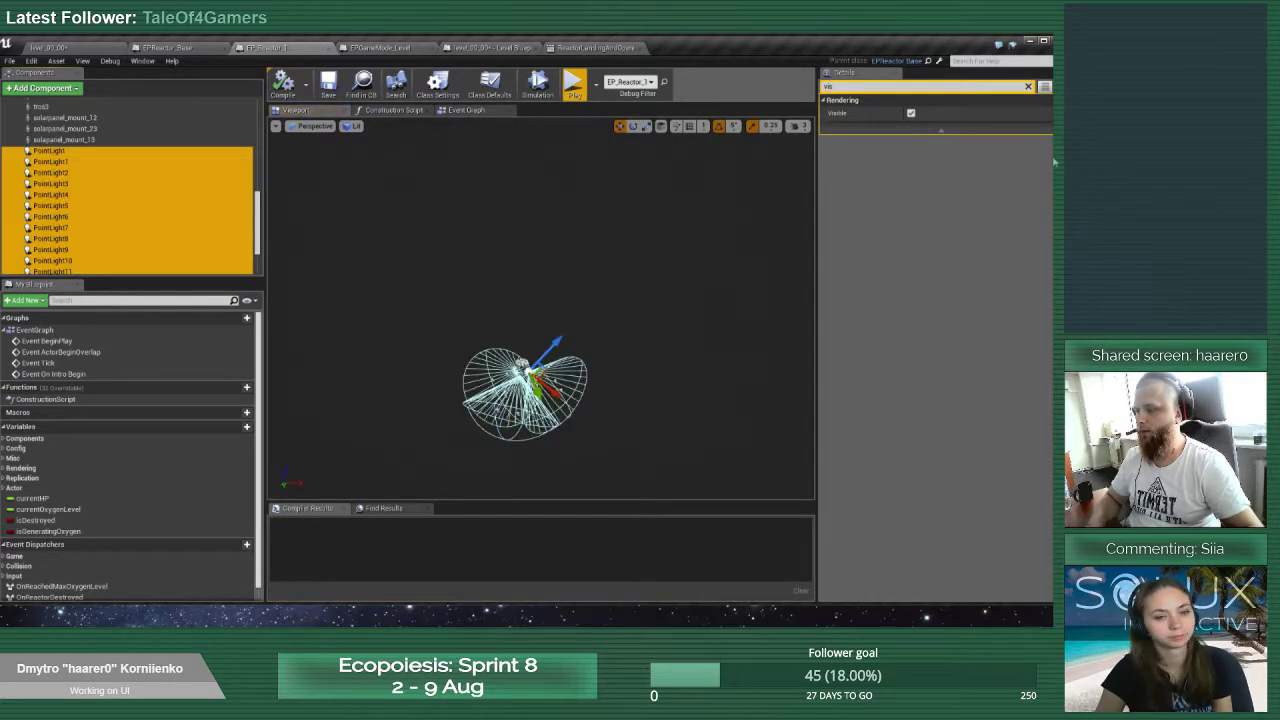
pyautogui.click(910, 113)
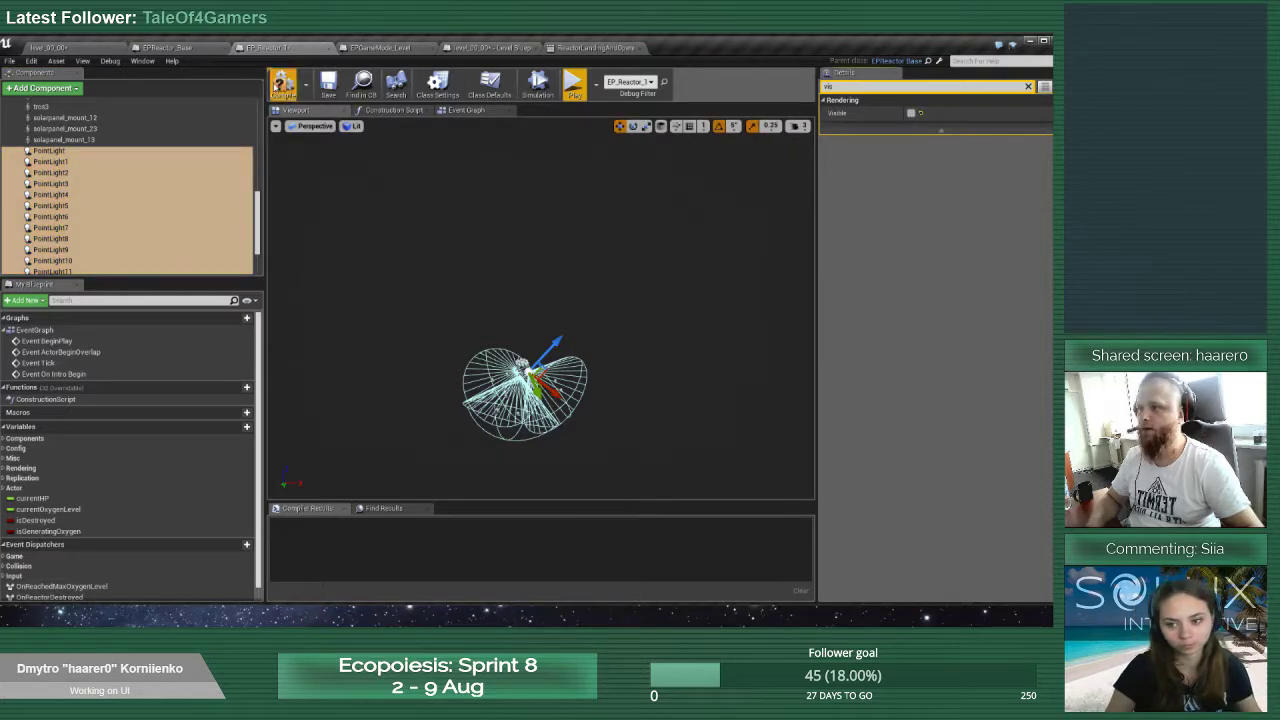
pyautogui.click(278, 88)
pyautogui.click(330, 90)
# Play-test the level to check the reactor with its components hidden, and stop the session
pyautogui.click(67, 49)
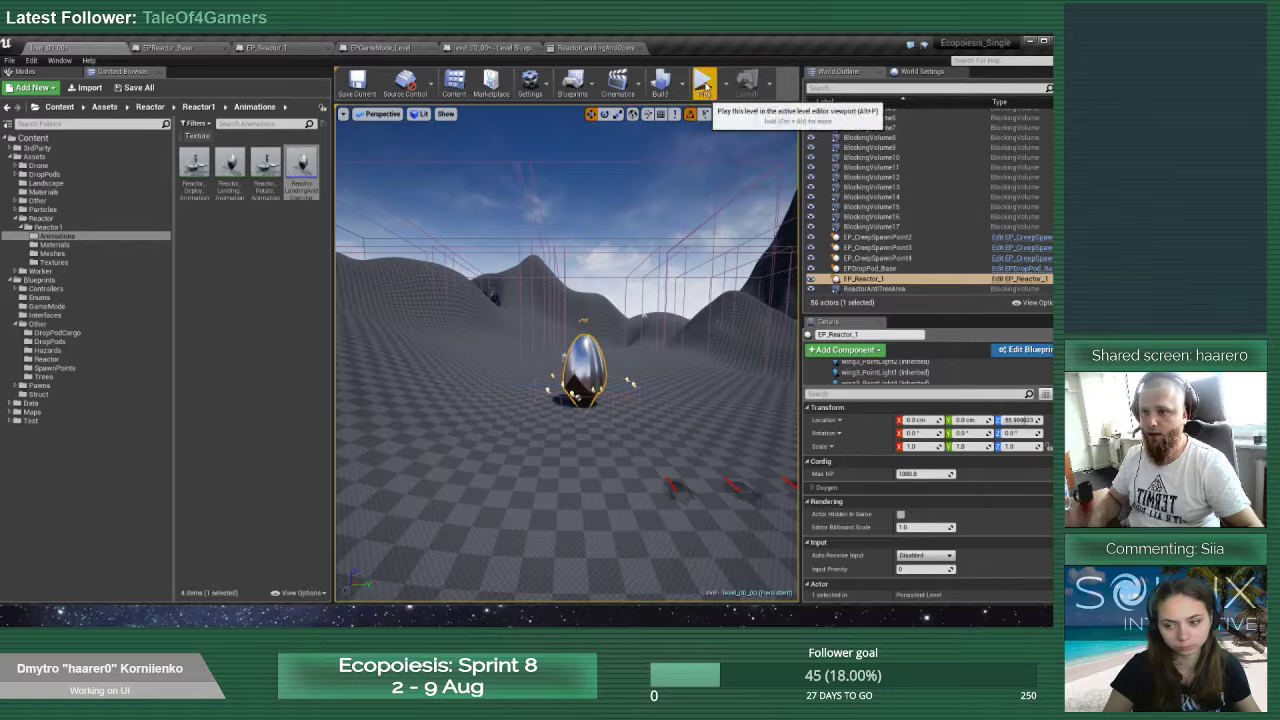
pyautogui.click(704, 84)
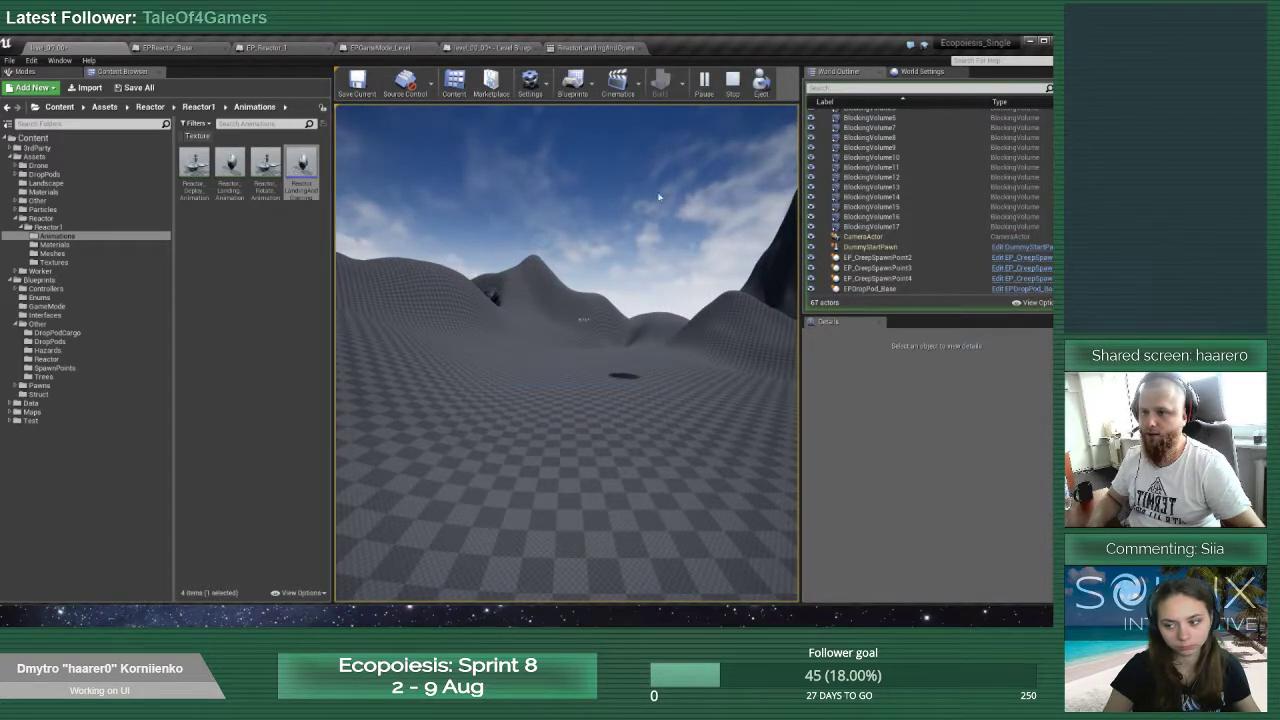
pyautogui.click(733, 84)
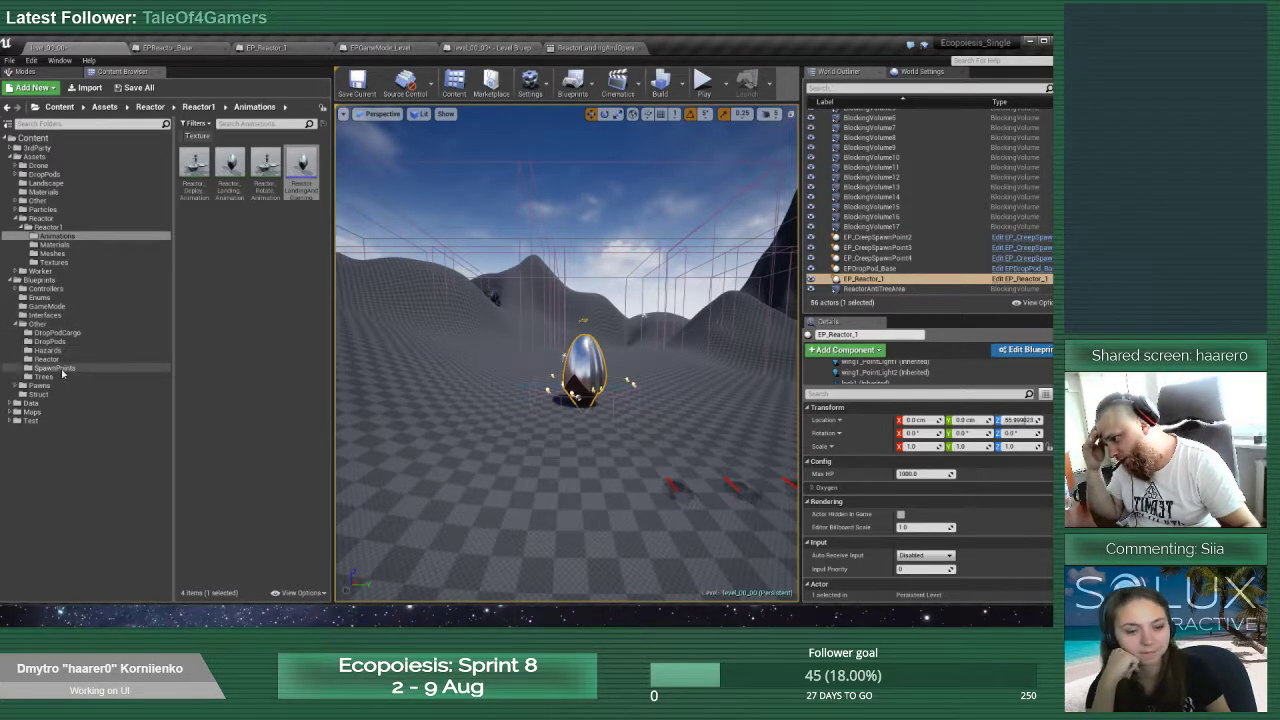
# Create a new folder named SpectatorPawn inside the Blueprints/Pawns folder
pyautogui.click(17, 385)
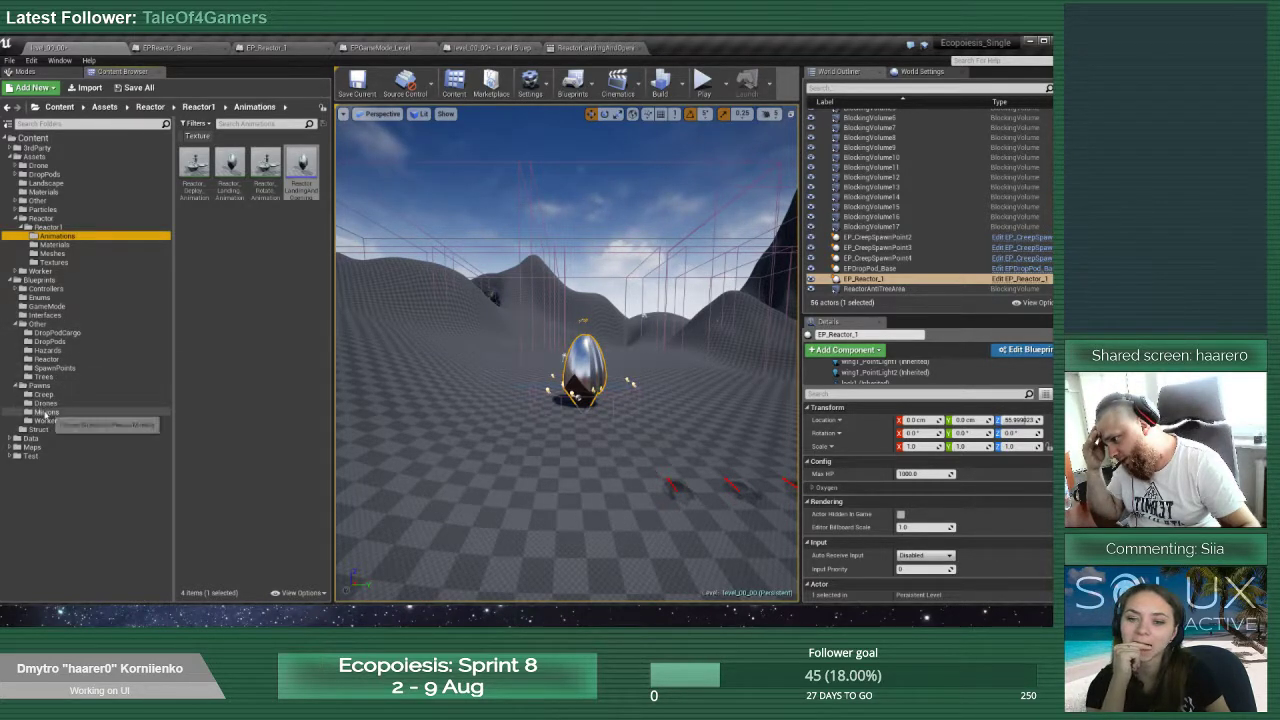
pyautogui.click(45, 403)
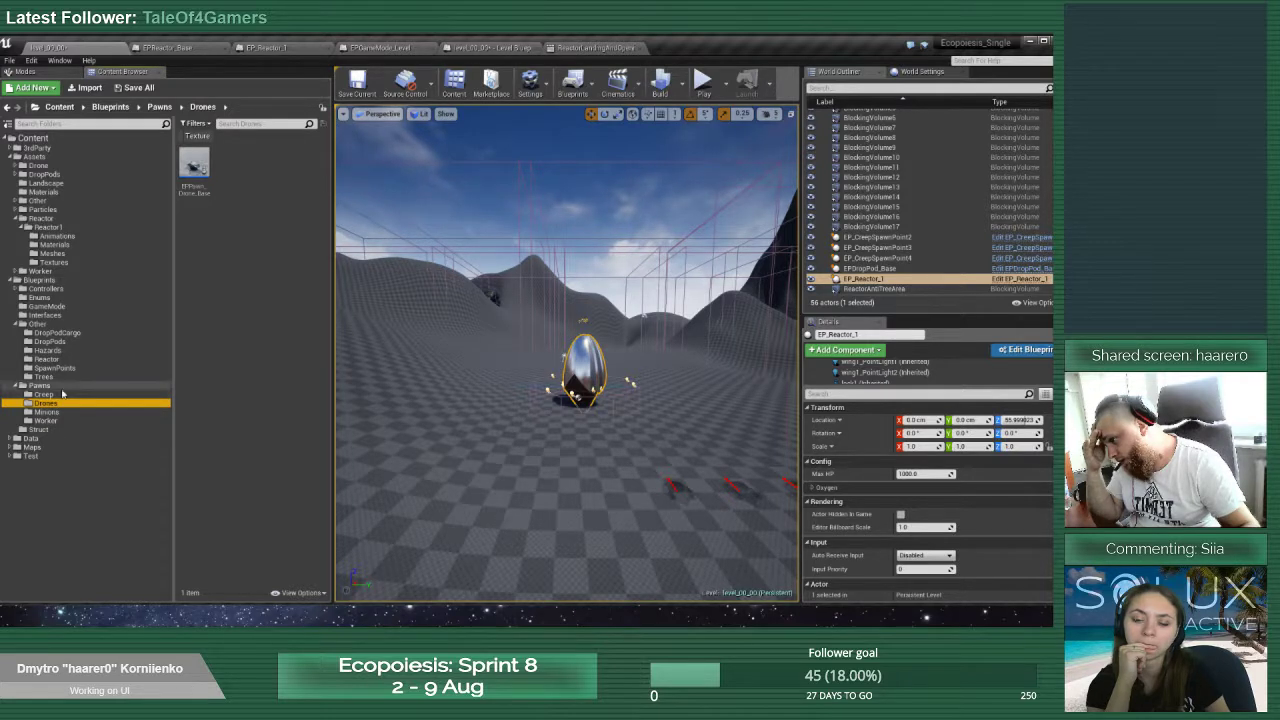
pyautogui.click(62, 387)
pyautogui.rightClick(62, 392)
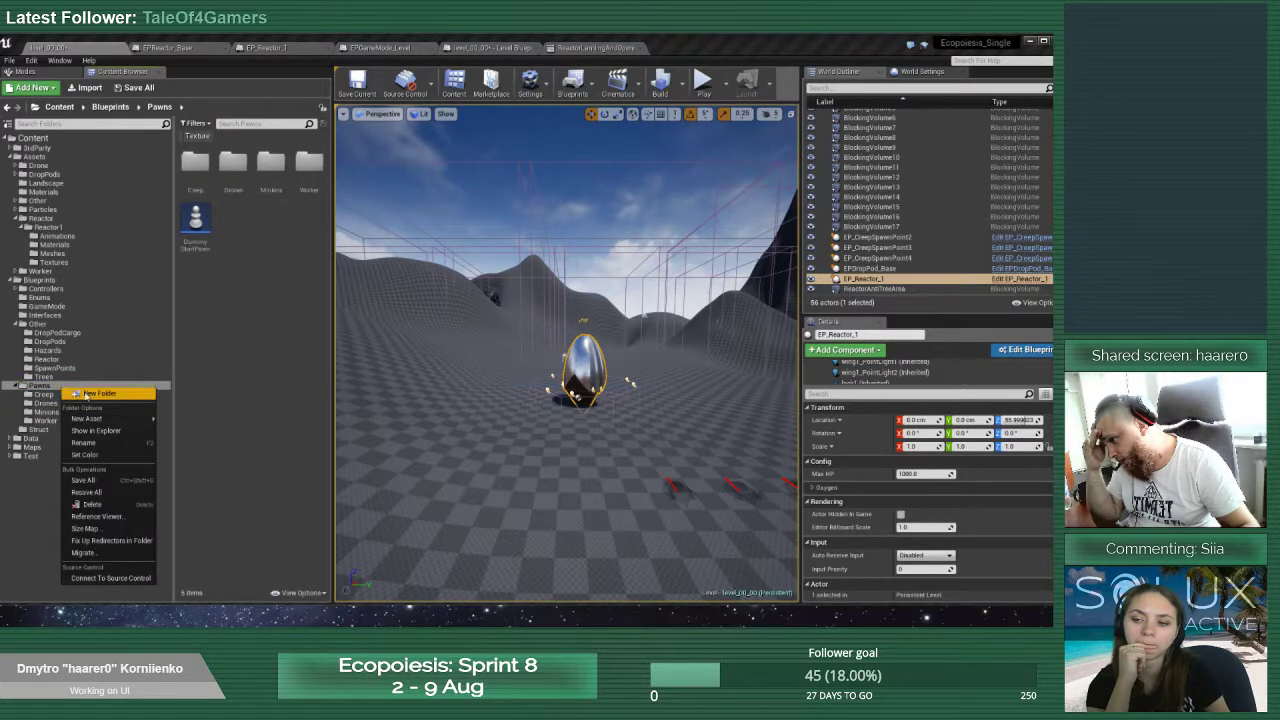
pyautogui.click(88, 398)
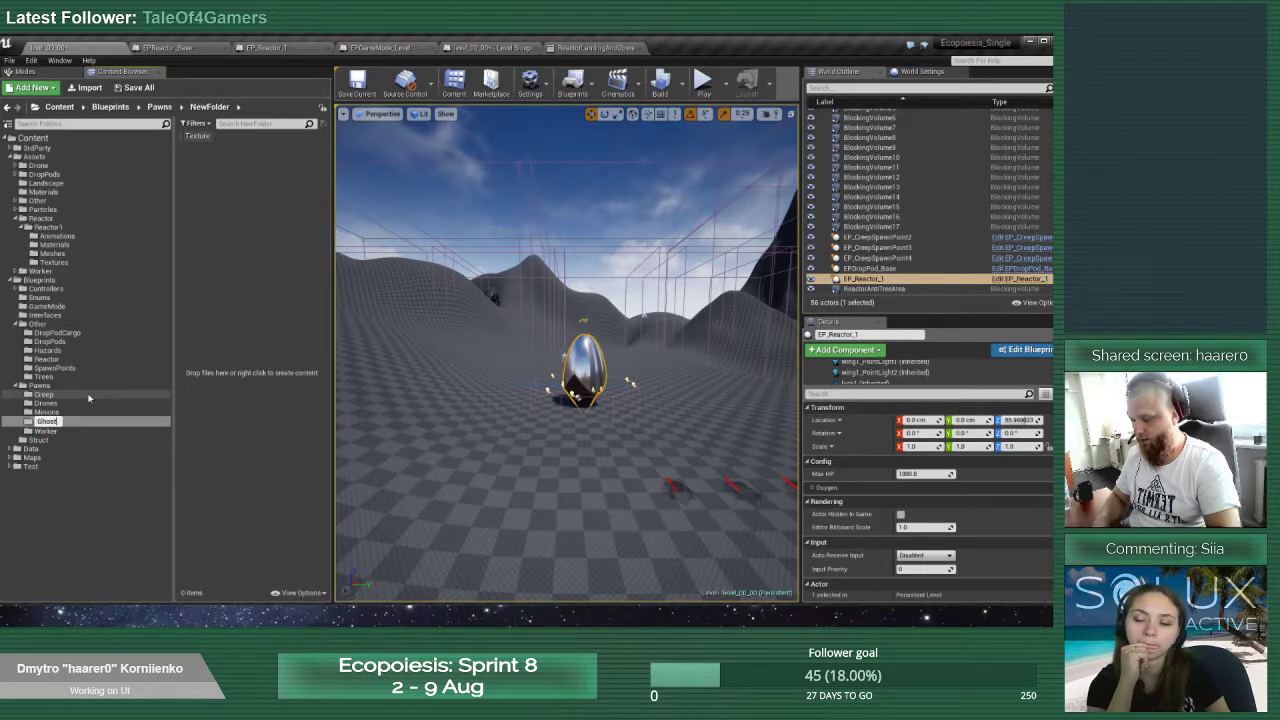
pyautogui.write('d')
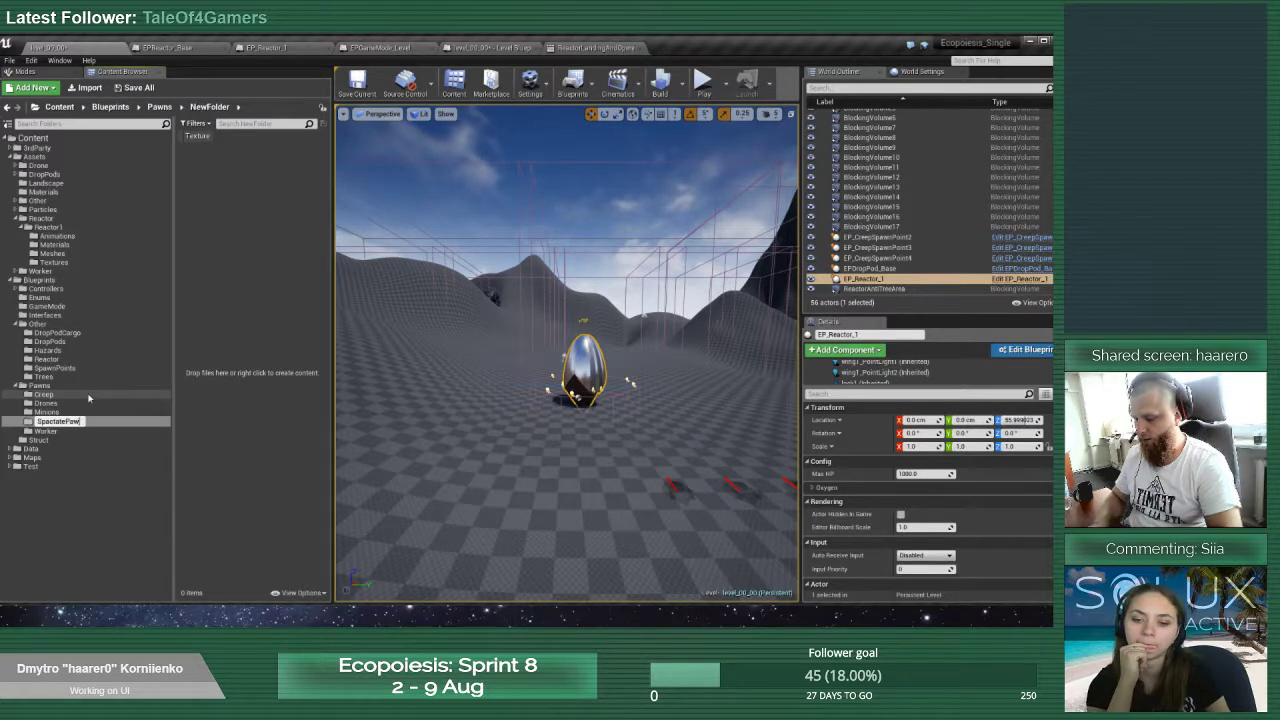
pyautogui.write('n')
pyautogui.press('Return')
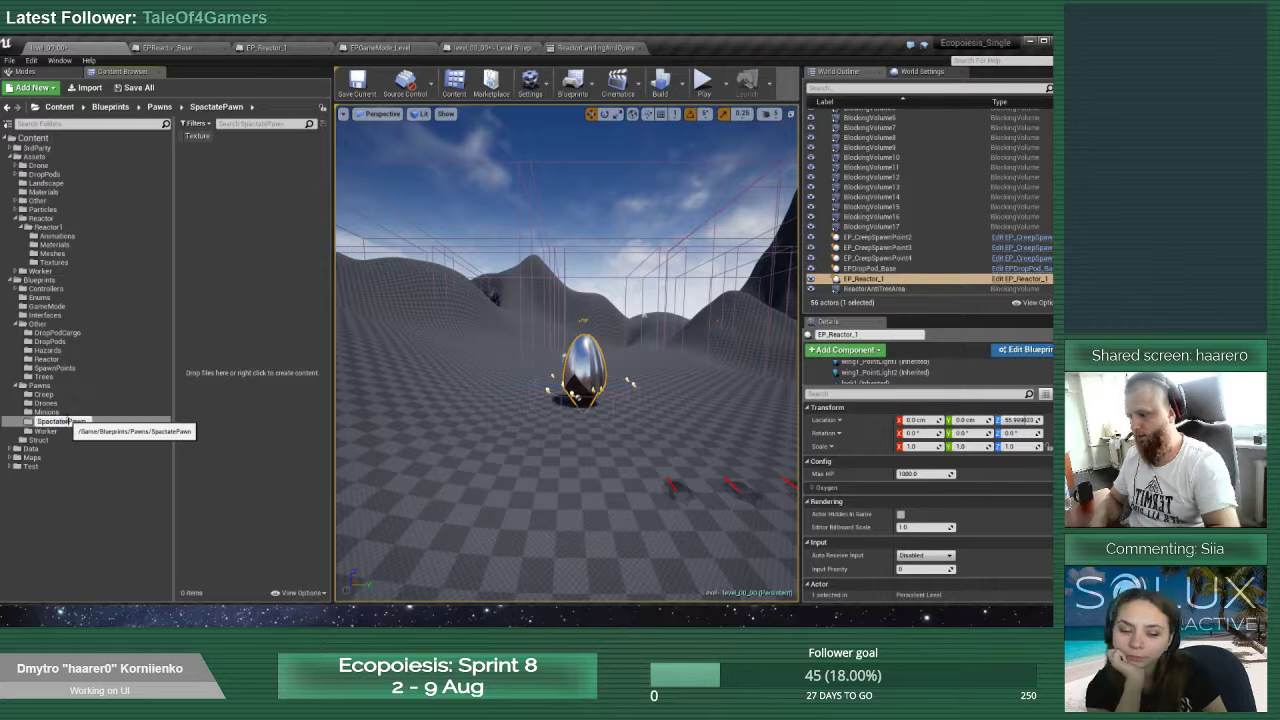
pyautogui.press('Return')
# Create a blueprint class with SpectatorPawn as its parent class in the Pawns/SpectatorPawn folder
pyautogui.rightClick(249, 302)
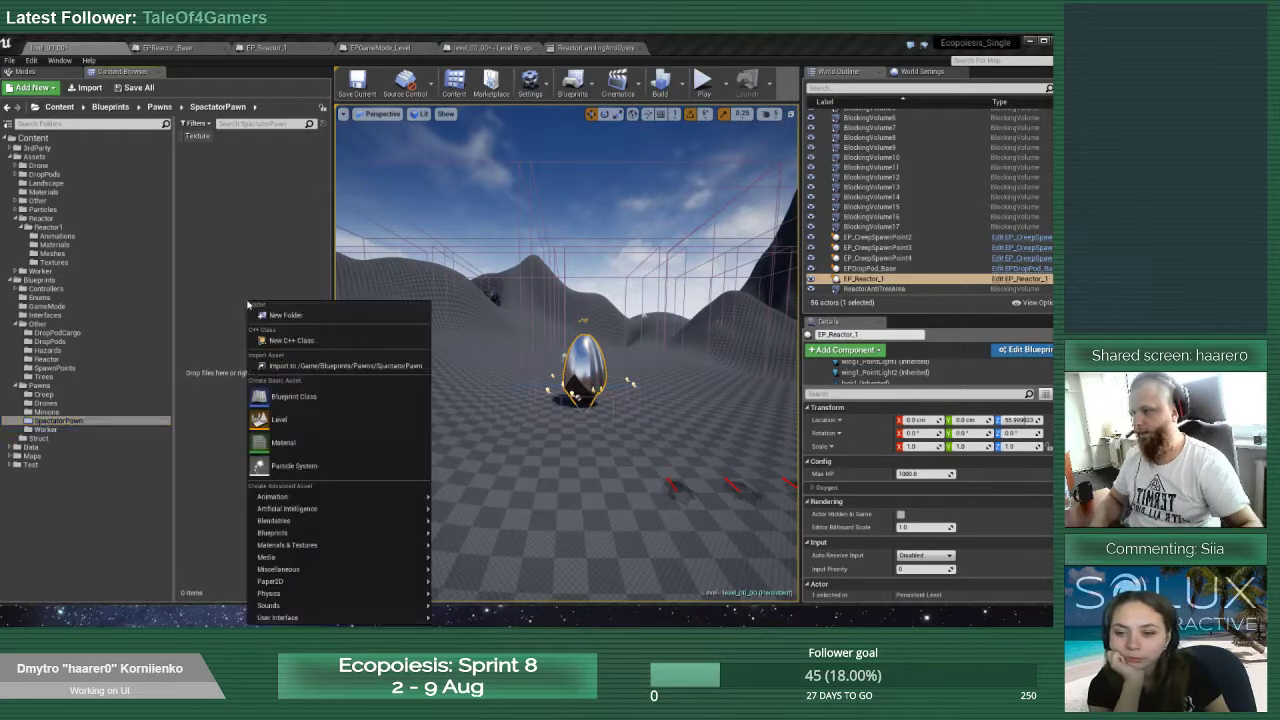
pyautogui.click(305, 397)
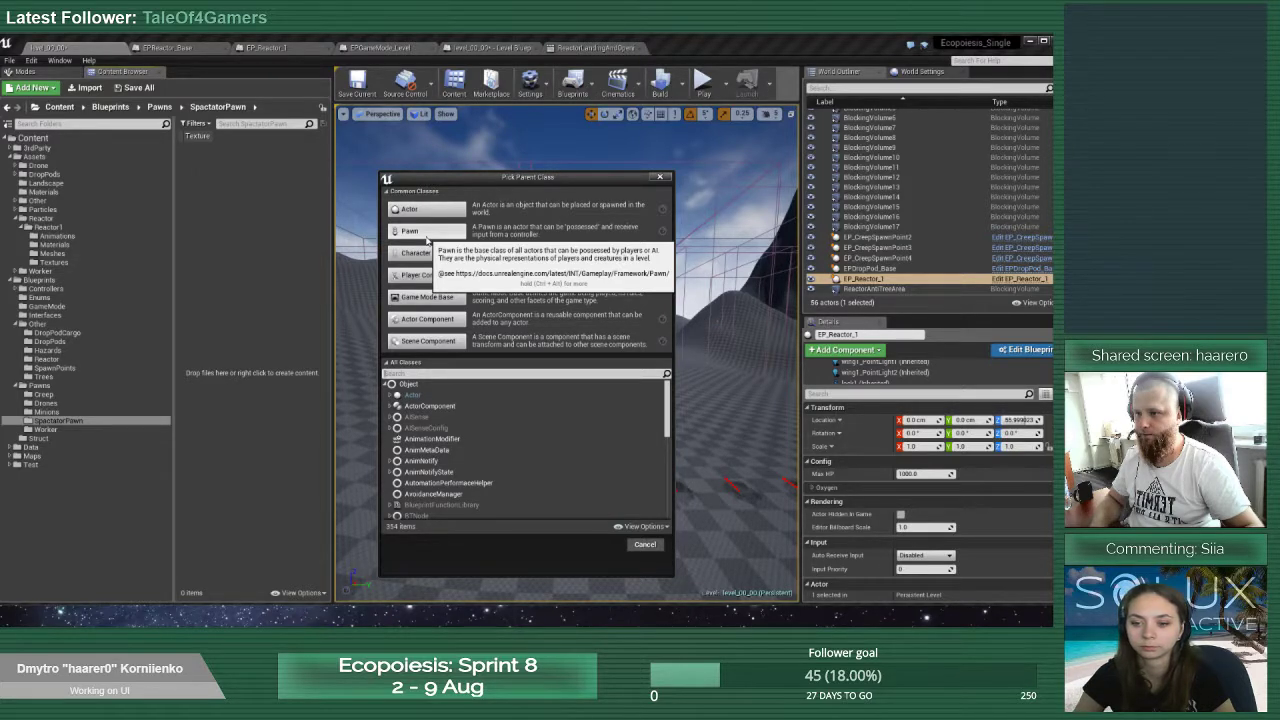
pyautogui.click(262, 261)
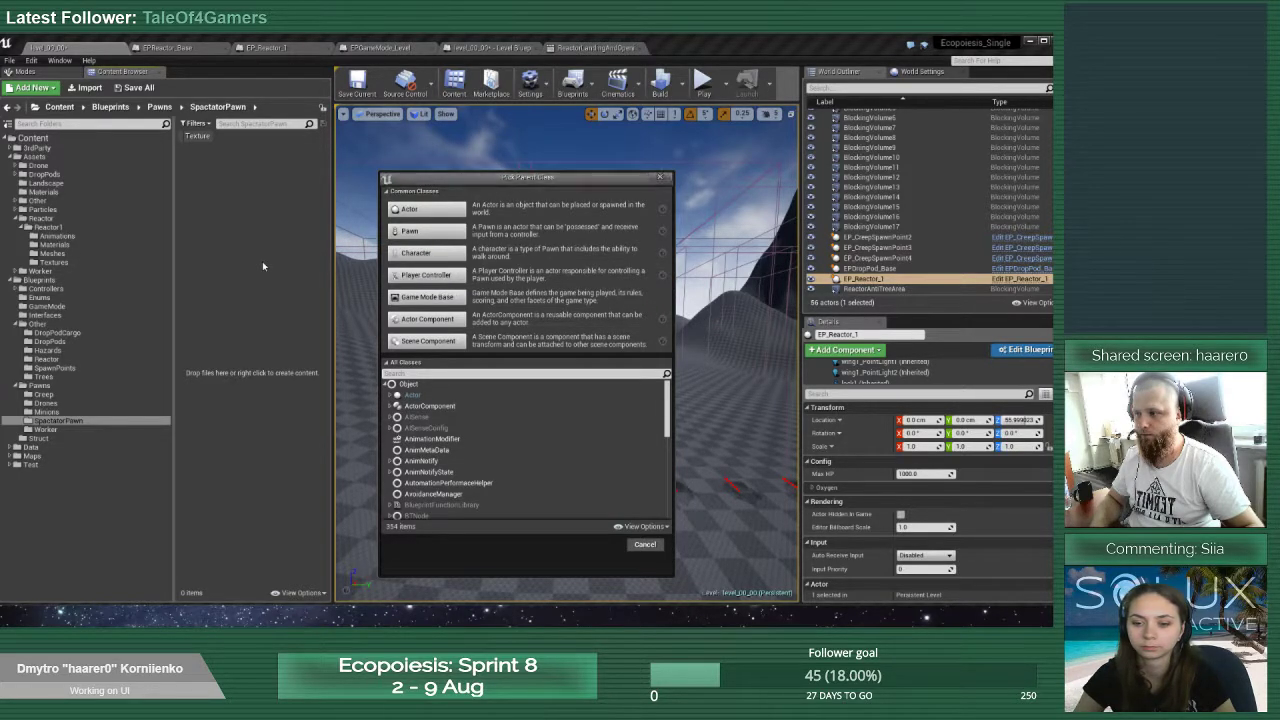
pyautogui.click(447, 373)
pyautogui.write('sc')
pyautogui.press('BackSpace')
pyautogui.write('pe')
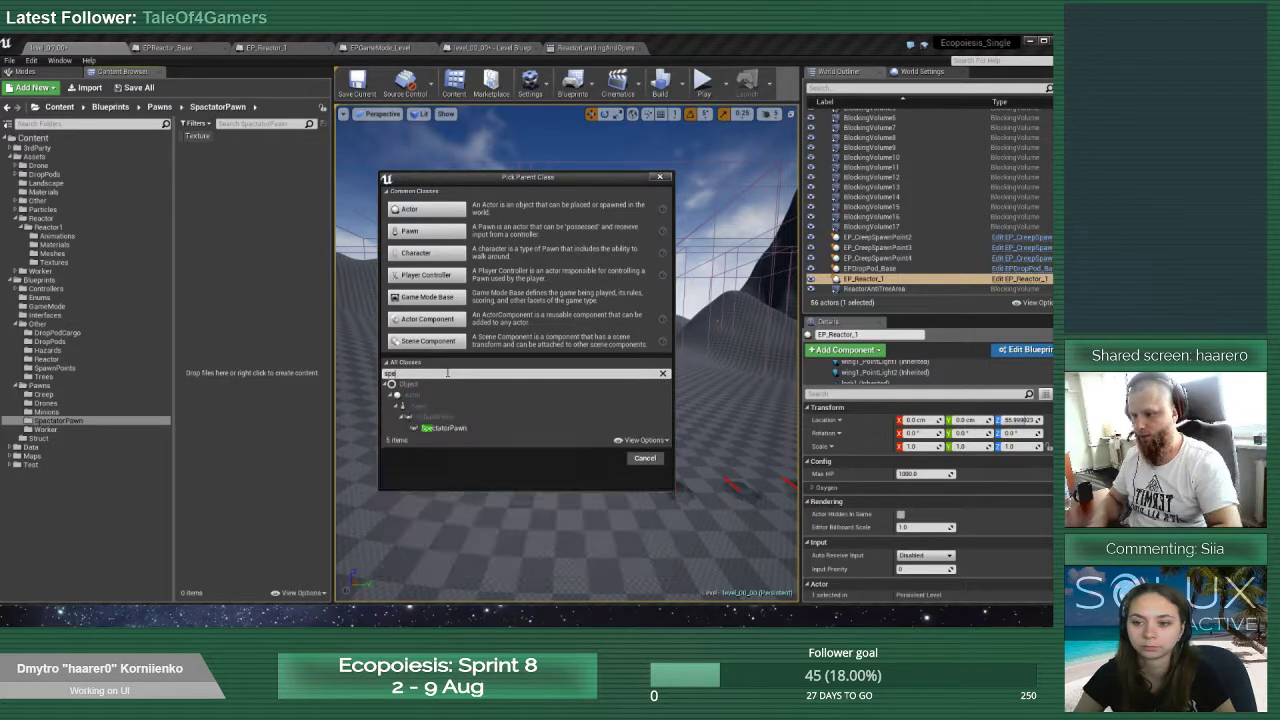
pyautogui.write('c')
pyautogui.click(450, 428)
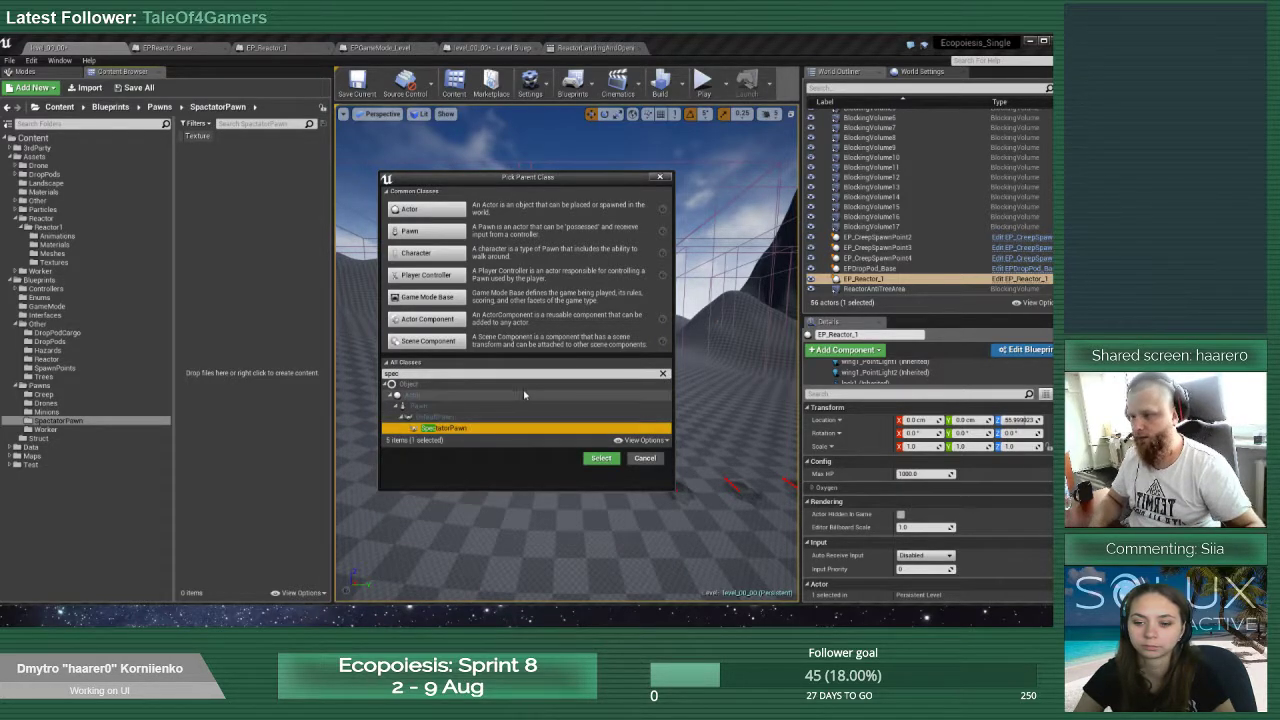
pyautogui.click(608, 460)
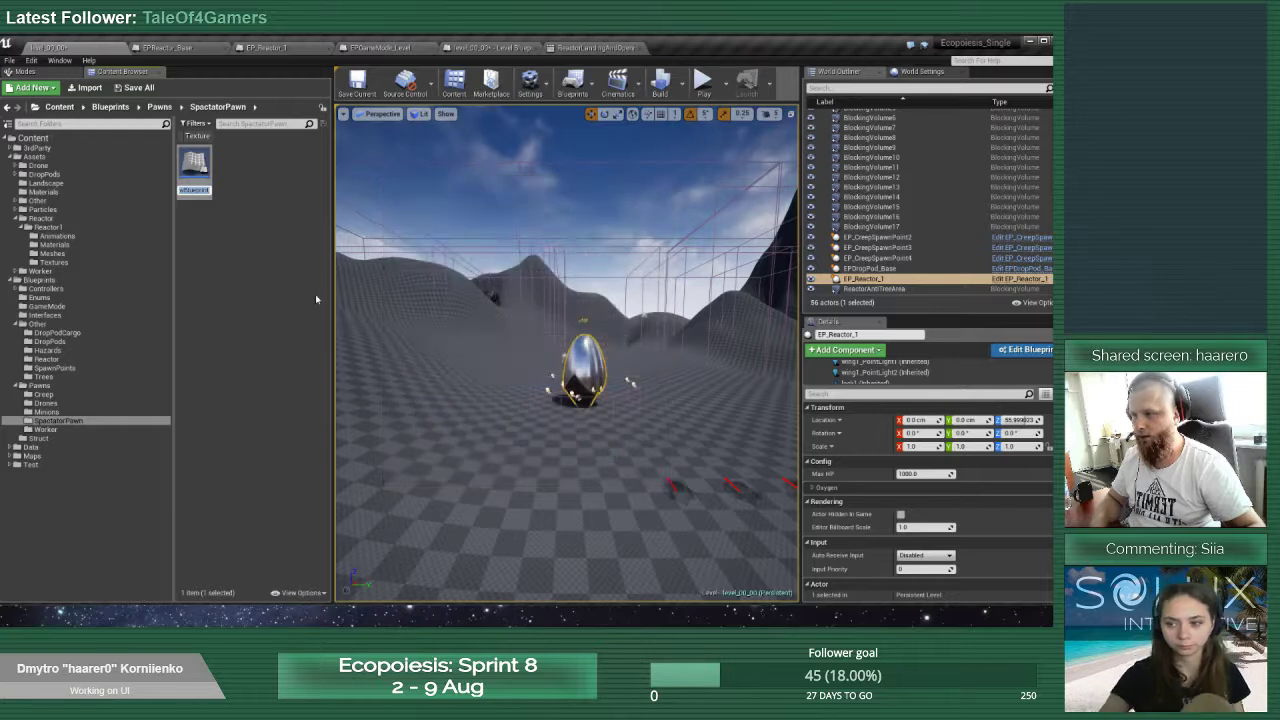
# Name the new blueprint EPSpectatorPawn_Base and open its event graph
pyautogui.write('EPSpect')
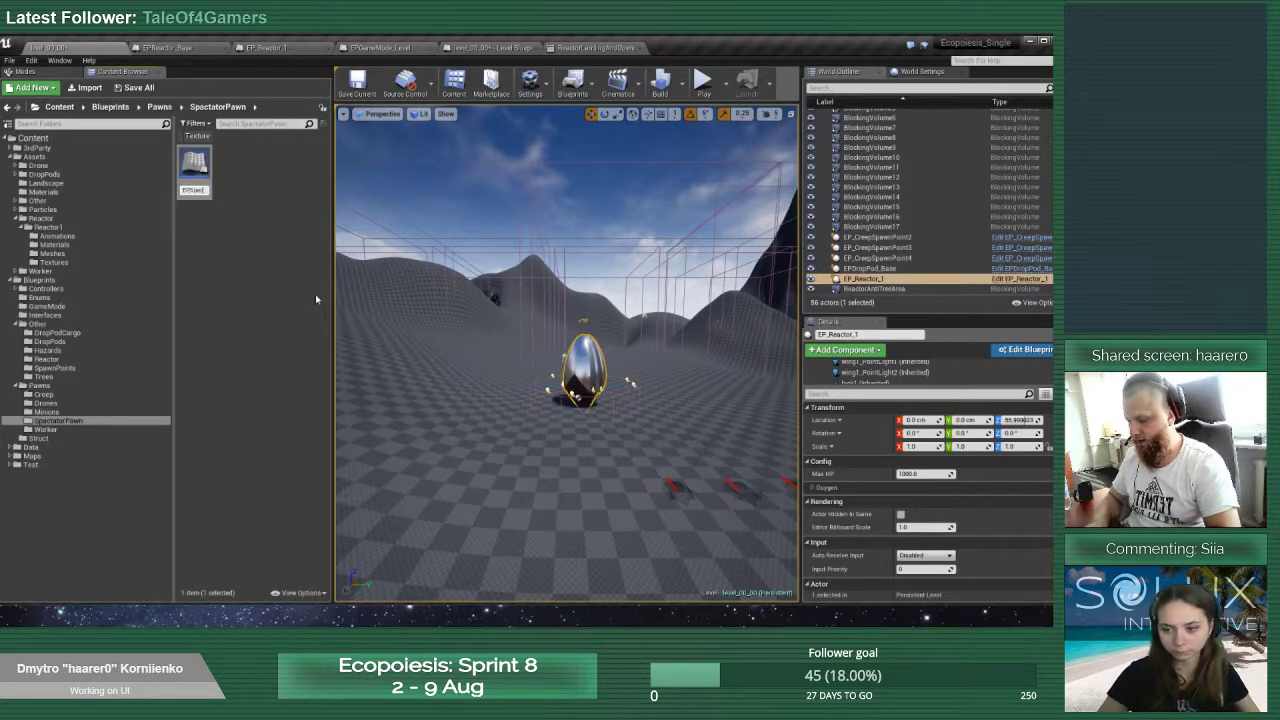
pyautogui.write('atorPawn')
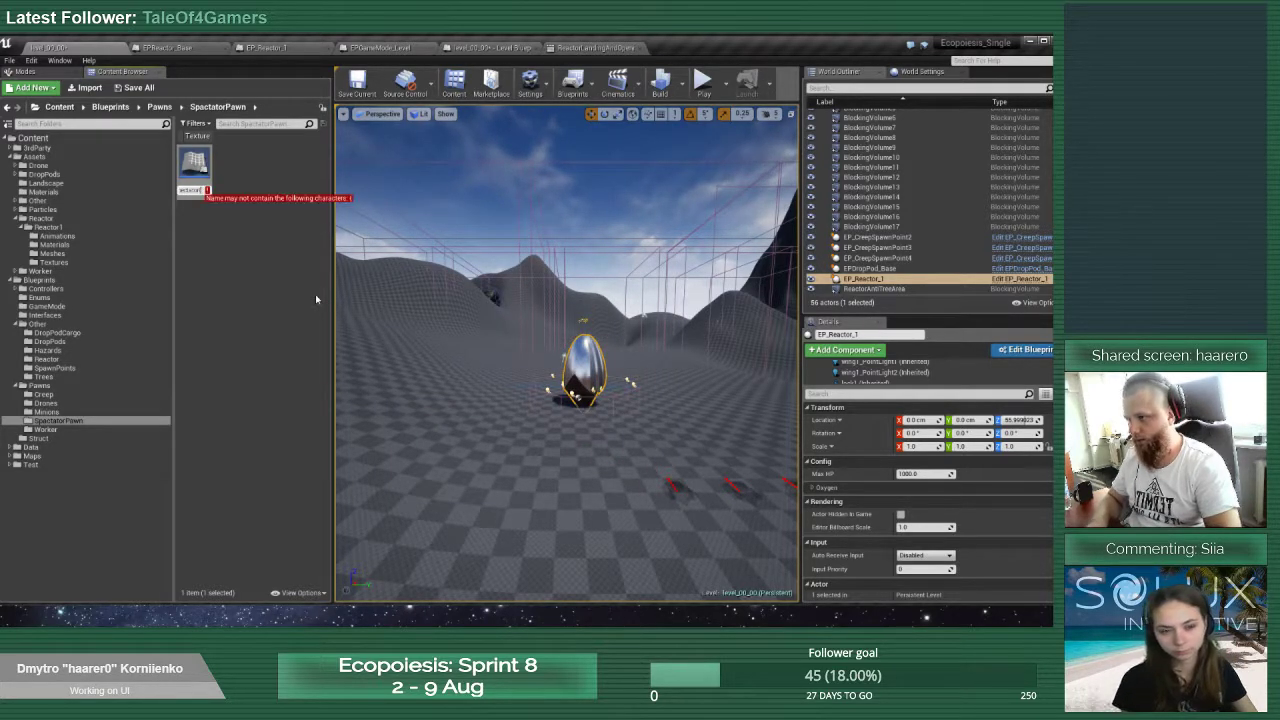
pyautogui.write('_Base')
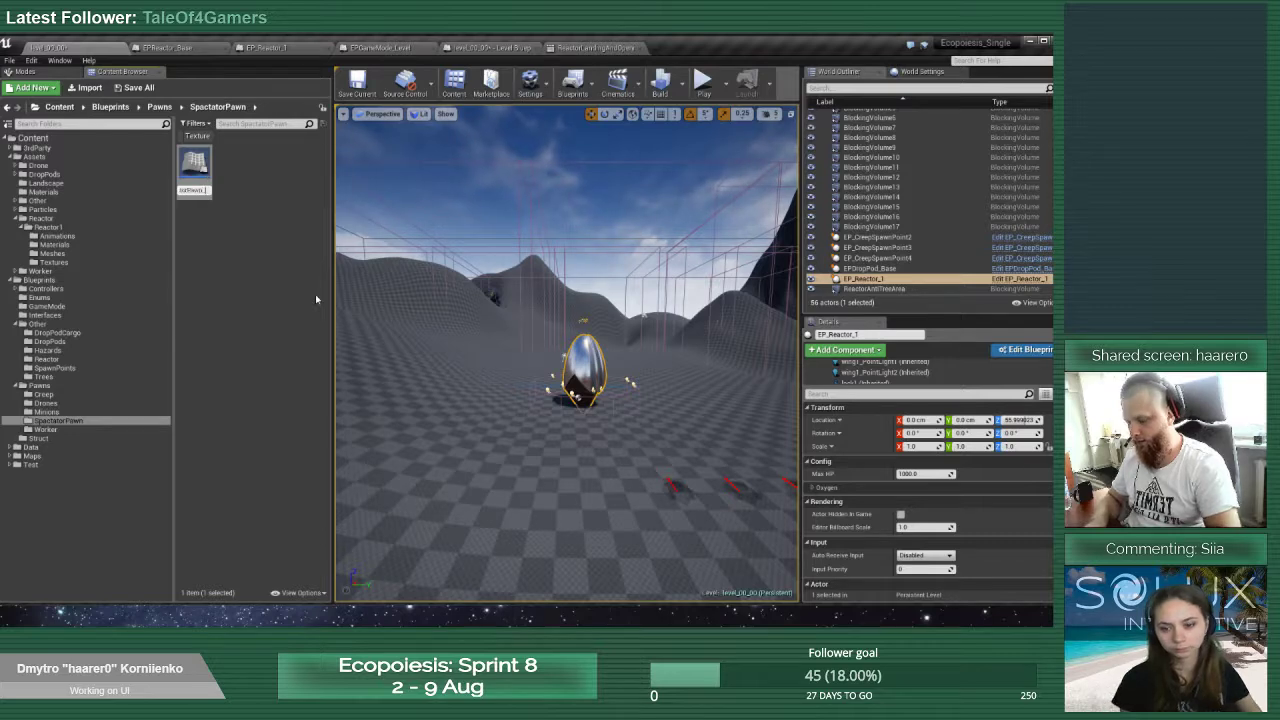
pyautogui.press('Return')
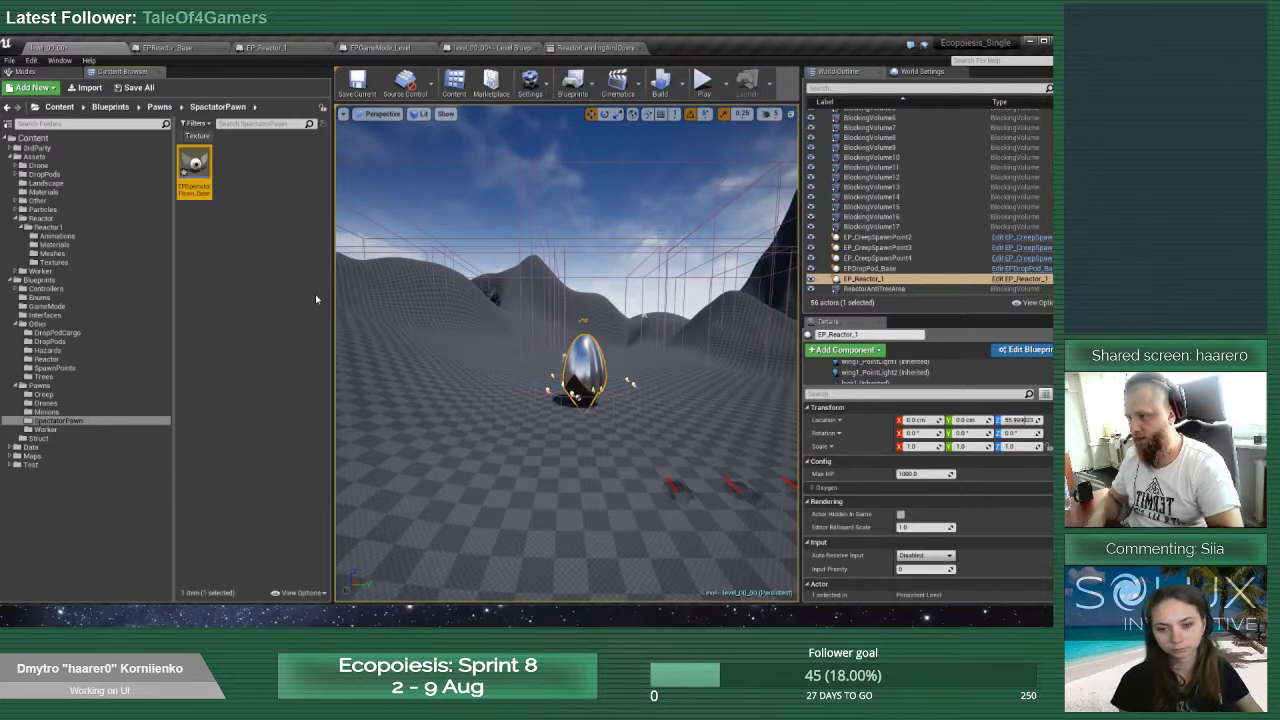
pyautogui.doubleClick(196, 168)
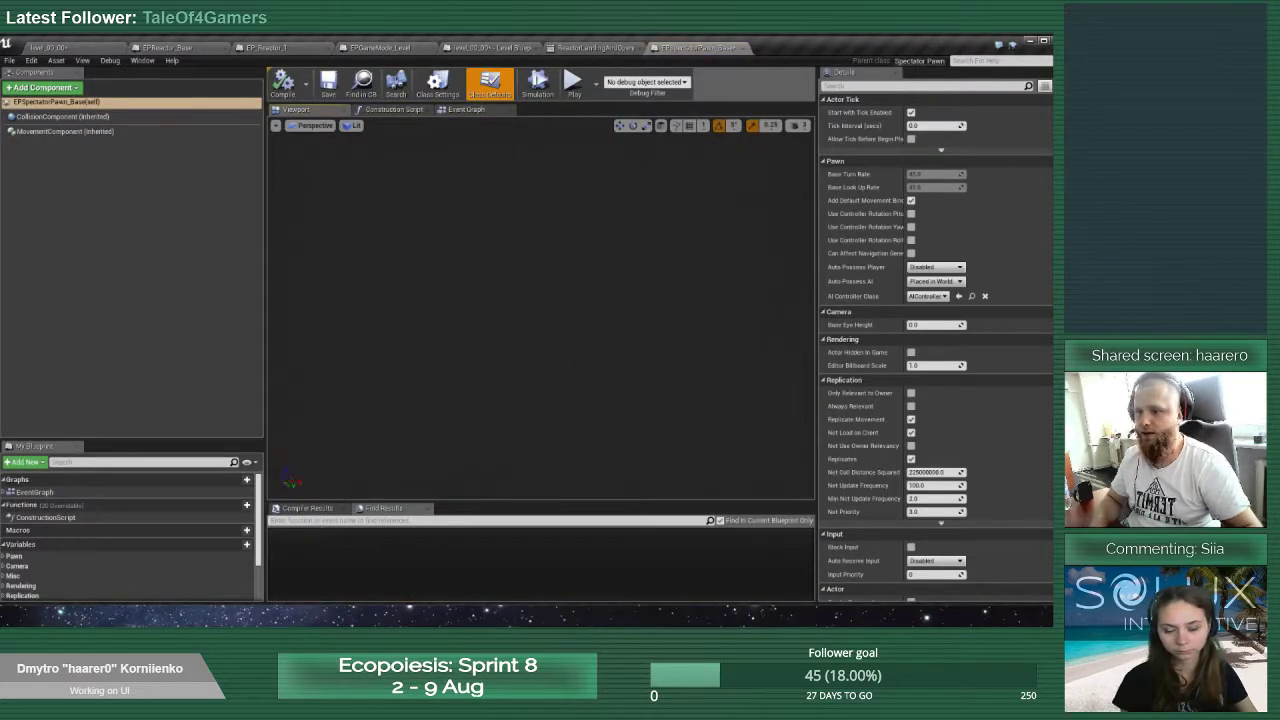
pyautogui.click(465, 109)
pyautogui.moveTo(751, 266); pyautogui.dragTo(544, 316, button='right')
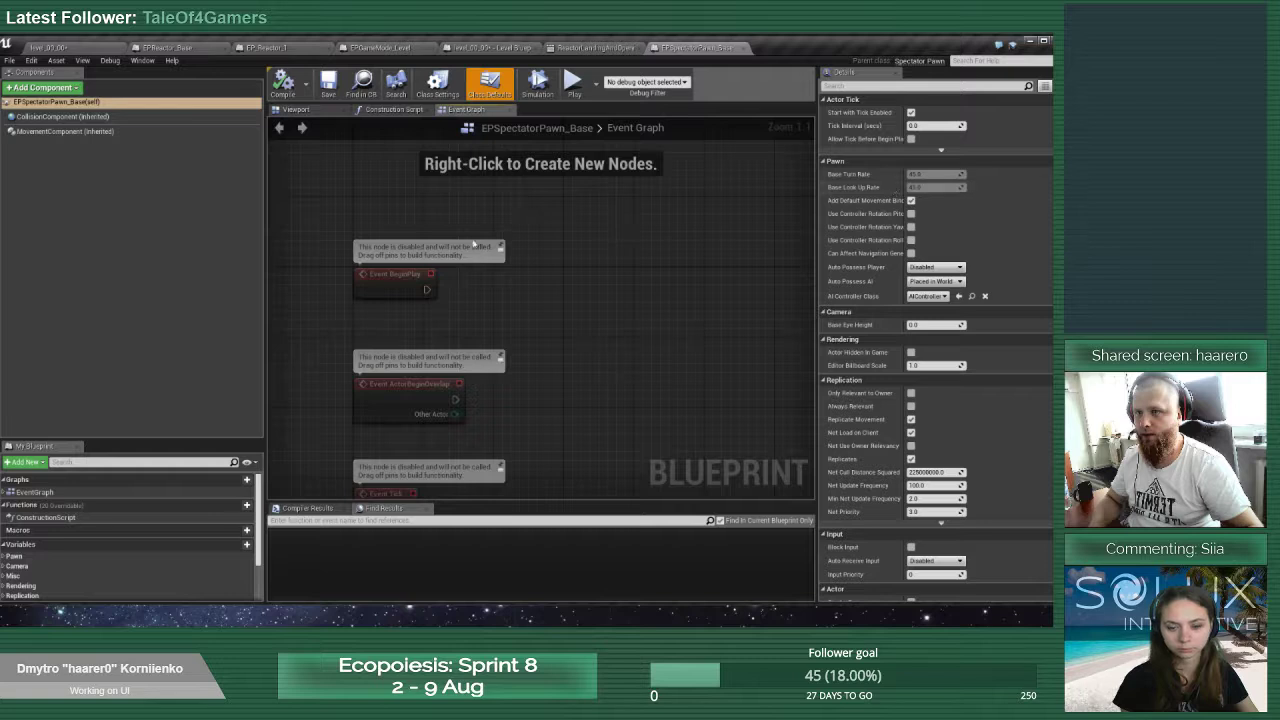
# Add a variable named target to the spectator pawn blueprint and set its type to Actor reference
pyautogui.moveTo(259, 487)
pyautogui.mouseDown()
pyautogui.moveTo(259, 519)
pyautogui.moveTo(259, 487)
pyautogui.mouseUp()
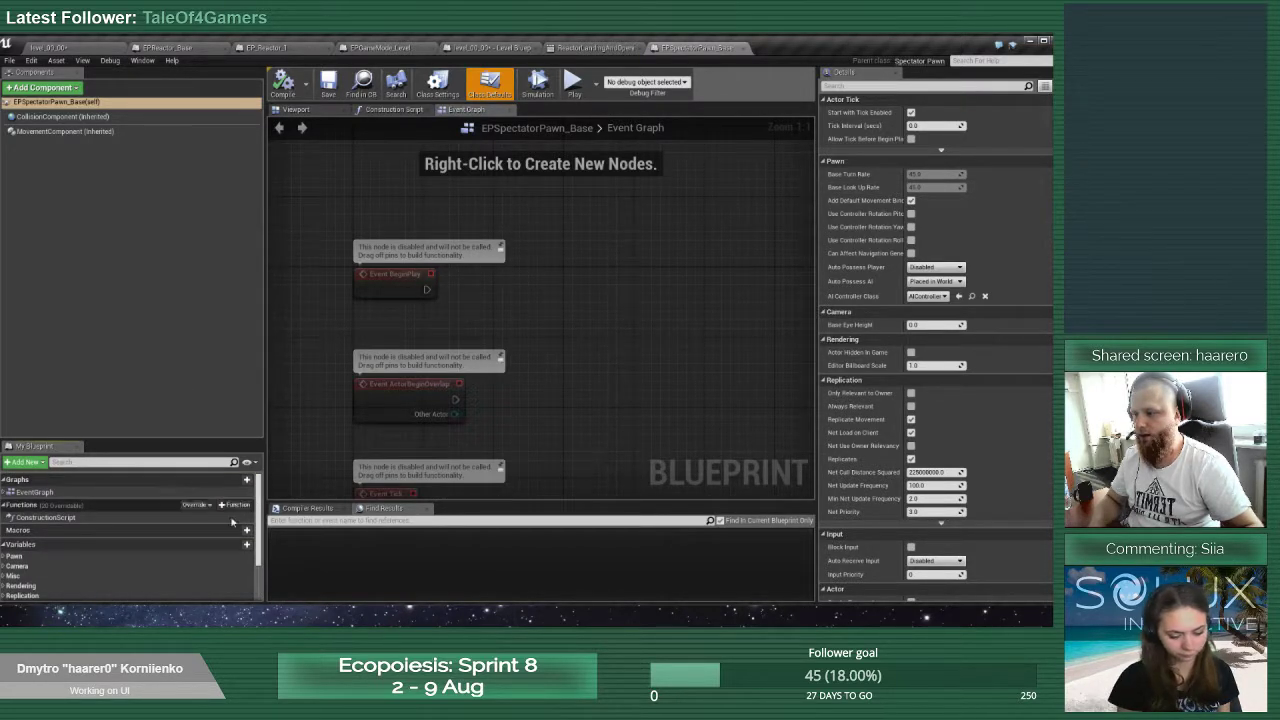
pyautogui.click(229, 547)
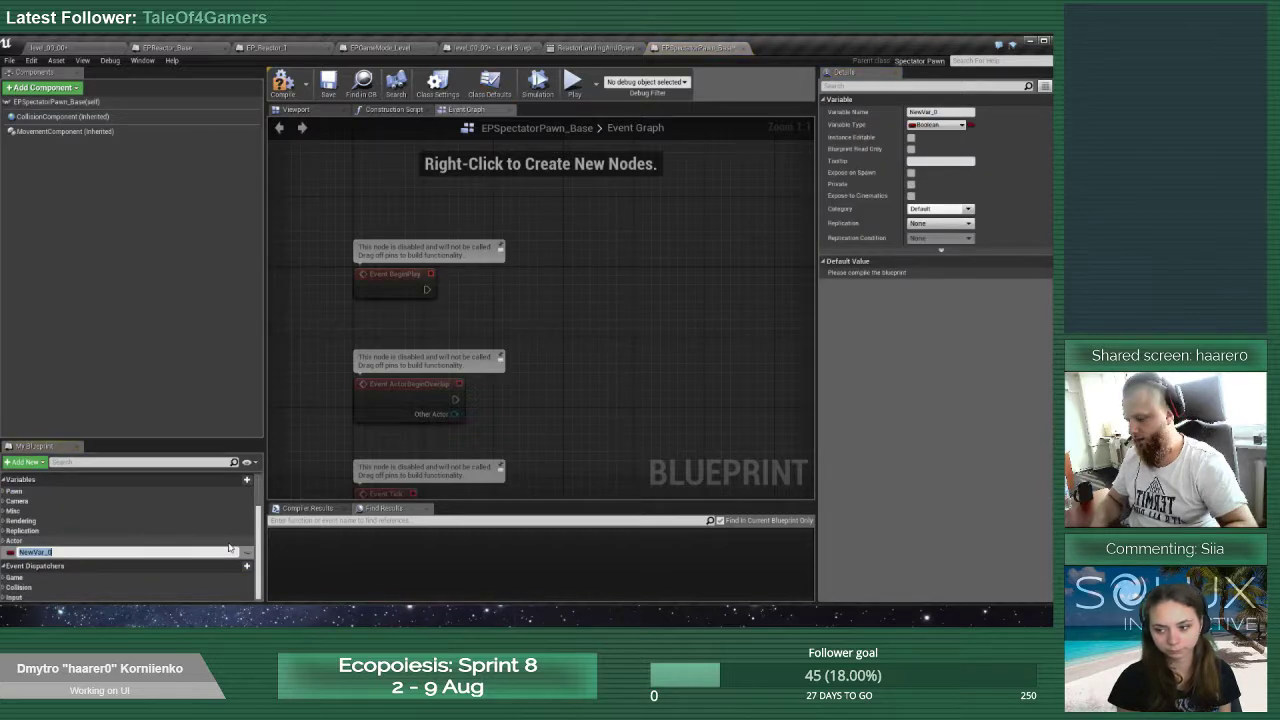
pyautogui.write('target')
pyautogui.press('Return')
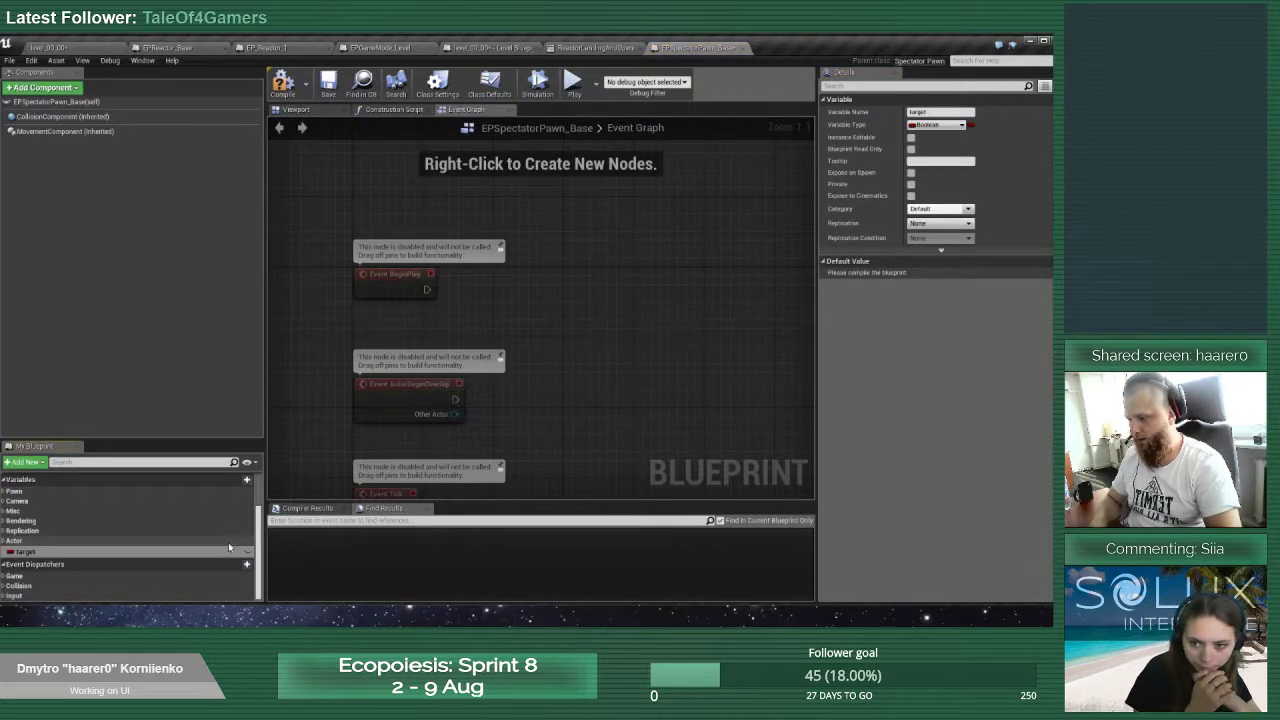
pyautogui.click(935, 124)
pyautogui.write('act')
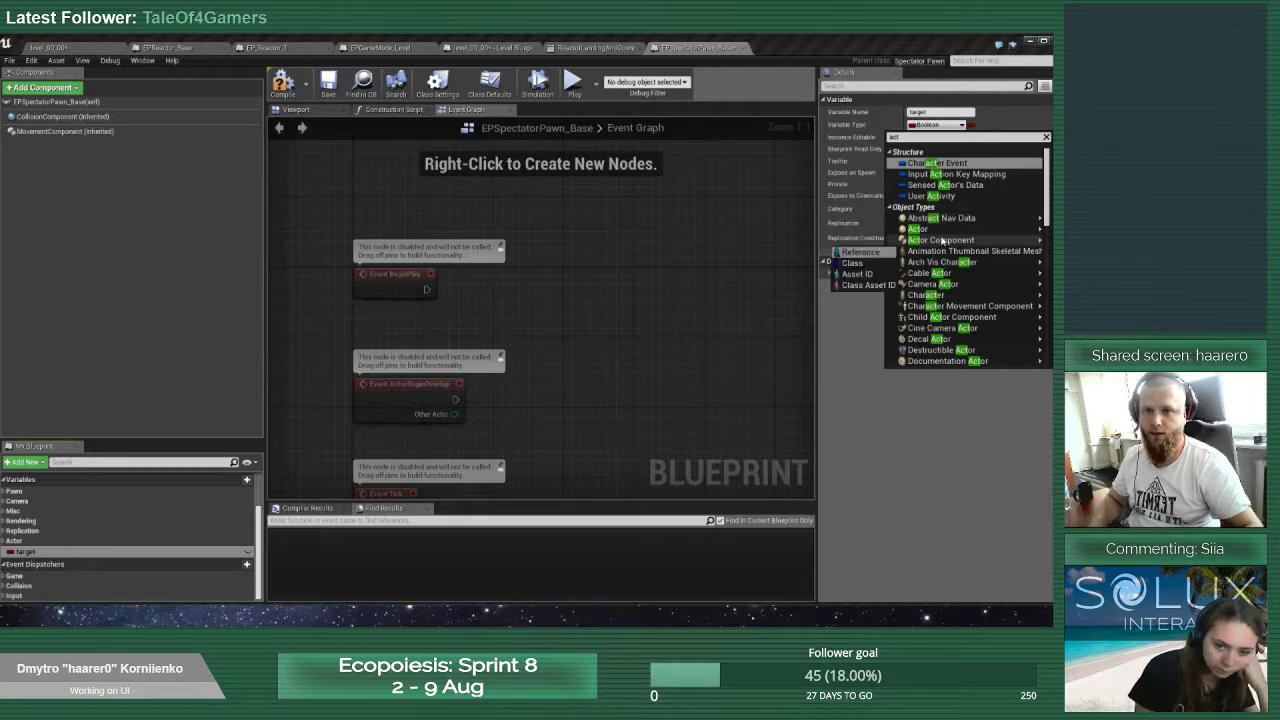
pyautogui.click(893, 248)
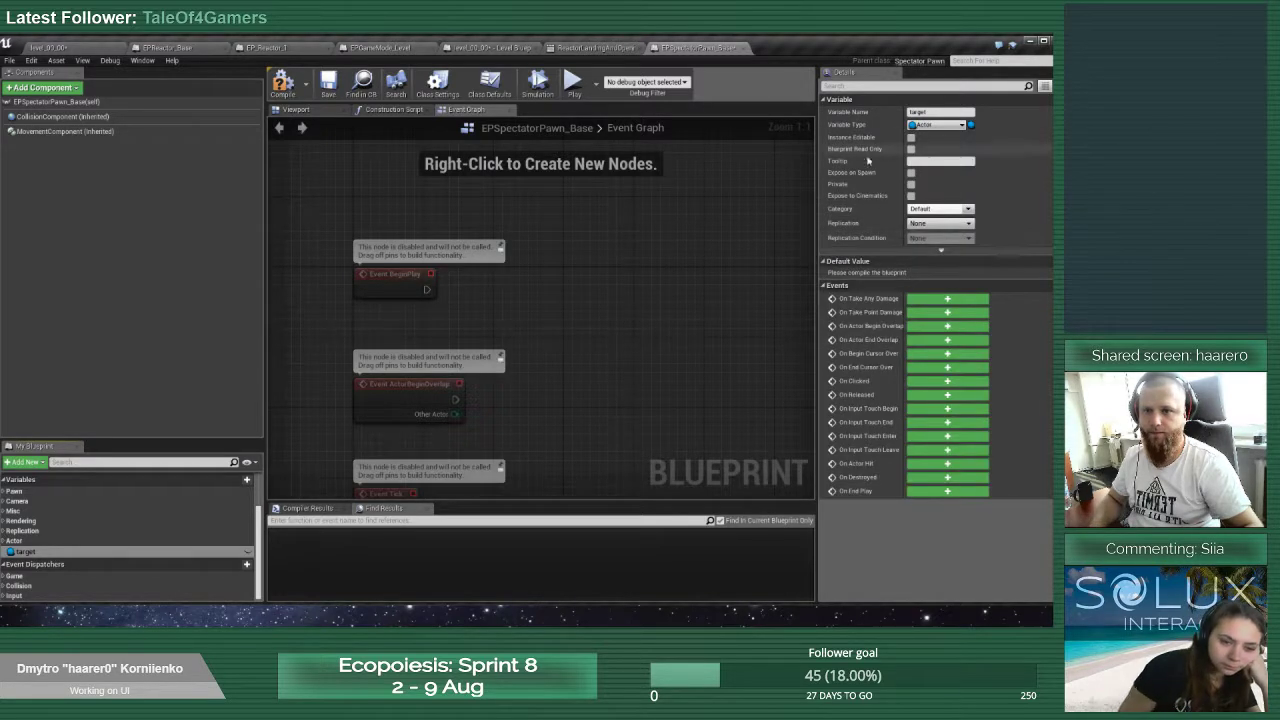
# Add a Look At node to the event graph and place it beside Event Tick
pyautogui.moveTo(409, 497); pyautogui.dragTo(392, 388, button='right')
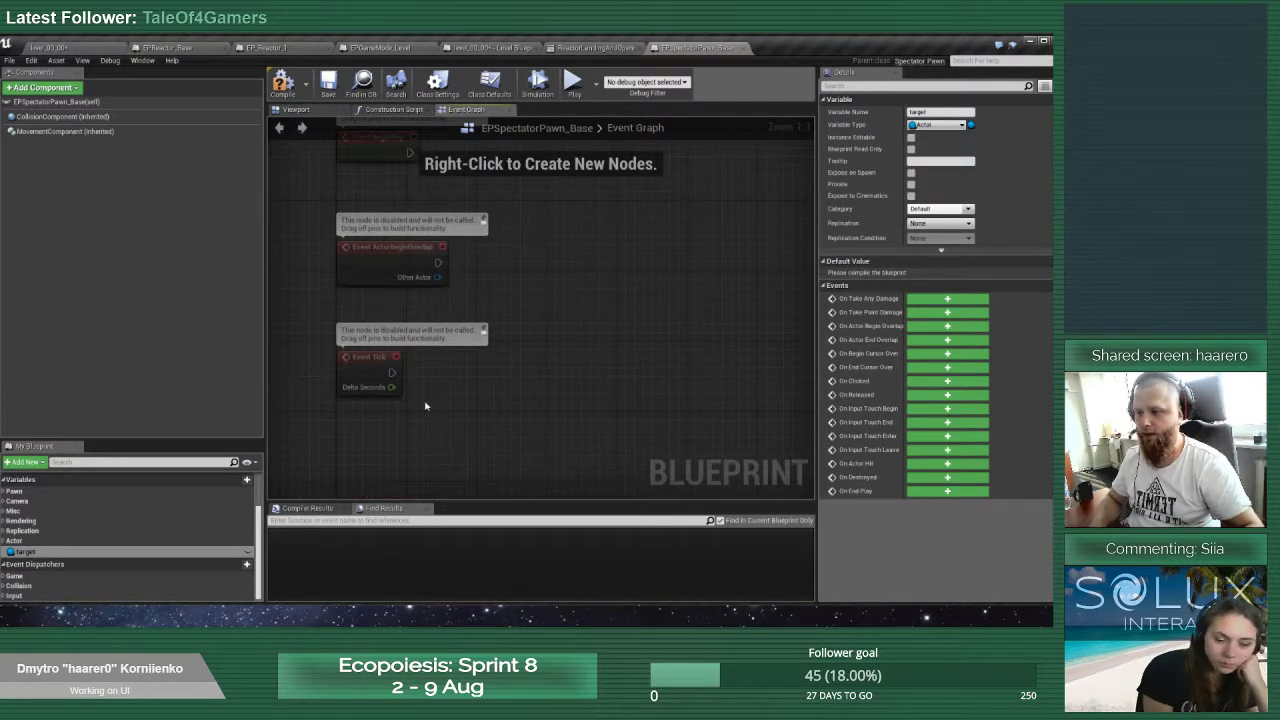
pyautogui.rightClick(425, 406)
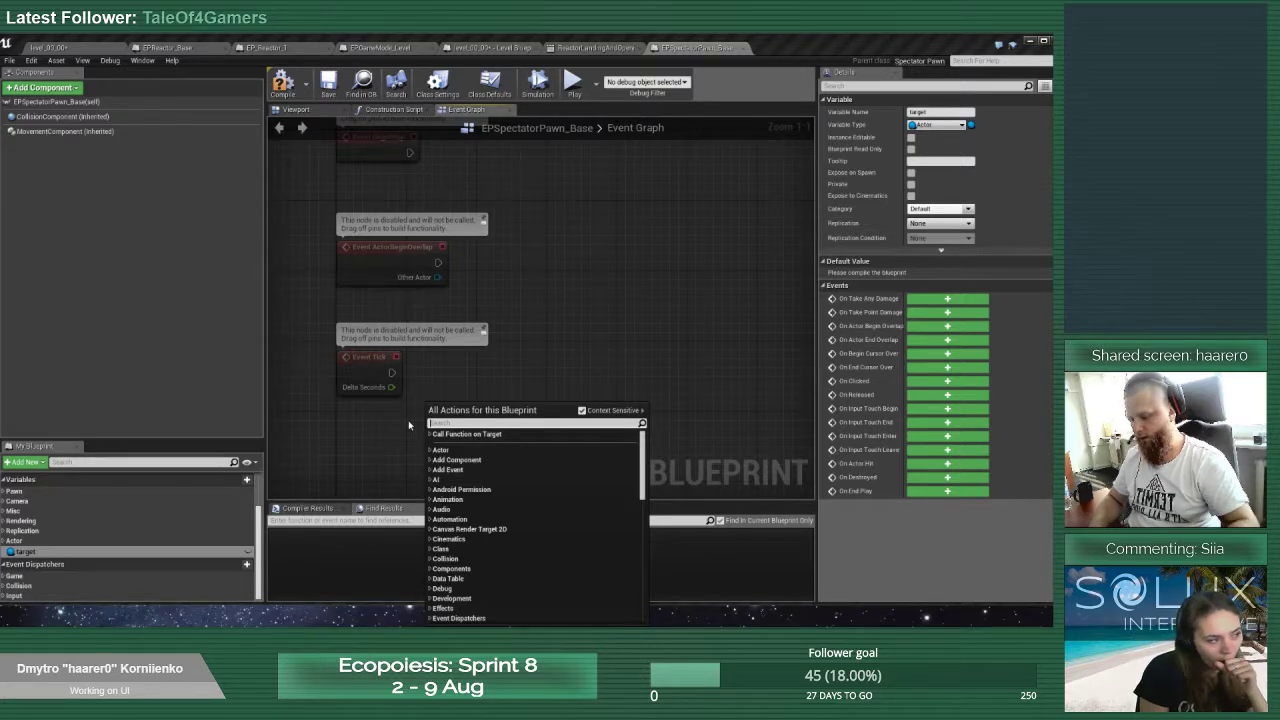
pyautogui.write('loo')
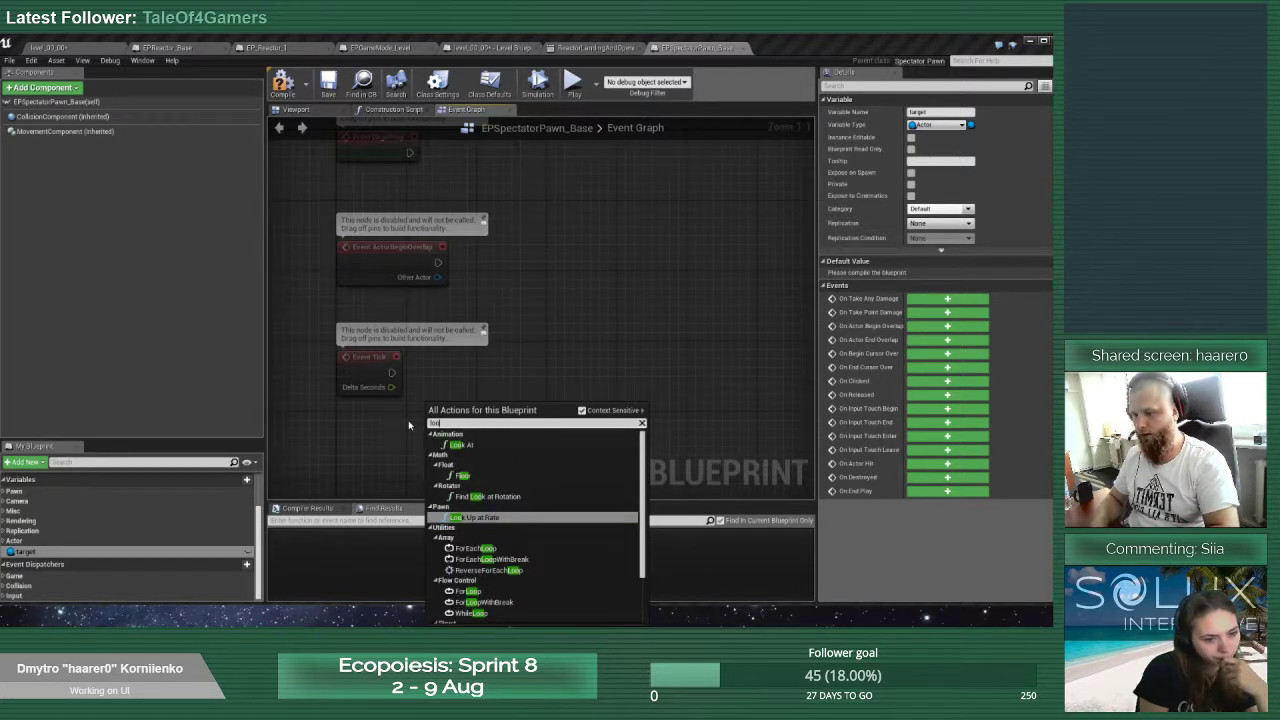
pyautogui.click(462, 444)
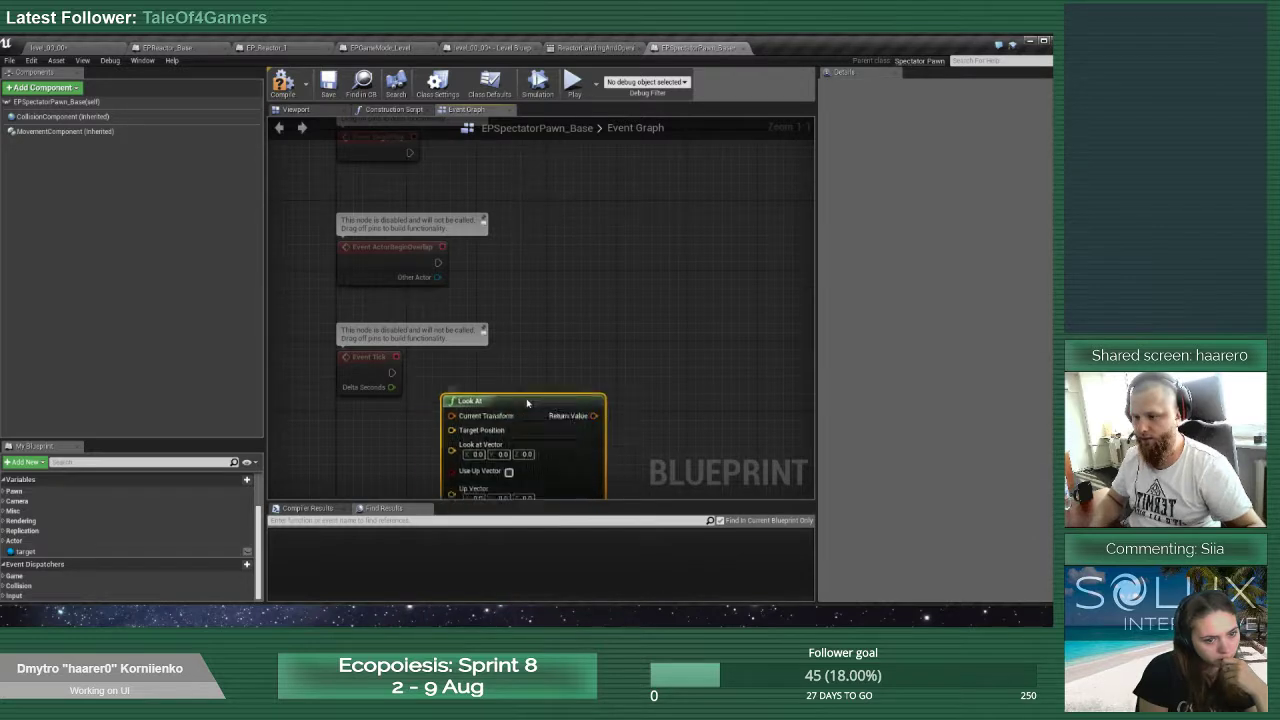
pyautogui.moveTo(527, 402); pyautogui.dragTo(649, 367)
pyautogui.moveTo(556, 433); pyautogui.dragTo(481, 357, button='right')
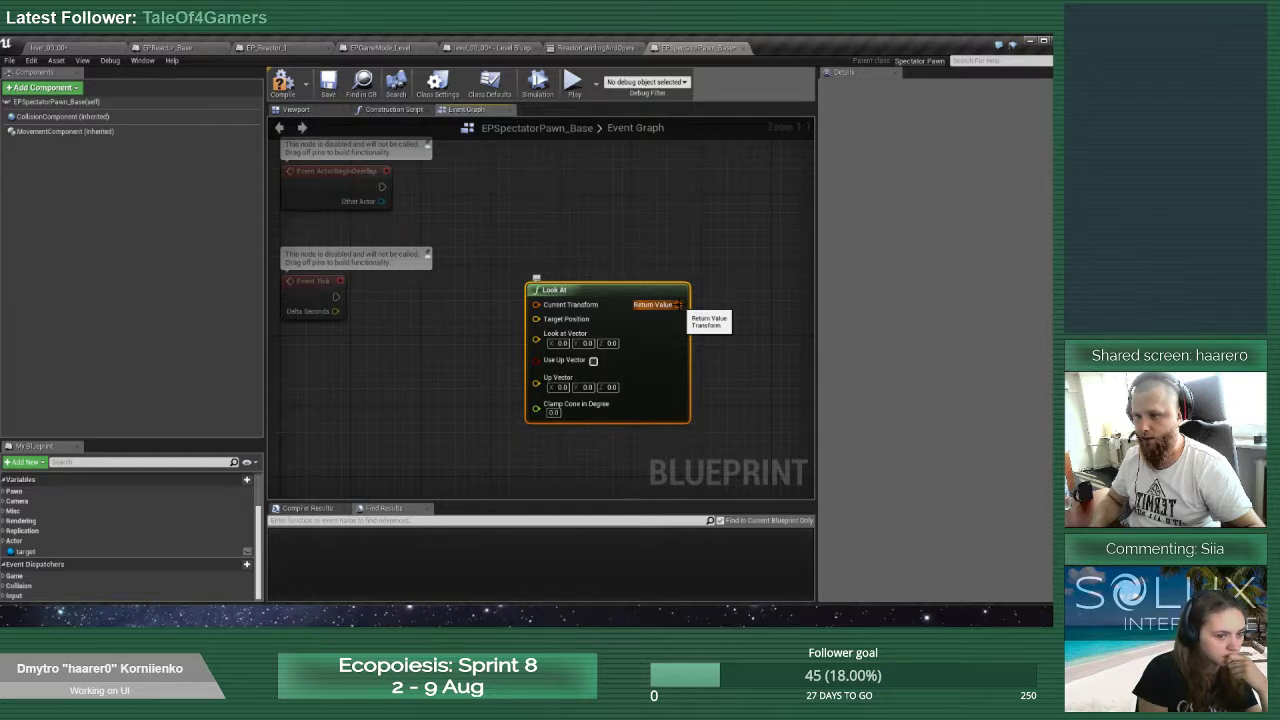
# Add a GetActorTransform node and connect its Return Value to Current Transform on the Look At node
pyautogui.rightClick(373, 388)
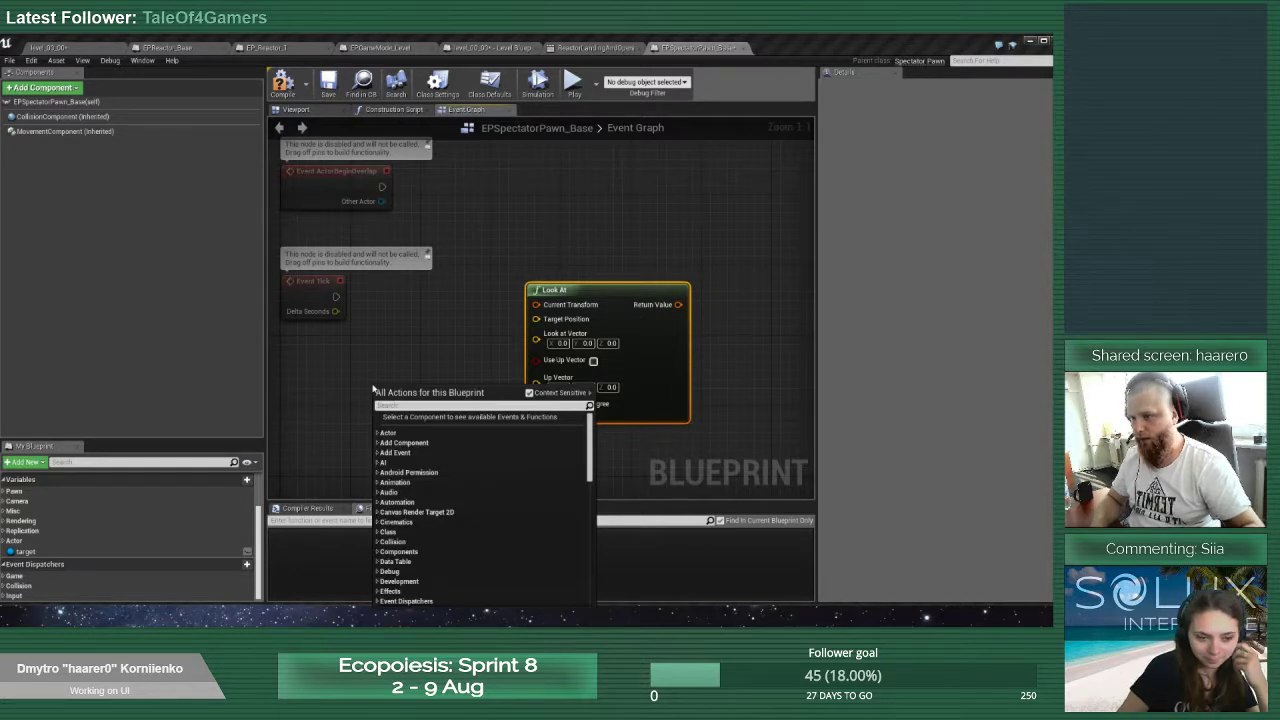
pyautogui.write('get trans')
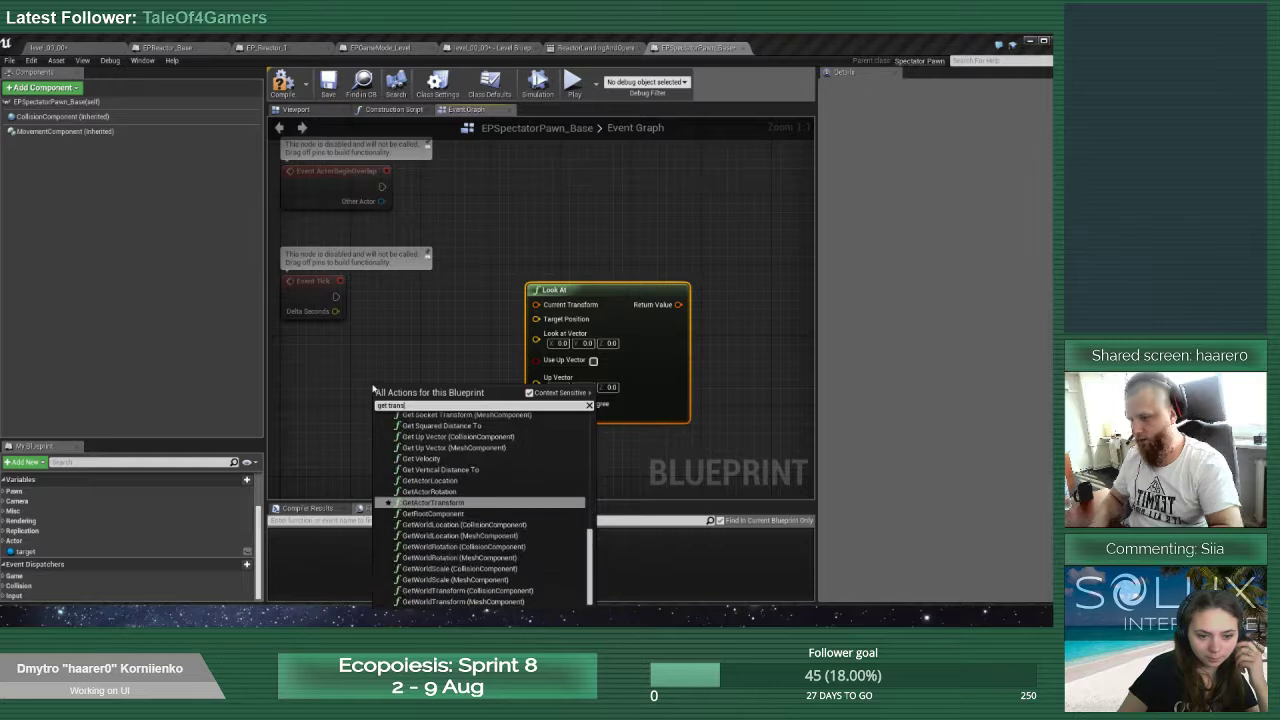
pyautogui.click(432, 502)
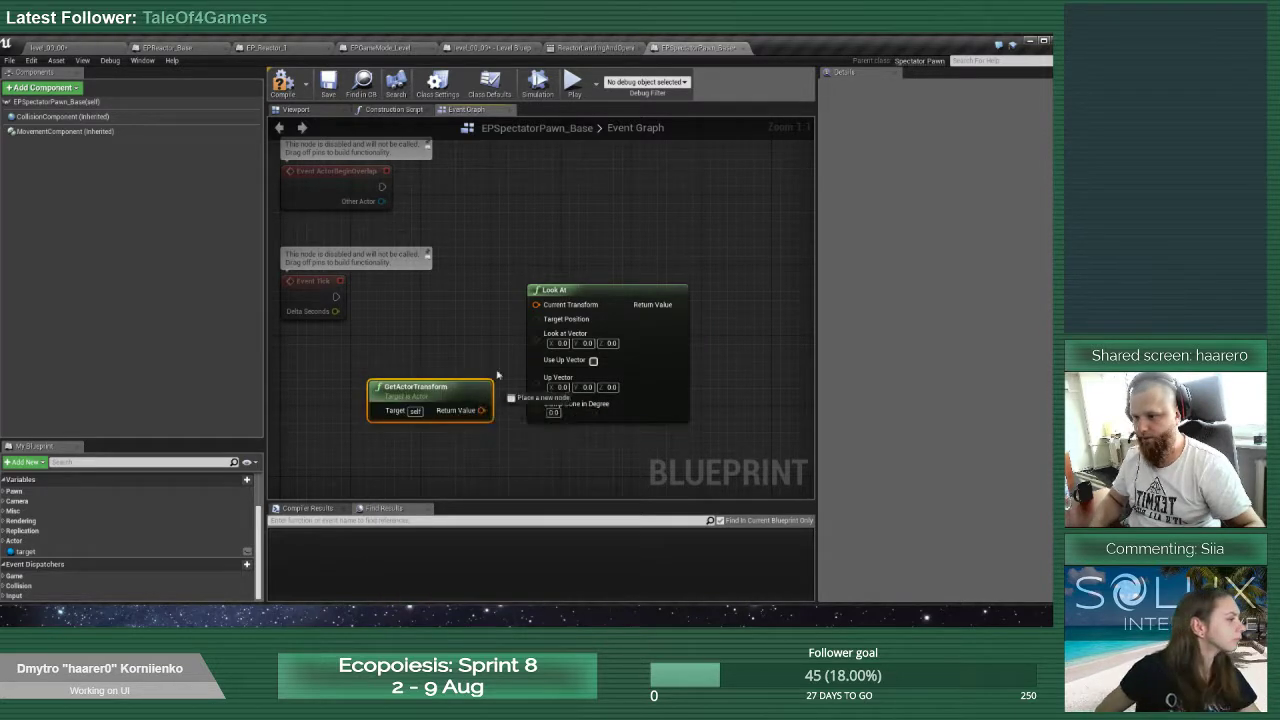
pyautogui.moveTo(430, 387); pyautogui.dragTo(560, 319)
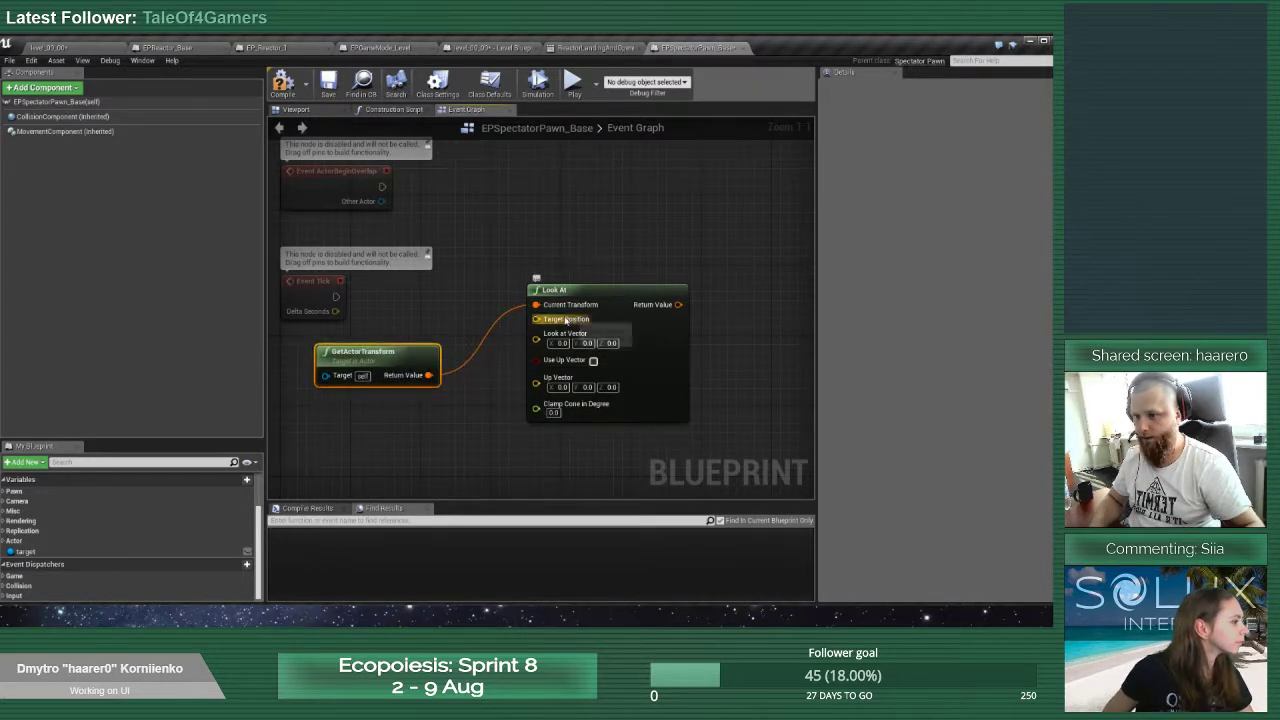
# Get the target variable's location with GetActorLocation, connect it to Look At's Target Position, and arrange both nodes under GetActorTransform
pyautogui.moveTo(25, 551); pyautogui.dragTo(427, 432)
pyautogui.click(332, 423)
pyautogui.write('get')
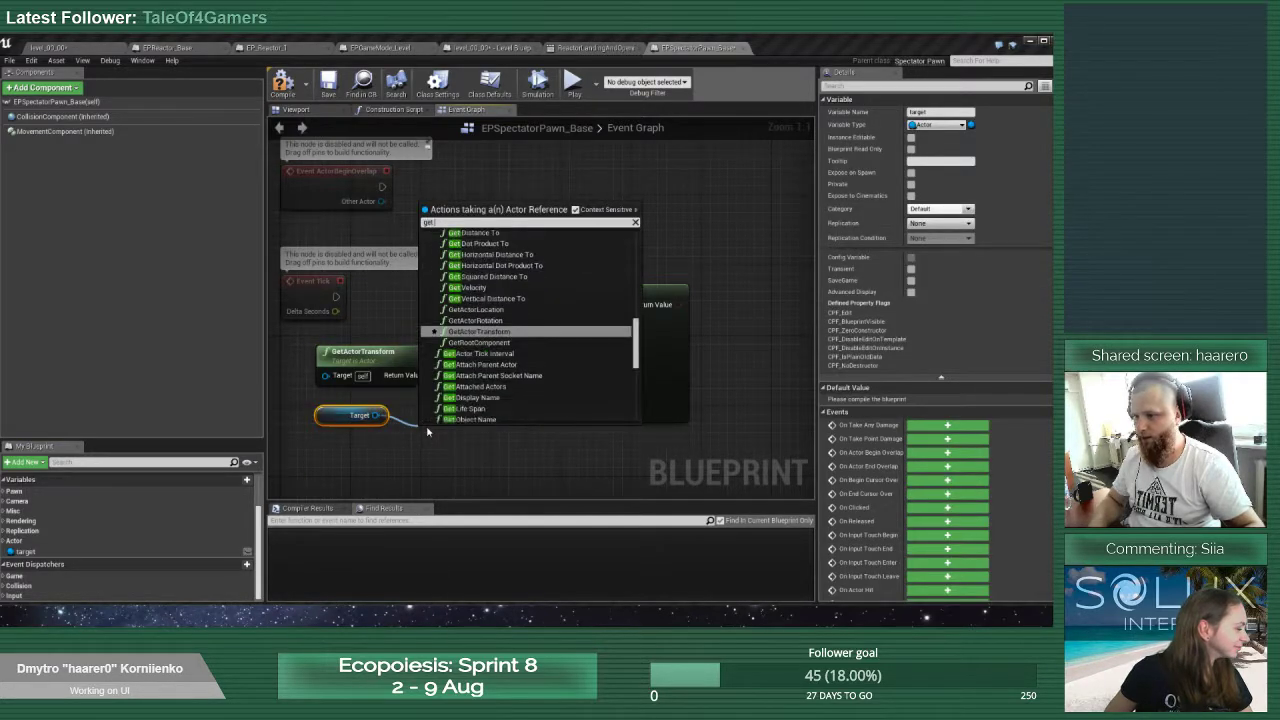
pyautogui.write('loca')
pyautogui.click(471, 257)
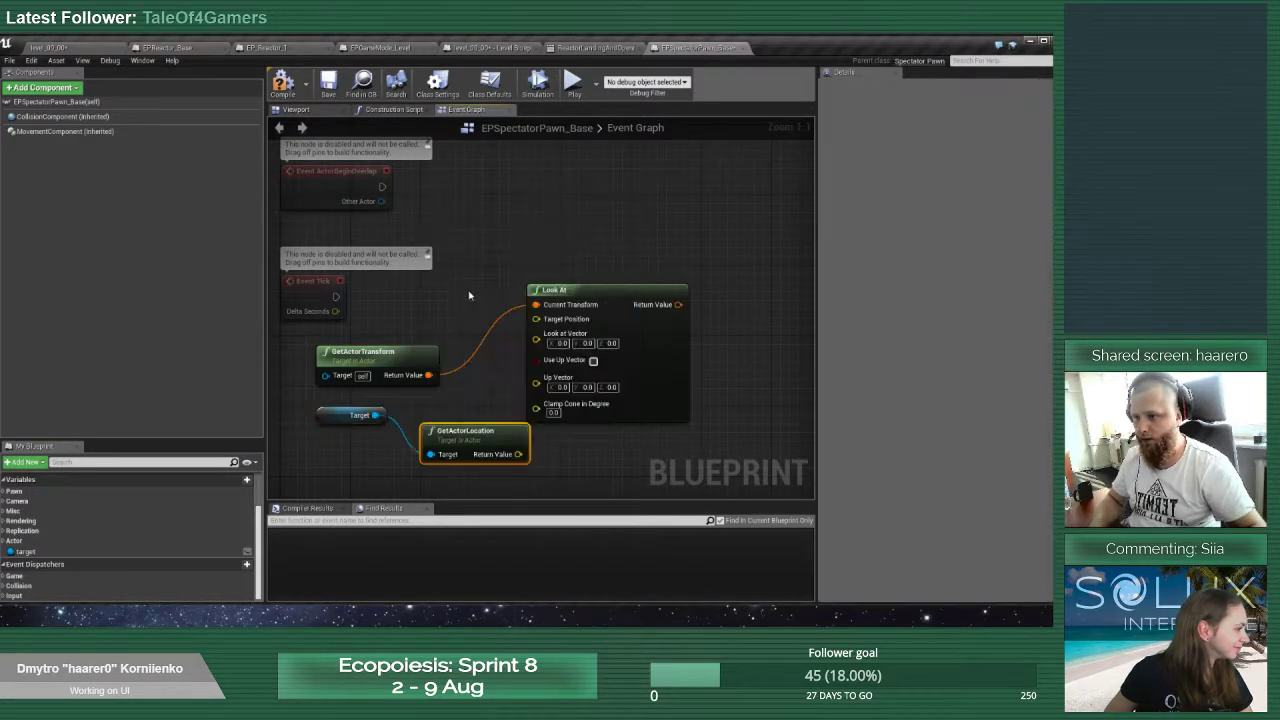
pyautogui.moveTo(518, 454); pyautogui.dragTo(547, 320)
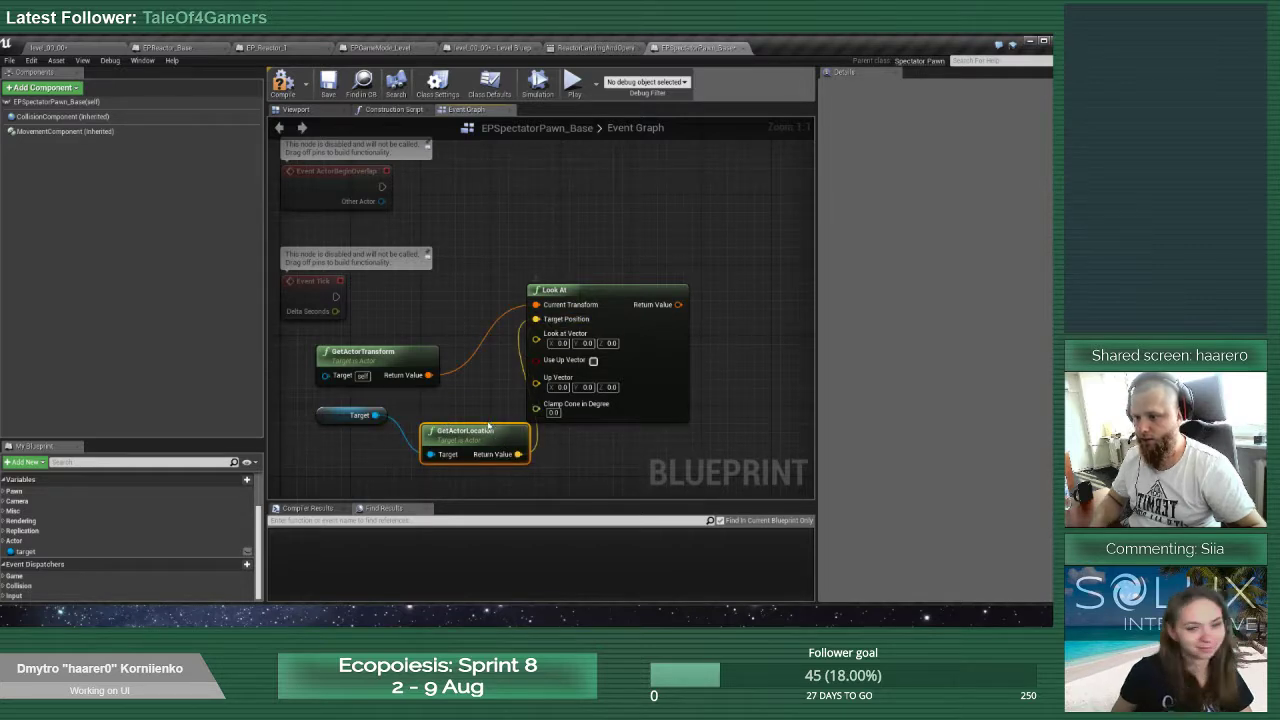
pyautogui.moveTo(489, 426); pyautogui.dragTo(340, 402)
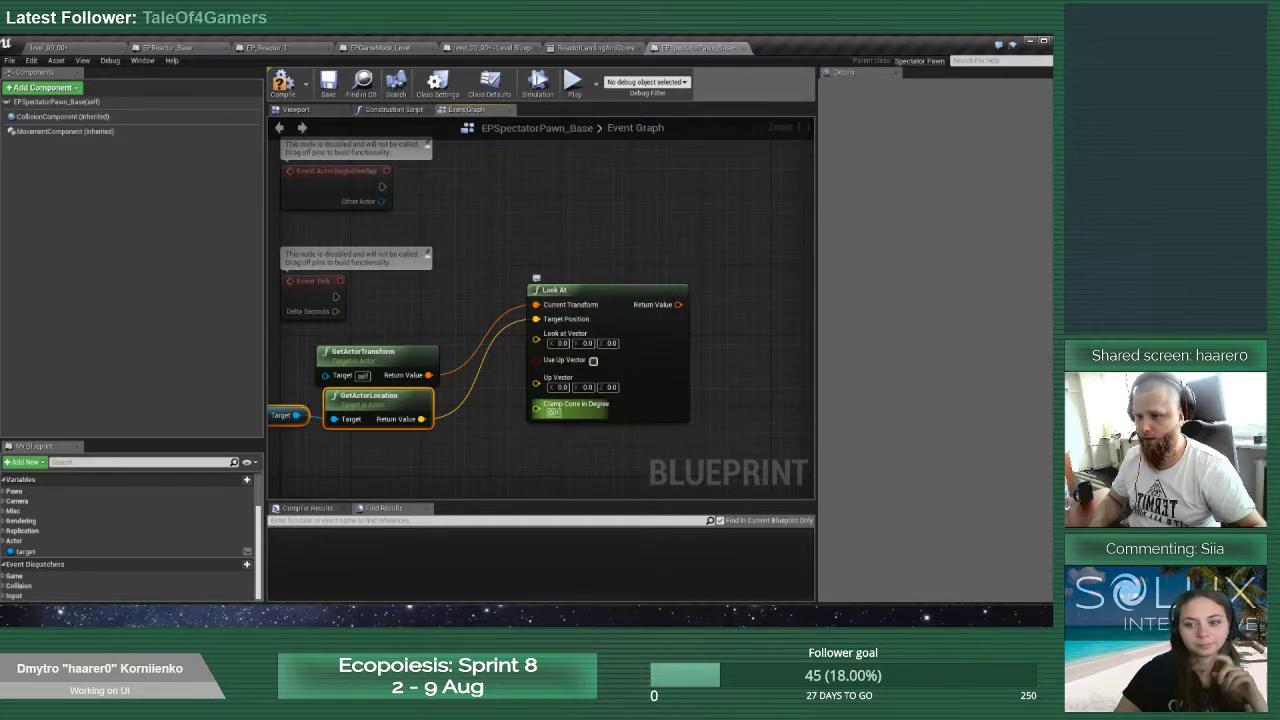
# Enable Use Up Vector on the Look At node and set the Up Vector's Z to 1
pyautogui.click(593, 360)
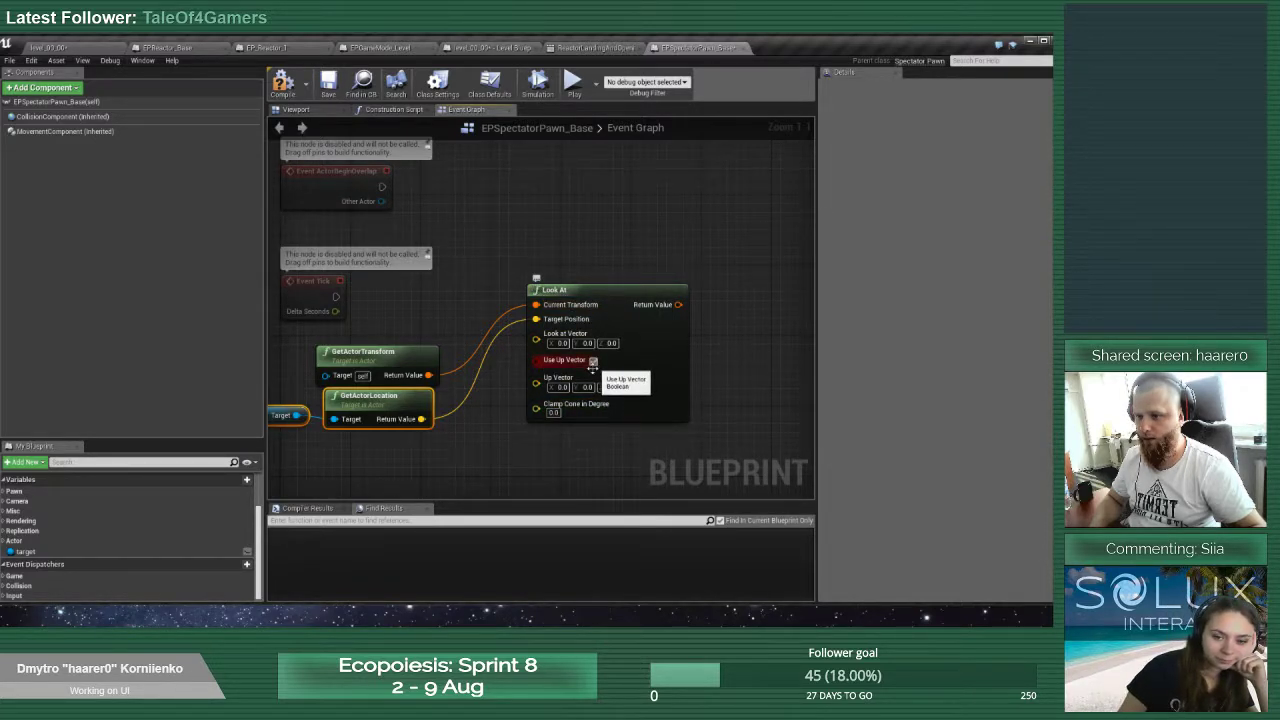
pyautogui.click(614, 387)
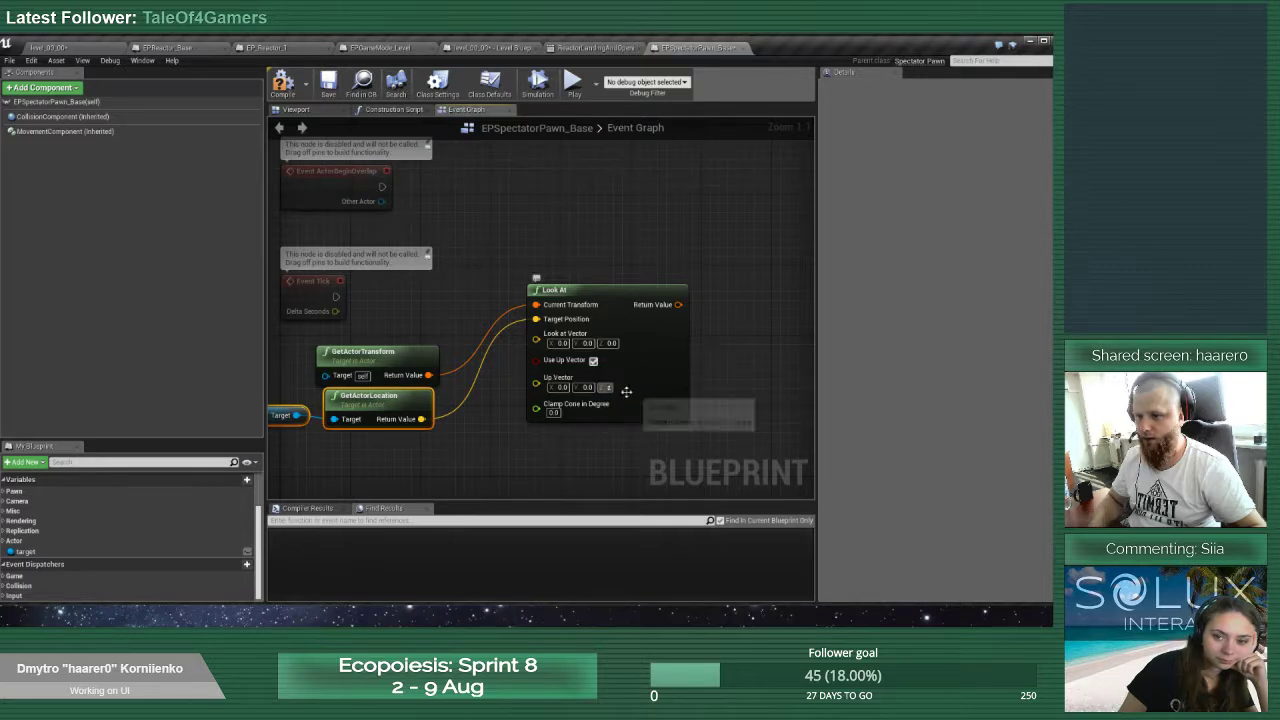
pyautogui.write('1')
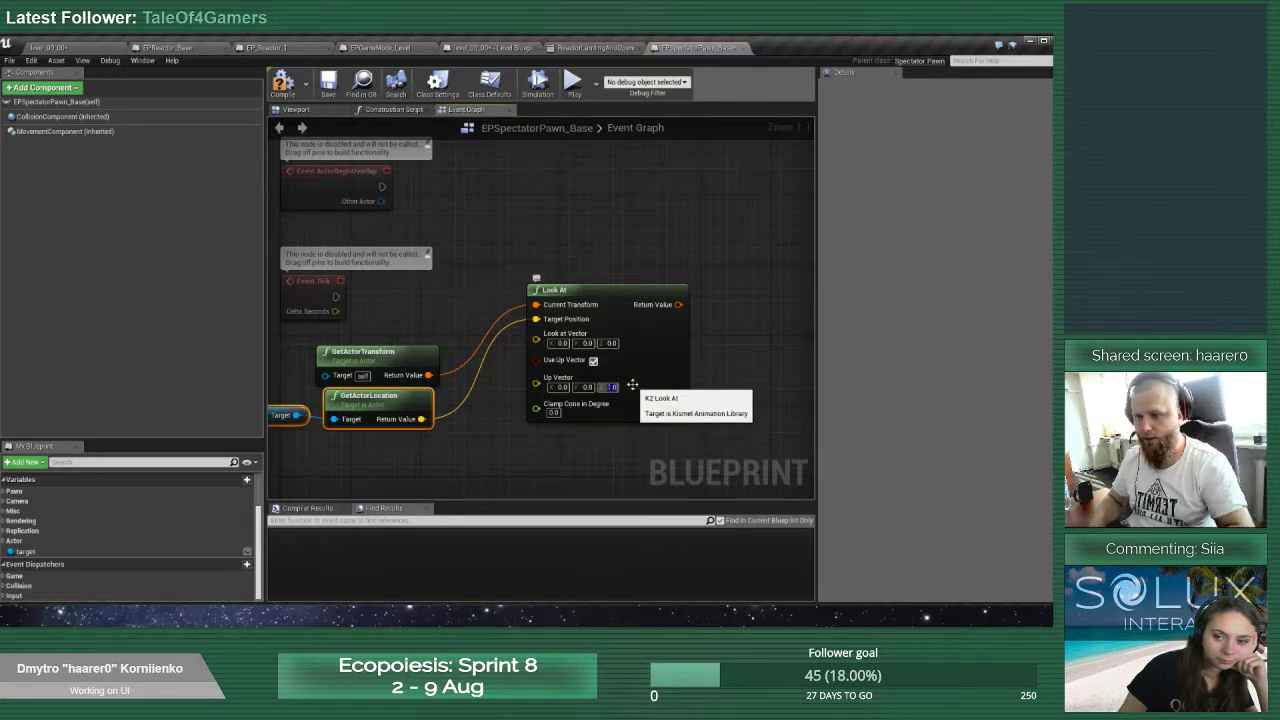
# Add a SetActorTransform node to the event graph beside the Look At node
pyautogui.moveTo(751, 286); pyautogui.dragTo(674, 298, button='right')
pyautogui.moveTo(360, 377); pyautogui.dragTo(405, 364, button='right')
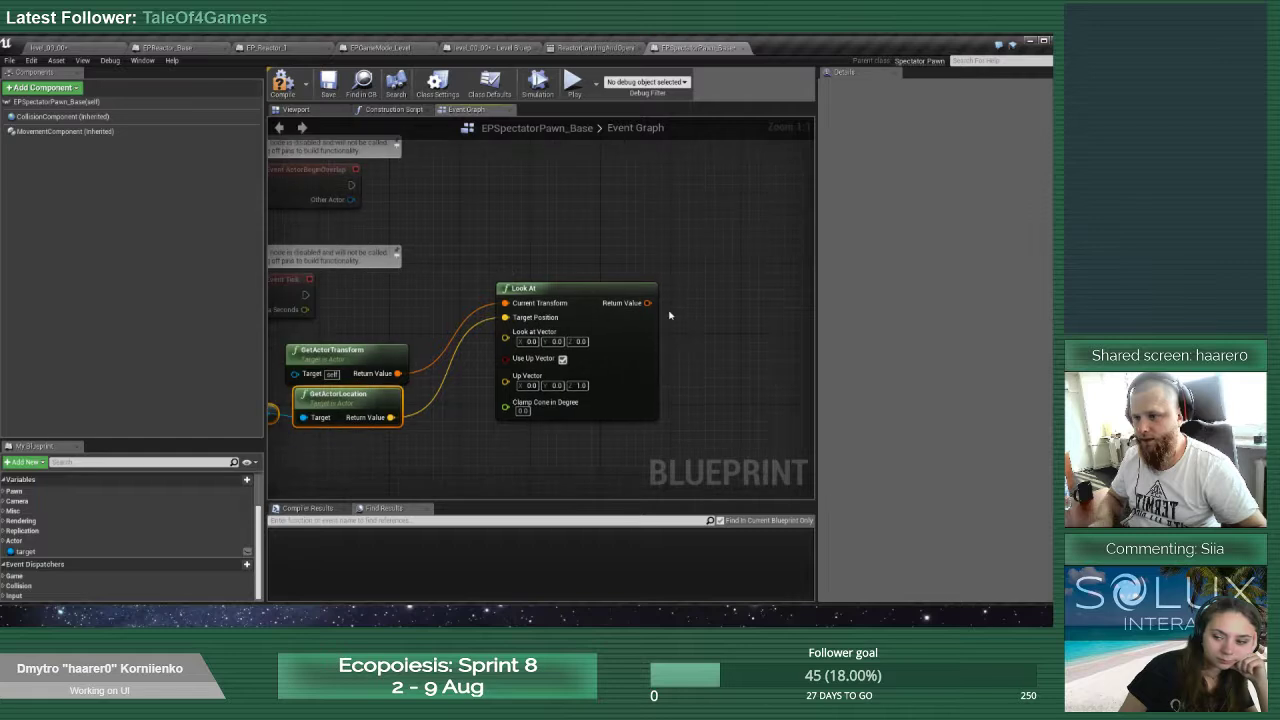
pyautogui.rightClick(703, 325)
pyautogui.write('set actor t')
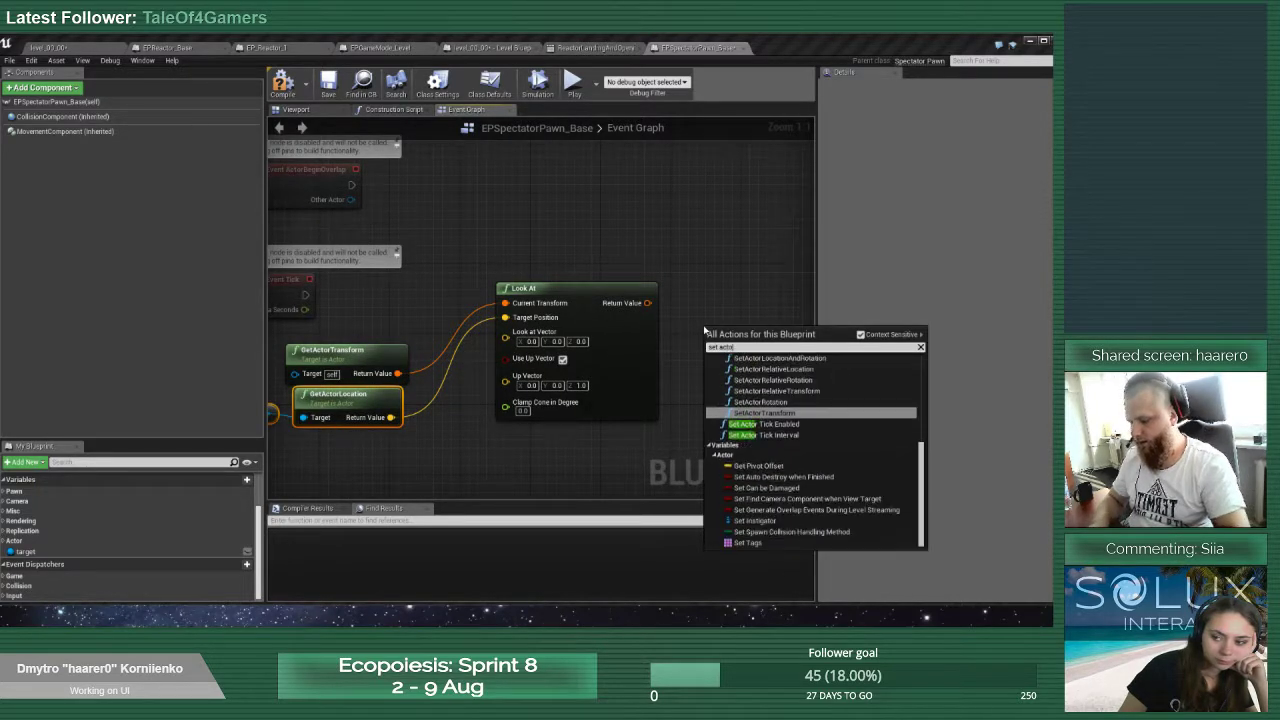
pyautogui.click(764, 412)
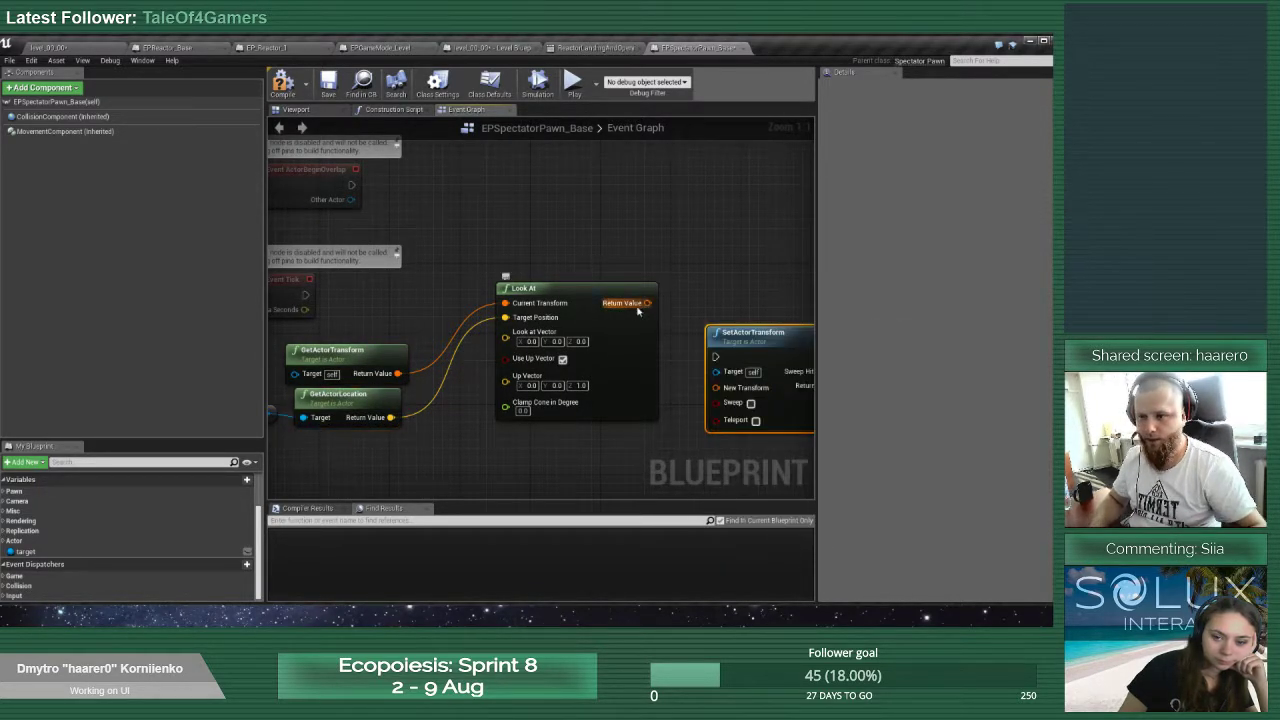
# Connect Event Tick and Look At's Return Value to SetActorTransform's execution and New Transform inputs, and align the two nodes
pyautogui.moveTo(715, 356); pyautogui.dragTo(381, 296)
pyautogui.moveTo(711, 306); pyautogui.dragTo(580, 303, button='right')
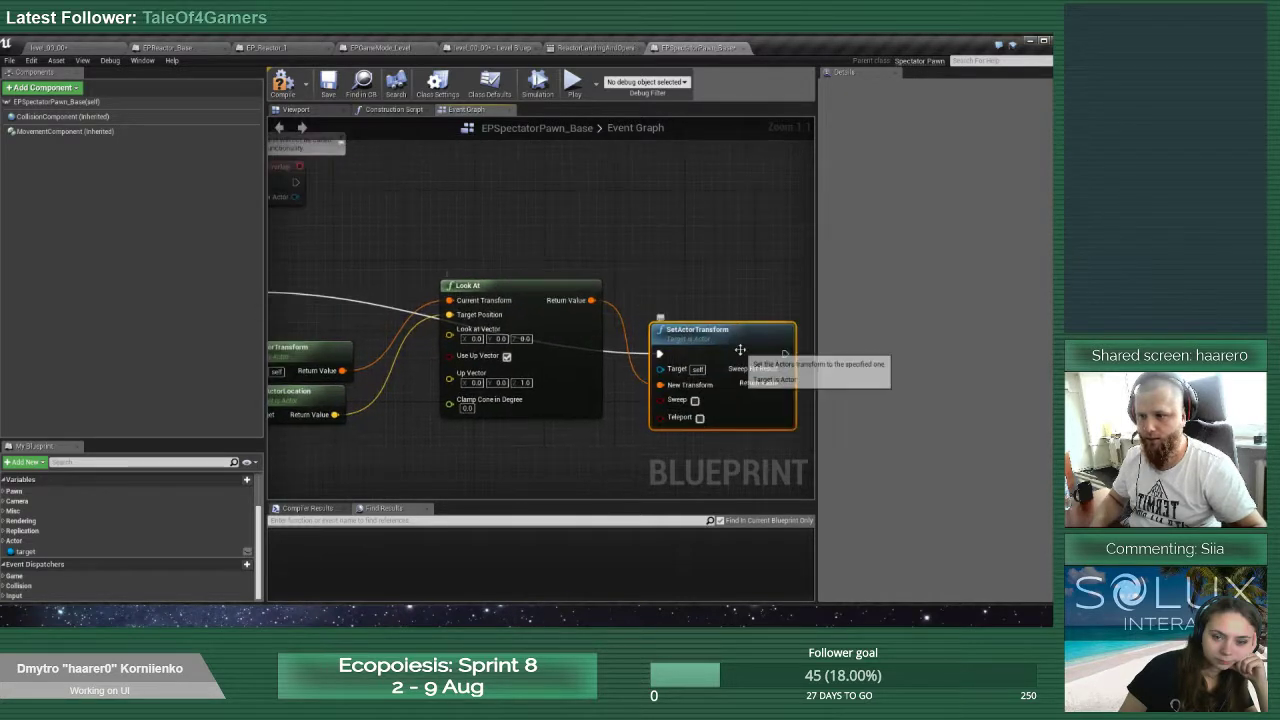
pyautogui.moveTo(730, 335); pyautogui.dragTo(712, 273)
pyautogui.moveTo(513, 289); pyautogui.dragTo(513, 315)
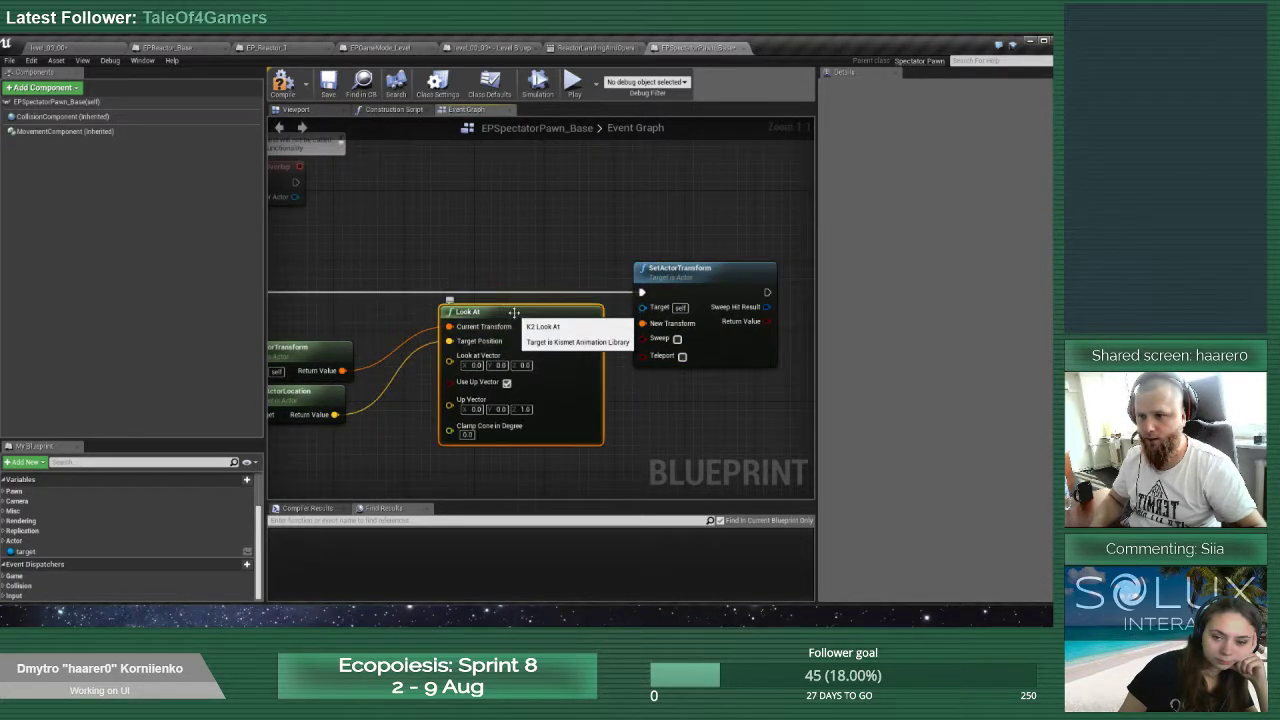
# Make the target variable instance editable and exposed on spawn, compile the blueprint, and enable Teleport on SetActorTransform
pyautogui.click(25, 551)
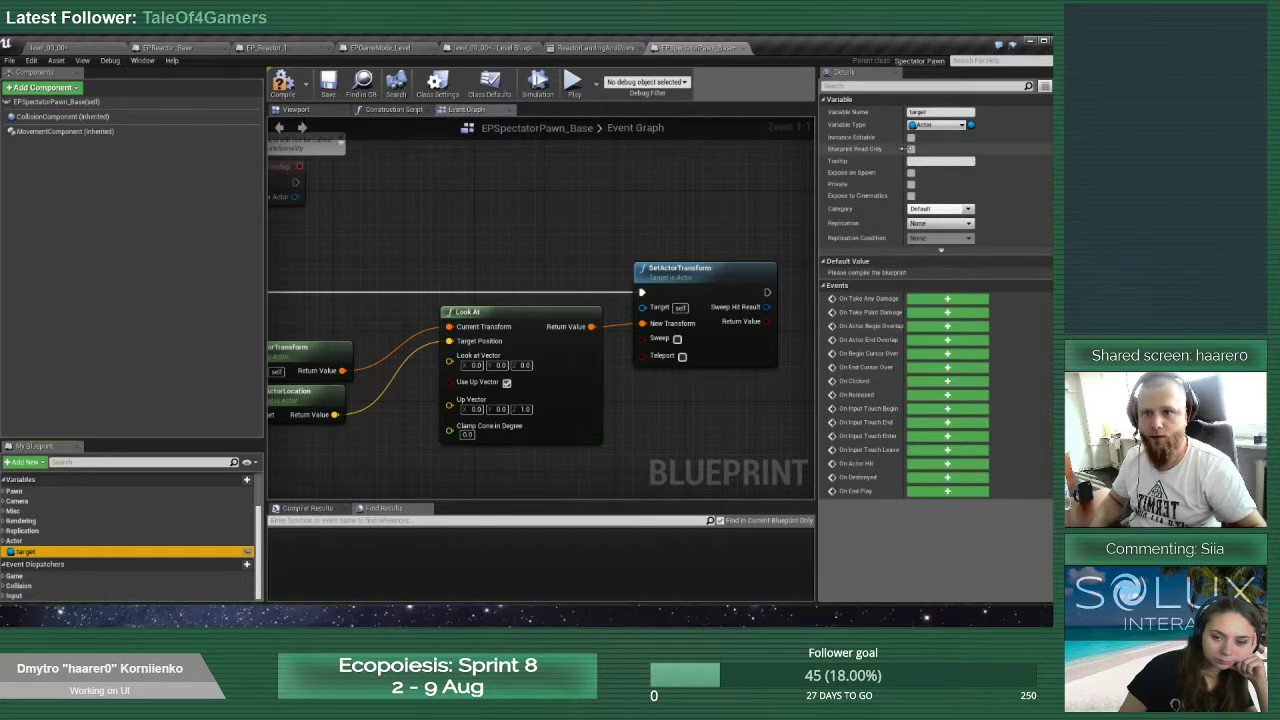
pyautogui.click(910, 172)
pyautogui.click(910, 138)
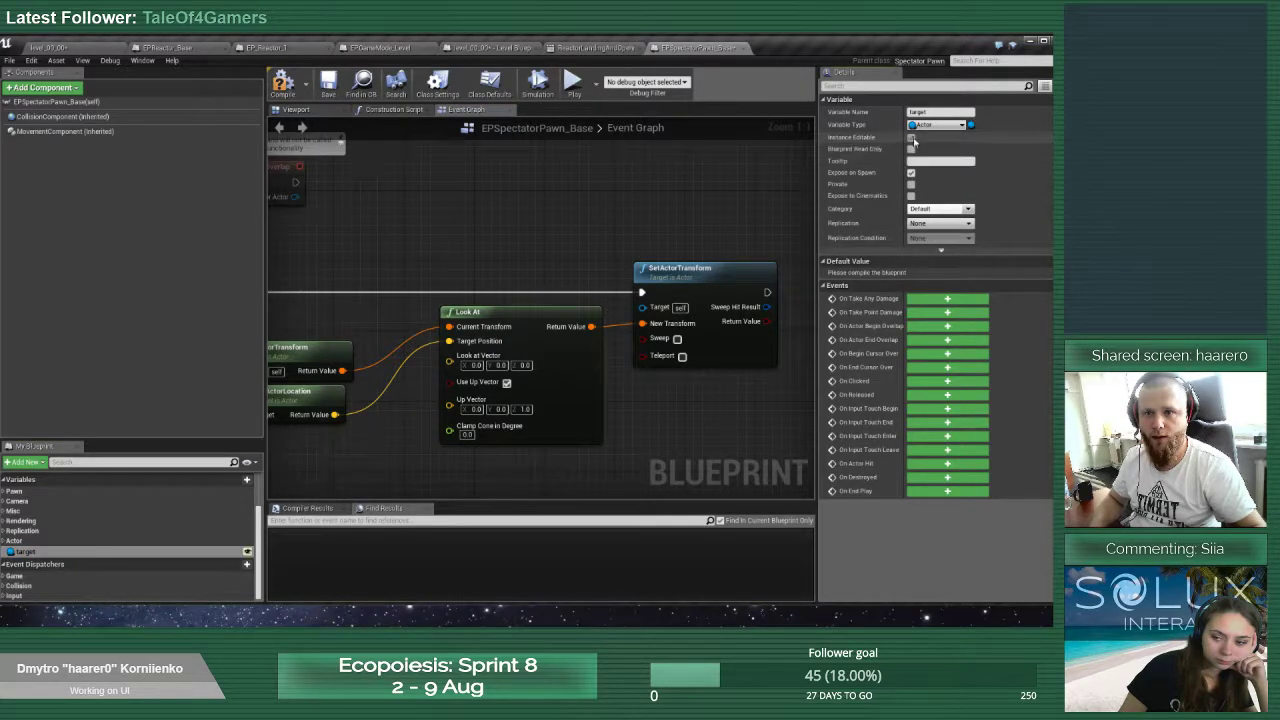
pyautogui.click(295, 84)
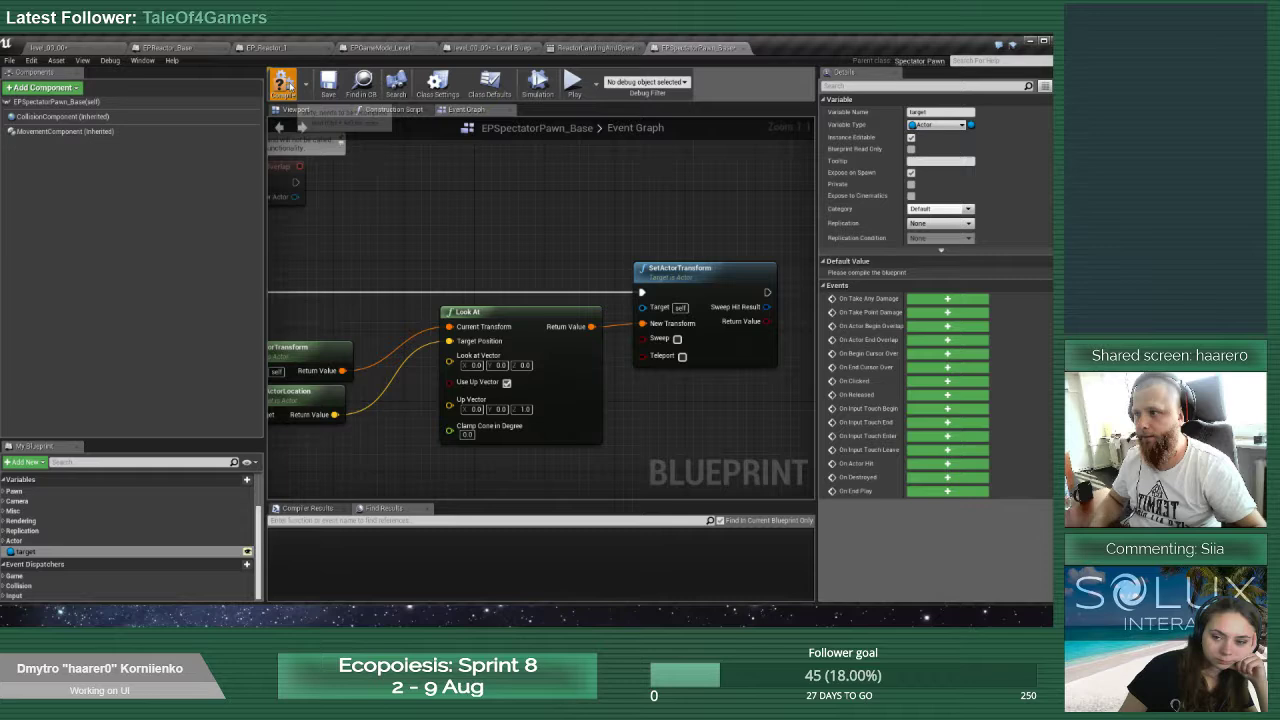
pyautogui.click(682, 356)
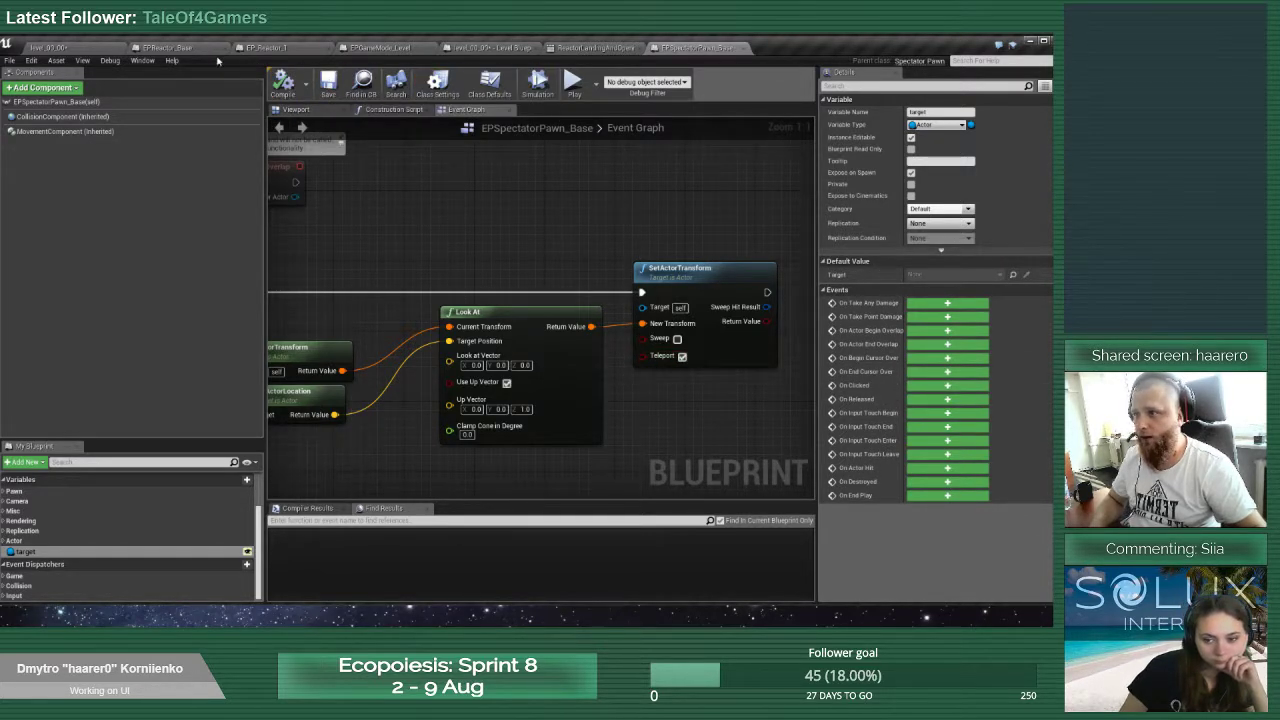
# Open the InitIntroCamera function of the EPGameMode_Level blueprint for inspection
pyautogui.click(400, 48)
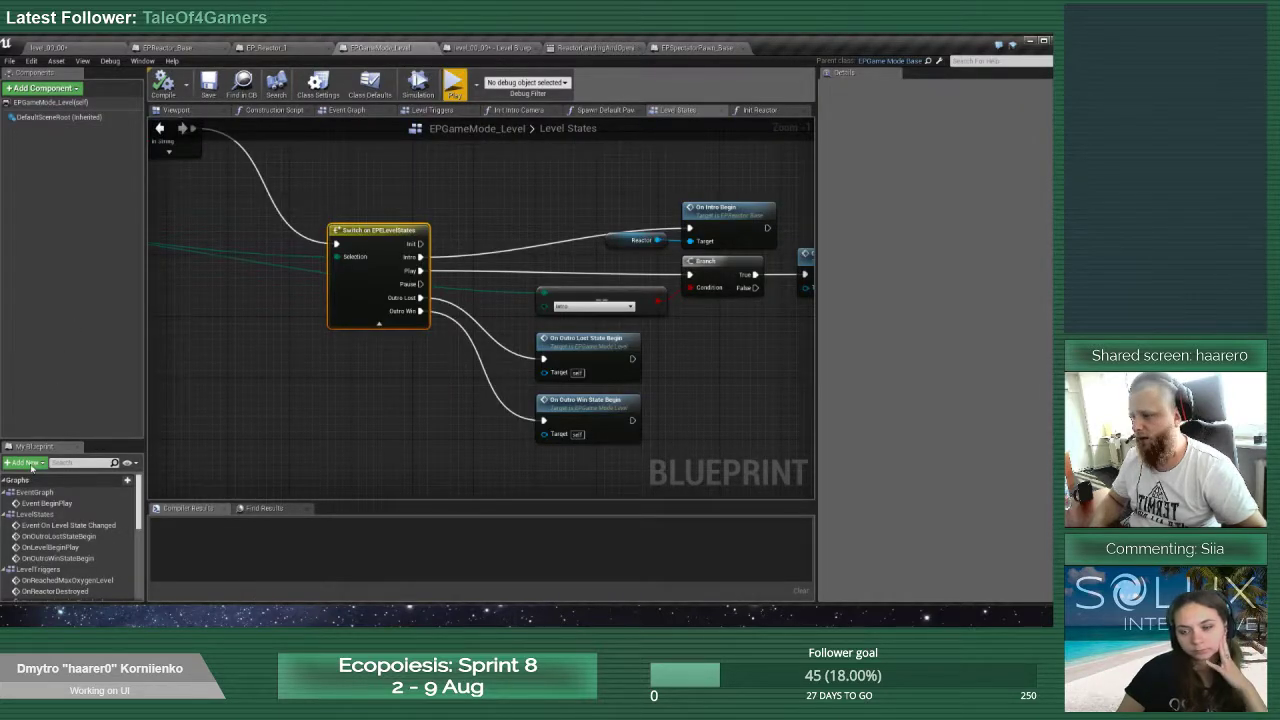
pyautogui.scroll(-3, 75, 516)
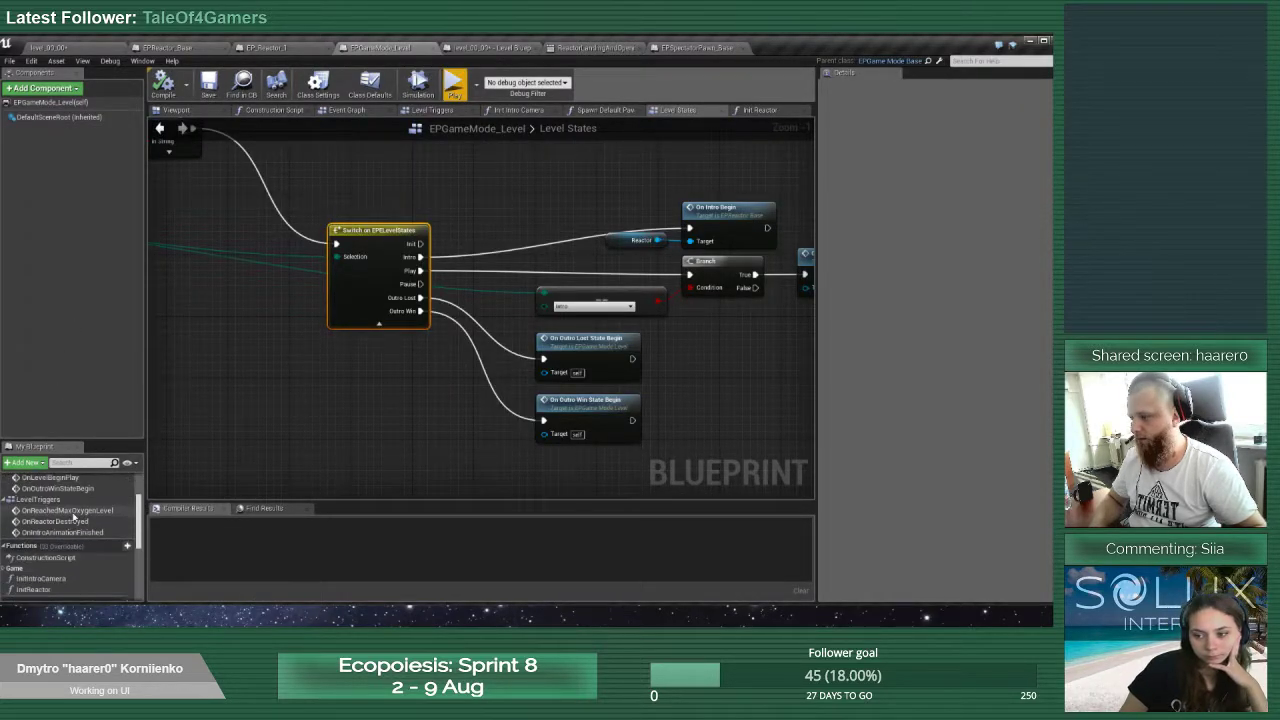
pyautogui.doubleClick(58, 580)
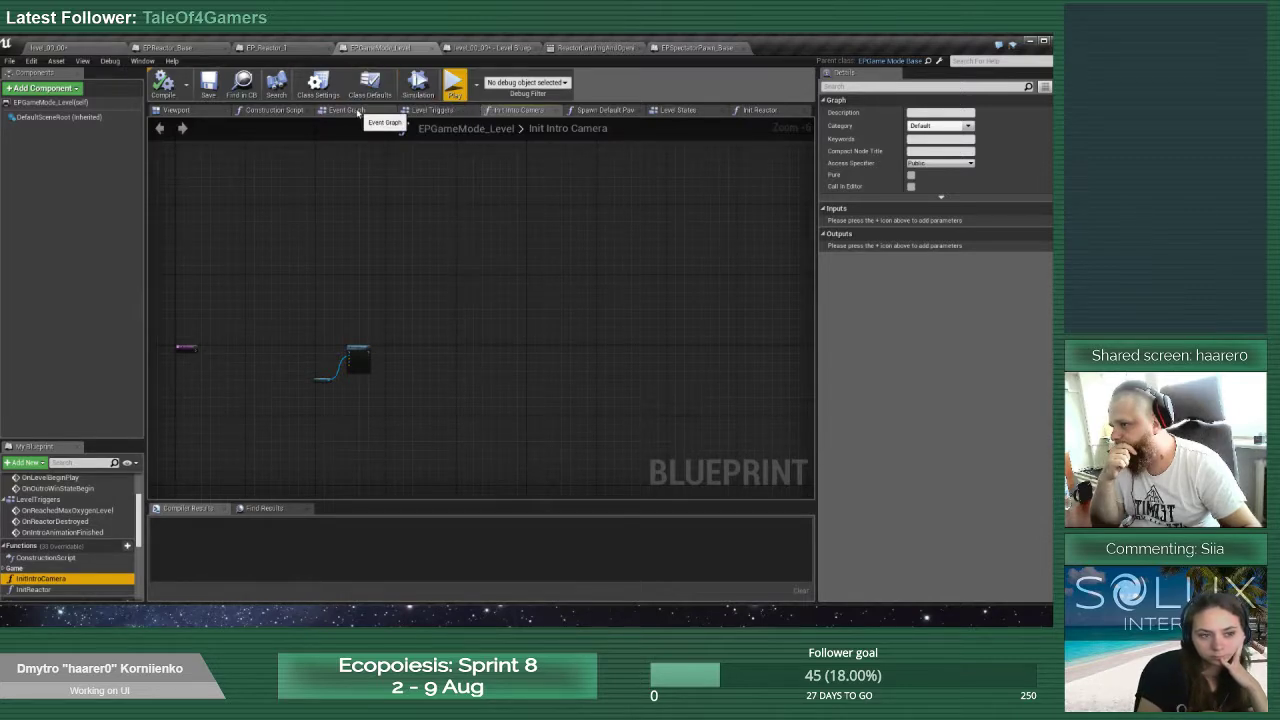
# Open EPGameMode_Base from the GameMode folder and inspect which class its SpawnDefaultPawnFor function spawns
pyautogui.click(68, 48)
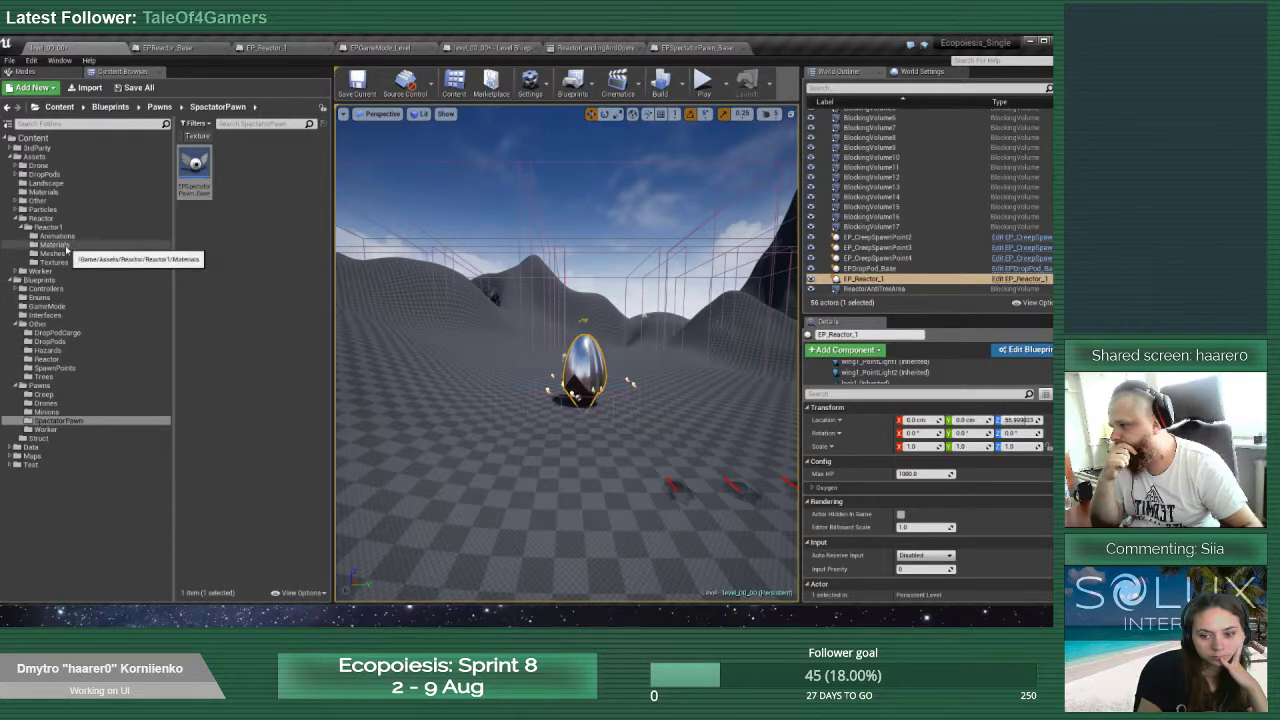
pyautogui.click(45, 306)
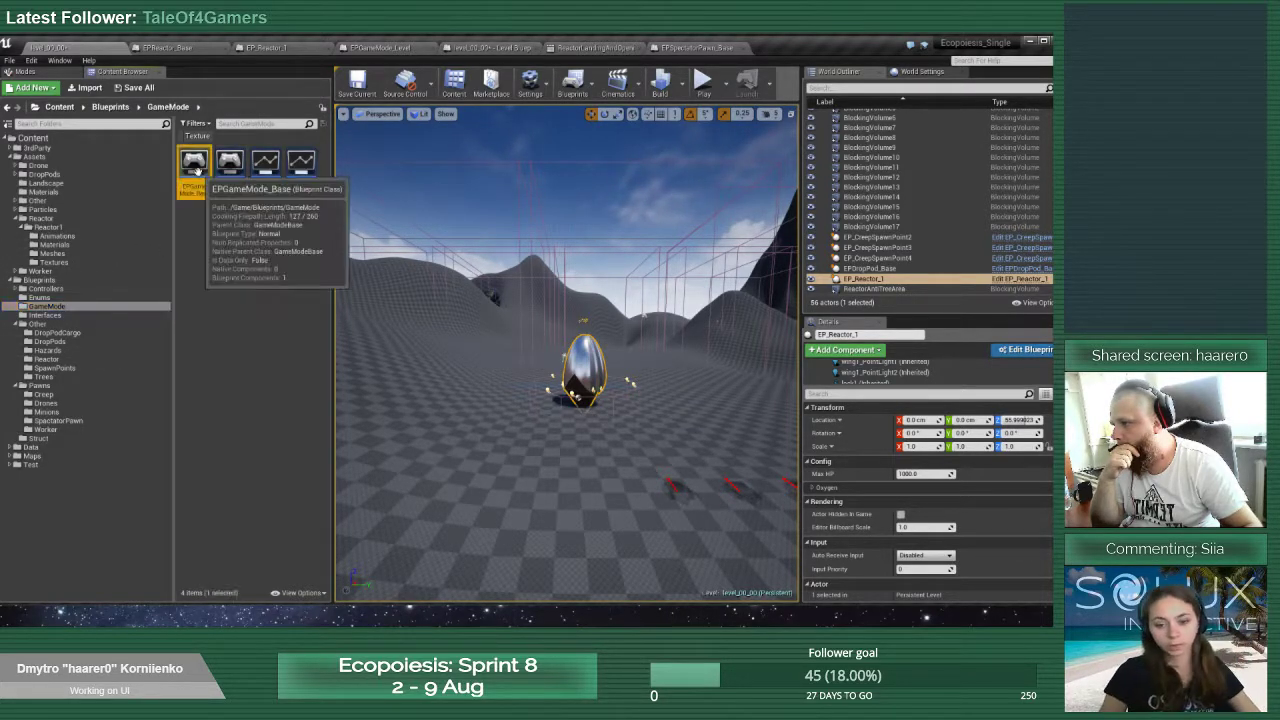
pyautogui.doubleClick(195, 170)
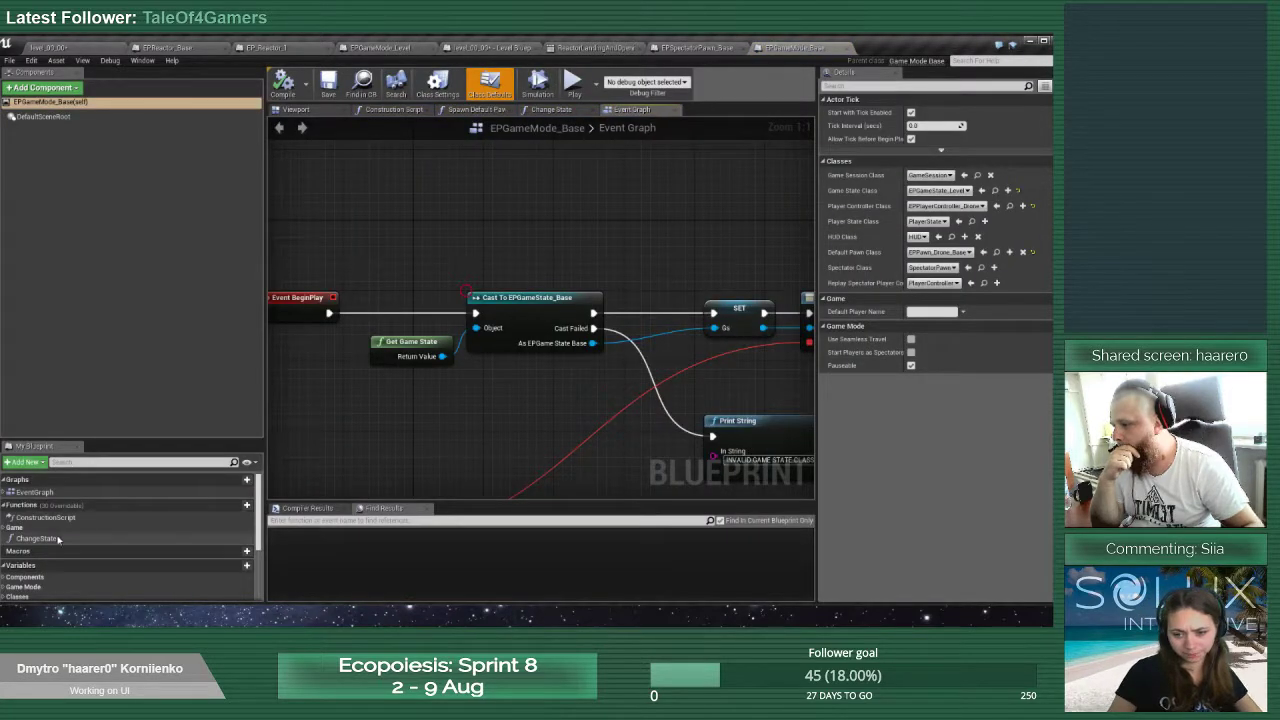
pyautogui.click(5, 529)
pyautogui.doubleClick(60, 539)
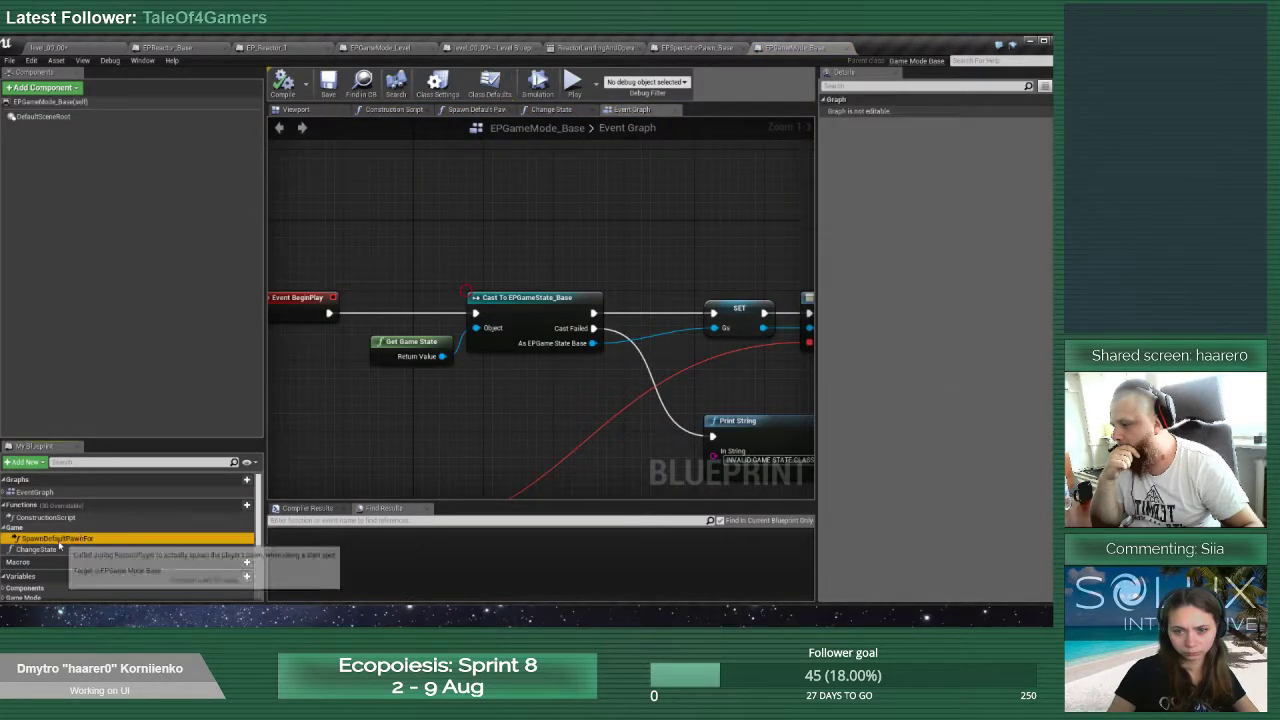
pyautogui.scroll(1, 548, 407)
pyautogui.scroll(2, 548, 407)
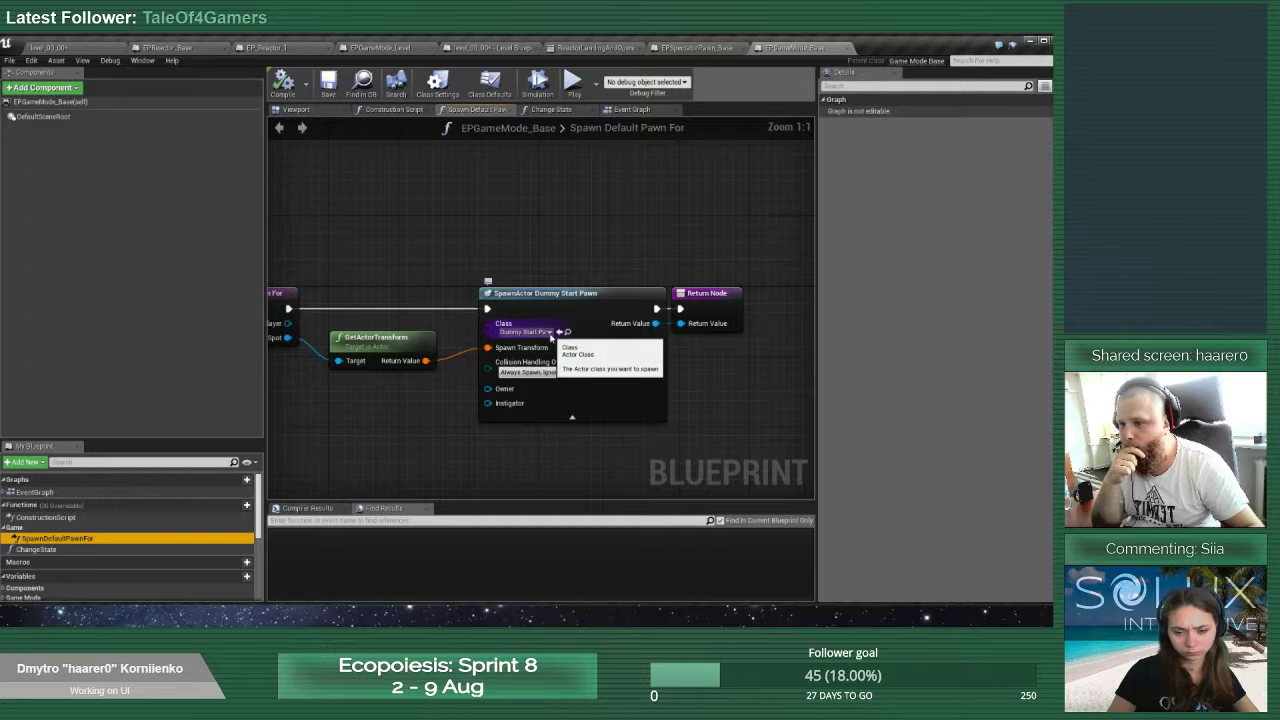
# Review EPGameMode_Level's event graph and overridable functions, comparing them with the pawn spawning function in EPGameMode_Base
pyautogui.click(388, 47)
pyautogui.scroll(3, 91, 522)
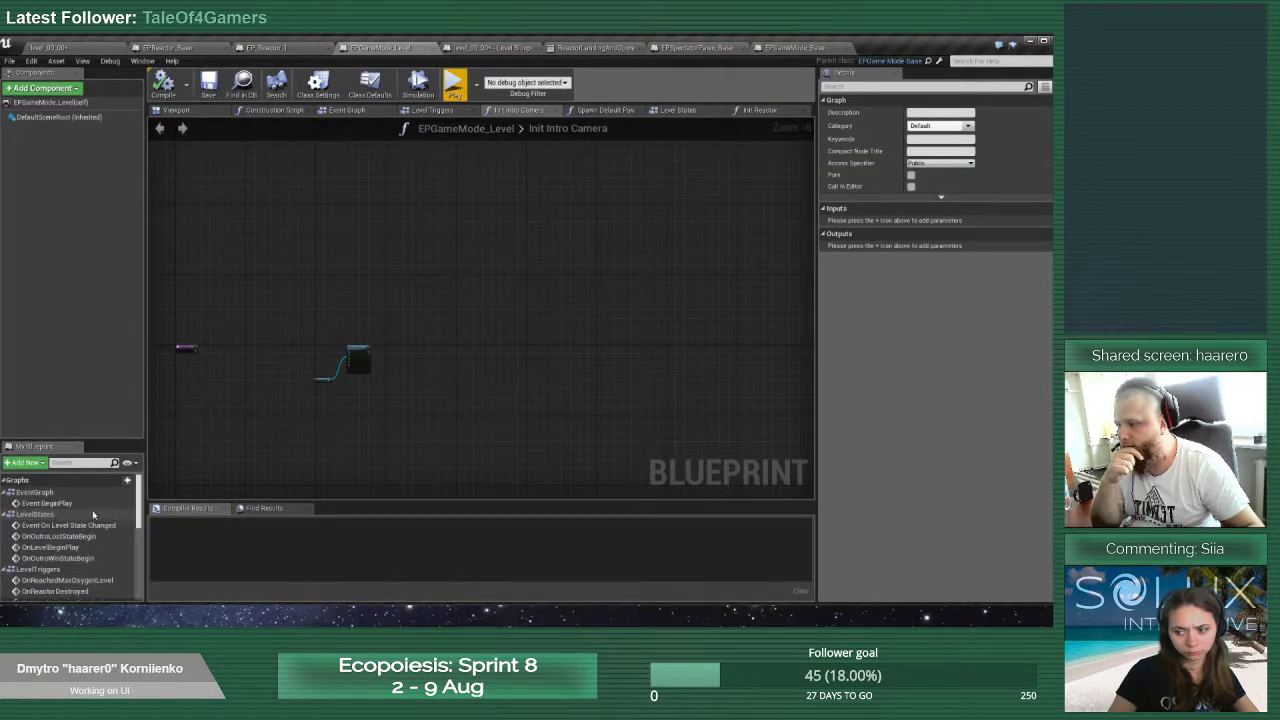
pyautogui.moveTo(115, 437); pyautogui.dragTo(115, 272)
pyautogui.click(347, 111)
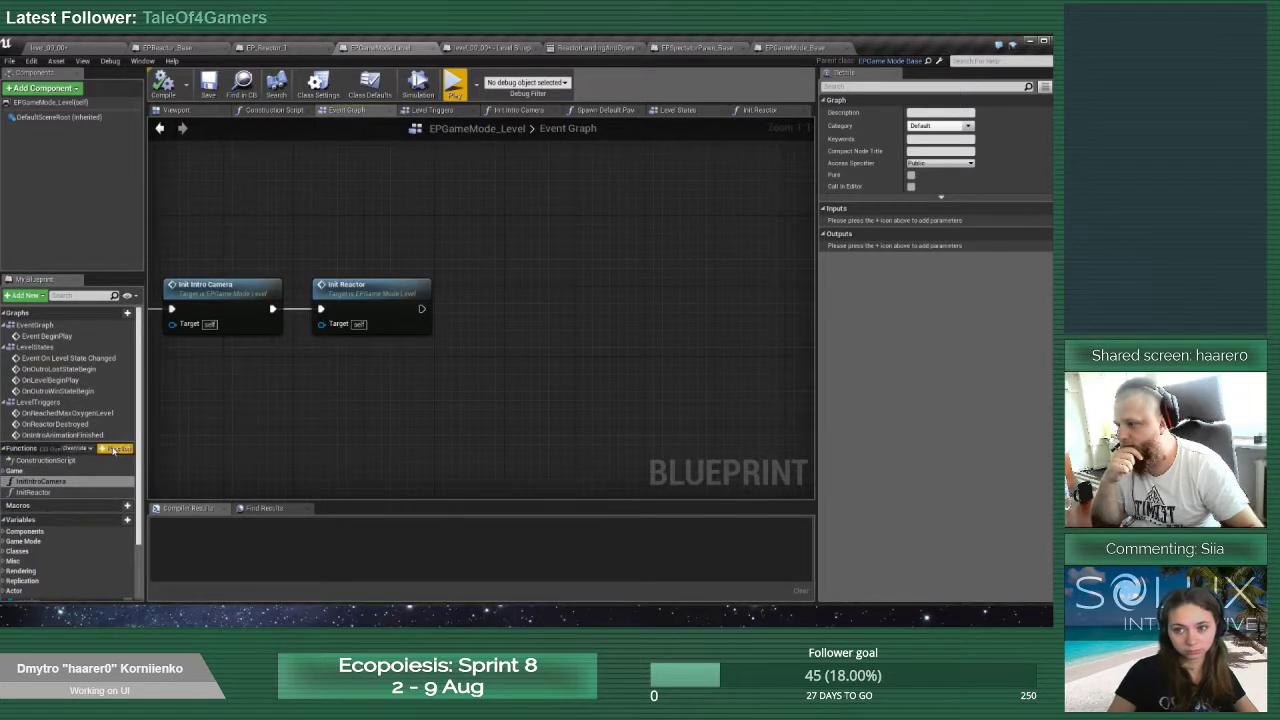
pyautogui.click(92, 452)
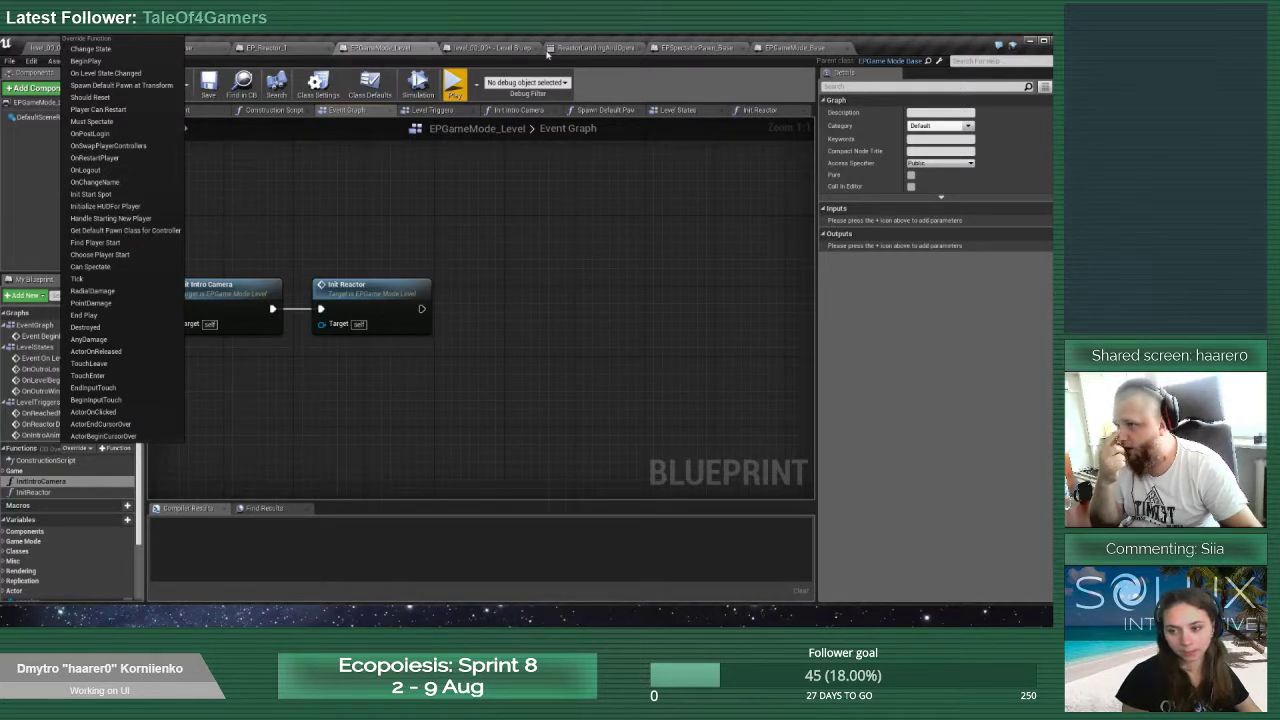
pyautogui.click(792, 47)
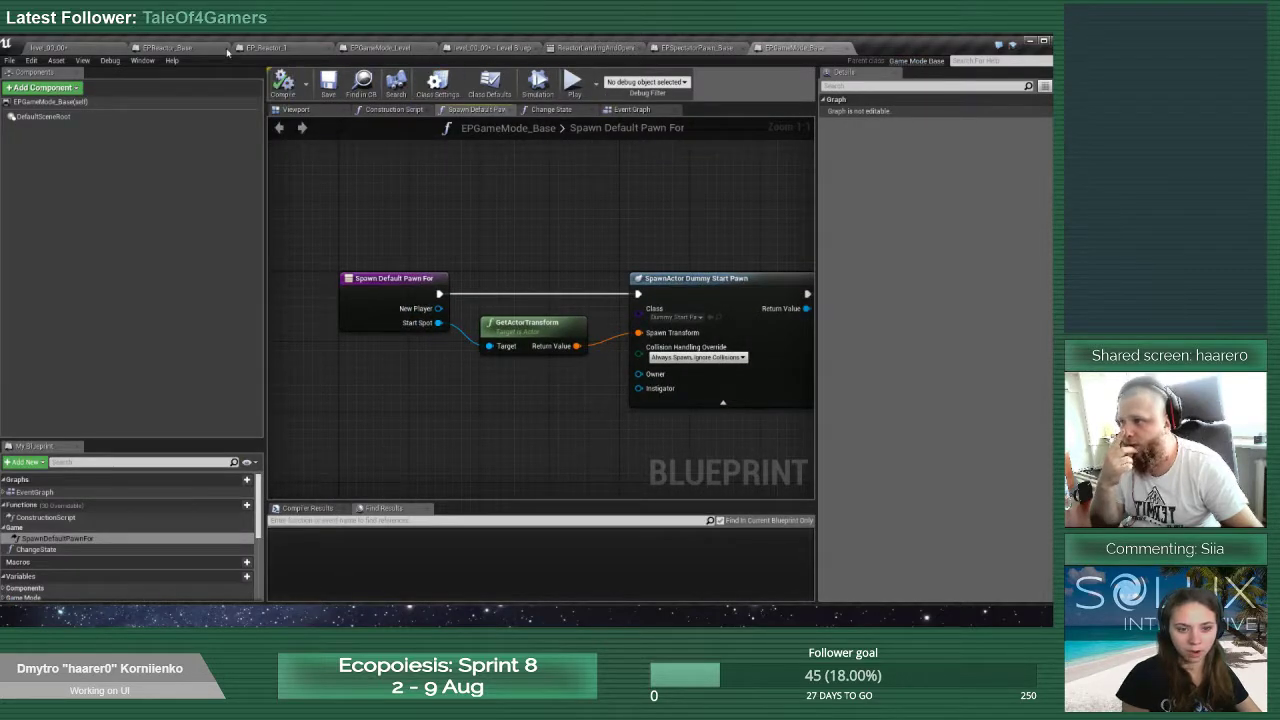
pyautogui.click(389, 49)
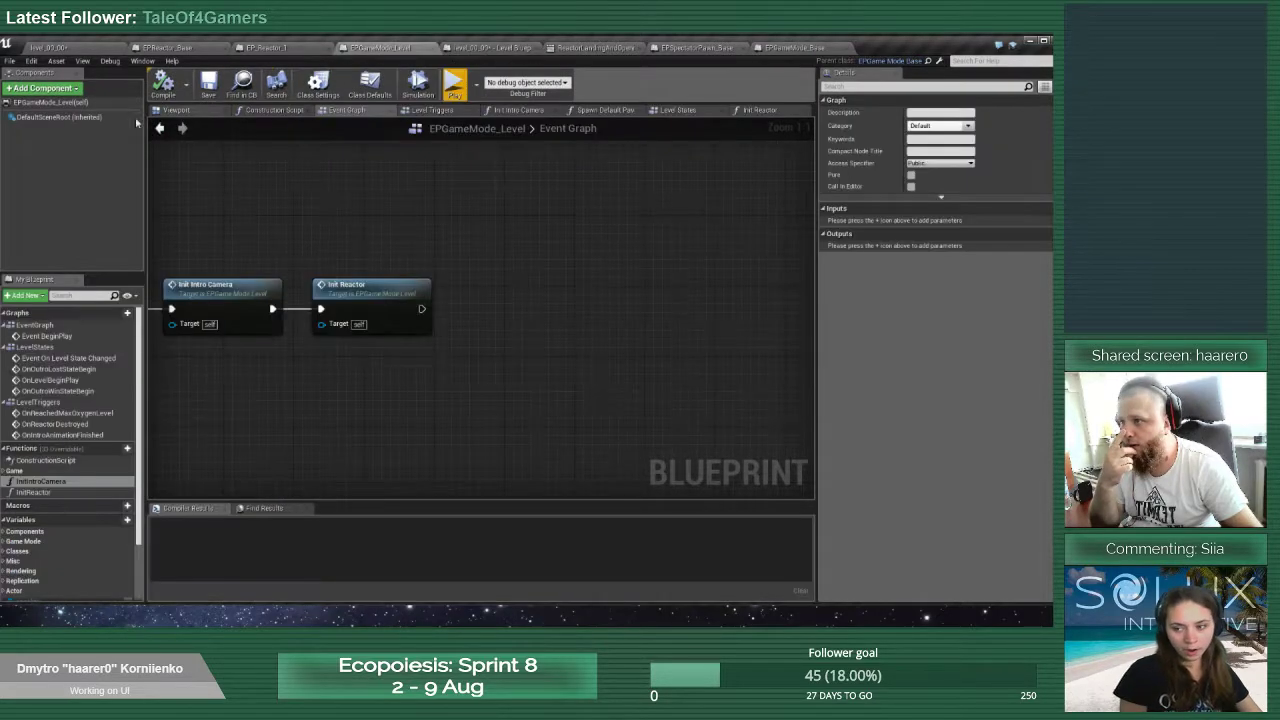
# Try overriding Get Default Pawn Class for Controller in EPGameMode_Level, moving its Return Node away from the entry node
pyautogui.click(77, 448)
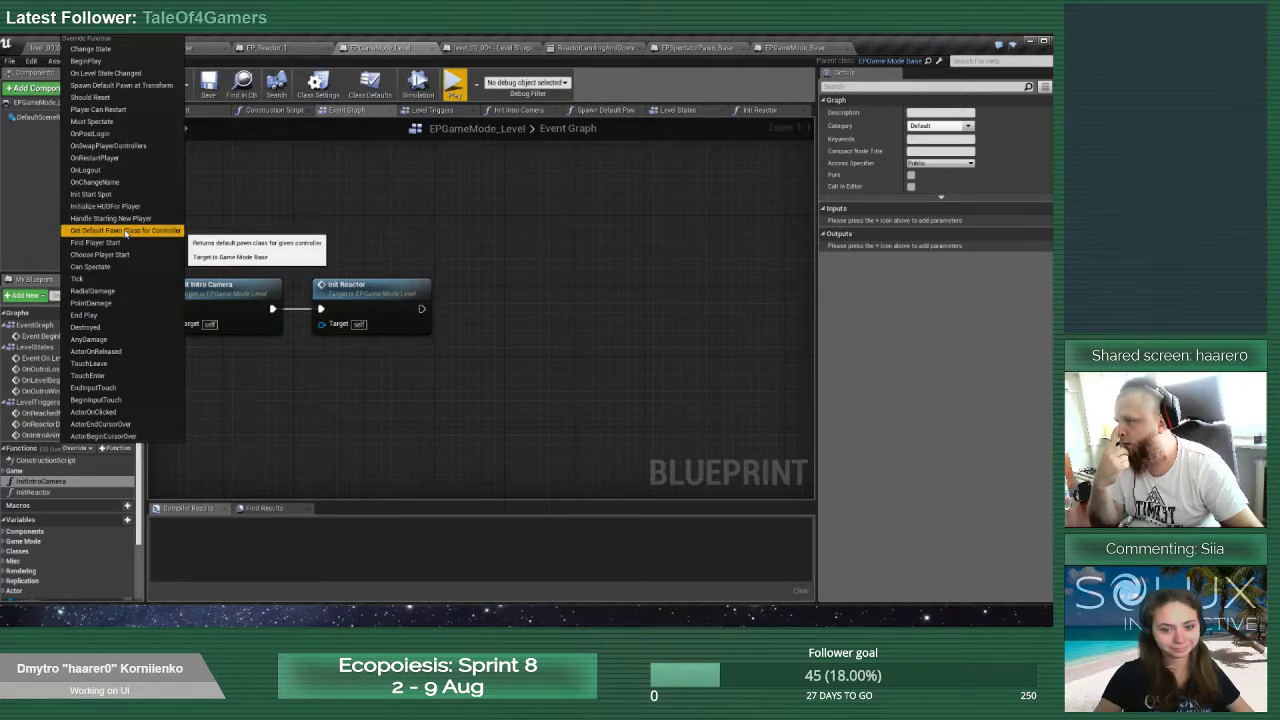
pyautogui.click(122, 231)
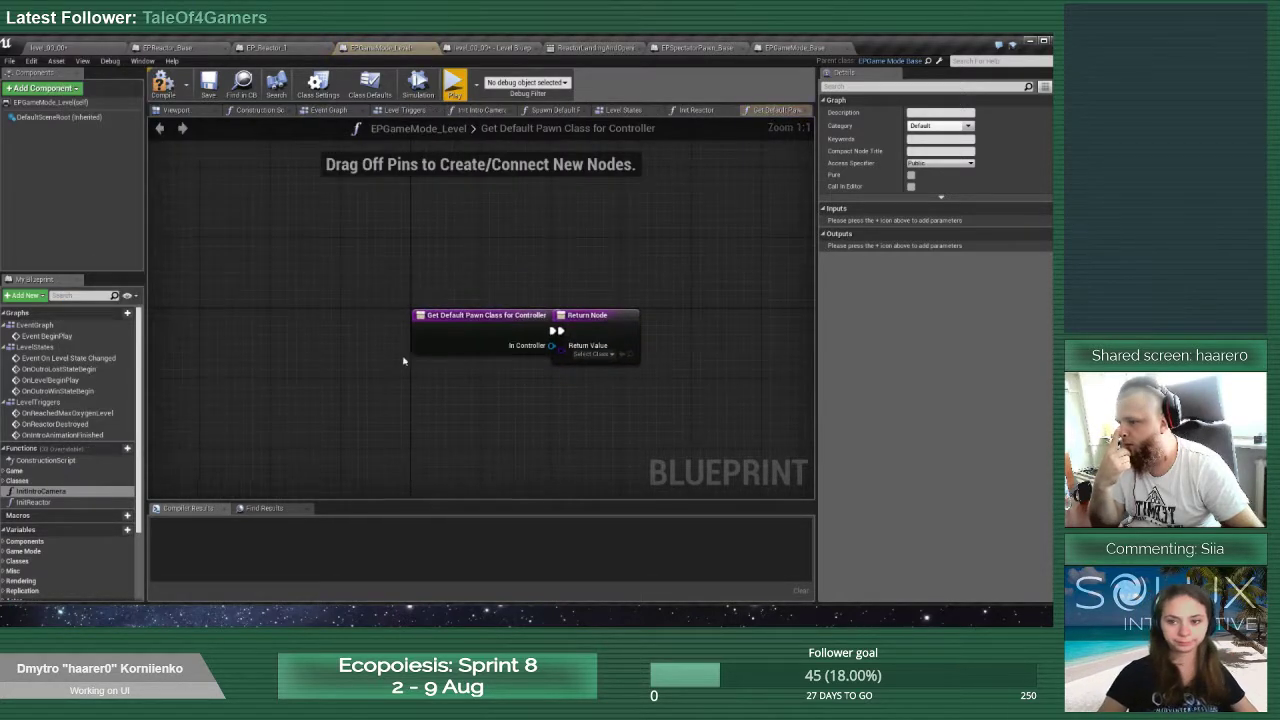
pyautogui.moveTo(594, 315); pyautogui.dragTo(730, 316)
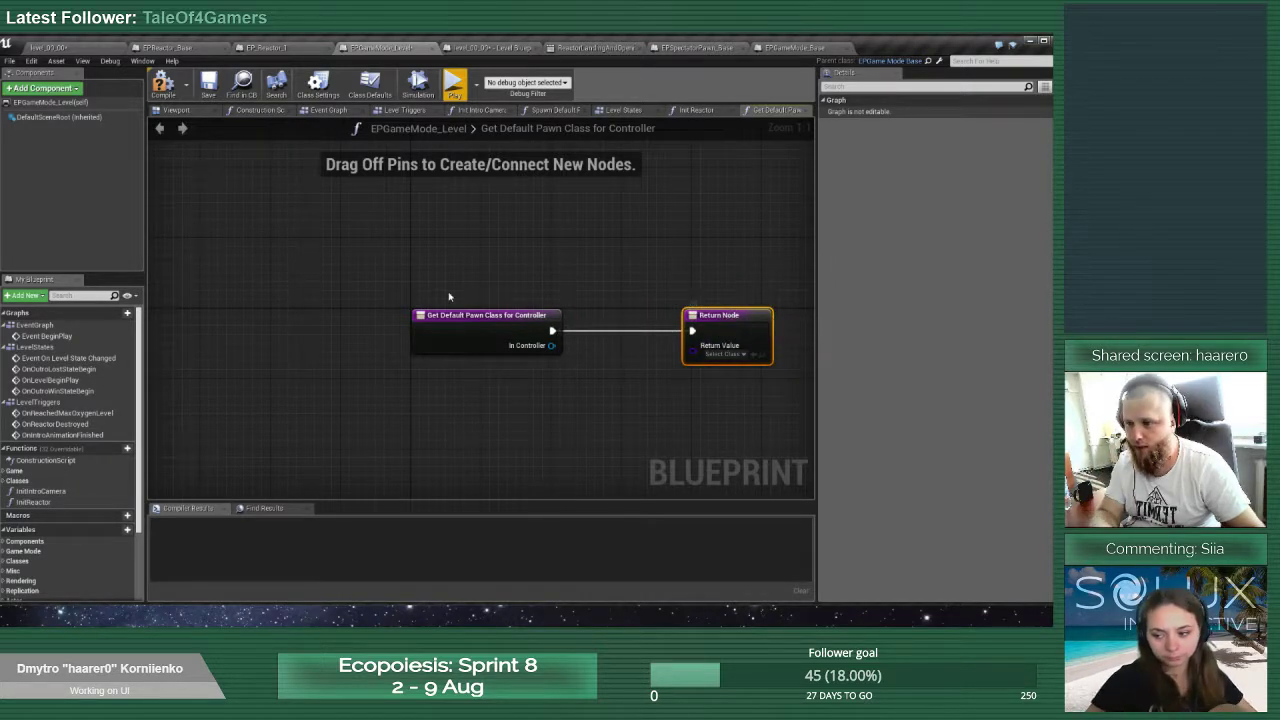
pyautogui.moveTo(449, 293); pyautogui.dragTo(730, 378)
pyautogui.click(511, 326)
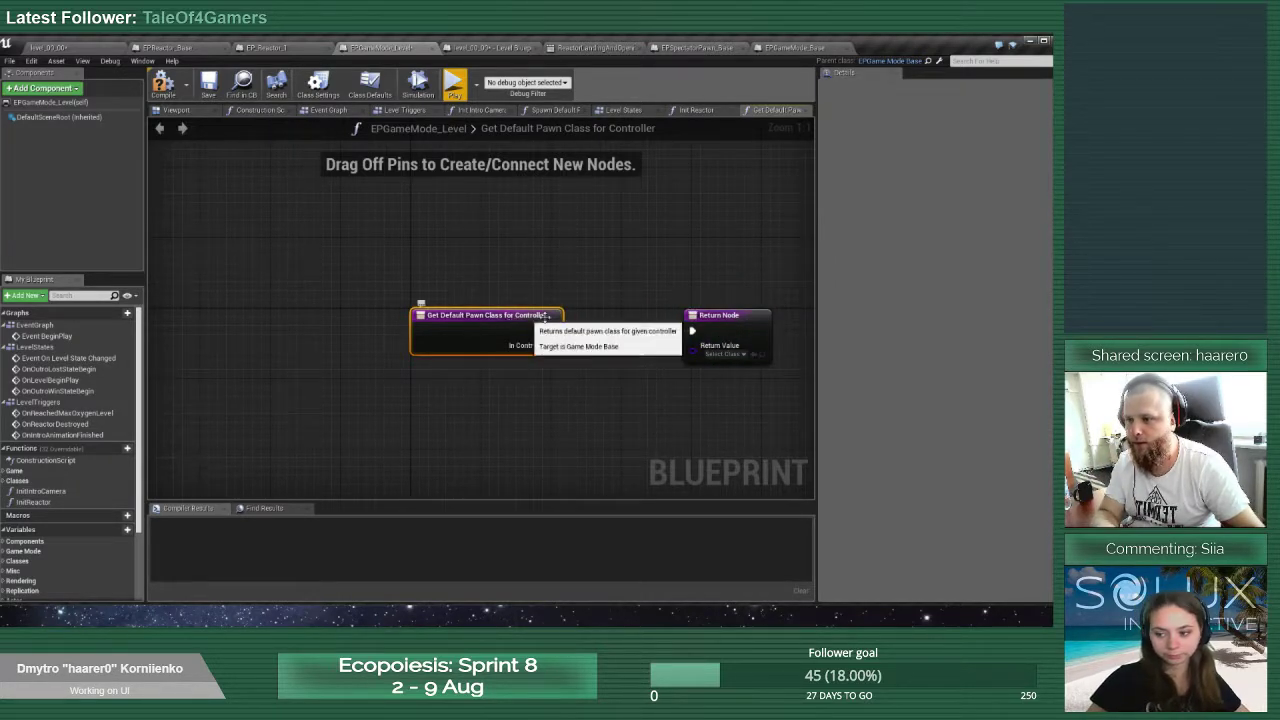
pyautogui.click(722, 333)
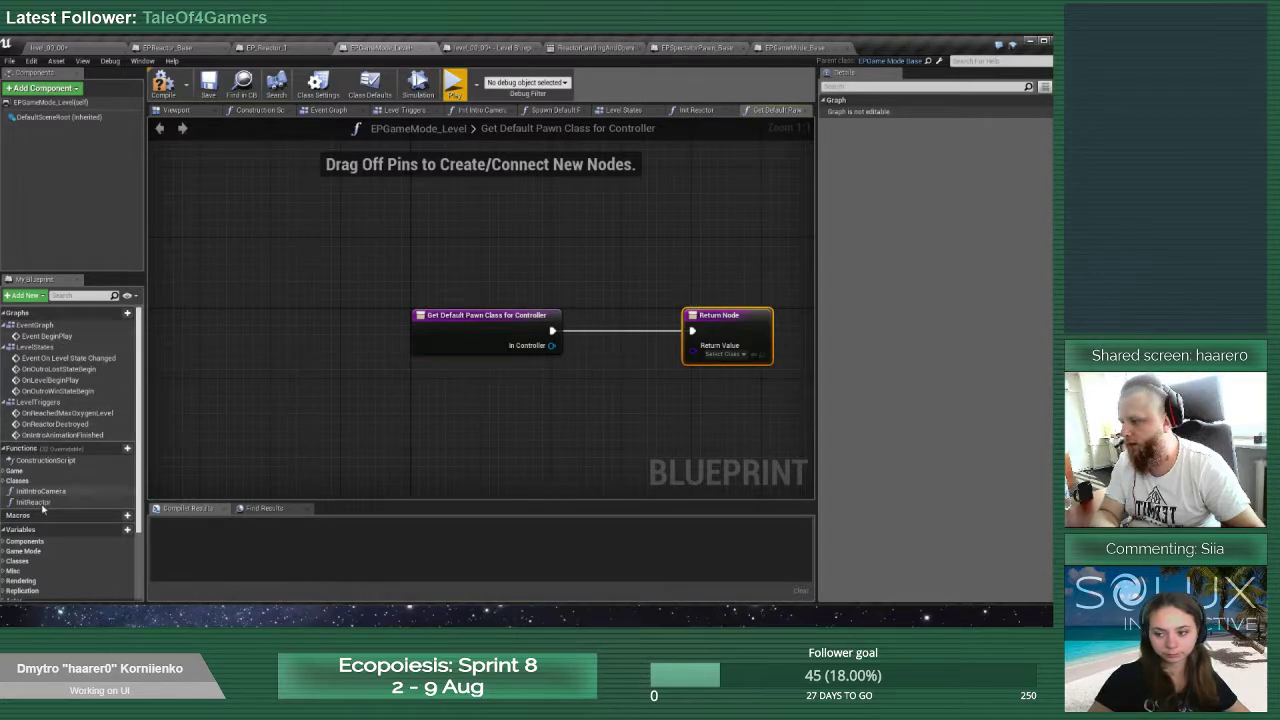
# Expand the Game and Classes function categories and delete the GetDefaultPawnClassForController override
pyautogui.click(16, 470)
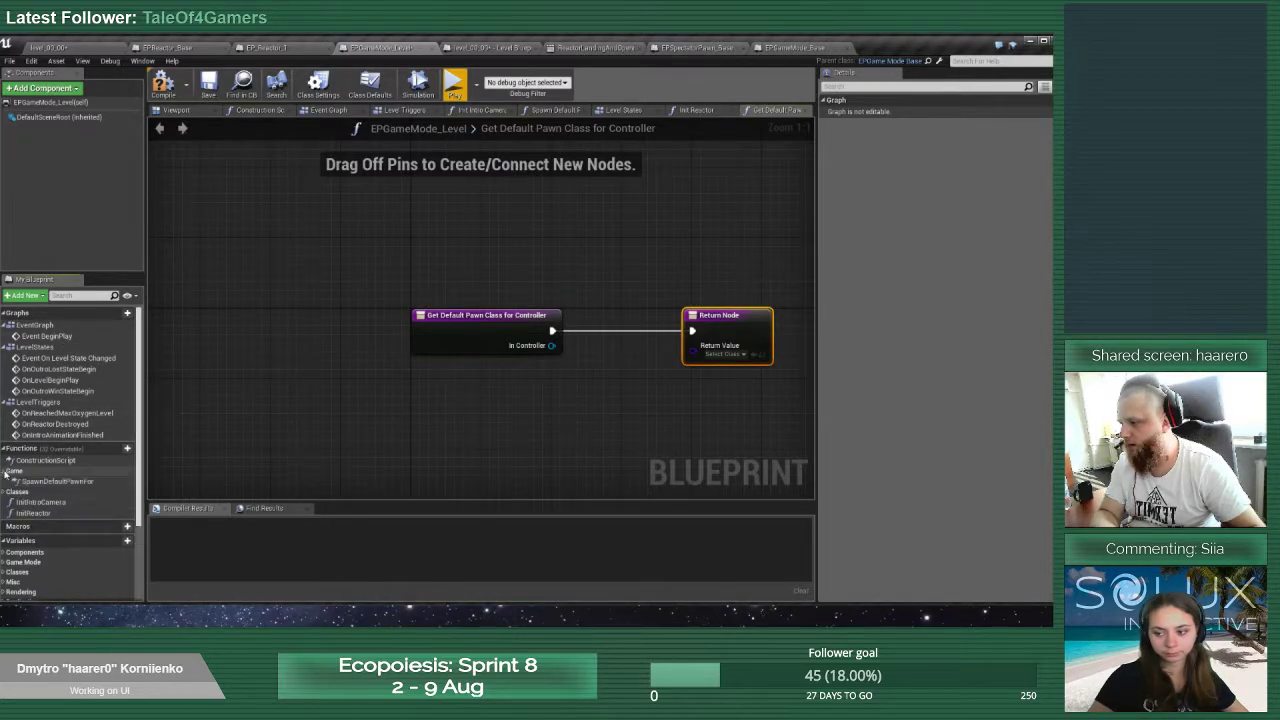
pyautogui.rightClick(37, 485)
pyautogui.click(7, 493)
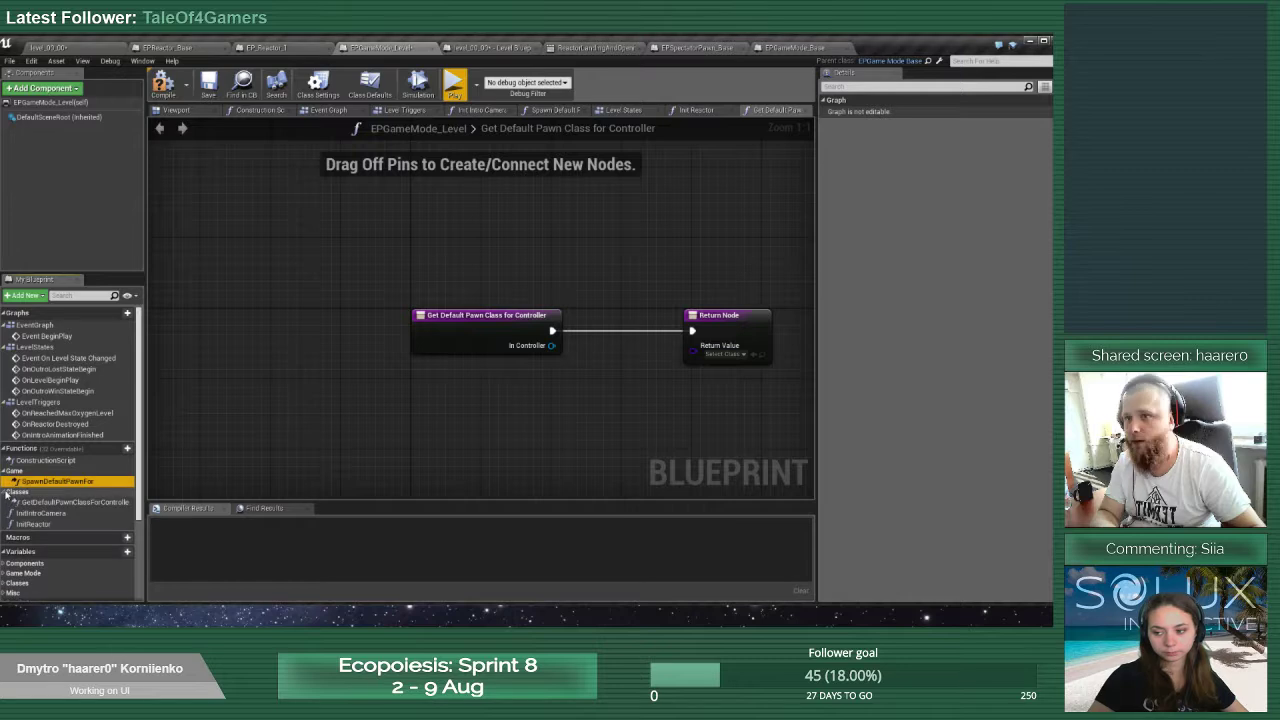
pyautogui.click(58, 502)
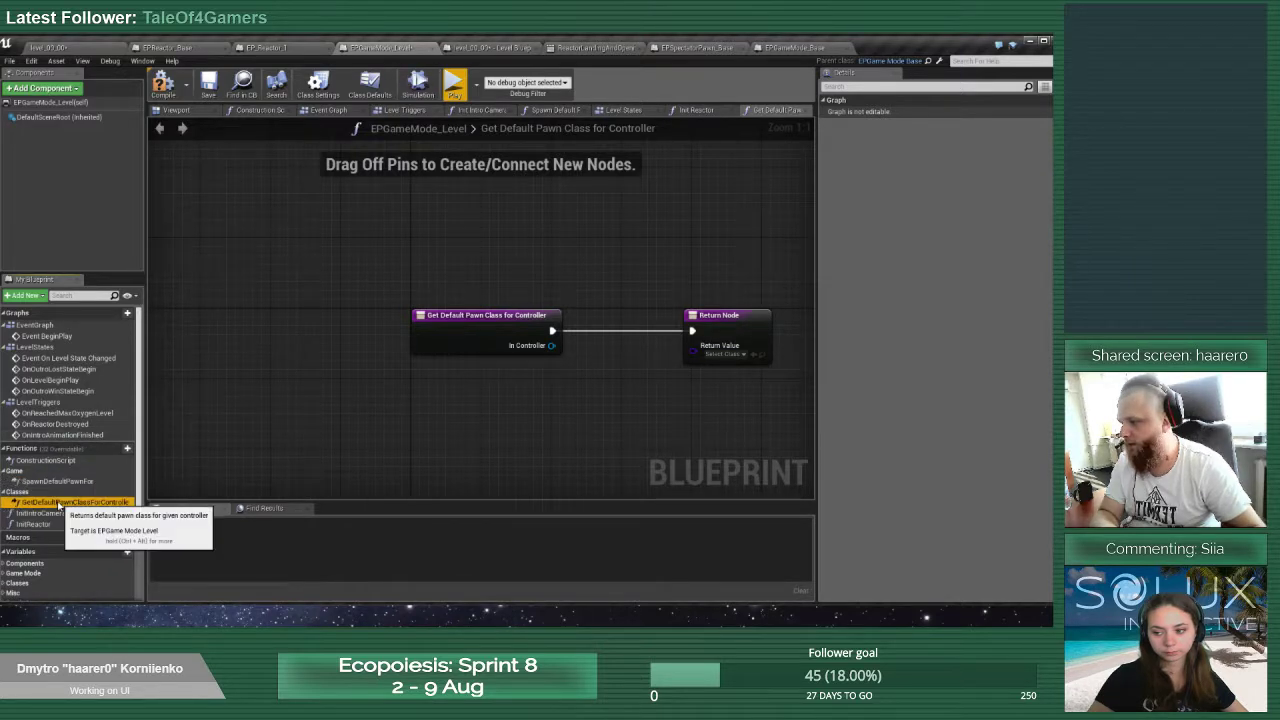
pyautogui.press('Delete')
# In EPGameMode_Level's SpawnDefaultPawnFor function, set the SpawnActor node's class to EPSpectatorPawn_Base
pyautogui.doubleClick(58, 482)
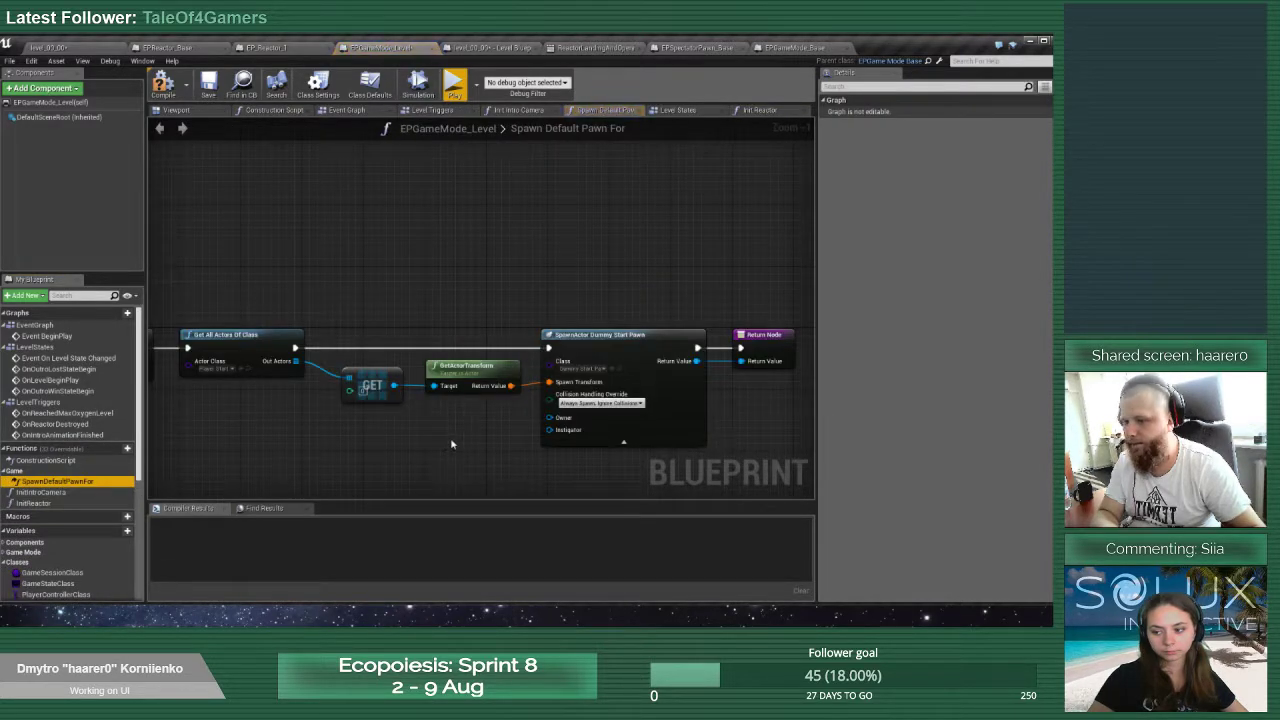
pyautogui.moveTo(393, 445); pyautogui.dragTo(429, 392, button='right')
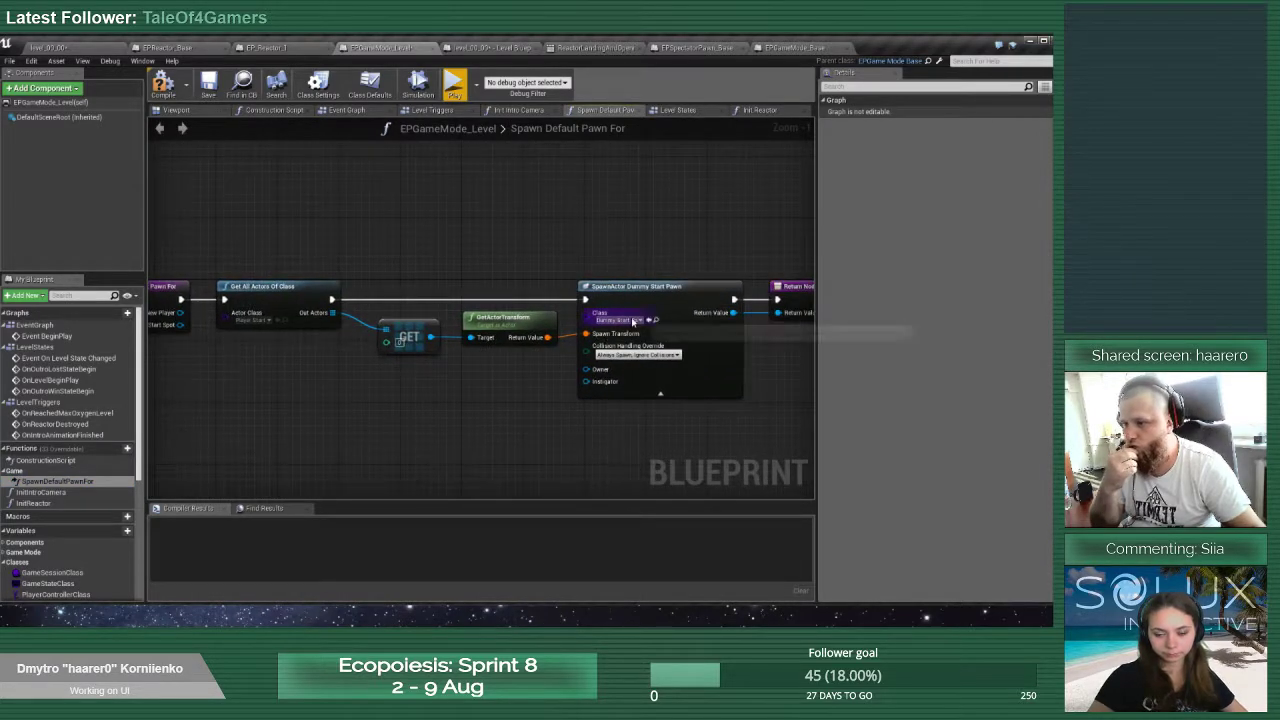
pyautogui.click(632, 321)
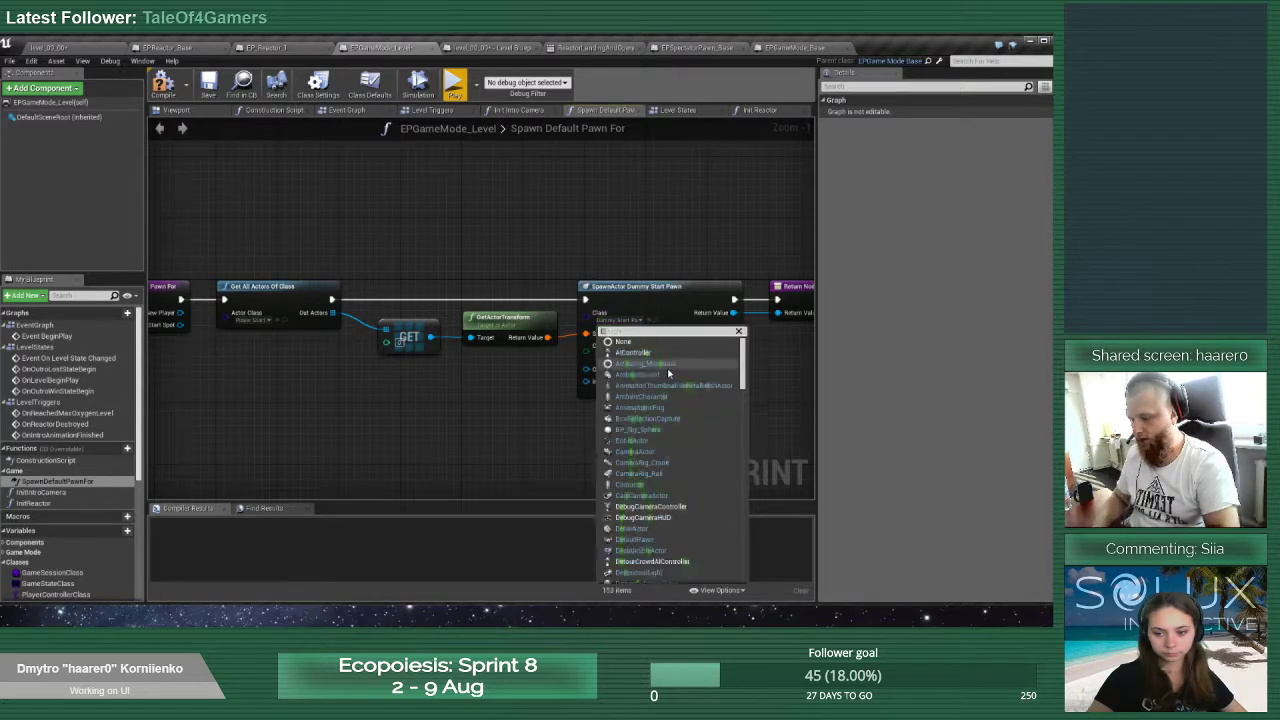
pyautogui.write('EPS')
pyautogui.click(658, 374)
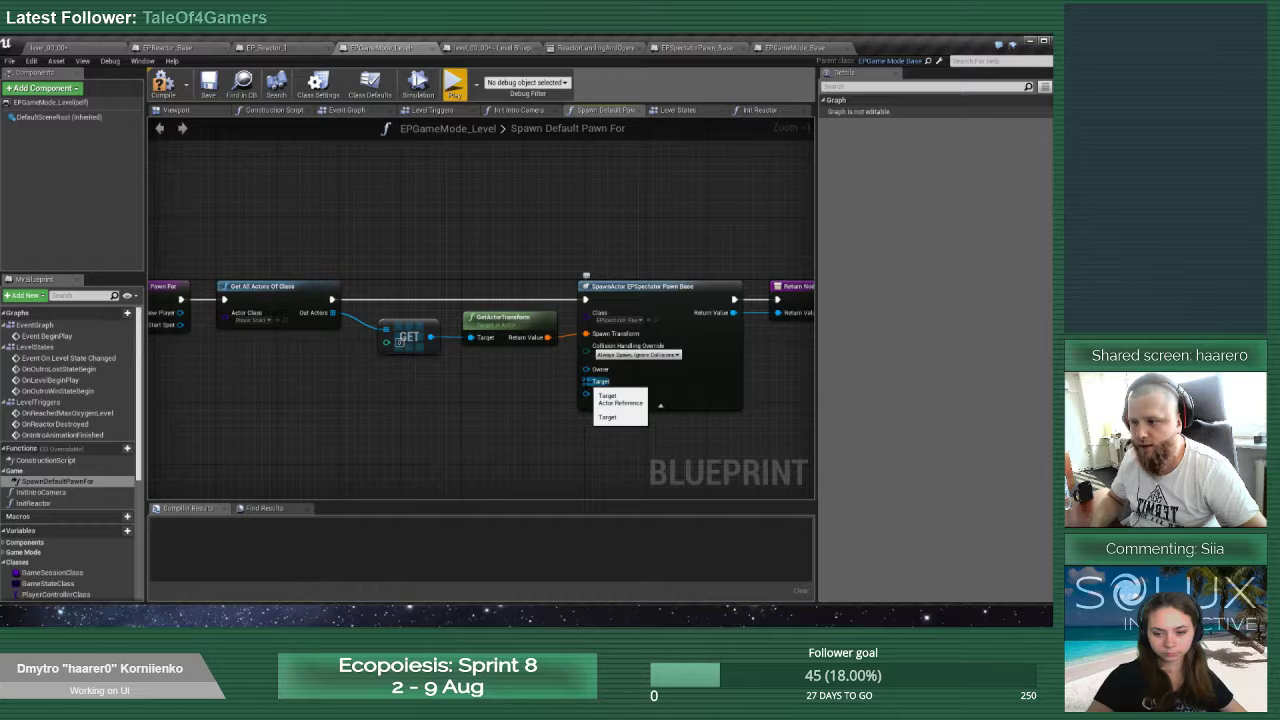
pyautogui.scroll(-5, 70, 450)
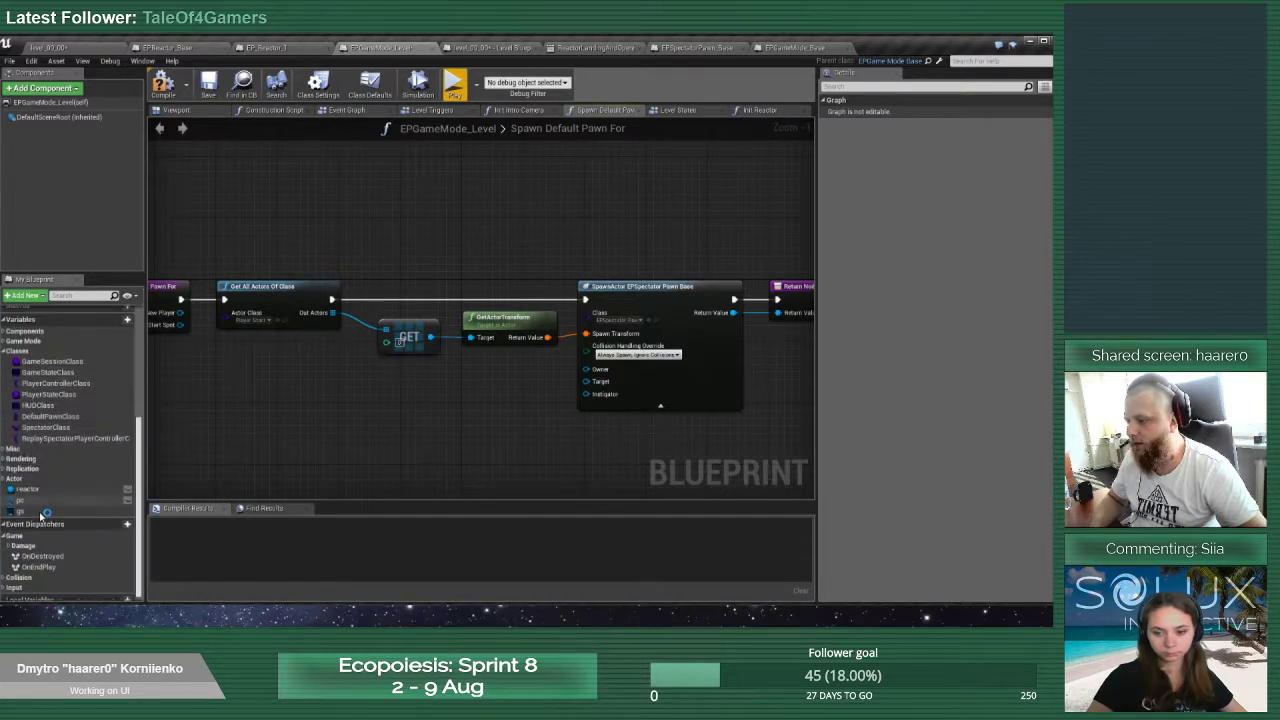
# Feed the reactor variable into the SpawnActor node's Target input and play-test the level
pyautogui.moveTo(27, 483); pyautogui.dragTo(594, 386)
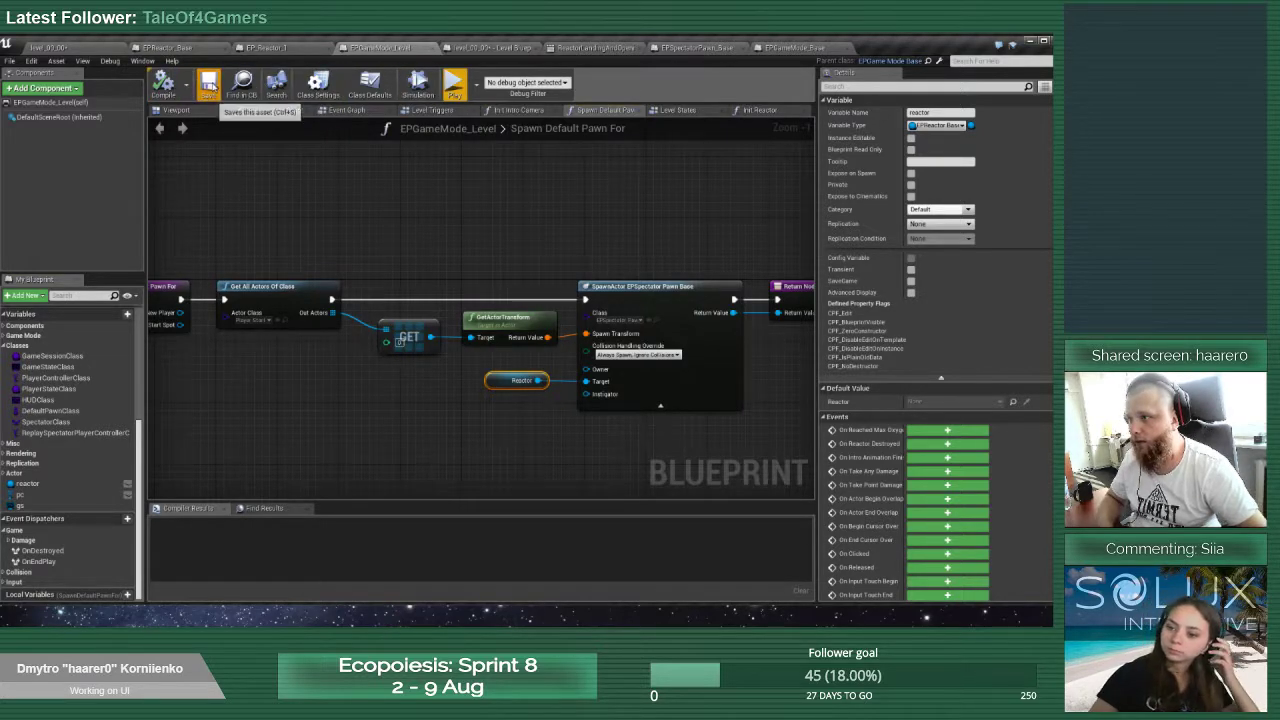
pyautogui.click(66, 48)
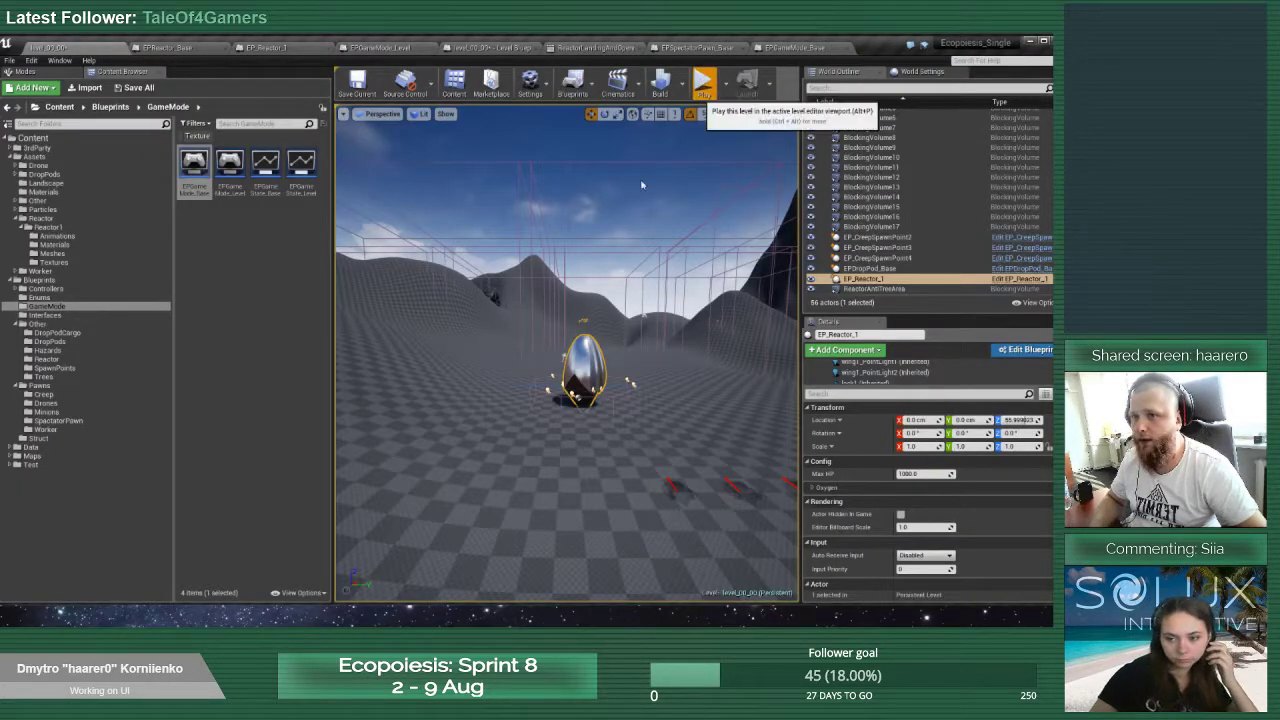
pyautogui.click(703, 84)
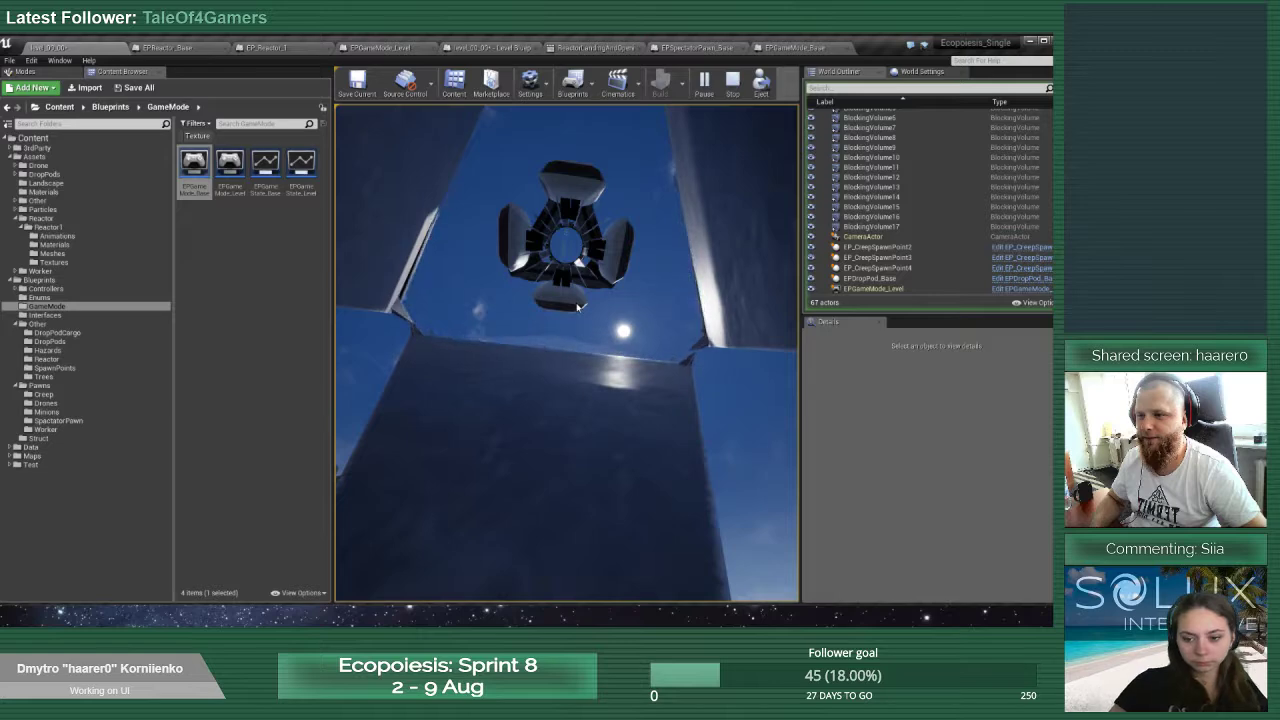
pyautogui.press('Escape')
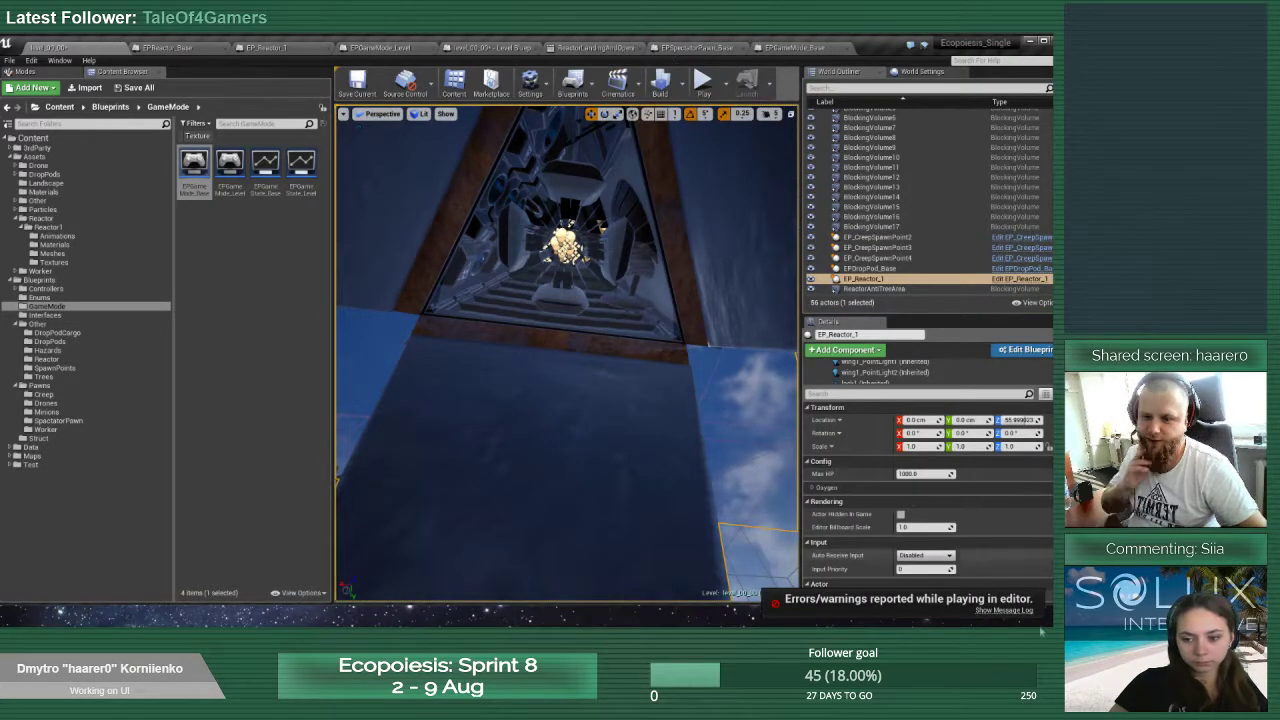
# Examine the Play in Editor runtime errors and open the SetActorTransform node they reference in EPSpectatorPawn_Base
pyautogui.click(1010, 611)
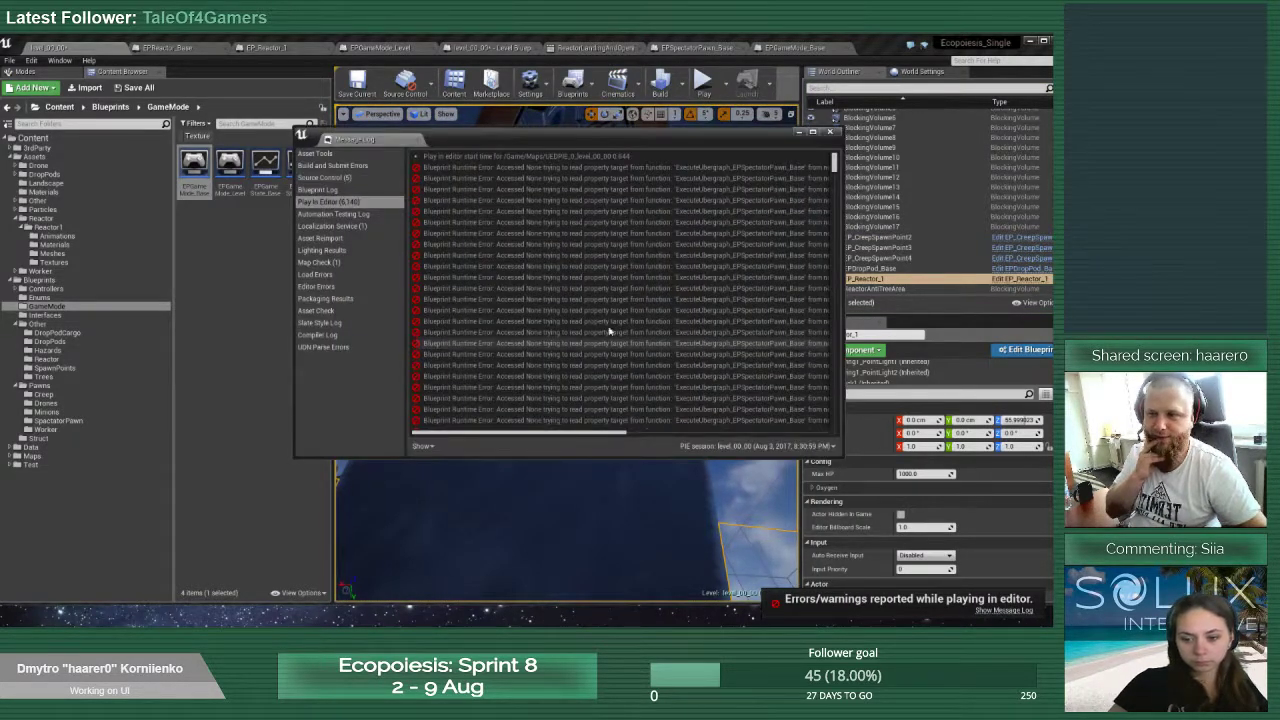
pyautogui.click(561, 425)
pyautogui.moveTo(581, 433); pyautogui.dragTo(762, 436)
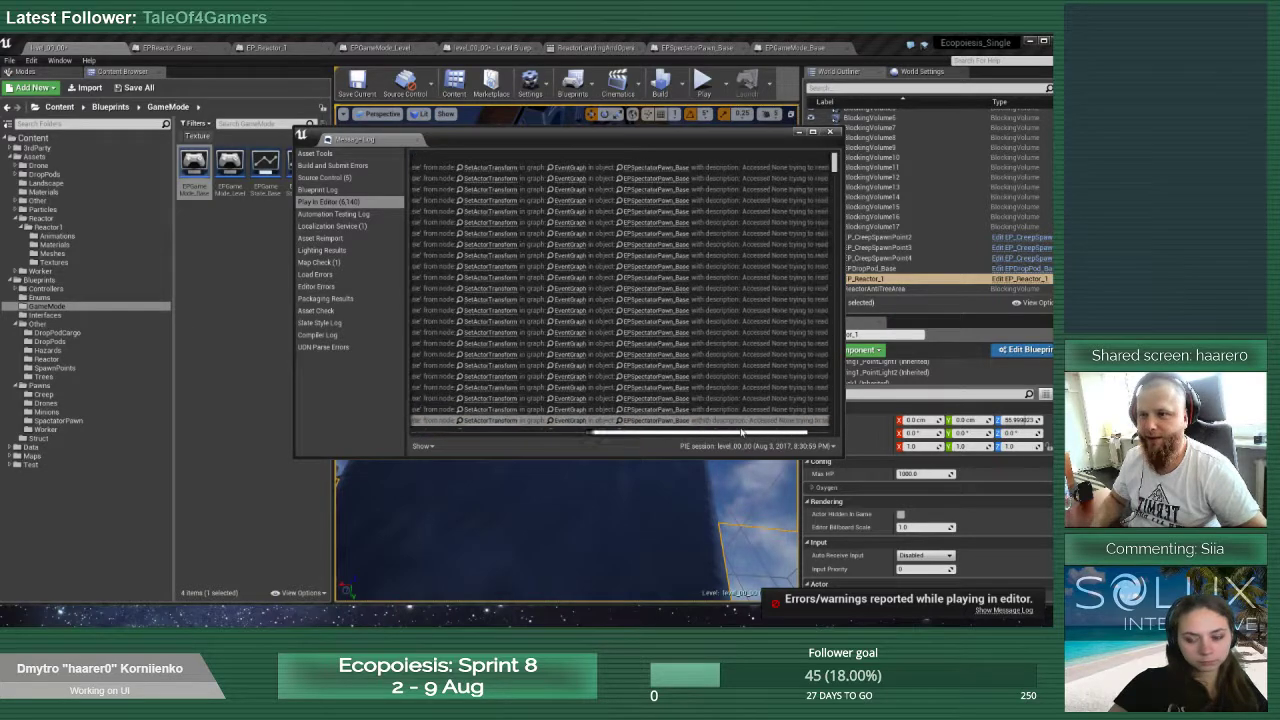
pyautogui.click(650, 173)
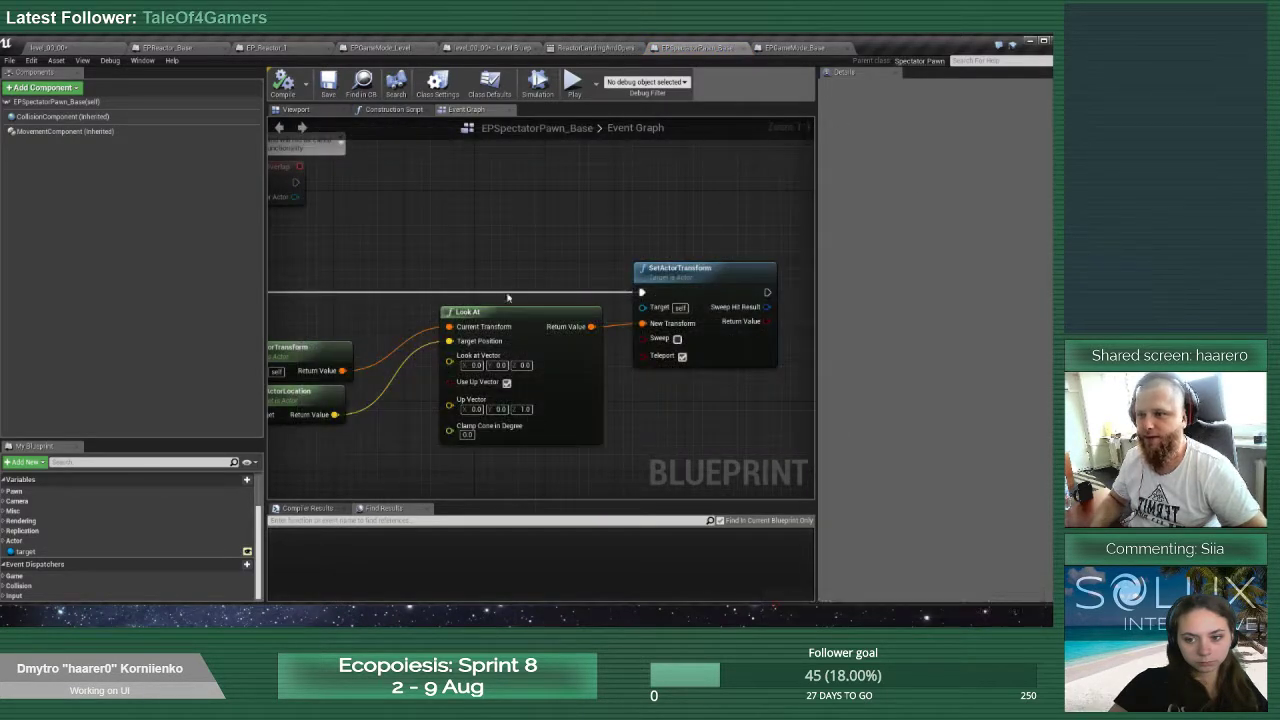
# Insert an IsValid check on Target between Event Tick and SetActorTransform, aligned with the Event Tick node
pyautogui.moveTo(508, 297); pyautogui.dragTo(646, 219, button='right')
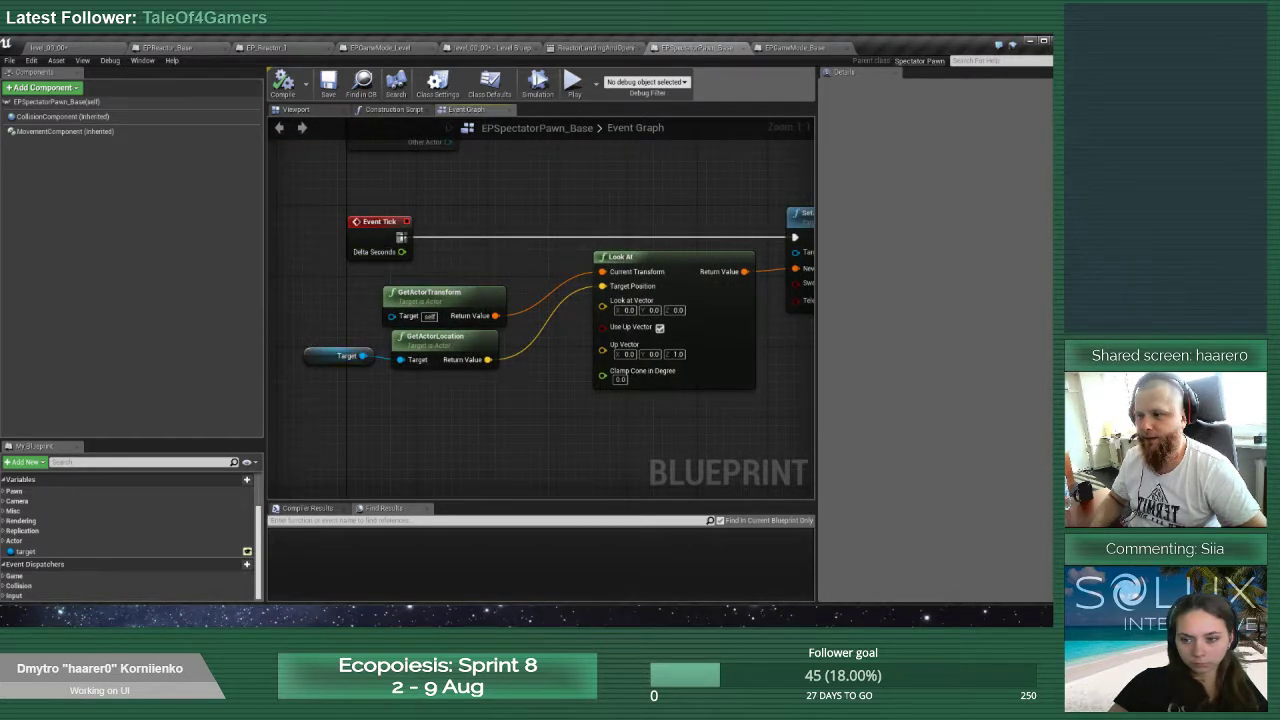
pyautogui.moveTo(402, 238); pyautogui.dragTo(440, 248)
pyautogui.write('isval')
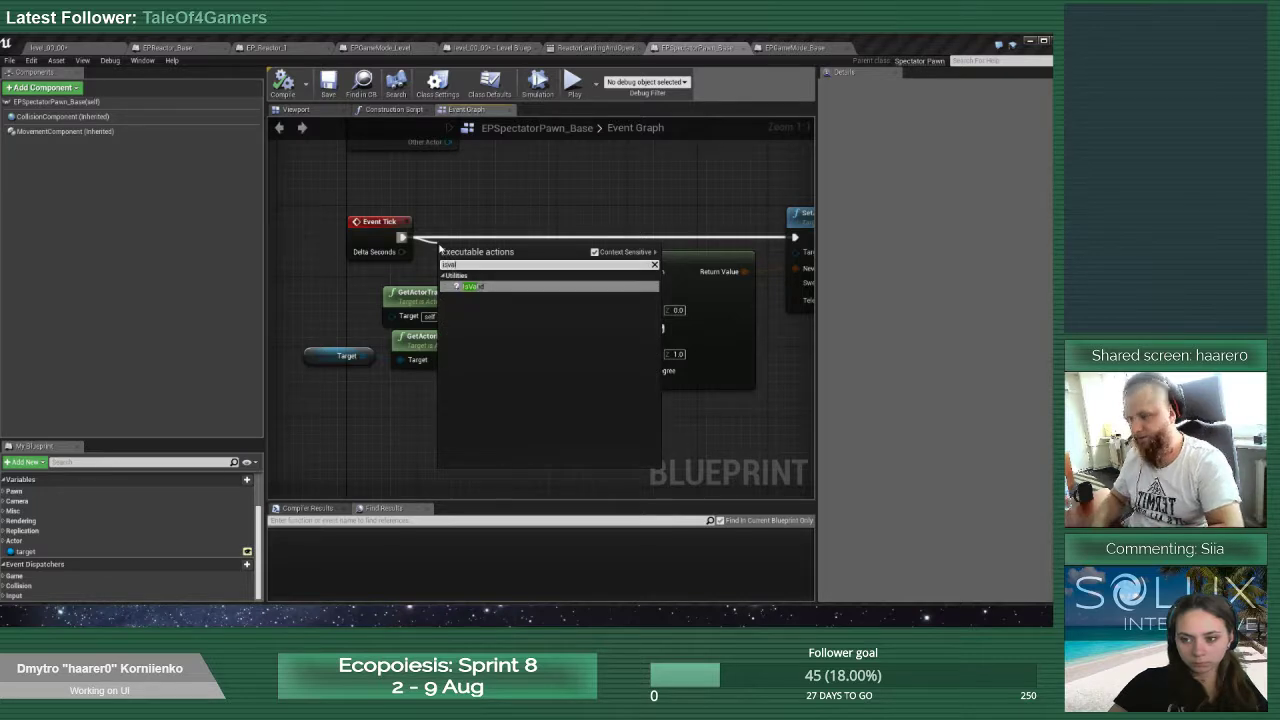
pyautogui.press('Return')
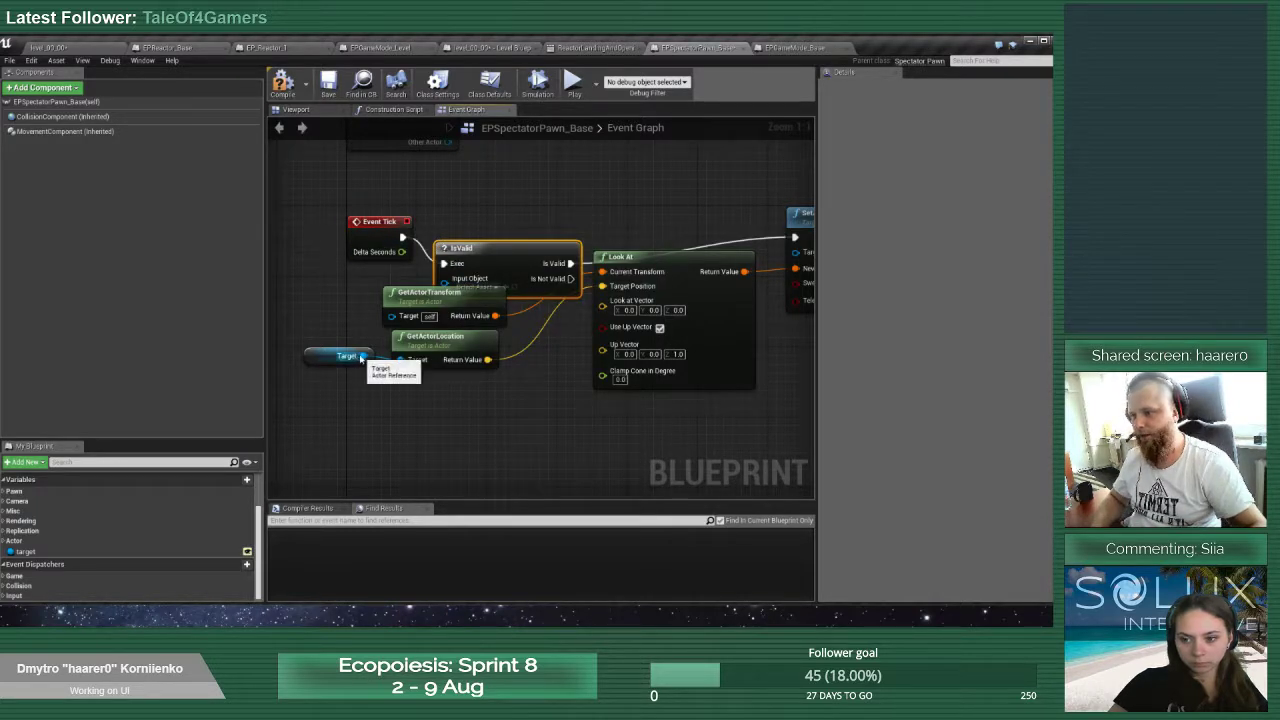
pyautogui.moveTo(363, 357); pyautogui.dragTo(446, 283)
pyautogui.moveTo(502, 247); pyautogui.dragTo(519, 221)
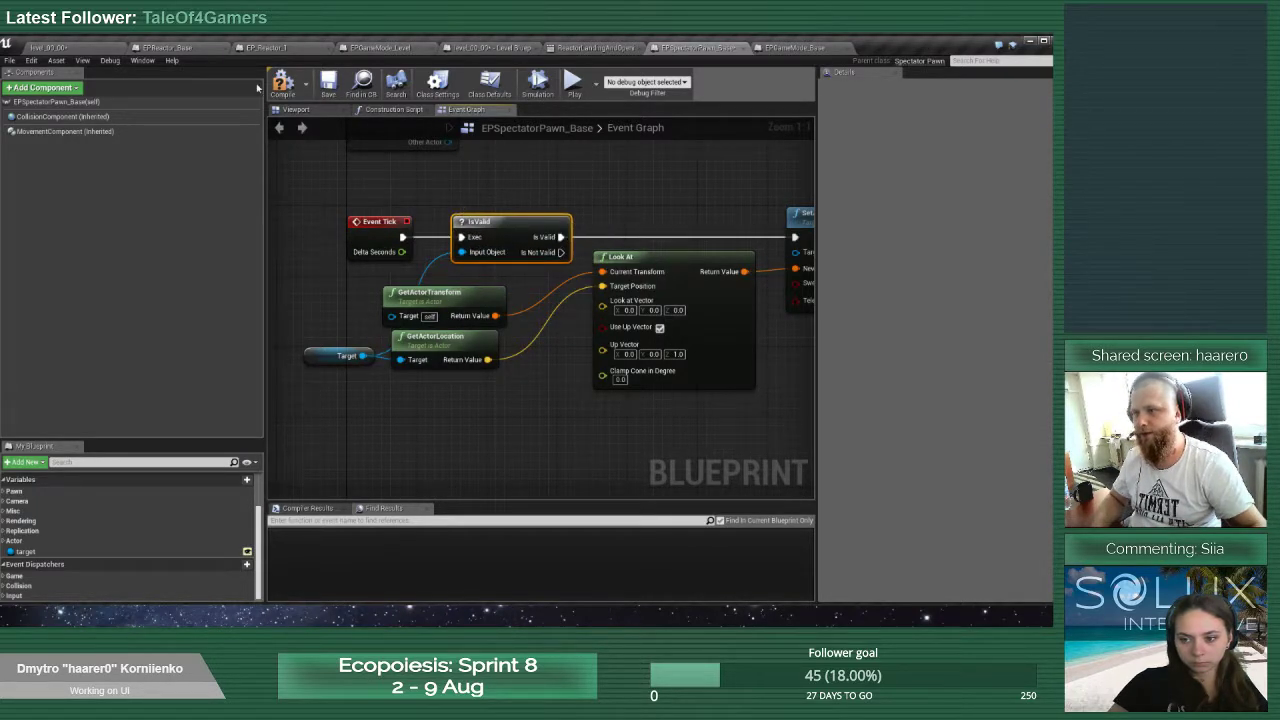
# Split the transform pins of Look At and SetActorTransform, link only the rotation between them, and play-test the result
pyautogui.moveTo(742, 222); pyautogui.dragTo(549, 216, button='right')
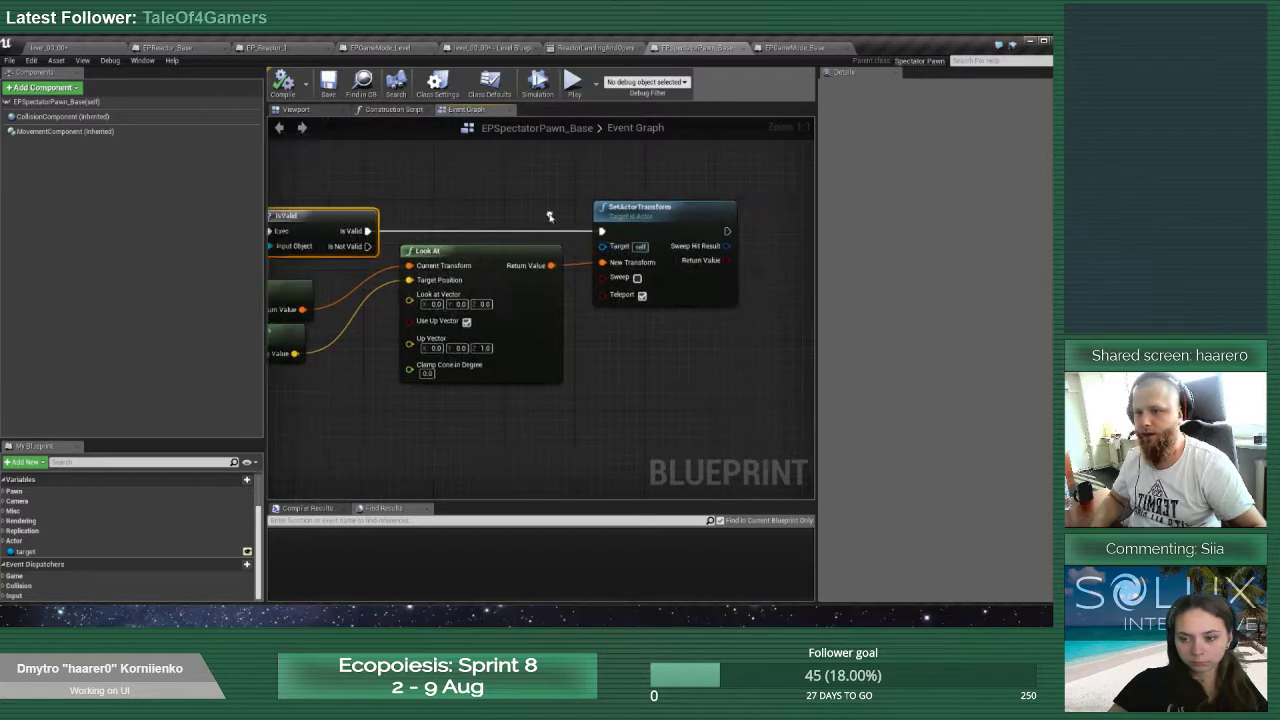
pyautogui.rightClick(594, 262)
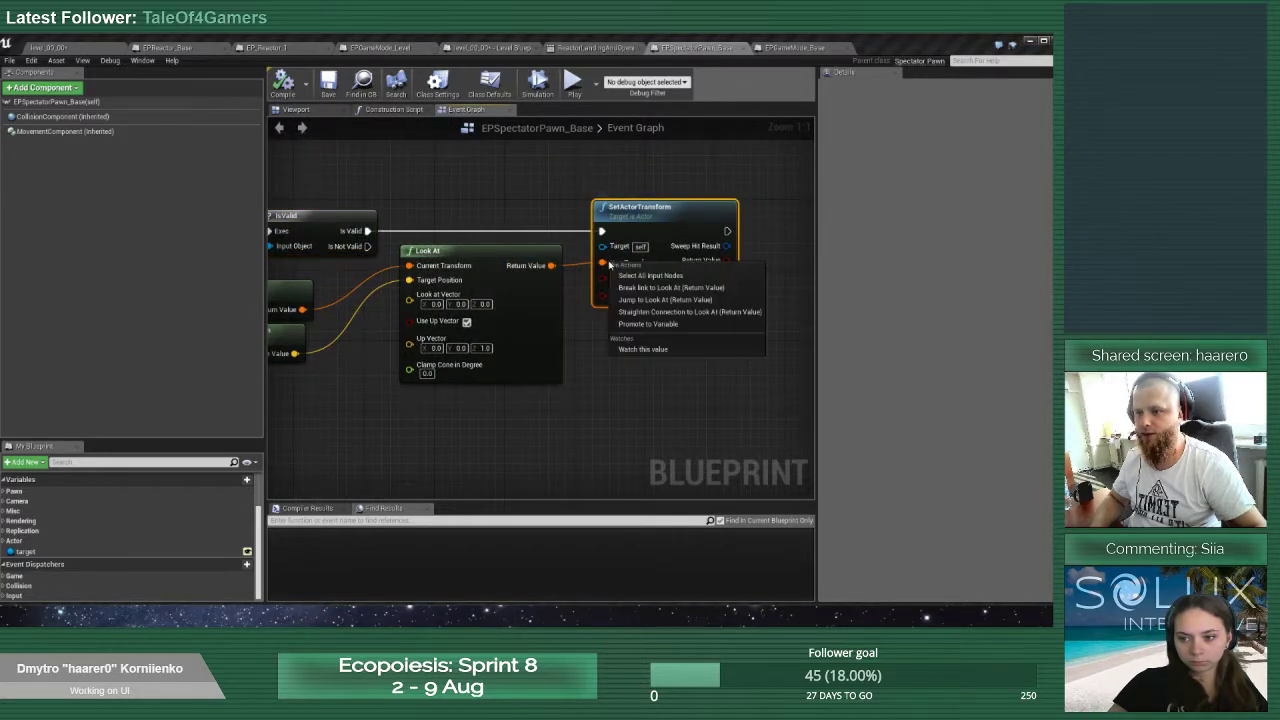
pyautogui.rightClick(550, 266)
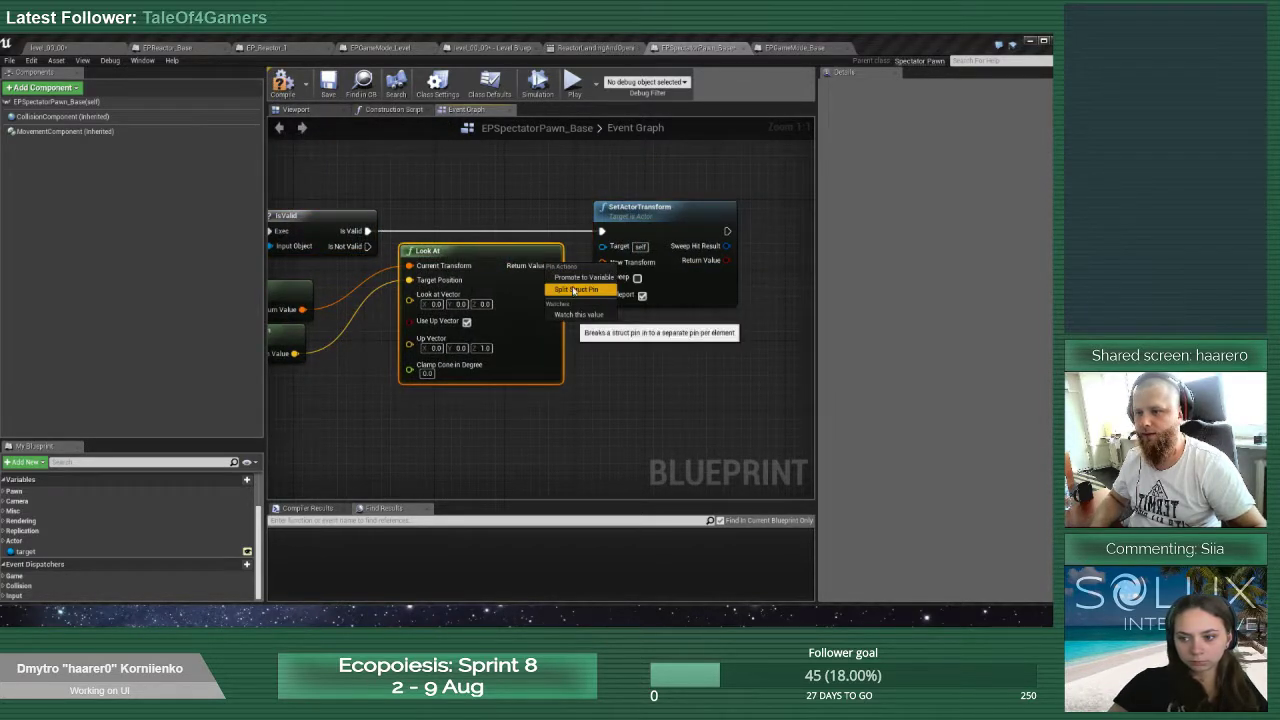
pyautogui.click(574, 289)
pyautogui.rightClick(603, 262)
pyautogui.click(640, 291)
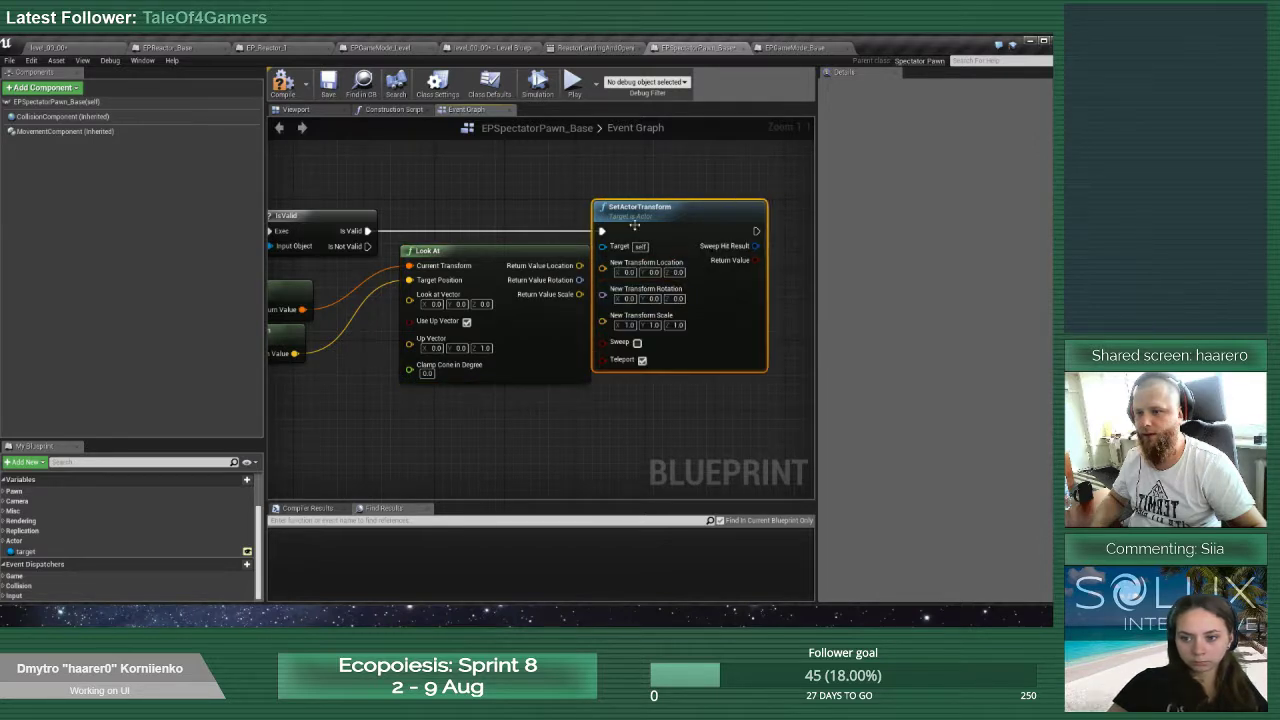
pyautogui.moveTo(612, 207); pyautogui.dragTo(666, 207)
pyautogui.moveTo(579, 280); pyautogui.dragTo(655, 297)
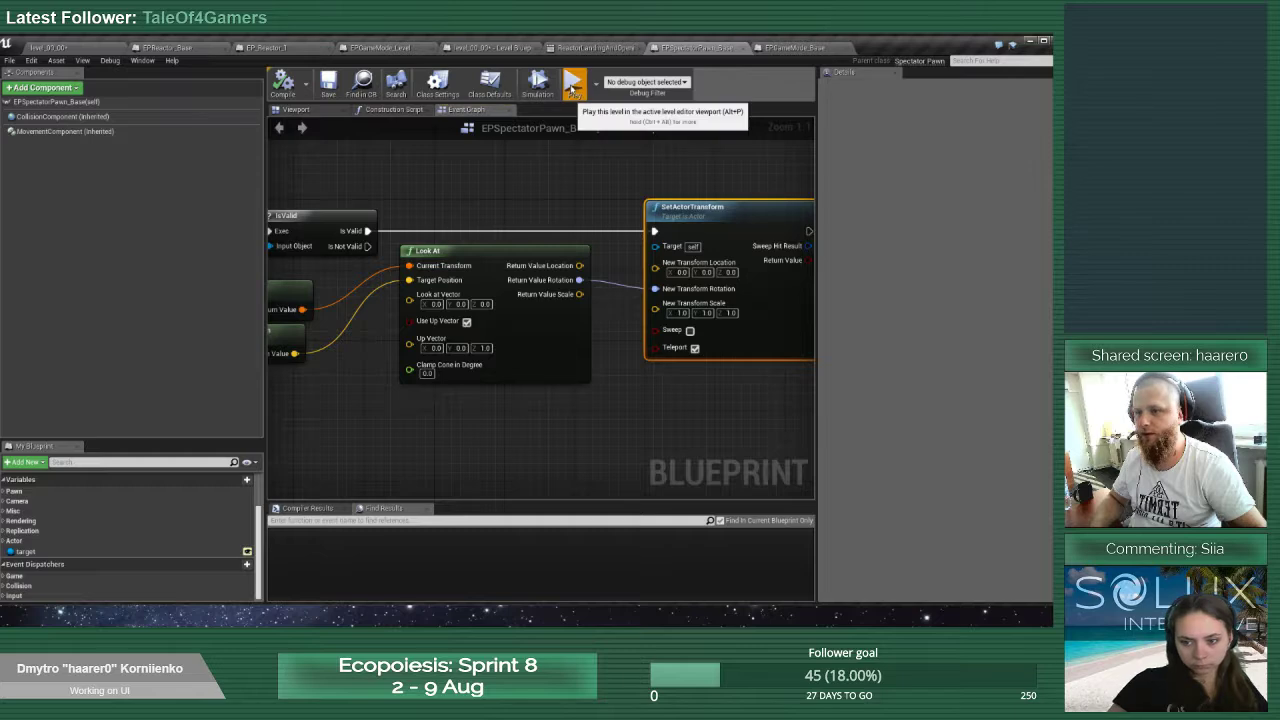
pyautogui.click(570, 84)
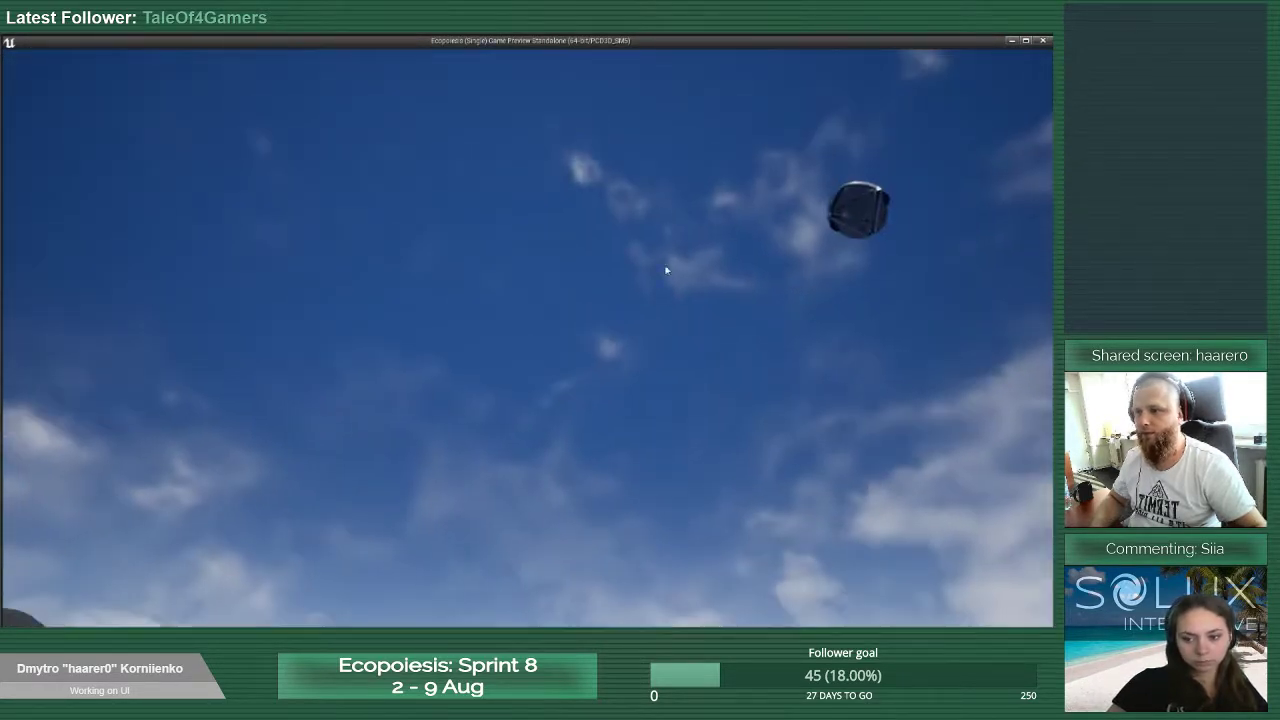
pyautogui.press('Escape')
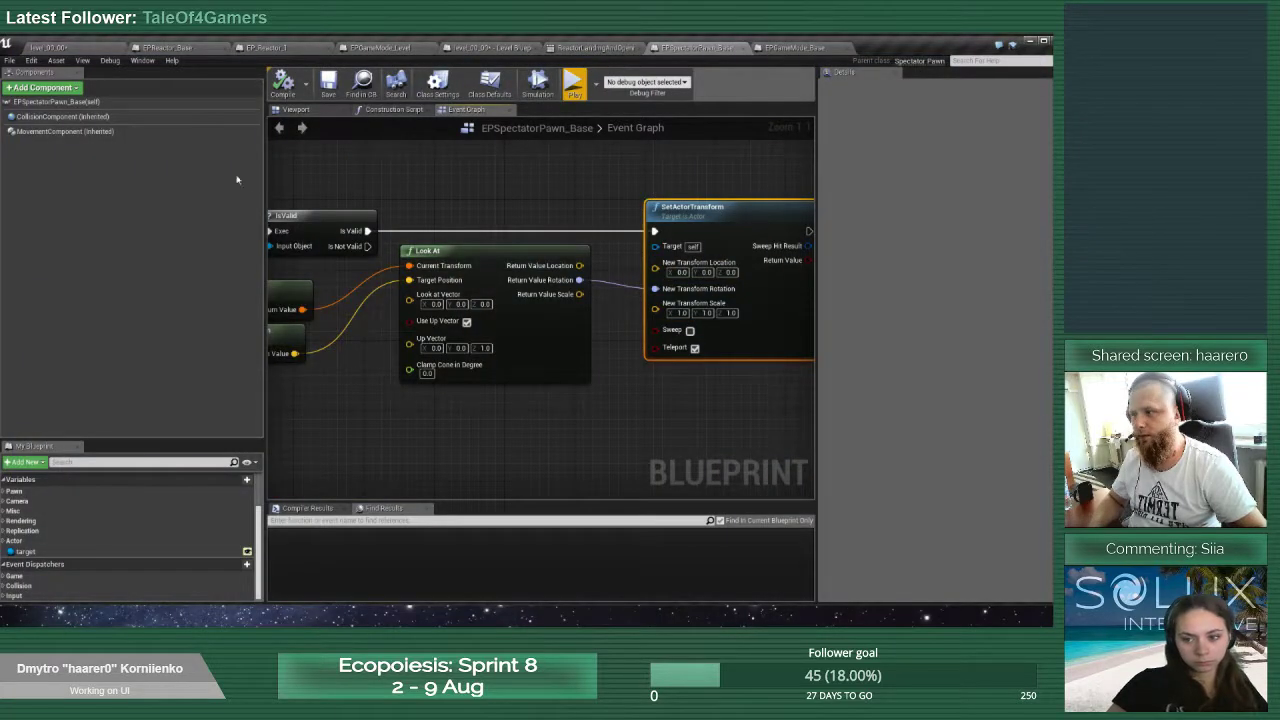
# Reopen EPSpectatorPawn_Base from the SpectatorPawn folder and examine its MovementComponent settings and overridable functions
pyautogui.click(55, 48)
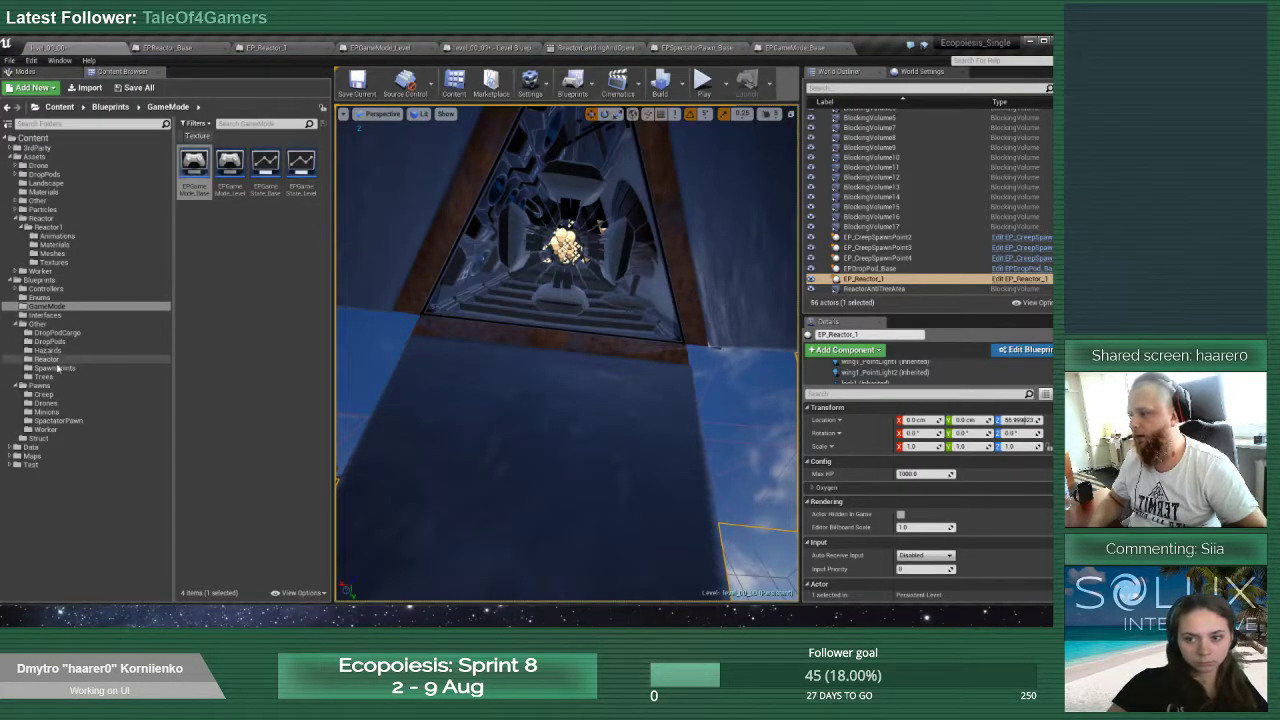
pyautogui.click(58, 420)
pyautogui.doubleClick(193, 166)
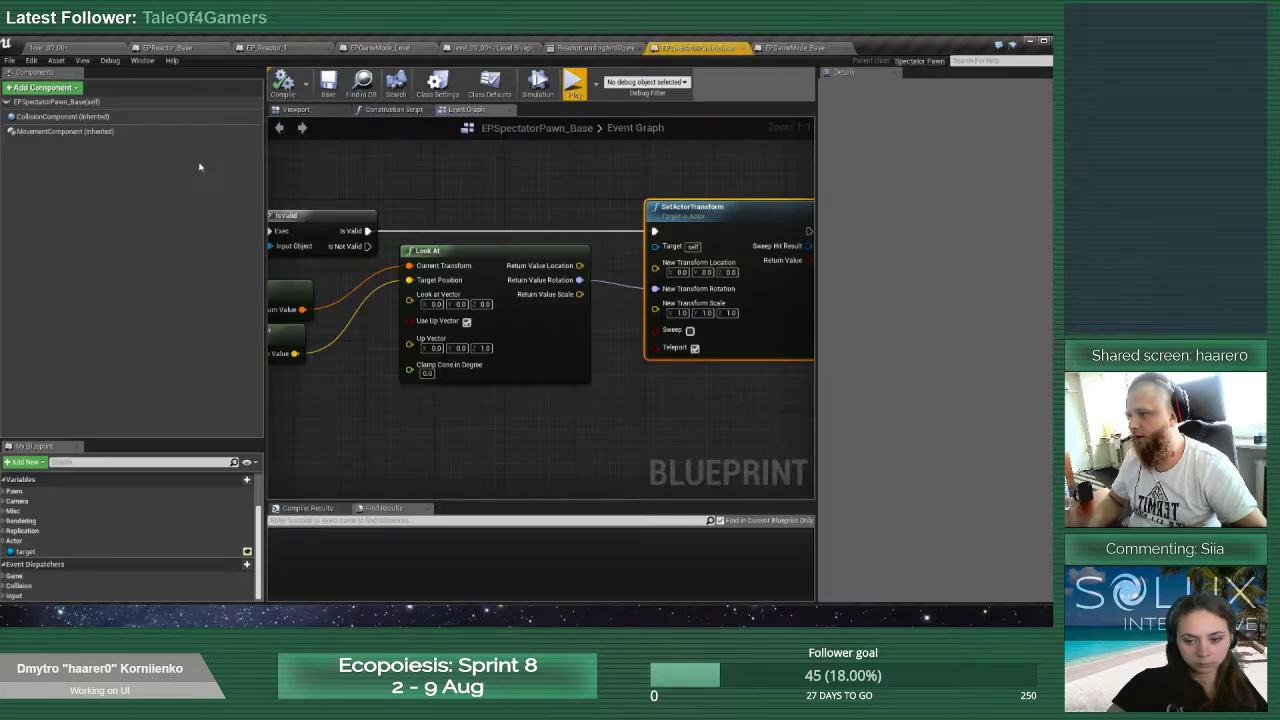
pyautogui.click(50, 131)
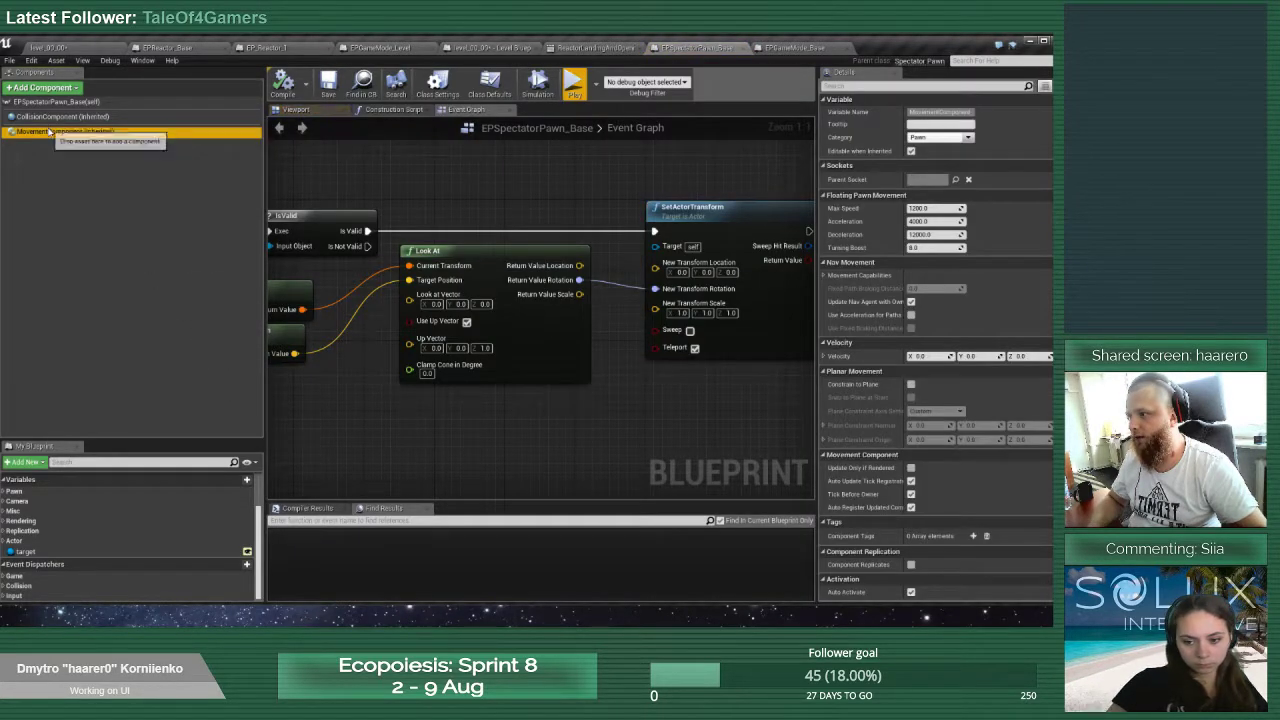
pyautogui.rightClick(53, 133)
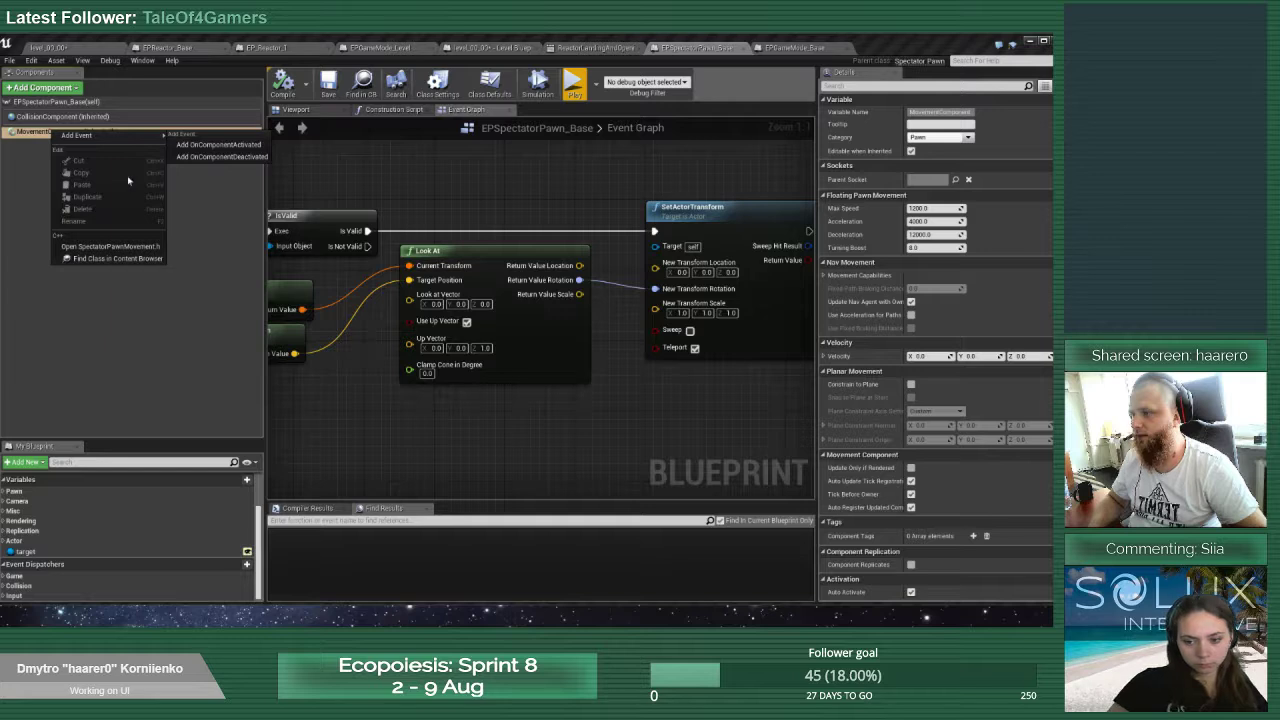
pyautogui.scroll(3, 128, 517)
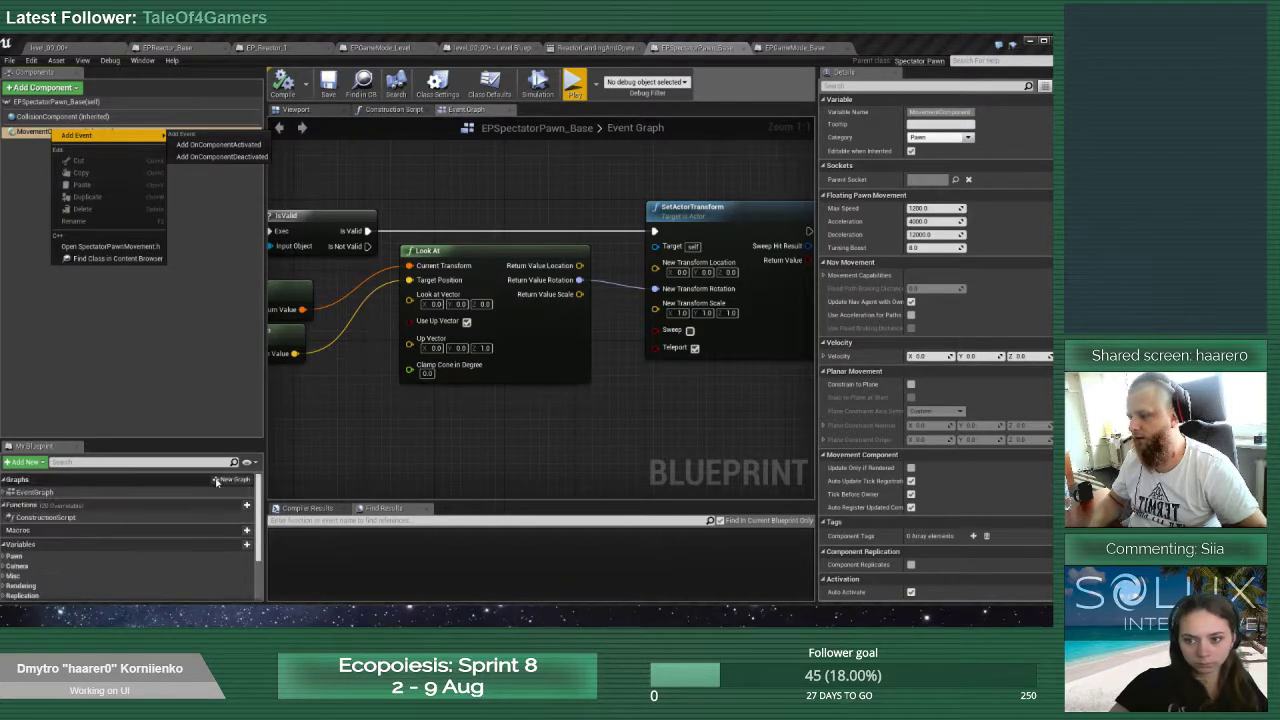
pyautogui.click(205, 505)
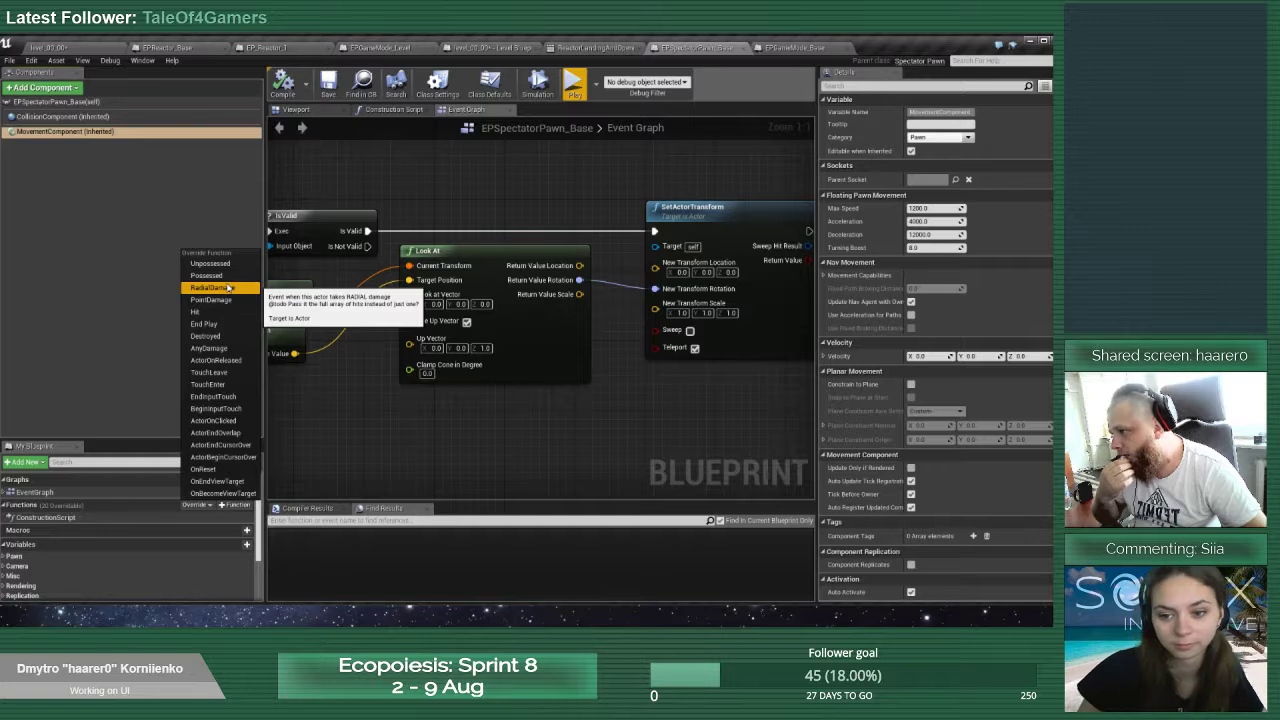
pyautogui.click(90, 235)
# Add a Camera component to EPSpectatorPawn_Base and compile the blueprint
pyautogui.click(295, 110)
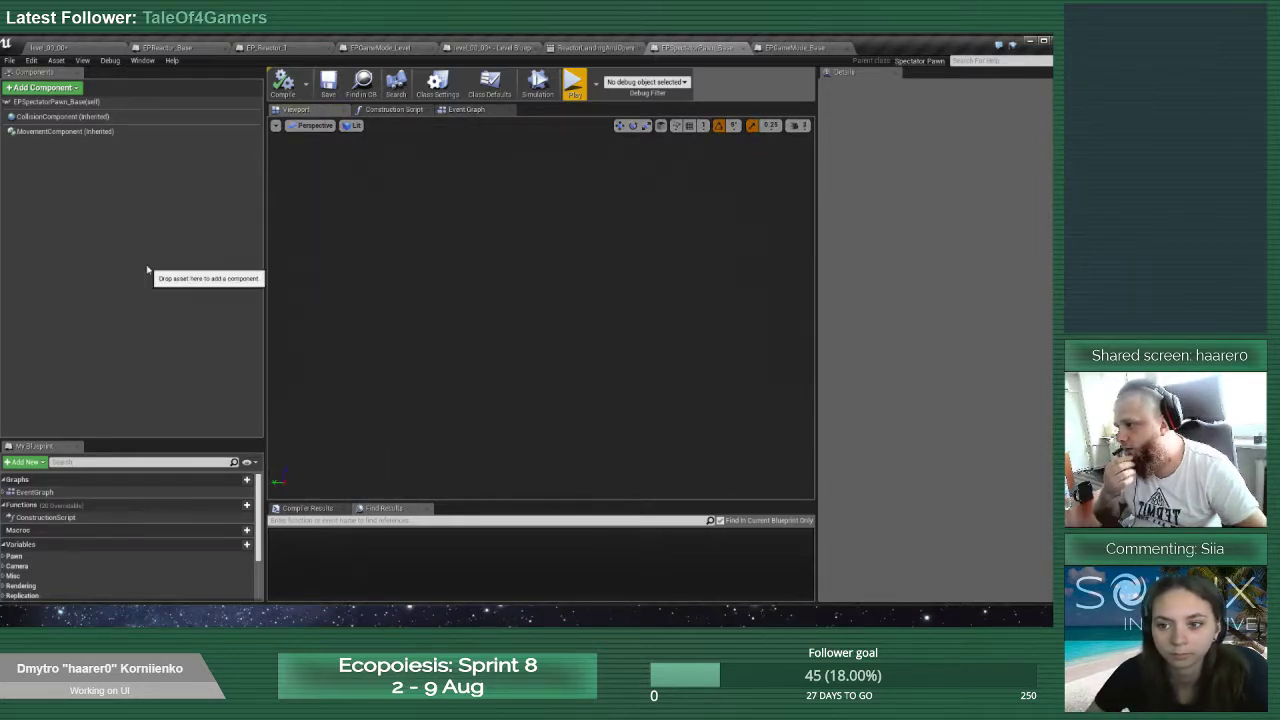
pyautogui.click(55, 87)
pyautogui.write('ca')
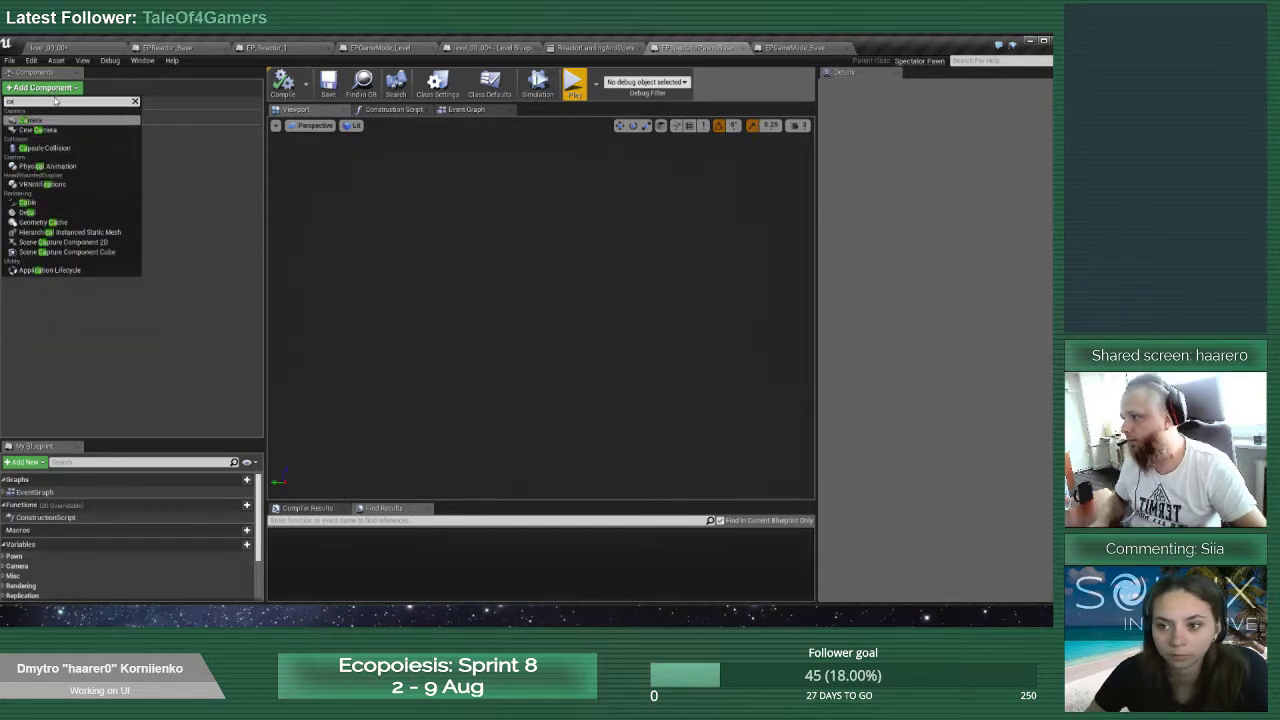
pyautogui.click(54, 121)
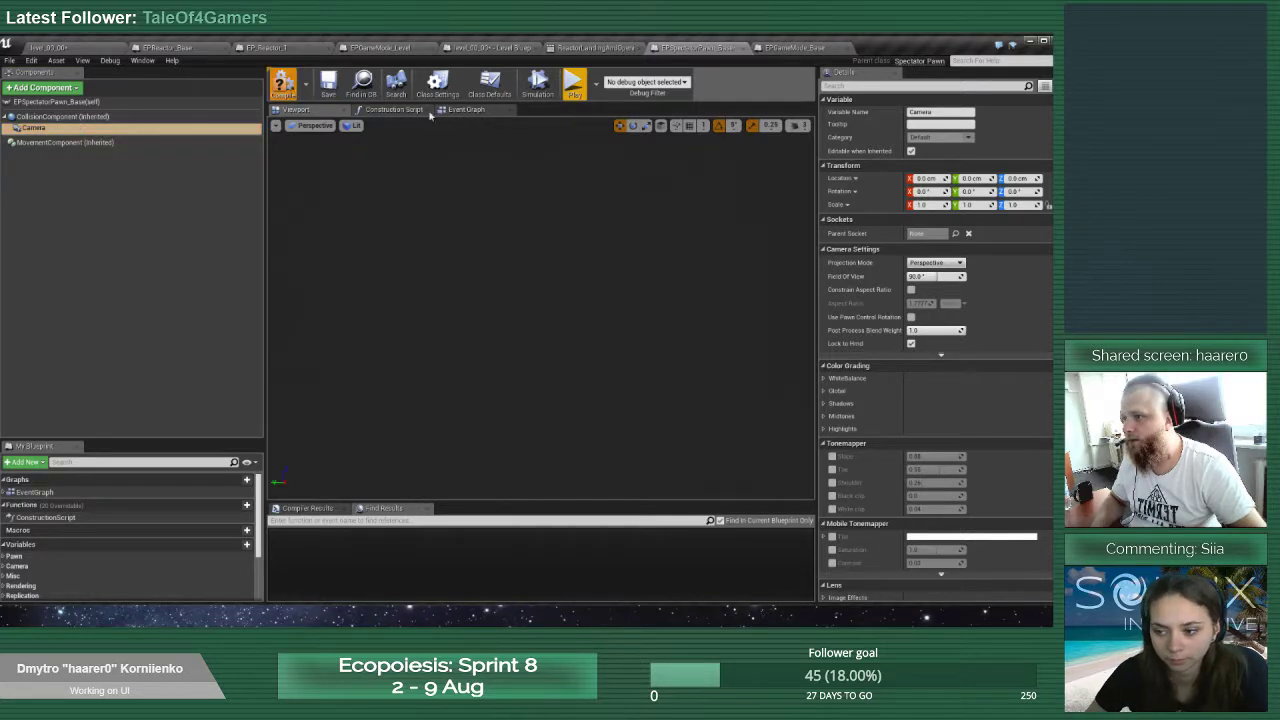
pyautogui.click(290, 87)
# Add a SetWorldRotation node for the Camera in the event graph and feed it Look At's Return Value Rotation
pyautogui.click(468, 111)
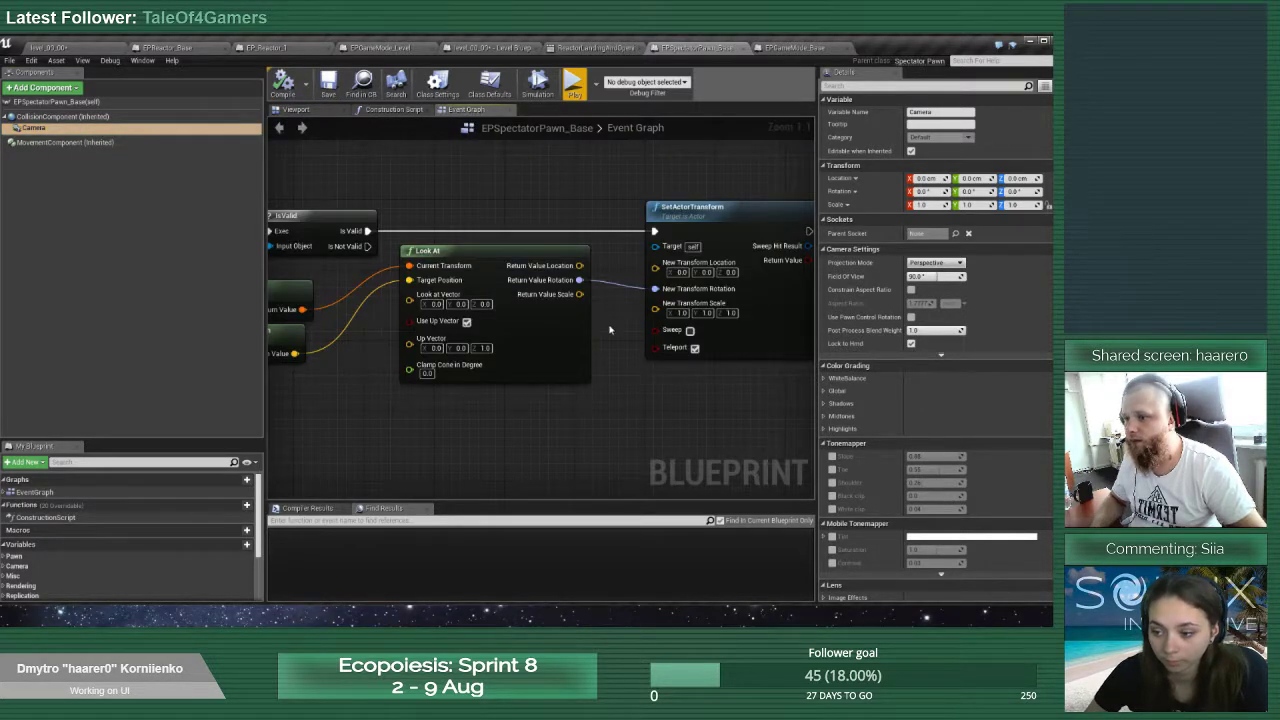
pyautogui.moveTo(20, 138); pyautogui.dragTo(600, 437)
pyautogui.write('rot')
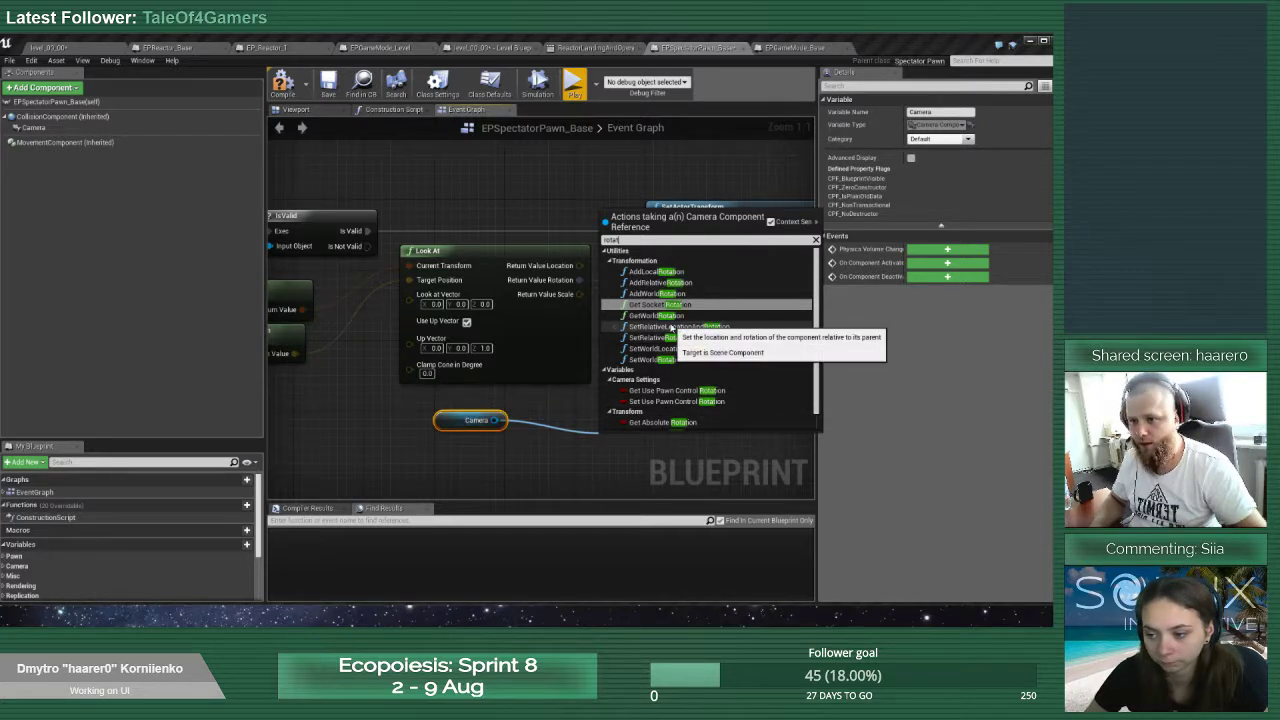
pyautogui.write('ation')
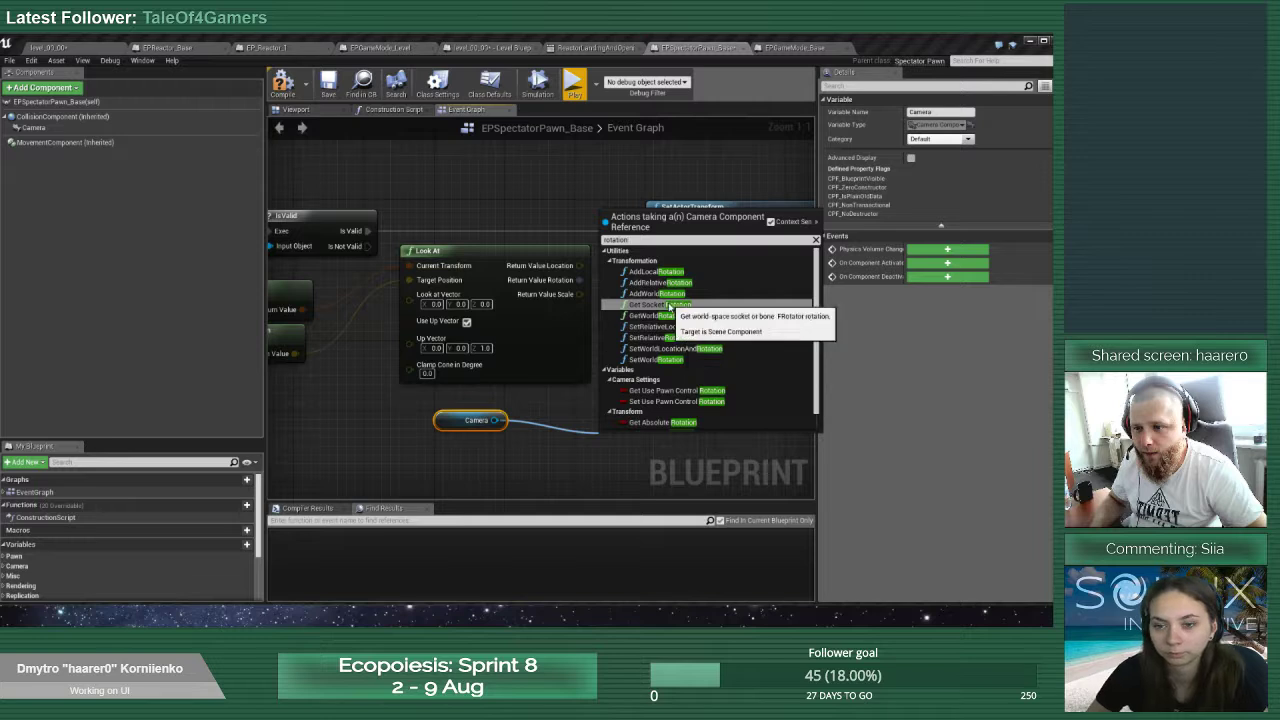
pyautogui.click(672, 360)
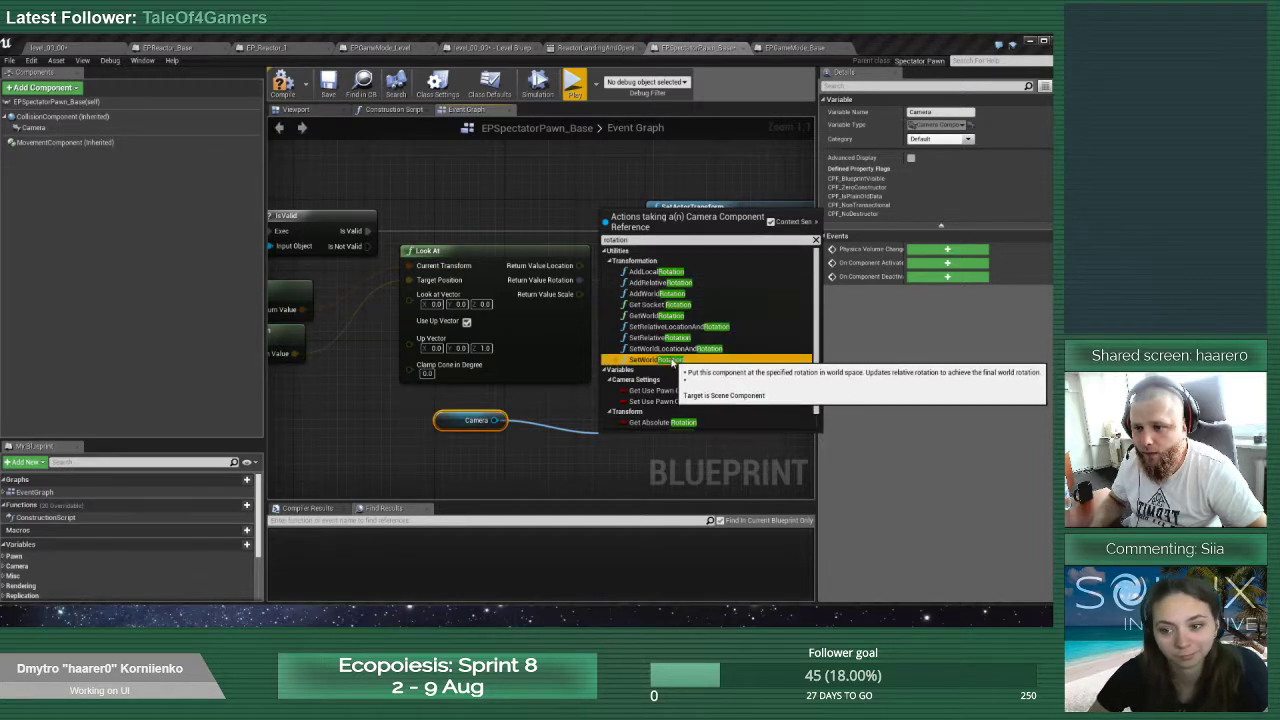
pyautogui.moveTo(579, 280); pyautogui.dragTo(614, 325)
# Replace SetActorTransform with SetWorldRotation by deleting the old node and executing the new one from Is Valid, and compile
pyautogui.moveTo(632, 266)
pyautogui.mouseDown(button='right')
pyautogui.moveTo(654, 286)
pyautogui.moveTo(539, 348)
pyautogui.moveTo(540, 360)
pyautogui.moveTo(623, 285)
pyautogui.mouseUp(button='right')
pyautogui.click(609, 166)
pyautogui.press('Delete')
pyautogui.moveTo(590, 403); pyautogui.dragTo(598, 157)
pyautogui.moveTo(424, 196); pyautogui.dragTo(600, 208, button='right')
pyautogui.moveTo(440, 196); pyautogui.dragTo(695, 188)
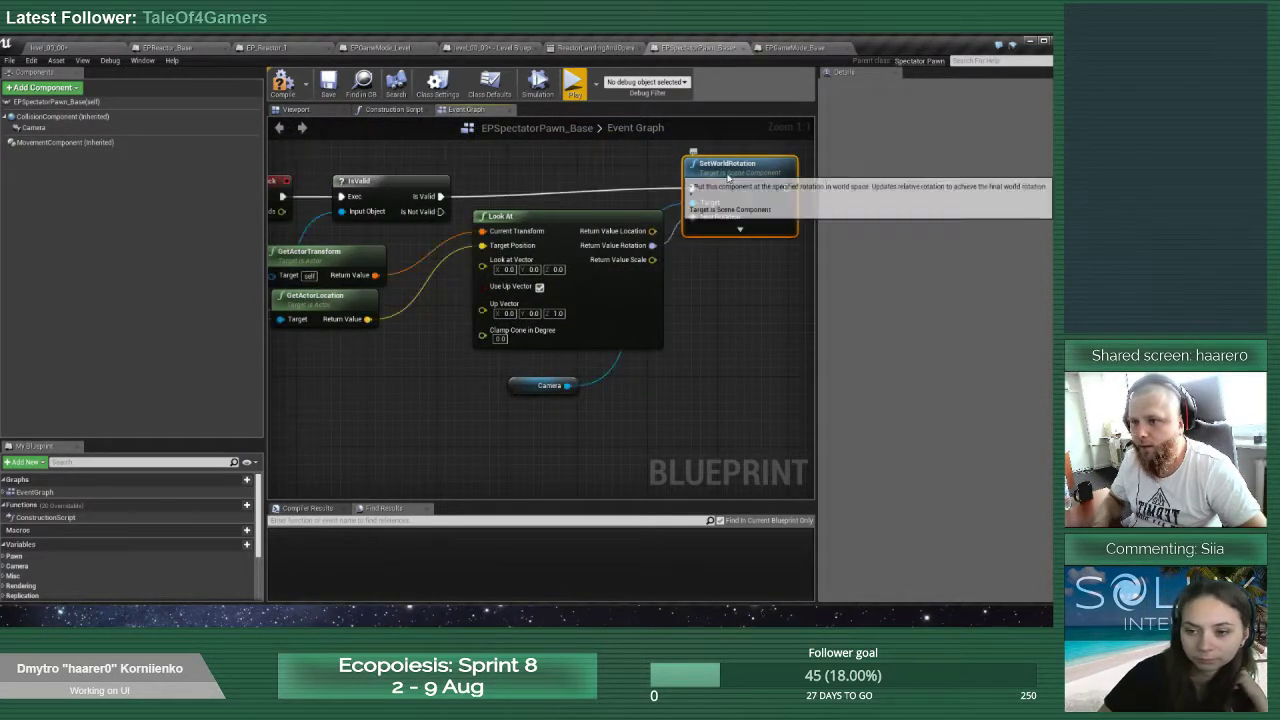
pyautogui.click(283, 85)
# Play-test the level to check how the spectator camera follows the reactor, and stop the session
pyautogui.click(64, 48)
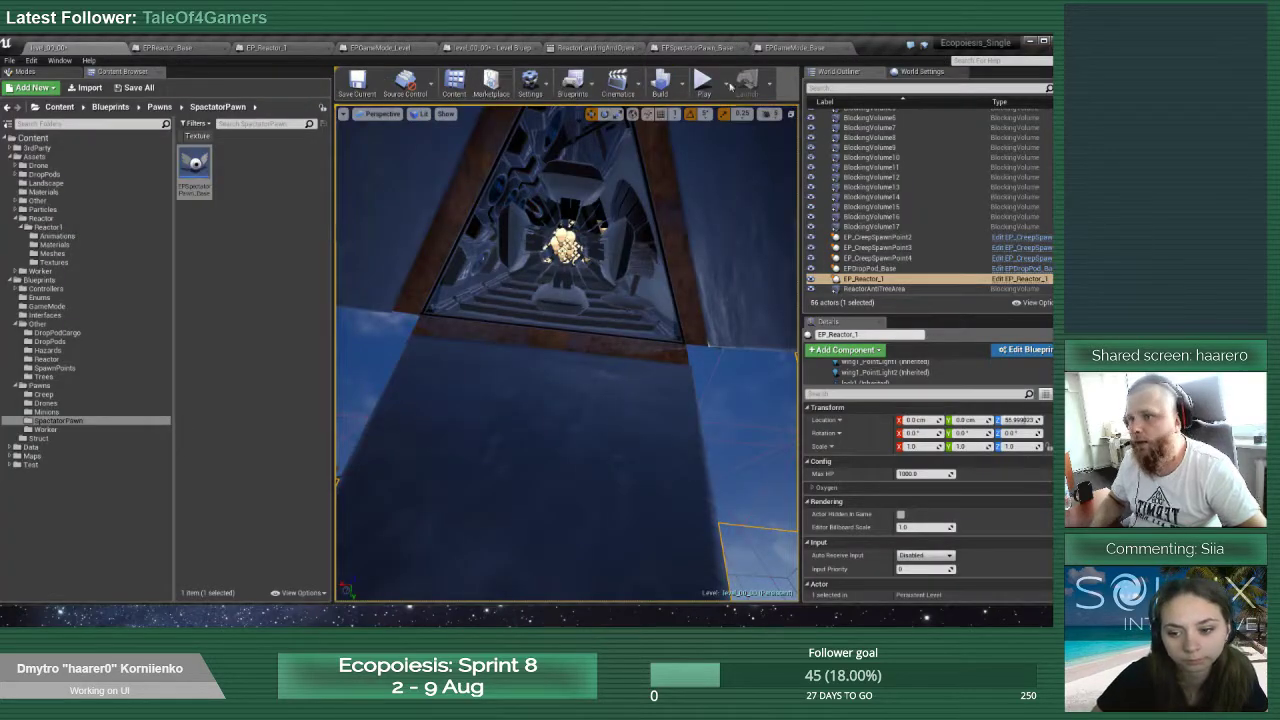
pyautogui.click(703, 82)
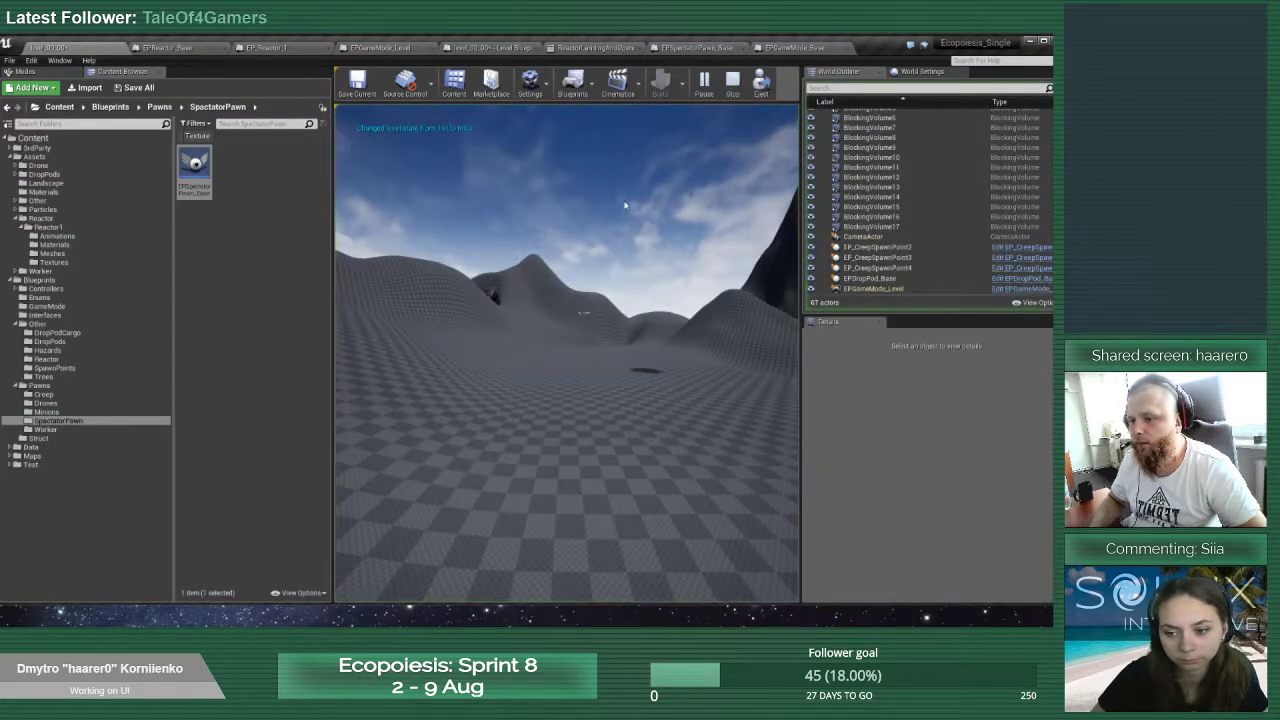
pyautogui.click(732, 82)
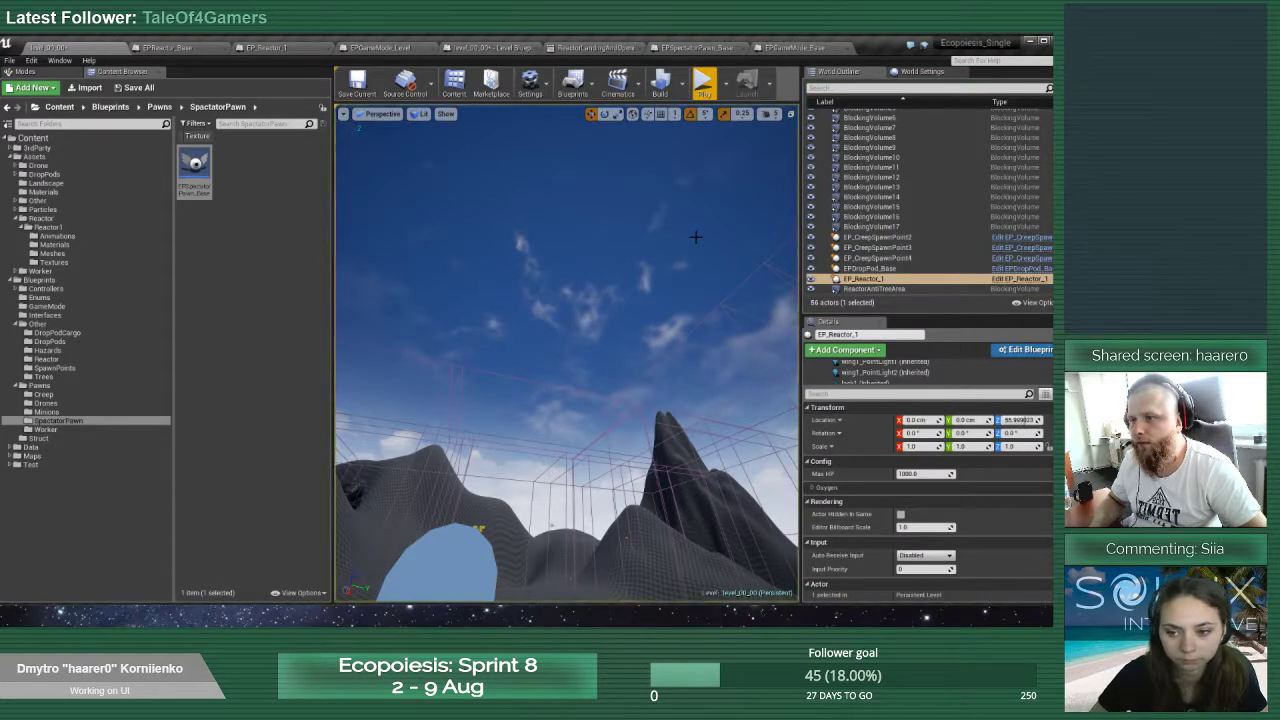
# Select the PlayerStart in the level and move it to a new position away from the reactor
pyautogui.press('f')
pyautogui.press('s')
pyautogui.moveTo(553, 258); pyautogui.dragTo(588, 314, button='right')
pyautogui.click(541, 323)
pyautogui.press('a')
pyautogui.moveTo(556, 331); pyautogui.dragTo(781, 367)
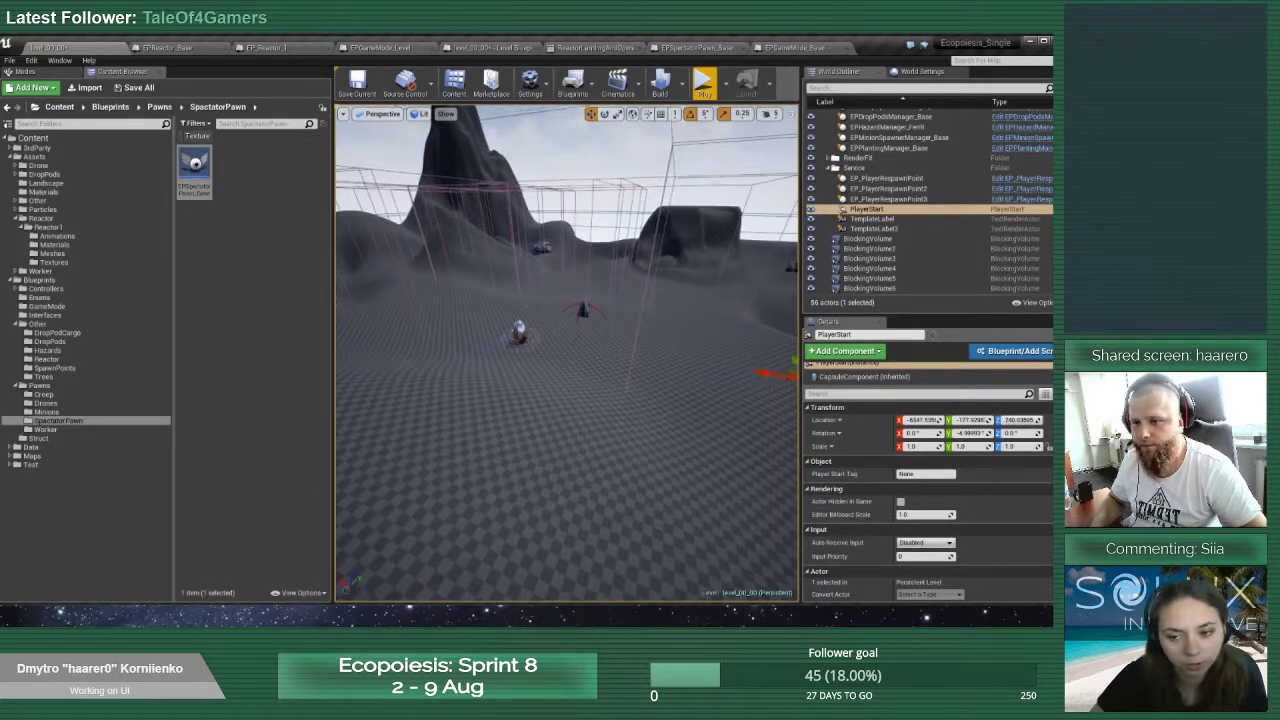
# Play-test the level from the new PlayerStart position and stop the session
pyautogui.moveTo(781, 367); pyautogui.dragTo(702, 325, button='right')
pyautogui.click(704, 84)
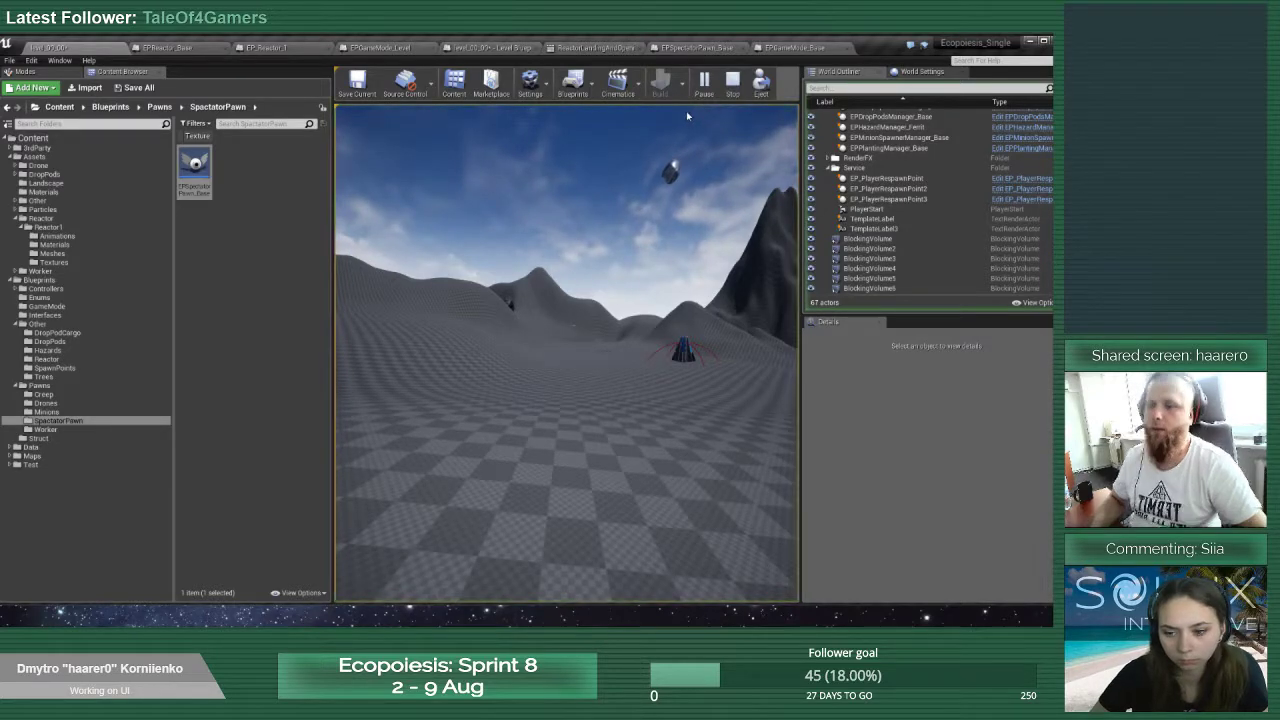
pyautogui.press('Escape')
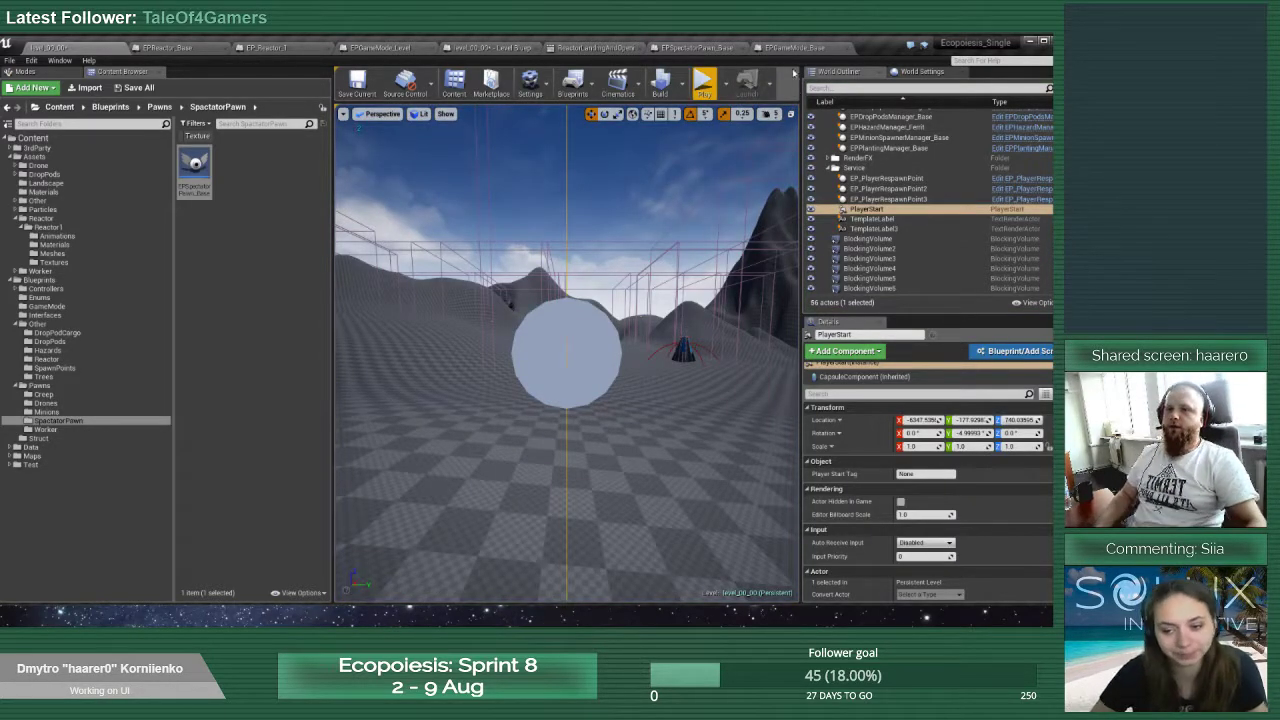
# In EP_Reactor_1's event graph, set the Play Montage node's Play Rate to 1 and save the blueprint
pyautogui.click(270, 48)
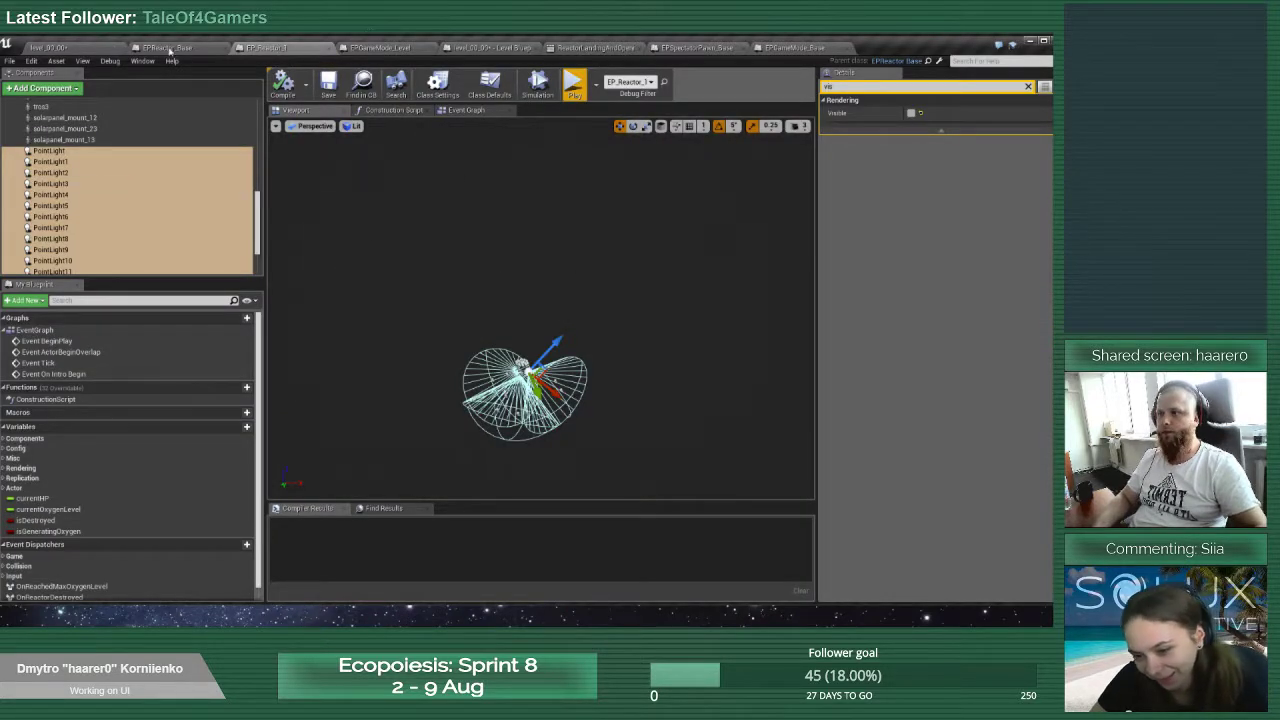
pyautogui.click(180, 48)
pyautogui.click(265, 48)
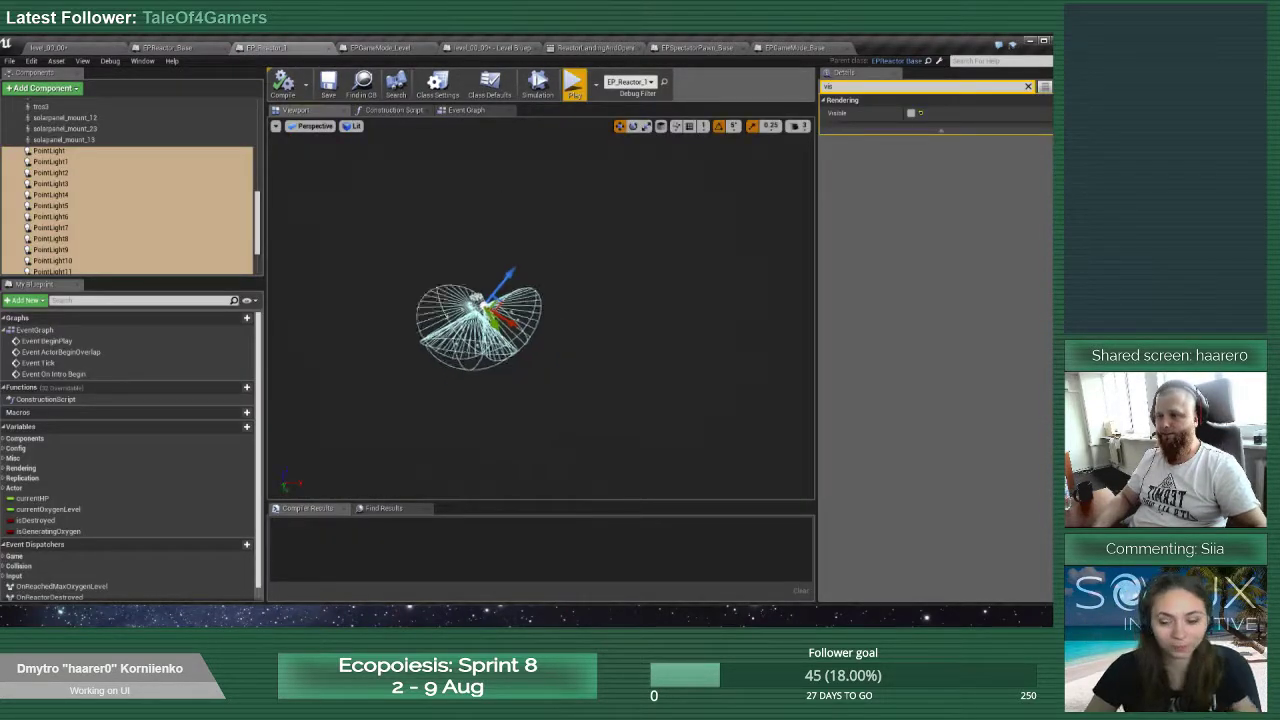
pyautogui.click(466, 110)
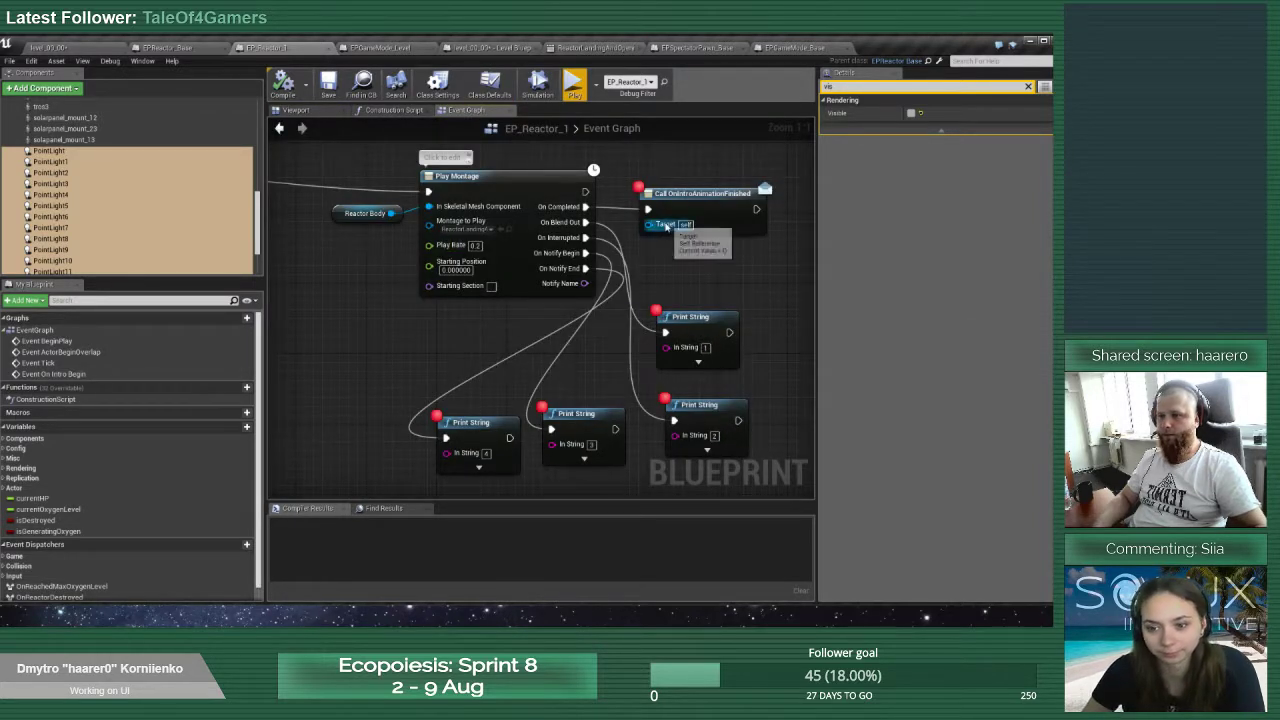
pyautogui.click(480, 240)
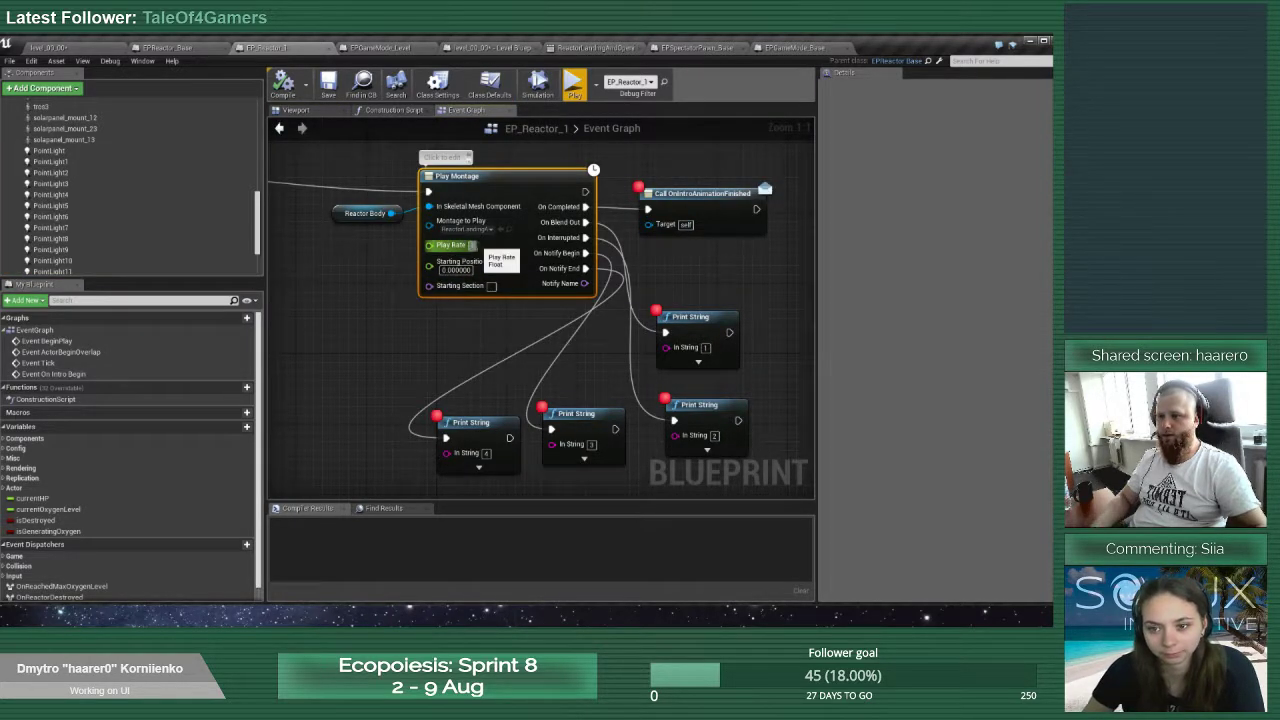
pyautogui.click(328, 86)
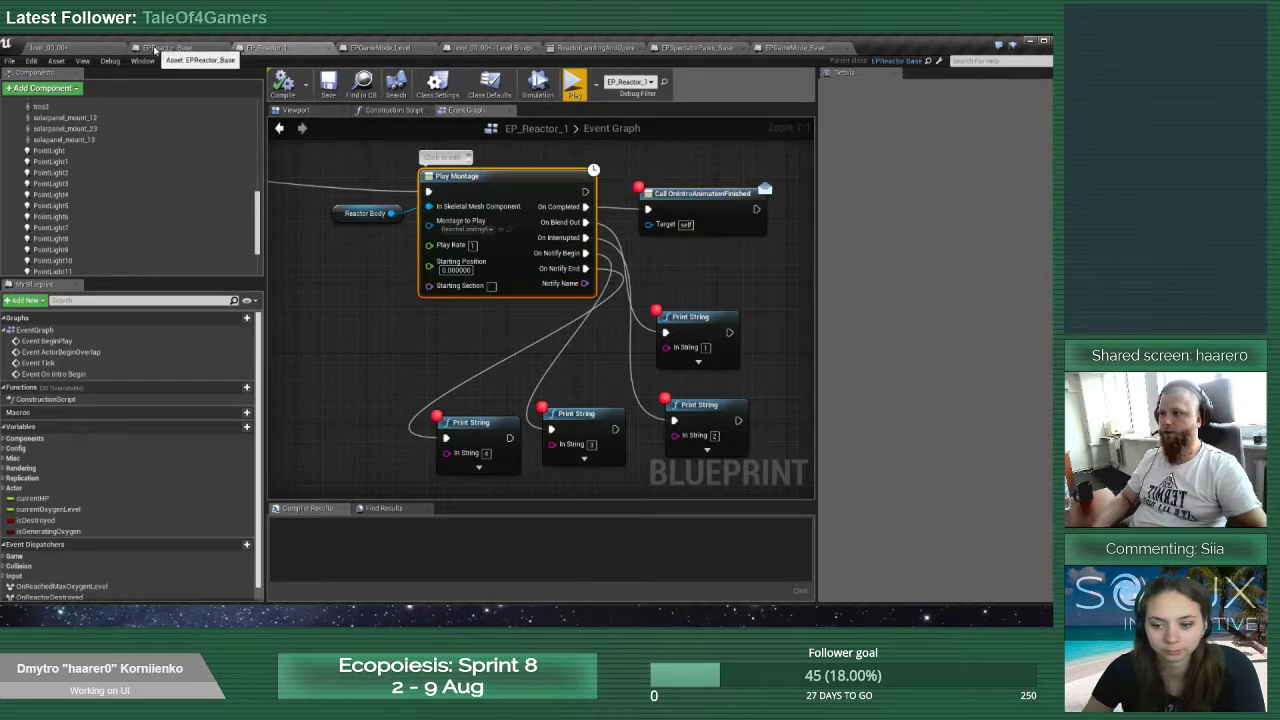
# In the ReactorLandingAndOpening montage, add a second notify track and place a Montage Notify on the lower track
pyautogui.click(598, 48)
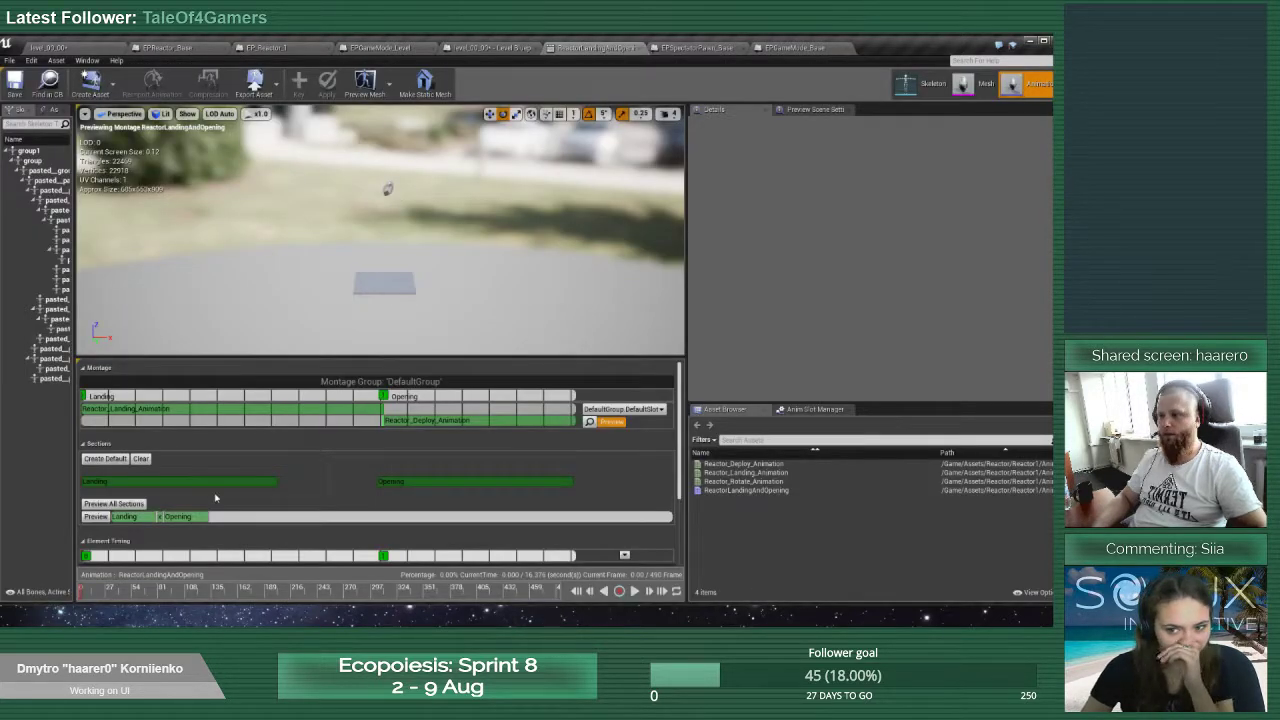
pyautogui.scroll(-3, 159, 483)
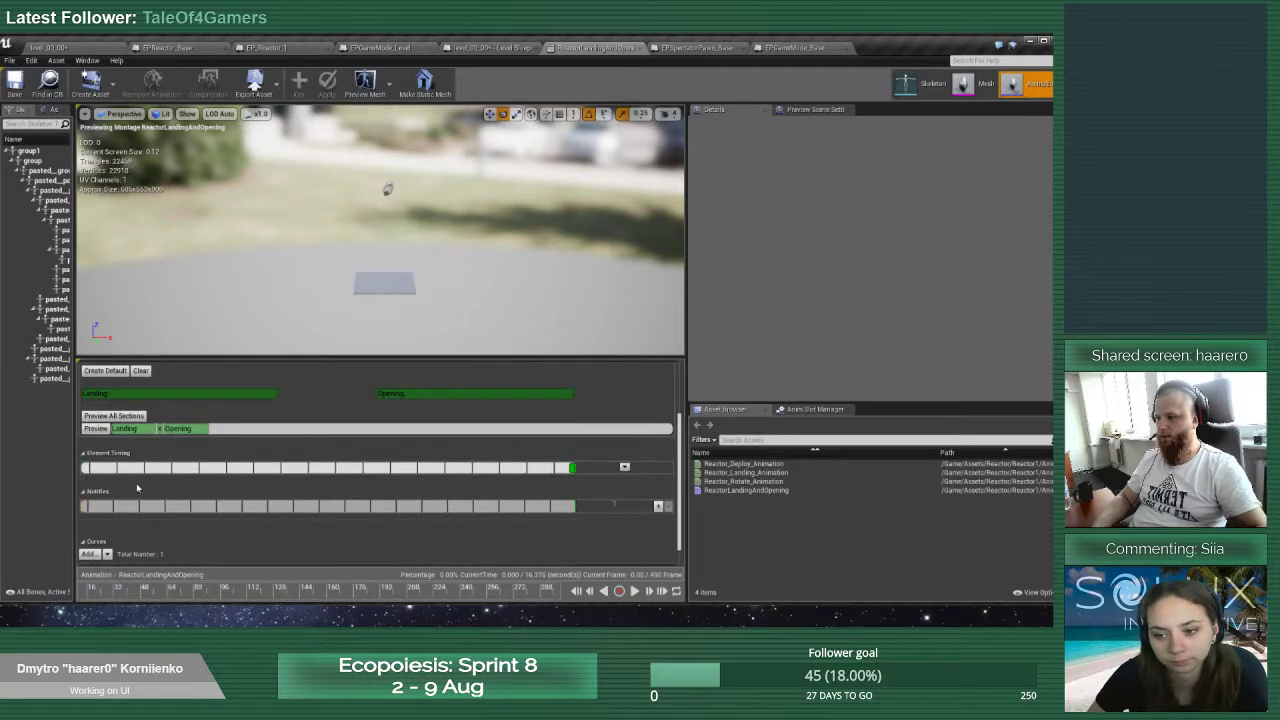
pyautogui.scroll(-4, 139, 490)
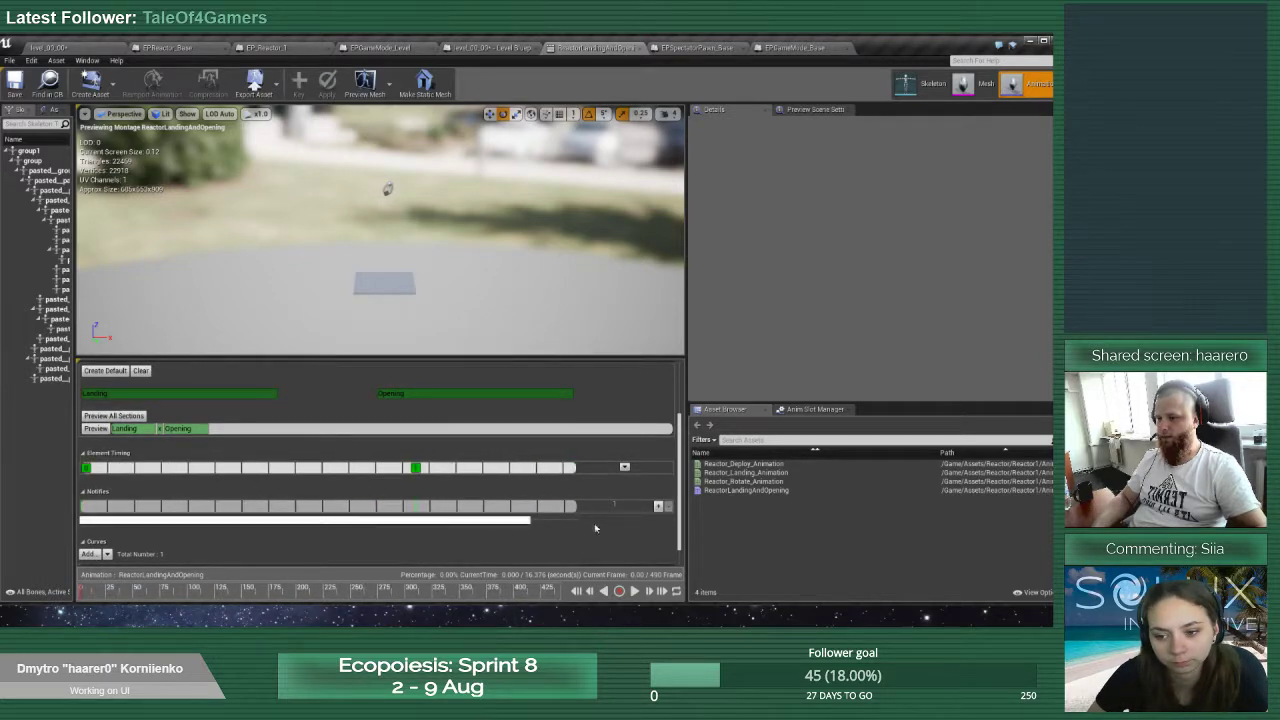
pyautogui.click(658, 507)
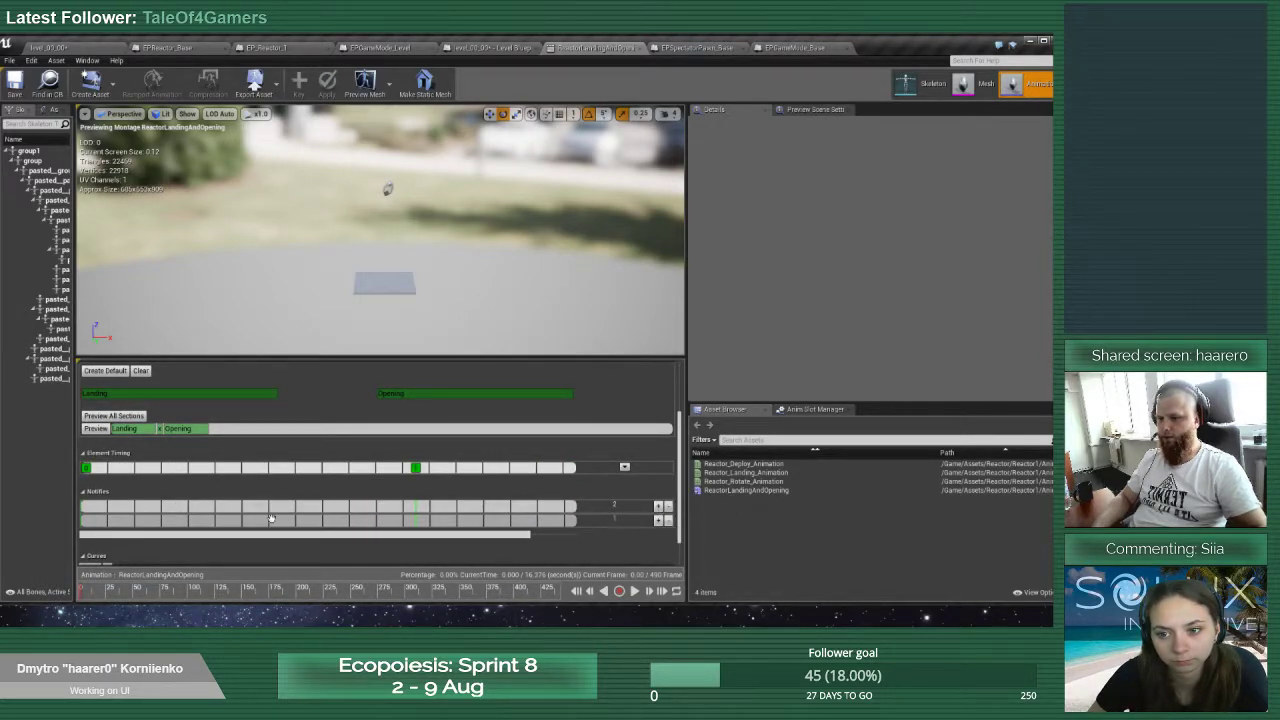
pyautogui.rightClick(128, 519)
pyautogui.moveTo(148, 536)
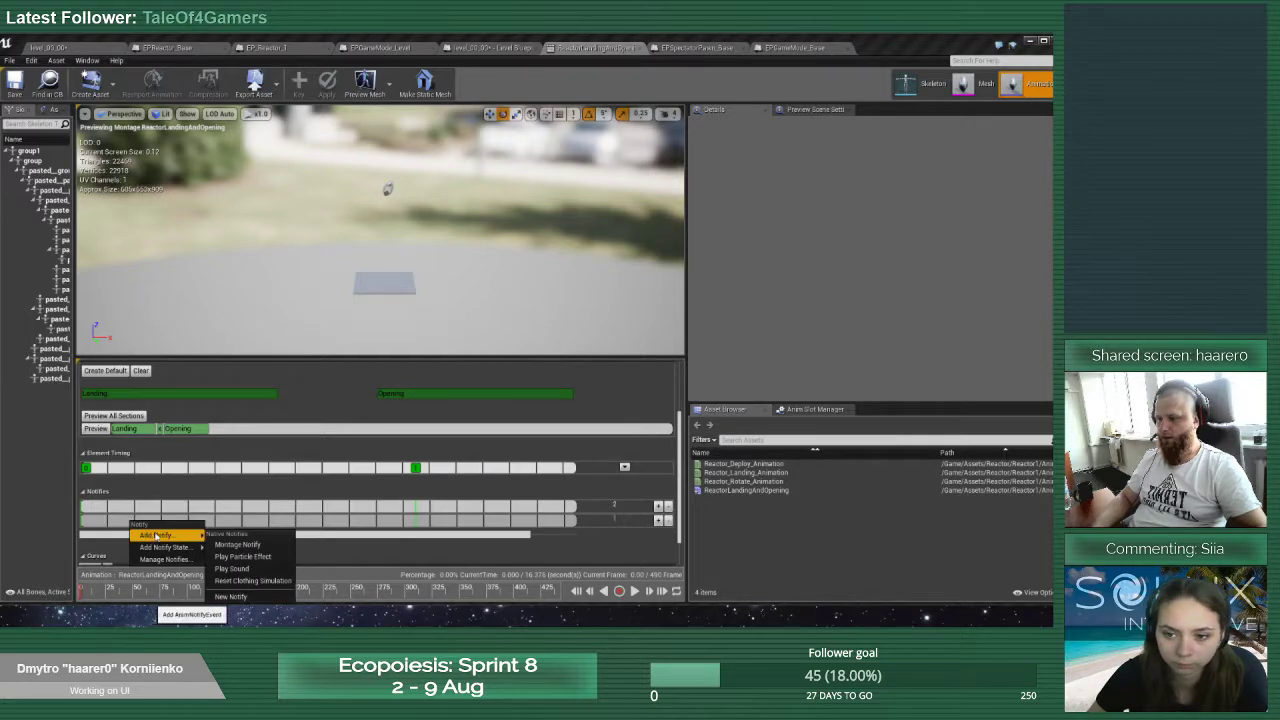
pyautogui.click(264, 549)
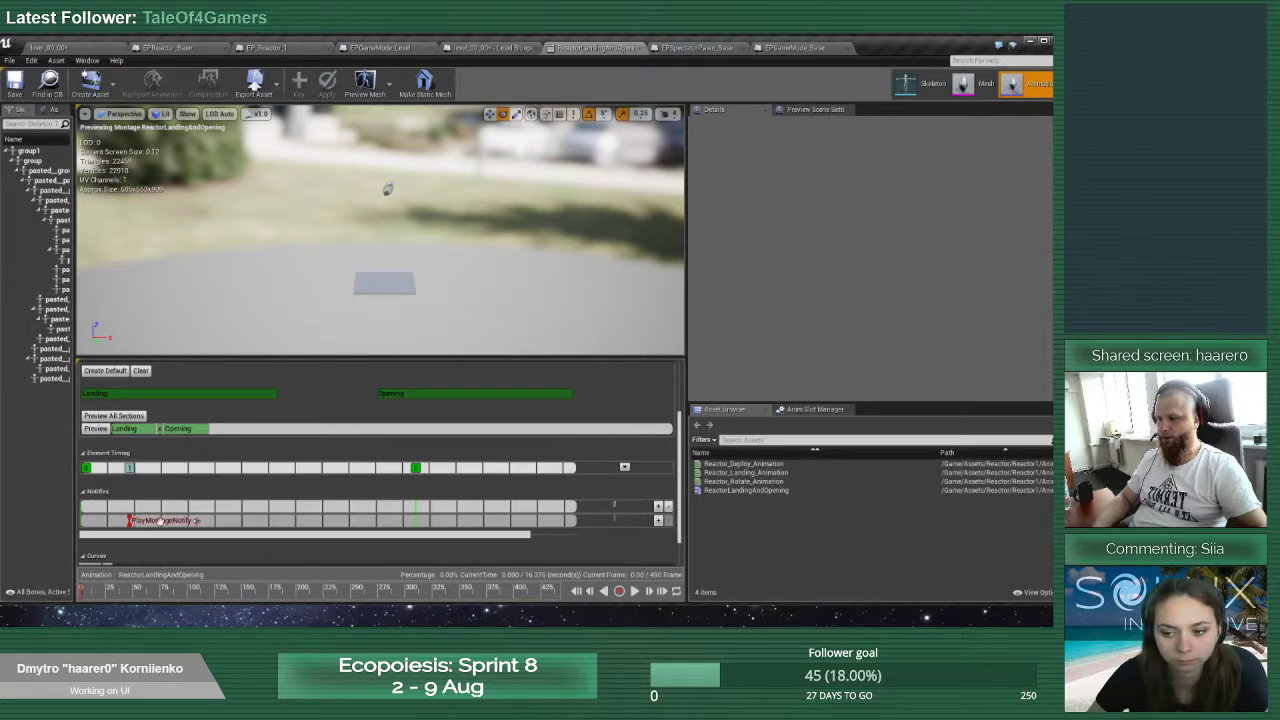
# Move the Montage Notify to the start of the montage and remove the empty extra notify track
pyautogui.click(108, 522)
pyautogui.click(251, 500)
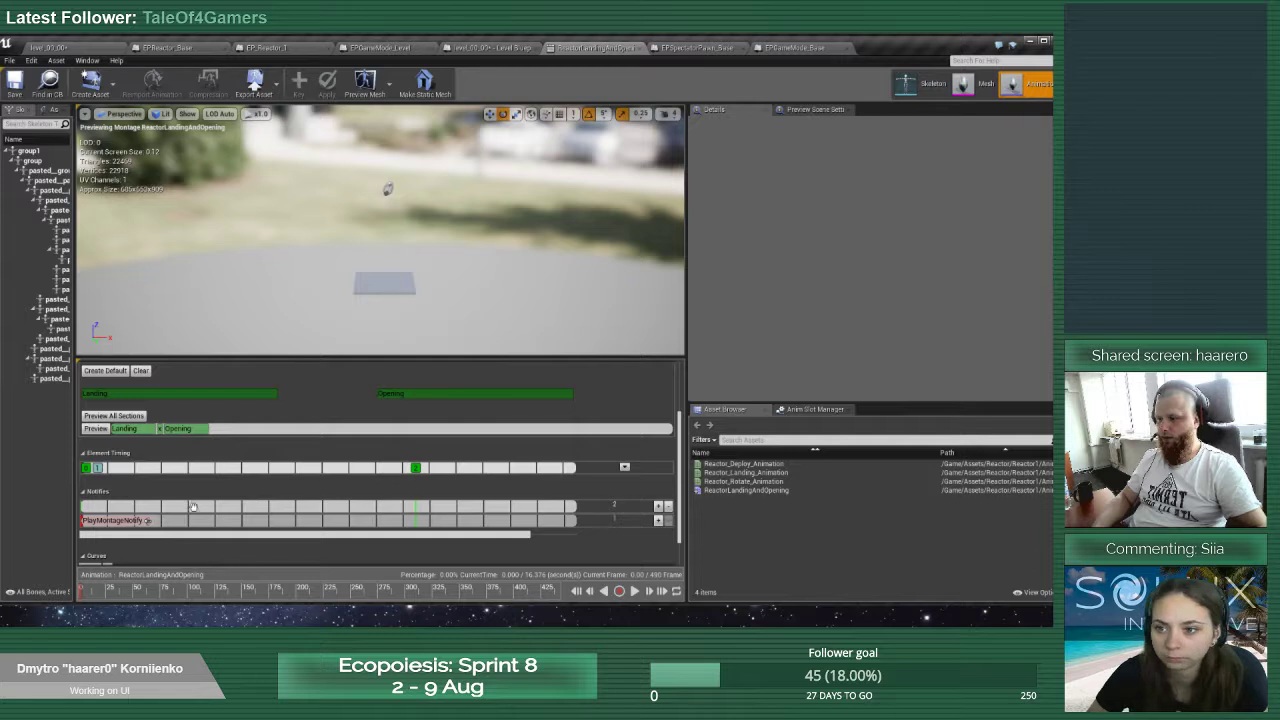
pyautogui.moveTo(110, 521)
pyautogui.mouseDown()
pyautogui.moveTo(112, 507)
pyautogui.moveTo(110, 520)
pyautogui.mouseUp()
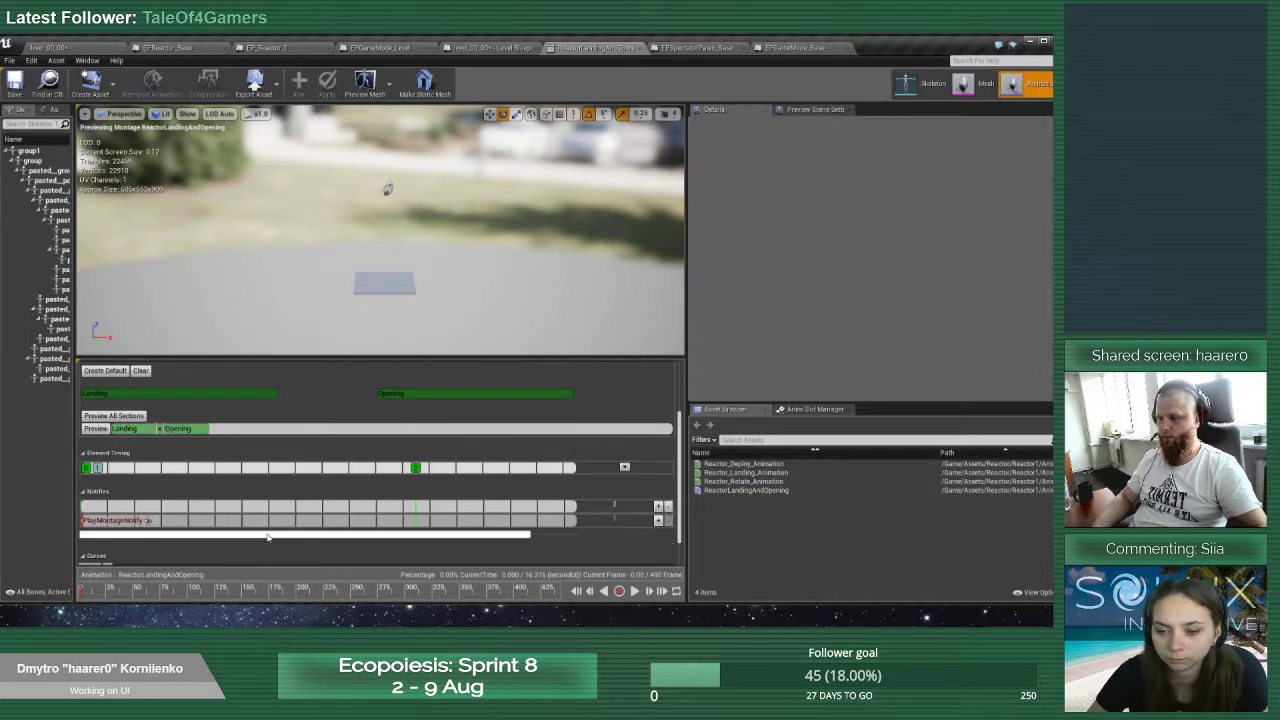
pyautogui.click(669, 507)
# Set the Montage Notify's name to OnLanded
pyautogui.click(100, 506)
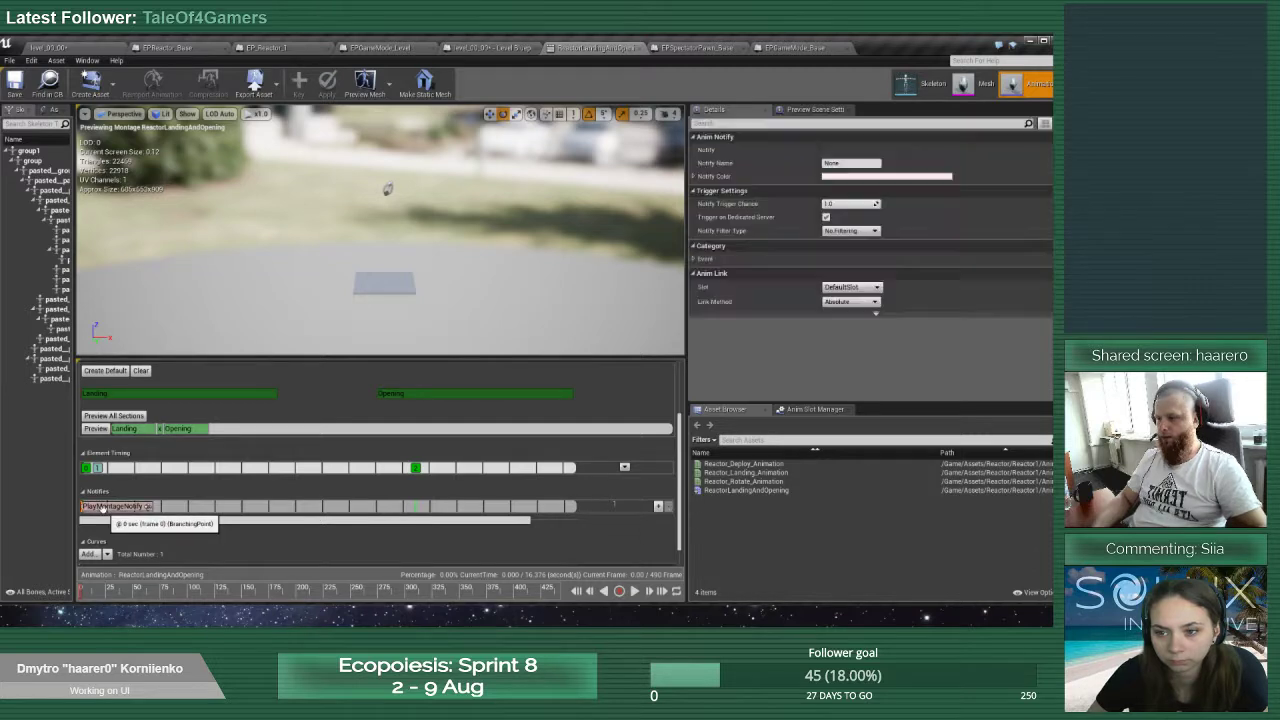
pyautogui.click(843, 162)
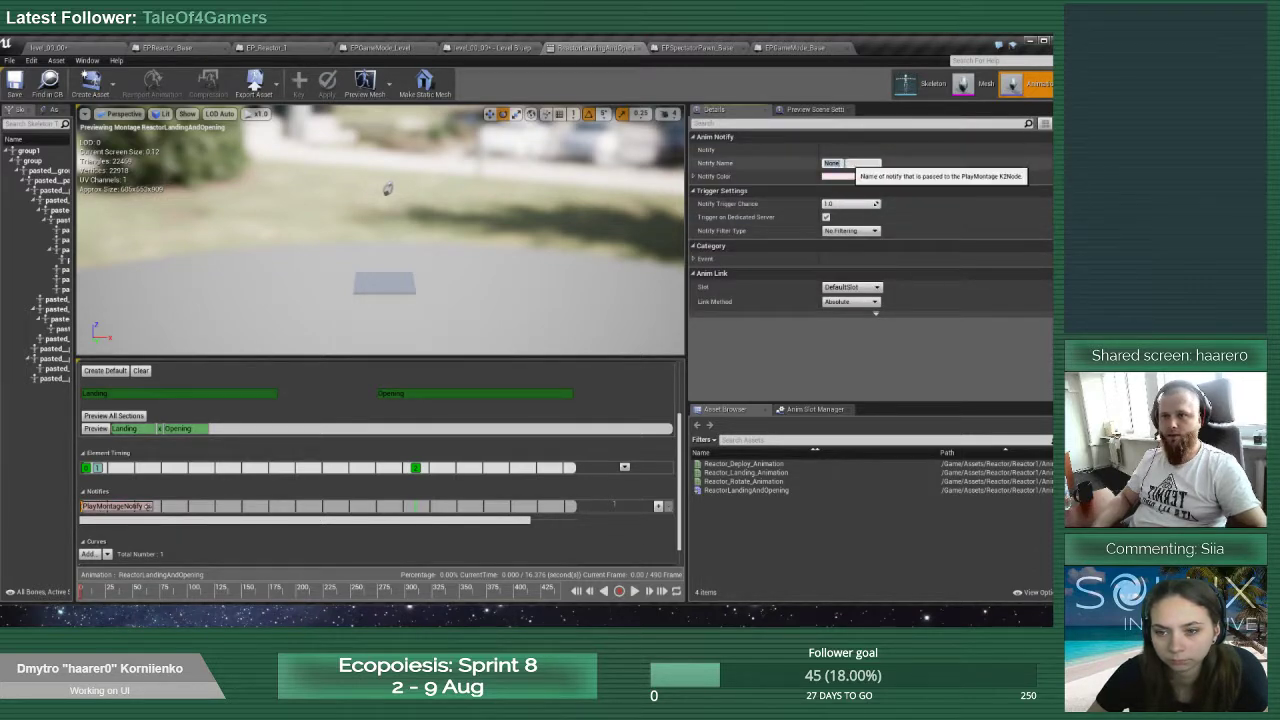
pyautogui.click(843, 162)
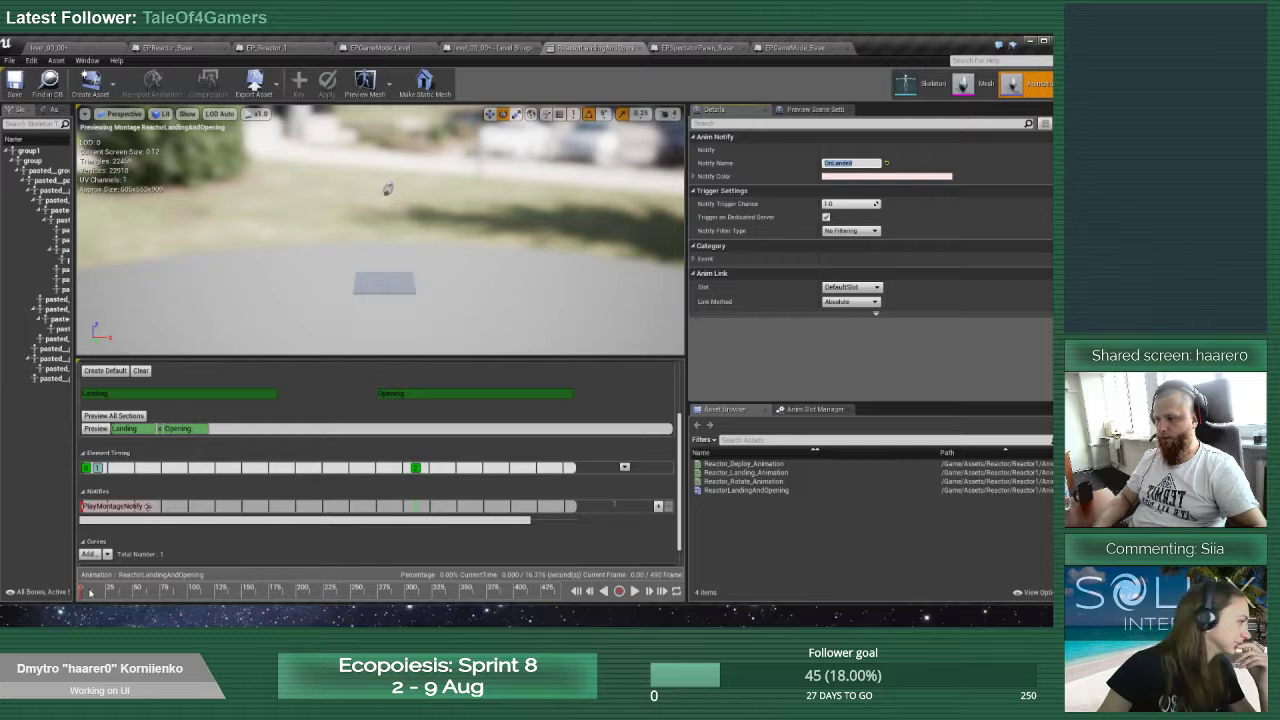
# Scrub the montage to about frame 301, just after Opening begins, and move the OnLanded notify there
pyautogui.moveTo(90, 592); pyautogui.dragTo(109, 593)
pyautogui.scroll(3, 232, 423)
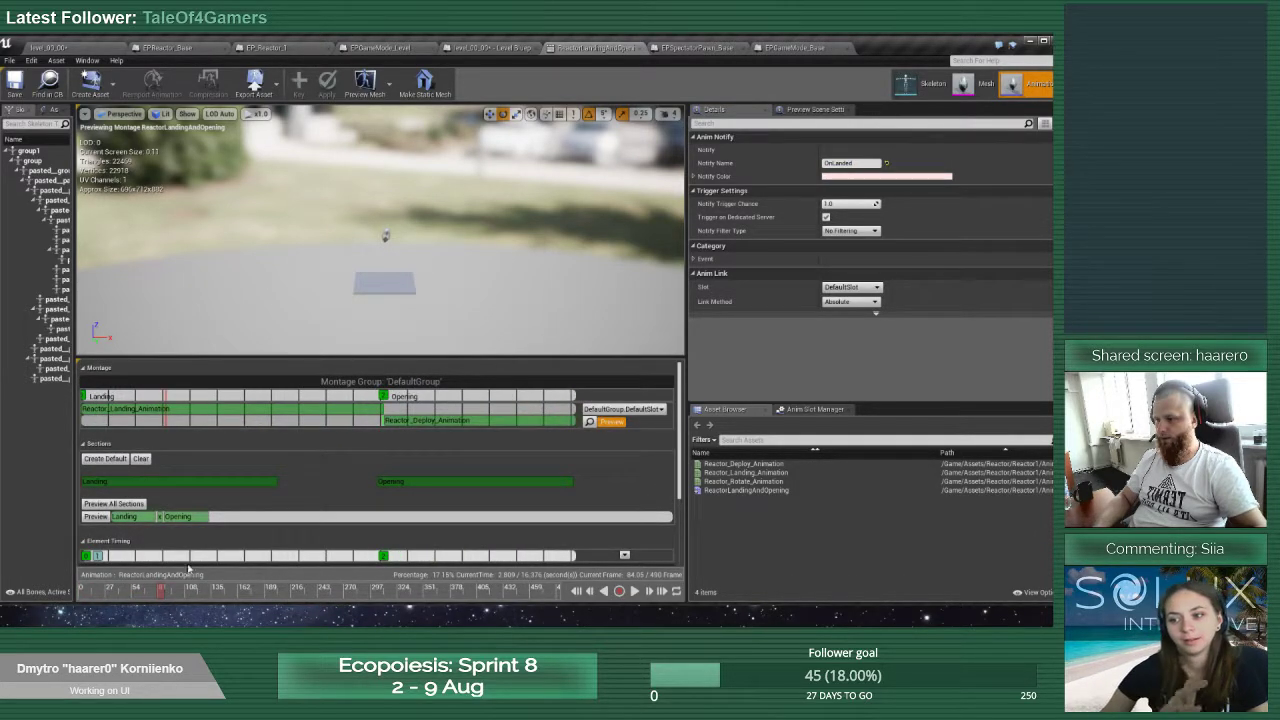
pyautogui.moveTo(171, 593); pyautogui.dragTo(270, 594)
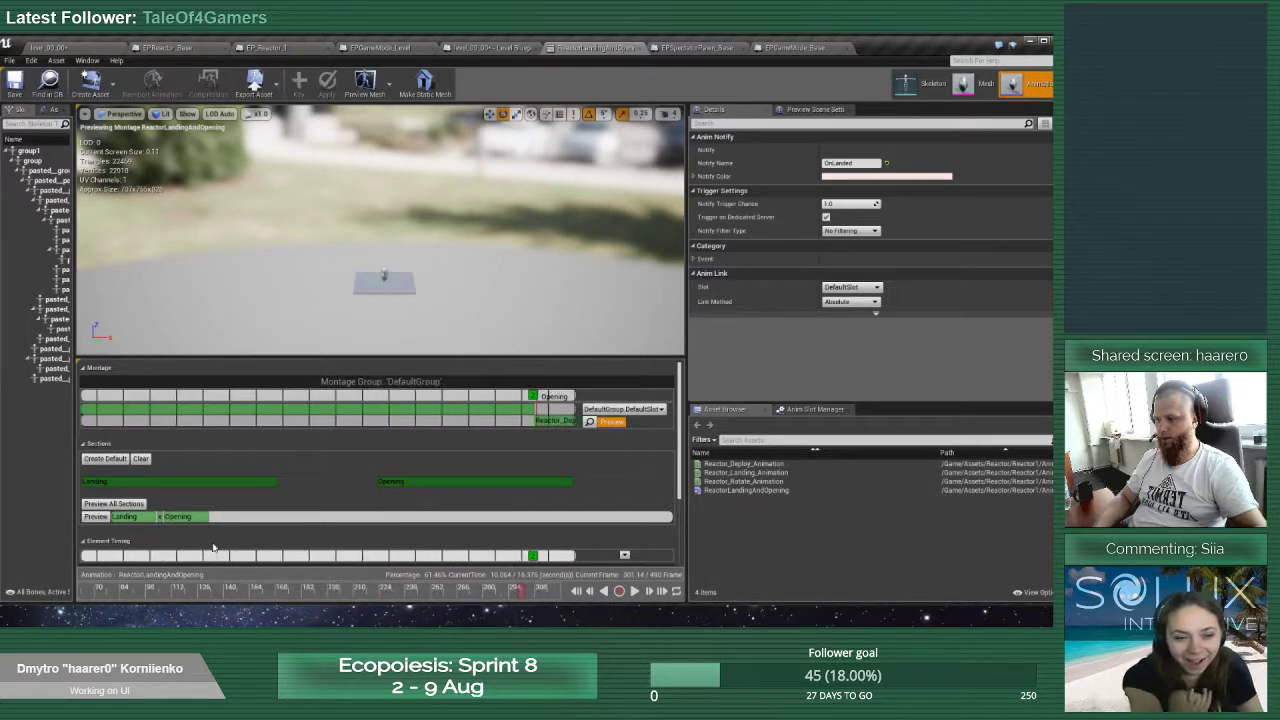
pyautogui.scroll(-3, 668, 476)
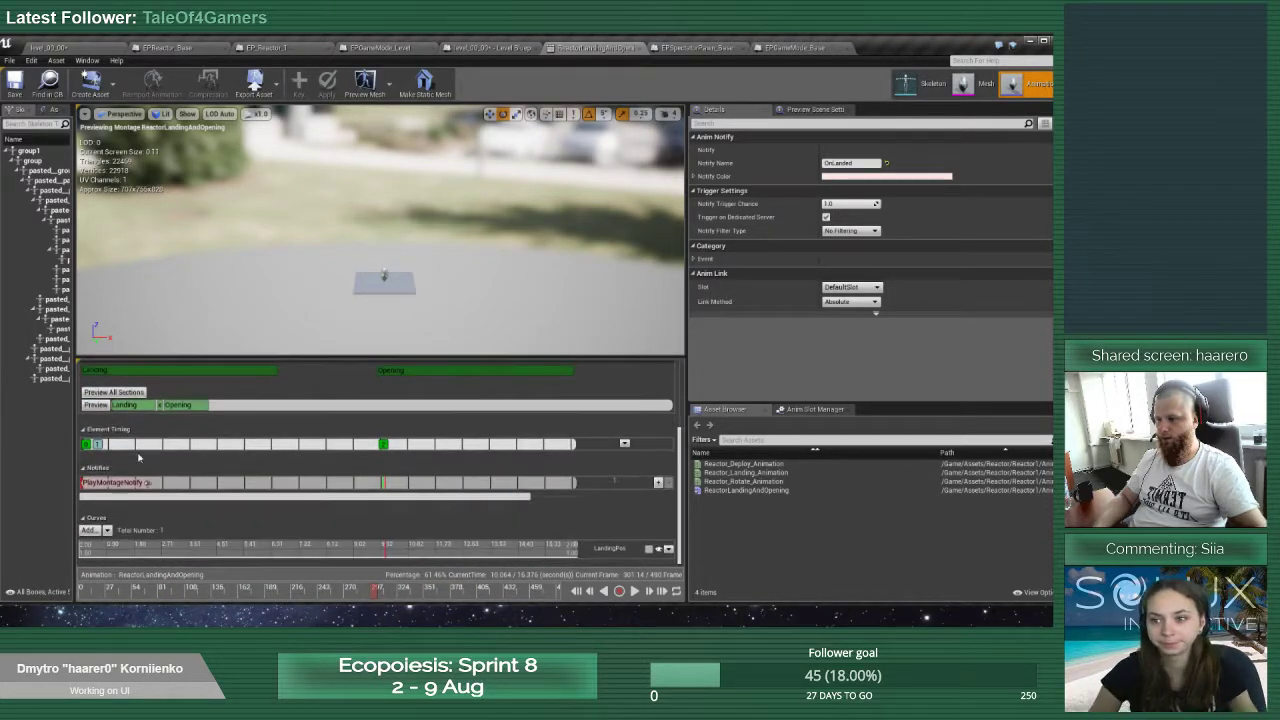
pyautogui.moveTo(115, 485)
pyautogui.mouseDown()
pyautogui.moveTo(421, 484)
pyautogui.moveTo(408, 488)
pyautogui.mouseUp()
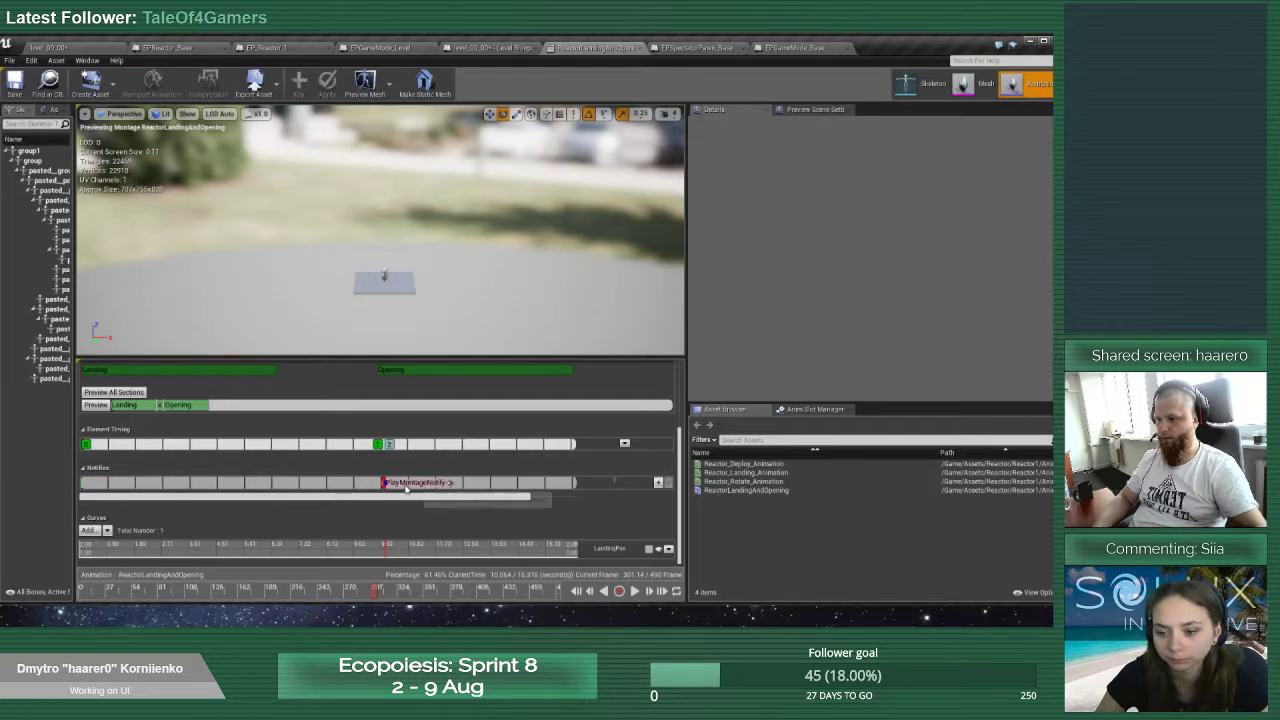
# Preview the reactor's deploy animation up close and set the playhead to about frame 323 in the Opening section
pyautogui.scroll(3, 676, 490)
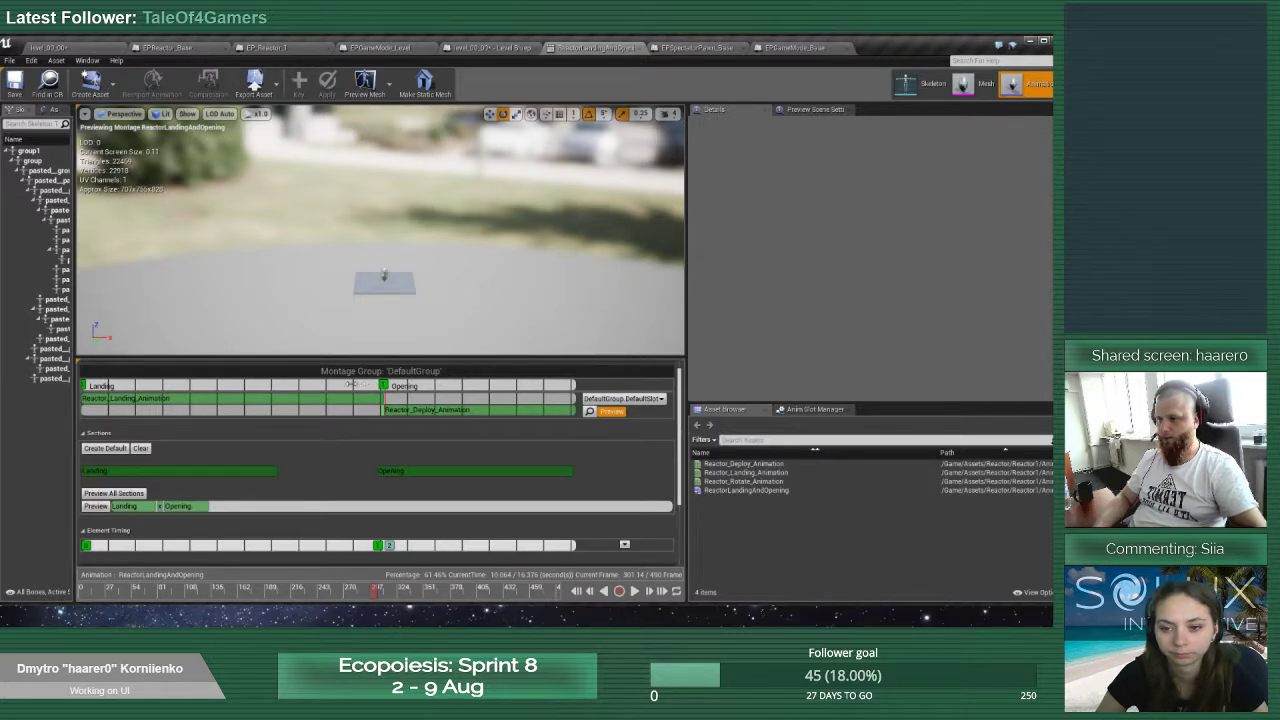
pyautogui.moveTo(357, 593); pyautogui.dragTo(381, 597)
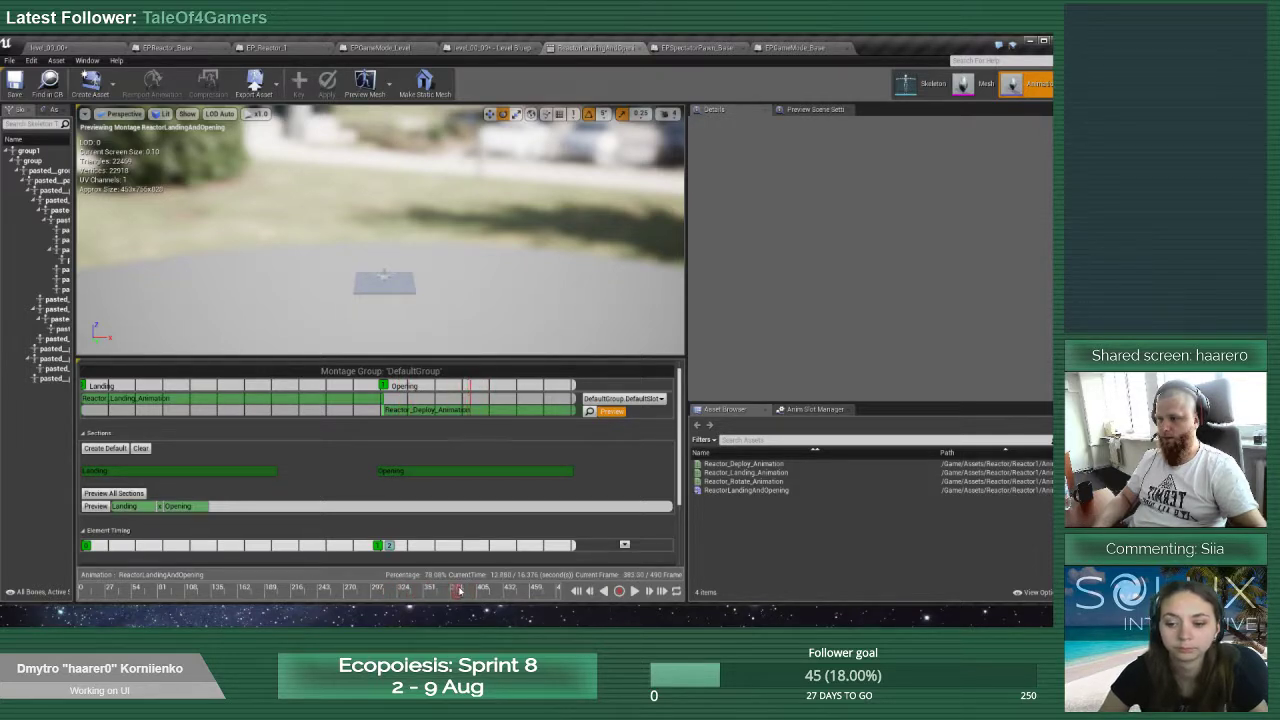
pyautogui.moveTo(371, 566); pyautogui.dragTo(391, 572)
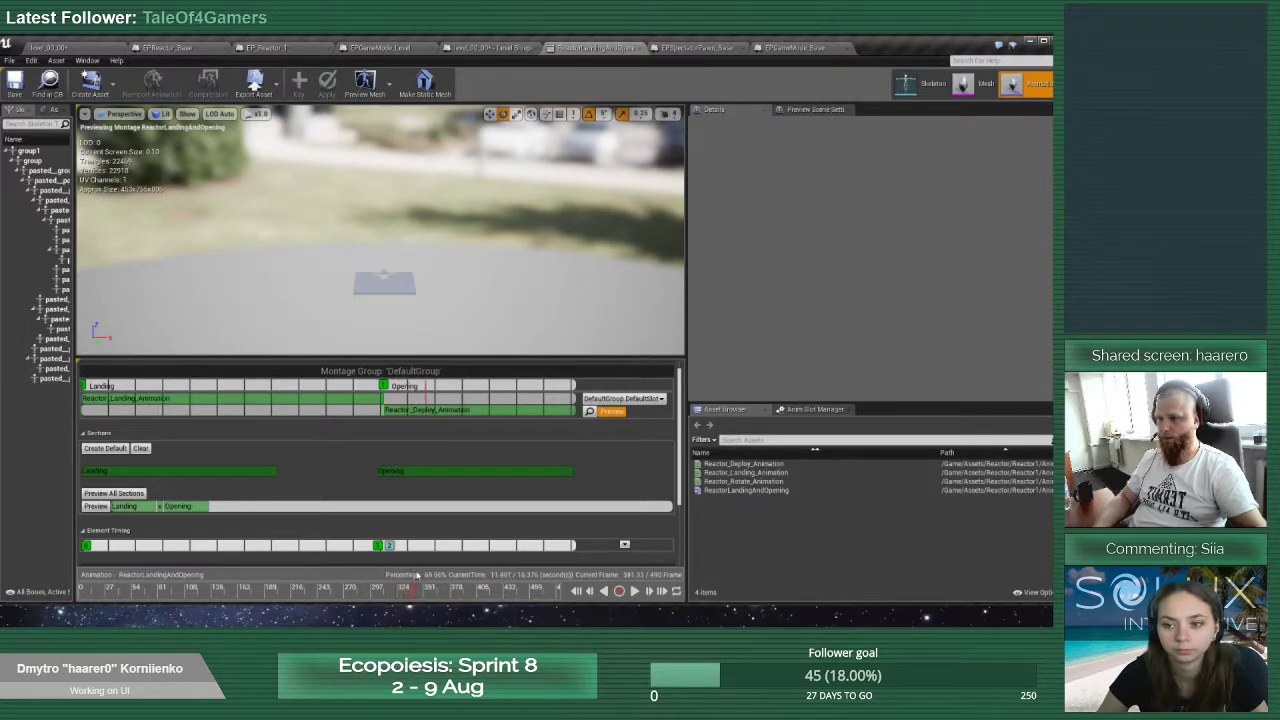
pyautogui.scroll(5, 440, 461)
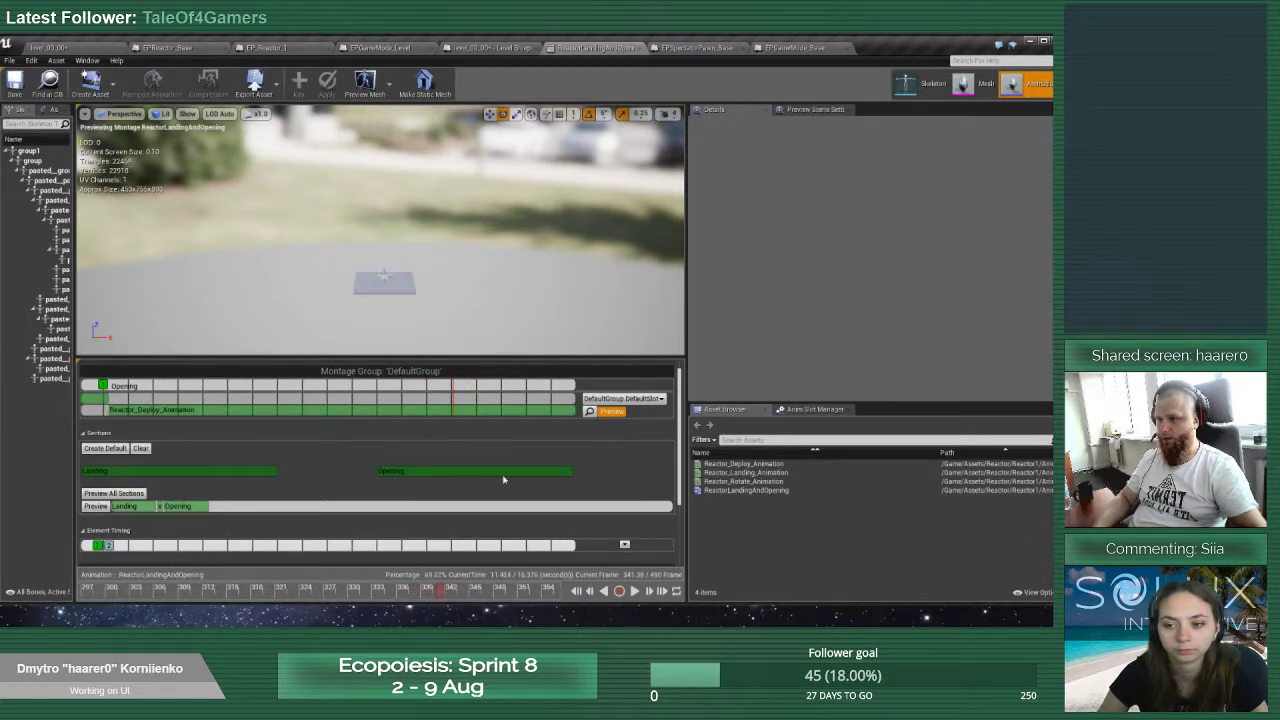
pyautogui.moveTo(402, 288)
pyautogui.mouseDown(button='right')
pyautogui.moveTo(408, 304)
pyautogui.moveTo(390, 312)
pyautogui.moveTo(405, 310)
pyautogui.moveTo(403, 324)
pyautogui.moveTo(384, 304)
pyautogui.mouseUp(button='right')
pyautogui.press('w')
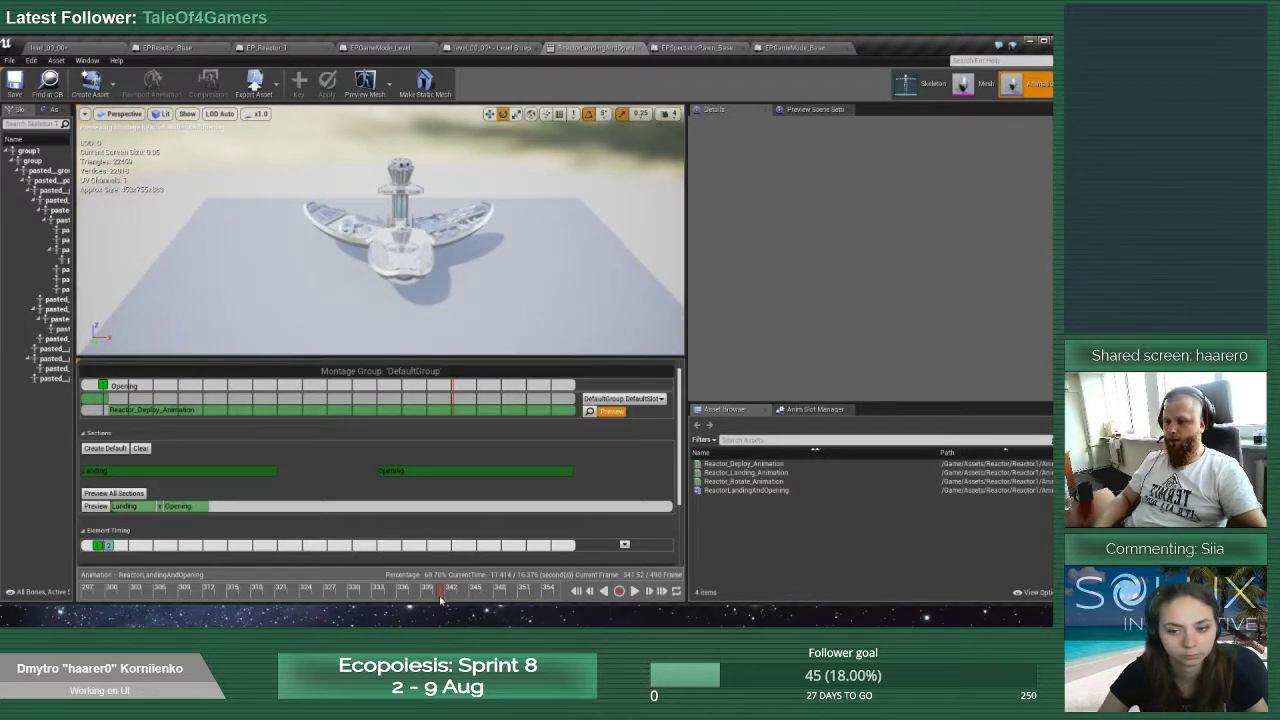
pyautogui.moveTo(318, 594); pyautogui.dragTo(288, 600)
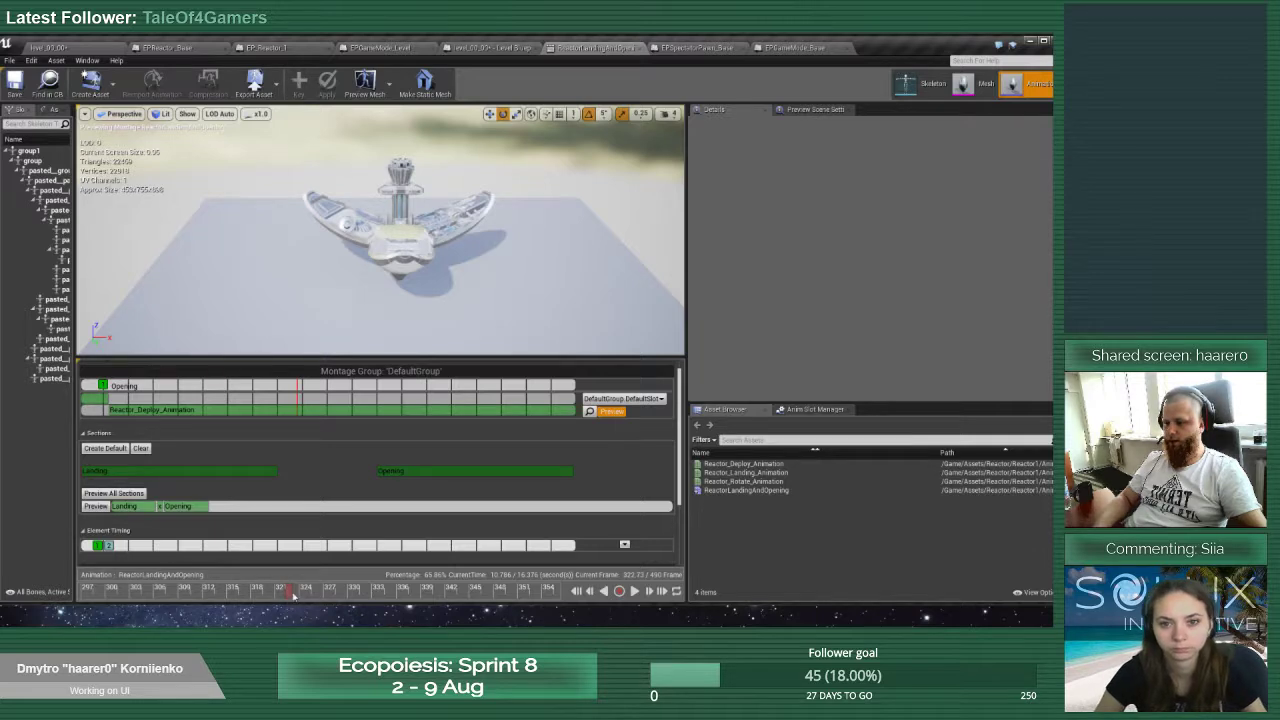
# Add a Montage Notify at the playhead, about frame 323 in the Opening section, and name it OnHalfOpened
pyautogui.scroll(-4, 288, 546)
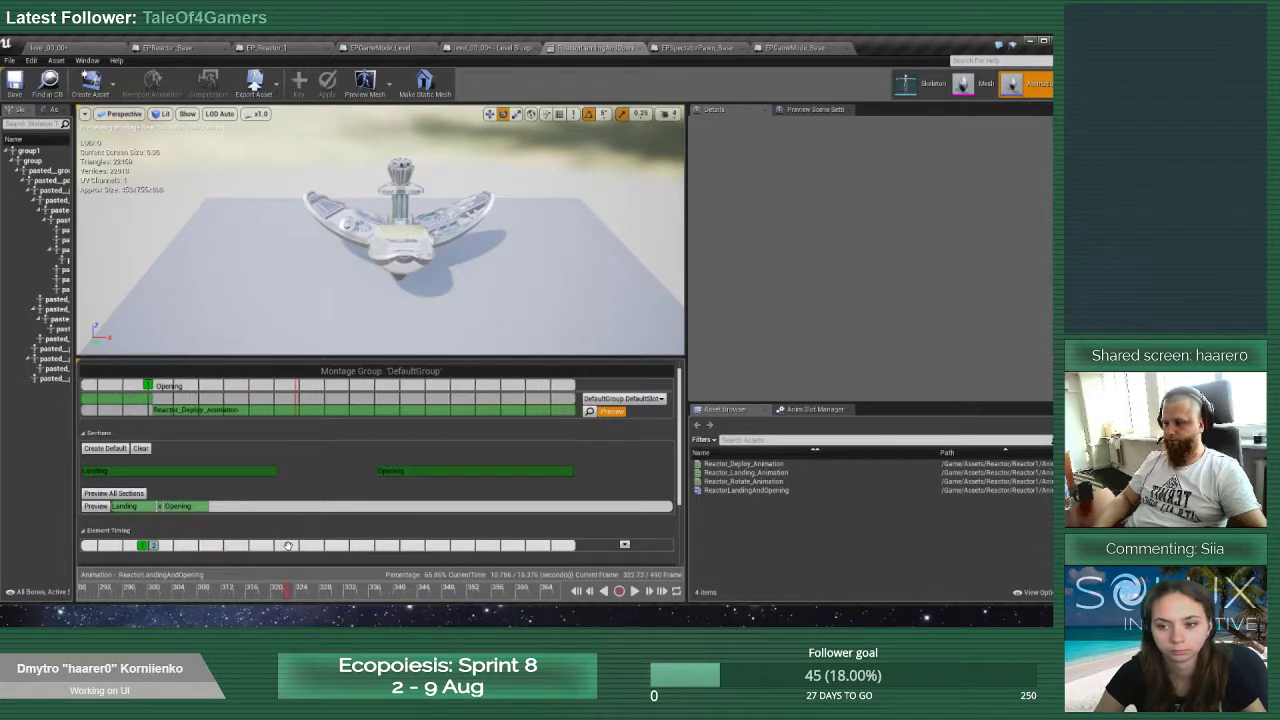
pyautogui.scroll(3, 288, 546)
pyautogui.scroll(-3, 679, 474)
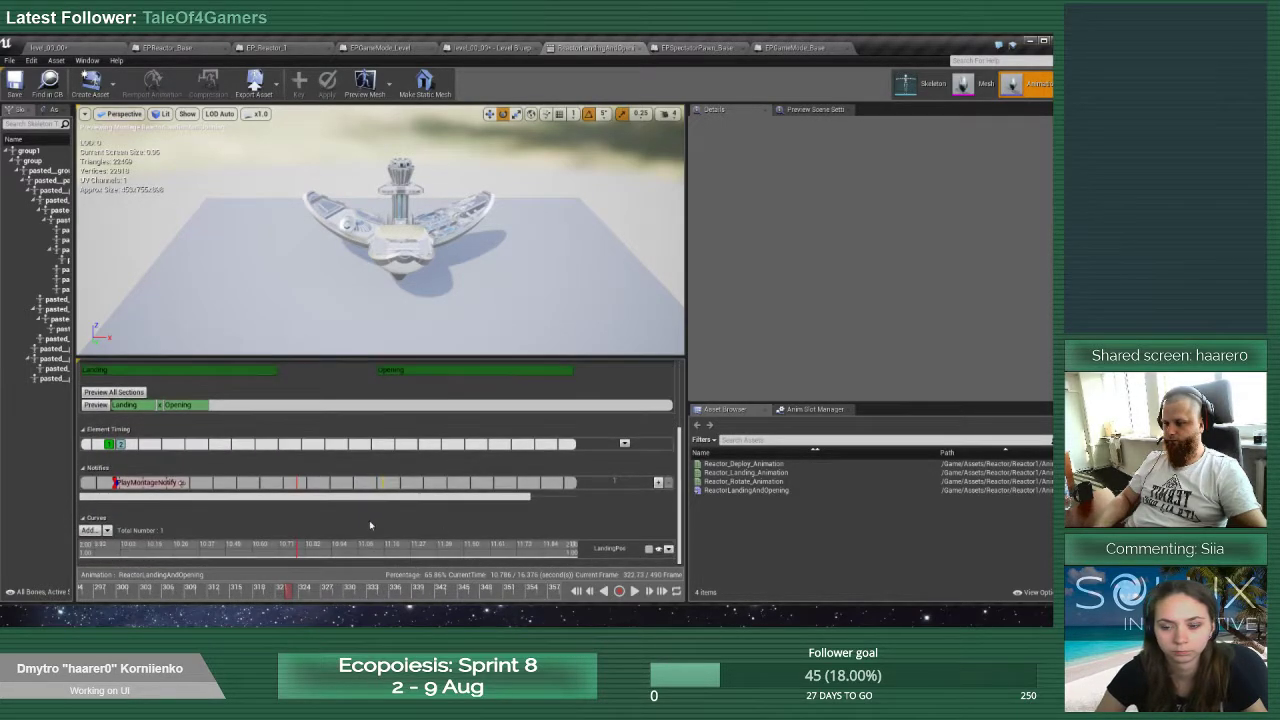
pyautogui.rightClick(296, 483)
pyautogui.moveTo(330, 497)
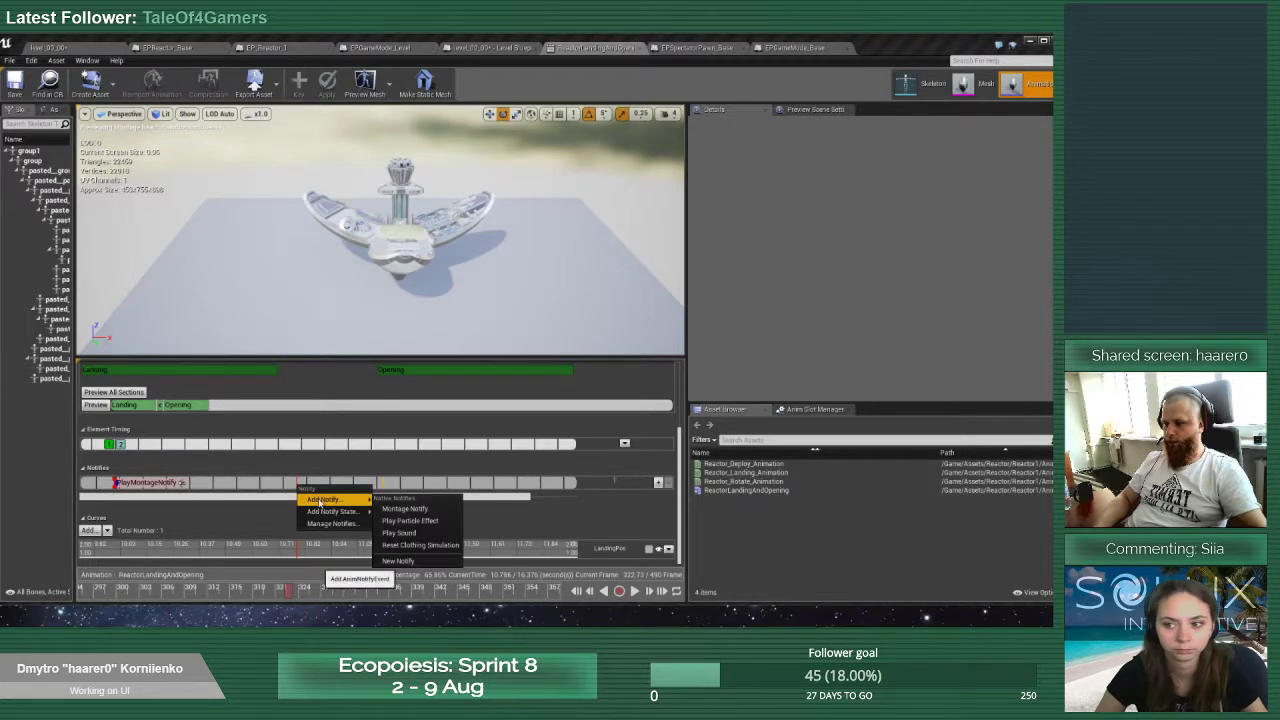
pyautogui.click(414, 515)
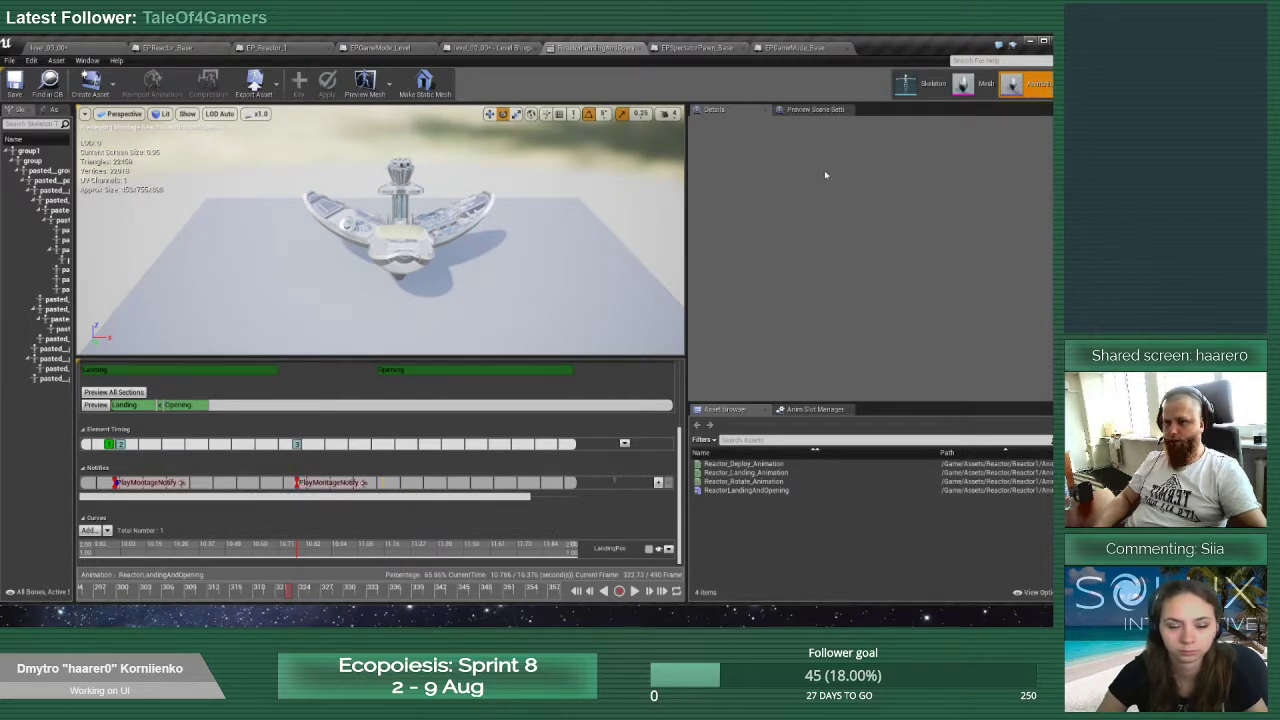
pyautogui.click(335, 482)
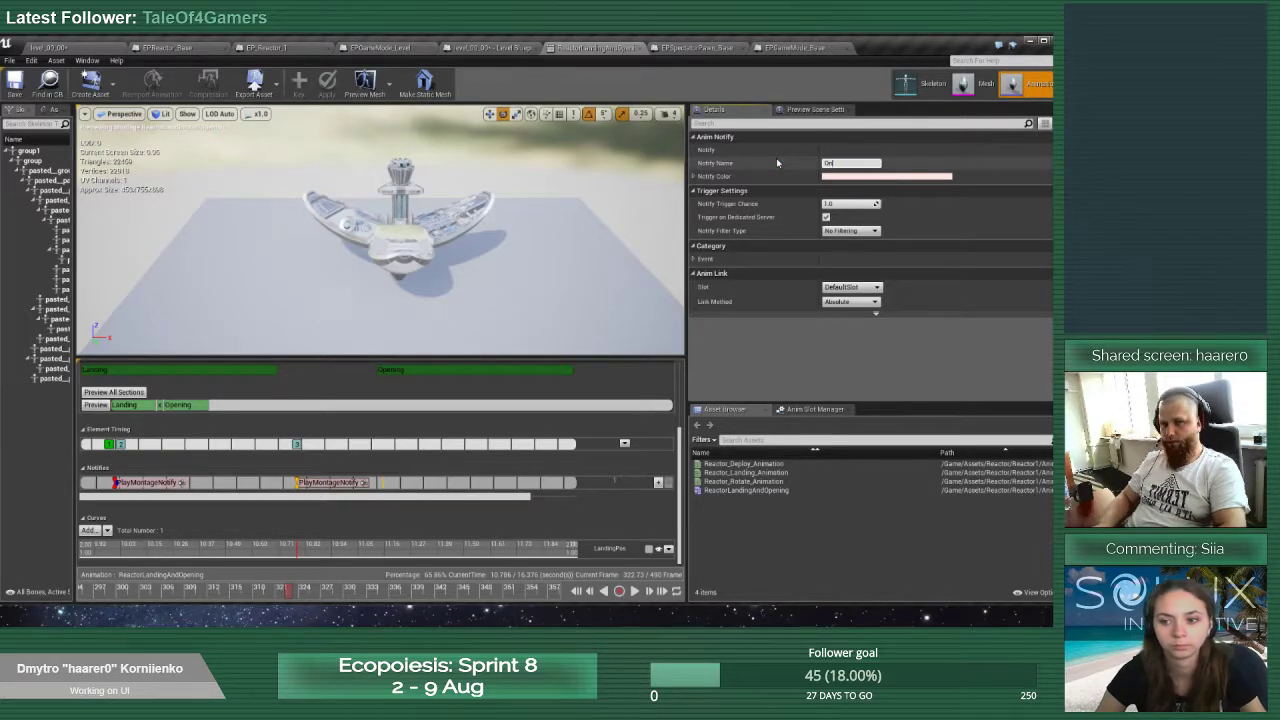
pyautogui.write('OnOpenedAtA')
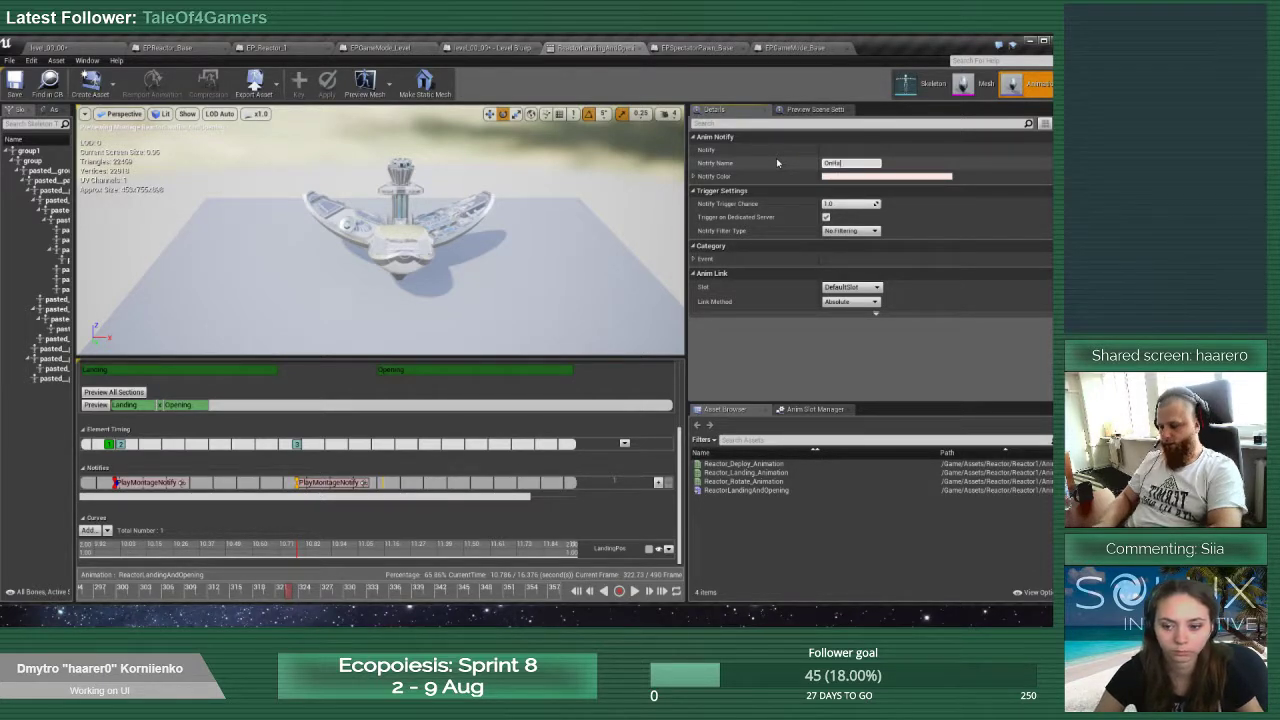
pyautogui.write('Opened')
pyautogui.press('Return')
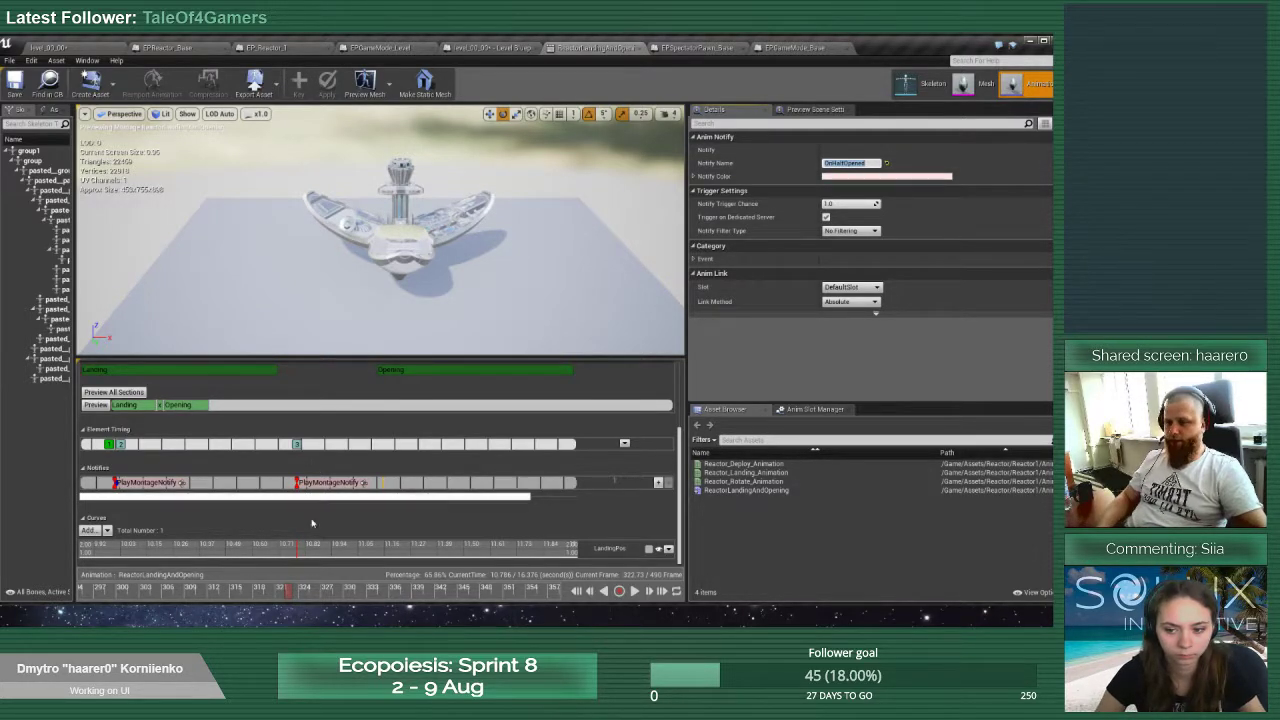
# Scrub and step through the Opening section around frames 325 to 329 to examine the reactor's opening movement
pyautogui.moveTo(293, 594); pyautogui.dragTo(342, 594)
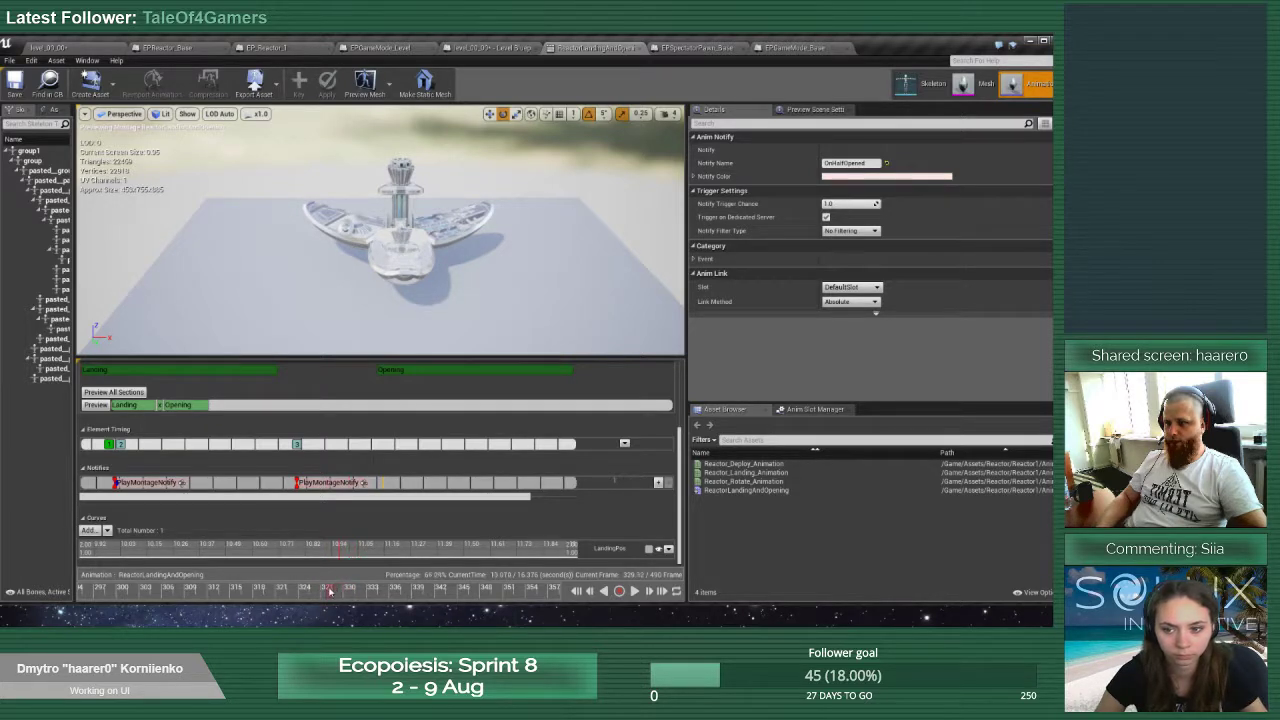
pyautogui.moveTo(321, 590); pyautogui.dragTo(320, 589)
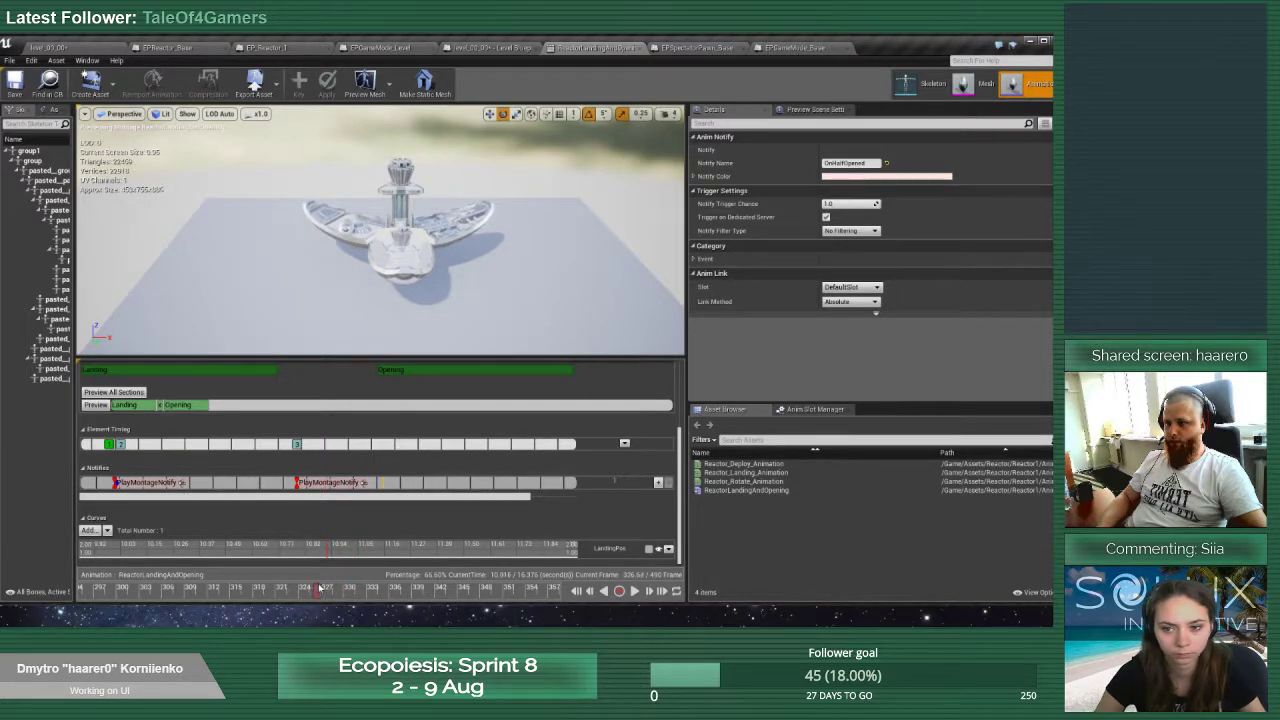
pyautogui.click(591, 591)
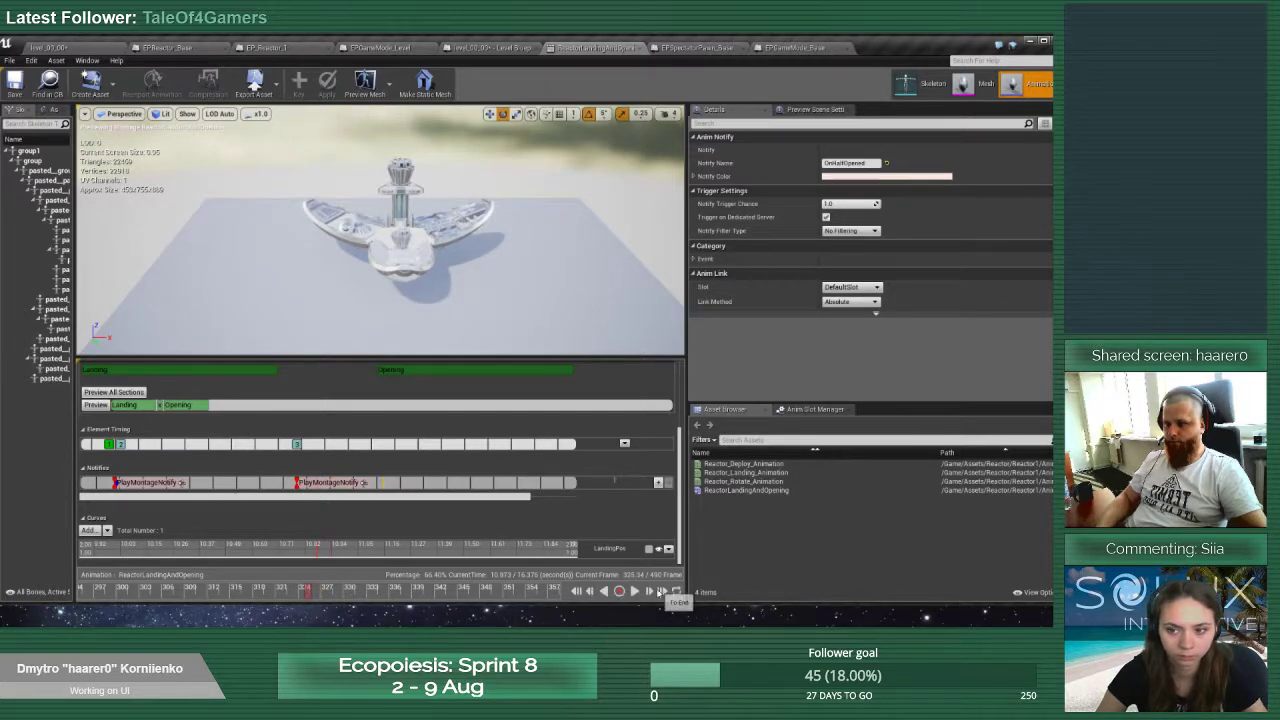
pyautogui.click(650, 591)
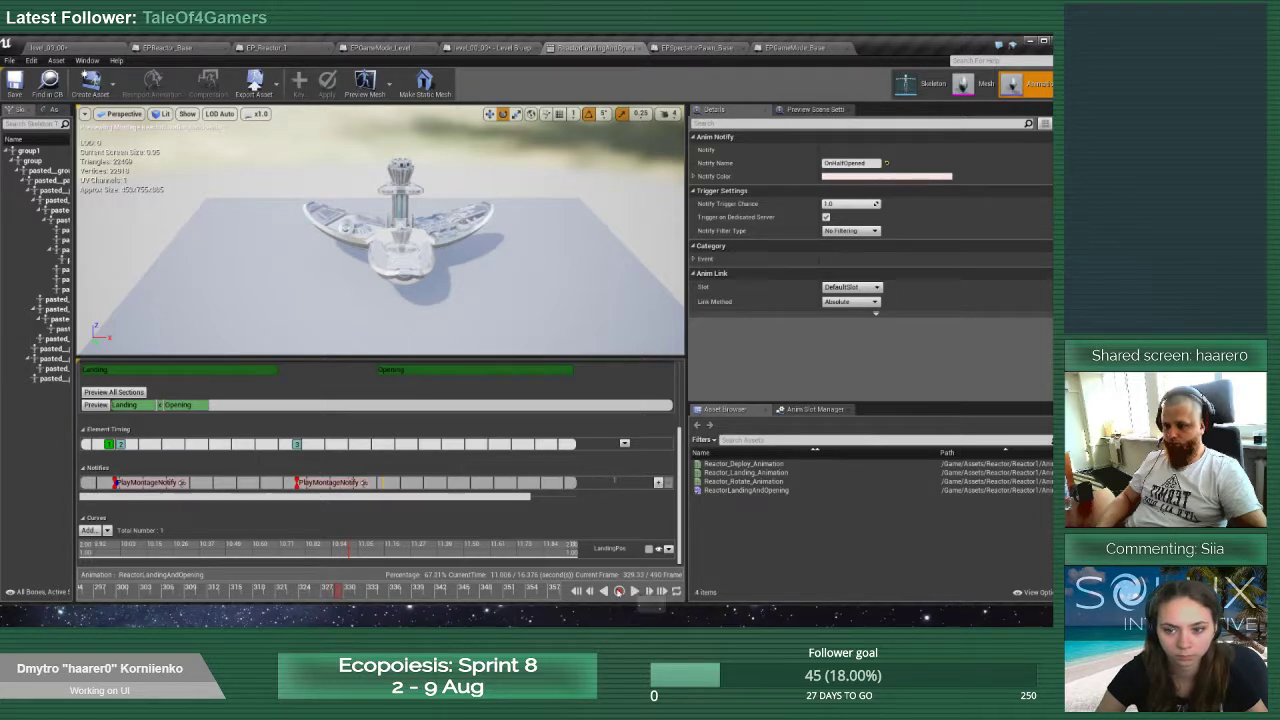
pyautogui.click(591, 591)
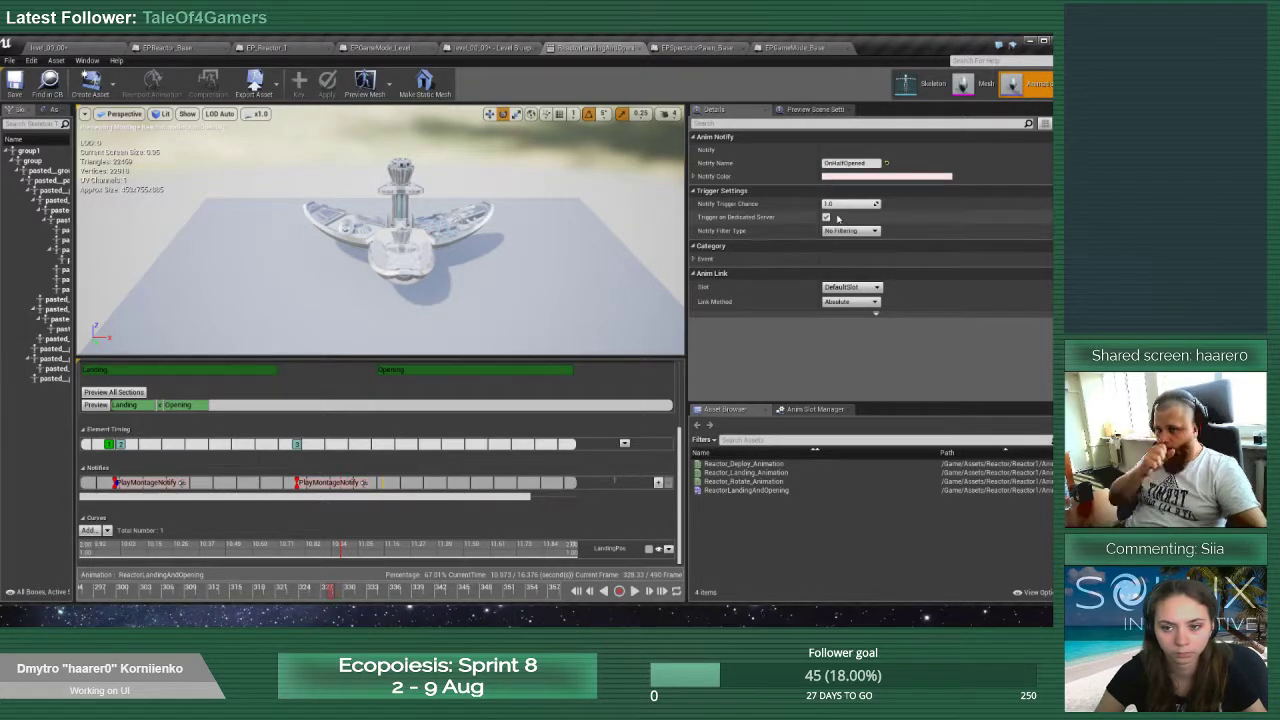
# Add another Montage Notify after OnHalfOpened and place it at about frame 334
pyautogui.rightClick(345, 484)
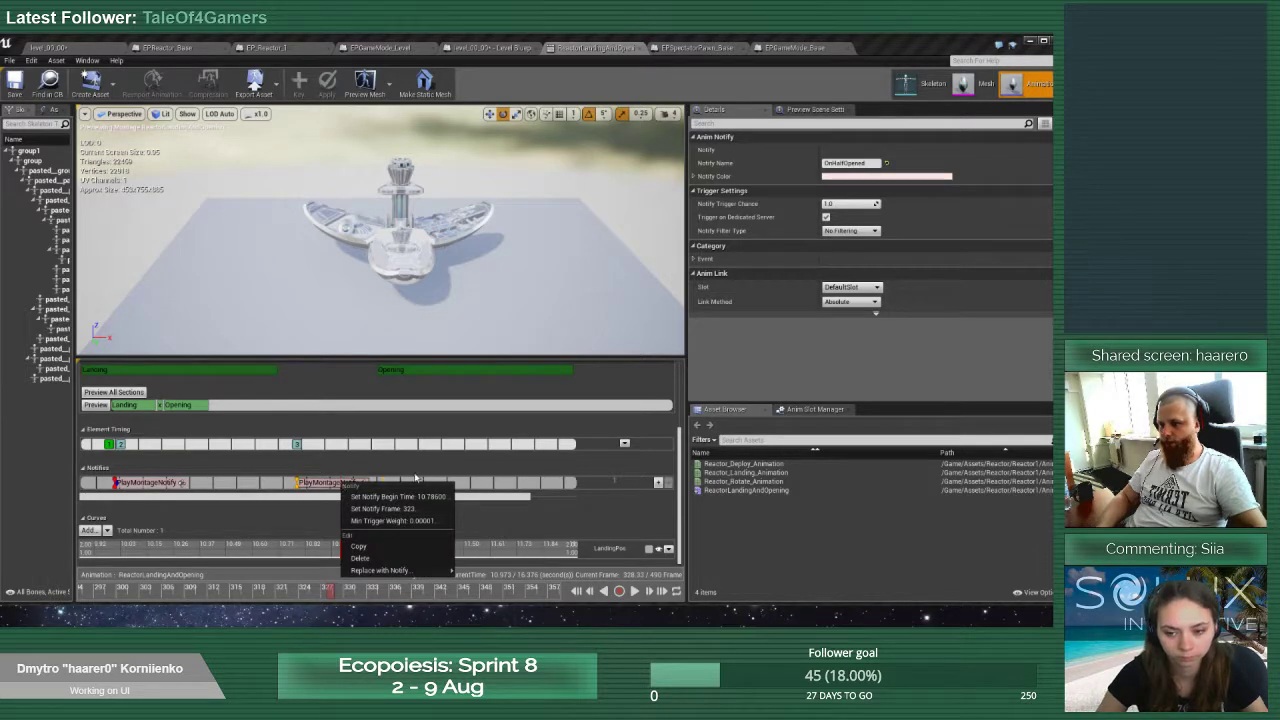
pyautogui.rightClick(474, 484)
pyautogui.moveTo(484, 497)
pyautogui.click(580, 506)
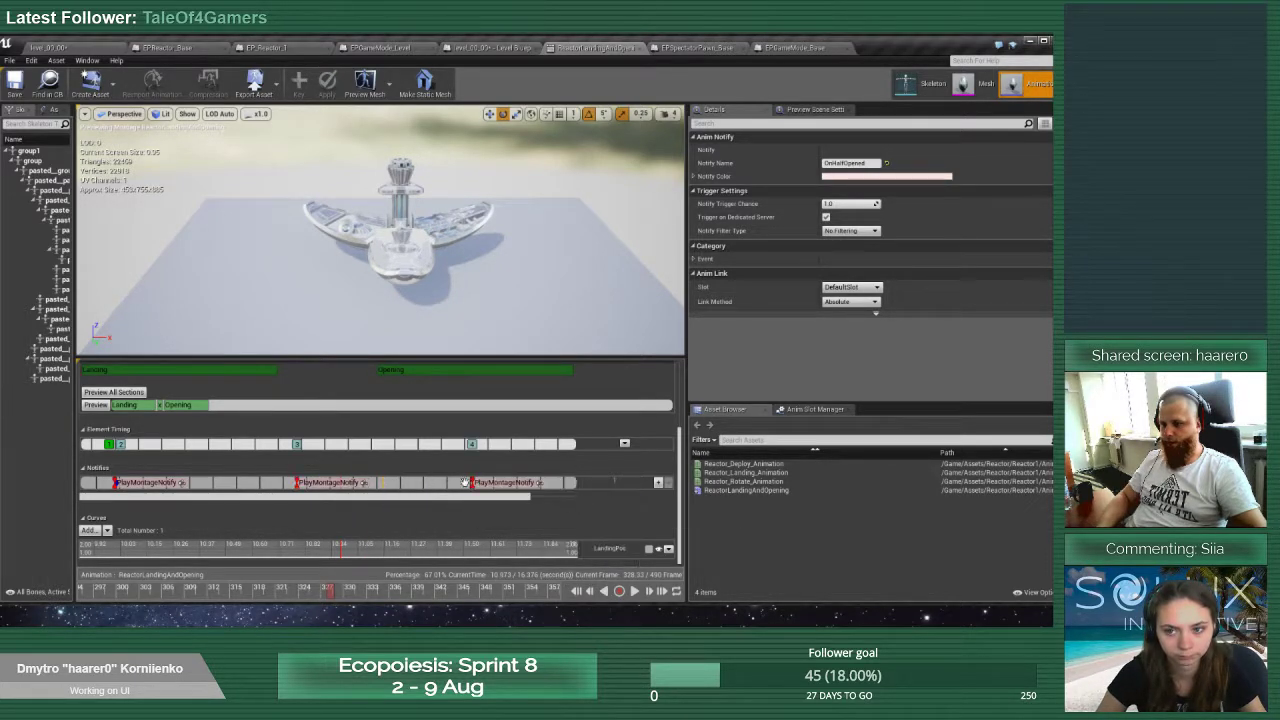
pyautogui.moveTo(474, 483); pyautogui.dragTo(385, 484)
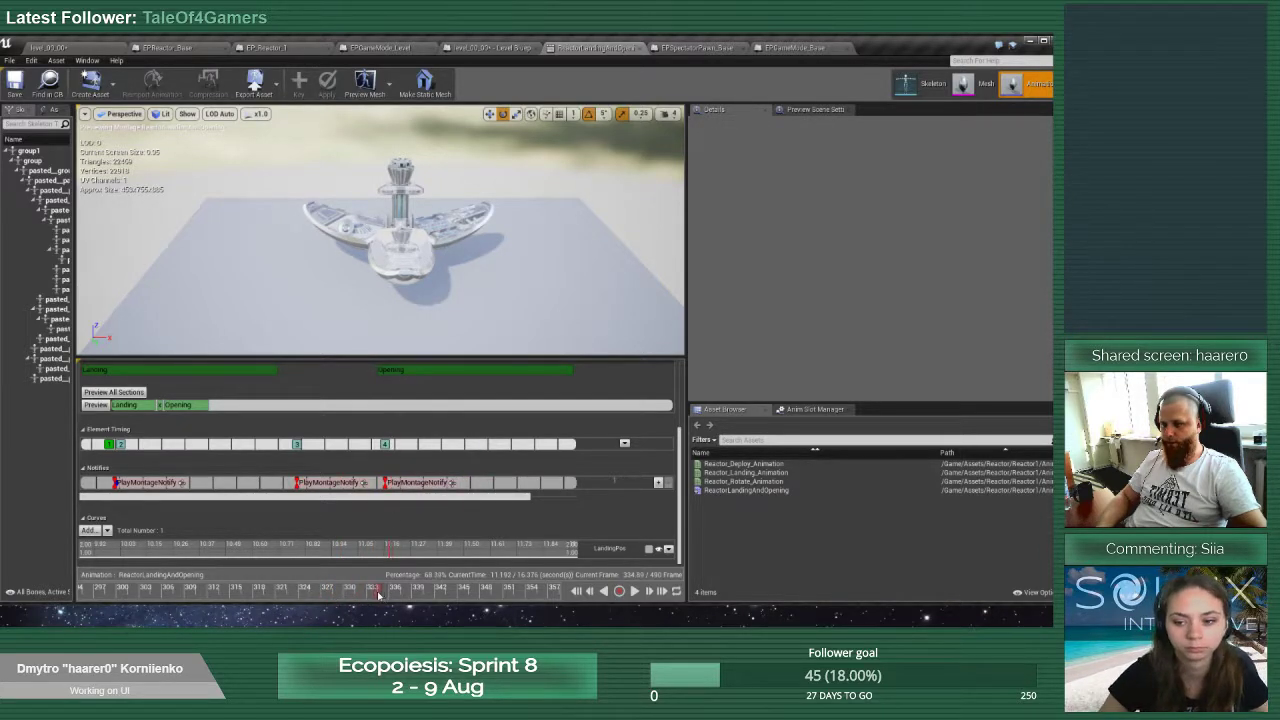
# Set the playhead to about frame 328 and align the newest Montage Notify with it
pyautogui.moveTo(375, 593); pyautogui.dragTo(296, 594)
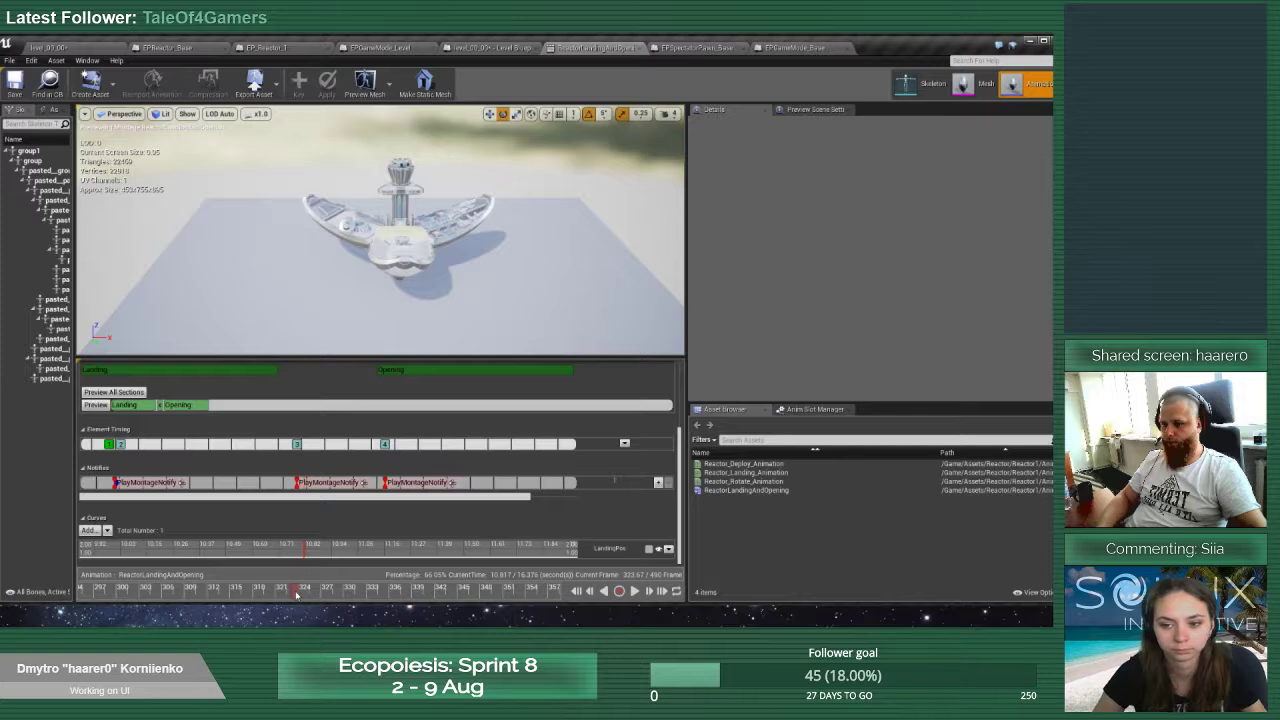
pyautogui.click(648, 591)
pyautogui.click(648, 591)
pyautogui.click(648, 591)
pyautogui.click(648, 591)
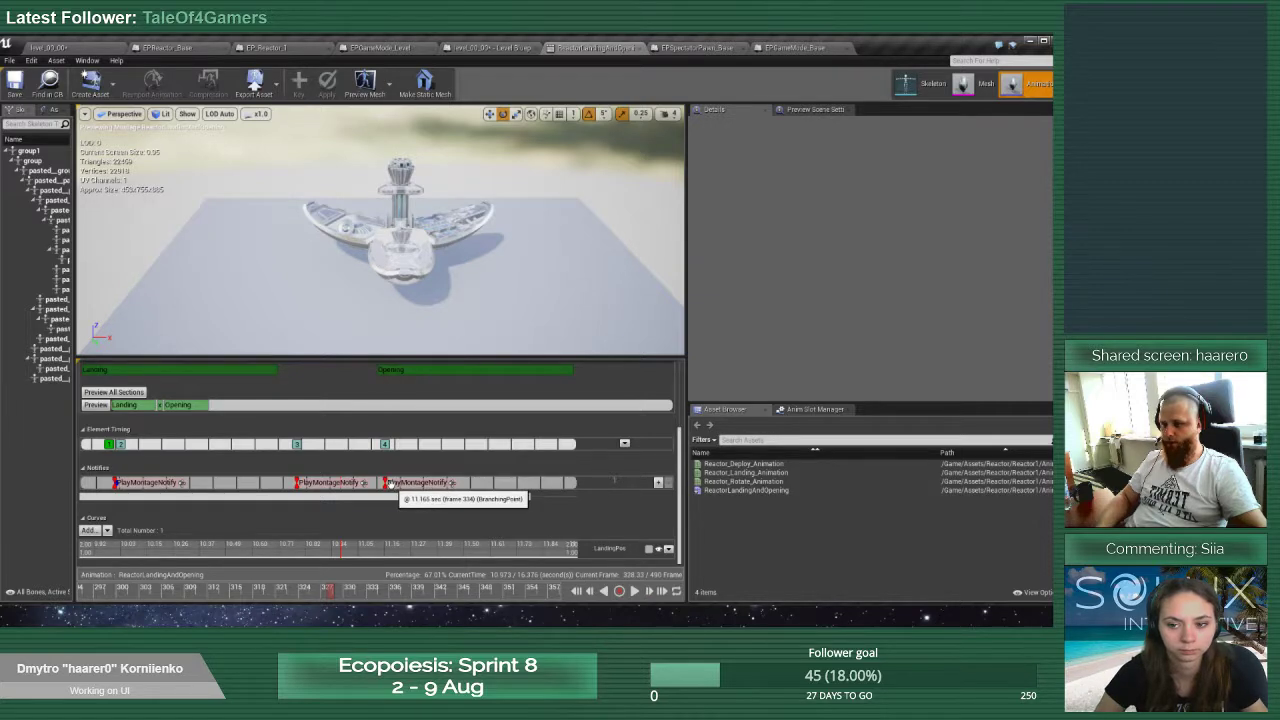
pyautogui.click(432, 482)
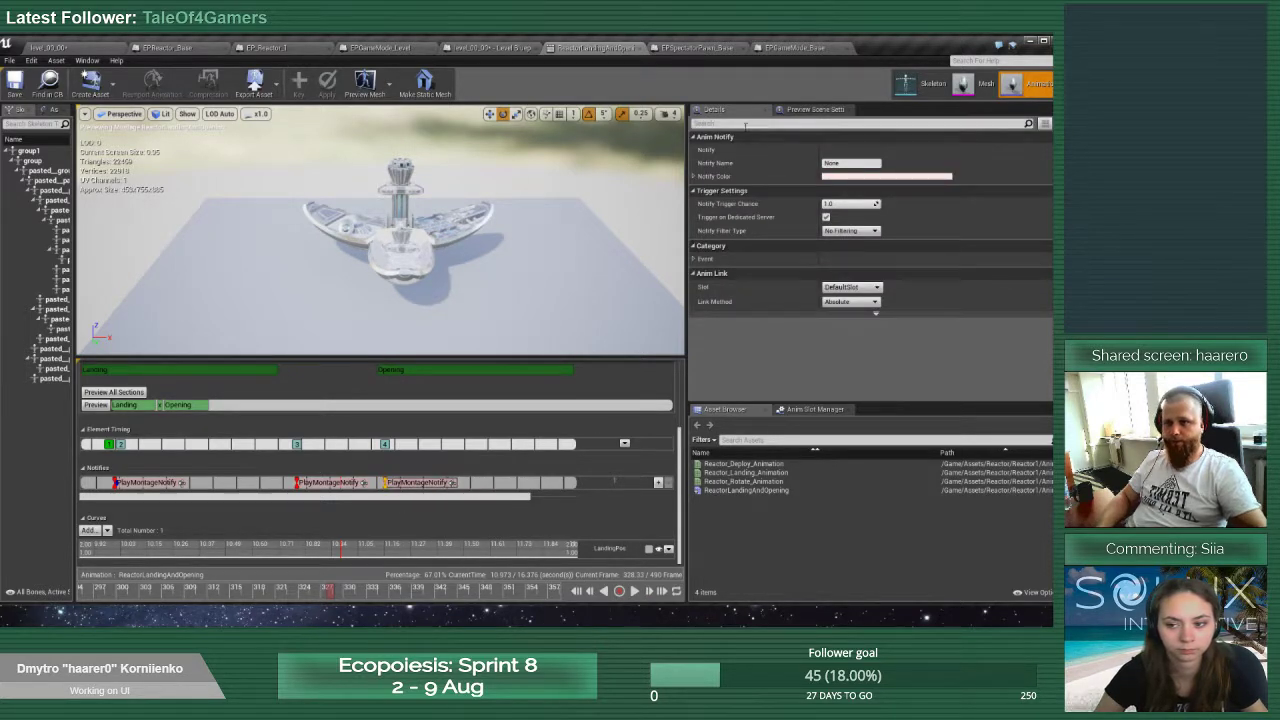
pyautogui.moveTo(428, 484); pyautogui.dragTo(343, 485)
pyautogui.scroll(5, 343, 485)
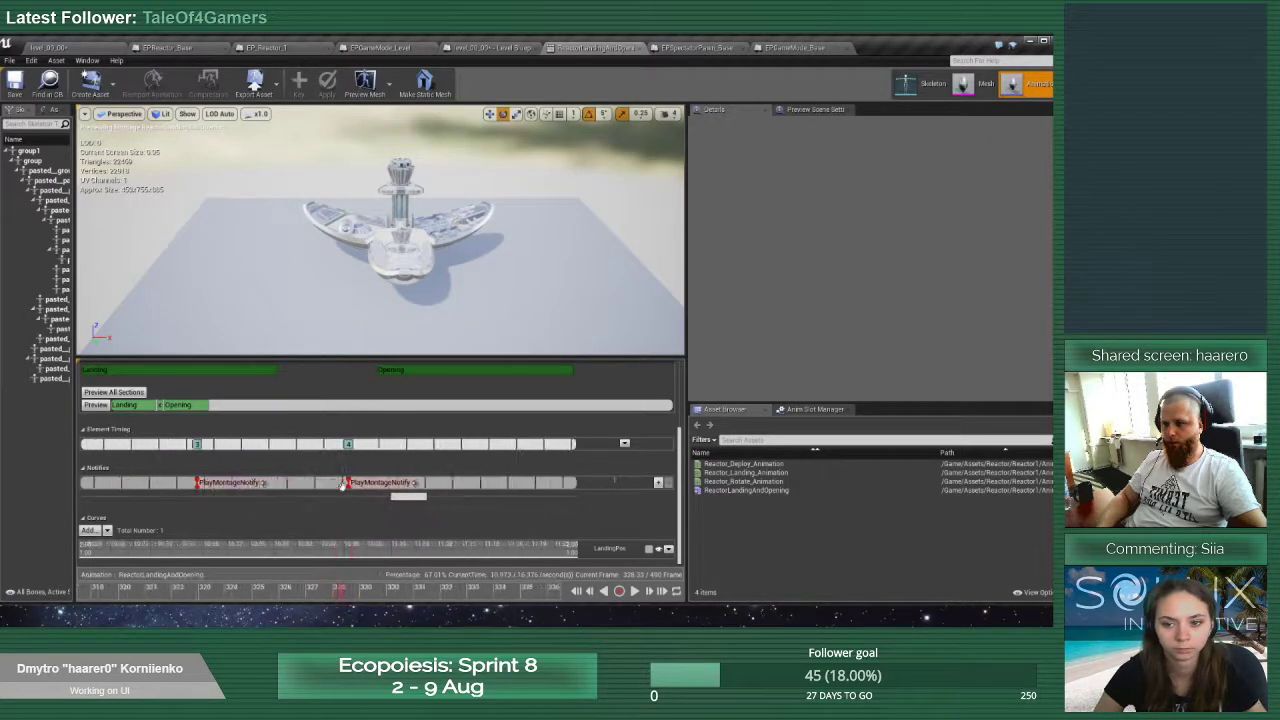
pyautogui.scroll(-3, 343, 485)
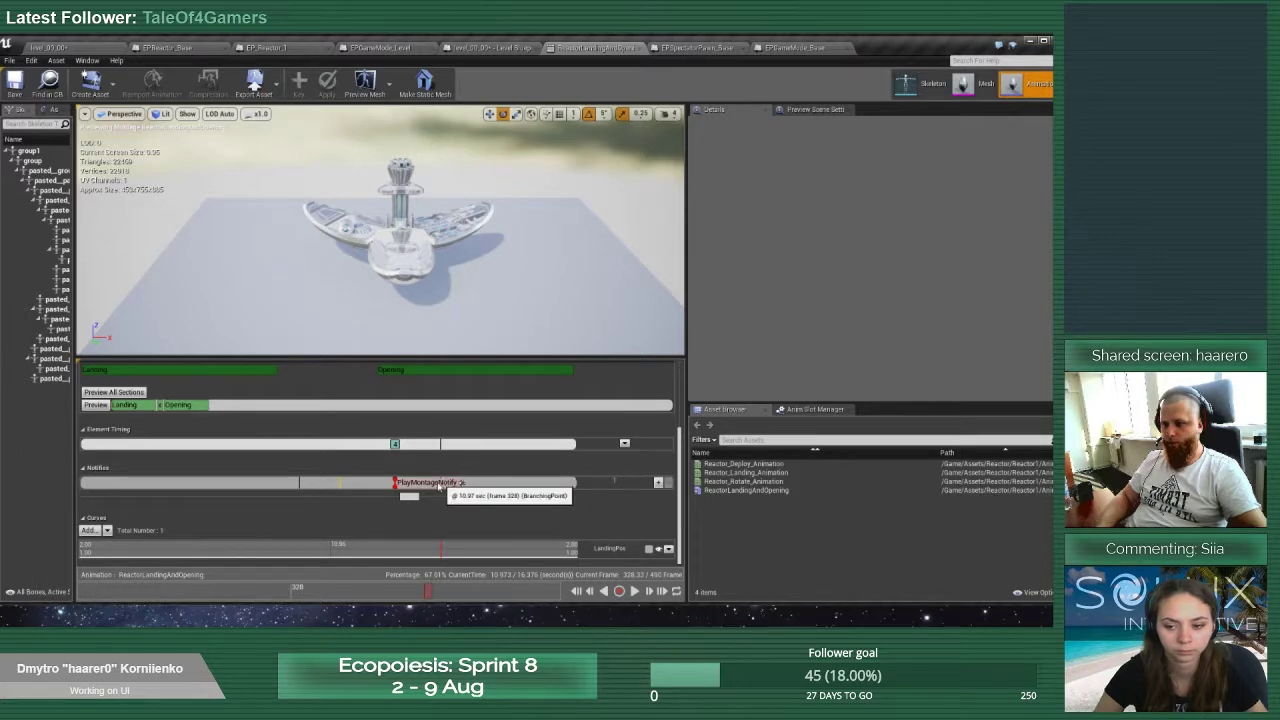
pyautogui.click(473, 485)
pyautogui.moveTo(473, 485); pyautogui.dragTo(484, 486)
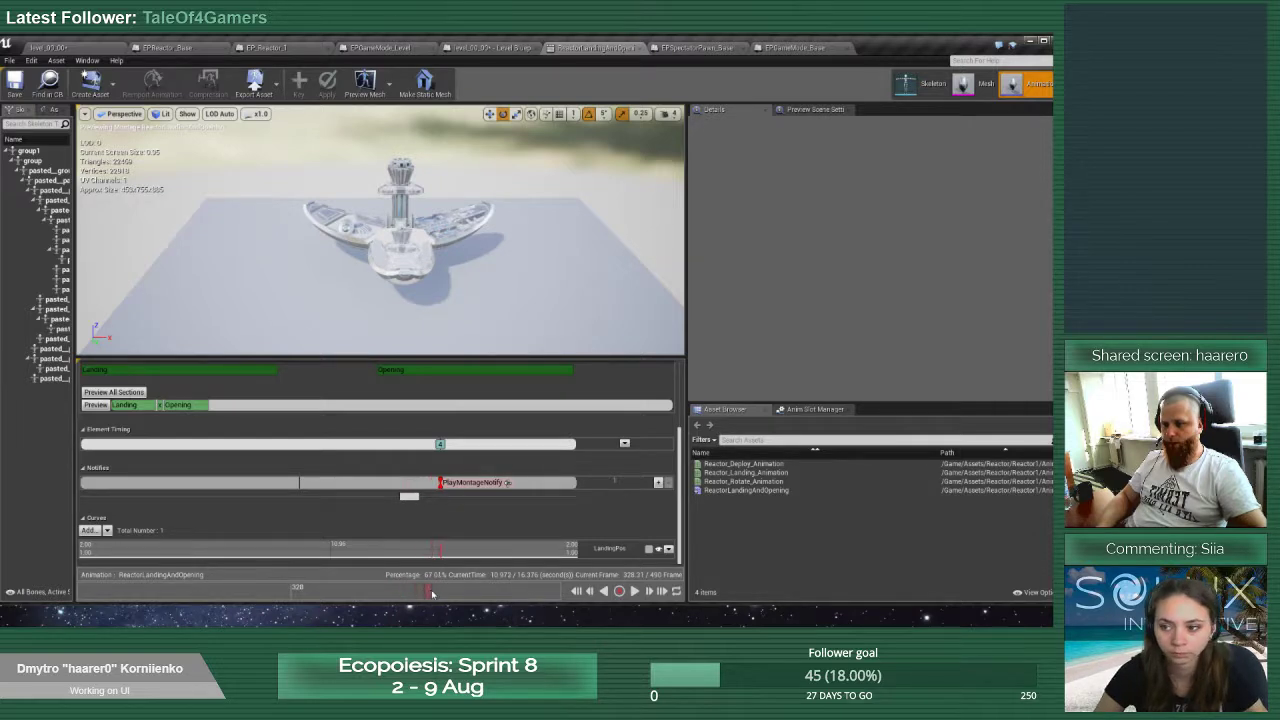
# Set the name of the Montage Notify at frame 328 to OnOpenedFull
pyautogui.click(490, 481)
pyautogui.click(850, 163)
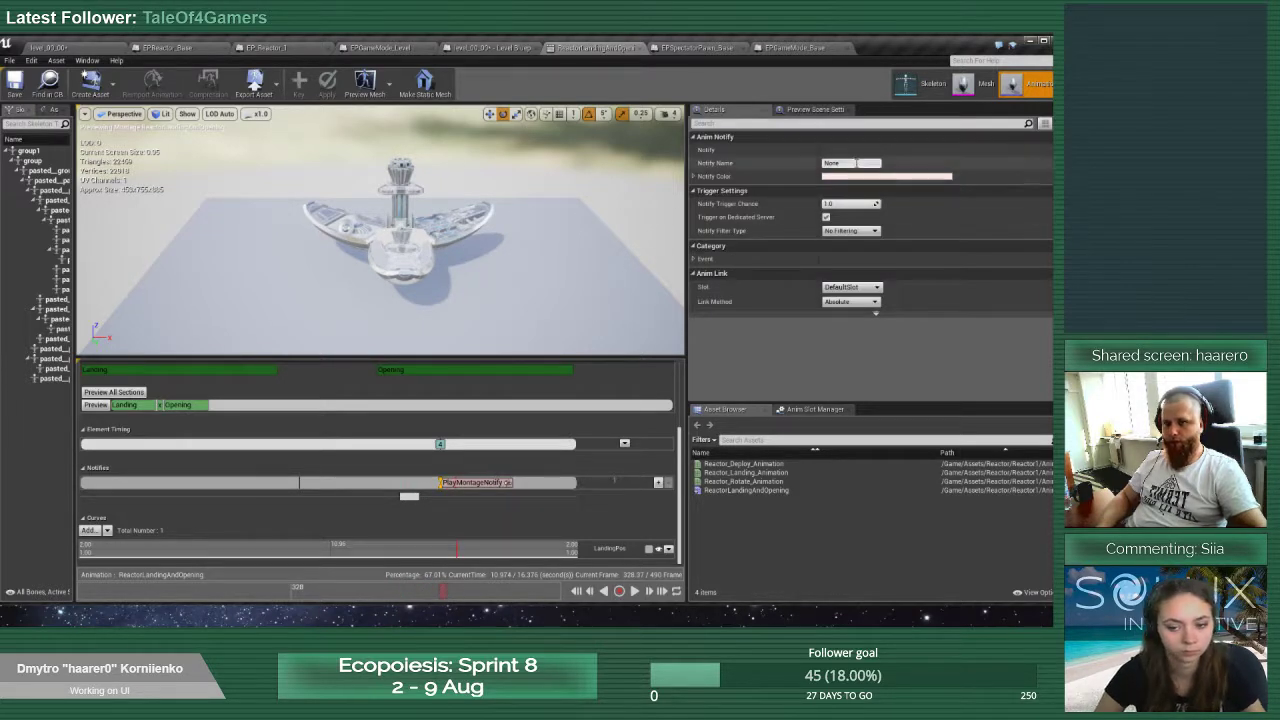
pyautogui.write('On')
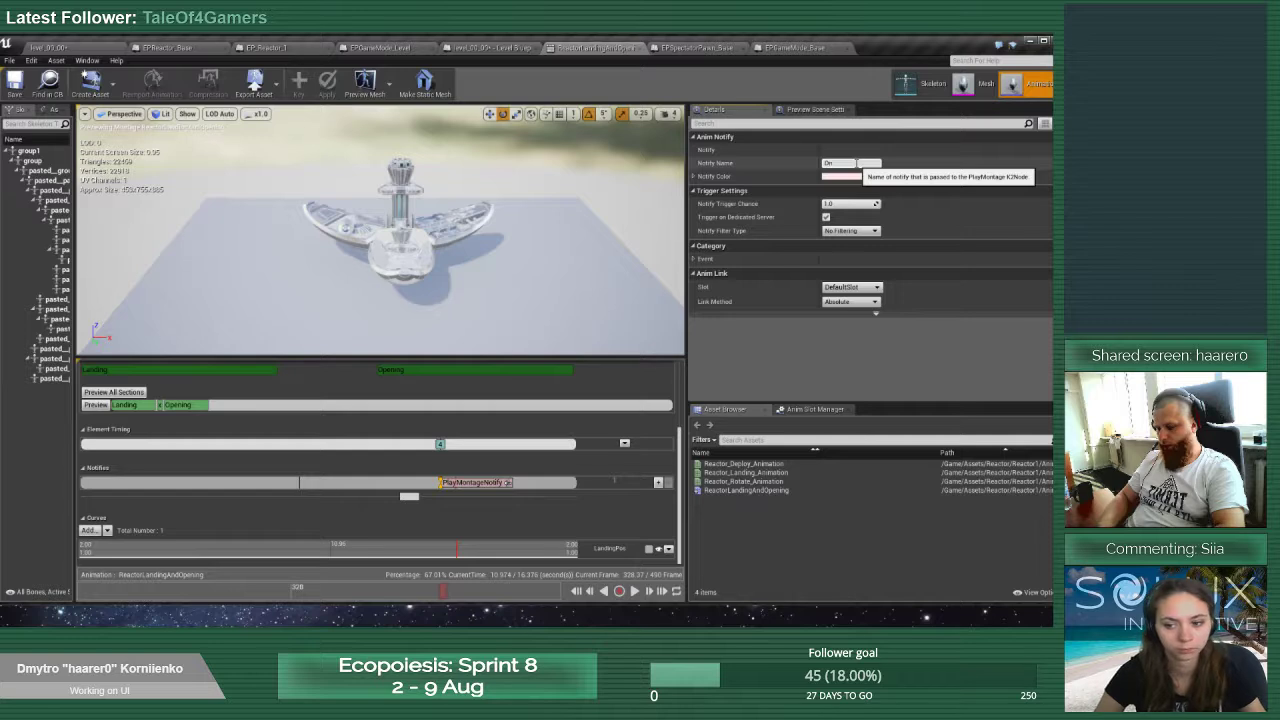
pyautogui.write('Opened')
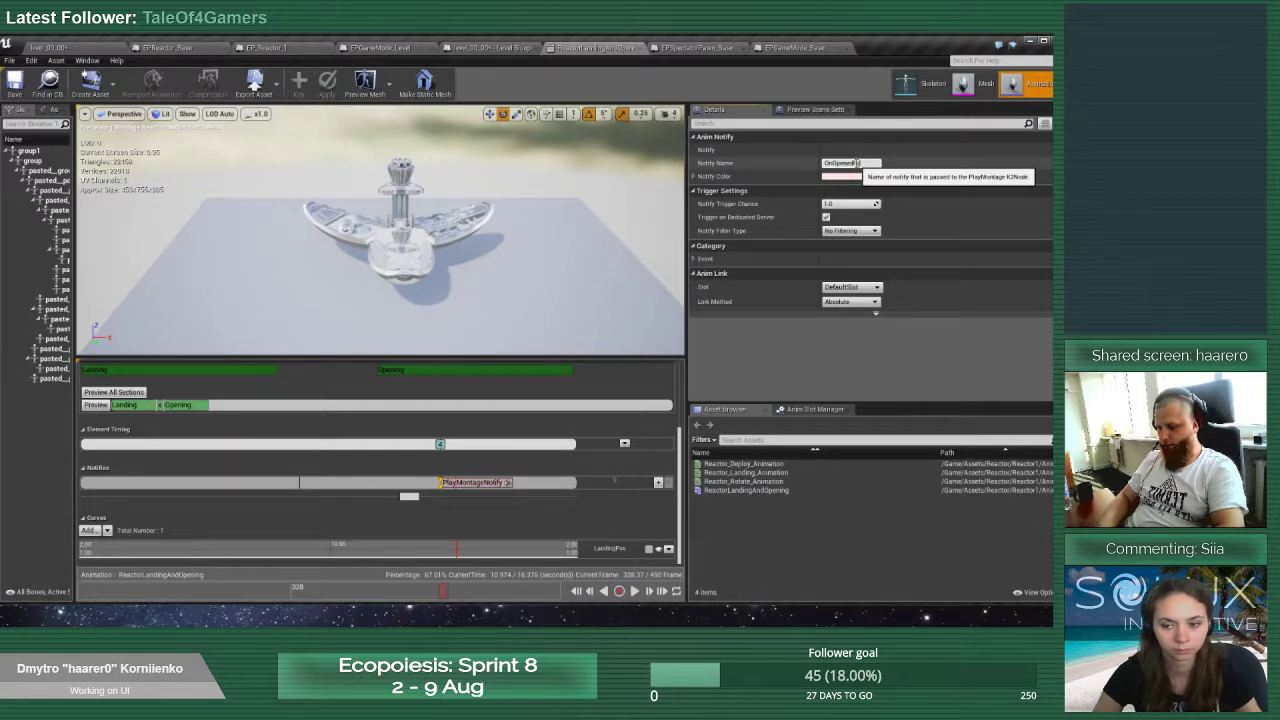
pyautogui.write('Full')
pyautogui.press('Return')
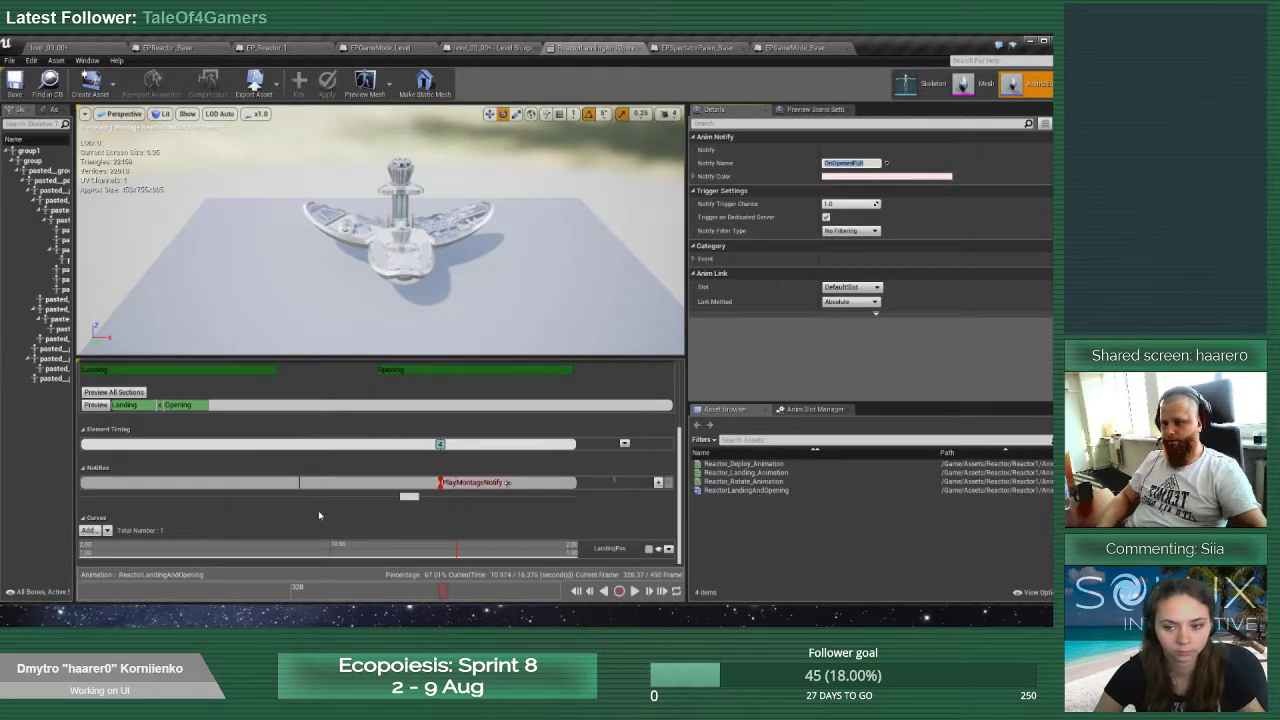
# Rename the OnHalfOpened notify to OnOpenedHalf
pyautogui.scroll(5, 330, 488)
pyautogui.click(234, 481)
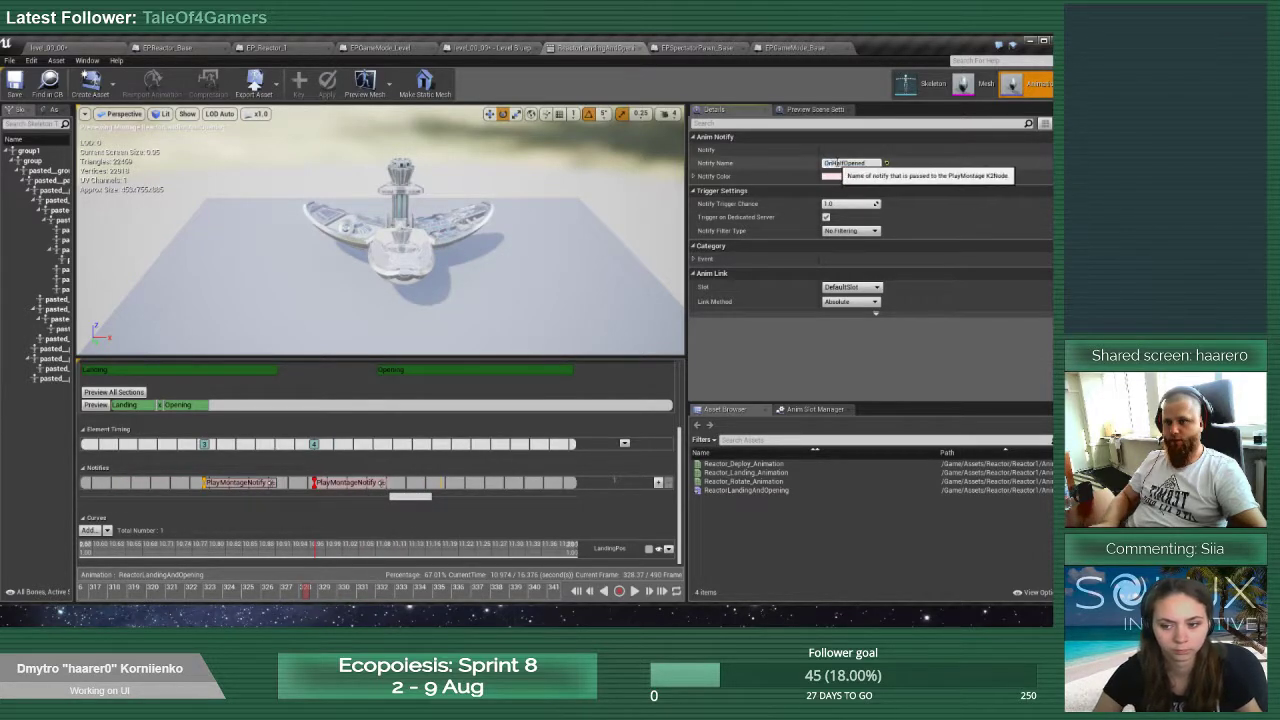
pyautogui.moveTo(843, 163); pyautogui.dragTo(830, 163)
pyautogui.hotkey('ctrl', 'x')
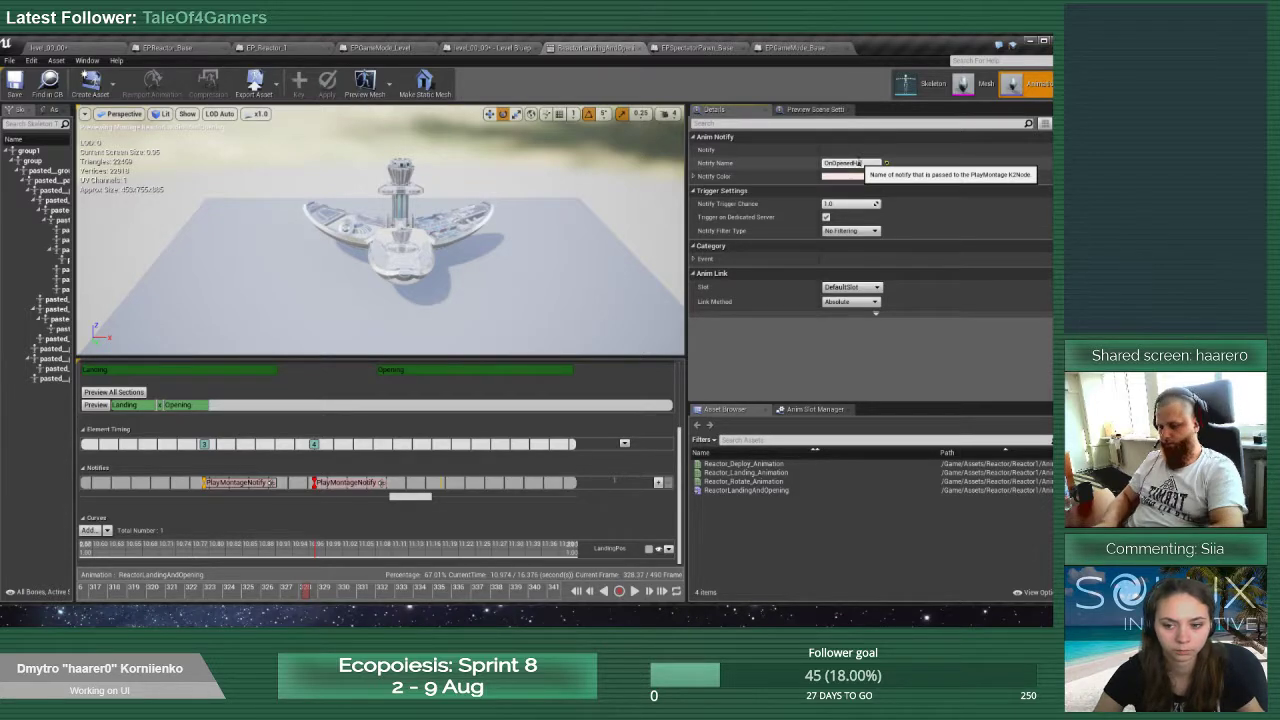
pyautogui.write('lf')
pyautogui.press('Return')
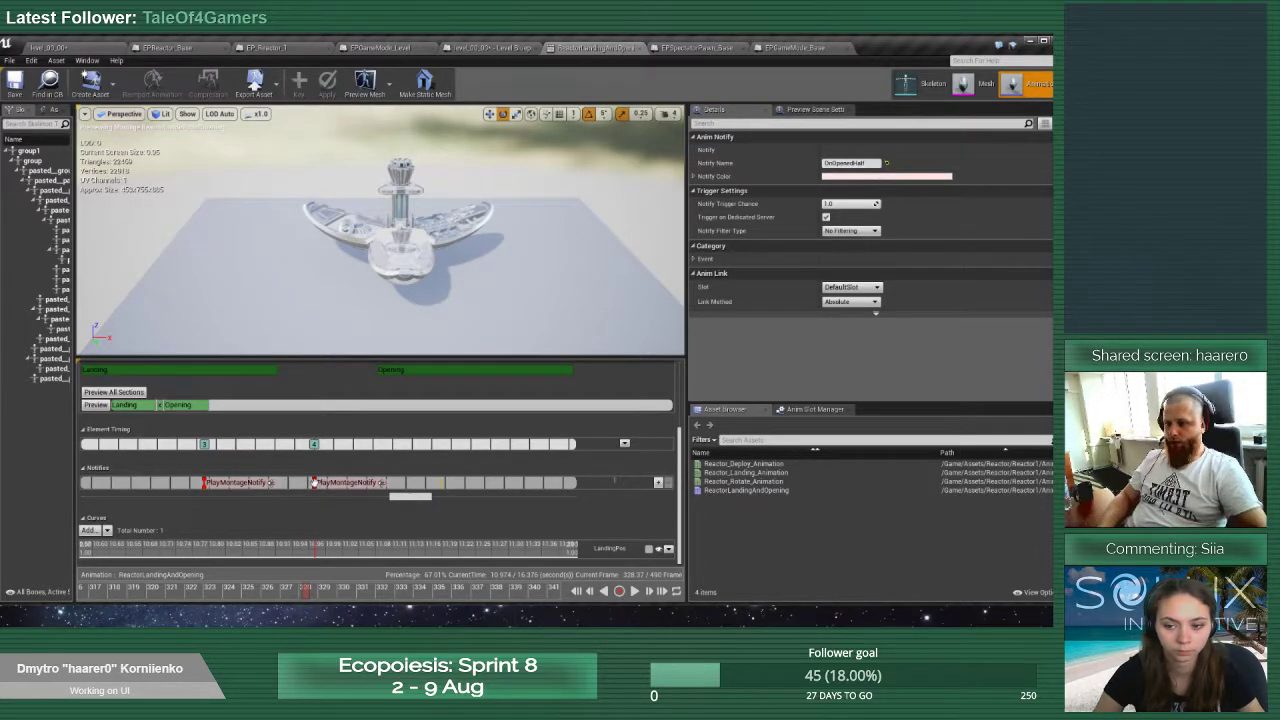
# Scrub the montage past the last notify to review the opening movement, ending at about frame 336
pyautogui.moveTo(328, 592); pyautogui.dragTo(455, 577)
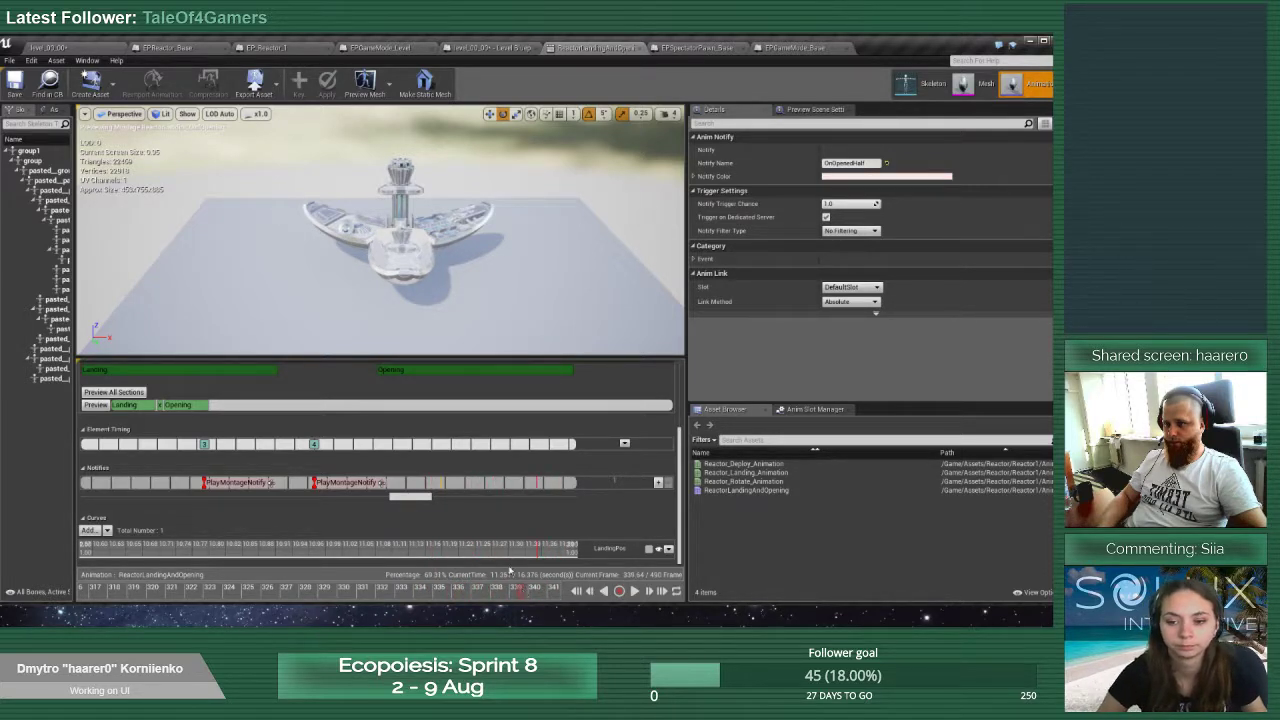
pyautogui.scroll(-10, 415, 495)
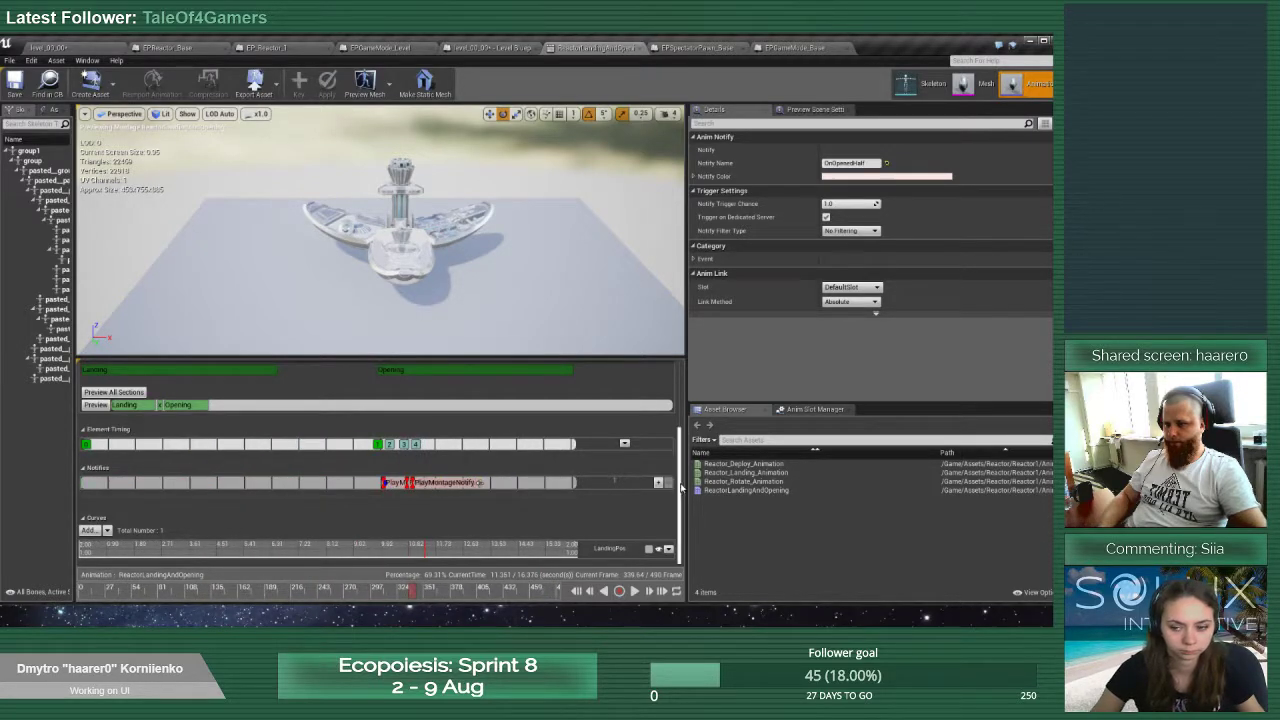
pyautogui.scroll(5, 675, 483)
pyautogui.moveTo(418, 593)
pyautogui.mouseDown()
pyautogui.moveTo(481, 591)
pyautogui.moveTo(375, 585)
pyautogui.moveTo(408, 578)
pyautogui.mouseUp()
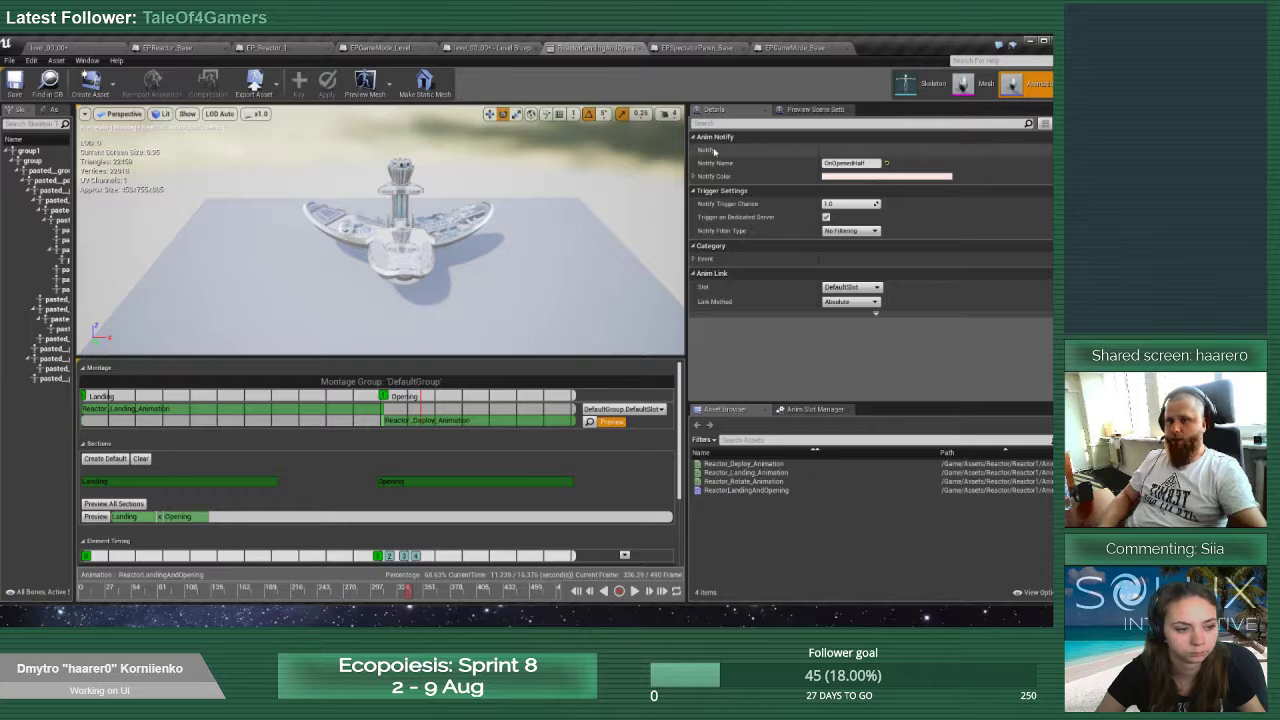
# Play-test the level up to the On Notify Begin breakpoint, examine the Play Montage node's outputs, and stop the session
pyautogui.click(99, 50)
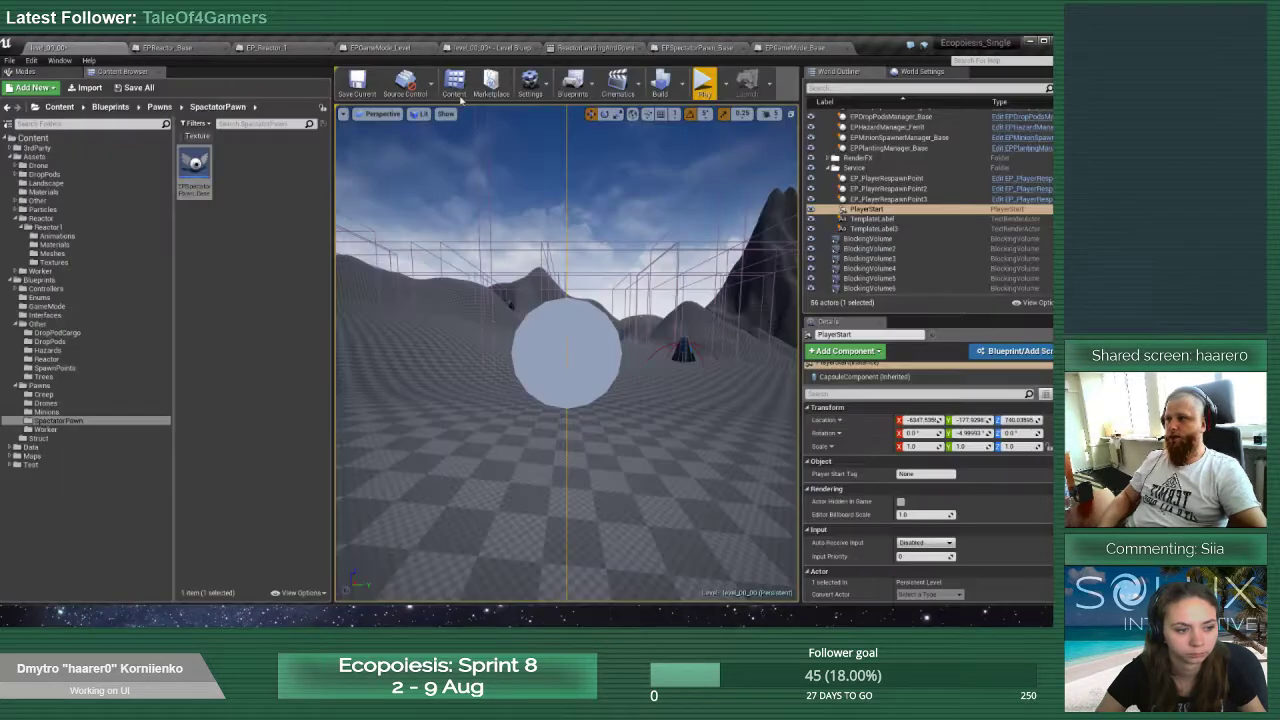
pyautogui.click(706, 85)
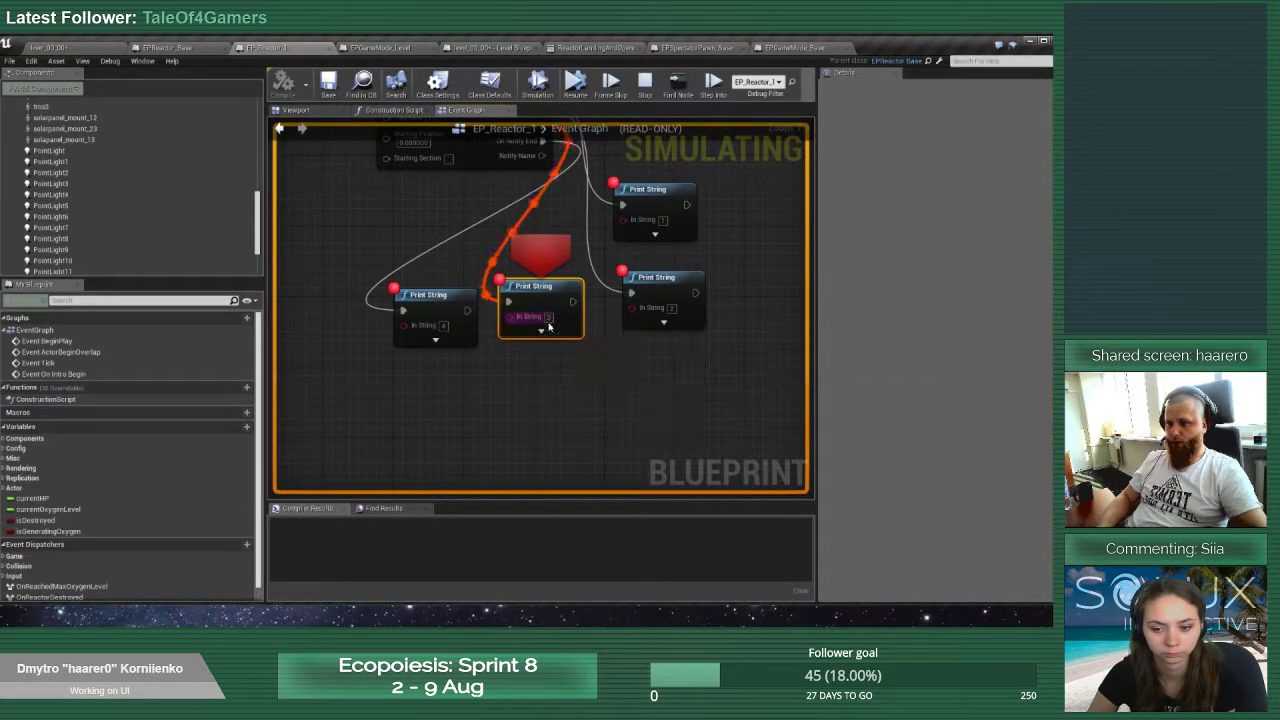
pyautogui.moveTo(559, 200); pyautogui.dragTo(530, 329, button='right')
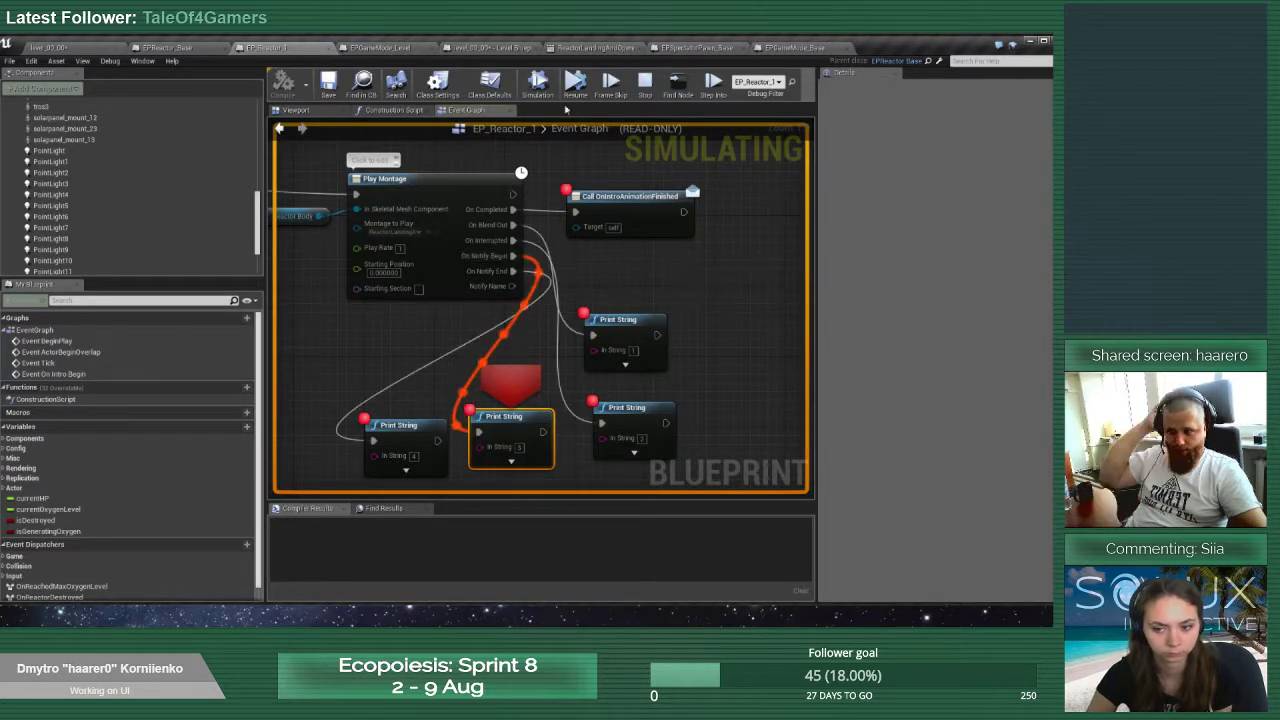
pyautogui.click(645, 85)
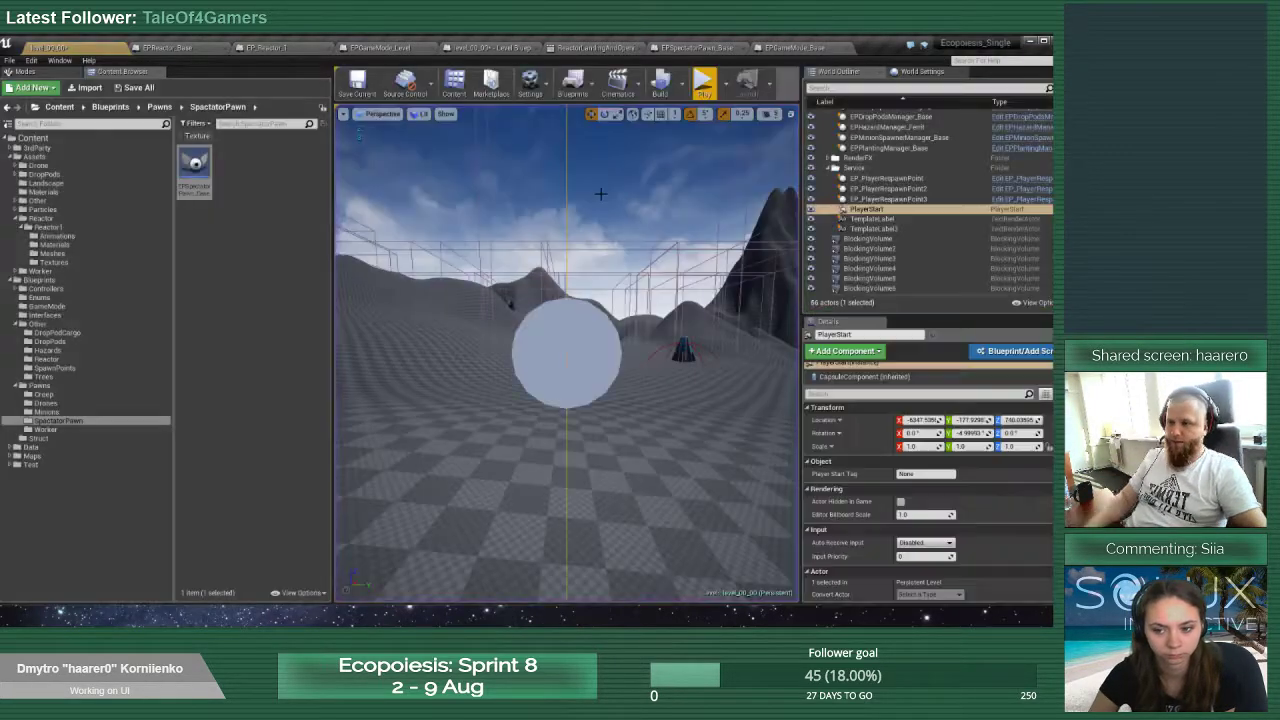
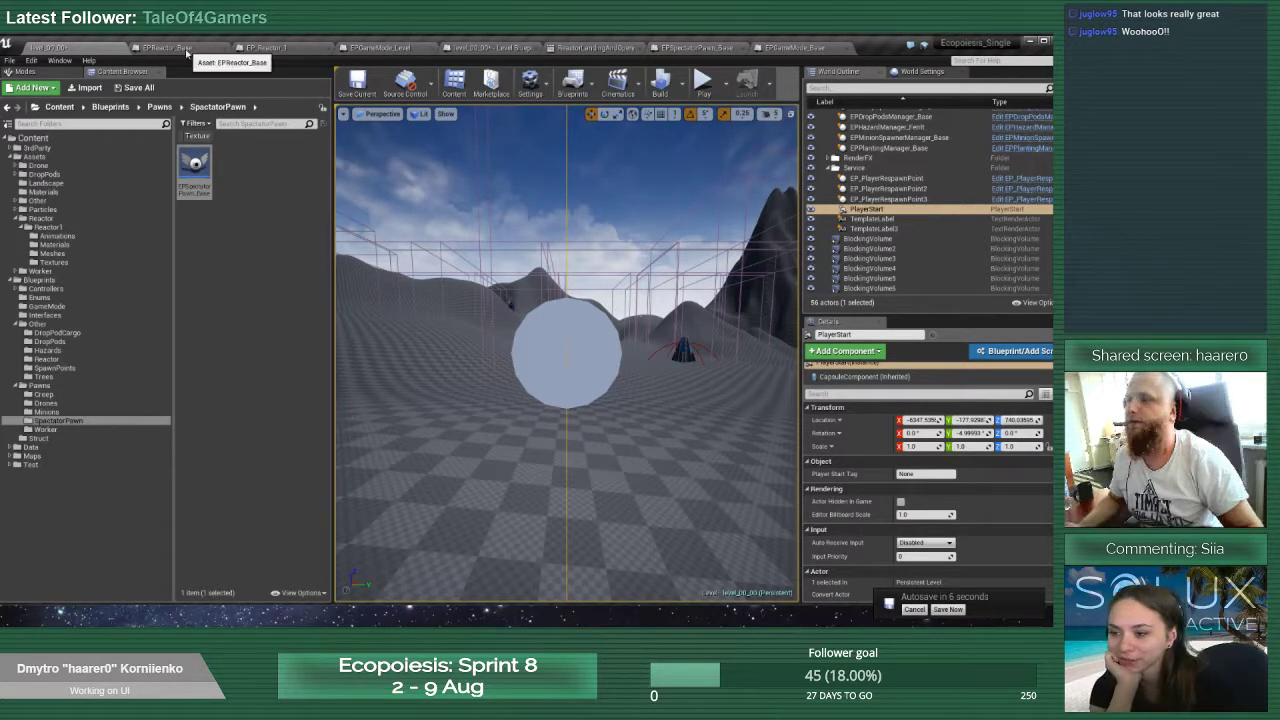
# Check the Play Montage connections in EP_Reactor_1's Event Graph, return to the level and look around the viewport
pyautogui.click(268, 48)
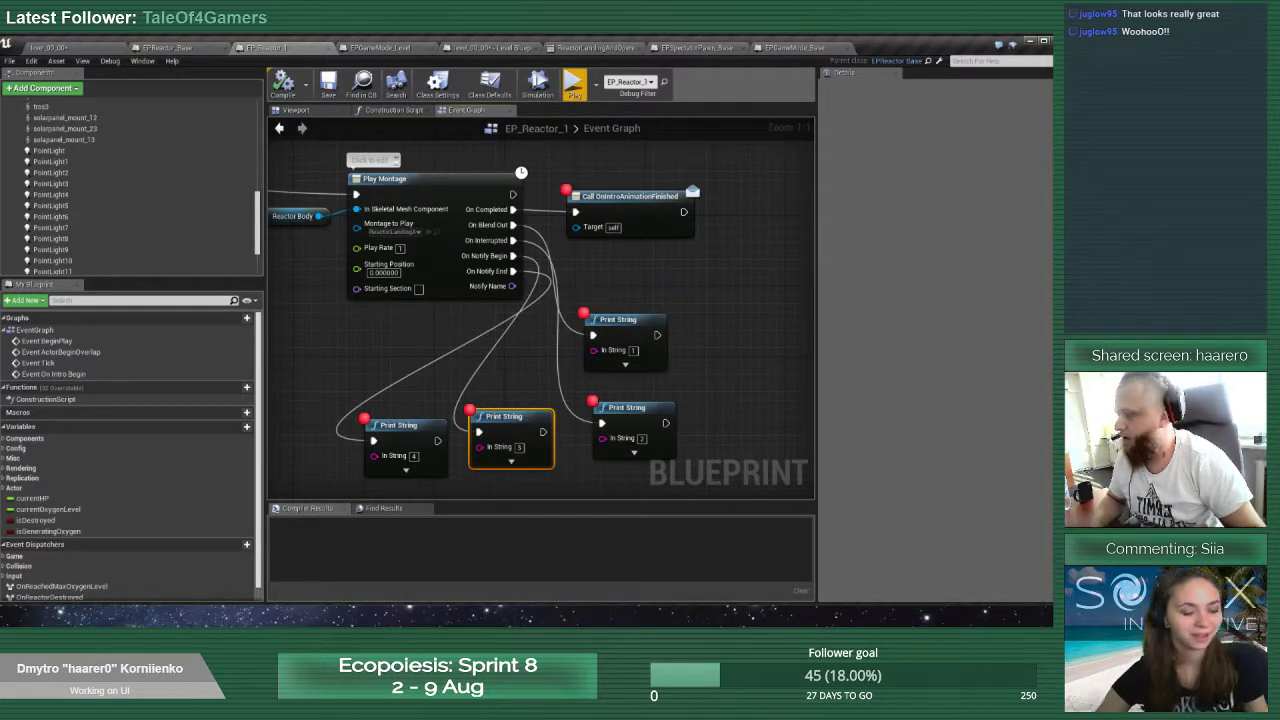
pyautogui.click(47, 48)
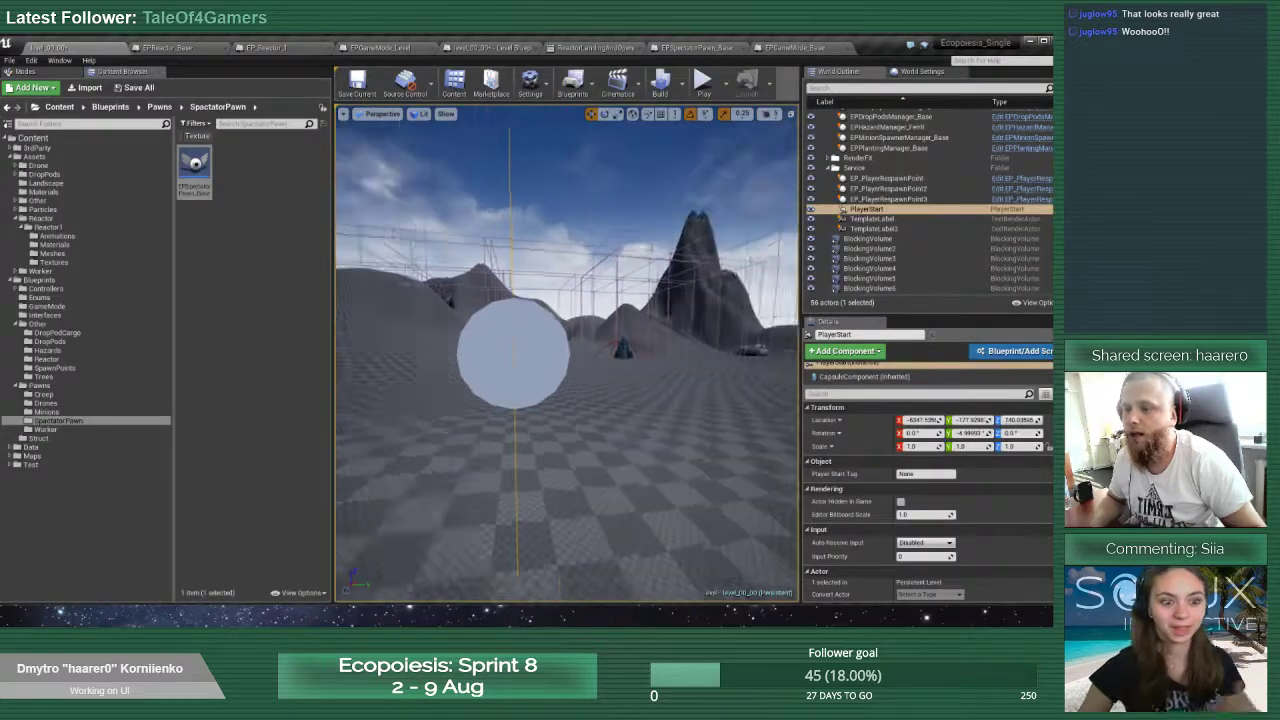
pyautogui.press('w')
pyautogui.moveTo(567, 354); pyautogui.dragTo(546, 420, button='right')
pyautogui.press('s')
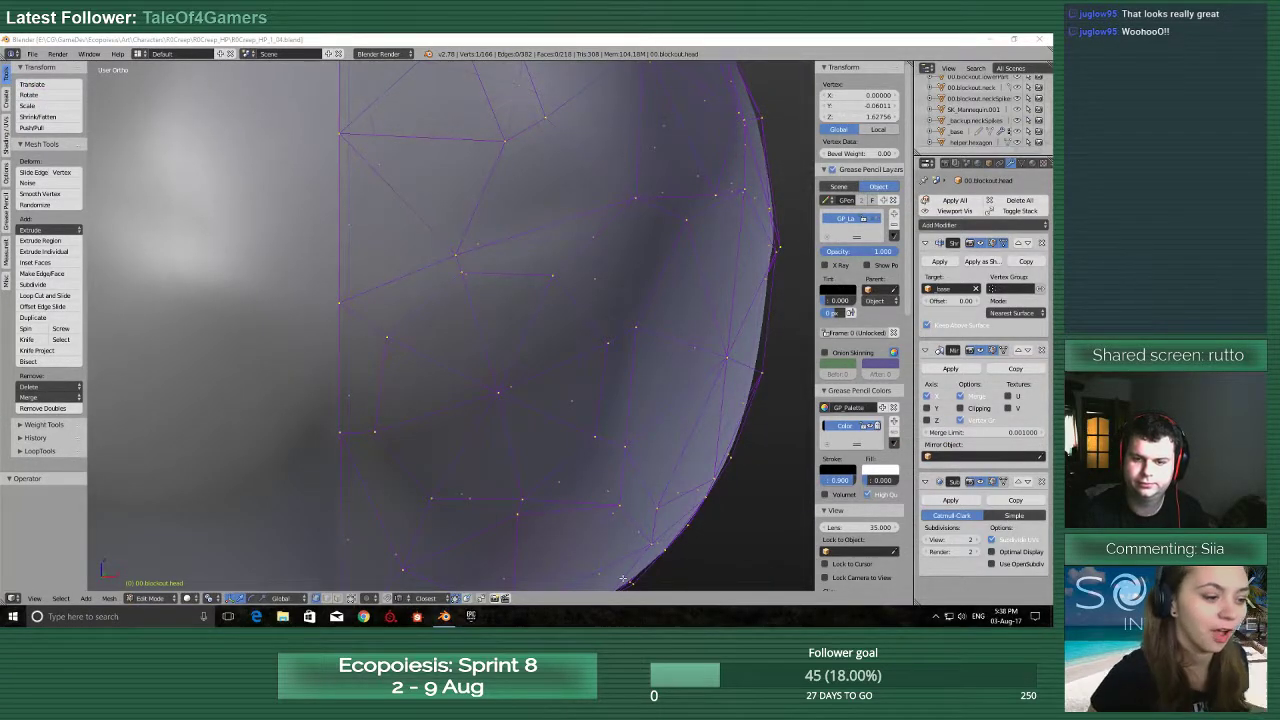
# In Blender, examine the creep's head and neck, and return from editing the head mesh to Object Mode
pyautogui.scroll(-3, 646, 411)
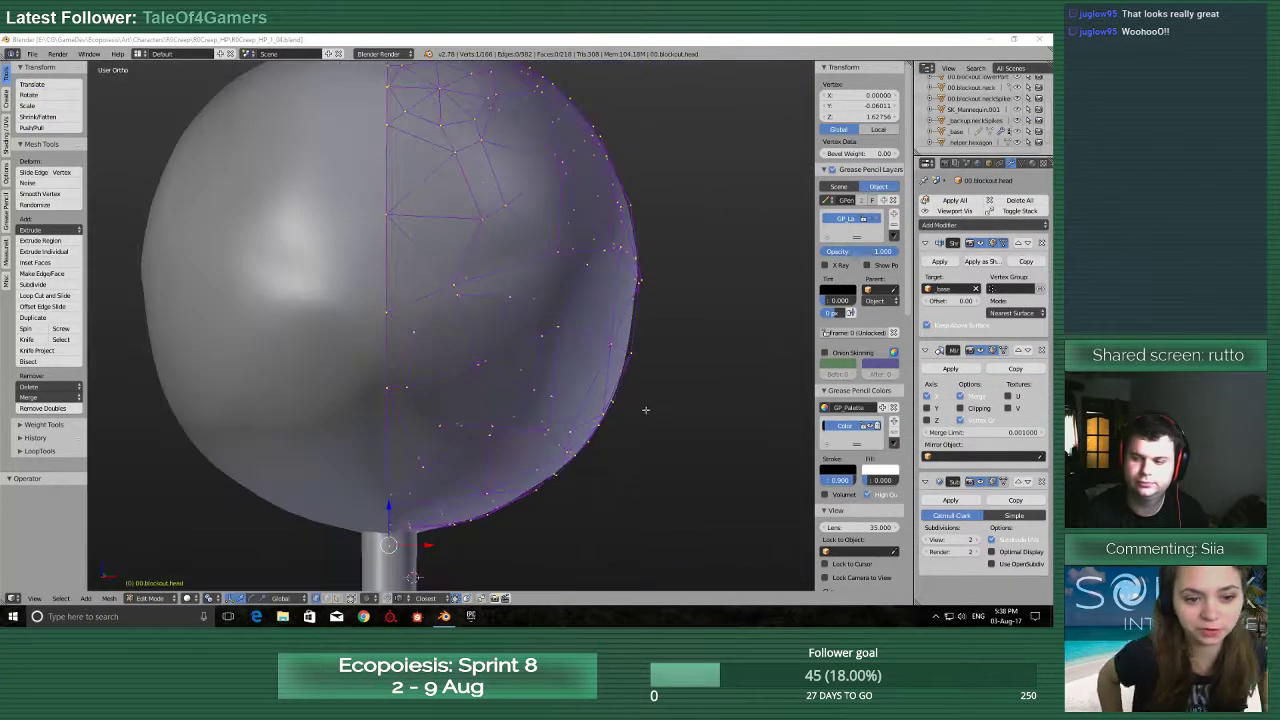
pyautogui.moveTo(645, 411); pyautogui.dragTo(598, 411, button='middle')
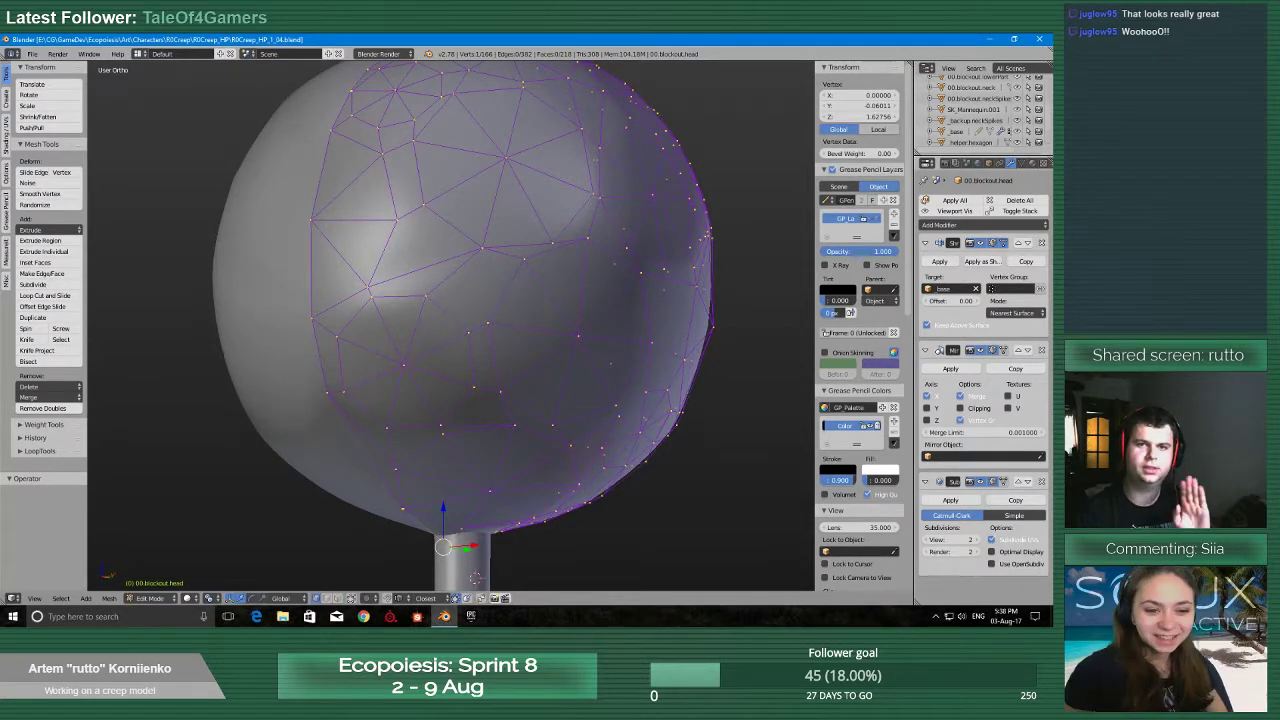
pyautogui.scroll(-5, 587, 510)
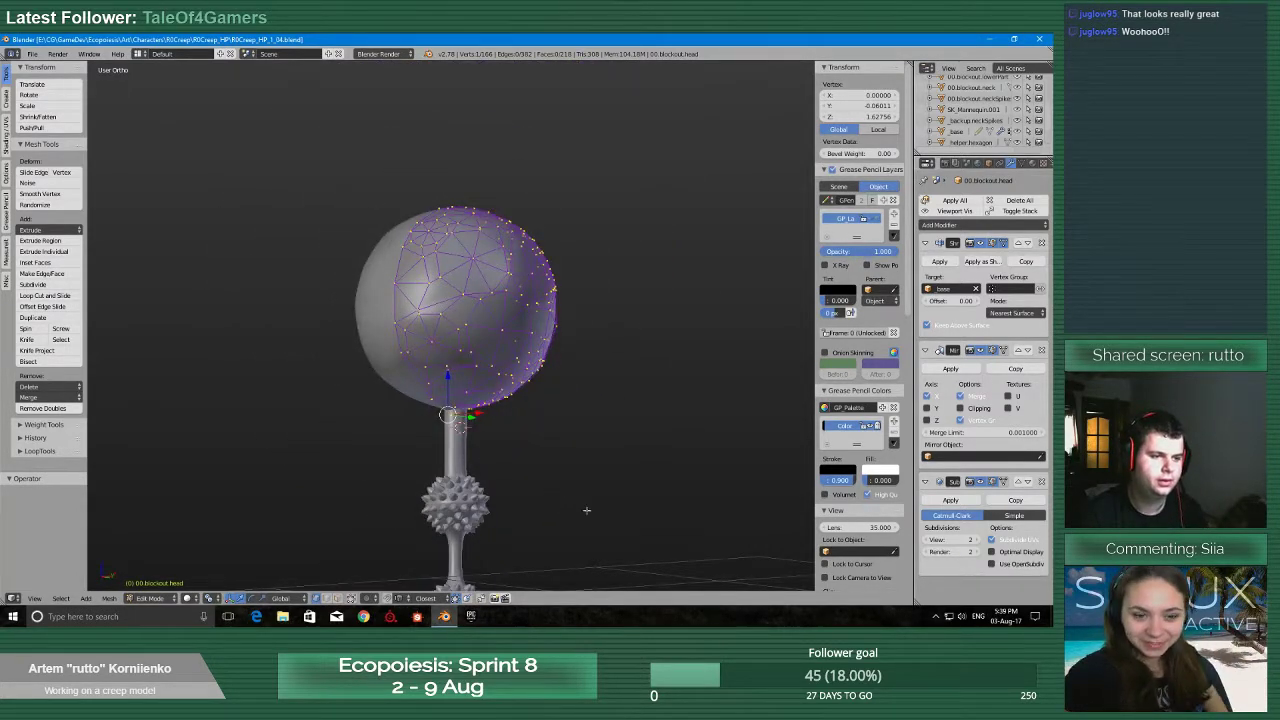
pyautogui.scroll(1, 567, 499)
pyautogui.keyDown('shift'); pyautogui.moveTo(567, 499); pyautogui.dragTo(518, 287, button='middle'); pyautogui.keyUp('shift')
pyautogui.scroll(1, 517, 391)
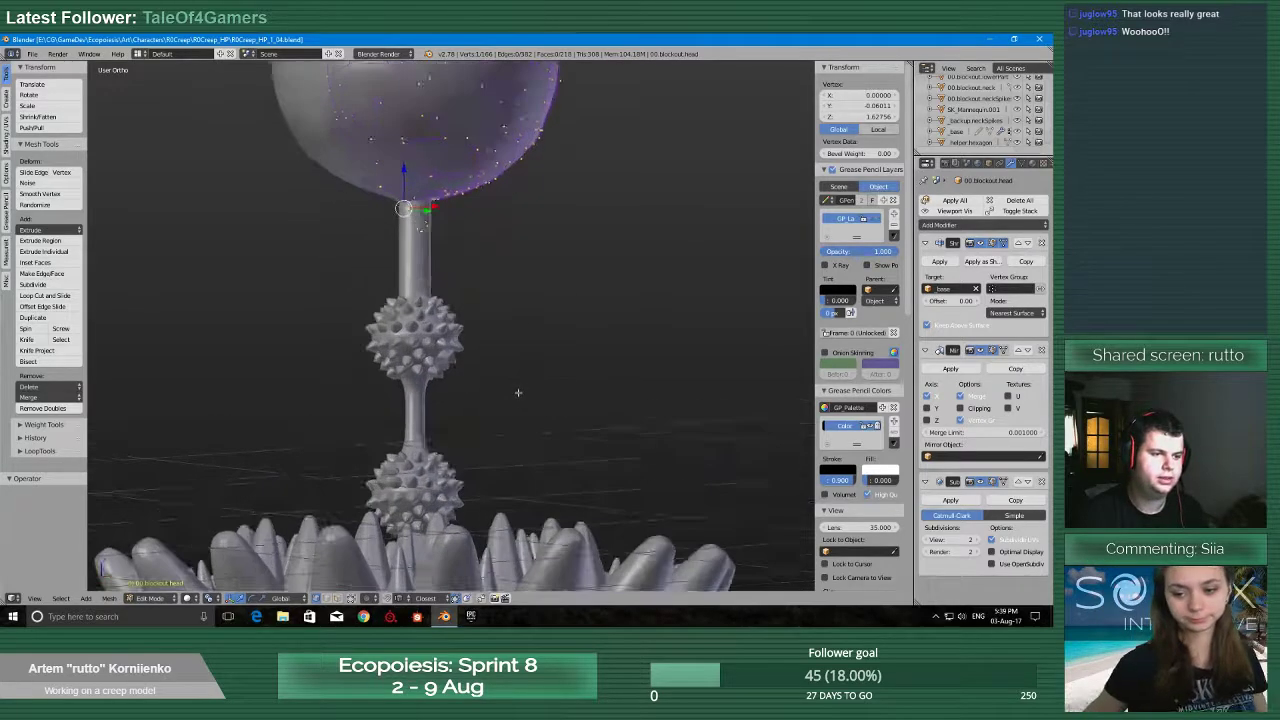
pyautogui.moveTo(517, 391); pyautogui.dragTo(520, 441, button='middle')
pyautogui.scroll(-3, 520, 441)
pyautogui.press('Tab')
pyautogui.click(500, 441)
# Select the spiky lower part and the neck spikes in turn, and examine their shapes from several angles
pyautogui.rightClick(432, 440)
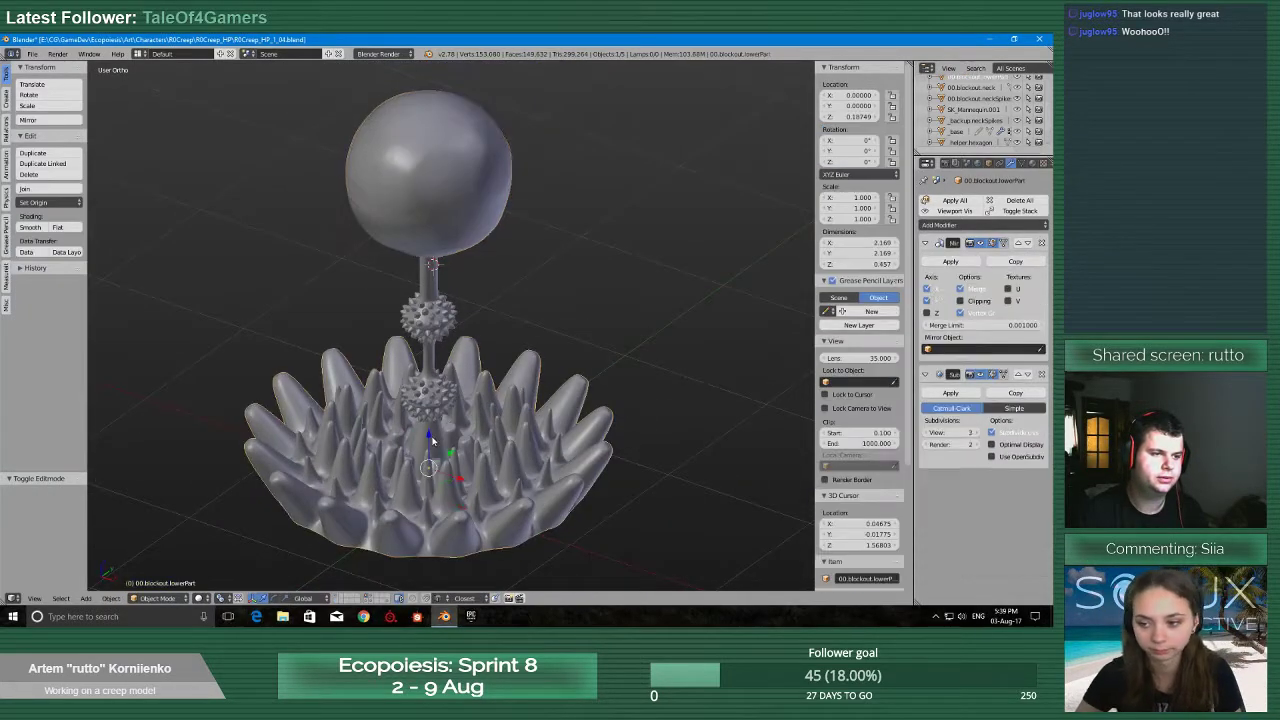
pyautogui.moveTo(438, 444); pyautogui.dragTo(505, 438, button='middle')
pyautogui.rightClick(444, 410)
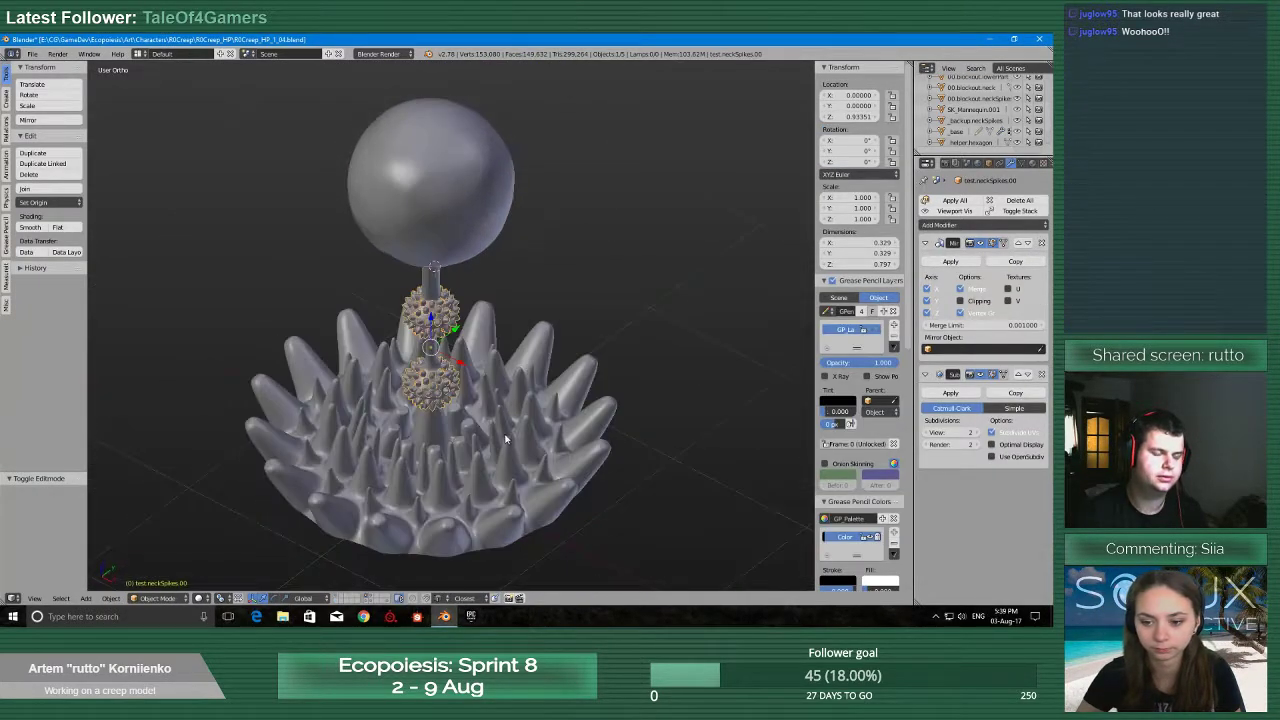
pyautogui.scroll(3, 426, 445)
pyautogui.moveTo(426, 445); pyautogui.dragTo(451, 311, button='middle')
pyautogui.scroll(-3, 415, 457)
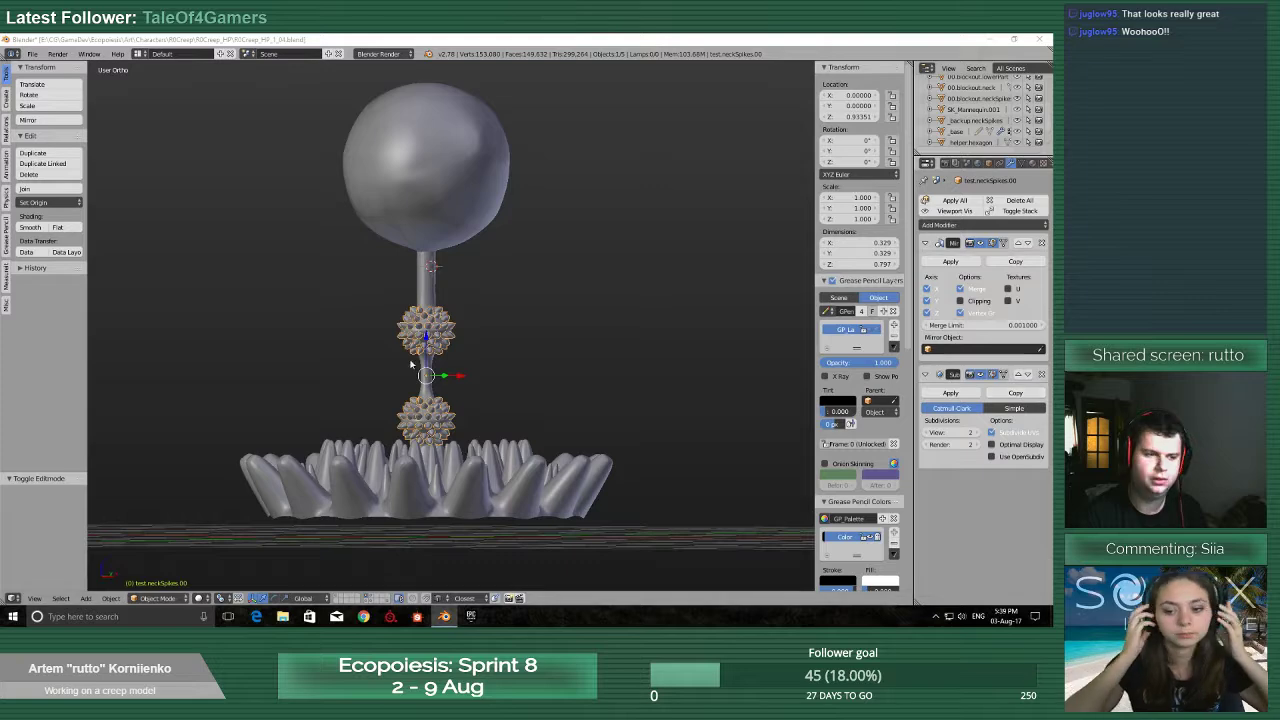
pyautogui.scroll(3, 457, 363)
pyautogui.moveTo(457, 363); pyautogui.dragTo(434, 426, button='middle')
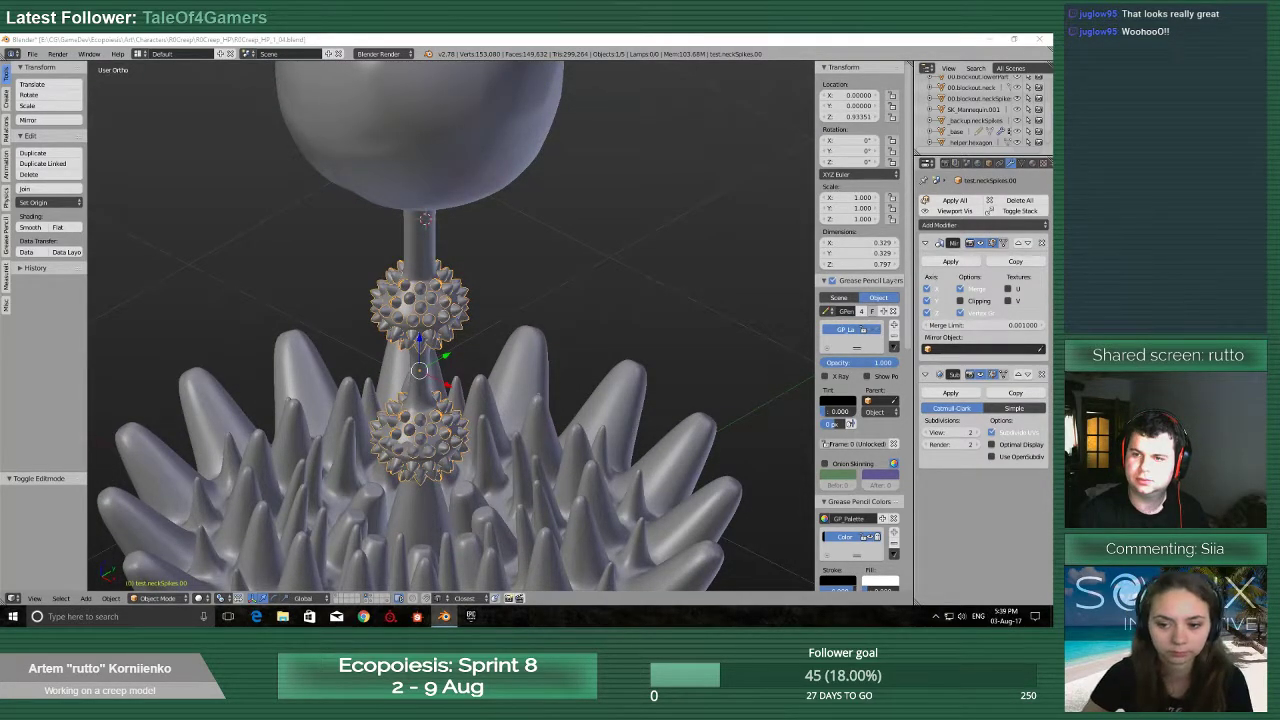
# Examine the neck's two spiked balls close up and in proportion to the whole creep model
pyautogui.scroll(3, 571, 413)
pyautogui.moveTo(571, 413); pyautogui.dragTo(540, 374, button='middle')
pyautogui.scroll(-4, 559, 401)
pyautogui.rightClick(420, 415)
pyautogui.scroll(1, 461, 343)
pyautogui.moveTo(461, 343); pyautogui.dragTo(449, 387, button='middle')
pyautogui.scroll(-4, 449, 387)
pyautogui.scroll(4, 484, 318)
pyautogui.rightClick(467, 319)
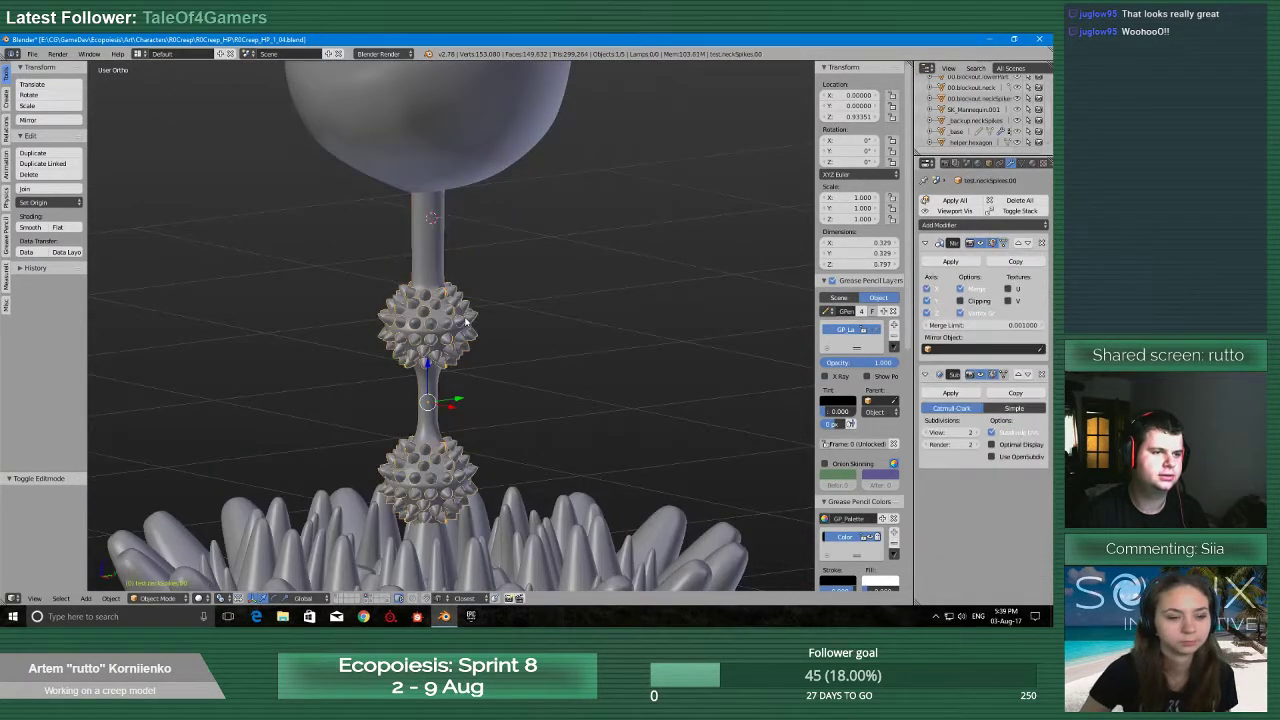
pyautogui.moveTo(501, 320); pyautogui.dragTo(571, 309, button='middle')
pyautogui.scroll(-1, 484, 377)
pyautogui.scroll(2, 523, 349)
pyautogui.scroll(-4, 491, 349)
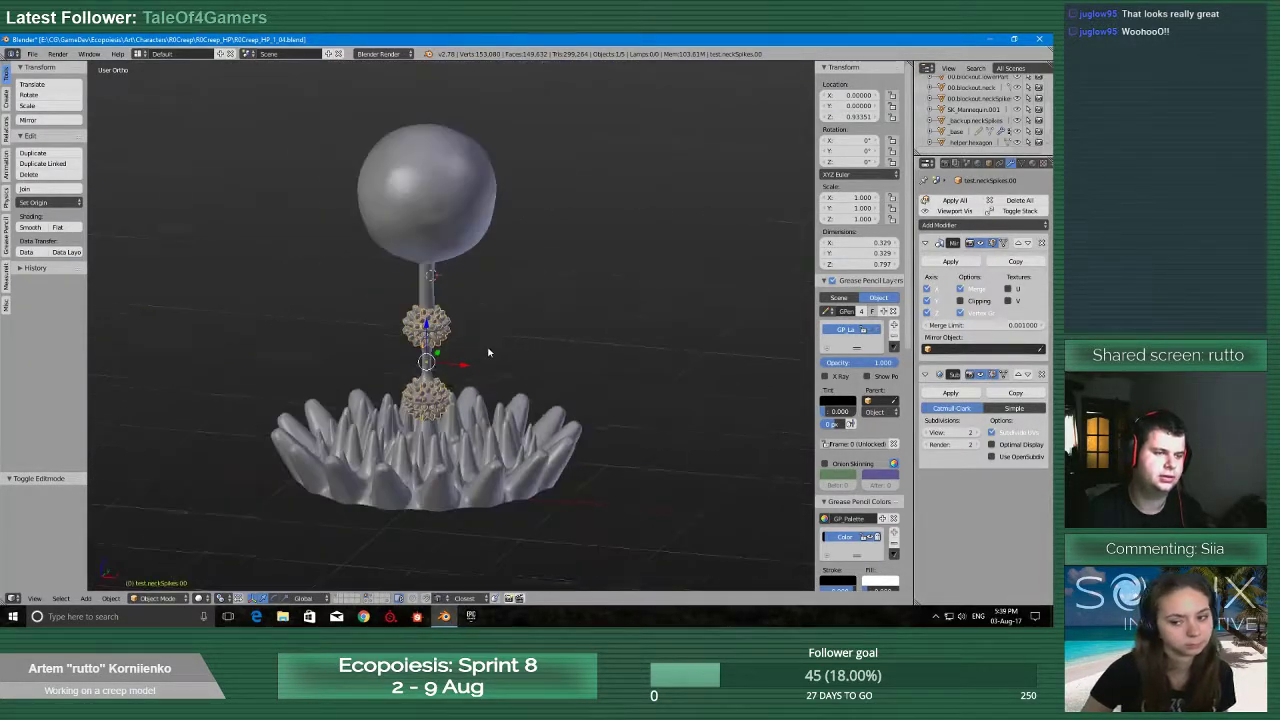
pyautogui.moveTo(491, 349)
pyautogui.mouseDown(button='middle')
pyautogui.moveTo(473, 316)
pyautogui.moveTo(471, 337)
pyautogui.mouseUp(button='middle')
pyautogui.click(472, 333)
pyautogui.scroll(3, 575, 395)
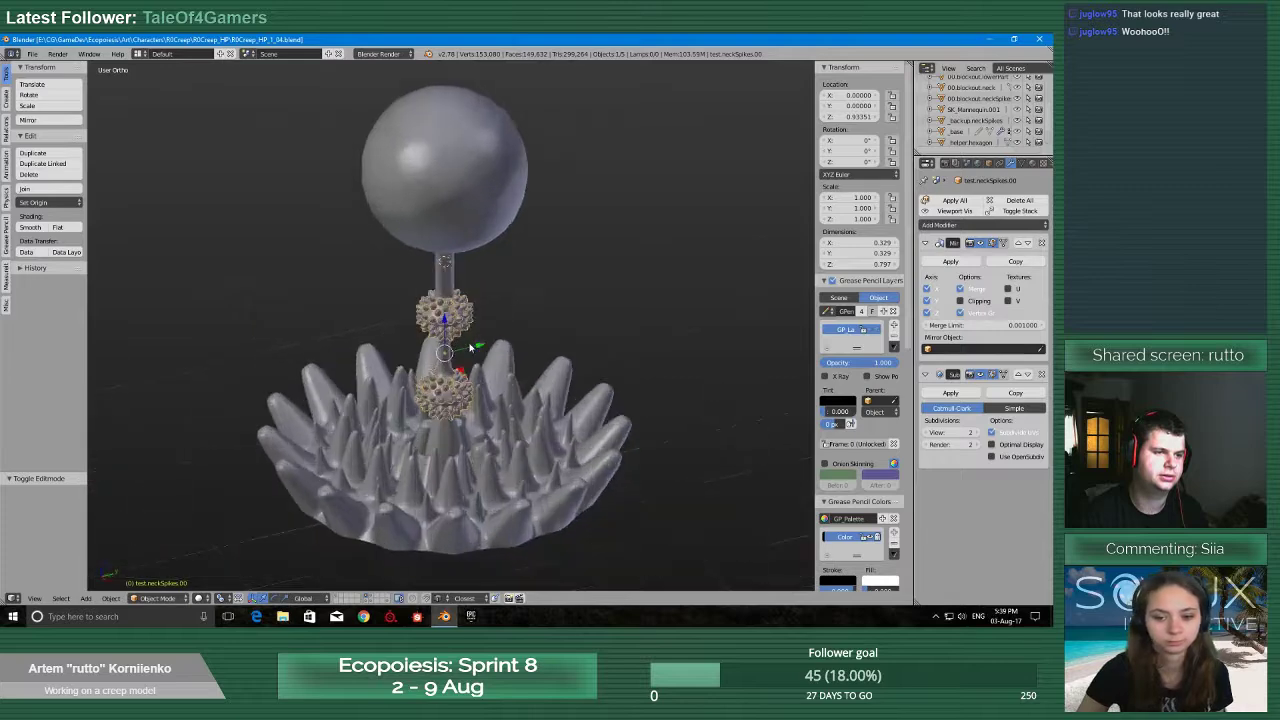
pyautogui.moveTo(470, 389); pyautogui.dragTo(498, 346, button='middle')
pyautogui.scroll(-3, 470, 414)
pyautogui.scroll(2, 470, 414)
pyautogui.scroll(5, 495, 350)
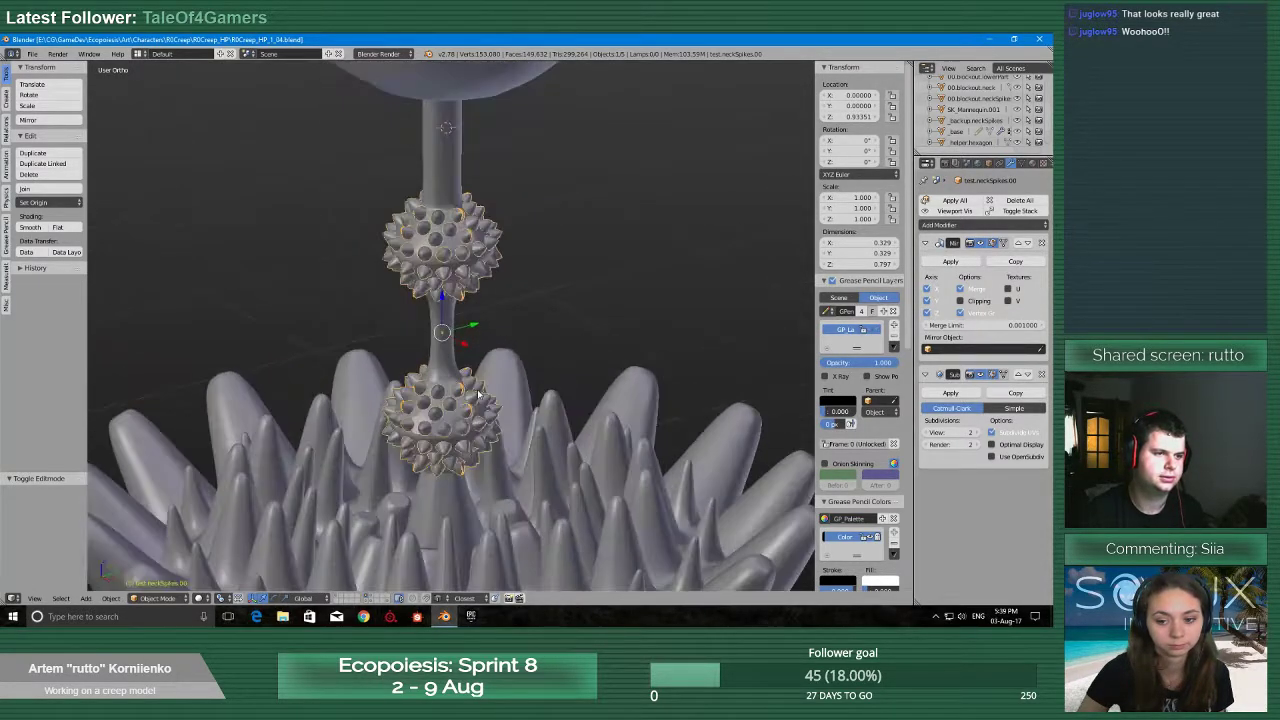
pyautogui.scroll(-3, 475, 401)
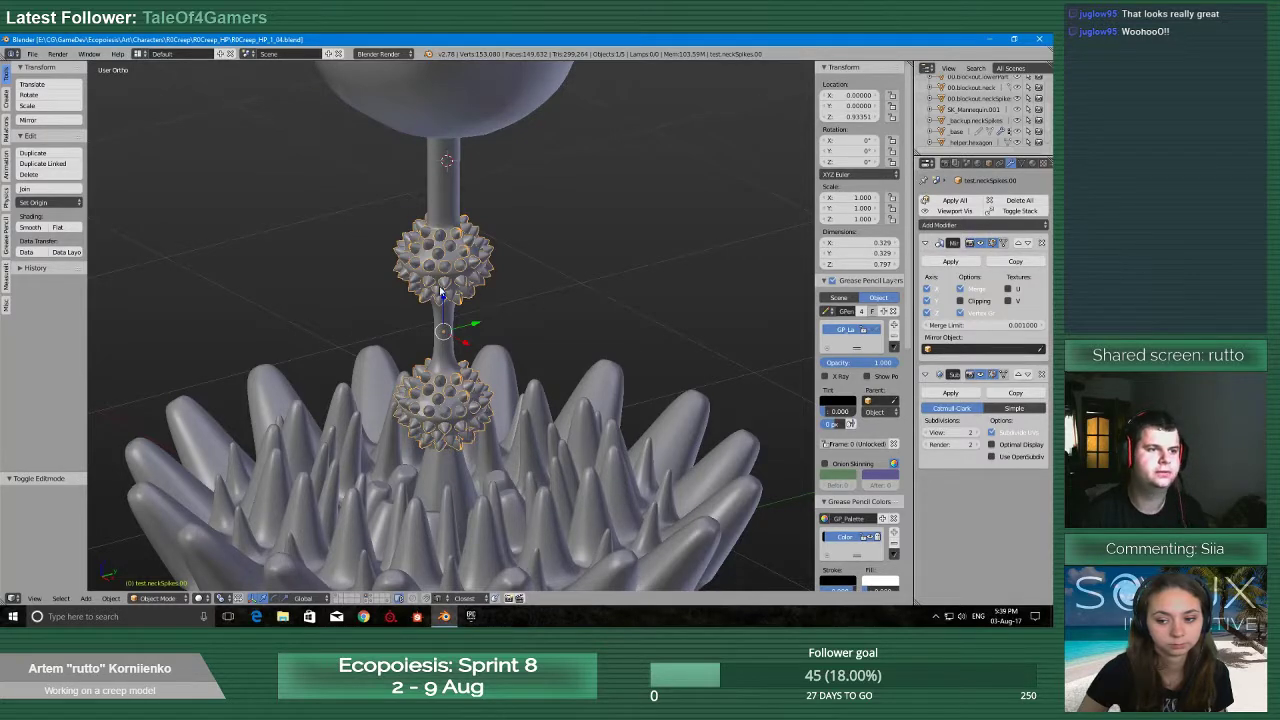
pyautogui.moveTo(495, 320); pyautogui.dragTo(495, 364, button='middle')
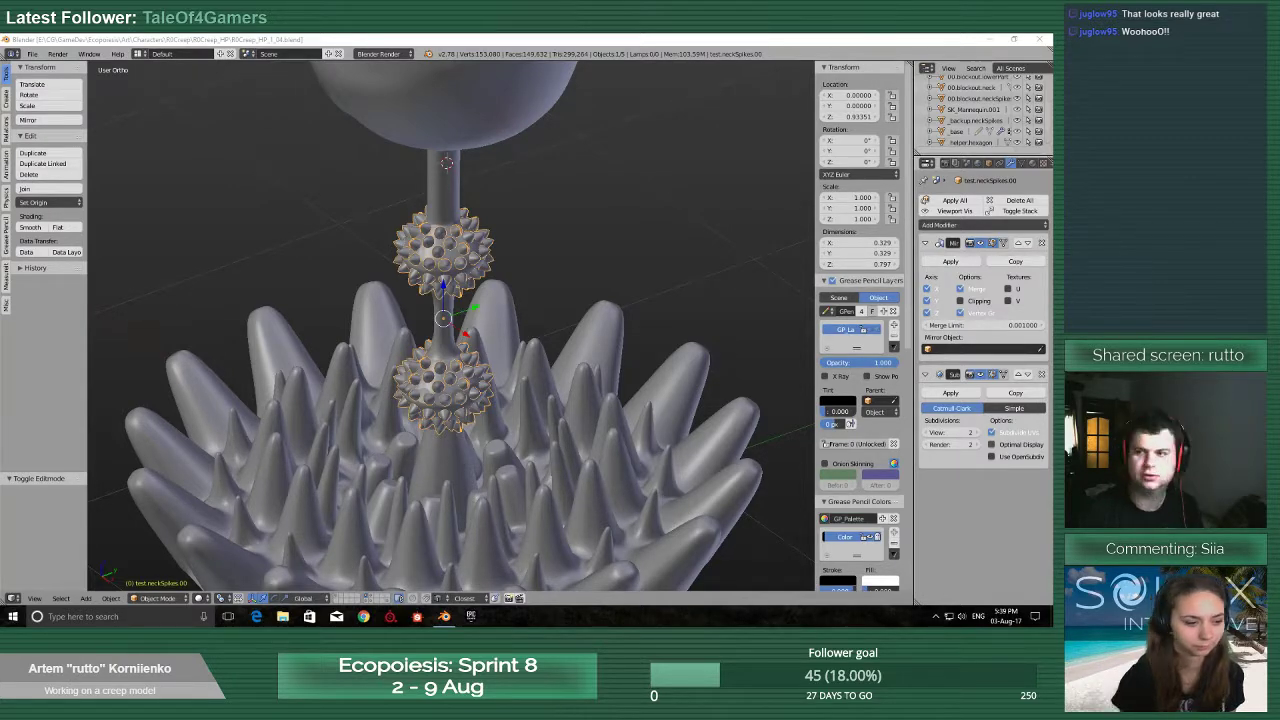
# Move the 00.blockout.neck object at the lower spiked ball to the last lower-row layer of the first layer block
pyautogui.moveTo(504, 394); pyautogui.dragTo(519, 373, button='middle')
pyautogui.scroll(6, 505, 373)
pyautogui.rightClick(367, 362)
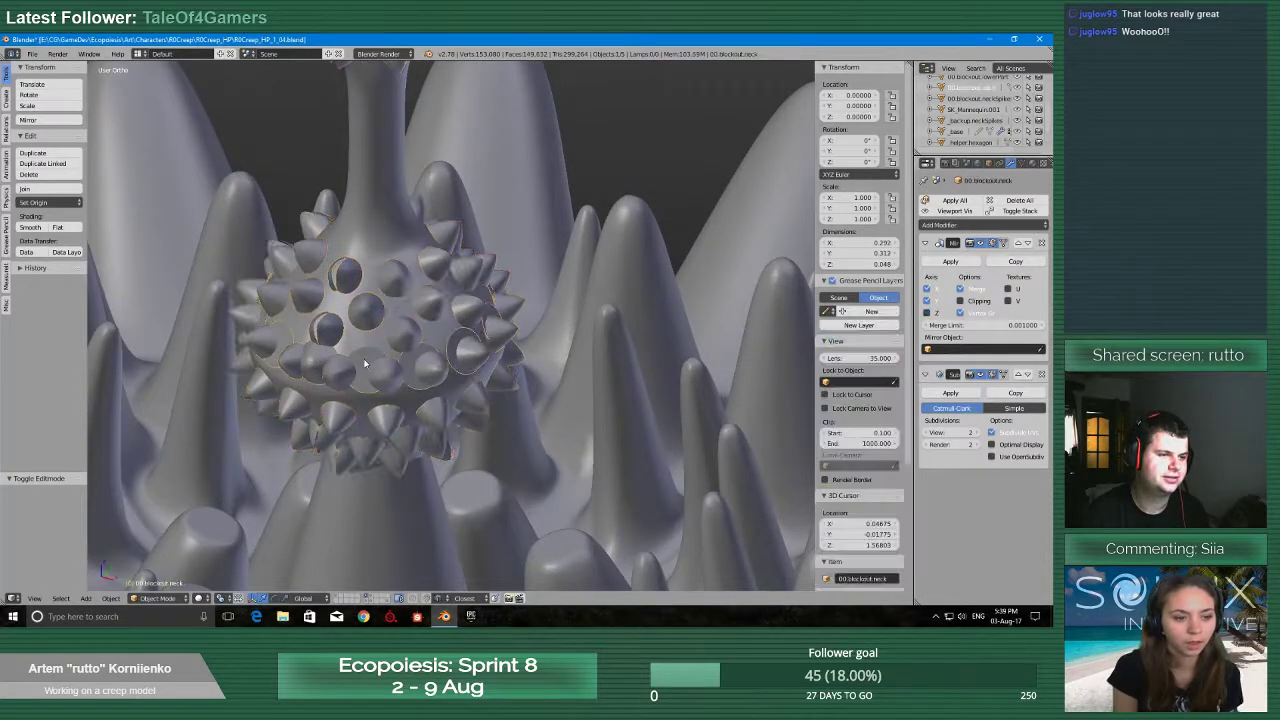
pyautogui.moveTo(367, 362); pyautogui.dragTo(409, 349, button='middle')
pyautogui.scroll(-2, 409, 349)
pyautogui.scroll(-3, 497, 337)
pyautogui.moveTo(497, 337); pyautogui.dragTo(476, 327, button='middle')
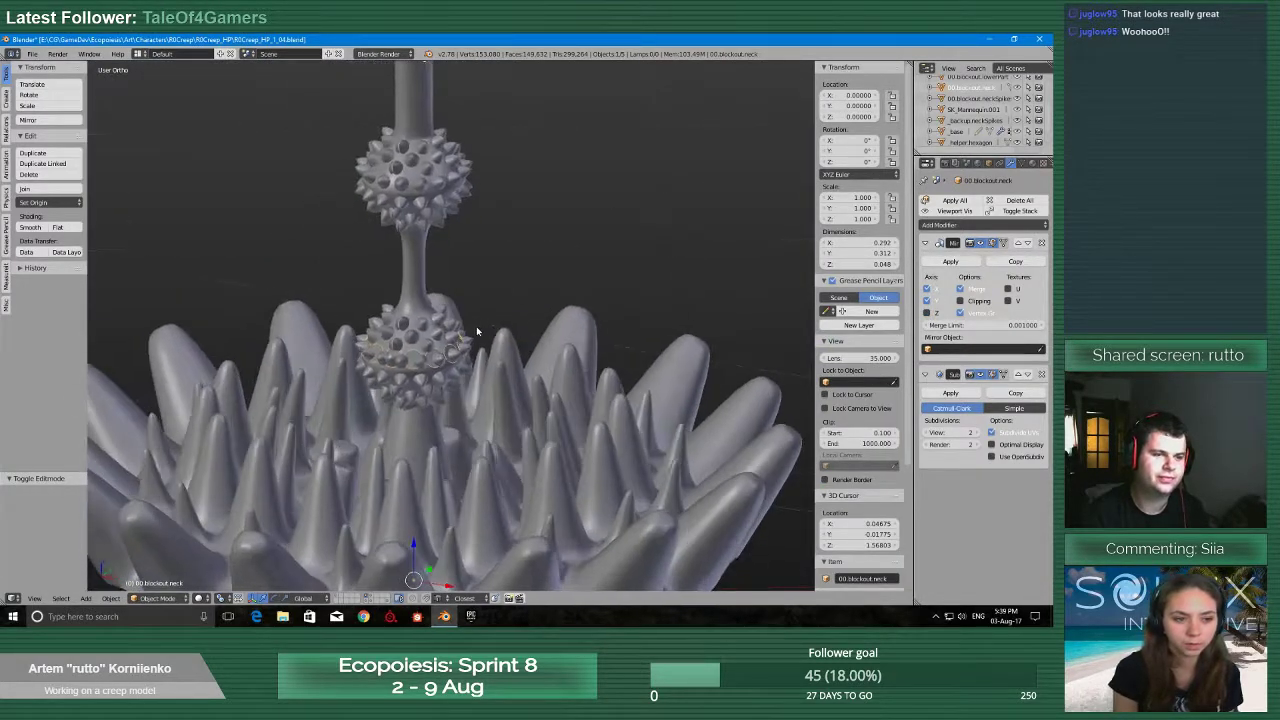
pyautogui.scroll(-2, 476, 330)
pyautogui.press('m')
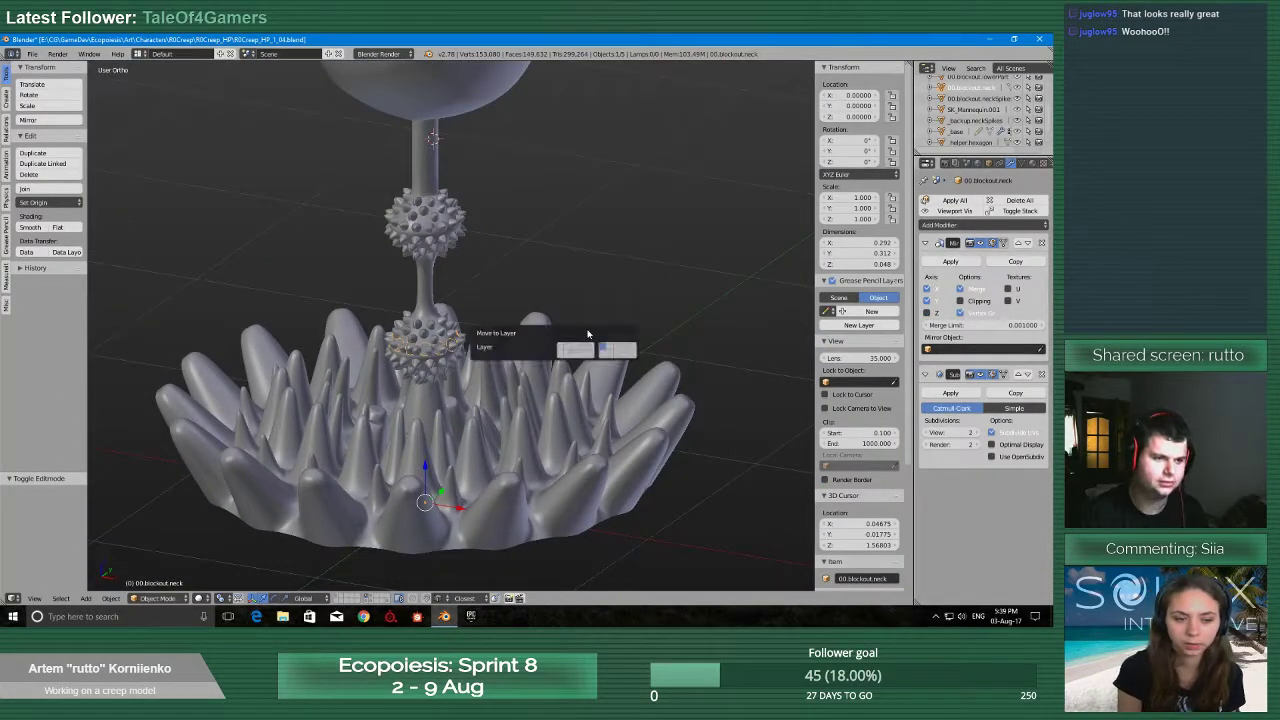
pyautogui.click(596, 358)
# Save the creep model over its existing file
pyautogui.keyDown('shift'); pyautogui.moveTo(426, 291); pyautogui.dragTo(480, 308, button='middle'); pyautogui.keyUp('shift')
pyautogui.scroll(1, 438, 355)
pyautogui.scroll(-1, 438, 355)
pyautogui.scroll(-2, 438, 355)
pyautogui.hotkey('ctrl', 's')
pyautogui.click(438, 355)
# Examine the 00.blockout.neckSpikes object, deselect everything and save the creep file again
pyautogui.scroll(2, 483, 291)
pyautogui.rightClick(459, 249)
pyautogui.scroll(-3, 463, 314)
pyautogui.scroll(3, 463, 316)
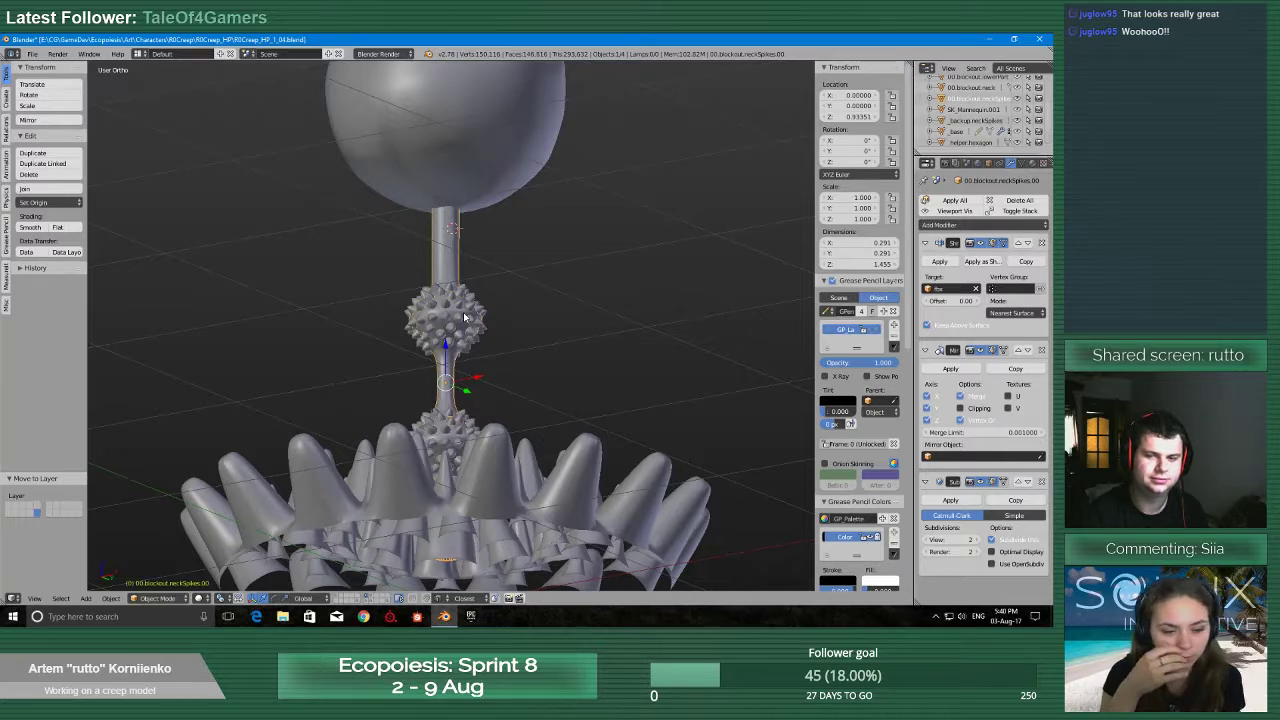
pyautogui.moveTo(463, 318); pyautogui.dragTo(517, 383, button='middle')
pyautogui.scroll(-5, 480, 375)
pyautogui.press('a')
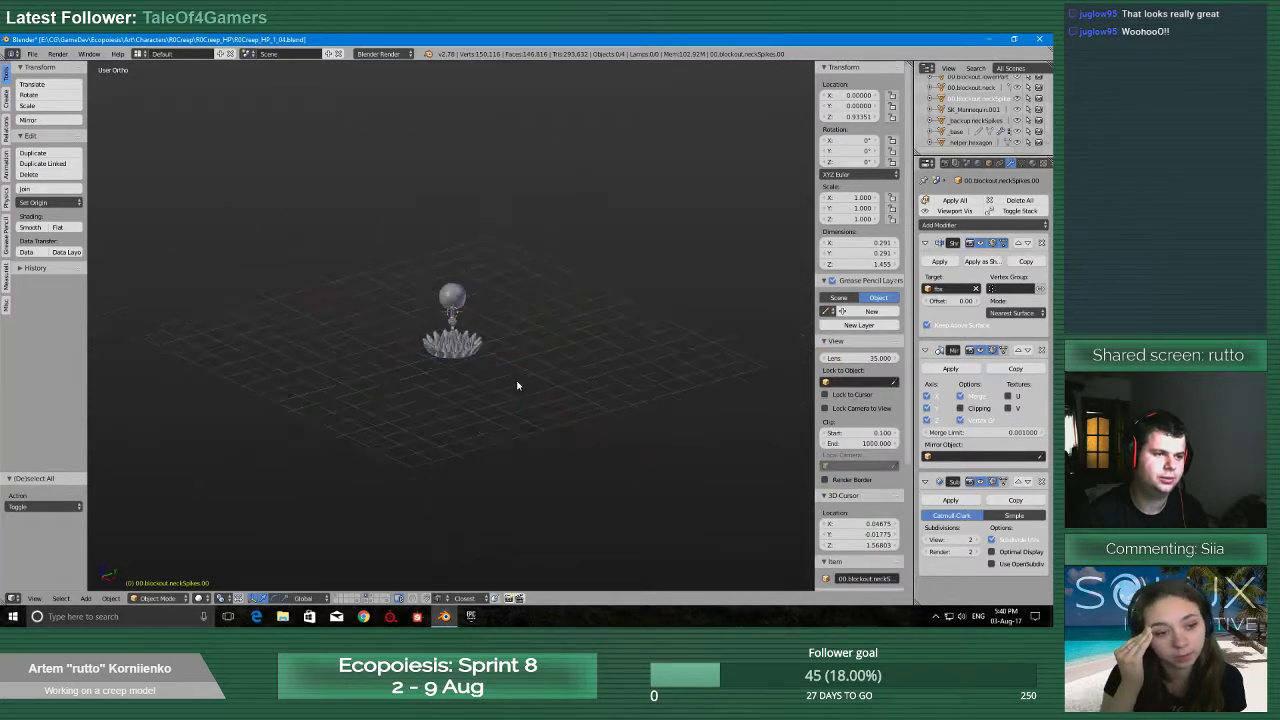
pyautogui.hotkey('ctrl', 's')
pyautogui.click(517, 383)
# Select the neck spikes and the 00.blockout.neckSpikes stem in turn, and frame the stem's narrow middle section
pyautogui.scroll(6, 509, 394)
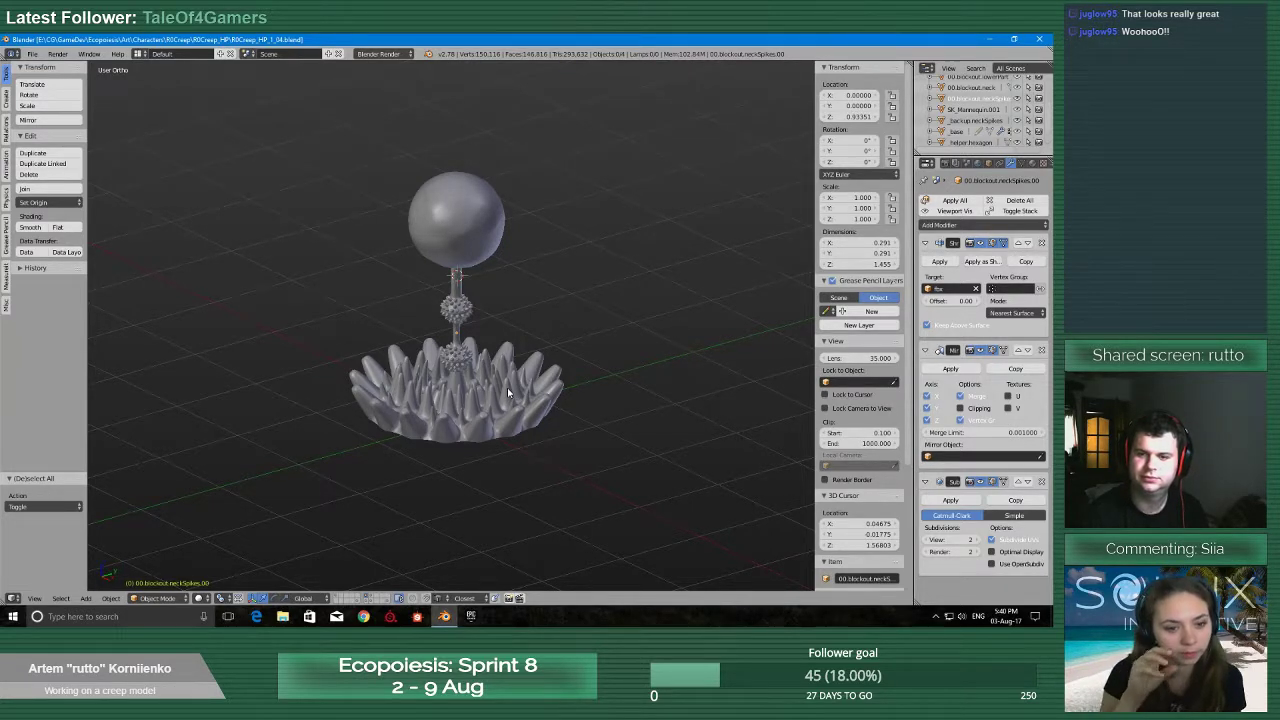
pyautogui.scroll(5, 507, 387)
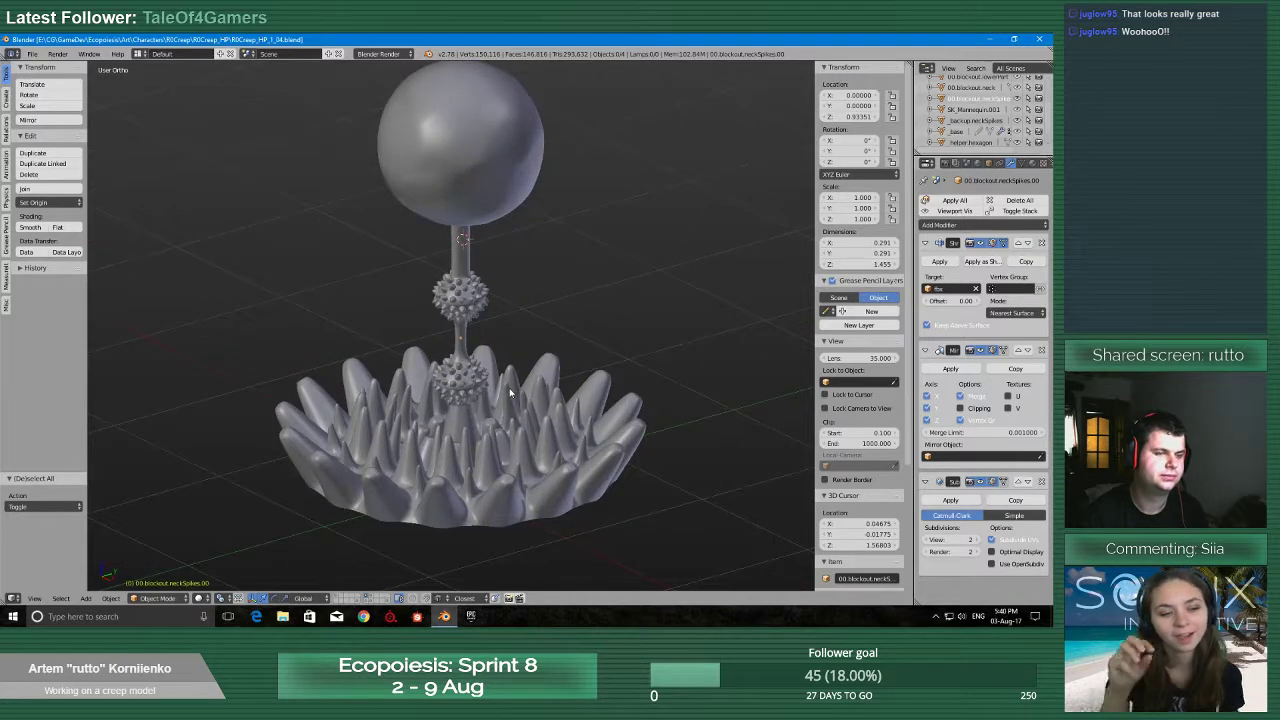
pyautogui.keyDown('shift'); pyautogui.moveTo(563, 320); pyautogui.dragTo(563, 382, button='middle'); pyautogui.keyUp('shift')
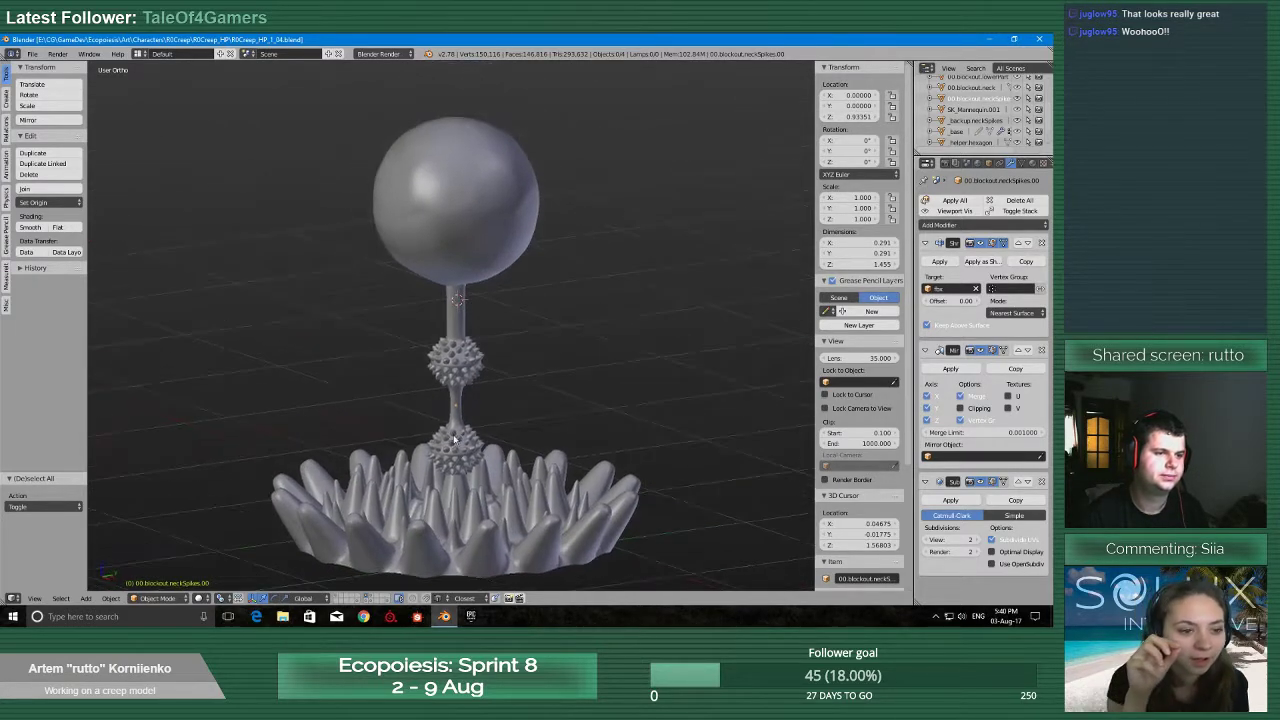
pyautogui.rightClick(465, 378)
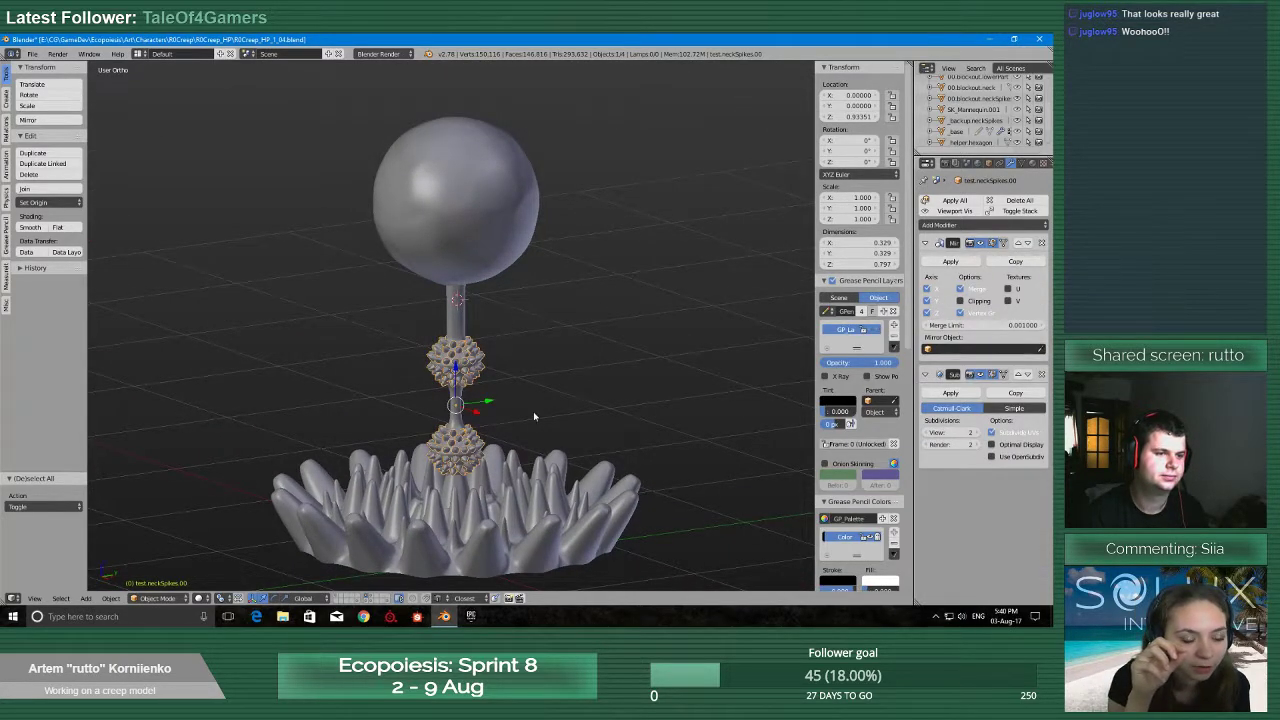
pyautogui.rightClick(456, 412)
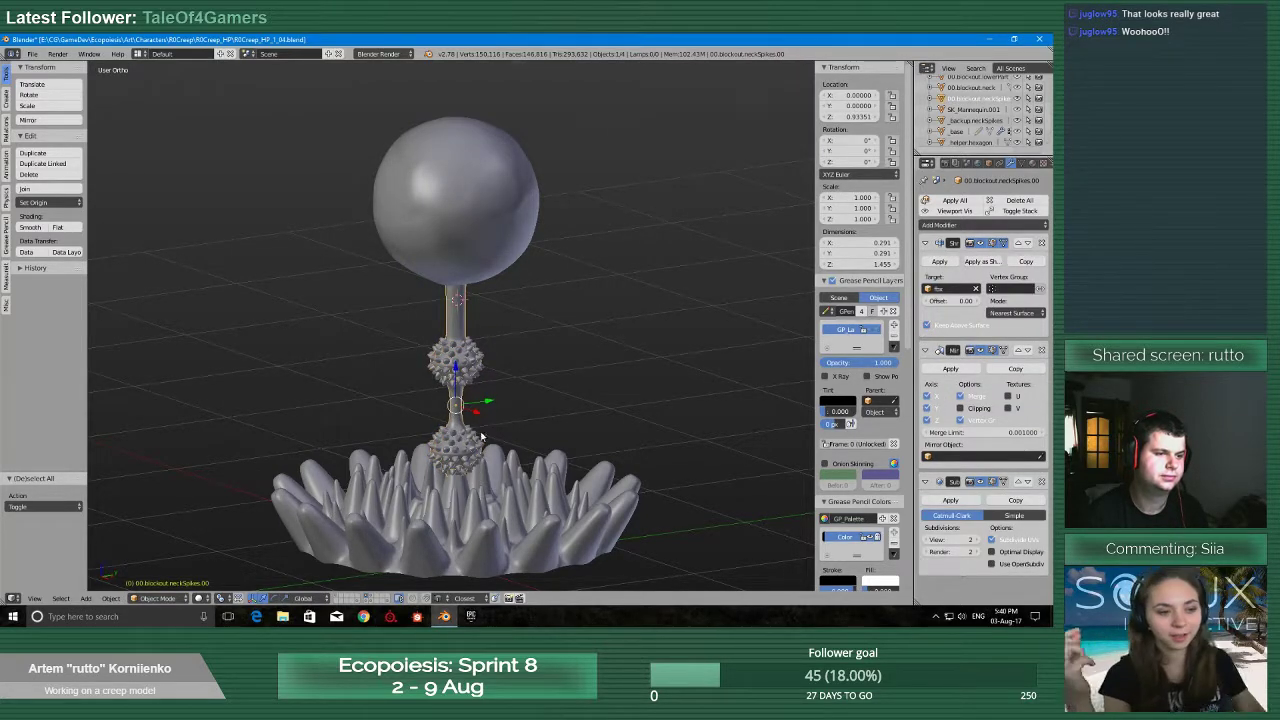
pyautogui.press('KP_Decimal')
pyautogui.scroll(2, 583, 367)
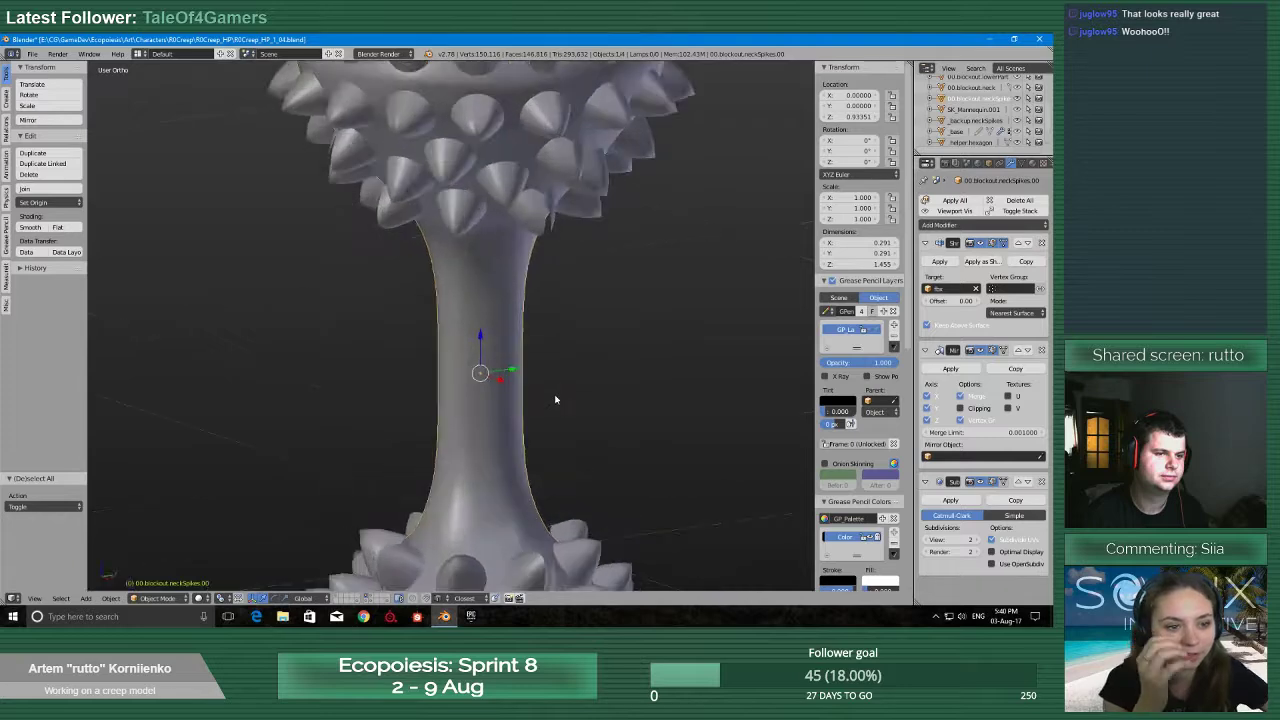
# Inspect the stem's mesh in Edit Mode by selecting a vertex in its narrow middle section, and return to Object Mode
pyautogui.moveTo(556, 399)
pyautogui.mouseDown(button='middle')
pyautogui.moveTo(594, 377)
pyautogui.moveTo(403, 446)
pyautogui.moveTo(481, 395)
pyautogui.moveTo(555, 405)
pyautogui.mouseUp(button='middle')
pyautogui.press('Tab')
pyautogui.click(380, 371)
pyautogui.rightClick(292, 345)
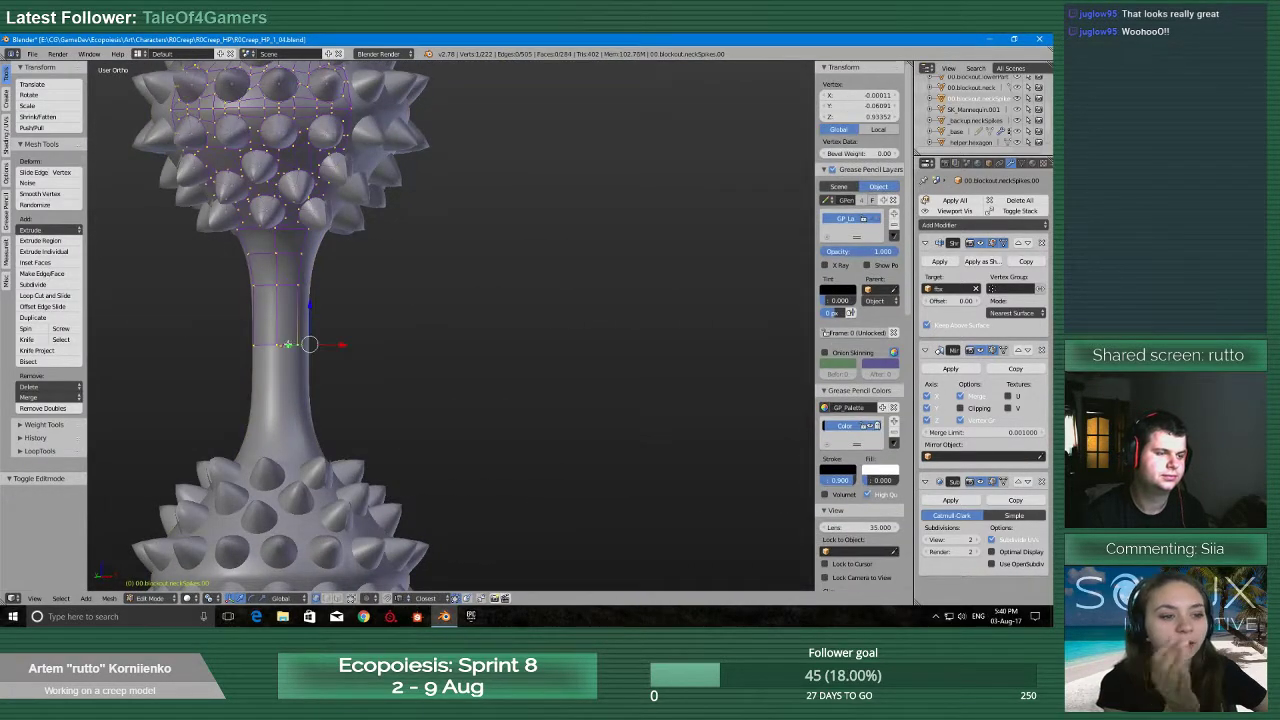
pyautogui.moveTo(281, 345); pyautogui.dragTo(215, 353, button='middle')
pyautogui.press('Tab')
pyautogui.click(194, 357)
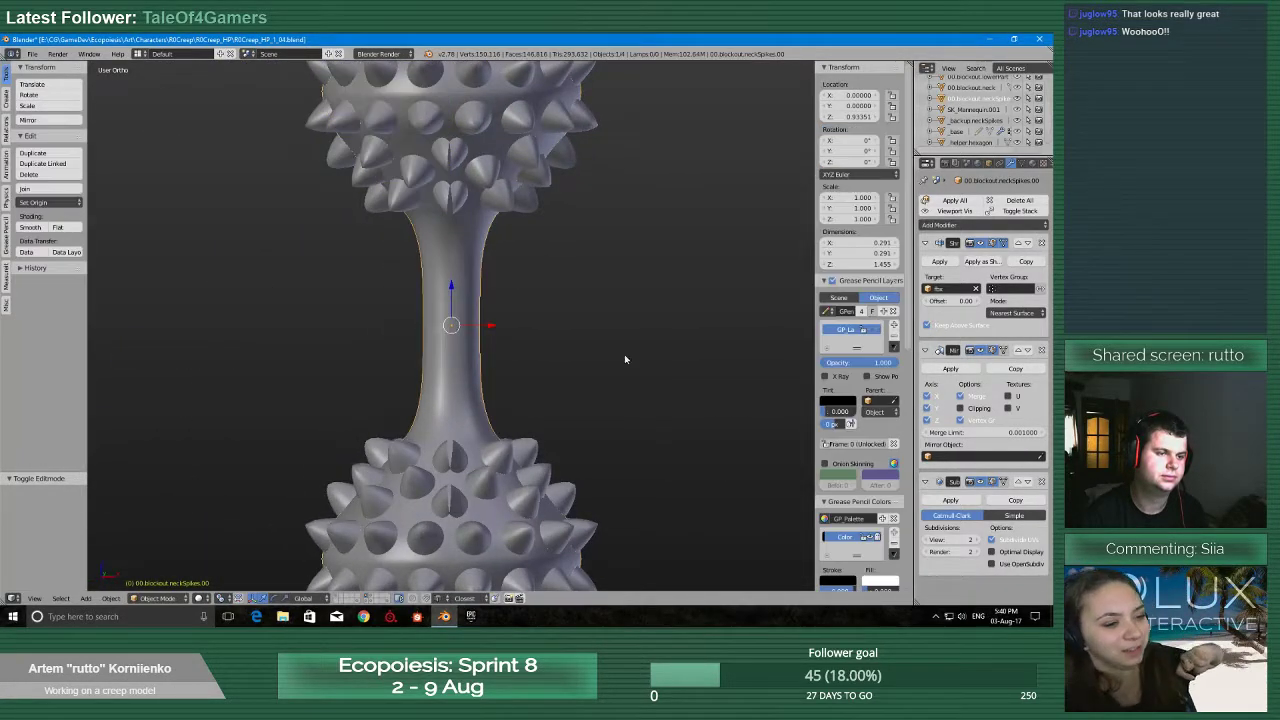
# Examine the deselected stem between the spiked balls, reselect it and compare it with the whole creep model
pyautogui.press('a')
pyautogui.moveTo(625, 357); pyautogui.dragTo(601, 450, button='middle')
pyautogui.scroll(2, 399, 391)
pyautogui.scroll(2, 543, 433)
pyautogui.scroll(-5, 554, 461)
pyautogui.scroll(2, 601, 450)
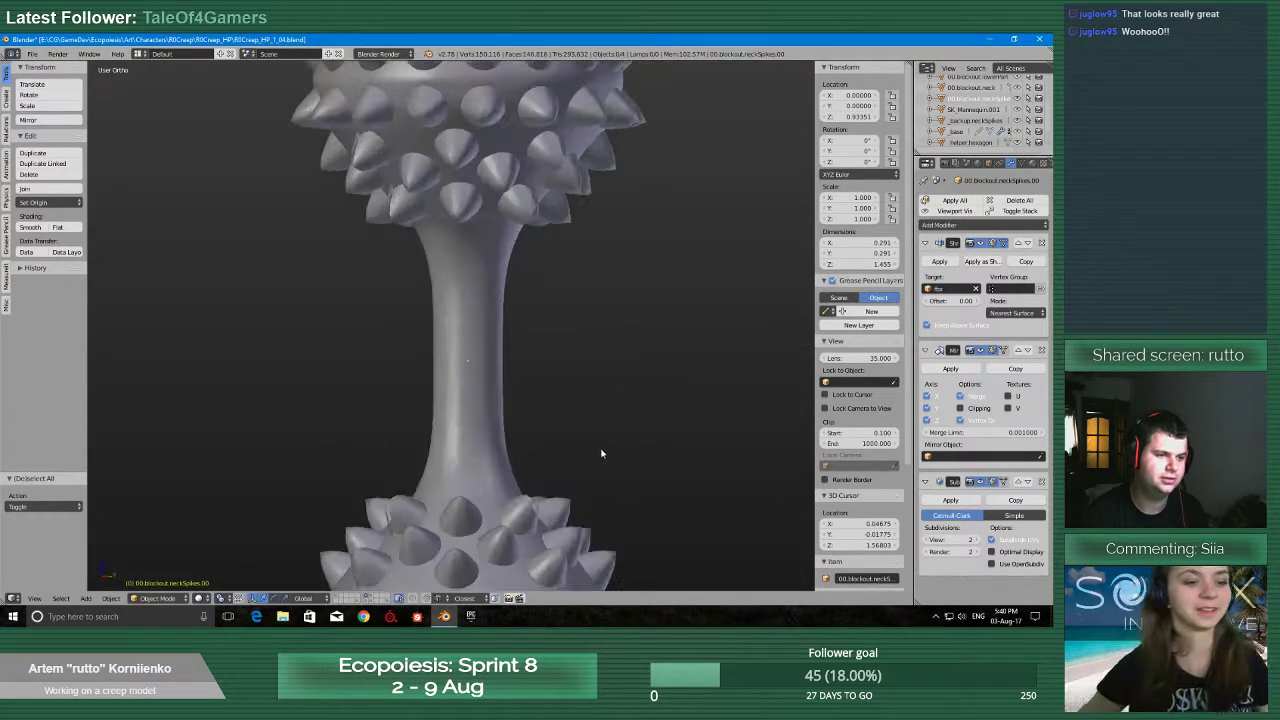
pyautogui.rightClick(480, 384)
pyautogui.scroll(-5, 480, 384)
pyautogui.moveTo(480, 384); pyautogui.dragTo(486, 430, button='middle')
pyautogui.scroll(-3, 486, 430)
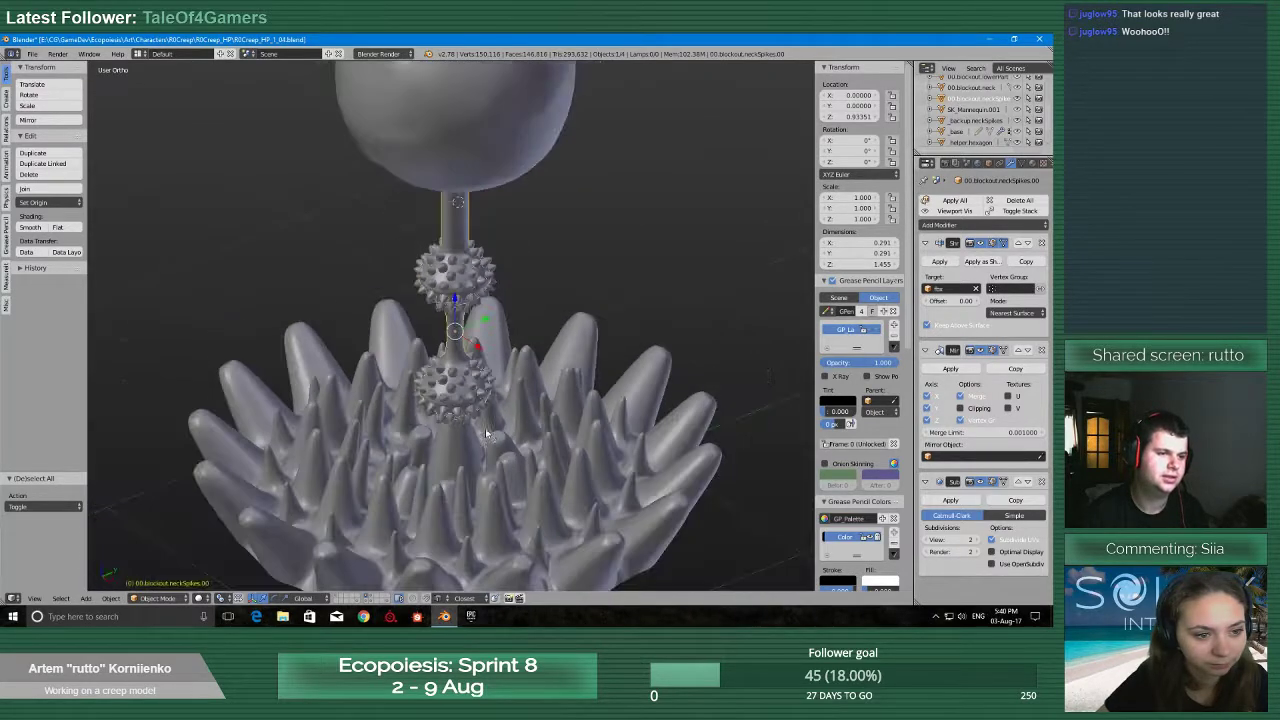
pyautogui.scroll(4, 508, 450)
pyautogui.scroll(-2, 512, 454)
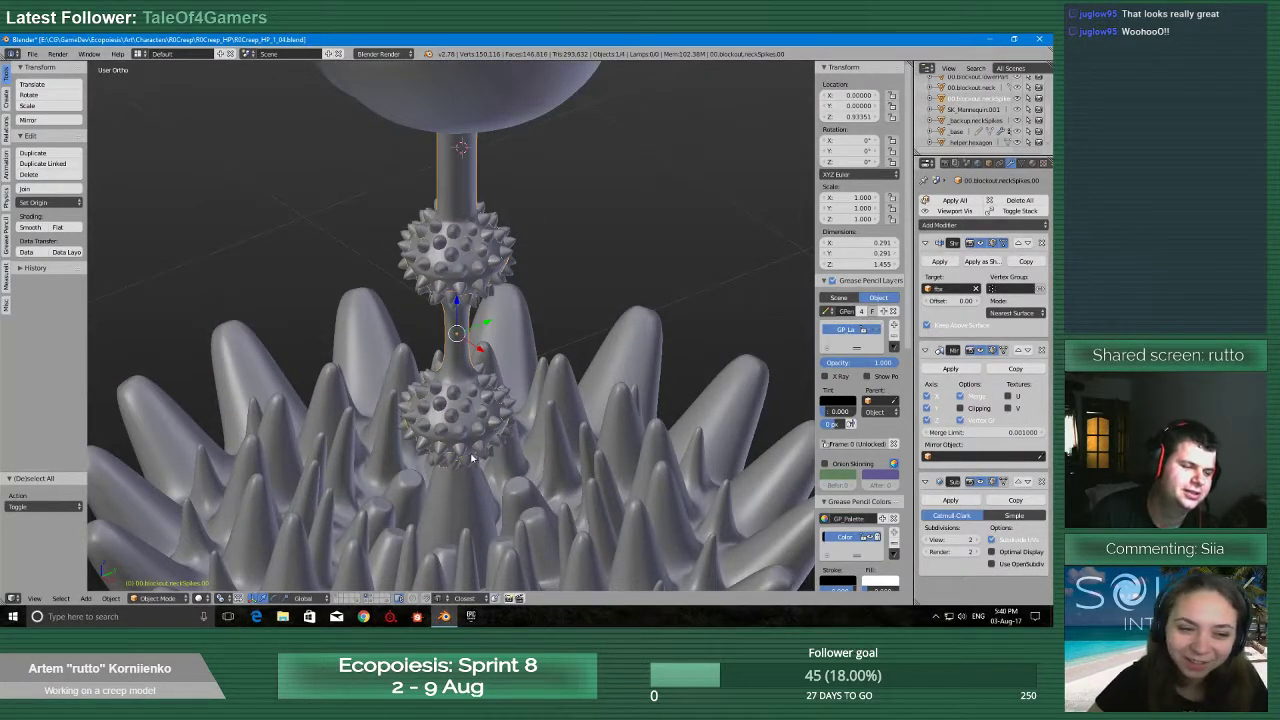
pyautogui.moveTo(470, 453); pyautogui.dragTo(461, 432, button='middle')
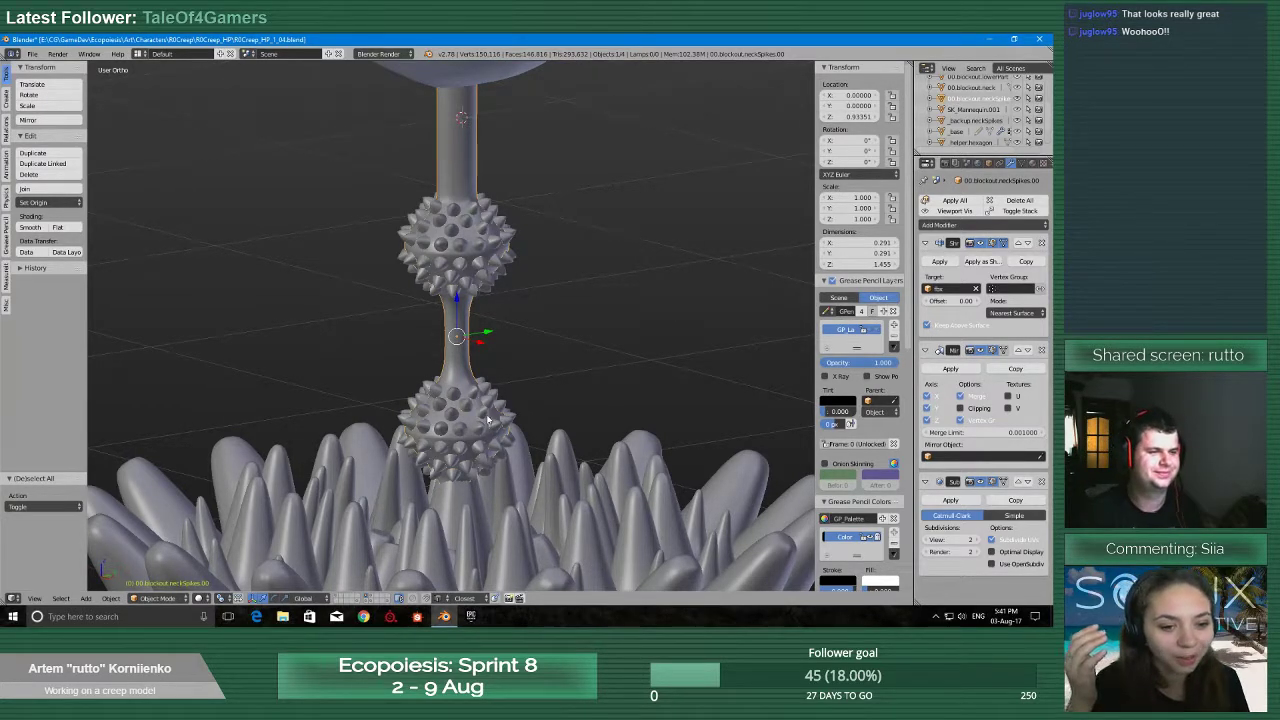
# Deselect the 00.blockout.neckSpikes stem and save the creep file, overwriting the existing version
pyautogui.scroll(3, 488, 420)
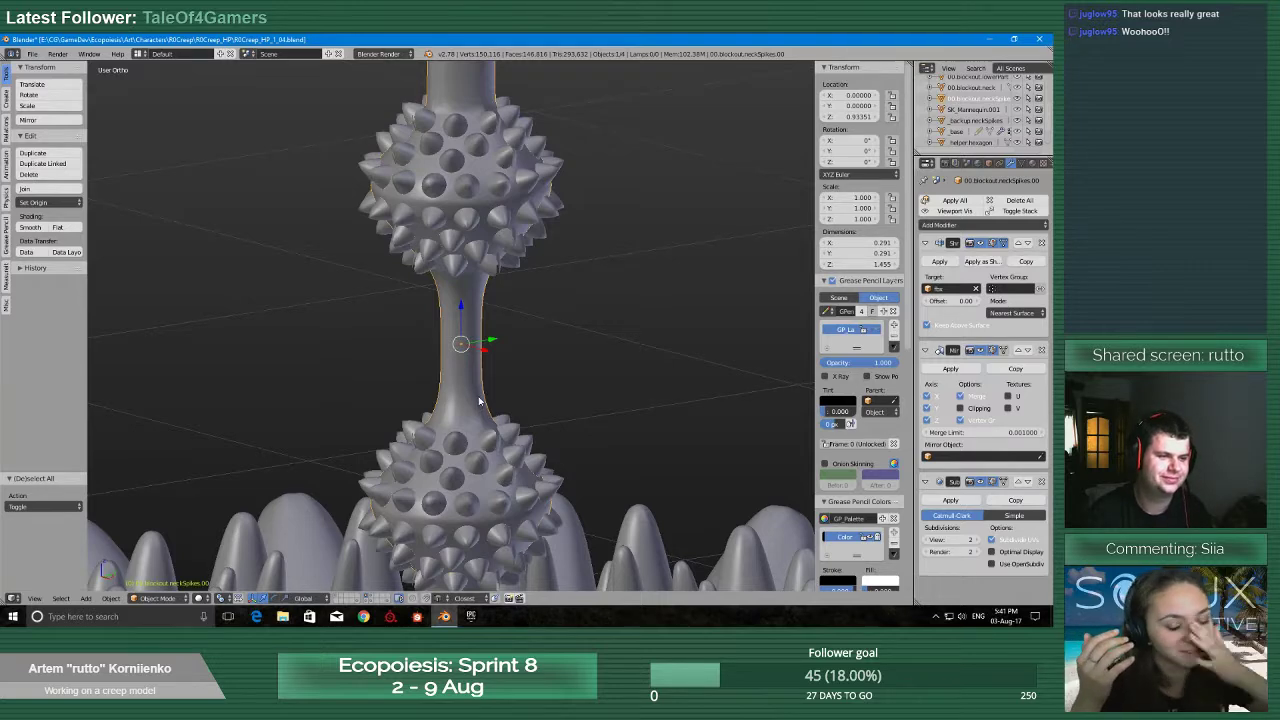
pyautogui.scroll(-7, 497, 394)
pyautogui.moveTo(518, 300); pyautogui.dragTo(545, 308, button='middle')
pyautogui.press('a')
pyautogui.hotkey('ctrl', 's')
pyautogui.click(545, 308)
# Examine the narrow stem section between the spiked balls from close and far, and save the creep file again
pyautogui.scroll(7, 520, 346)
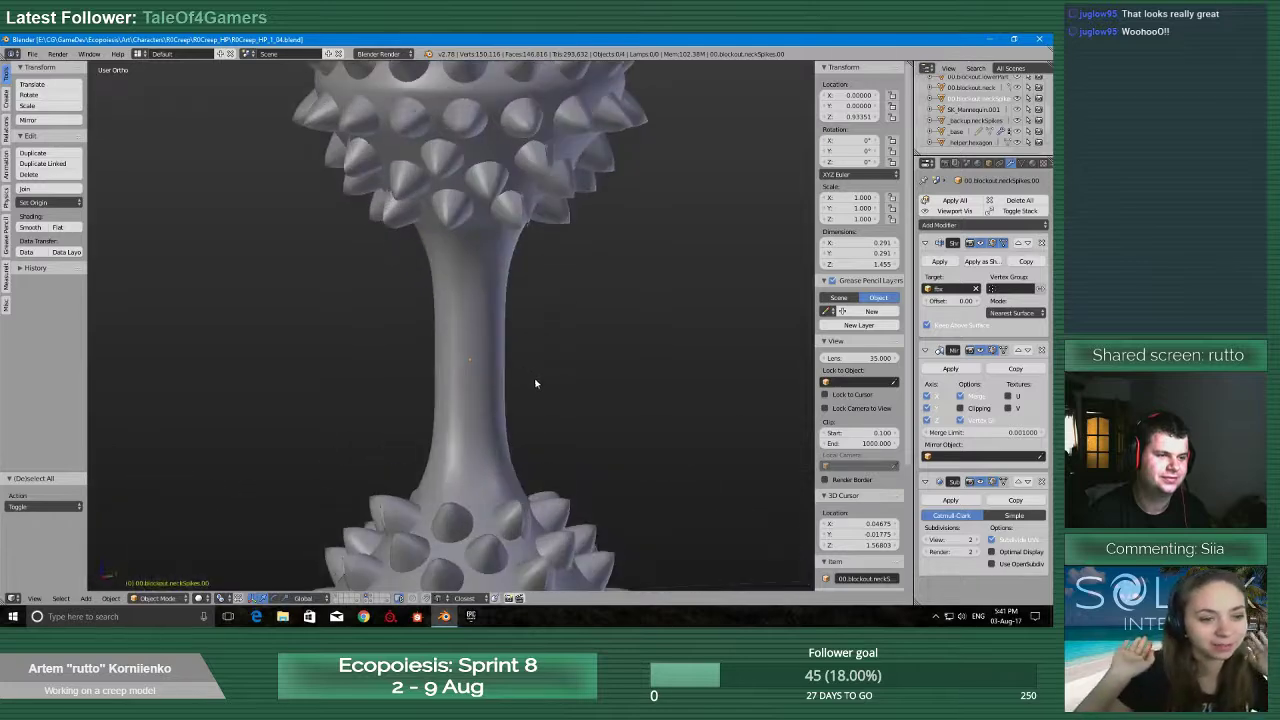
pyautogui.moveTo(588, 392)
pyautogui.mouseDown(button='middle')
pyautogui.moveTo(614, 371)
pyautogui.moveTo(583, 378)
pyautogui.mouseUp(button='middle')
pyautogui.scroll(-8, 582, 380)
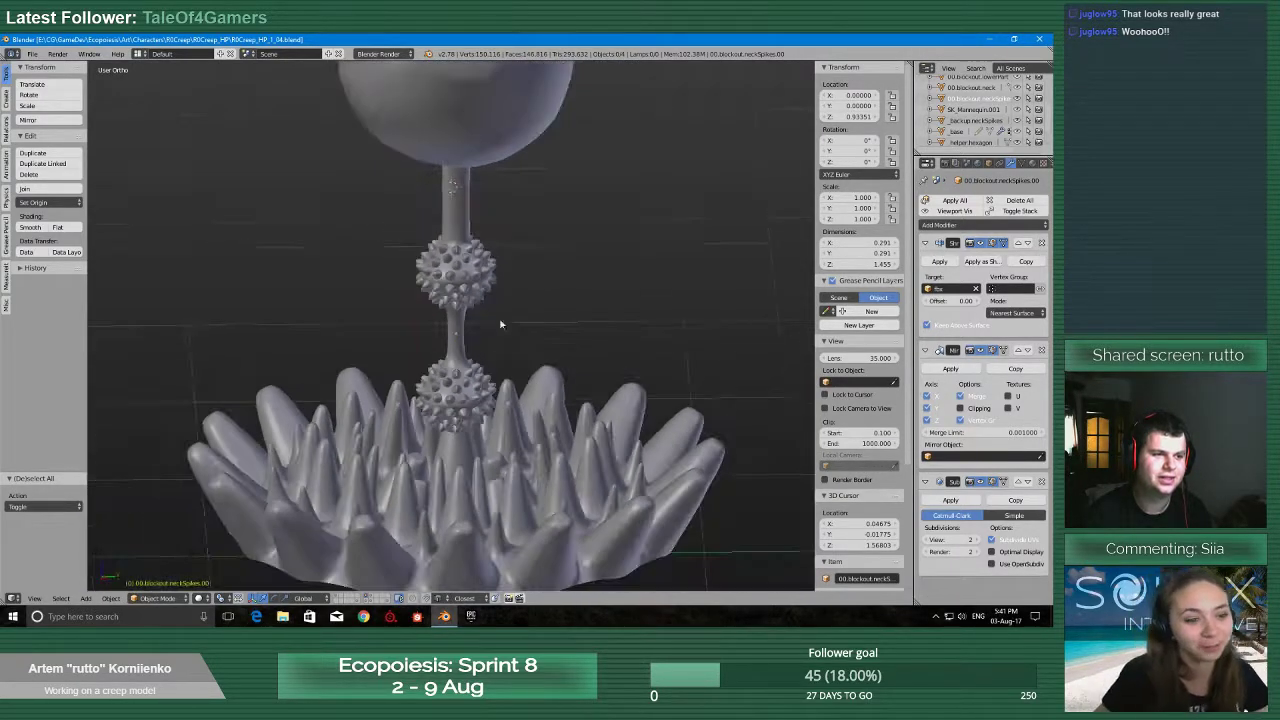
pyautogui.scroll(2, 490, 322)
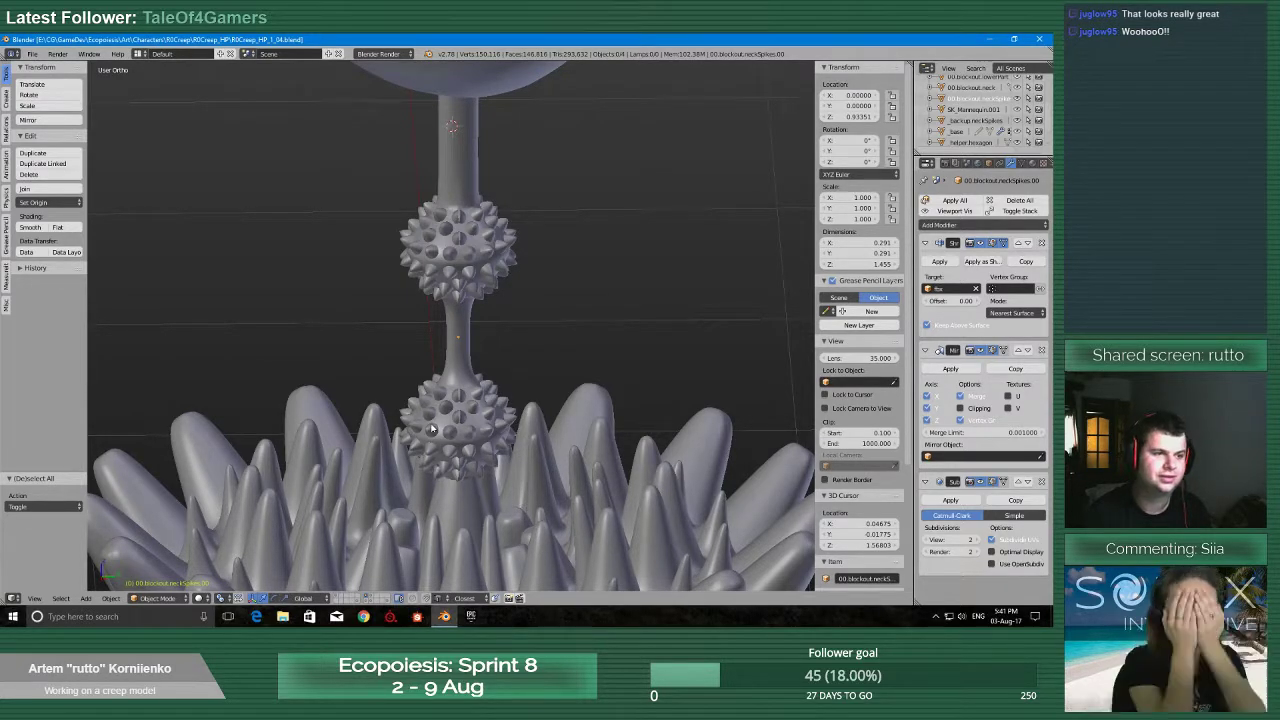
pyautogui.moveTo(430, 422); pyautogui.dragTo(441, 383, button='middle')
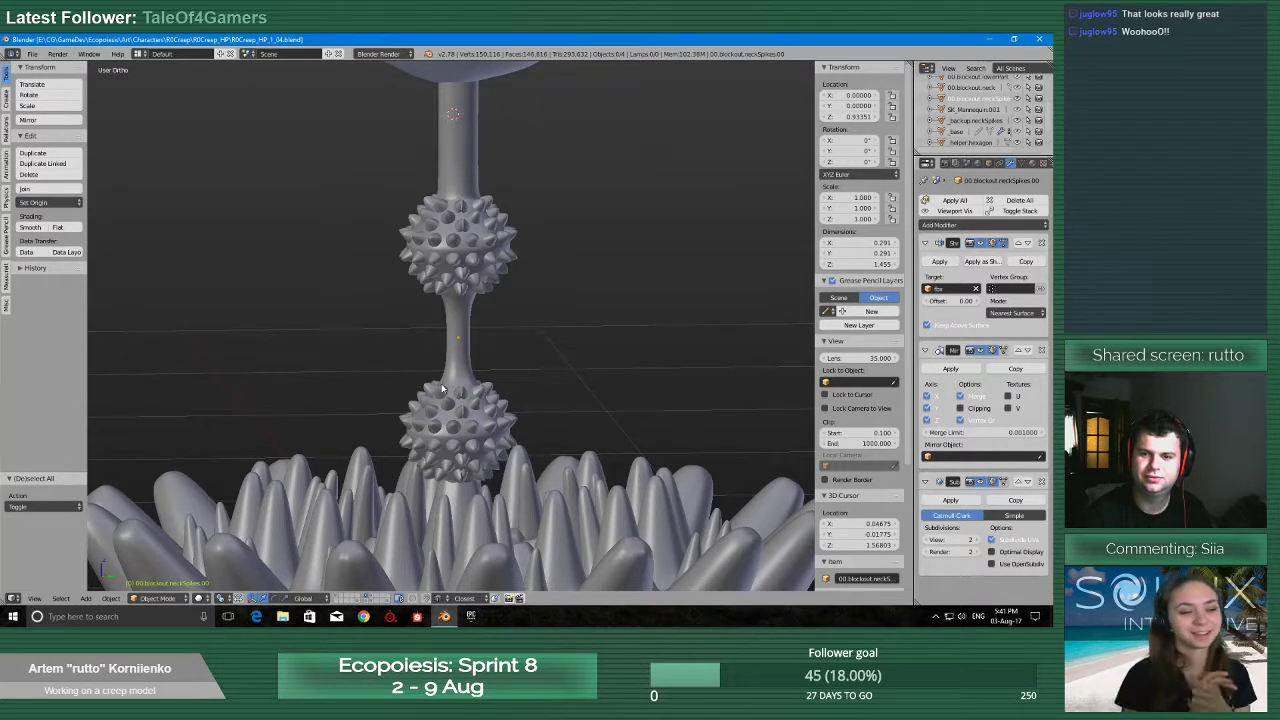
pyautogui.scroll(-2, 443, 388)
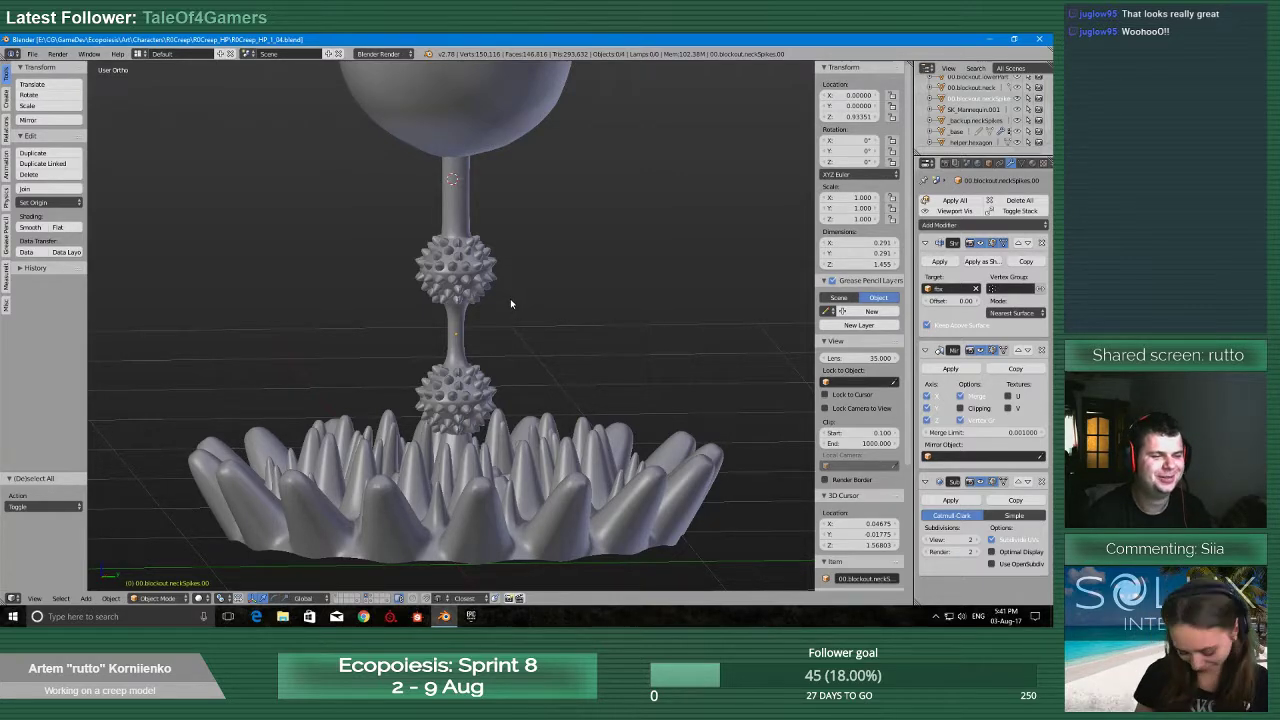
pyautogui.scroll(4, 510, 303)
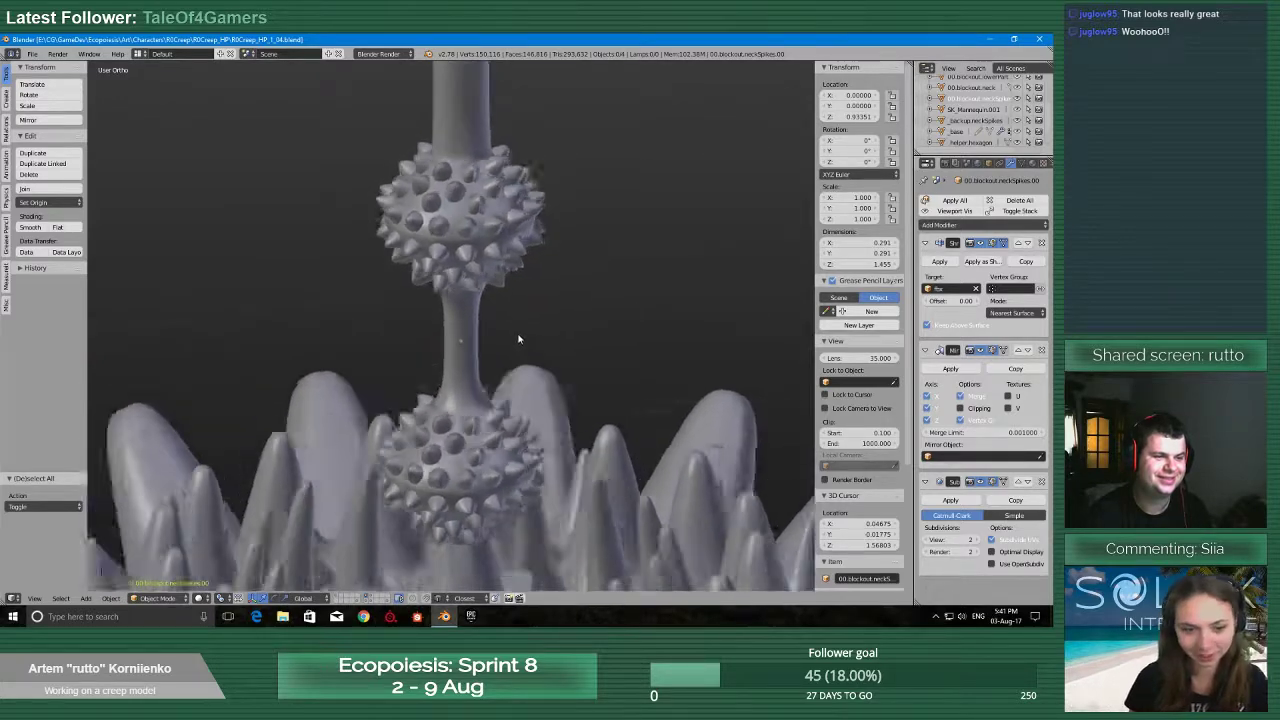
pyautogui.moveTo(515, 322)
pyautogui.mouseDown(button='middle')
pyautogui.moveTo(522, 281)
pyautogui.moveTo(513, 314)
pyautogui.mouseUp(button='middle')
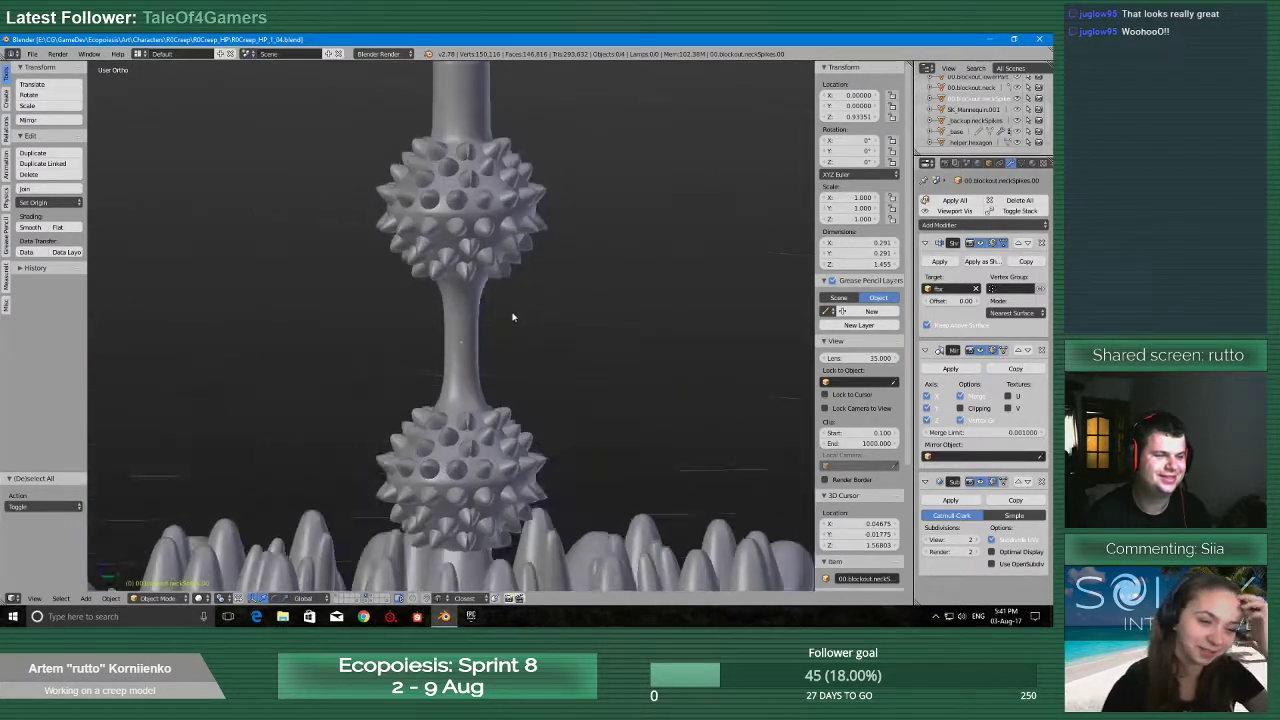
pyautogui.hotkey('ctrl', 's')
pyautogui.click(510, 313)
# Examine the narrow stem section and follow the neck up to where it meets the head sphere
pyautogui.scroll(2, 554, 281)
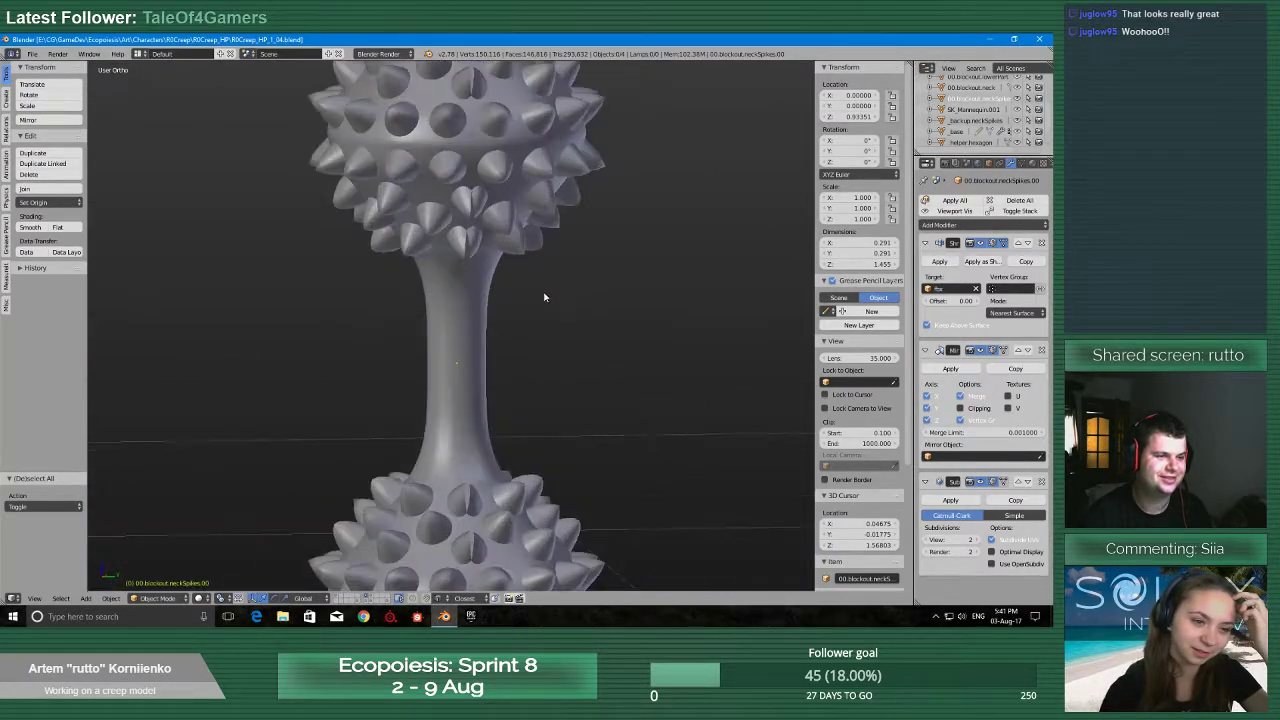
pyautogui.scroll(-2, 551, 297)
pyautogui.scroll(2, 551, 309)
pyautogui.moveTo(551, 314); pyautogui.dragTo(369, 223, button='middle')
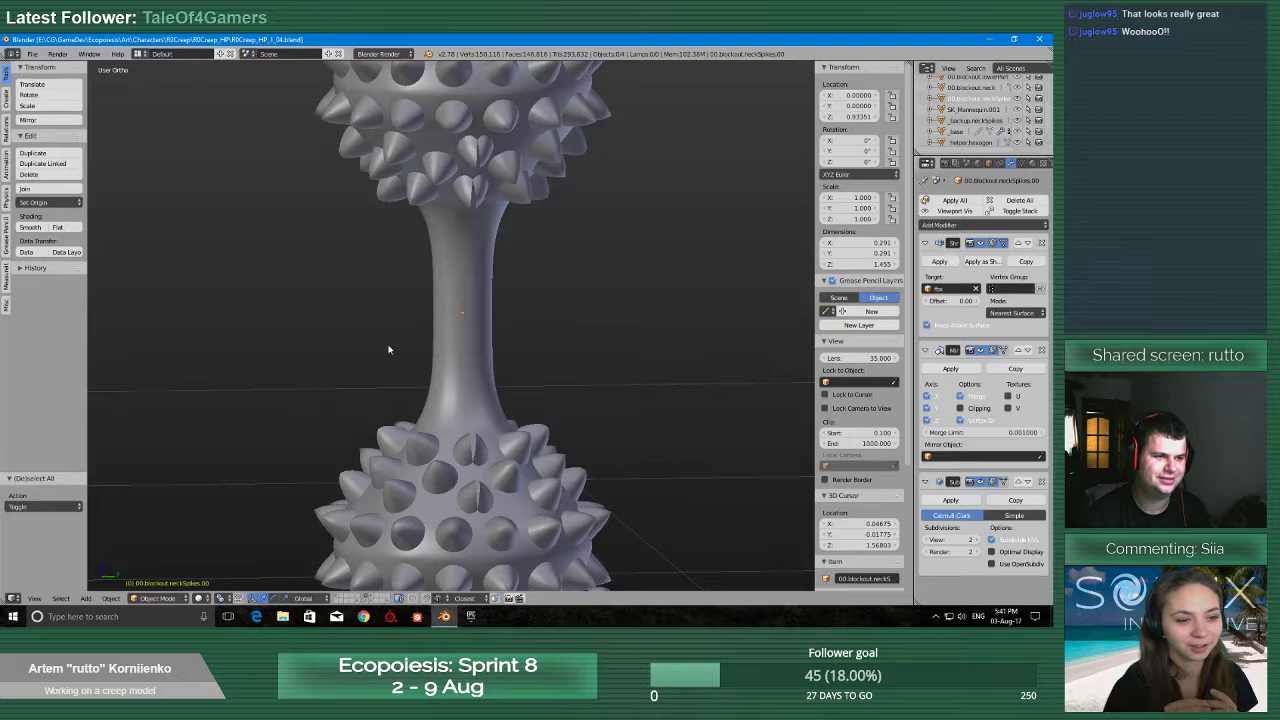
pyautogui.scroll(-3, 525, 295)
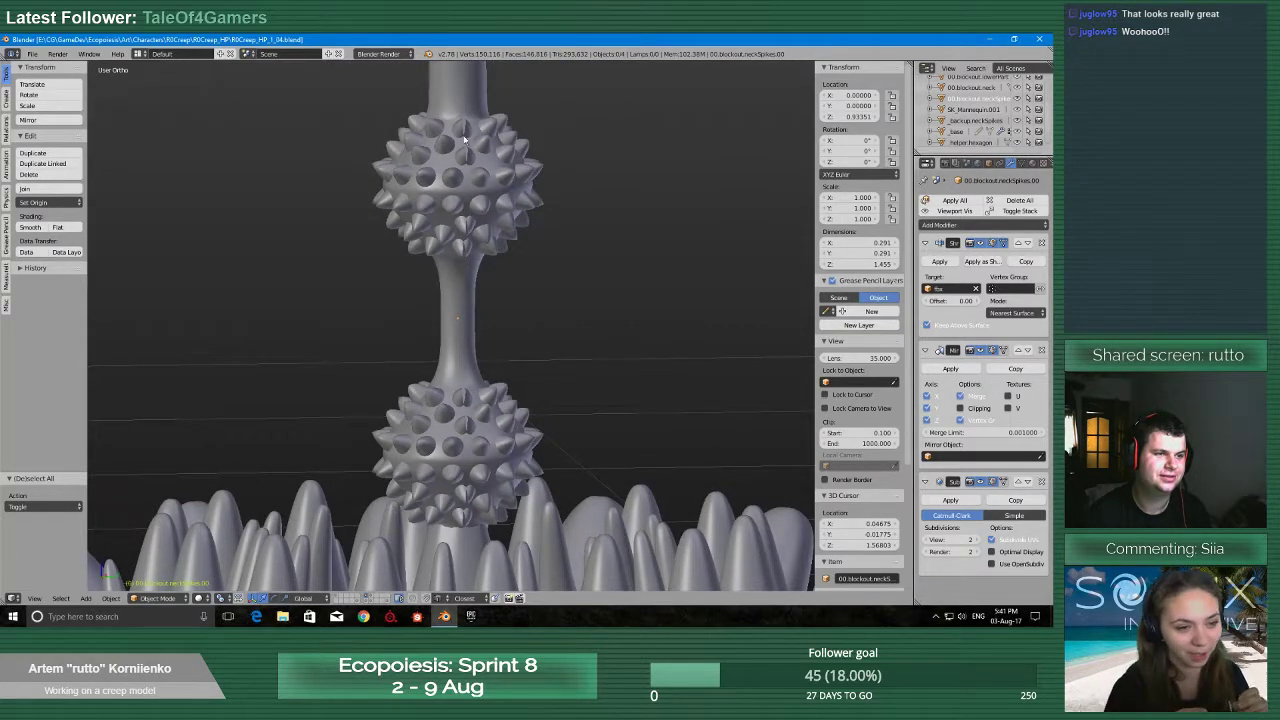
pyautogui.keyDown('shift'); pyautogui.moveTo(472, 182); pyautogui.dragTo(461, 373, button='middle'); pyautogui.keyUp('shift')
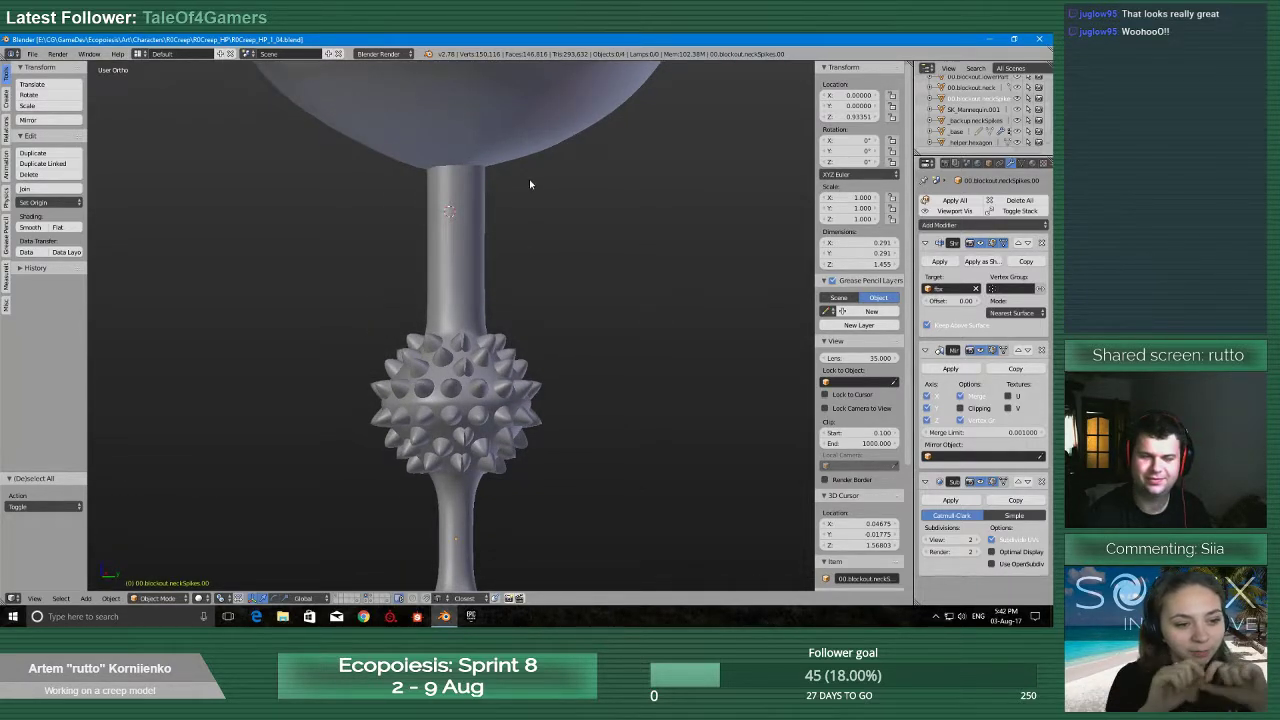
pyautogui.keyDown('shift'); pyautogui.moveTo(529, 186); pyautogui.dragTo(522, 337, button='middle'); pyautogui.keyUp('shift')
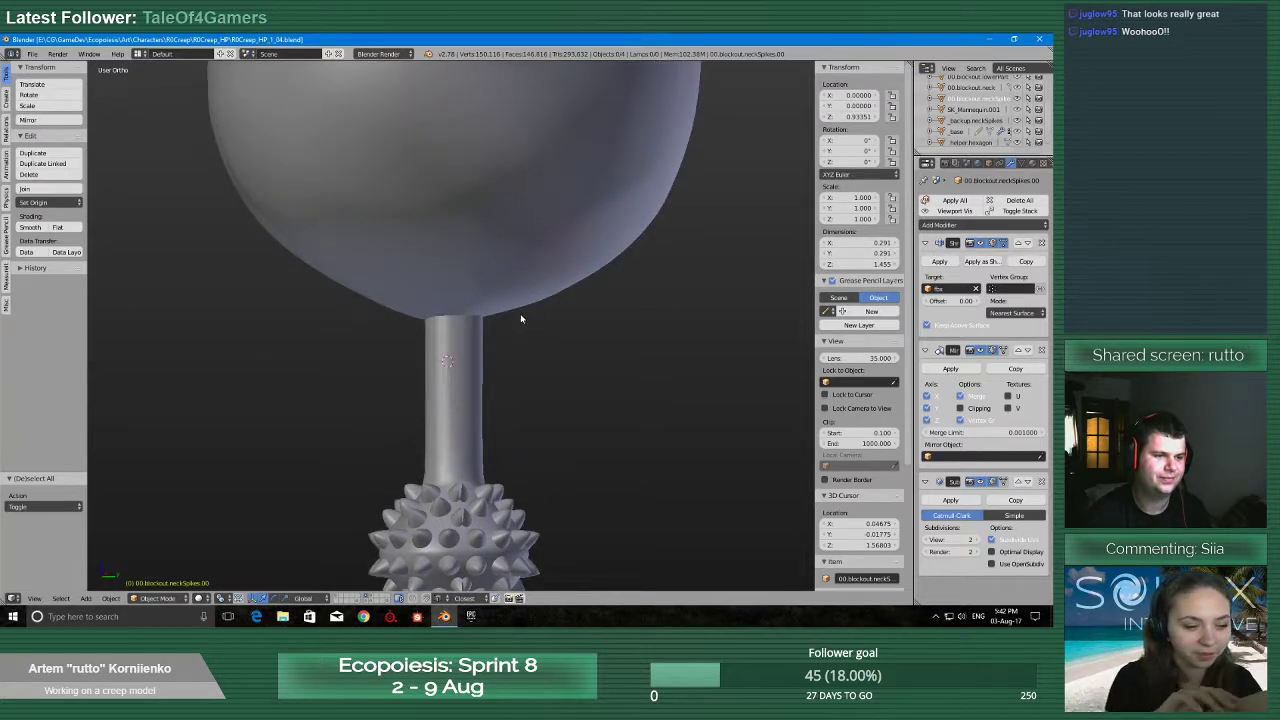
pyautogui.scroll(-3, 520, 318)
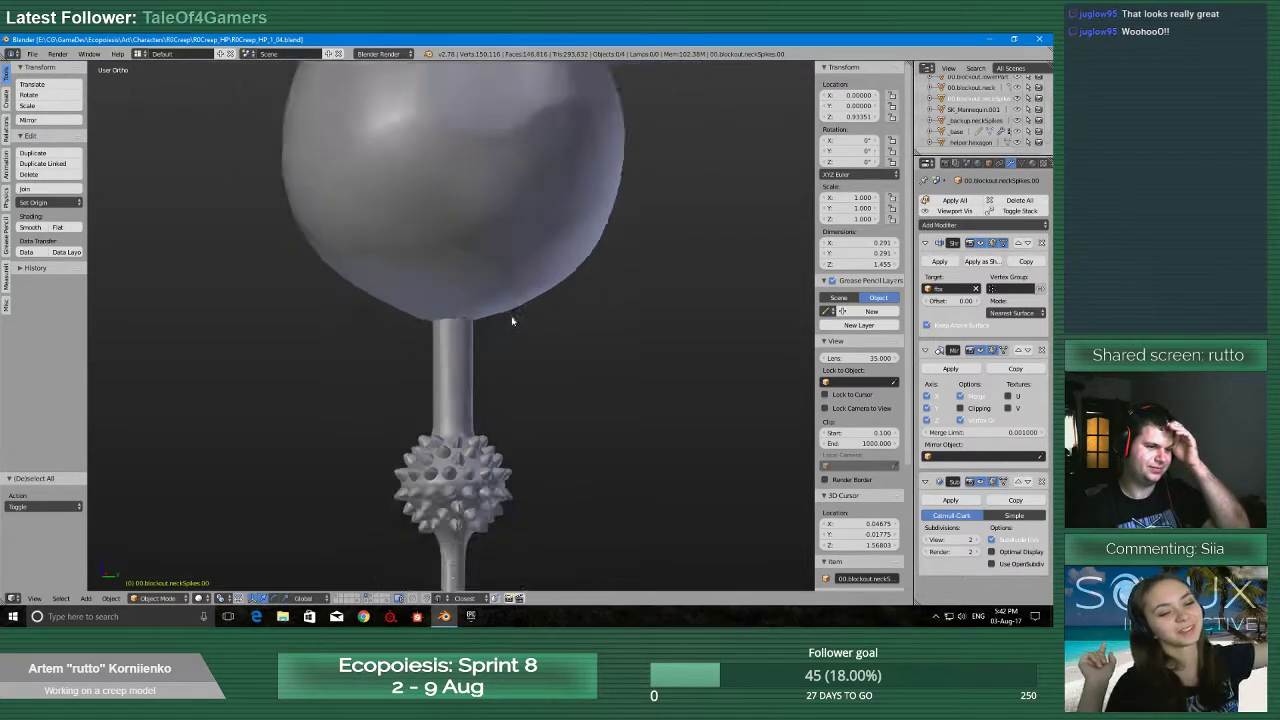
pyautogui.moveTo(522, 335)
pyautogui.mouseDown(button='middle')
pyautogui.moveTo(494, 337)
pyautogui.moveTo(509, 337)
pyautogui.mouseUp(button='middle')
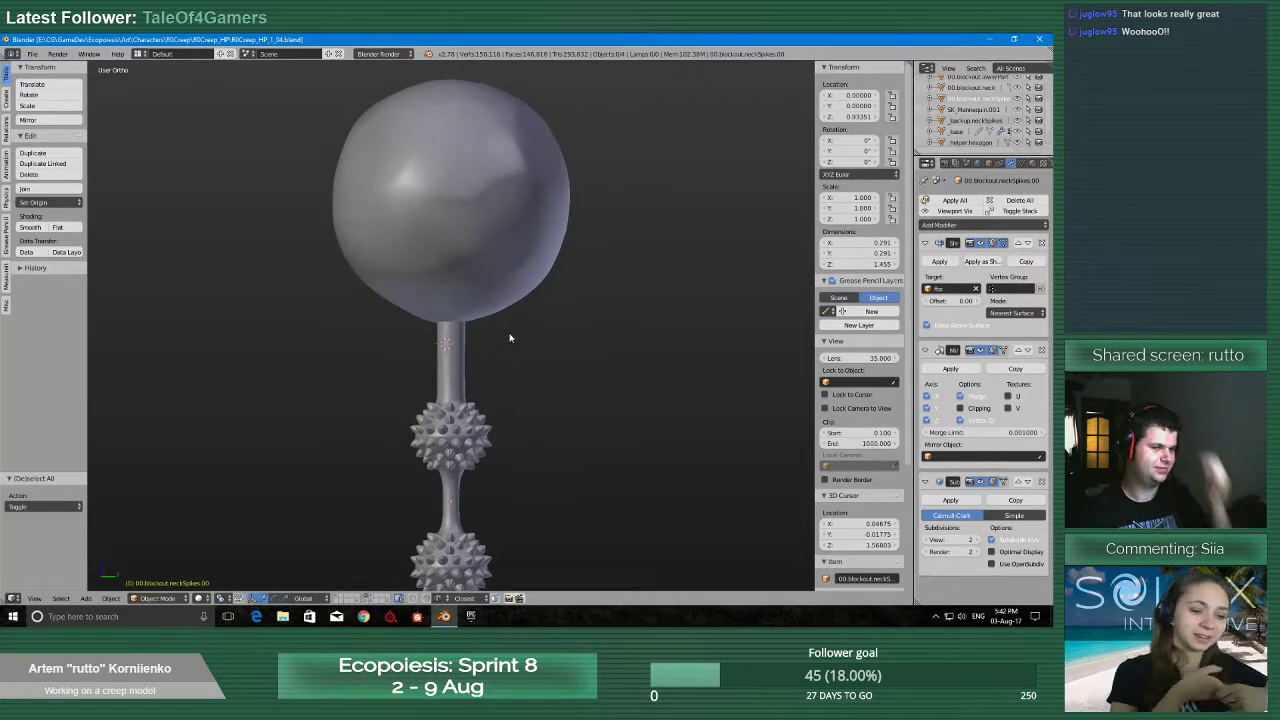
# Examine the spikes on the upper and lower neck balls from close range
pyautogui.scroll(4, 500, 360)
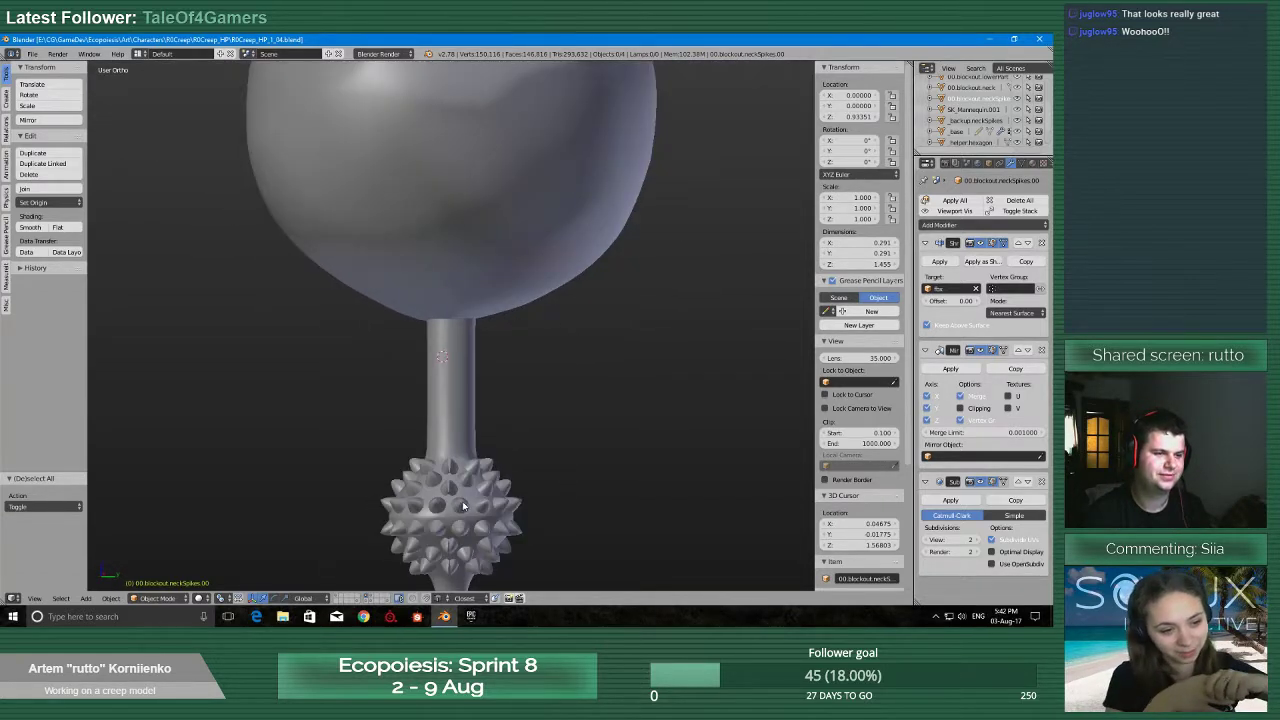
pyautogui.keyDown('shift'); pyautogui.moveTo(463, 505); pyautogui.dragTo(476, 392, button='middle'); pyautogui.keyUp('shift')
pyautogui.scroll(1, 468, 420)
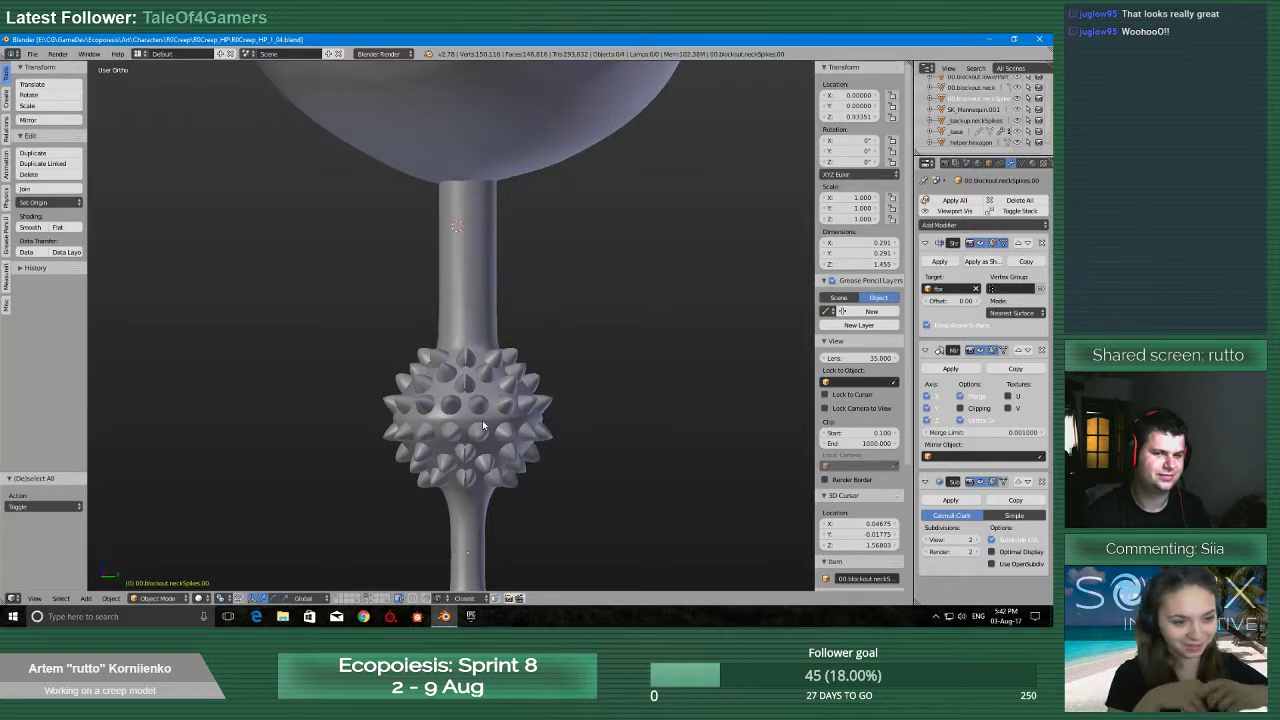
pyautogui.moveTo(521, 424); pyautogui.dragTo(483, 421, button='middle')
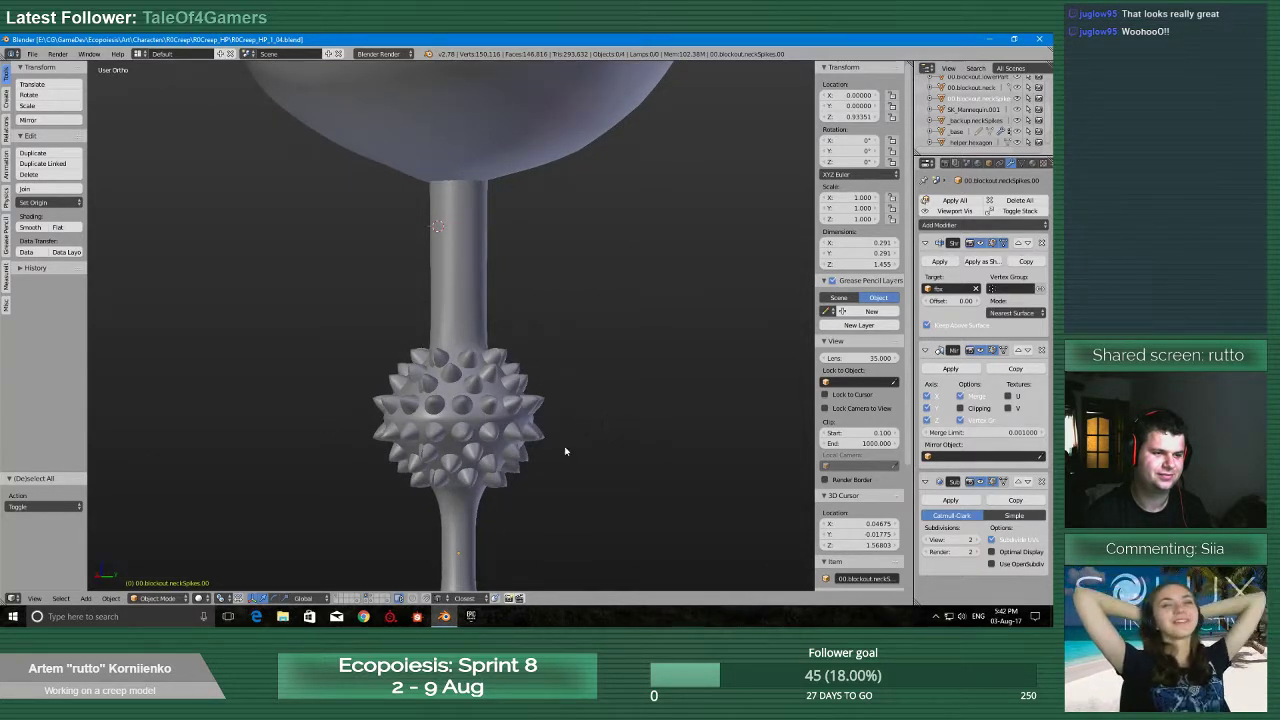
pyautogui.keyDown('shift'); pyautogui.moveTo(566, 449); pyautogui.dragTo(664, 116, button='middle'); pyautogui.keyUp('shift')
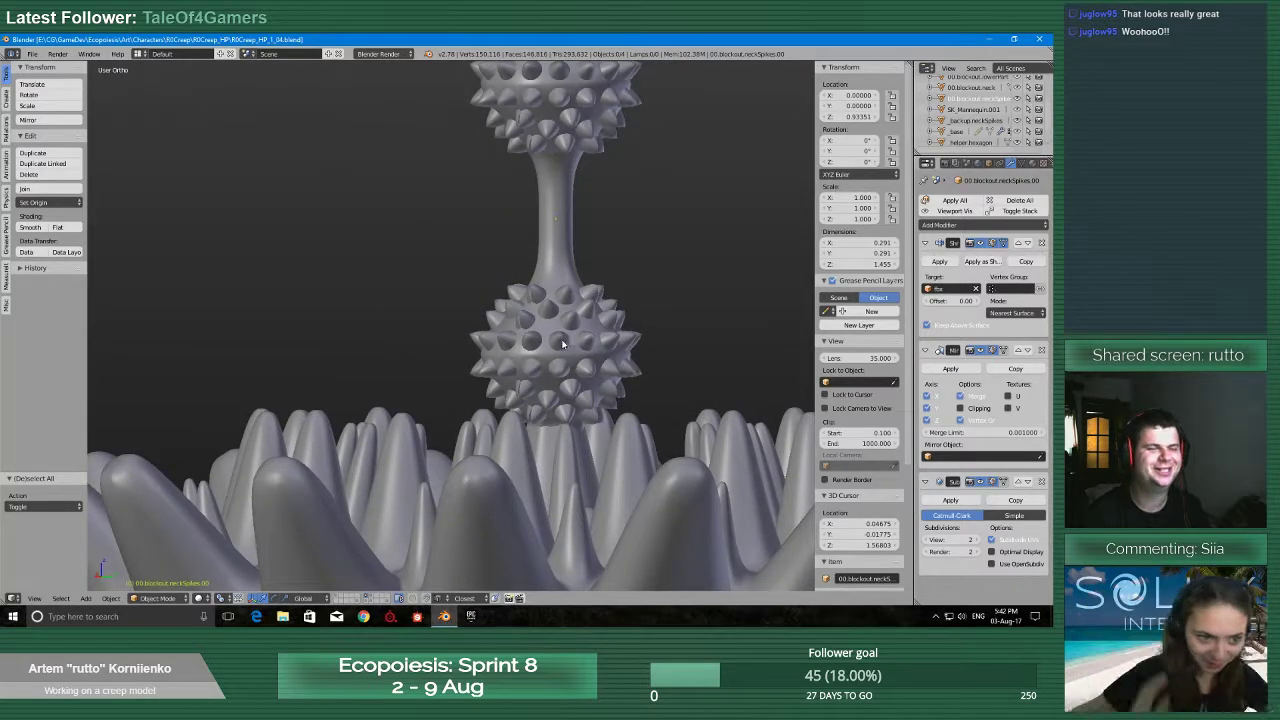
pyautogui.scroll(5, 614, 330)
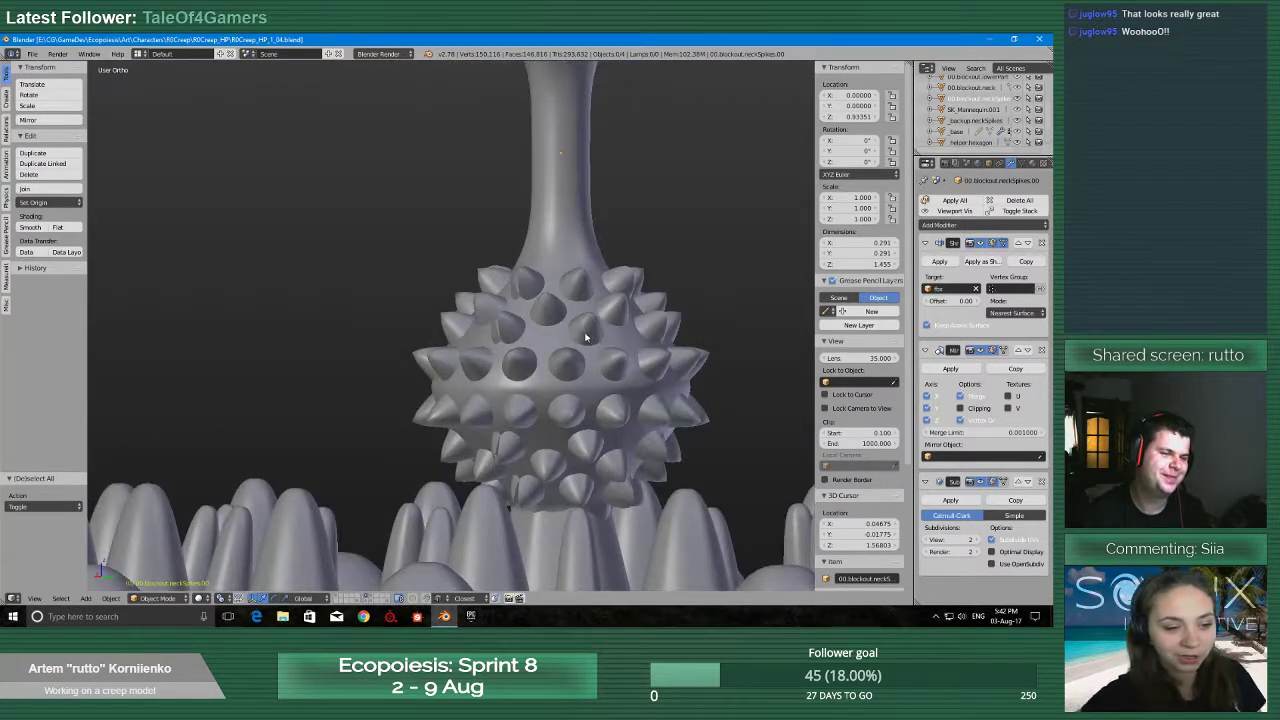
pyautogui.moveTo(614, 324); pyautogui.dragTo(609, 333, button='middle')
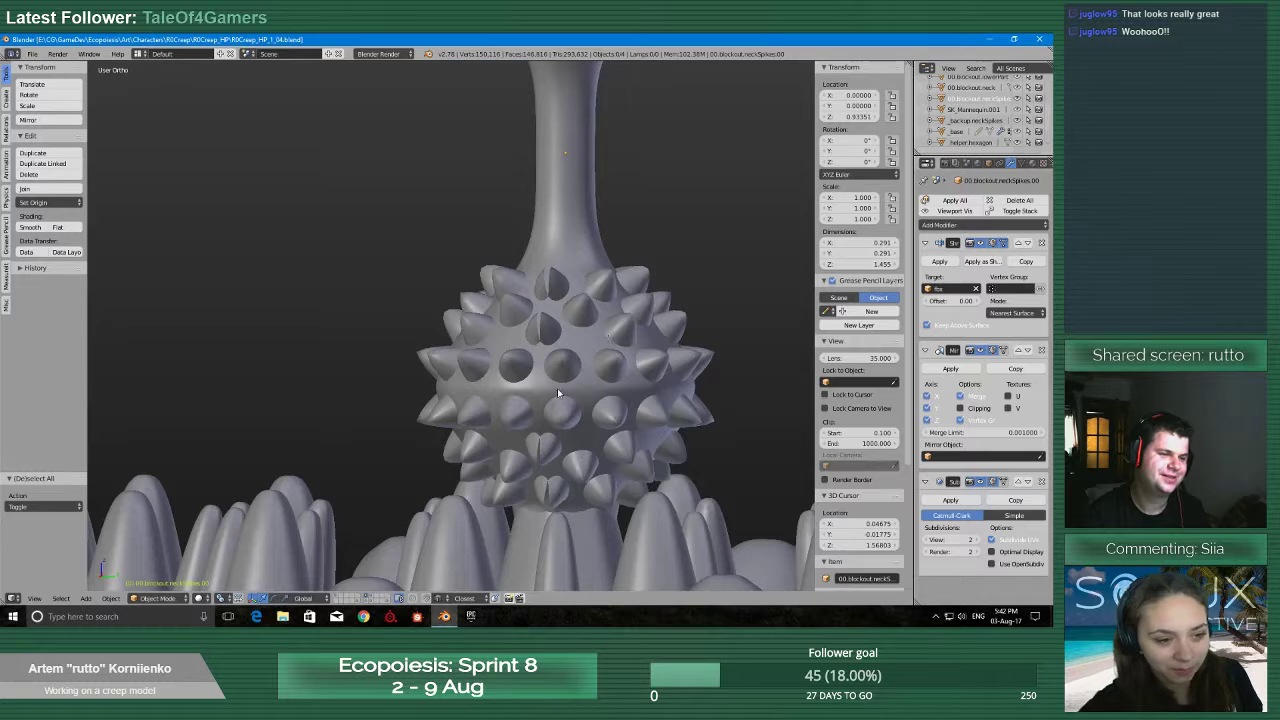
# Inspect the upper spiked ball's mesh in Edit Mode from several angles and return to Object Mode
pyautogui.press('Tab')
pyautogui.scroll(2, 630, 172)
pyautogui.scroll(-4, 630, 172)
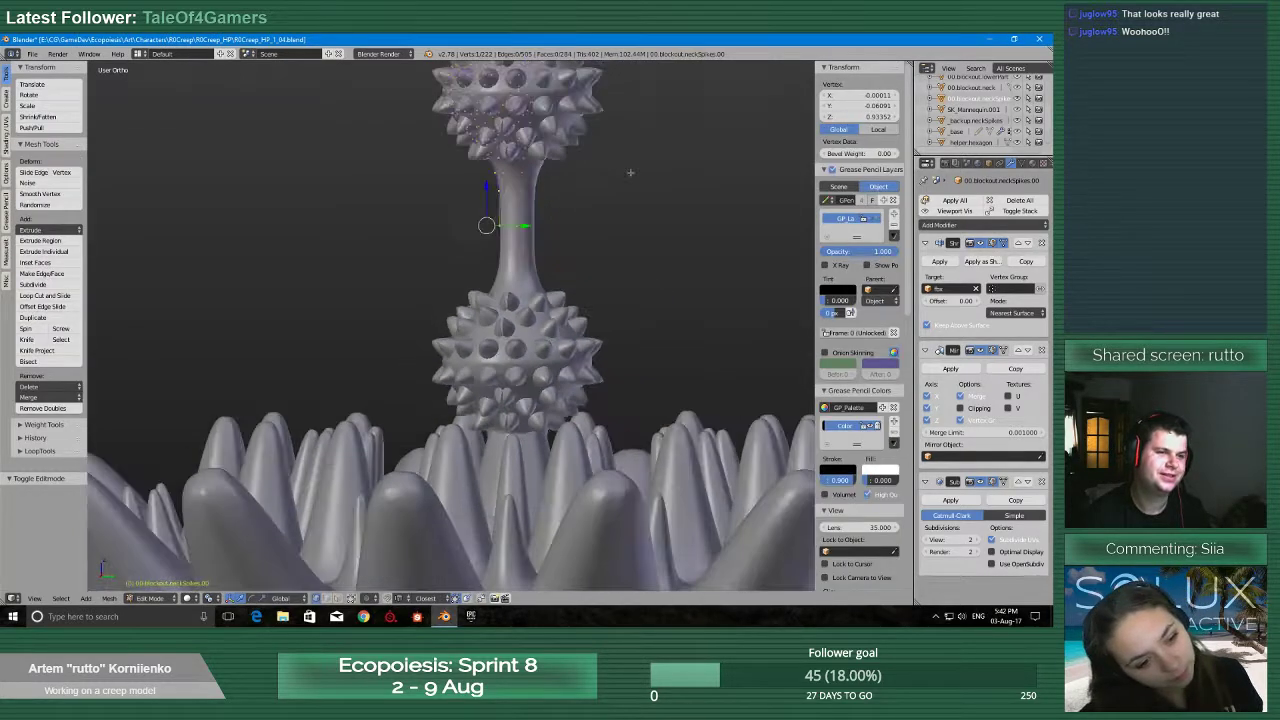
pyautogui.scroll(5, 557, 446)
pyautogui.keyDown('shift'); pyautogui.moveTo(630, 173); pyautogui.dragTo(635, 382, button='middle'); pyautogui.keyUp('shift')
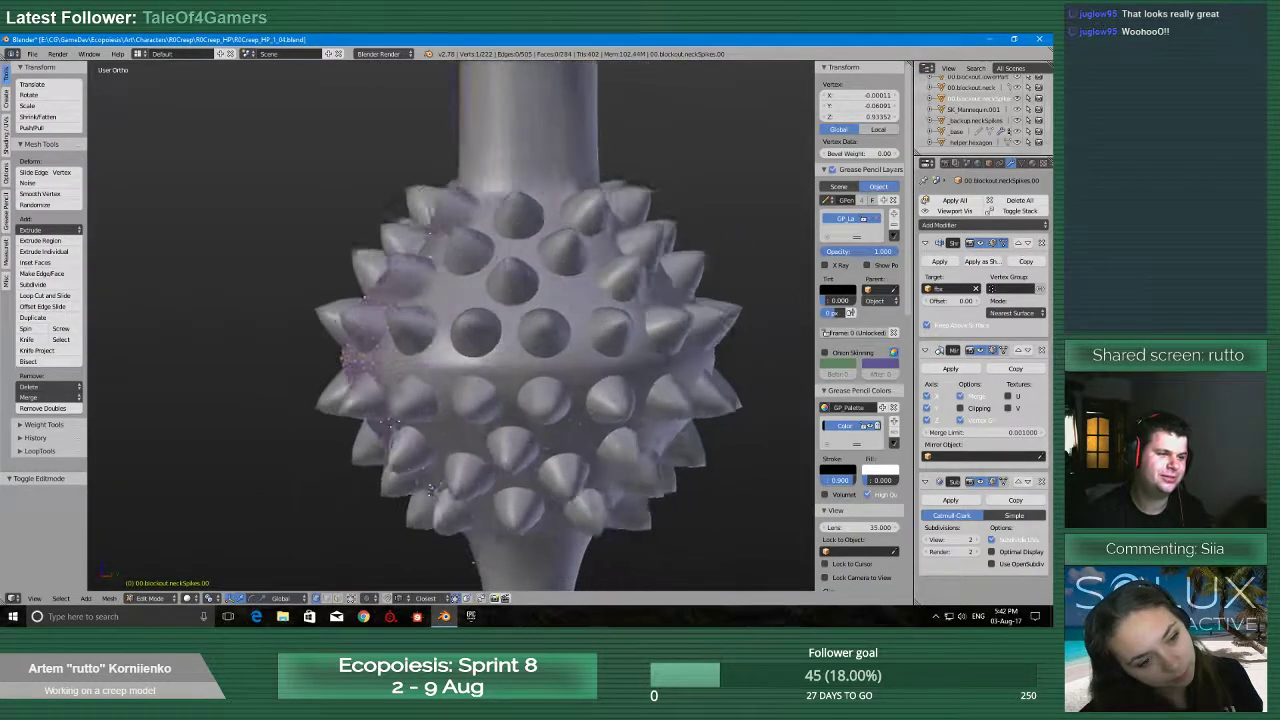
pyautogui.moveTo(580, 422); pyautogui.dragTo(654, 403, button='middle')
pyautogui.scroll(5, 654, 403)
pyautogui.keyDown('shift'); pyautogui.moveTo(150, 392); pyautogui.dragTo(199, 360, button='middle'); pyautogui.keyUp('shift')
pyautogui.scroll(-6, 572, 346)
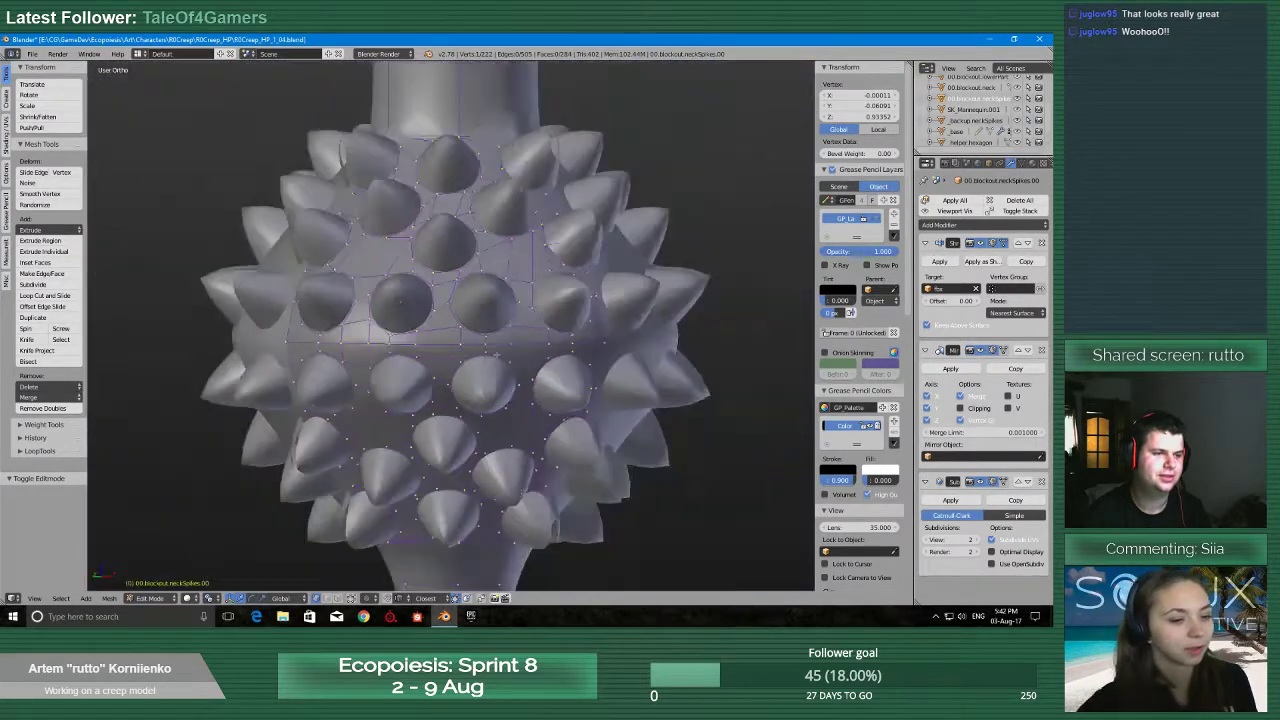
pyautogui.scroll(6, 502, 369)
pyautogui.scroll(-4, 502, 369)
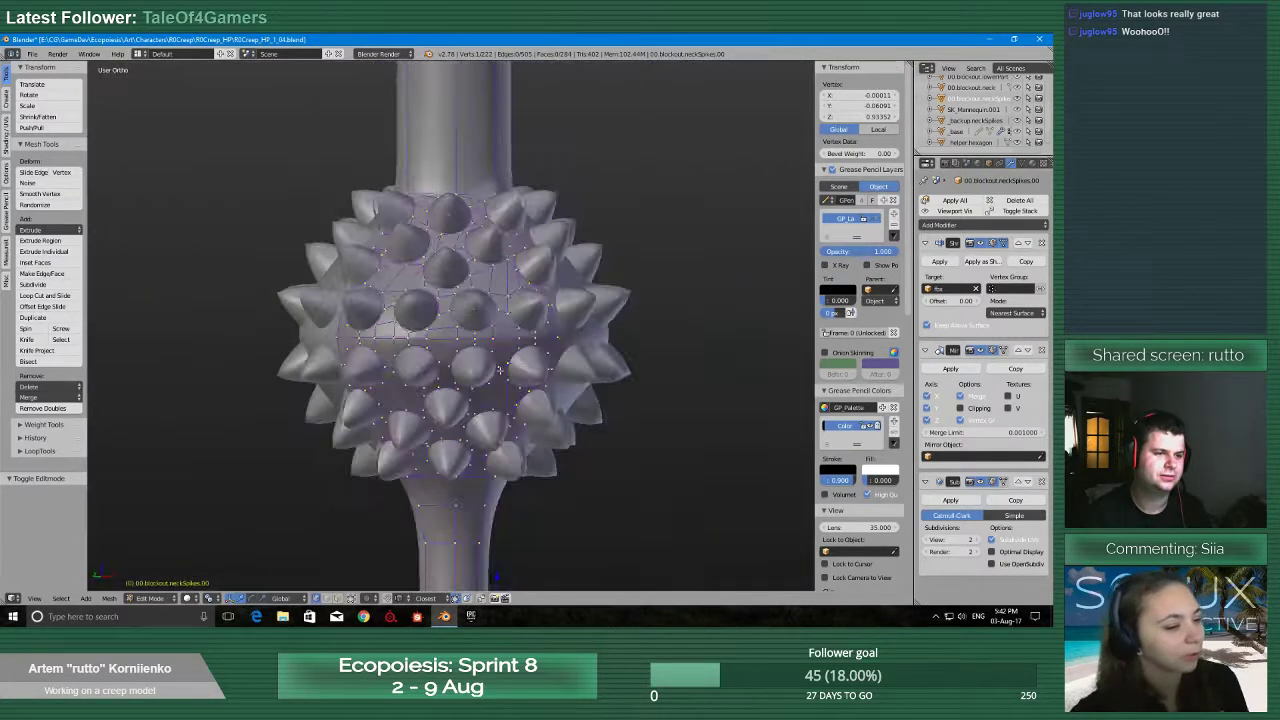
pyautogui.scroll(3, 502, 369)
pyautogui.scroll(-7, 497, 371)
pyautogui.press('Tab')
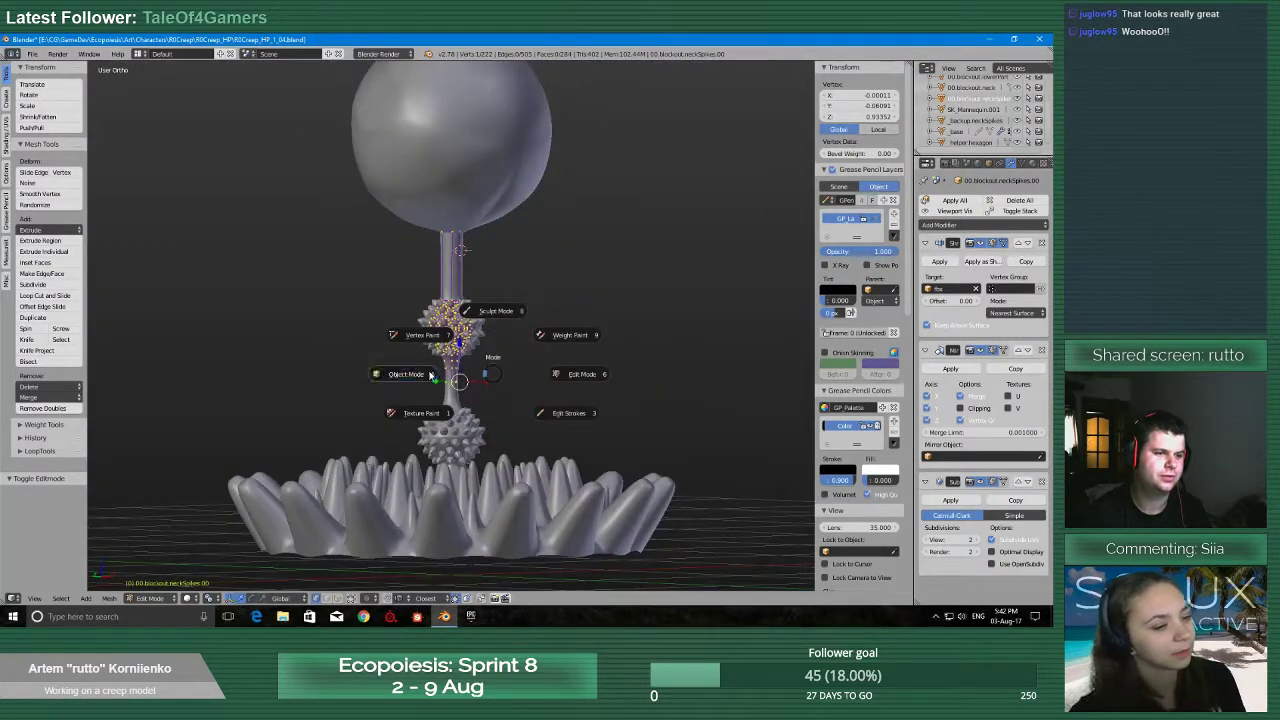
# Review the whole creep, briefly check the neck mesh in Edit Mode, and examine the split spikes along the ball's mirror seam in Object Mode
pyautogui.scroll(-8, 505, 376)
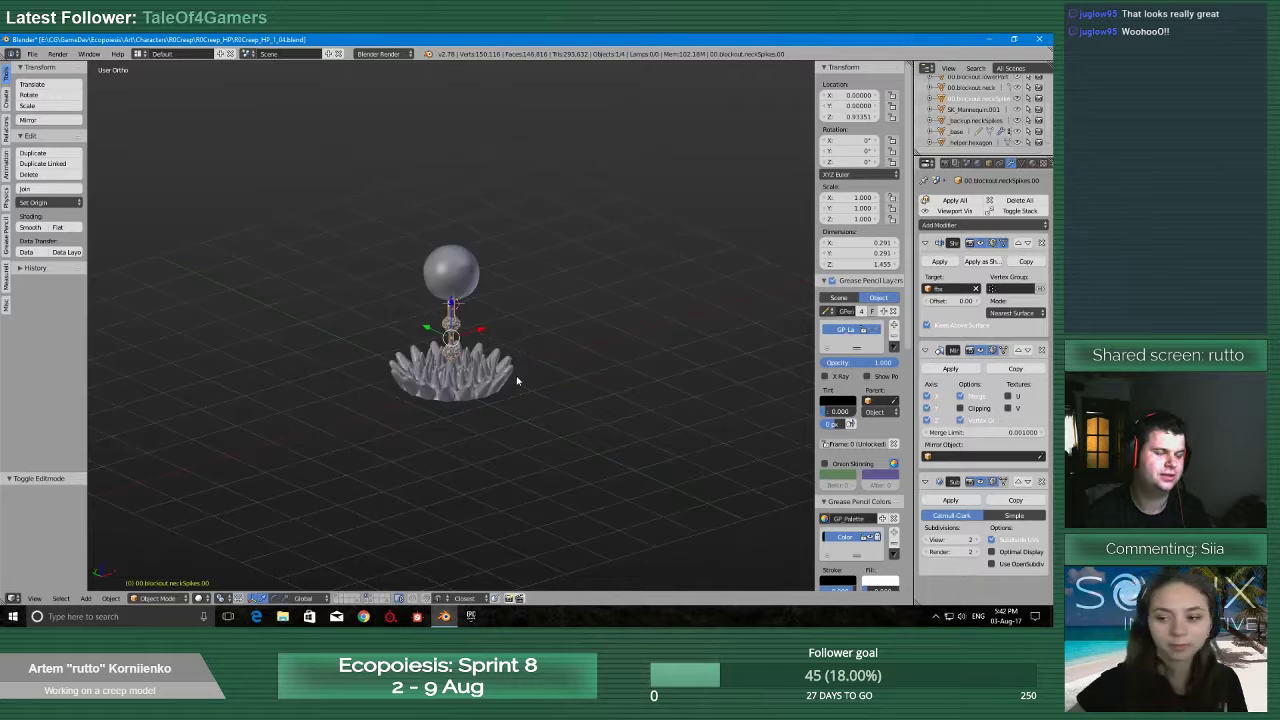
pyautogui.scroll(3, 517, 380)
pyautogui.scroll(-3, 514, 383)
pyautogui.press('Tab')
pyautogui.click(547, 380)
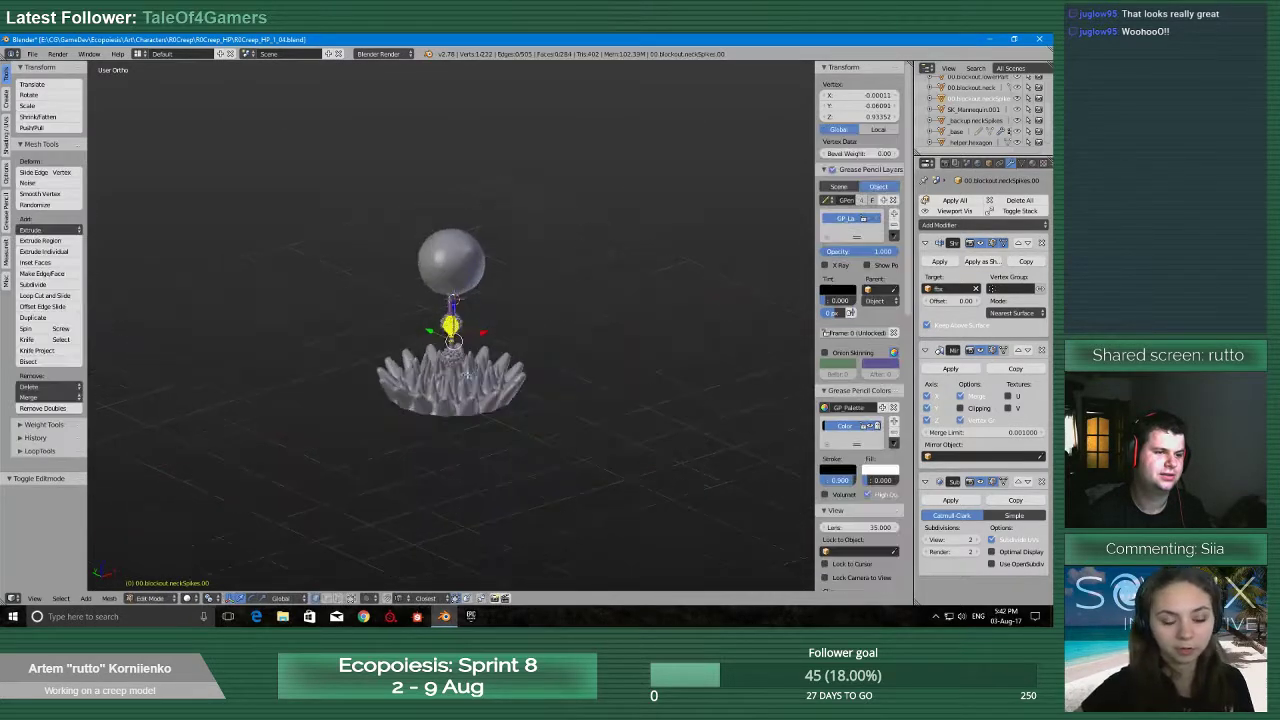
pyautogui.scroll(9, 450, 375)
pyautogui.moveTo(404, 366); pyautogui.dragTo(509, 351, button='middle')
pyautogui.press('Tab')
pyautogui.click(477, 333)
pyautogui.moveTo(575, 347)
pyautogui.mouseDown(button='middle')
pyautogui.moveTo(486, 346)
pyautogui.moveTo(594, 351)
pyautogui.moveTo(553, 347)
pyautogui.mouseUp(button='middle')
pyautogui.scroll(3, 590, 349)
pyautogui.scroll(-4, 590, 349)
pyautogui.scroll(3, 553, 347)
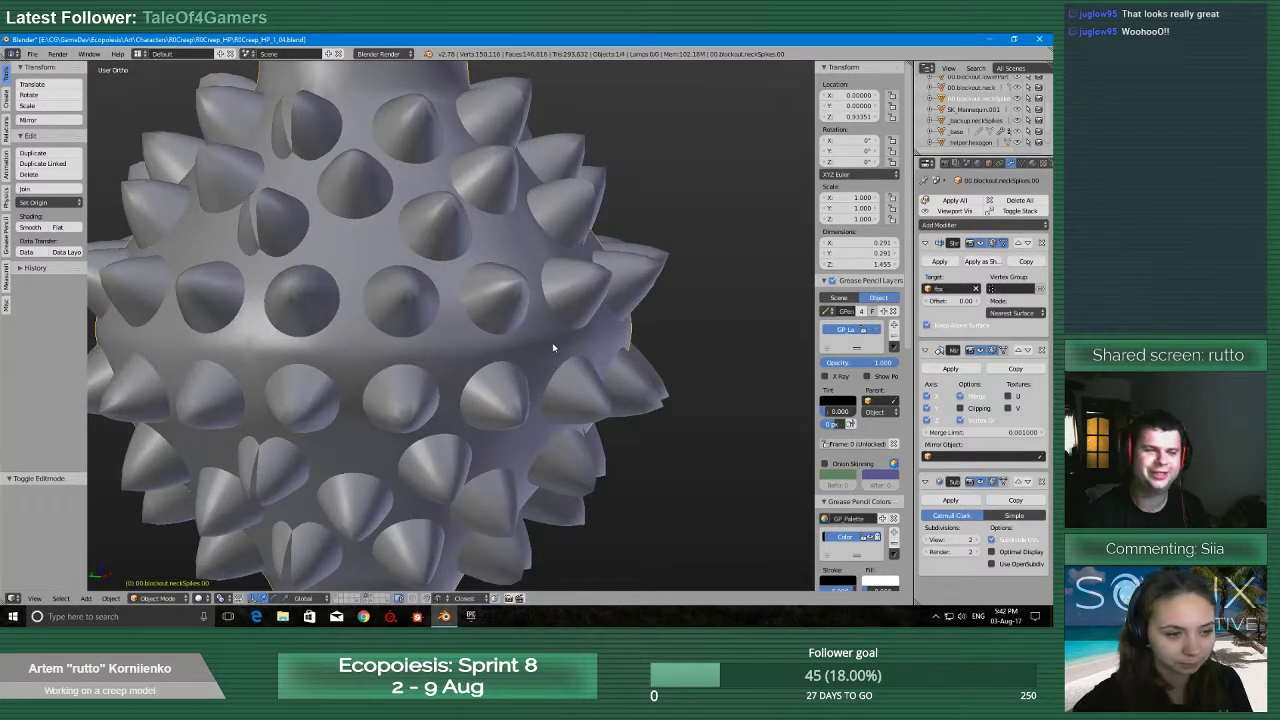
pyautogui.scroll(1, 550, 350)
pyautogui.scroll(-1, 540, 354)
# In Edit Mode, select the vertex at the mirror seam on the upper ball's widest loop and set its global X to 0
pyautogui.press('Tab')
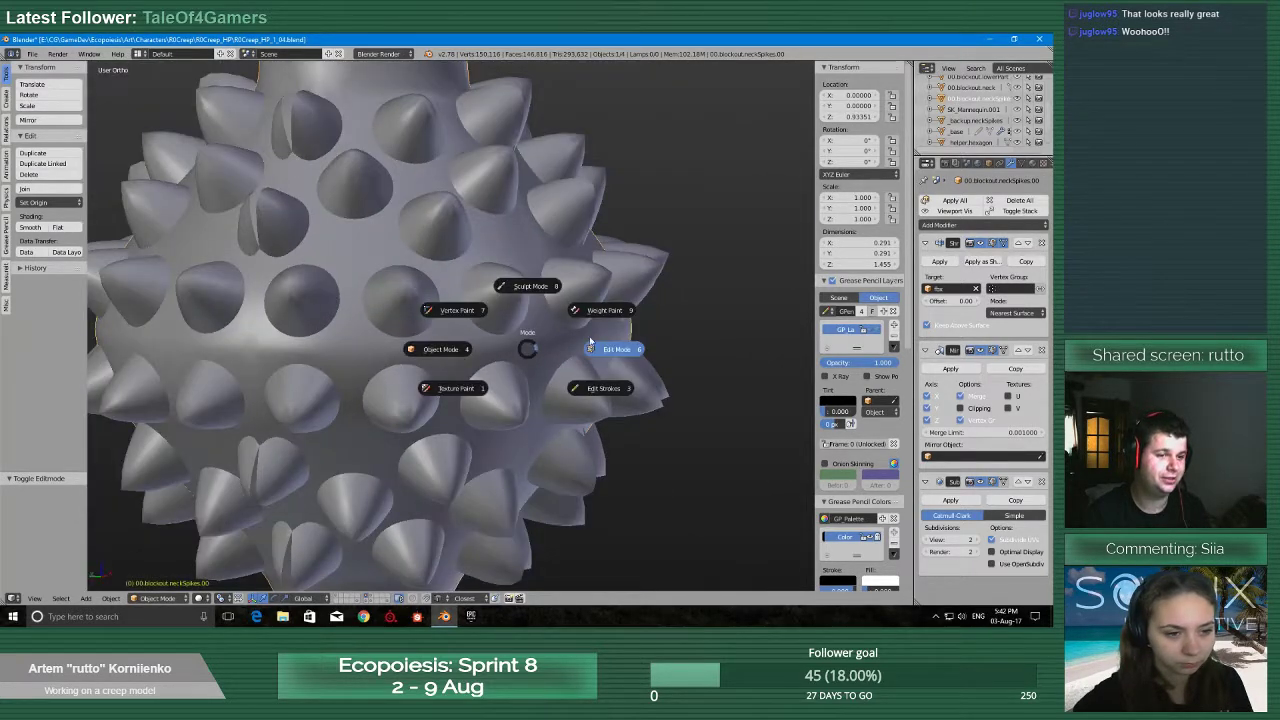
pyautogui.click(596, 345)
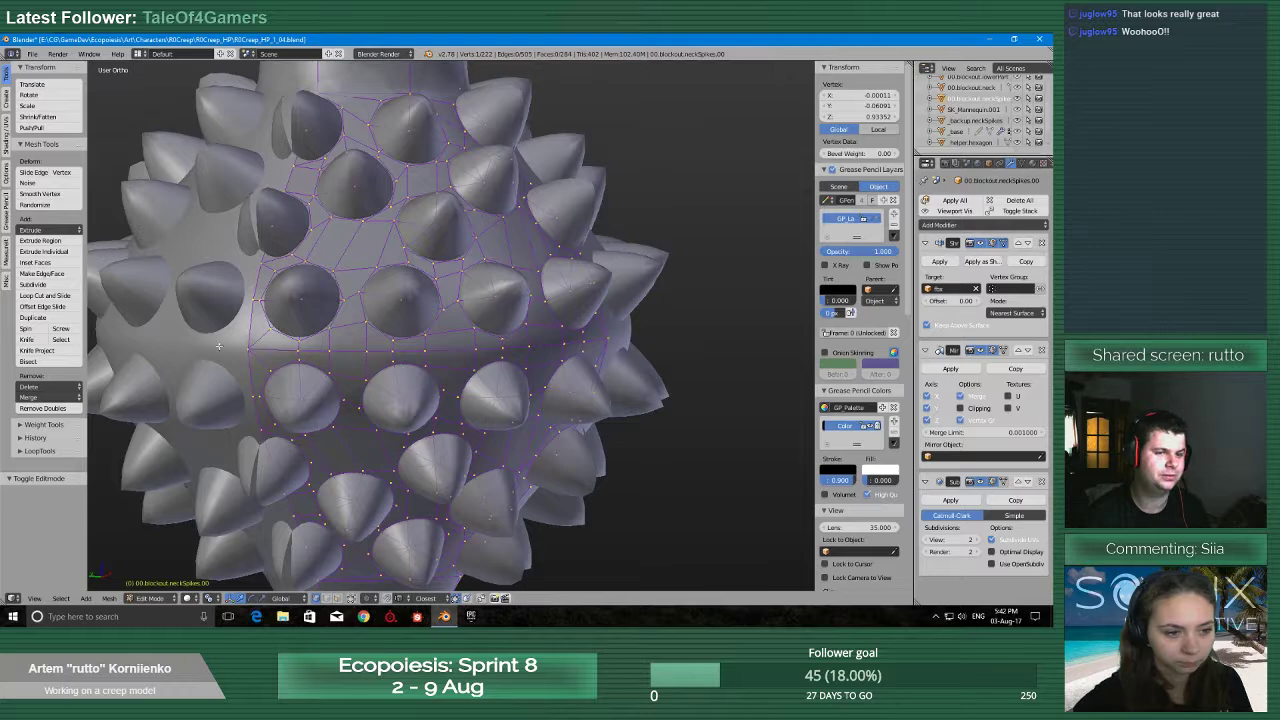
pyautogui.moveTo(584, 350); pyautogui.dragTo(226, 353, button='middle')
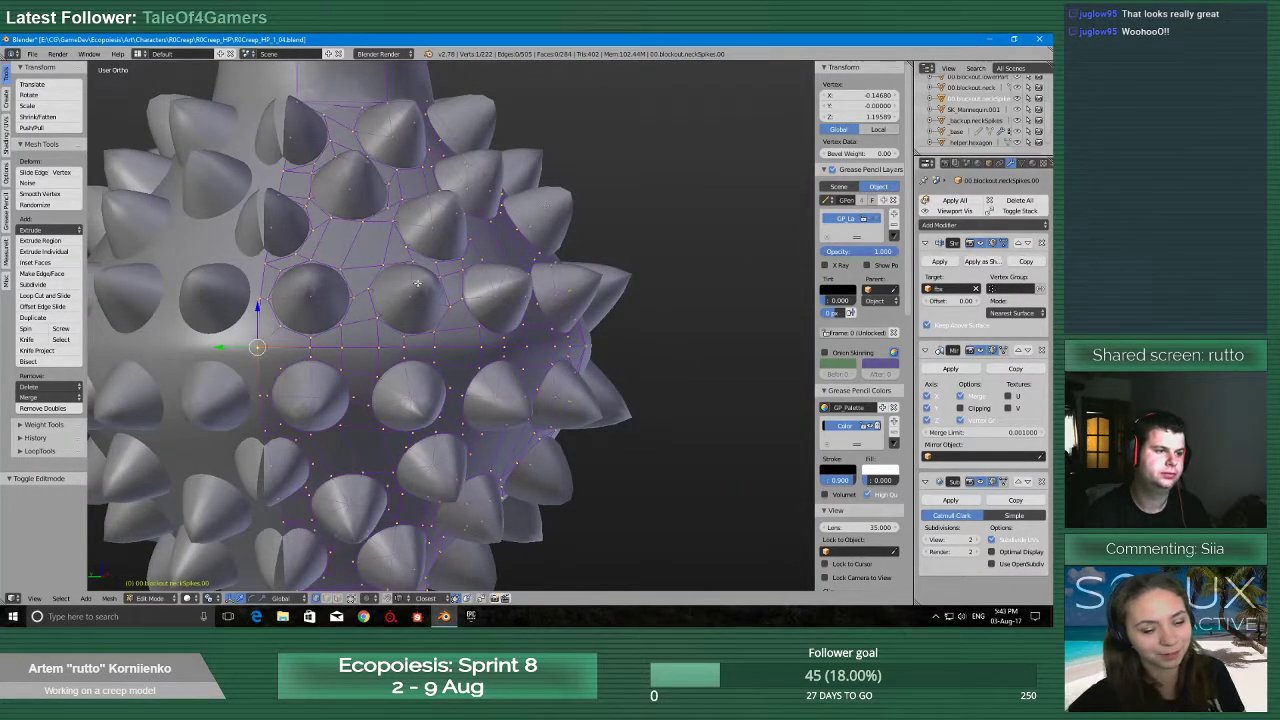
pyautogui.scroll(-10, 418, 284)
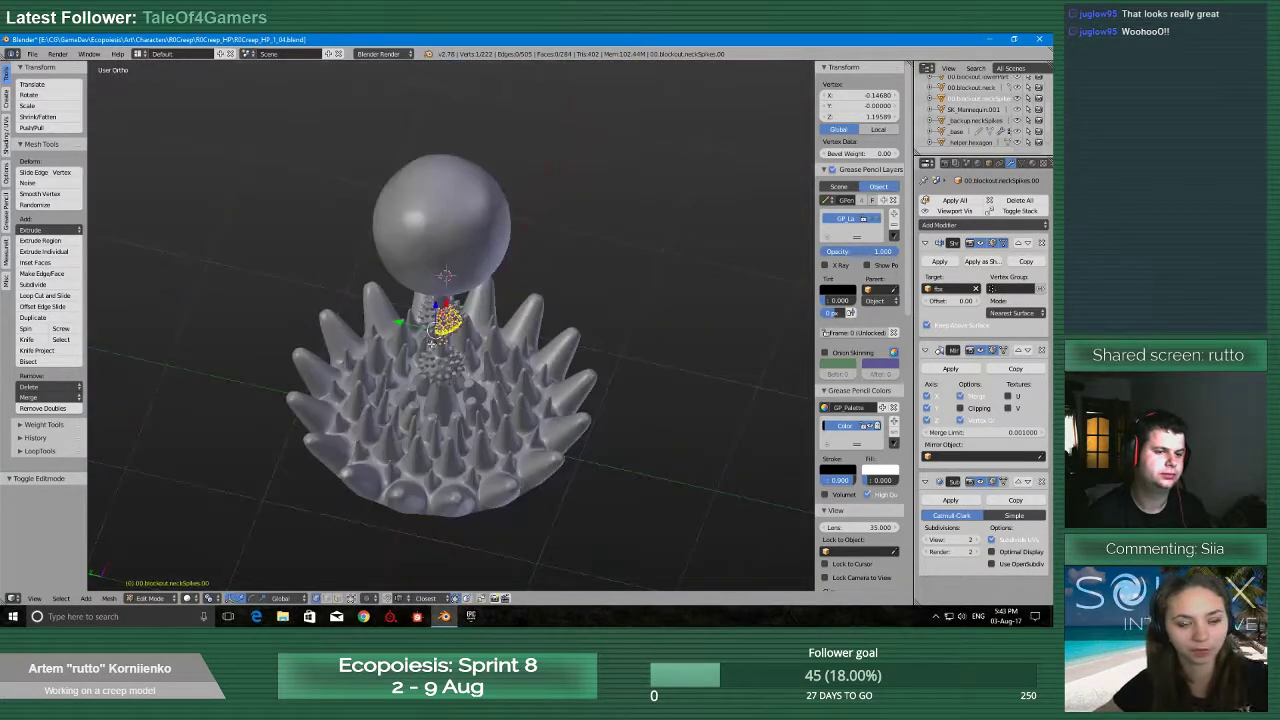
pyautogui.scroll(10, 445, 275)
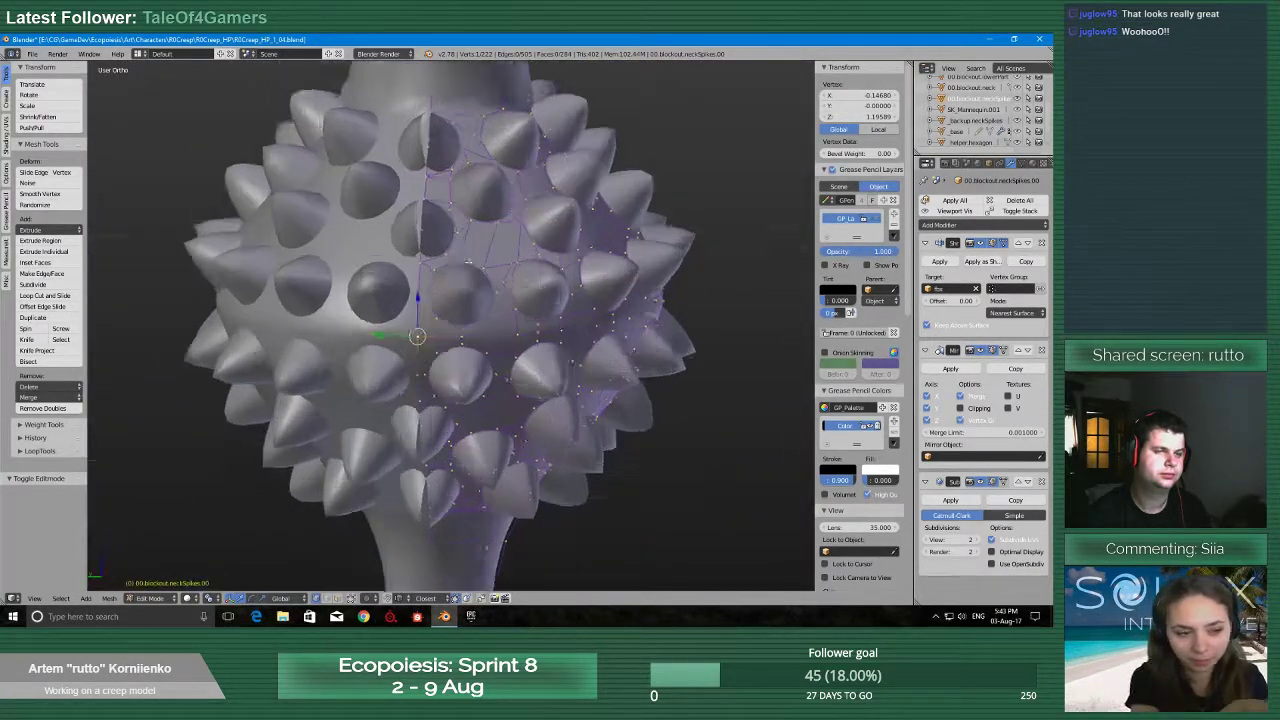
pyautogui.scroll(2, 445, 275)
pyautogui.write('0')
pyautogui.press('Return')
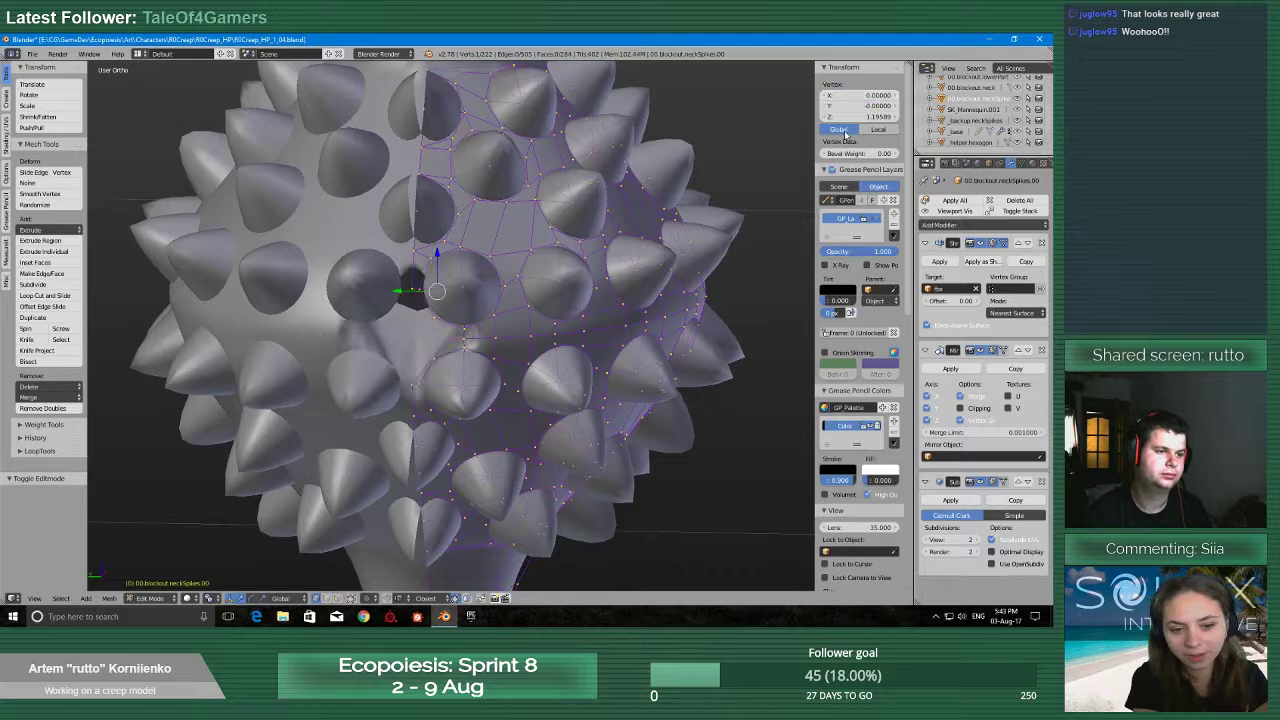
# Undo the last vertex coordinate change, return to Object Mode and review the whole creep
pyautogui.hotkey('ctrl', 'z')
pyautogui.moveTo(688, 244); pyautogui.dragTo(677, 307, button='middle')
pyautogui.scroll(-1, 628, 251)
pyautogui.scroll(-9, 651, 371)
pyautogui.press('Tab')
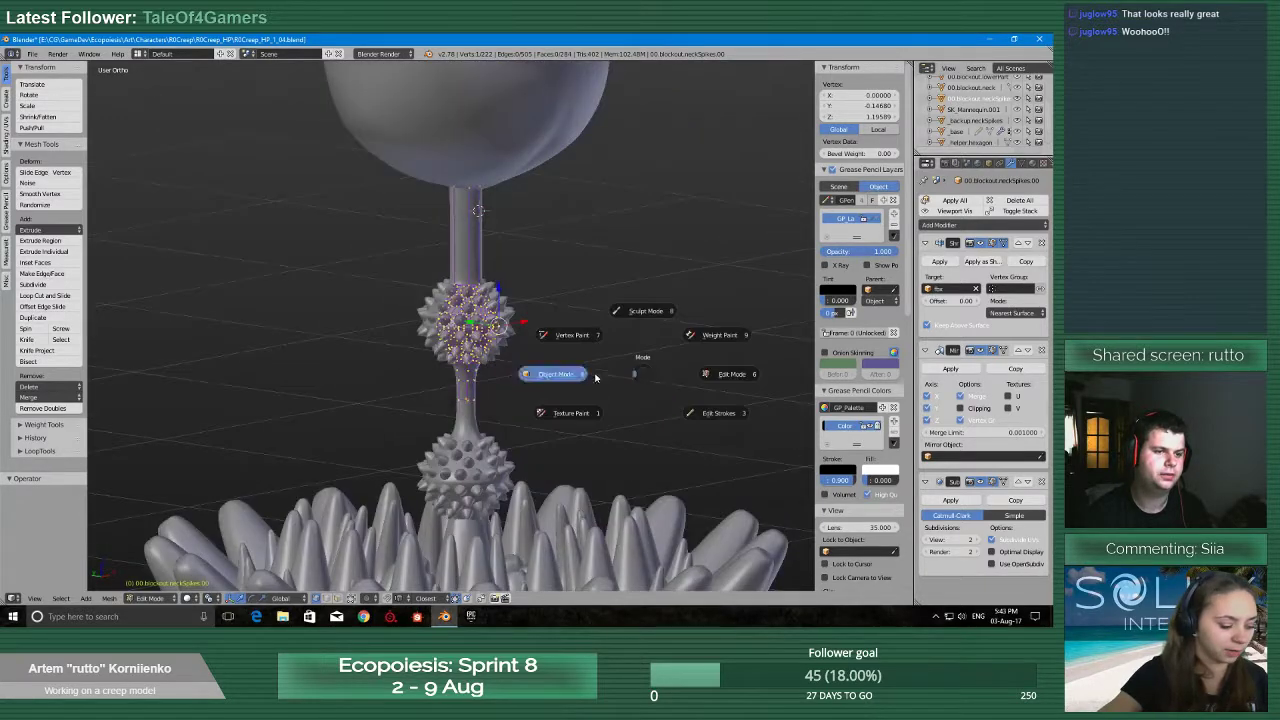
pyautogui.click(562, 380)
pyautogui.scroll(-4, 561, 382)
pyautogui.moveTo(567, 320); pyautogui.dragTo(548, 335, button='middle')
pyautogui.scroll(-4, 548, 335)
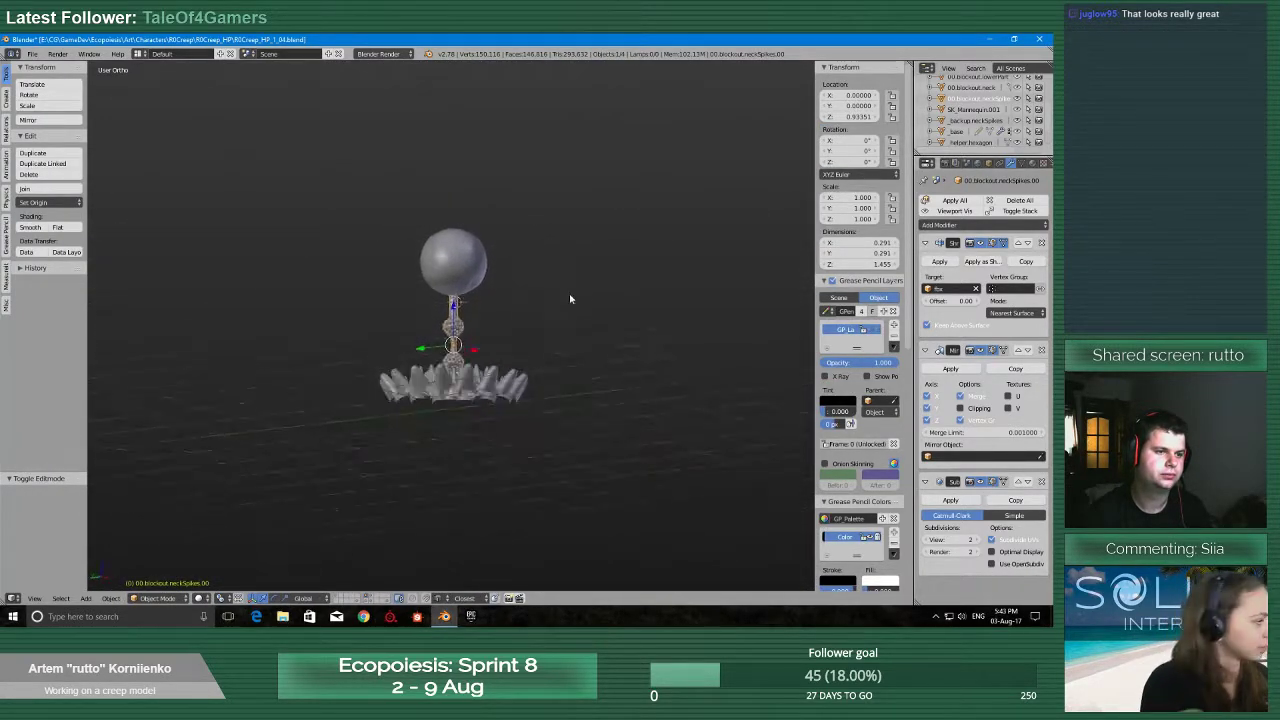
# In Edit Mode, select the horizontal edge loop around the widest part of the upper spiked ball
pyautogui.scroll(8, 492, 360)
pyautogui.scroll(6, 492, 358)
pyautogui.moveTo(492, 353); pyautogui.dragTo(538, 324, button='middle')
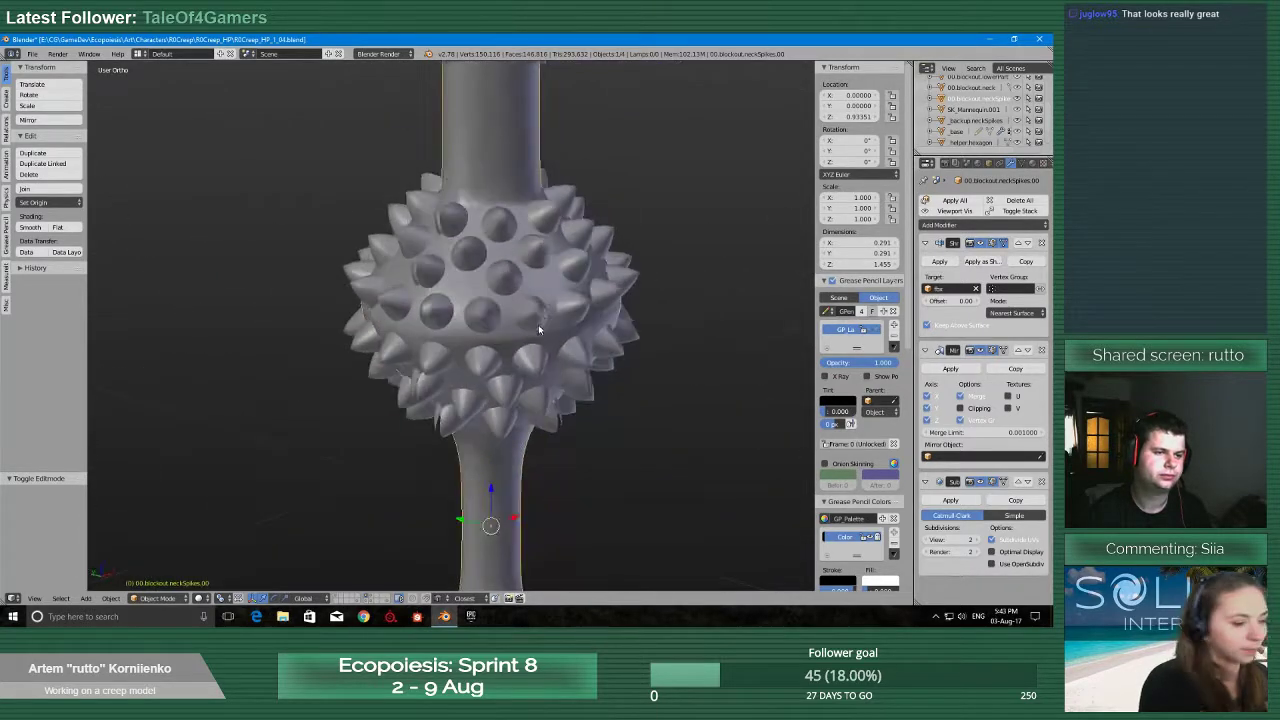
pyautogui.press('Tab')
pyautogui.click(572, 330)
pyautogui.scroll(3, 582, 370)
pyautogui.scroll(4, 582, 370)
pyautogui.moveTo(582, 370); pyautogui.dragTo(426, 366, button='middle')
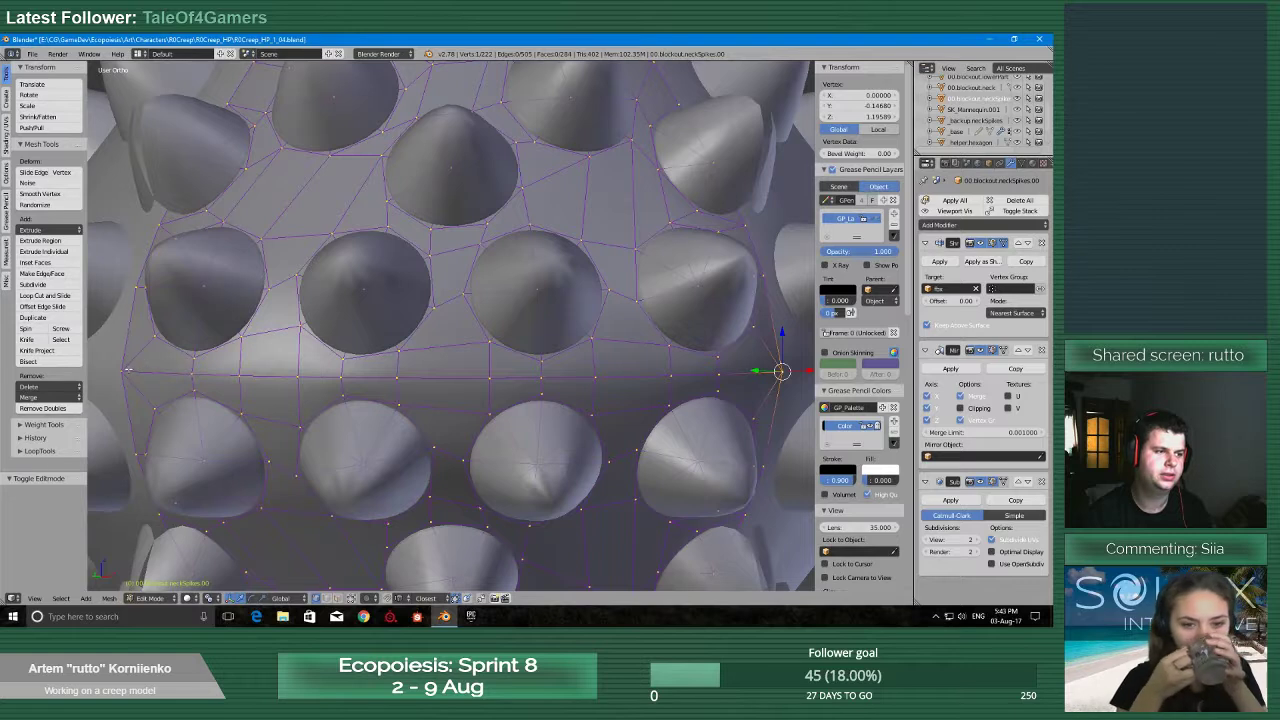
pyautogui.keyDown('shift'); pyautogui.rightClick(155, 336); pyautogui.keyUp('shift')
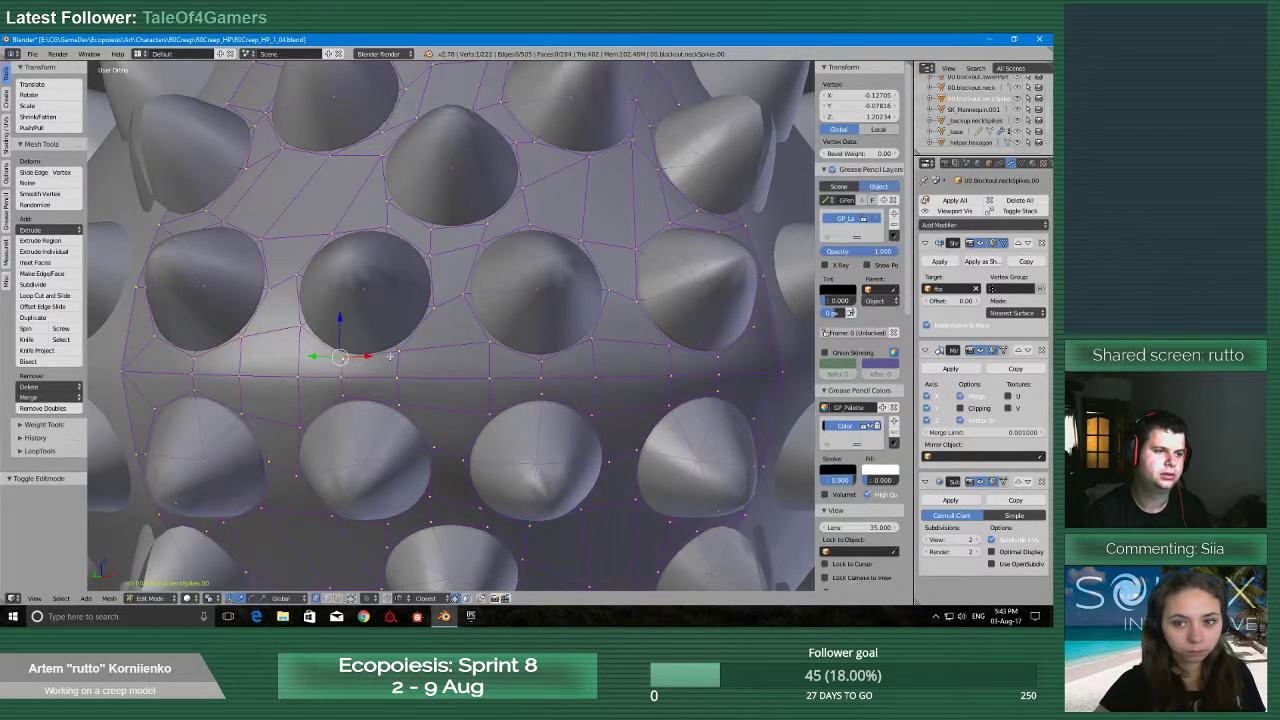
pyautogui.keyDown('shift'); pyautogui.rightClick(487, 345); pyautogui.keyUp('shift')
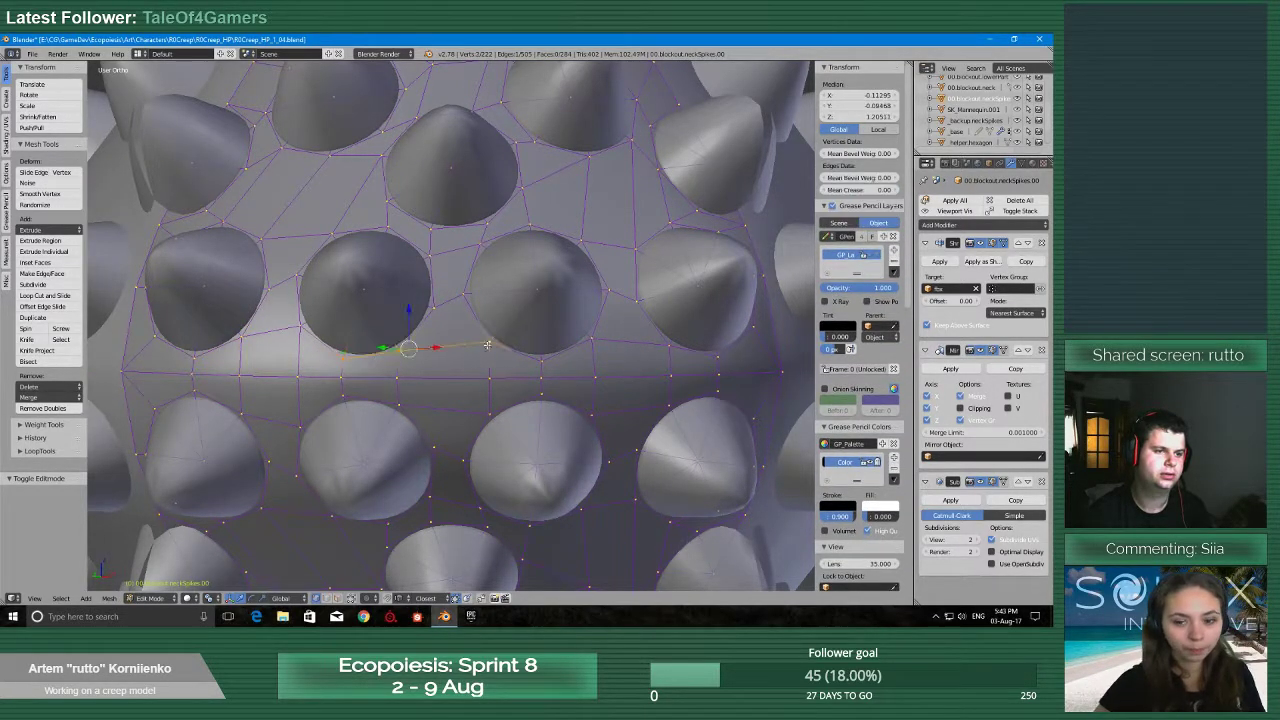
pyautogui.keyDown('alt'); pyautogui.rightClick(765, 372); pyautogui.keyUp('alt')
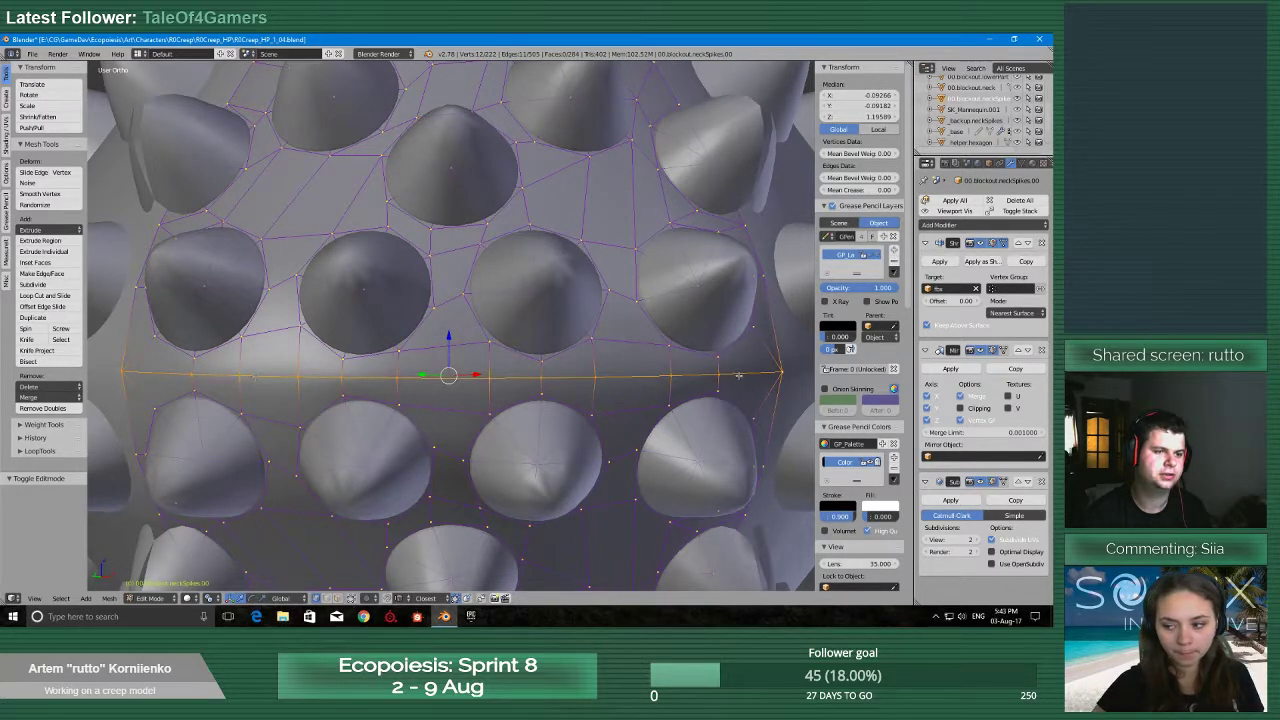
# Inspect the selected loop and surrounding spikes from several angles and return to Object Mode
pyautogui.scroll(-6, 428, 362)
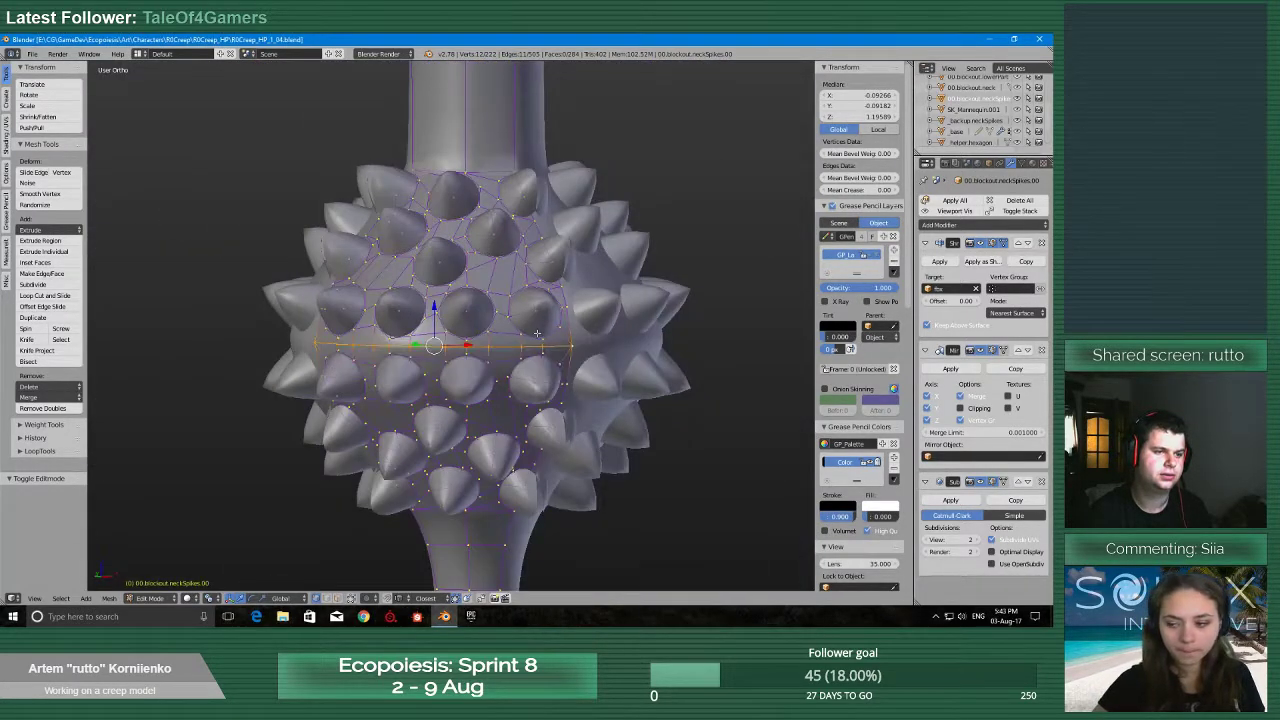
pyautogui.moveTo(519, 372); pyautogui.dragTo(525, 427, button='middle')
pyautogui.scroll(4, 527, 427)
pyautogui.scroll(-3, 527, 427)
pyautogui.moveTo(545, 326); pyautogui.dragTo(545, 346, button='middle')
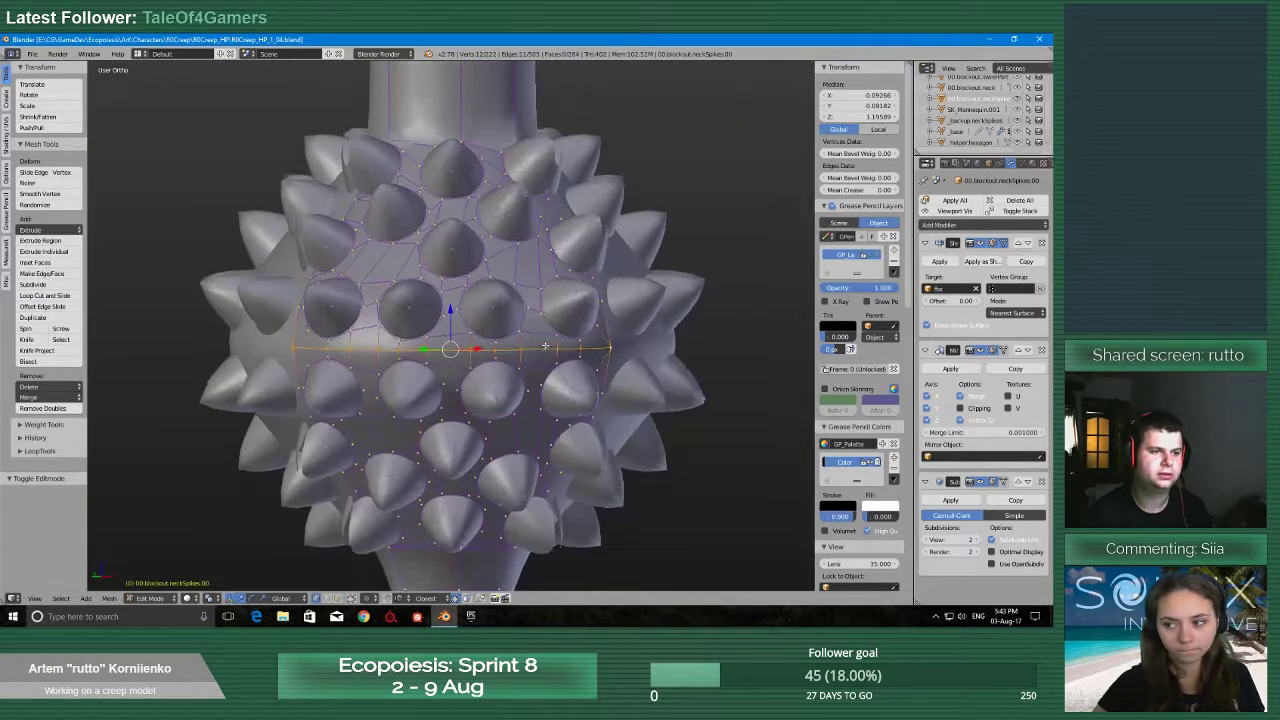
pyautogui.scroll(3, 497, 391)
pyautogui.scroll(-1, 495, 393)
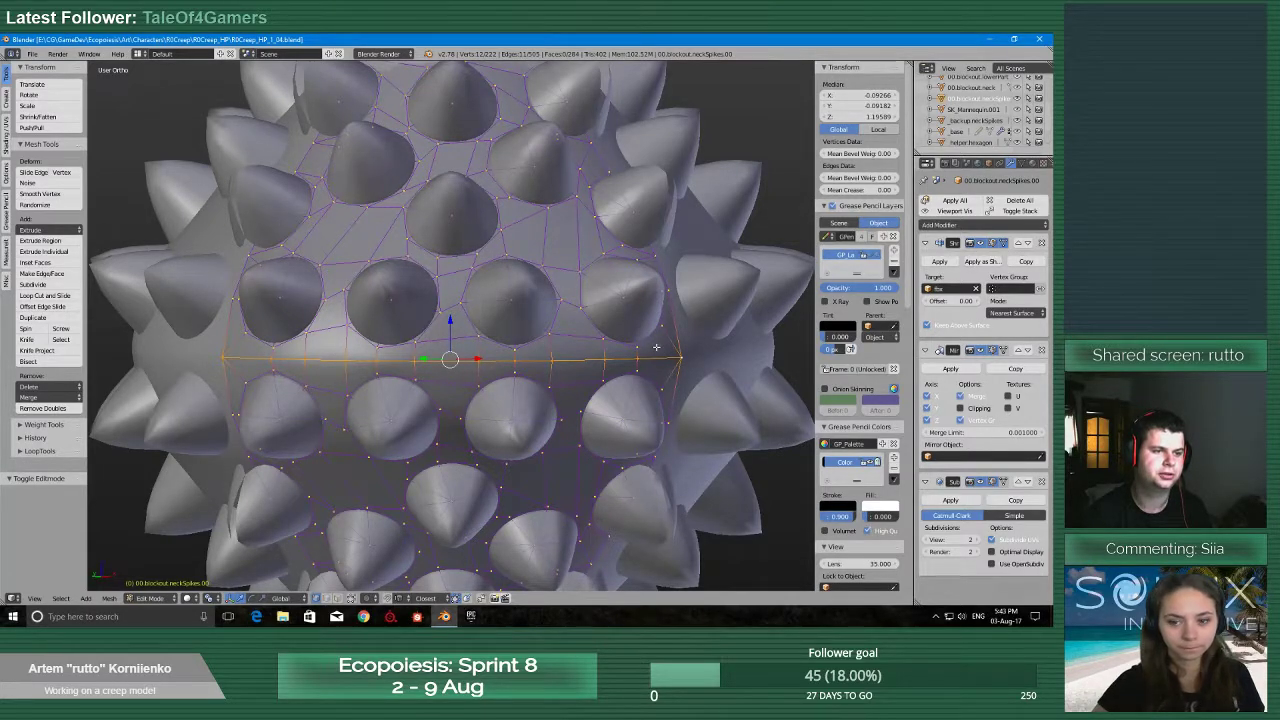
pyautogui.scroll(-5, 657, 346)
pyautogui.press('Tab')
pyautogui.click(573, 301)
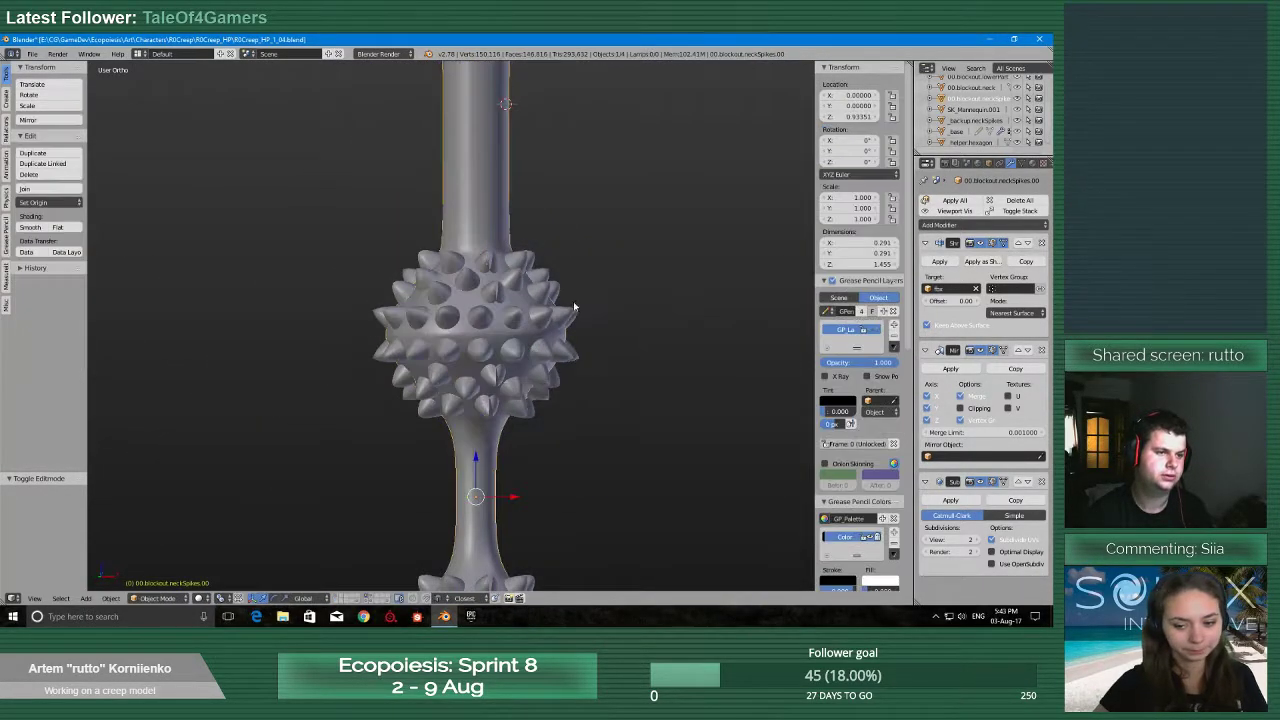
# Examine the upper spiked ball's smoothed surface and spikes in Object Mode
pyautogui.keyDown('shift'); pyautogui.moveTo(520, 357); pyautogui.dragTo(491, 502, button='middle'); pyautogui.keyUp('shift')
pyautogui.scroll(3, 455, 402)
pyautogui.scroll(-3, 455, 402)
pyautogui.moveTo(462, 452); pyautogui.dragTo(469, 507, button='middle')
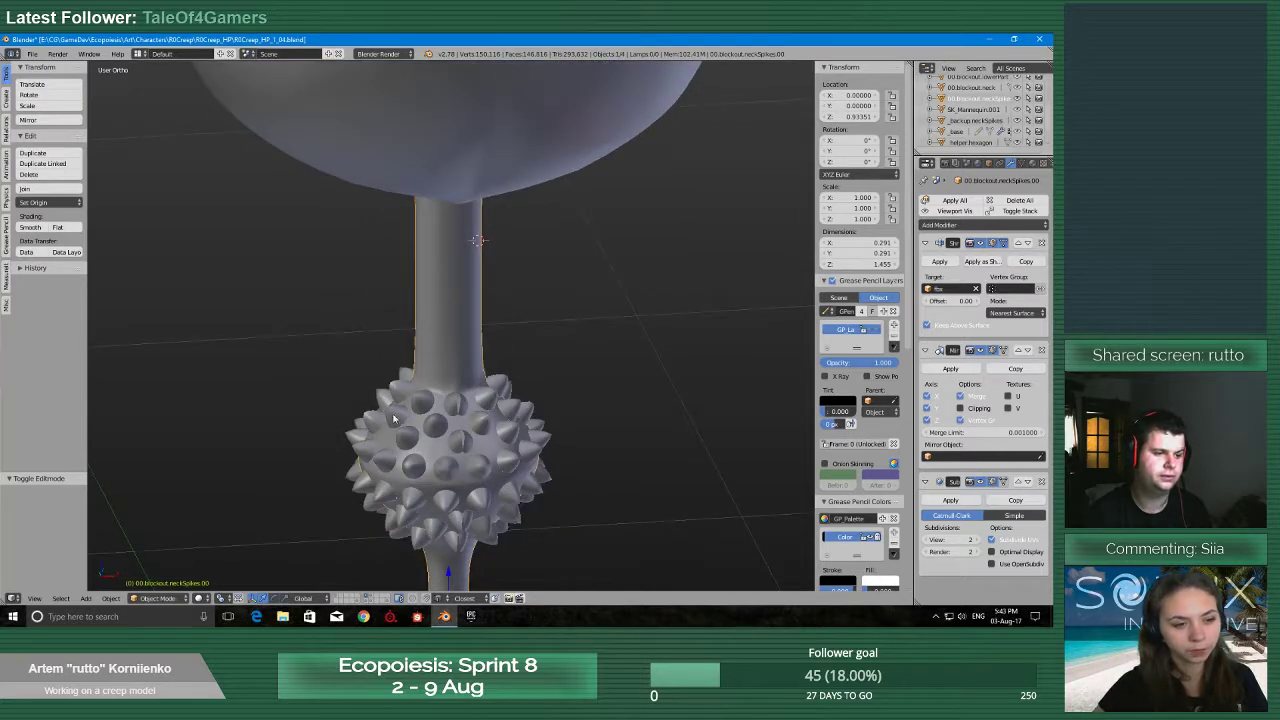
pyautogui.moveTo(542, 522); pyautogui.dragTo(586, 360, button='middle')
pyautogui.scroll(4, 486, 419)
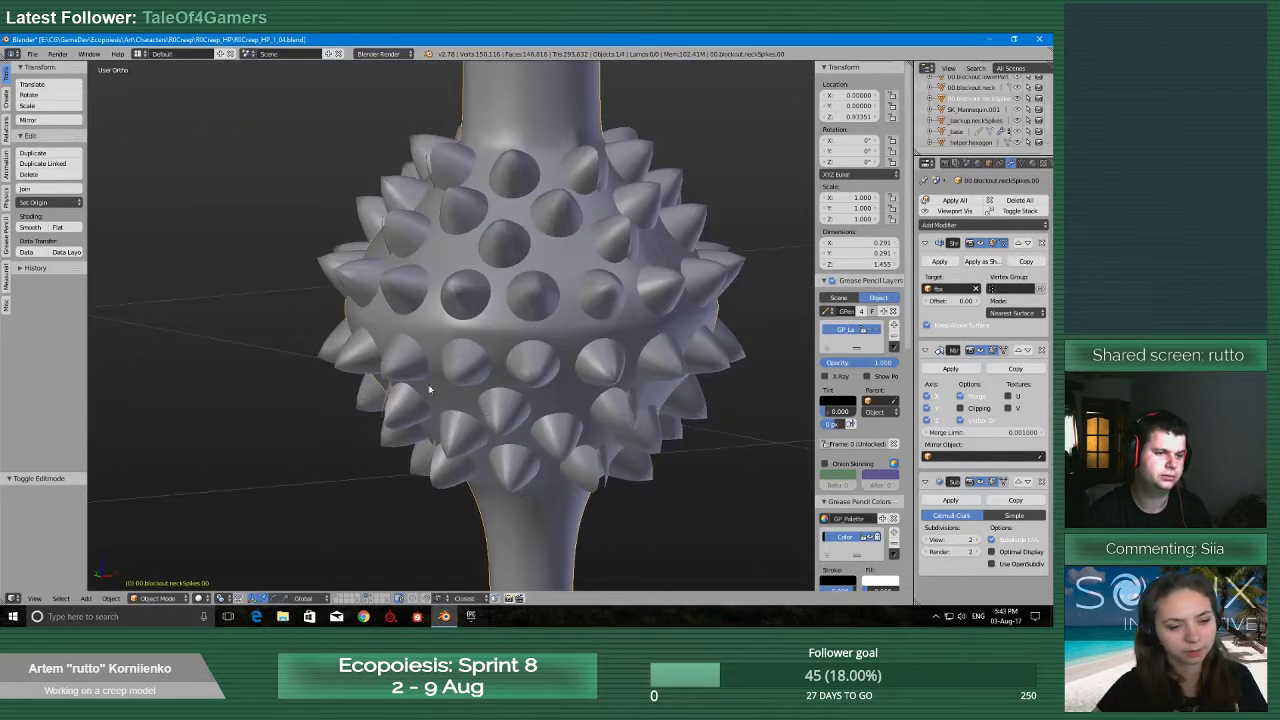
pyautogui.scroll(-2, 628, 283)
pyautogui.keyDown('shift'); pyautogui.moveTo(615, 290); pyautogui.dragTo(505, 425, button='middle'); pyautogui.keyUp('shift')
pyautogui.scroll(-1, 449, 335)
# In Edit Mode, clear the selection and lasso-select the vertices at the neck's upper end beneath the head
pyautogui.press('Tab')
pyautogui.moveTo(449, 335); pyautogui.dragTo(503, 360, button='middle')
pyautogui.click(532, 313)
pyautogui.scroll(-4, 480, 429)
pyautogui.scroll(-3, 506, 269)
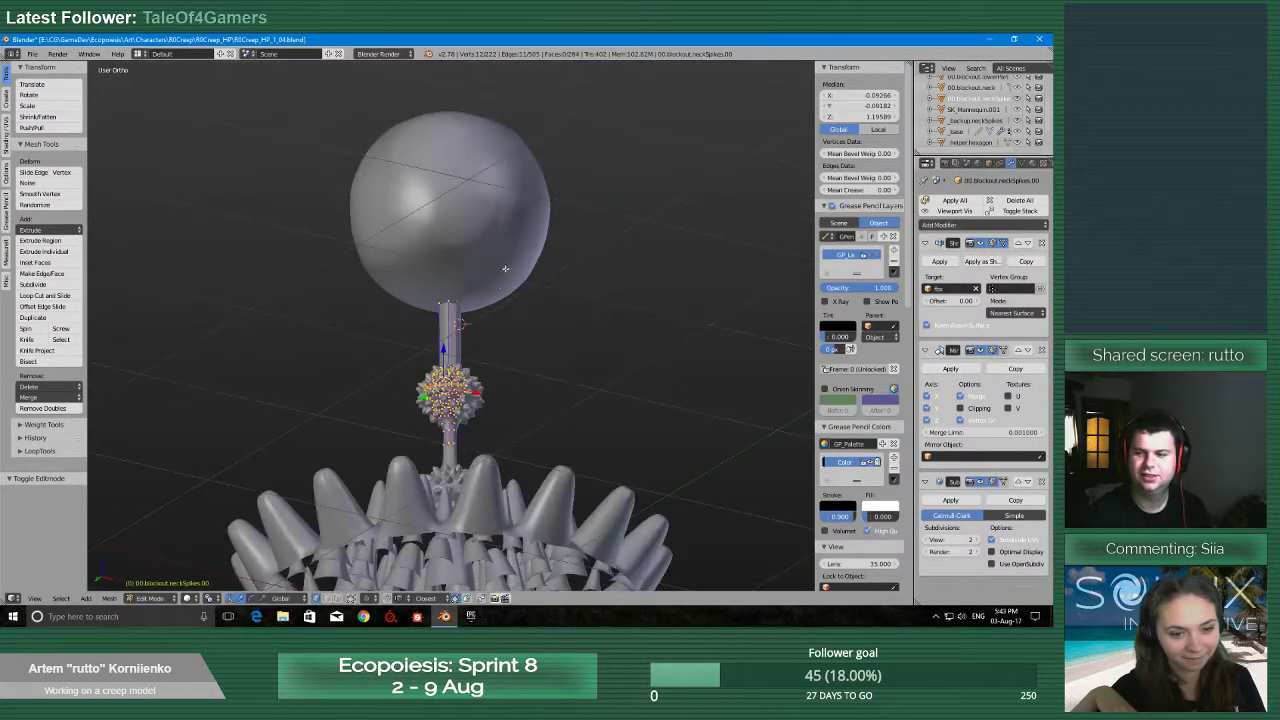
pyautogui.scroll(2, 506, 265)
pyautogui.keyDown('shift'); pyautogui.moveTo(506, 260); pyautogui.dragTo(460, 318, button='middle'); pyautogui.keyUp('shift')
pyautogui.scroll(3, 462, 425)
pyautogui.scroll(3, 454, 407)
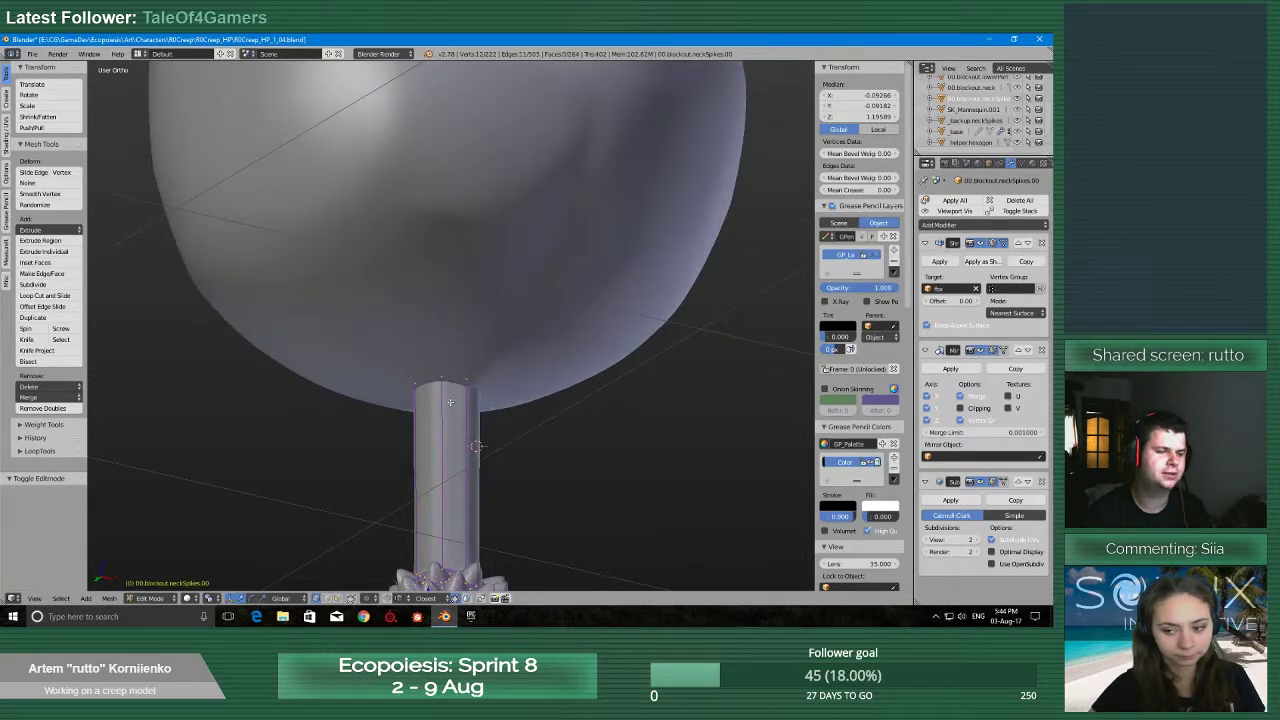
pyautogui.scroll(-4, 455, 405)
pyautogui.scroll(4, 351, 396)
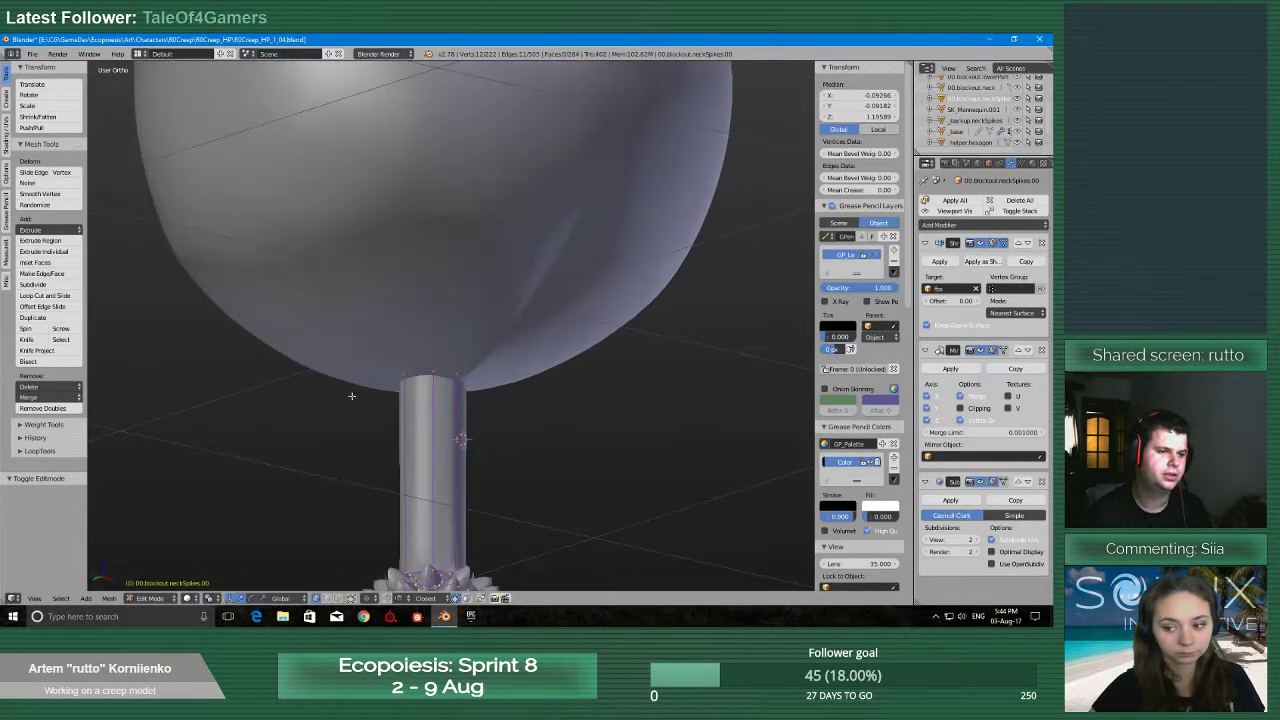
pyautogui.press('a')
pyautogui.moveTo(366, 357)
pyautogui.keyDown('ctrl'); pyautogui.mouseDown()
pyautogui.moveTo(498, 370)
pyautogui.moveTo(354, 385)
pyautogui.mouseUp(); pyautogui.keyUp('ctrl')
pyautogui.scroll(3, 336, 380)
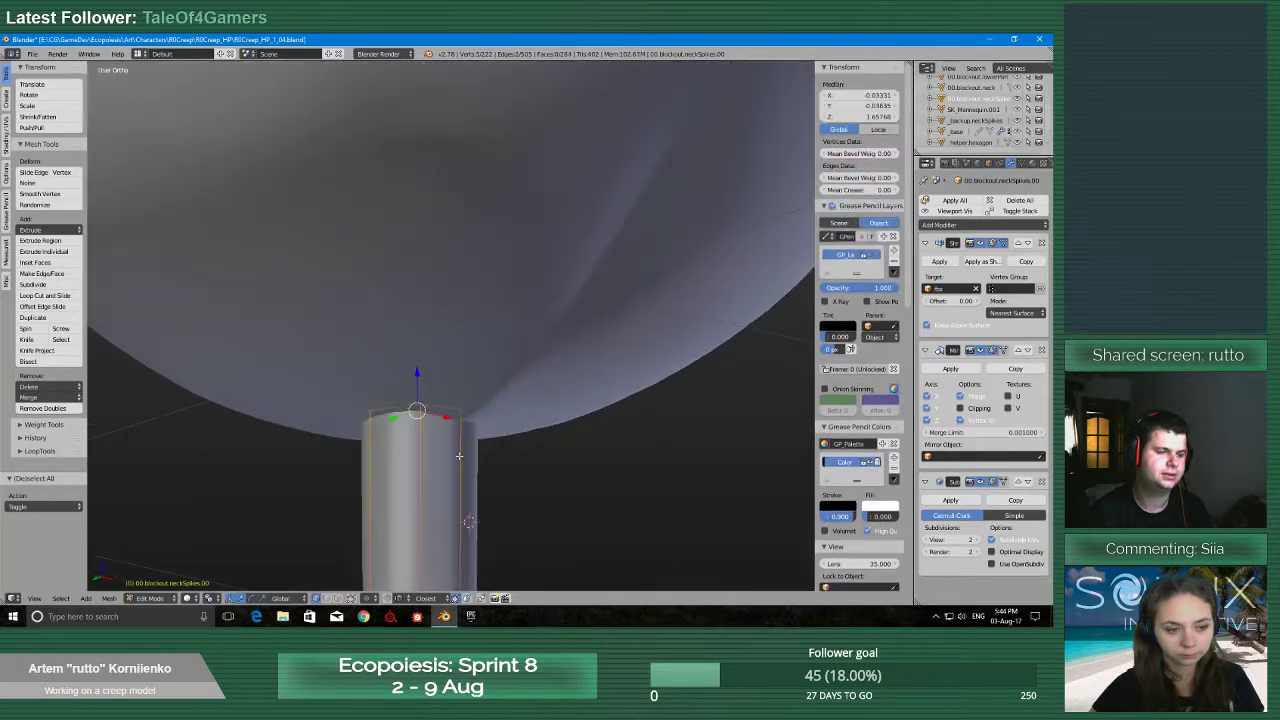
# Inspect the junction between the neck's upper end and the head from several angles, and return to Object Mode
pyautogui.keyDown('shift'); pyautogui.moveTo(379, 416); pyautogui.dragTo(405, 352, button='middle'); pyautogui.keyUp('shift')
pyautogui.scroll(3, 399, 355)
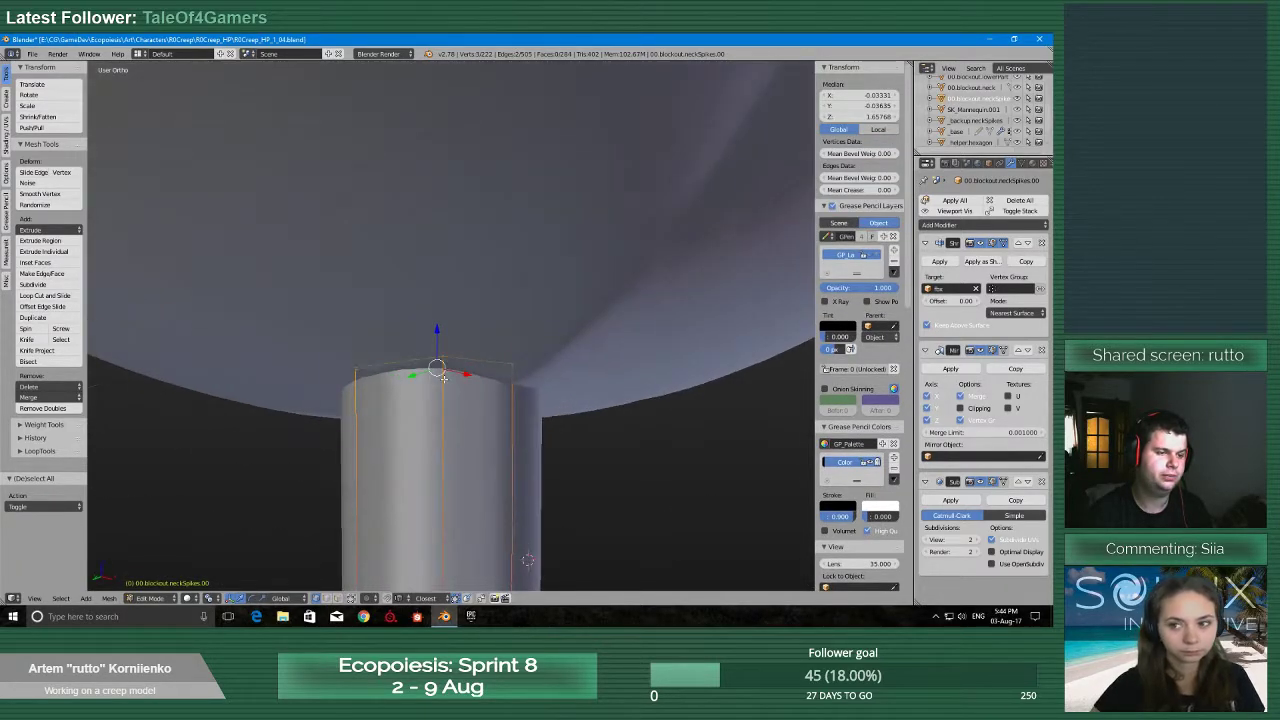
pyautogui.scroll(-6, 415, 352)
pyautogui.moveTo(615, 325); pyautogui.dragTo(495, 315, button='middle')
pyautogui.scroll(-5, 571, 337)
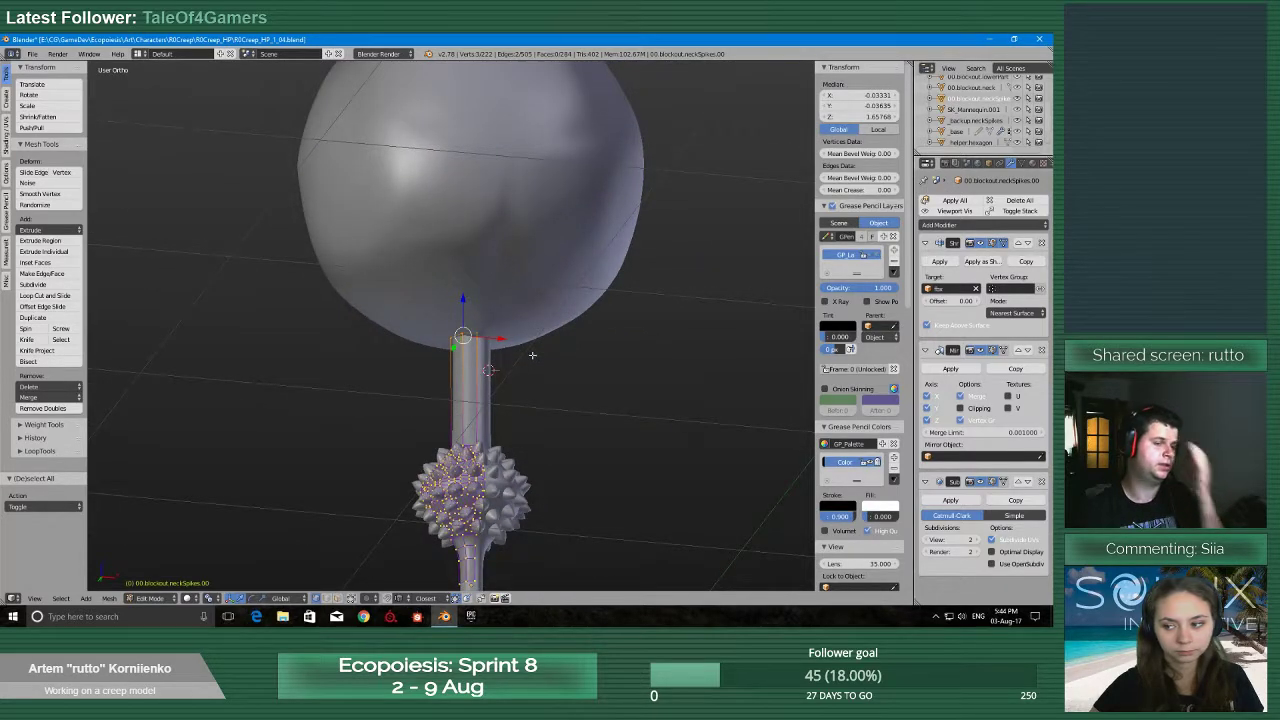
pyautogui.scroll(4, 536, 351)
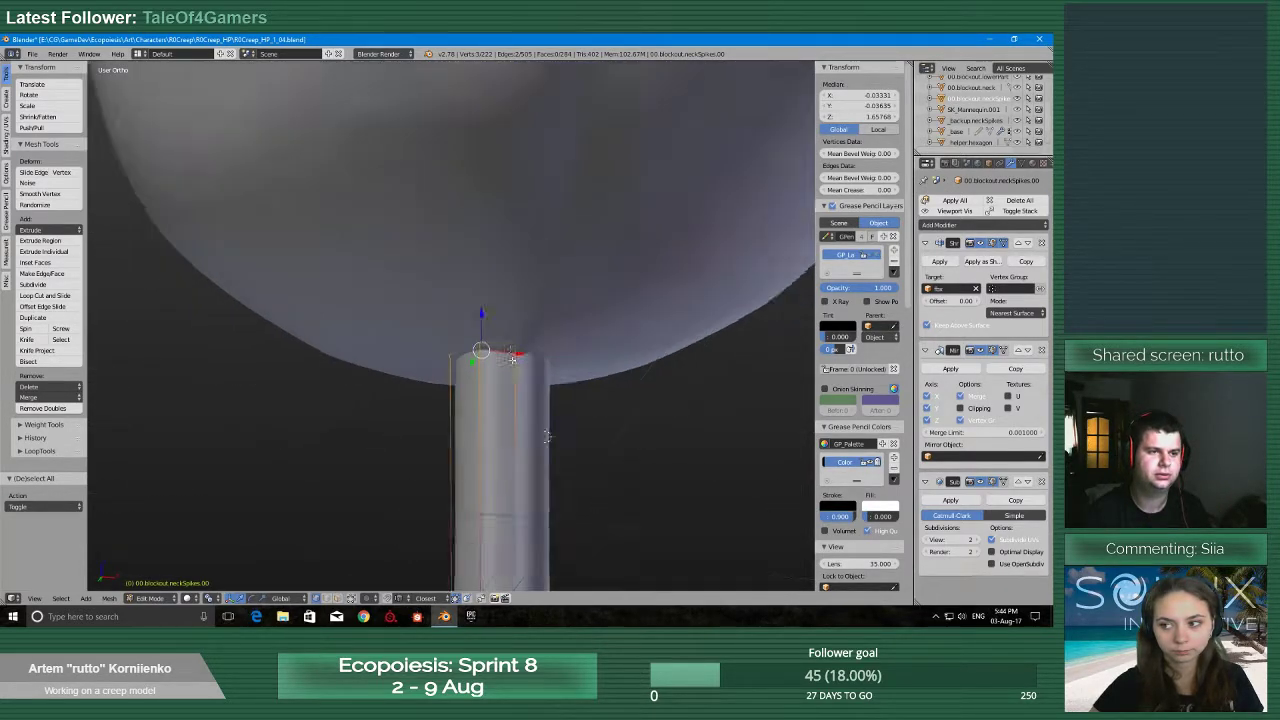
pyautogui.scroll(-2, 550, 355)
pyautogui.moveTo(559, 360); pyautogui.dragTo(615, 118, button='middle')
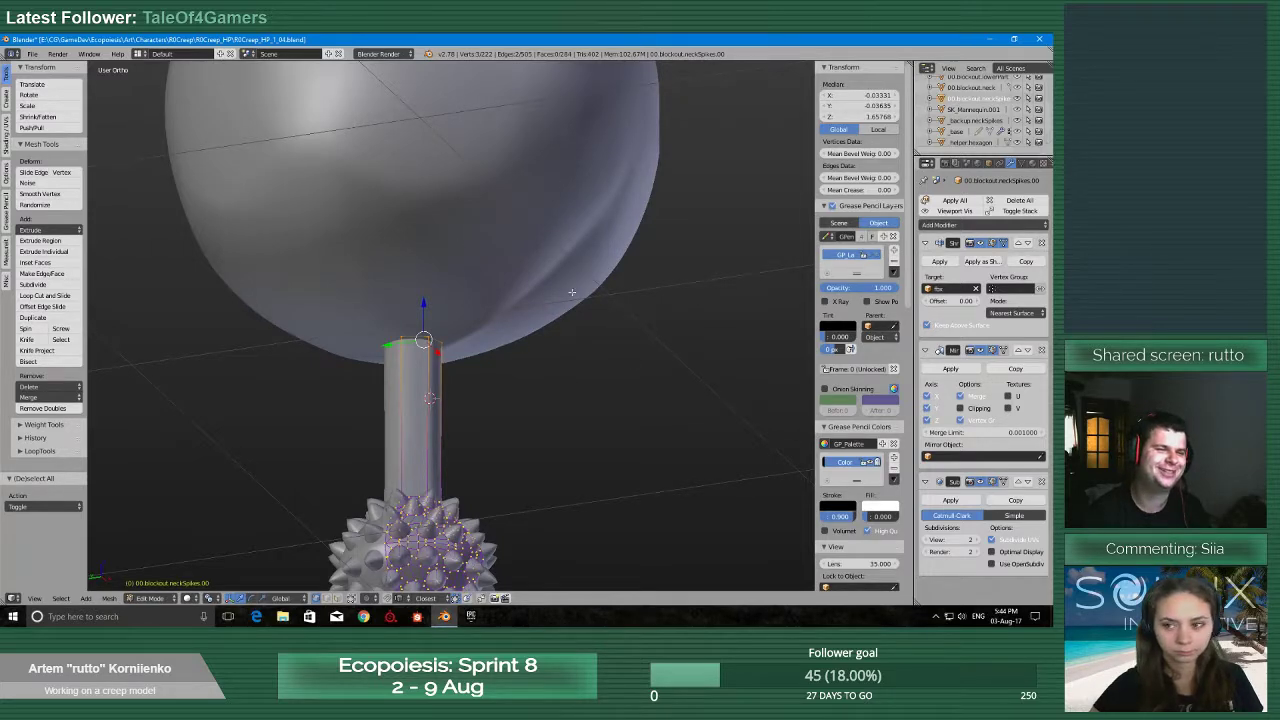
pyautogui.moveTo(571, 292); pyautogui.dragTo(501, 386, button='middle')
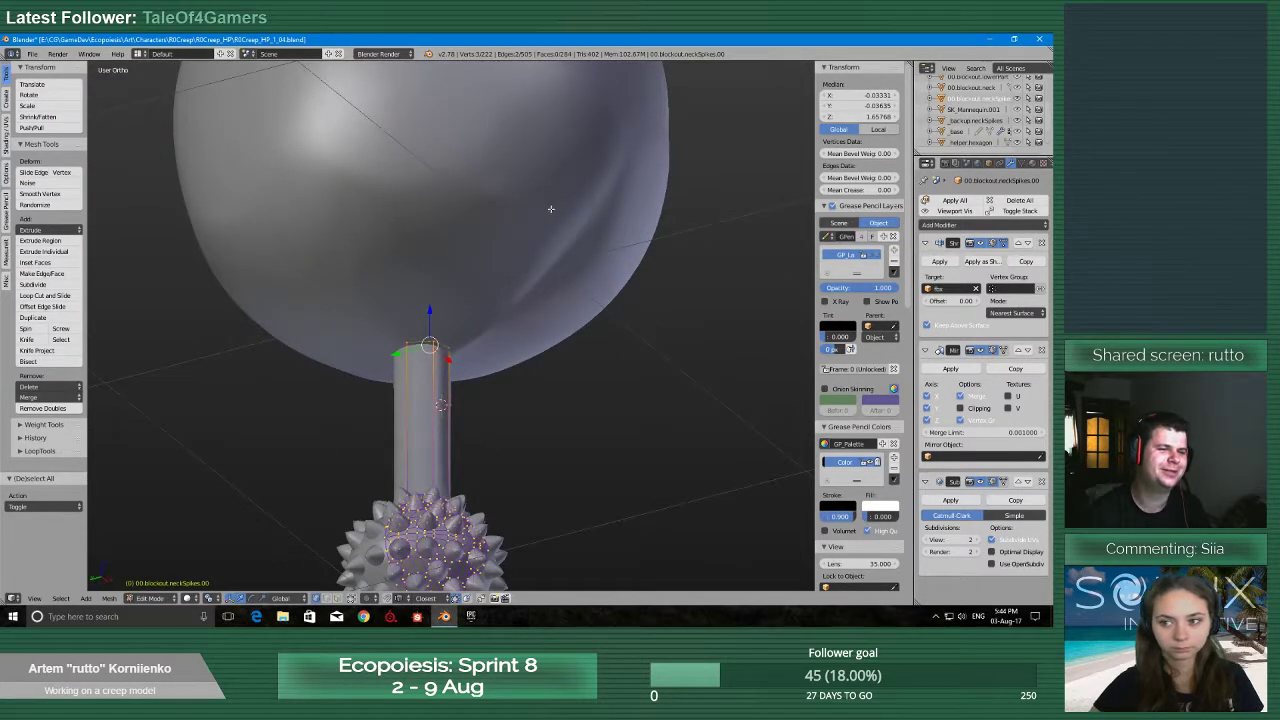
pyautogui.moveTo(551, 209); pyautogui.dragTo(493, 395, button='middle')
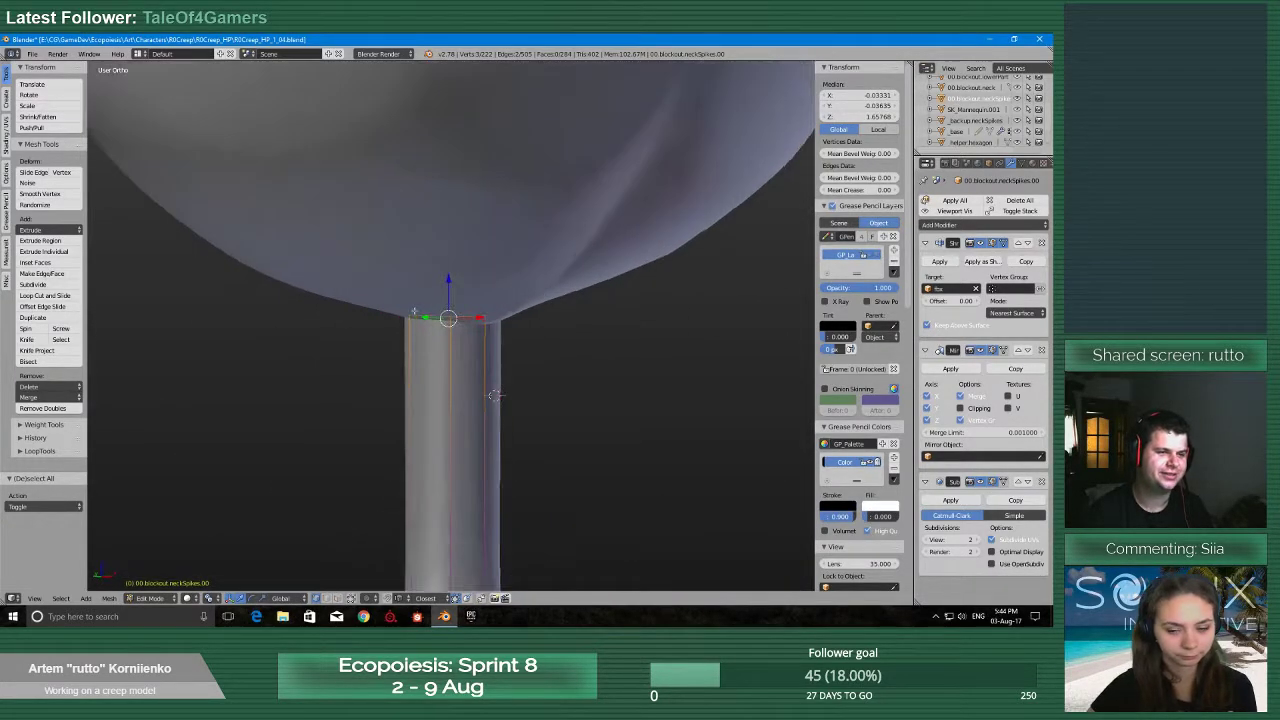
pyautogui.scroll(-2, 462, 410)
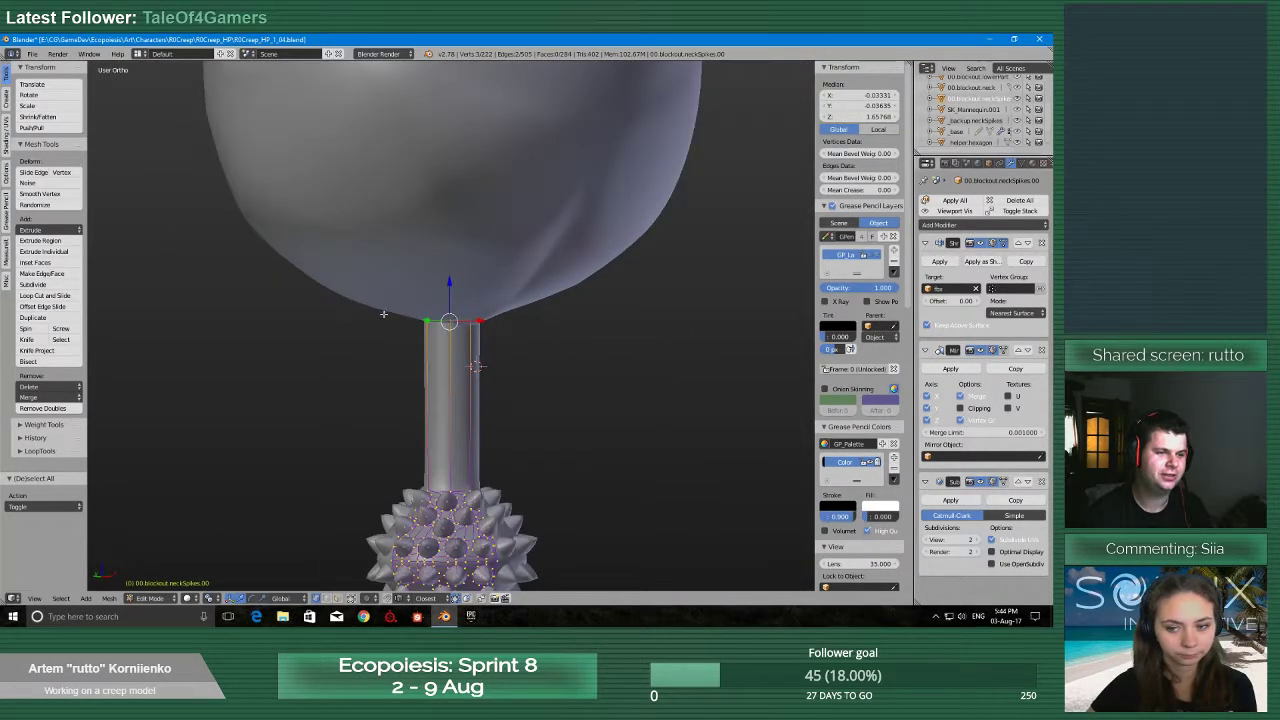
pyautogui.scroll(3, 475, 342)
pyautogui.press('Tab')
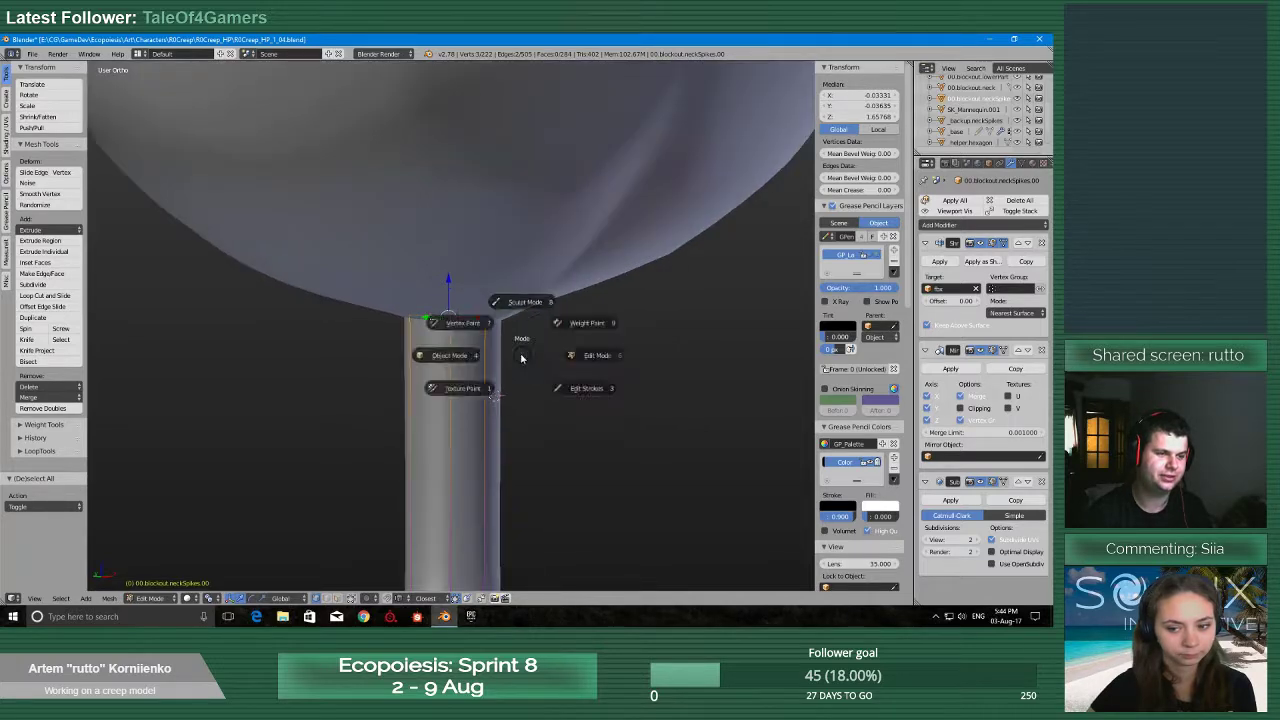
pyautogui.click(534, 354)
# Review the whole creep's proportions in Object Mode from above, from the side and from different distances
pyautogui.moveTo(534, 354); pyautogui.dragTo(452, 378, button='middle')
pyautogui.scroll(-4, 483, 449)
pyautogui.scroll(-5, 483, 447)
pyautogui.scroll(-4, 497, 424)
pyautogui.moveTo(558, 363); pyautogui.dragTo(600, 394, button='middle')
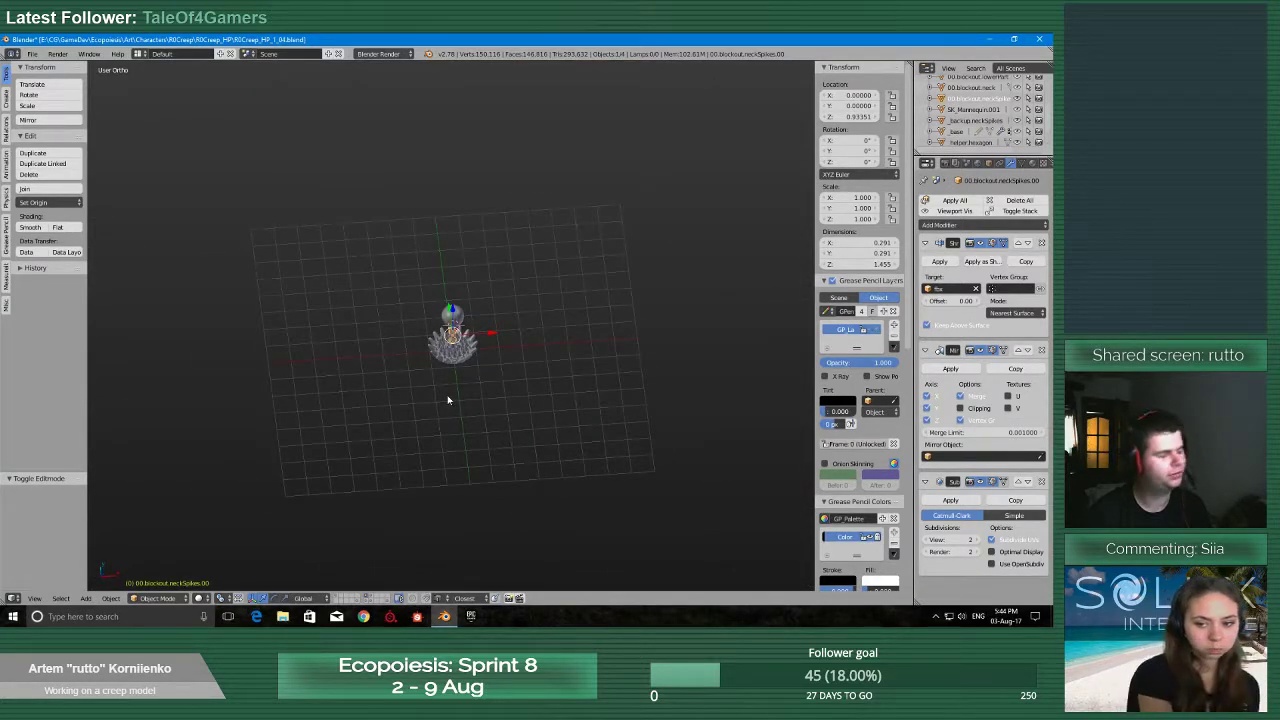
pyautogui.moveTo(443, 423); pyautogui.dragTo(481, 298, button='middle')
pyautogui.scroll(4, 481, 298)
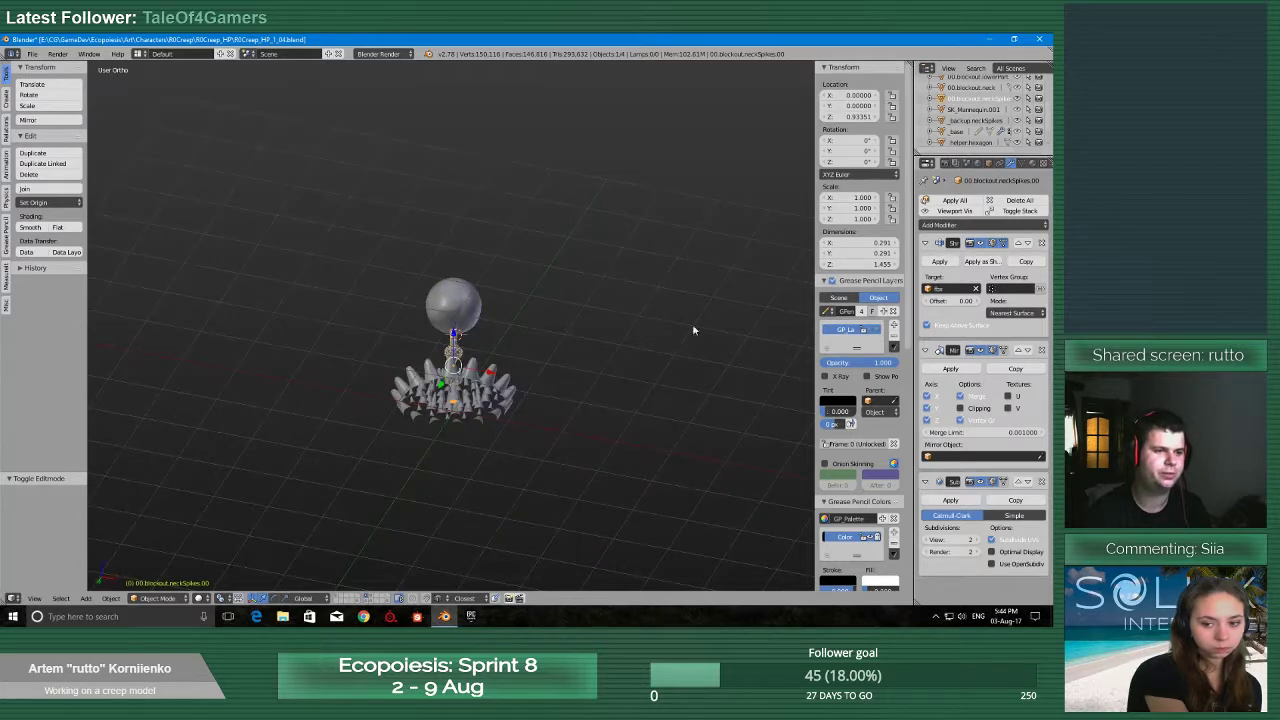
pyautogui.moveTo(721, 283); pyautogui.dragTo(500, 386, button='middle')
pyautogui.scroll(-3, 494, 363)
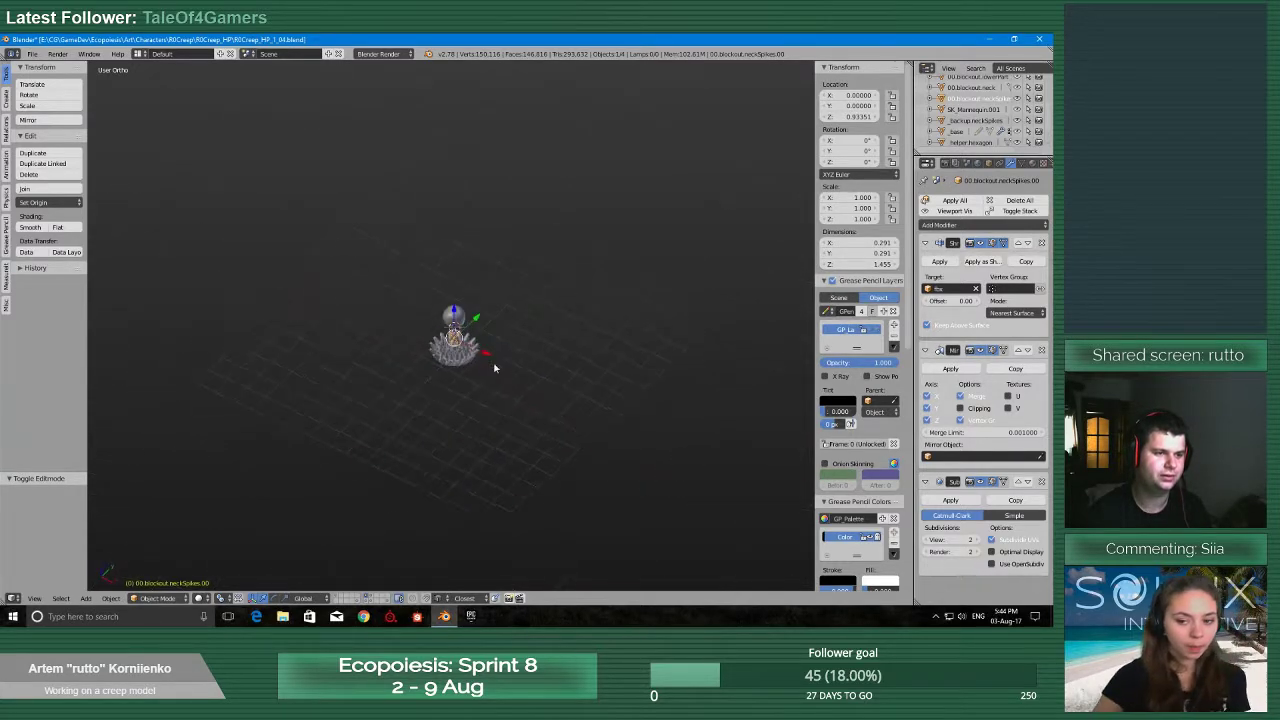
pyautogui.scroll(3, 480, 372)
pyautogui.scroll(5, 480, 372)
pyautogui.scroll(2, 540, 378)
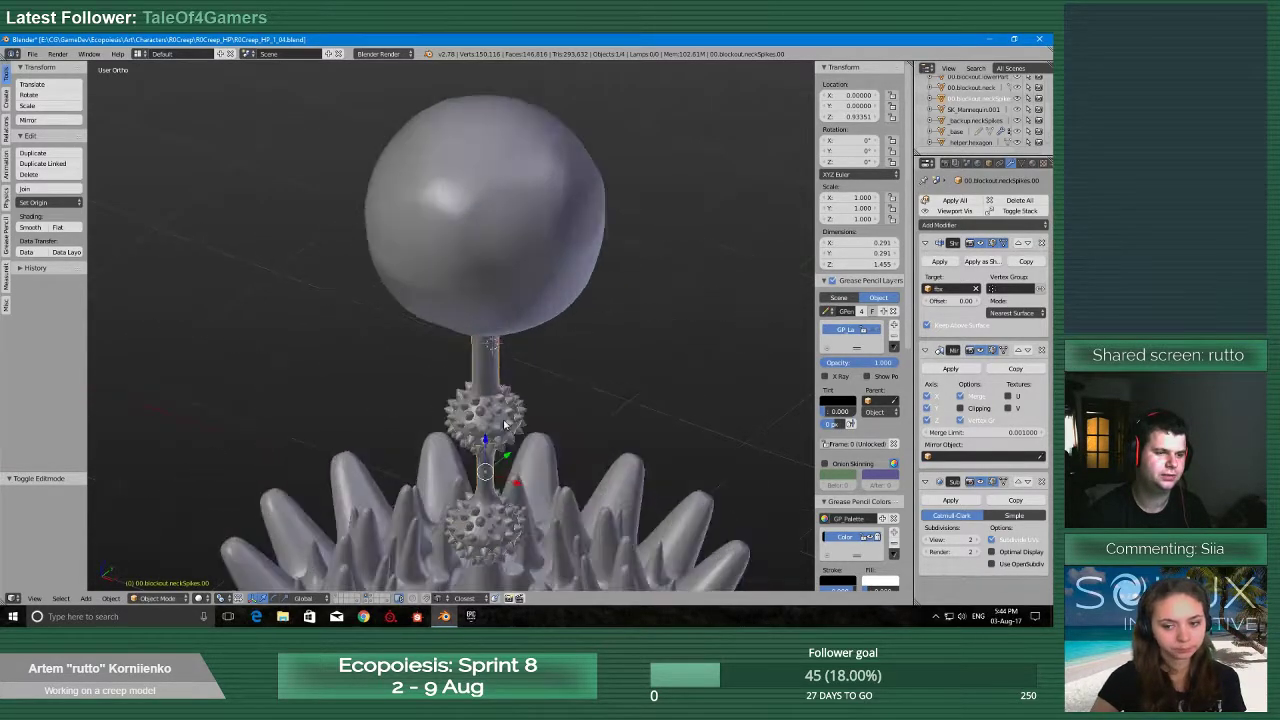
pyautogui.scroll(-3, 564, 386)
pyautogui.moveTo(564, 386)
pyautogui.mouseDown(button='middle')
pyautogui.moveTo(583, 349)
pyautogui.moveTo(570, 306)
pyautogui.moveTo(540, 390)
pyautogui.mouseUp(button='middle')
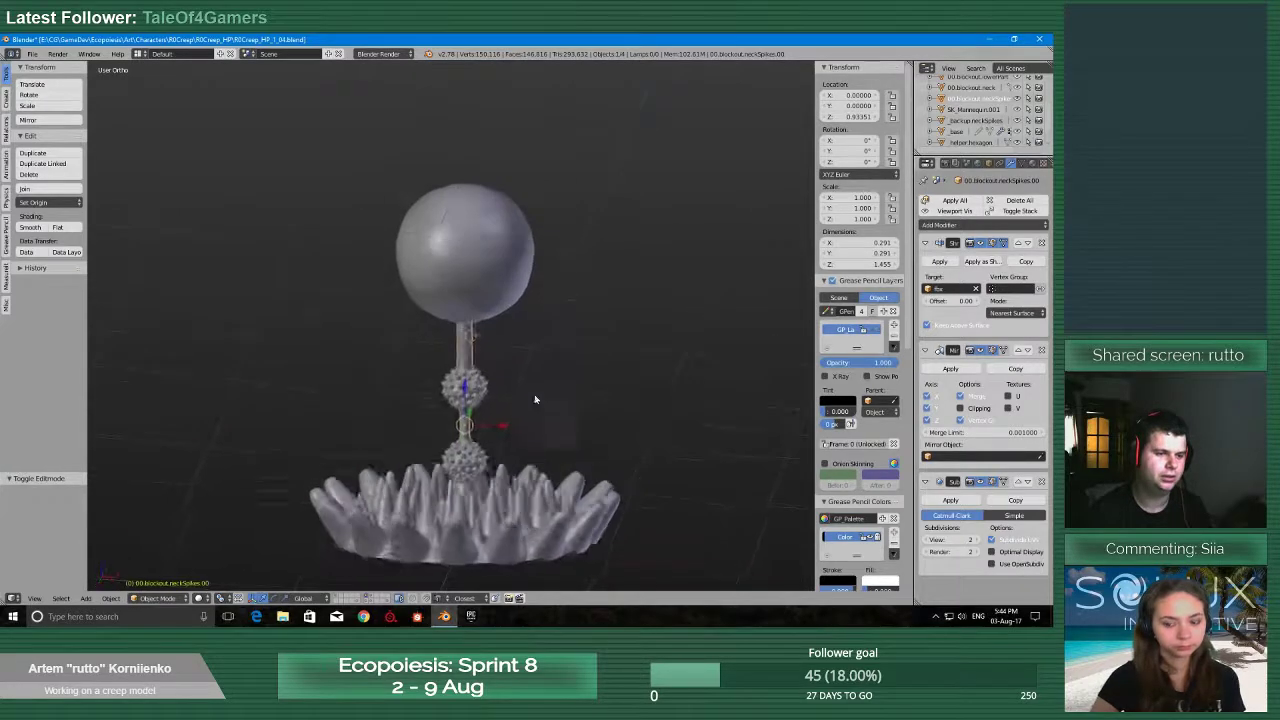
# Select the creep's head and switch it to Edit Mode
pyautogui.scroll(4, 500, 260)
pyautogui.rightClick(496, 238)
pyautogui.moveTo(497, 238); pyautogui.dragTo(541, 281, button='middle')
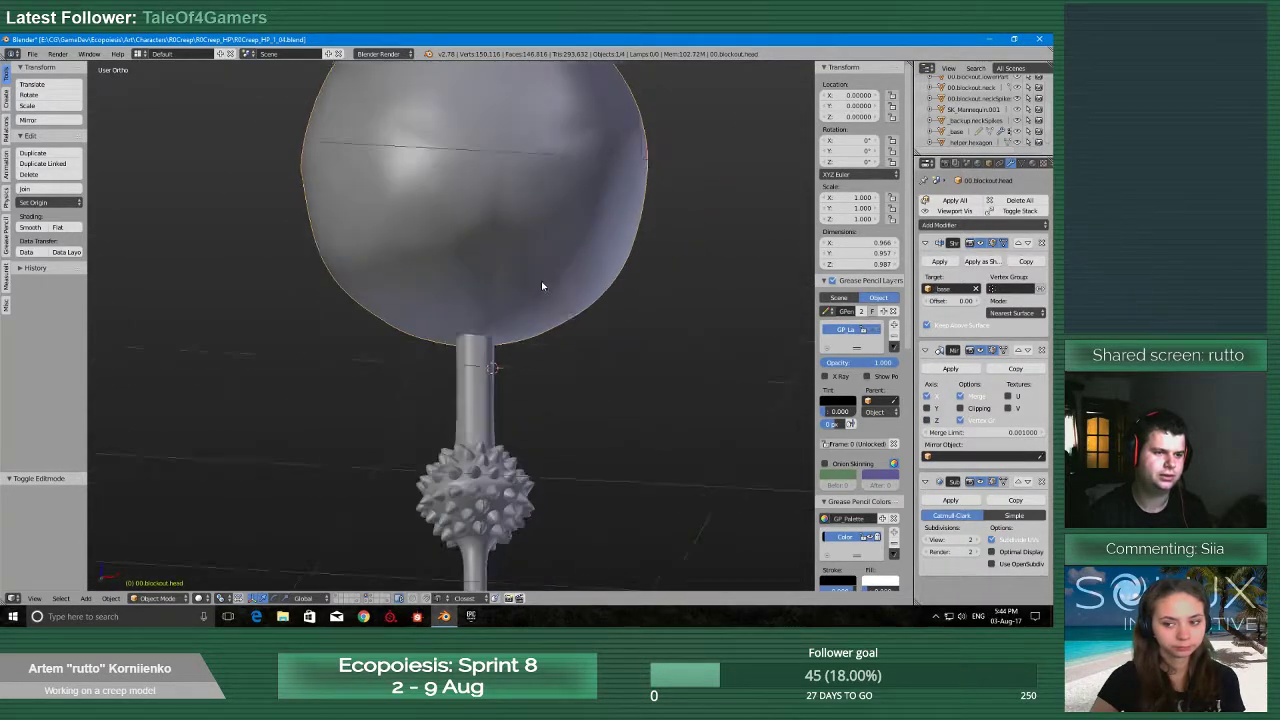
pyautogui.press('Tab')
pyautogui.click(594, 289)
# Inspect the underside of the head's mesh where it meets the neck and return to Object Mode
pyautogui.scroll(2, 604, 322)
pyautogui.moveTo(548, 342); pyautogui.dragTo(409, 331, button='middle')
pyautogui.scroll(5, 604, 323)
pyautogui.moveTo(738, 266); pyautogui.dragTo(655, 244, button='middle')
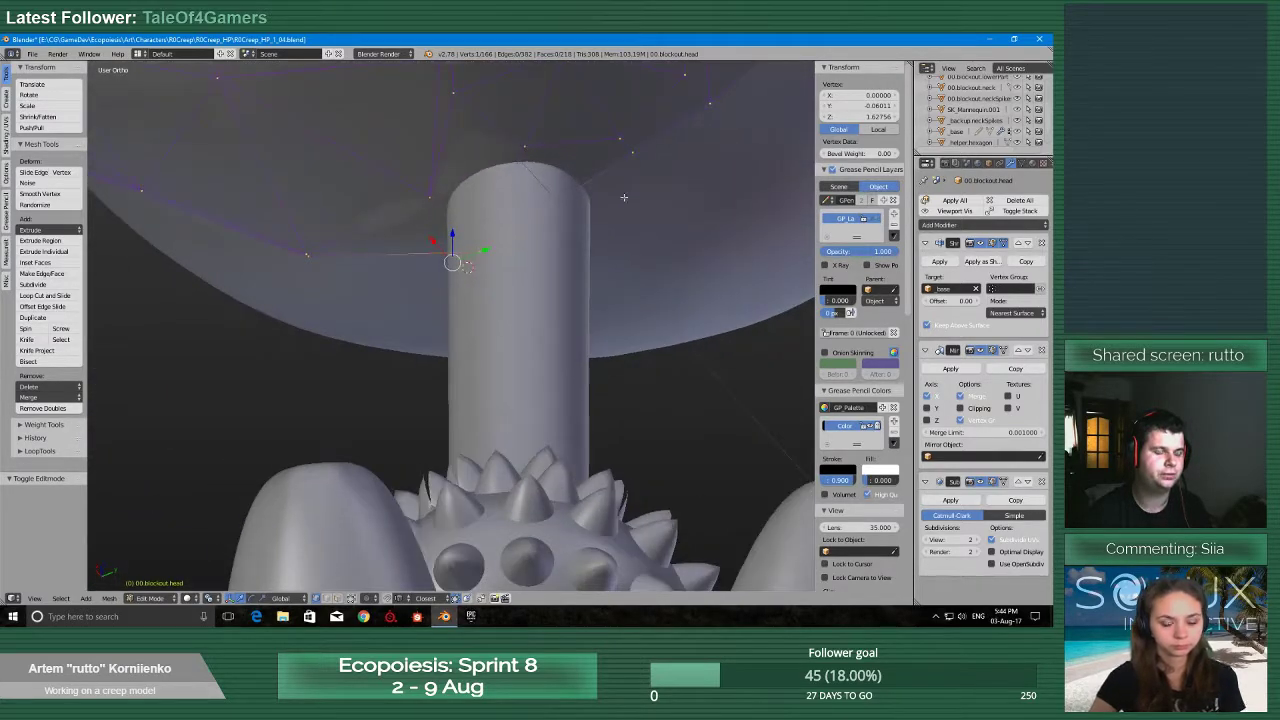
pyautogui.keyDown('shift'); pyautogui.moveTo(623, 197); pyautogui.dragTo(523, 380, button='middle'); pyautogui.keyUp('shift')
pyautogui.scroll(2, 523, 380)
pyautogui.scroll(-9, 518, 380)
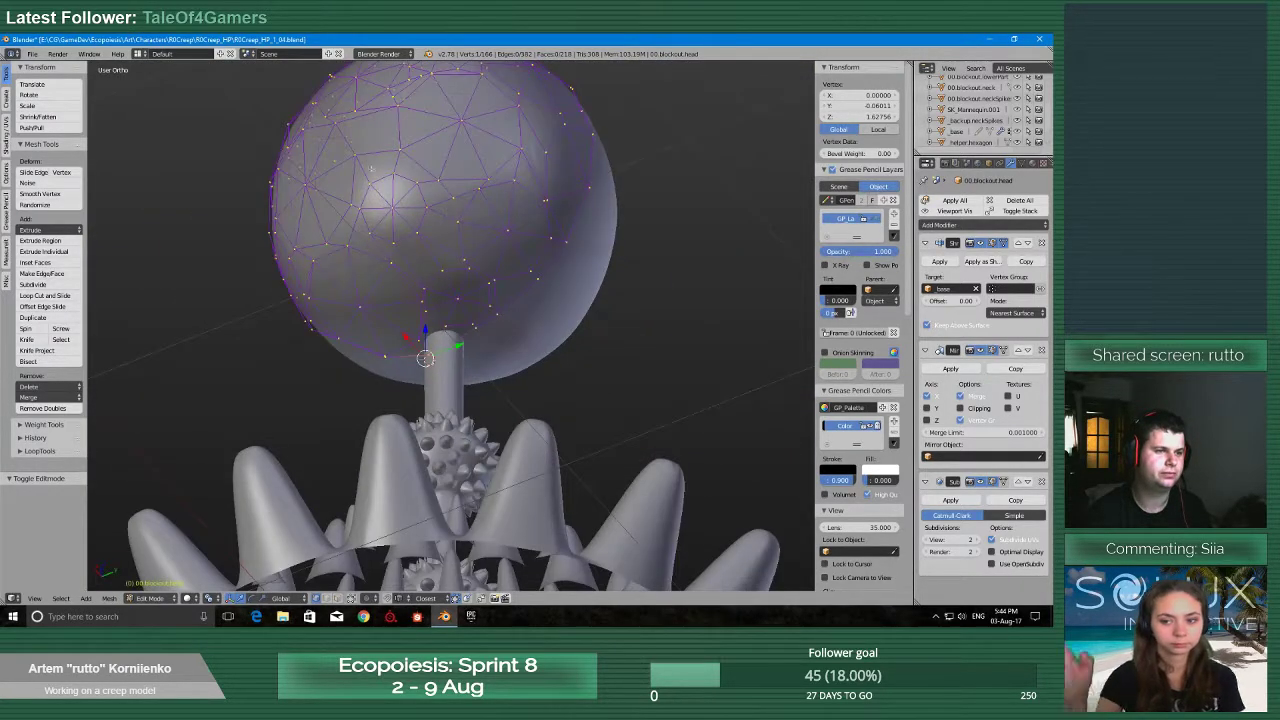
pyautogui.moveTo(489, 283); pyautogui.dragTo(472, 367, button='middle')
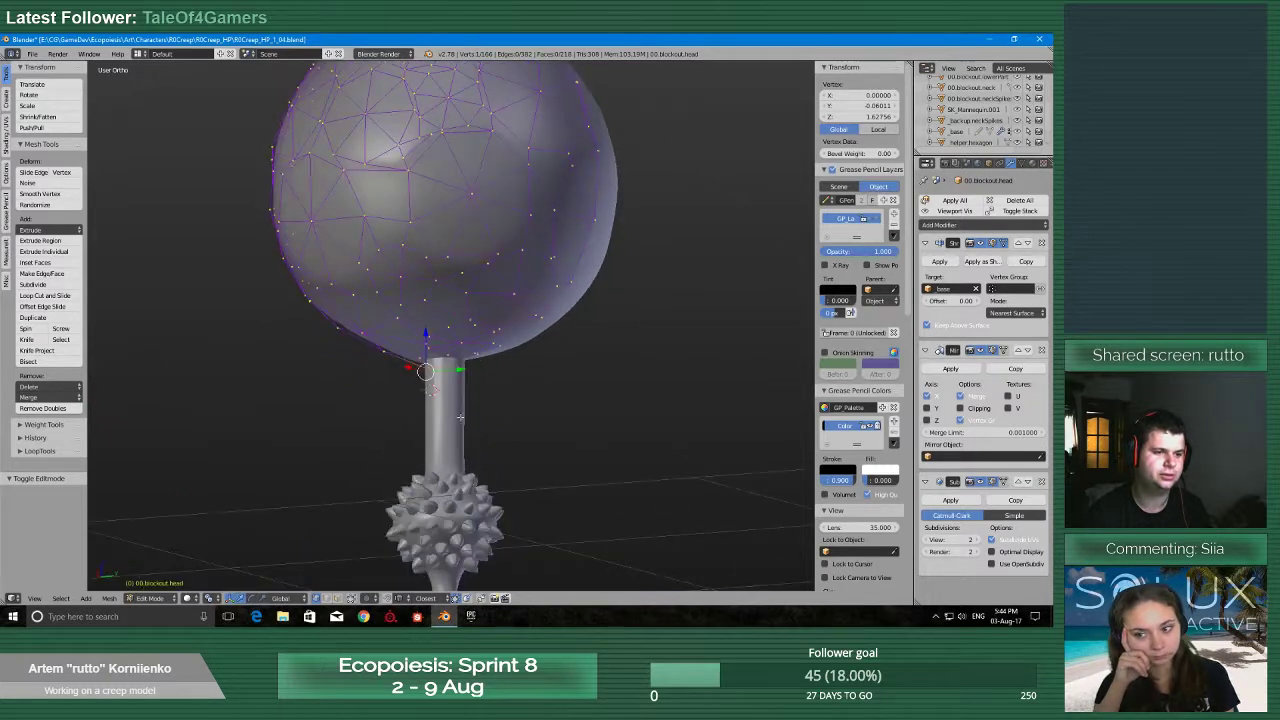
pyautogui.press('Tab')
pyautogui.click(299, 463)
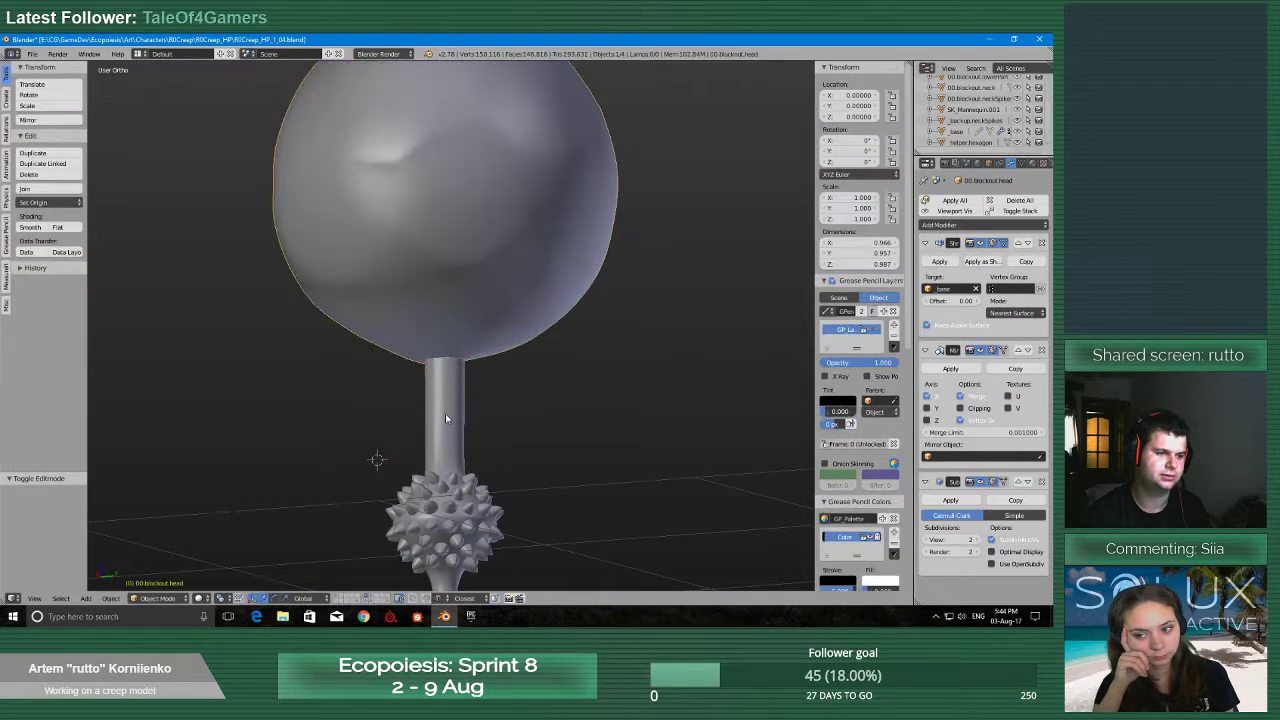
# Select the neck together with the head and examine their junction up close
pyautogui.rightClick(447, 412)
pyautogui.rightClick(484, 280)
pyautogui.keyDown('shift'); pyautogui.rightClick(440, 431); pyautogui.keyUp('shift')
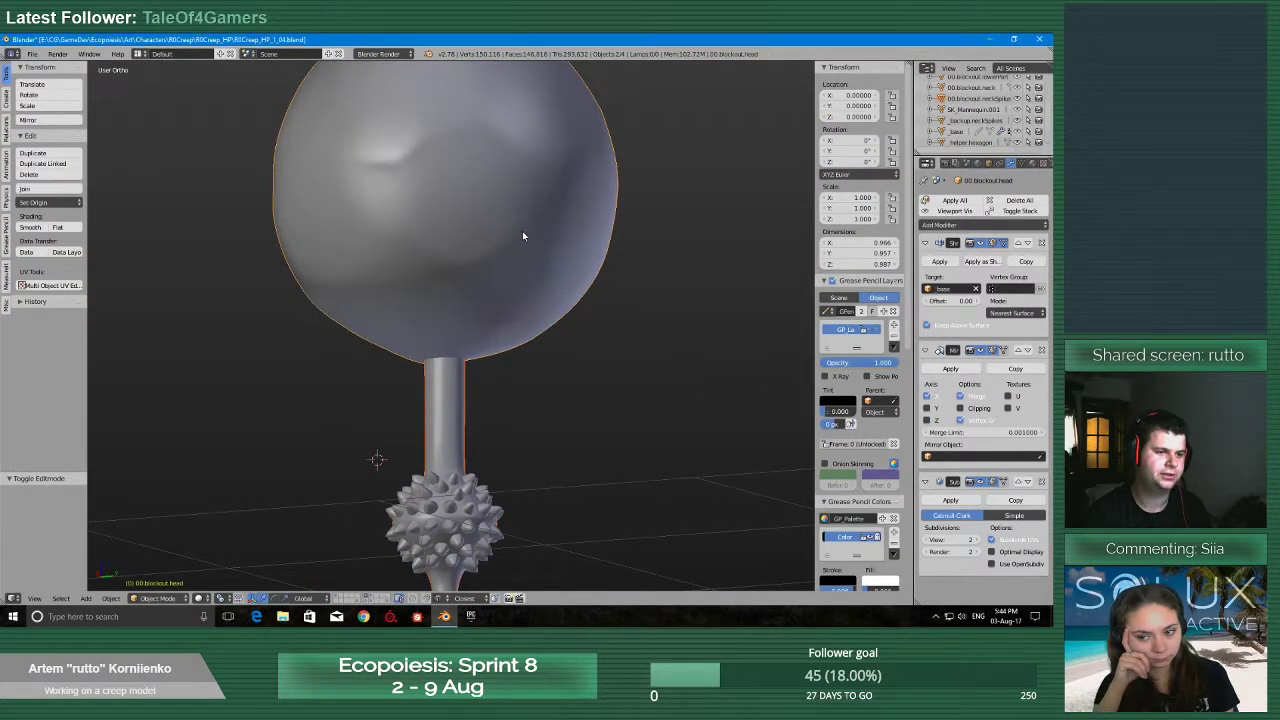
pyautogui.rightClick(523, 236)
pyautogui.scroll(2, 463, 455)
pyautogui.moveTo(463, 463); pyautogui.dragTo(577, 416, button='middle')
# Examine the vertices on the underside of the head's mesh around the neck in Edit Mode
pyautogui.press('Tab')
pyautogui.click(512, 412)
pyautogui.scroll(6, 508, 430)
pyautogui.scroll(1, 508, 430)
pyautogui.scroll(-4, 460, 395)
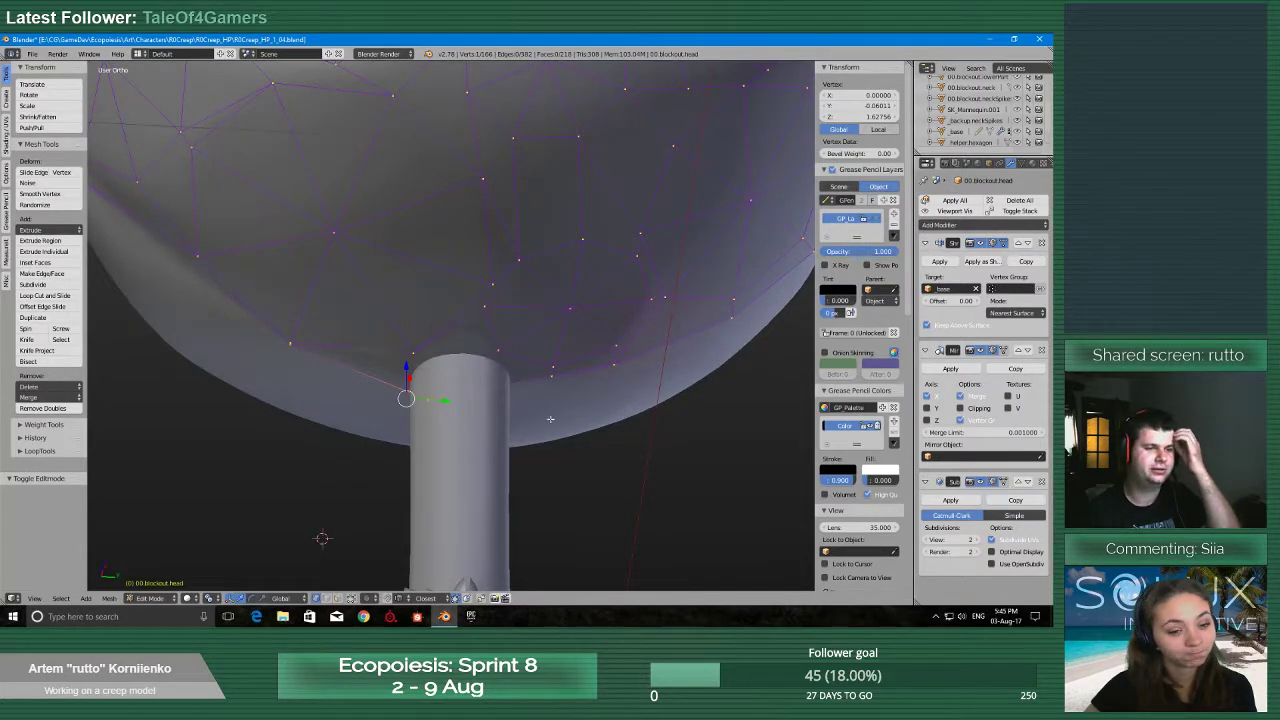
pyautogui.scroll(-6, 548, 418)
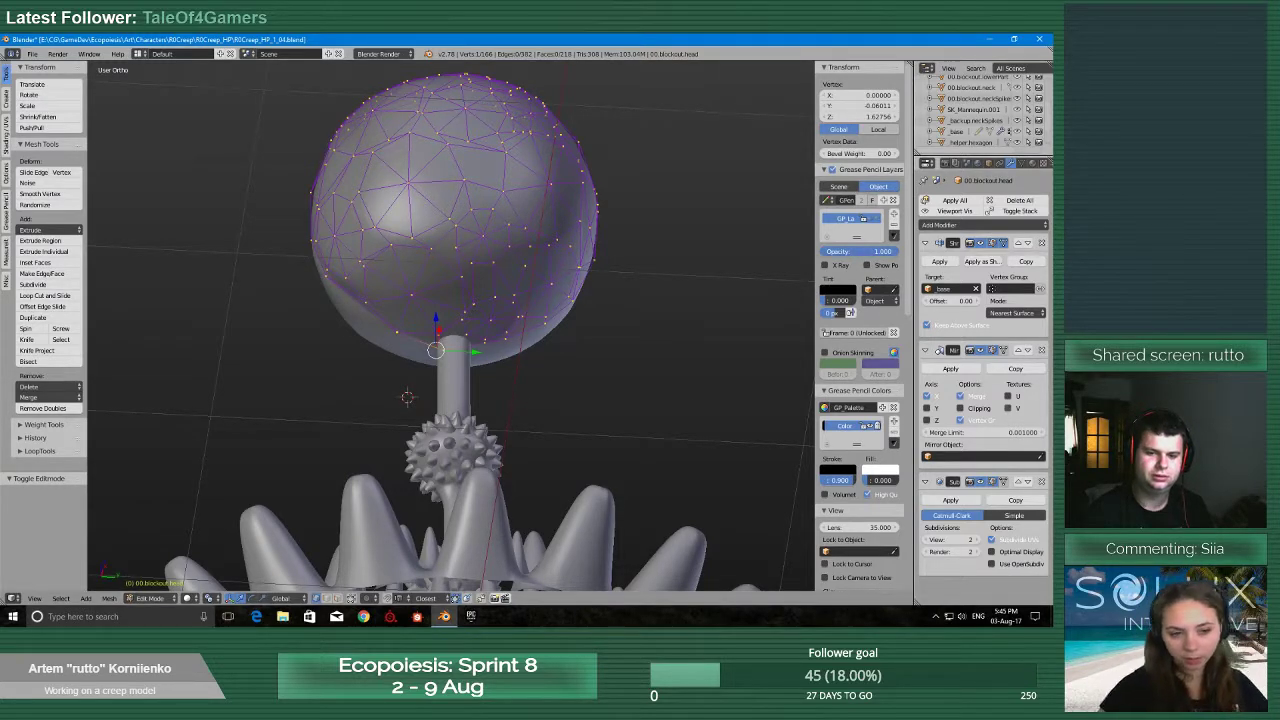
pyautogui.scroll(-4, 517, 273)
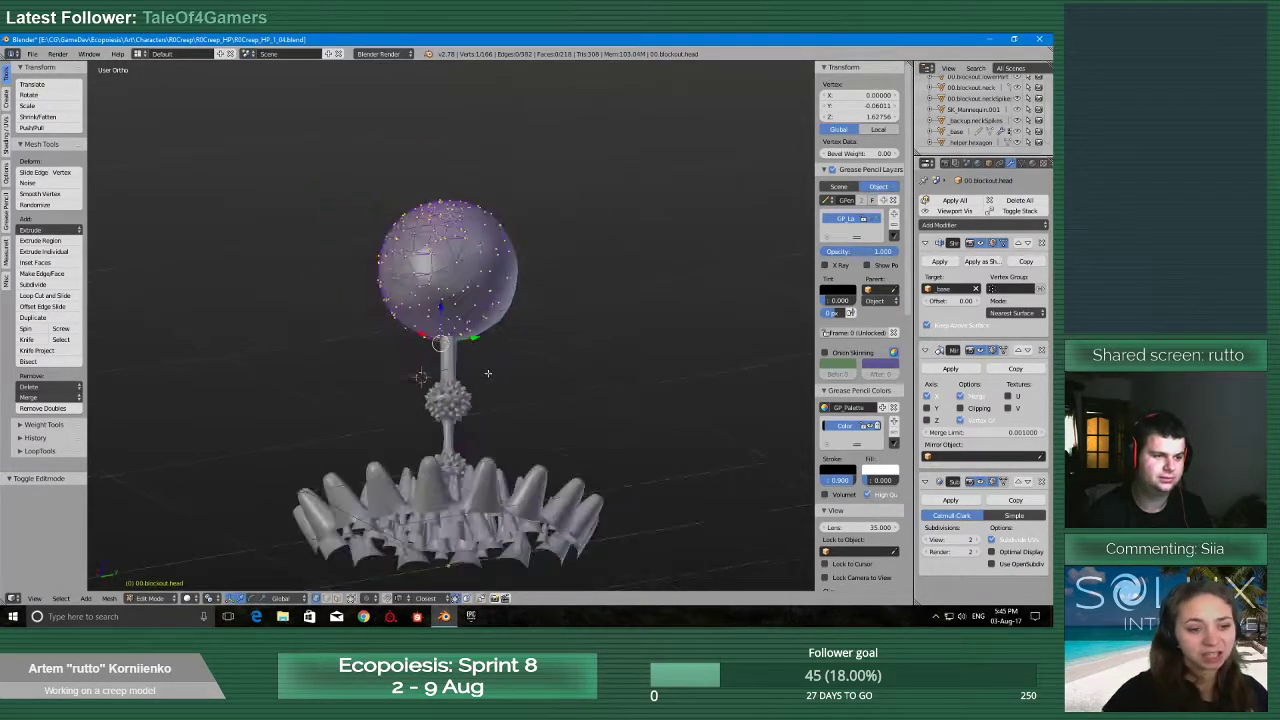
# Return to Object Mode and also display the layer holding the dense base reference mesh
pyautogui.hotkey('ctrl', 'Tab')
pyautogui.click(460, 373)
pyautogui.scroll(3, 410, 538)
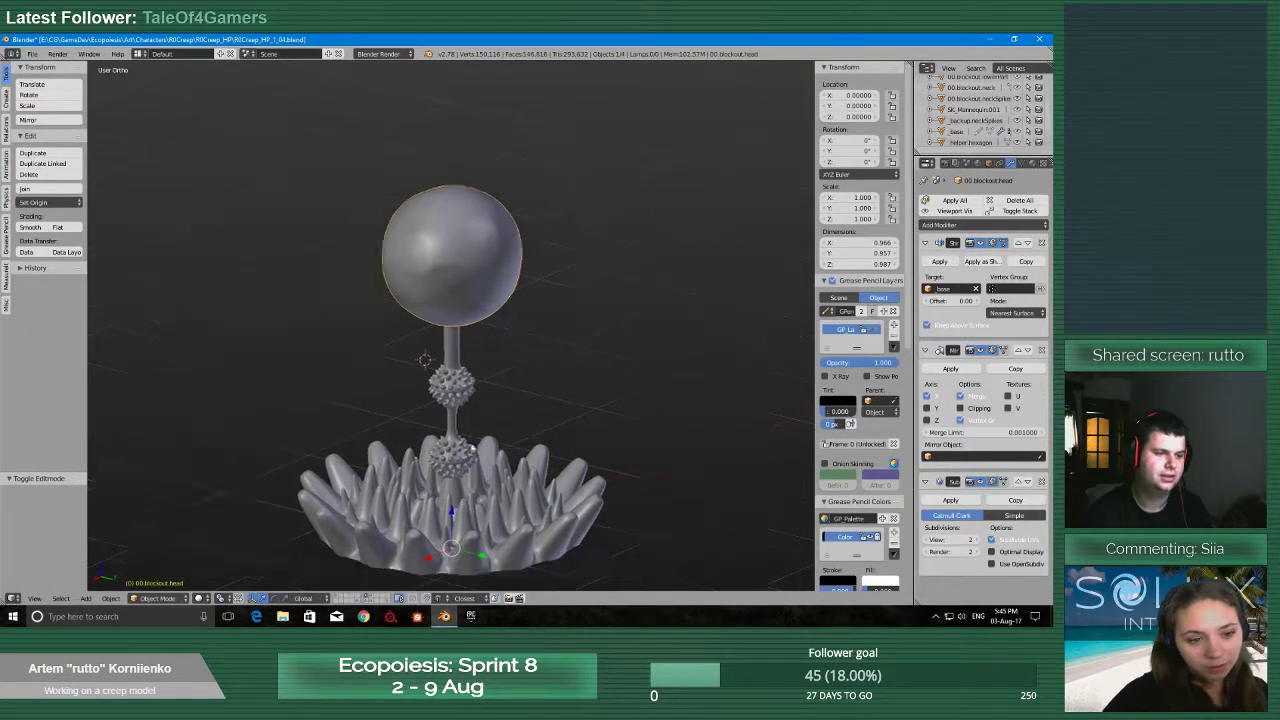
pyautogui.keyDown('shift'); pyautogui.click(365, 601); pyautogui.keyUp('shift')
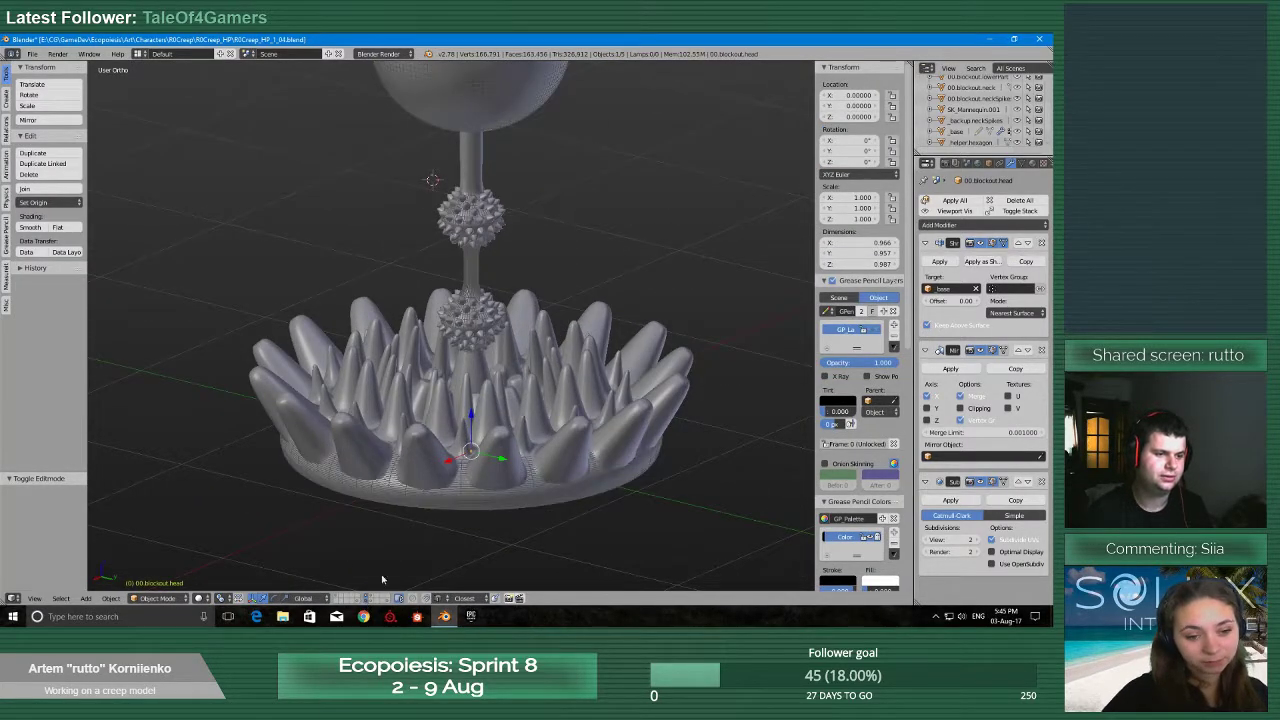
# Open the creep's lower part in Edit Mode and reveal its hidden spike geometry
pyautogui.rightClick(349, 449)
pyautogui.press('Tab')
pyautogui.click(396, 449)
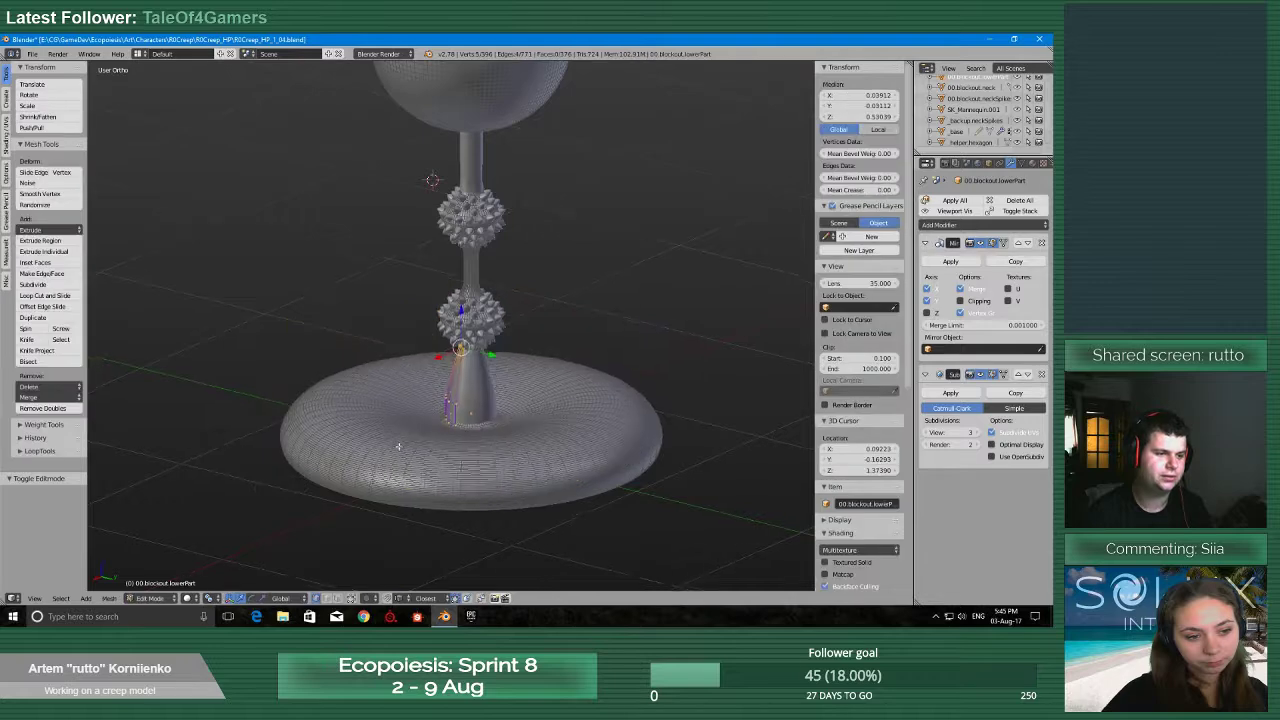
pyautogui.press('Tab')
pyautogui.click(406, 452)
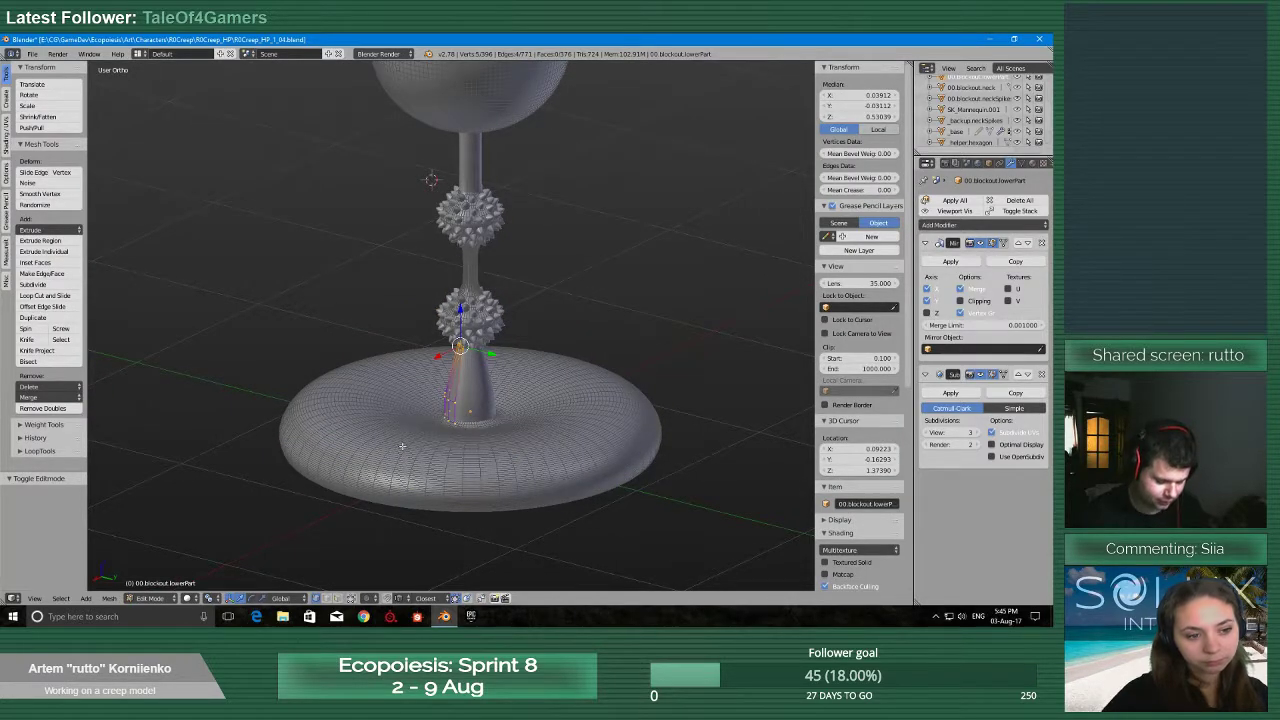
pyautogui.hotkey('alt', 'h')
pyautogui.scroll(6, 420, 445)
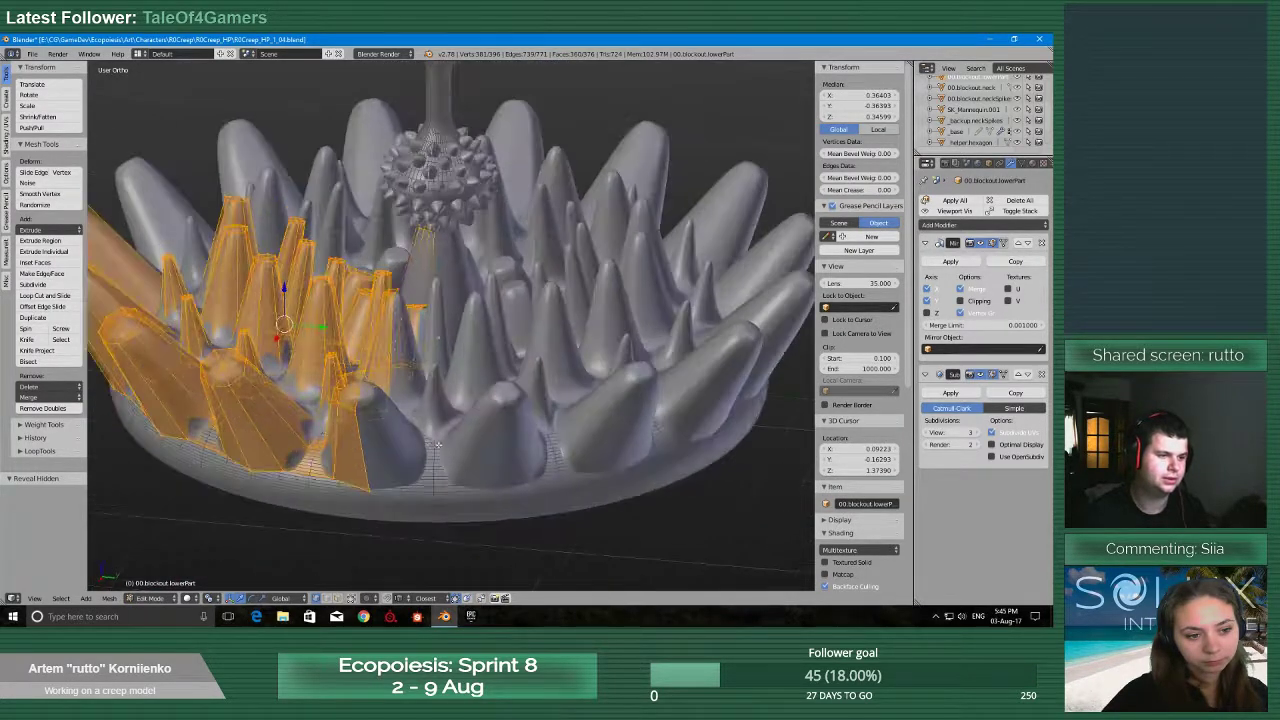
# Extrude the front spike's bottom vertex on the mirror seam down to the base rim's lower edge at Z 0.01387, using snapping
pyautogui.moveTo(441, 443)
pyautogui.mouseDown(button='middle')
pyautogui.moveTo(420, 408)
pyautogui.moveTo(430, 365)
pyautogui.moveTo(448, 429)
pyautogui.mouseUp(button='middle')
pyautogui.scroll(3, 417, 387)
pyautogui.scroll(-5, 425, 378)
pyautogui.scroll(8, 448, 429)
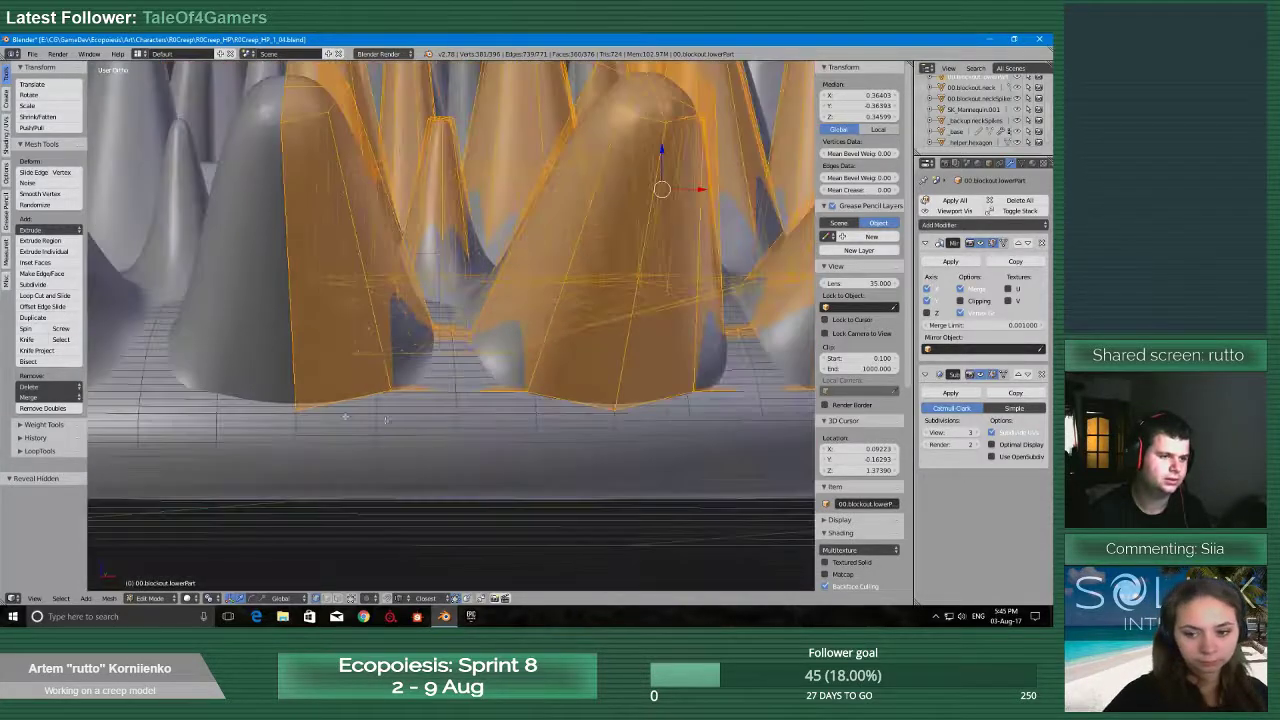
pyautogui.rightClick(385, 420)
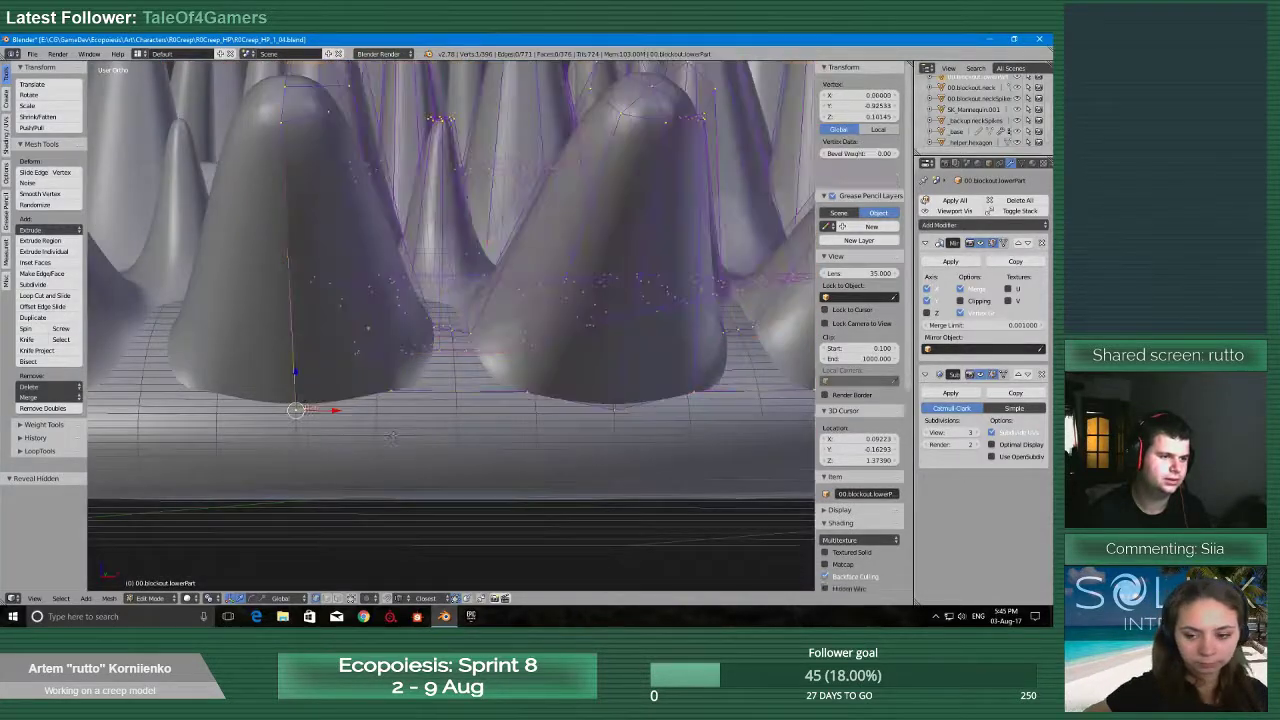
pyautogui.scroll(3, 441, 430)
pyautogui.moveTo(441, 430); pyautogui.dragTo(432, 338, button='middle')
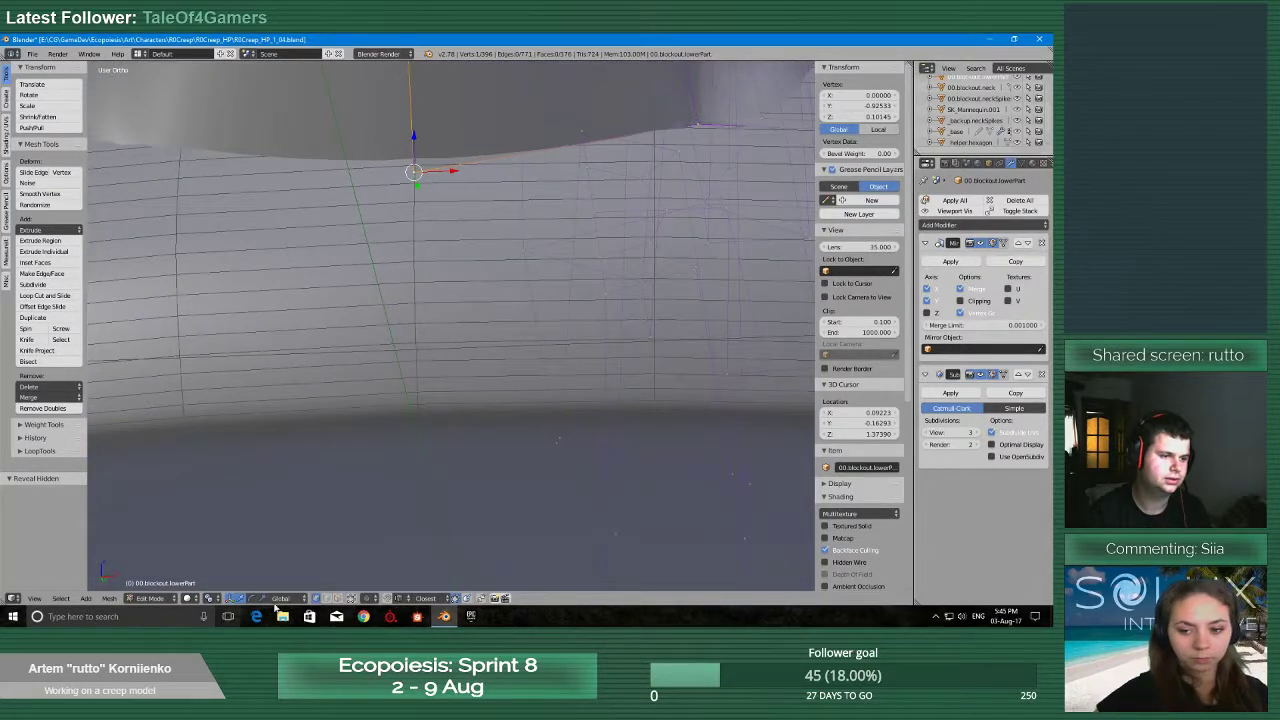
pyautogui.click(408, 598)
pyautogui.click(428, 580)
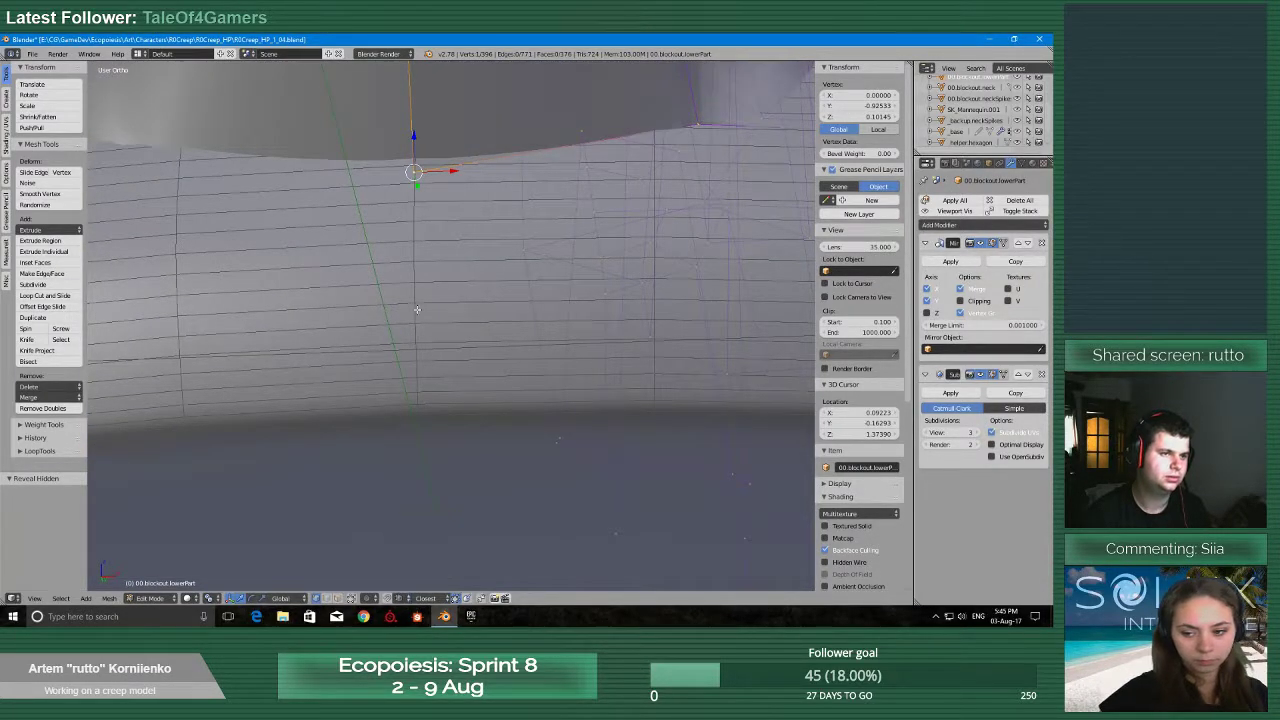
pyautogui.press('e')
pyautogui.click(417, 398)
# Extrude the front spike's neighbouring bottom vertex down towards the base rim's lower edge, to about Z 0.018
pyautogui.moveTo(417, 398); pyautogui.dragTo(400, 367, button='middle')
pyautogui.scroll(1, 400, 367)
pyautogui.keyDown('shift'); pyautogui.moveTo(415, 291); pyautogui.dragTo(431, 446, button='middle'); pyautogui.keyUp('shift')
pyautogui.scroll(-10, 431, 446)
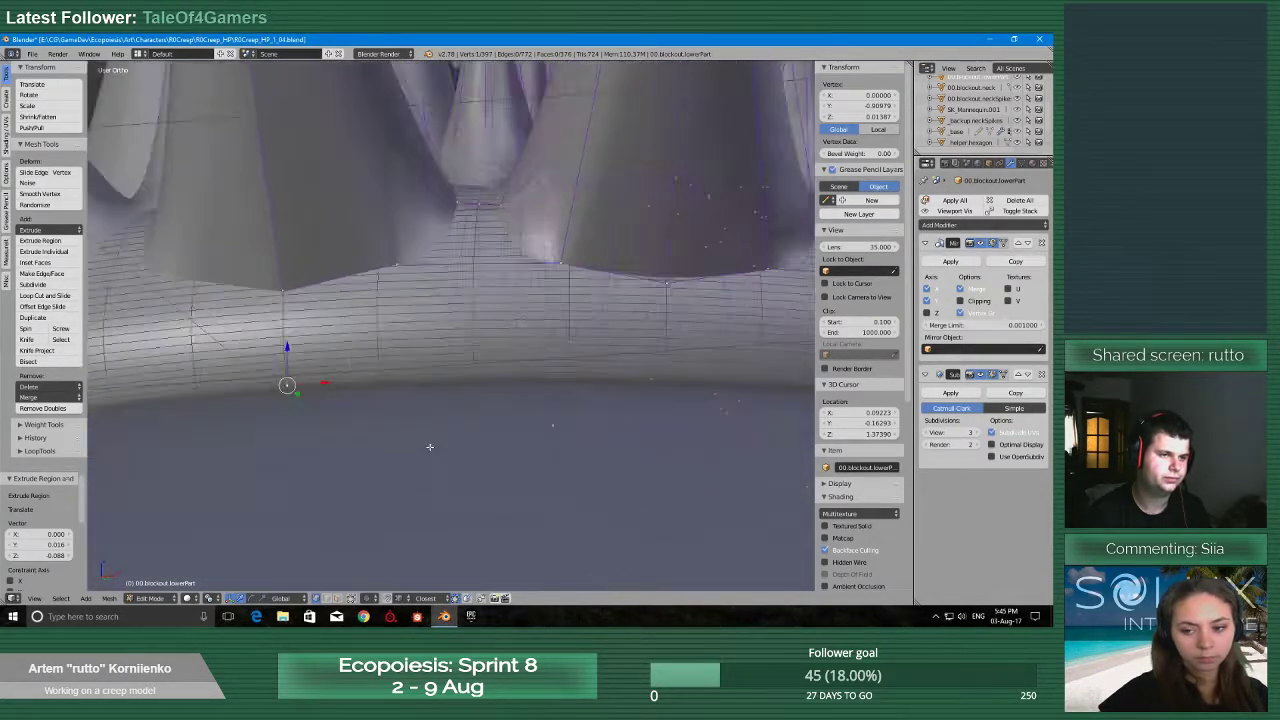
pyautogui.scroll(10, 355, 350)
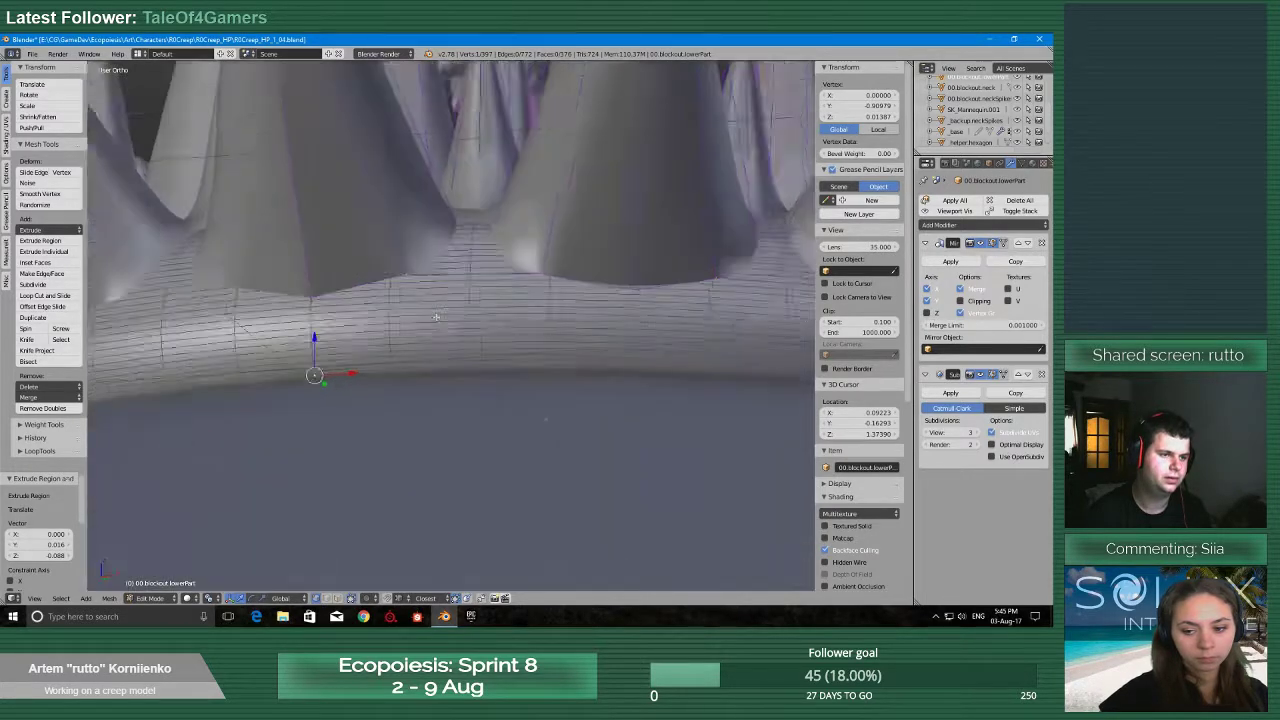
pyautogui.moveTo(358, 351); pyautogui.dragTo(443, 403, button='middle')
pyautogui.scroll(-2, 402, 413)
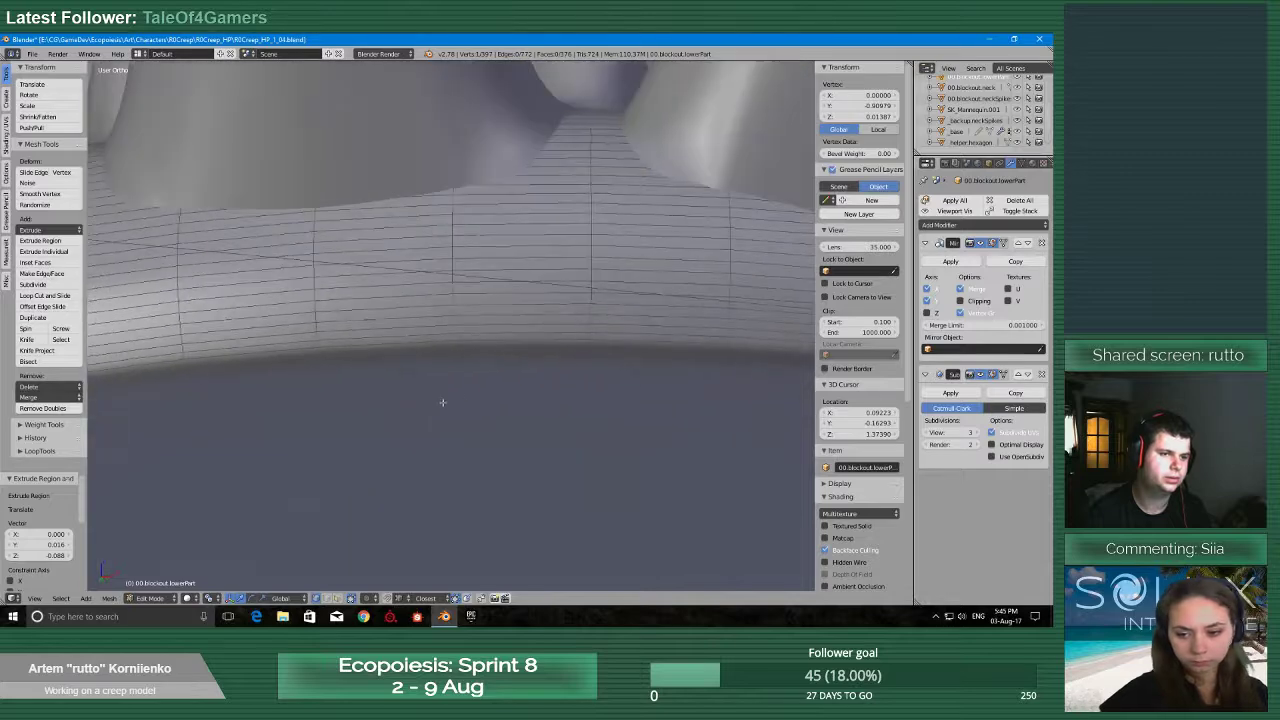
pyautogui.scroll(-2, 397, 452)
pyautogui.moveTo(397, 452); pyautogui.dragTo(500, 401, button='middle')
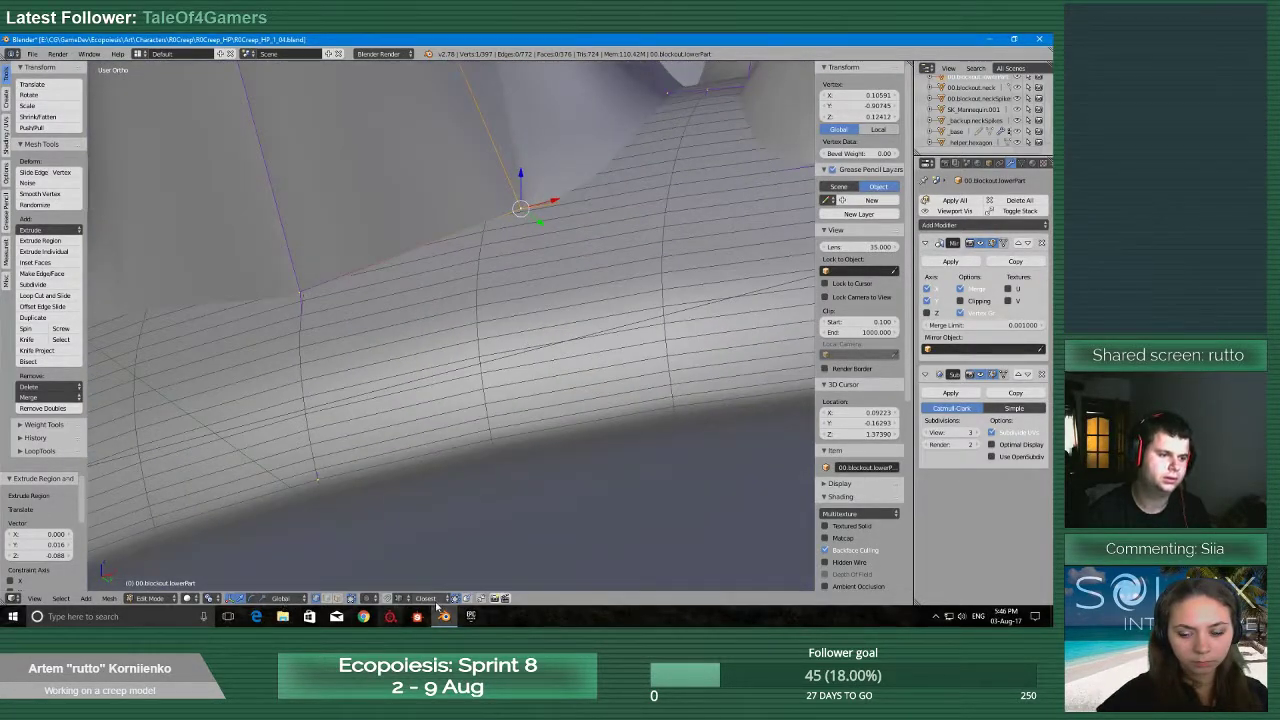
pyautogui.moveTo(450, 500); pyautogui.dragTo(516, 375, button='middle')
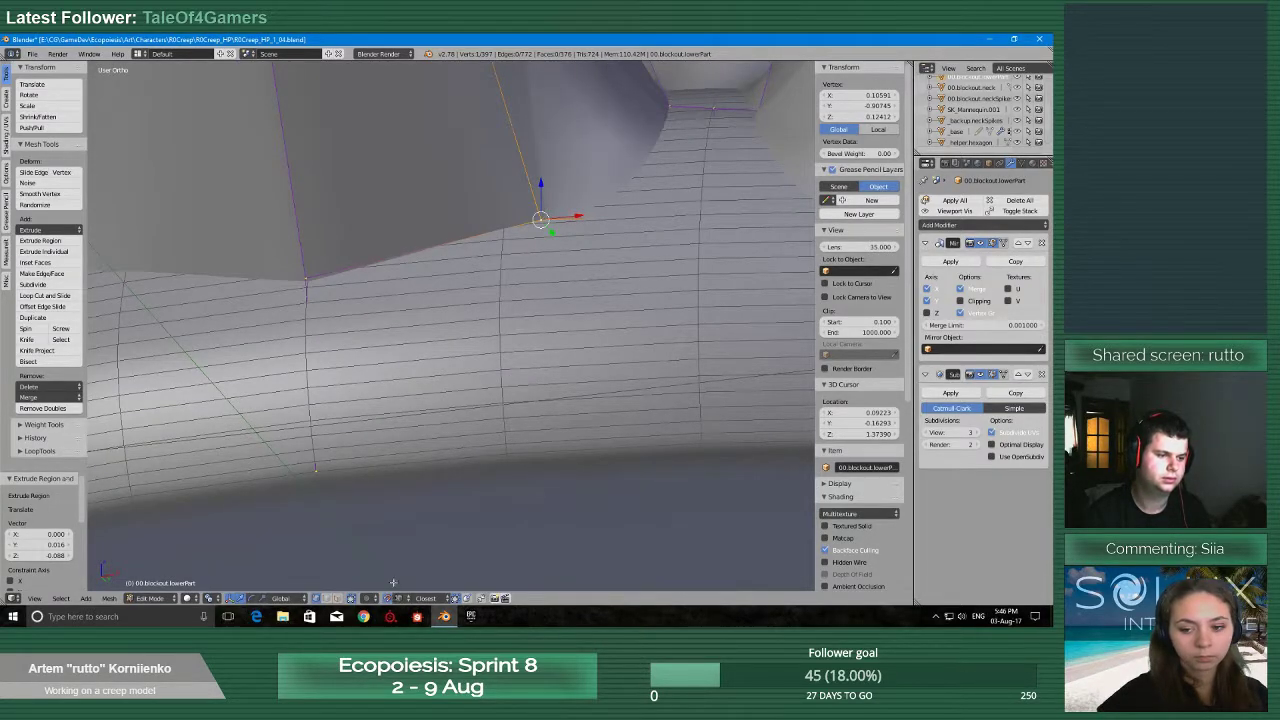
pyautogui.hotkey('ctrl', 'shift', 'Tab')
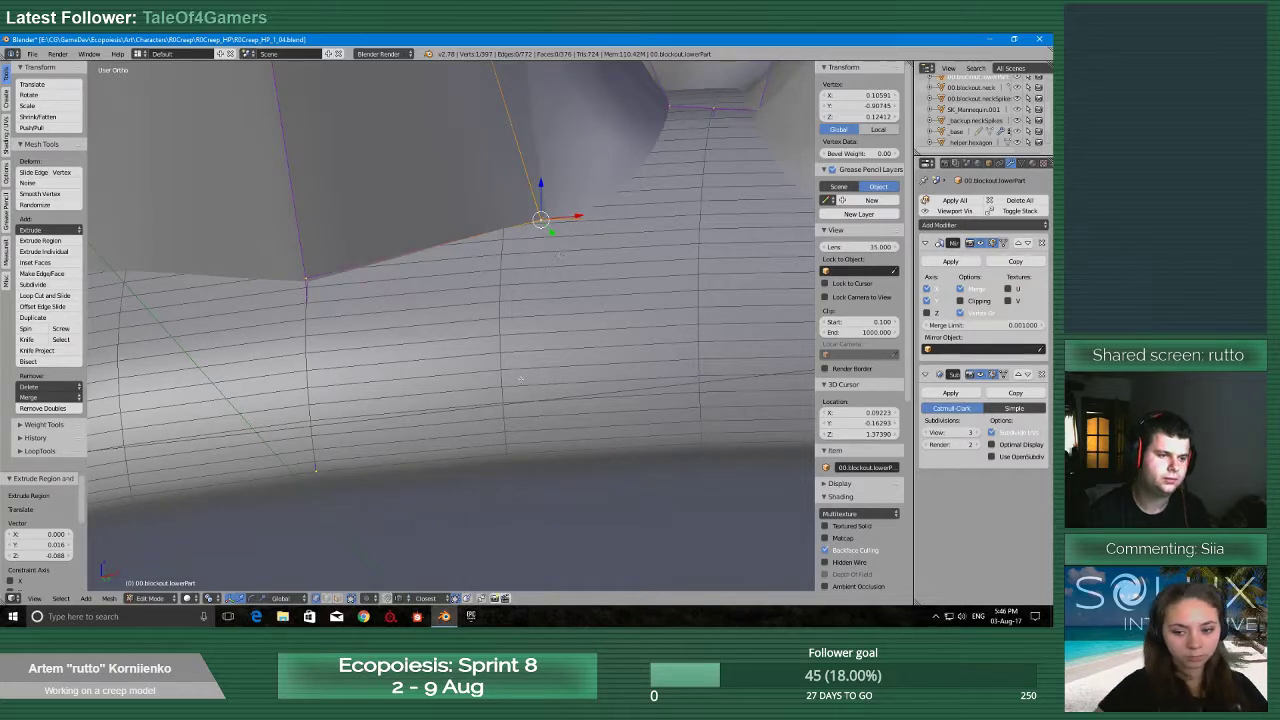
pyautogui.press('e')
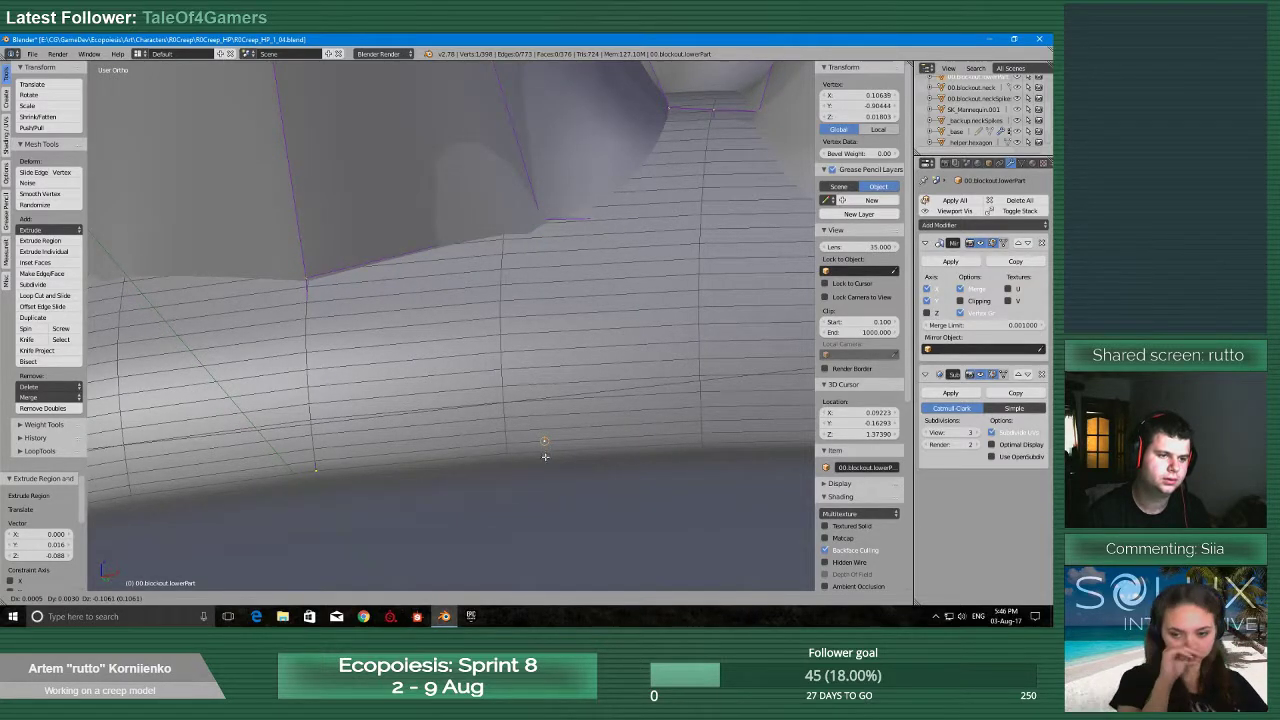
pyautogui.click(544, 456)
pyautogui.moveTo(544, 456); pyautogui.dragTo(551, 442, button='middle')
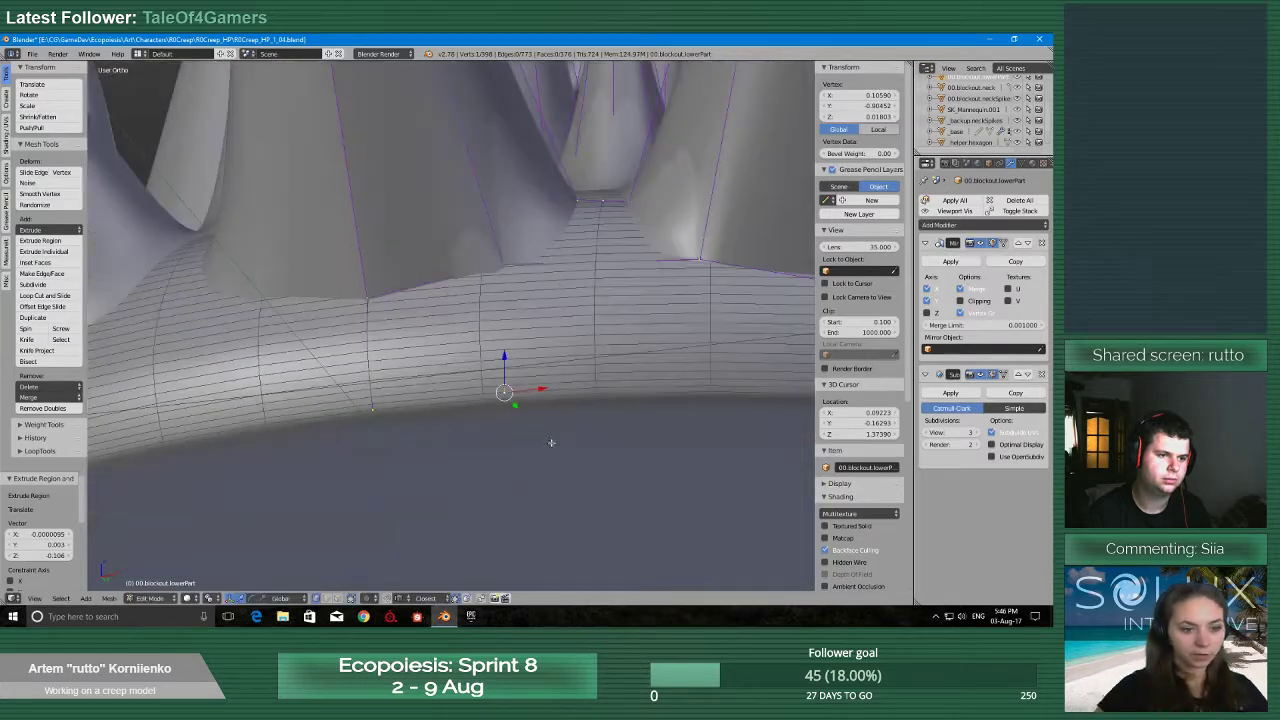
# Move the newly extruded vertex down onto the base rim's lower edge at Z 0.01387
pyautogui.press('KP_Decimal')
pyautogui.scroll(3, 400, 345)
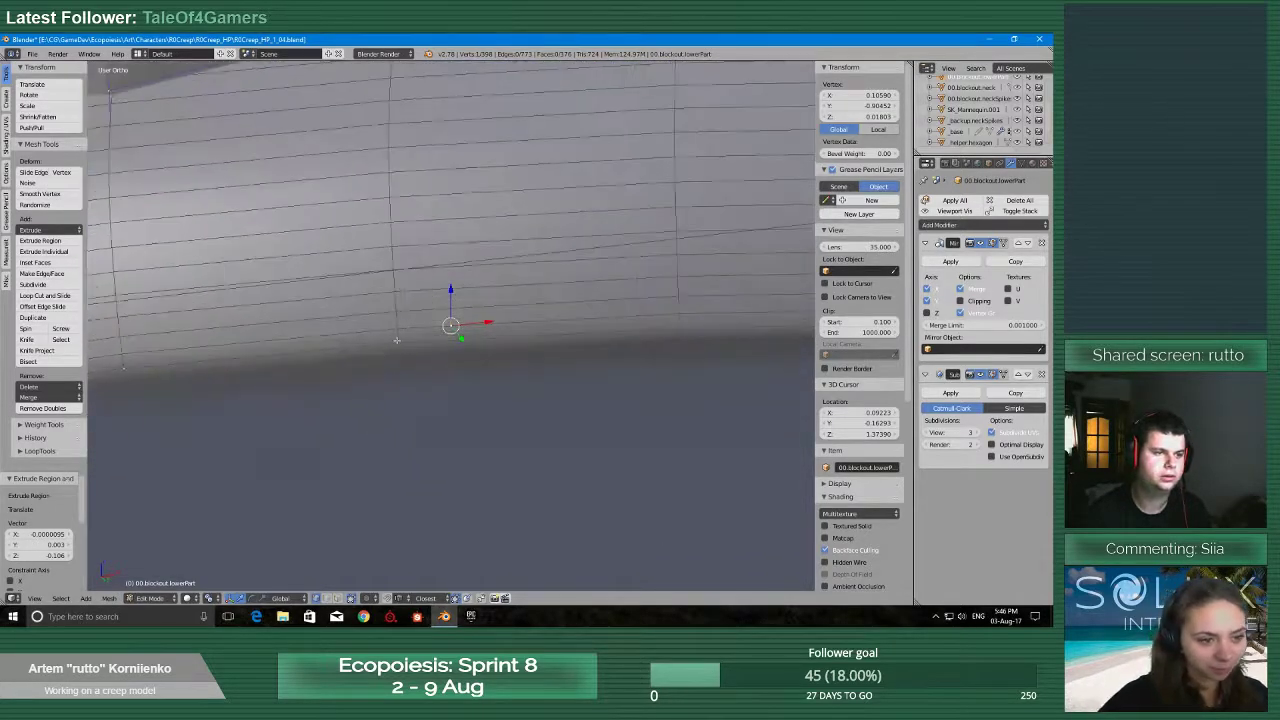
pyautogui.moveTo(397, 340); pyautogui.dragTo(457, 353, button='middle')
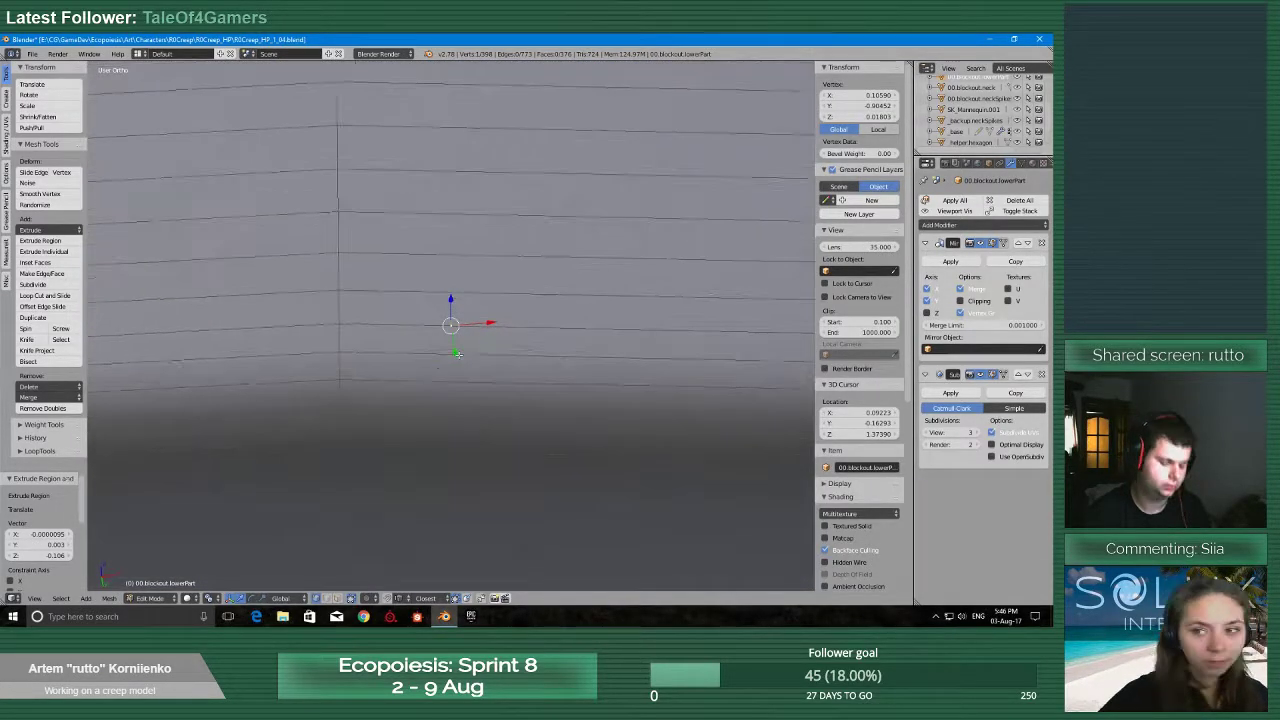
pyautogui.press('g')
pyautogui.click(452, 355)
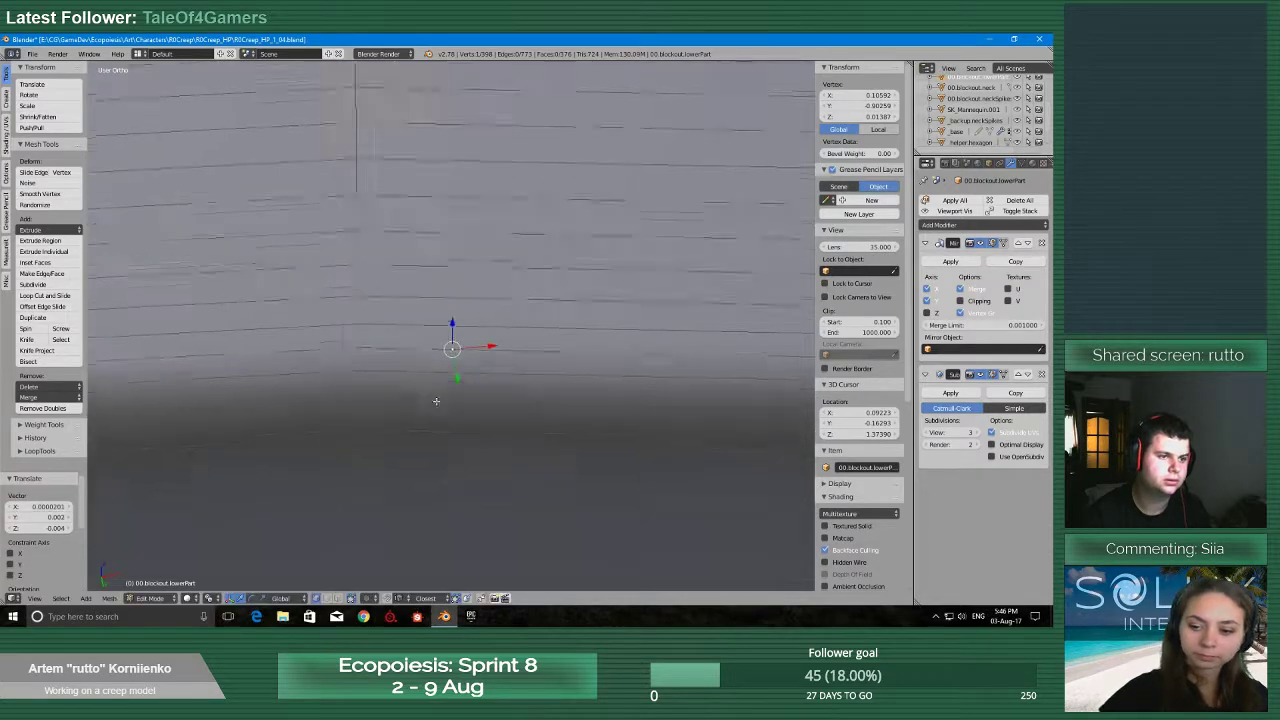
pyautogui.scroll(-5, 521, 386)
pyautogui.scroll(2, 522, 370)
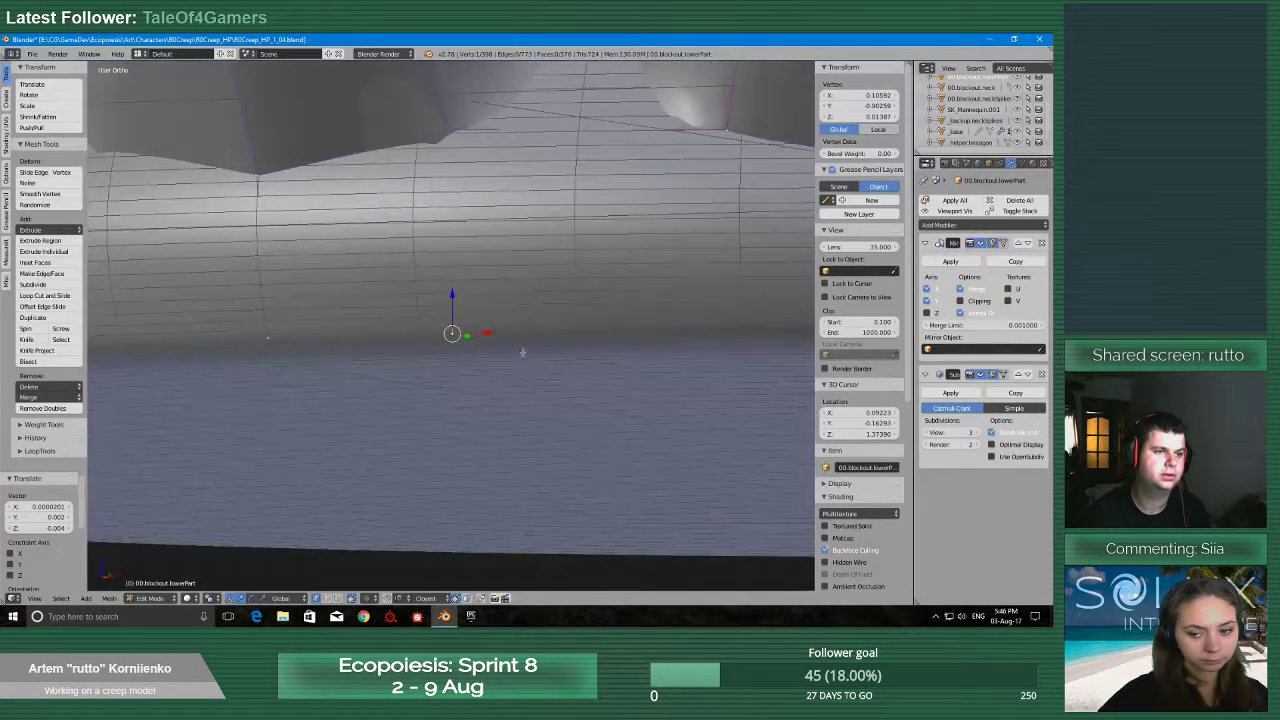
# Extrude the nearest bottom vertex of the adjacent outer spike down to the base rim's lower edge at Z 0.01387
pyautogui.scroll(-2, 523, 351)
pyautogui.keyDown('shift'); pyautogui.moveTo(617, 299); pyautogui.dragTo(429, 411, button='middle'); pyautogui.keyUp('shift')
pyautogui.scroll(1, 429, 411)
pyautogui.rightClick(446, 292)
pyautogui.moveTo(441, 338); pyautogui.dragTo(466, 284, button='middle')
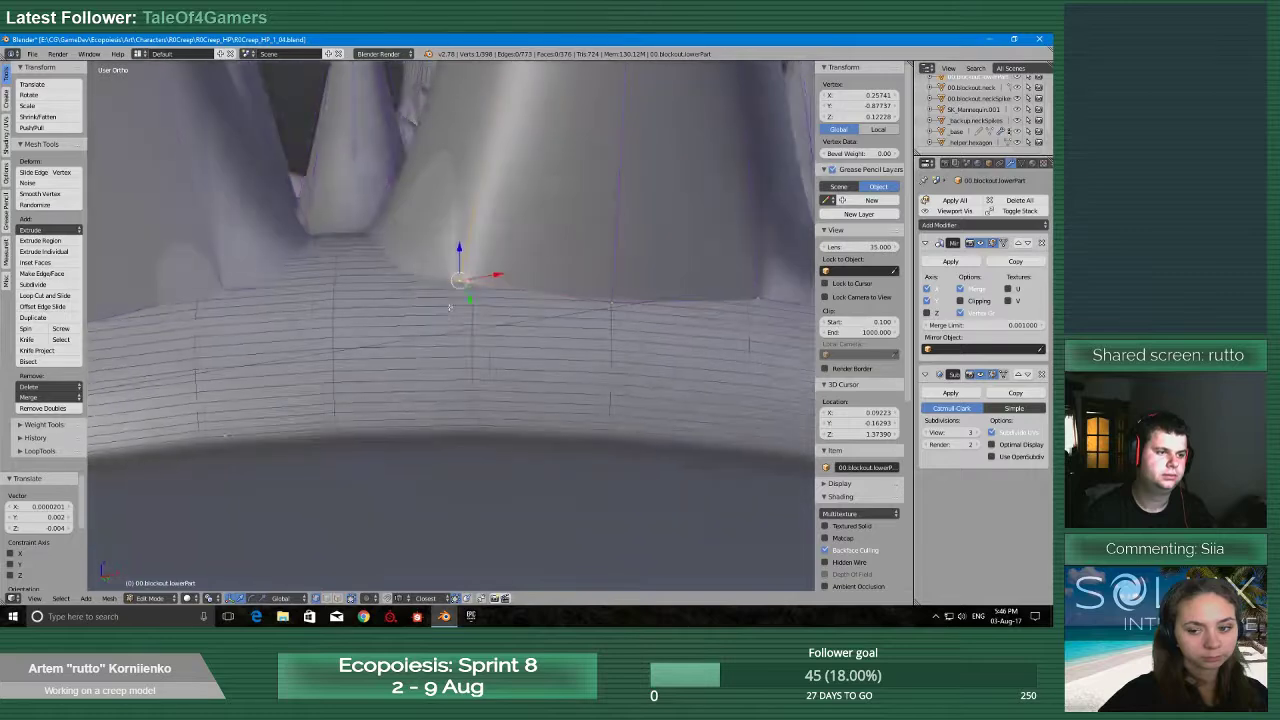
pyautogui.scroll(1, 466, 284)
pyautogui.press('e')
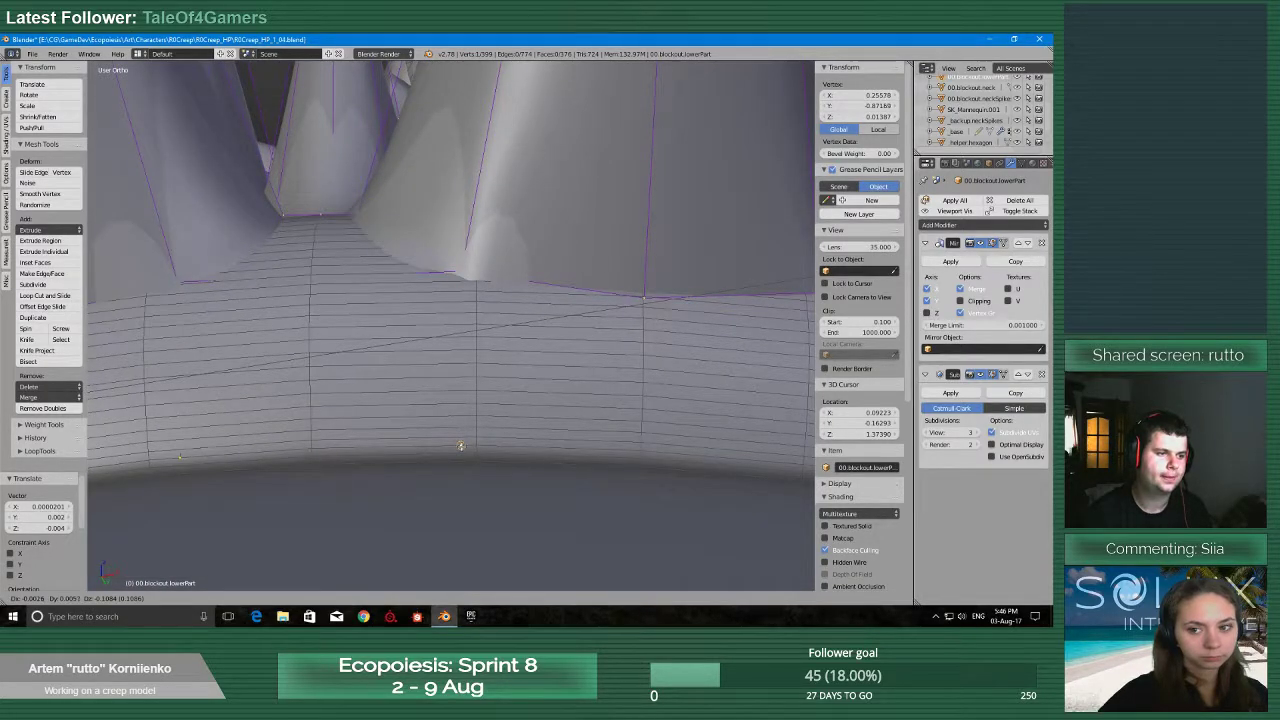
pyautogui.click(460, 446)
# Extrude the second outer spike's middle and far bottom vertices down to the base rim's lower edge at Z 0.01387
pyautogui.keyDown('shift'); pyautogui.moveTo(460, 446); pyautogui.dragTo(372, 446, button='middle'); pyautogui.keyUp('shift')
pyautogui.rightClick(563, 305)
pyautogui.press('e')
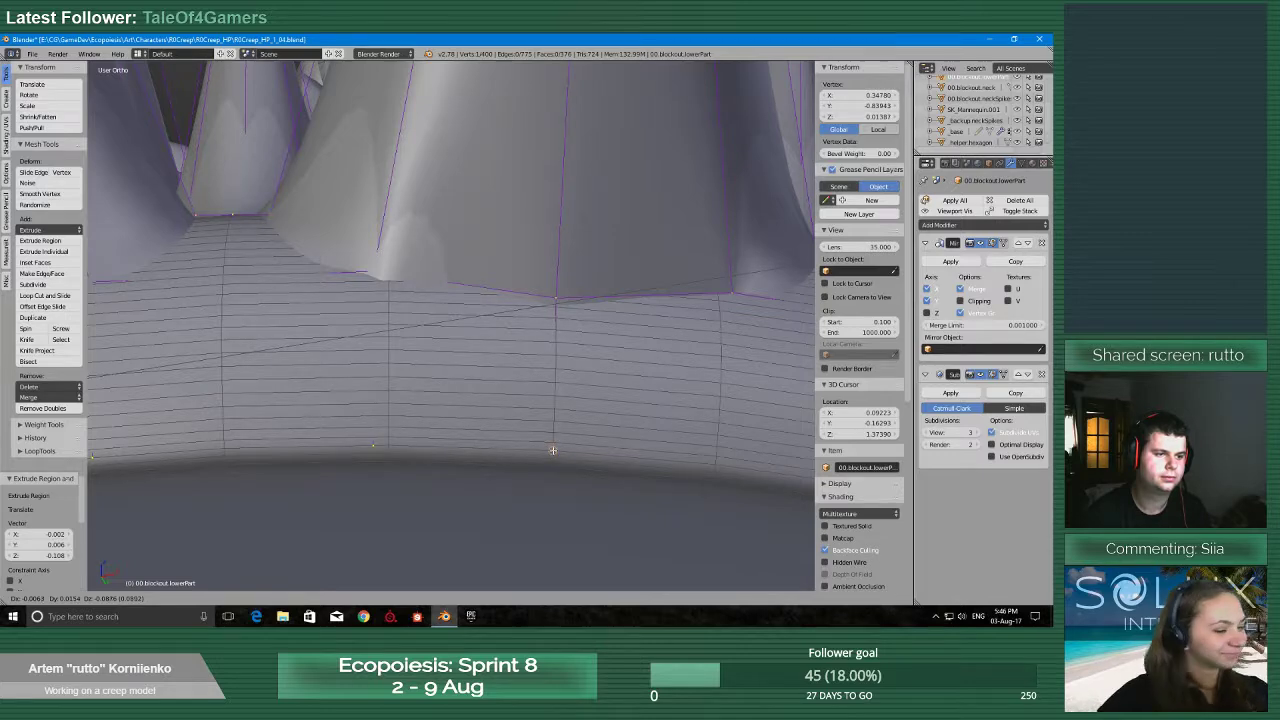
pyautogui.click(553, 450)
pyautogui.moveTo(688, 400); pyautogui.dragTo(454, 459, button='middle')
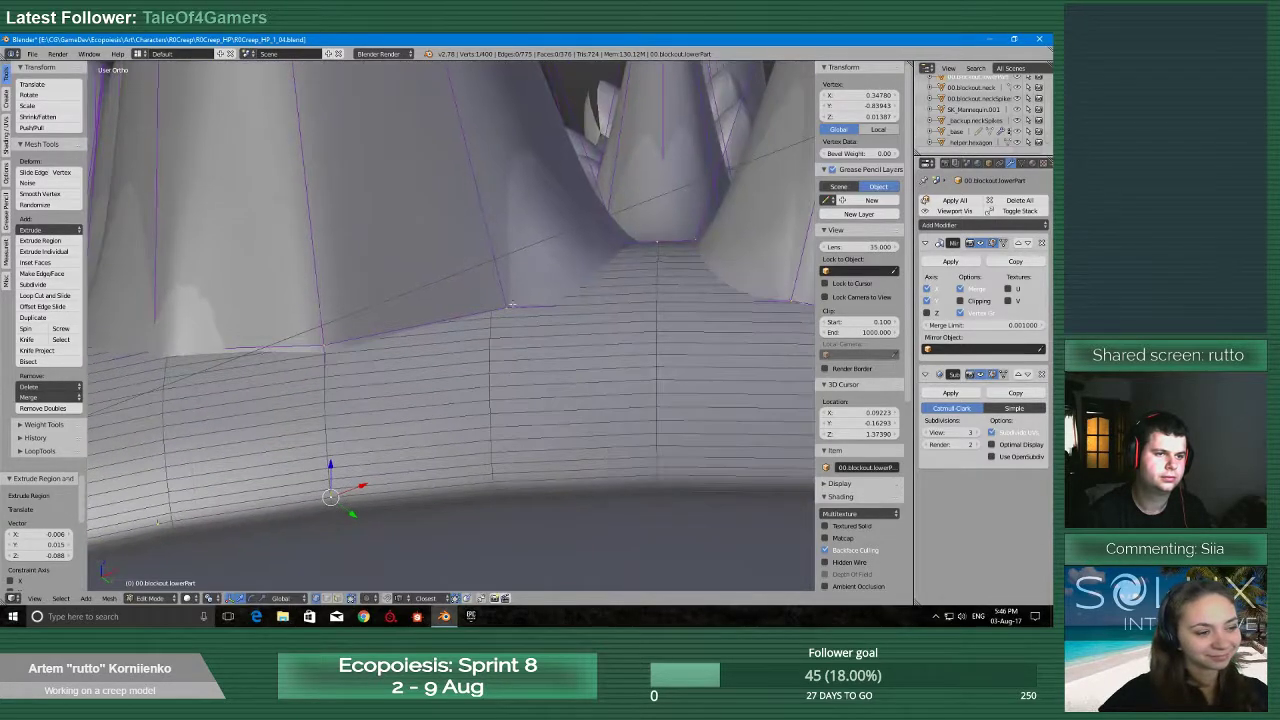
pyautogui.rightClick(506, 304)
pyautogui.press('e')
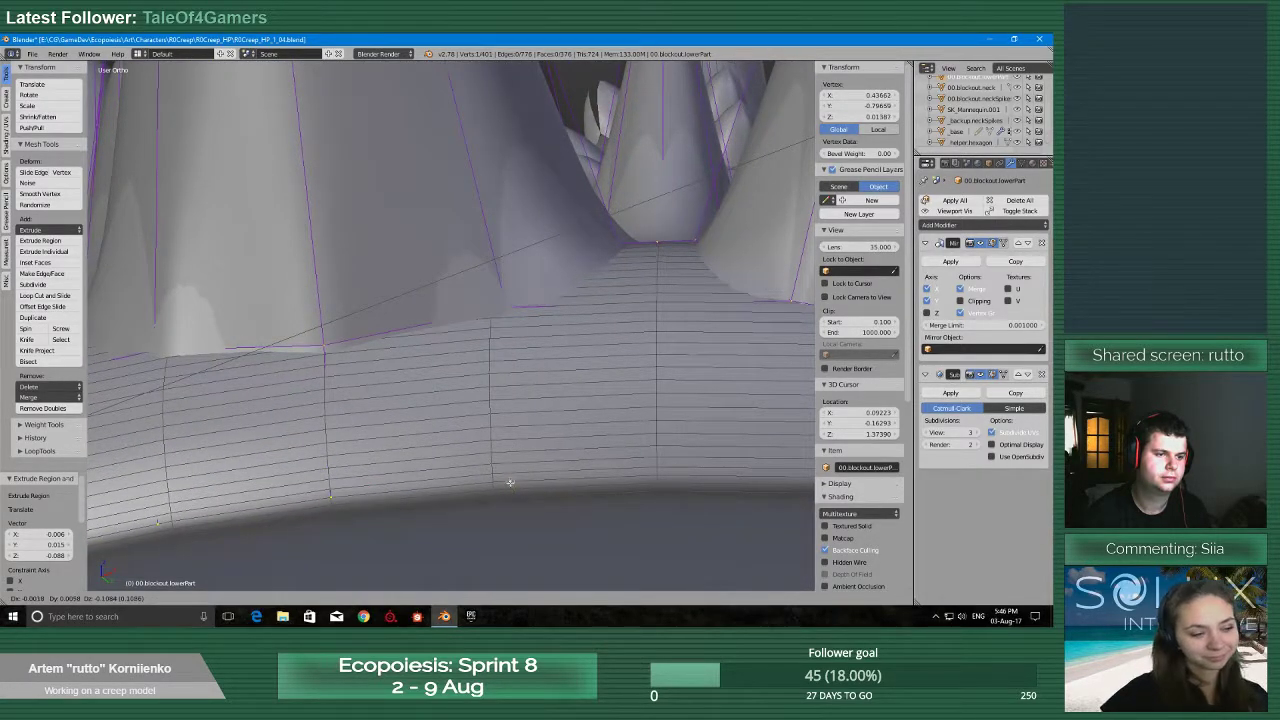
pyautogui.click(511, 481)
# Extrude the third outer spike's near and middle bottom vertices down to the base rim's lower edge at Z 0.01387
pyautogui.moveTo(511, 481); pyautogui.dragTo(541, 462, button='middle')
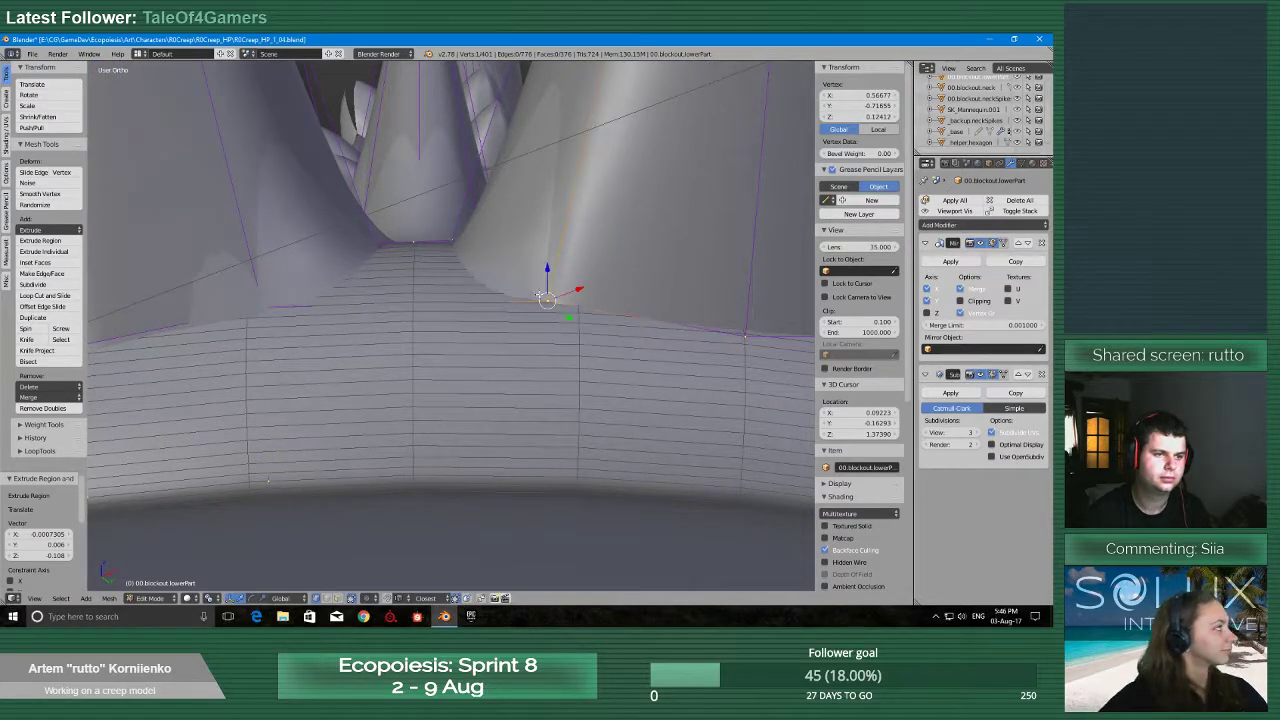
pyautogui.press('e')
pyautogui.click(551, 477)
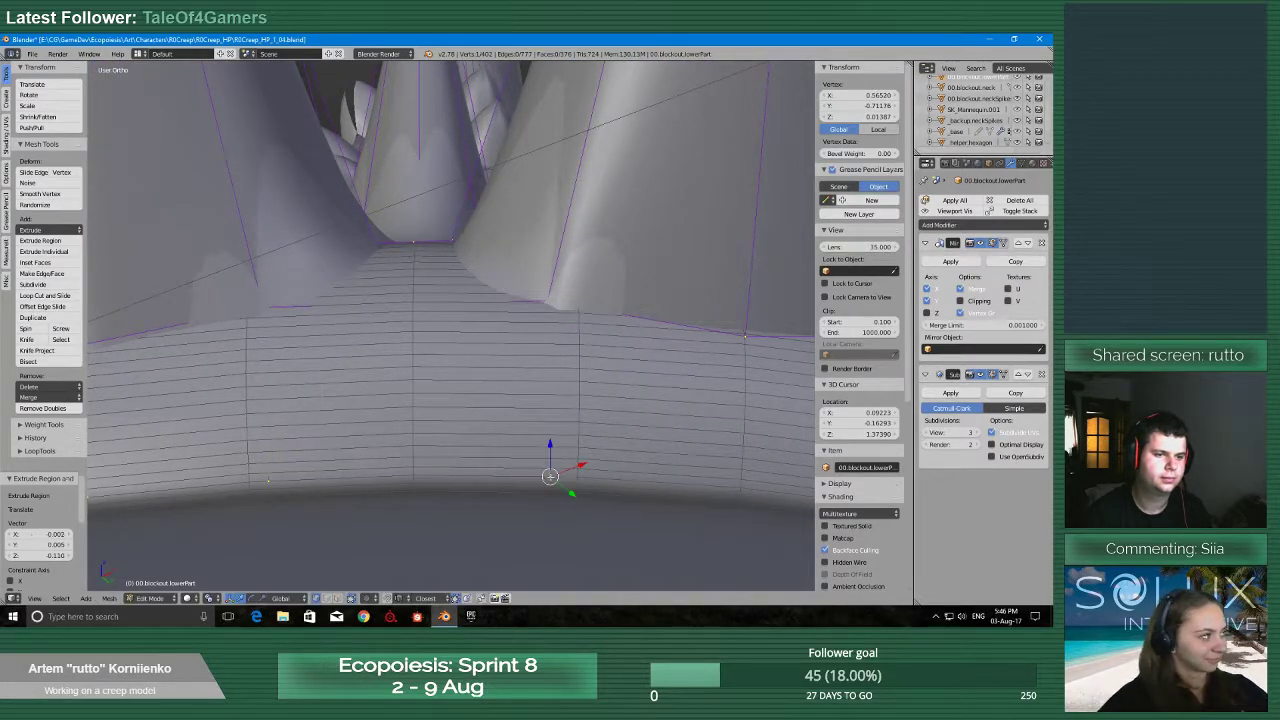
pyautogui.moveTo(551, 477); pyautogui.dragTo(536, 403, button='middle')
pyautogui.press('e')
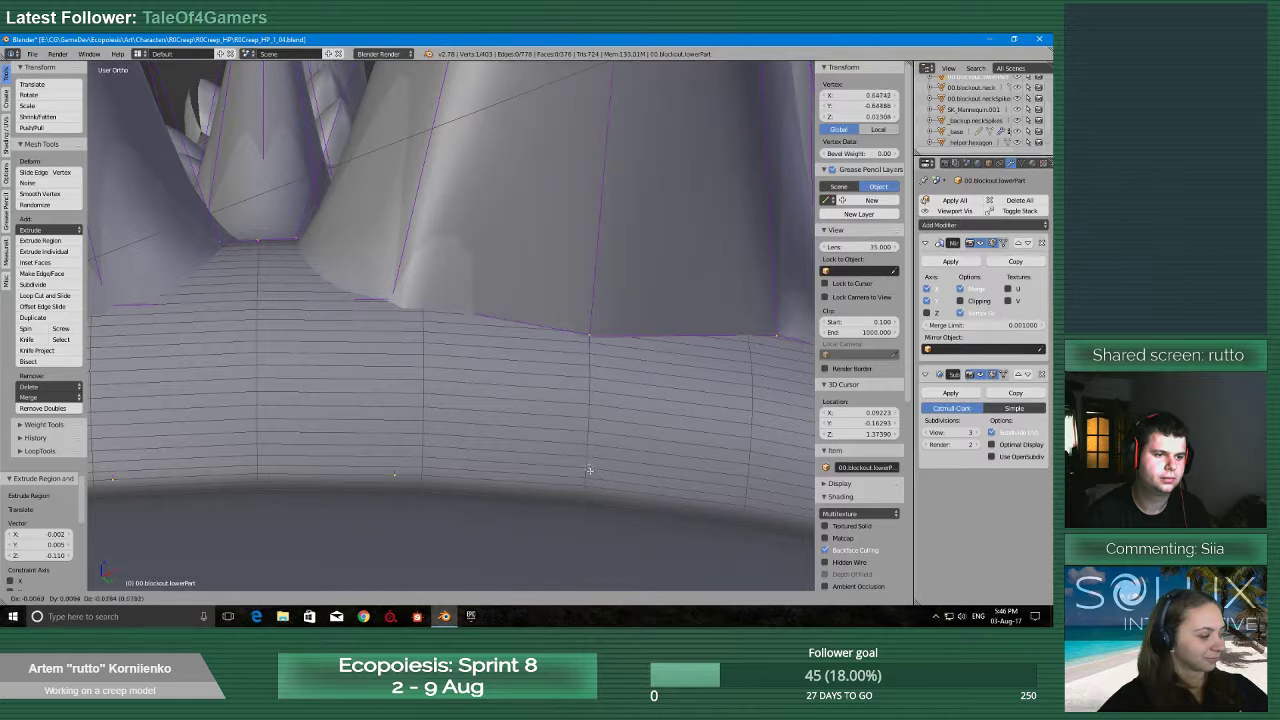
pyautogui.click(584, 486)
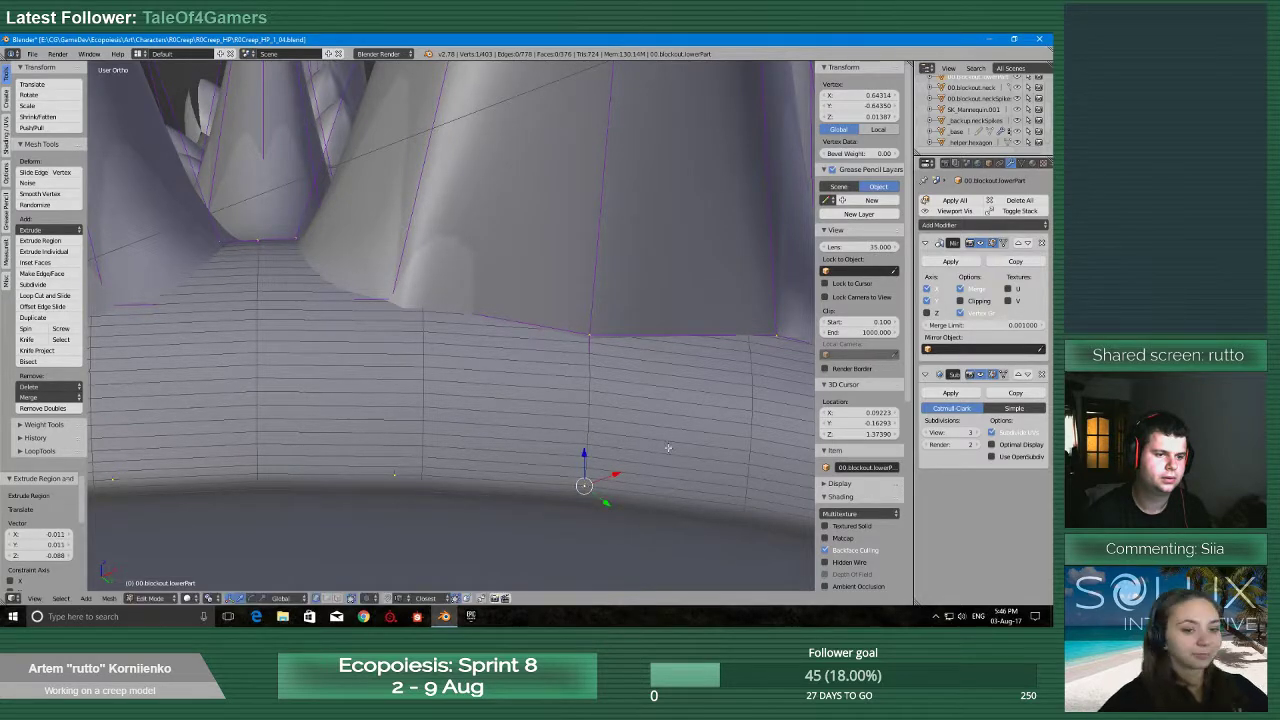
# Extrude the third outer spike's far bottom vertex down to the rim's lower edge at Z 0.01387 and save the file
pyautogui.moveTo(668, 447); pyautogui.dragTo(586, 349, button='middle')
pyautogui.press('e')
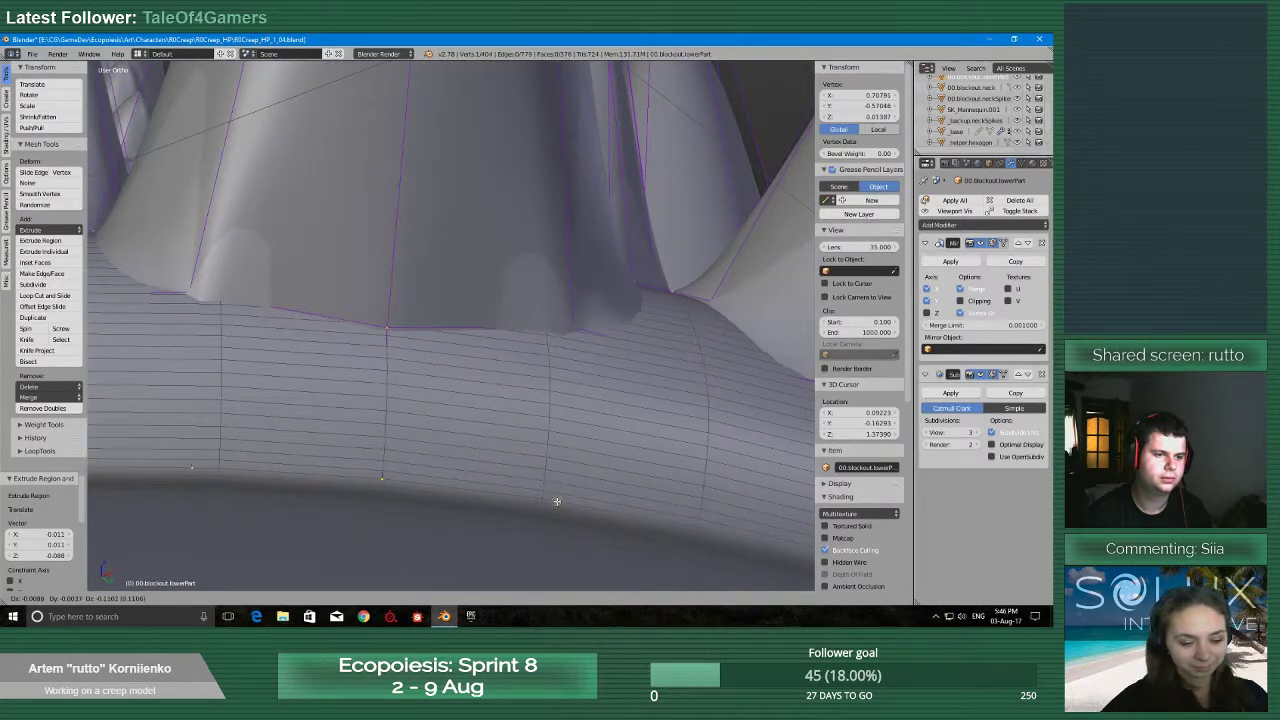
pyautogui.click(562, 503)
pyautogui.moveTo(562, 503); pyautogui.dragTo(592, 582, button='middle')
pyautogui.hotkey('ctrl', 's')
pyautogui.click(602, 426)
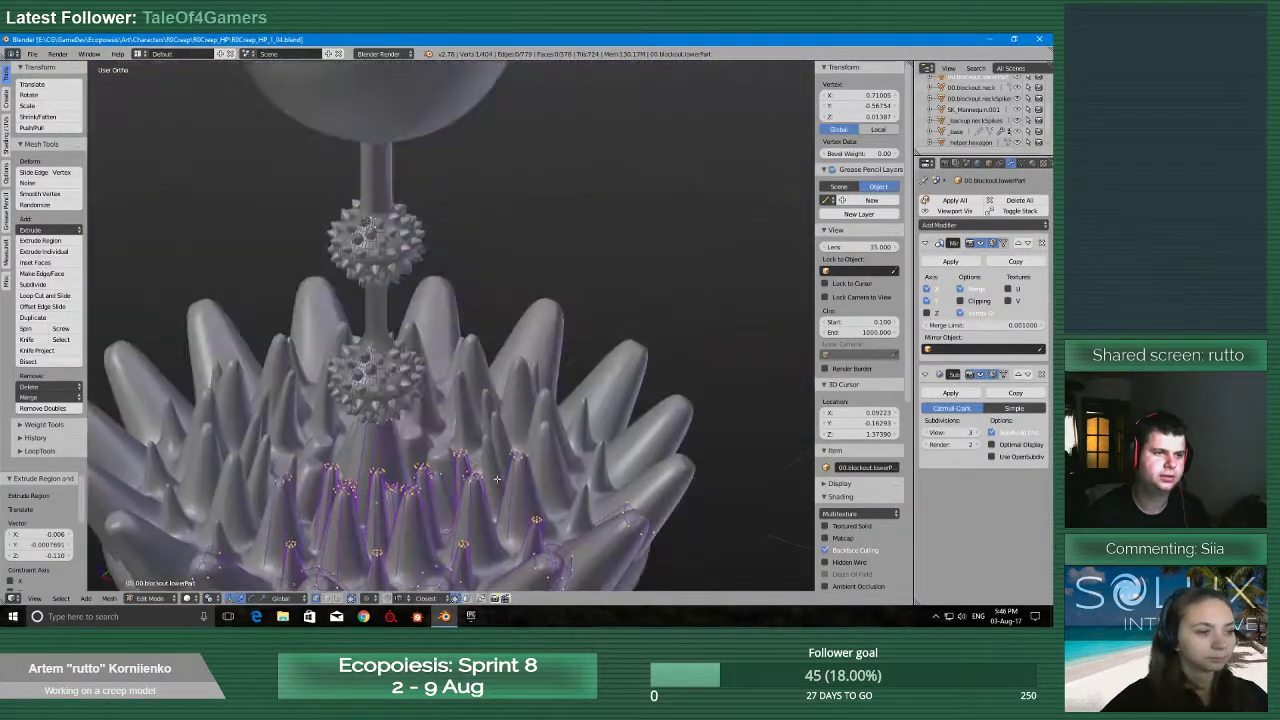
# Examine the whole creep from several distances and from above, checking the spike extensions around the base
pyautogui.scroll(-5, 380, 289)
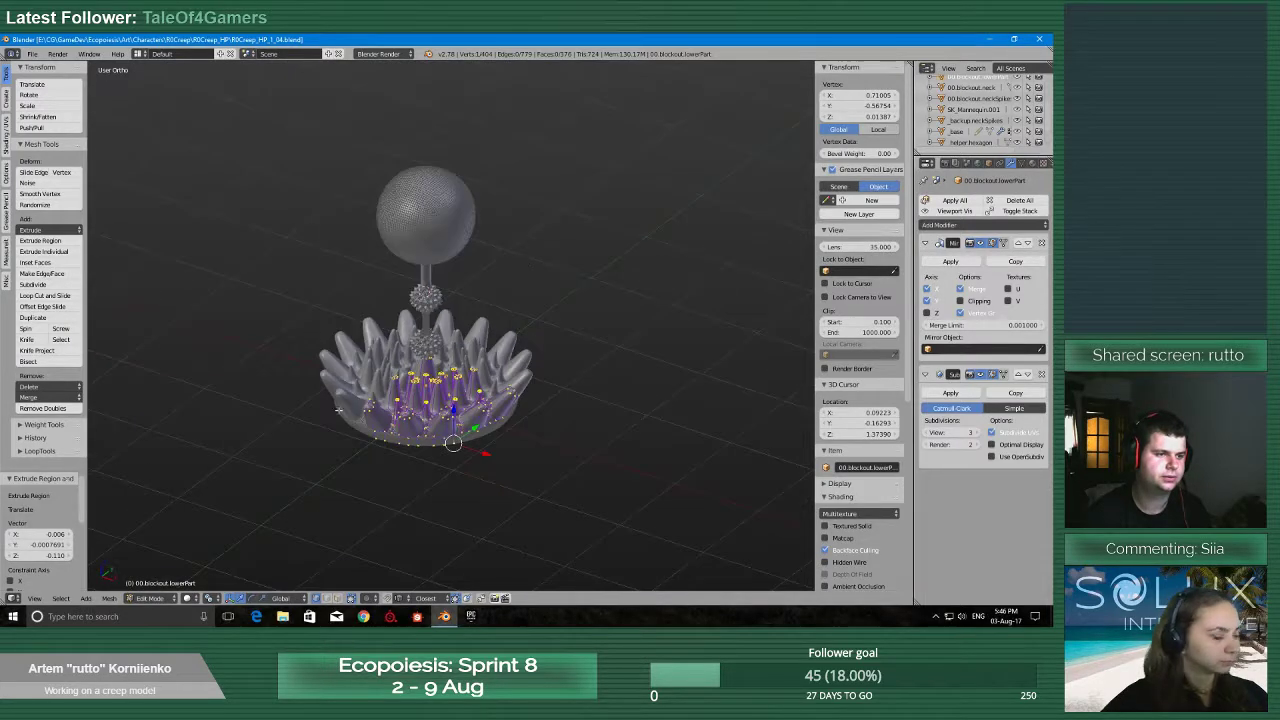
pyautogui.scroll(3, 400, 270)
pyautogui.moveTo(442, 240); pyautogui.dragTo(462, 307, button='middle')
pyautogui.scroll(4, 397, 338)
pyautogui.scroll(-4, 397, 338)
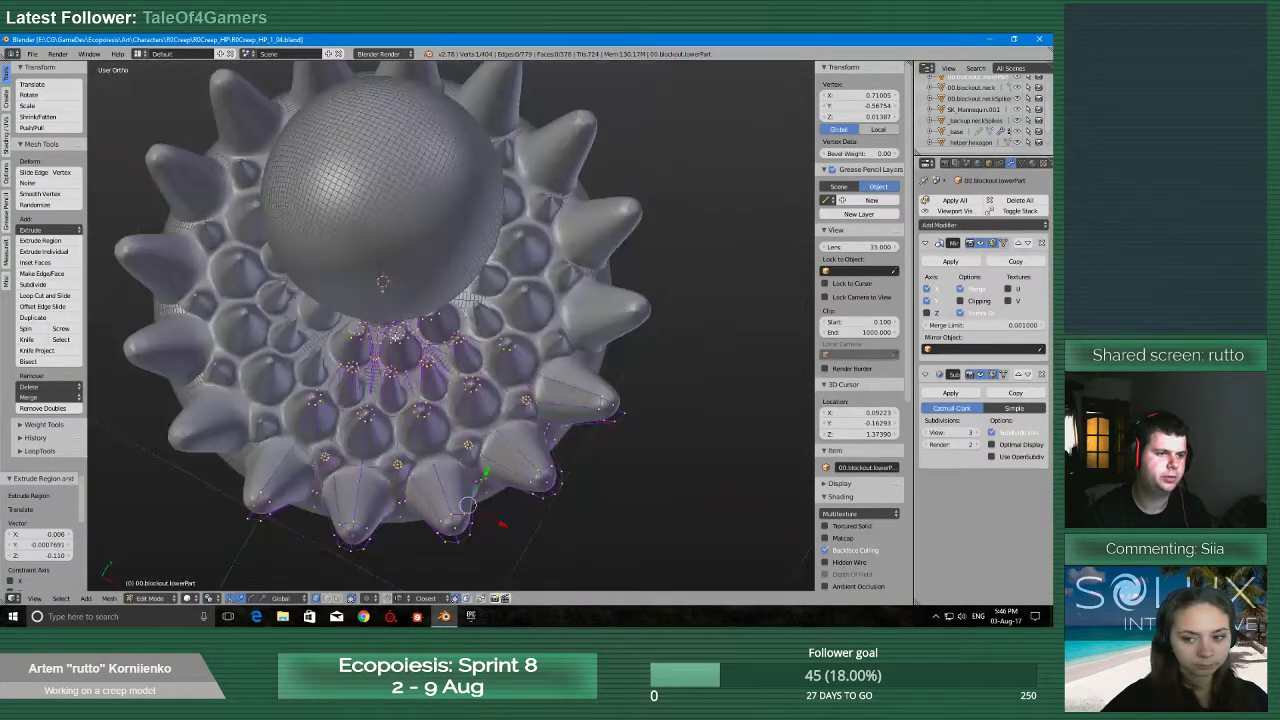
pyautogui.moveTo(397, 338); pyautogui.dragTo(338, 459, button='middle')
pyautogui.scroll(2, 537, 326)
pyautogui.scroll(-2, 537, 326)
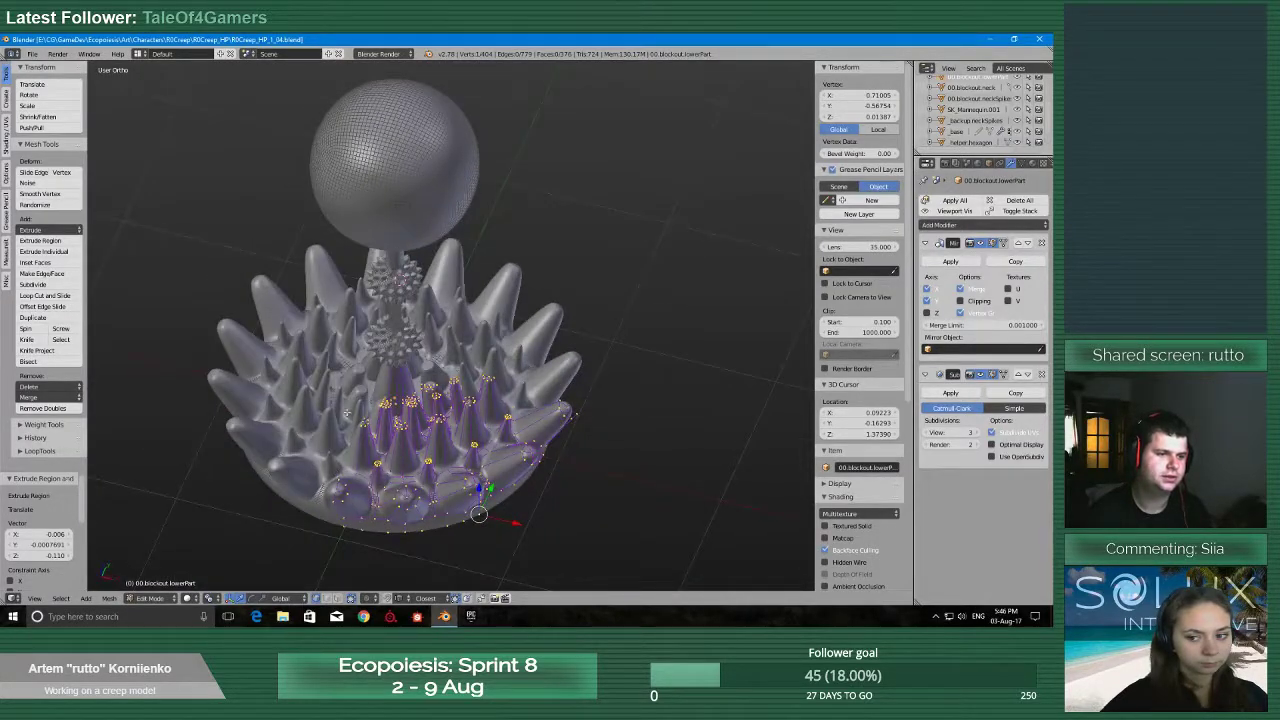
# Extrude the fourth outer spike's near bottom vertex down to the base rim's lower edge at Z 0.01387
pyautogui.moveTo(510, 521); pyautogui.dragTo(452, 446, button='middle')
pyautogui.keyDown('shift'); pyautogui.moveTo(731, 518); pyautogui.dragTo(777, 343, button='middle'); pyautogui.keyUp('shift')
pyautogui.scroll(8, 777, 343)
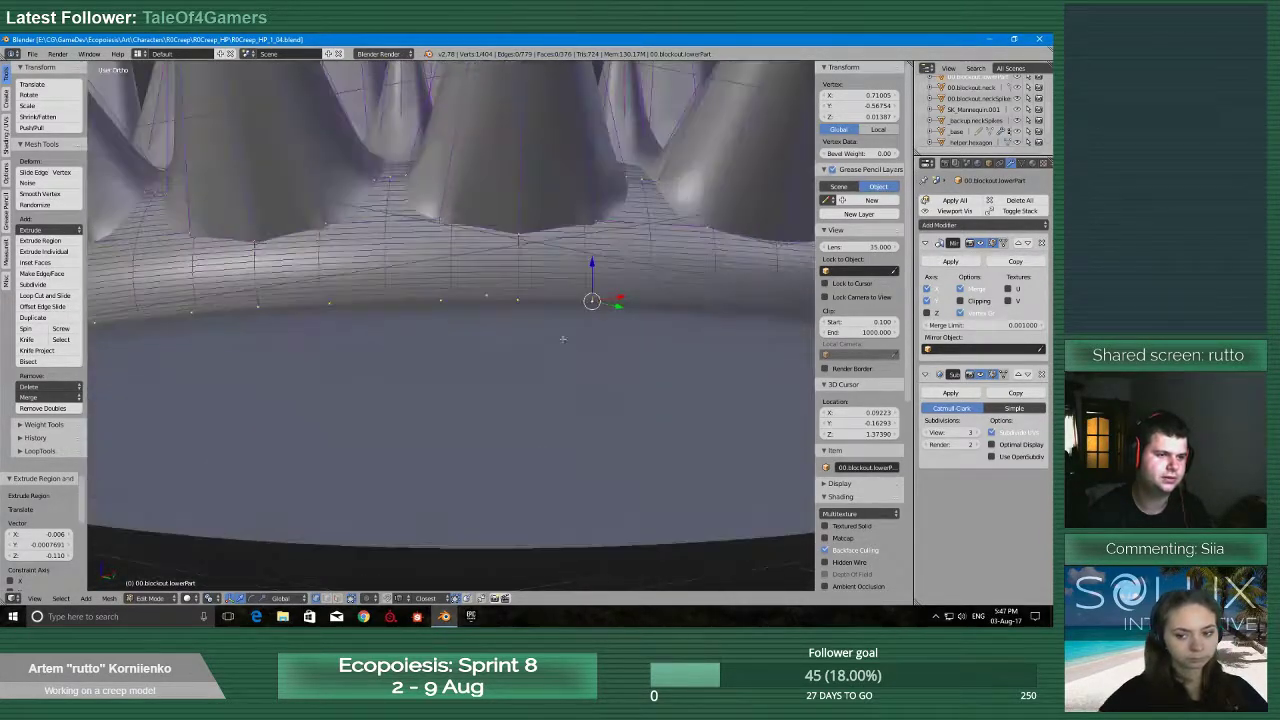
pyautogui.scroll(4, 273, 431)
pyautogui.keyDown('shift'); pyautogui.moveTo(563, 337); pyautogui.dragTo(718, 323, button='middle'); pyautogui.keyUp('shift')
pyautogui.scroll(2, 718, 323)
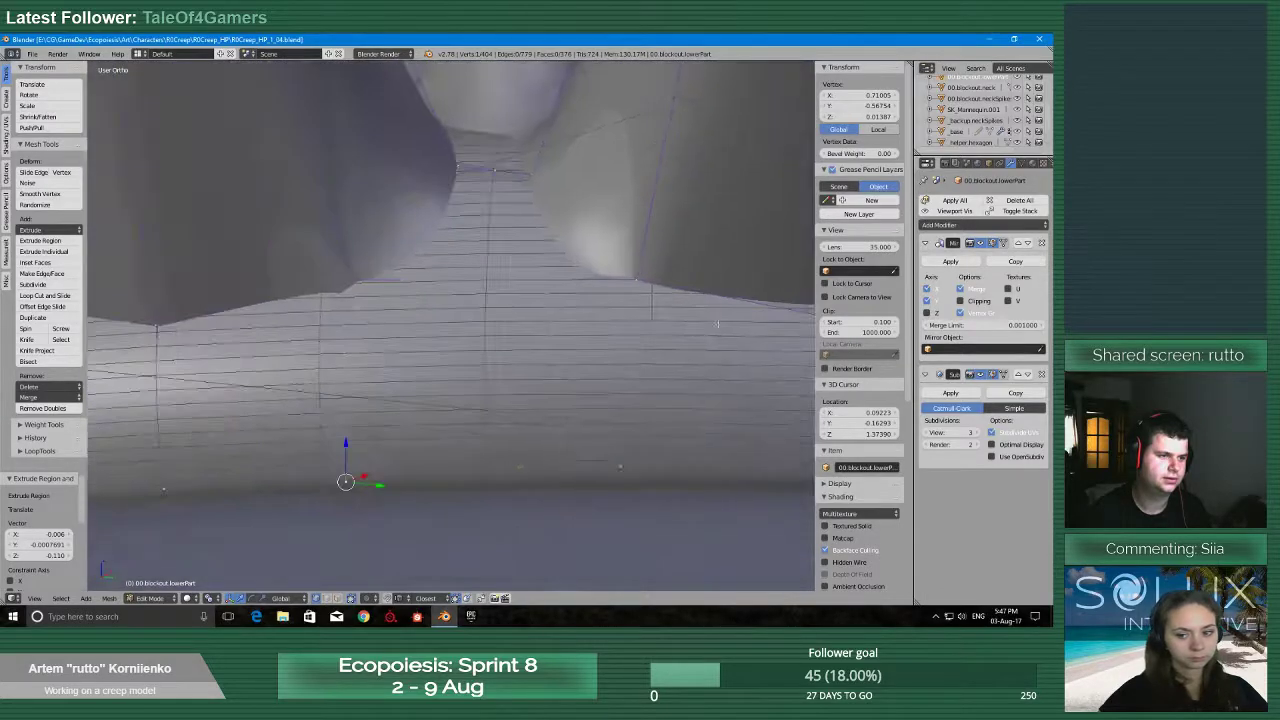
pyautogui.rightClick(636, 297)
pyautogui.press('e')
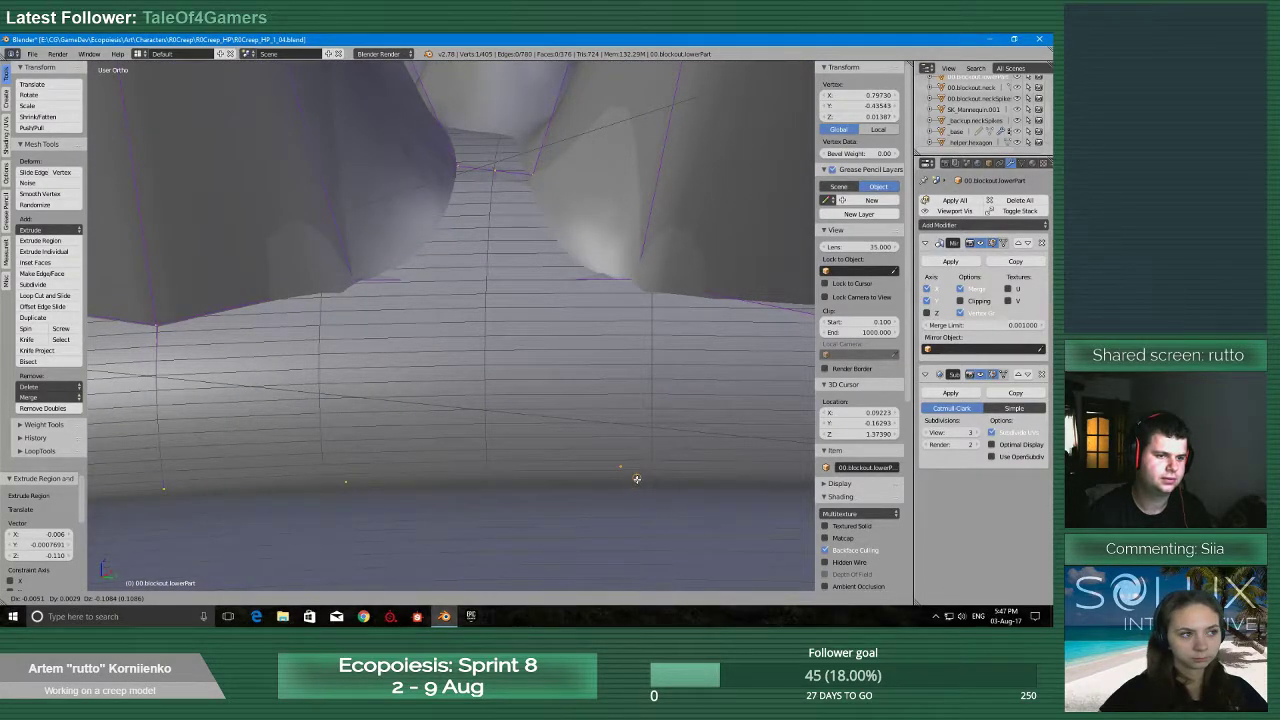
pyautogui.click(637, 478)
# Extrude the fourth outer spike's middle and far bottom vertices down to the base rim's lower edge
pyautogui.keyDown('shift'); pyautogui.moveTo(637, 474); pyautogui.dragTo(297, 474, button='middle'); pyautogui.keyUp('shift')
pyautogui.rightClick(484, 314)
pyautogui.press('e')
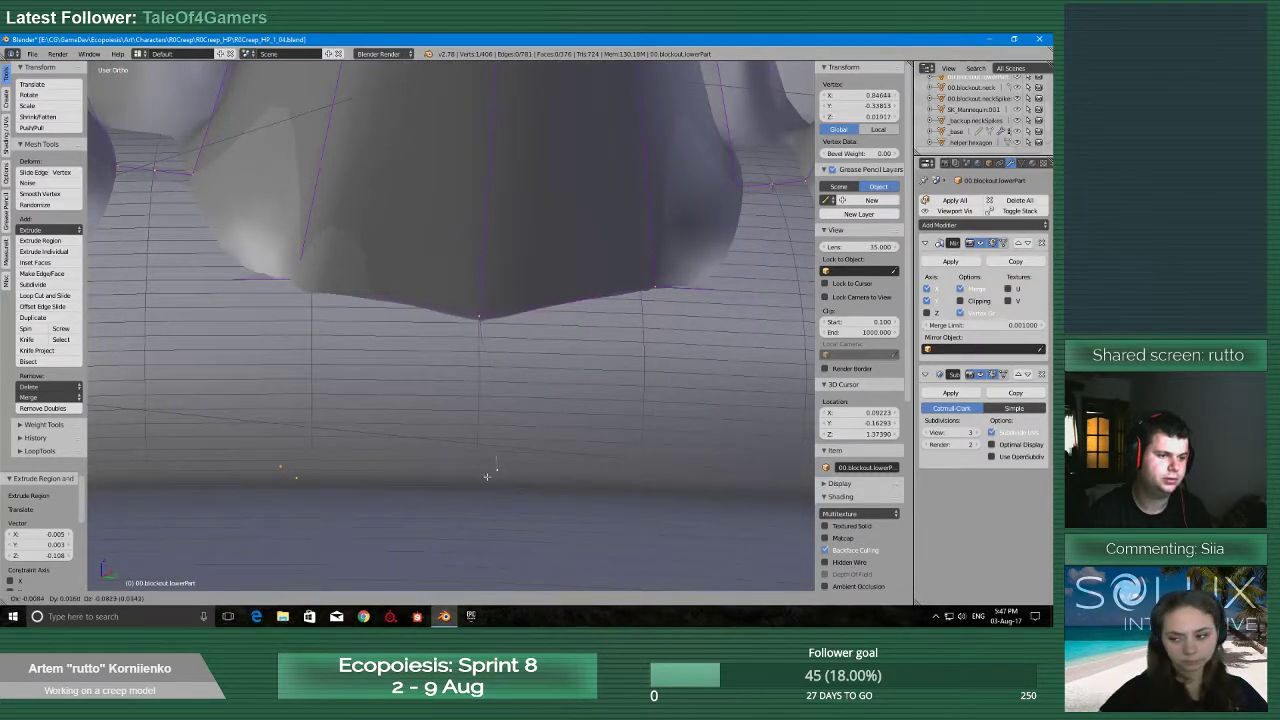
pyautogui.click(479, 480)
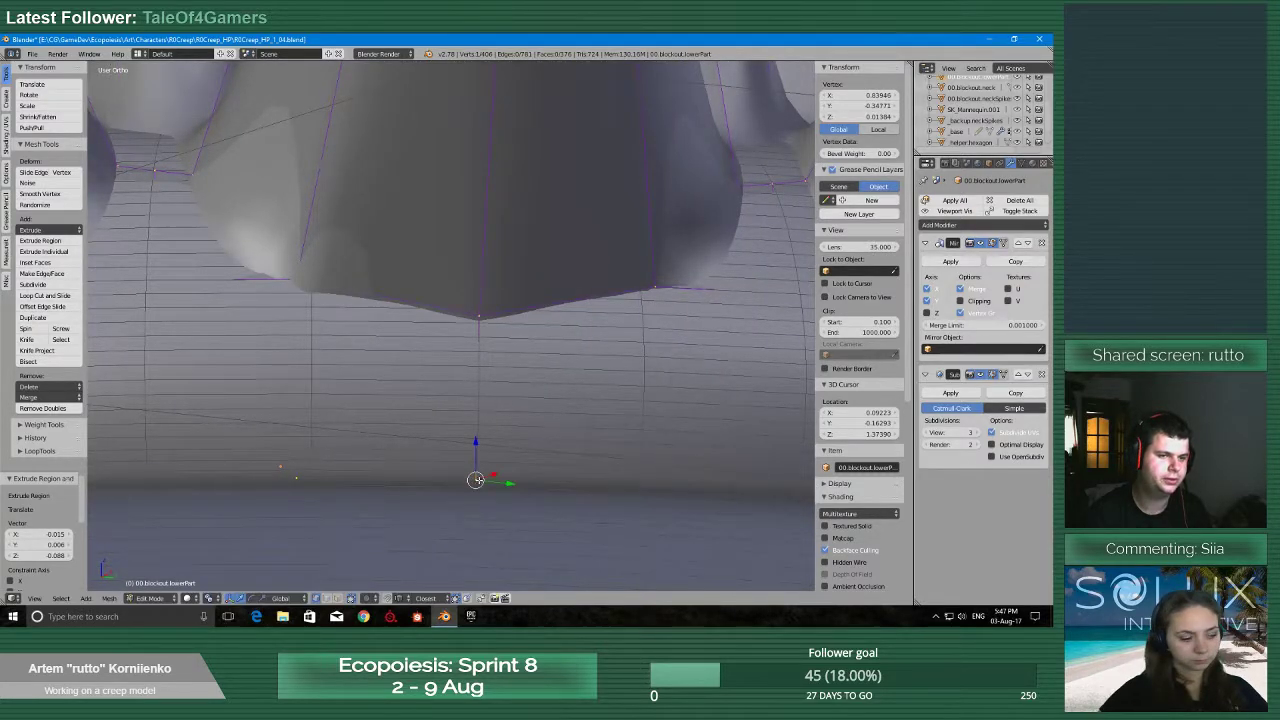
pyautogui.moveTo(560, 385); pyautogui.dragTo(526, 585, button='middle')
pyautogui.rightClick(460, 289)
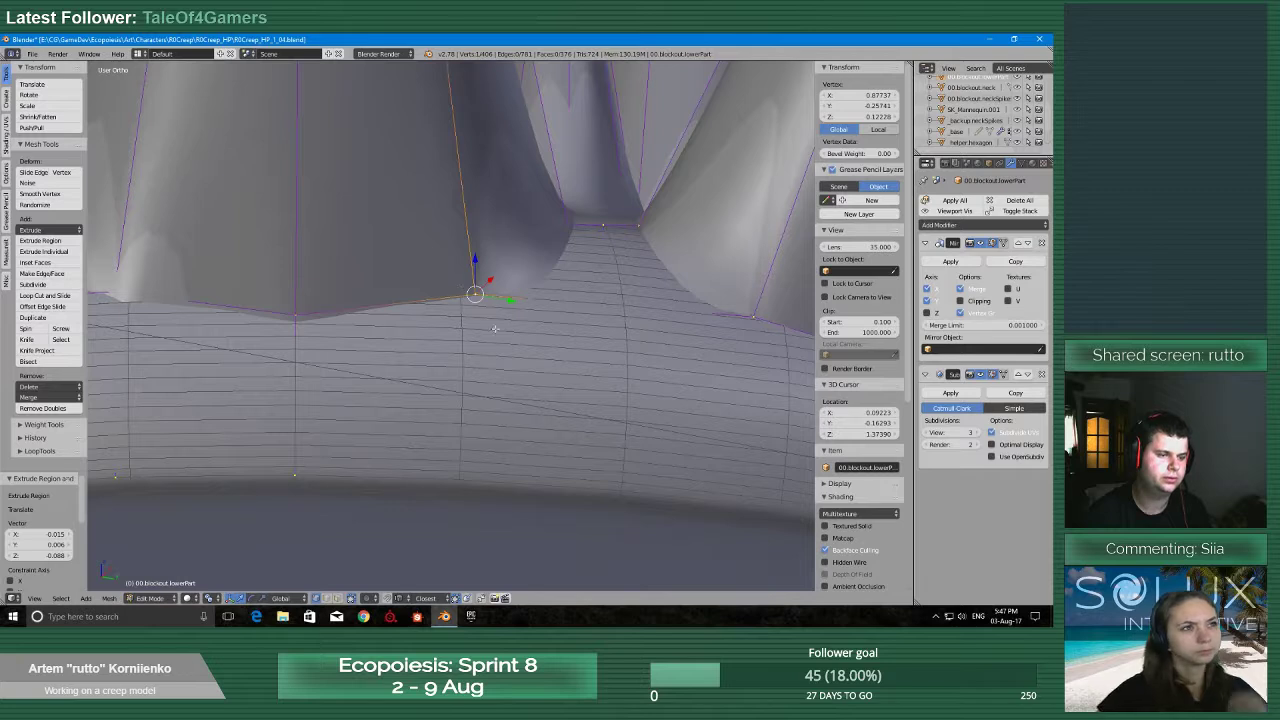
pyautogui.press('e')
pyautogui.click(430, 480)
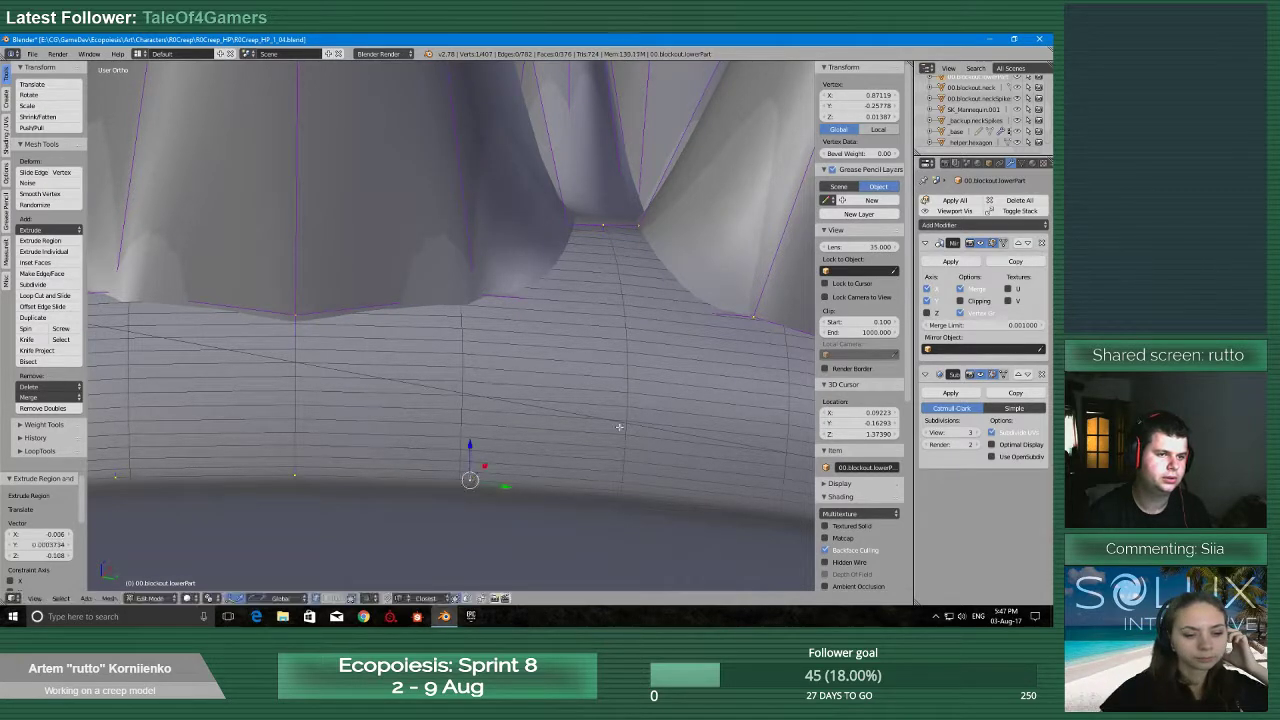
# Extrude the fifth outer spike's near bottom vertex down to the base rim's lower part at Z 0.01804
pyautogui.moveTo(614, 429); pyautogui.dragTo(486, 357, button='middle')
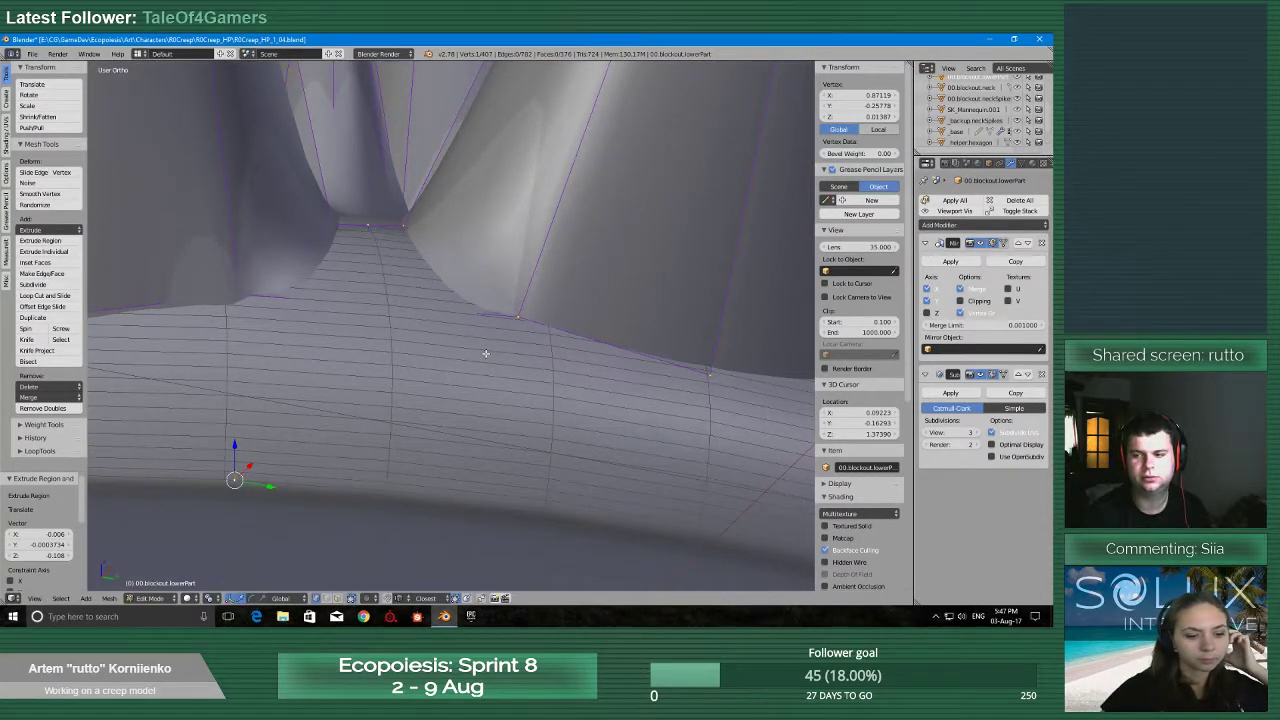
pyautogui.scroll(1, 485, 353)
pyautogui.rightClick(531, 314)
pyautogui.press('e')
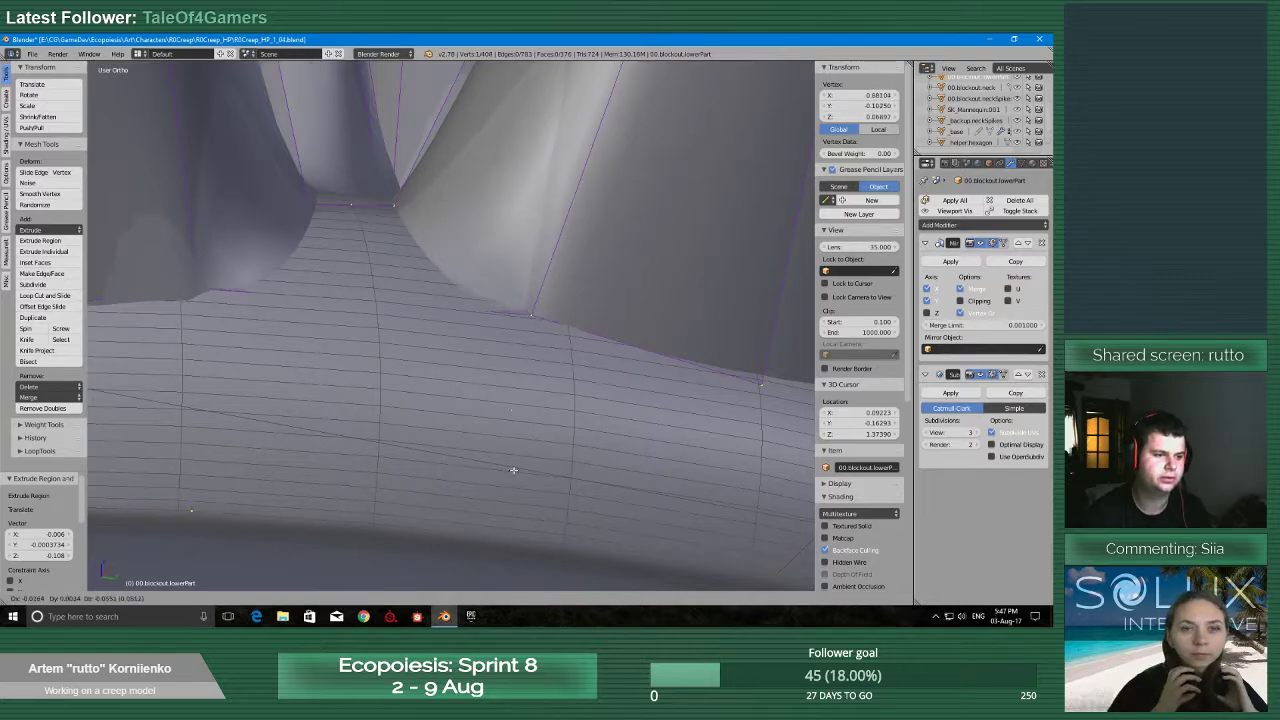
pyautogui.click(517, 530)
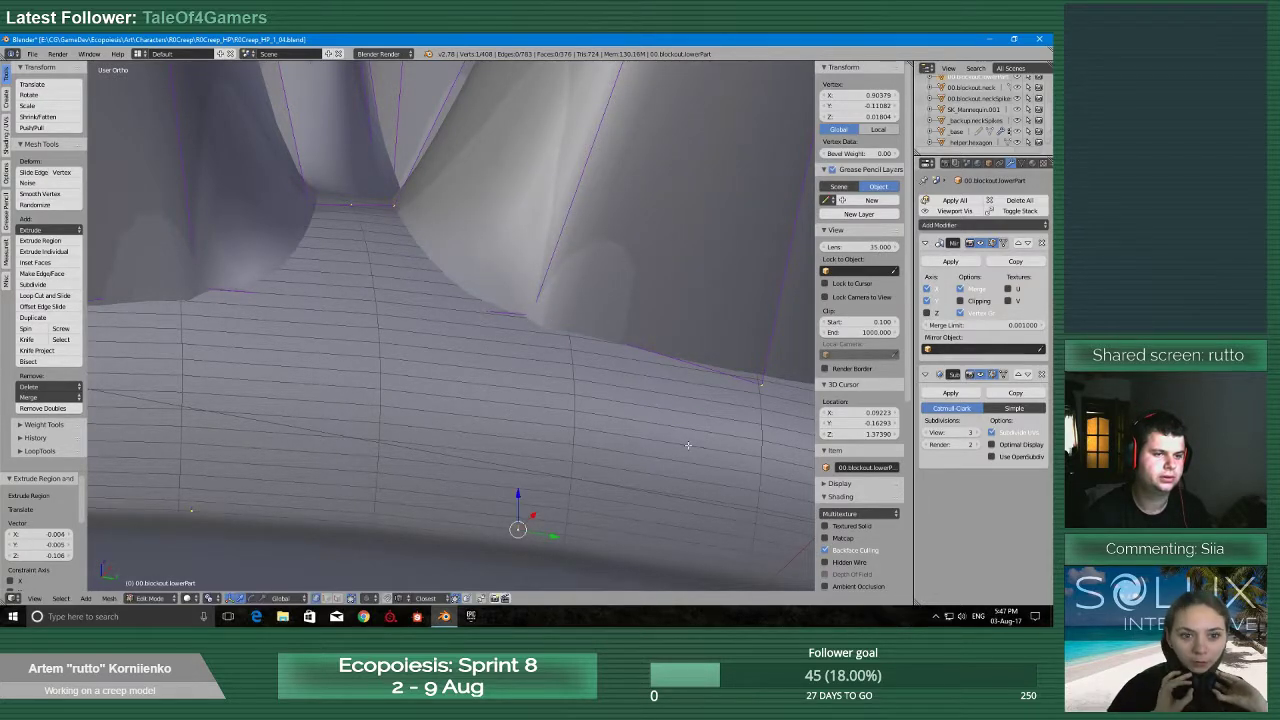
# Extrude the fifth outer spike's middle bottom vertex down to Z 0.01804 on the rim and save the file
pyautogui.moveTo(517, 530); pyautogui.dragTo(512, 380, button='middle')
pyautogui.rightClick(501, 350)
pyautogui.press('e')
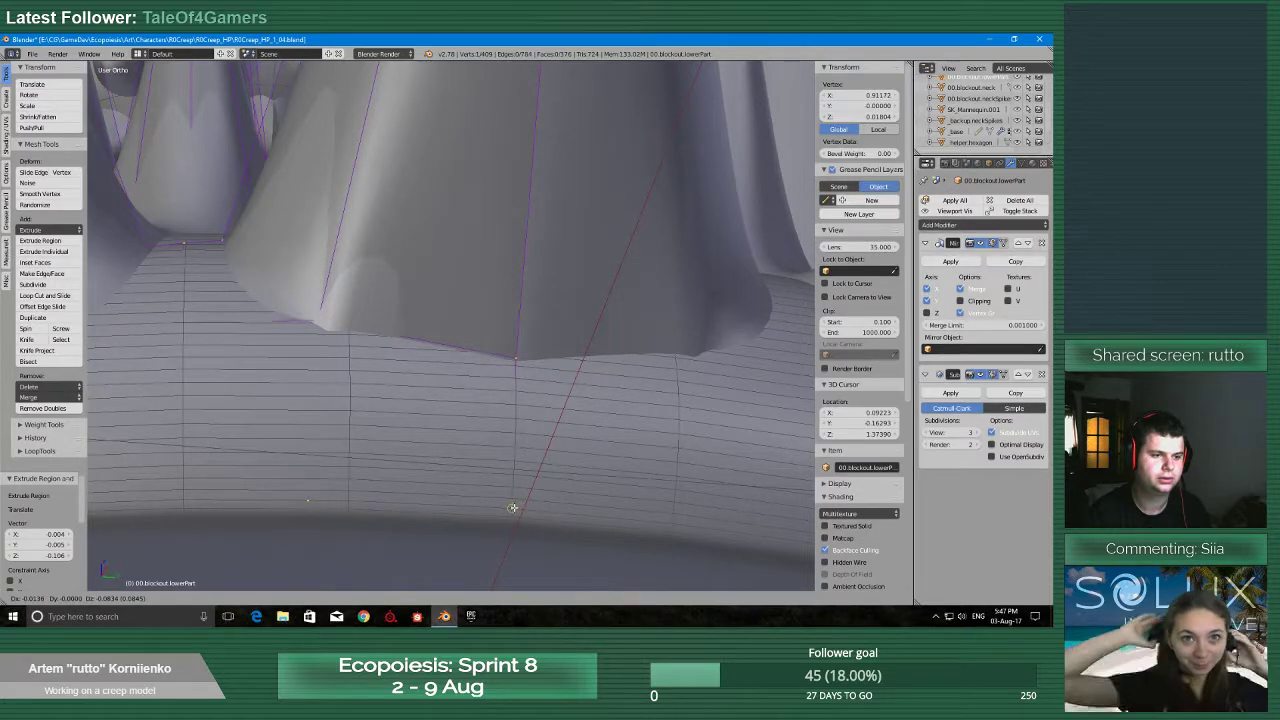
pyautogui.click(513, 508)
pyautogui.moveTo(513, 508); pyautogui.dragTo(470, 500, button='middle')
pyautogui.scroll(-5, 708, 428)
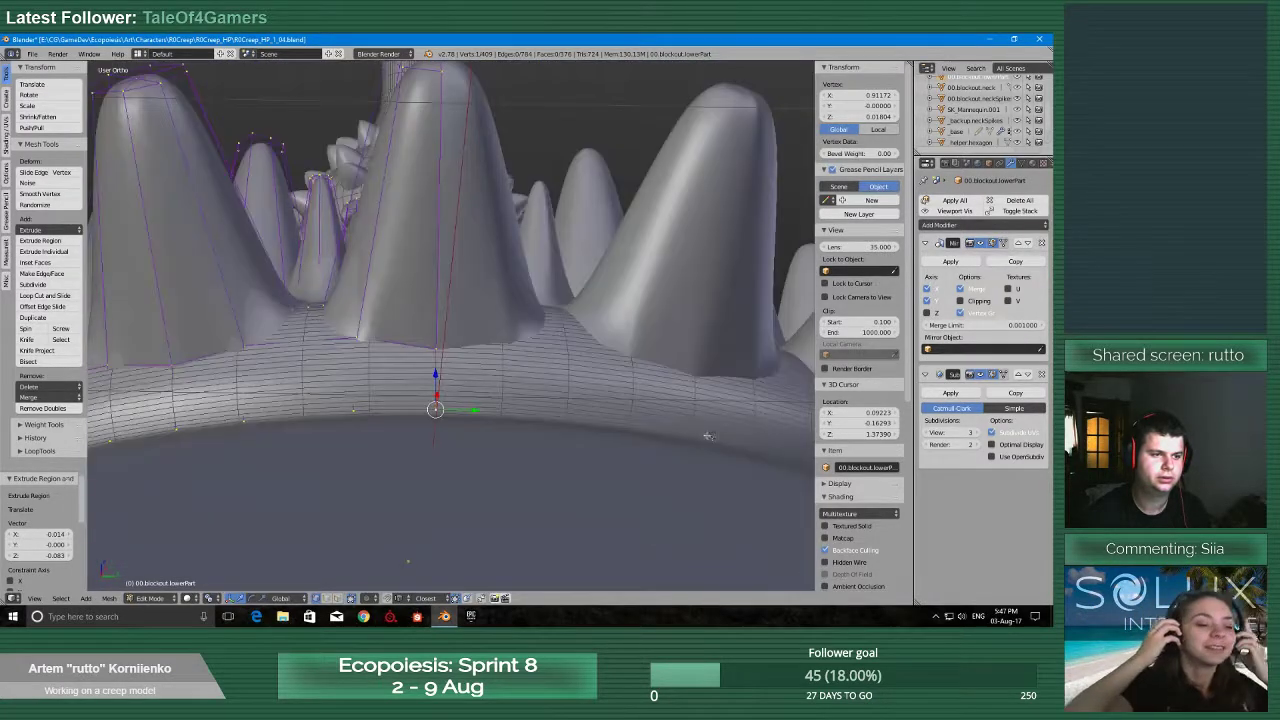
pyautogui.hotkey('ctrl', 's')
pyautogui.click(708, 437)
# Connect the front spike's middle and far rim vertices and the second spike's near one with extruded edges, merging the ends At Last
pyautogui.moveTo(210, 382); pyautogui.dragTo(271, 374, button='middle')
pyautogui.scroll(2, 345, 422)
pyautogui.moveTo(357, 431); pyautogui.dragTo(455, 312, button='middle')
pyautogui.scroll(-4, 374, 508)
pyautogui.scroll(6, 460, 500)
pyautogui.rightClick(301, 424)
pyautogui.press('e')
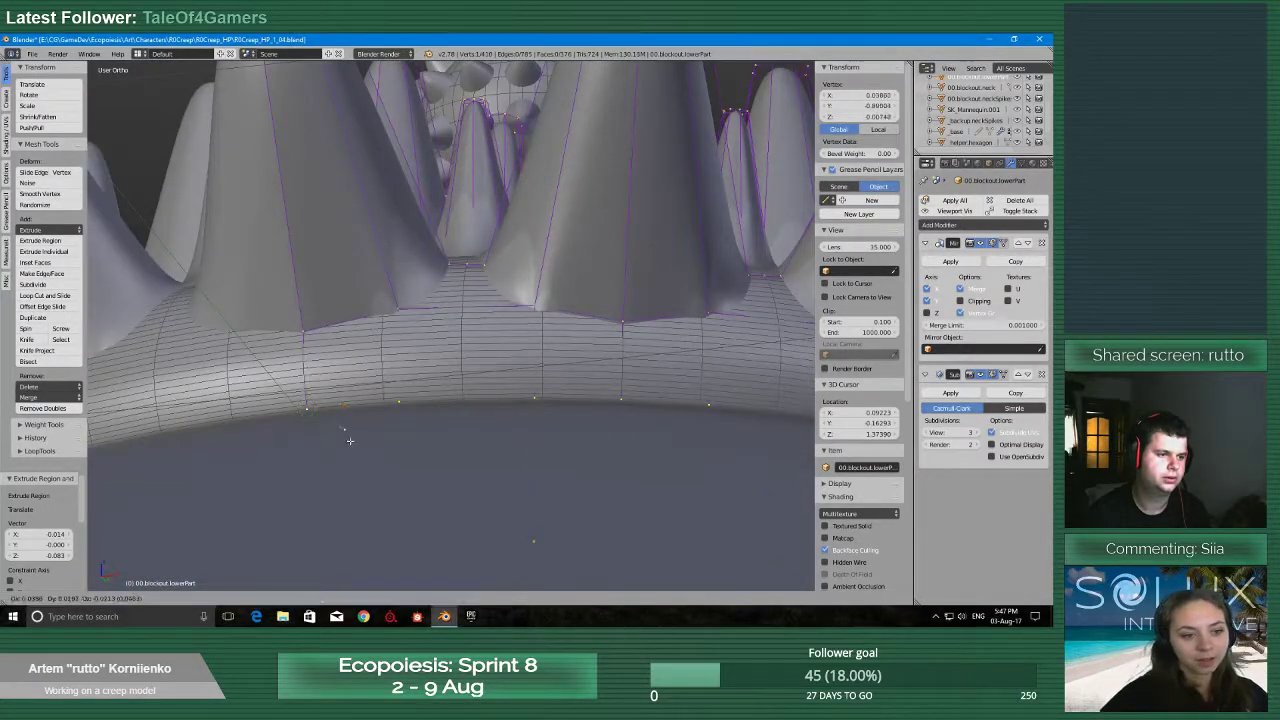
pyautogui.click(356, 443)
pyautogui.keyDown('shift'); pyautogui.rightClick(407, 394); pyautogui.keyUp('shift')
pyautogui.hotkey('alt', 'm')
pyautogui.click(421, 412)
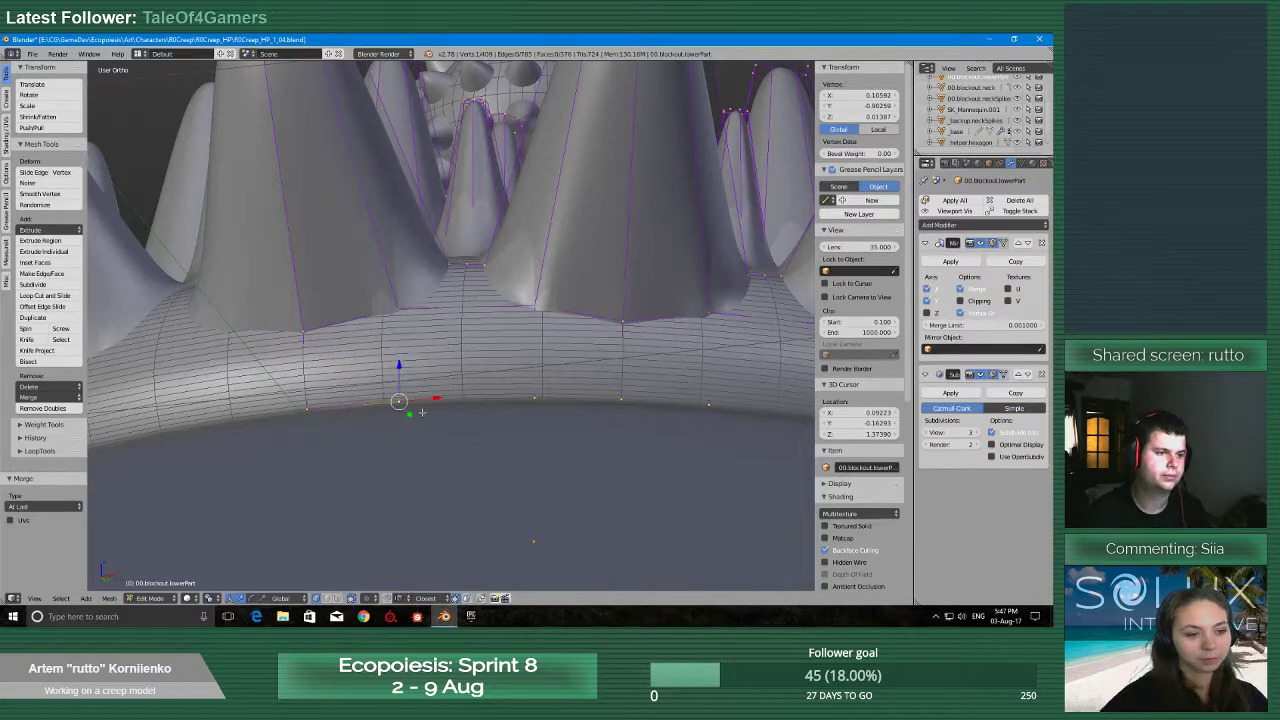
pyautogui.rightClick(534, 397)
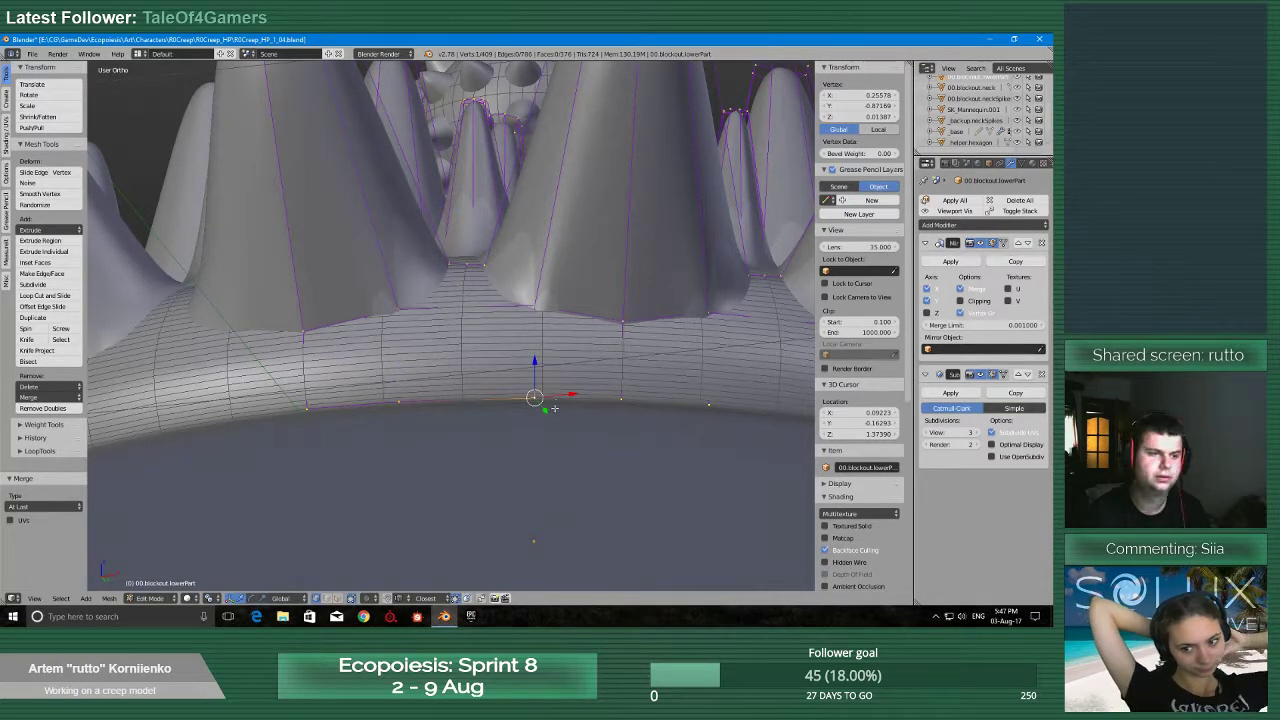
pyautogui.press('r')
pyautogui.click(608, 418)
pyautogui.keyDown('shift'); pyautogui.rightClick(621, 399); pyautogui.keyUp('shift')
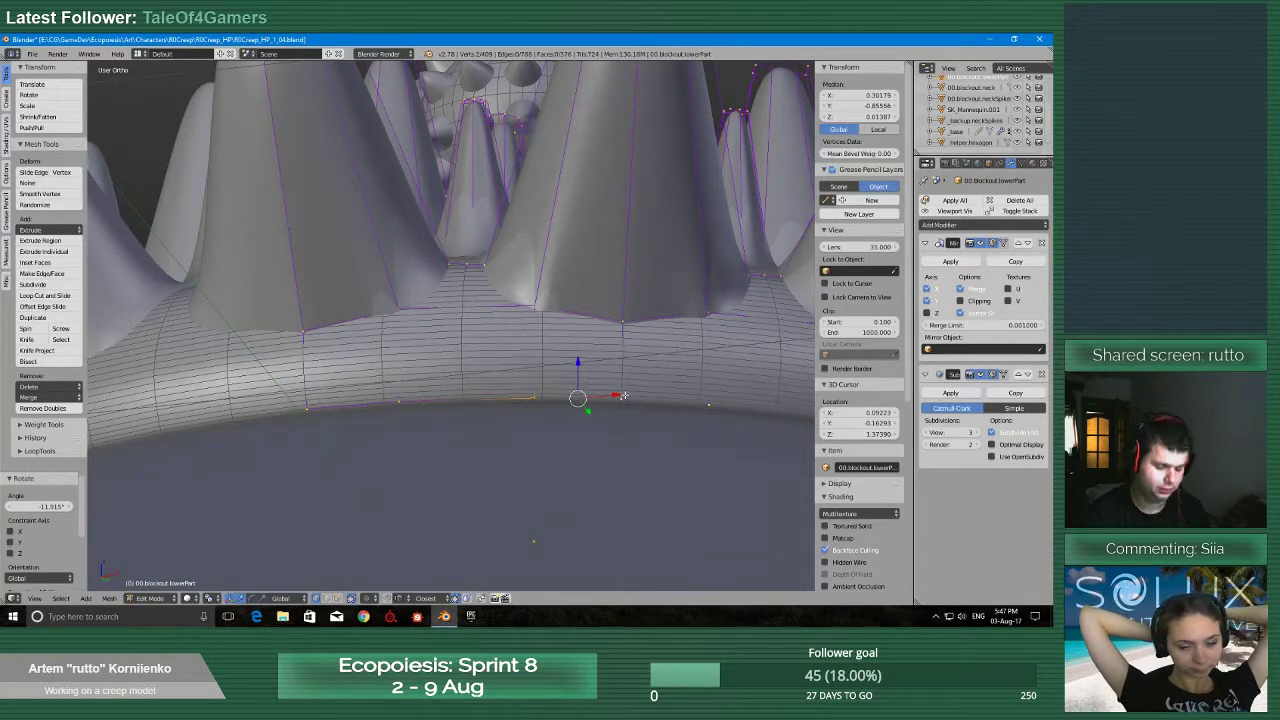
pyautogui.hotkey('alt', 'm')
pyautogui.click(605, 395)
pyautogui.hotkey('ctrl', 'z')
# Select the entire lower-part mesh and remove its doubled vertices
pyautogui.press('e')
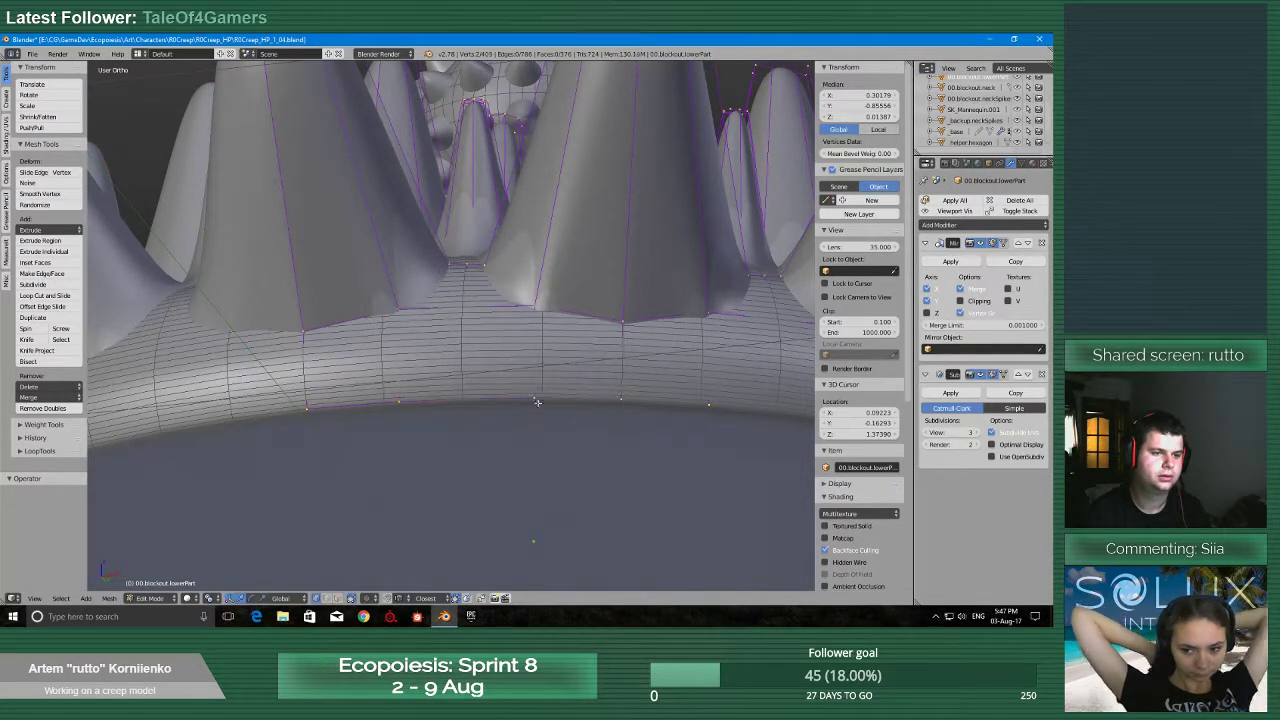
pyautogui.rightClick(625, 408)
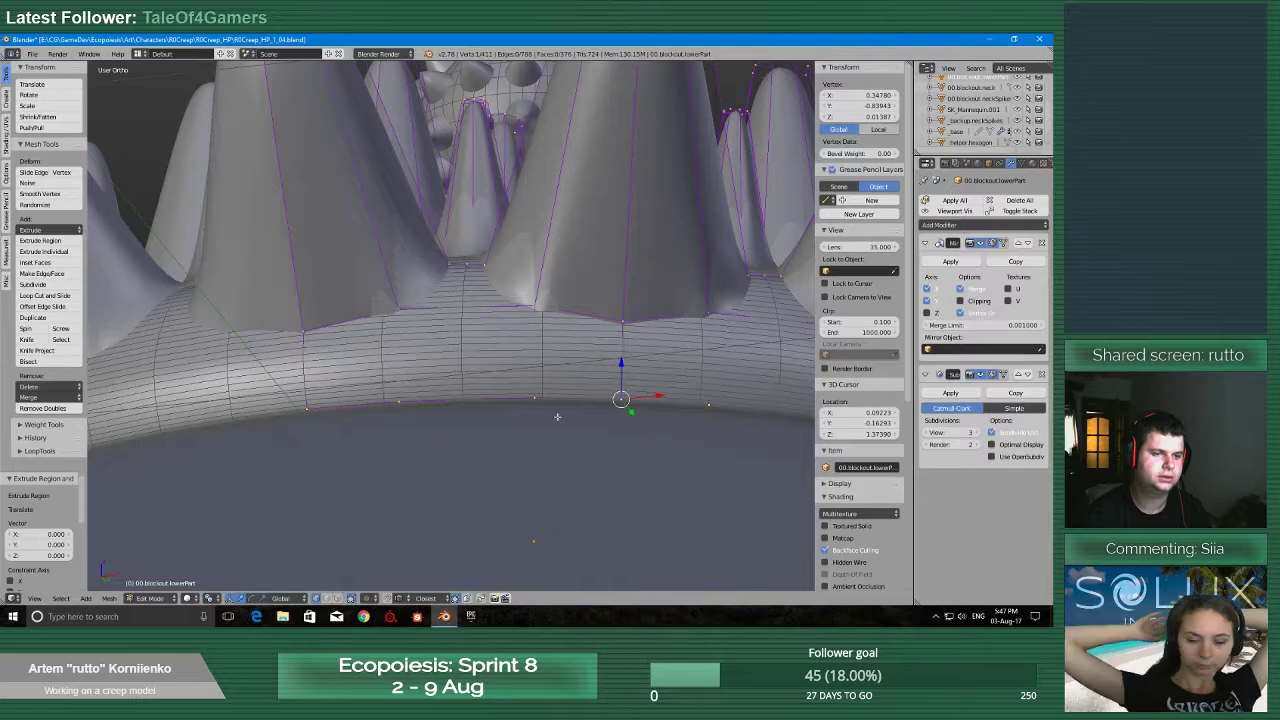
pyautogui.press('a')
pyautogui.click(47, 409)
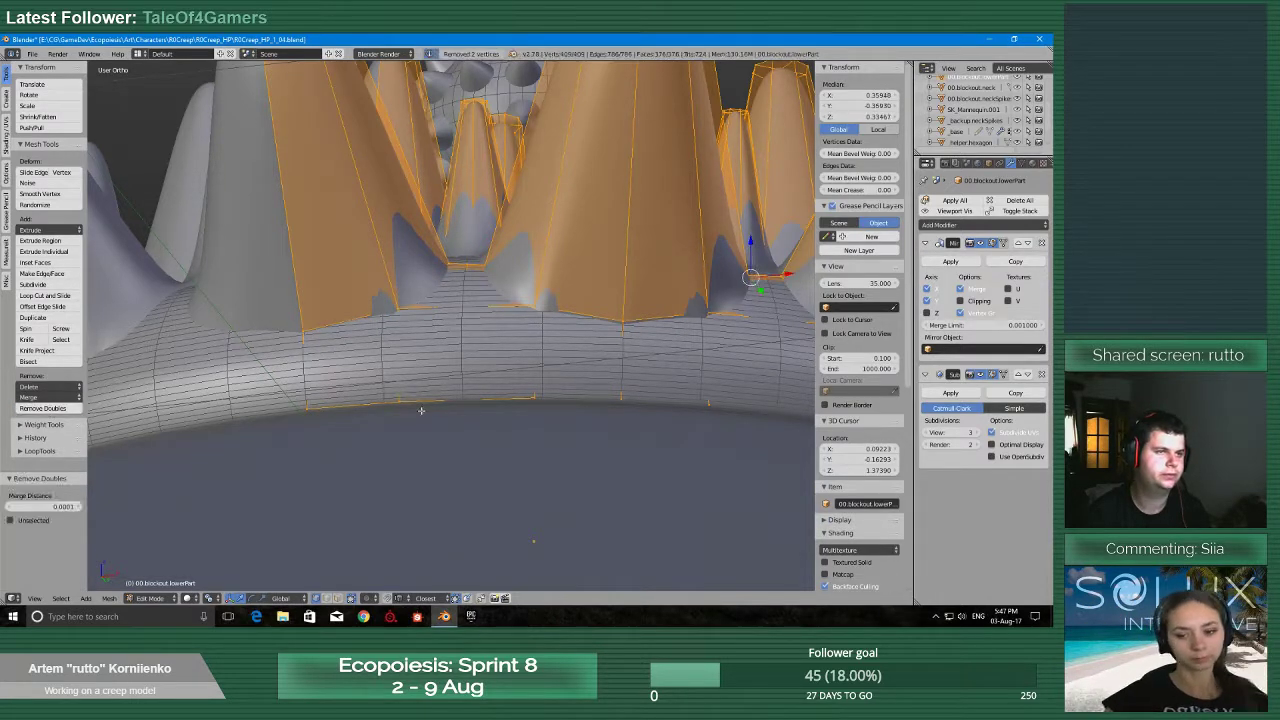
# Extrude an edge from the second spike's near rim vertex and merge it At Last into that spike's middle rim vertex
pyautogui.scroll(2, 480, 408)
pyautogui.rightClick(615, 433)
pyautogui.keyDown('shift'); pyautogui.moveTo(643, 424); pyautogui.dragTo(461, 423, button='middle'); pyautogui.keyUp('shift')
pyautogui.press('e')
pyautogui.click(504, 476)
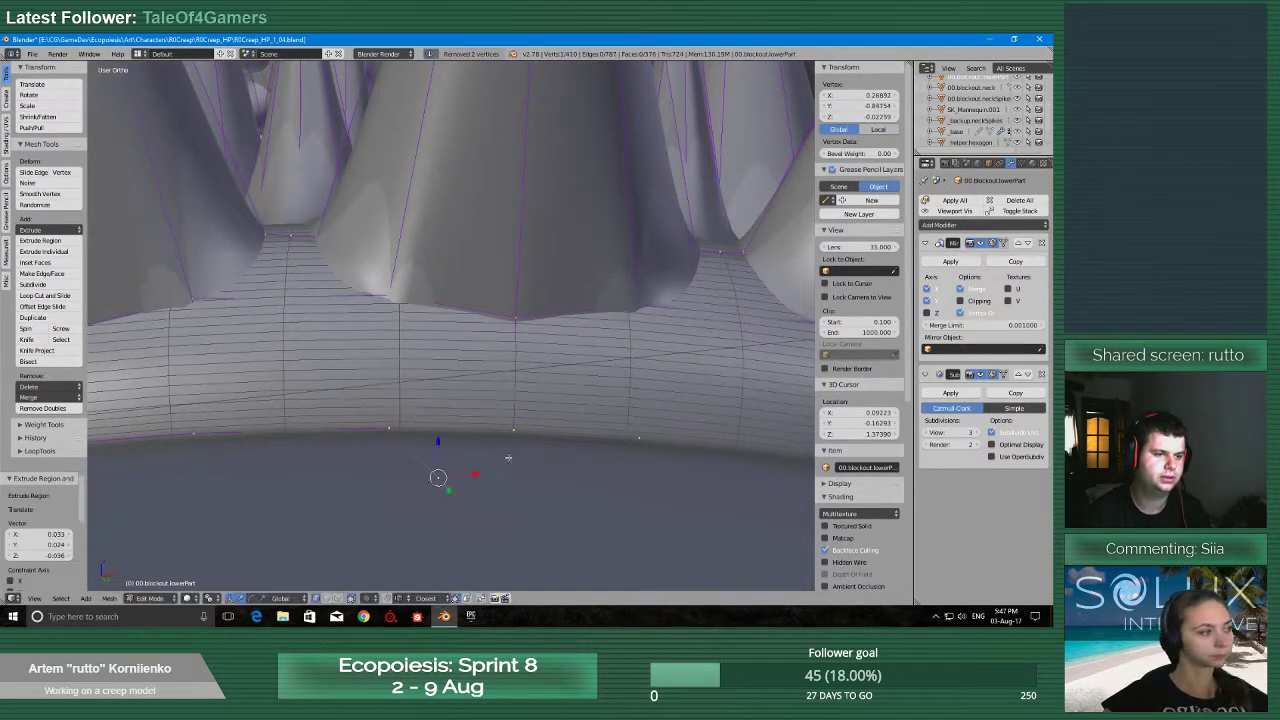
pyautogui.keyDown('shift'); pyautogui.rightClick(515, 436); pyautogui.keyUp('shift')
pyautogui.hotkey('alt', 'm')
pyautogui.click(515, 441)
# Extrude an edge from the second spike's middle rim vertex and merge it At Last into its far rim vertex
pyautogui.keyDown('shift'); pyautogui.moveTo(630, 443); pyautogui.dragTo(485, 444, button='middle'); pyautogui.keyUp('shift')
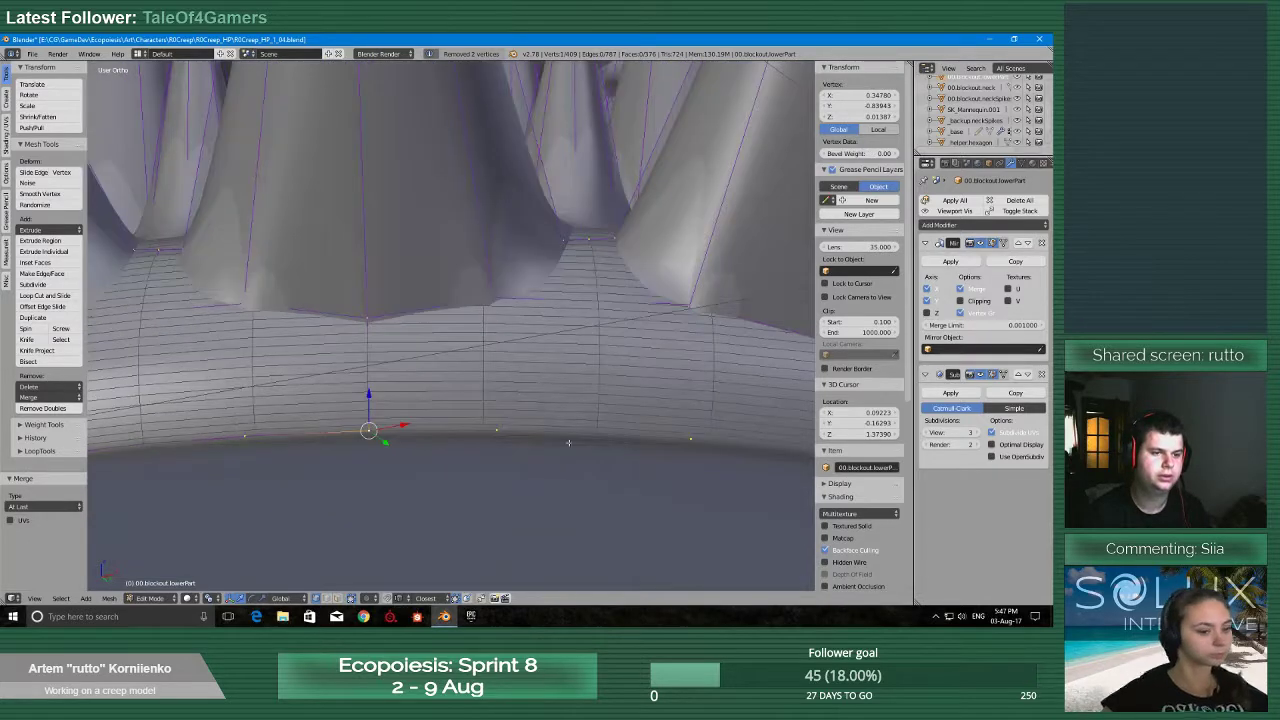
pyautogui.press('e')
pyautogui.click(515, 461)
pyautogui.keyDown('shift'); pyautogui.rightClick(492, 422); pyautogui.keyUp('shift')
pyautogui.hotkey('alt', 'm')
pyautogui.click(500, 432)
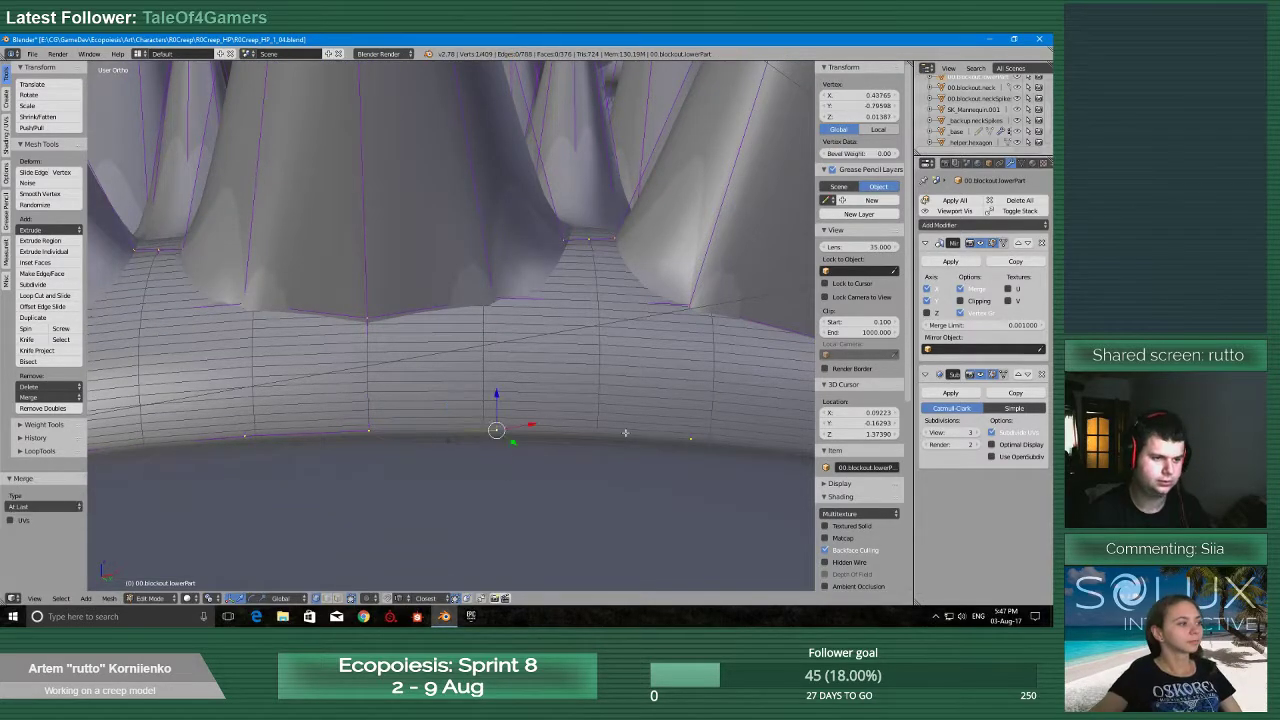
# Bridge the gap between spikes by extruding the second spike's far rim vertex and merging it At Last into the third spike's near one
pyautogui.press('e')
pyautogui.click(631, 459)
pyautogui.keyDown('shift'); pyautogui.rightClick(684, 436); pyautogui.keyUp('shift')
pyautogui.hotkey('alt', 'm')
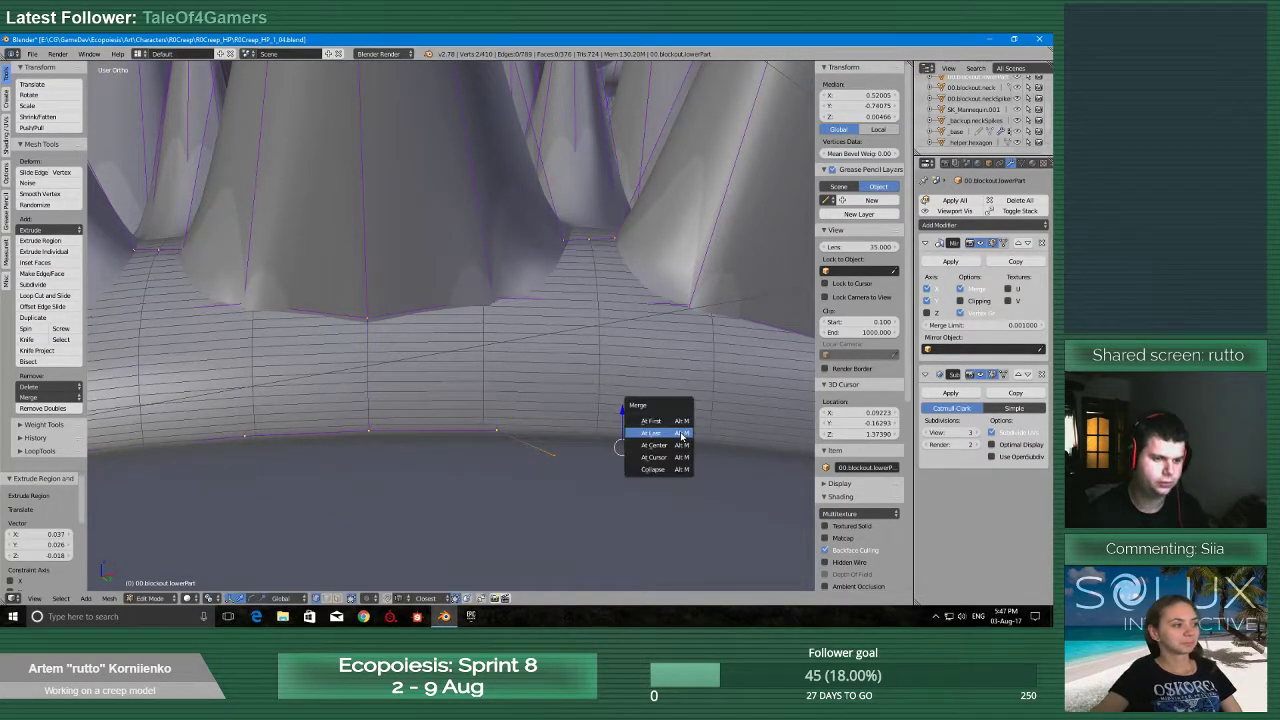
pyautogui.click(683, 433)
# Extrude an edge from the third spike's near rim vertex and merge it At Last into its middle rim vertex
pyautogui.keyDown('shift'); pyautogui.moveTo(683, 433); pyautogui.dragTo(400, 420, button='middle'); pyautogui.keyUp('shift')
pyautogui.press('e')
pyautogui.click(463, 484)
pyautogui.keyDown('shift'); pyautogui.rightClick(507, 445); pyautogui.keyUp('shift')
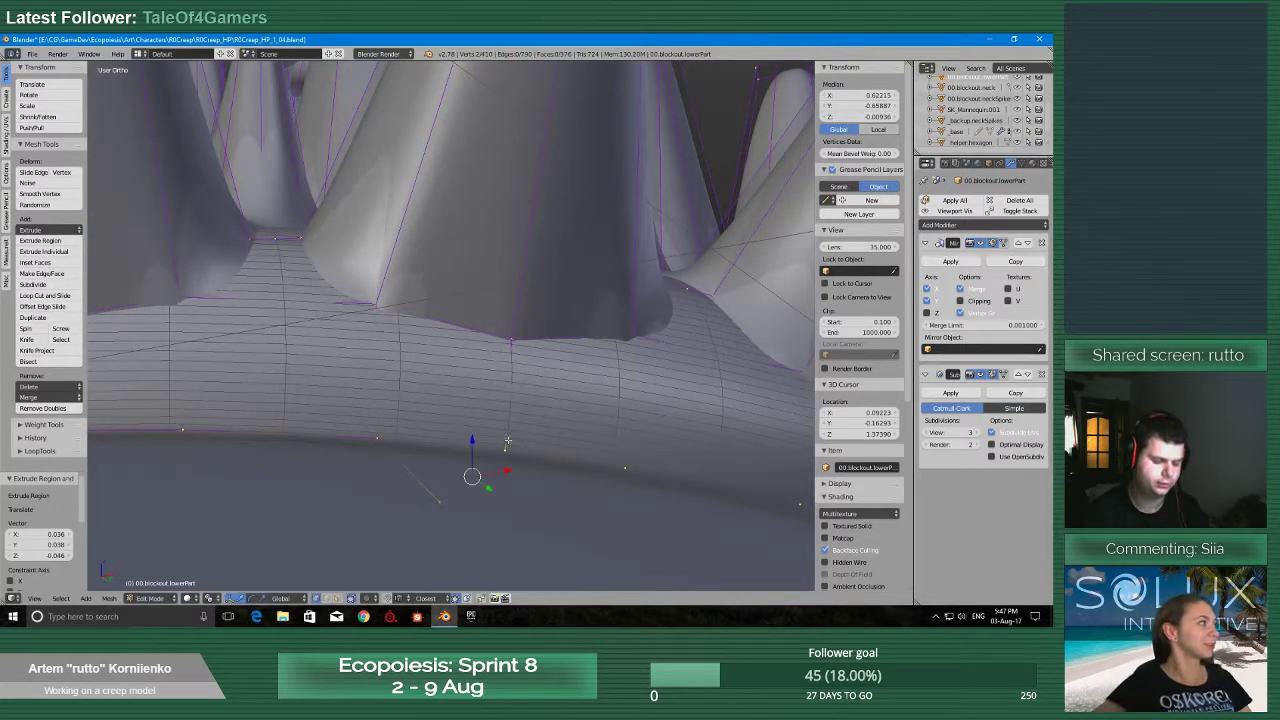
pyautogui.hotkey('alt', 'm')
pyautogui.click(508, 437)
# Extrude an edge from the third spike's middle rim vertex and merge it At Last into its far rim vertex
pyautogui.keyDown('shift'); pyautogui.moveTo(508, 437); pyautogui.dragTo(402, 409, button='middle'); pyautogui.keyUp('shift')
pyautogui.press('e')
pyautogui.click(487, 440)
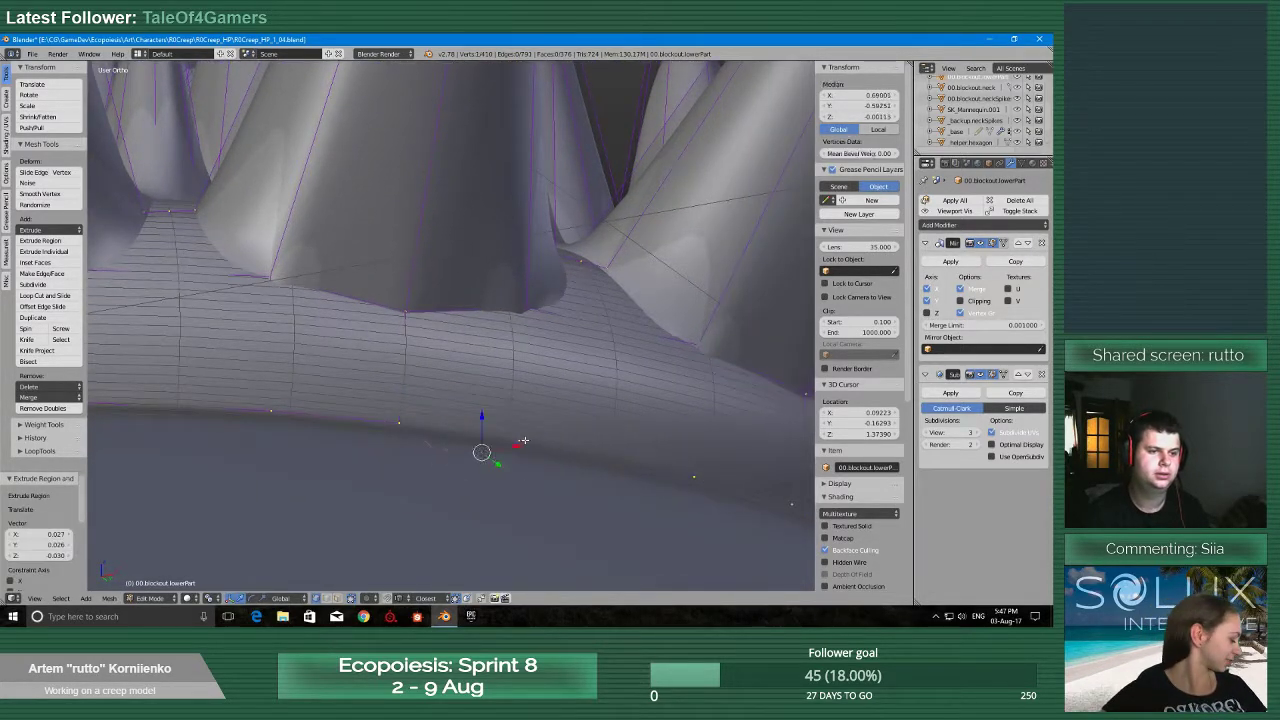
pyautogui.hotkey('alt', 'm')
pyautogui.click(524, 440)
# Bridge the gap between spikes by extruding the third spike's far rim vertex and merging it At Last into the fourth spike's near one
pyautogui.keyDown('shift'); pyautogui.moveTo(706, 444); pyautogui.dragTo(552, 426, button='middle'); pyautogui.keyUp('shift')
pyautogui.press('e')
pyautogui.click(543, 457)
pyautogui.hotkey('alt', 'm')
pyautogui.click(548, 437)
# Extrude an edge from the fourth spike's near rim vertex and merge it At Last into its middle rim vertex
pyautogui.press('e')
pyautogui.click(523, 452)
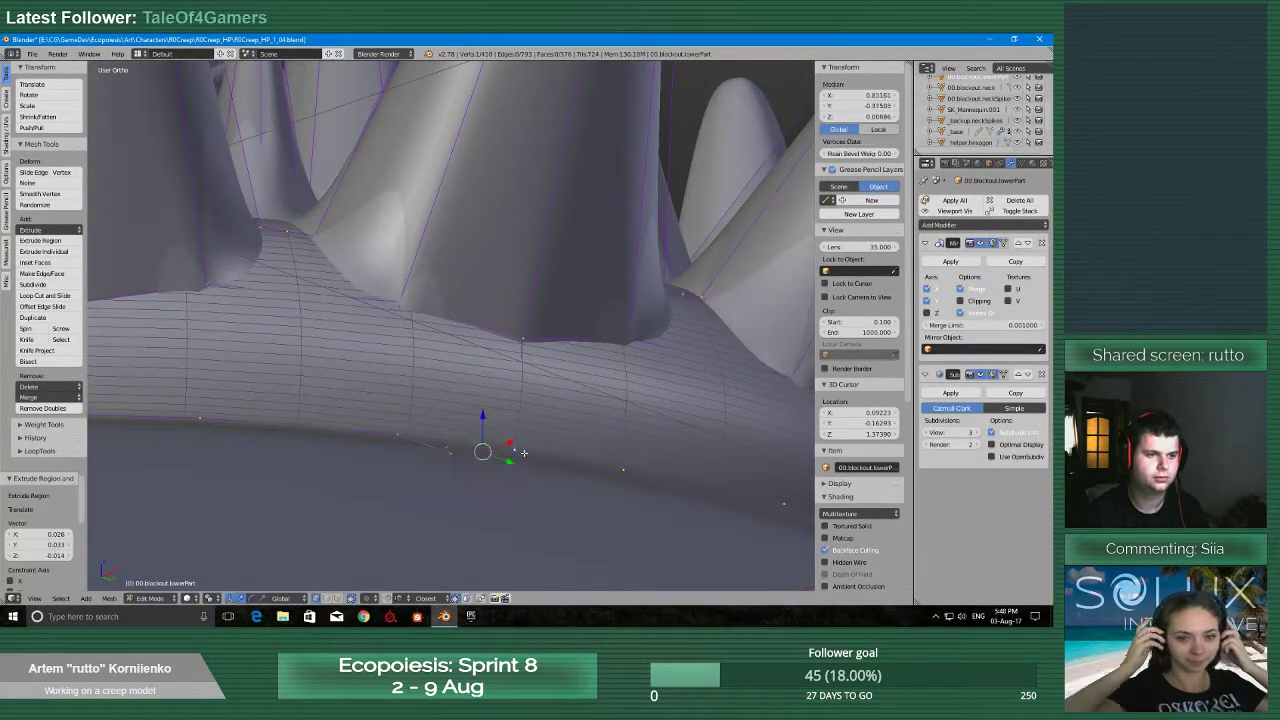
pyautogui.hotkey('alt', 'm')
pyautogui.click(519, 456)
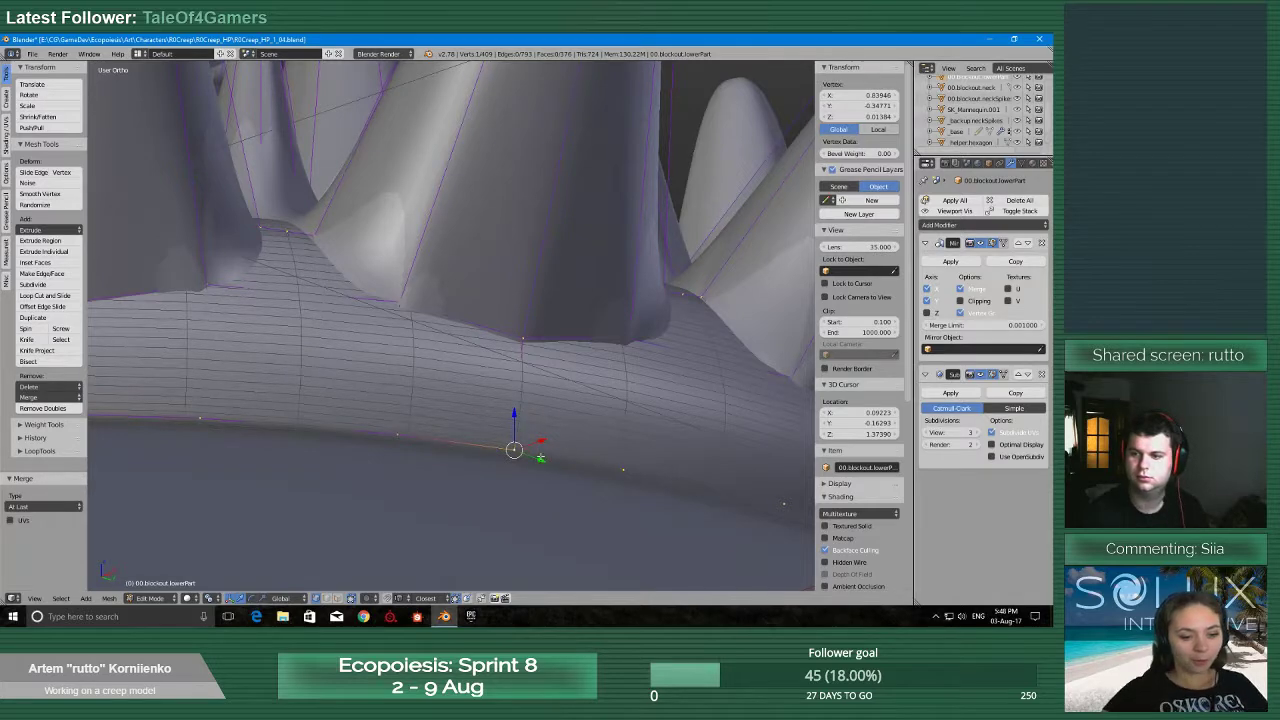
# Extrude an edge from the fourth spike's middle rim vertex and merge it At Last into its far rim vertex
pyautogui.press('e')
pyautogui.click(635, 467)
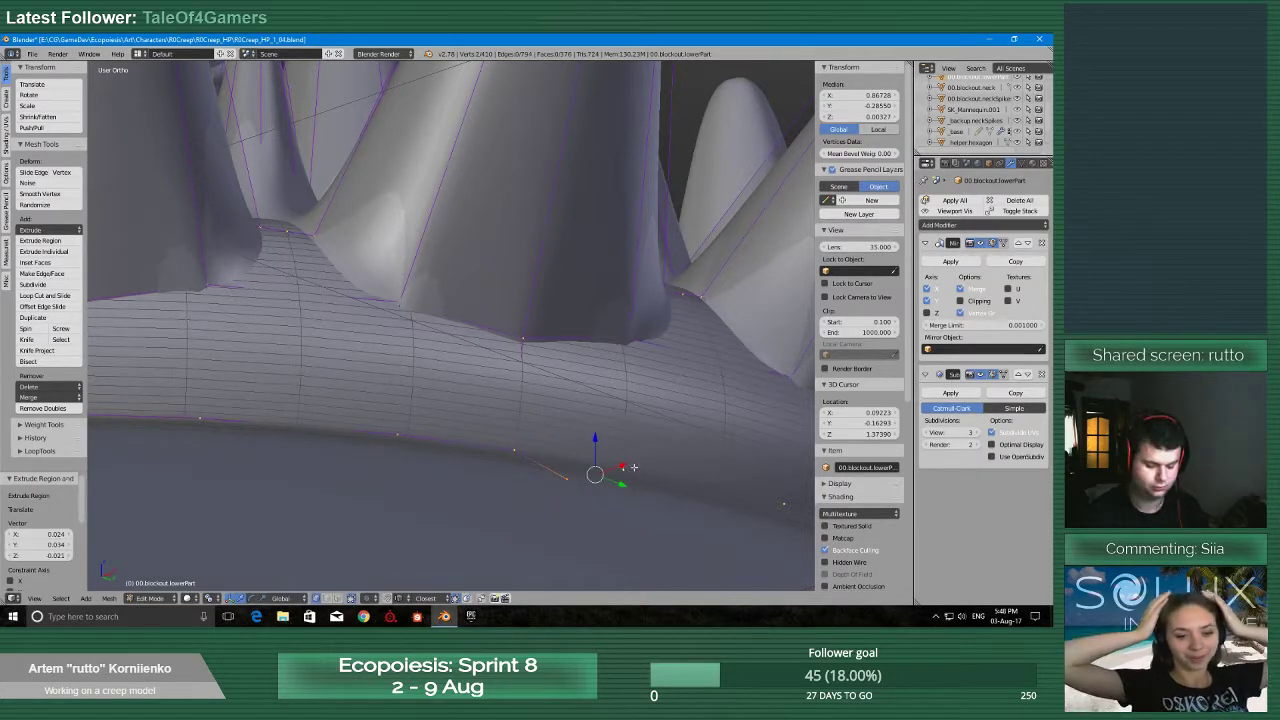
pyautogui.hotkey('alt', 'm')
pyautogui.click(634, 467)
# Bridge the gap between spikes by extruding the fourth spike's far rim vertex and merging it At Last into the fifth spike's near one
pyautogui.moveTo(634, 467); pyautogui.dragTo(516, 462, button='middle')
pyautogui.press('e')
pyautogui.click(643, 482)
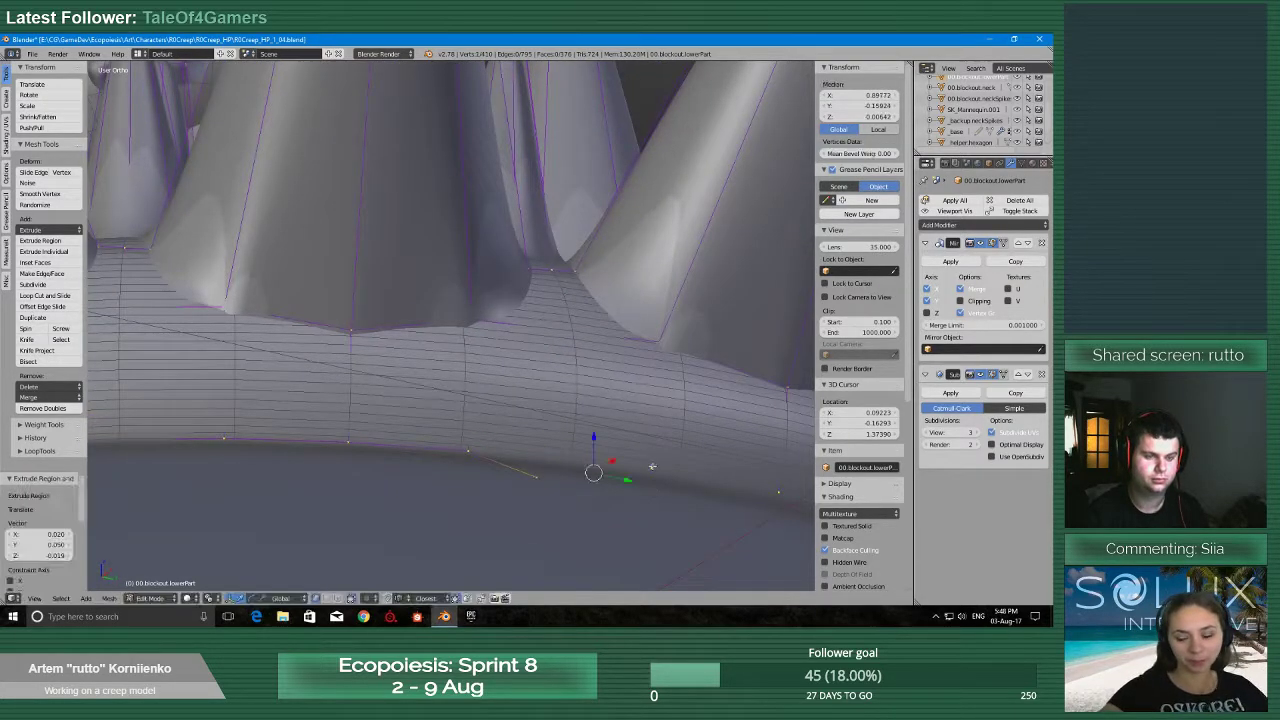
# Extrude an edge from the fifth spike's near rim vertex and merge it At Last into its middle rim vertex on the mirror plane
pyautogui.moveTo(651, 464); pyautogui.dragTo(607, 459, button='middle')
pyautogui.press('e')
pyautogui.click(644, 466)
pyautogui.hotkey('alt', 'm')
pyautogui.click(632, 450)
# Examine the linked rim edges and the spikes around the base from several angles and distances
pyautogui.scroll(-2, 607, 459)
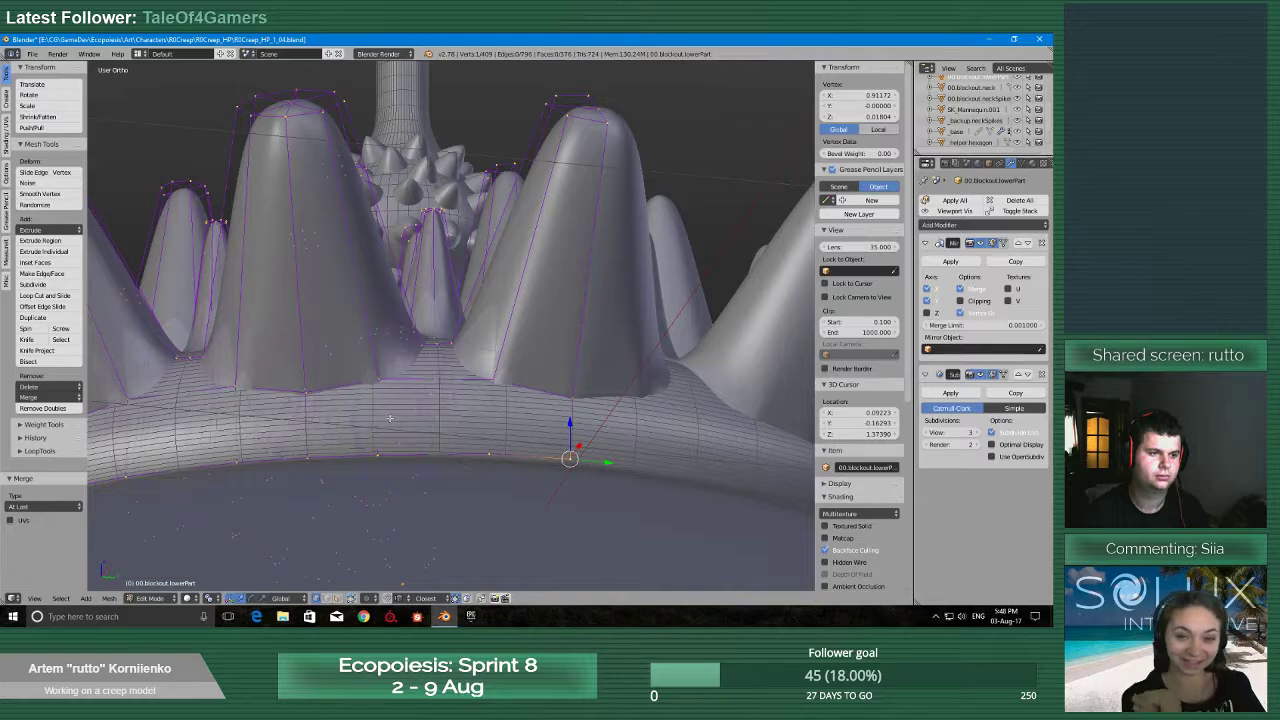
pyautogui.moveTo(390, 418); pyautogui.dragTo(389, 459, button='middle')
pyautogui.scroll(4, 389, 459)
pyautogui.scroll(-10, 389, 459)
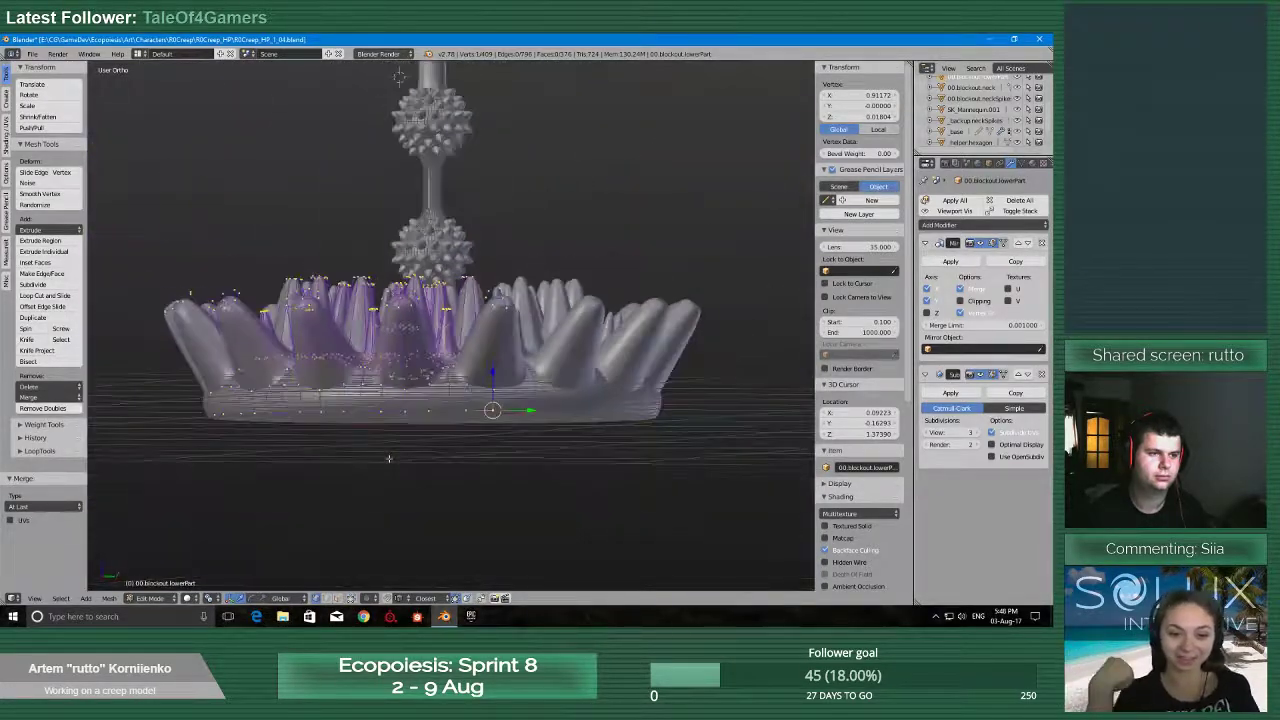
pyautogui.scroll(6, 392, 457)
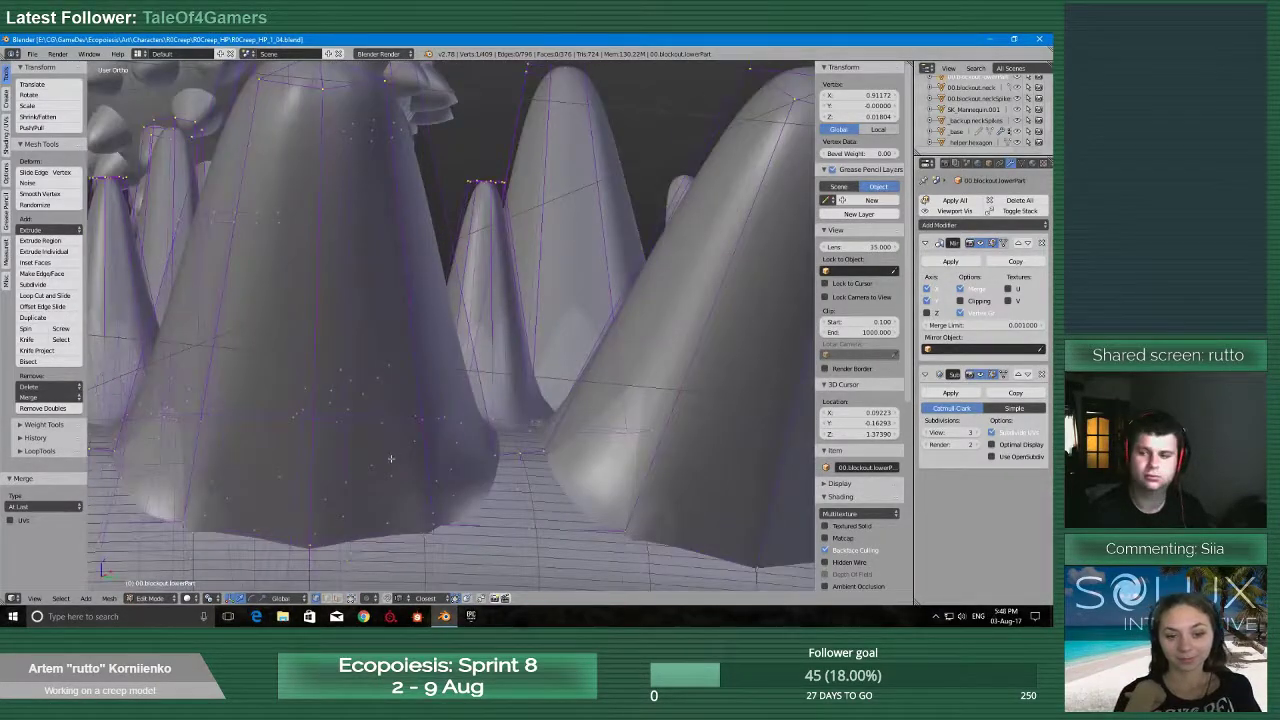
pyautogui.scroll(-6, 391, 458)
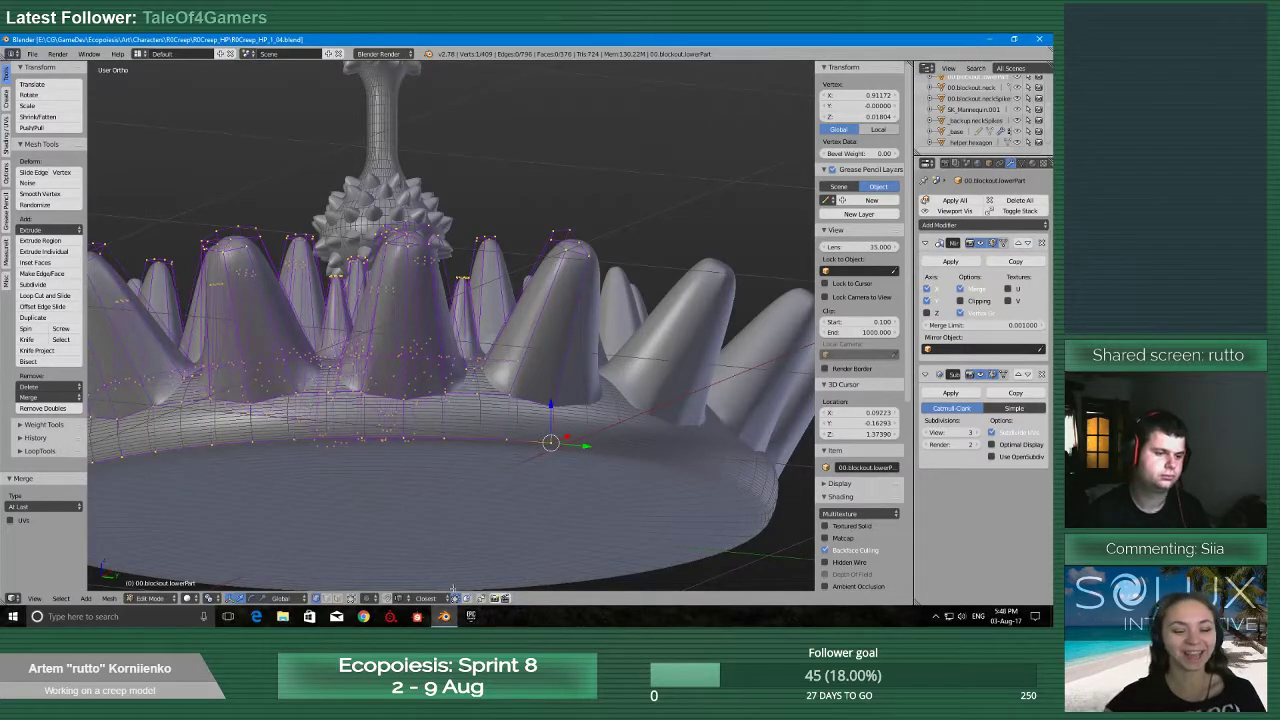
pyautogui.moveTo(431, 487); pyautogui.dragTo(429, 526, button='middle')
pyautogui.scroll(2, 429, 526)
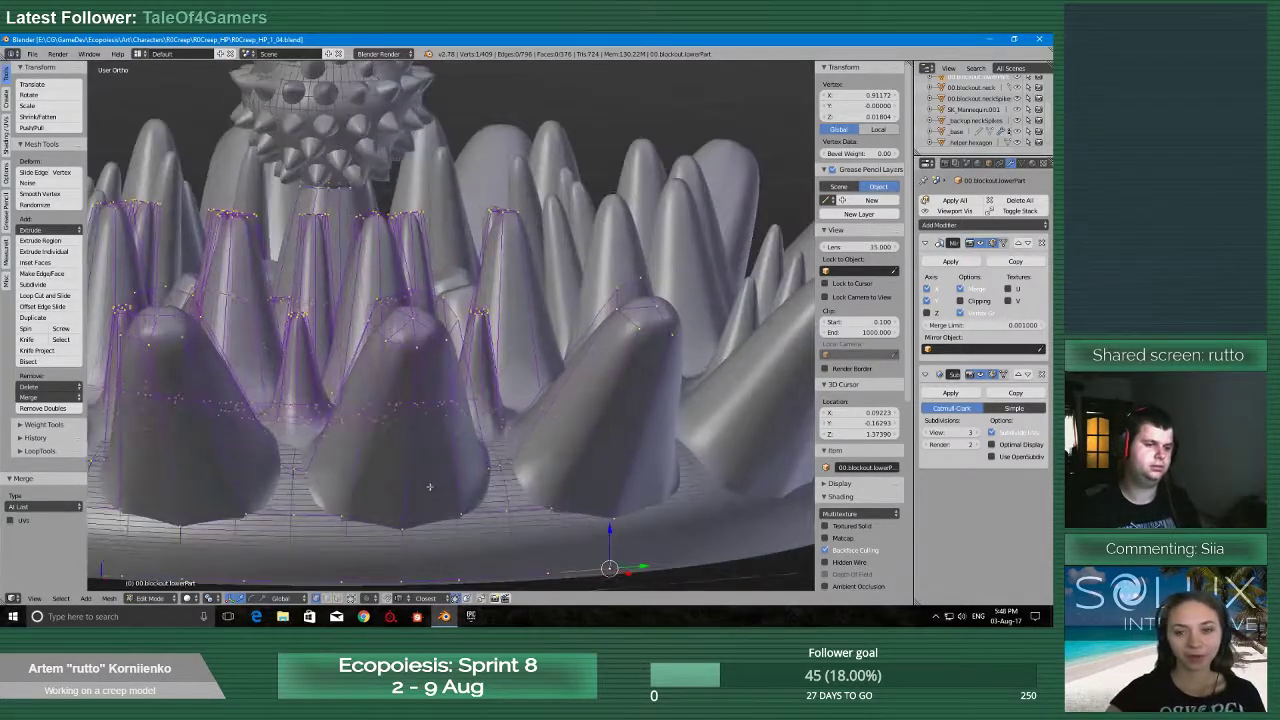
pyautogui.scroll(3, 429, 500)
pyautogui.scroll(-5, 490, 515)
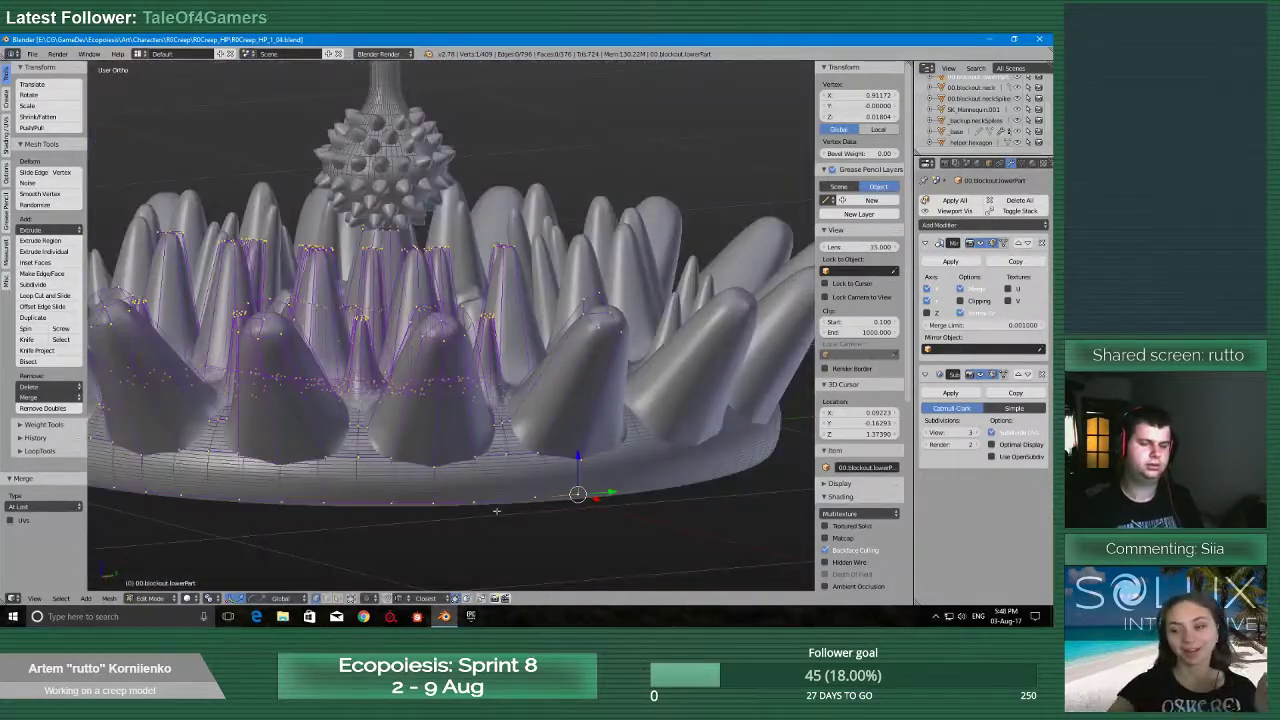